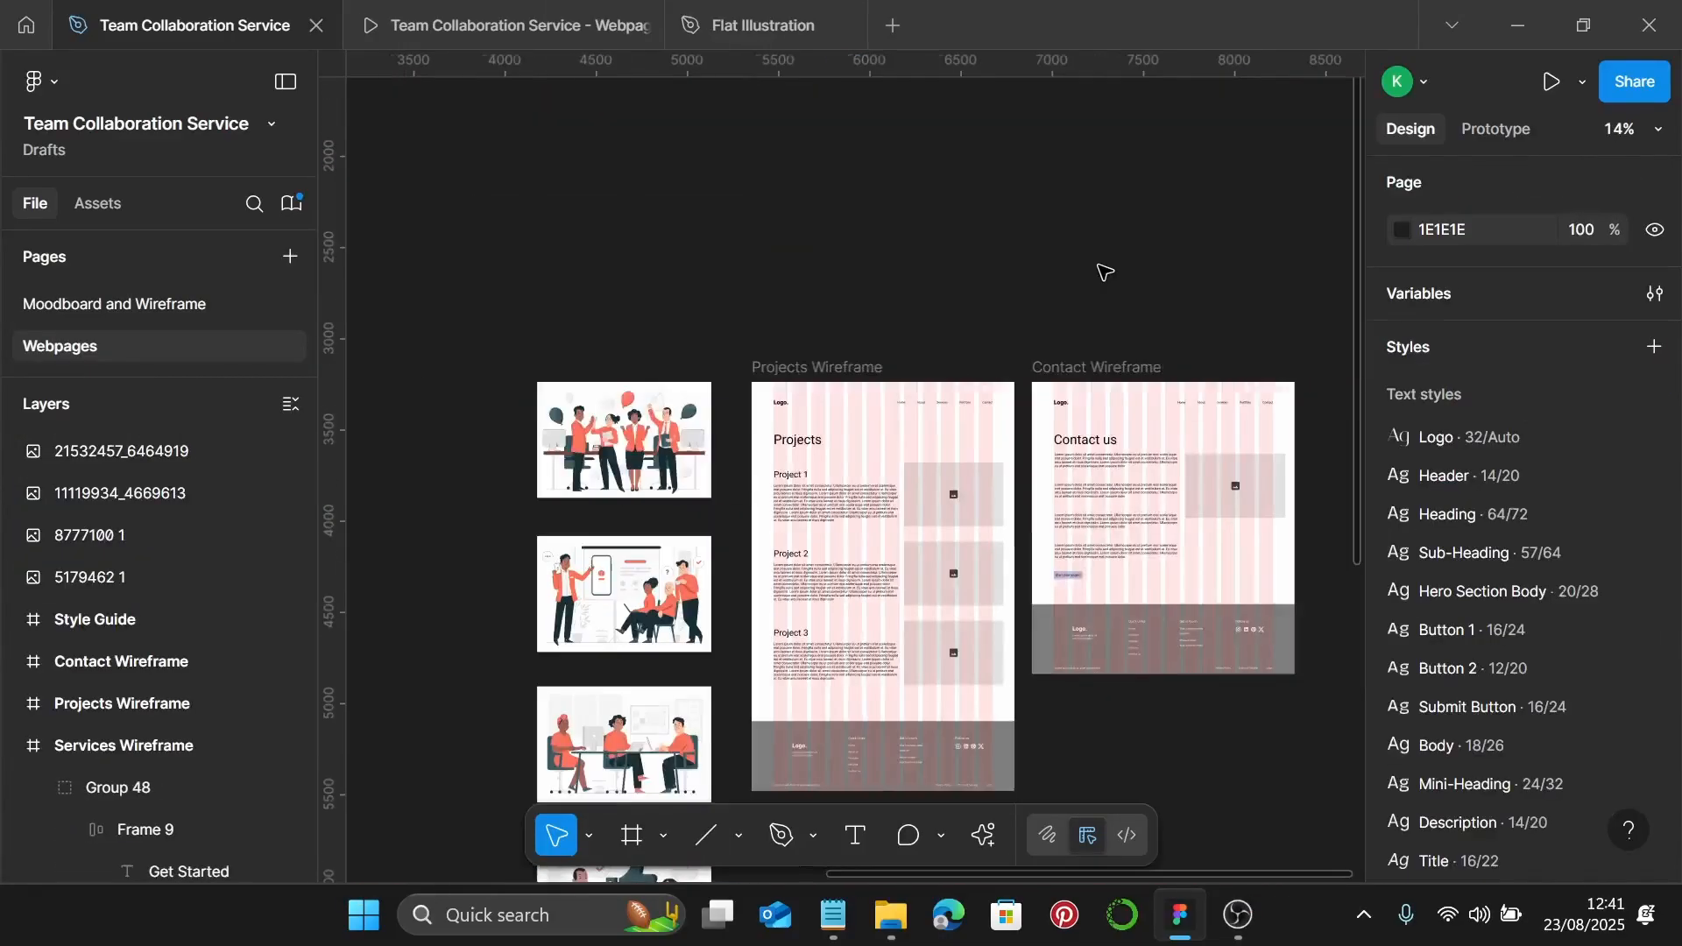
{"action": "scroll", "coordinate": [1103, 272], "scroll_direction": "left", "scroll_amount": 2}
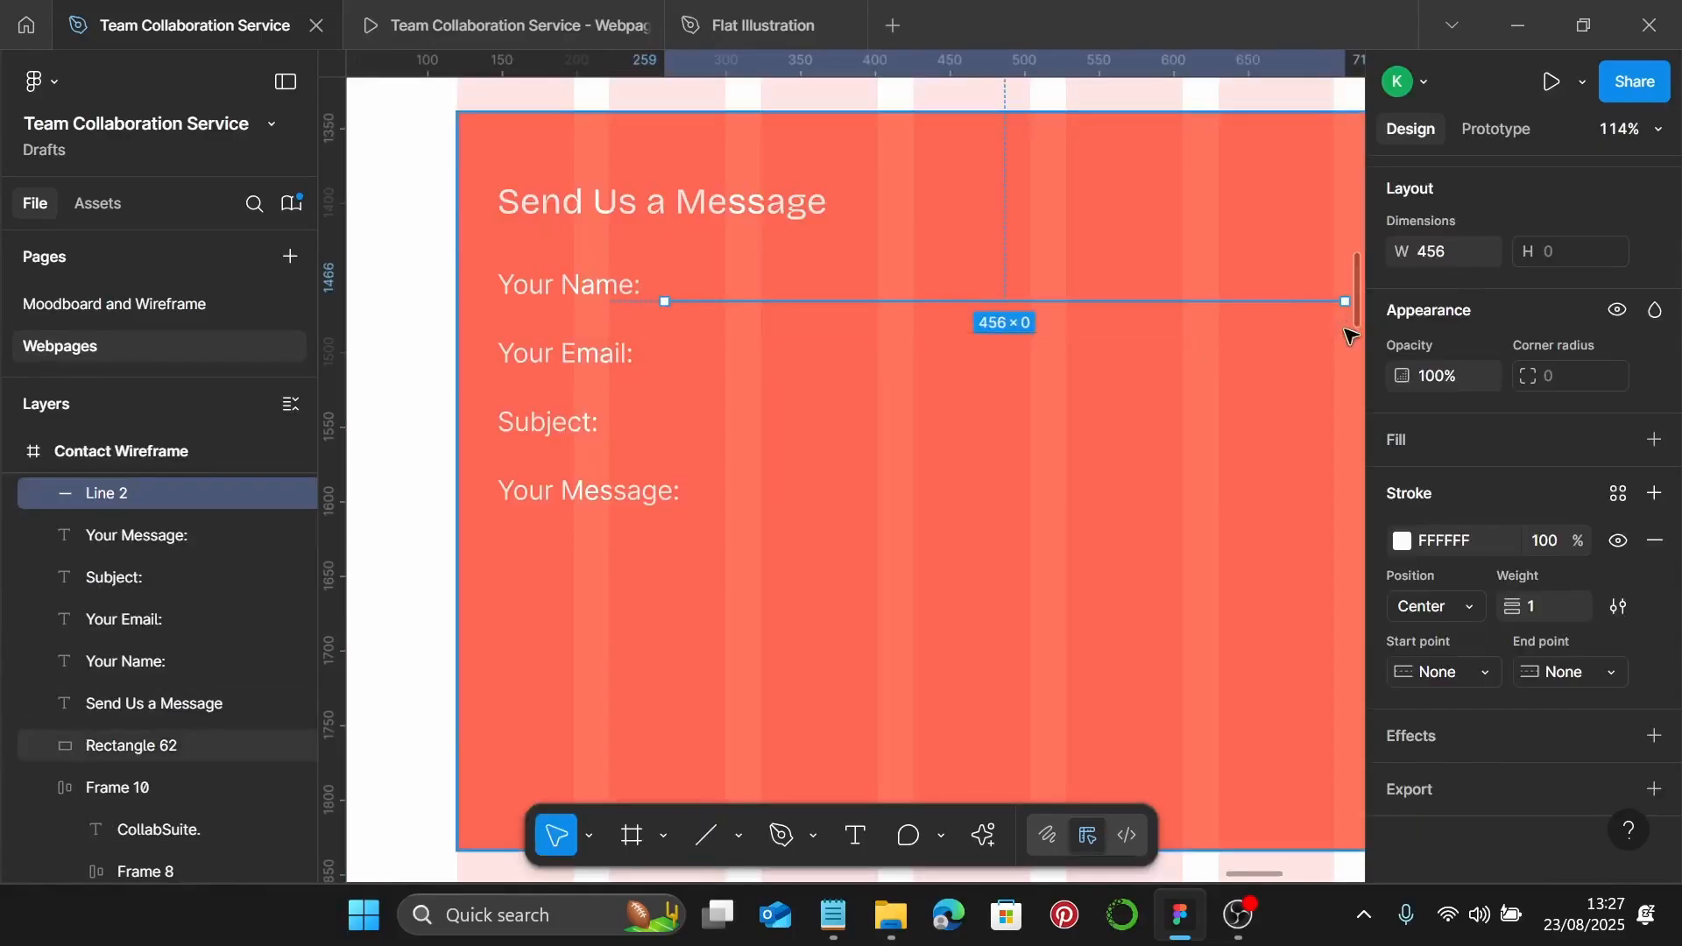
{"action": "scroll", "coordinate": [1073, 317], "scroll_direction": "right", "scroll_amount": 1}
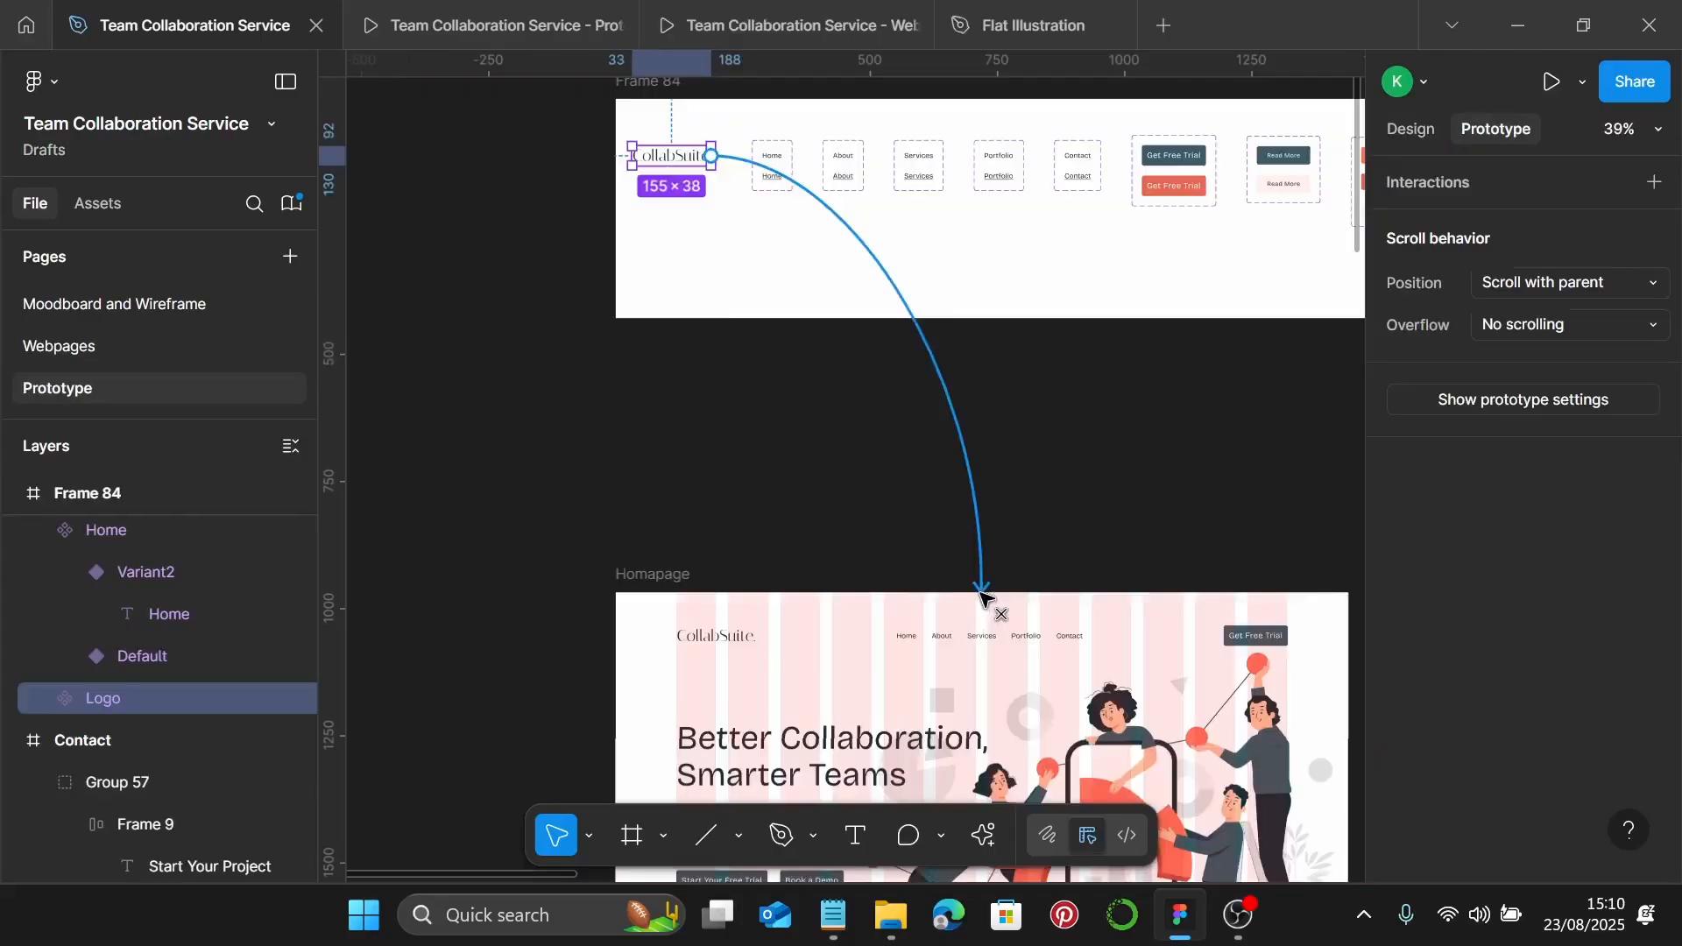
Link the Logo component to the Homapage frame with an on-click Navigate to interaction
{"action": "left_click_drag", "start_coordinate": [990, 604], "coordinate": [997, 582]}
{"action": "scroll", "coordinate": [1016, 561], "scroll_direction": "down", "scroll_amount": 3}
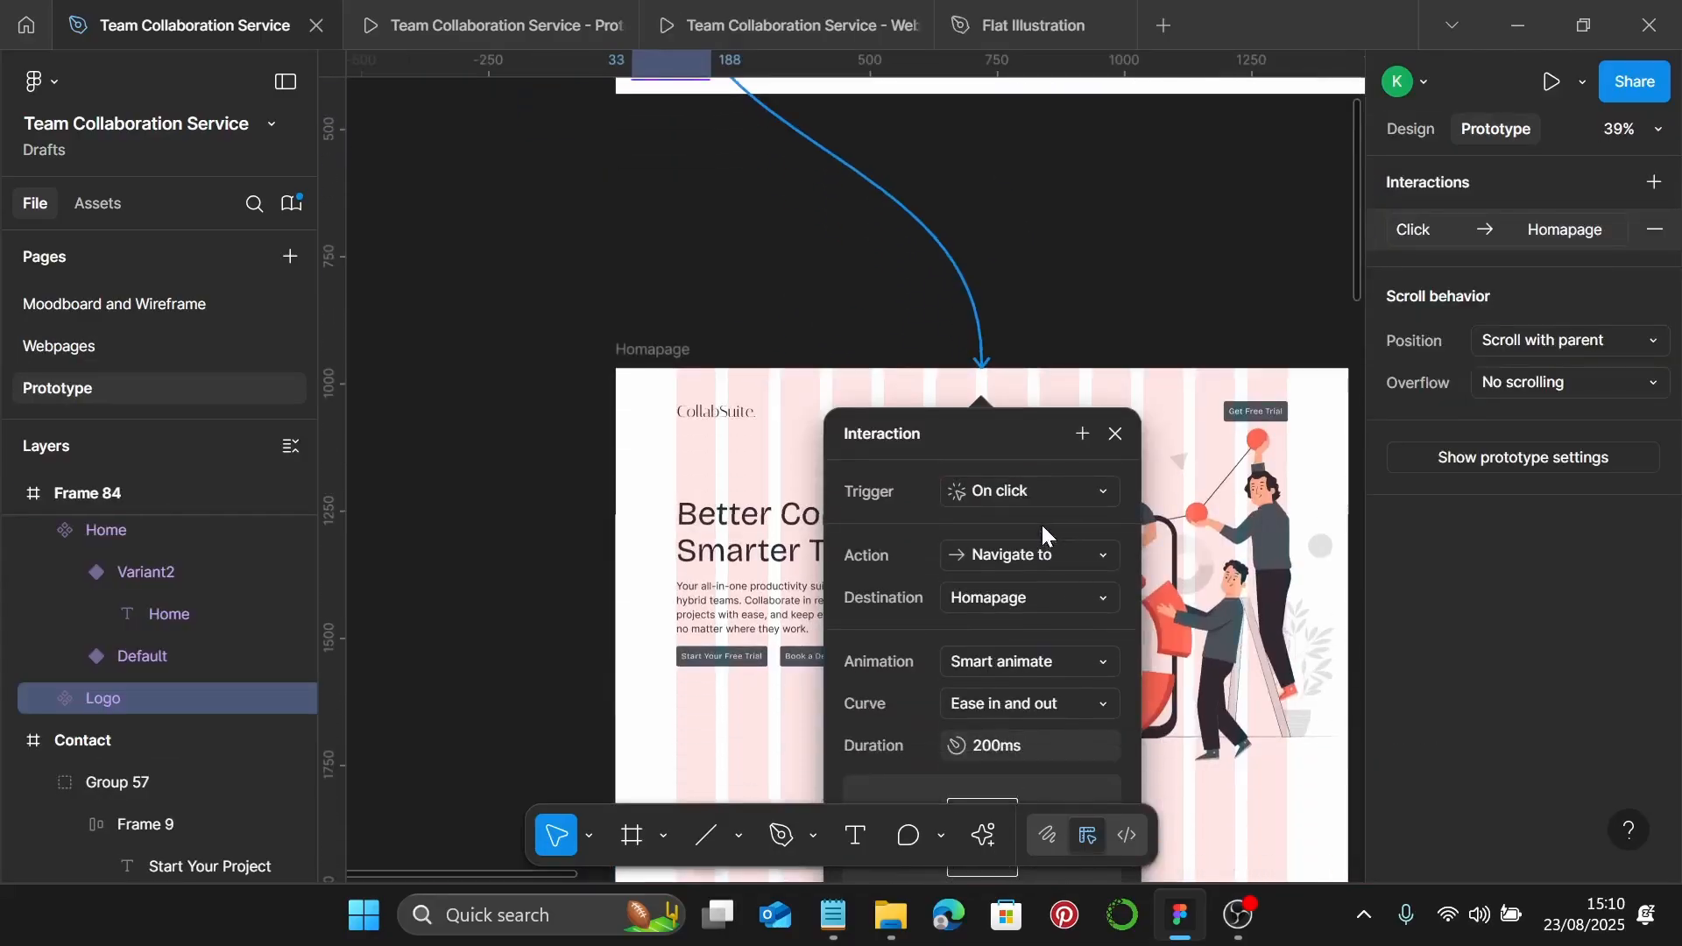
{"action": "left_click", "coordinate": [1055, 510]}
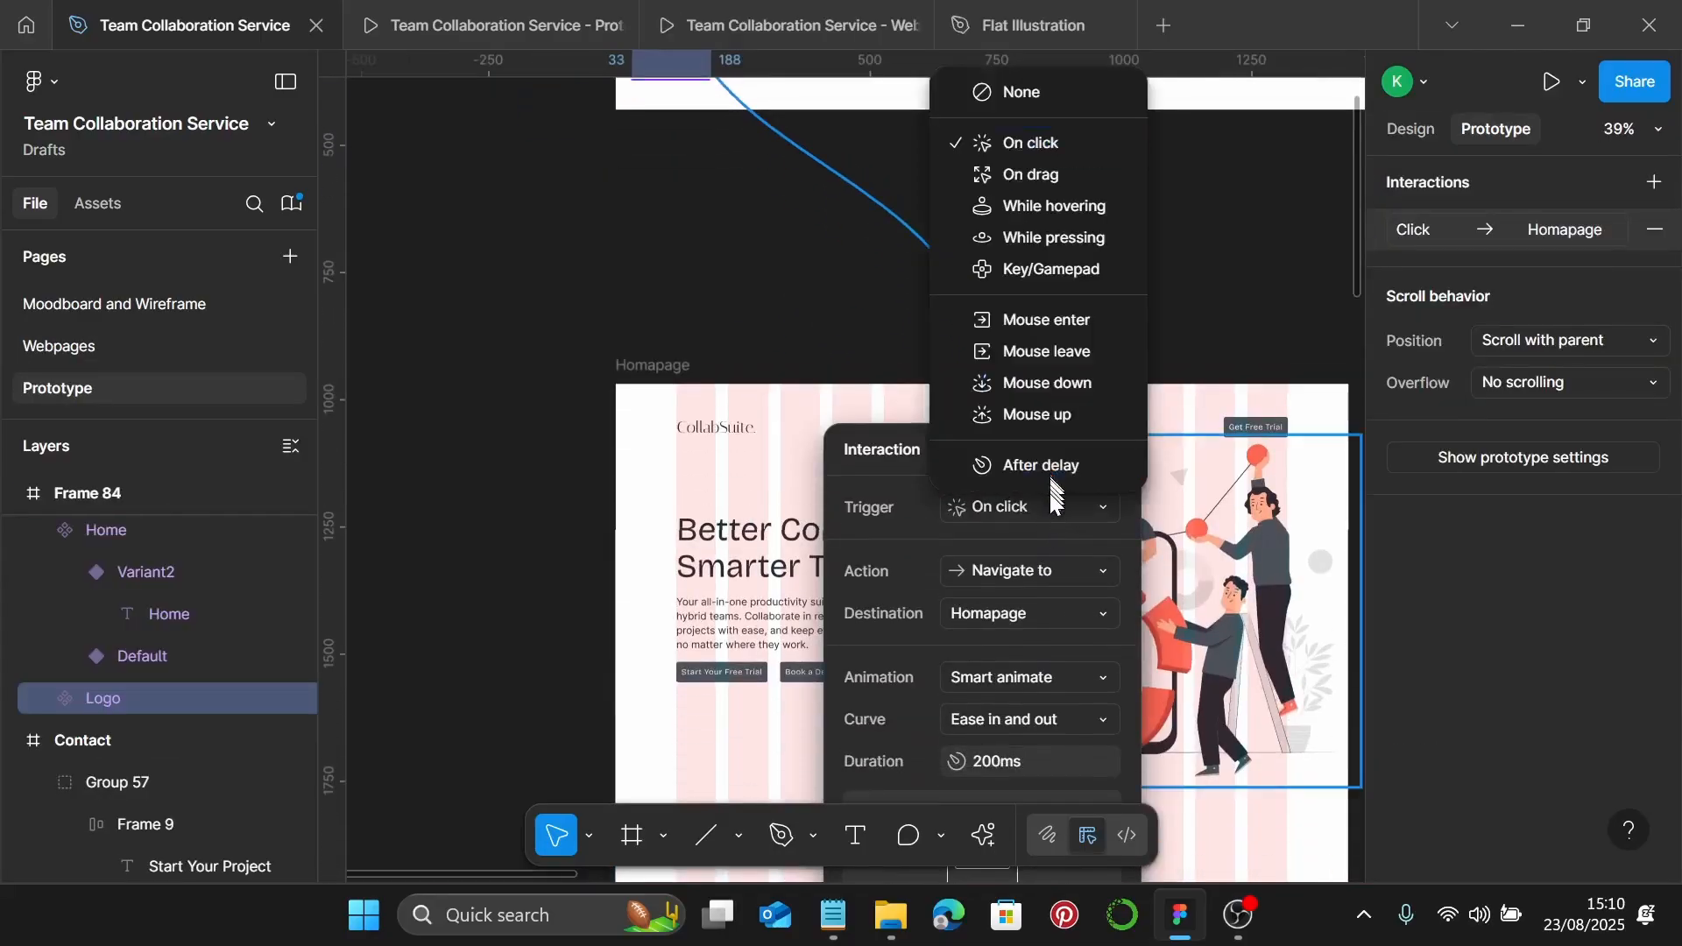
{"action": "left_click", "coordinate": [1176, 204]}
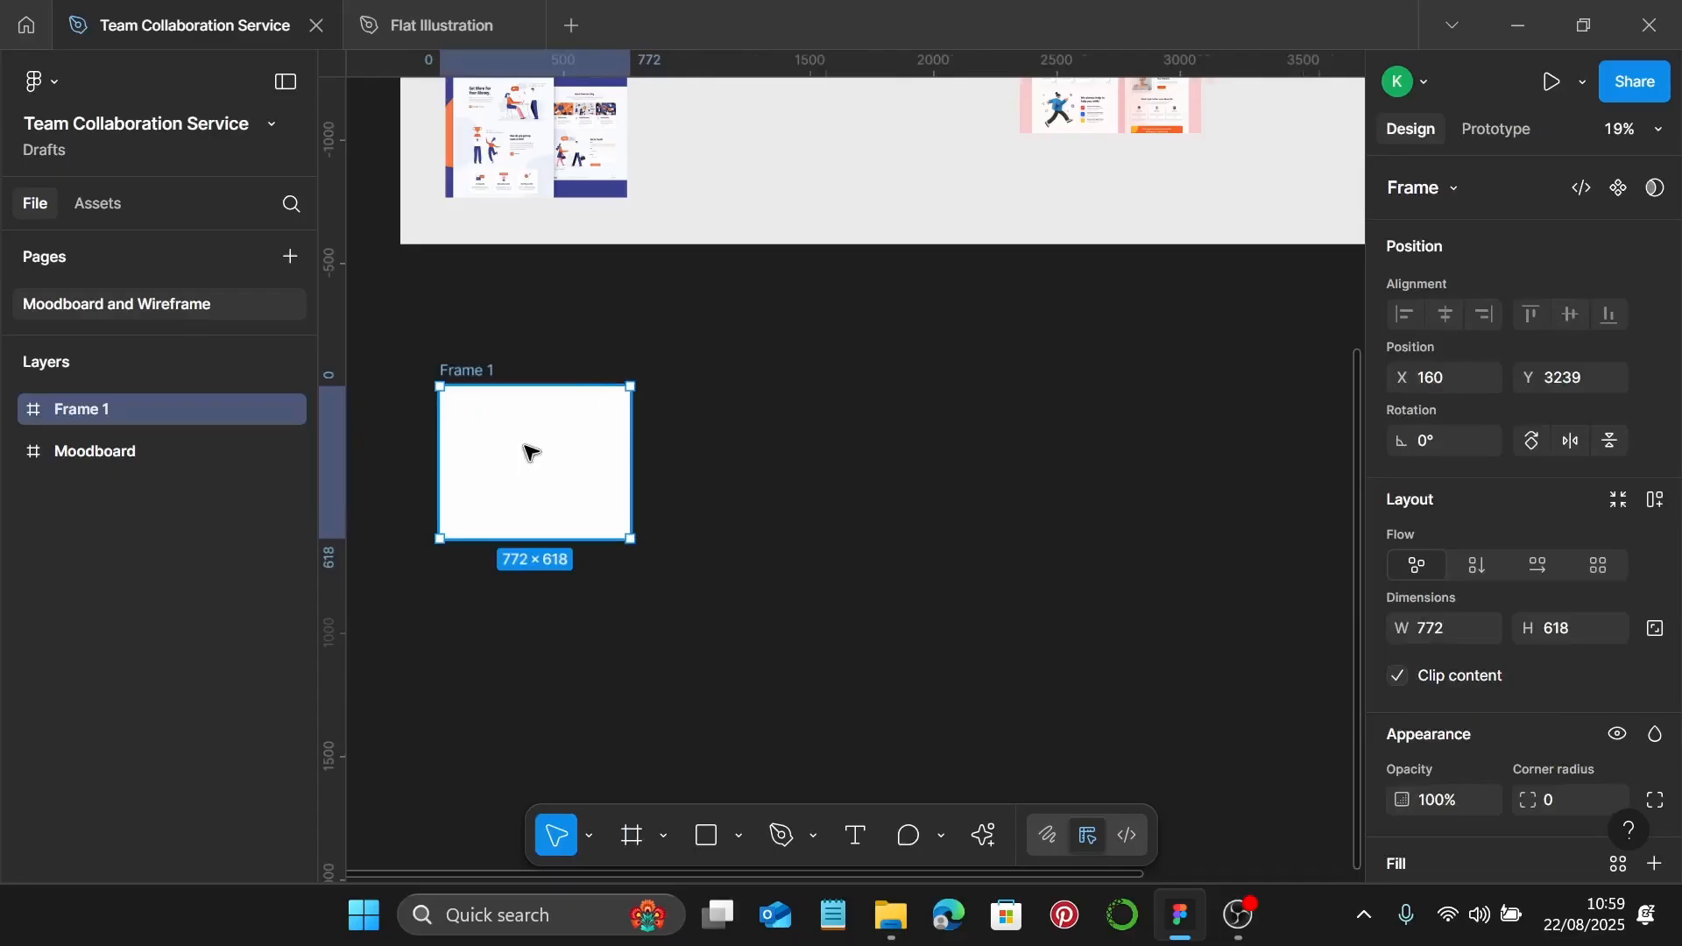
Resize Frame 1 below the moodboard to a width of 400 and a height of 200
{"action": "scroll", "coordinate": [522, 444], "scroll_direction": "left", "scroll_amount": 1}
{"action": "scroll", "coordinate": [502, 419], "scroll_direction": "up", "scroll_amount": 3}
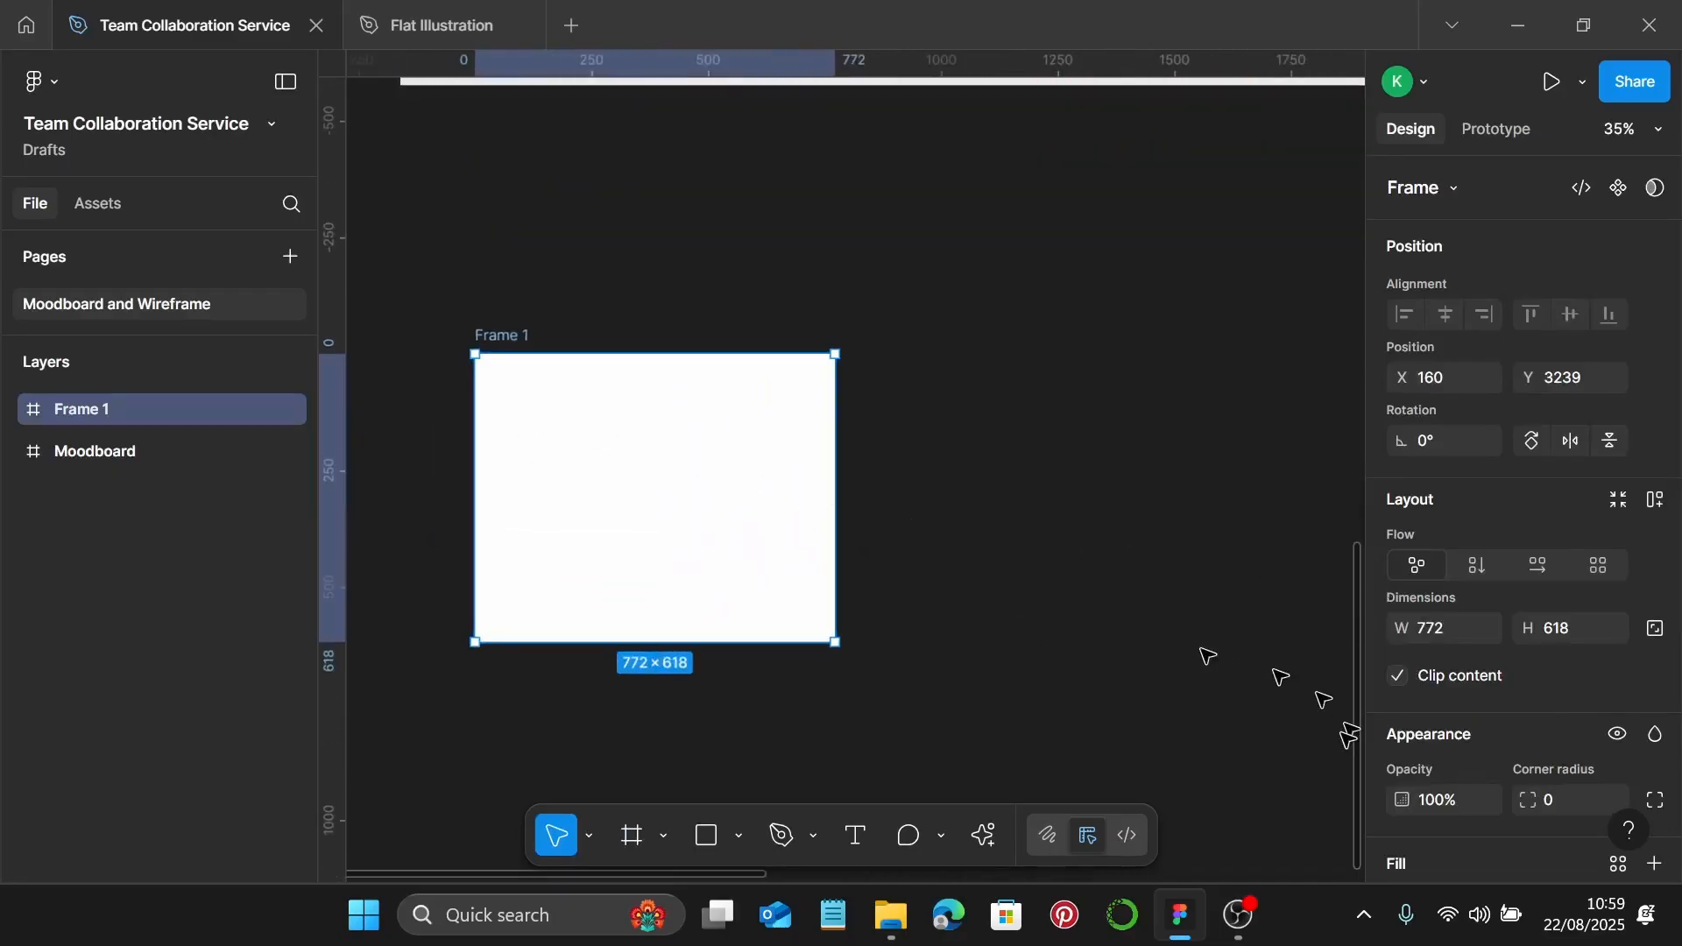
{"action": "left_click", "coordinate": [1433, 638]}
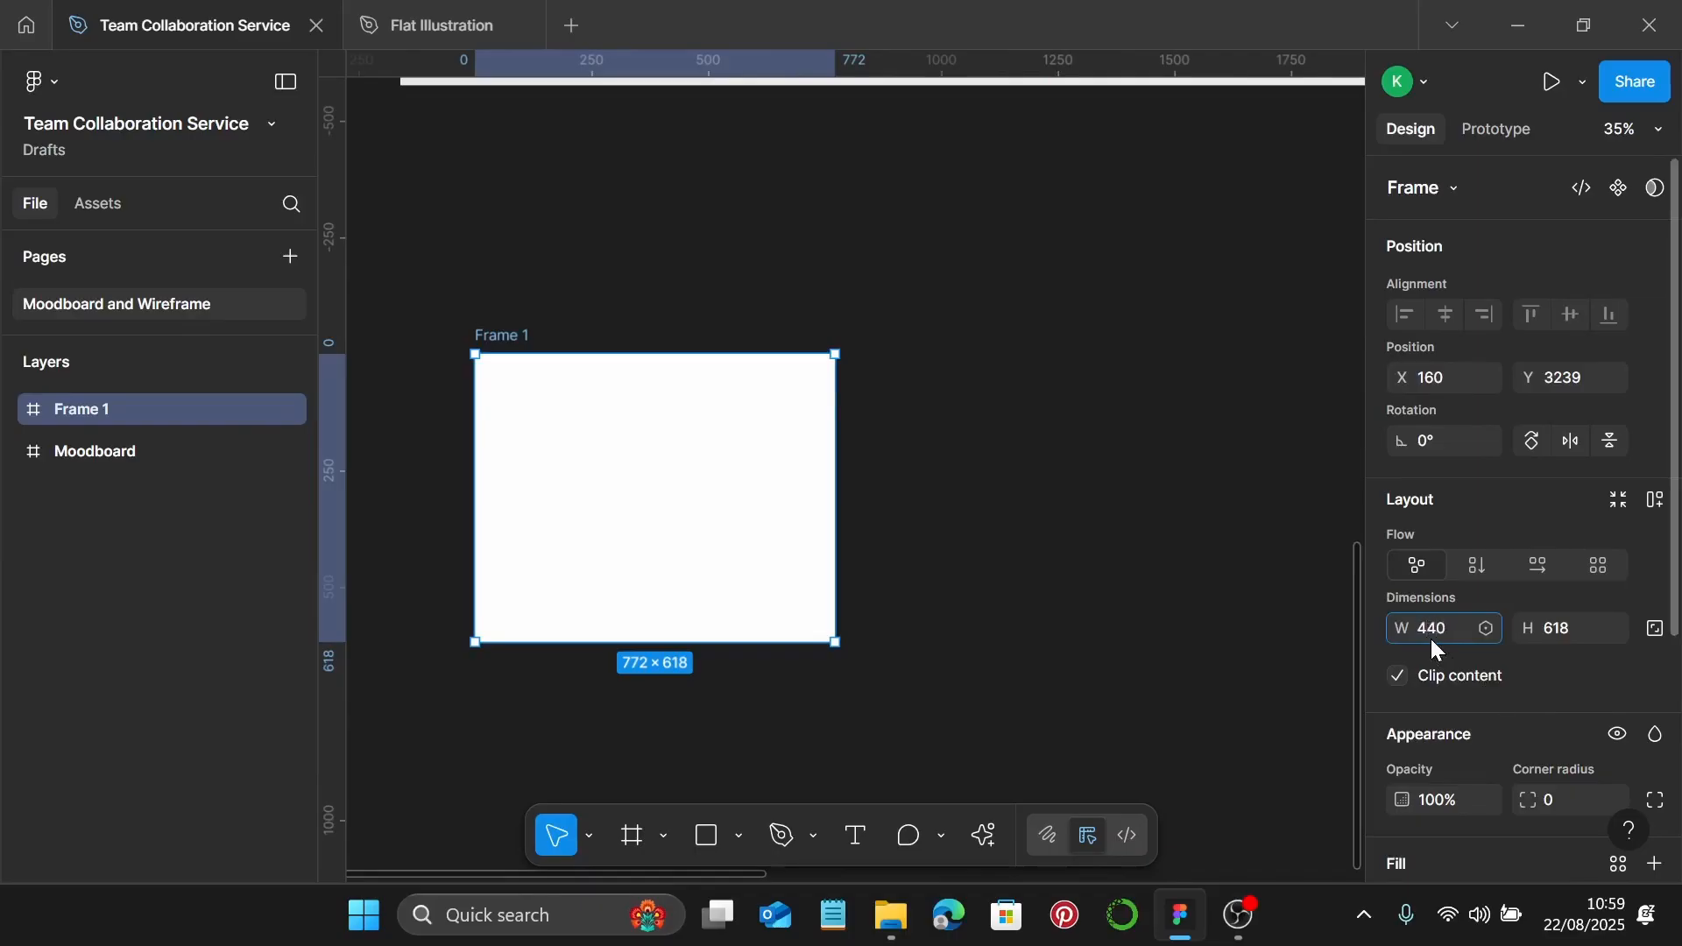
{"action": "type", "text": "400"}
{"action": "key", "text": "Return"}
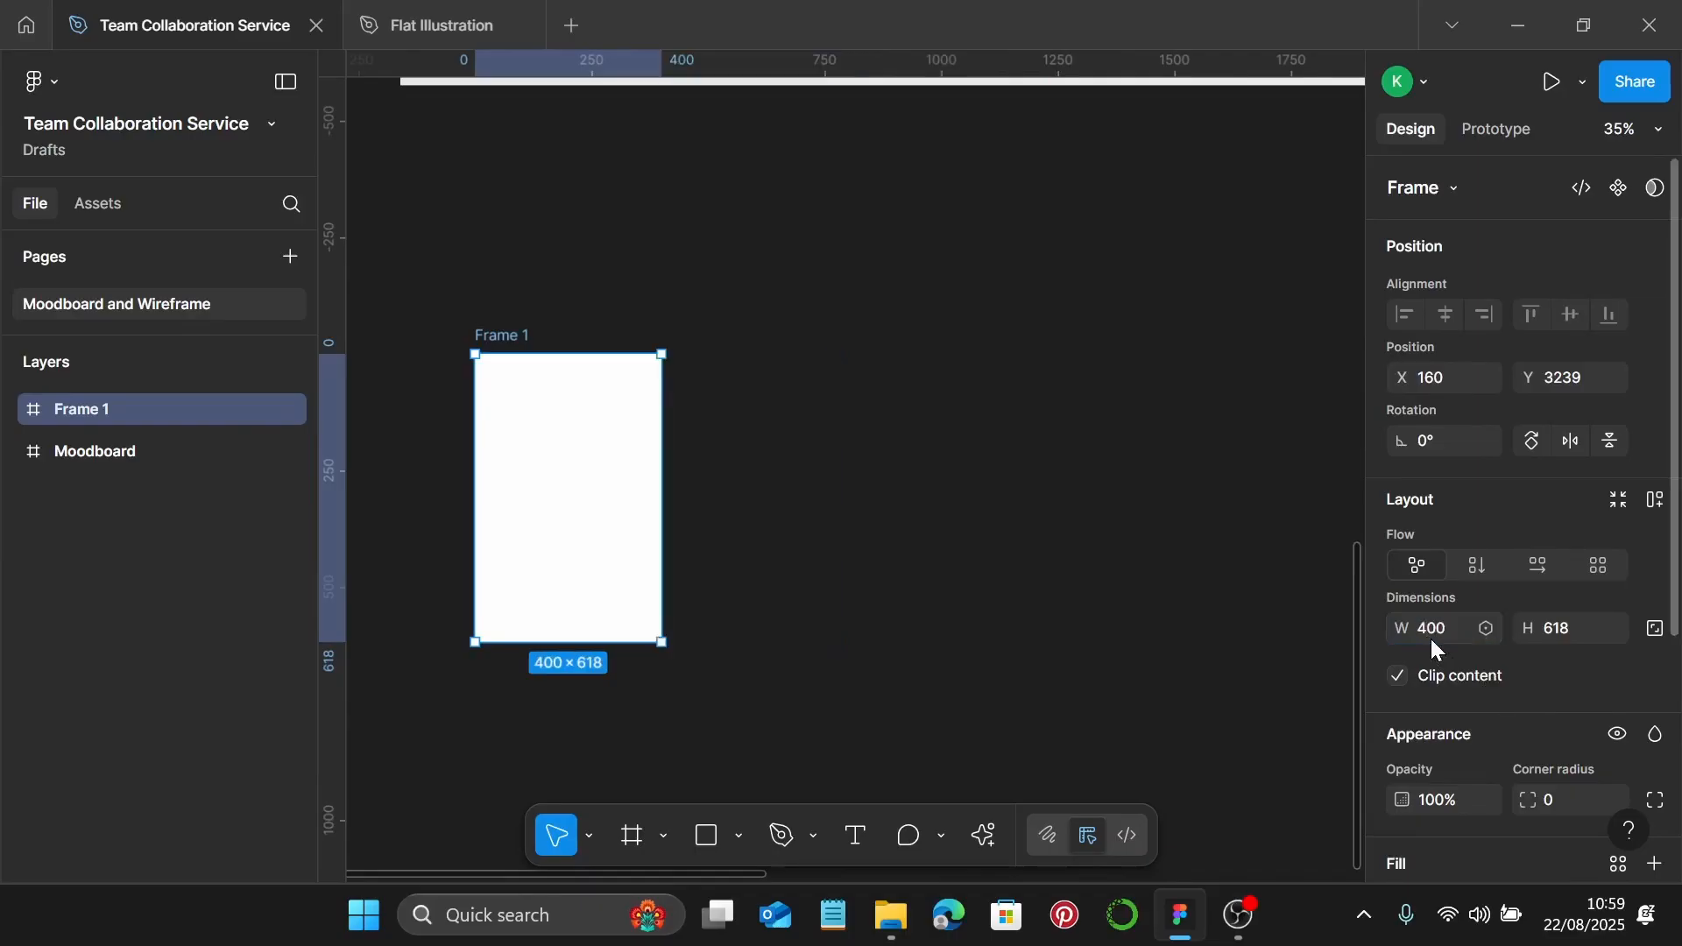
{"action": "left_click", "coordinate": [1569, 627]}
{"action": "type", "text": "200"}
{"action": "key", "text": "Return"}
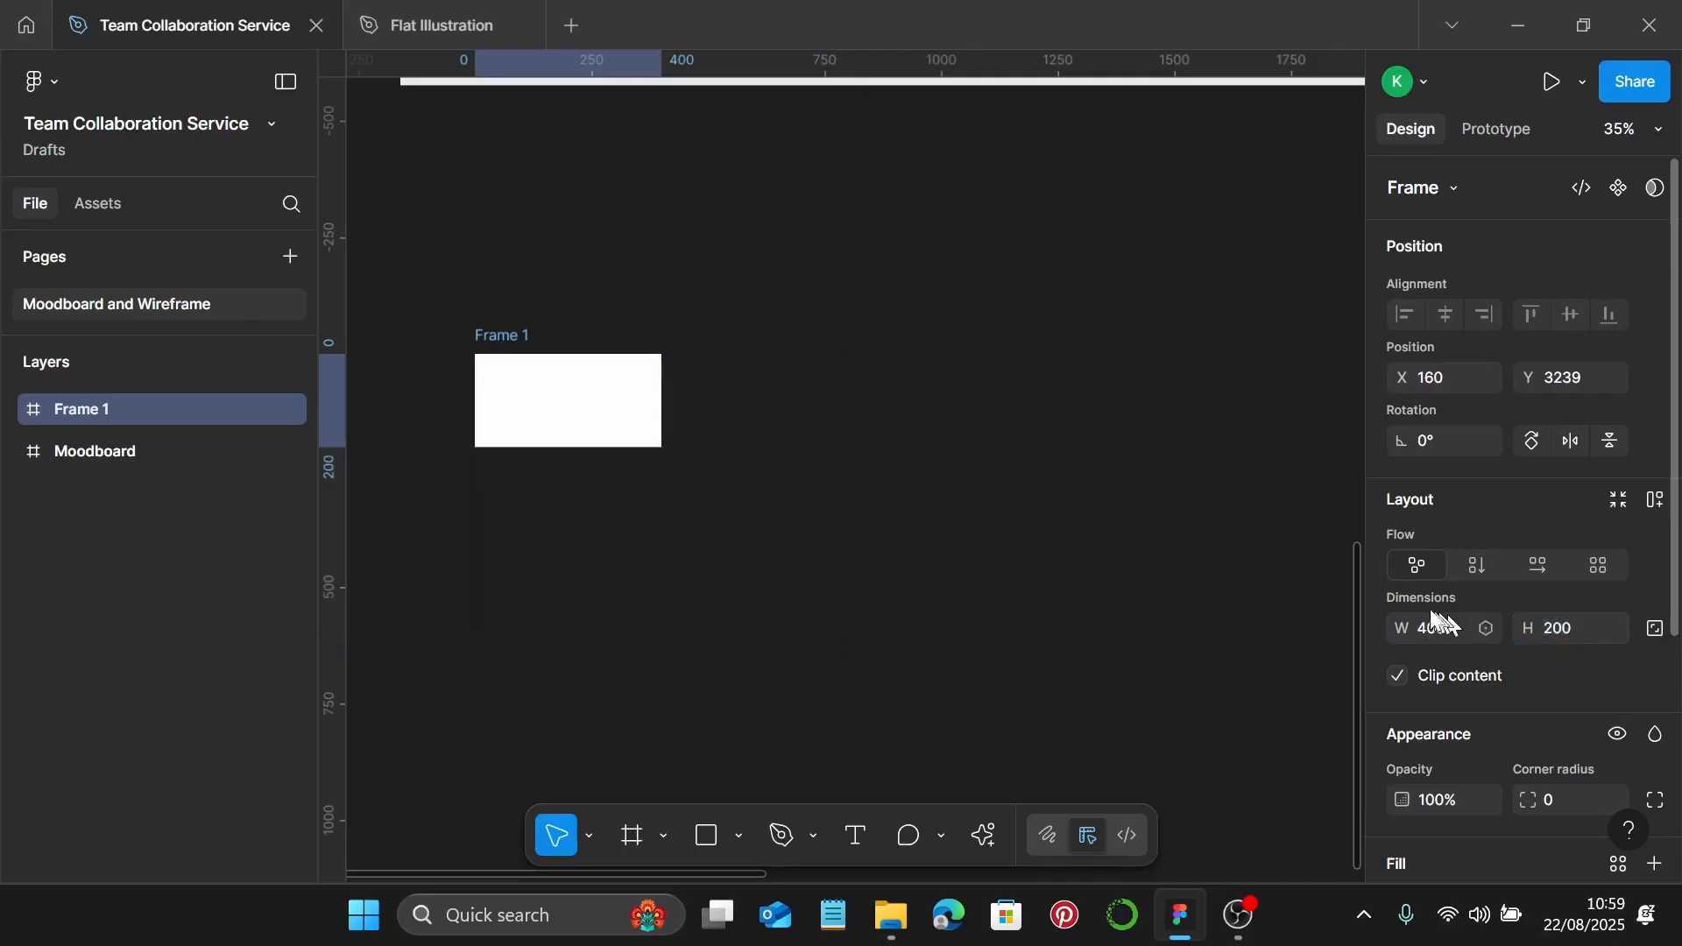
Run the Iconify plugin on Frame 1 and search for "image" icons
{"action": "scroll", "coordinate": [668, 402], "scroll_direction": "up", "scroll_amount": 5}
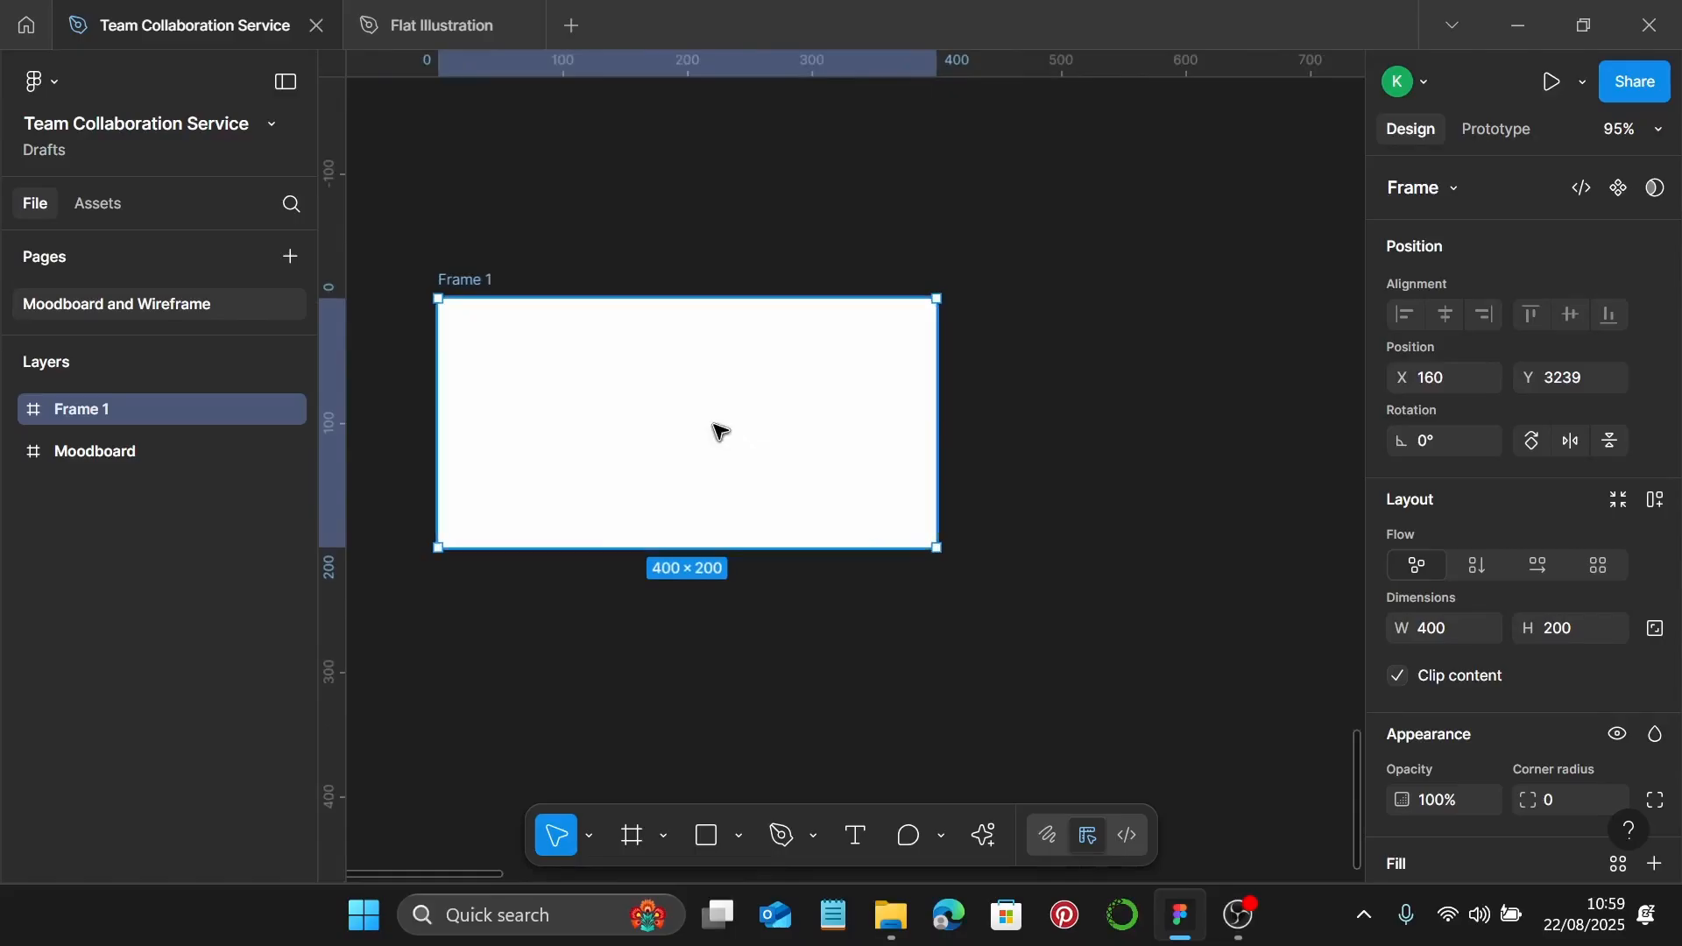
{"action": "right_click", "coordinate": [713, 429]}
{"action": "scroll", "coordinate": [856, 754], "scroll_direction": "down", "scroll_amount": 2}
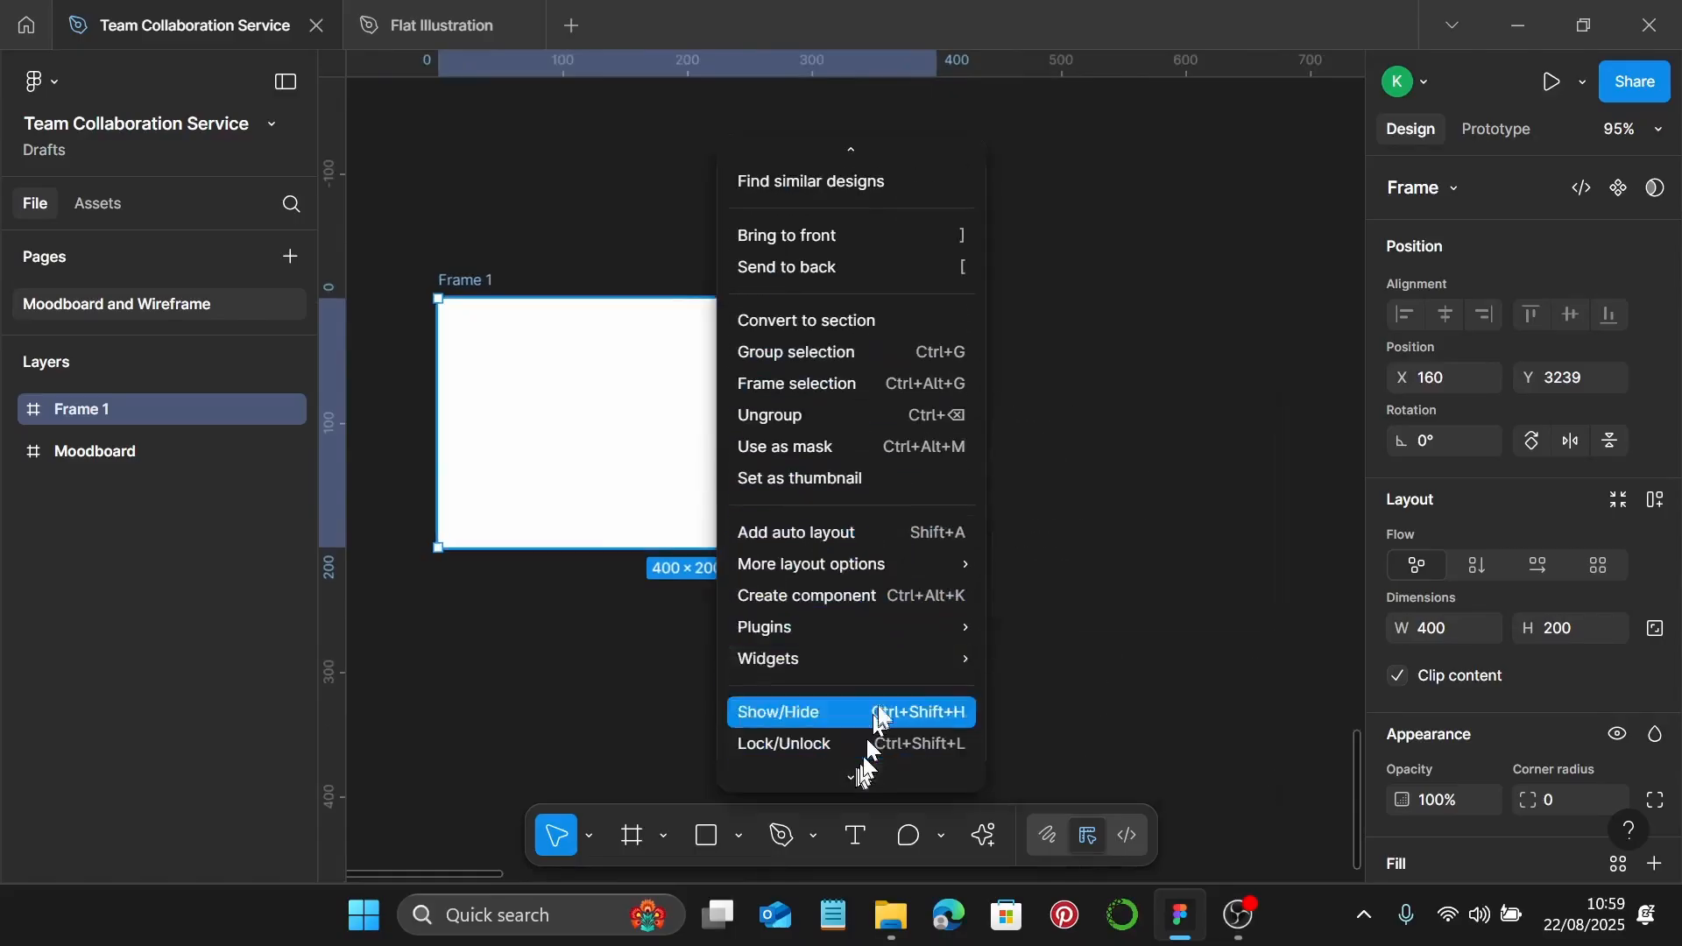
{"action": "mouse_move", "coordinate": [903, 635]}
{"action": "left_click", "coordinate": [1086, 310]}
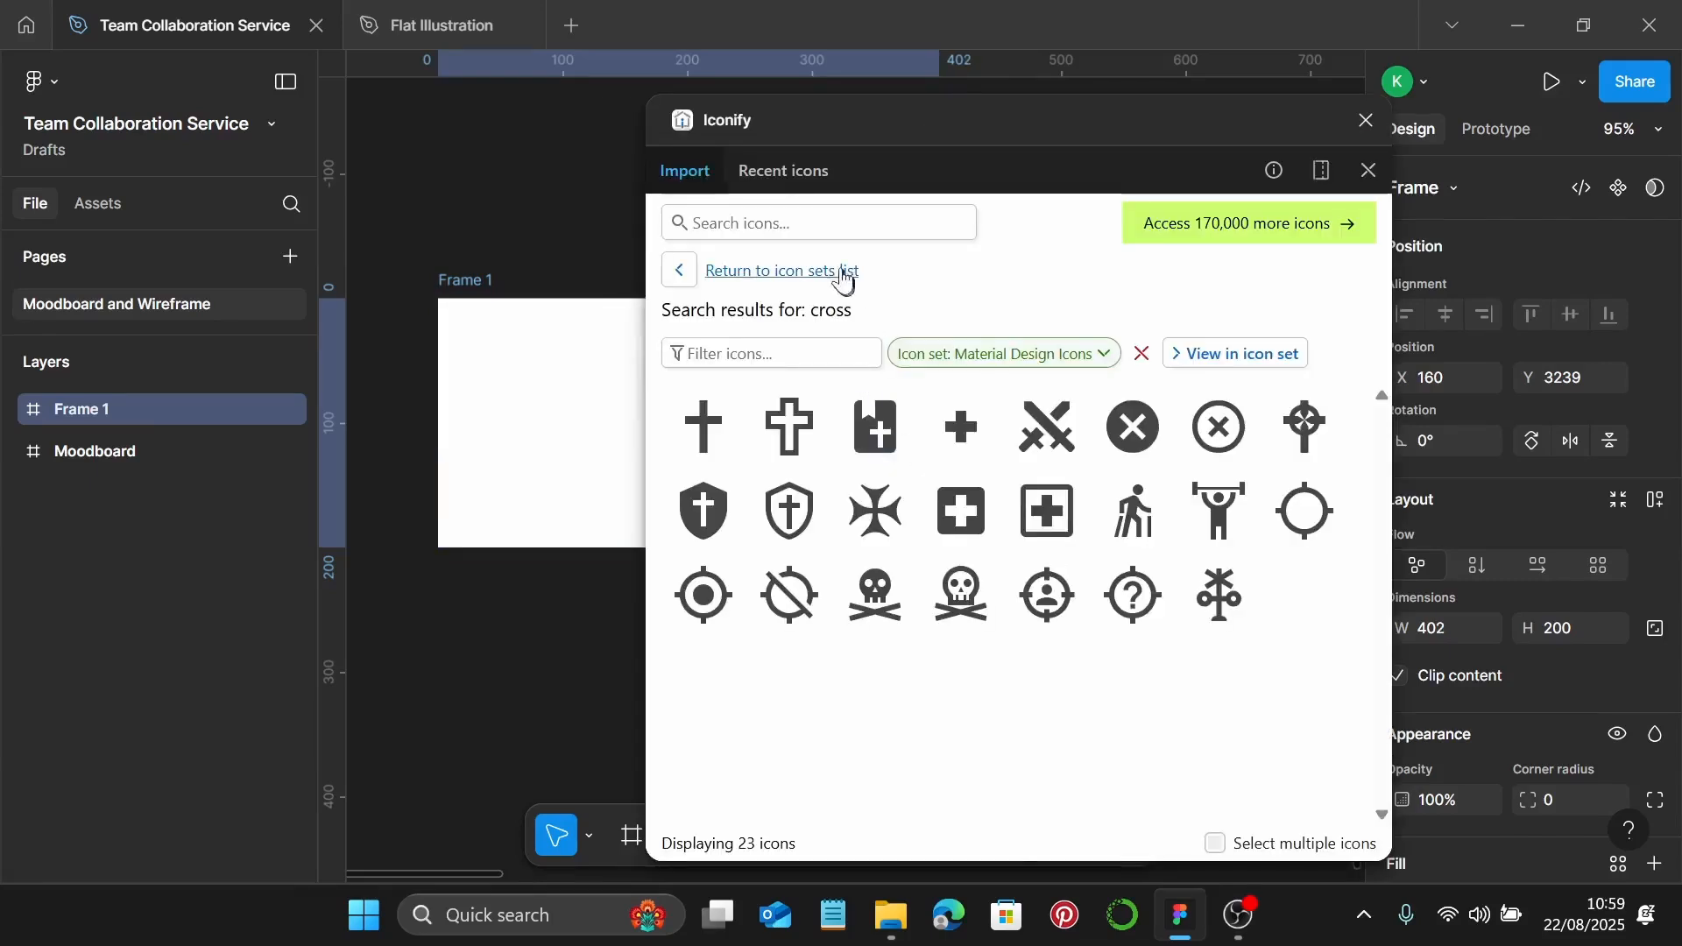
{"action": "left_click", "coordinate": [830, 230]}
{"action": "type", "text": "image"}
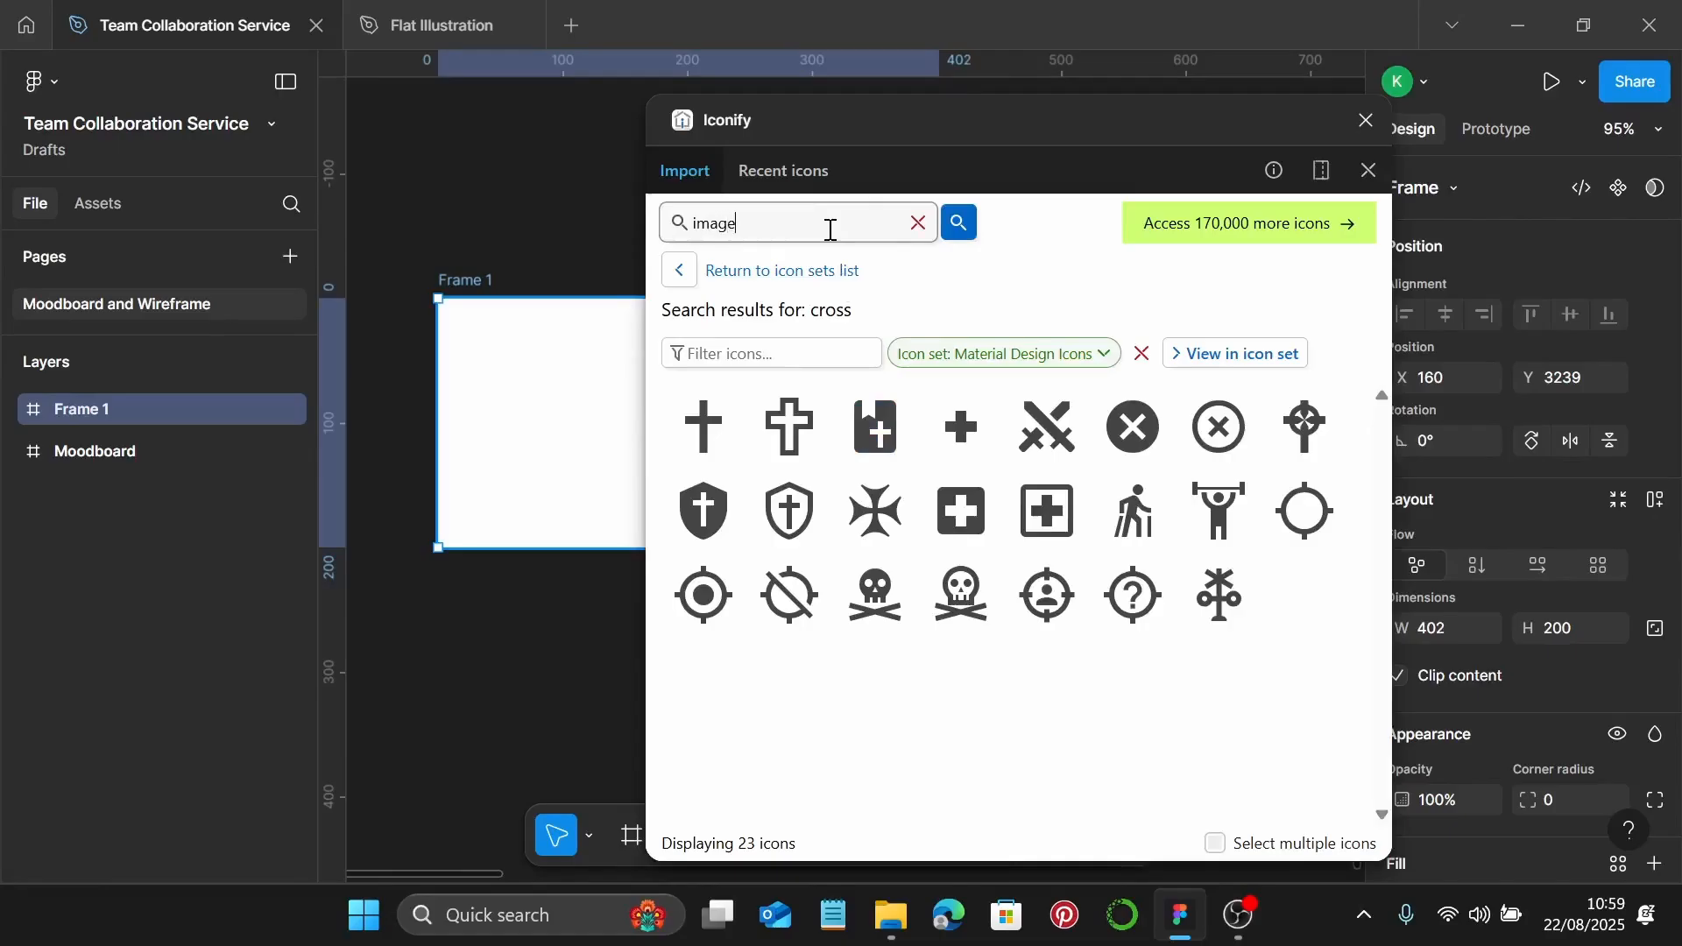
{"action": "key", "text": "Return"}
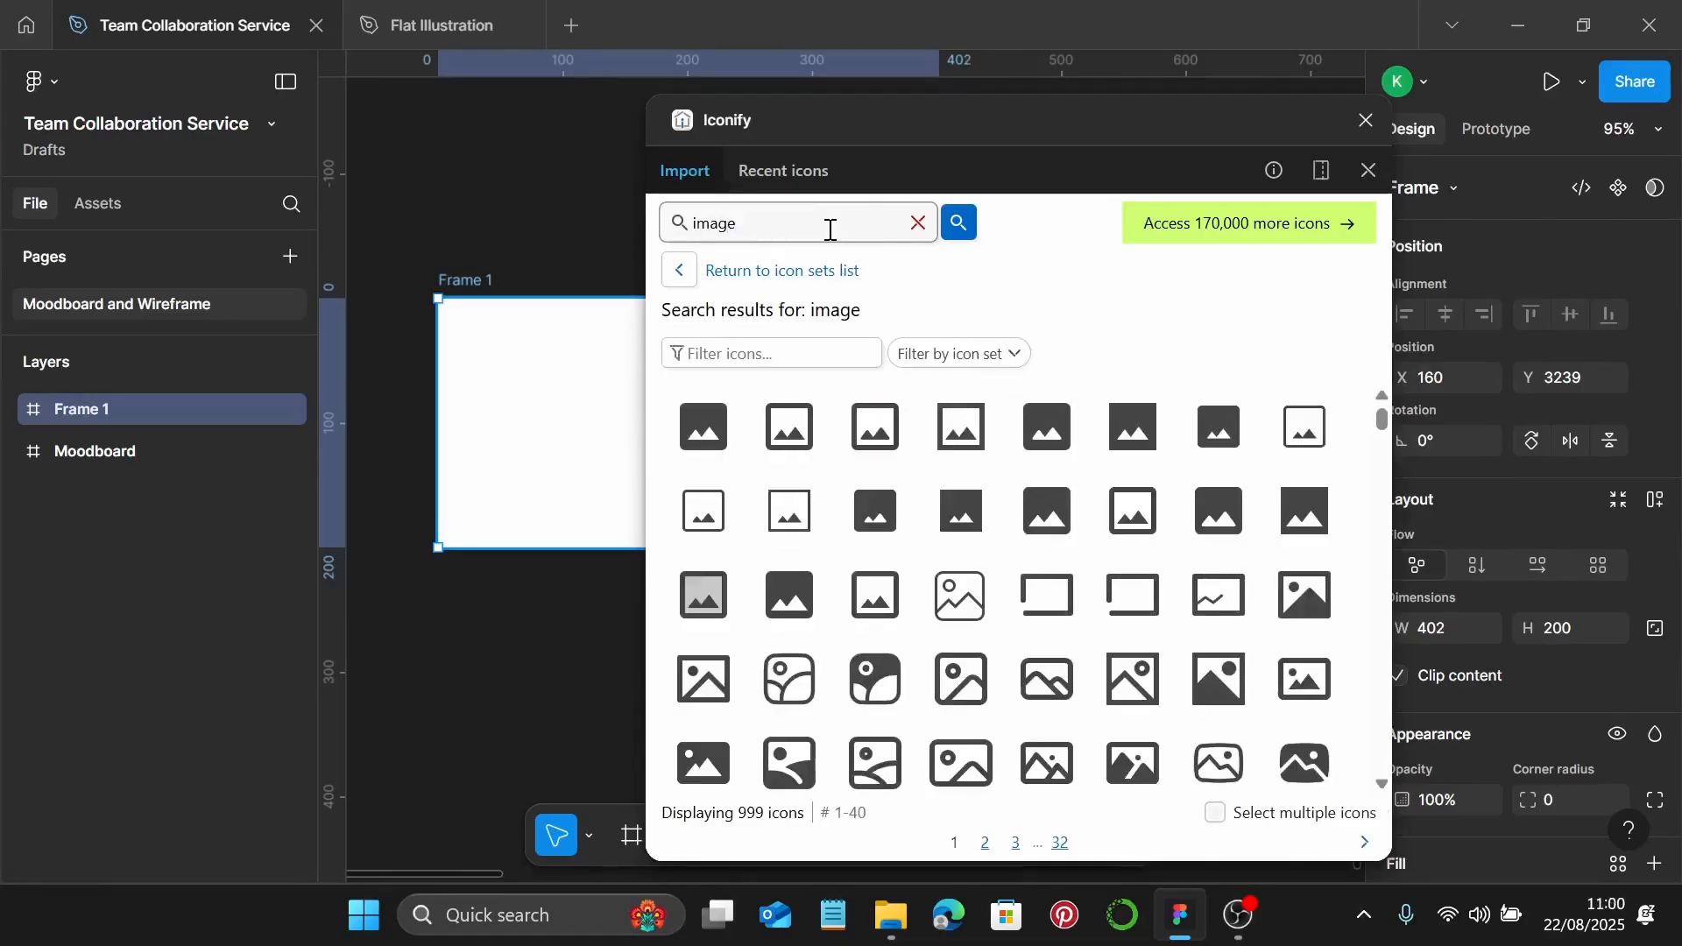
Import the solid material-symbols image icon into Frame 1 at size 16, placed at X 113, Y 71, and close the plugin
{"action": "double_click", "coordinate": [701, 429]}
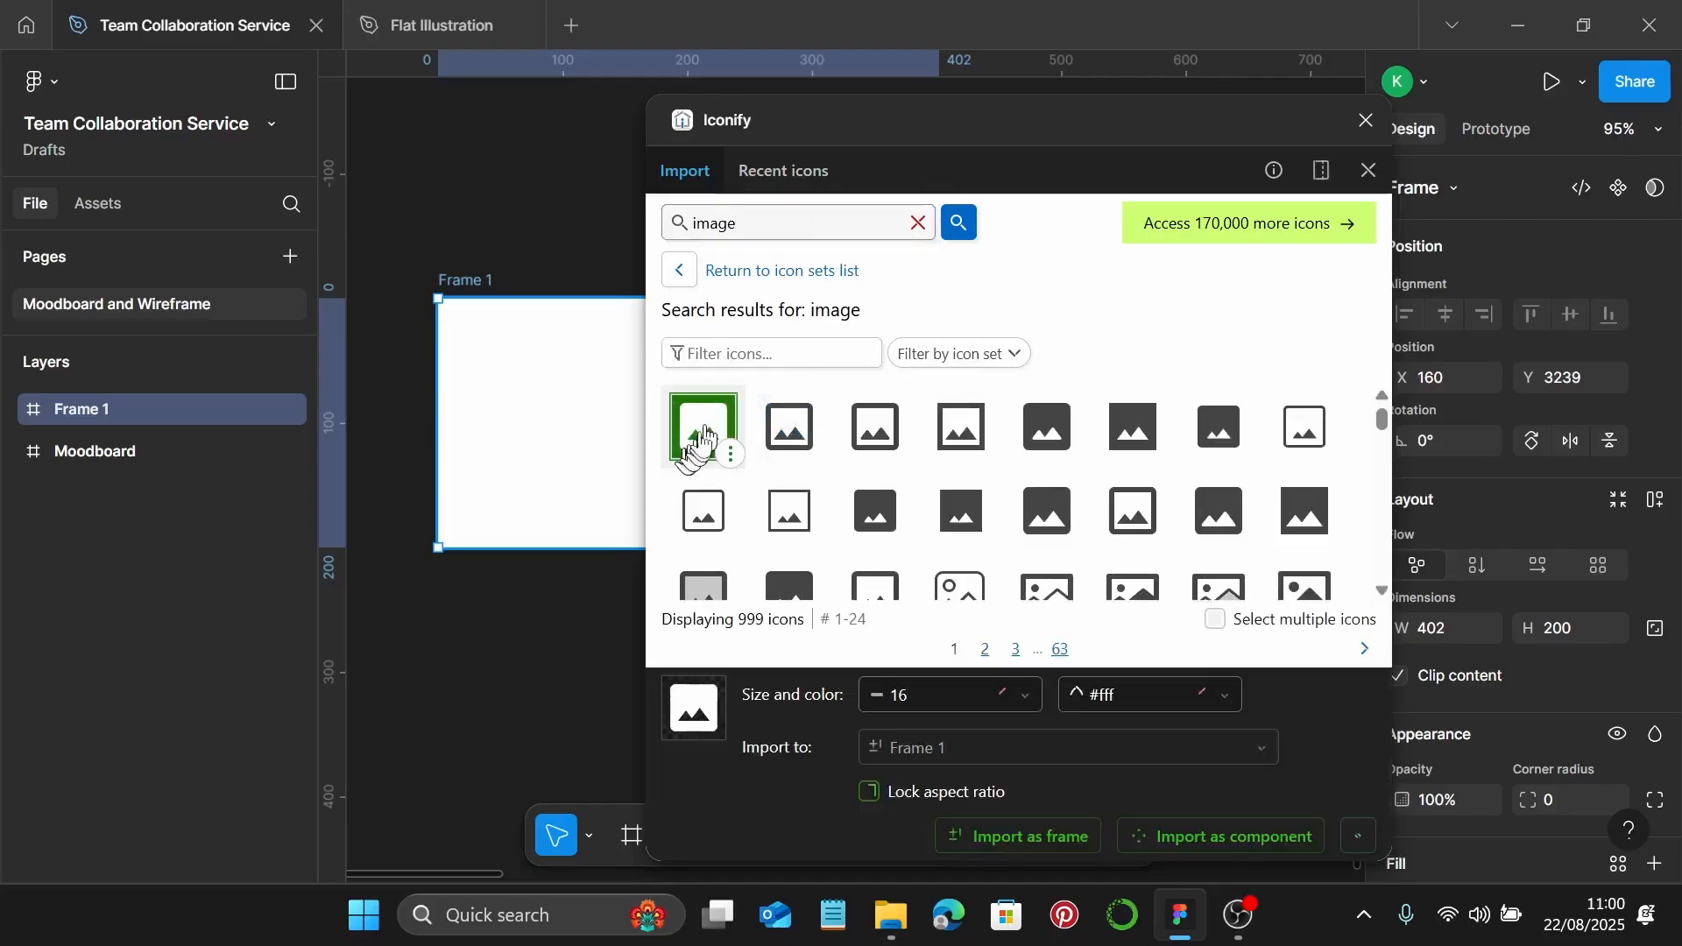
{"action": "left_click_drag", "start_coordinate": [528, 418], "coordinate": [583, 402]}
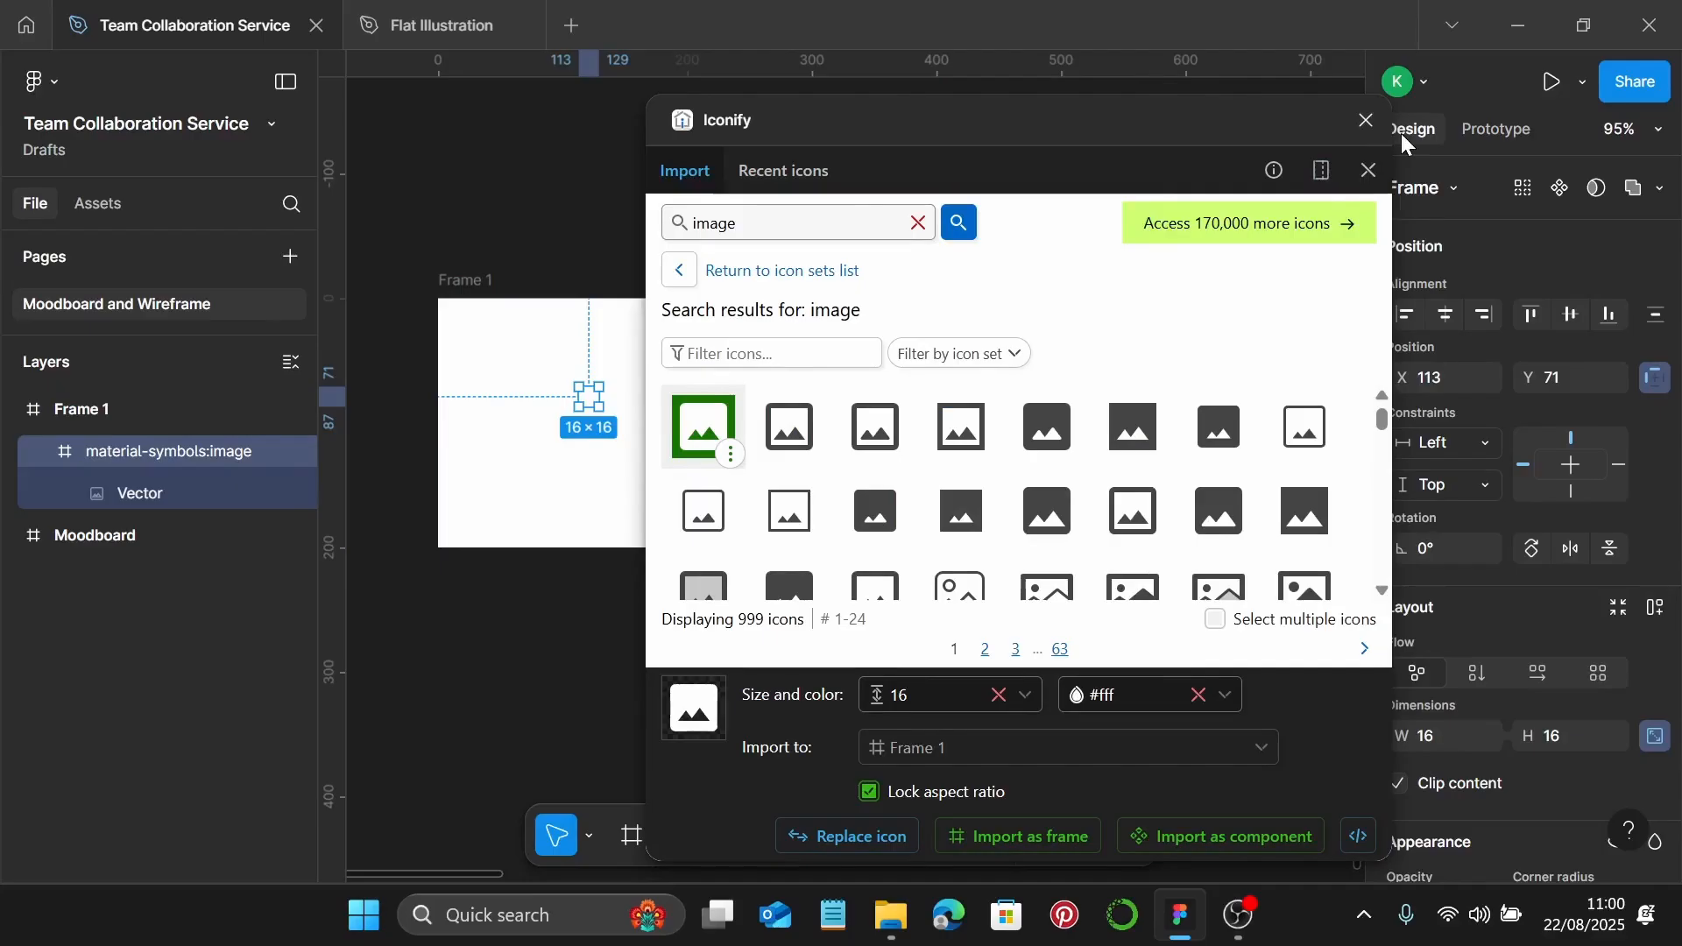
{"action": "left_click", "coordinate": [1366, 121]}
Change the image icon's colour to the dark grey 575757
{"action": "scroll", "coordinate": [1463, 491], "scroll_direction": "down", "scroll_amount": 7}
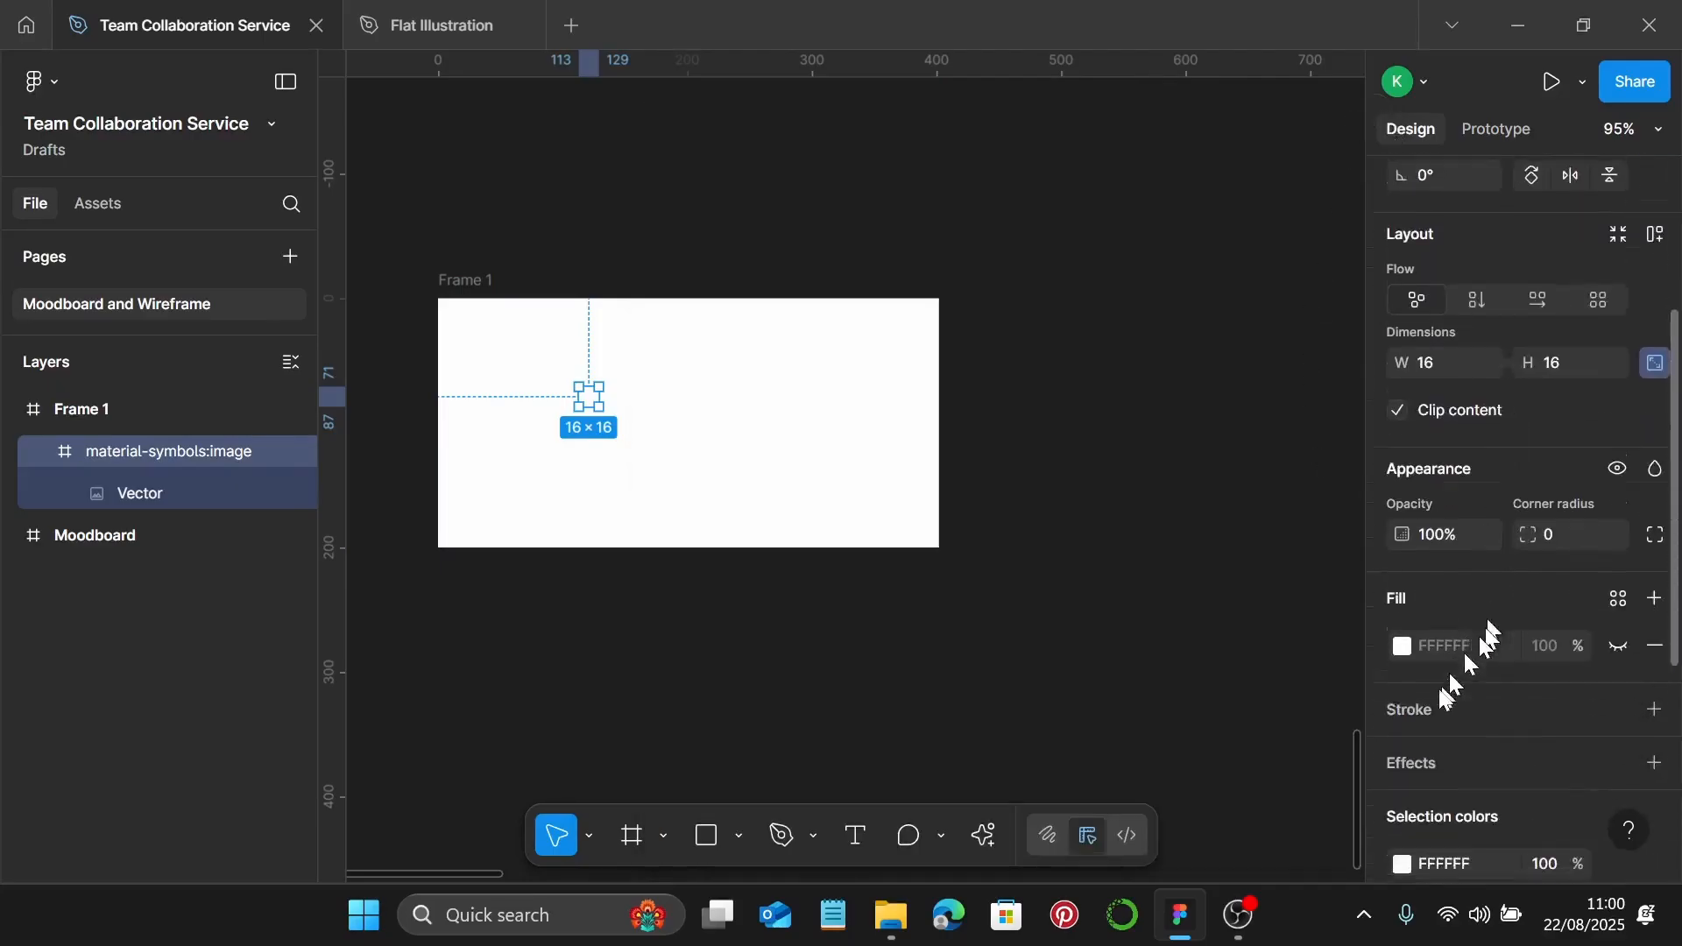
{"action": "scroll", "coordinate": [1409, 671], "scroll_direction": "down", "scroll_amount": 1}
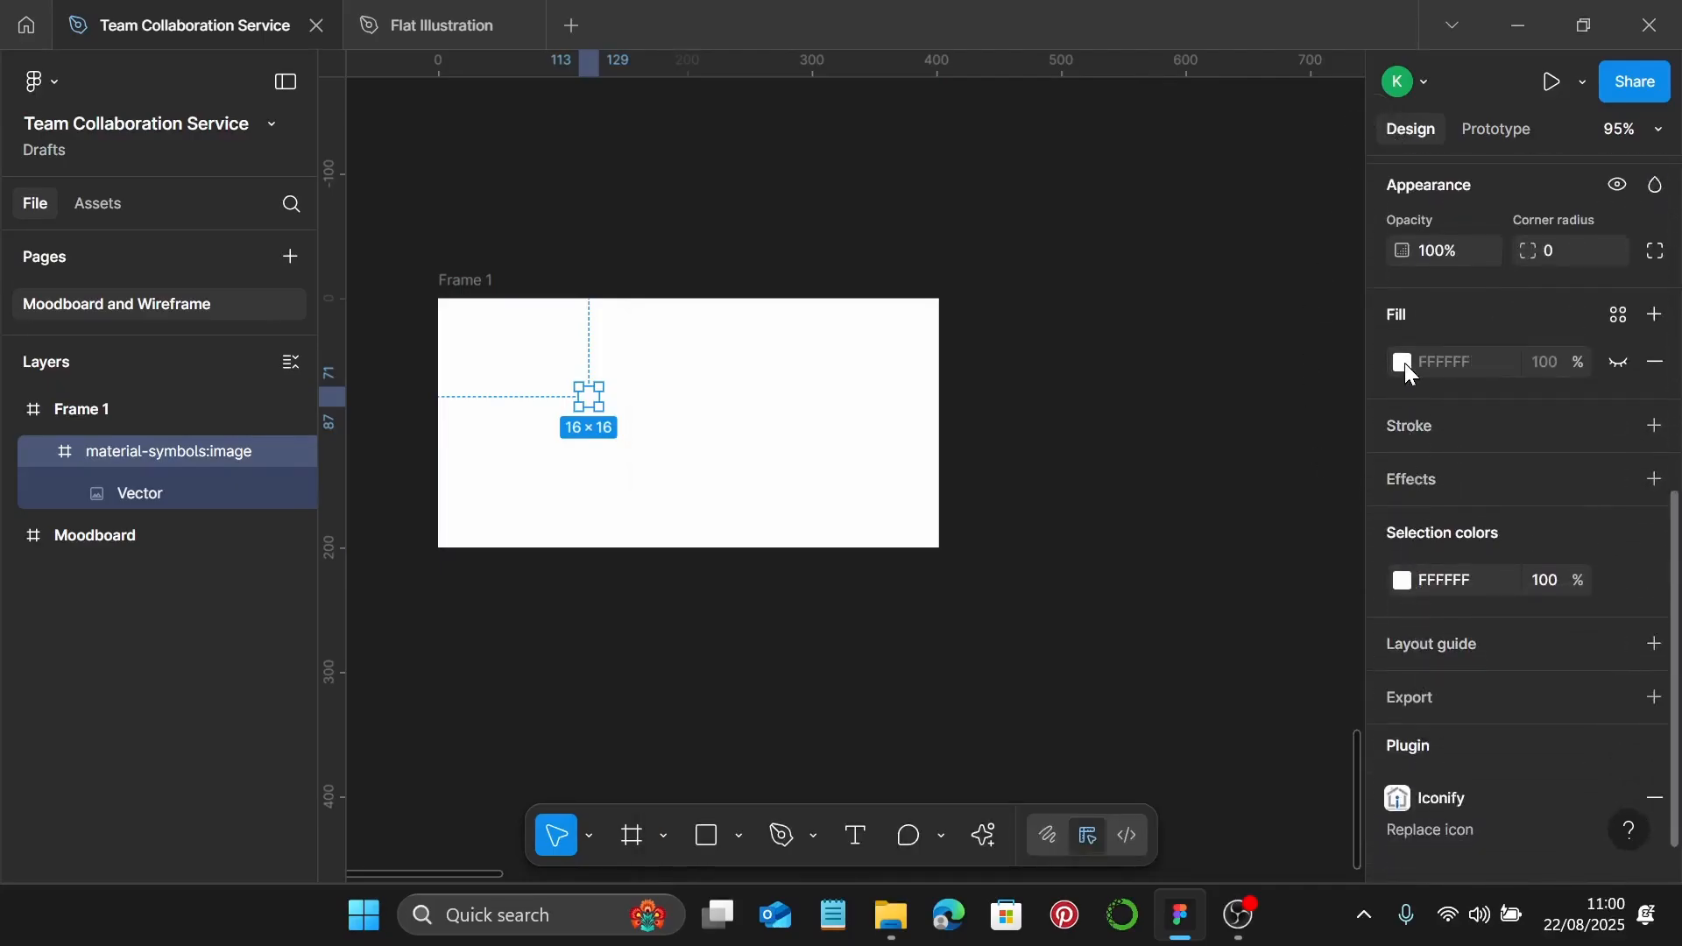
{"action": "left_click", "coordinate": [1403, 586]}
{"action": "left_click_drag", "start_coordinate": [1196, 491], "coordinate": [1053, 557]}
{"action": "scroll", "coordinate": [706, 450], "scroll_direction": "up", "scroll_amount": 3}
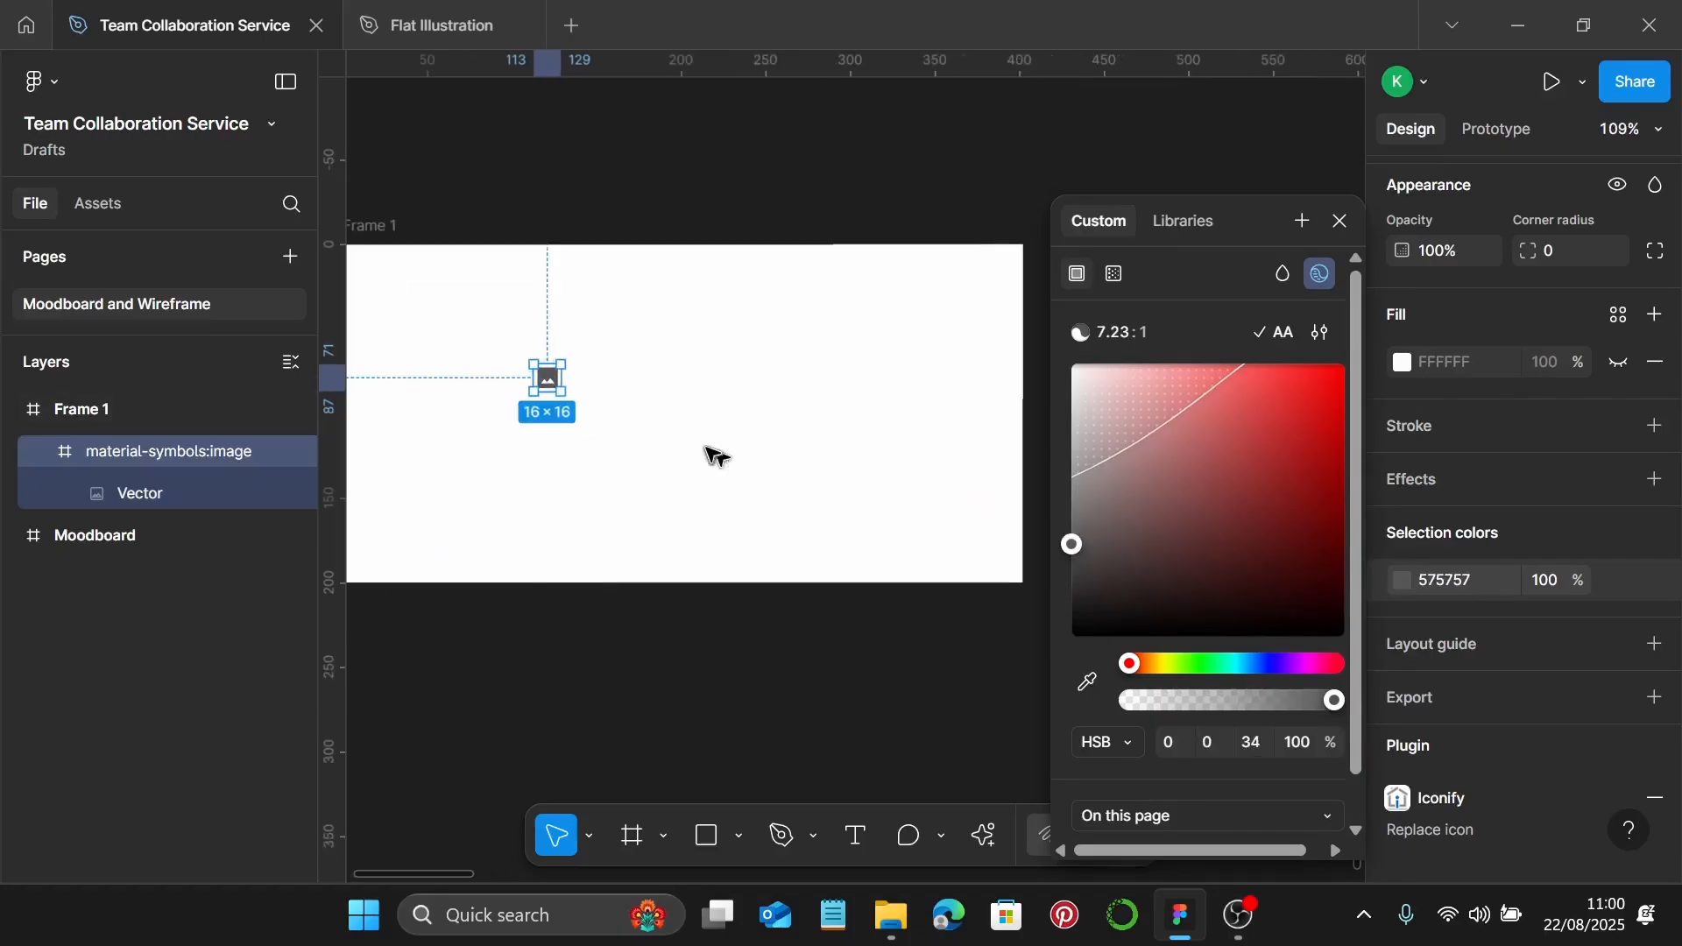
{"action": "scroll", "coordinate": [692, 412], "scroll_direction": "left", "scroll_amount": 2}
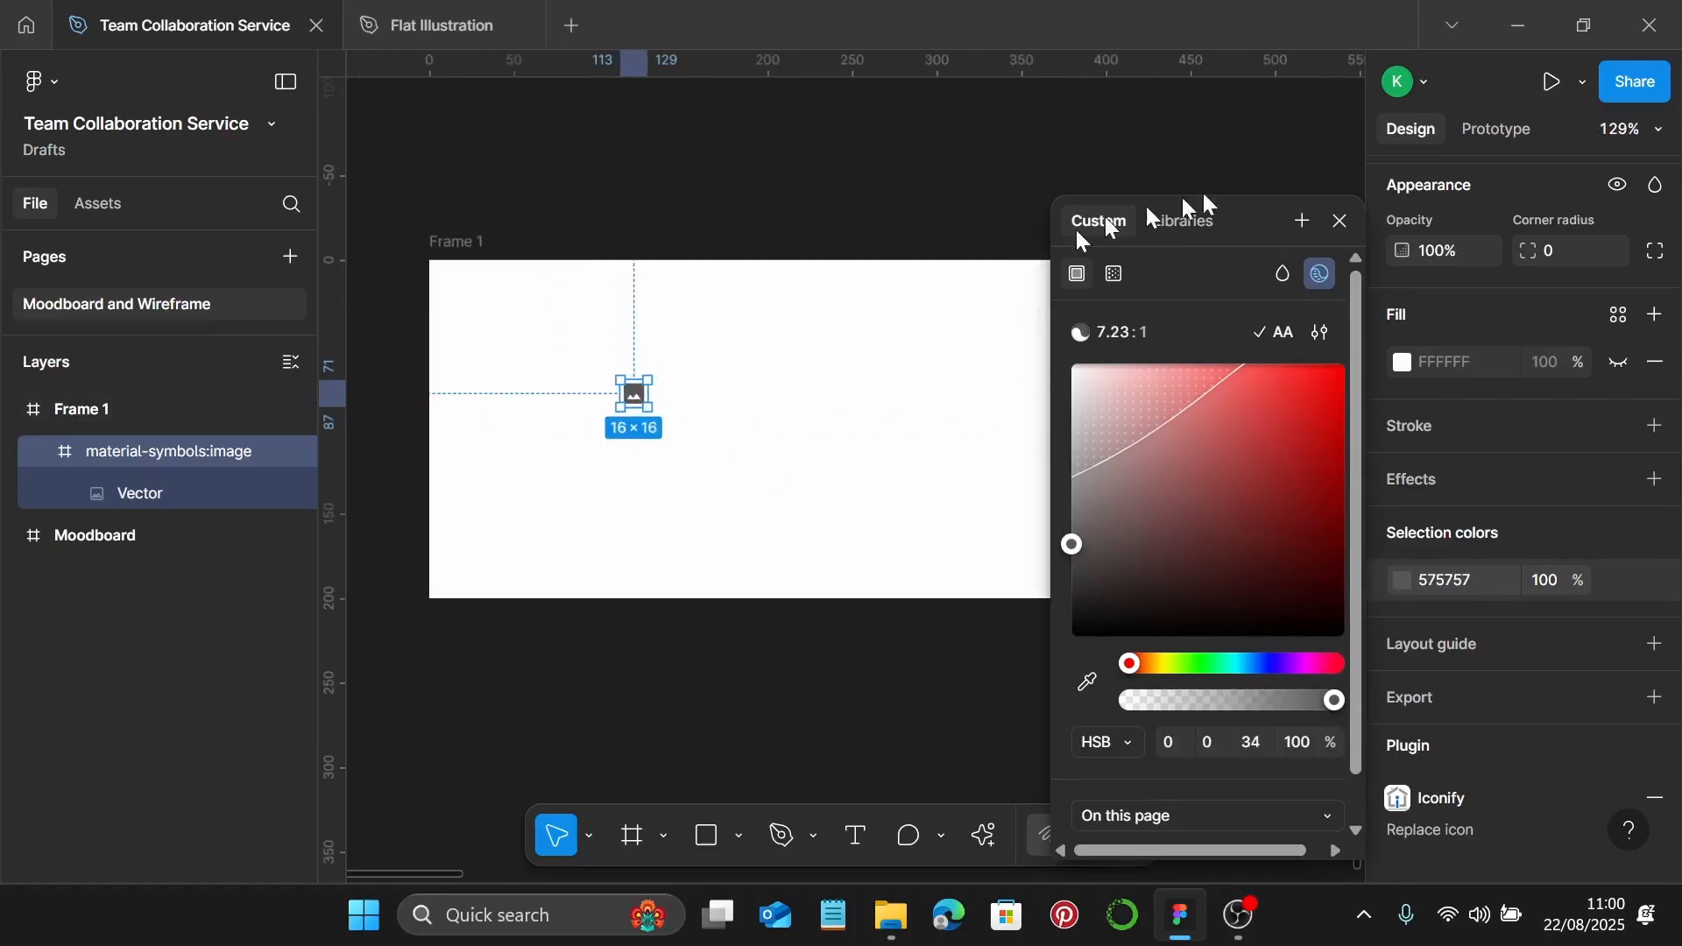
{"action": "left_click", "coordinate": [1340, 221]}
Enlarge the image icon to 60 × 60 and move it to about the middle of Frame 1
{"action": "scroll", "coordinate": [1553, 464], "scroll_direction": "up", "scroll_amount": 6}
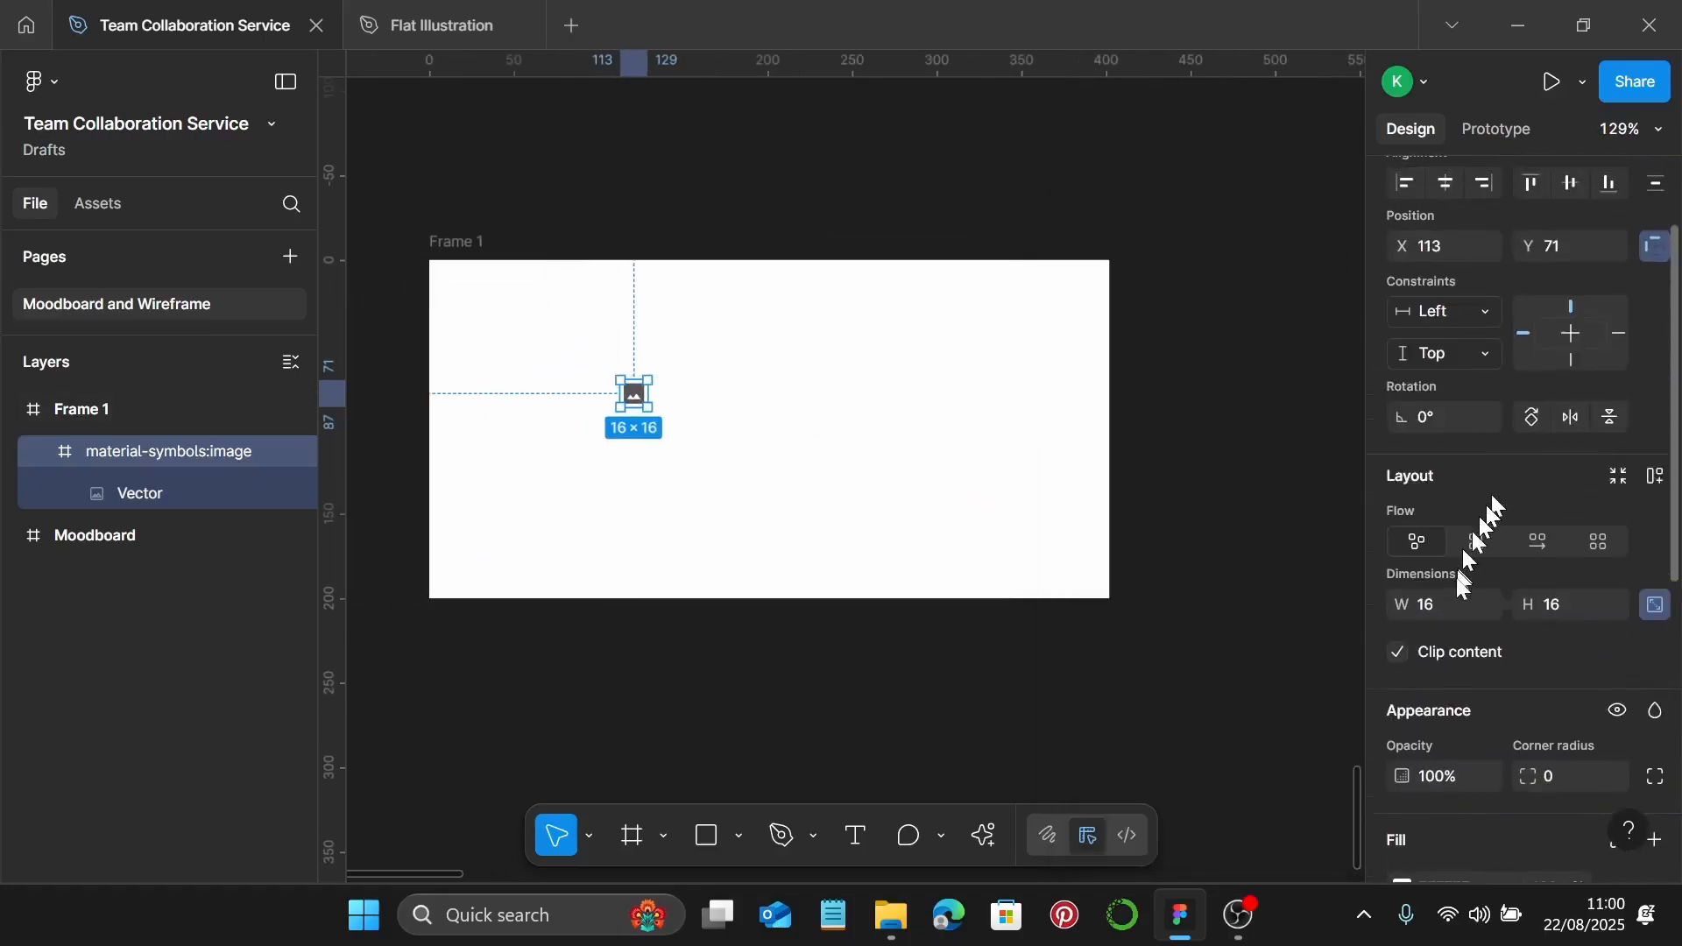
{"action": "left_click", "coordinate": [1452, 612]}
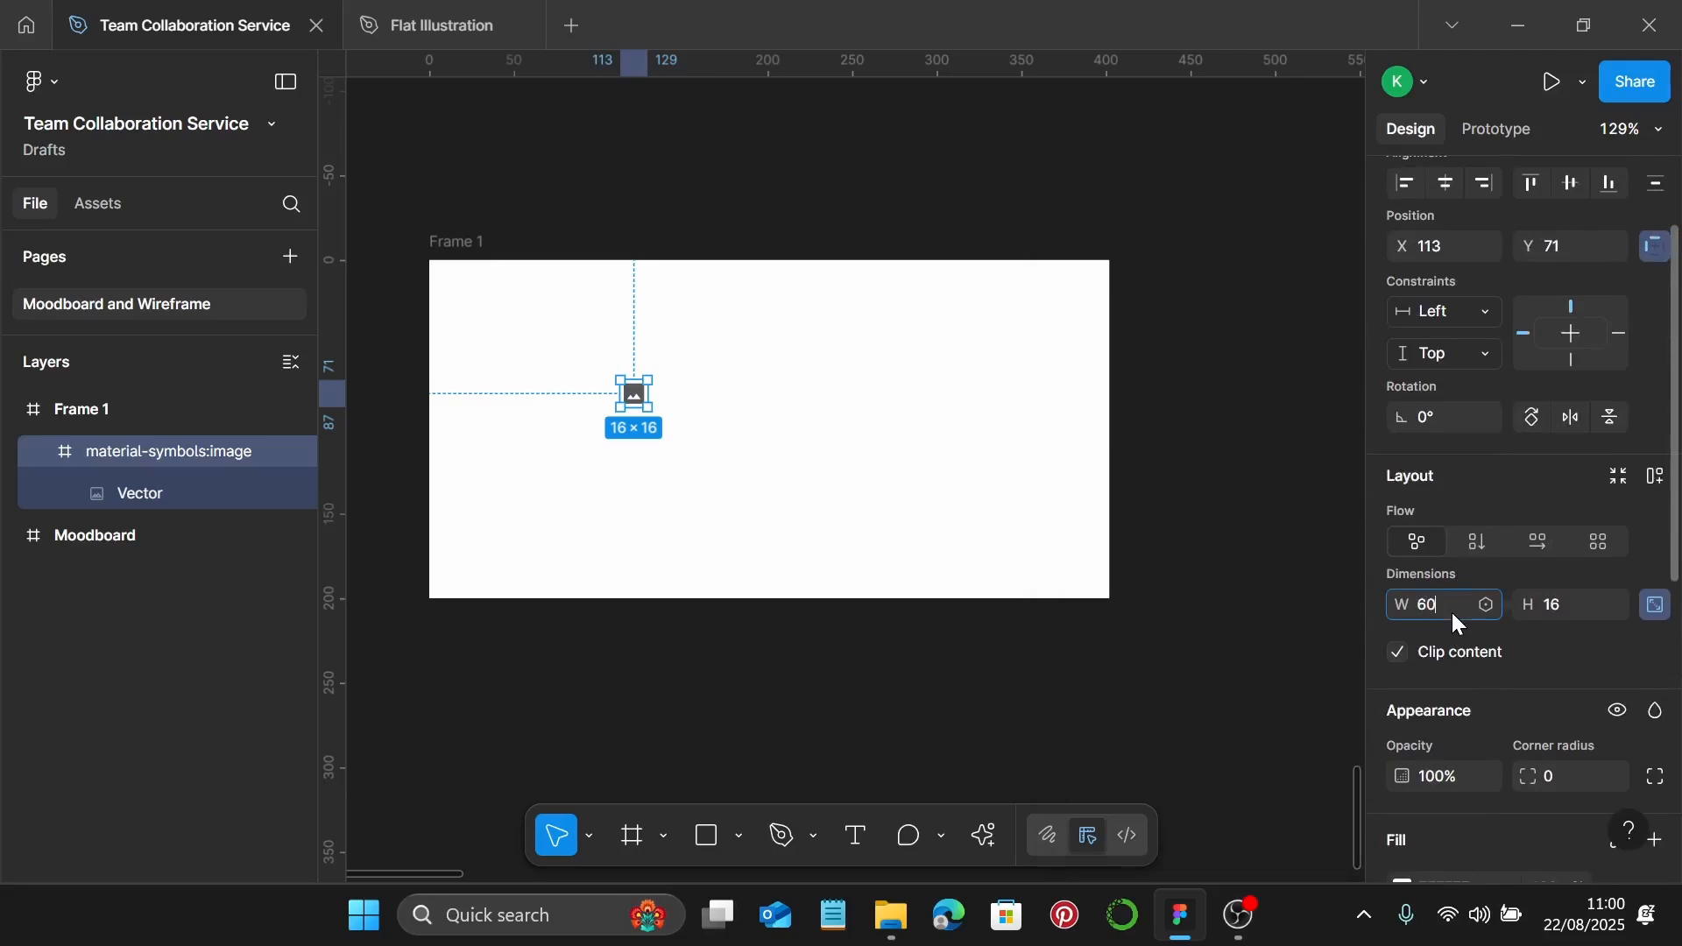
{"action": "key", "text": "Return"}
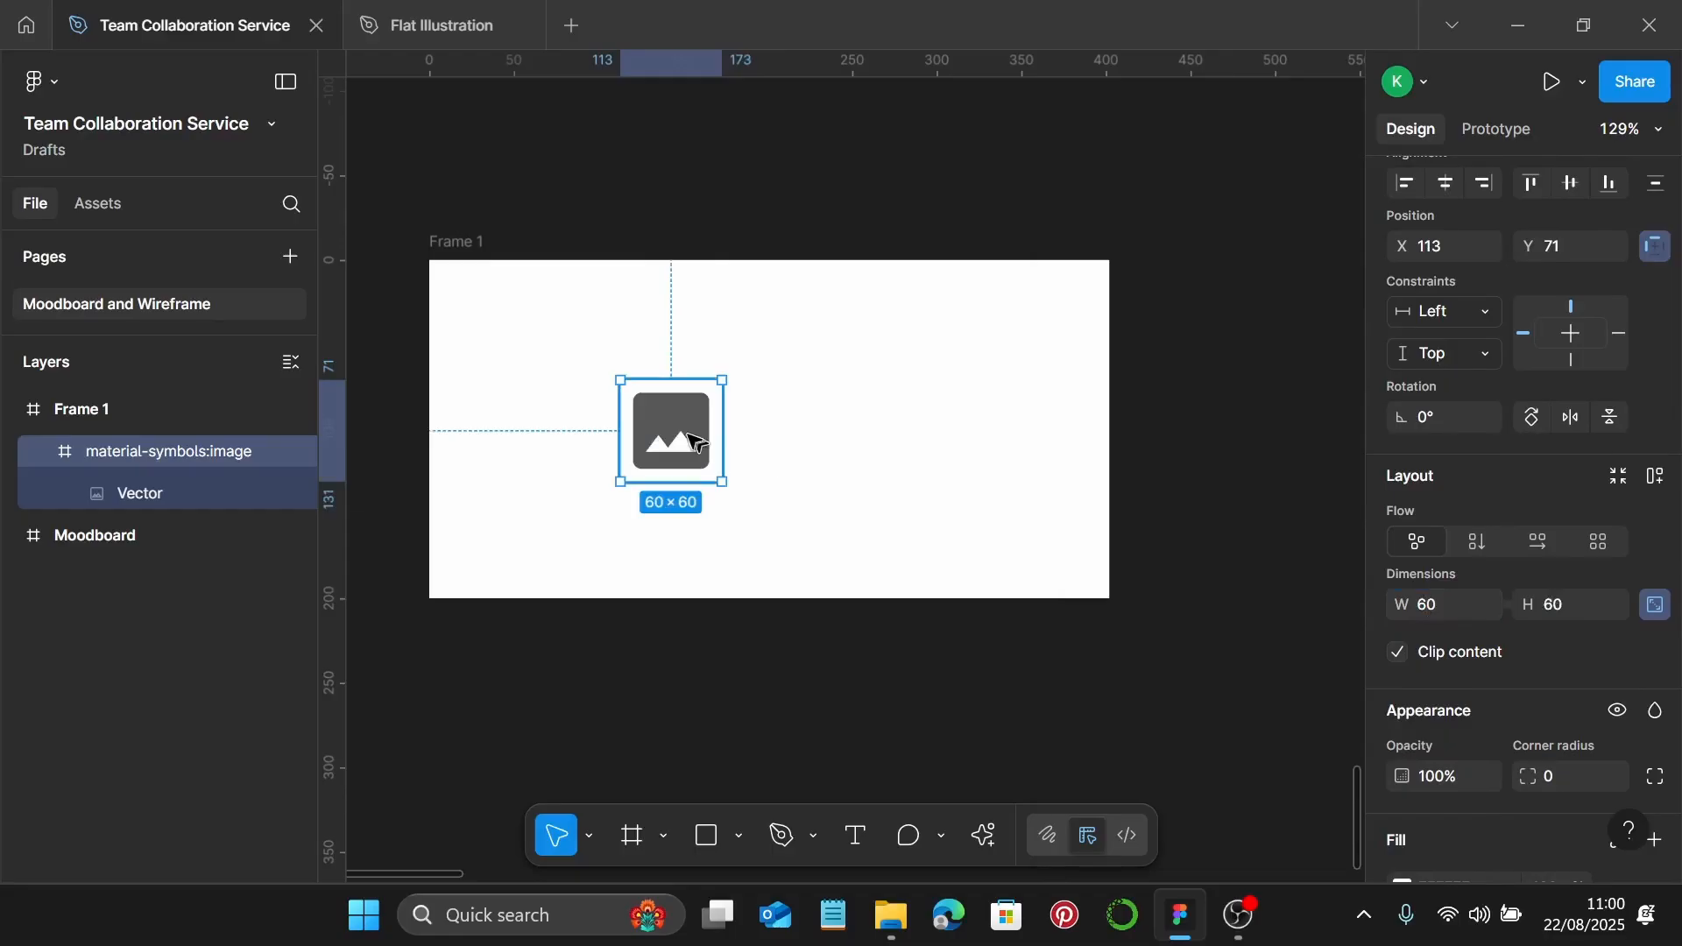
{"action": "left_click_drag", "start_coordinate": [695, 441], "coordinate": [789, 436]}
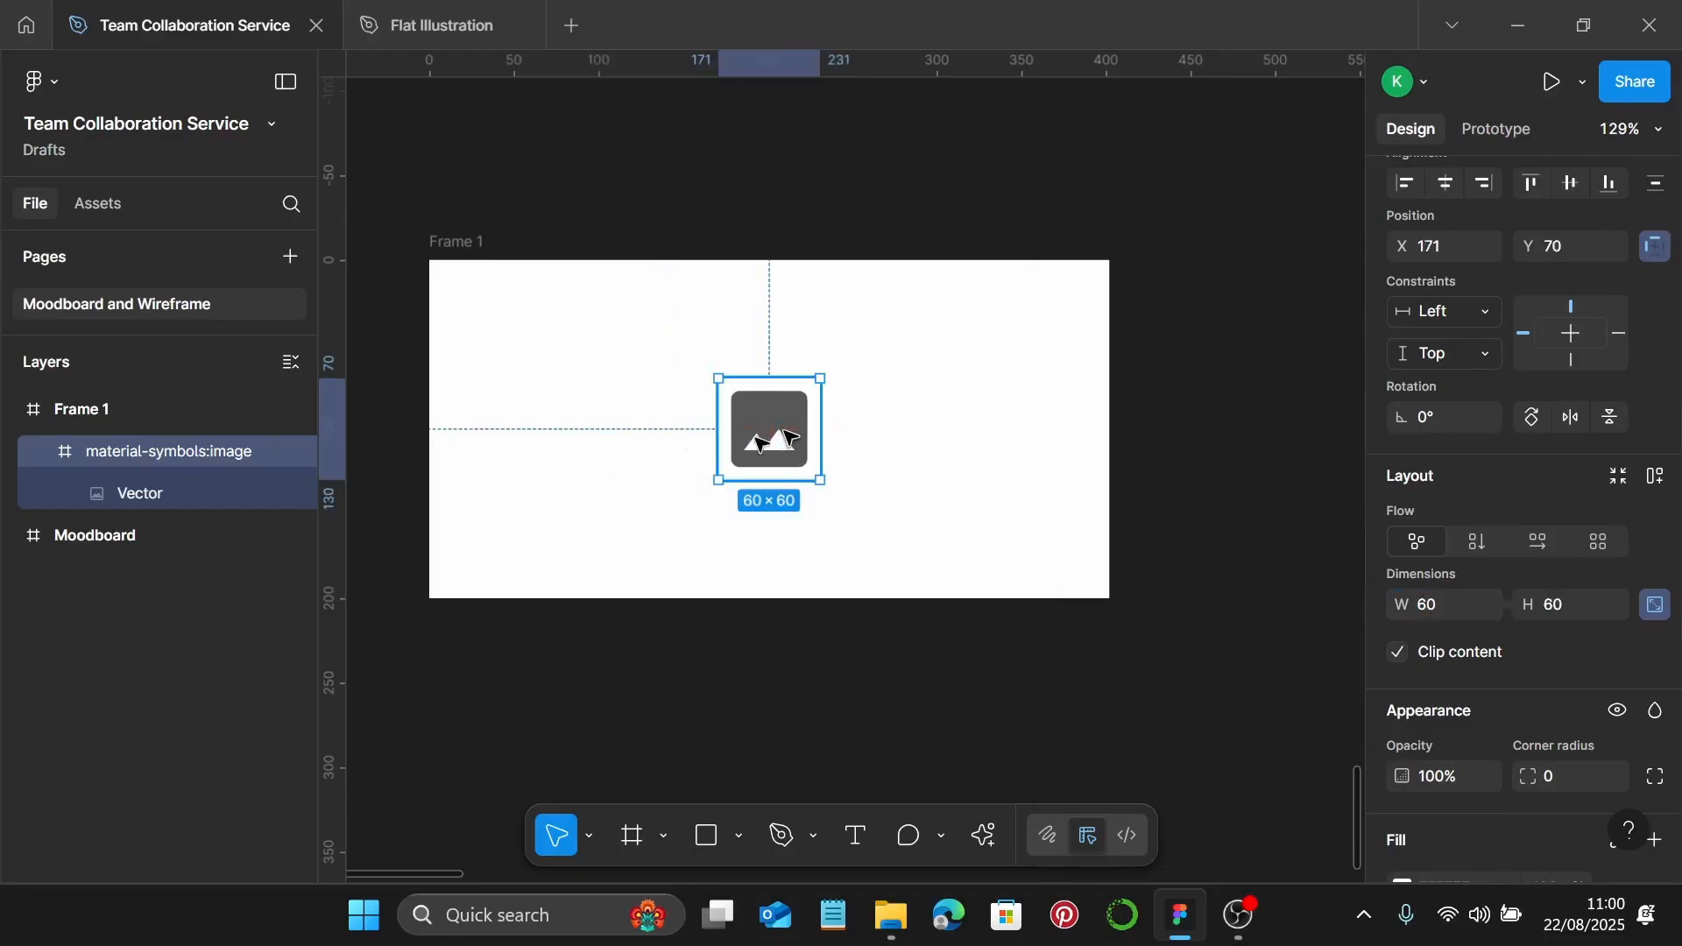
Change Frame 1's fill to the light grey E2E2E2
{"action": "left_click", "coordinate": [481, 249]}
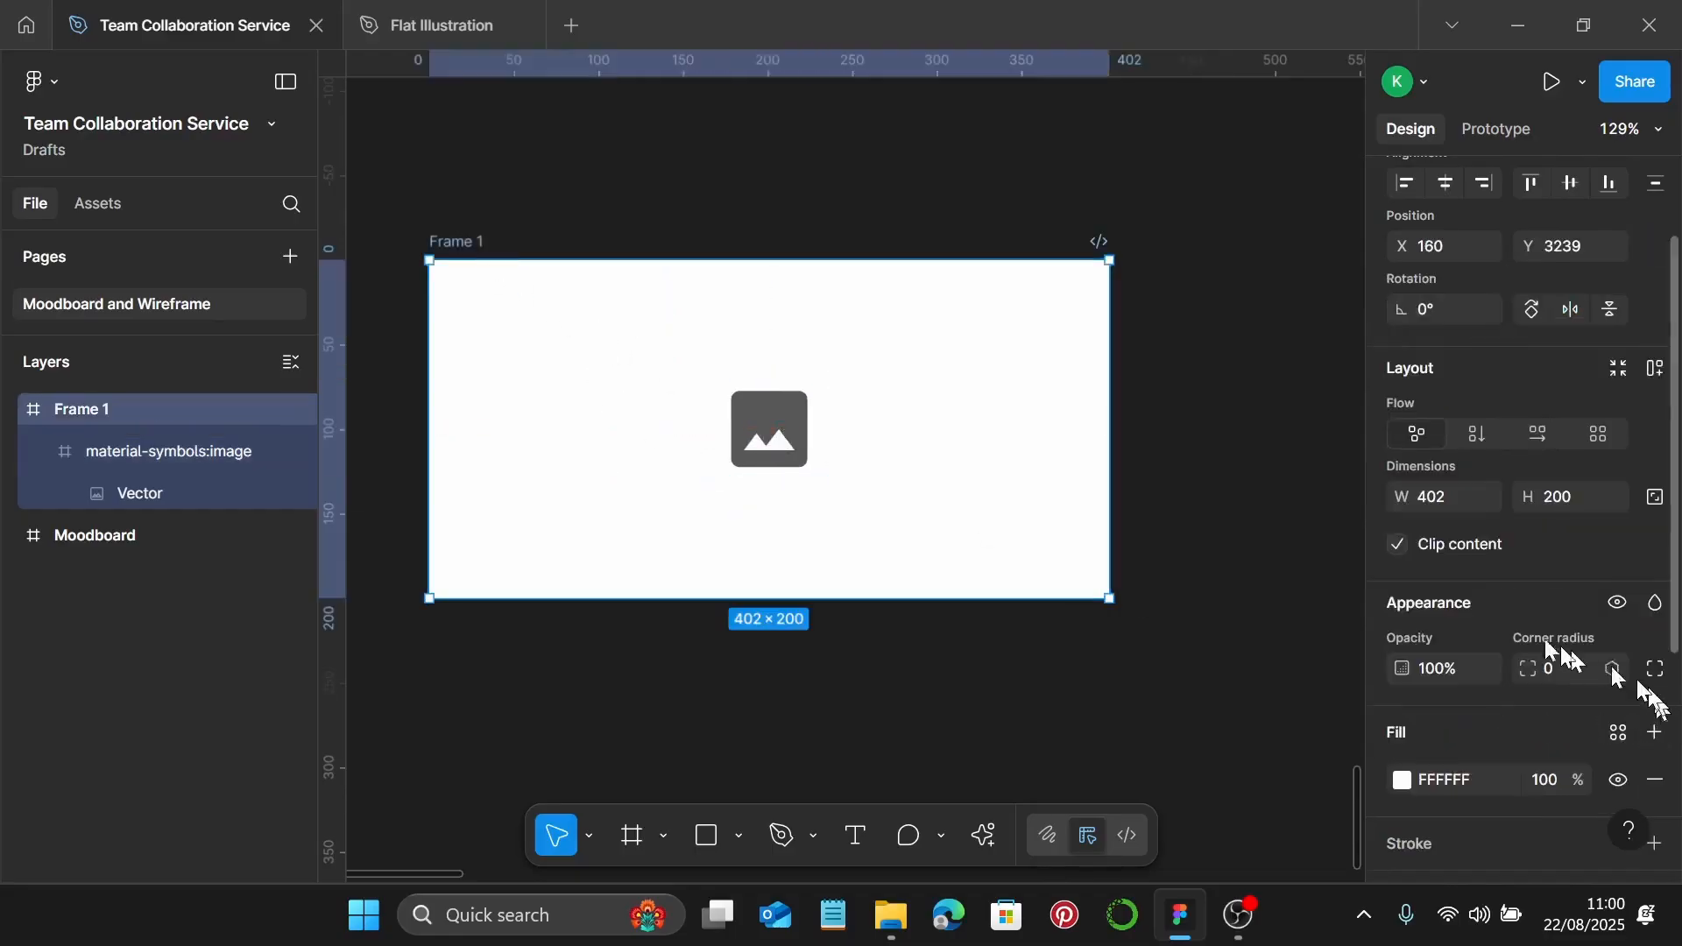
{"action": "scroll", "coordinate": [1544, 639], "scroll_direction": "down", "scroll_amount": 4}
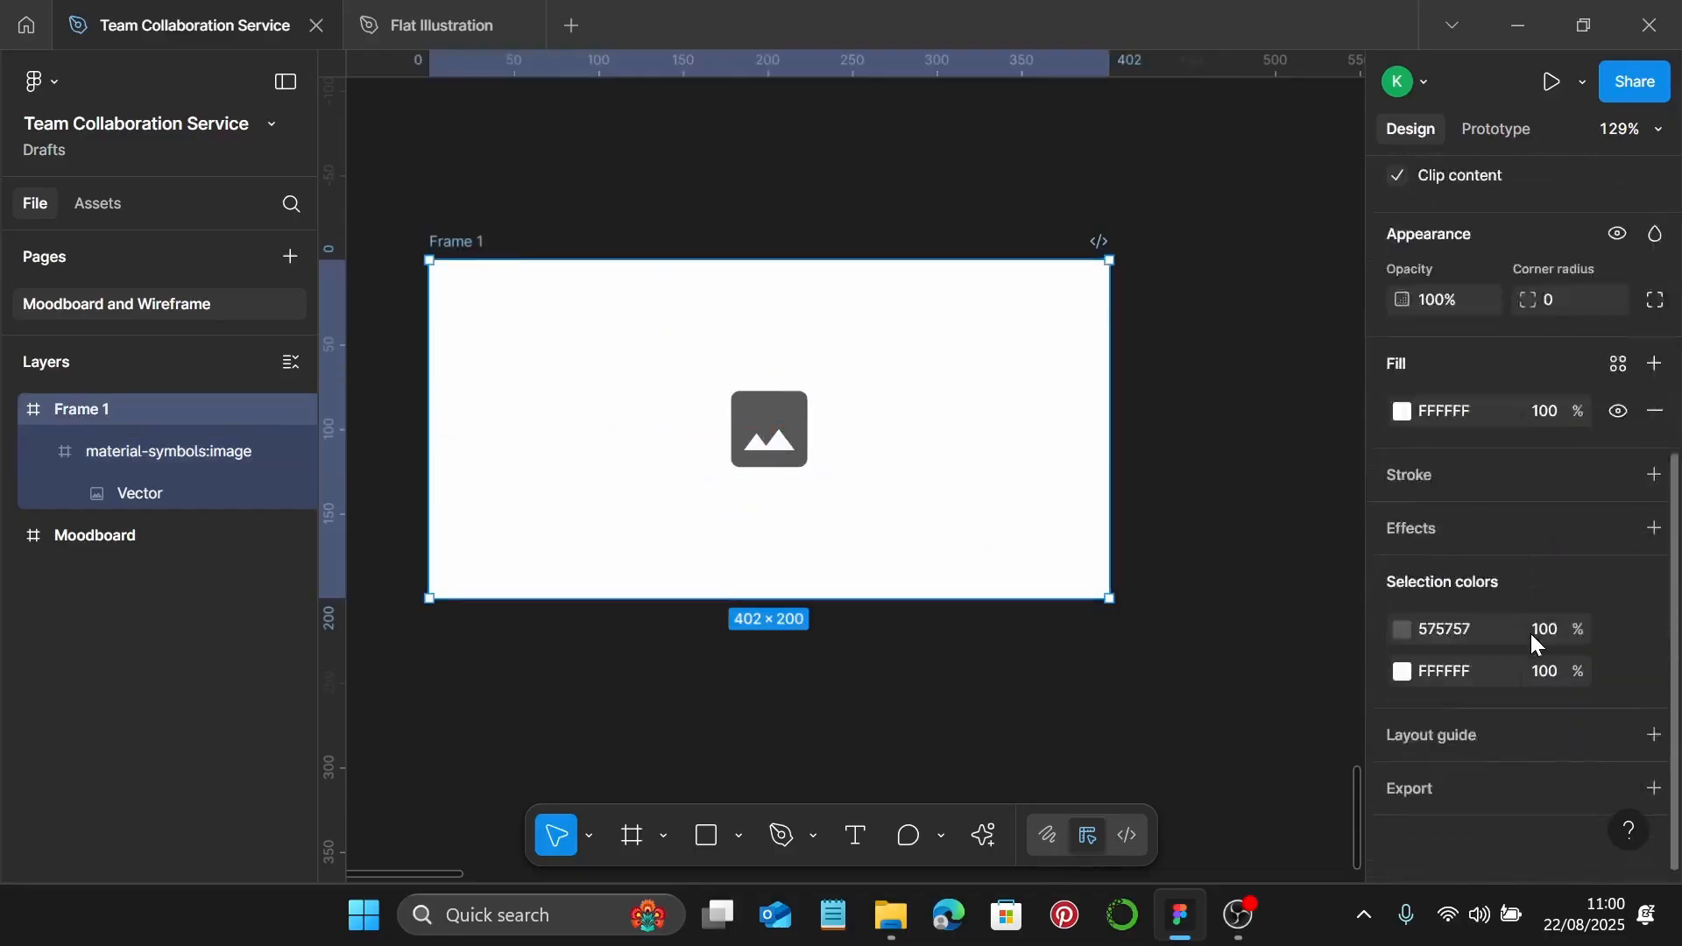
{"action": "left_click", "coordinate": [1400, 411]}
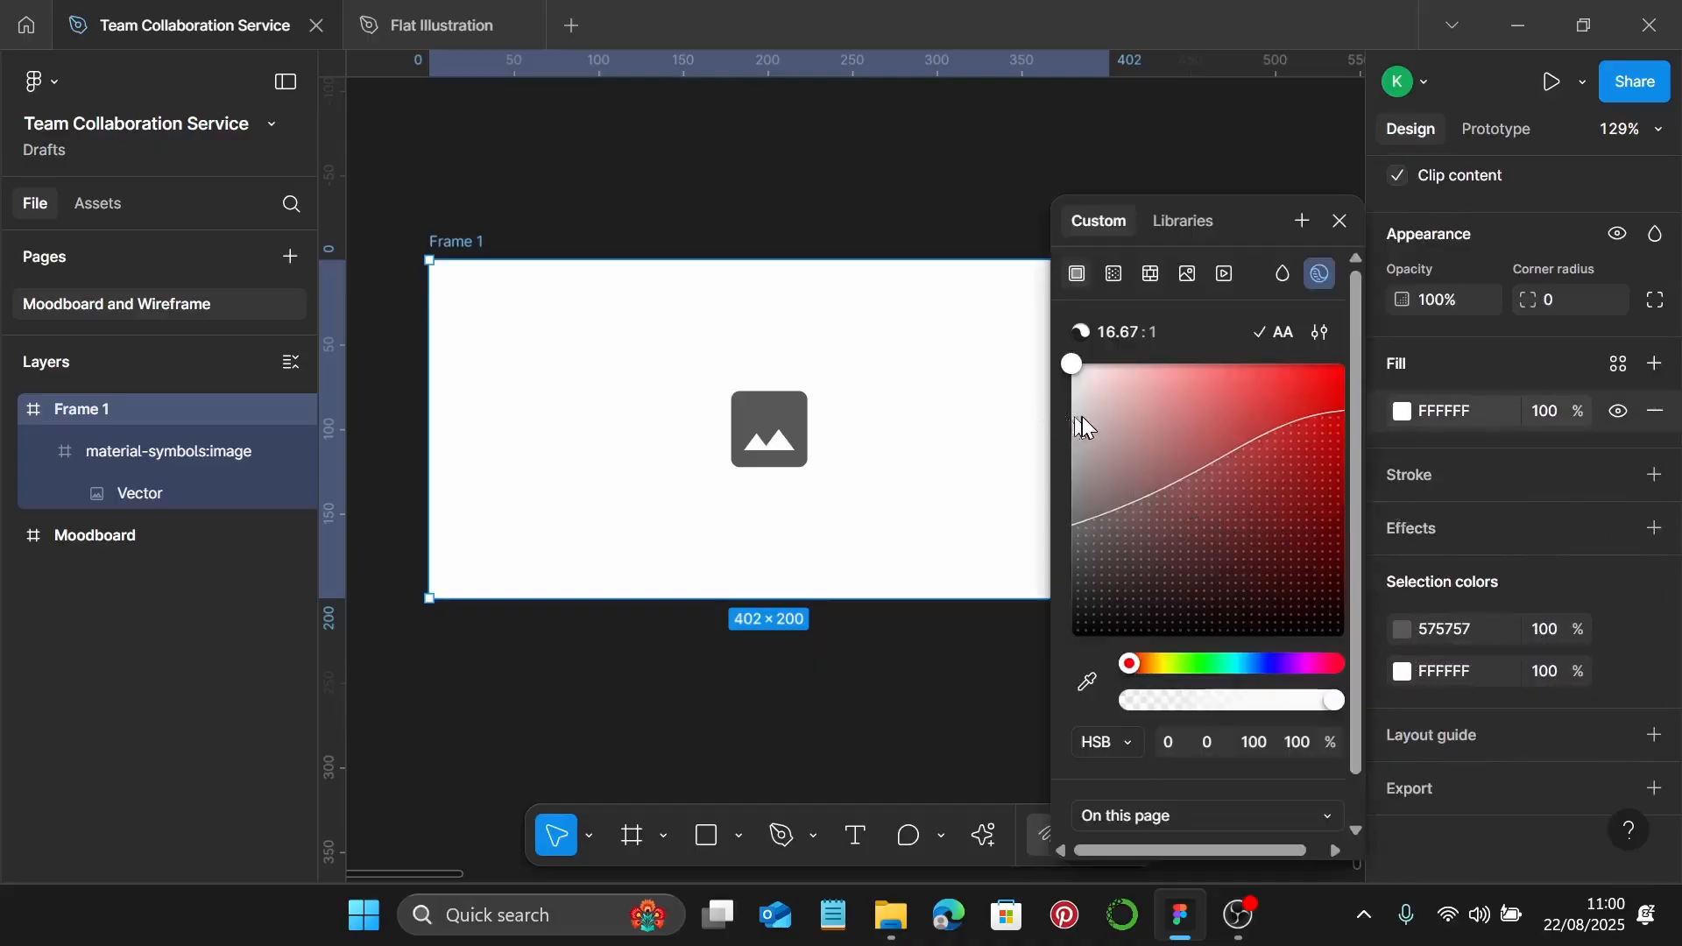
{"action": "left_click_drag", "start_coordinate": [1075, 417], "coordinate": [1066, 407]}
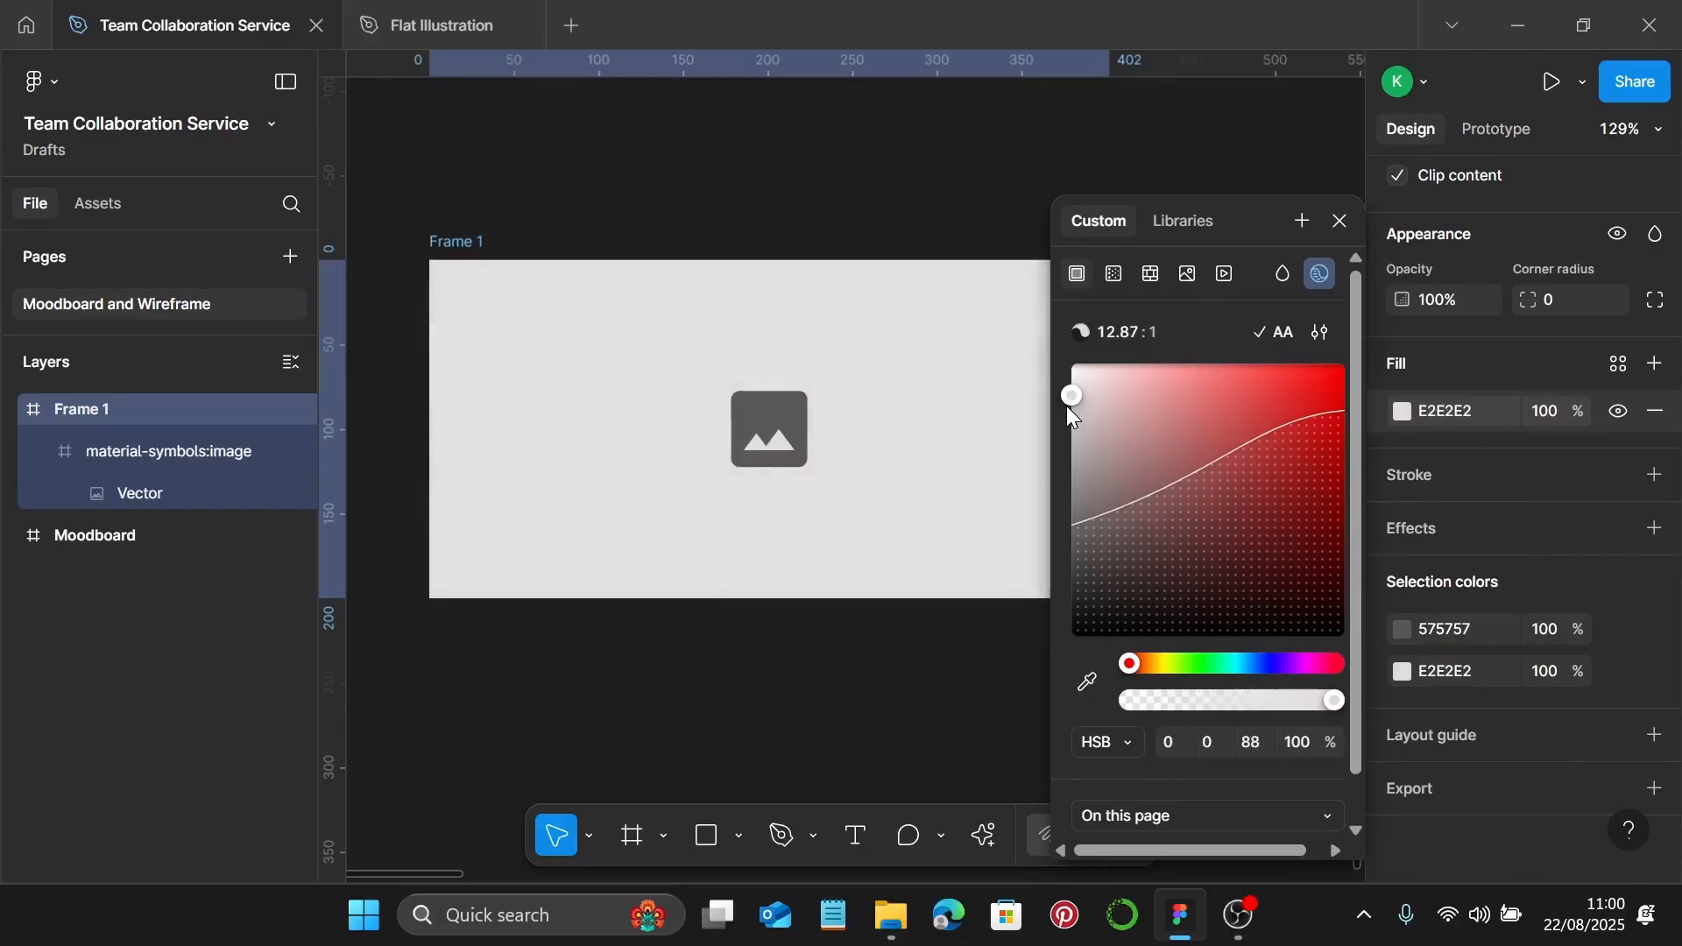
{"action": "left_click", "coordinate": [886, 432]}
Darken the image icon's colour to 3C3C3C
{"action": "left_click", "coordinate": [771, 429]}
{"action": "scroll", "coordinate": [1410, 586], "scroll_direction": "down", "scroll_amount": 1}
{"action": "scroll", "coordinate": [1399, 586], "scroll_direction": "down", "scroll_amount": 5}
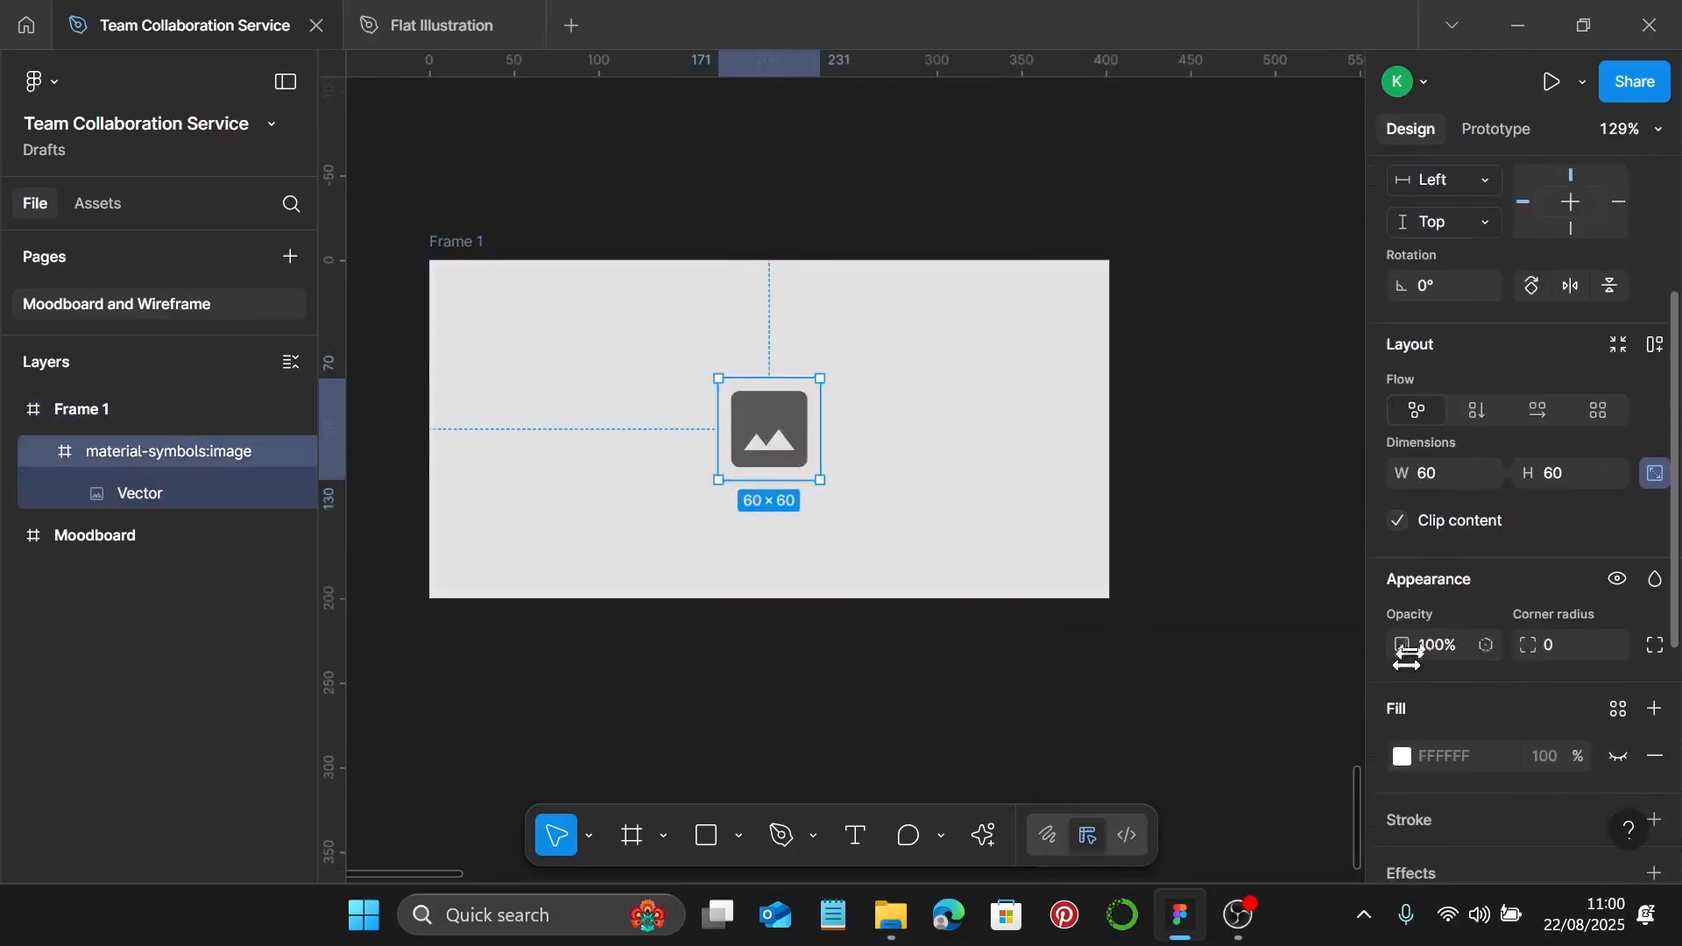
{"action": "left_click", "coordinate": [1399, 713]}
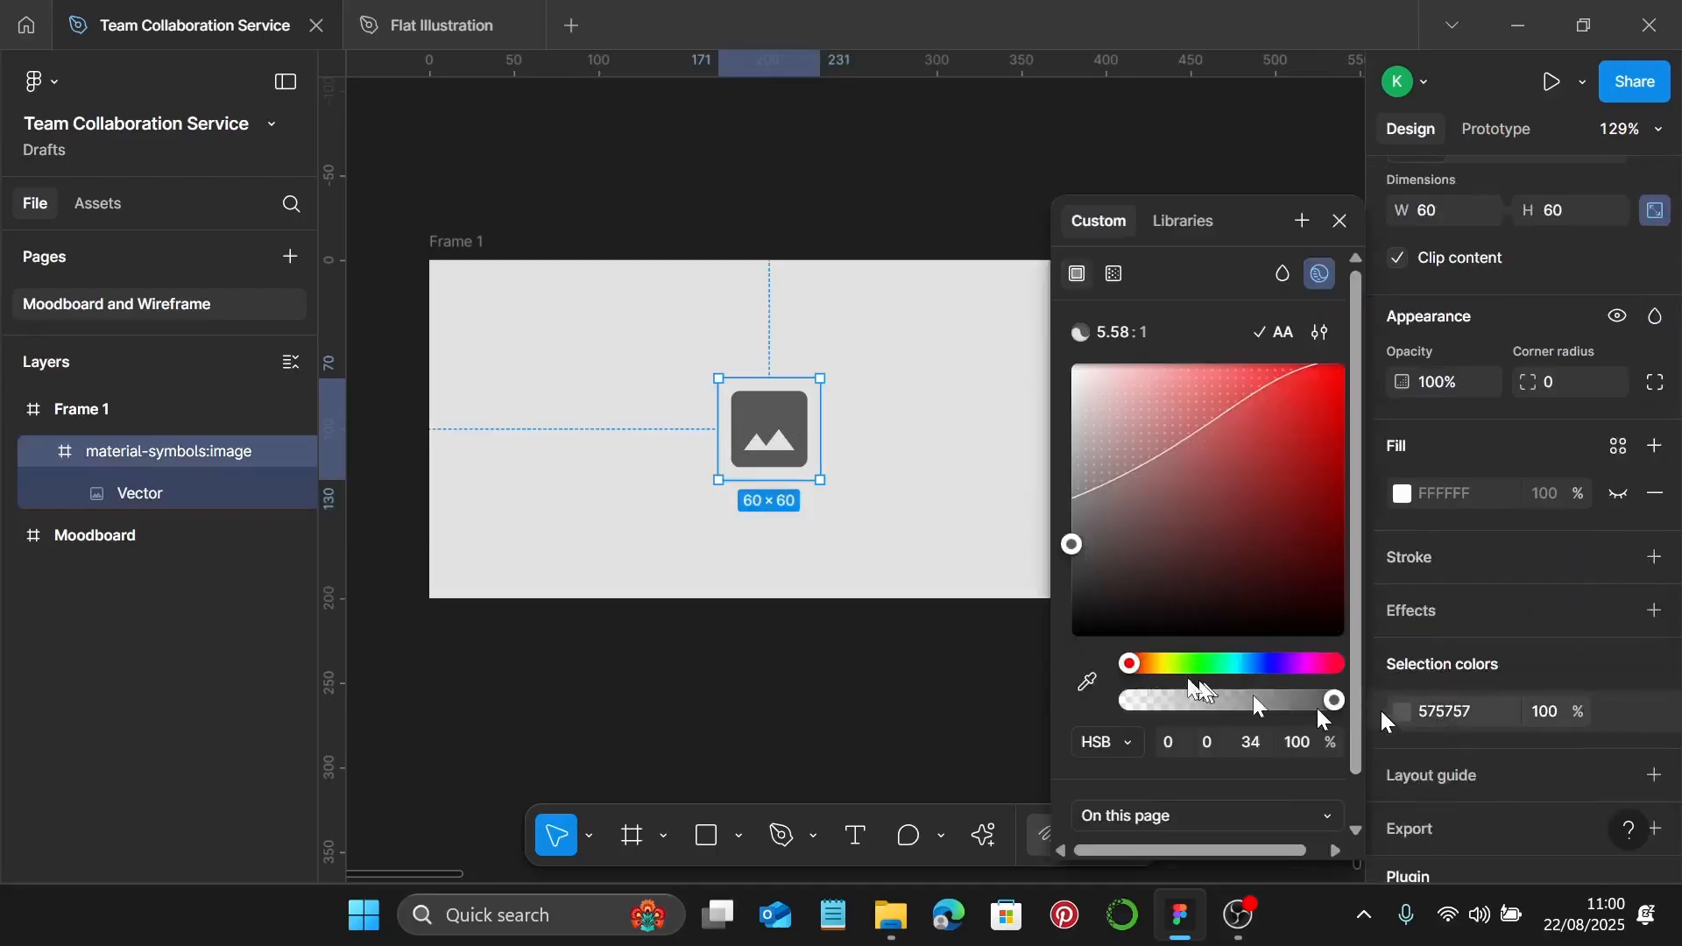
{"action": "left_click", "coordinate": [1078, 574]}
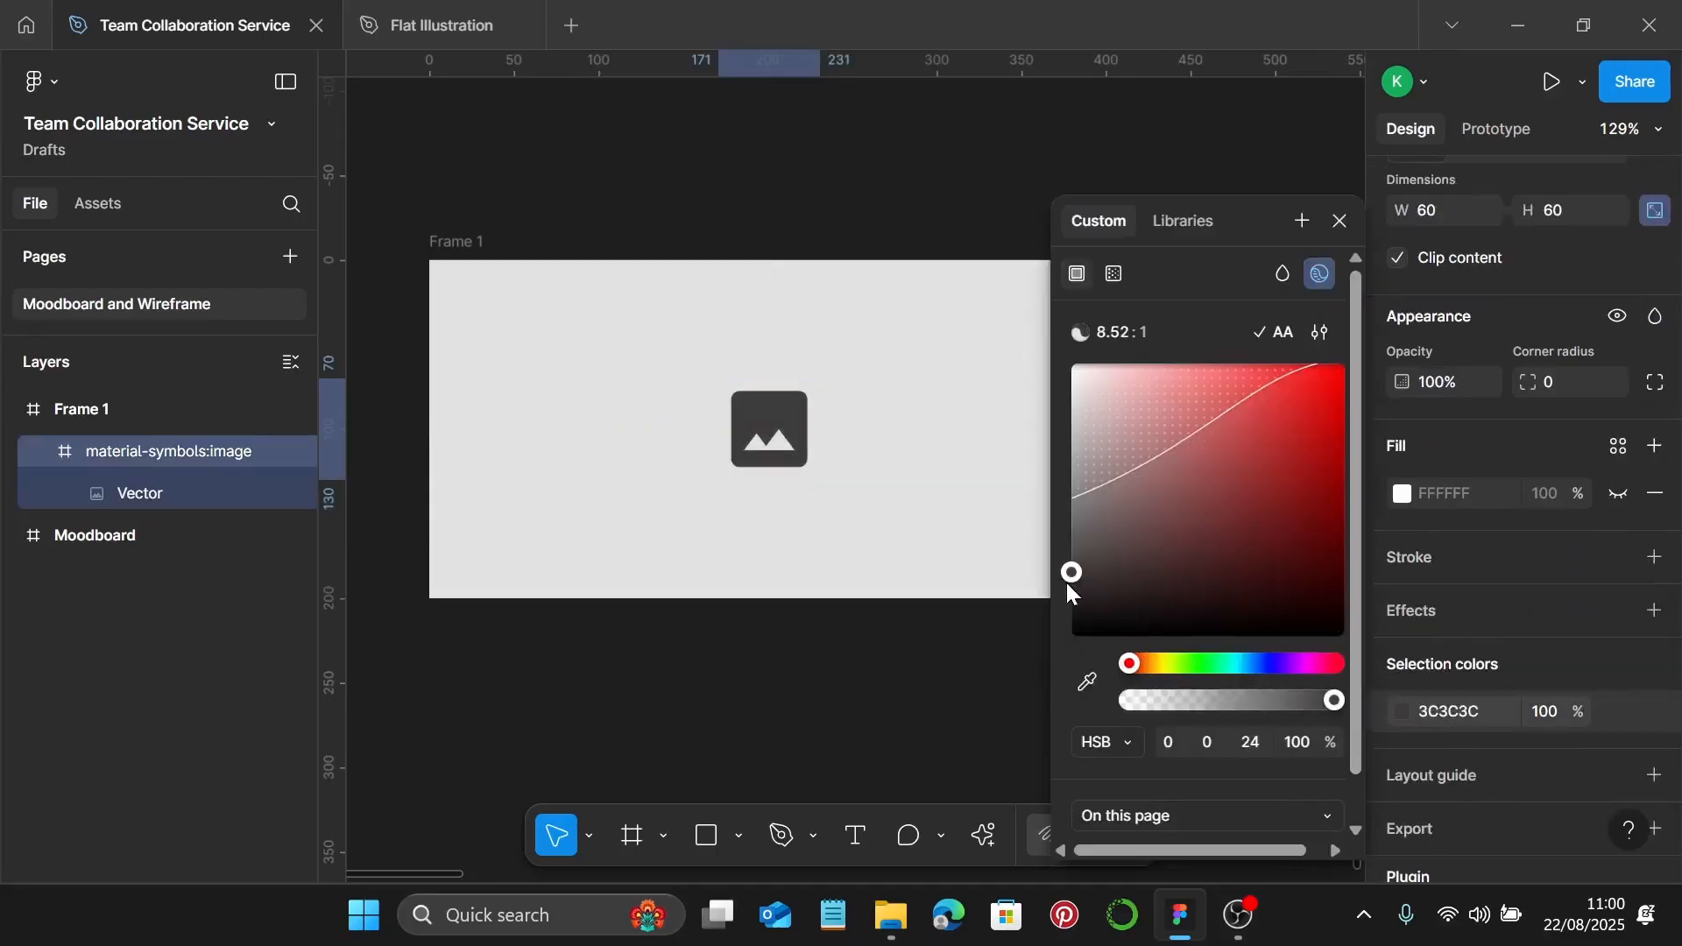
{"action": "left_click", "coordinate": [961, 315]}
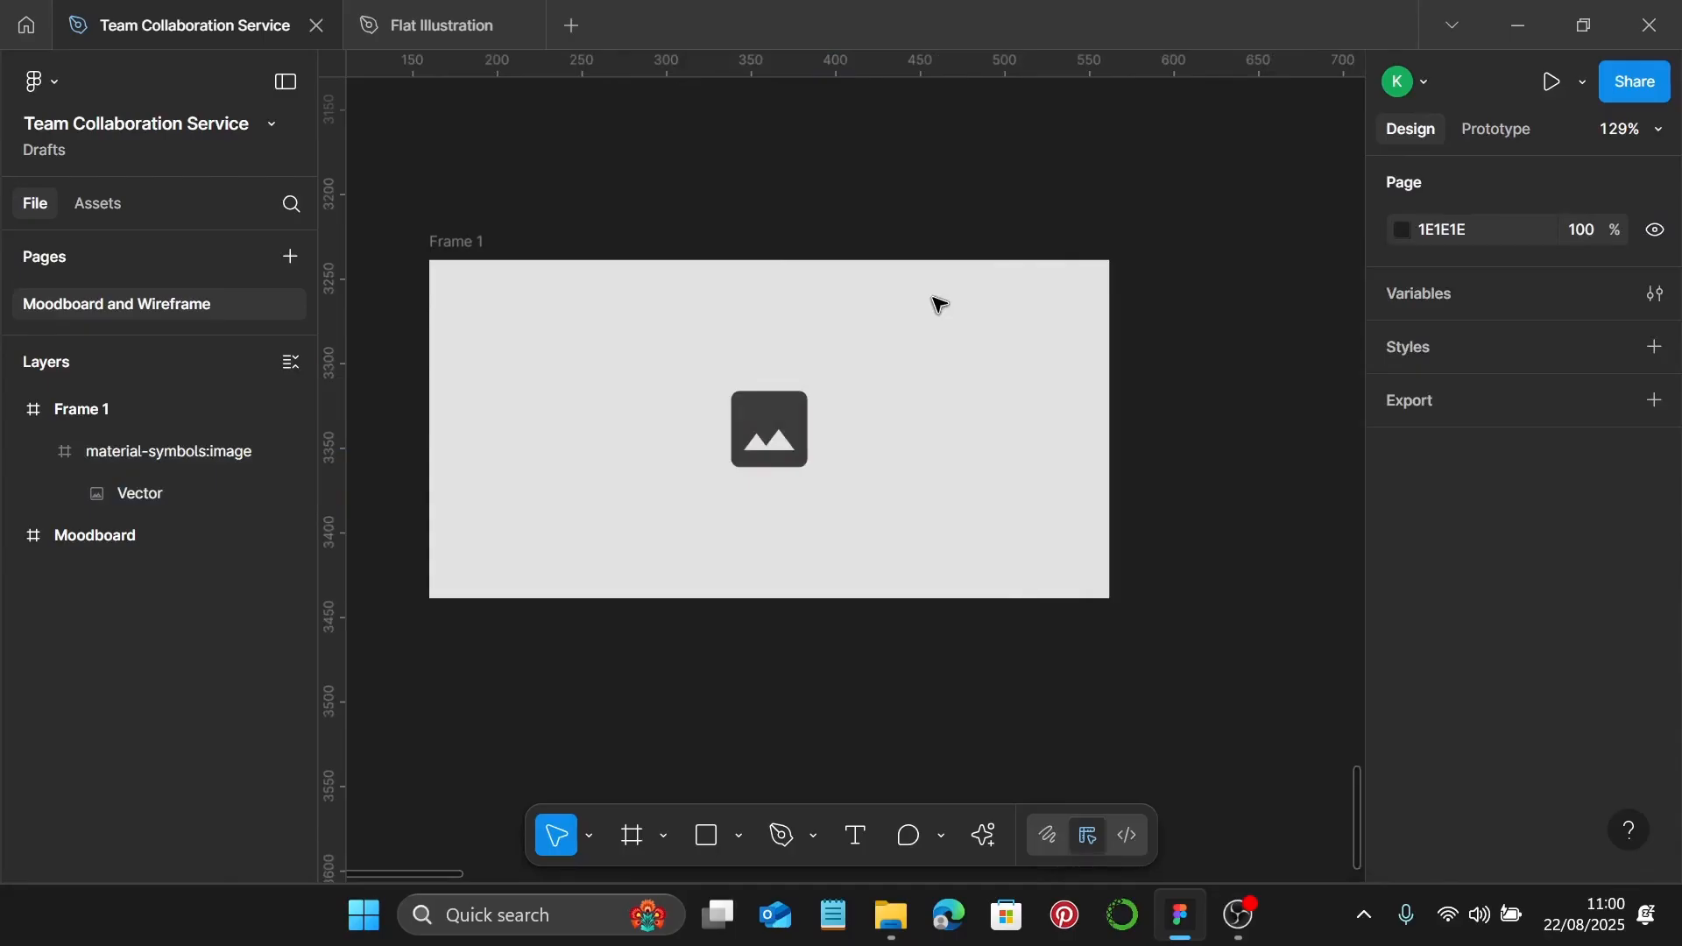
Align the image icon to the horizontal and vertical centre of Frame 1, and select the frame
{"action": "left_click", "coordinate": [740, 398]}
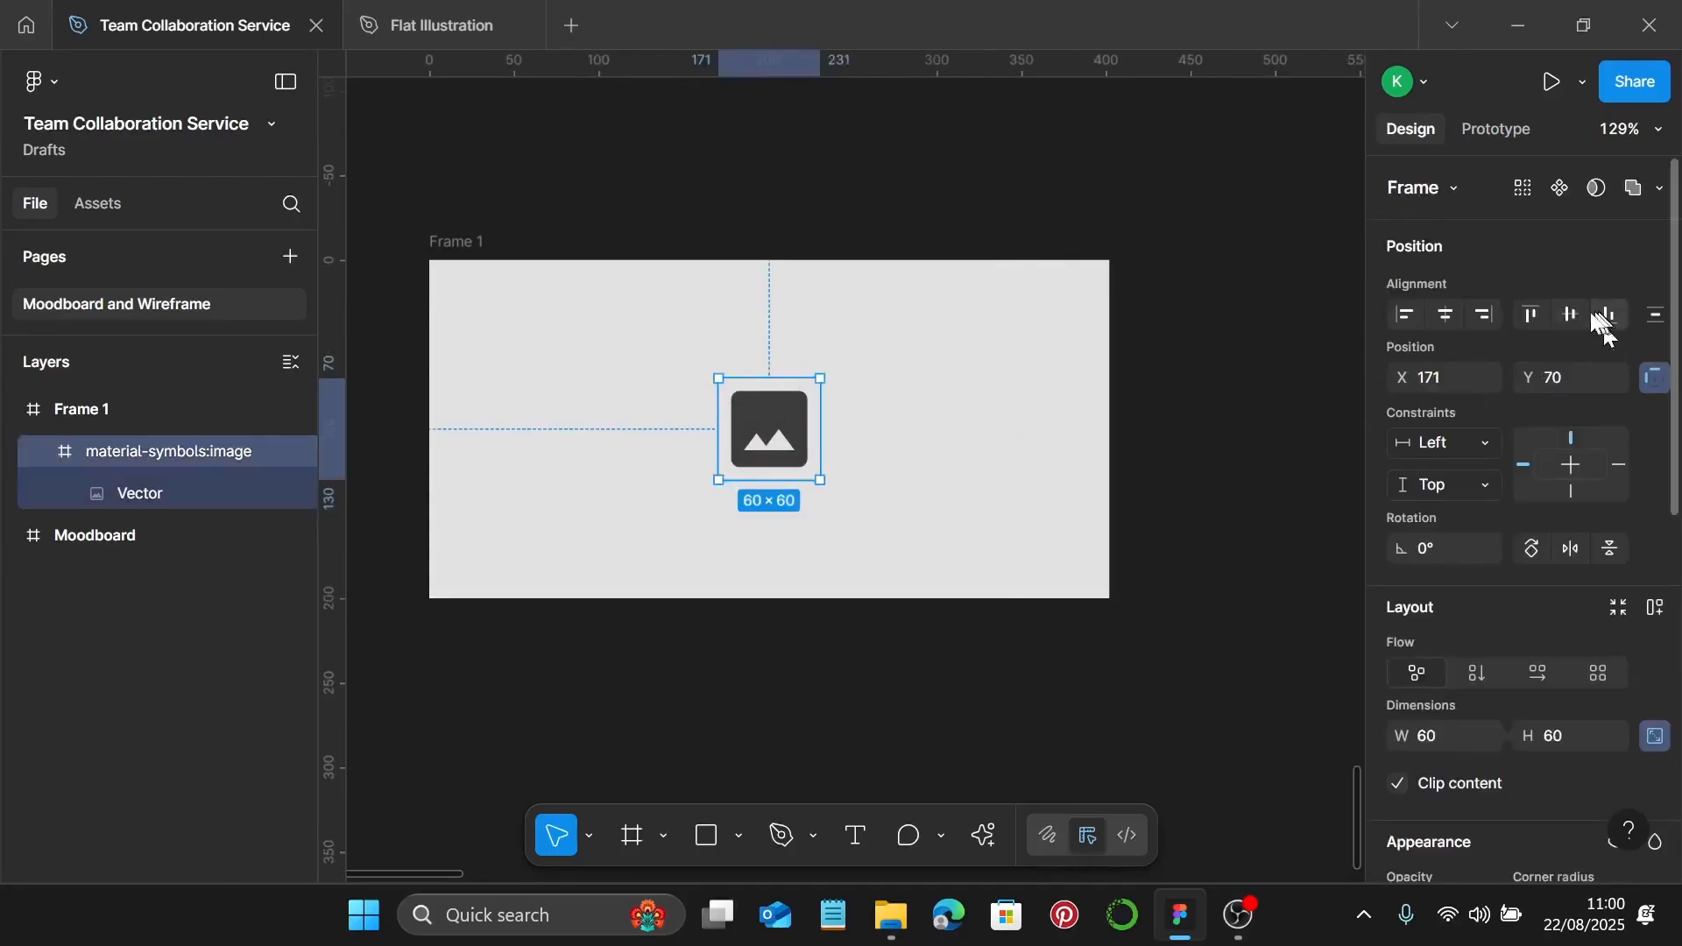
{"action": "left_click", "coordinate": [1565, 318]}
{"action": "left_click", "coordinate": [1454, 319]}
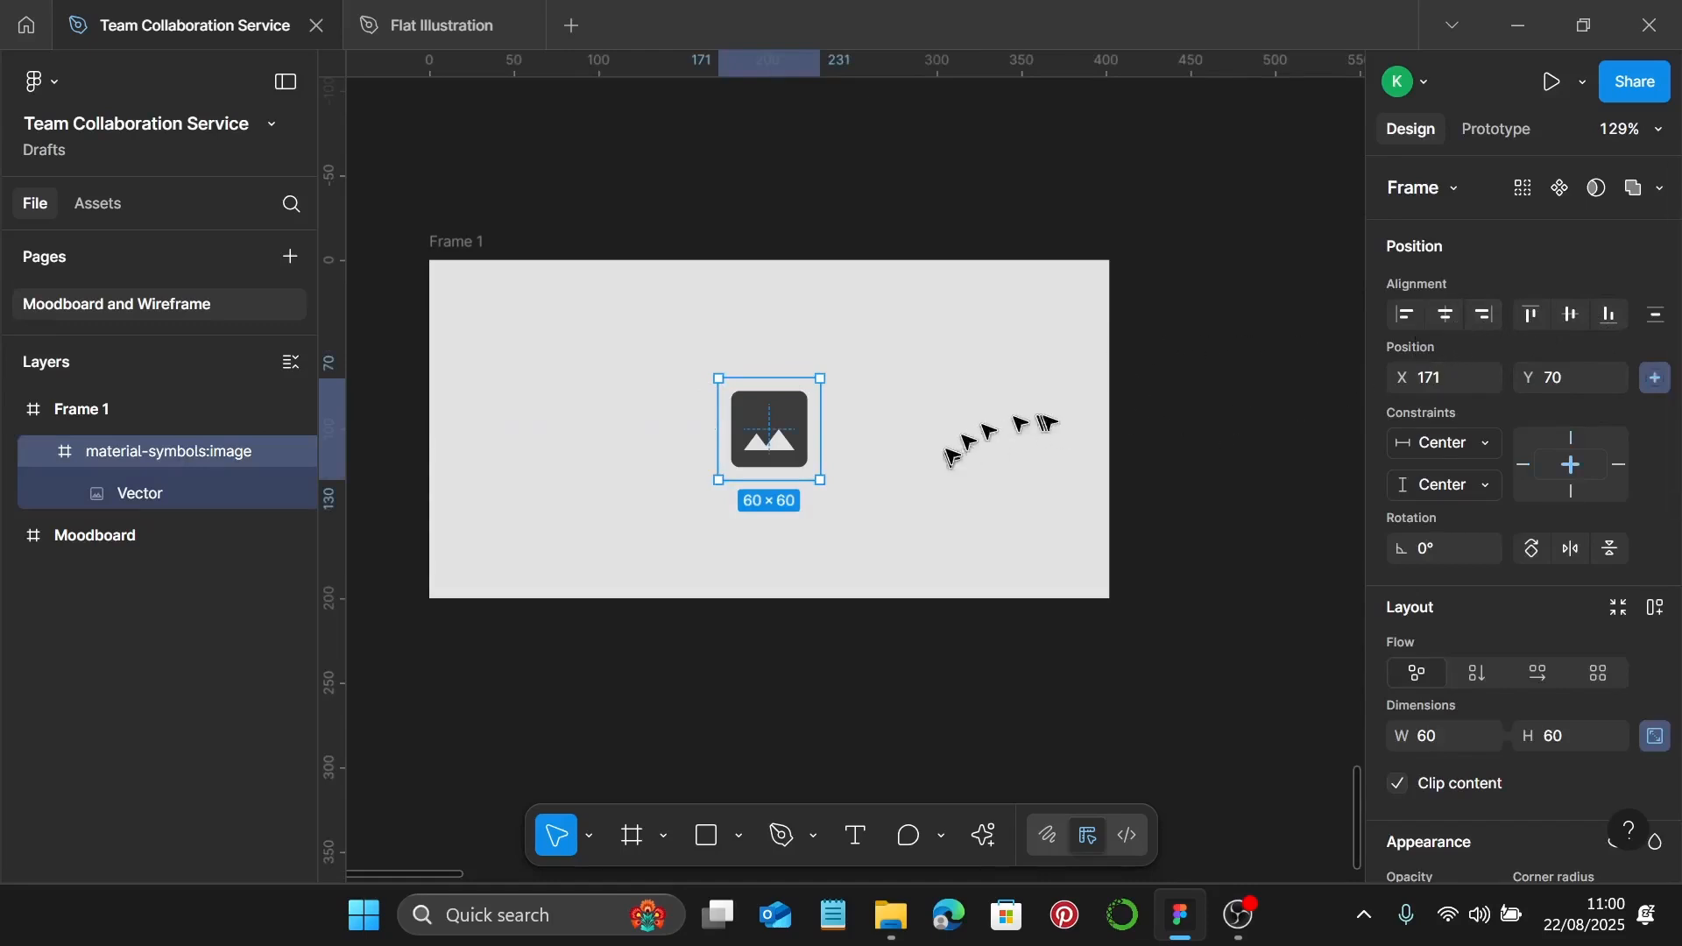
{"action": "left_click", "coordinate": [1089, 420]}
{"action": "left_click", "coordinate": [487, 247]}
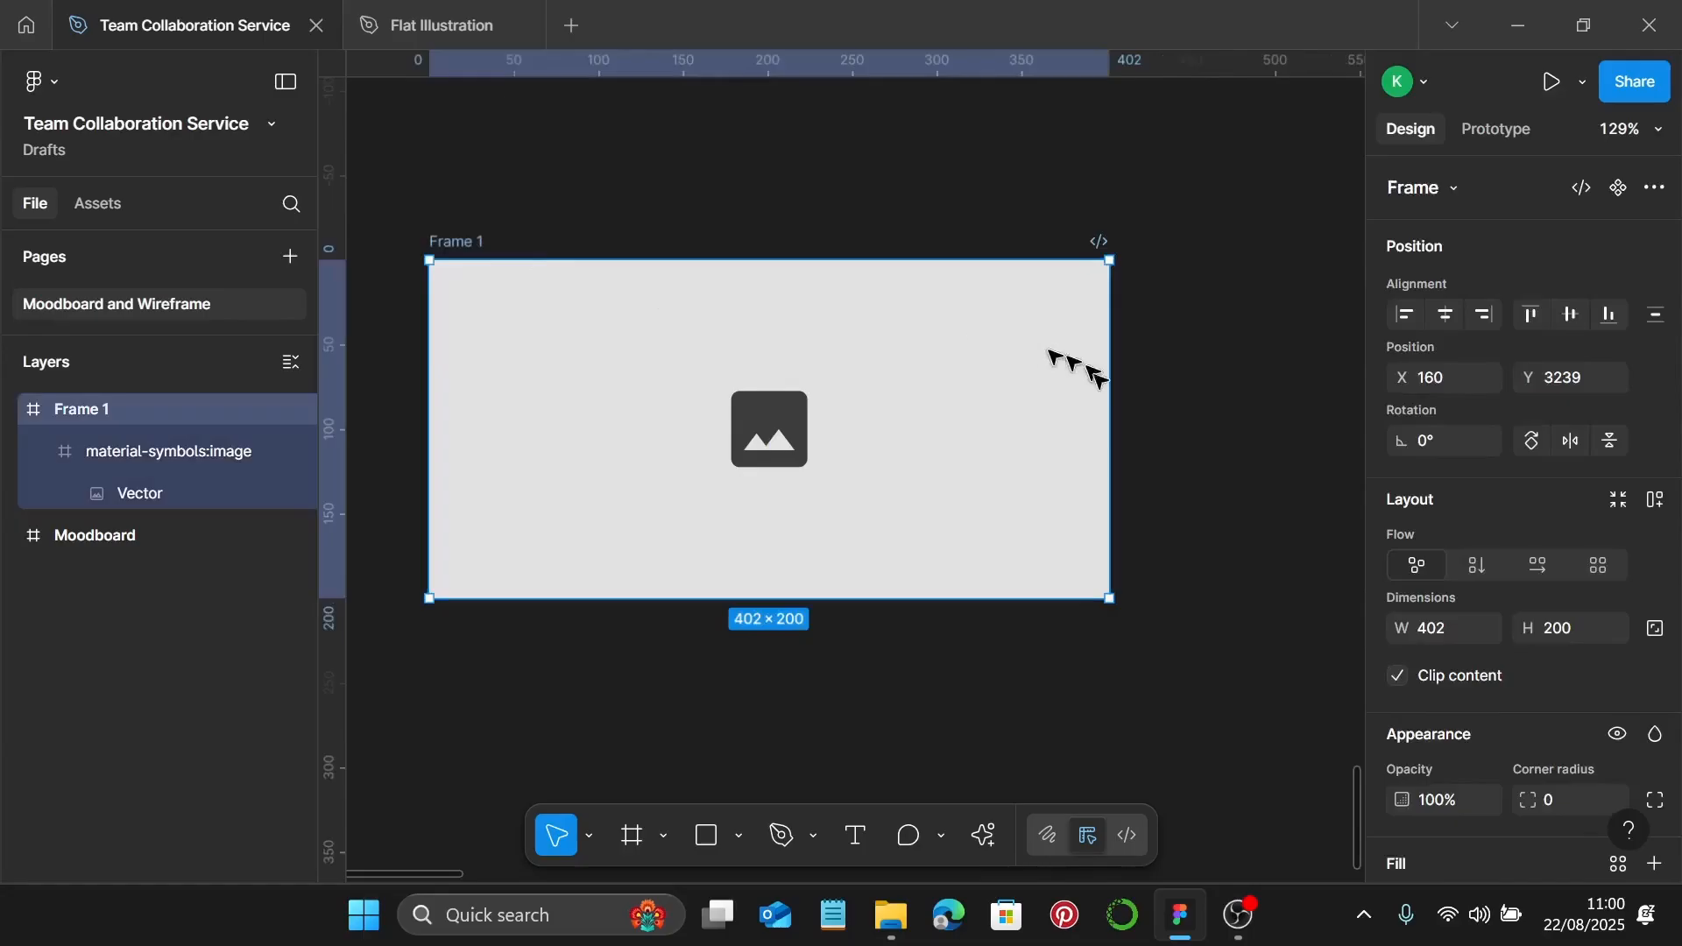
Try enlarging Frame 1 to 513 × 286 to test how the centred icon behaves, and undo both resizes
{"action": "left_click_drag", "start_coordinate": [1127, 379], "coordinate": [1298, 377]}
{"action": "left_click_drag", "start_coordinate": [1004, 599], "coordinate": [1050, 743]}
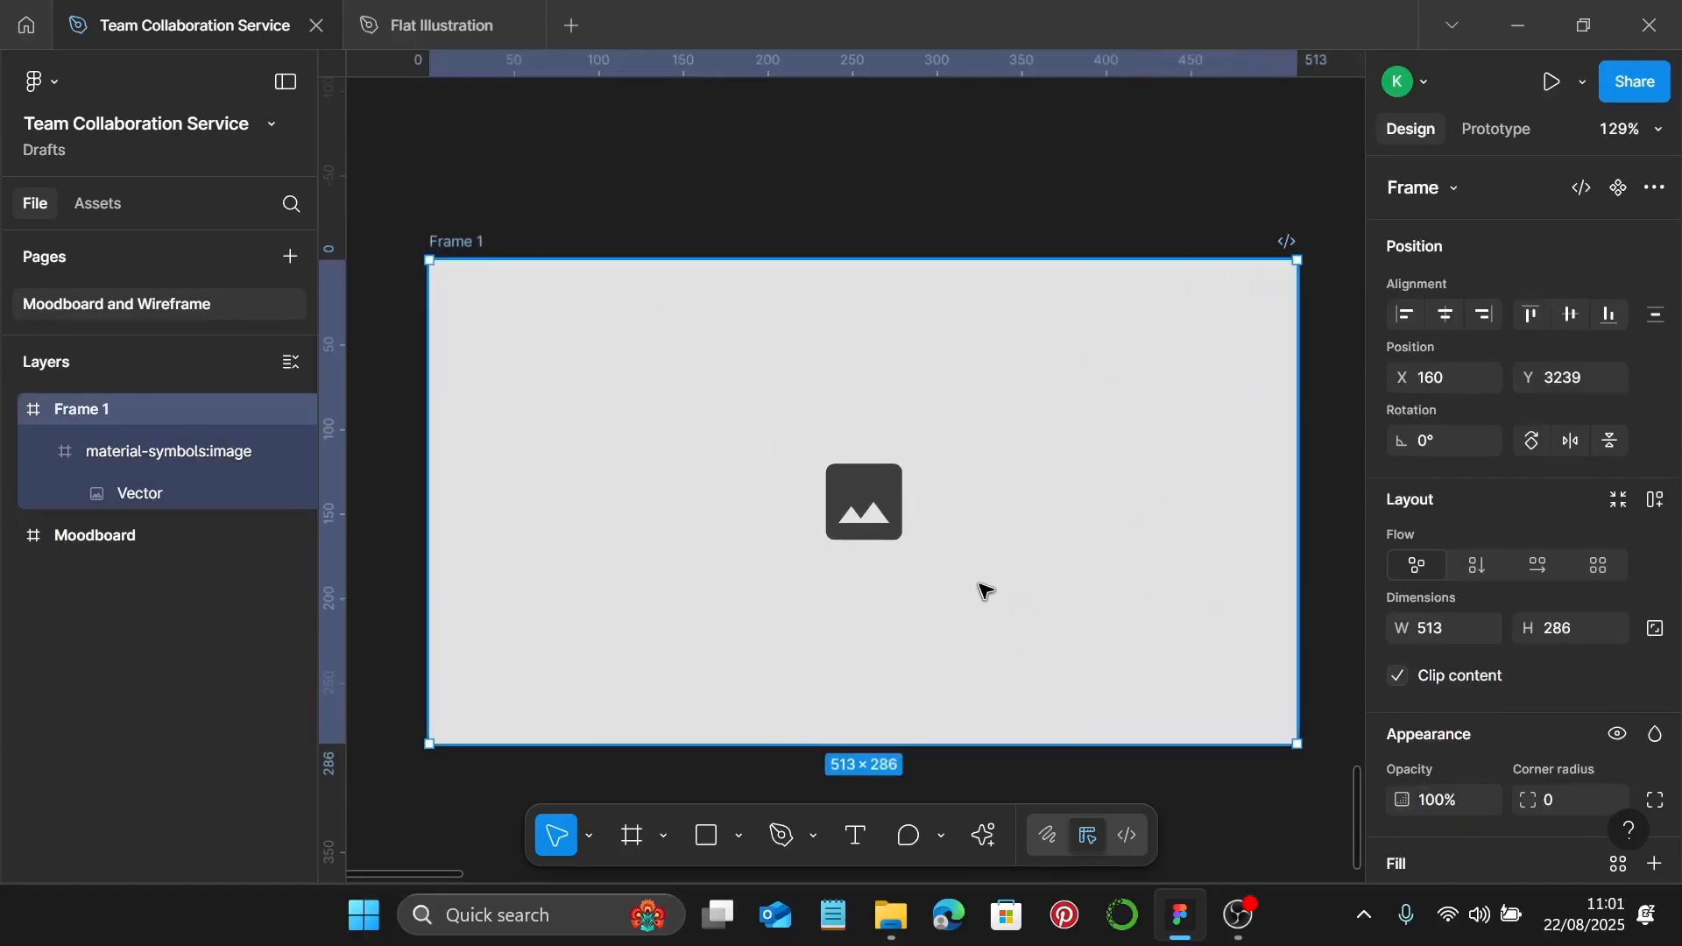
{"action": "key", "text": "ctrl+z"}
{"action": "key", "text": "ctrl+z"}
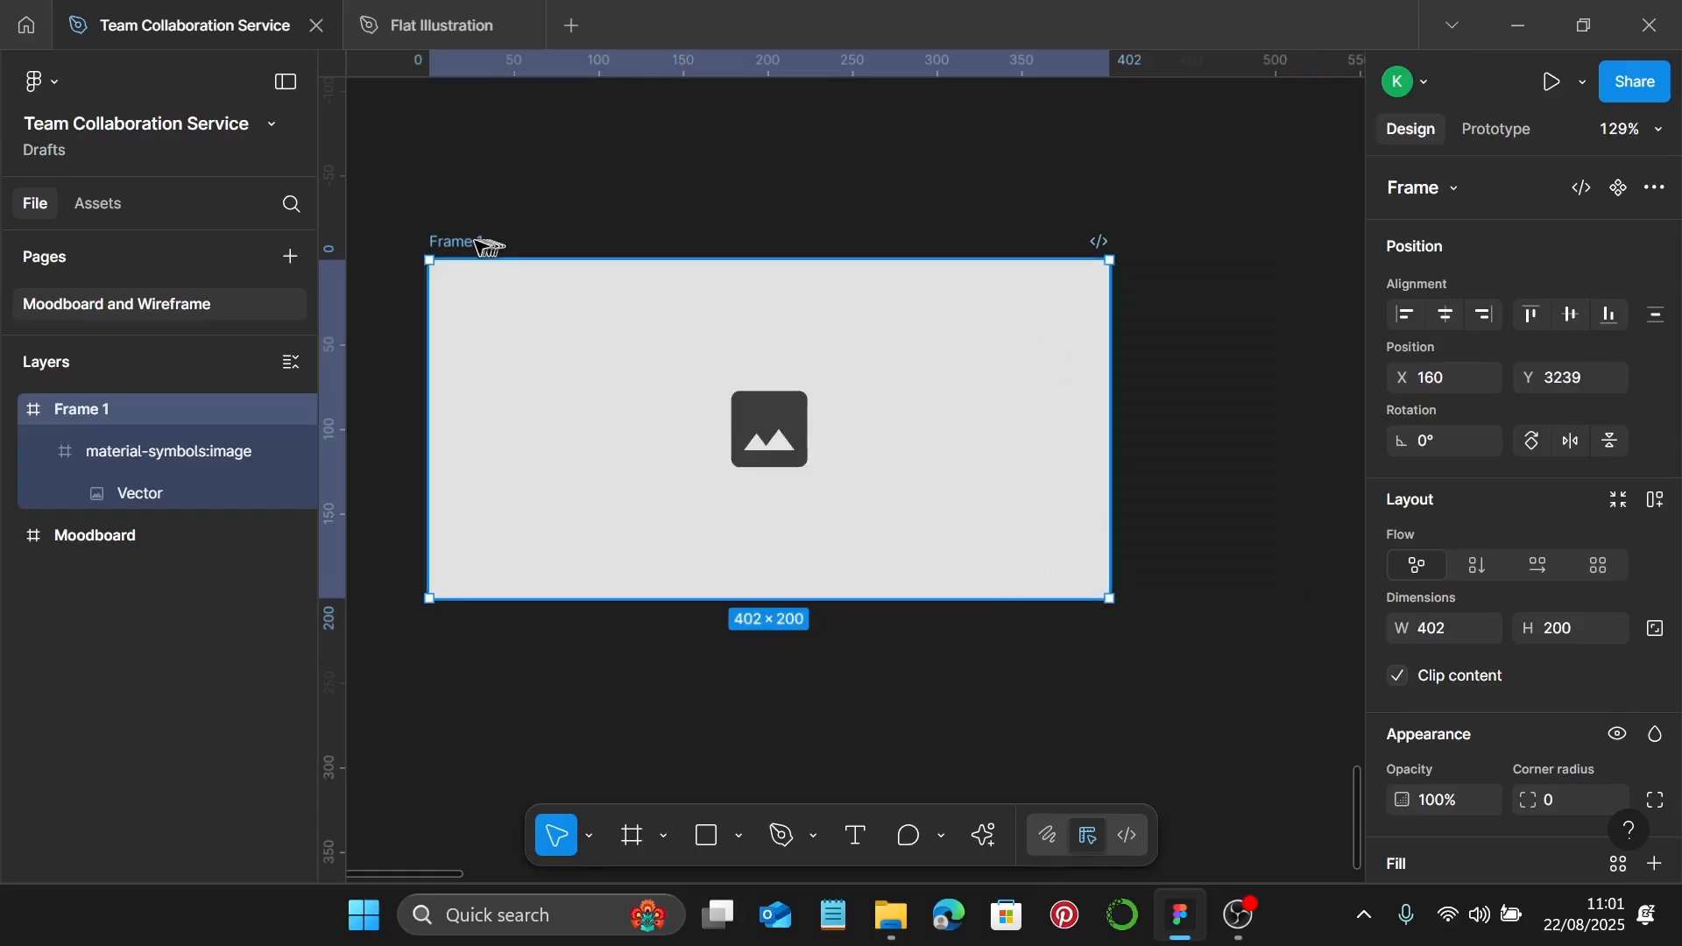
Rename Frame 1 to Image Placeholder and convert it into a component, leaving nothing selected
{"action": "double_click", "coordinate": [478, 243]}
{"action": "key", "text": "BackSpace"}
{"action": "type", "text": "Image Place"}
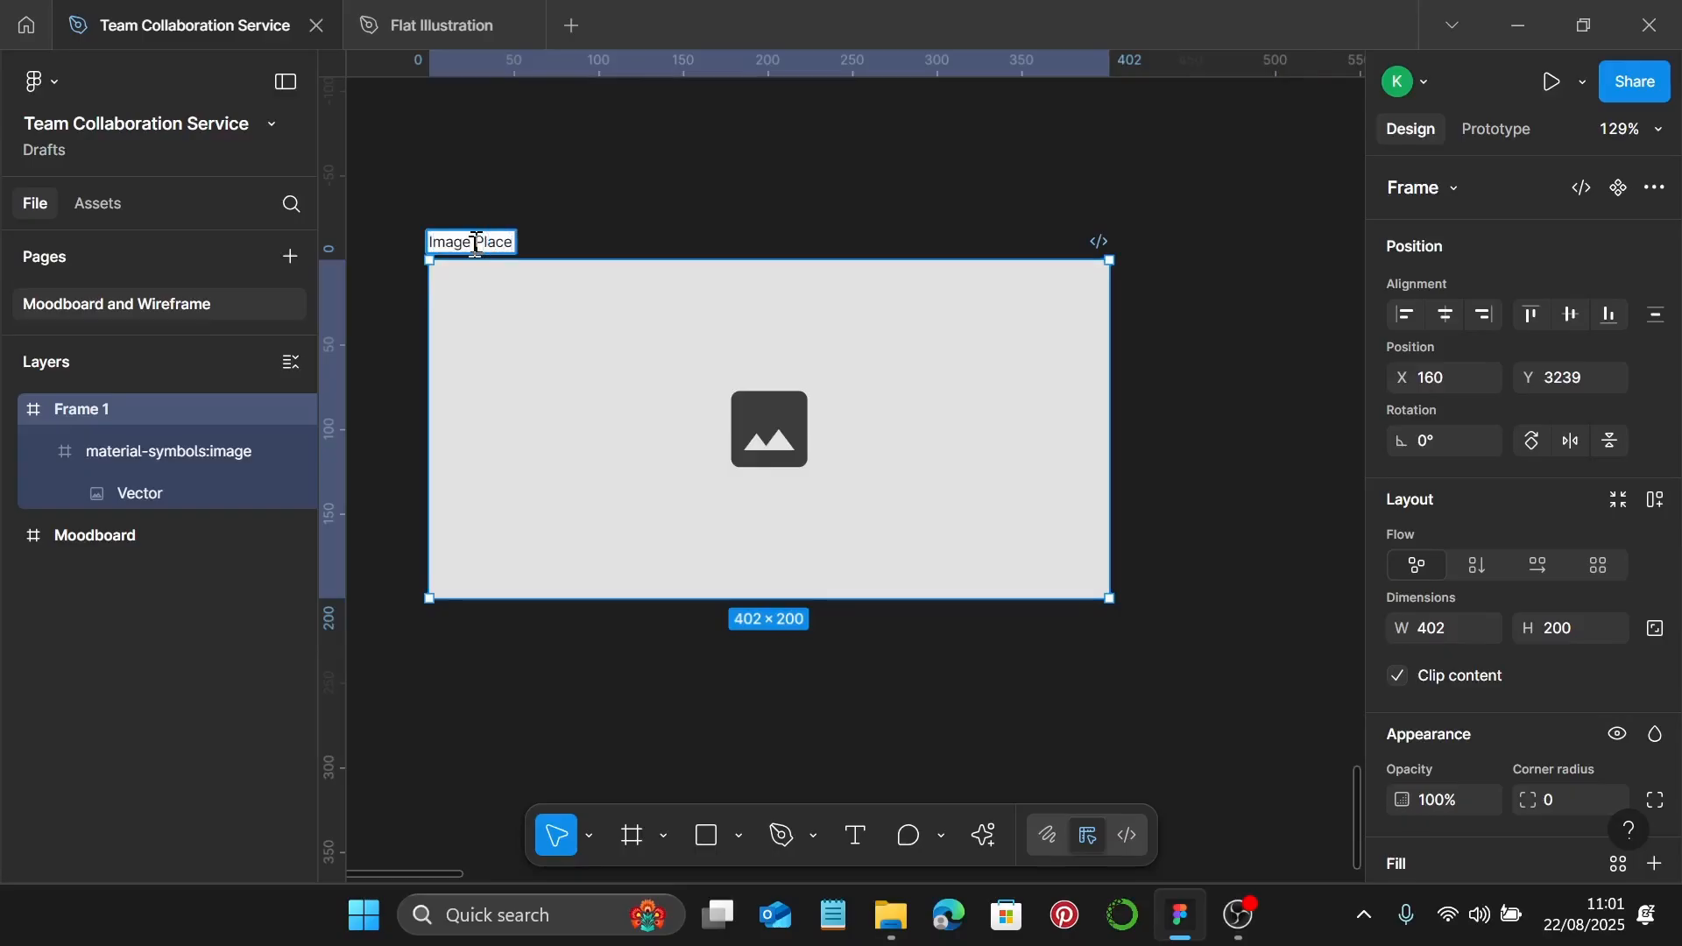
{"action": "type", "text": "holder"}
{"action": "key", "text": "Return"}
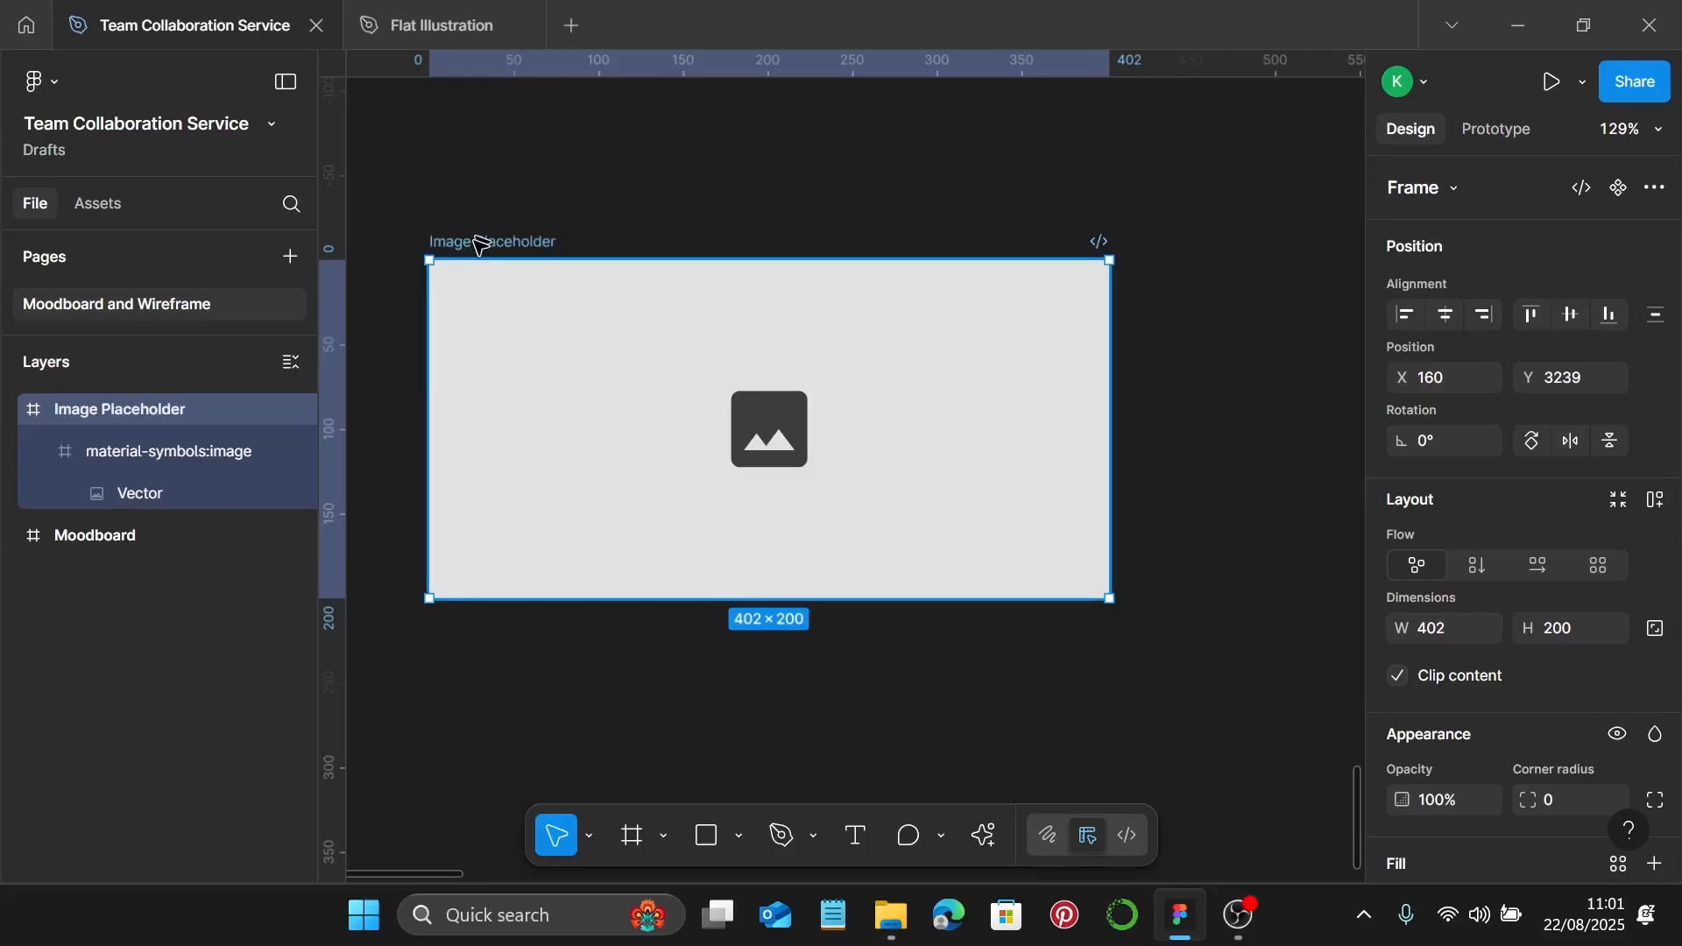
{"action": "key", "text": "ctrl+alt+k"}
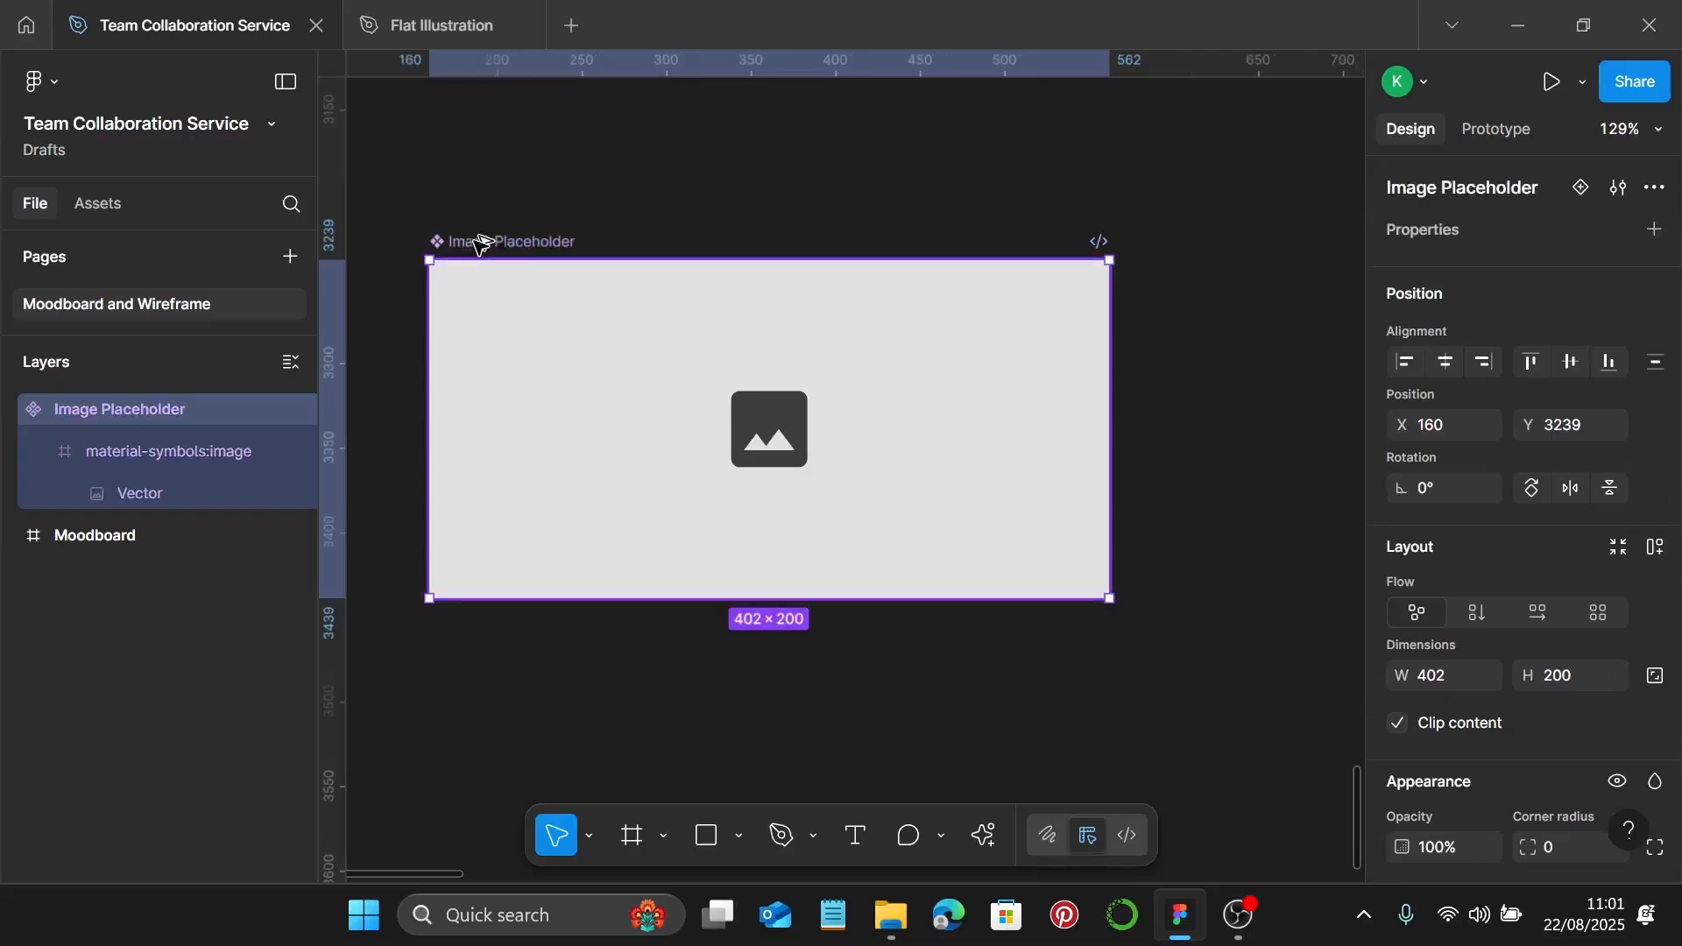
{"action": "scroll", "coordinate": [499, 247], "scroll_direction": "down", "scroll_amount": 1}
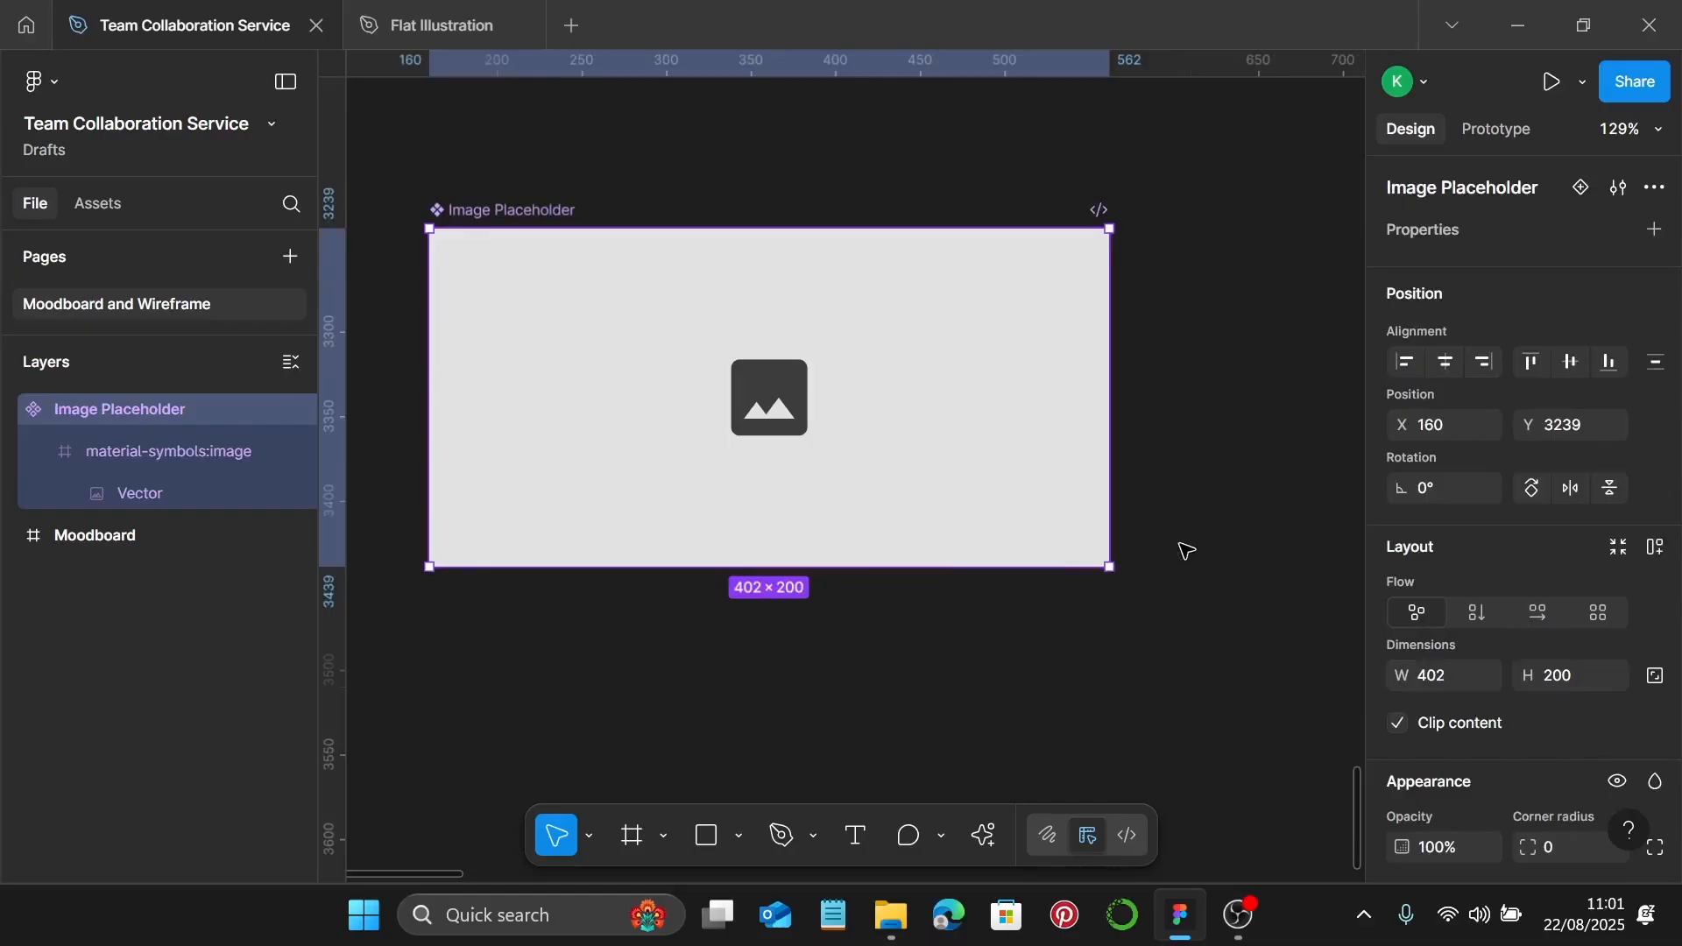
{"action": "scroll", "coordinate": [1184, 549], "scroll_direction": "down", "scroll_amount": 2}
{"action": "scroll", "coordinate": [1185, 549], "scroll_direction": "right", "scroll_amount": 3}
{"action": "scroll", "coordinate": [1185, 549], "scroll_direction": "down", "scroll_amount": 1}
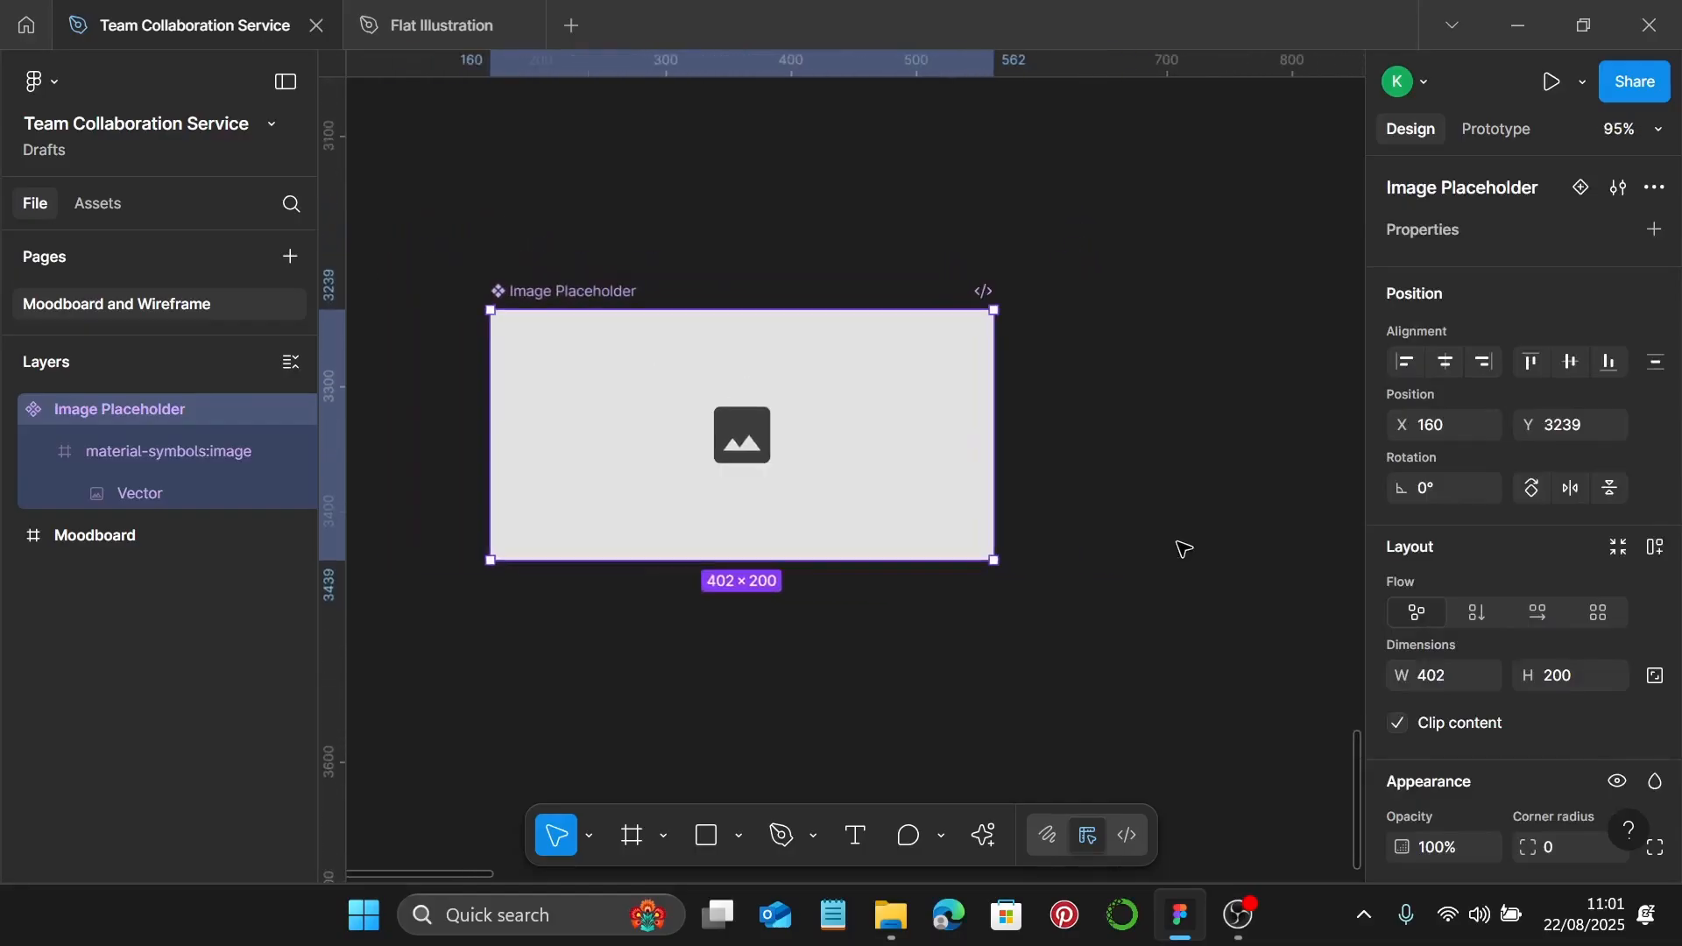
{"action": "left_click", "coordinate": [1183, 549]}
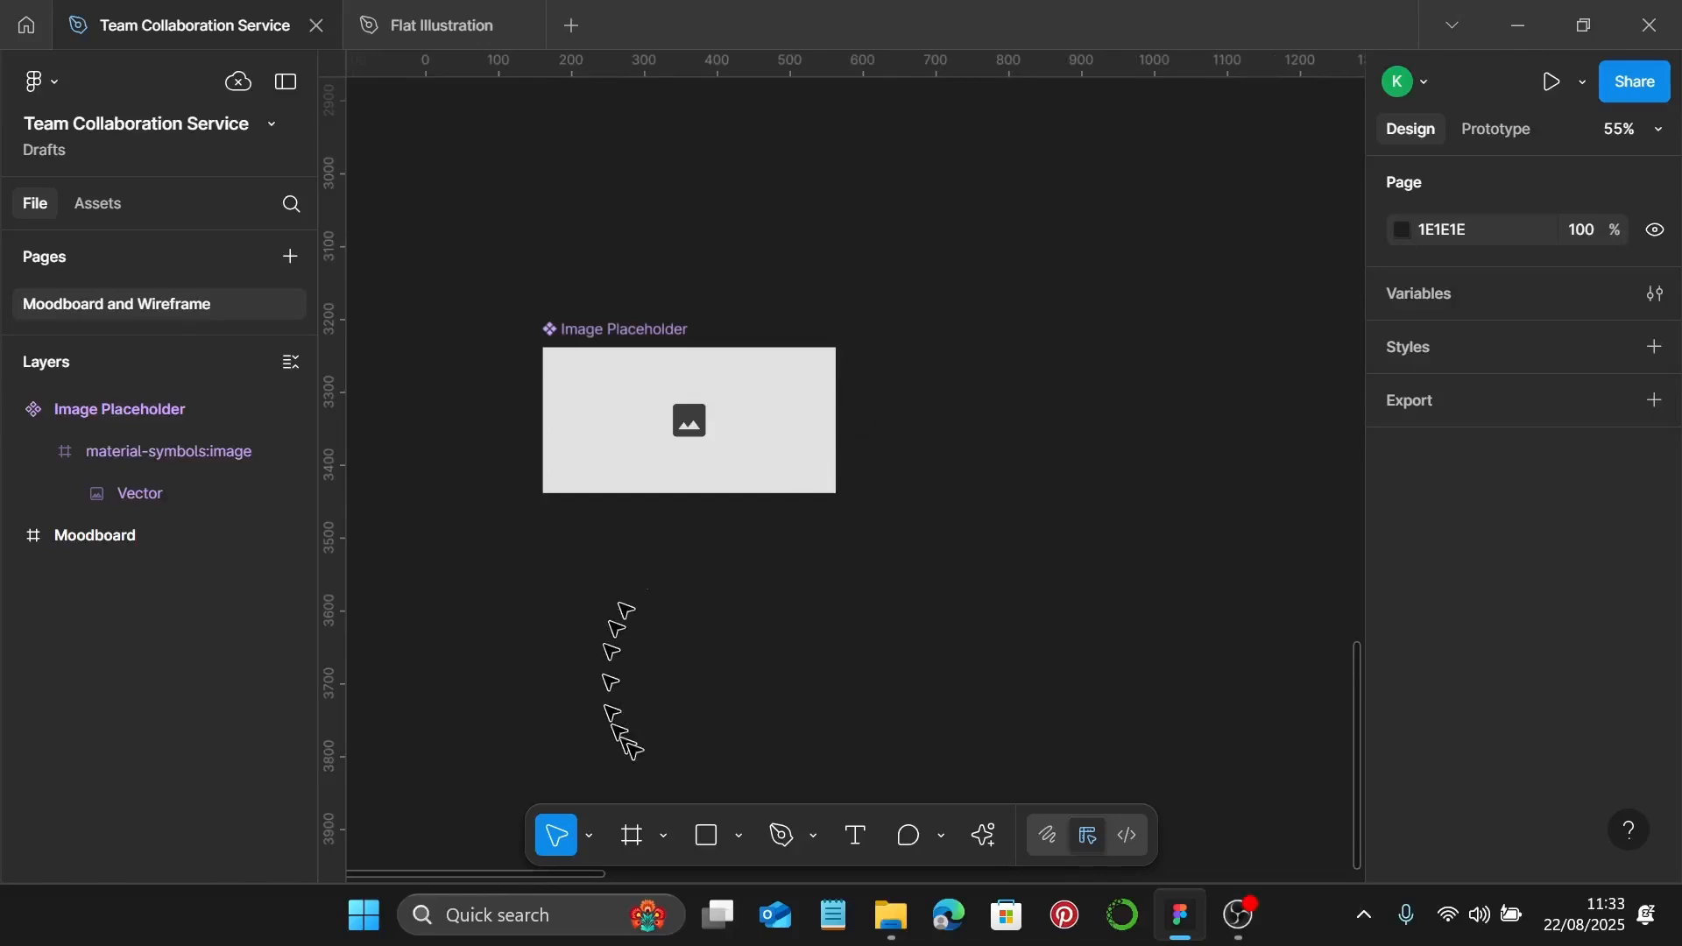
Add a Desktop preset frame of 1440 × 1024 and place it beside the Image Placeholder component with their upper edges aligned
{"action": "left_click", "coordinate": [633, 835]}
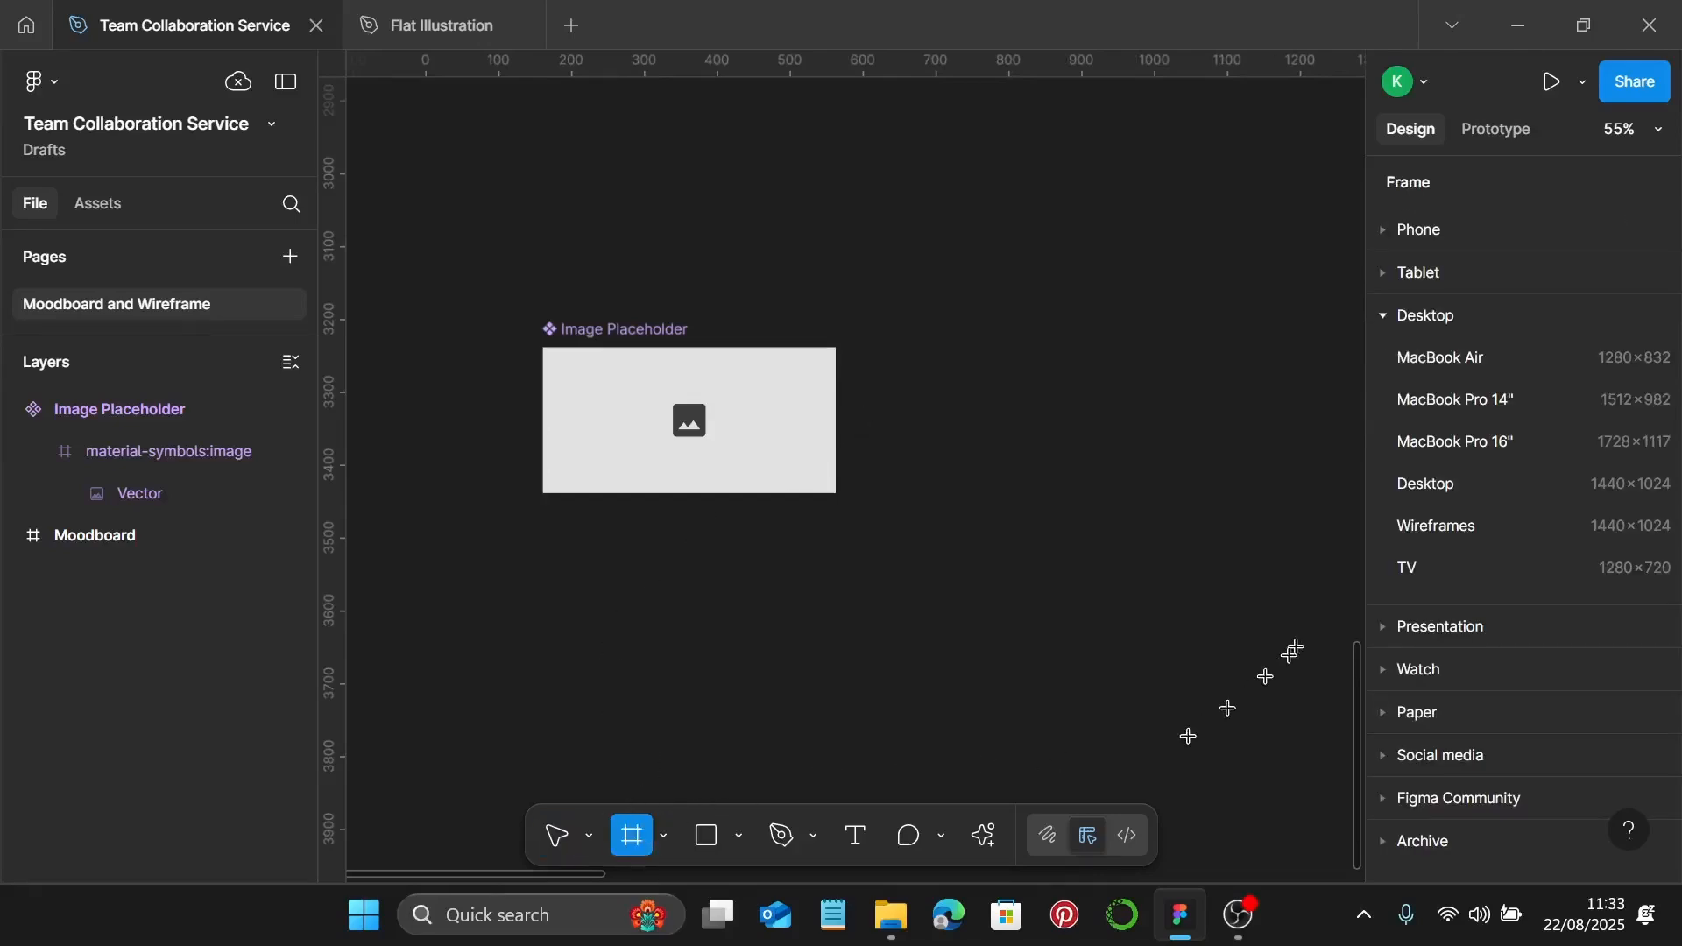
{"action": "left_click", "coordinate": [1548, 485]}
{"action": "scroll", "coordinate": [1170, 503], "scroll_direction": "down", "scroll_amount": 3}
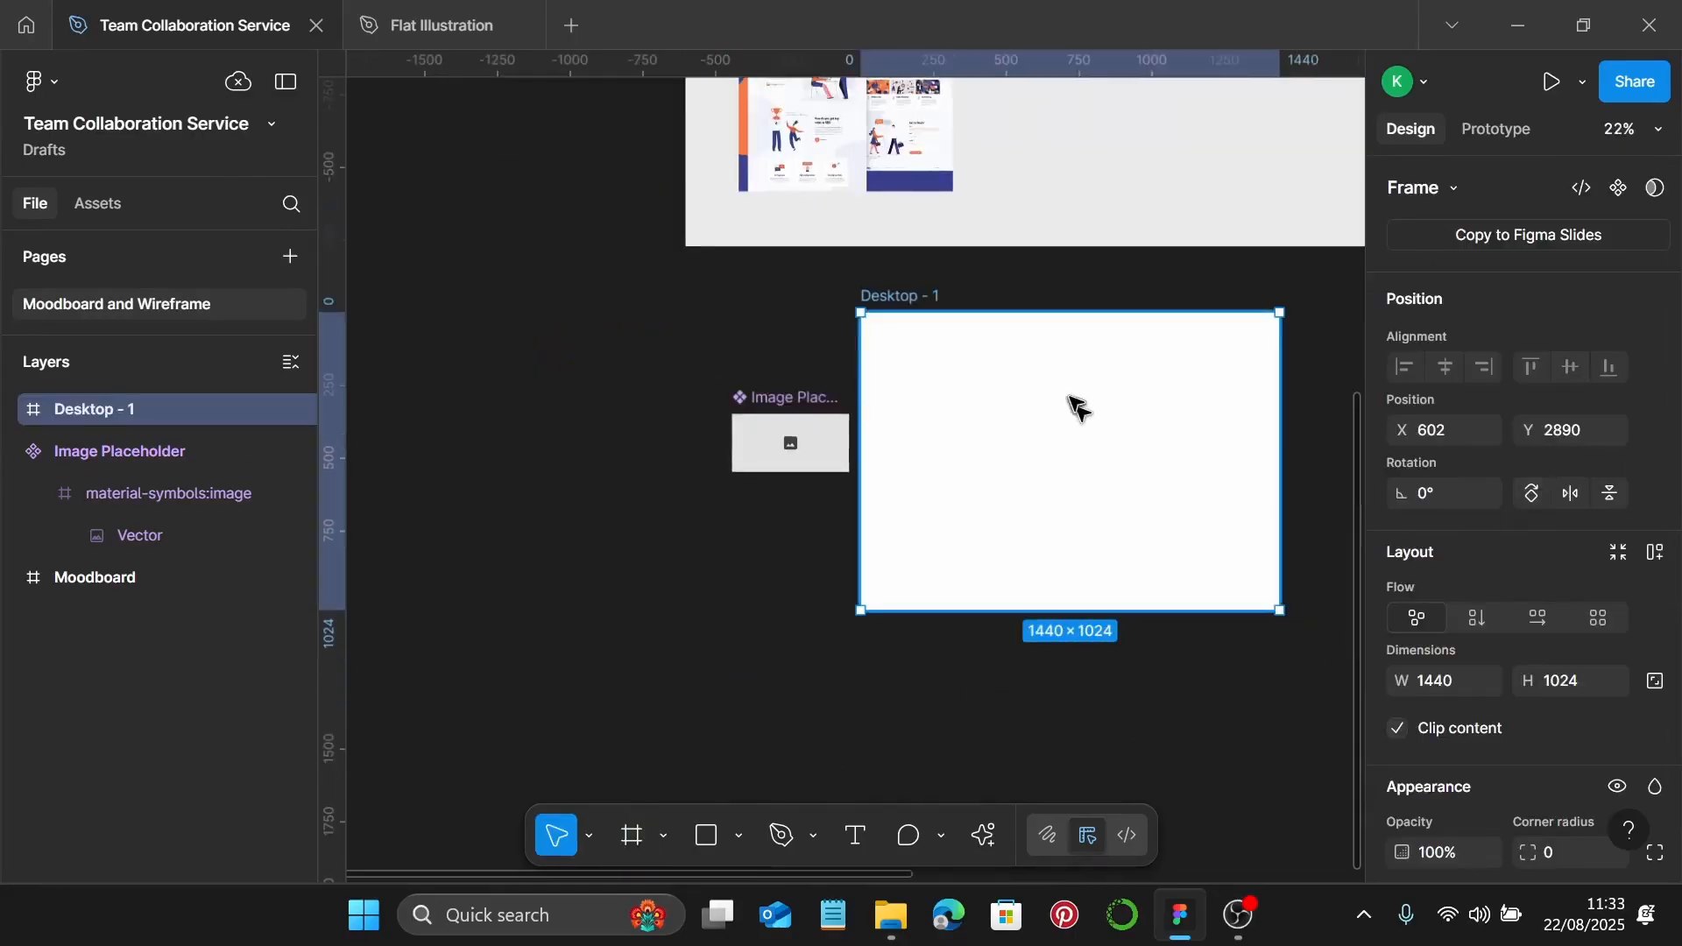
{"action": "left_click_drag", "start_coordinate": [1070, 406], "coordinate": [1117, 503]}
{"action": "scroll", "coordinate": [1111, 503], "scroll_direction": "right", "scroll_amount": 2}
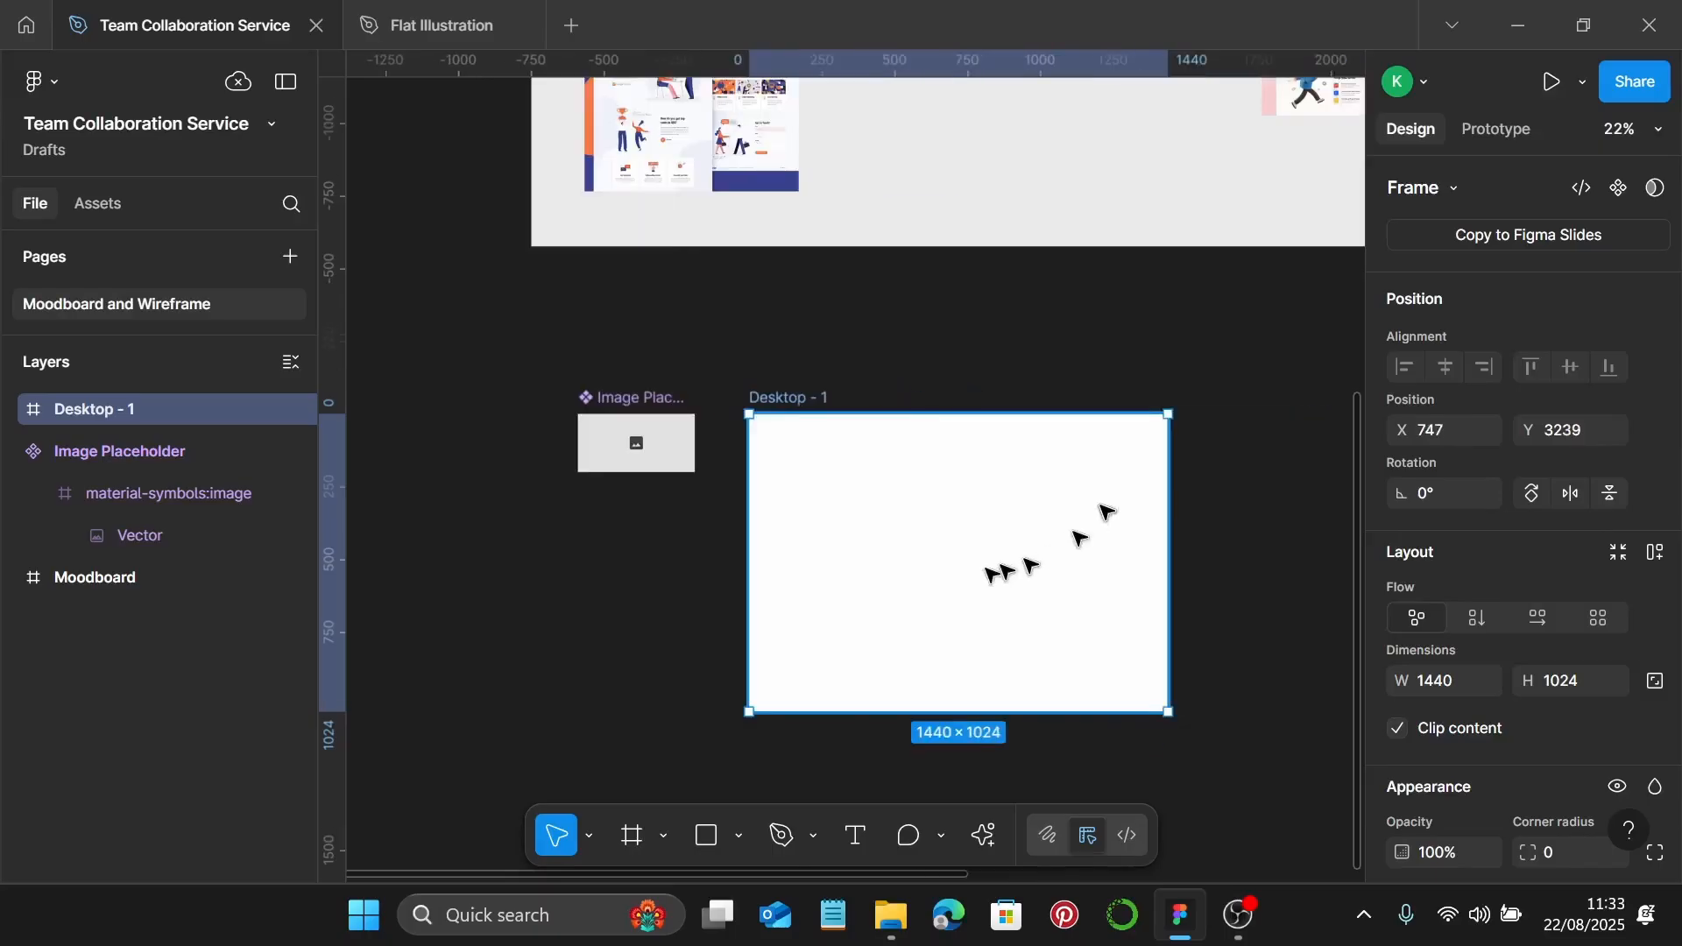
Rename the new desktop frame to "Homapeage Wireframe"
{"action": "scroll", "coordinate": [975, 577], "scroll_direction": "down", "scroll_amount": 1}
{"action": "scroll", "coordinate": [973, 575], "scroll_direction": "up", "scroll_amount": 5}
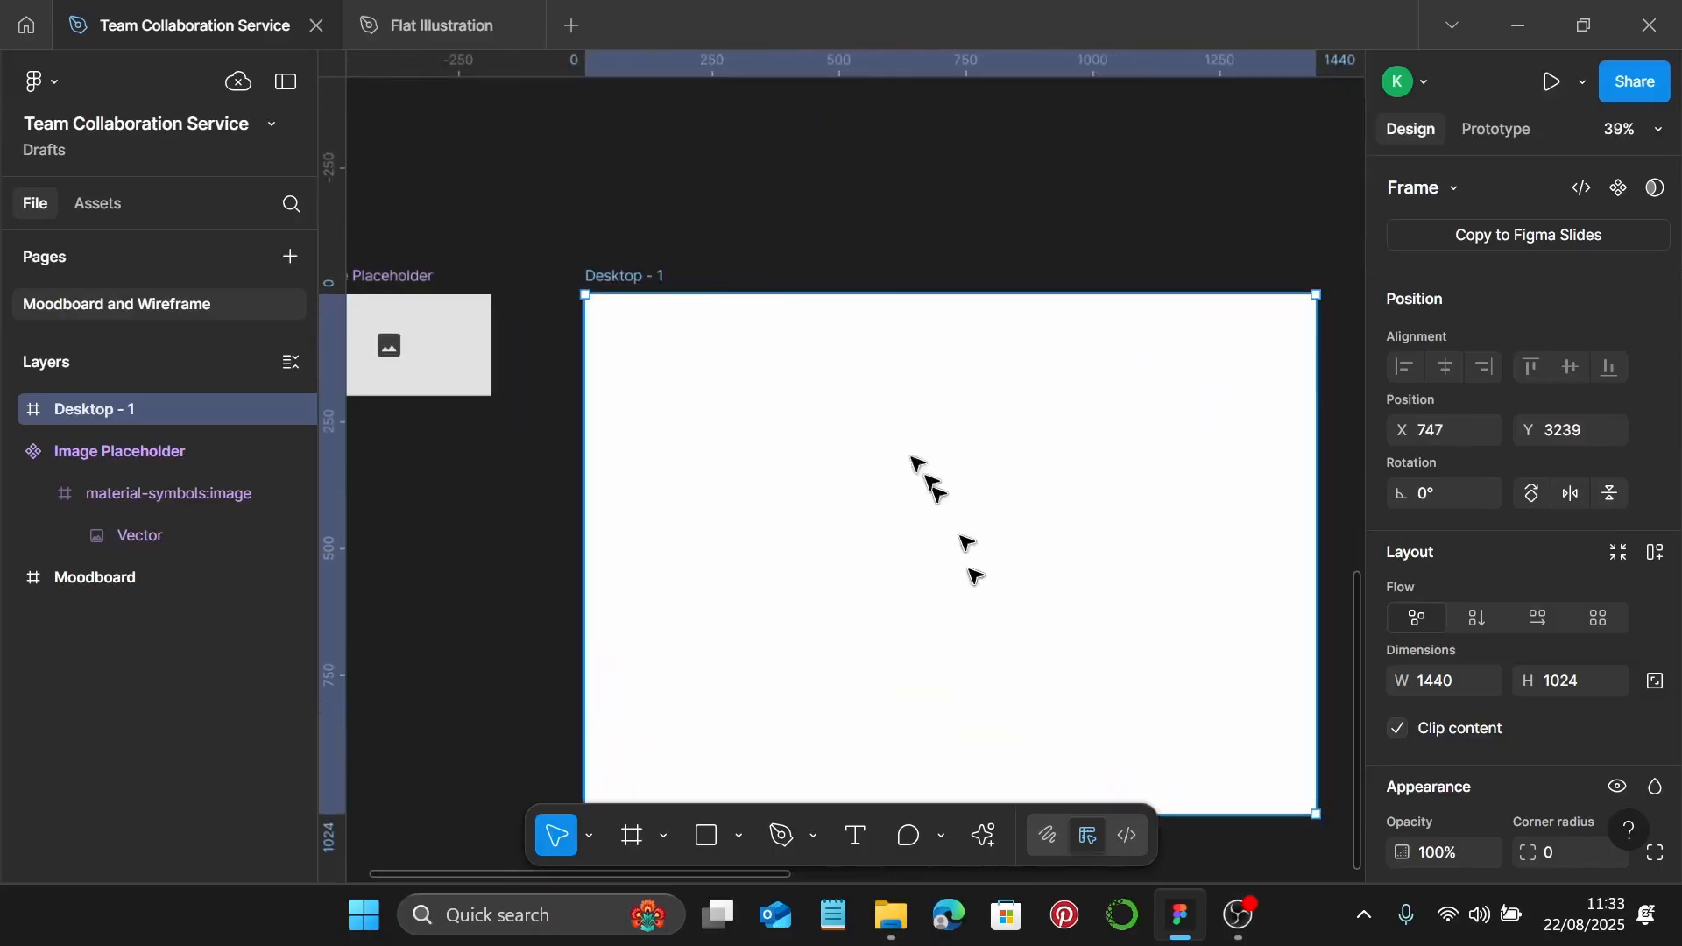
{"action": "double_click", "coordinate": [643, 274]}
{"action": "type", "text": "H"}
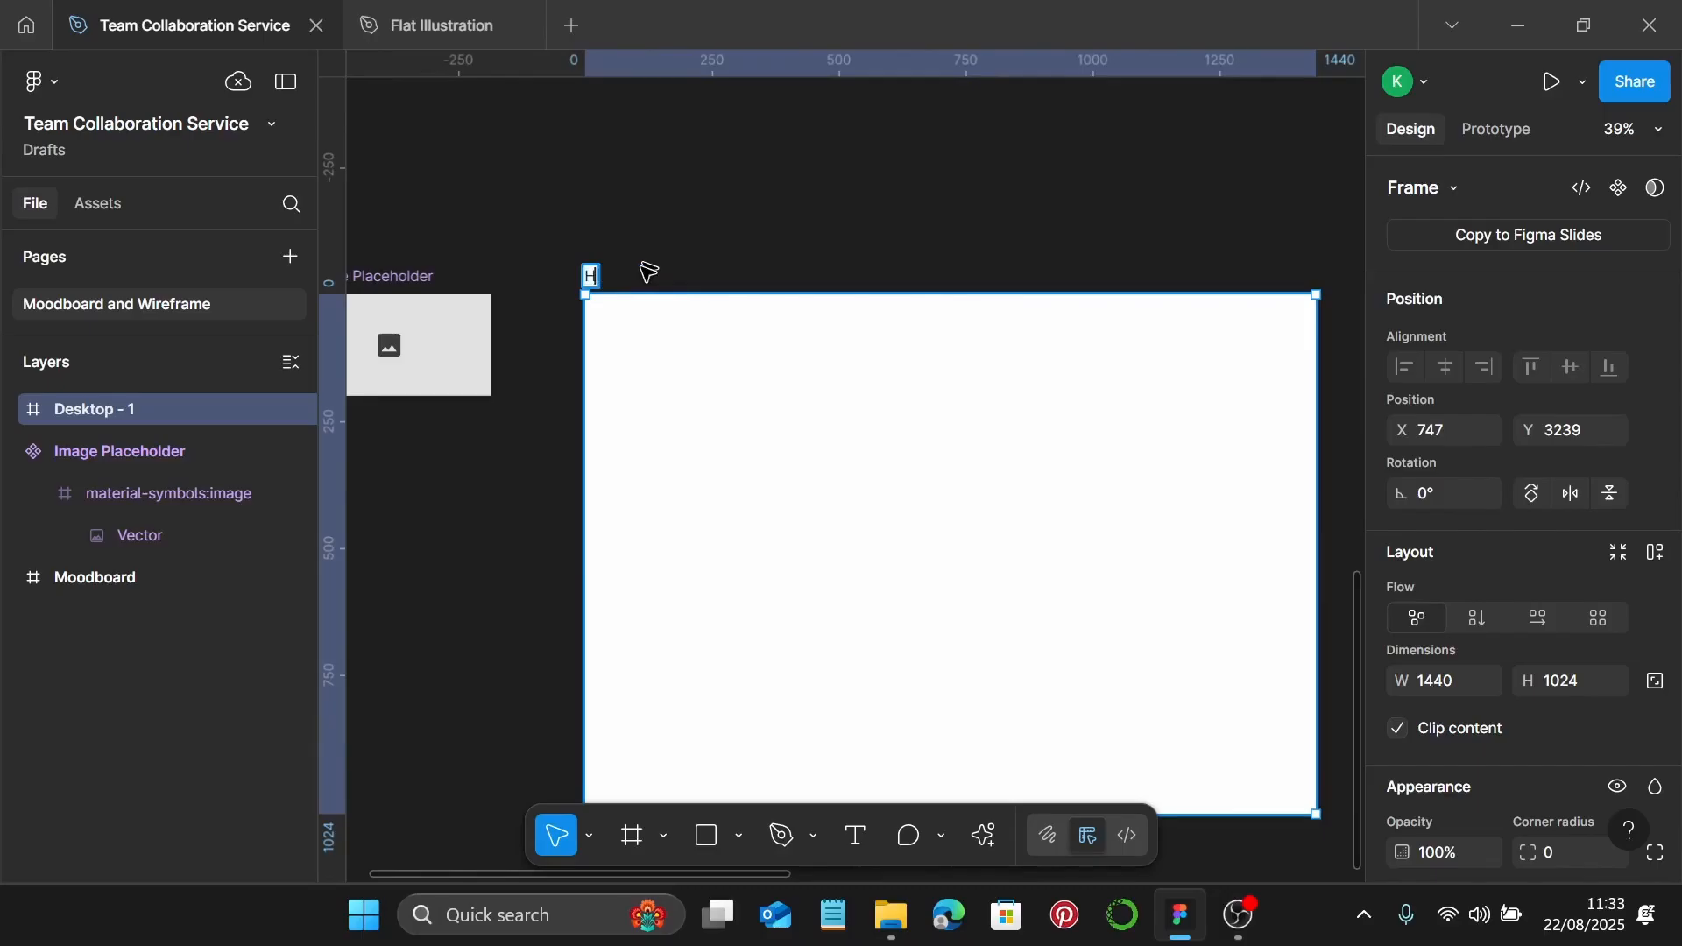
{"action": "type", "text": "omapea"}
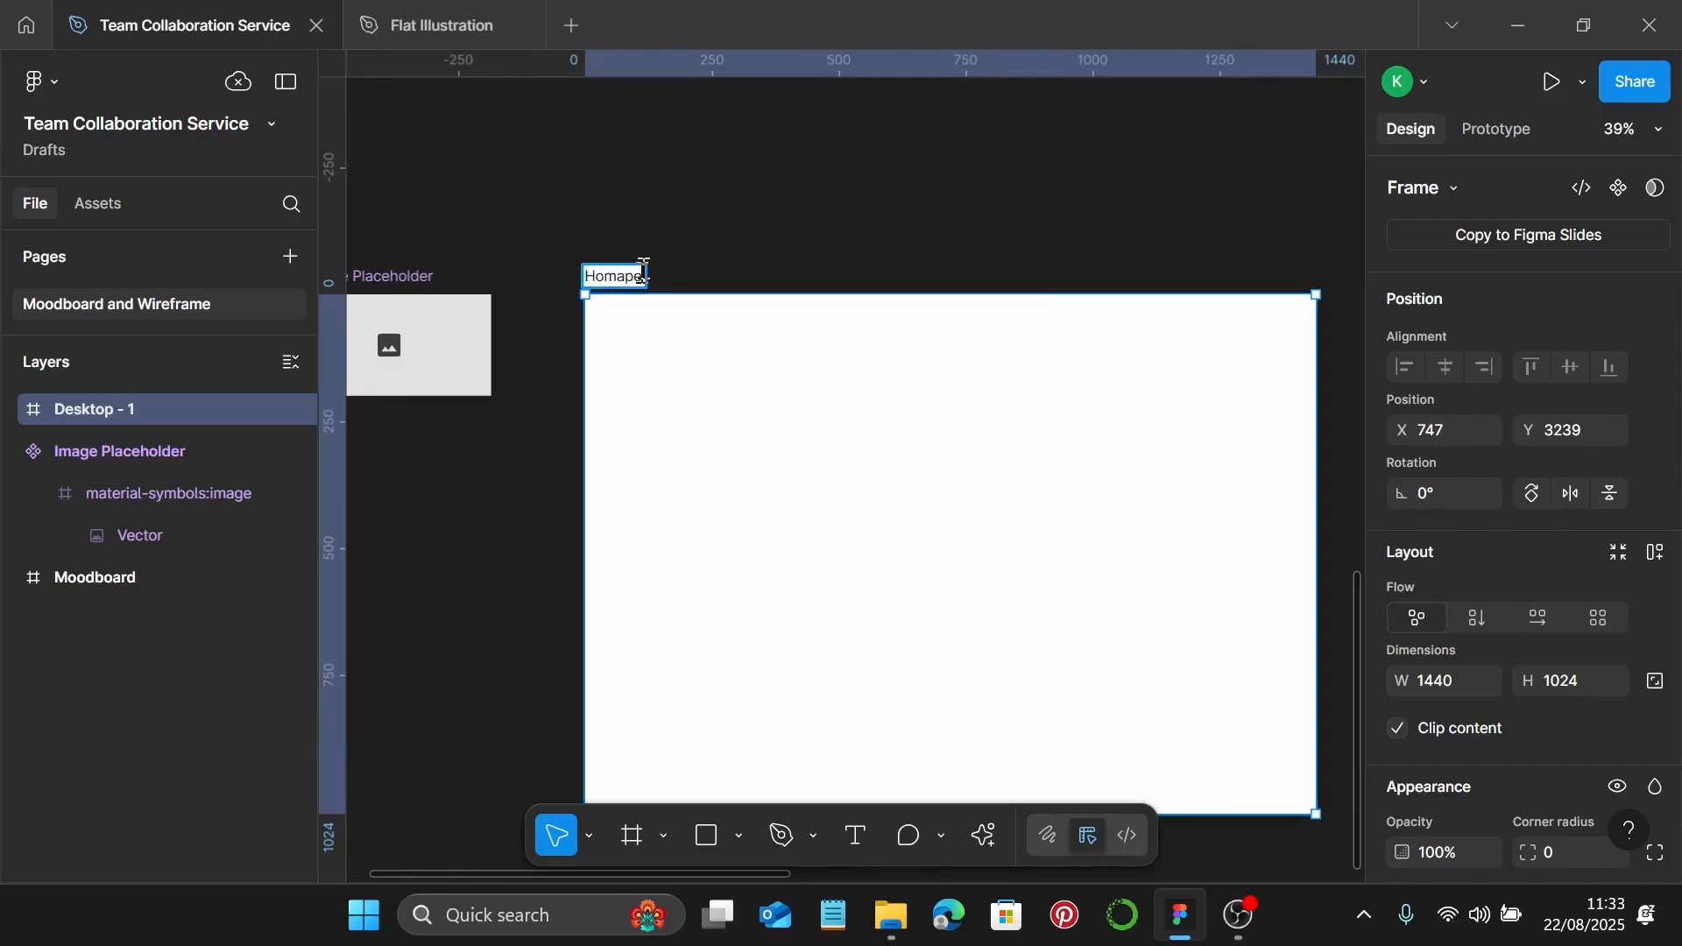
{"action": "type", "text": "ge Wirefr"}
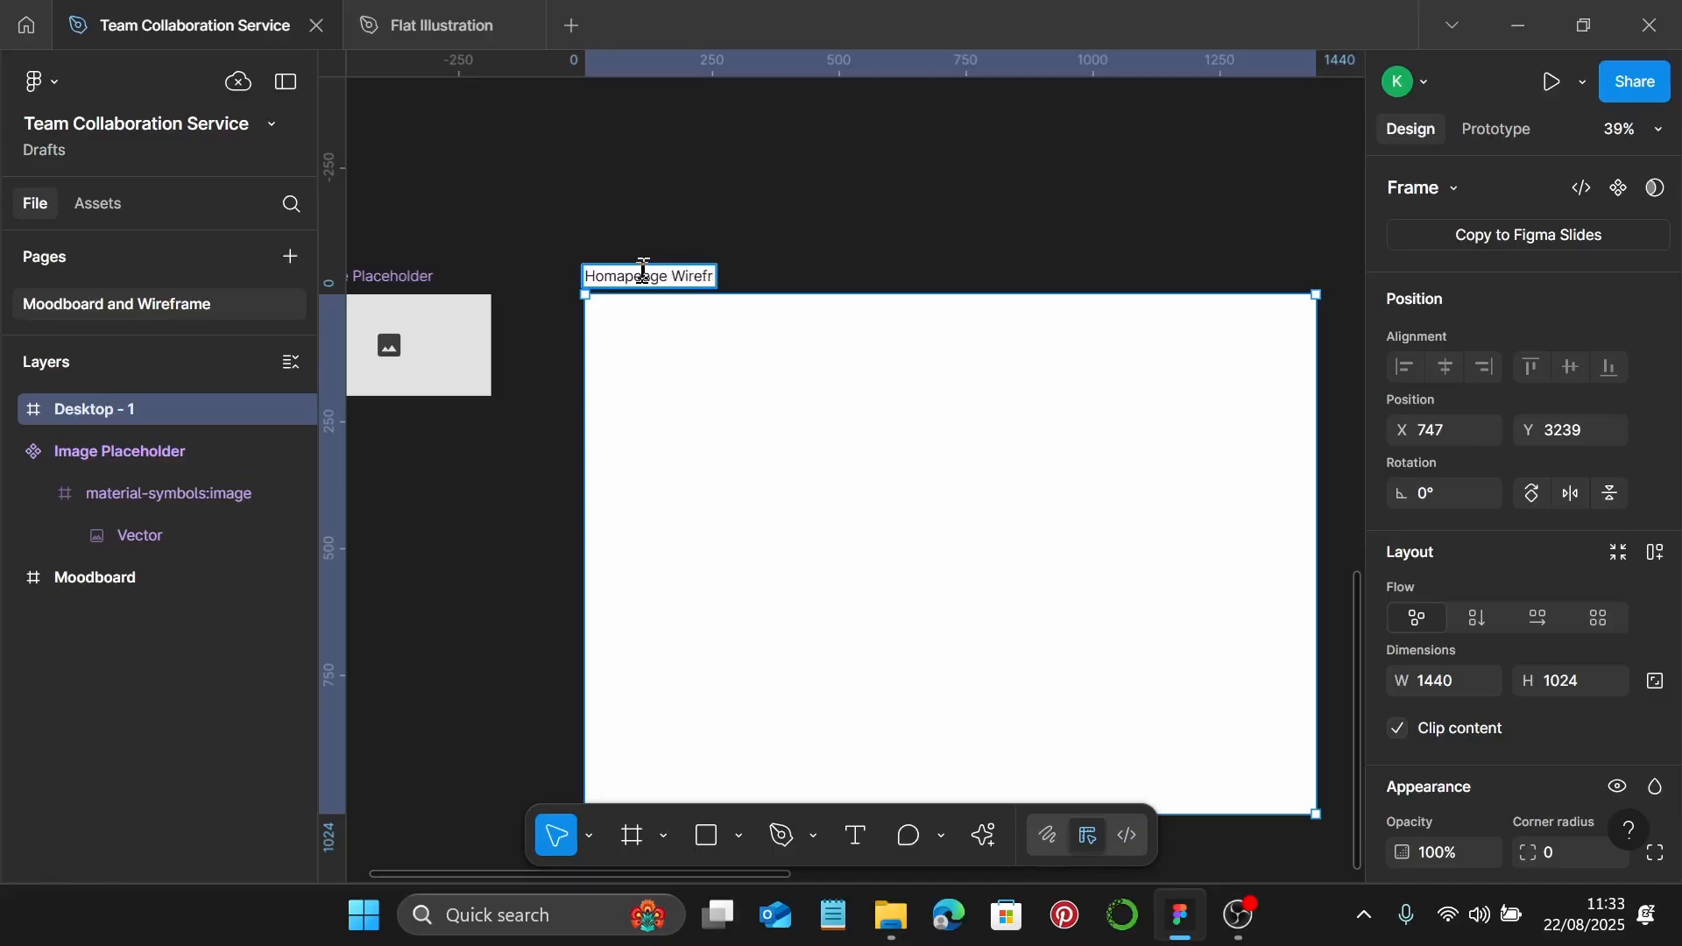
{"action": "type", "text": "ame"}
{"action": "key", "text": "Return"}
Add a layout guide to the Homapeage Wireframe frame and switch it from a grid to columns
{"action": "scroll", "coordinate": [771, 318], "scroll_direction": "down", "scroll_amount": 1}
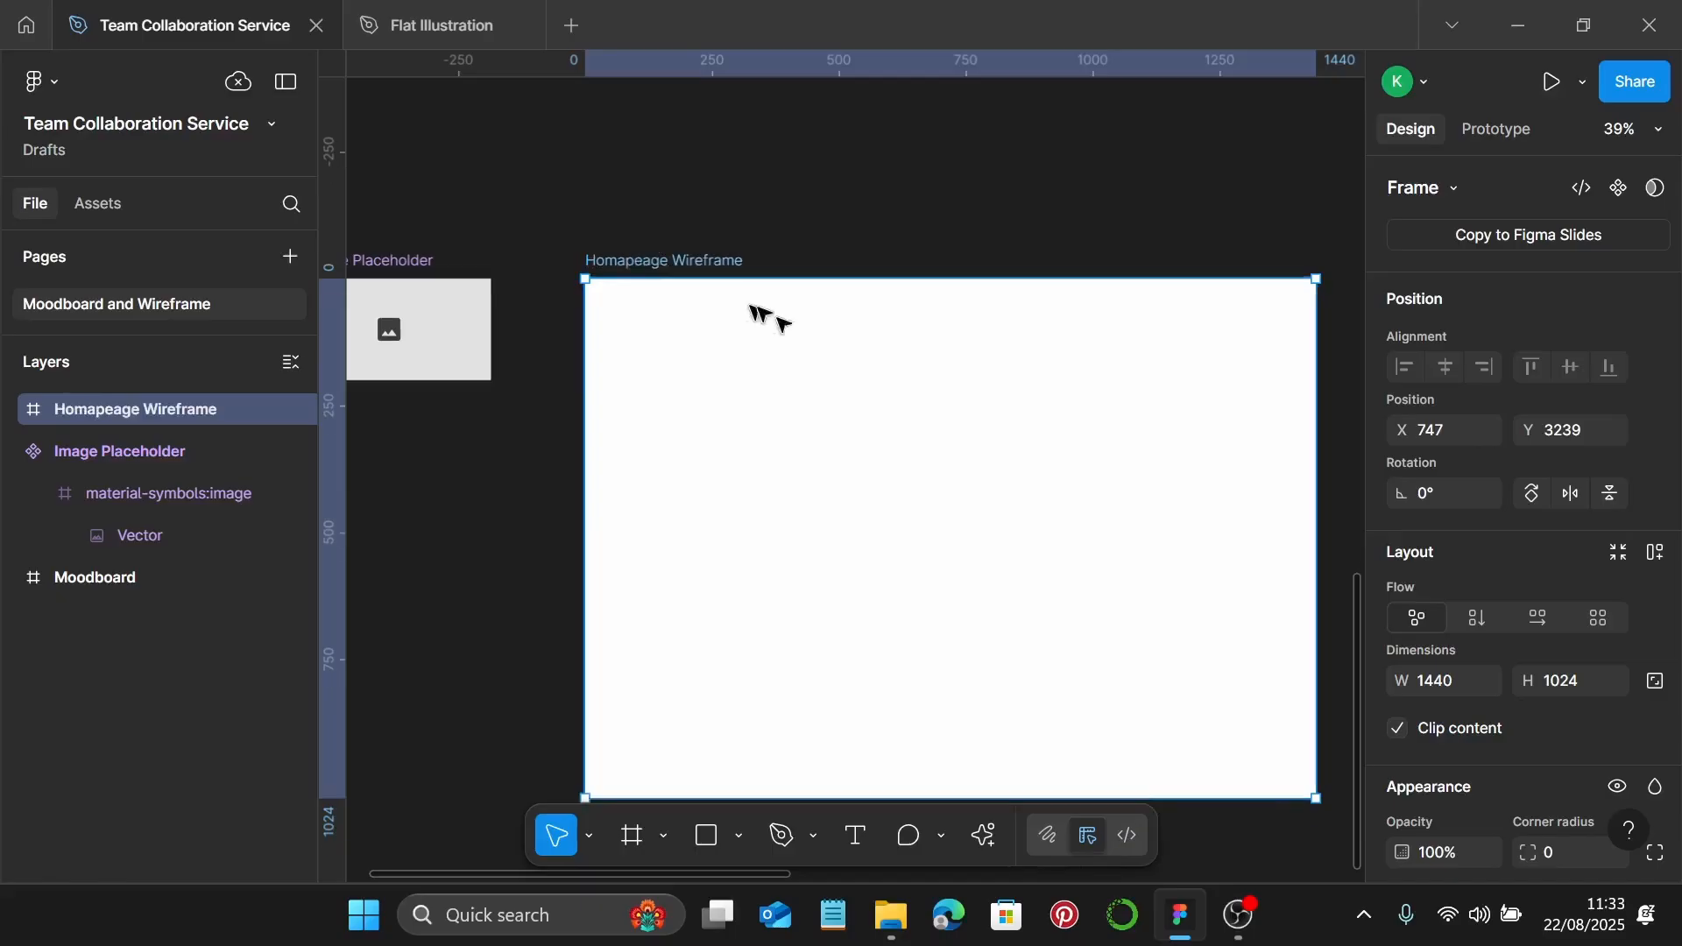
{"action": "scroll", "coordinate": [1551, 687], "scroll_direction": "down", "scroll_amount": 5}
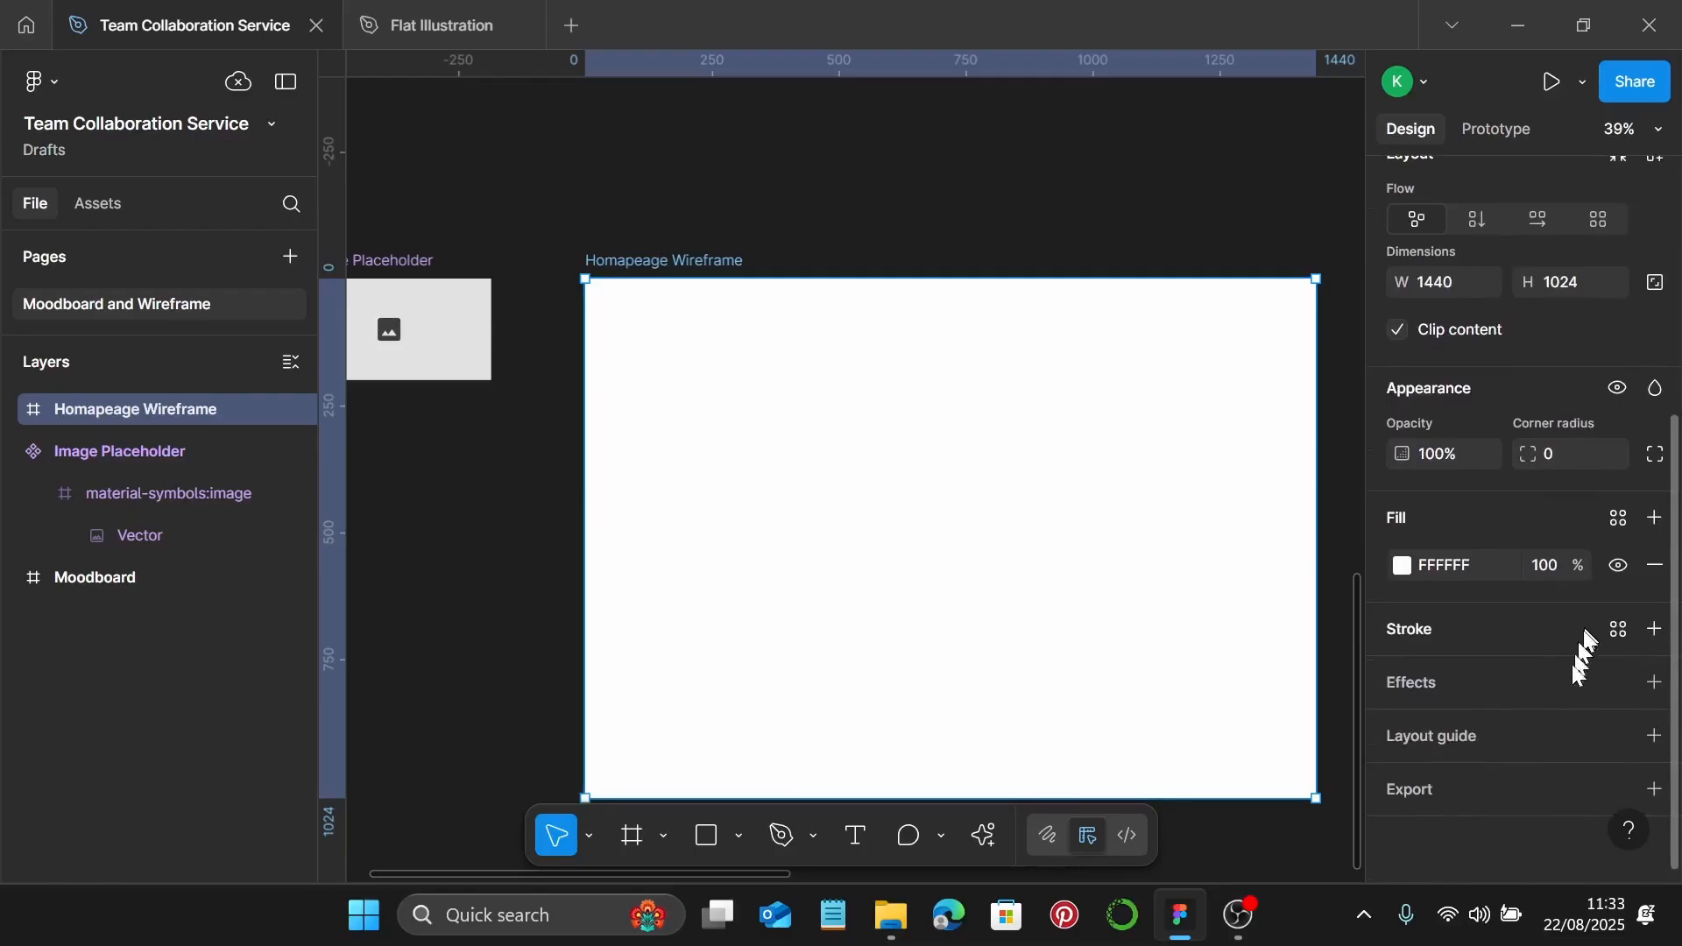
{"action": "left_click", "coordinate": [1654, 737]}
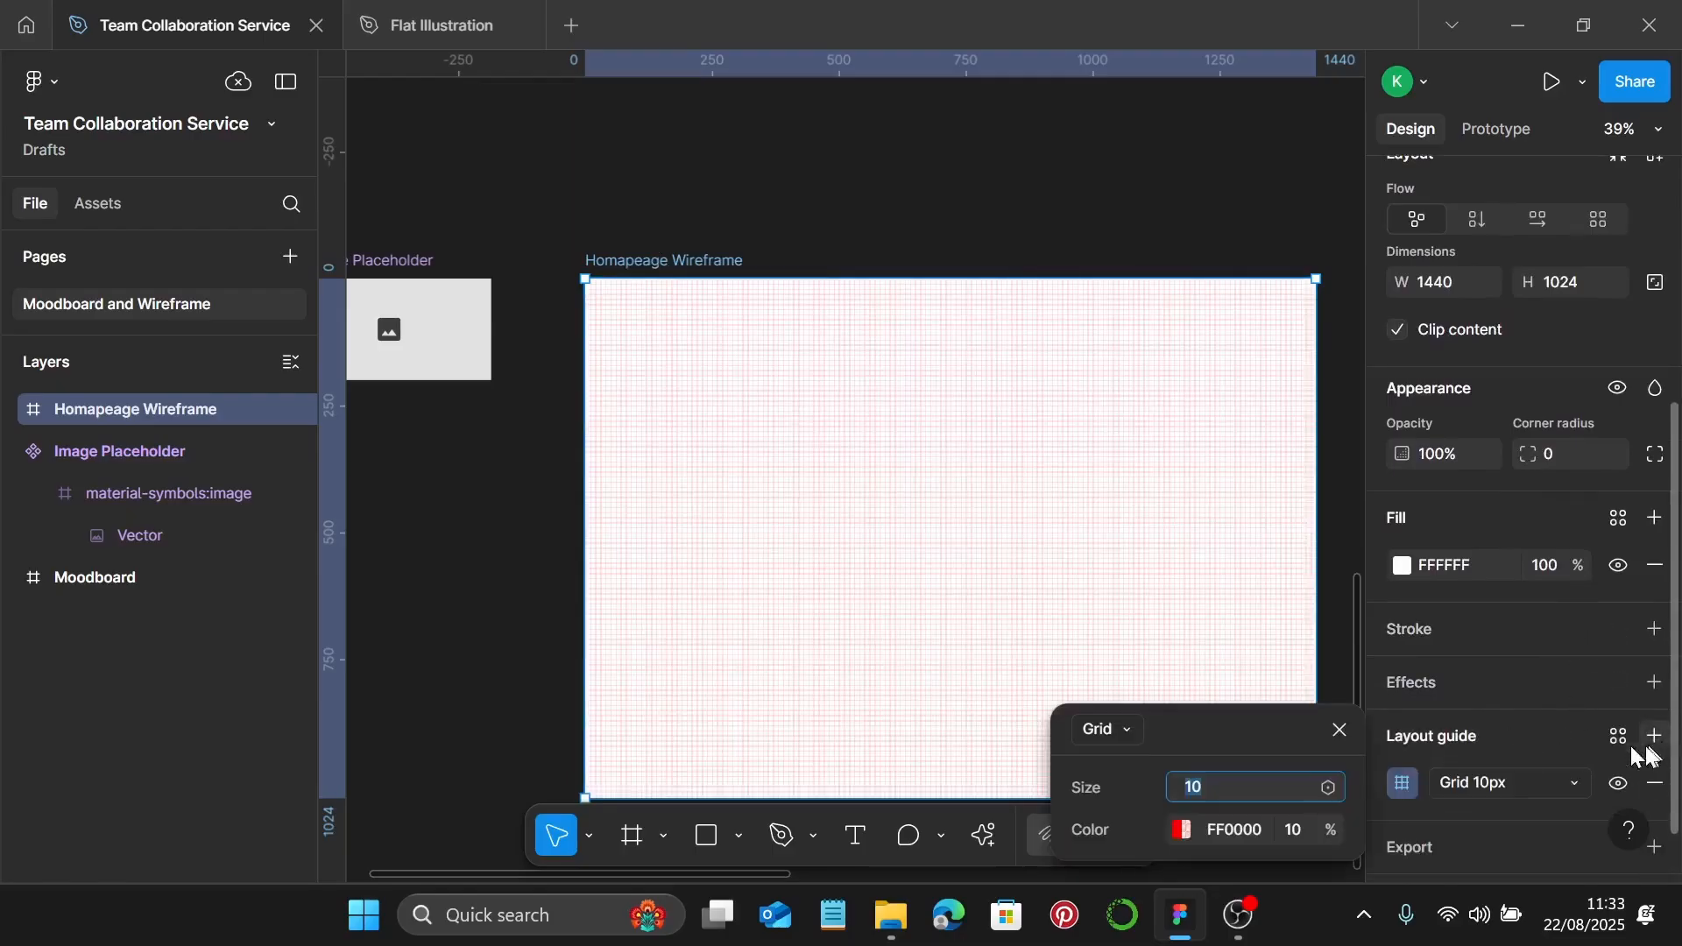
{"action": "left_click", "coordinate": [1555, 776]}
{"action": "left_click", "coordinate": [1548, 817]}
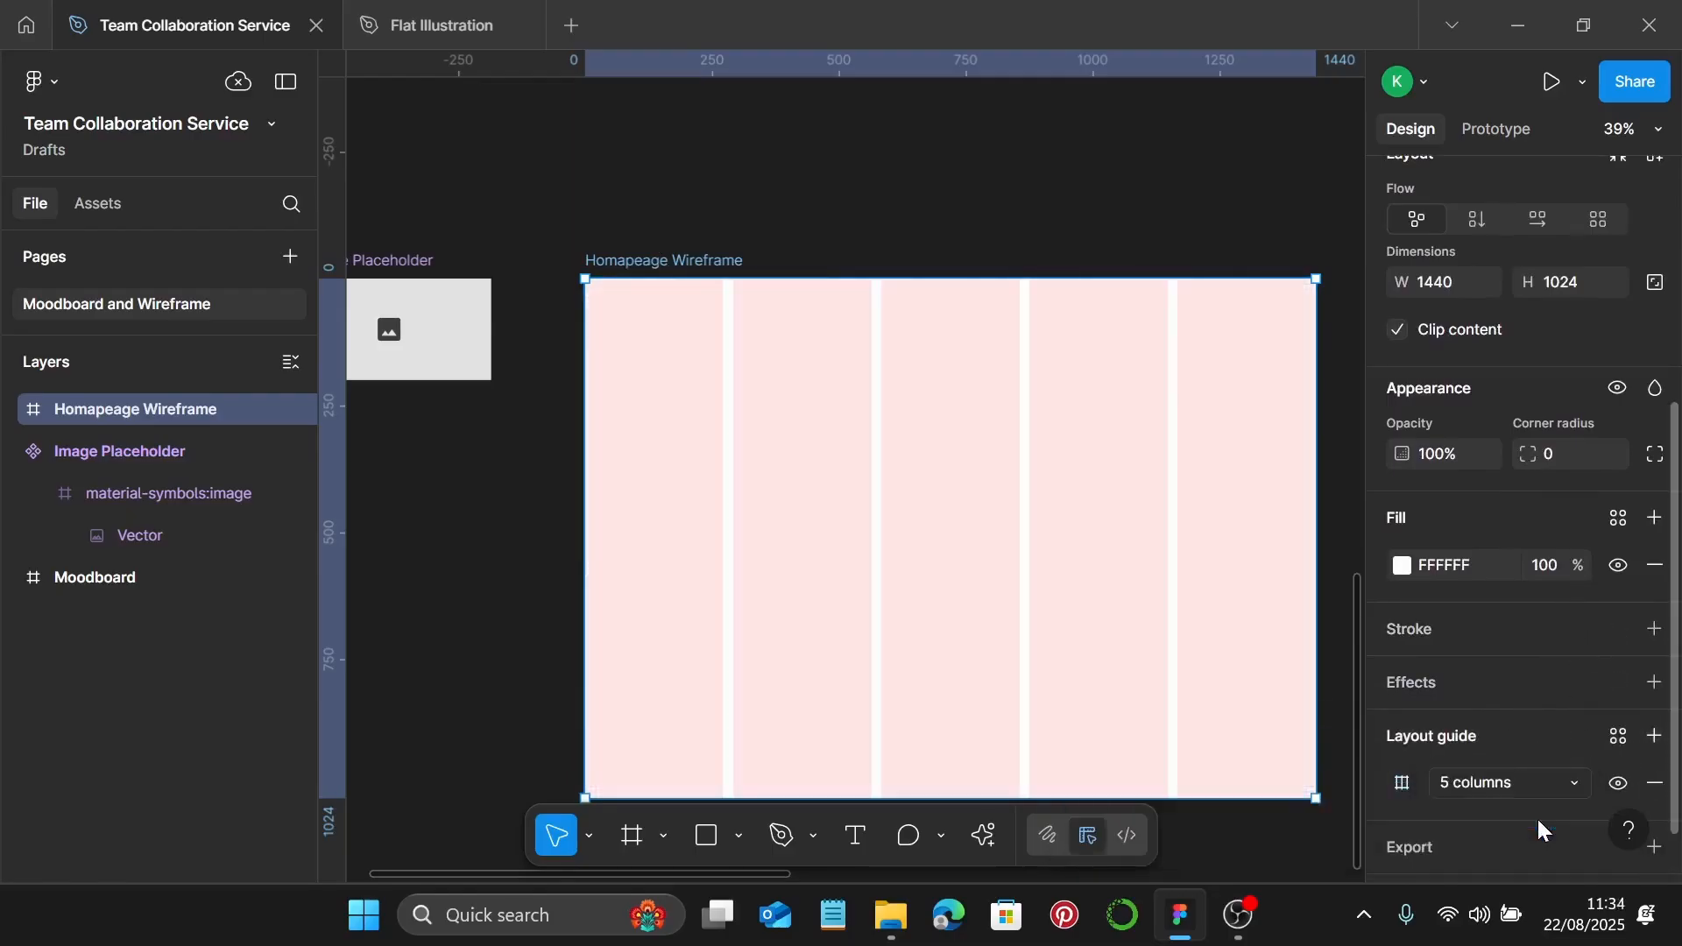
Set the column guide to a count of 12, a margin of 120 and a gutter of 24
{"action": "left_click", "coordinate": [1402, 785]}
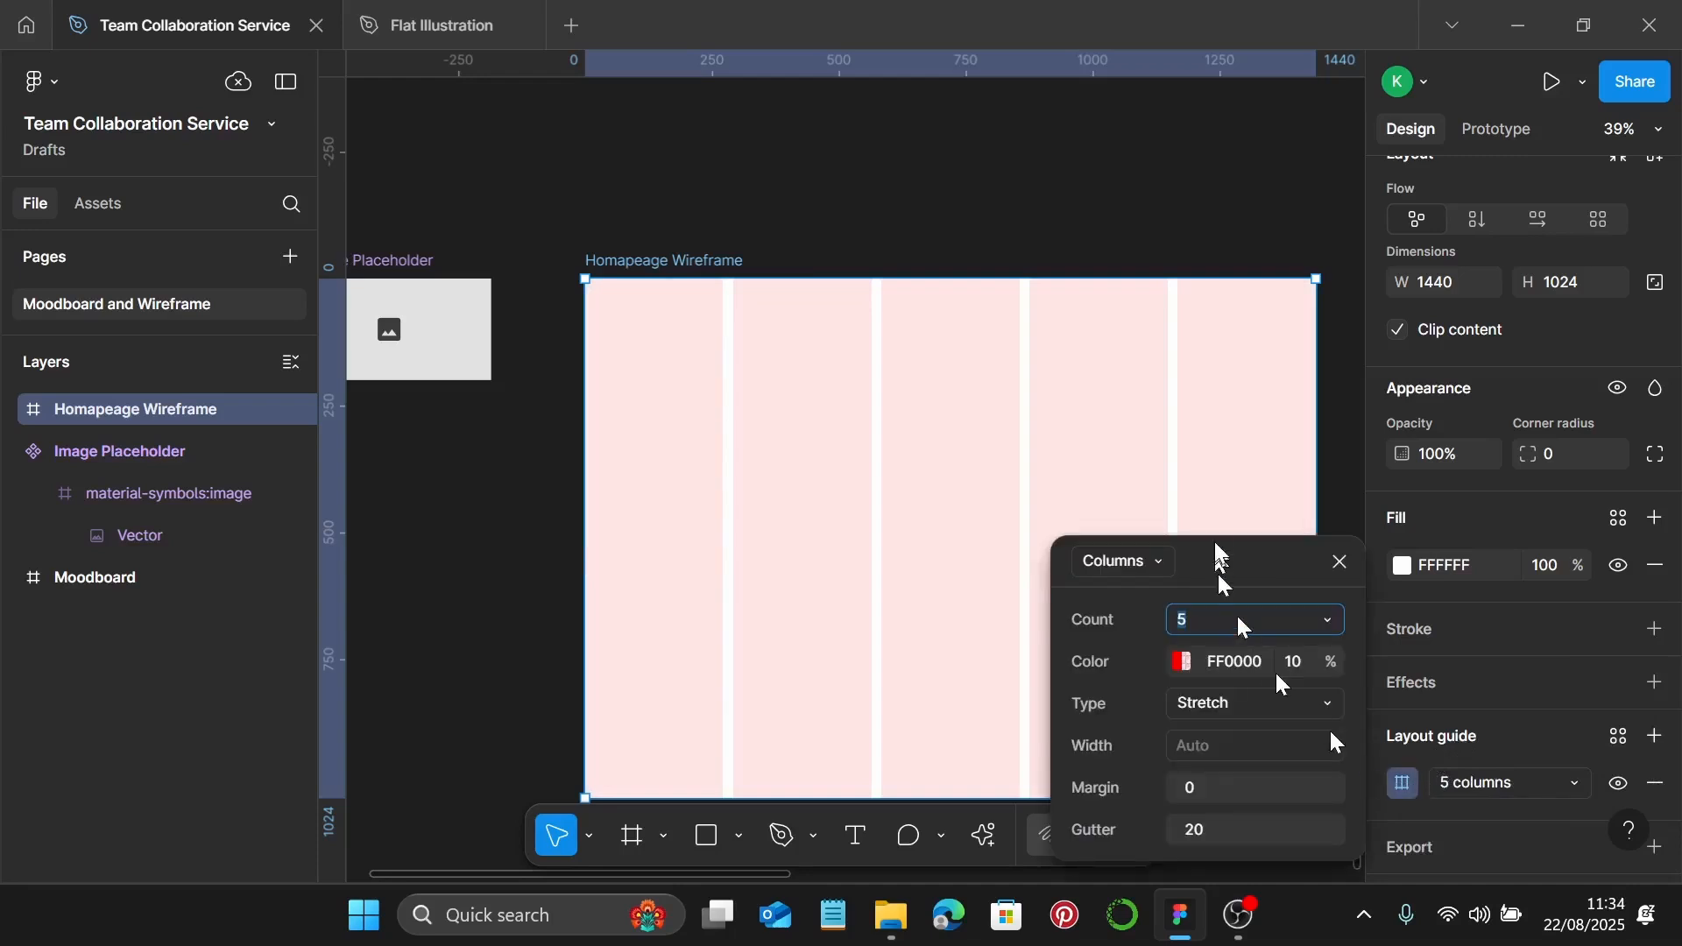
{"action": "type", "text": "12"}
{"action": "key", "text": "Return"}
{"action": "left_click", "coordinate": [1248, 789]}
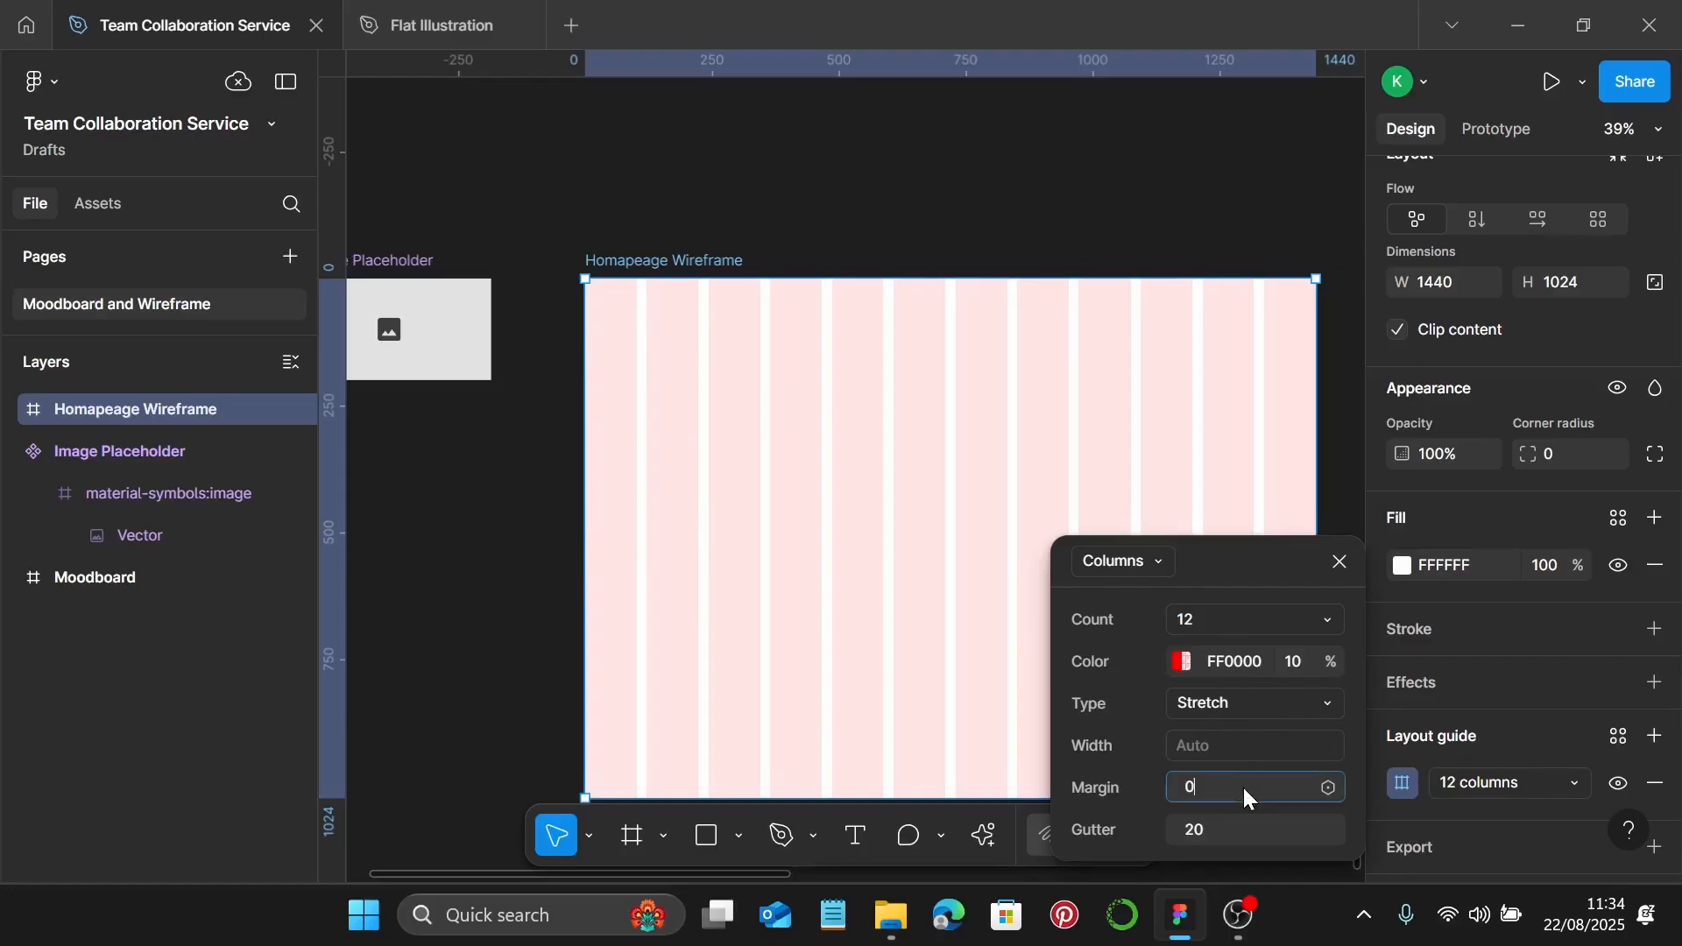
{"action": "type", "text": "120"}
{"action": "key", "text": "Return"}
{"action": "left_click", "coordinate": [1252, 839]}
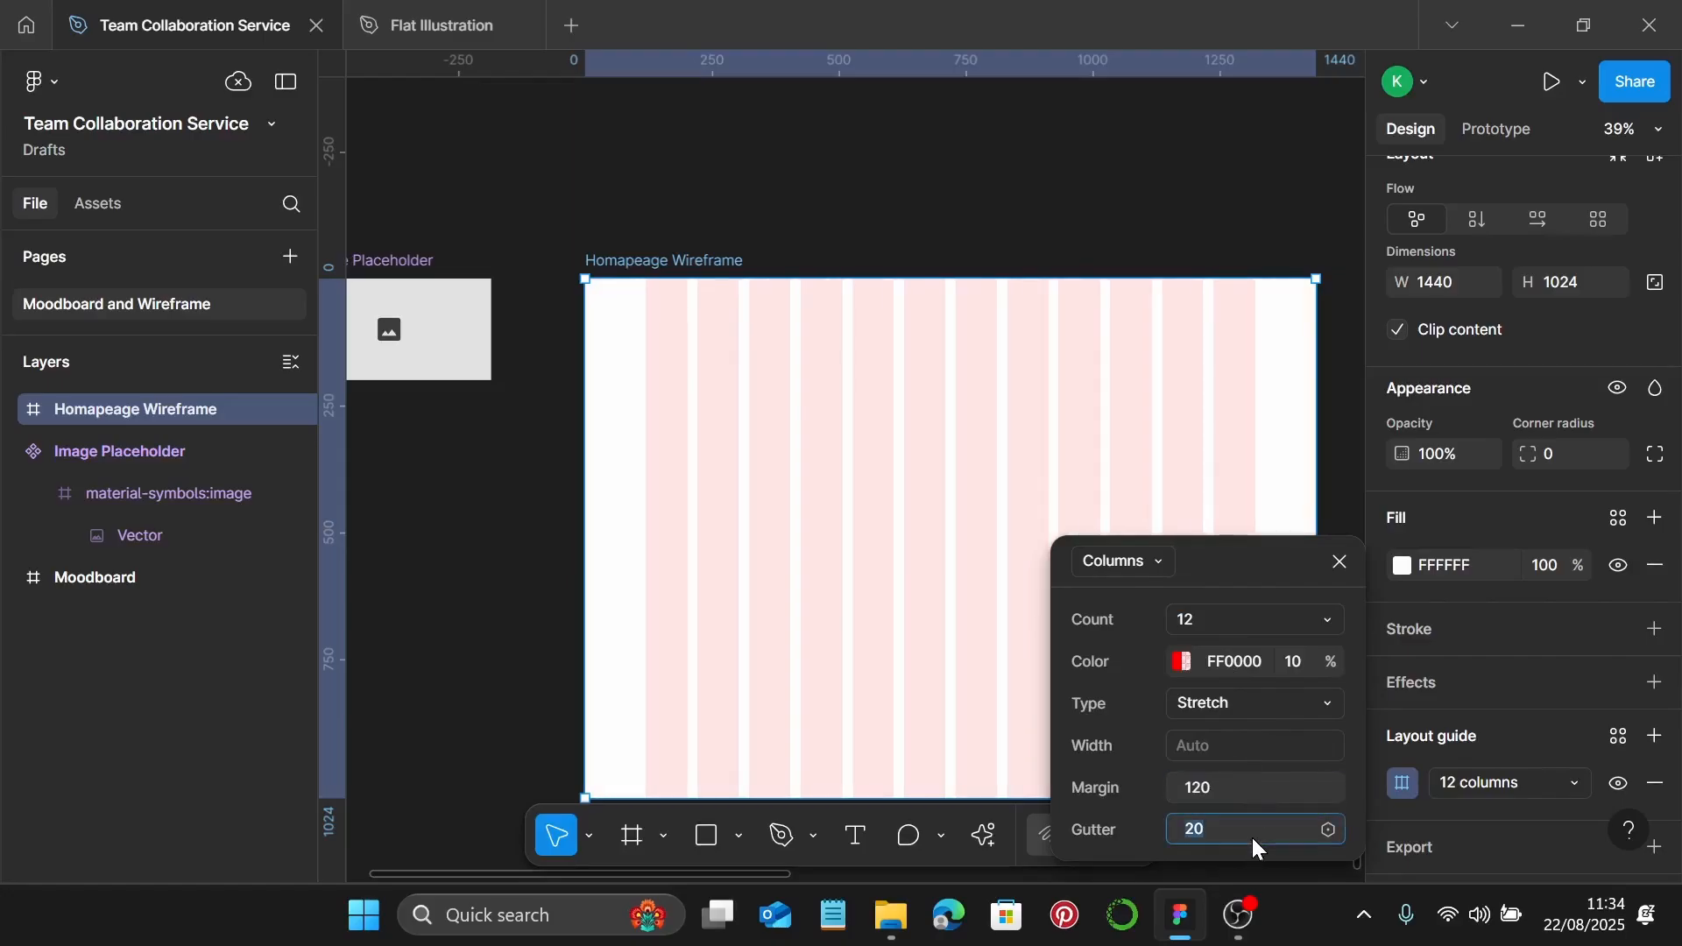
{"action": "type", "text": "24"}
{"action": "key", "text": "Return"}
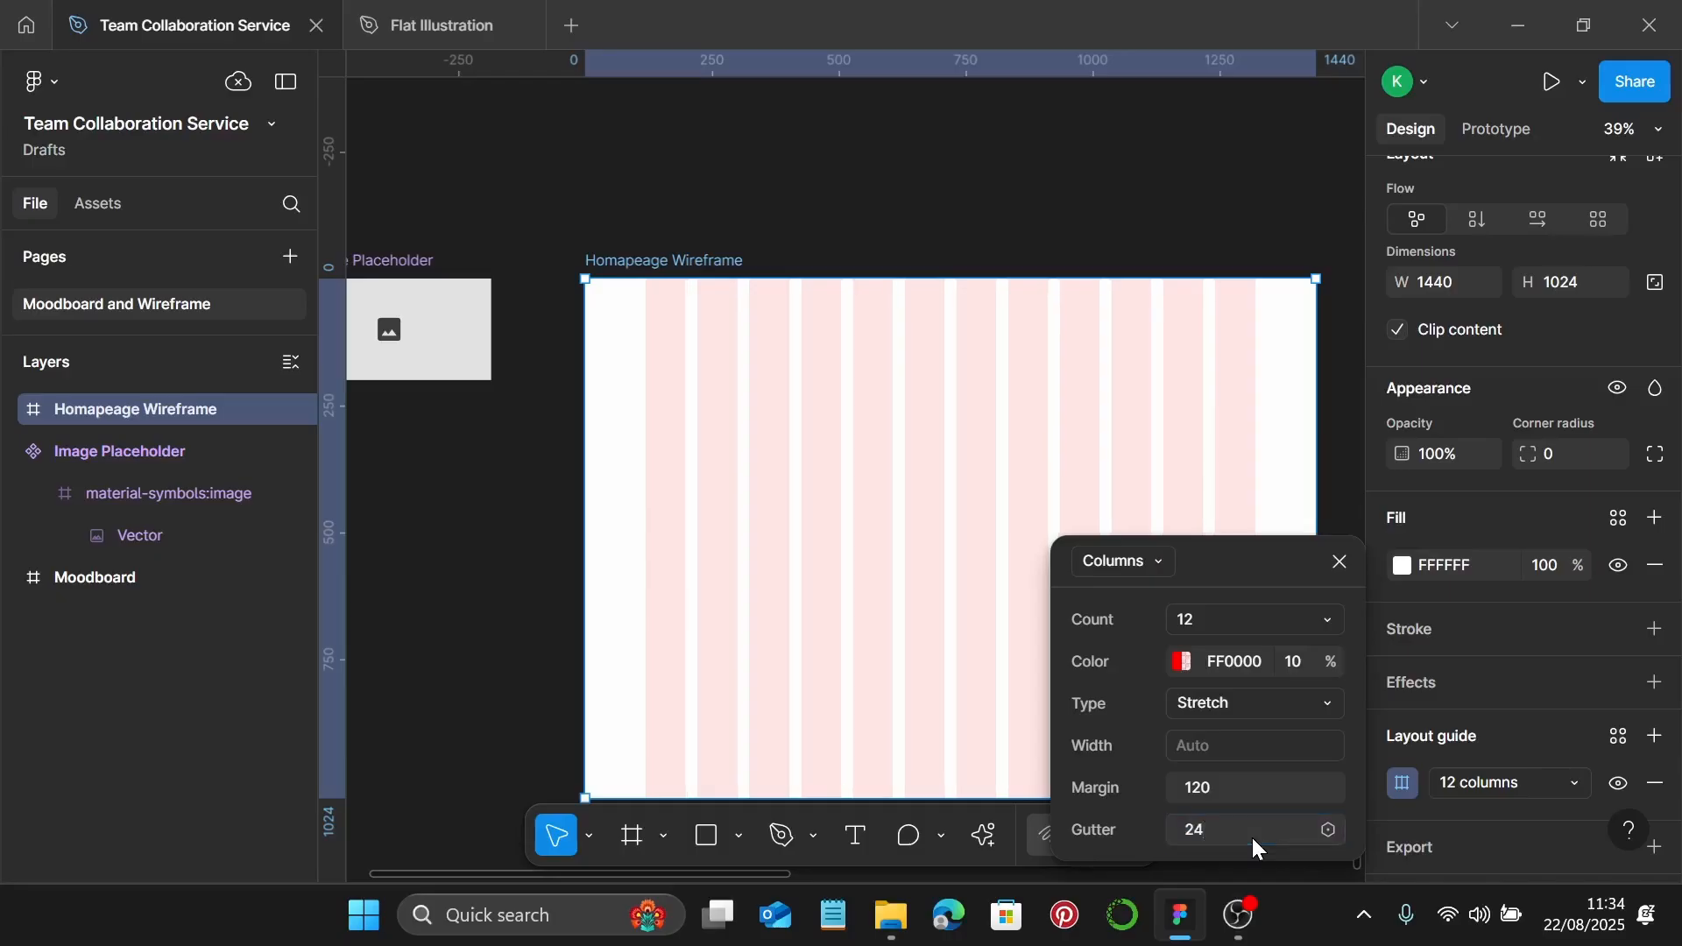
{"action": "left_click", "coordinate": [1340, 561]}
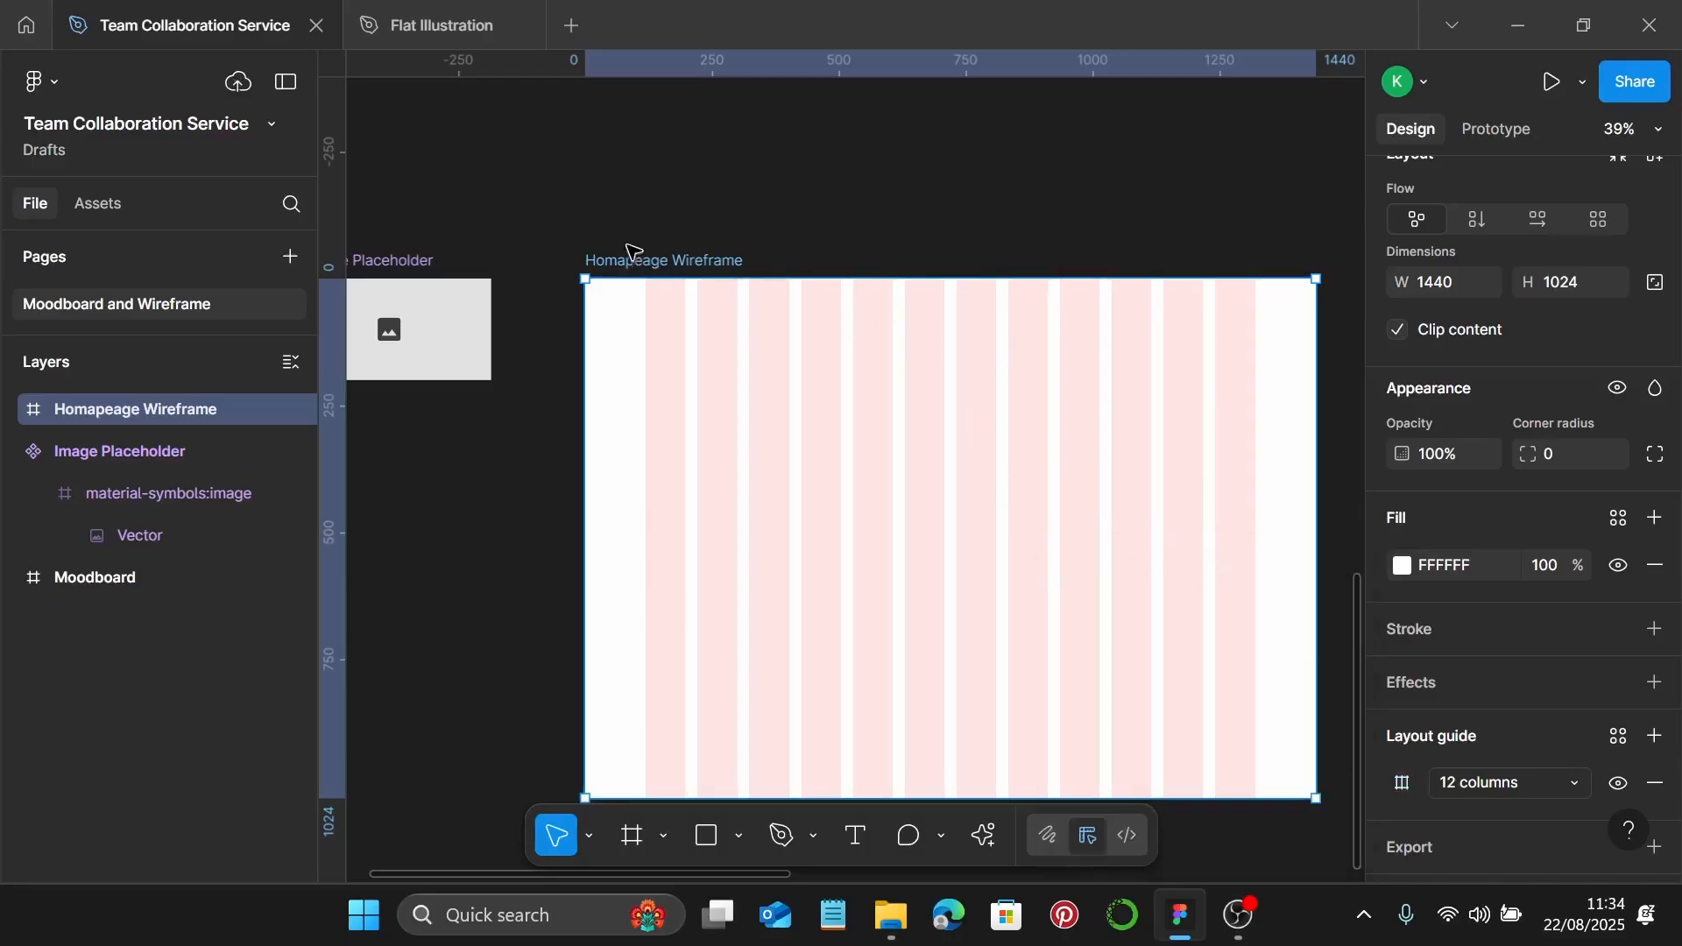
Extend the Homapeage Wireframe frame downwards to a height of about 2948
{"action": "scroll", "coordinate": [838, 458], "scroll_direction": "down", "scroll_amount": 5, "text": "ctrl"}
{"action": "scroll", "coordinate": [859, 386], "scroll_direction": "down", "scroll_amount": 3}
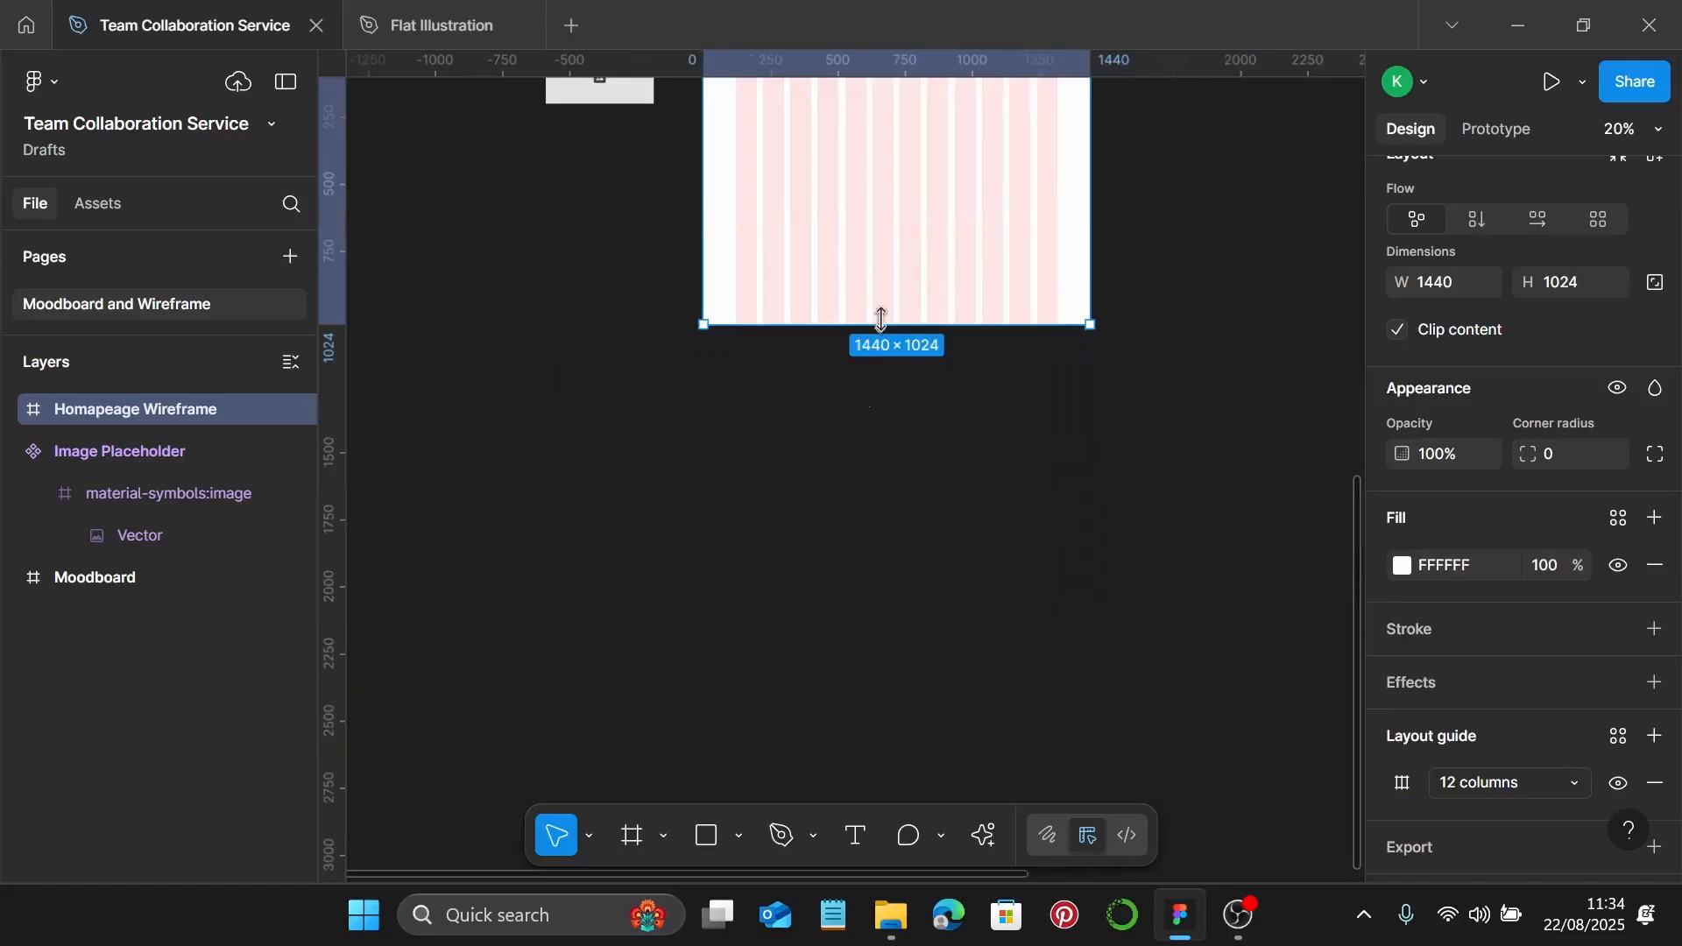
{"action": "left_click_drag", "start_coordinate": [882, 320], "coordinate": [872, 847]}
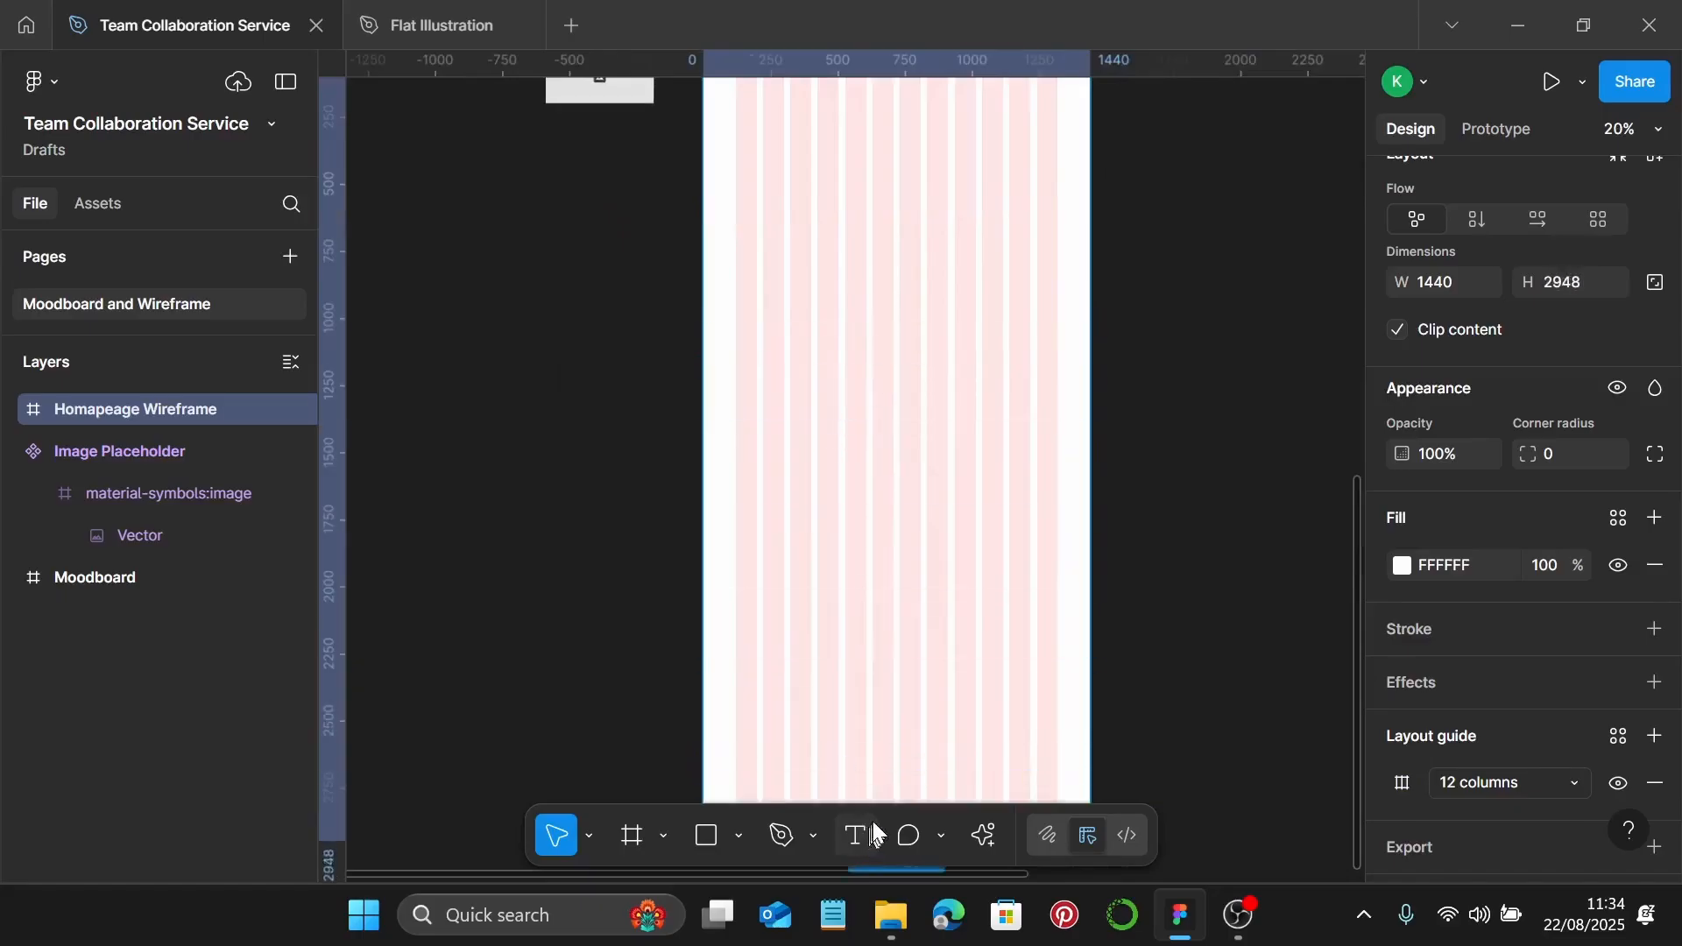
Draw a text box of about 116 × 48 near the wireframe's upper-left corner and set its font to Roboto
{"action": "scroll", "coordinate": [972, 368], "scroll_direction": "up", "scroll_amount": 3}
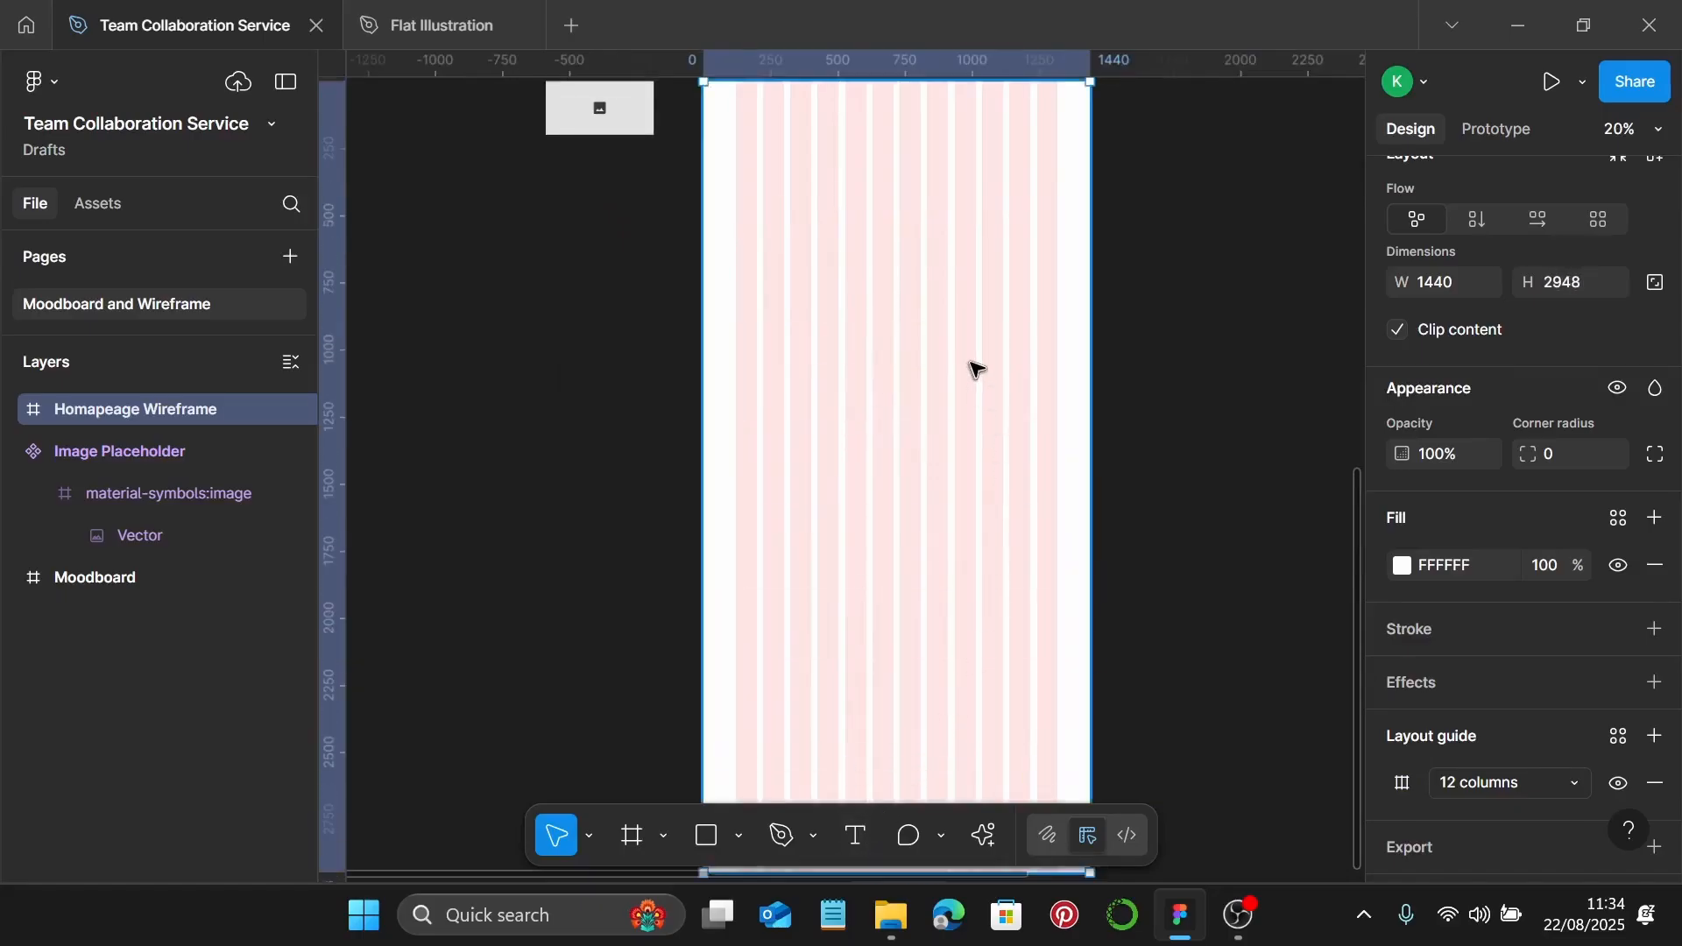
{"action": "scroll", "coordinate": [833, 228], "scroll_direction": "up", "scroll_amount": 5, "text": "ctrl"}
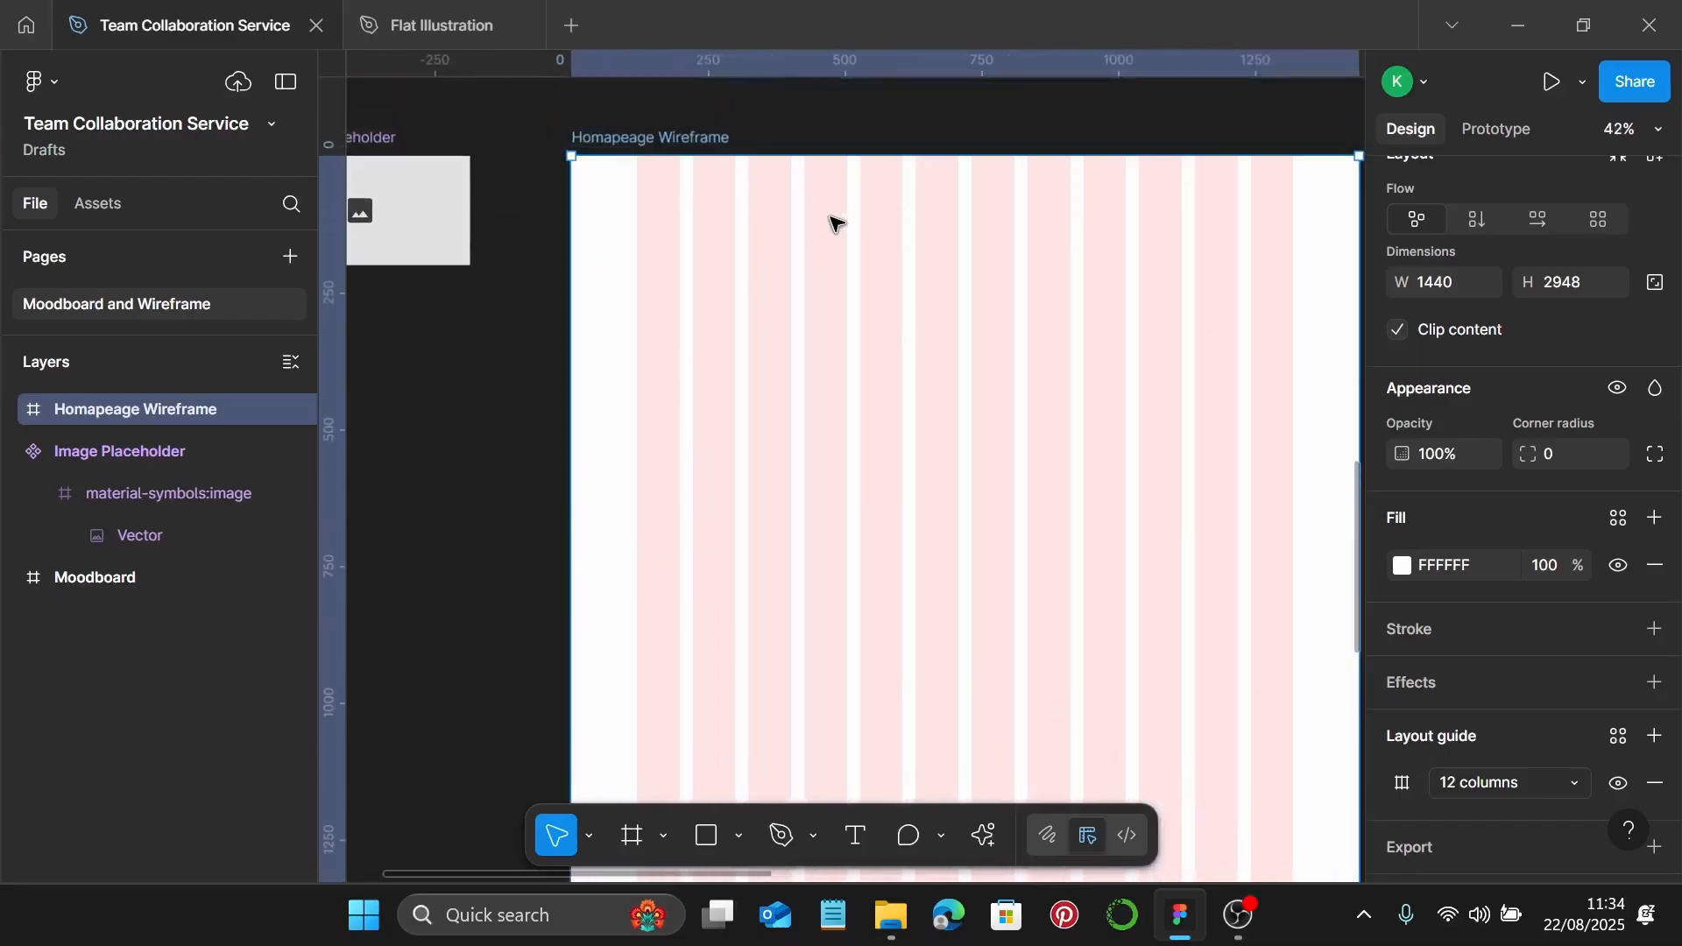
{"action": "scroll", "coordinate": [815, 230], "scroll_direction": "right", "scroll_amount": 2}
{"action": "left_click", "coordinate": [855, 834]}
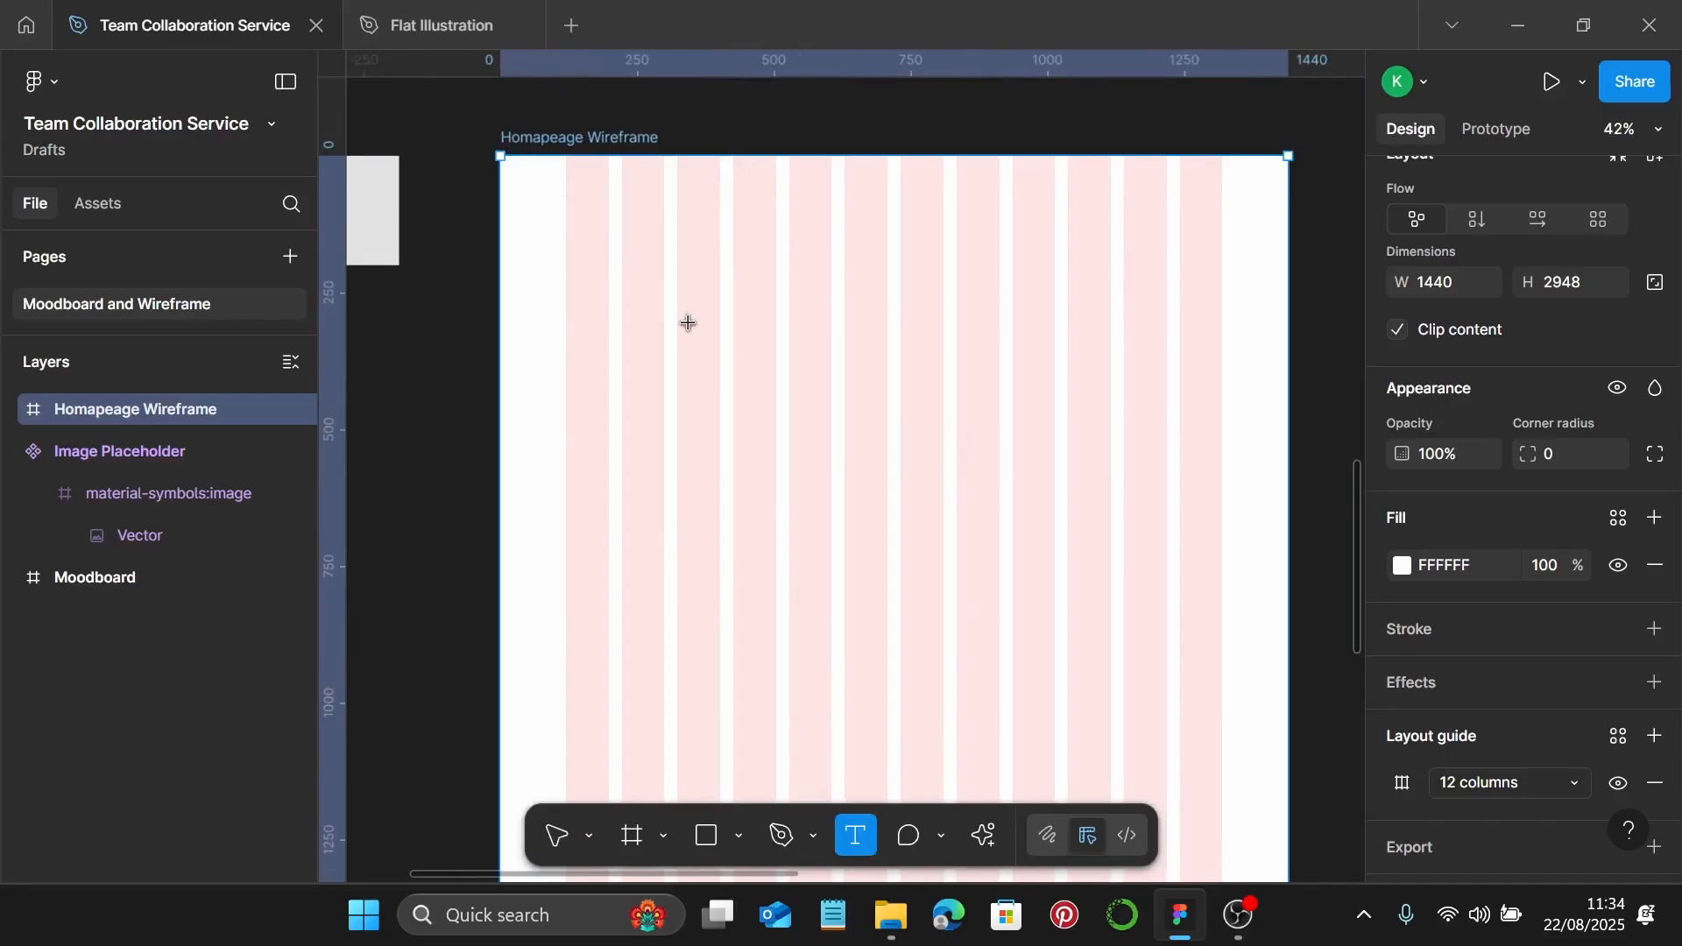
{"action": "left_click_drag", "start_coordinate": [557, 211], "coordinate": [623, 238]}
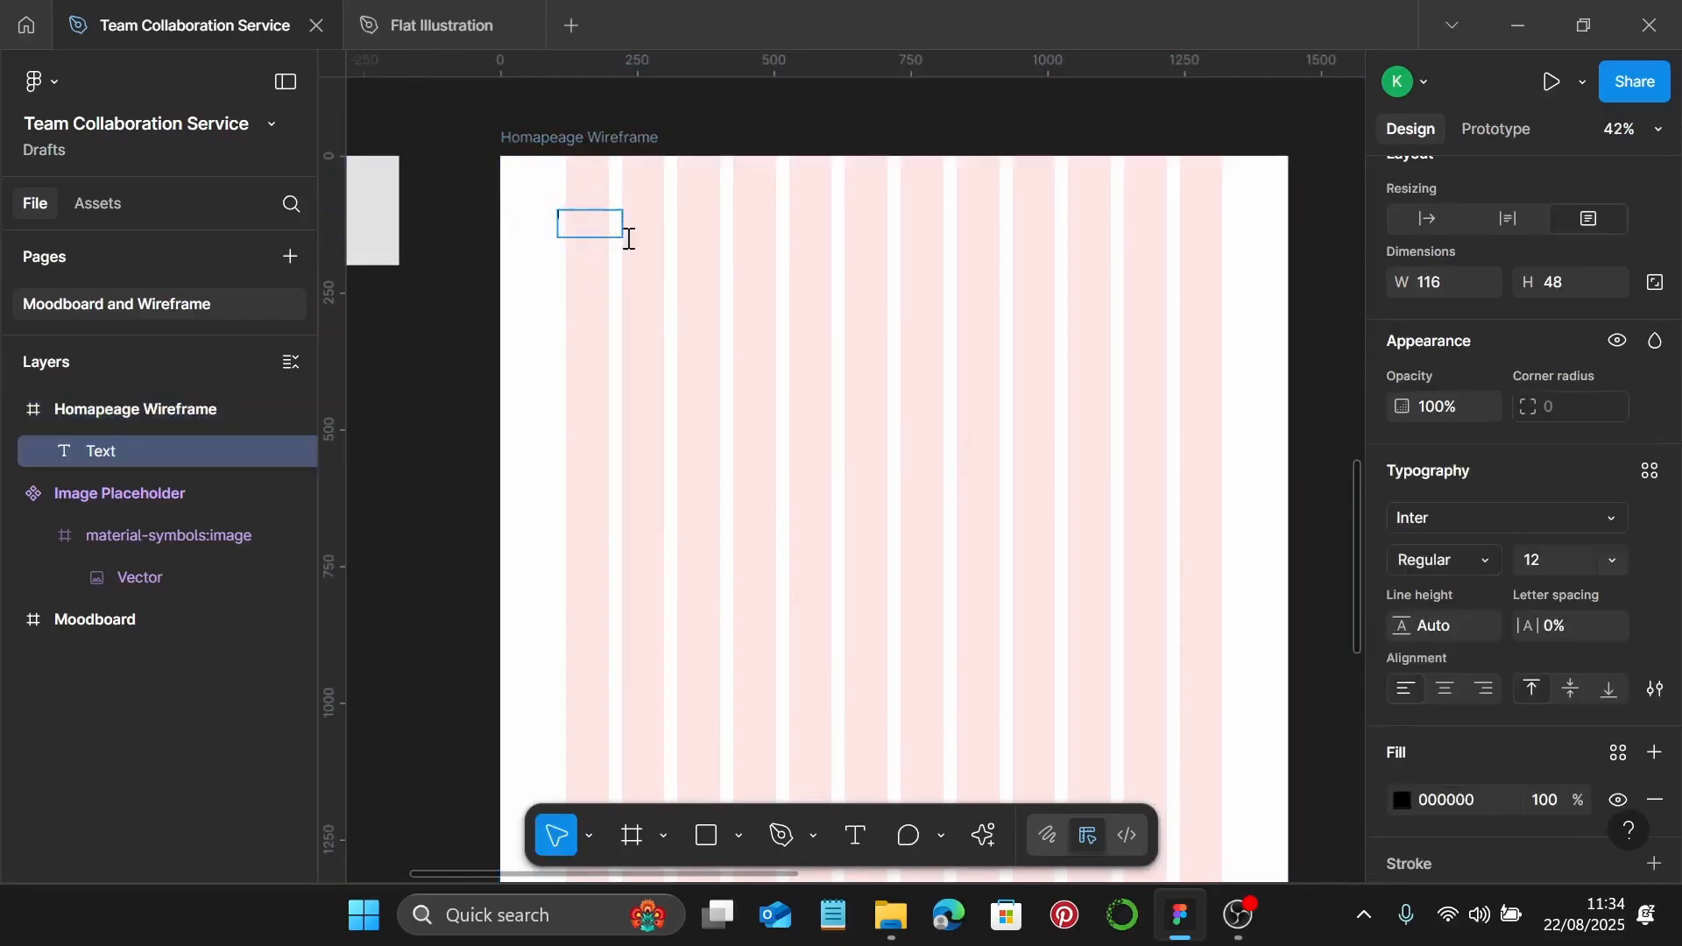
{"action": "left_click", "coordinate": [1523, 521]}
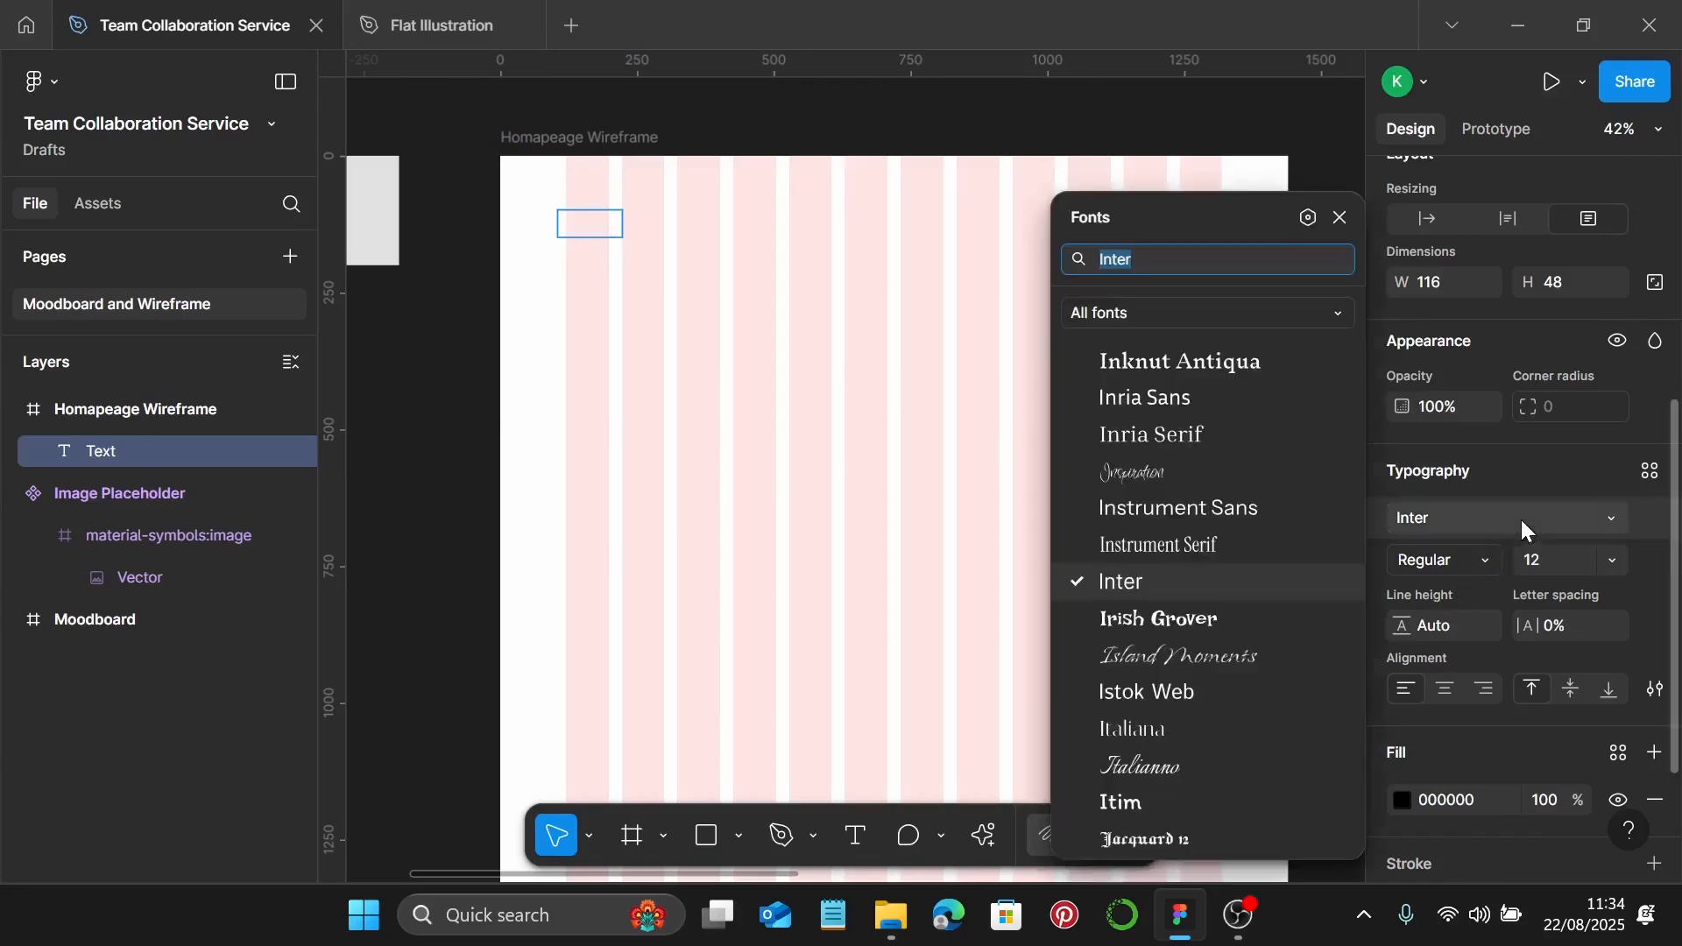
{"action": "type", "text": "robo"}
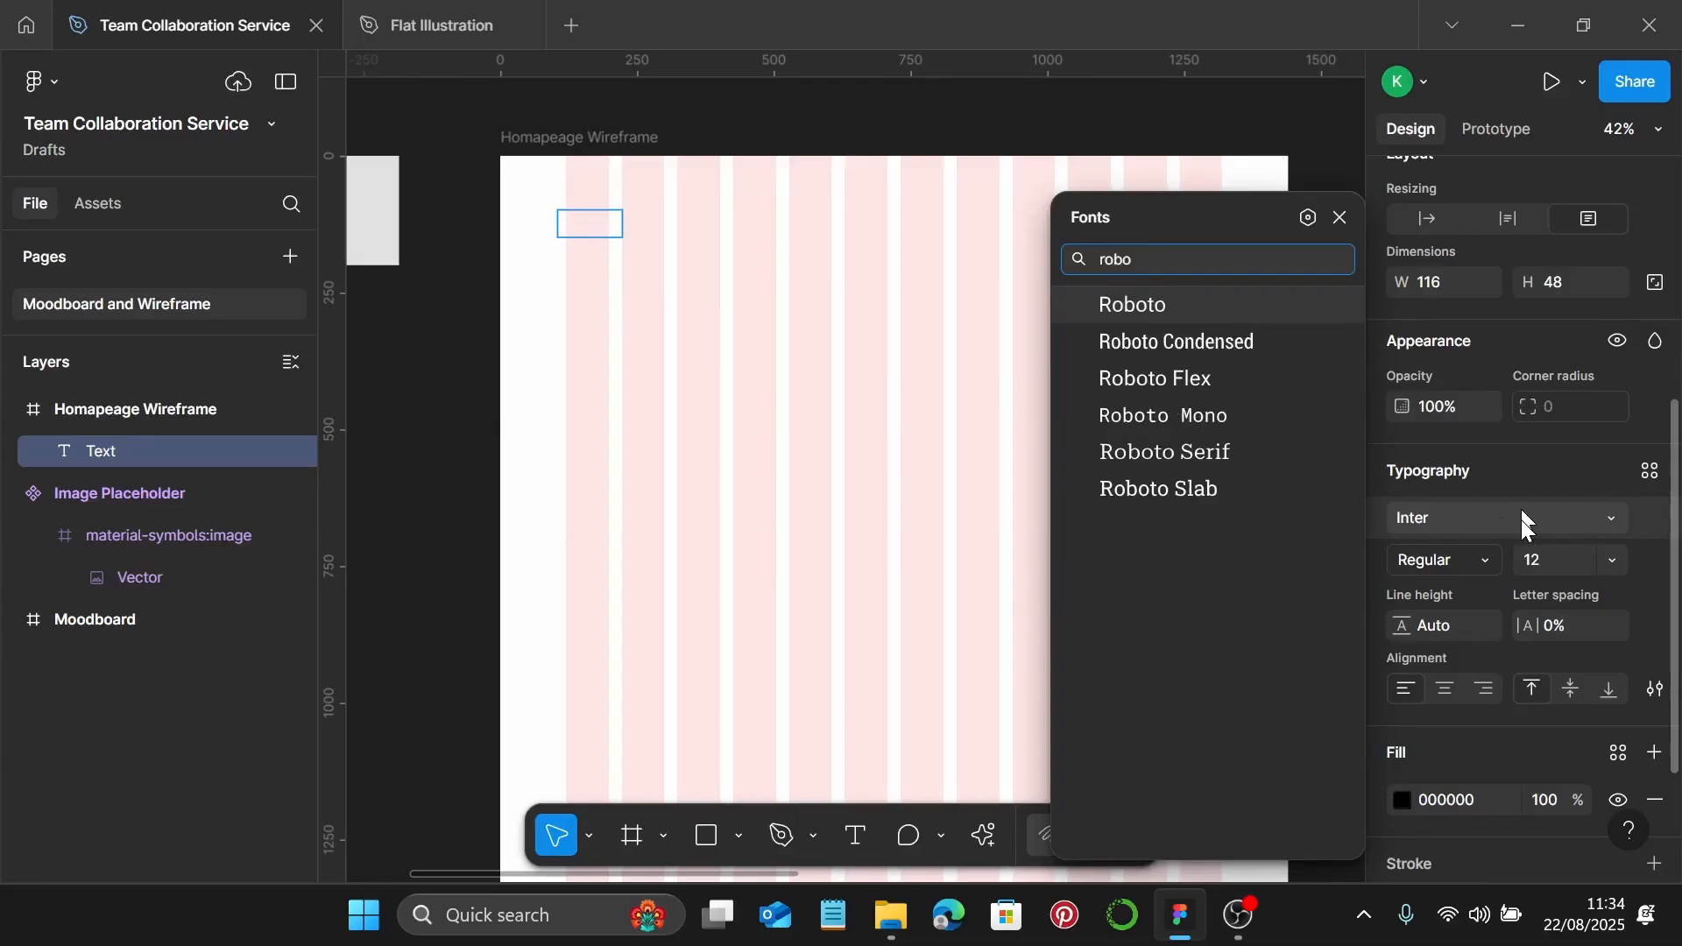
{"action": "left_click", "coordinate": [1232, 305]}
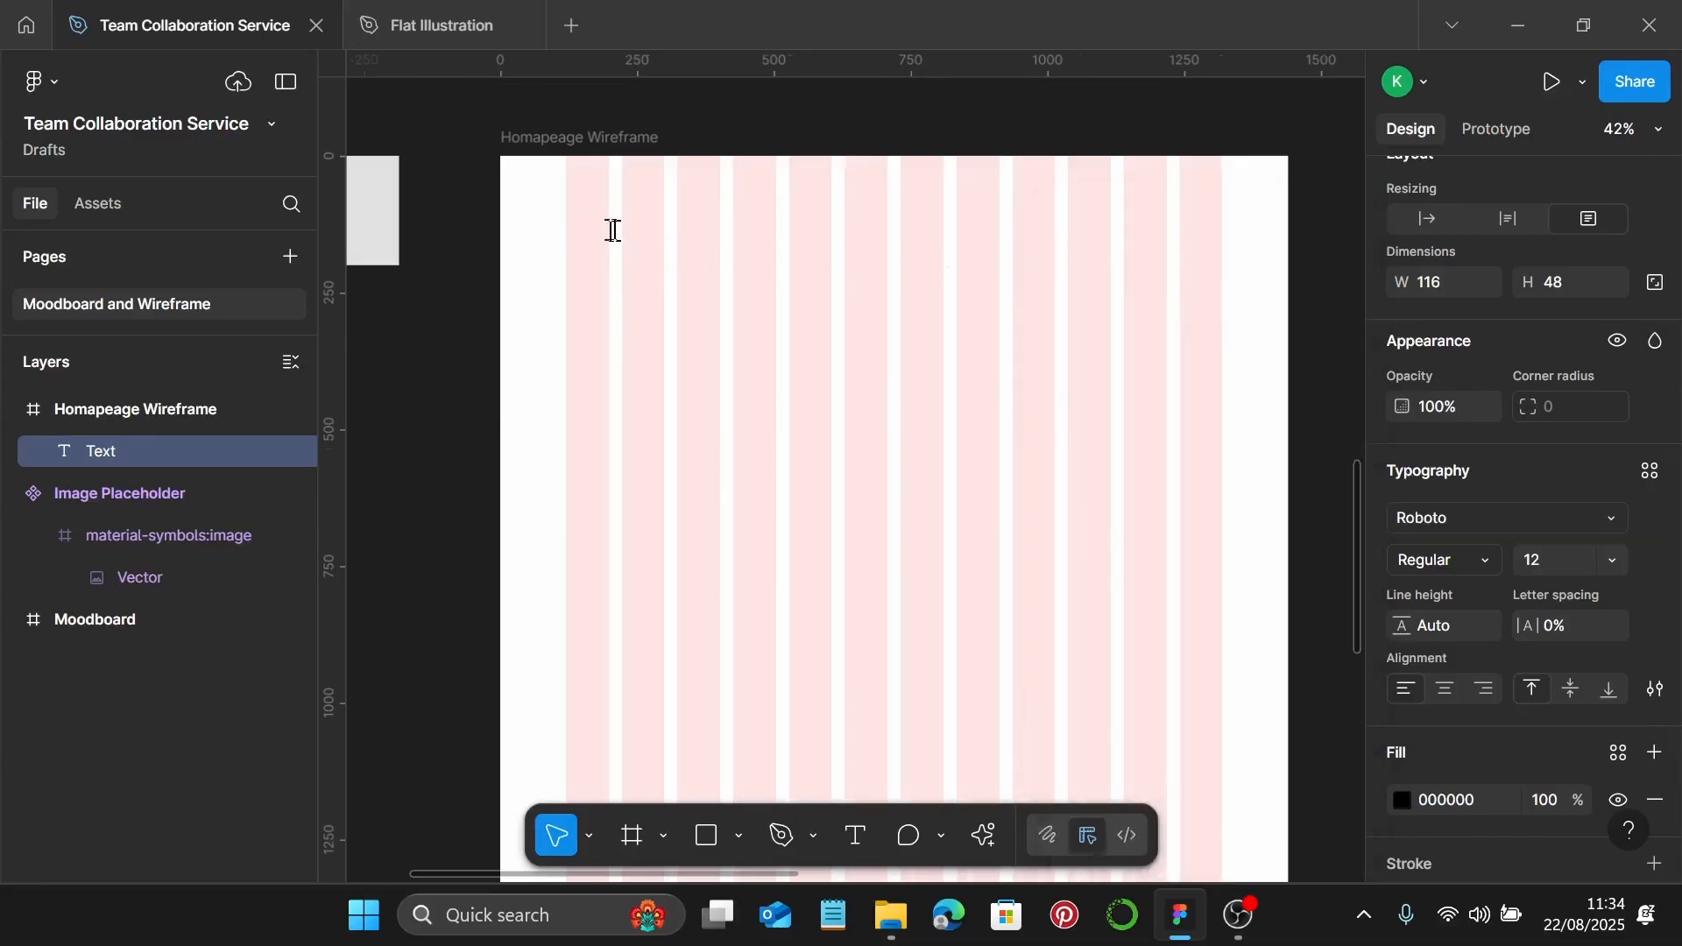
Enter "Logo." in the new text box and finish editing the text
{"action": "scroll", "coordinate": [614, 231], "scroll_direction": "up", "scroll_amount": 2}
{"action": "left_click", "coordinate": [560, 217]}
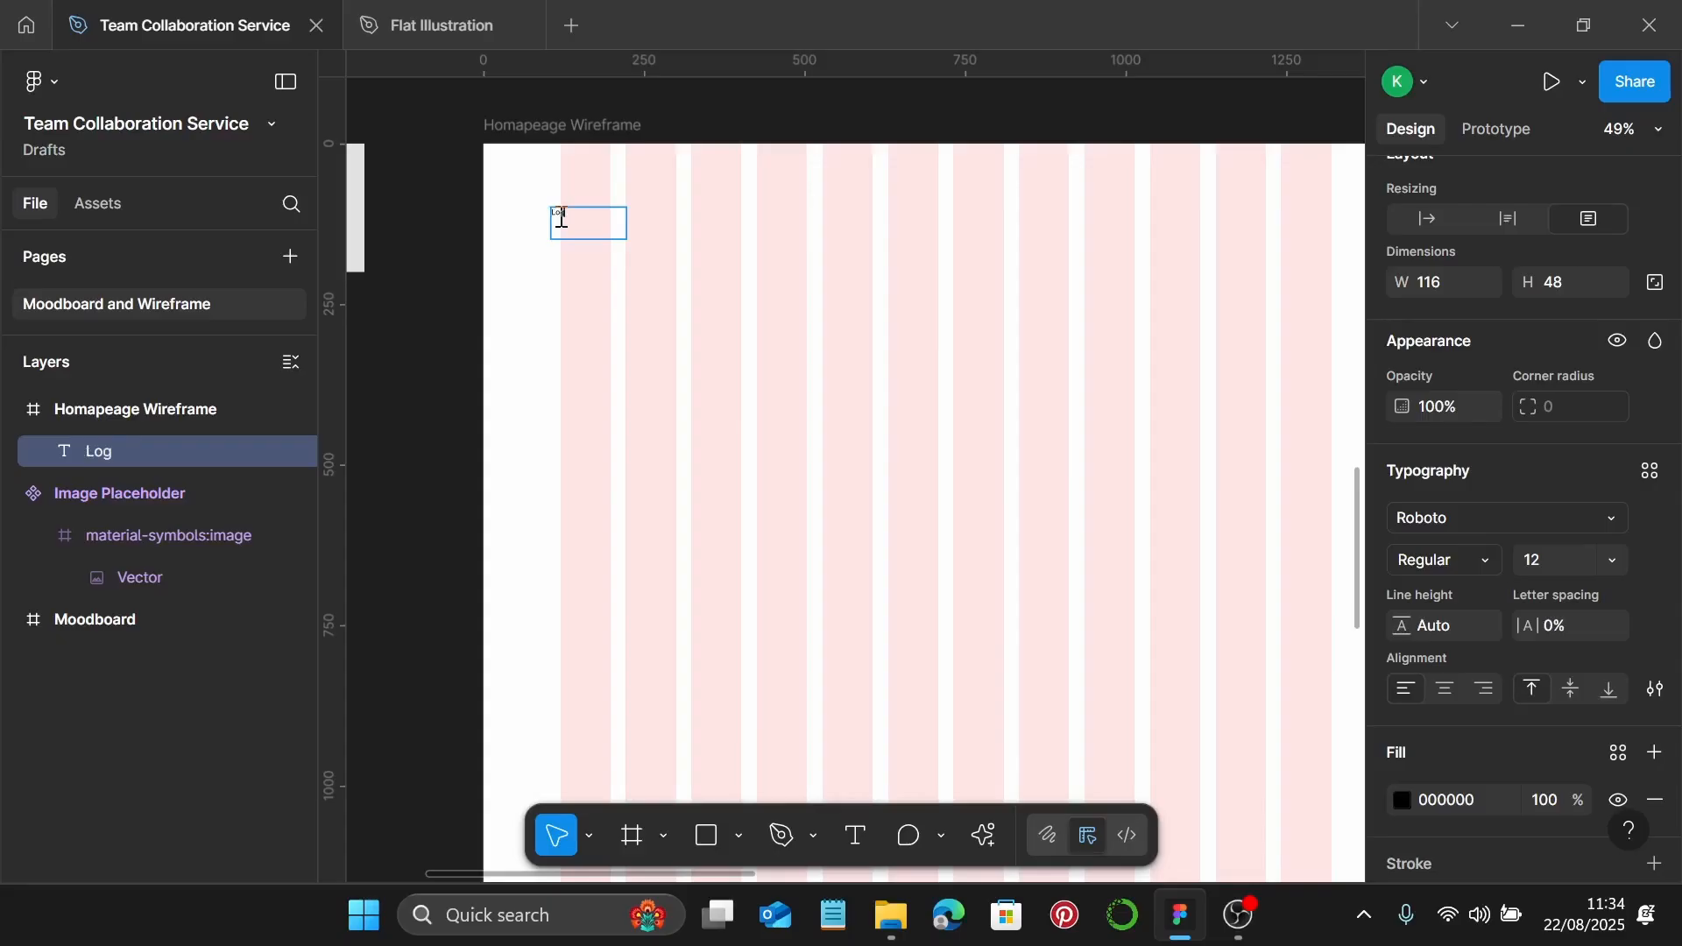
{"action": "scroll", "coordinate": [561, 217], "scroll_direction": "up", "scroll_amount": 5}
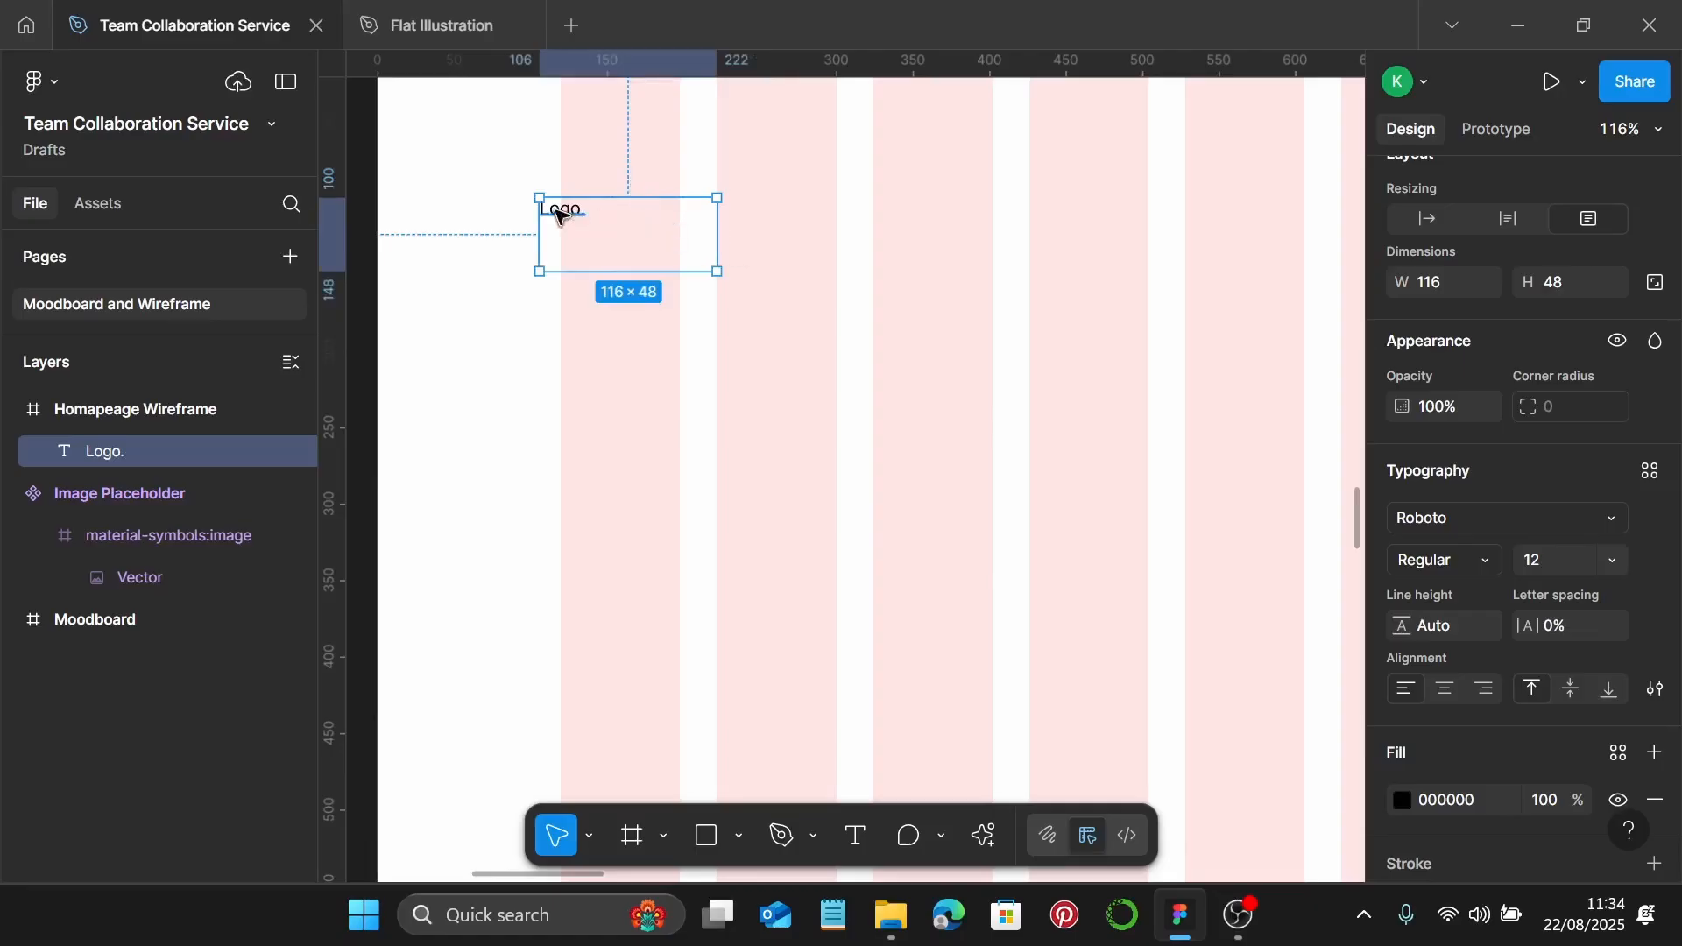
Align the logo text with the first column's left edge at X 120, Y 93, and make its box auto width
{"action": "left_click_drag", "start_coordinate": [555, 210], "coordinate": [582, 203]}
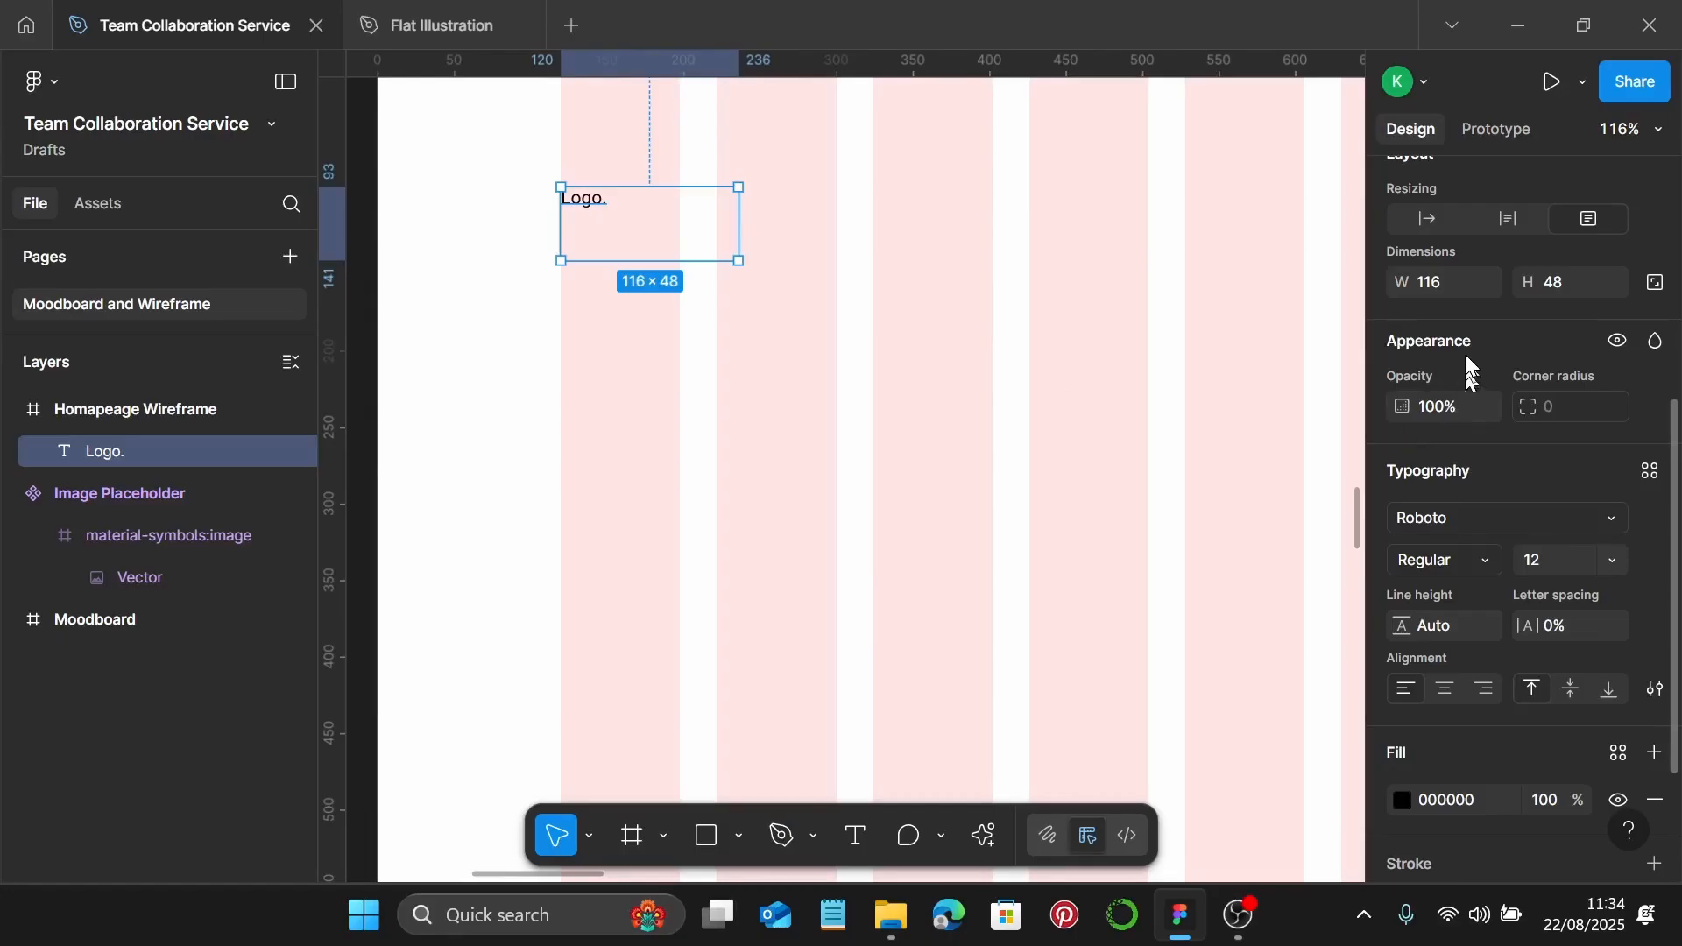
{"action": "scroll", "coordinate": [1465, 354], "scroll_direction": "up", "scroll_amount": 3}
{"action": "left_click", "coordinate": [1430, 353]}
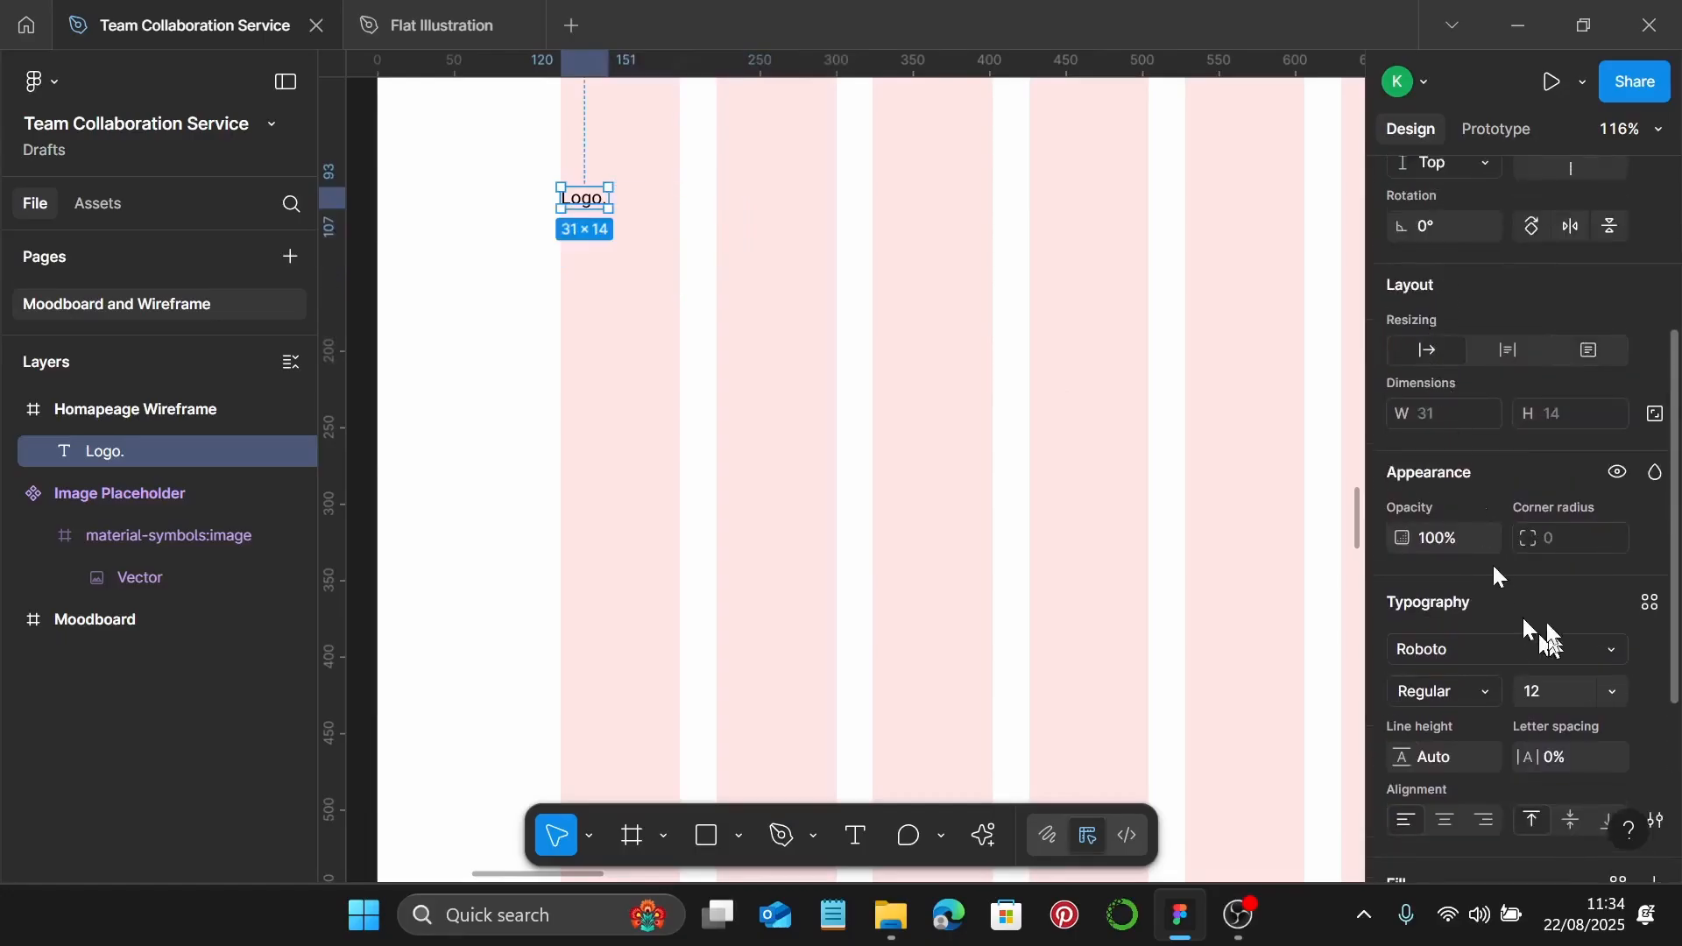
Set the logo text's font size to 32 and its weight to Black
{"action": "scroll", "coordinate": [1524, 561], "scroll_direction": "down", "scroll_amount": 3}
{"action": "left_click", "coordinate": [1563, 428]}
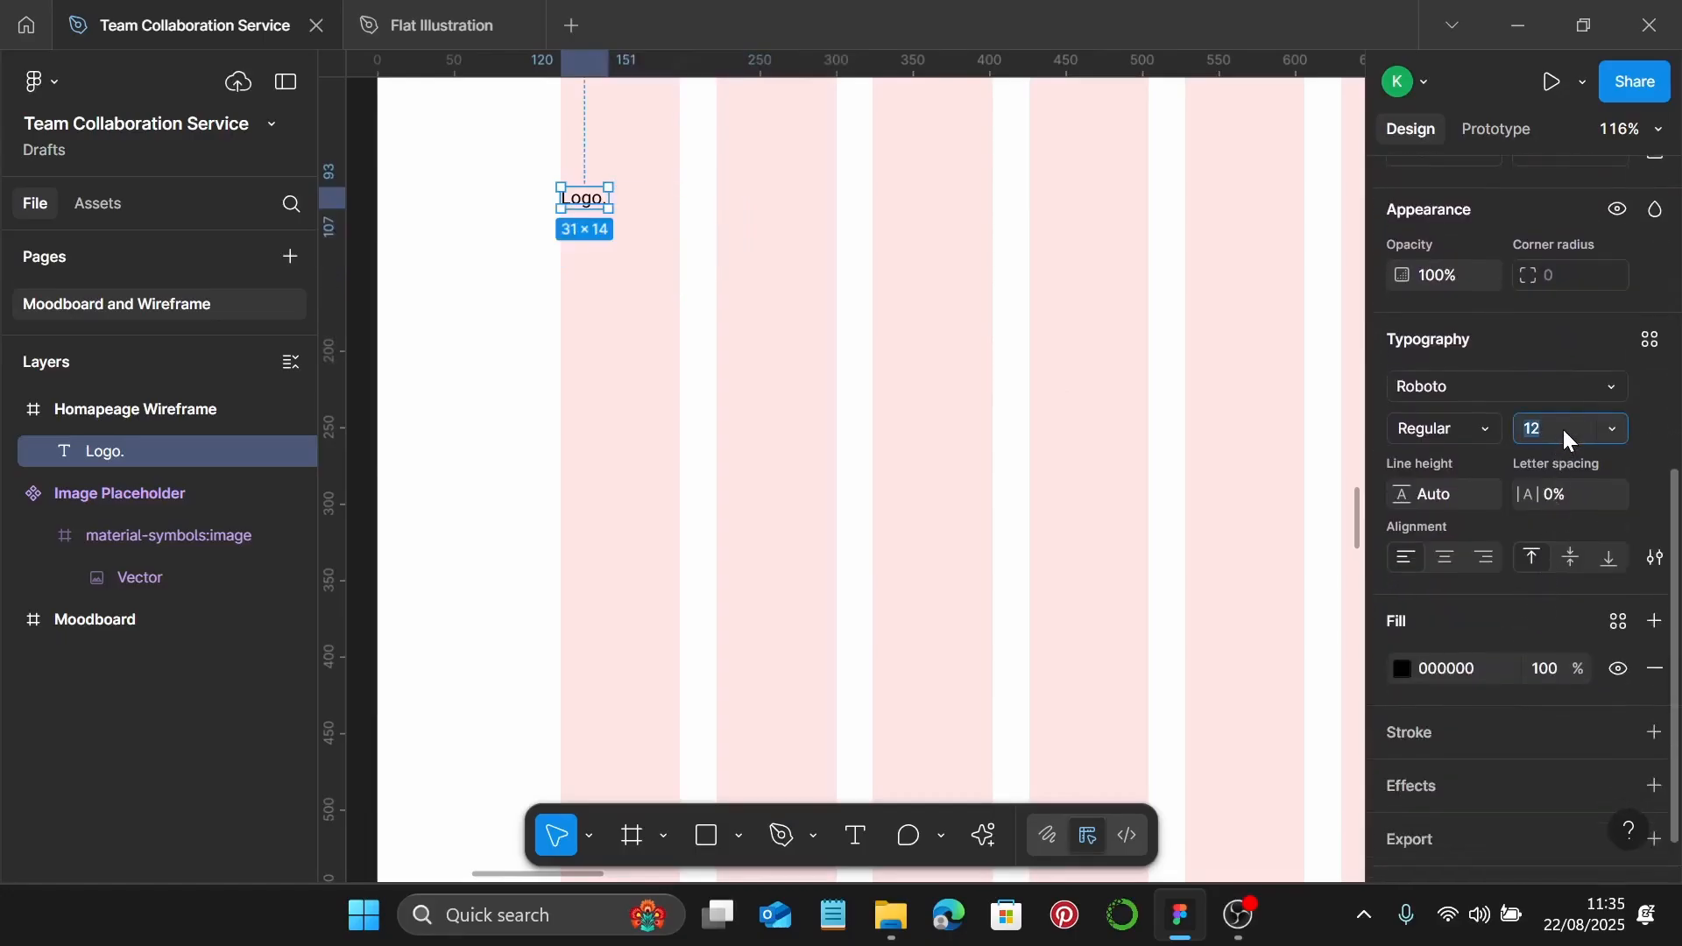
{"action": "type", "text": "32"}
{"action": "key", "text": "Return"}
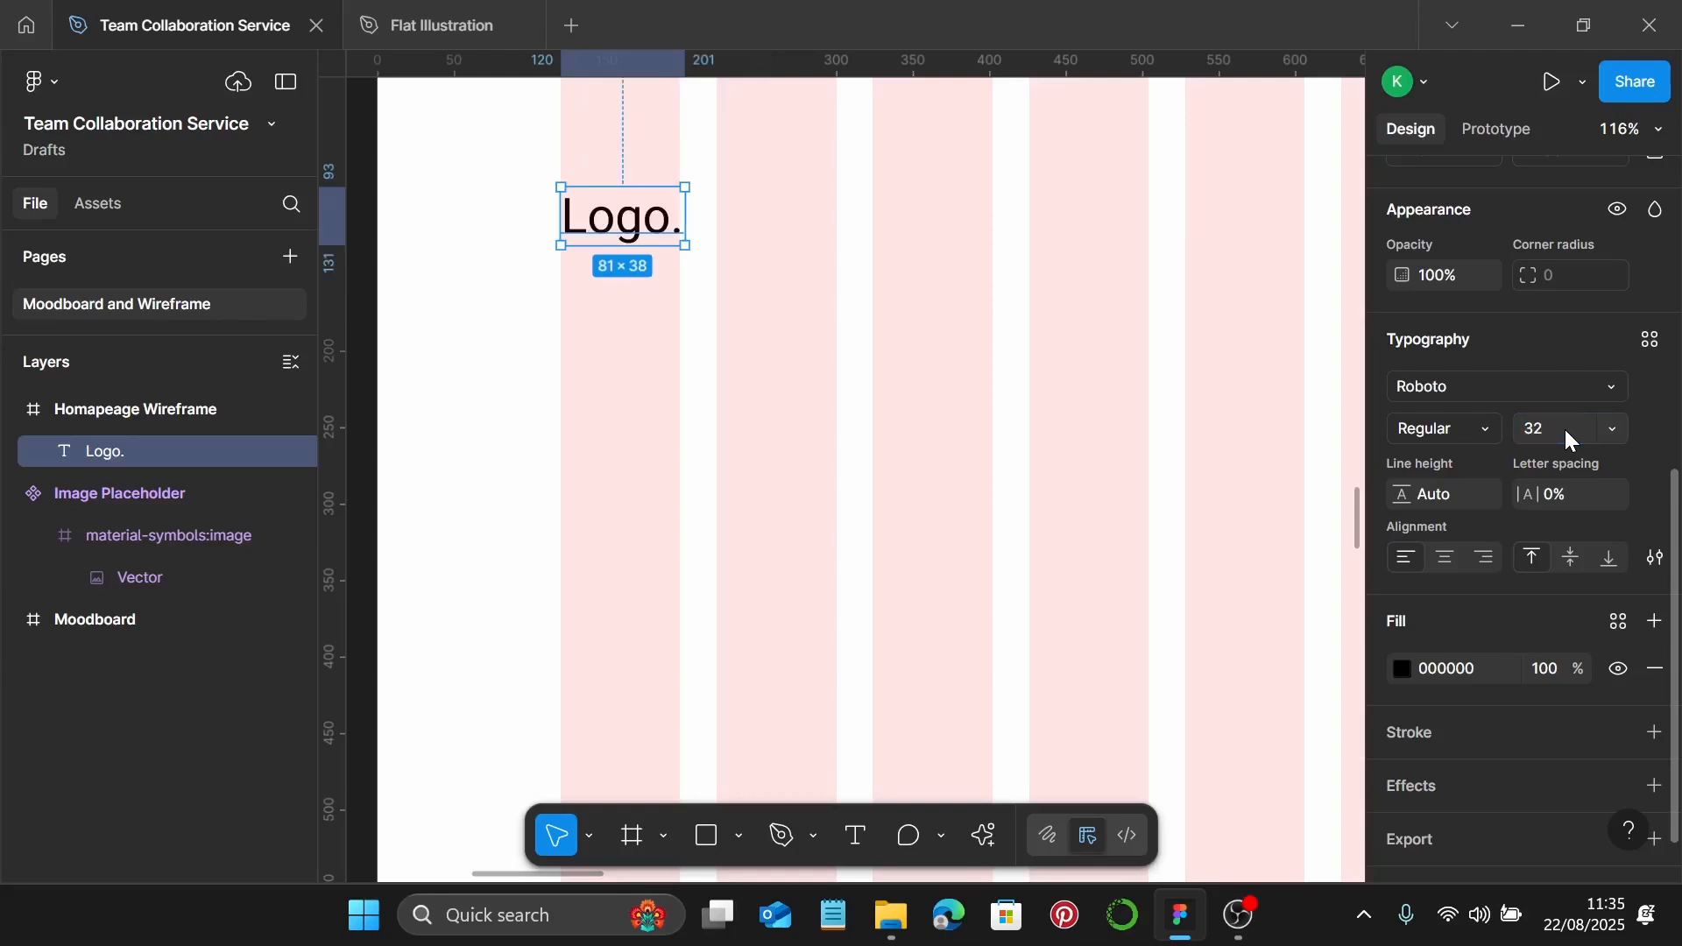
{"action": "left_click", "coordinate": [1490, 429]}
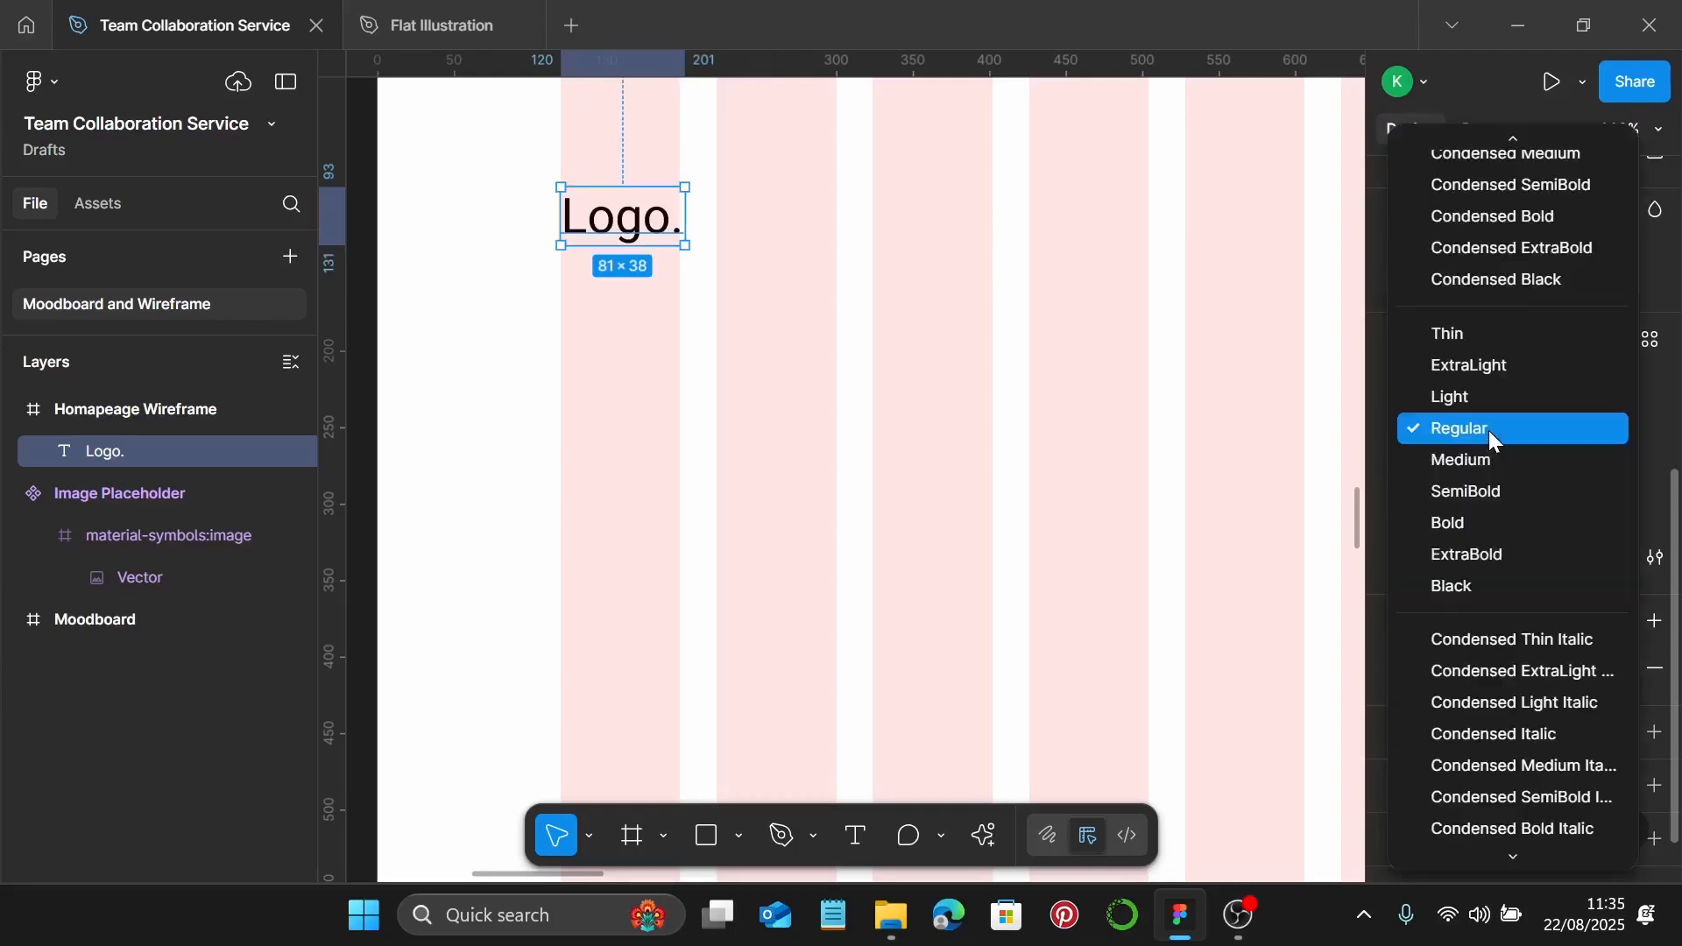
{"action": "left_click", "coordinate": [1517, 585]}
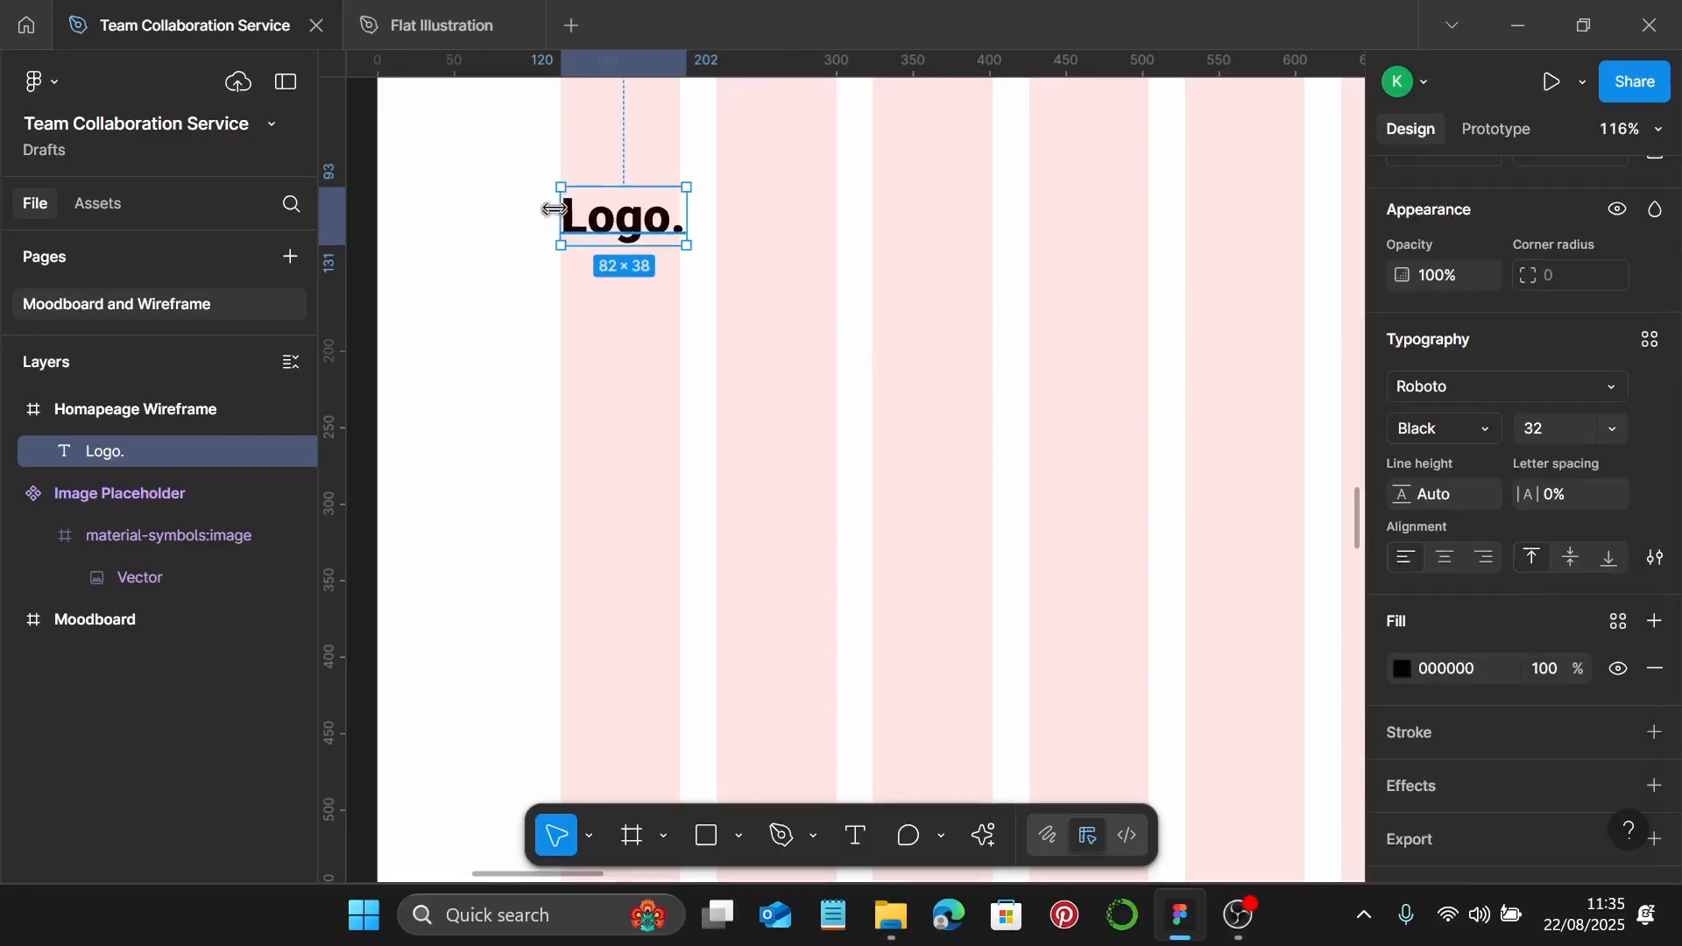
{"action": "left_click", "coordinate": [760, 236]}
Duplicate the logo text along the same row to X 732 and set the copy's font size to 16
{"action": "scroll", "coordinate": [760, 237], "scroll_direction": "down", "scroll_amount": 5}
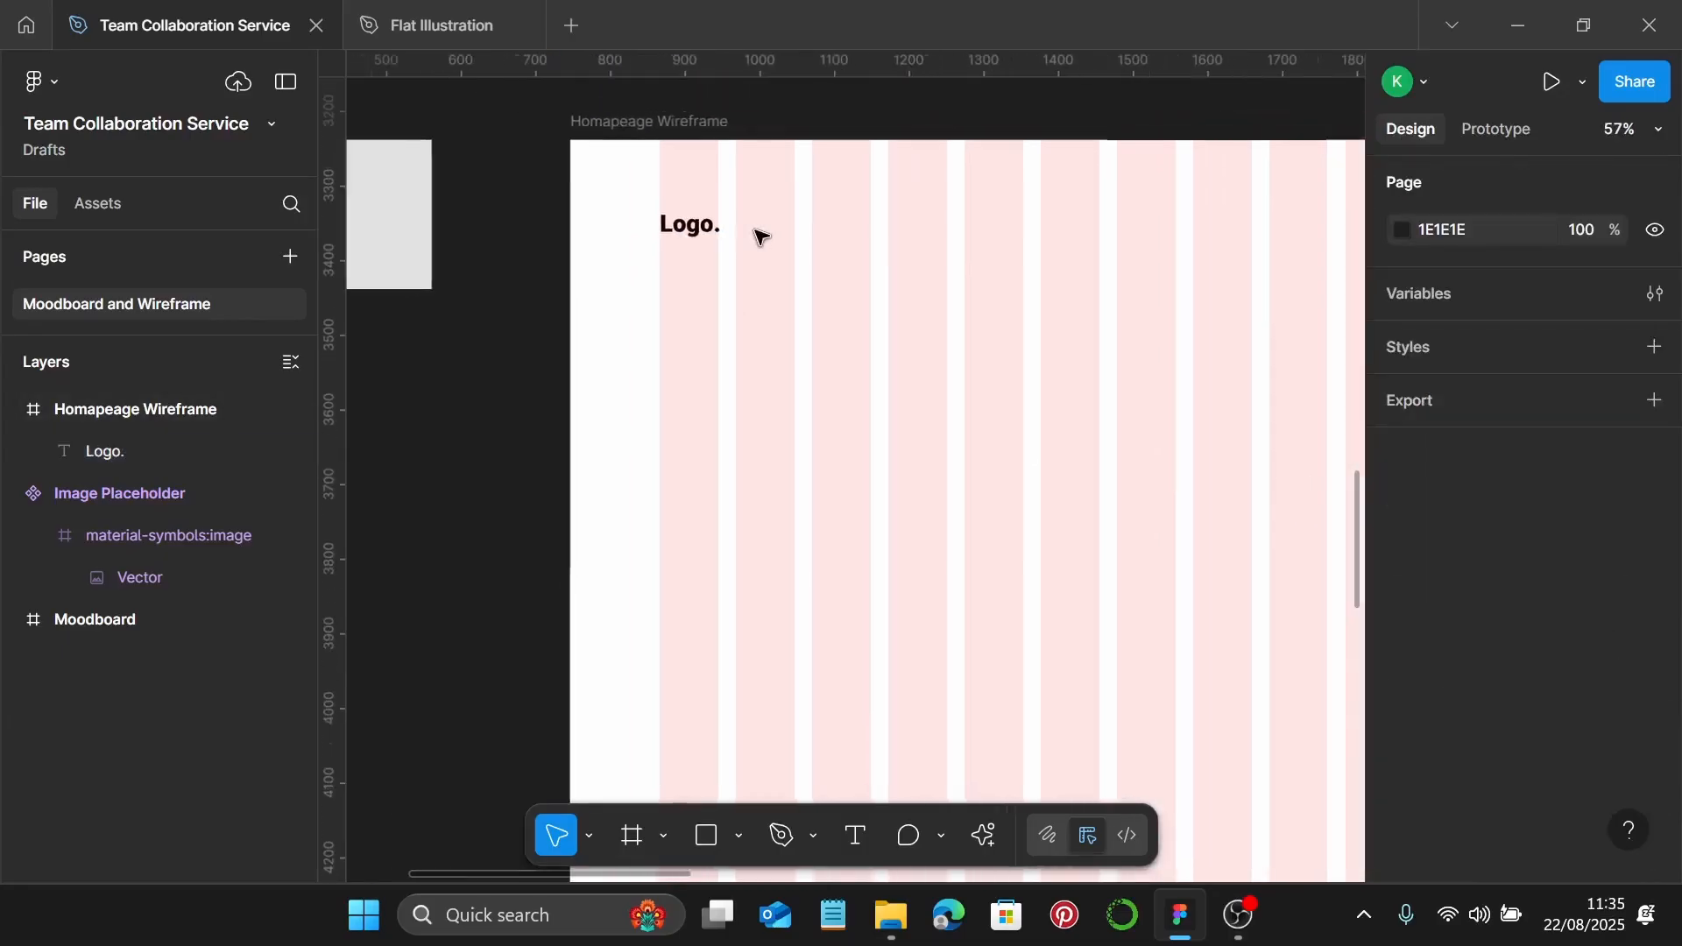
{"action": "left_click", "coordinate": [680, 227]}
{"action": "scroll", "coordinate": [679, 230], "scroll_direction": "down", "scroll_amount": 3}
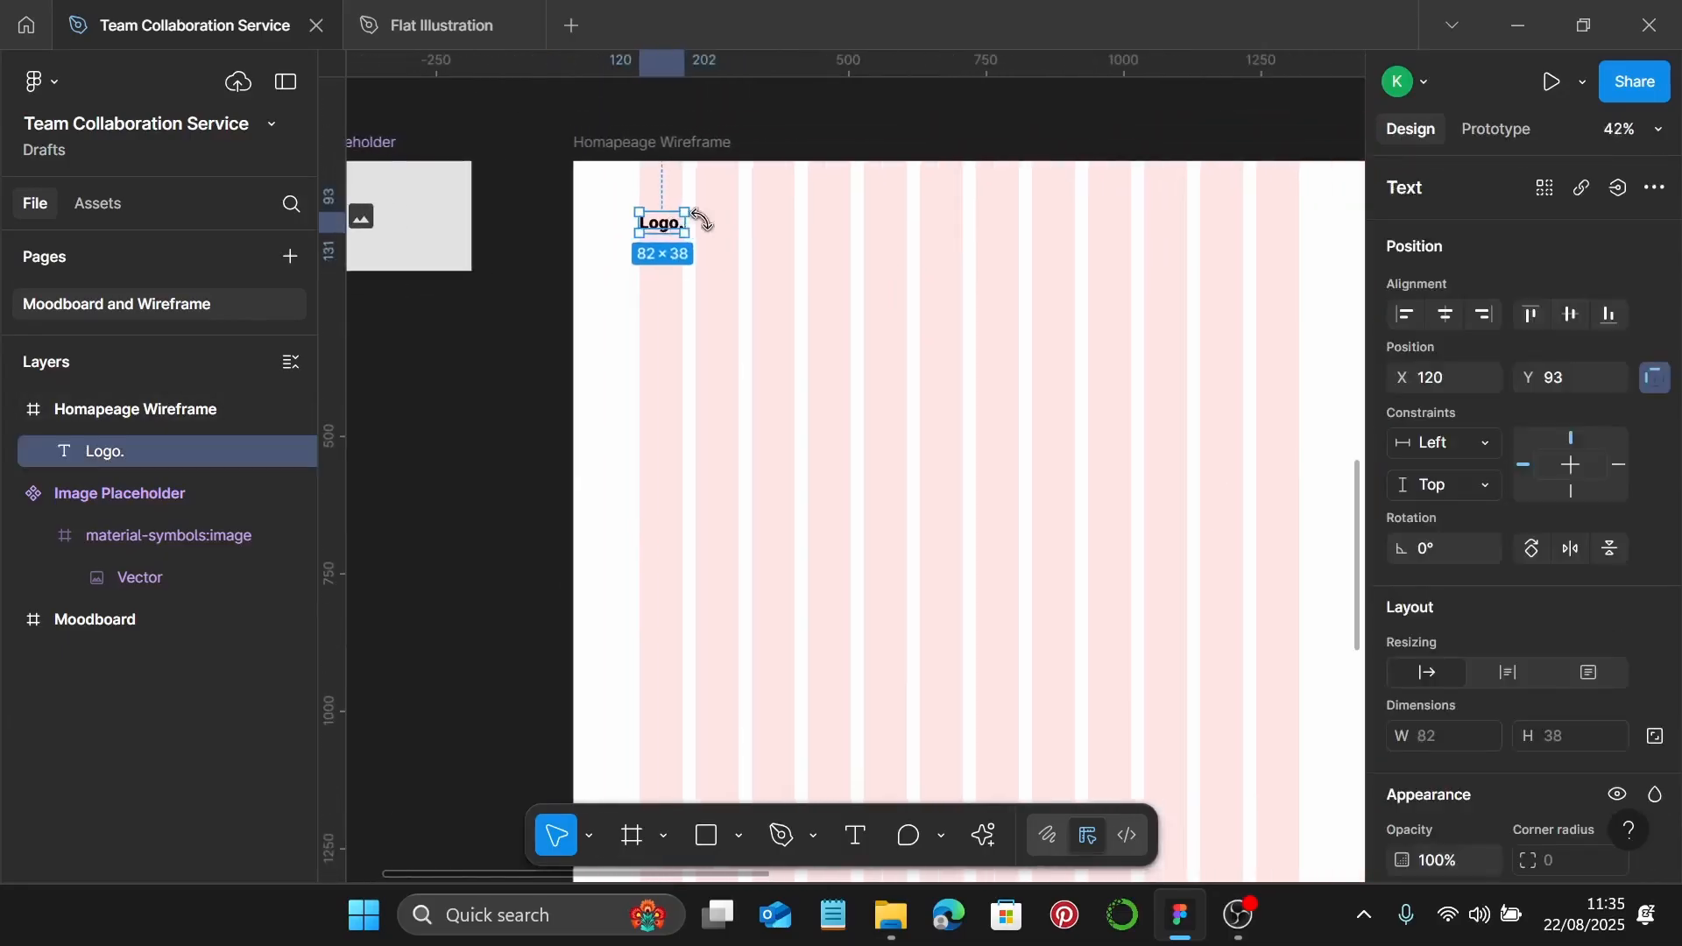
{"action": "left_click_drag", "start_coordinate": [673, 230], "coordinate": [997, 236]}
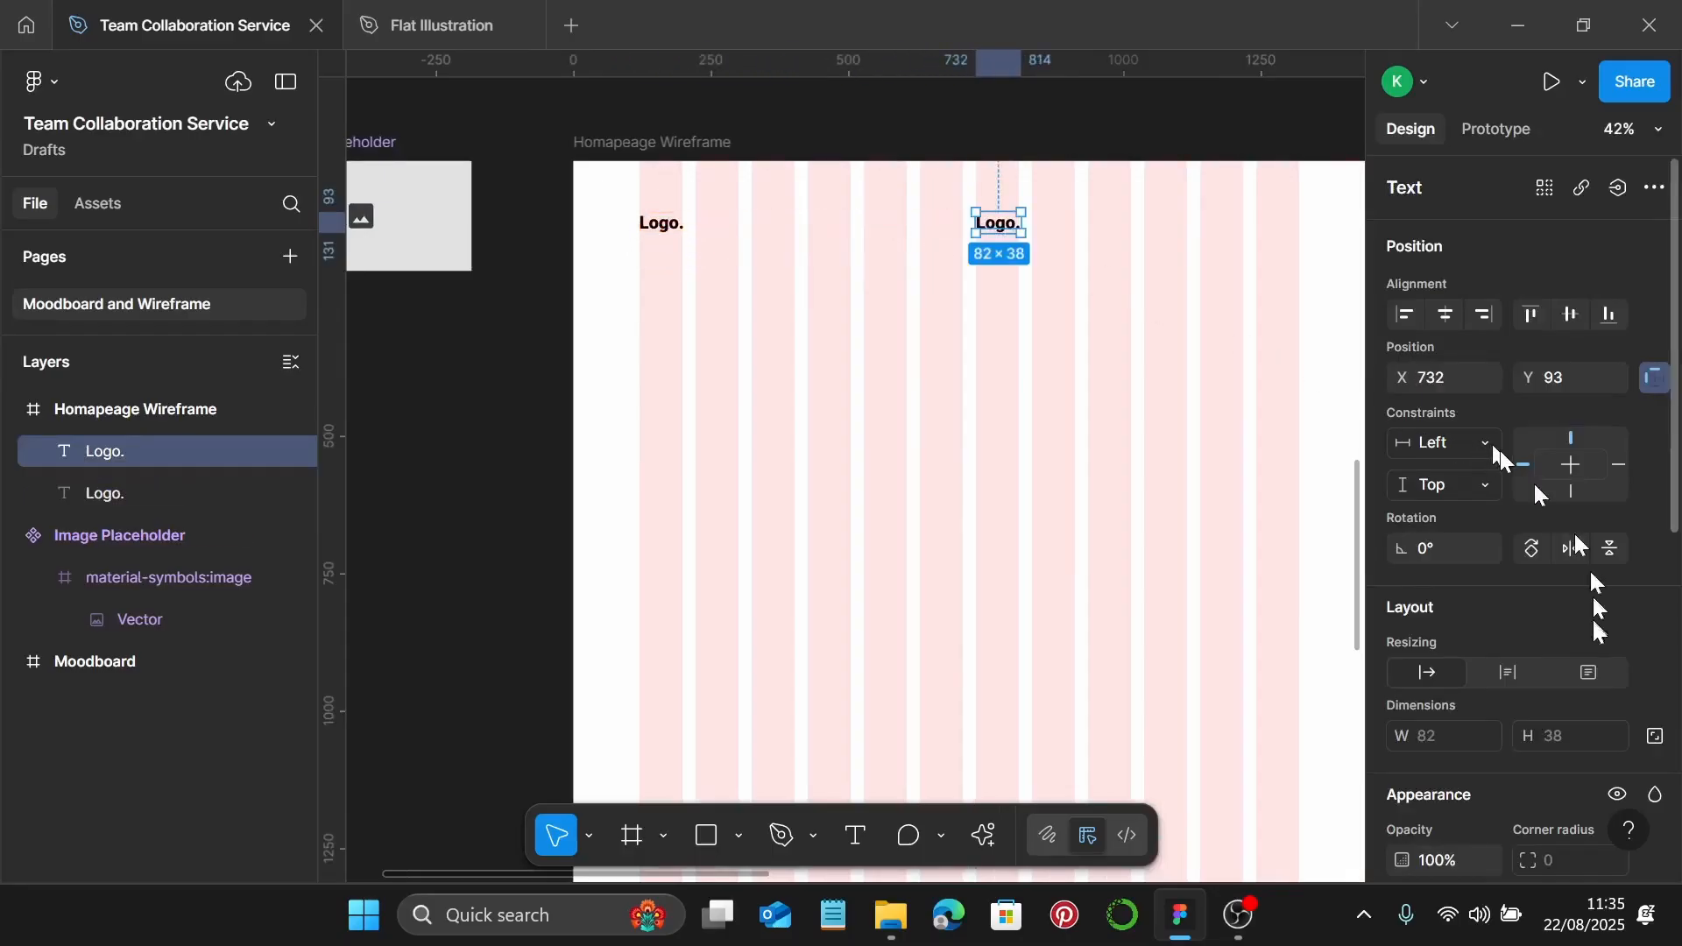
{"action": "scroll", "coordinate": [1621, 517], "scroll_direction": "down", "scroll_amount": 5}
{"action": "scroll", "coordinate": [1580, 508], "scroll_direction": "down", "scroll_amount": 3}
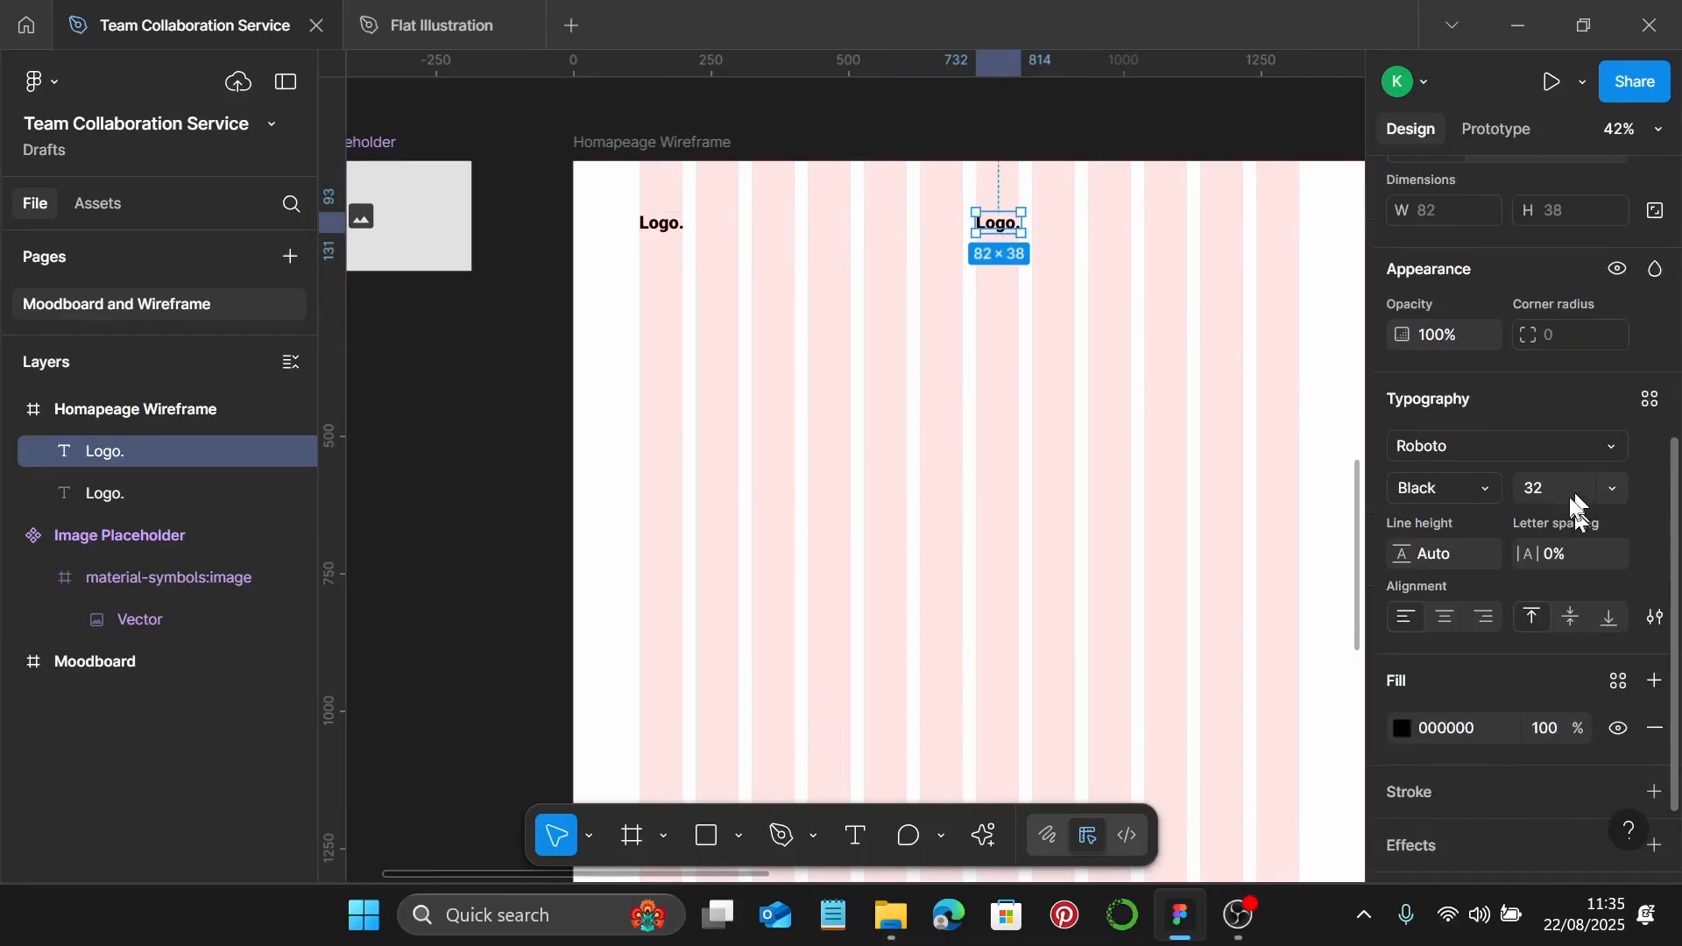
{"action": "left_click", "coordinate": [1564, 482]}
{"action": "type", "text": "16"}
{"action": "key", "text": "Return"}
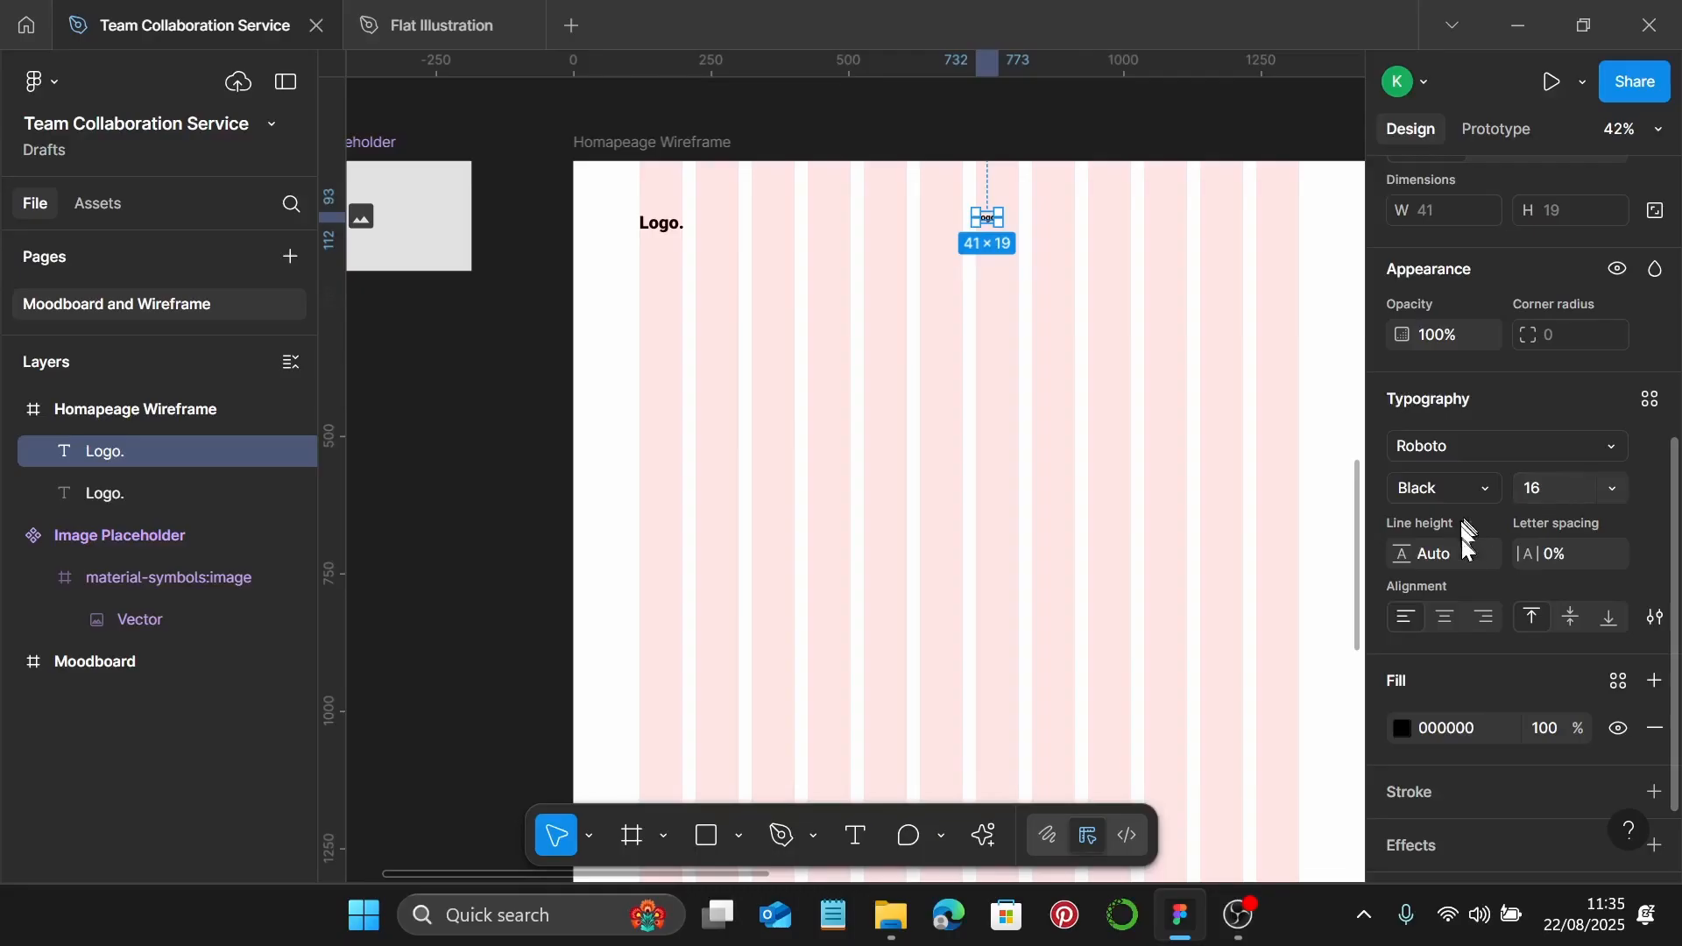
Set the small logo copy's weight to Regular and replace its text with "Home"
{"action": "scroll", "coordinate": [1008, 228], "scroll_direction": "up", "scroll_amount": 5}
{"action": "scroll", "coordinate": [1009, 247], "scroll_direction": "up", "scroll_amount": 4}
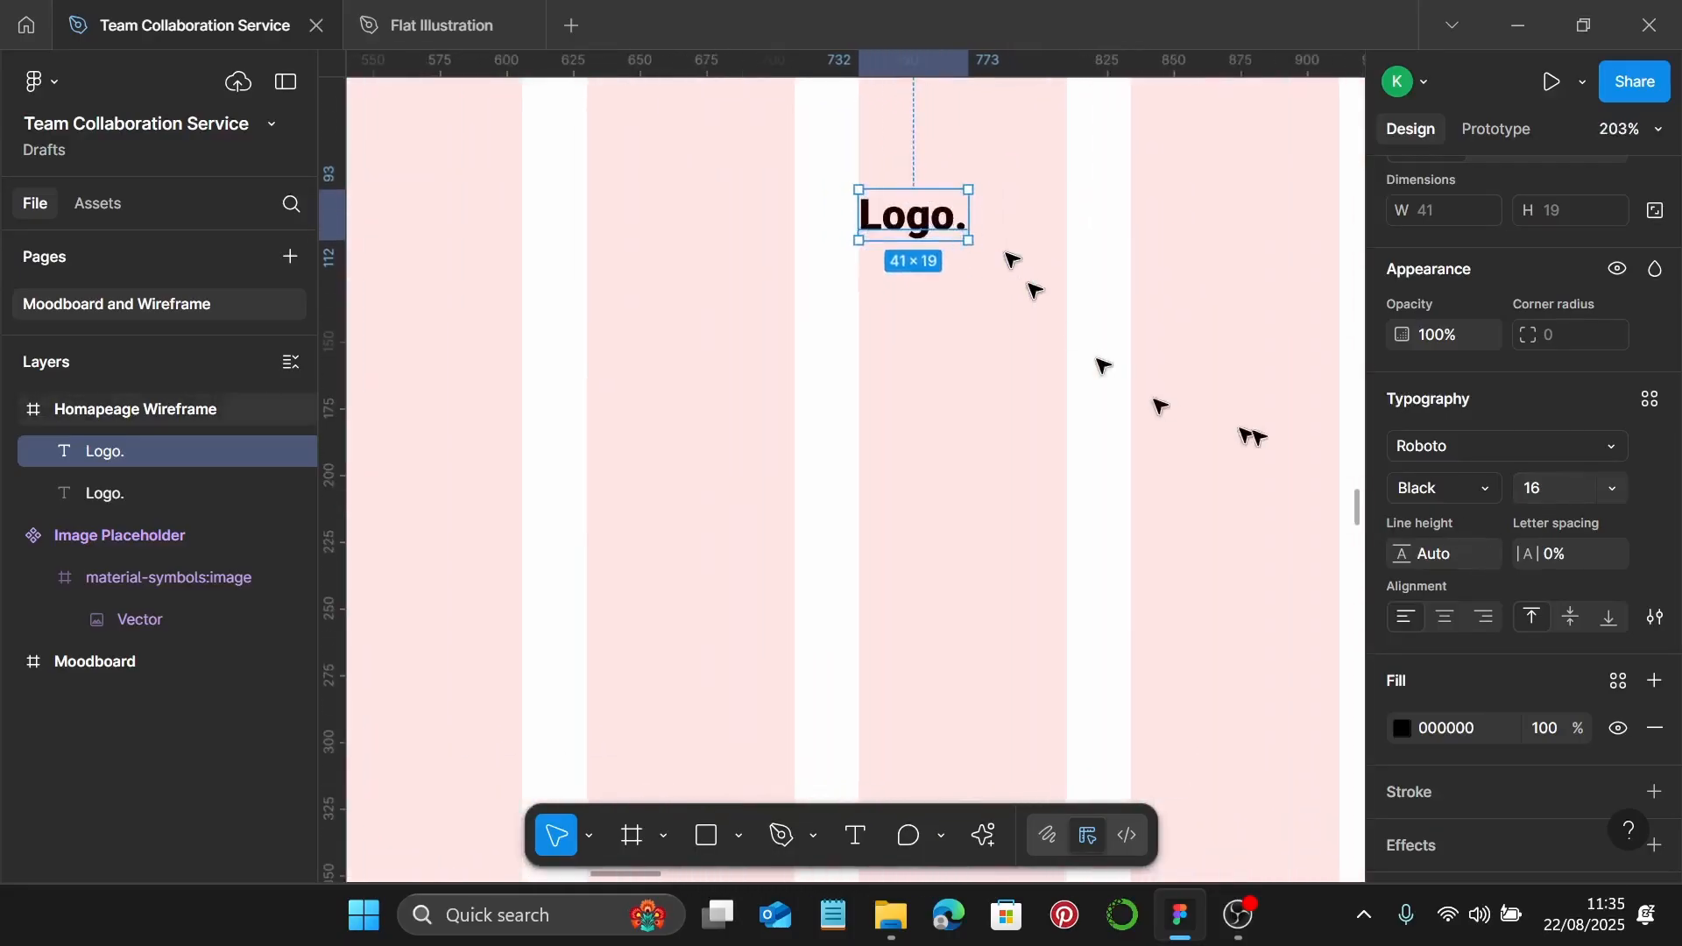
{"action": "left_click", "coordinate": [1482, 492]}
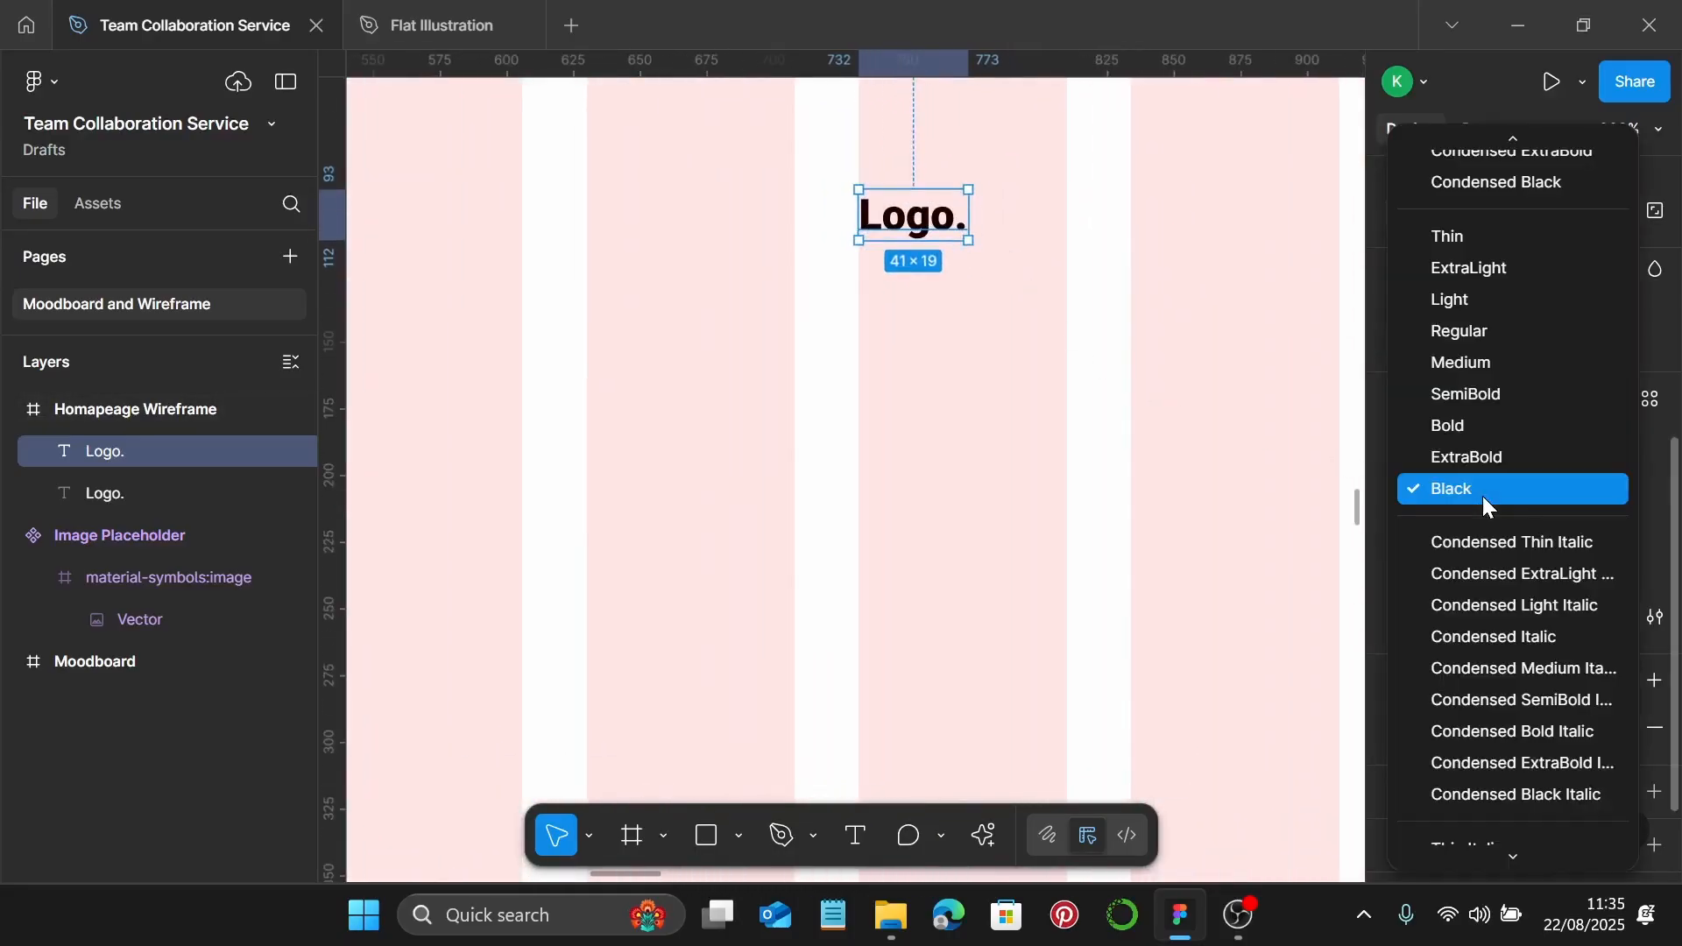
{"action": "left_click", "coordinate": [1509, 337]}
{"action": "double_click", "coordinate": [928, 231]}
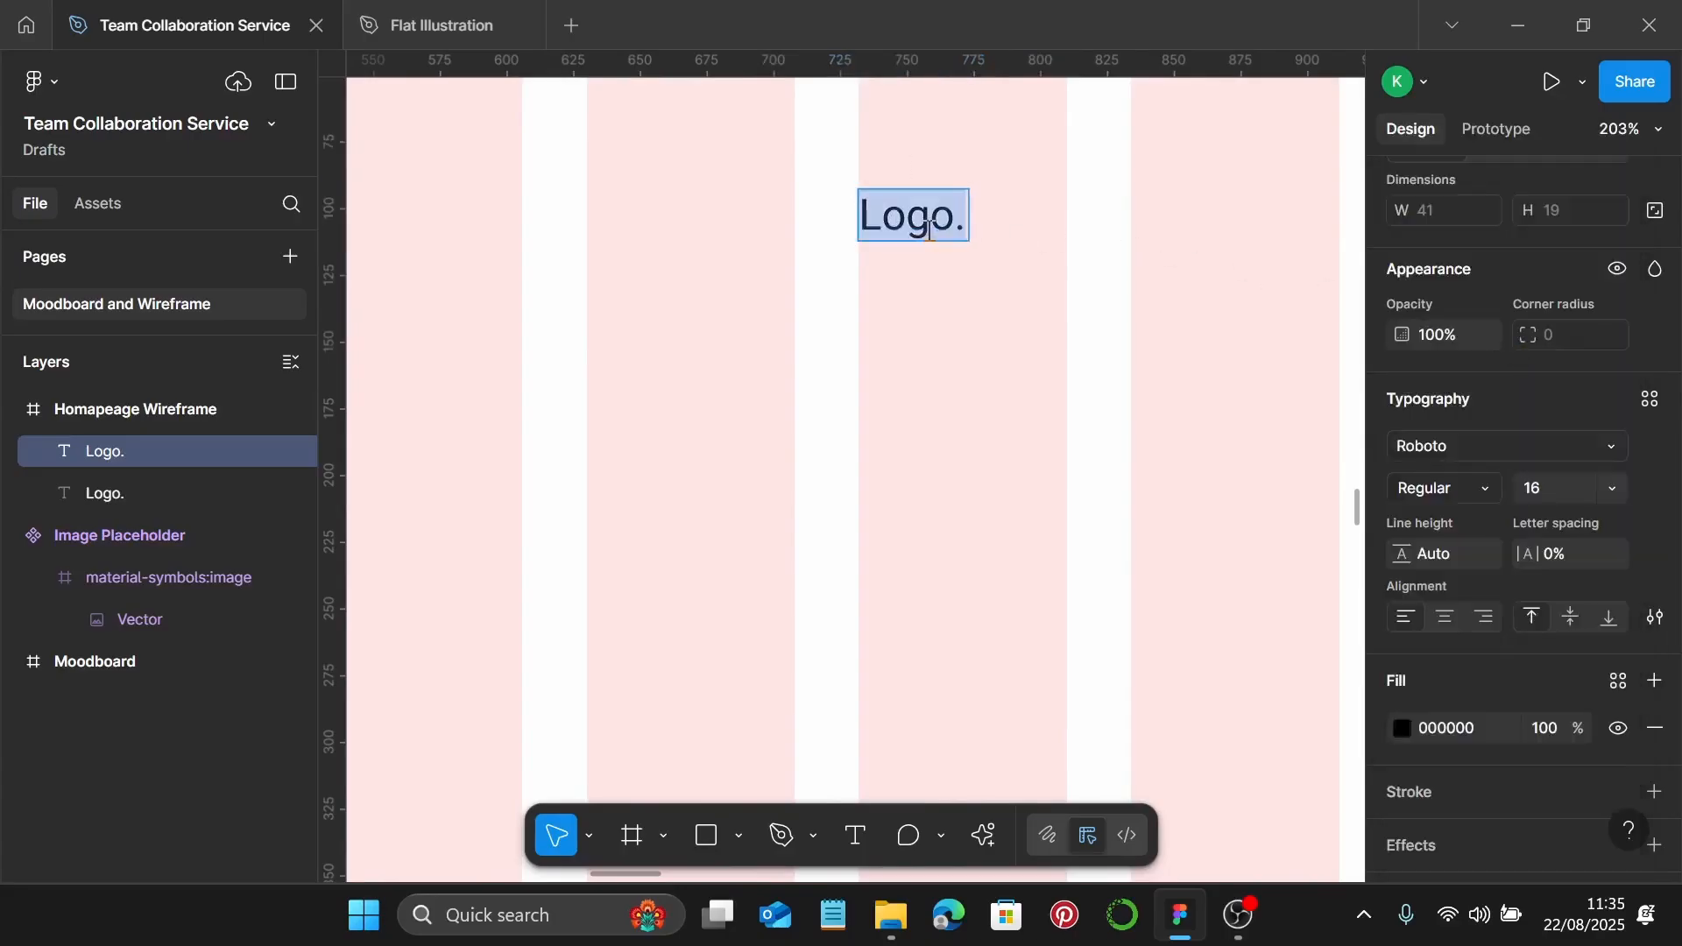
{"action": "type", "text": "Home"}
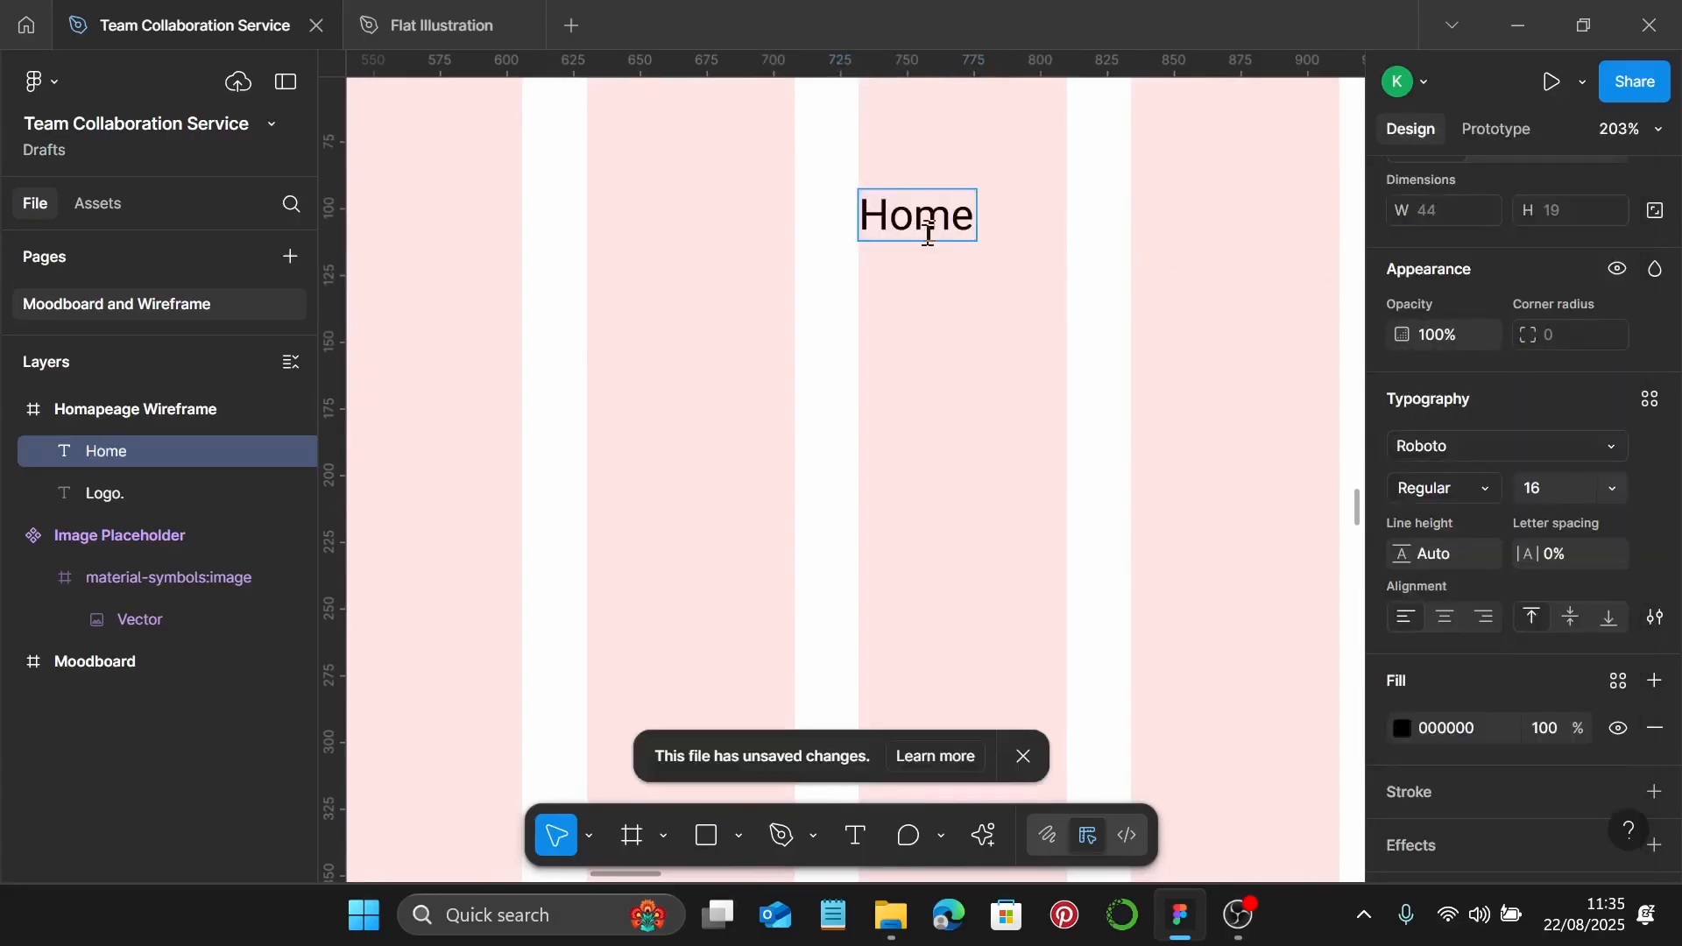
{"action": "key", "text": "Escape"}
Duplicate the Home text four times along the same row, placing the last copy at about X 1059
{"action": "scroll", "coordinate": [957, 278], "scroll_direction": "down", "scroll_amount": 2}
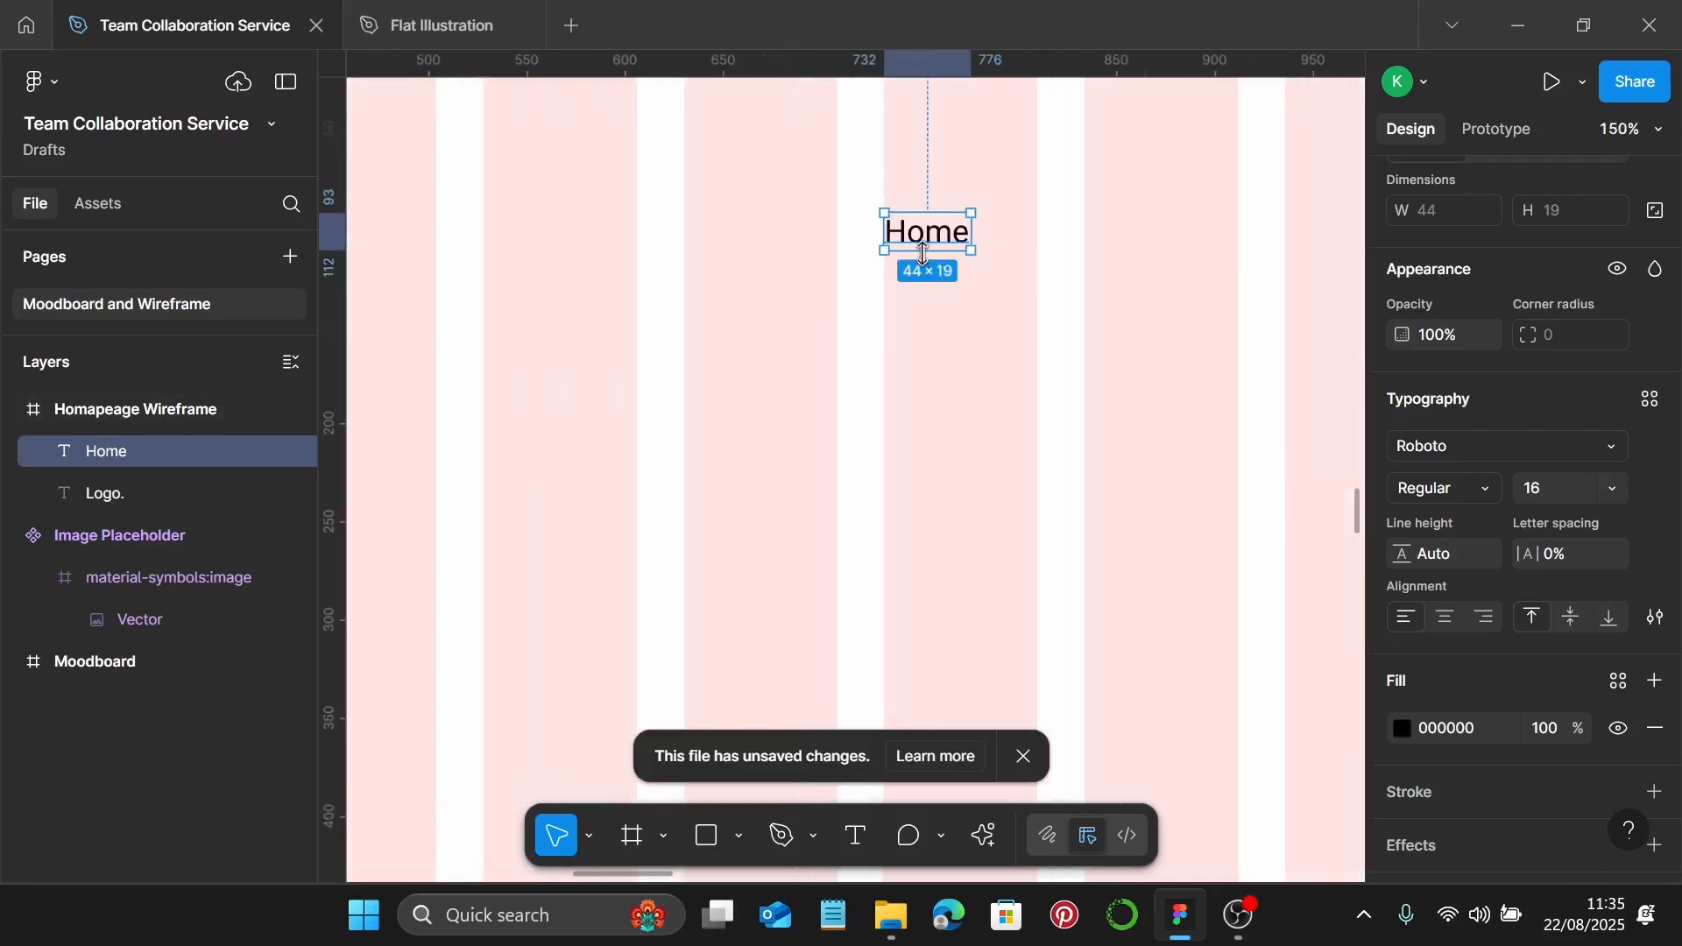
{"action": "scroll", "coordinate": [923, 253], "scroll_direction": "right", "scroll_amount": 2}
{"action": "left_click_drag", "start_coordinate": [778, 235], "coordinate": [894, 242], "text": "alt"}
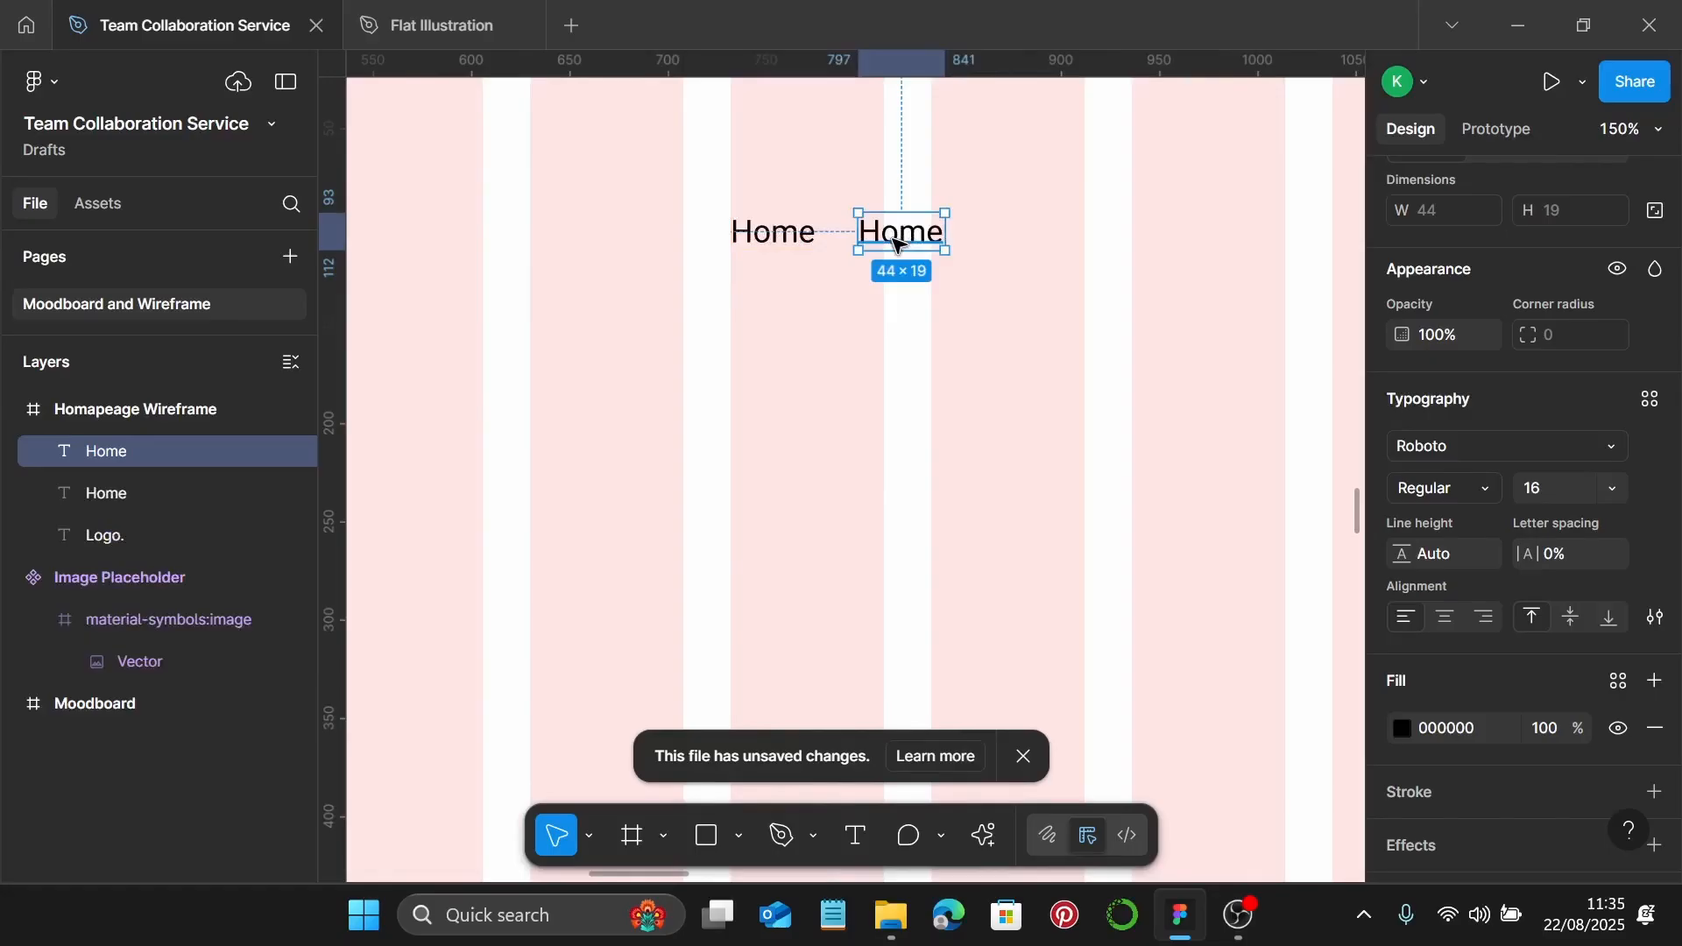
{"action": "scroll", "coordinate": [898, 243], "scroll_direction": "right", "scroll_amount": 1}
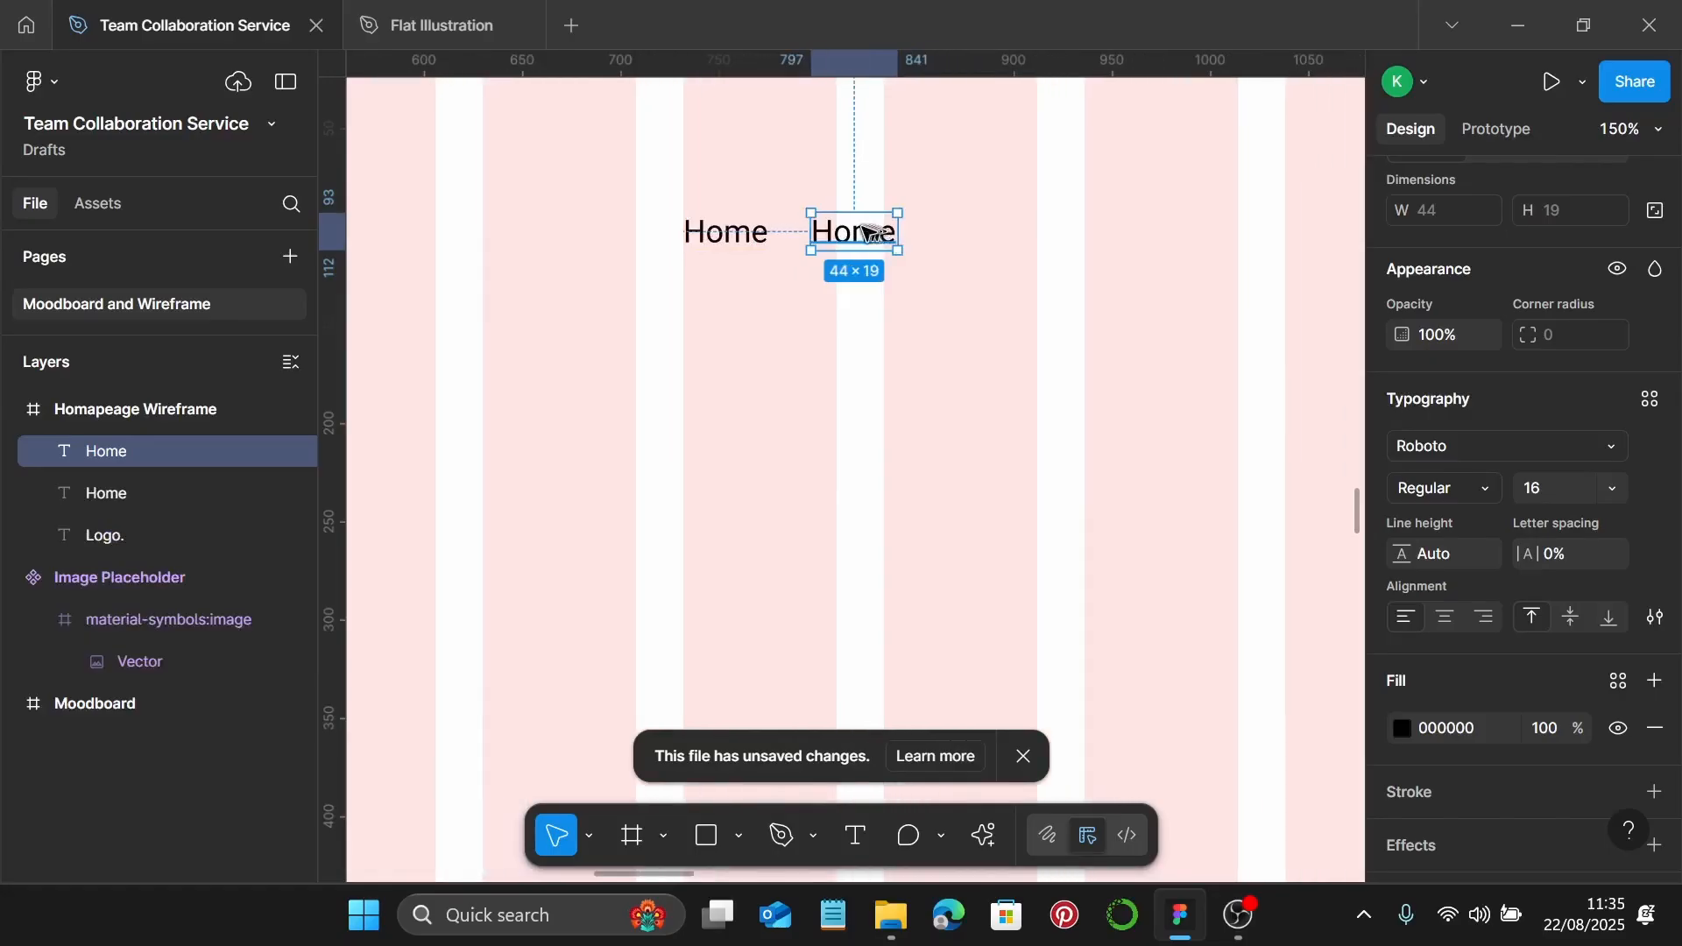
{"action": "left_click_drag", "start_coordinate": [870, 235], "coordinate": [1196, 237], "text": "alt"}
{"action": "scroll", "coordinate": [1043, 260], "scroll_direction": "right", "scroll_amount": 1}
{"action": "scroll", "coordinate": [1043, 260], "scroll_direction": "right", "scroll_amount": 2}
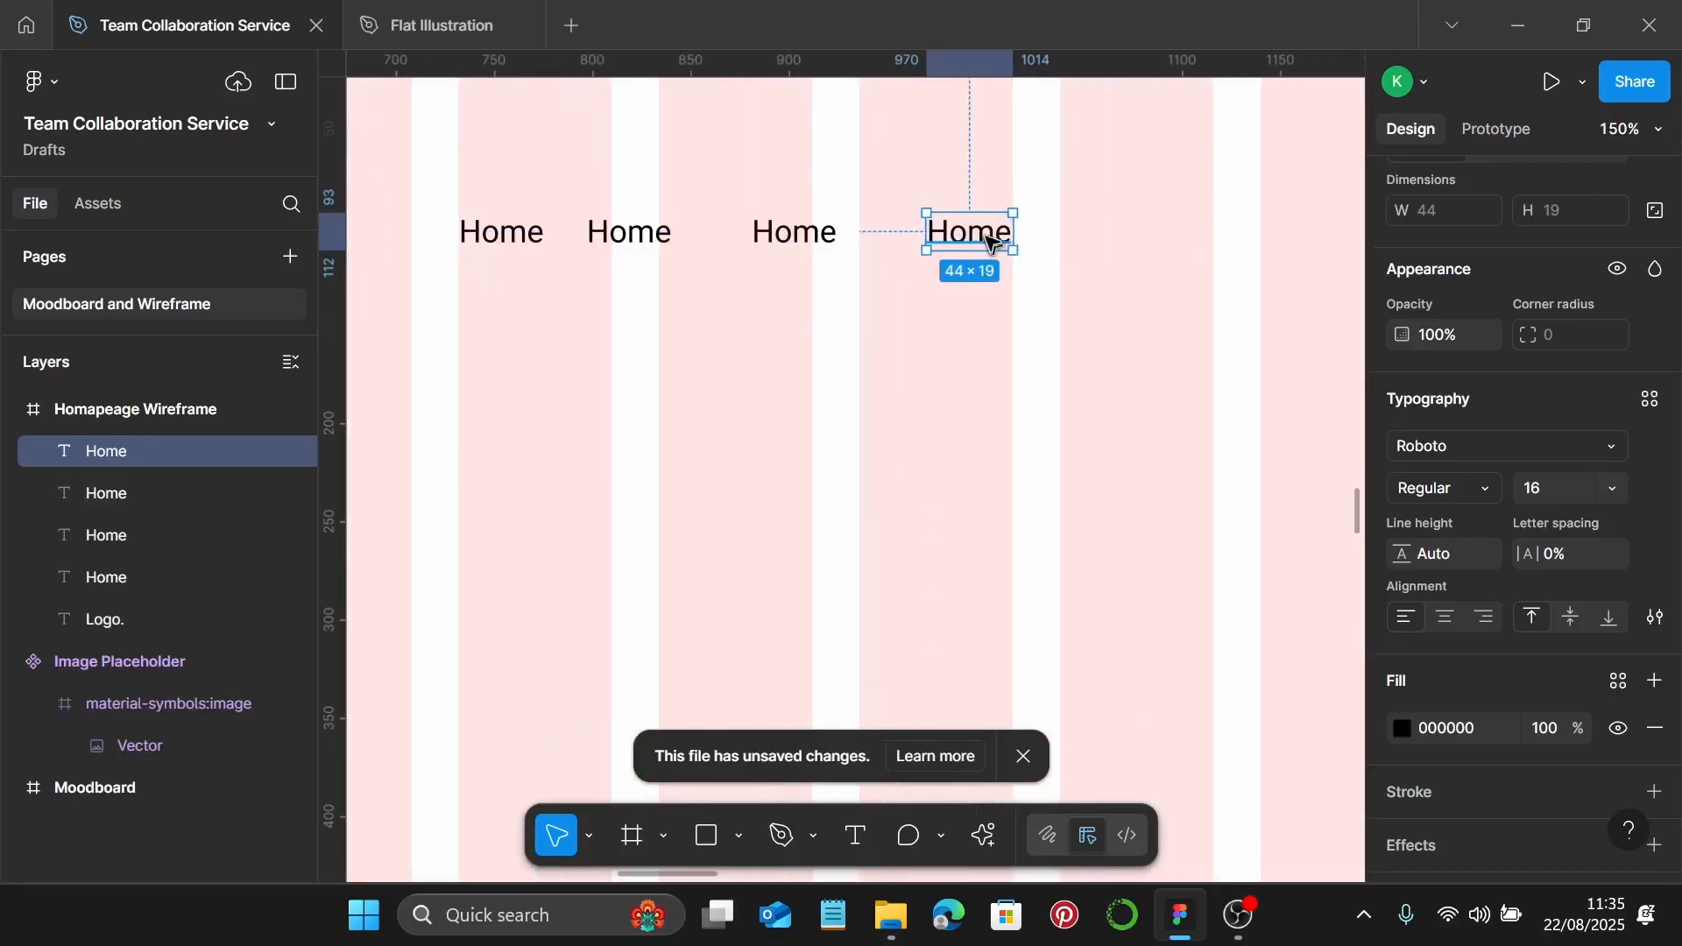
{"action": "left_click_drag", "start_coordinate": [988, 237], "coordinate": [1161, 238], "text": "alt"}
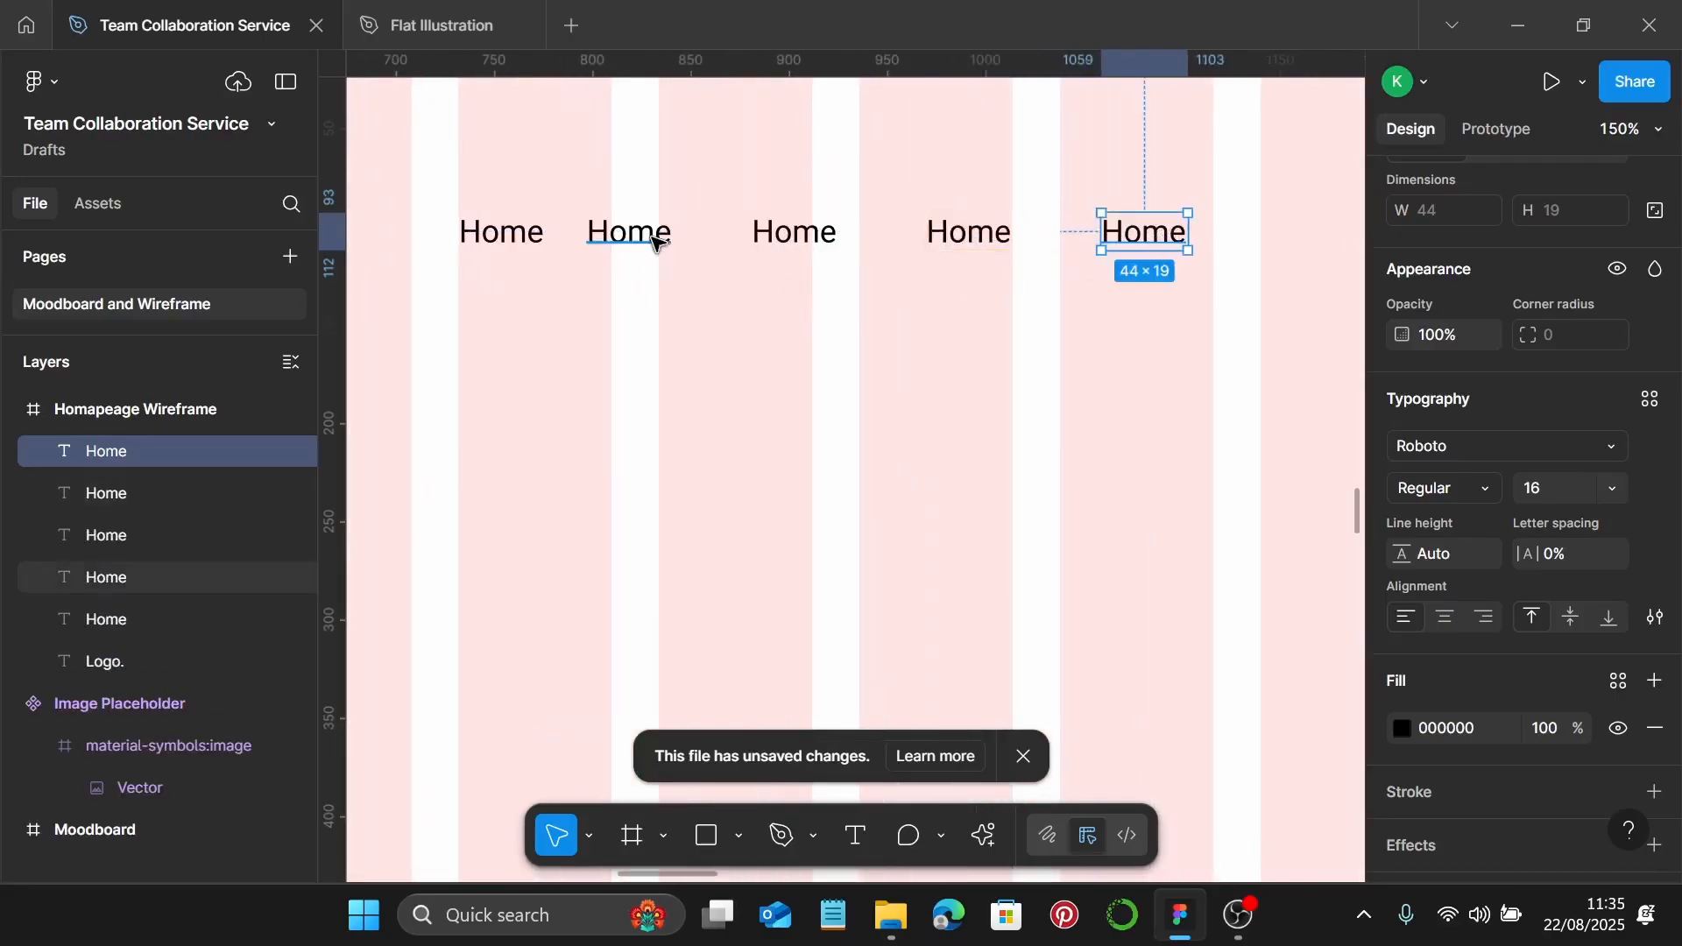
Replace the text of the second navigation link with "About" and the third with "Services"
{"action": "double_click", "coordinate": [653, 239]}
{"action": "type", "text": "A"}
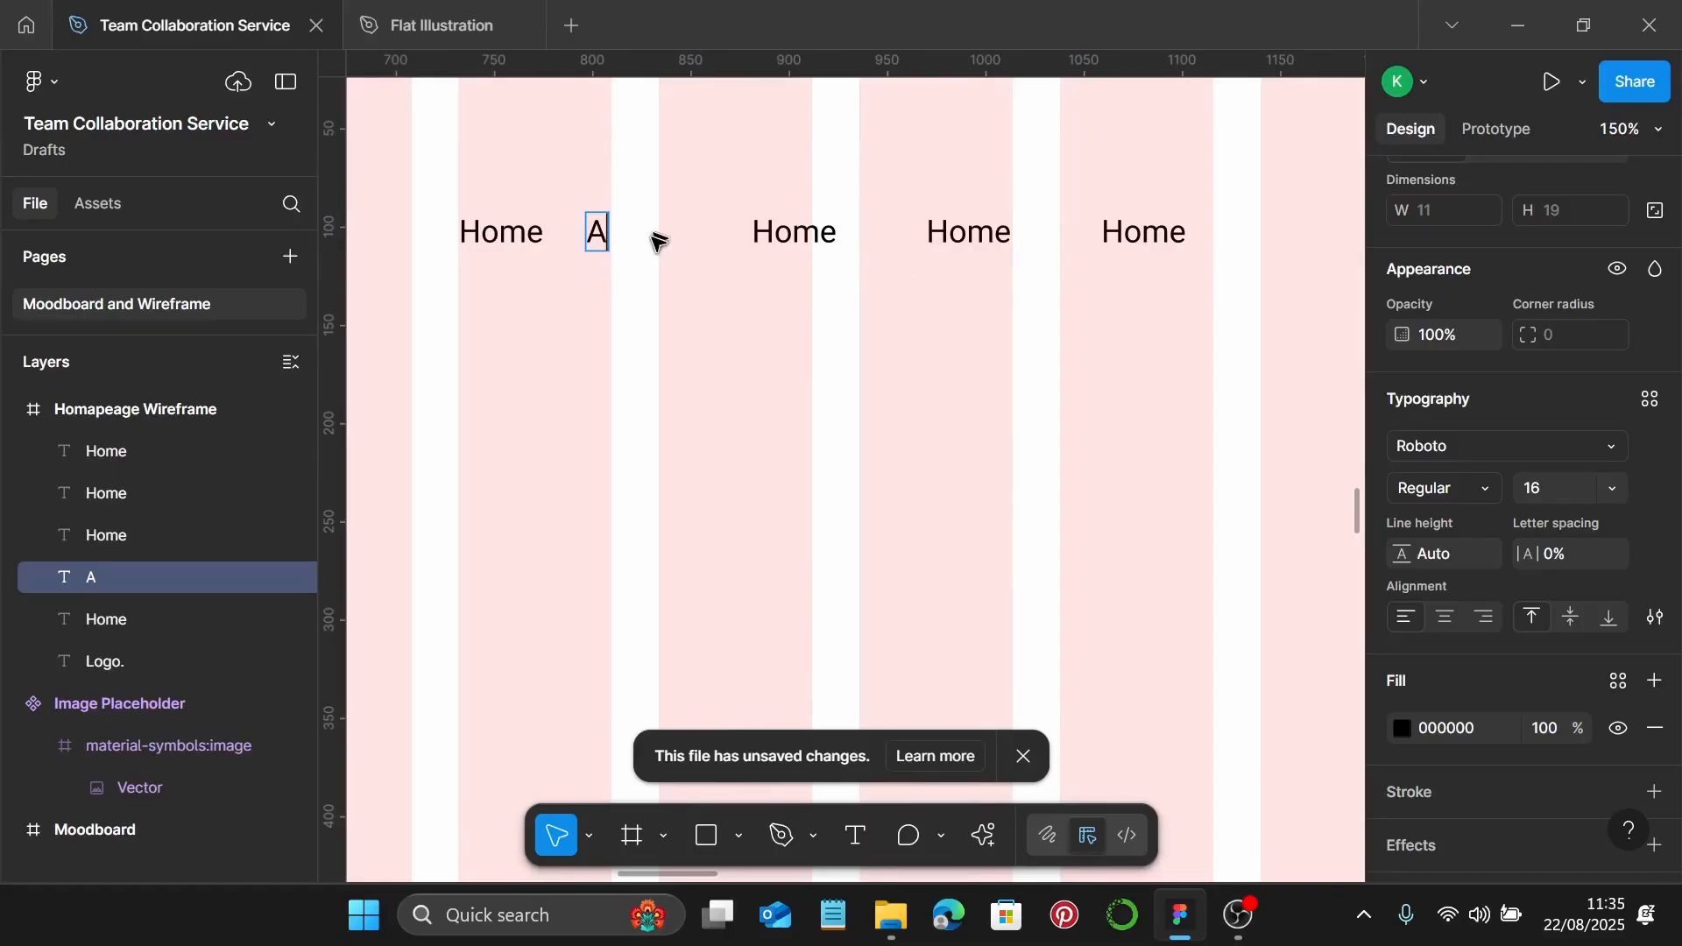
{"action": "type", "text": "bout"}
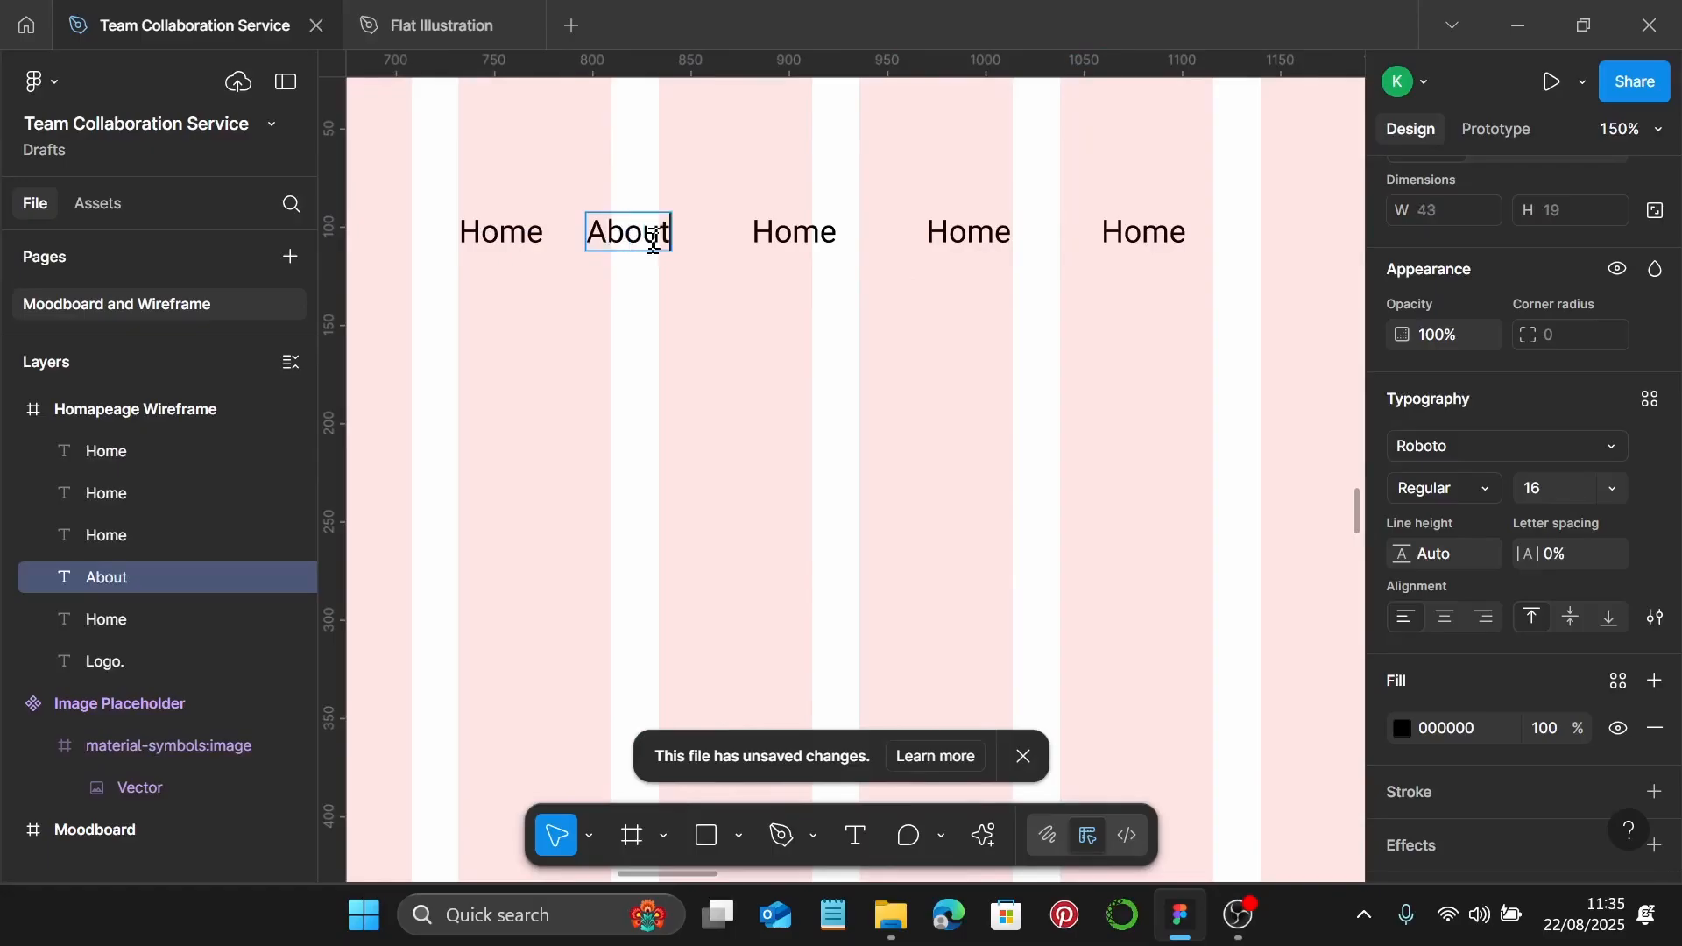
{"action": "double_click", "coordinate": [792, 238]}
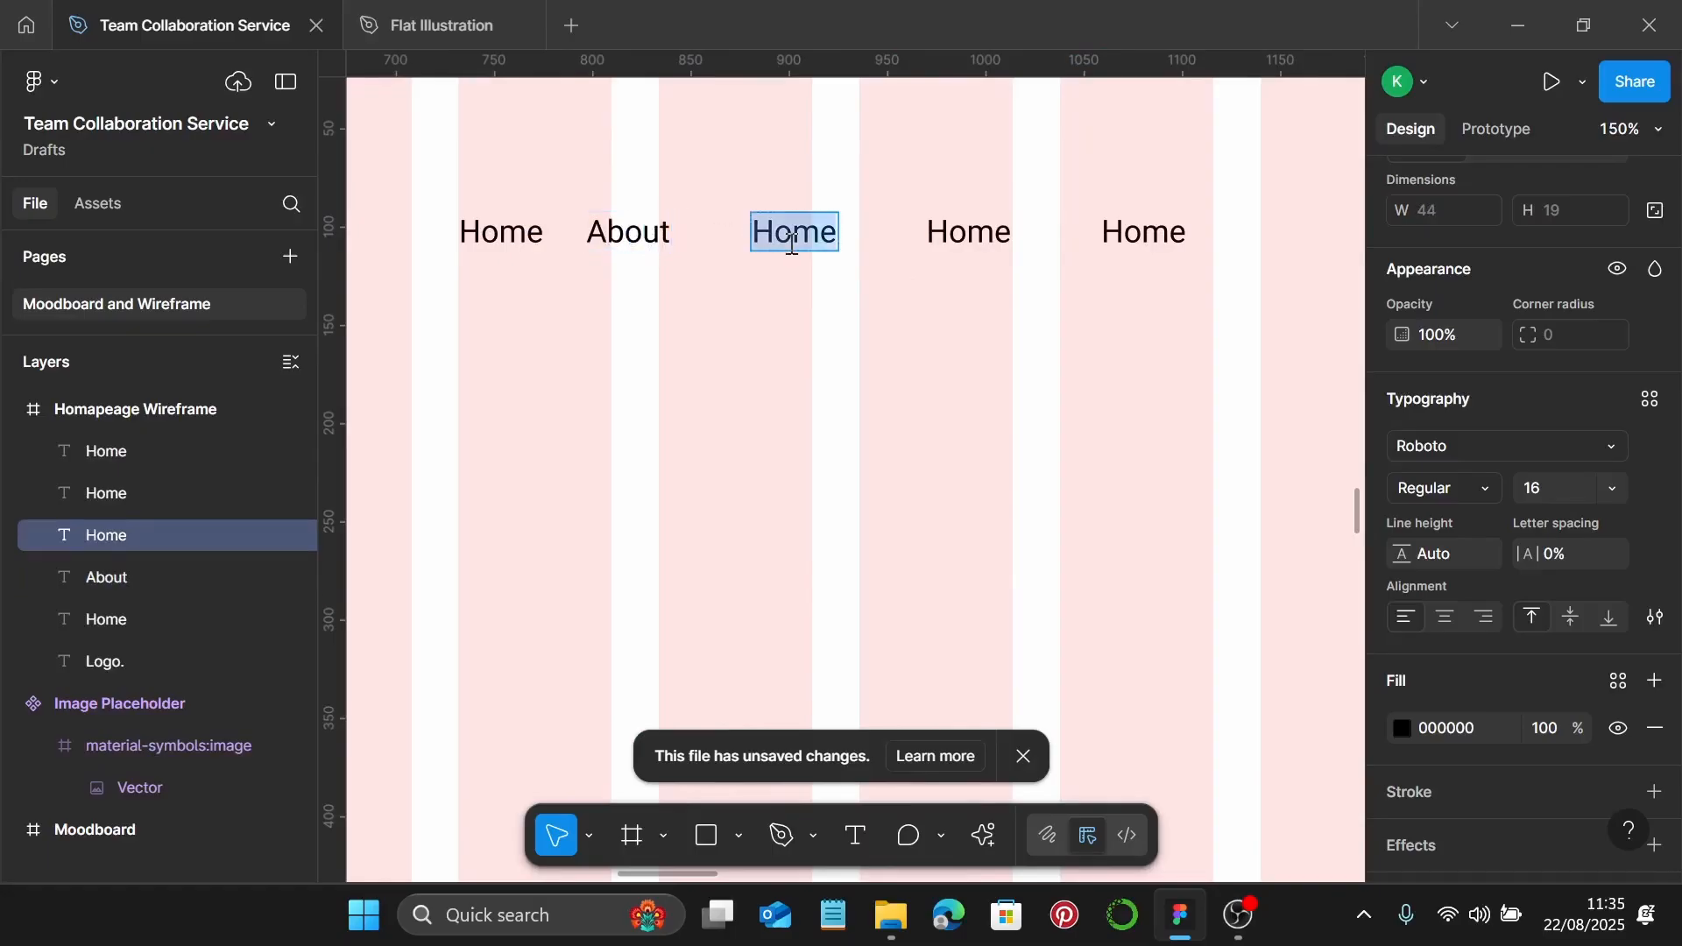
{"action": "type", "text": "Servi"}
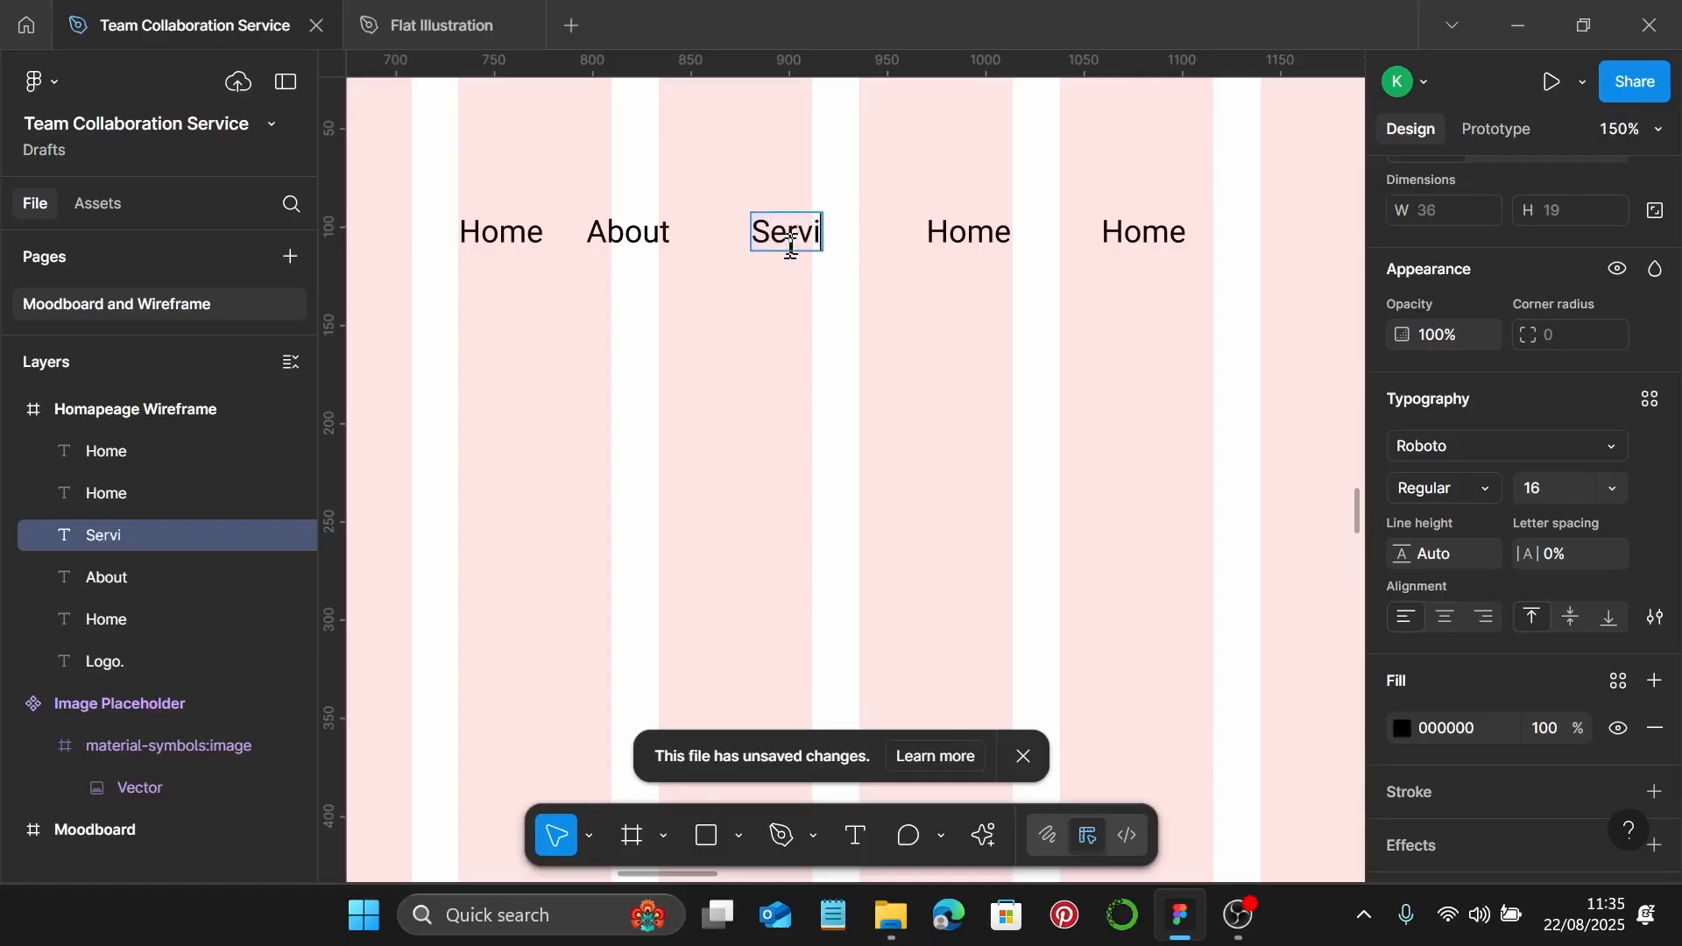
{"action": "type", "text": "ces"}
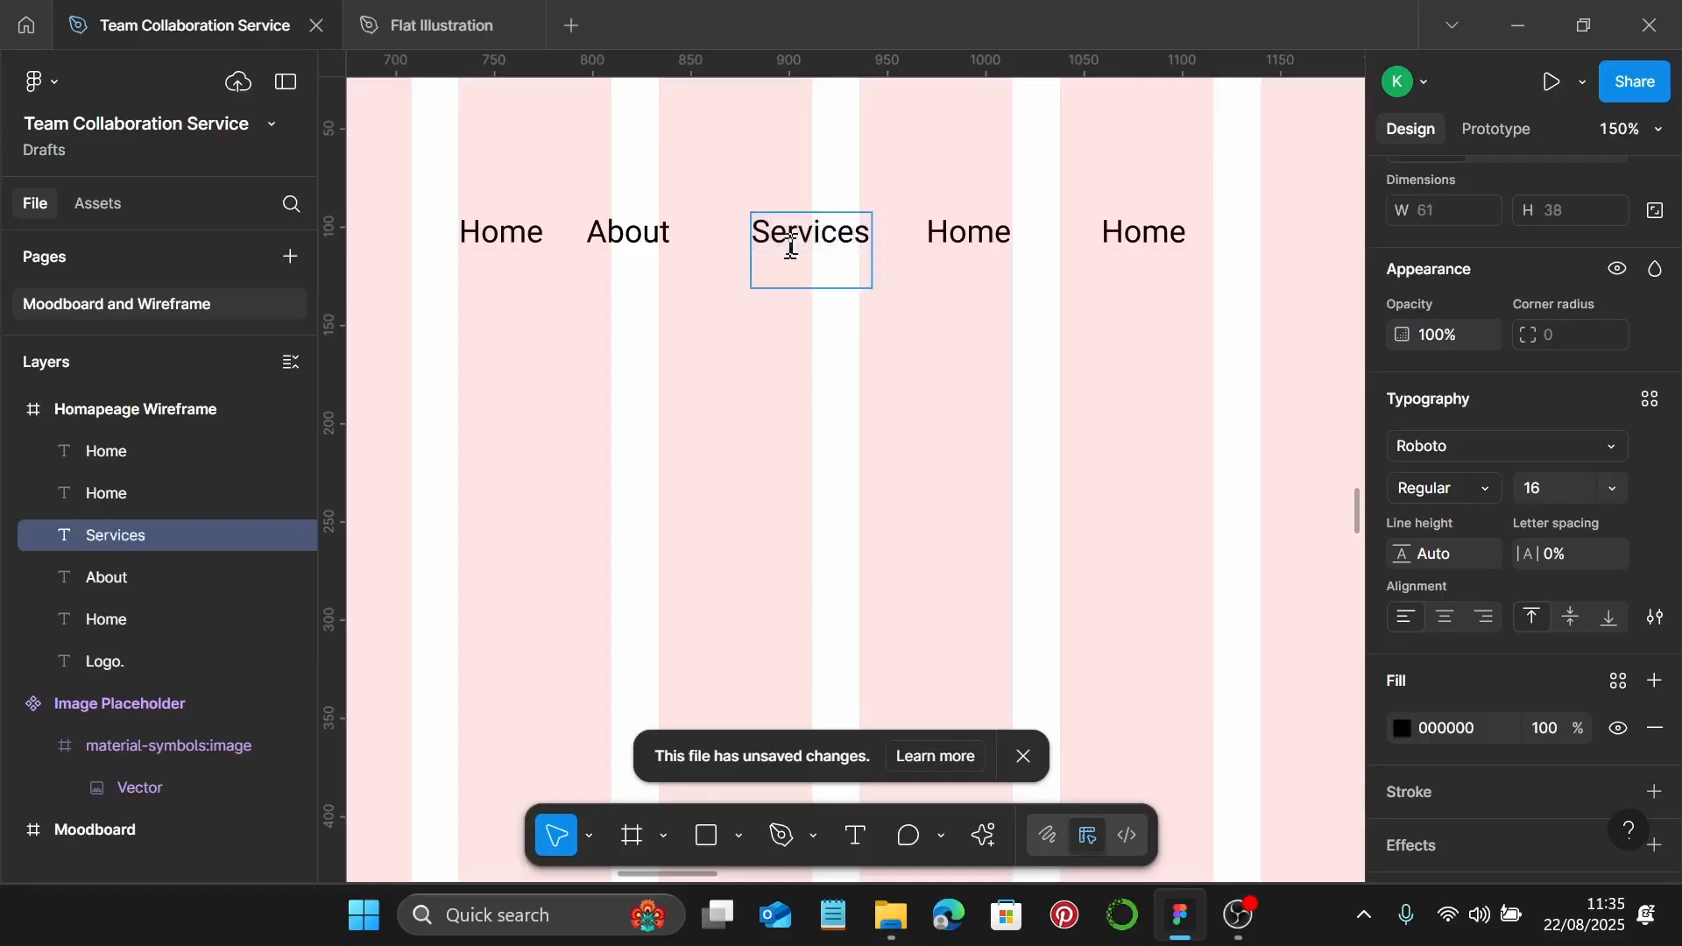
Replace the text of the fourth navigation link with "Portfolio" and the fifth with "Contact"
{"action": "double_click", "coordinate": [952, 239]}
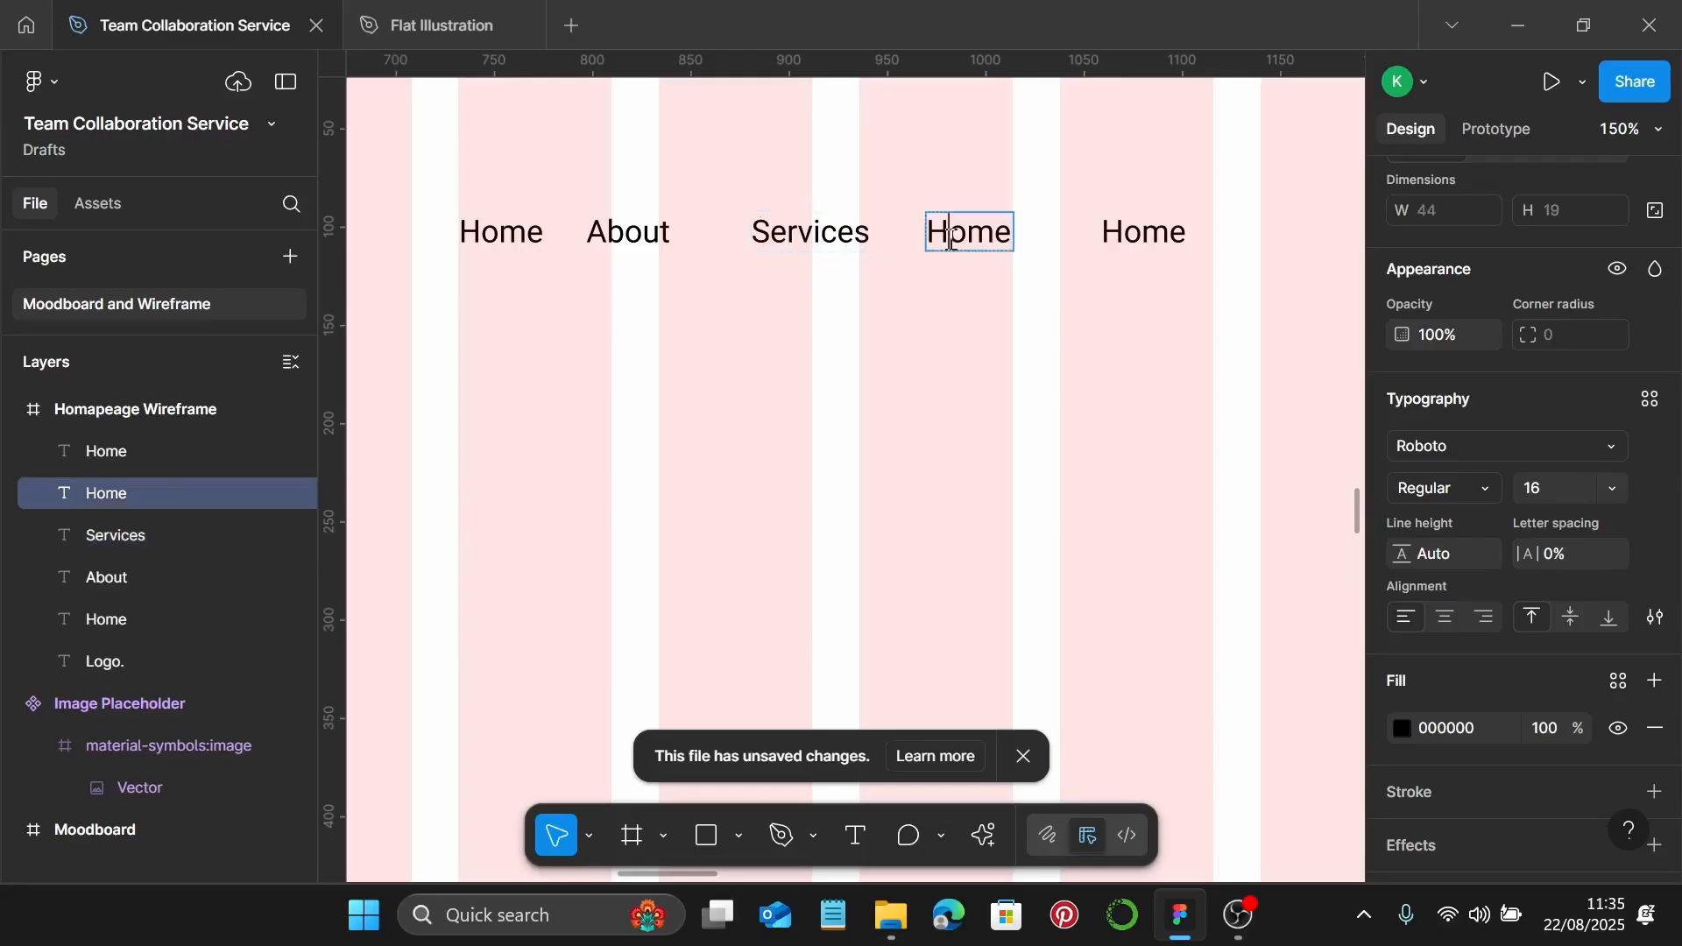
{"action": "type", "text": "Port"}
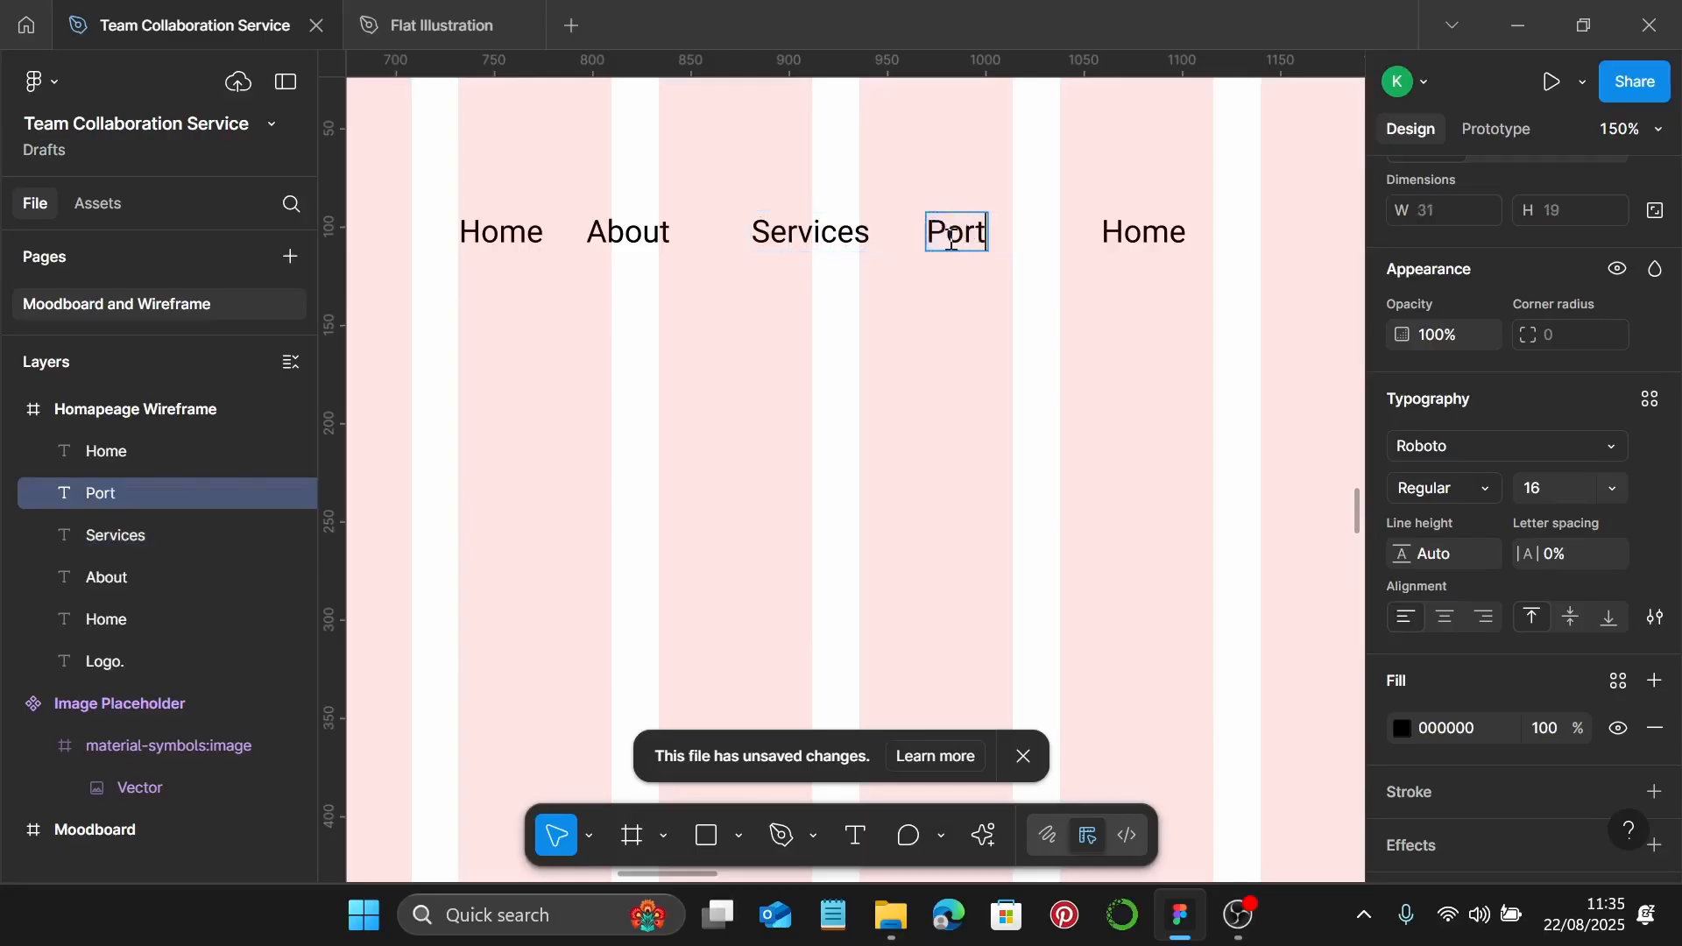
{"action": "type", "text": "folio"}
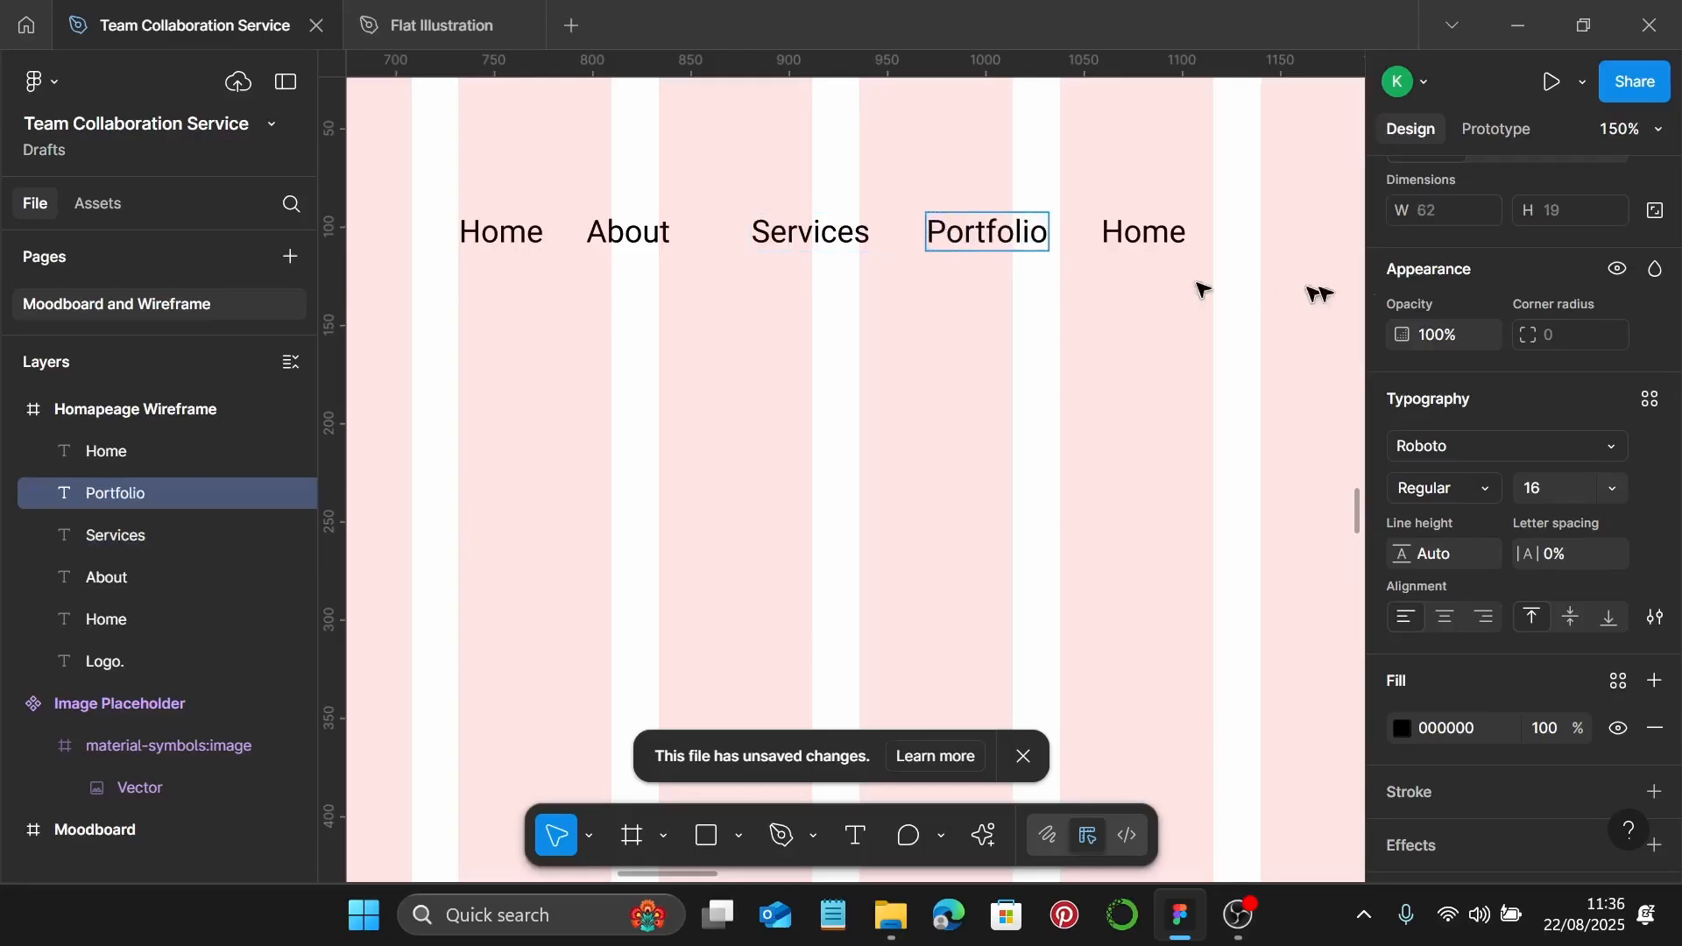
{"action": "double_click", "coordinate": [1154, 244]}
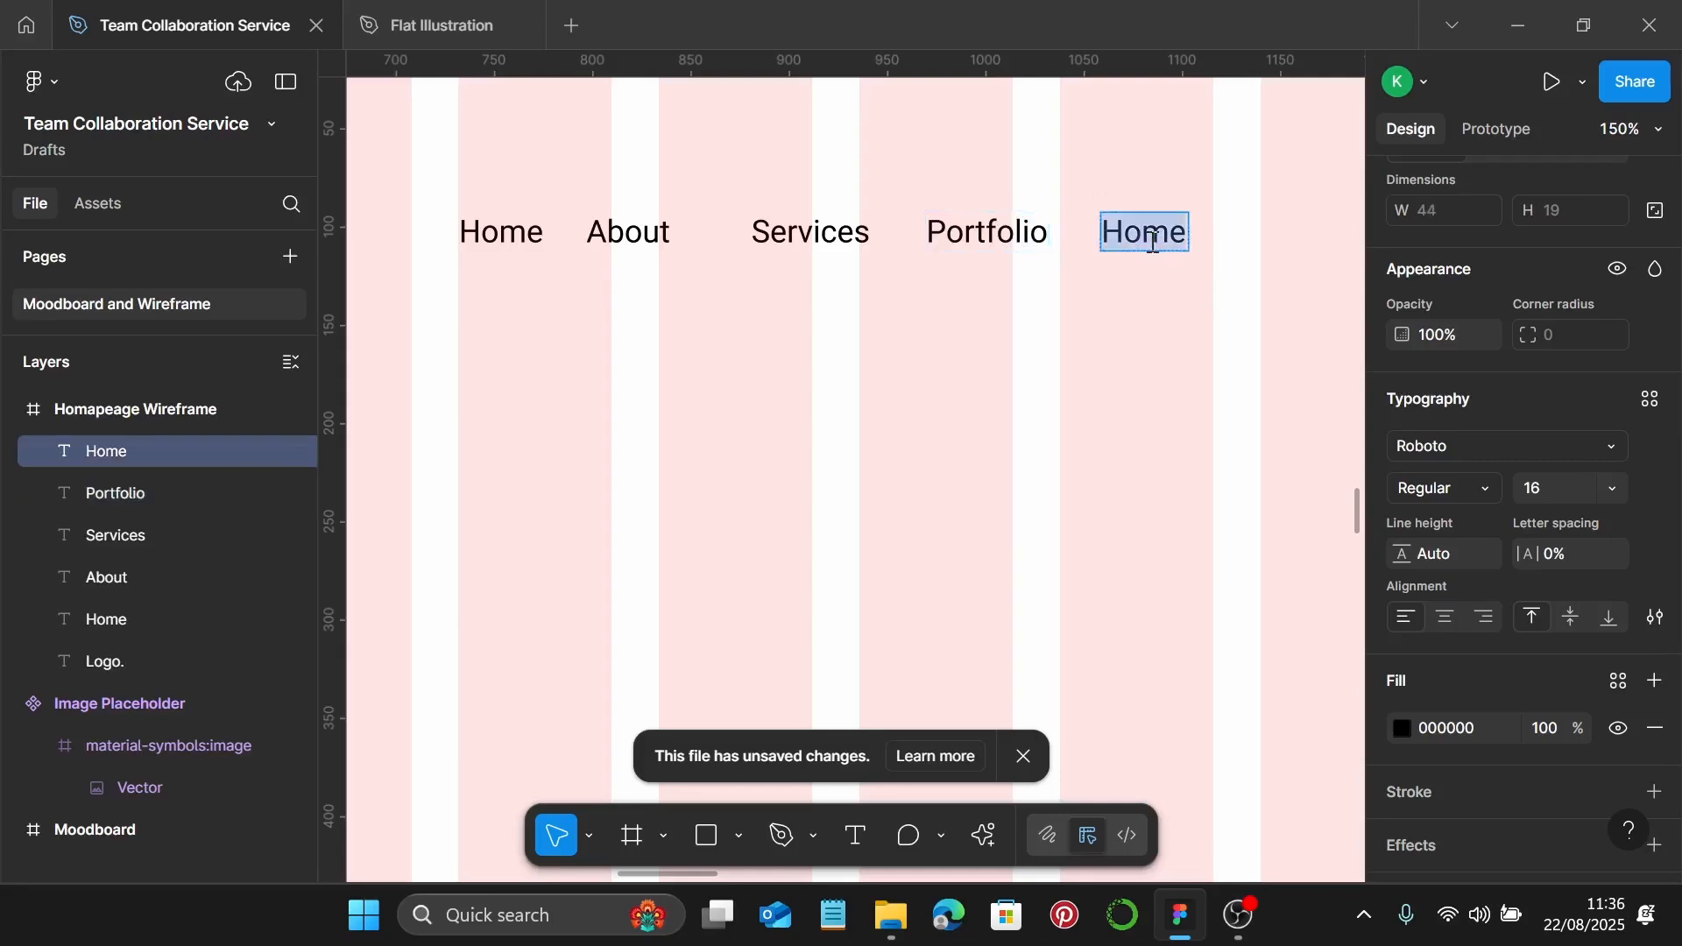
{"action": "type", "text": "Con"}
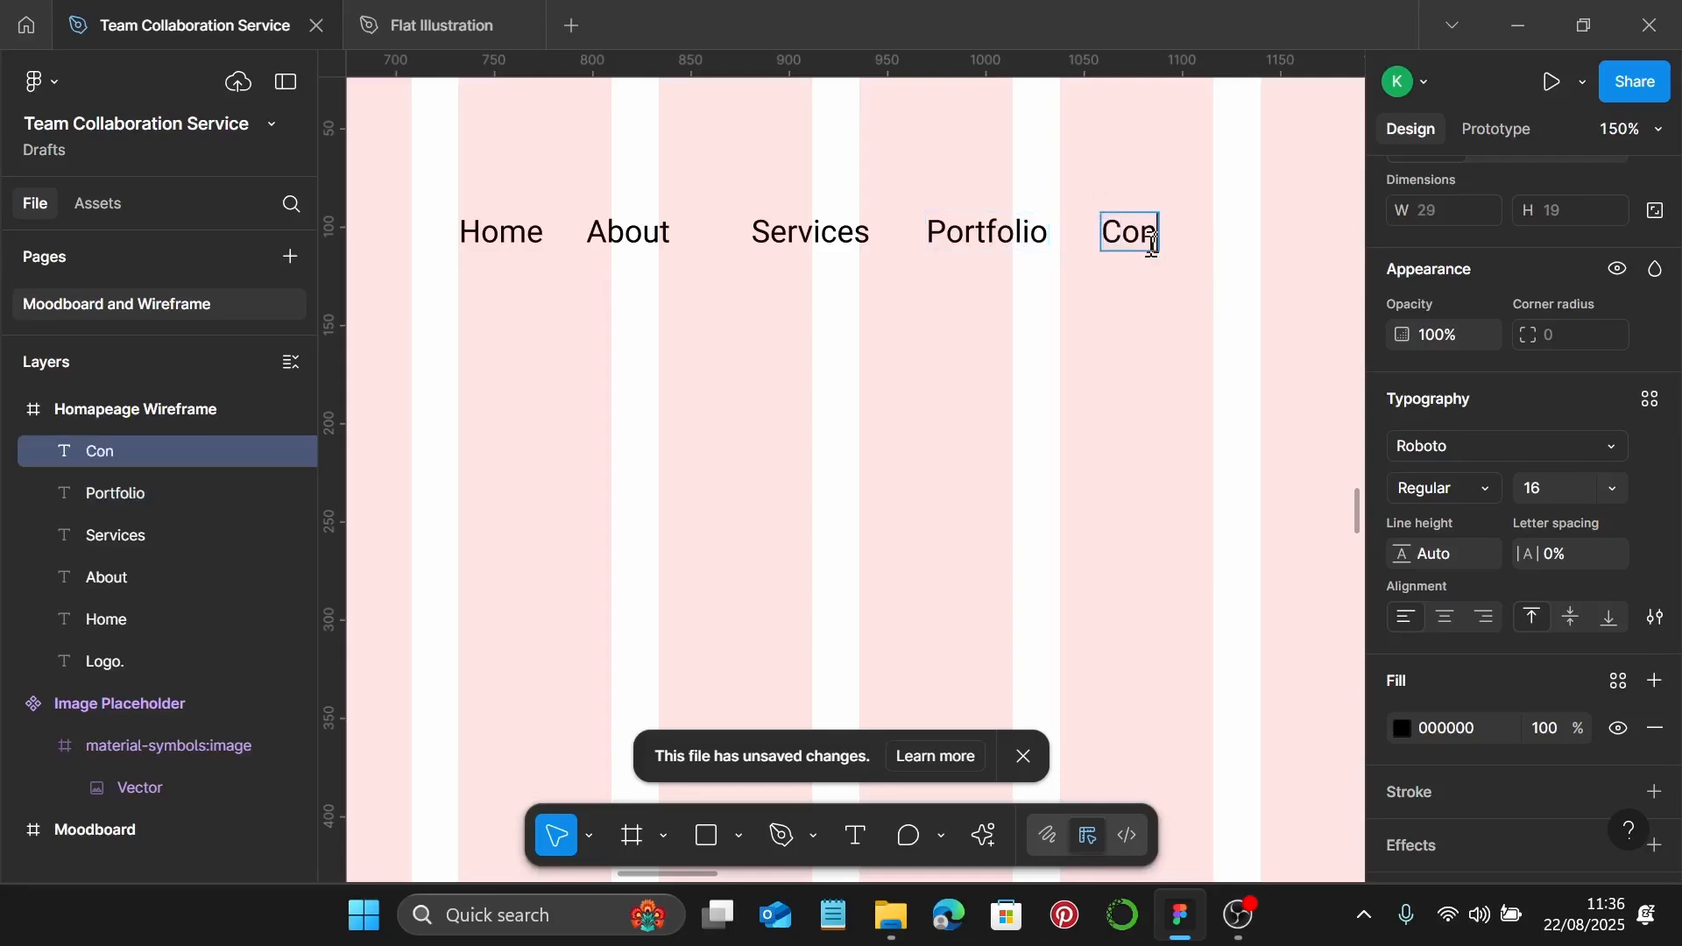
{"action": "type", "text": "tact"}
{"action": "key", "text": "Escape"}
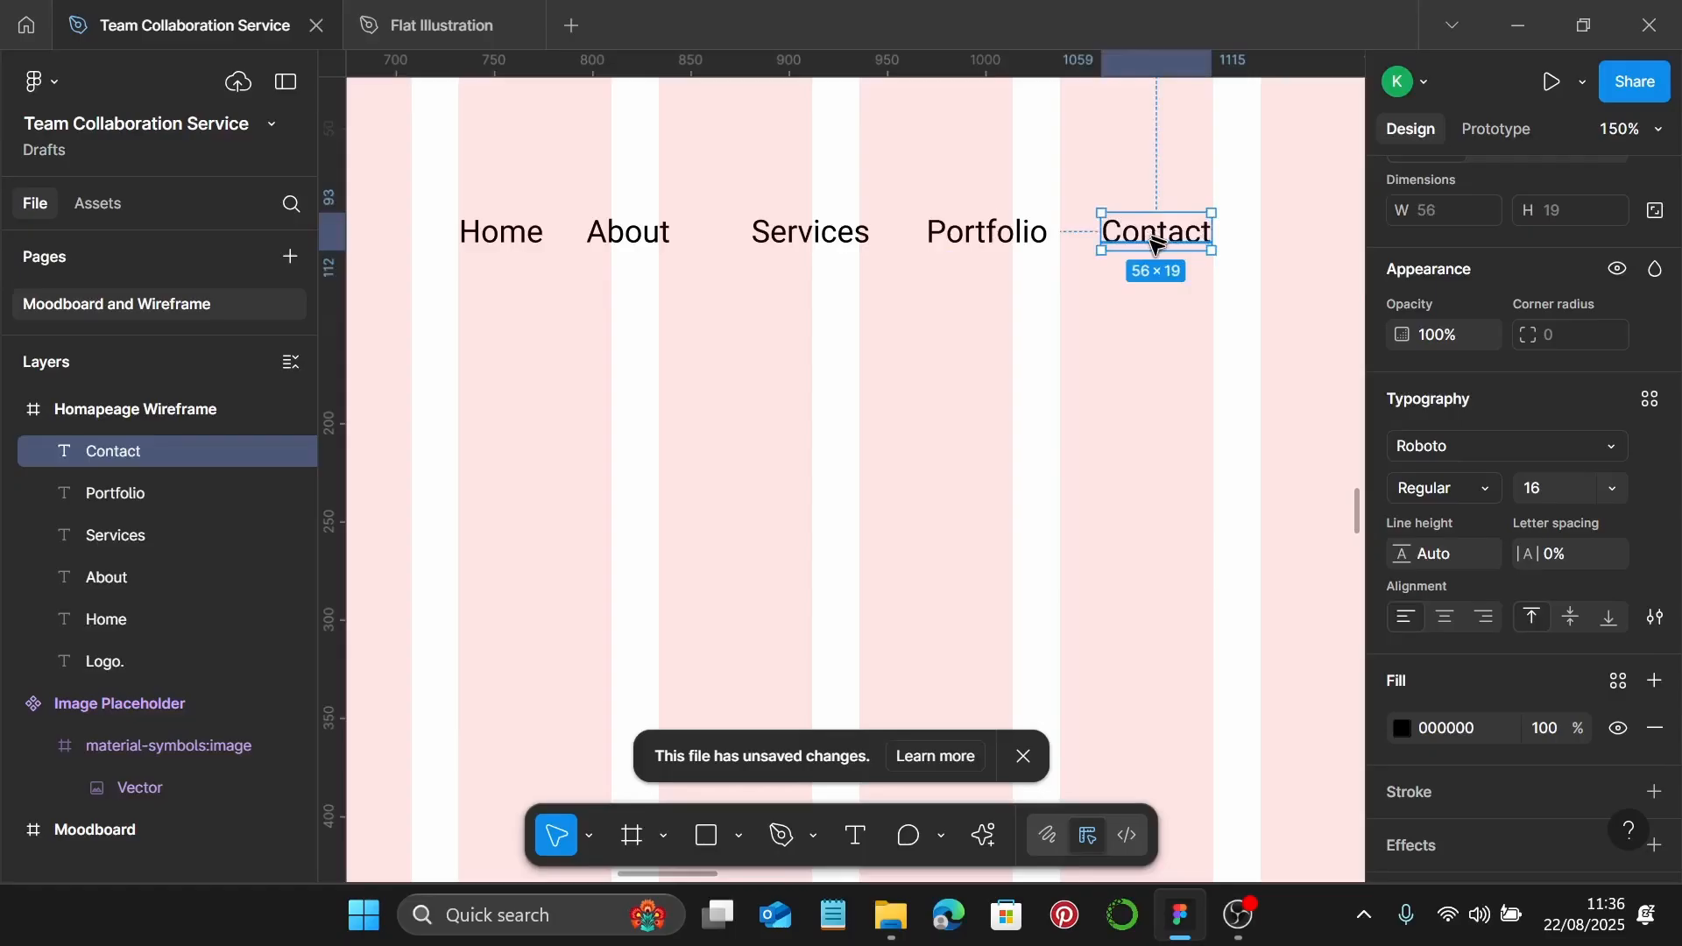
Move Contact to end at the last column's right edge and spread Portfolio, Services and About between it and Home
{"action": "scroll", "coordinate": [1154, 244], "scroll_direction": "down", "scroll_amount": 5}
{"action": "scroll", "coordinate": [1135, 263], "scroll_direction": "right", "scroll_amount": 5}
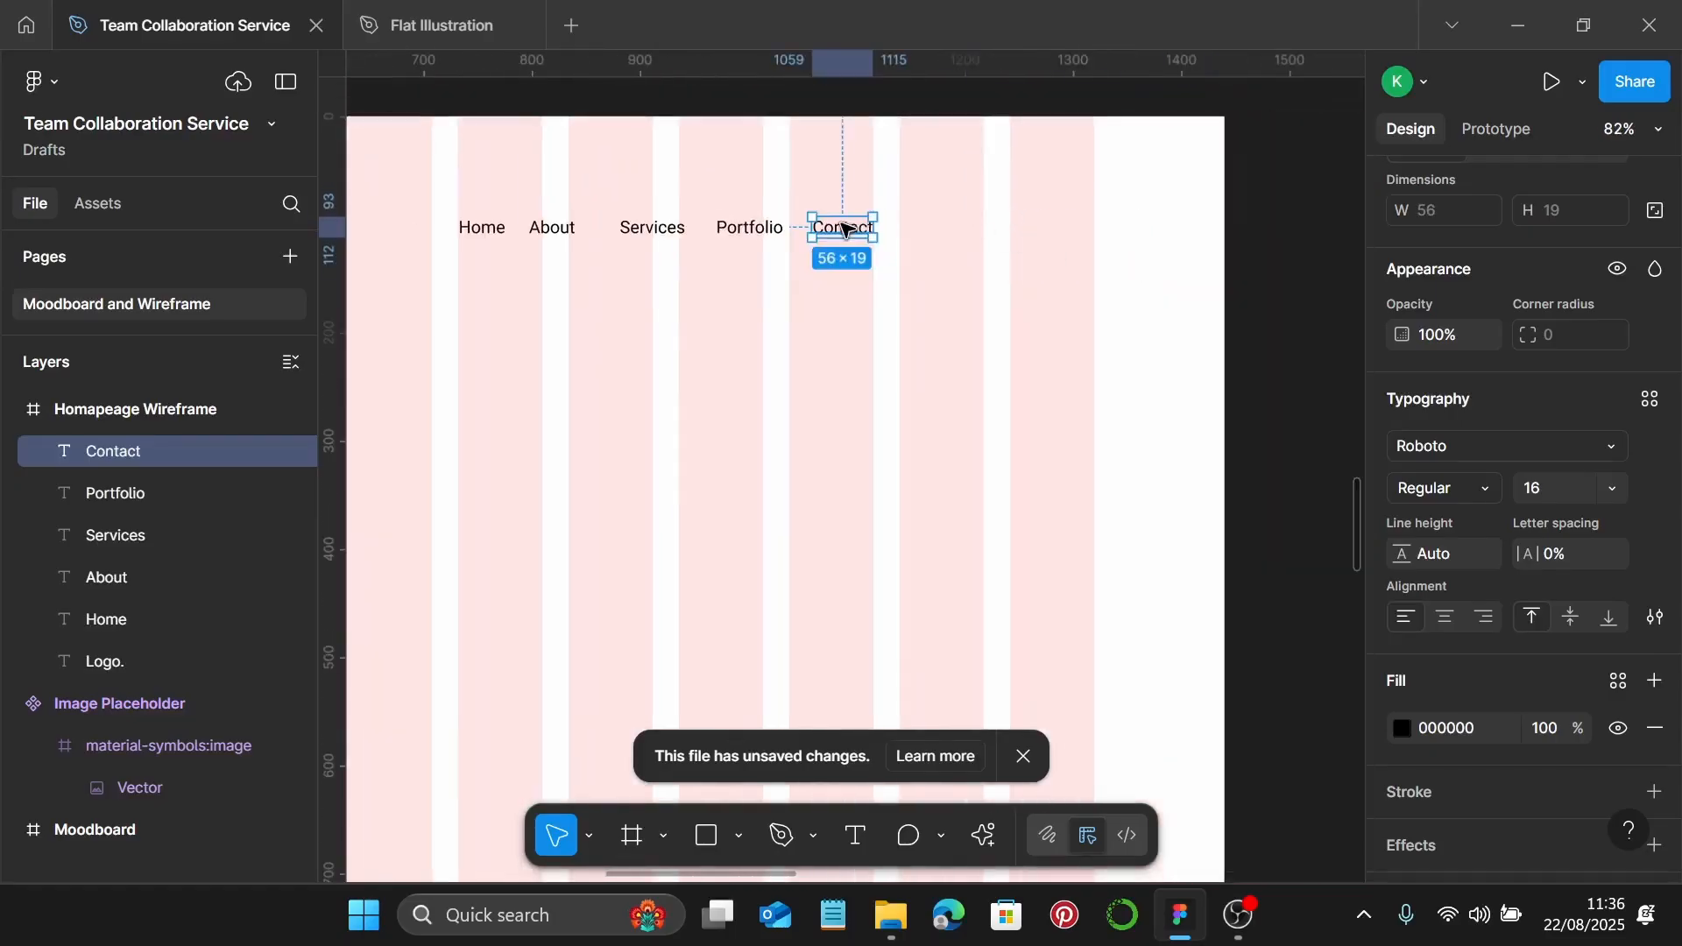
{"action": "left_click_drag", "start_coordinate": [843, 230], "coordinate": [1063, 233]}
{"action": "left_click_drag", "start_coordinate": [752, 231], "coordinate": [917, 233]}
{"action": "left_click", "coordinate": [655, 232]}
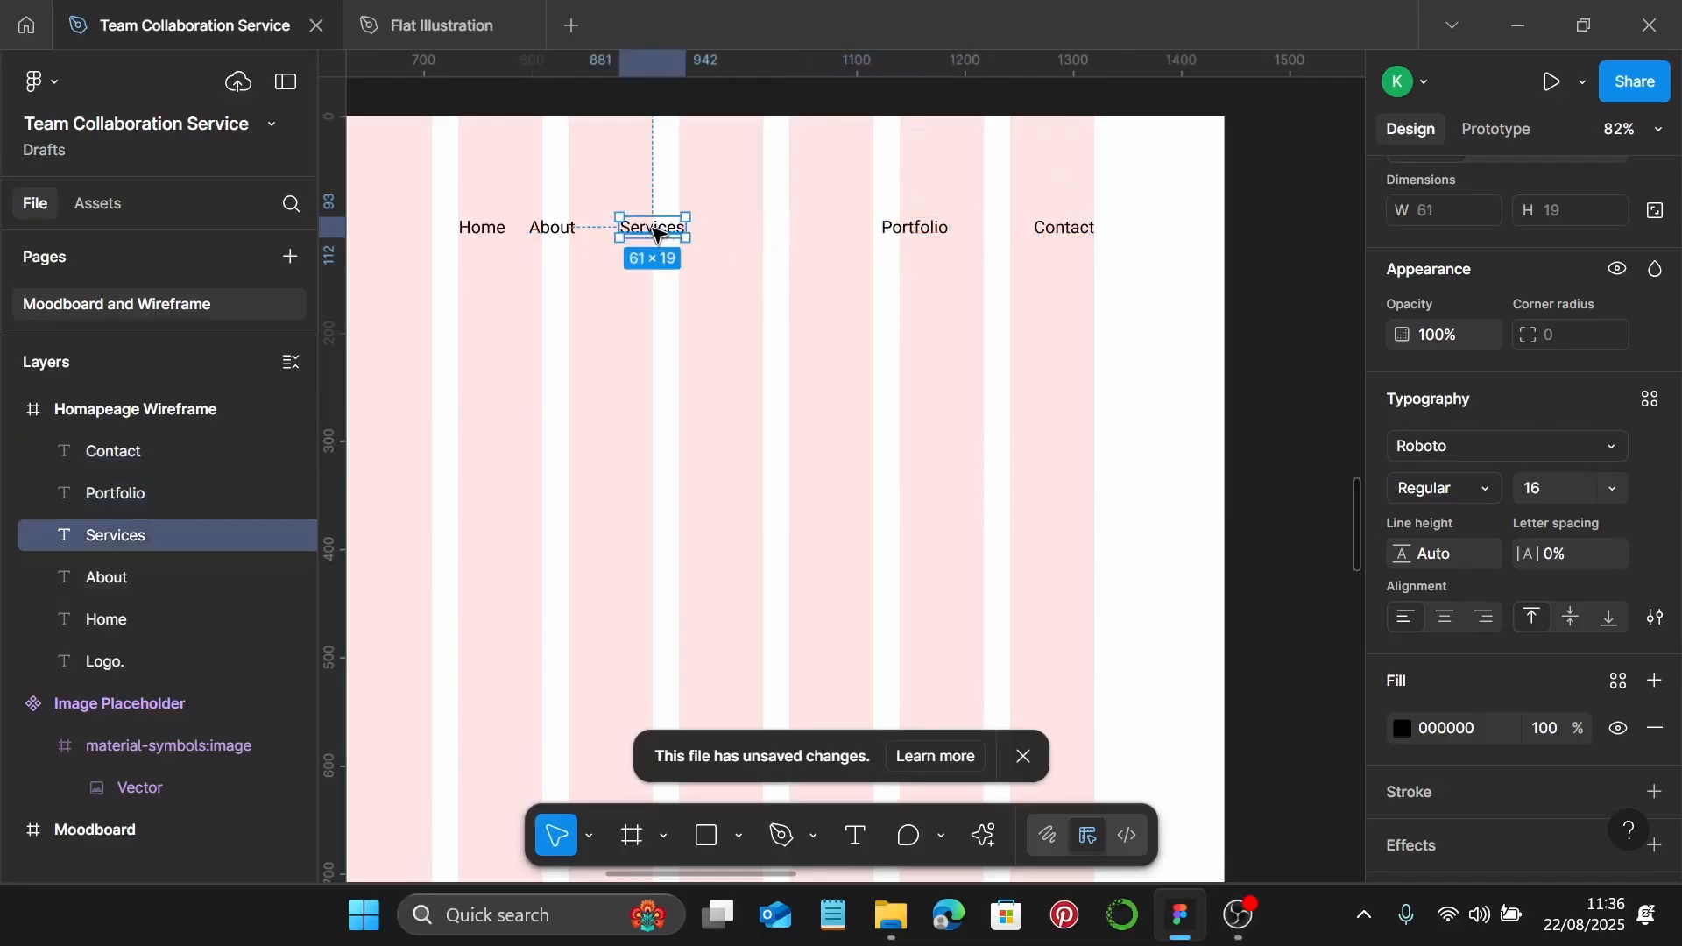
{"action": "left_click_drag", "start_coordinate": [655, 232], "coordinate": [745, 230]}
{"action": "left_click", "coordinate": [547, 224]}
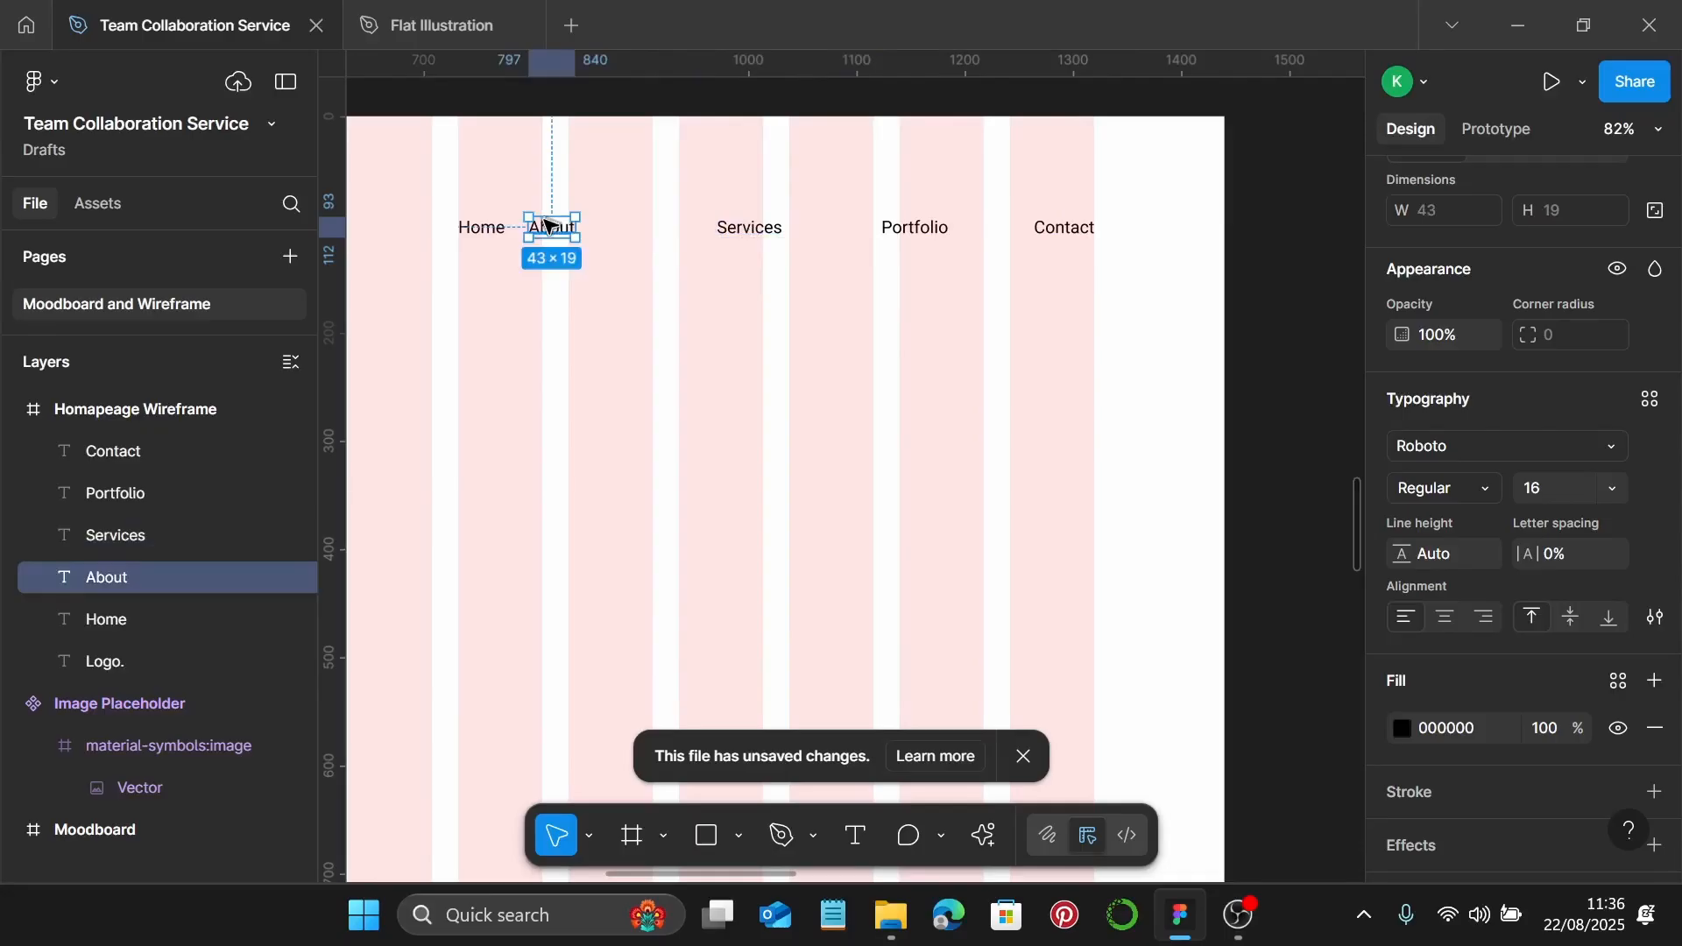
{"action": "left_click_drag", "start_coordinate": [547, 224], "coordinate": [653, 228]}
Move the Home link along its row toward About, leaving a gap of about 50 px between them
{"action": "left_click", "coordinate": [464, 233], "text": "shift"}
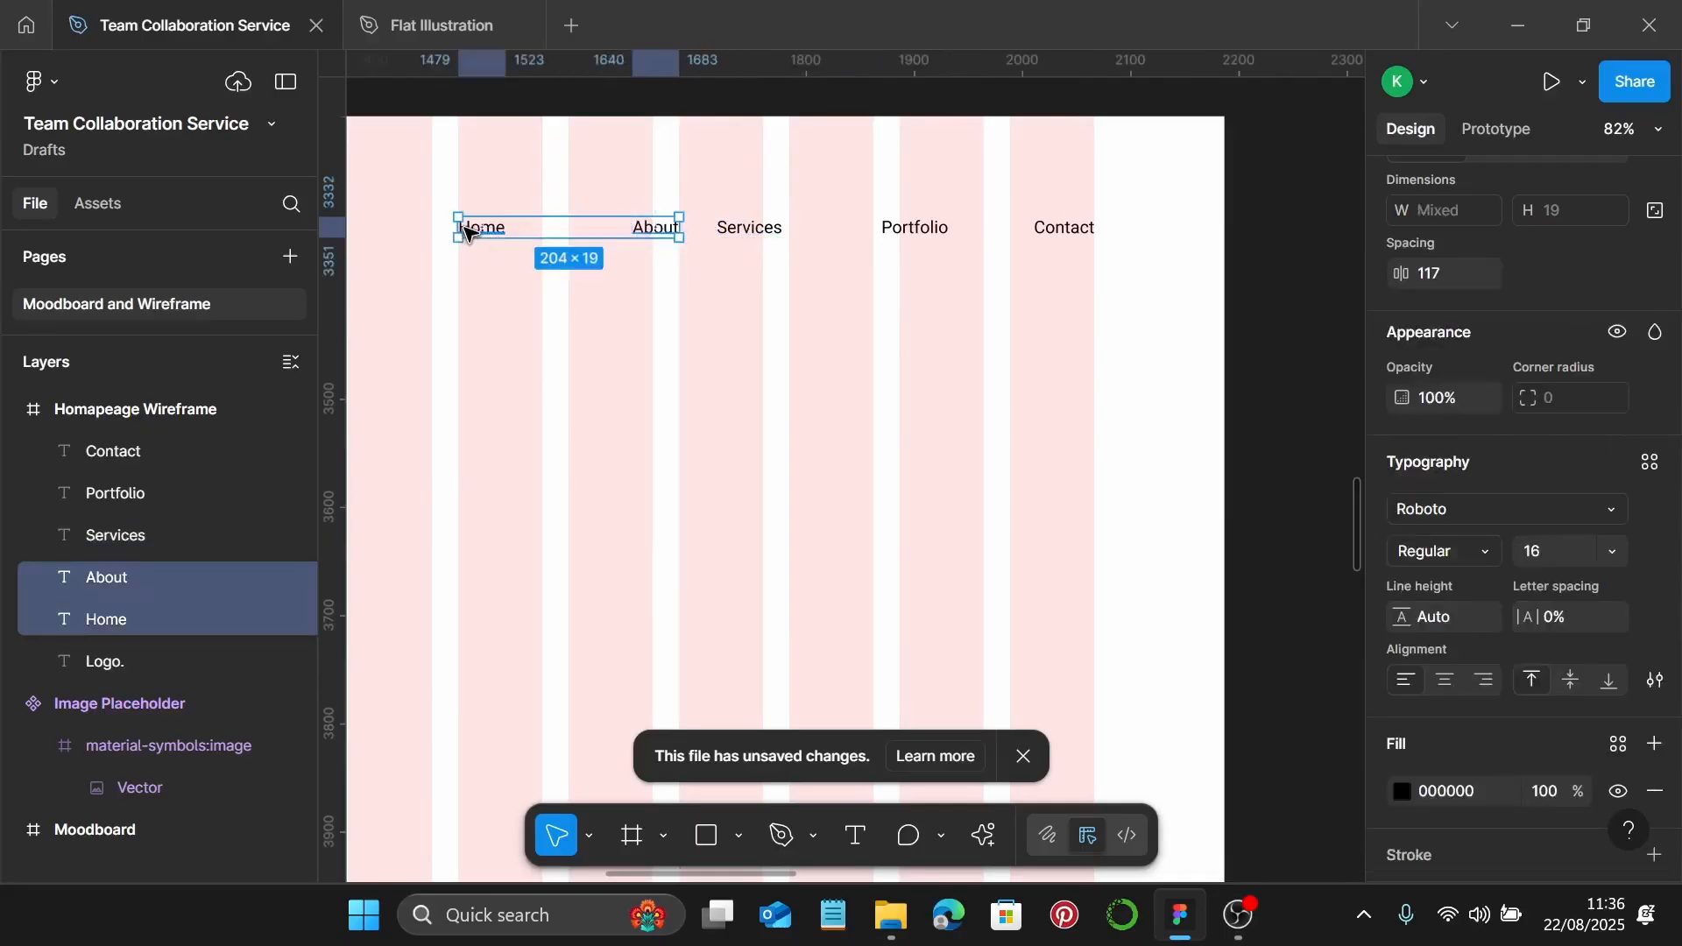
{"action": "left_click", "coordinate": [465, 231]}
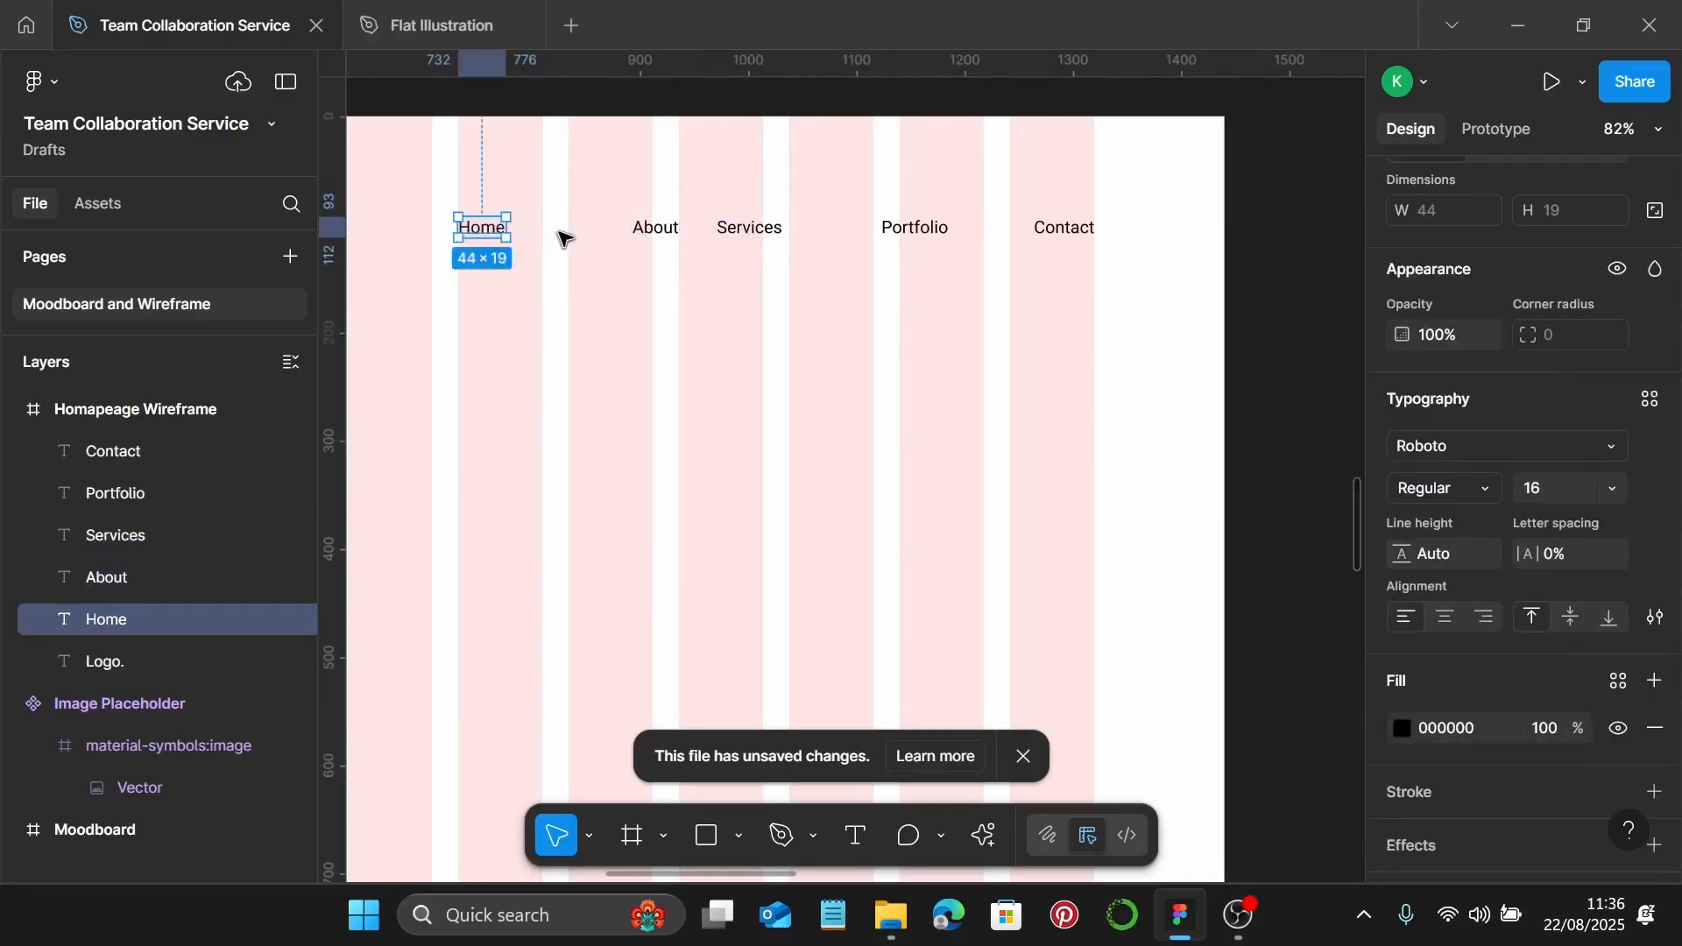
{"action": "left_click_drag", "start_coordinate": [496, 230], "coordinate": [570, 232]}
Distribute the horizontal spacing evenly between the five navigation links from Home to Contact
{"action": "left_click", "coordinate": [659, 228], "text": "shift"}
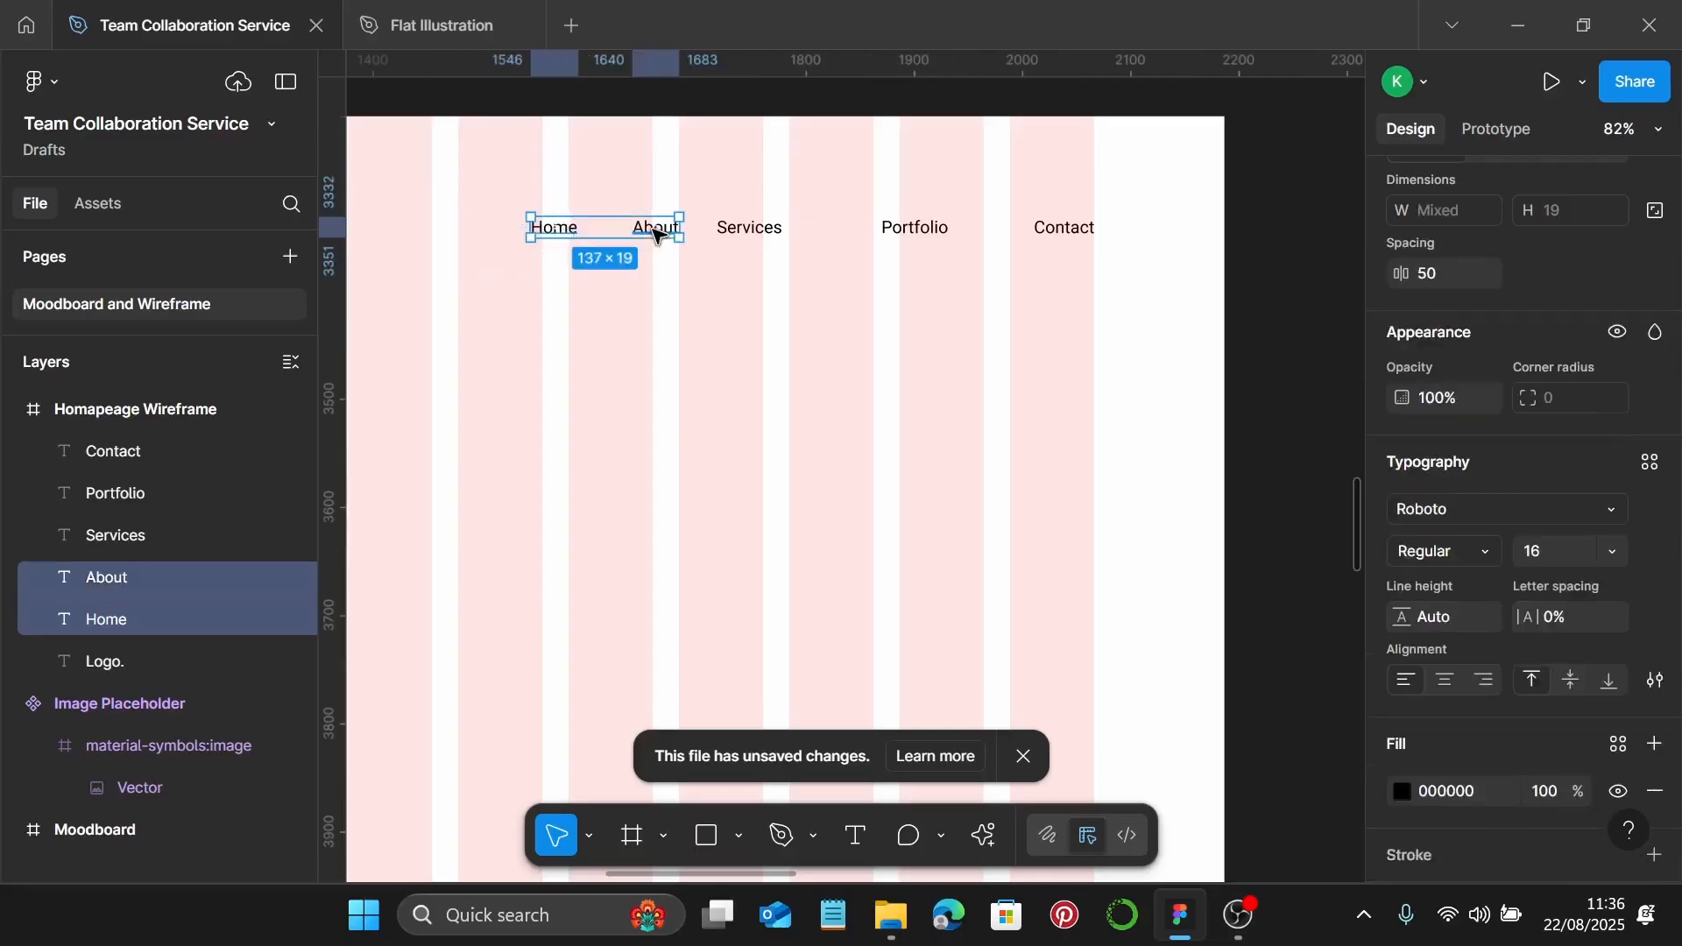
{"action": "left_click", "coordinate": [734, 231], "text": "shift"}
{"action": "left_click", "coordinate": [886, 232], "text": "shift"}
{"action": "left_click", "coordinate": [1087, 231], "text": "shift"}
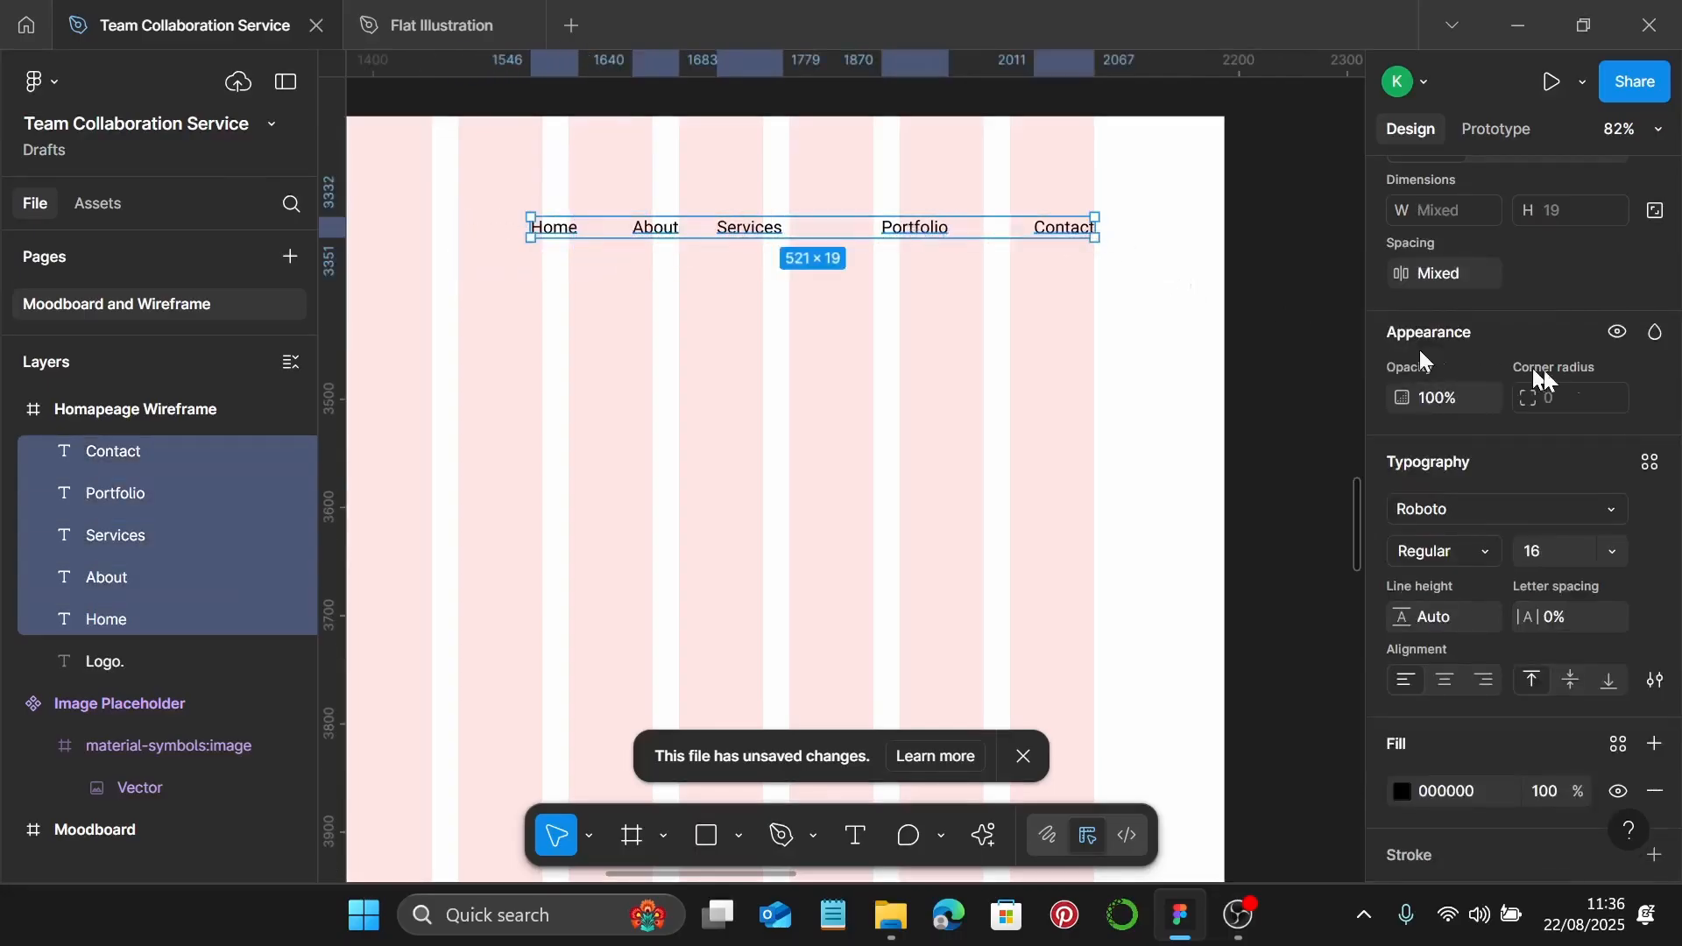
{"action": "scroll", "coordinate": [1675, 348], "scroll_direction": "up", "scroll_amount": 3}
{"action": "scroll", "coordinate": [1608, 376], "scroll_direction": "up", "scroll_amount": 3}
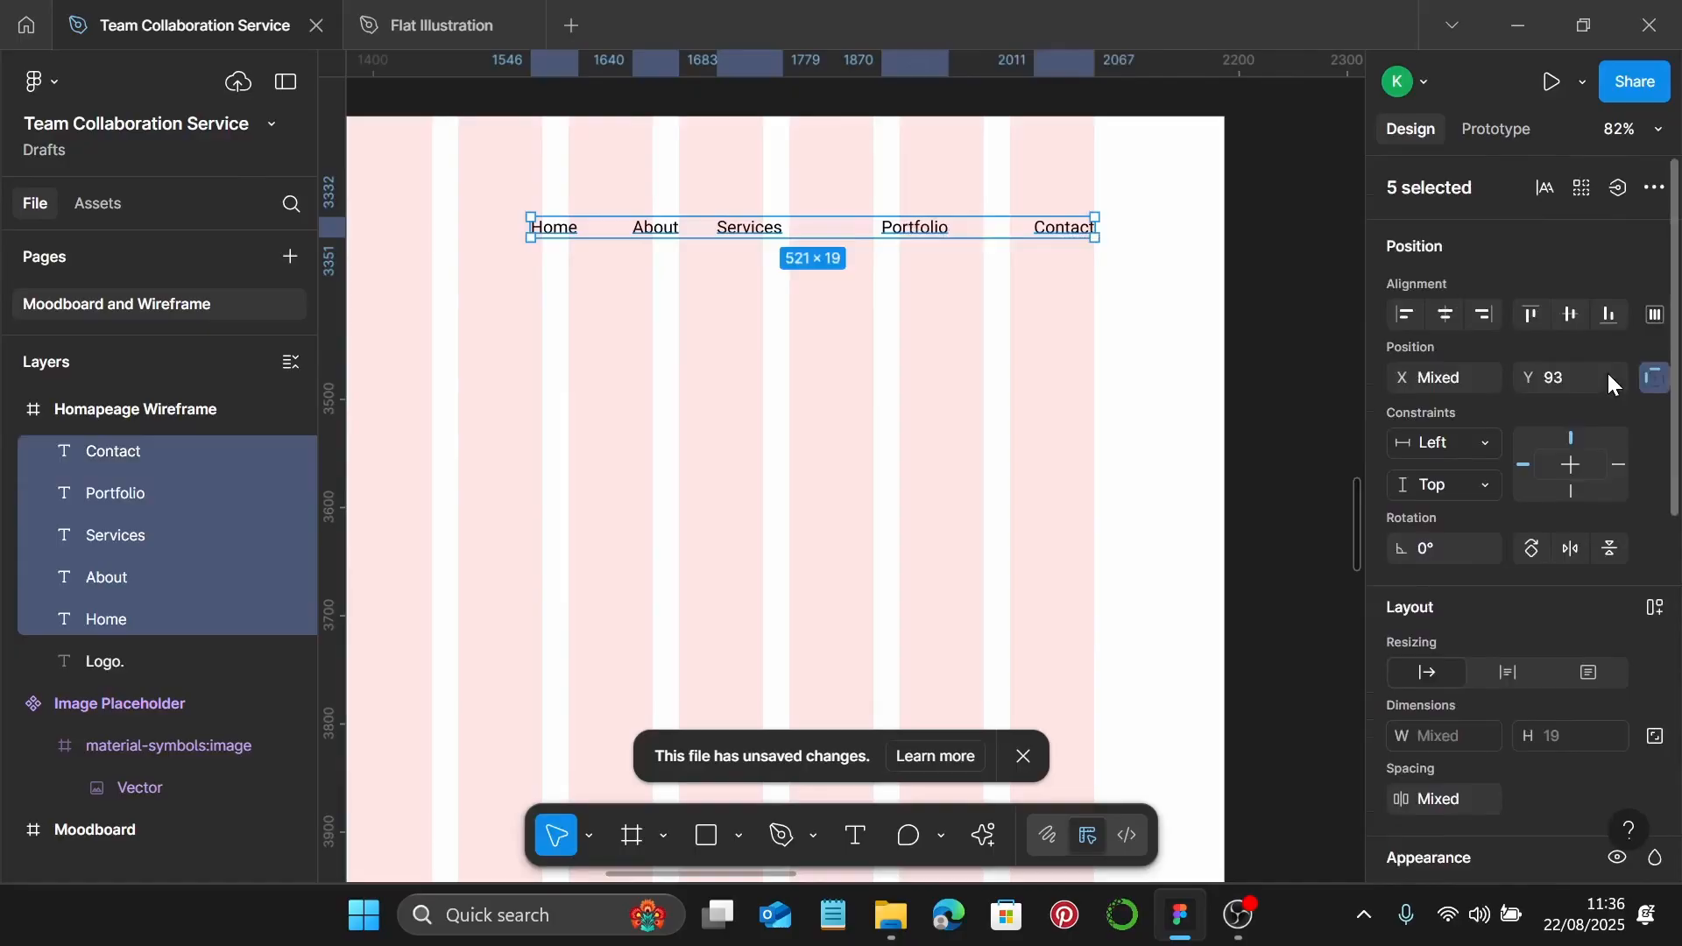
{"action": "left_click", "coordinate": [1652, 315]}
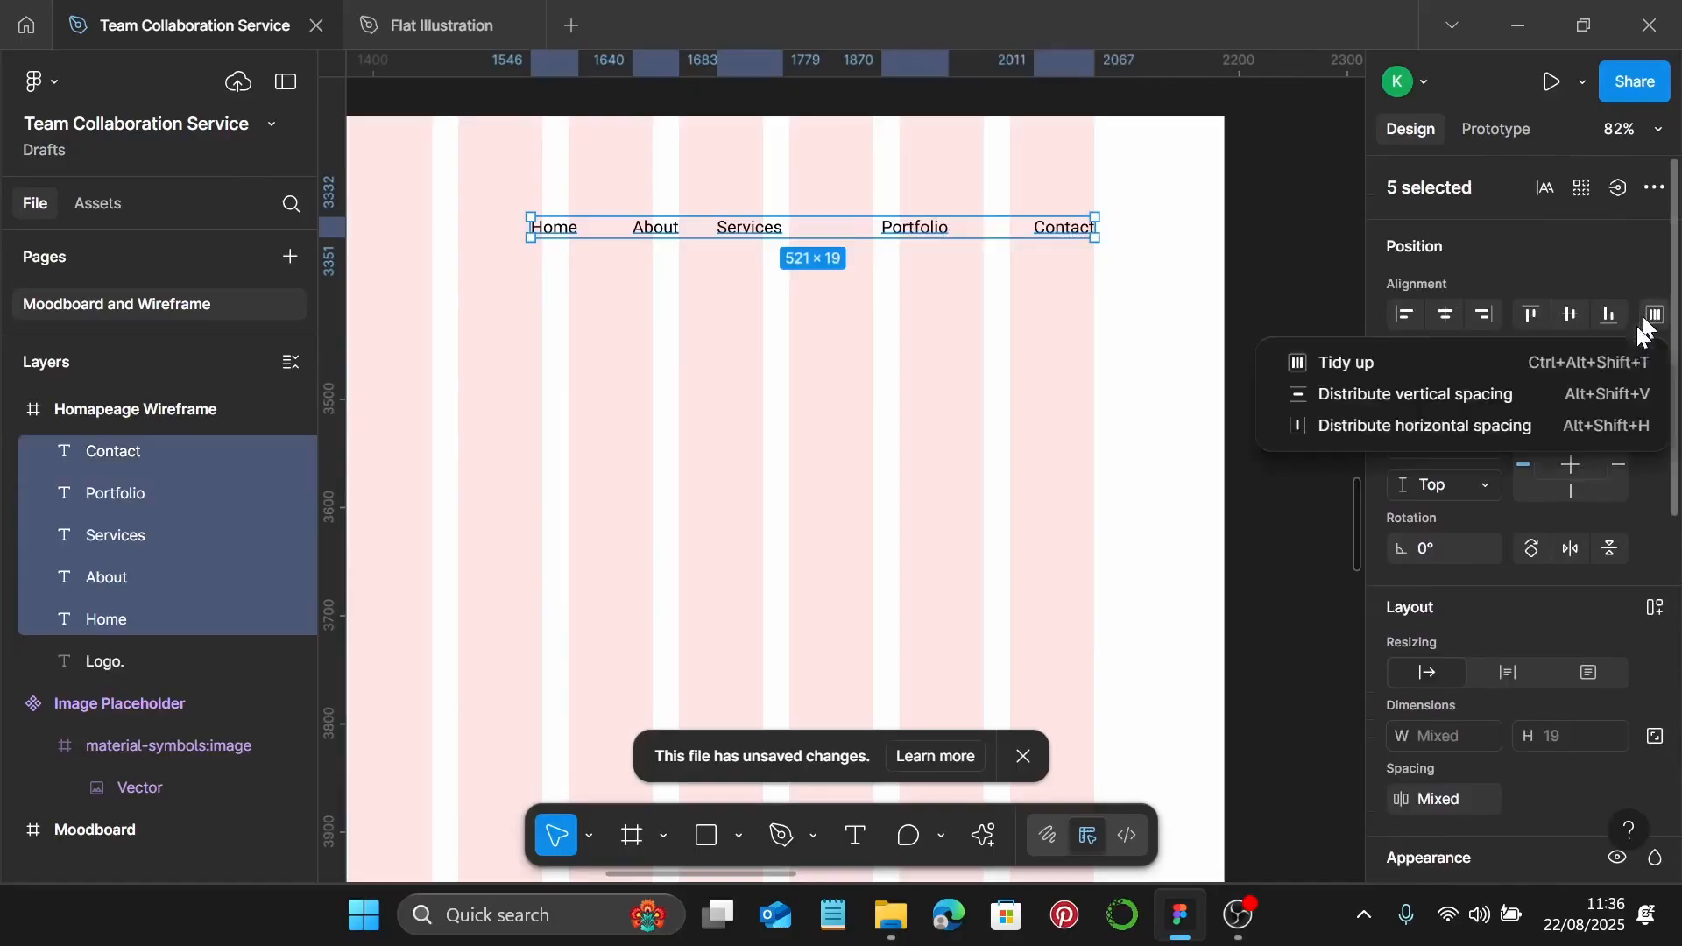
{"action": "left_click", "coordinate": [1384, 427]}
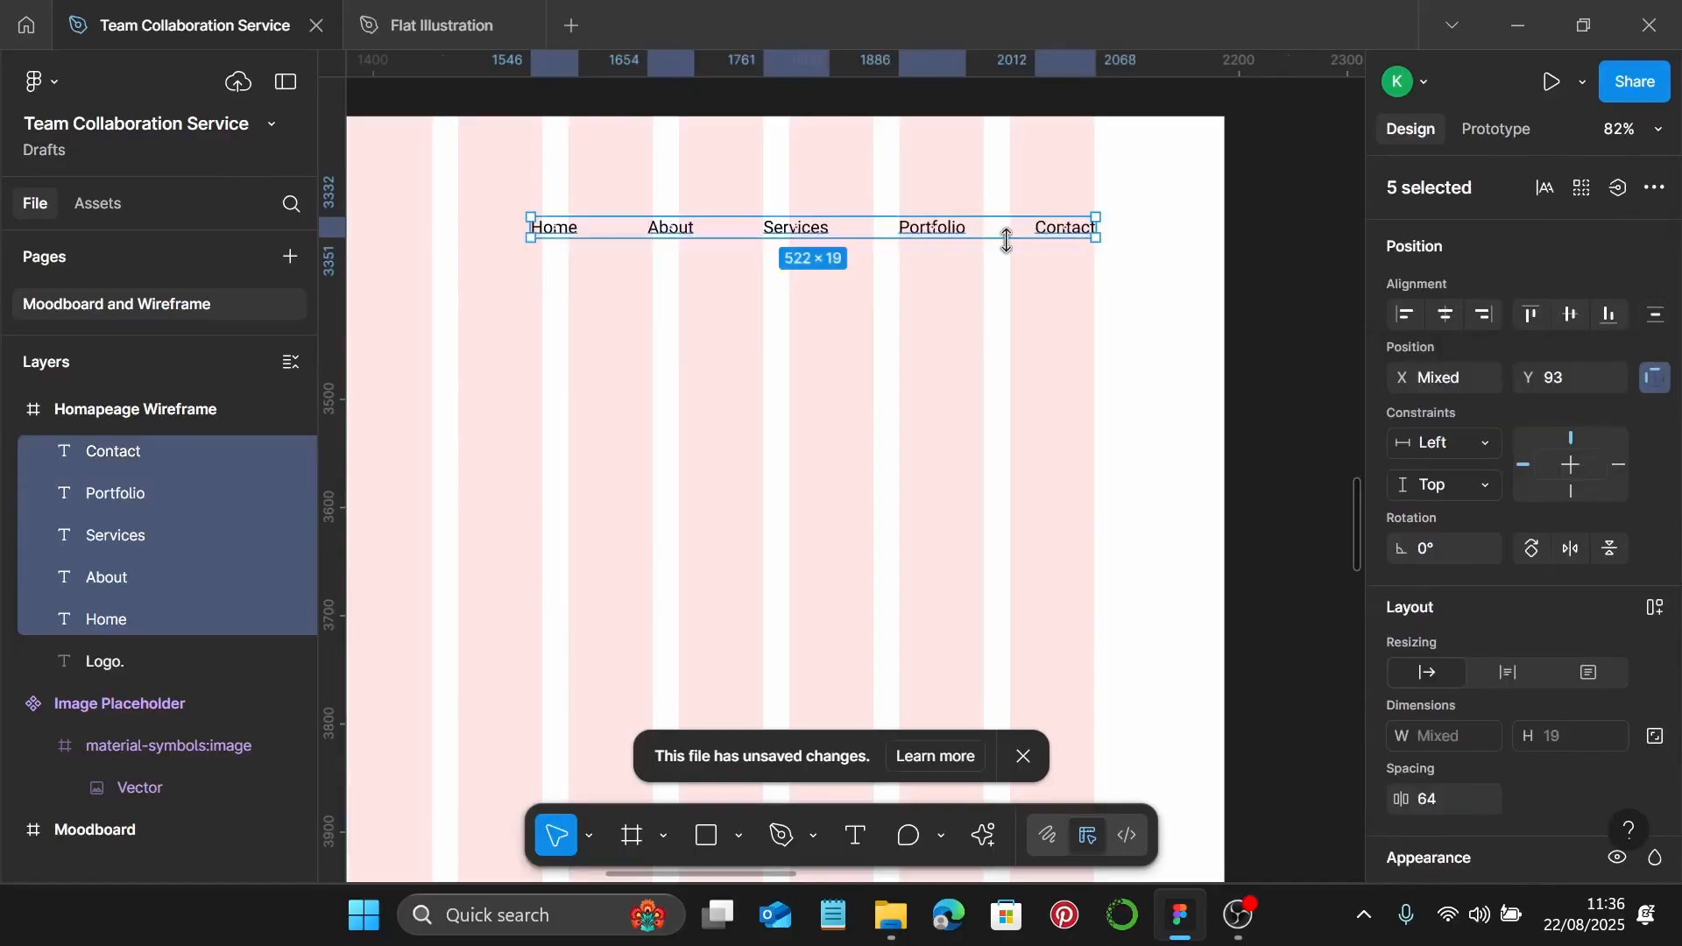
Align the Logo text and the five navigation links on their vertical centers and group them as one header
{"action": "scroll", "coordinate": [1005, 240], "scroll_direction": "down", "scroll_amount": 3}
{"action": "scroll", "coordinate": [451, 238], "scroll_direction": "left", "scroll_amount": 2}
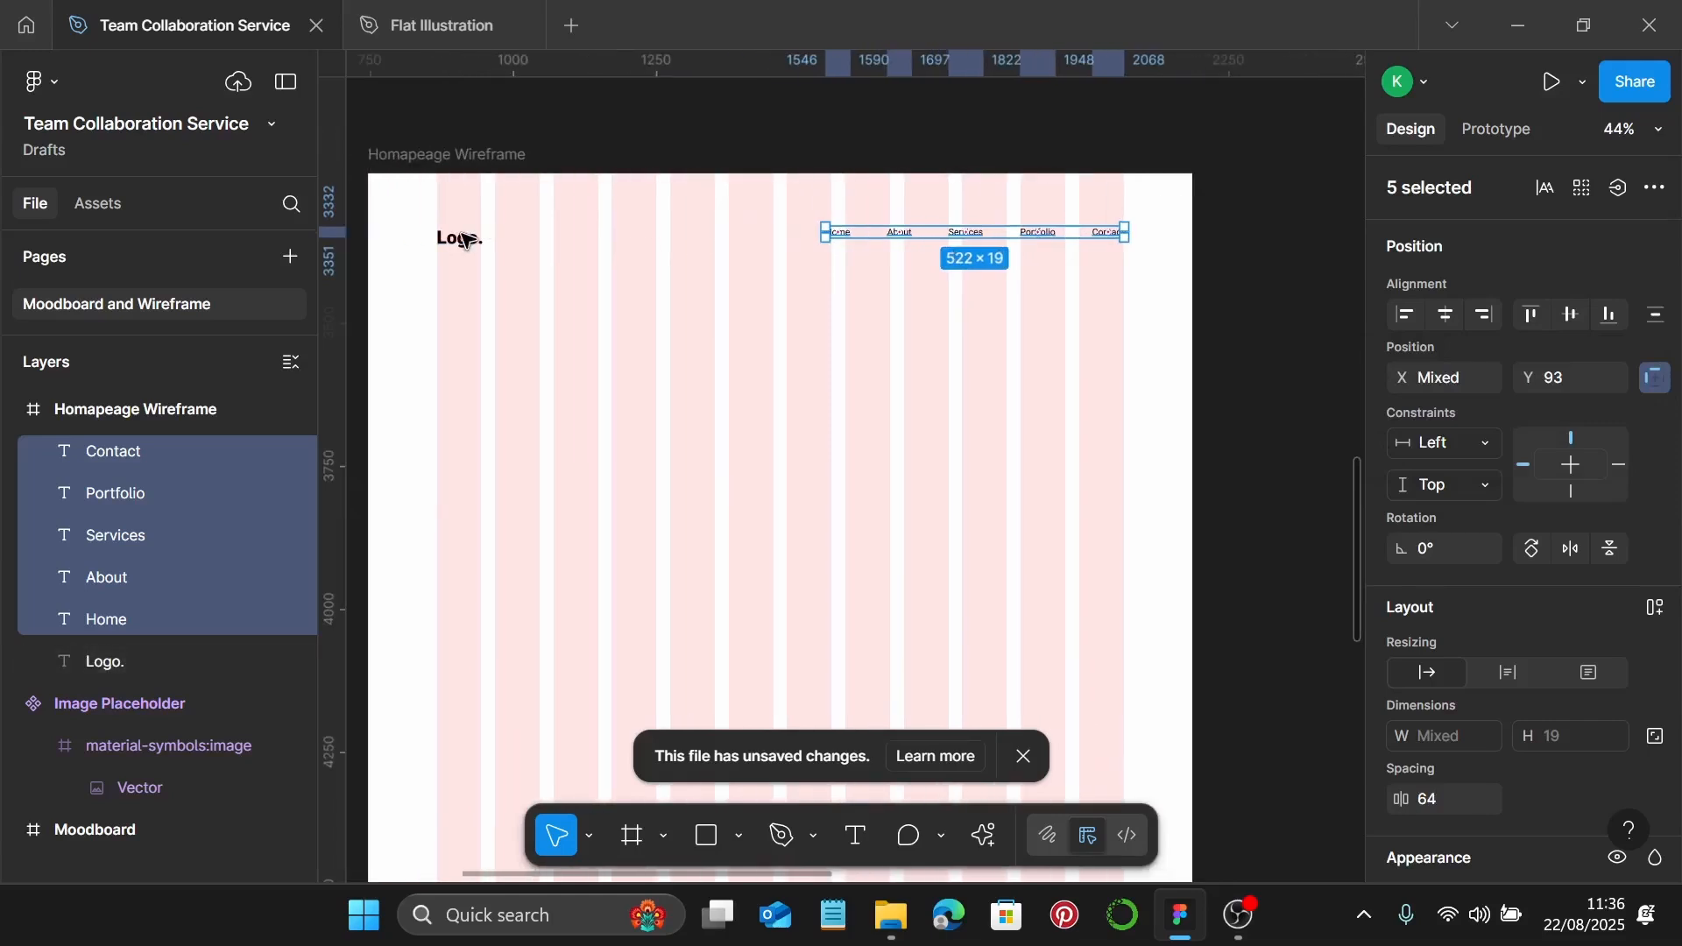
{"action": "left_click", "coordinate": [465, 239], "text": "shift"}
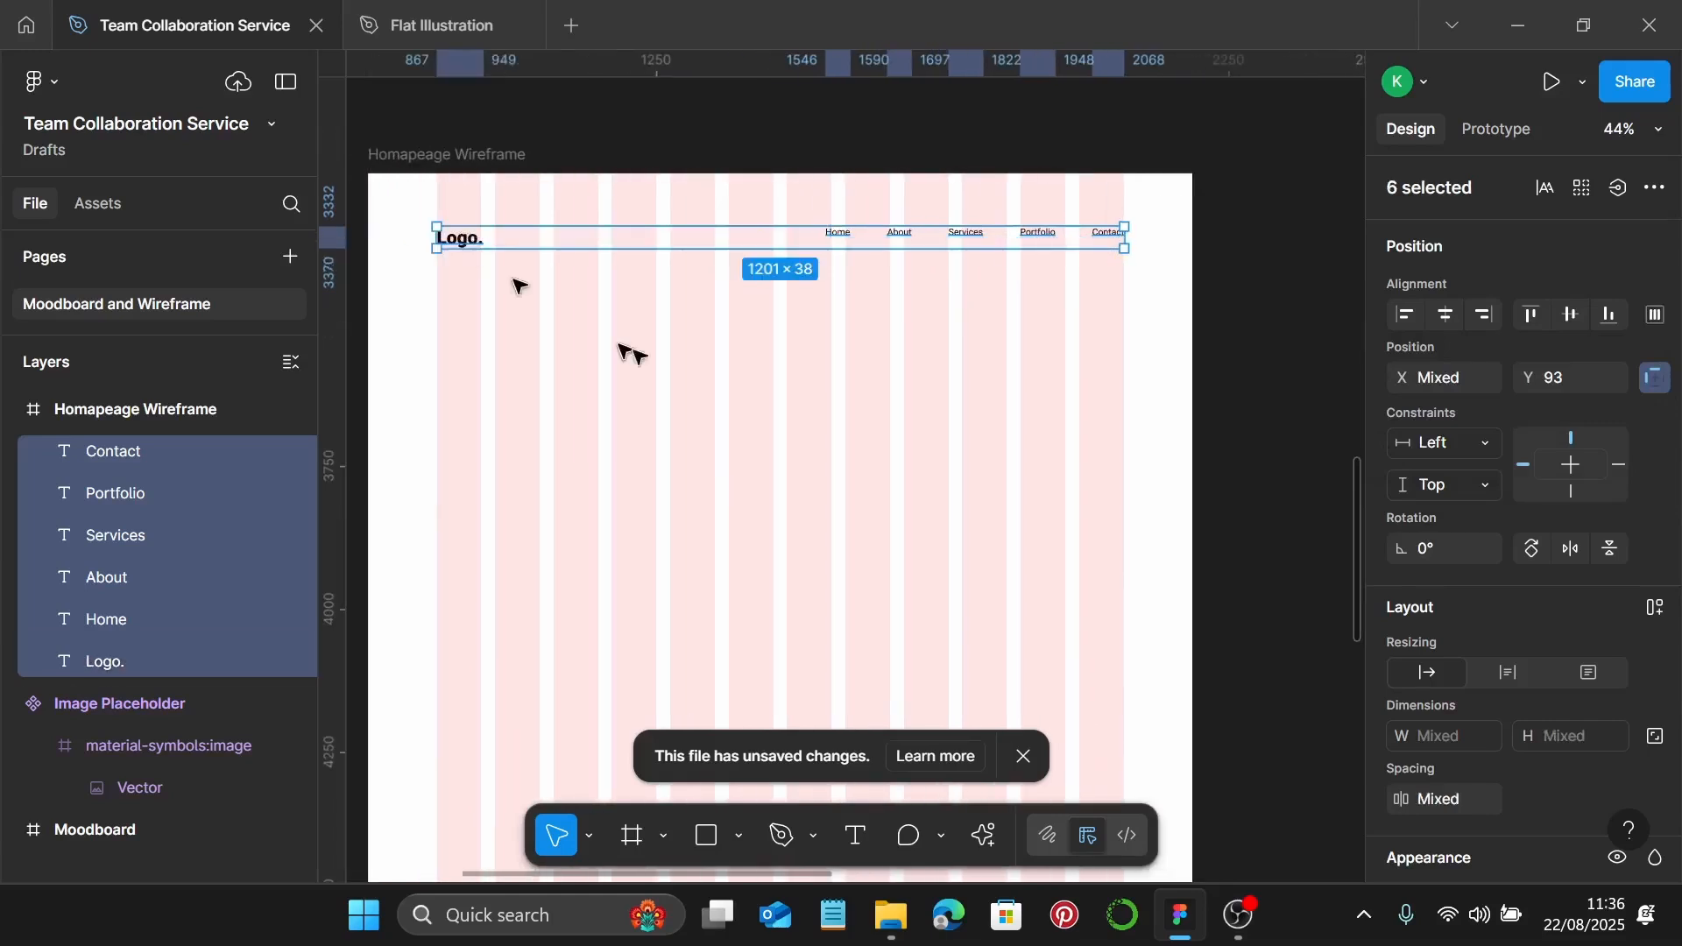
{"action": "left_click", "coordinate": [1574, 319]}
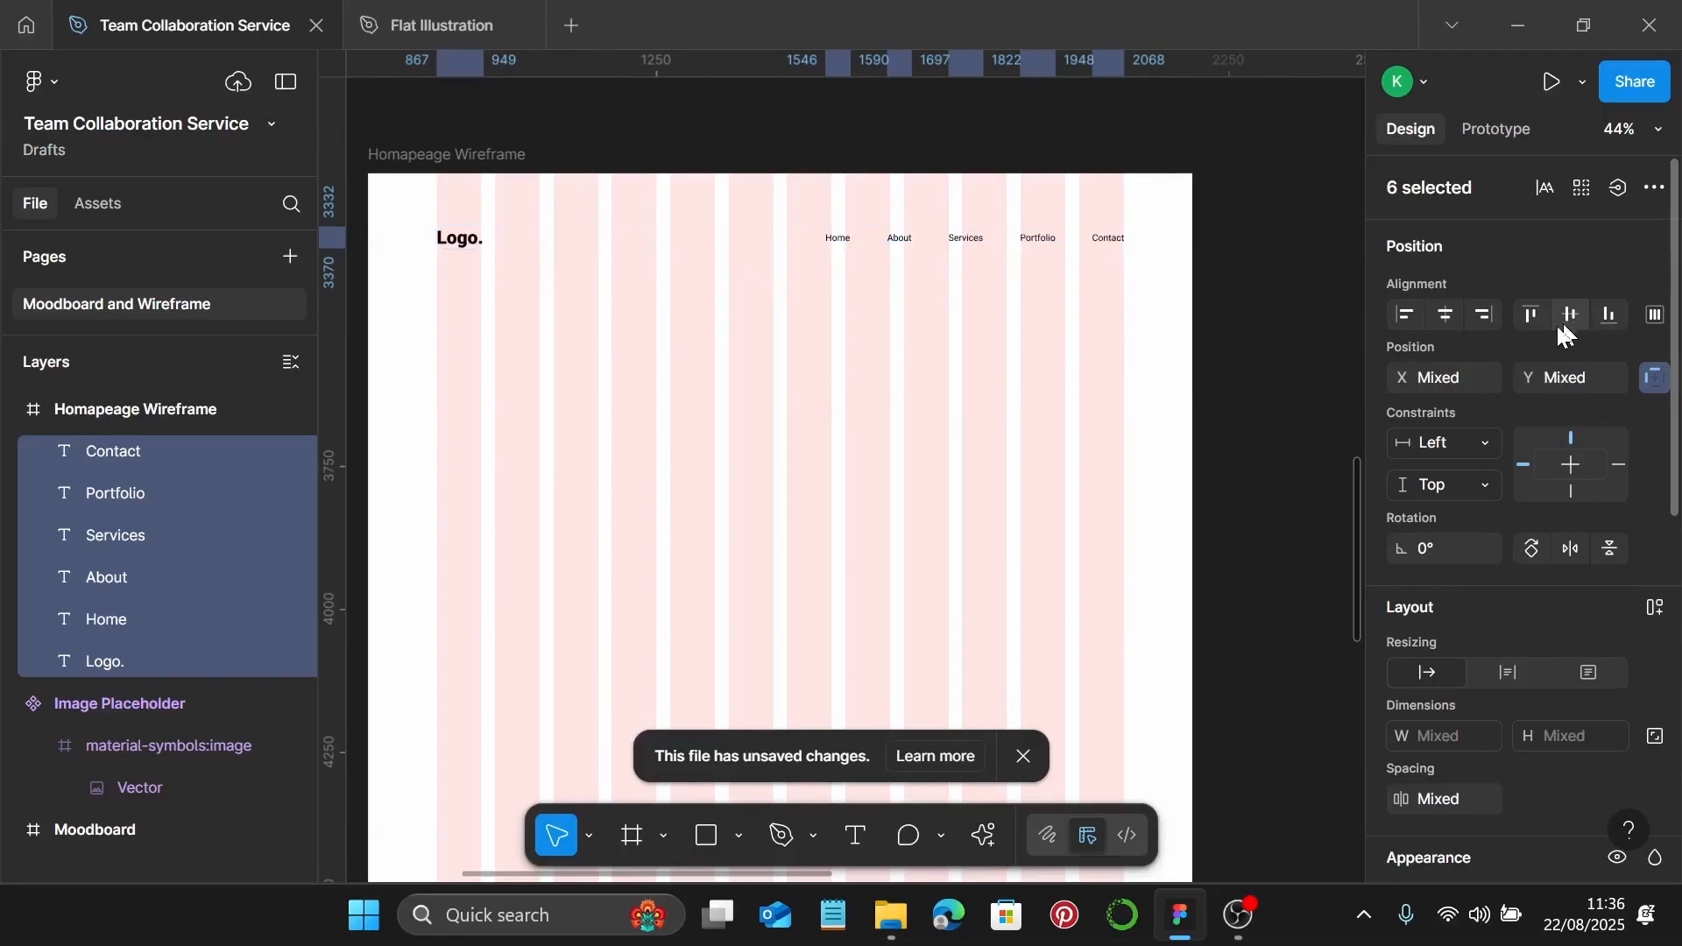
{"action": "key", "text": "ctrl+g"}
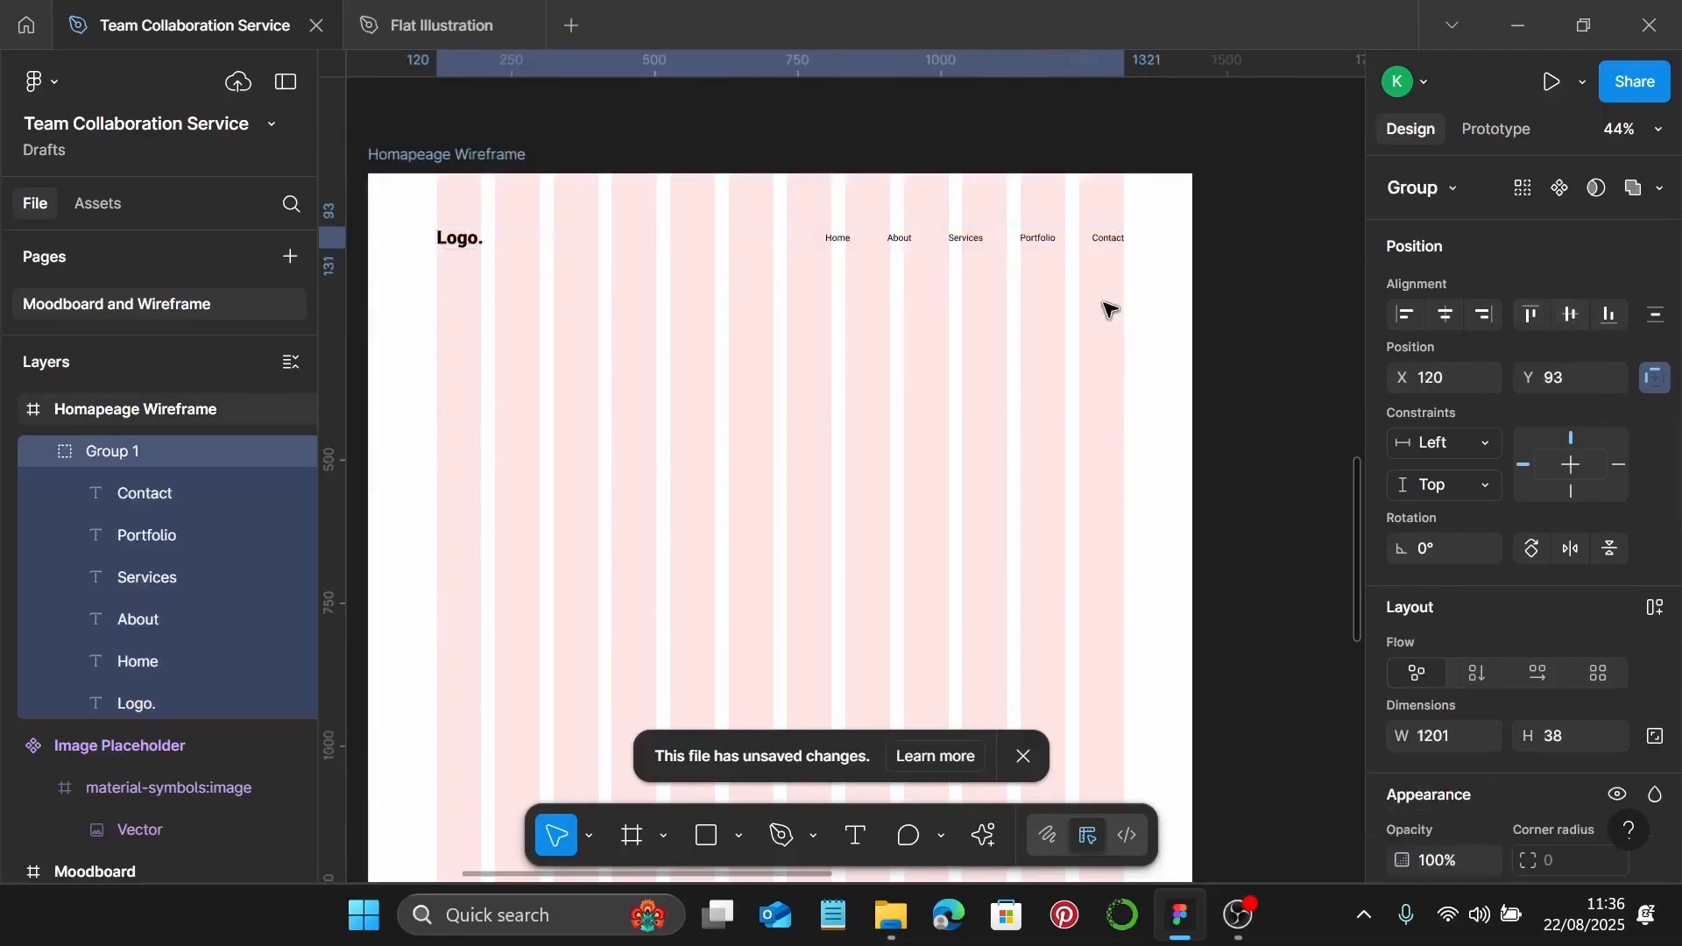
Place a copy of the Image Placeholder in the homepage wireframe at X 0, Y 377, and widen it to the full 1440 px
{"action": "scroll", "coordinate": [1108, 309], "scroll_direction": "down", "scroll_amount": 3}
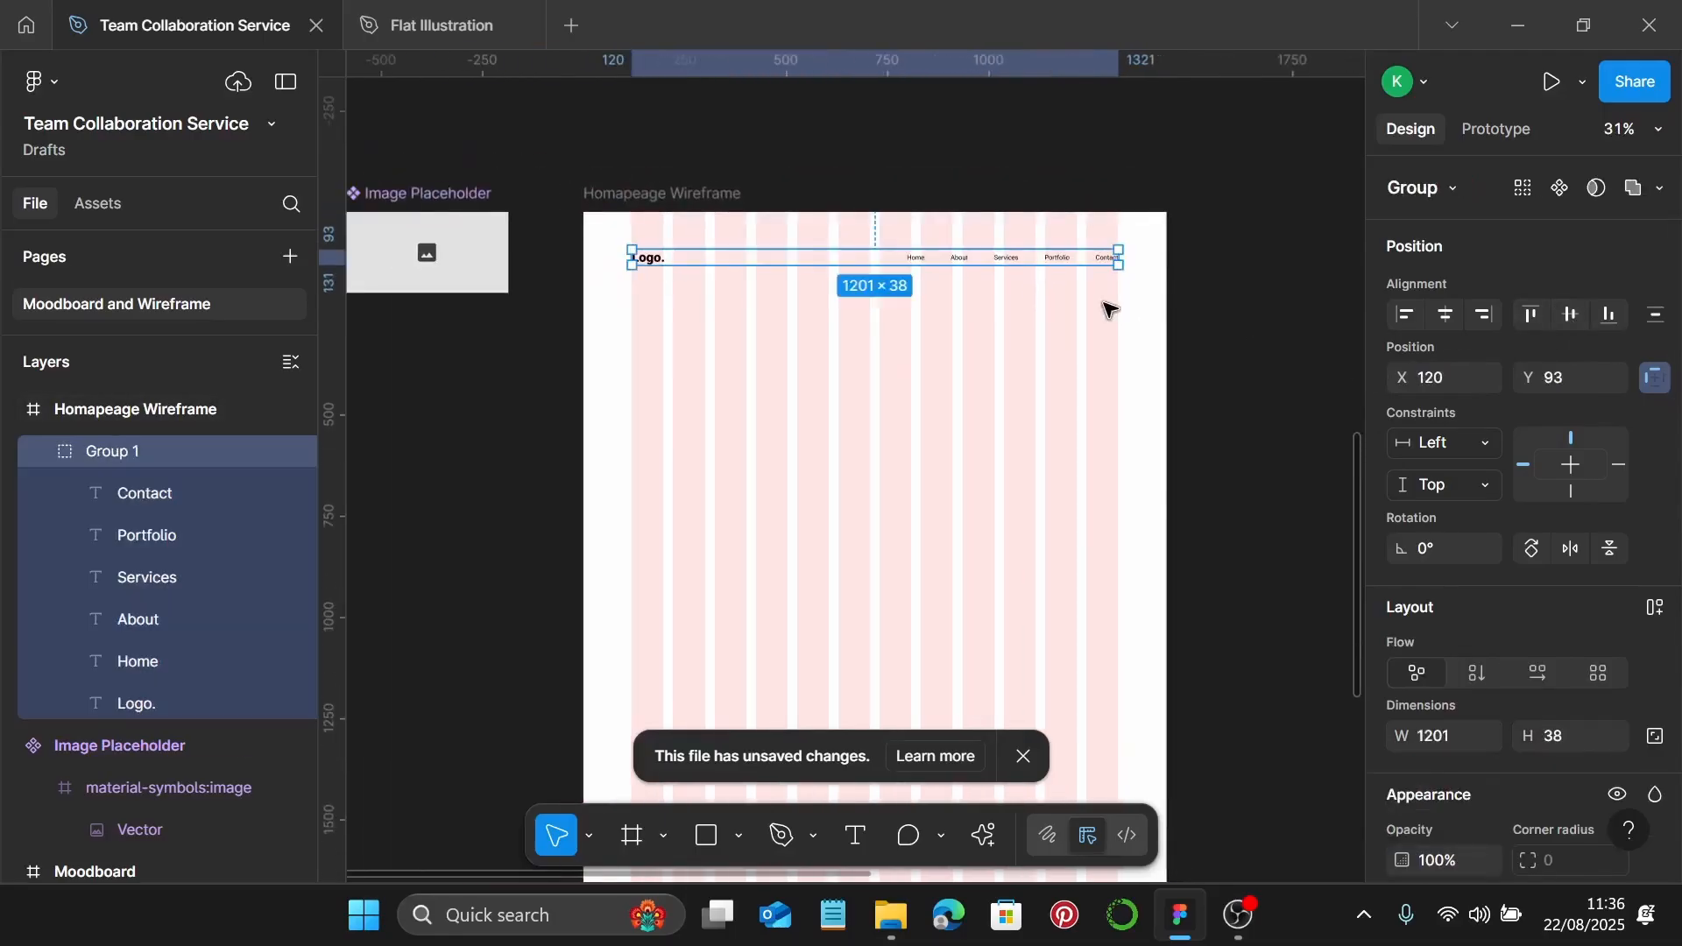
{"action": "scroll", "coordinate": [1102, 308], "scroll_direction": "down", "scroll_amount": 1}
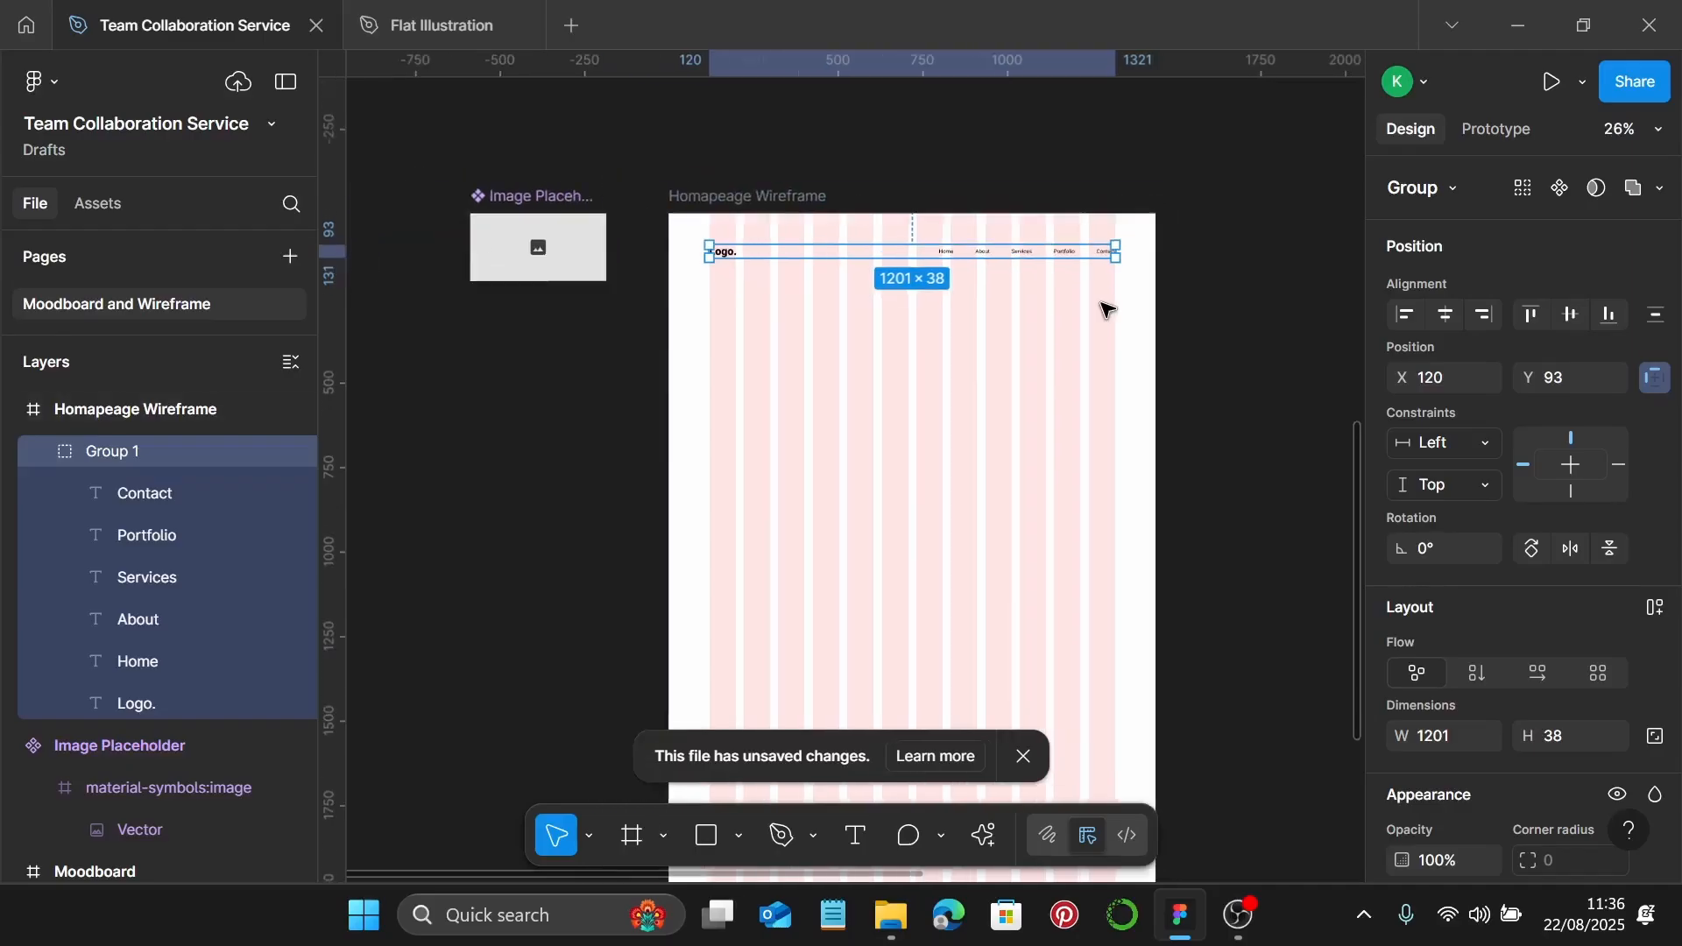
{"action": "left_click_drag", "start_coordinate": [506, 257], "coordinate": [595, 379]}
{"action": "scroll", "coordinate": [792, 379], "scroll_direction": "up", "scroll_amount": 3}
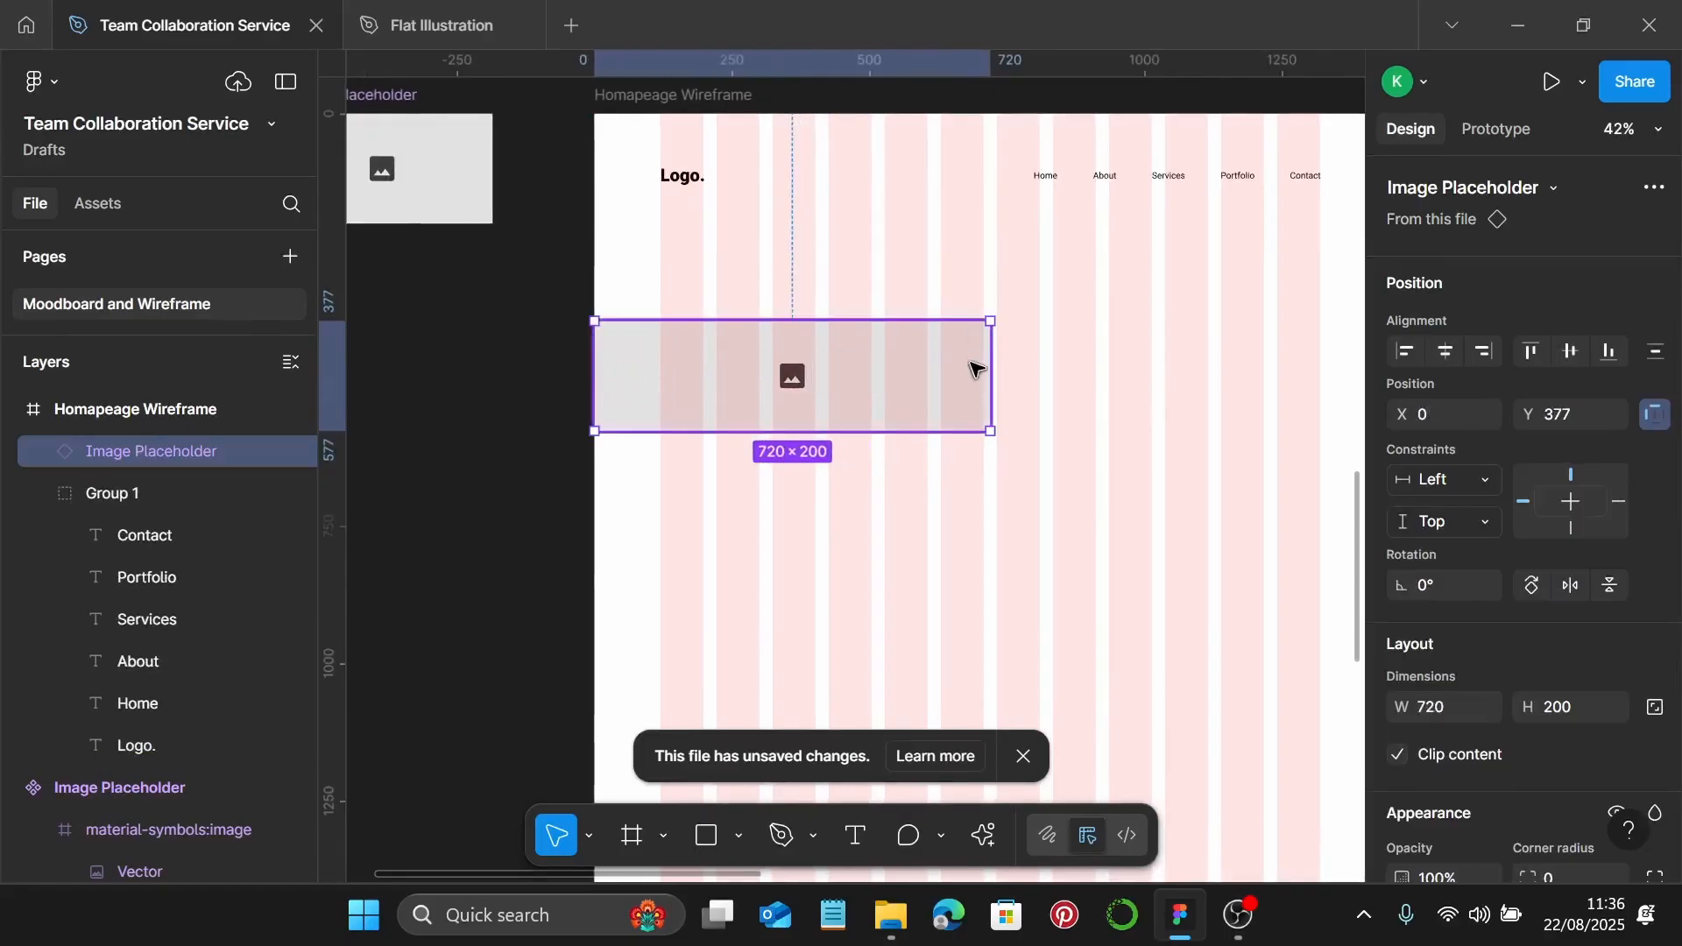
{"action": "scroll", "coordinate": [973, 368], "scroll_direction": "right", "scroll_amount": 2}
{"action": "left_click_drag", "start_coordinate": [841, 386], "coordinate": [1222, 386]}
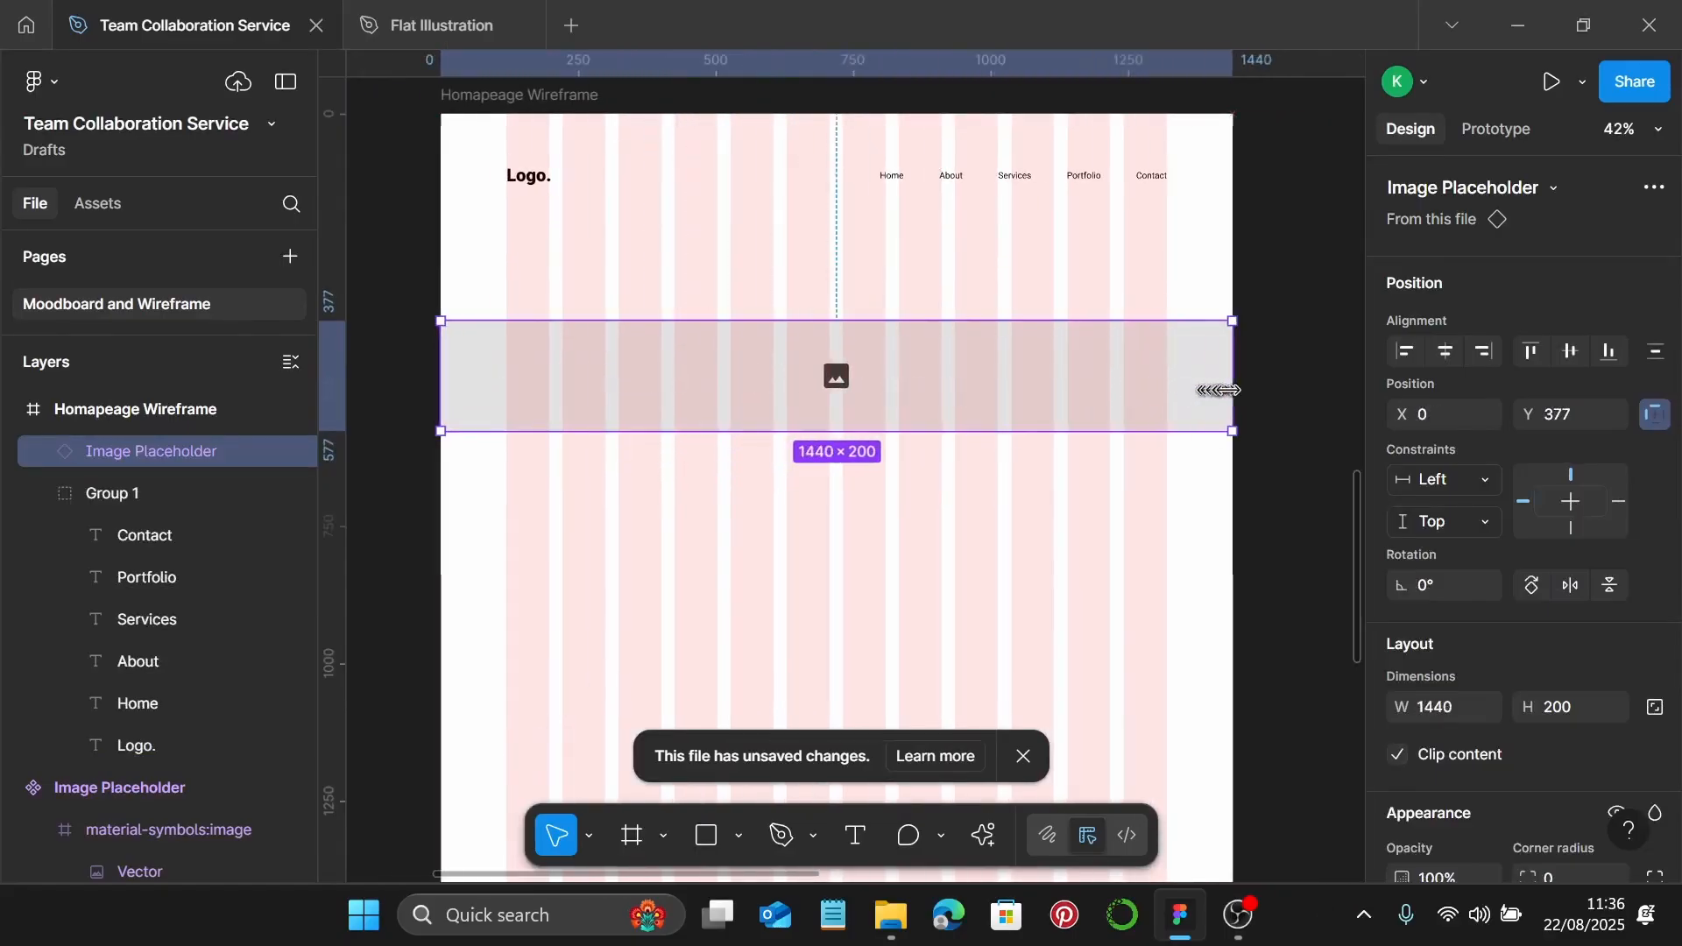
Stretch the placeholder from the frame's top edge to a height of about 835 px and send it behind the header group
{"action": "left_click_drag", "start_coordinate": [944, 324], "coordinate": [954, 115]}
{"action": "left_click_drag", "start_coordinate": [923, 431], "coordinate": [921, 603]}
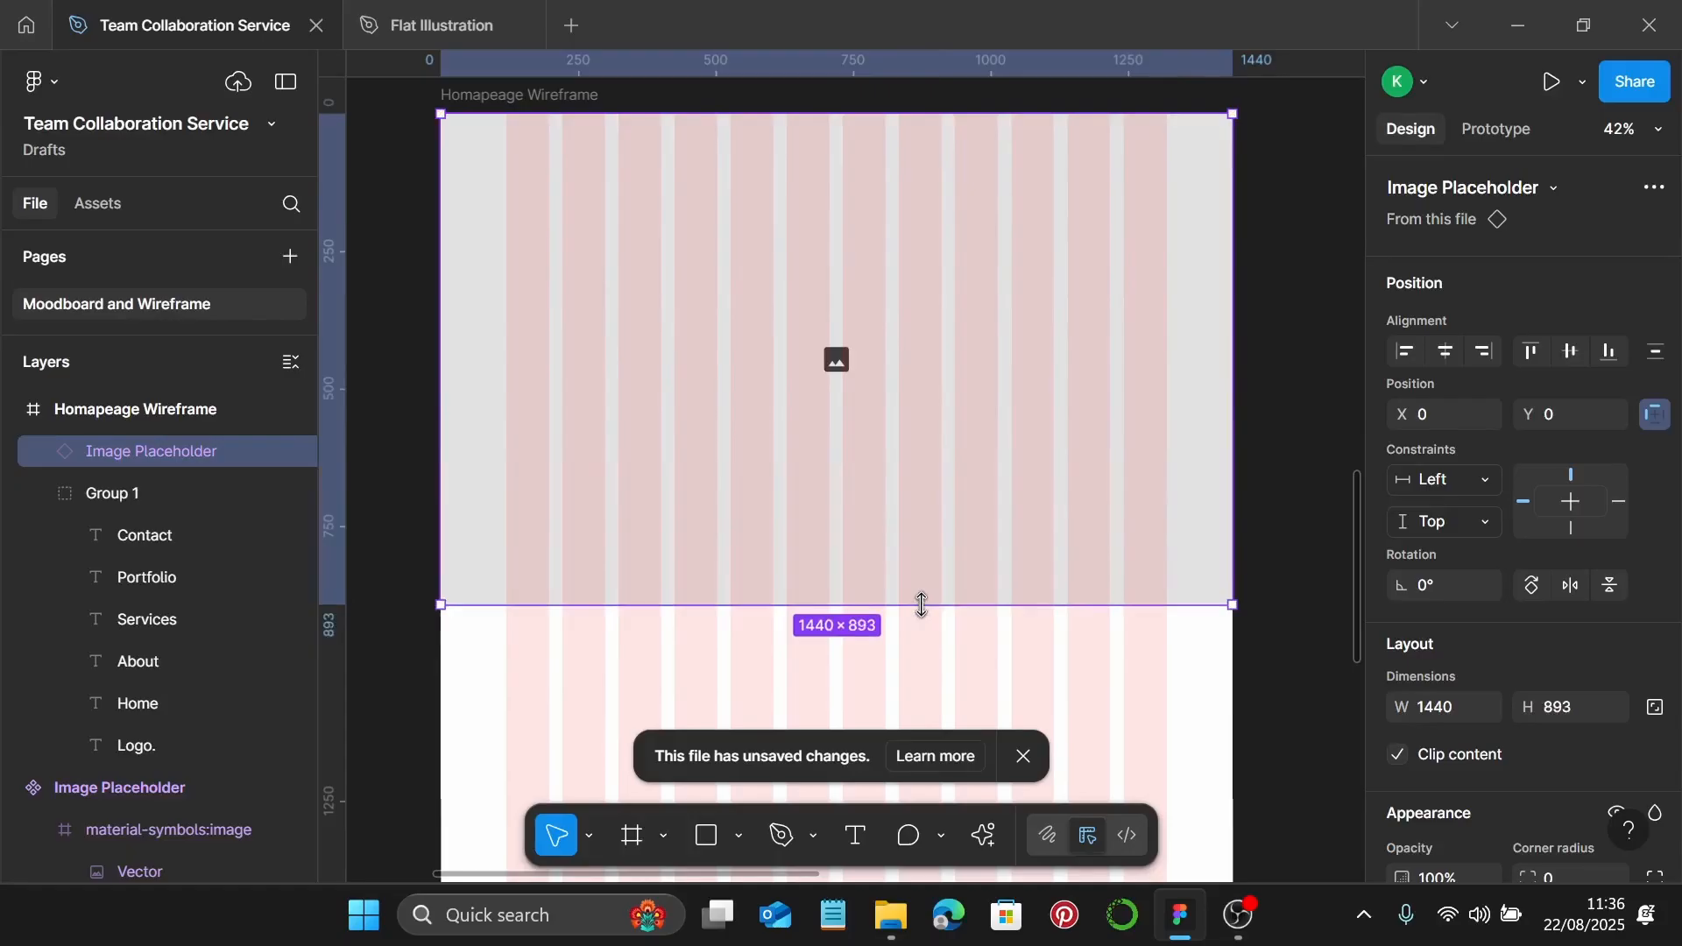
{"action": "key", "text": "ctrl+bracketleft"}
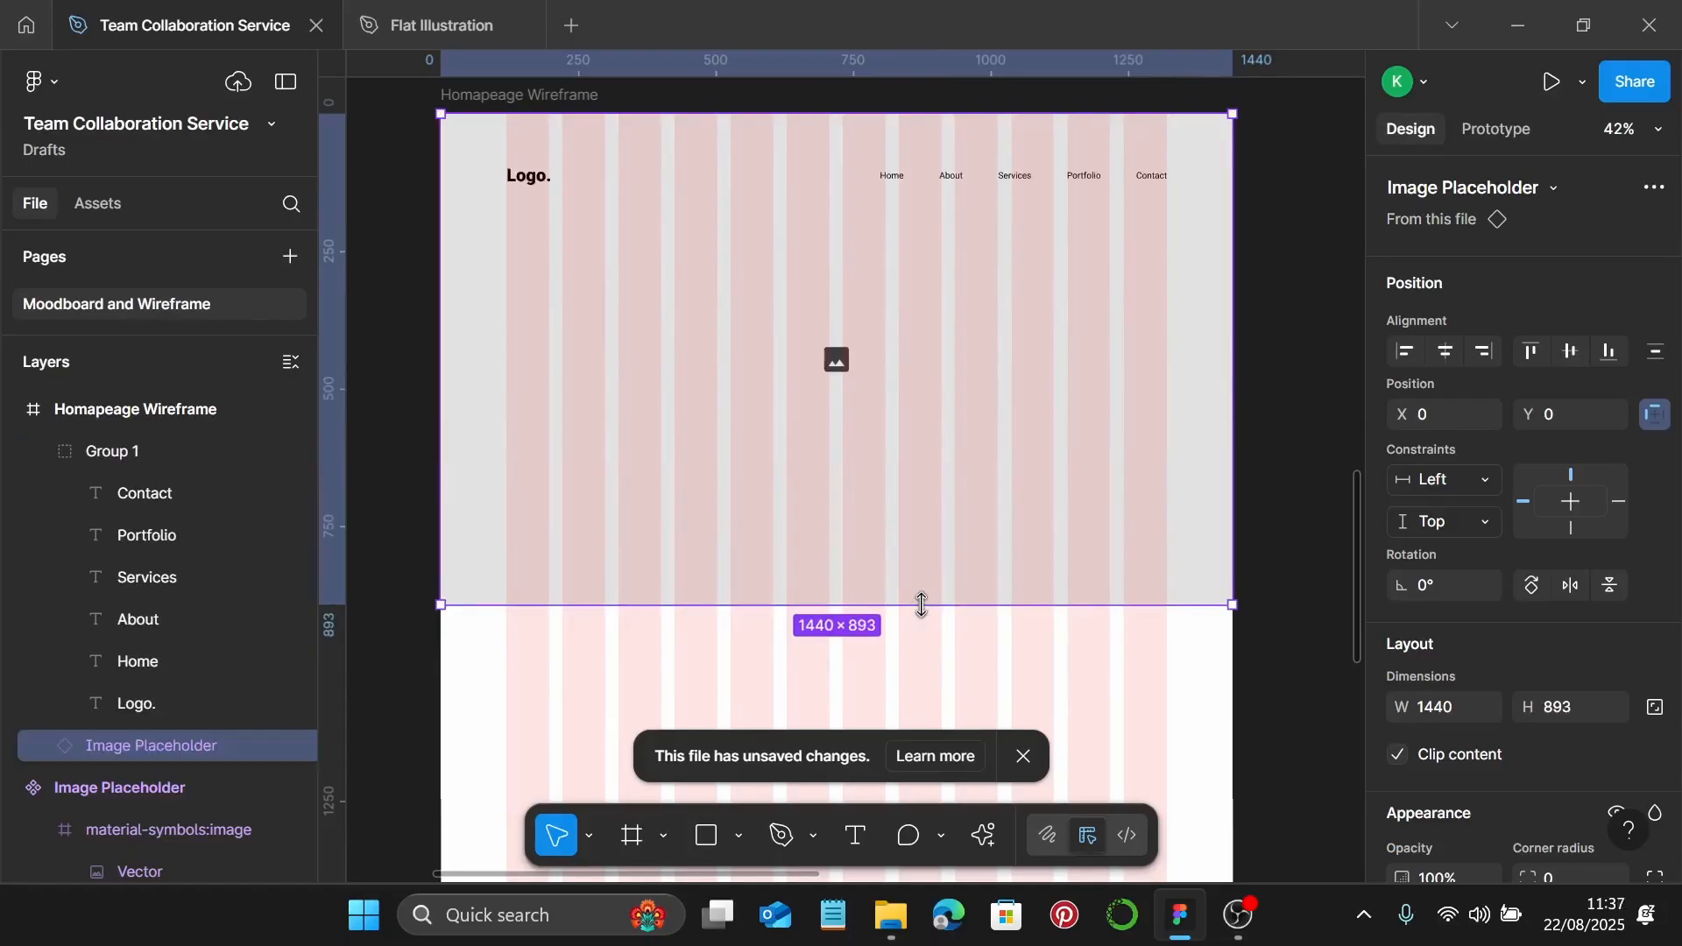
{"action": "left_click_drag", "start_coordinate": [921, 604], "coordinate": [923, 573]}
{"action": "scroll", "coordinate": [785, 518], "scroll_direction": "left", "scroll_amount": 4}
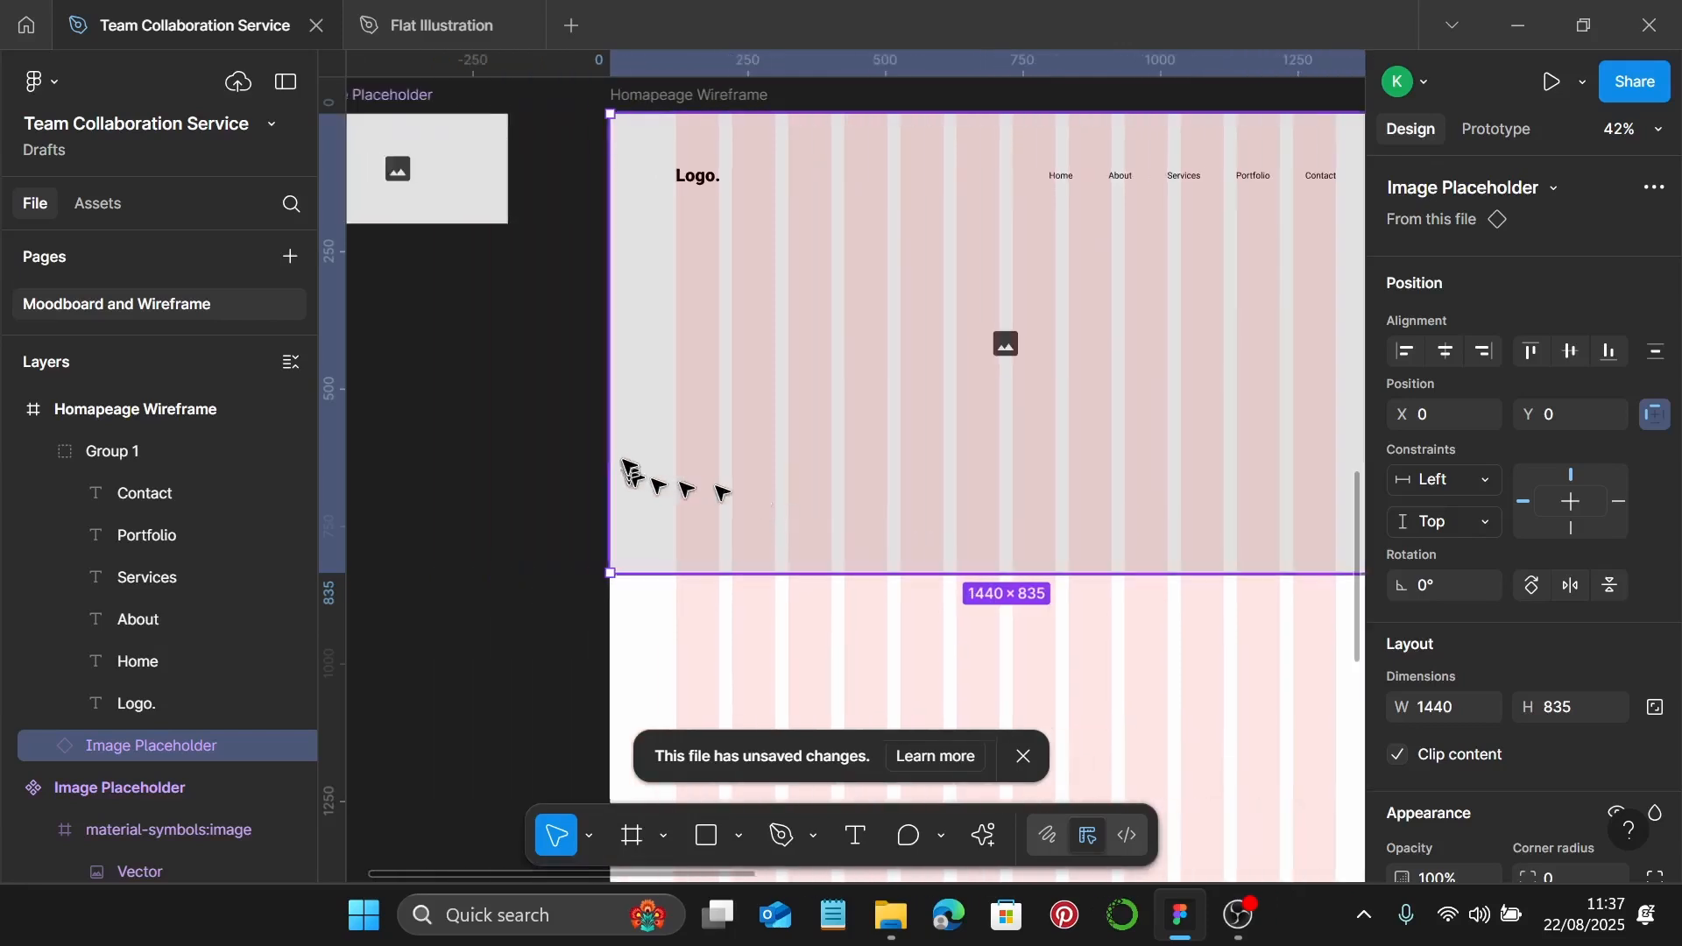
{"action": "left_click", "coordinate": [571, 439]}
Launch the Lorem Ipsum — by ‹div›RIOTS plugin with the Text tool active
{"action": "scroll", "coordinate": [582, 432], "scroll_direction": "up", "scroll_amount": 3}
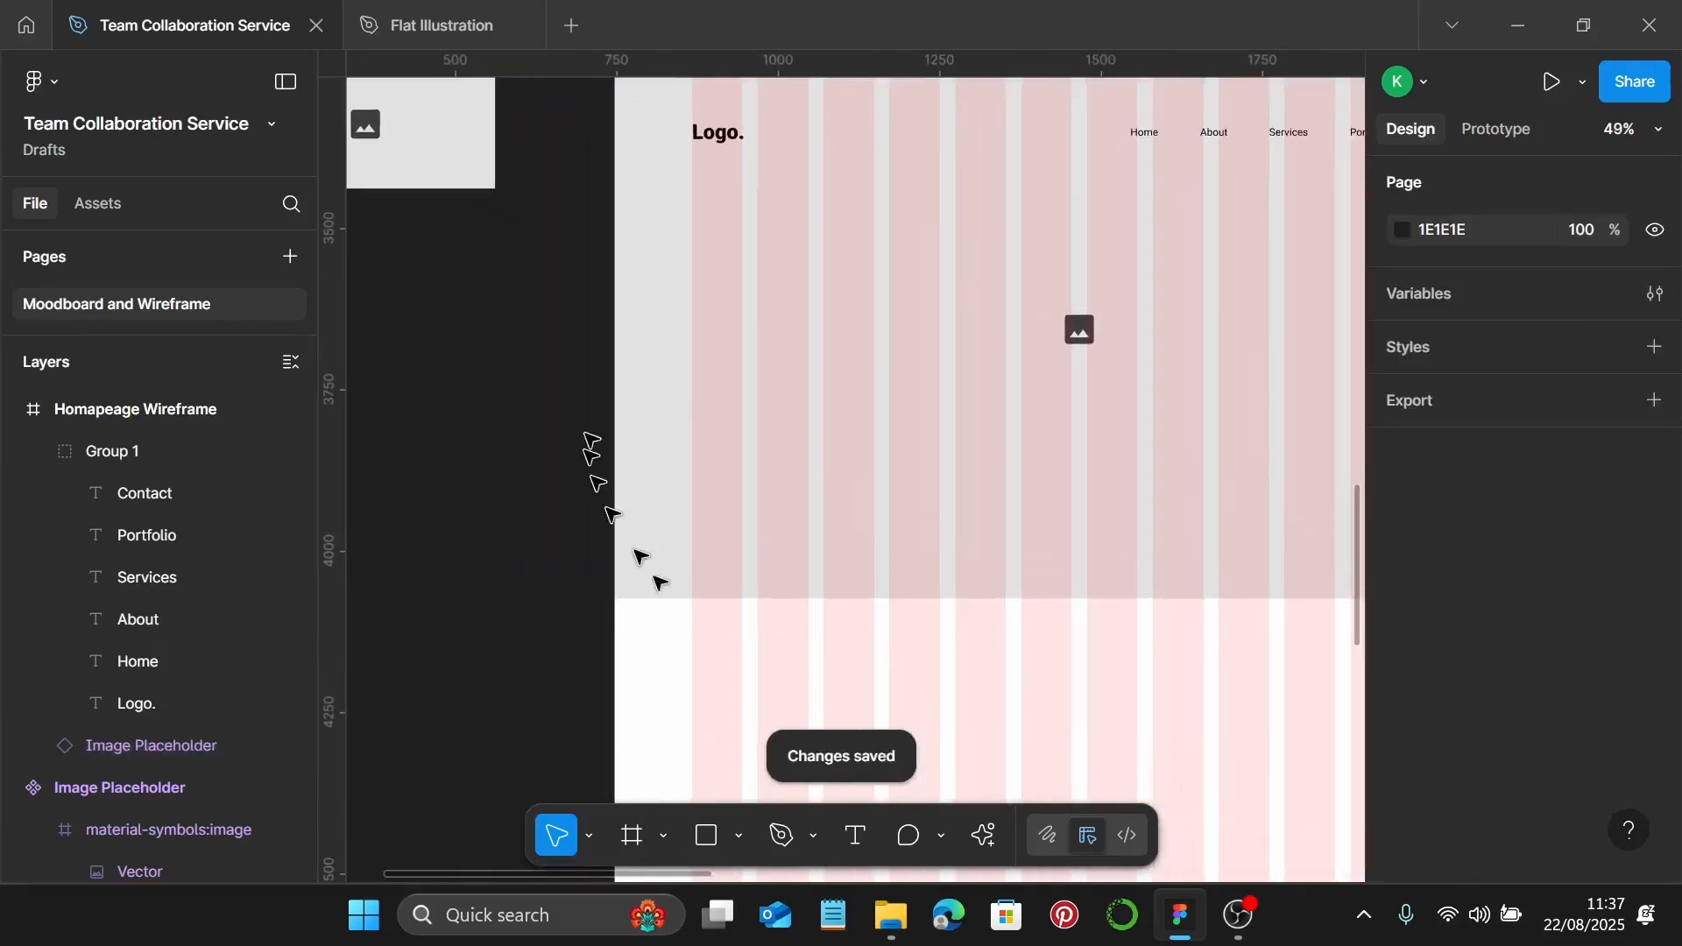
{"action": "left_click", "coordinate": [846, 837]}
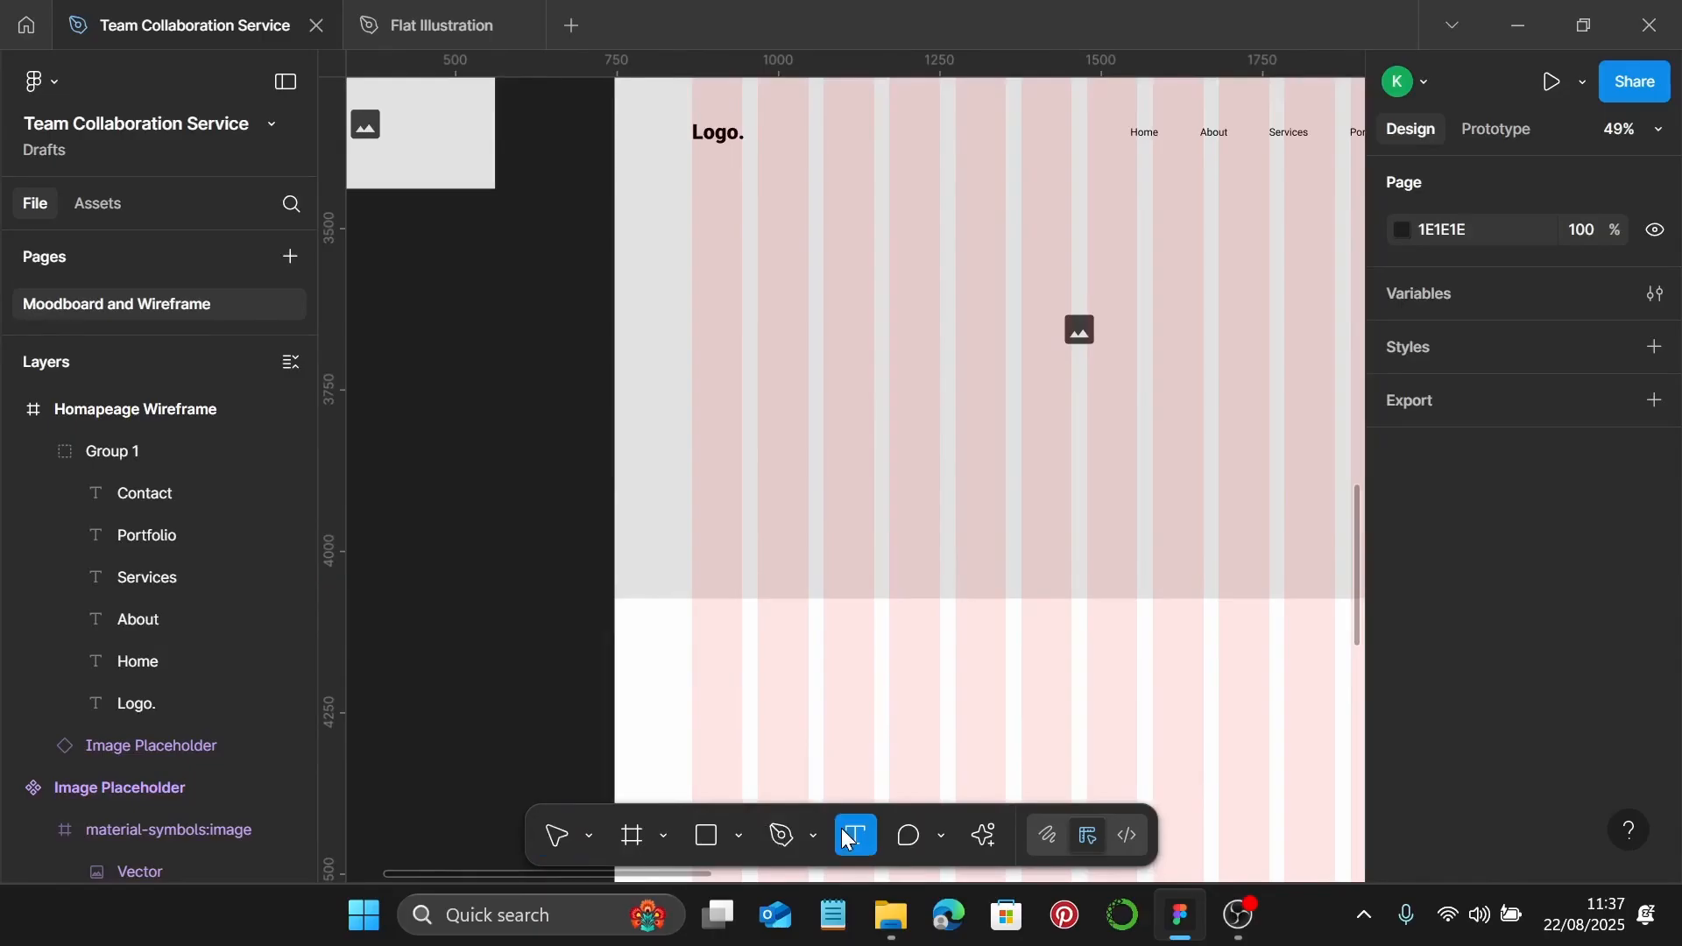
{"action": "right_click", "coordinate": [717, 329]}
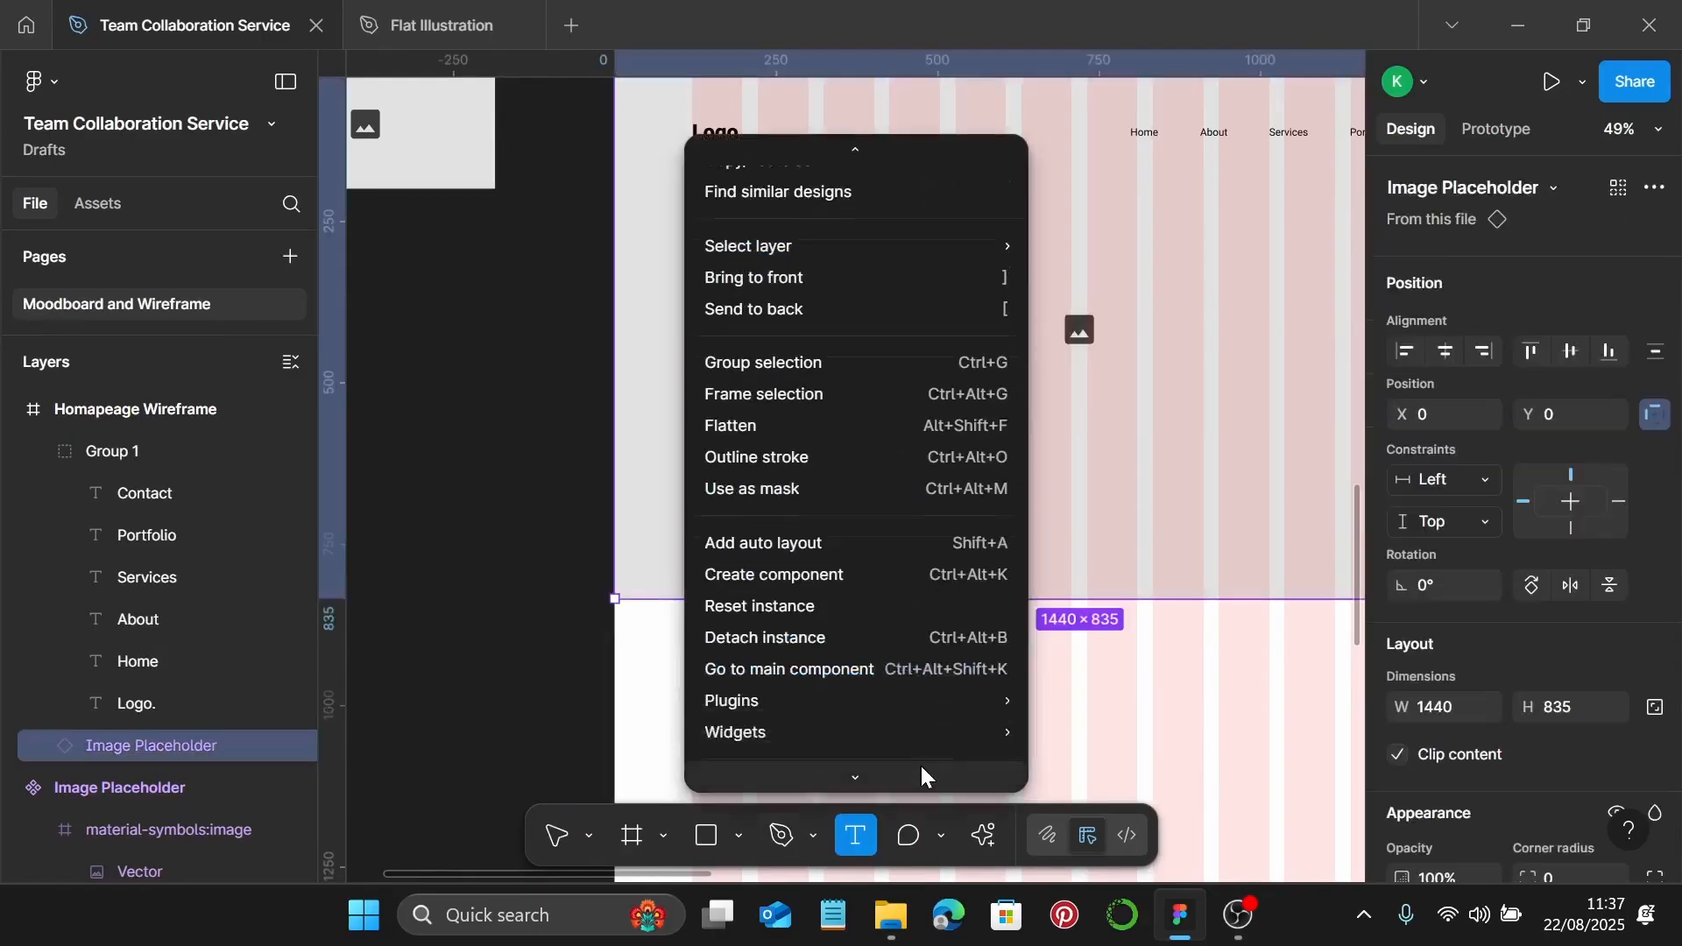
{"action": "mouse_move", "coordinate": [929, 598]}
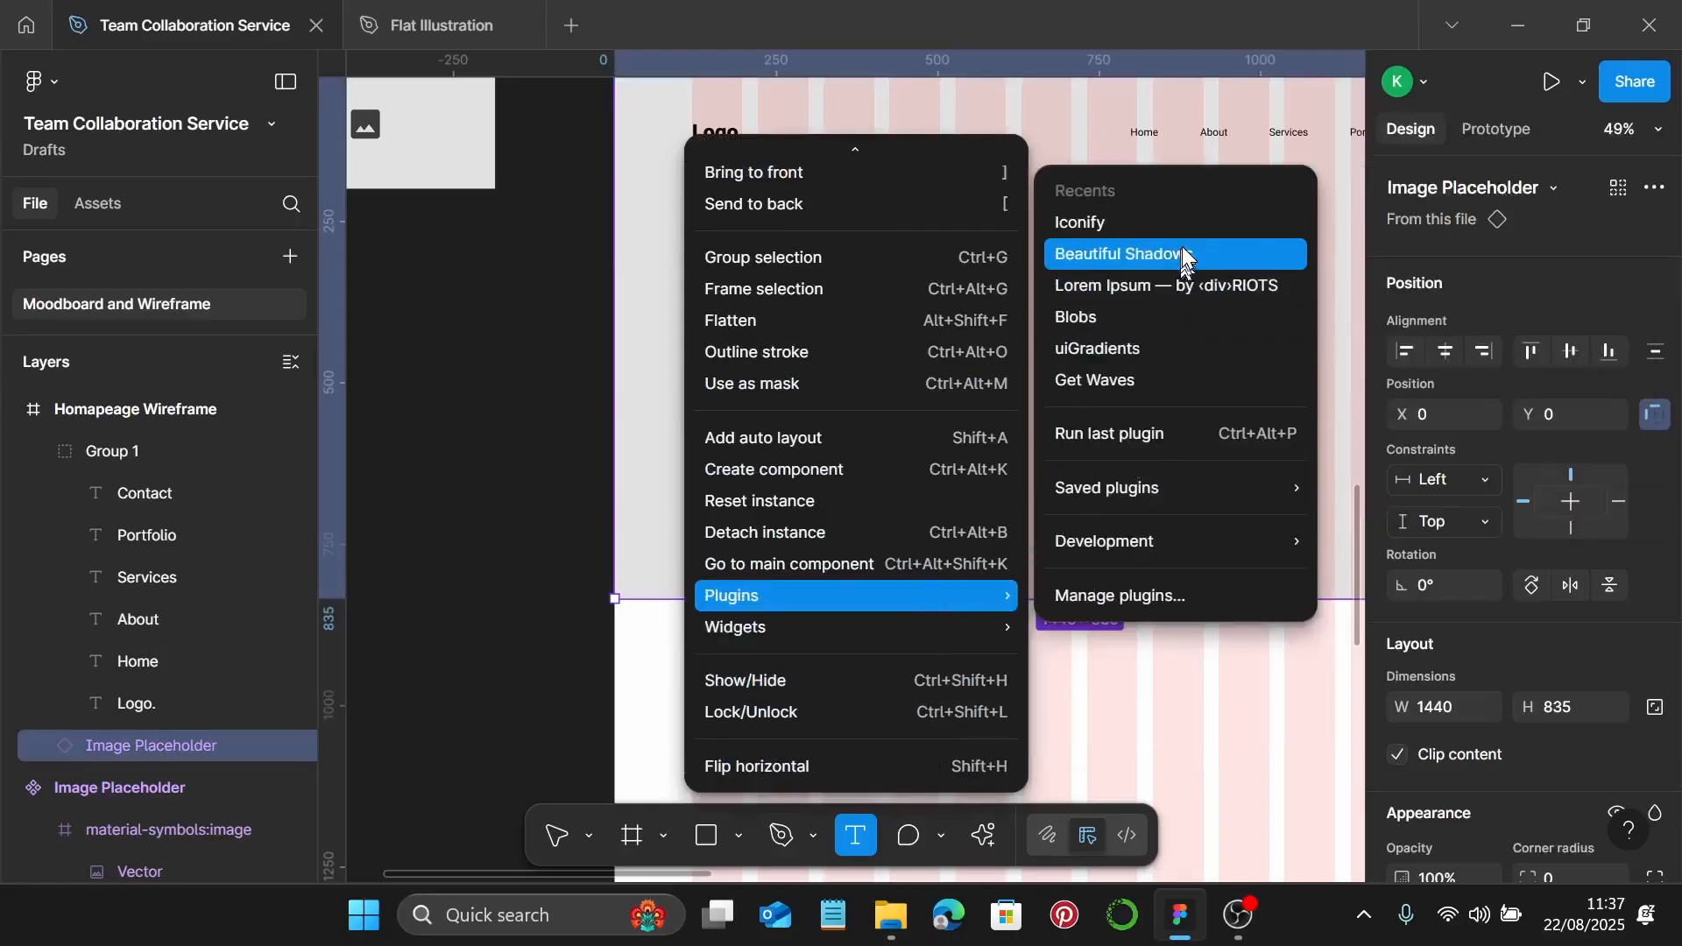
{"action": "left_click", "coordinate": [1182, 285]}
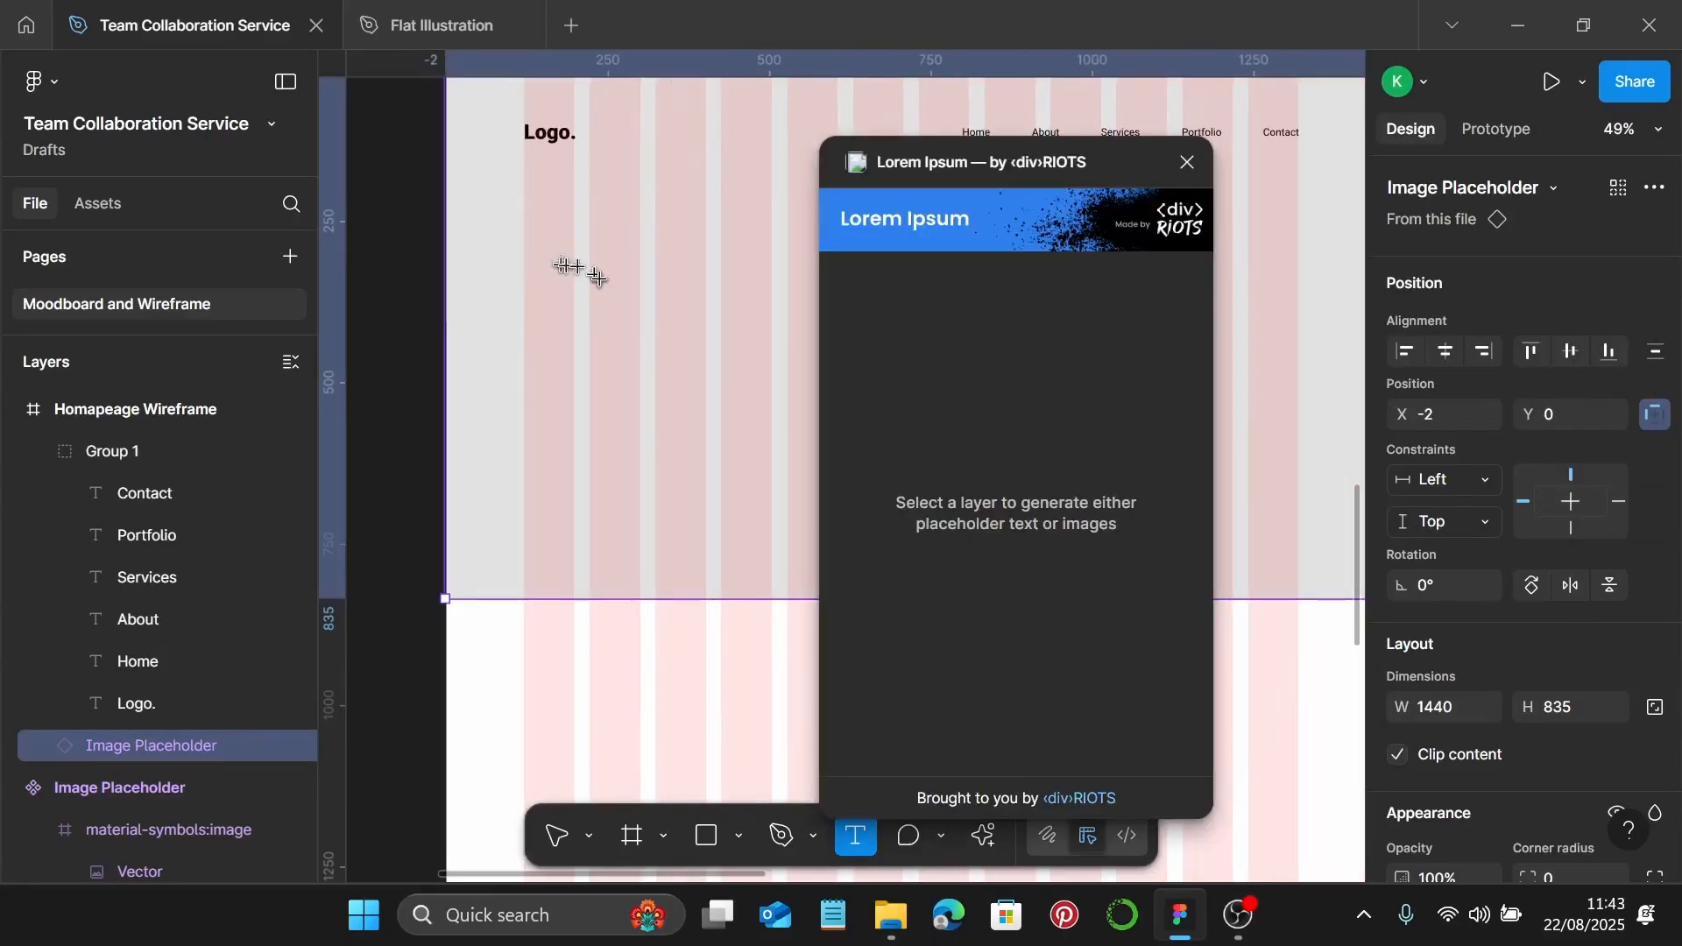
Add a text layer over the hero placeholder at about X 238, Y 339 and fill it with 4 generated lorem ipsum words
{"action": "left_click", "coordinate": [601, 278]}
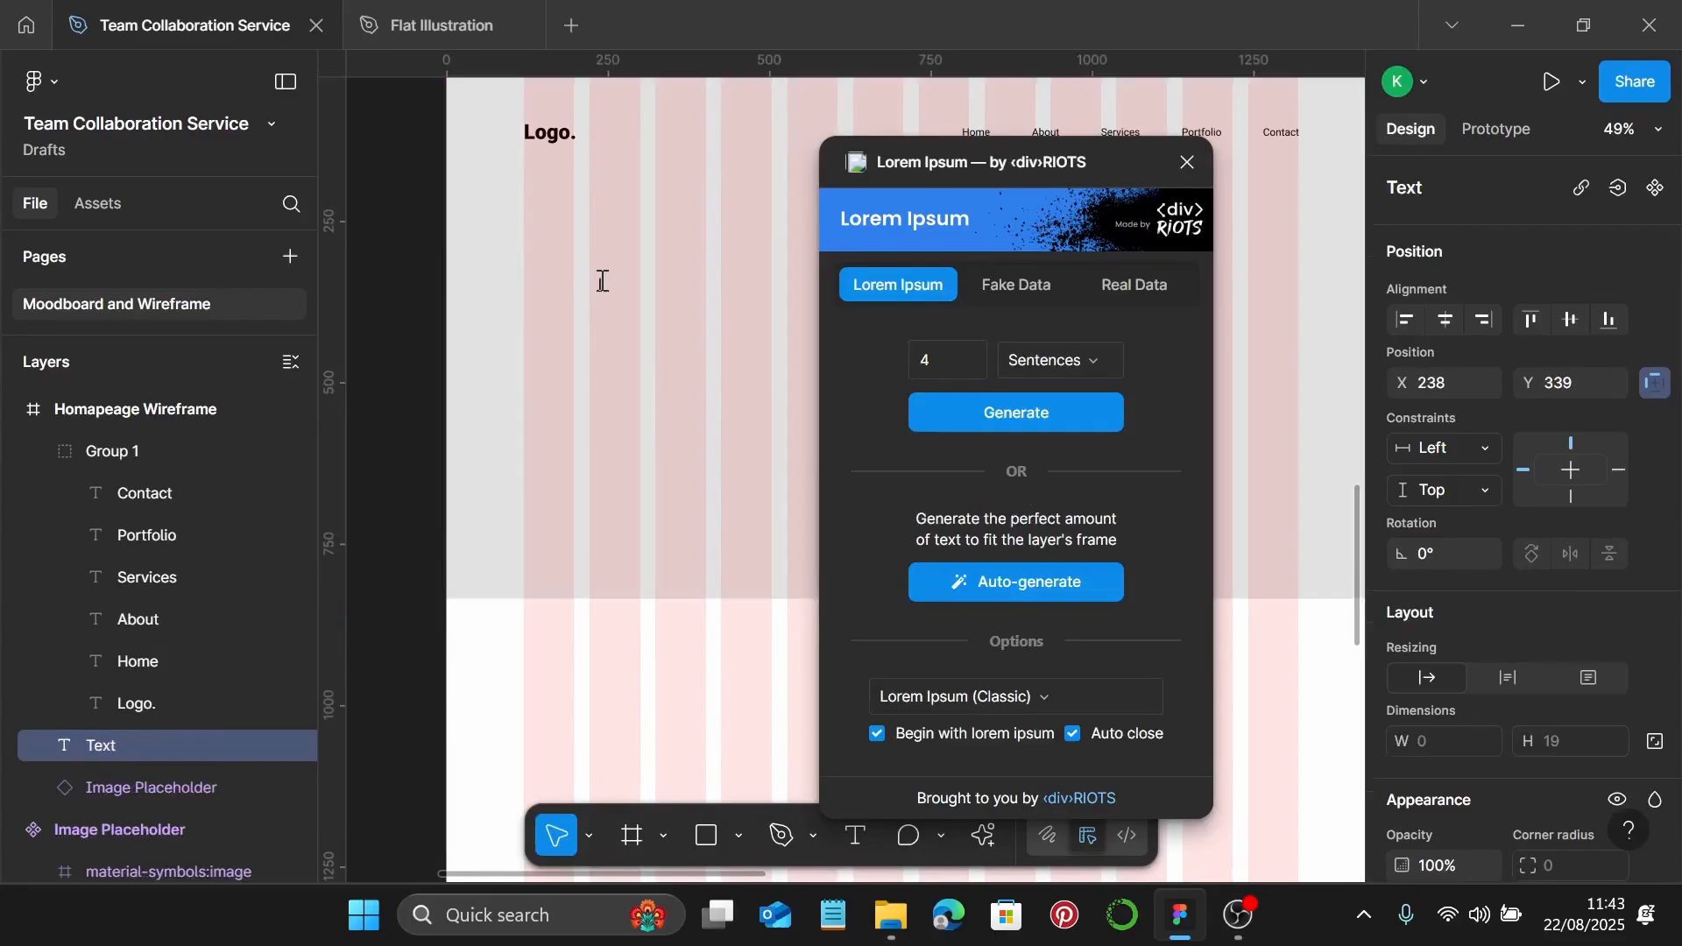
{"action": "left_click", "coordinate": [1052, 359]}
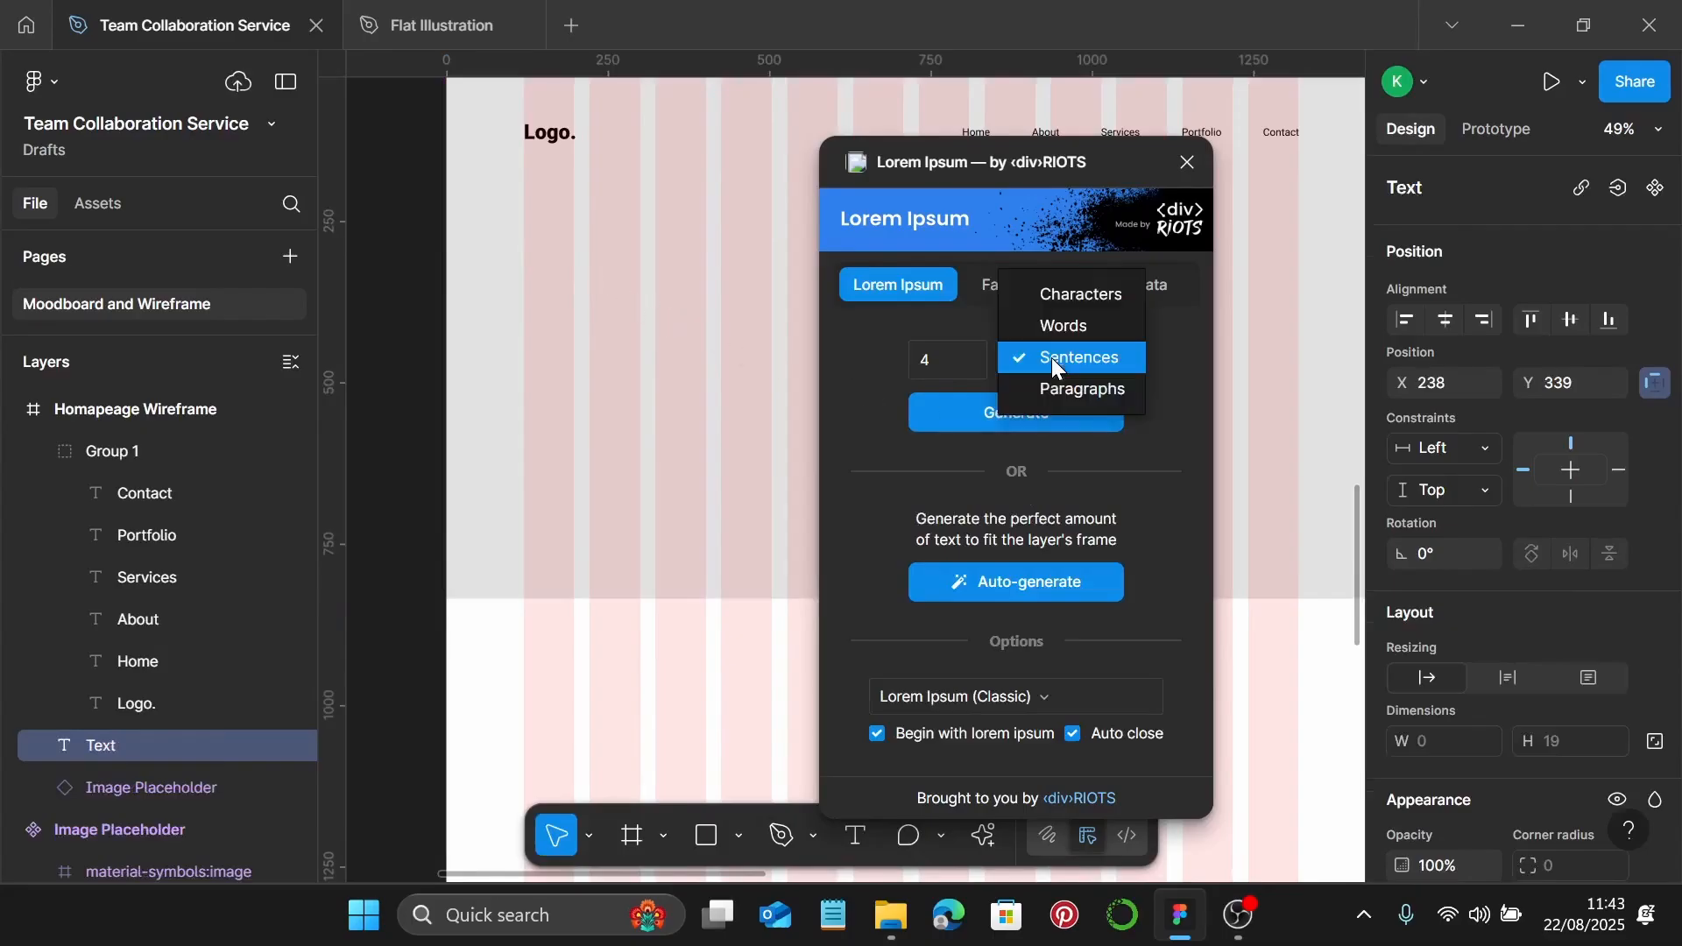
{"action": "left_click", "coordinate": [1064, 327]}
{"action": "left_click", "coordinate": [1025, 416]}
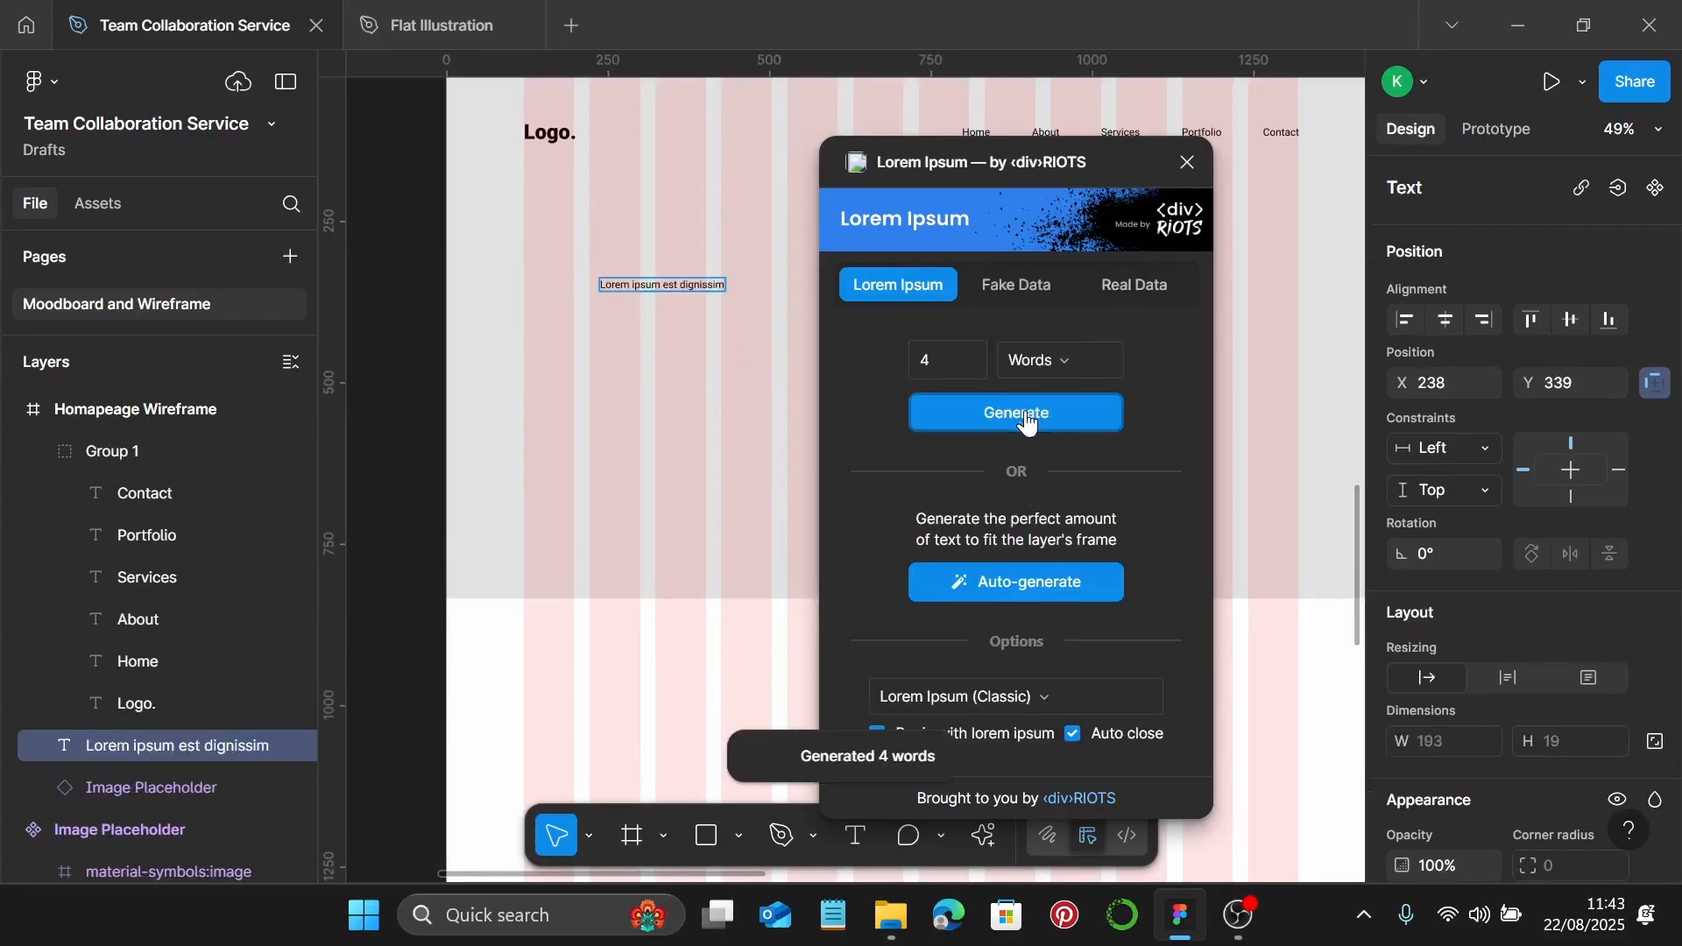
{"action": "left_click", "coordinate": [1187, 163]}
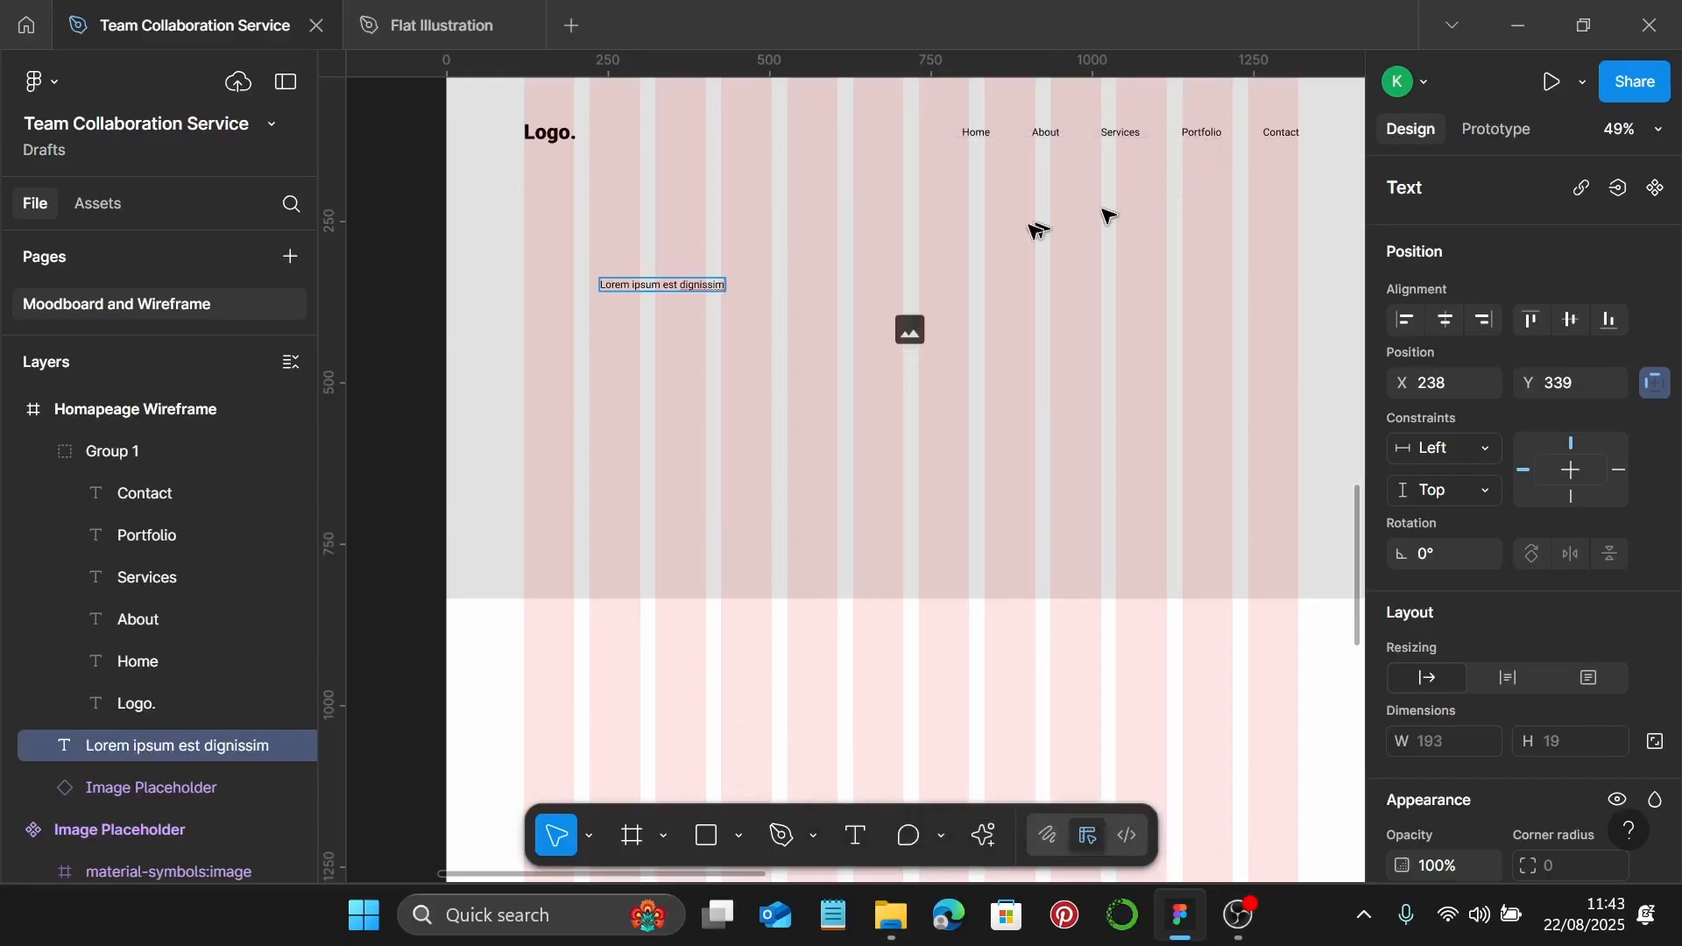
Move the lorem ipsum text to X 120, Y 300 under the logo and set its font size to 72
{"action": "left_click", "coordinate": [670, 289]}
{"action": "left_click_drag", "start_coordinate": [670, 289], "coordinate": [596, 267]}
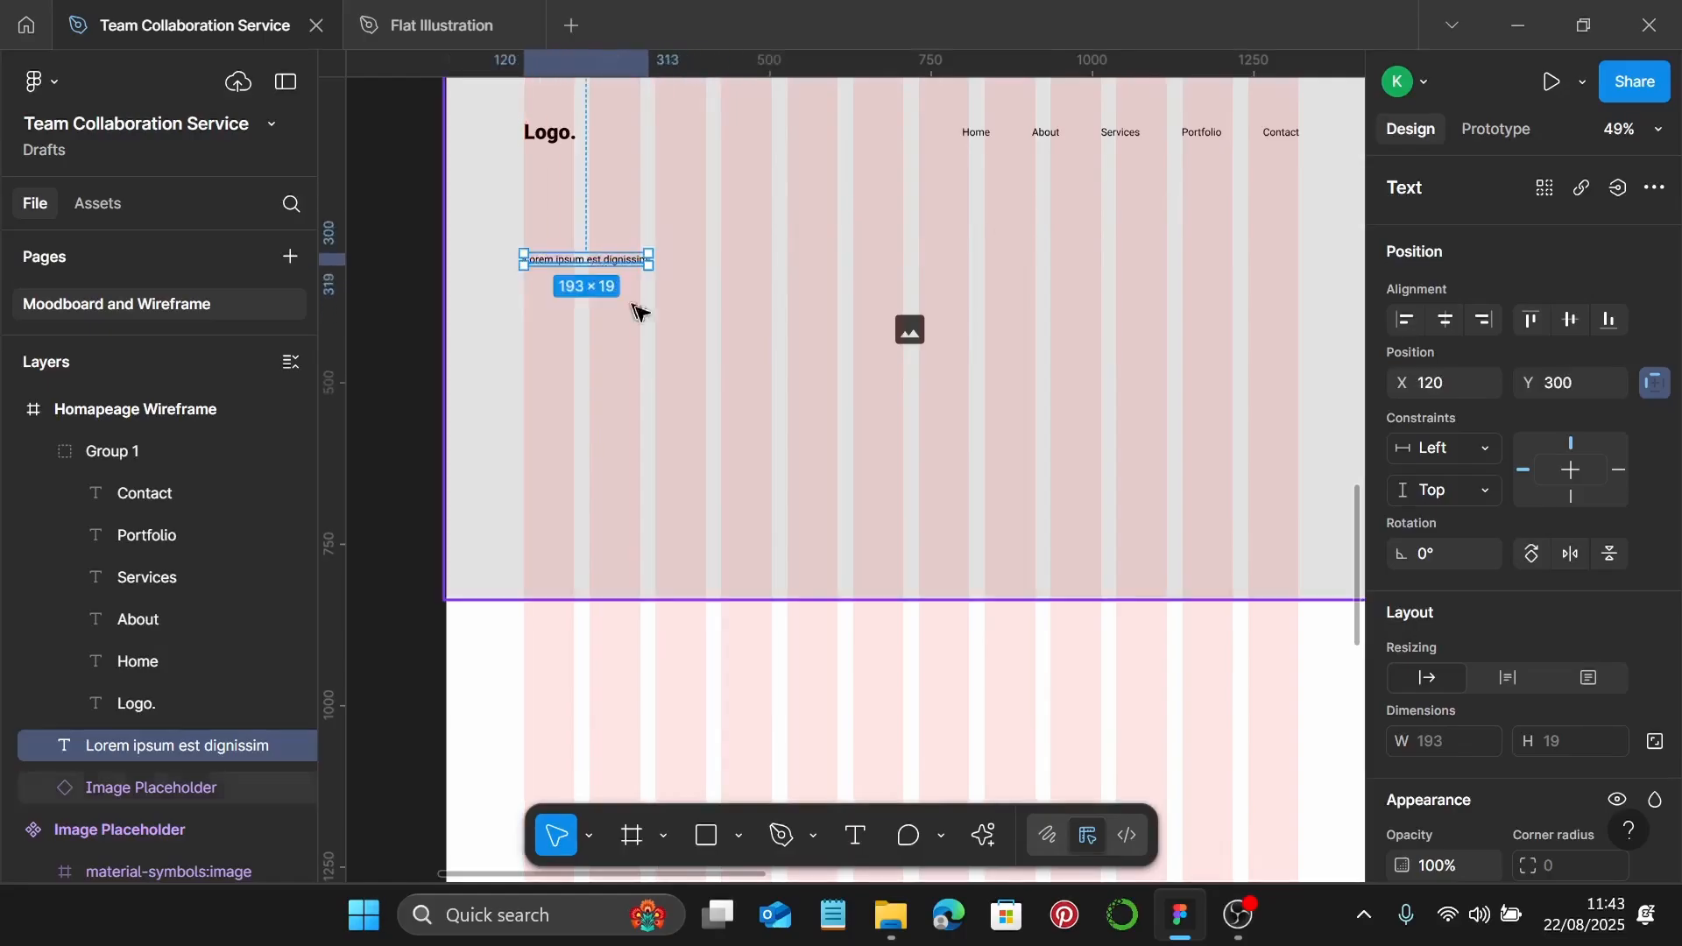
{"action": "scroll", "coordinate": [1539, 695], "scroll_direction": "down", "scroll_amount": 5}
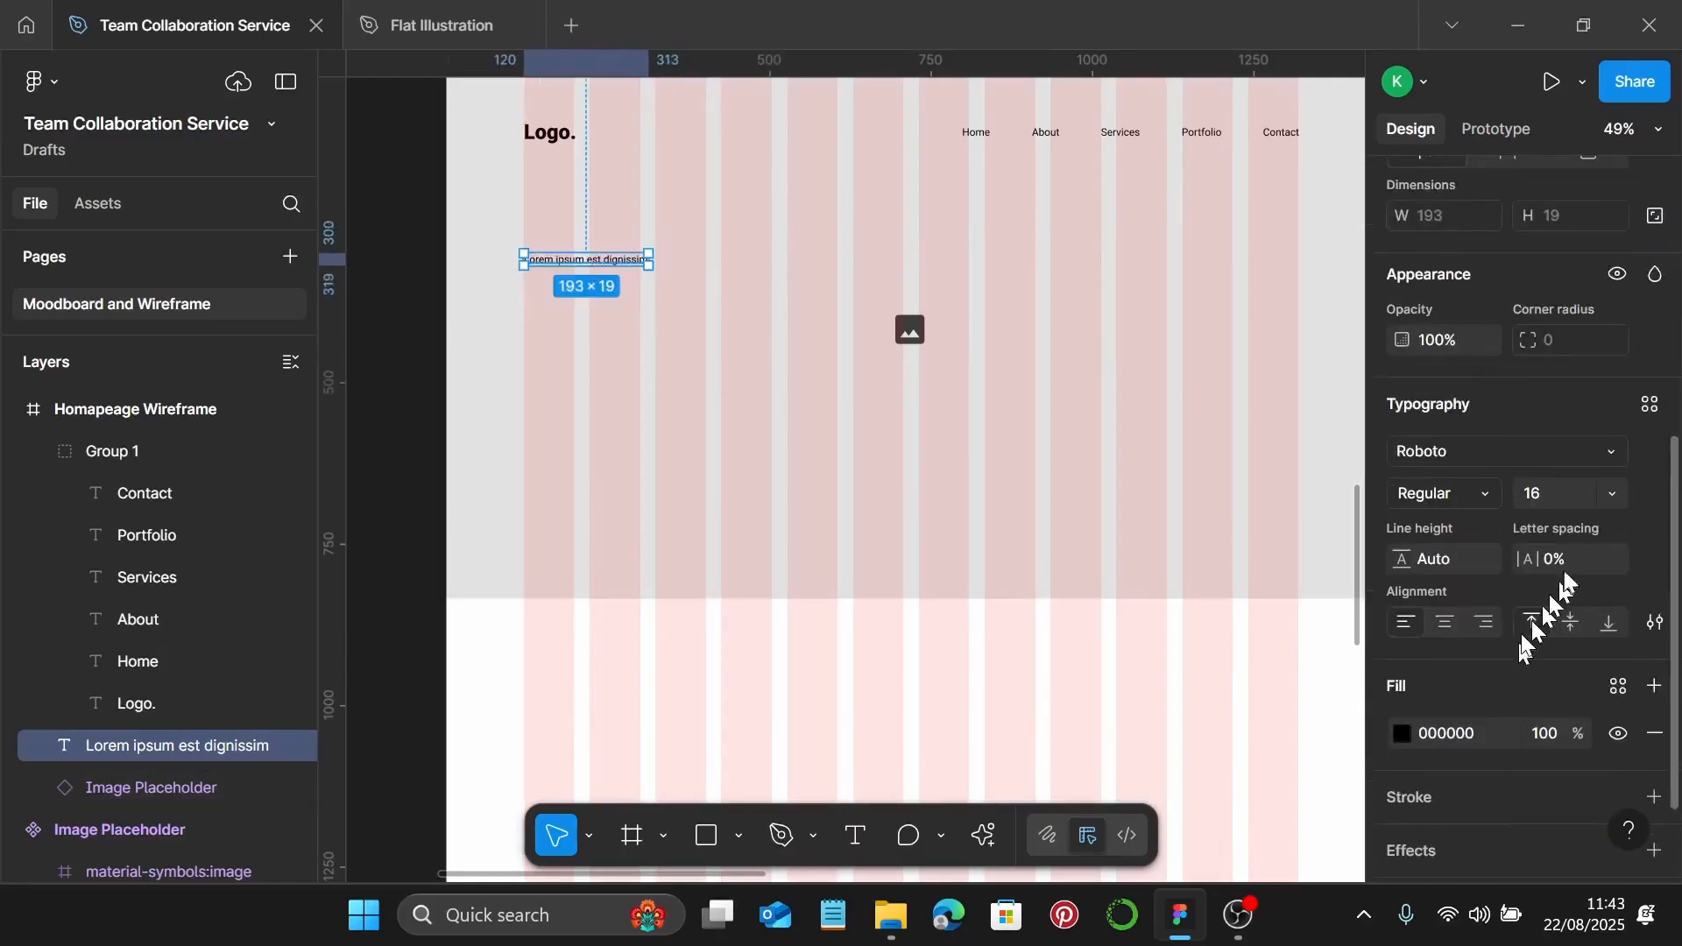
{"action": "left_click", "coordinate": [1552, 494]}
{"action": "type", "text": "72"}
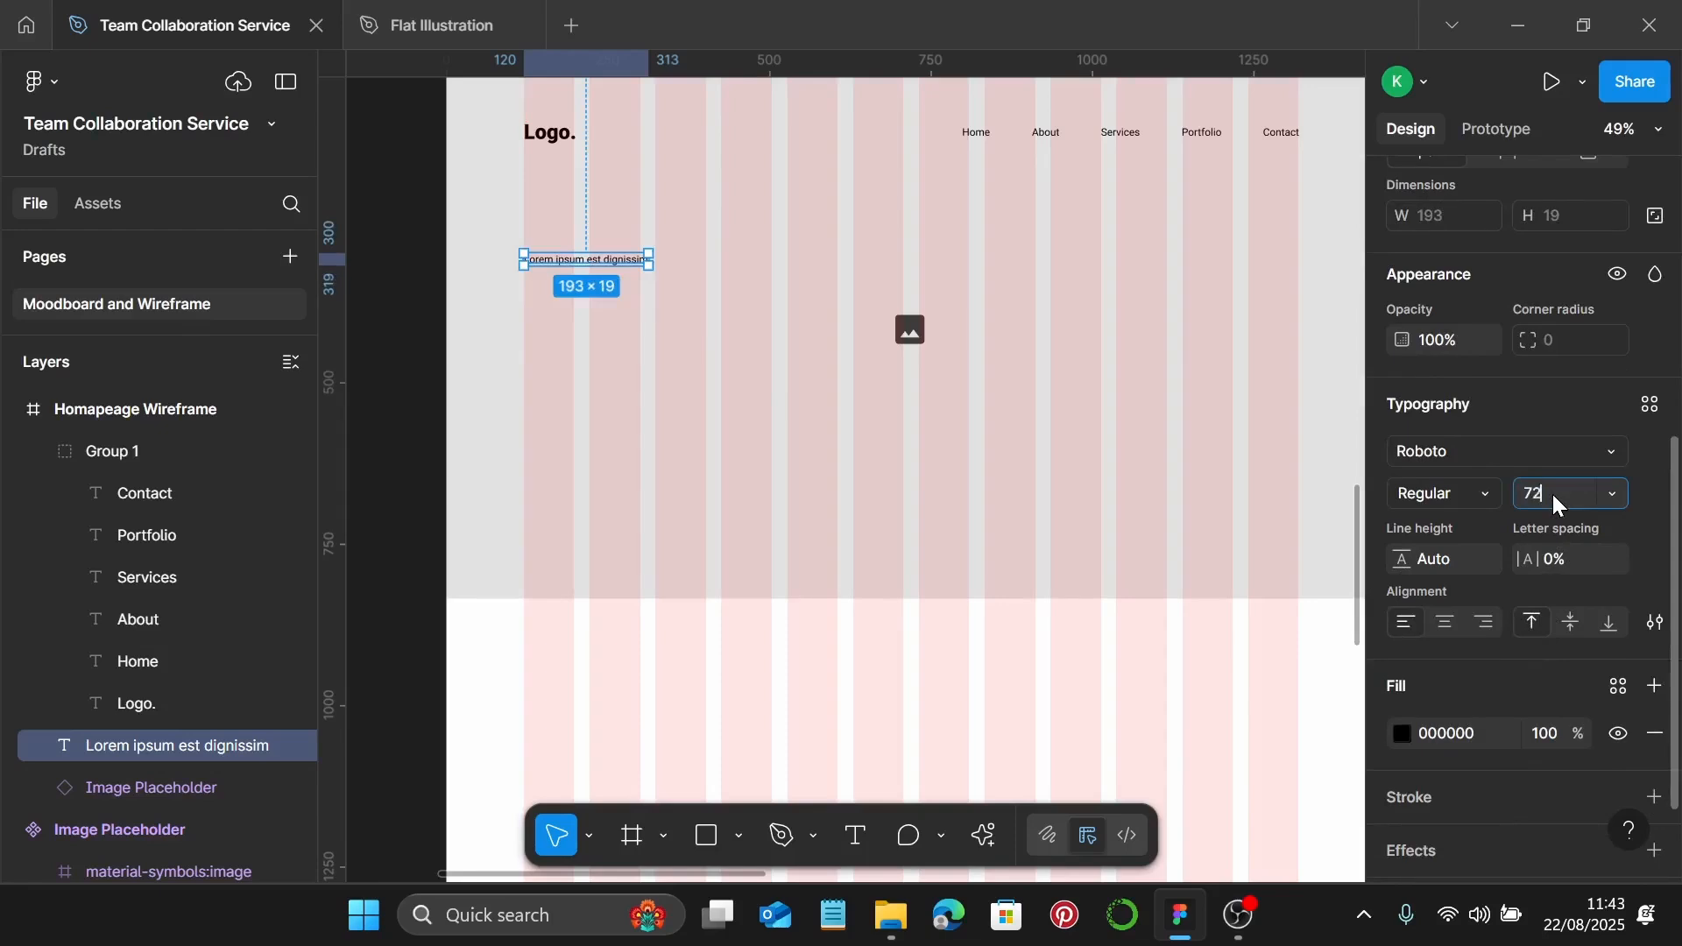
{"action": "key", "text": "Return"}
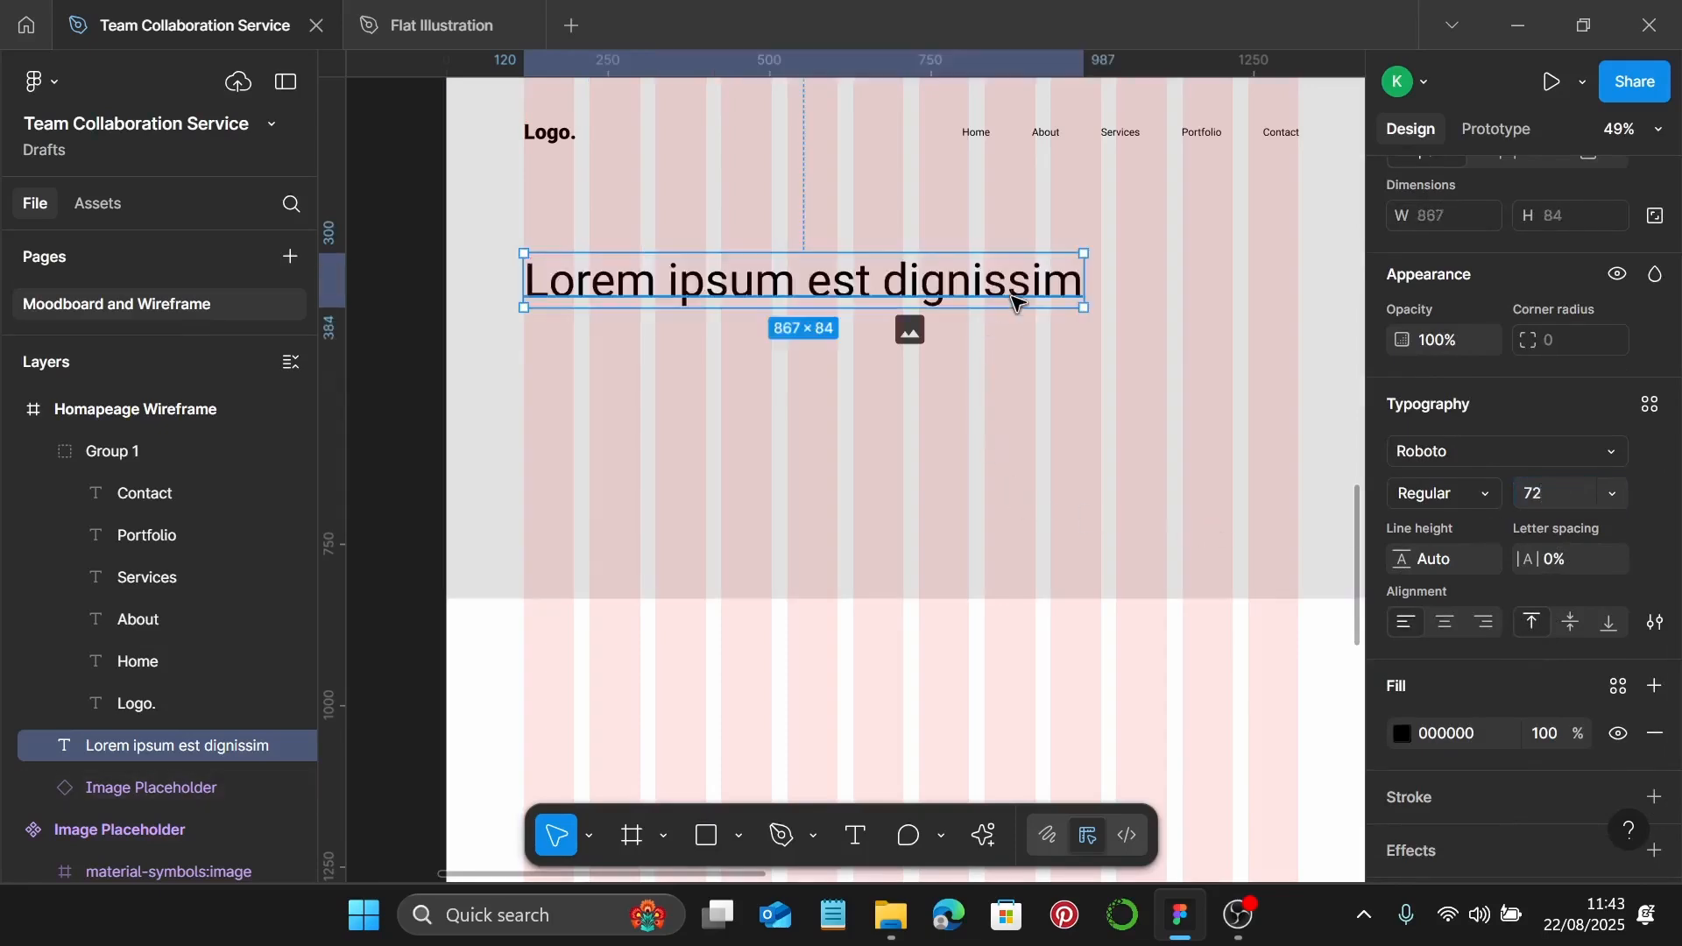
Shift the heading up slightly and place a copy below it at Y 364 with a font size of 36
{"action": "mouse_move", "coordinate": [1013, 301]}
{"action": "left_mouse_down"}
{"action": "mouse_move", "coordinate": [1009, 281]}
{"action": "mouse_move", "coordinate": [1017, 330]}
{"action": "left_mouse_up"}
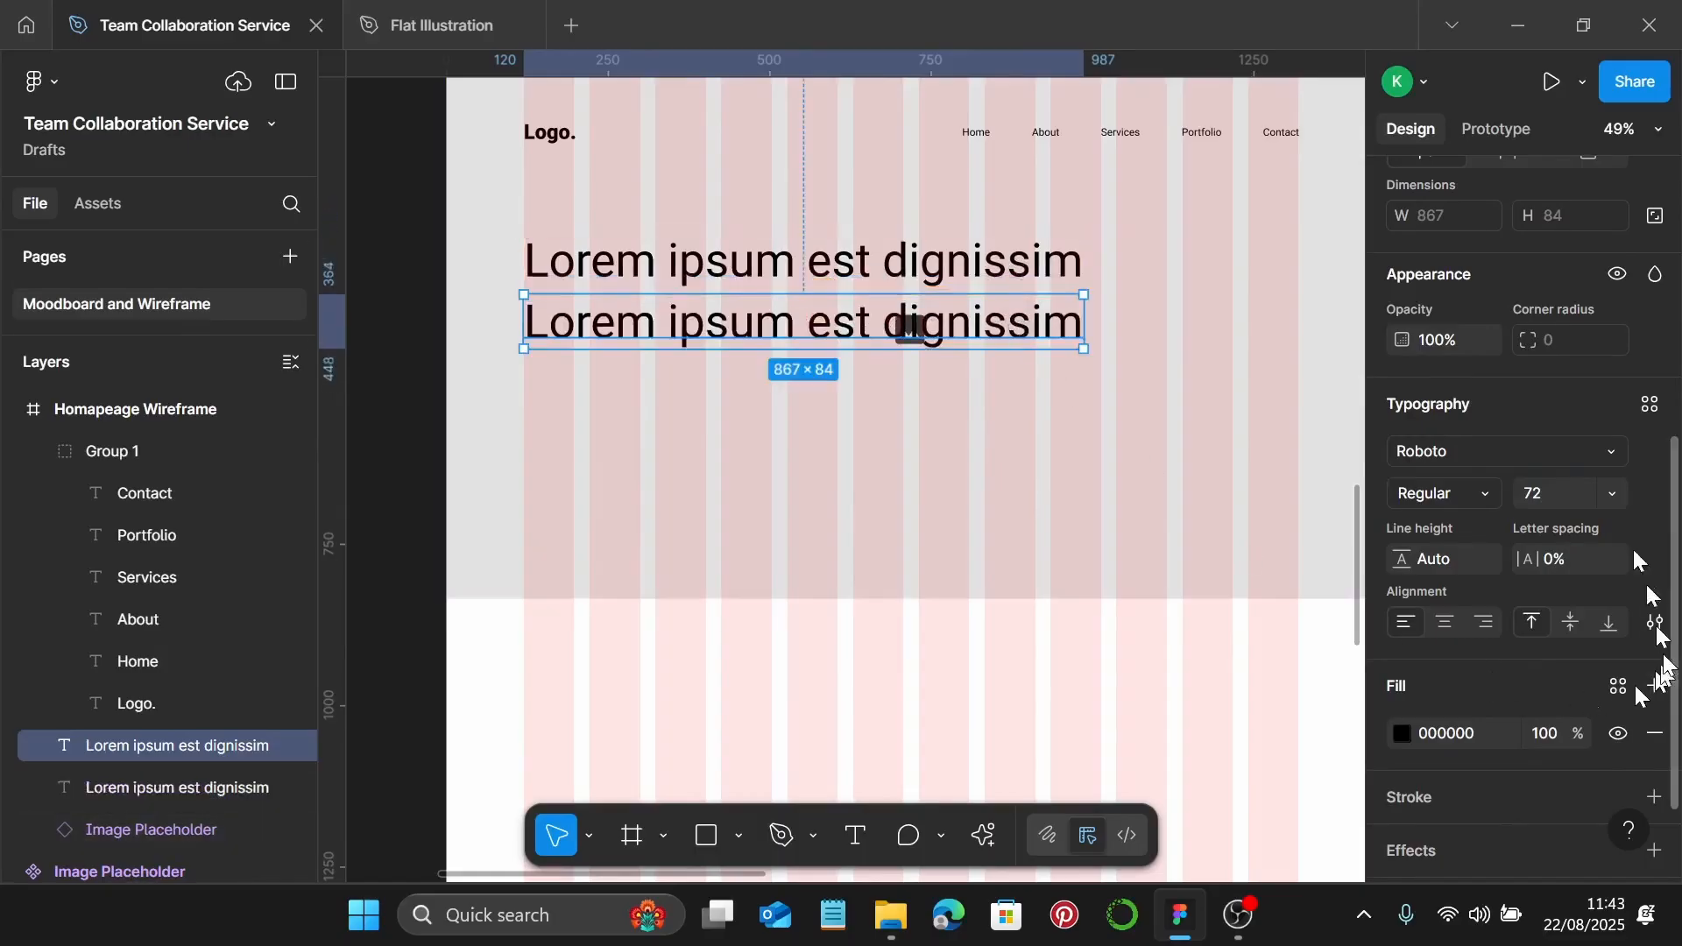
{"action": "left_click", "coordinate": [1567, 496]}
{"action": "type", "text": "36"}
{"action": "key", "text": "Return"}
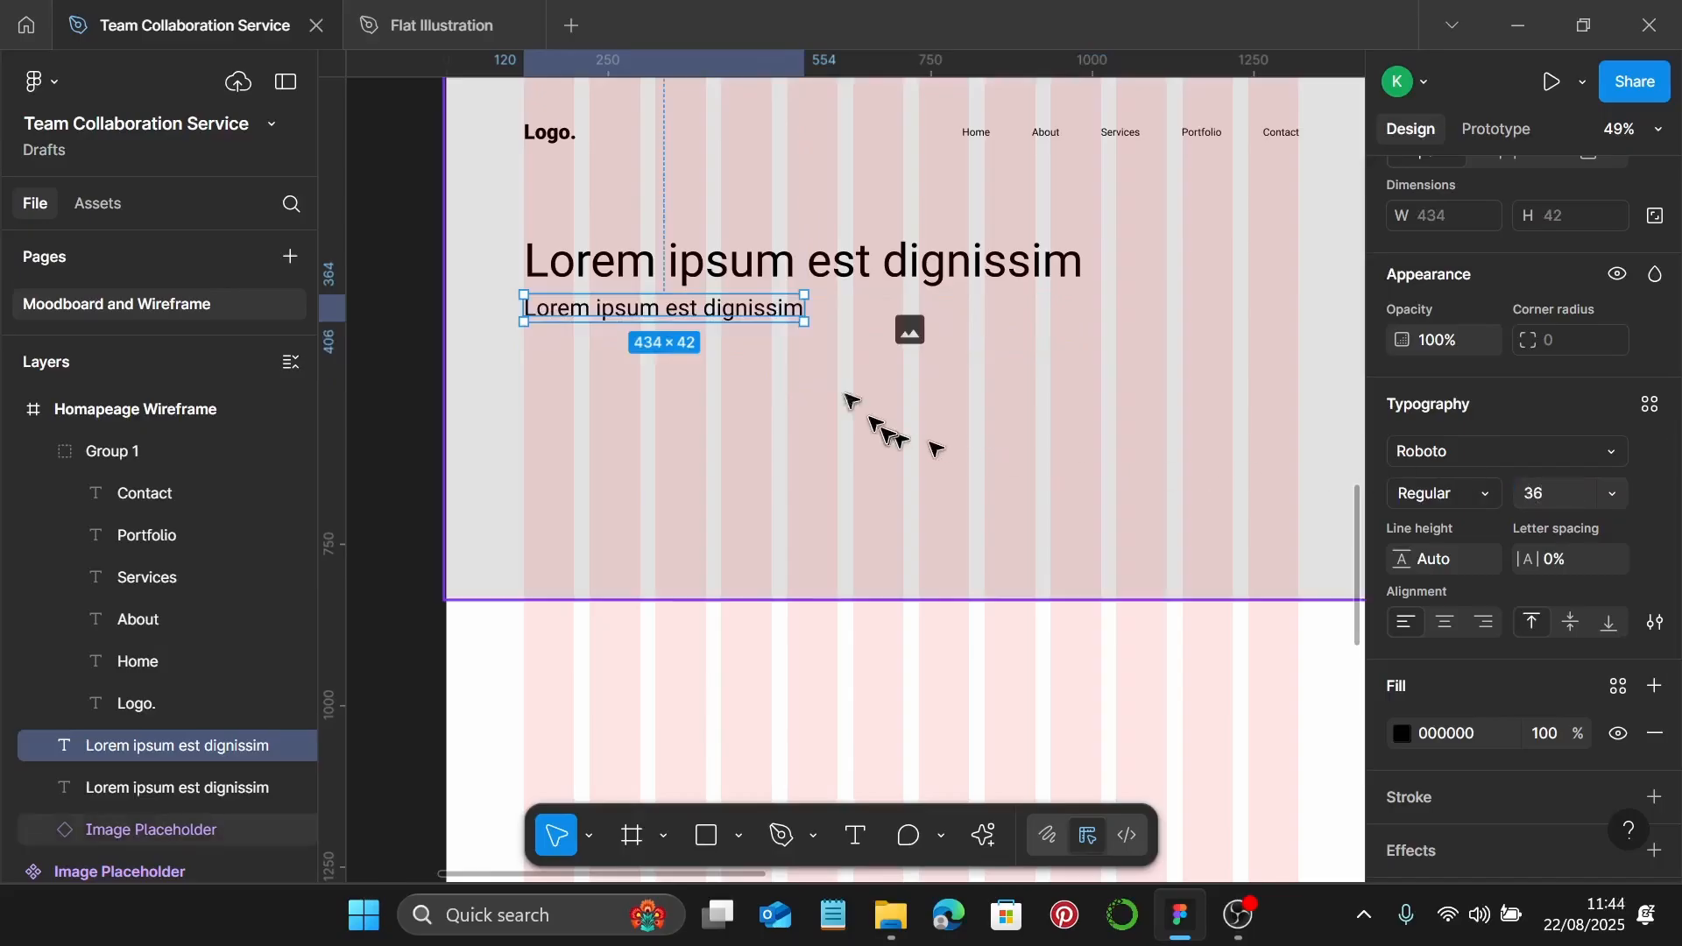
Place a copy of the subheading below it at Y 441 and replace its text with 4 generated lorem ipsum sentences
{"action": "left_click_drag", "start_coordinate": [761, 319], "coordinate": [754, 354]}
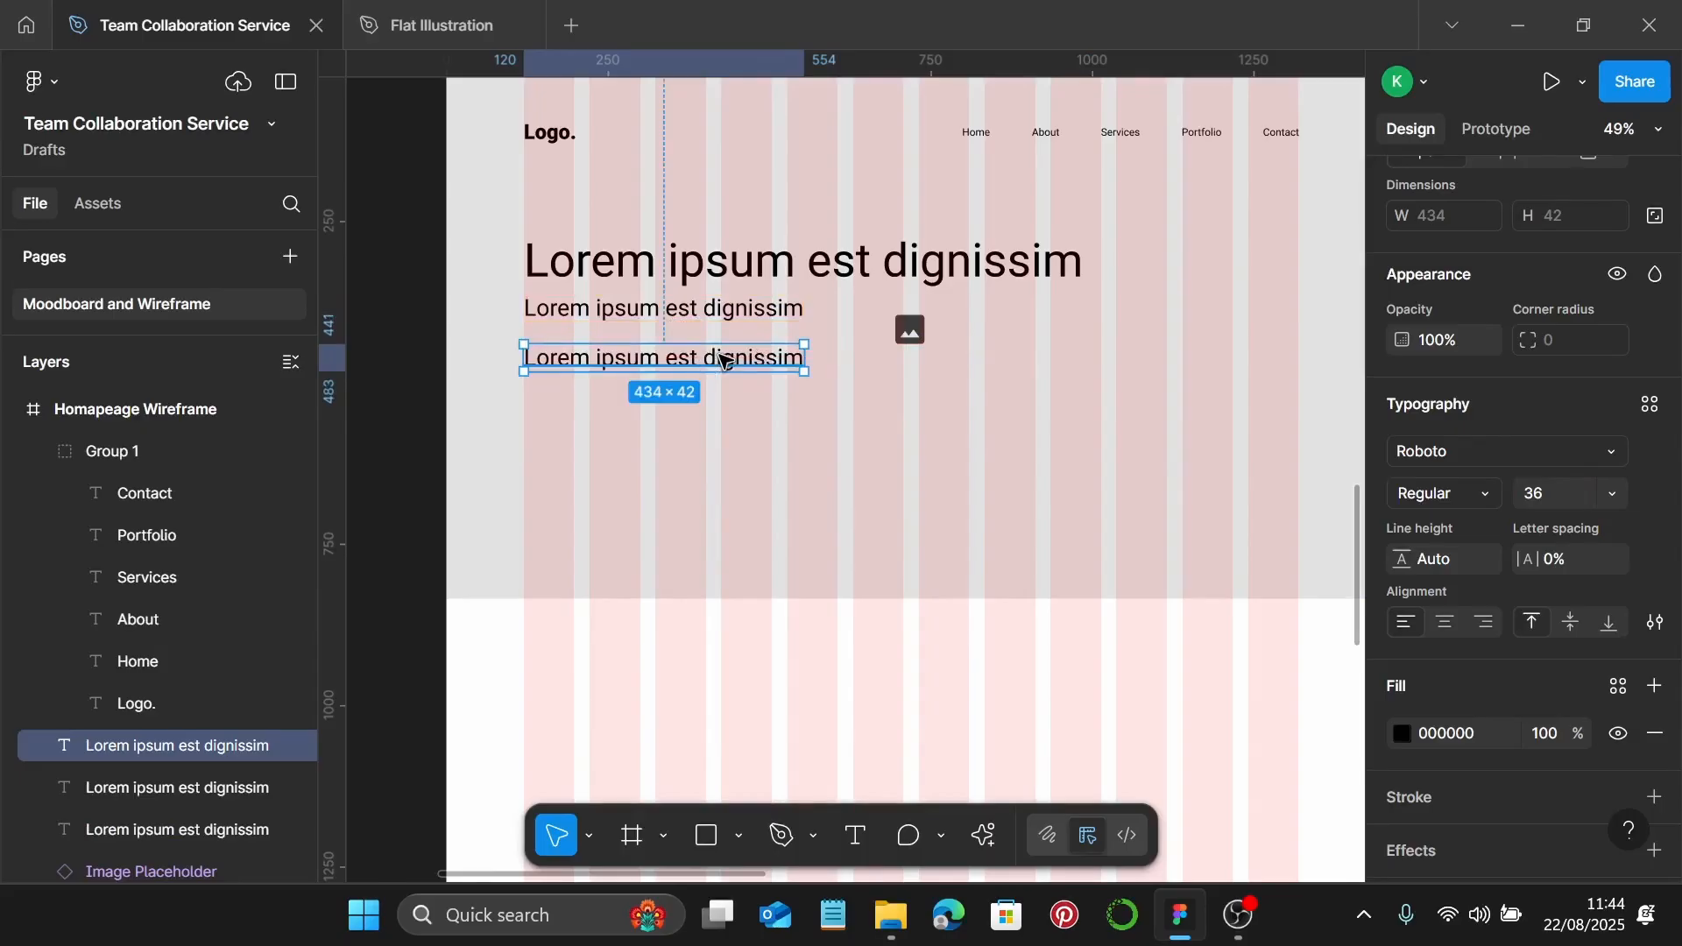
{"action": "right_click", "coordinate": [721, 359]}
{"action": "mouse_move", "coordinate": [896, 699]}
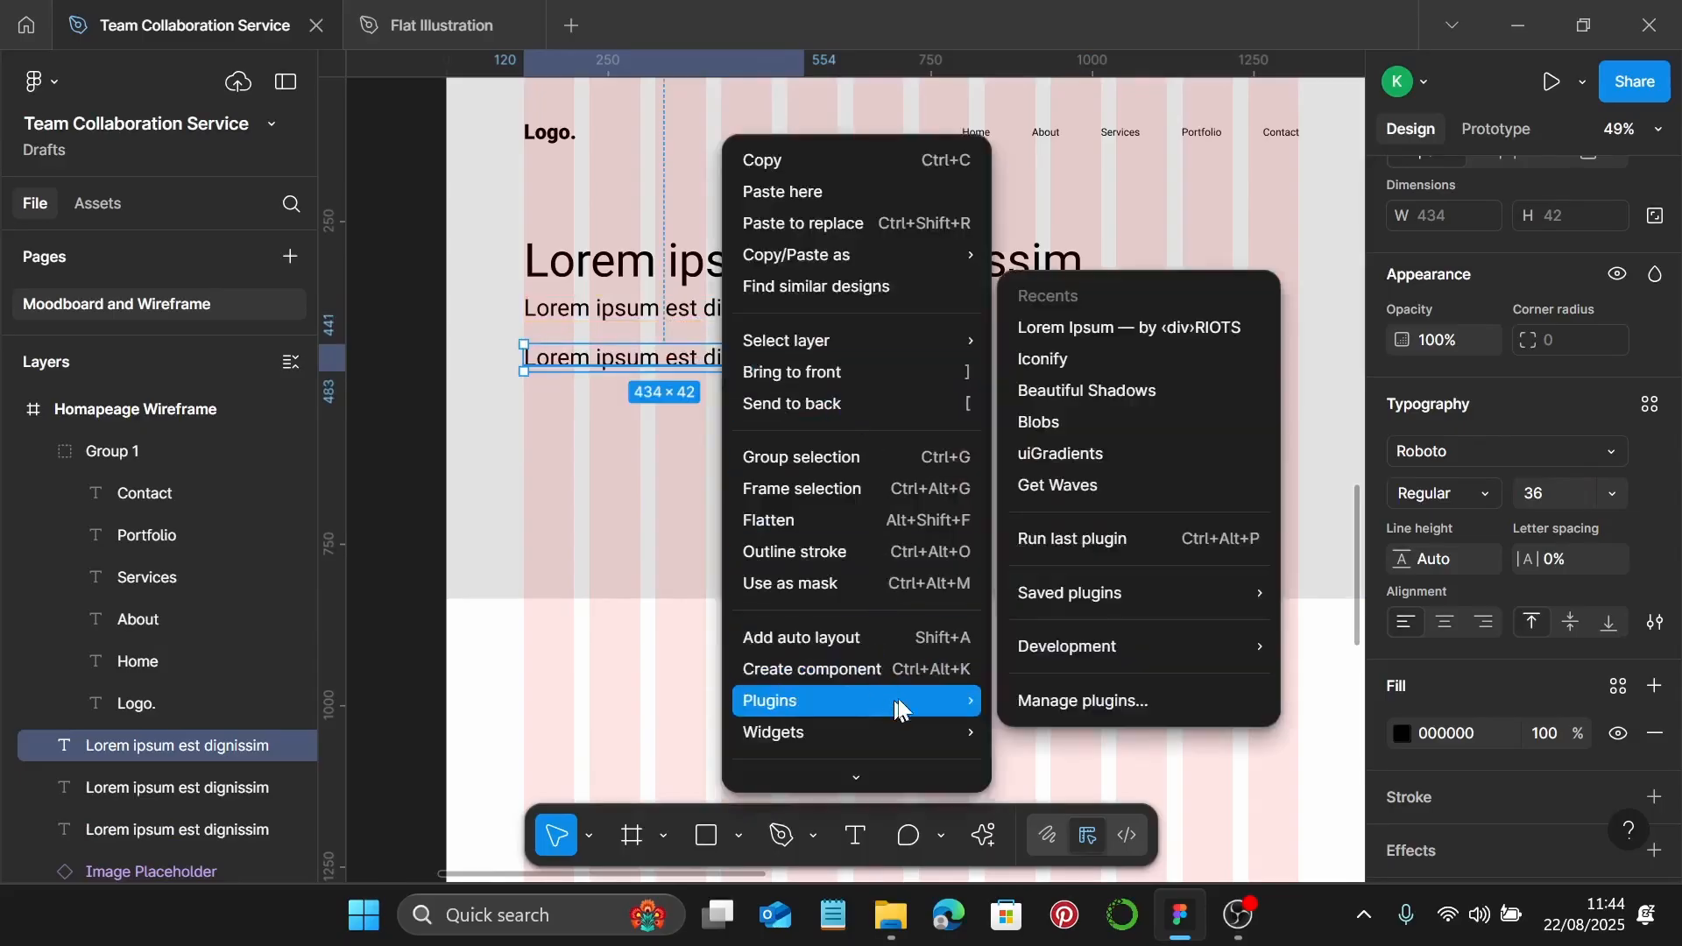
{"action": "left_click", "coordinate": [1119, 329]}
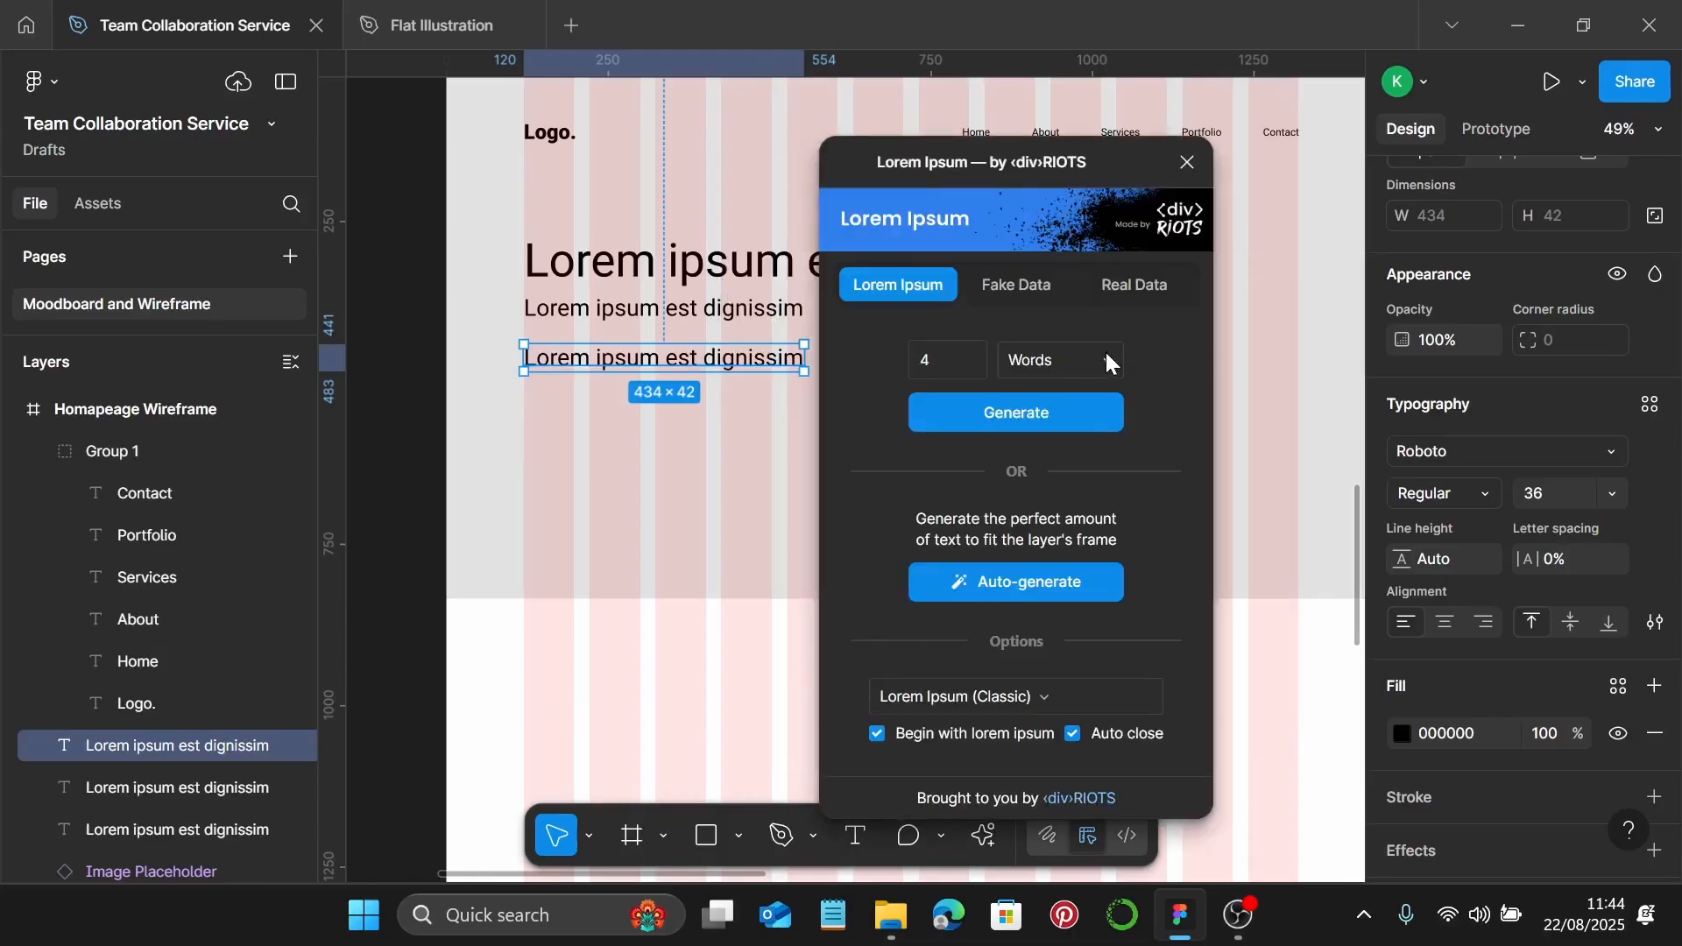
{"action": "left_click", "coordinate": [1105, 355]}
{"action": "left_click", "coordinate": [1106, 385]}
{"action": "left_click", "coordinate": [1039, 416]}
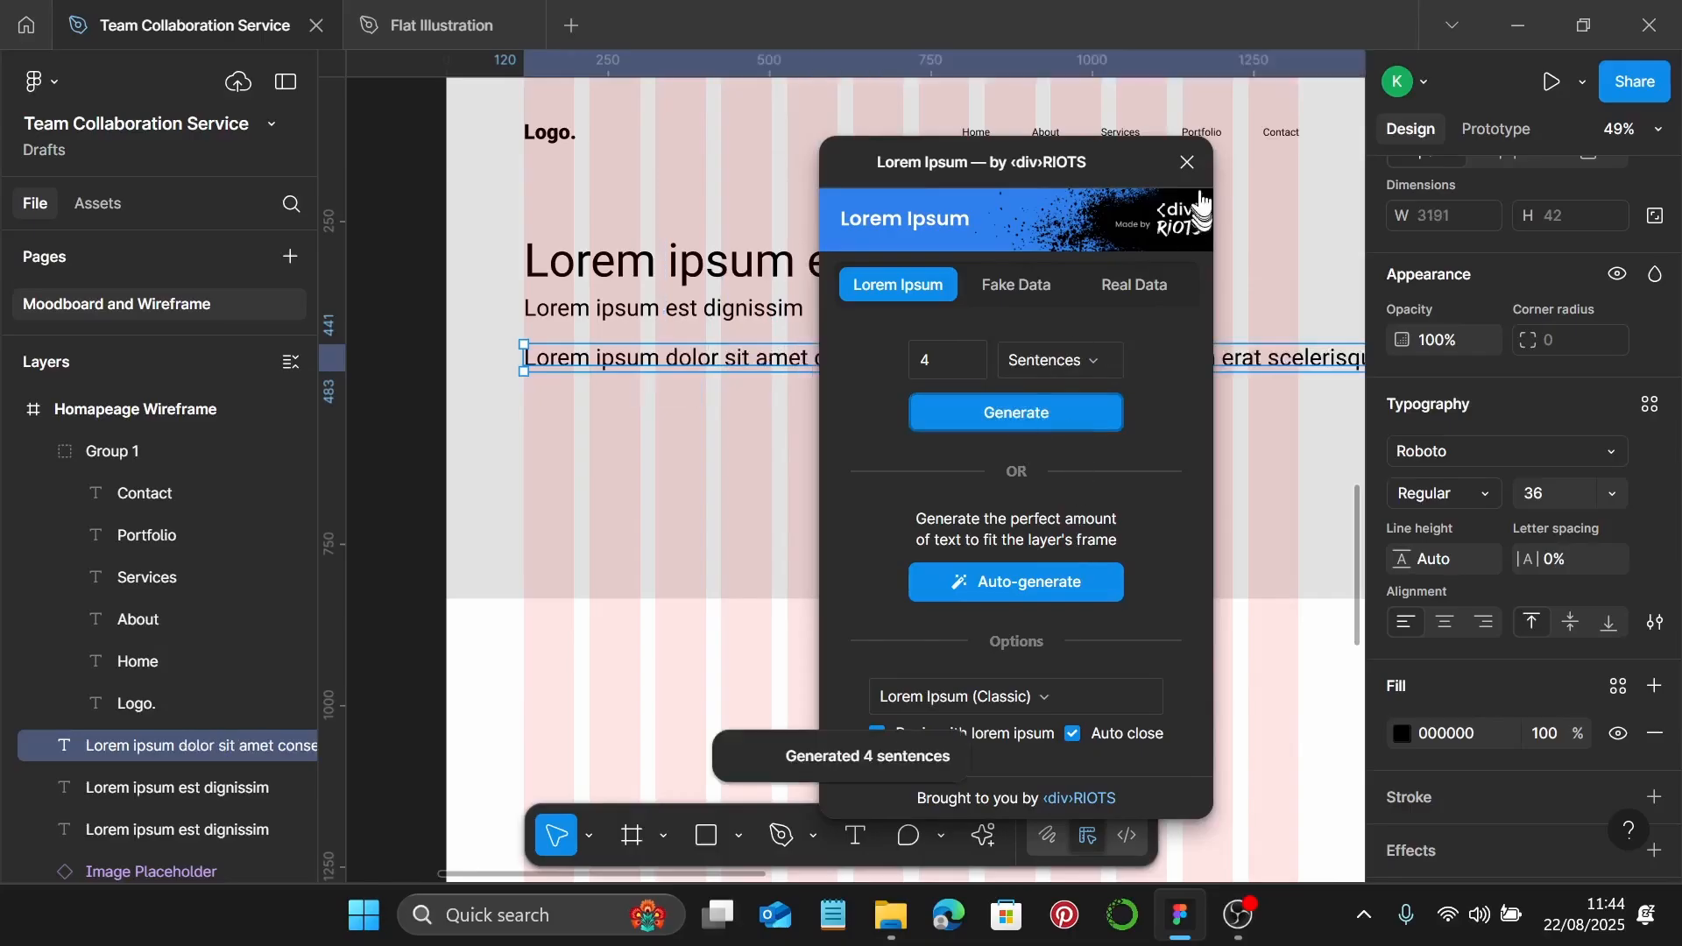
{"action": "left_click", "coordinate": [1188, 162]}
Set the font size of the lorem ipsum sentences to 24
{"action": "left_click", "coordinate": [1568, 496]}
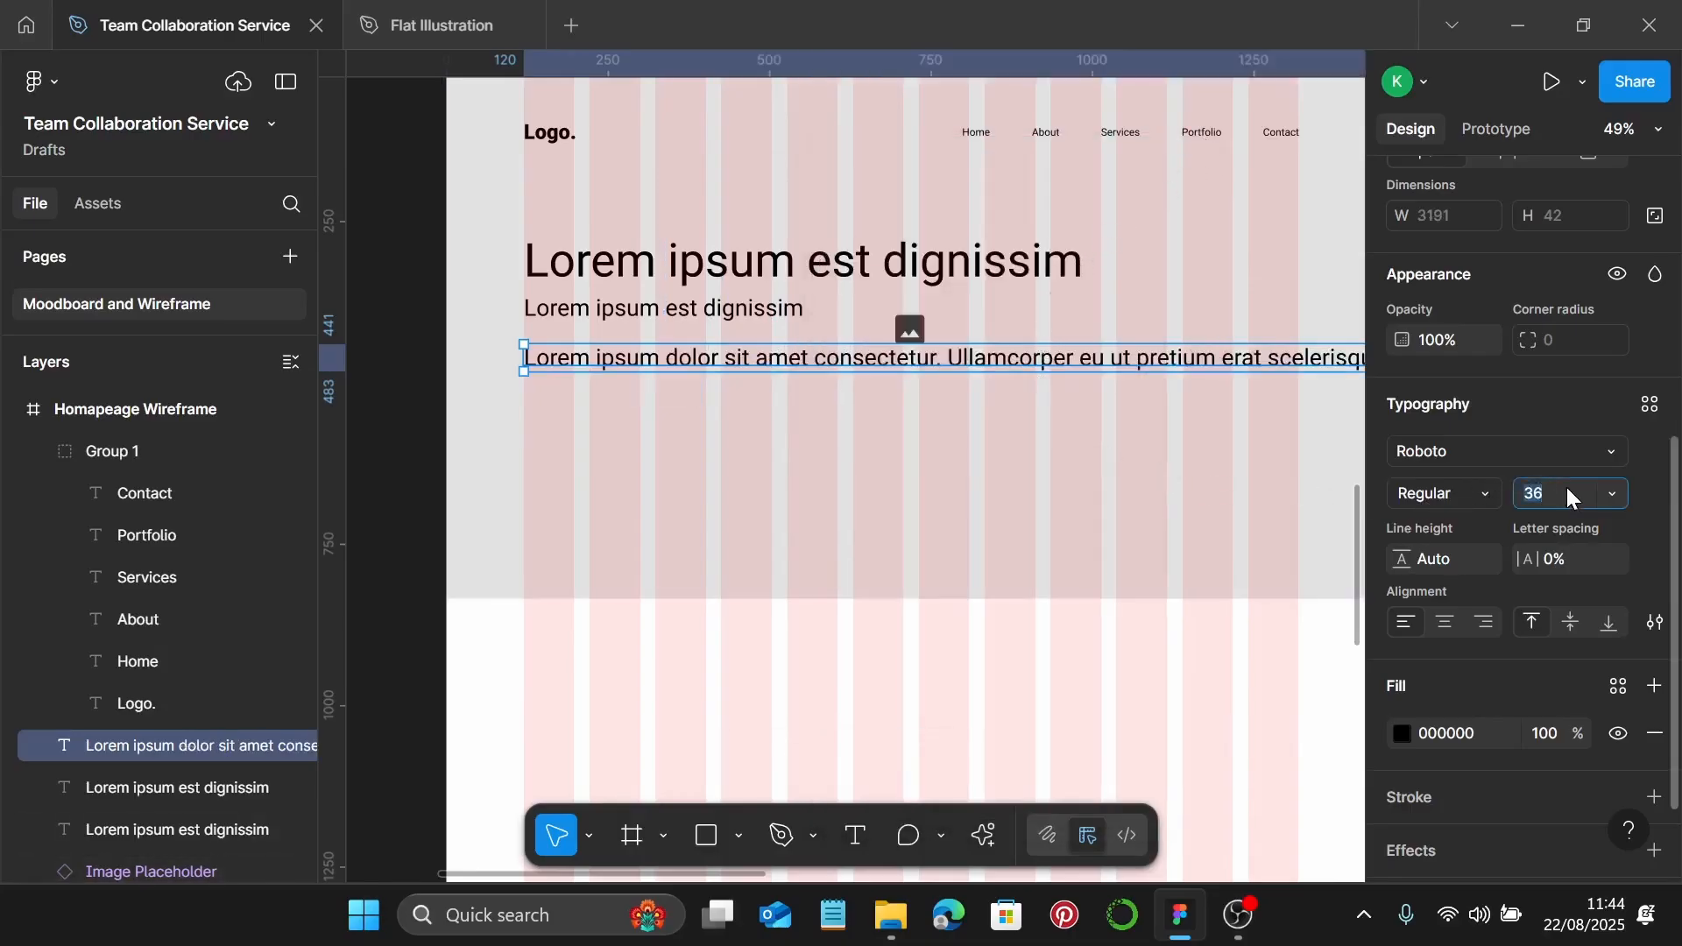
{"action": "type", "text": "24"}
{"action": "key", "text": "Return"}
{"action": "left_click", "coordinate": [1548, 496]}
{"action": "type", "text": "24"}
{"action": "key", "text": "Return"}
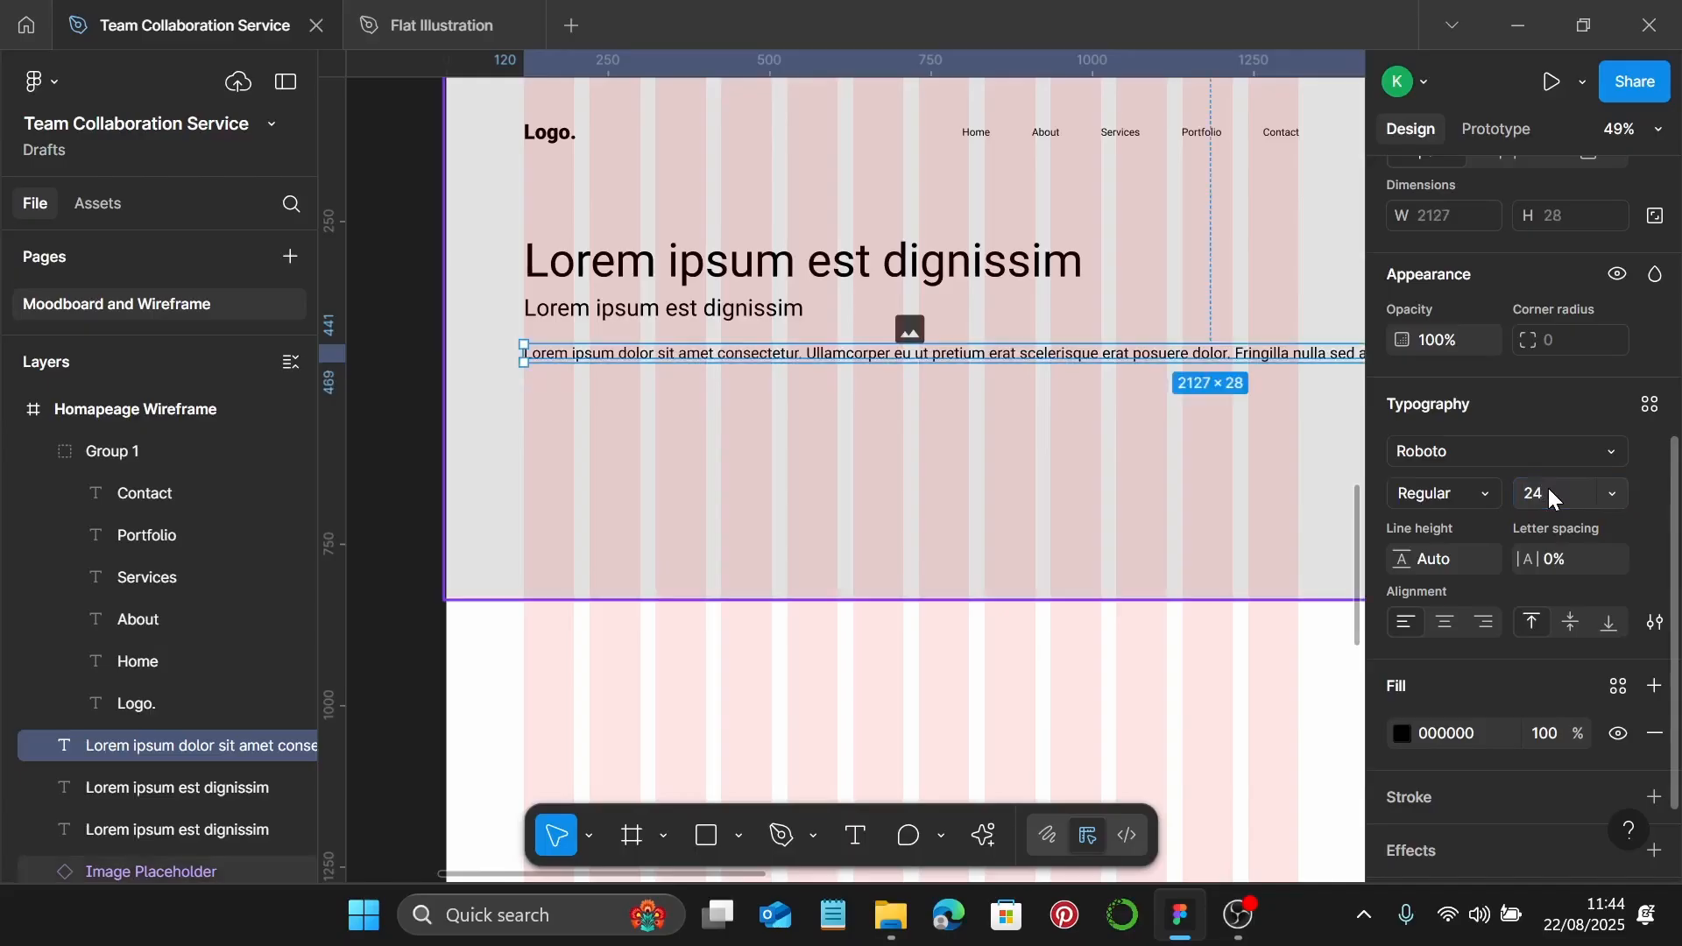
Narrow the sentence text box to a width of about 588 so it wraps into a paragraph inside the hero
{"action": "scroll", "coordinate": [1254, 480], "scroll_direction": "down", "scroll_amount": 3}
{"action": "scroll", "coordinate": [1221, 457], "scroll_direction": "right", "scroll_amount": 5}
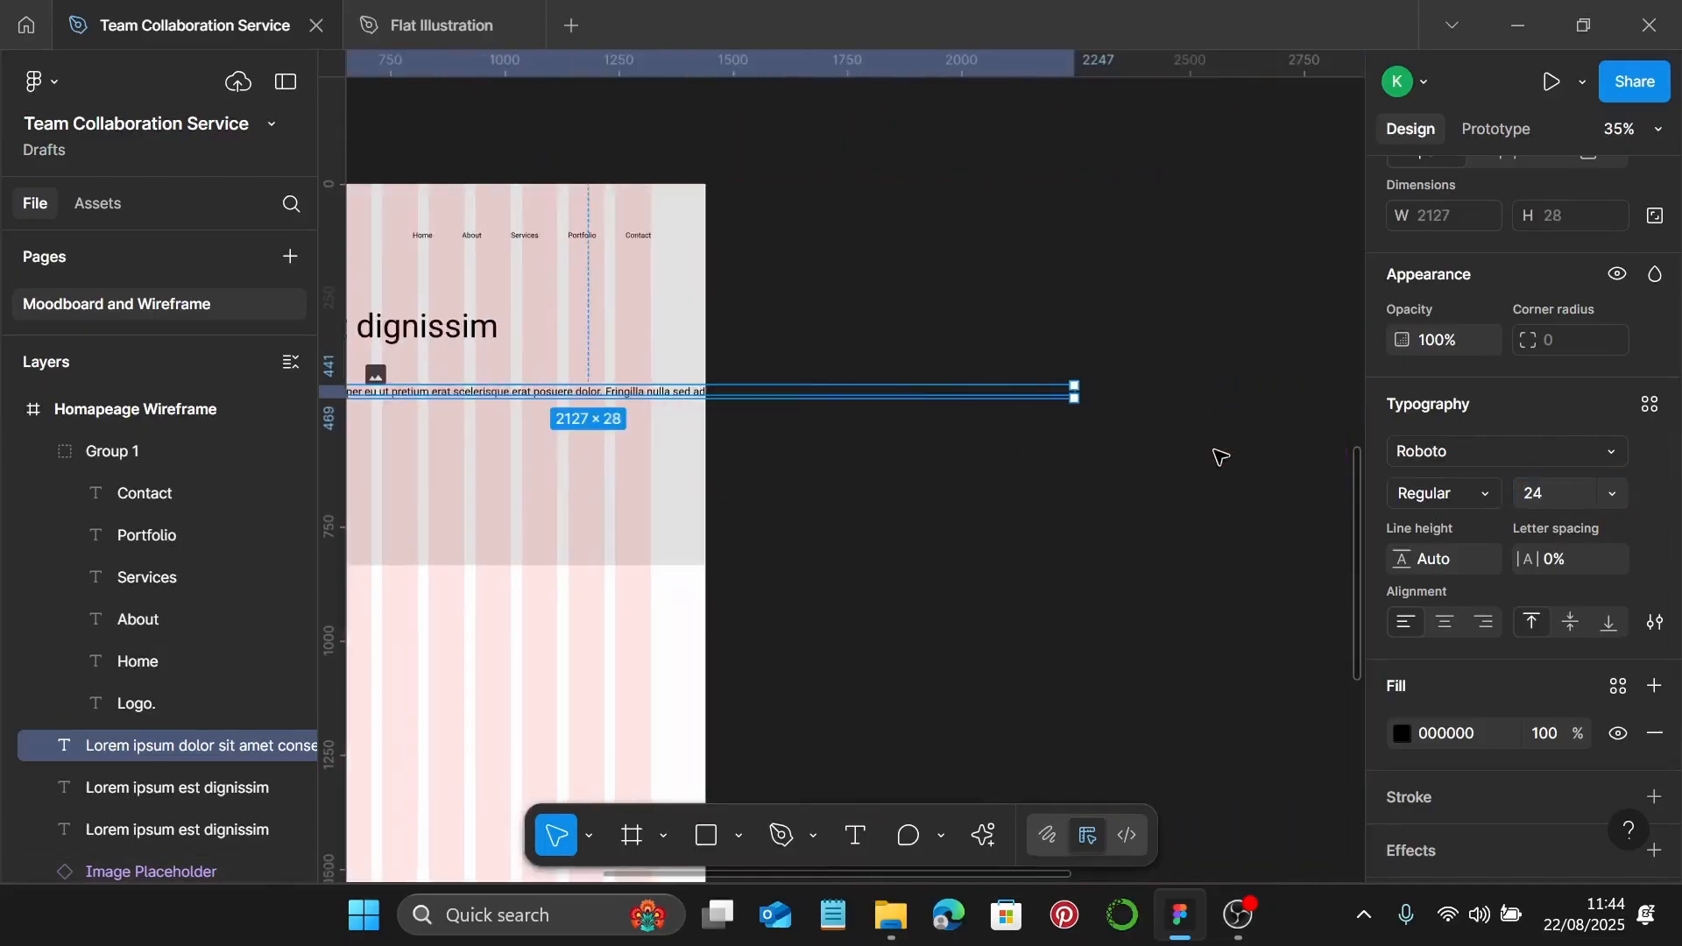
{"action": "left_click_drag", "start_coordinate": [1077, 390], "coordinate": [570, 398]}
{"action": "scroll", "coordinate": [764, 412], "scroll_direction": "left", "scroll_amount": 4}
{"action": "scroll", "coordinate": [764, 410], "scroll_direction": "left", "scroll_amount": 2}
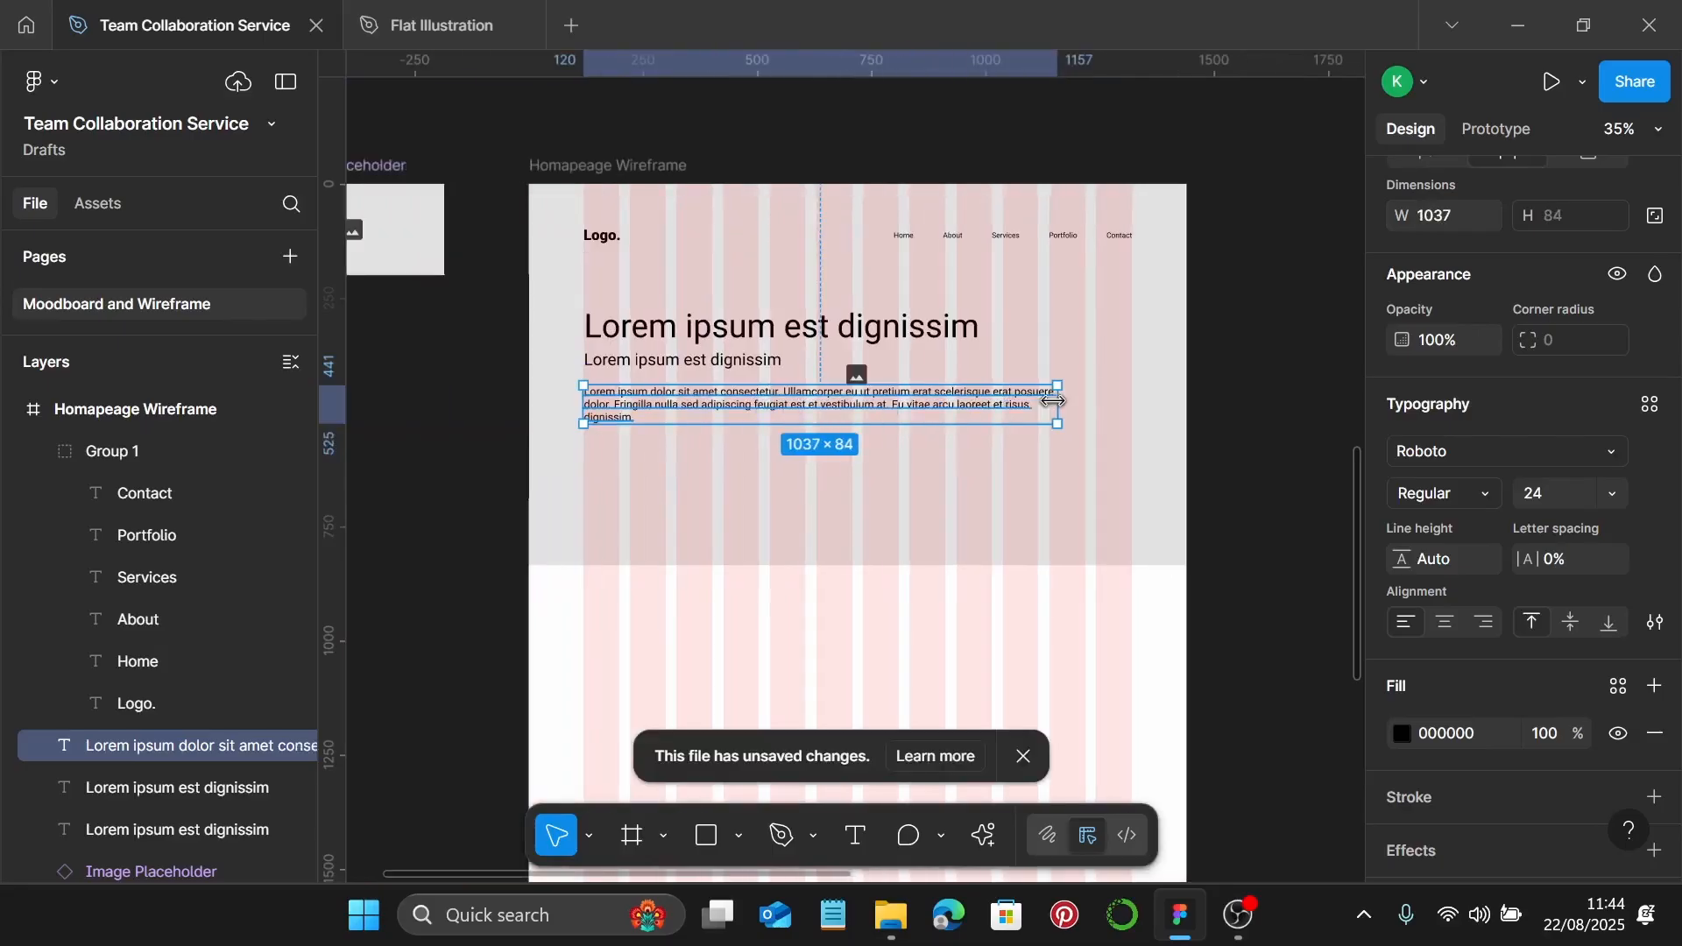
{"action": "left_click_drag", "start_coordinate": [1054, 406], "coordinate": [856, 409]}
Copy the paragraph directly below itself, cut the copy's text down to "Lorem ipsum" and set its resizing to auto width
{"action": "scroll", "coordinate": [858, 412], "scroll_direction": "up", "scroll_amount": 5}
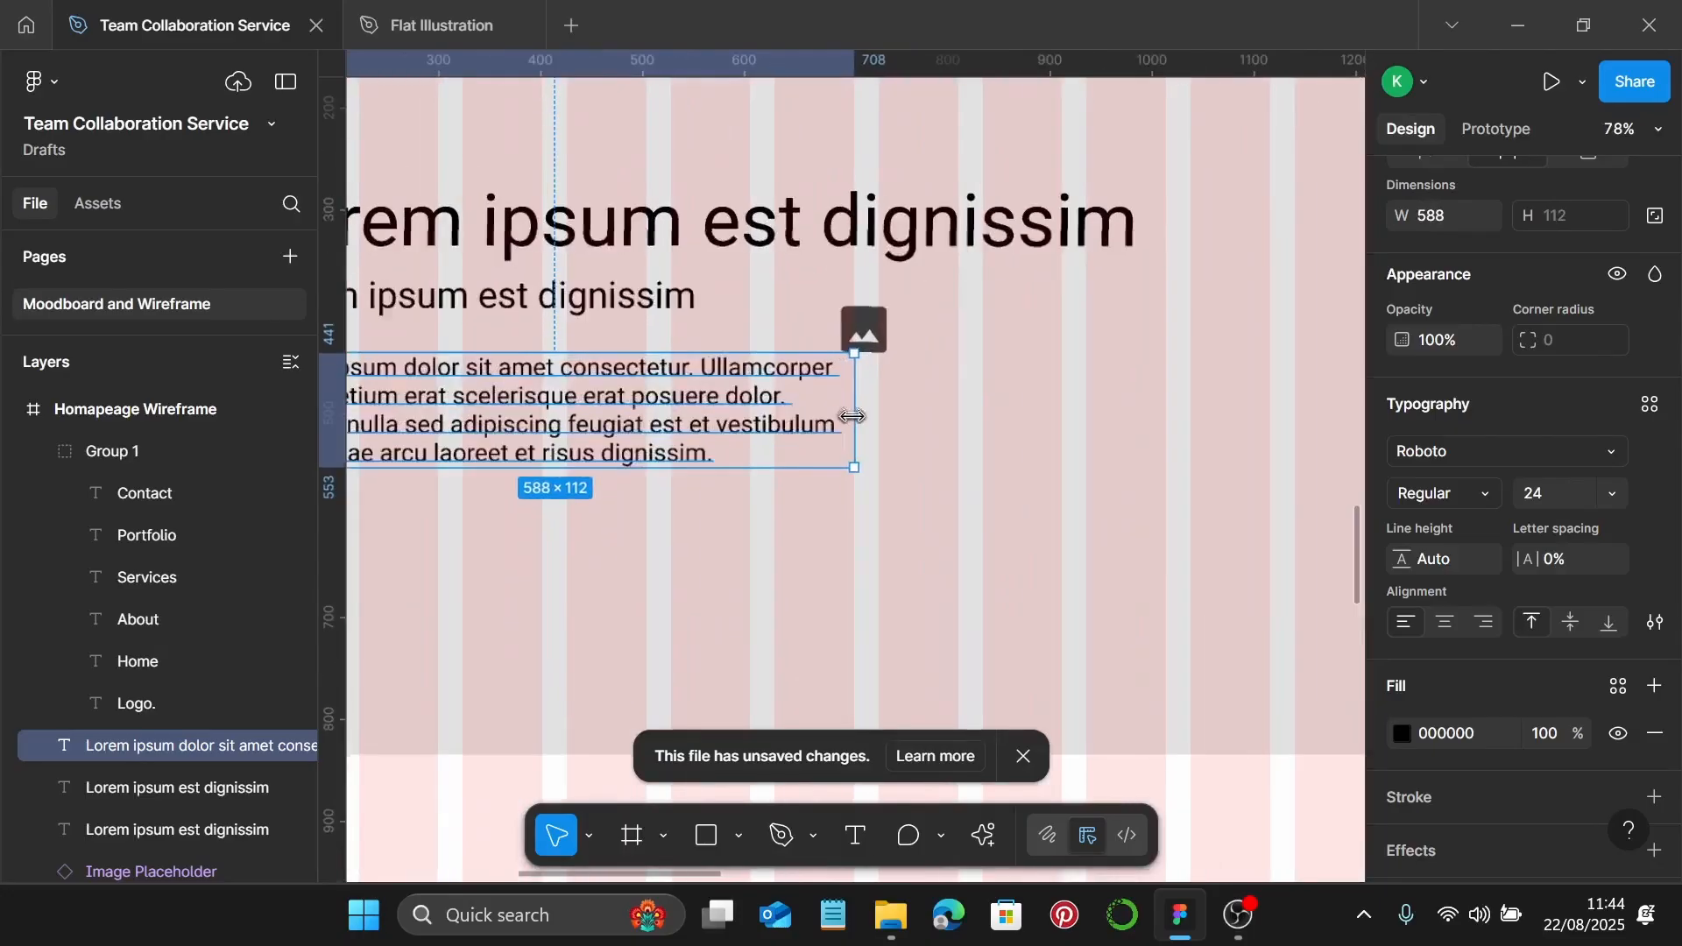
{"action": "scroll", "coordinate": [906, 430], "scroll_direction": "left", "scroll_amount": 6}
{"action": "scroll", "coordinate": [911, 435], "scroll_direction": "down", "scroll_amount": 1}
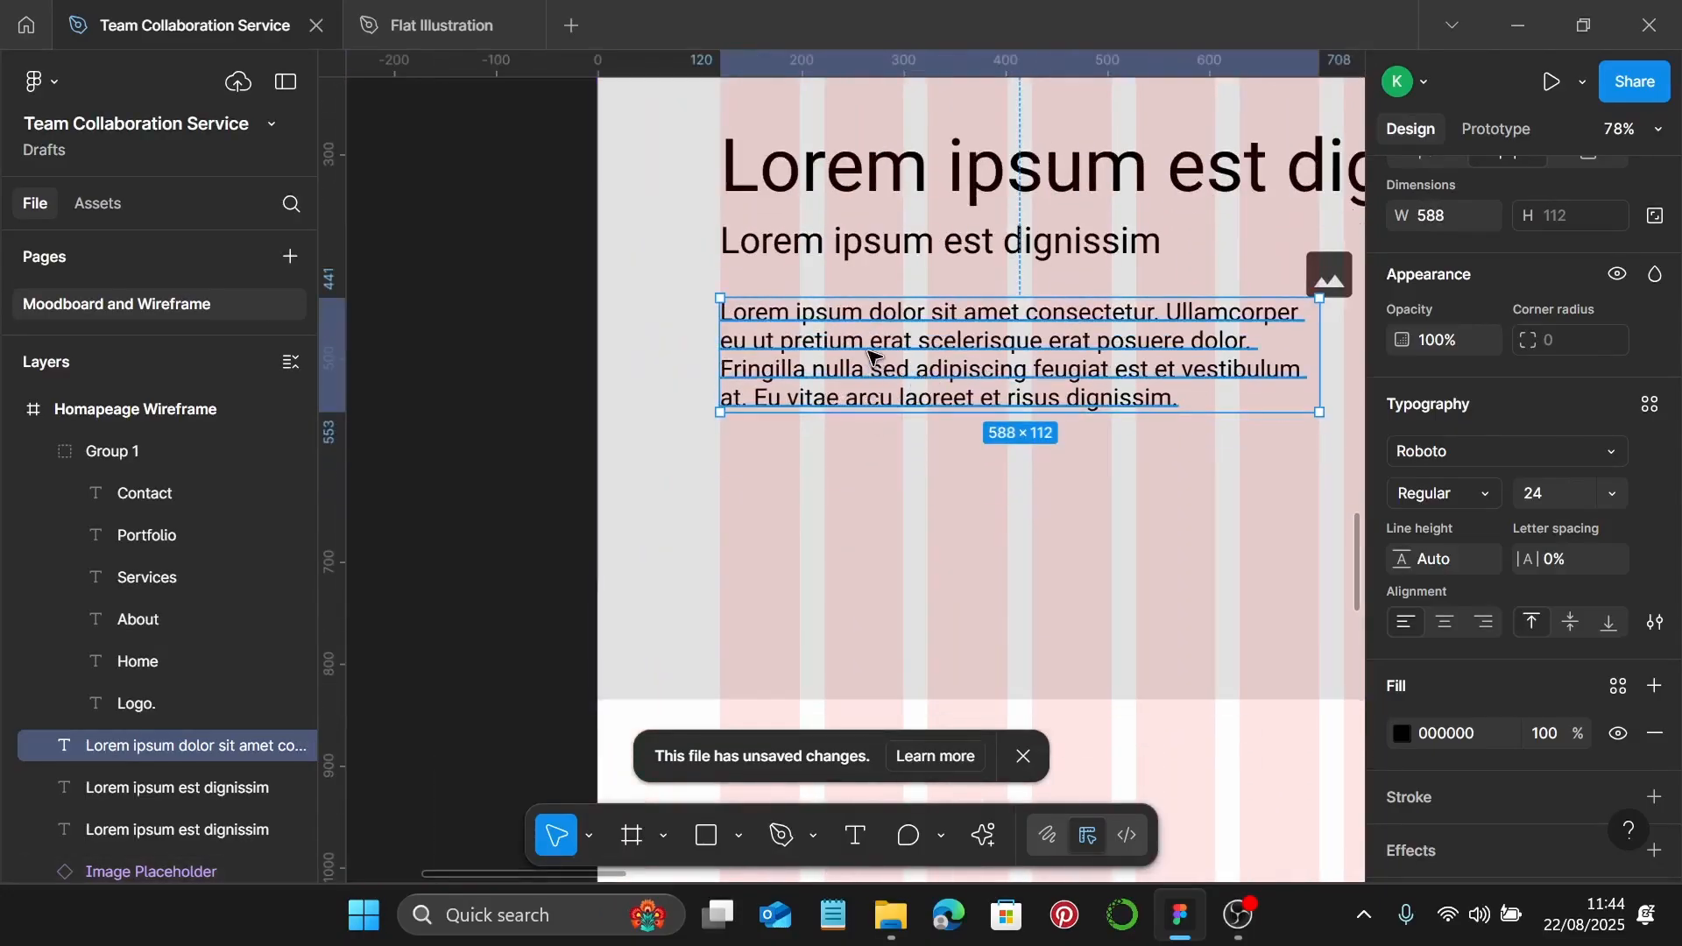
{"action": "left_click_drag", "start_coordinate": [898, 333], "coordinate": [895, 449]}
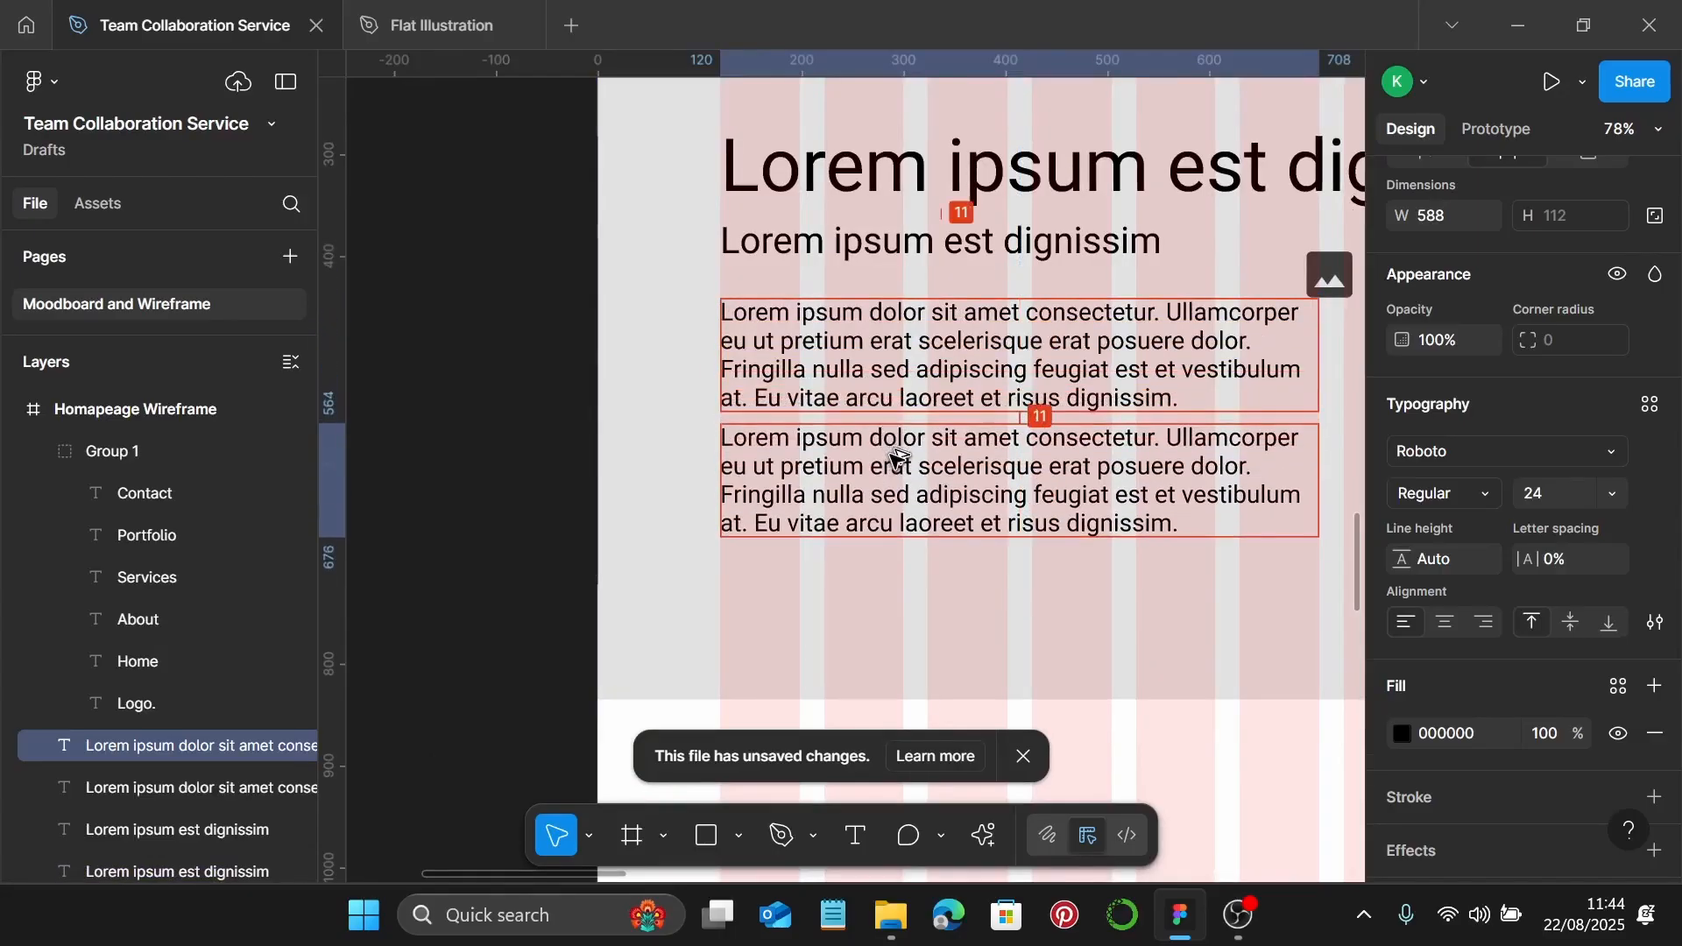
{"action": "double_click", "coordinate": [882, 445]}
{"action": "left_click", "coordinate": [879, 438]}
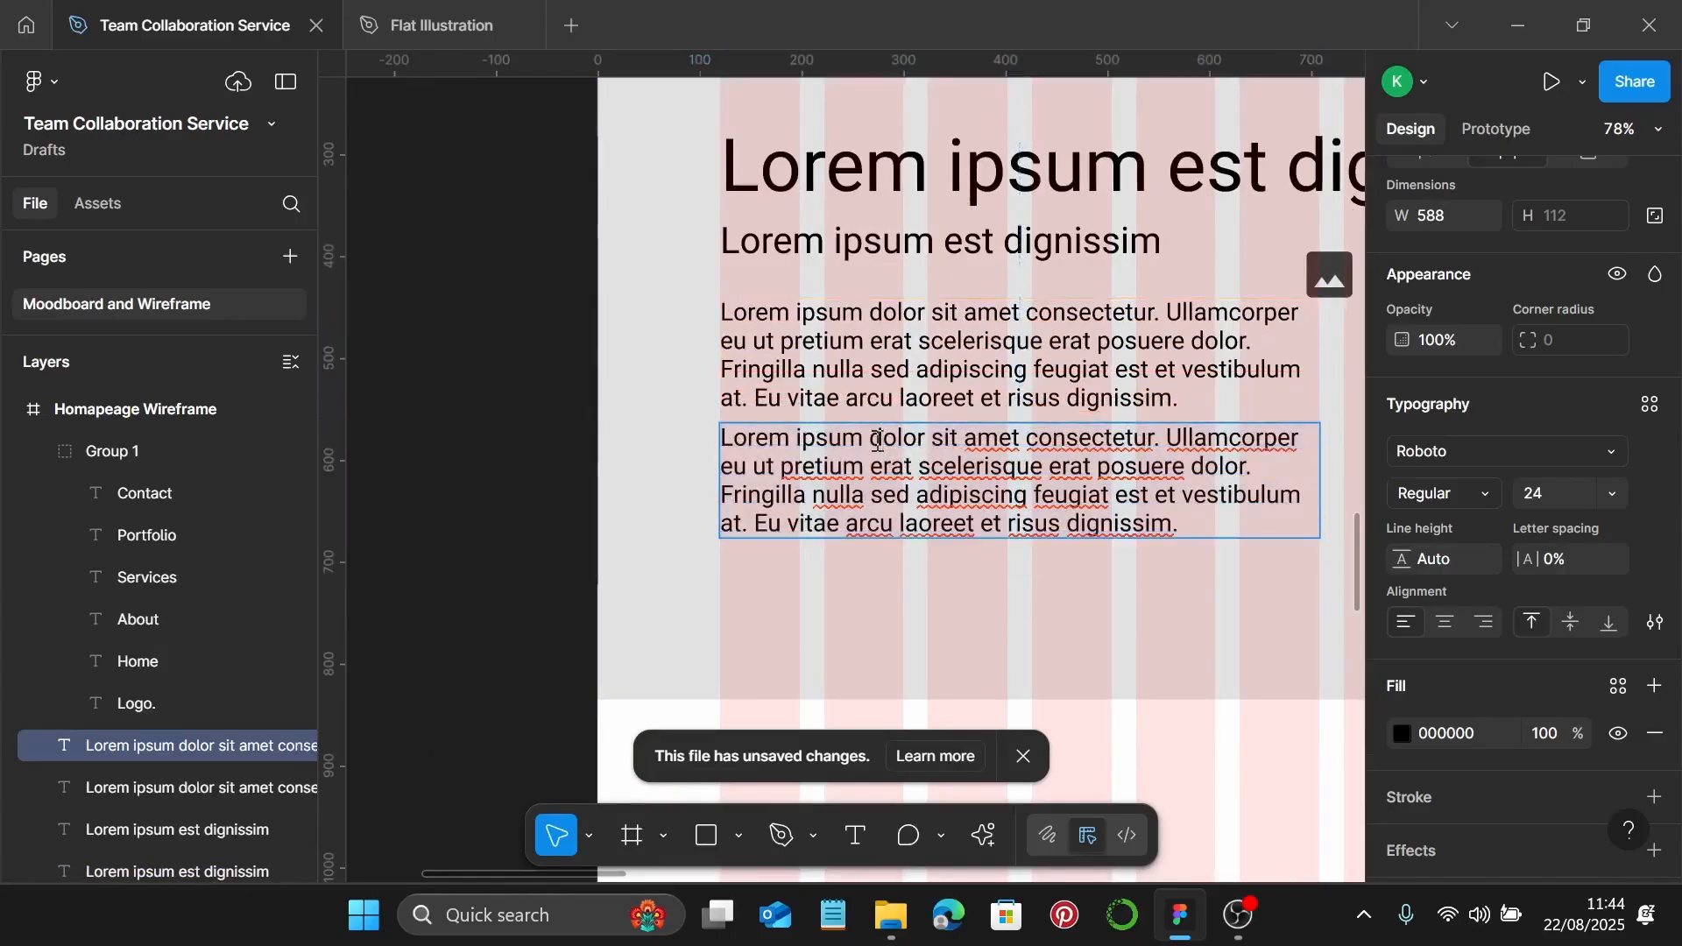
{"action": "left_click_drag", "start_coordinate": [865, 438], "coordinate": [1190, 536]}
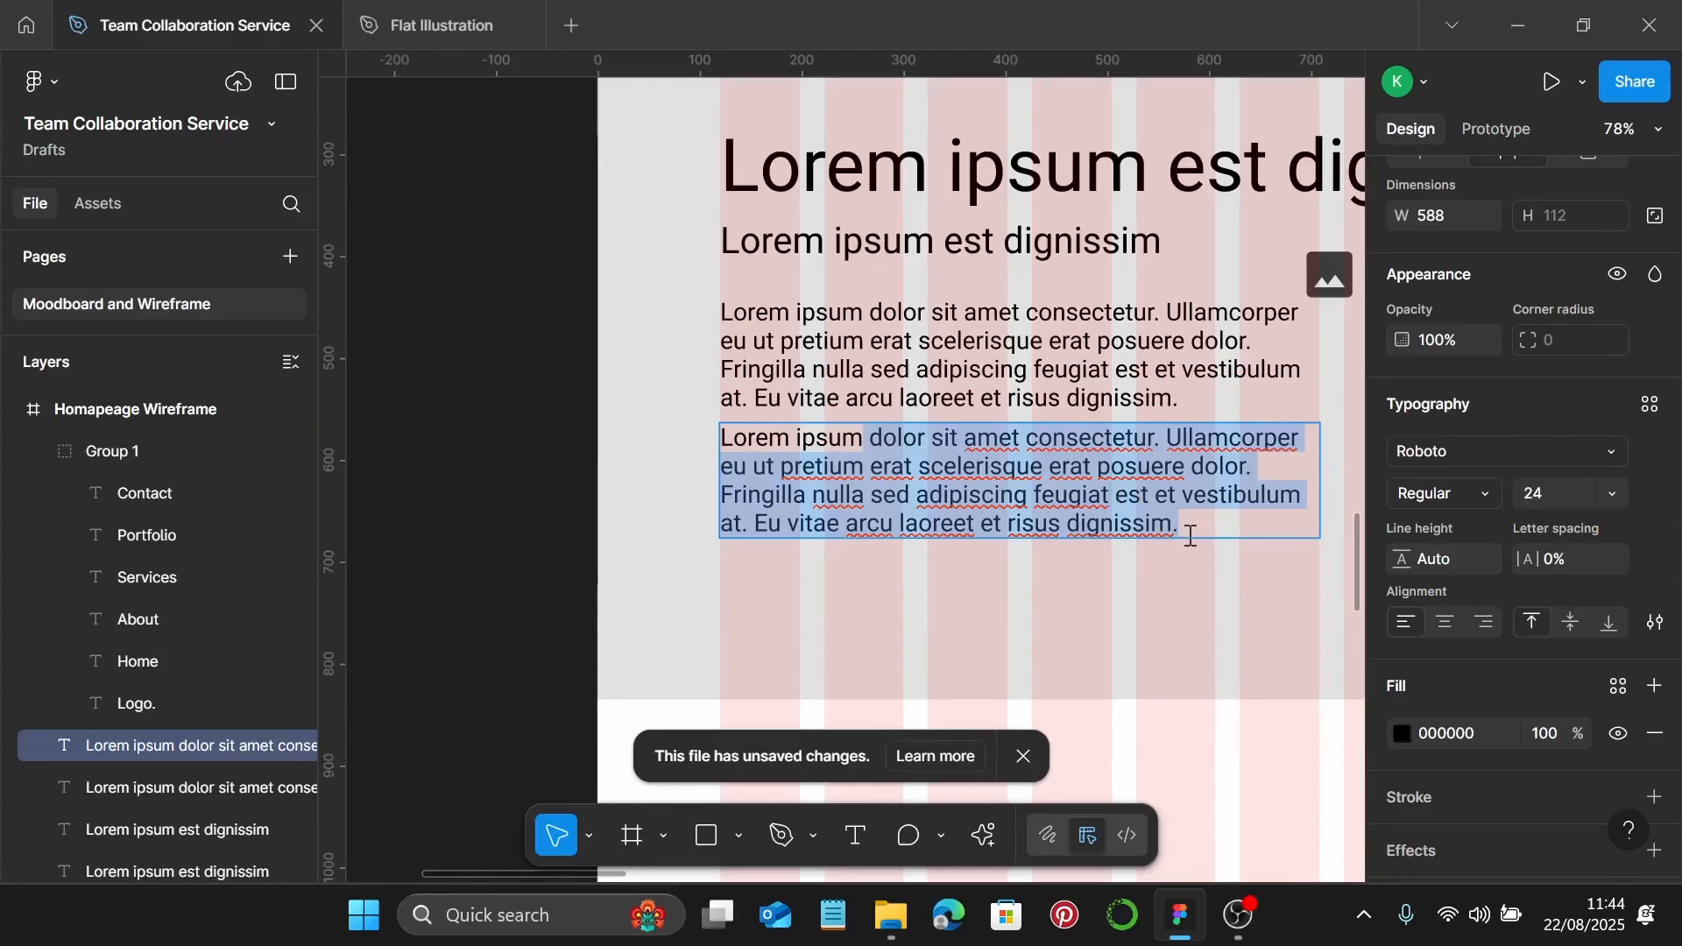
{"action": "key", "text": "BackSpace"}
{"action": "scroll", "coordinate": [1525, 429], "scroll_direction": "up", "scroll_amount": 5}
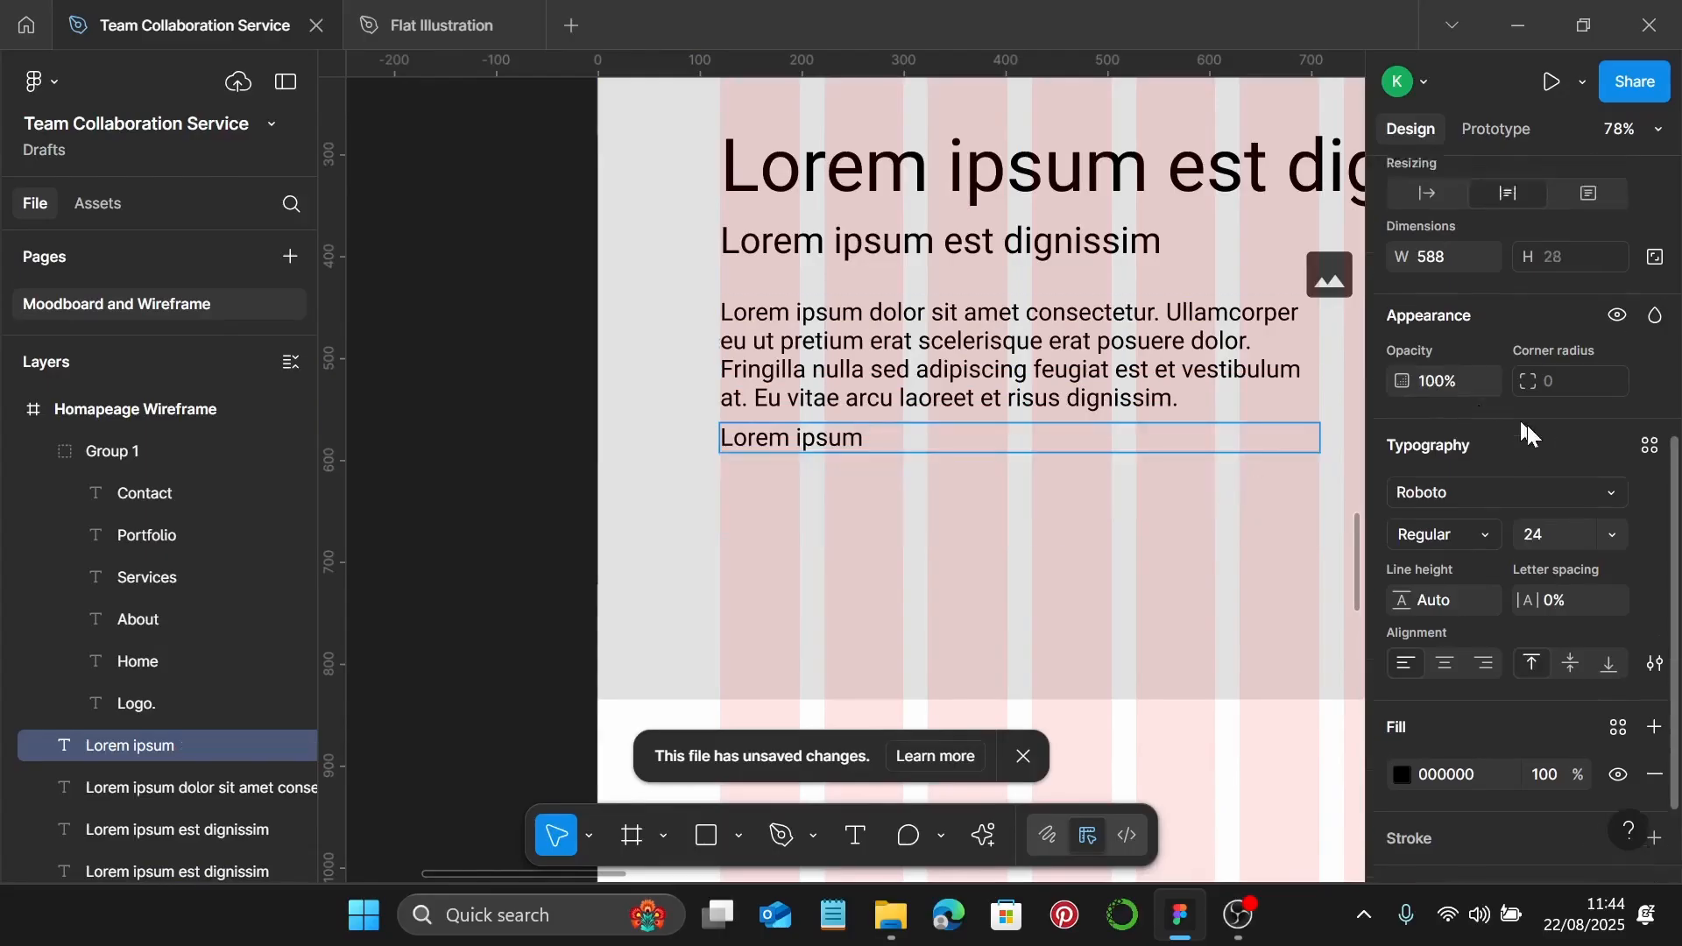
{"action": "left_click", "coordinate": [1415, 420]}
{"action": "key", "text": "Escape"}
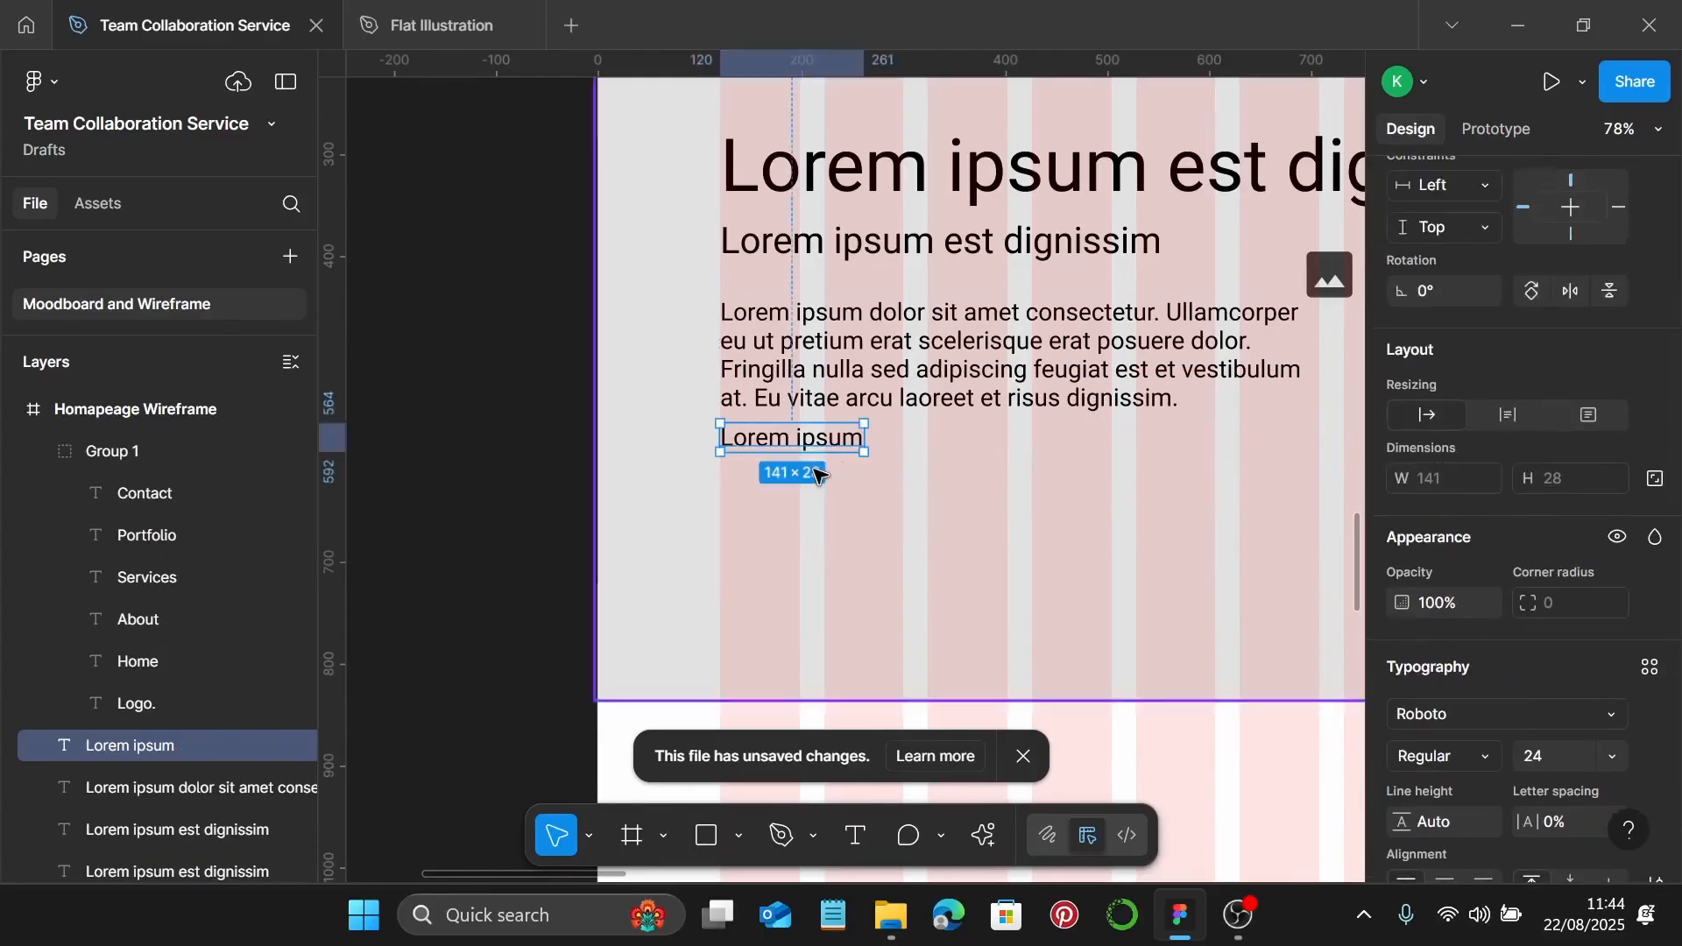
Move the short "Lorem ipsum" text down to Y 588 and set its font size to 18
{"action": "left_click_drag", "start_coordinate": [842, 439], "coordinate": [831, 469]}
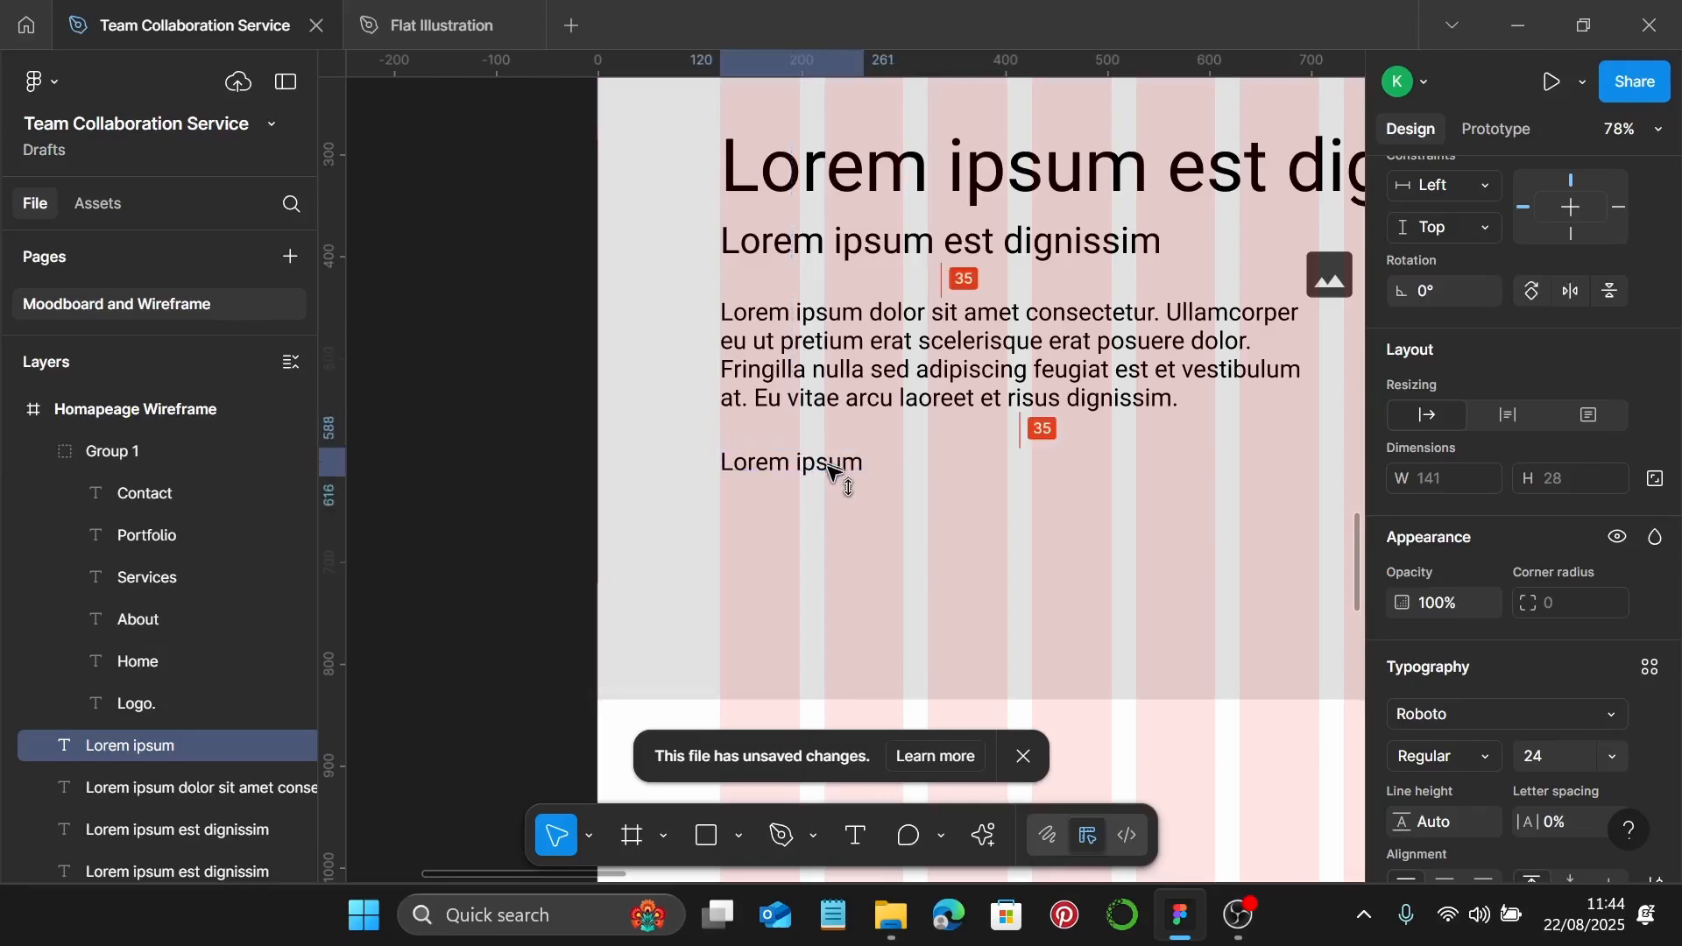
{"action": "scroll", "coordinate": [1563, 608], "scroll_direction": "down", "scroll_amount": 3}
{"action": "left_click", "coordinate": [1561, 623]}
{"action": "type", "text": "1"}
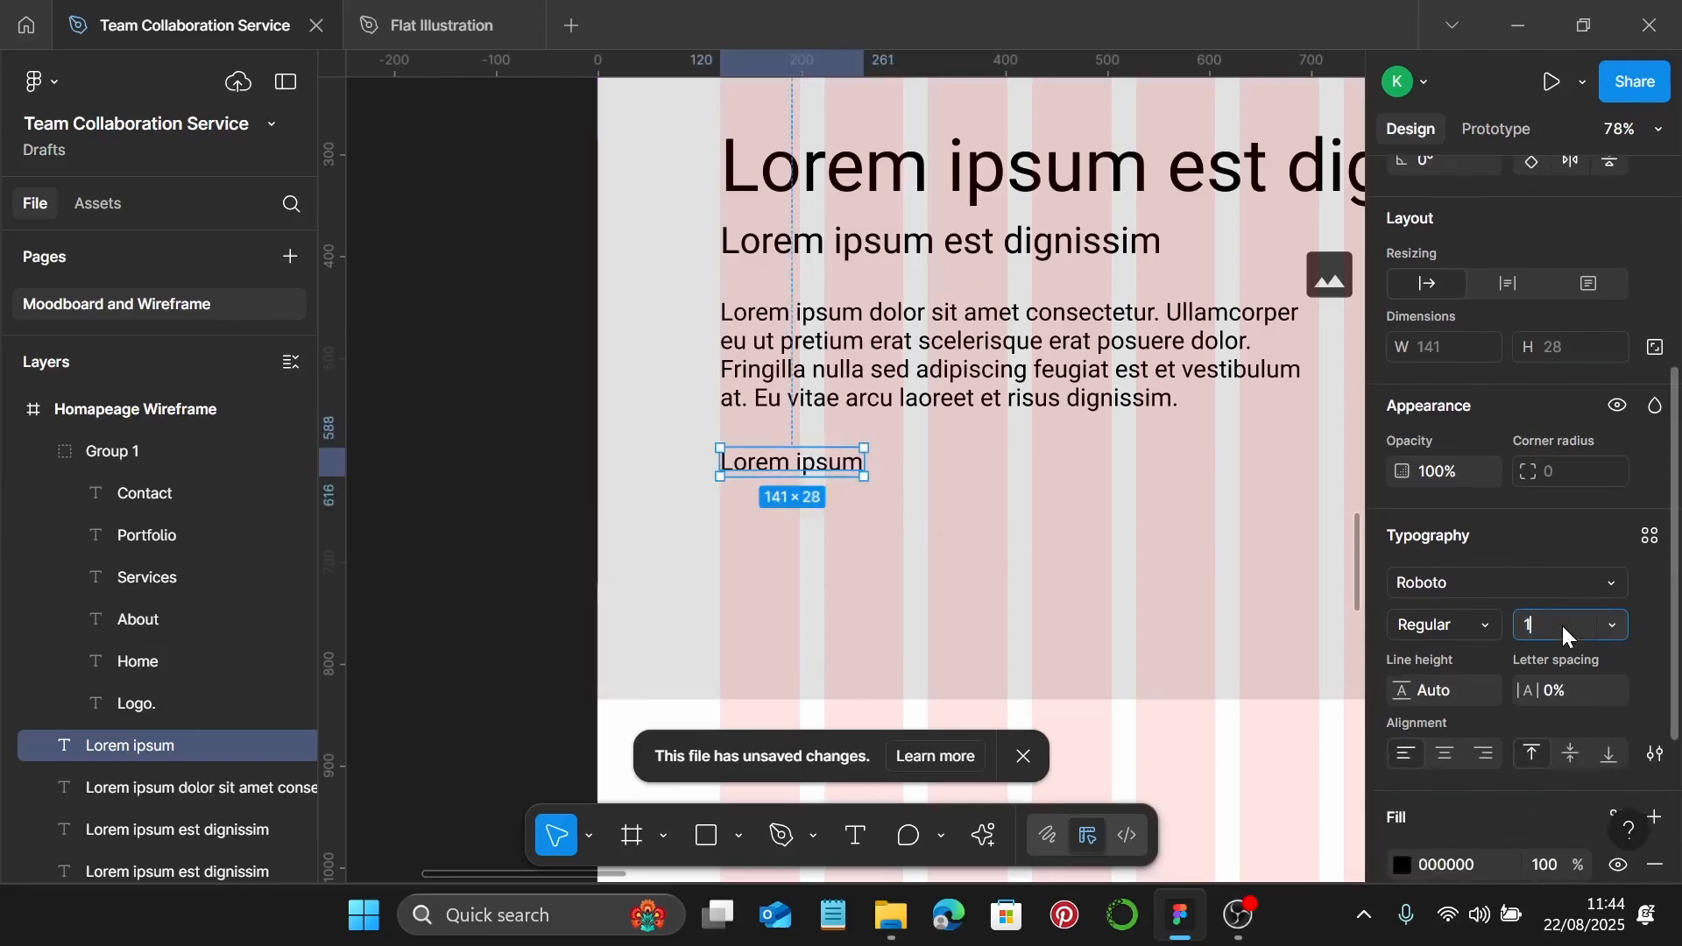
{"action": "type", "text": "8"}
{"action": "key", "text": "Return"}
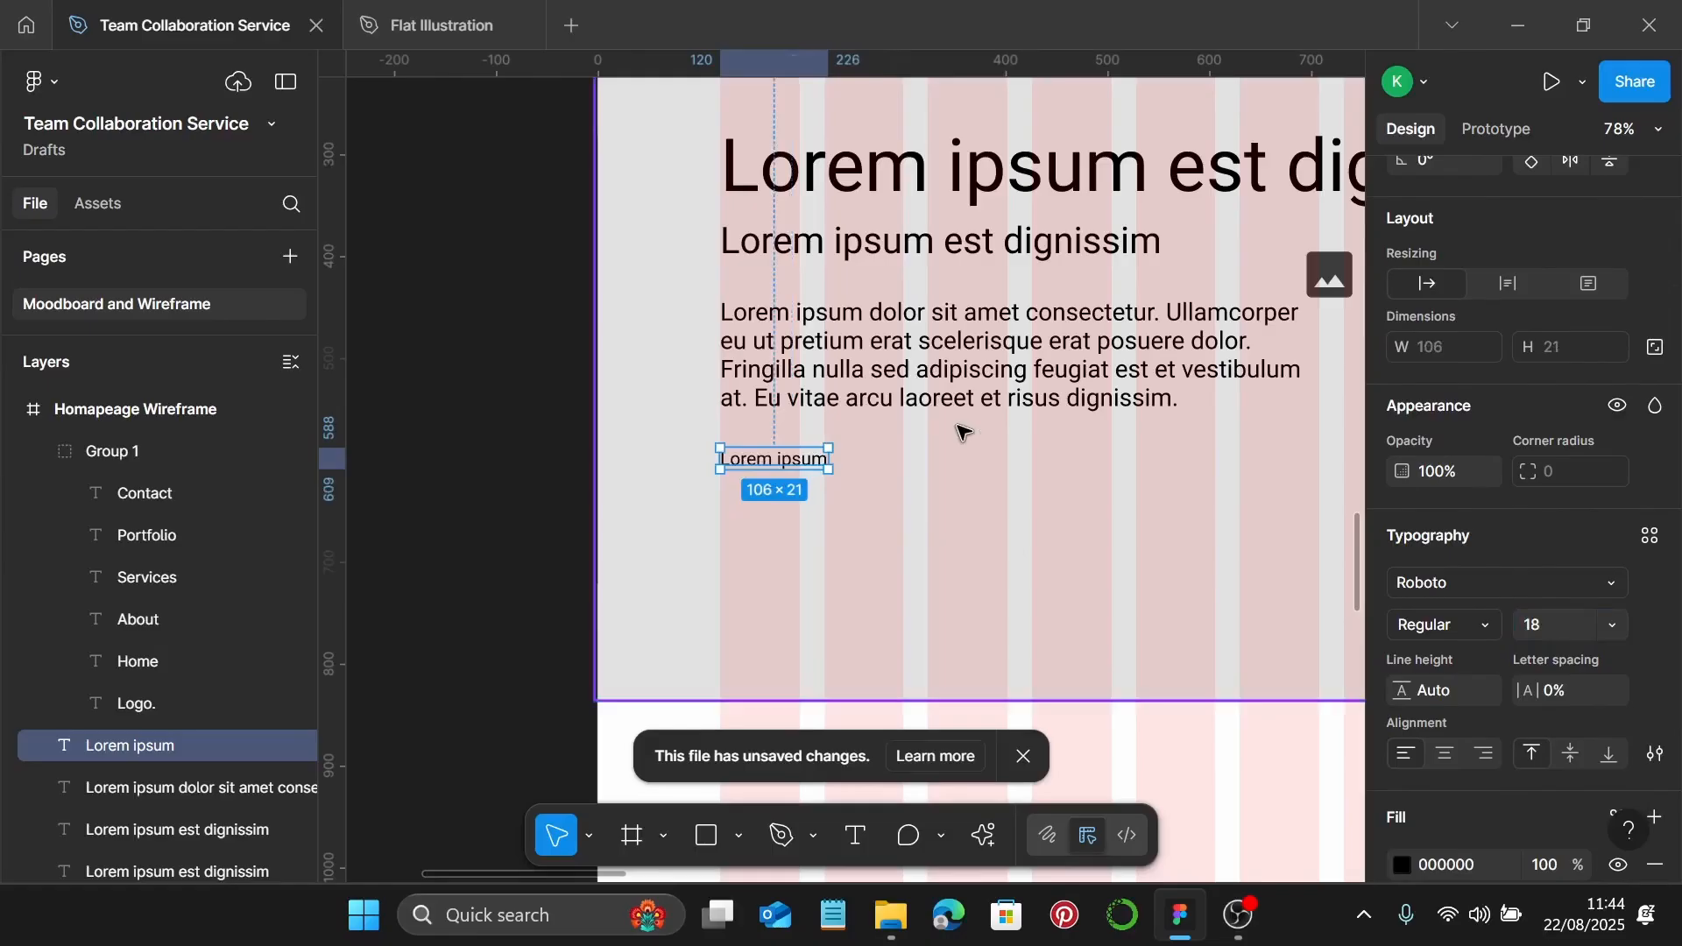
Wrap the short text in an auto layout frame aligned at X 120 and fill the frame with light blue B0C7ED
{"action": "key", "text": "shift+a"}
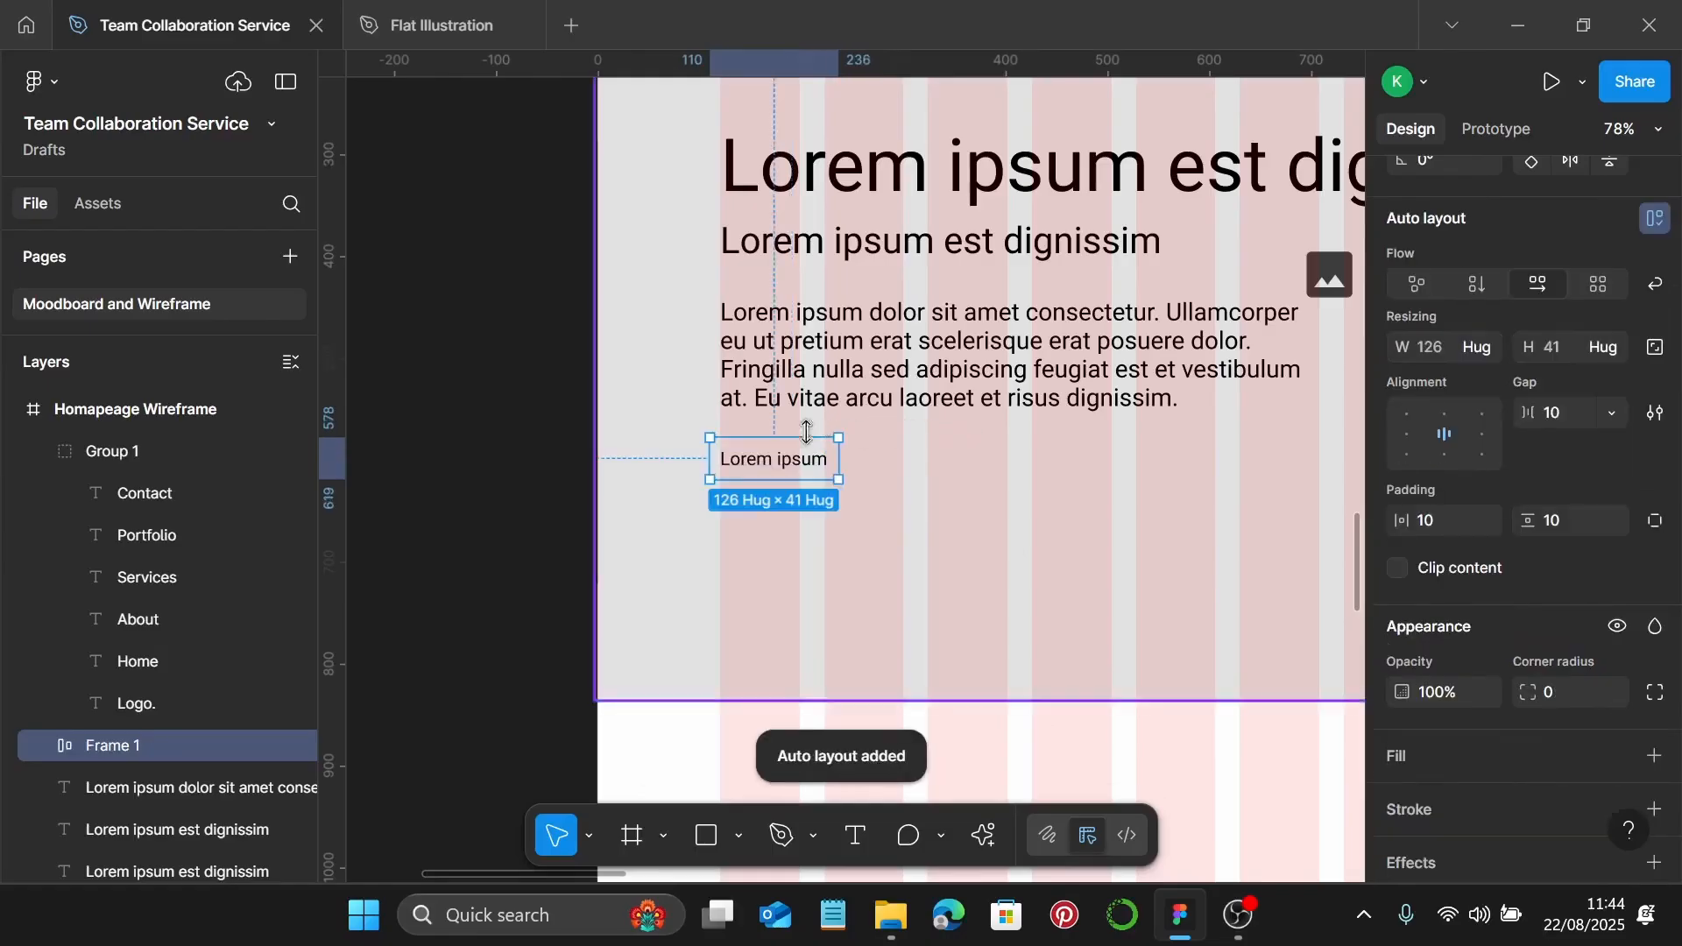
{"action": "left_click_drag", "start_coordinate": [797, 458], "coordinate": [810, 476]}
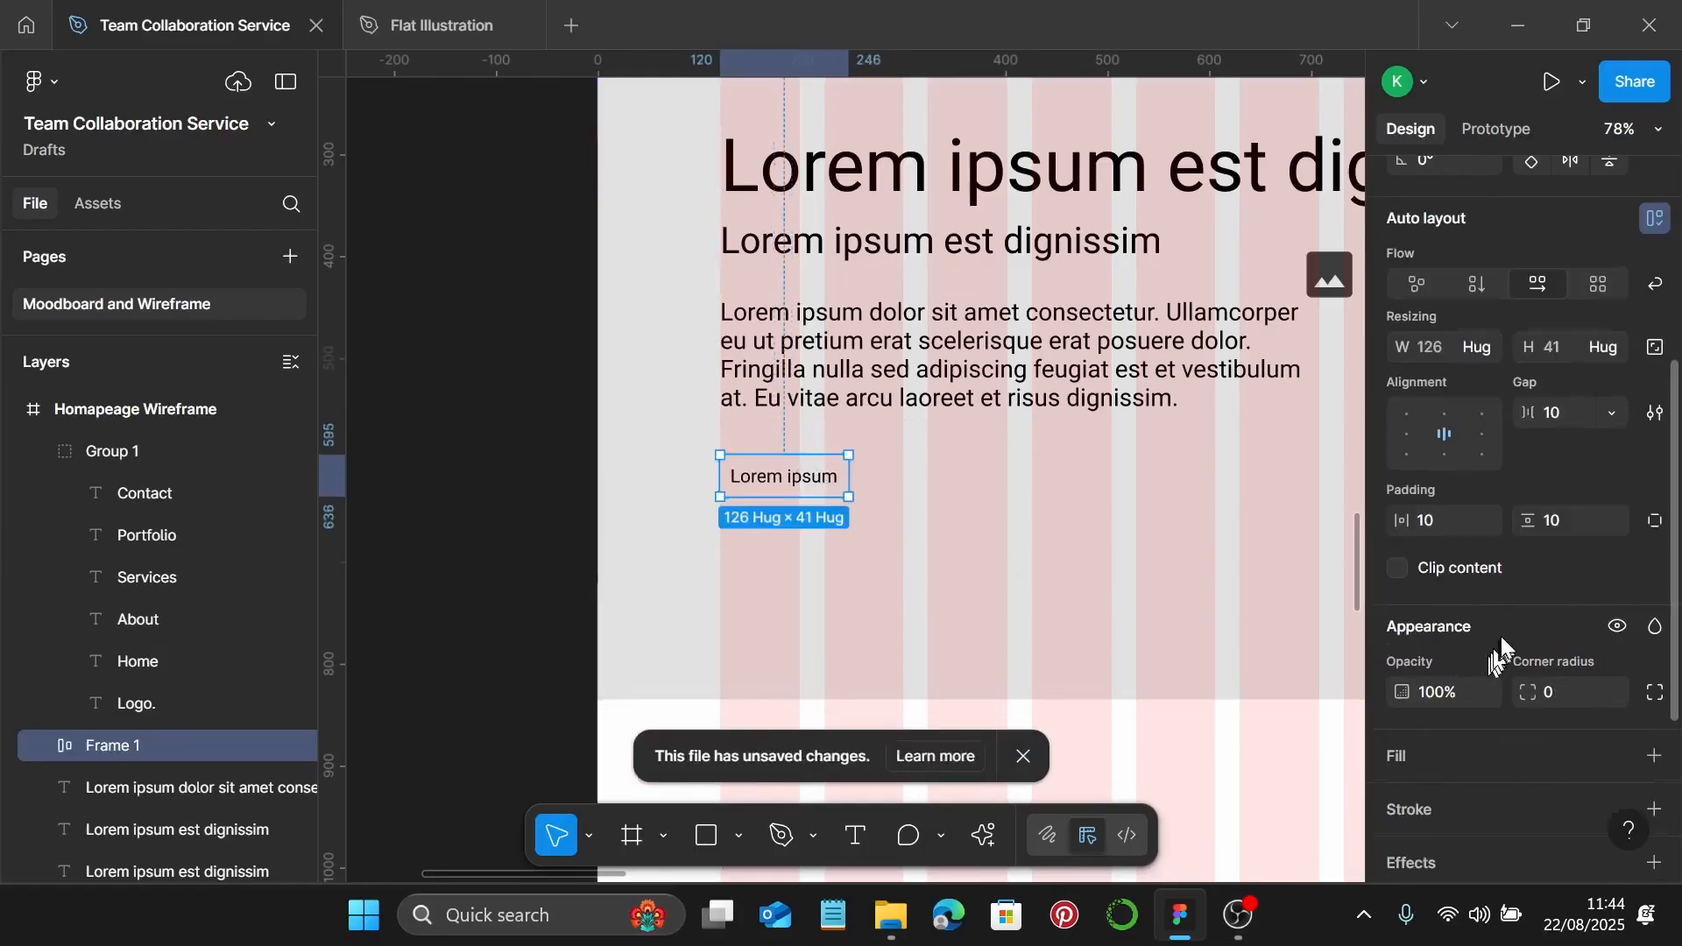
{"action": "scroll", "coordinate": [1504, 626], "scroll_direction": "down", "scroll_amount": 4}
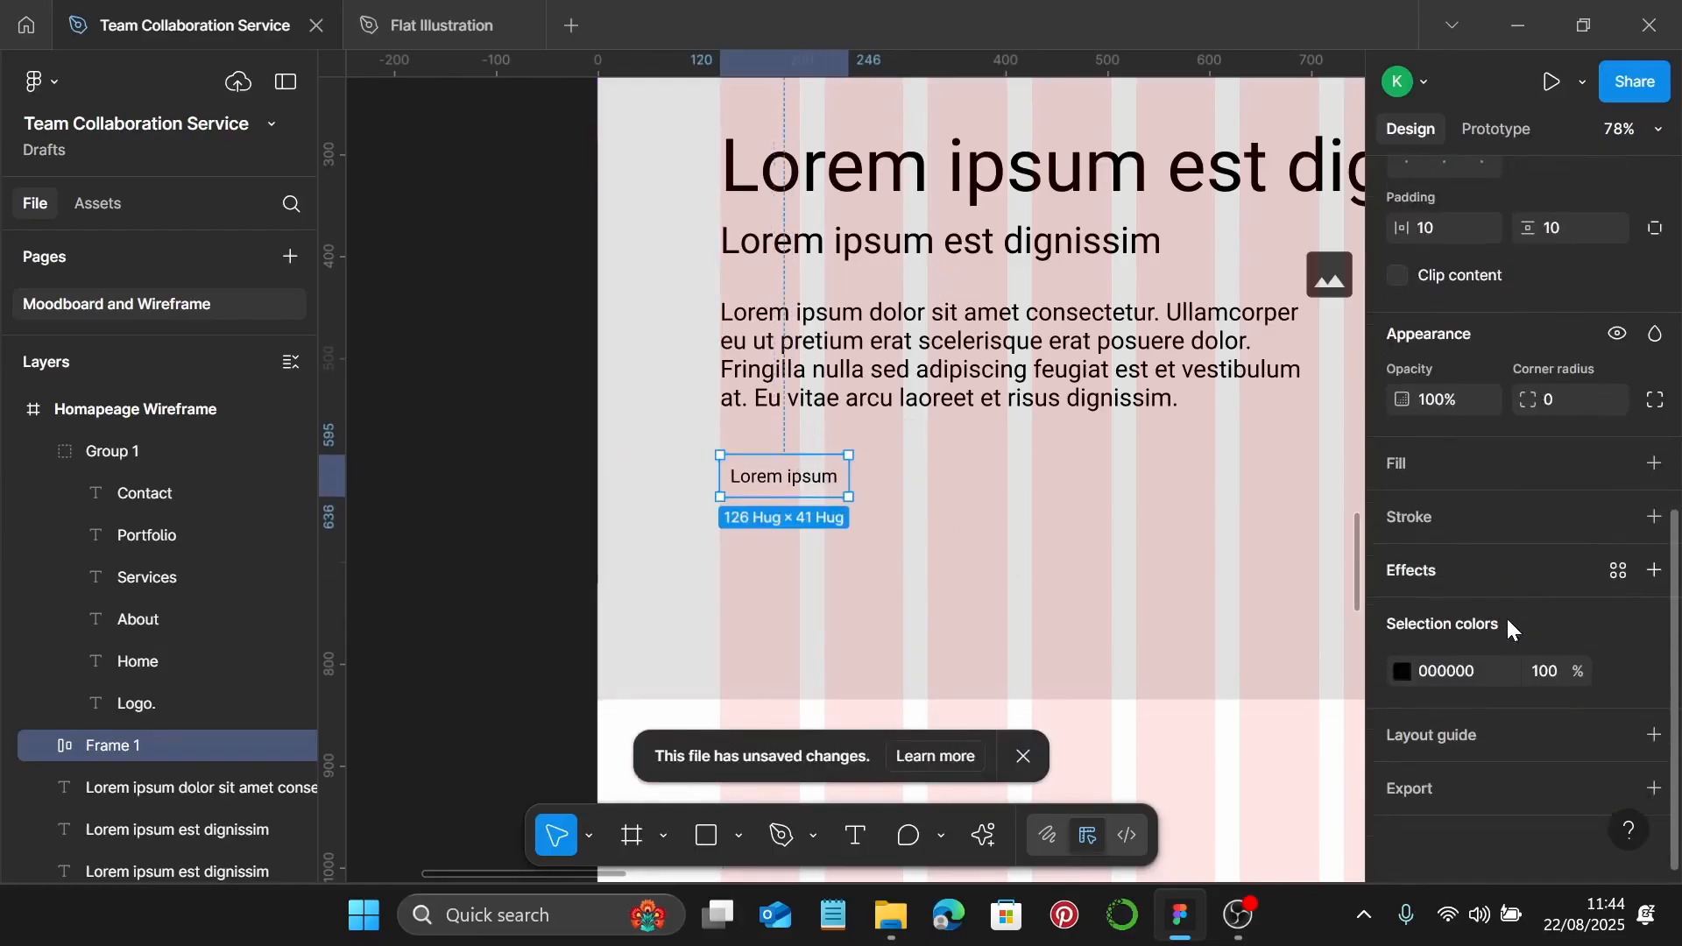
{"action": "left_click", "coordinate": [1655, 463]}
{"action": "left_click_drag", "start_coordinate": [1092, 413], "coordinate": [1077, 401]}
{"action": "left_click_drag", "start_coordinate": [1233, 663], "coordinate": [1253, 668]}
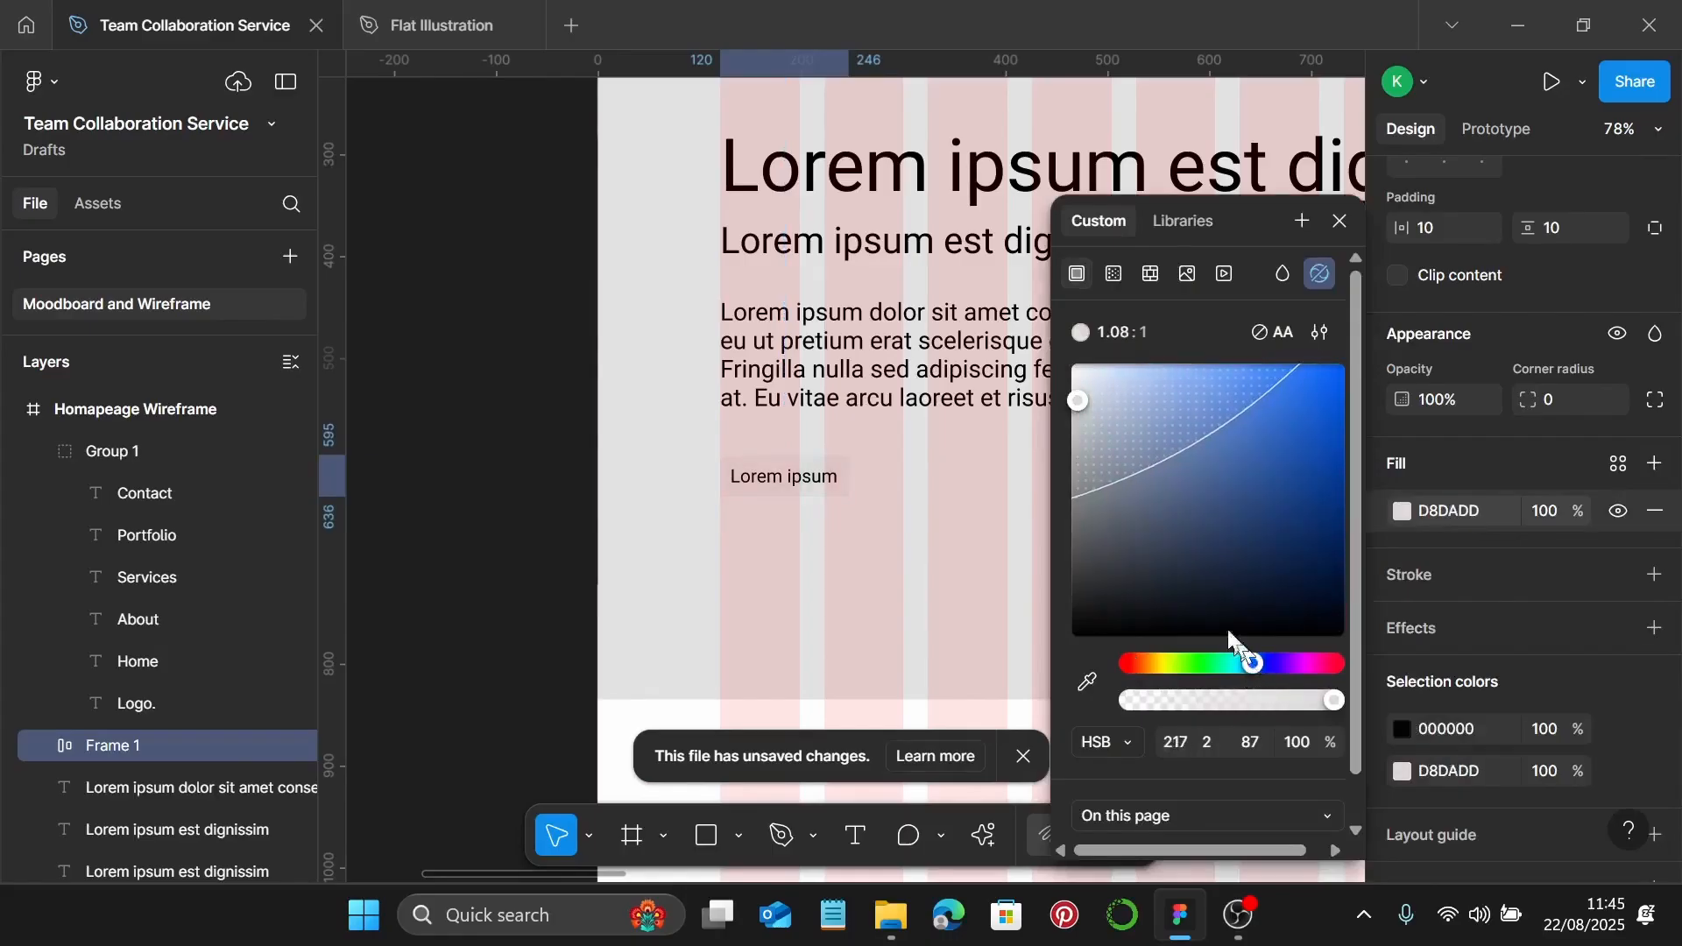
{"action": "mouse_move", "coordinate": [1117, 415]}
{"action": "left_mouse_down"}
{"action": "mouse_move", "coordinate": [1109, 370]}
{"action": "mouse_move", "coordinate": [1144, 368]}
{"action": "mouse_move", "coordinate": [1143, 394]}
{"action": "left_mouse_up"}
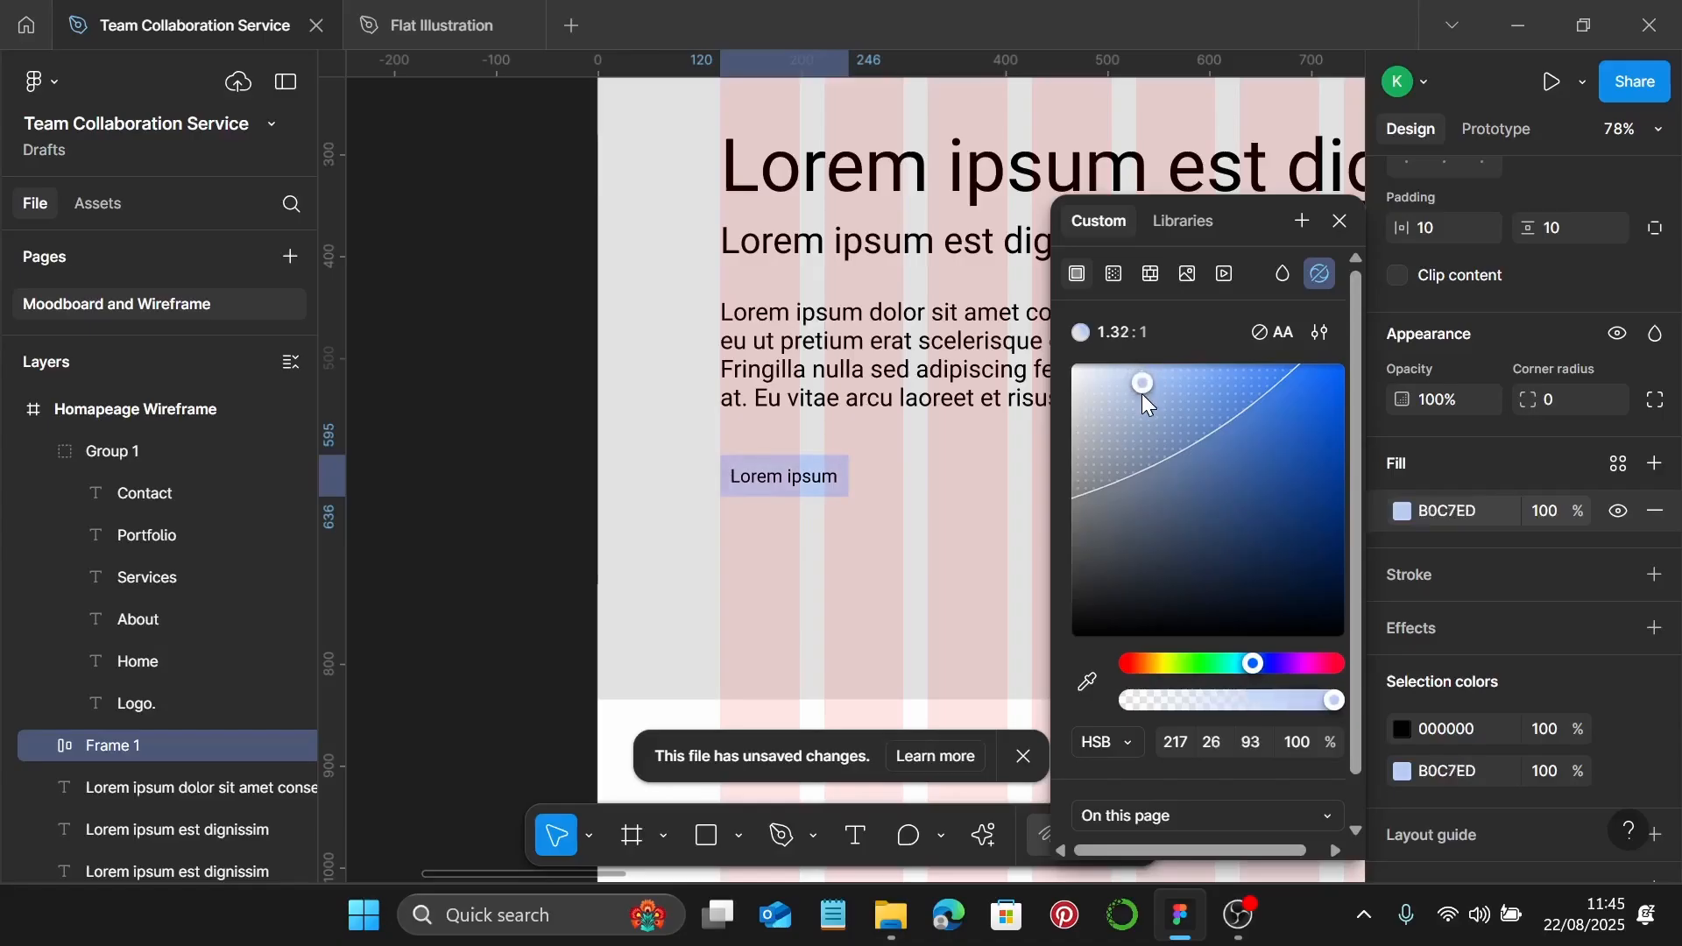
{"action": "left_click", "coordinate": [1341, 224]}
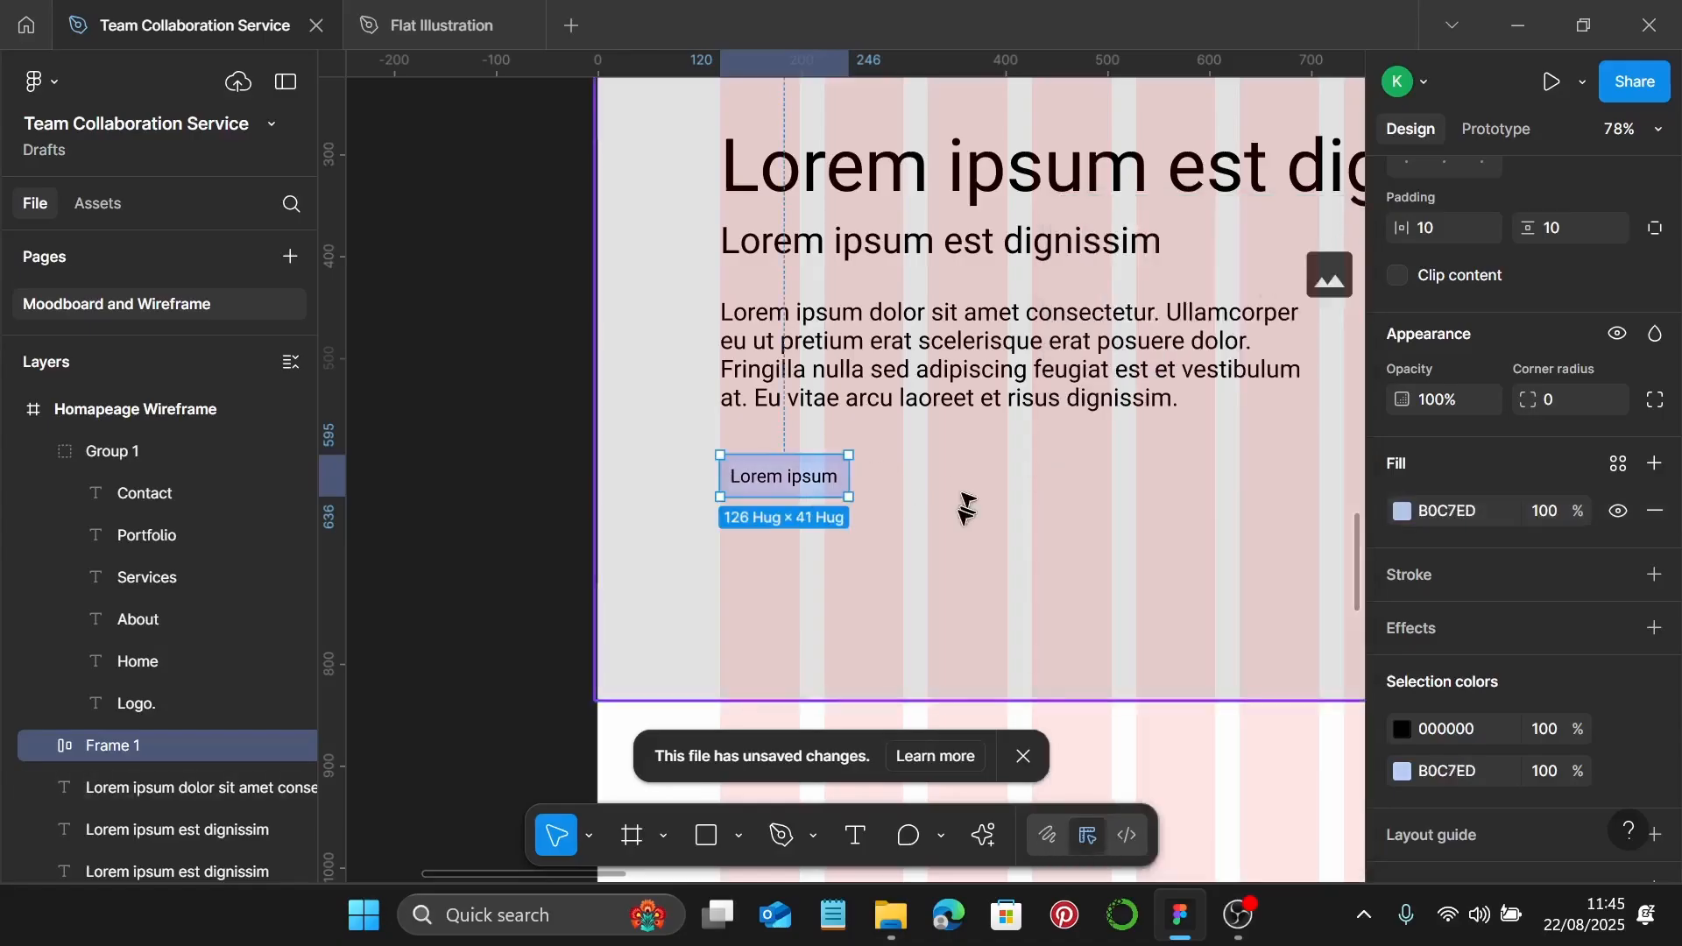
Move the light blue button up to Y 588 and set its corner radius to 4
{"action": "left_click_drag", "start_coordinate": [782, 479], "coordinate": [781, 471]}
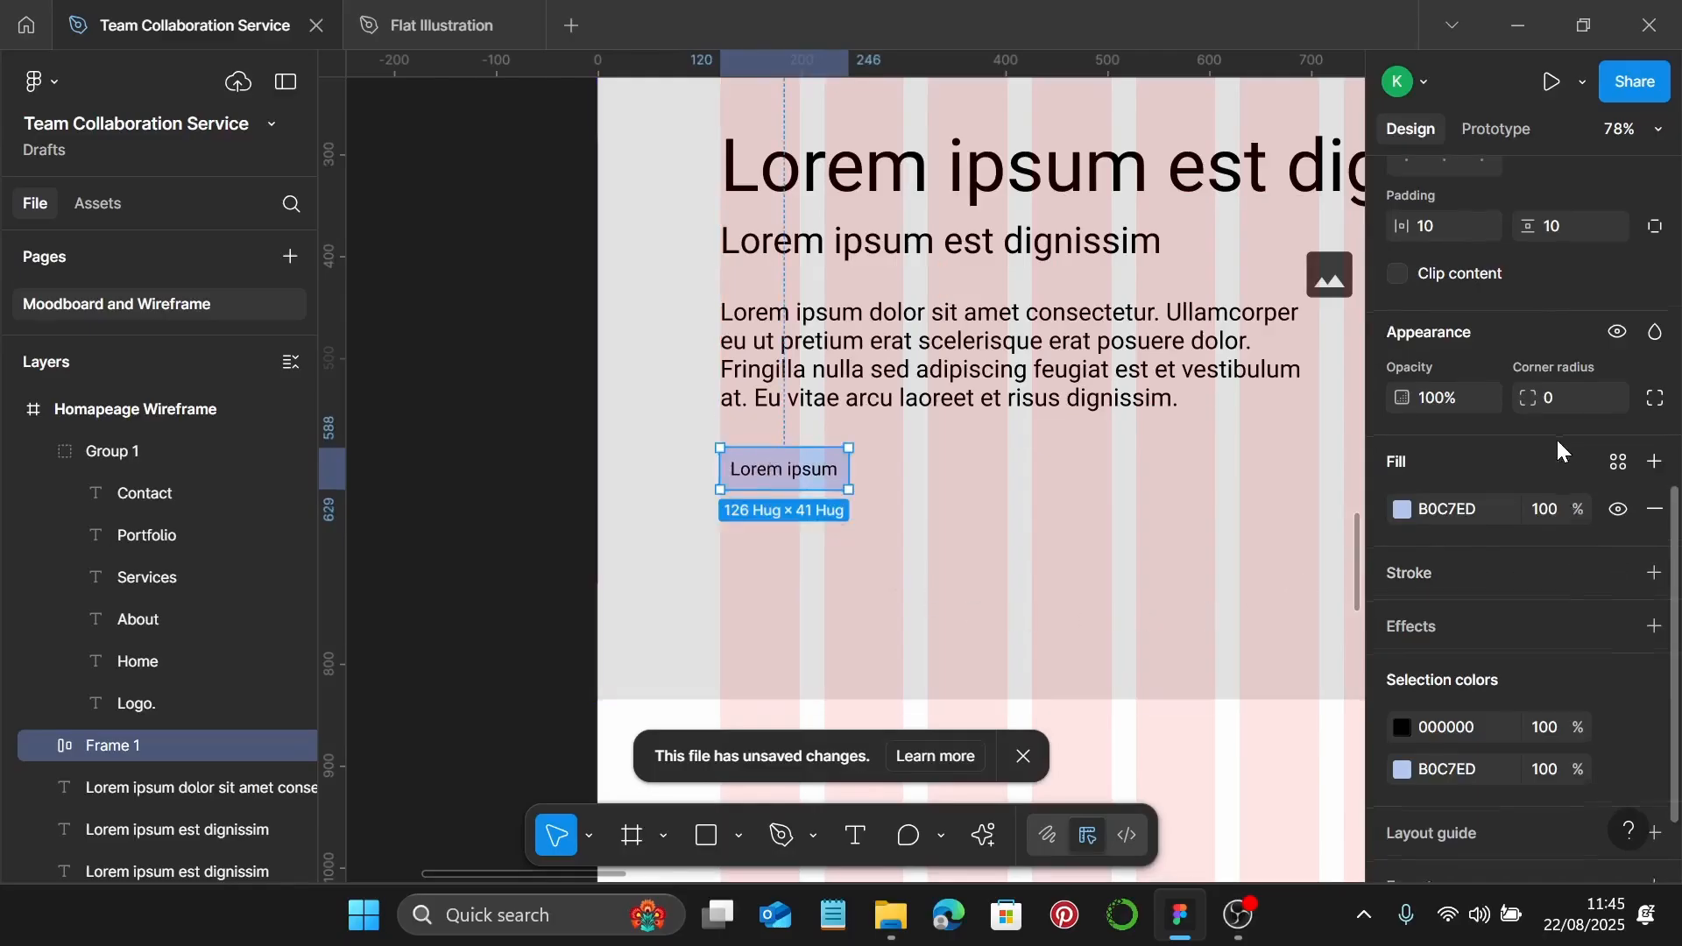
{"action": "scroll", "coordinate": [1556, 438], "scroll_direction": "down", "scroll_amount": 1}
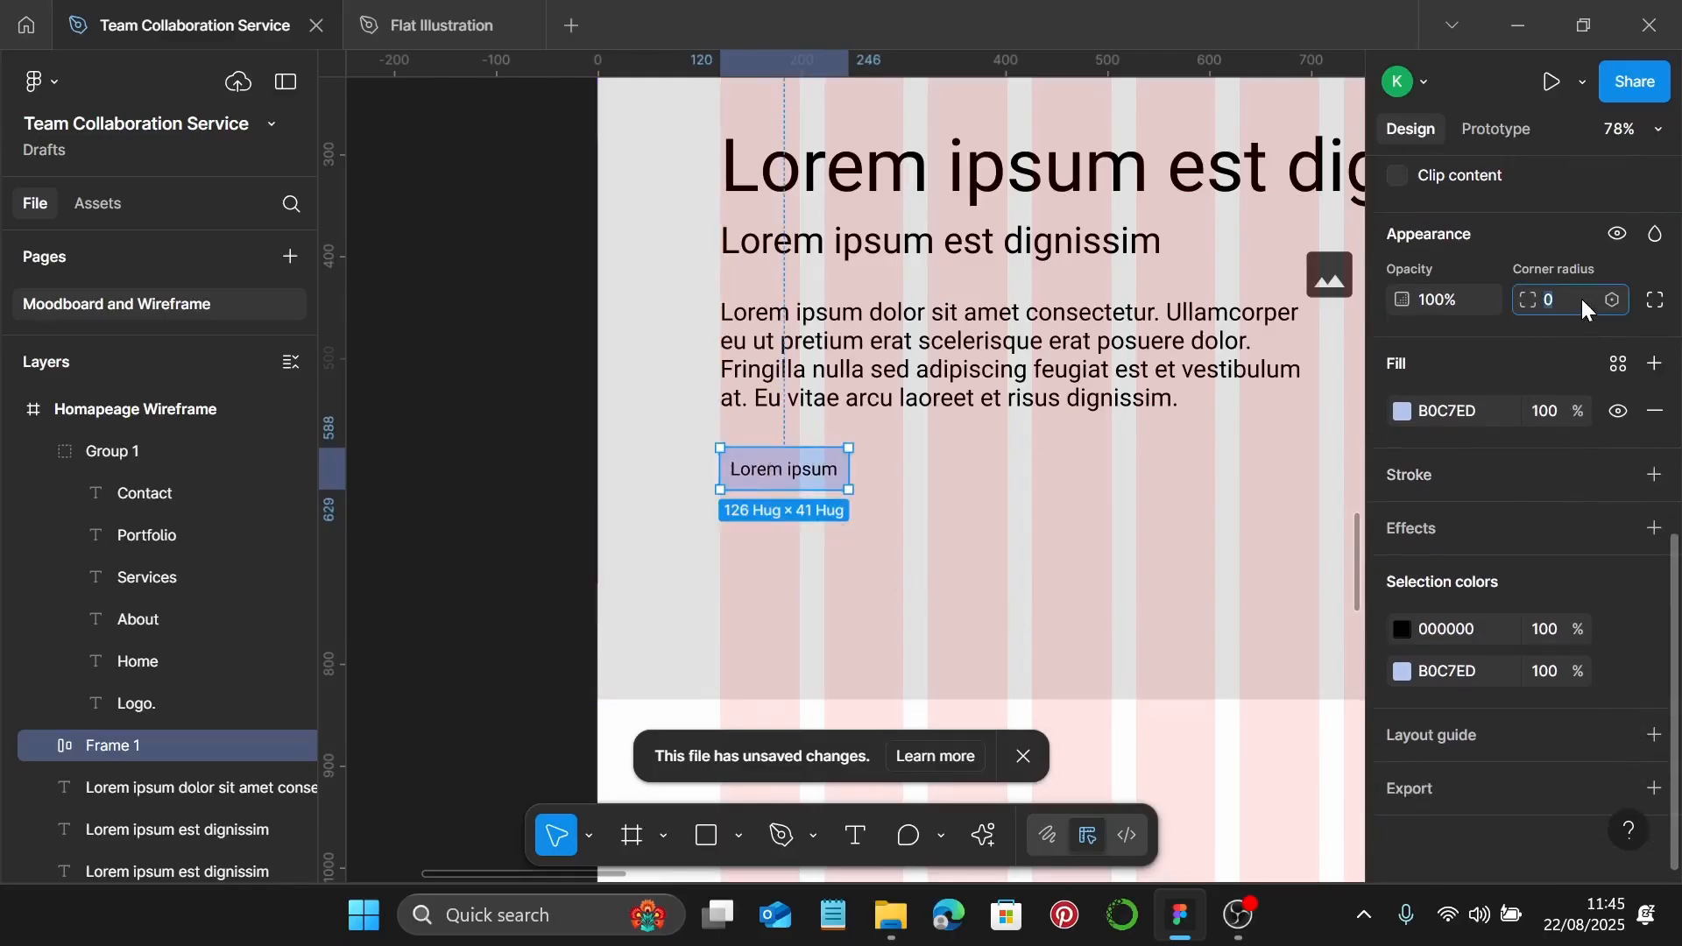
{"action": "type", "text": "4"}
{"action": "key", "text": "Return"}
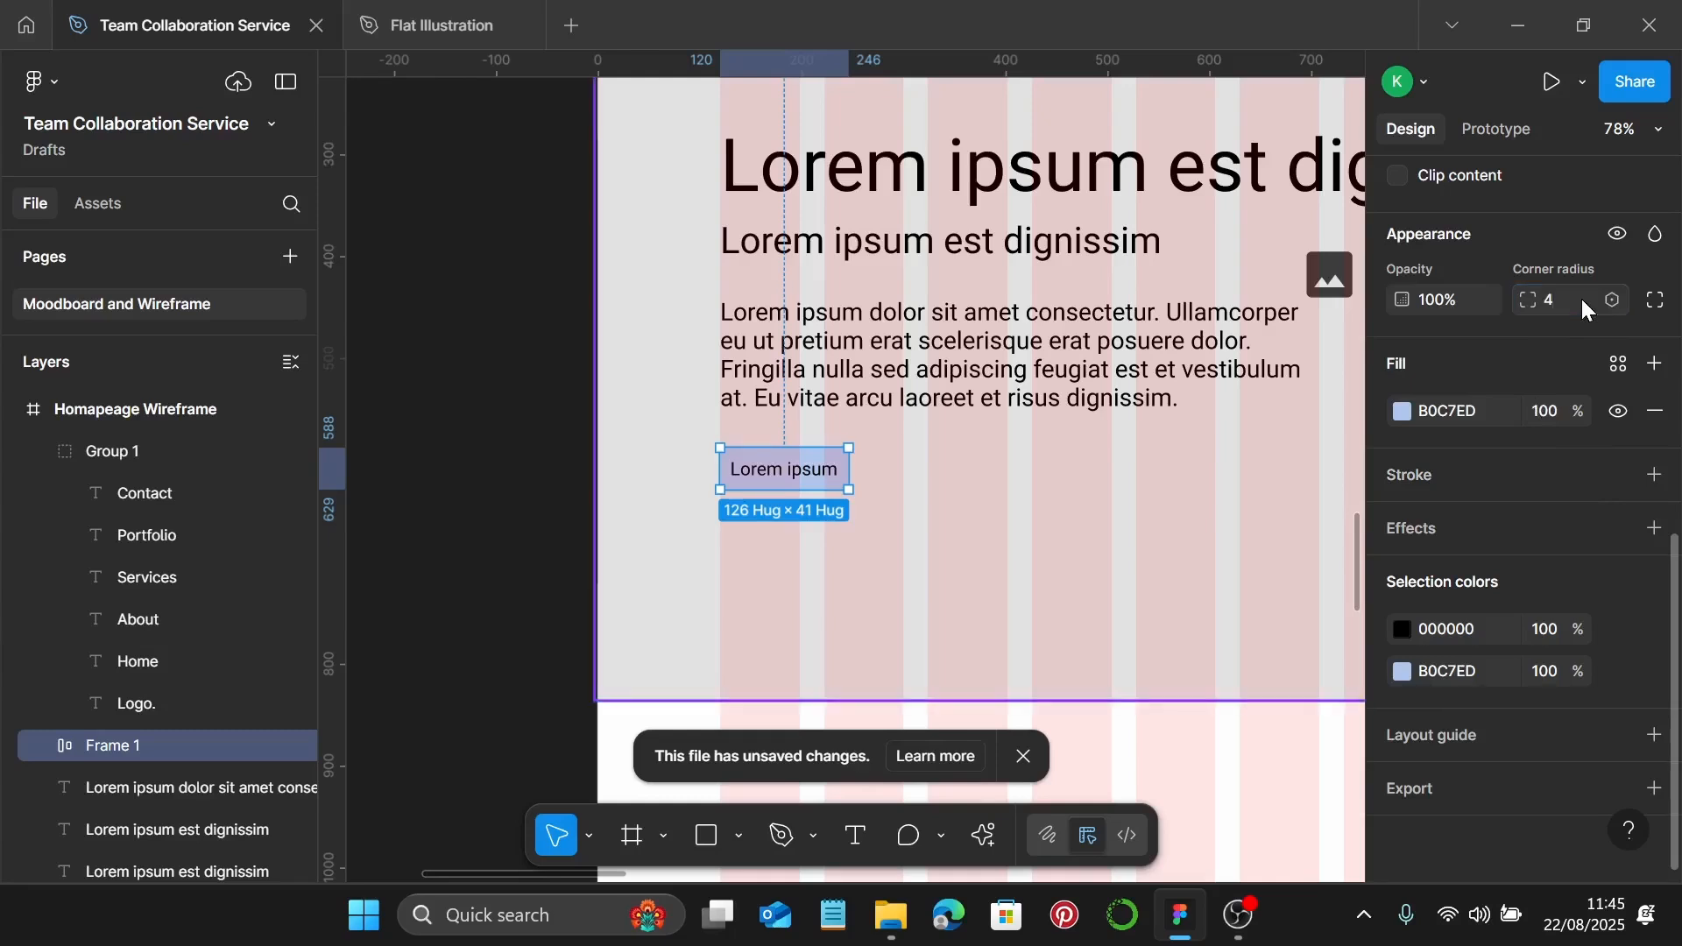
{"action": "left_click", "coordinate": [946, 382]}
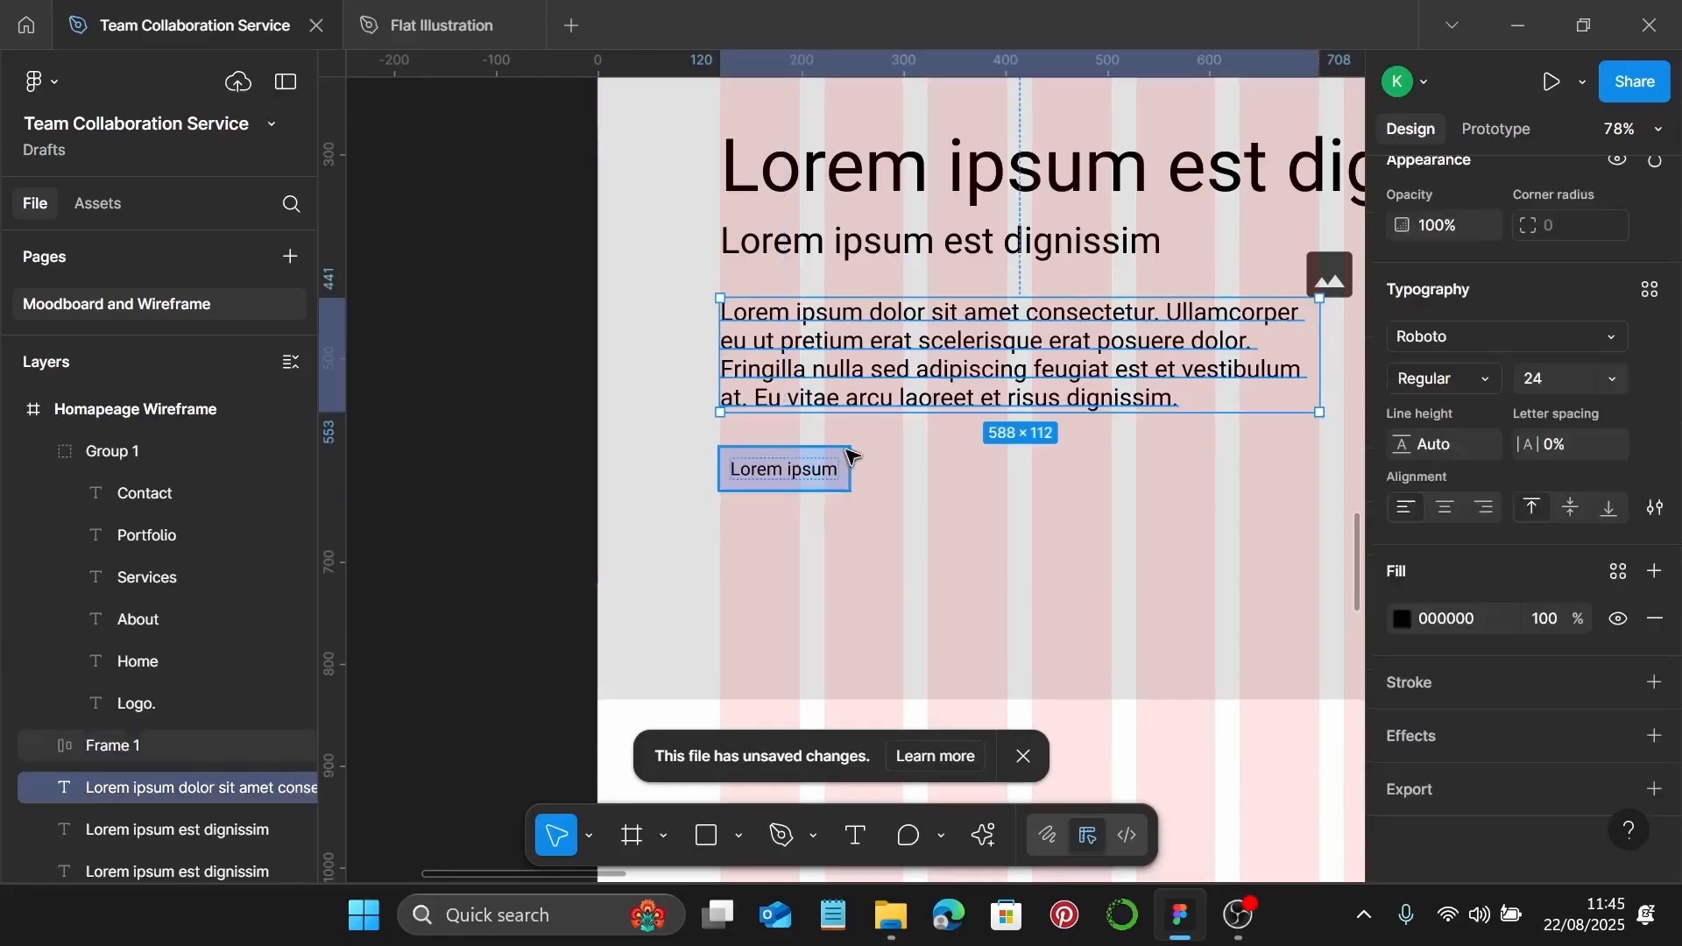
{"action": "scroll", "coordinate": [850, 454], "scroll_direction": "down", "scroll_amount": 2}
{"action": "left_click", "coordinate": [1012, 219]}
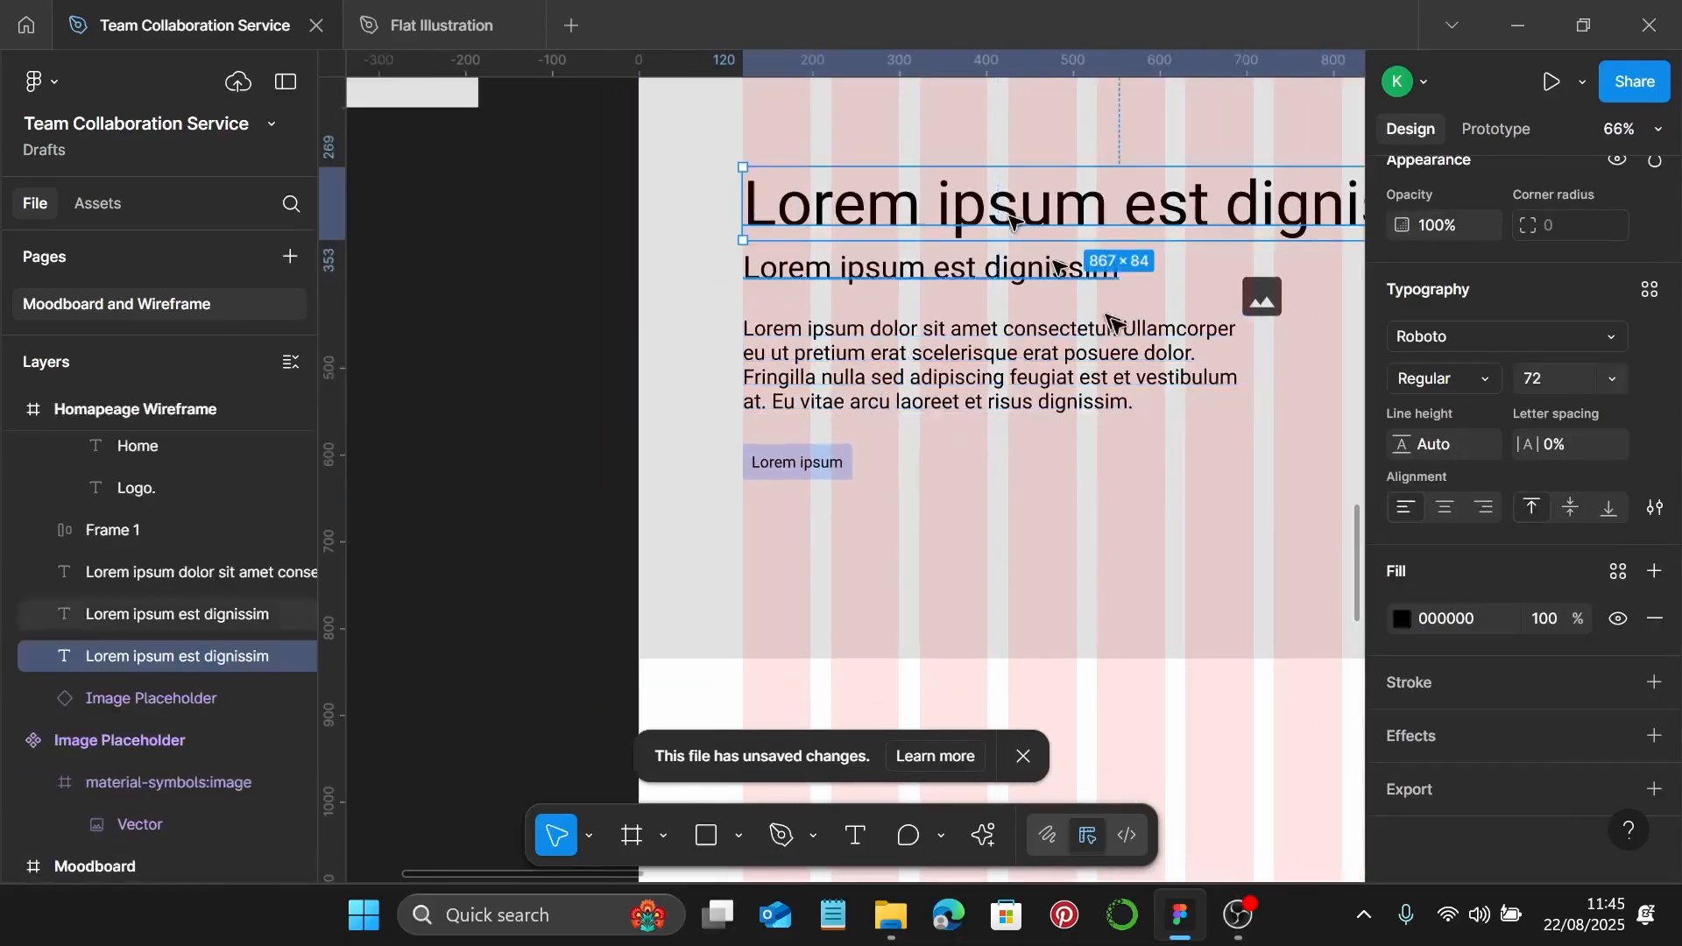
{"action": "scroll", "coordinate": [1112, 324], "scroll_direction": "down", "scroll_amount": 4}
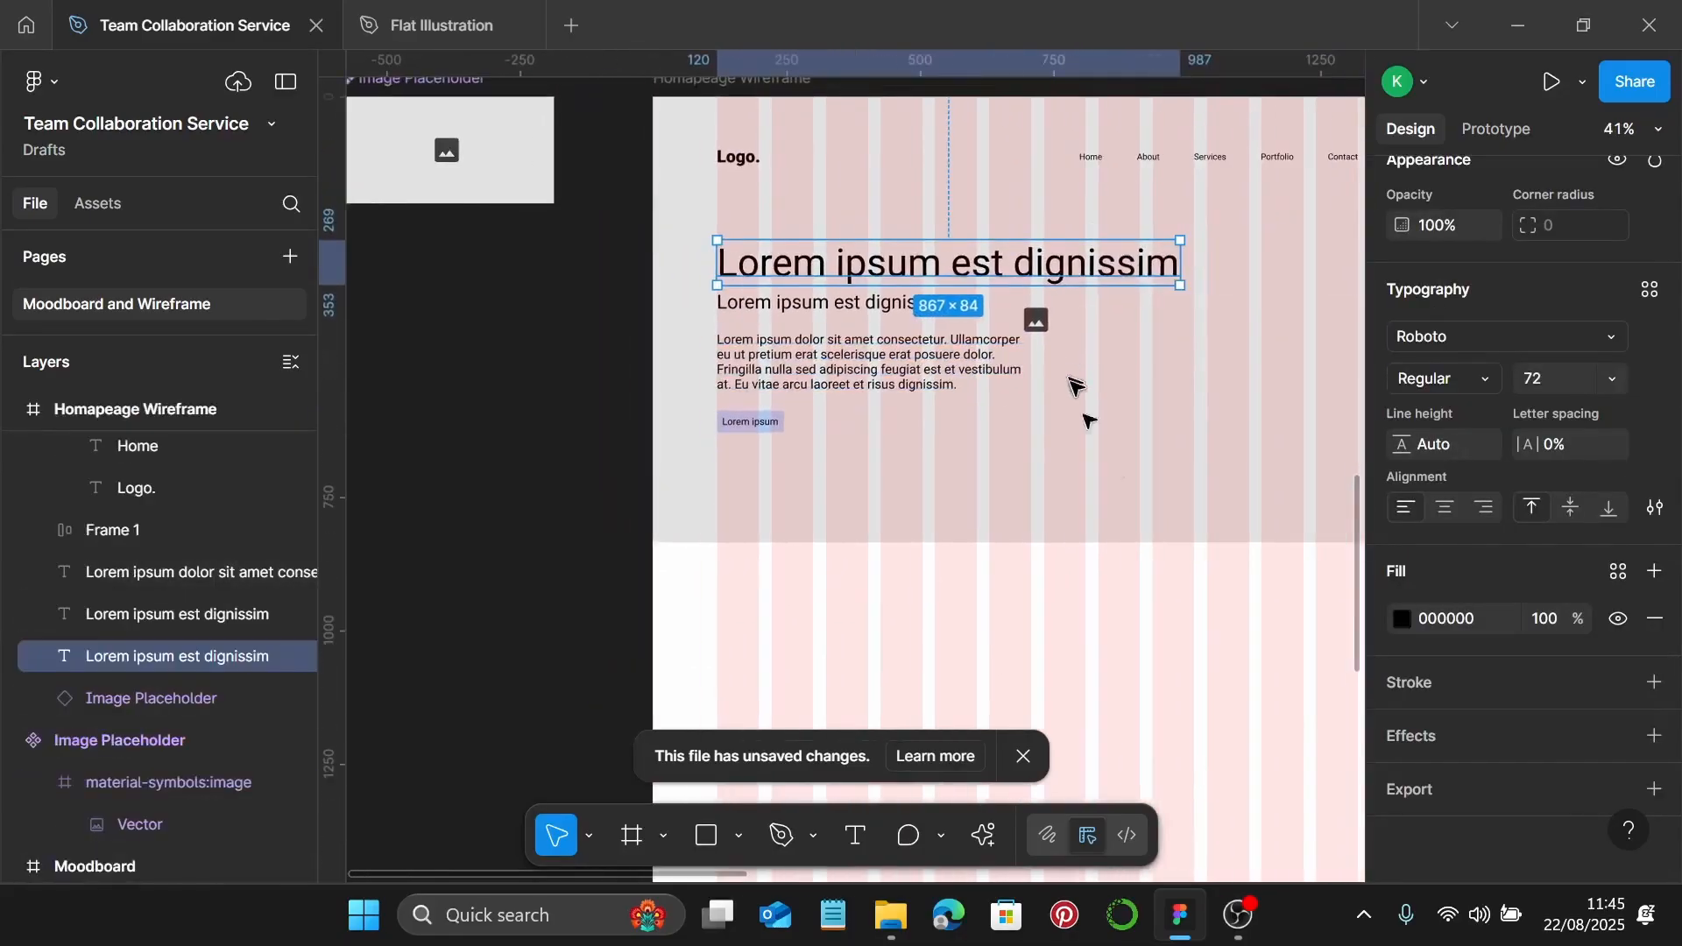
{"action": "left_click", "coordinate": [1109, 571]}
{"action": "scroll", "coordinate": [1016, 535], "scroll_direction": "right", "scroll_amount": 3}
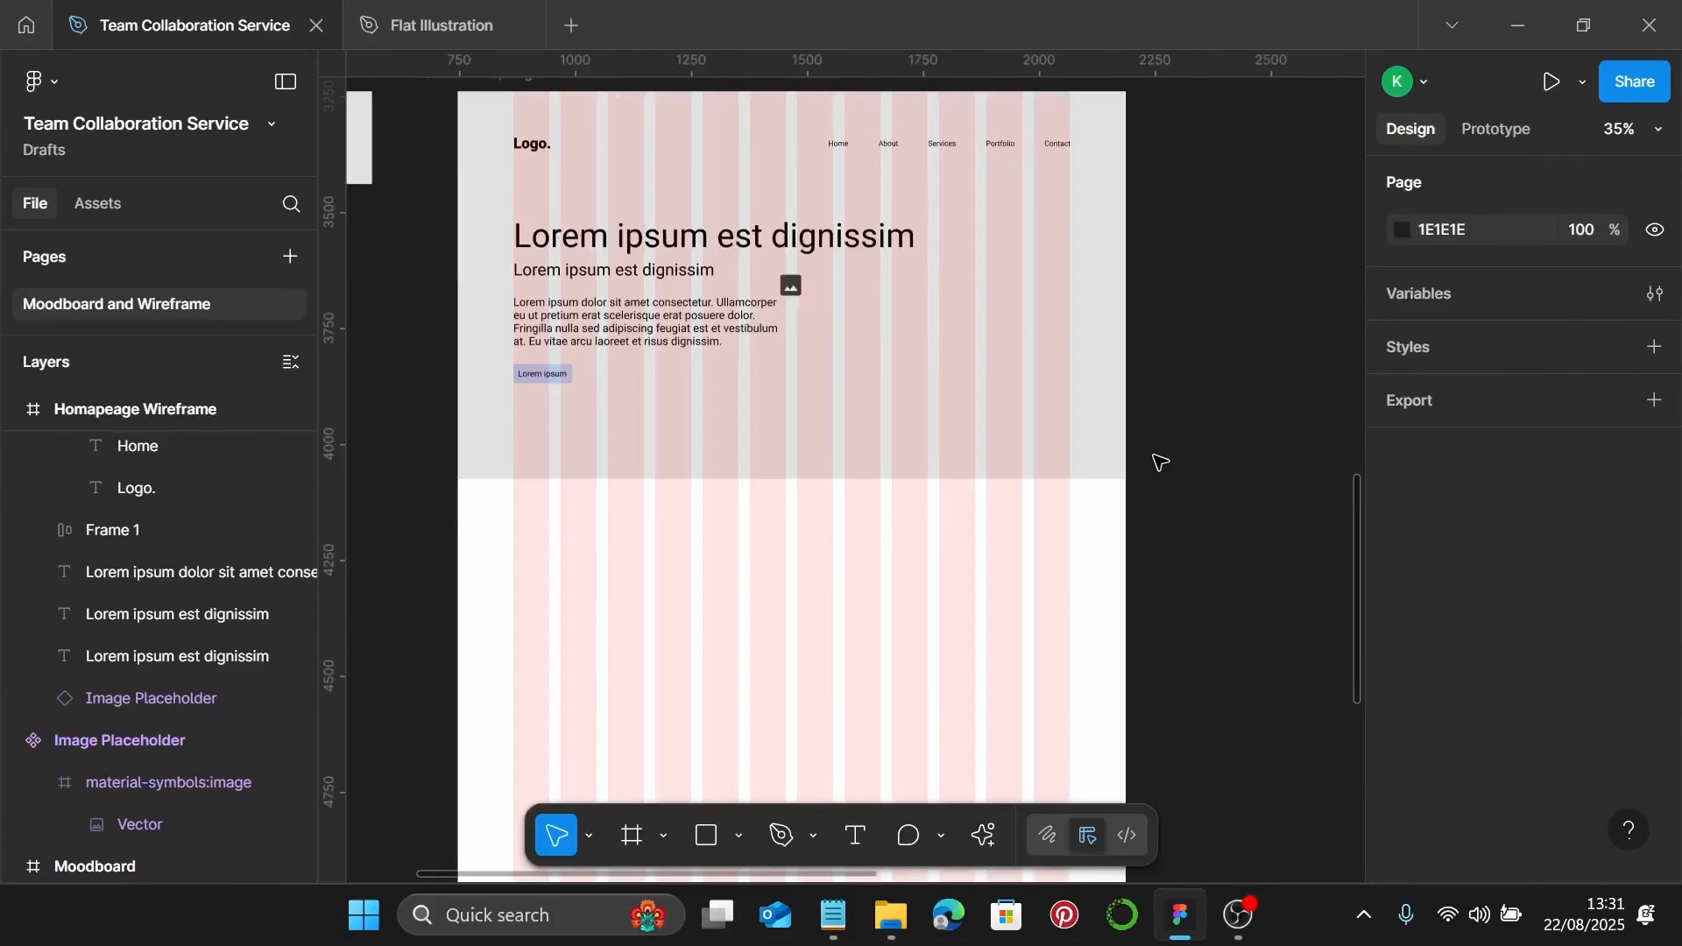
Switch to Notepad and review the homepage sections and other pages listed in the website layout notes
{"action": "left_click", "coordinate": [834, 911]}
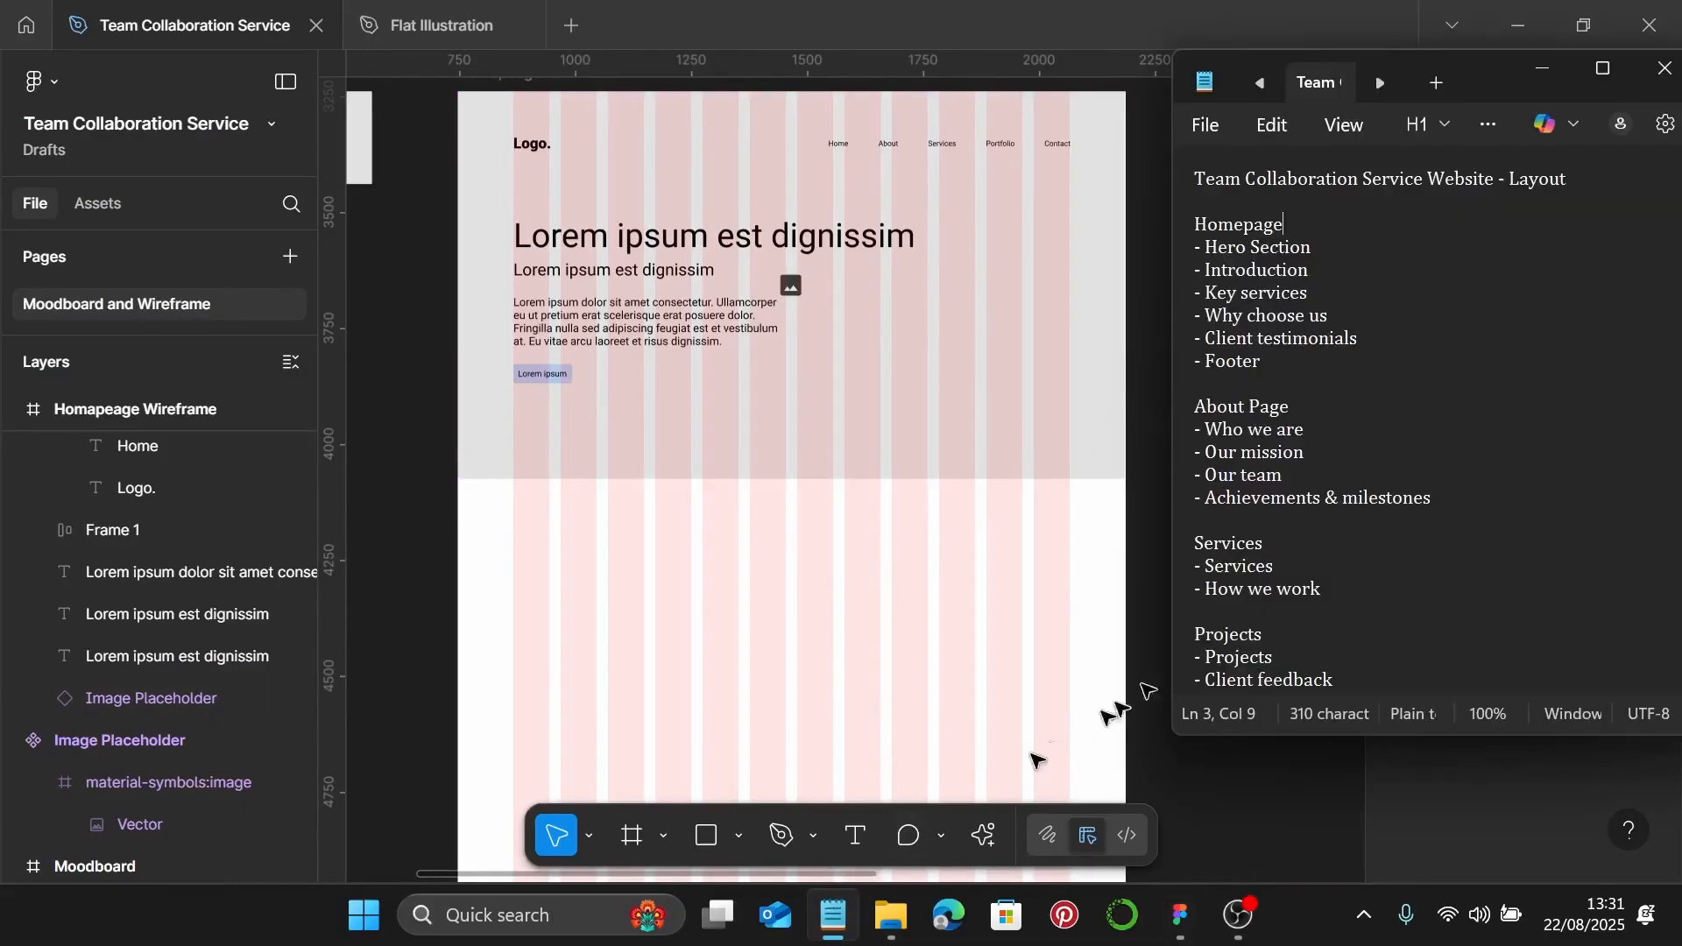
{"action": "scroll", "coordinate": [1385, 300], "scroll_direction": "down", "scroll_amount": 1}
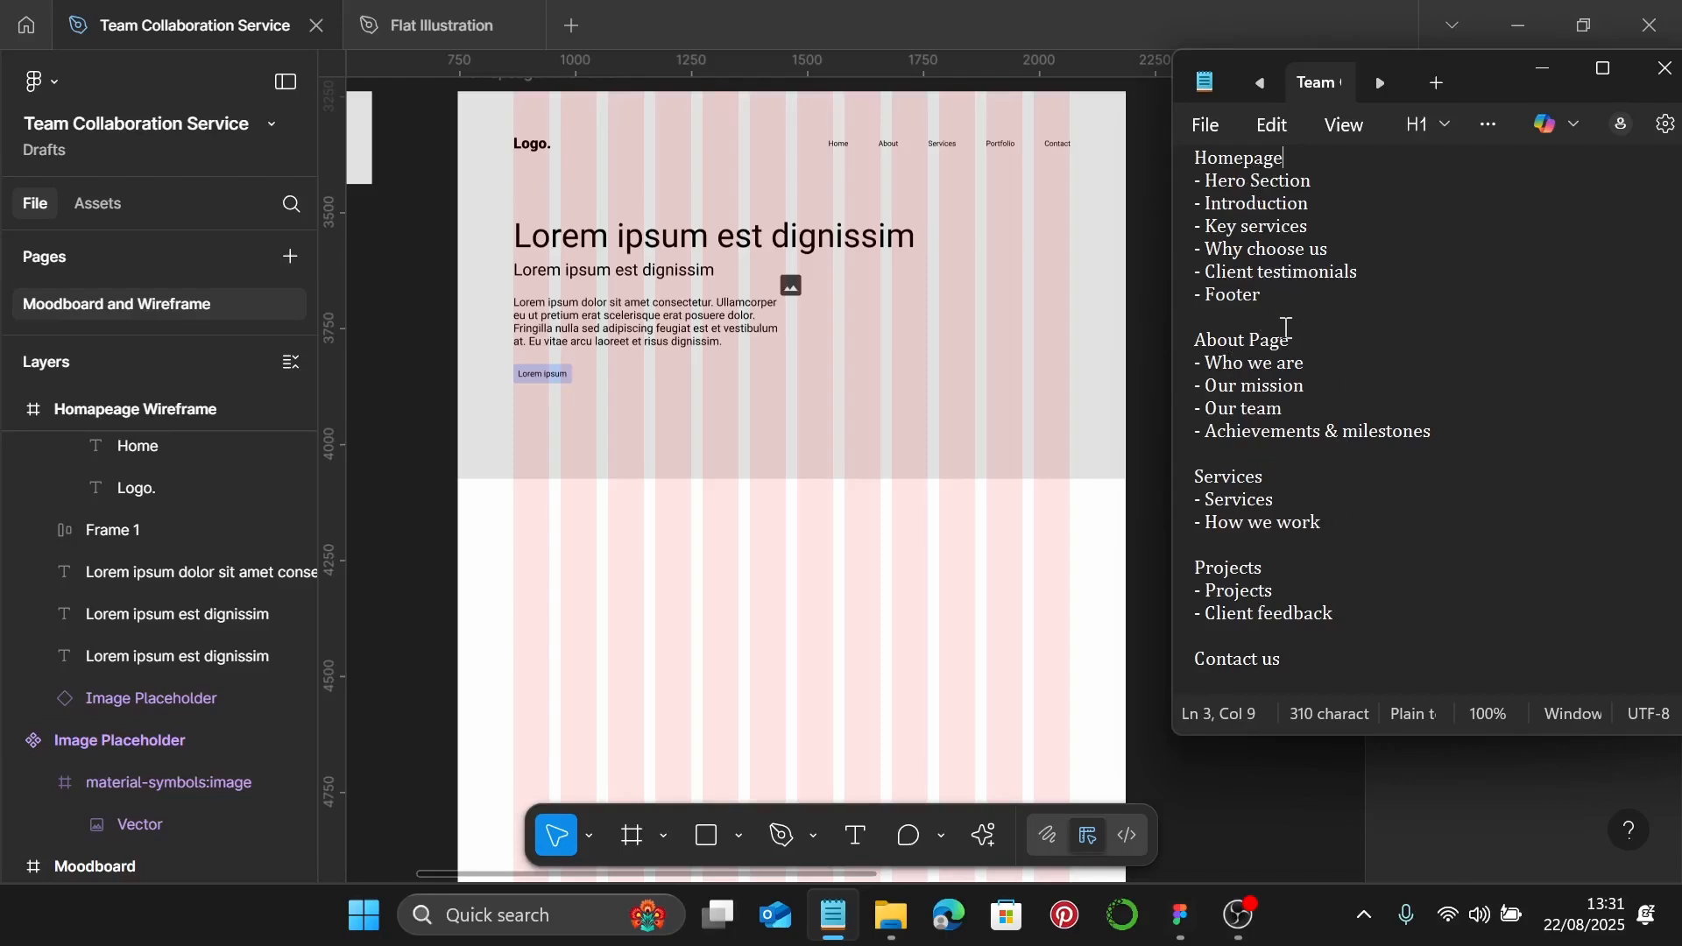
Duplicate the hero image placeholder below the hero section at Y 969 and reduce the copy's height to 505
{"action": "scroll", "coordinate": [619, 552], "scroll_direction": "down", "scroll_amount": 3}
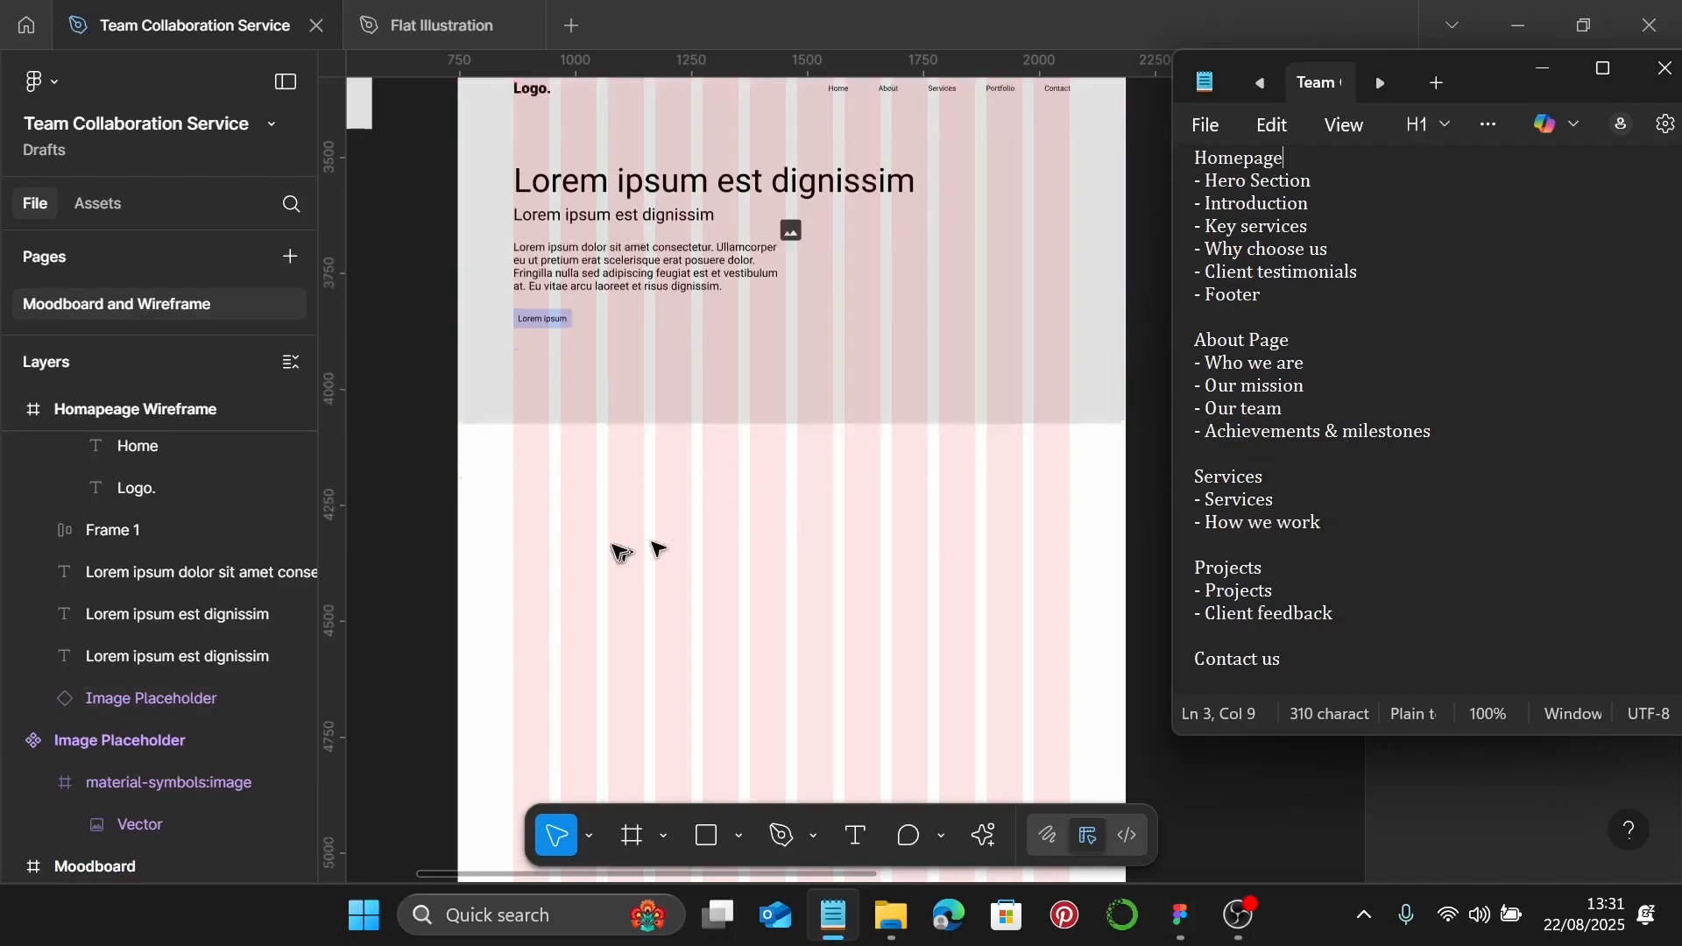
{"action": "left_click", "coordinate": [563, 487]}
{"action": "scroll", "coordinate": [573, 473], "scroll_direction": "down", "scroll_amount": 1}
{"action": "left_click", "coordinate": [751, 292]}
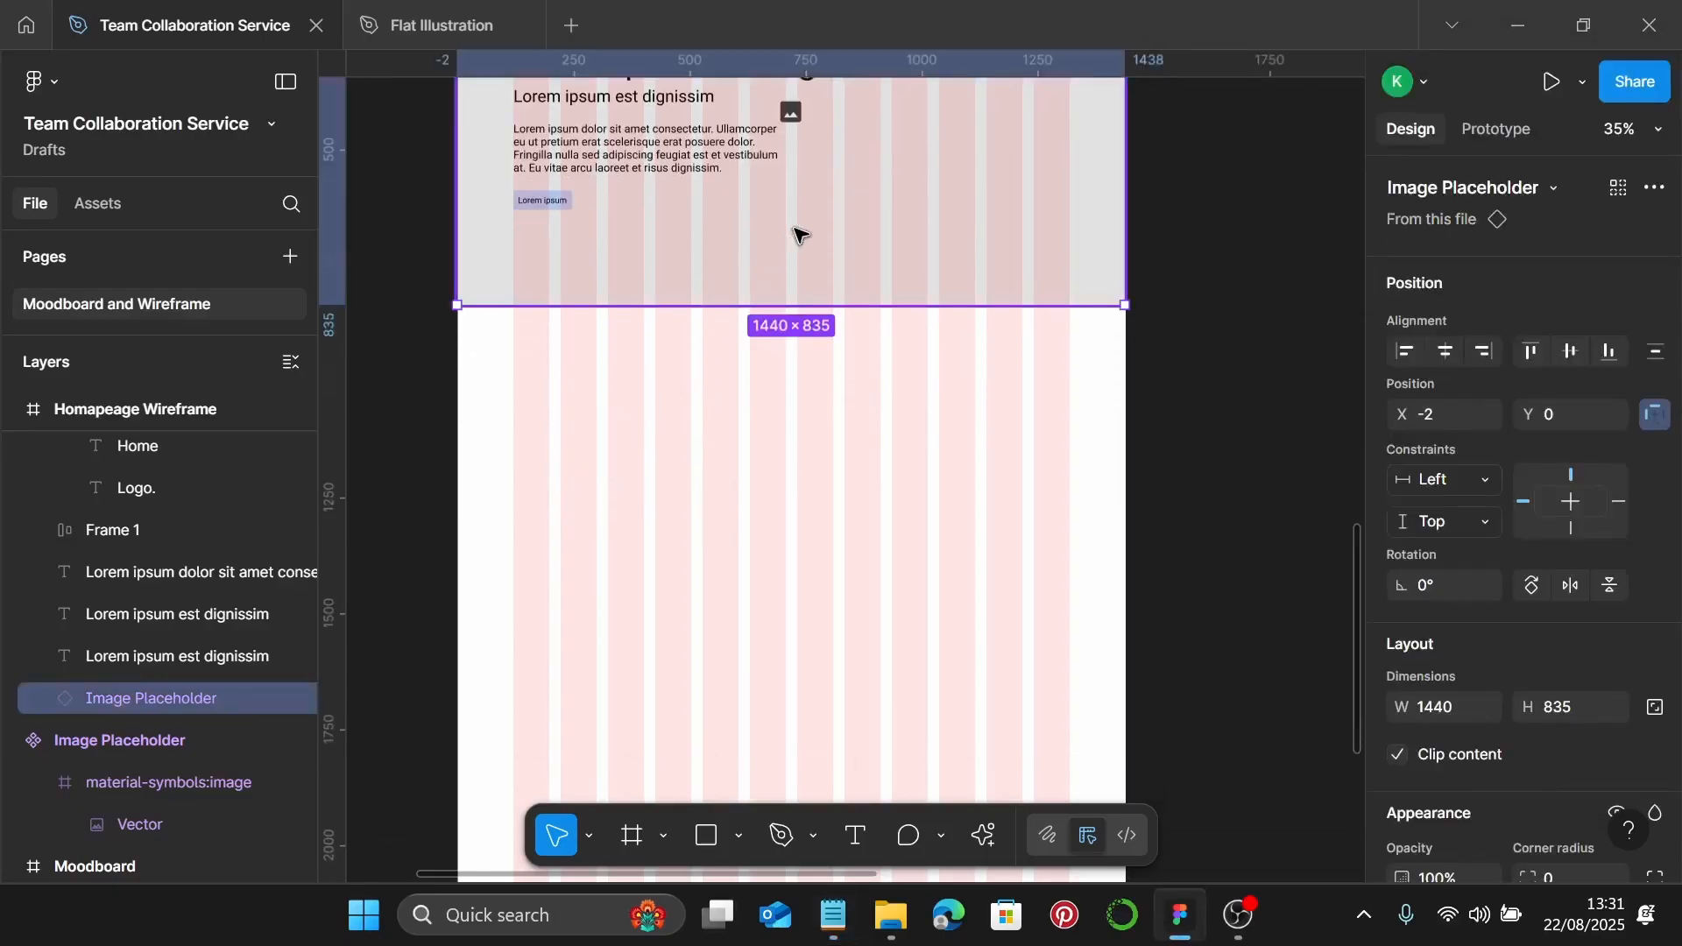
{"action": "left_click_drag", "start_coordinate": [838, 206], "coordinate": [838, 486]}
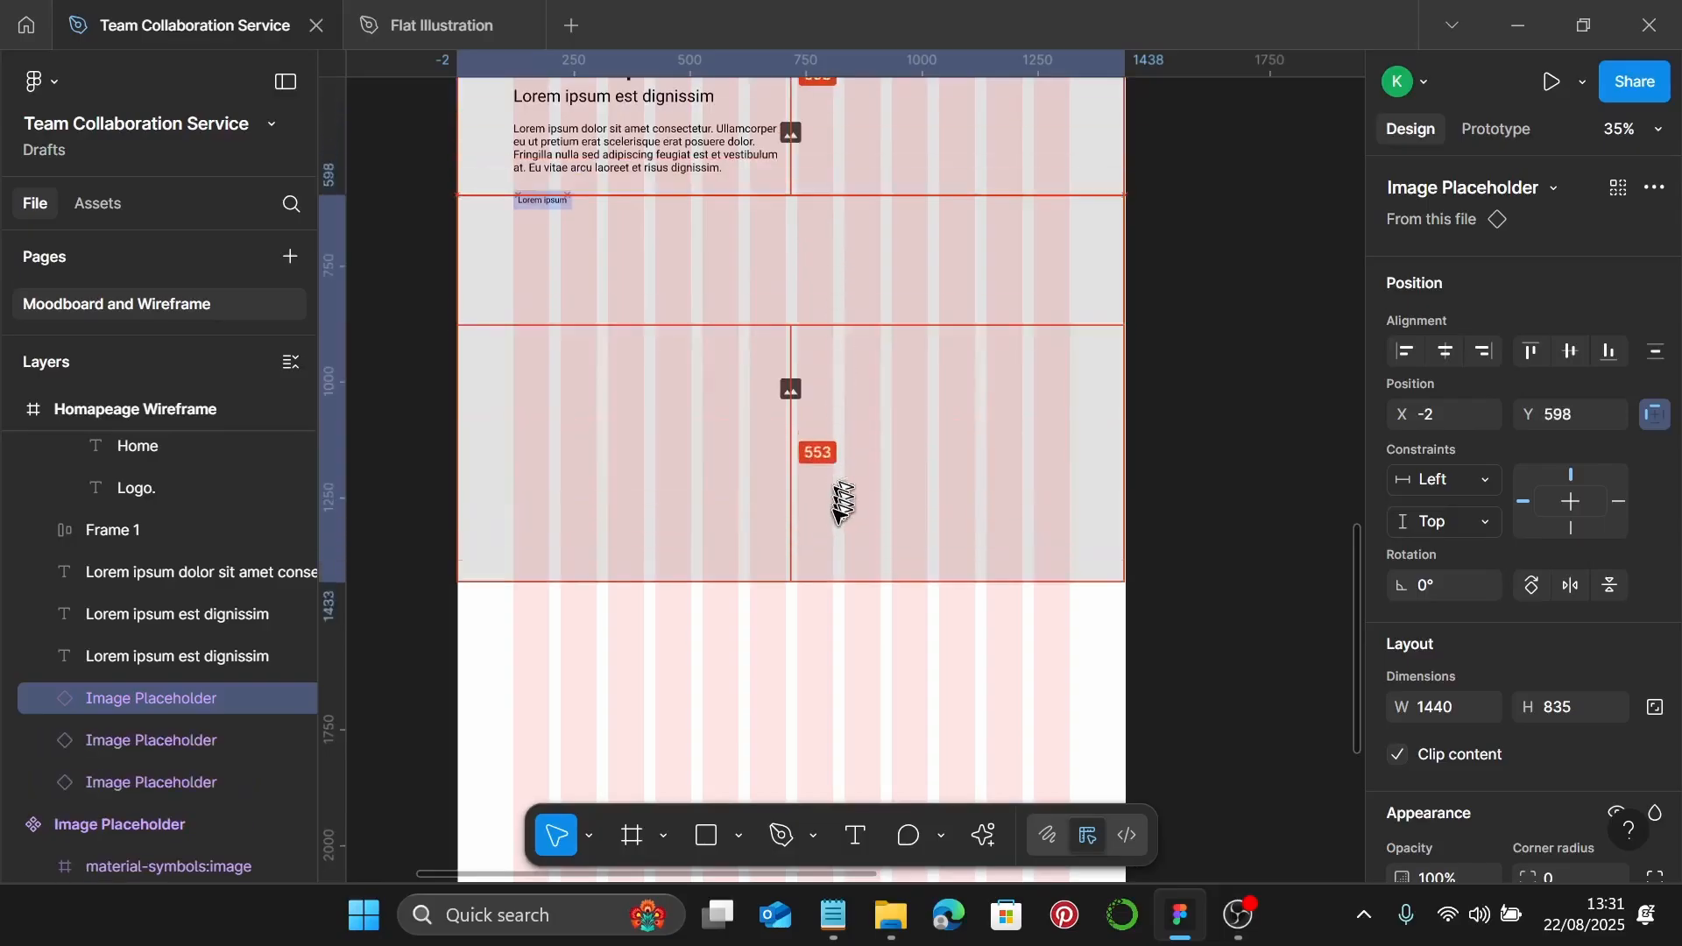
{"action": "left_click_drag", "start_coordinate": [843, 193], "coordinate": [820, 336]}
{"action": "scroll", "coordinate": [815, 428], "scroll_direction": "down", "scroll_amount": 3}
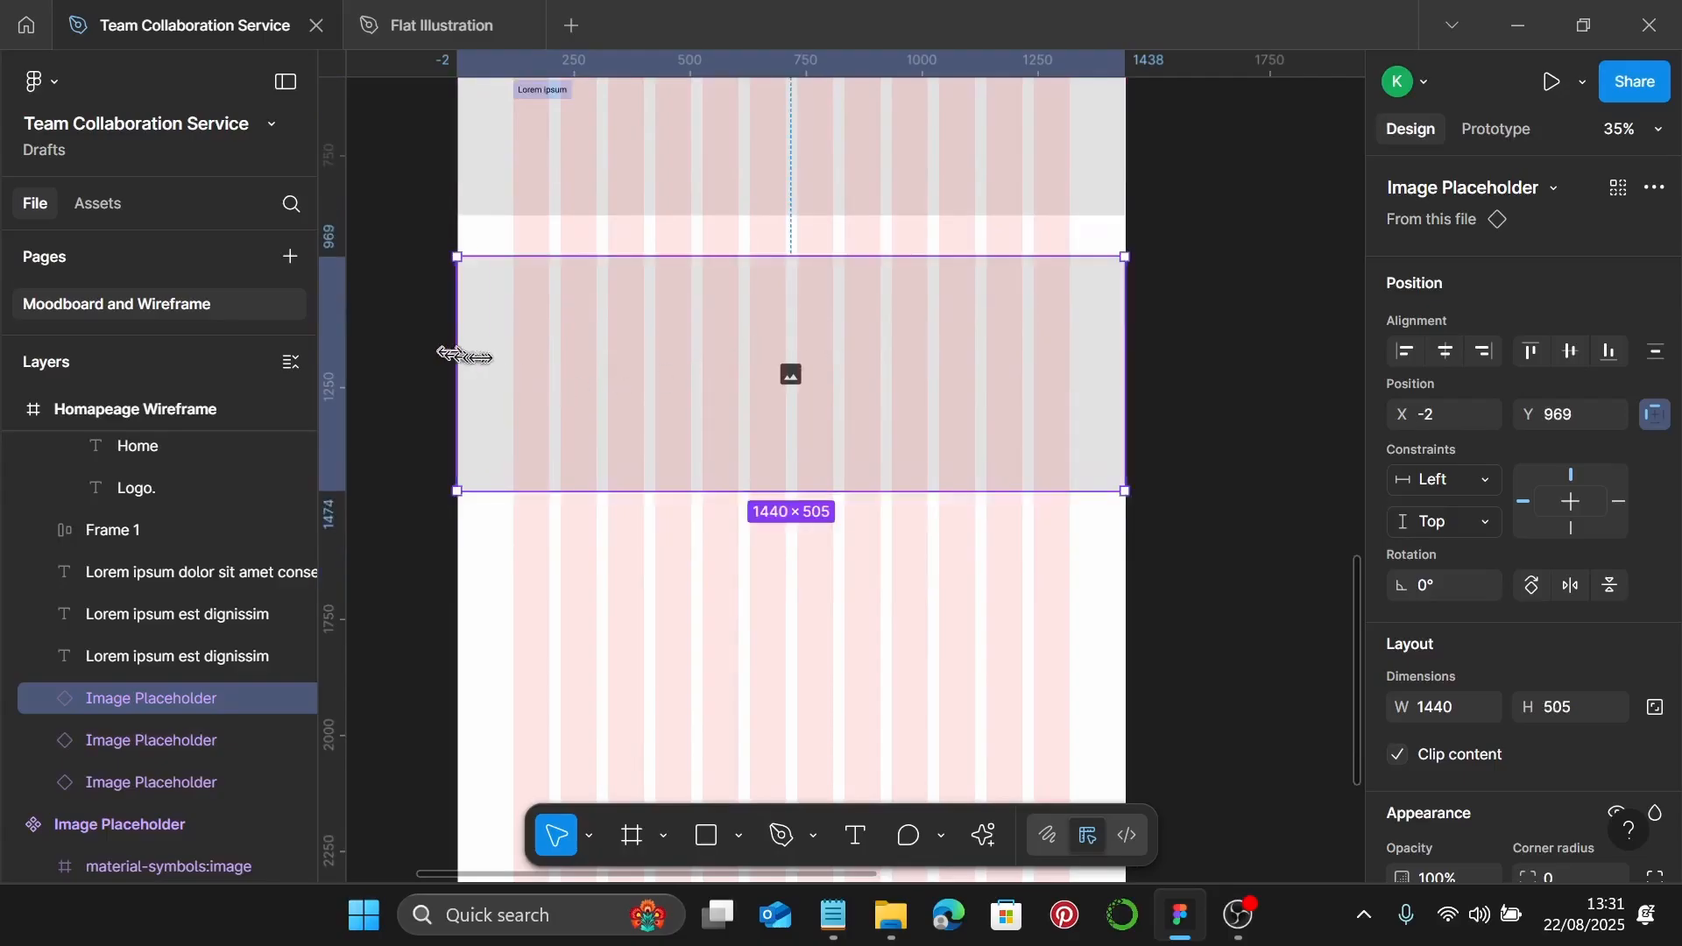
Resize the copied placeholder to 588 × 481 across the first six grid columns and place it at X 120, Y 1047
{"action": "left_click_drag", "start_coordinate": [457, 357], "coordinate": [509, 358]}
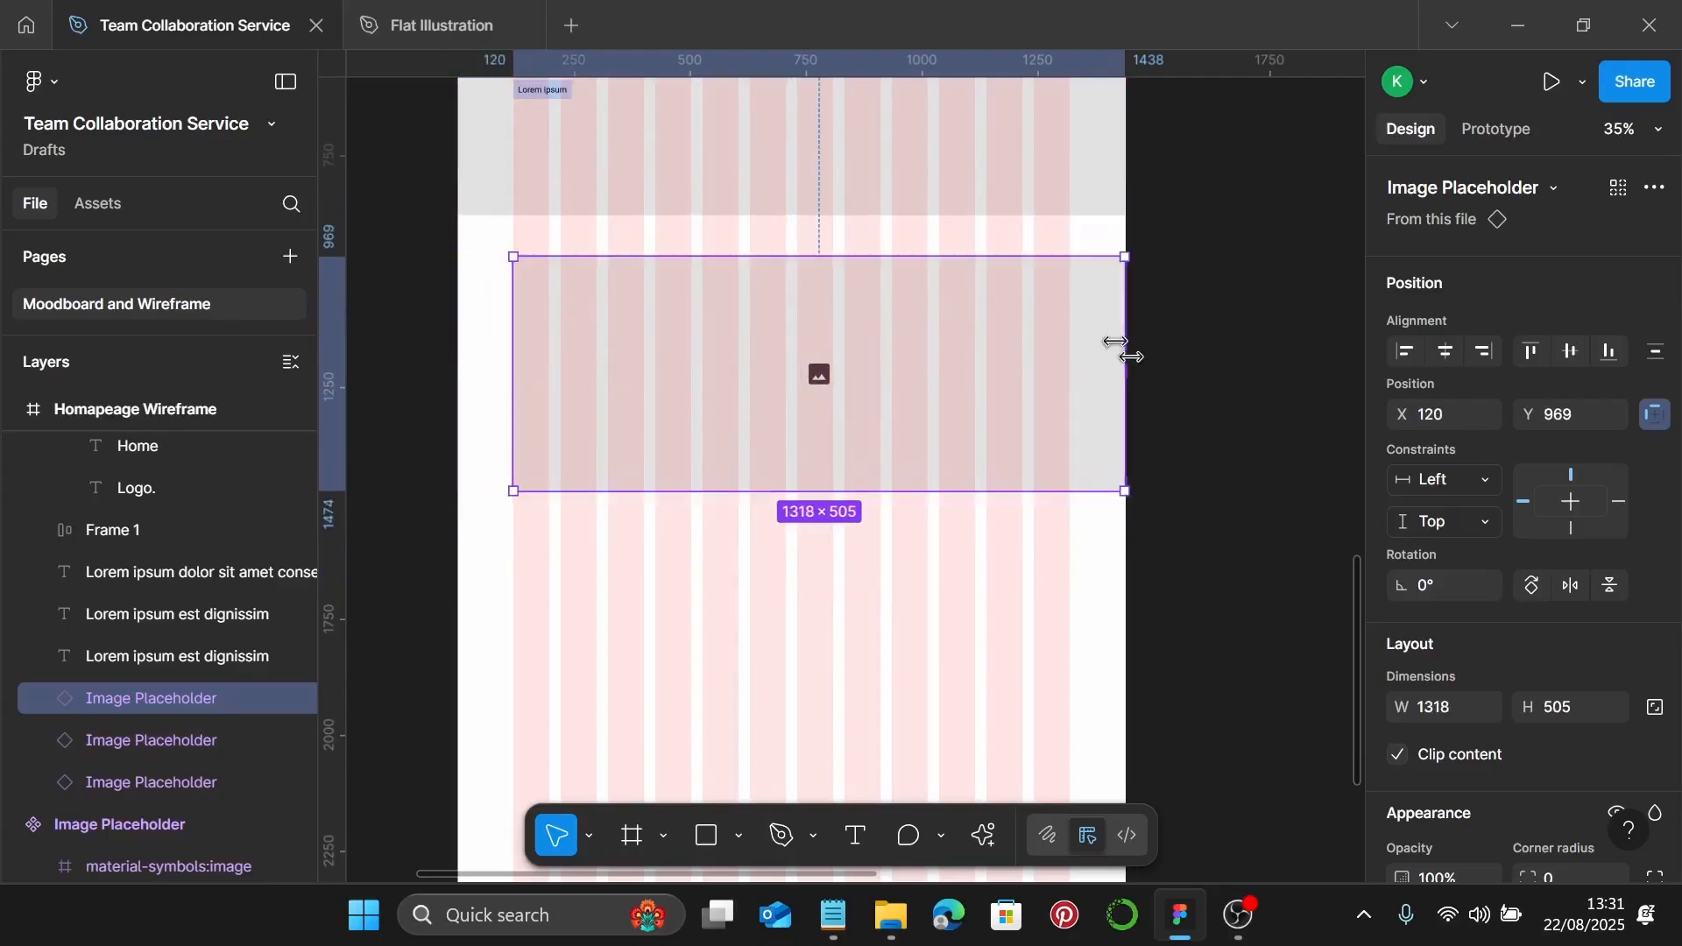
{"action": "left_click_drag", "start_coordinate": [1125, 335], "coordinate": [789, 360]}
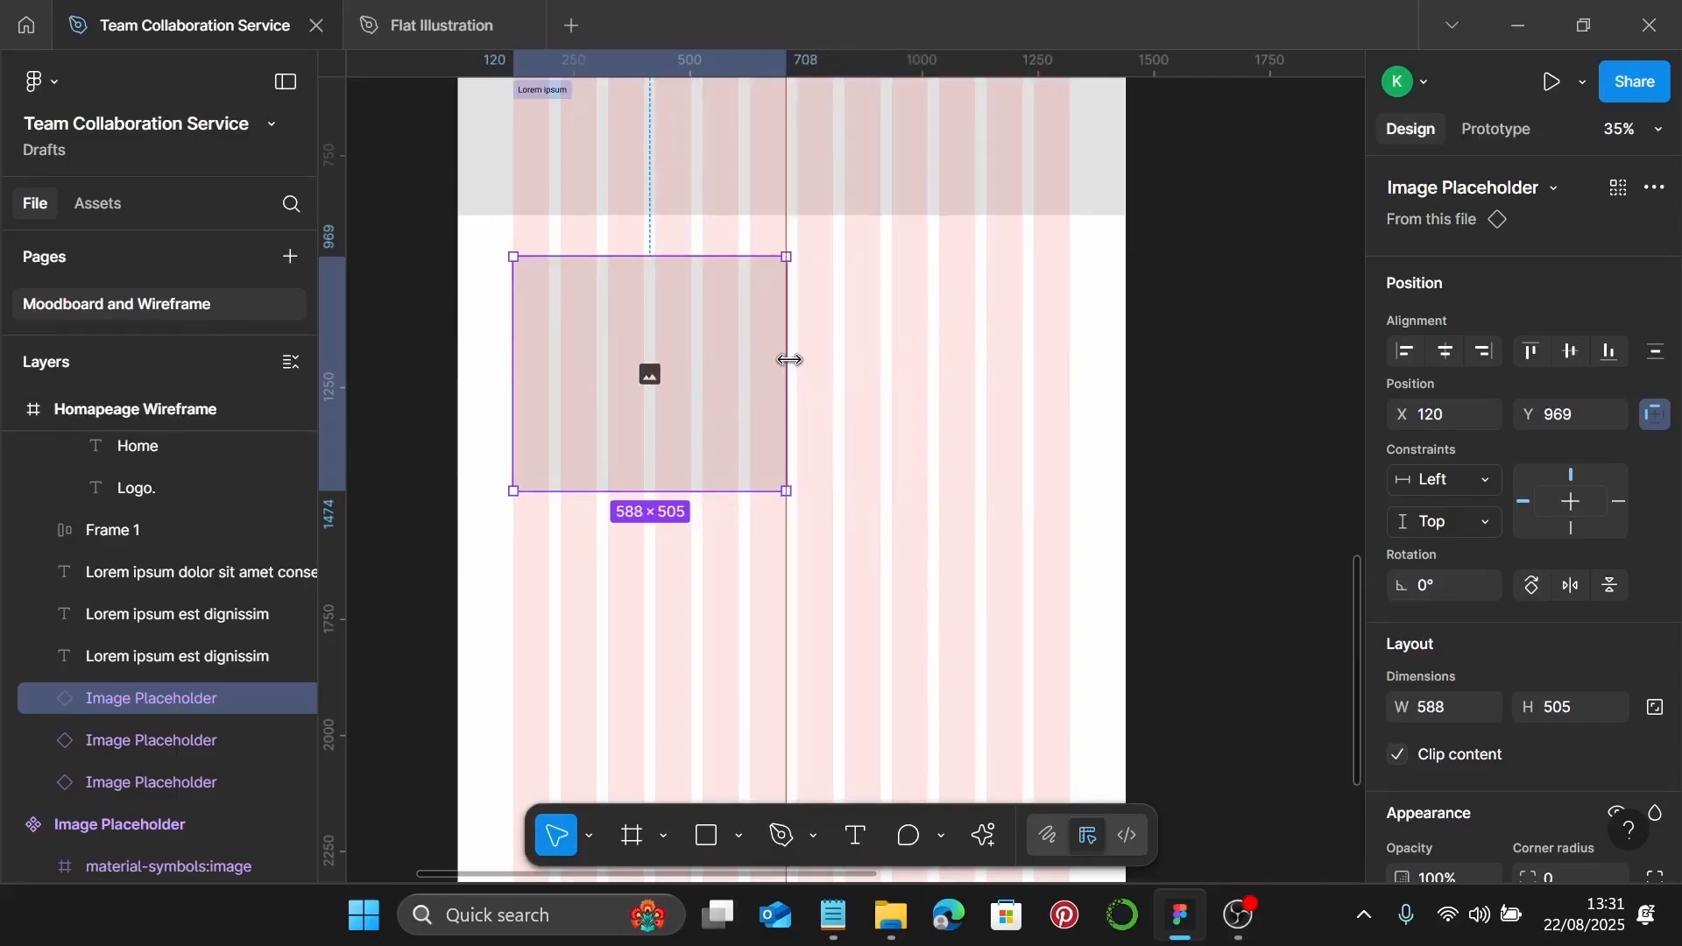
{"action": "scroll", "coordinate": [891, 380], "scroll_direction": "up", "scroll_amount": 1}
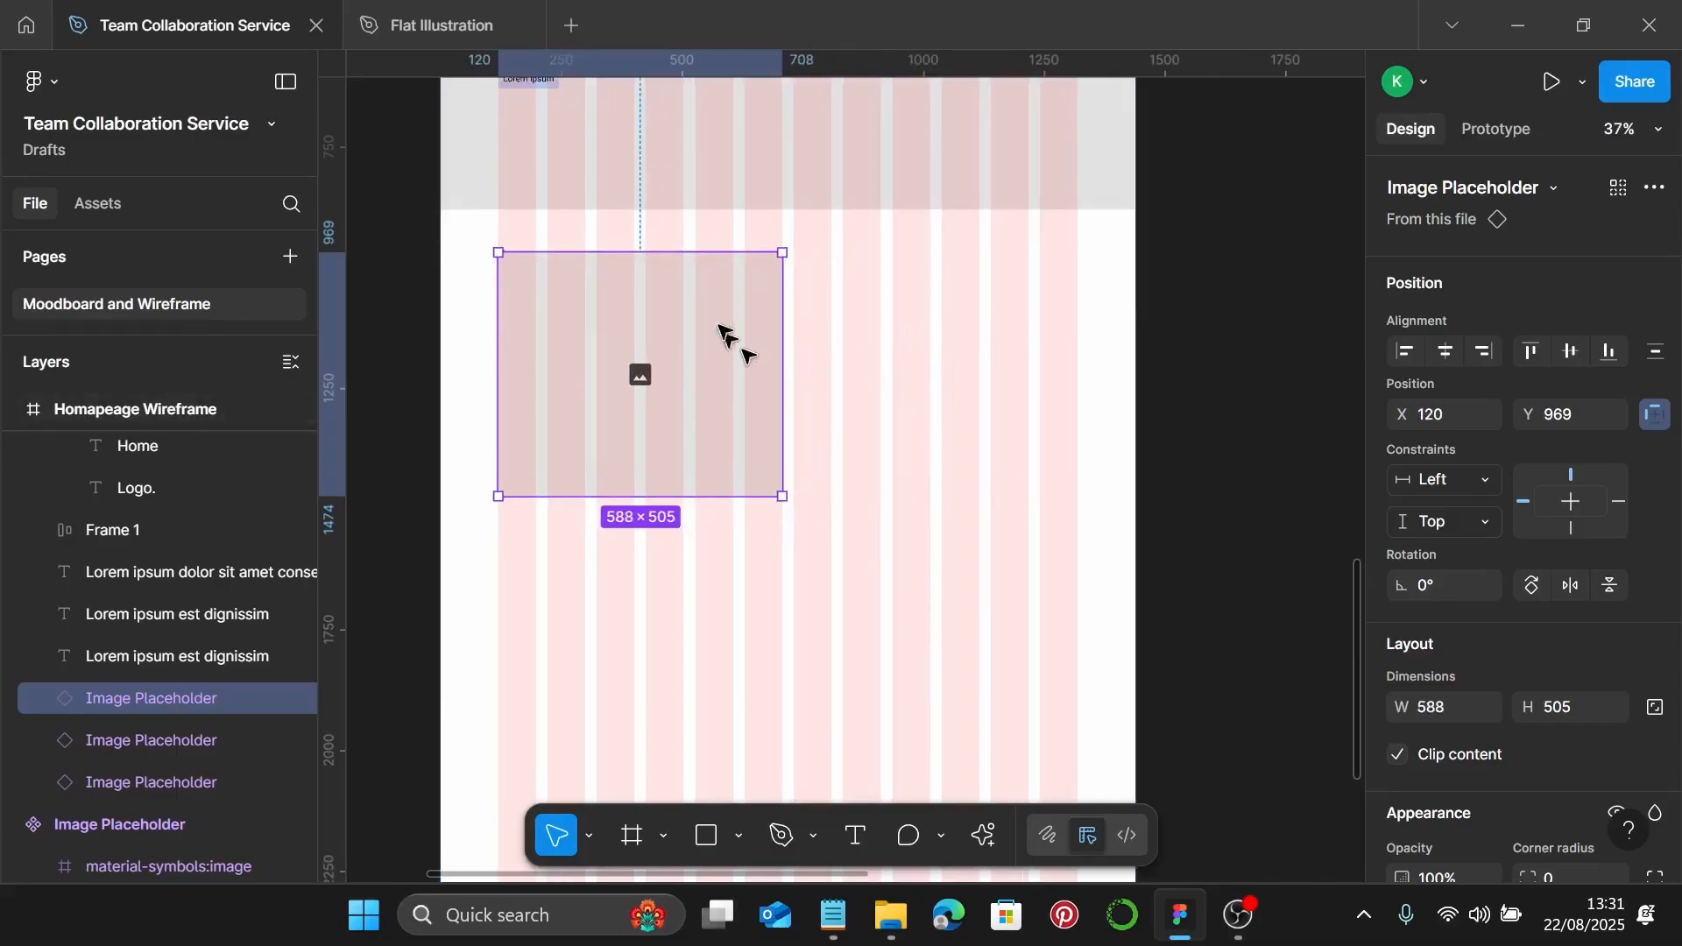
{"action": "left_click_drag", "start_coordinate": [702, 254], "coordinate": [702, 264]}
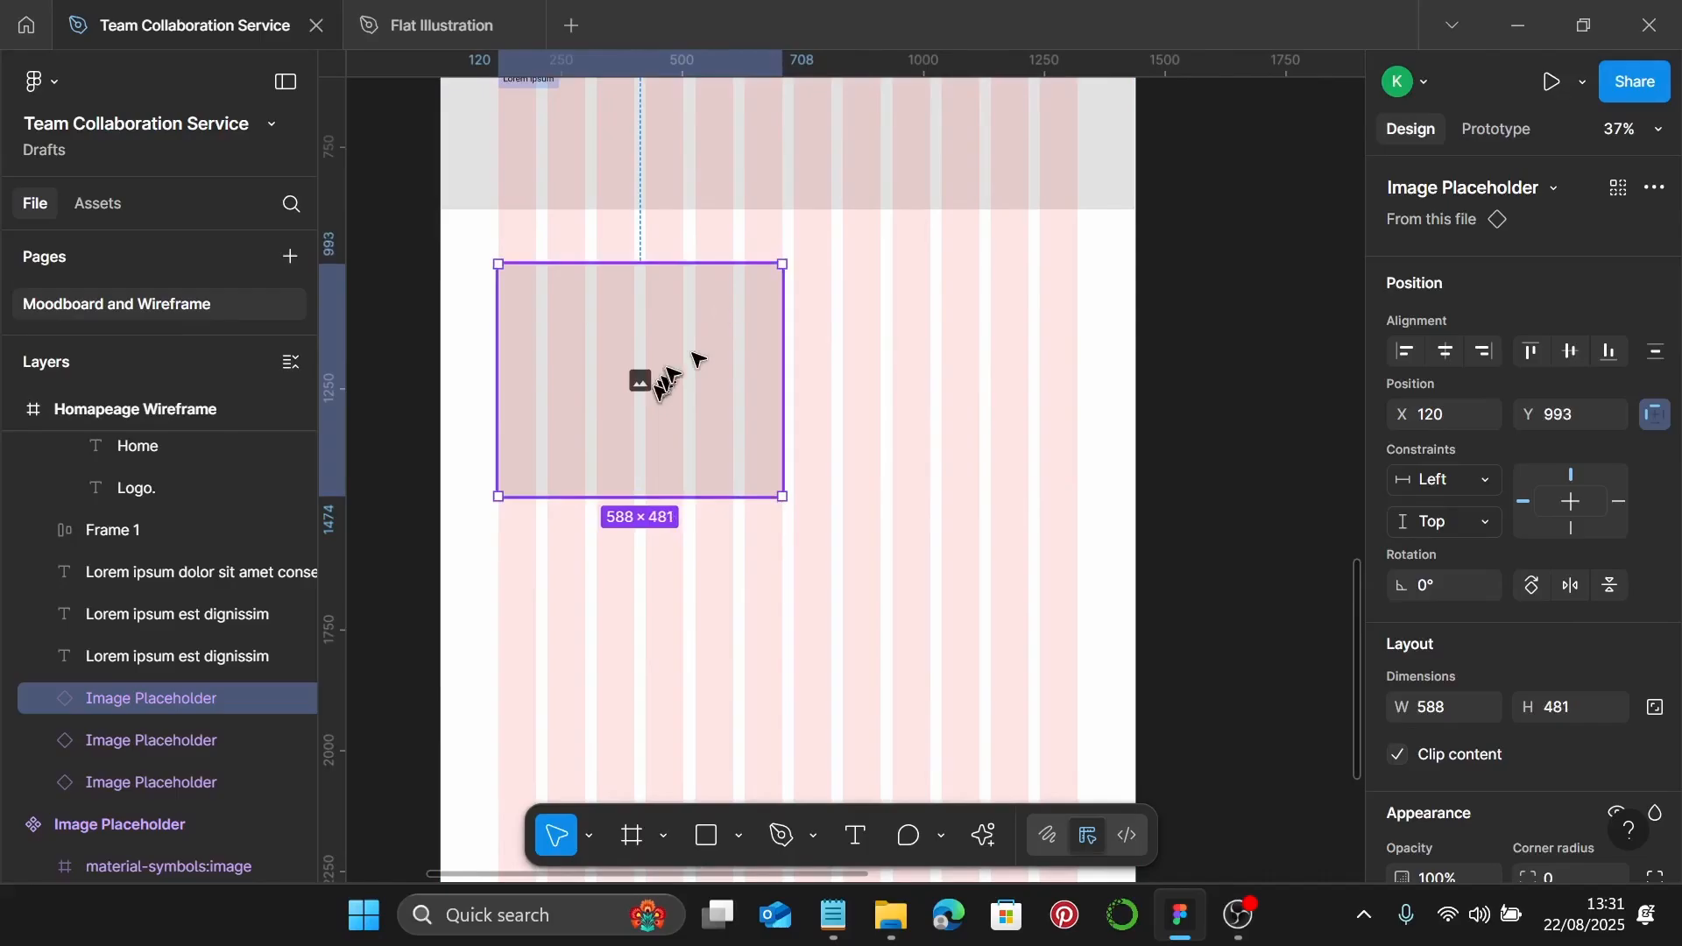
{"action": "left_click_drag", "start_coordinate": [688, 368], "coordinate": [680, 402]}
{"action": "scroll", "coordinate": [687, 387], "scroll_direction": "down", "scroll_amount": 4}
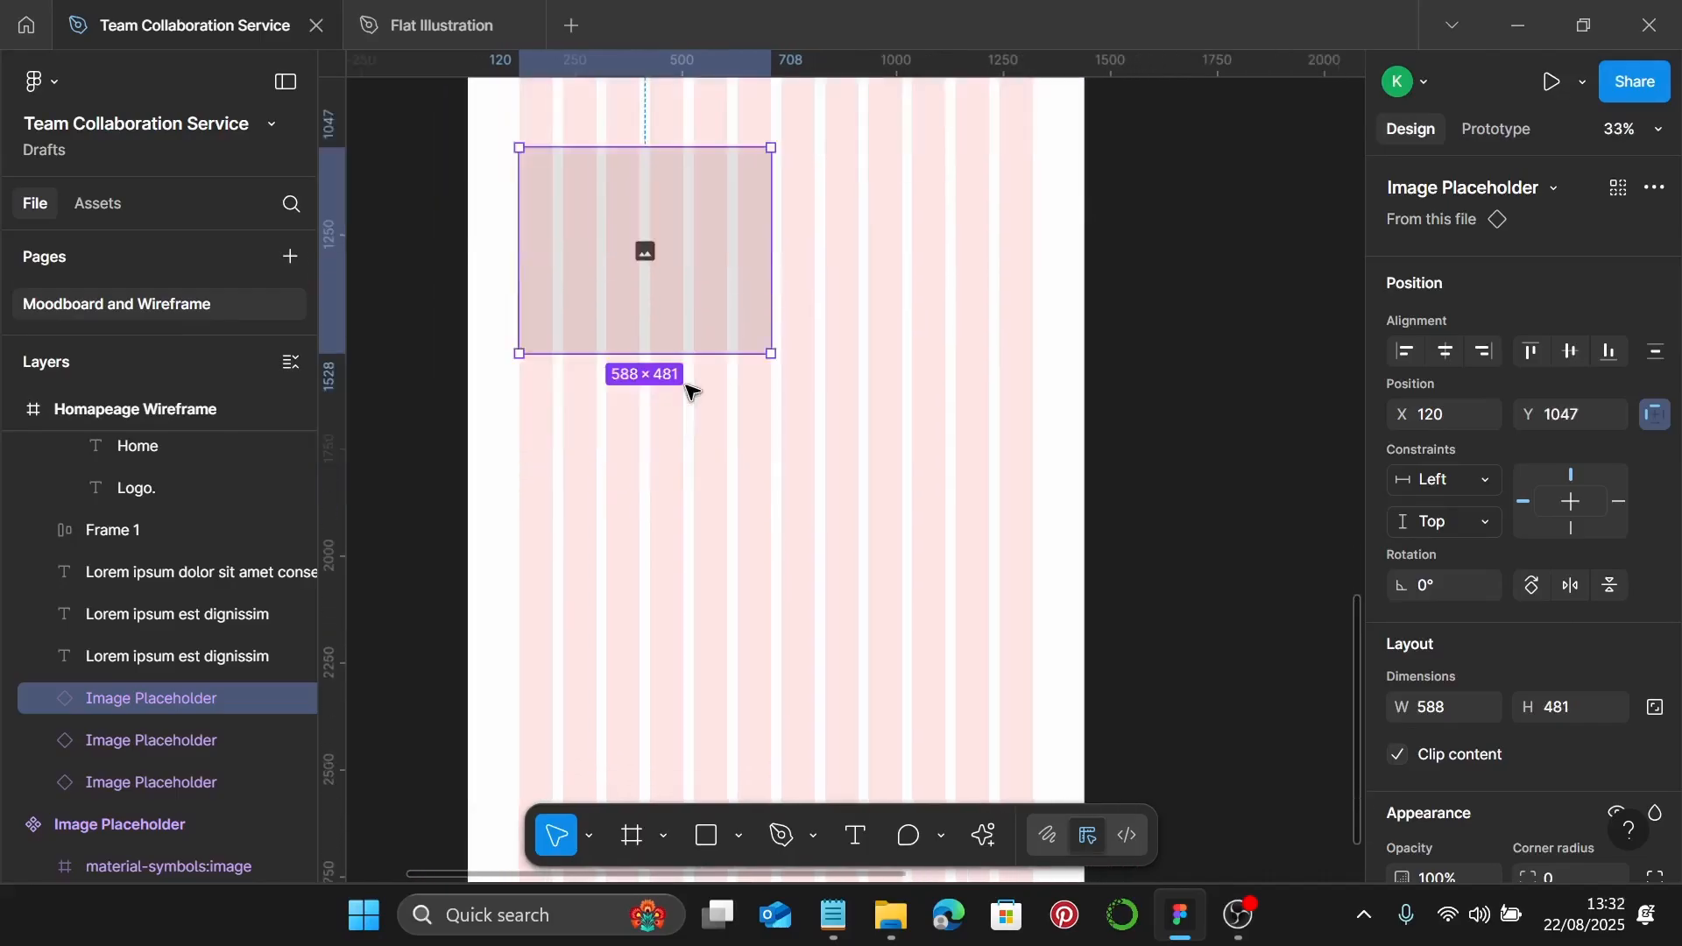
Duplicate the large hero heading beside the new placeholder at X 732, Y 1144 and set its font size to 48
{"action": "scroll", "coordinate": [687, 388], "scroll_direction": "up", "scroll_amount": 3}
{"action": "left_click", "coordinate": [679, 140]}
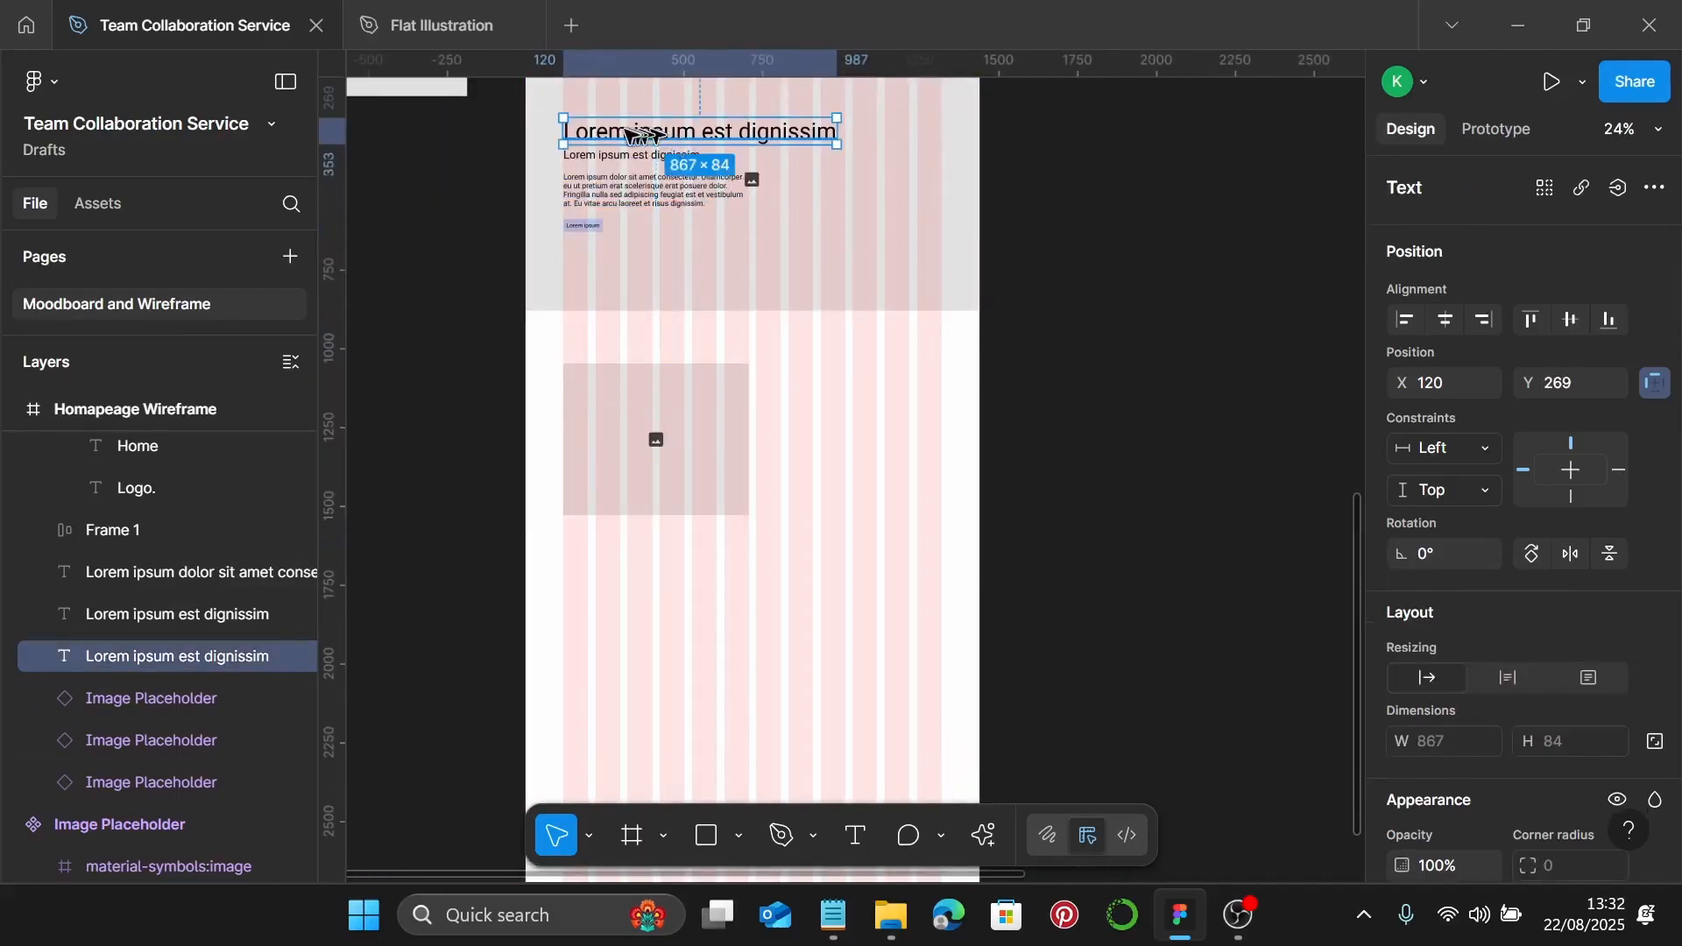
{"action": "left_click_drag", "start_coordinate": [636, 133], "coordinate": [804, 408]}
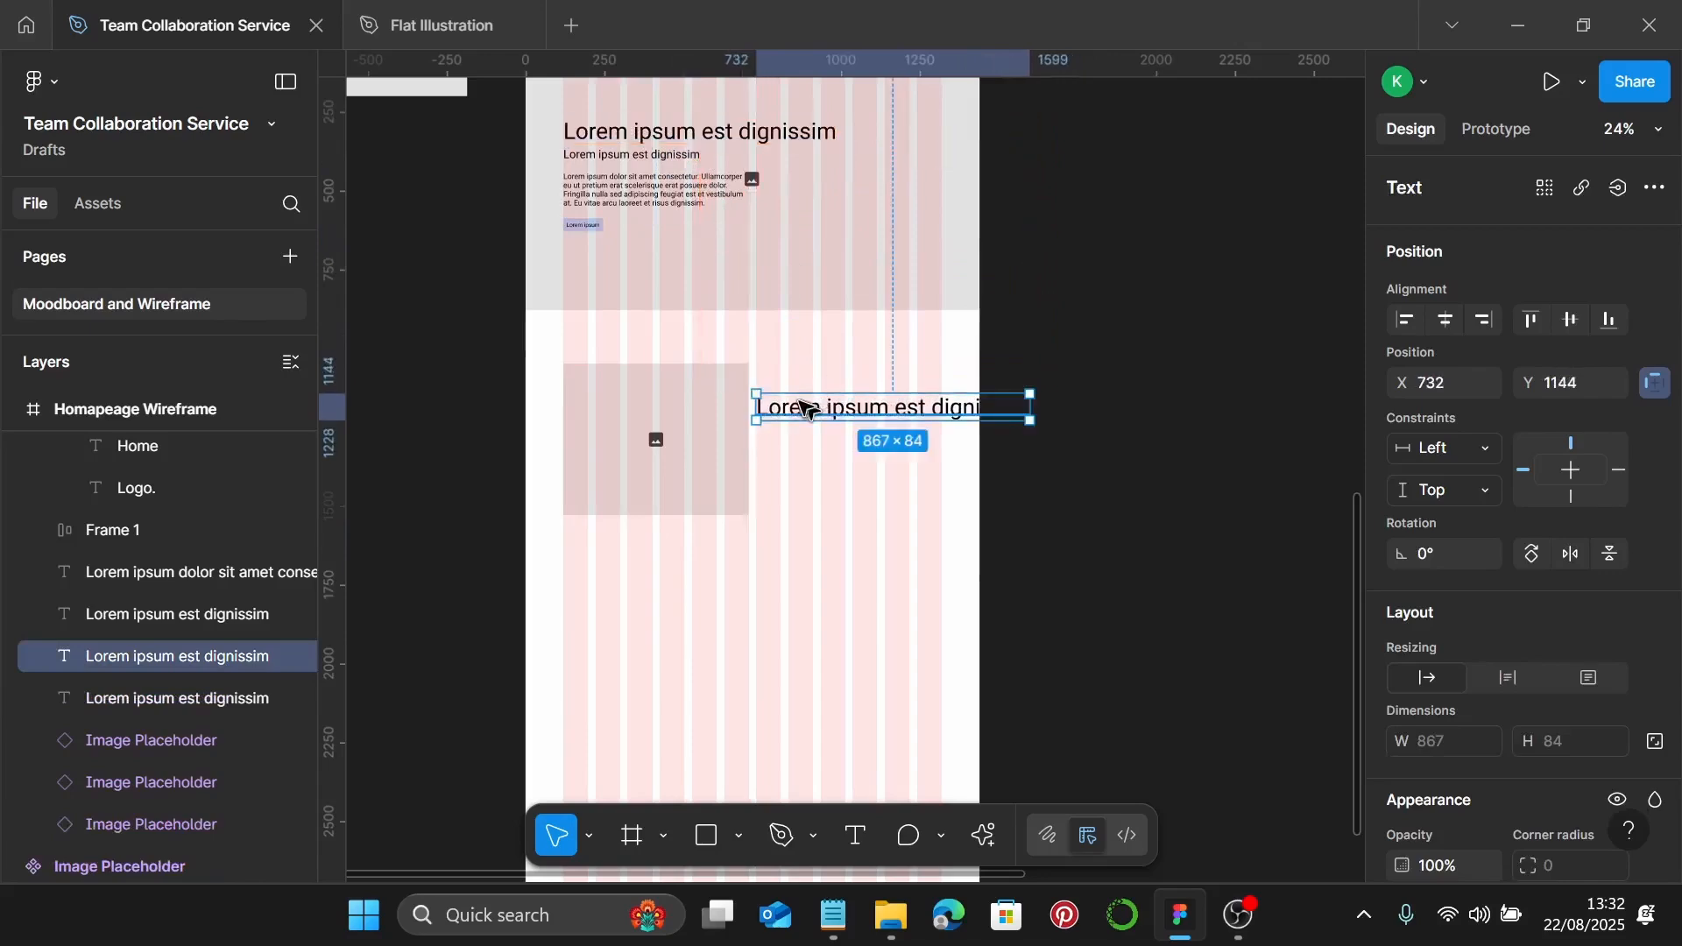
{"action": "scroll", "coordinate": [804, 408], "scroll_direction": "up", "scroll_amount": 5}
{"action": "scroll", "coordinate": [1557, 517], "scroll_direction": "down", "scroll_amount": 3}
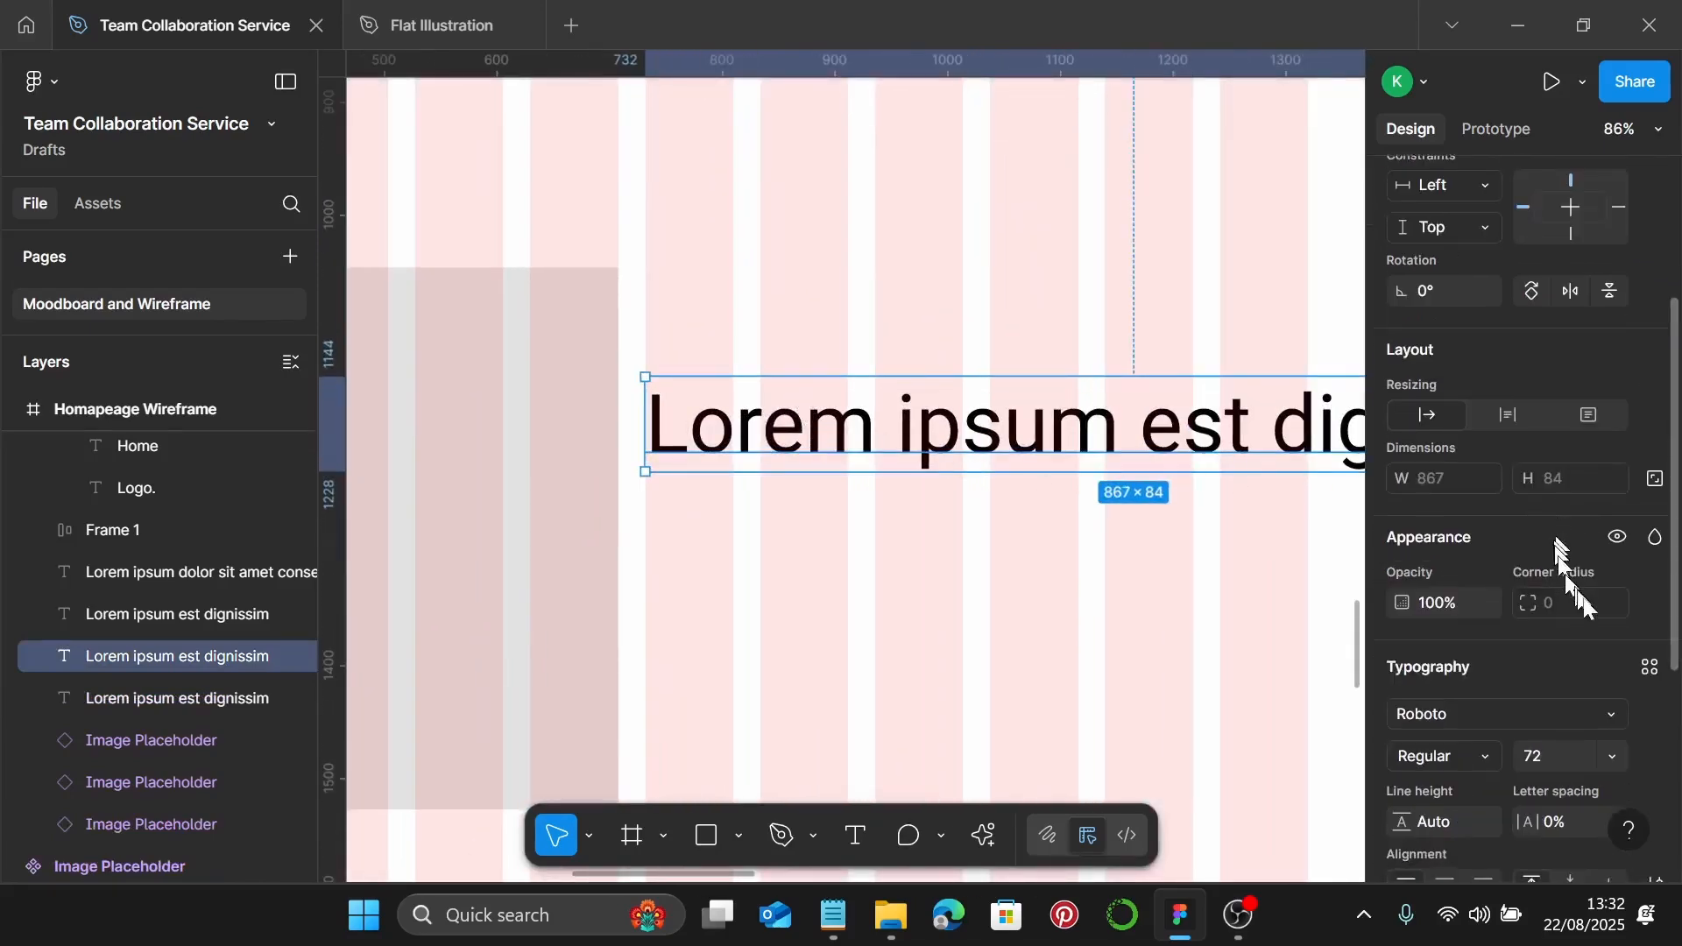
{"action": "scroll", "coordinate": [1568, 561], "scroll_direction": "down", "scroll_amount": 4}
{"action": "left_click", "coordinate": [1610, 382]}
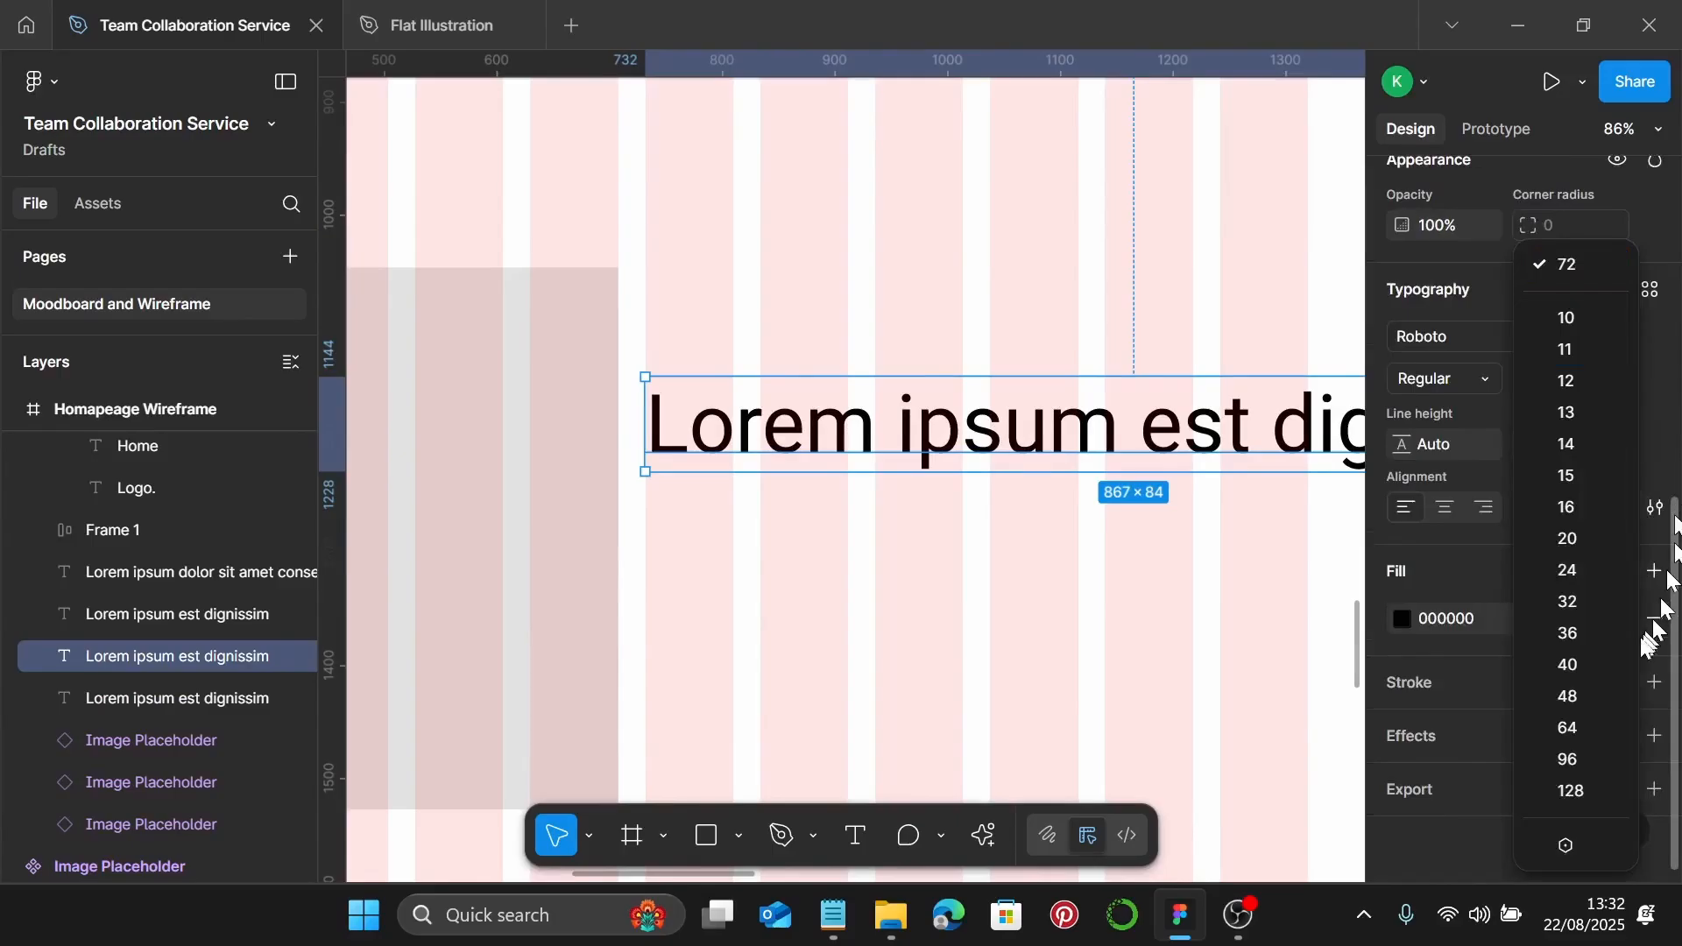
{"action": "left_click", "coordinate": [1577, 699]}
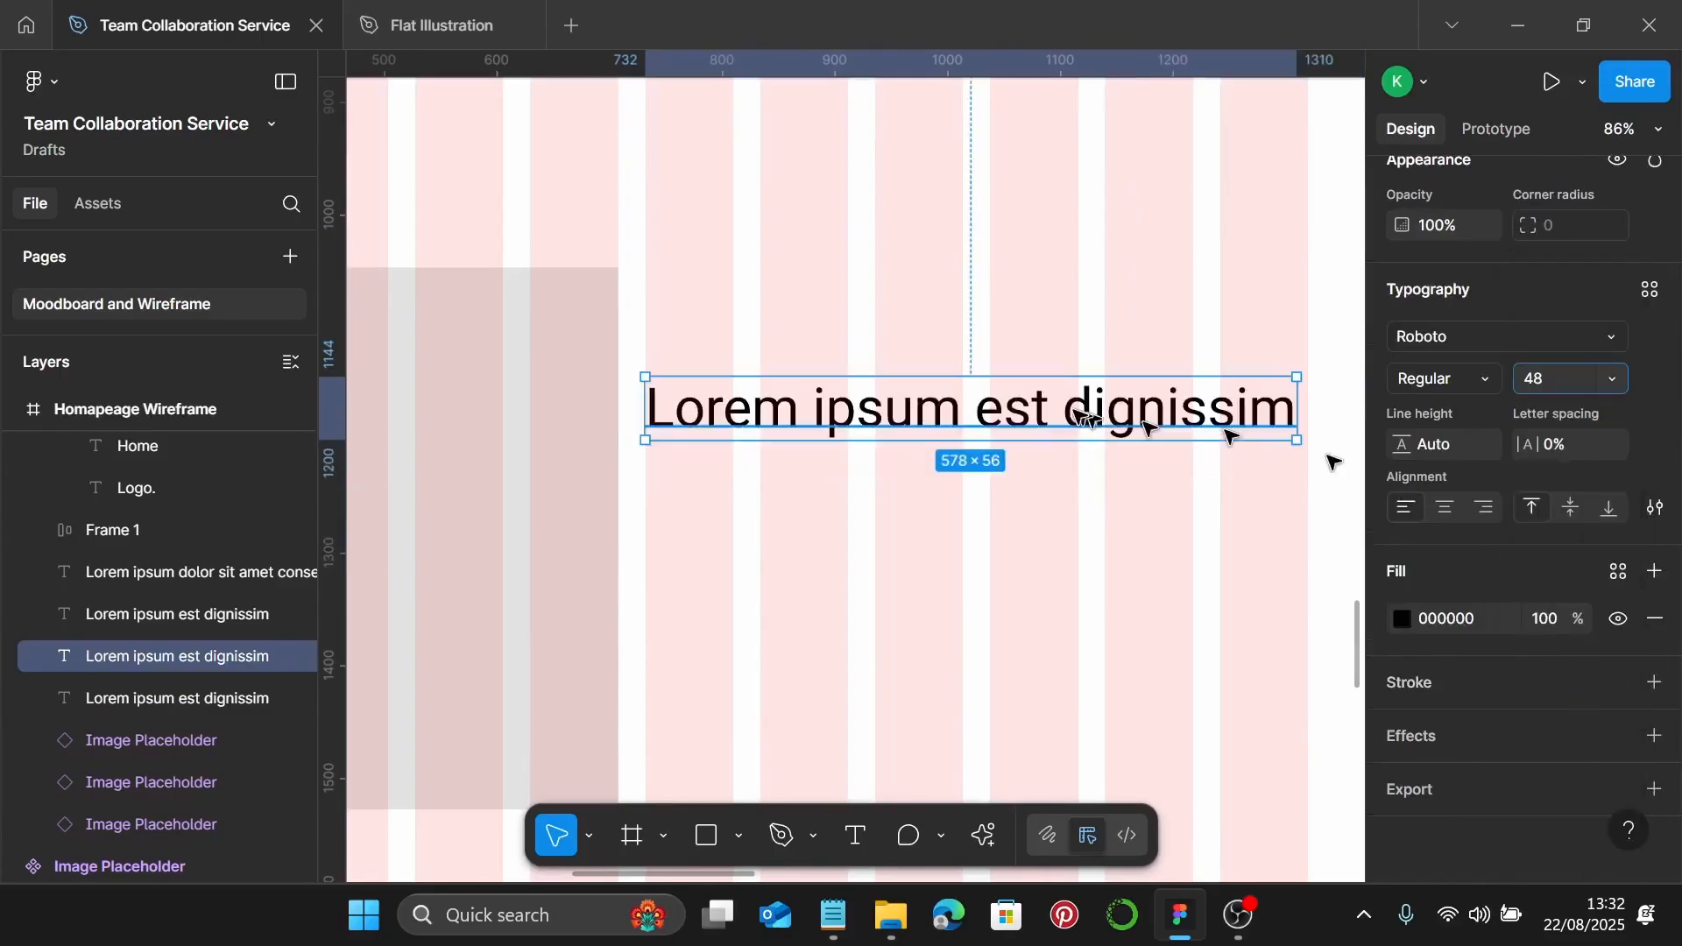
Replace the copied heading's text with "Introduction" from the Notepad layout notes and move the heading up to Y 1121
{"action": "double_click", "coordinate": [1078, 414]}
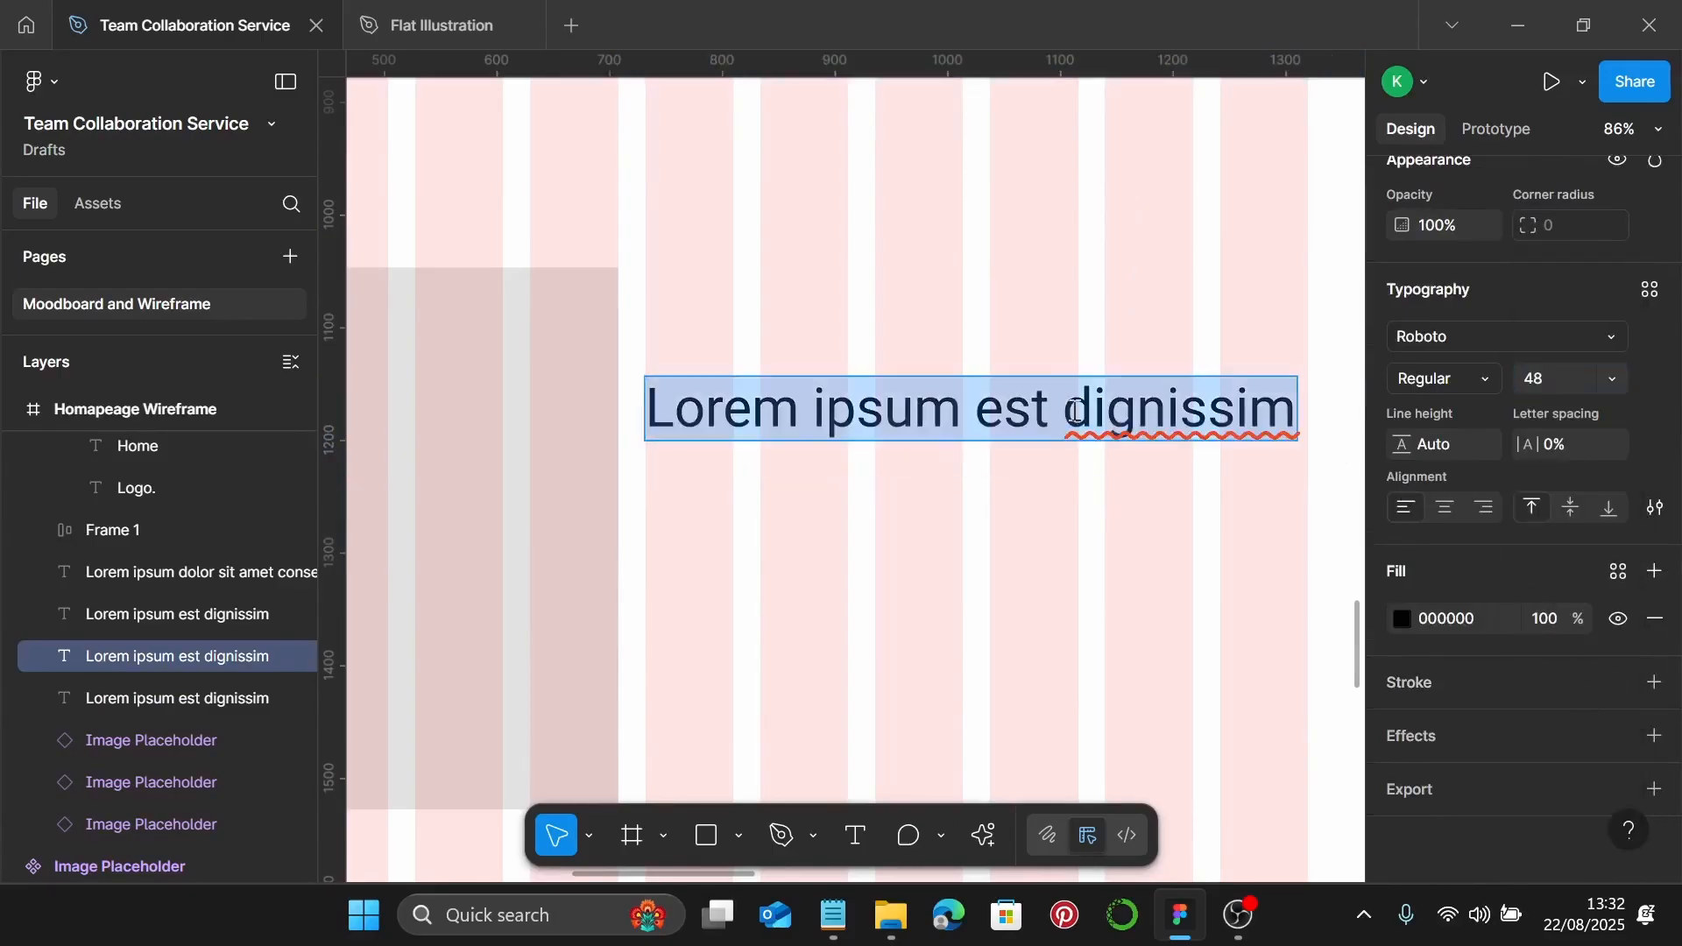
{"action": "left_click", "coordinate": [839, 886]}
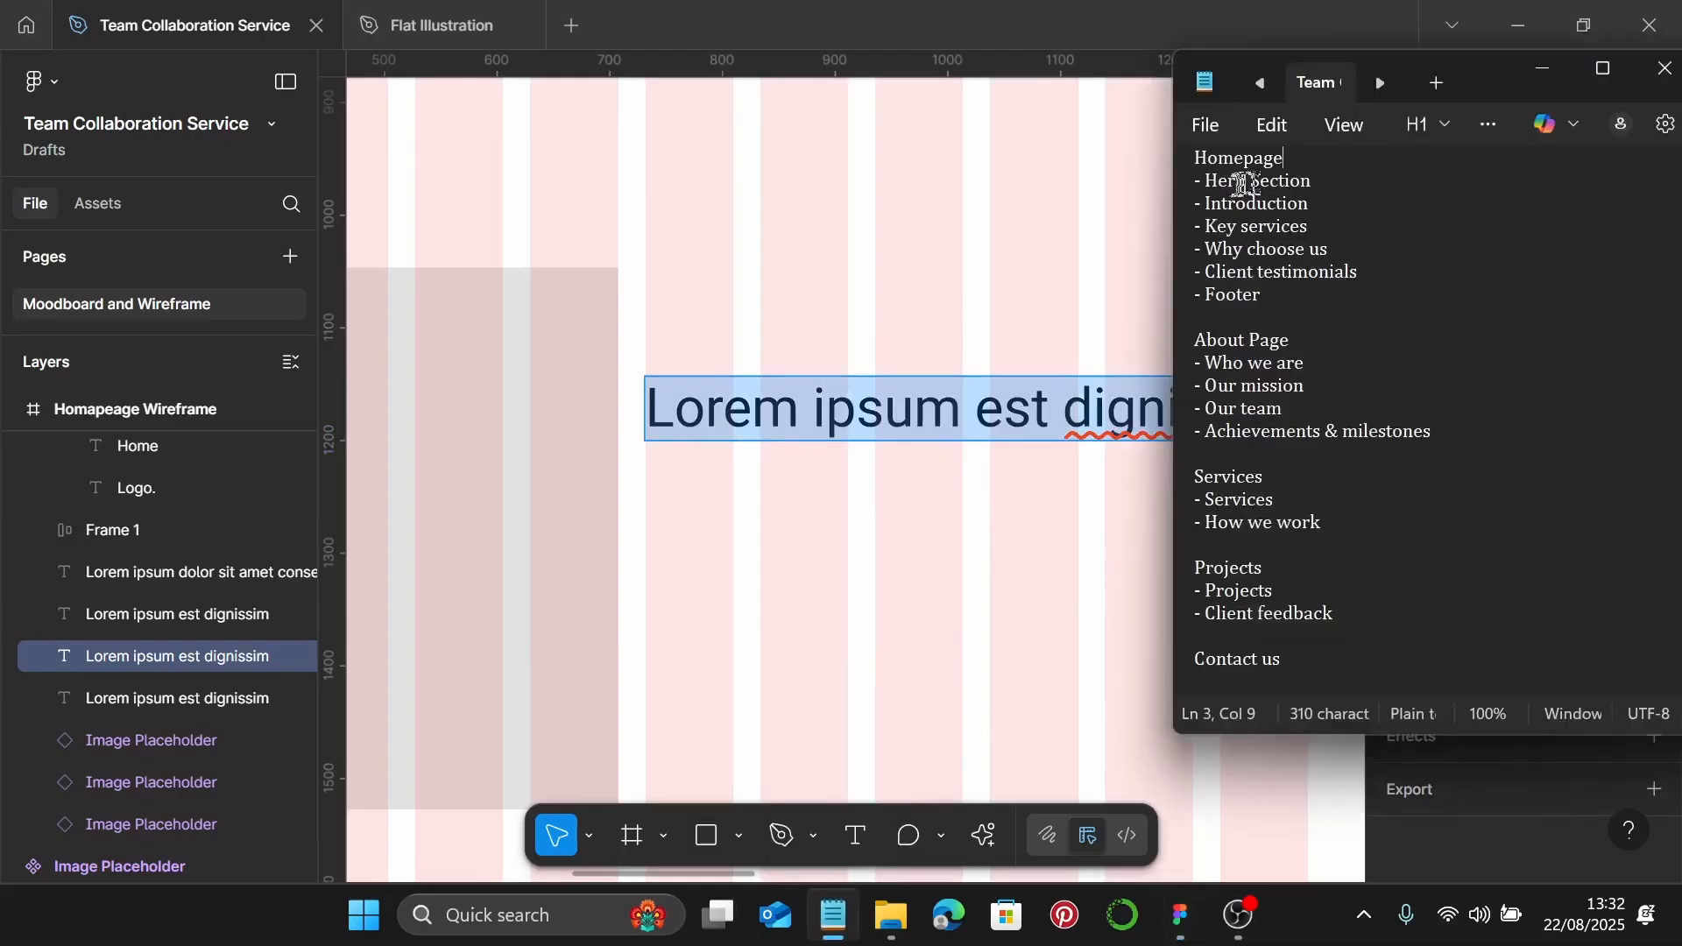
{"action": "left_click_drag", "start_coordinate": [1207, 203], "coordinate": [1308, 208]}
{"action": "key", "text": "ctrl+c"}
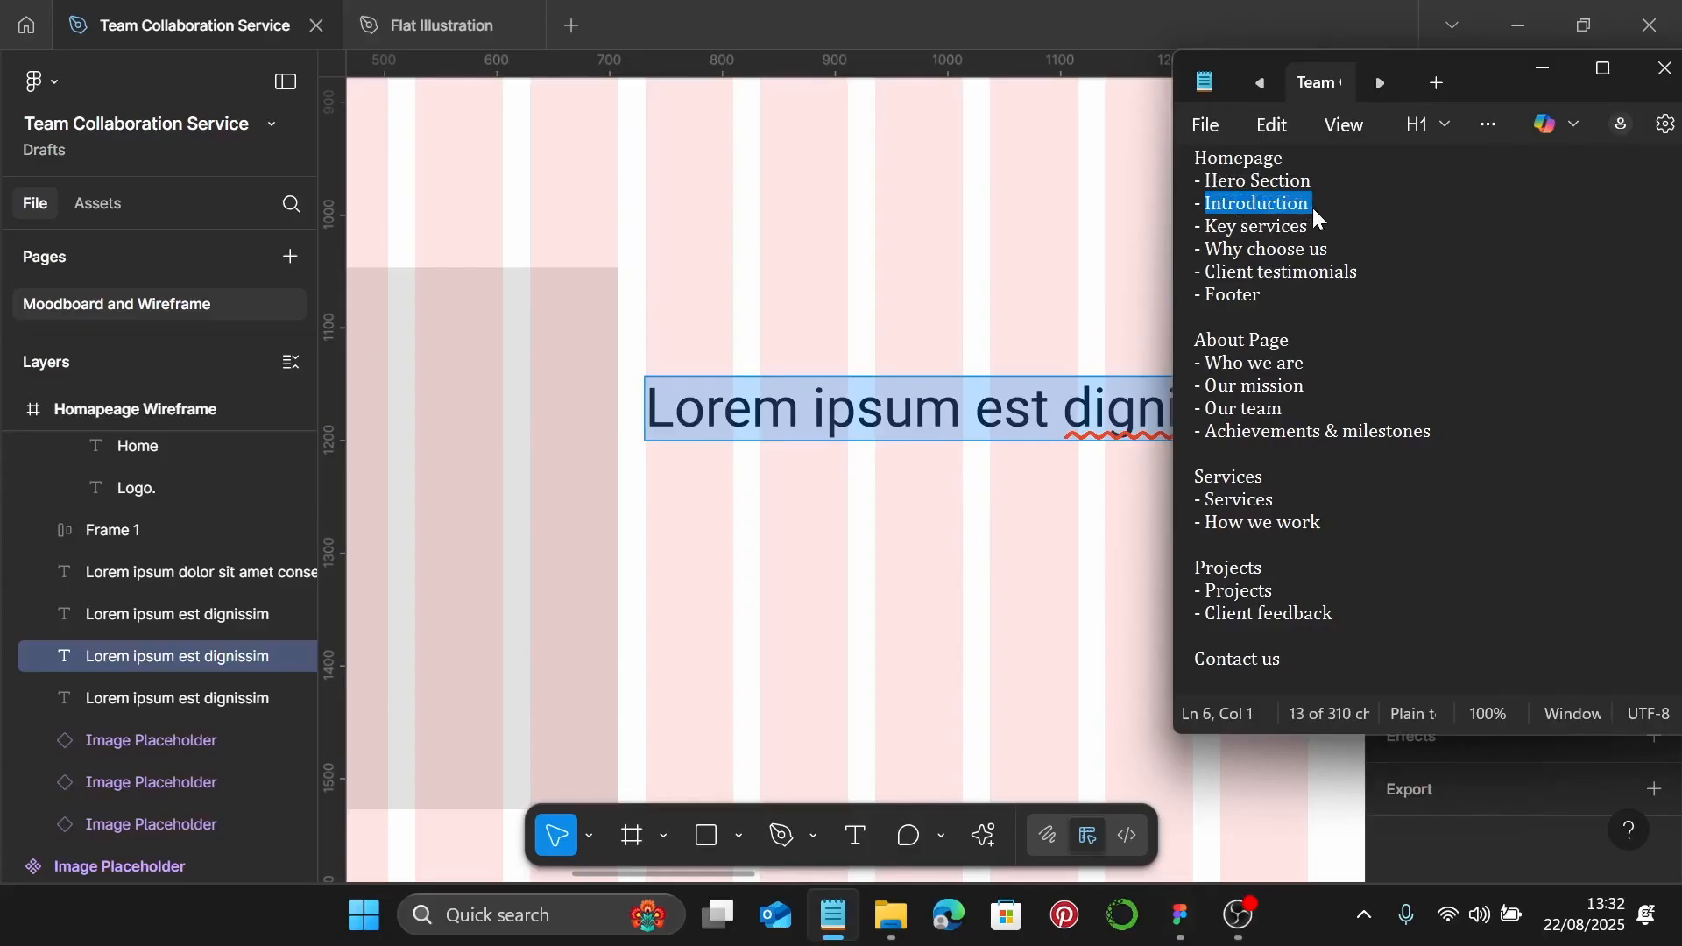
{"action": "left_click", "coordinate": [1542, 70]}
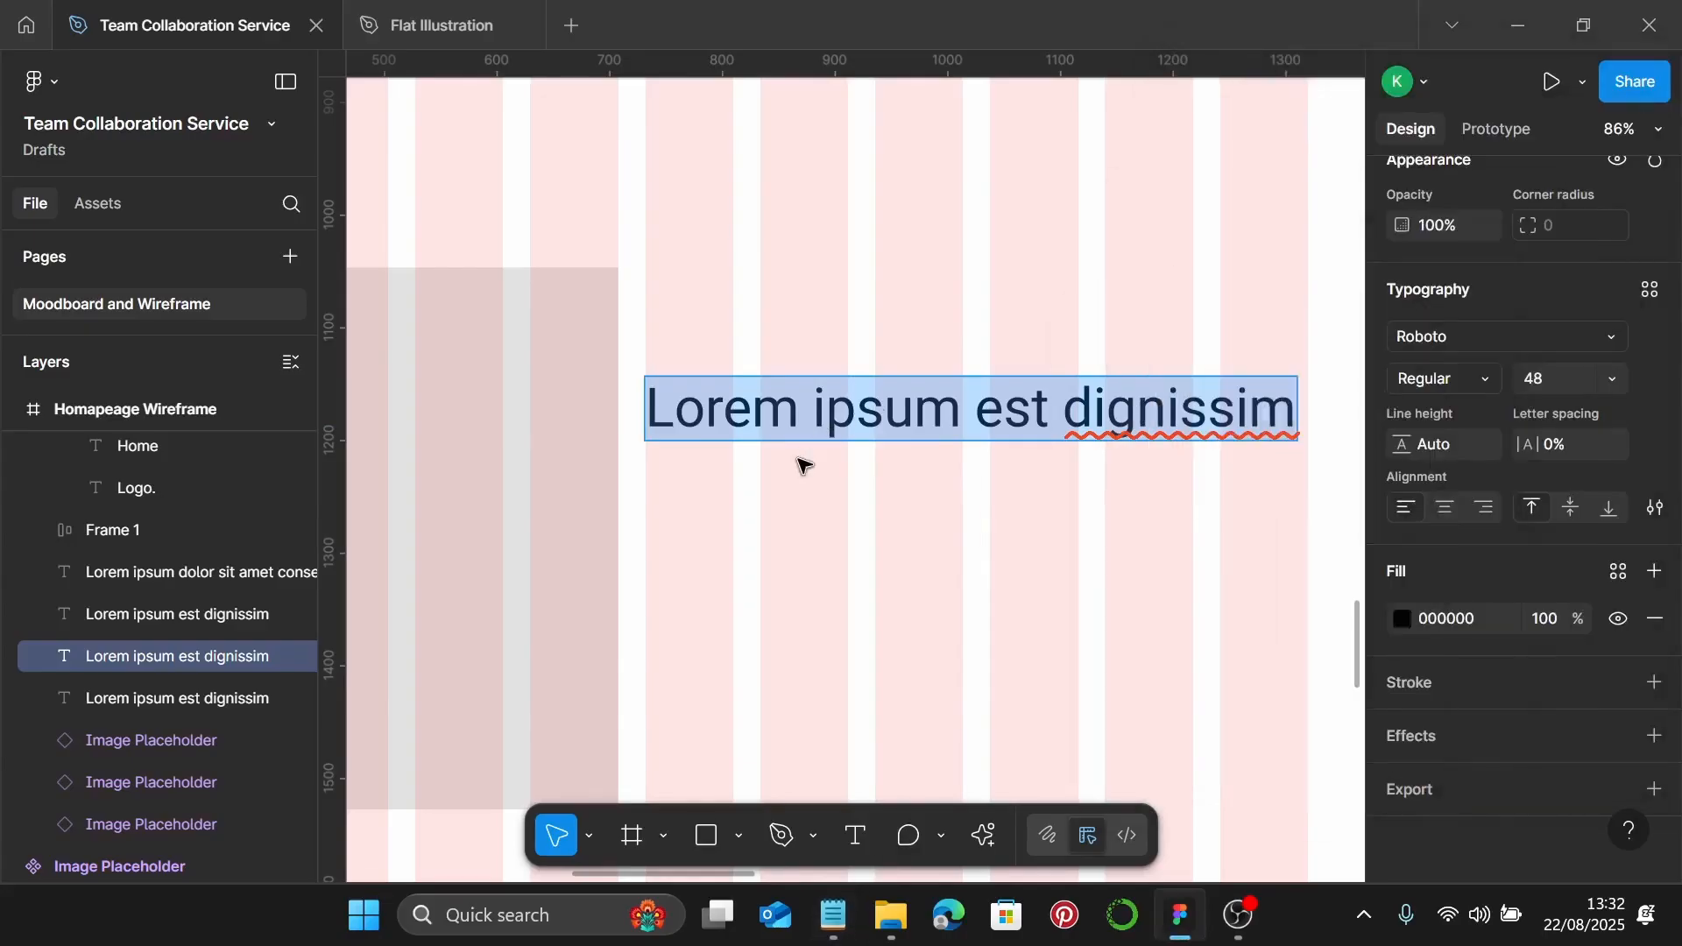
{"action": "key", "text": "ctrl+v"}
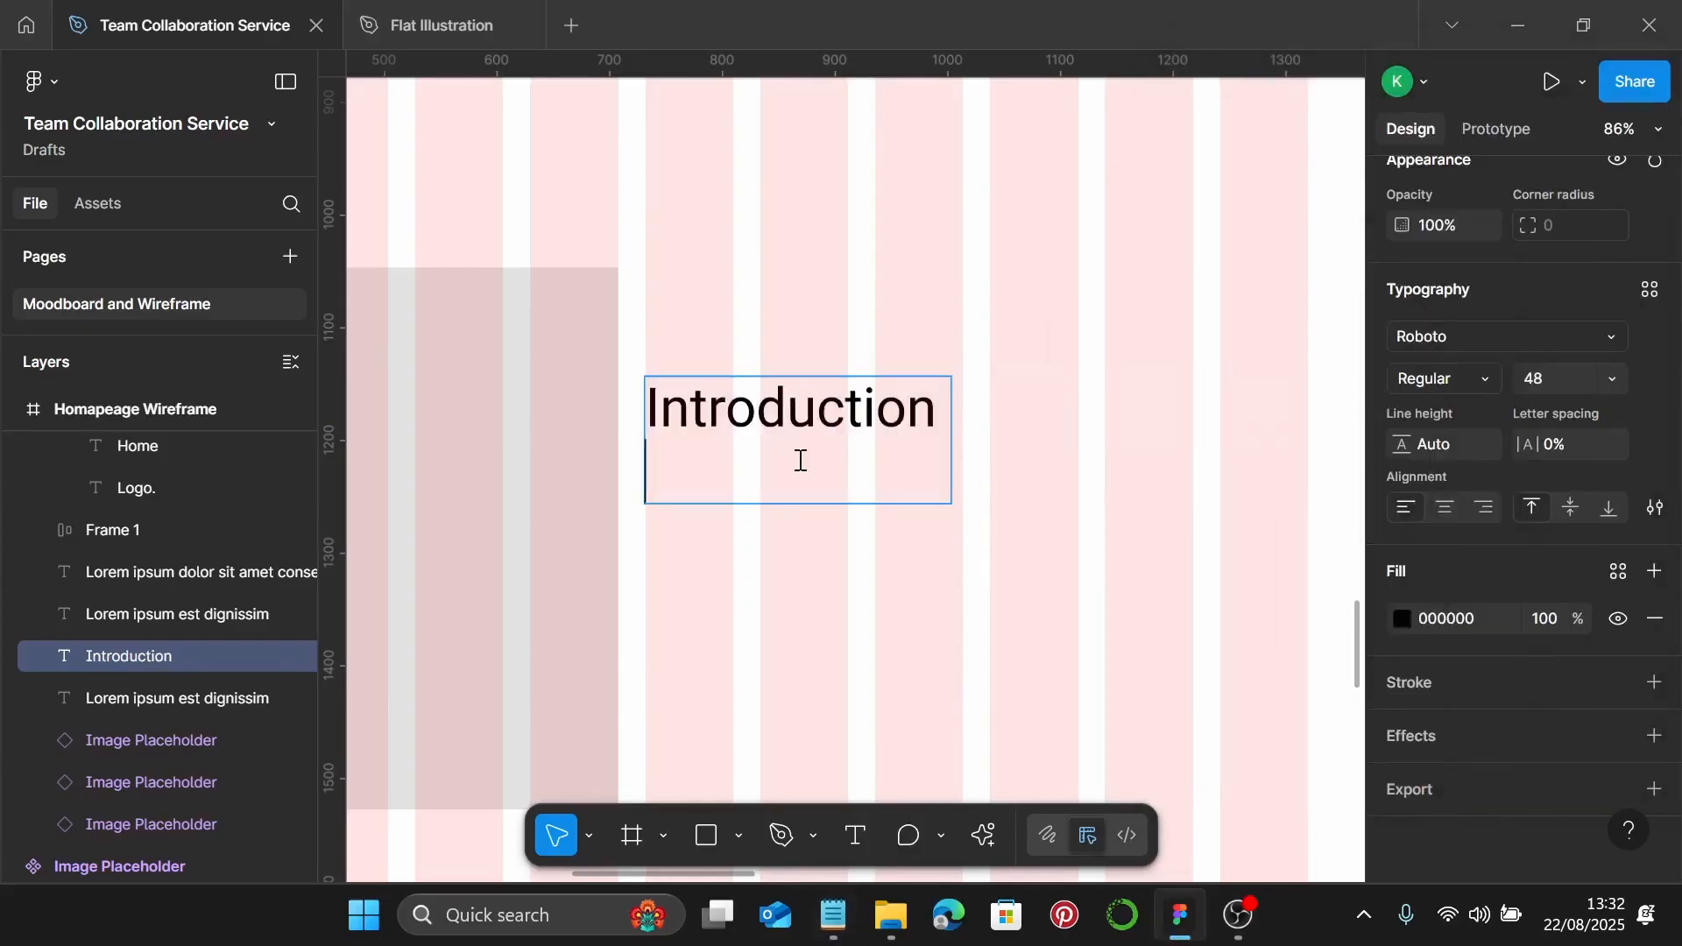
{"action": "key", "text": "BackSpace"}
{"action": "key", "text": "Escape"}
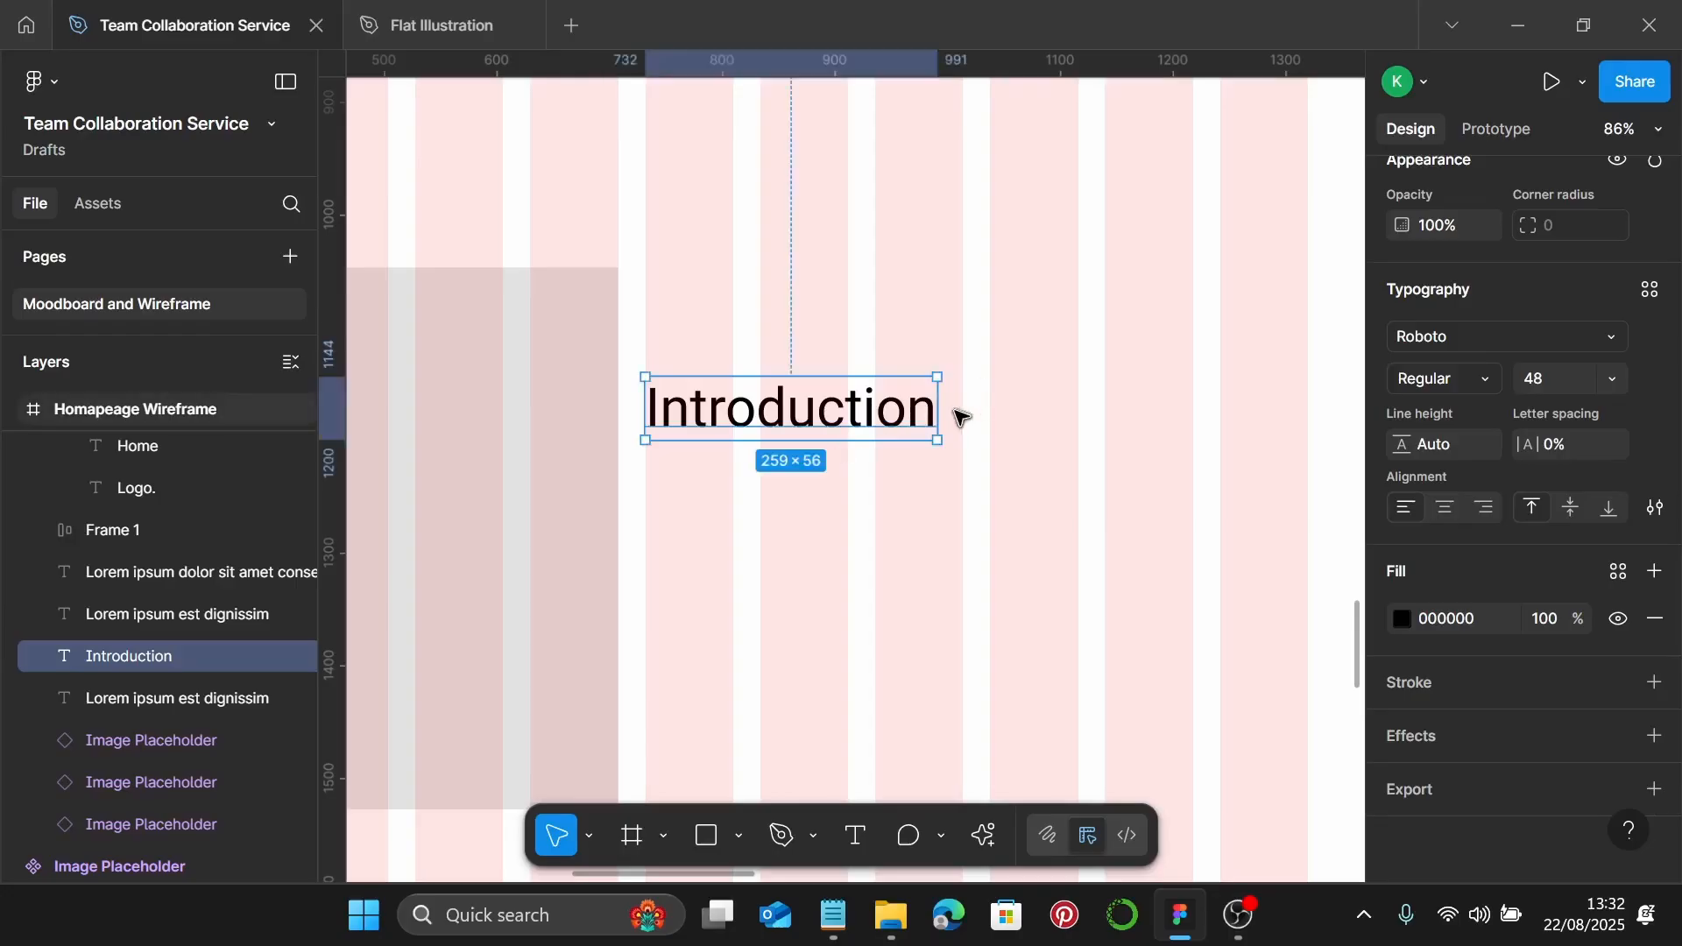
{"action": "scroll", "coordinate": [961, 417], "scroll_direction": "down", "scroll_amount": 3}
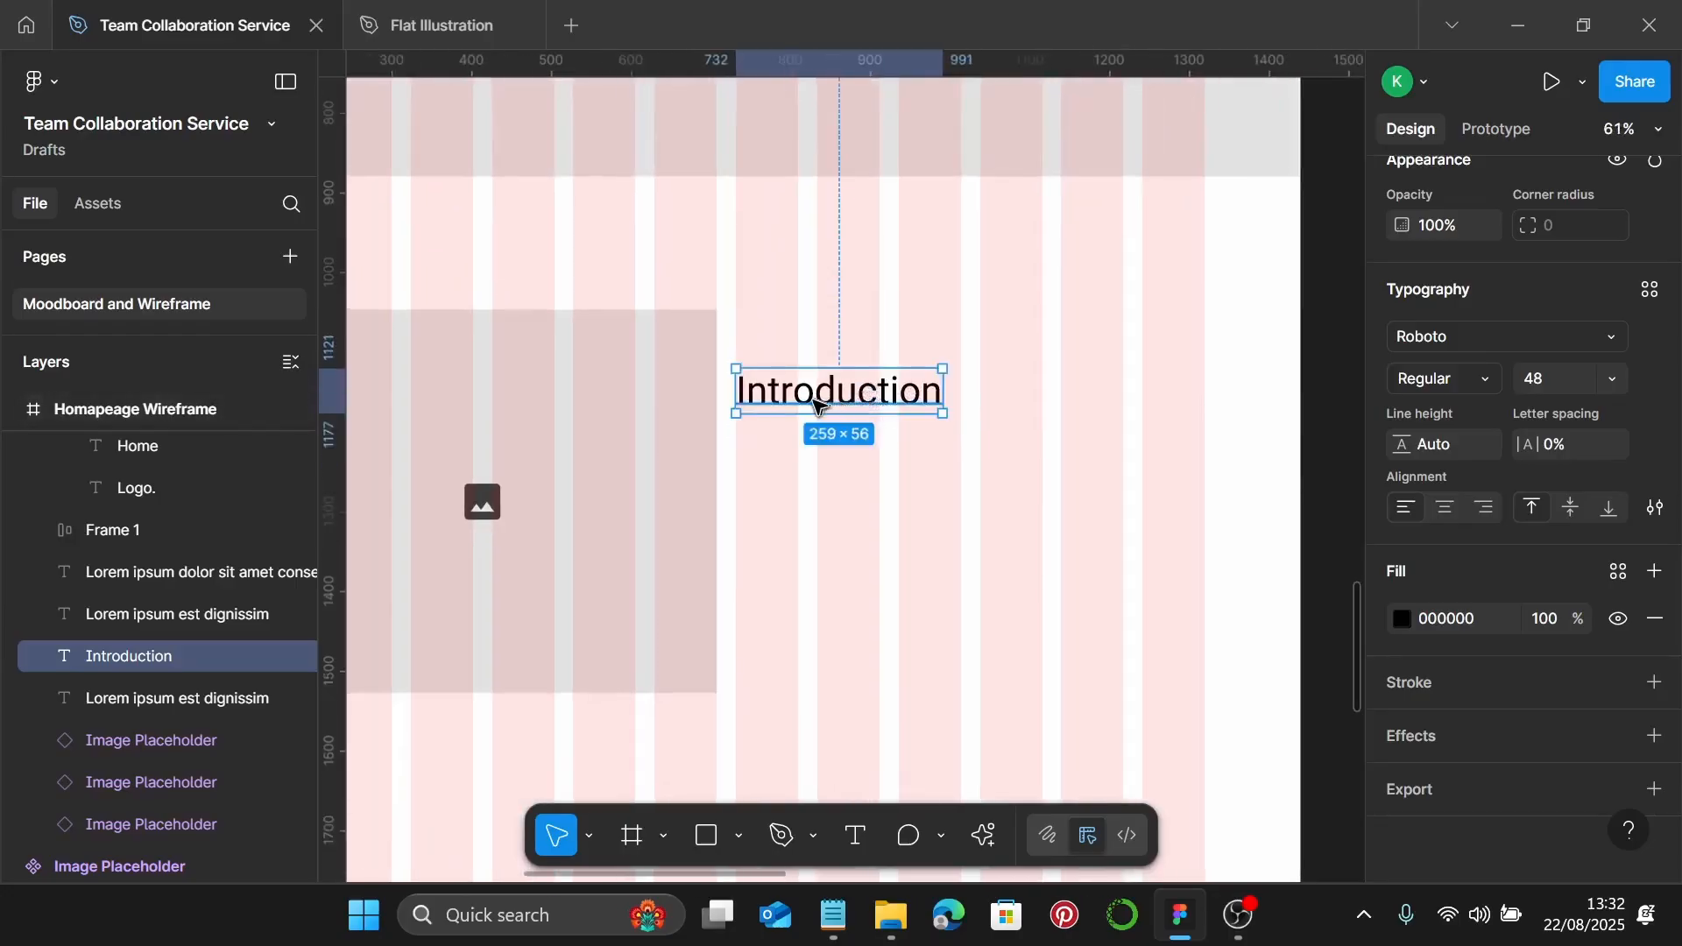
Duplicate the hero paragraph under the Introduction heading at X 732, Y 1199 and set its font size to 18
{"action": "scroll", "coordinate": [841, 395], "scroll_direction": "down", "scroll_amount": 3}
{"action": "left_click", "coordinate": [640, 140]}
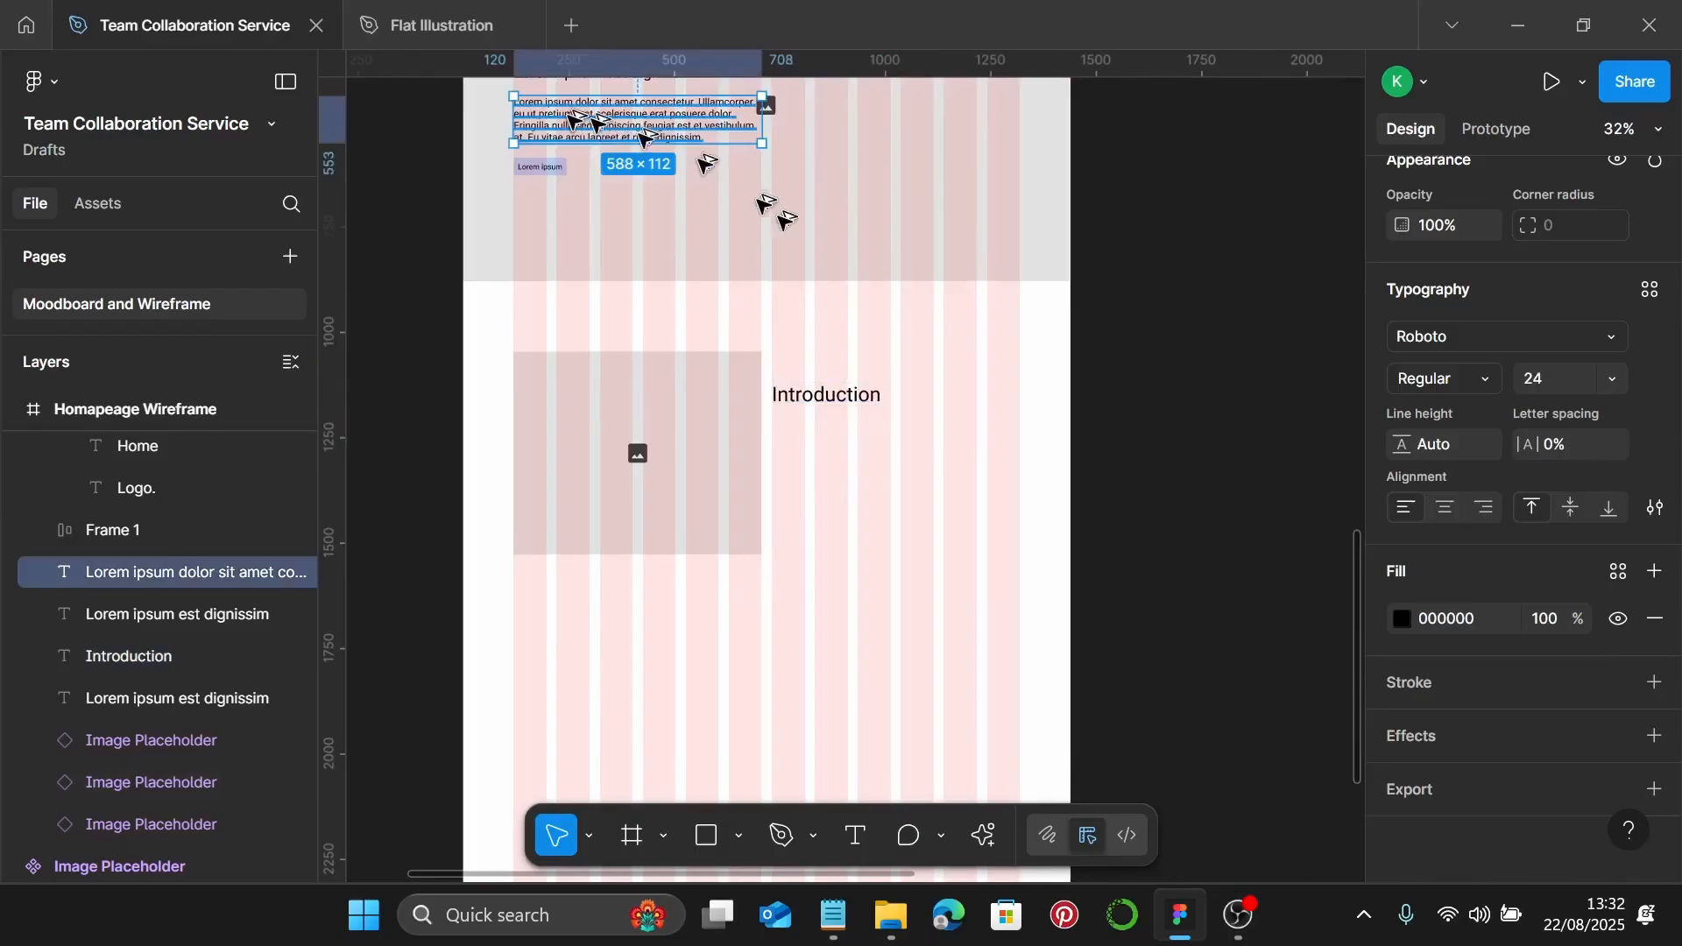
{"action": "left_click_drag", "start_coordinate": [613, 122], "coordinate": [831, 436]}
{"action": "scroll", "coordinate": [830, 435], "scroll_direction": "up", "scroll_amount": 4, "text": "ctrl"}
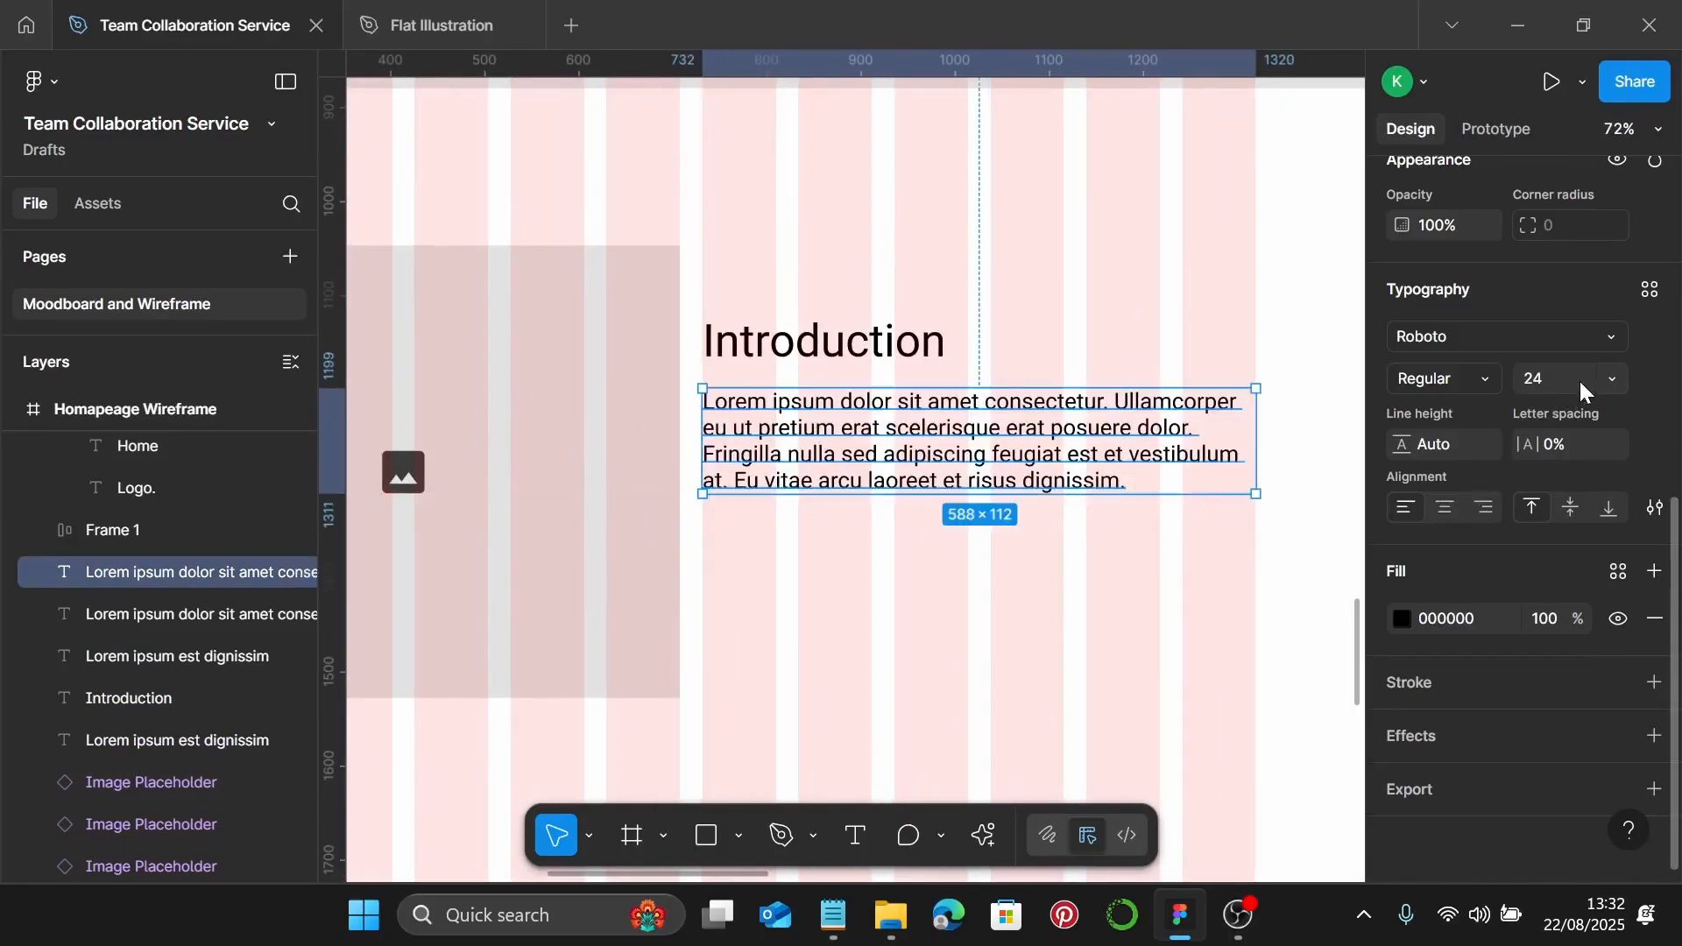
{"action": "left_click", "coordinate": [1611, 378]}
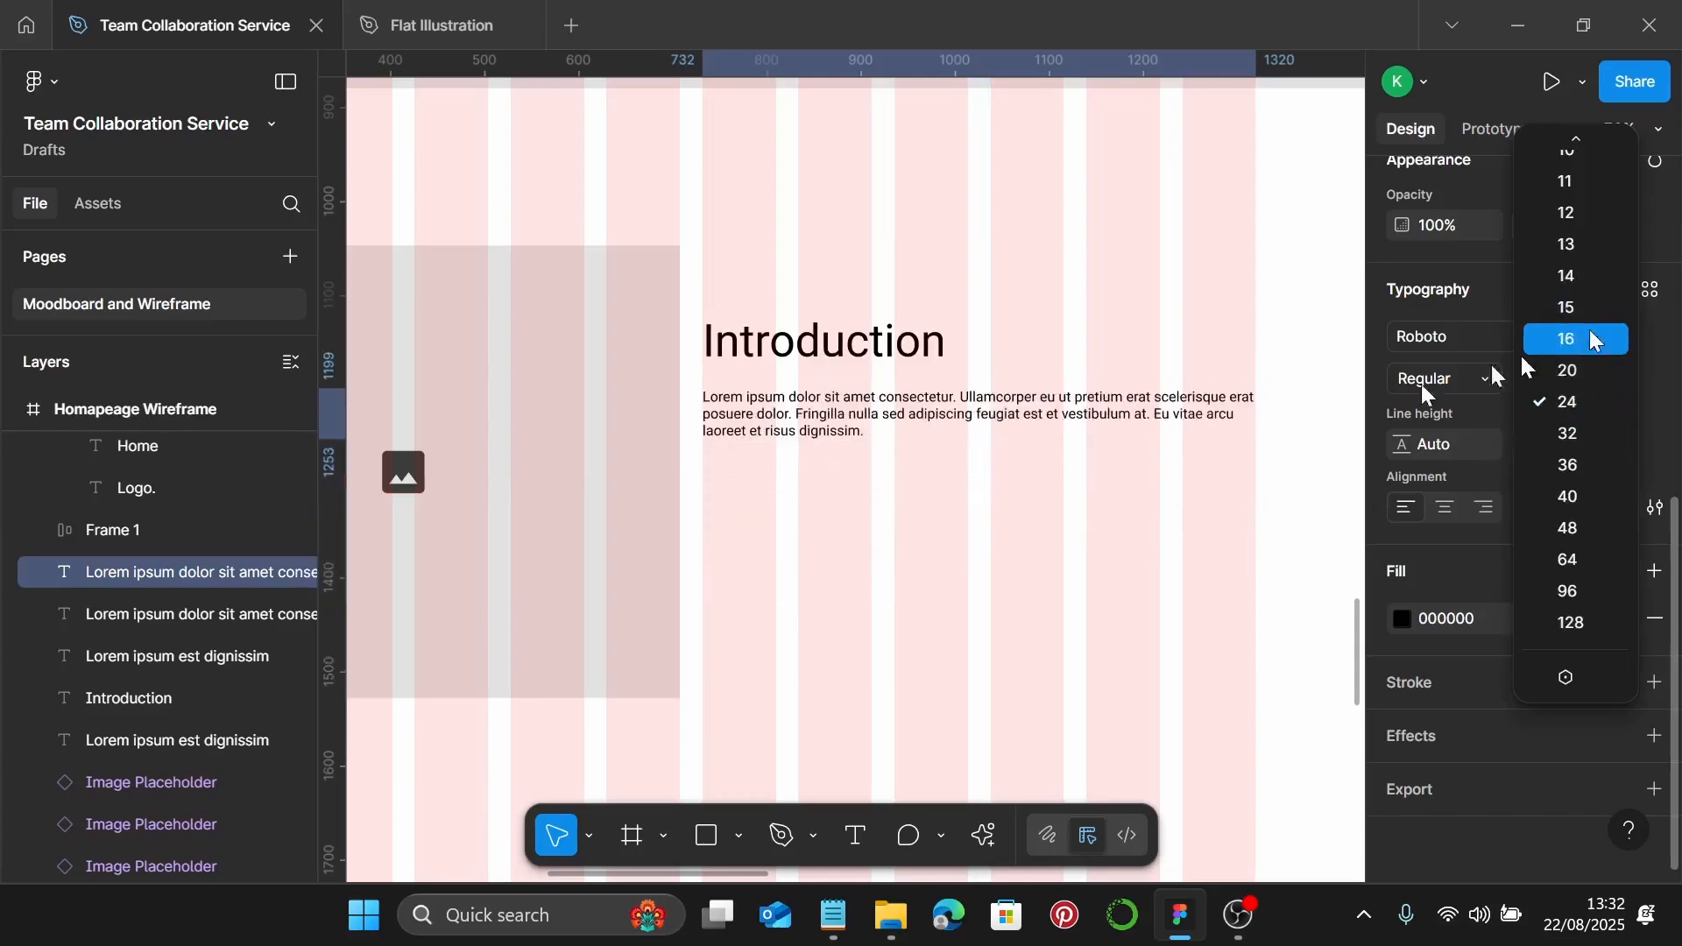
{"action": "left_click", "coordinate": [1201, 521]}
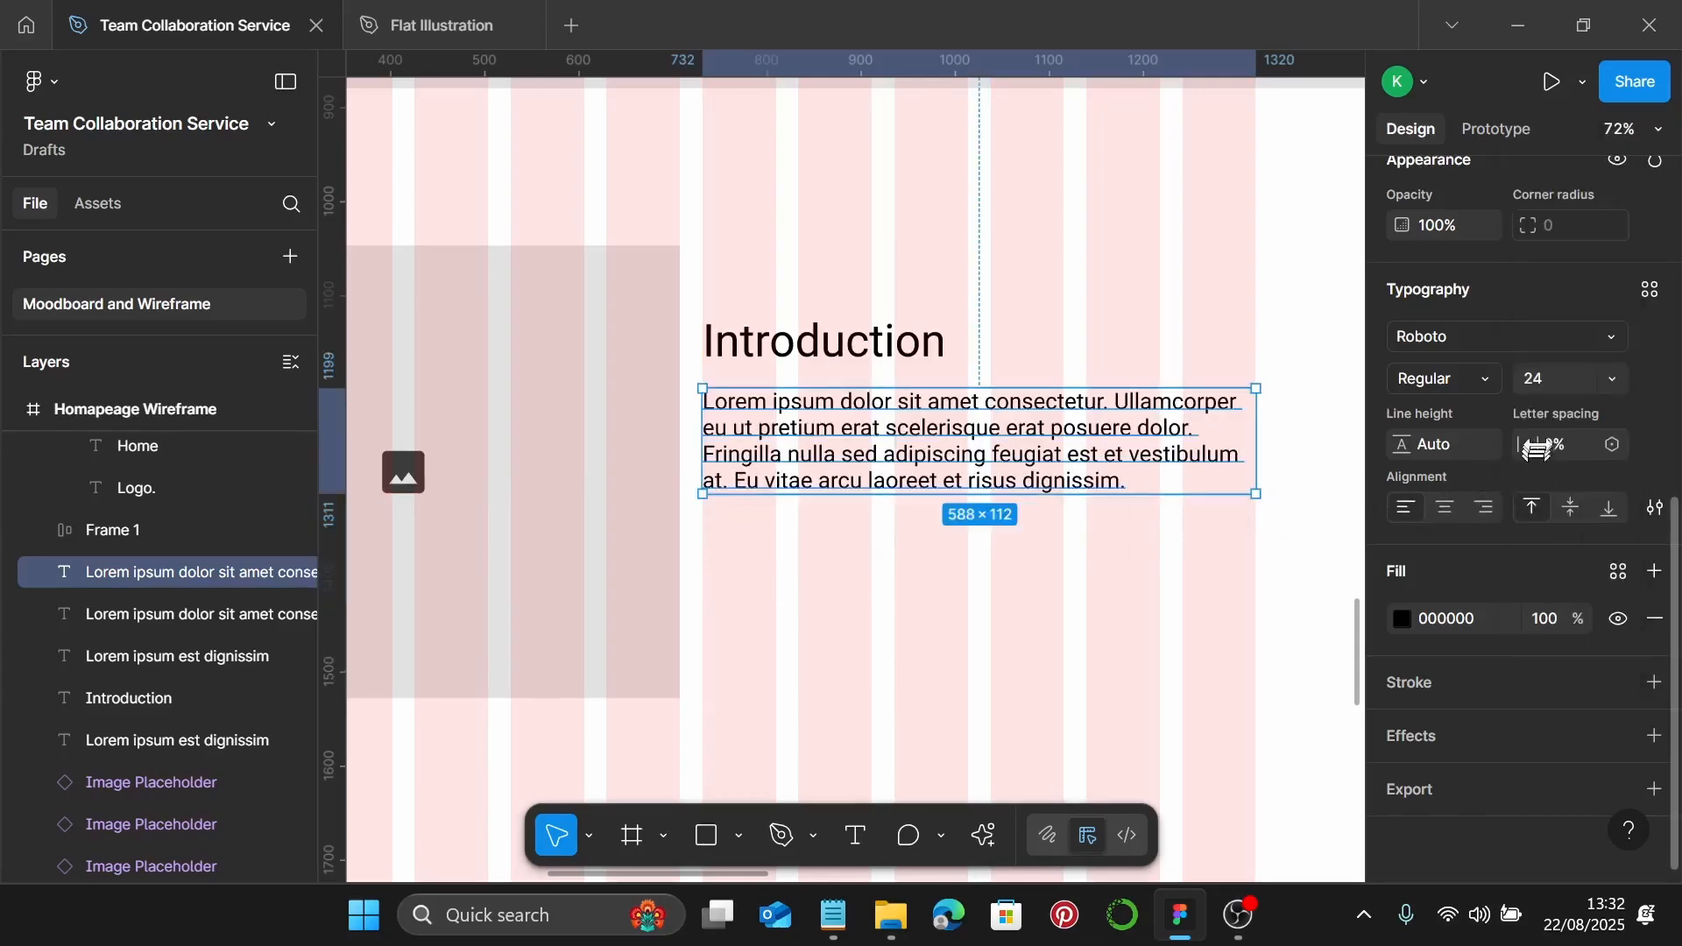
{"action": "left_click", "coordinate": [1565, 388]}
{"action": "type", "text": "18"}
{"action": "key", "text": "Return"}
Lengthen the Introduction paragraph by appending three more copies of its own lorem ipsum text
{"action": "double_click", "coordinate": [1039, 445]}
{"action": "key", "text": "ctrl+c"}
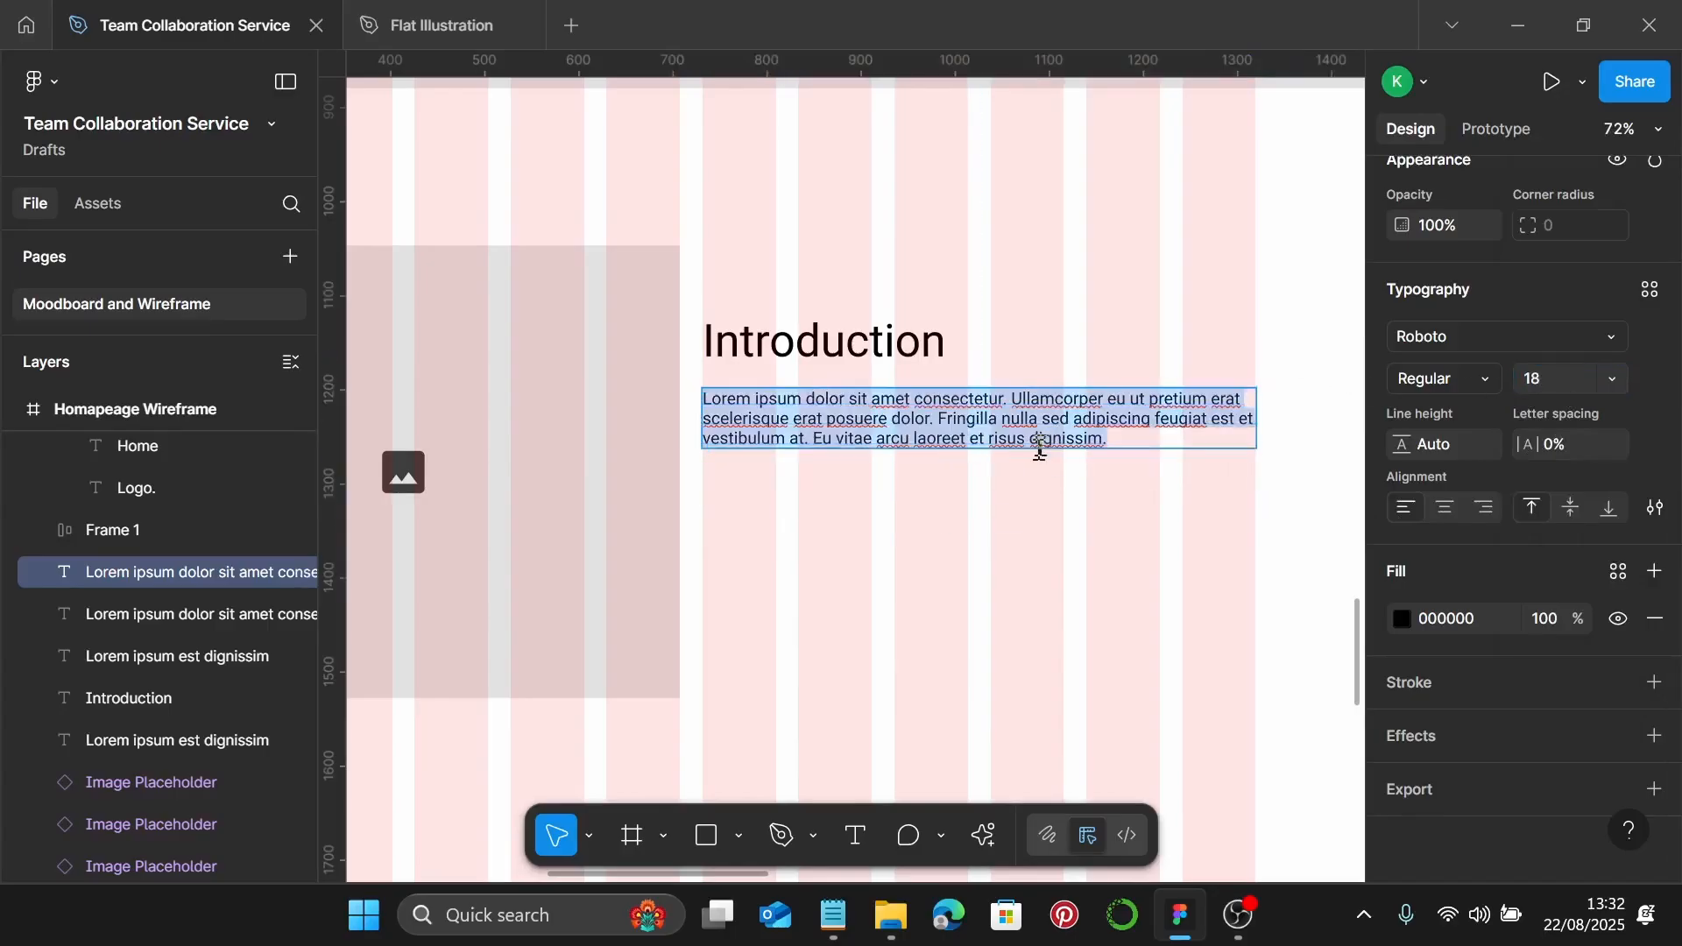
{"action": "key", "text": "Right"}
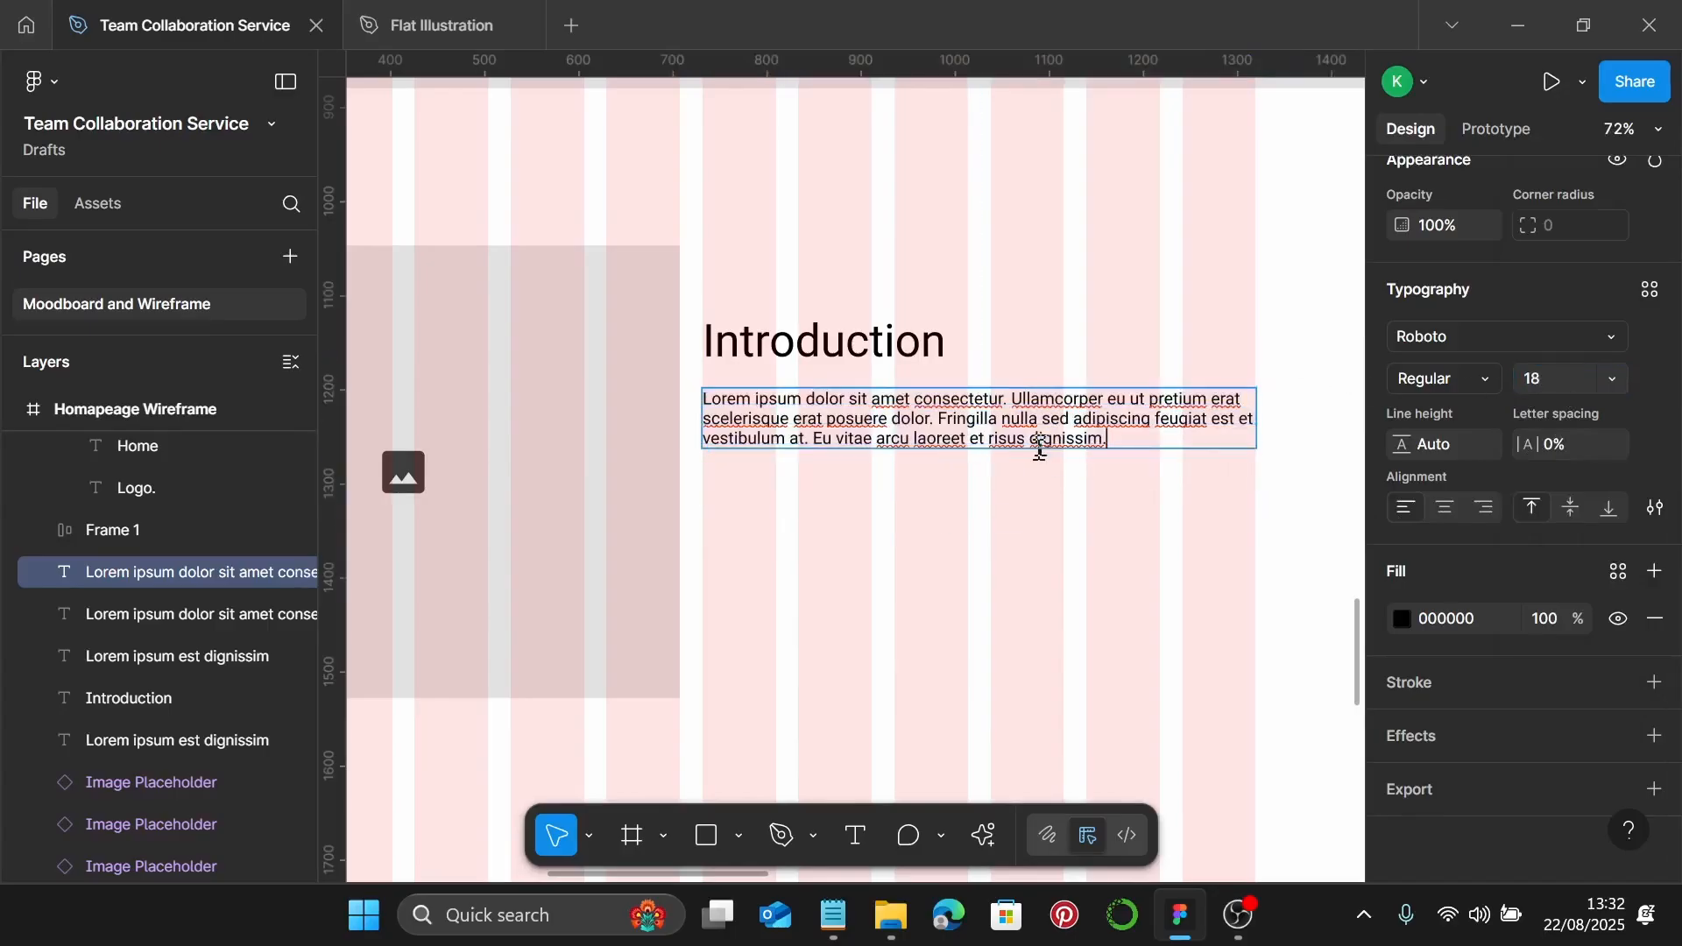
{"action": "key", "text": "ctrl+v"}
{"action": "key", "text": "ctrl+v"}
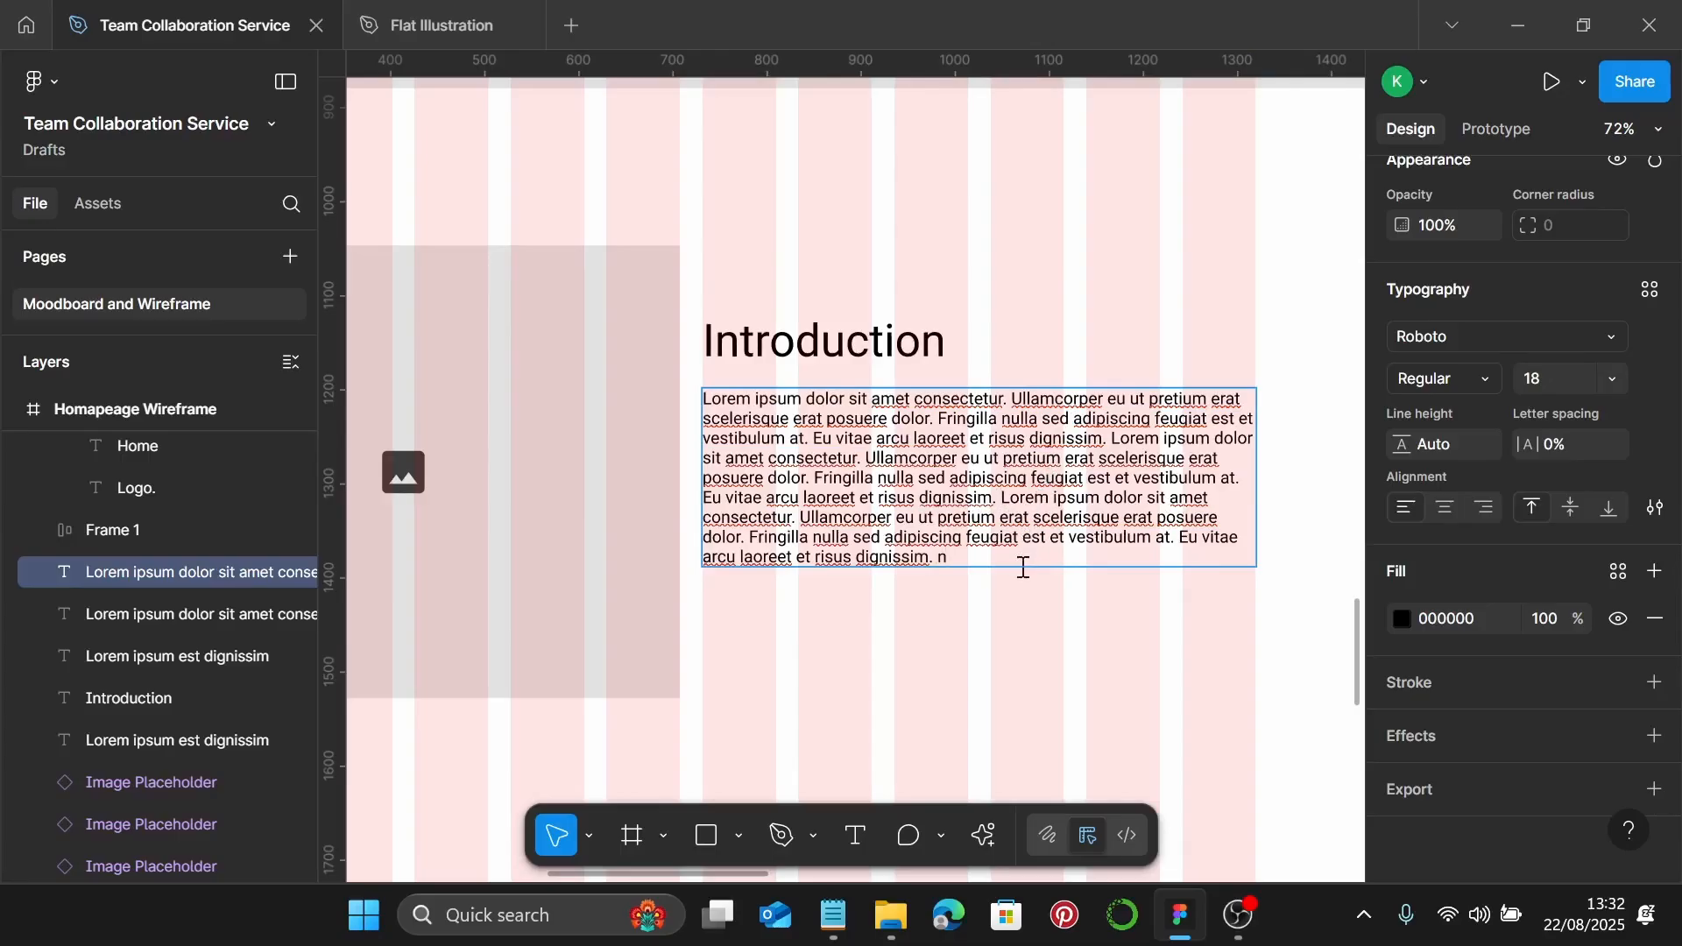
{"action": "key", "text": "ctrl+v"}
{"action": "key", "text": "Escape"}
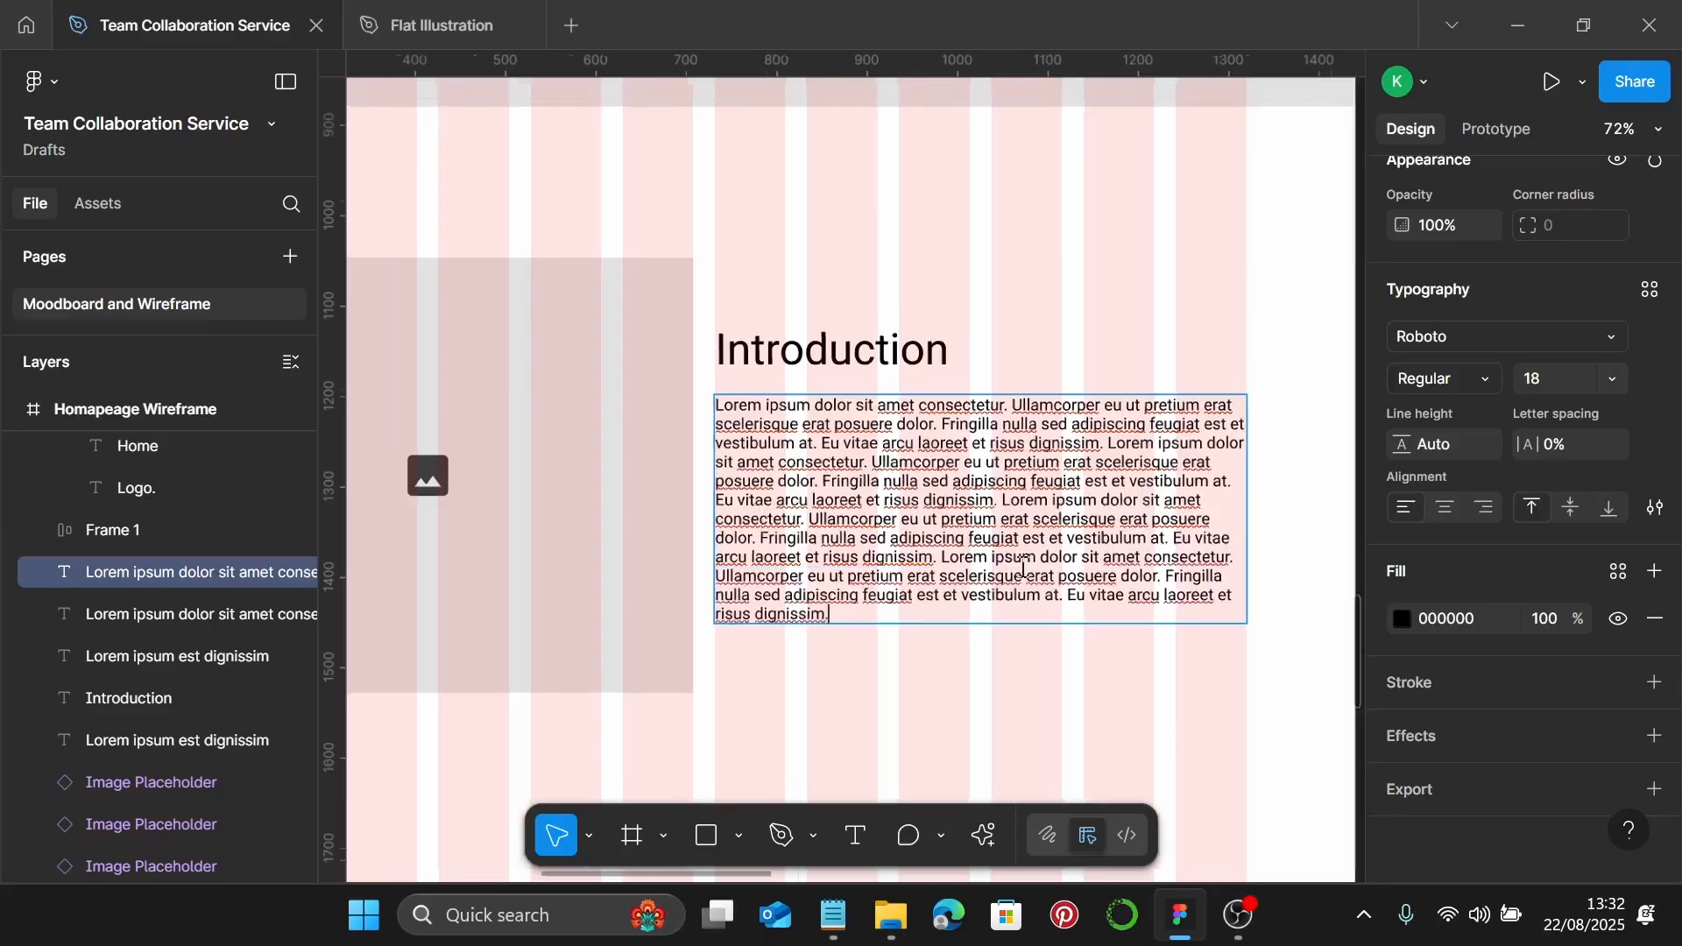
Duplicate the Introduction heading below the image placeholder at X 120, Y 1734
{"action": "scroll", "coordinate": [964, 648], "scroll_direction": "down", "scroll_amount": 5}
{"action": "scroll", "coordinate": [950, 594], "scroll_direction": "down", "scroll_amount": 1}
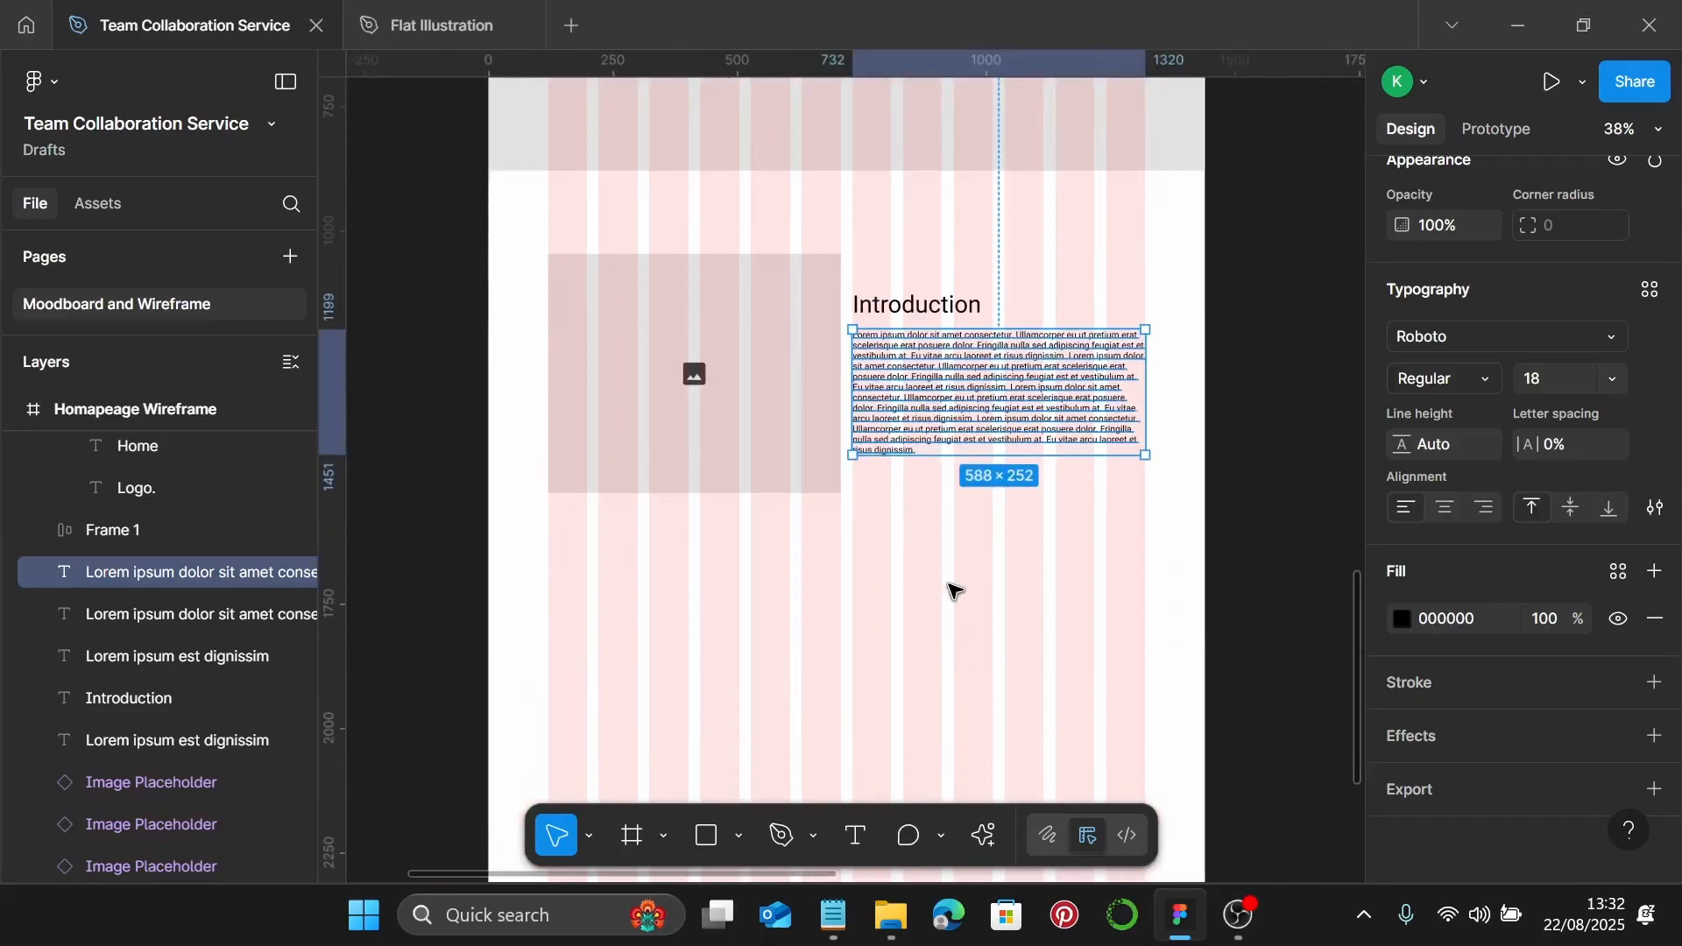
{"action": "scroll", "coordinate": [787, 464], "scroll_direction": "down", "scroll_amount": 2}
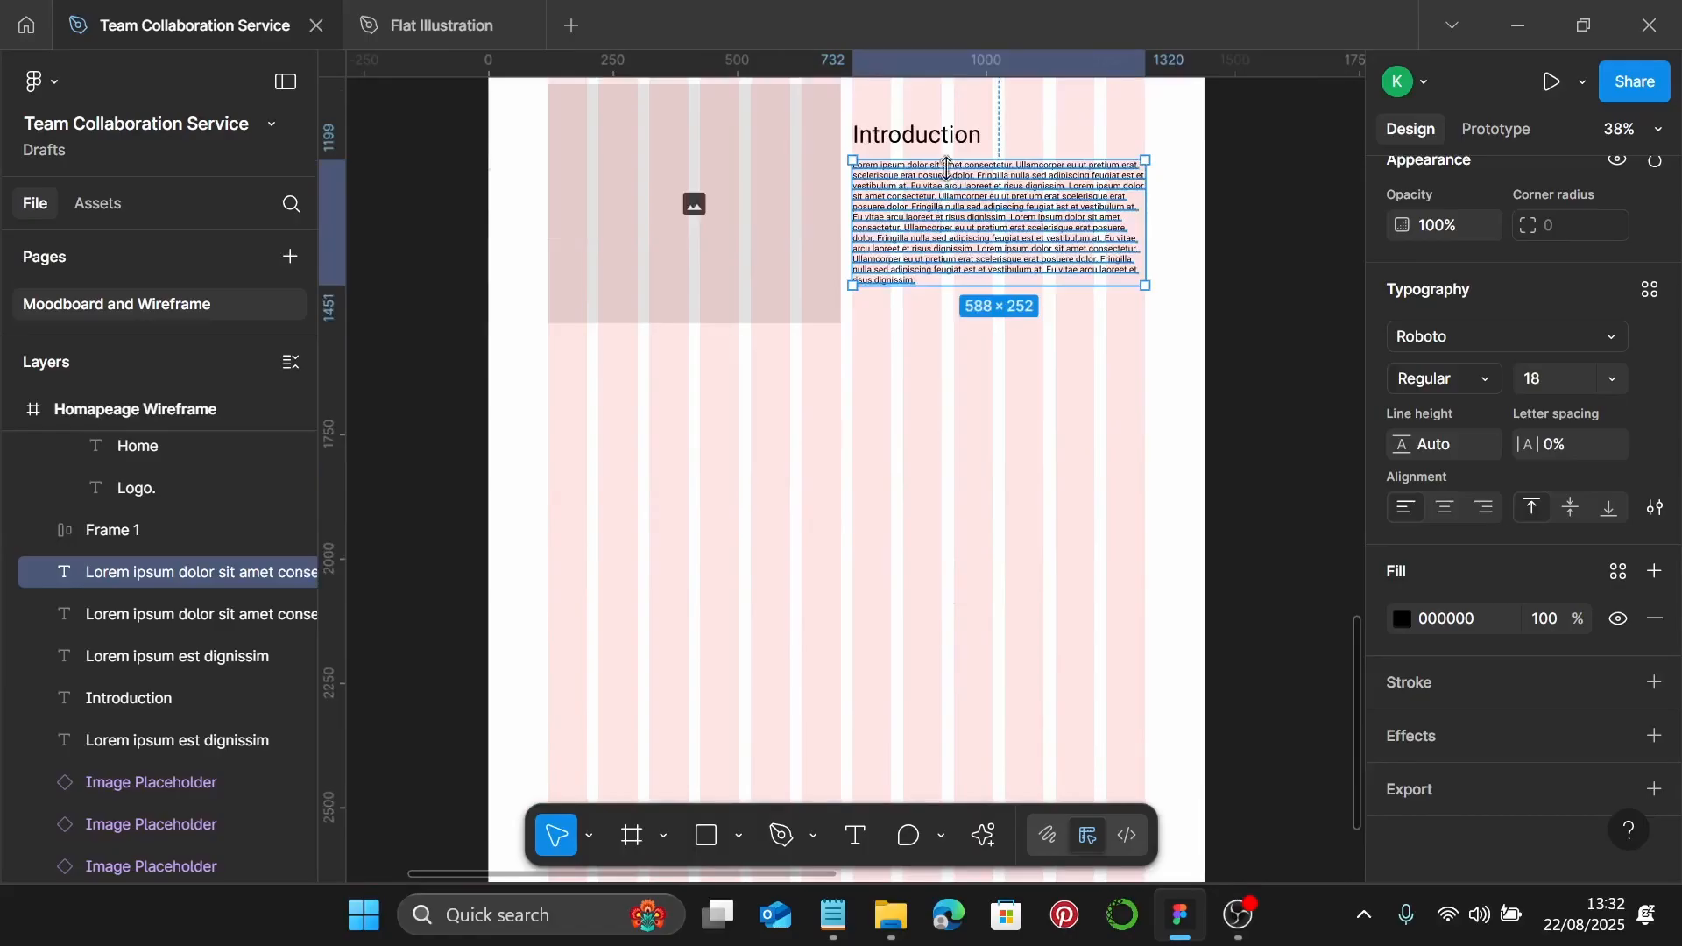
{"action": "left_click", "coordinate": [947, 140]}
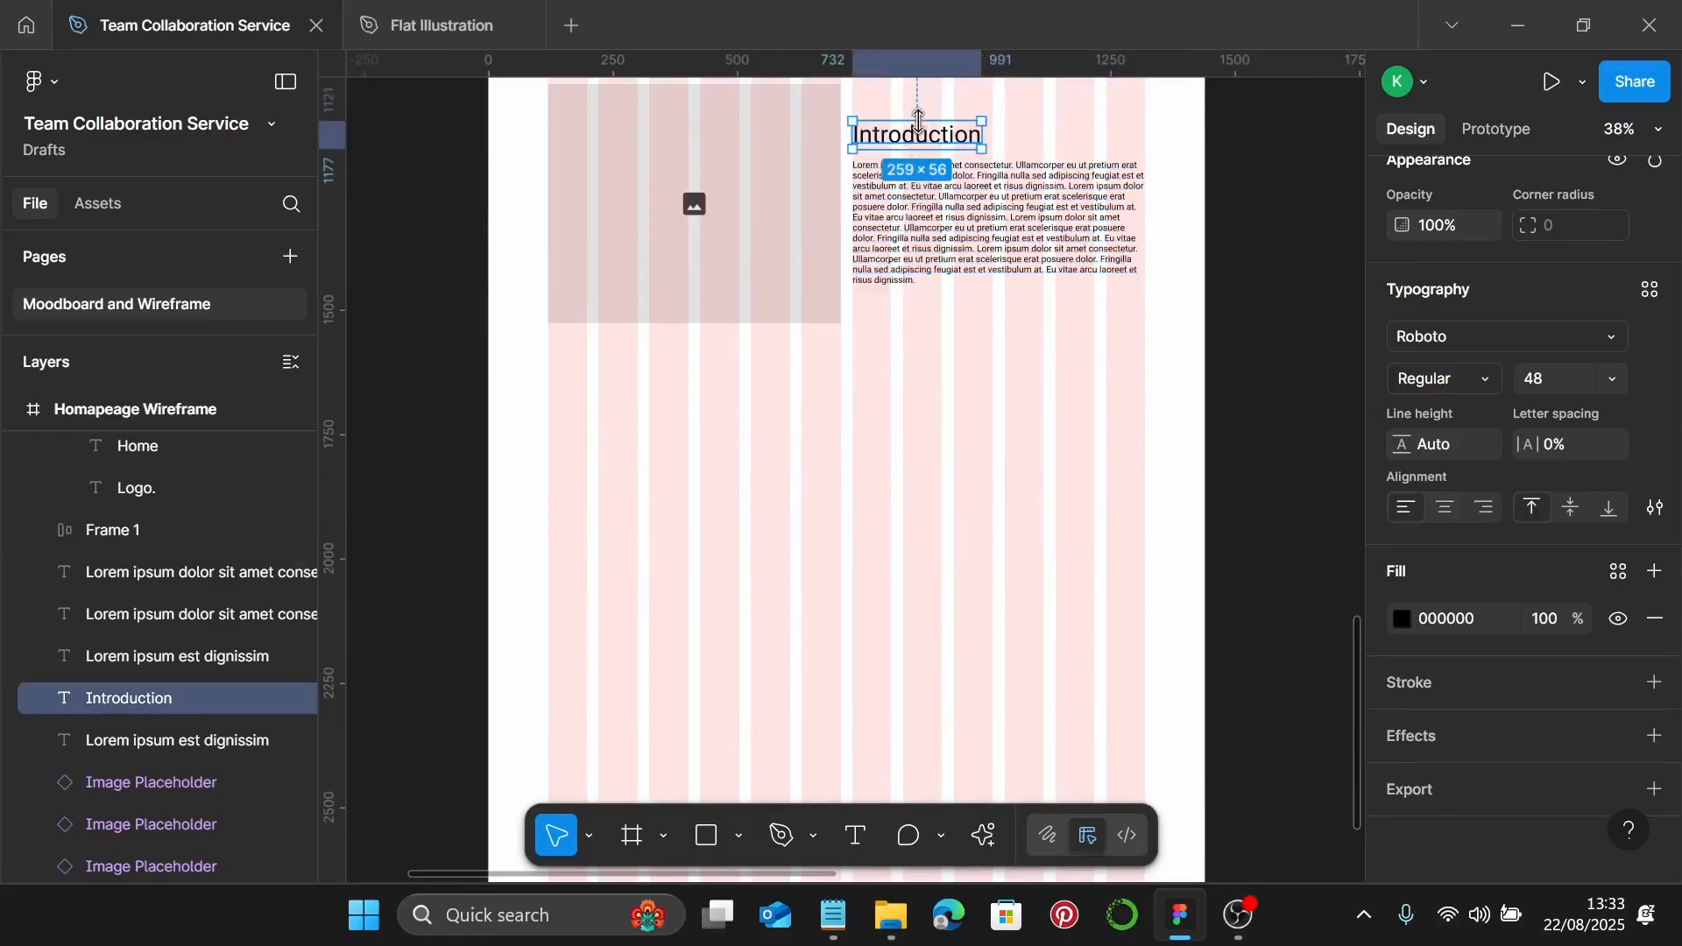
{"action": "left_click_drag", "start_coordinate": [918, 119], "coordinate": [617, 445]}
{"action": "key", "text": "ctrl+z"}
{"action": "scroll", "coordinate": [618, 445], "scroll_direction": "up", "scroll_amount": 3}
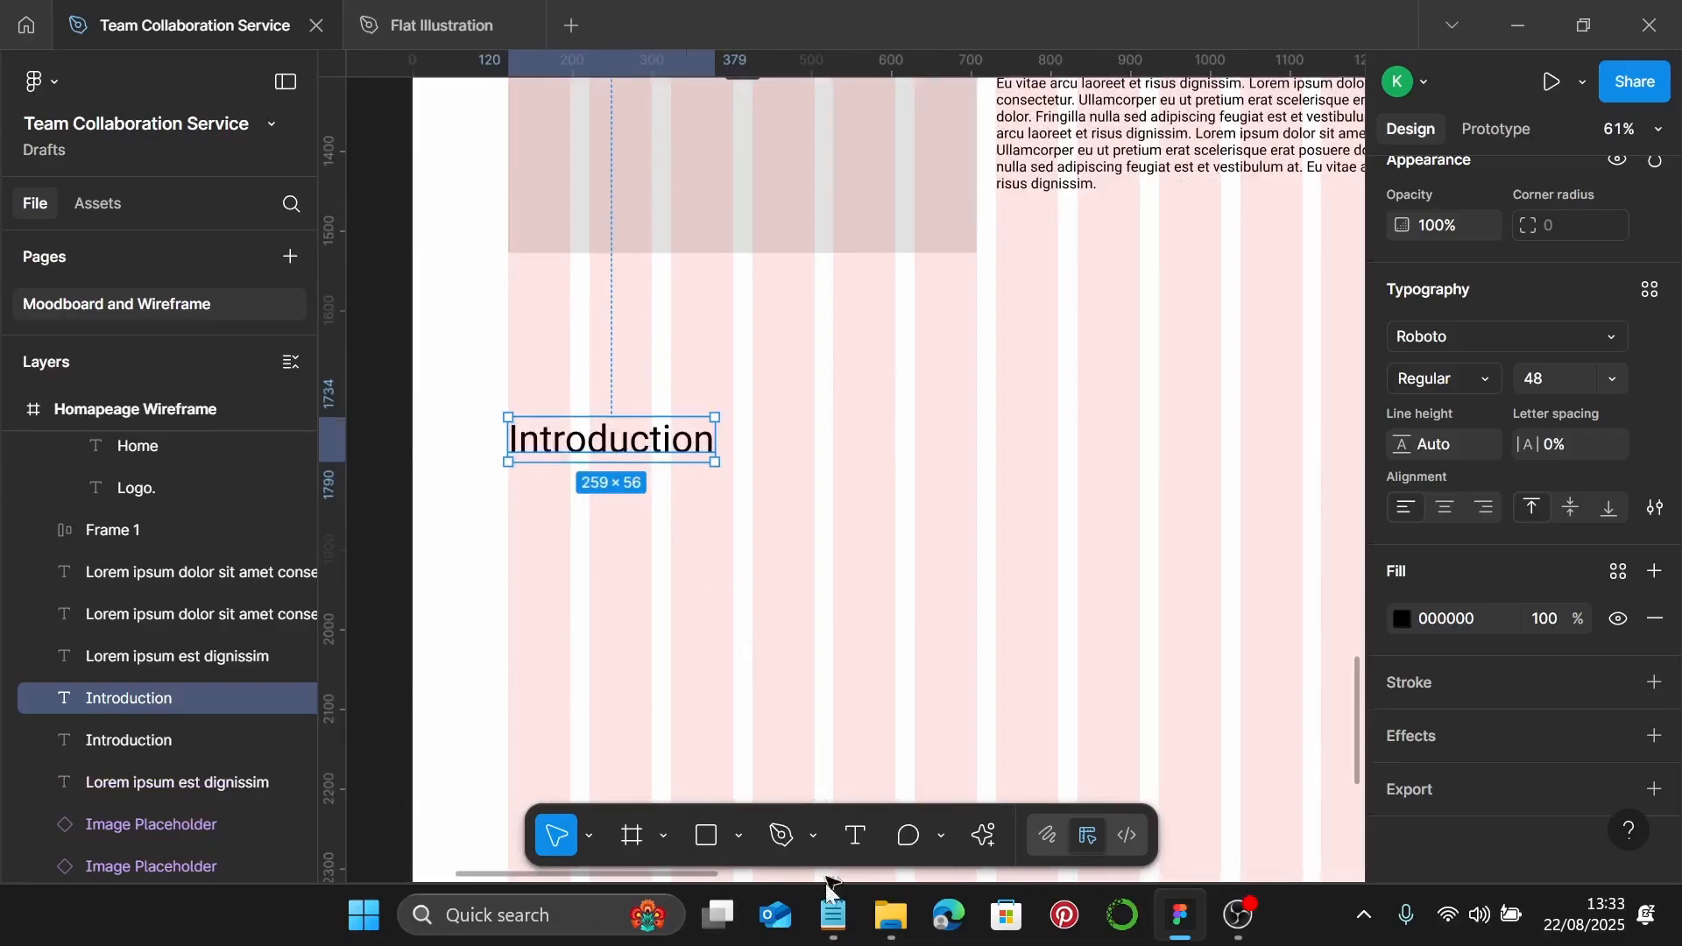
Replace the duplicated Introduction heading's text with "Key services" copied from the Notepad layout notes
{"action": "left_click", "coordinate": [833, 915]}
{"action": "left_click_drag", "start_coordinate": [1308, 227], "coordinate": [1209, 230]}
{"action": "key", "text": "ctrl+c"}
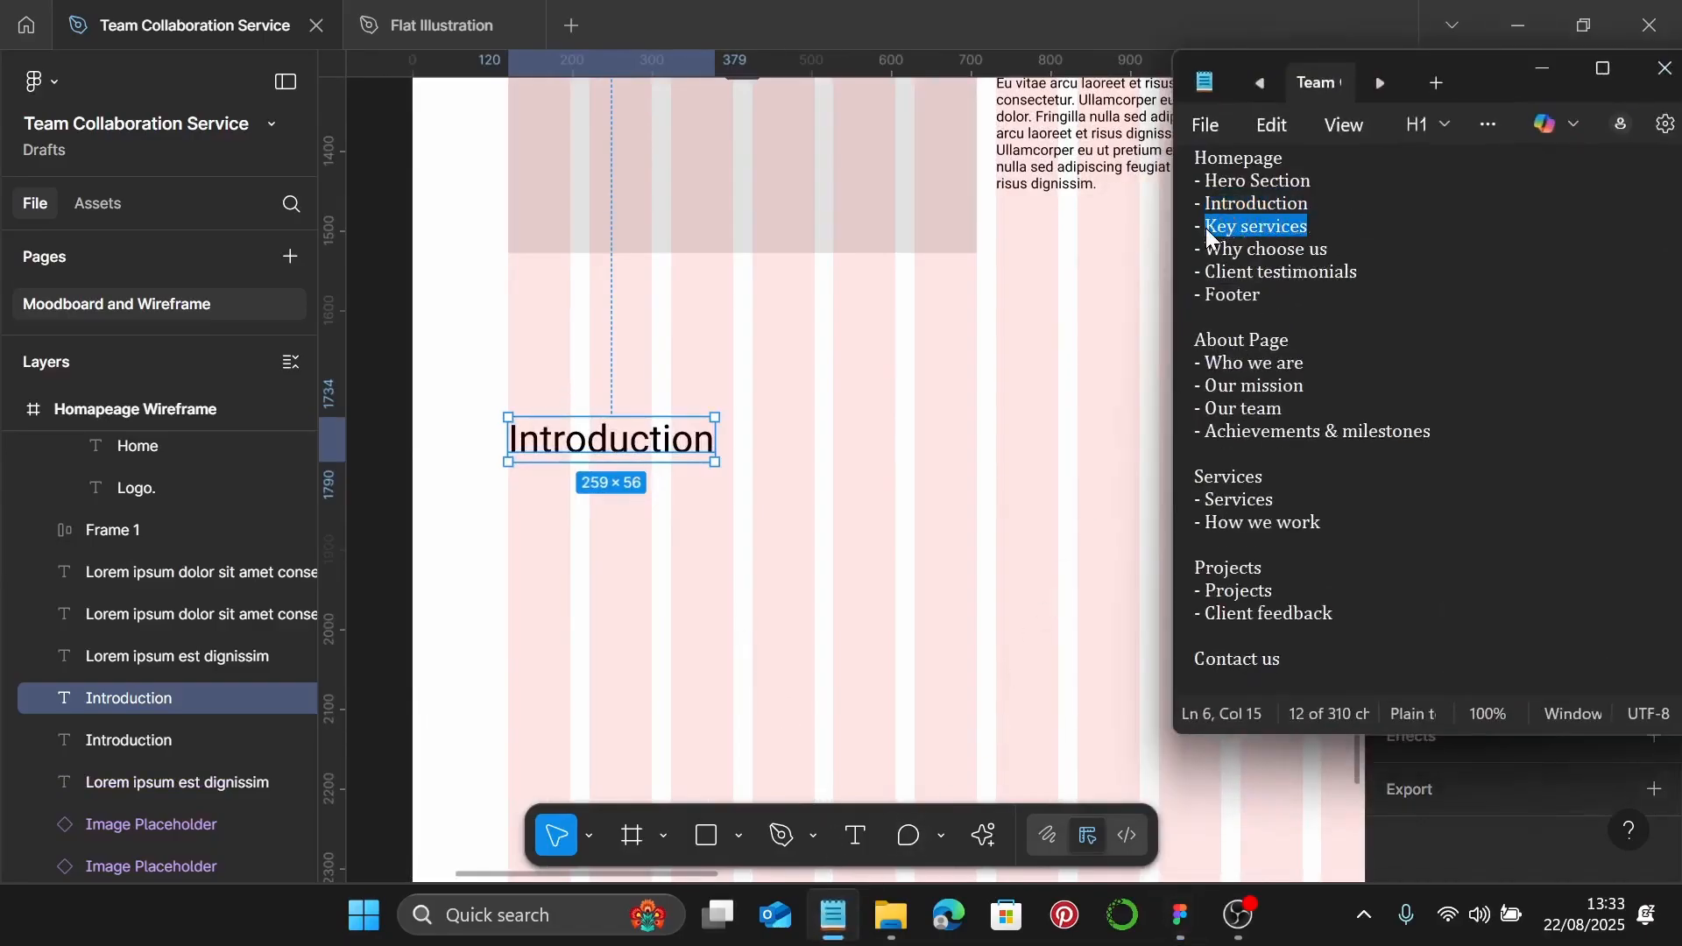
{"action": "left_click", "coordinate": [586, 422]}
{"action": "double_click", "coordinate": [588, 436]}
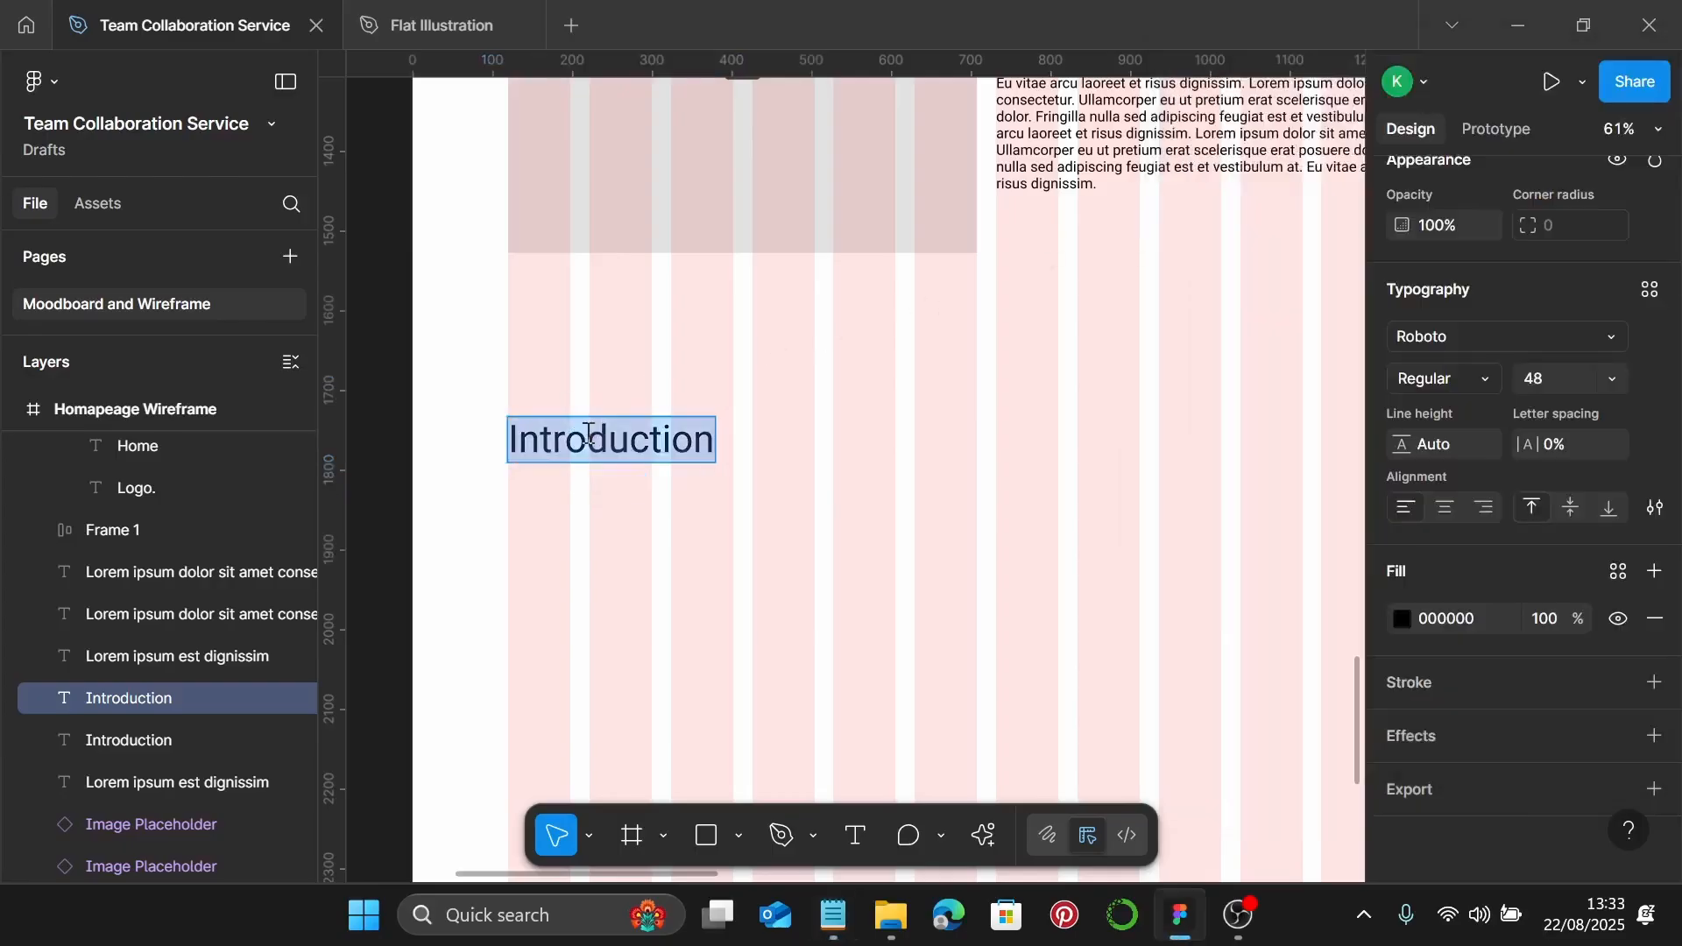
{"action": "key", "text": "ctrl+v"}
{"action": "scroll", "coordinate": [588, 435], "scroll_direction": "down", "scroll_amount": 3}
{"action": "key", "text": "Escape"}
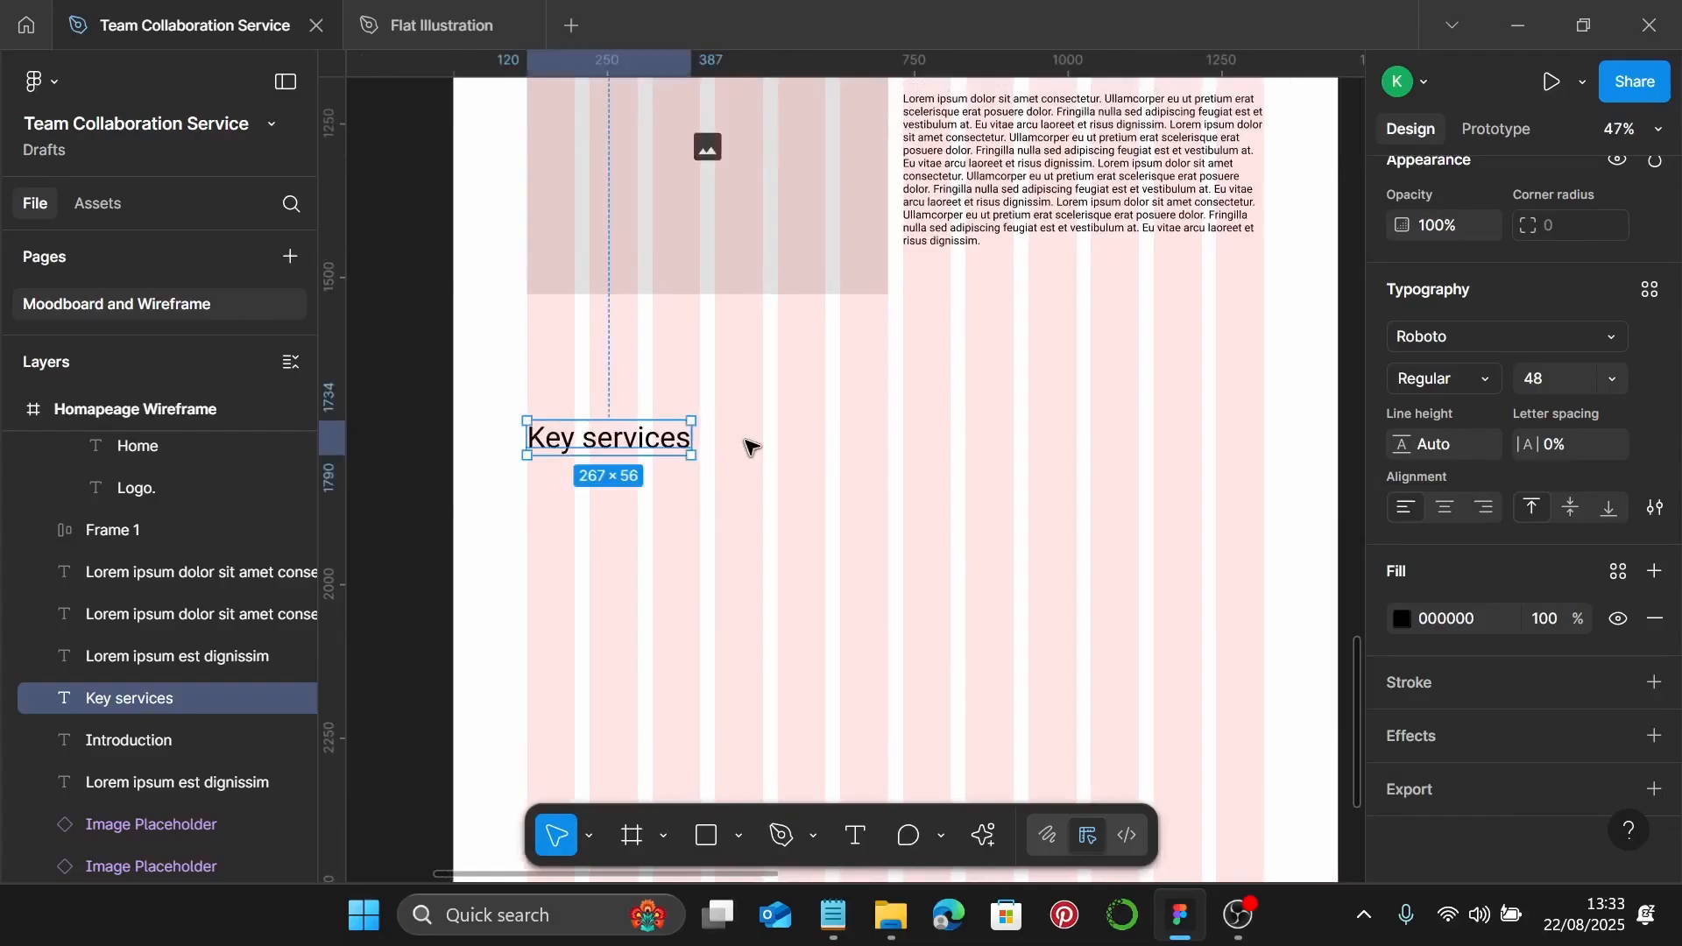
Draw a card rectangle about 282 × 347 below the Key services heading, starting at X 120, Y 1896 and spanning three grid columns
{"action": "left_click", "coordinate": [712, 843]}
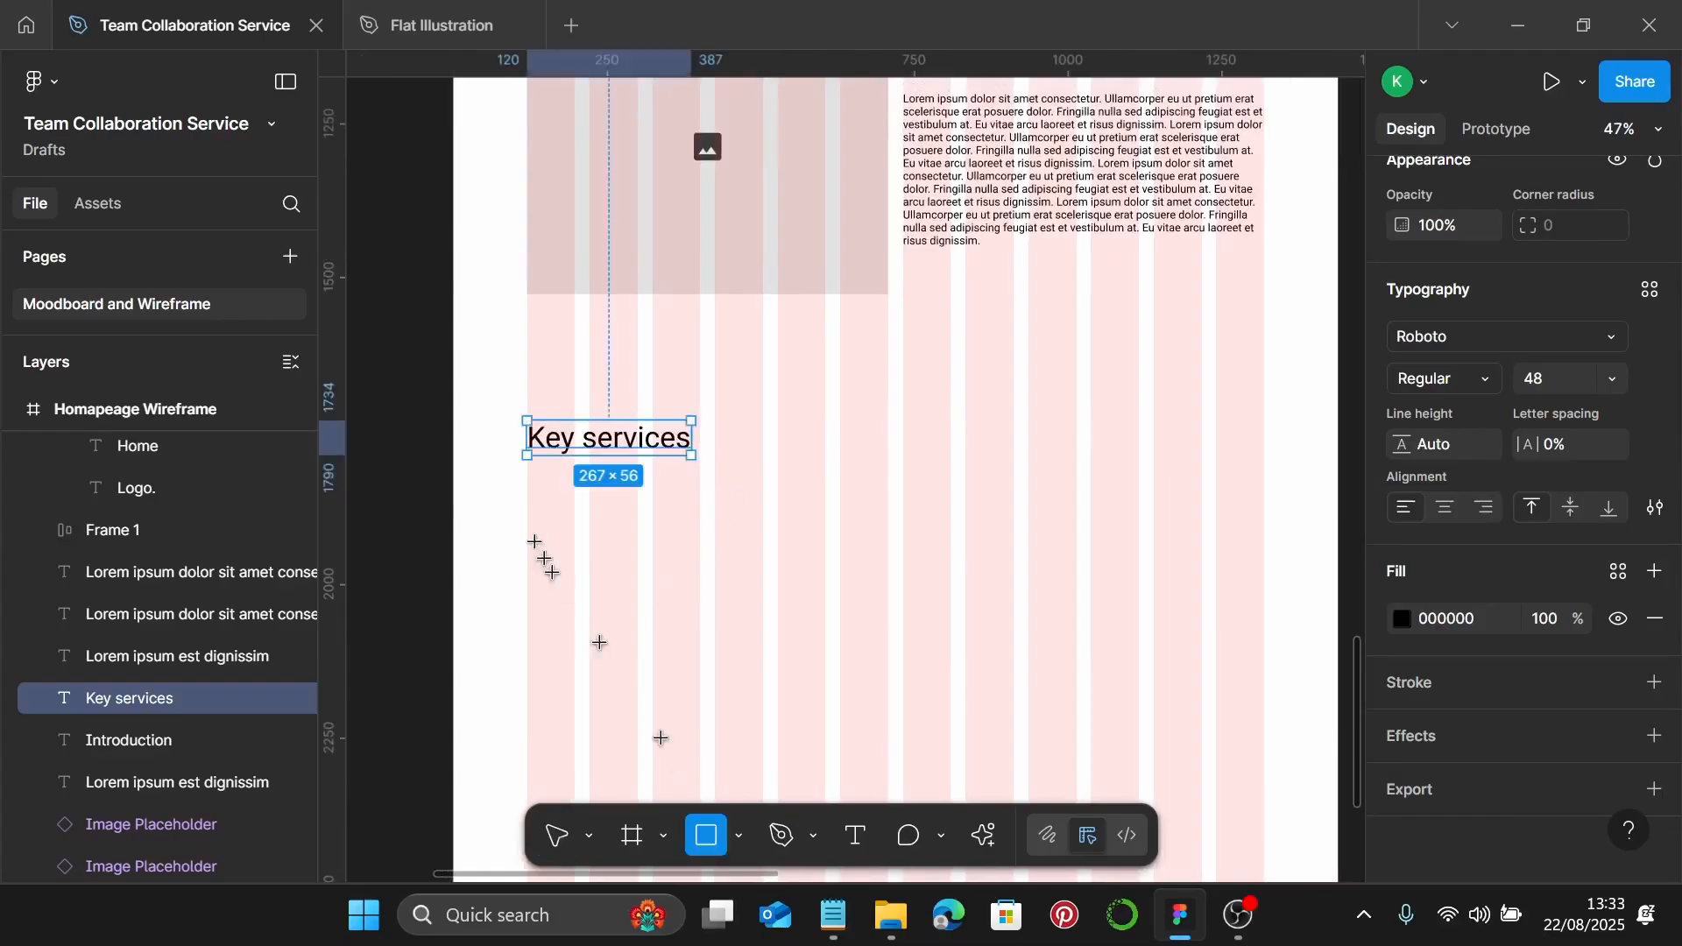
{"action": "left_click_drag", "start_coordinate": [525, 521], "coordinate": [701, 706]}
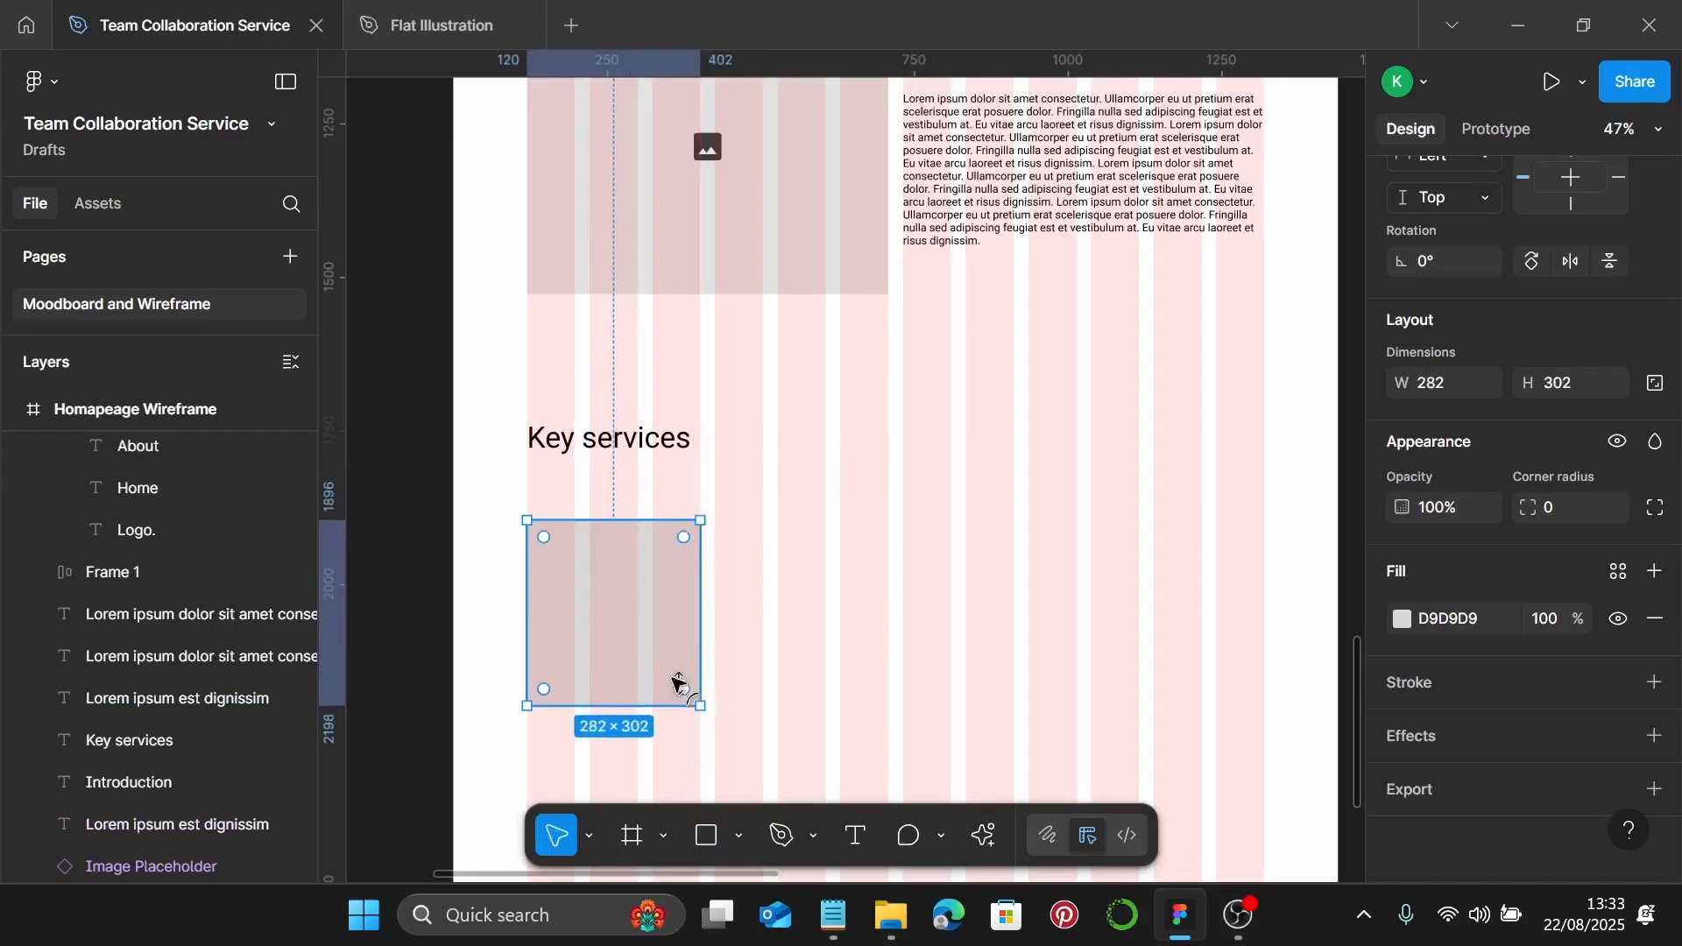
{"action": "scroll", "coordinate": [631, 613], "scroll_direction": "down", "scroll_amount": 4}
{"action": "mouse_move", "coordinate": [629, 568]}
{"action": "left_mouse_down"}
{"action": "mouse_move", "coordinate": [632, 614]}
{"action": "mouse_move", "coordinate": [636, 593]}
{"action": "left_mouse_up"}
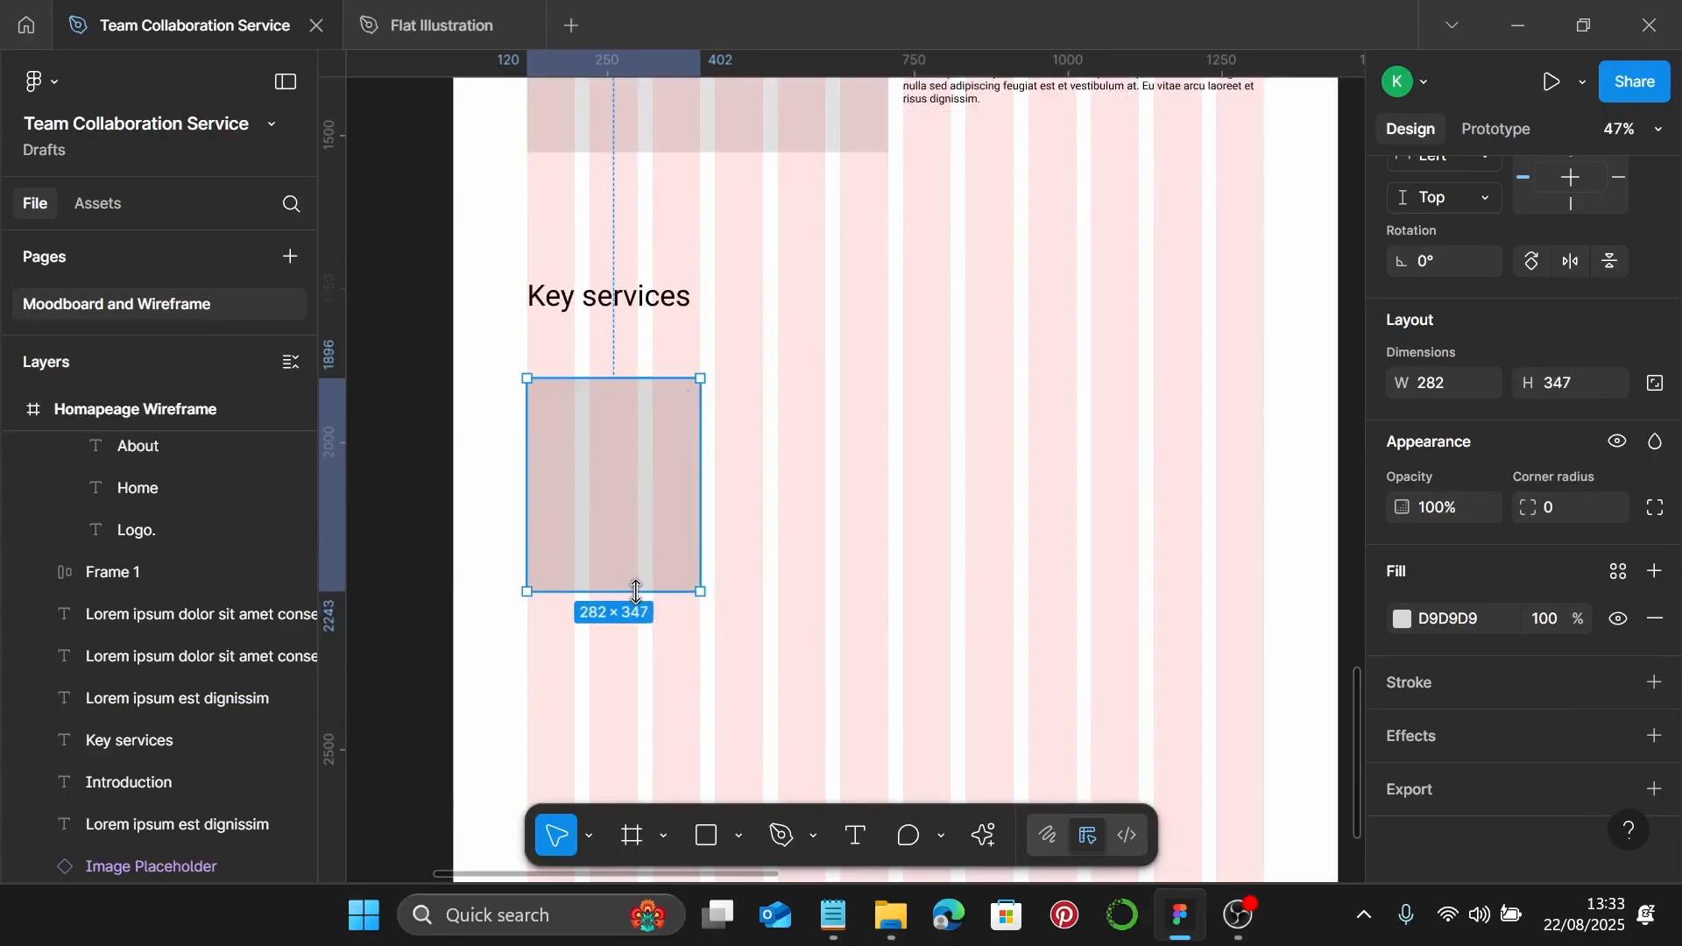
Duplicate the Key services heading onto the card rectangle and change the copy's text to "Lorem Ipsum"
{"action": "scroll", "coordinate": [627, 538], "scroll_direction": "up", "scroll_amount": 2}
{"action": "left_click", "coordinate": [594, 254]}
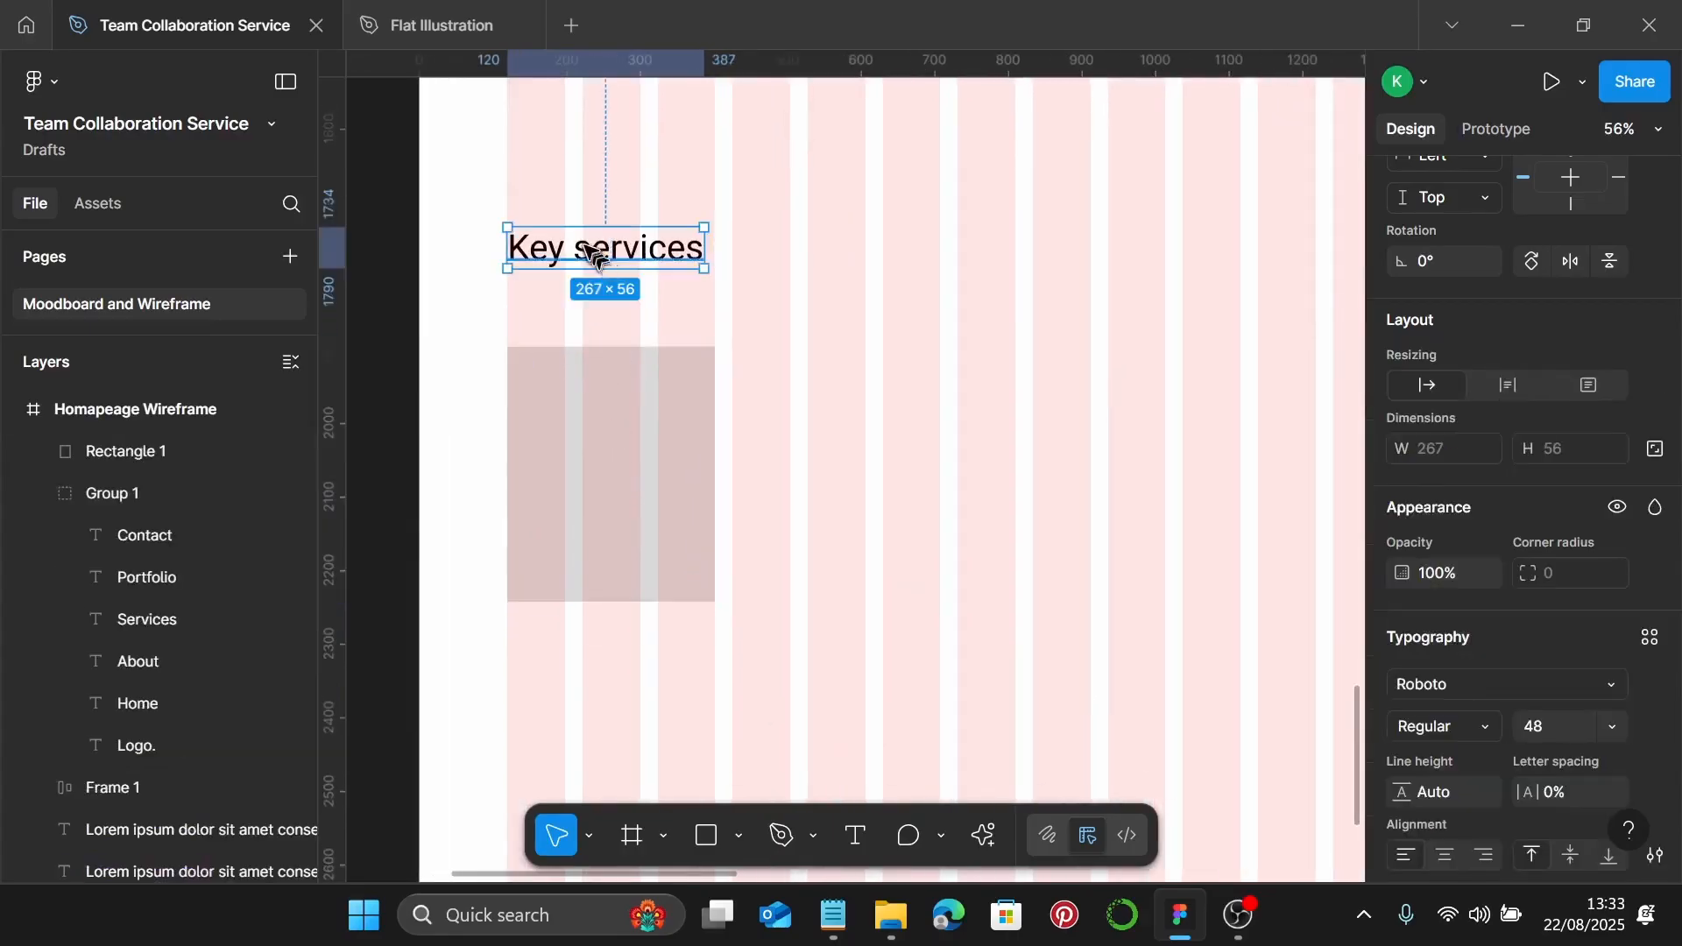
{"action": "left_click_drag", "start_coordinate": [580, 244], "coordinate": [627, 413], "text": "alt"}
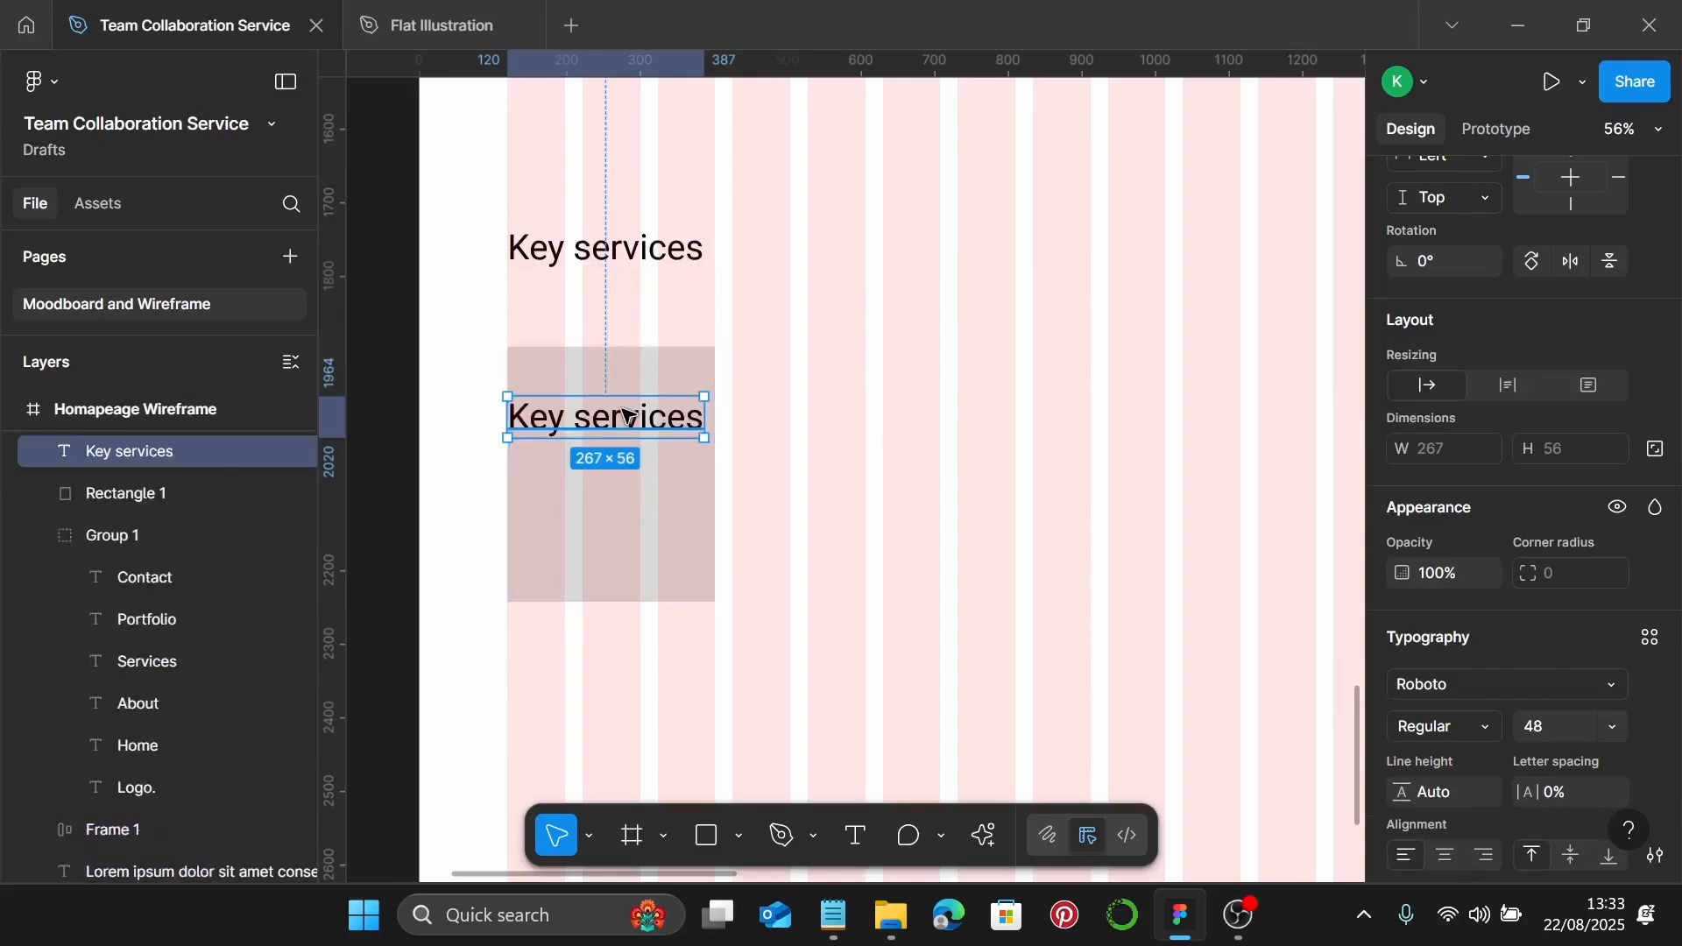
{"action": "scroll", "coordinate": [627, 414], "scroll_direction": "up", "scroll_amount": 1}
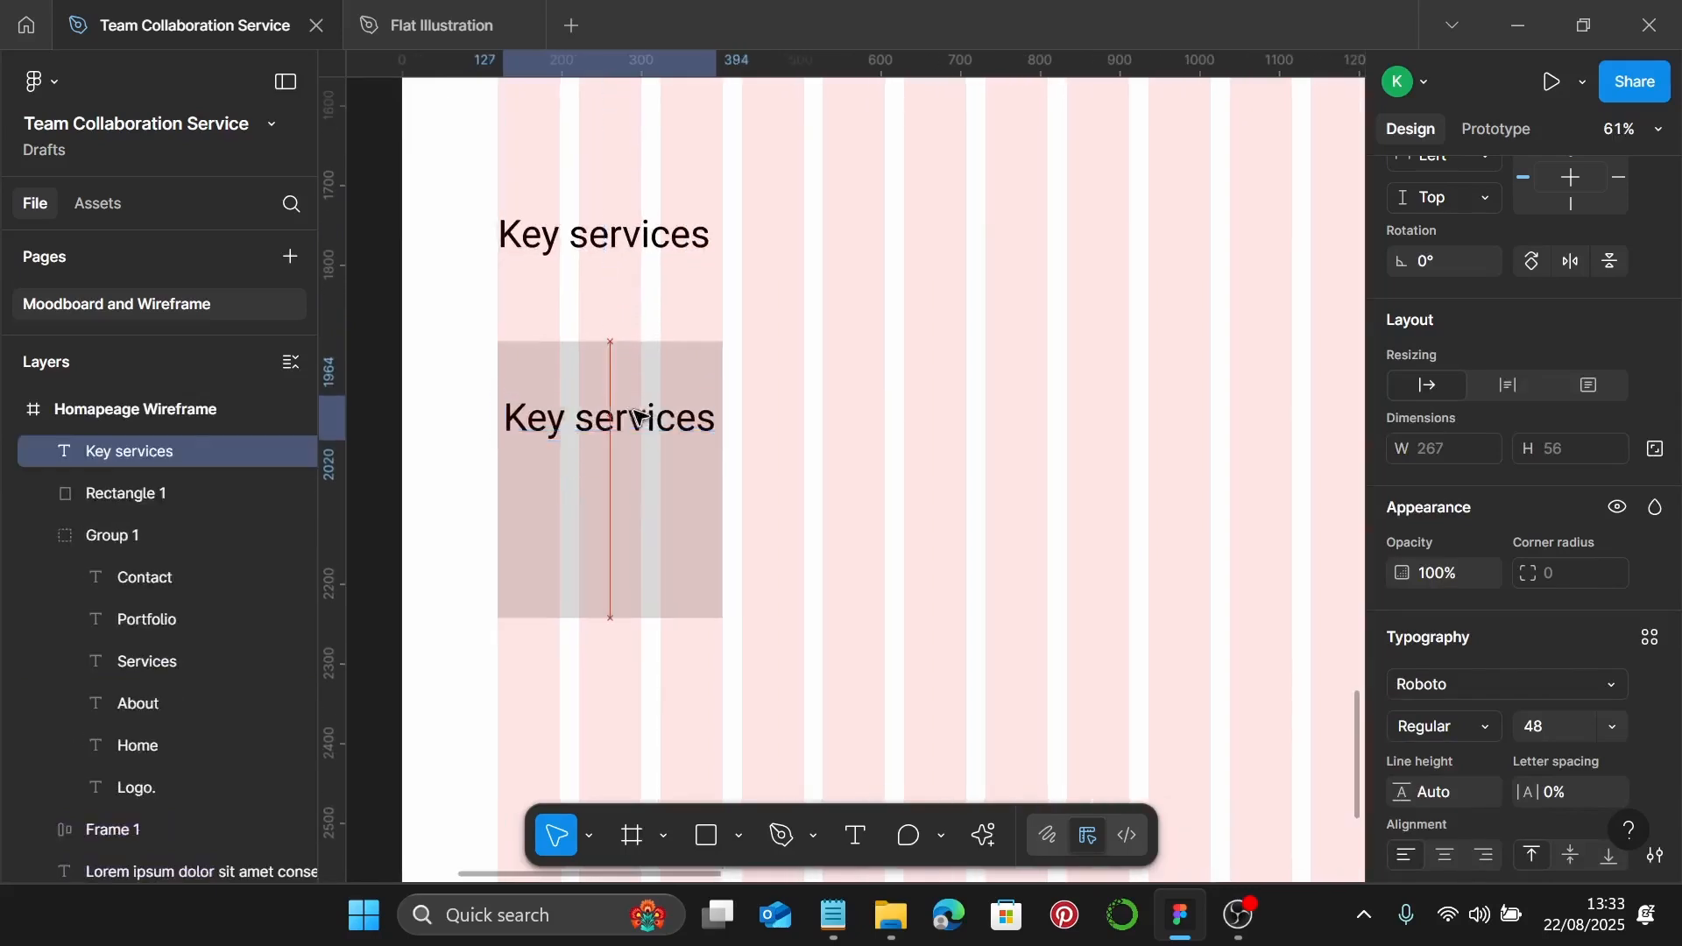
{"action": "key", "text": "alt"}
{"action": "double_click", "coordinate": [631, 410]}
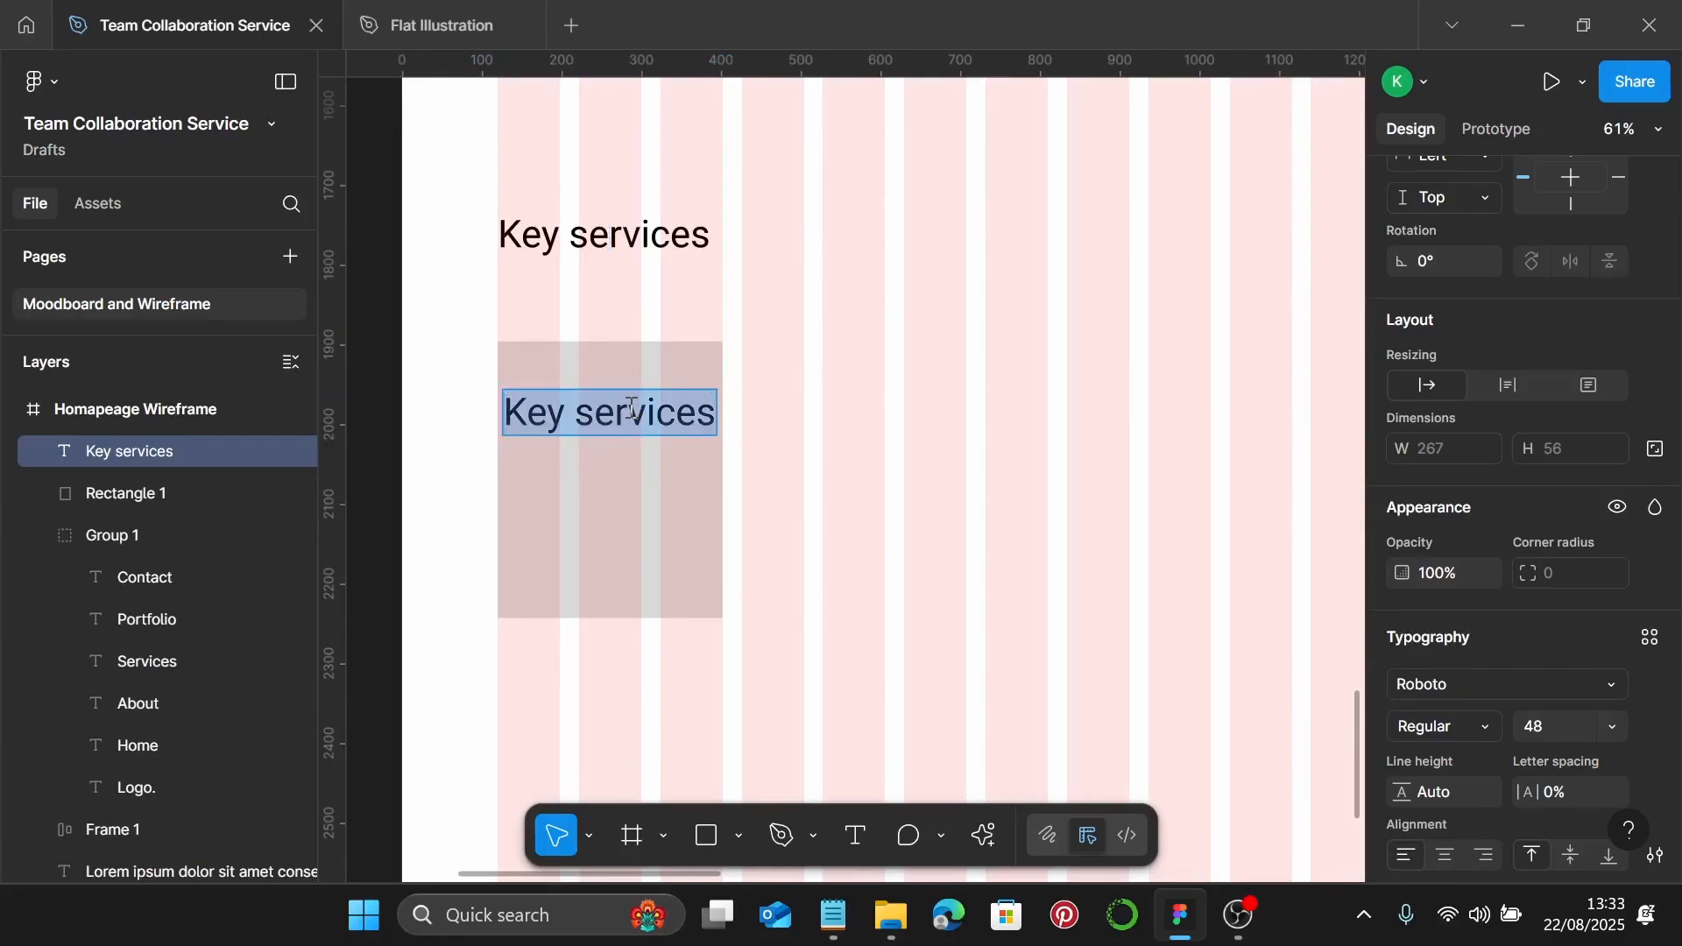
{"action": "type", "text": "Lore"}
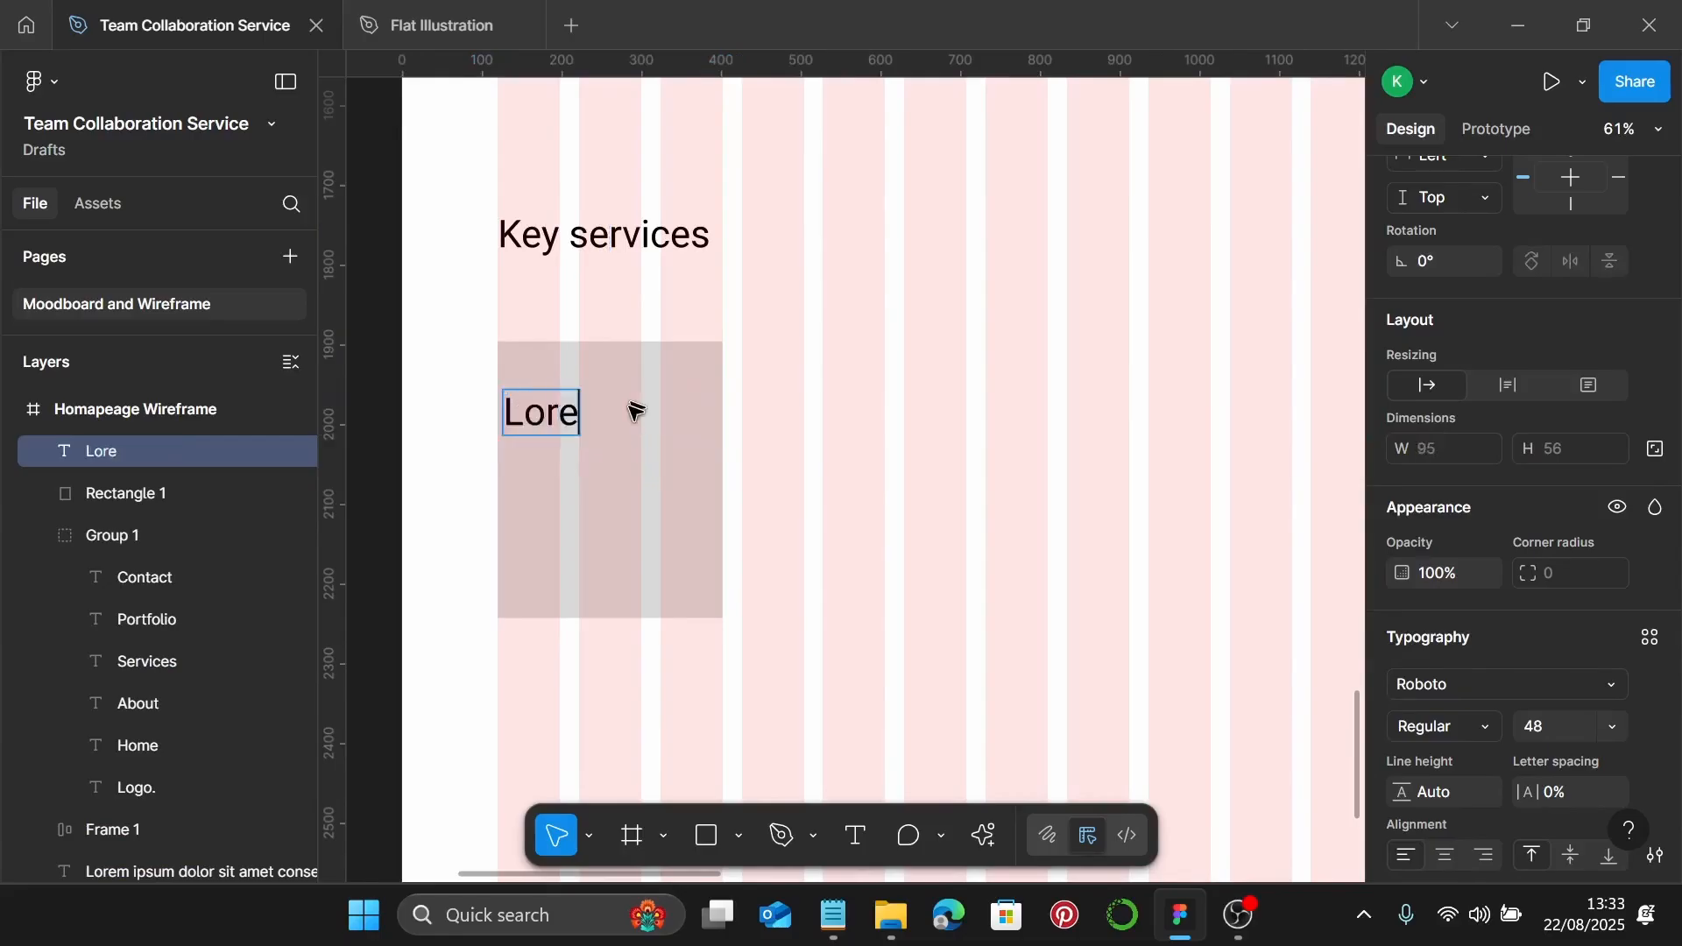
{"action": "type", "text": "m Ipsum"}
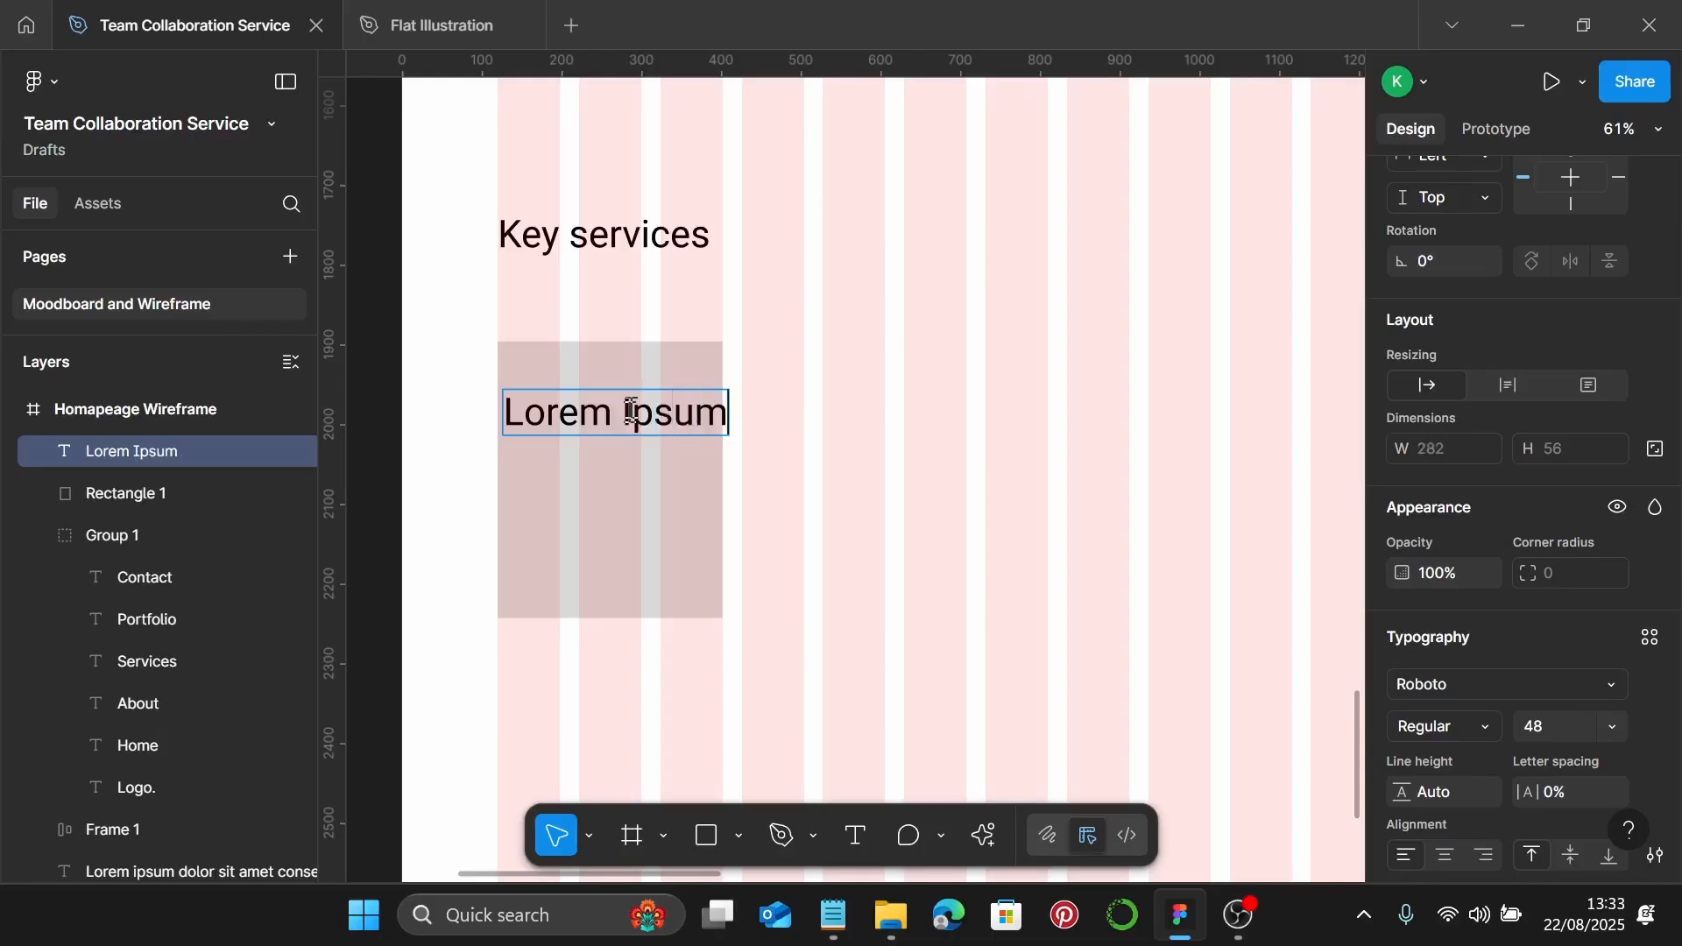
{"action": "key", "text": "Escape"}
Set the Lorem Ipsum card title's font size to 32 and move it to X 148, Y 1960
{"action": "scroll", "coordinate": [1542, 526], "scroll_direction": "down", "scroll_amount": 3}
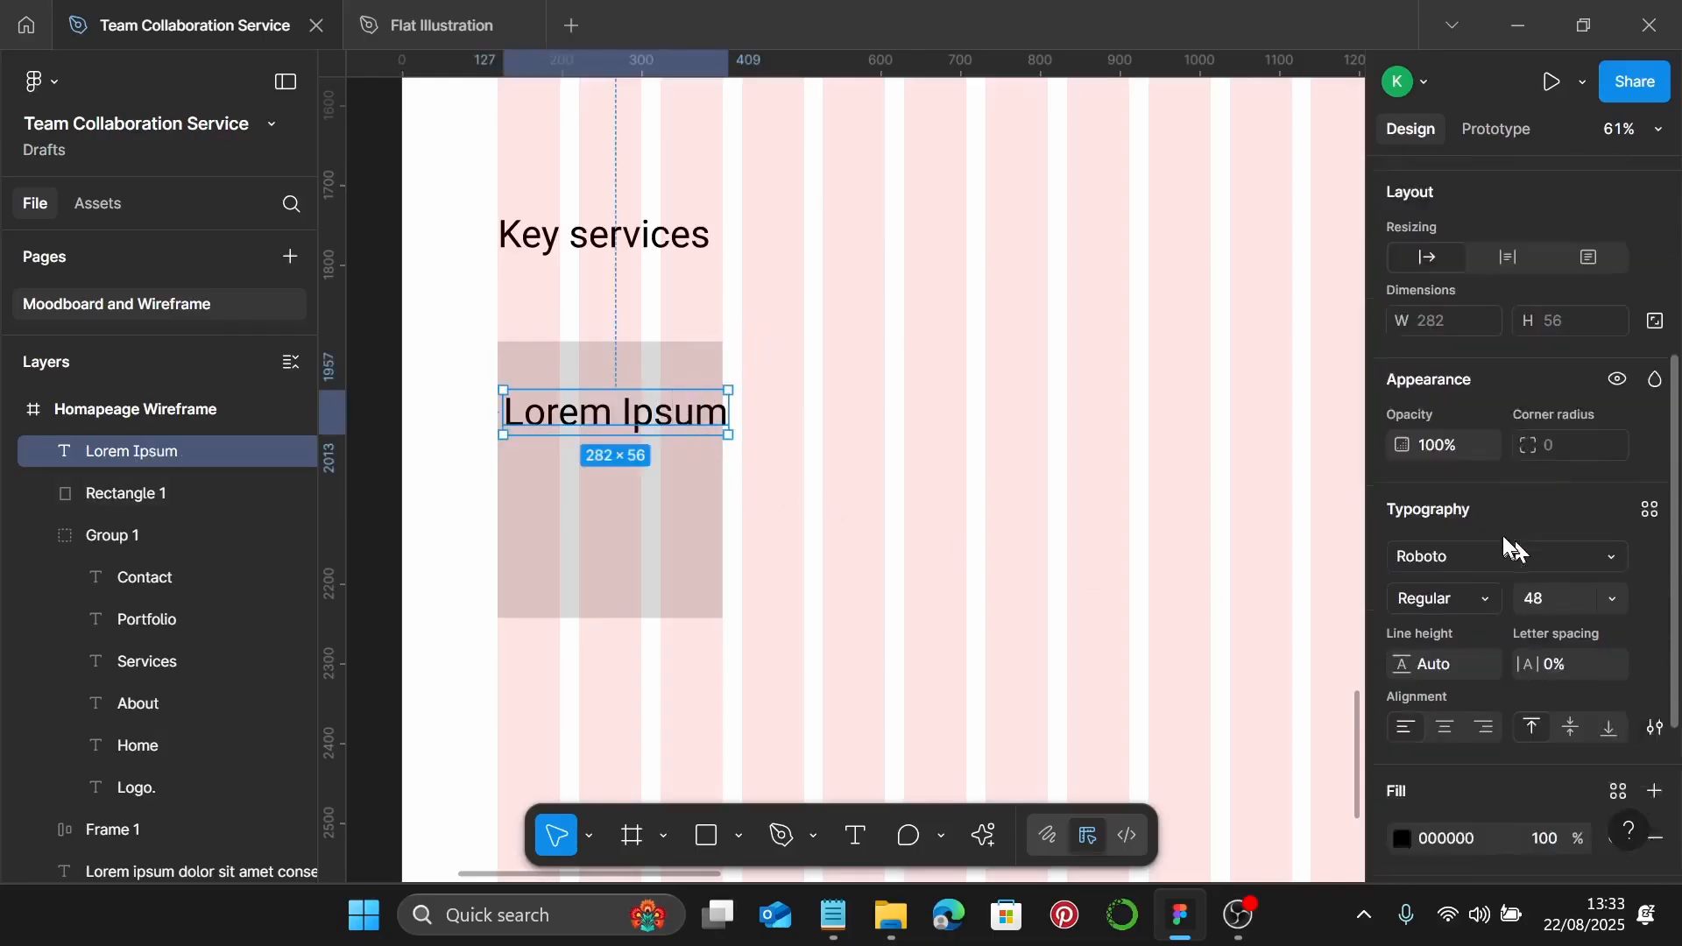
{"action": "left_click", "coordinate": [1612, 464]}
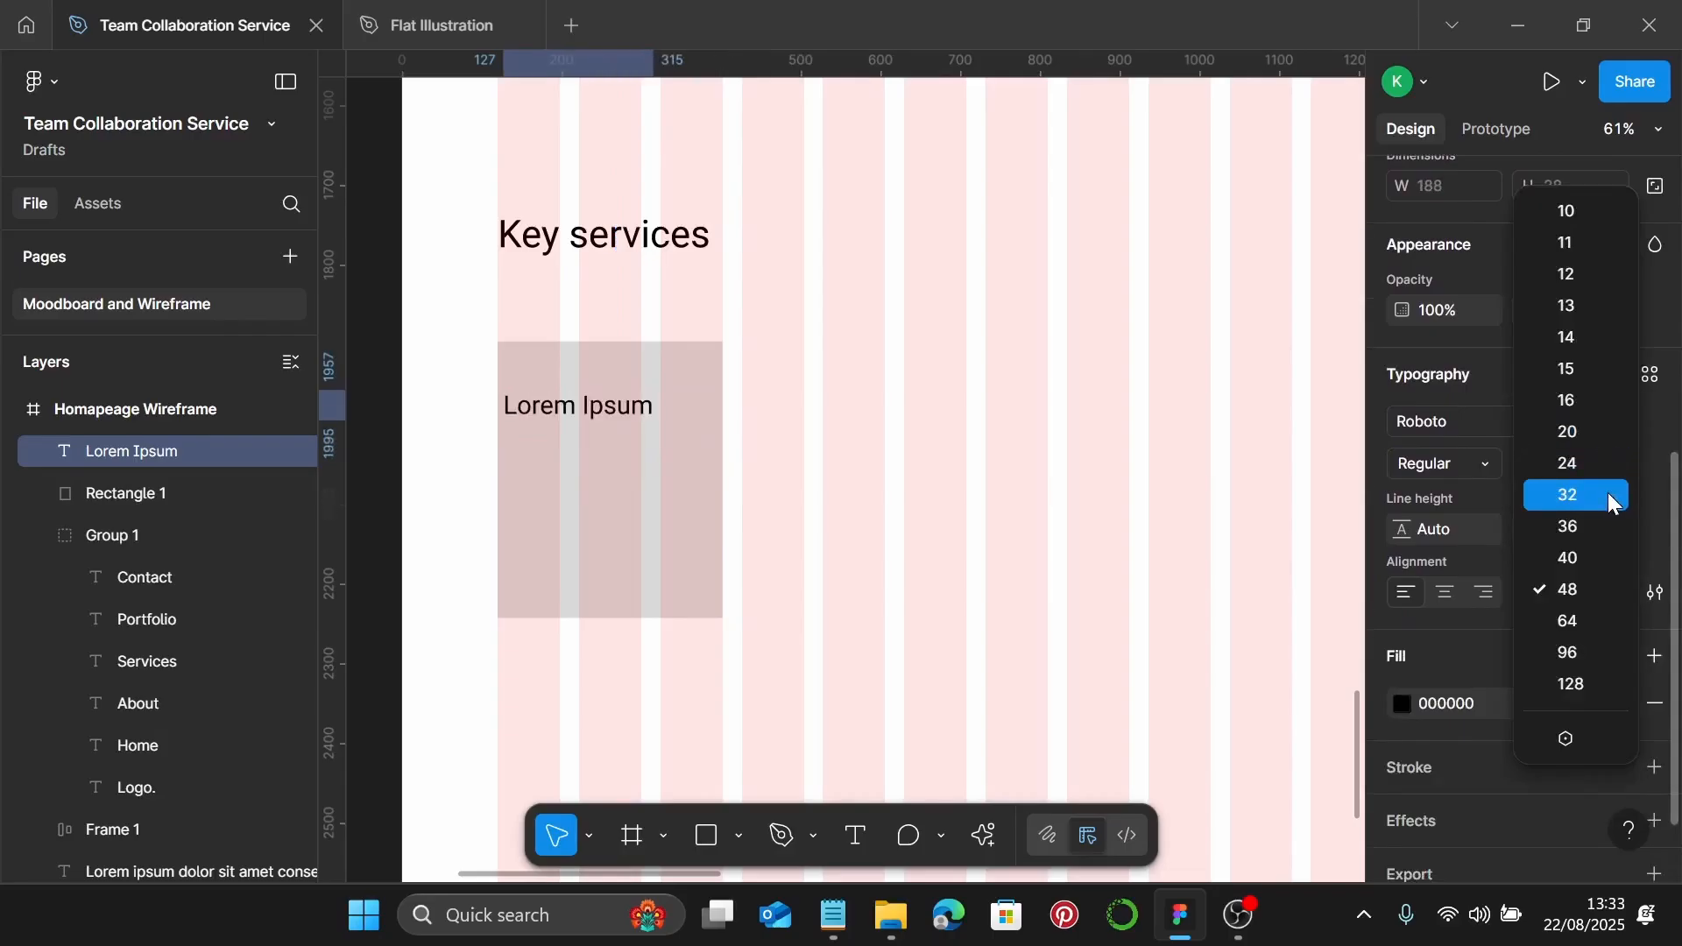
{"action": "left_click", "coordinate": [1610, 496]}
{"action": "left_click_drag", "start_coordinate": [589, 403], "coordinate": [611, 412]}
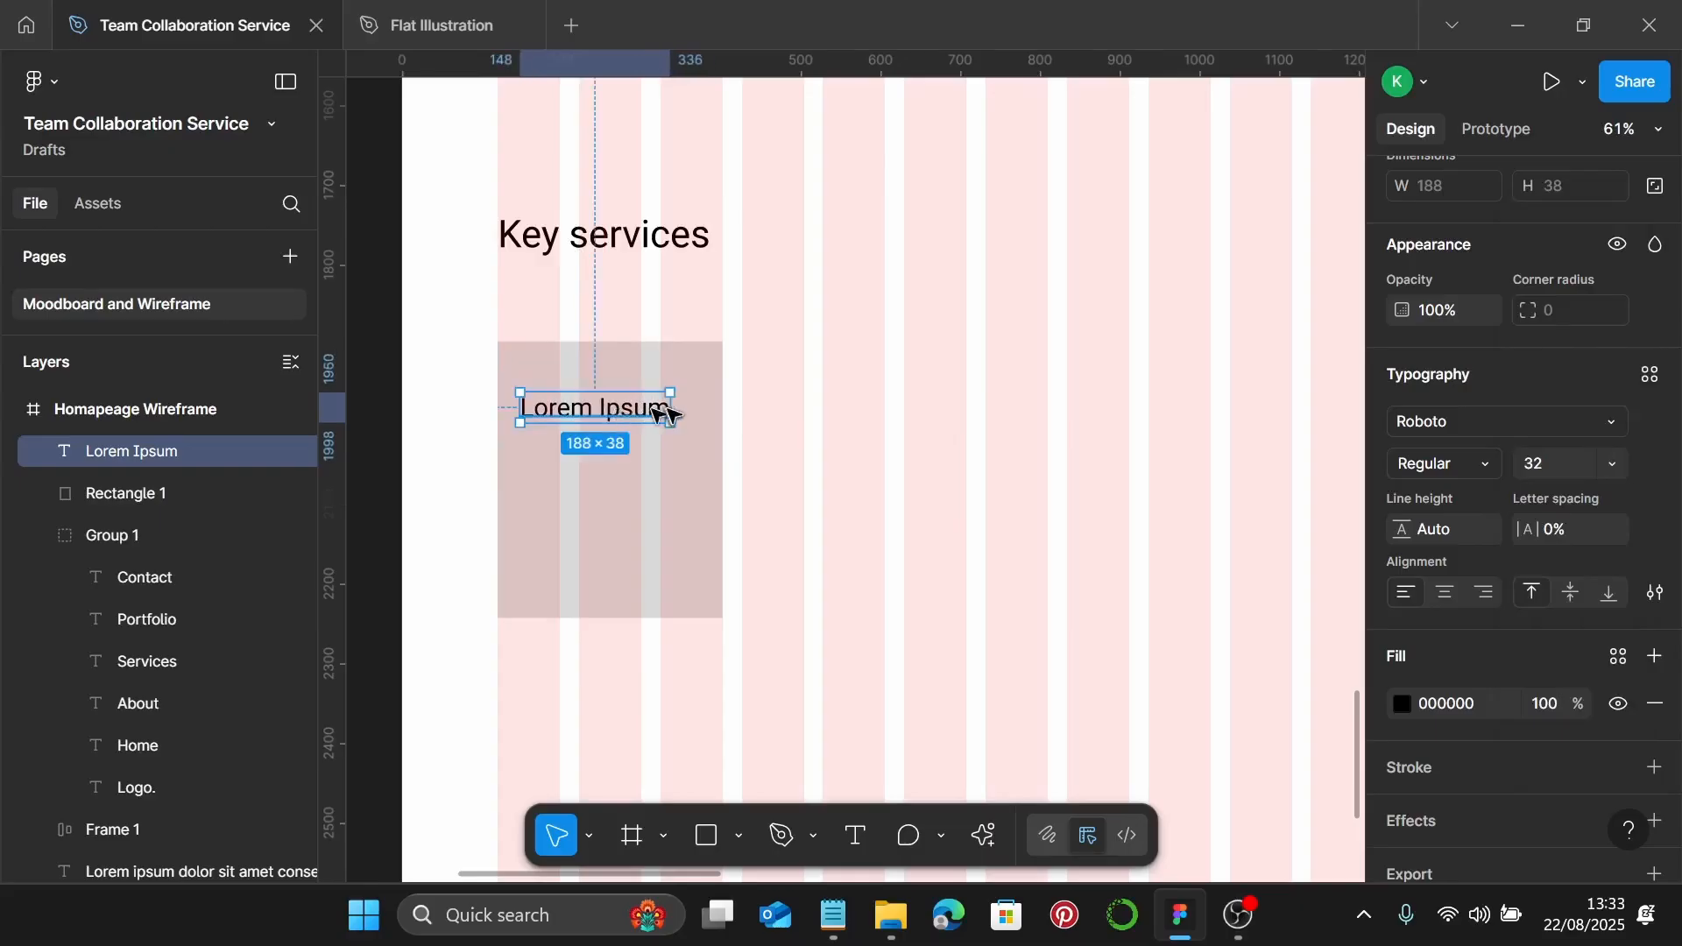
Duplicate the Introduction paragraph below the card title at X 142, Y 2058
{"action": "scroll", "coordinate": [660, 413], "scroll_direction": "down", "scroll_amount": 5}
{"action": "left_click", "coordinate": [854, 175]}
{"action": "left_click_drag", "start_coordinate": [854, 176], "coordinate": [640, 468]}
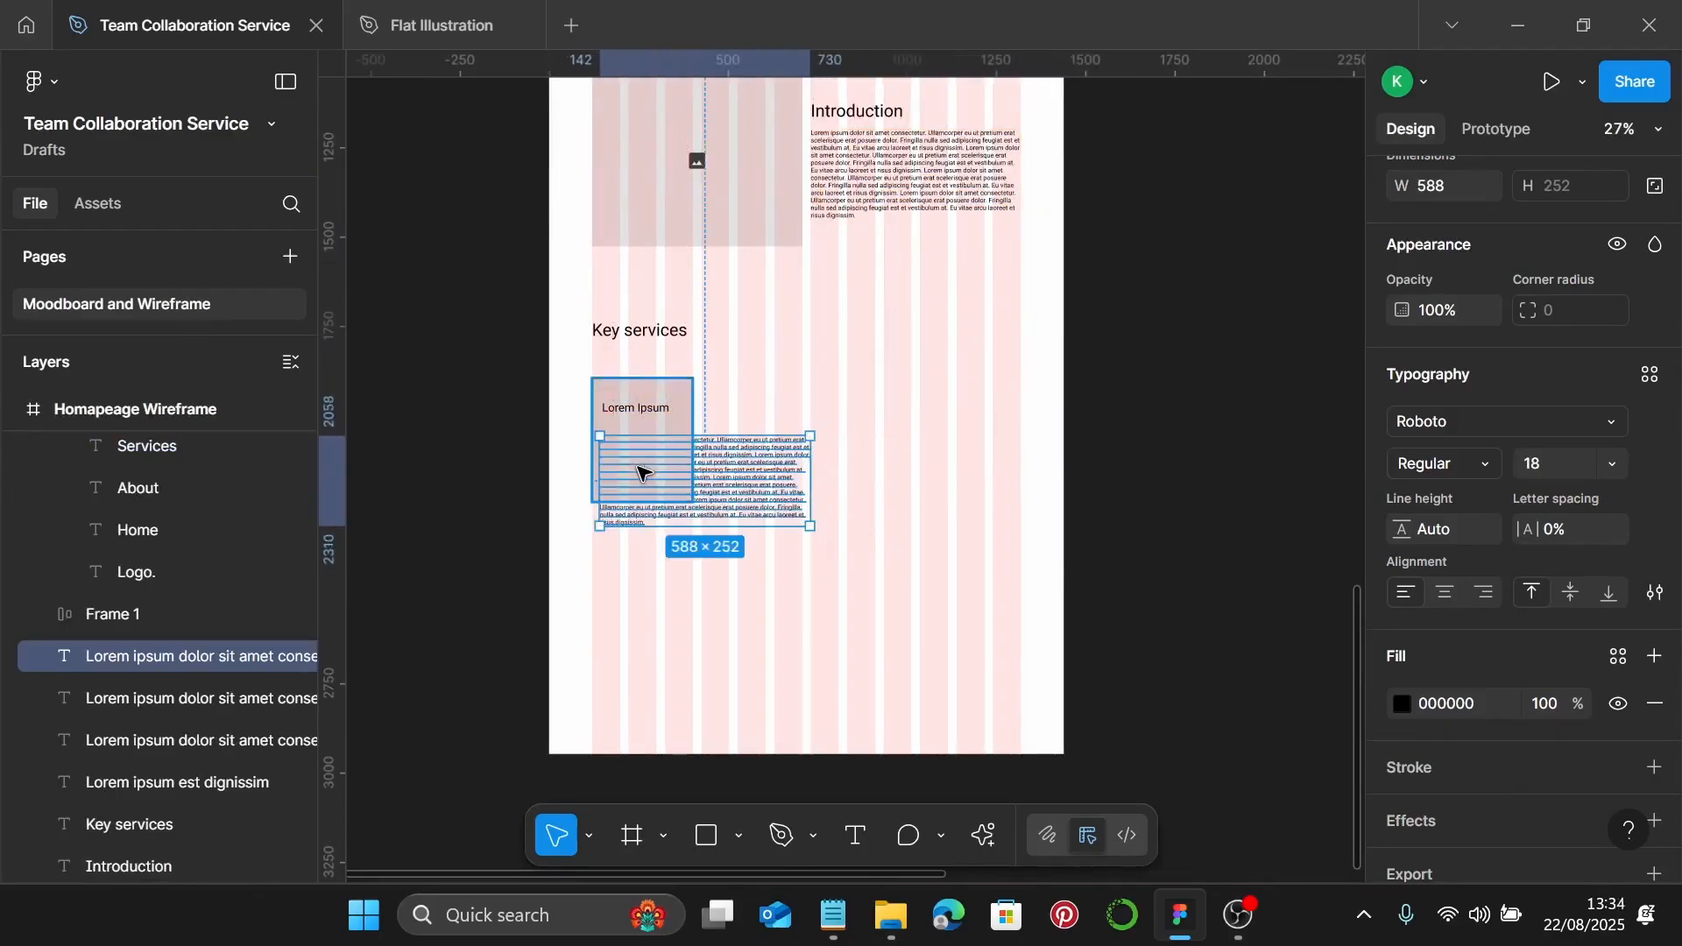
{"action": "scroll", "coordinate": [643, 462], "scroll_direction": "up", "scroll_amount": 3}
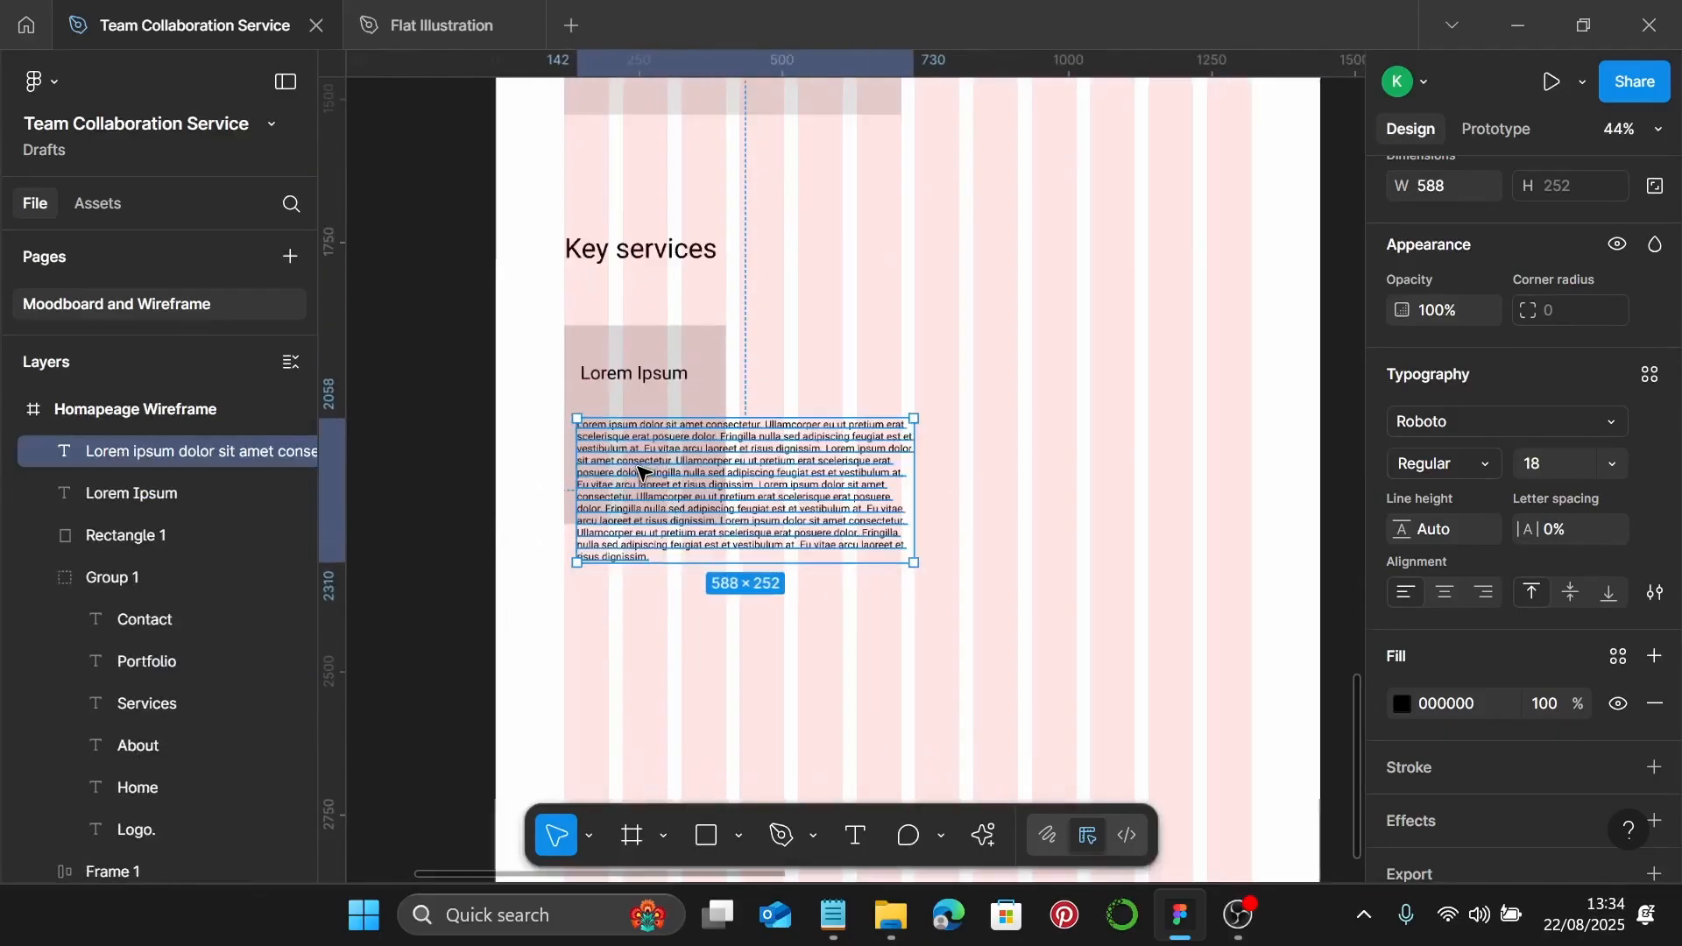
{"action": "scroll", "coordinate": [736, 469], "scroll_direction": "up", "scroll_amount": 3}
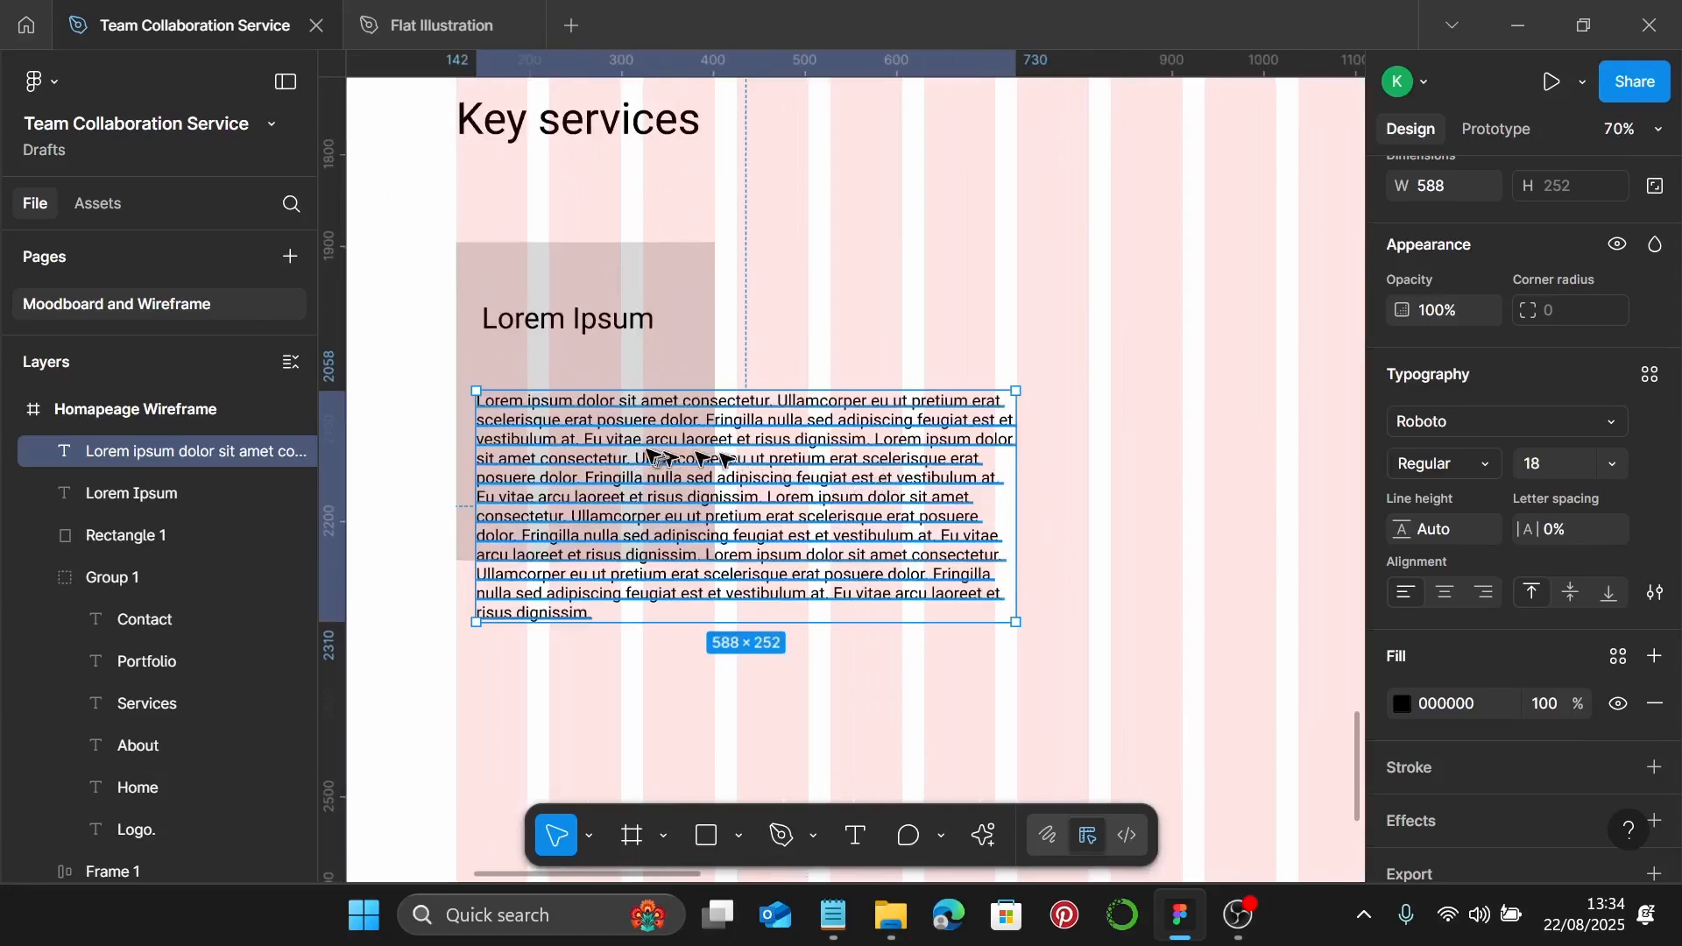
Shorten the copied card paragraph by deleting everything after the first "vestibulum at."
{"action": "double_click", "coordinate": [604, 449]}
{"action": "left_click", "coordinate": [588, 440]}
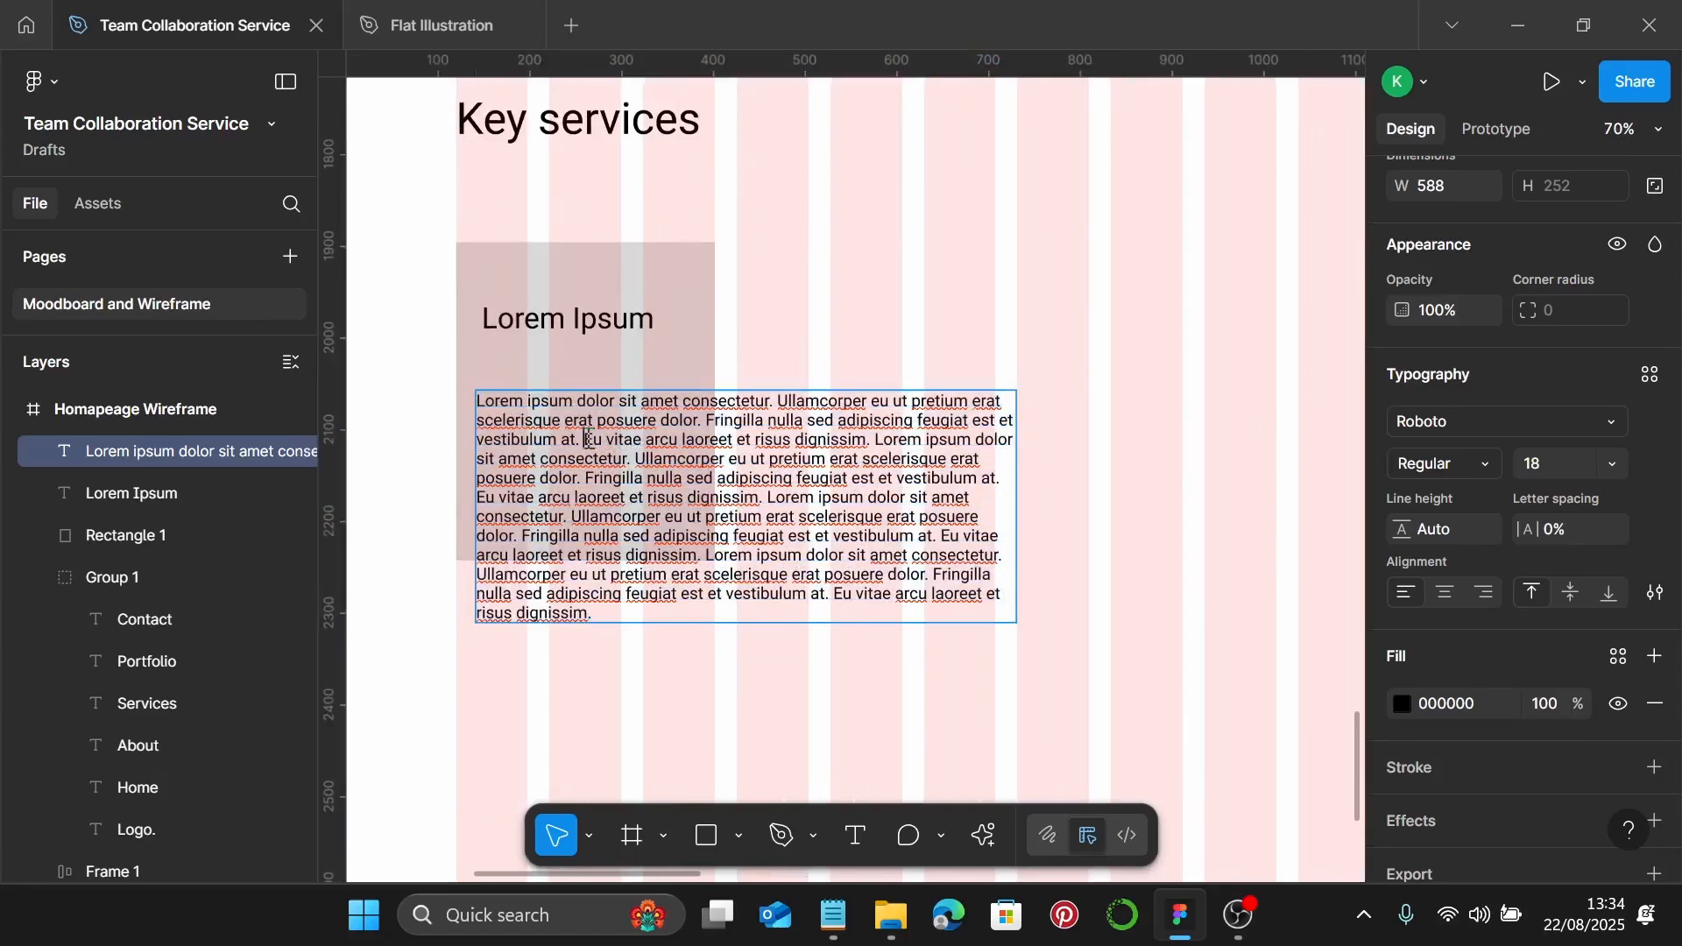
{"action": "left_click_drag", "start_coordinate": [588, 440], "coordinate": [661, 623]}
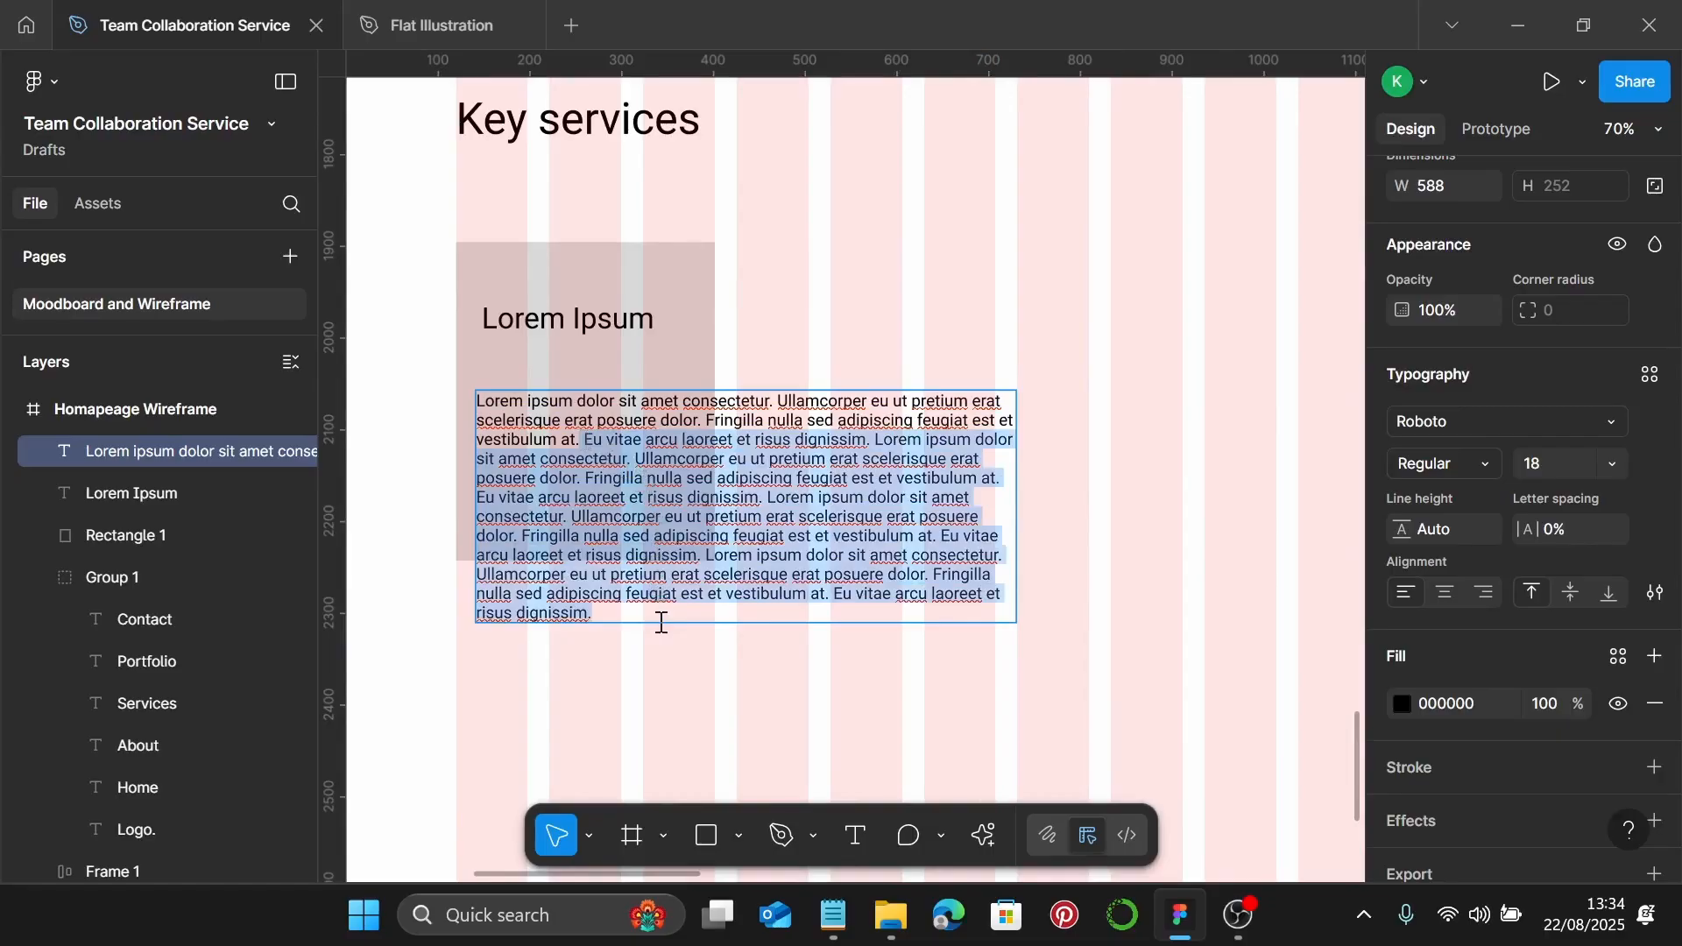
{"action": "key", "text": "BackSpace"}
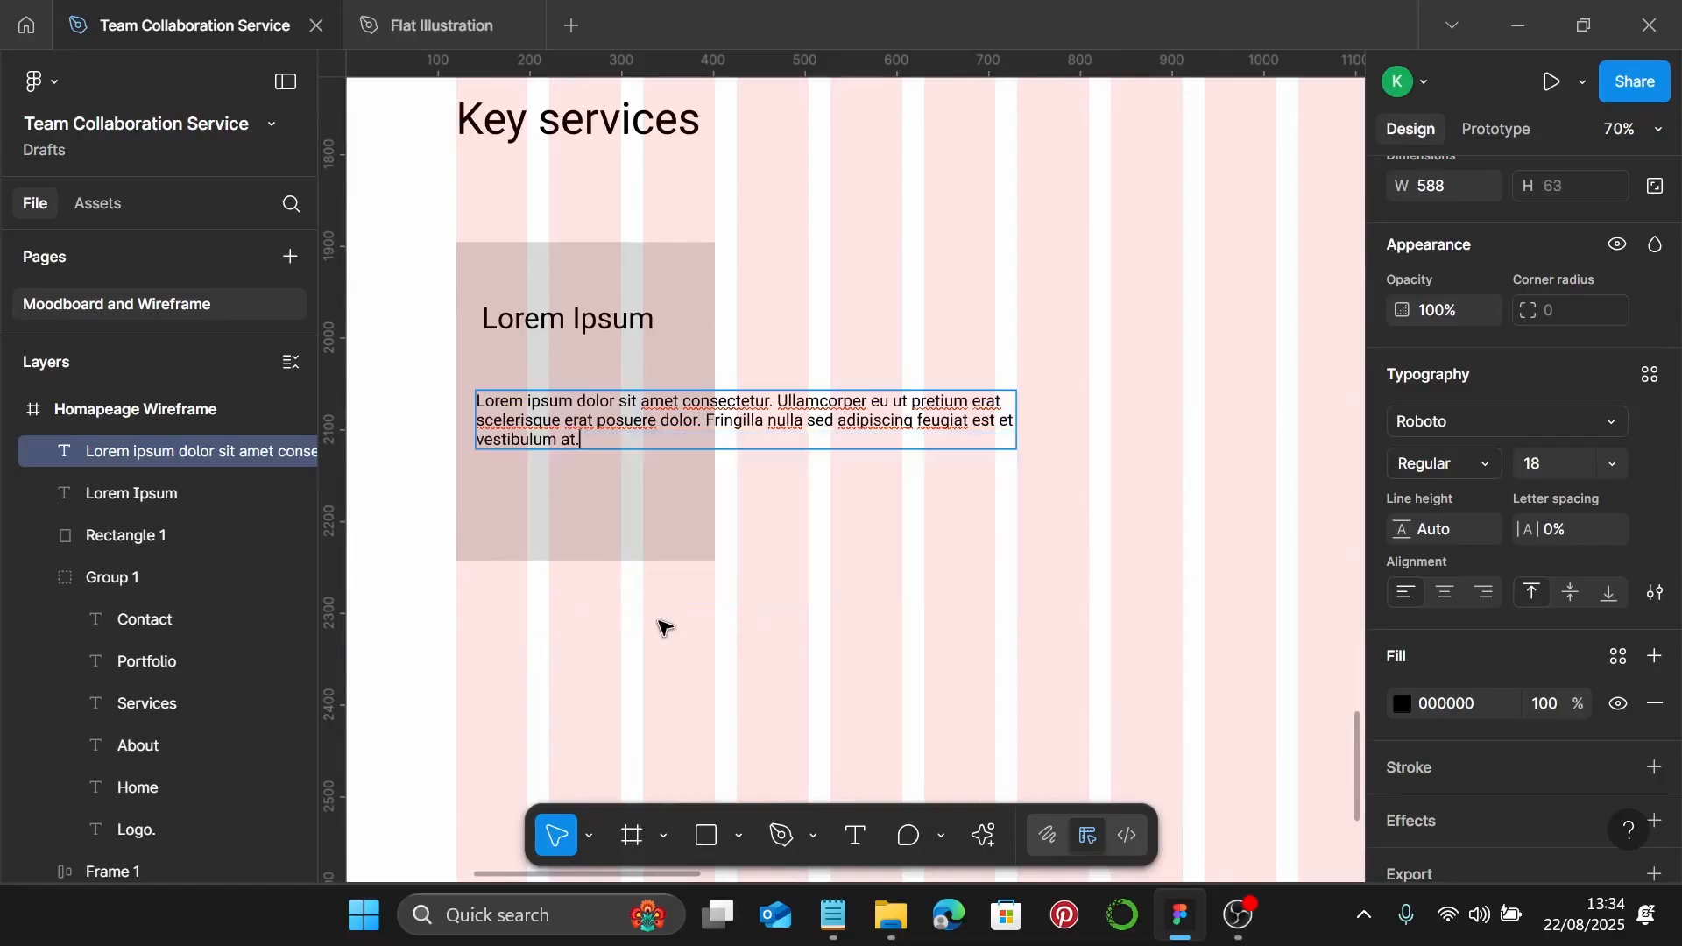
{"action": "key", "text": "Escape"}
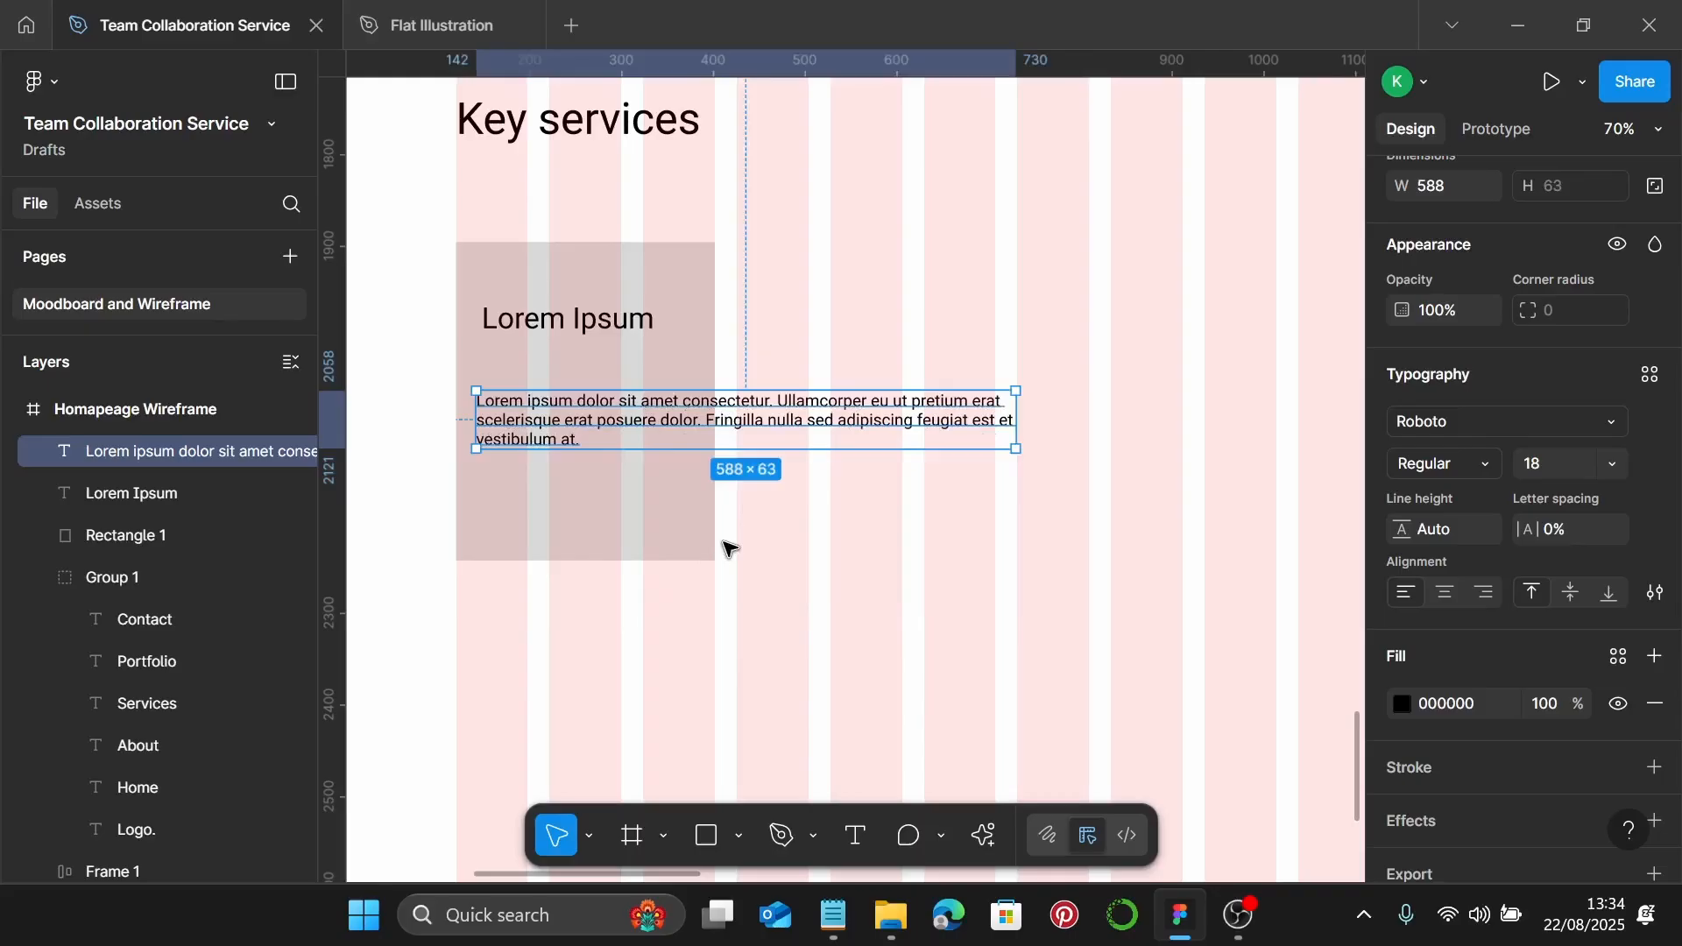
Set the card paragraph's font size to 16 and narrow its text box to about 234 wide so it fits inside the card
{"action": "left_click", "coordinate": [1610, 465]}
{"action": "left_click", "coordinate": [1591, 503]}
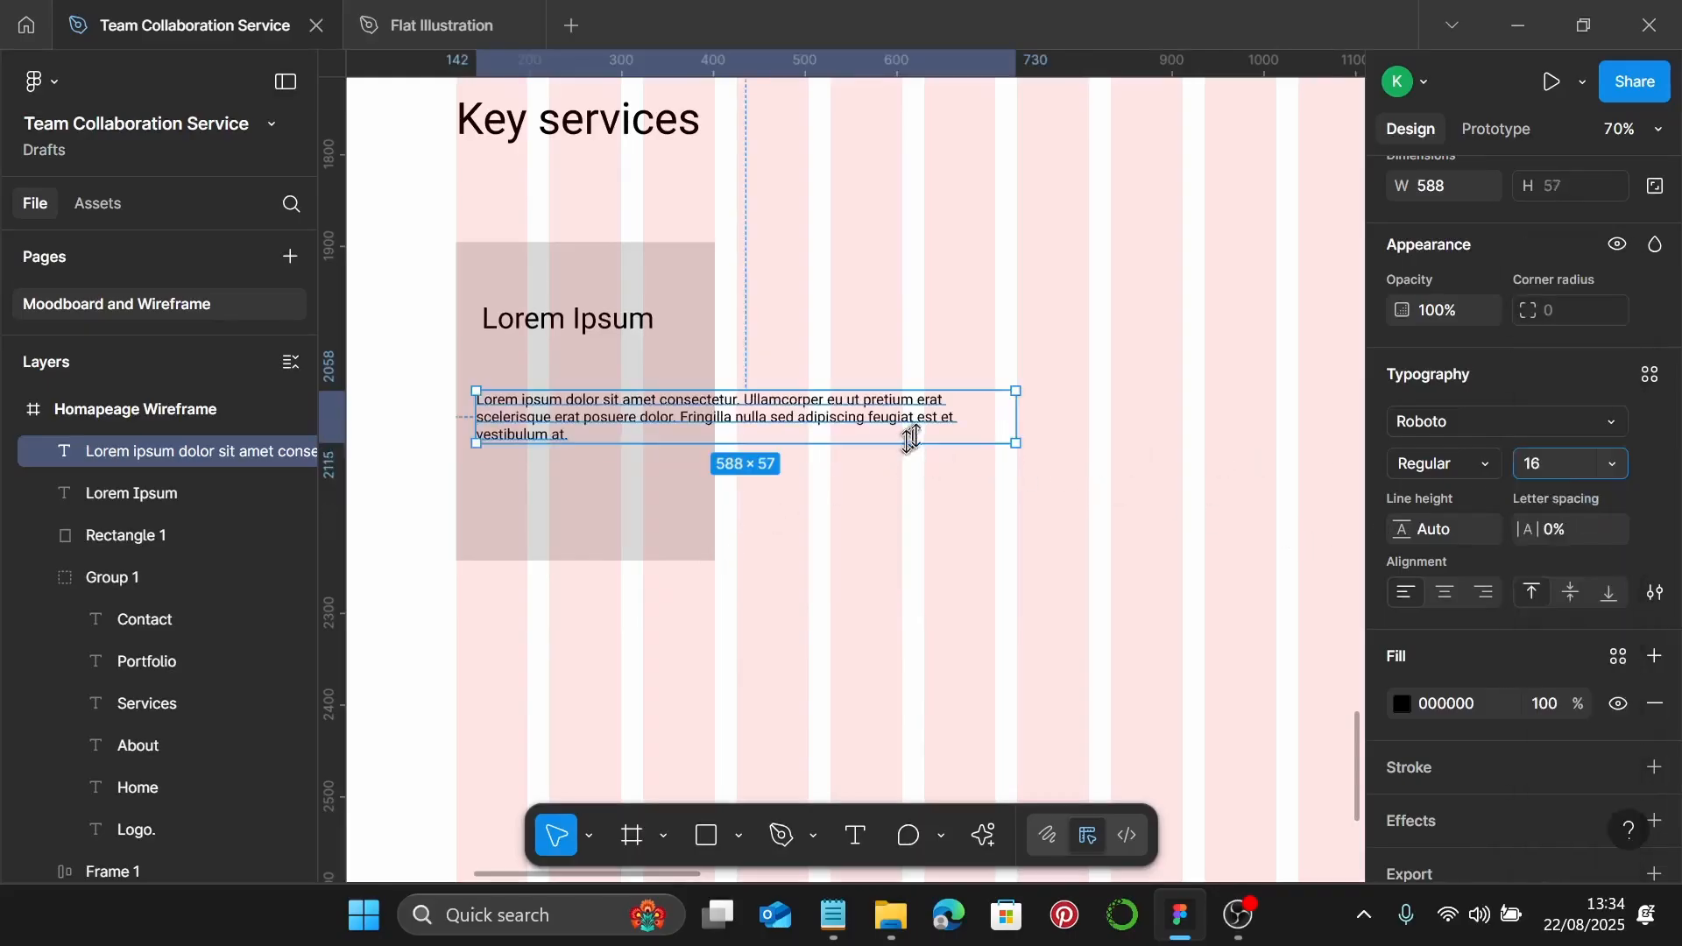
{"action": "left_click_drag", "start_coordinate": [1014, 413], "coordinate": [706, 443]}
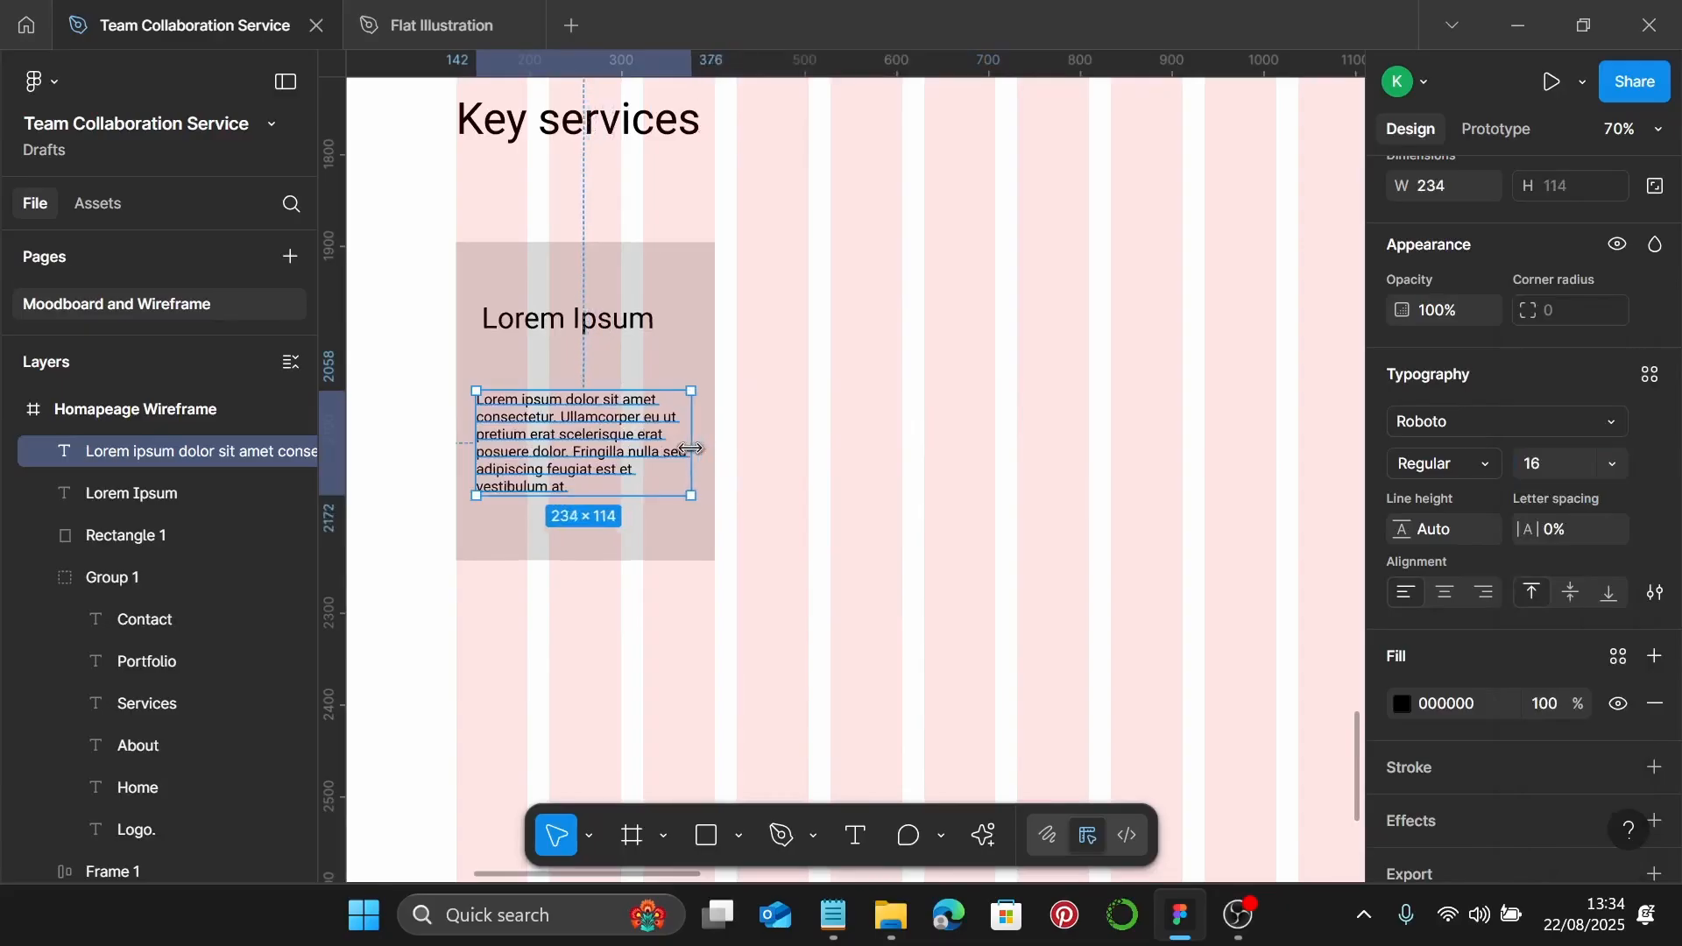
Move the card title up to Y 1950 and the card paragraph up to Y 2036
{"action": "left_click", "coordinate": [578, 321]}
{"action": "left_click_drag", "start_coordinate": [578, 321], "coordinate": [580, 314]}
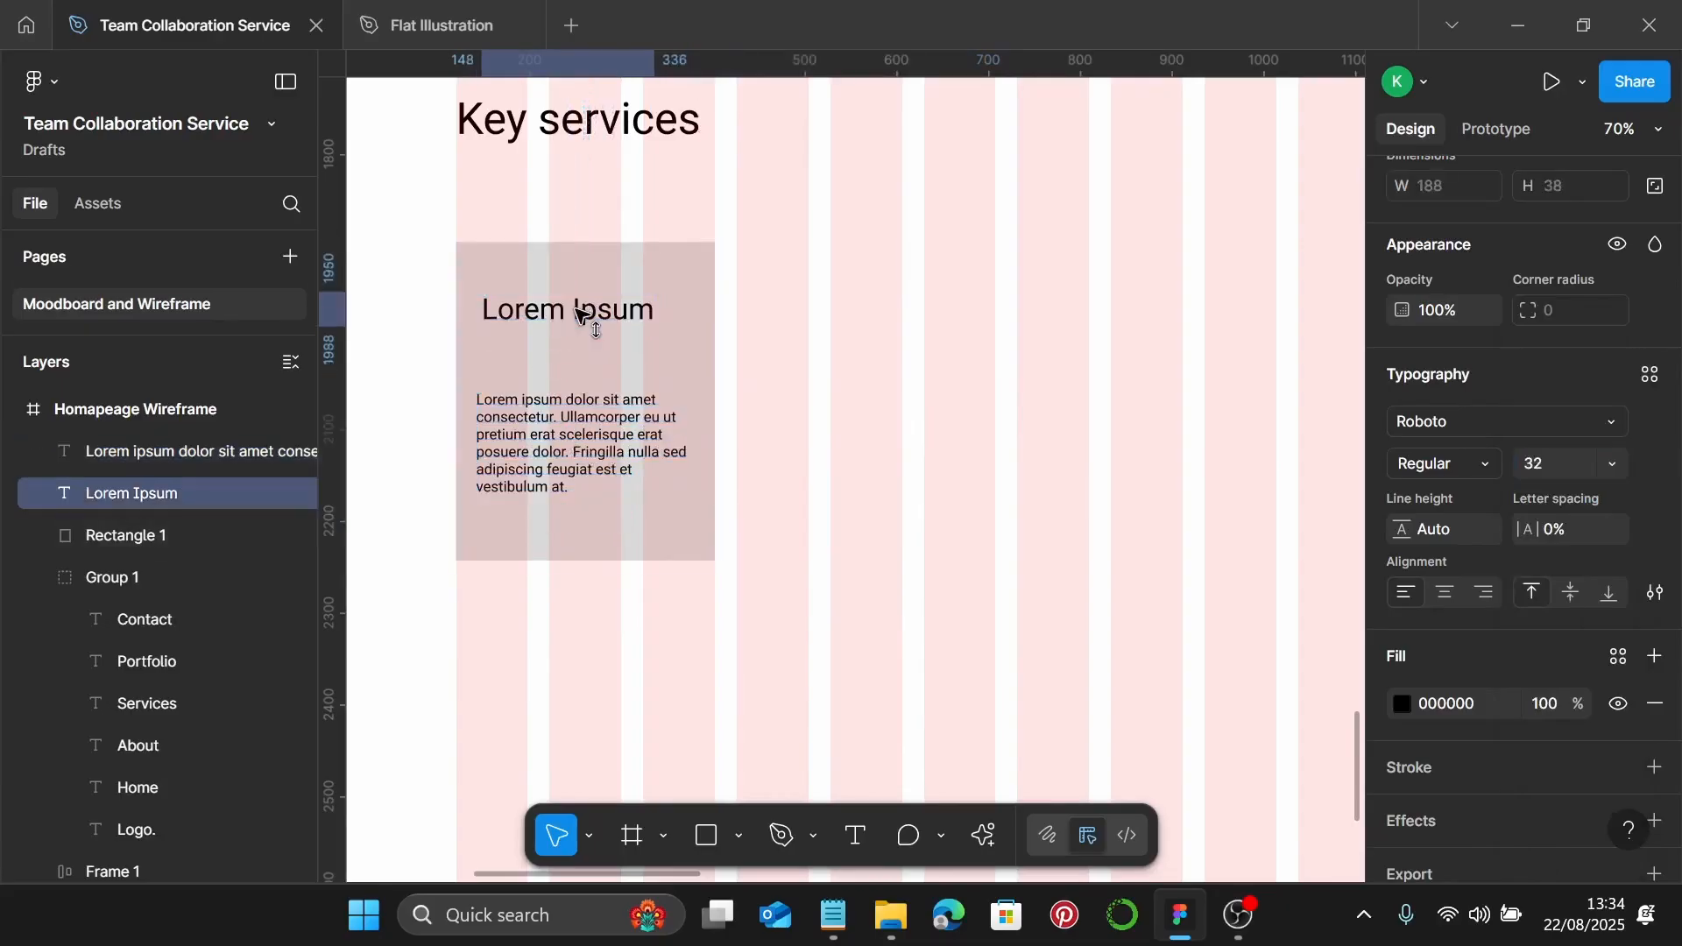
{"action": "left_click", "coordinate": [578, 429]}
{"action": "key", "text": "Return"}
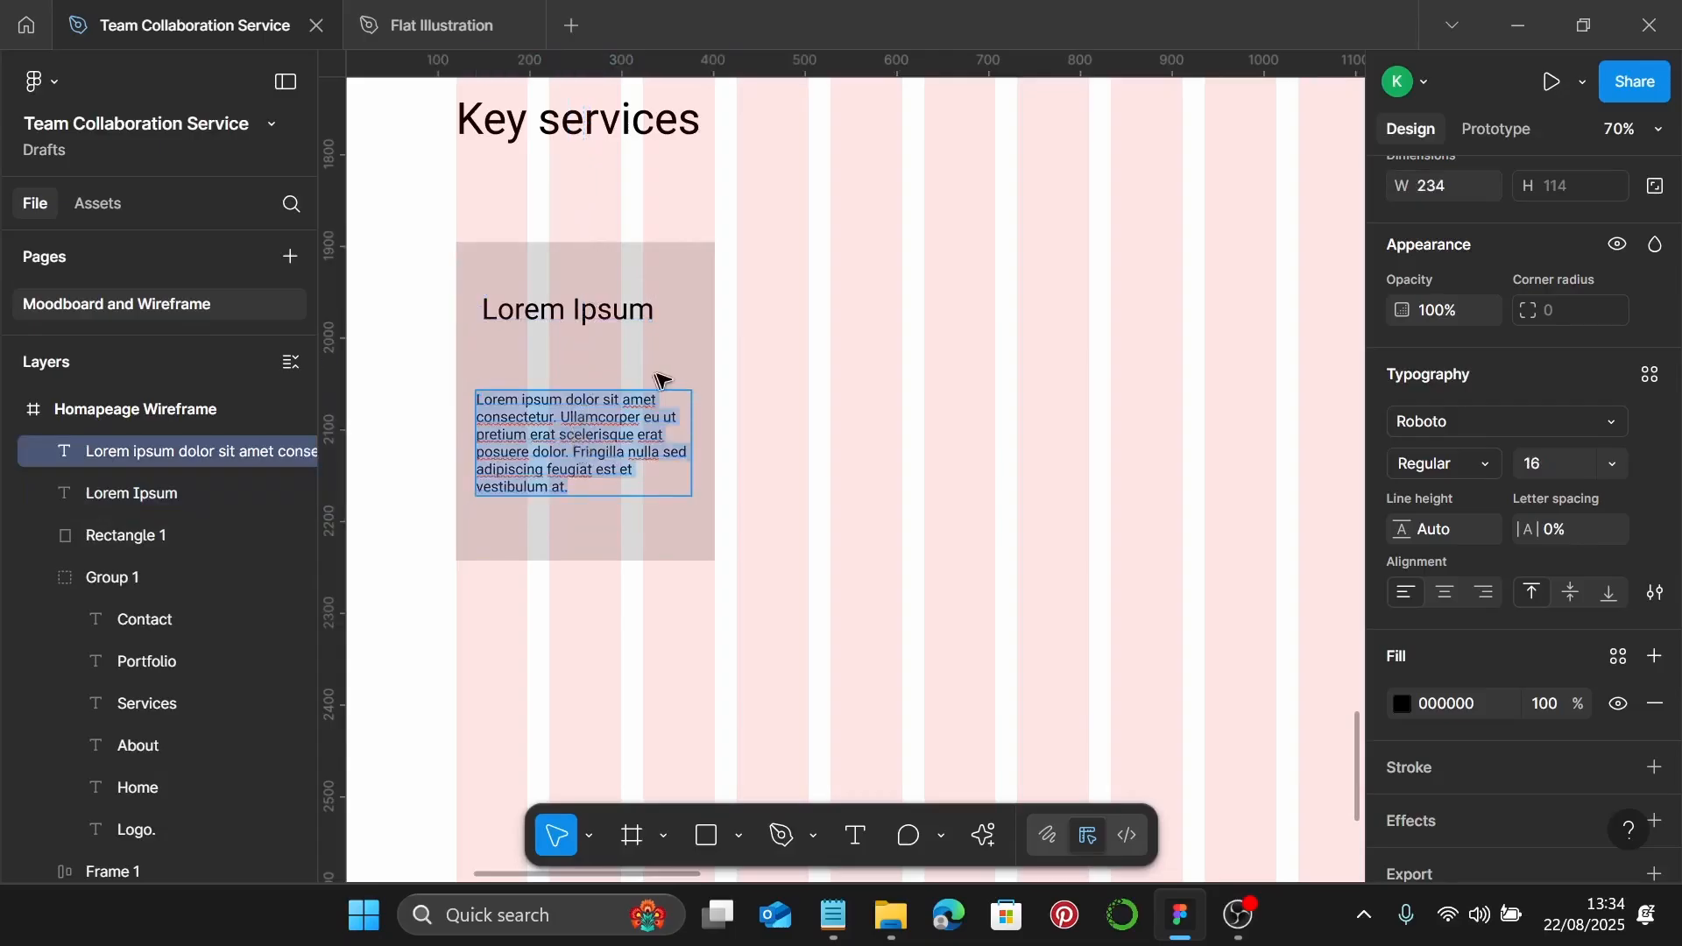
{"action": "key", "text": "Escape"}
{"action": "left_click_drag", "start_coordinate": [626, 437], "coordinate": [624, 417]}
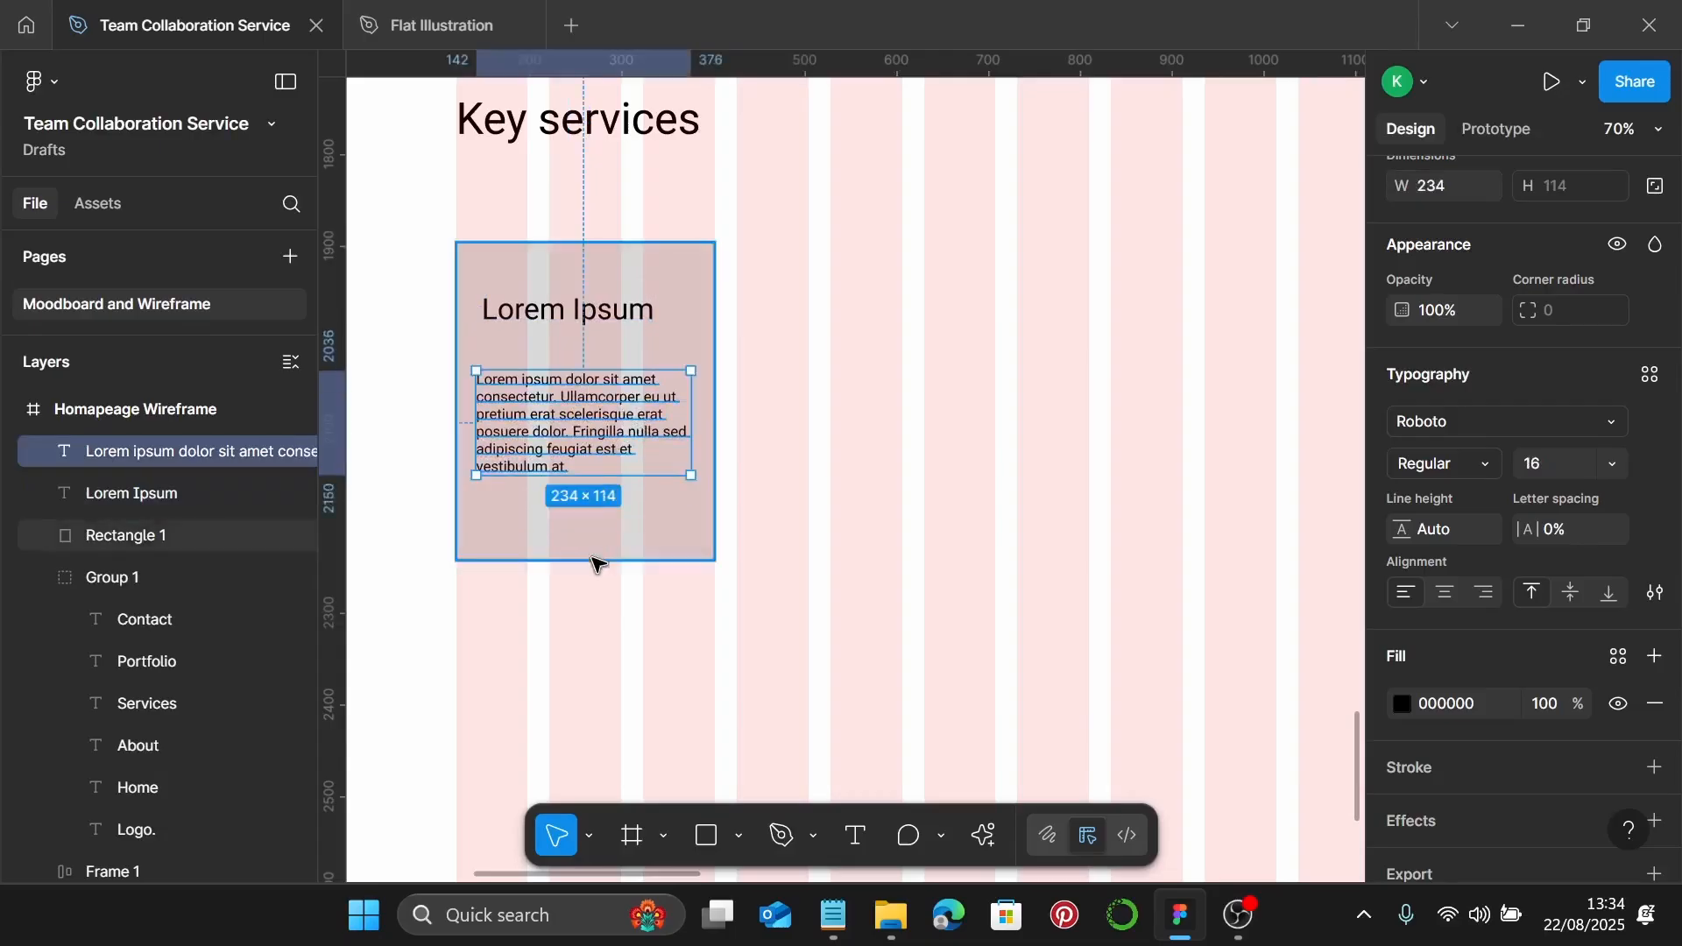
Shorten the card rectangle to a height of 313 and group it with its title and paragraph
{"action": "left_click", "coordinate": [593, 562]}
{"action": "left_click_drag", "start_coordinate": [587, 562], "coordinate": [587, 530]}
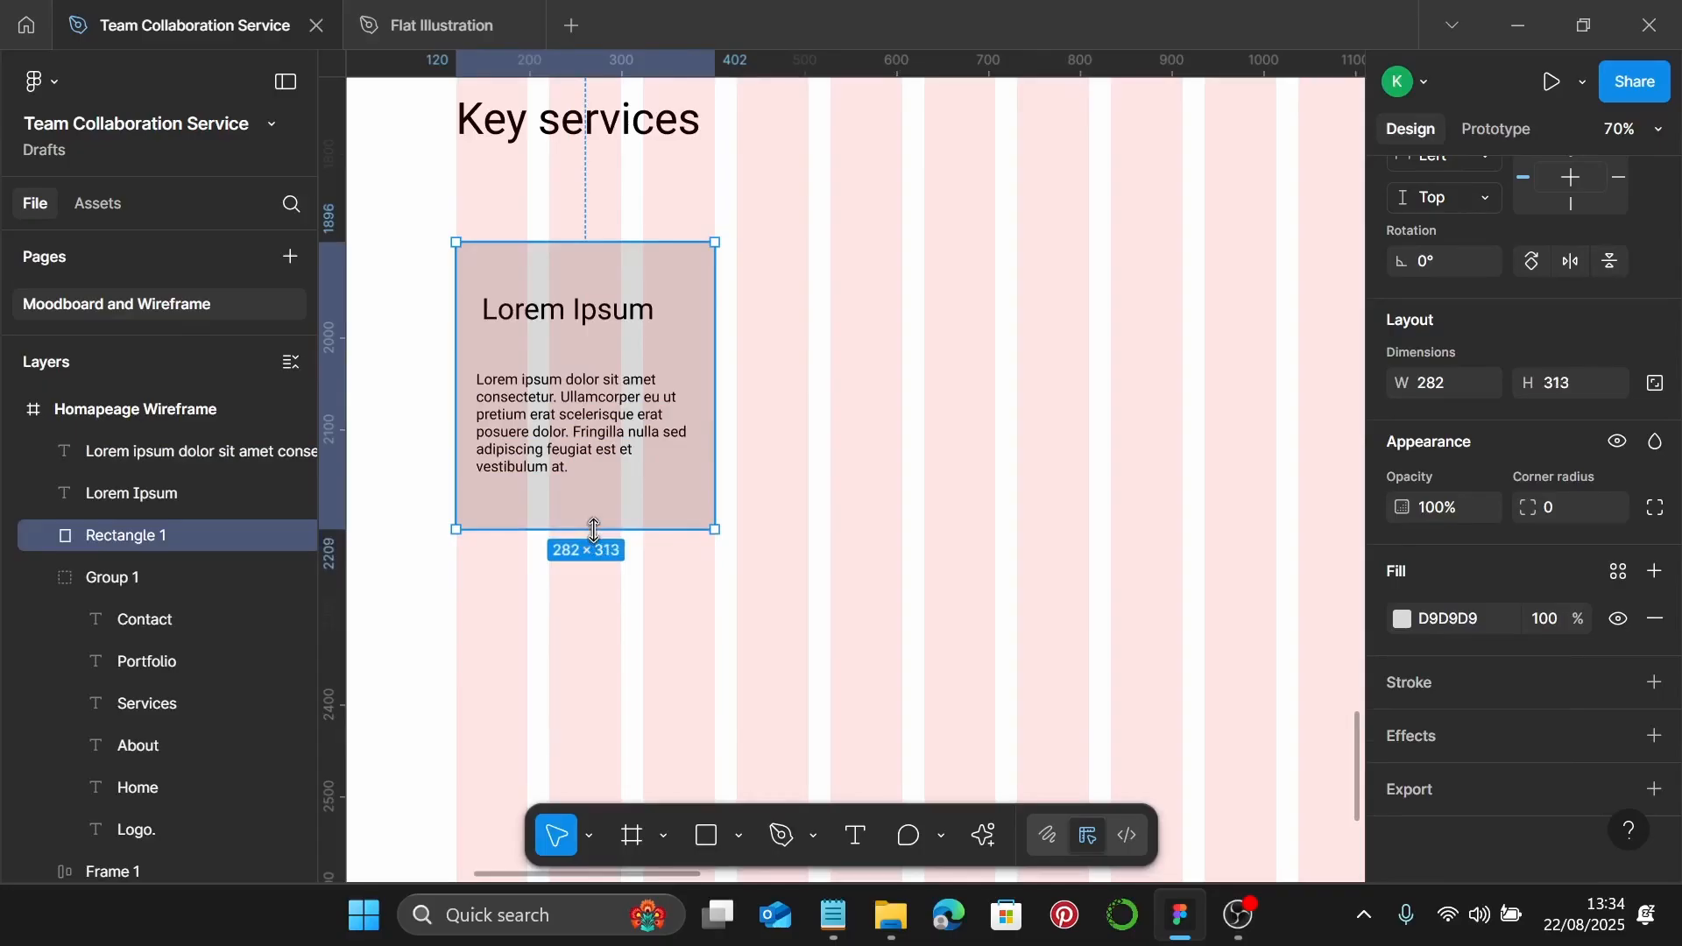
{"action": "left_click", "coordinate": [578, 422], "text": "shift"}
{"action": "left_click", "coordinate": [611, 316], "text": "shift"}
{"action": "left_click", "coordinate": [611, 315], "text": "shift"}
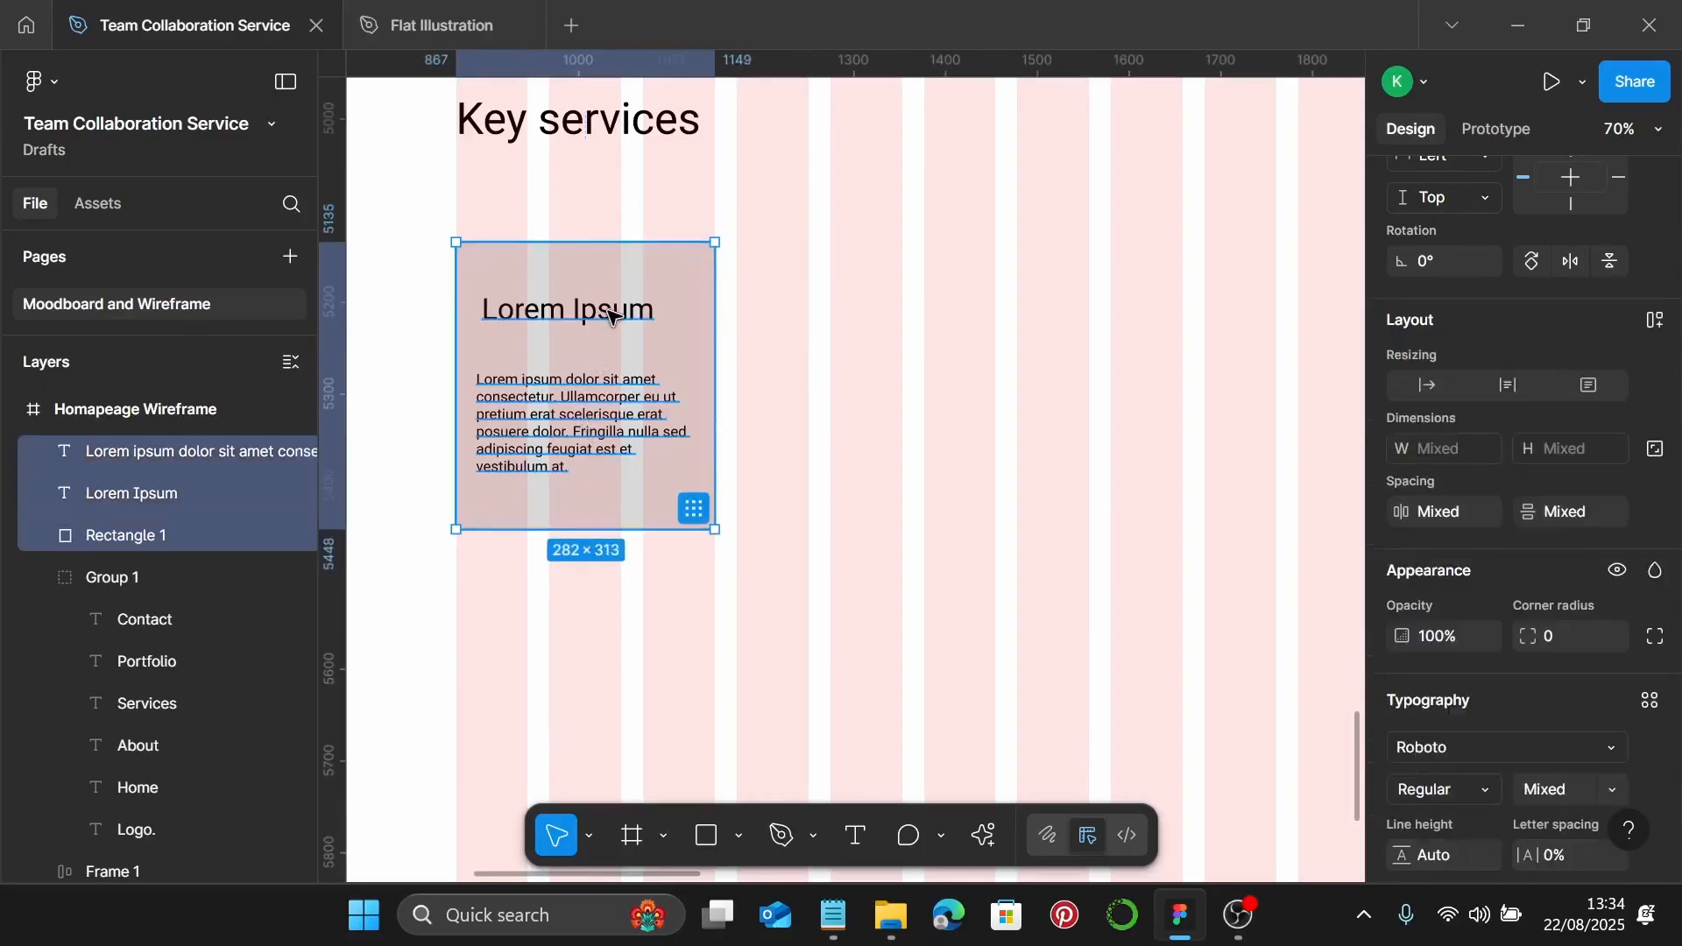
{"action": "key", "text": "ctrl+g"}
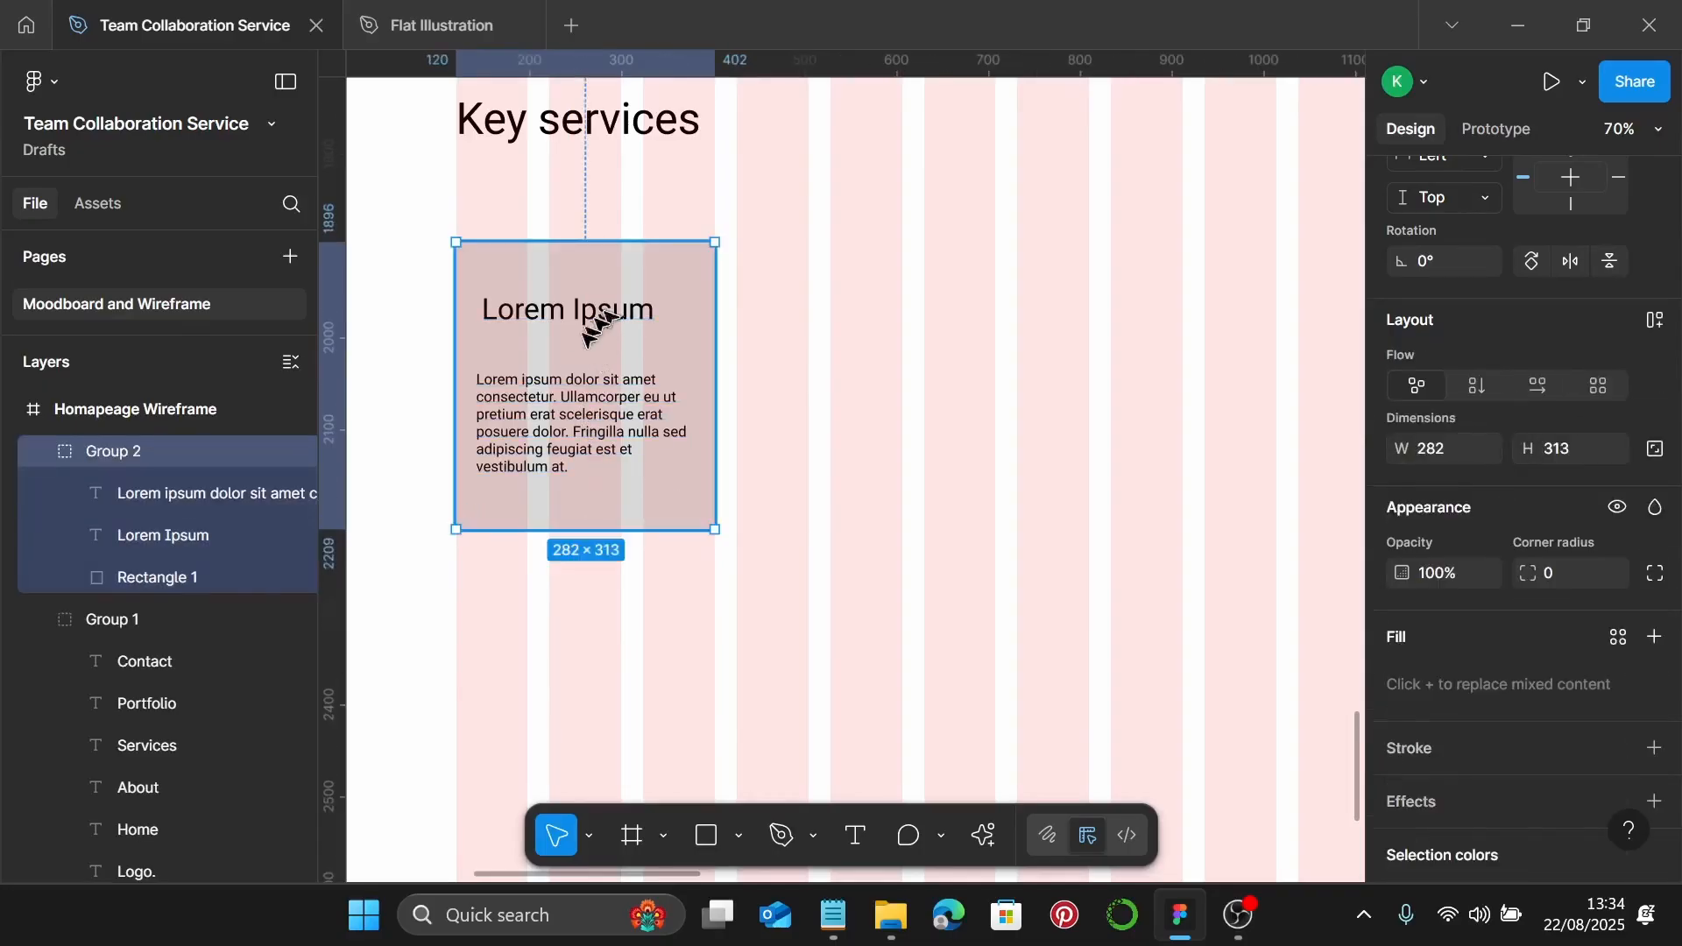
Duplicate the card group three times along the row with 24 px gaps, placing the last copy at X 1038
{"action": "left_click_drag", "start_coordinate": [601, 375], "coordinate": [1062, 376]}
{"action": "scroll", "coordinate": [824, 346], "scroll_direction": "right", "scroll_amount": 2}
{"action": "scroll", "coordinate": [1006, 379], "scroll_direction": "right", "scroll_amount": 5}
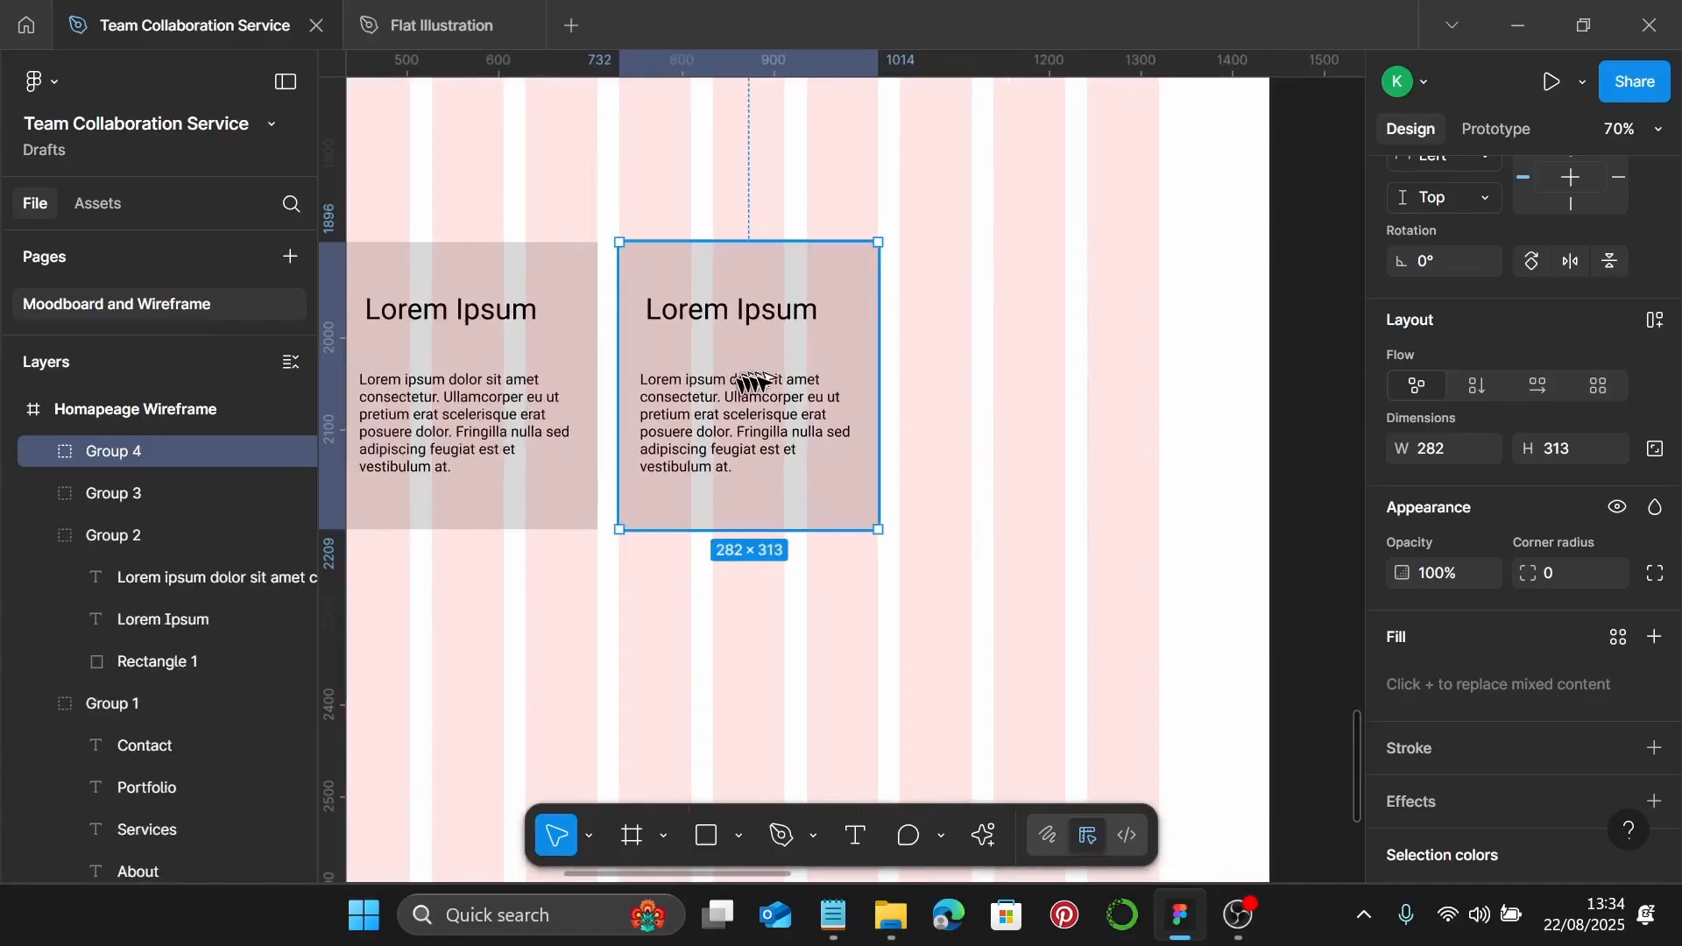
{"action": "left_click_drag", "start_coordinate": [751, 380], "coordinate": [1023, 378]}
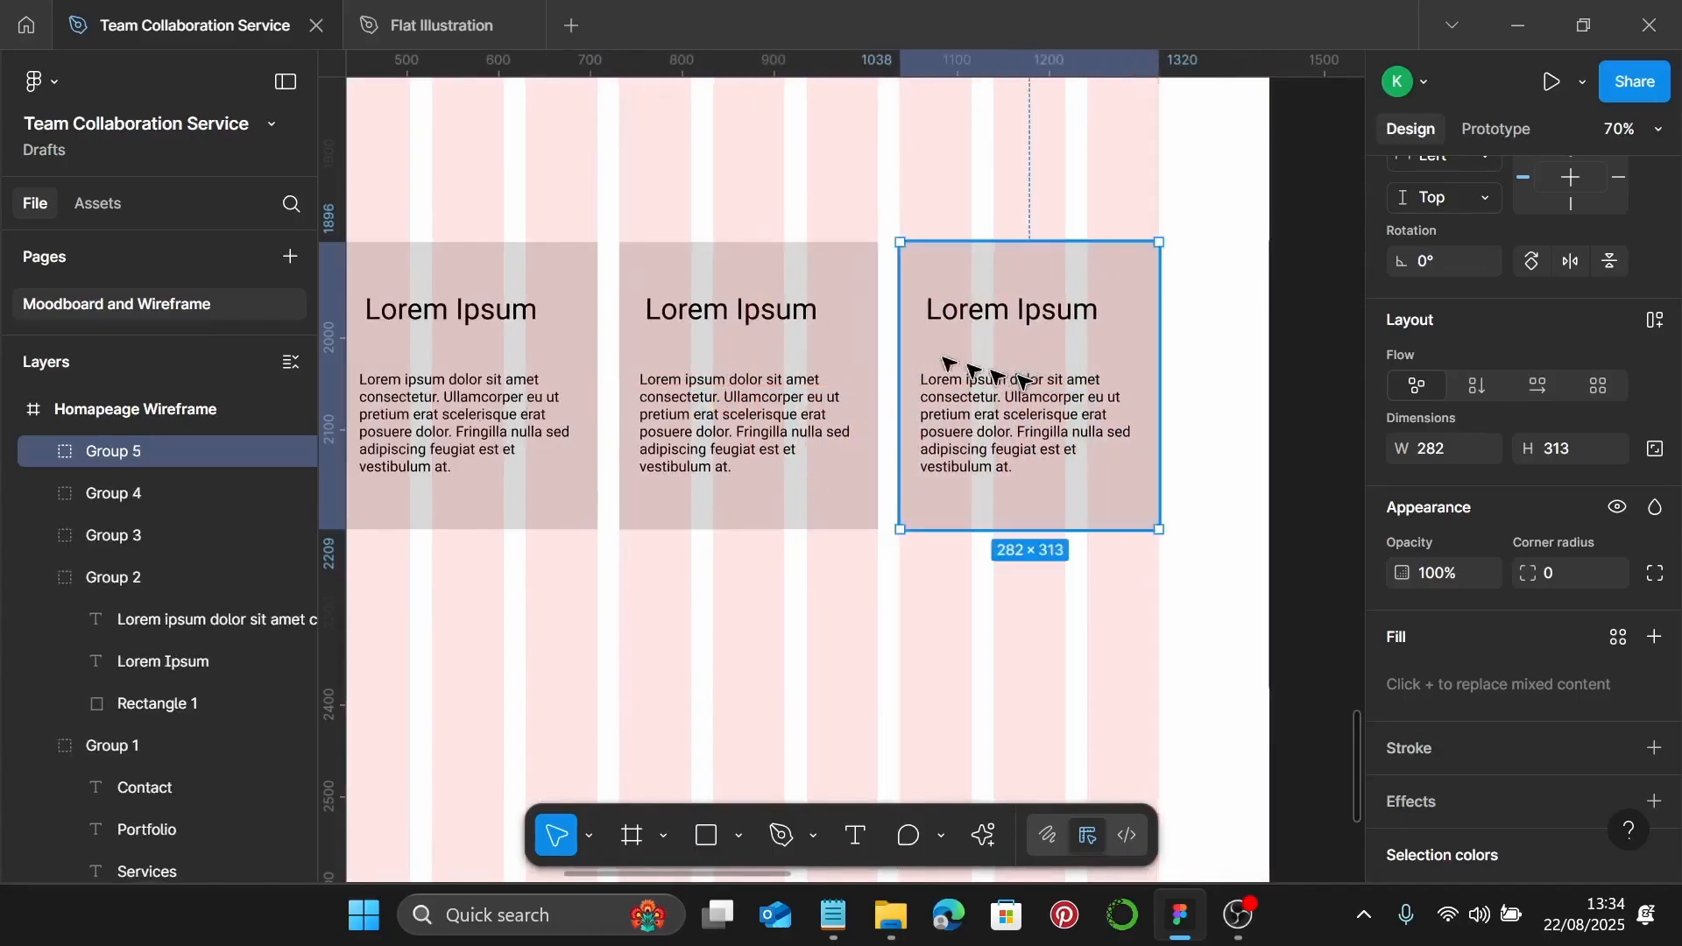
Move the Key services heading down to Y 1784, closer to the row of cards
{"action": "scroll", "coordinate": [969, 365], "scroll_direction": "down", "scroll_amount": 3, "text": "ctrl"}
{"action": "left_click_drag", "start_coordinate": [517, 200], "coordinate": [508, 217]}
{"action": "scroll", "coordinate": [618, 254], "scroll_direction": "down", "scroll_amount": 2, "text": "ctrl"}
{"action": "scroll", "coordinate": [889, 434], "scroll_direction": "left", "scroll_amount": 1}
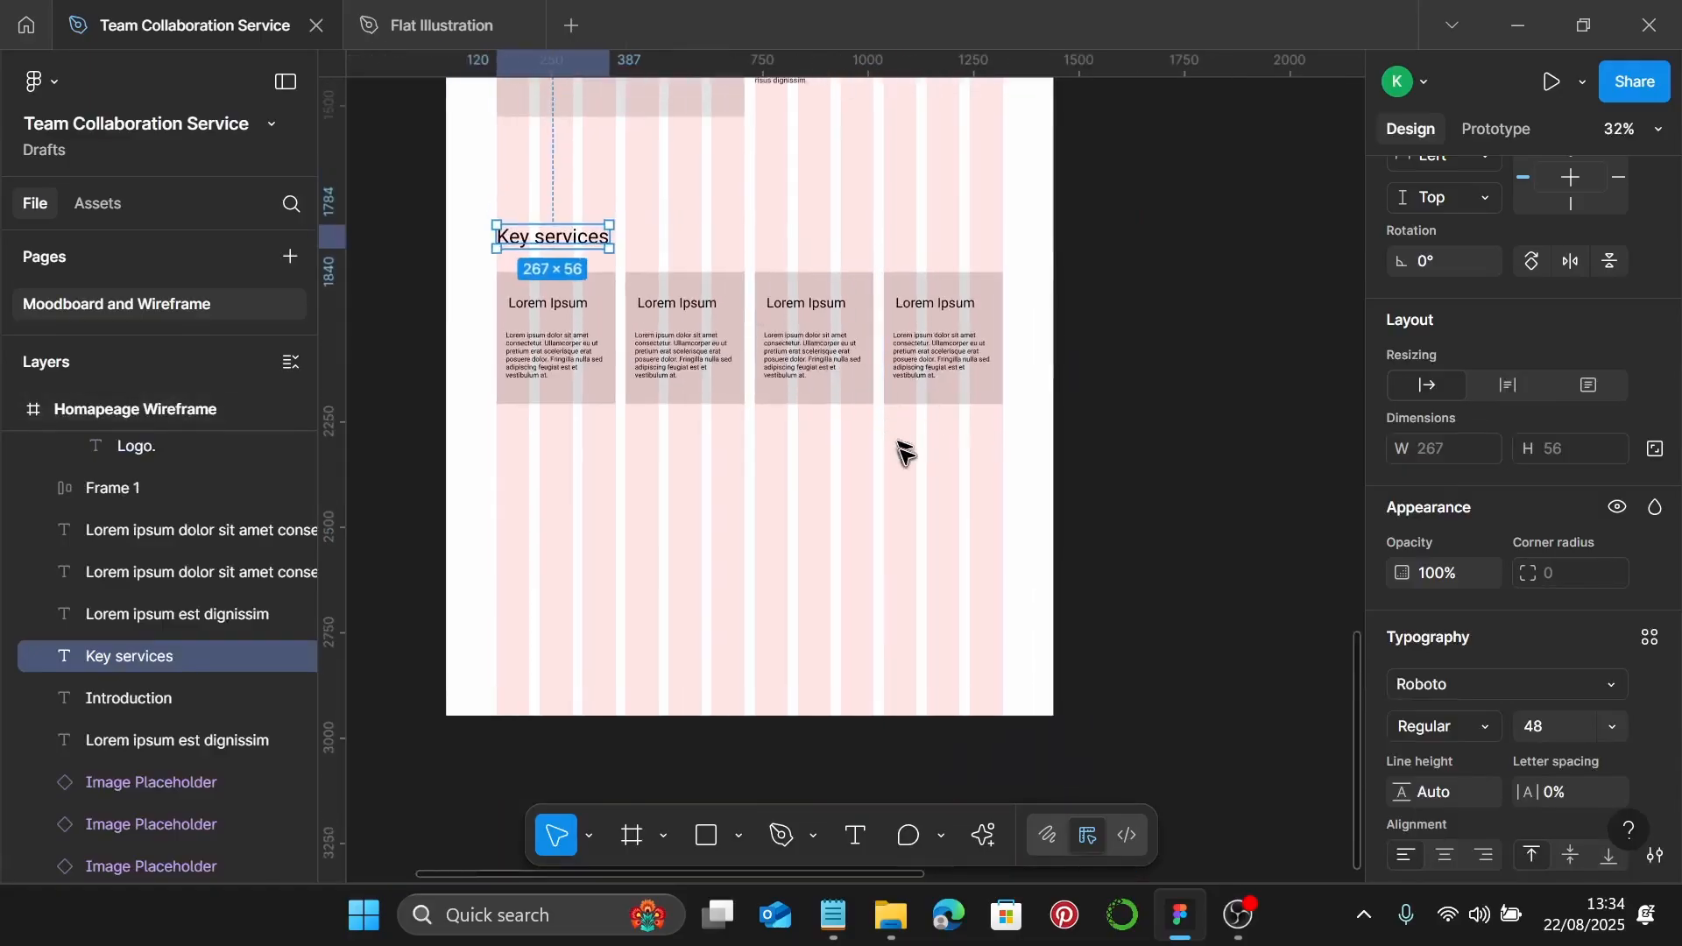
Select the Key services heading with its four cards and move them up together by about 75 px
{"action": "left_click", "coordinate": [893, 456]}
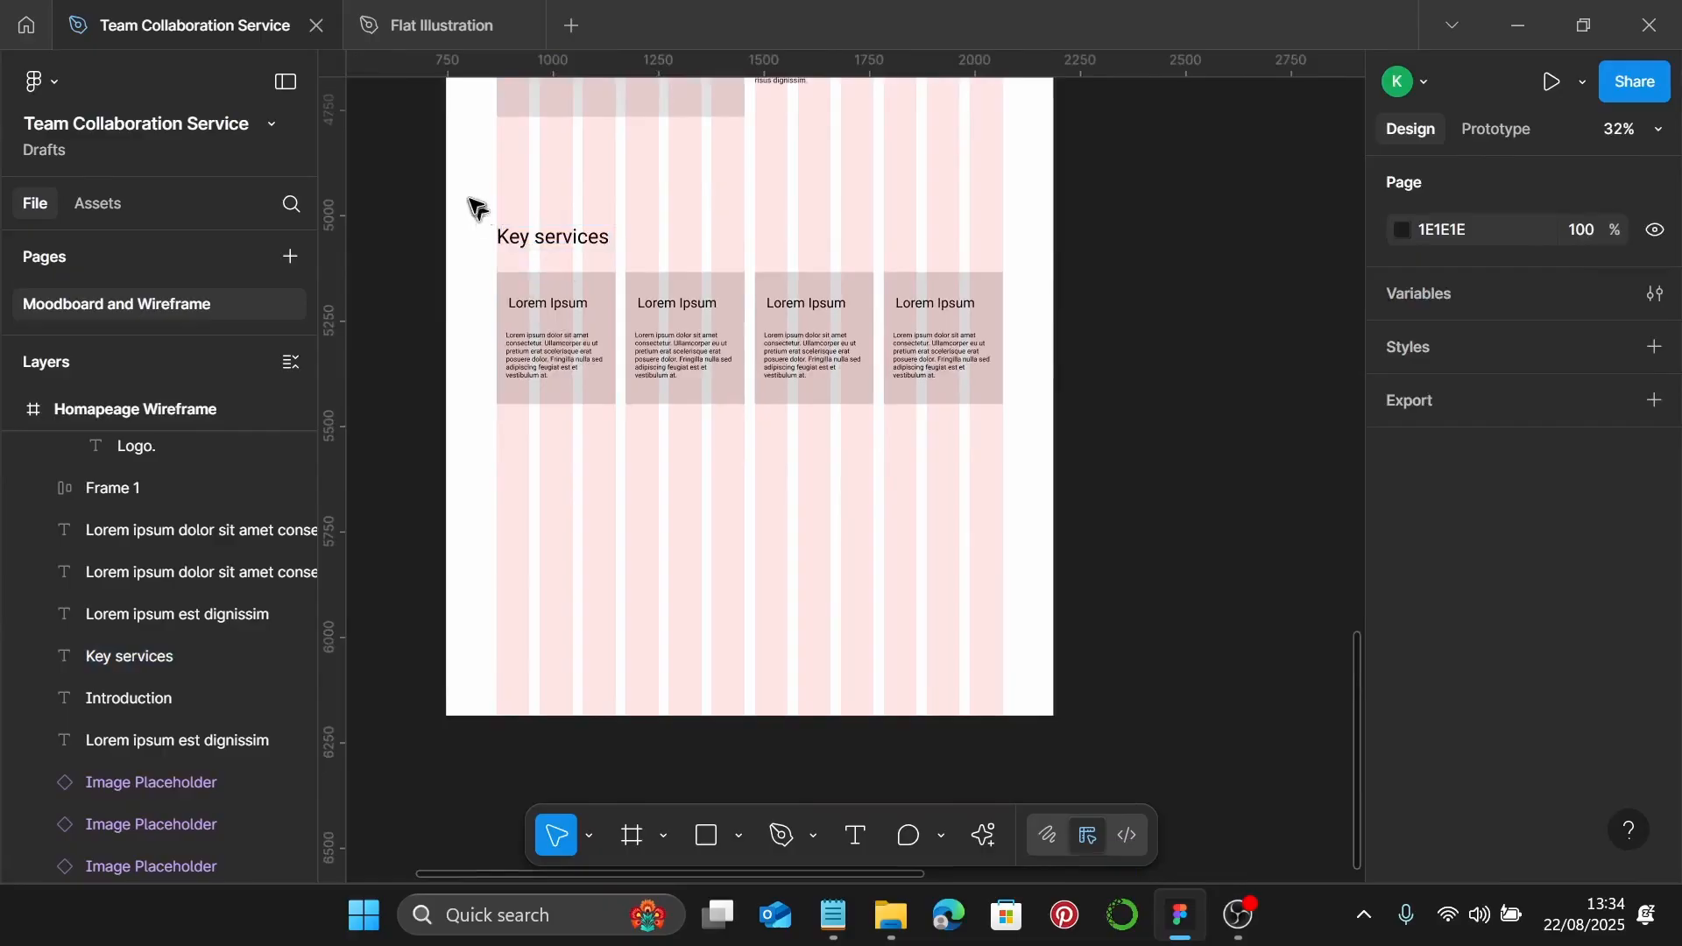
{"action": "left_click_drag", "start_coordinate": [473, 205], "coordinate": [993, 422]}
{"action": "left_click_drag", "start_coordinate": [954, 366], "coordinate": [950, 333]}
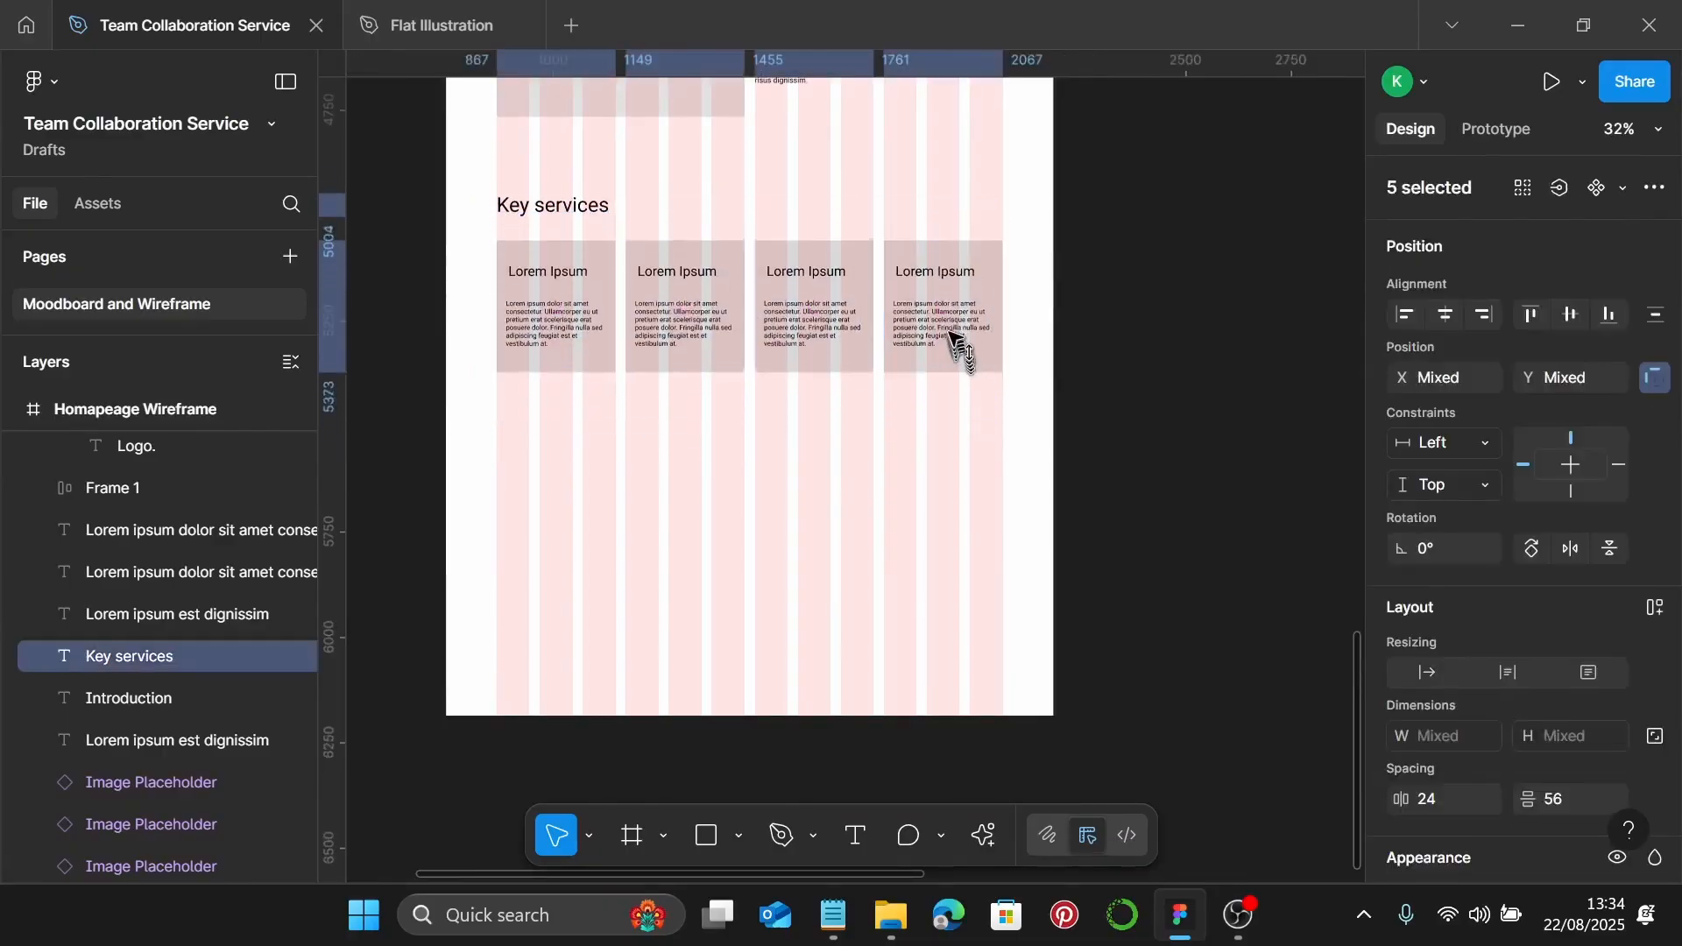
Extend the Homepage Wireframe frame downward to a height of 3865 to make room for more sections
{"action": "scroll", "coordinate": [909, 439], "scroll_direction": "up", "scroll_amount": 1, "text": "ctrl"}
{"action": "left_click", "coordinate": [940, 444]}
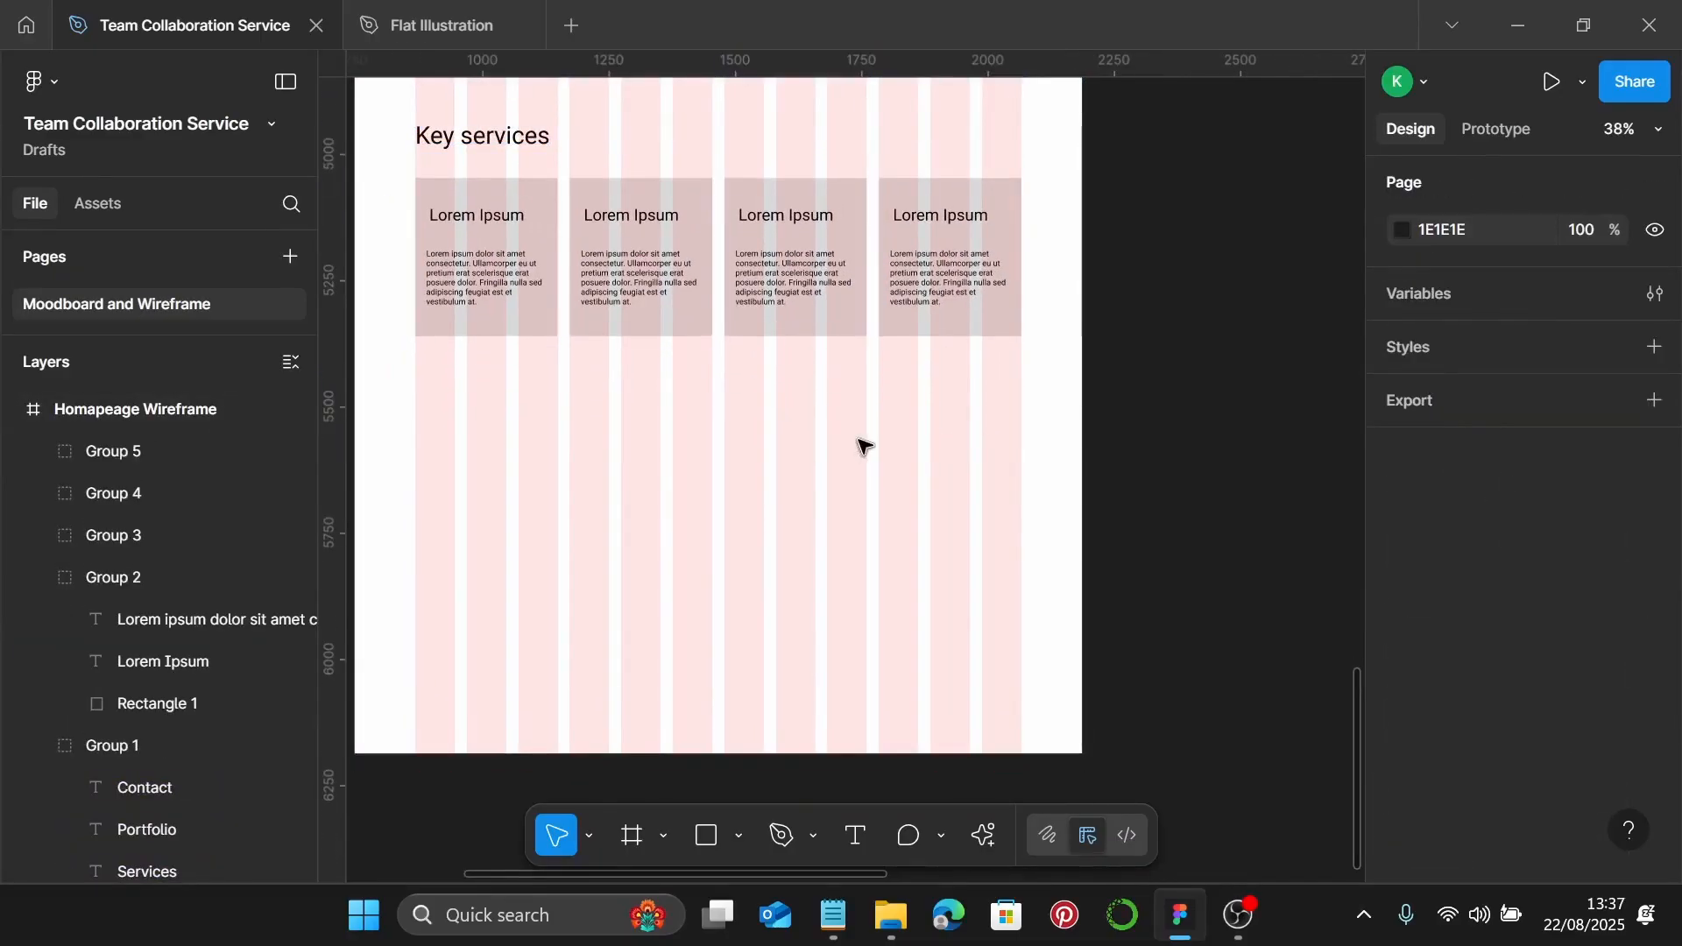
{"action": "right_click", "coordinate": [860, 438]}
{"action": "left_click", "coordinate": [717, 502]}
{"action": "scroll", "coordinate": [744, 492], "scroll_direction": "down", "scroll_amount": 4}
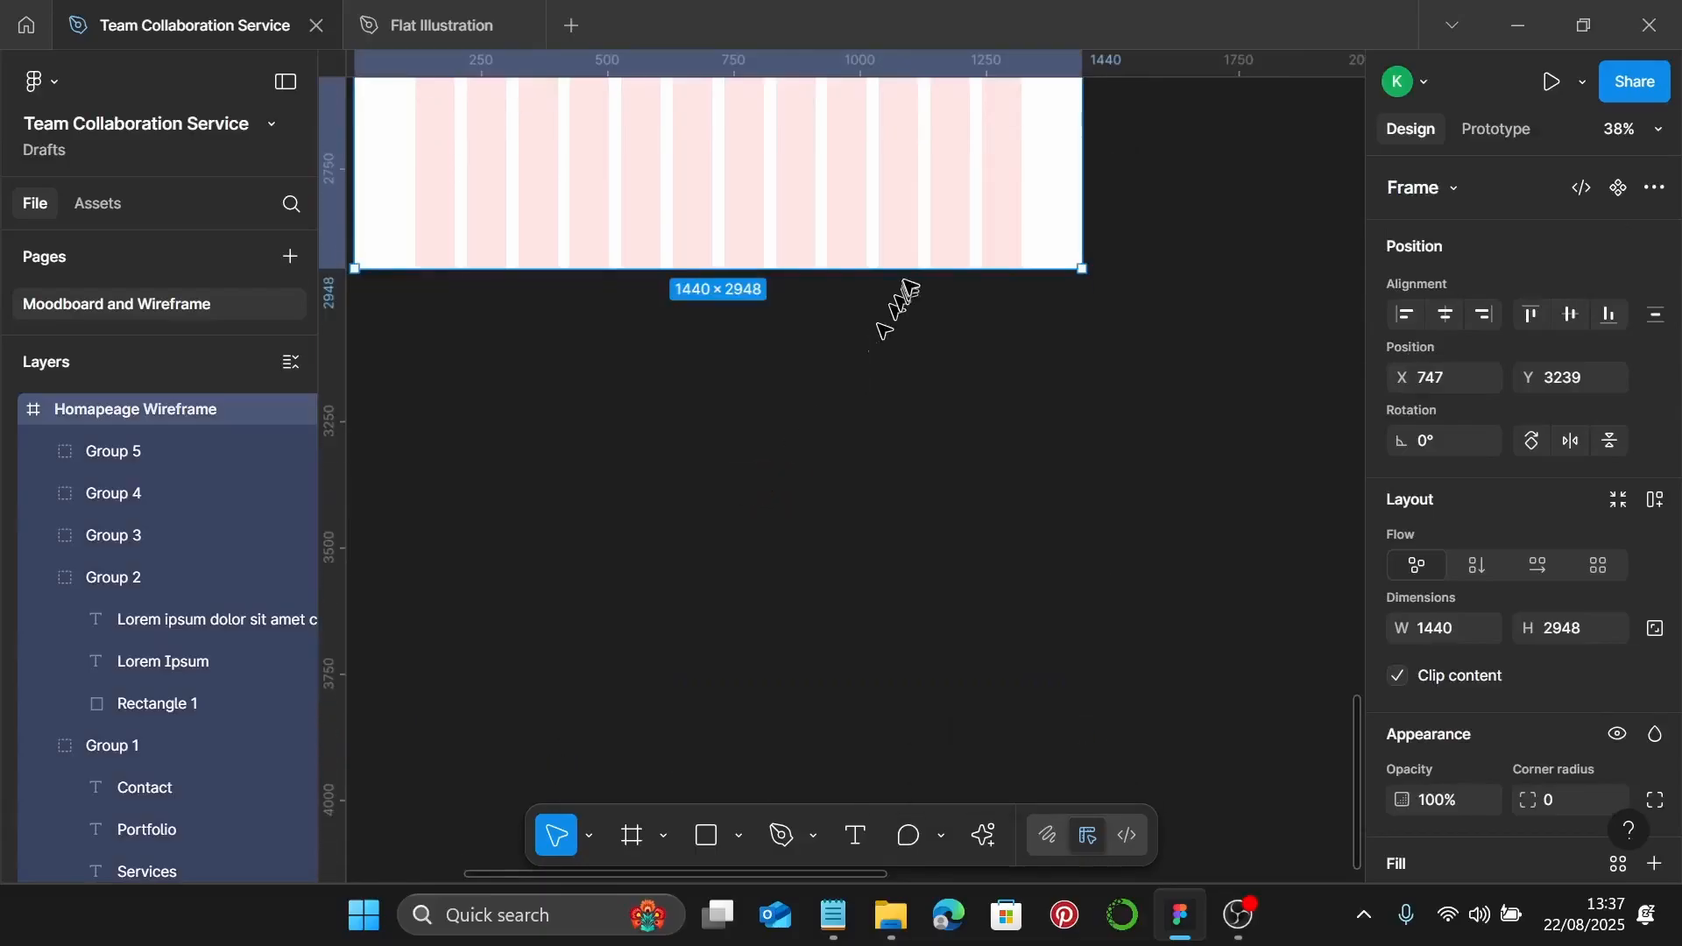
{"action": "left_click_drag", "start_coordinate": [908, 275], "coordinate": [867, 718]}
{"action": "scroll", "coordinate": [714, 447], "scroll_direction": "up", "scroll_amount": 2}
{"action": "scroll", "coordinate": [714, 446], "scroll_direction": "up", "scroll_amount": 5}
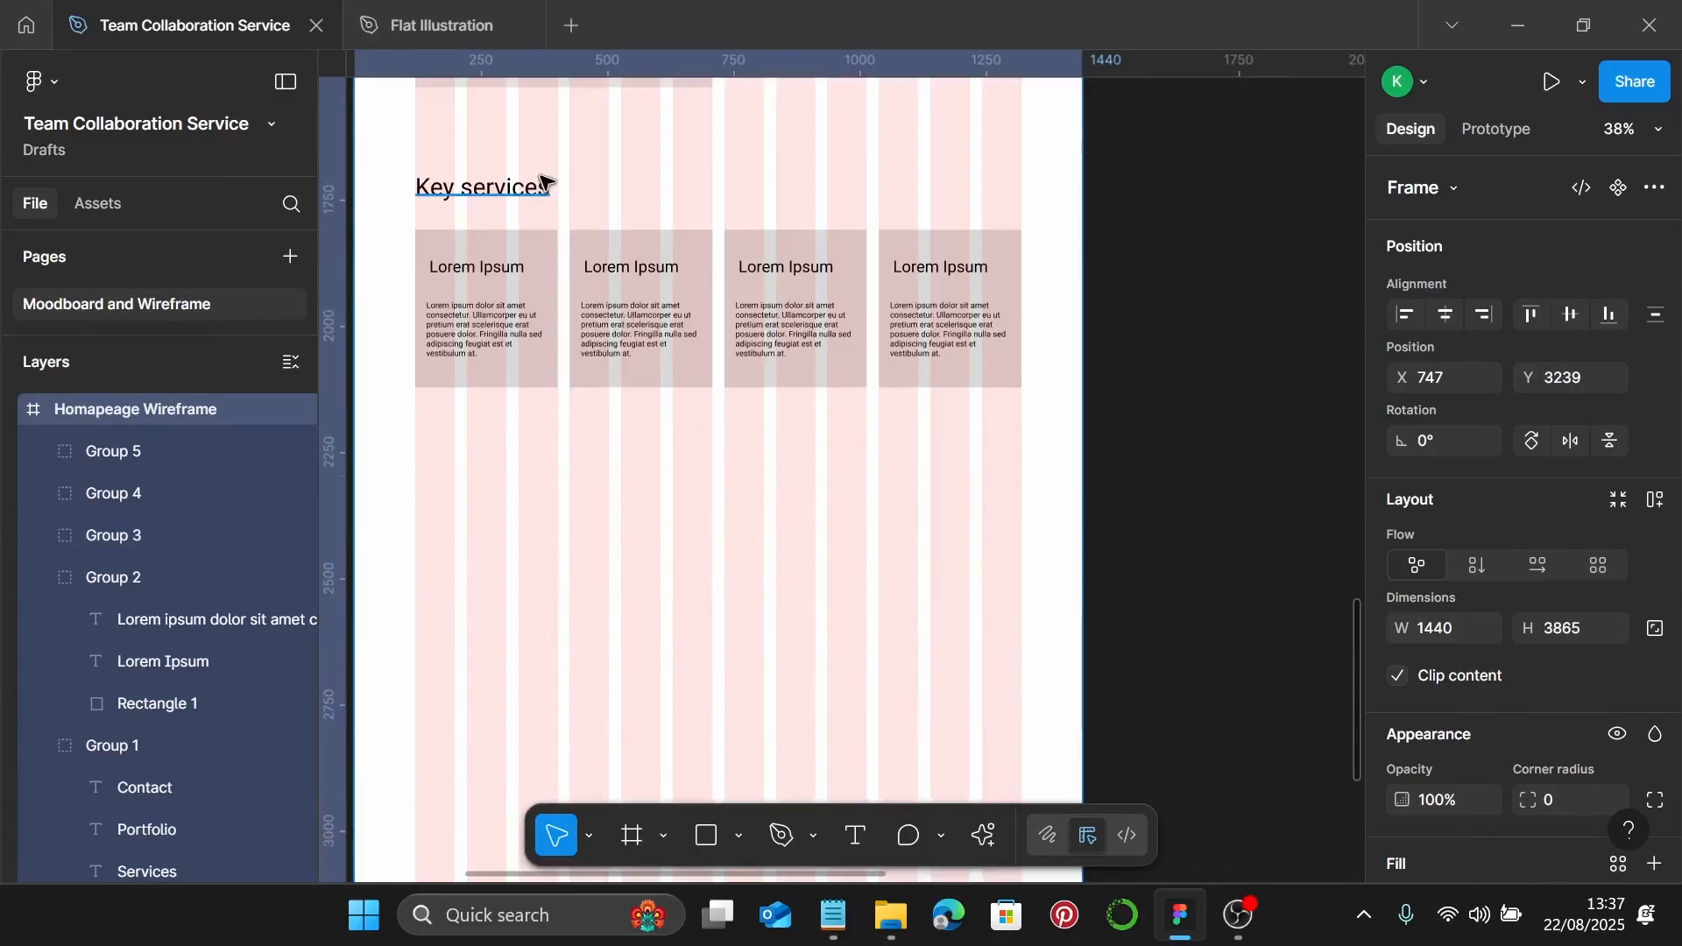
Duplicate the Key services heading below the cards at Y 2264 and replace its text with "Why choose us" copied from the Notepad notes
{"action": "left_click", "coordinate": [526, 184]}
{"action": "left_click_drag", "start_coordinate": [500, 192], "coordinate": [507, 476]}
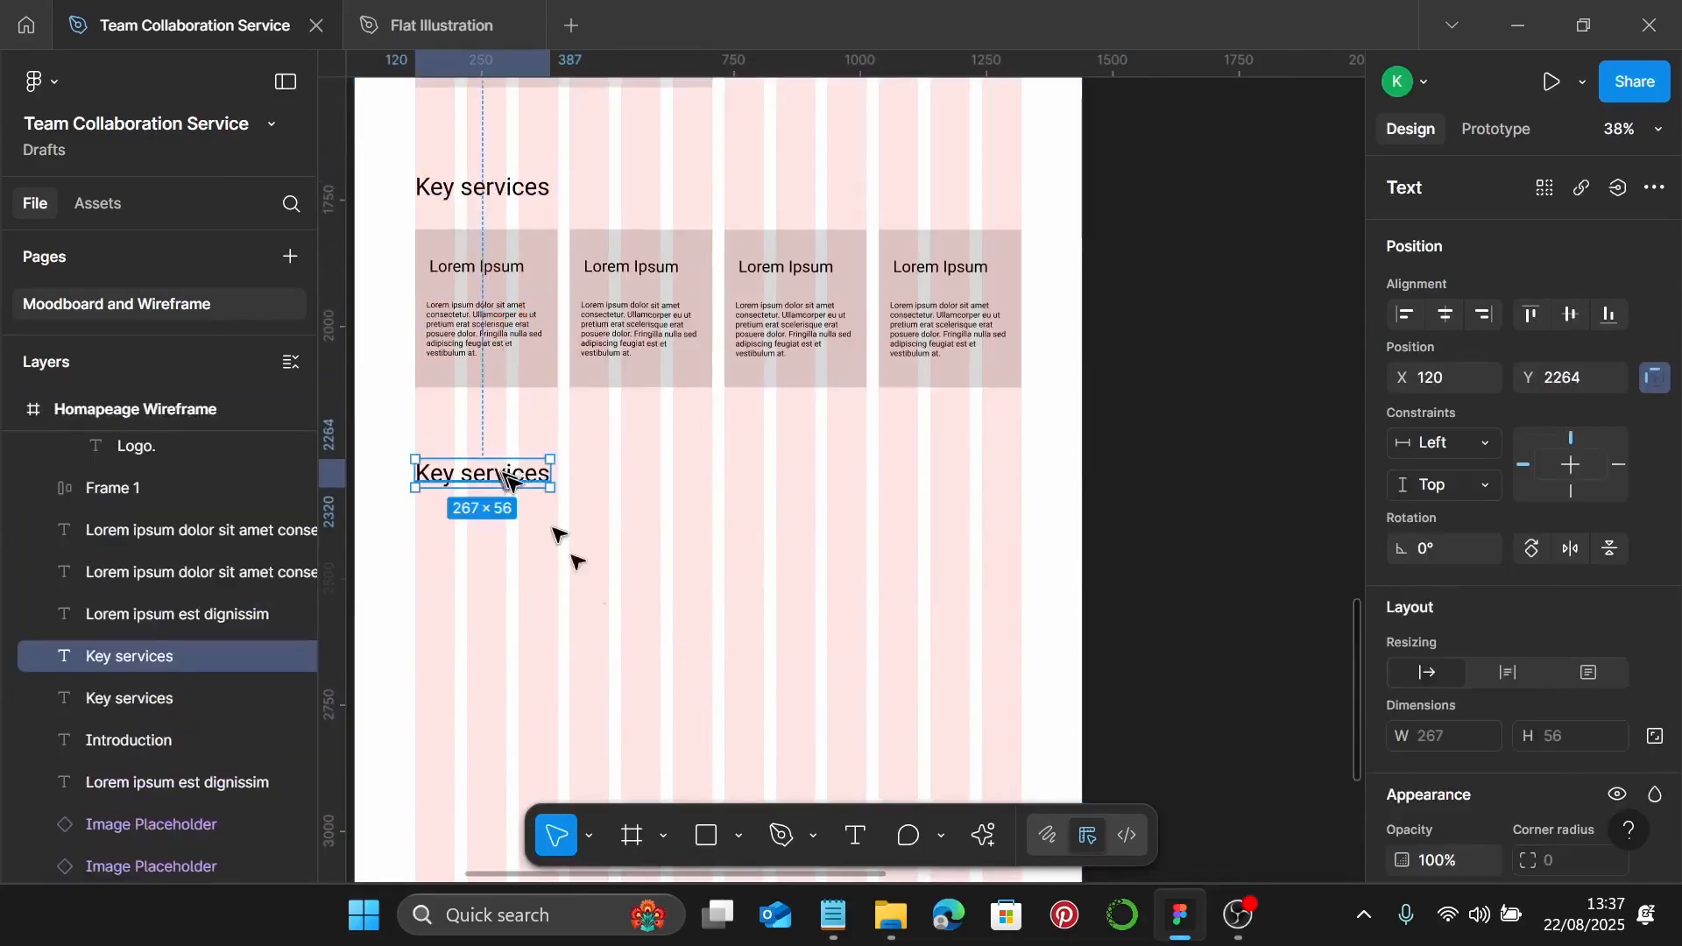
{"action": "left_click", "coordinate": [834, 915]}
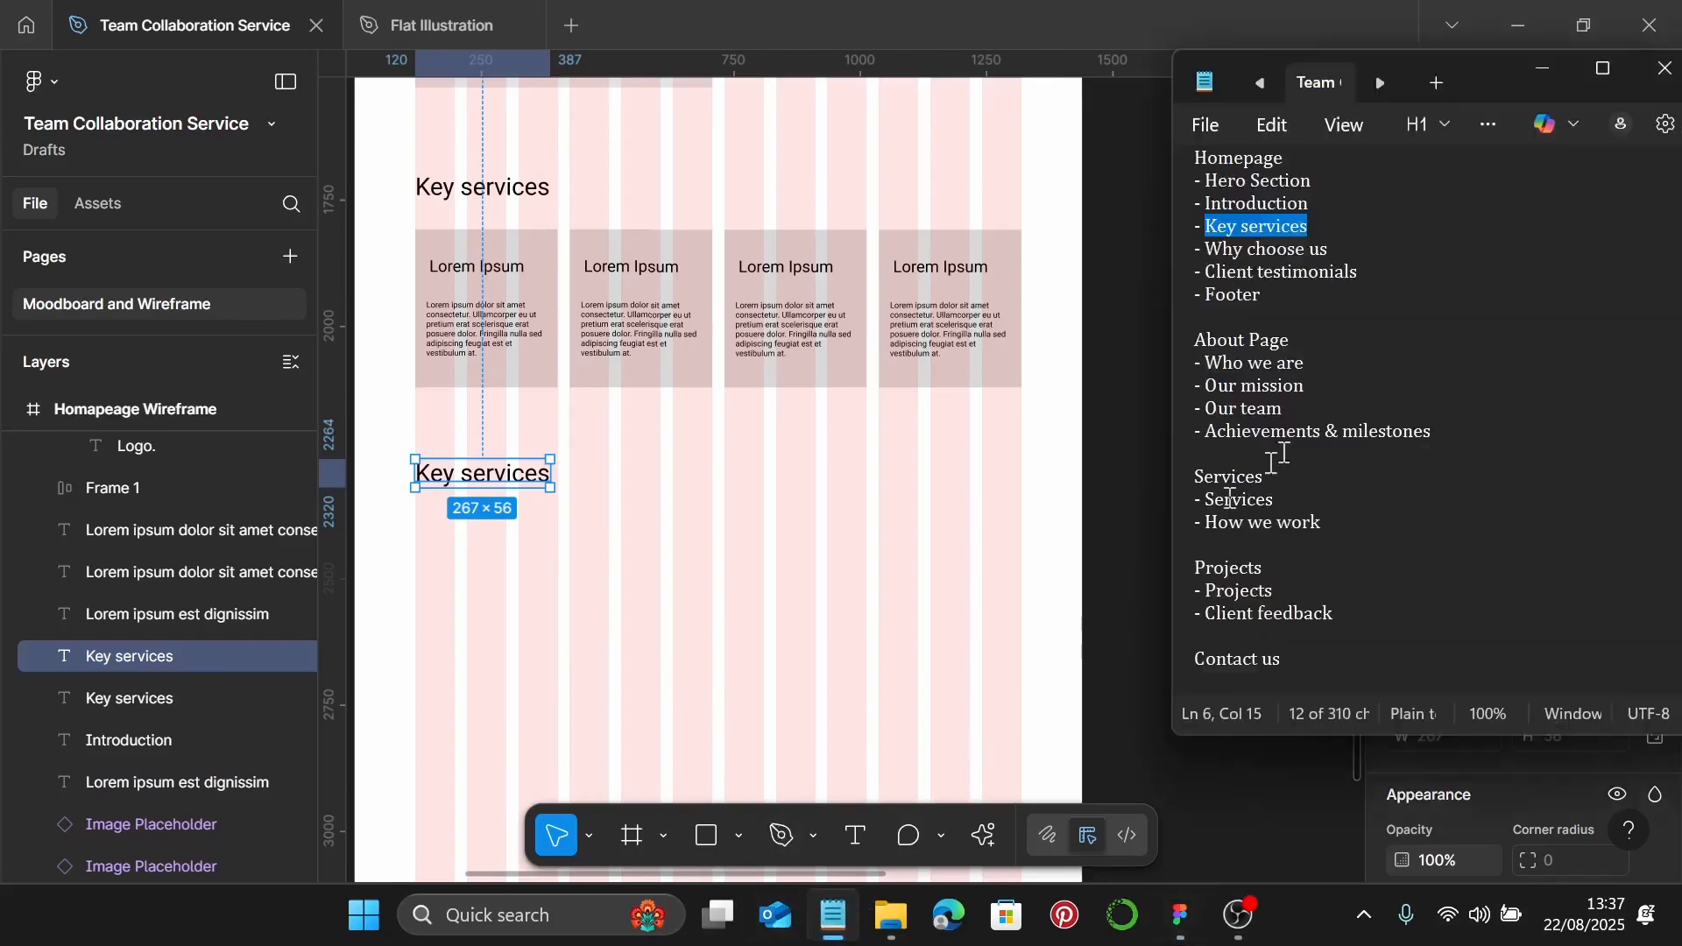
{"action": "left_click_drag", "start_coordinate": [1328, 249], "coordinate": [1217, 254]}
{"action": "key", "text": "ctrl+c"}
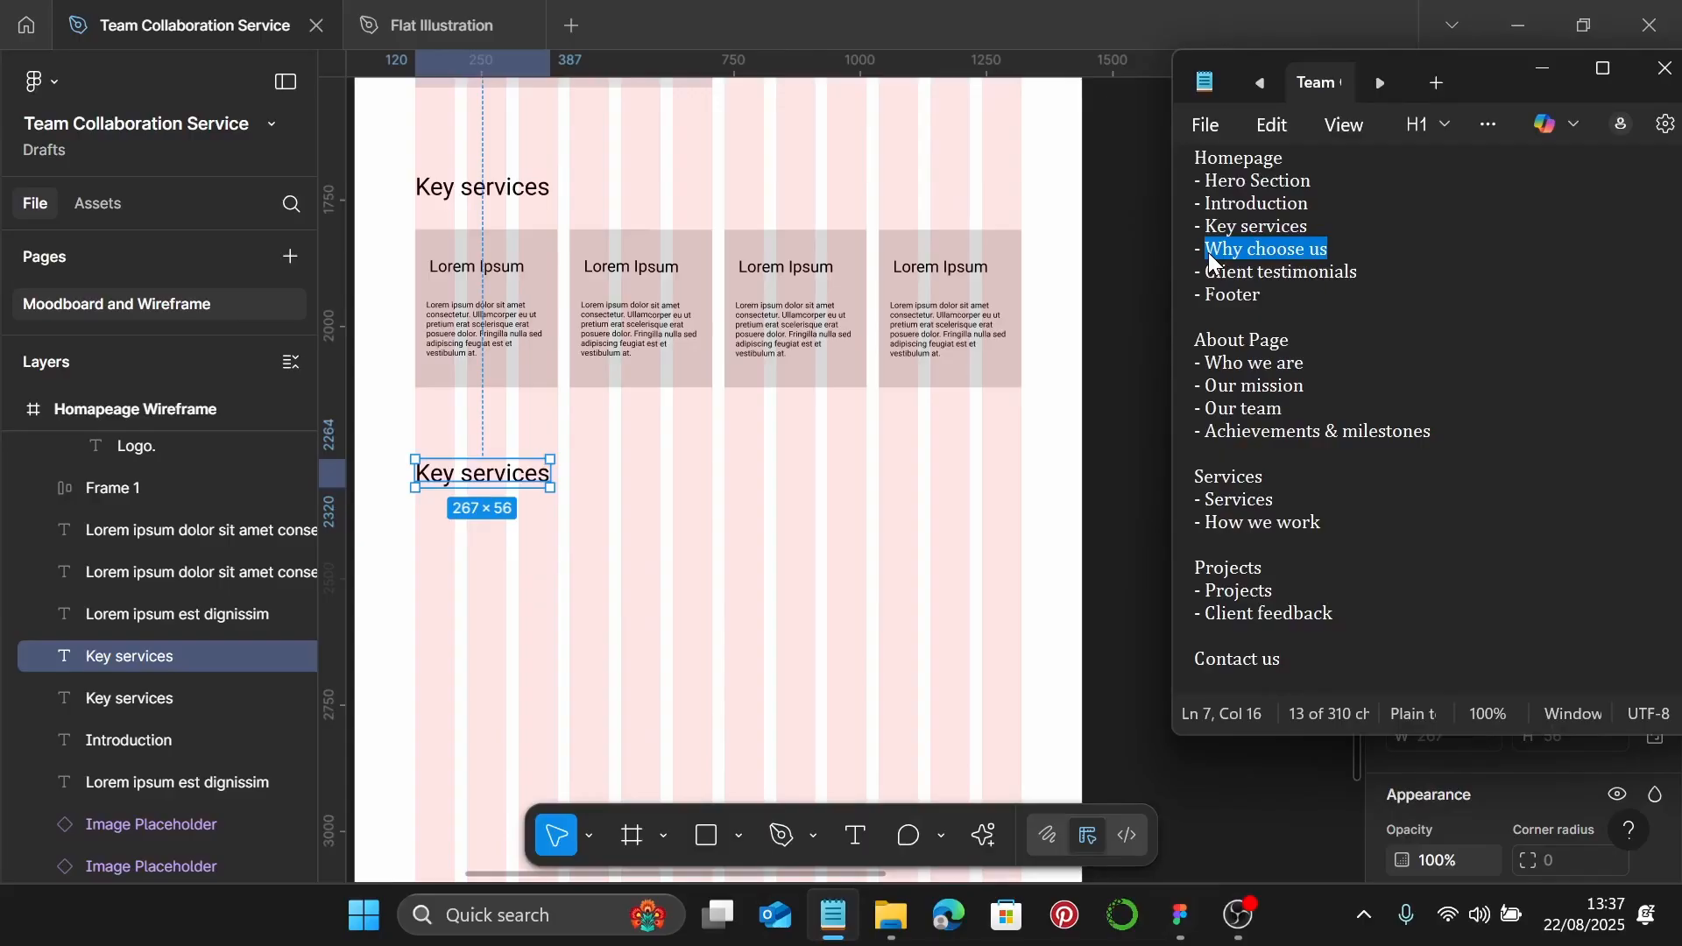
{"action": "double_click", "coordinate": [471, 477]}
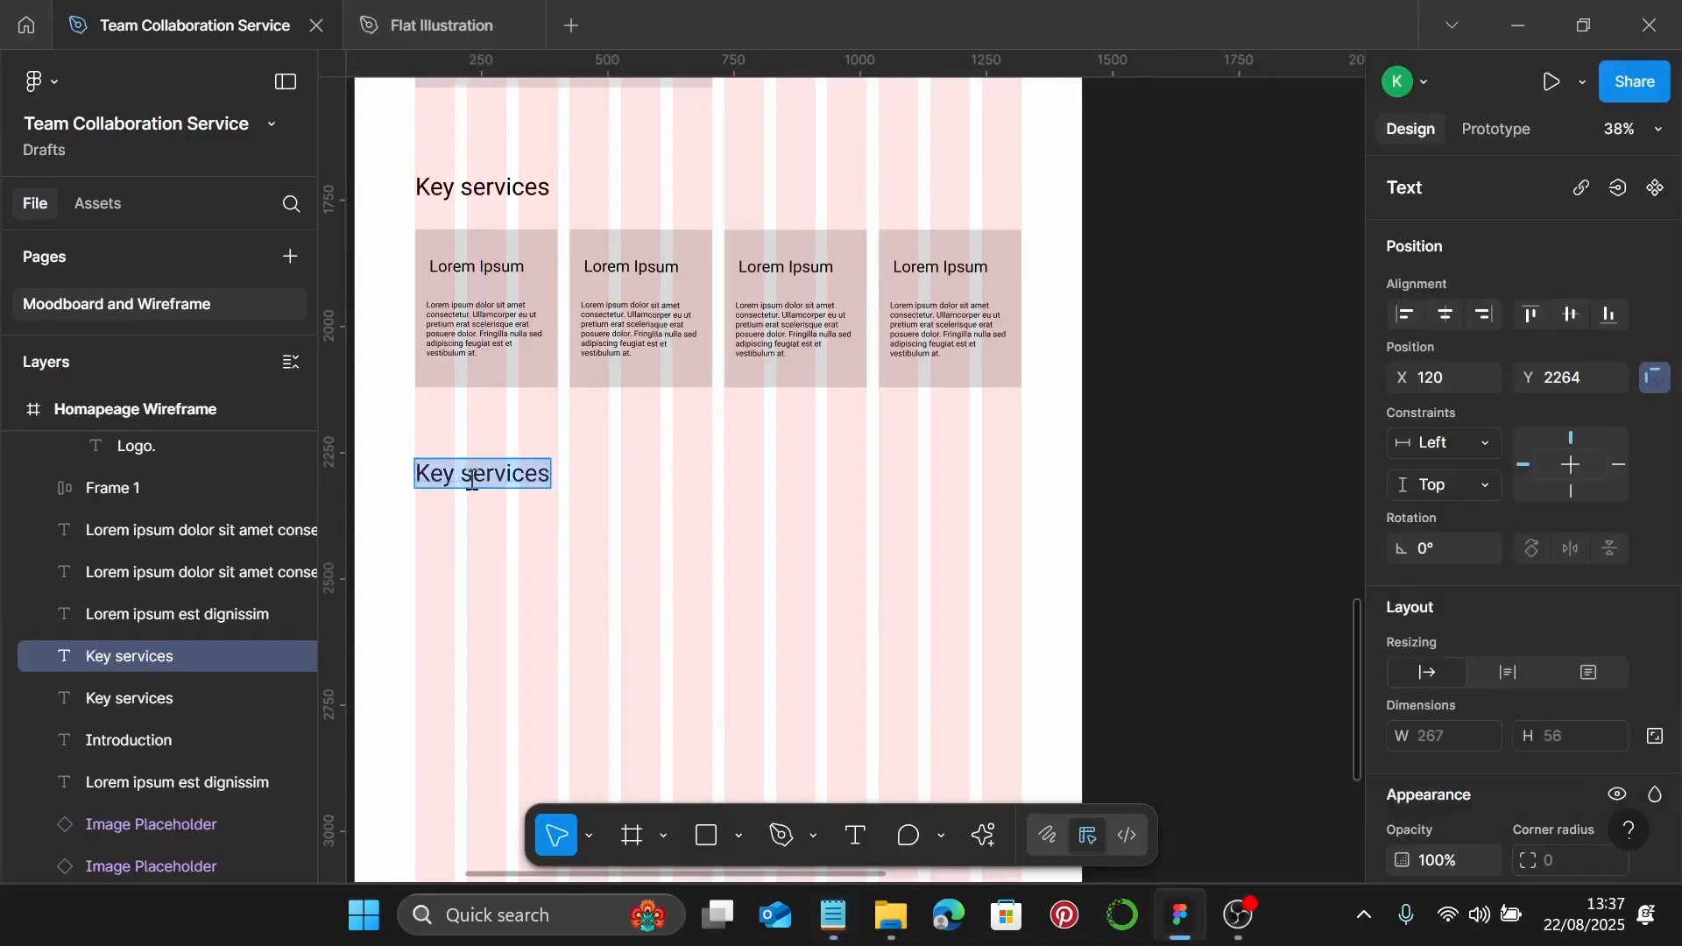
{"action": "key", "text": "ctrl+v"}
{"action": "scroll", "coordinate": [472, 477], "scroll_direction": "up", "scroll_amount": 1}
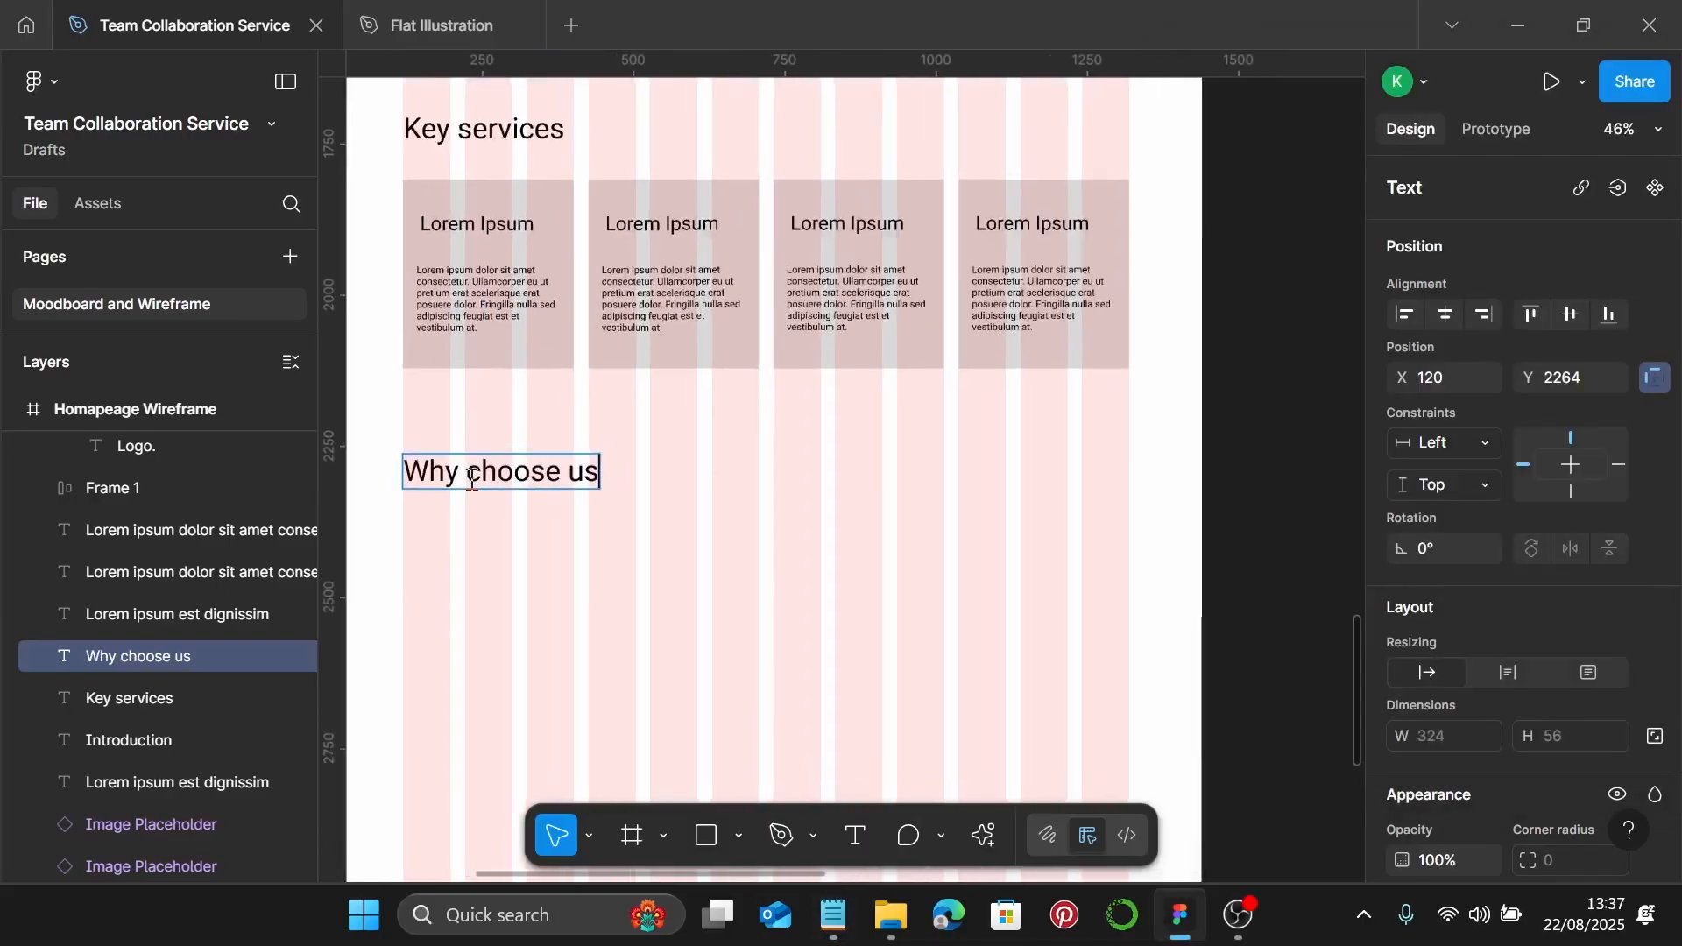
{"action": "key", "text": "Escape"}
Duplicate the Introduction paragraph and place the copy directly under the Why choose us heading at X 120, Y 2351
{"action": "scroll", "coordinate": [486, 524], "scroll_direction": "down", "scroll_amount": 3}
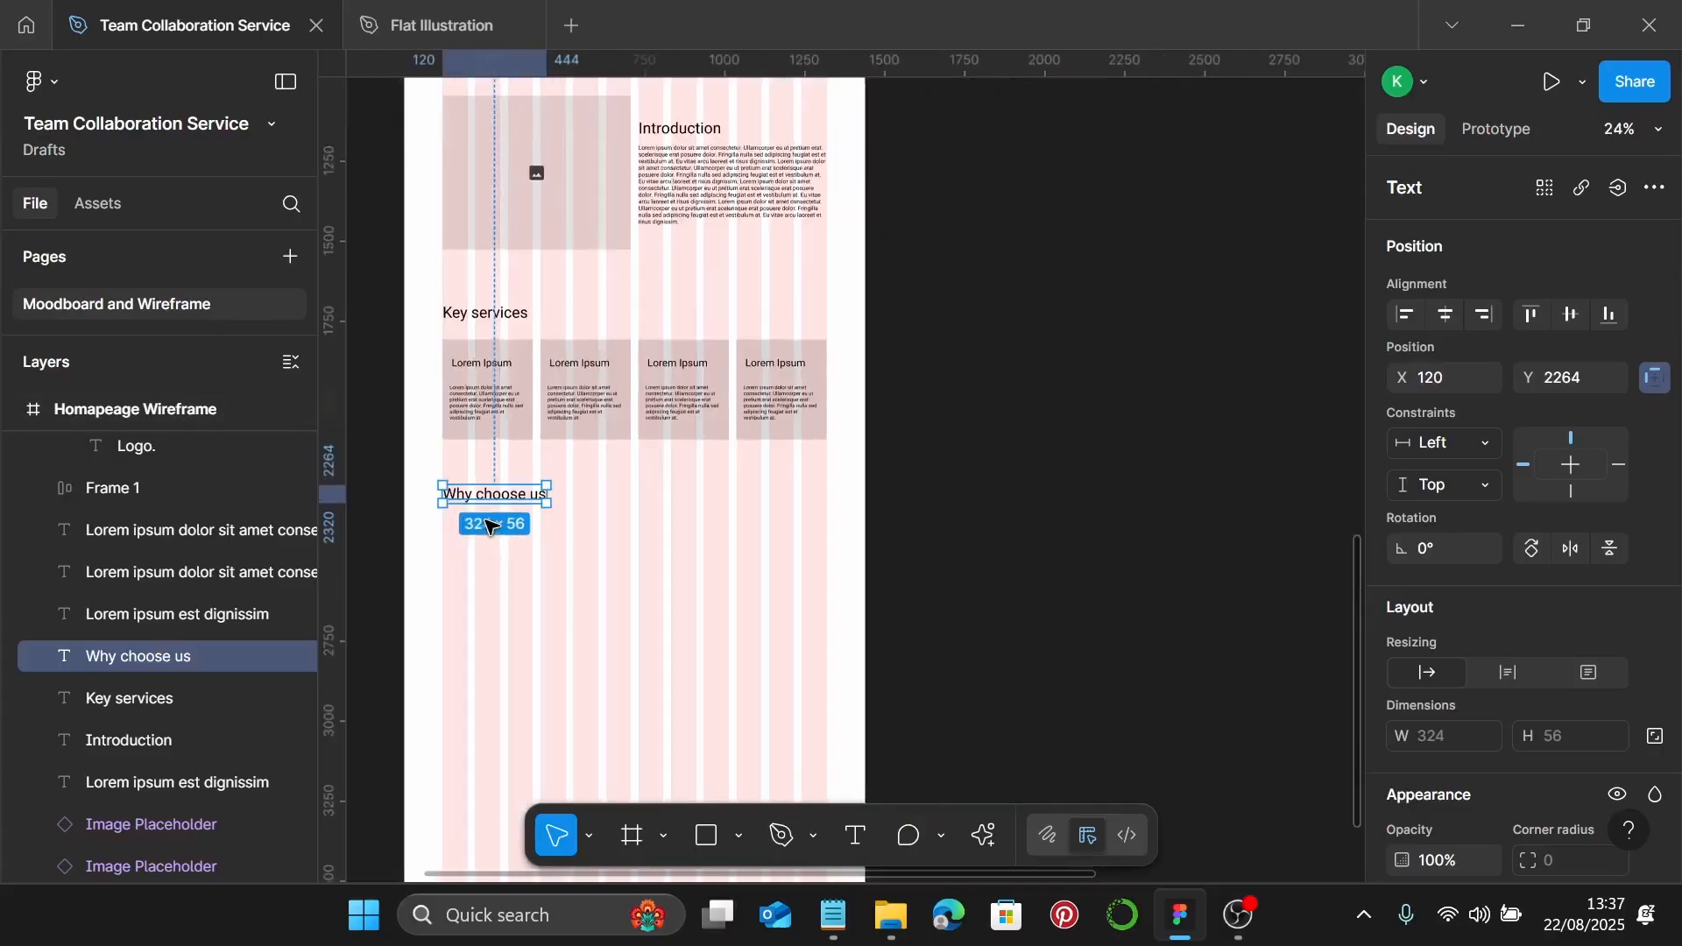
{"action": "left_click", "coordinate": [705, 200]}
{"action": "left_click_drag", "start_coordinate": [689, 178], "coordinate": [503, 577]}
{"action": "scroll", "coordinate": [429, 559], "scroll_direction": "up", "scroll_amount": 2}
{"action": "scroll", "coordinate": [429, 559], "scroll_direction": "up", "scroll_amount": 6}
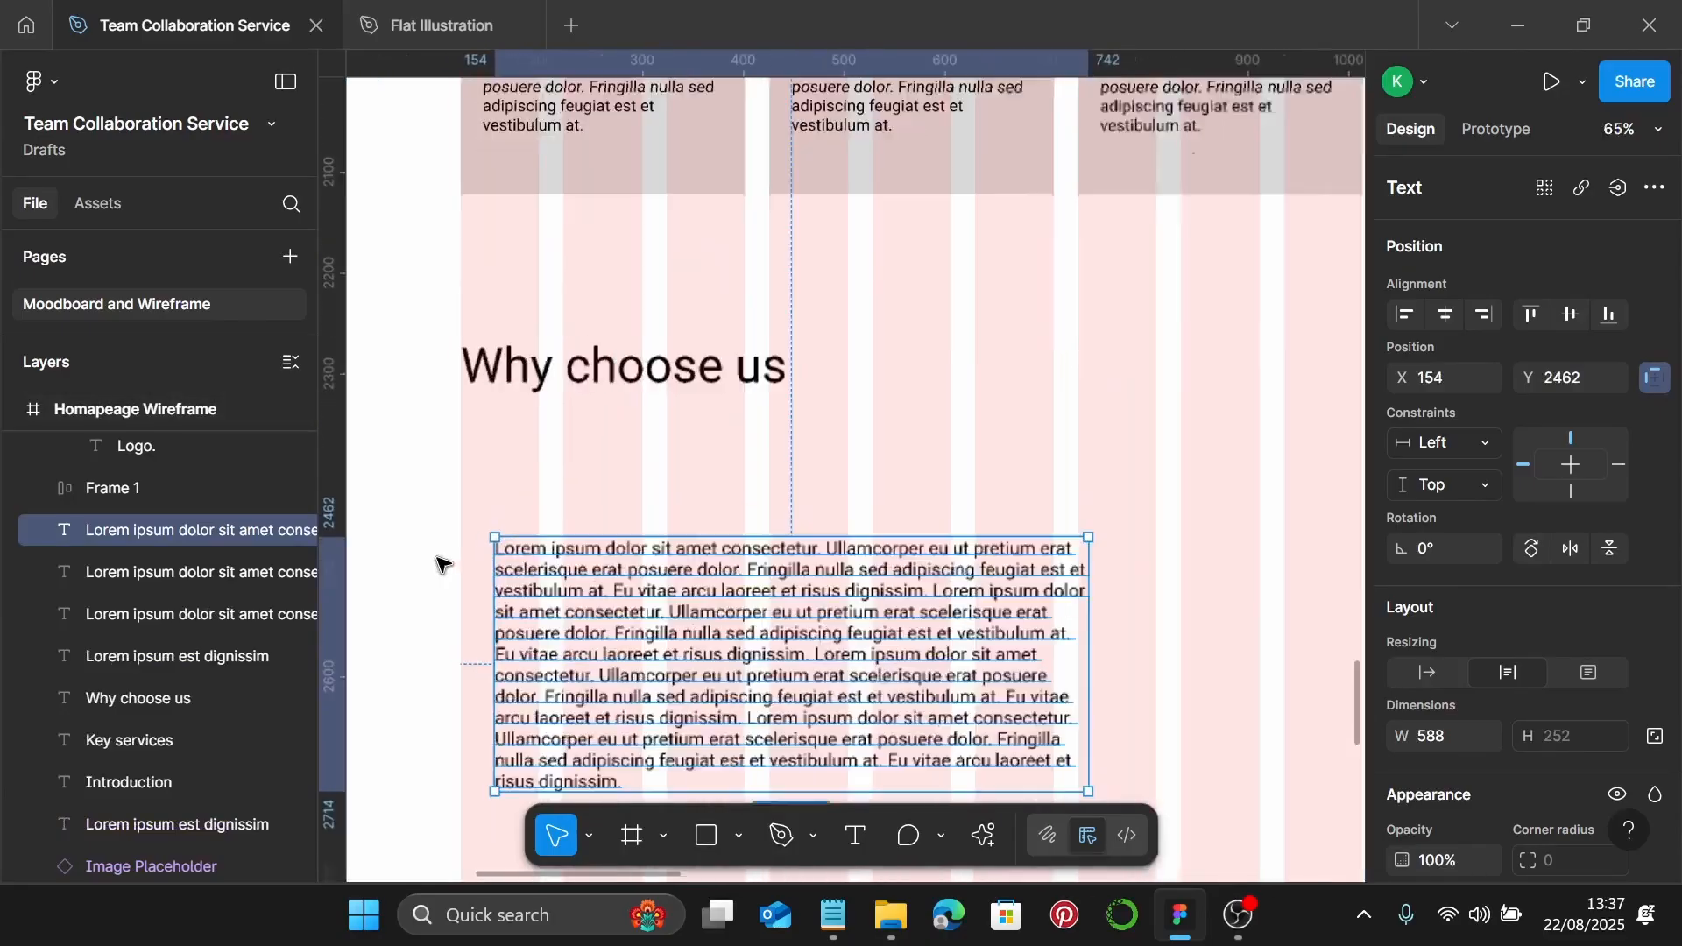
{"action": "left_click_drag", "start_coordinate": [635, 613], "coordinate": [603, 468]}
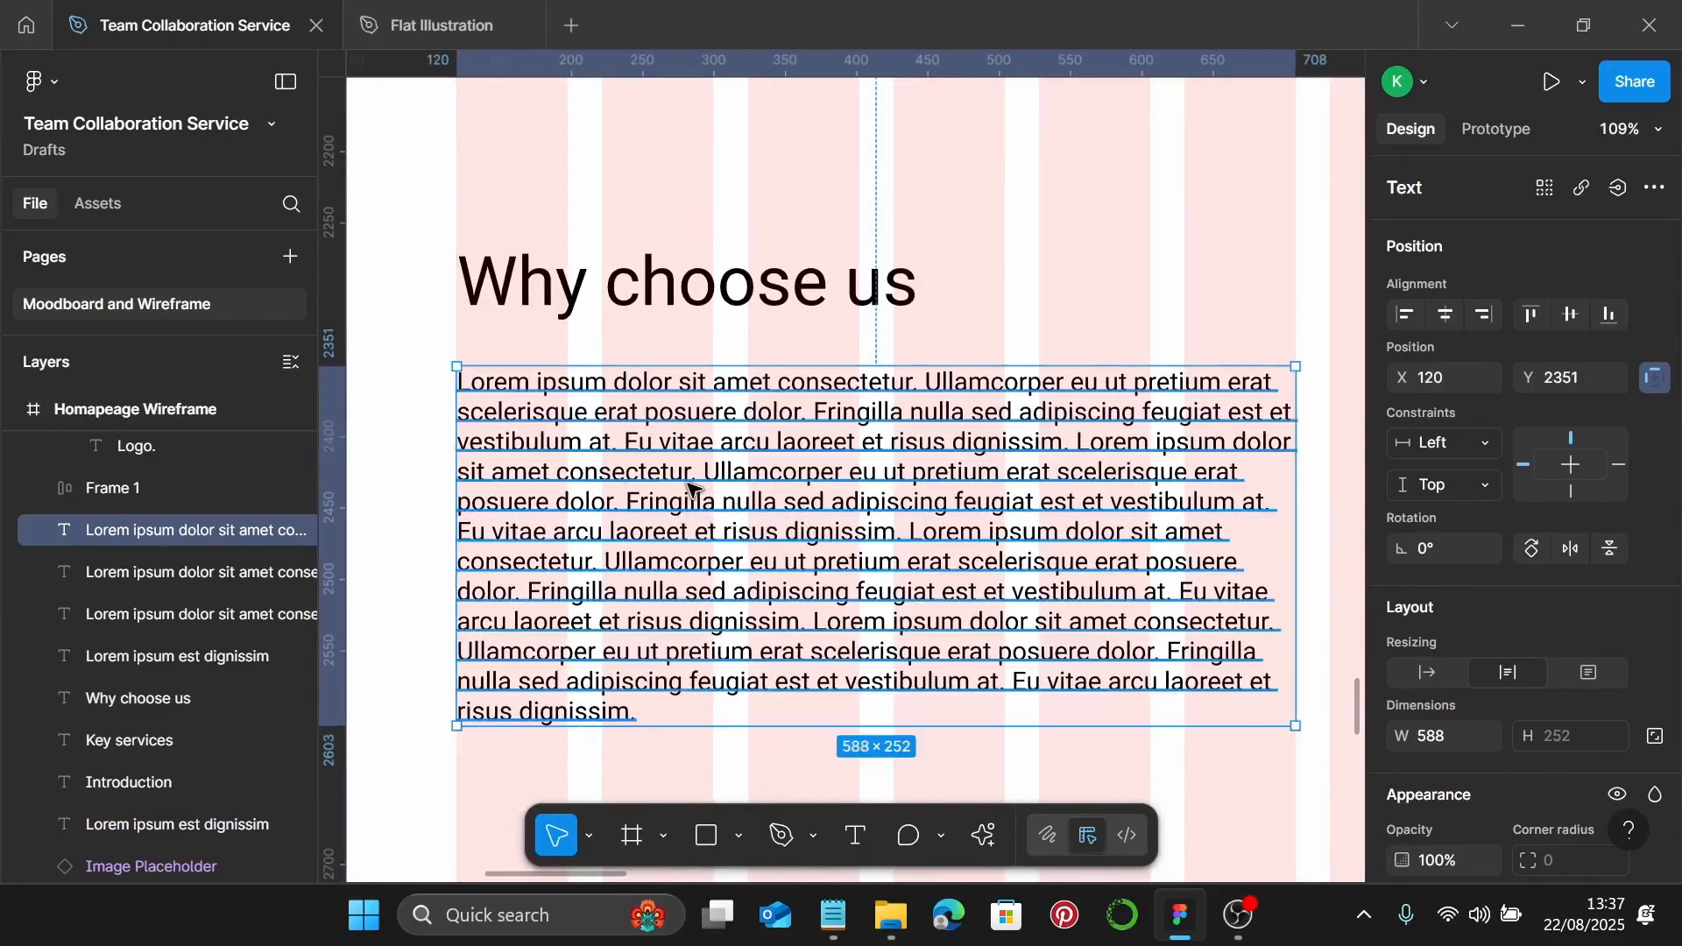
Trim the Why choose us paragraph so that its text ends after "vestibulum at."
{"action": "double_click", "coordinate": [613, 467]}
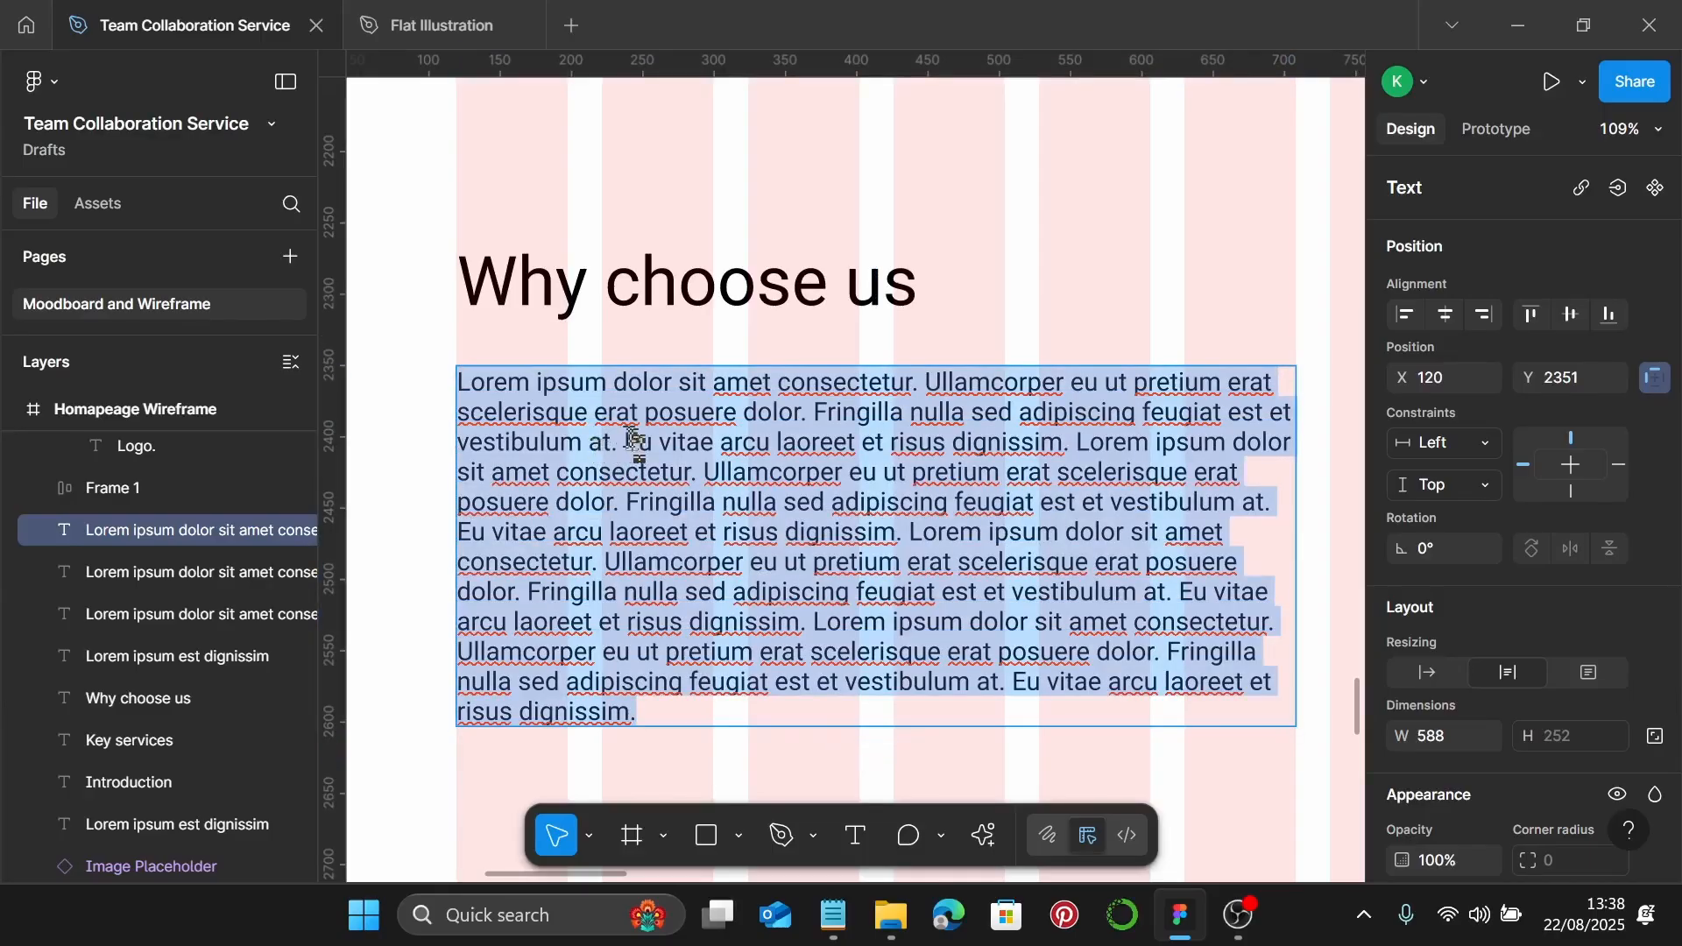
{"action": "left_click", "coordinate": [627, 438]}
{"action": "left_click_drag", "start_coordinate": [628, 440], "coordinate": [721, 740]}
{"action": "key", "text": "BackSpace"}
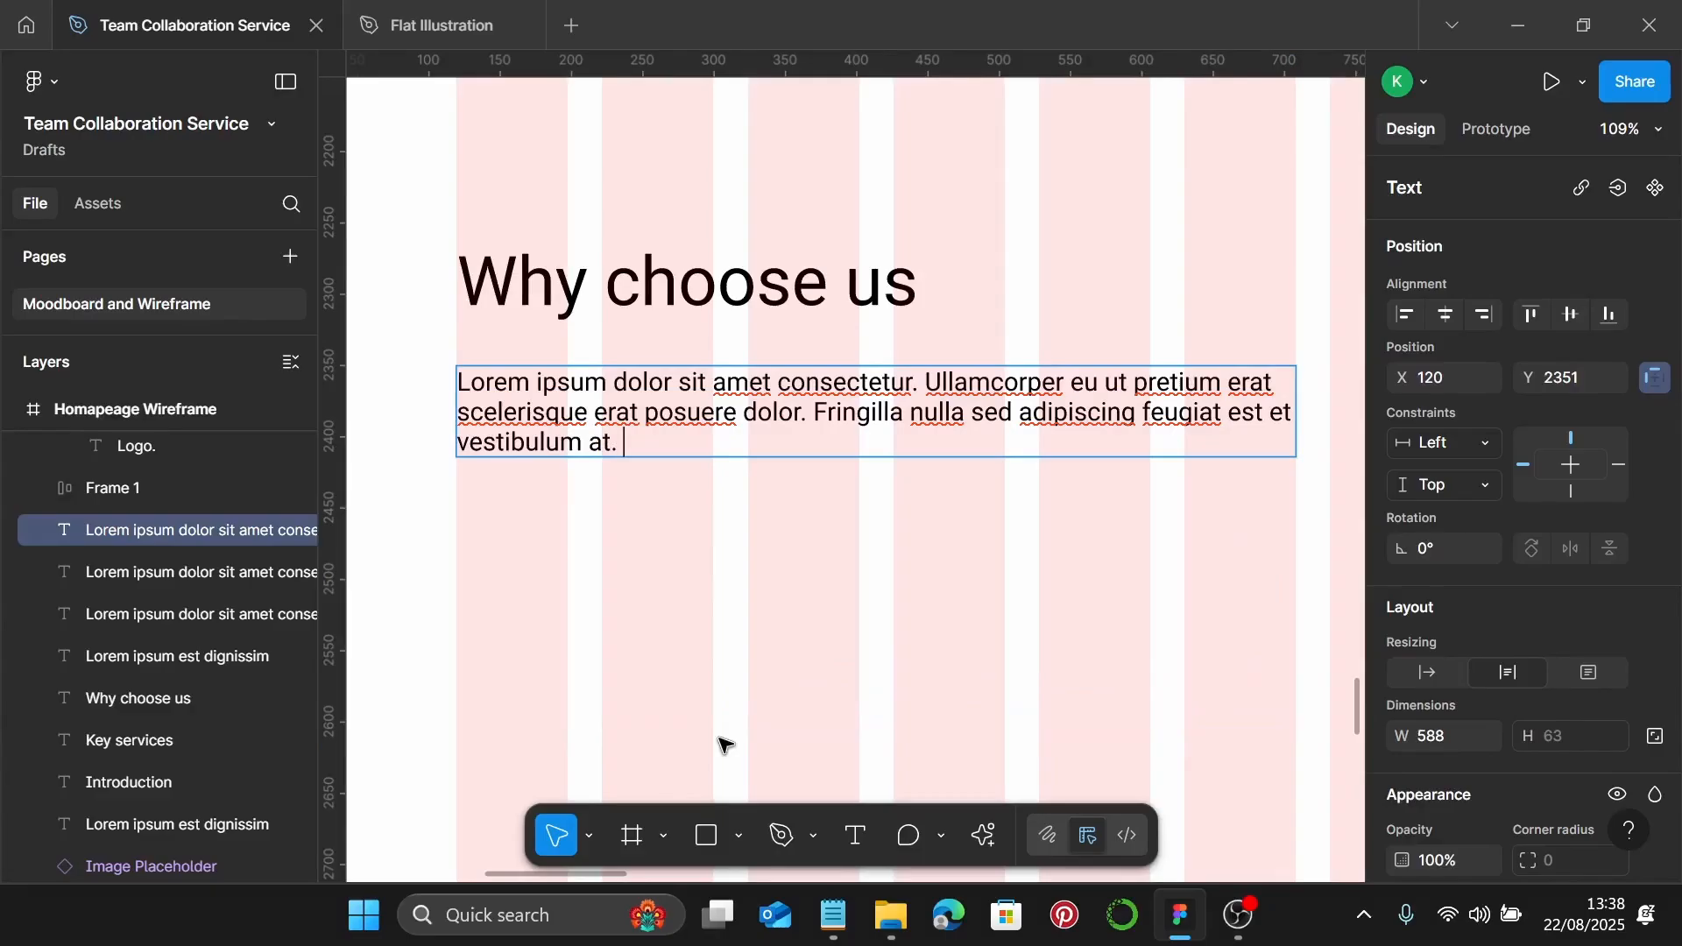
{"action": "key", "text": "Escape"}
Duplicate the shortened paragraph three times downward at equal spacing, with the last copy at Y 2603
{"action": "scroll", "coordinate": [781, 695], "scroll_direction": "down", "scroll_amount": 3}
{"action": "scroll", "coordinate": [796, 668], "scroll_direction": "down", "scroll_amount": 4}
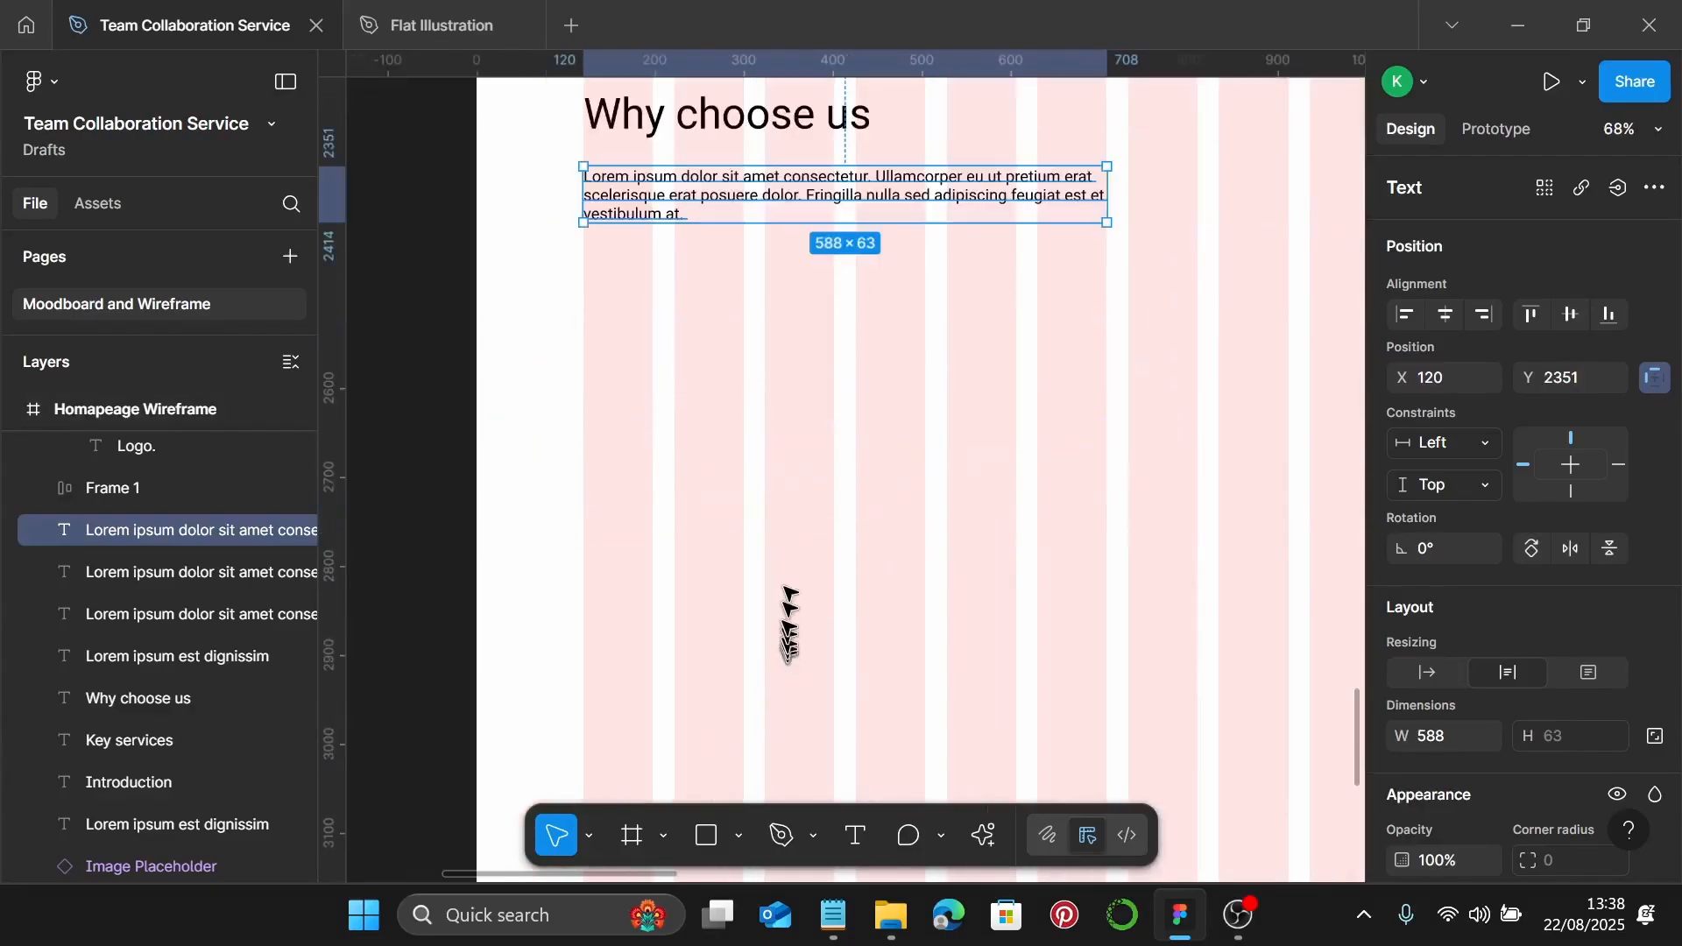
{"action": "left_click_drag", "start_coordinate": [797, 189], "coordinate": [806, 416]}
{"action": "scroll", "coordinate": [806, 416], "scroll_direction": "down", "scroll_amount": 3}
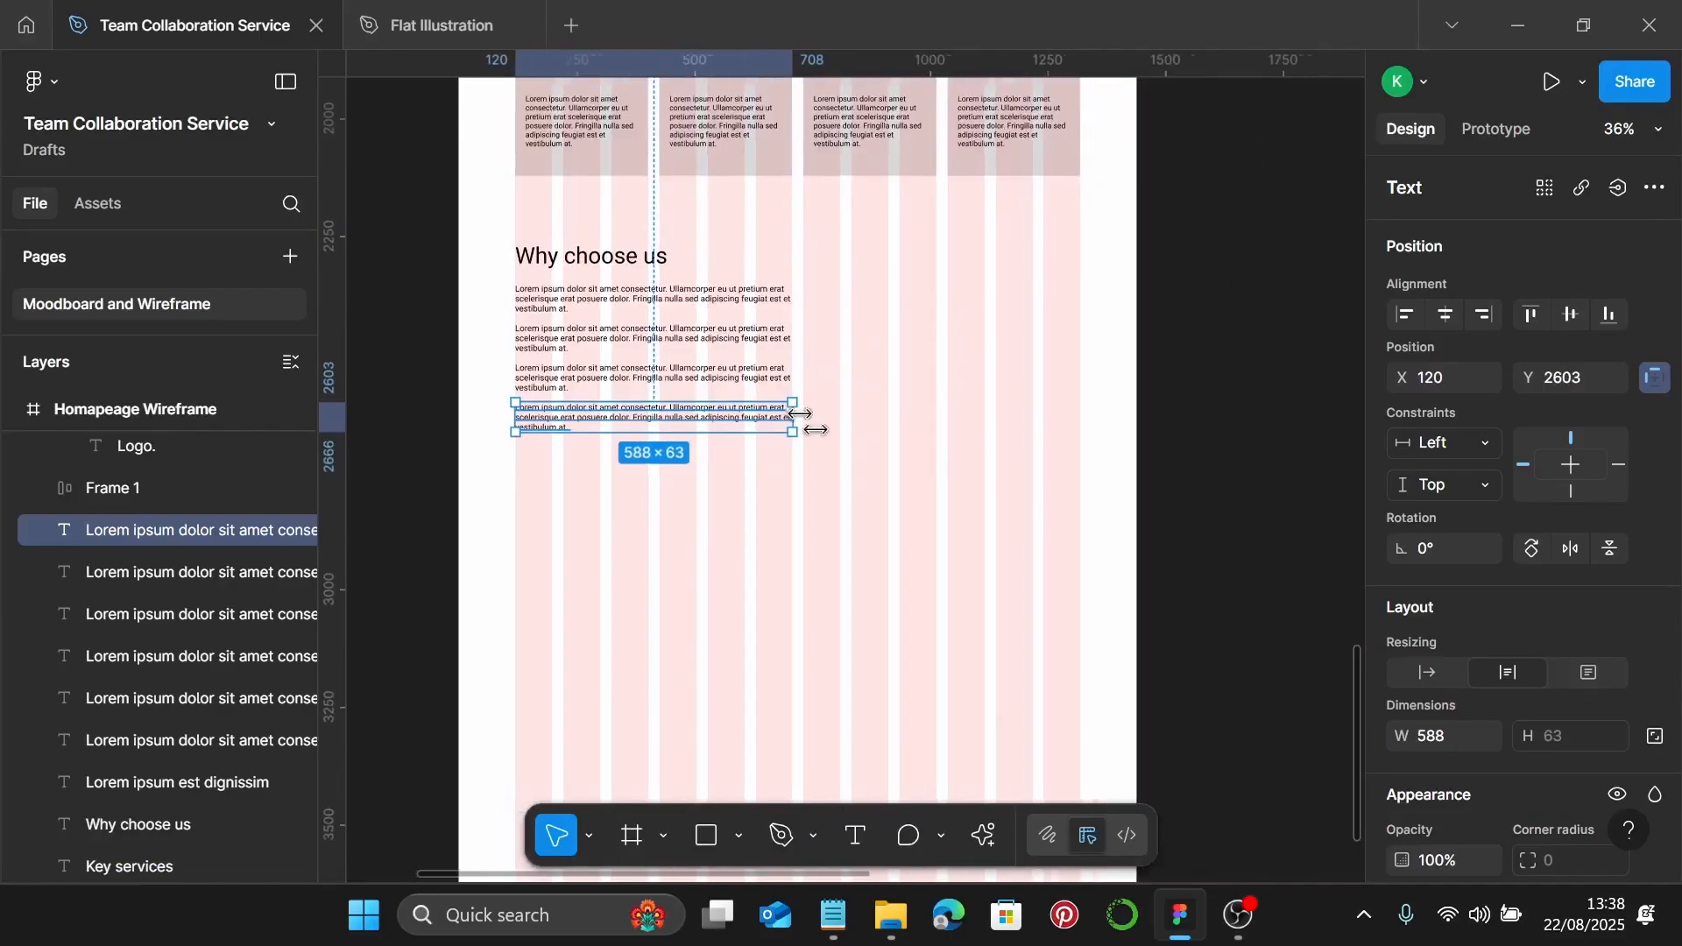
Duplicate the Introduction image placeholder and place the copy beside the Why choose us paragraphs at X 732, Y 2337
{"action": "scroll", "coordinate": [800, 417], "scroll_direction": "down", "scroll_amount": 2}
{"action": "scroll", "coordinate": [800, 421], "scroll_direction": "up", "scroll_amount": 3}
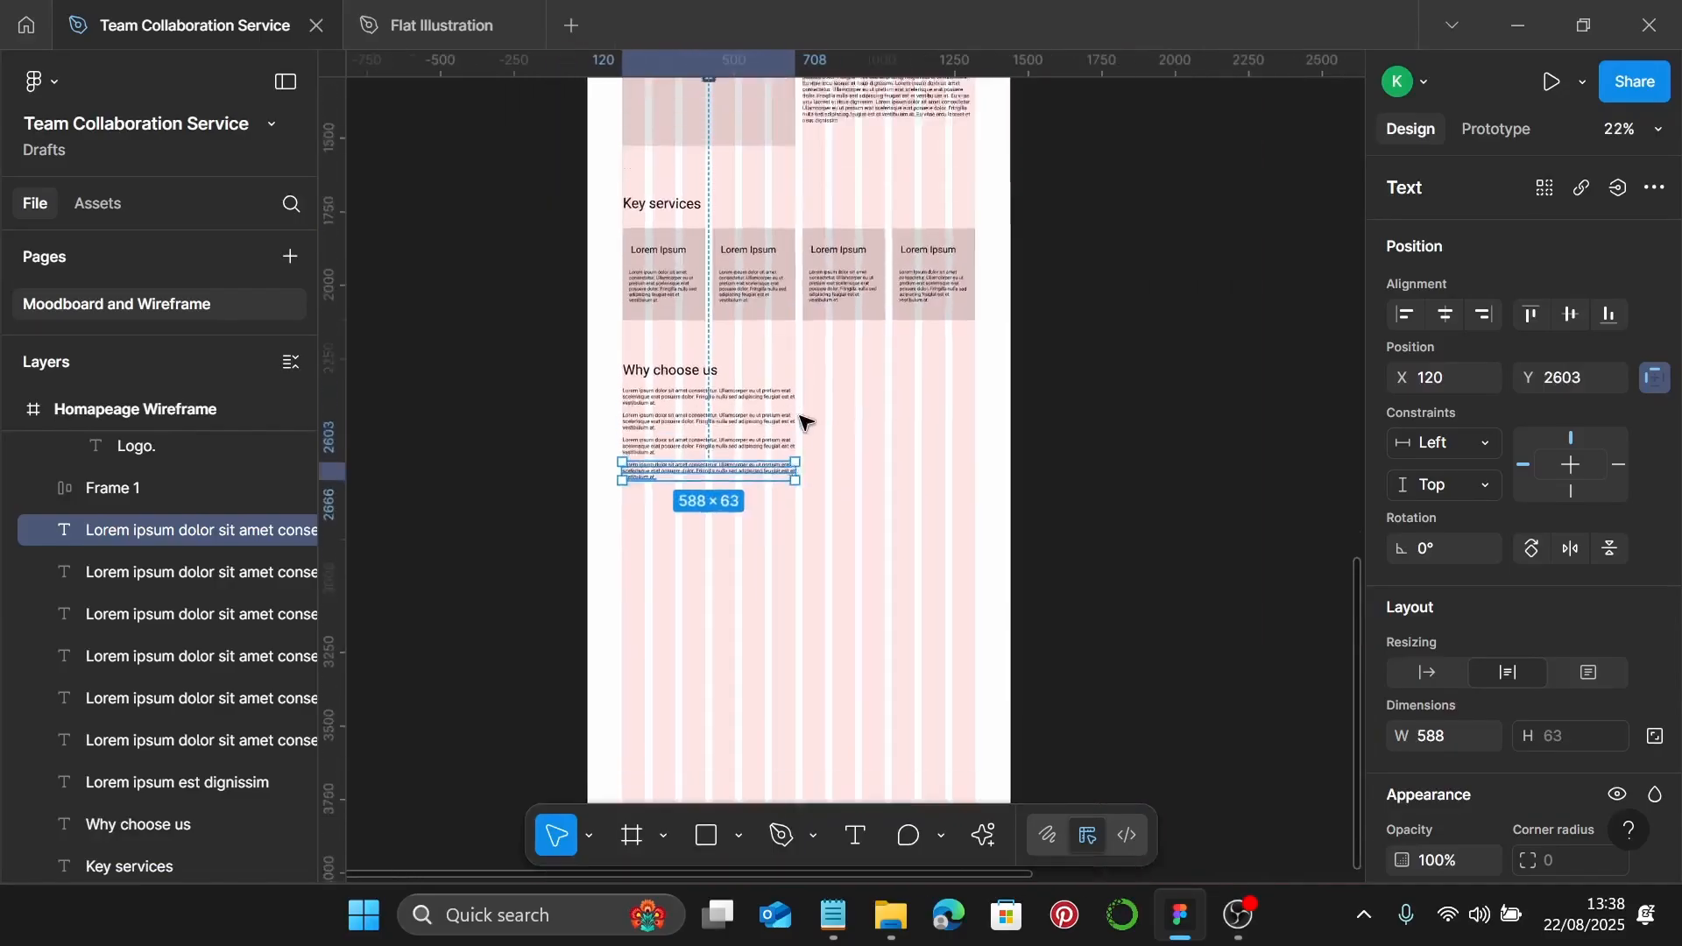
{"action": "left_click", "coordinate": [728, 226]}
{"action": "left_click_drag", "start_coordinate": [674, 157], "coordinate": [850, 530]}
{"action": "scroll", "coordinate": [851, 530], "scroll_direction": "up", "scroll_amount": 5}
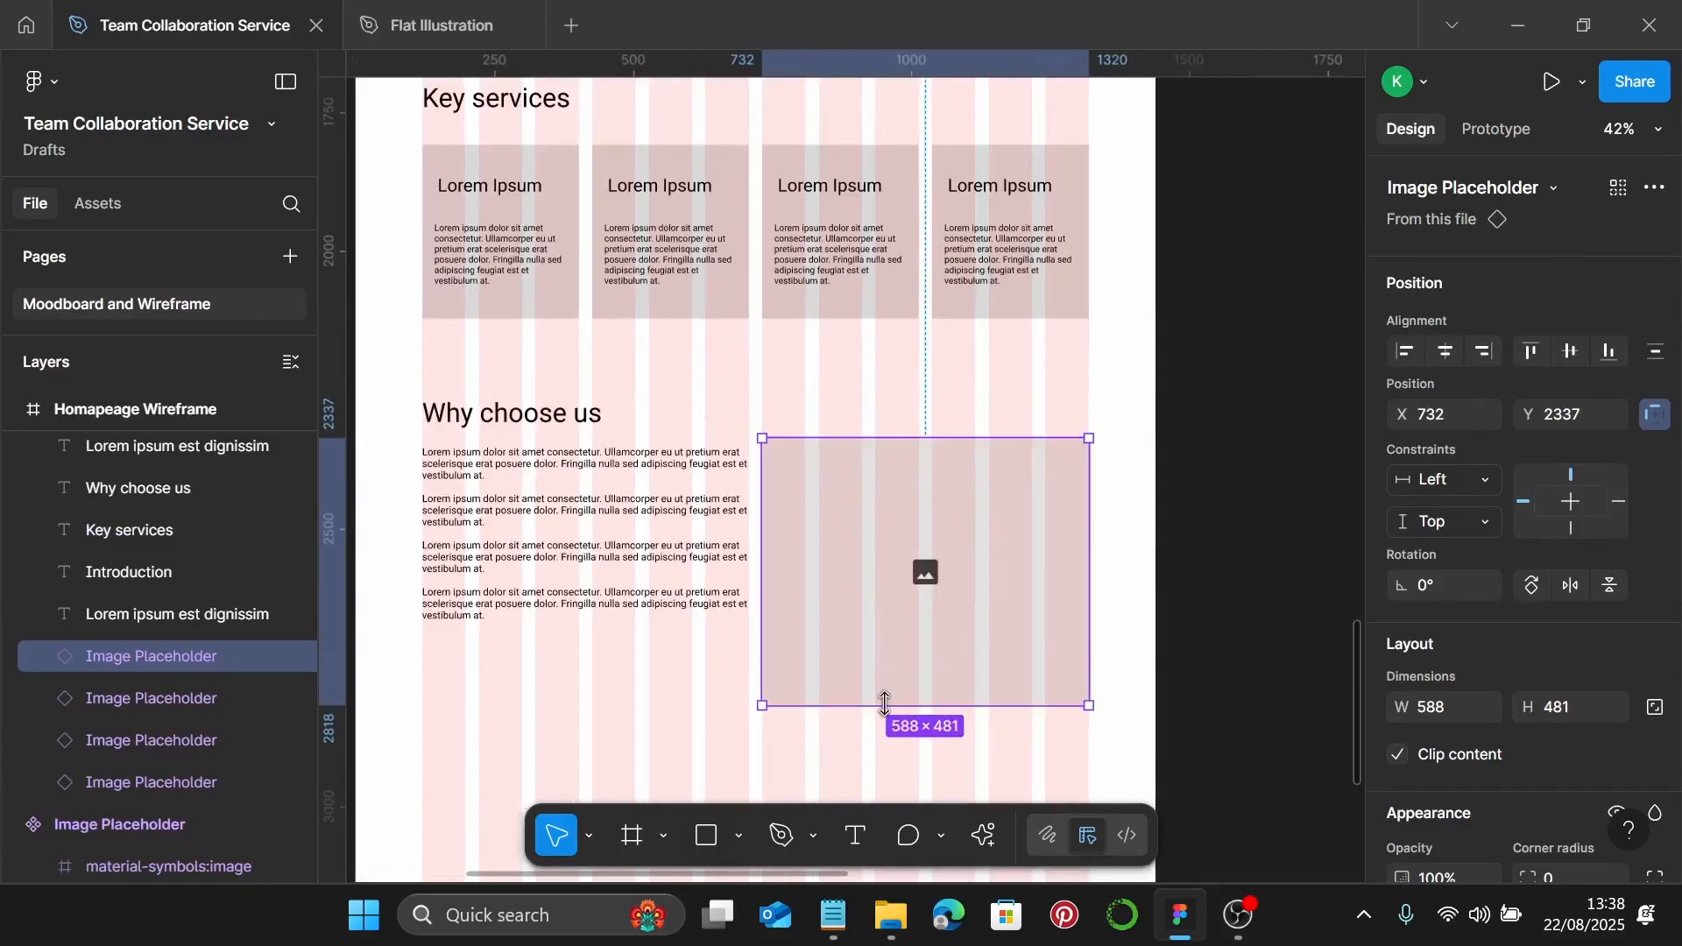
Shorten the Why choose us image placeholder to a height of 392 and move it up to Y 2298
{"action": "left_click_drag", "start_coordinate": [884, 705], "coordinate": [885, 657]}
{"action": "scroll", "coordinate": [885, 655], "scroll_direction": "down", "scroll_amount": 2}
{"action": "left_click_drag", "start_coordinate": [917, 392], "coordinate": [922, 366]}
{"action": "scroll", "coordinate": [876, 386], "scroll_direction": "down", "scroll_amount": 2}
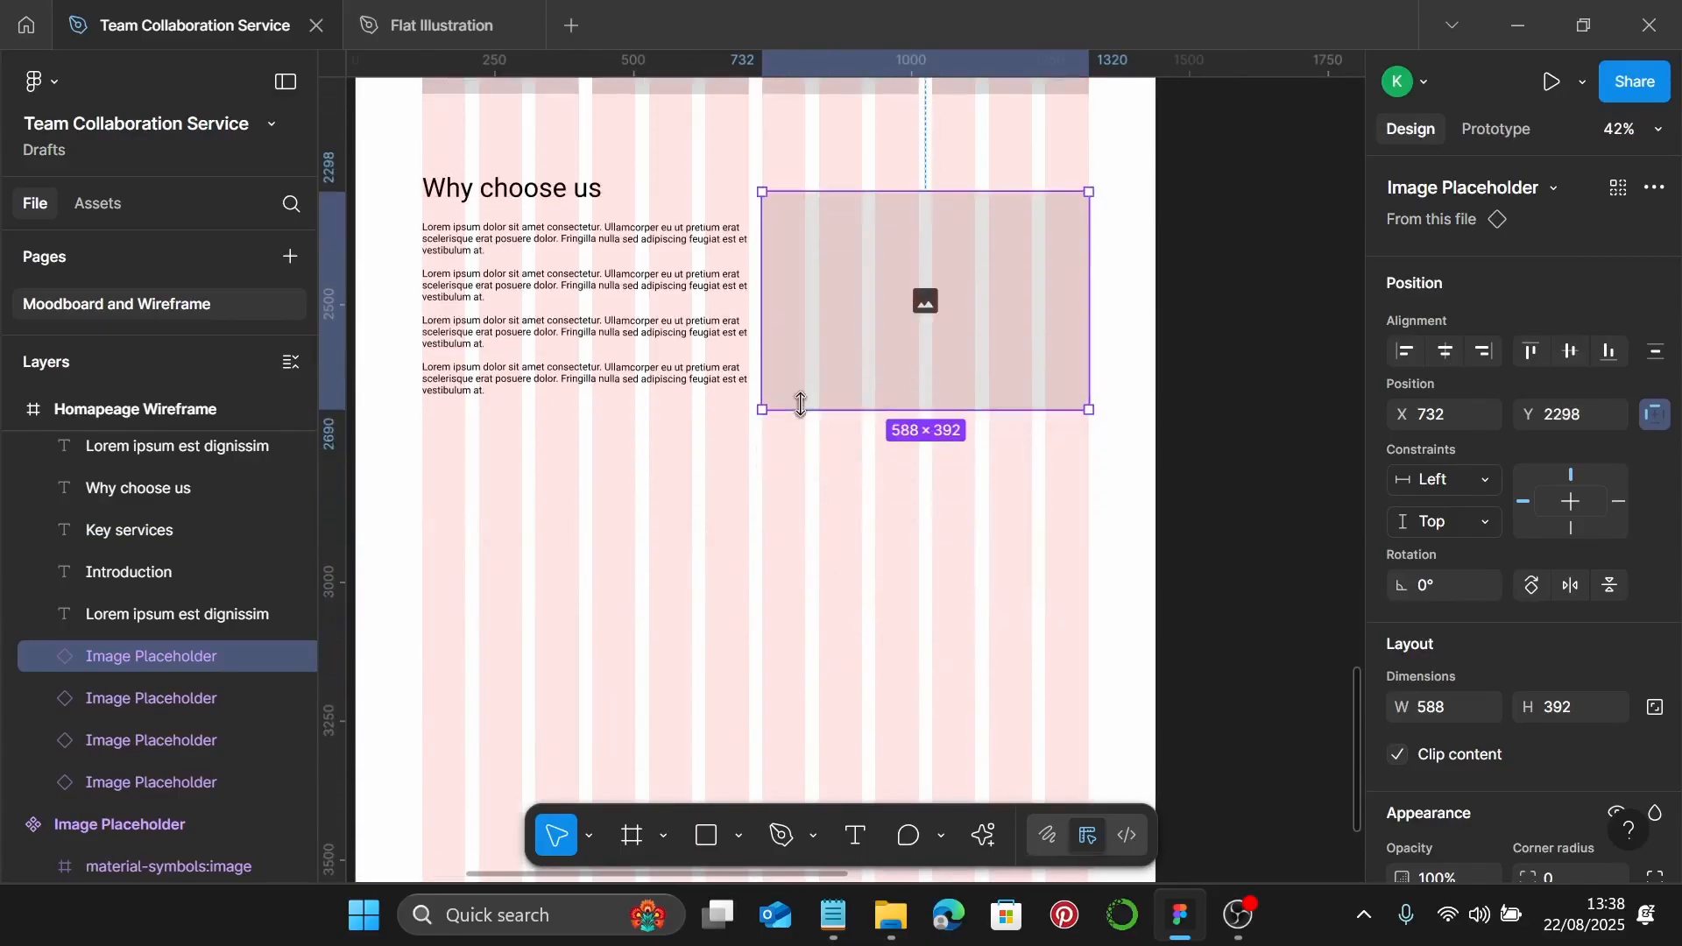
{"action": "left_click", "coordinate": [683, 460]}
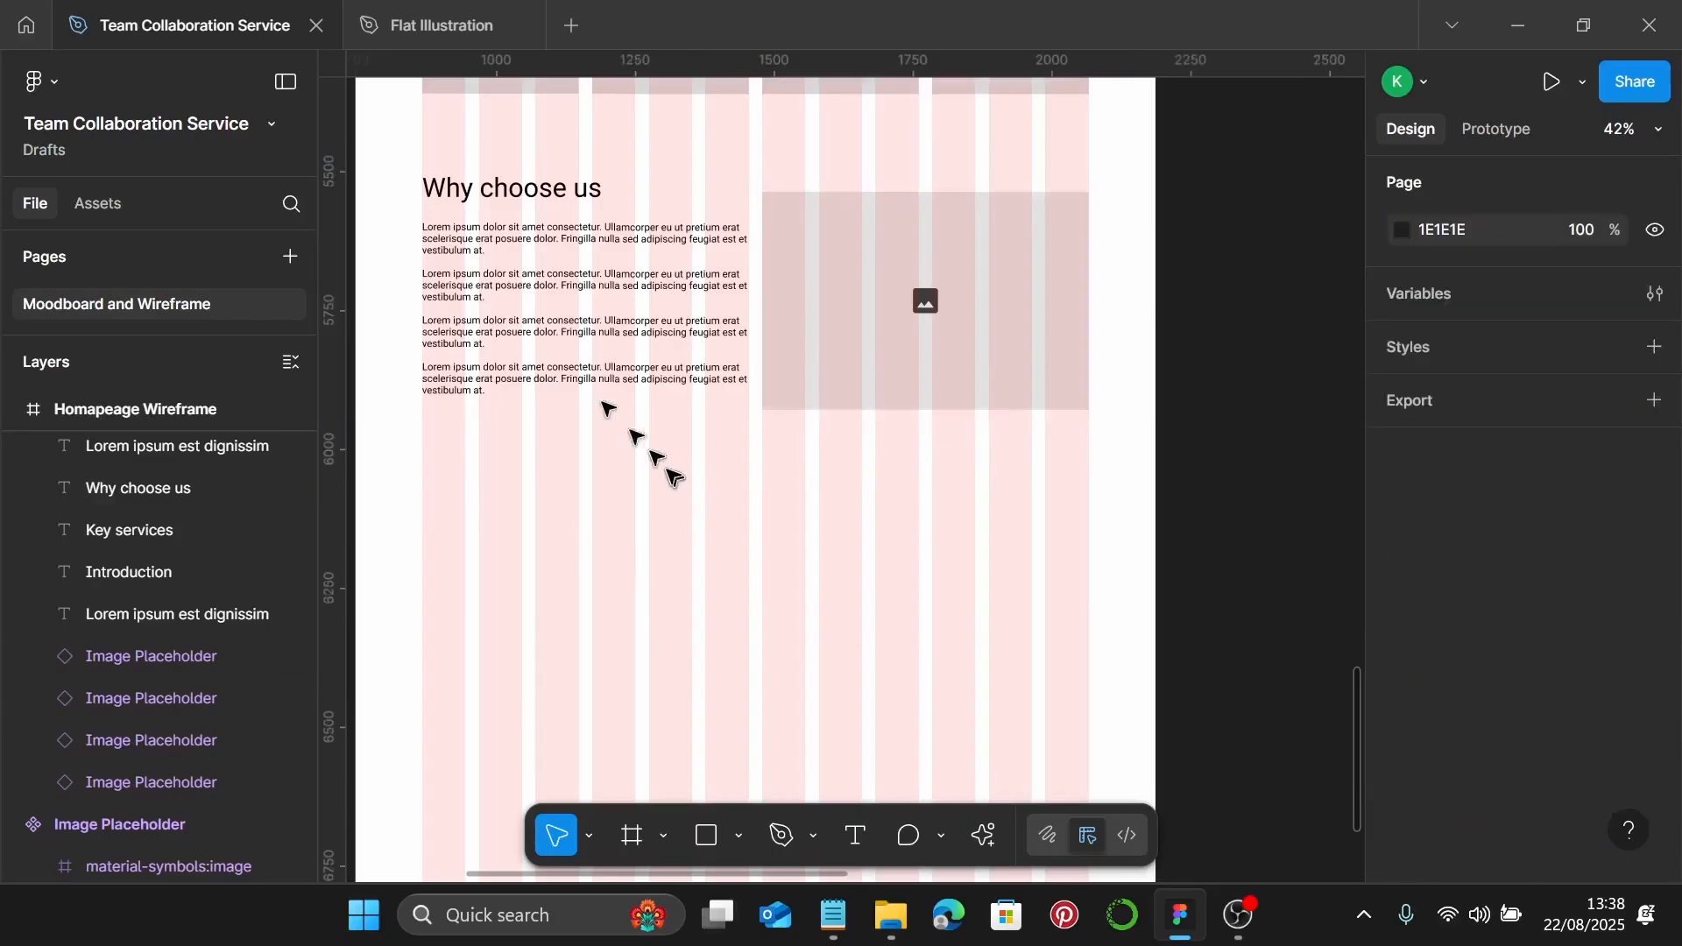
Duplicate the Why choose us heading below its section at Y 2895 and replace its text with "Client testimonials" copied from the Notepad notes
{"action": "left_click", "coordinate": [459, 189]}
{"action": "left_click_drag", "start_coordinate": [486, 200], "coordinate": [493, 531]}
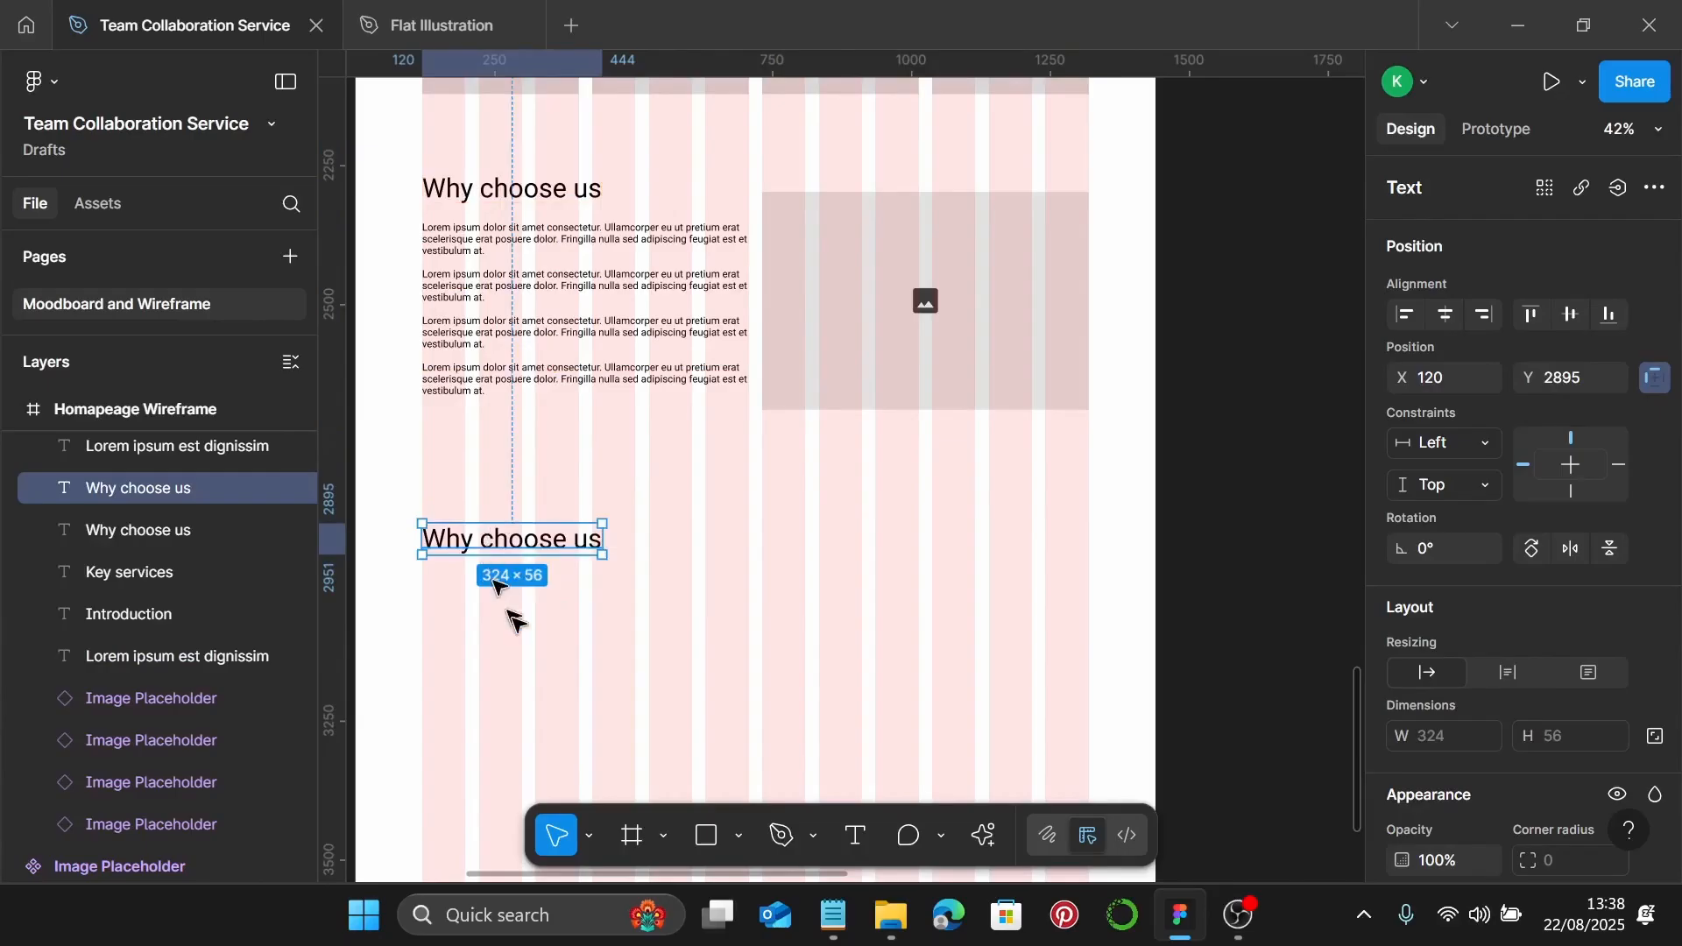
{"action": "left_click", "coordinate": [848, 915]}
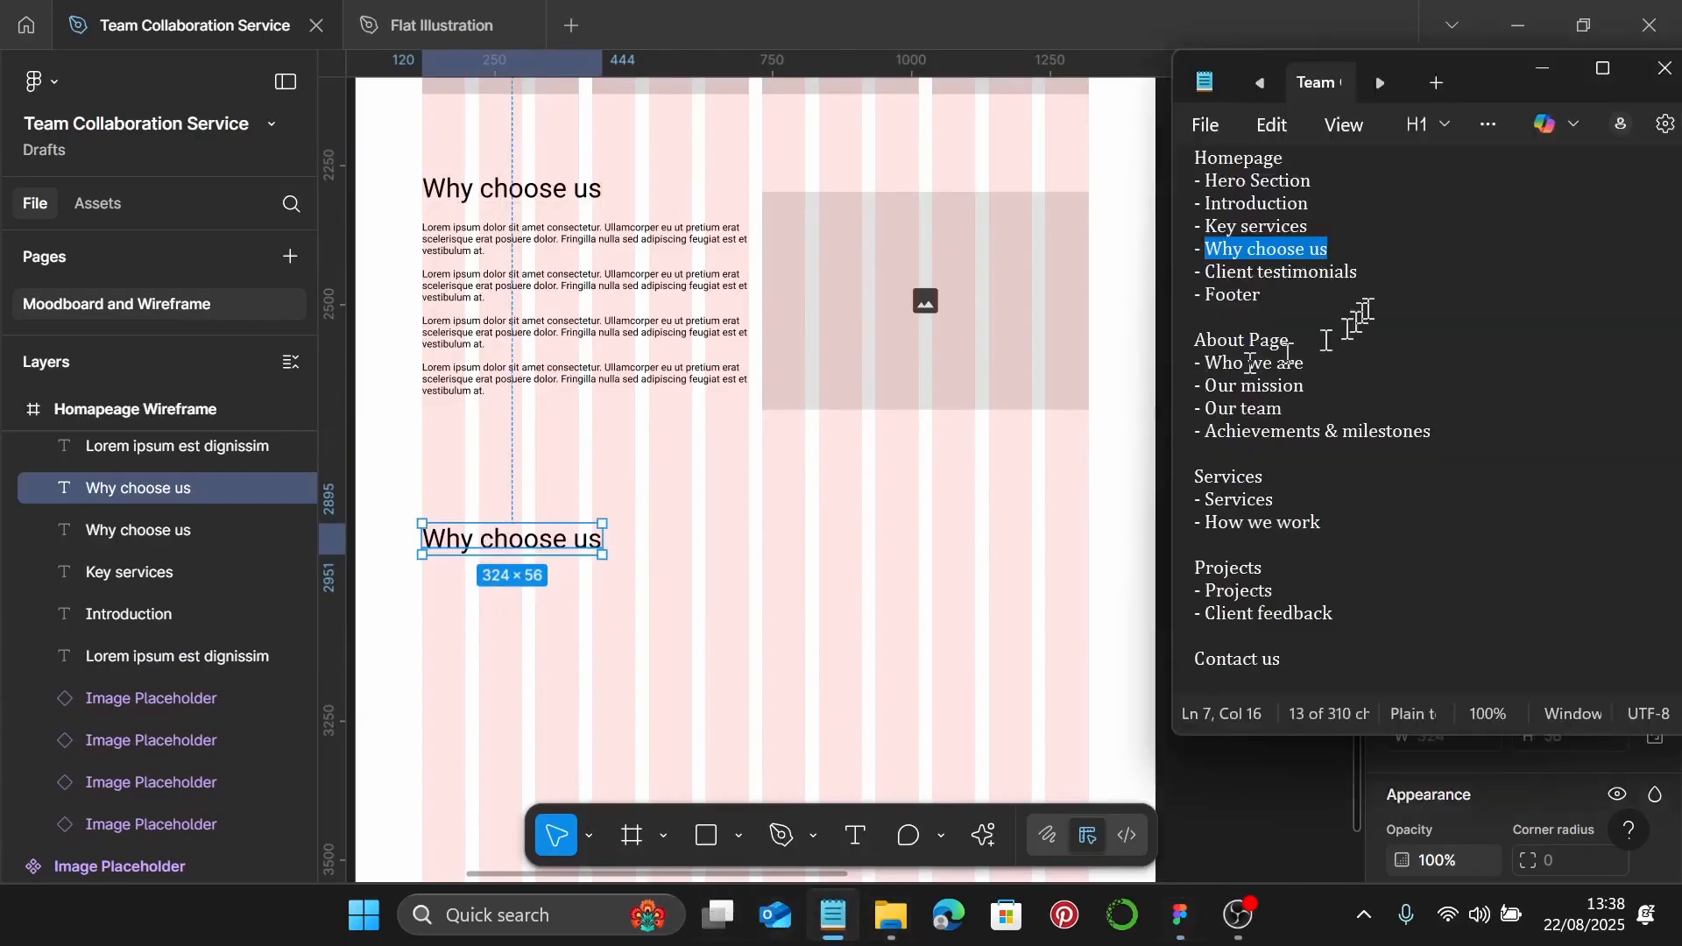
{"action": "left_click_drag", "start_coordinate": [1361, 273], "coordinate": [1214, 275]}
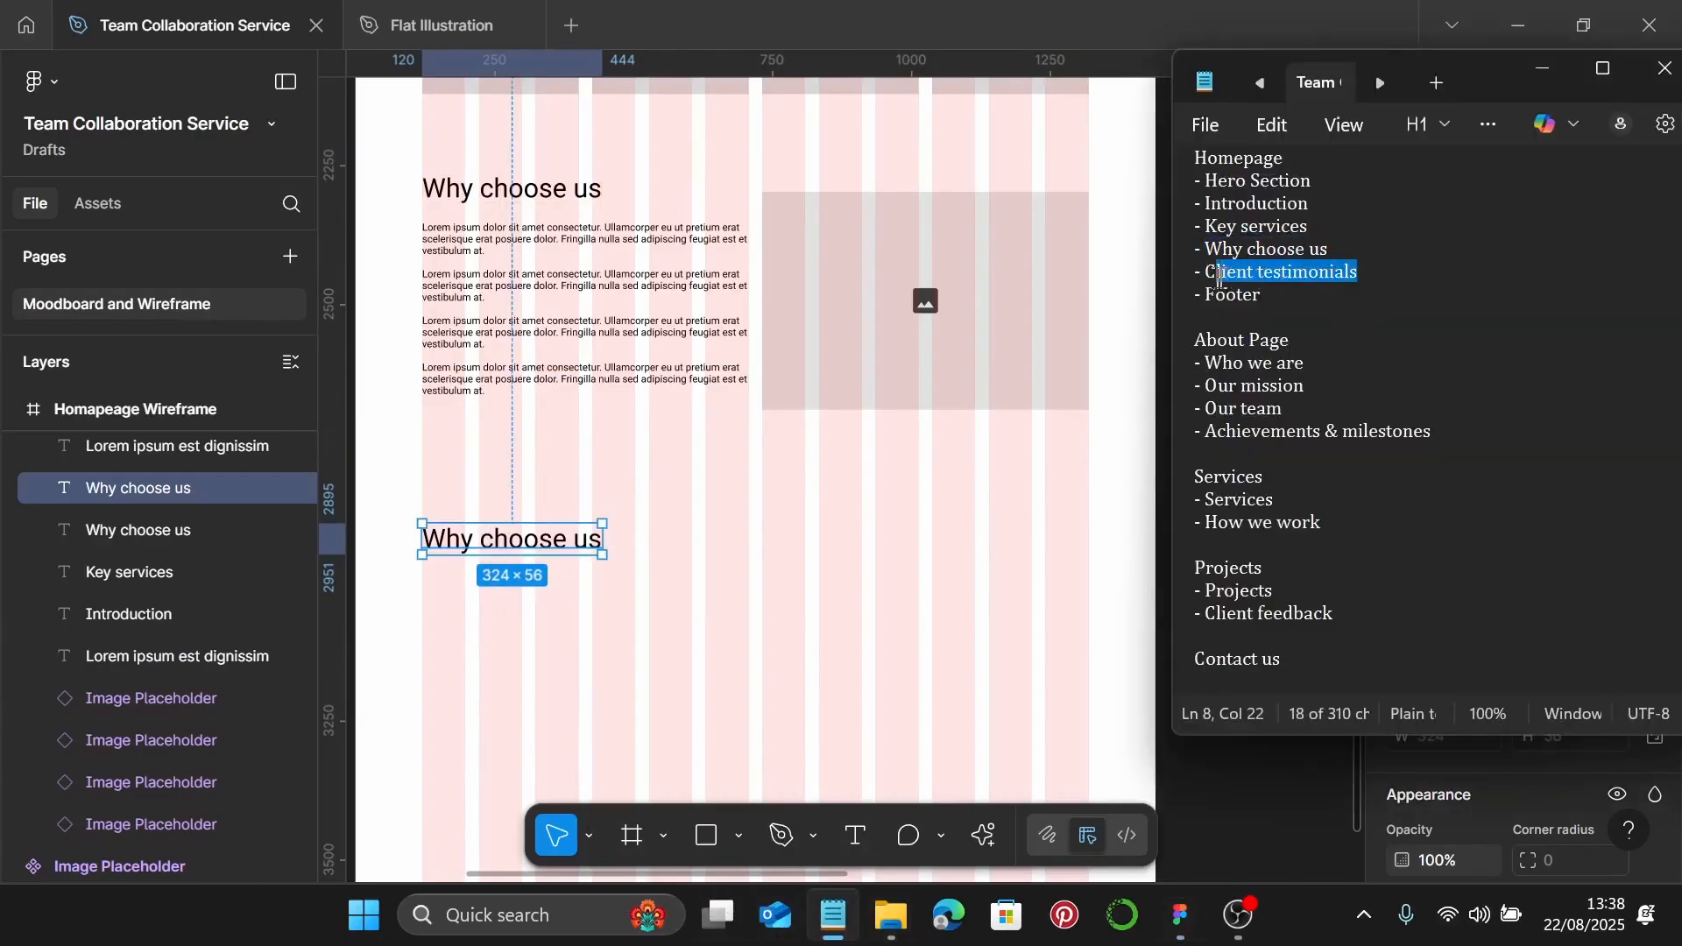
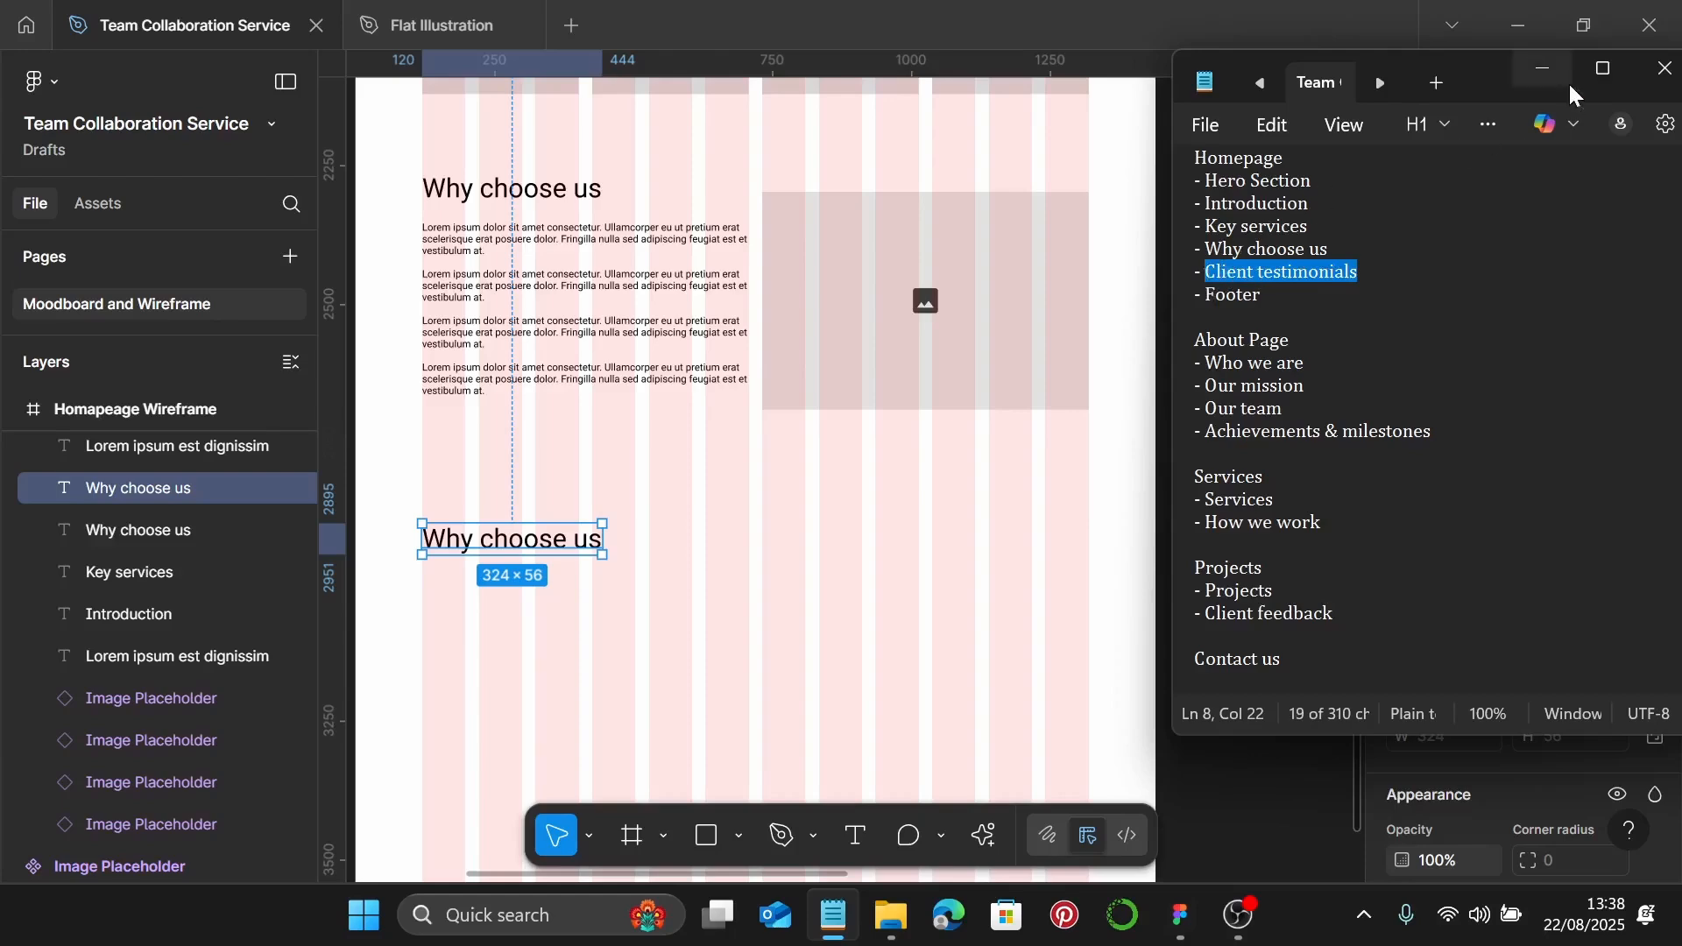
{"action": "left_click", "coordinate": [1544, 68]}
{"action": "scroll", "coordinate": [687, 561], "scroll_direction": "down", "scroll_amount": 1}
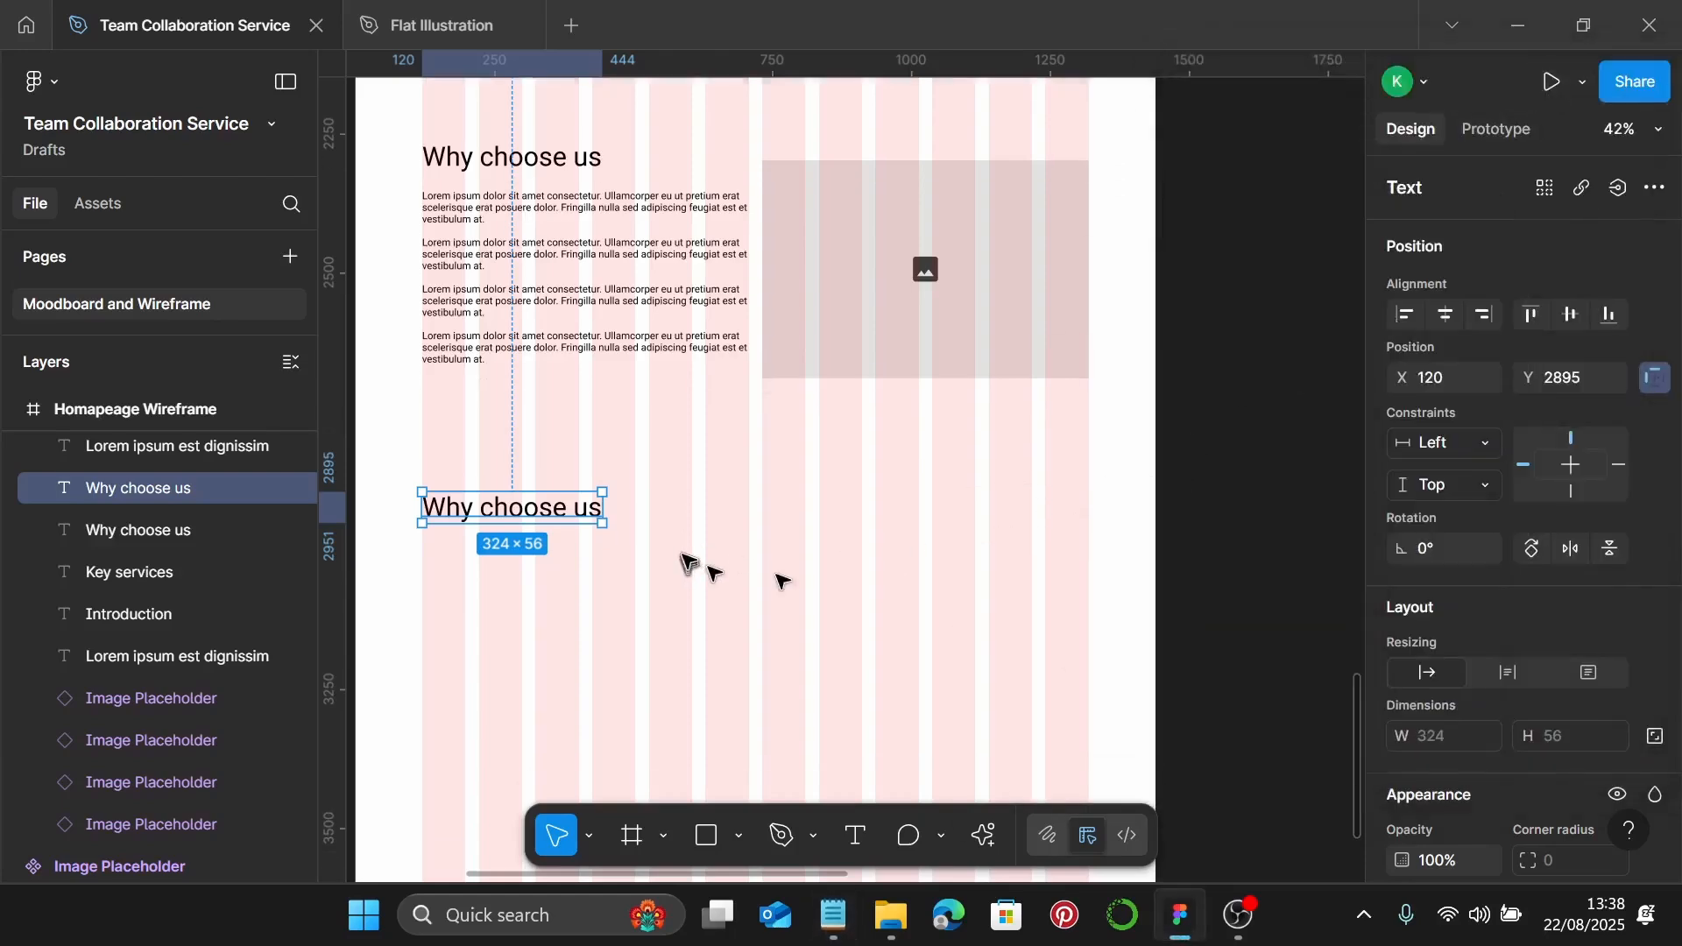
{"action": "double_click", "coordinate": [536, 514]}
{"action": "type", "text": "Client testimonials"}
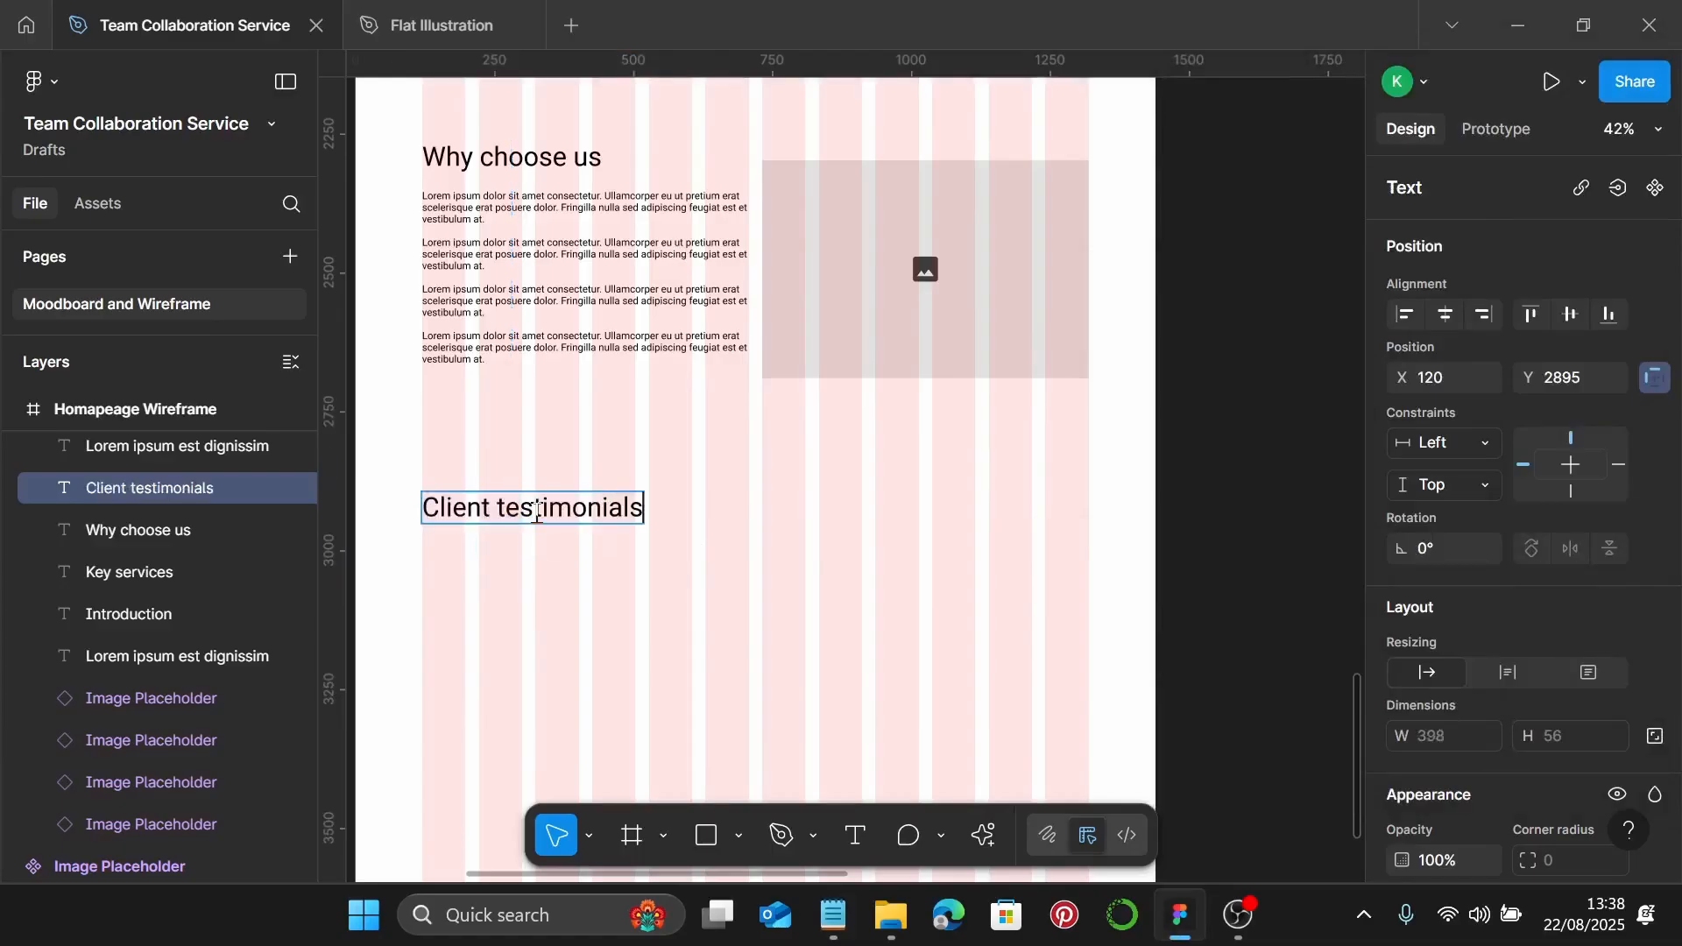
{"action": "scroll", "coordinate": [536, 513], "scroll_direction": "down", "scroll_amount": 4}
{"action": "key", "text": "Escape"}
Draw a 384 × 255 card rectangle under the Client testimonials heading at X 120, Y 3027, aligned to the column grid
{"action": "scroll", "coordinate": [555, 281], "scroll_direction": "up", "scroll_amount": 1}
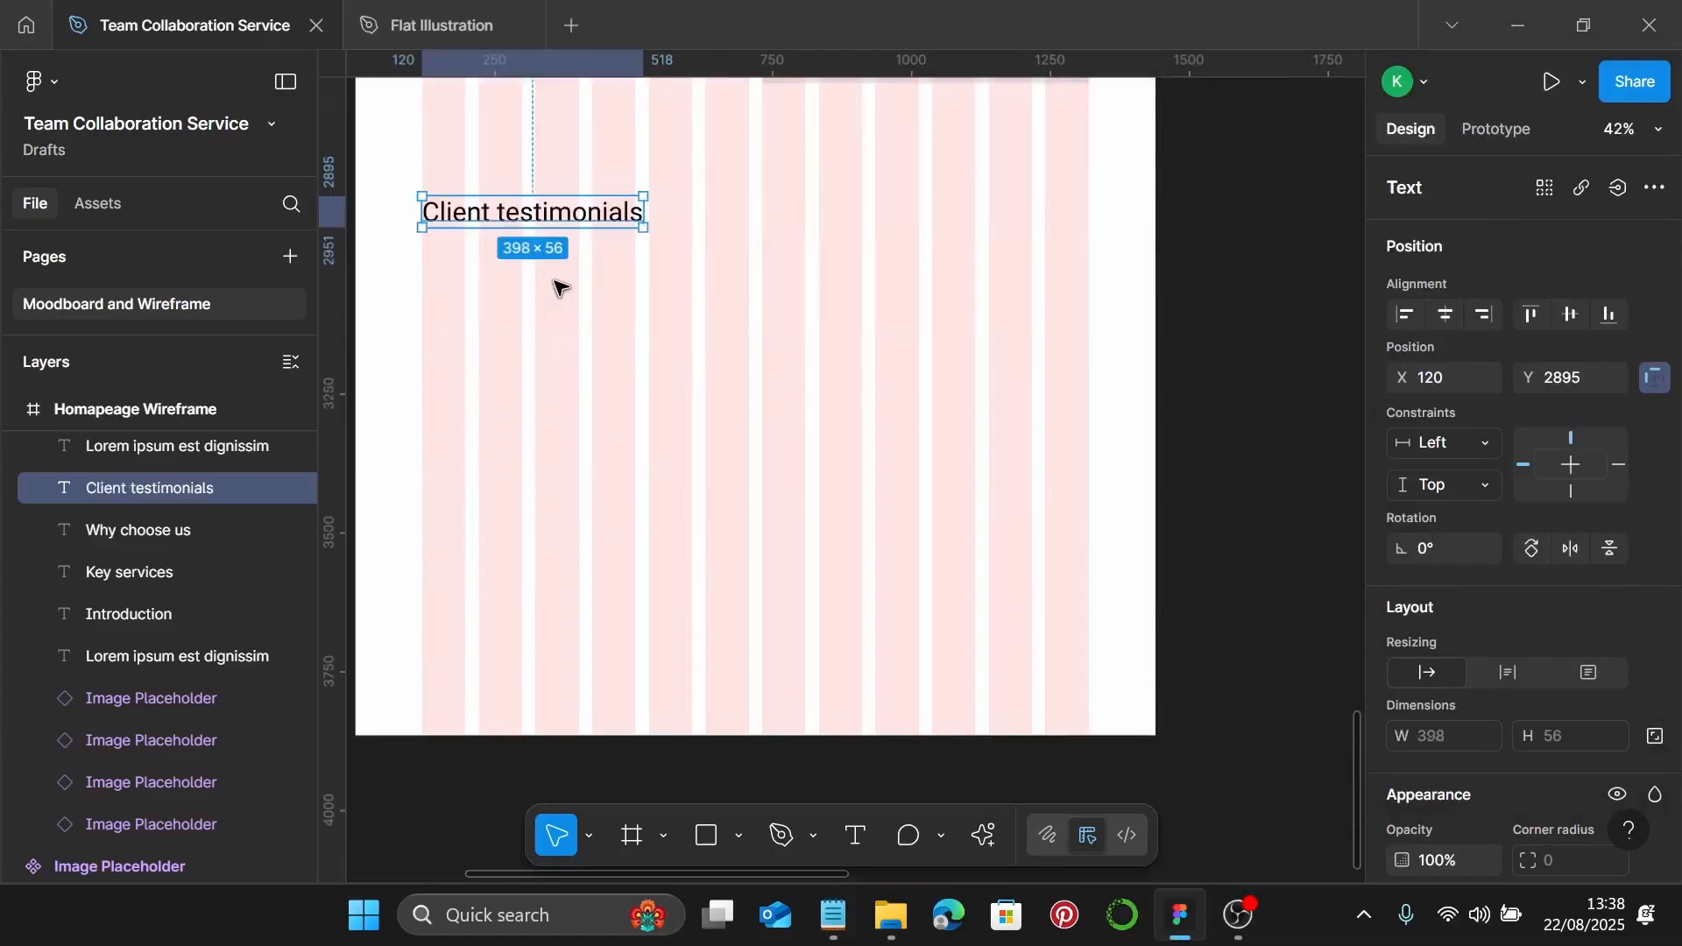
{"action": "scroll", "coordinate": [556, 281], "scroll_direction": "up", "scroll_amount": 2}
{"action": "left_click", "coordinate": [706, 835]}
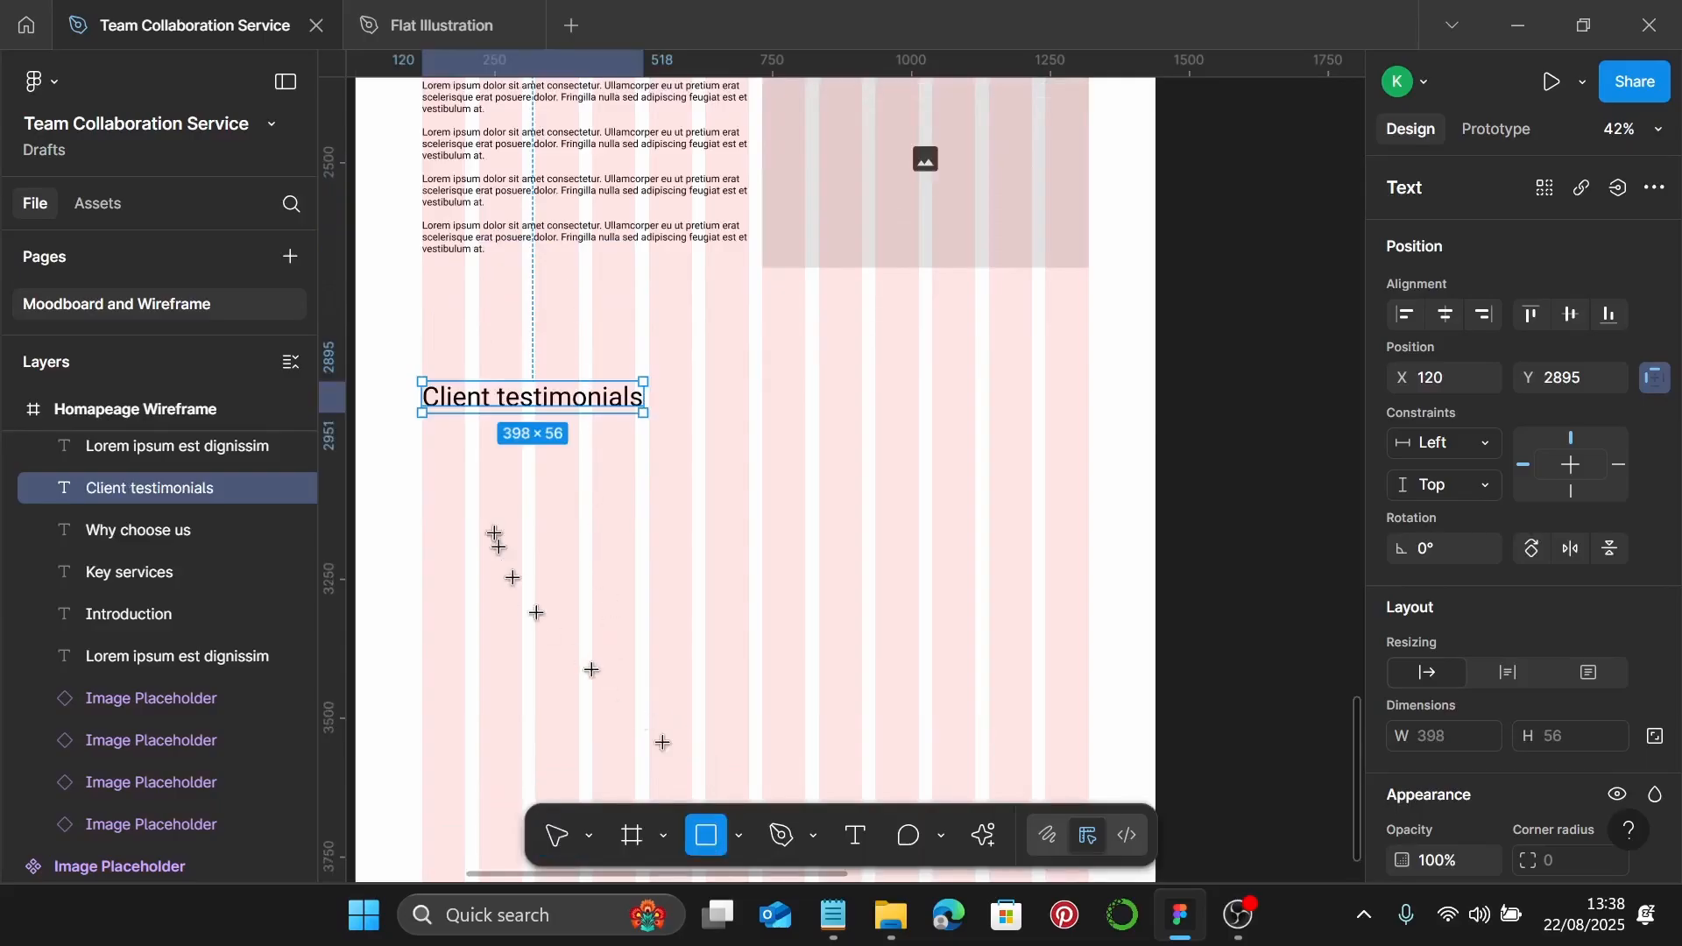
{"action": "mouse_move", "coordinate": [422, 455]}
{"action": "left_mouse_down"}
{"action": "mouse_move", "coordinate": [561, 497]}
{"action": "mouse_move", "coordinate": [635, 596]}
{"action": "left_mouse_up"}
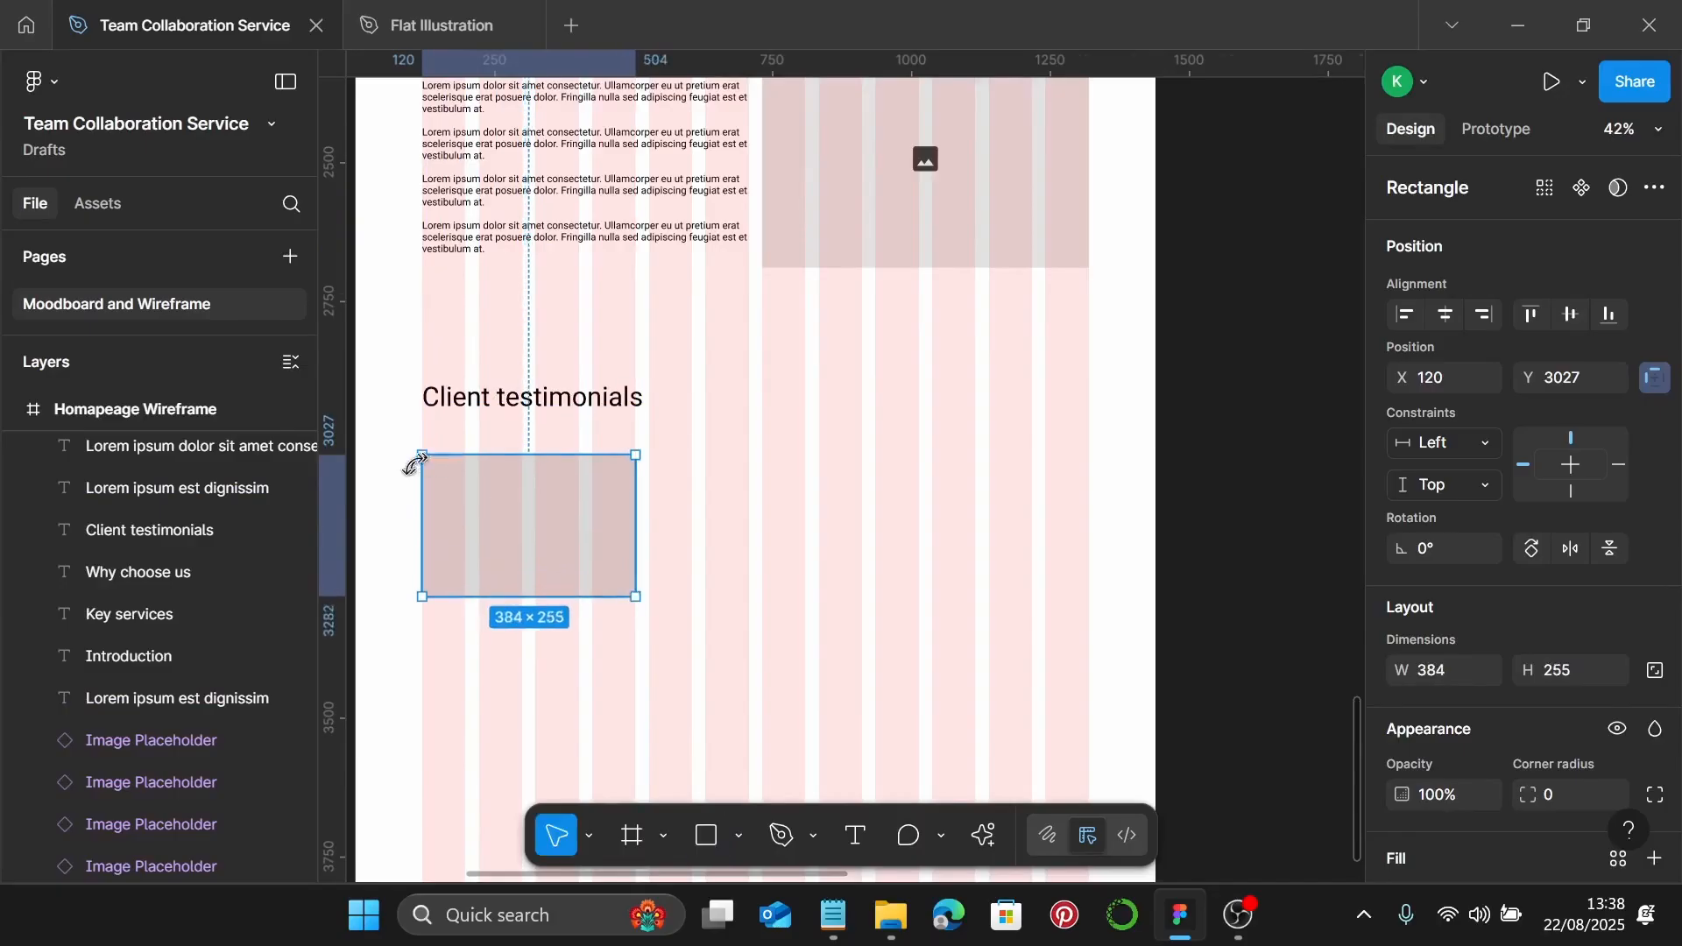
{"action": "scroll", "coordinate": [414, 465], "scroll_direction": "up", "scroll_amount": 5}
{"action": "scroll", "coordinate": [446, 444], "scroll_direction": "down", "scroll_amount": 1}
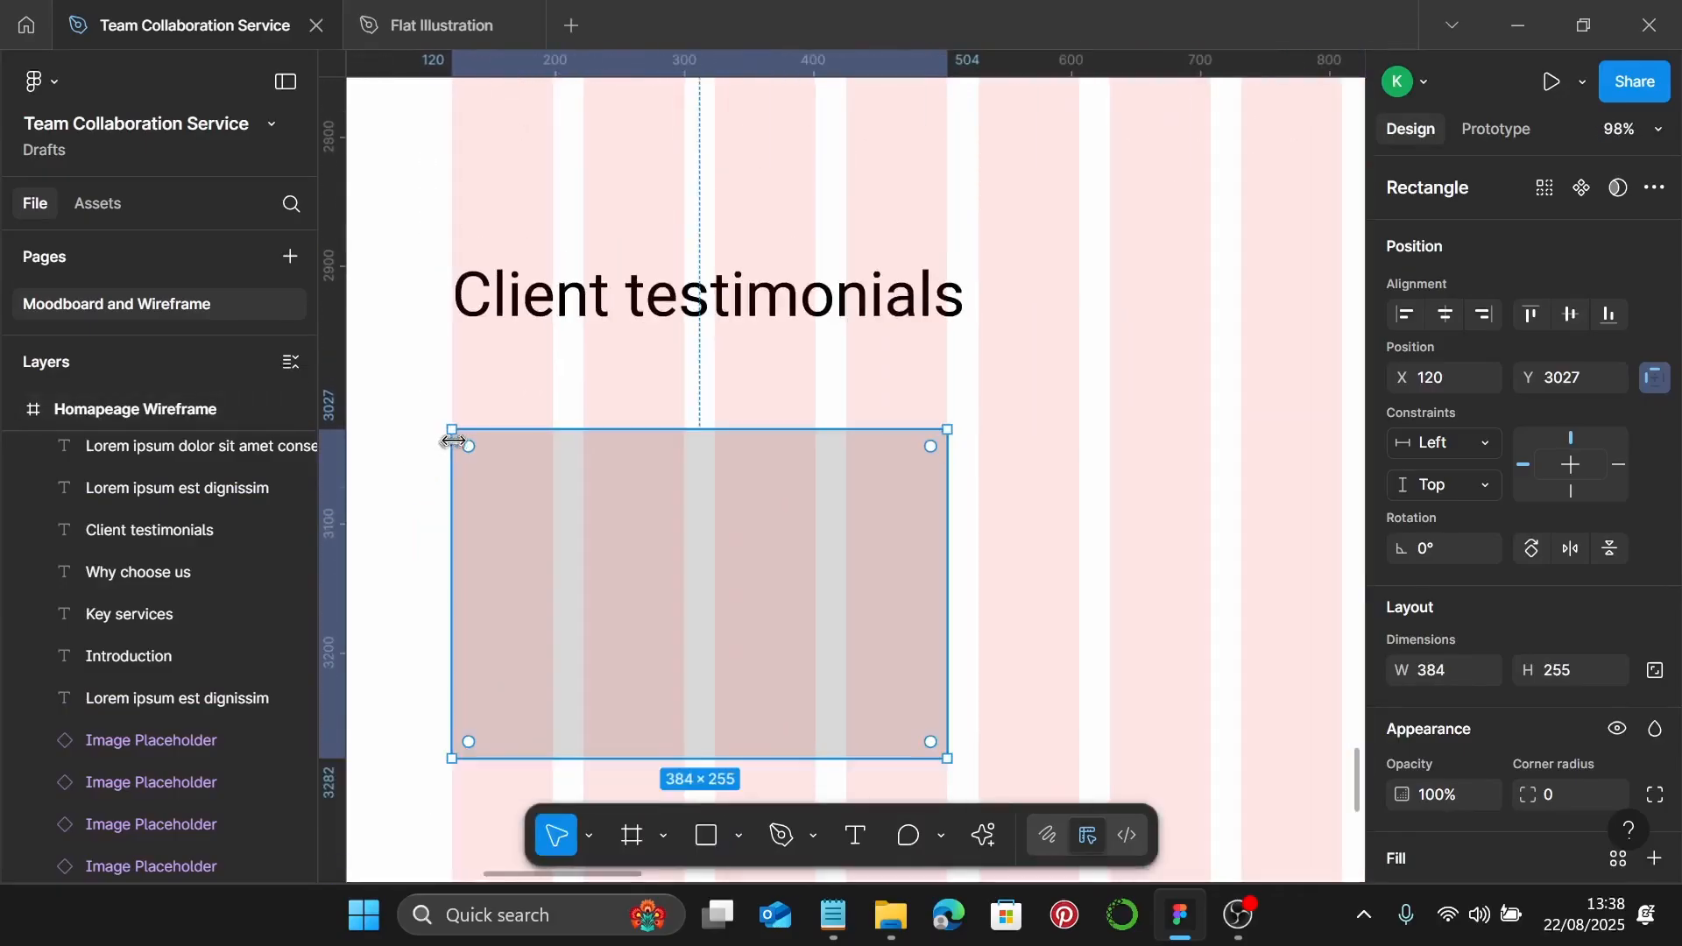
{"action": "scroll", "coordinate": [473, 442], "scroll_direction": "down", "scroll_amount": 2}
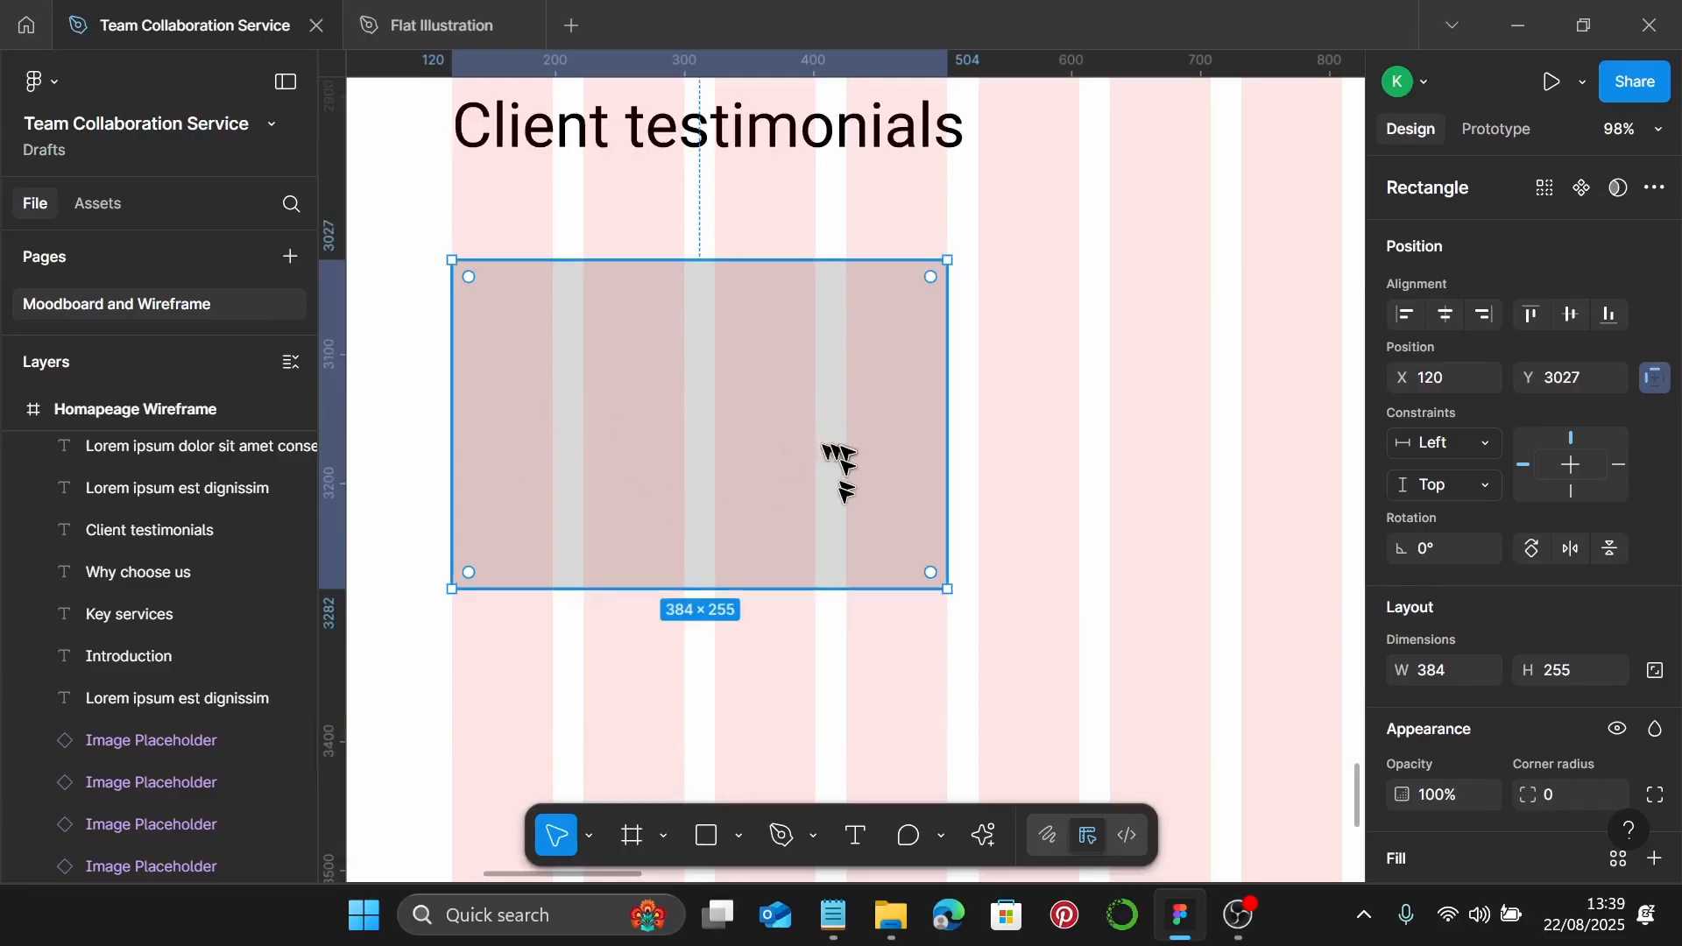
Open the Iconify plugin and search its icons for "star"
{"action": "scroll", "coordinate": [815, 525], "scroll_direction": "down", "scroll_amount": 1}
{"action": "right_click", "coordinate": [733, 419]}
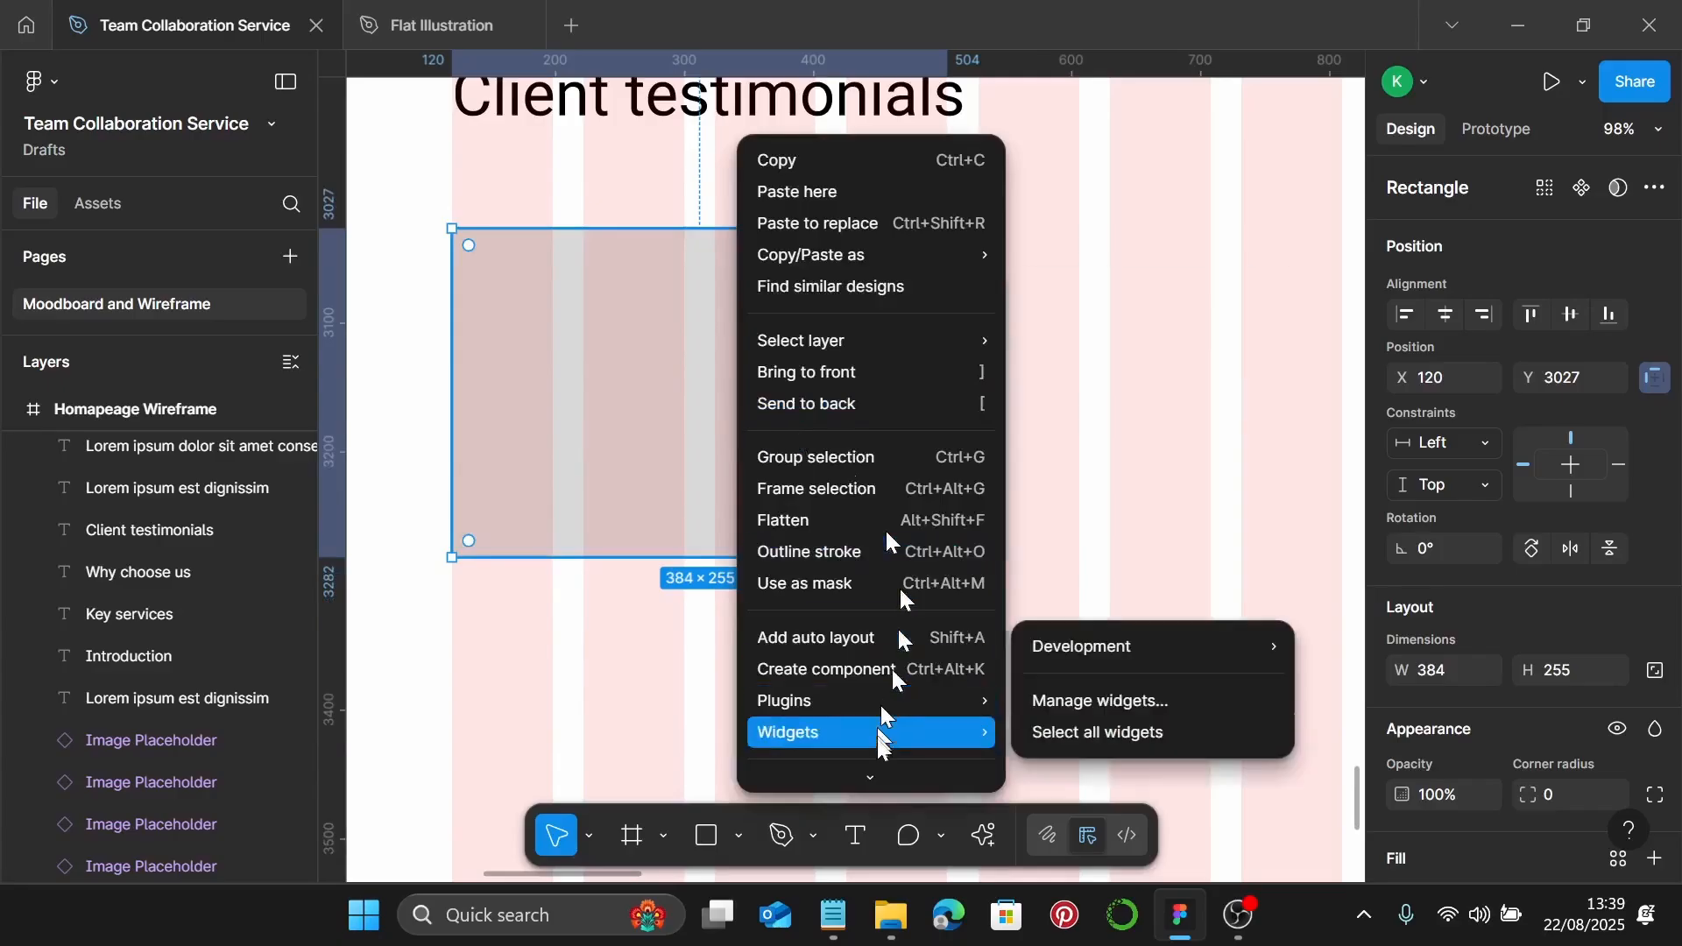
{"action": "mouse_move", "coordinate": [897, 707]}
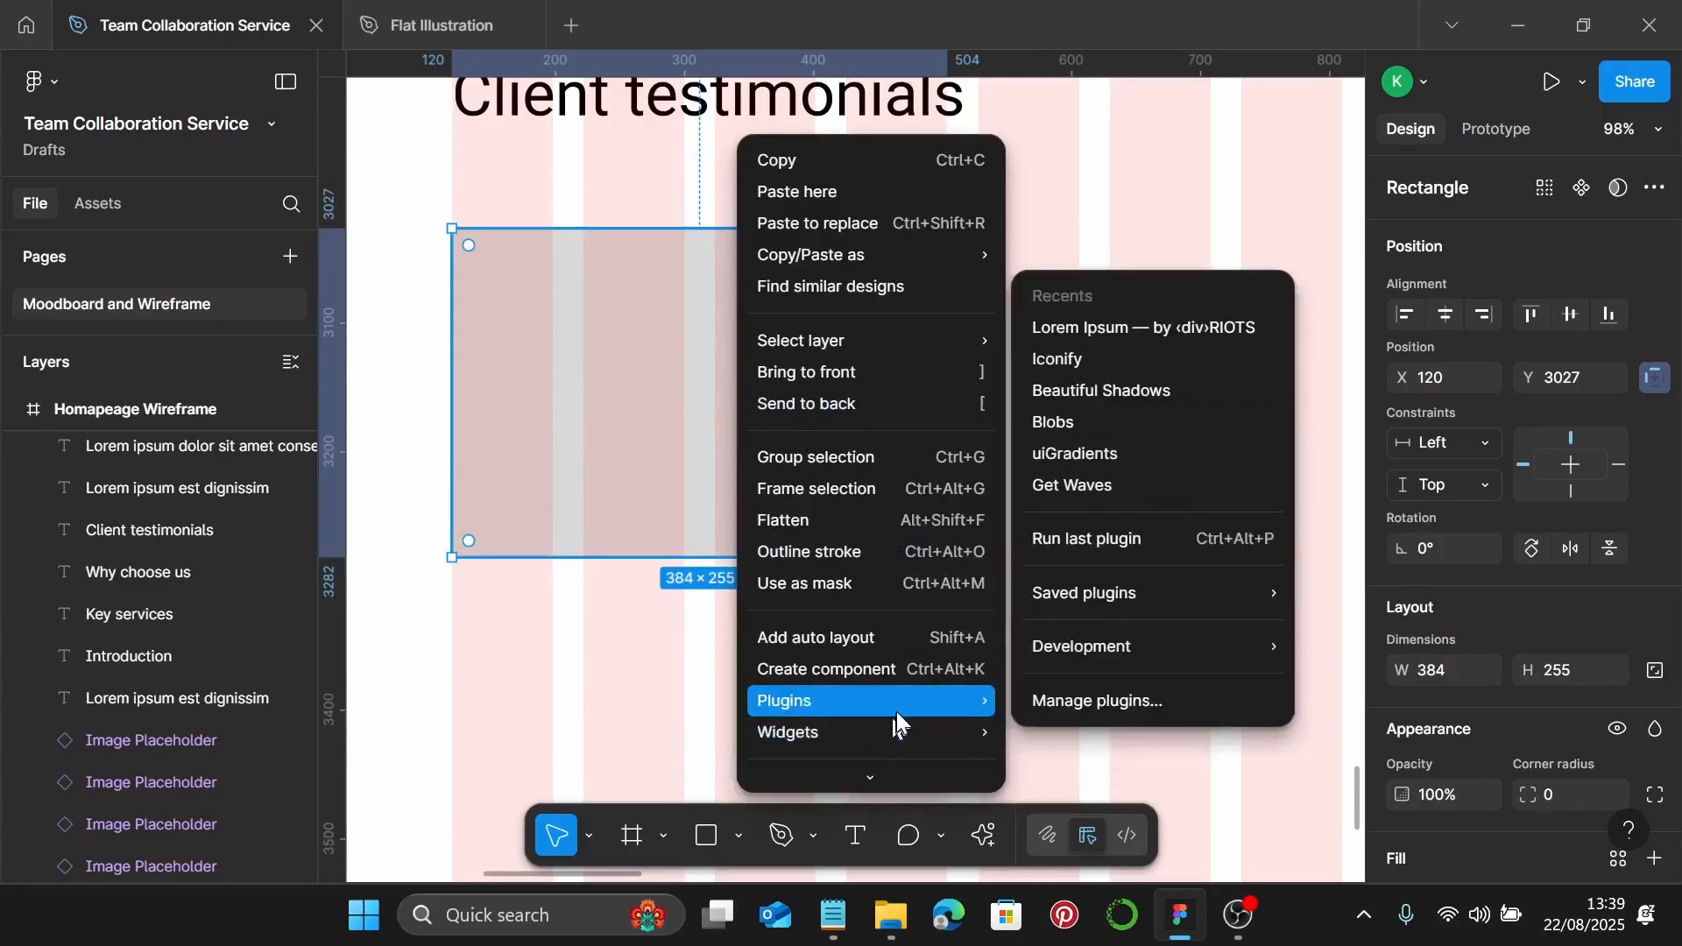
{"action": "left_click", "coordinate": [1154, 360]}
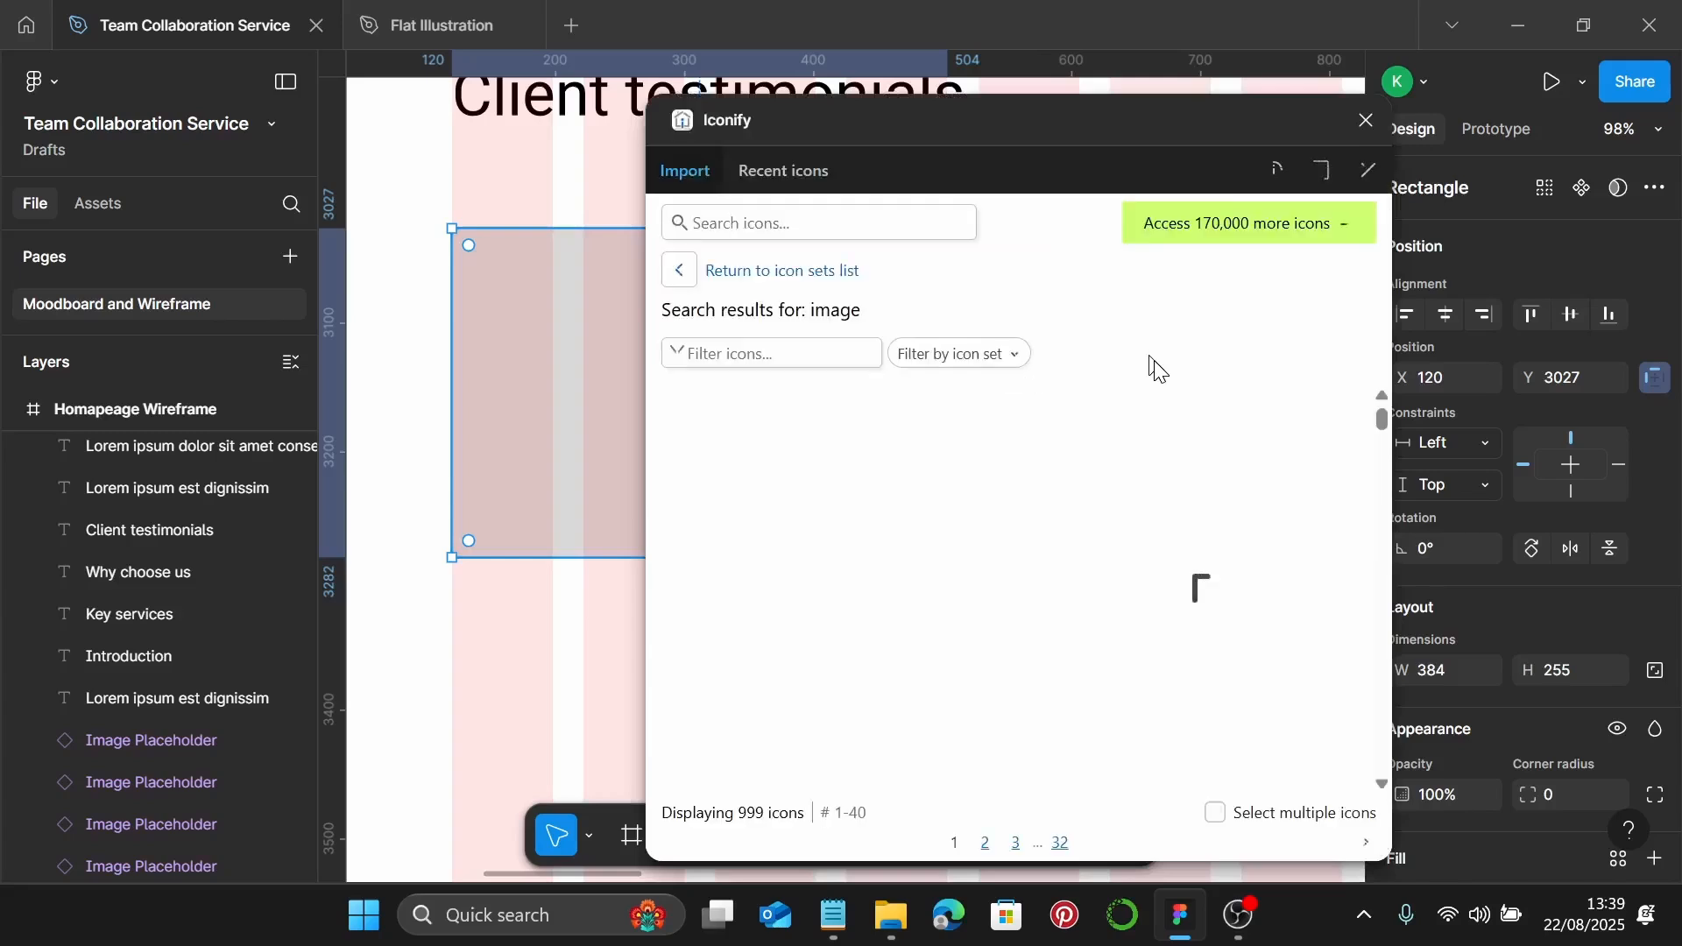
{"action": "left_click", "coordinate": [894, 207]}
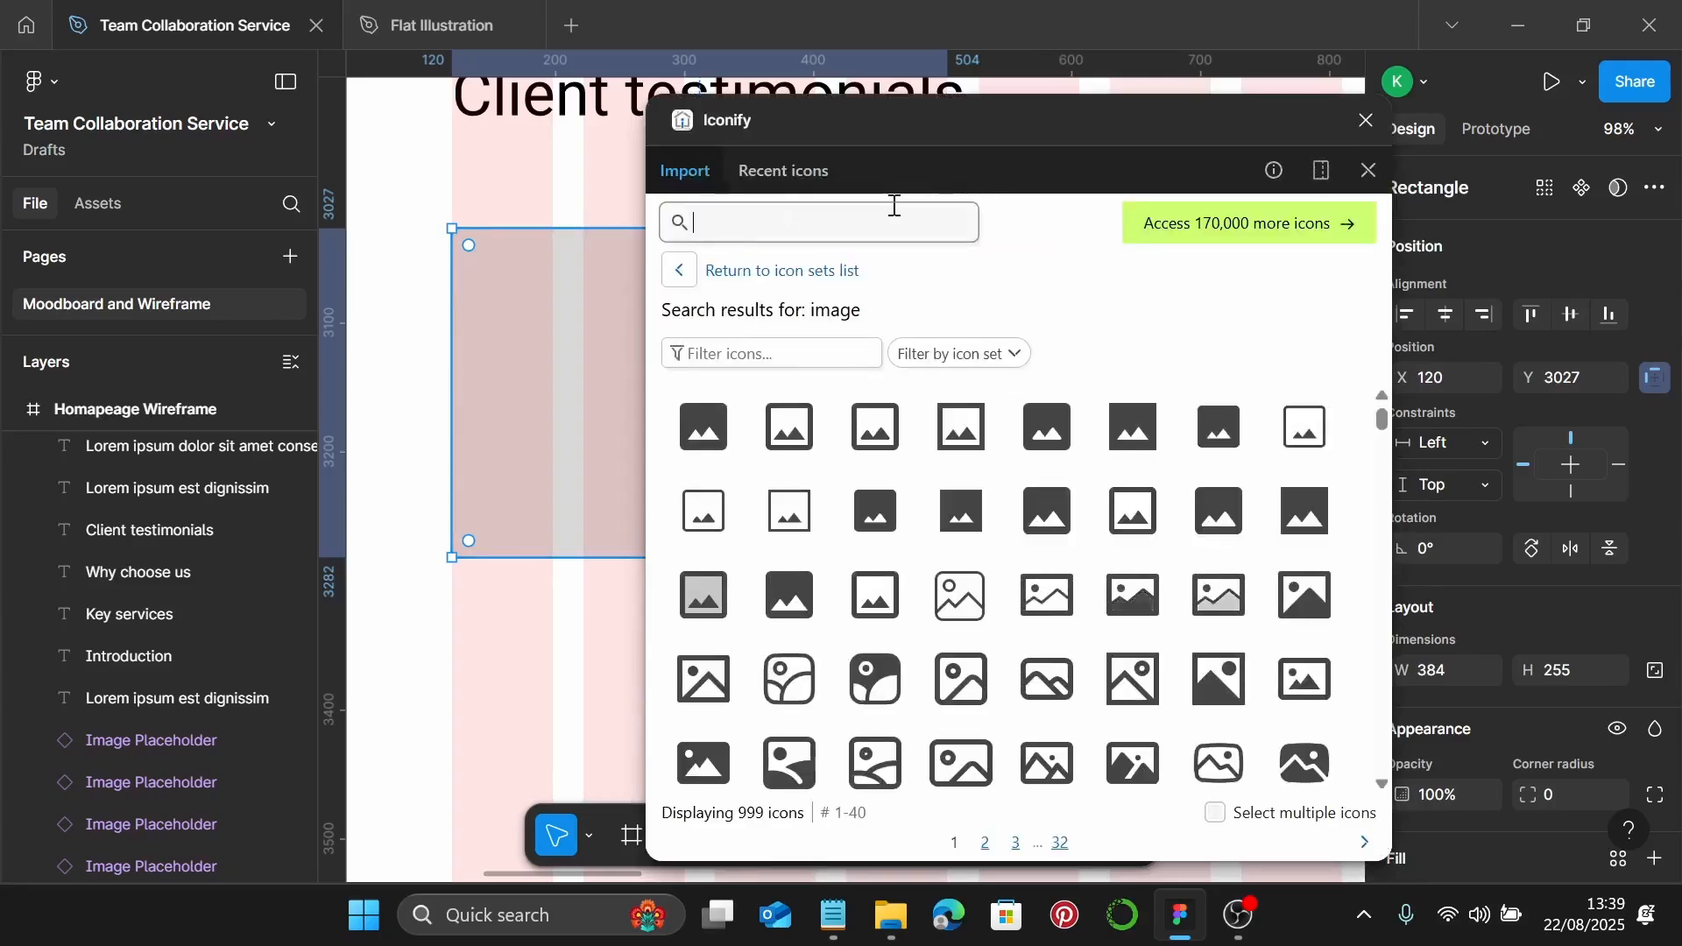
{"action": "type", "text": "s"}
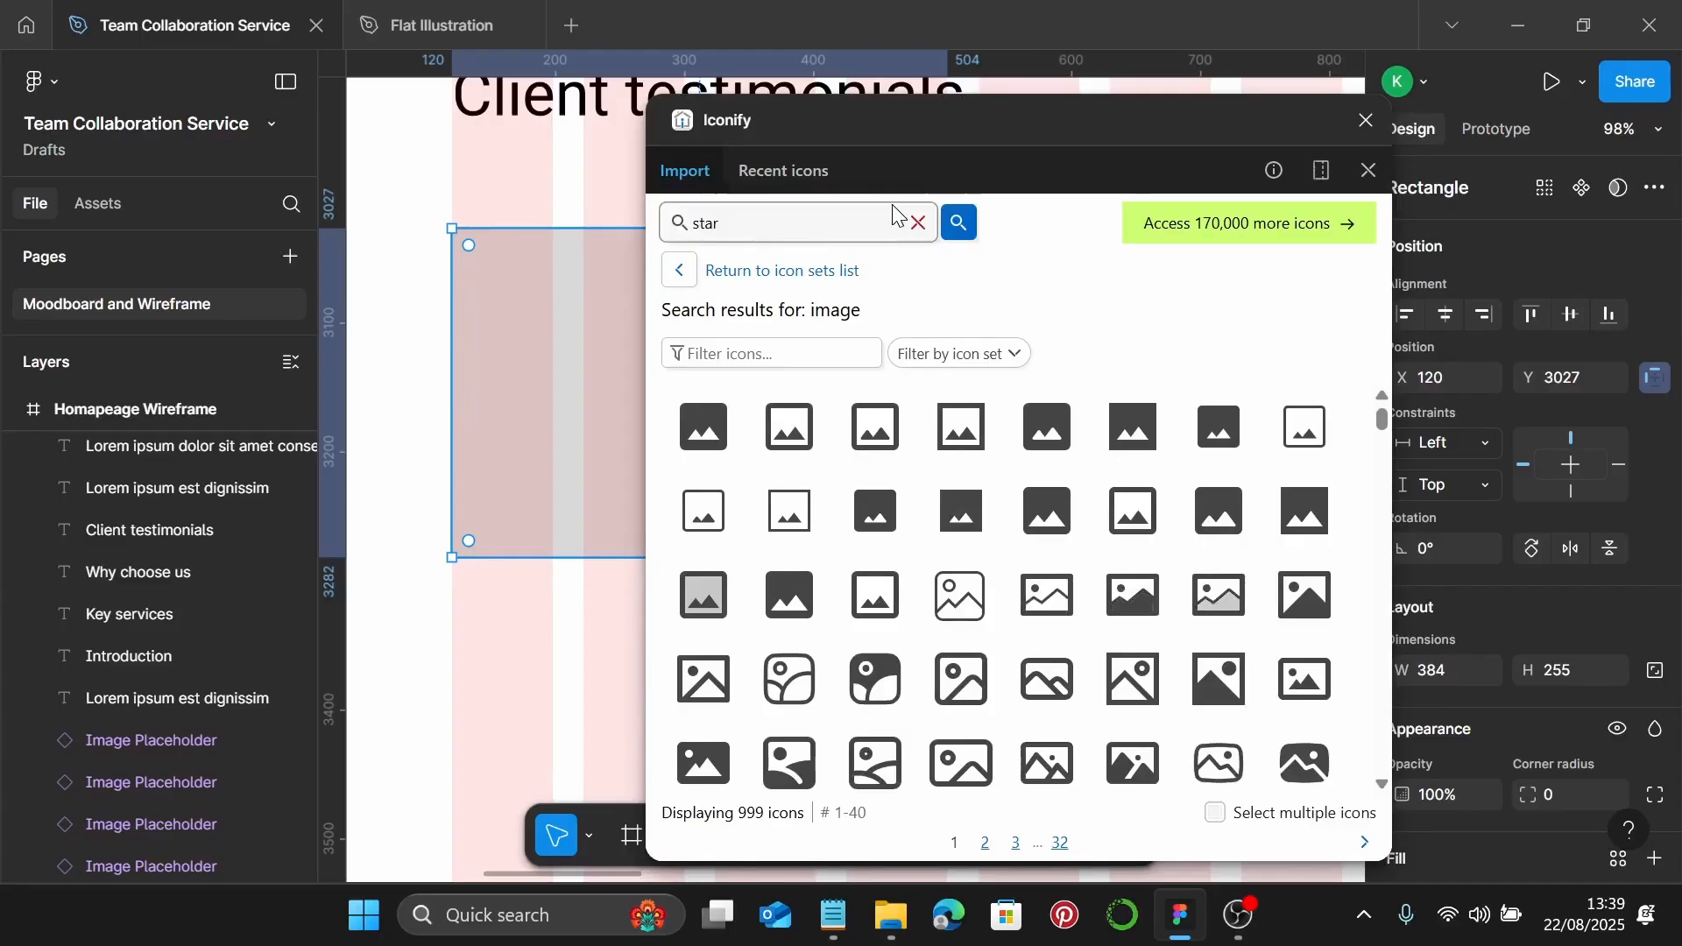
{"action": "type", "text": "tar"}
{"action": "key", "text": "Return"}
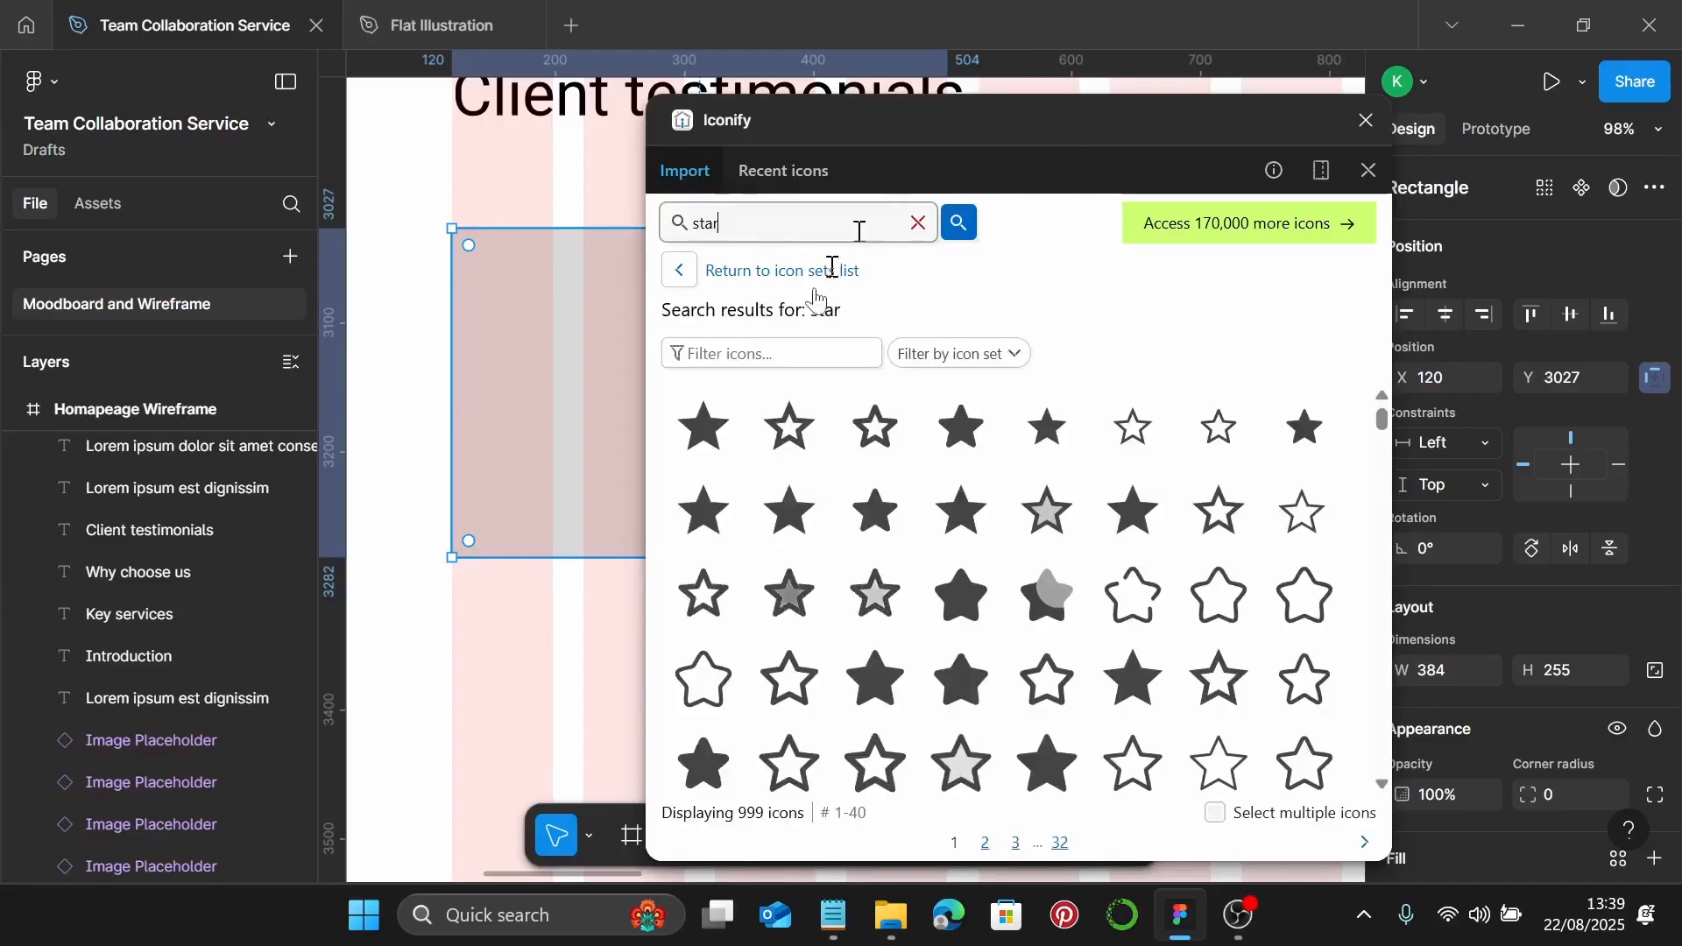
Insert the material-symbols:star-rounded icon into the testimonial card at X 161, Y 3076 and close the plugin
{"action": "left_click", "coordinate": [708, 435]}
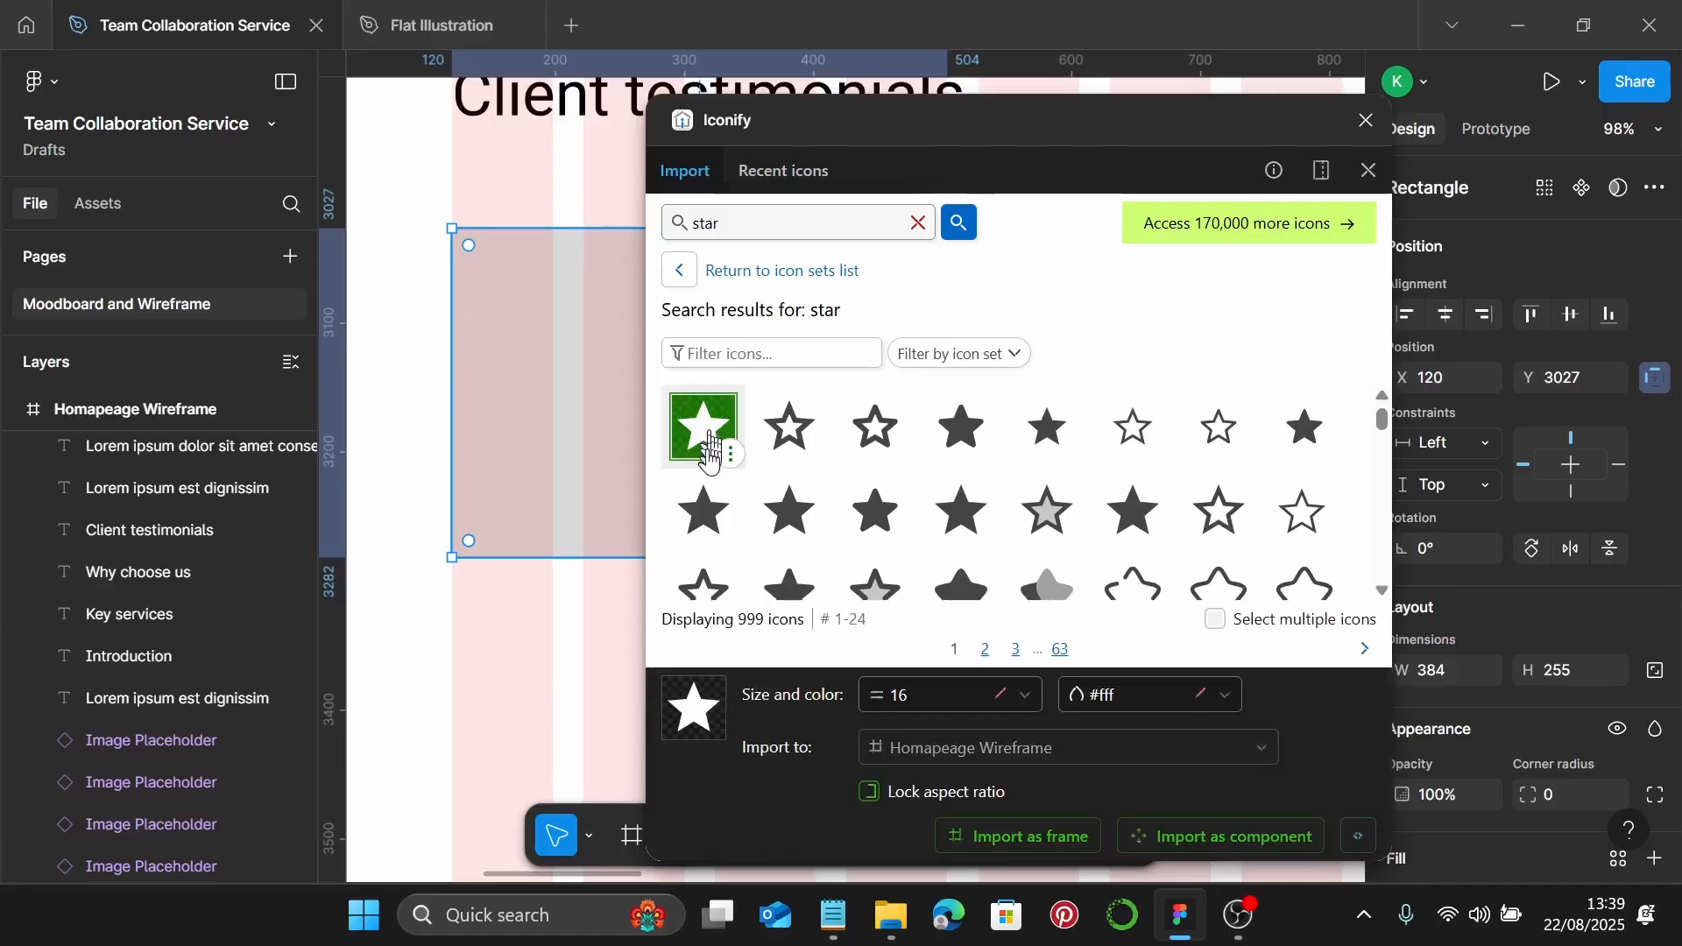
{"action": "left_click", "coordinate": [964, 438]}
{"action": "left_click_drag", "start_coordinate": [964, 429], "coordinate": [514, 302]}
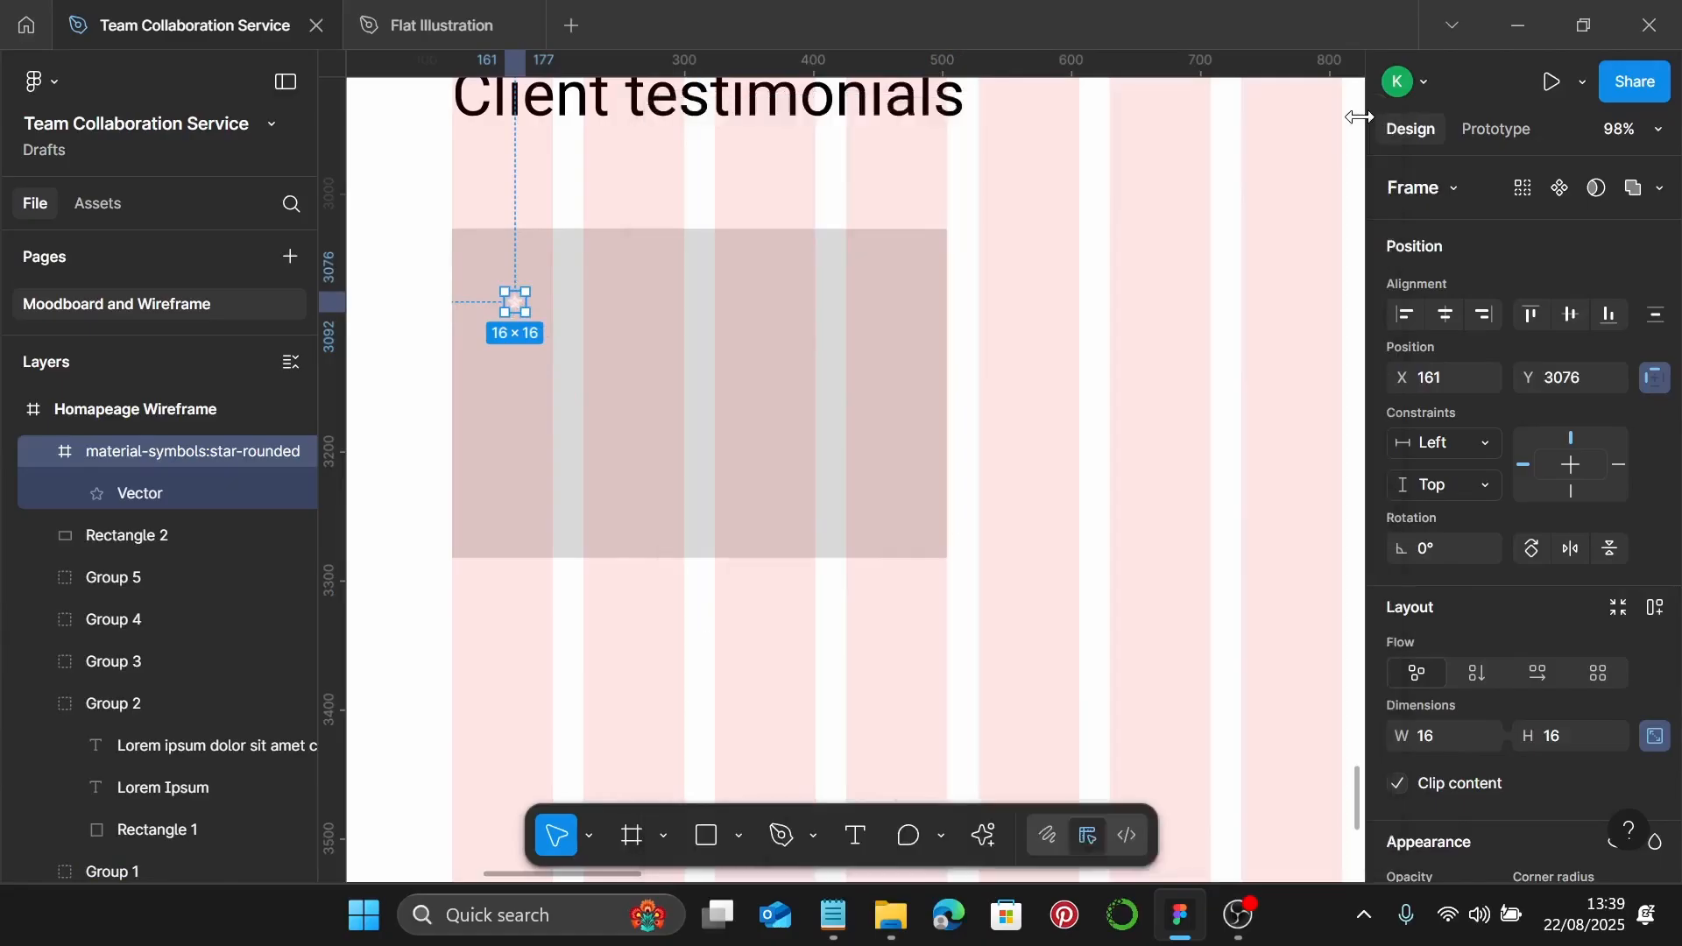
{"action": "left_click", "coordinate": [1366, 120]}
Set the star icon's size to 24 × 24
{"action": "scroll", "coordinate": [524, 338], "scroll_direction": "up", "scroll_amount": 2}
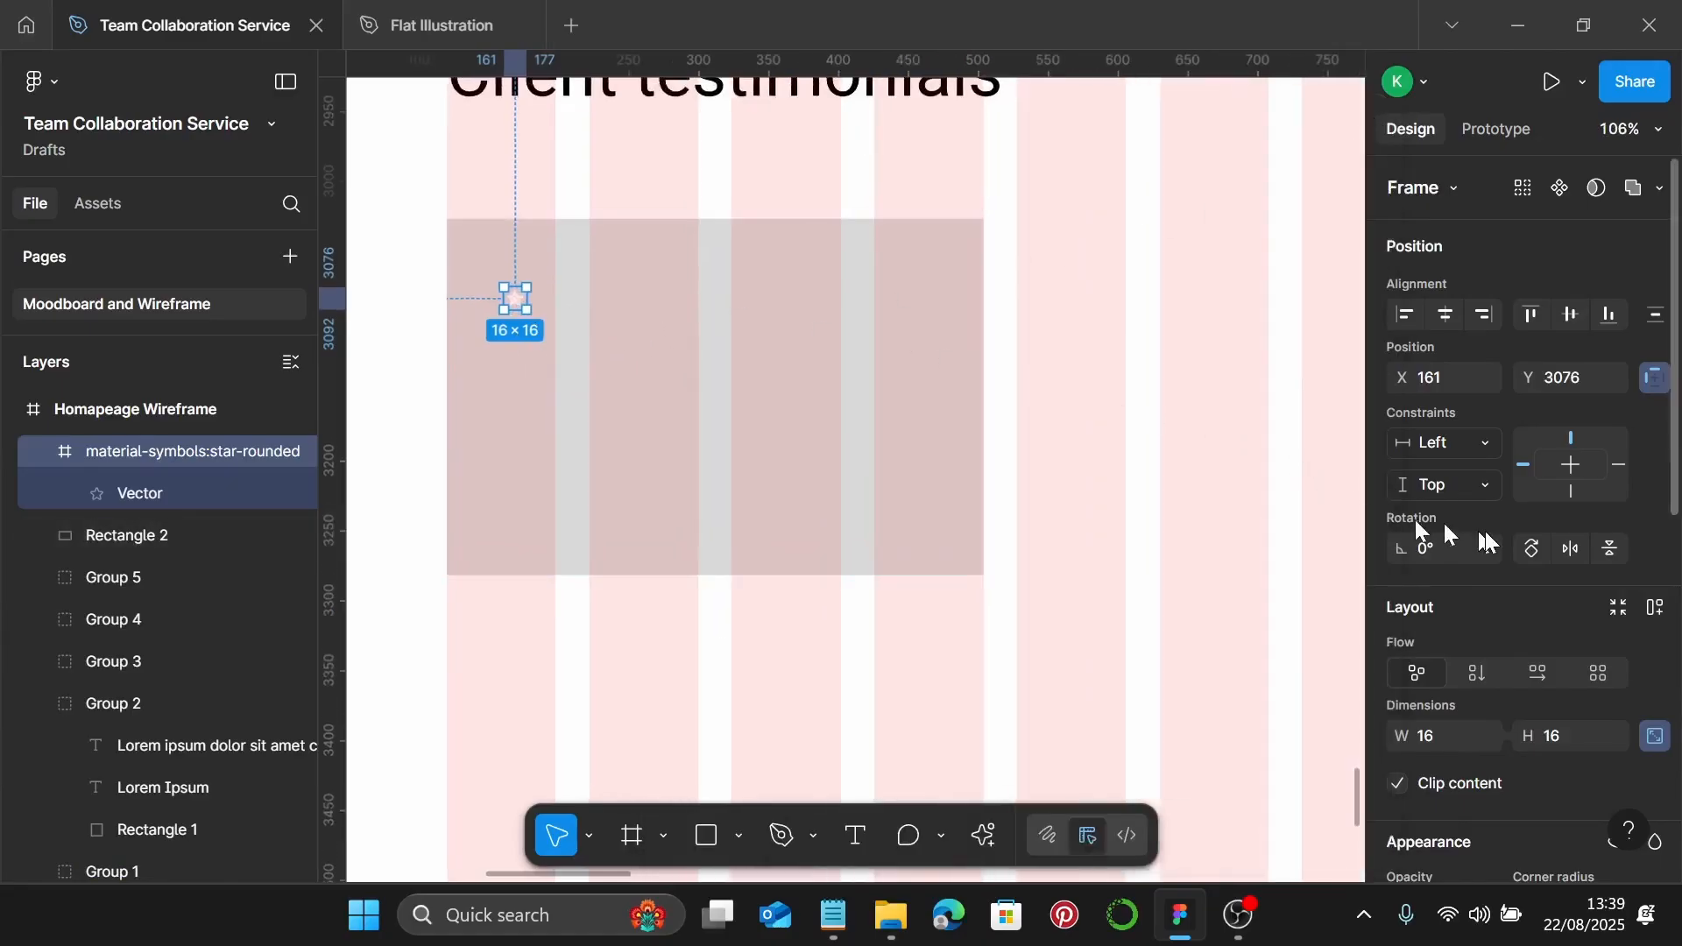
{"action": "scroll", "coordinate": [1472, 543], "scroll_direction": "down", "scroll_amount": 2}
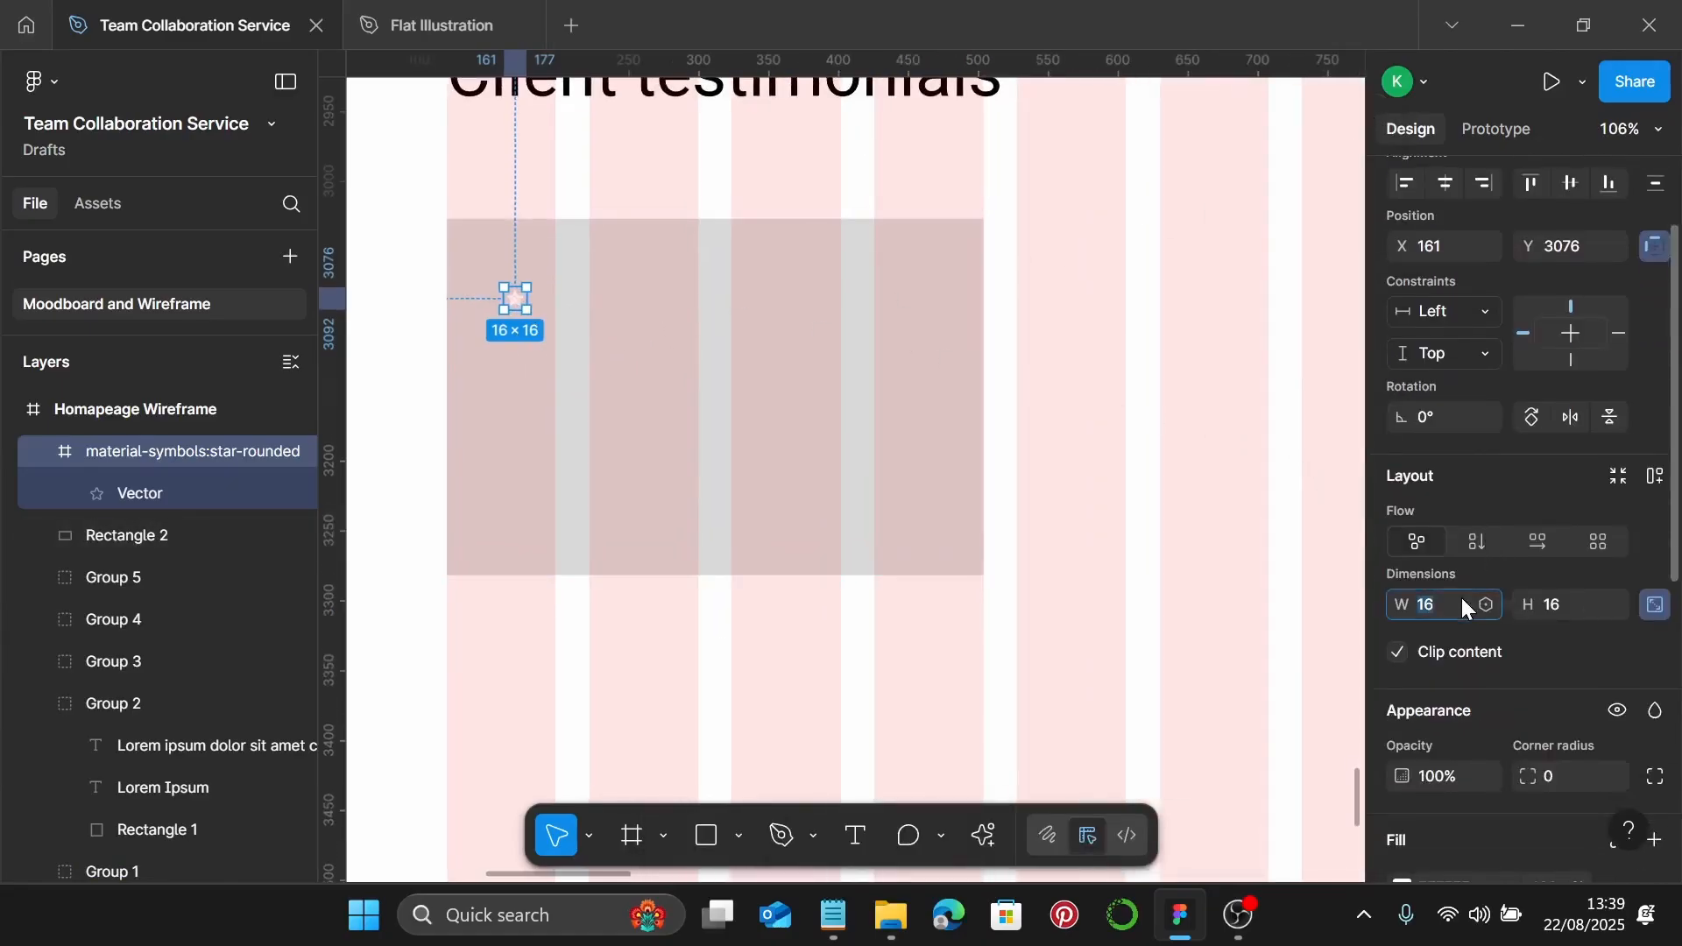
{"action": "type", "text": "24"}
{"action": "key", "text": "Return"}
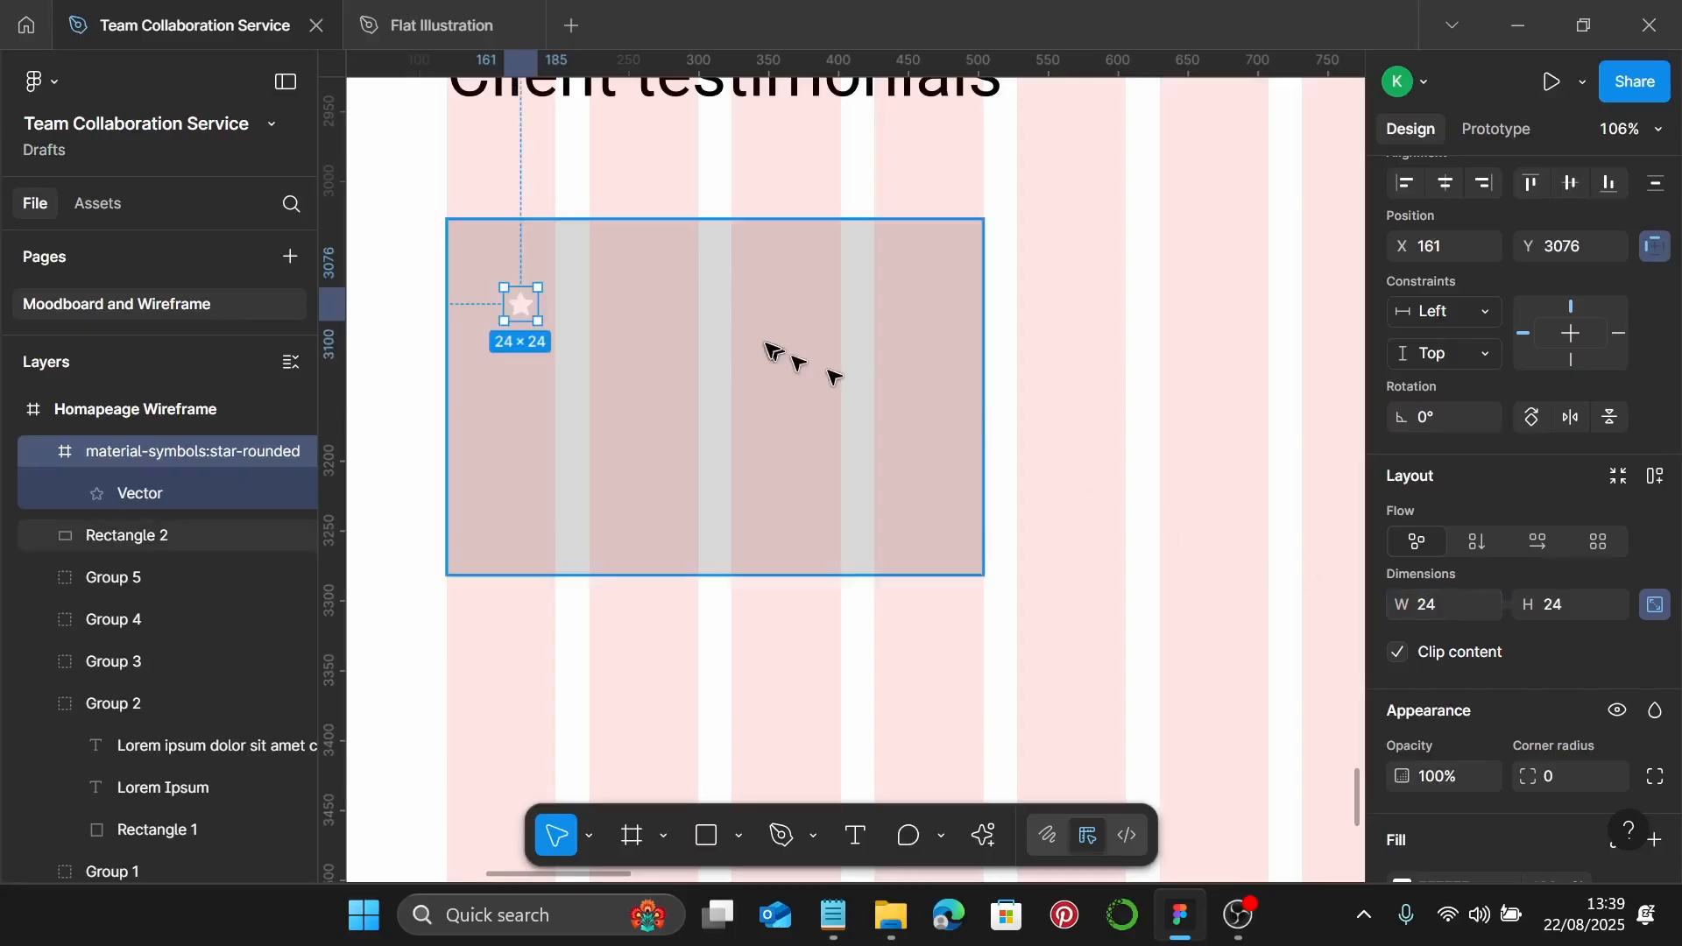
Move the star icon towards the card's upper-left corner at X 145, Y 3063 and resize it to 30 × 30
{"action": "scroll", "coordinate": [537, 290], "scroll_direction": "up", "scroll_amount": 2}
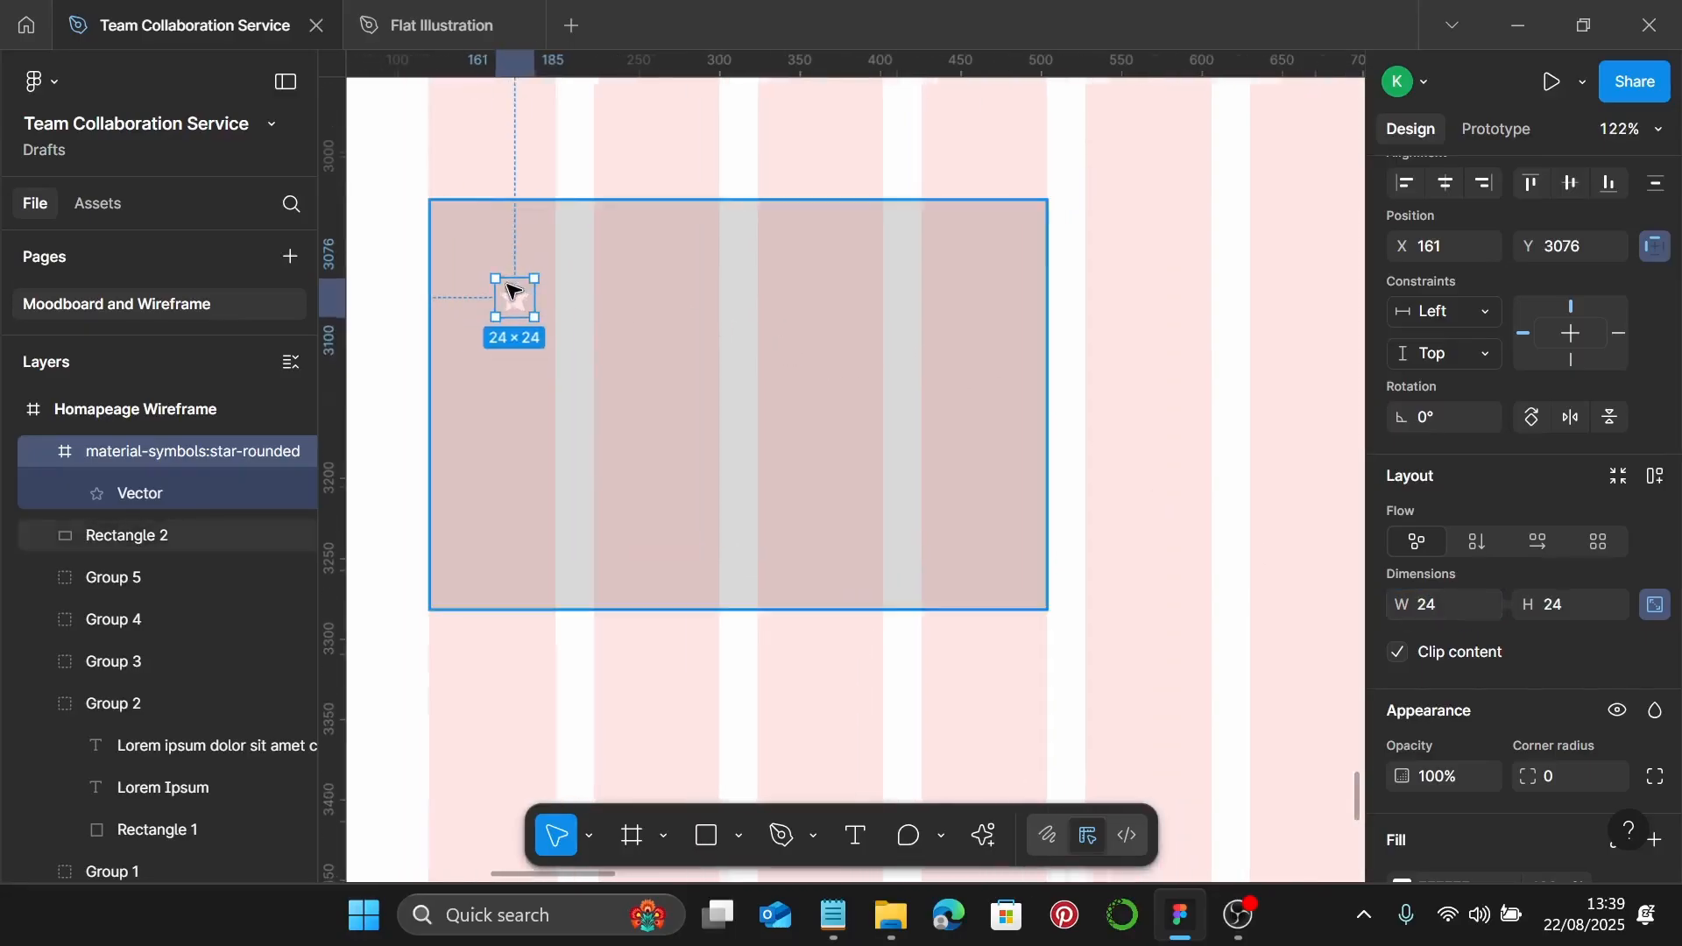
{"action": "scroll", "coordinate": [480, 278], "scroll_direction": "up", "scroll_amount": 1}
{"action": "left_click_drag", "start_coordinate": [516, 300], "coordinate": [491, 278]}
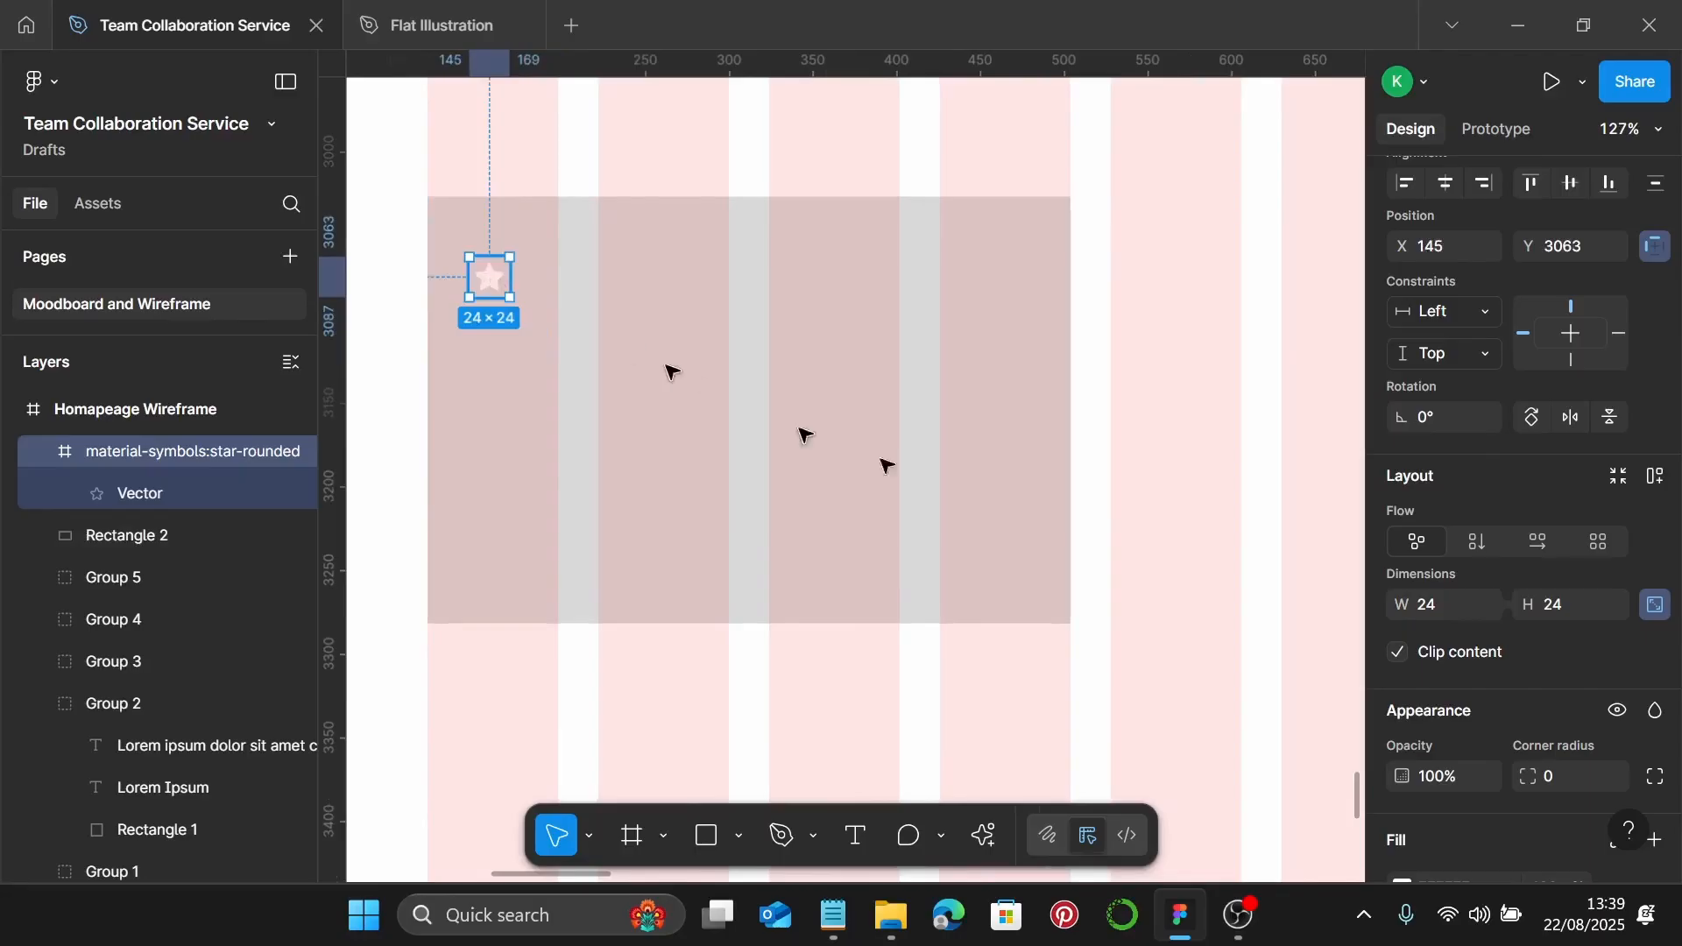
{"action": "left_click", "coordinate": [1457, 618]}
{"action": "type", "text": "3"}
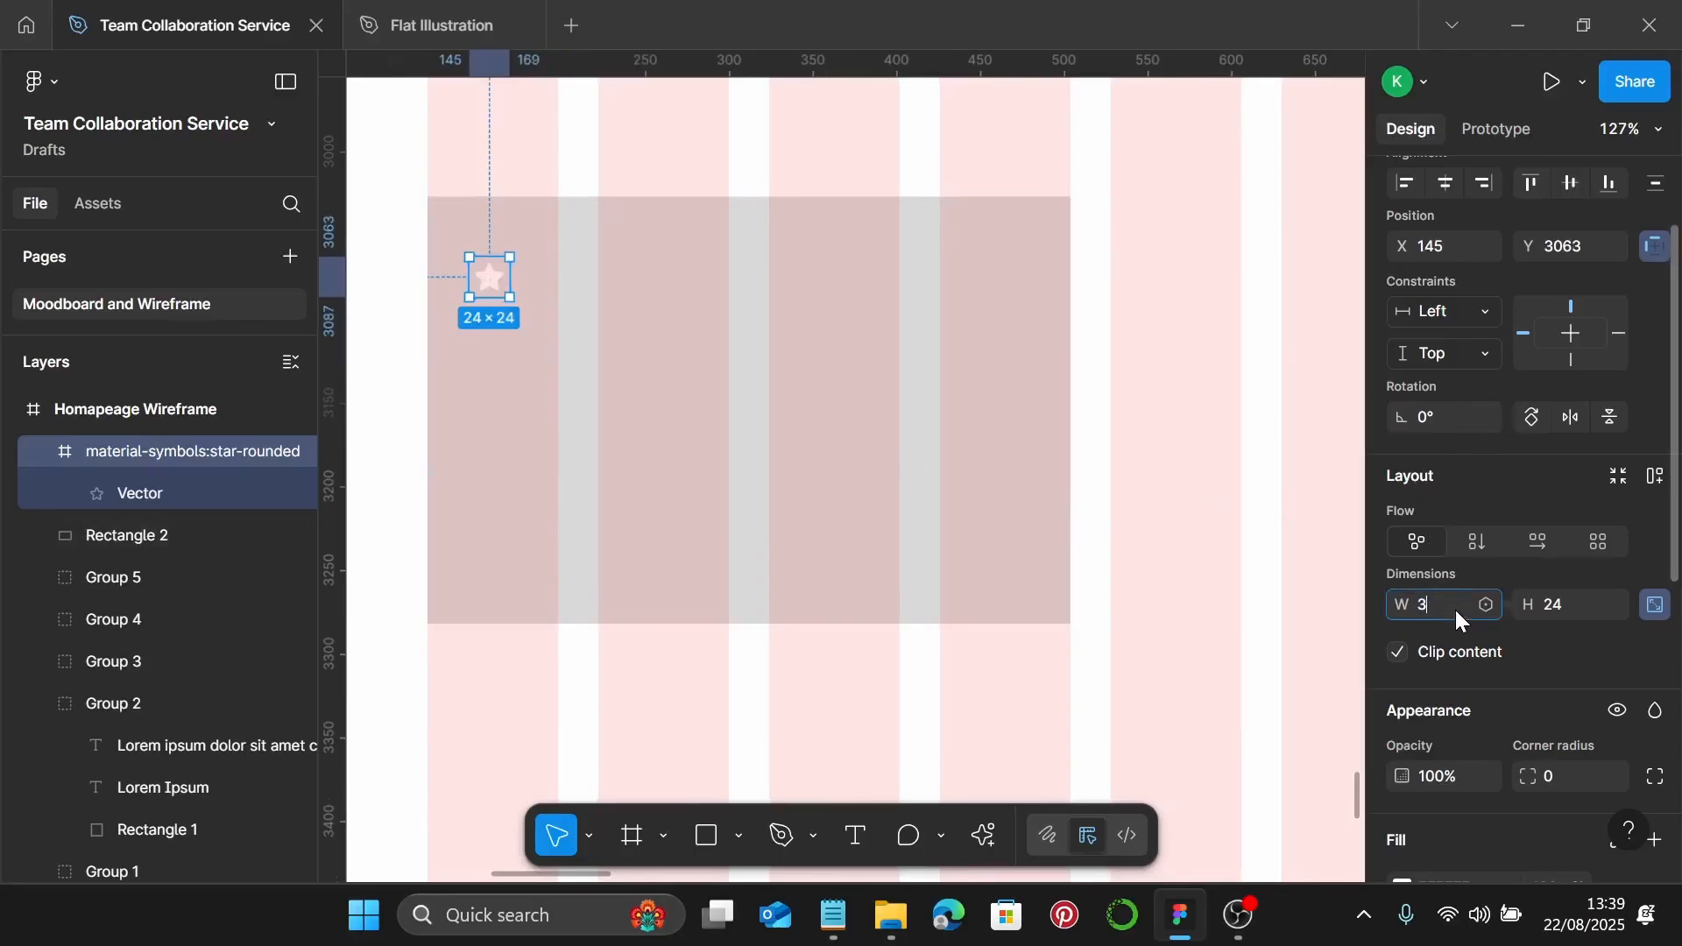
{"action": "type", "text": "0"}
{"action": "key", "text": "Return"}
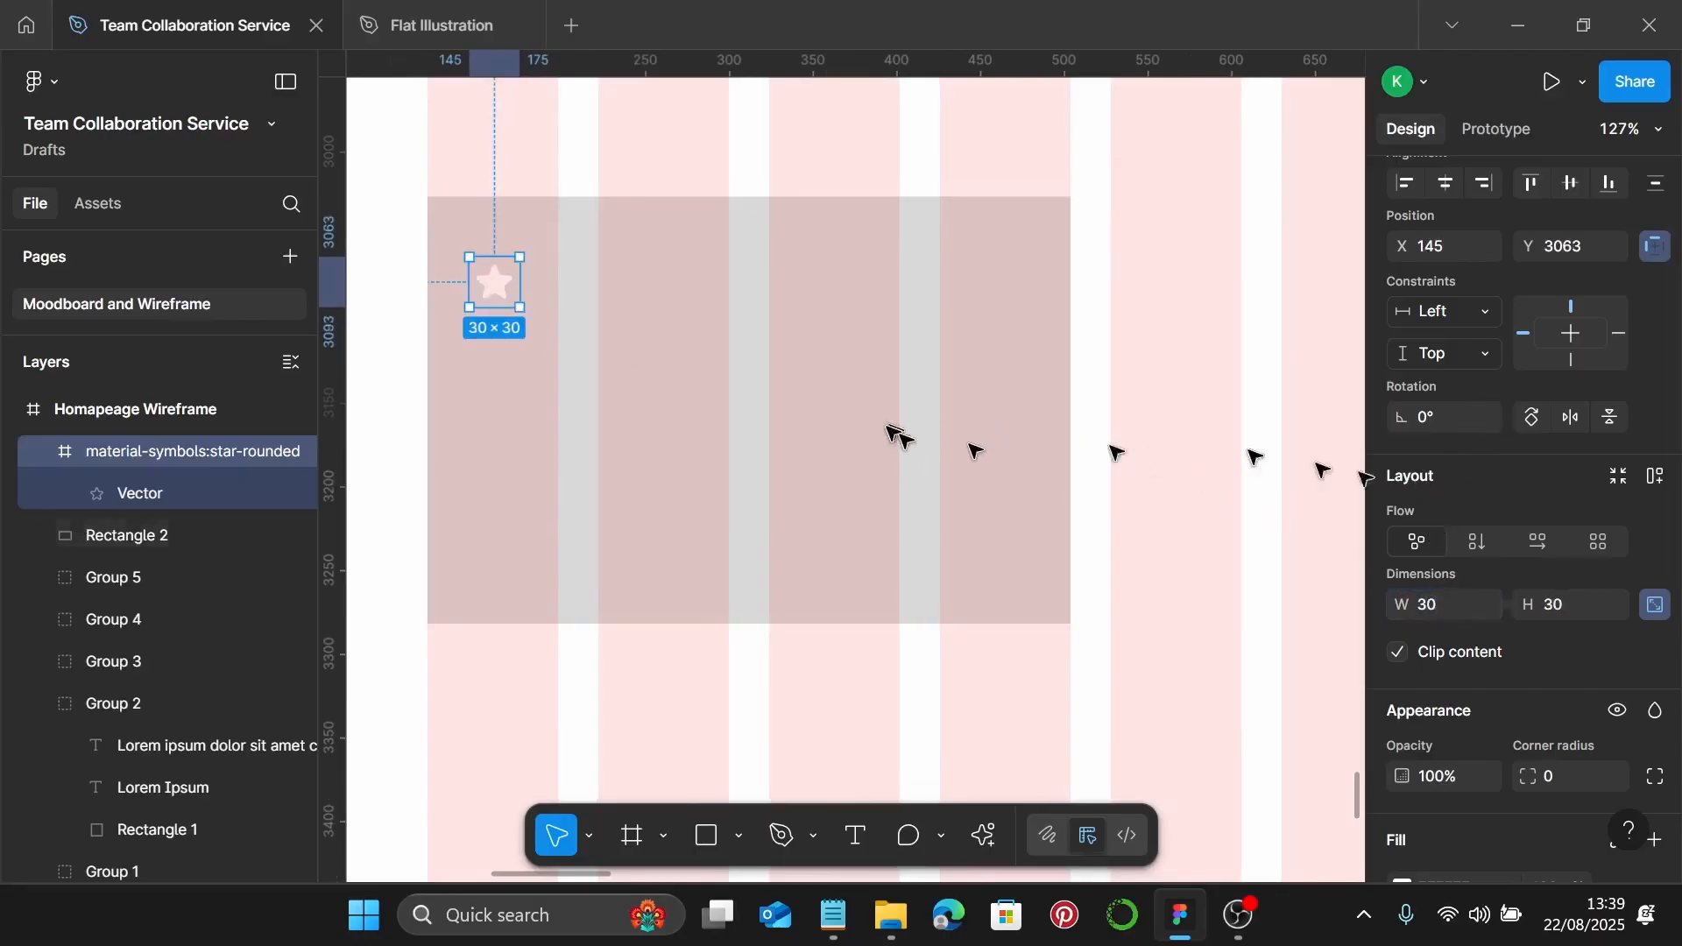
Recolour the star icon to the orange-yellow FDC150
{"action": "scroll", "coordinate": [1489, 526], "scroll_direction": "down", "scroll_amount": 6}
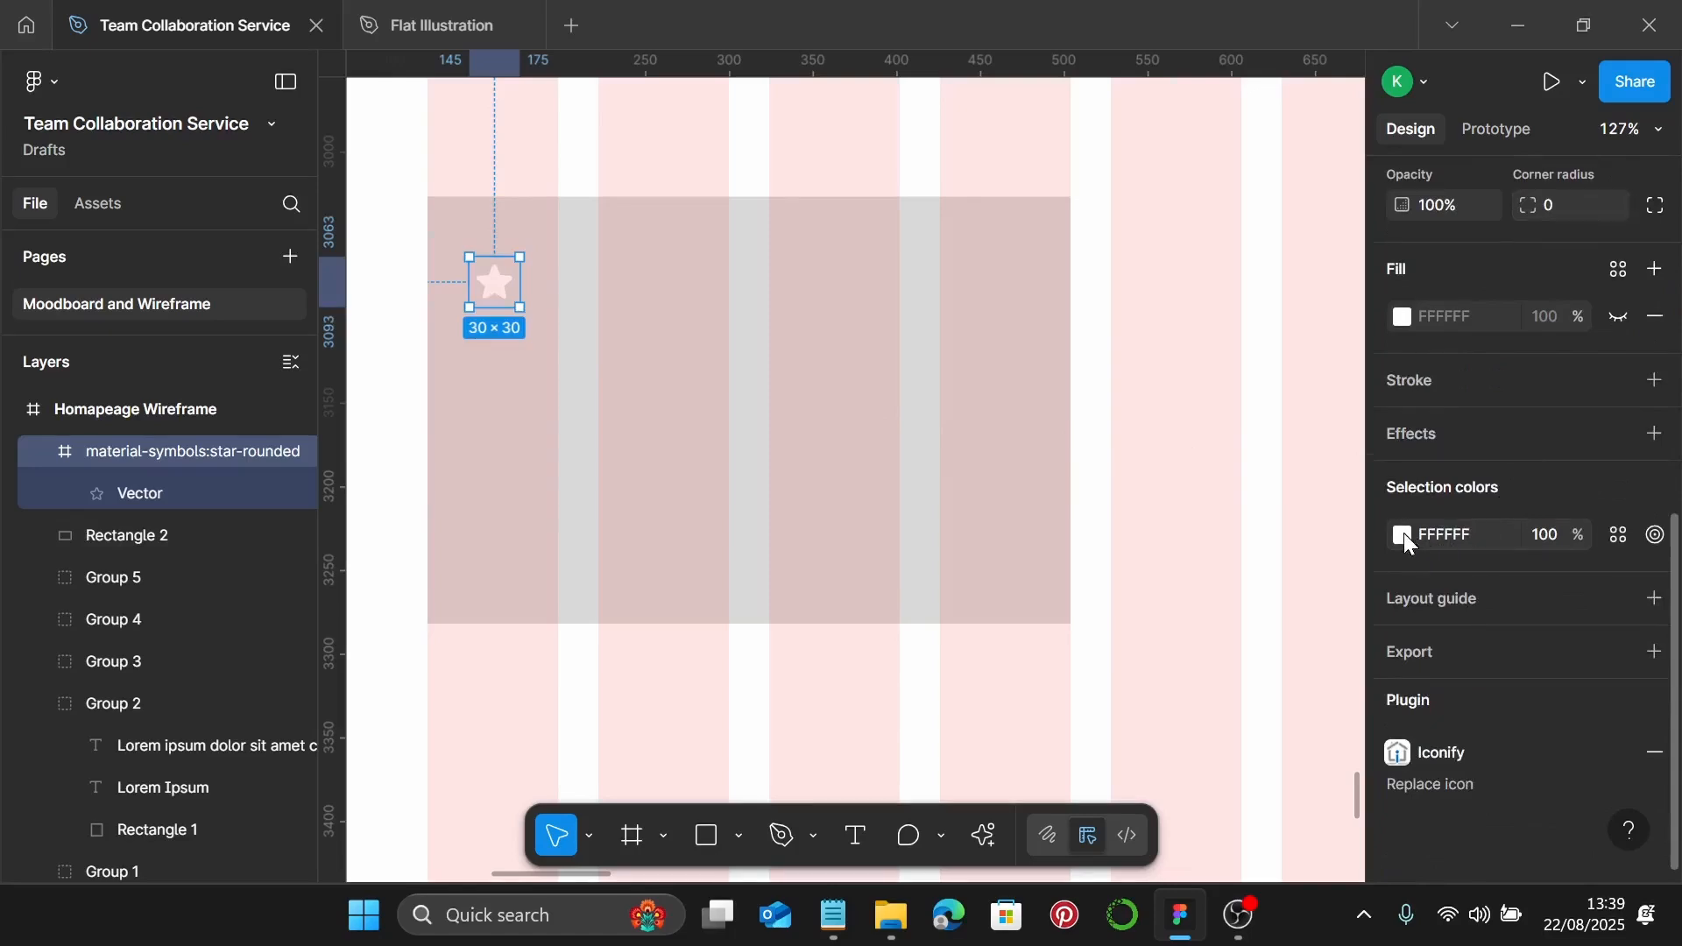
{"action": "left_click", "coordinate": [1403, 536]}
{"action": "left_click_drag", "start_coordinate": [1139, 666], "coordinate": [1151, 666]}
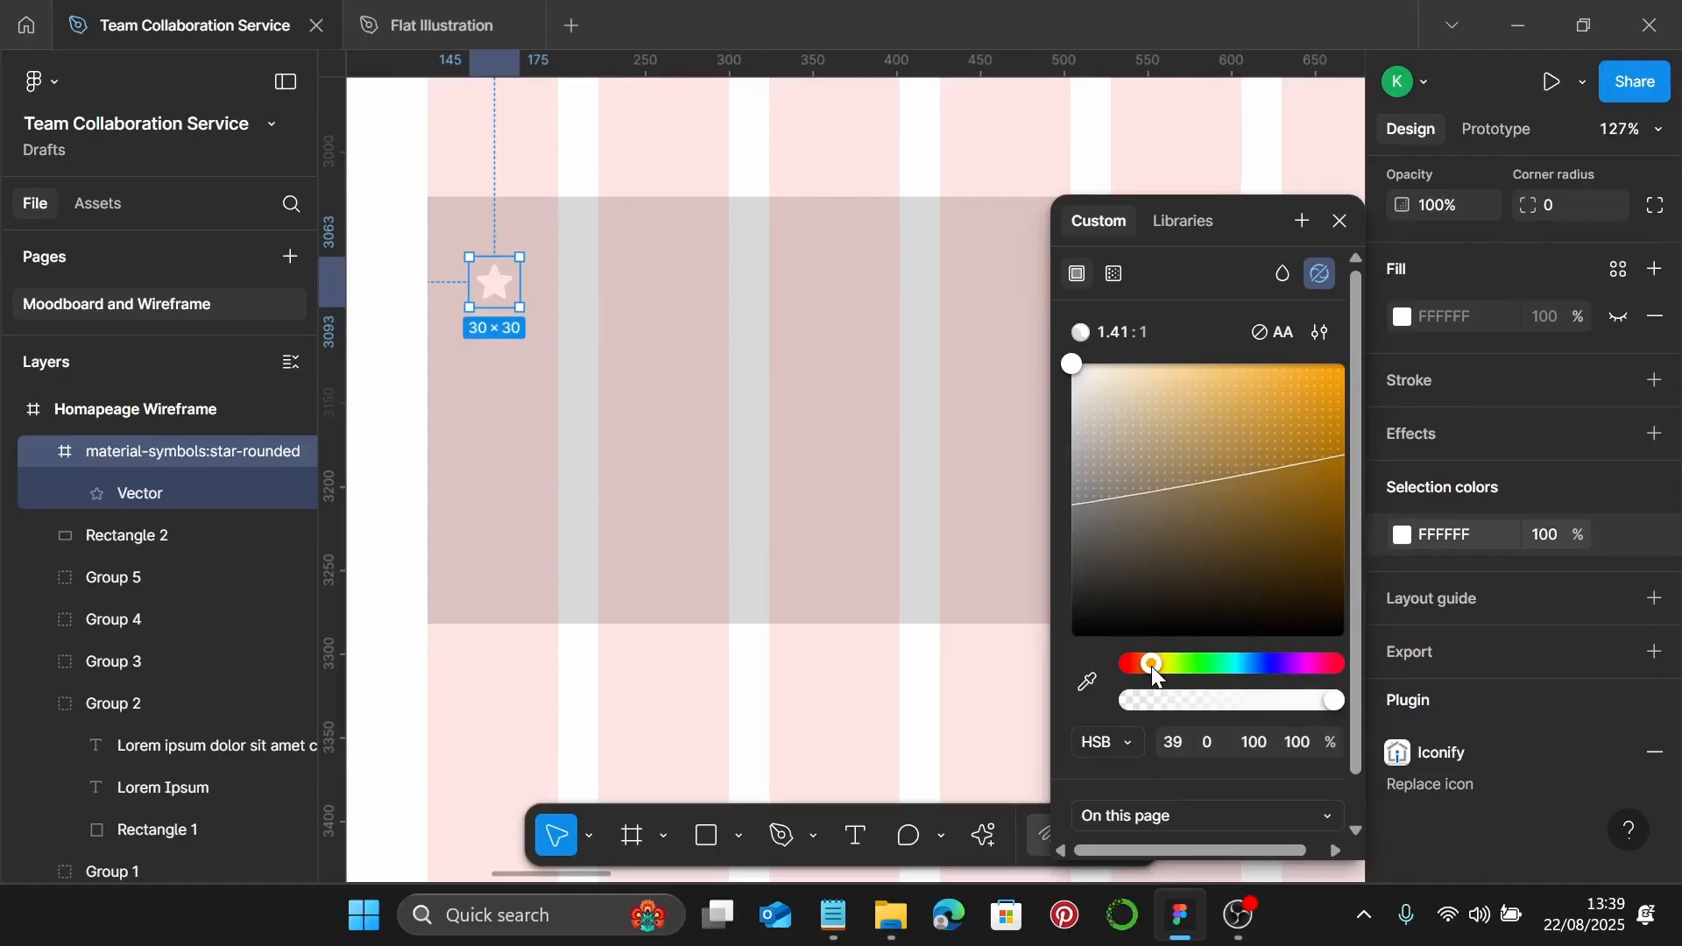
{"action": "left_click_drag", "start_coordinate": [1310, 399], "coordinate": [1259, 379]}
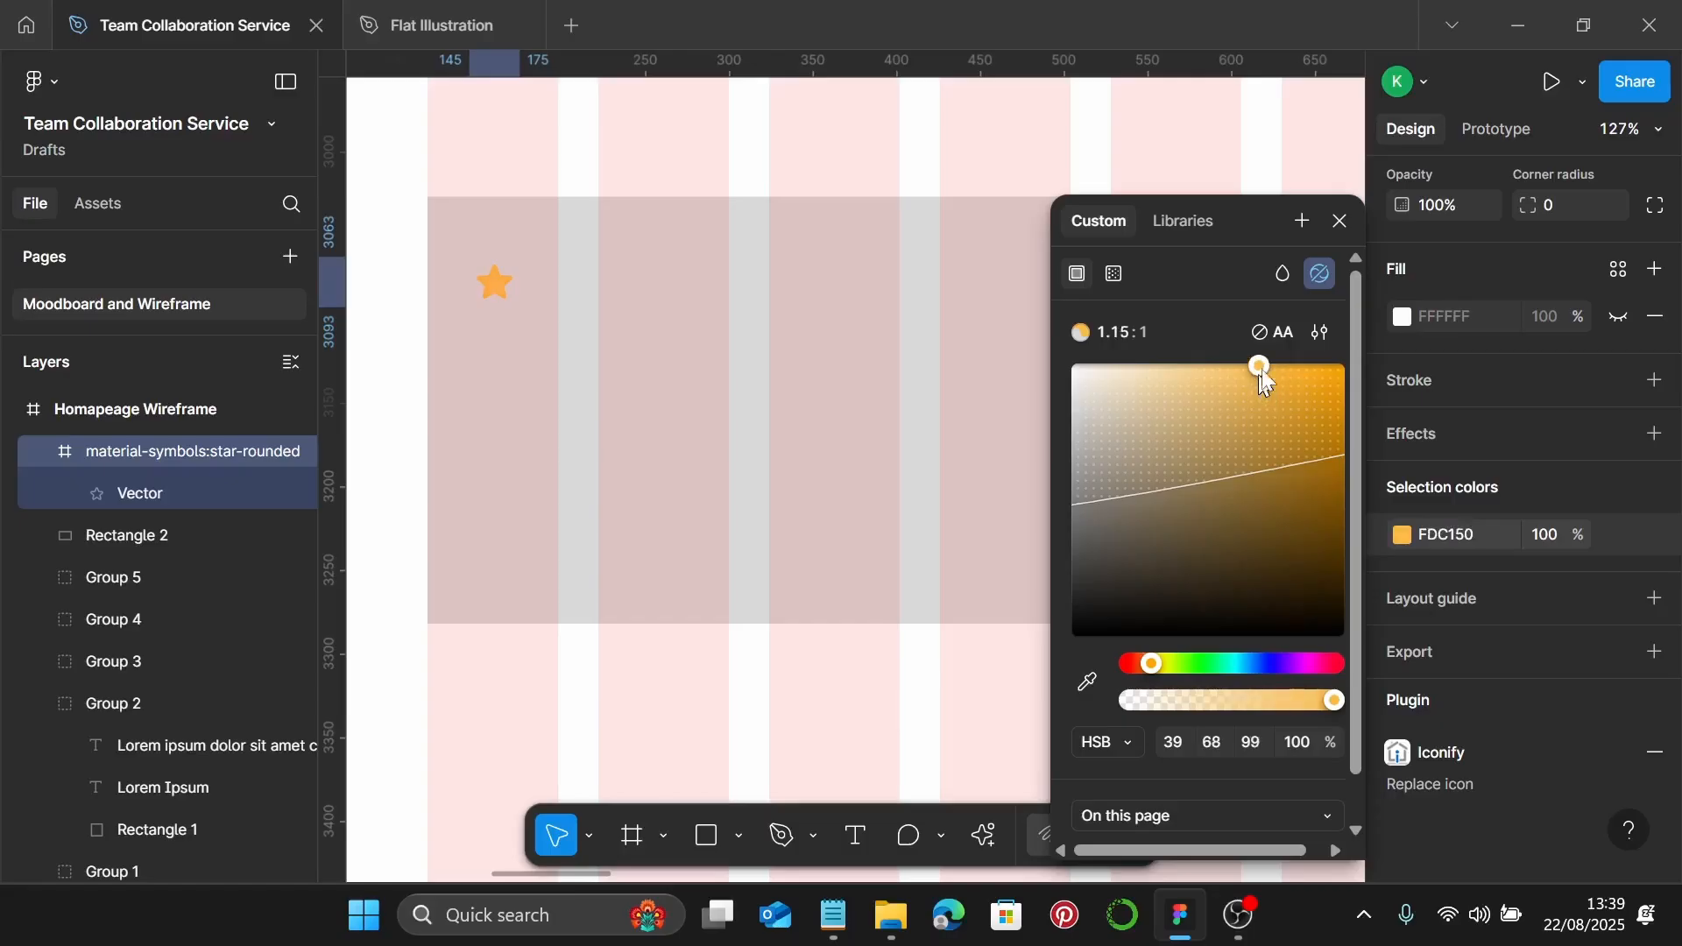
{"action": "left_click", "coordinate": [1339, 221]}
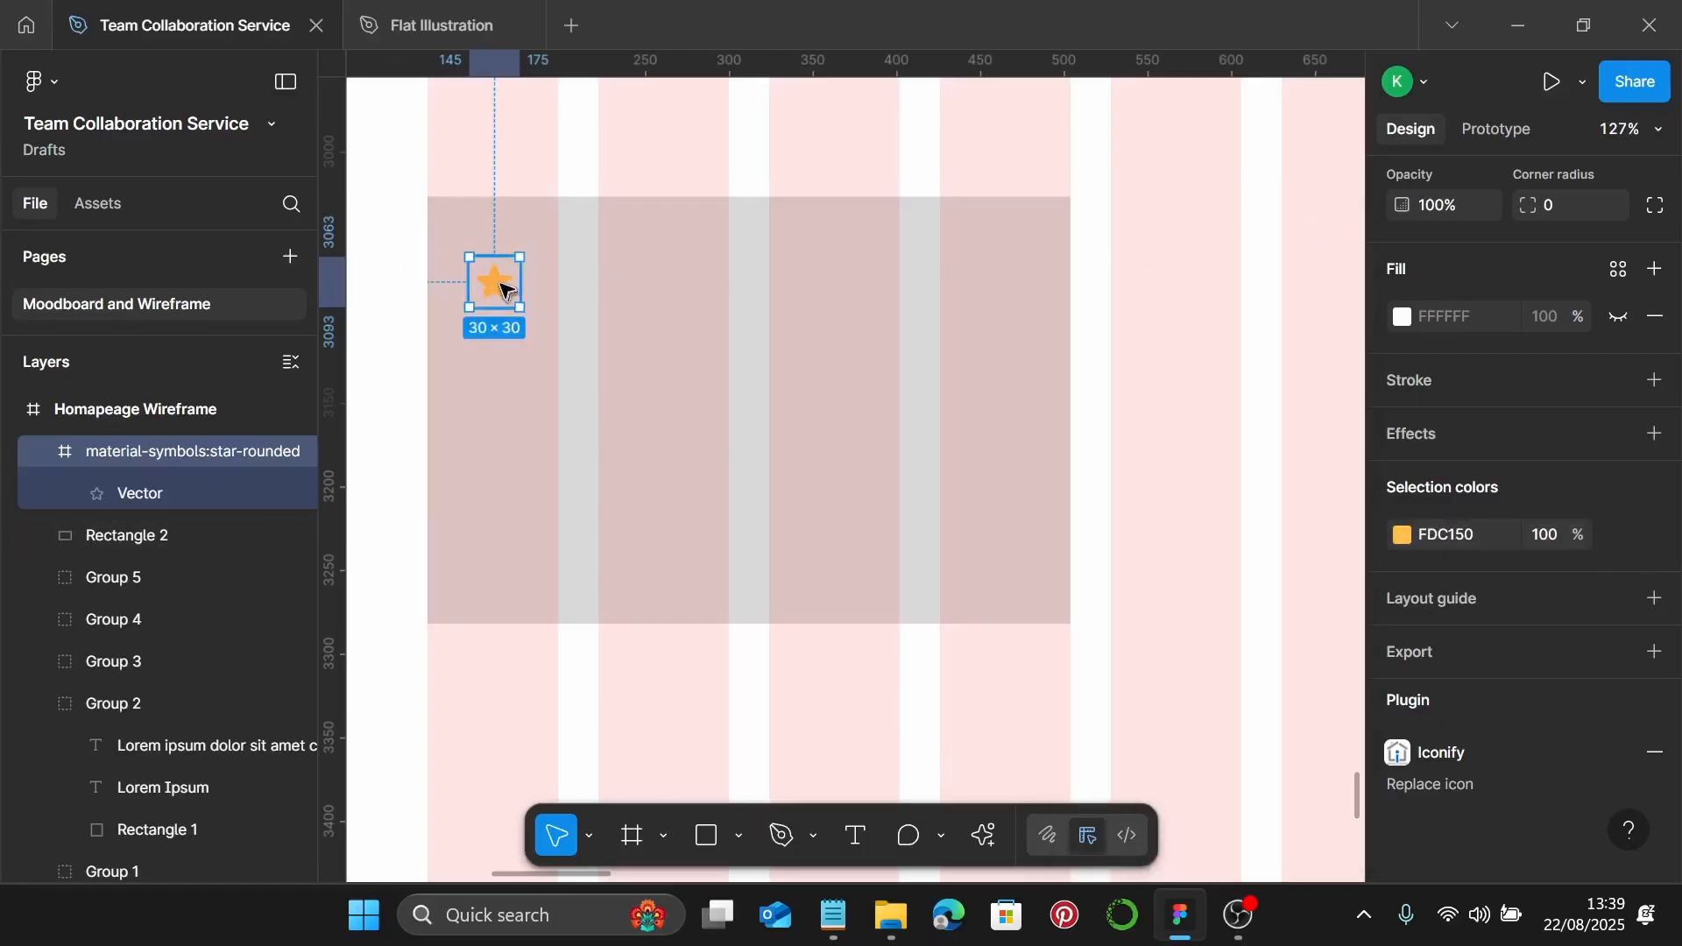
Duplicate the star icon four times side by side with no spacing and group the row of five stars
{"action": "left_click_drag", "start_coordinate": [507, 283], "coordinate": [701, 289]}
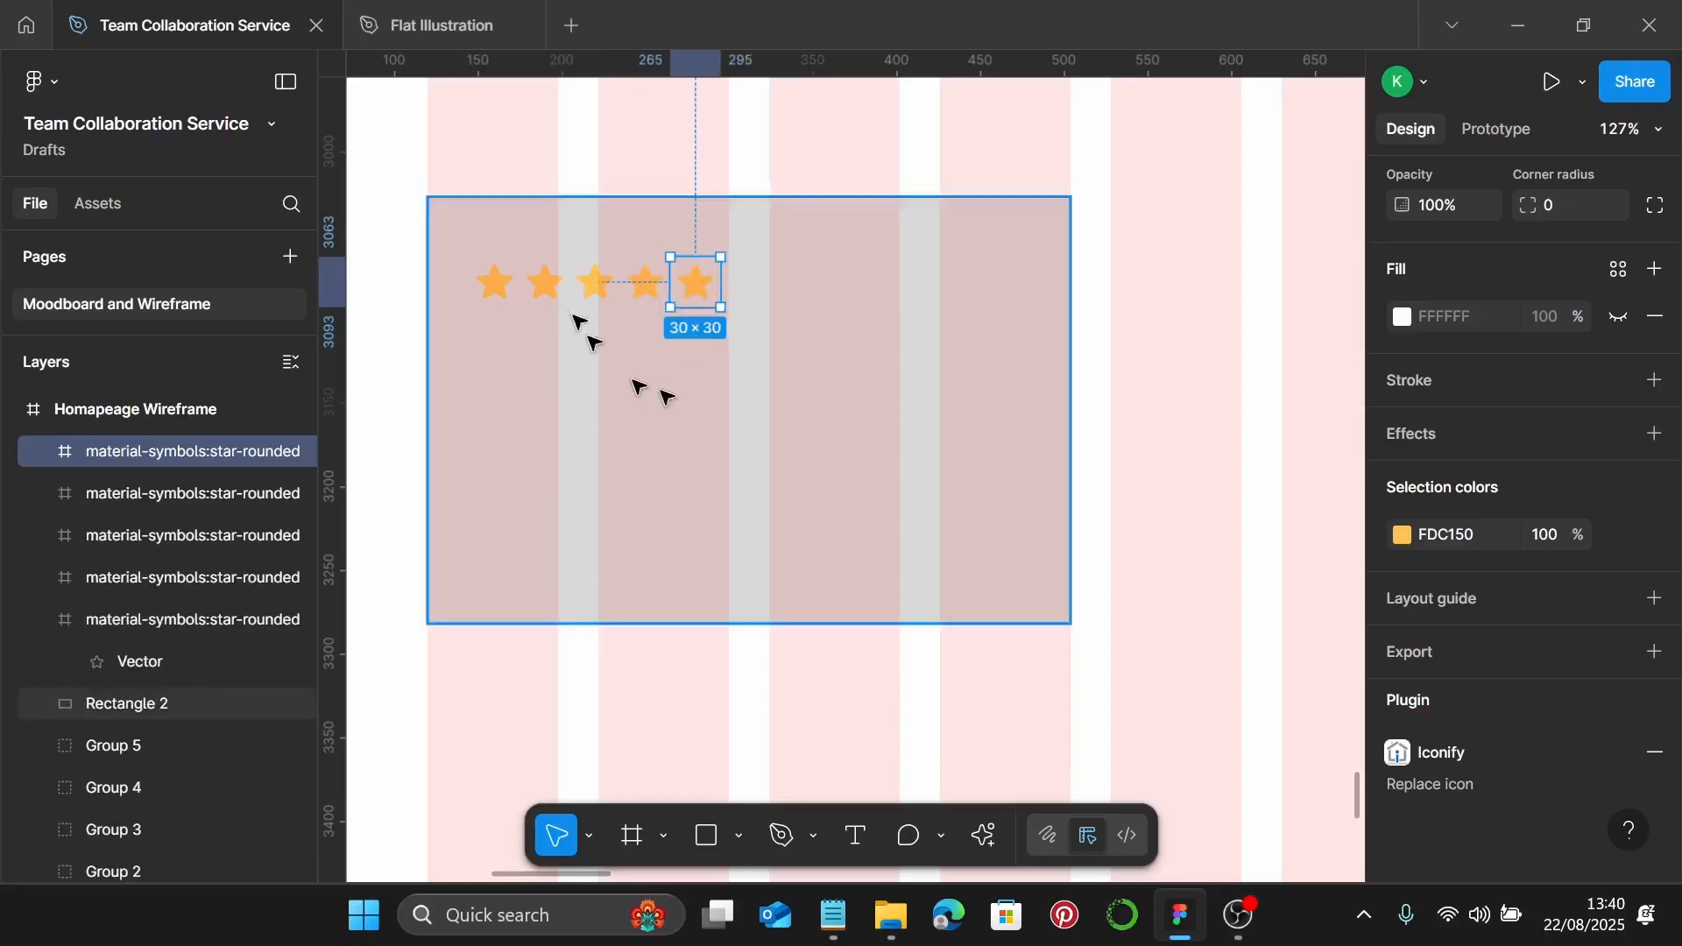
{"action": "left_click", "coordinate": [496, 289], "text": "shift"}
{"action": "left_click", "coordinate": [545, 287], "text": "shift"}
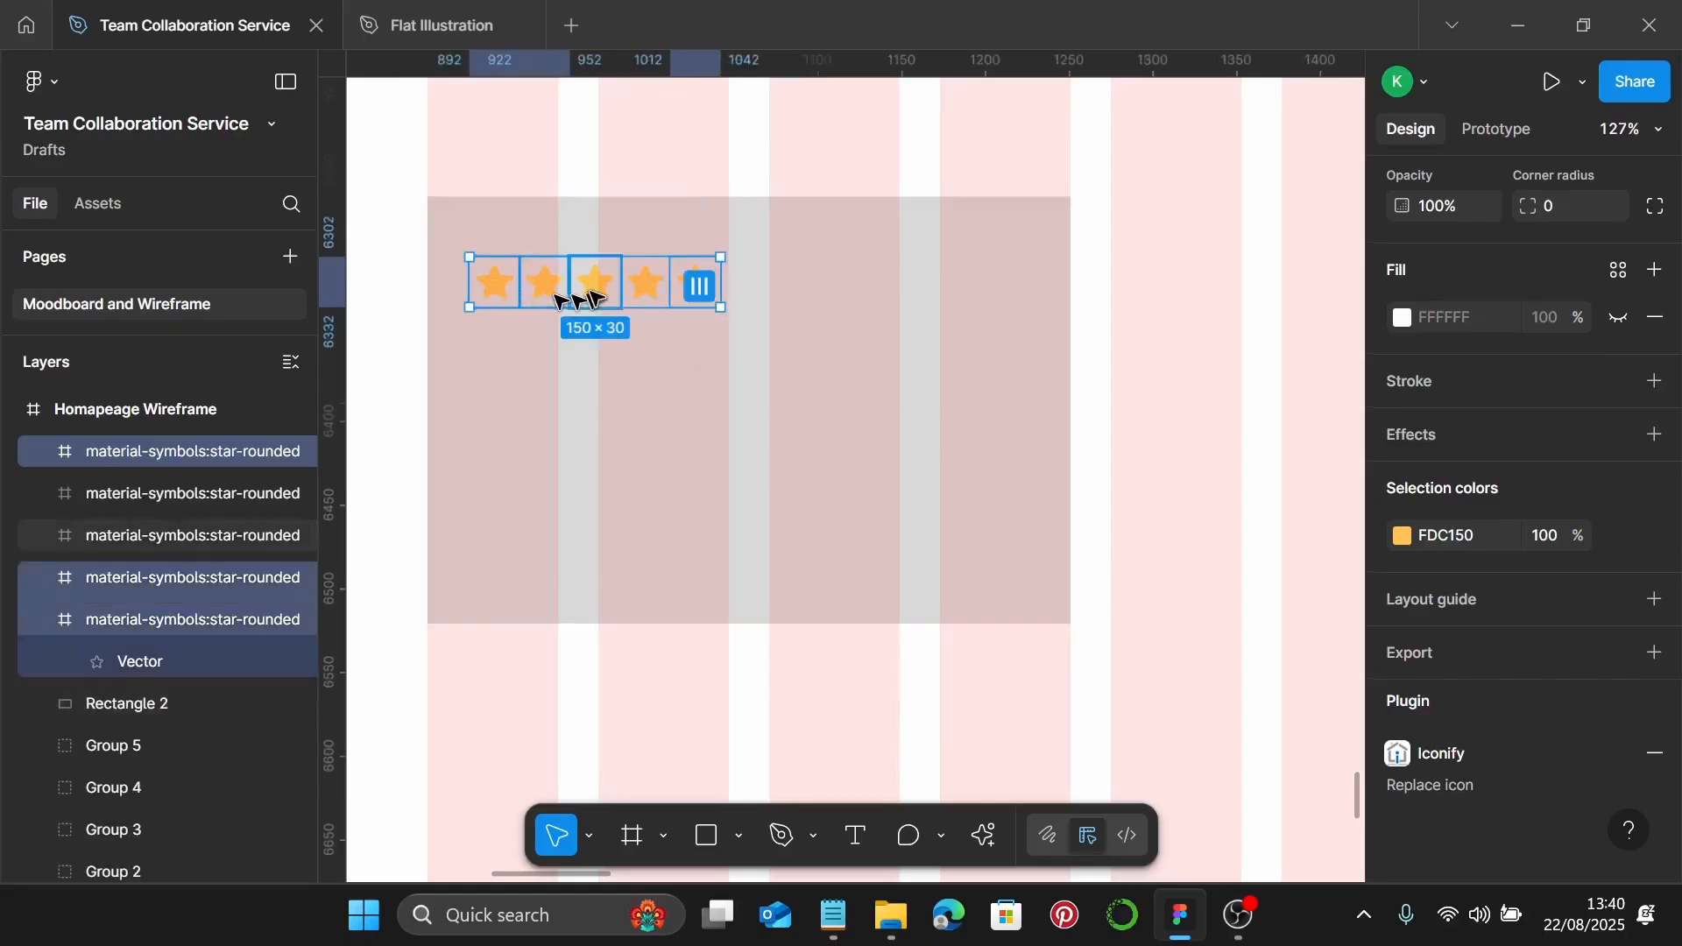
{"action": "left_click", "coordinate": [595, 288], "text": "shift"}
{"action": "left_click", "coordinate": [638, 288], "text": "shift"}
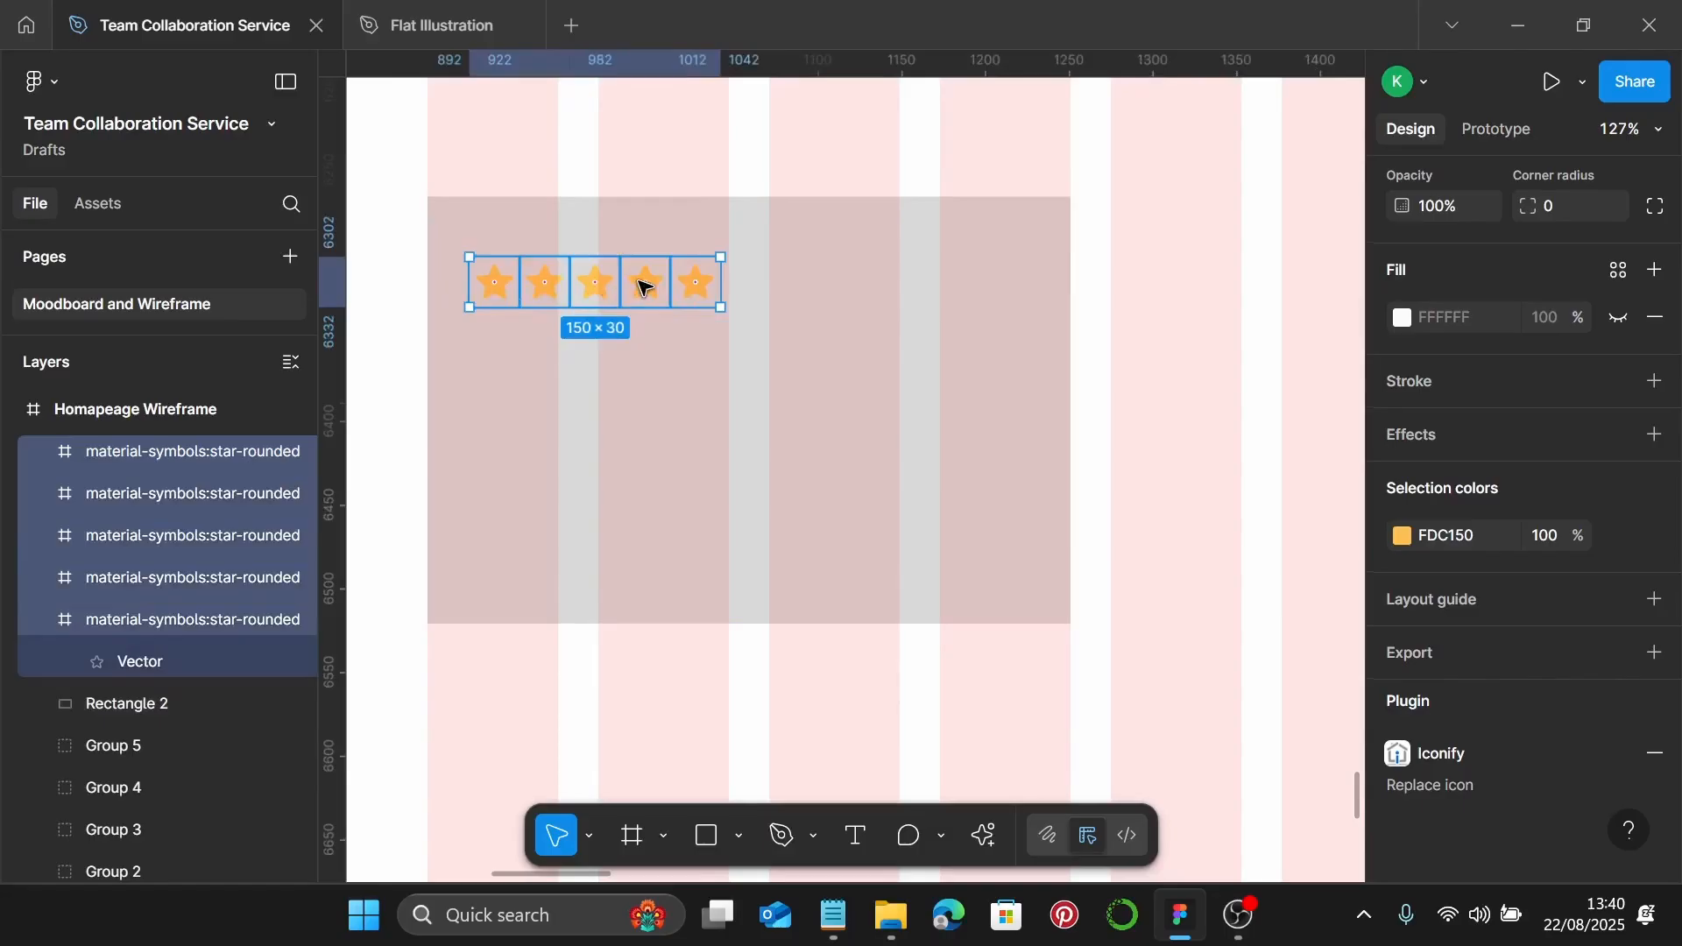
{"action": "key", "text": "ctrl+g"}
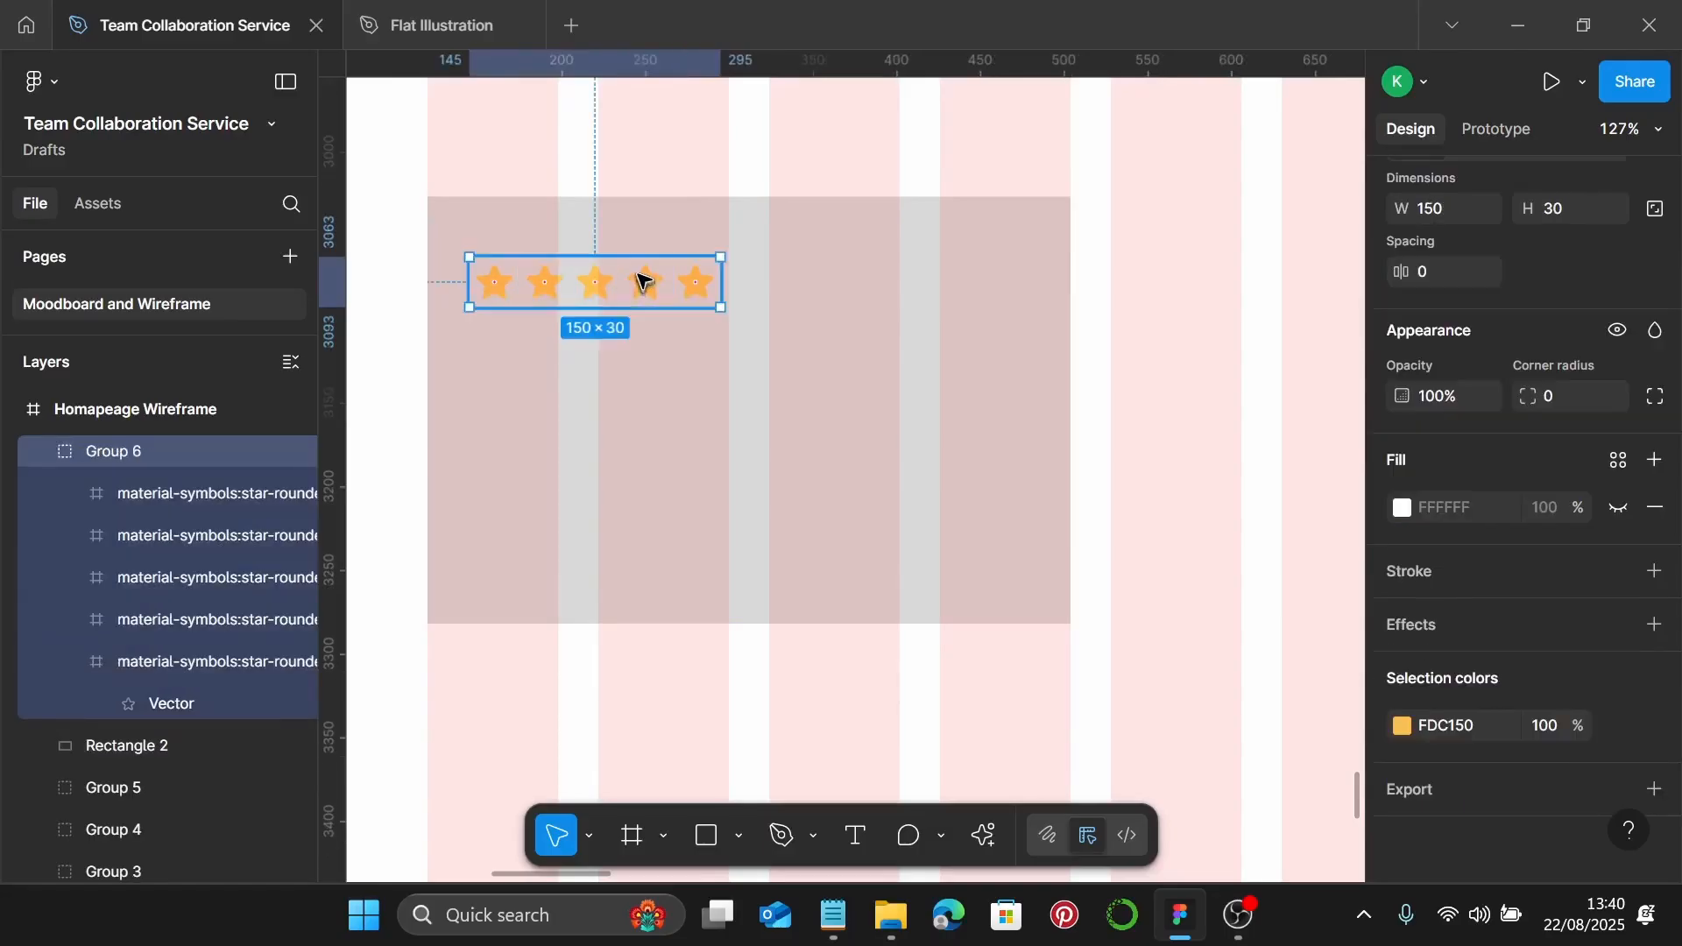
Duplicate the last Why choose us paragraph into the testimonial card below the stars at X 152, Y 3108
{"action": "scroll", "coordinate": [644, 284], "scroll_direction": "down", "scroll_amount": 5, "text": "ctrl"}
{"action": "scroll", "coordinate": [644, 279], "scroll_direction": "down", "scroll_amount": 1}
{"action": "scroll", "coordinate": [644, 280], "scroll_direction": "down", "scroll_amount": 3, "text": "ctrl"}
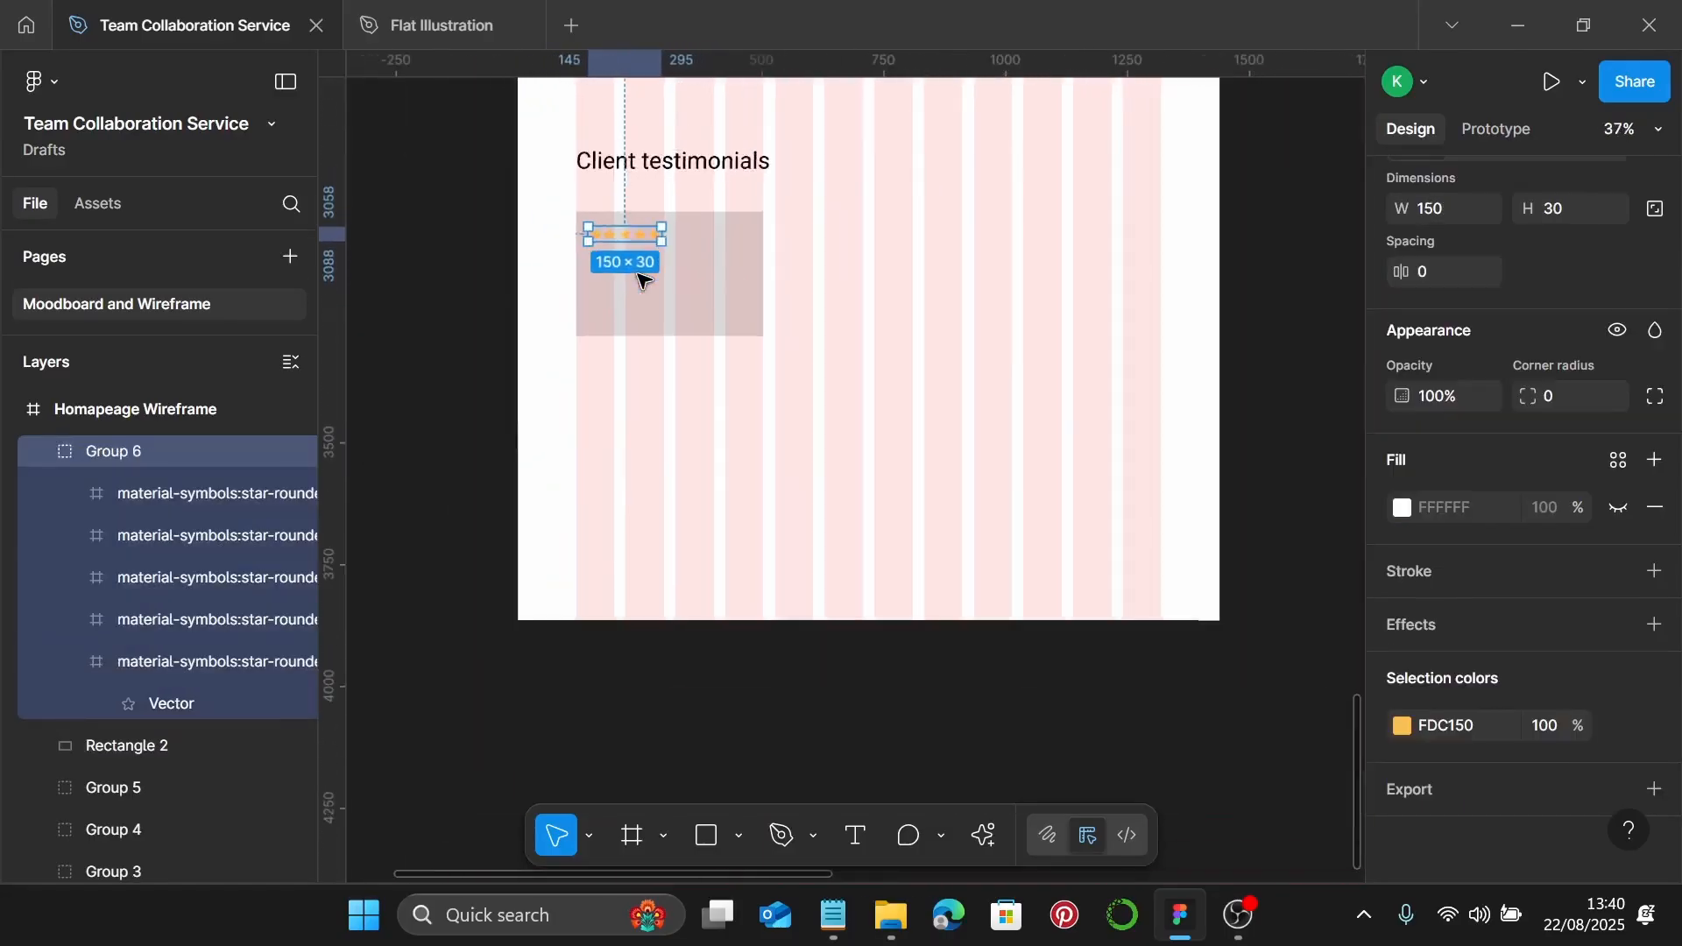
{"action": "scroll", "coordinate": [643, 274], "scroll_direction": "up", "scroll_amount": 3}
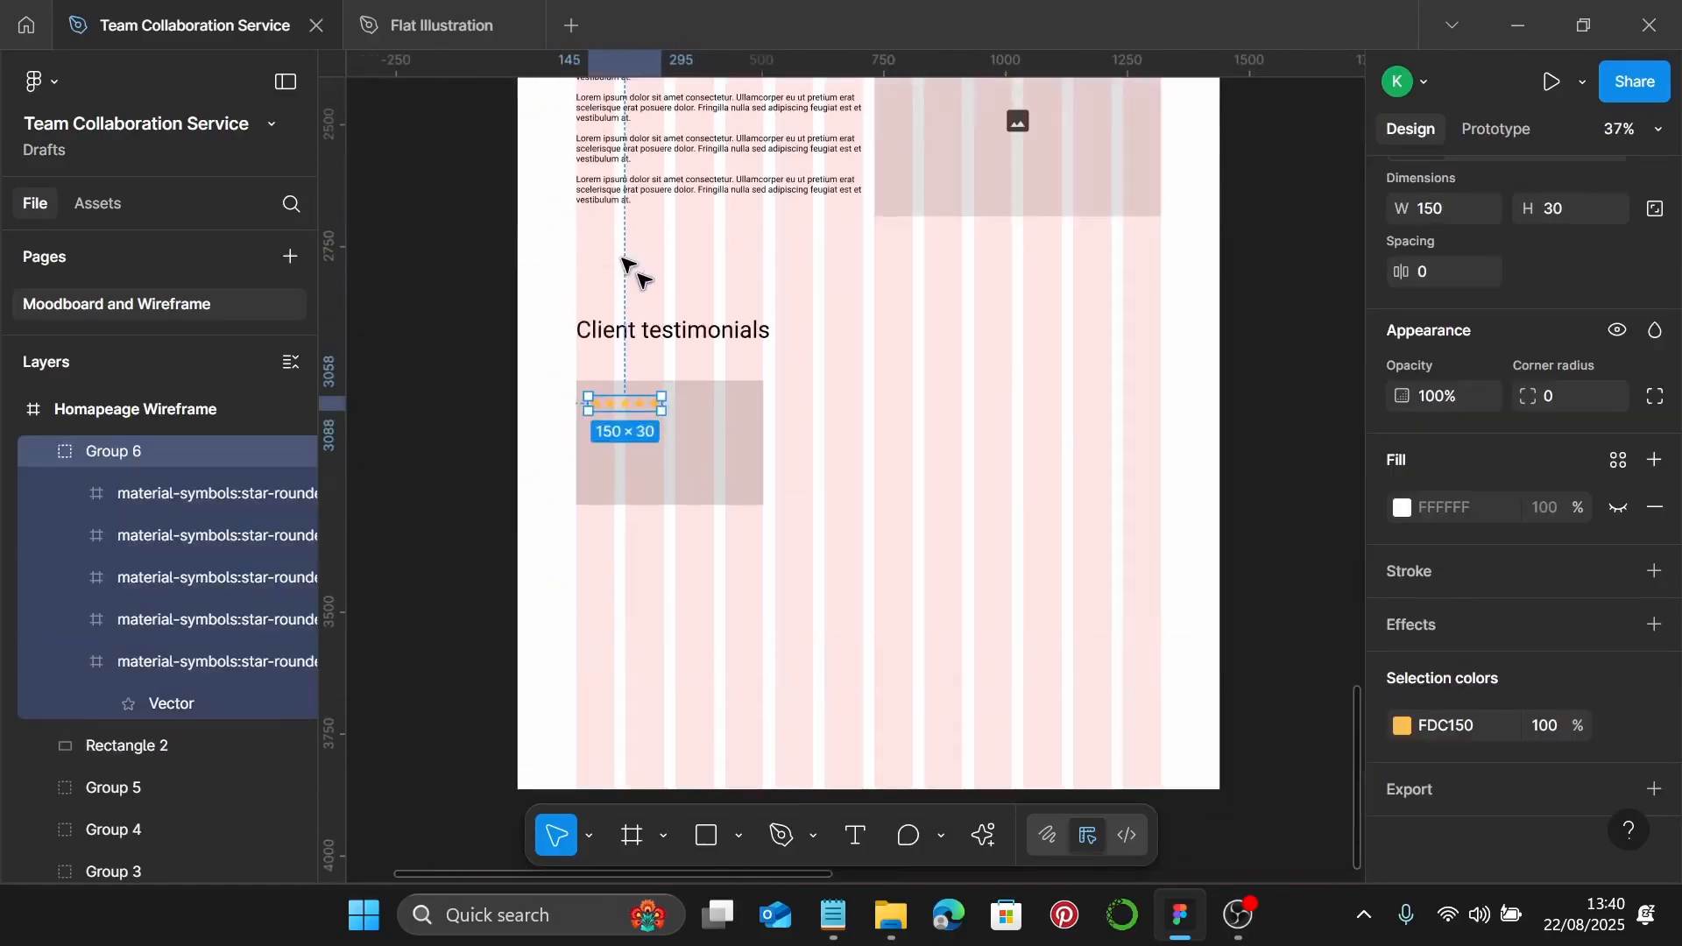
{"action": "left_click", "coordinate": [603, 195]}
{"action": "left_click_drag", "start_coordinate": [603, 195], "coordinate": [619, 438]}
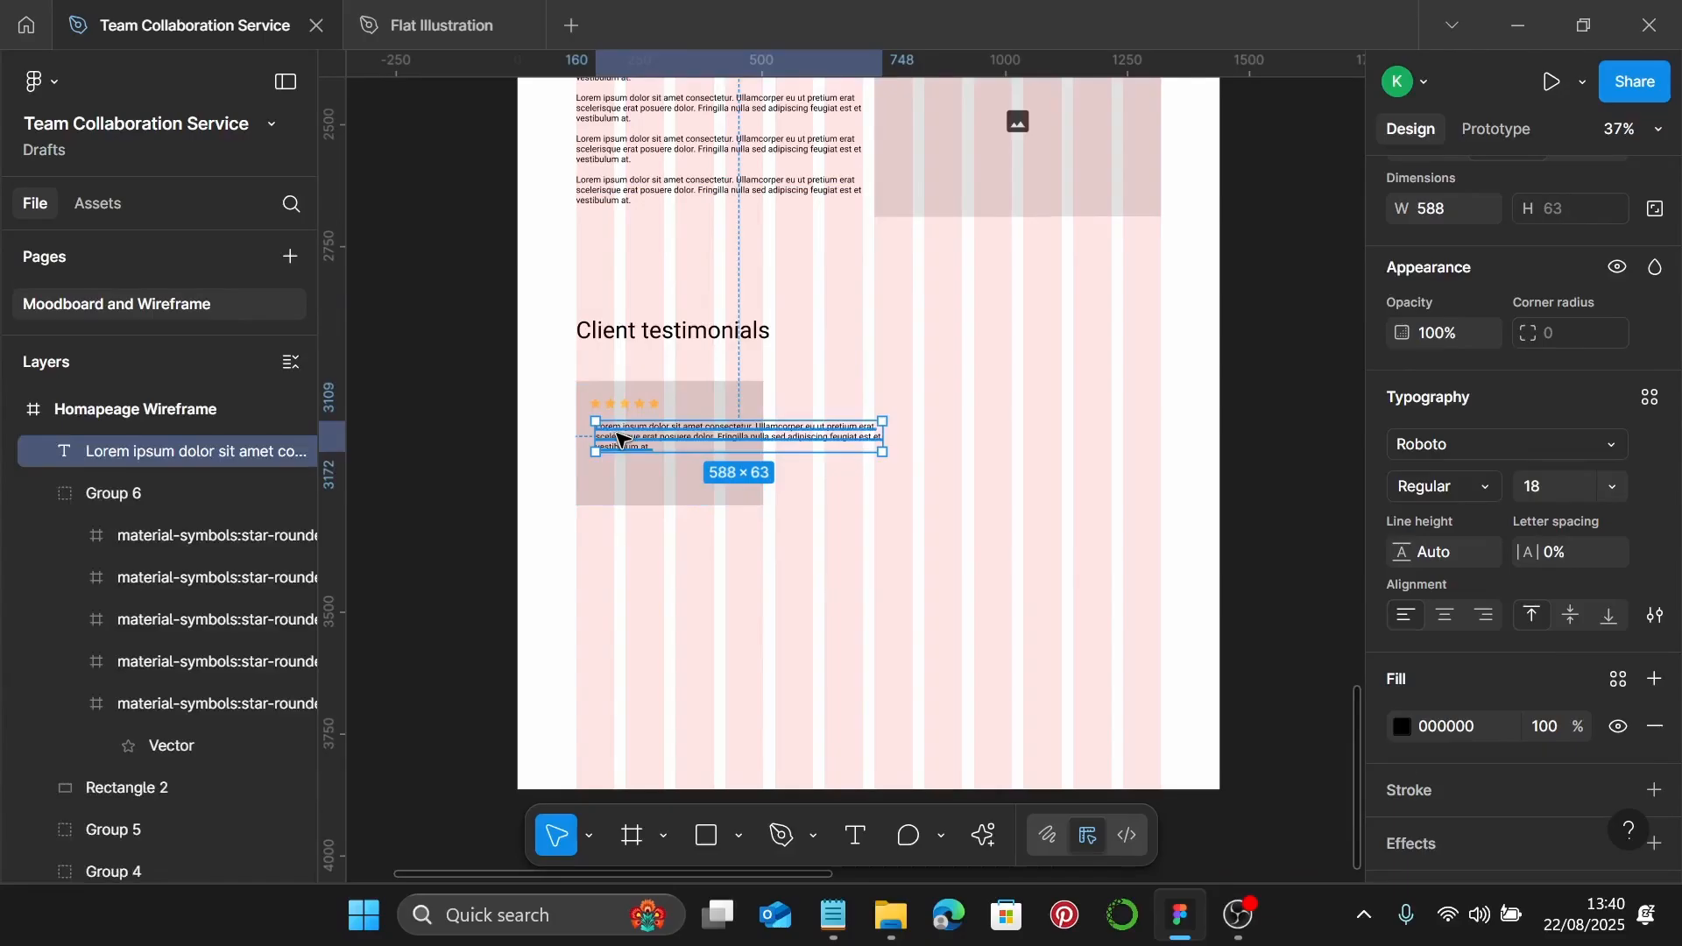
{"action": "scroll", "coordinate": [620, 438], "scroll_direction": "up", "scroll_amount": 5}
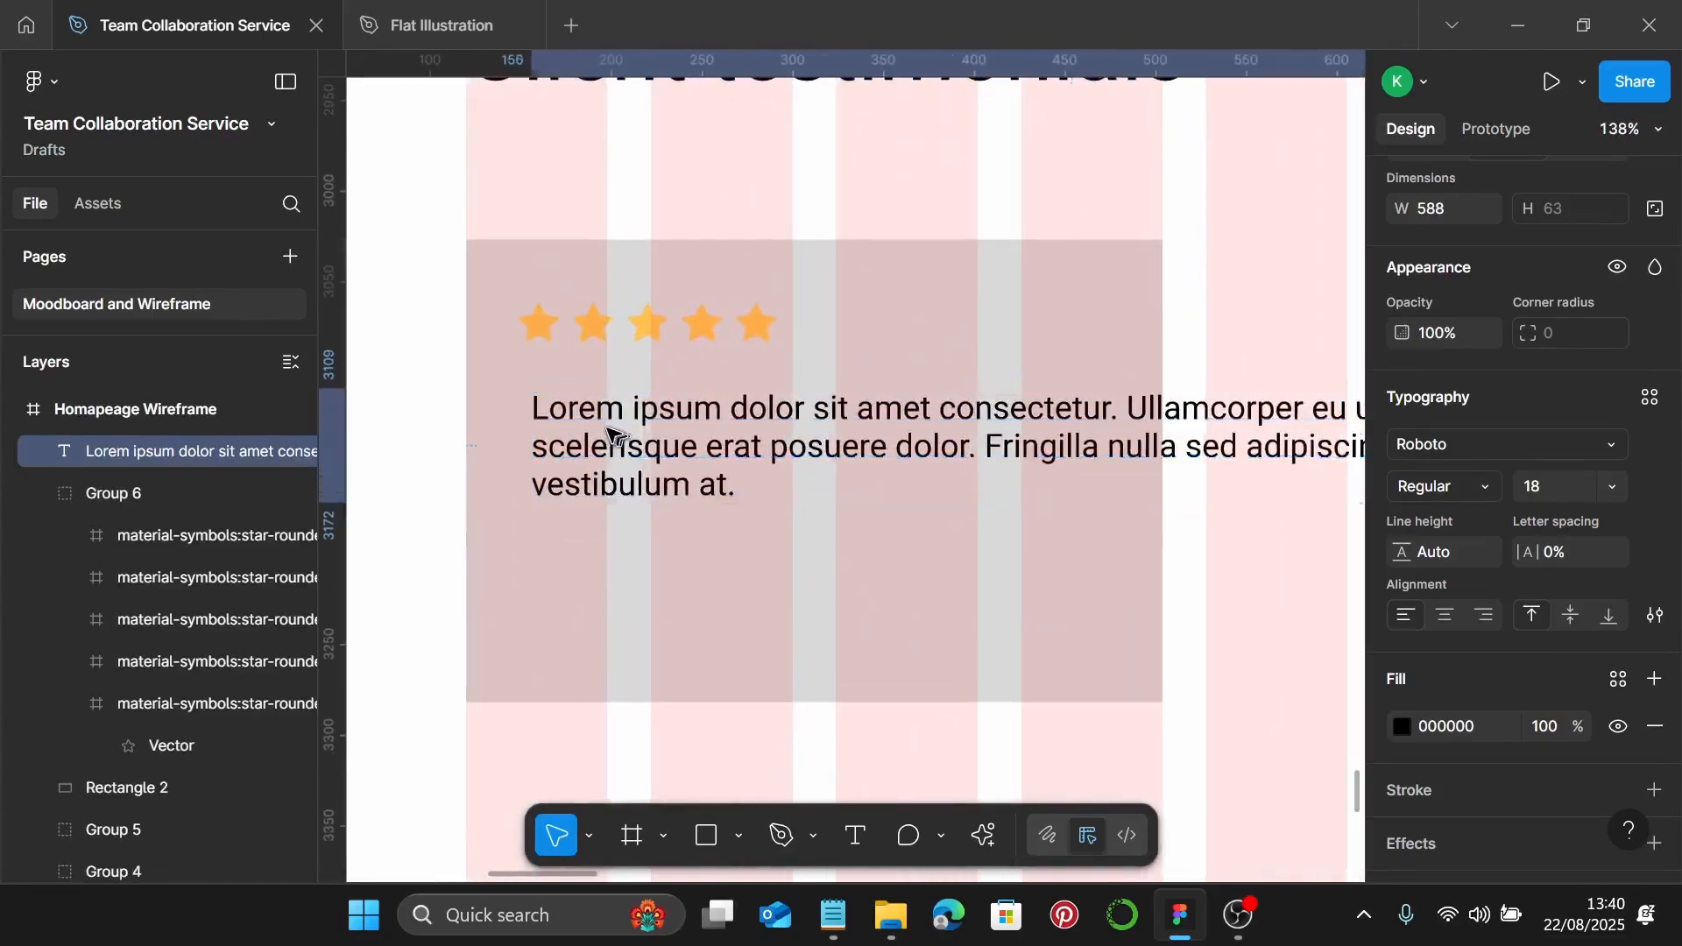
{"action": "left_click_drag", "start_coordinate": [611, 436], "coordinate": [603, 434]}
Set the testimonial paragraph's font size to 16 and narrow its text box to a width of 330 to fit the card
{"action": "left_click", "coordinate": [1612, 487]}
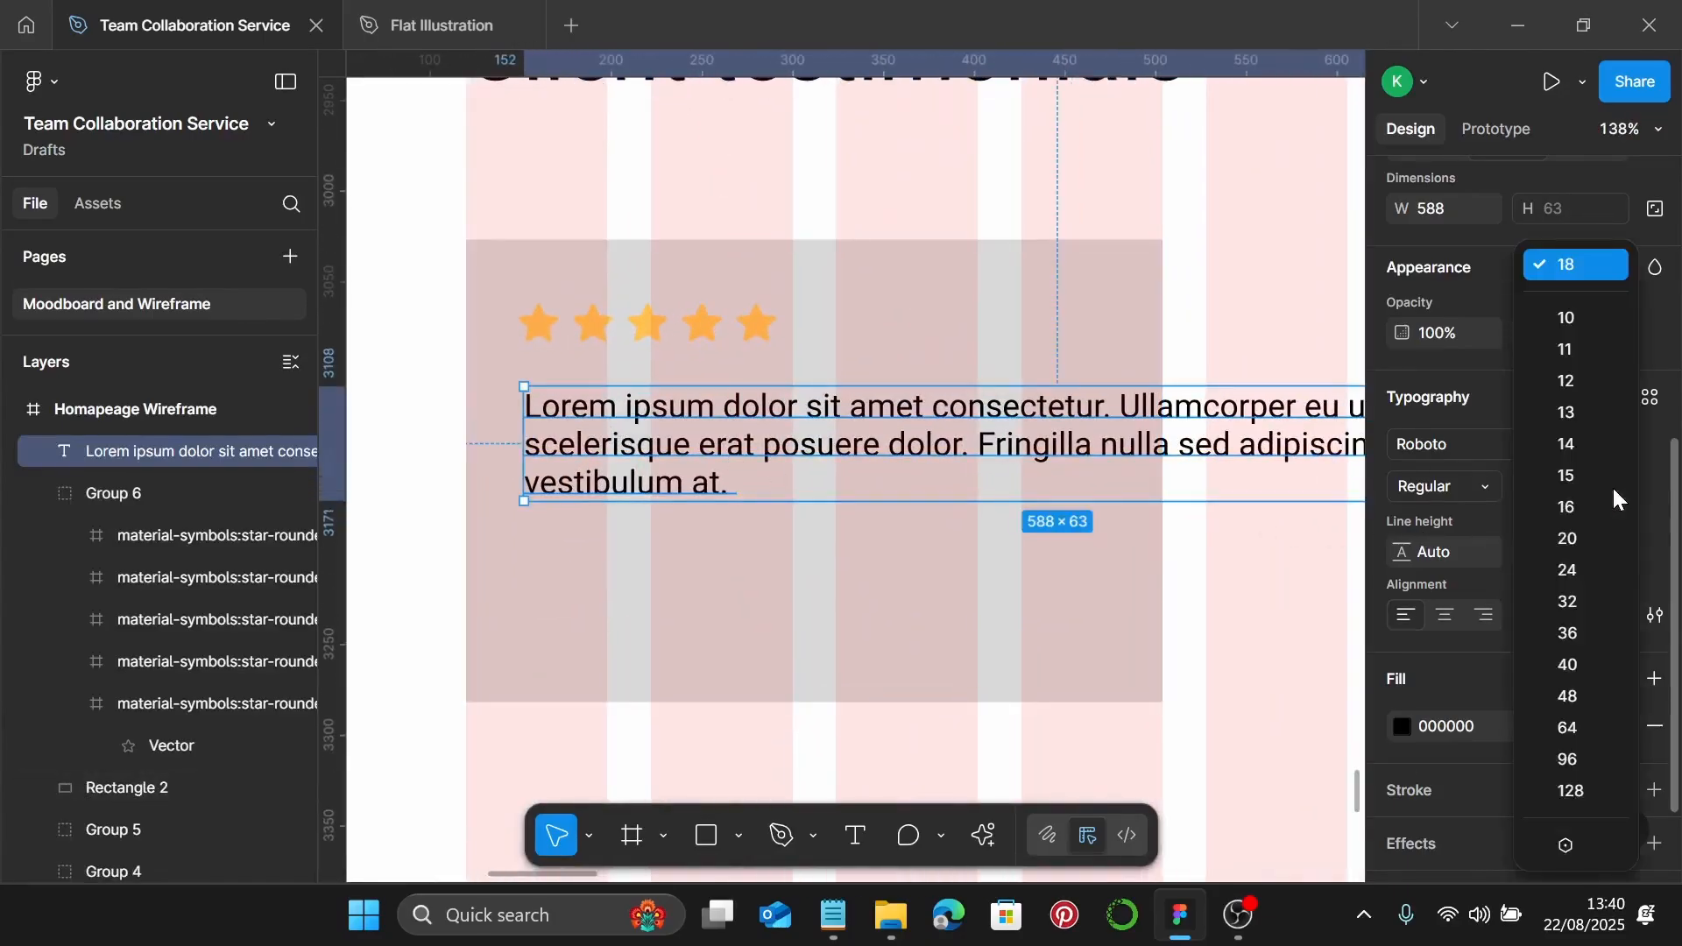
{"action": "left_click", "coordinate": [1606, 507]}
{"action": "scroll", "coordinate": [1051, 482], "scroll_direction": "down", "scroll_amount": 3}
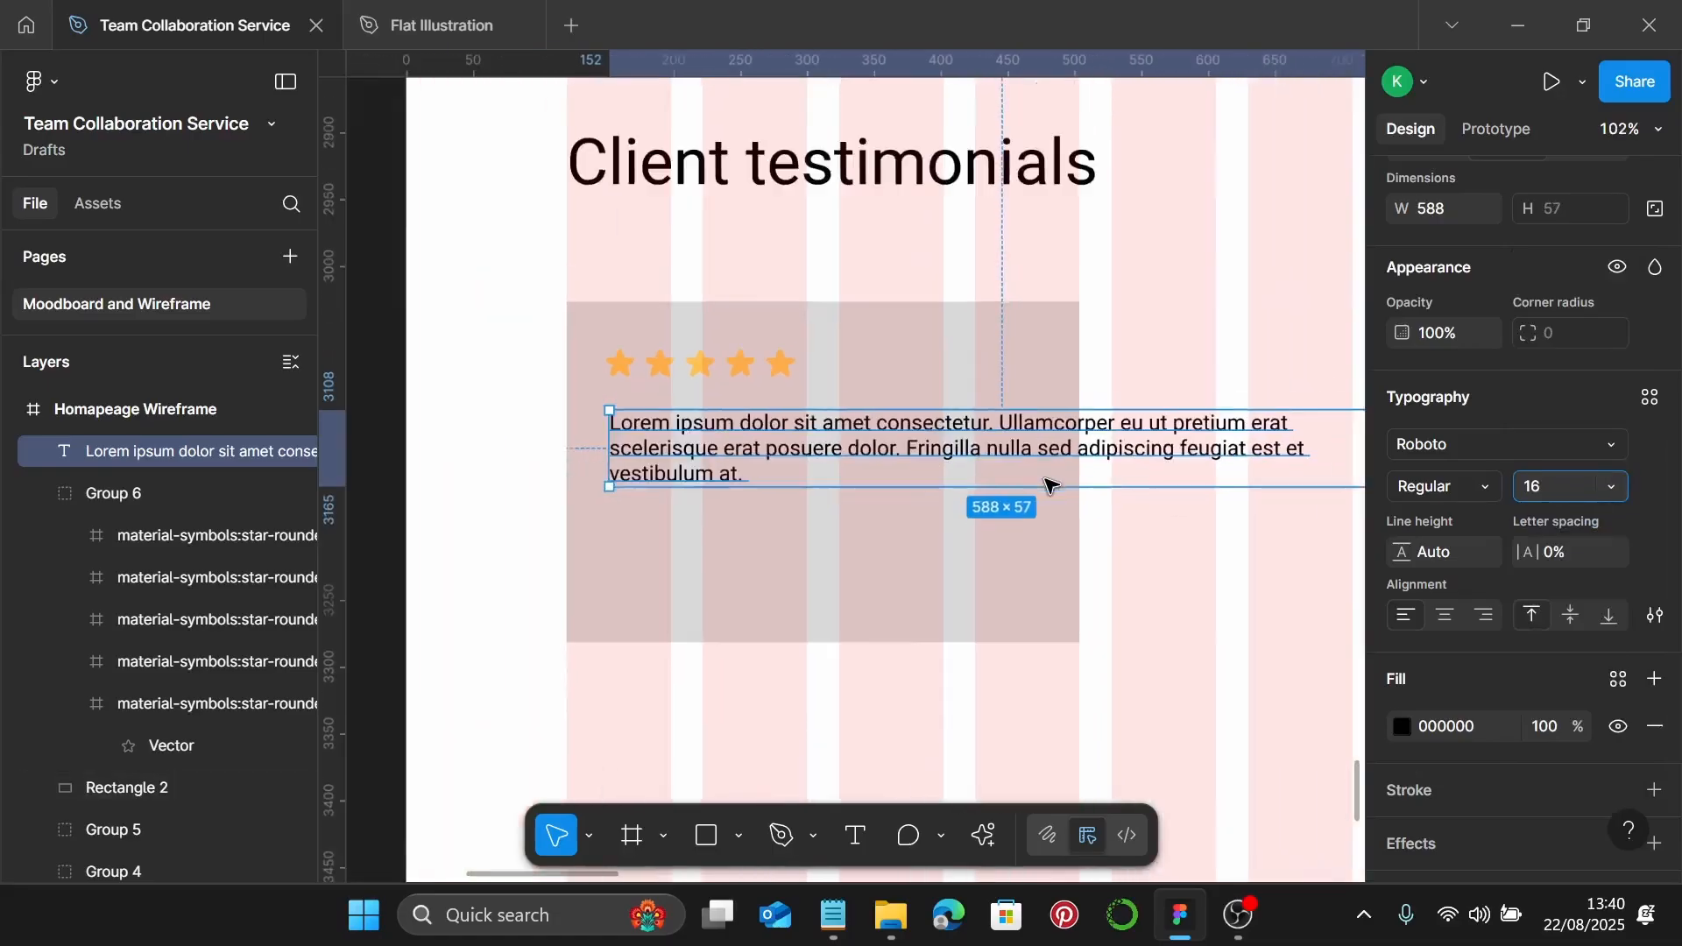
{"action": "scroll", "coordinate": [1051, 485], "scroll_direction": "right", "scroll_amount": 3}
{"action": "left_click_drag", "start_coordinate": [1244, 449], "coordinate": [895, 471]}
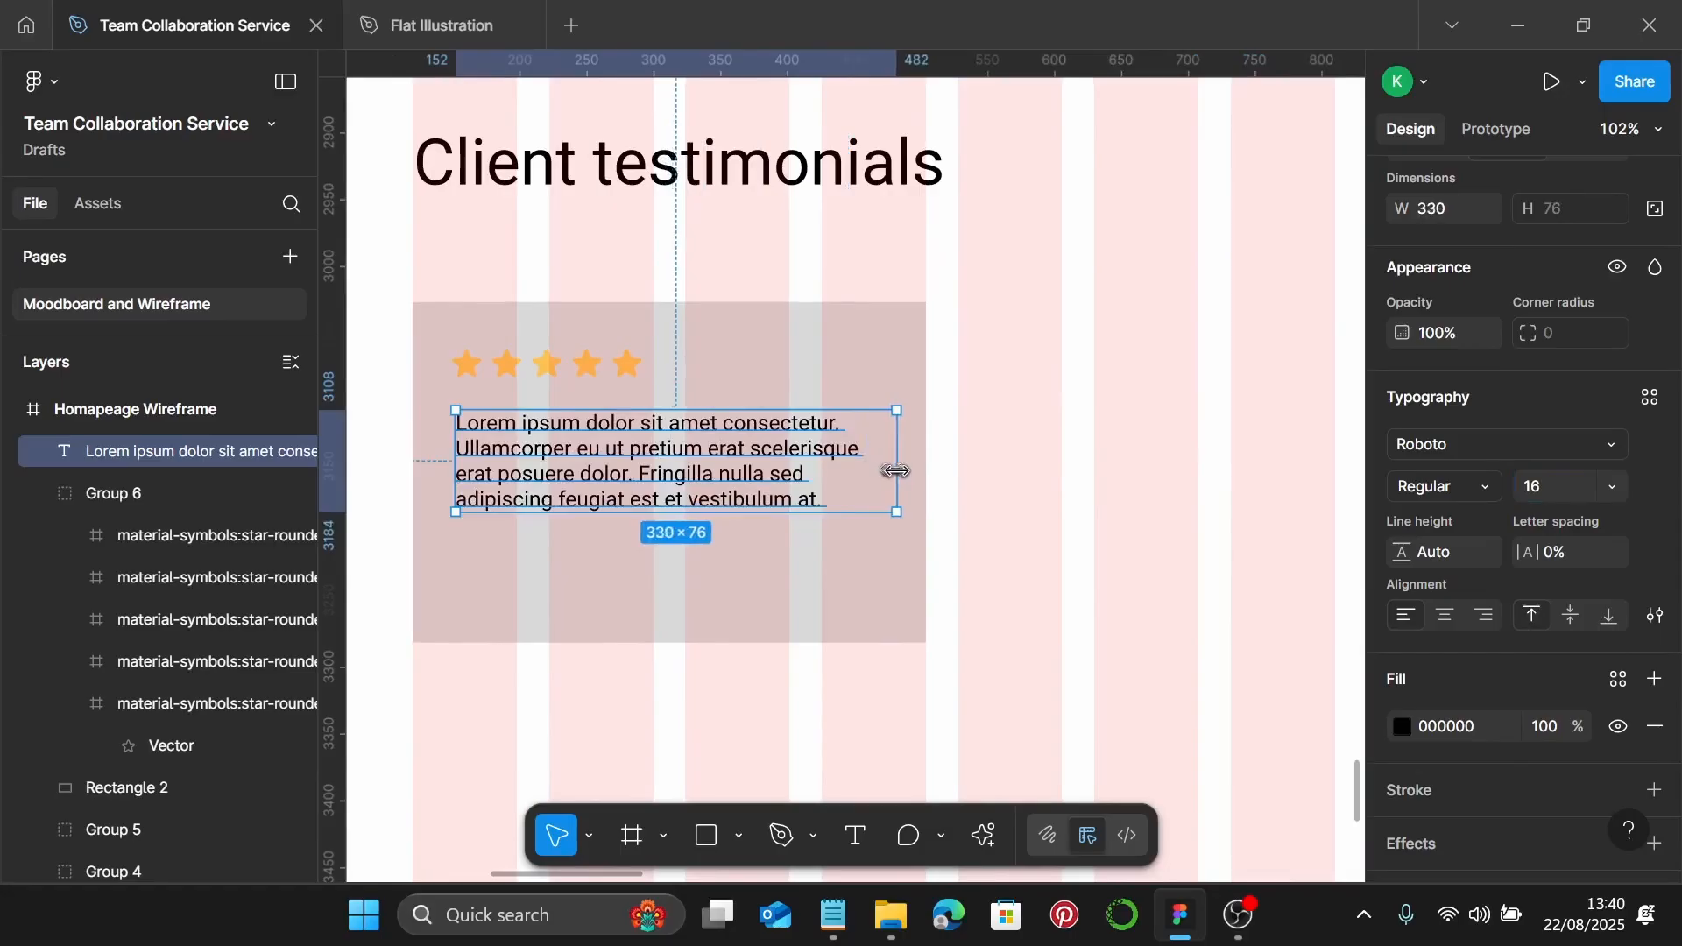
Select the star row together with the testimonial paragraph and shift both slightly left inside the card
{"action": "scroll", "coordinate": [613, 412], "scroll_direction": "left", "scroll_amount": 1}
{"action": "left_click", "coordinate": [569, 365], "text": "shift"}
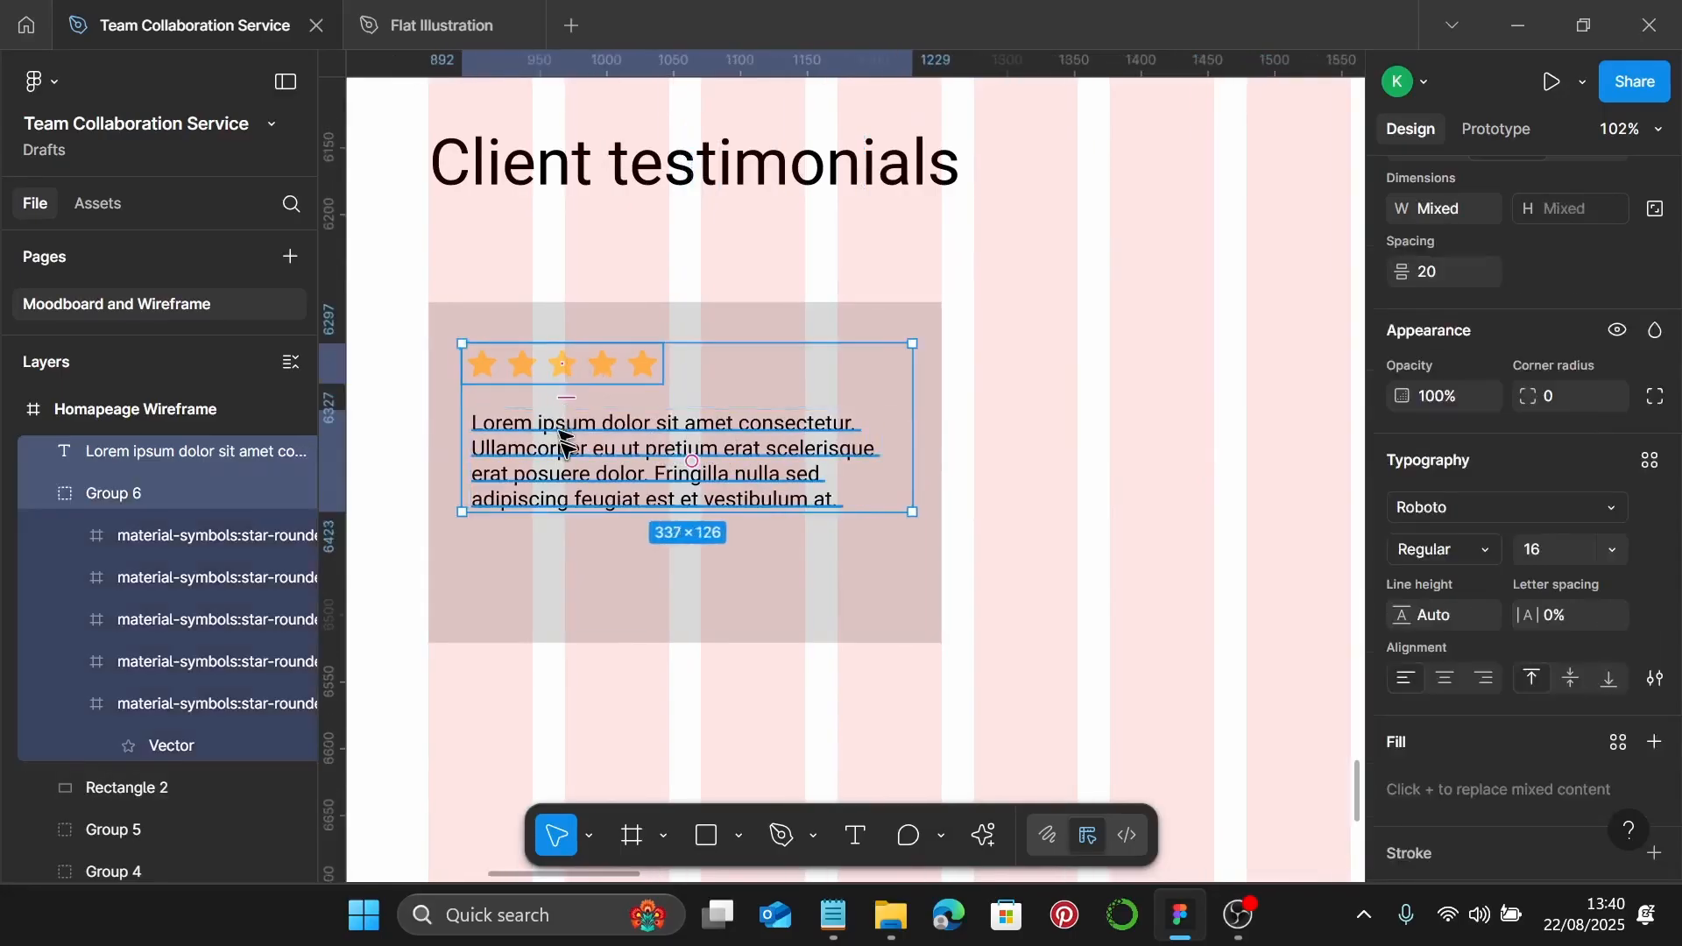
{"action": "left_click_drag", "start_coordinate": [561, 444], "coordinate": [815, 622]}
Duplicate the testimonial paragraph below itself, trim the copy to "Lorem ipsum" and set its resizing to auto width
{"action": "left_click", "coordinate": [558, 445]}
{"action": "double_click", "coordinate": [625, 599]}
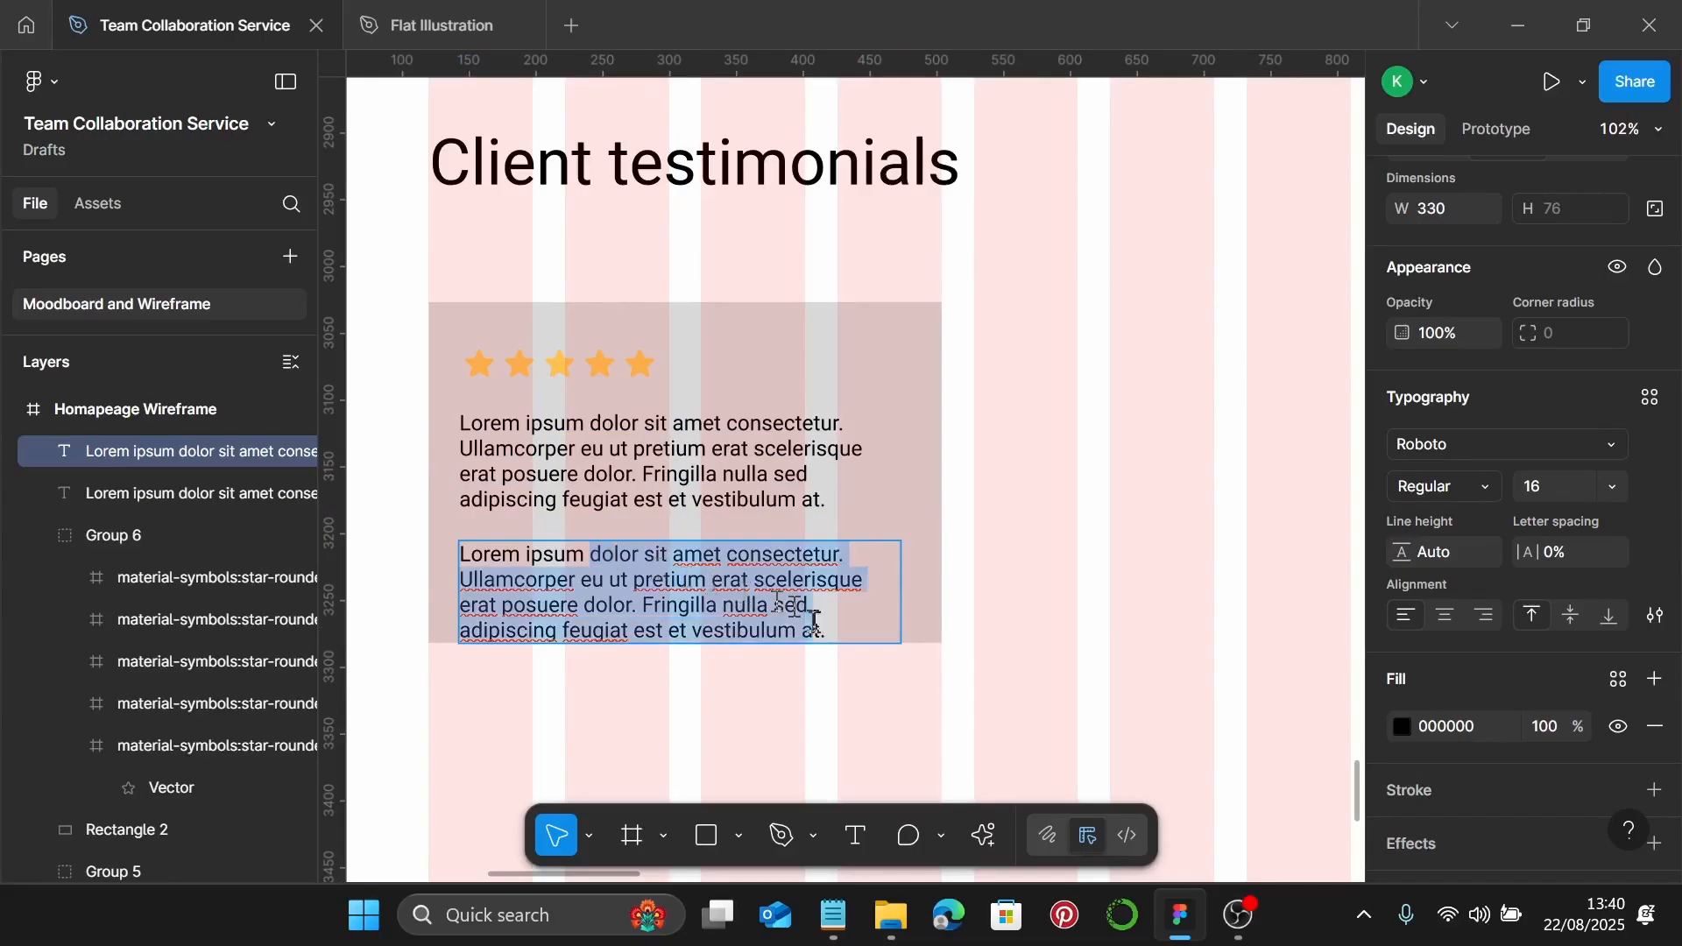
{"action": "key", "text": "BackSpace"}
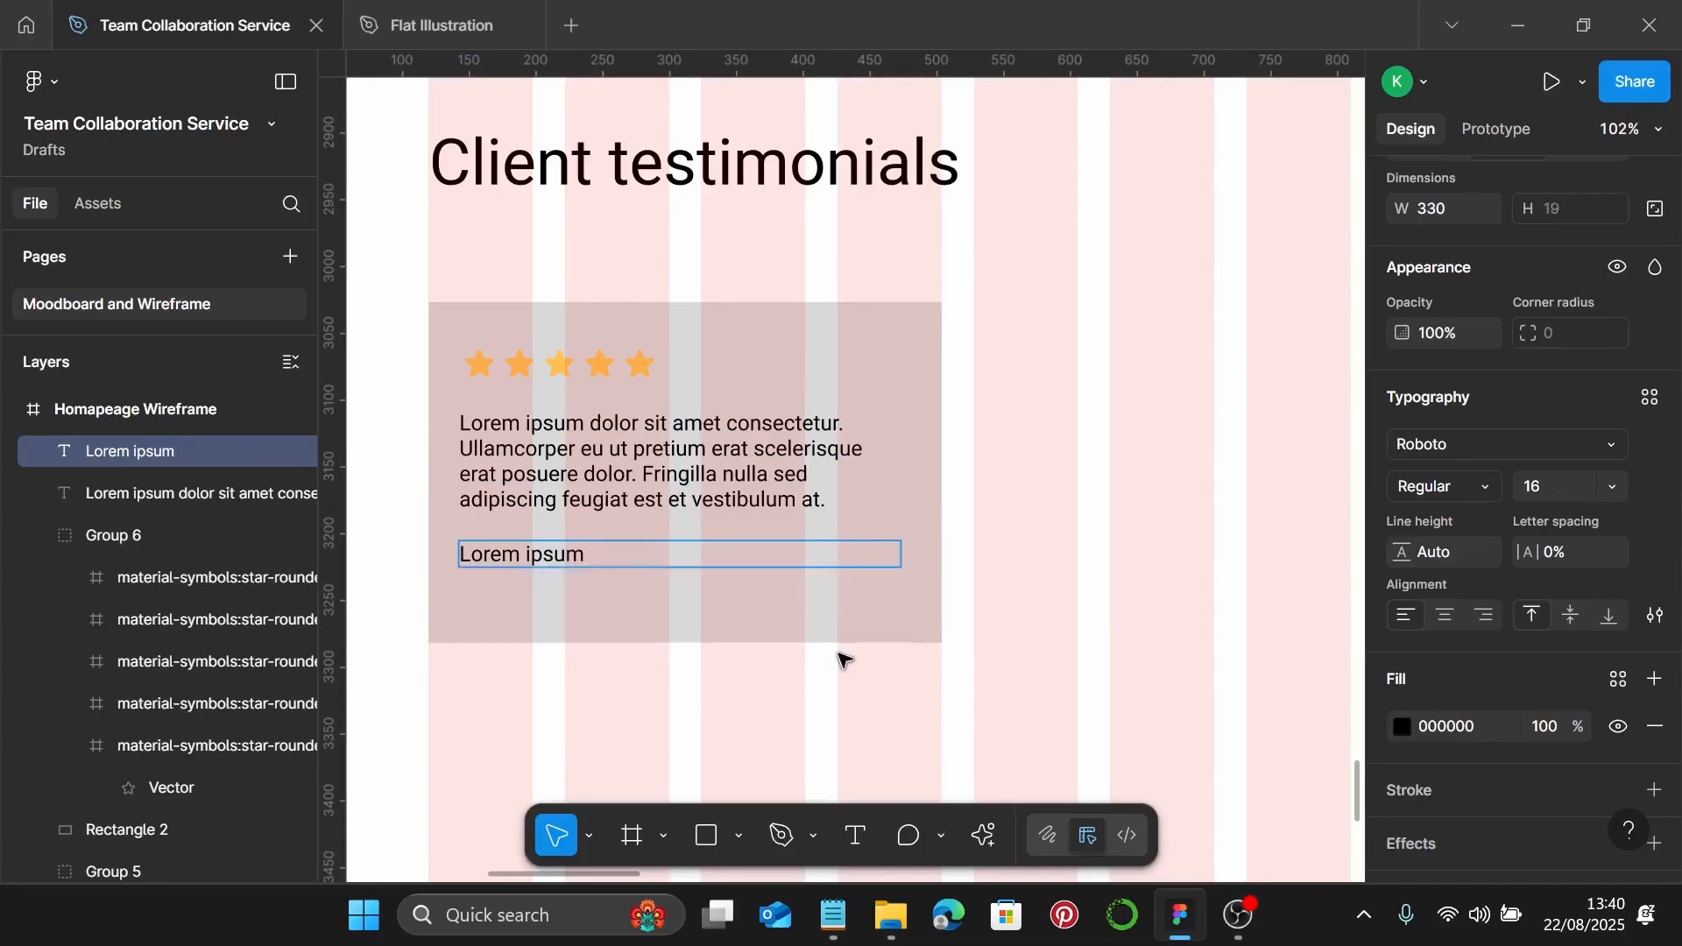
{"action": "scroll", "coordinate": [1526, 429], "scroll_direction": "up", "scroll_amount": 4}
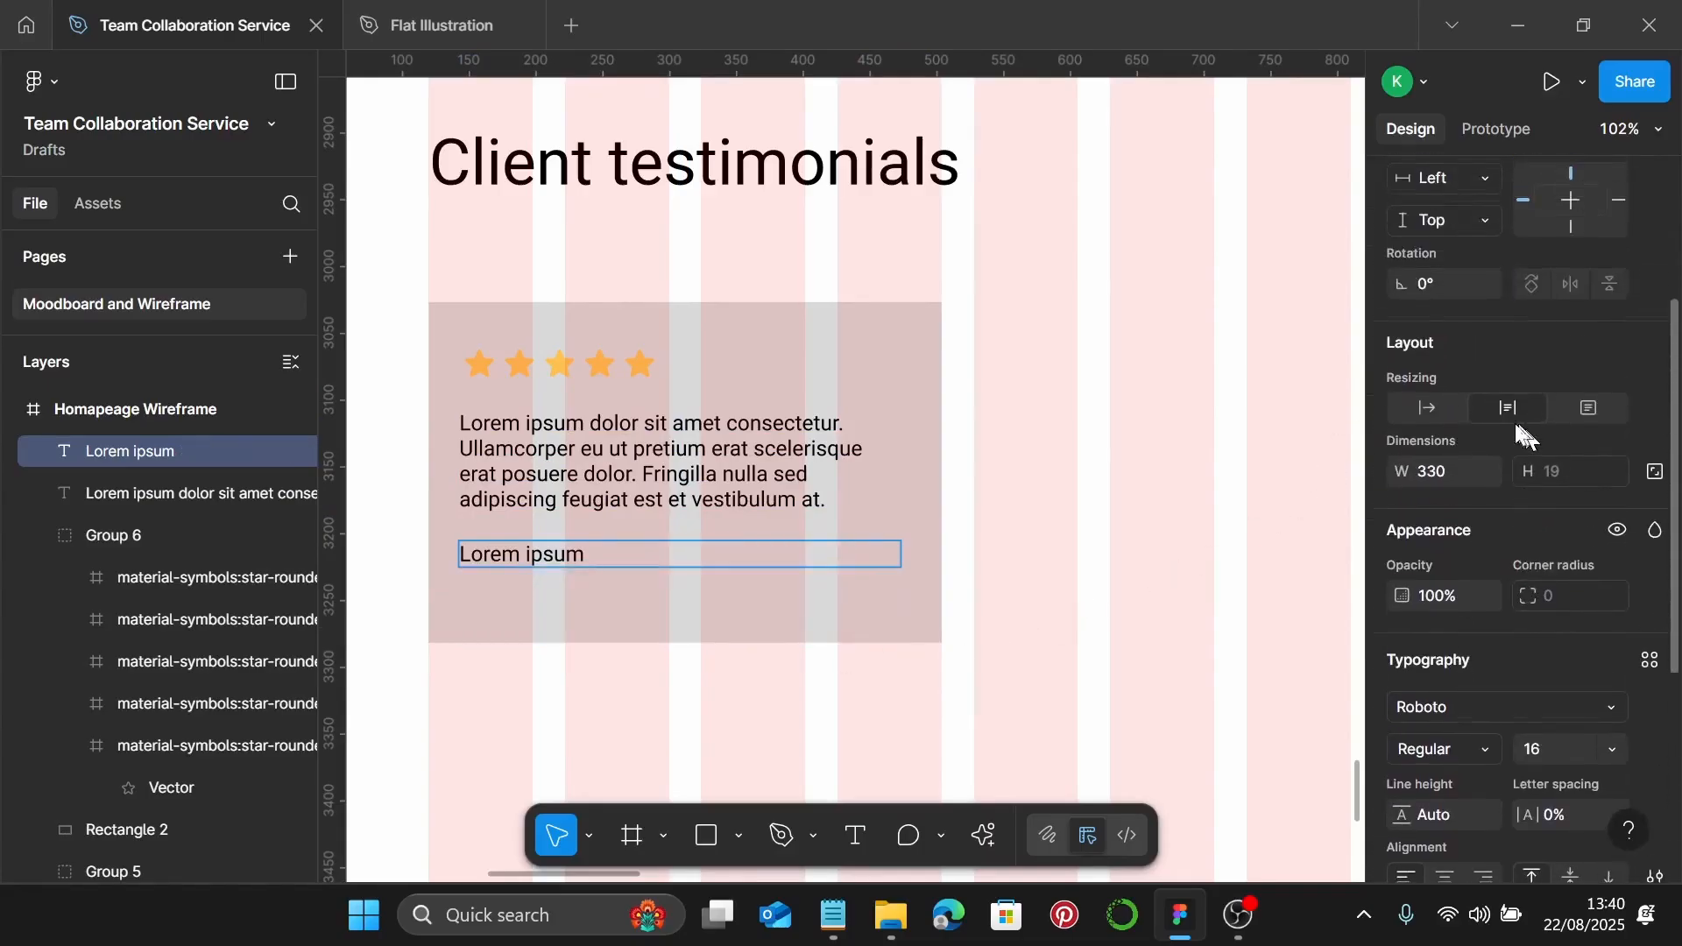
{"action": "left_click", "coordinate": [1443, 417]}
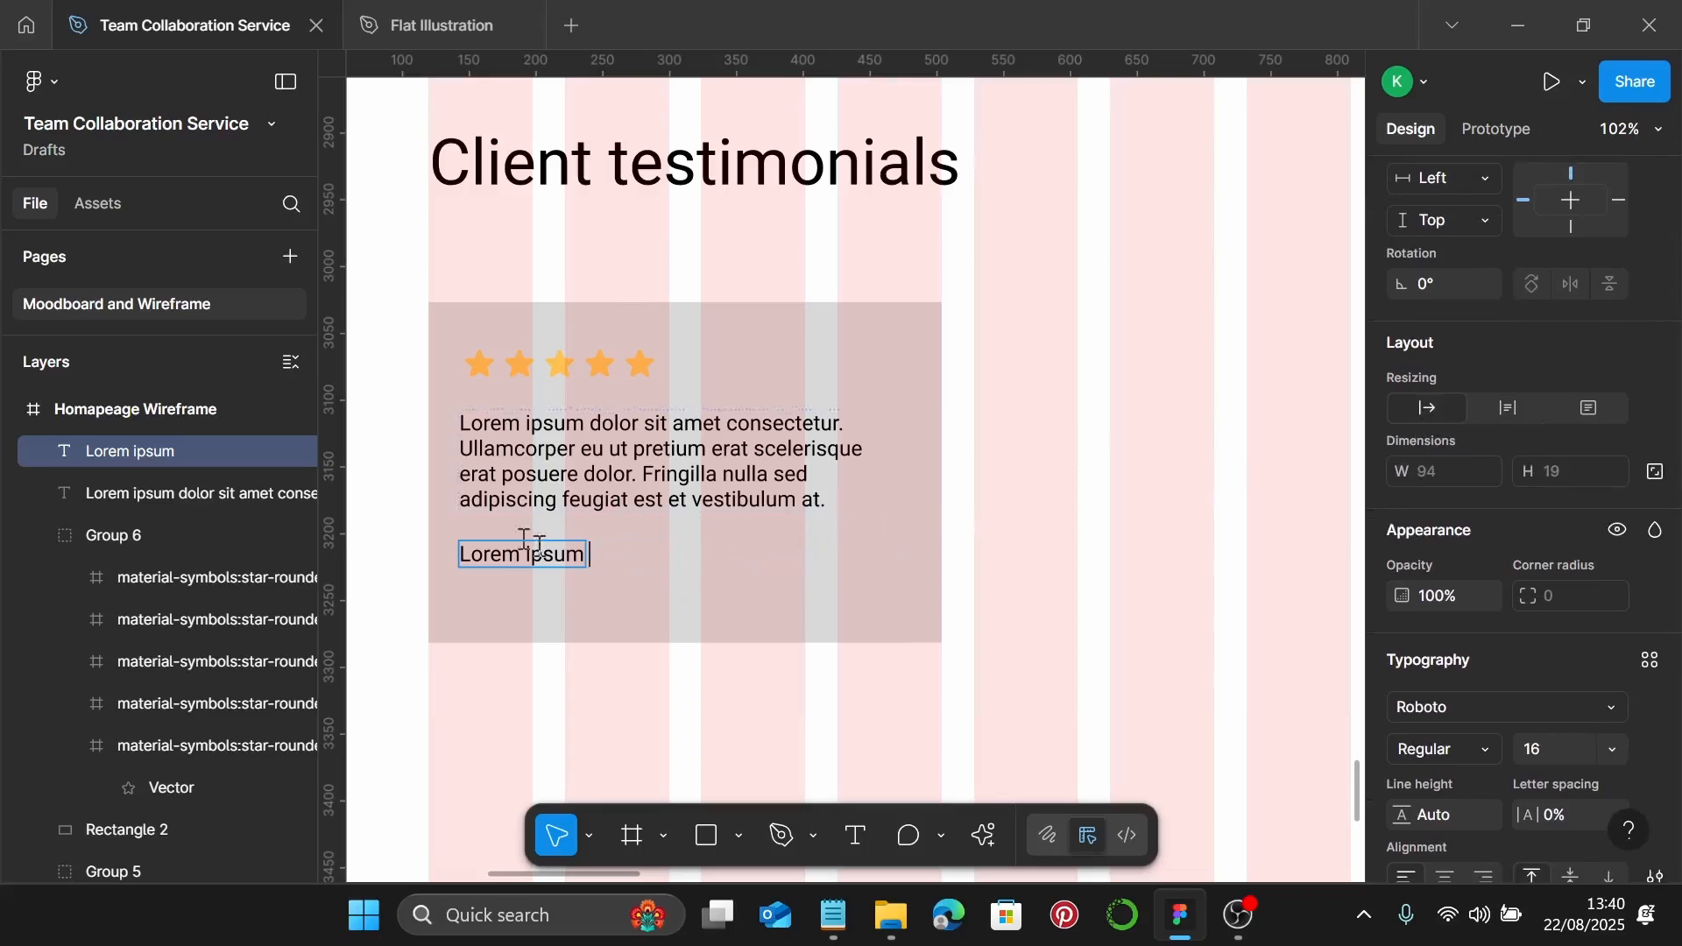
Set the font size of the "Lorem ipsum" line in the testimonial card to 24
{"action": "scroll", "coordinate": [538, 543], "scroll_direction": "down", "scroll_amount": 1}
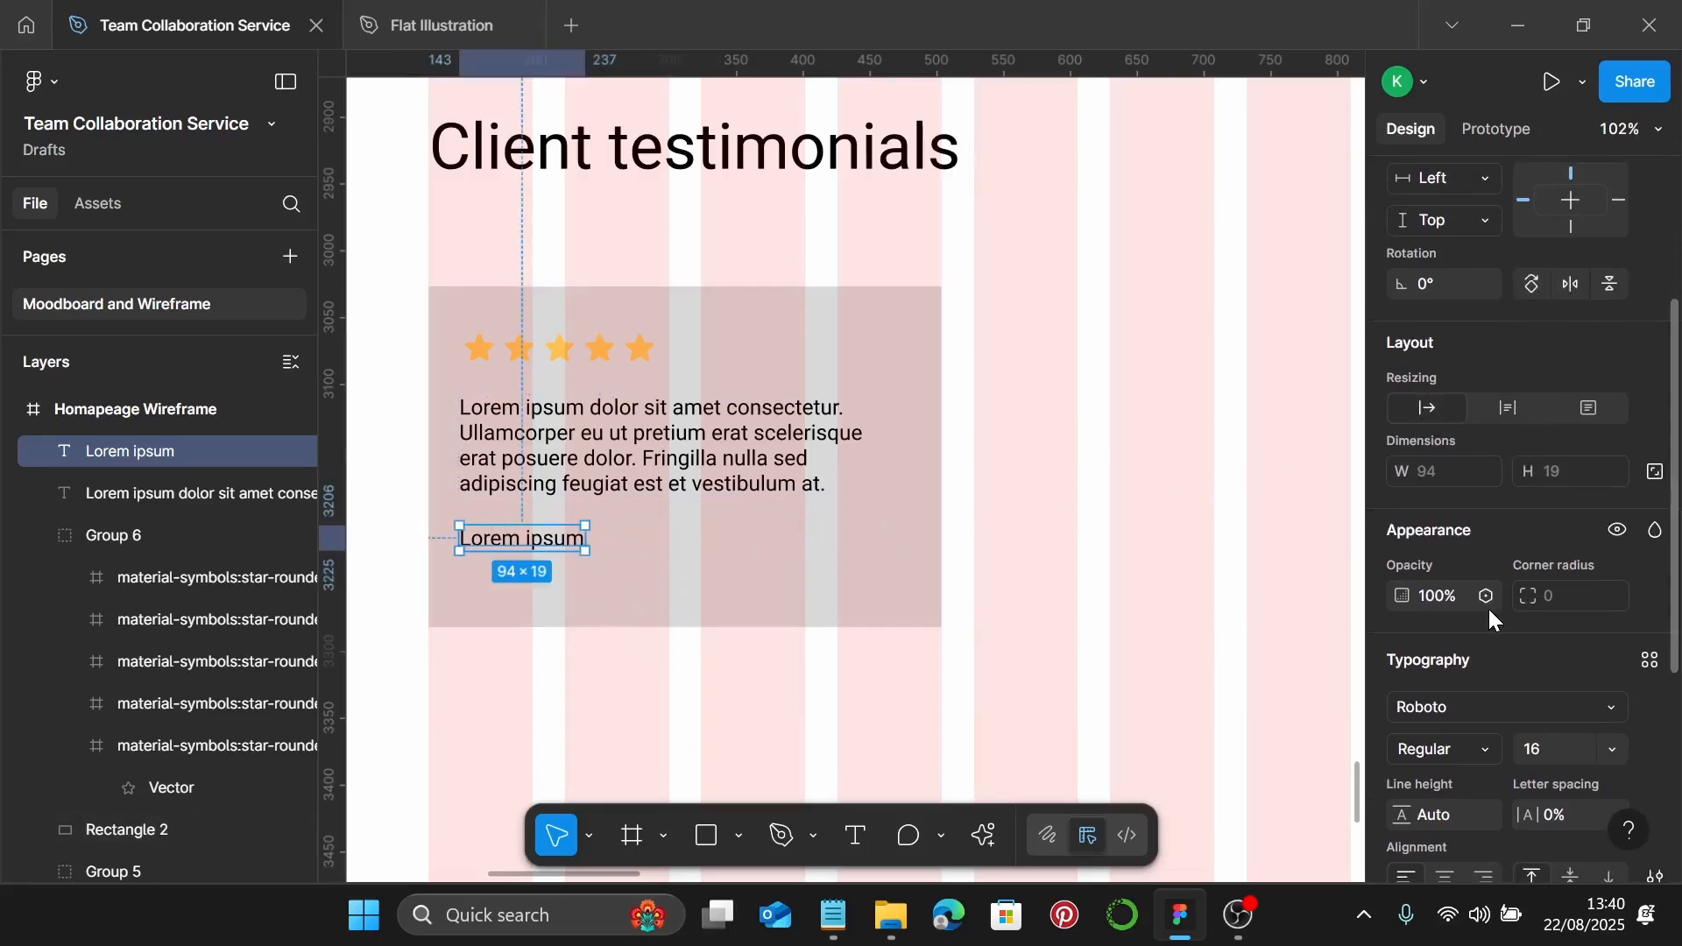
{"action": "scroll", "coordinate": [1488, 607], "scroll_direction": "down", "scroll_amount": 4}
{"action": "left_click", "coordinate": [1610, 487]}
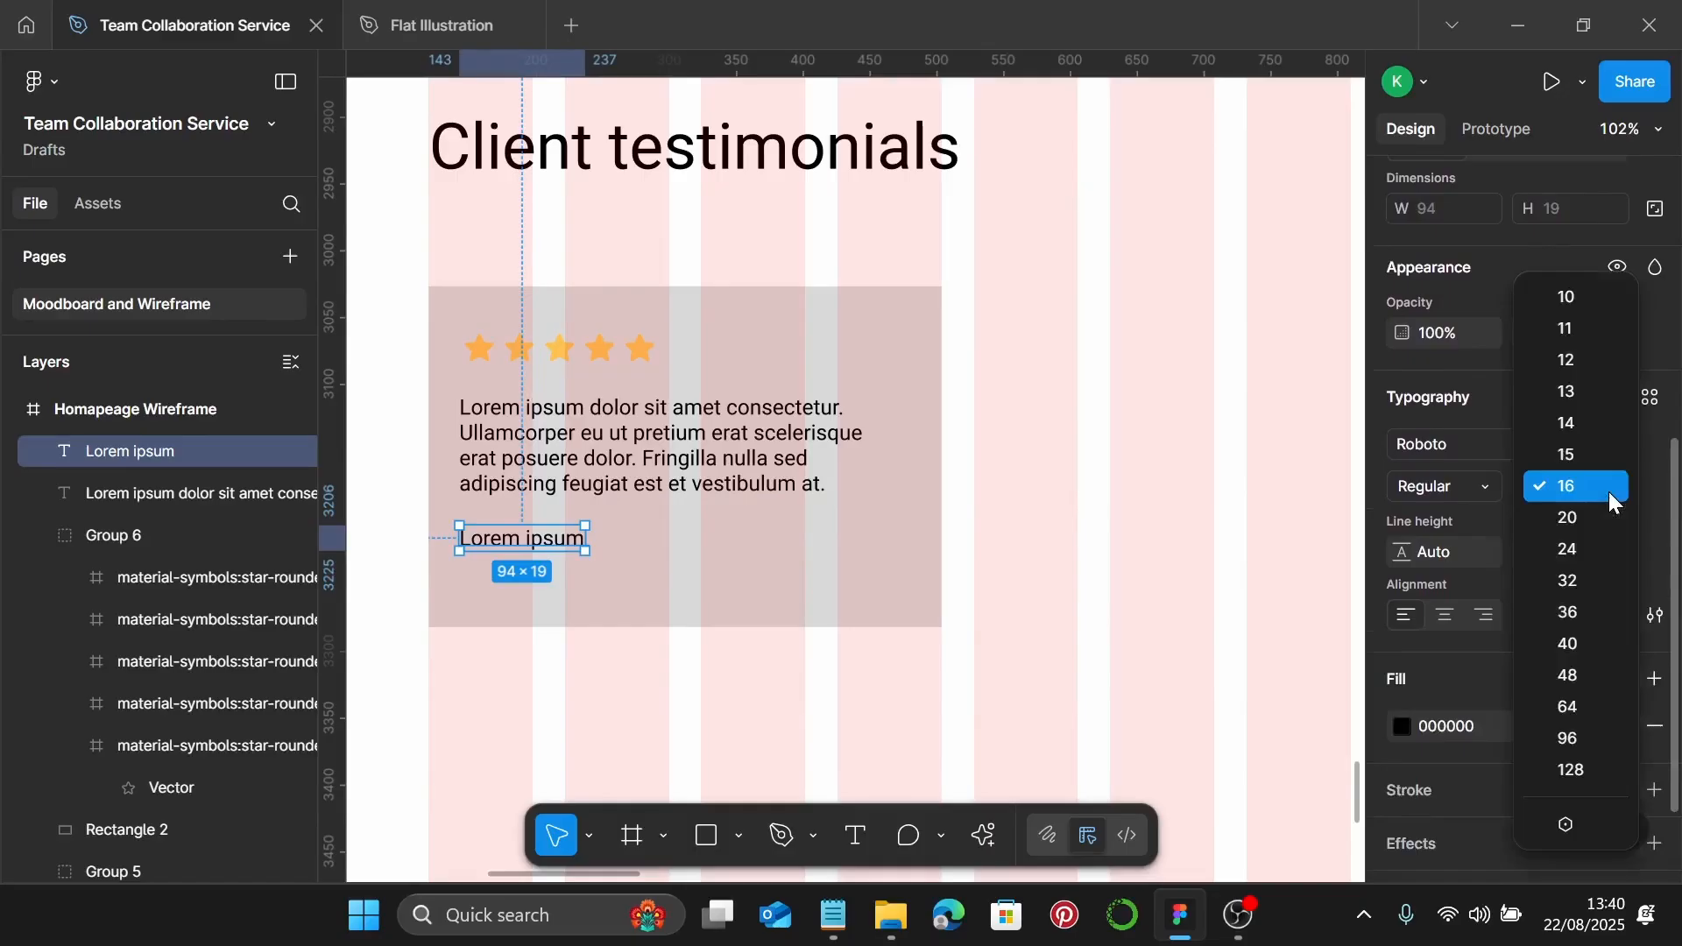
{"action": "left_click", "coordinate": [1598, 556]}
{"action": "scroll", "coordinate": [856, 530], "scroll_direction": "down", "scroll_amount": 1}
Shorten the testimonial card's background rectangle to a height of 242 and nudge it slightly up to Y 3025
{"action": "left_click", "coordinate": [788, 561]}
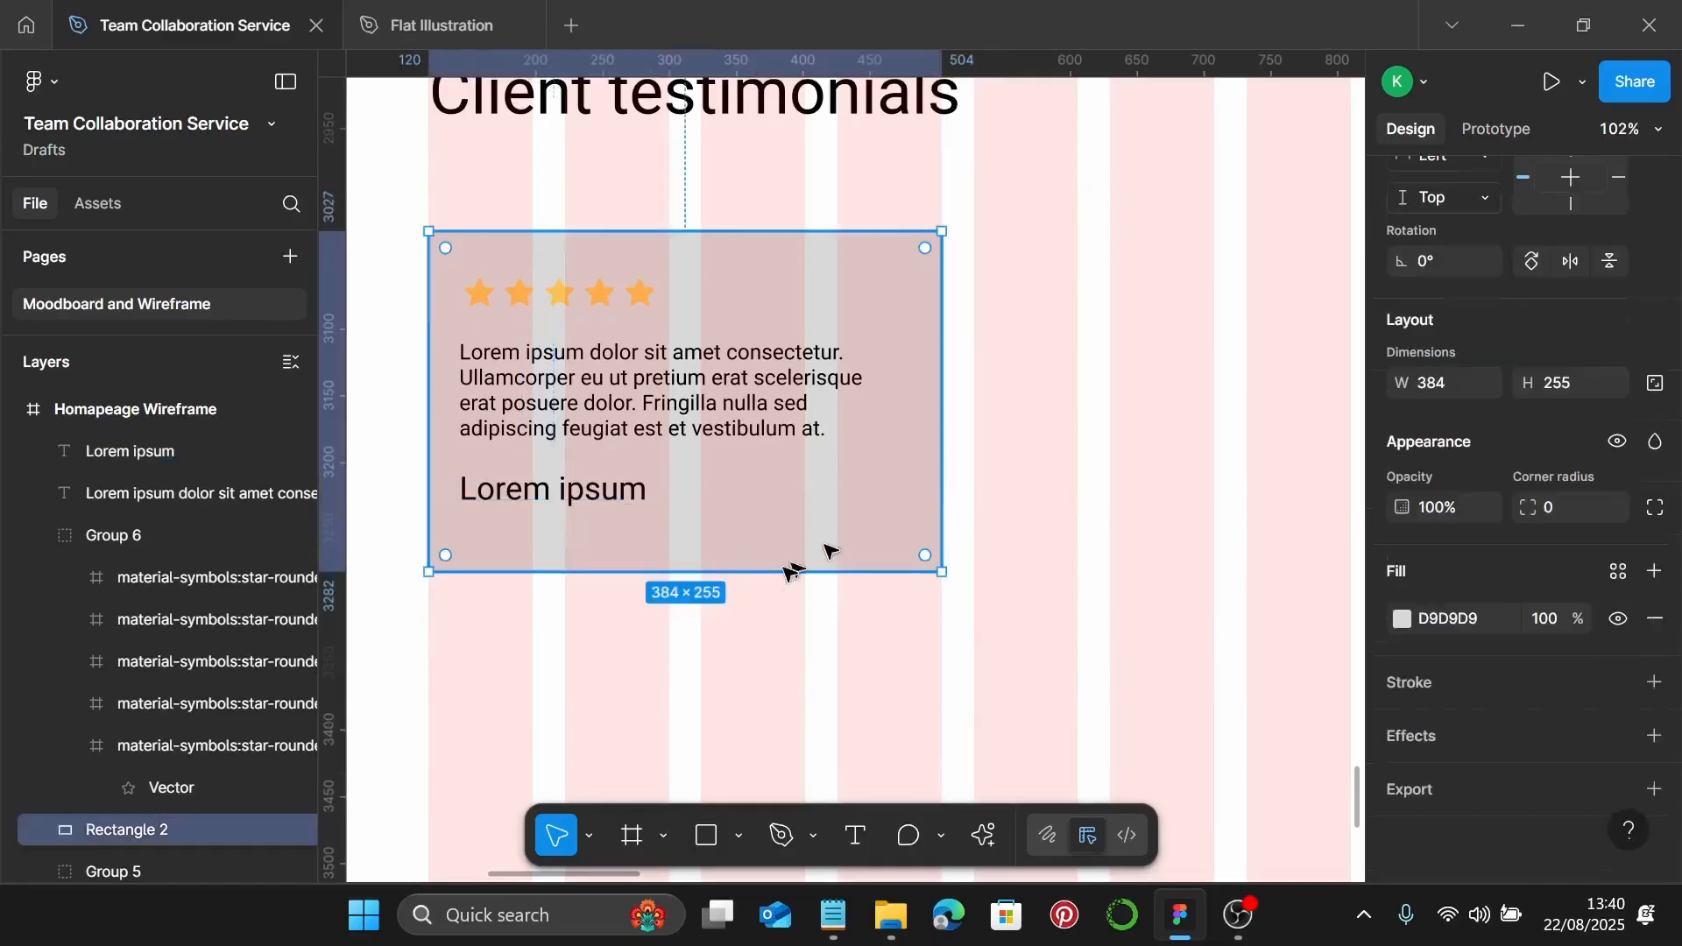
{"action": "mouse_move", "coordinate": [764, 573]}
{"action": "left_mouse_down"}
{"action": "mouse_move", "coordinate": [768, 538]}
{"action": "mouse_move", "coordinate": [771, 557]}
{"action": "left_mouse_up"}
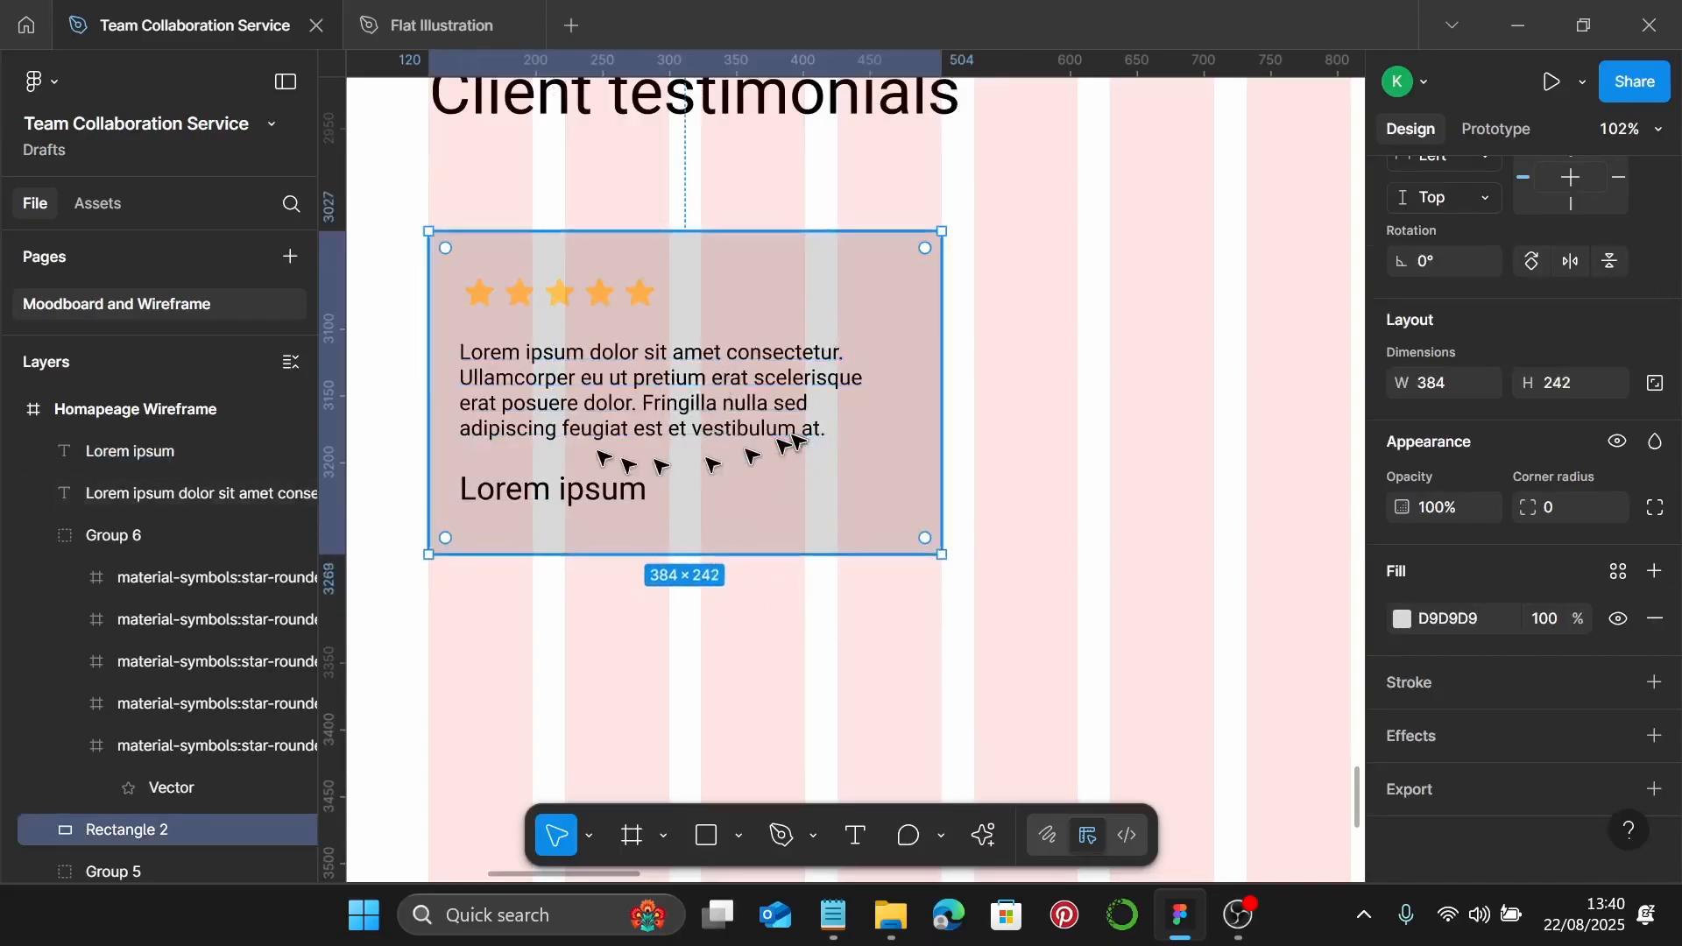
{"action": "key", "text": "Up"}
{"action": "key", "text": "Up"}
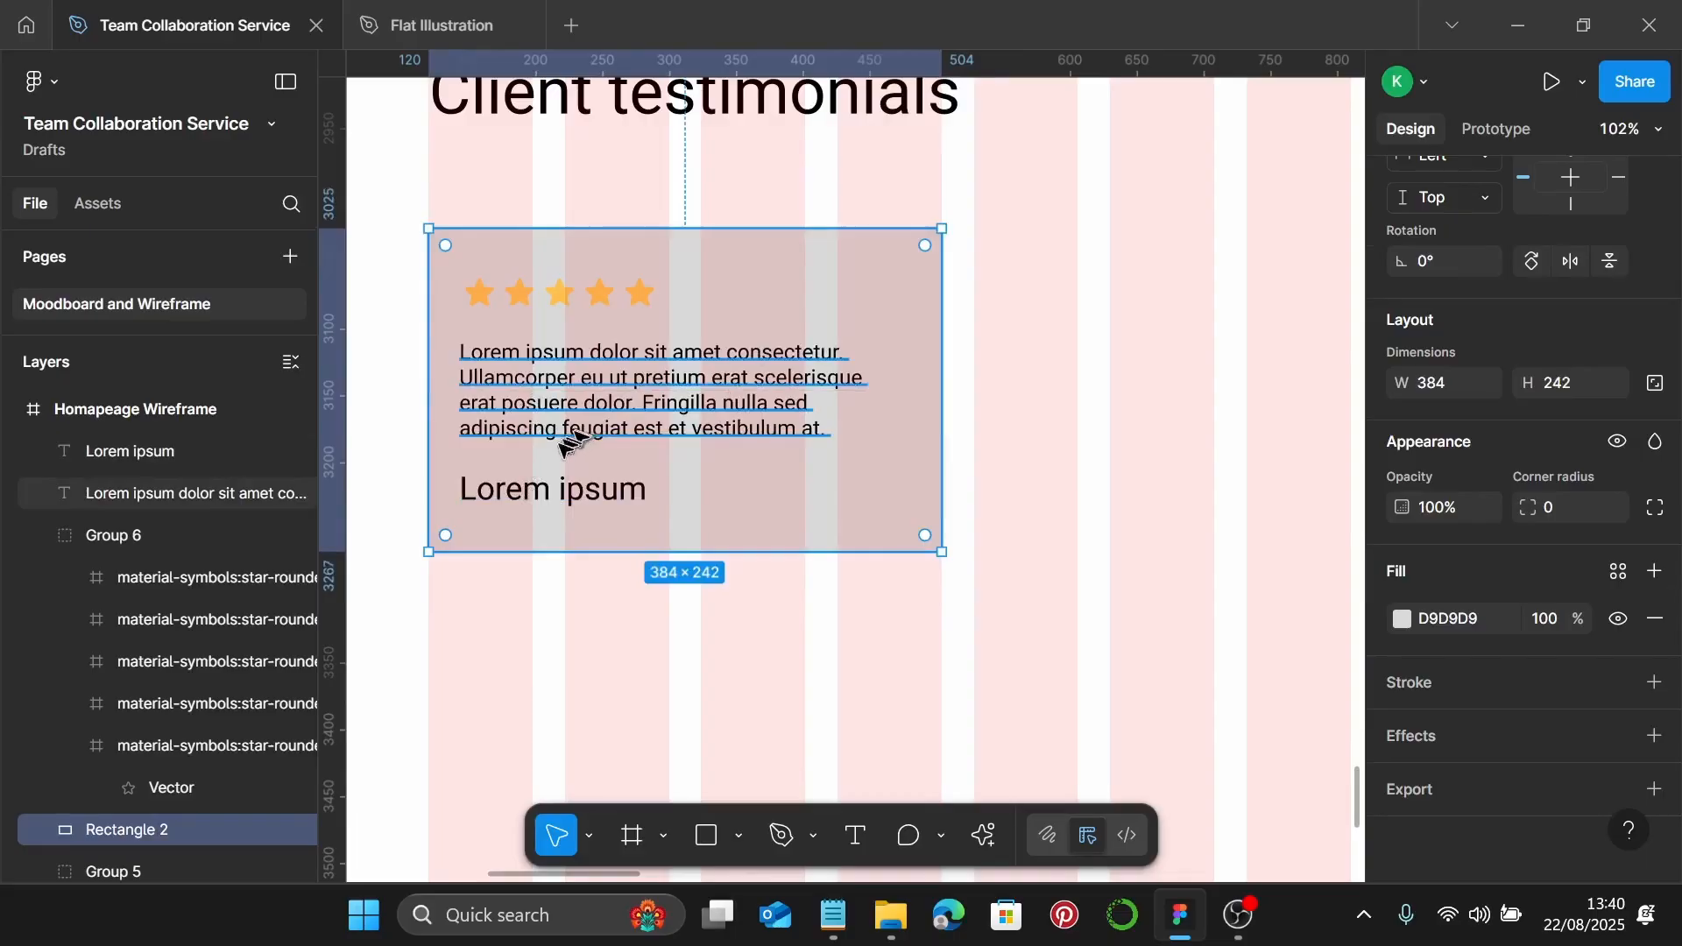
Group the card background, stars, paragraph and "Lorem ipsum" line, and move the group up to Y 2994 beneath the Client testimonials heading
{"action": "left_click", "coordinate": [594, 504]}
{"action": "left_click", "coordinate": [664, 427], "text": "shift"}
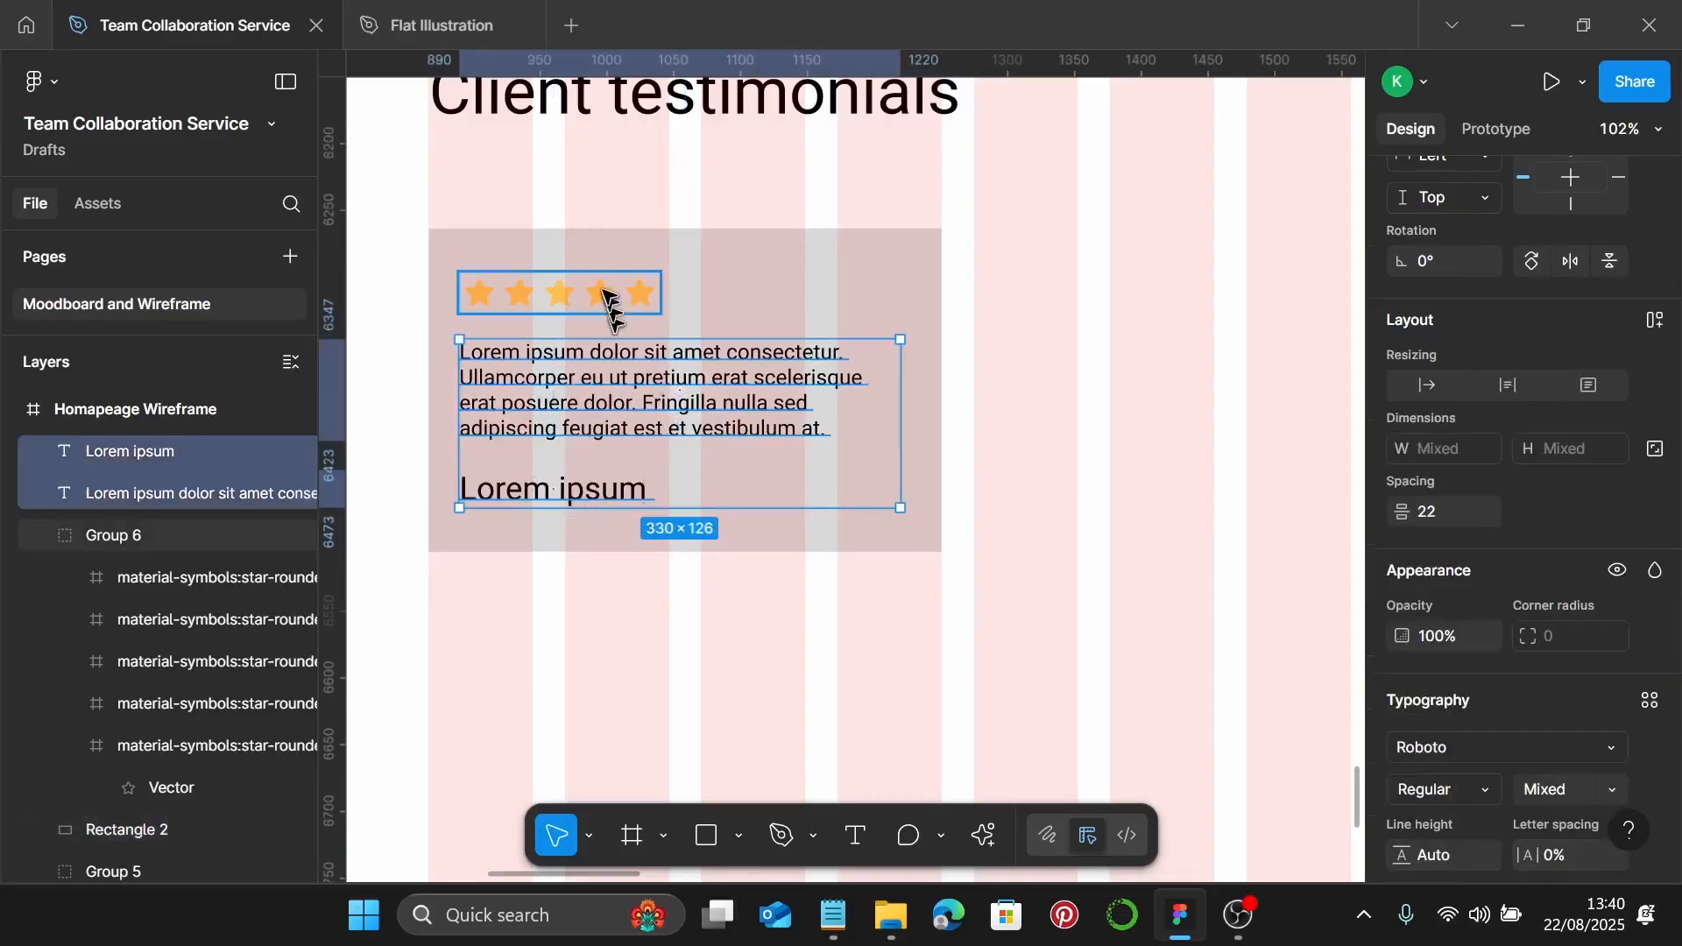
{"action": "left_click", "coordinate": [605, 292], "text": "shift"}
{"action": "left_click", "coordinate": [878, 239], "text": "shift"}
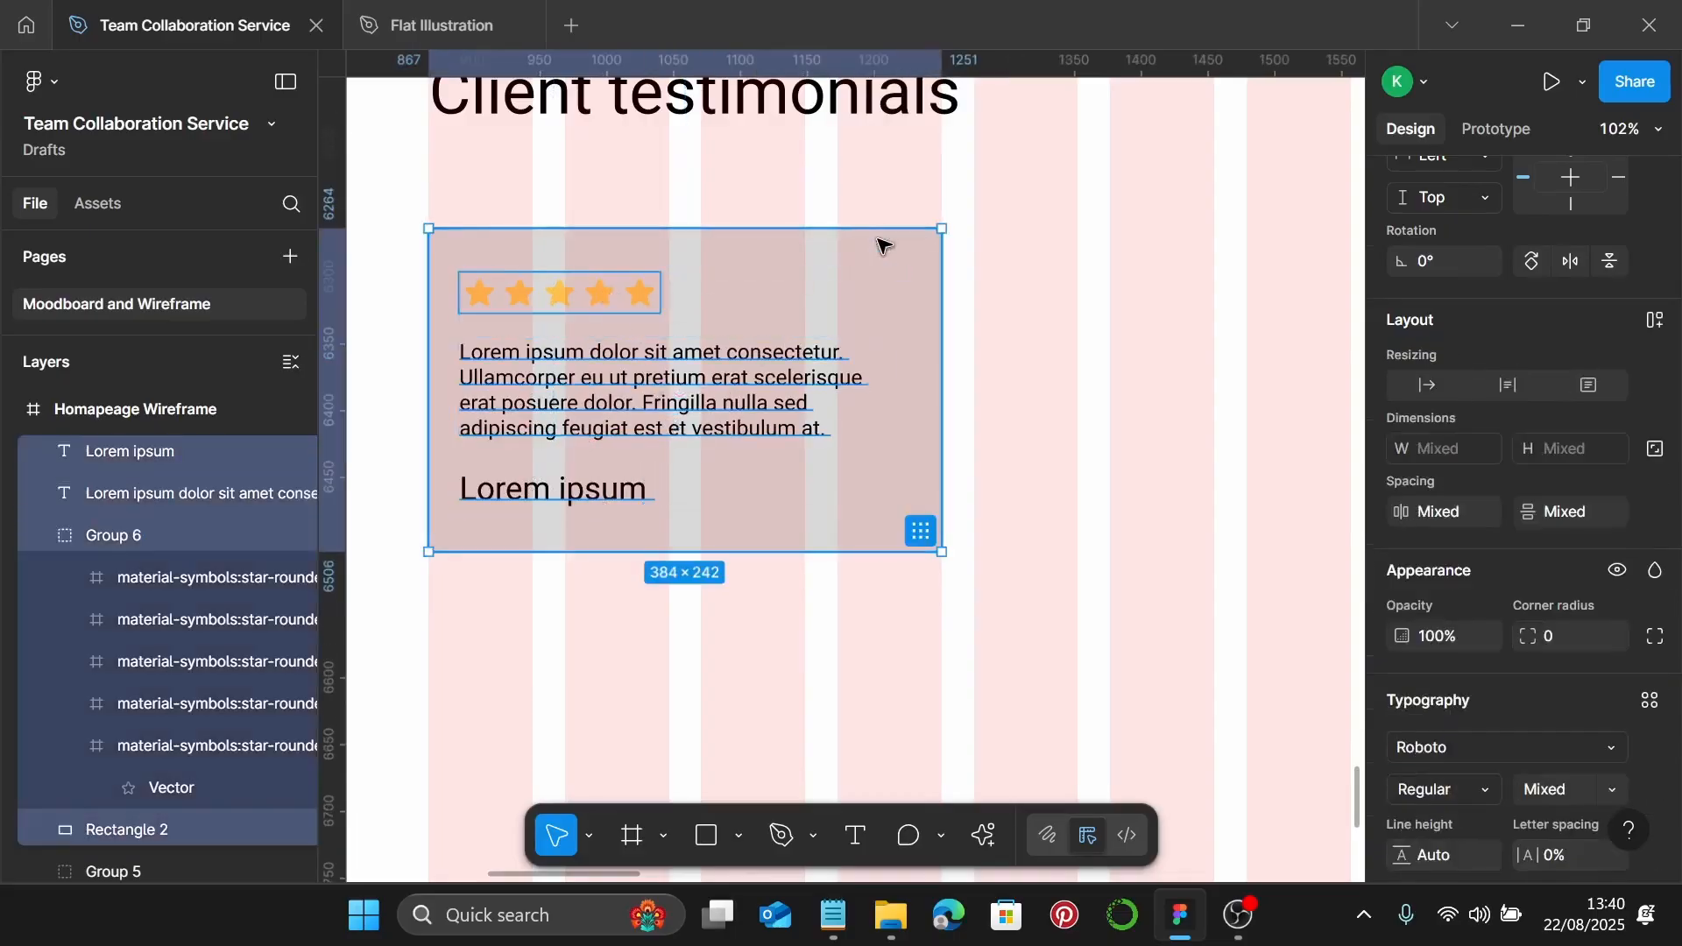
{"action": "key", "text": "ctrl+g"}
{"action": "scroll", "coordinate": [878, 240], "scroll_direction": "down", "scroll_amount": 4}
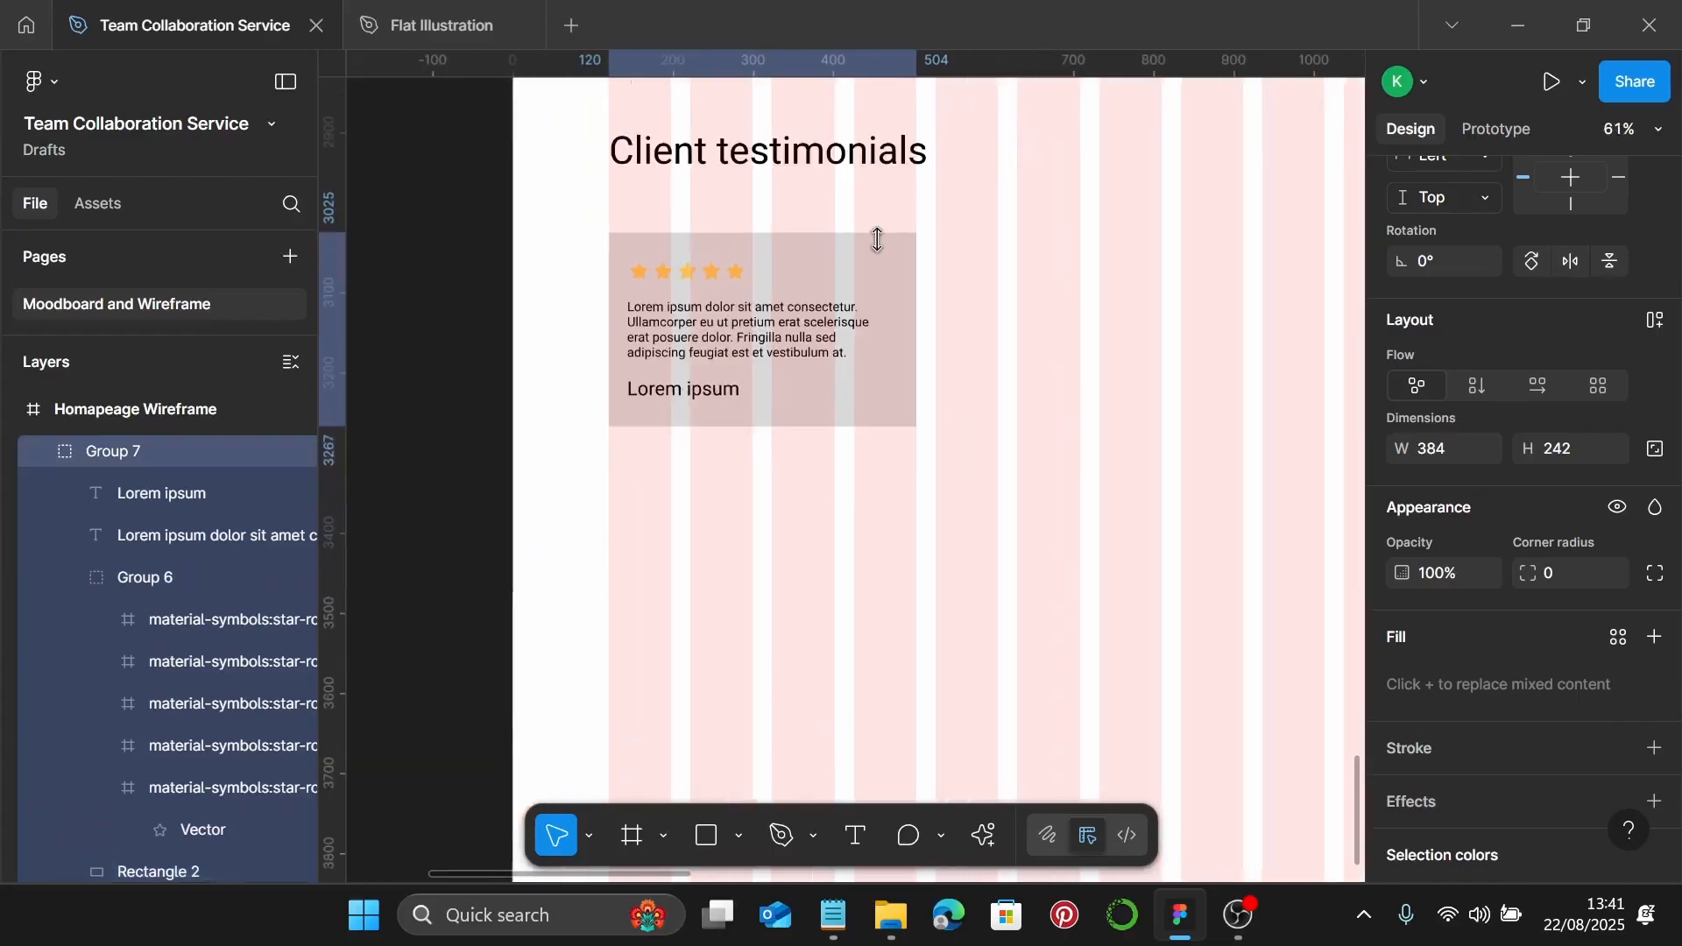
{"action": "scroll", "coordinate": [878, 239], "scroll_direction": "right", "scroll_amount": 1}
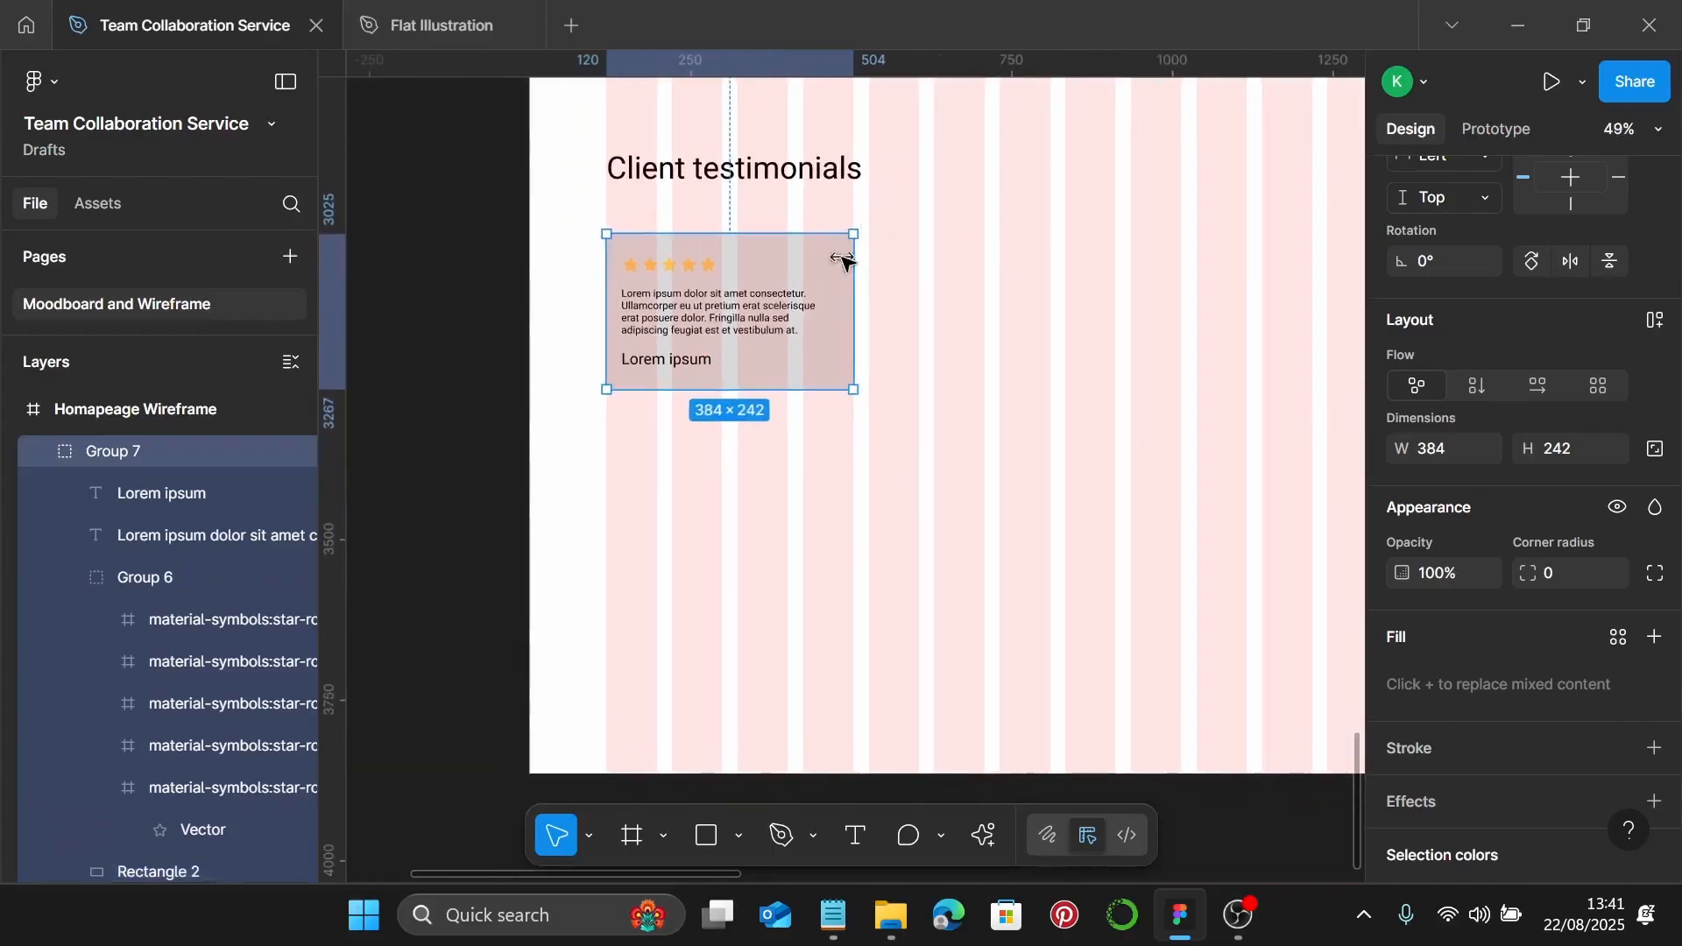
{"action": "left_click_drag", "start_coordinate": [795, 321], "coordinate": [796, 301]}
{"action": "scroll", "coordinate": [793, 305], "scroll_direction": "right", "scroll_amount": 1}
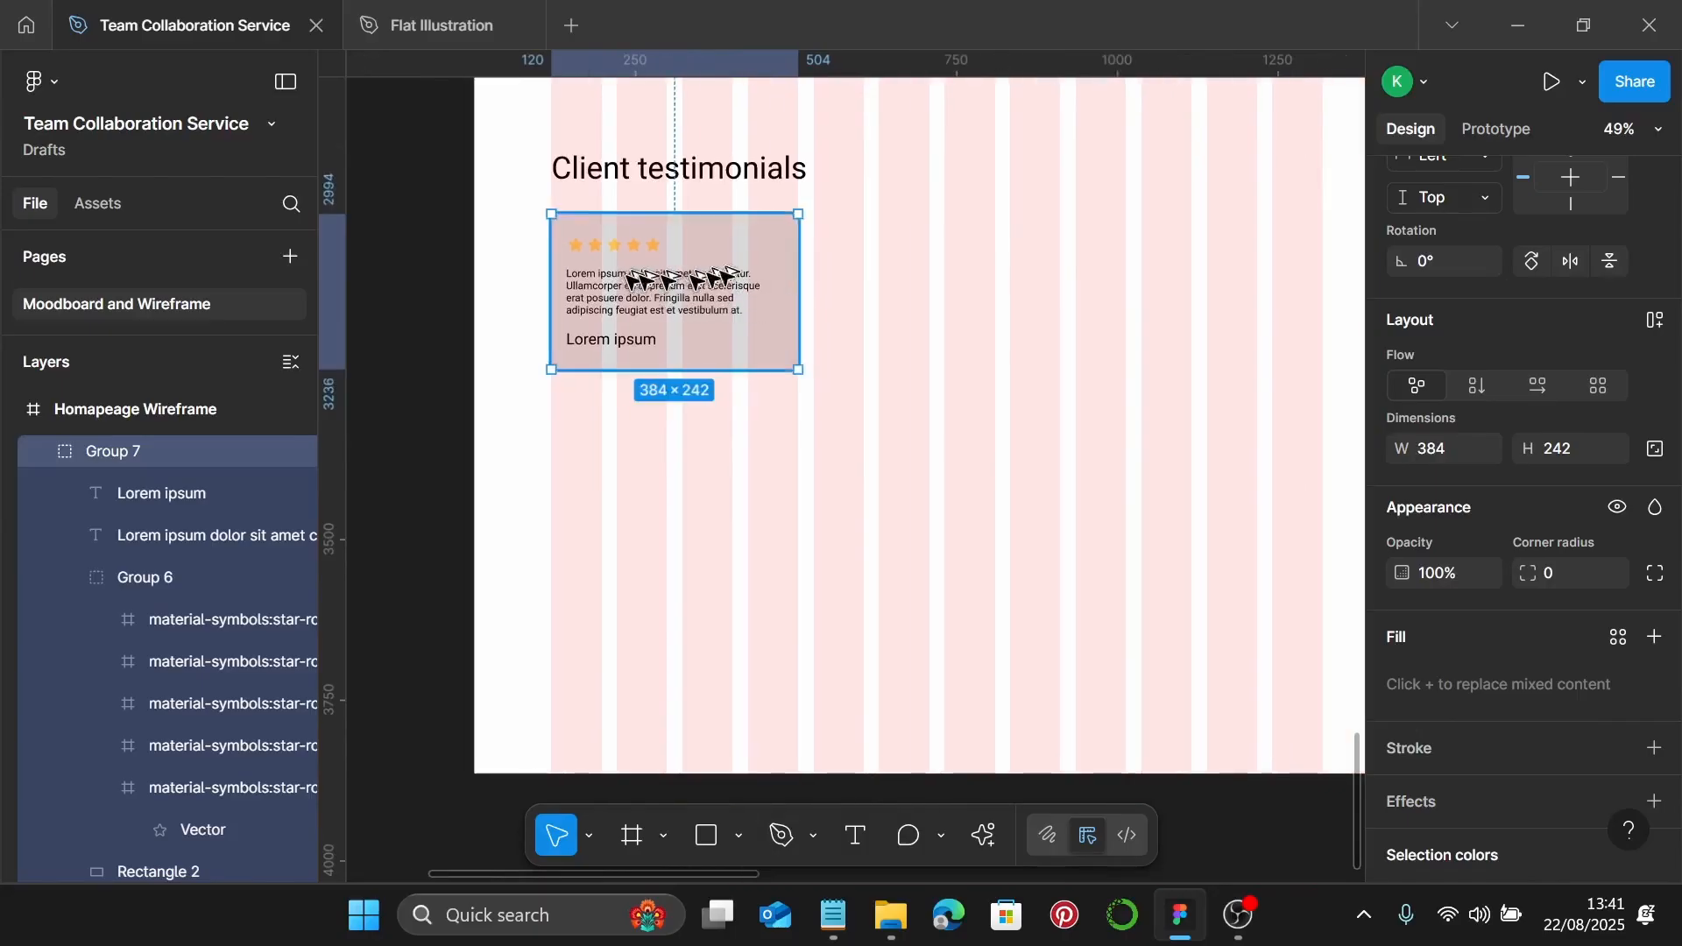
Duplicate the testimonial card group twice across the column grid to form a row of three cards, the last at X 936
{"action": "left_click_drag", "start_coordinate": [629, 279], "coordinate": [1130, 272]}
{"action": "scroll", "coordinate": [833, 281], "scroll_direction": "up", "scroll_amount": 1}
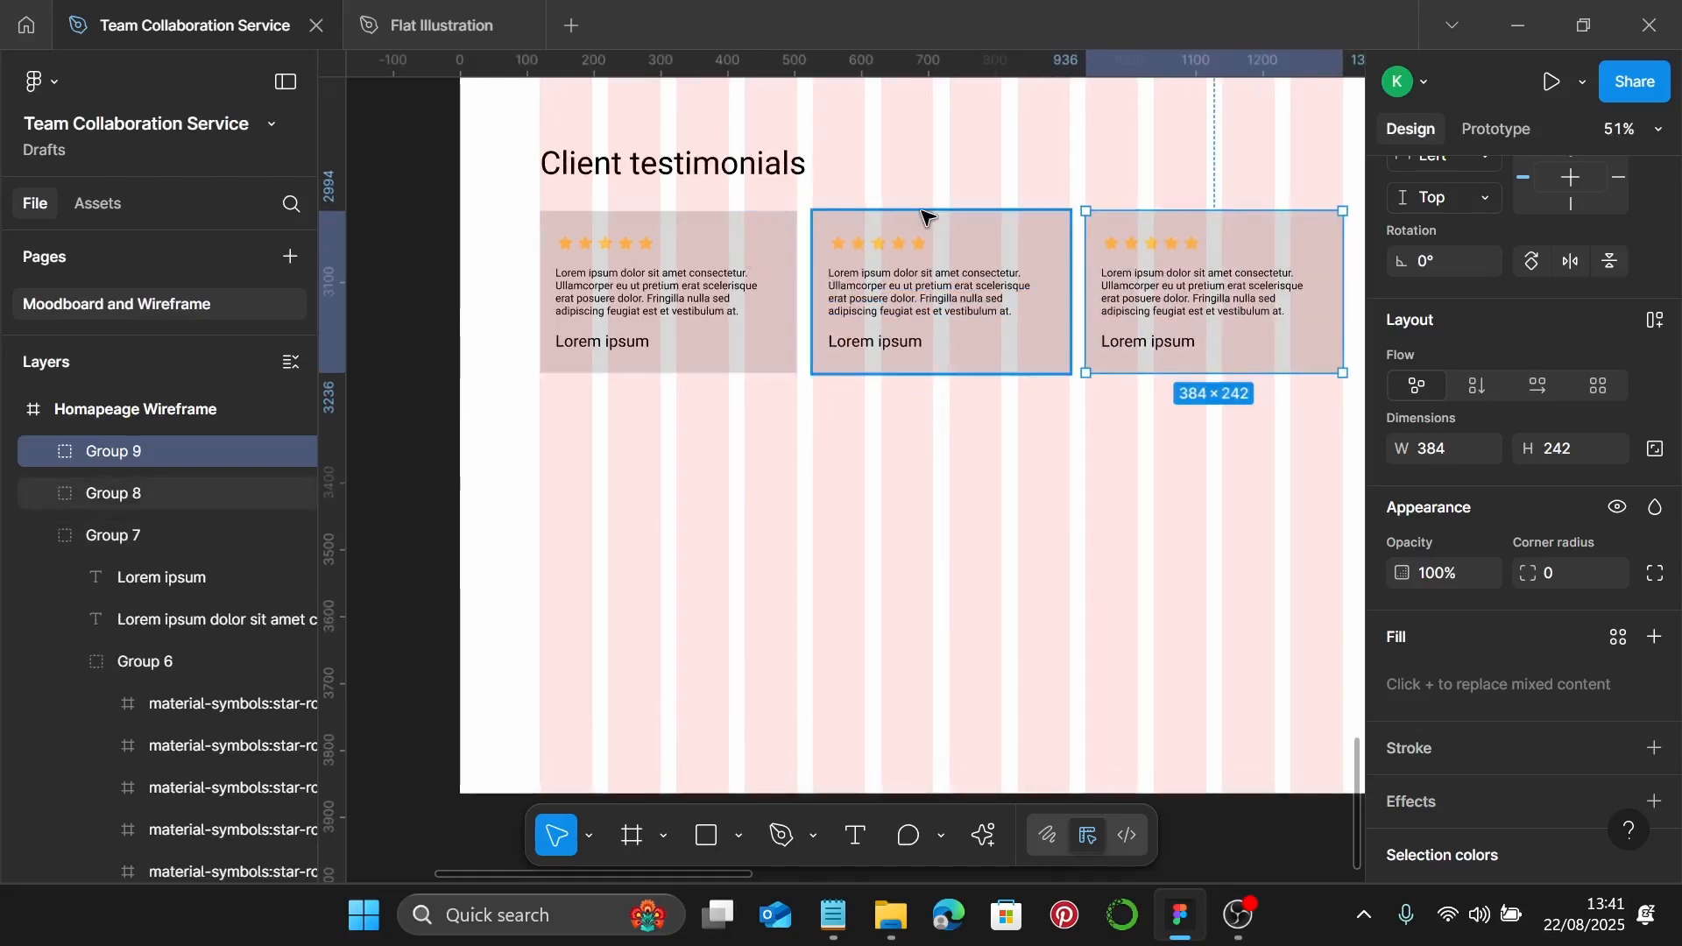
{"action": "scroll", "coordinate": [876, 293], "scroll_direction": "up", "scroll_amount": 1}
{"action": "scroll", "coordinate": [878, 289], "scroll_direction": "right", "scroll_amount": 2}
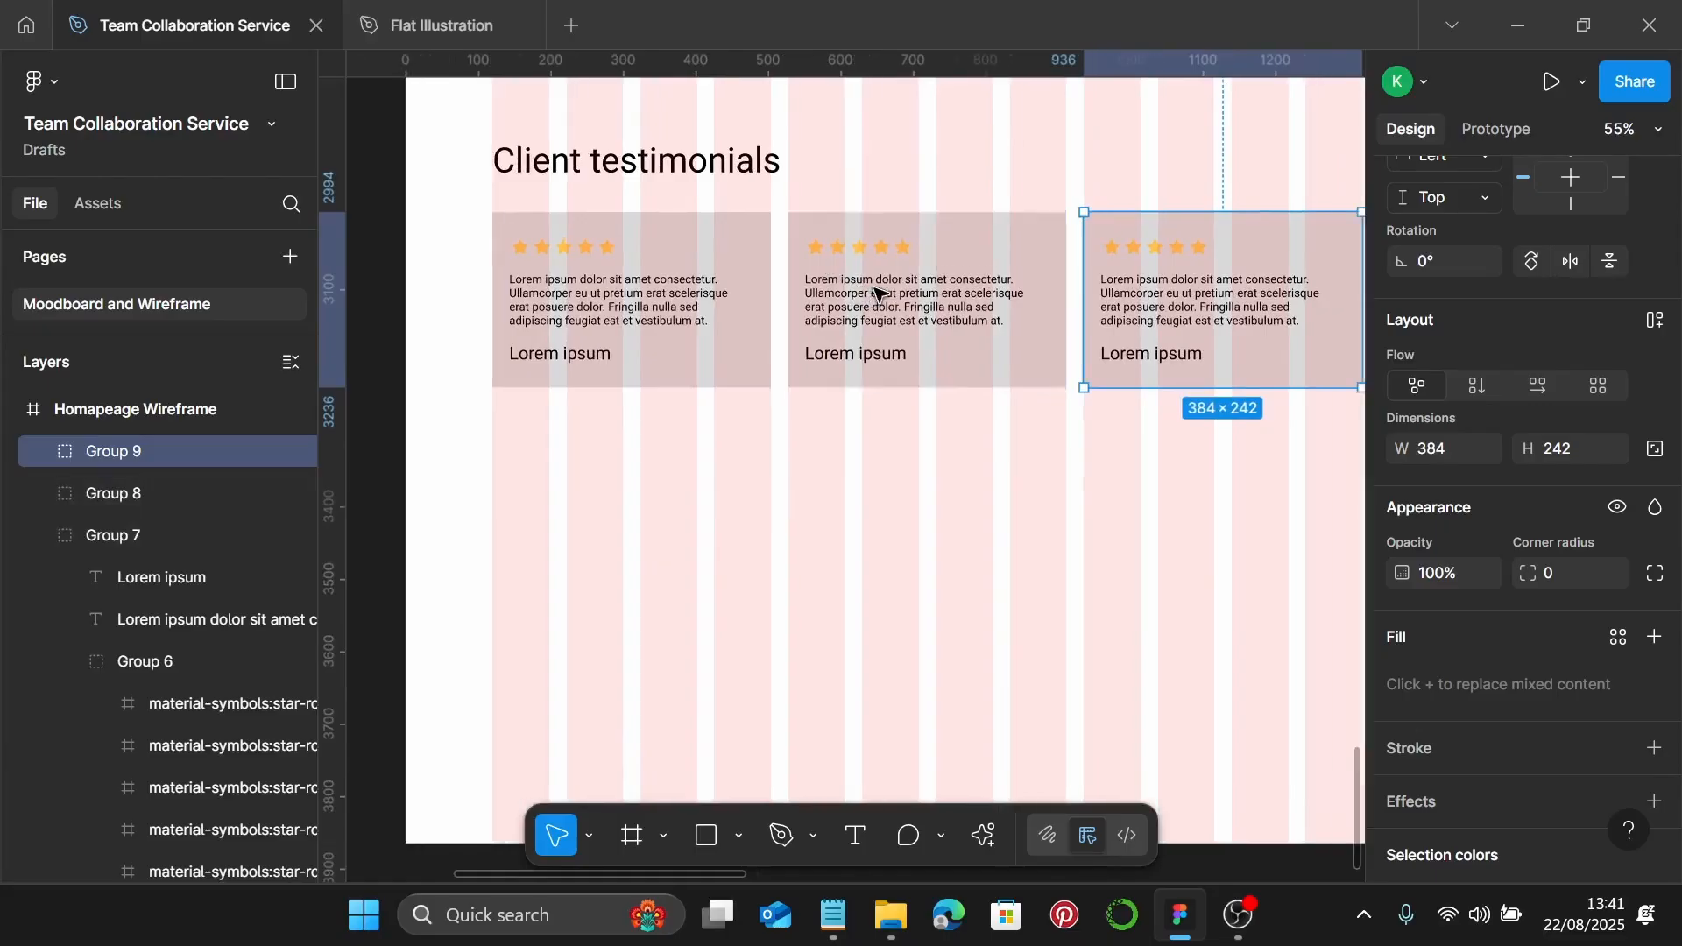
{"action": "left_click", "coordinate": [1076, 162]}
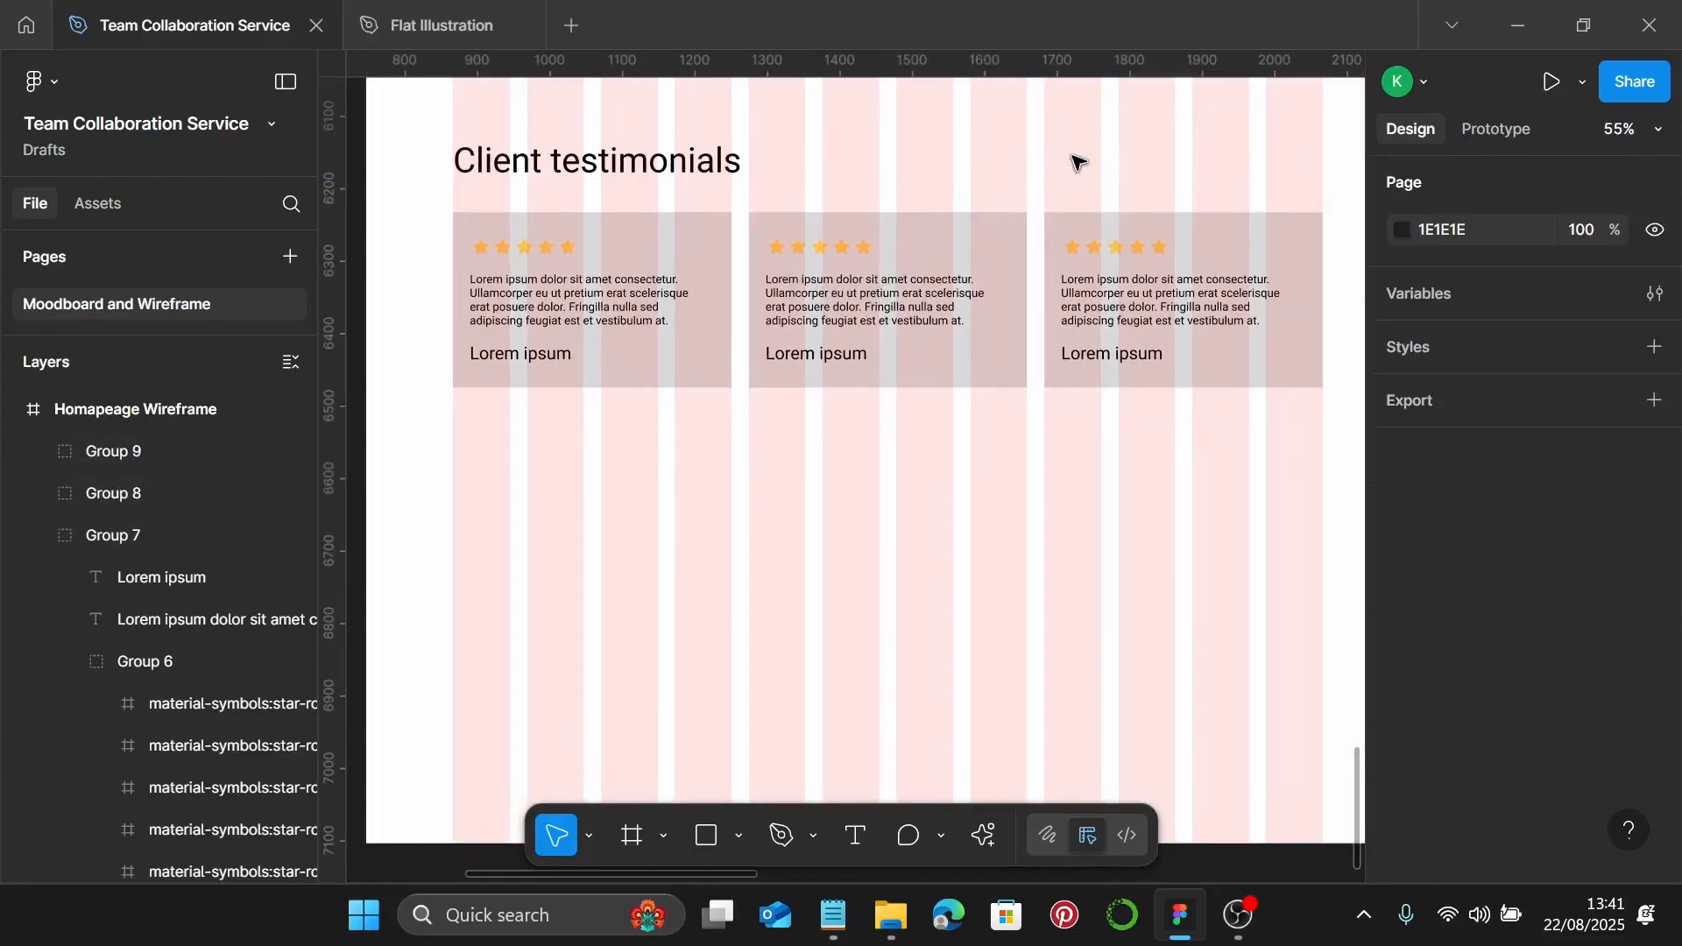
Draw a full-width footer rectangle of 1440 × 383 at X 0, Y 3412 below the testimonial cards
{"action": "scroll", "coordinate": [1078, 162], "scroll_direction": "down", "scroll_amount": 5}
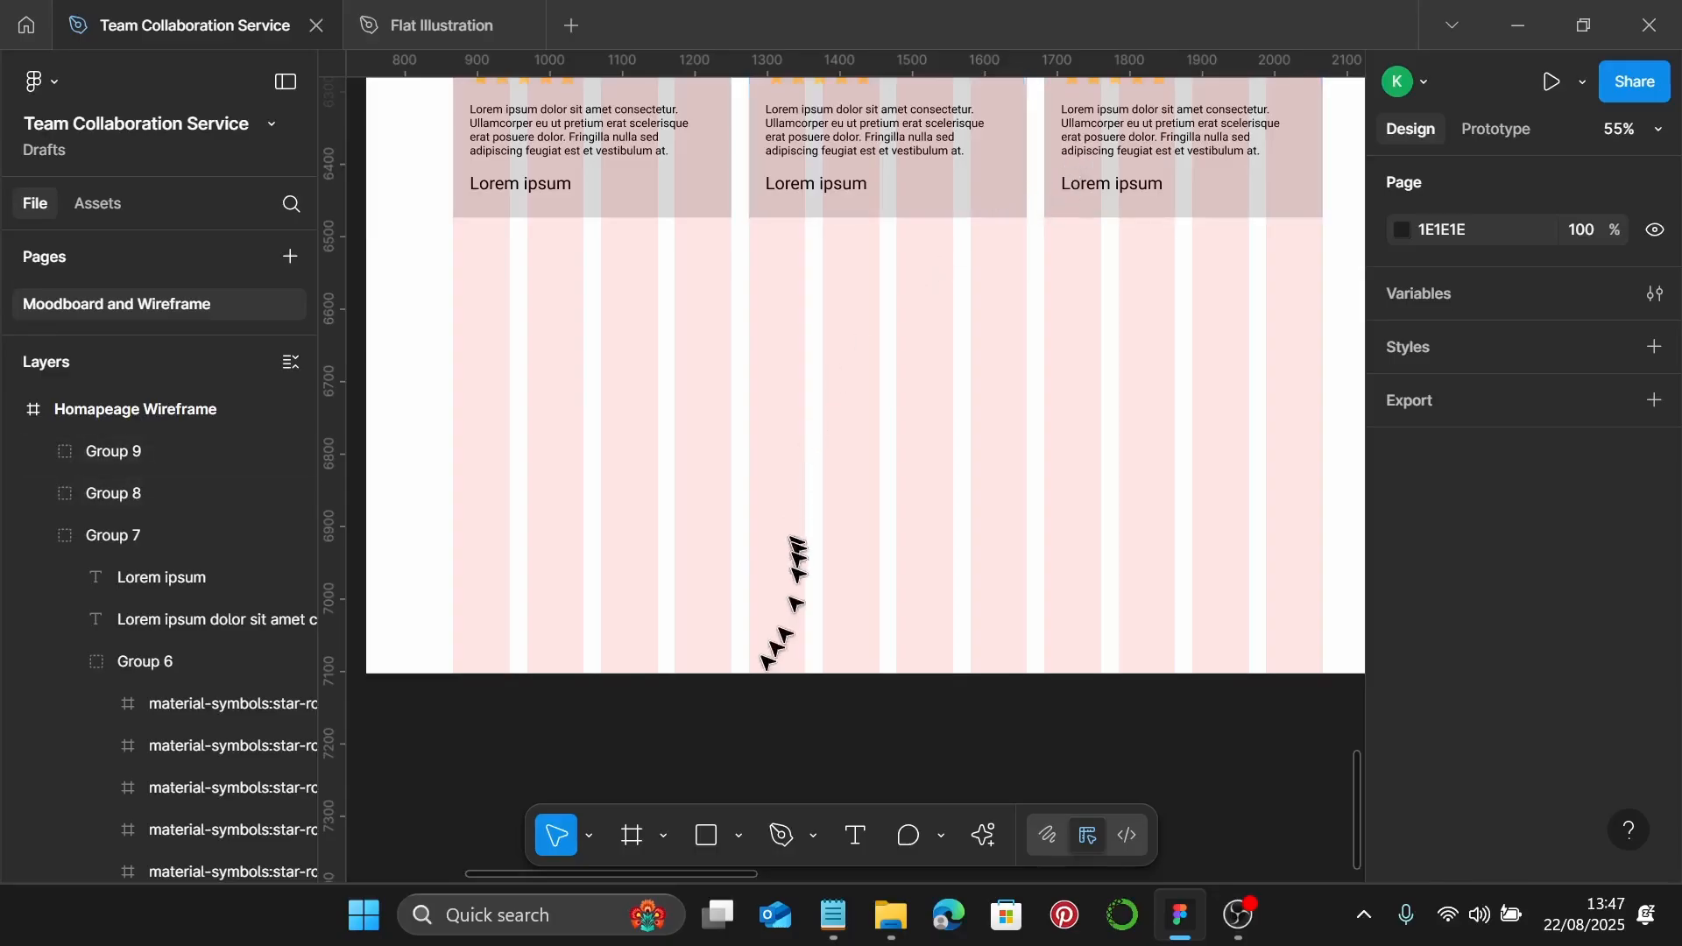
{"action": "left_click", "coordinate": [706, 835]}
{"action": "left_click_drag", "start_coordinate": [390, 343], "coordinate": [1266, 619]}
{"action": "mouse_move", "coordinate": [481, 487]}
{"action": "left_mouse_down"}
{"action": "mouse_move", "coordinate": [500, 469]}
{"action": "mouse_move", "coordinate": [485, 470]}
{"action": "left_mouse_up"}
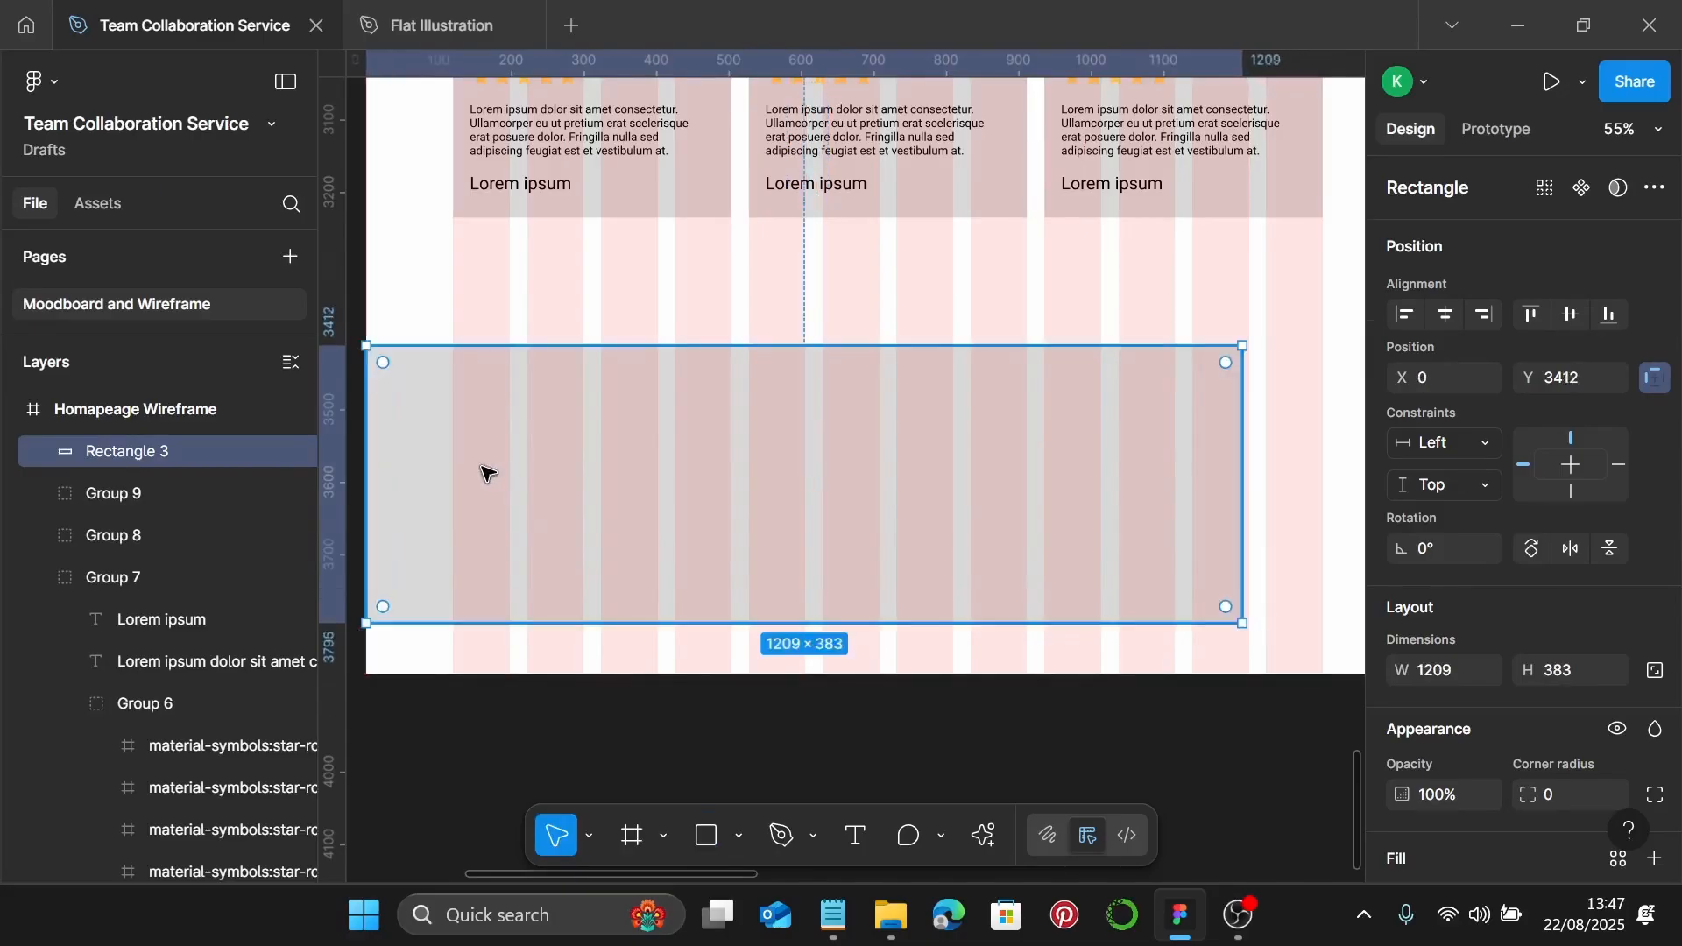
{"action": "scroll", "coordinate": [1253, 492], "scroll_direction": "right", "scroll_amount": 5}
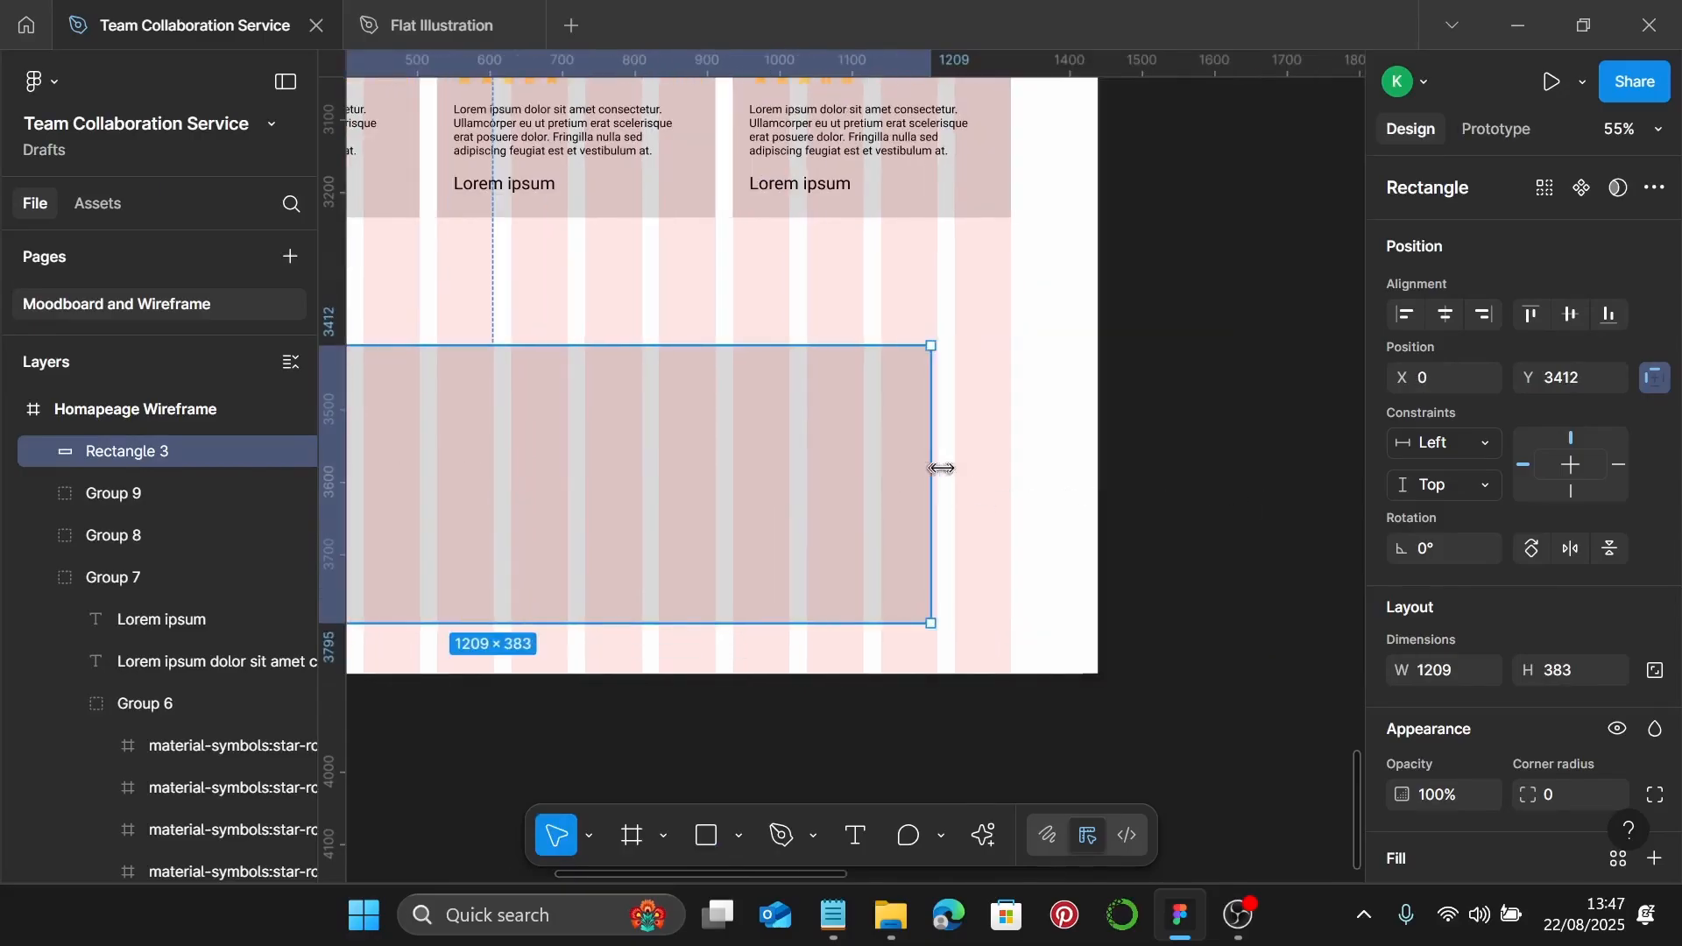
{"action": "left_click_drag", "start_coordinate": [933, 465], "coordinate": [1093, 447]}
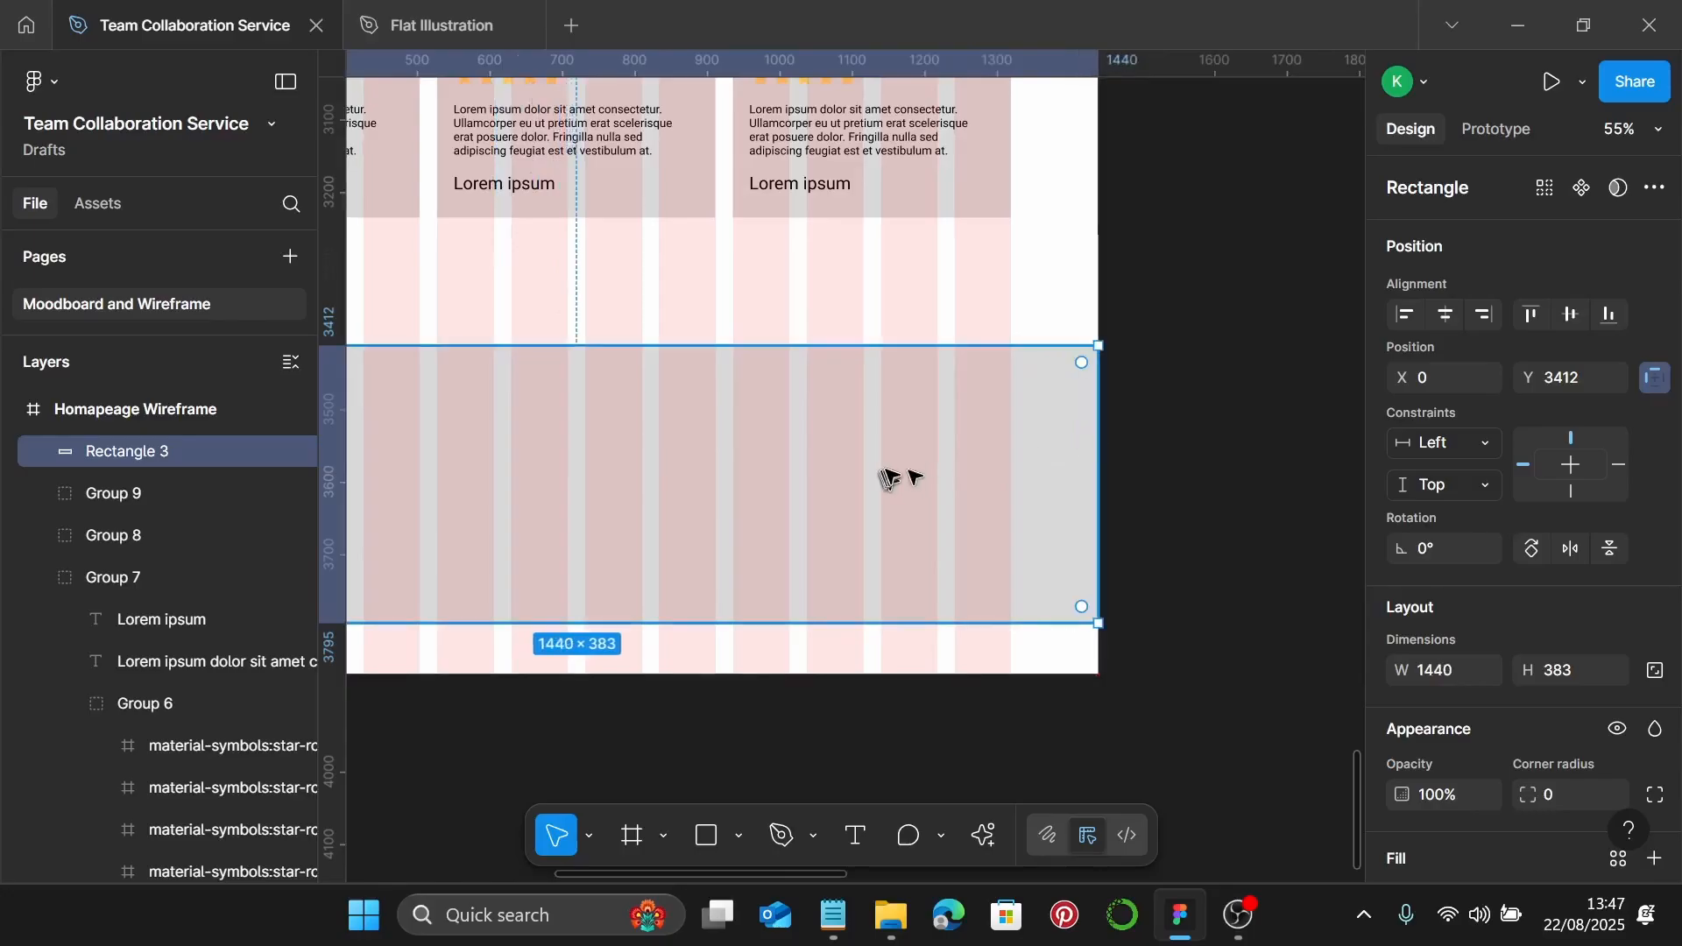
Change the footer rectangle's fill colour to the darker grey 7F7F7F
{"action": "scroll", "coordinate": [893, 476], "scroll_direction": "left", "scroll_amount": 5}
{"action": "scroll", "coordinate": [1491, 657], "scroll_direction": "down", "scroll_amount": 3}
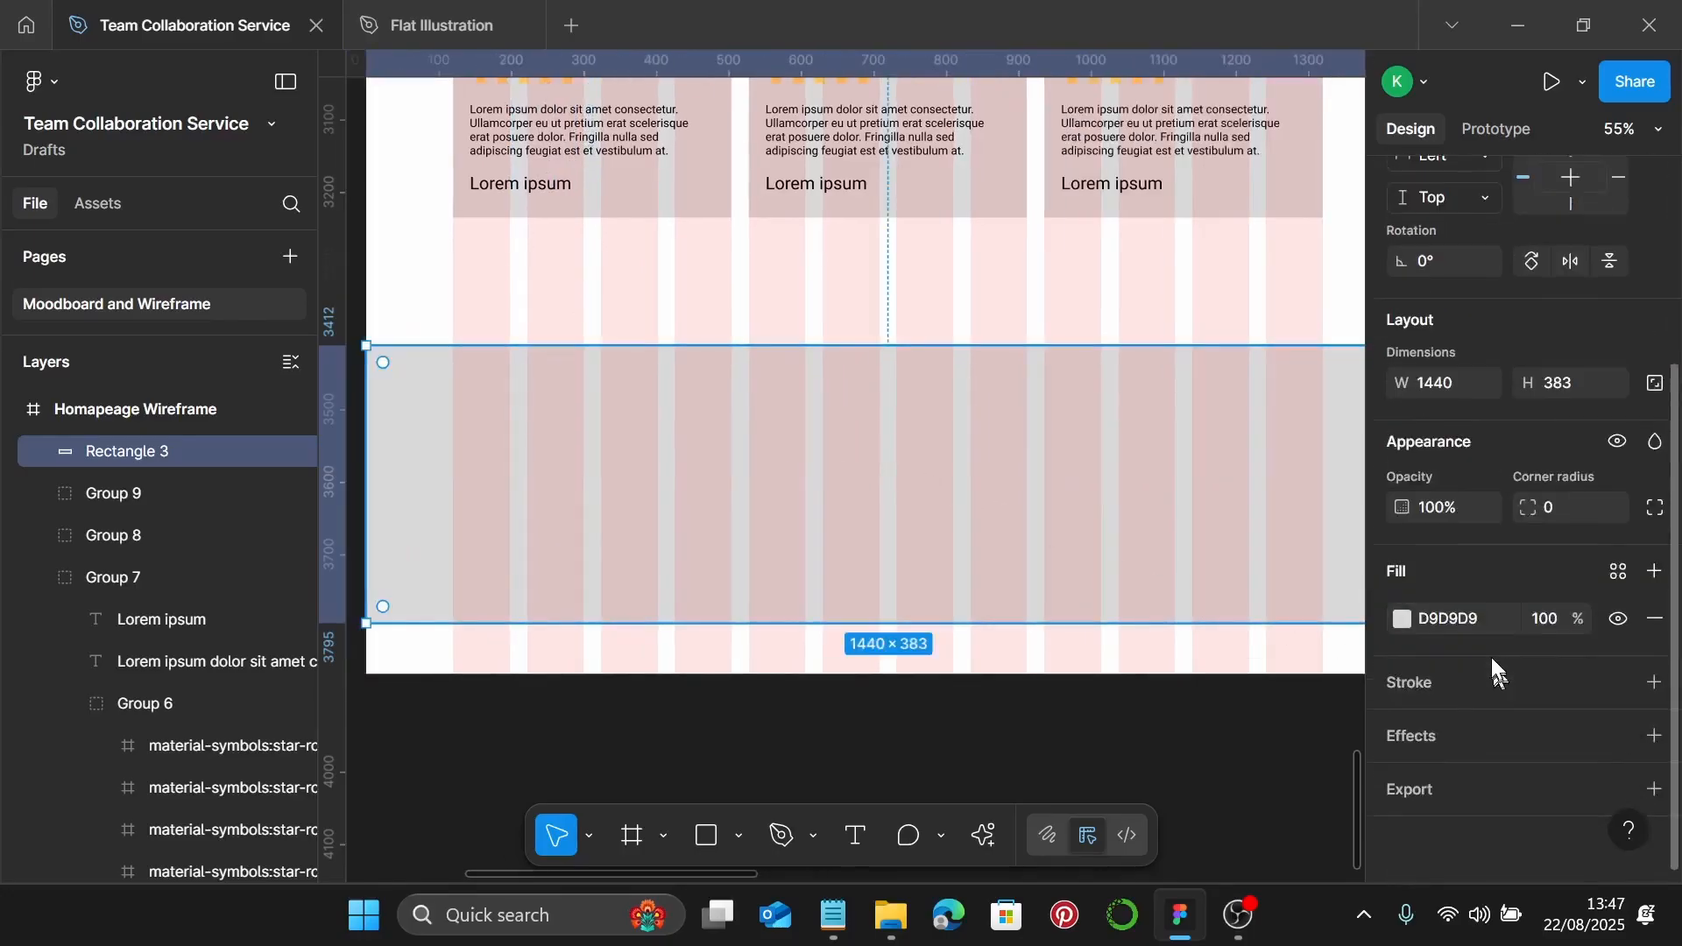
{"action": "left_click", "coordinate": [1402, 620]}
{"action": "left_click_drag", "start_coordinate": [1153, 526], "coordinate": [1058, 511]}
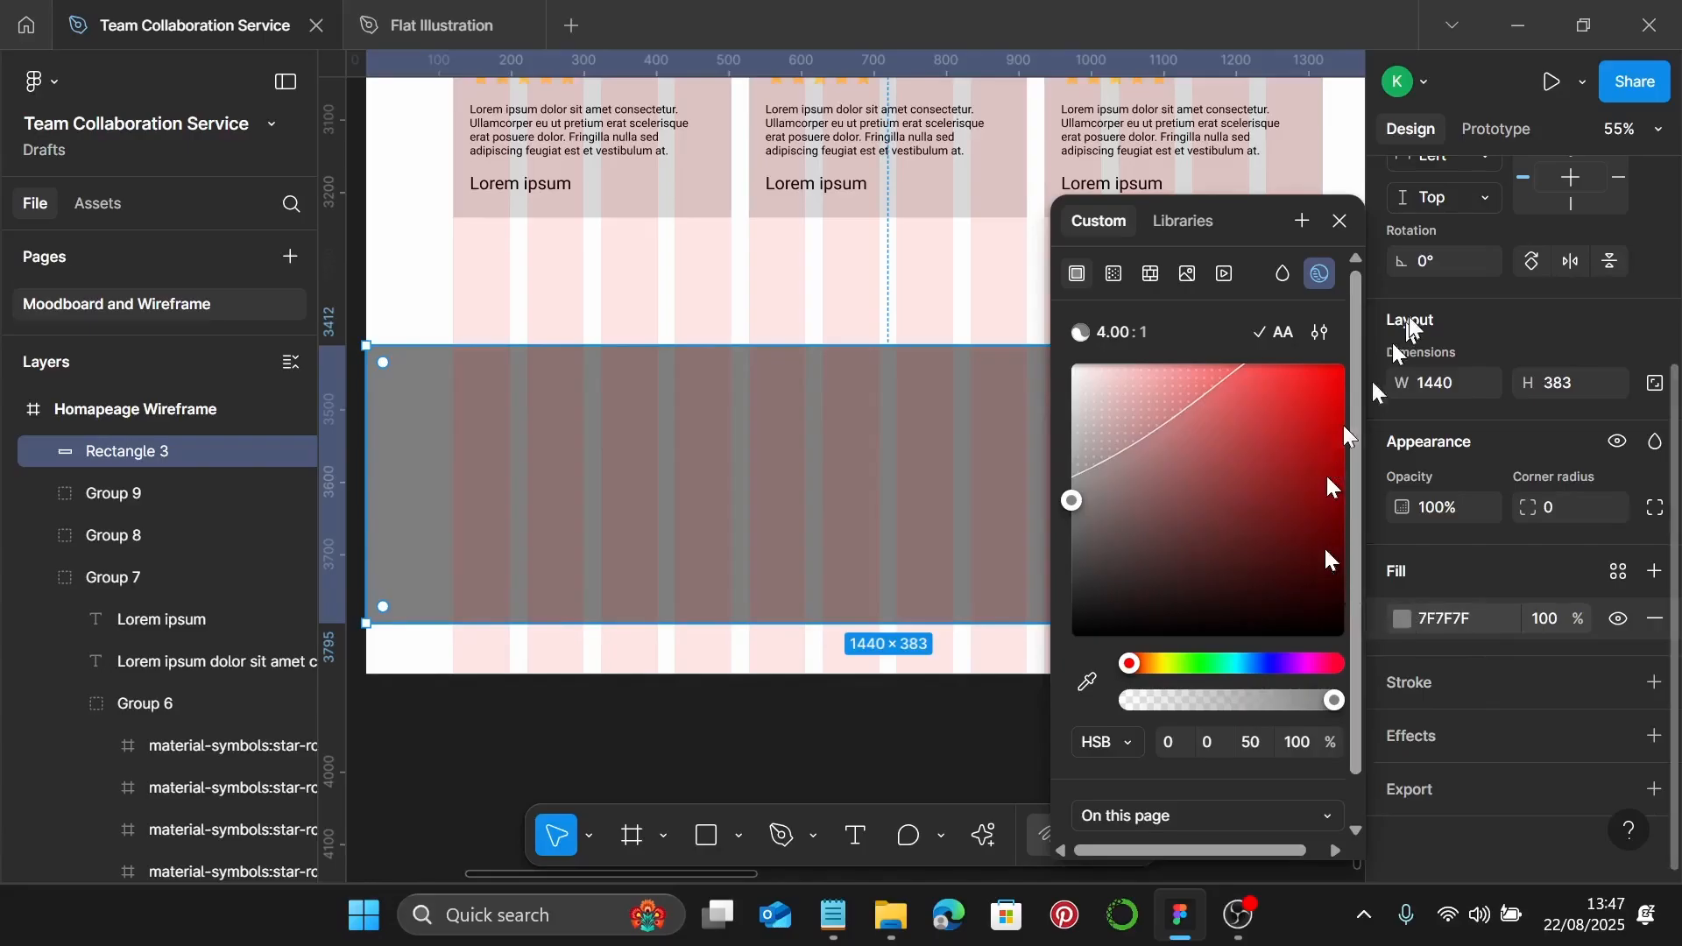
{"action": "left_click", "coordinate": [1340, 221]}
{"action": "left_click", "coordinate": [999, 314]}
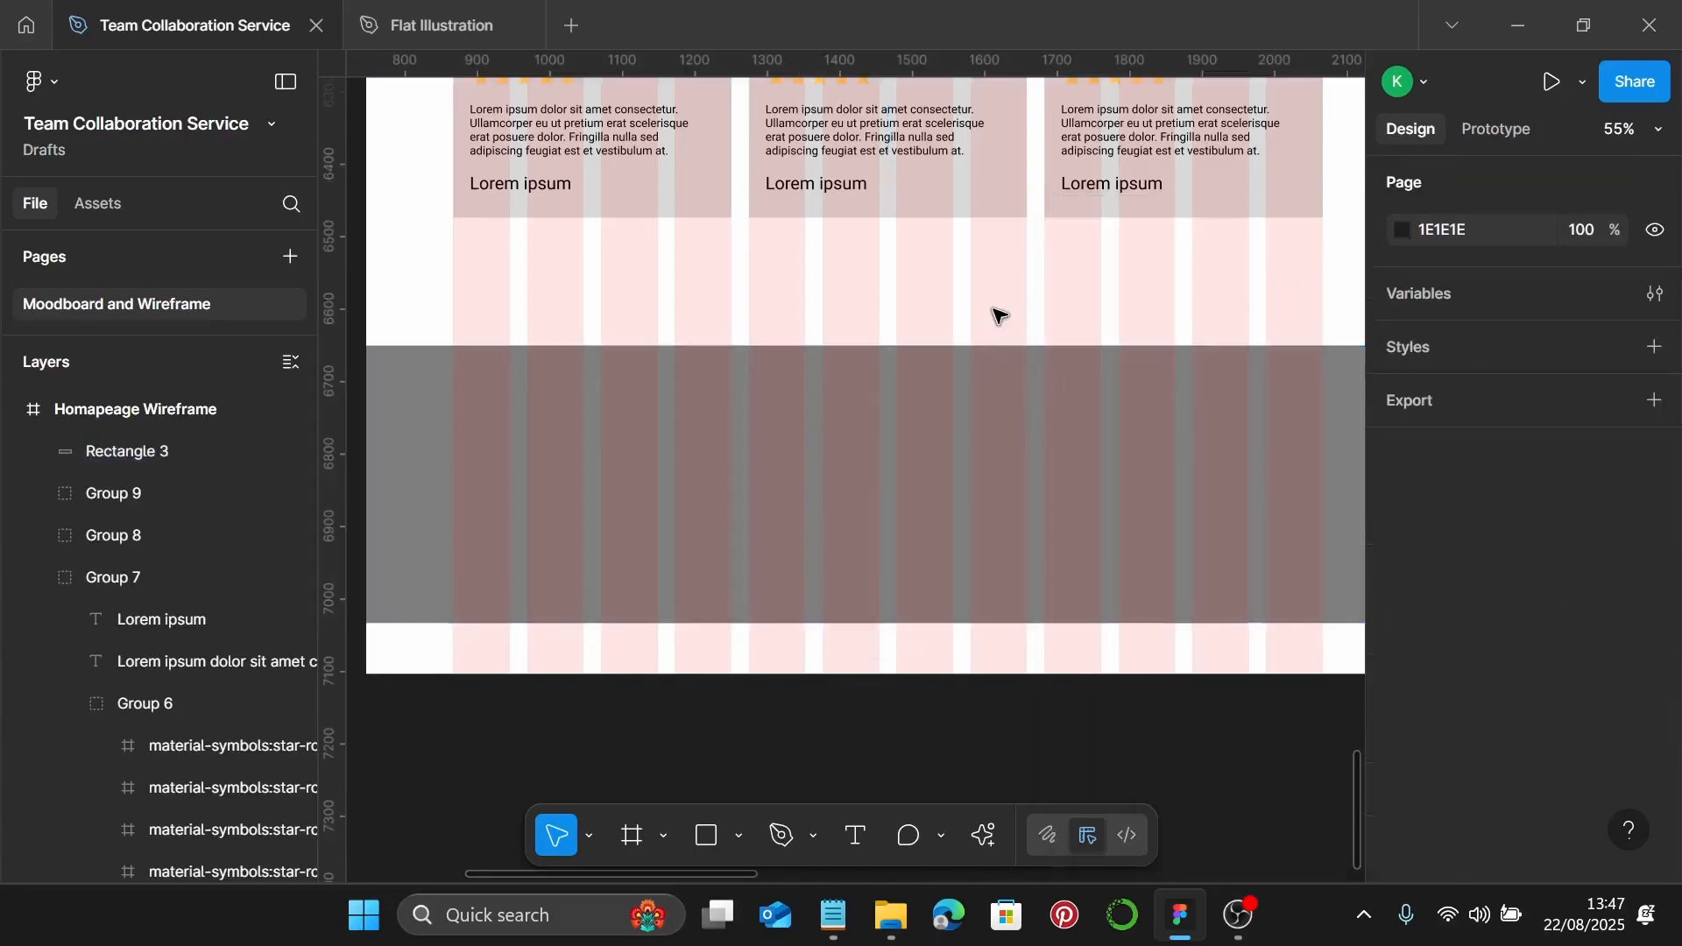
Add white text reading "Logo." inside the footer rectangle at about X 191, Y 3548
{"action": "scroll", "coordinate": [999, 315], "scroll_direction": "down", "scroll_amount": 3}
{"action": "left_click", "coordinate": [995, 323]}
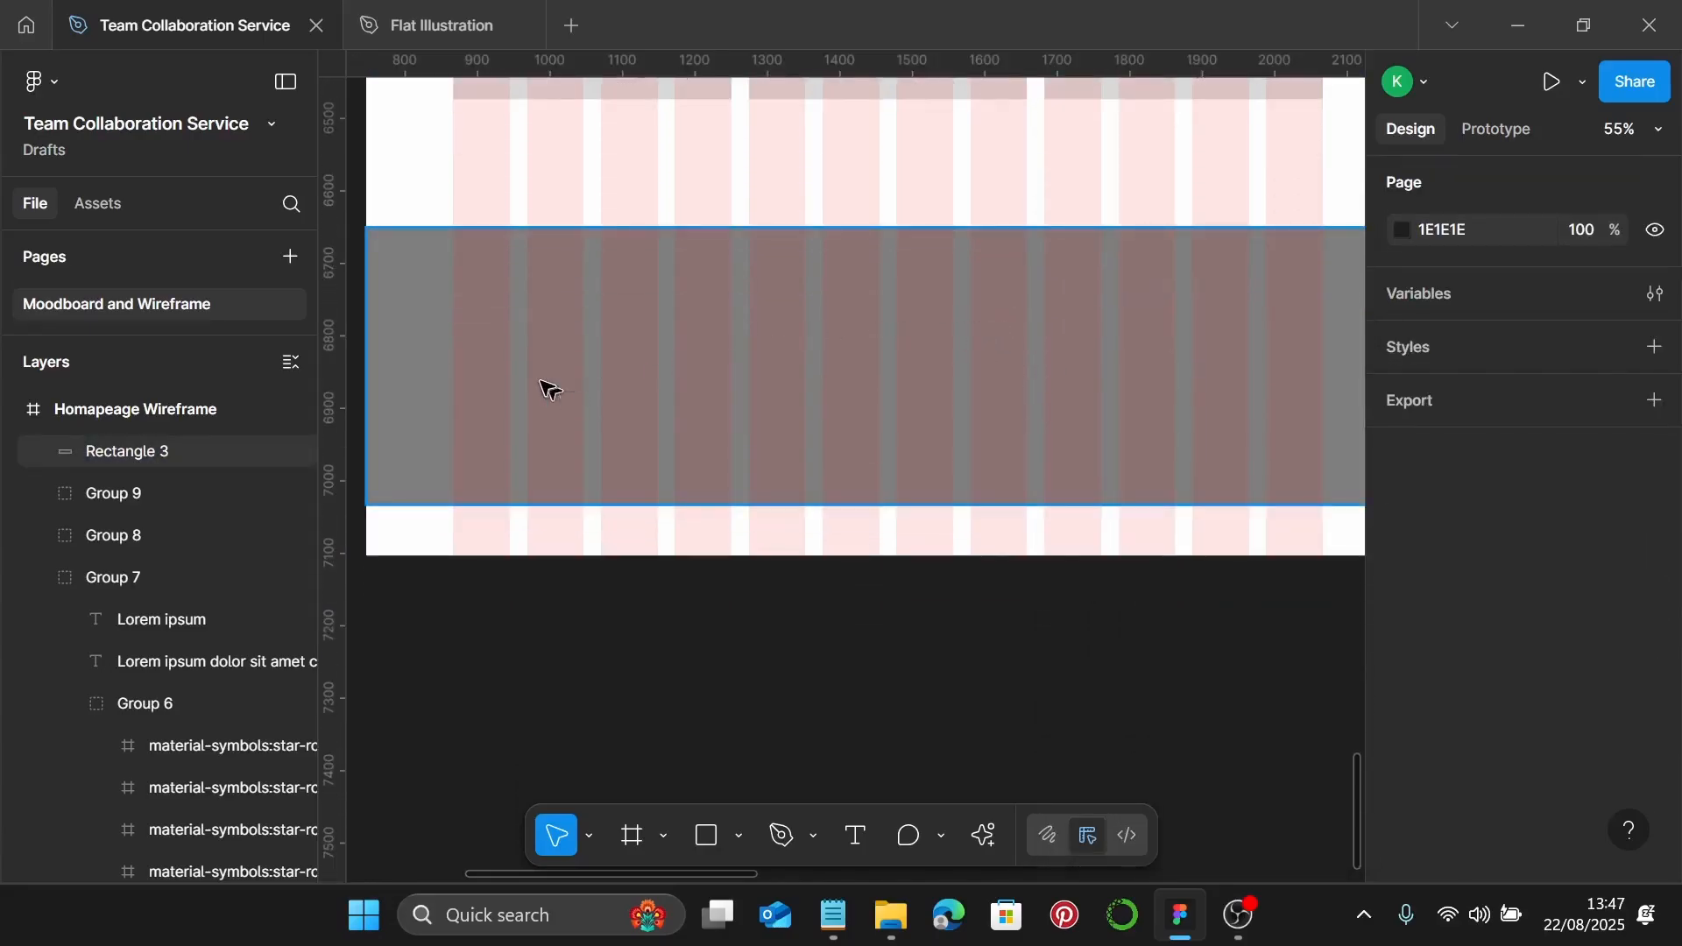
{"action": "scroll", "coordinate": [549, 388], "scroll_direction": "up", "scroll_amount": 2}
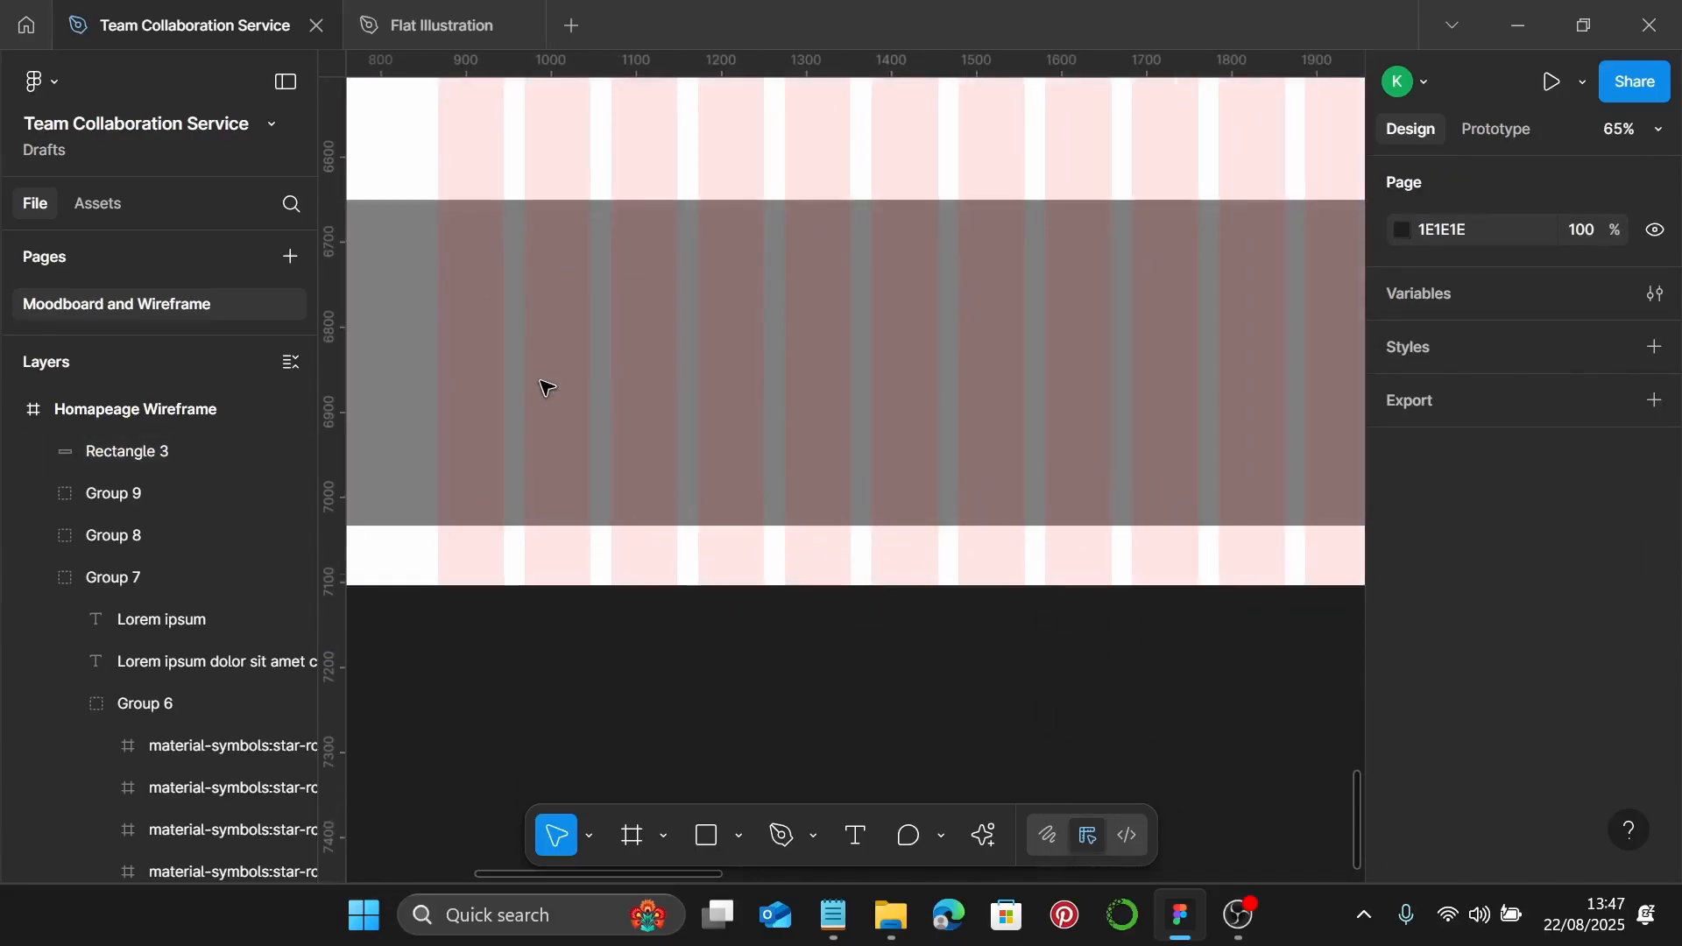
{"action": "left_click", "coordinate": [863, 845]}
{"action": "left_click", "coordinate": [497, 318]}
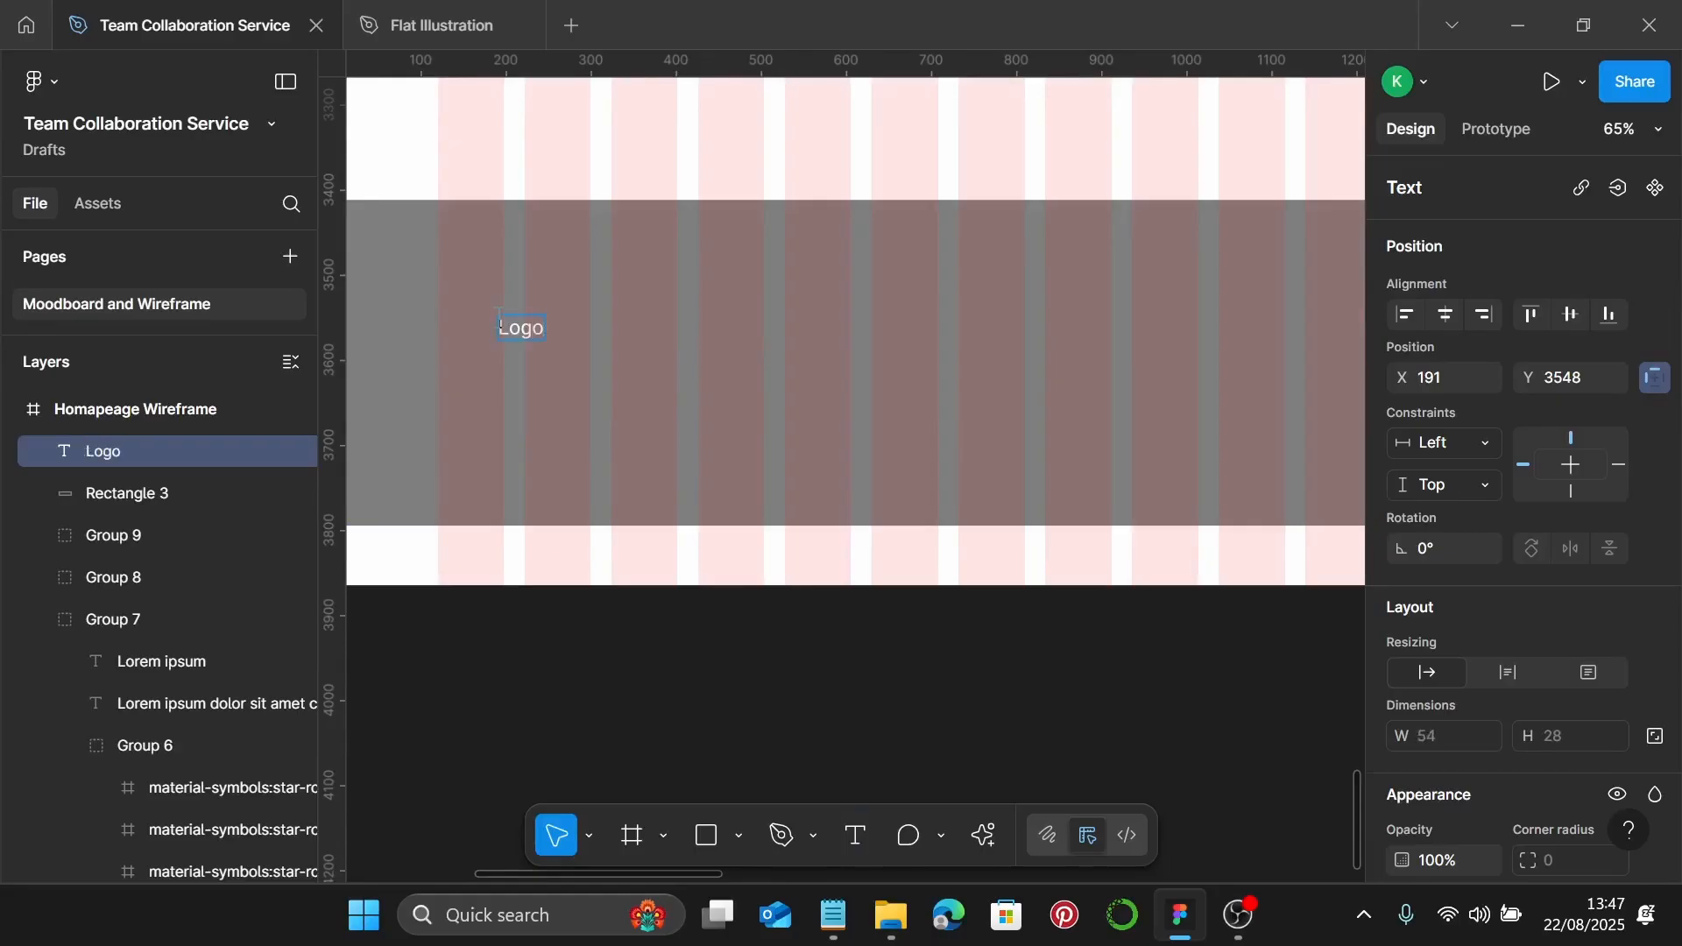
{"action": "scroll", "coordinate": [523, 302], "scroll_direction": "up", "scroll_amount": 1}
{"action": "key", "text": "Escape"}
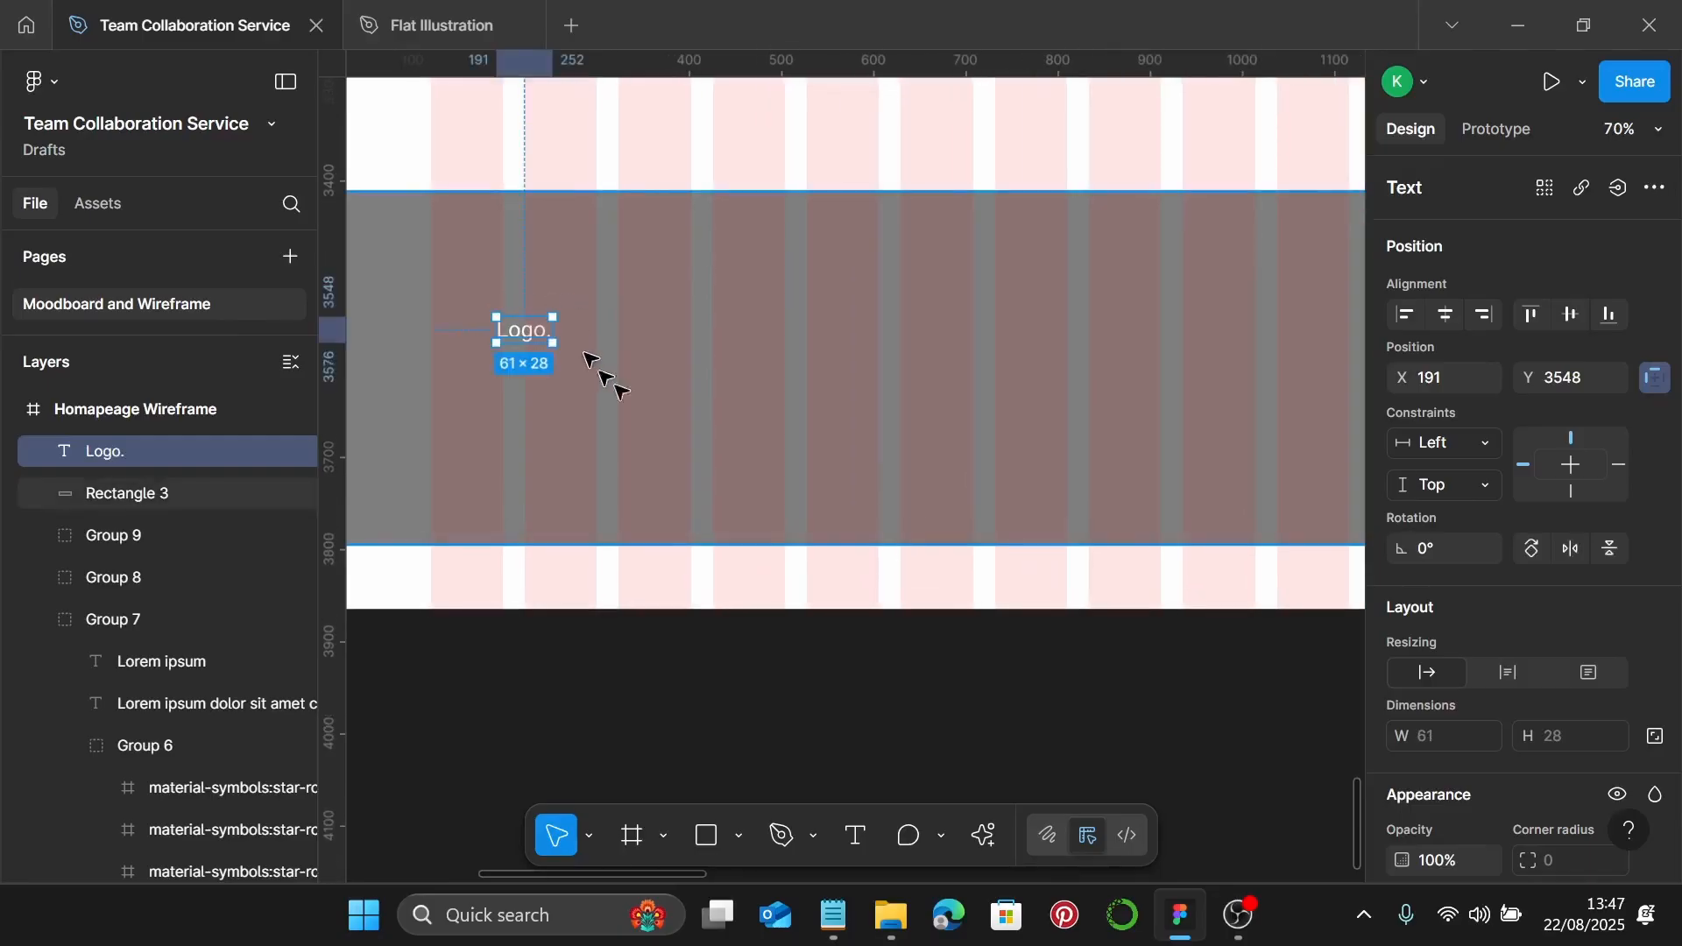
Set the footer "Logo." text to font size 32 and Black weight
{"action": "scroll", "coordinate": [1489, 560], "scroll_direction": "down", "scroll_amount": 5}
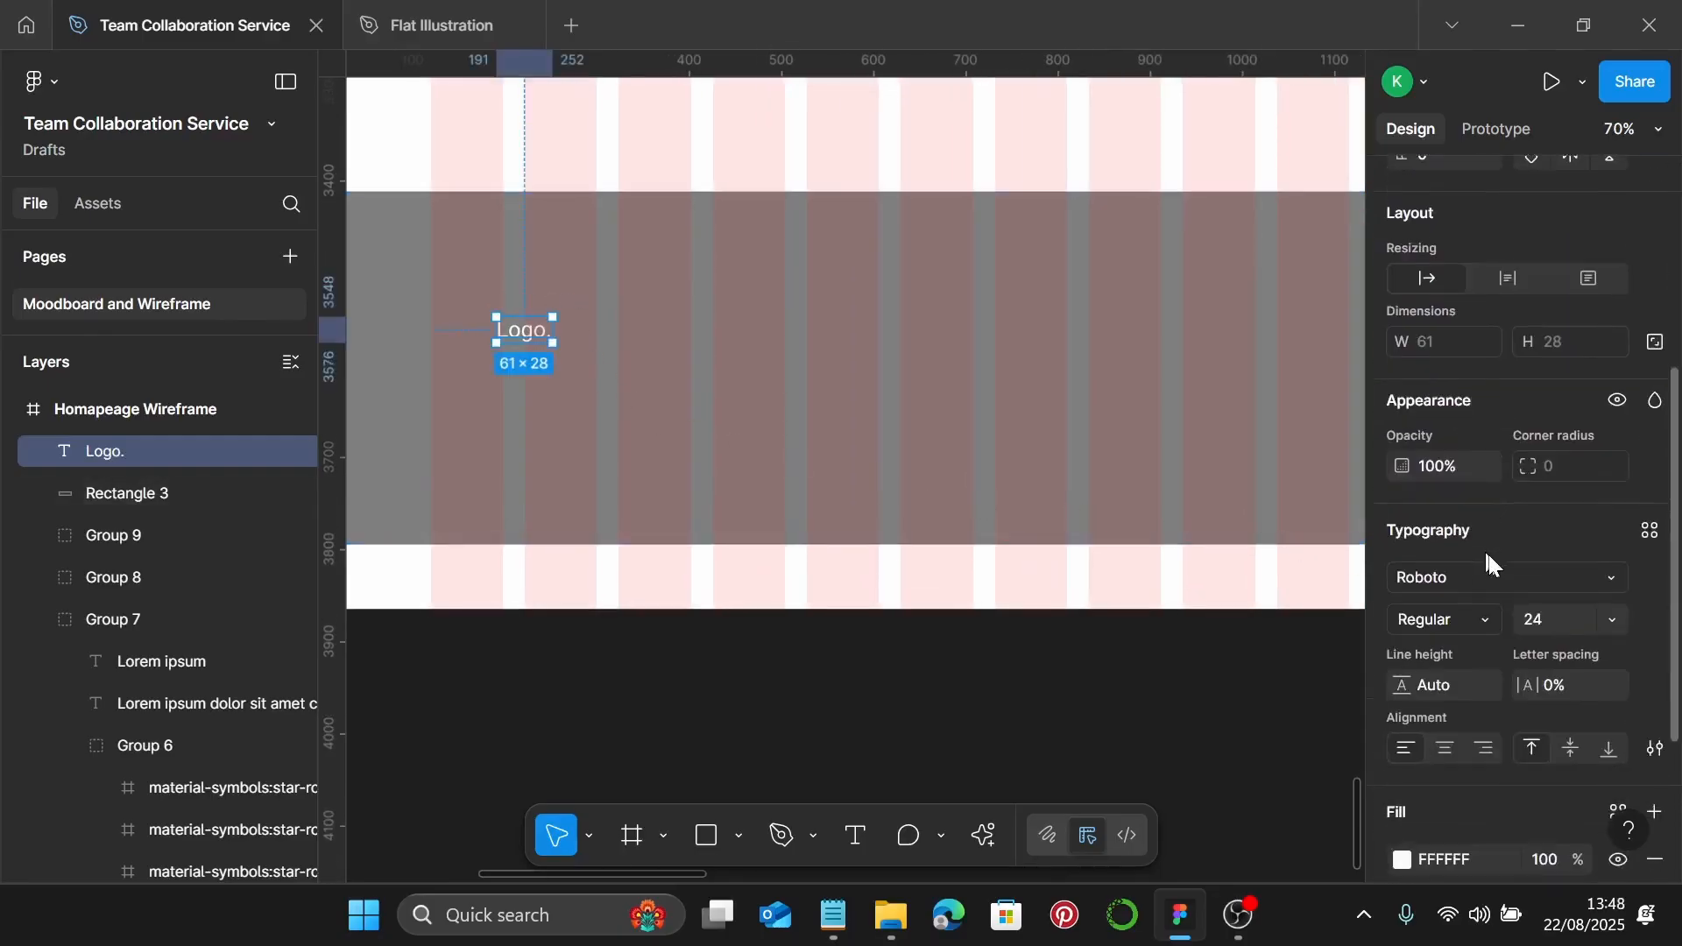
{"action": "left_click", "coordinate": [1573, 627]}
{"action": "type", "text": "32"}
{"action": "key", "text": "Return"}
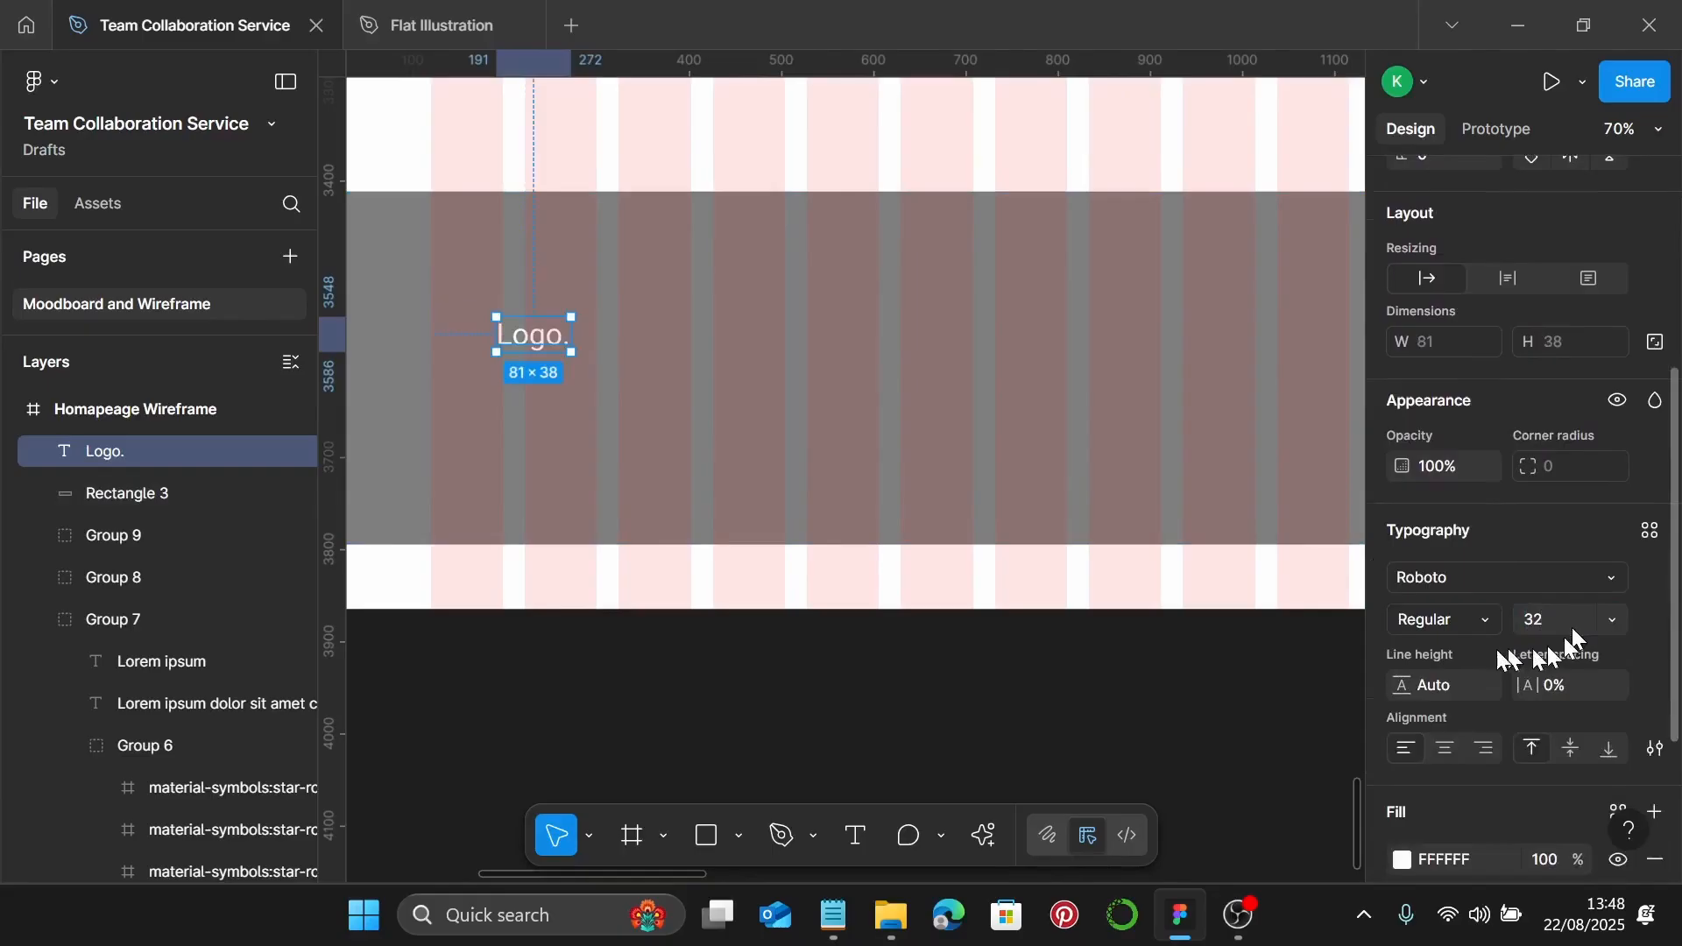
{"action": "left_click", "coordinate": [1488, 621]}
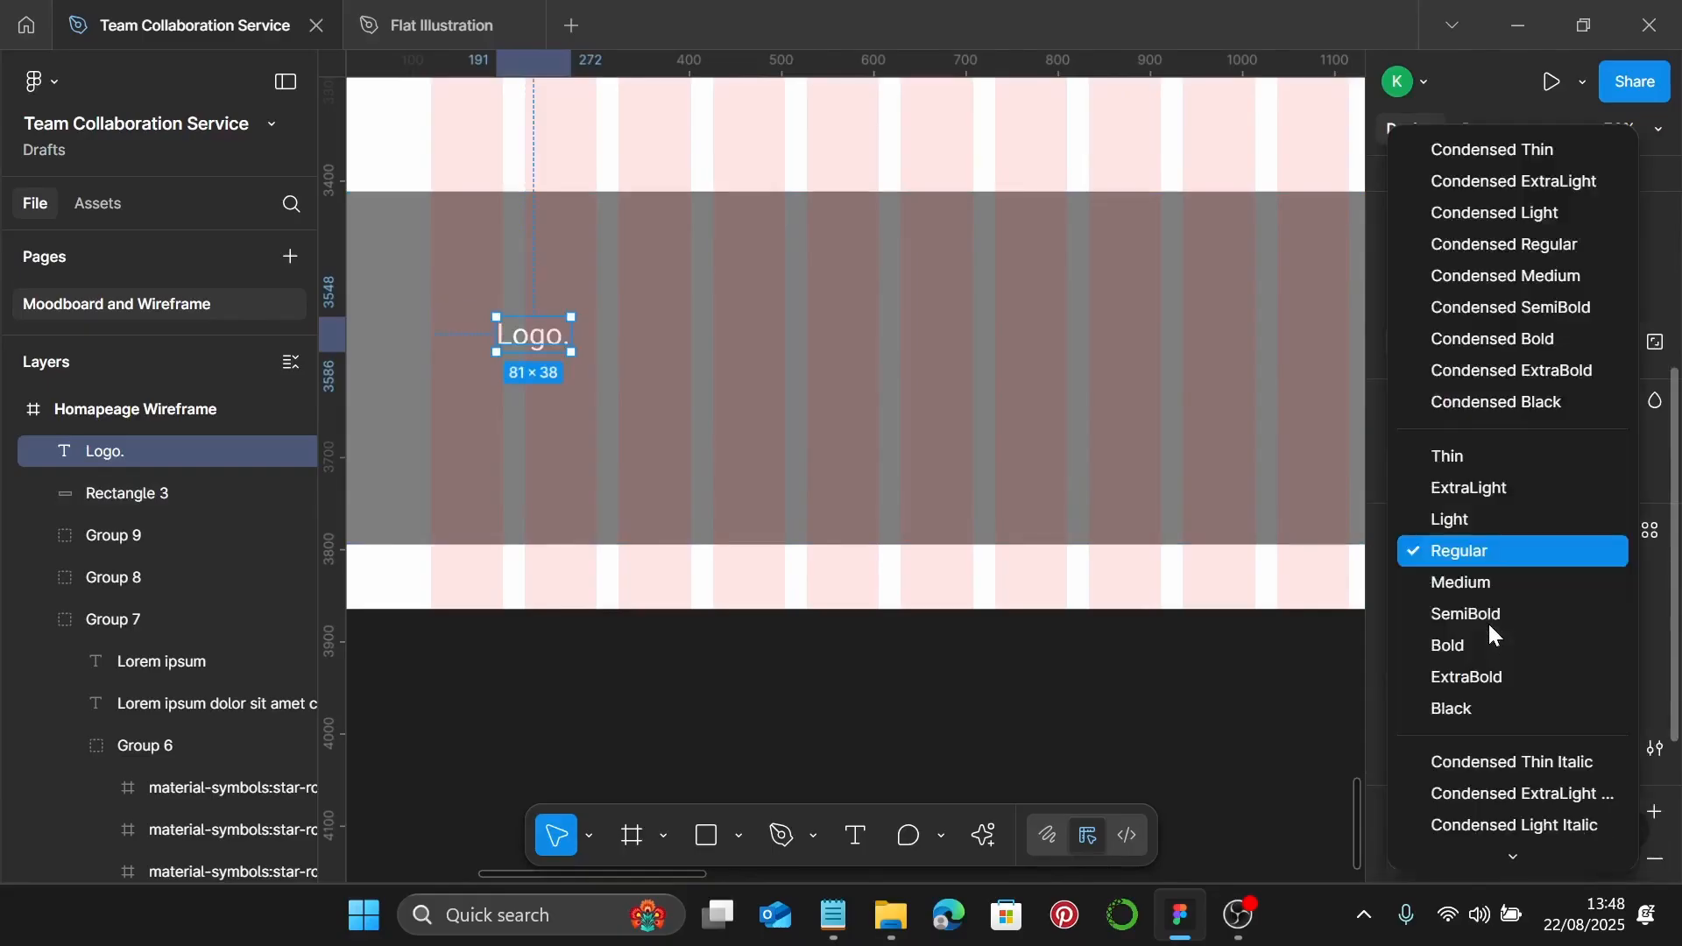
{"action": "left_click", "coordinate": [1467, 700]}
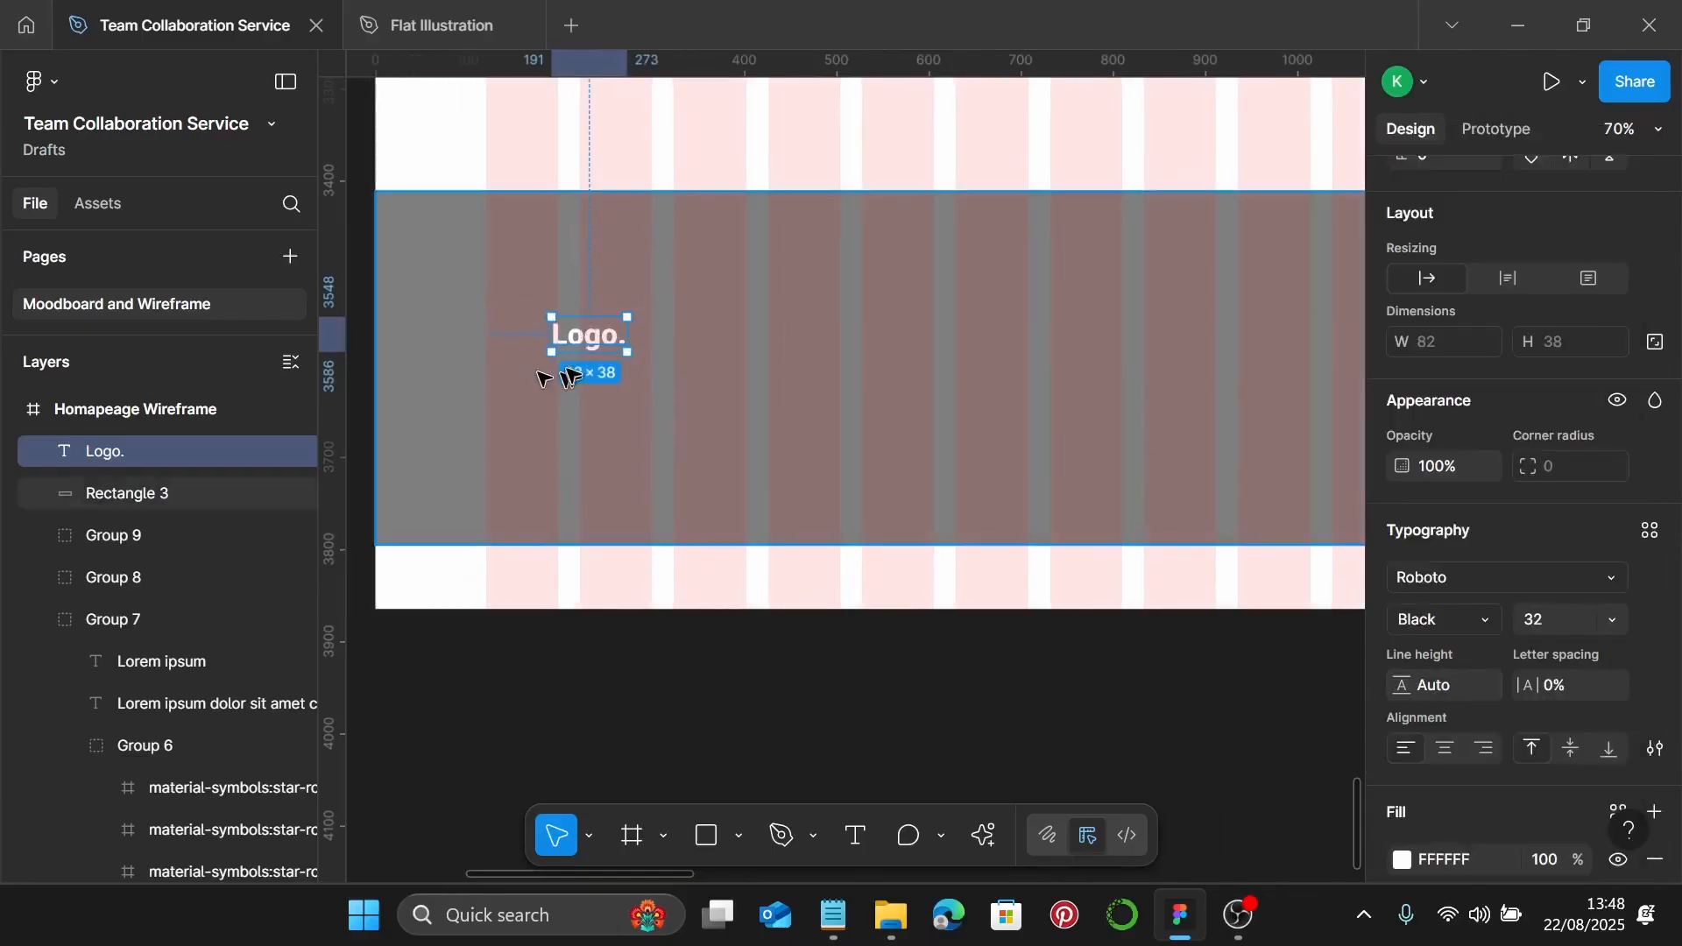
Duplicate the footer "Logo." text below itself and shift both texts to X 222, with the lower copy at Y 3585
{"action": "scroll", "coordinate": [552, 371], "scroll_direction": "up", "scroll_amount": 3}
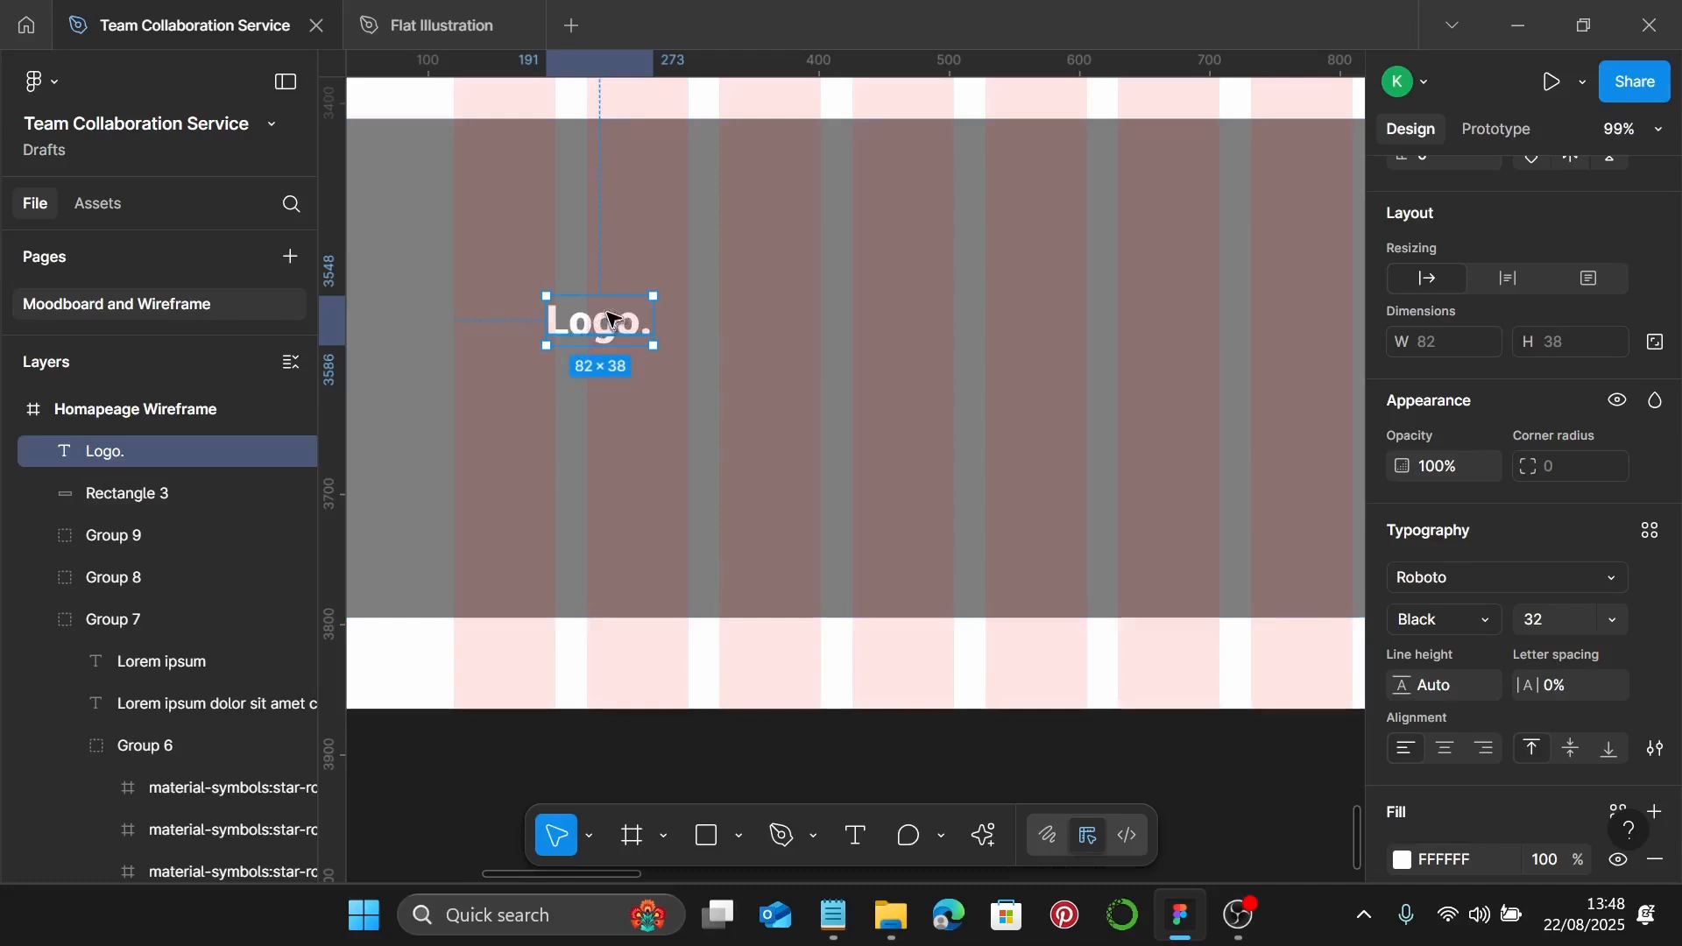
{"action": "left_click_drag", "start_coordinate": [604, 327], "coordinate": [667, 396]}
{"action": "left_click", "coordinate": [660, 326]}
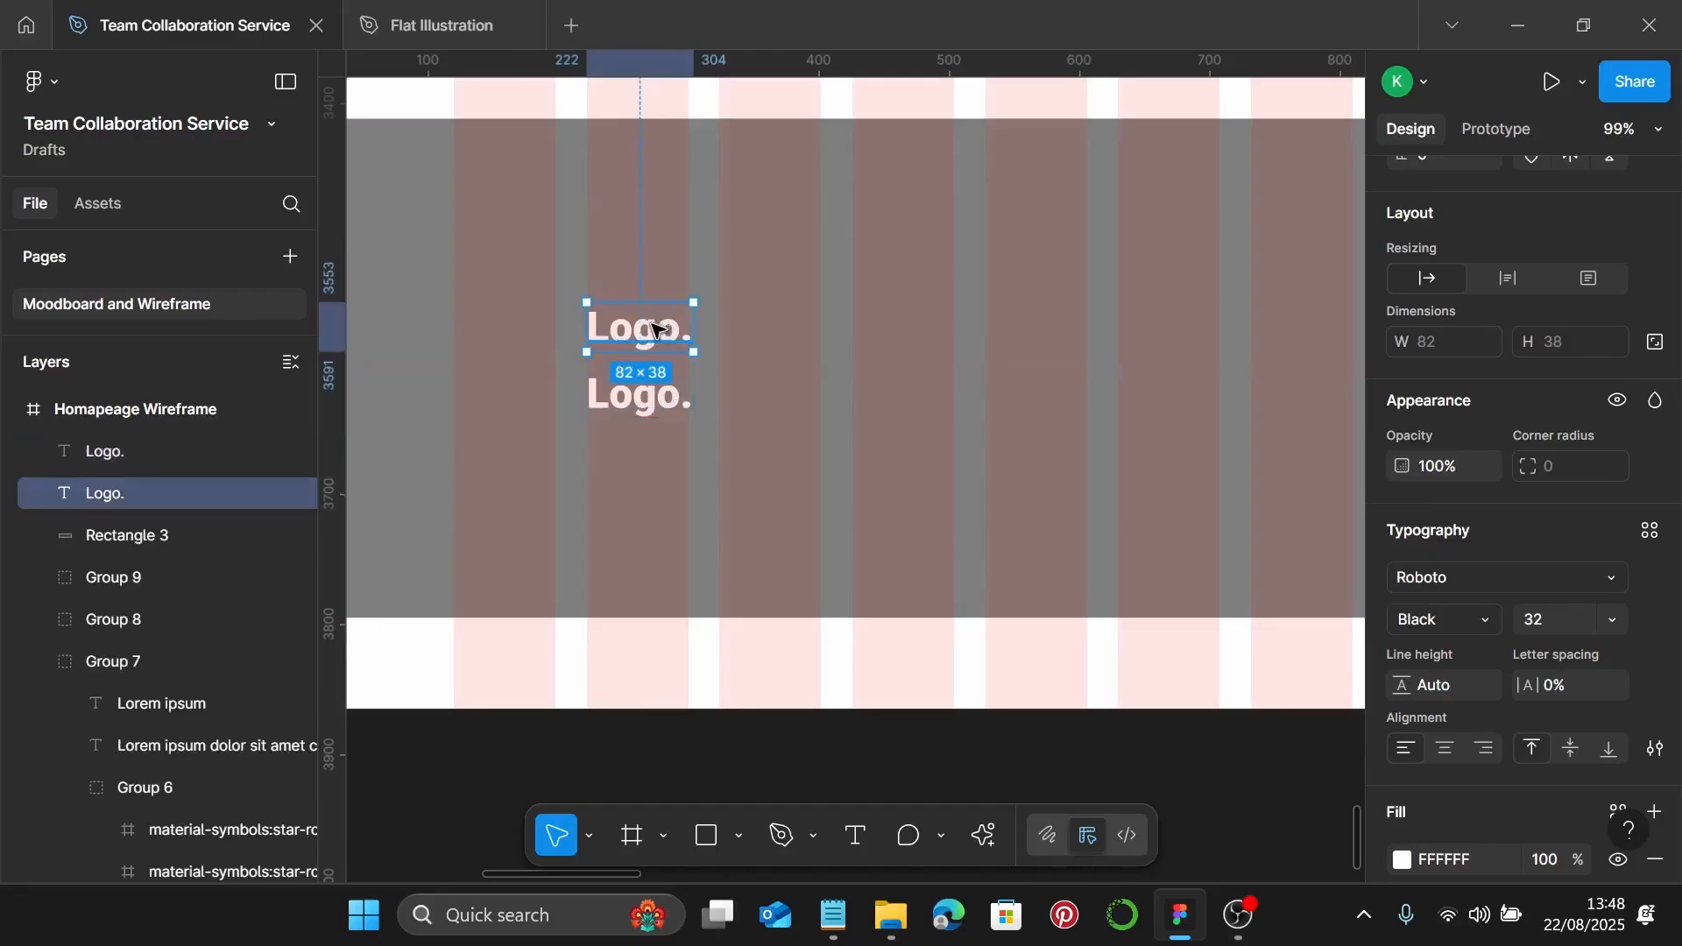
{"action": "left_click_drag", "start_coordinate": [655, 325], "coordinate": [662, 293]}
{"action": "left_click_drag", "start_coordinate": [639, 408], "coordinate": [637, 388]}
Set the lower "Logo." copy in the footer to Regular weight and font size 14
{"action": "scroll", "coordinate": [1539, 683], "scroll_direction": "down", "scroll_amount": 2}
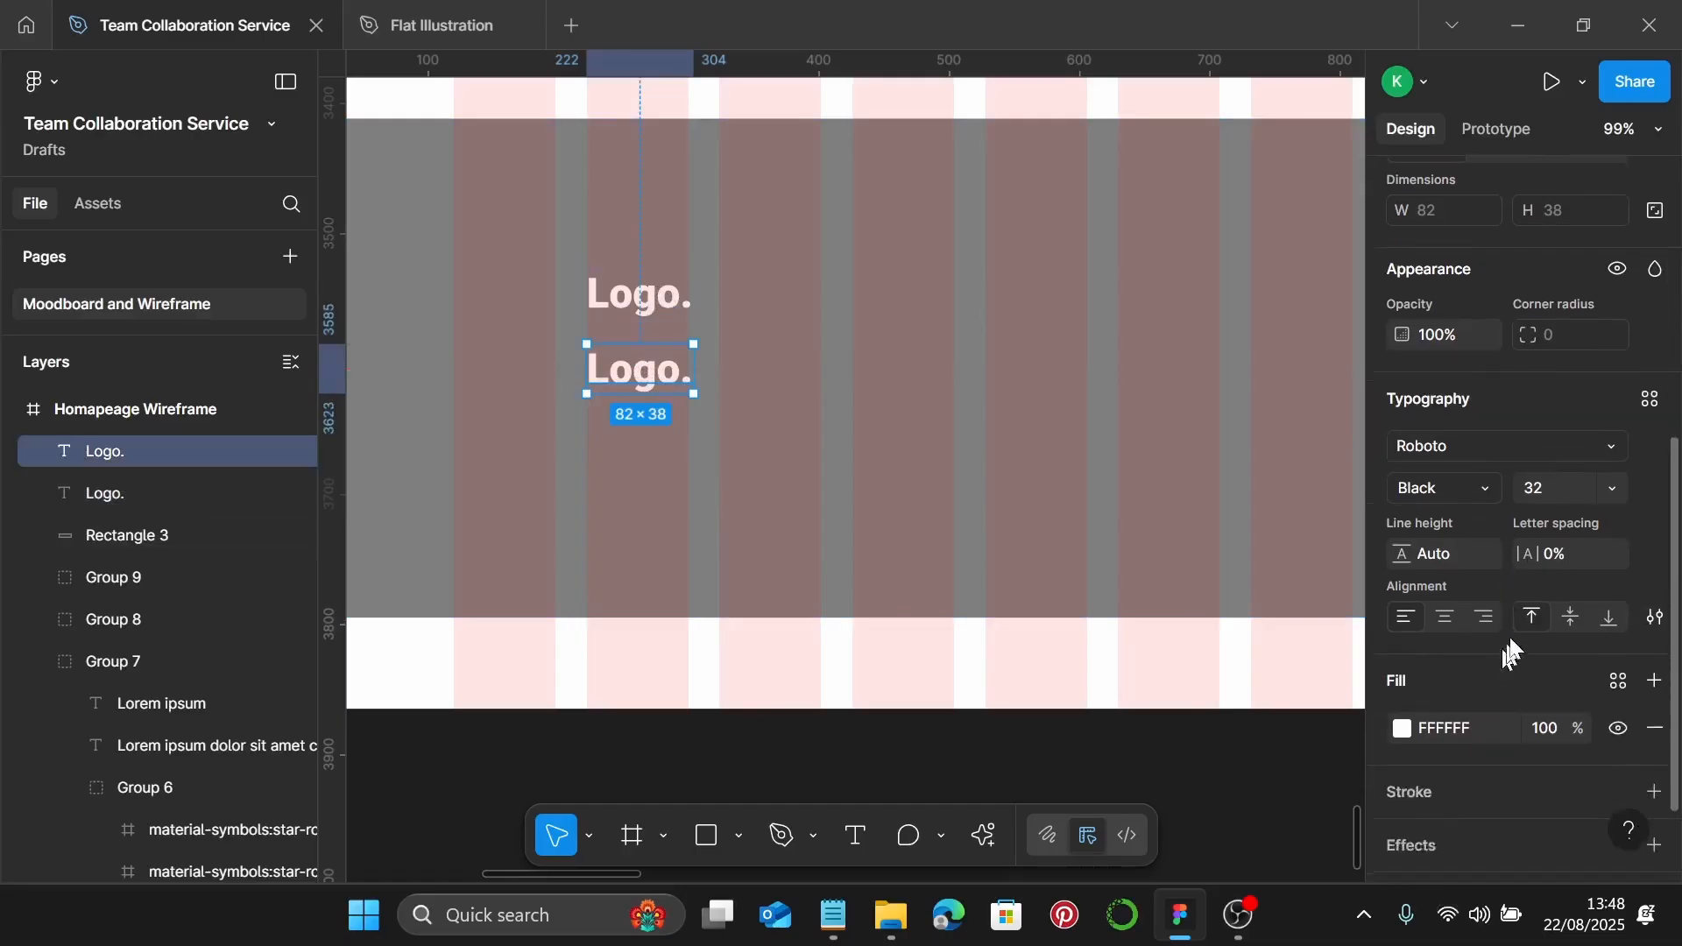
{"action": "left_click", "coordinate": [1485, 490]}
{"action": "left_click", "coordinate": [1487, 337]}
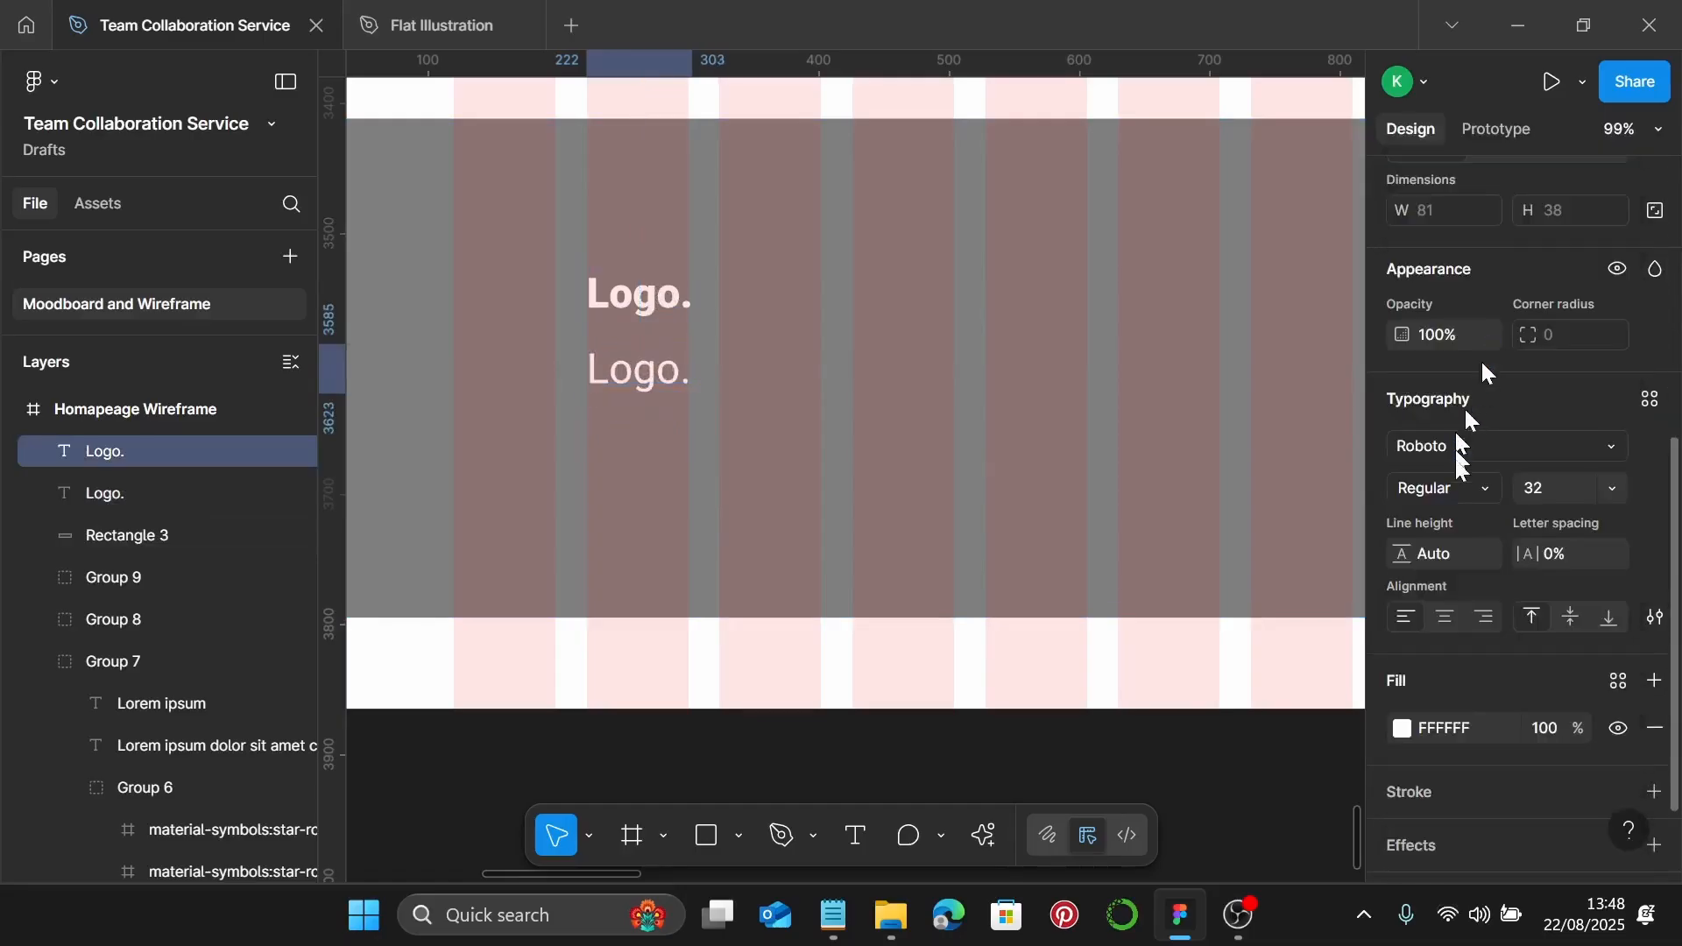
{"action": "left_click", "coordinate": [1558, 487]}
{"action": "type", "text": "1"}
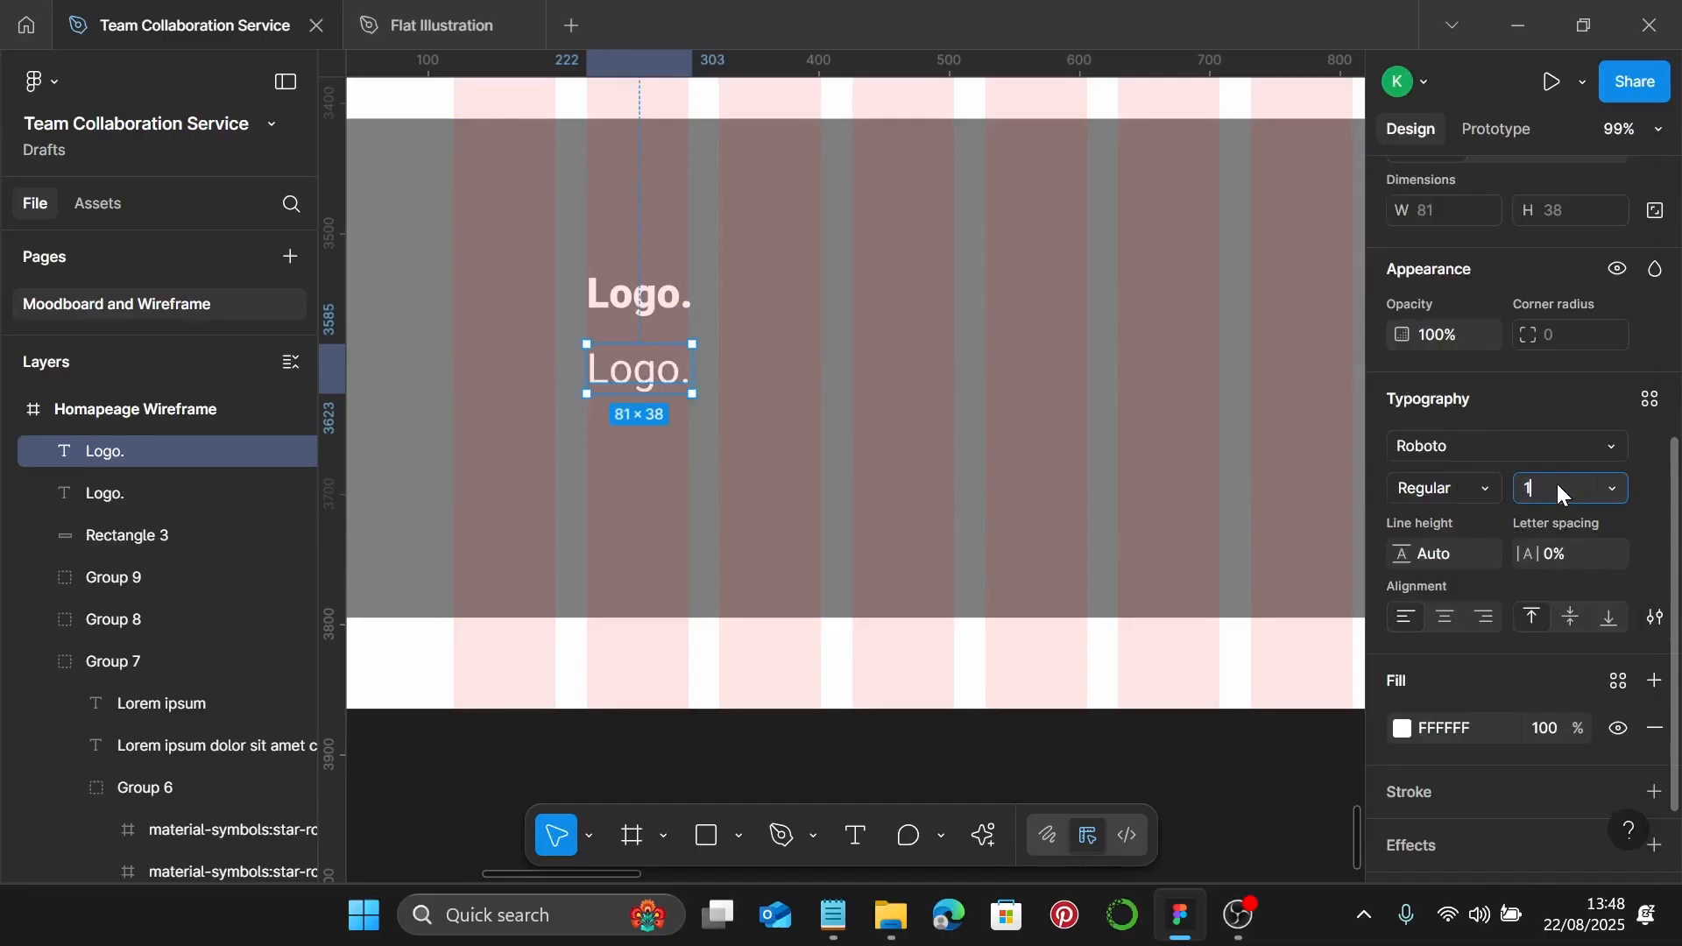
{"action": "type", "text": "4"}
{"action": "key", "text": "Return"}
Select the sentence "Lorem ipsum dolor sit amet consectetur." in the first testimonial card's text for copying
{"action": "scroll", "coordinate": [1171, 421], "scroll_direction": "down", "scroll_amount": 5}
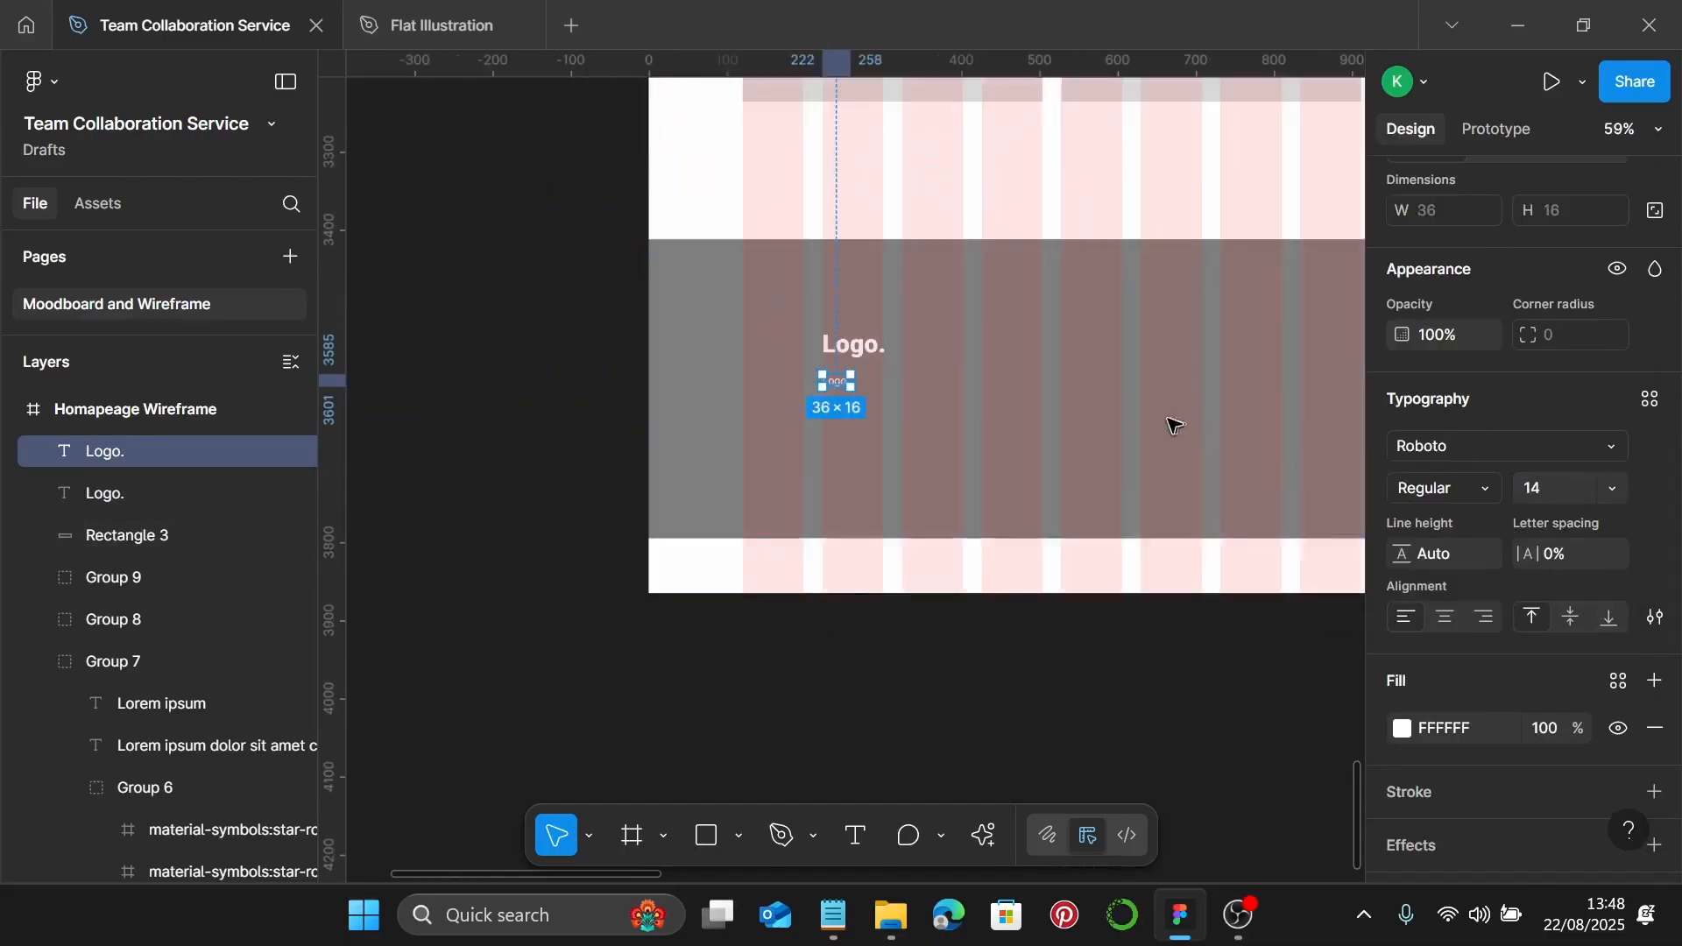
{"action": "scroll", "coordinate": [1171, 424], "scroll_direction": "up", "scroll_amount": 4}
{"action": "left_click", "coordinate": [920, 327]}
{"action": "left_click", "coordinate": [891, 319]}
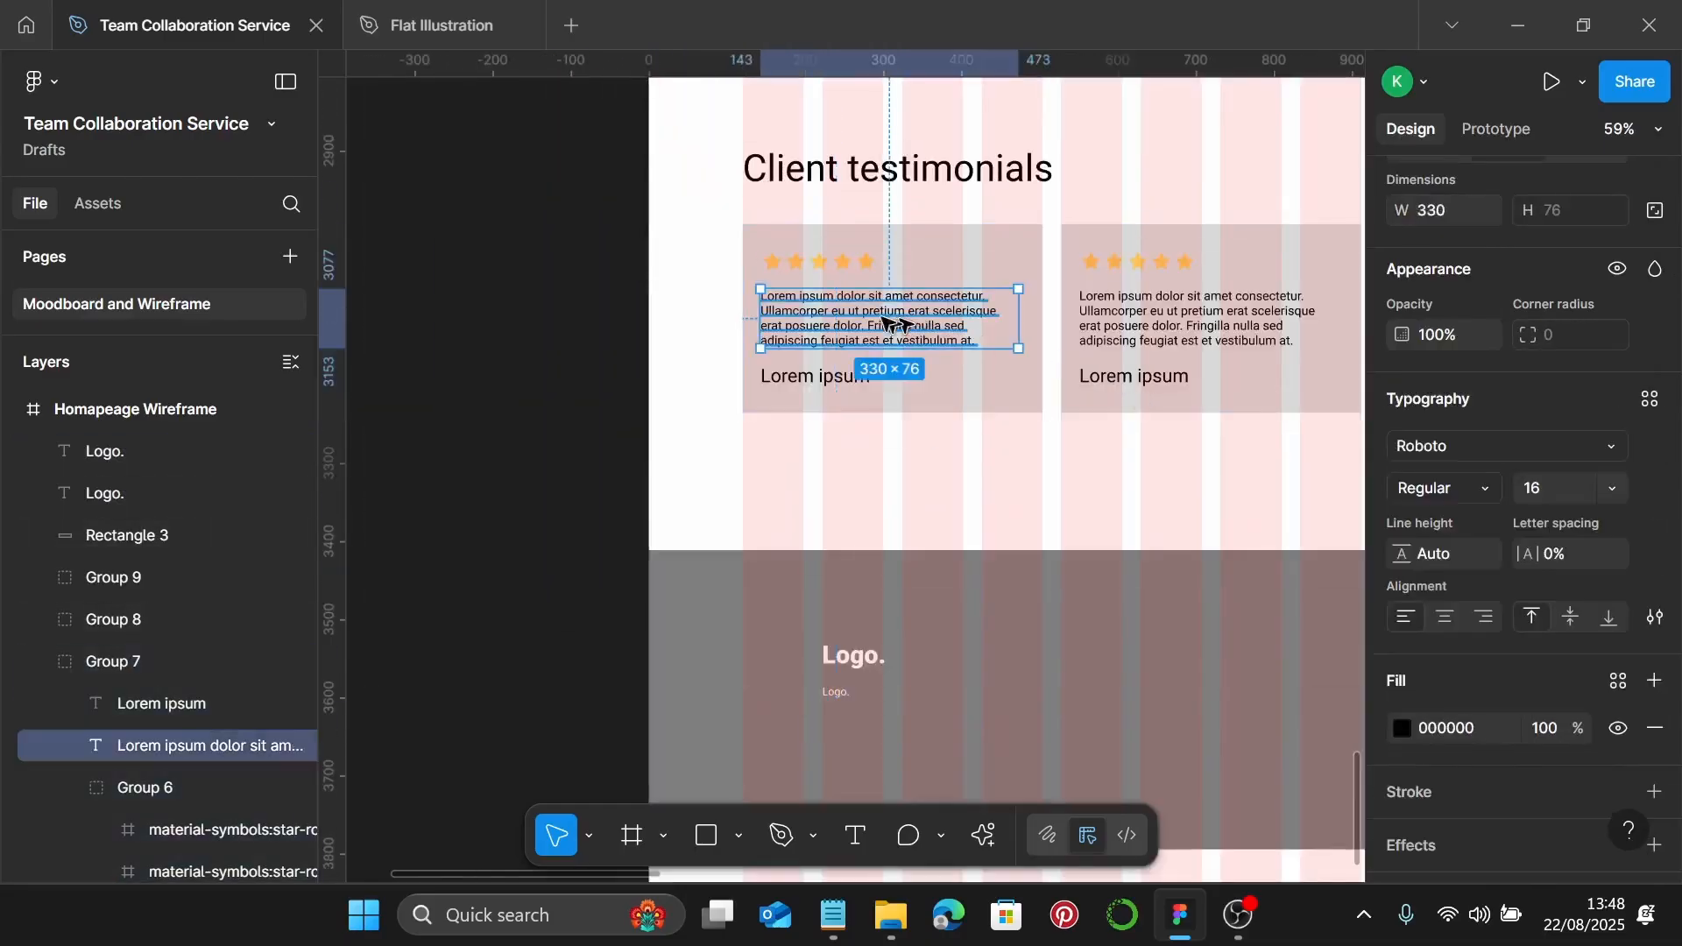
{"action": "scroll", "coordinate": [890, 321], "scroll_direction": "up", "scroll_amount": 3}
{"action": "scroll", "coordinate": [926, 294], "scroll_direction": "up", "scroll_amount": 2}
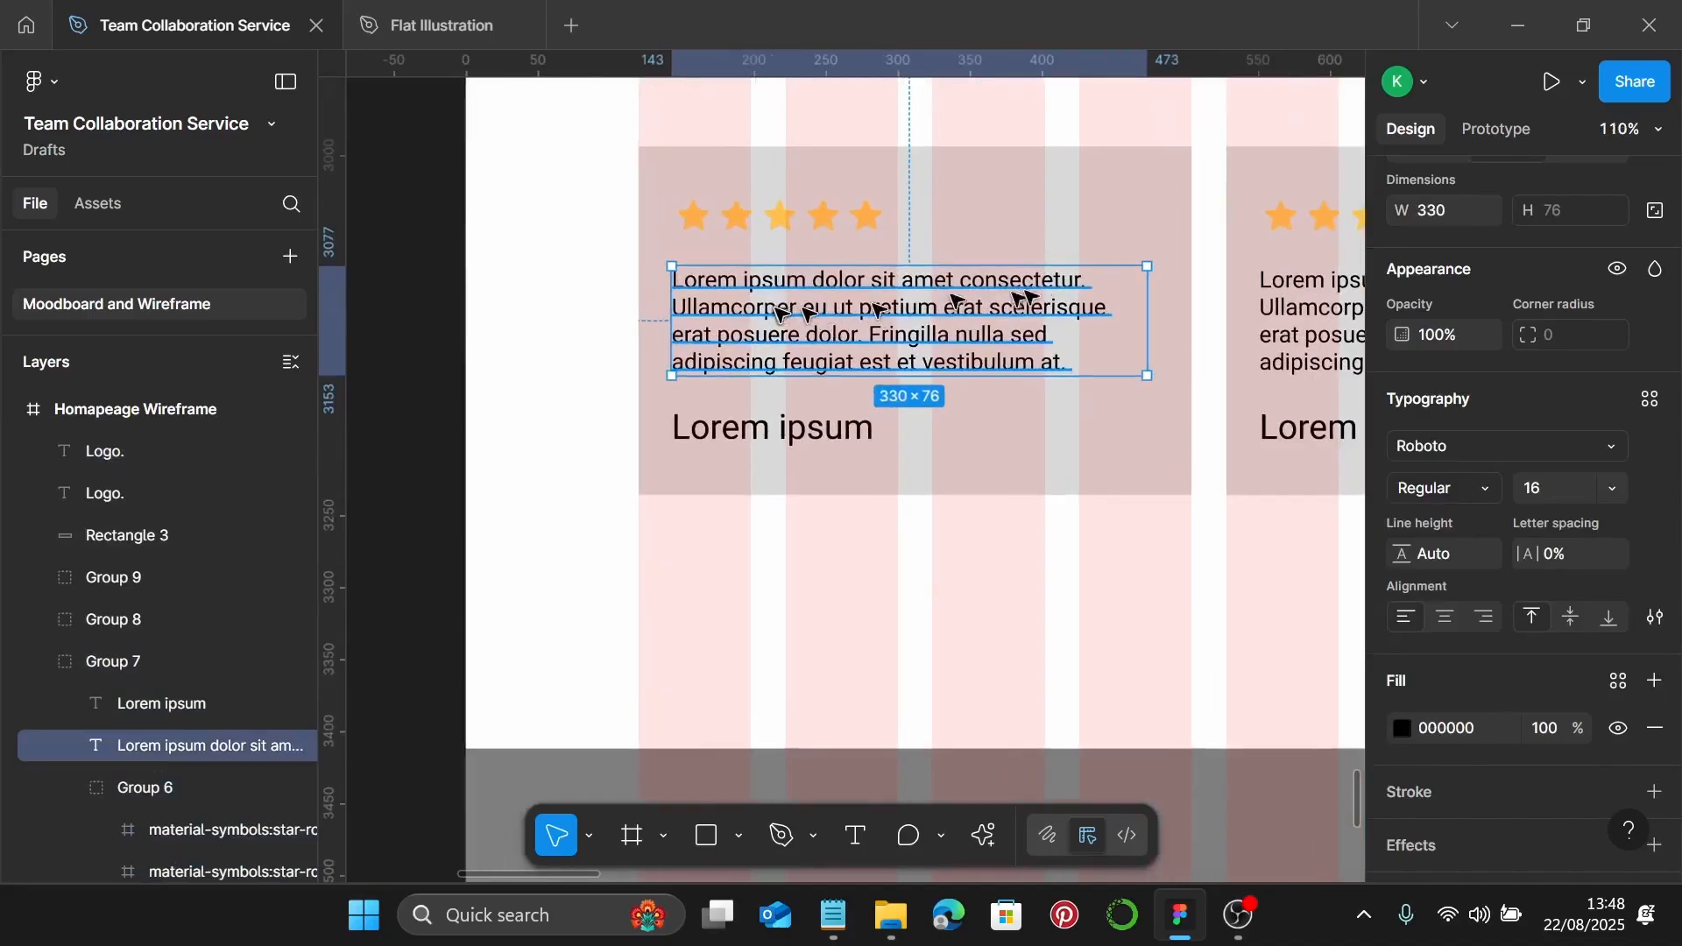
{"action": "double_click", "coordinate": [1053, 287]}
{"action": "left_click_drag", "start_coordinate": [1111, 279], "coordinate": [673, 278]}
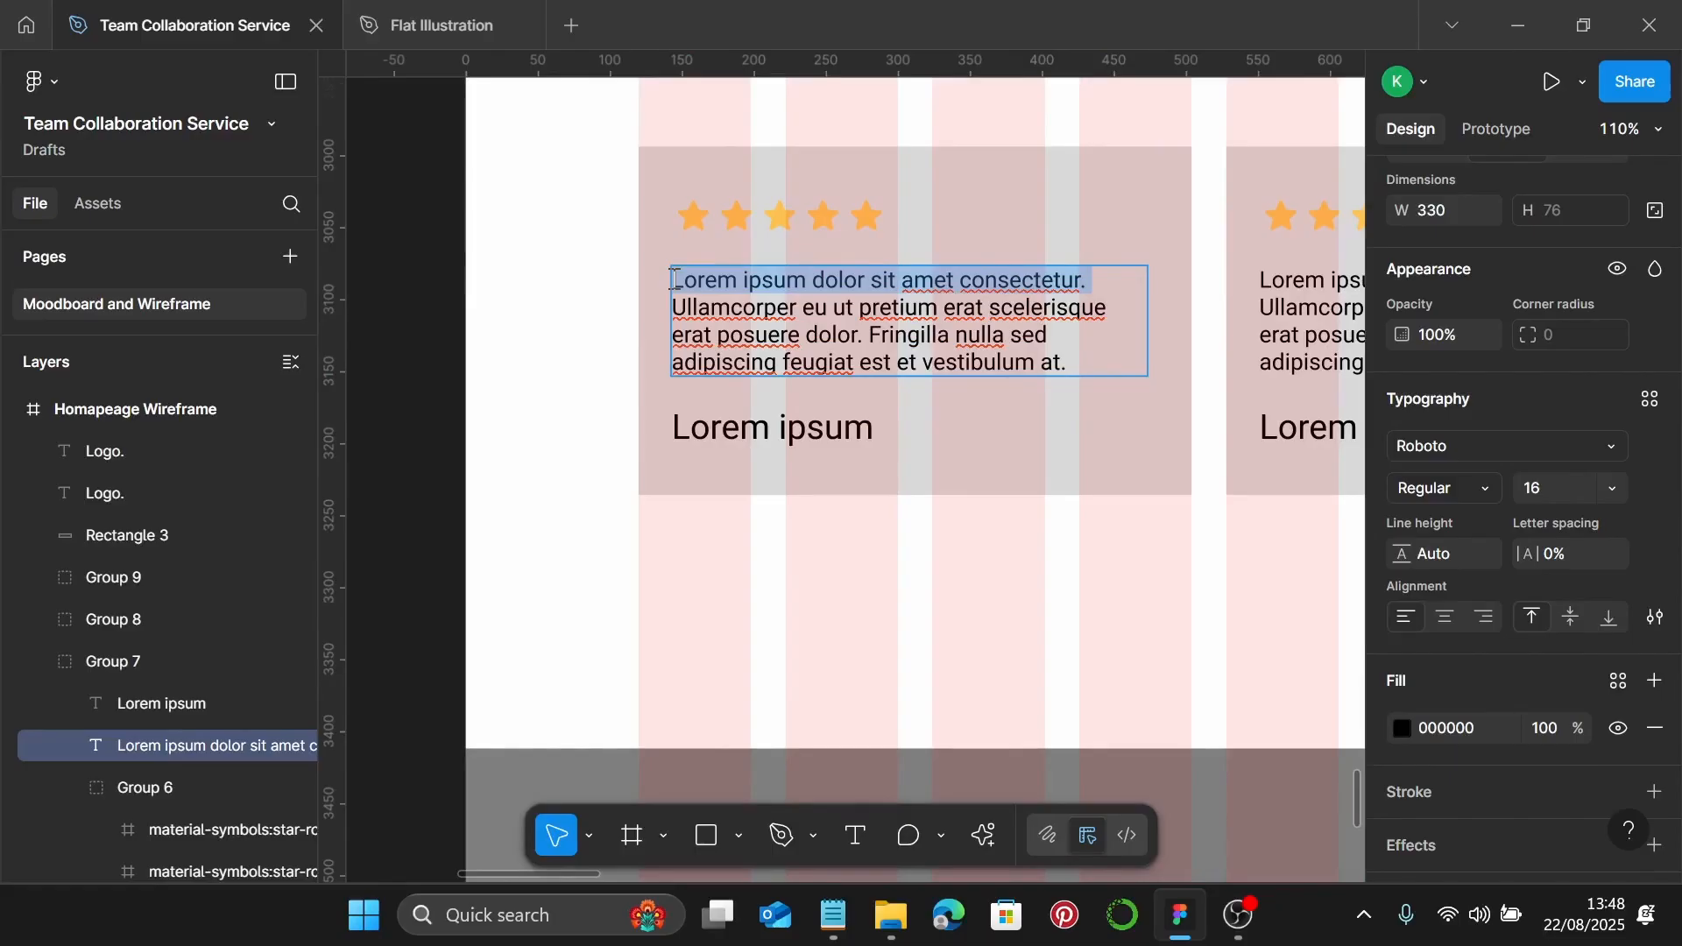
Replace the lower "Logo." text in the footer with "Lorem ipsum dolor sit amet consectetur."
{"action": "scroll", "coordinate": [701, 272], "scroll_direction": "down", "scroll_amount": 5}
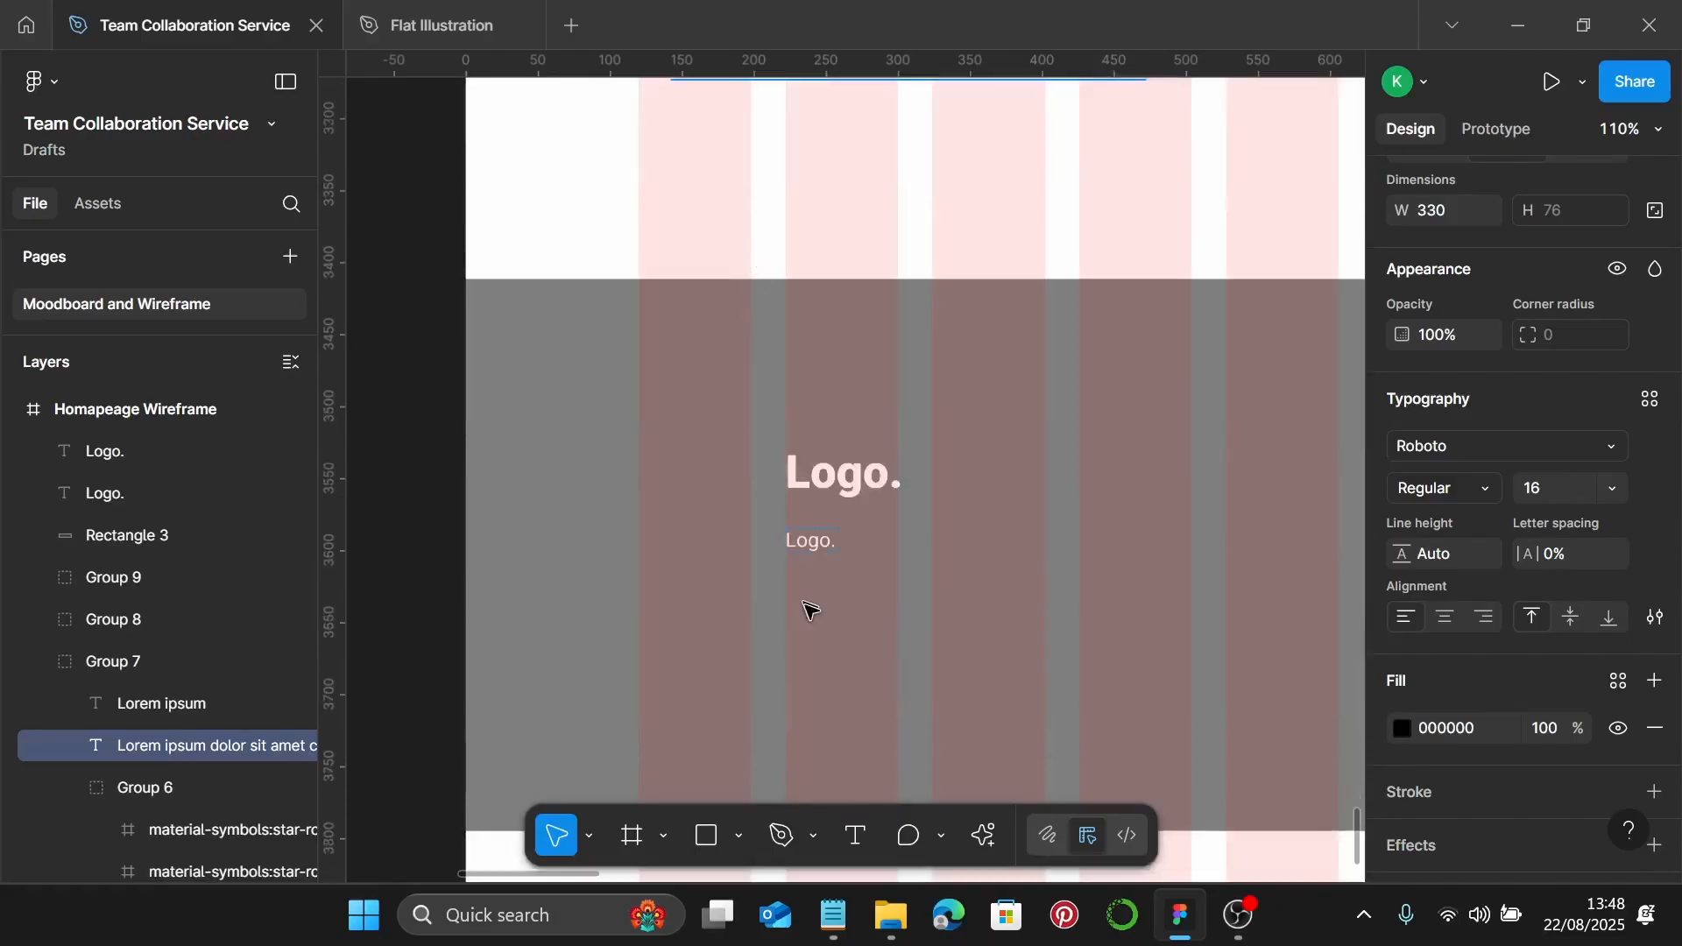
{"action": "double_click", "coordinate": [803, 540]}
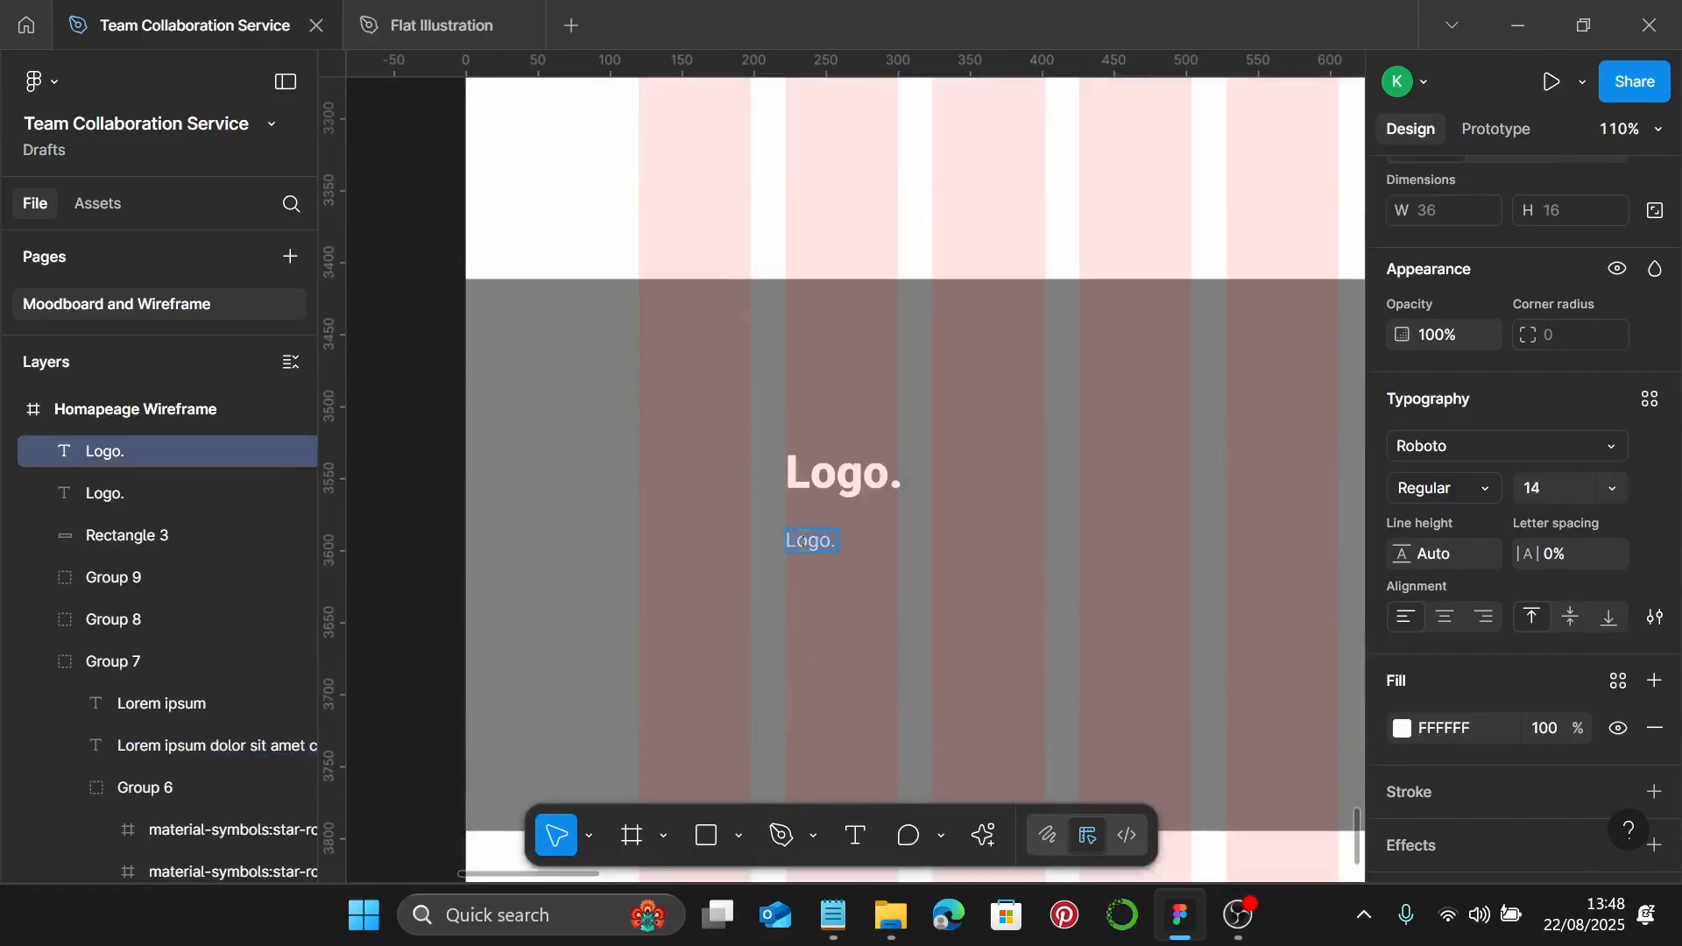
{"action": "type", "text": "Lorem ipsum dolor sit amet consectetur."}
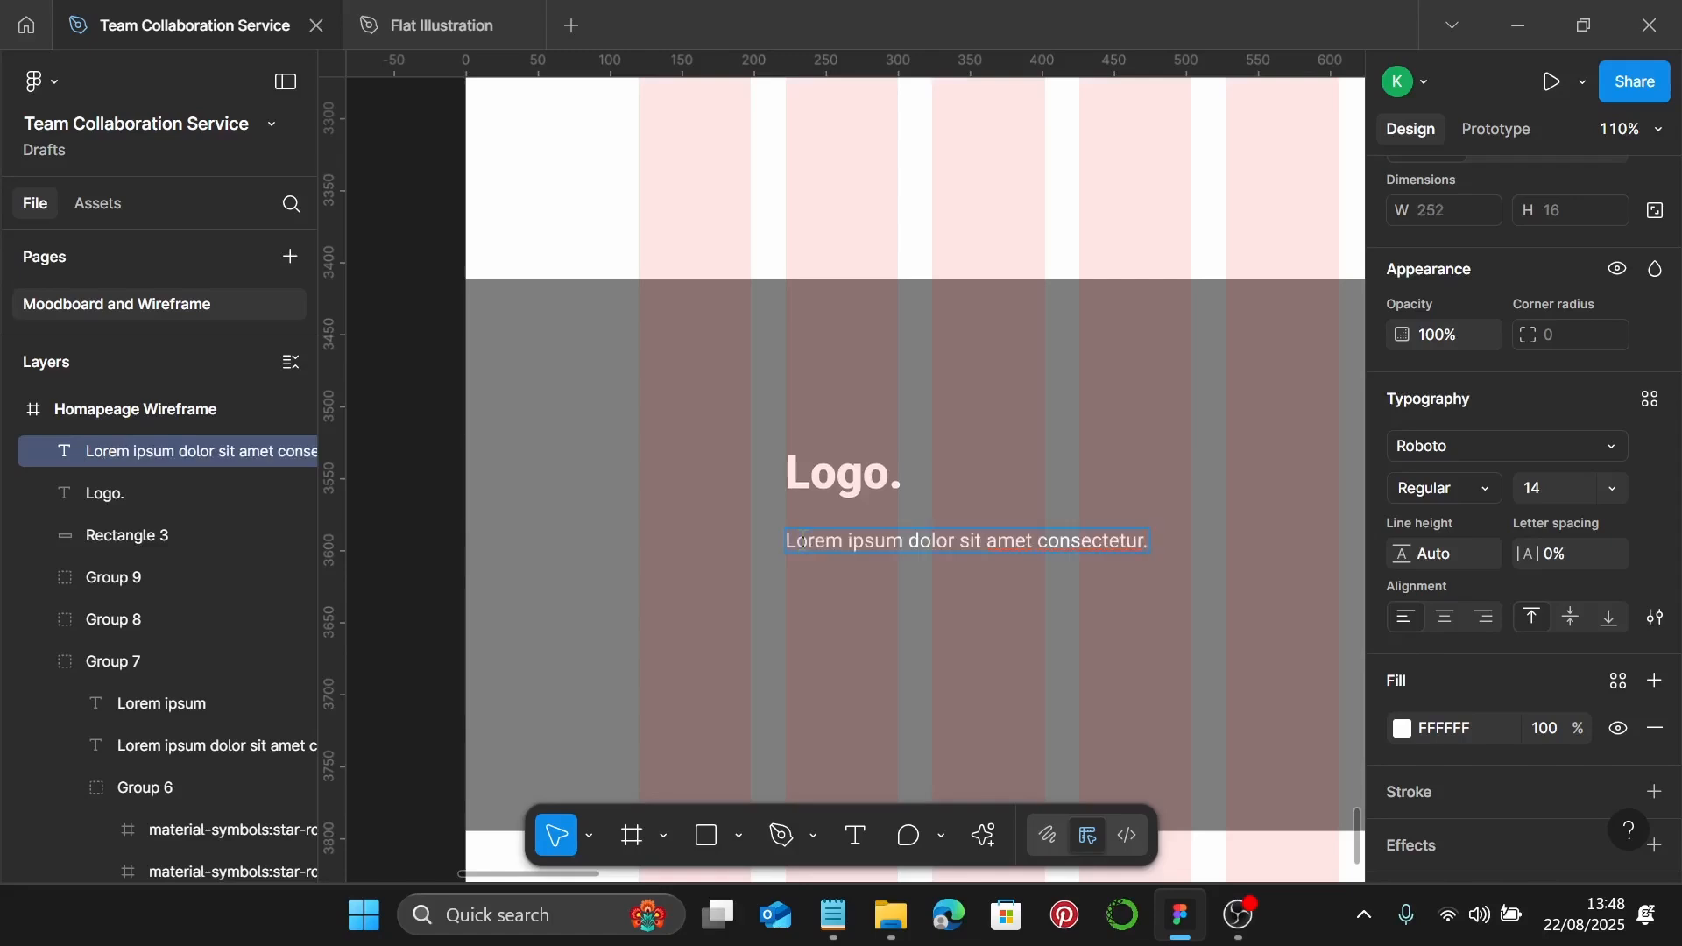
{"action": "scroll", "coordinate": [846, 575], "scroll_direction": "up", "scroll_amount": 1}
{"action": "key", "text": "Escape"}
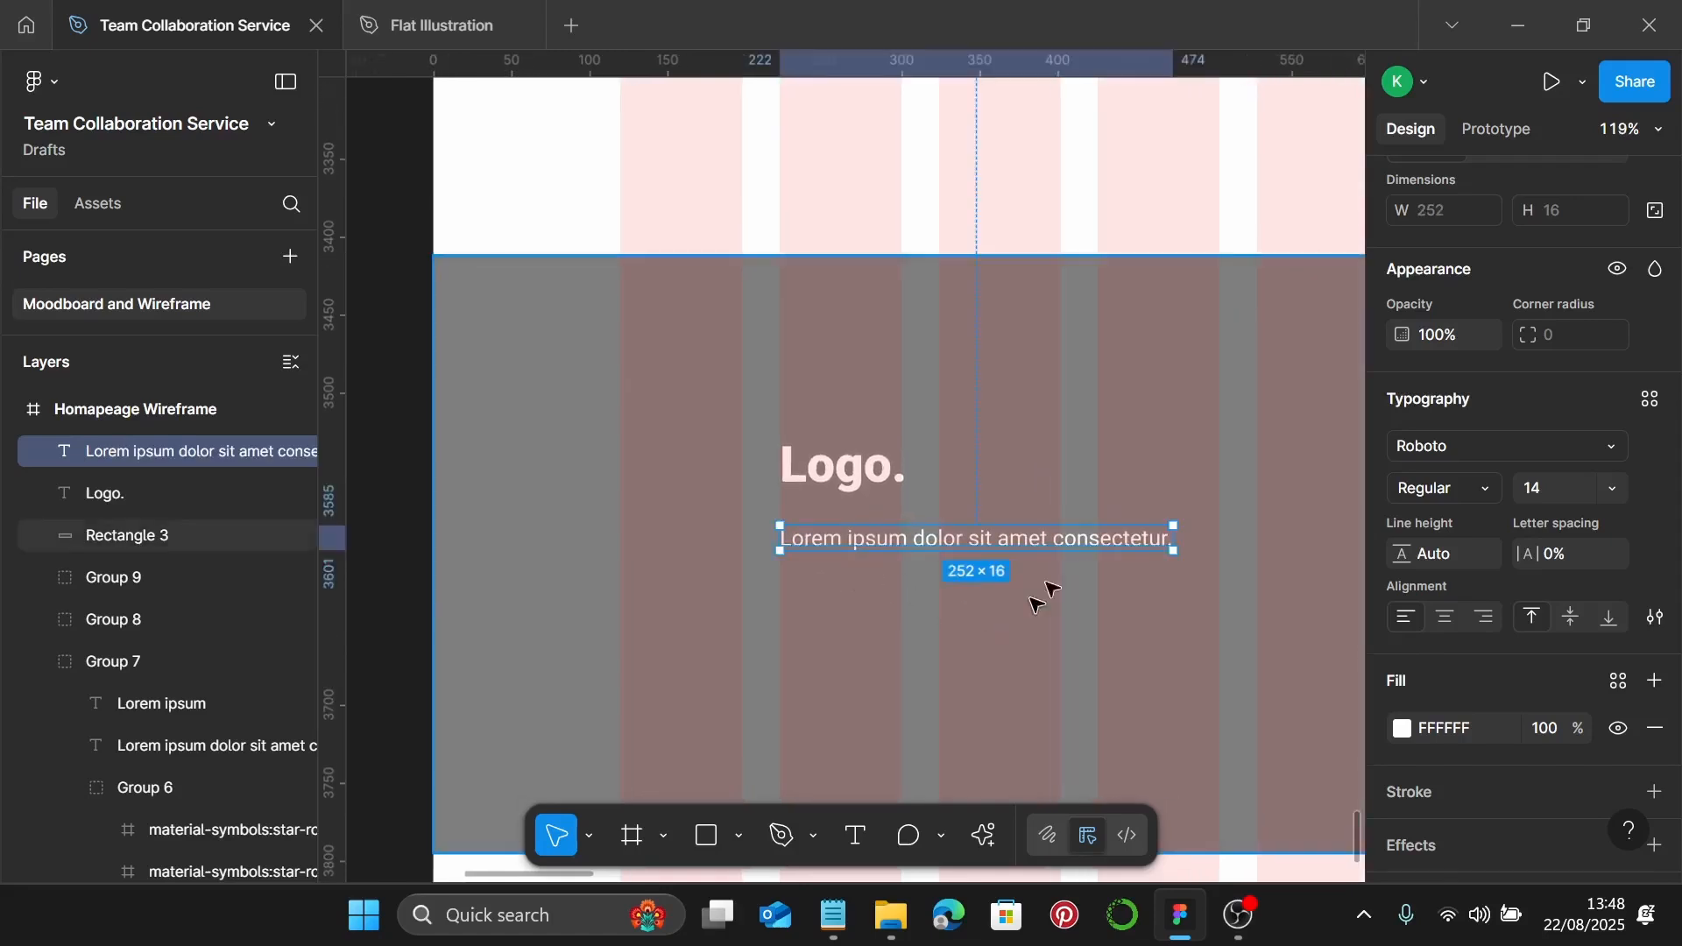
Narrow the footer tagline to 164 wide so it wraps onto two lines, and move it up to Y 3575
{"action": "left_click_drag", "start_coordinate": [1170, 536], "coordinate": [1034, 559]}
{"action": "scroll", "coordinate": [1035, 559], "scroll_direction": "up", "scroll_amount": 2}
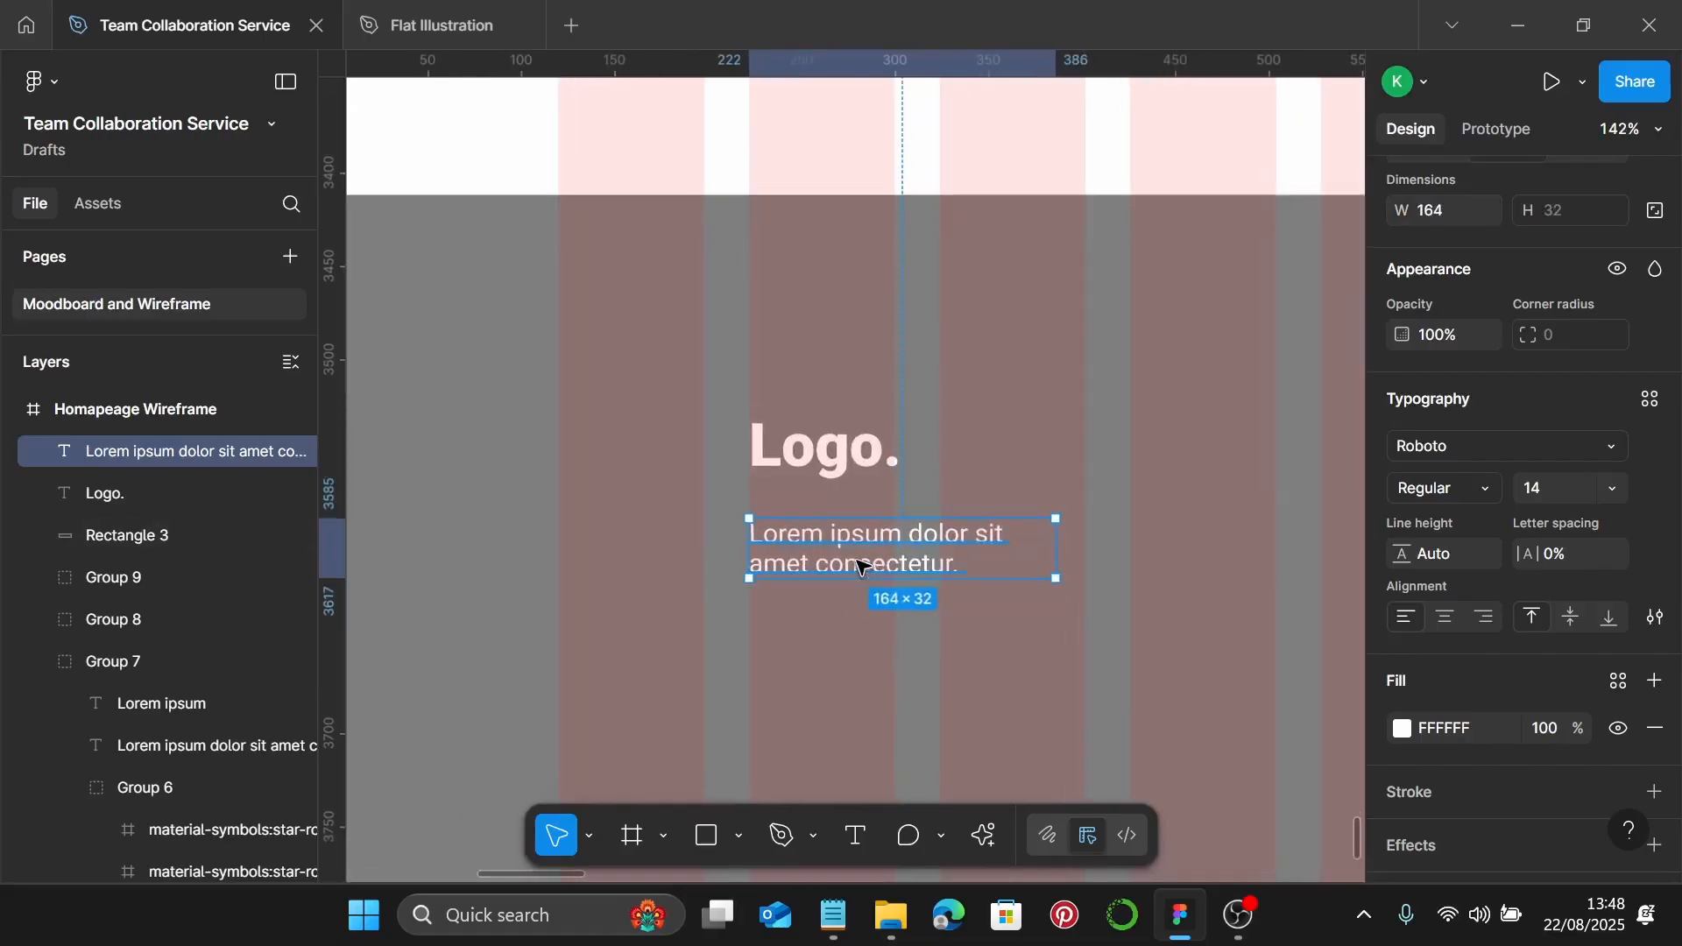
{"action": "left_click", "coordinate": [1121, 479]}
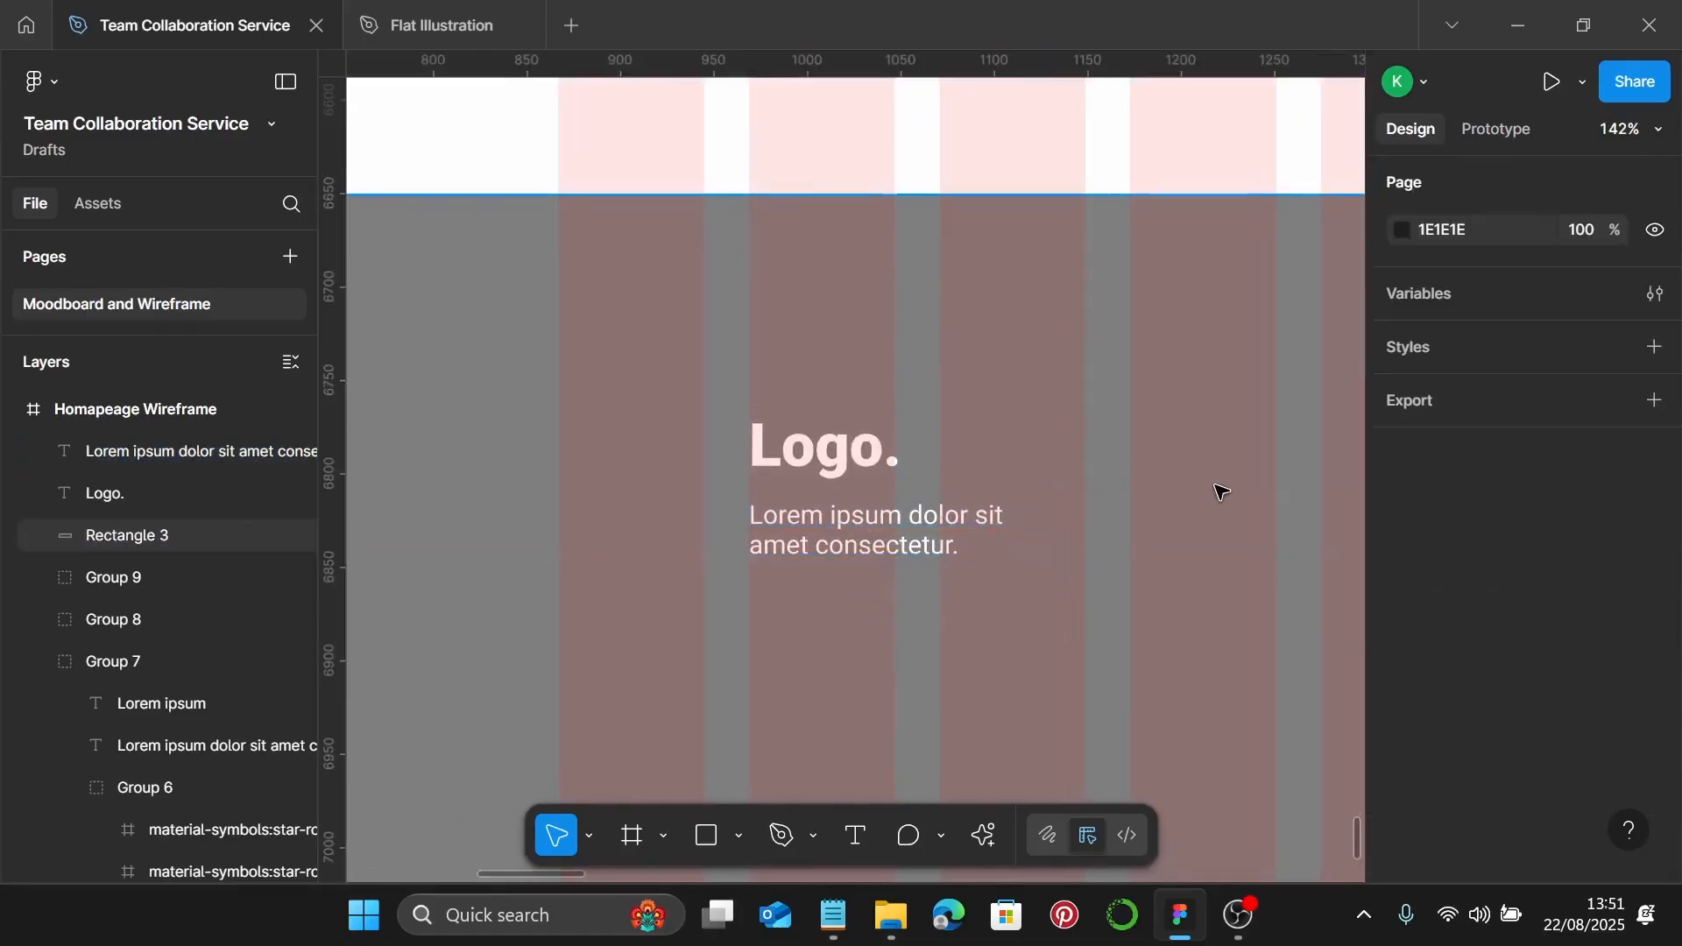
Duplicate the footer tagline and place the copy to the right of the logo at X 528, Y 3495
{"action": "scroll", "coordinate": [1218, 489], "scroll_direction": "down", "scroll_amount": 5}
{"action": "scroll", "coordinate": [1221, 490], "scroll_direction": "down", "scroll_amount": 3}
{"action": "scroll", "coordinate": [1218, 489], "scroll_direction": "right", "scroll_amount": 5}
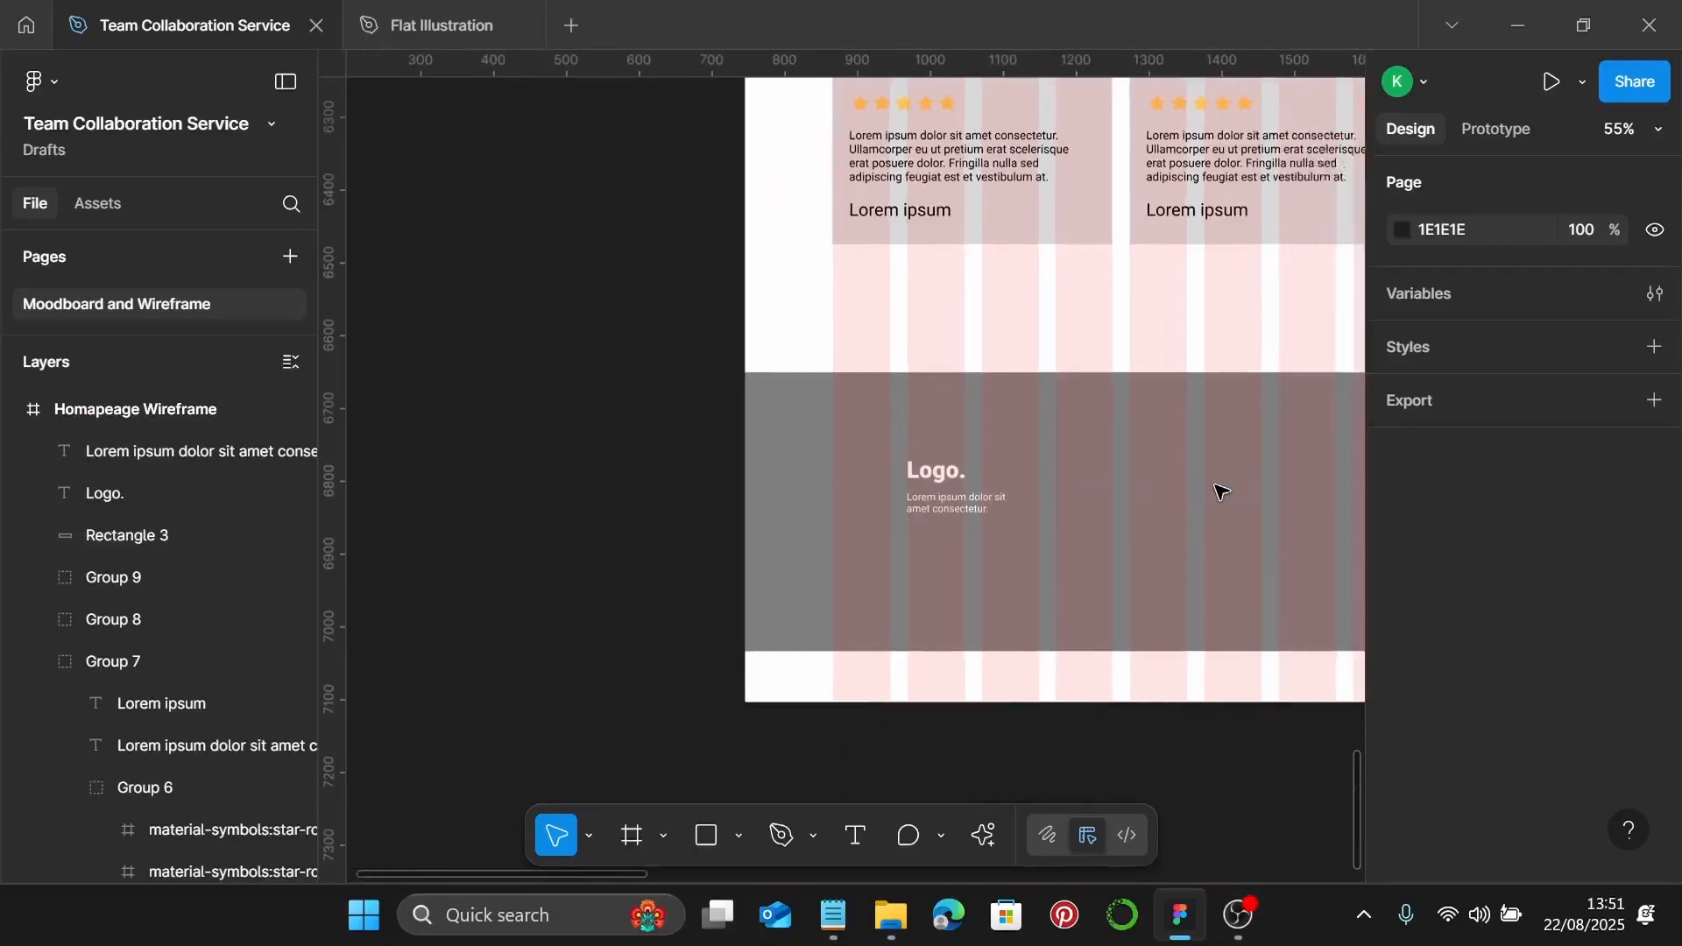
{"action": "scroll", "coordinate": [1165, 482], "scroll_direction": "right", "scroll_amount": 3}
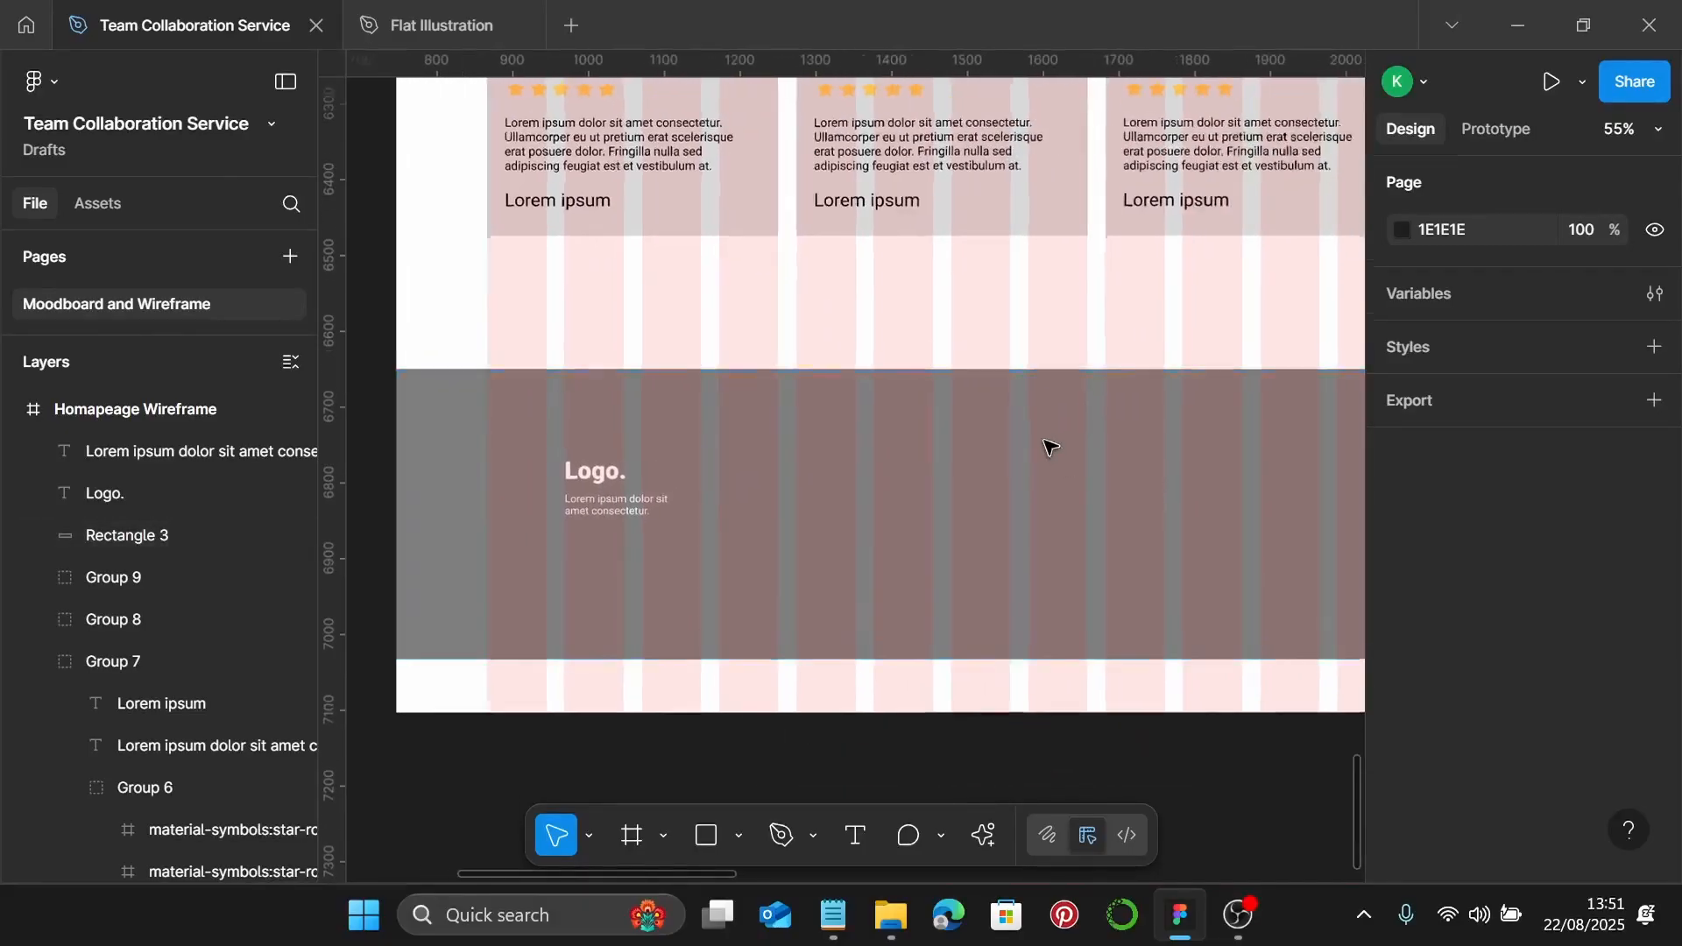
{"action": "scroll", "coordinate": [1042, 447], "scroll_direction": "up", "scroll_amount": 3}
{"action": "left_click", "coordinate": [448, 522]}
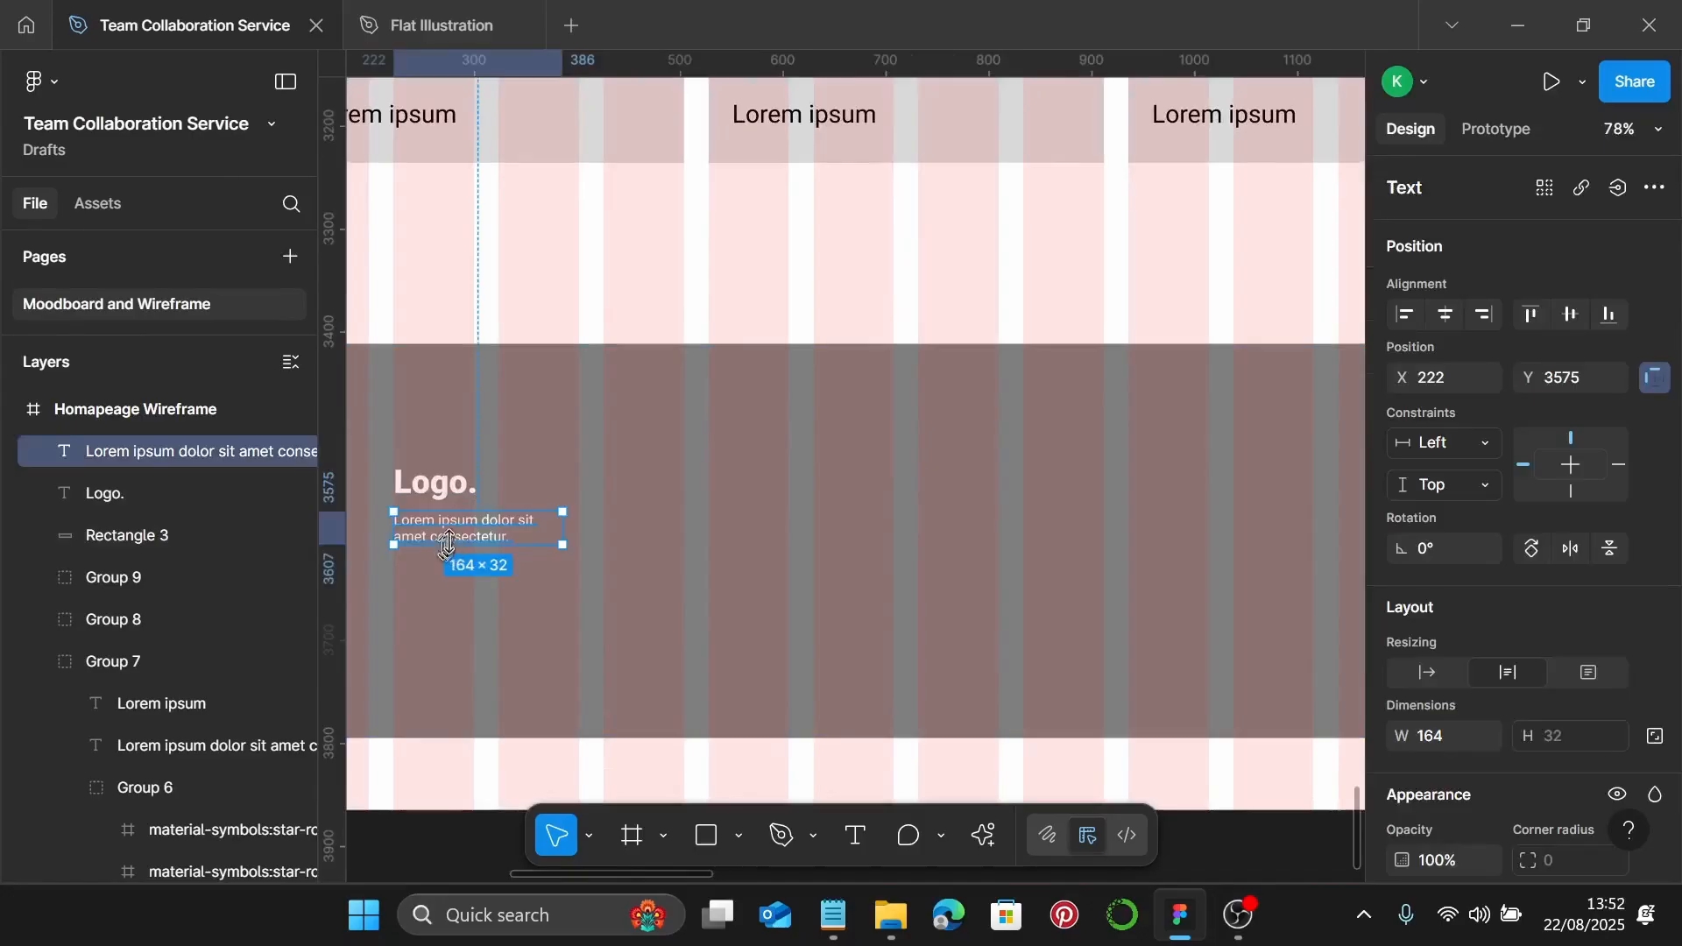
{"action": "left_click_drag", "start_coordinate": [458, 528], "coordinate": [775, 448]}
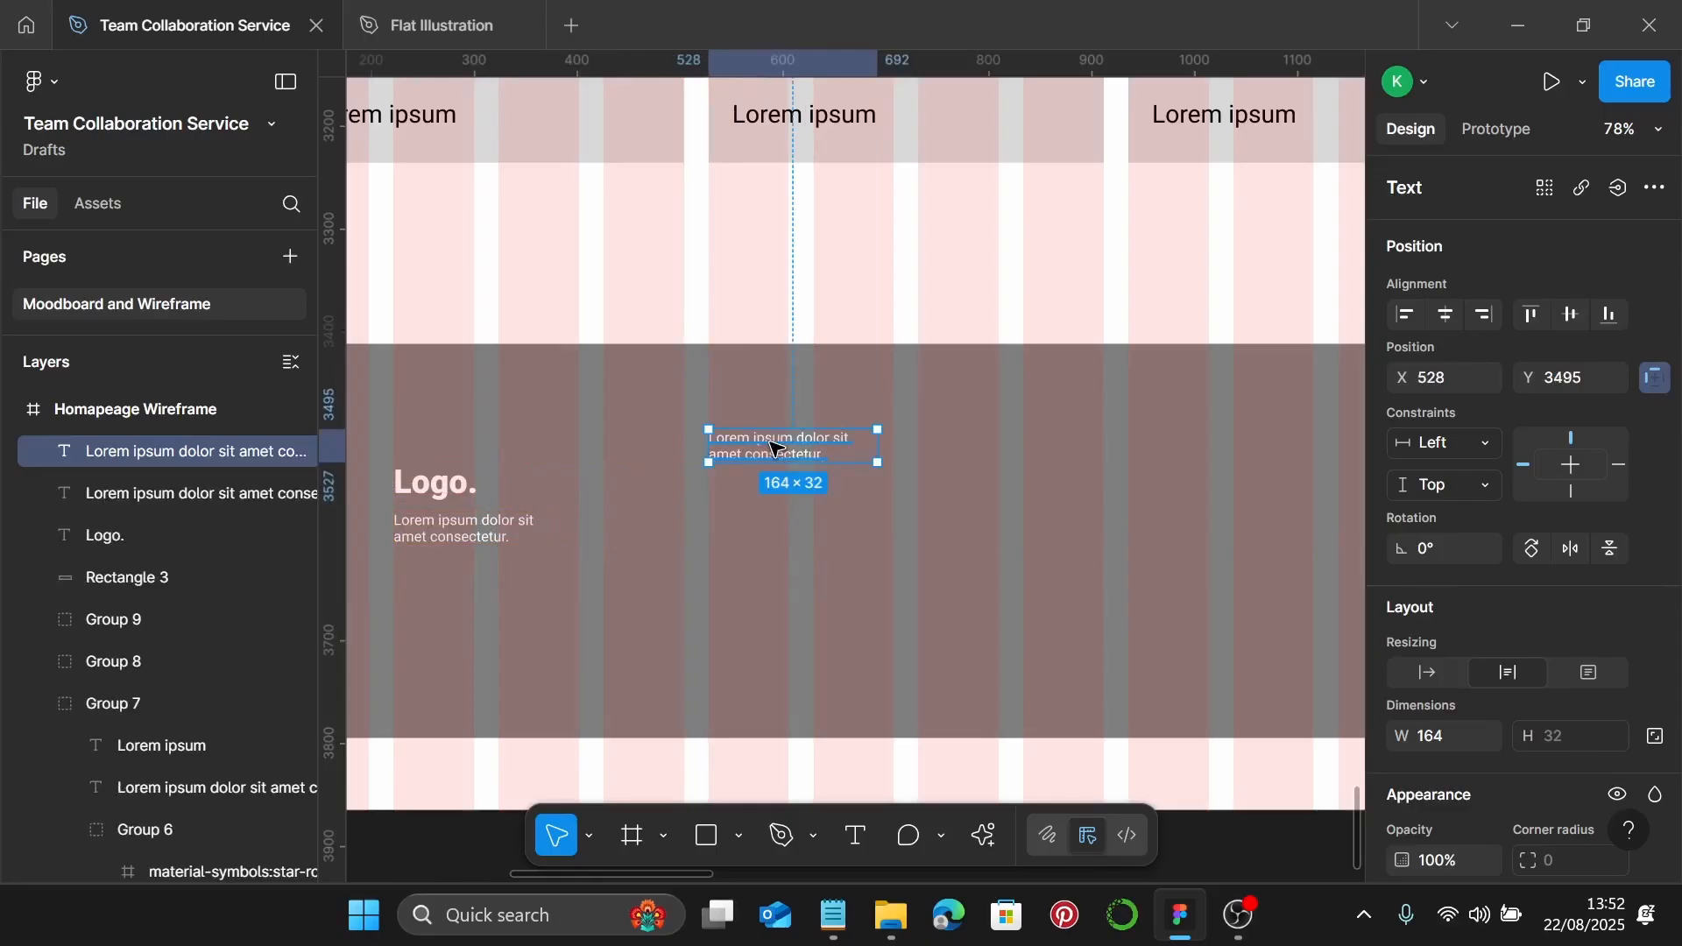
Change the duplicated footer text to "Quick Links" and set its resizing to auto width
{"action": "double_click", "coordinate": [771, 447]}
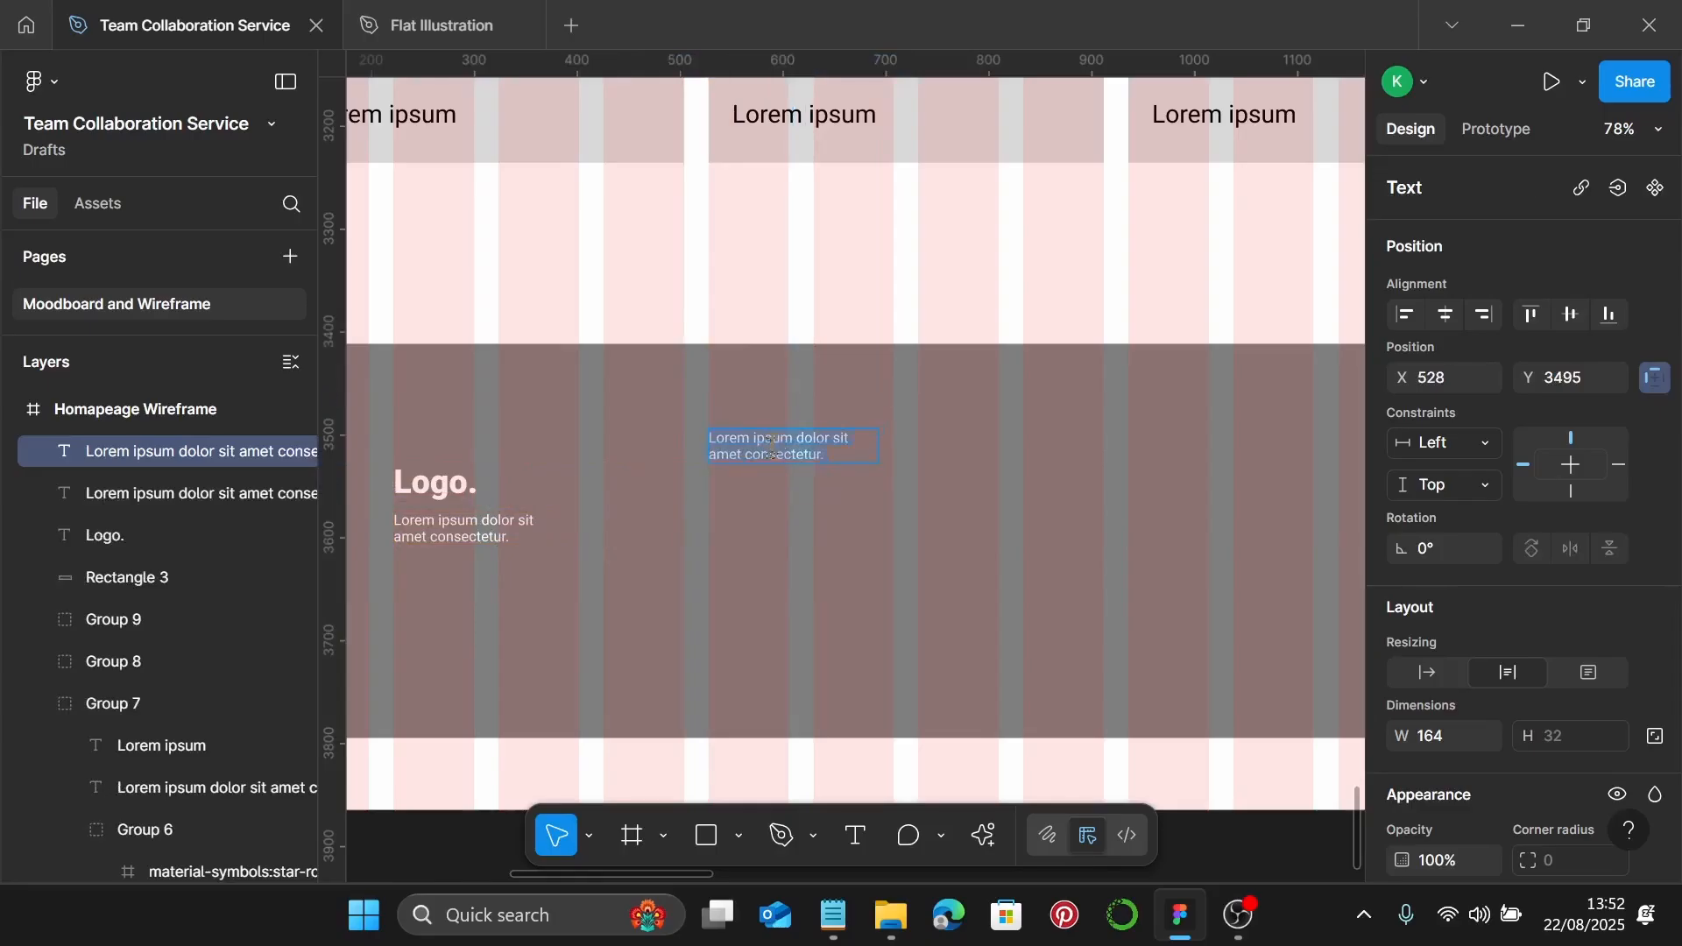
{"action": "type", "text": "Qu"}
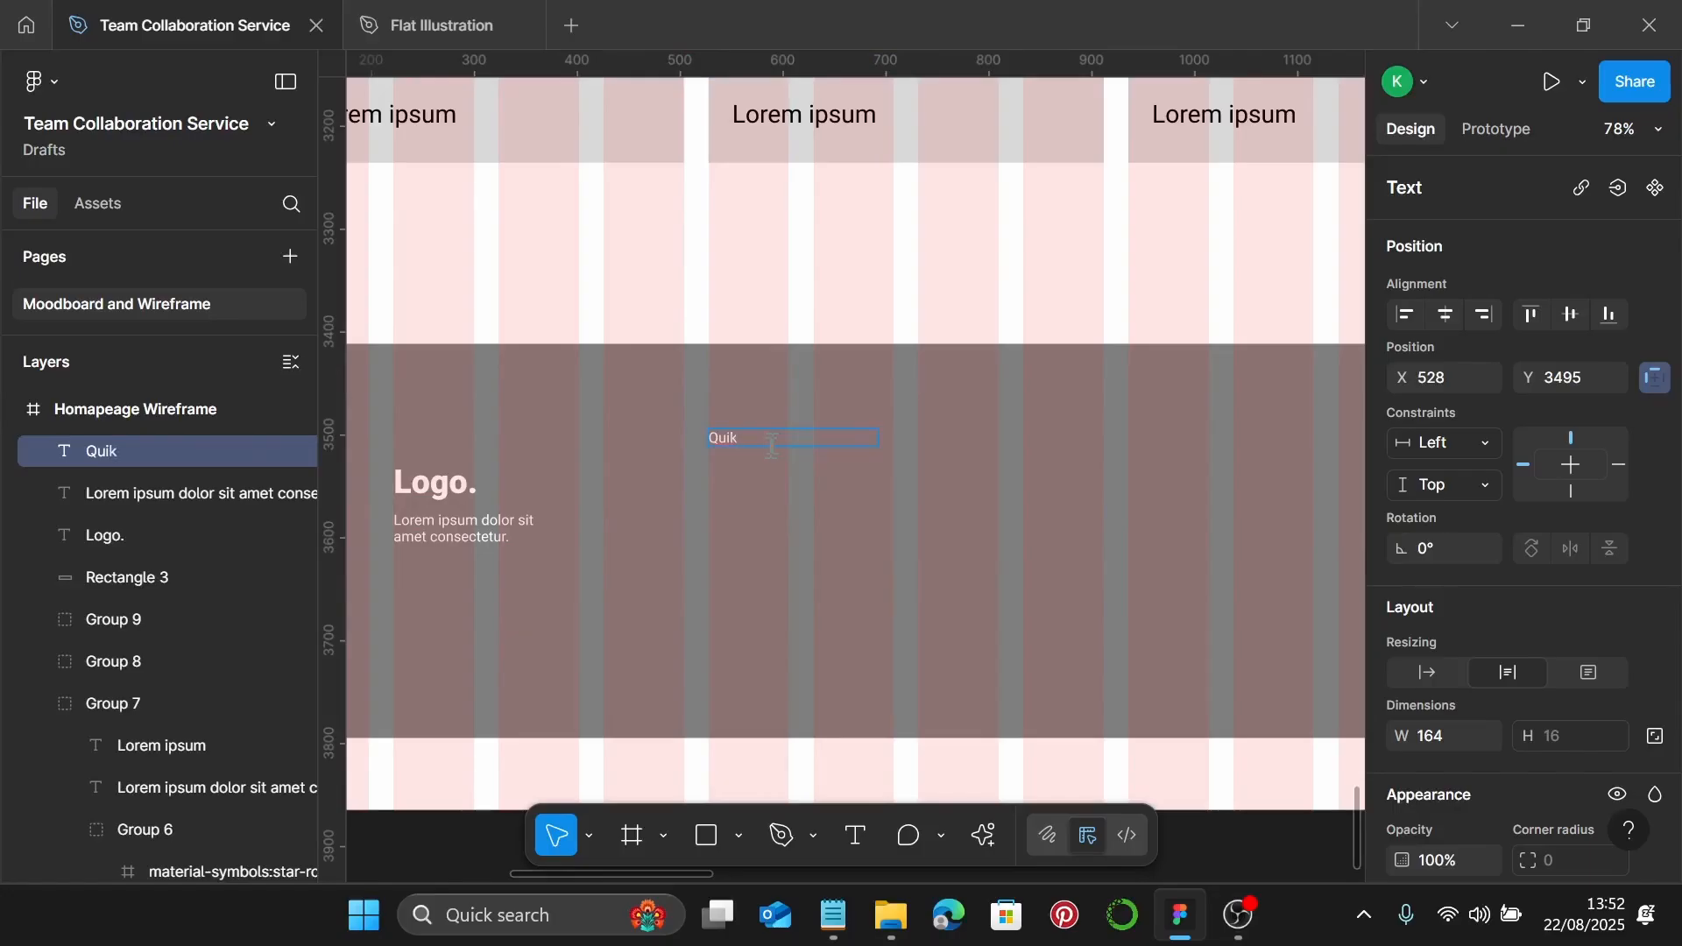
{"action": "scroll", "coordinate": [771, 447], "scroll_direction": "up", "scroll_amount": 3}
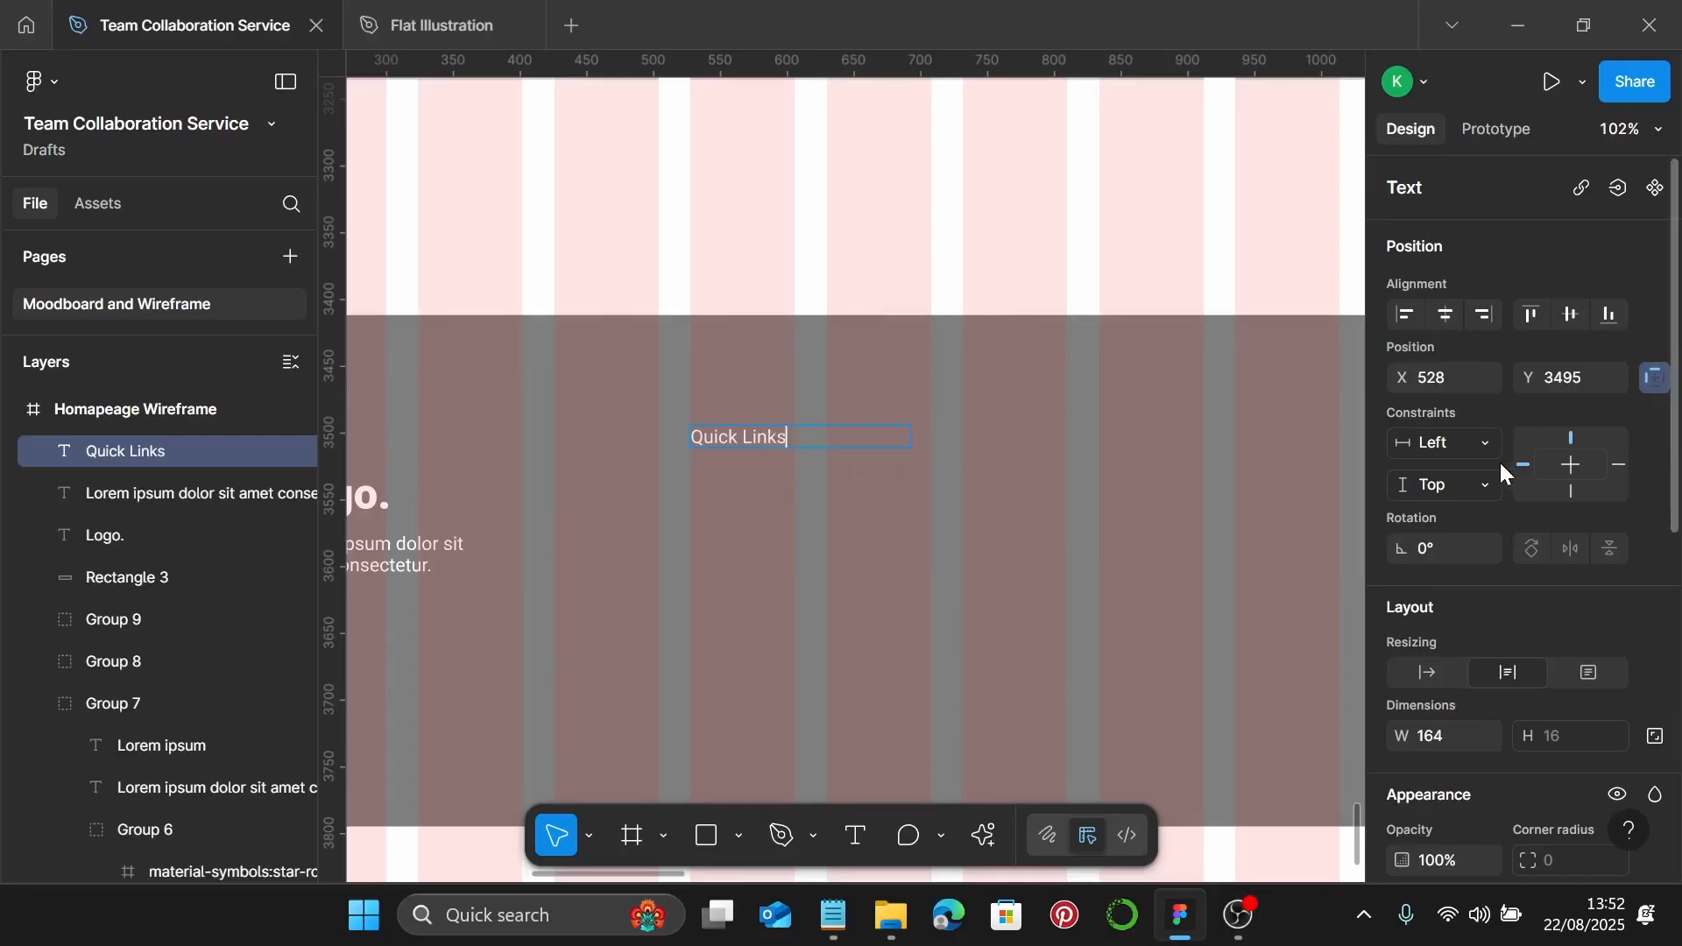
{"action": "left_click", "coordinate": [1428, 673]}
{"action": "scroll", "coordinate": [747, 450], "scroll_direction": "up", "scroll_amount": 3}
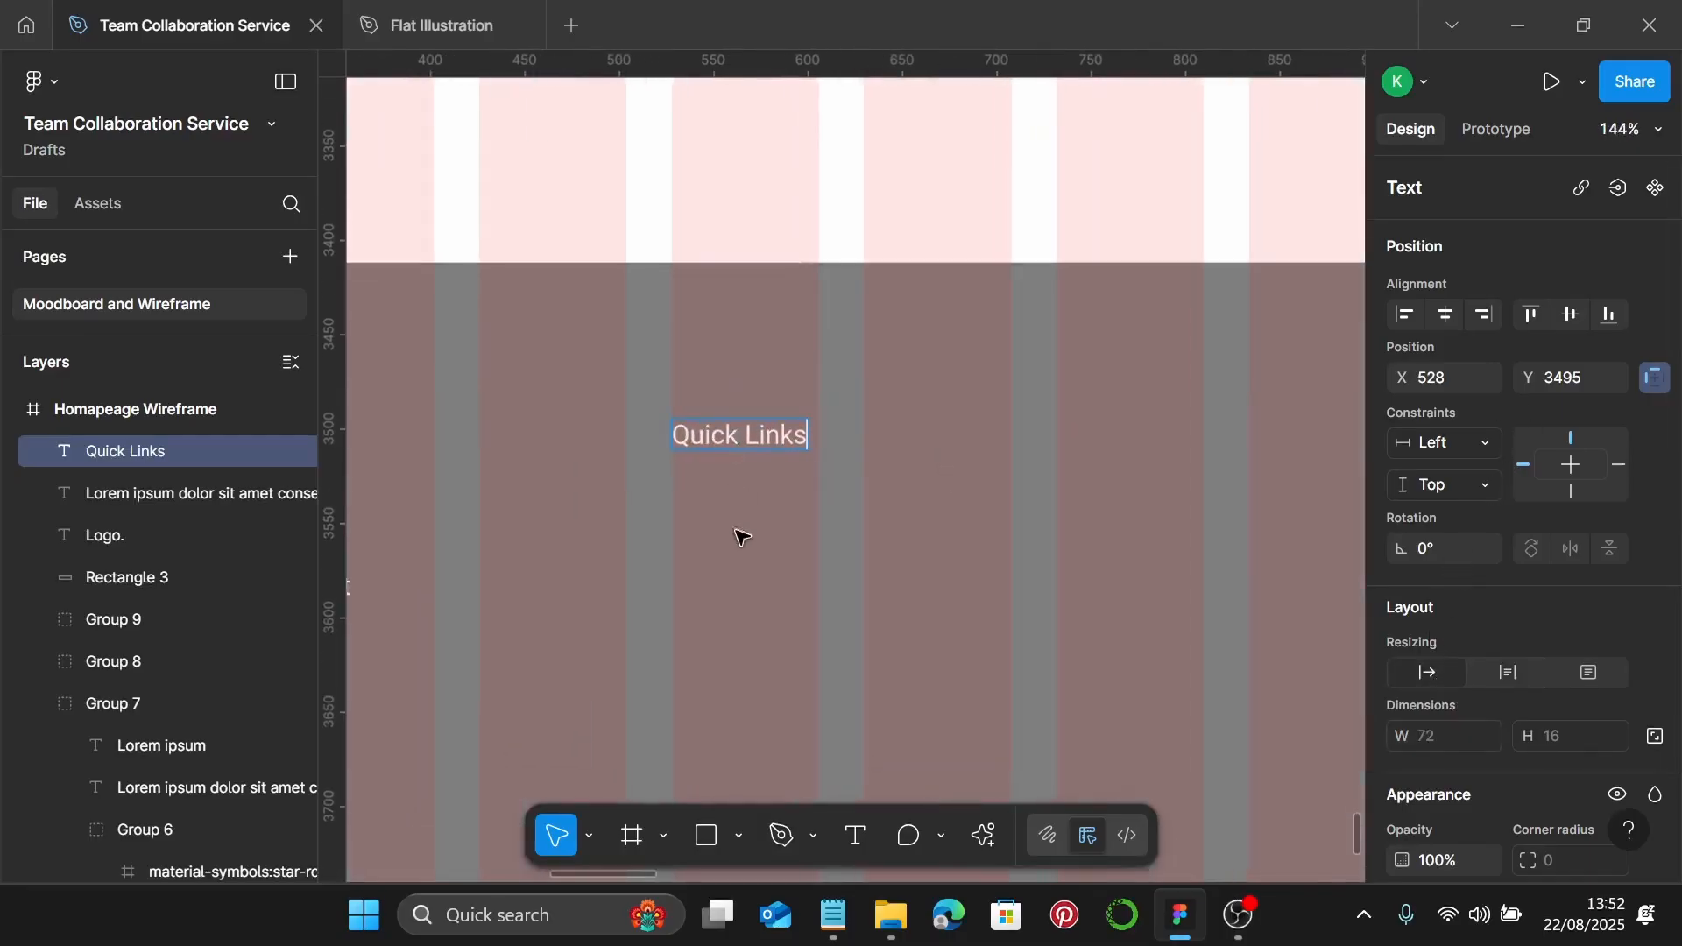
{"action": "scroll", "coordinate": [1528, 544], "scroll_direction": "down", "scroll_amount": 5}
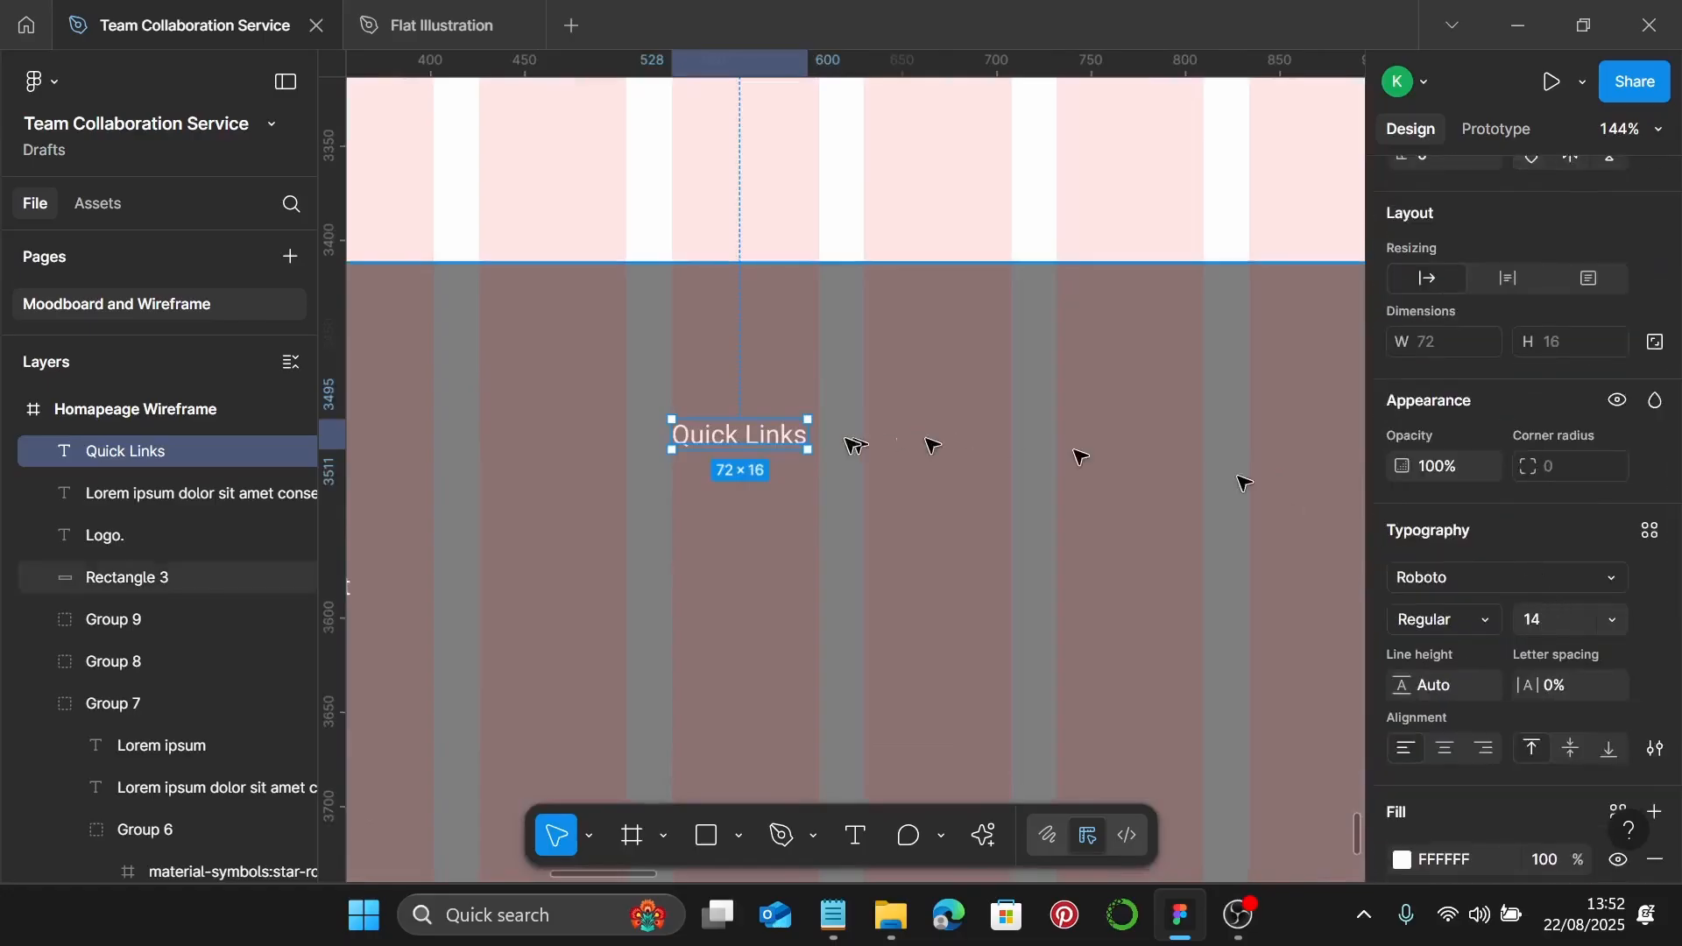
Duplicate the "Quick Links" text directly below itself and set the upper heading's font size to 18
{"action": "left_click_drag", "start_coordinate": [746, 447], "coordinate": [747, 501]}
{"action": "left_click", "coordinate": [774, 435]}
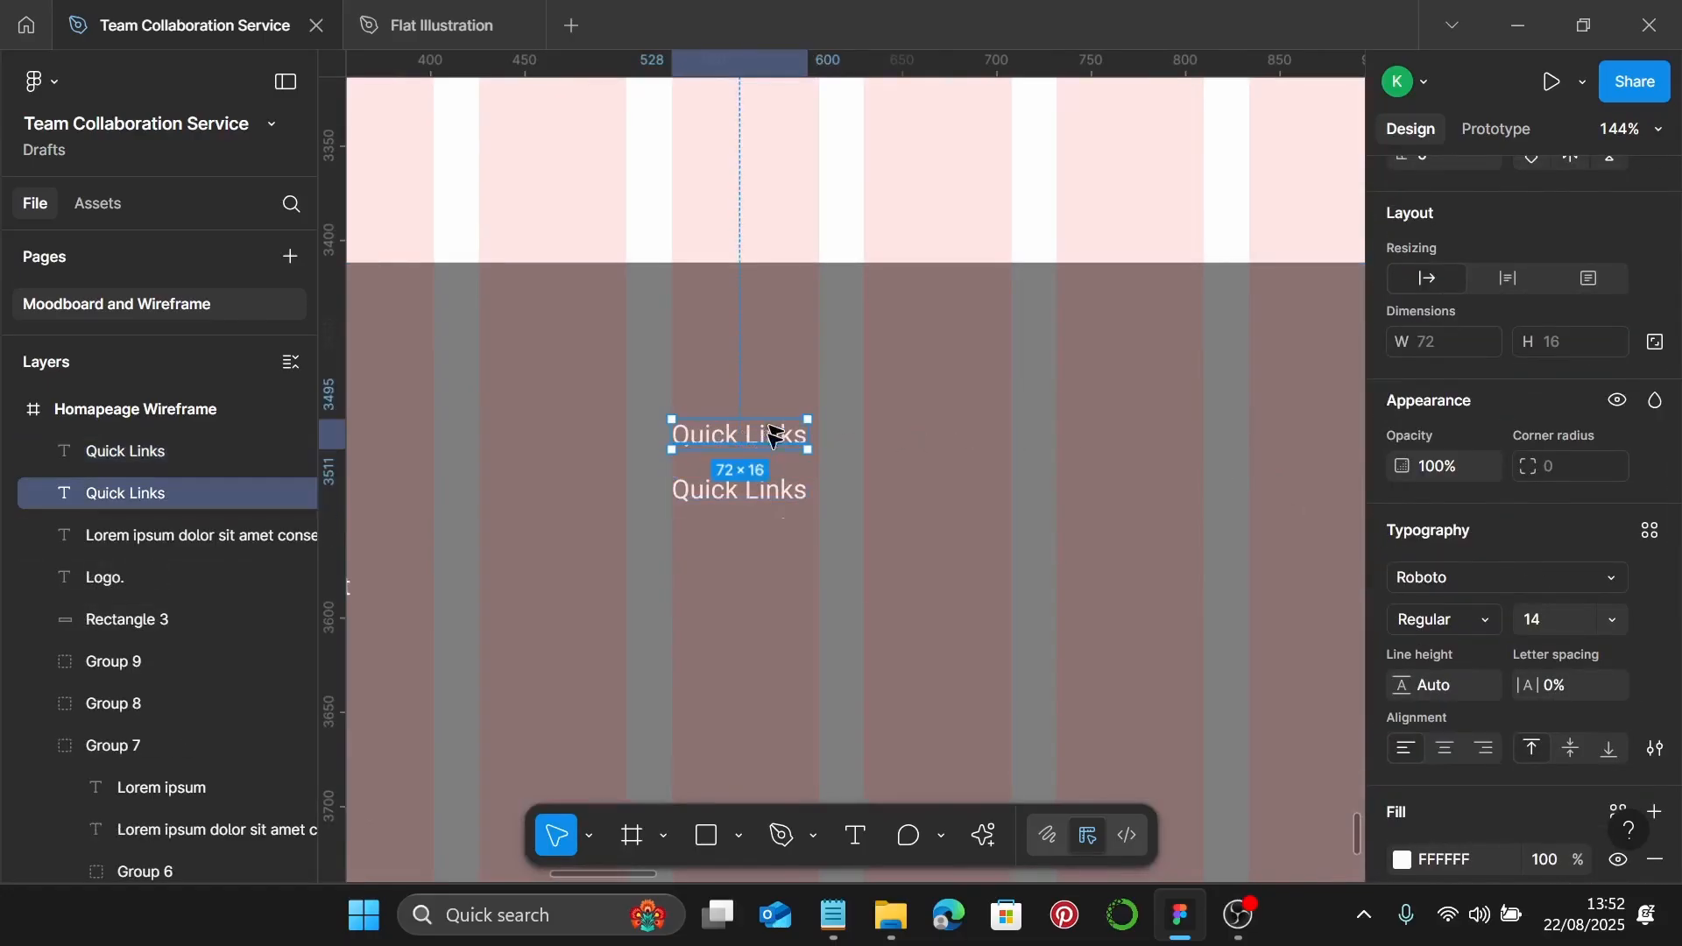
{"action": "left_click", "coordinate": [1554, 627]}
{"action": "type", "text": "18"}
{"action": "key", "text": "Return"}
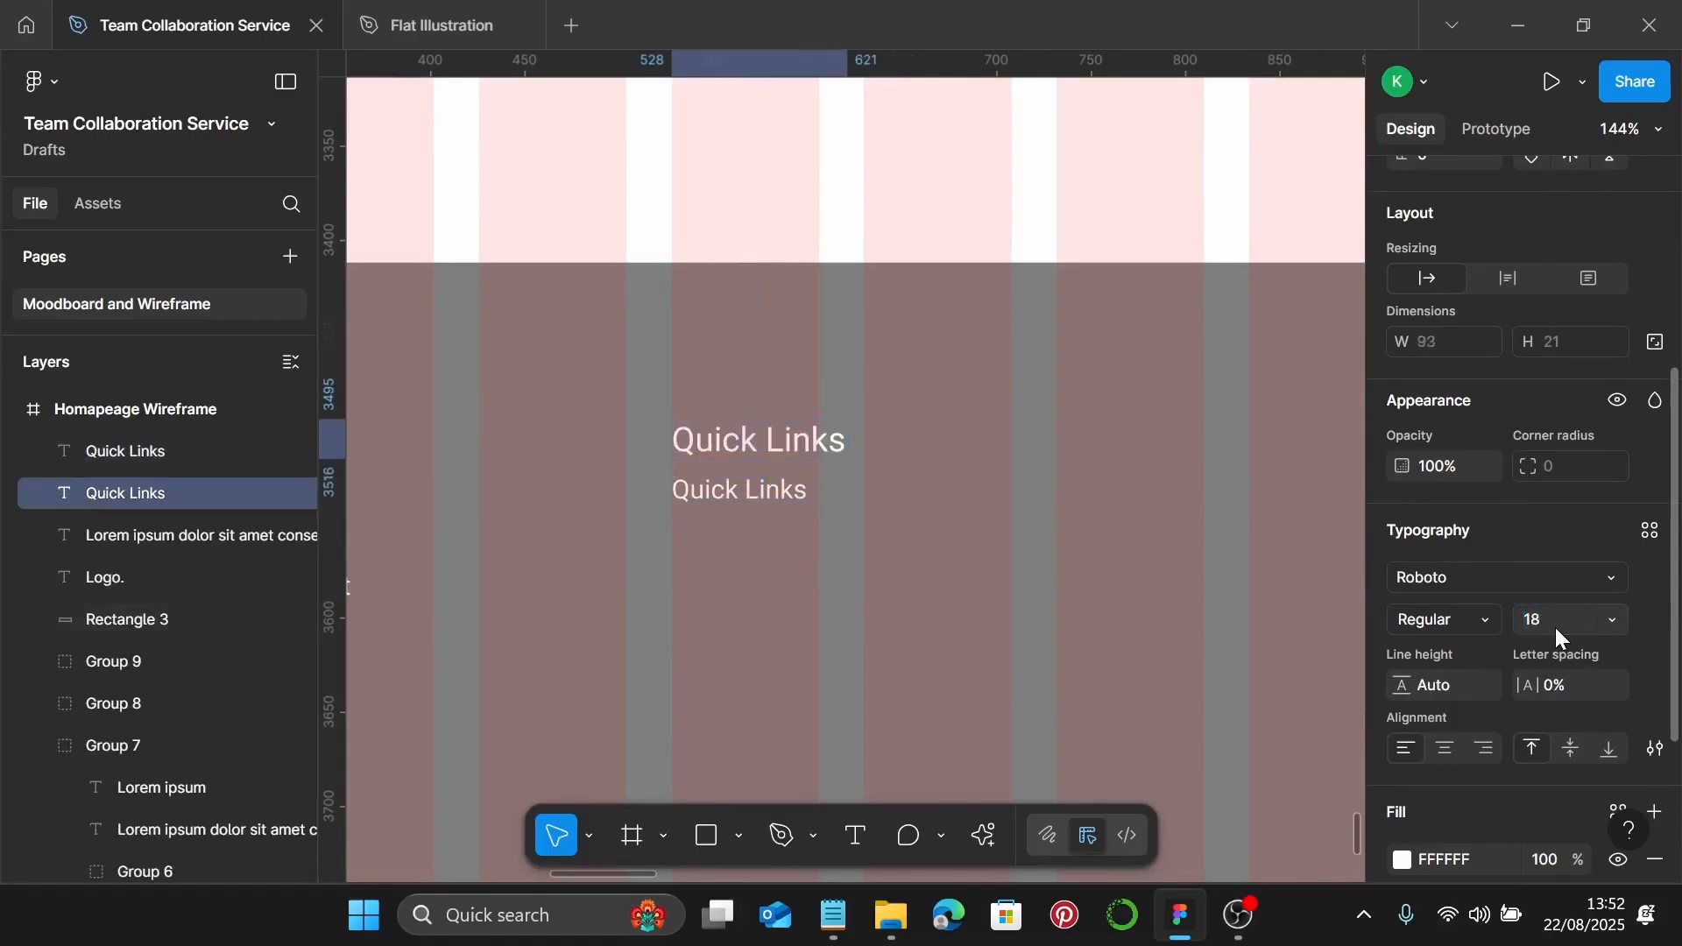
Move the lower "Quick Links" copy down to Y 3537 and change its text to "Home"
{"action": "scroll", "coordinate": [1227, 649], "scroll_direction": "down", "scroll_amount": 2}
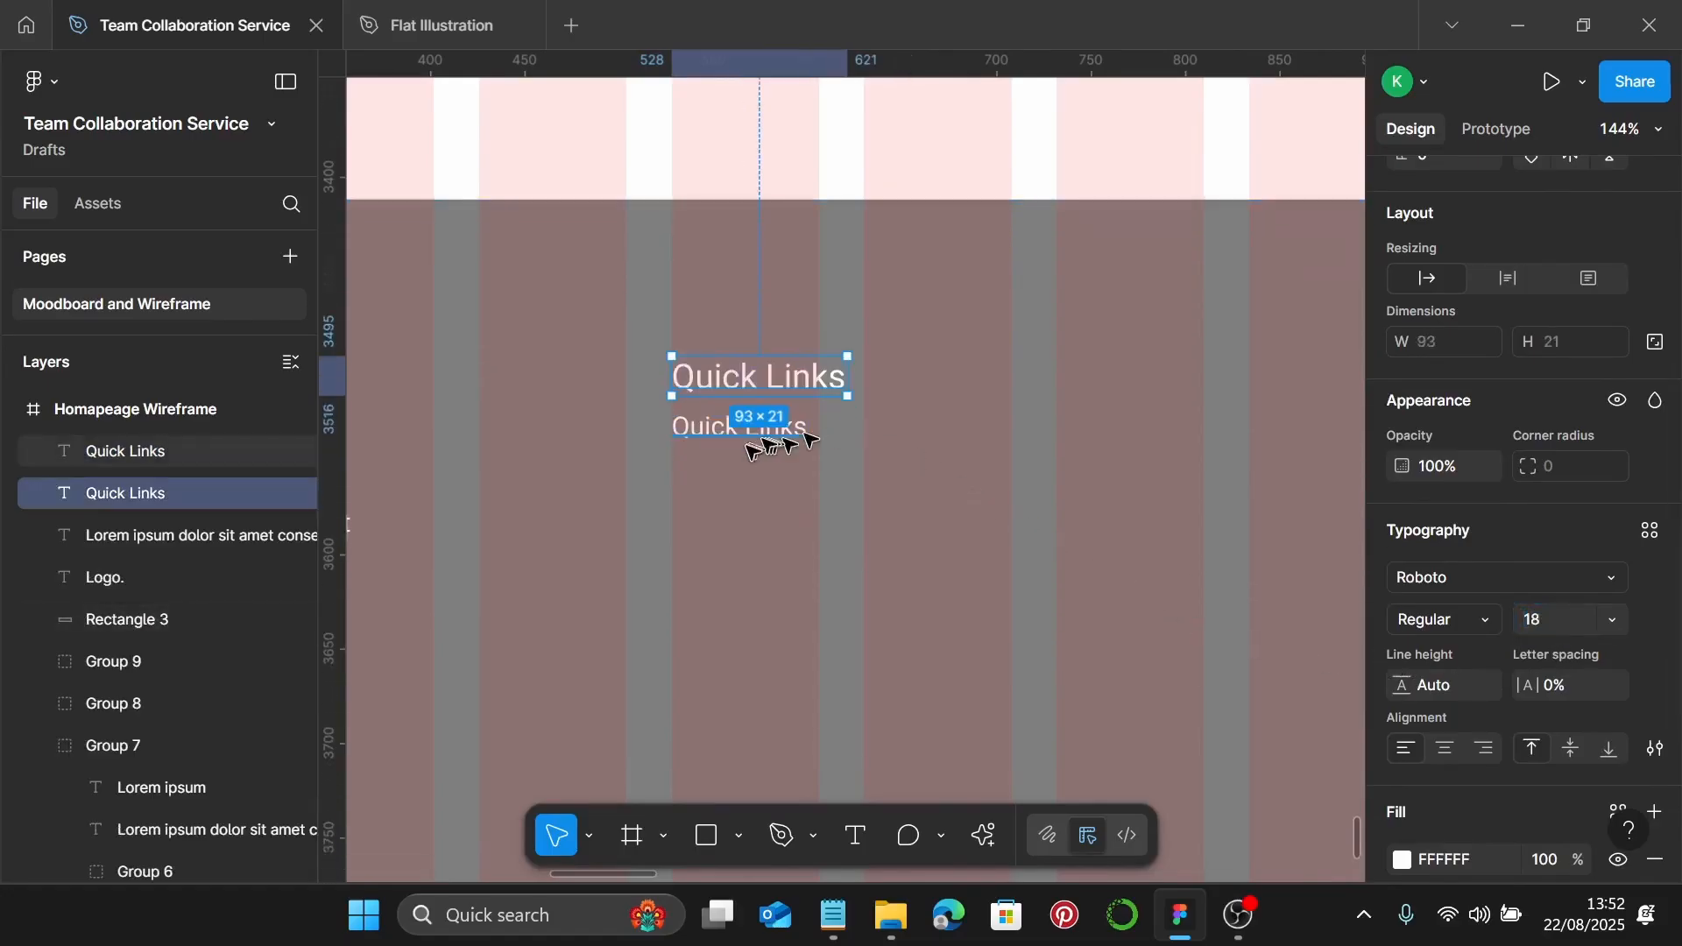
{"action": "left_click", "coordinate": [736, 437]}
{"action": "left_click_drag", "start_coordinate": [730, 436], "coordinate": [733, 457]}
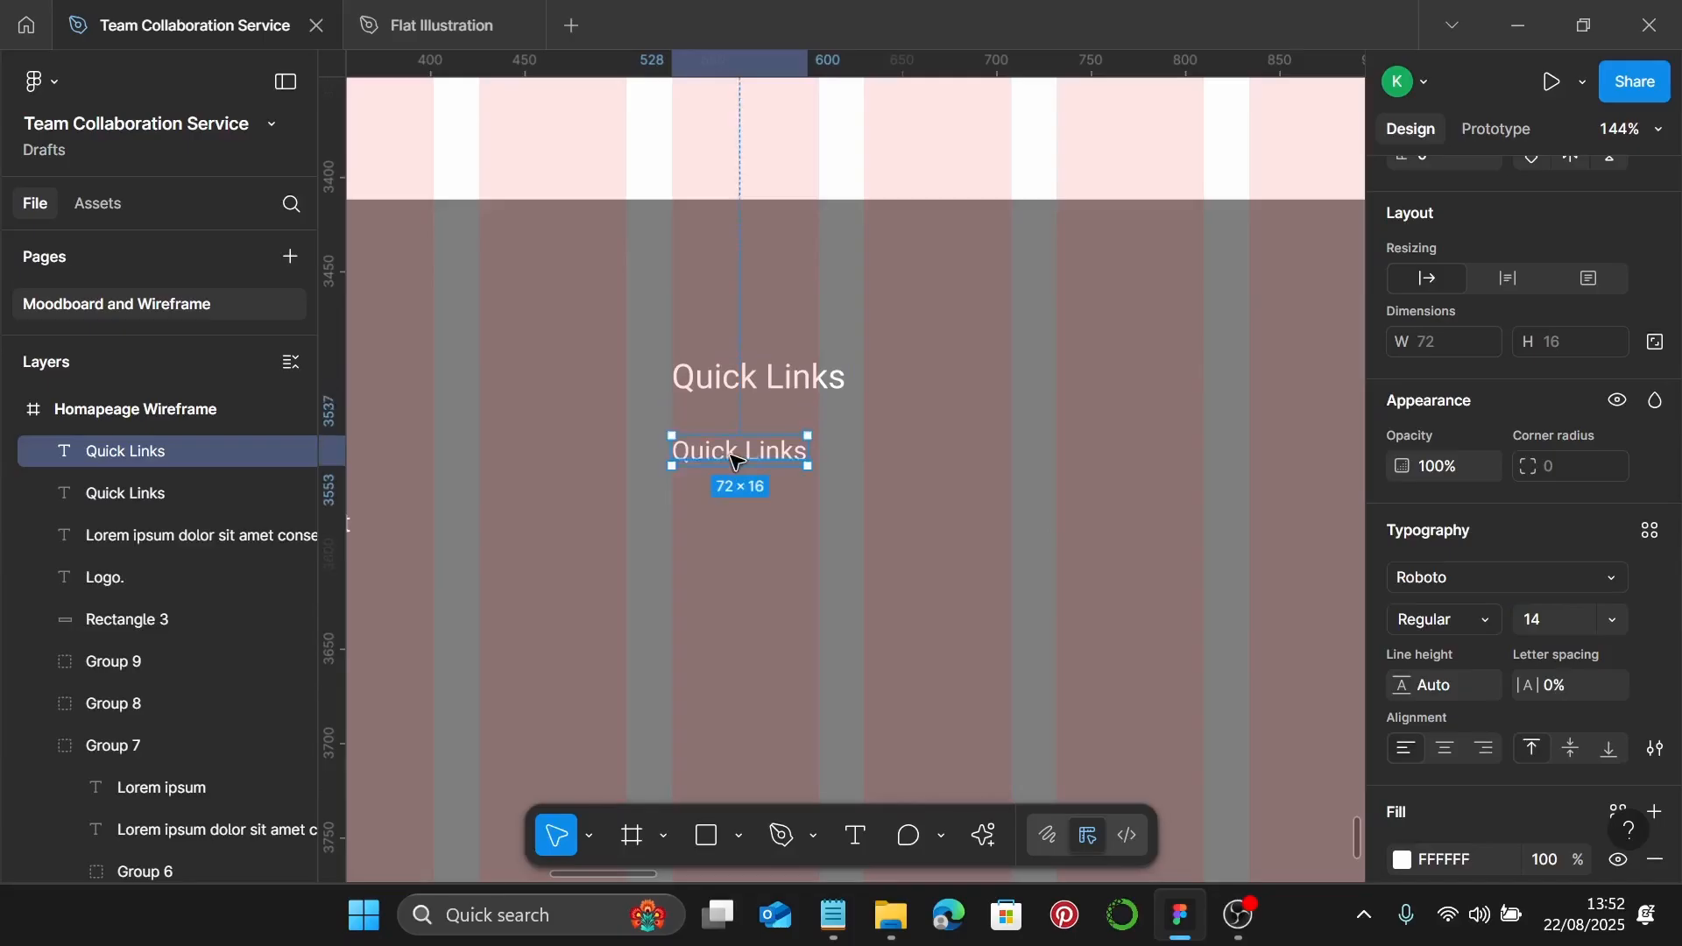
{"action": "double_click", "coordinate": [733, 452]}
{"action": "type", "text": "H"}
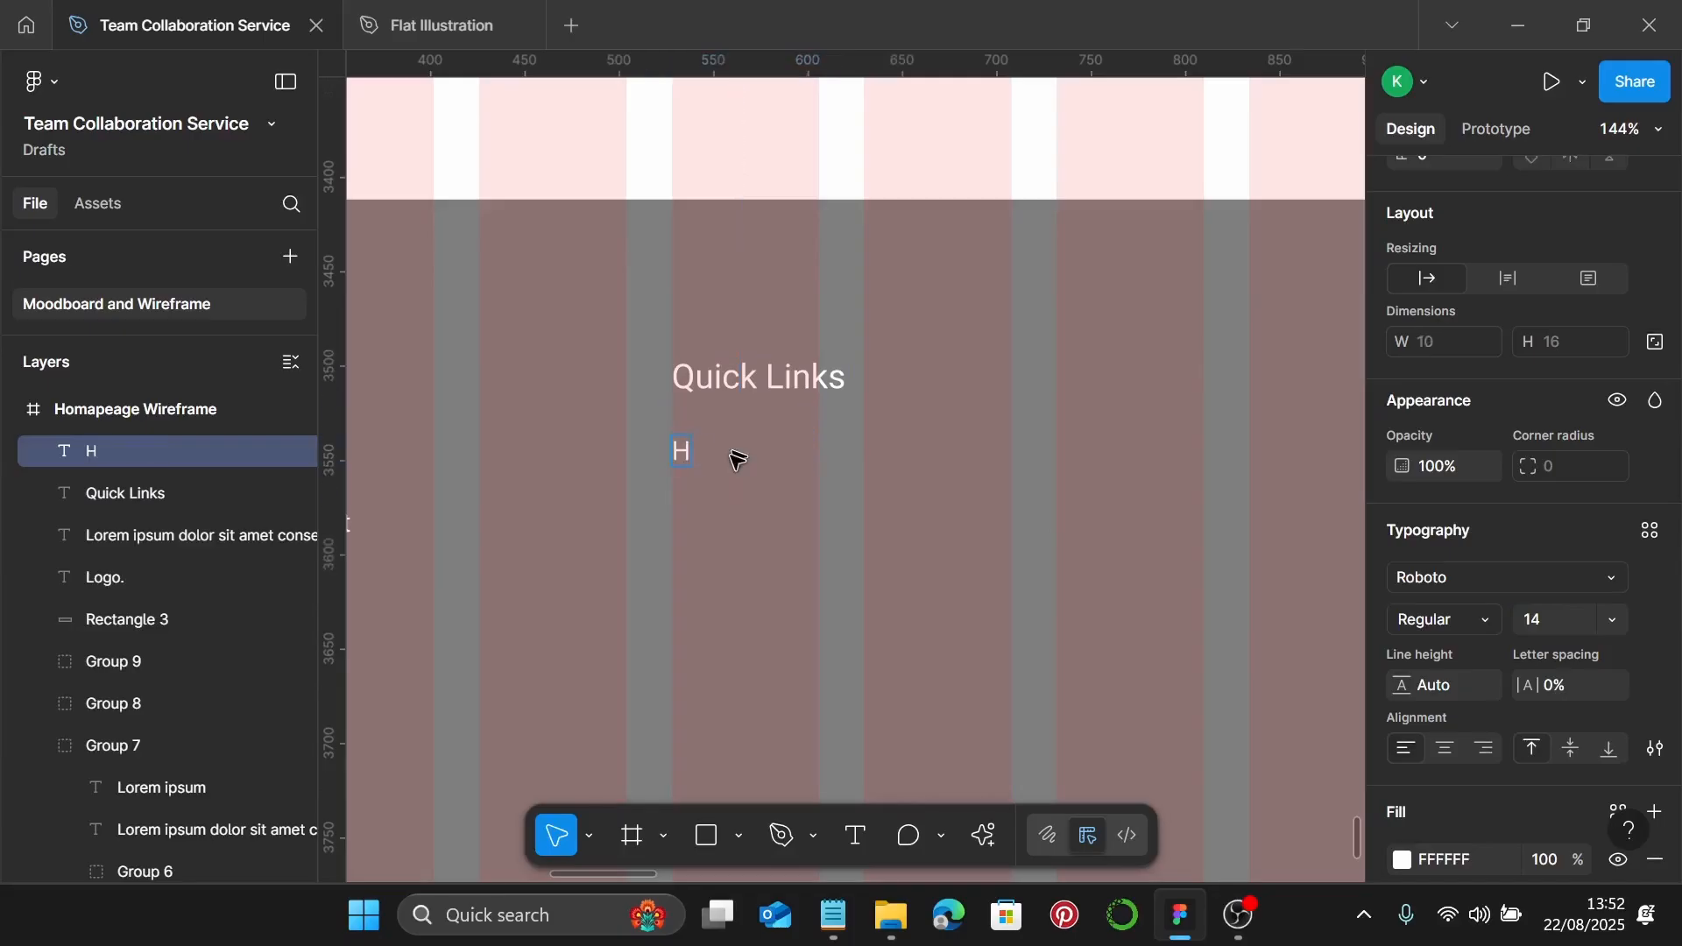
{"action": "type", "text": "ome"}
{"action": "key", "text": "Escape"}
Stack four evenly spaced copies of "Home" below the original and change the first two copies to "About us" and "Portfolio"
{"action": "left_click_drag", "start_coordinate": [701, 465], "coordinate": [725, 717]}
{"action": "double_click", "coordinate": [710, 517]}
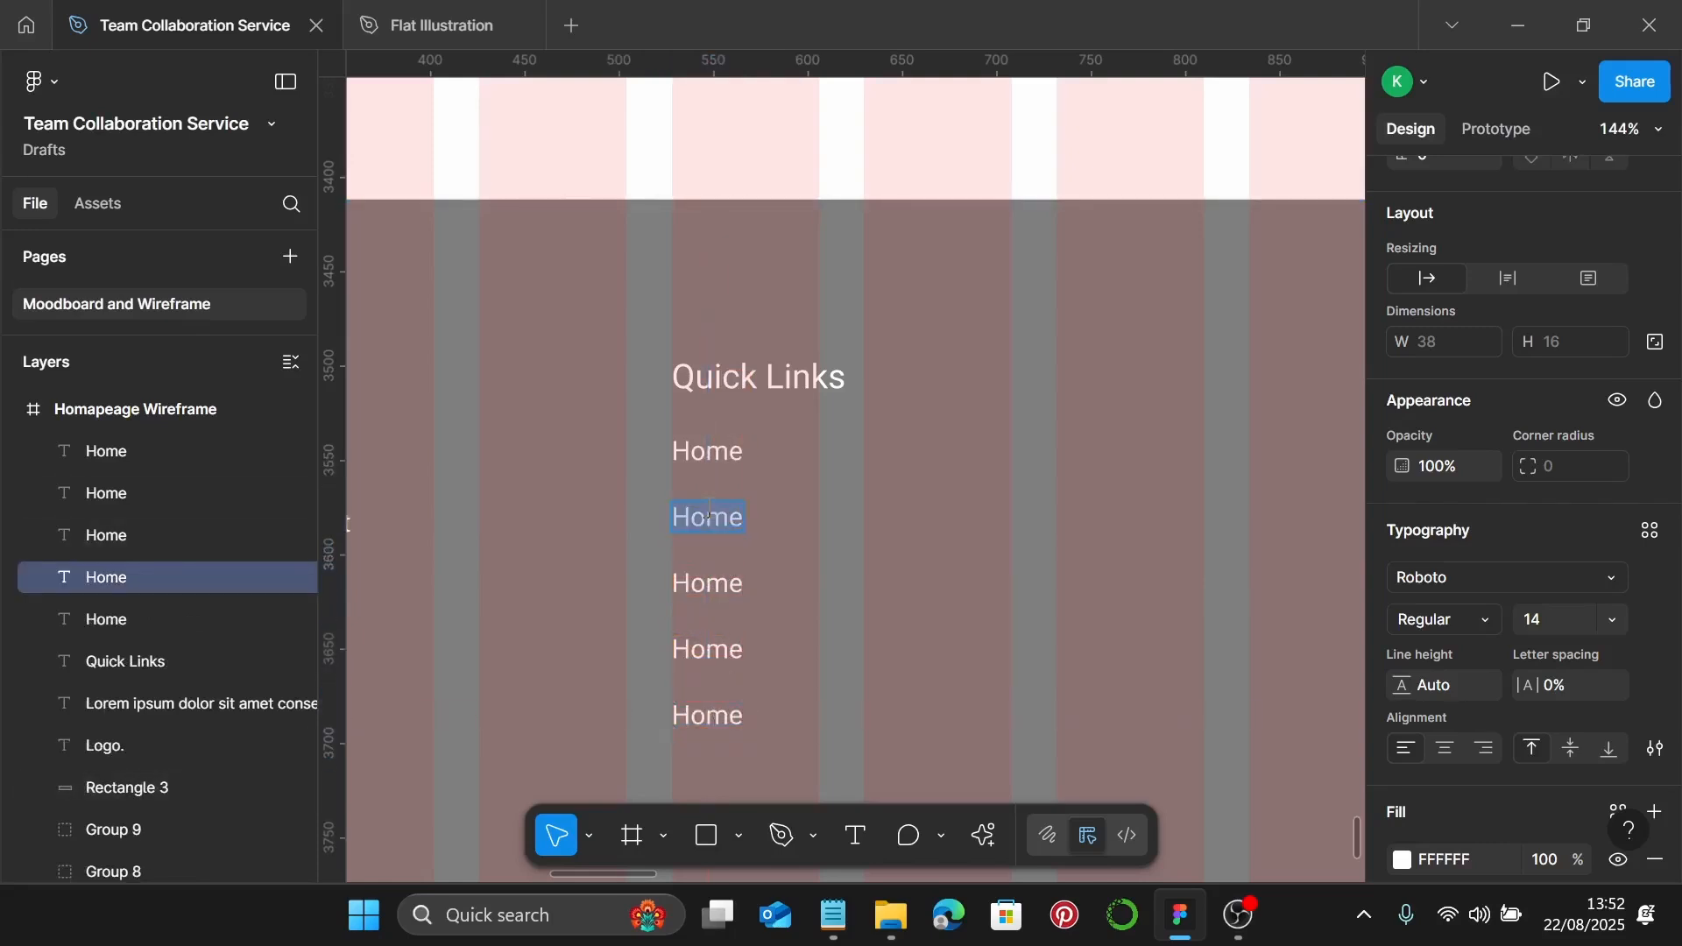
{"action": "type", "text": "About us"}
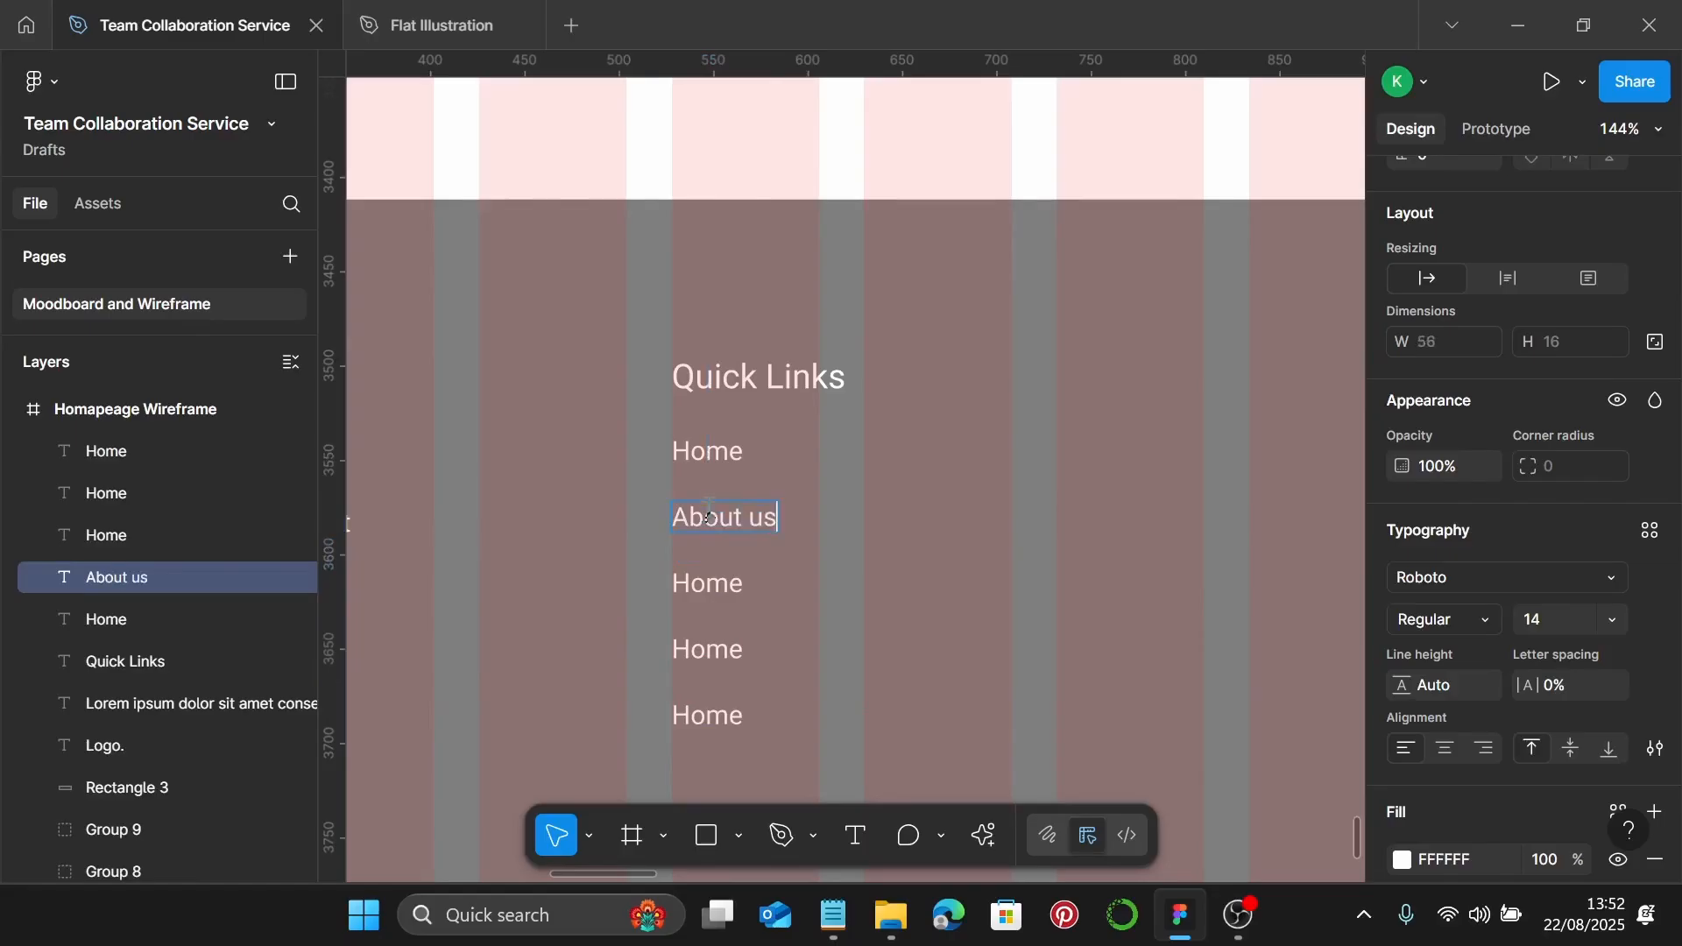
{"action": "double_click", "coordinate": [732, 584]}
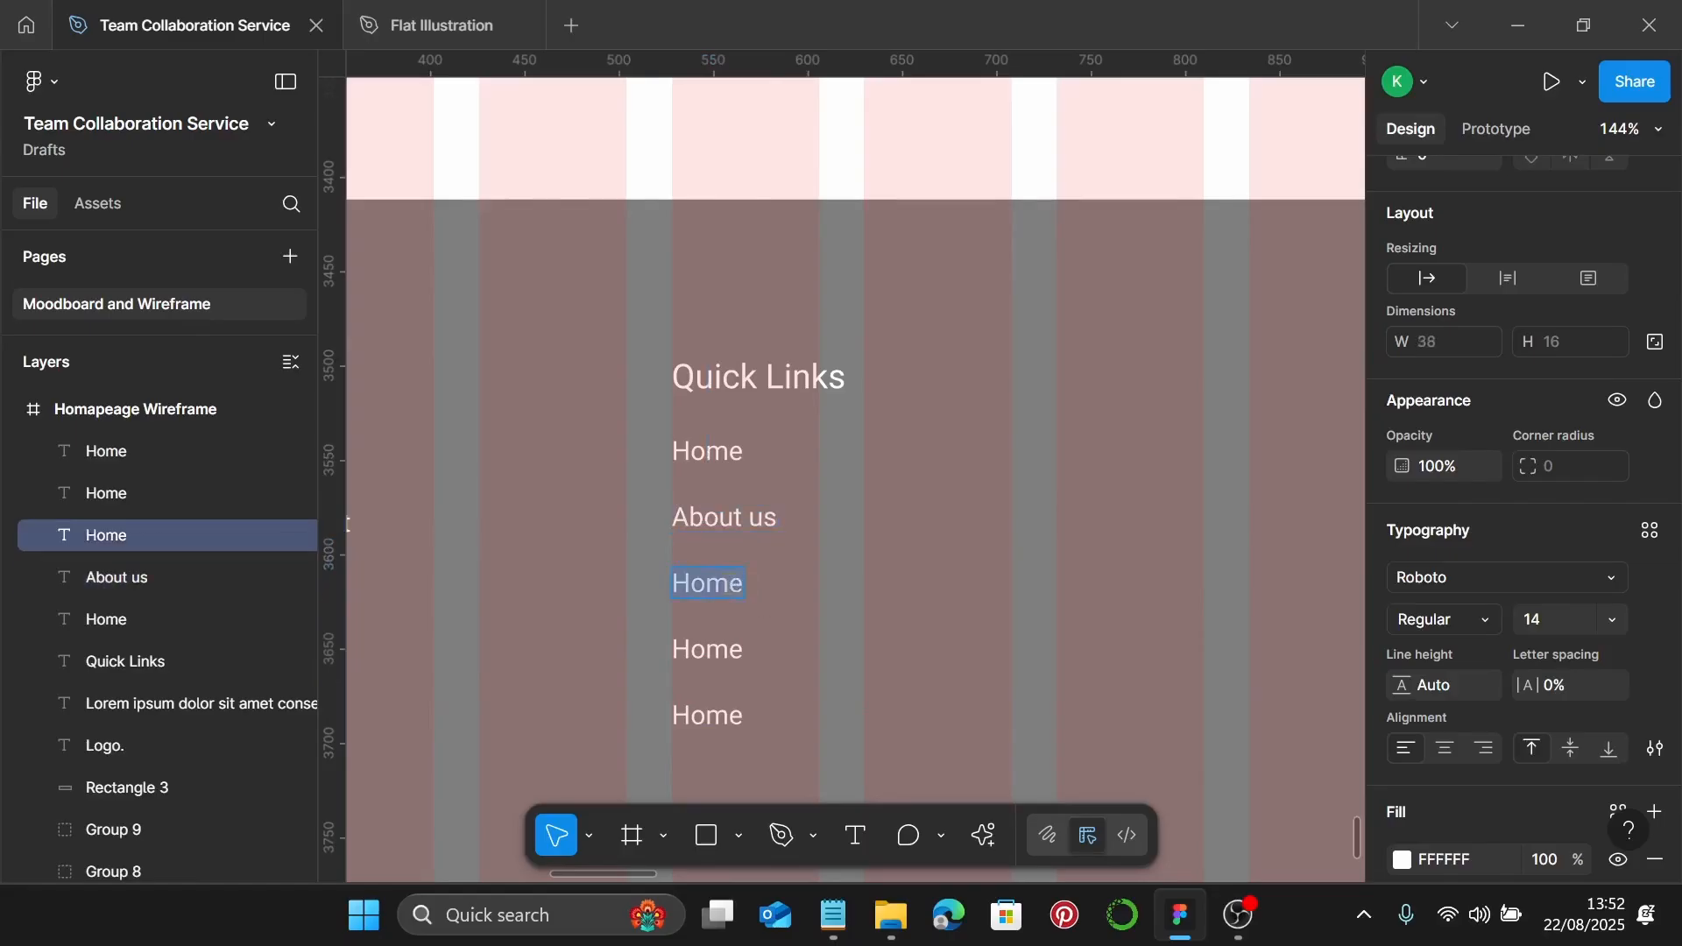
{"action": "type", "text": "Portfolio"}
Change the last two "Home" copies in the footer's link column to "Services" and "Contact us"
{"action": "double_click", "coordinate": [716, 651]}
{"action": "type", "text": "Ser"}
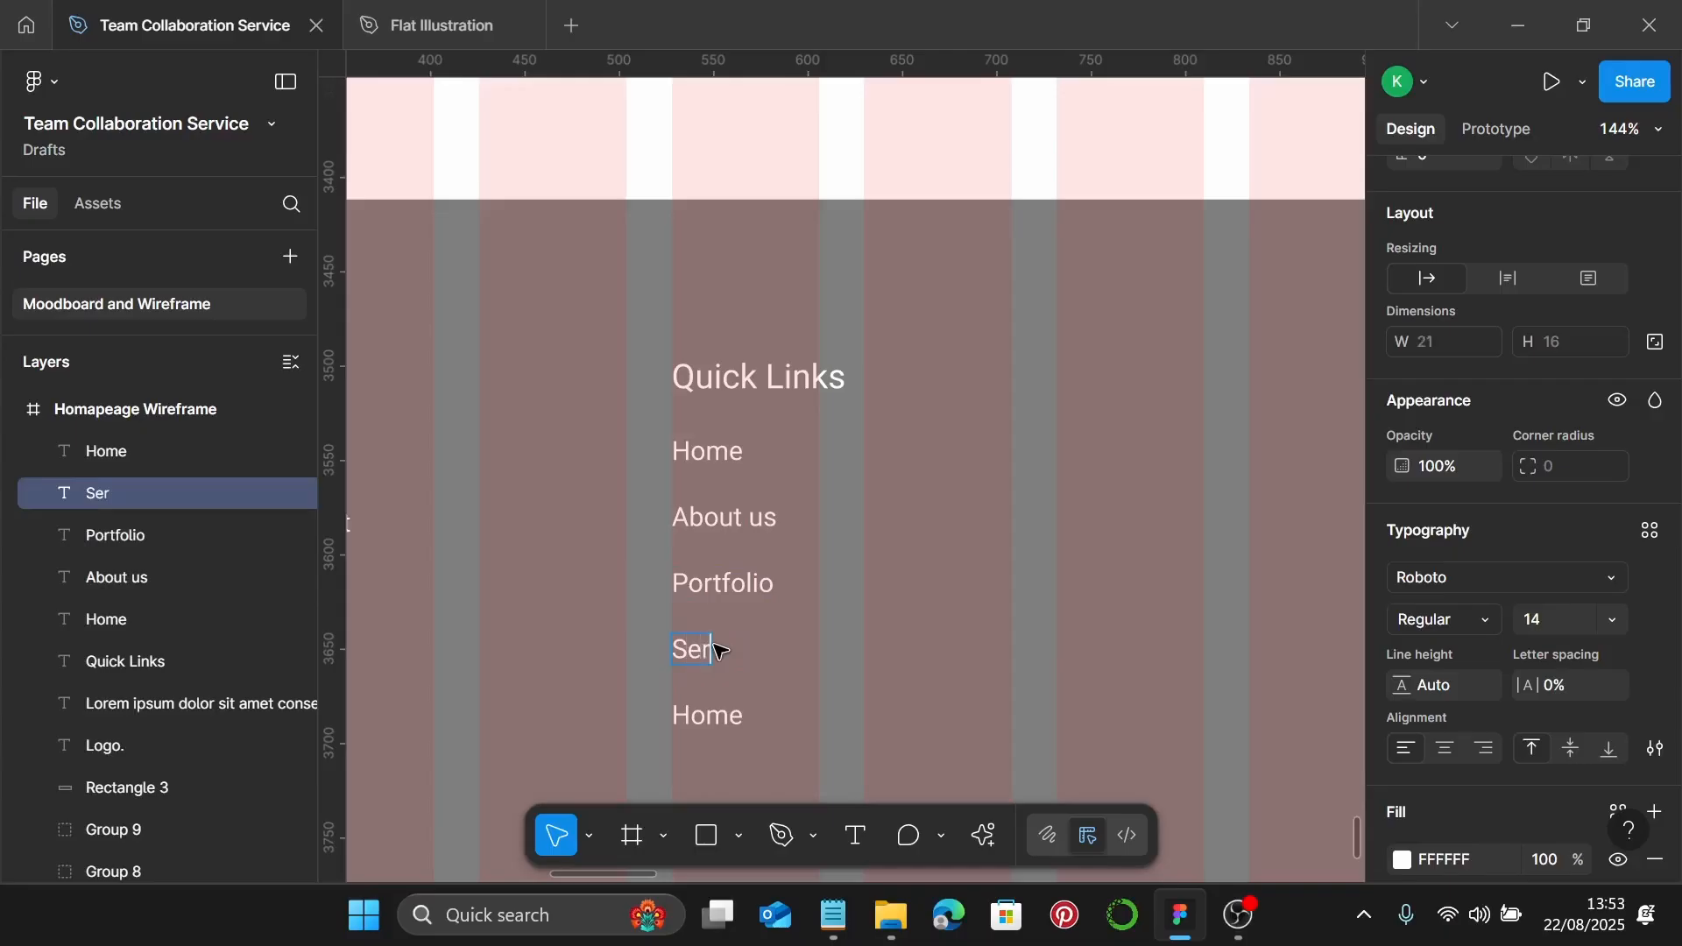
{"action": "type", "text": "vices"}
{"action": "double_click", "coordinate": [717, 718]}
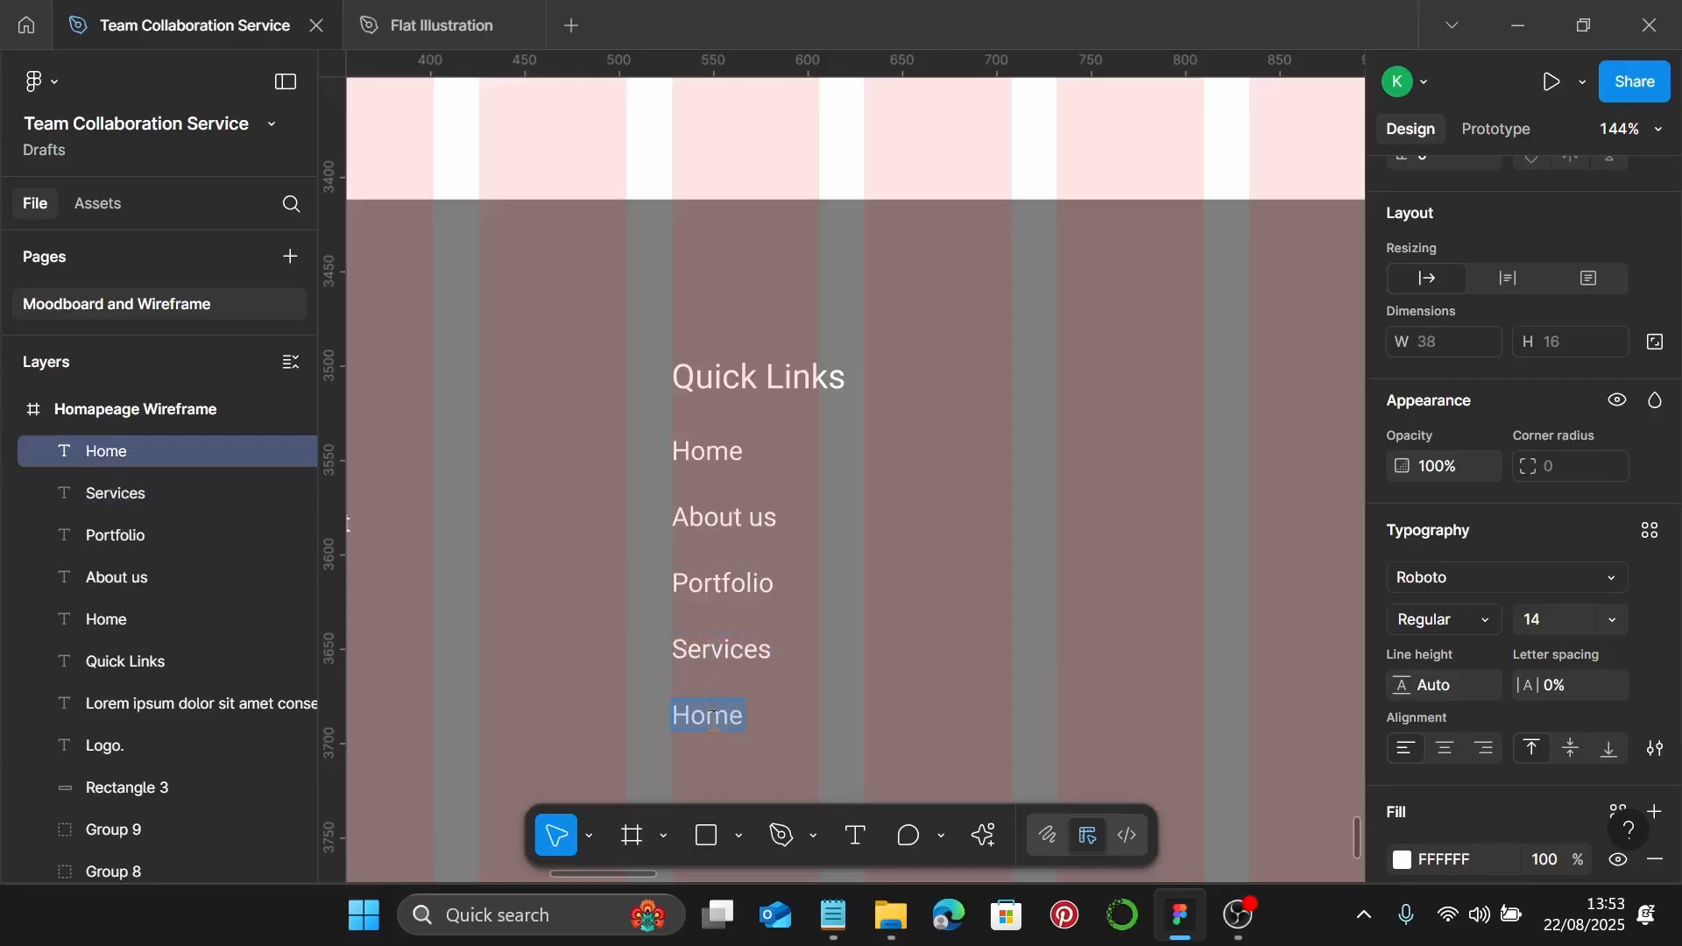
{"action": "type", "text": "Contact us"}
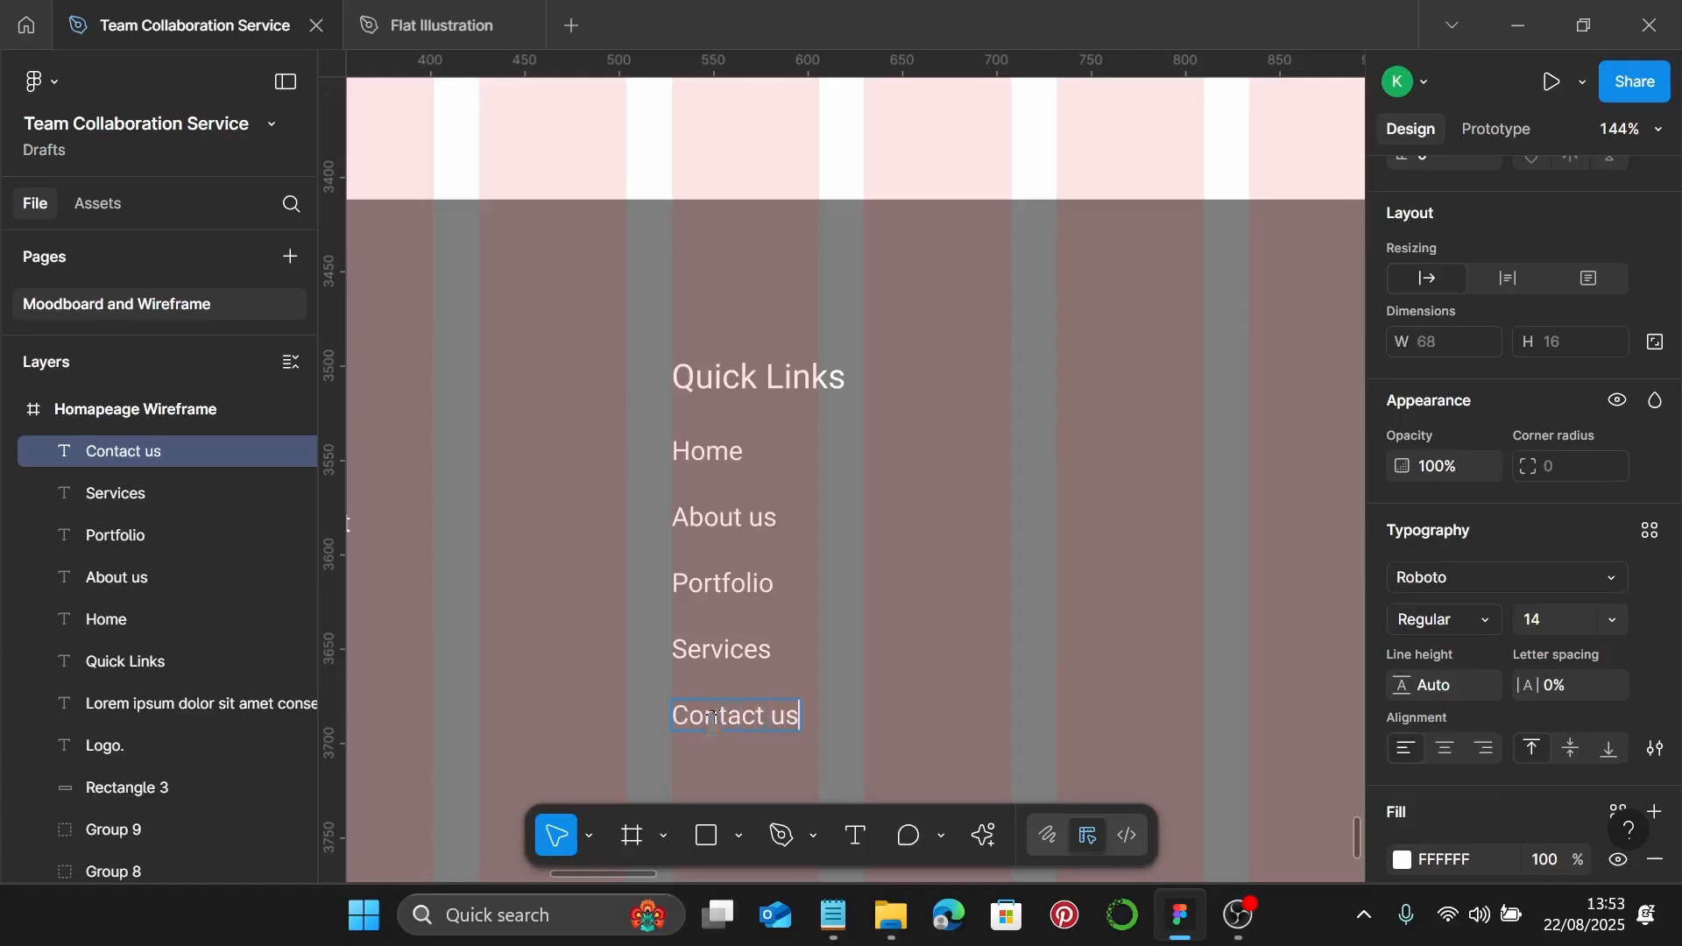
{"action": "key", "text": "Escape"}
Duplicate the "Quick Links" heading together with its "Home" link about 306 px to the right in the footer
{"action": "scroll", "coordinate": [907, 622], "scroll_direction": "down", "scroll_amount": 5}
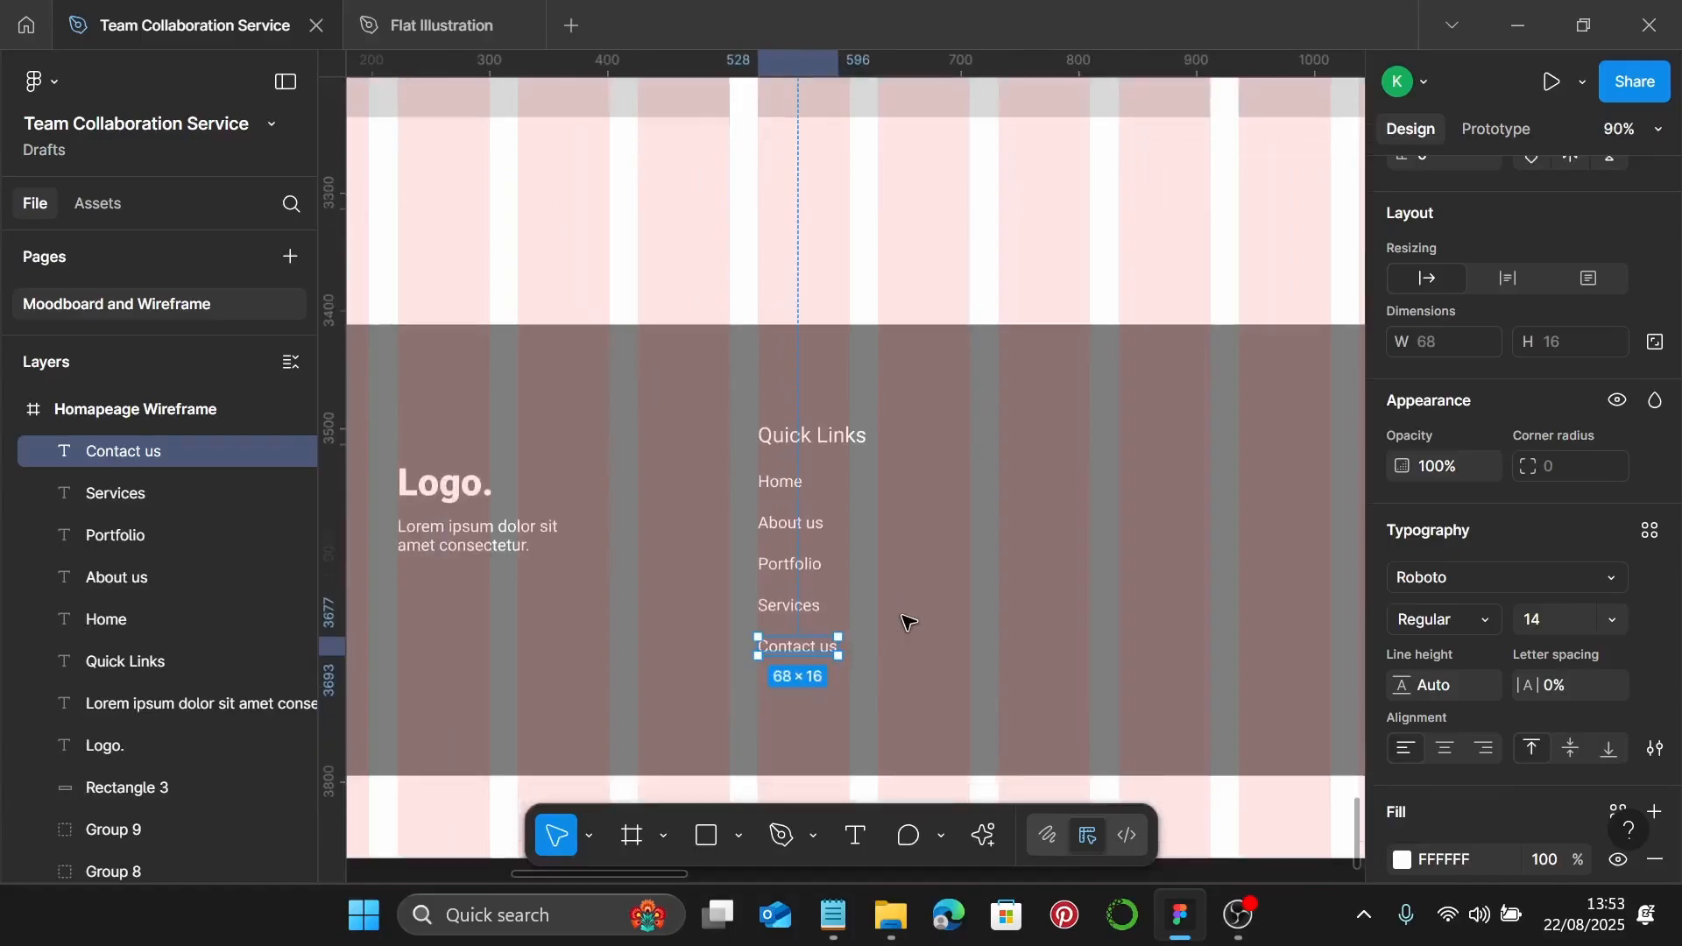
{"action": "scroll", "coordinate": [907, 622], "scroll_direction": "down", "scroll_amount": 1}
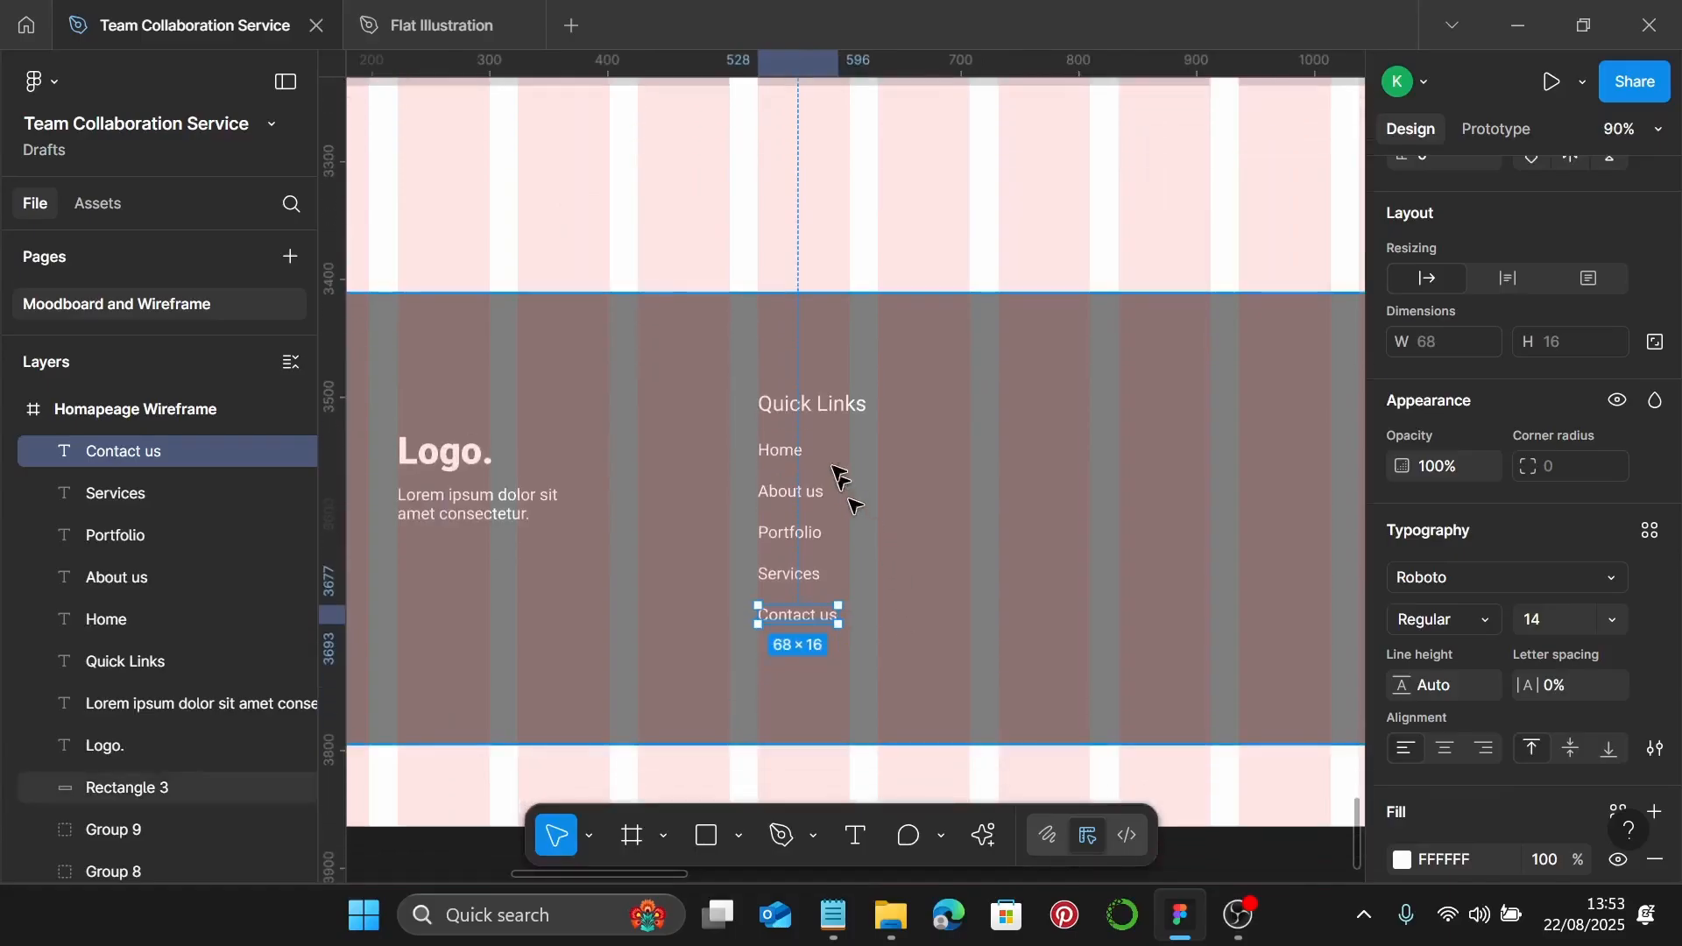
{"action": "left_click", "coordinate": [791, 454]}
{"action": "scroll", "coordinate": [785, 456], "scroll_direction": "right", "scroll_amount": 1}
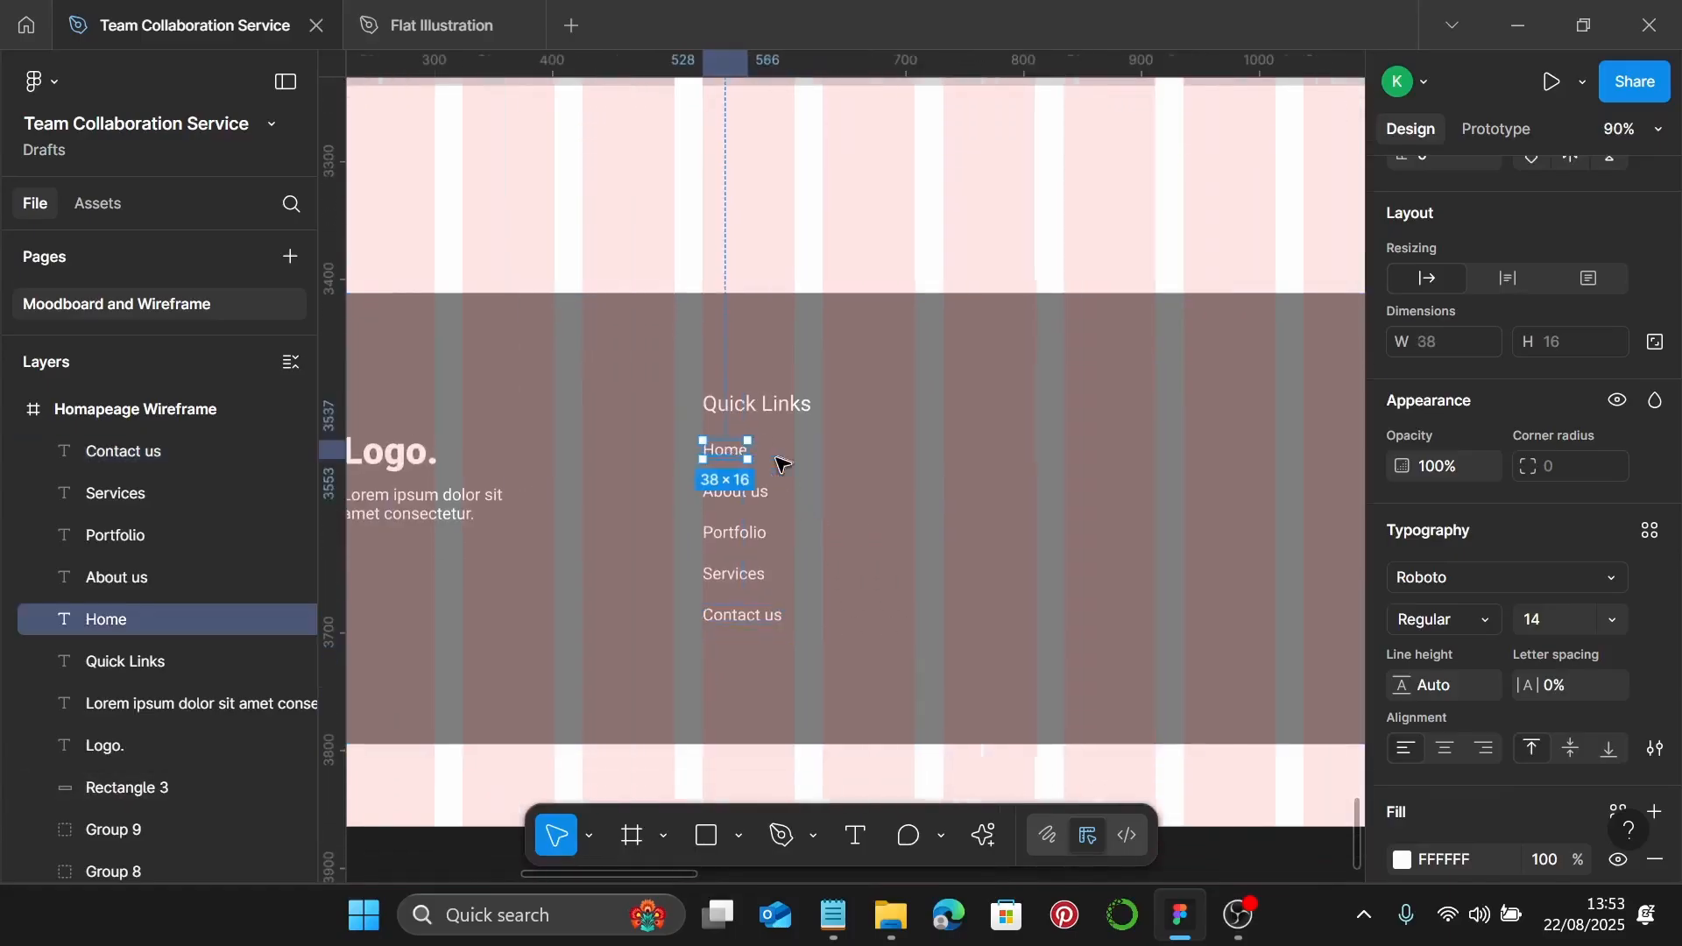
{"action": "left_click", "coordinate": [766, 410]}
{"action": "left_click", "coordinate": [739, 455], "text": "shift"}
{"action": "left_click_drag", "start_coordinate": [734, 457], "coordinate": [1096, 471]}
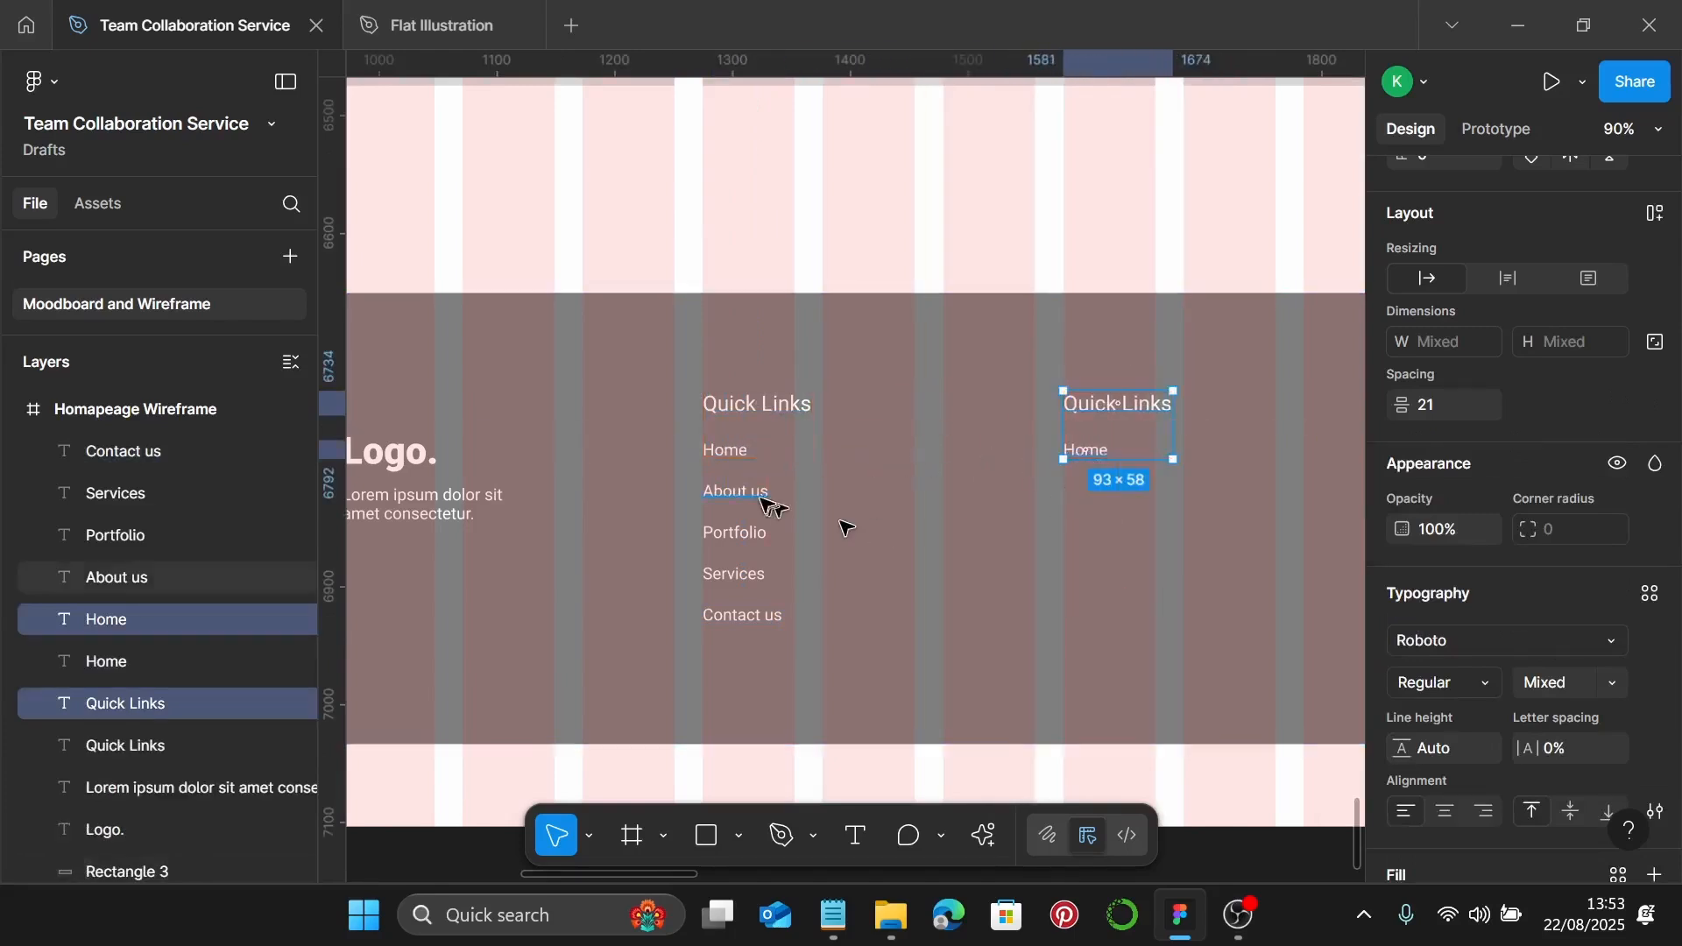
Group the first footer column's "Quick Links" heading with its five links, from "Home" to "Contact us"
{"action": "left_click", "coordinate": [726, 451]}
{"action": "left_click", "coordinate": [758, 404], "text": "shift"}
{"action": "left_click", "coordinate": [740, 489], "text": "shift"}
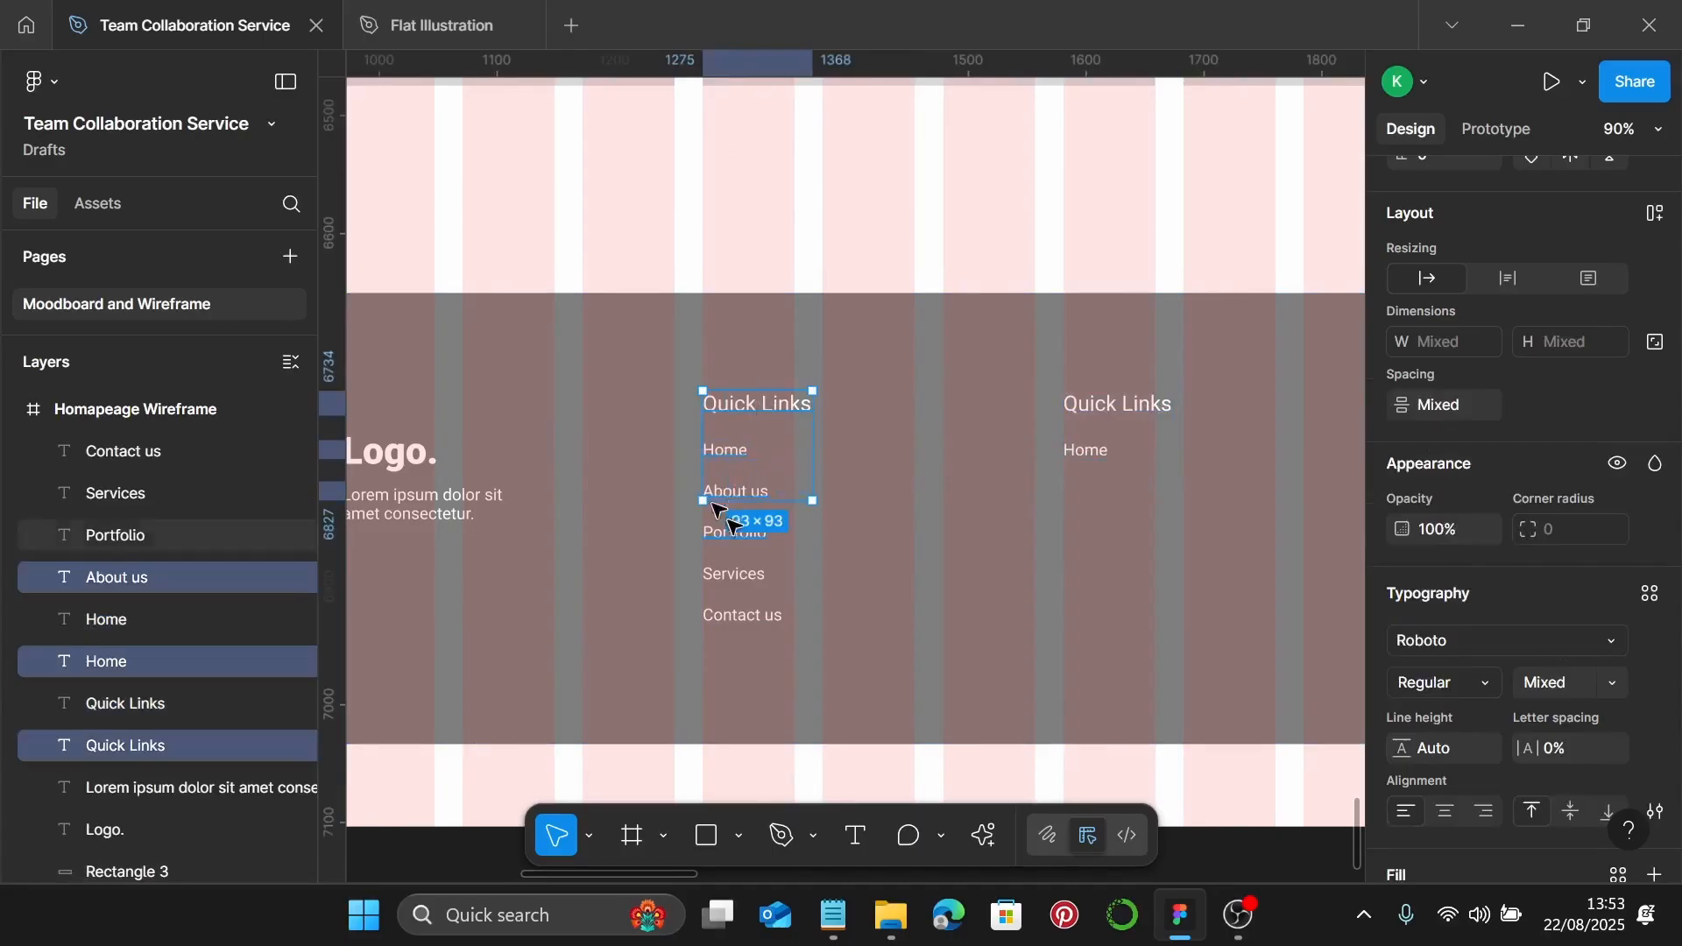
{"action": "left_click", "coordinate": [727, 532], "text": "shift"}
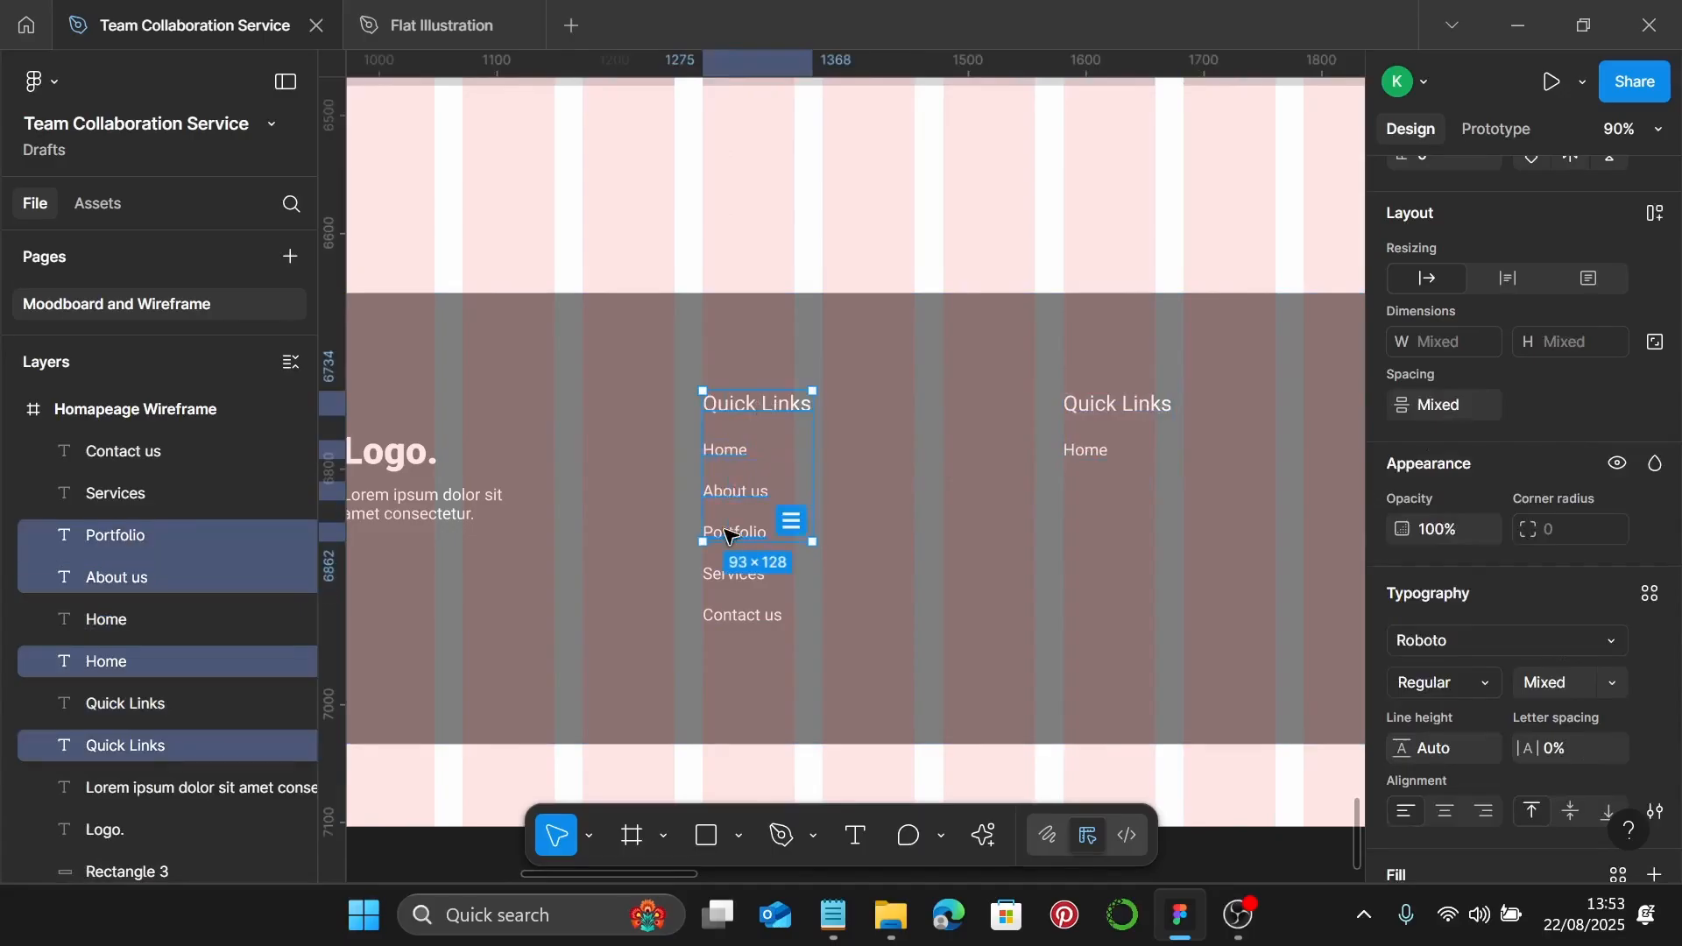
{"action": "left_click", "coordinate": [734, 575], "text": "shift"}
{"action": "left_click", "coordinate": [726, 613], "text": "shift"}
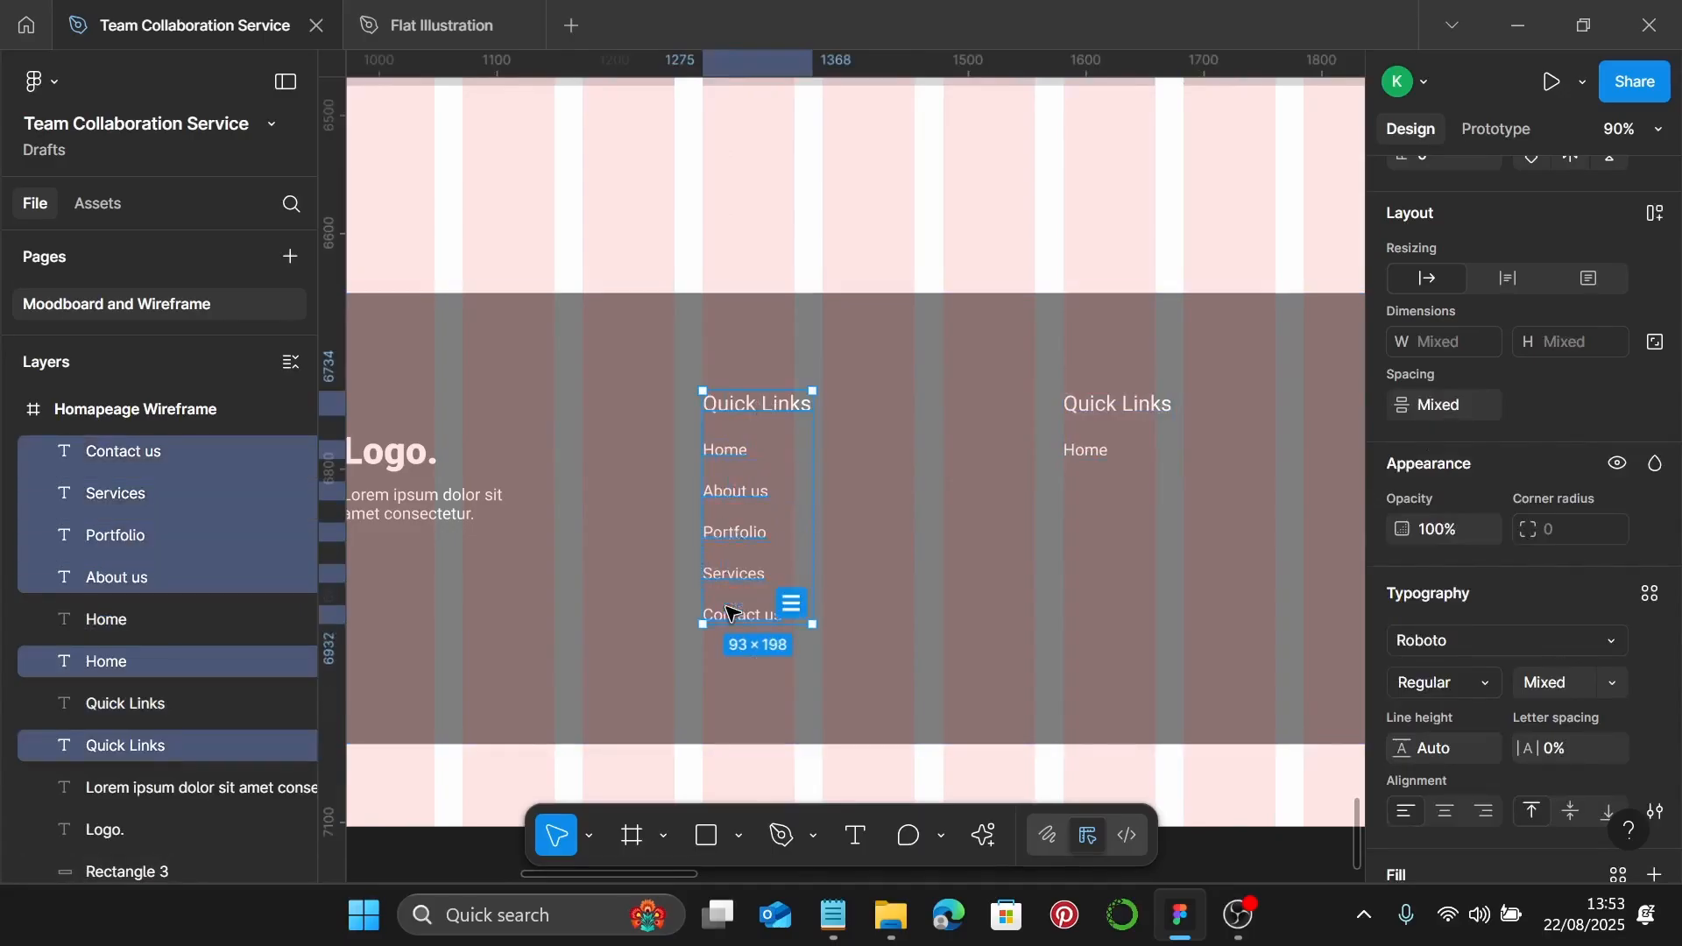
{"action": "key", "text": "ctrl+g"}
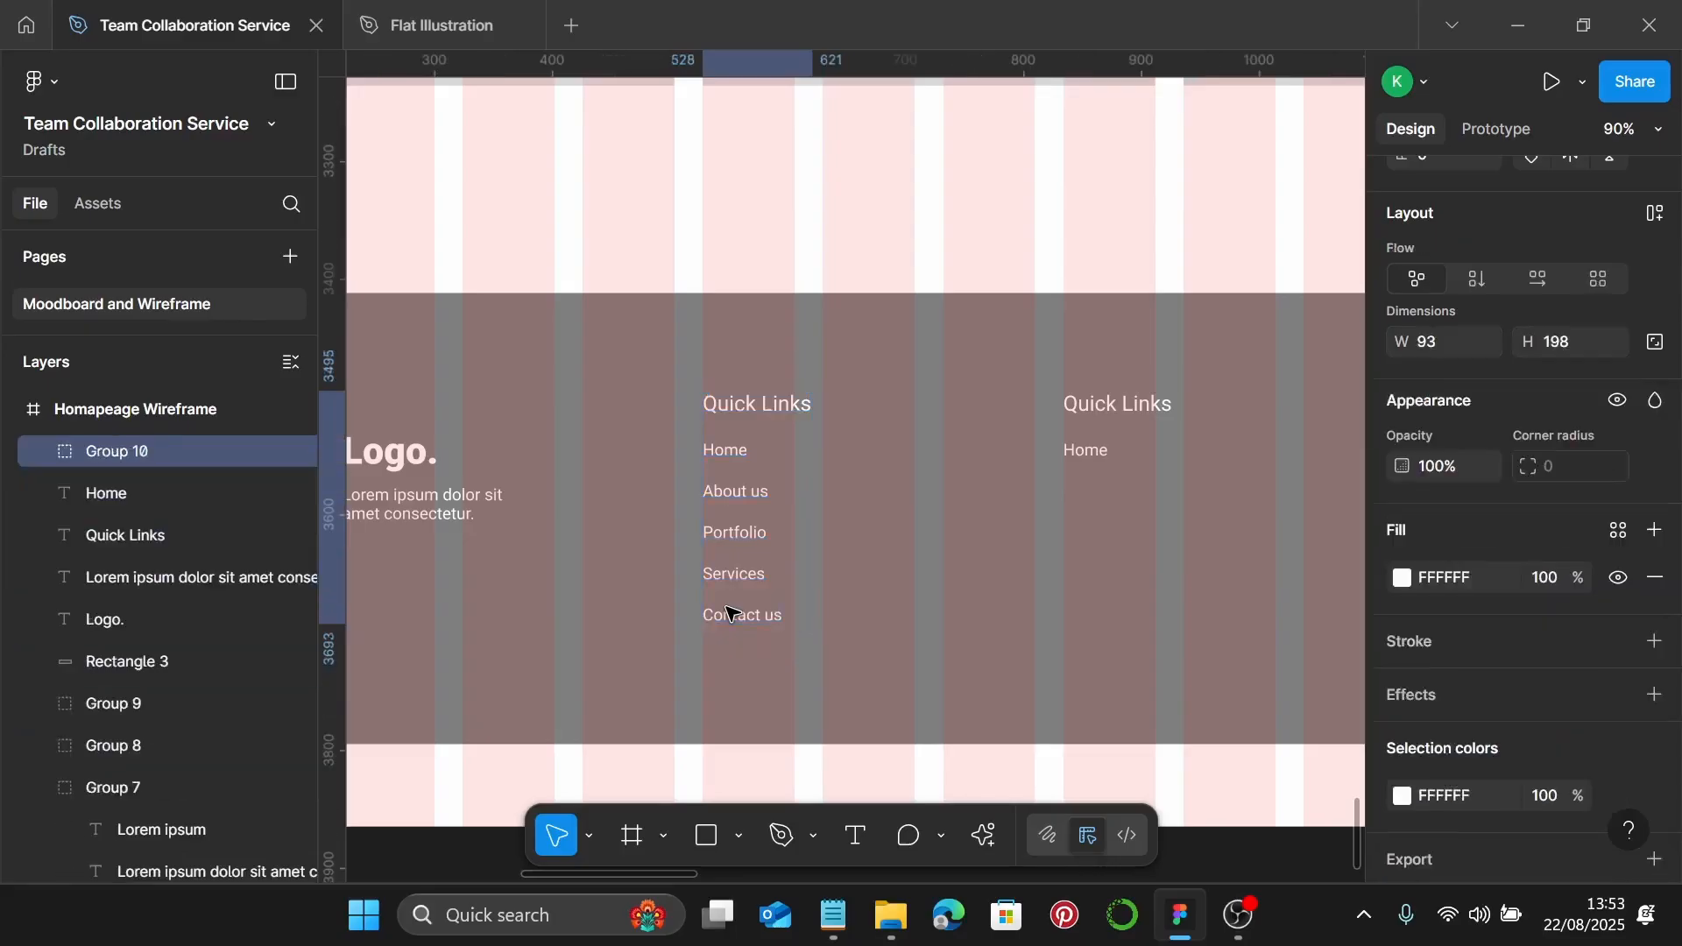
Duplicate the second column's "Quick Links" heading about 282 px to the right to start a third footer column
{"action": "scroll", "coordinate": [732, 593], "scroll_direction": "right", "scroll_amount": 4}
{"action": "scroll", "coordinate": [743, 586], "scroll_direction": "left", "scroll_amount": 2}
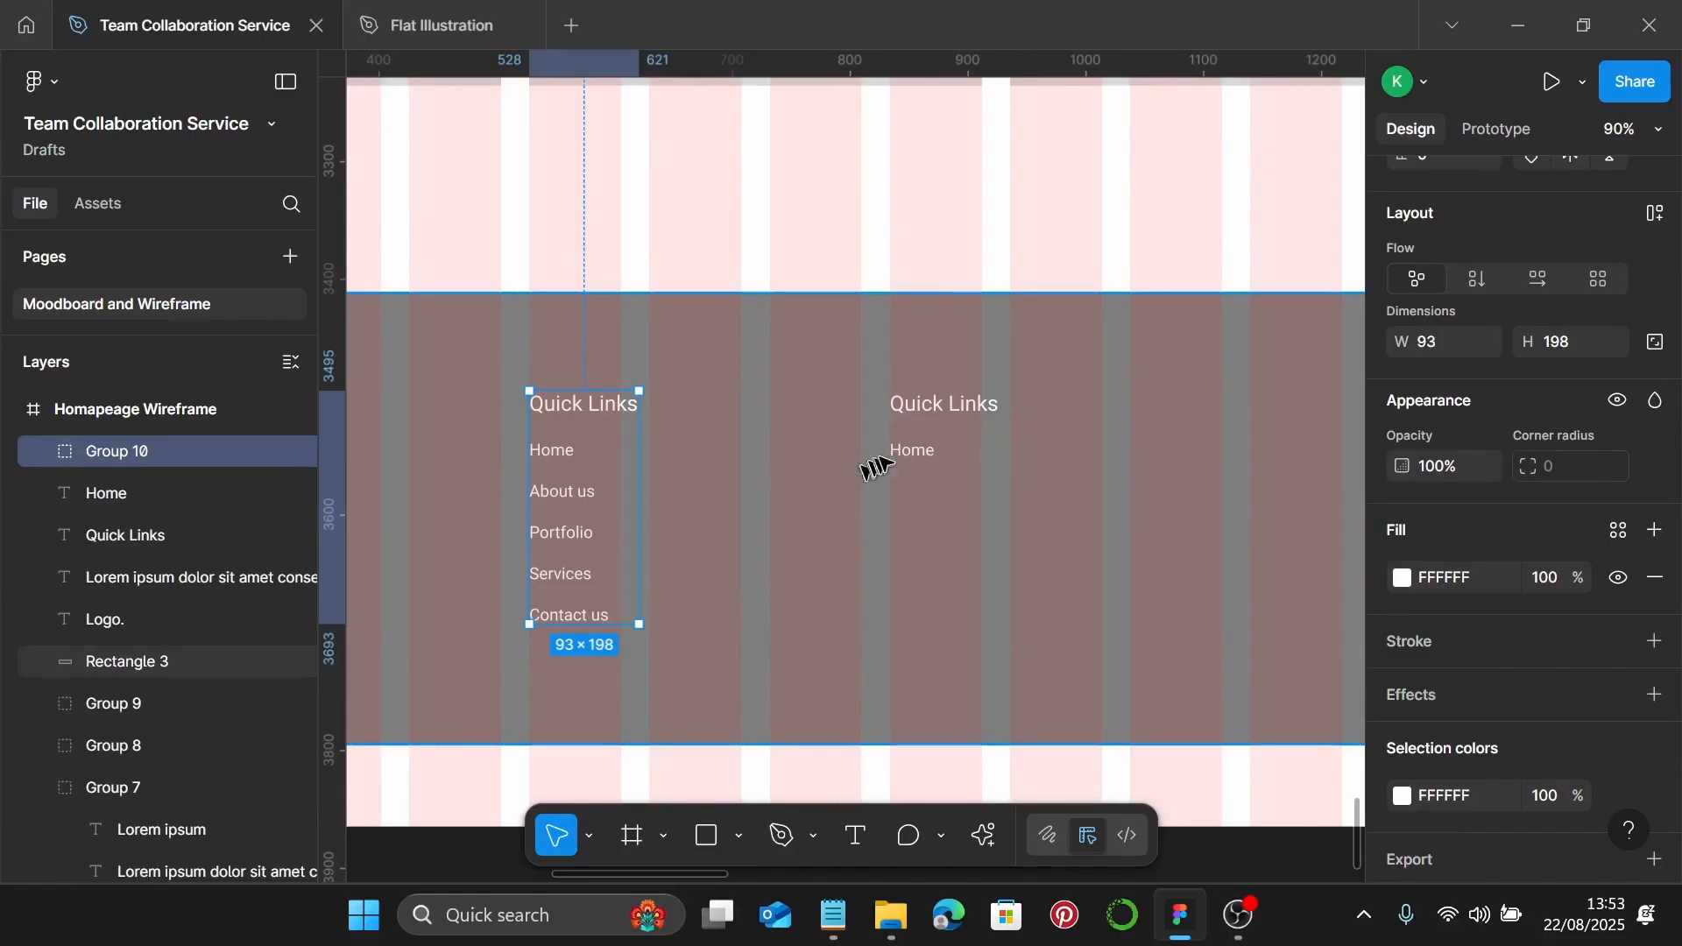
{"action": "left_click", "coordinate": [939, 410]}
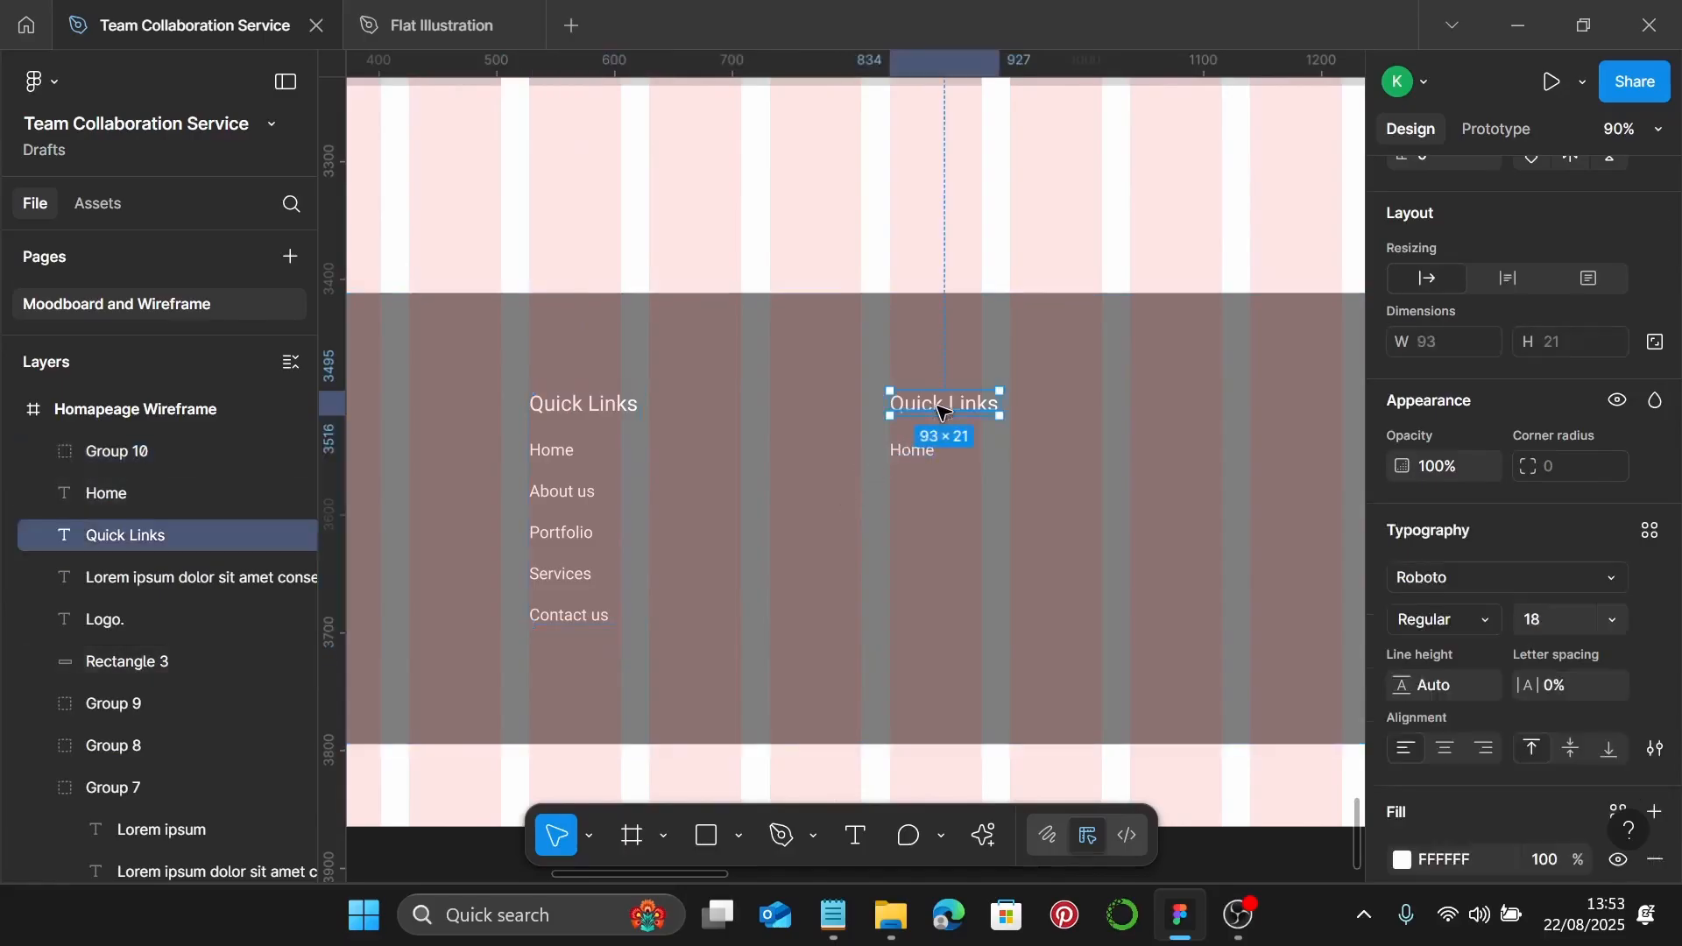
{"action": "left_click", "coordinate": [902, 452], "text": "shift"}
{"action": "left_click", "coordinate": [912, 413]}
{"action": "left_click_drag", "start_coordinate": [912, 413], "coordinate": [1248, 431]}
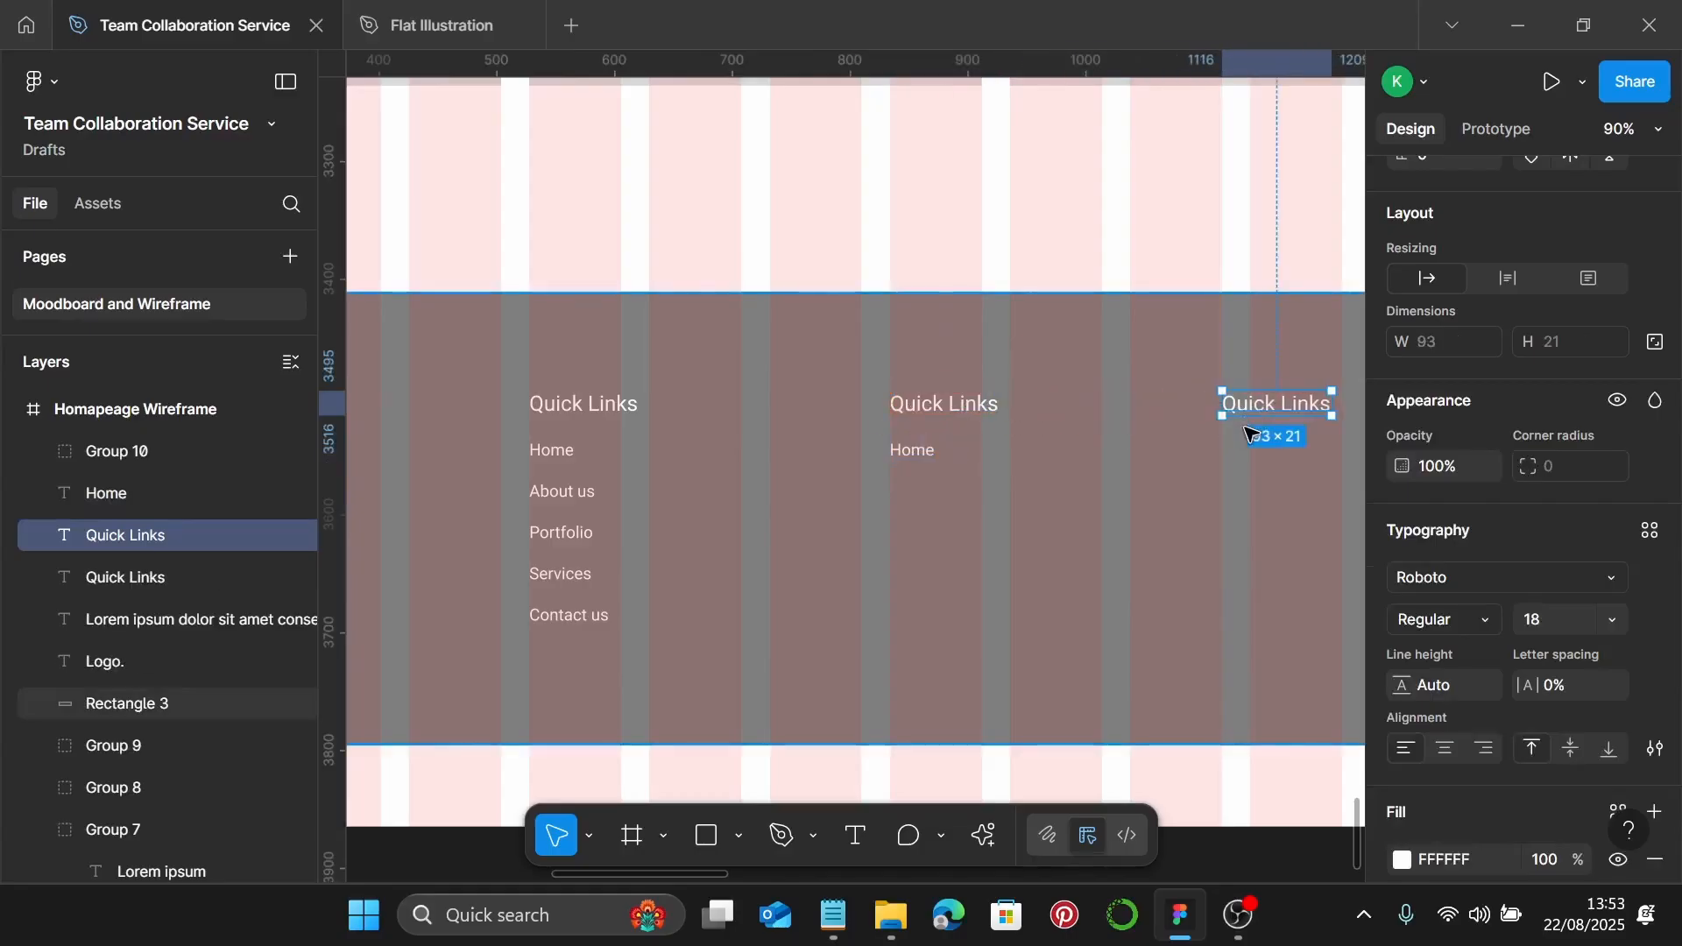
Change the second footer column's heading to "Get in touch" and its "Home" link to "Your business name"
{"action": "double_click", "coordinate": [931, 407]}
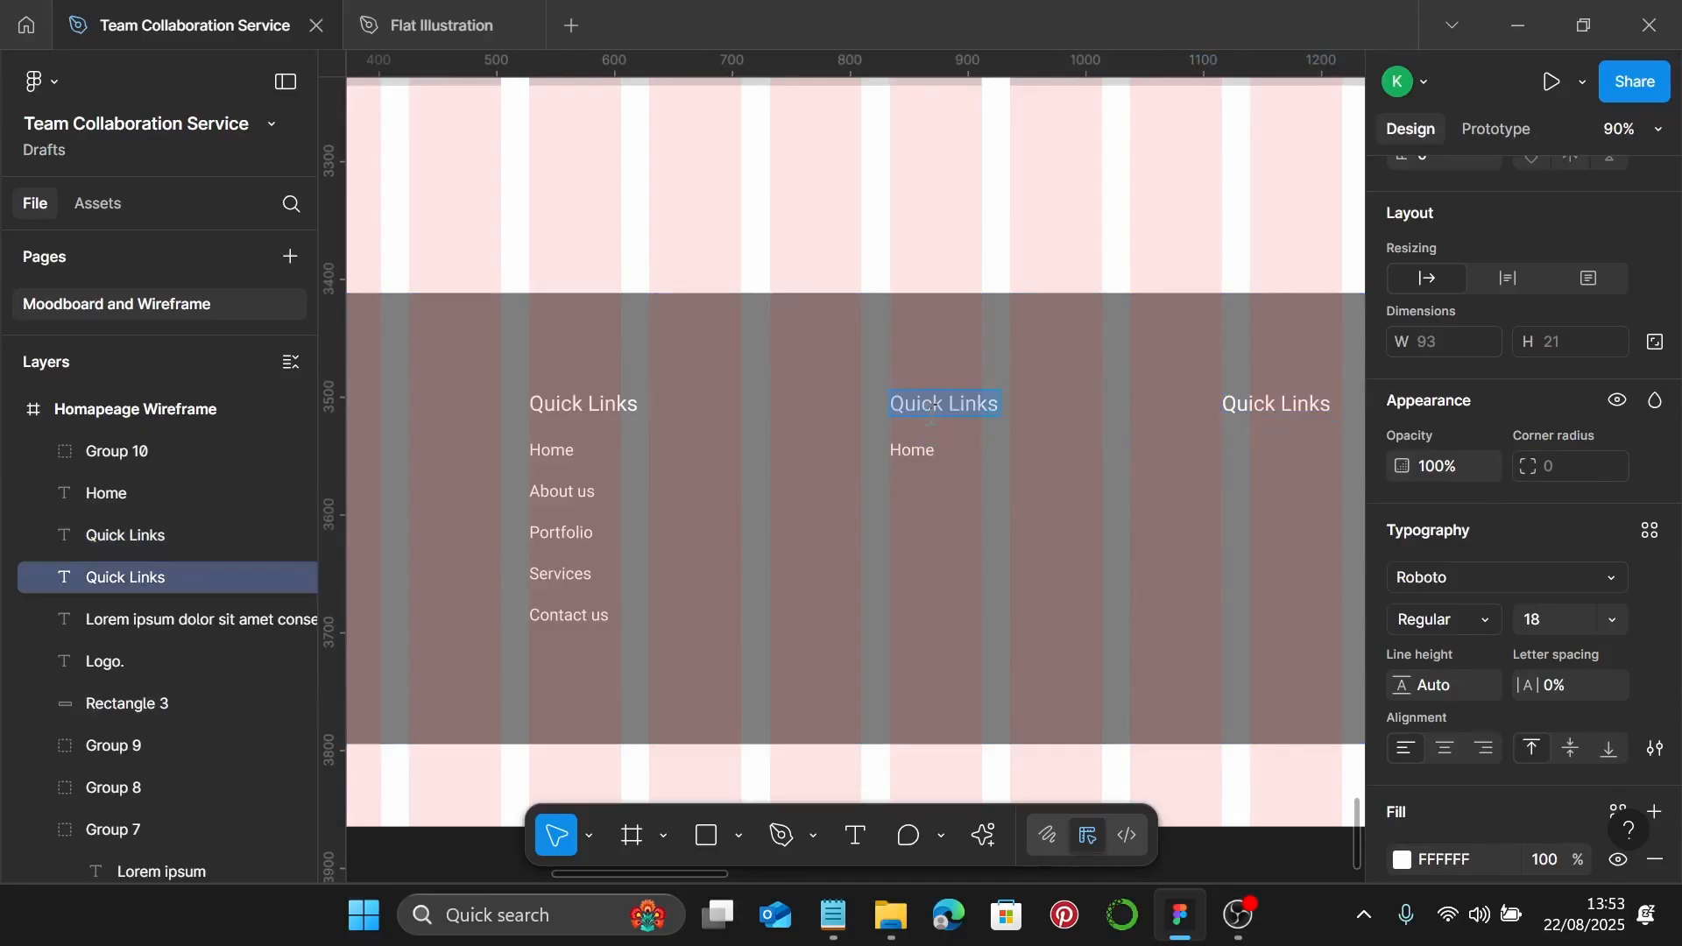
{"action": "type", "text": "Get in touch"}
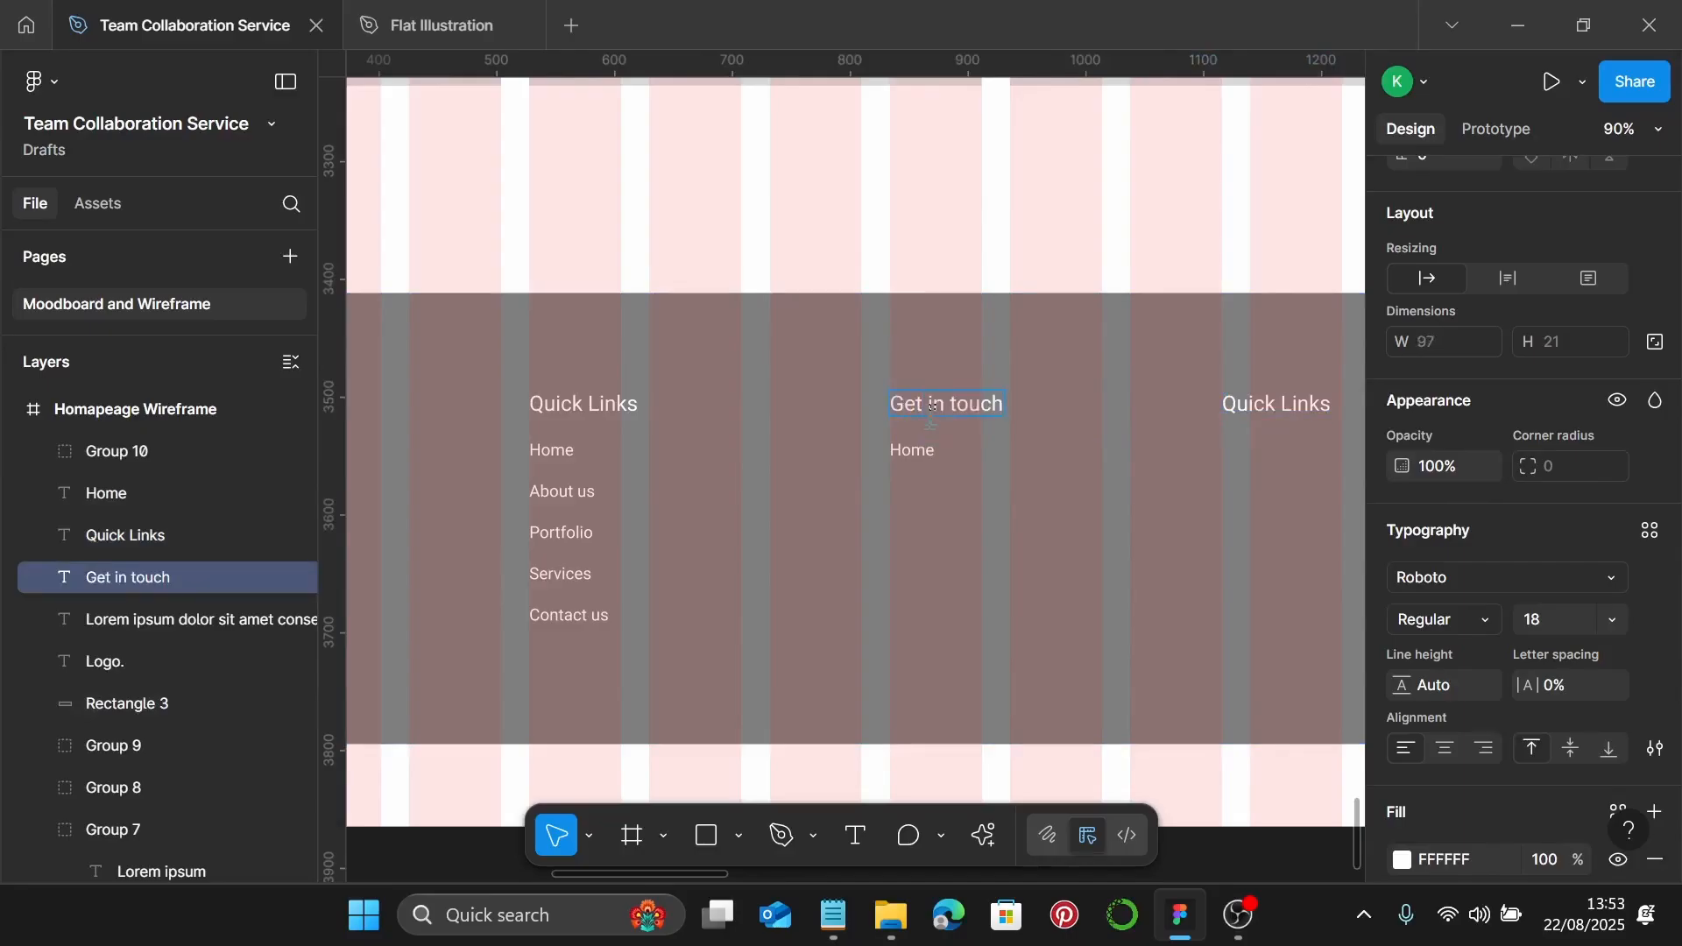
{"action": "scroll", "coordinate": [951, 434], "scroll_direction": "down", "scroll_amount": 1}
{"action": "scroll", "coordinate": [955, 443], "scroll_direction": "up", "scroll_amount": 3}
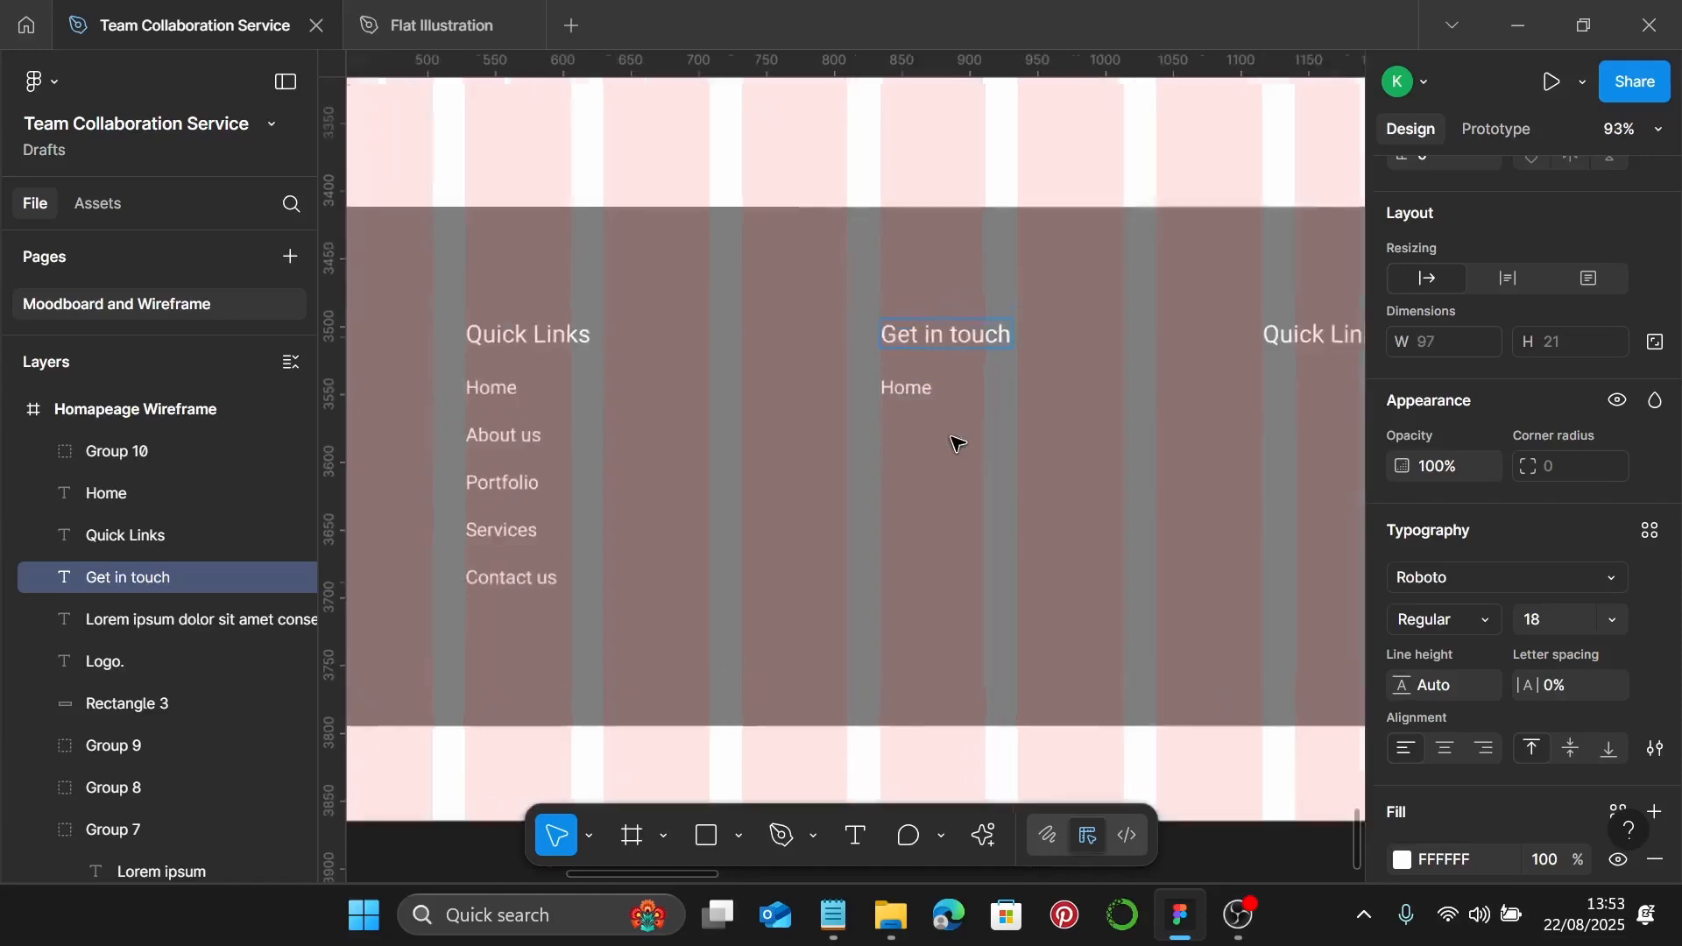
{"action": "double_click", "coordinate": [922, 387]}
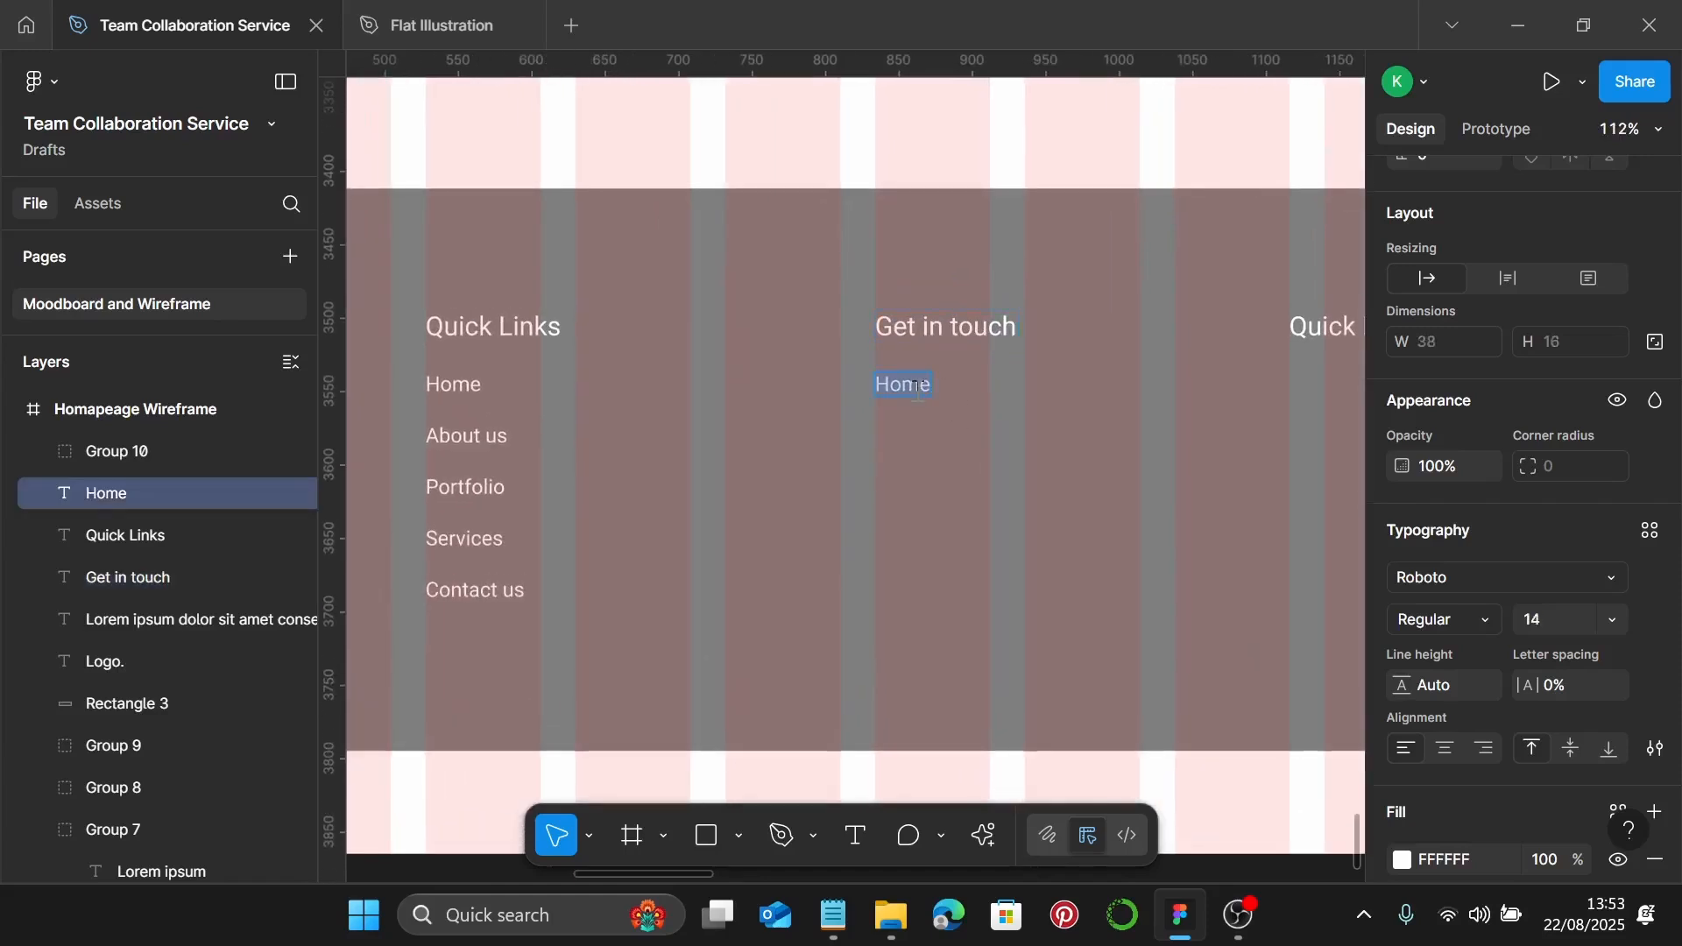
{"action": "type", "text": "Your business na"}
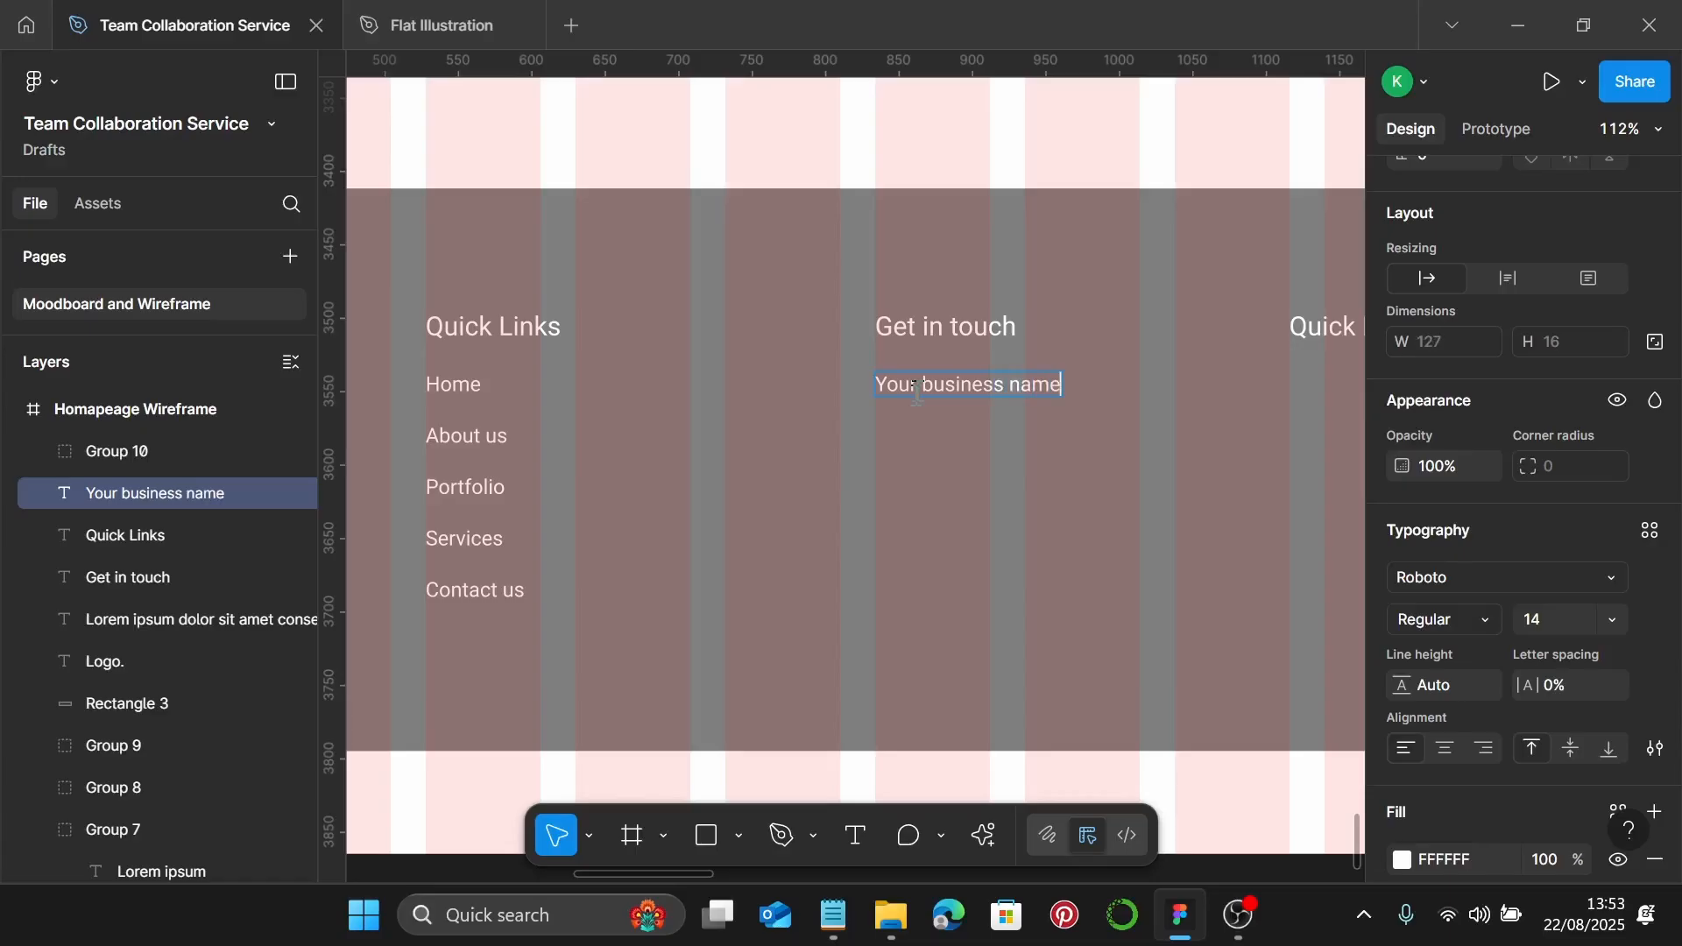
{"action": "key", "text": "Escape"}
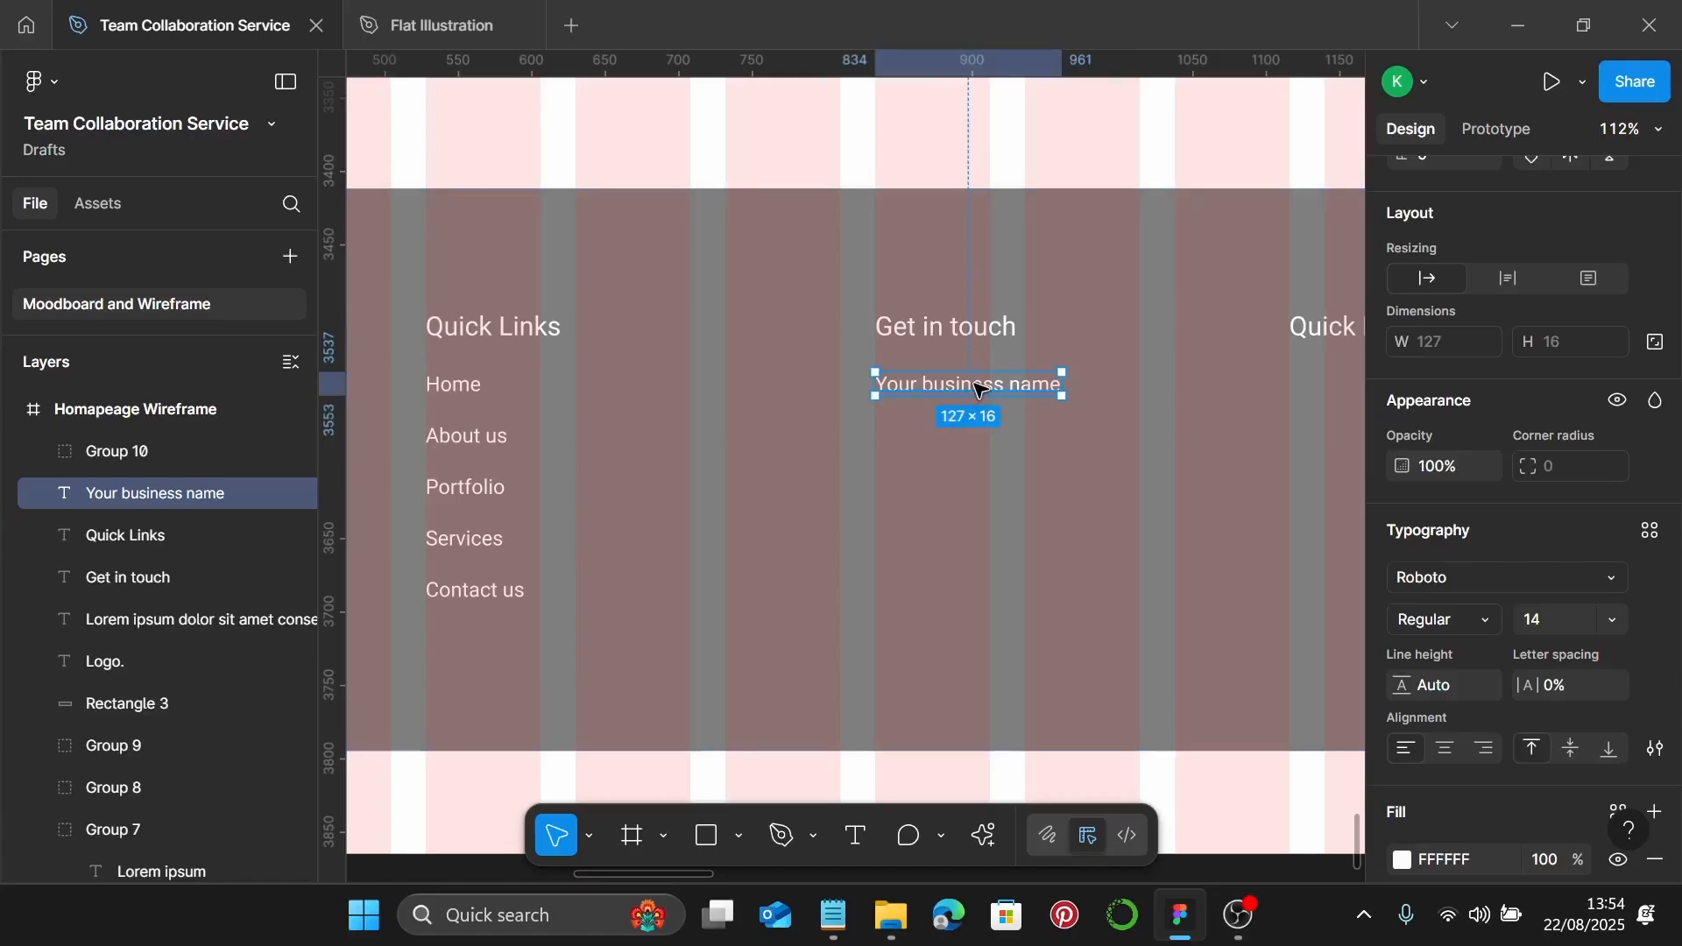
Duplicate "Your business name" about 27 px below itself and change the copy's text to "Location"
{"action": "left_click_drag", "start_coordinate": [985, 392], "coordinate": [981, 428]}
{"action": "double_click", "coordinate": [977, 427]}
{"action": "type", "text": "L"}
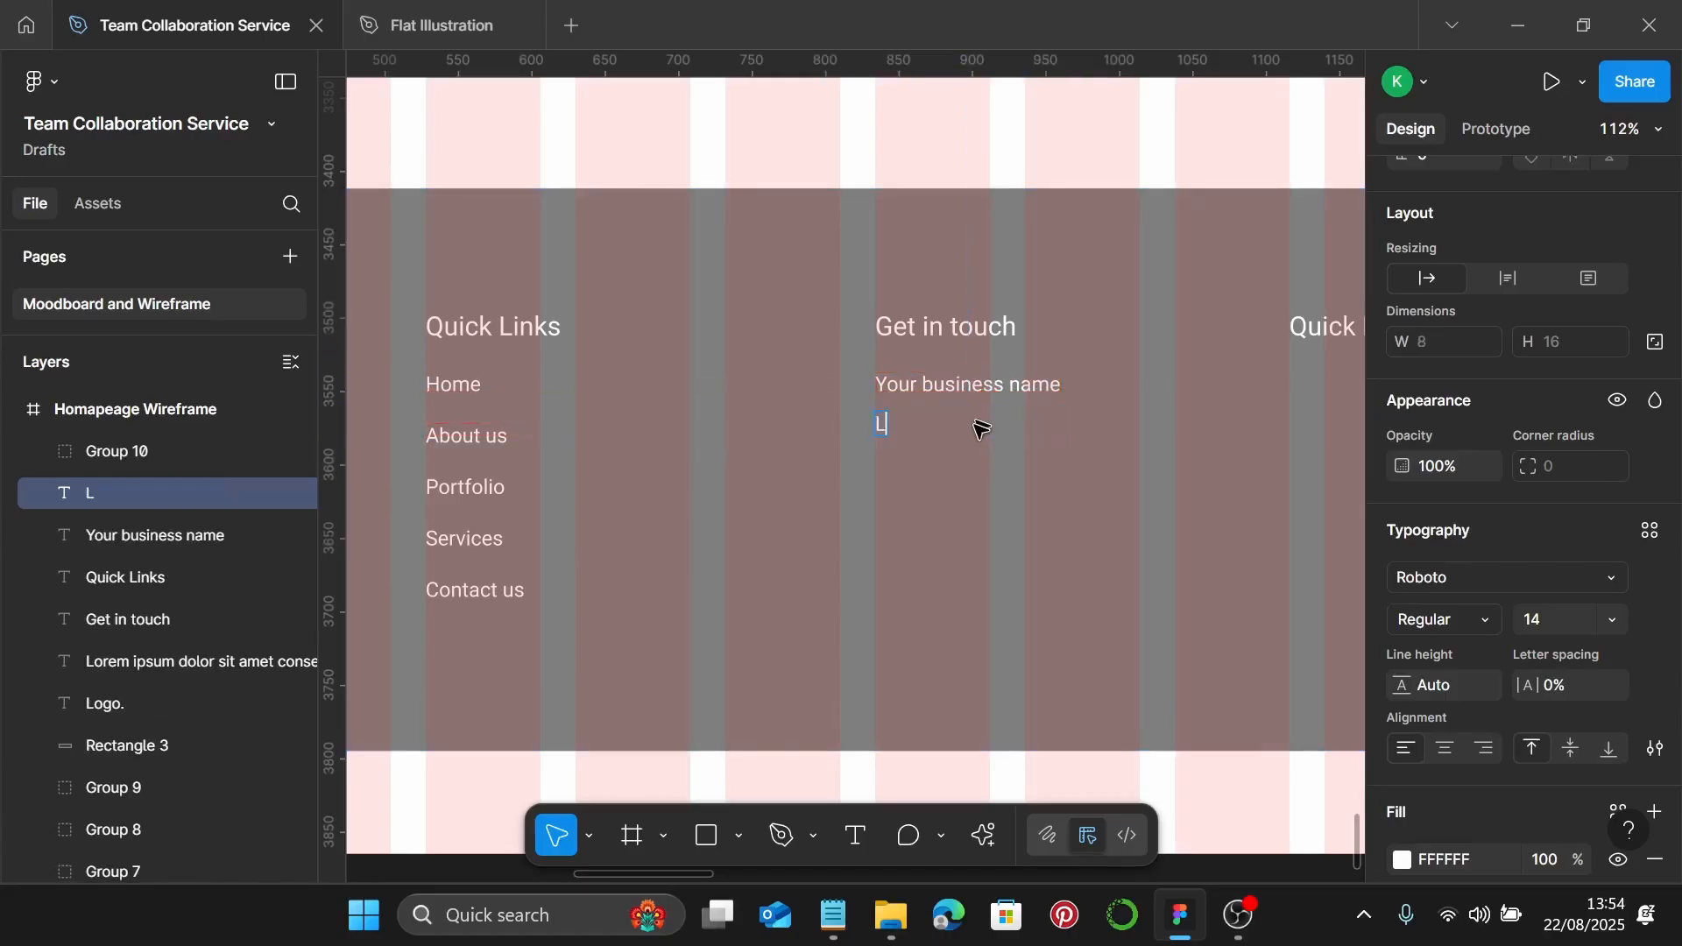
{"action": "type", "text": "ocation"}
{"action": "key", "text": "Escape"}
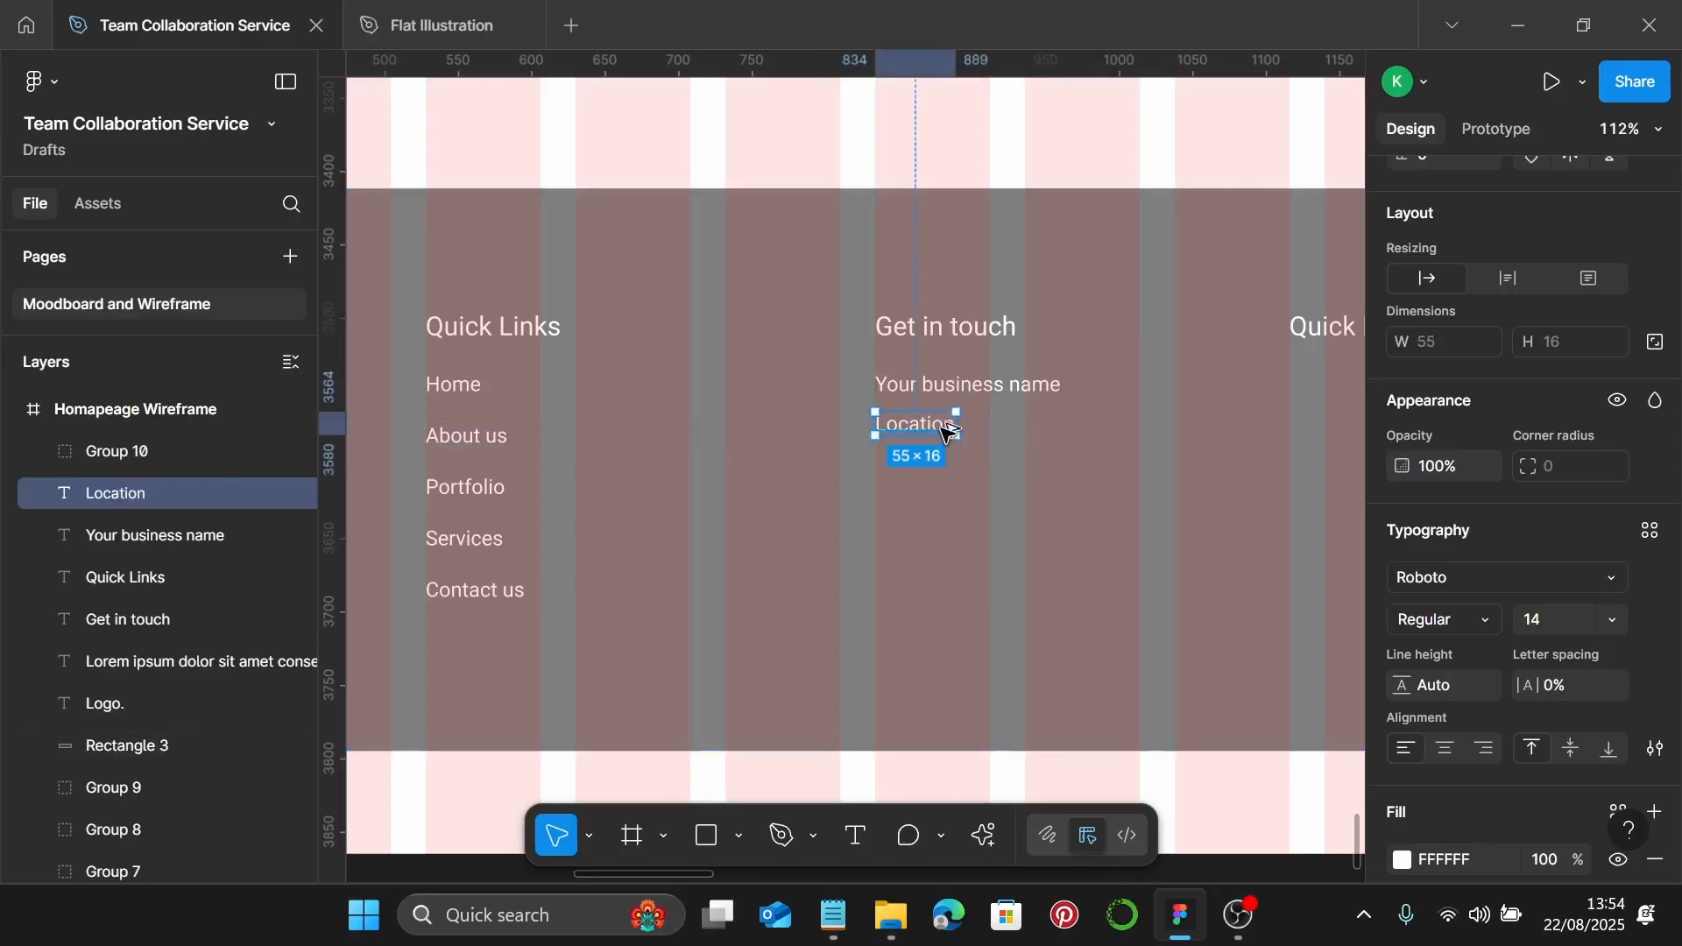
Duplicate "Location" about 38 px below itself and change the copy's text to "Phone number"
{"action": "left_click_drag", "start_coordinate": [953, 426], "coordinate": [949, 487]}
{"action": "double_click", "coordinate": [946, 484]}
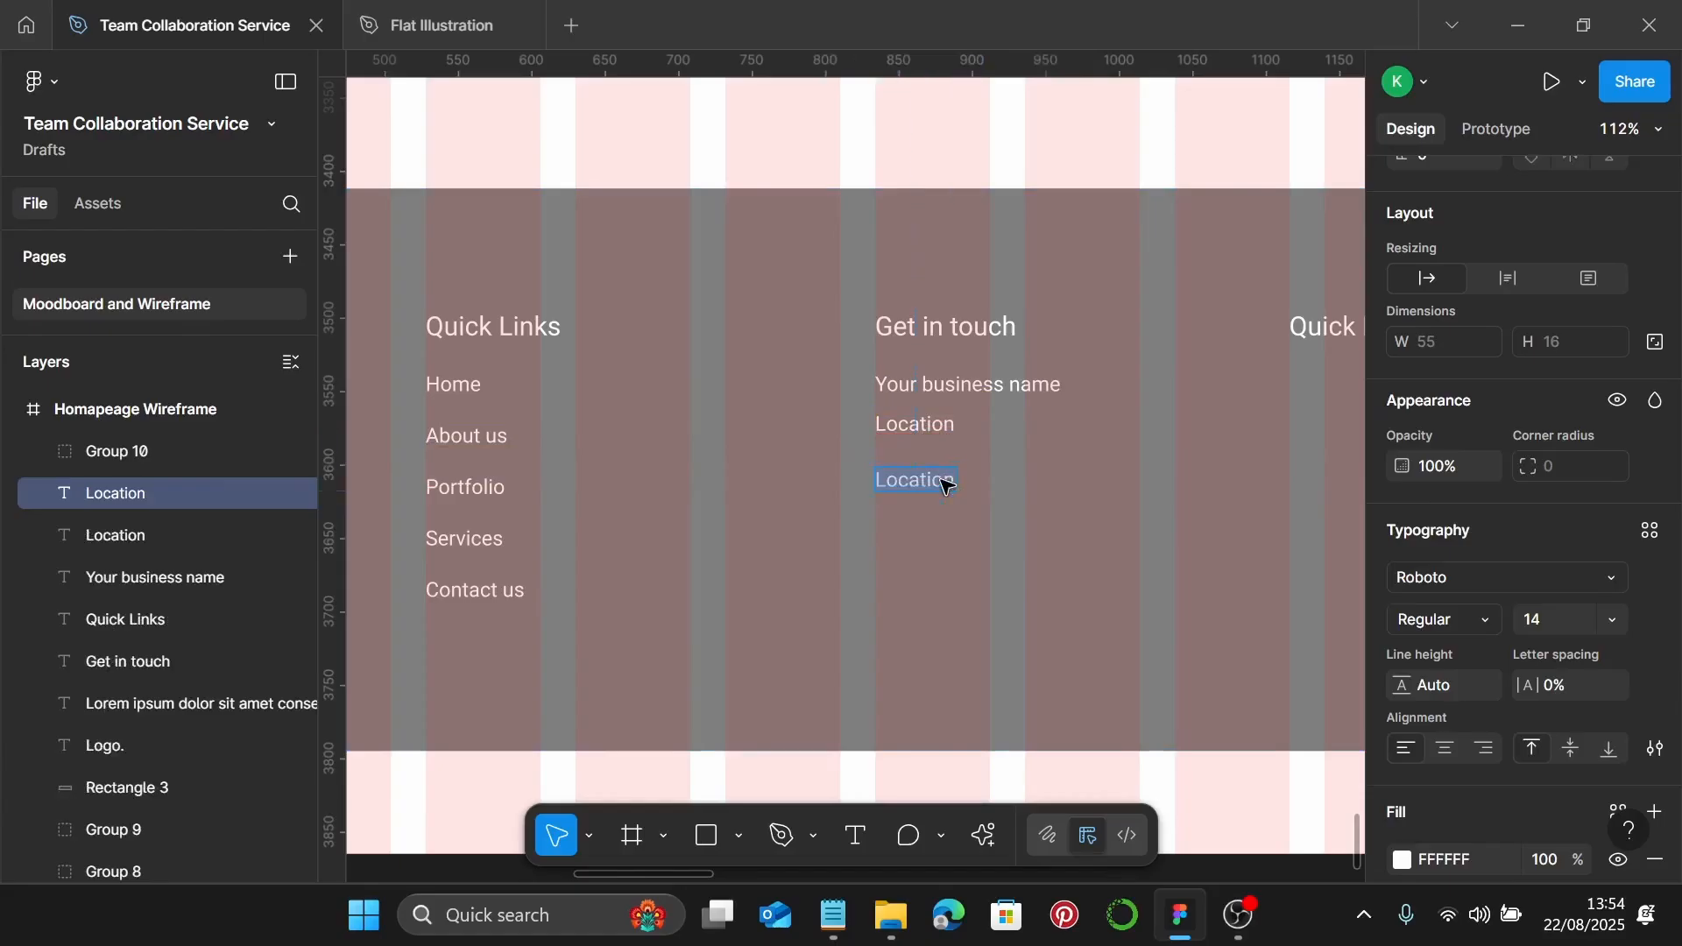
{"action": "type", "text": "Phone b"}
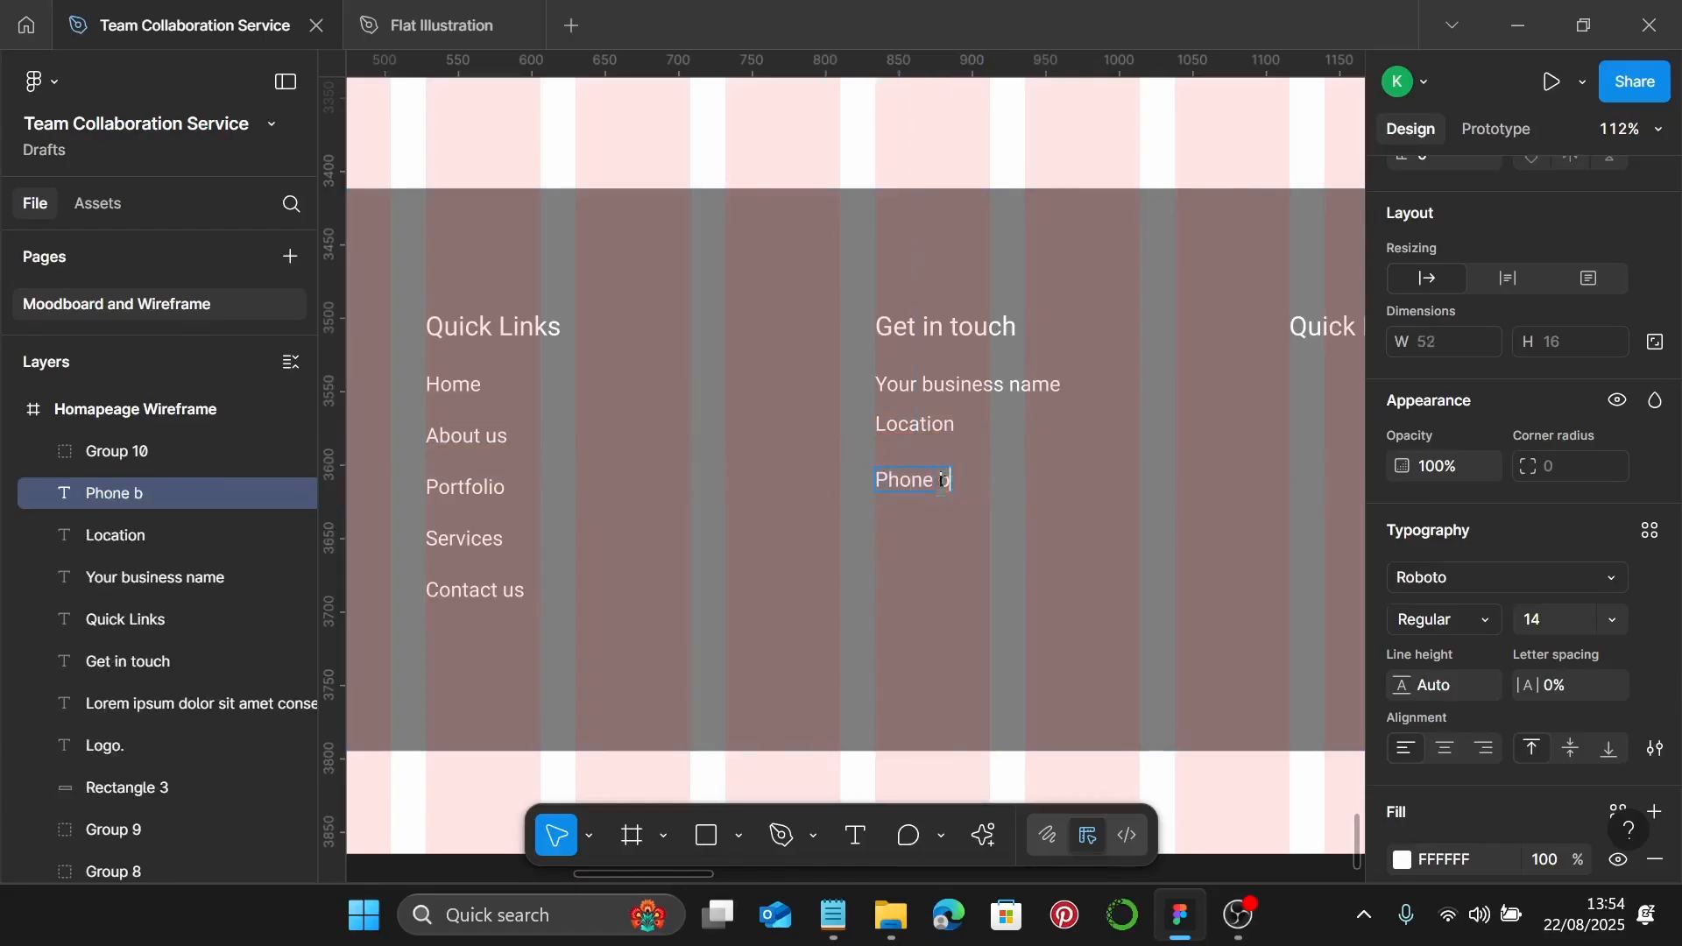
{"action": "type", "text": "yumber"}
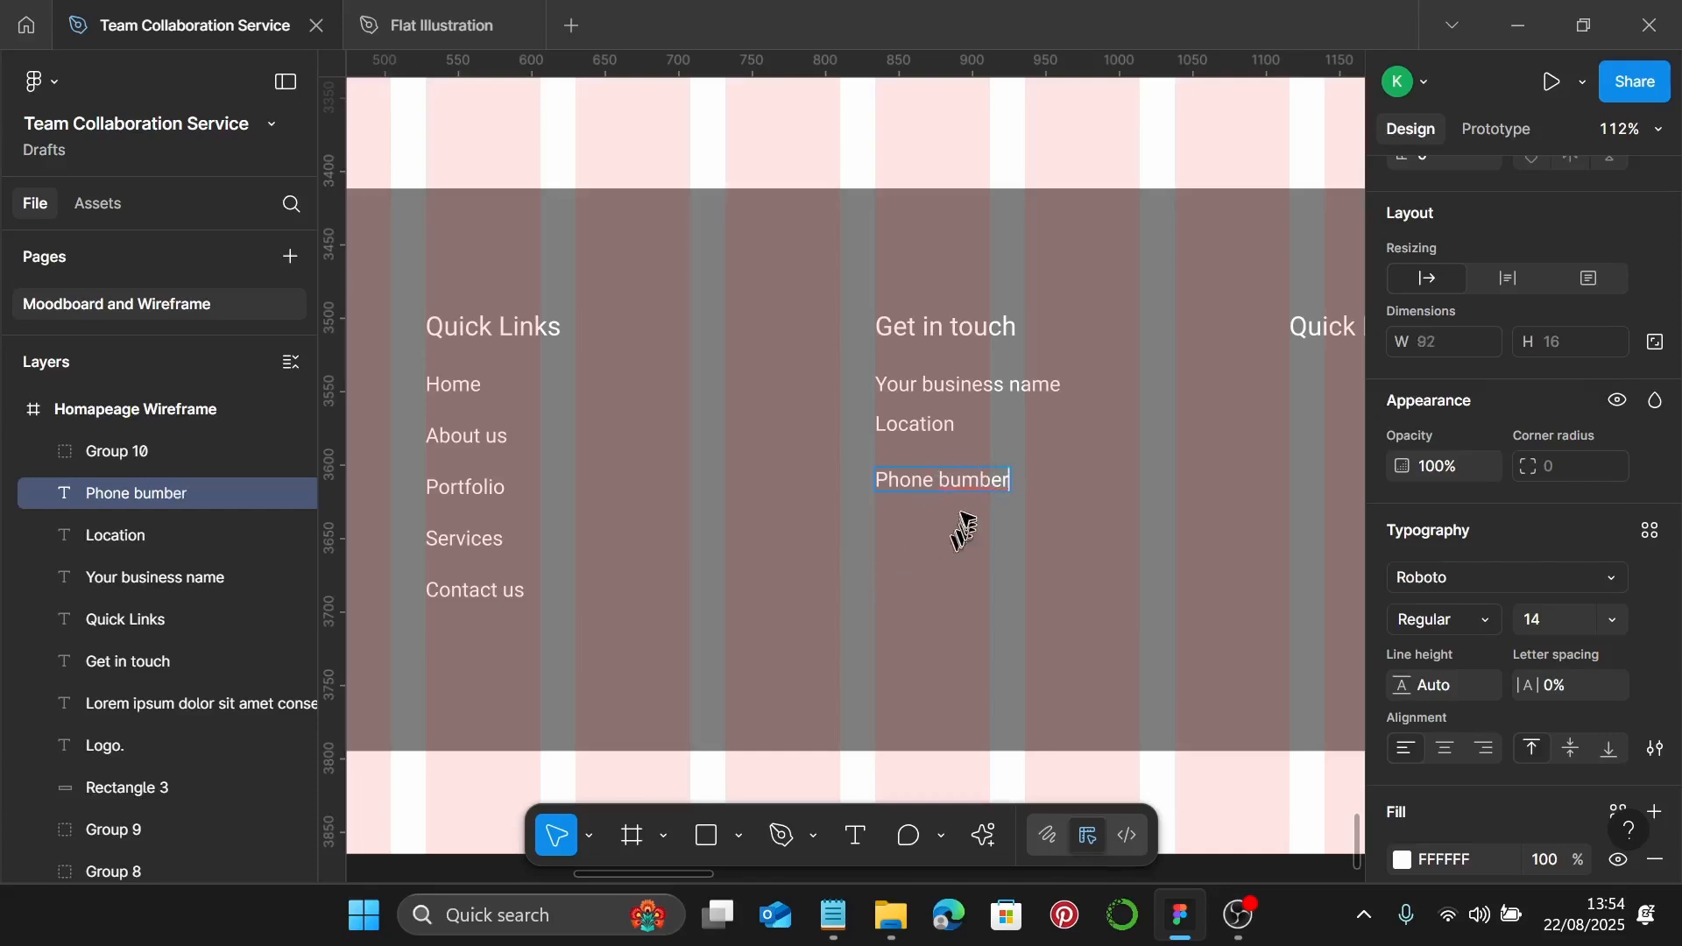
{"action": "left_click", "coordinate": [949, 481]}
{"action": "key", "text": "BackSpace"}
{"action": "type", "text": "n"}
{"action": "key", "text": "Escape"}
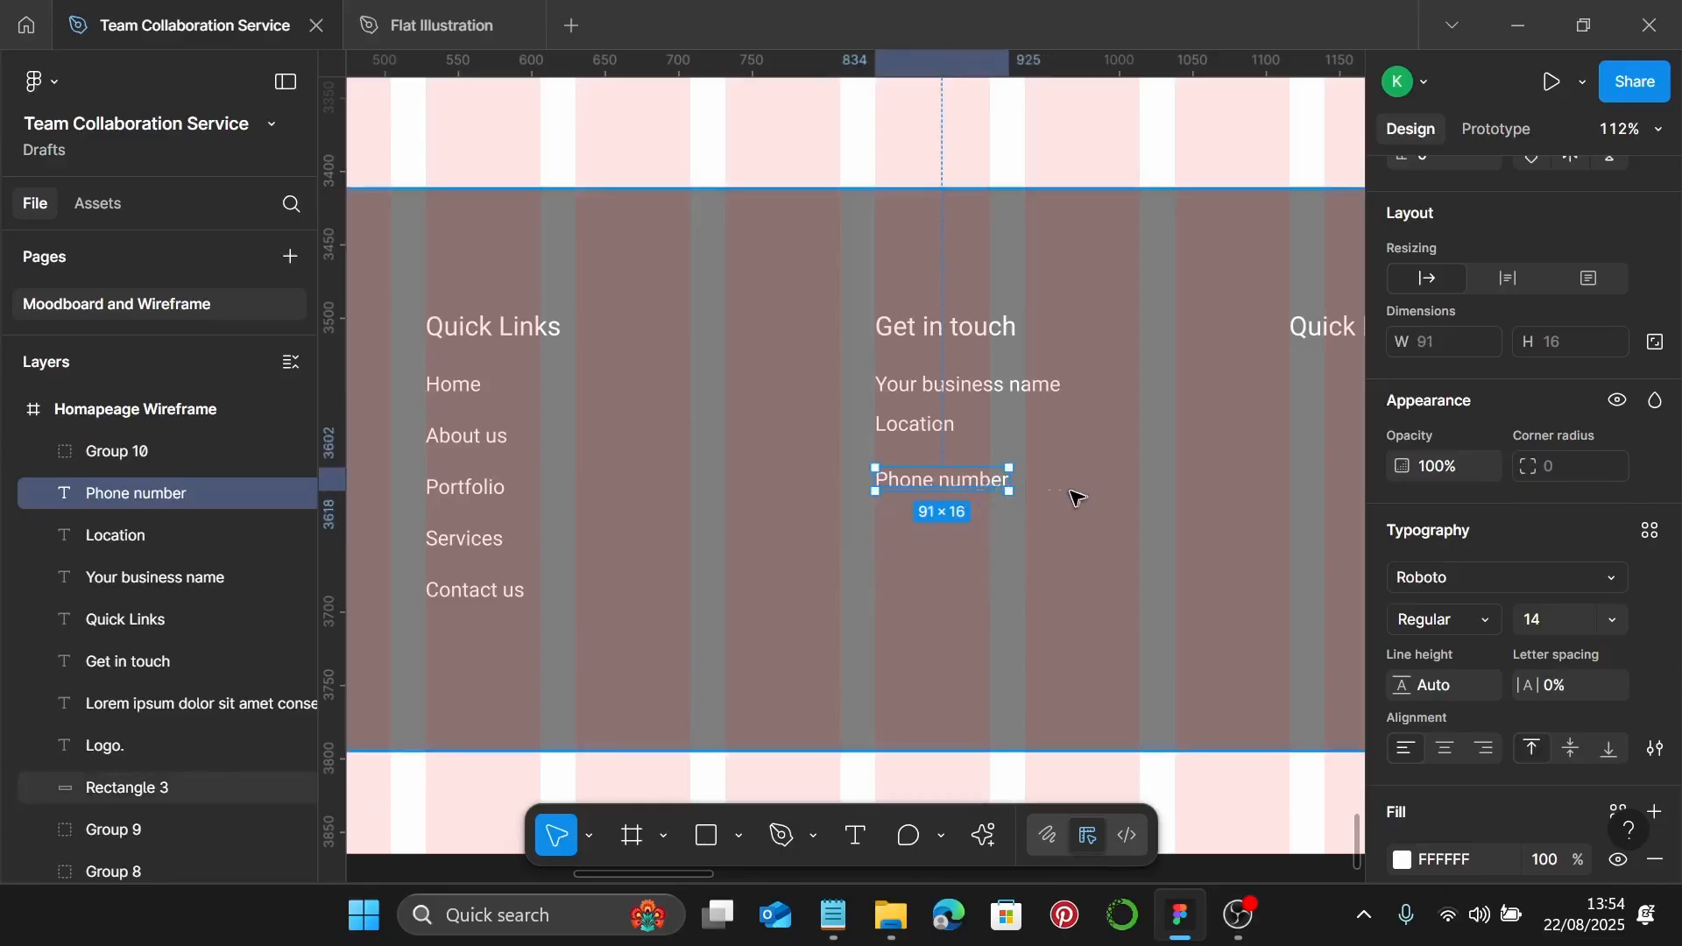
Duplicate the "Phone number" text just below itself and change the copy to "Your business email"
{"action": "left_click_drag", "start_coordinate": [976, 481], "coordinate": [966, 524]}
{"action": "double_click", "coordinate": [961, 526]}
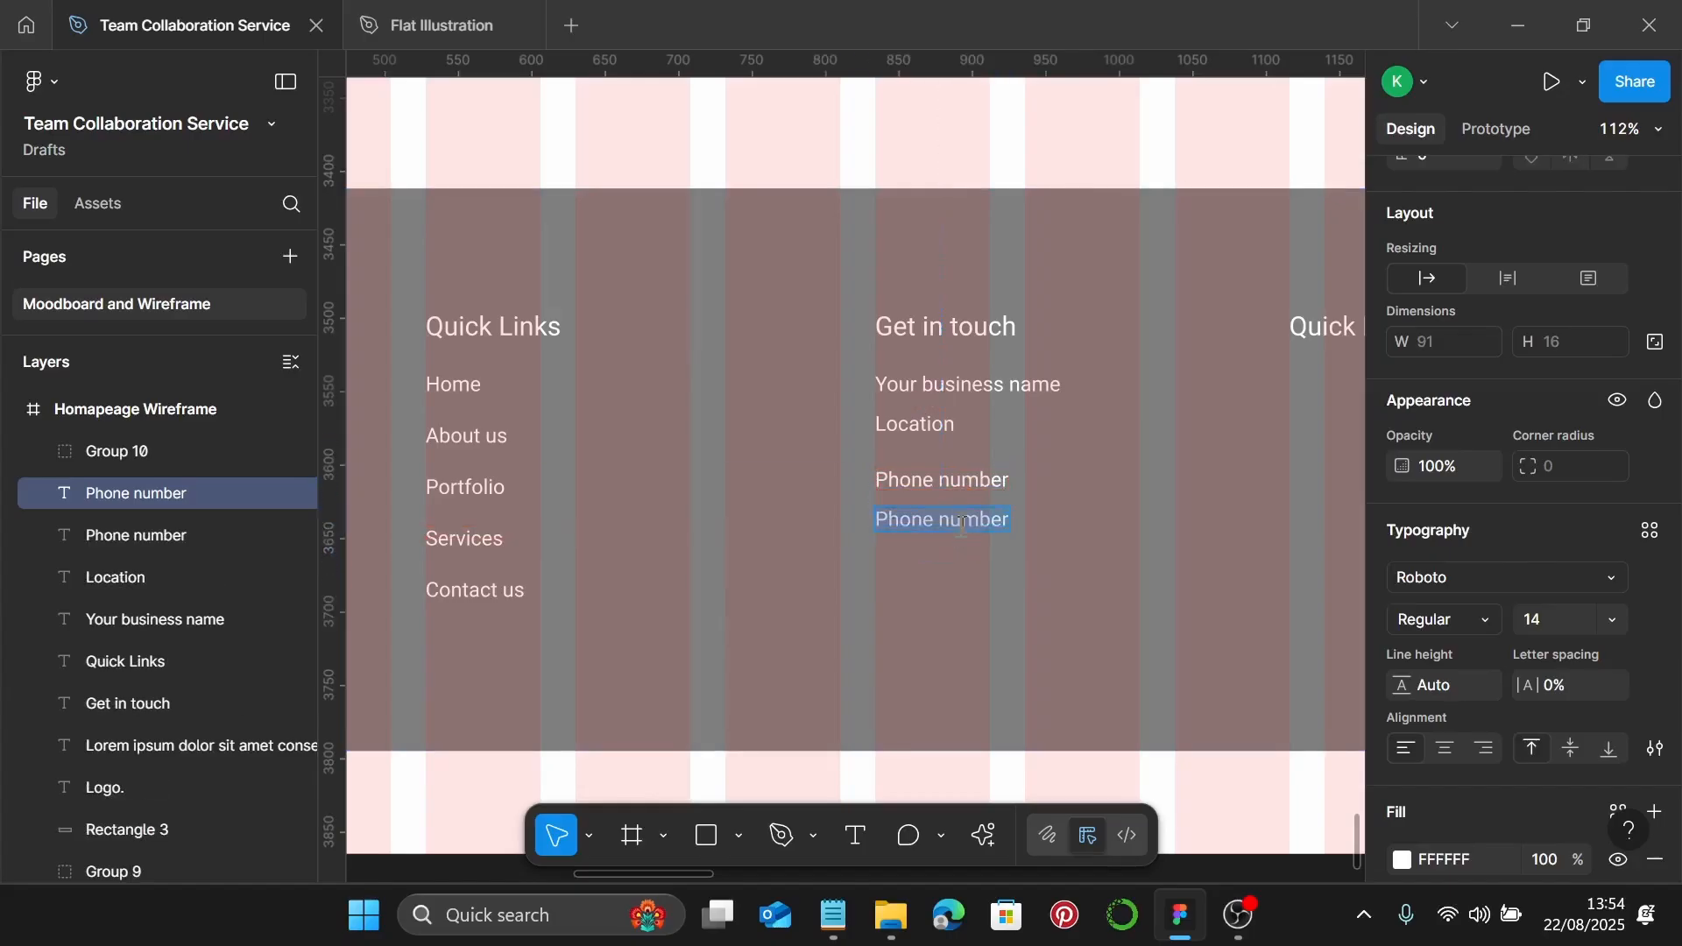
{"action": "type", "text": "You"}
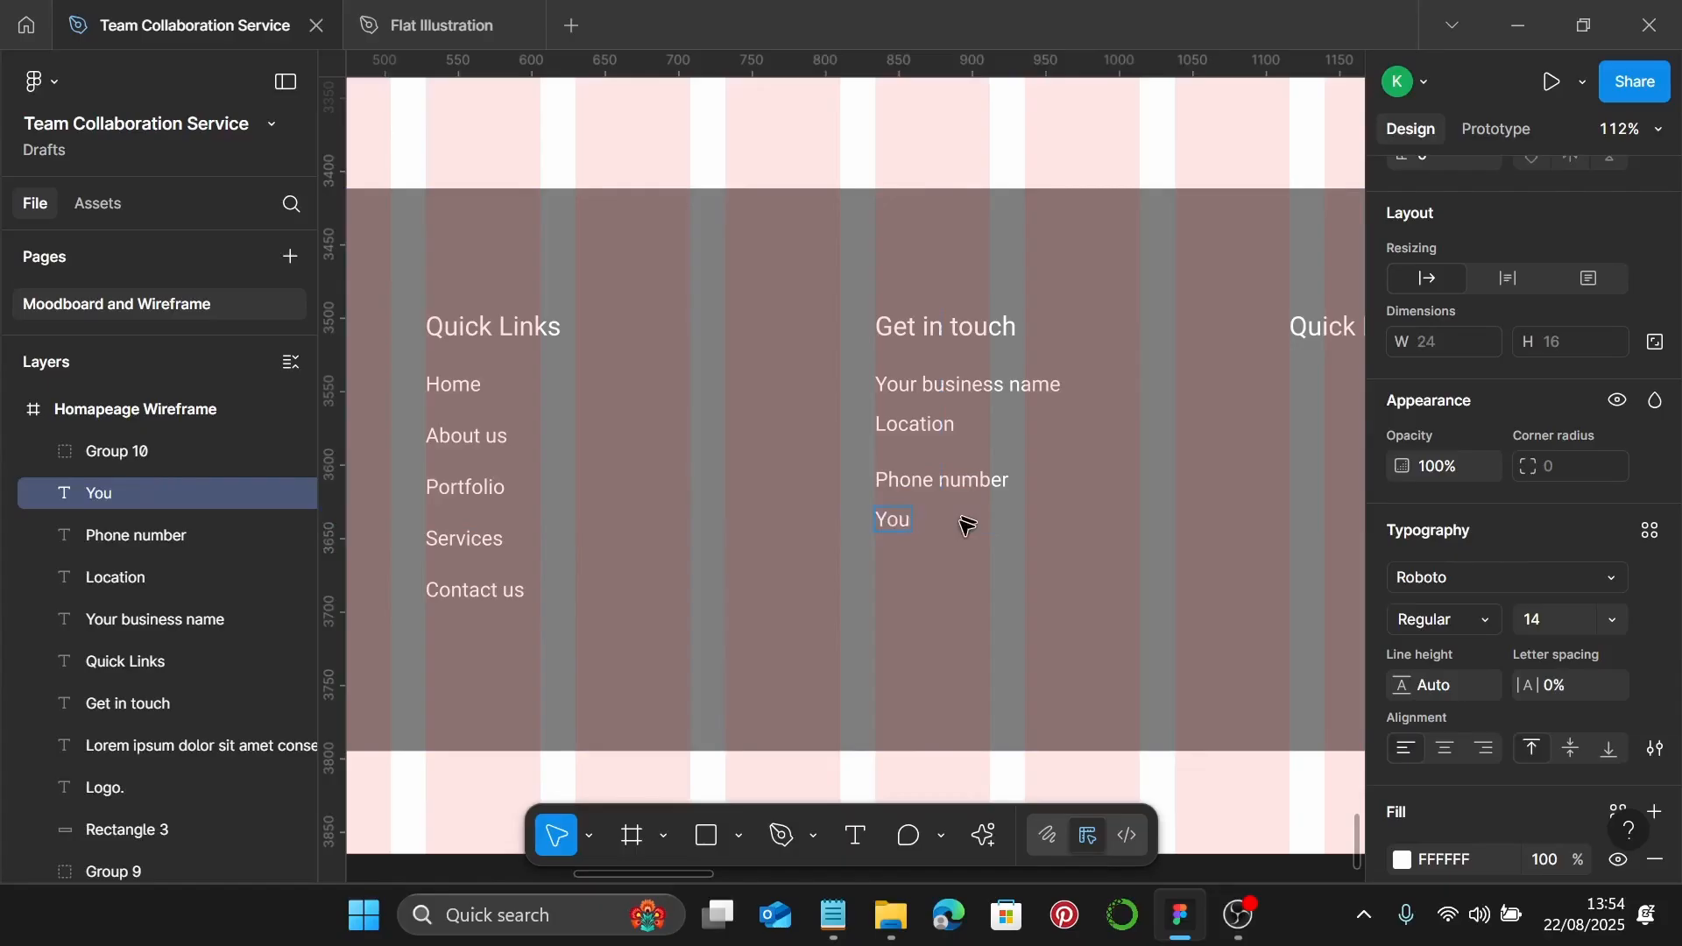
{"action": "type", "text": "r business "}
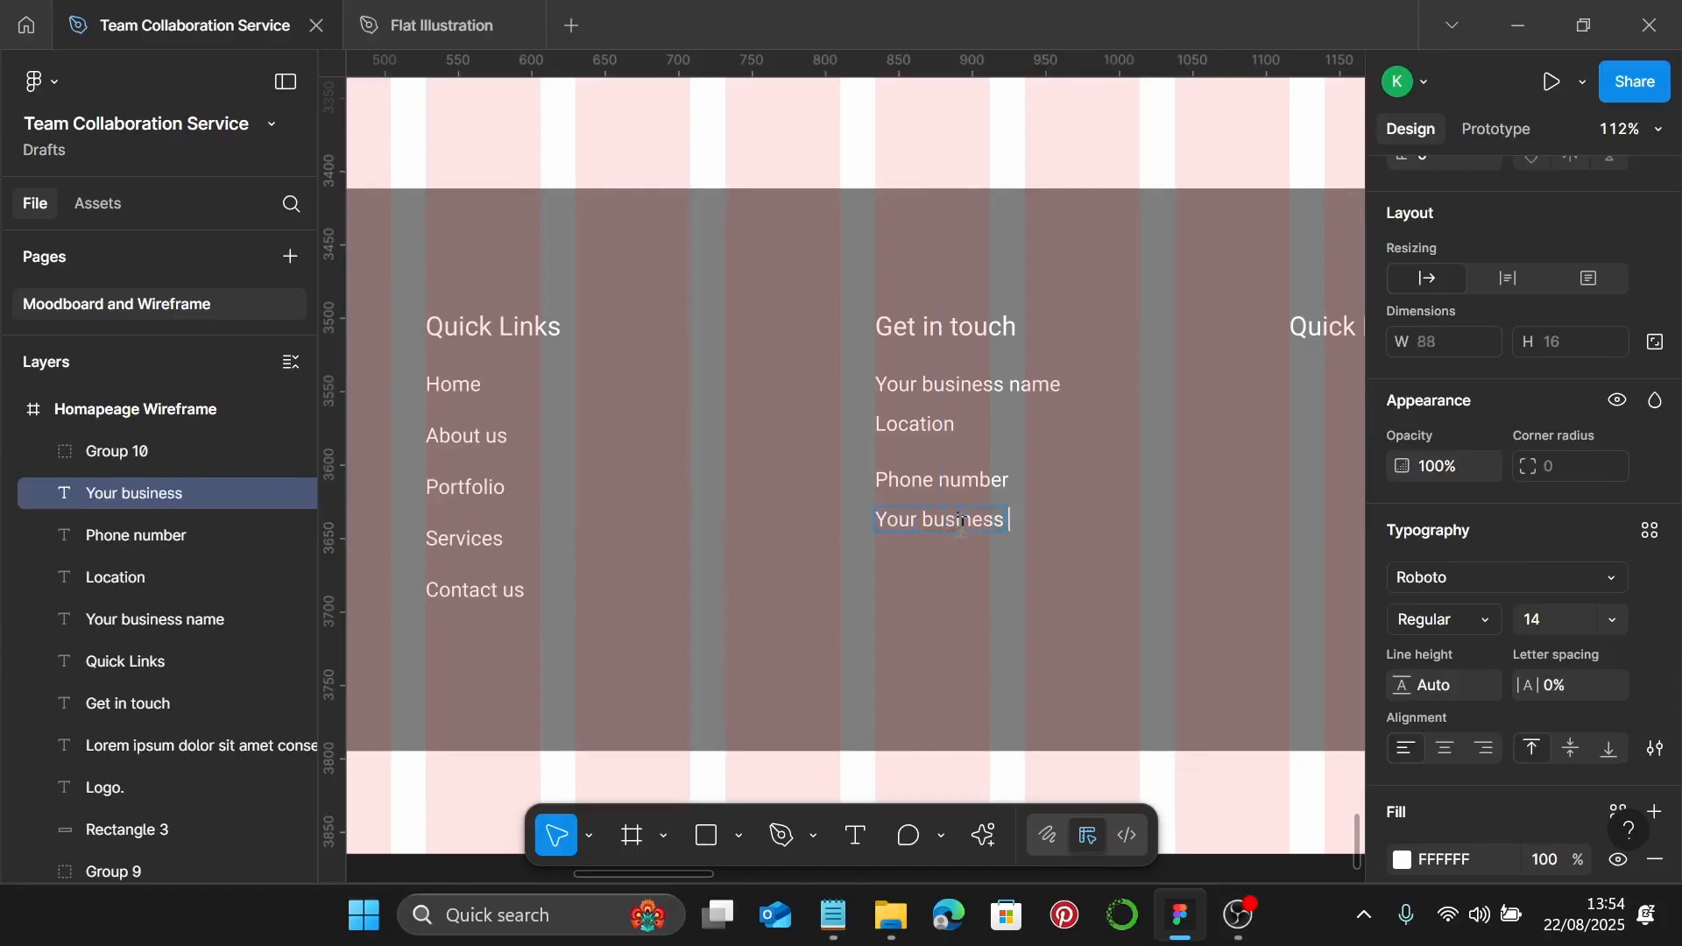
{"action": "type", "text": "email"}
{"action": "key", "text": "Escape"}
Group the "Get in touch" heading with the four contact lines beneath it
{"action": "left_click", "coordinate": [889, 480], "text": "shift"}
{"action": "left_click", "coordinate": [929, 435], "text": "shift"}
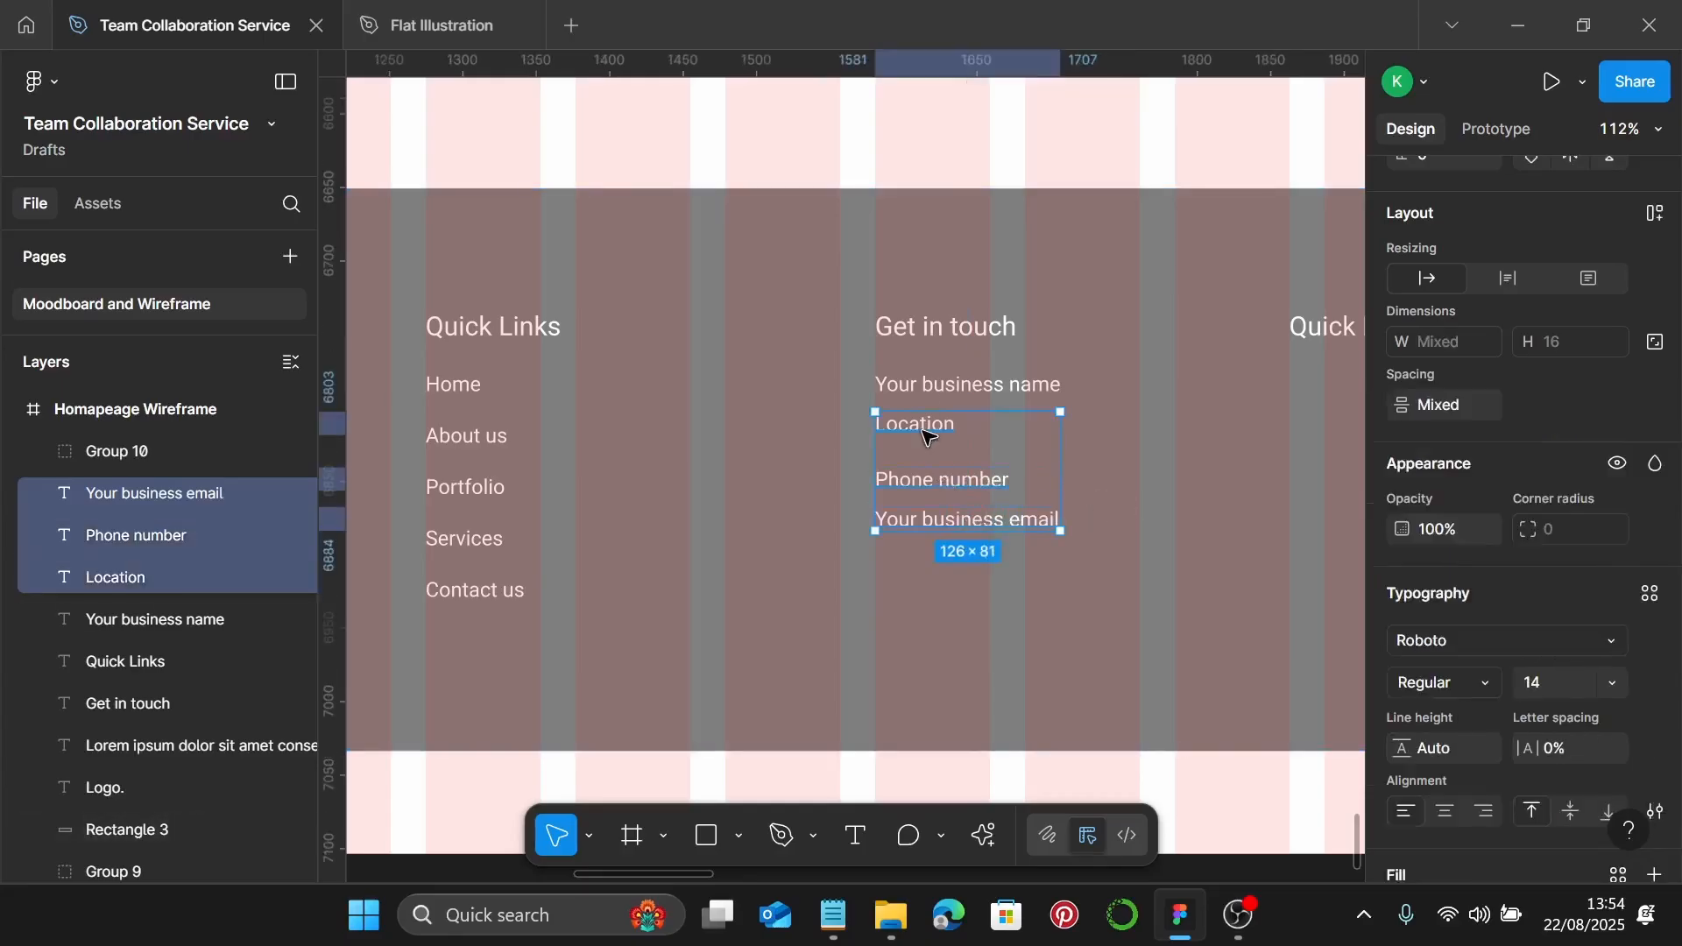
{"action": "left_click", "coordinate": [934, 389], "text": "shift"}
{"action": "left_click", "coordinate": [954, 331], "text": "shift"}
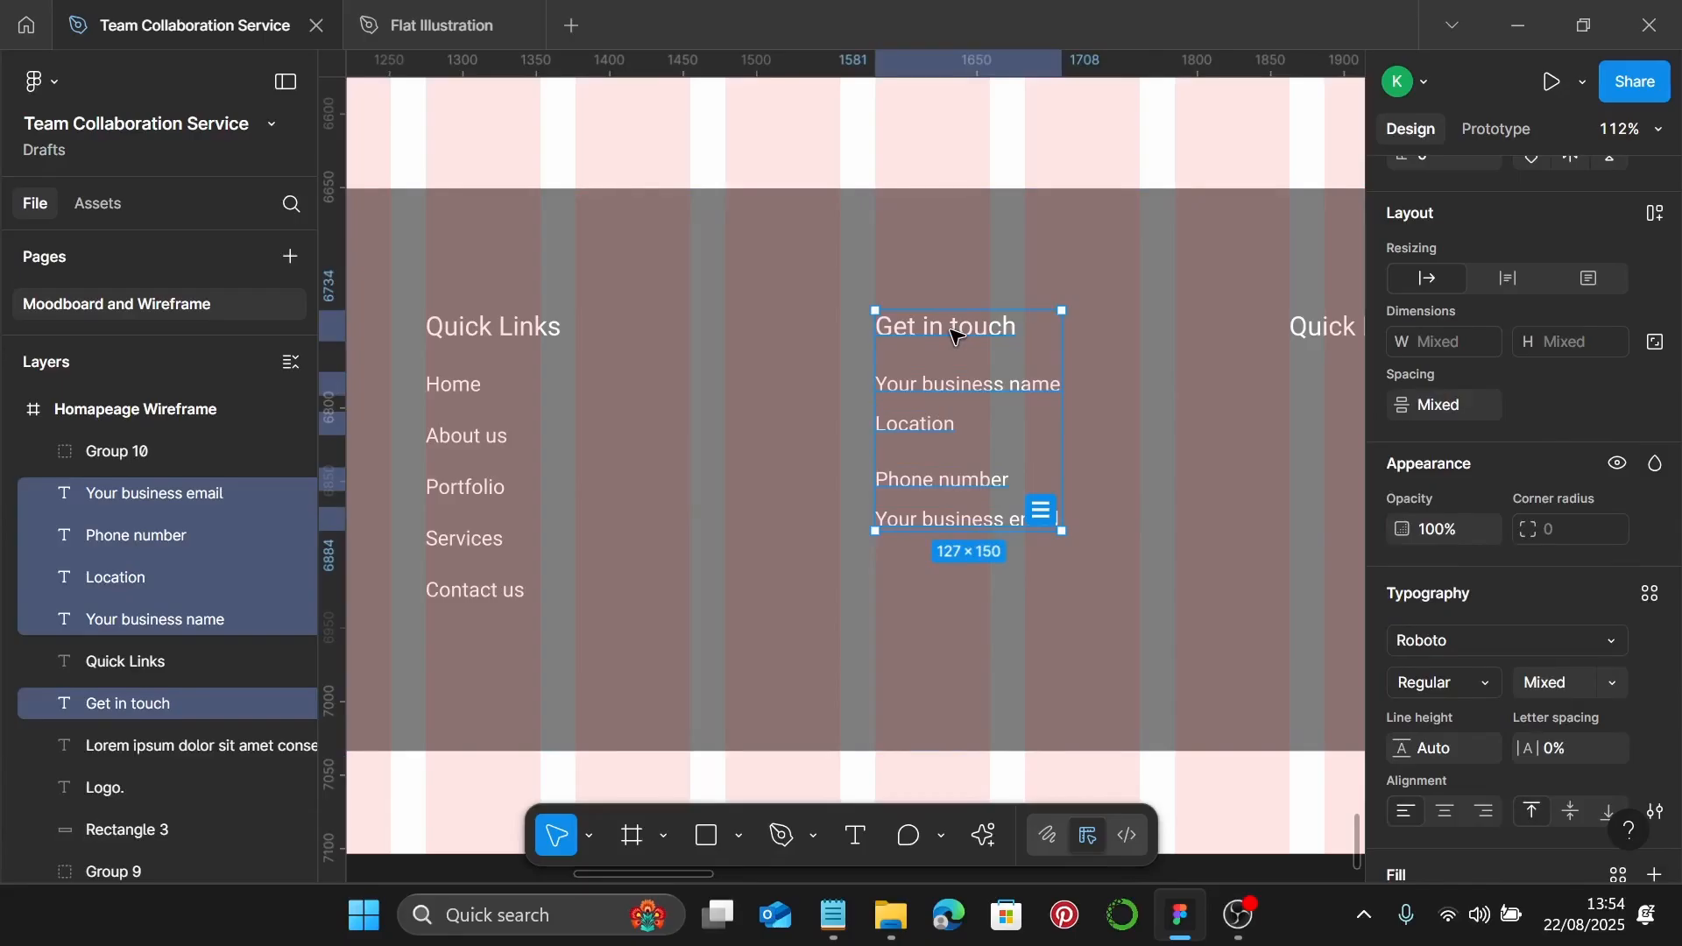
{"action": "key", "text": "ctrl+g"}
Change the rightmost "Quick Links" footer heading to "Follow us"
{"action": "scroll", "coordinate": [955, 336], "scroll_direction": "down", "scroll_amount": 2}
{"action": "scroll", "coordinate": [953, 333], "scroll_direction": "right", "scroll_amount": 5}
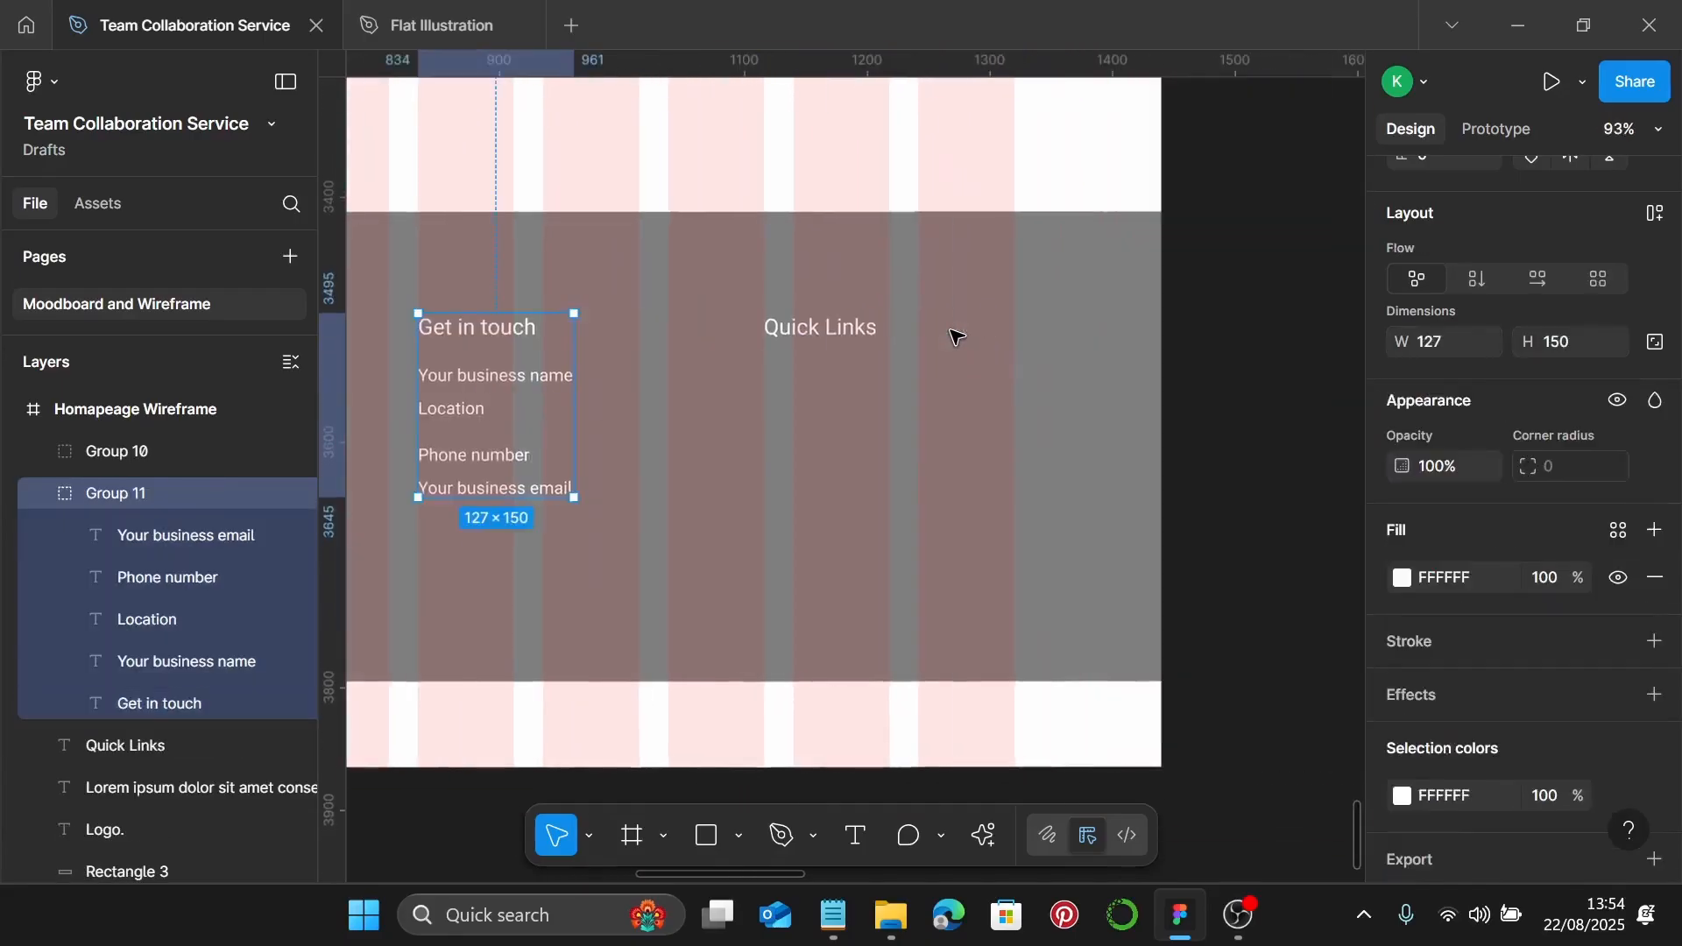
{"action": "double_click", "coordinate": [797, 340]}
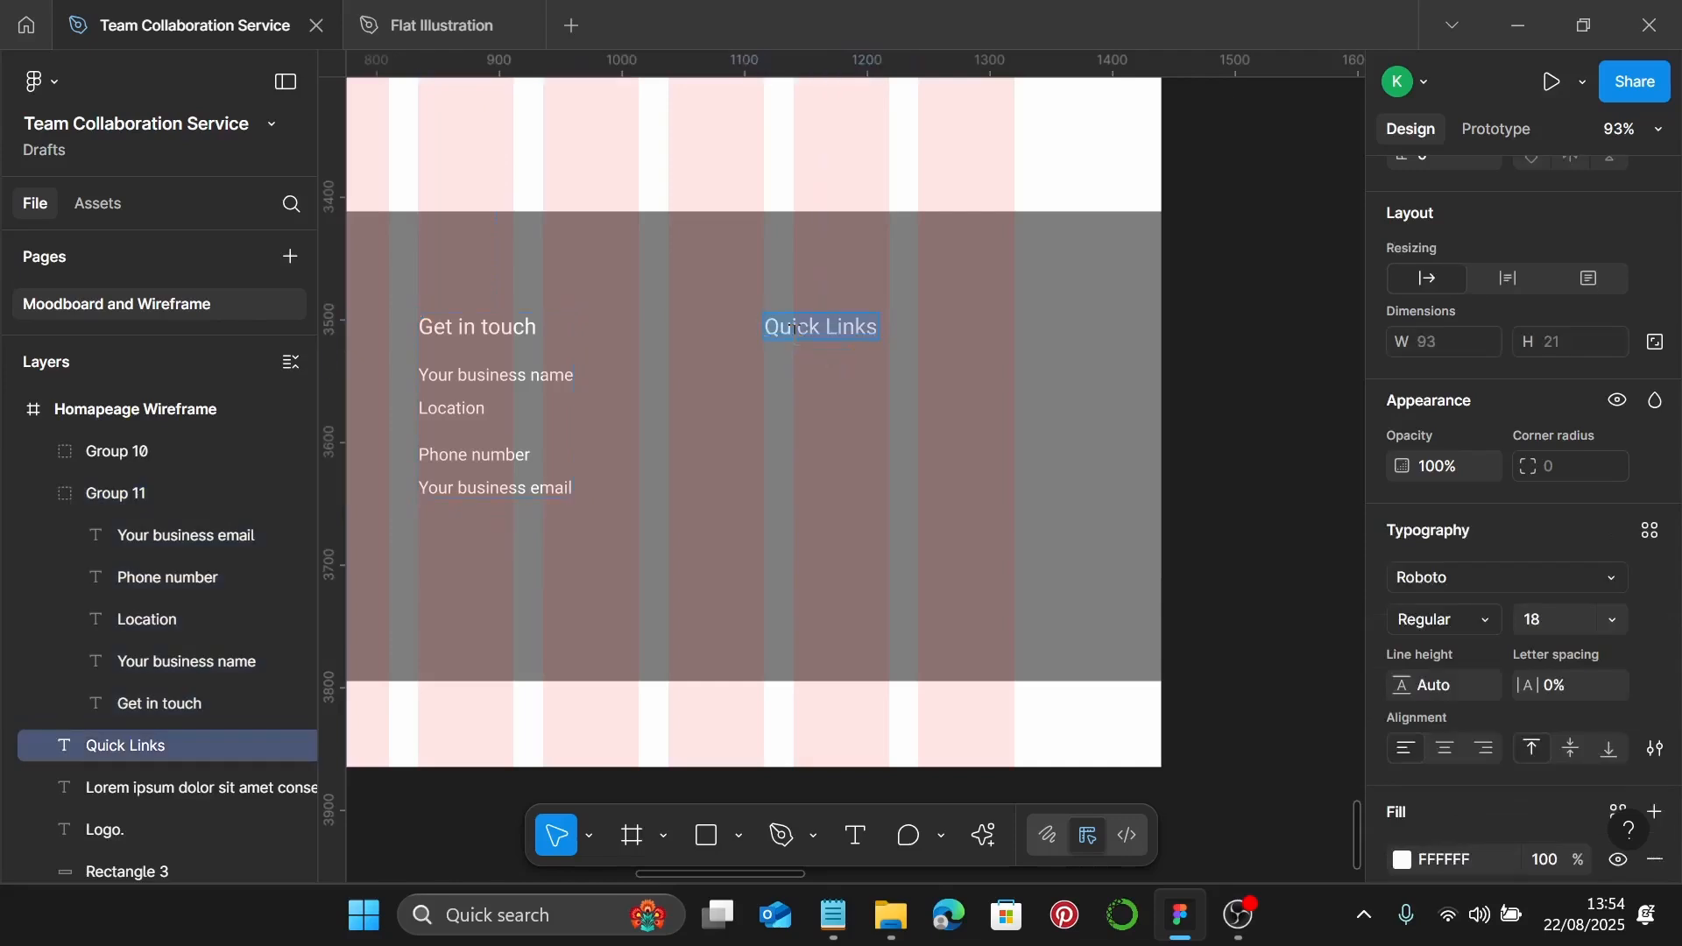
{"action": "type", "text": "Follow us"}
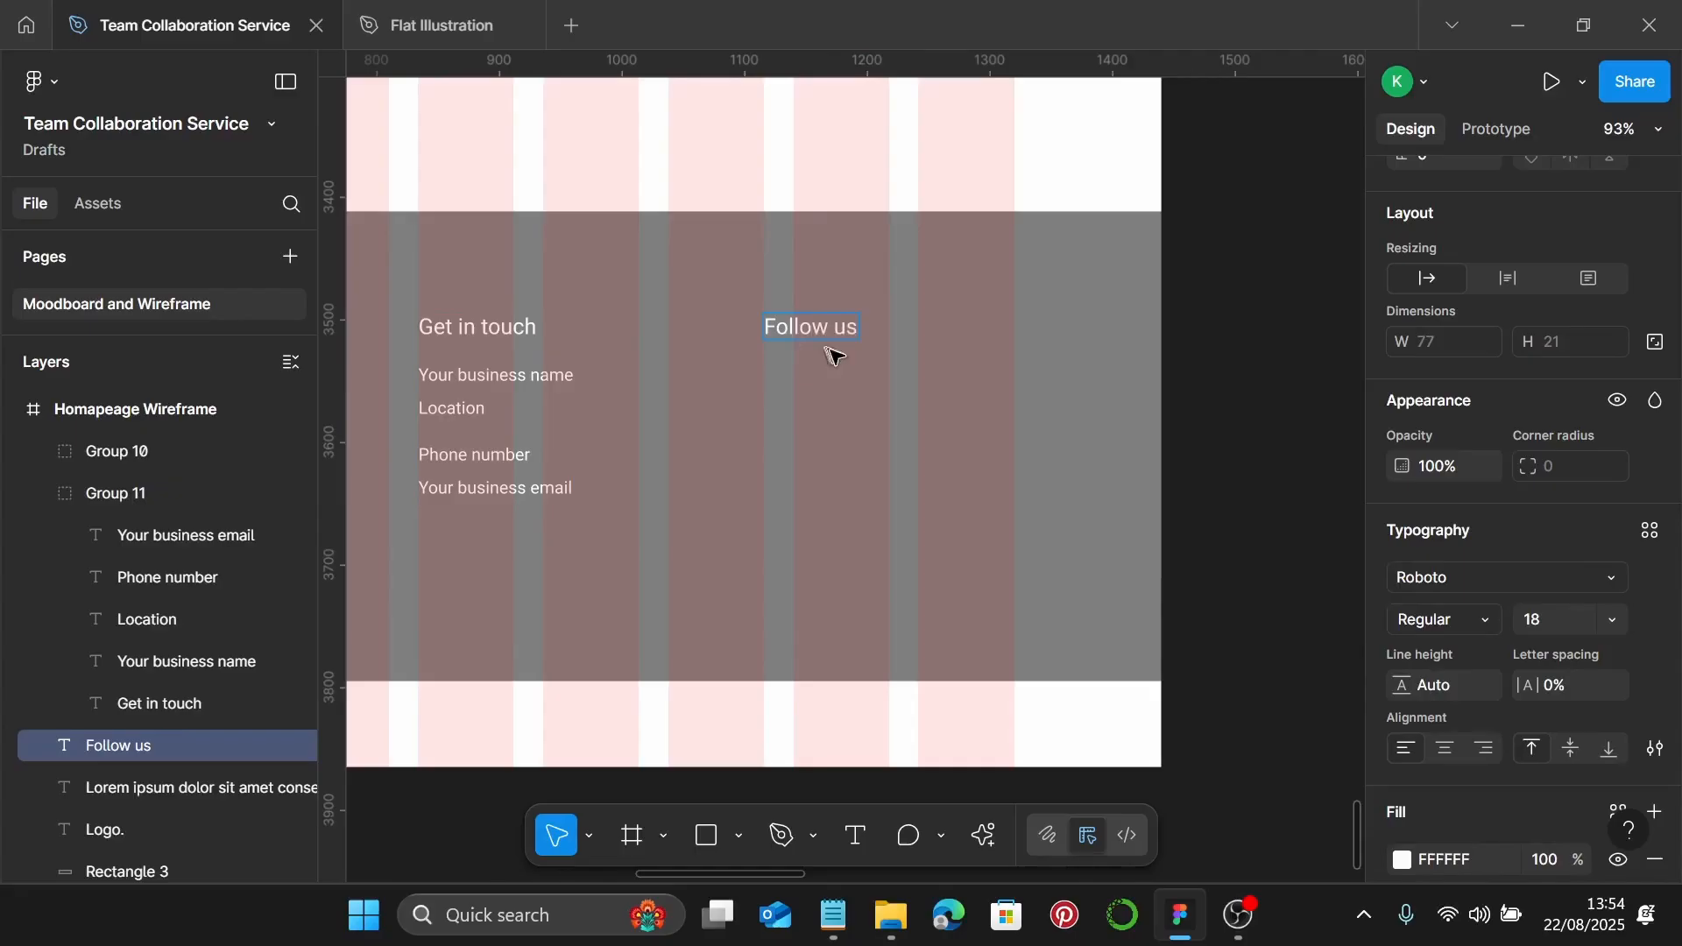
{"action": "key", "text": "Escape"}
Open the Iconify plugin from the footer background rectangle
{"action": "right_click", "coordinate": [780, 396]}
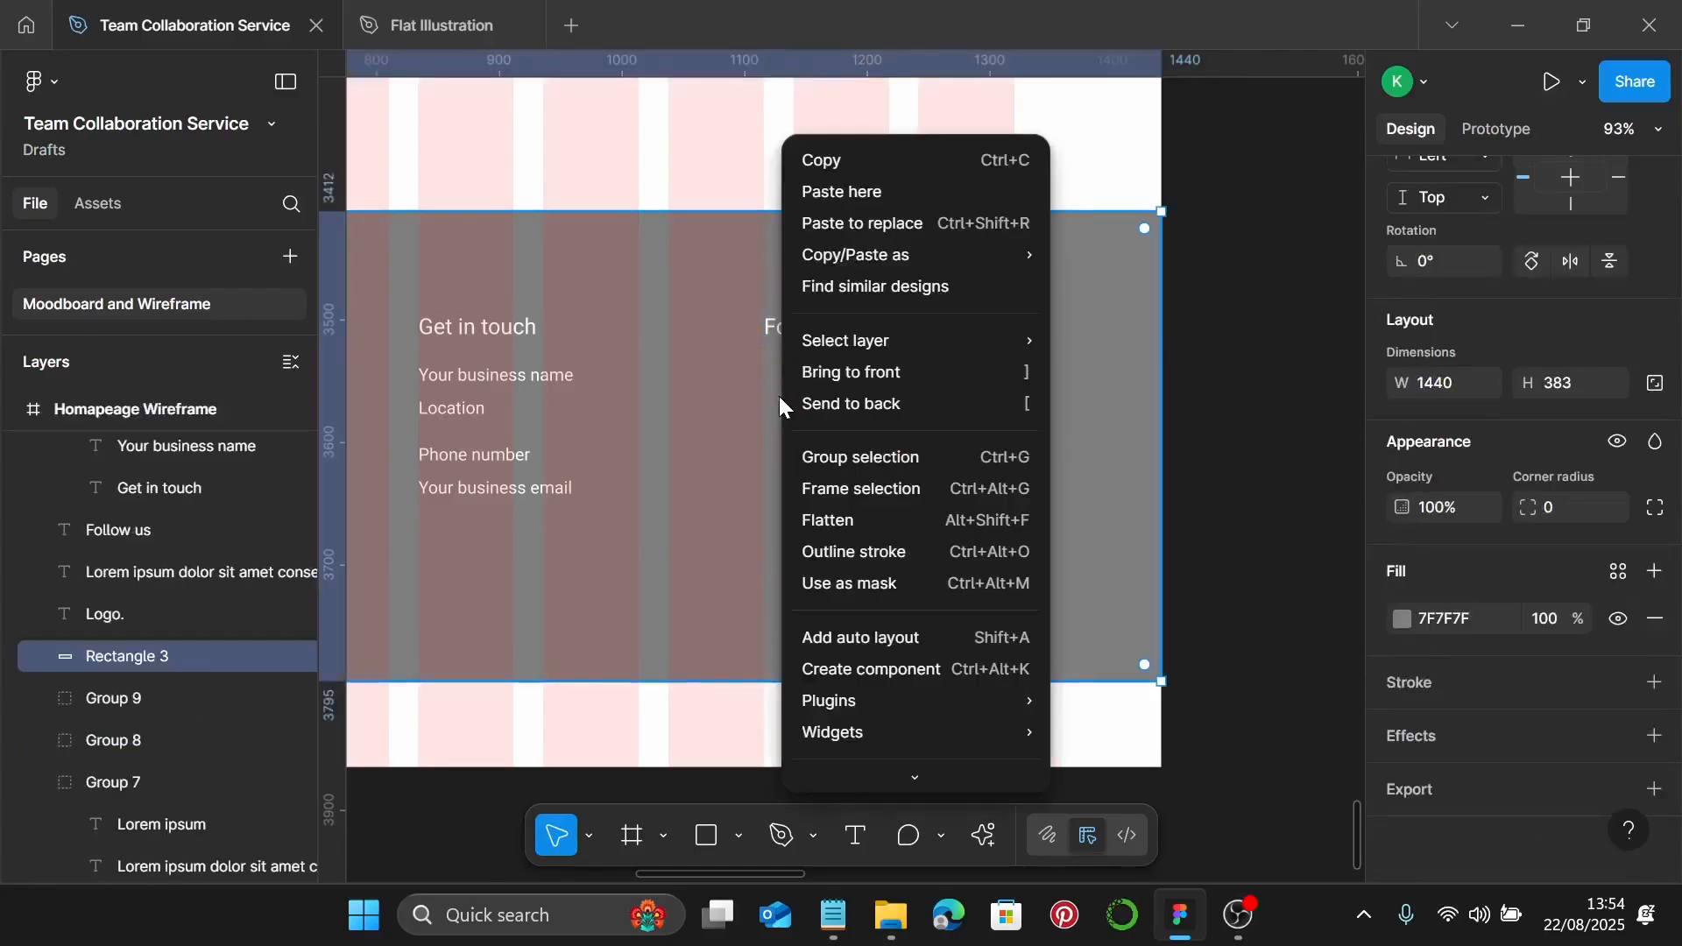
{"action": "mouse_move", "coordinate": [885, 697]}
{"action": "left_click", "coordinate": [1165, 338]}
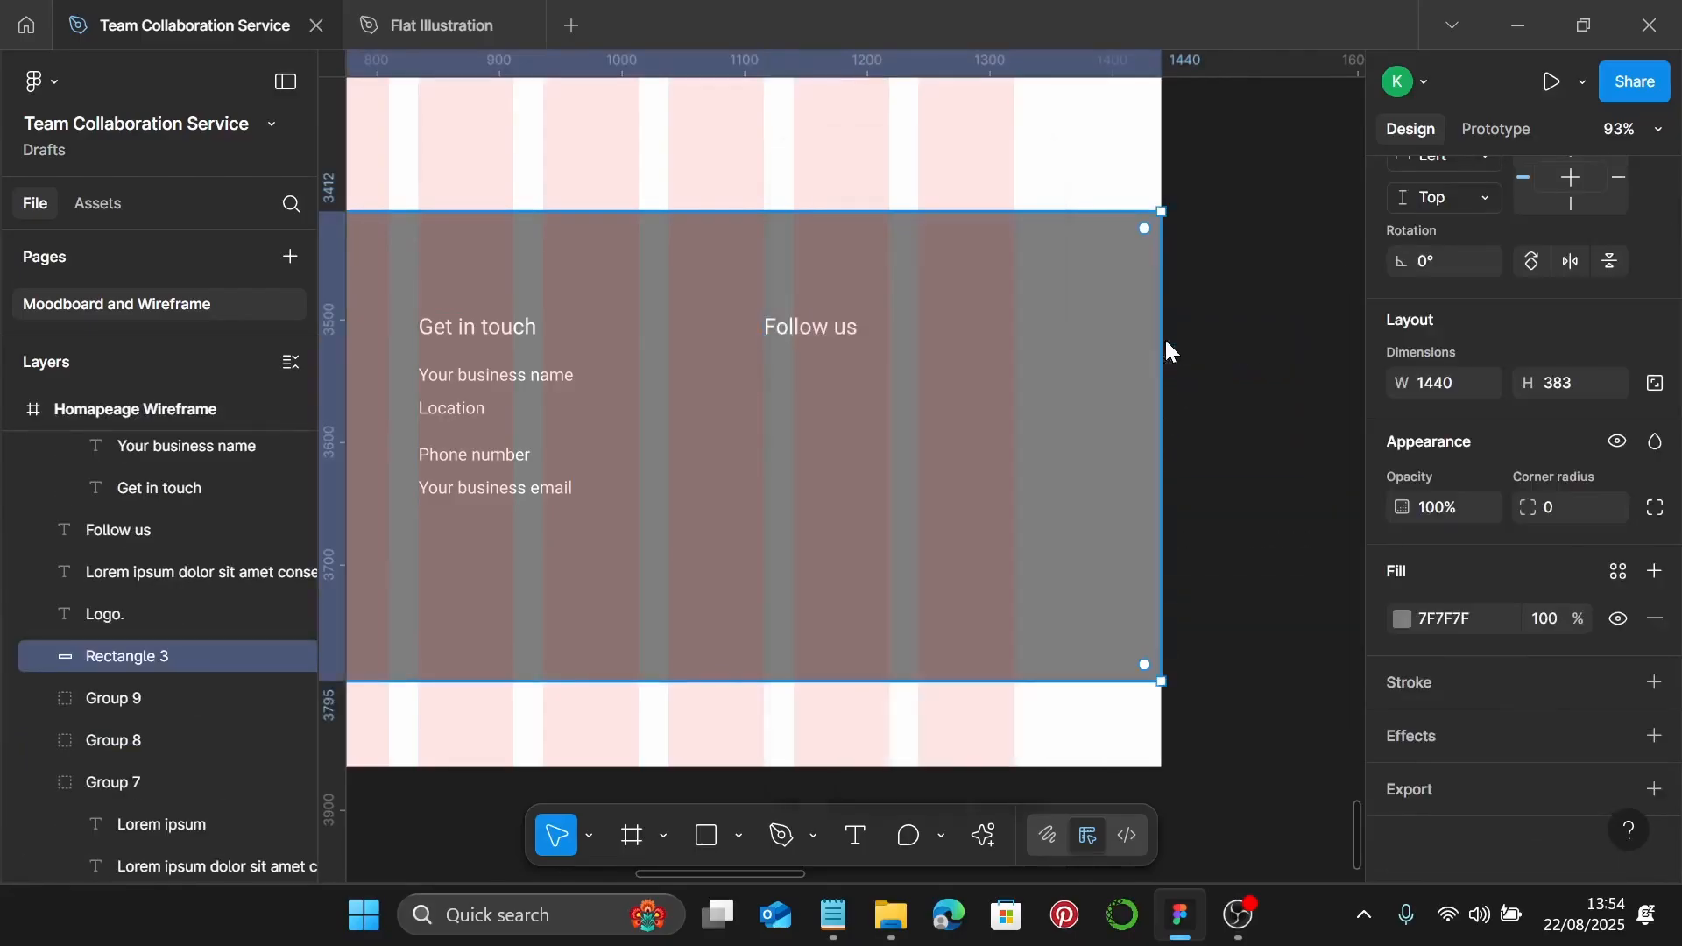
{"action": "scroll", "coordinate": [598, 466], "scroll_direction": "right", "scroll_amount": 3}
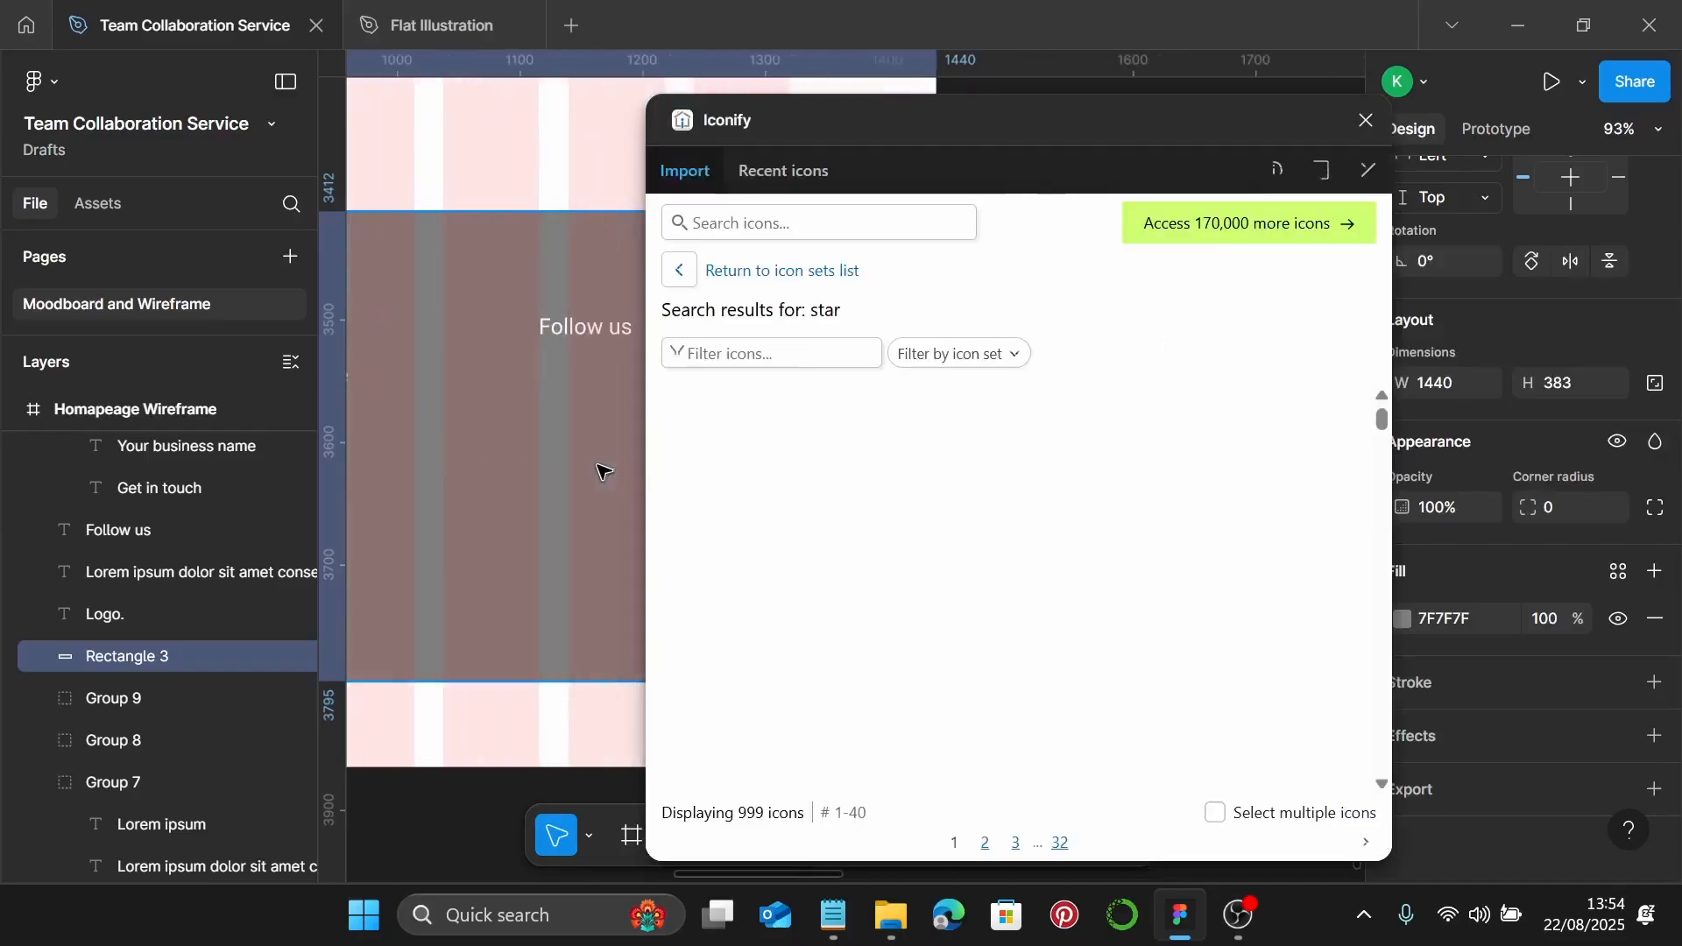
{"action": "scroll", "coordinate": [600, 469], "scroll_direction": "right", "scroll_amount": 2}
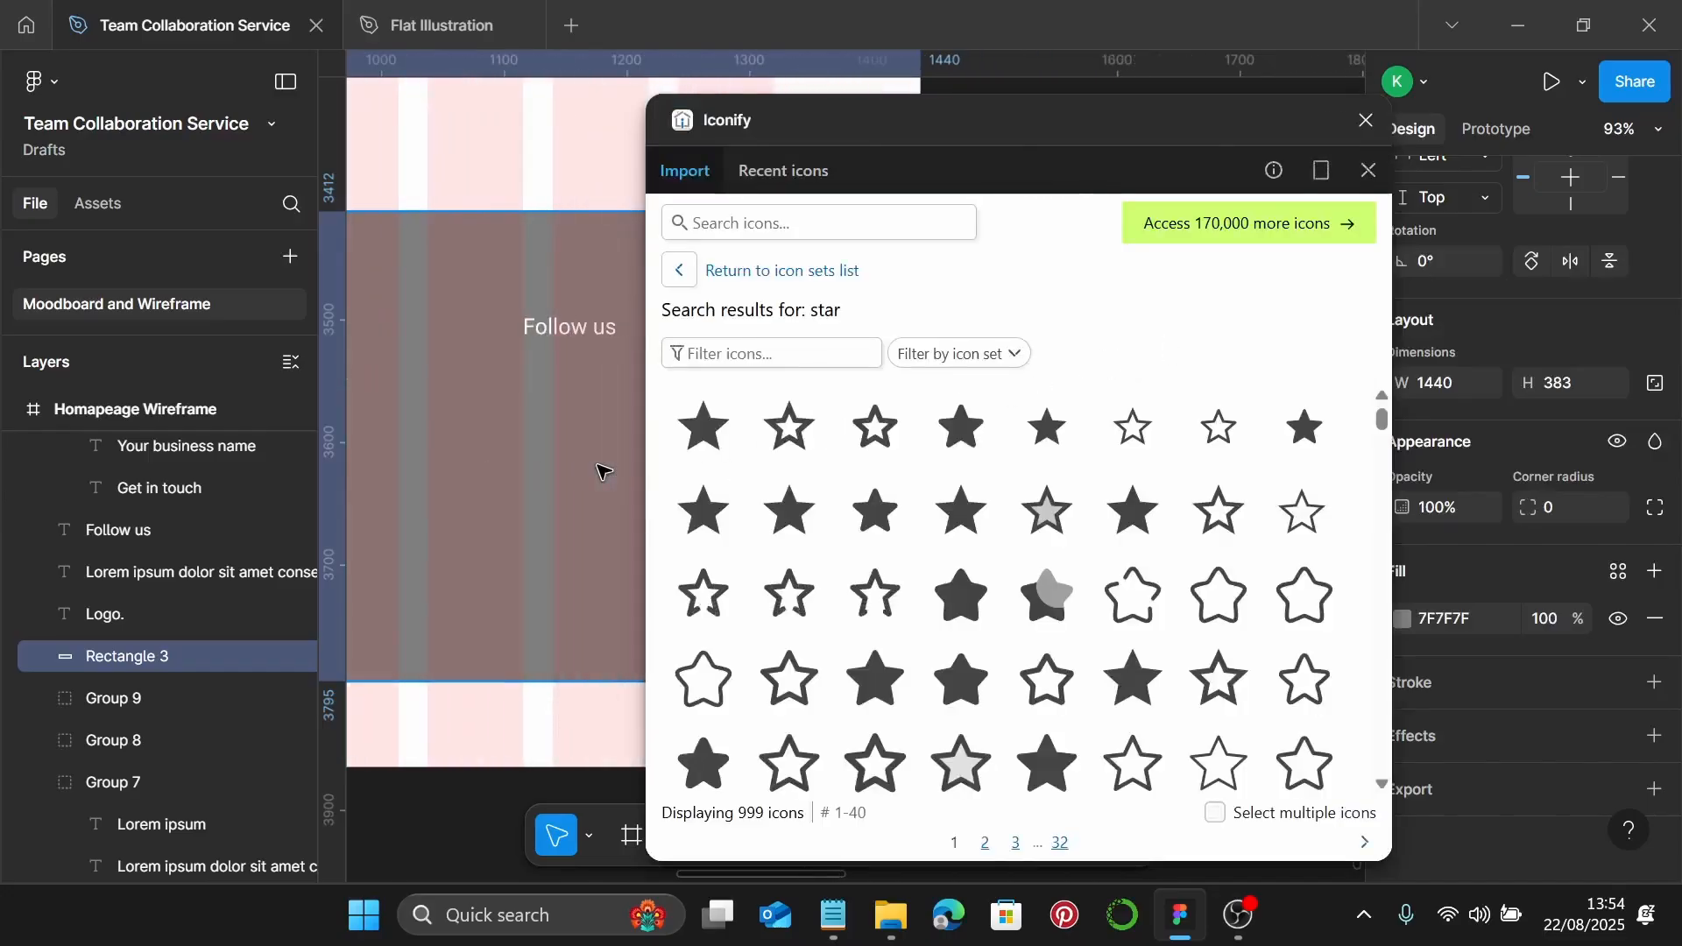
Search the icons for "instagram" and place the first outlined Instagram icon below the "Follow us" heading
{"action": "left_click", "coordinate": [840, 224]}
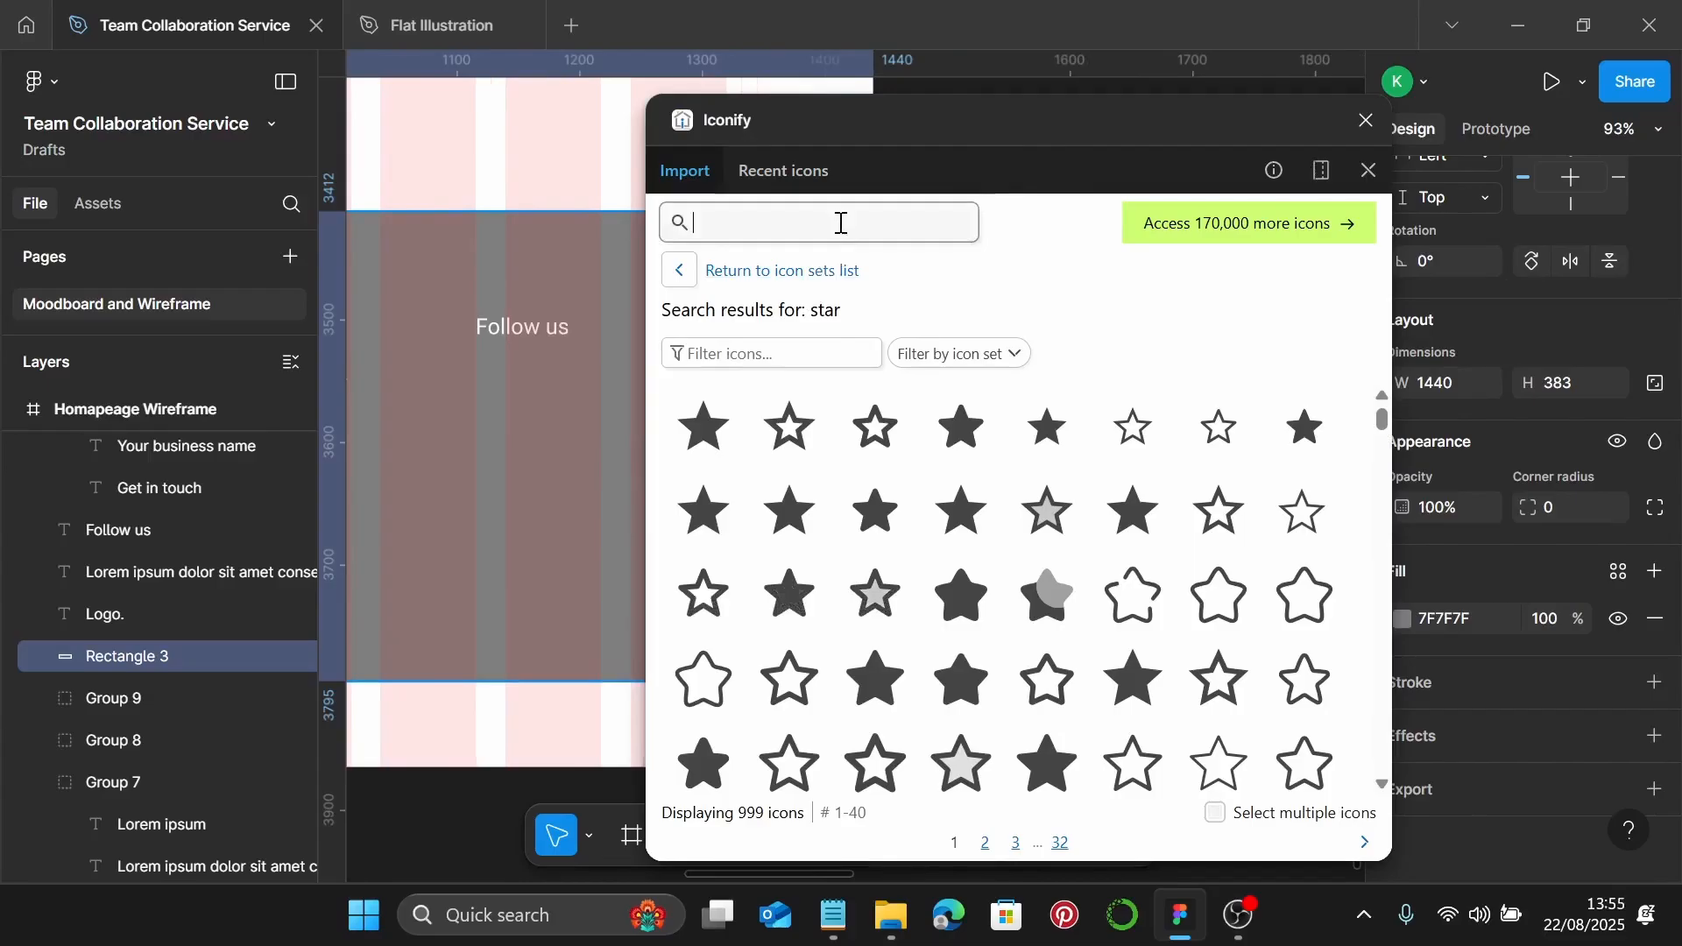
{"action": "type", "text": "instagr"}
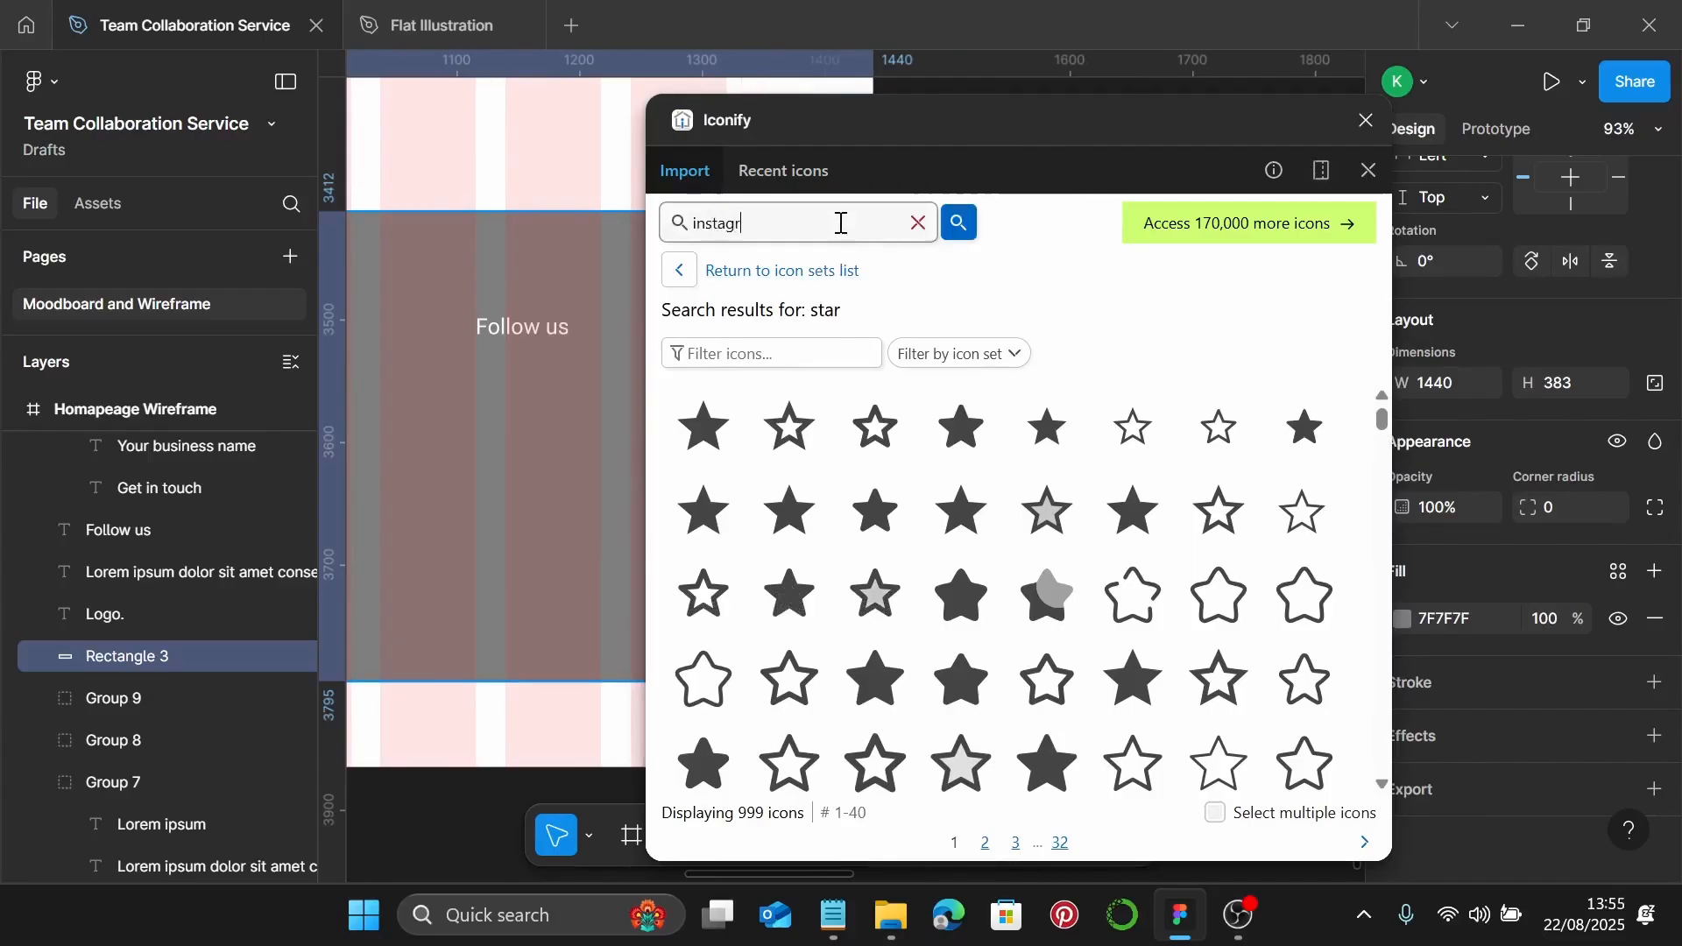
{"action": "type", "text": "am"}
{"action": "key", "text": "Return"}
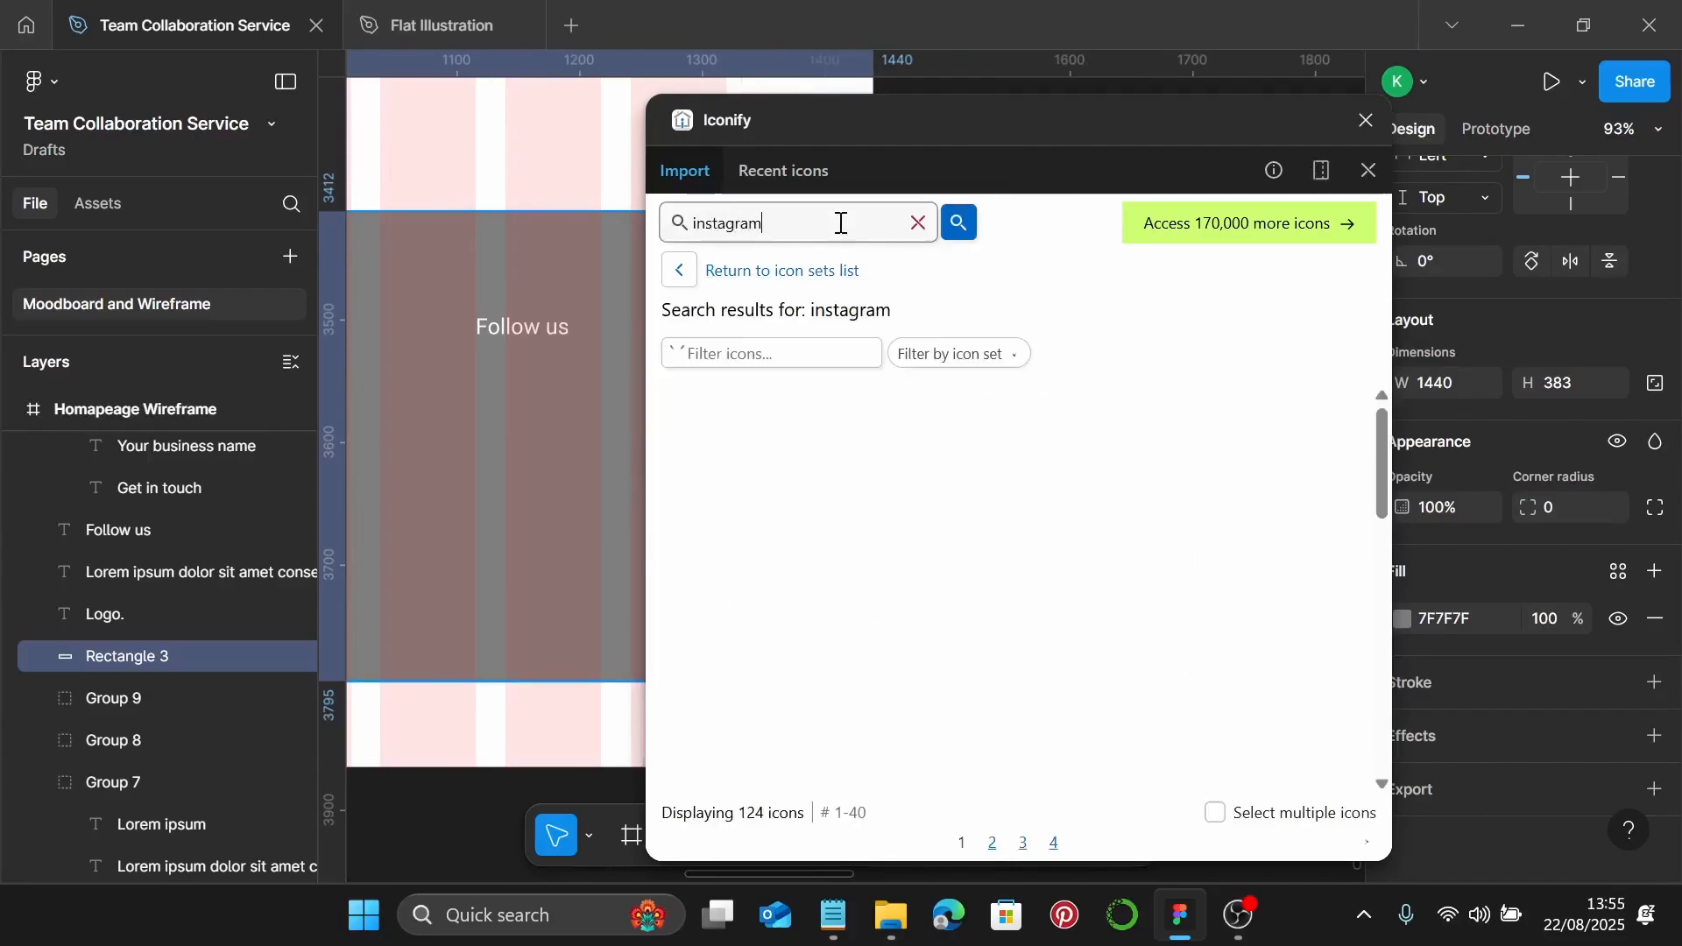
{"action": "left_click_drag", "start_coordinate": [716, 431], "coordinate": [487, 400]}
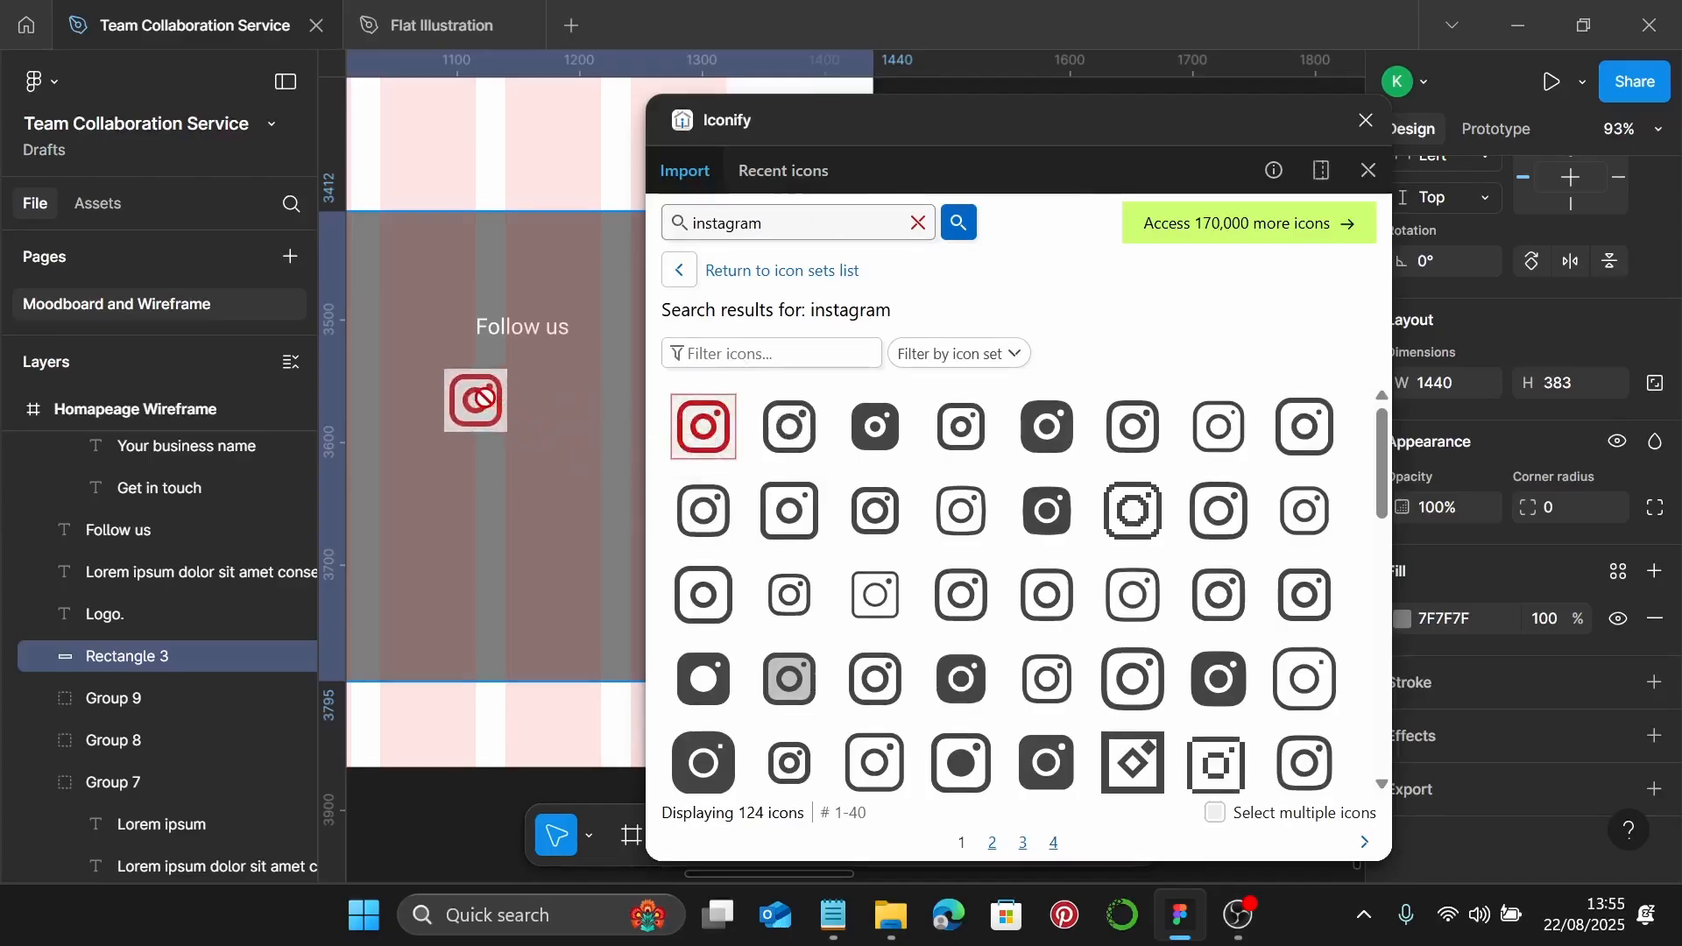
Search the icons for "linked in" and place the first square LinkedIn icon beside the Instagram icon
{"action": "left_click", "coordinate": [918, 222]}
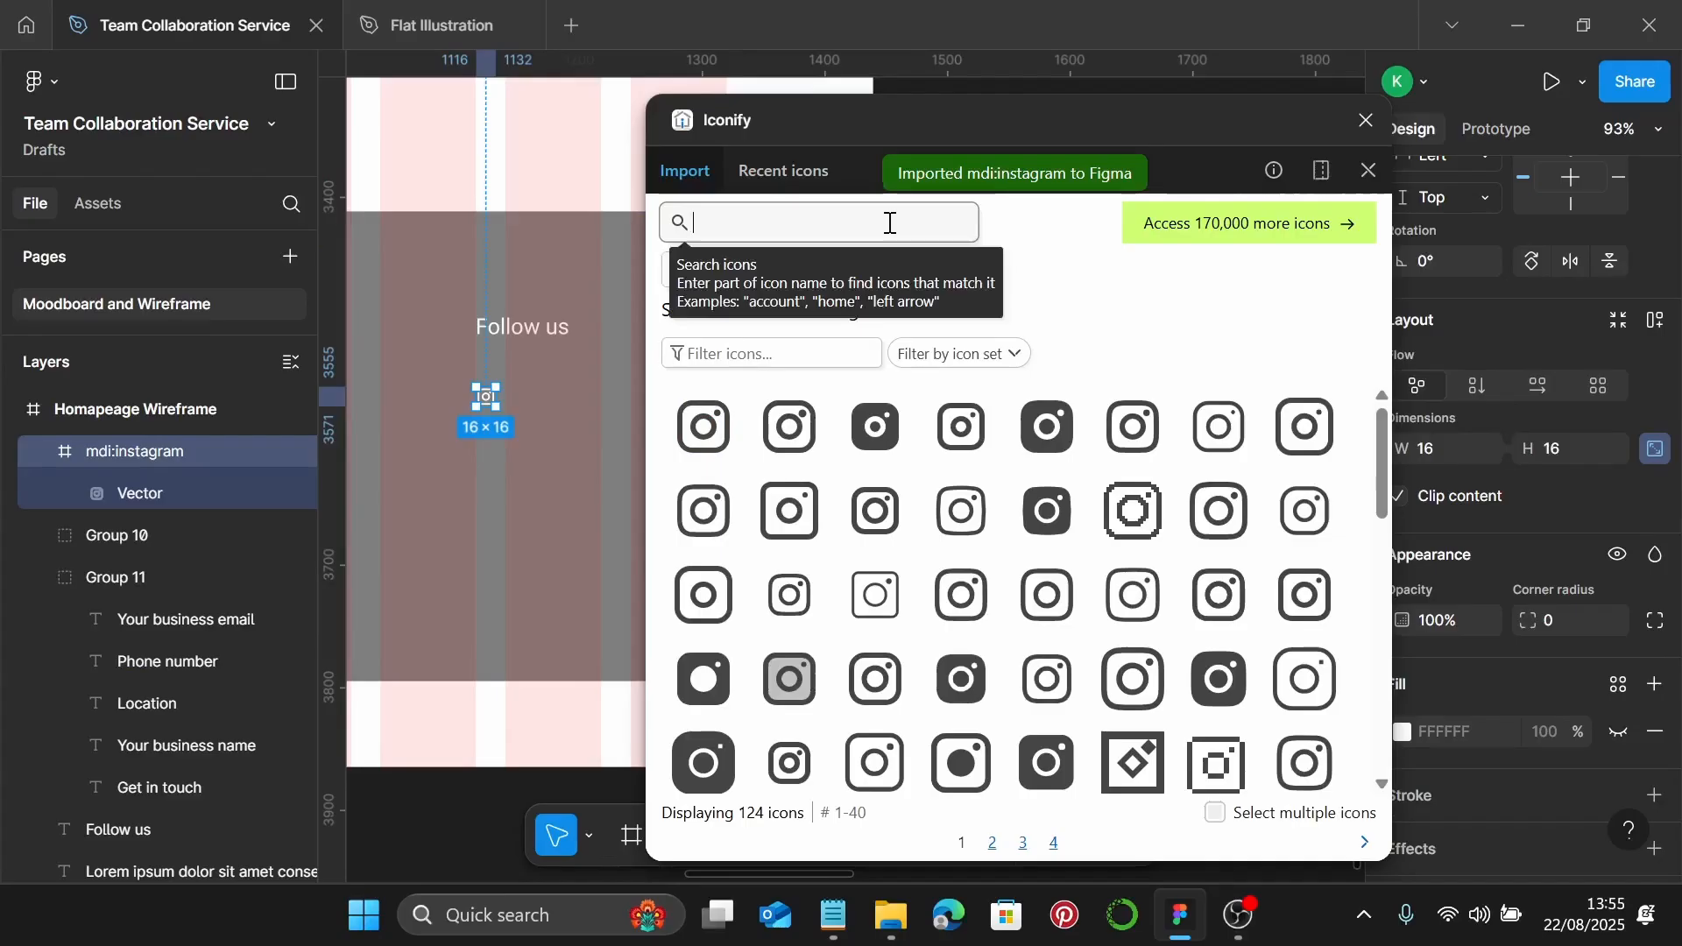
{"action": "type", "text": "linked in"}
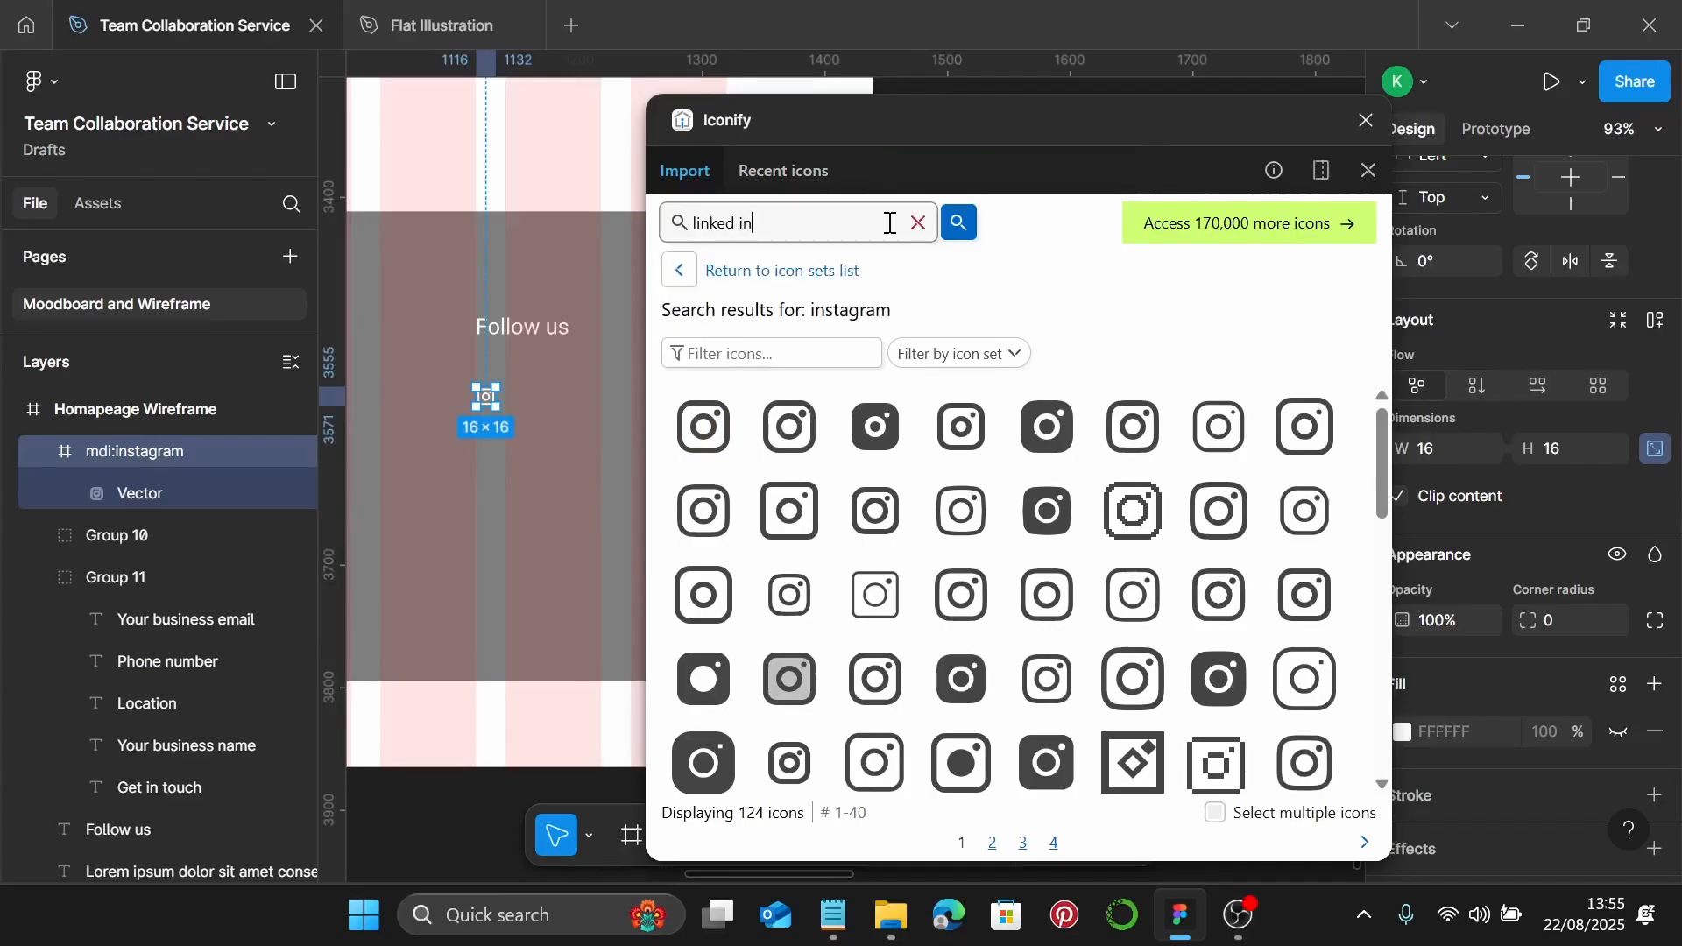
{"action": "key", "text": "Return"}
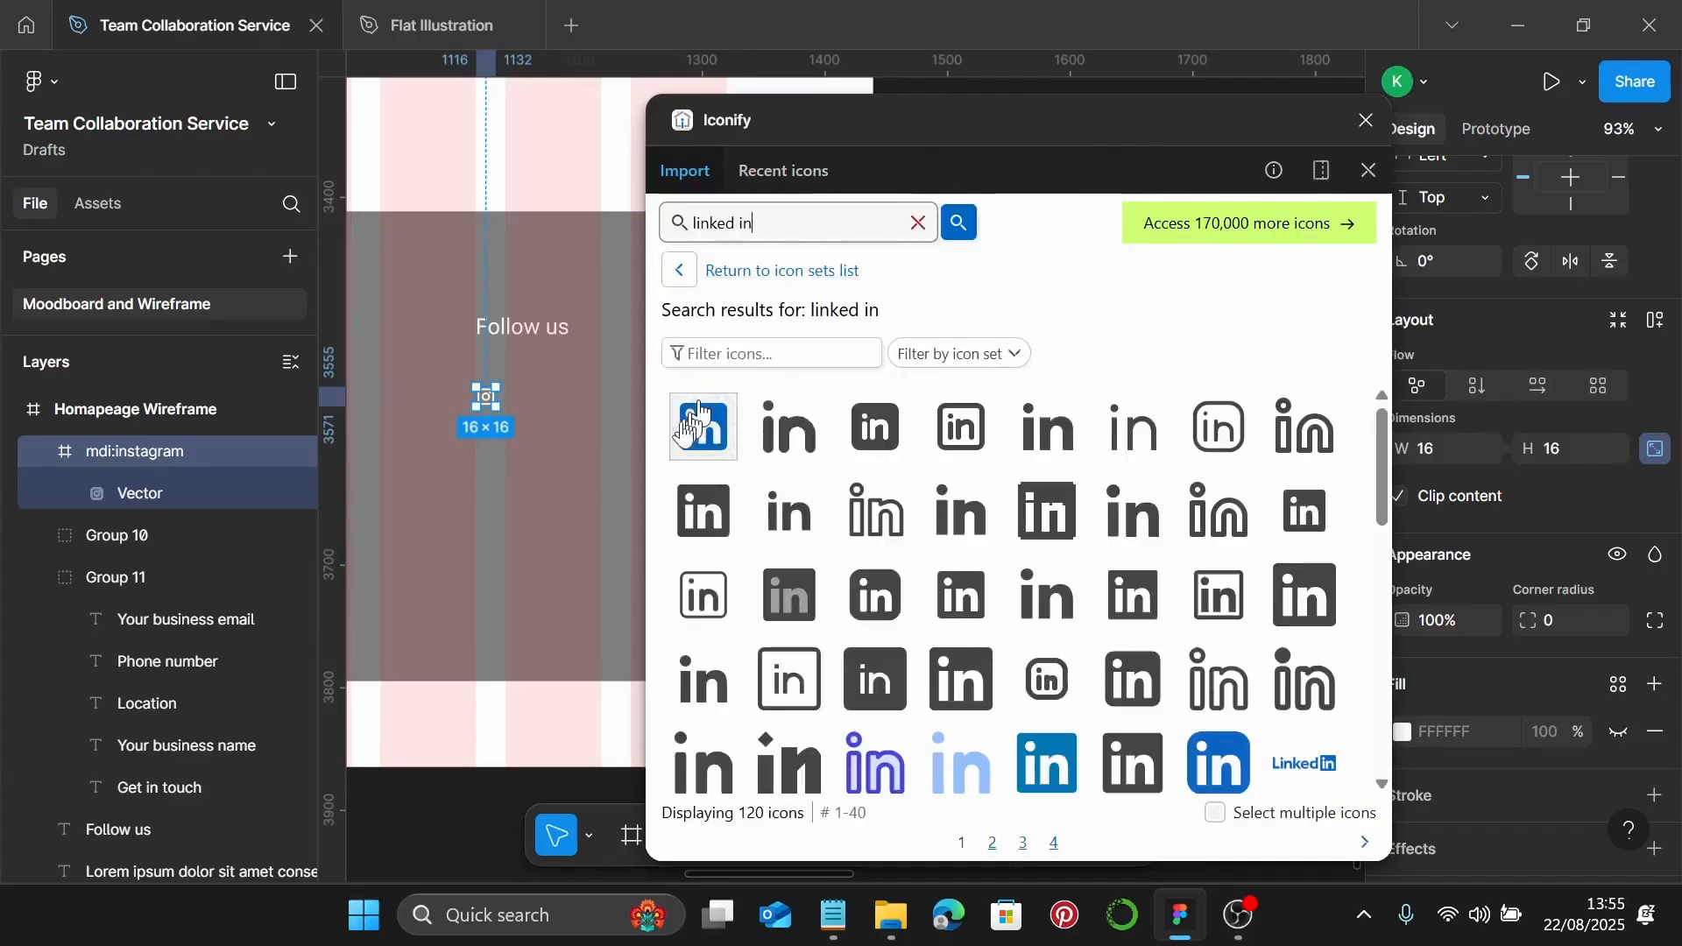
{"action": "left_click_drag", "start_coordinate": [692, 422], "coordinate": [538, 404]}
Search the icons for "pinterest" and place the first round Pinterest icon beside the LinkedIn icon
{"action": "left_click", "coordinate": [916, 222]}
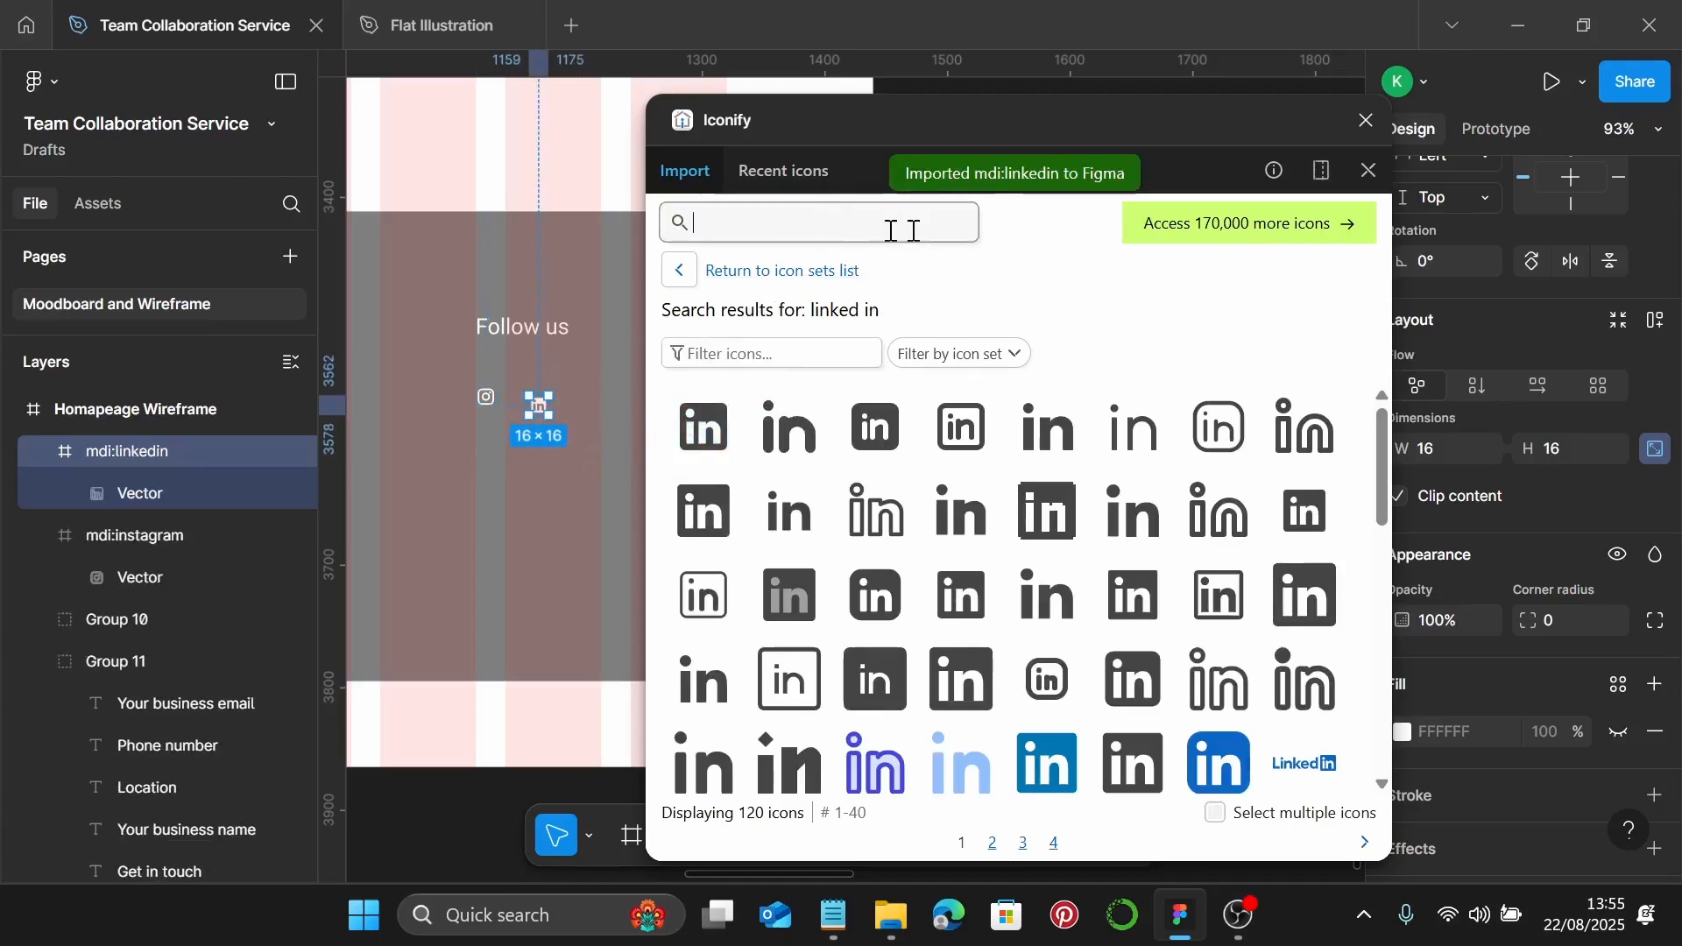
{"action": "type", "text": "p"}
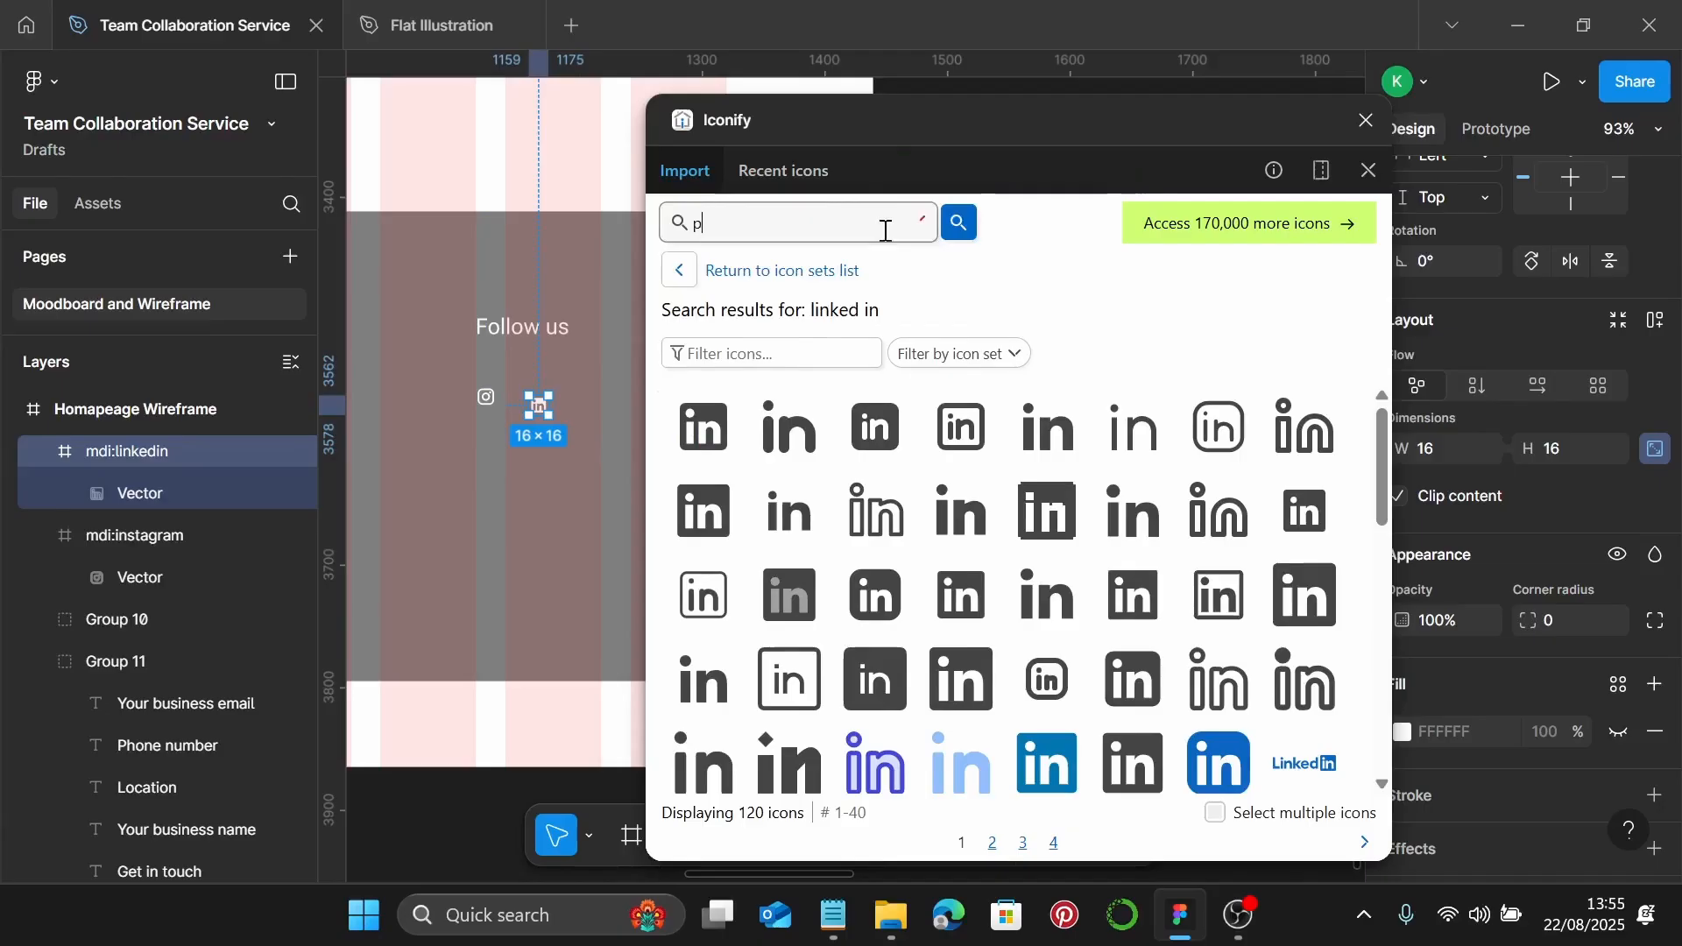
{"action": "type", "text": "interest"}
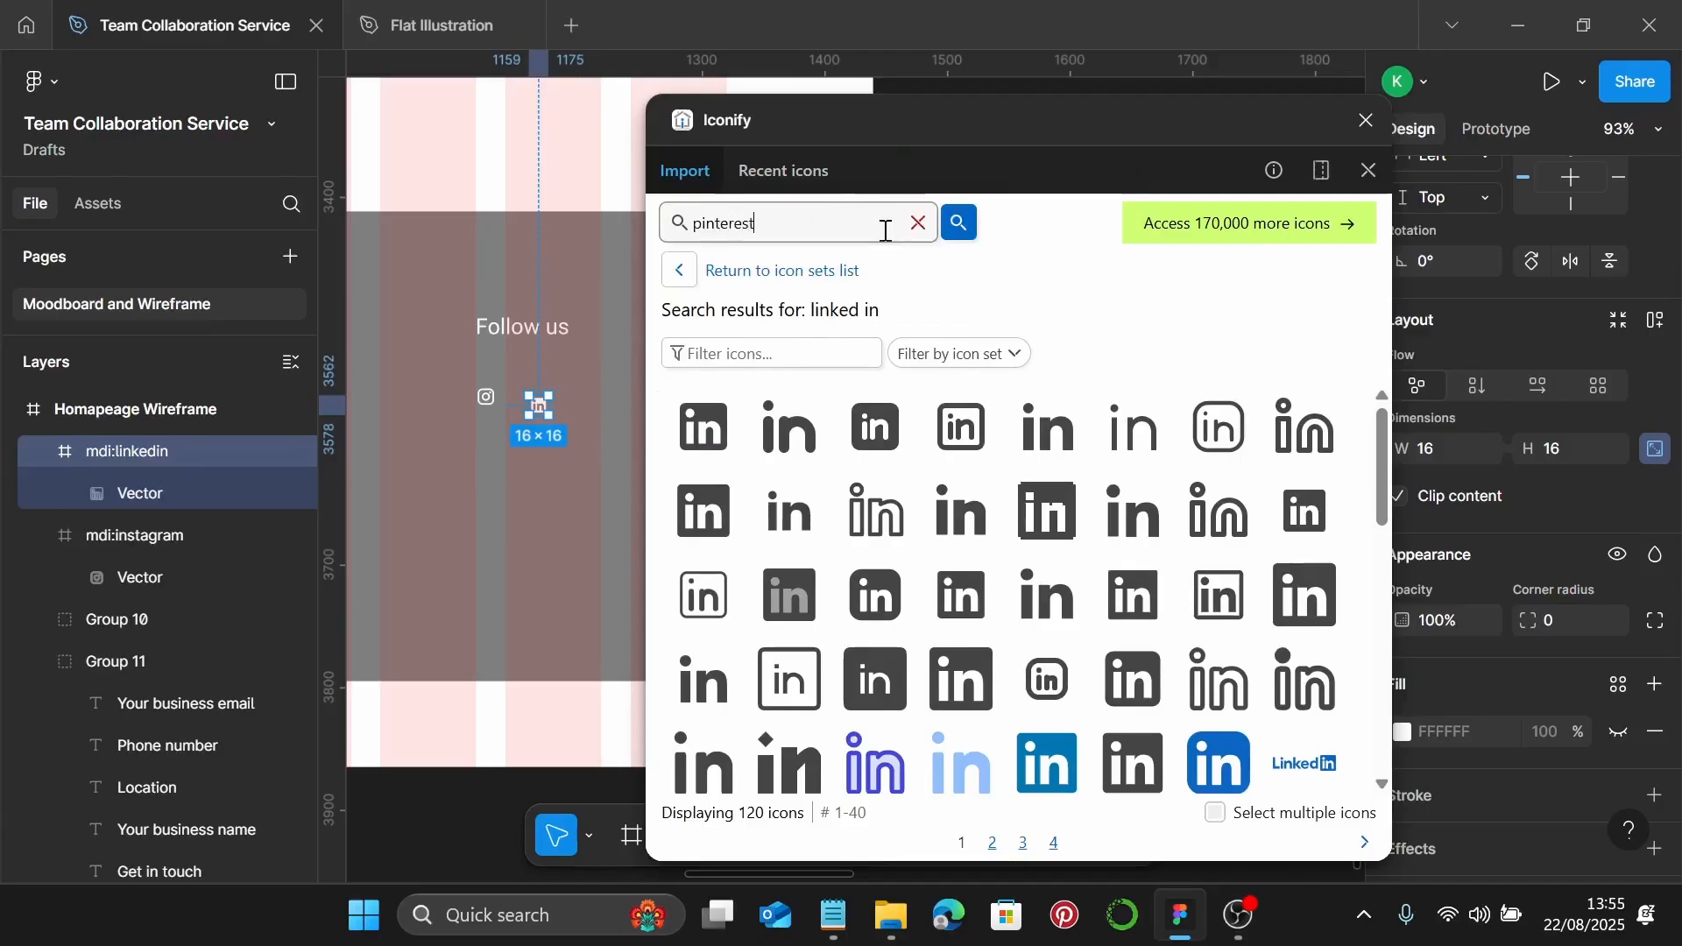
{"action": "key", "text": "Return"}
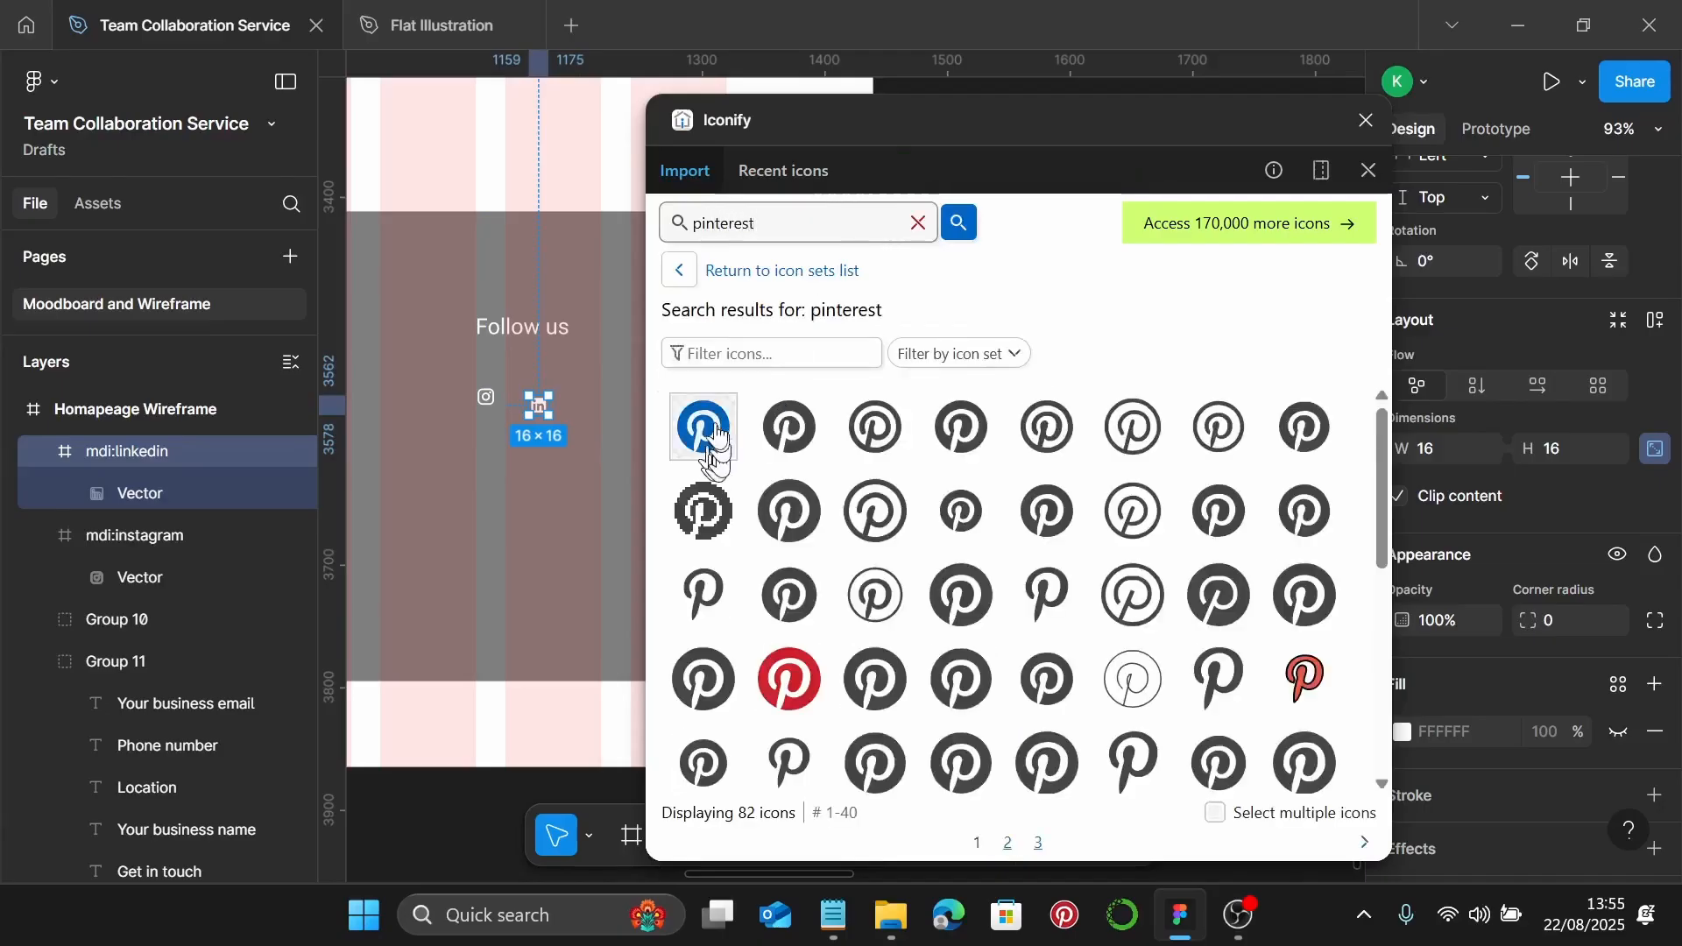
{"action": "left_click", "coordinate": [701, 426]}
{"action": "scroll", "coordinate": [543, 427], "scroll_direction": "up", "scroll_amount": 3}
{"action": "scroll", "coordinate": [543, 427], "scroll_direction": "right", "scroll_amount": 1}
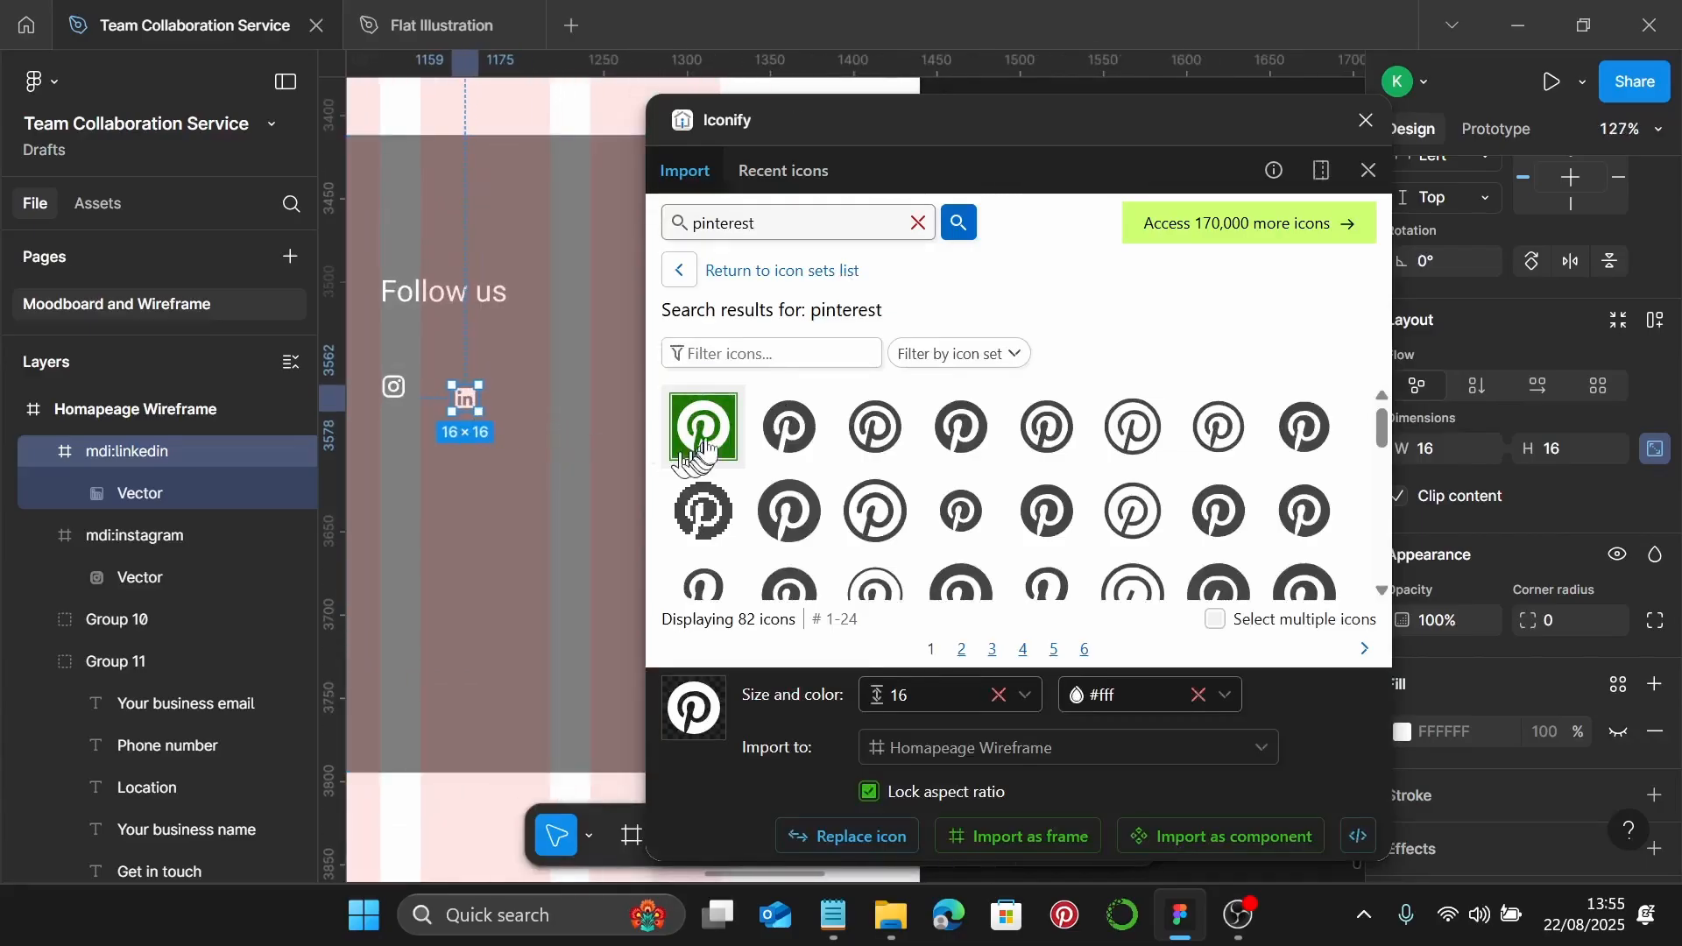
{"action": "left_click_drag", "start_coordinate": [706, 430], "coordinate": [532, 396]}
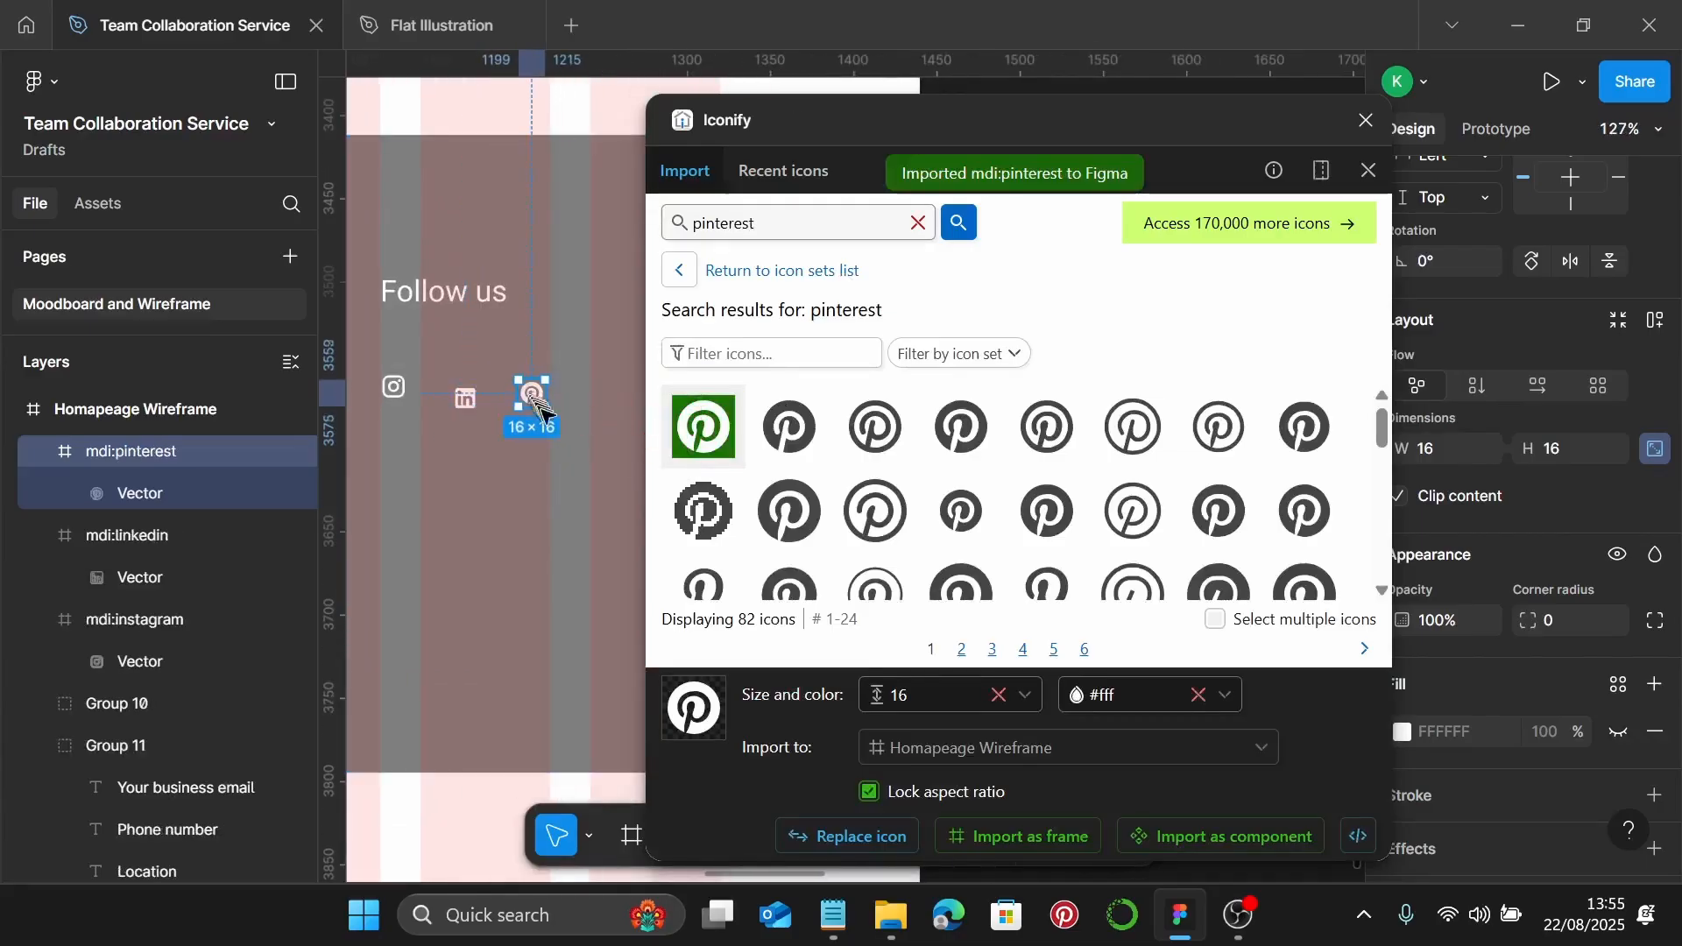
Search the icons for "twitter", place the X logo beside the Pinterest icon, and close the plugin
{"action": "left_click", "coordinate": [917, 223]}
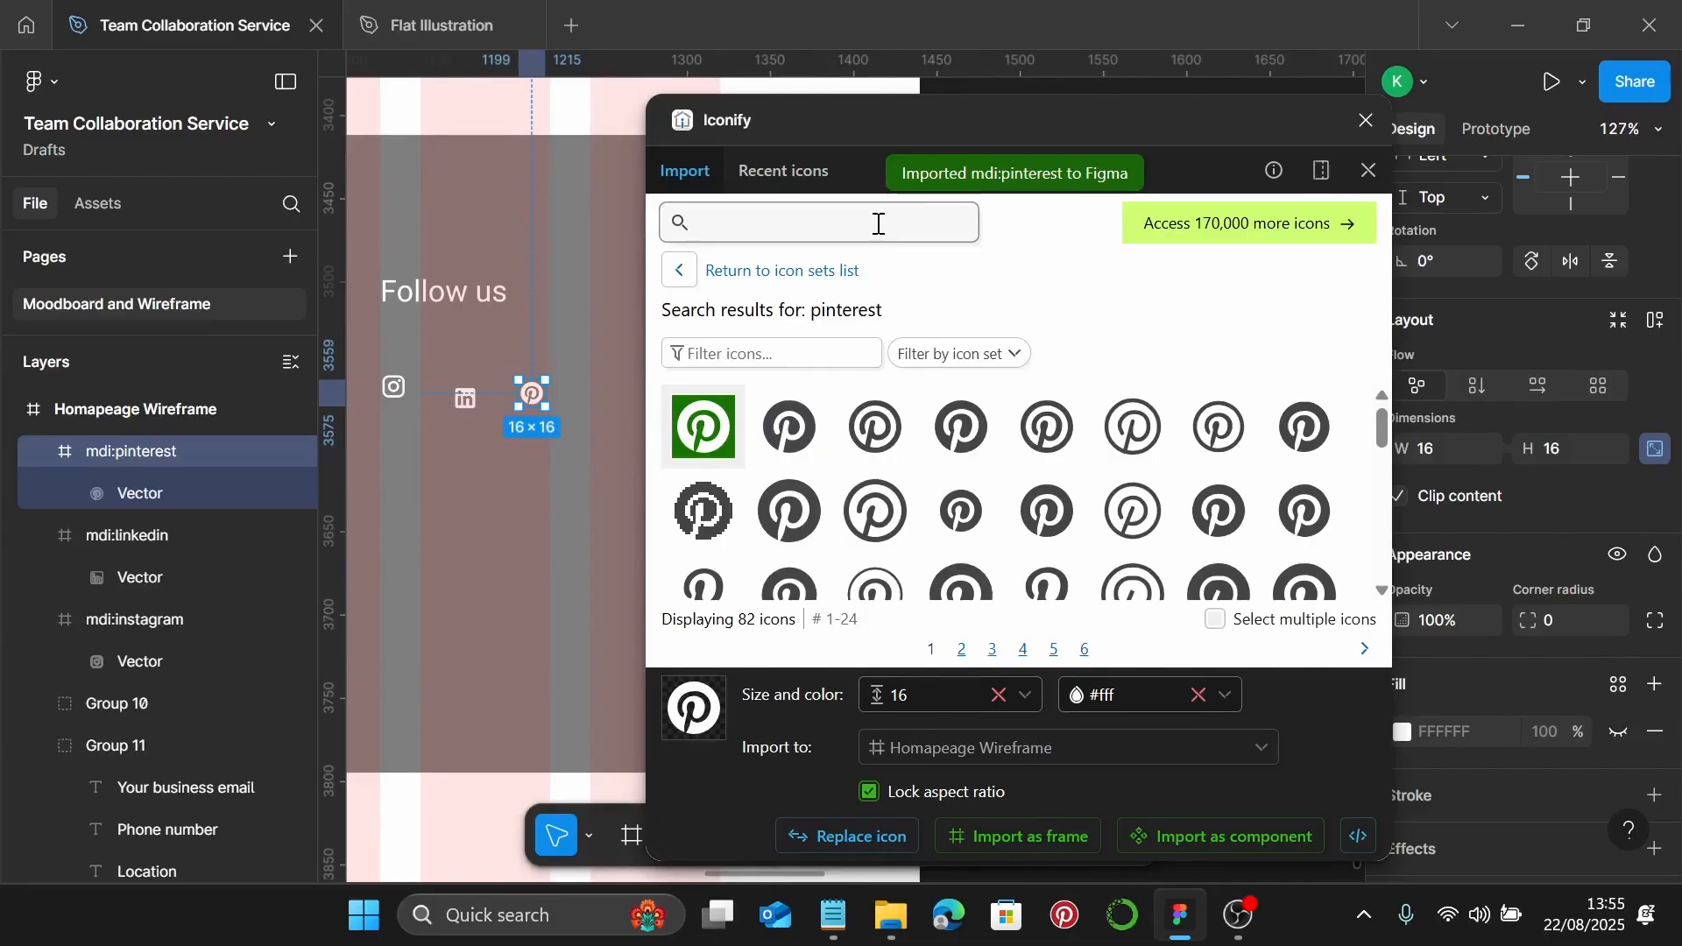
{"action": "type", "text": "twitter"}
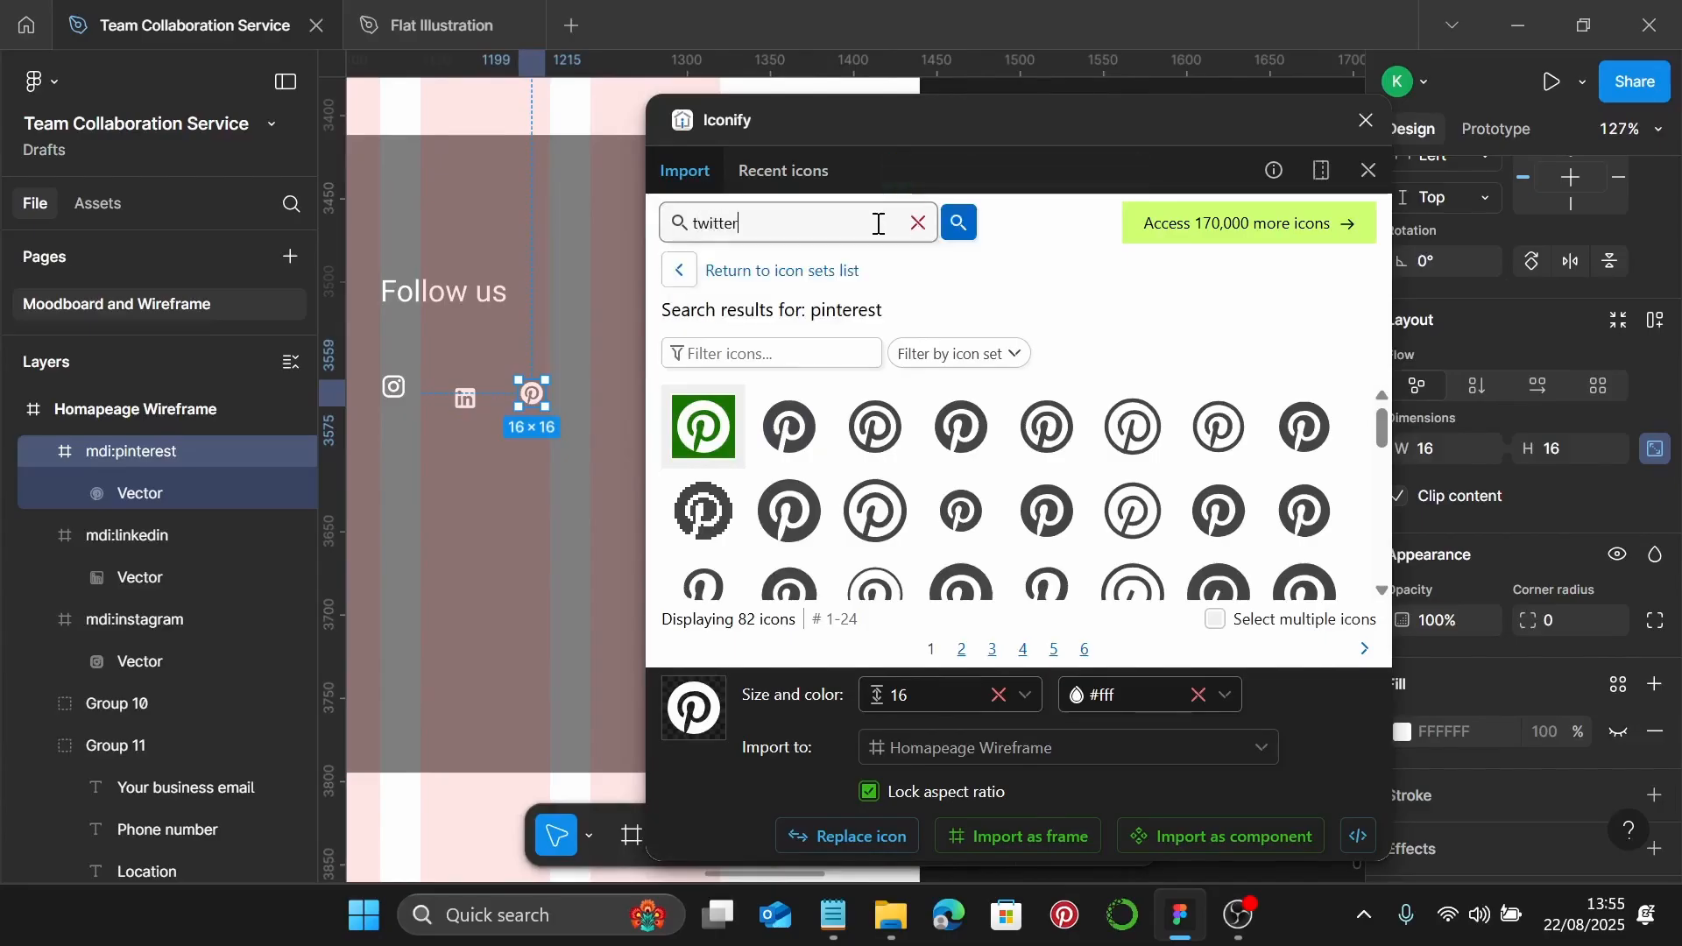
{"action": "key", "text": "Return"}
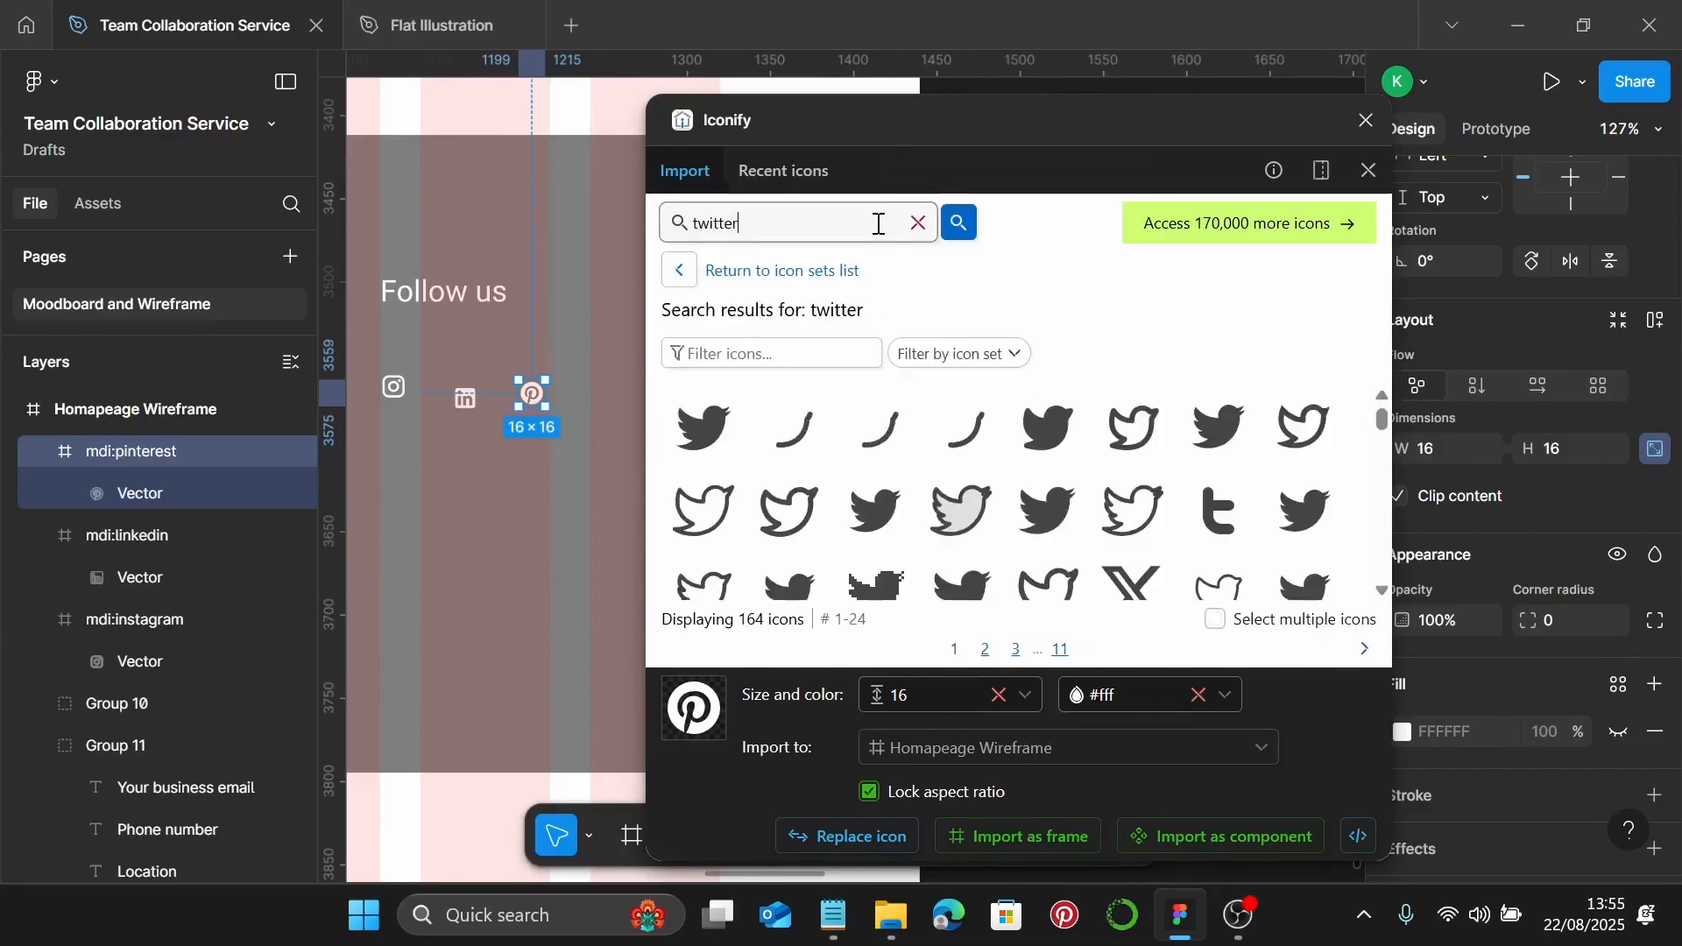
{"action": "scroll", "coordinate": [1077, 561], "scroll_direction": "down", "scroll_amount": 2}
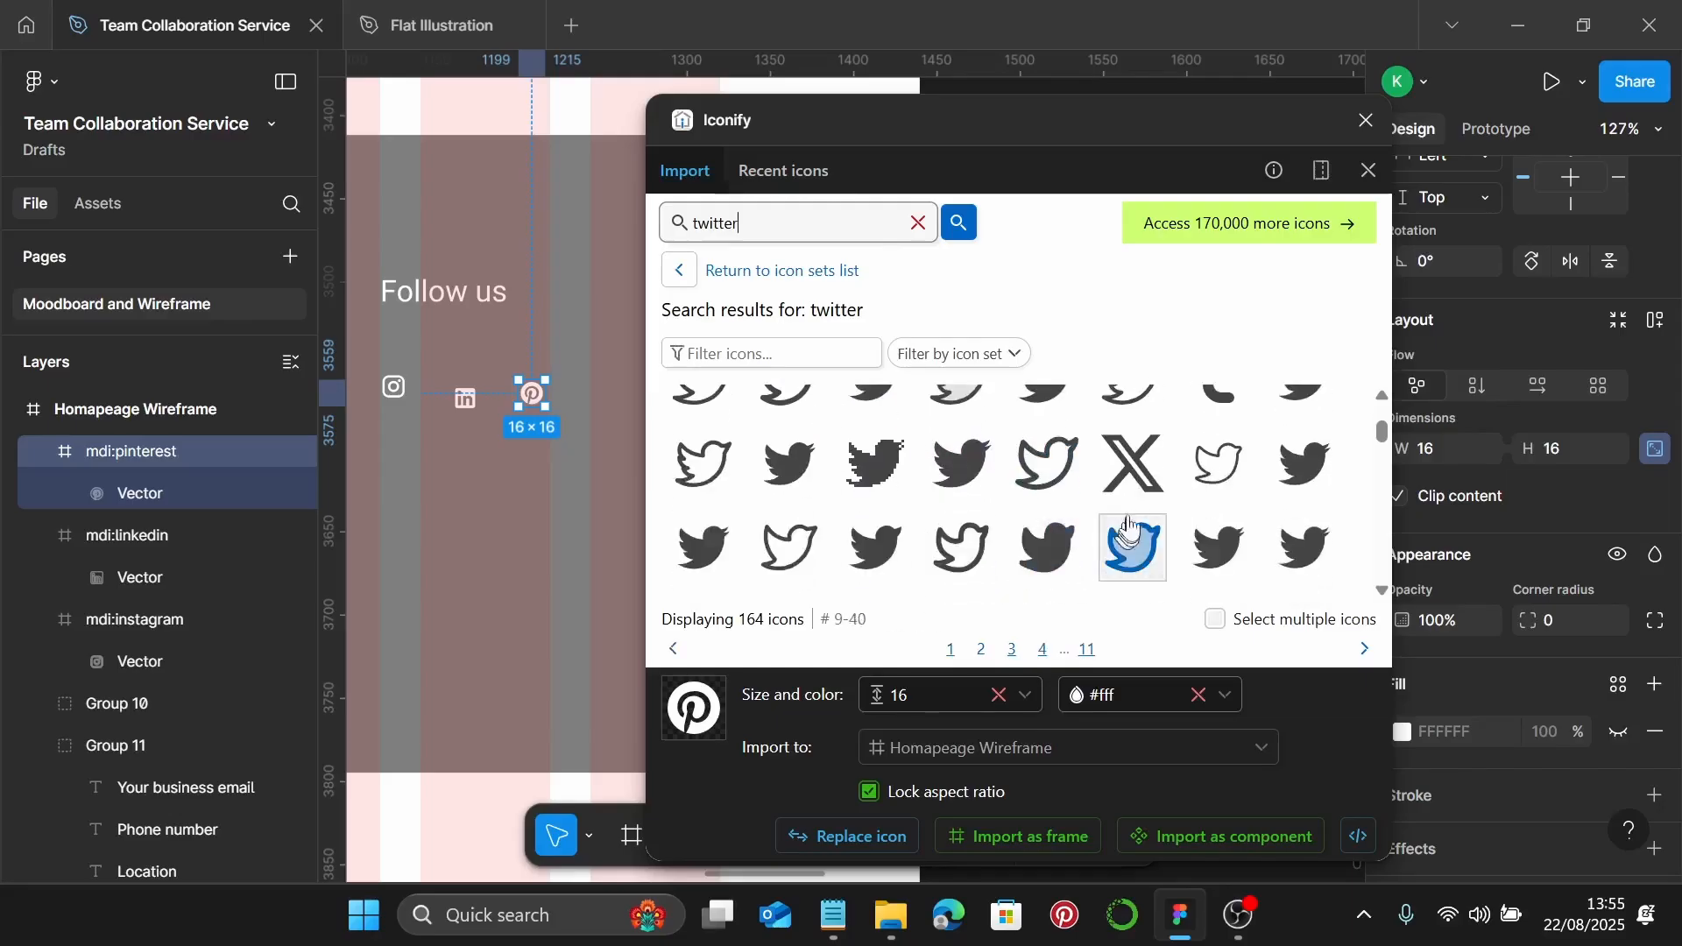
{"action": "left_click", "coordinate": [1139, 465]}
{"action": "left_click_drag", "start_coordinate": [1139, 468], "coordinate": [603, 396]}
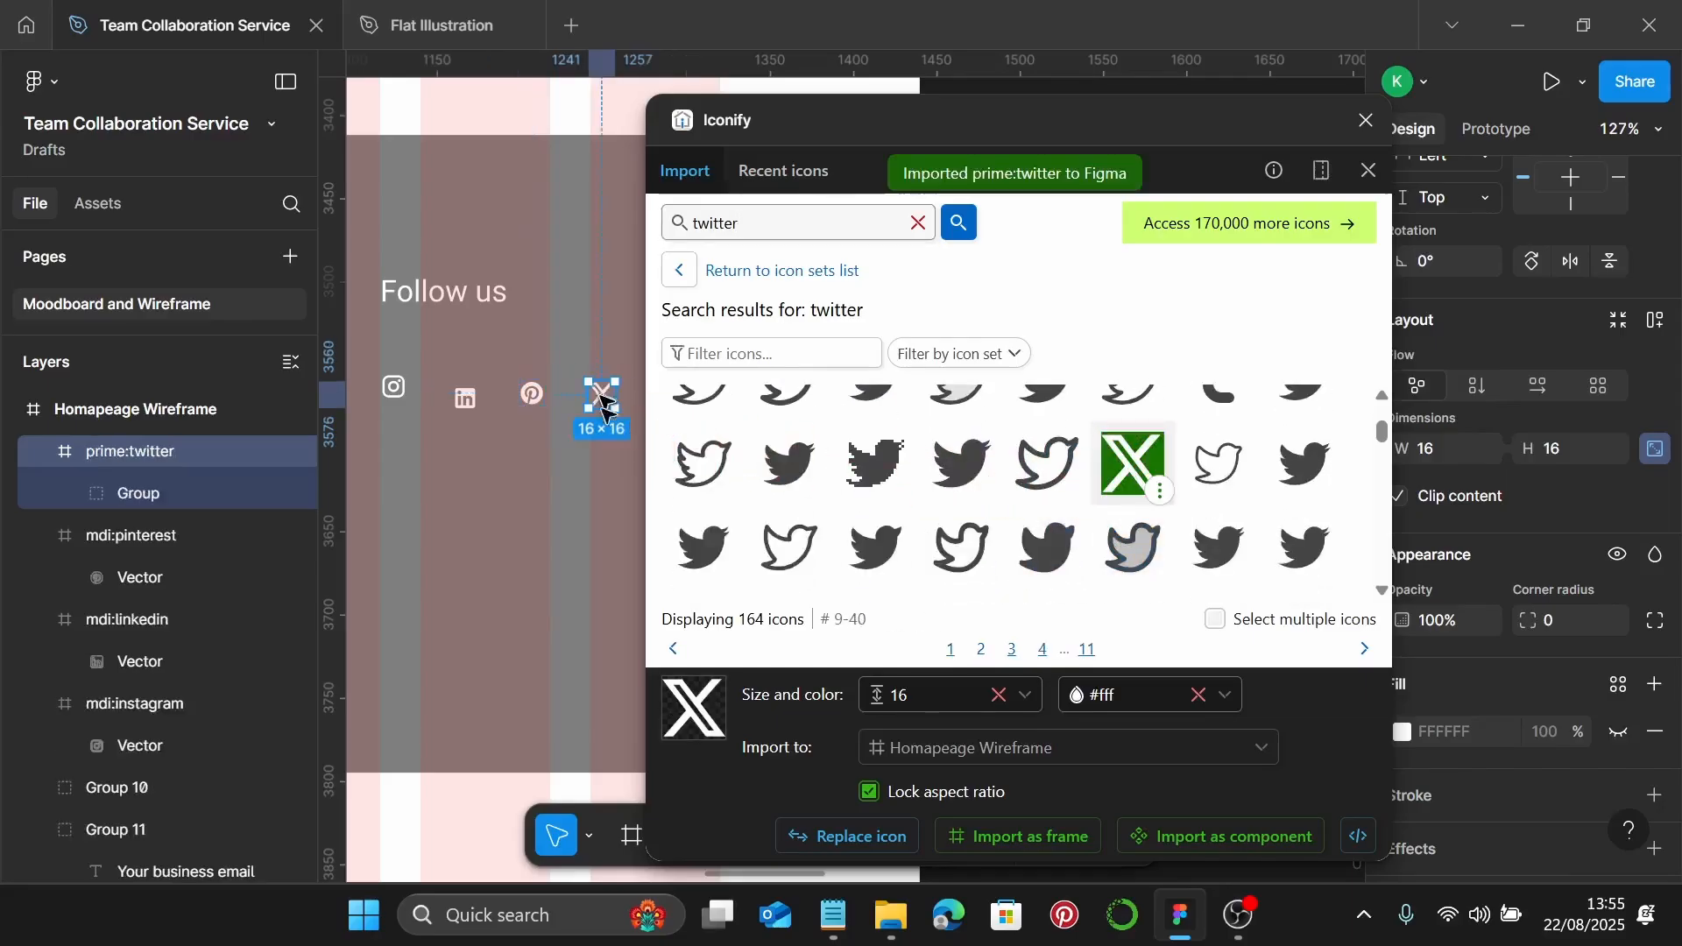
{"action": "left_click", "coordinate": [1367, 120]}
Resize the Instagram, LinkedIn, Pinterest and X icons together to 32 × 32
{"action": "scroll", "coordinate": [801, 411], "scroll_direction": "left", "scroll_amount": 4}
{"action": "scroll", "coordinate": [799, 412], "scroll_direction": "up", "scroll_amount": 5}
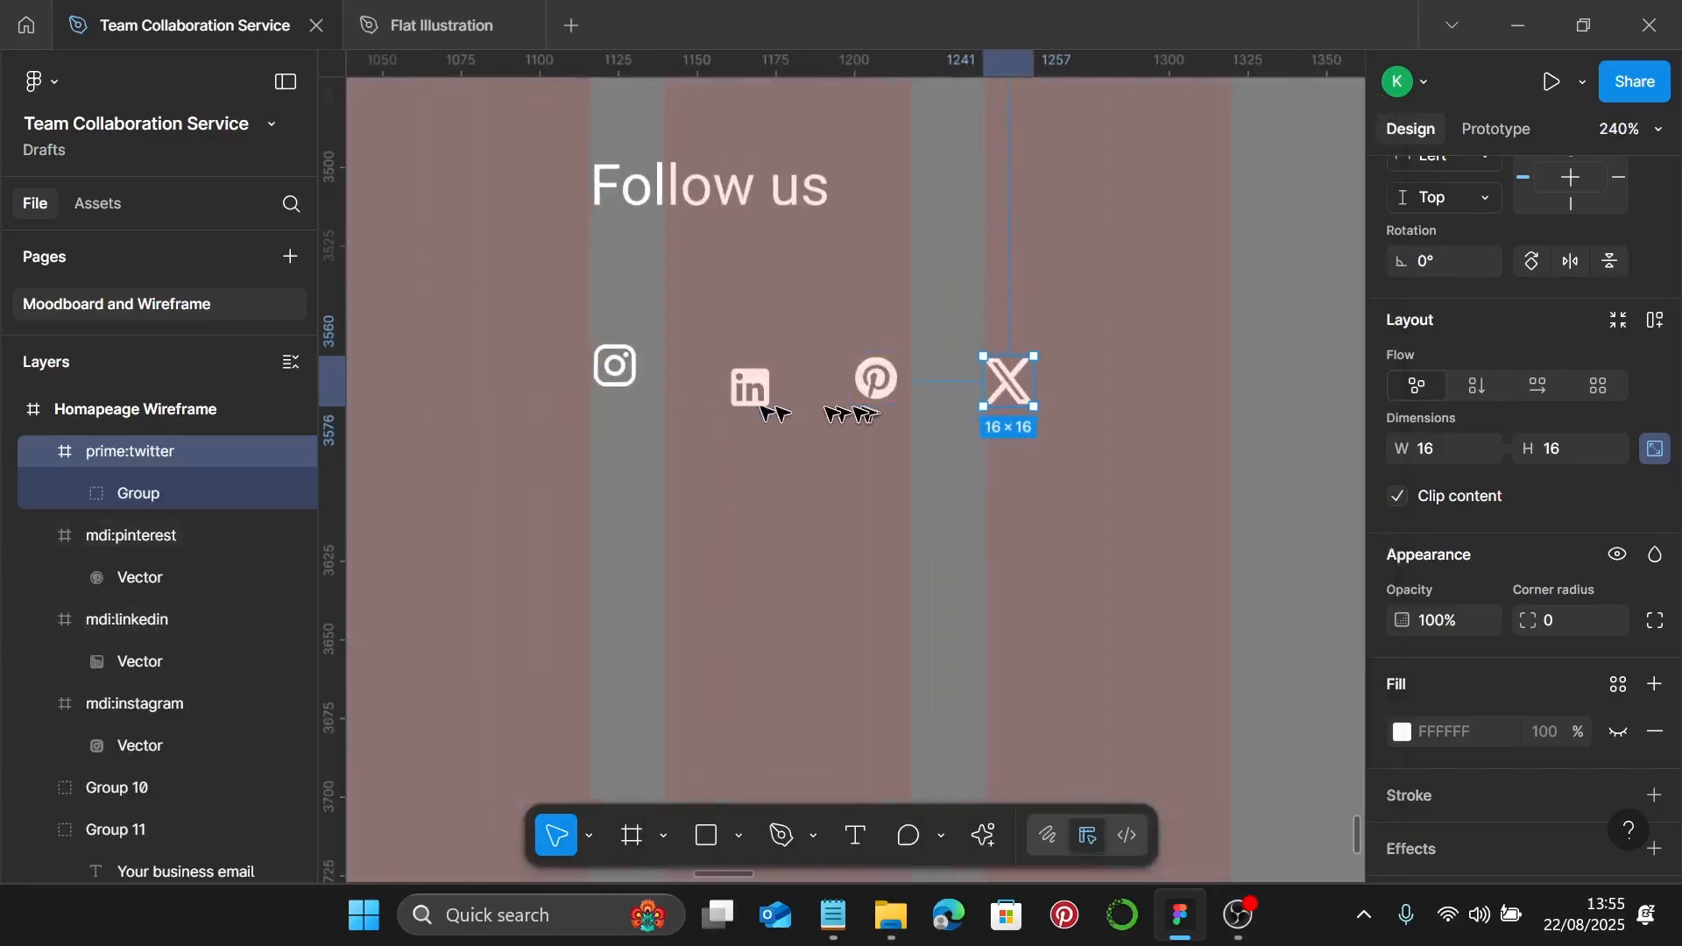
{"action": "left_click", "coordinate": [615, 366], "text": "shift"}
{"action": "left_click", "coordinate": [738, 385], "text": "shift"}
{"action": "left_click", "coordinate": [876, 378], "text": "shift"}
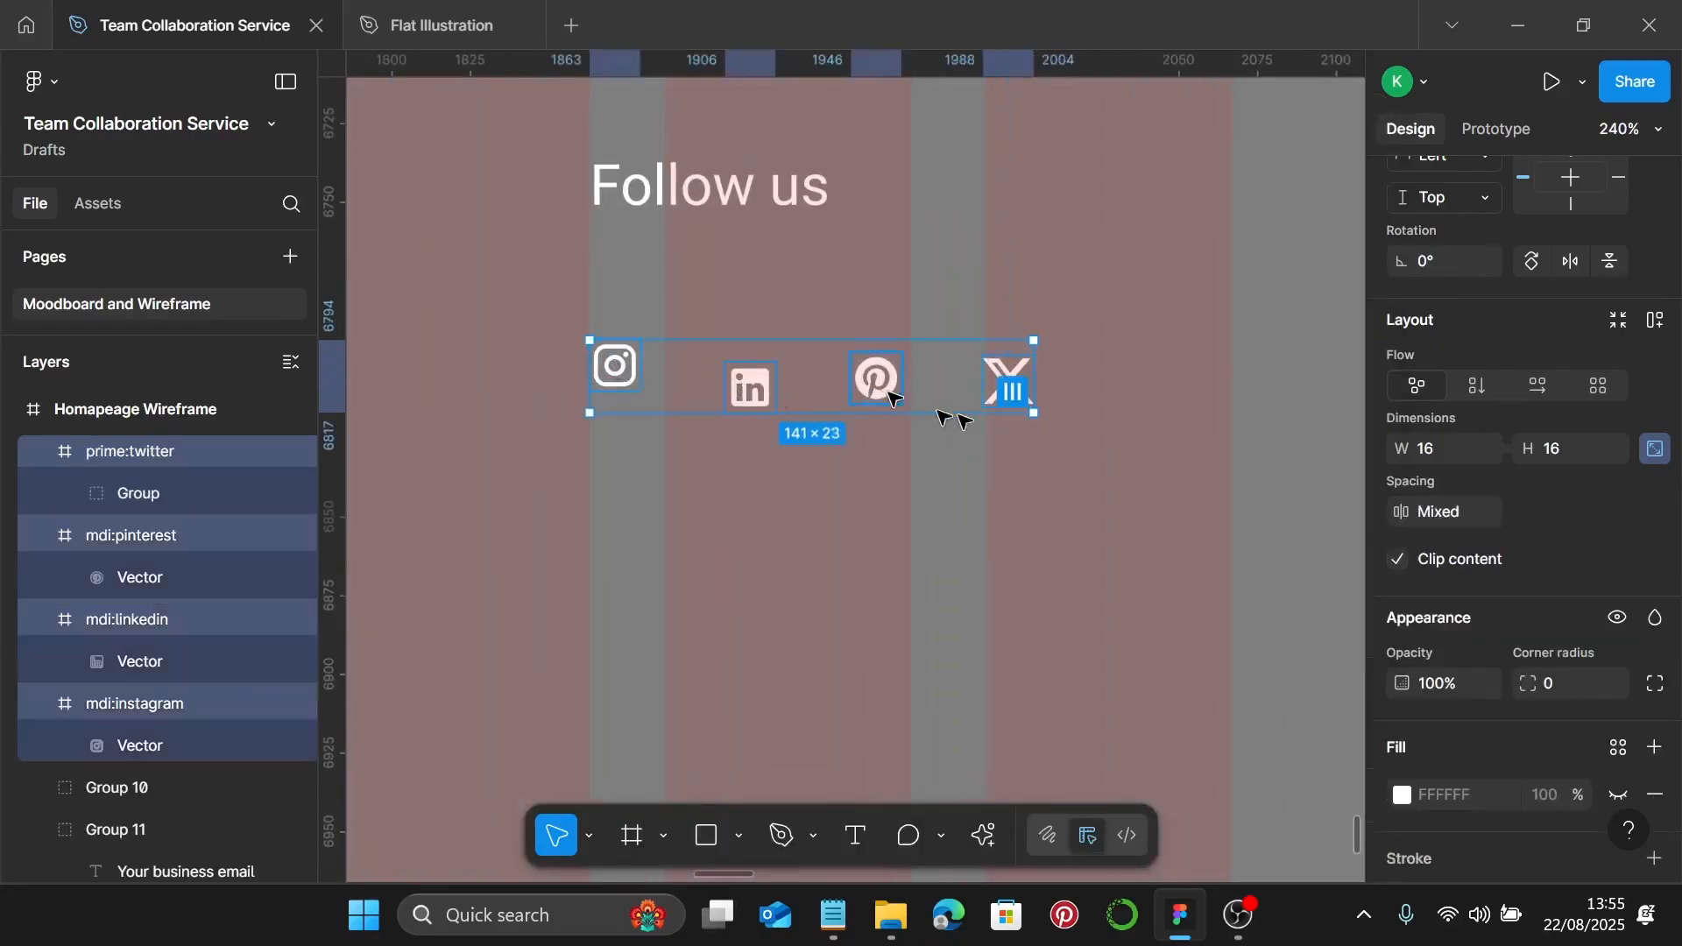
{"action": "scroll", "coordinate": [1525, 490], "scroll_direction": "down", "scroll_amount": 3}
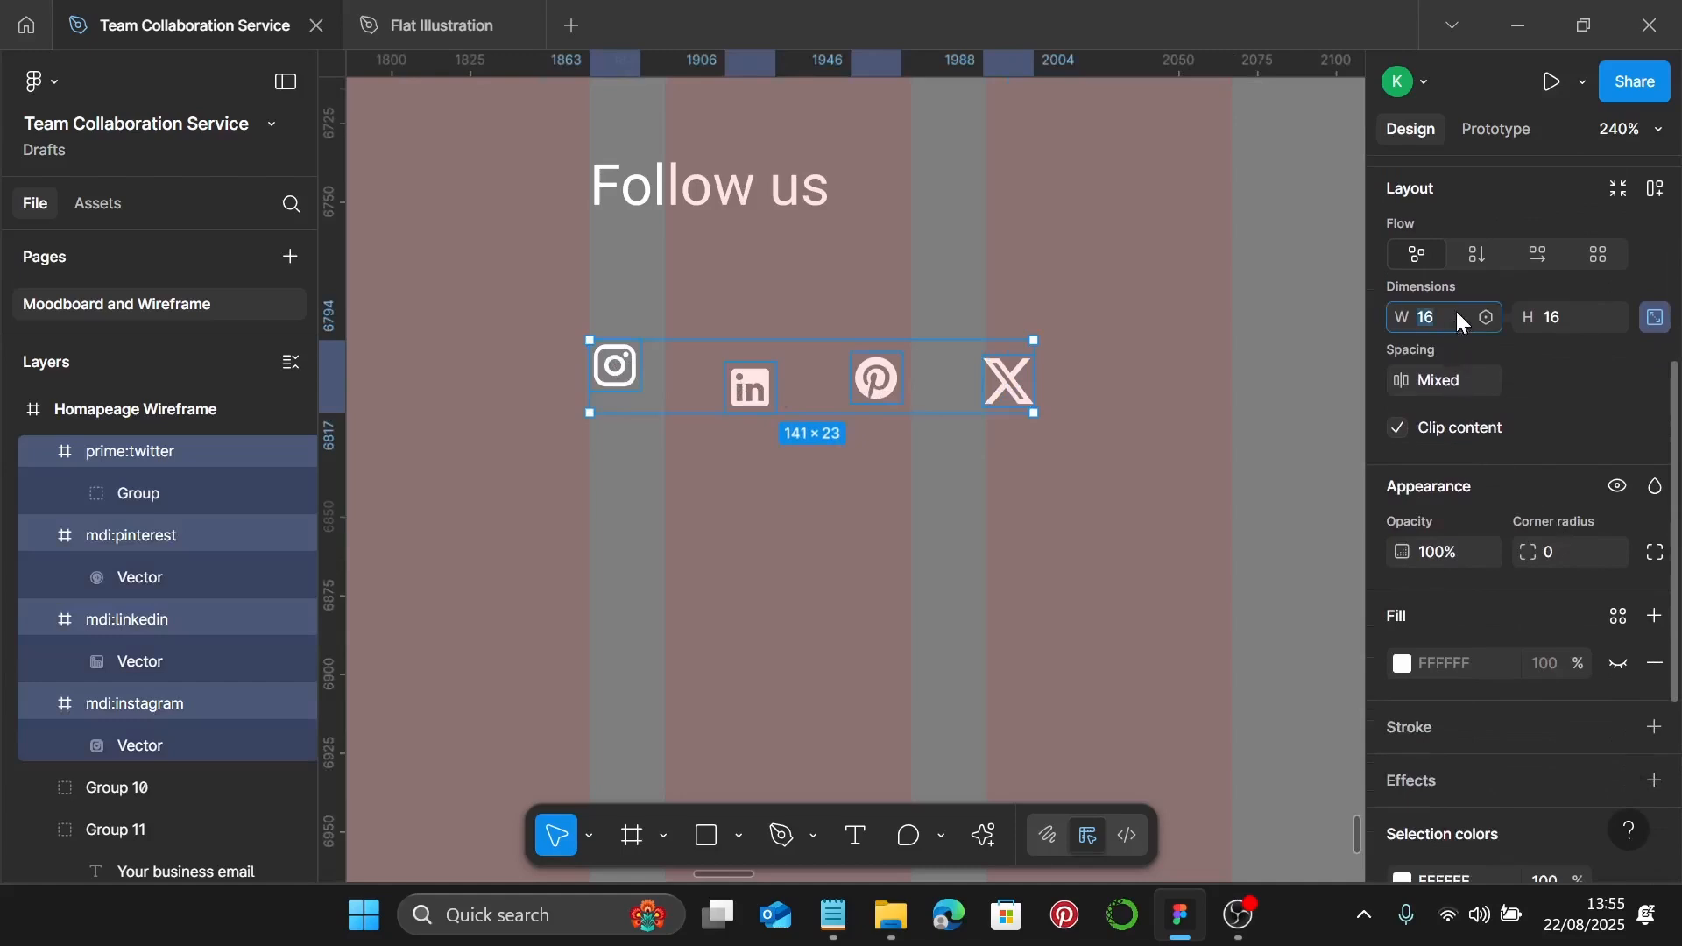
{"action": "type", "text": "32"}
{"action": "key", "text": "Return"}
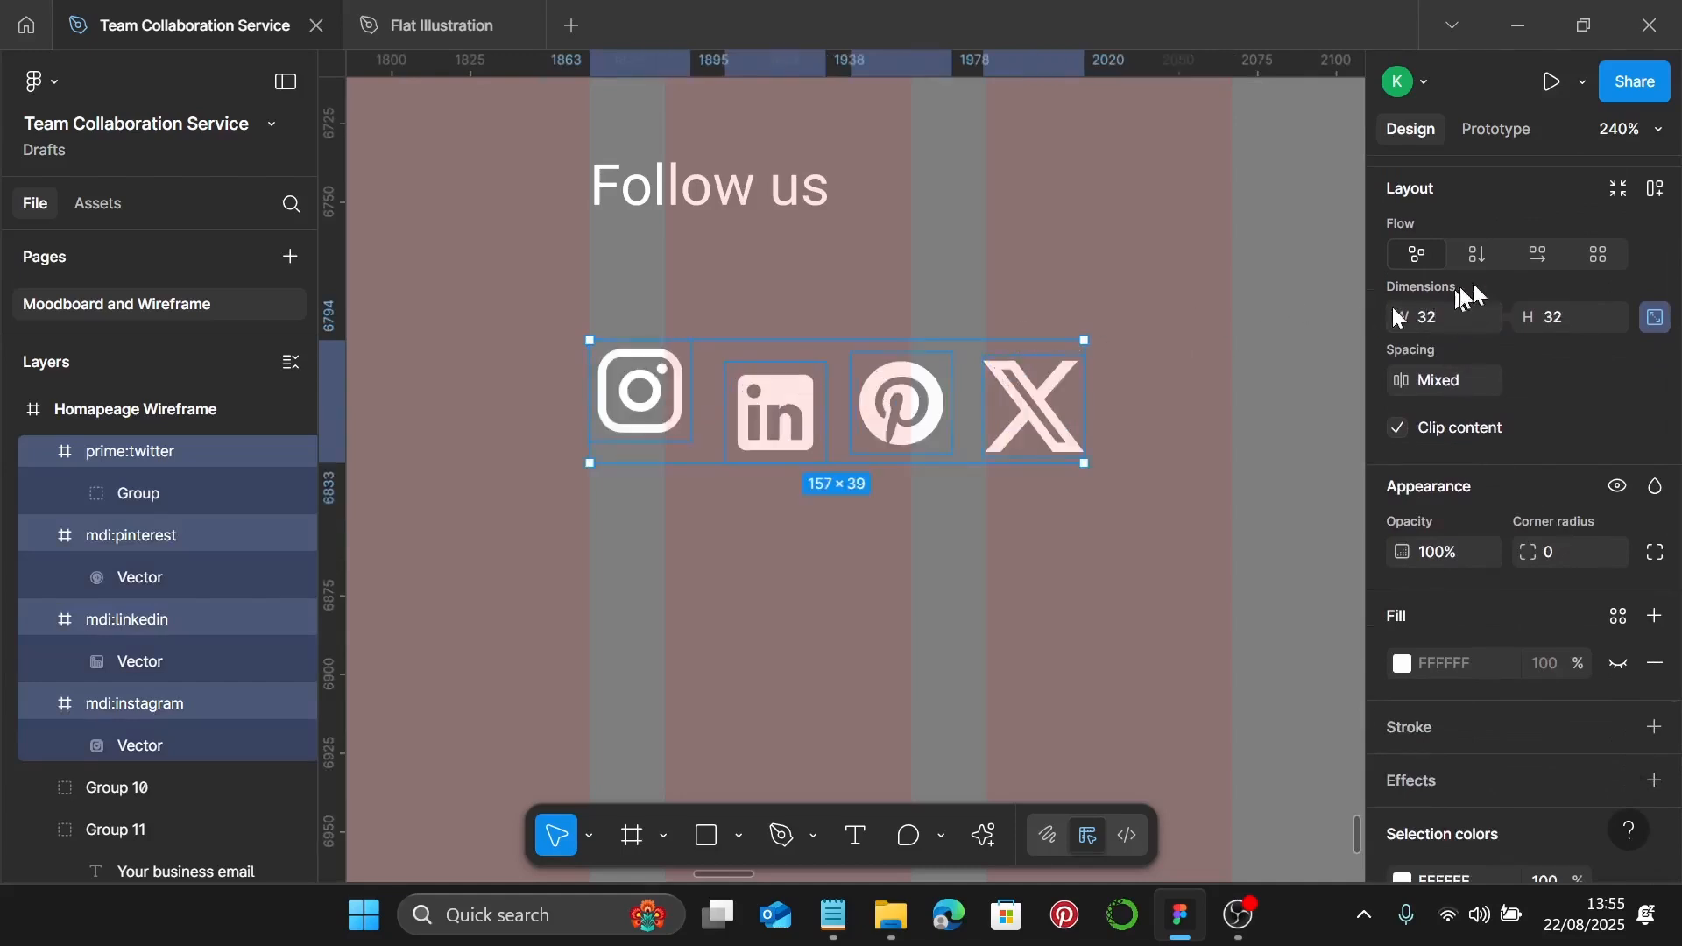
Align the four social icons on their vertical centers
{"action": "scroll", "coordinate": [1397, 317], "scroll_direction": "up", "scroll_amount": 5}
{"action": "left_click", "coordinate": [1569, 290]}
{"action": "scroll", "coordinate": [1016, 417], "scroll_direction": "down", "scroll_amount": 1}
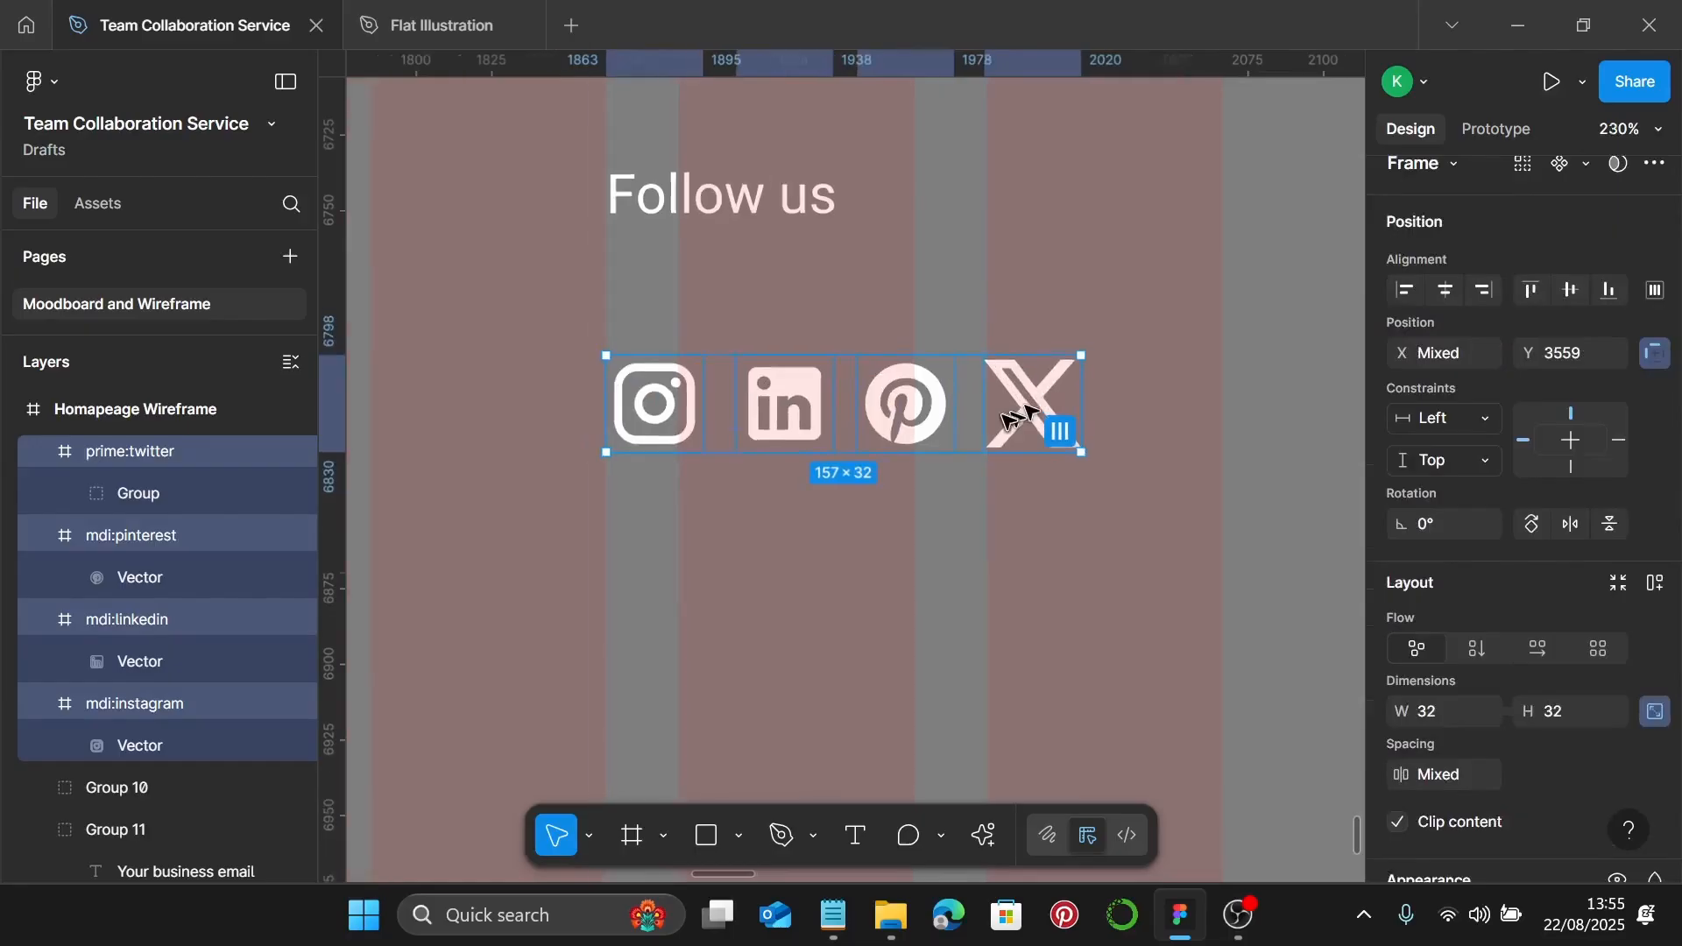
Move the four social icons up closer to the "Follow us" heading and group them with it
{"action": "scroll", "coordinate": [1009, 417], "scroll_direction": "down", "scroll_amount": 3}
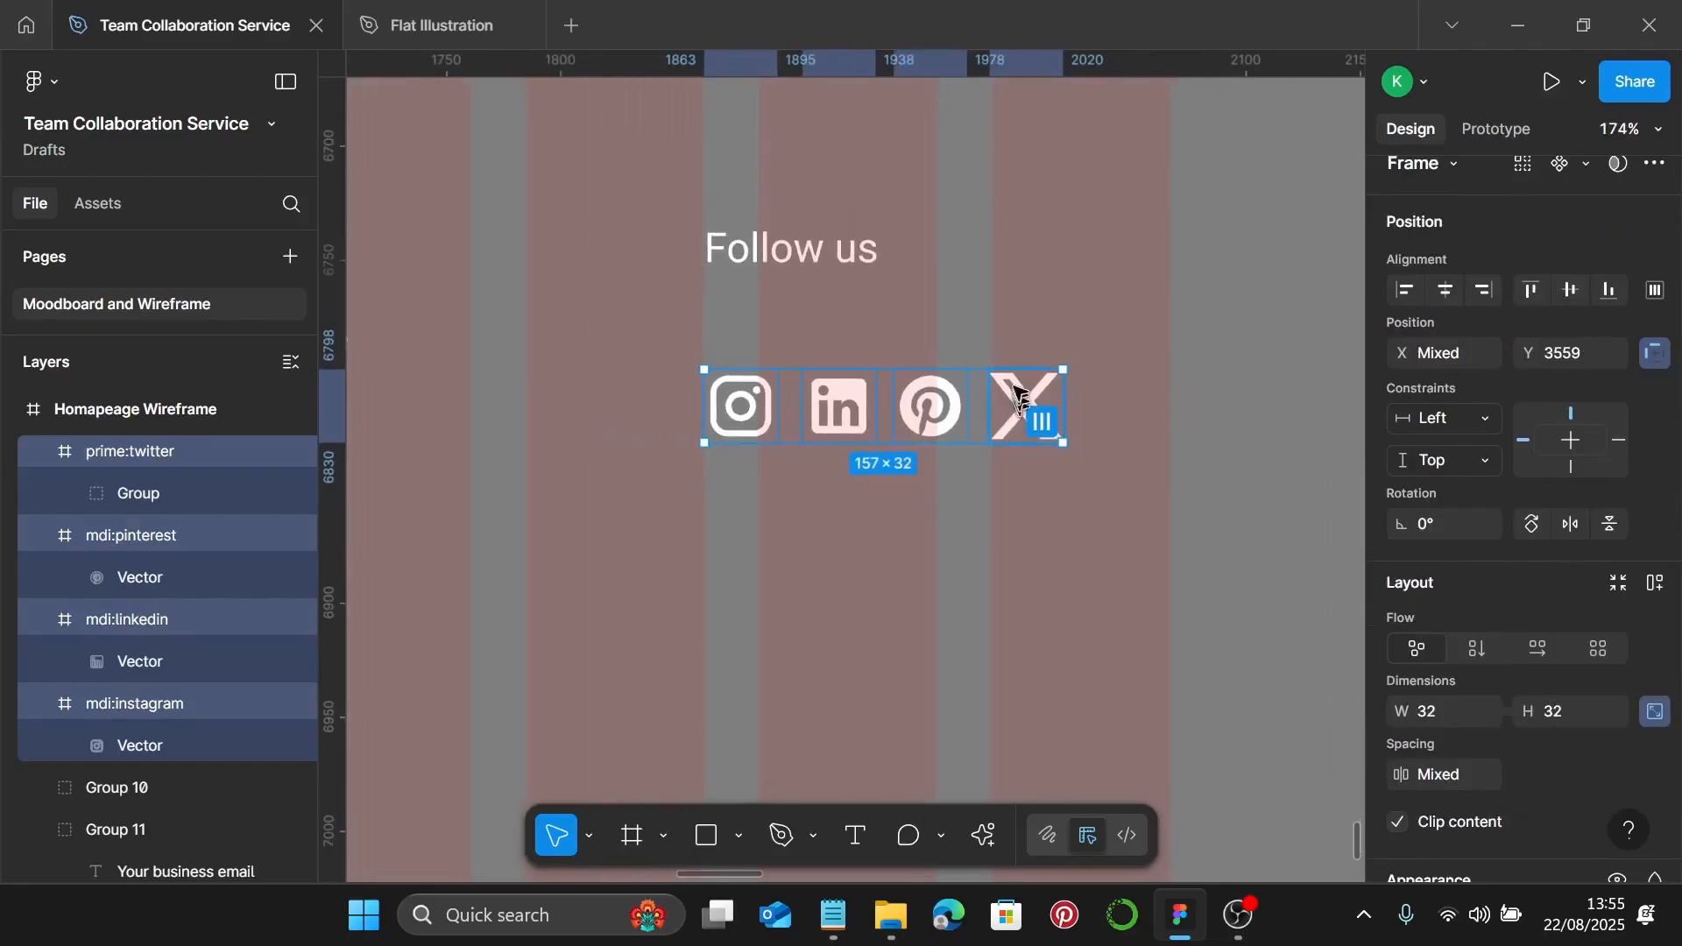
{"action": "left_click_drag", "start_coordinate": [1014, 410], "coordinate": [1016, 355]}
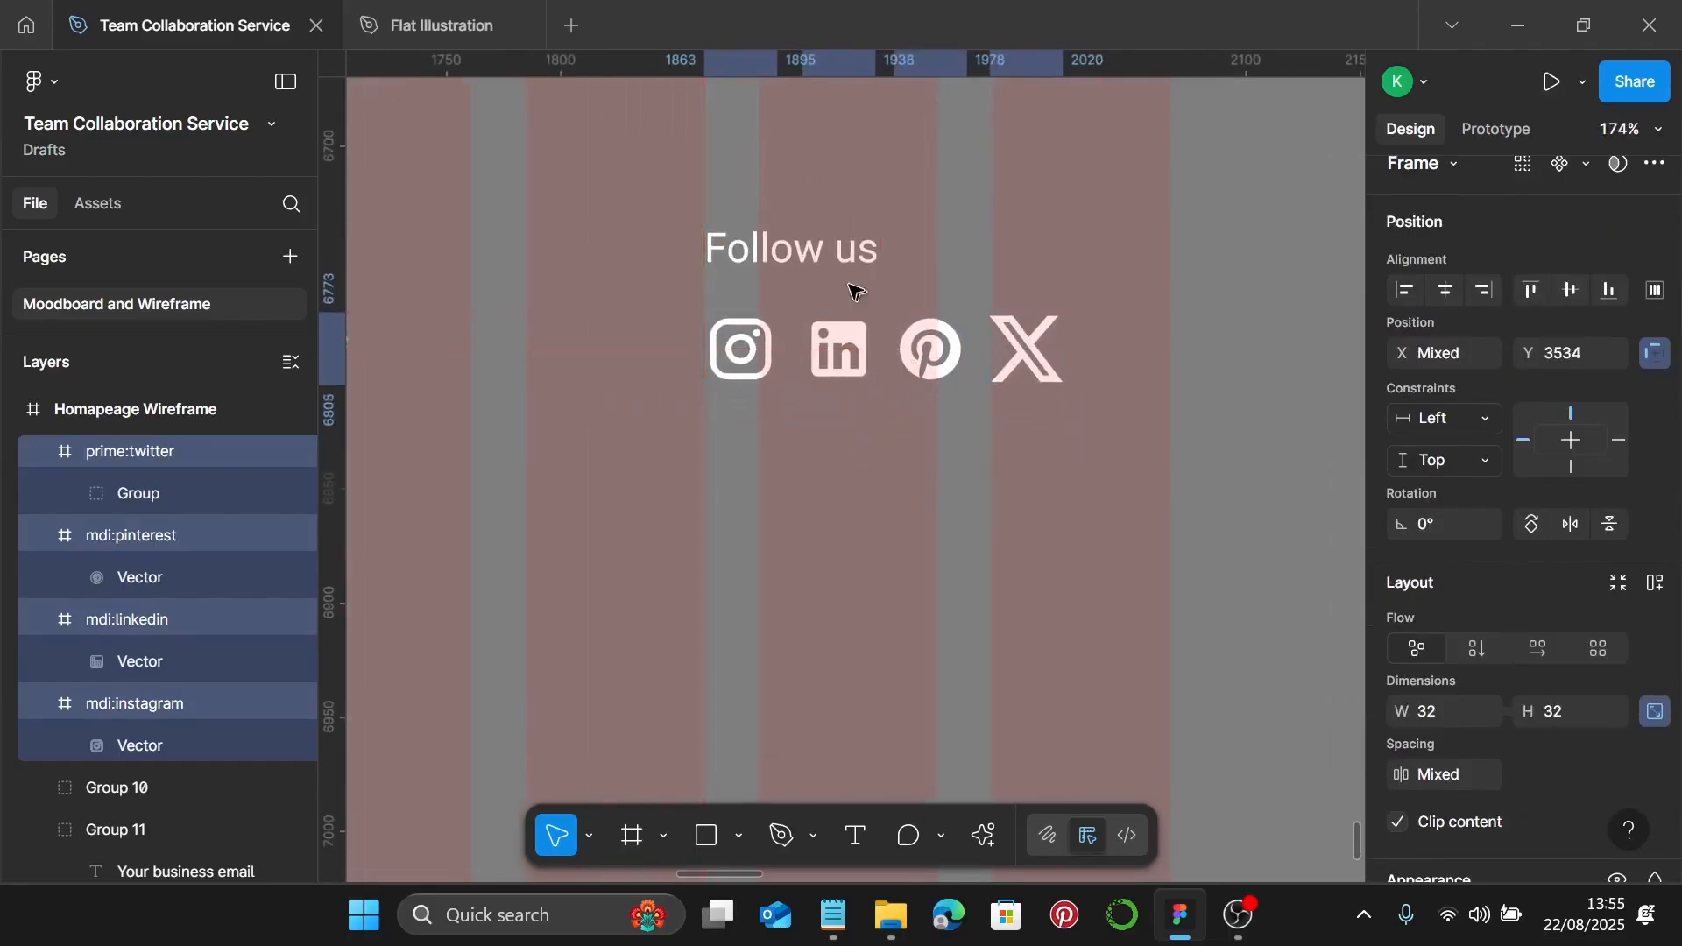
{"action": "left_click", "coordinate": [841, 255], "text": "shift"}
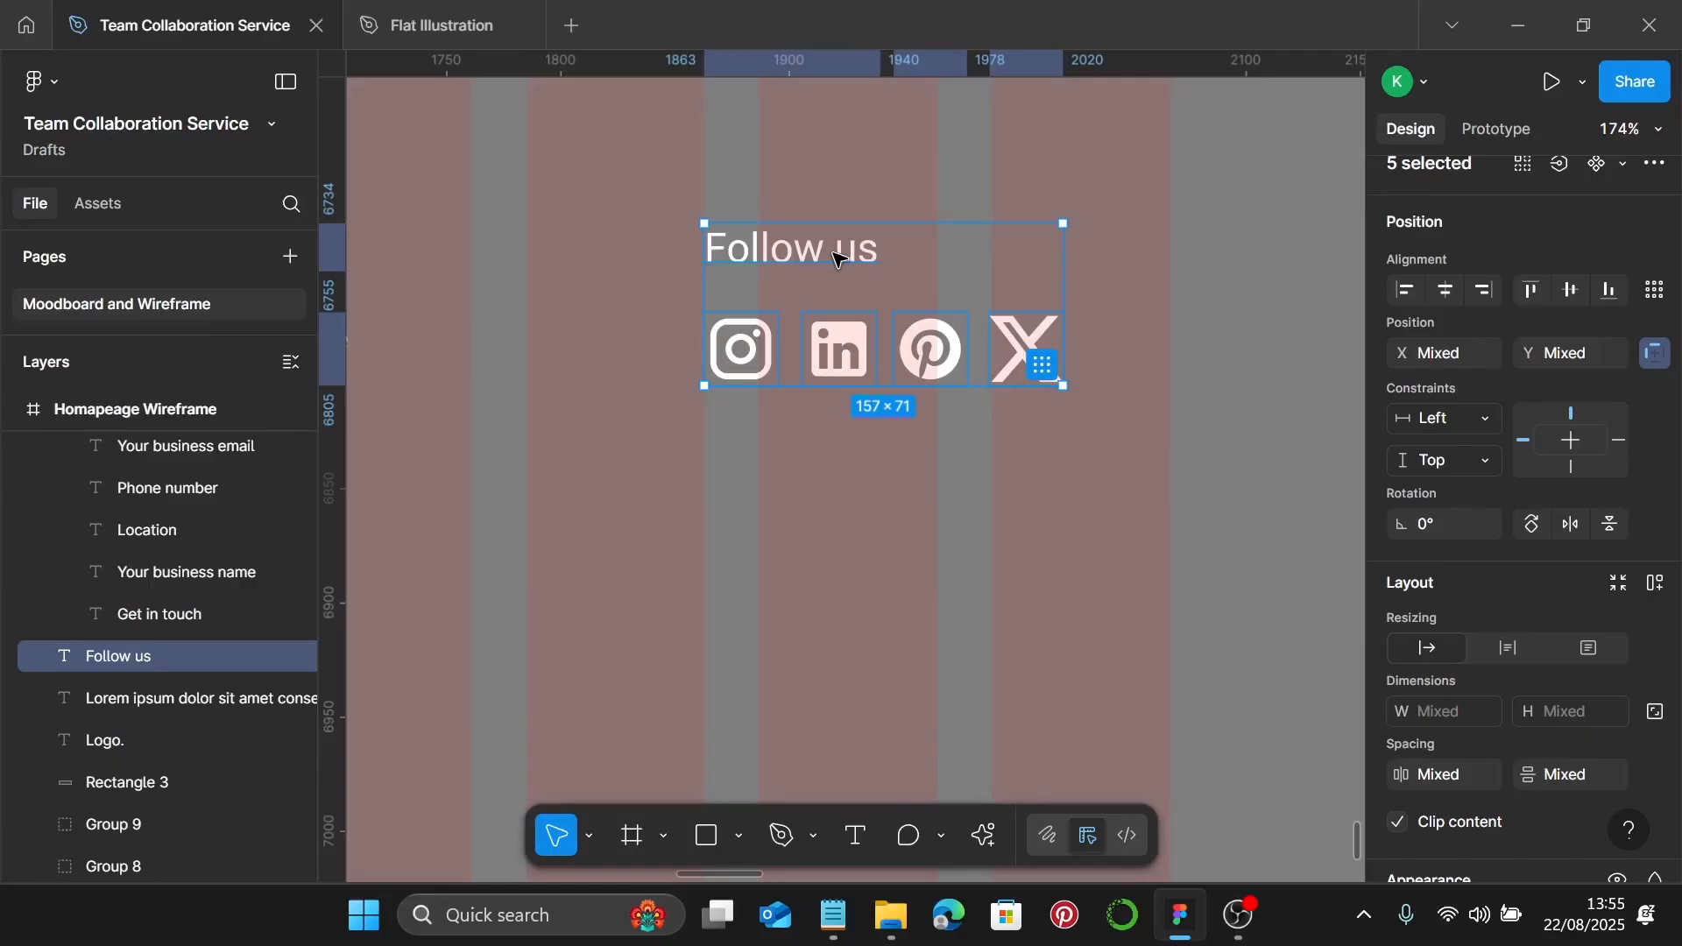
{"action": "key", "text": "ctrl+g"}
{"action": "scroll", "coordinate": [837, 263], "scroll_direction": "down", "scroll_amount": 6}
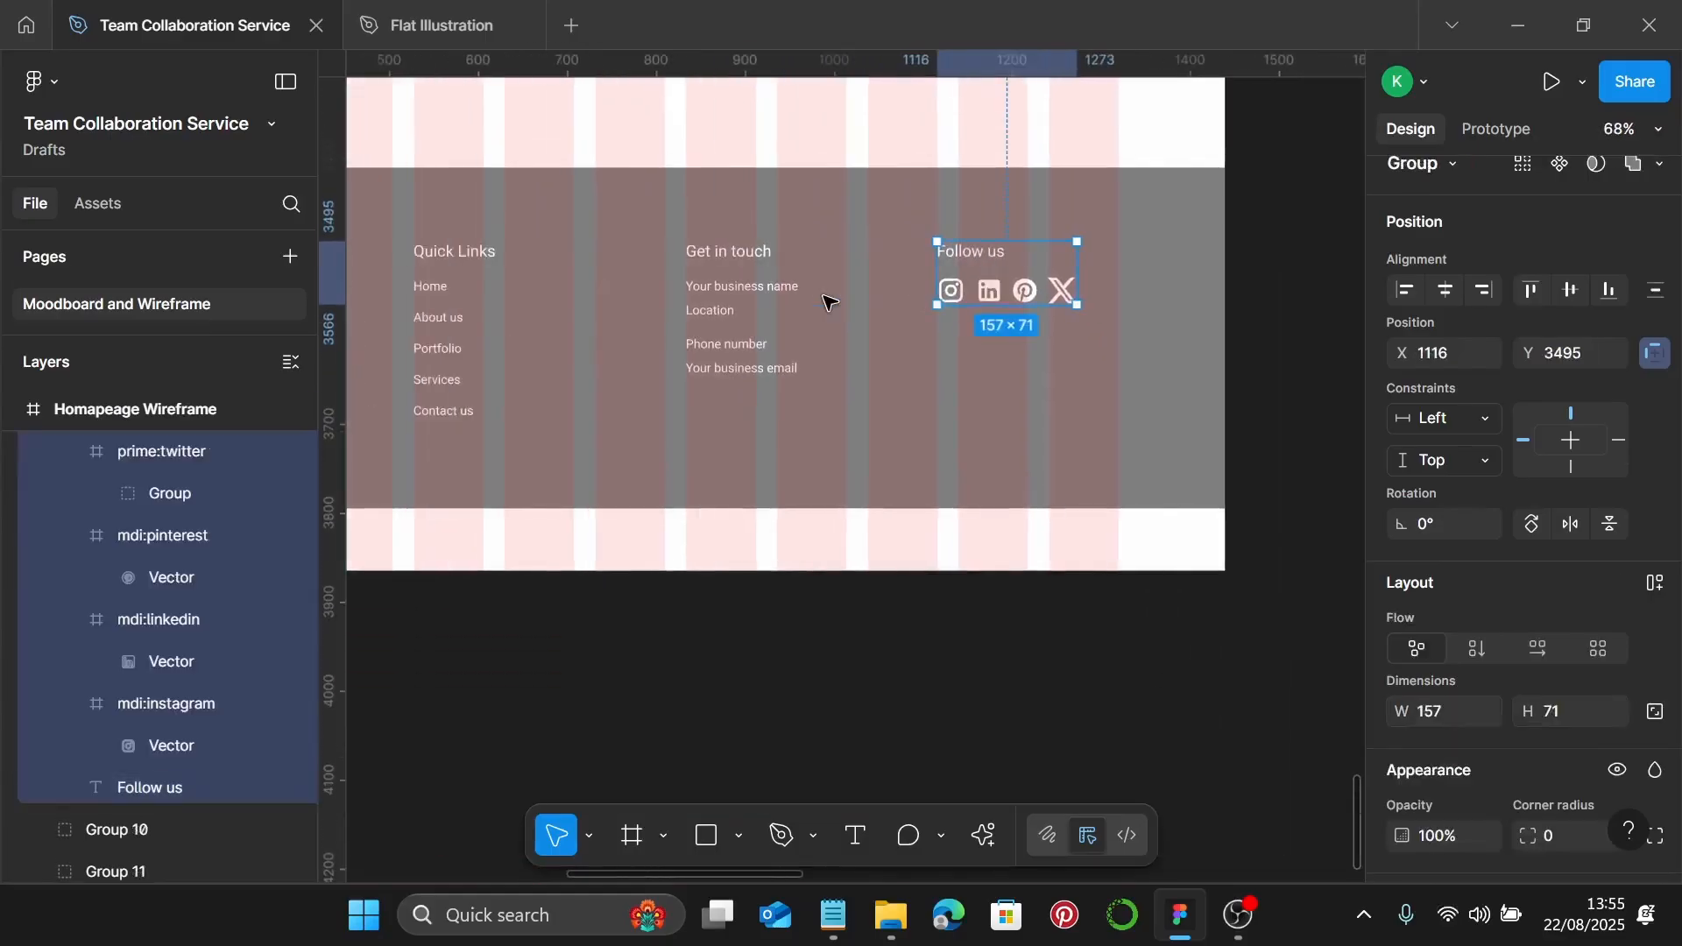
Duplicate the lorem ipsum text under the logo to the footer's bottom-left grid edge at X 124, Y 3754, widened to 278 on one line
{"action": "scroll", "coordinate": [828, 303], "scroll_direction": "left", "scroll_amount": 5}
{"action": "left_click", "coordinate": [594, 338]}
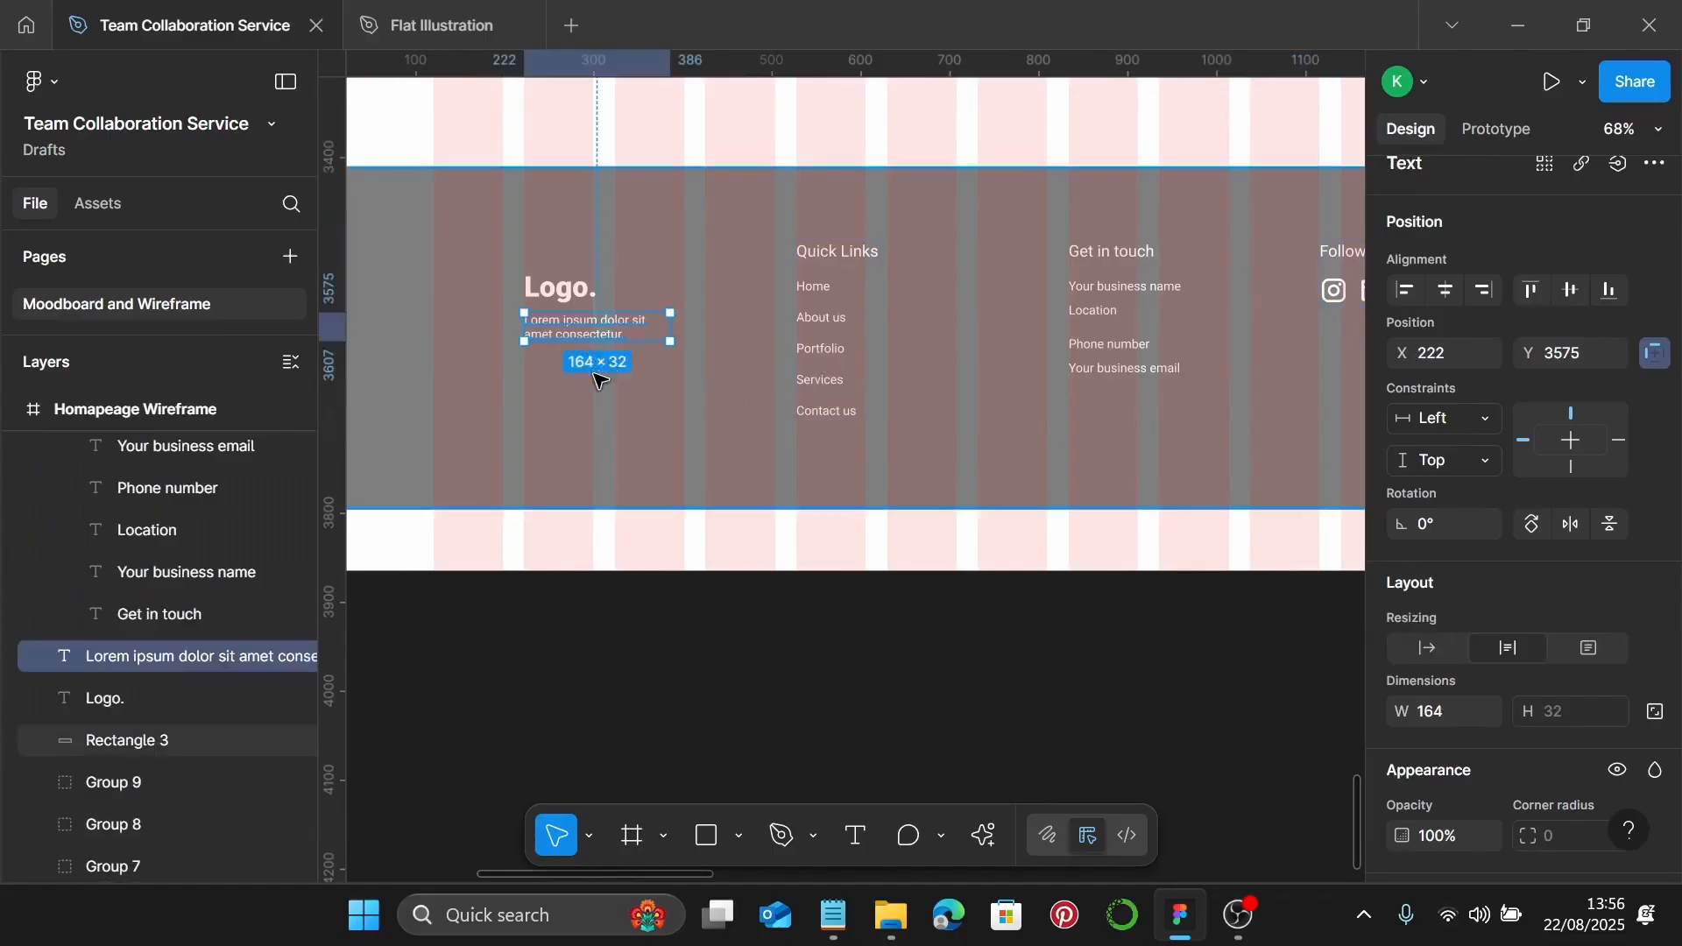
{"action": "scroll", "coordinate": [596, 378], "scroll_direction": "down", "scroll_amount": 1}
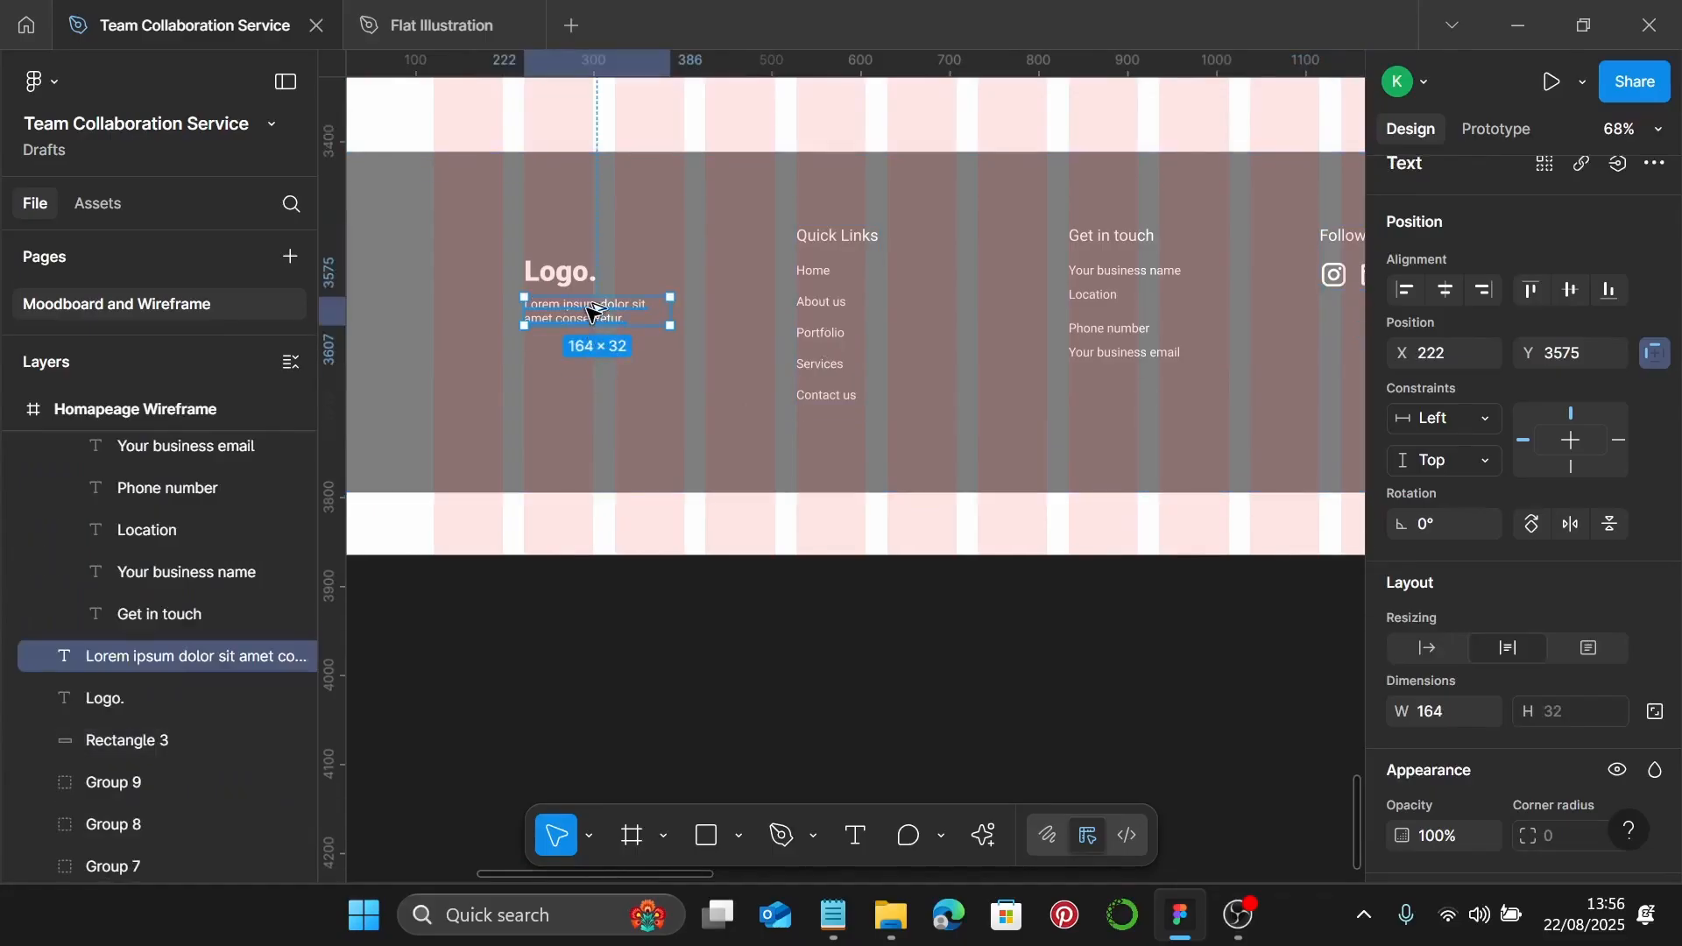
{"action": "left_click_drag", "start_coordinate": [589, 311], "coordinate": [678, 470]}
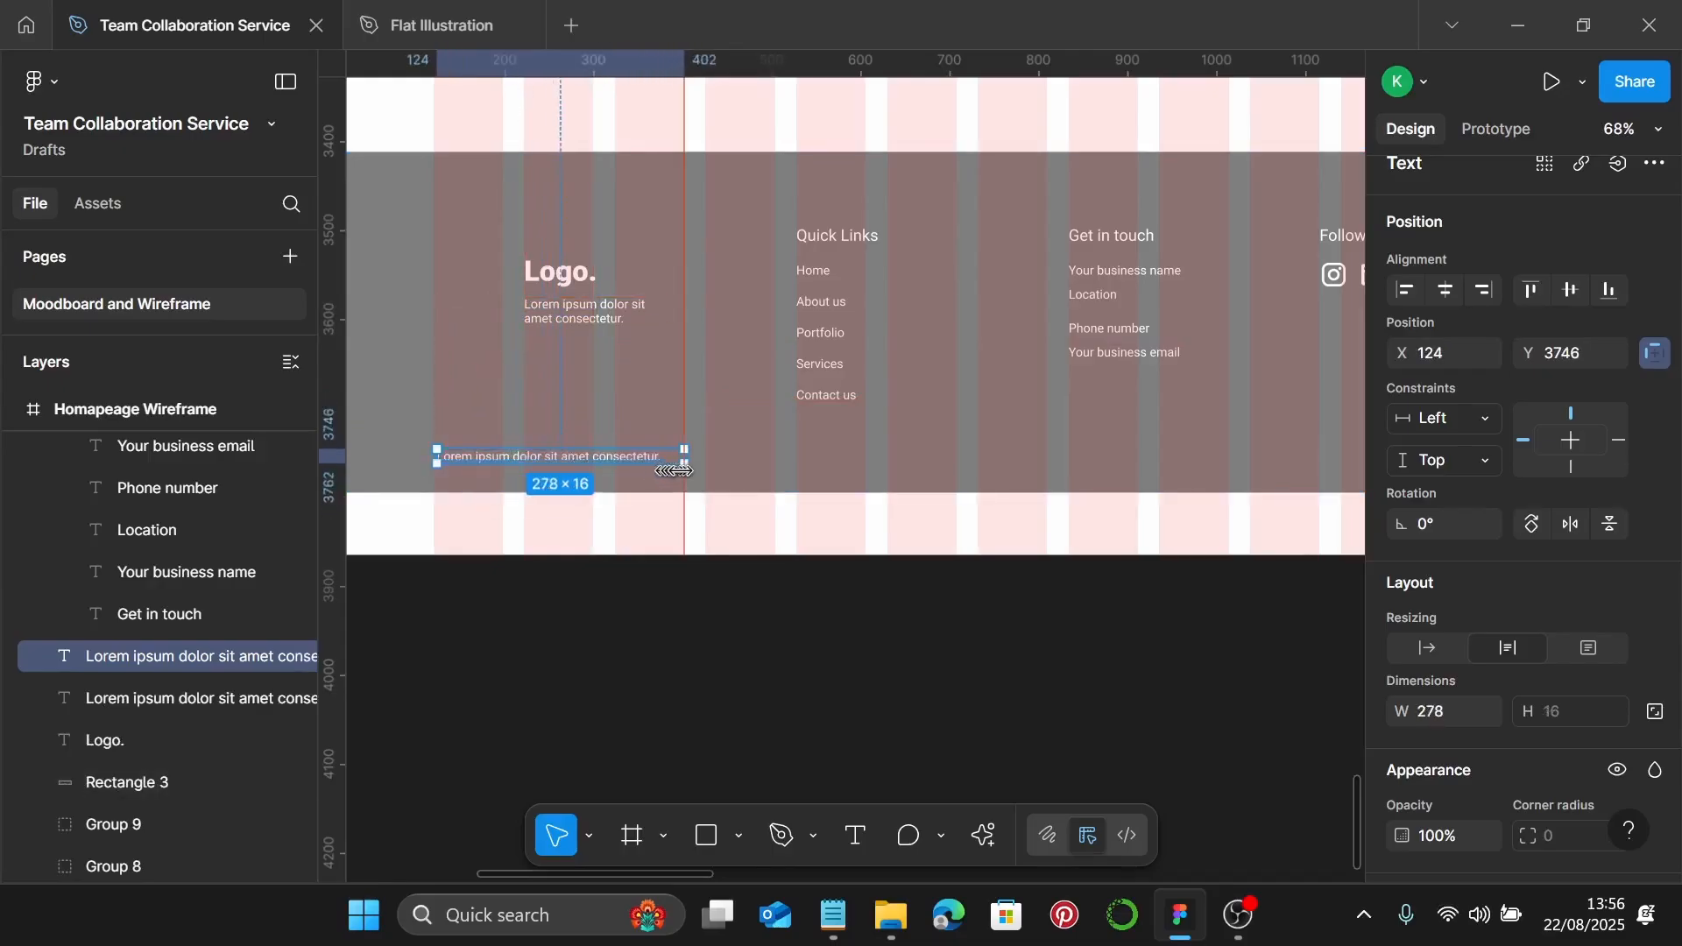
{"action": "scroll", "coordinate": [548, 455], "scroll_direction": "up", "scroll_amount": 2}
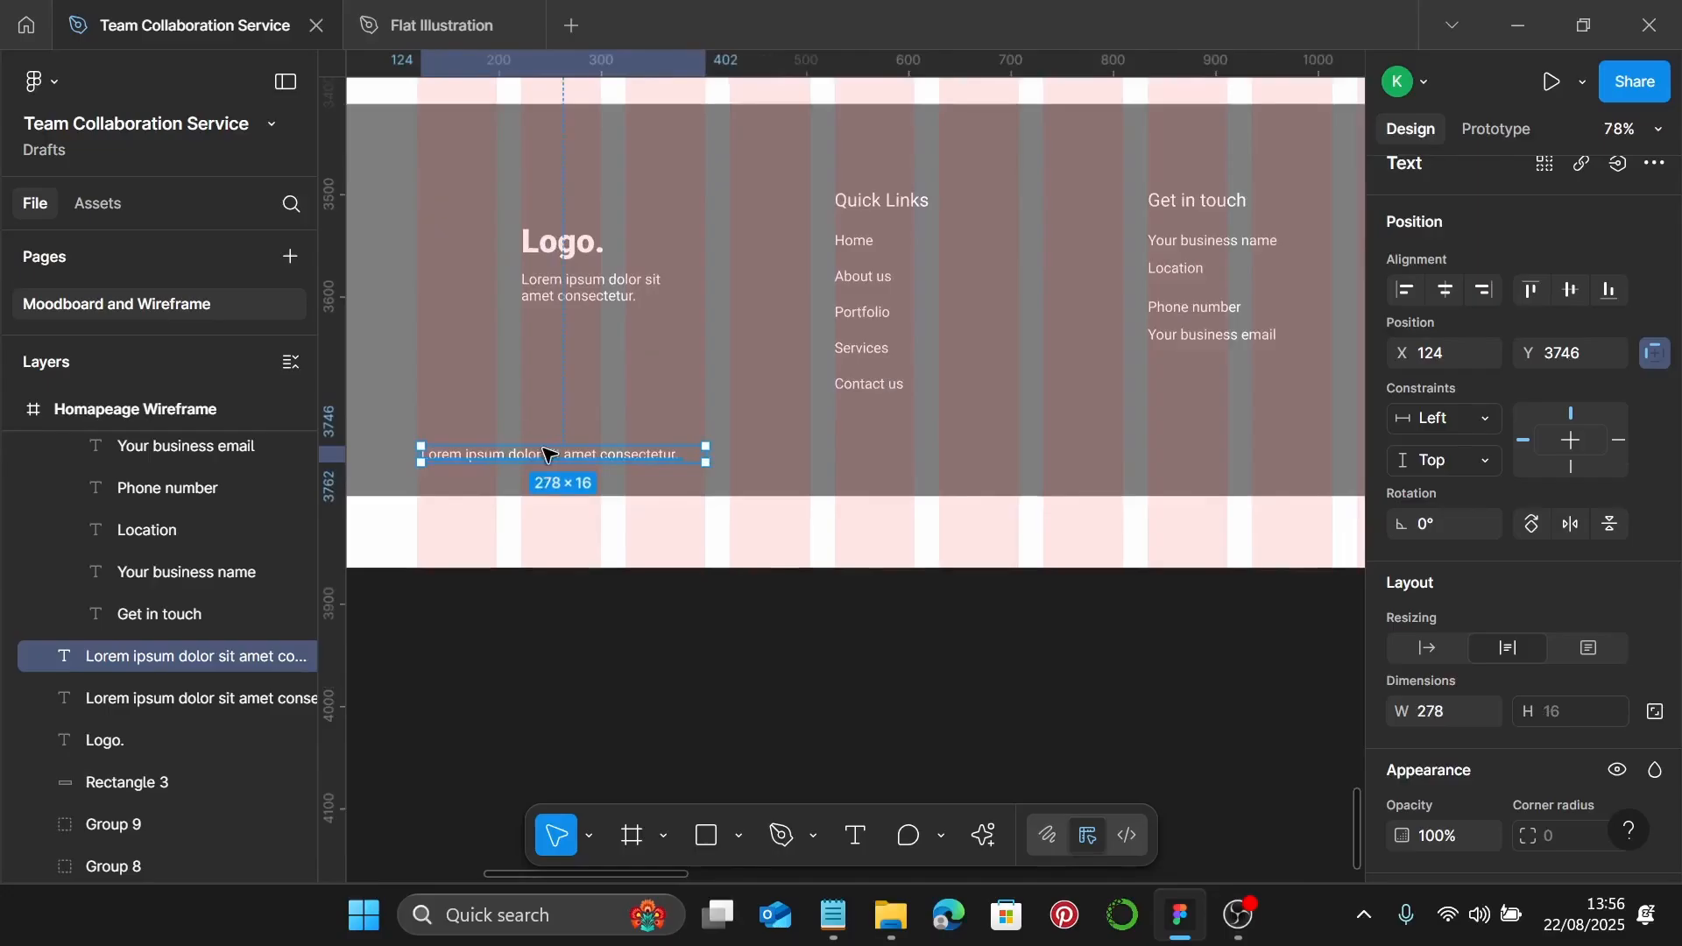
{"action": "left_click_drag", "start_coordinate": [544, 456], "coordinate": [547, 462]}
{"action": "scroll", "coordinate": [547, 462], "scroll_direction": "down", "scroll_amount": 3}
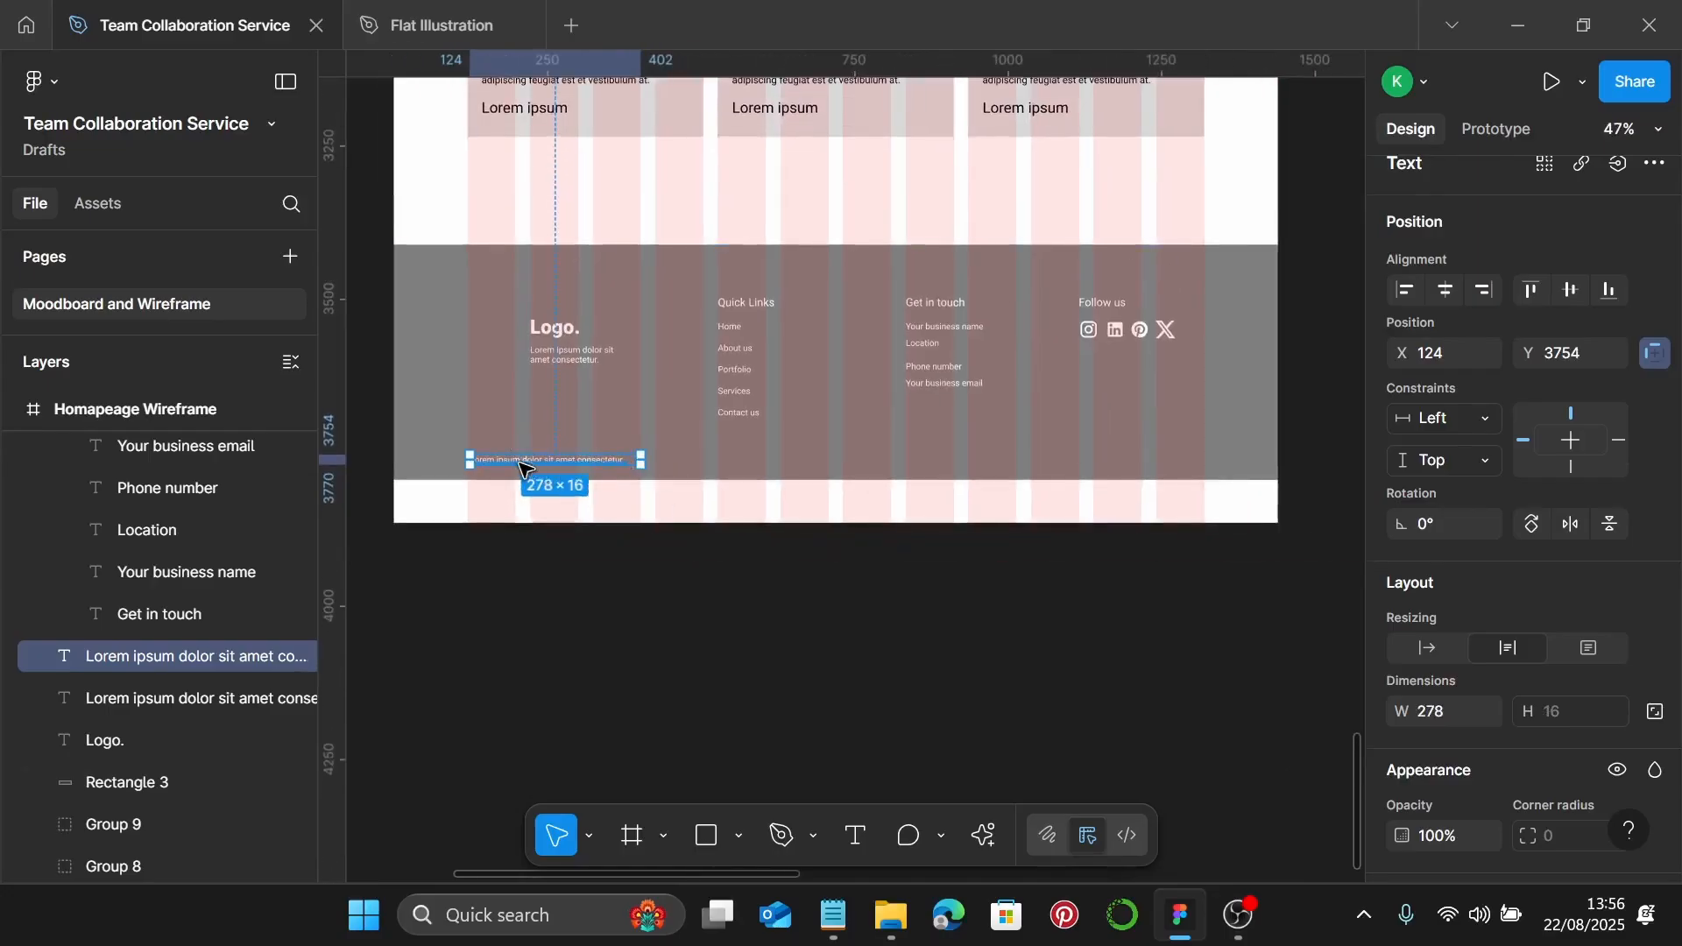
Copy the bottom text line across to the footer's right half, change it to "Privacy Policy" and set its resizing to auto width
{"action": "left_click_drag", "start_coordinate": [524, 465], "coordinate": [1051, 477]}
{"action": "scroll", "coordinate": [1127, 456], "scroll_direction": "up", "scroll_amount": 5}
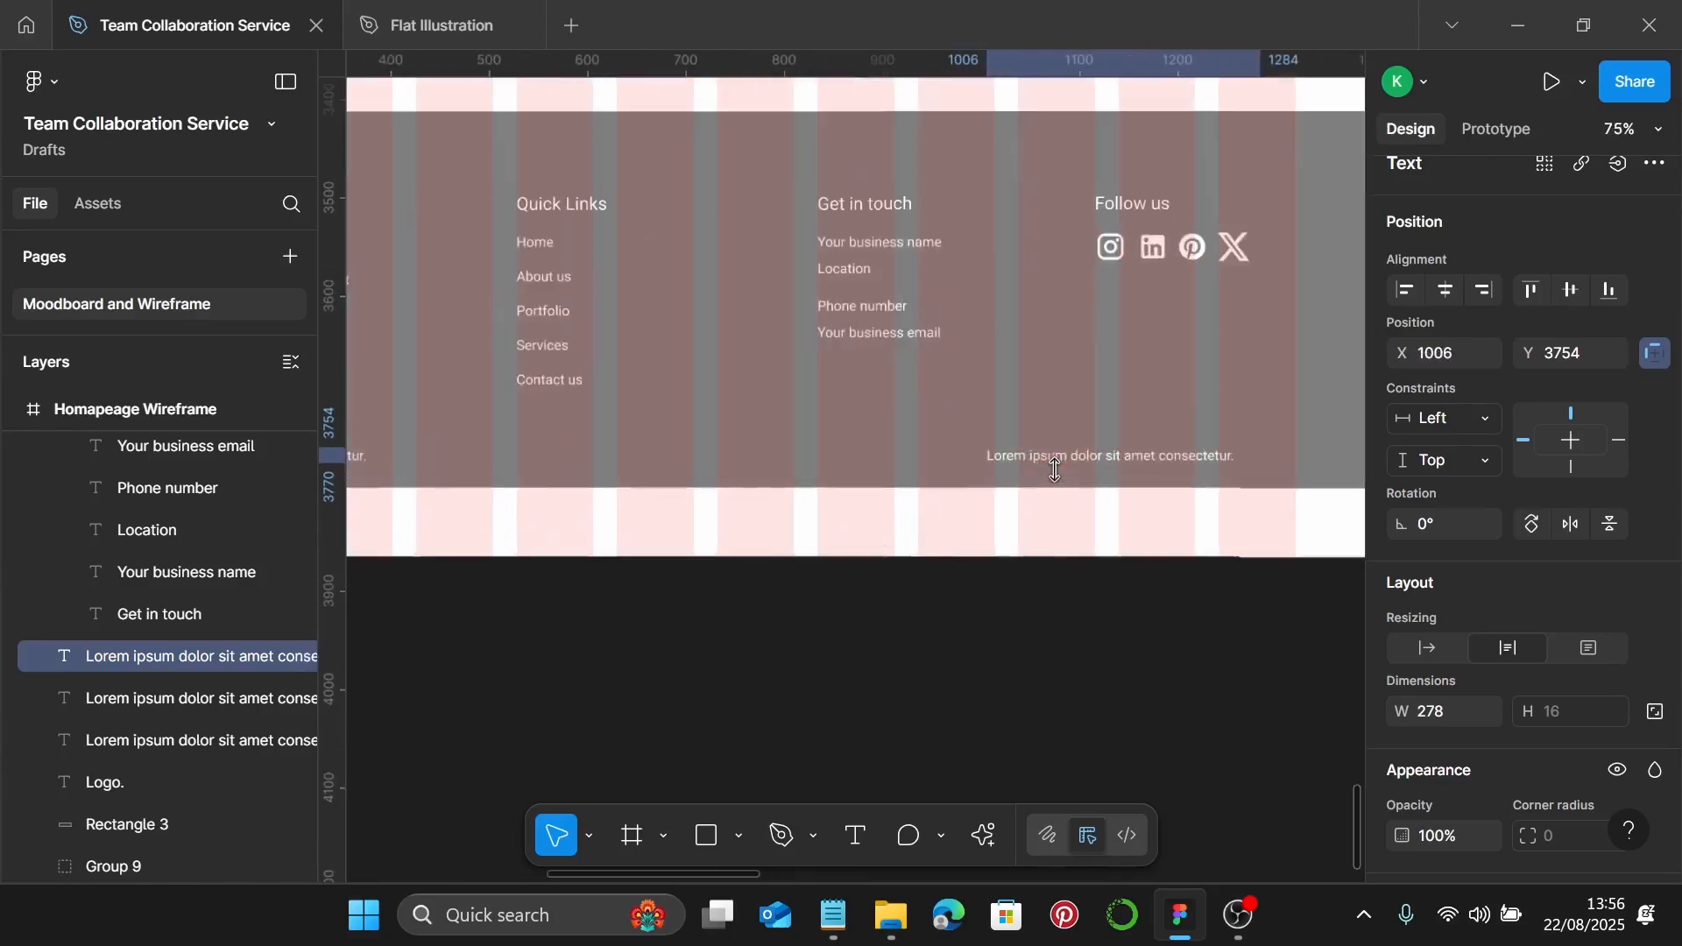
{"action": "double_click", "coordinate": [1128, 457]}
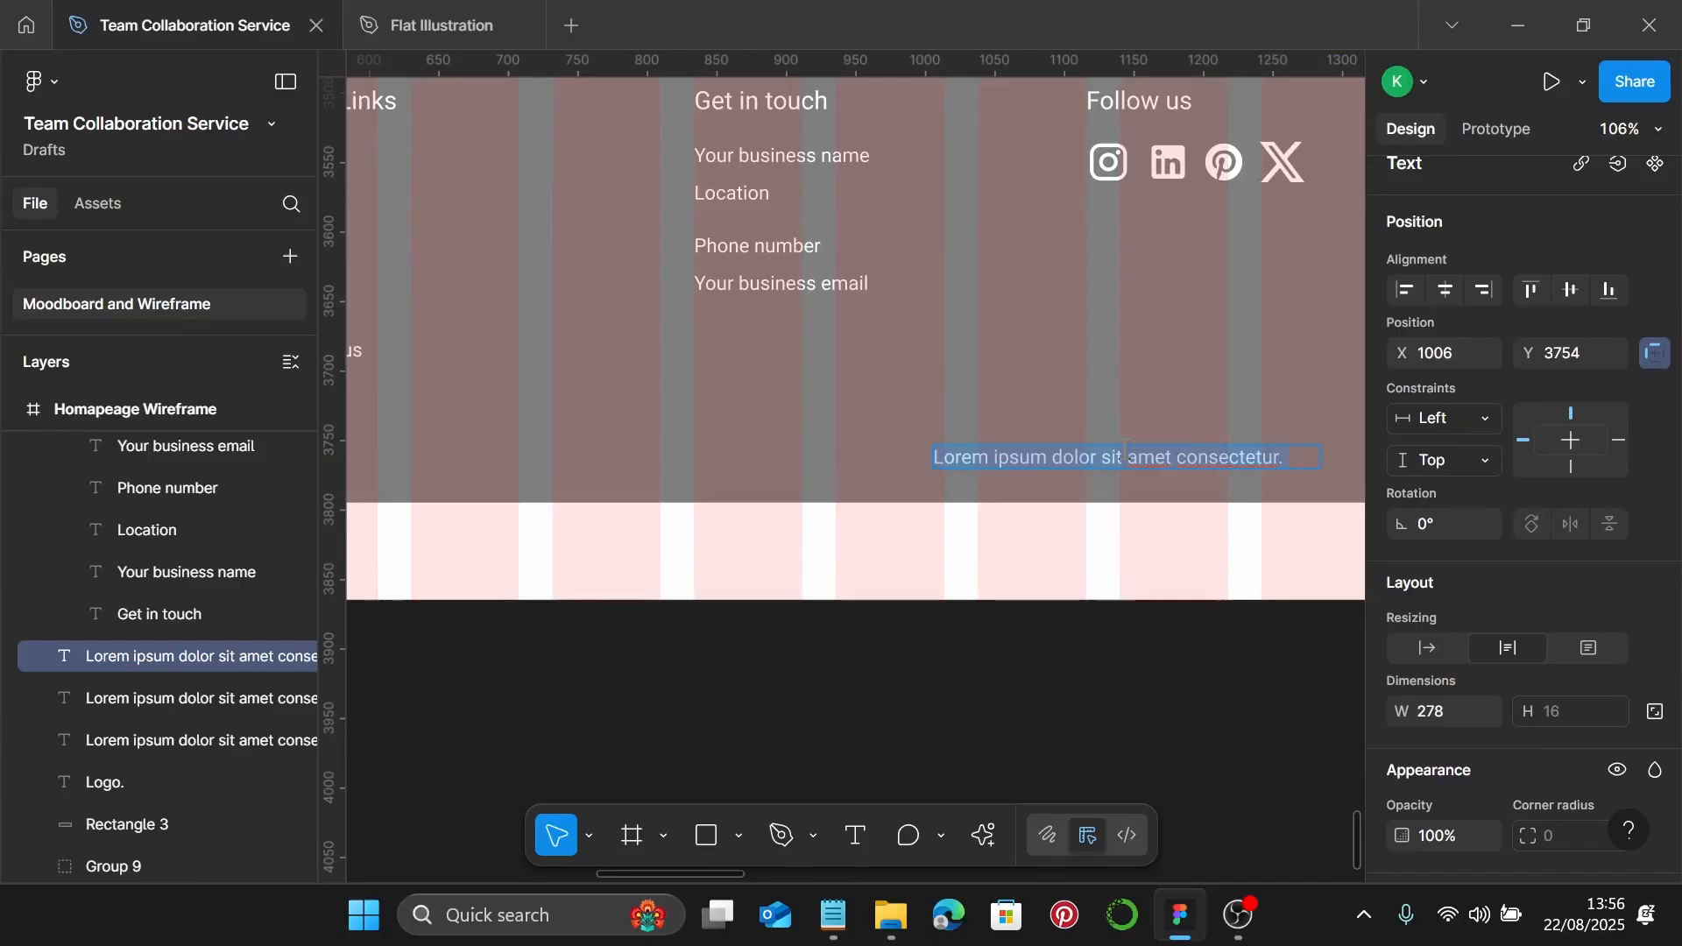
{"action": "type", "text": "Pr"}
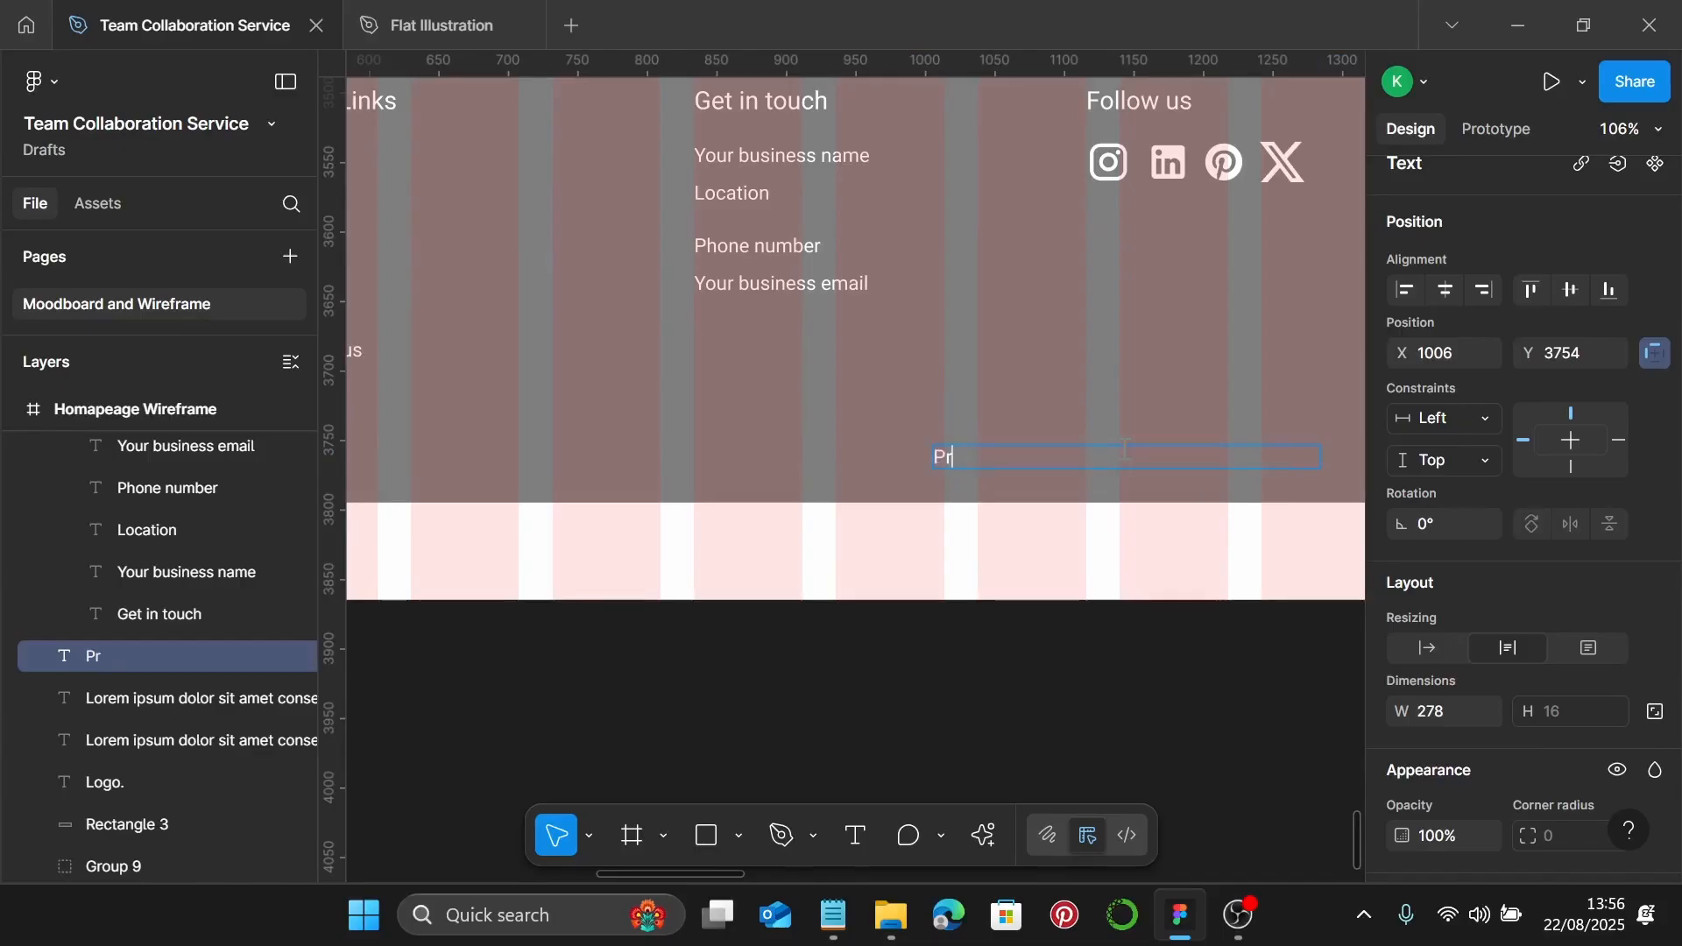
{"action": "type", "text": "ivacy Policy"}
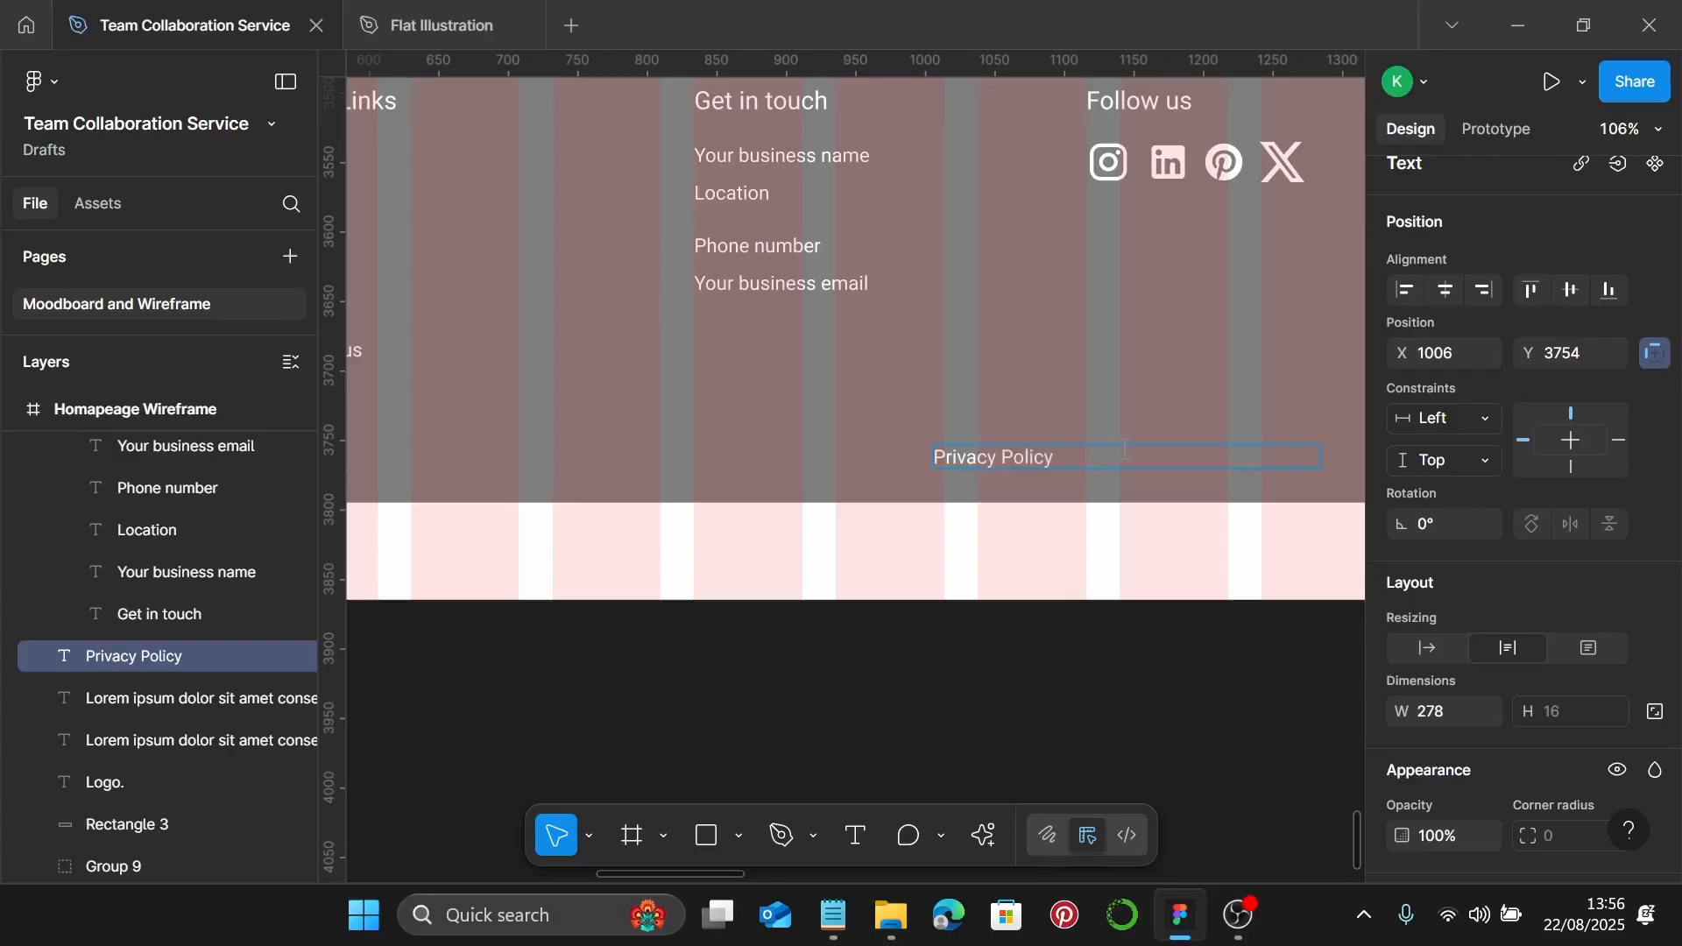
{"action": "scroll", "coordinate": [1525, 387], "scroll_direction": "up", "scroll_amount": 1}
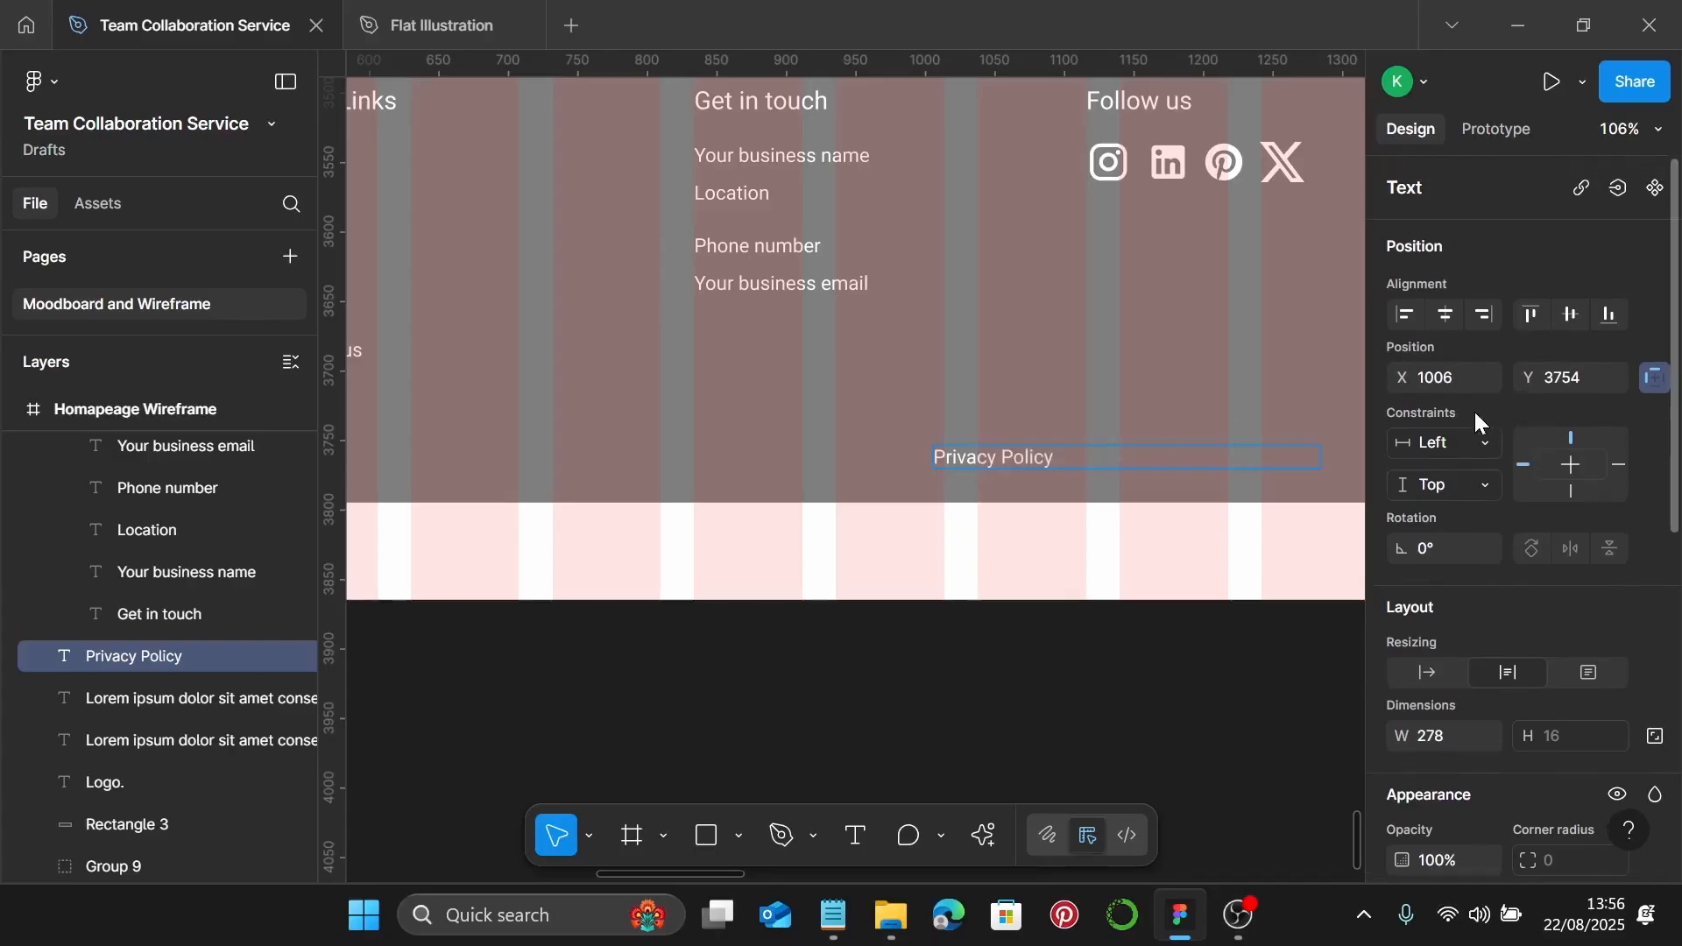
{"action": "left_click", "coordinate": [1425, 673]}
{"action": "key", "text": "Escape"}
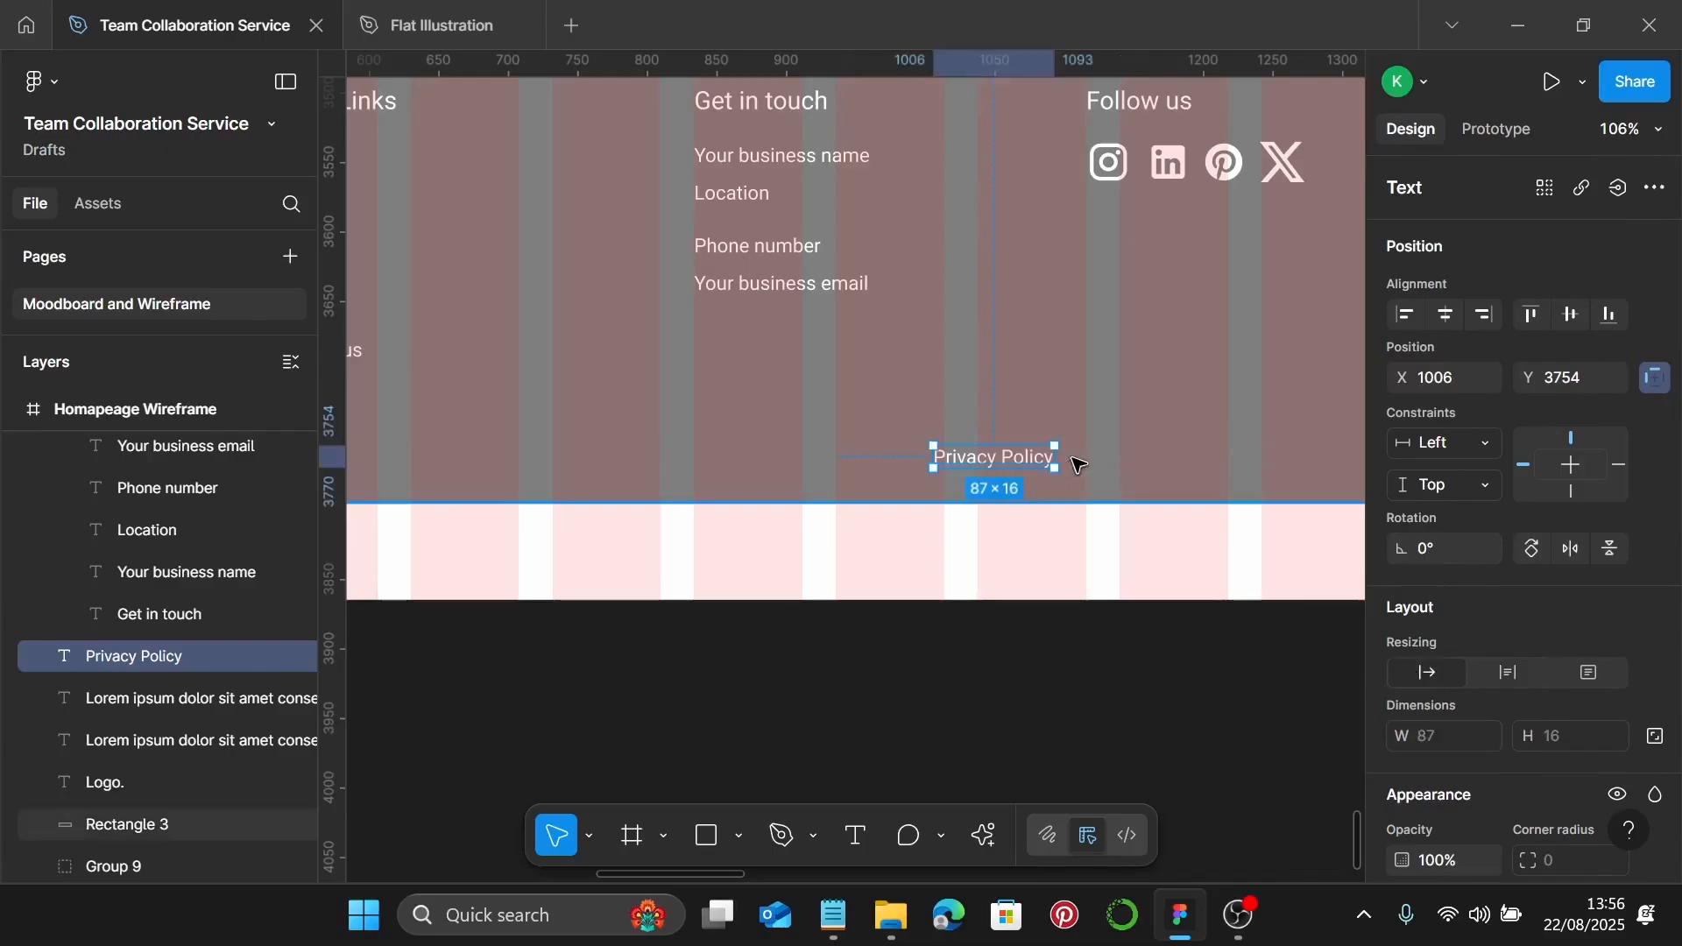
Duplicate the "Privacy Policy" text to its right and change the copy to "Terms of Service"
{"action": "scroll", "coordinate": [1003, 465], "scroll_direction": "right", "scroll_amount": 3}
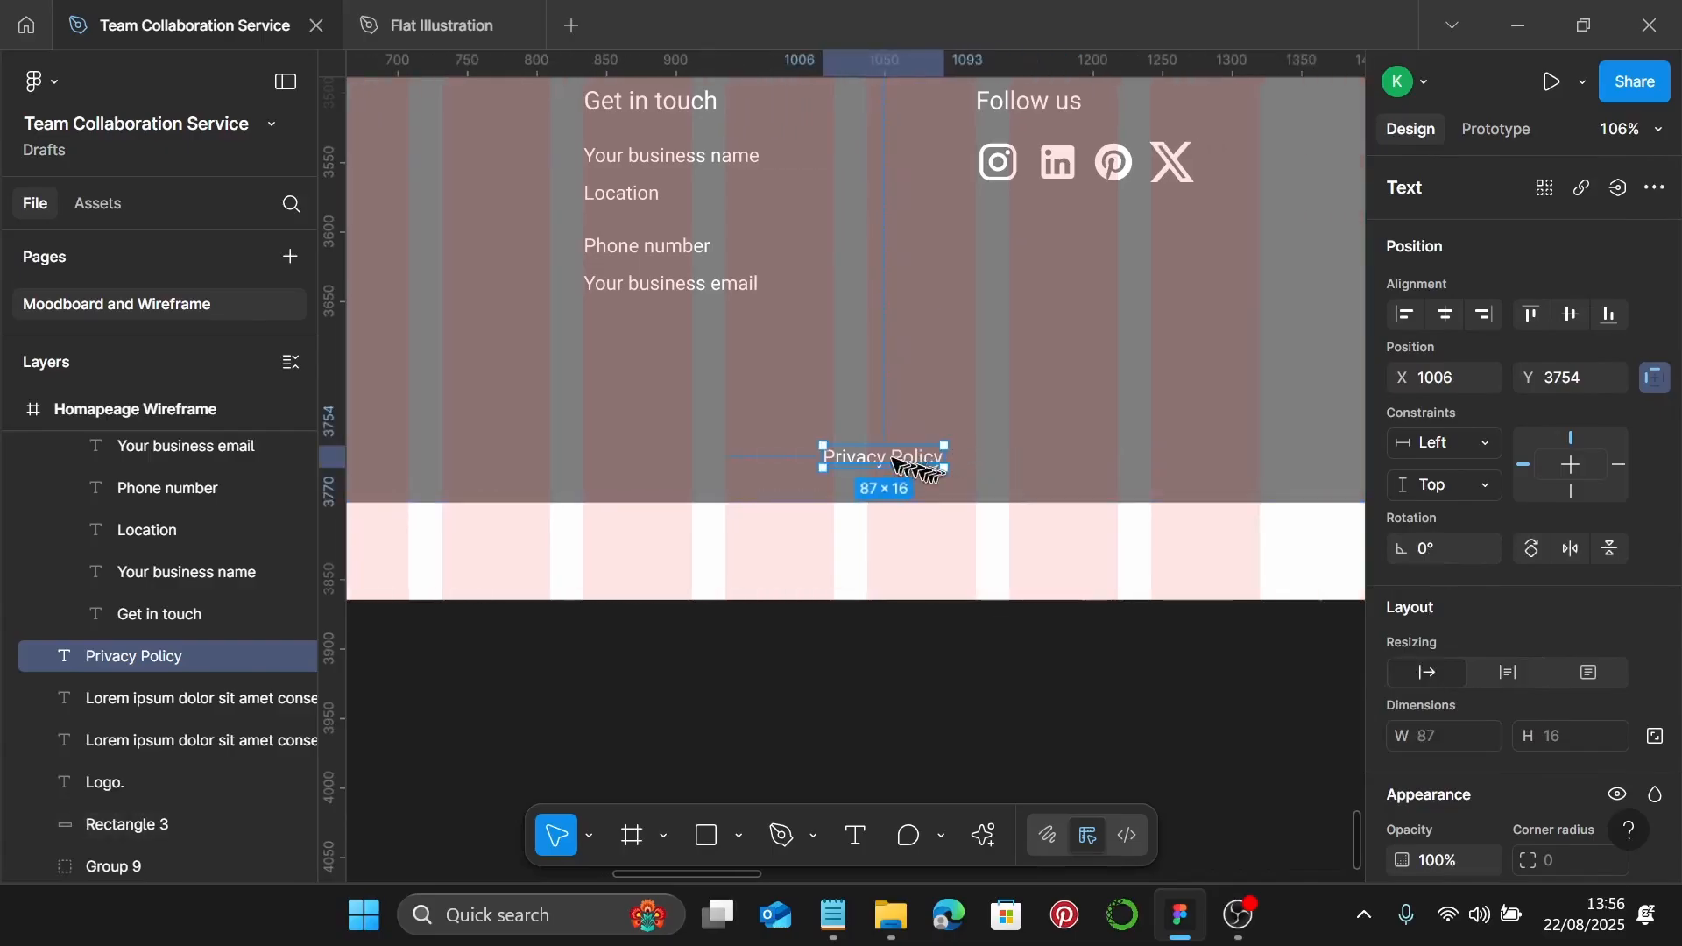
{"action": "left_click_drag", "start_coordinate": [973, 448], "coordinate": [1040, 456]}
{"action": "double_click", "coordinate": [1051, 456]}
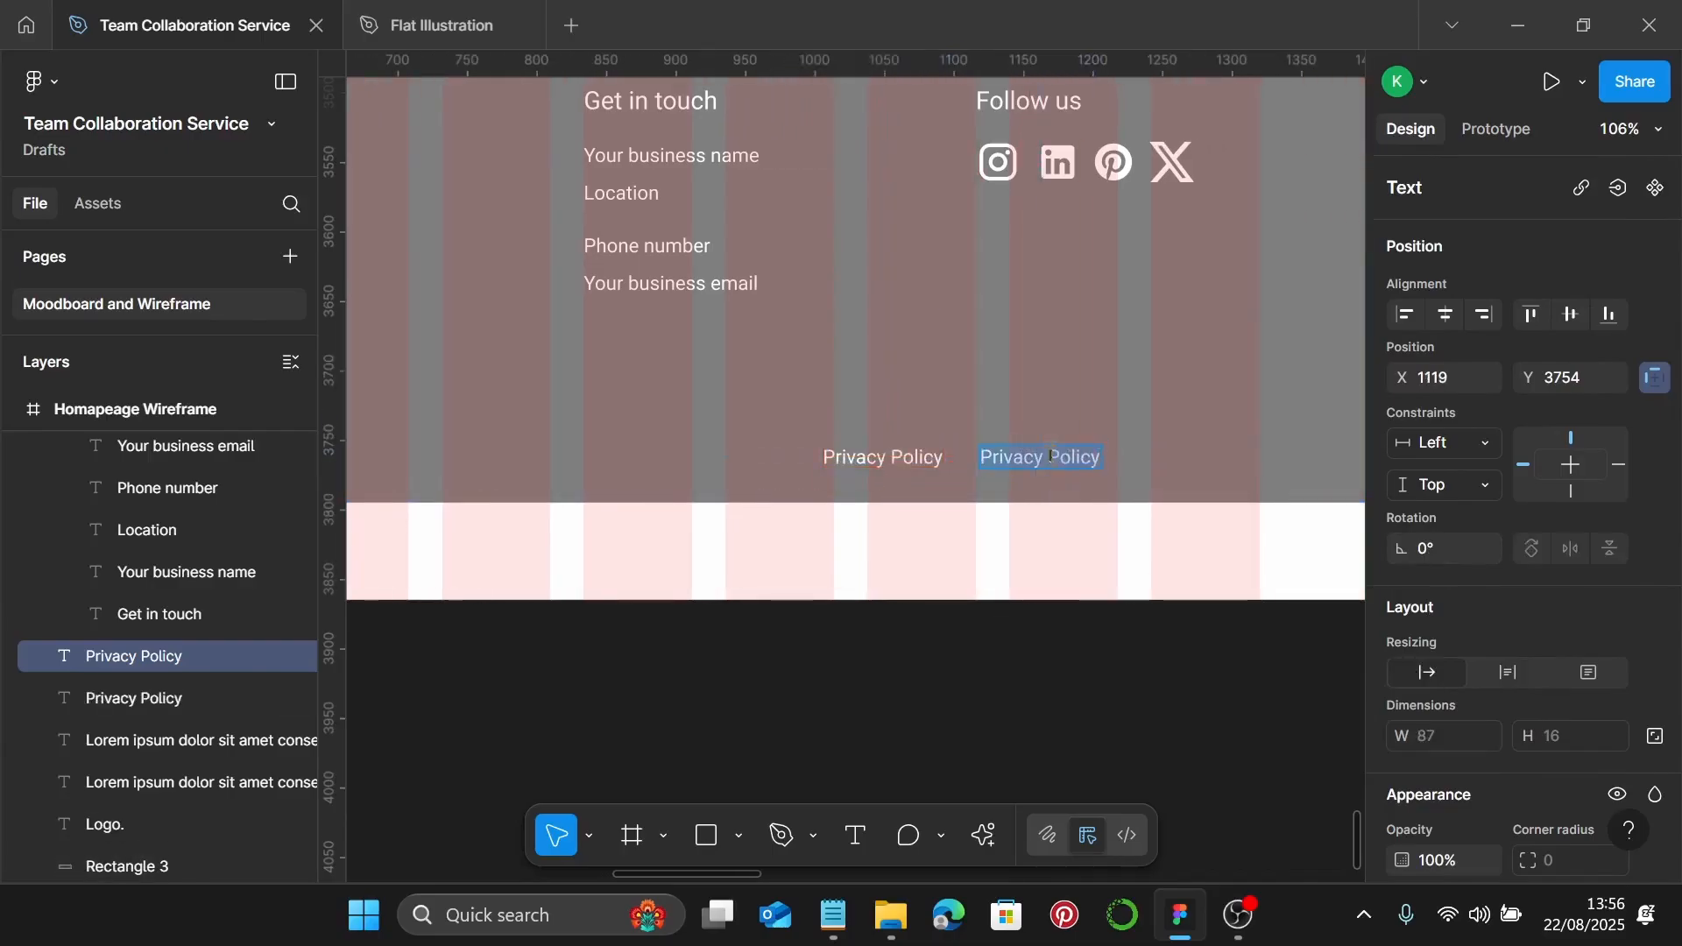
{"action": "type", "text": "Ter"}
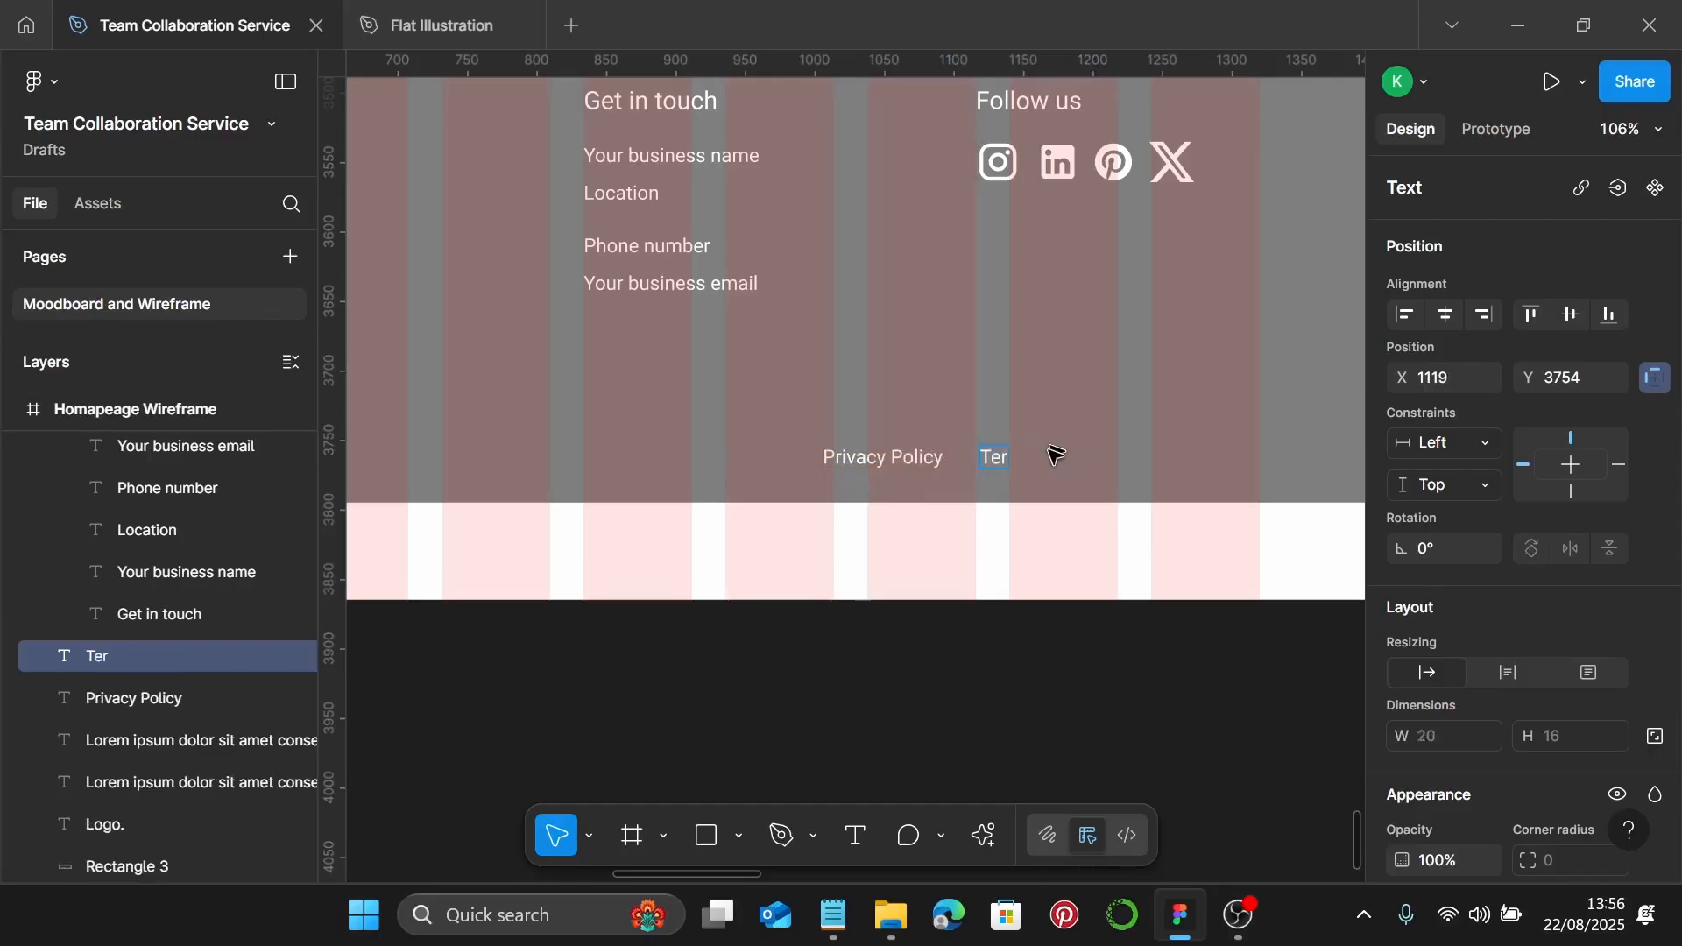
{"action": "type", "text": "ms of Service"}
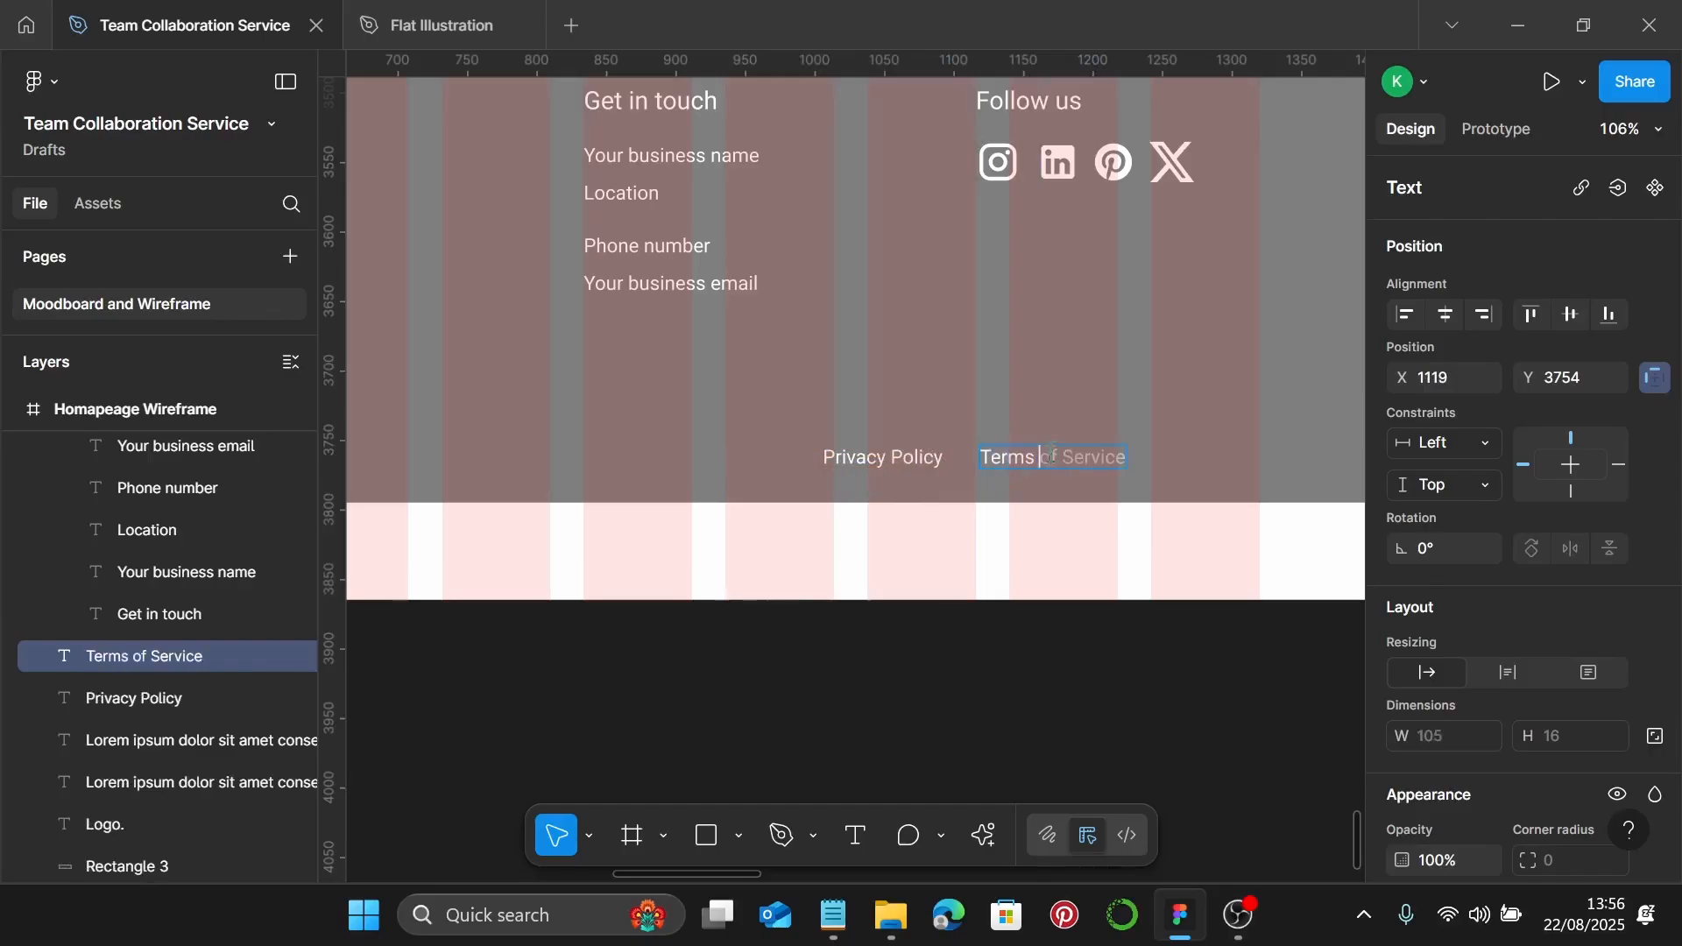
{"action": "key", "text": "Tab"}
{"action": "key", "text": "Escape"}
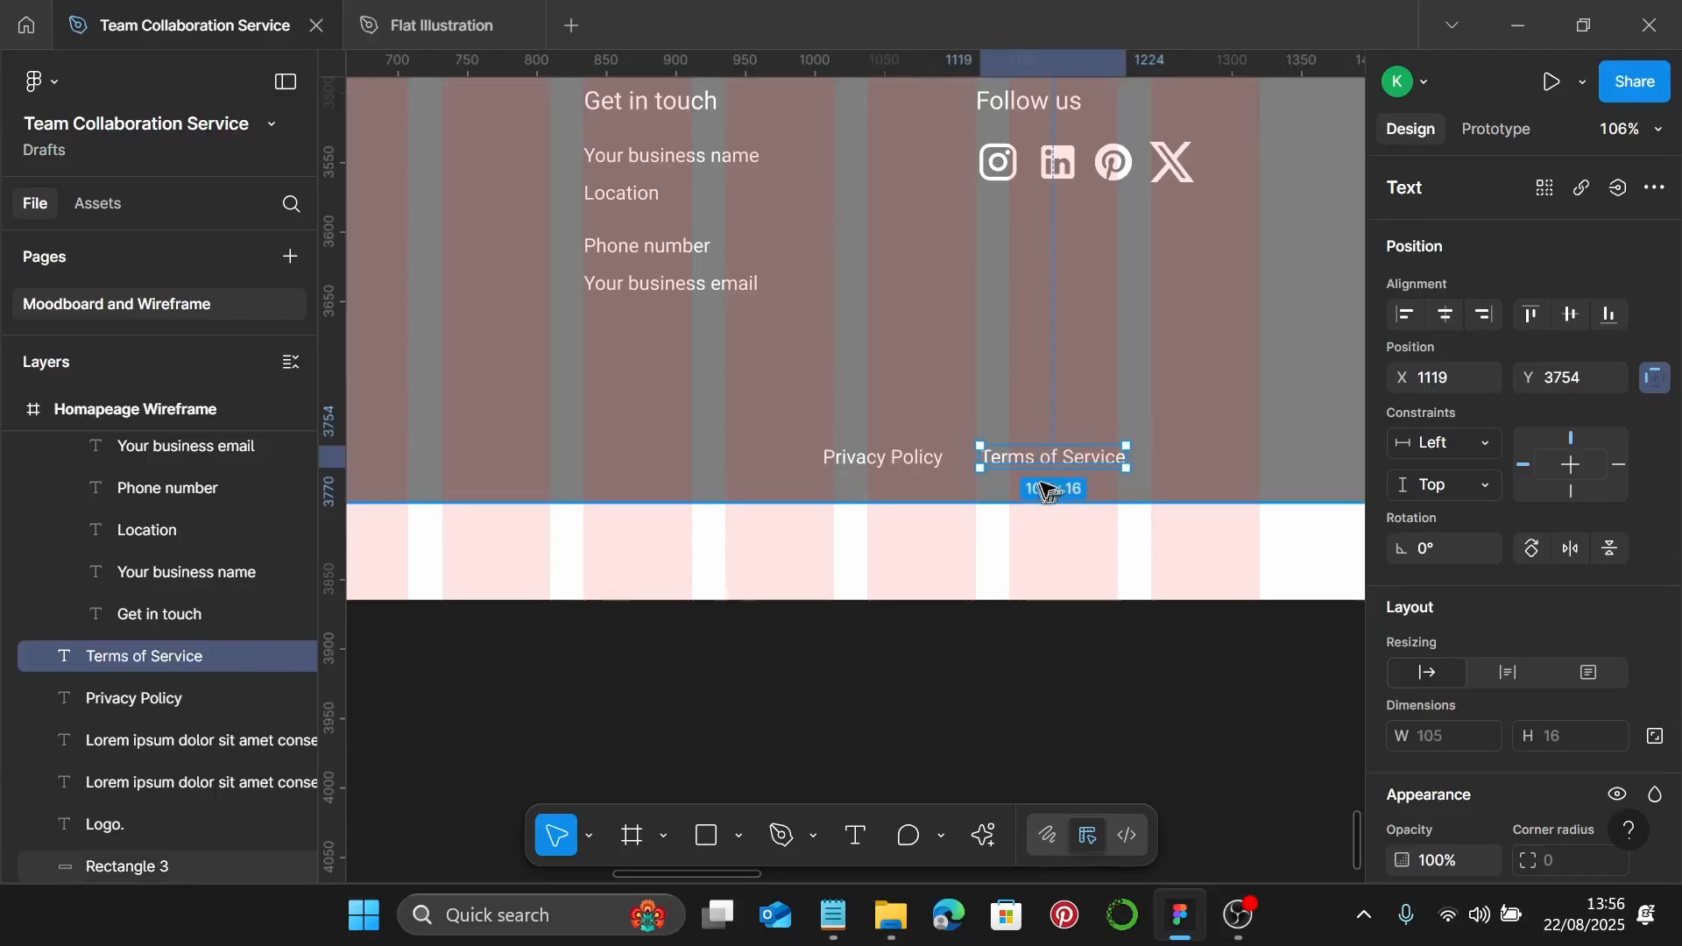
Duplicate the "Terms of Service" text to its right and change the copy to "Legal"
{"action": "left_click_drag", "start_coordinate": [1043, 457], "coordinate": [1187, 454]}
{"action": "left_click_drag", "start_coordinate": [1203, 451], "coordinate": [1205, 453]}
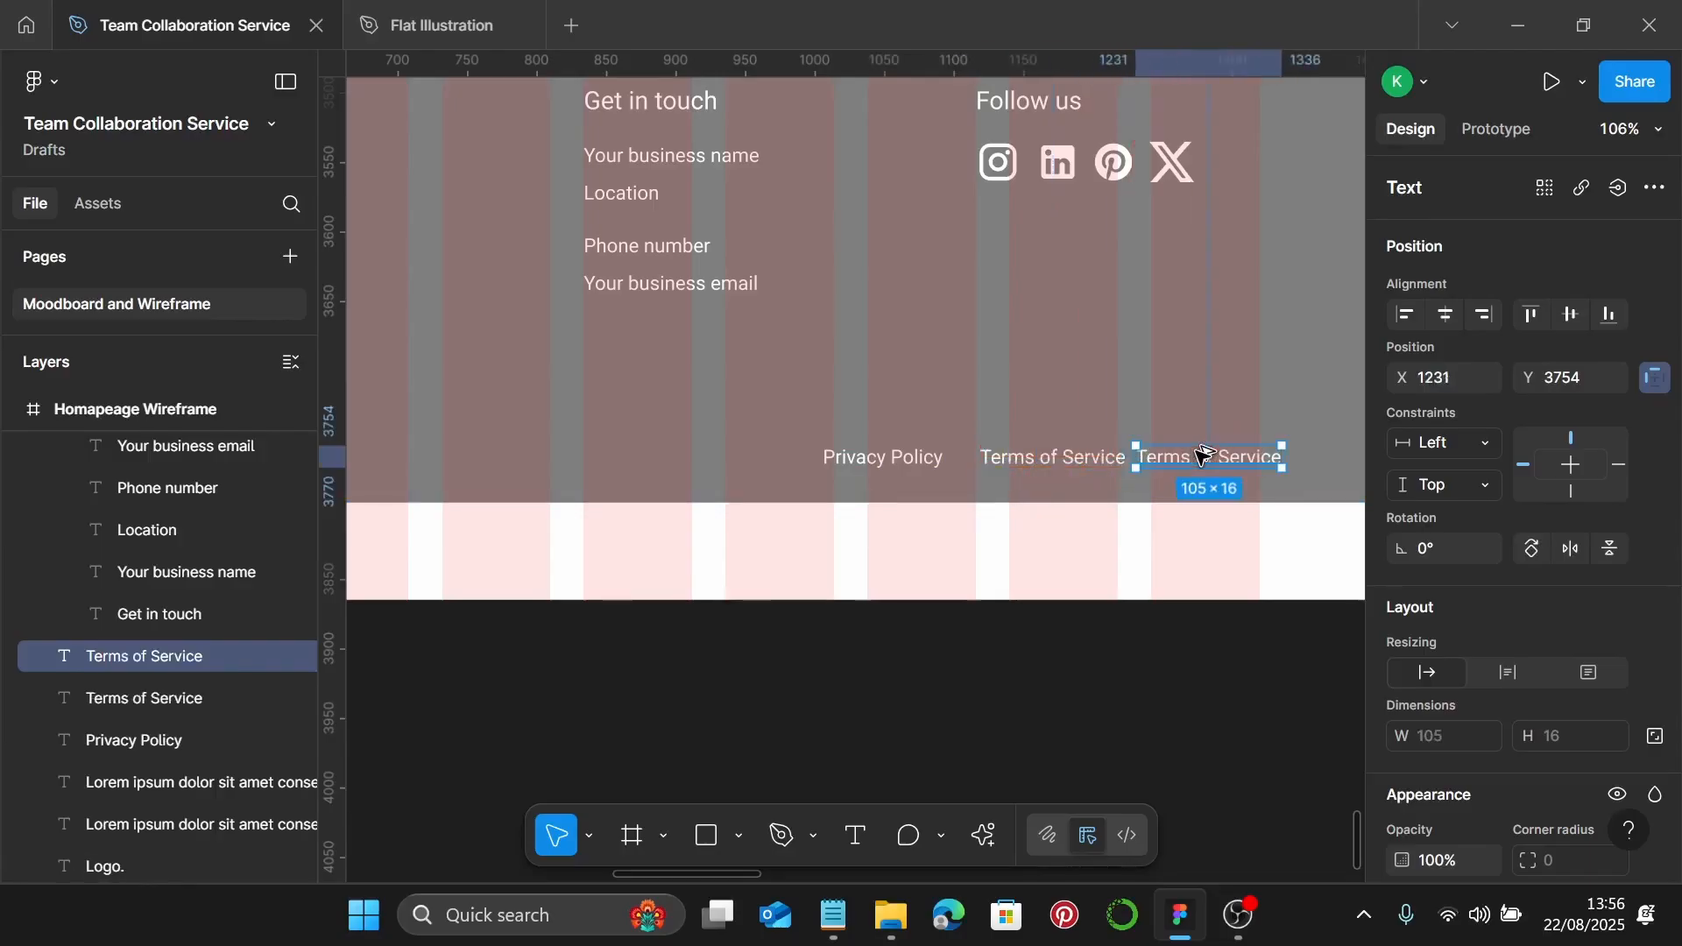
{"action": "double_click", "coordinate": [1202, 457]}
{"action": "type", "text": "Legal"}
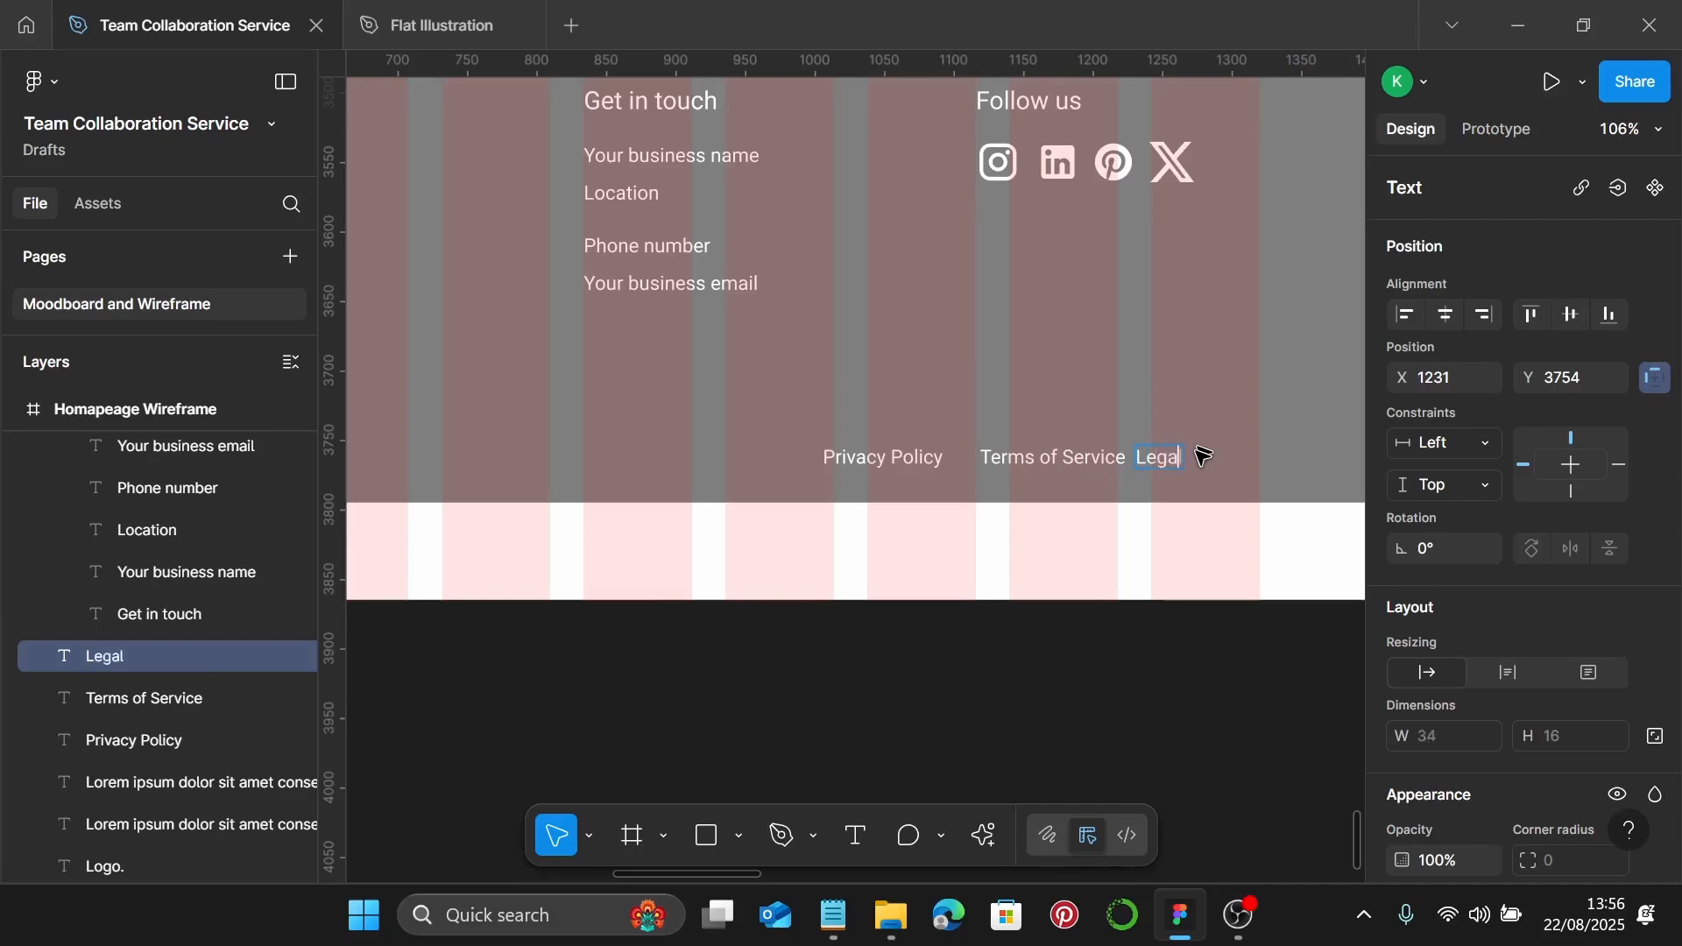
{"action": "key", "text": "Escape"}
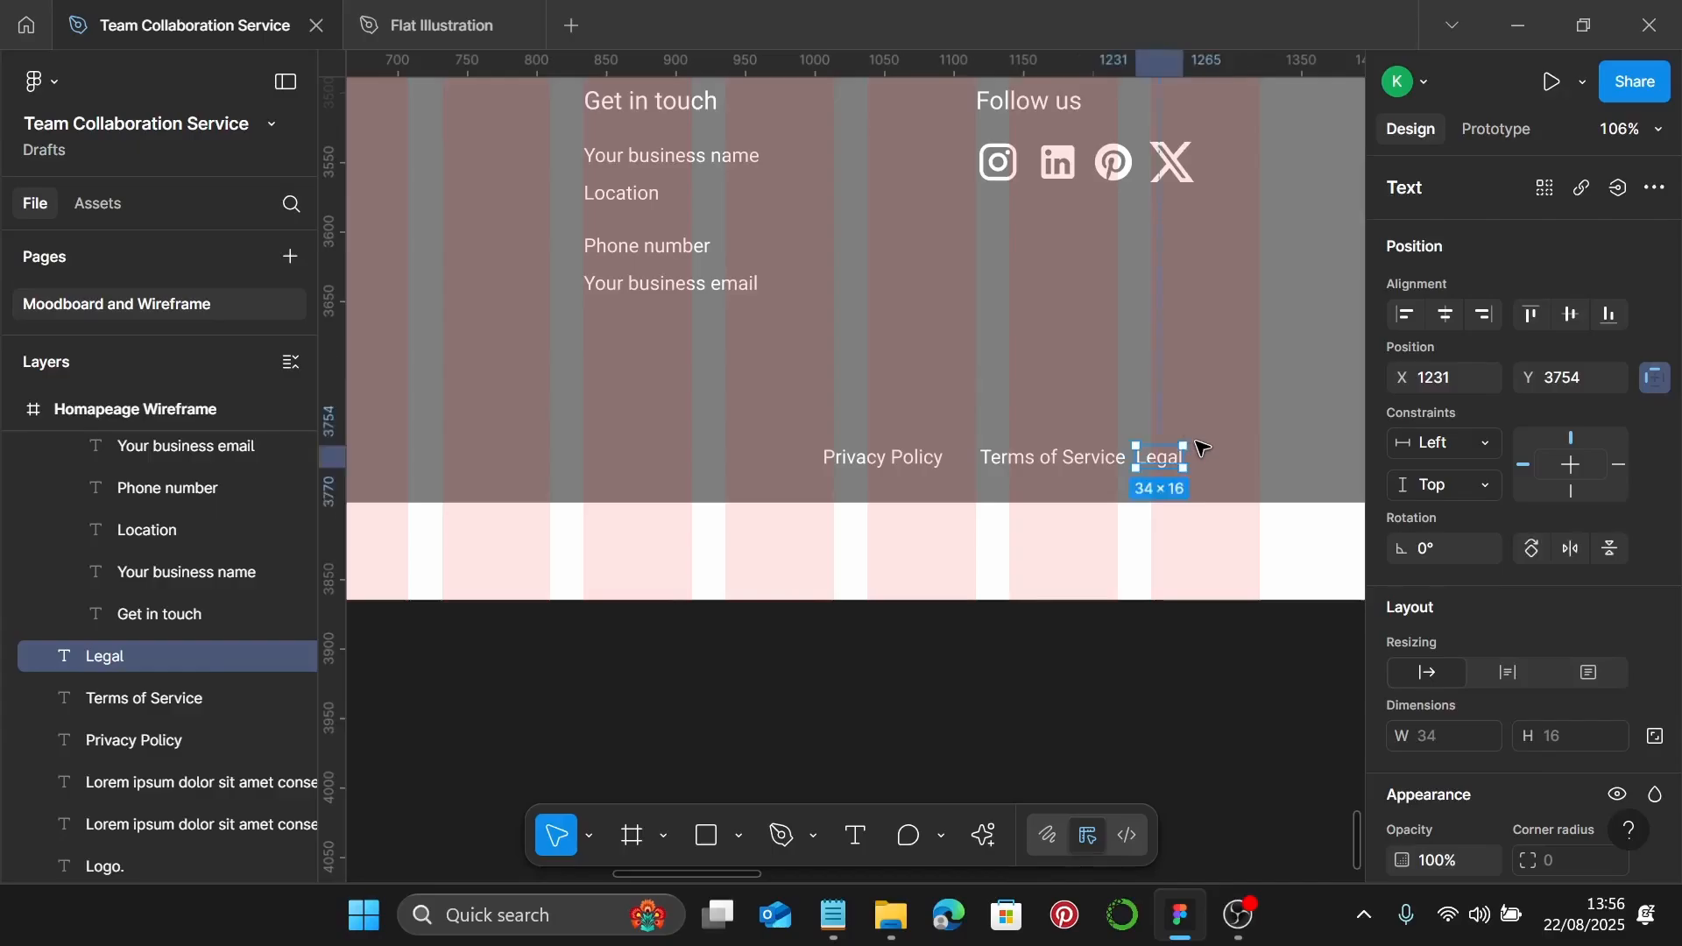
Move "Legal" to the right edge of the column grid and shift "Terms of Service" to X 1132 between its neighbours
{"action": "left_click_drag", "start_coordinate": [1154, 462], "coordinate": [1228, 464]}
{"action": "left_click_drag", "start_coordinate": [1074, 468], "coordinate": [1090, 473]}
{"action": "scroll", "coordinate": [1090, 473], "scroll_direction": "down", "scroll_amount": 5}
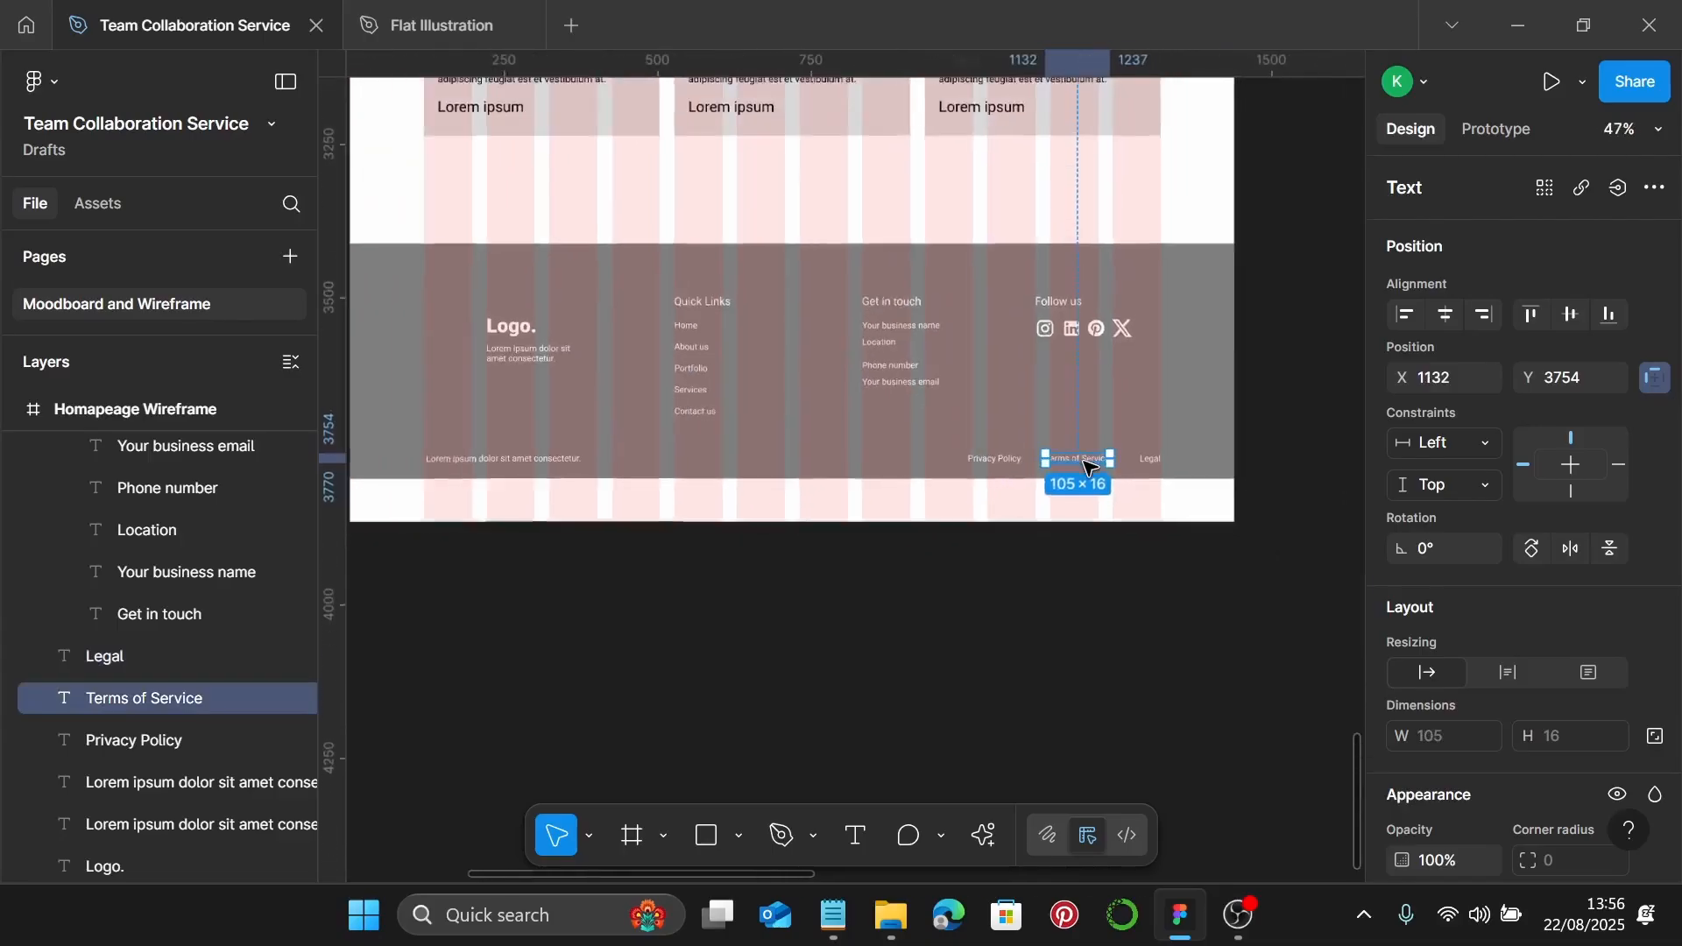
{"action": "scroll", "coordinate": [834, 413], "scroll_direction": "left", "scroll_amount": 2}
{"action": "left_click", "coordinate": [507, 235]}
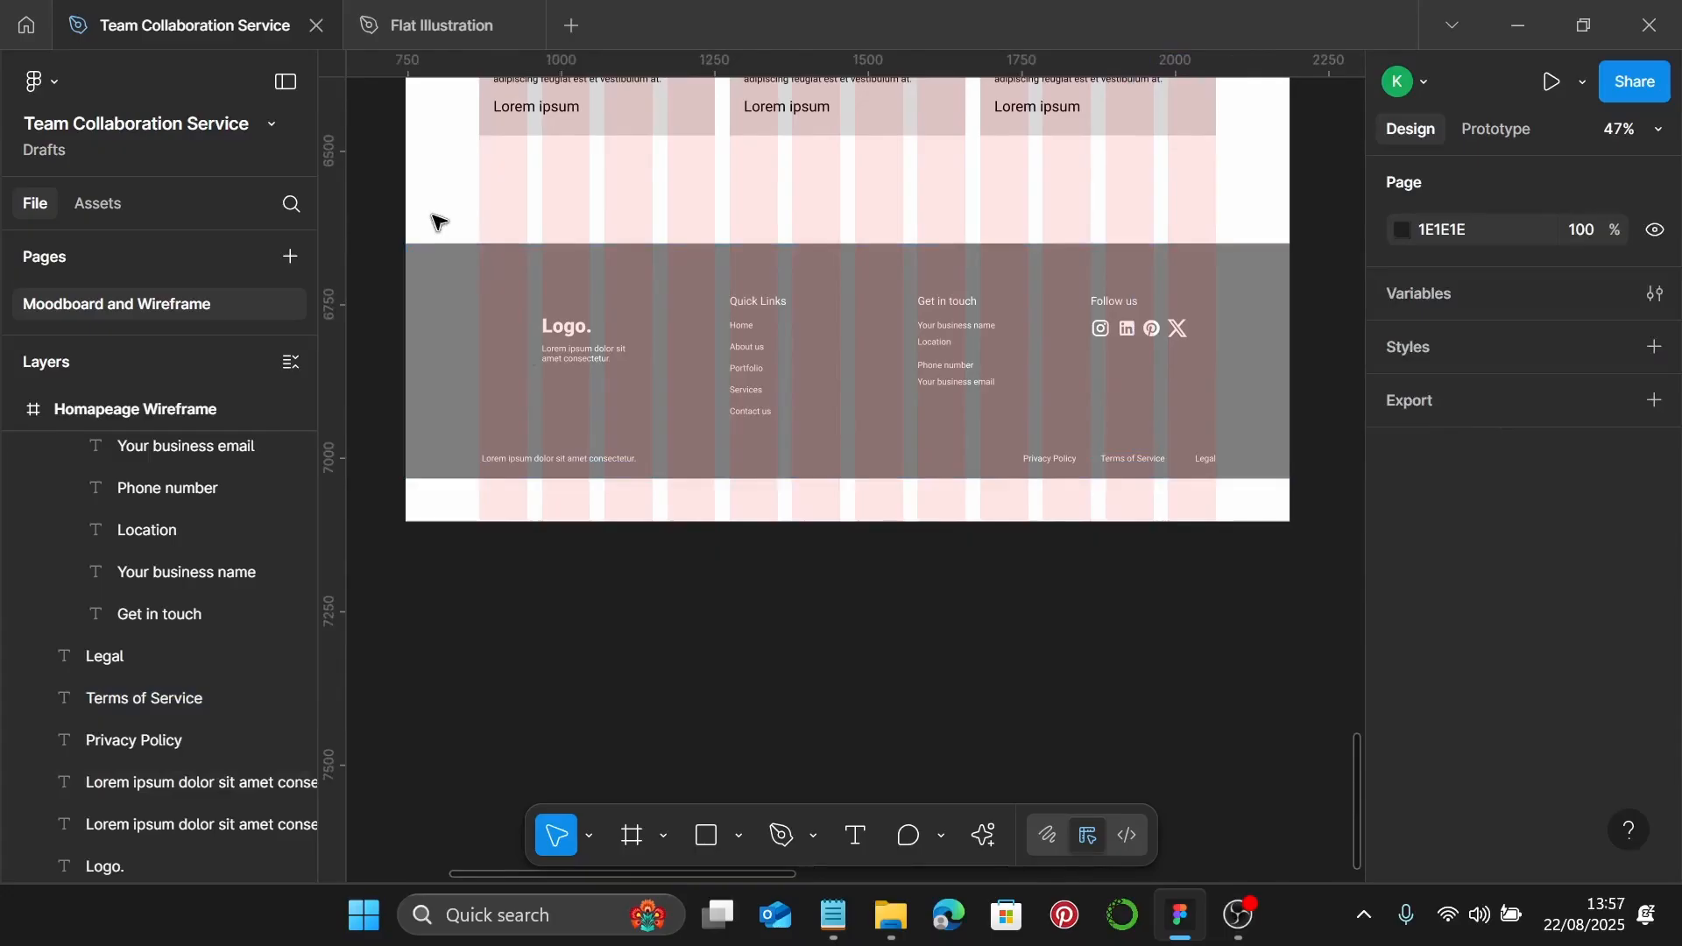
Nudge the Quick Links column and move the "Get in touch" group slightly left to even out the footer columns
{"action": "left_click", "coordinate": [762, 353]}
{"action": "left_click", "coordinate": [743, 353]}
{"action": "left_click_drag", "start_coordinate": [741, 349], "coordinate": [742, 349]}
{"action": "left_click", "coordinate": [961, 331]}
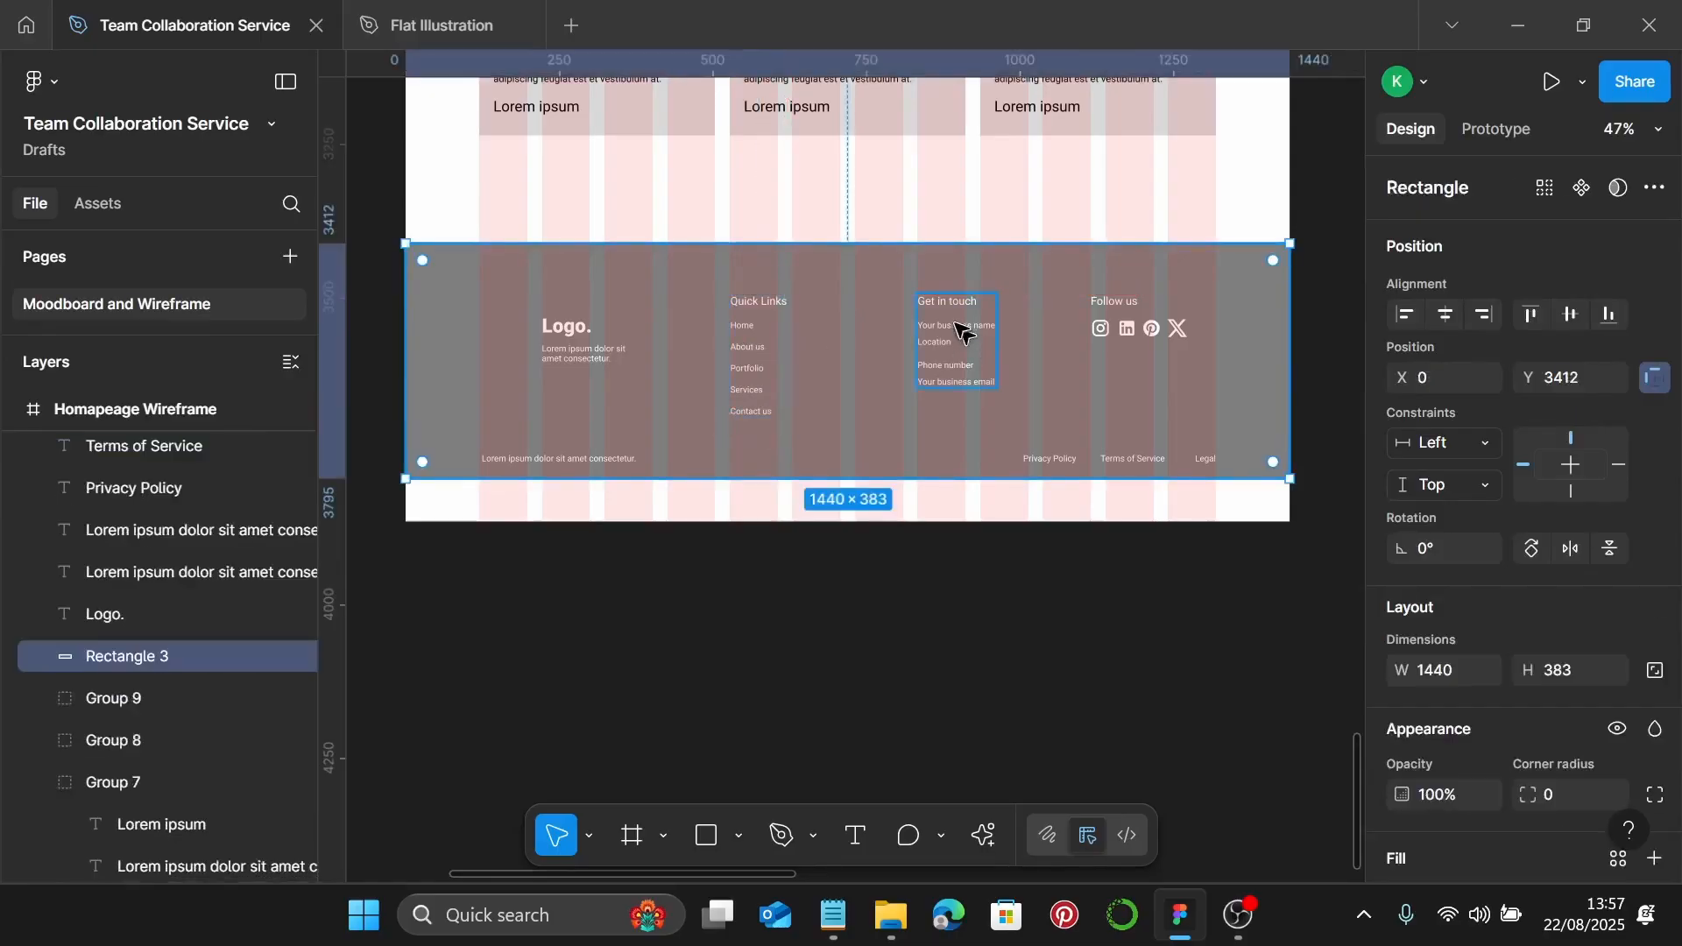
{"action": "left_click", "coordinate": [955, 331]}
{"action": "left_click_drag", "start_coordinate": [952, 327], "coordinate": [937, 333]}
{"action": "left_click", "coordinate": [557, 196]}
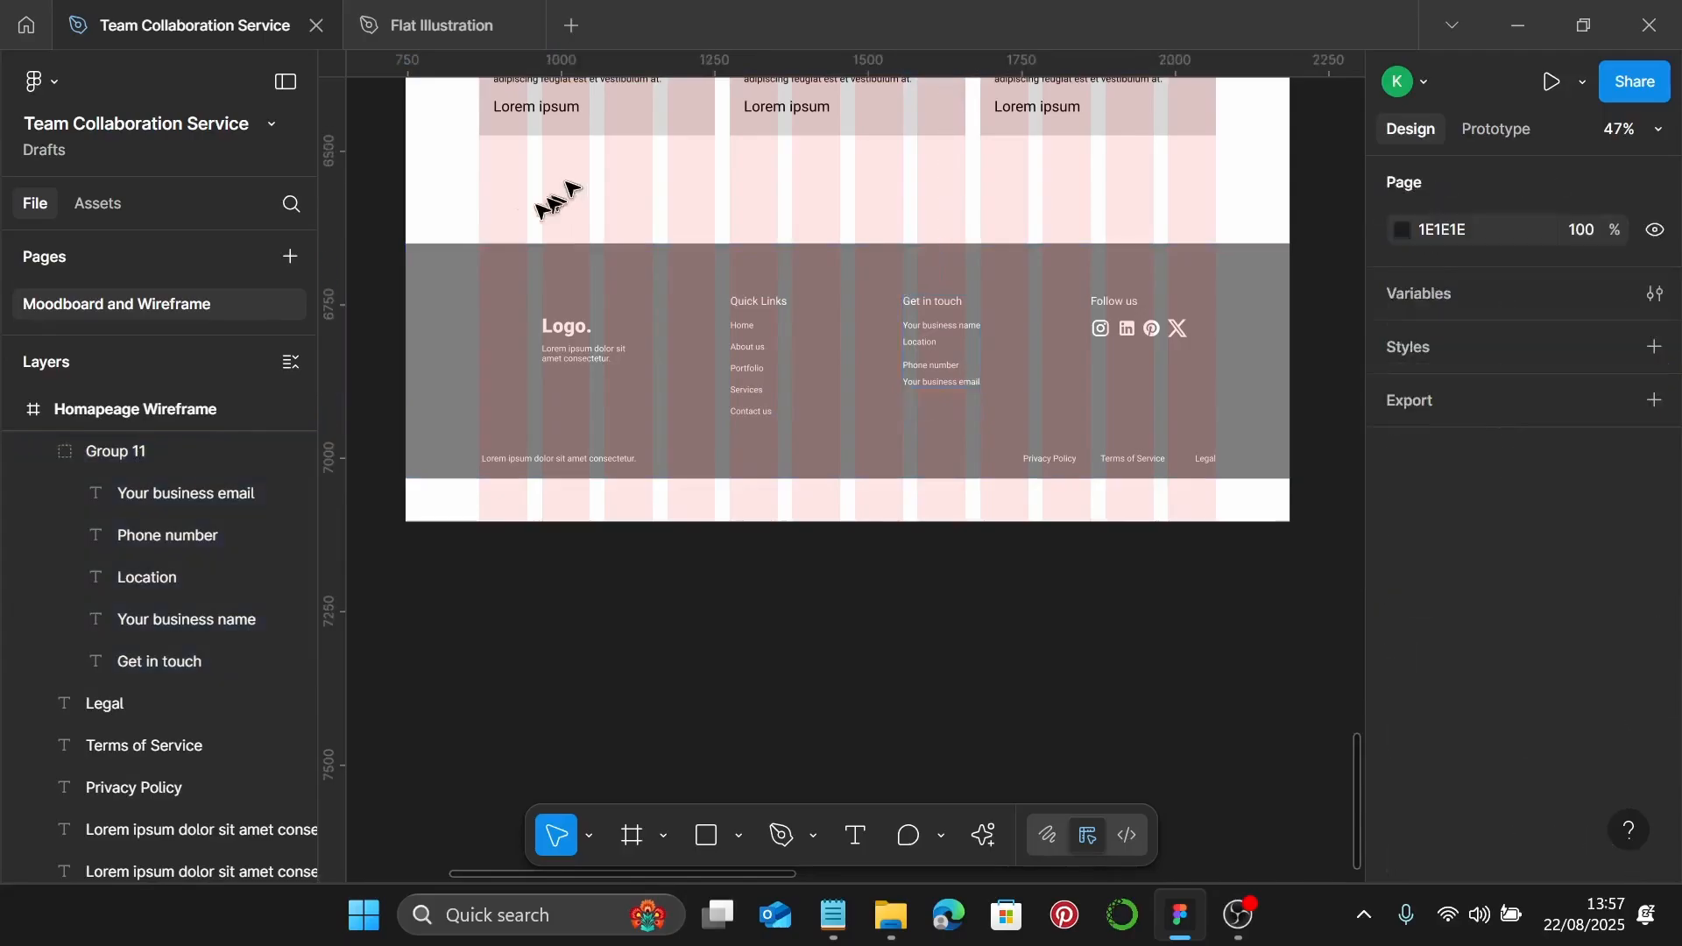
Group the footer background with all its contents and shorten the homepage frame to a height of 3795, ending at the footer
{"action": "left_click_drag", "start_coordinate": [447, 210], "coordinate": [1239, 499]}
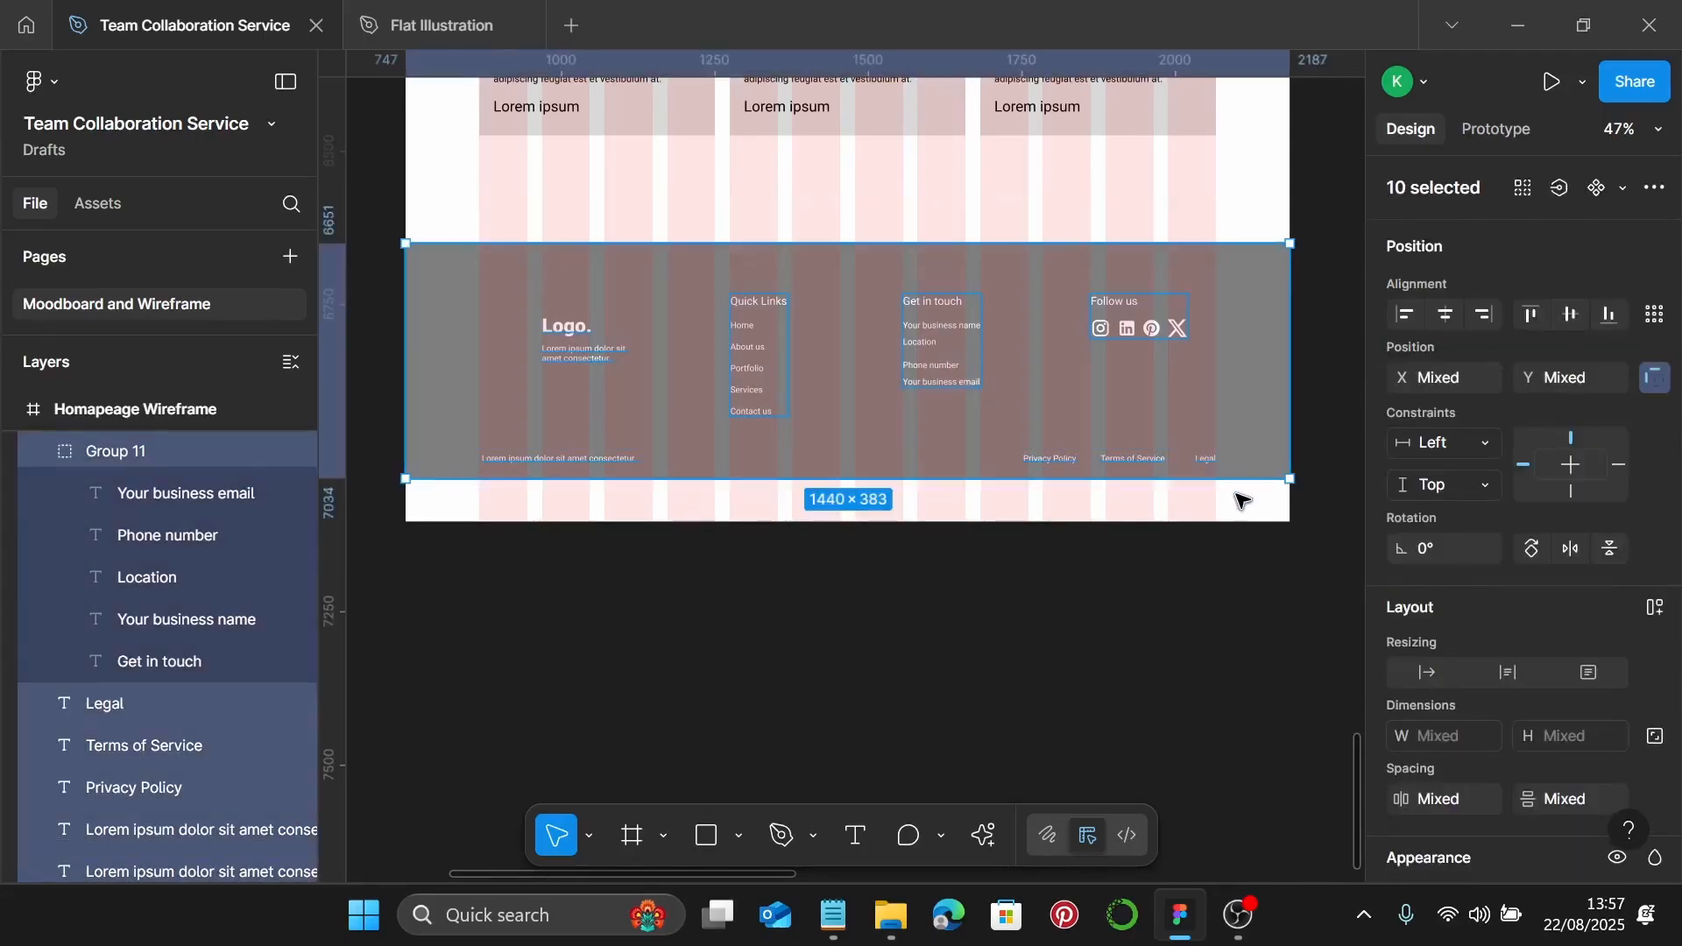
{"action": "key", "text": "ctrl+g"}
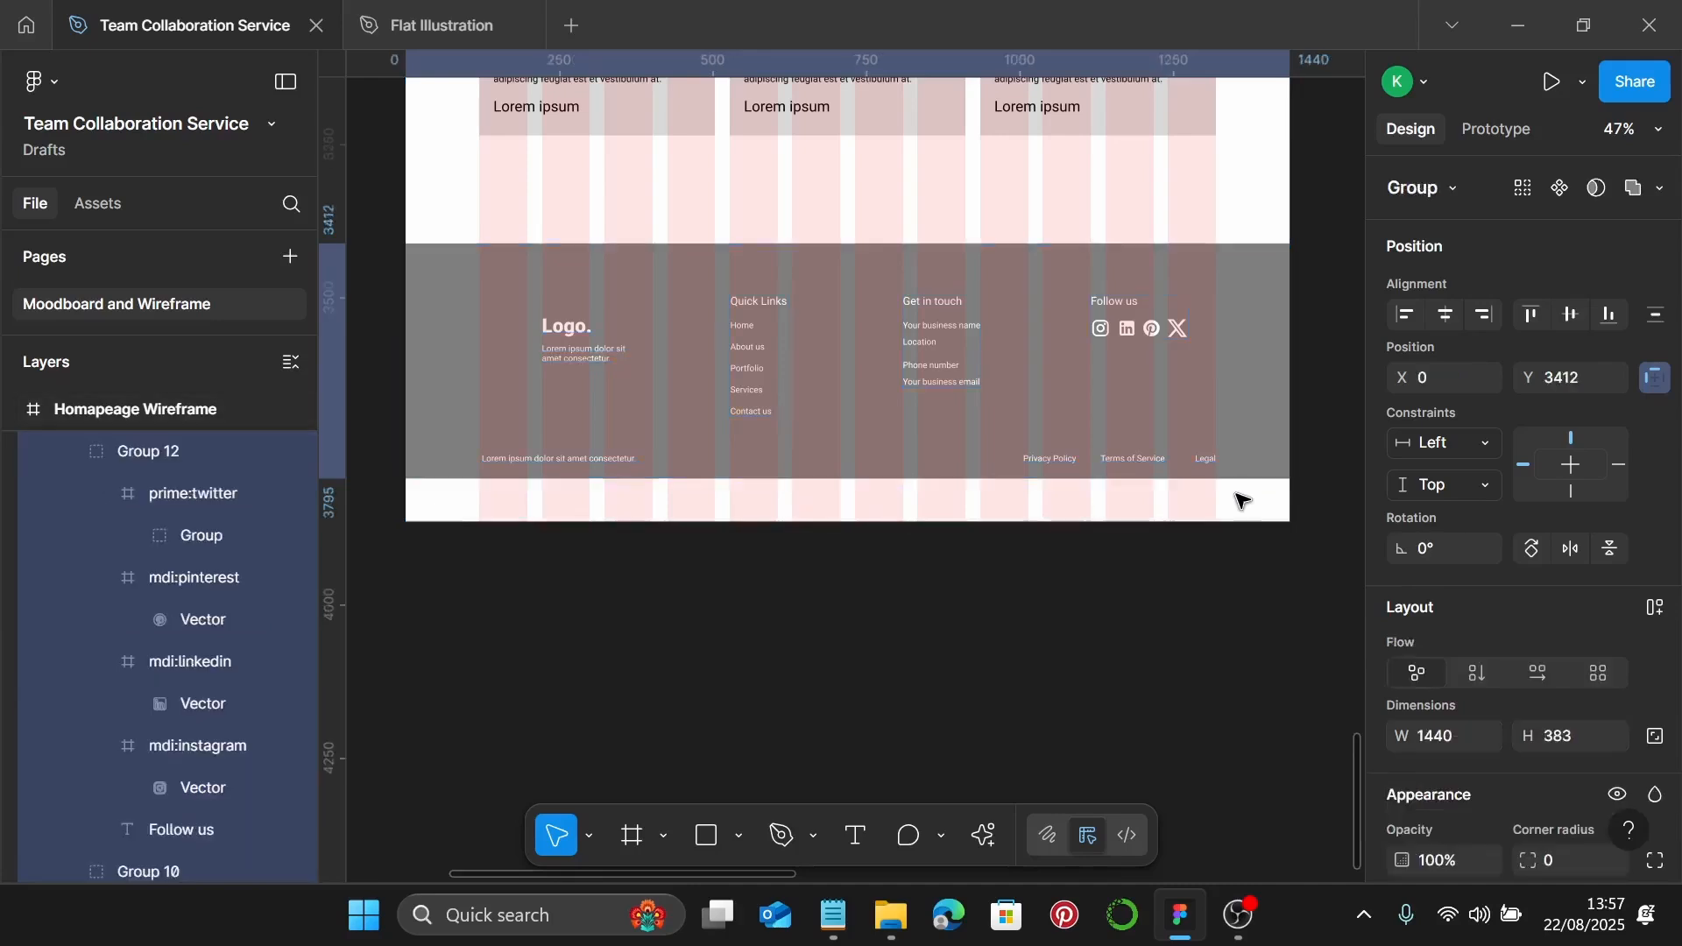
{"action": "right_click", "coordinate": [1172, 508]}
{"action": "left_click", "coordinate": [1070, 522]}
{"action": "left_click_drag", "start_coordinate": [1070, 522], "coordinate": [1084, 484]}
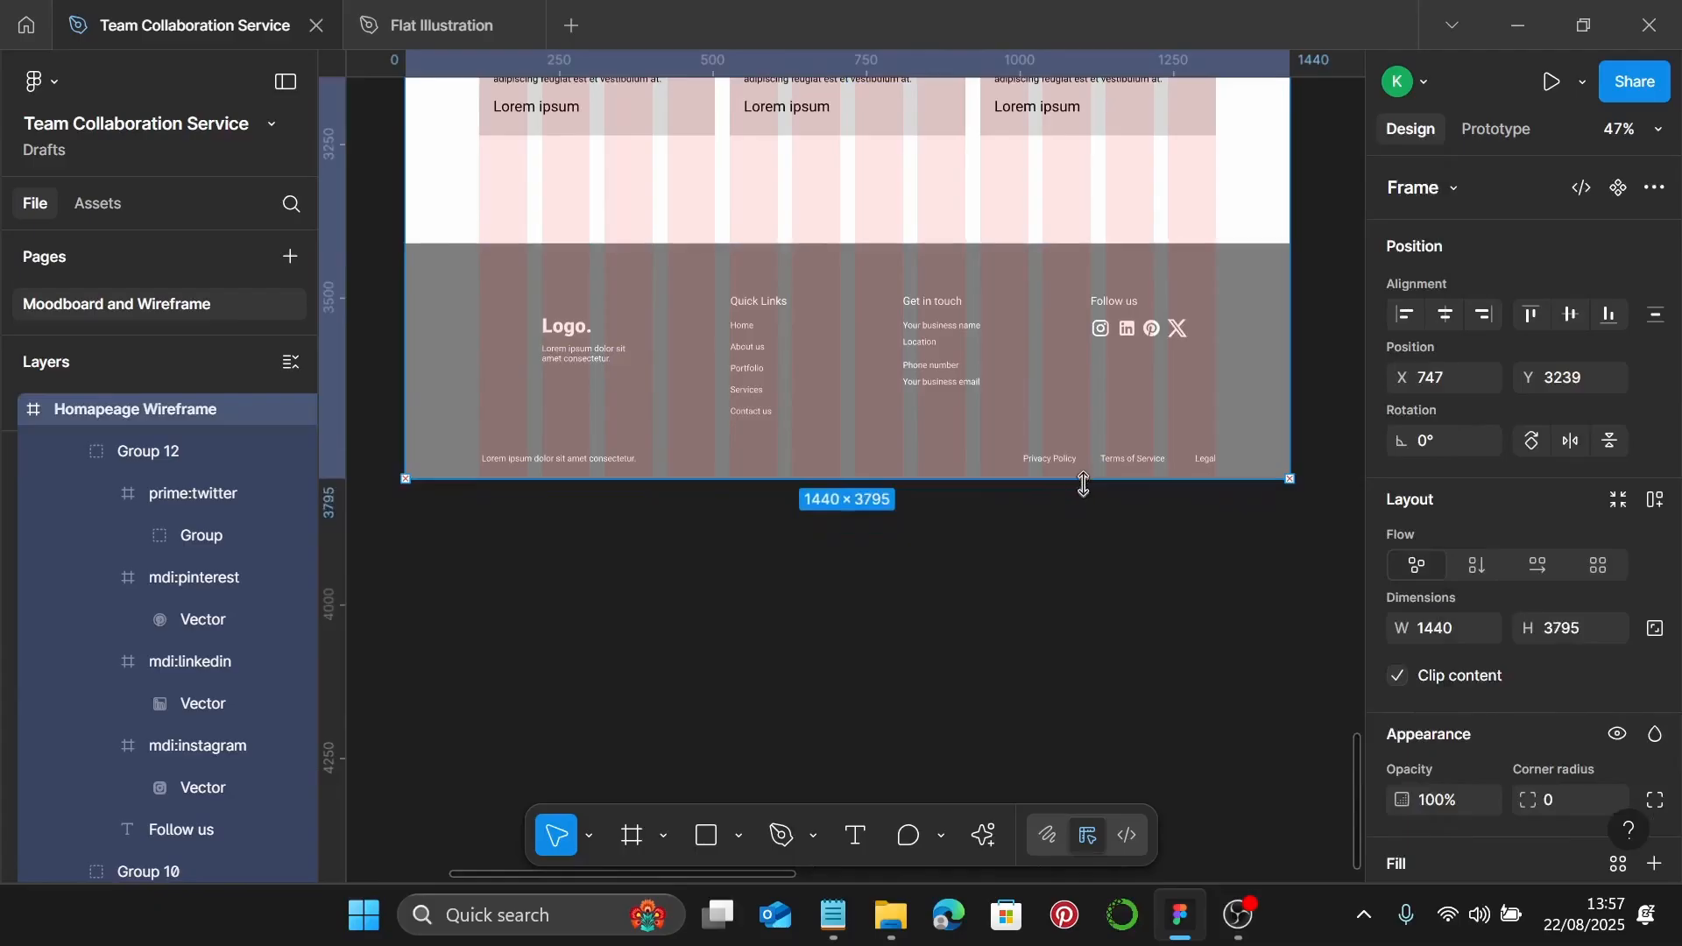
Delete the extra 1440 × 835 image placeholder that extends below the hero section's background
{"action": "scroll", "coordinate": [1083, 483], "scroll_direction": "down", "scroll_amount": 3}
{"action": "scroll", "coordinate": [1089, 481], "scroll_direction": "up", "scroll_amount": 6}
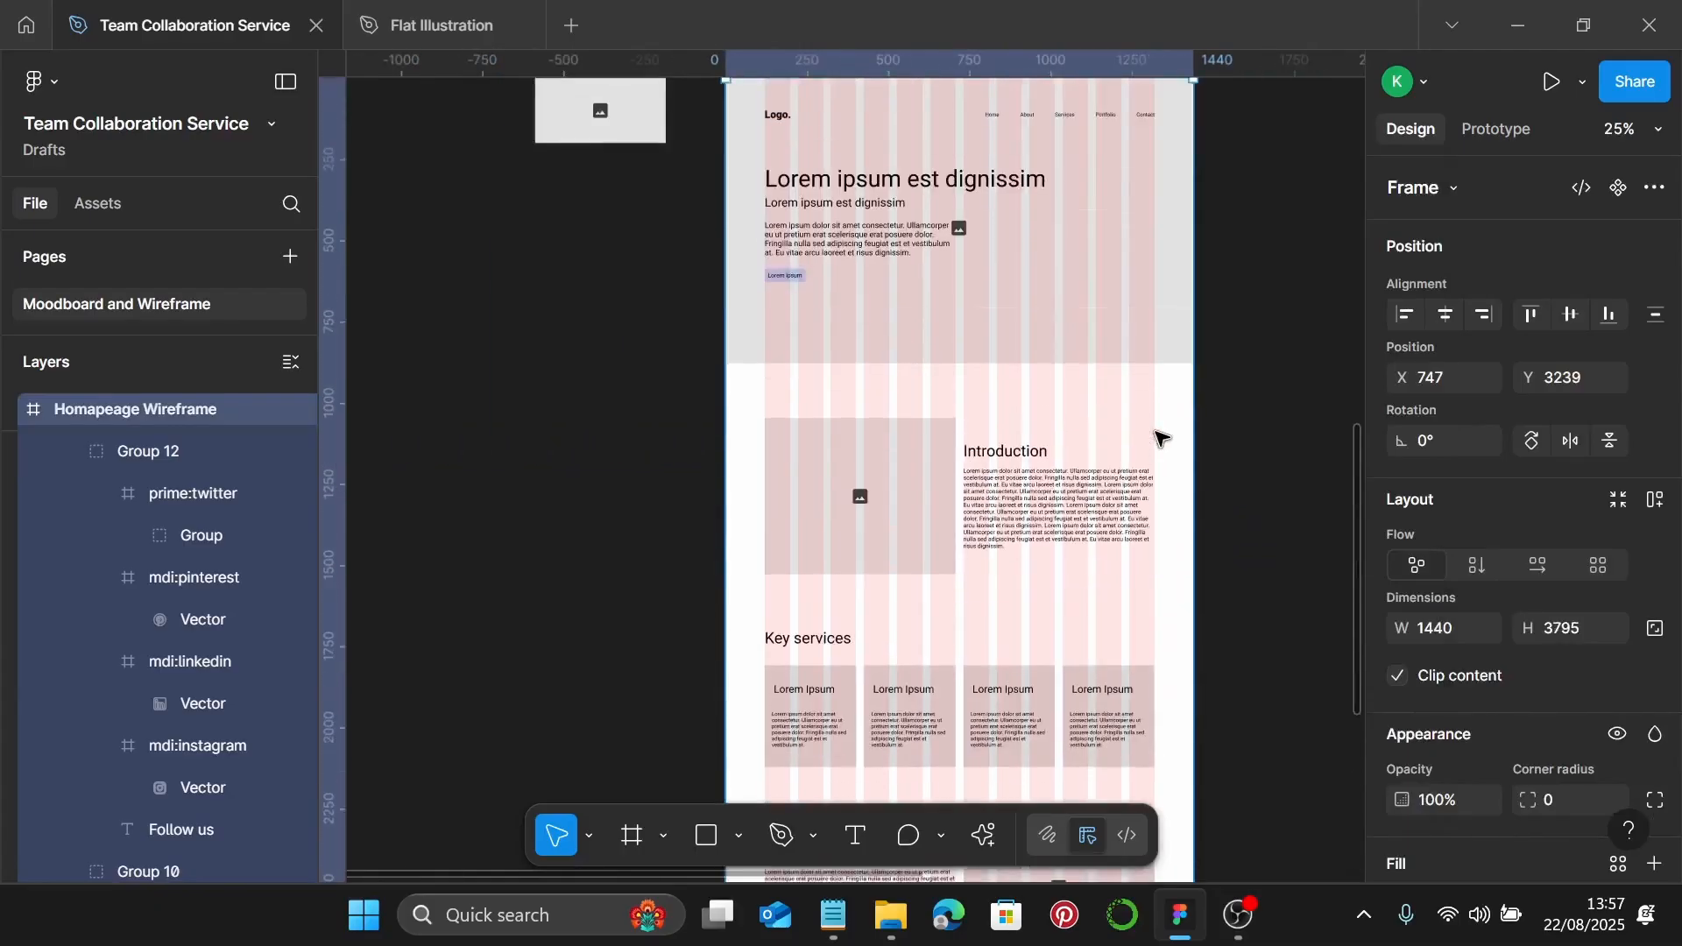
{"action": "scroll", "coordinate": [1162, 438], "scroll_direction": "up", "scroll_amount": 2}
{"action": "scroll", "coordinate": [1163, 436], "scroll_direction": "up", "scroll_amount": 2, "text": "ctrl"}
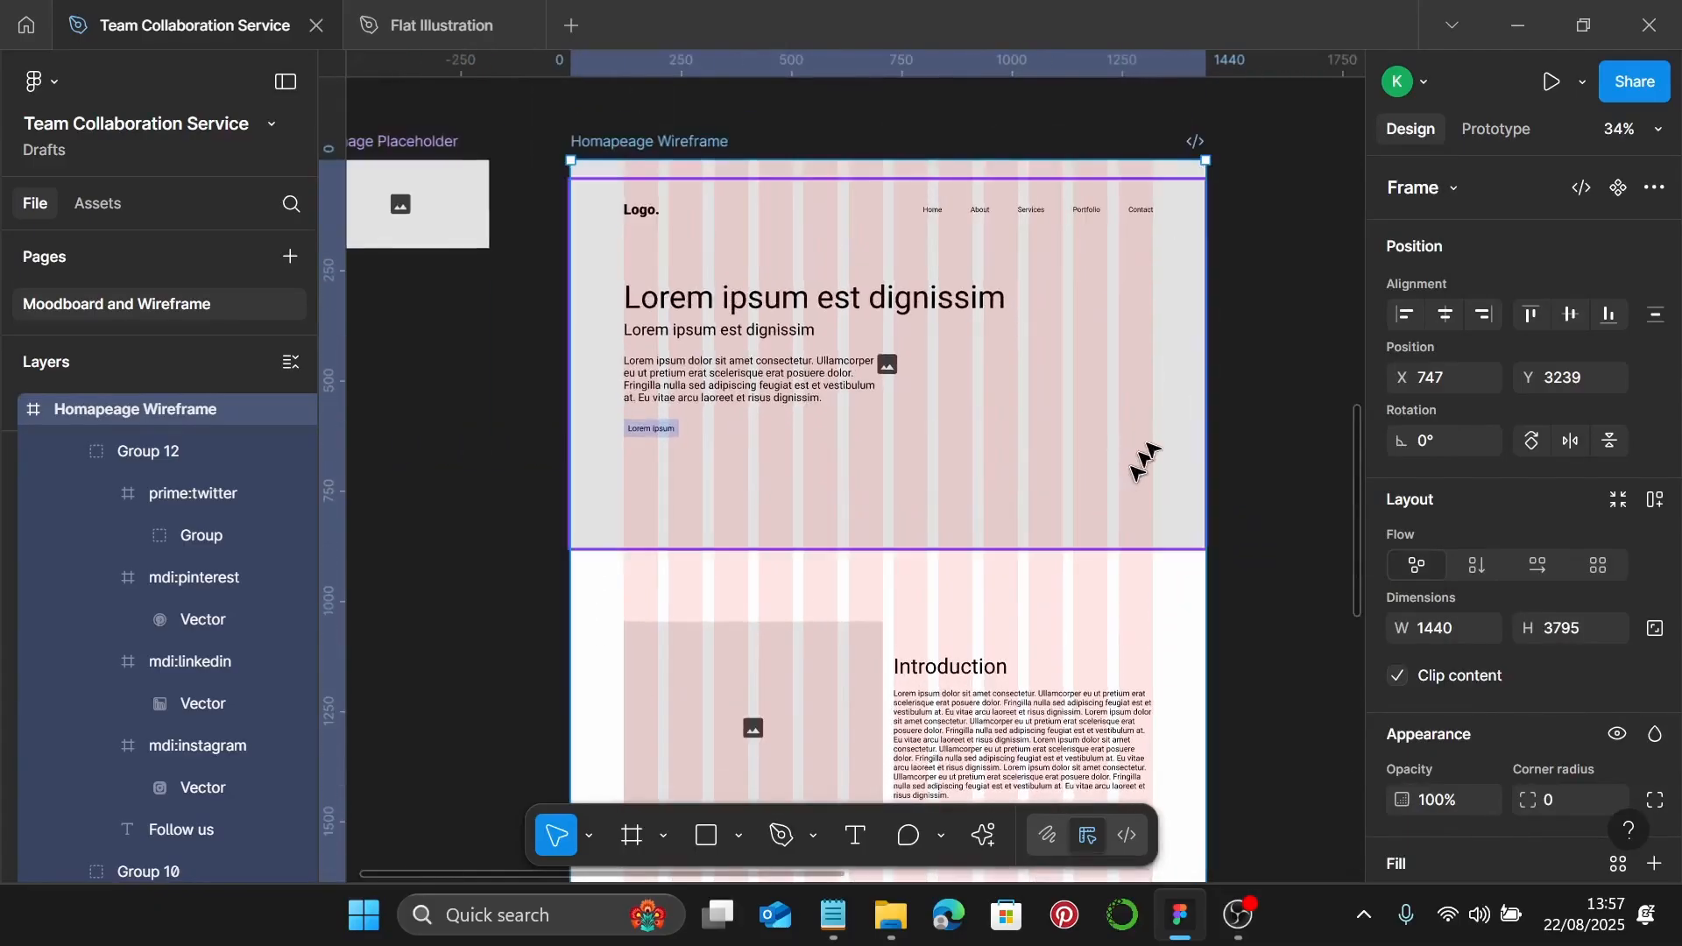
{"action": "left_click", "coordinate": [1161, 435]}
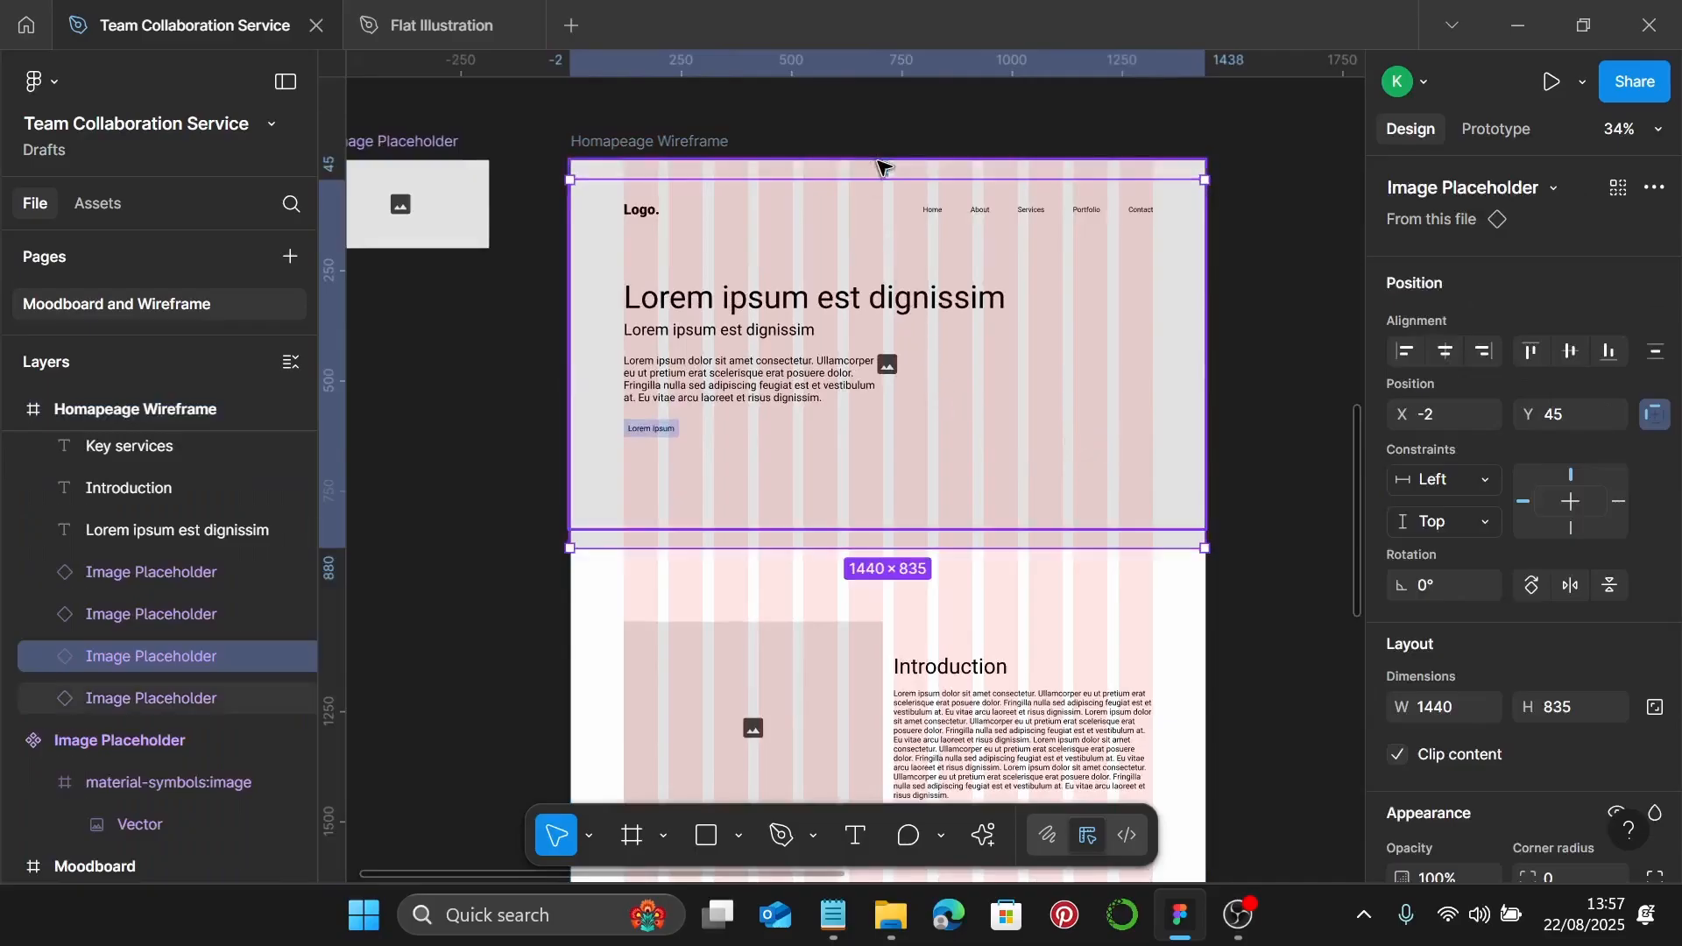
{"action": "left_click", "coordinate": [1014, 545]}
{"action": "key", "text": "Delete"}
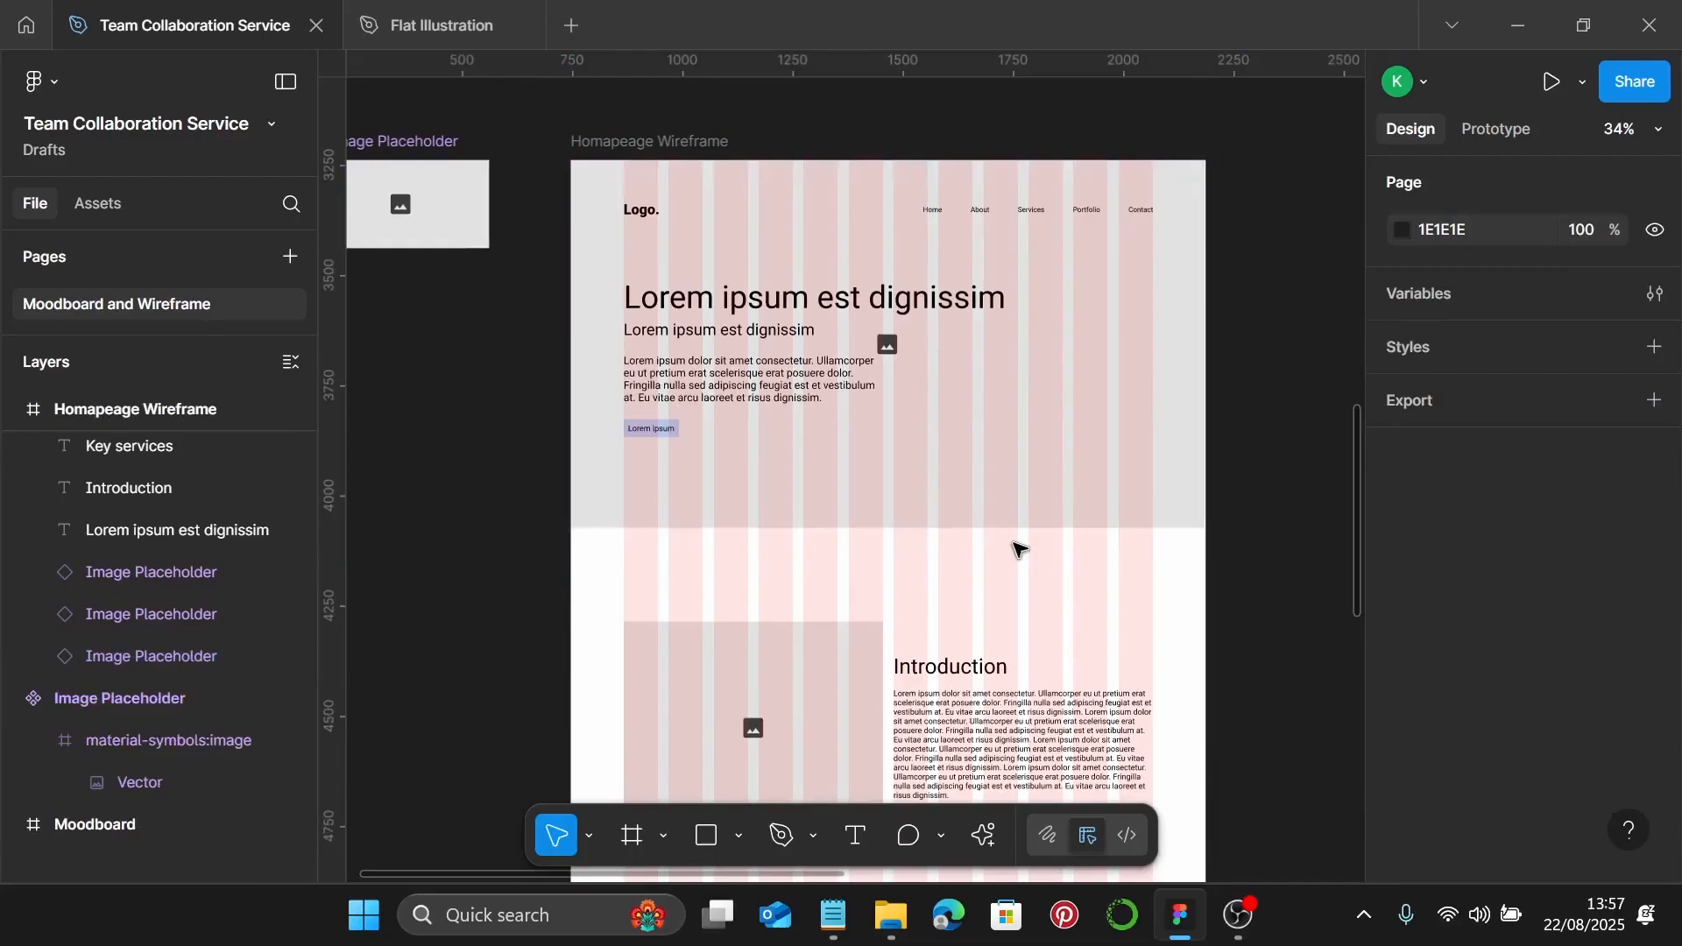
{"action": "scroll", "coordinate": [1016, 548], "scroll_direction": "down", "scroll_amount": 1}
{"action": "scroll", "coordinate": [1010, 530], "scroll_direction": "down", "scroll_amount": 4}
{"action": "scroll", "coordinate": [1008, 537], "scroll_direction": "down", "scroll_amount": 3}
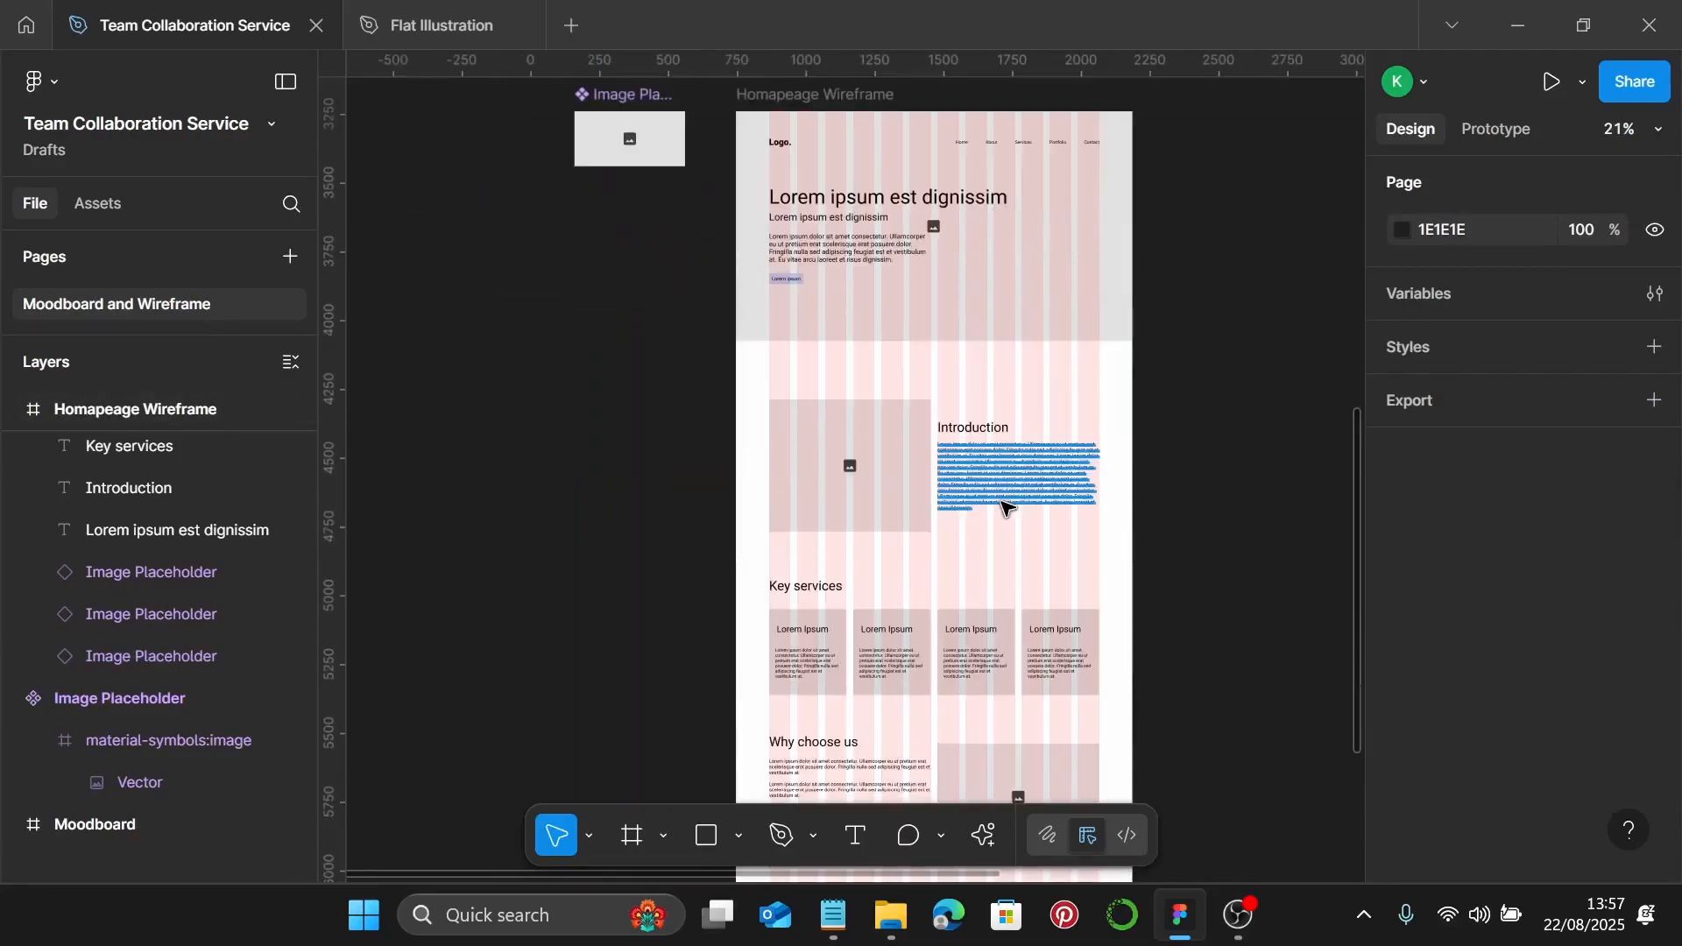
{"action": "scroll", "coordinate": [1005, 508], "scroll_direction": "down", "scroll_amount": 8}
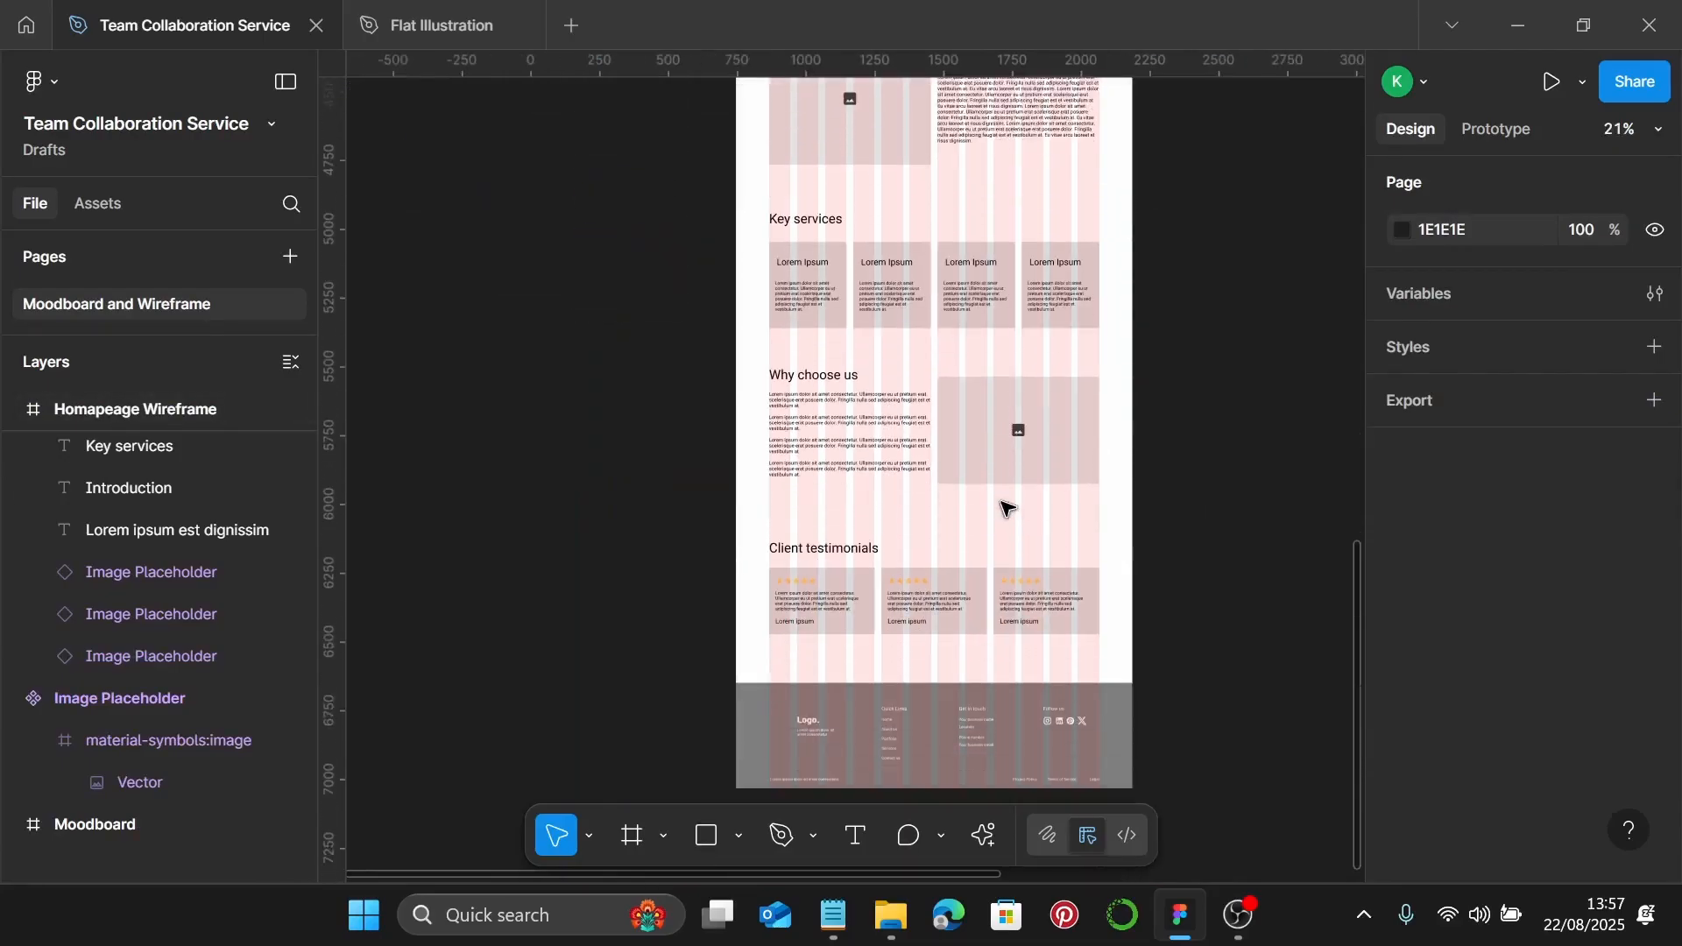
{"action": "scroll", "coordinate": [1005, 508], "scroll_direction": "up", "scroll_amount": 10}
{"action": "scroll", "coordinate": [1156, 395], "scroll_direction": "up", "scroll_amount": 3}
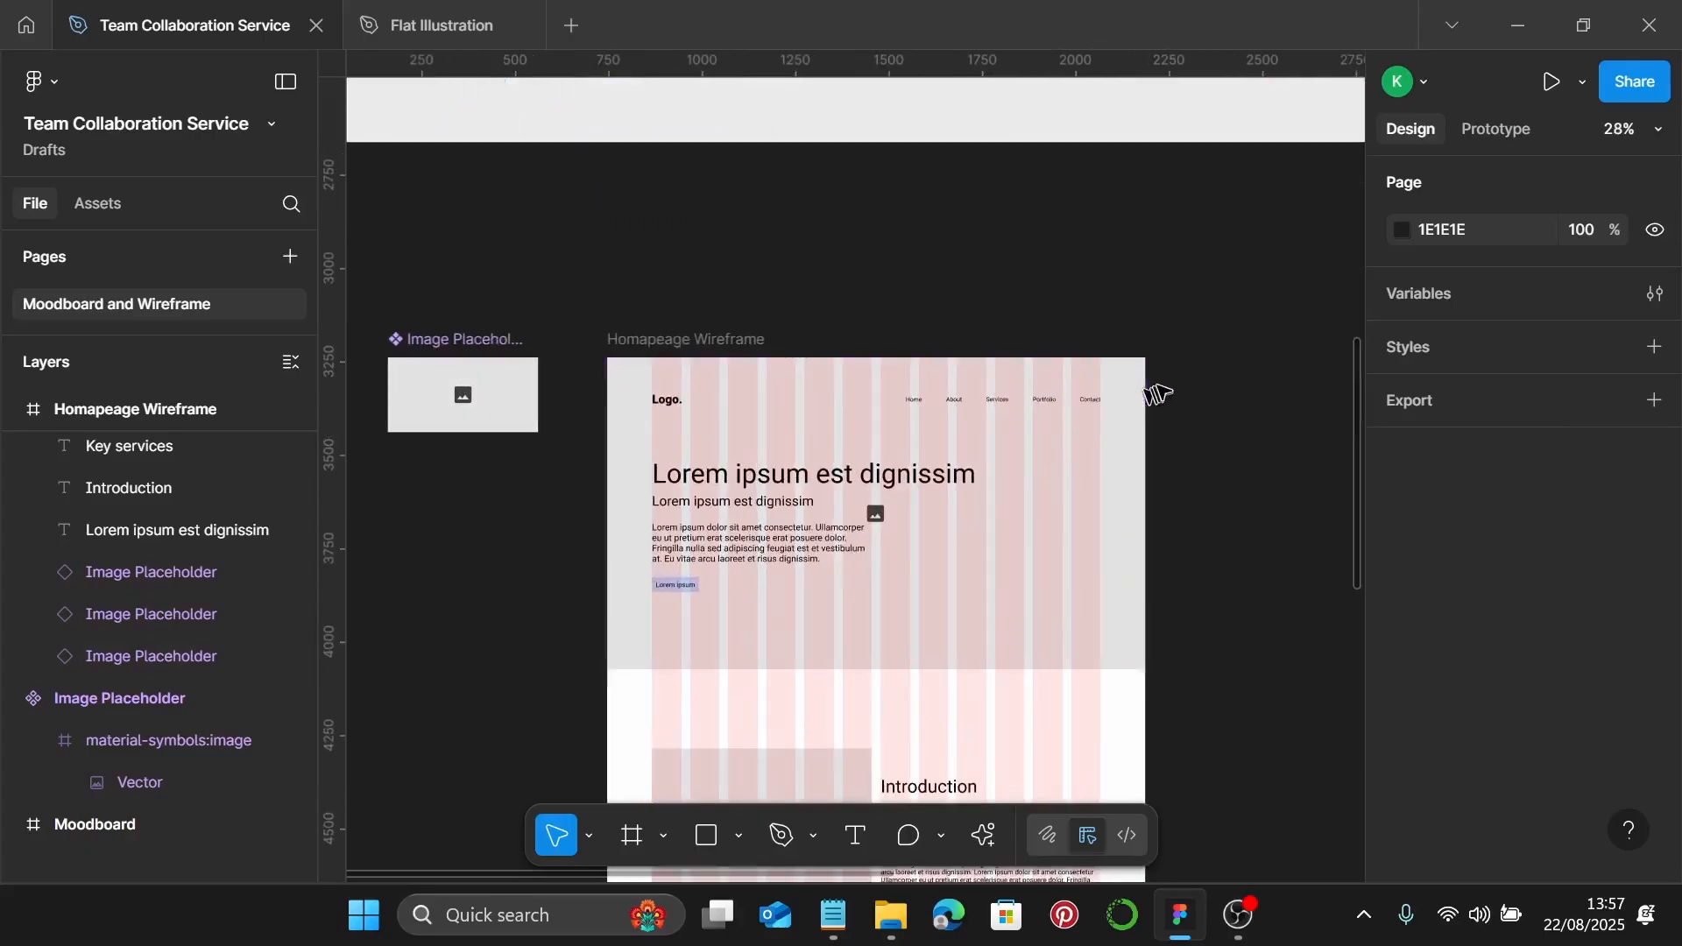
Add a 1440 × 1024 Desktop frame beside the homepage wireframe, top-aligned with it at X 2283, Y 3239
{"action": "scroll", "coordinate": [1200, 398], "scroll_direction": "down", "scroll_amount": 1}
{"action": "scroll", "coordinate": [1201, 399], "scroll_direction": "down", "scroll_amount": 1}
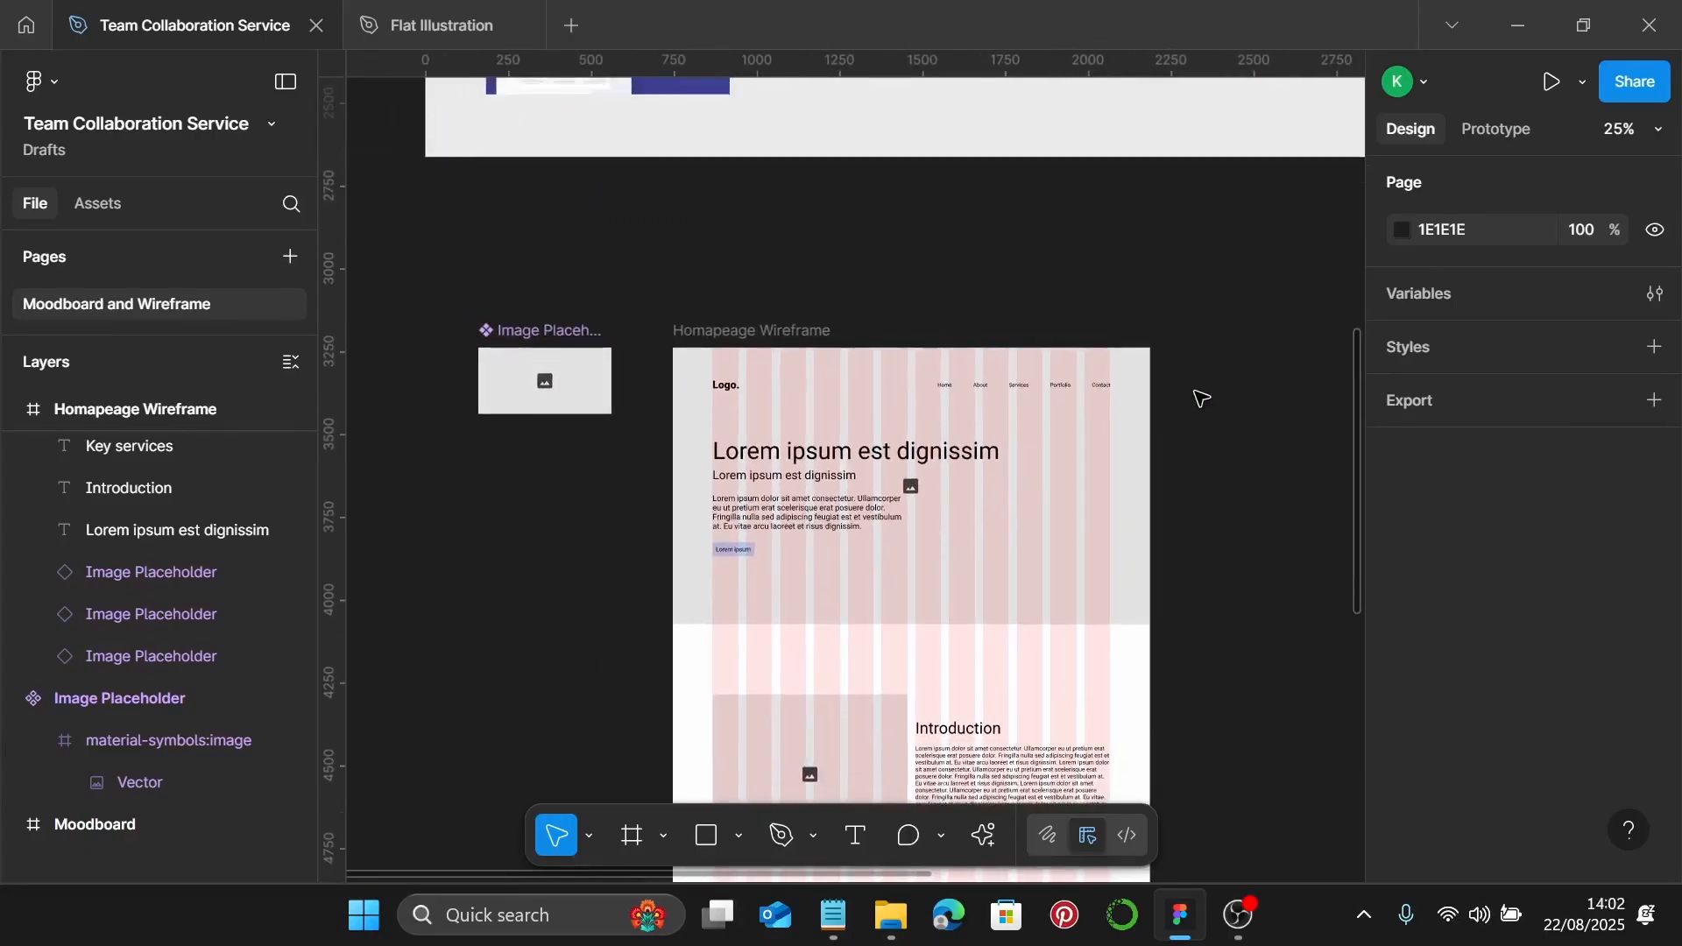
{"action": "scroll", "coordinate": [1201, 398], "scroll_direction": "right", "scroll_amount": 5}
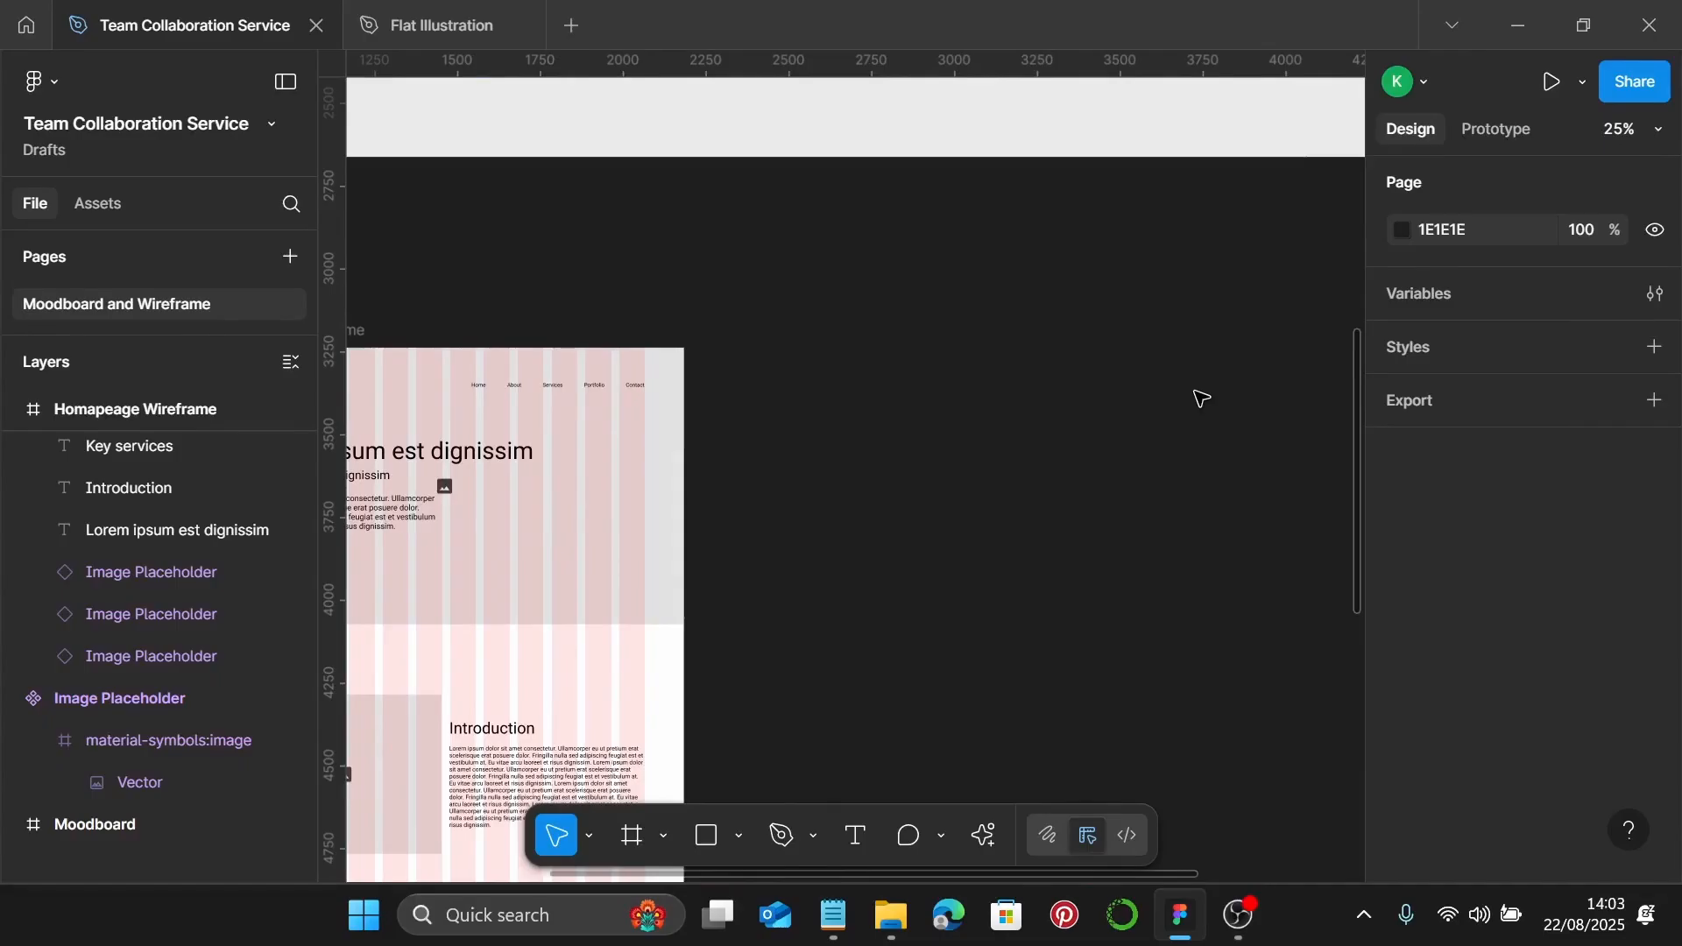
{"action": "left_click", "coordinate": [630, 835]}
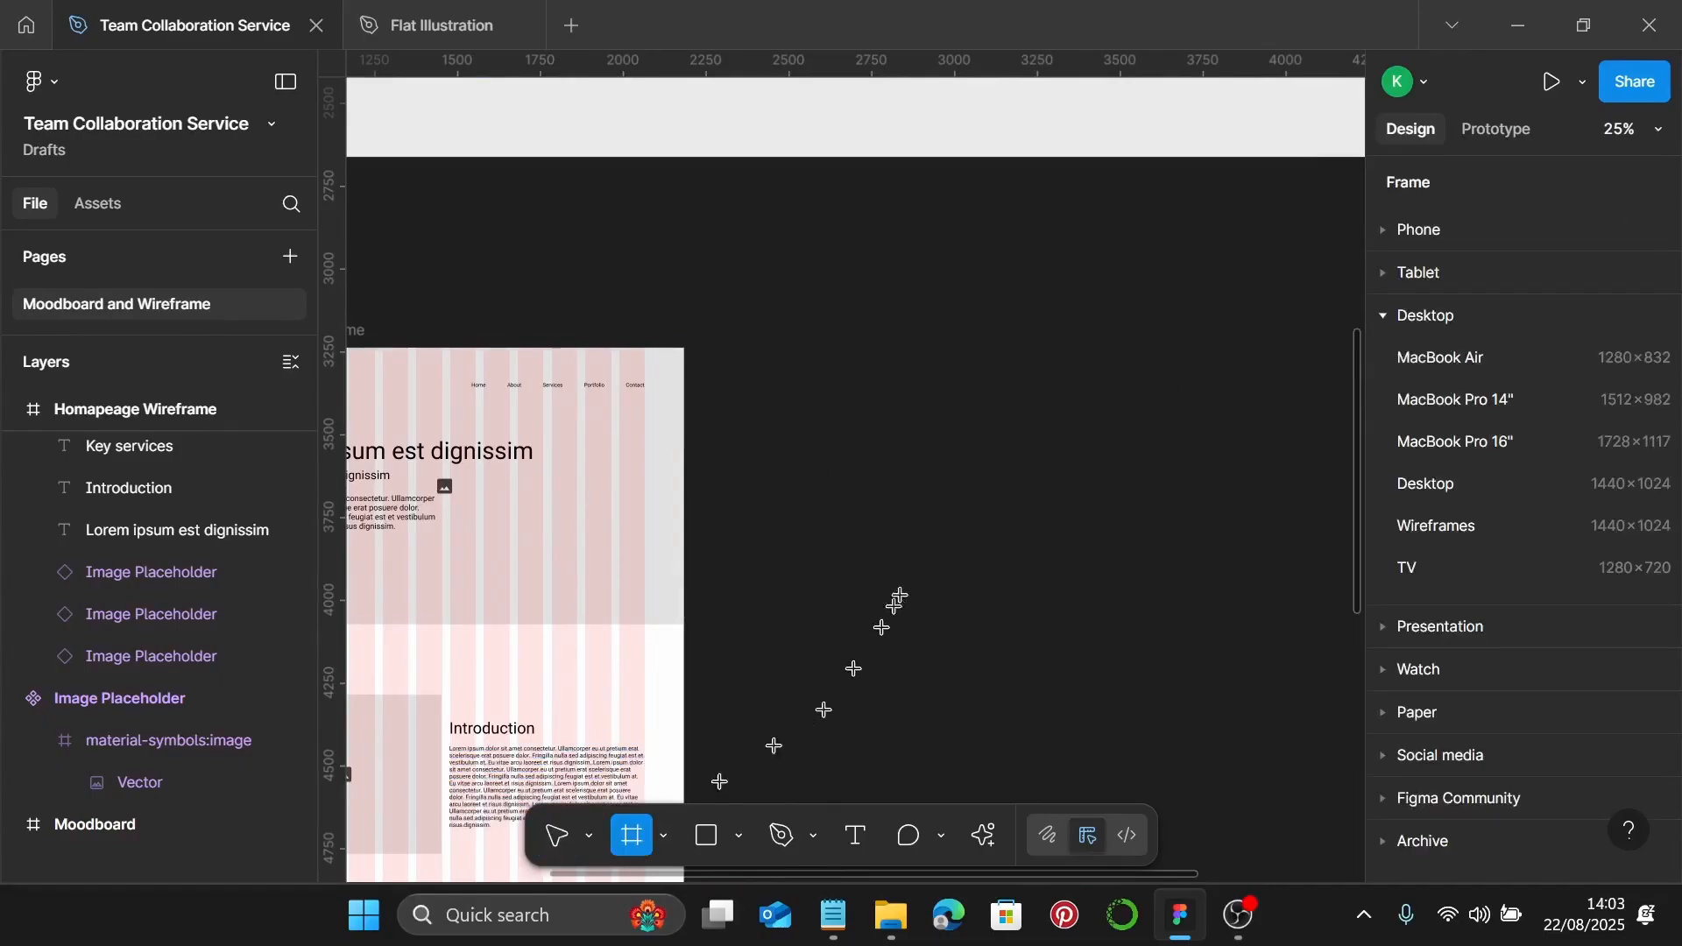
{"action": "left_click", "coordinate": [1480, 496]}
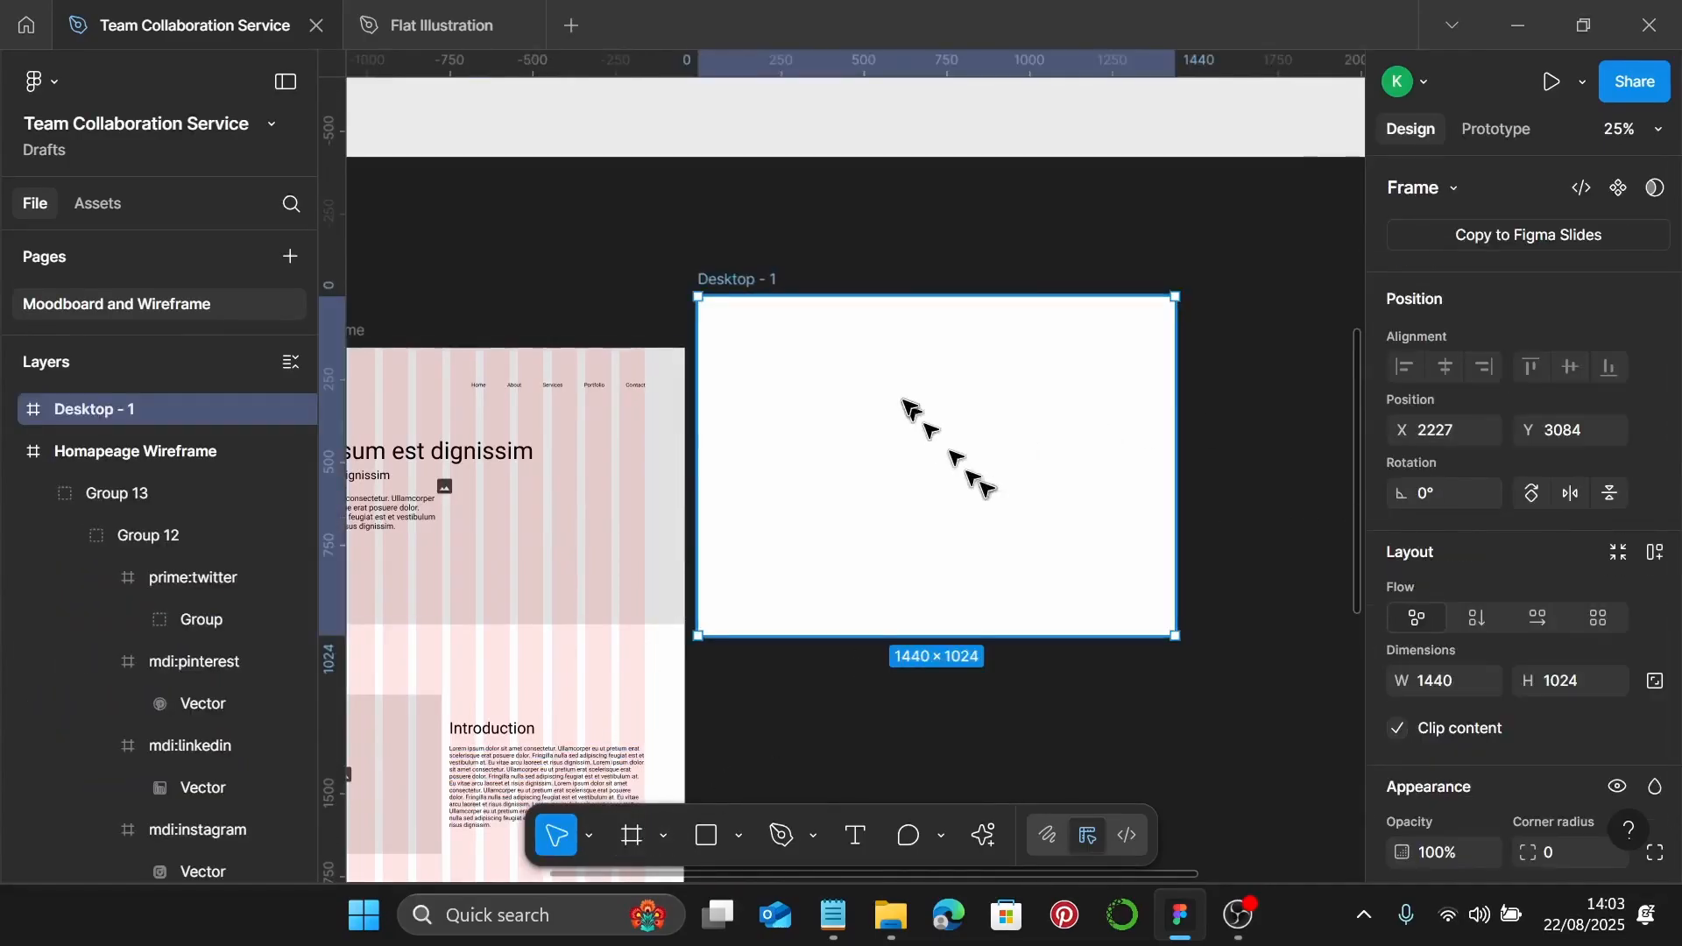
{"action": "left_click_drag", "start_coordinate": [904, 398], "coordinate": [876, 458]}
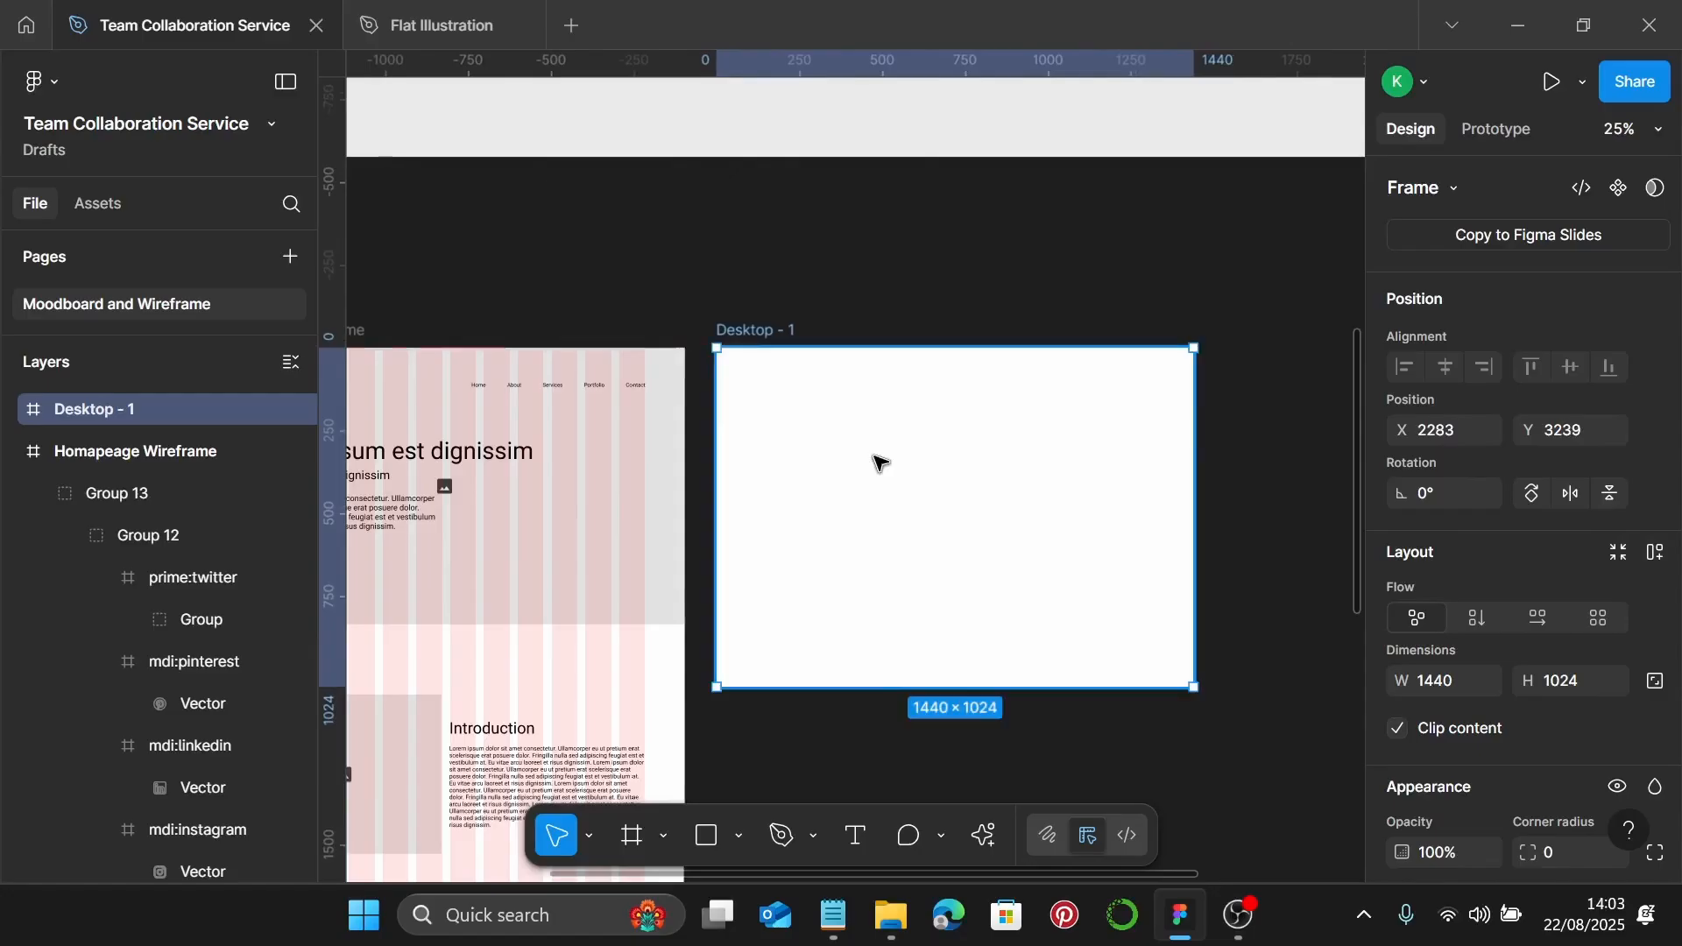
Rename the new desktop frame as "About Wireframe"
{"action": "double_click", "coordinate": [769, 332]}
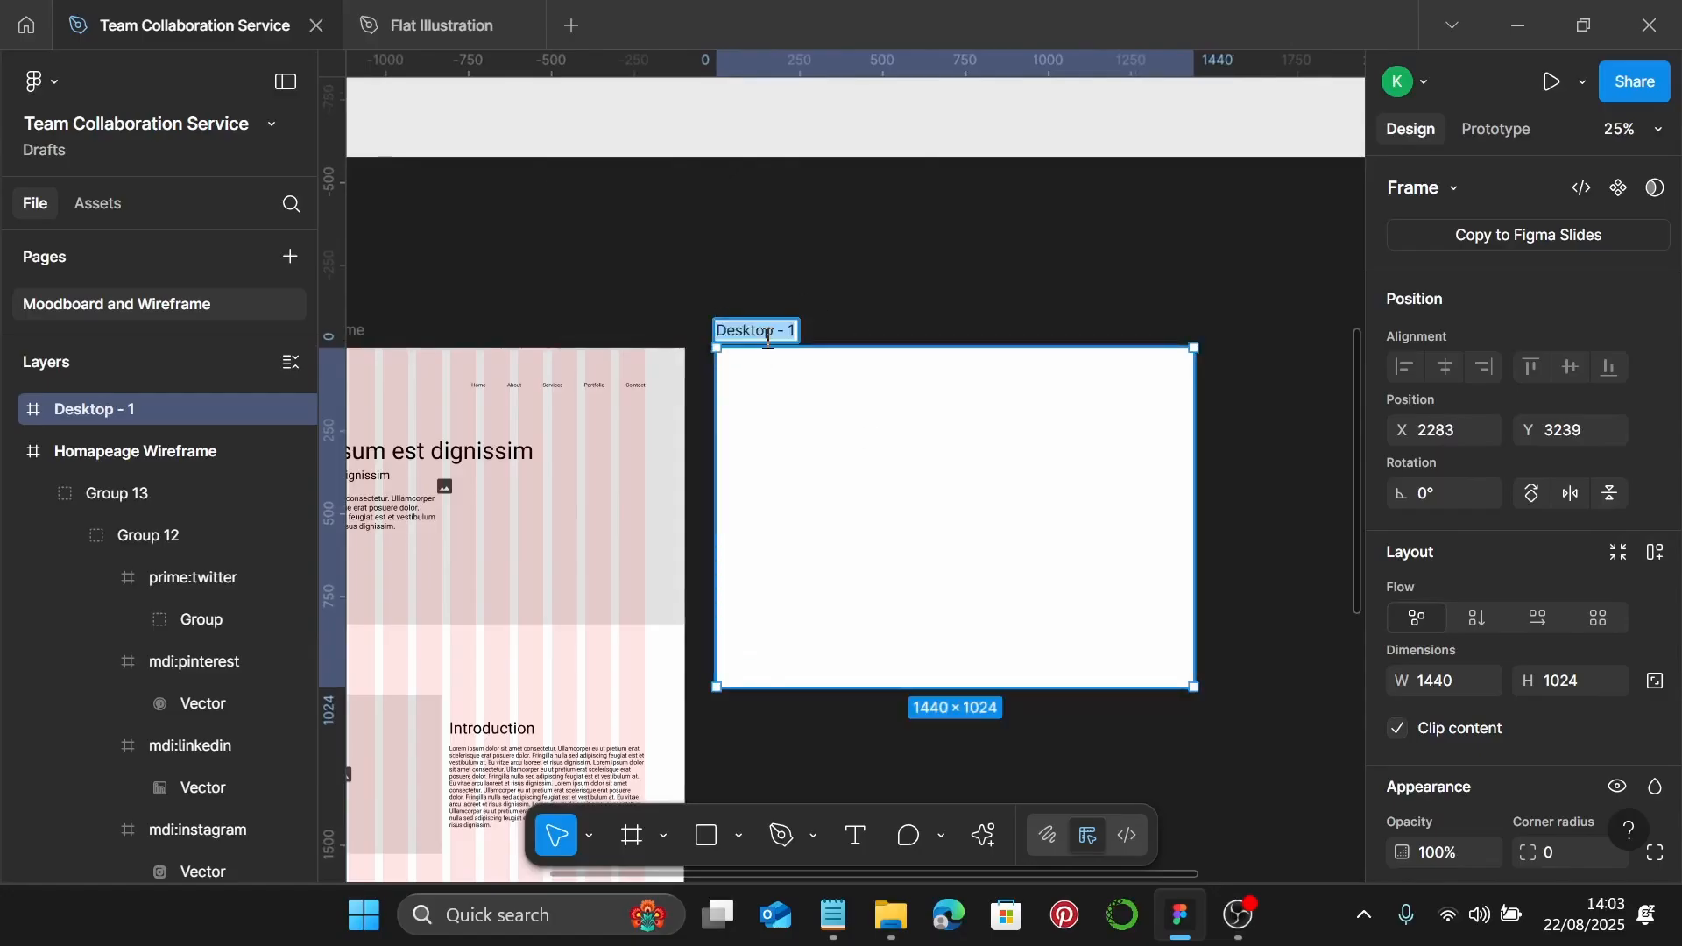
{"action": "type", "text": "Abo"}
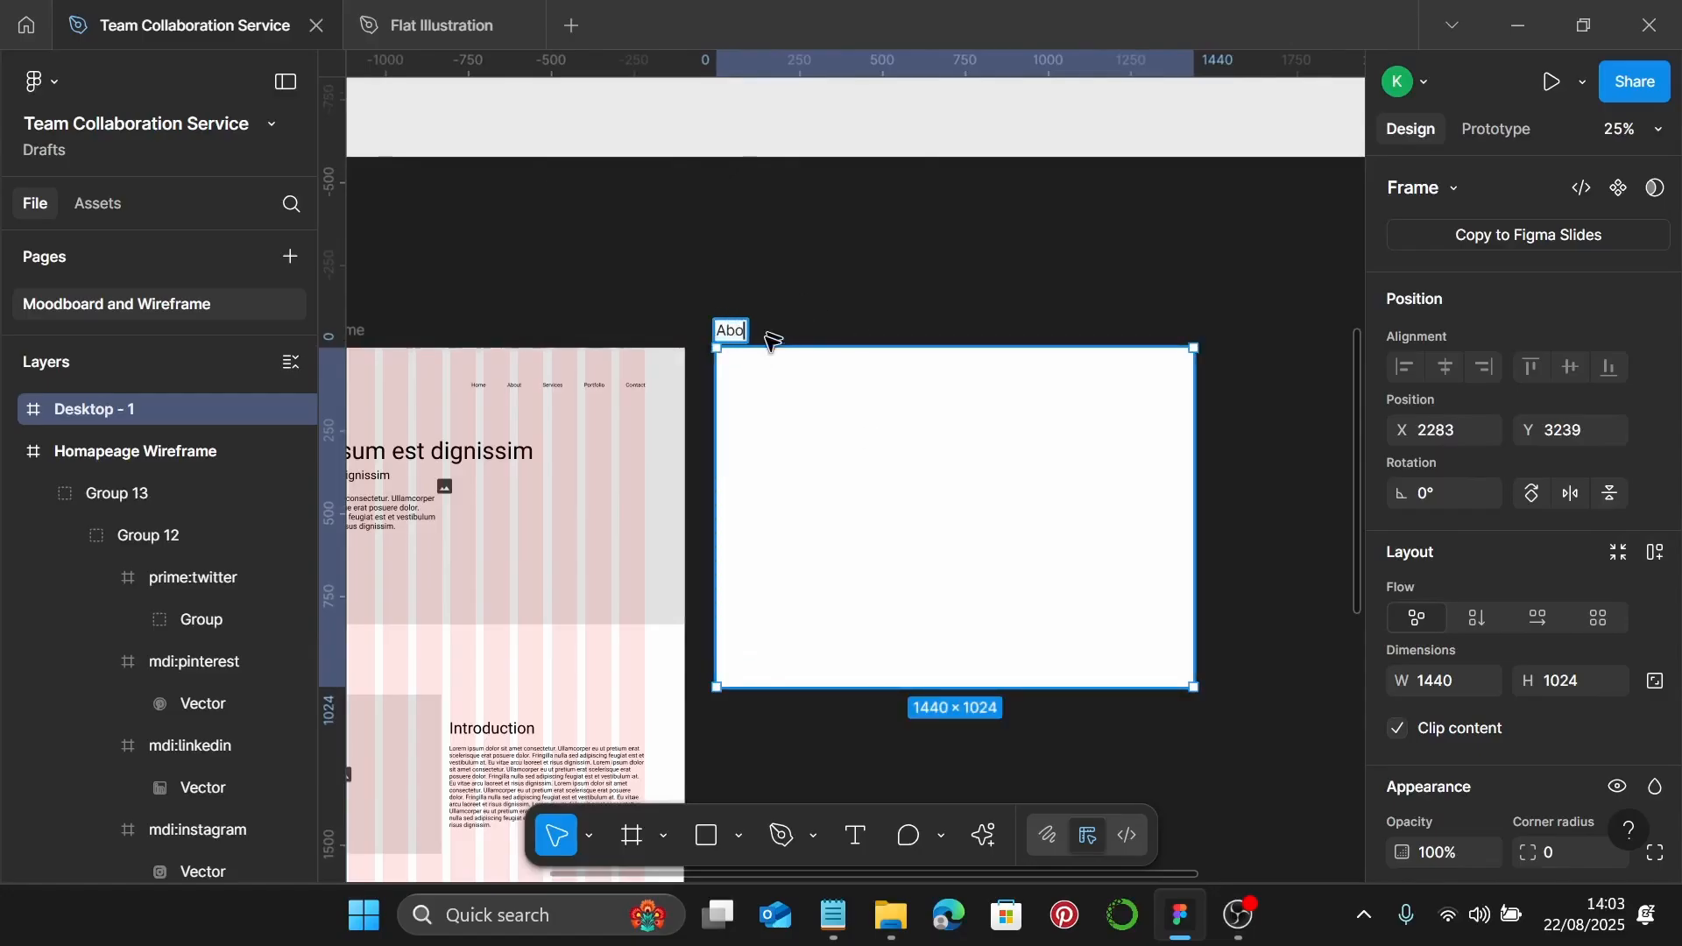
{"action": "type", "text": "ut Us"}
{"action": "type", "text": "iref"}
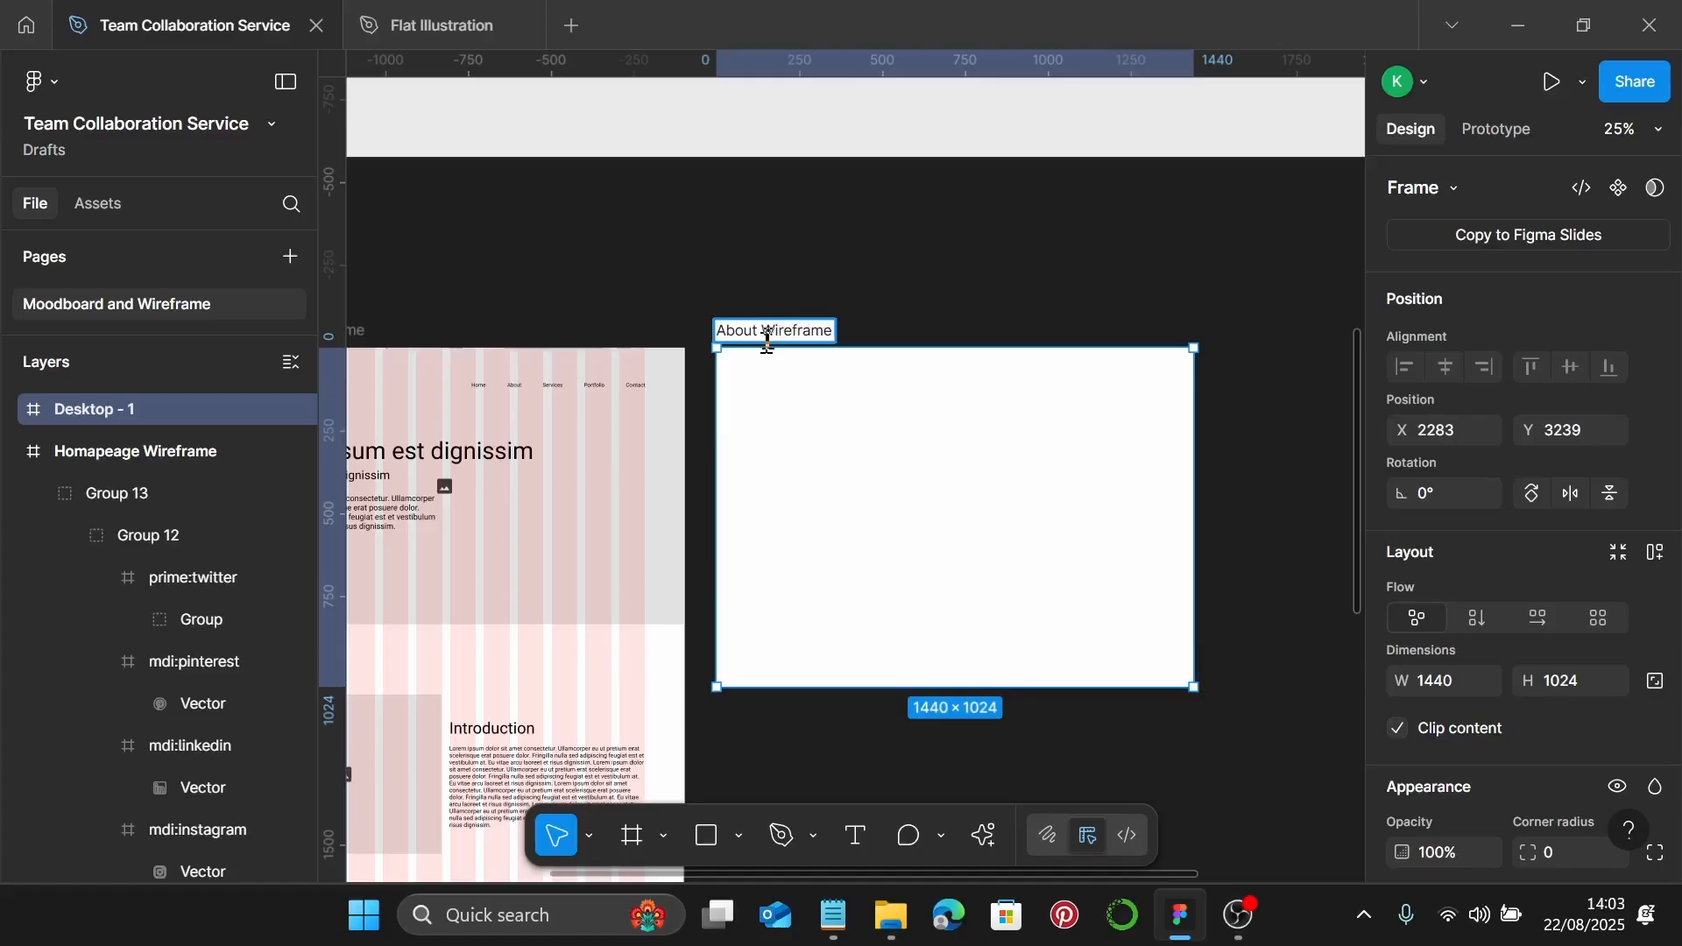
{"action": "type", "text": "rame"}
{"action": "left_click", "coordinate": [920, 271]}
Copy the homepage frame's properties, including its column grid, onto the About Wireframe frame and extend its height to 2313
{"action": "scroll", "coordinate": [920, 271], "scroll_direction": "down", "scroll_amount": 2}
{"action": "left_click", "coordinate": [471, 324]}
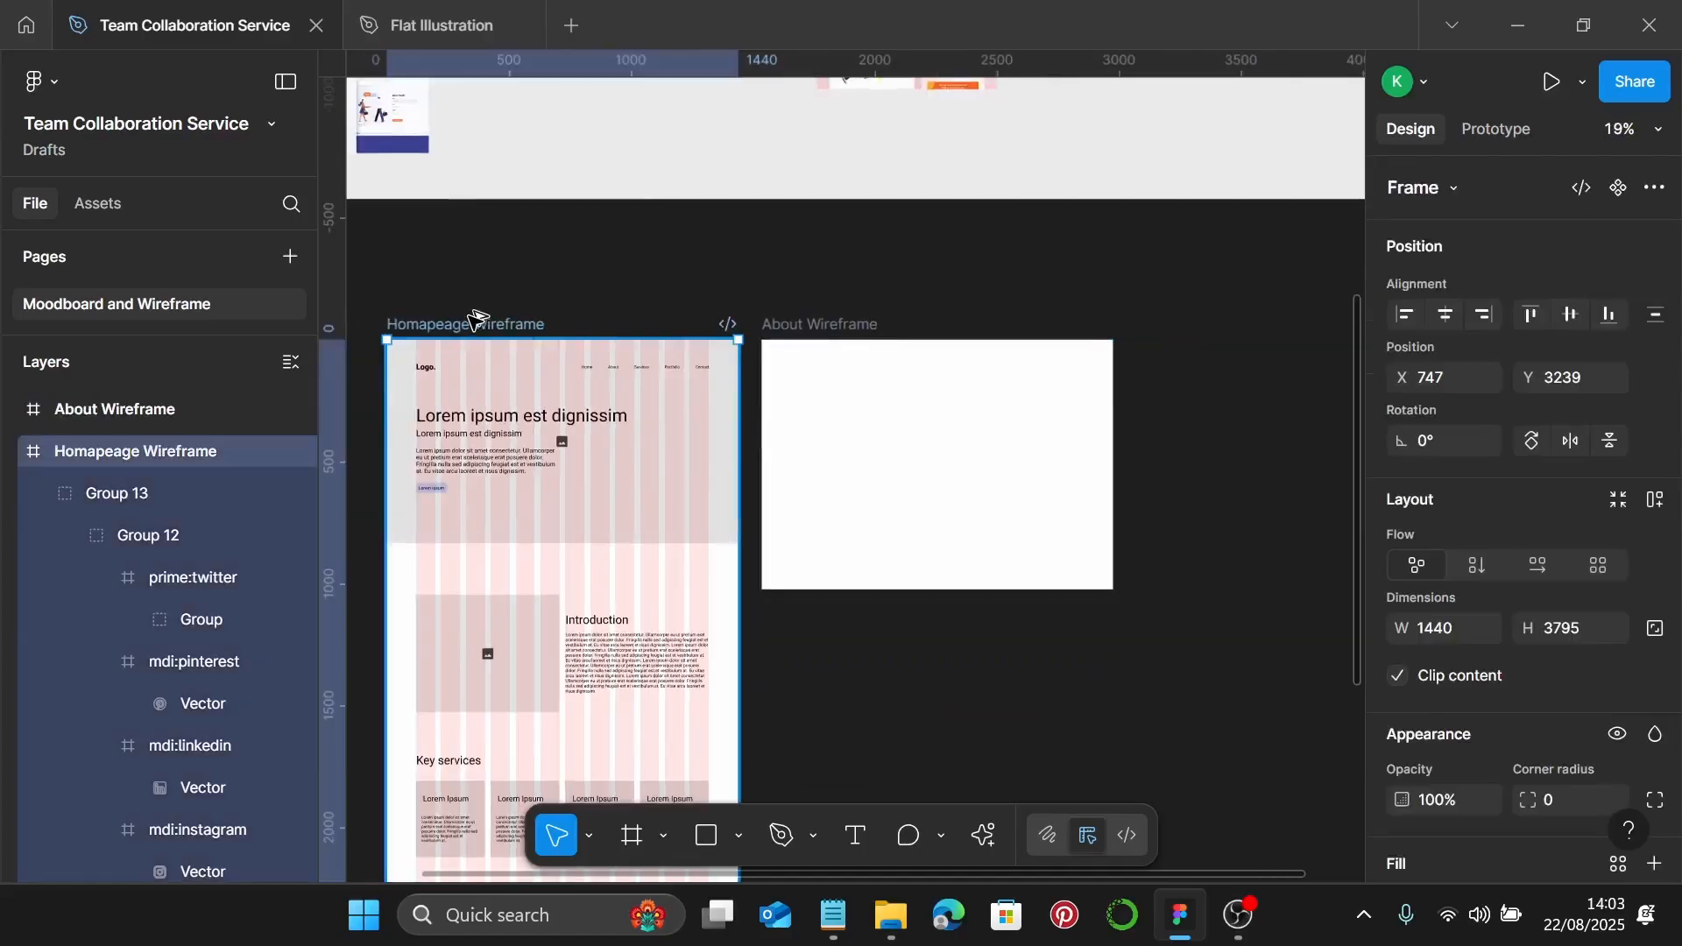
{"action": "key", "text": "ctrl+alt+c"}
{"action": "left_click", "coordinate": [862, 326]}
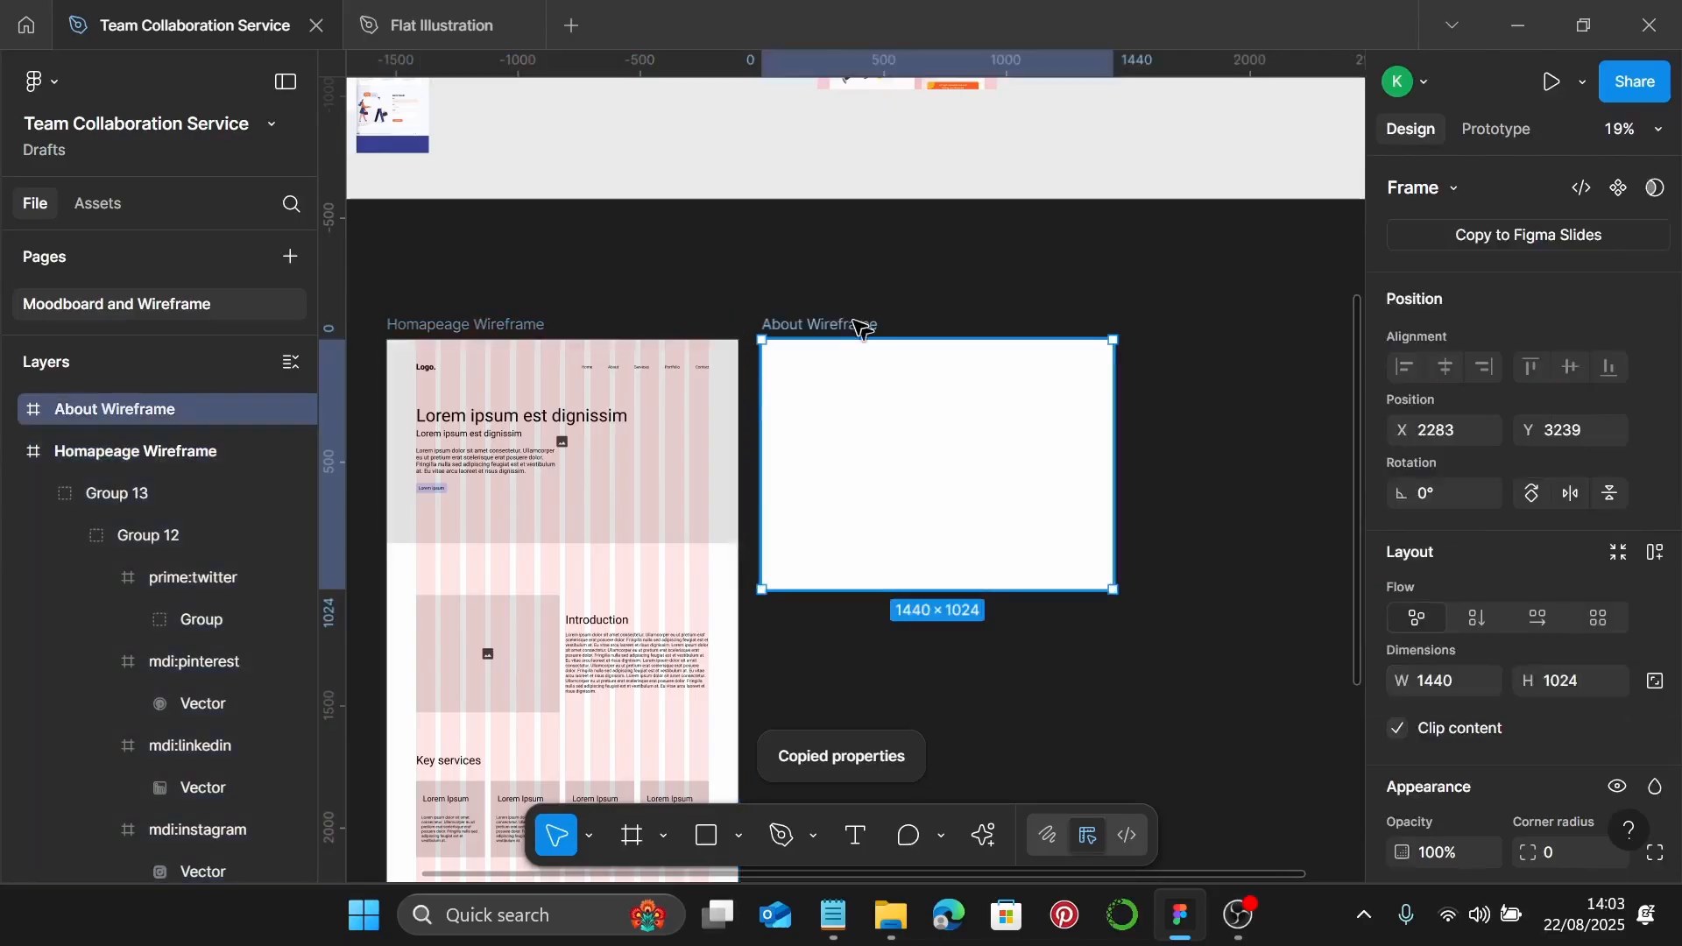
{"action": "key", "text": "ctrl+alt+v"}
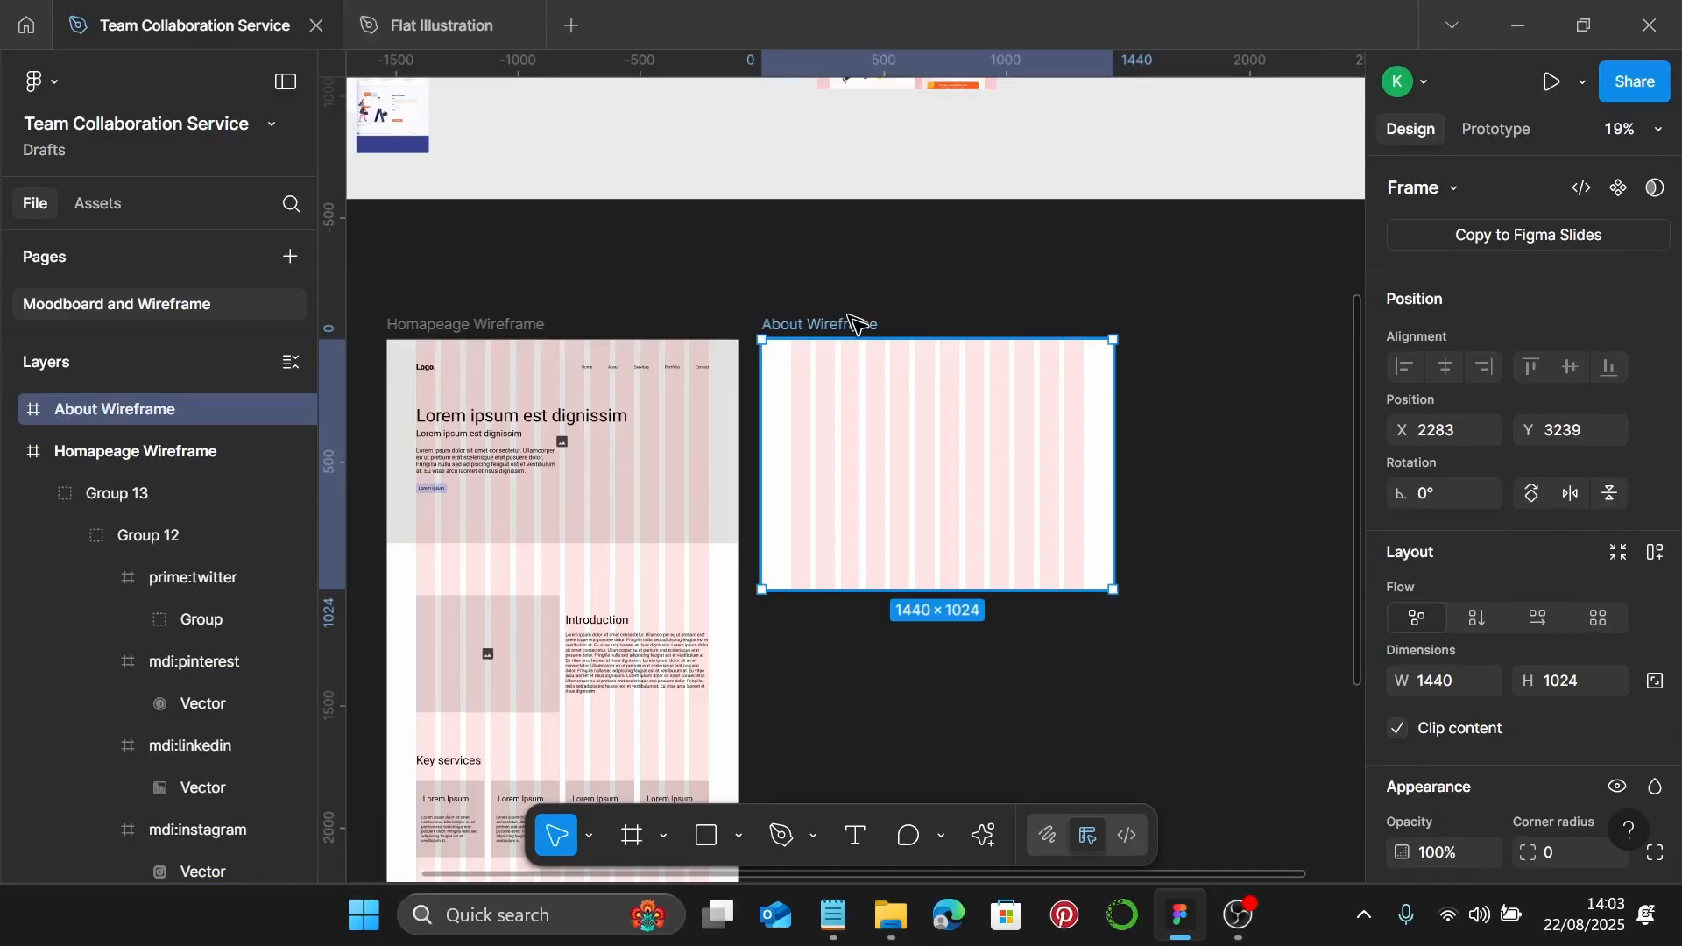
{"action": "scroll", "coordinate": [867, 324], "scroll_direction": "down", "scroll_amount": 3}
{"action": "left_click_drag", "start_coordinate": [984, 465], "coordinate": [1010, 775]}
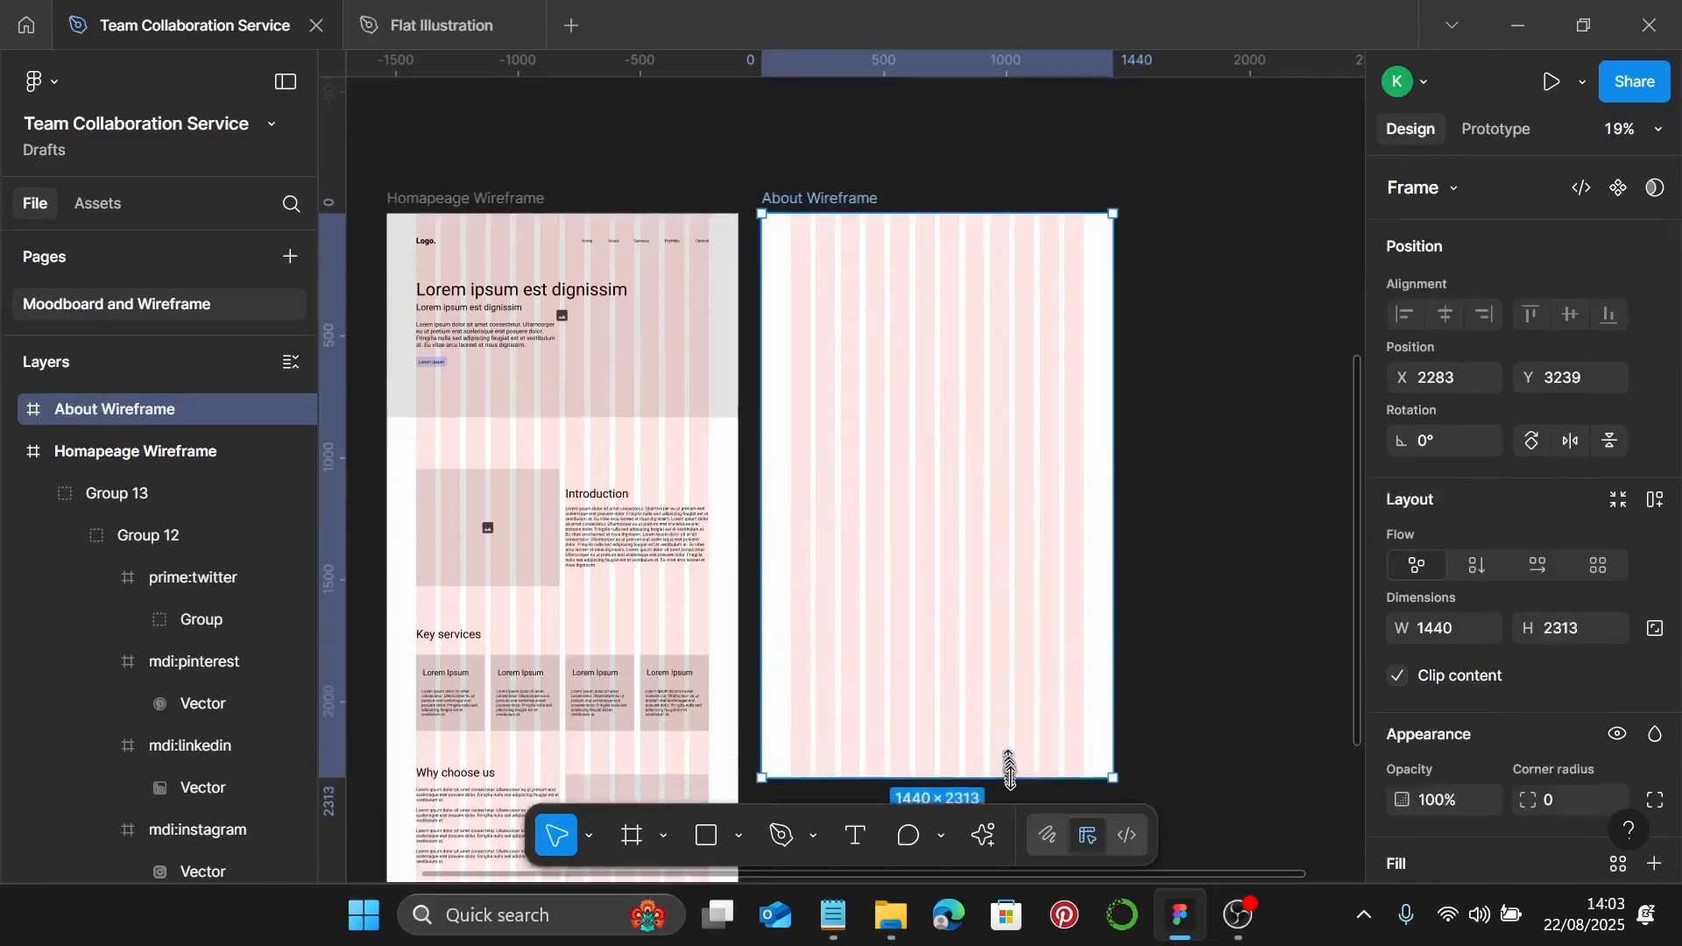
Copy the homepage's header group with the logo and navigation links into the About Wireframe frame at X 120, Y 93
{"action": "left_click", "coordinate": [613, 245]}
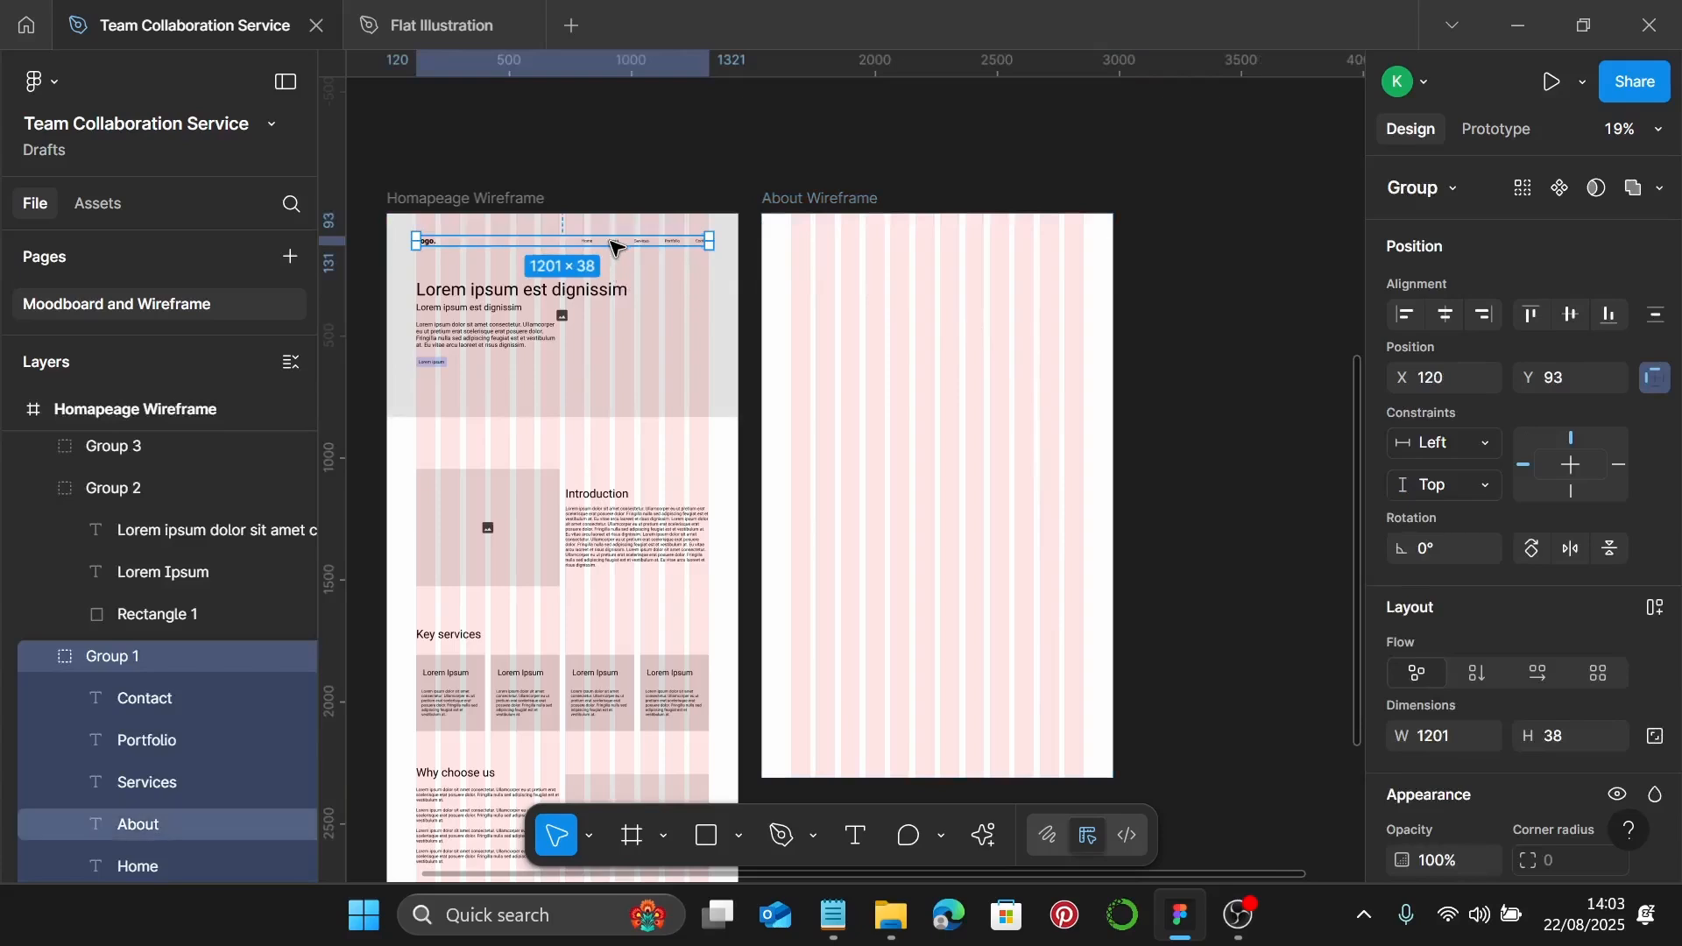
{"action": "left_click", "coordinate": [791, 206]}
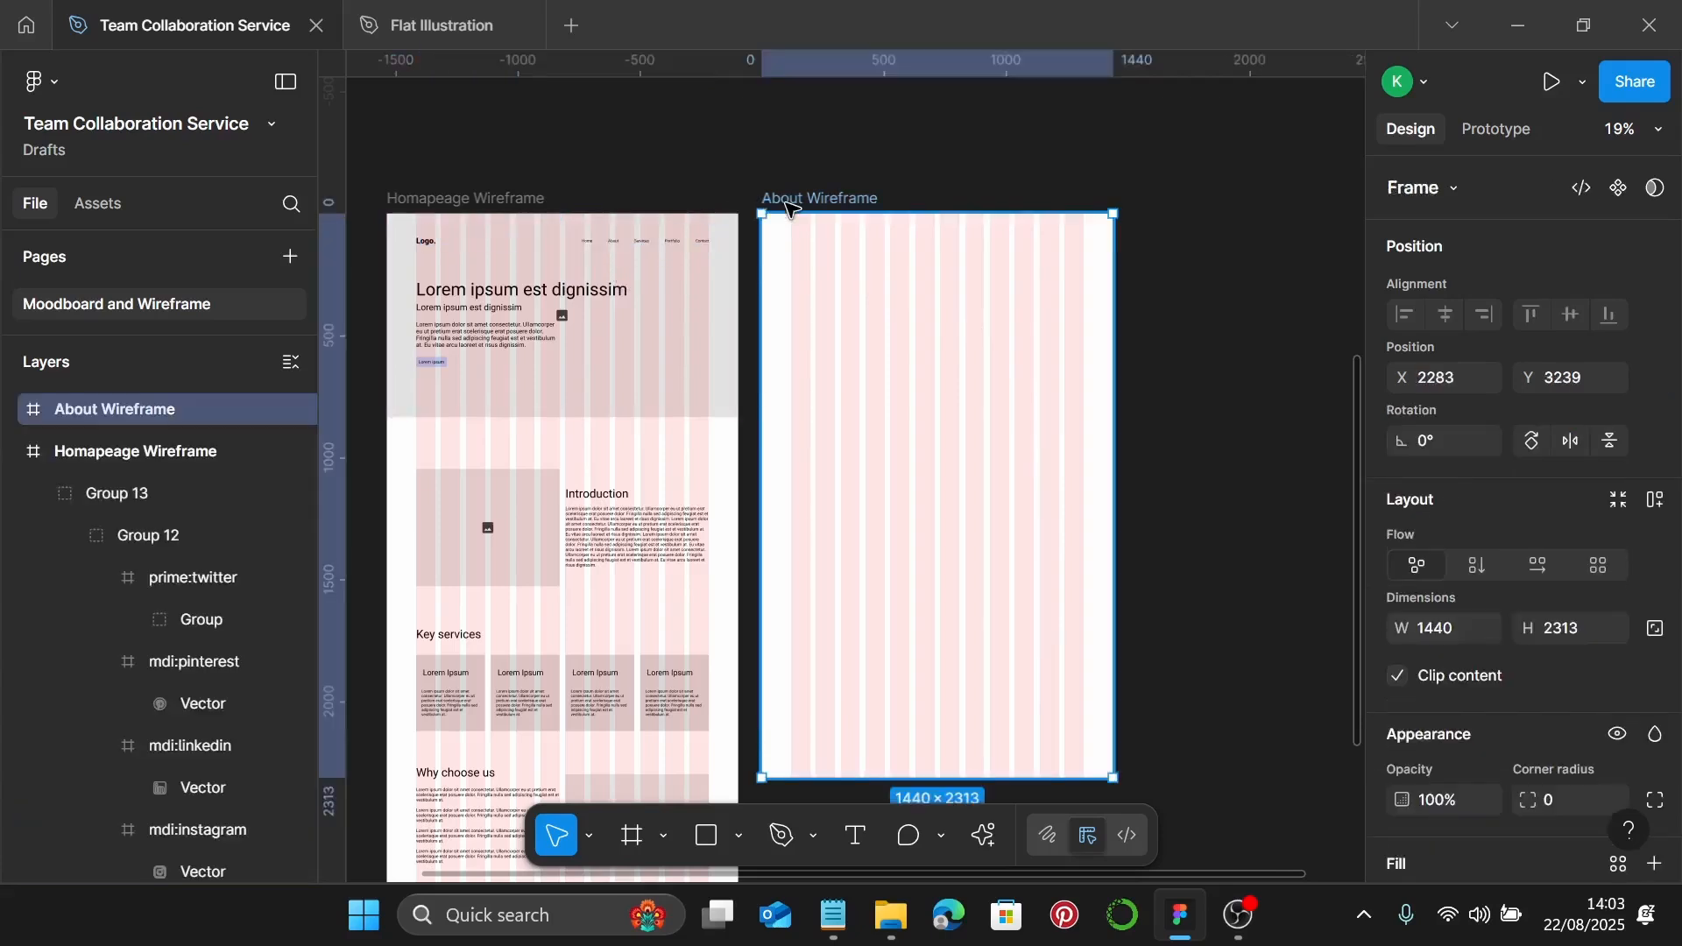
{"action": "key", "text": "ctrl+v"}
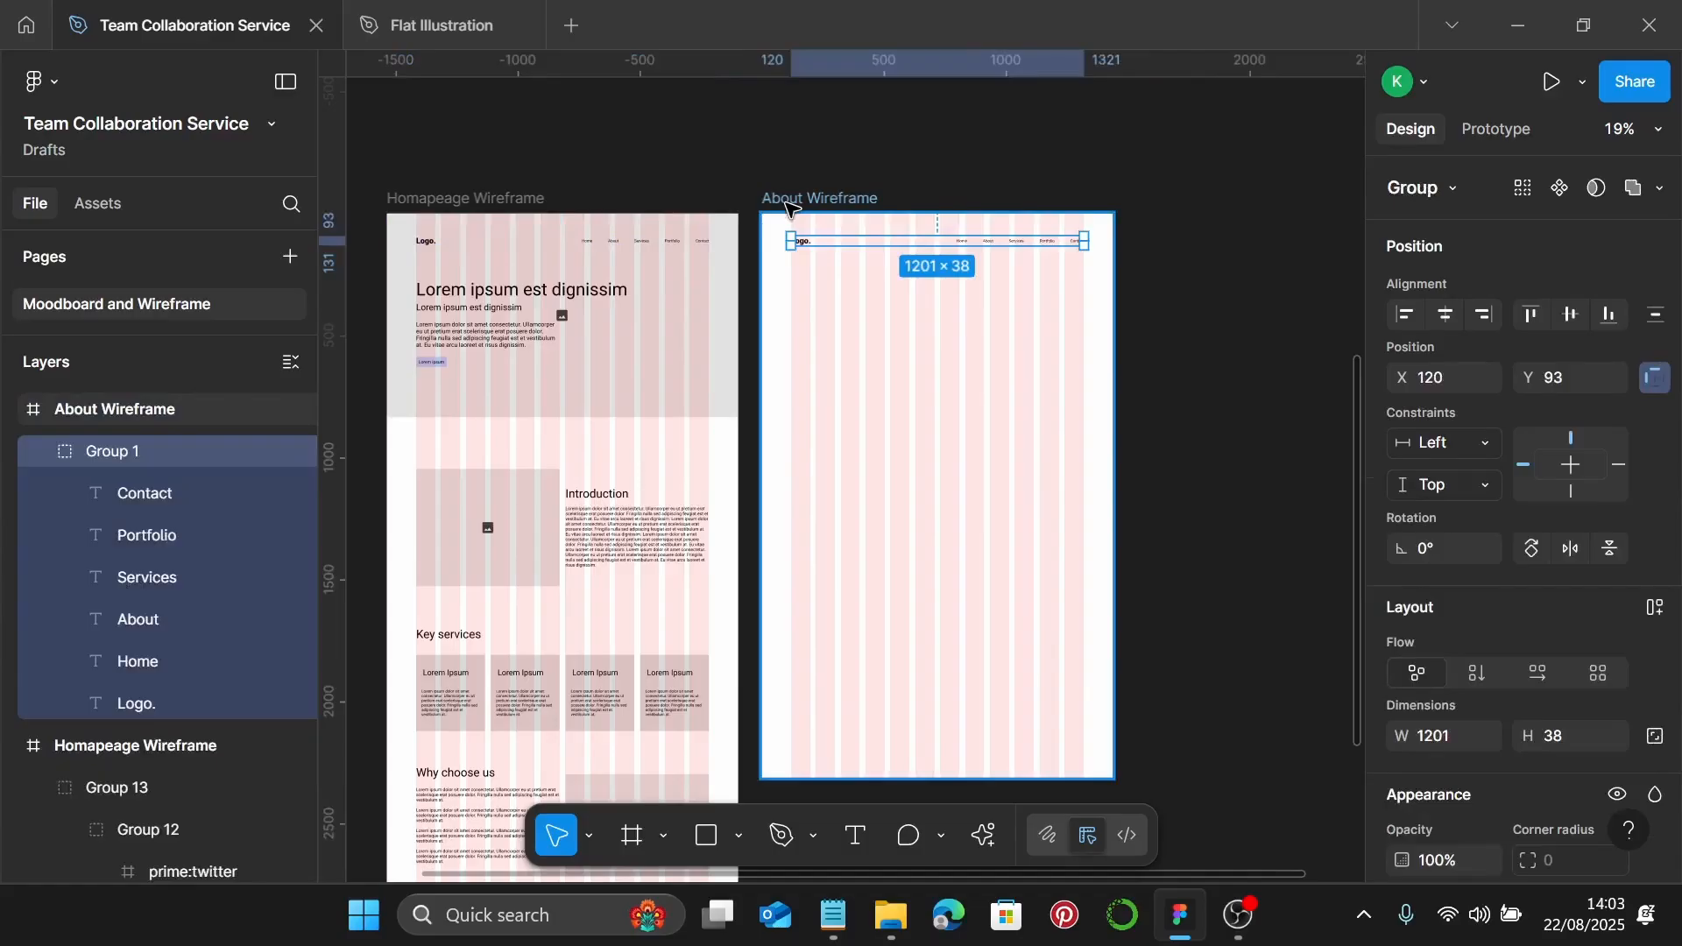
Duplicate the homepage's large hero heading into the About Wireframe frame at X 120, Y 274, below the navigation
{"action": "scroll", "coordinate": [794, 216], "scroll_direction": "down", "scroll_amount": 2}
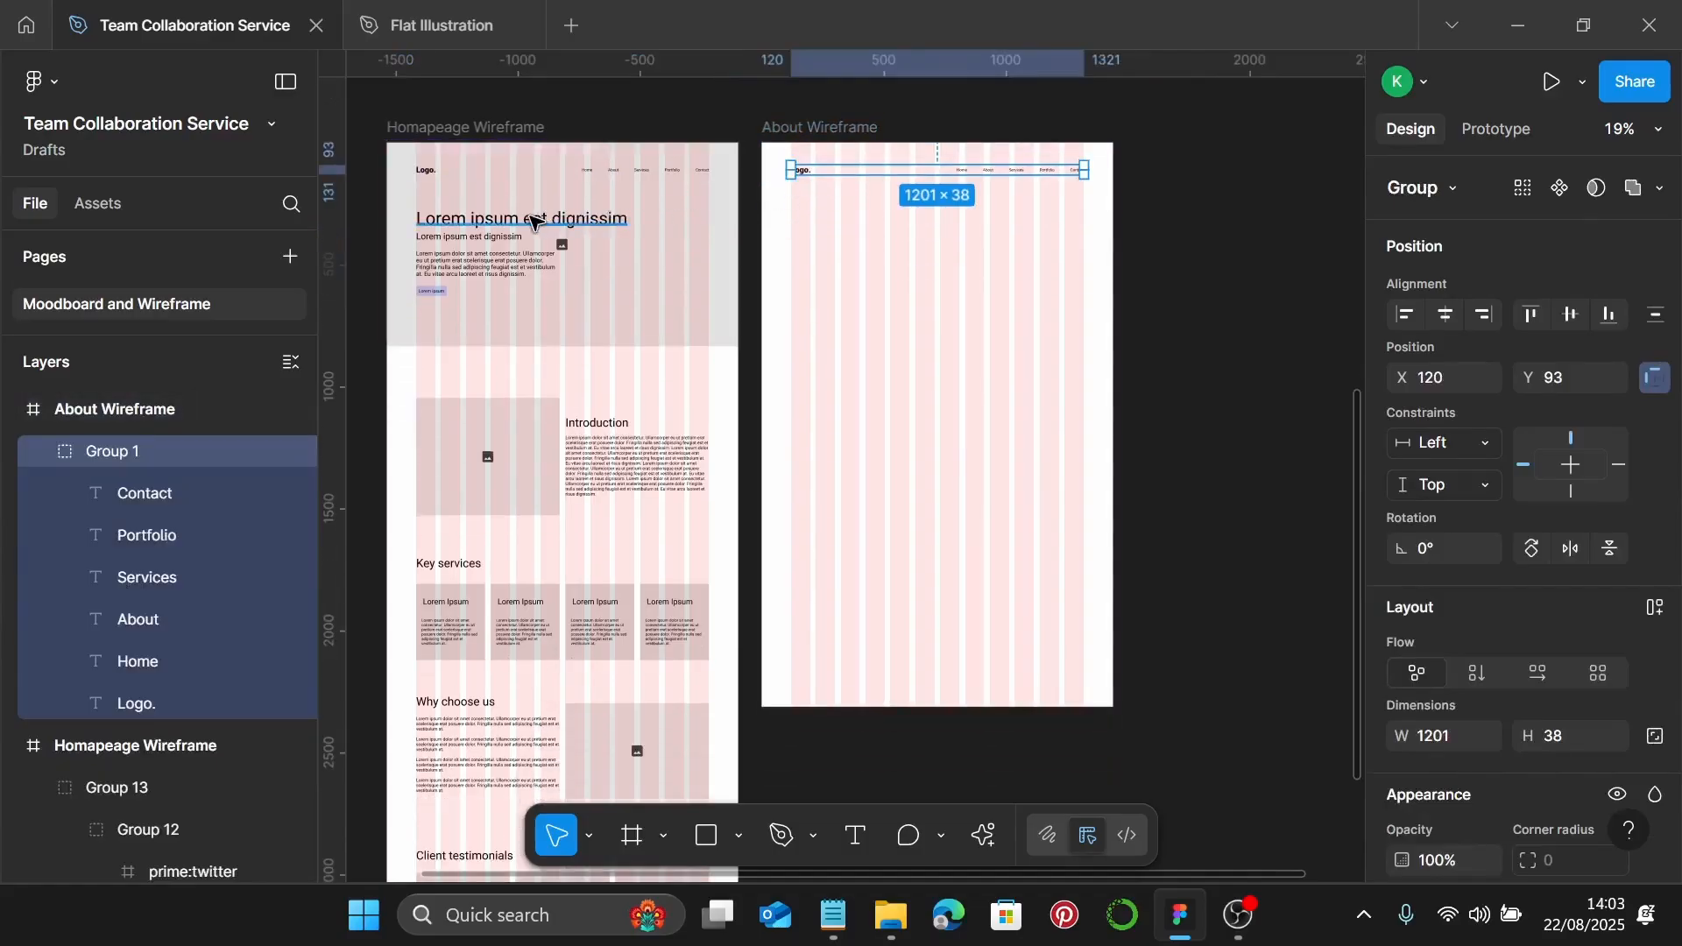
{"action": "left_click", "coordinate": [493, 221]}
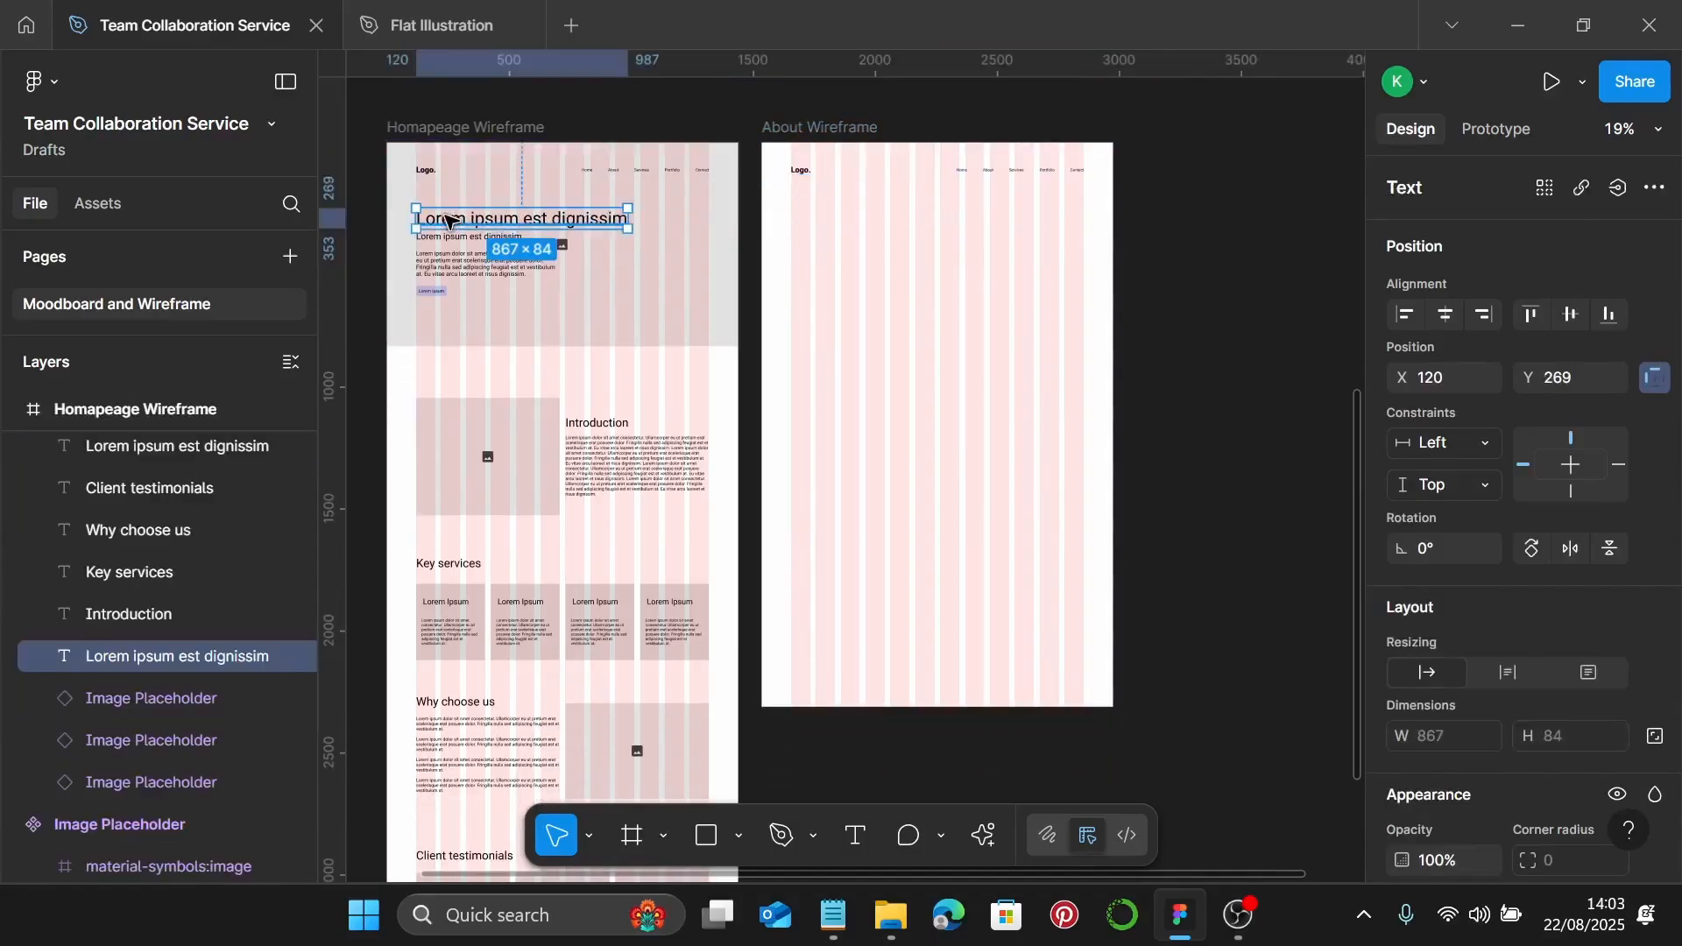
{"action": "left_click_drag", "start_coordinate": [446, 221], "coordinate": [825, 234]}
{"action": "scroll", "coordinate": [824, 226], "scroll_direction": "up", "scroll_amount": 5}
Check the page outline in Notepad and change the copied hero heading's text to "About us"
{"action": "left_click", "coordinate": [828, 918]}
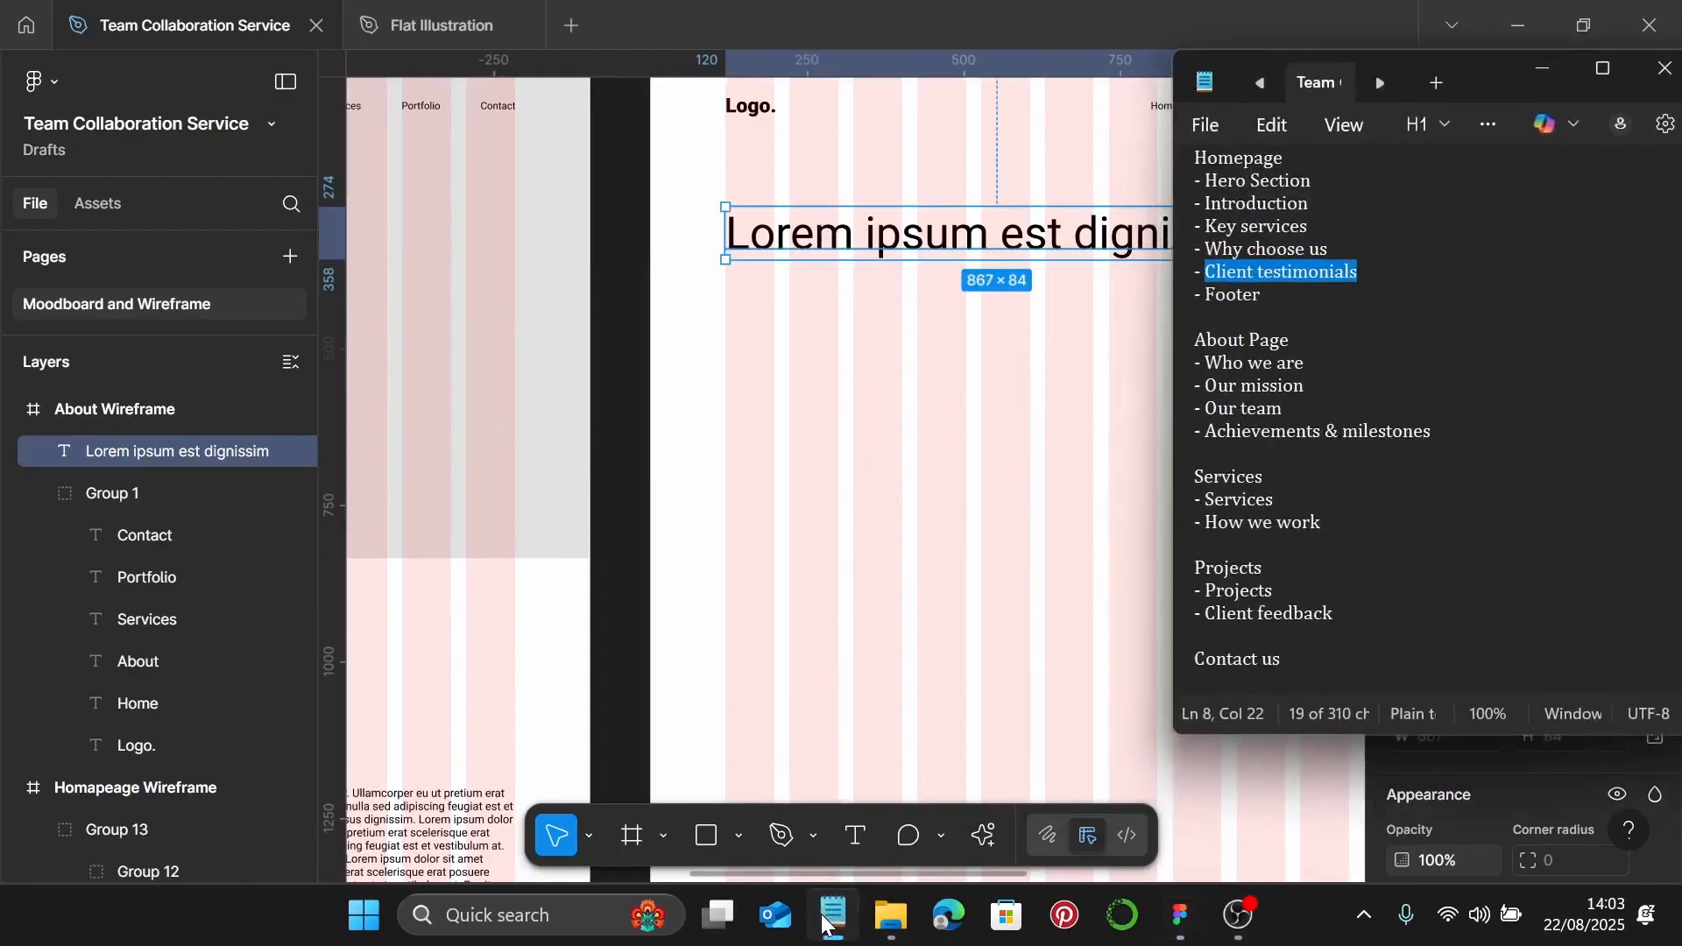
{"action": "left_click", "coordinate": [1529, 80]}
{"action": "double_click", "coordinate": [967, 251]}
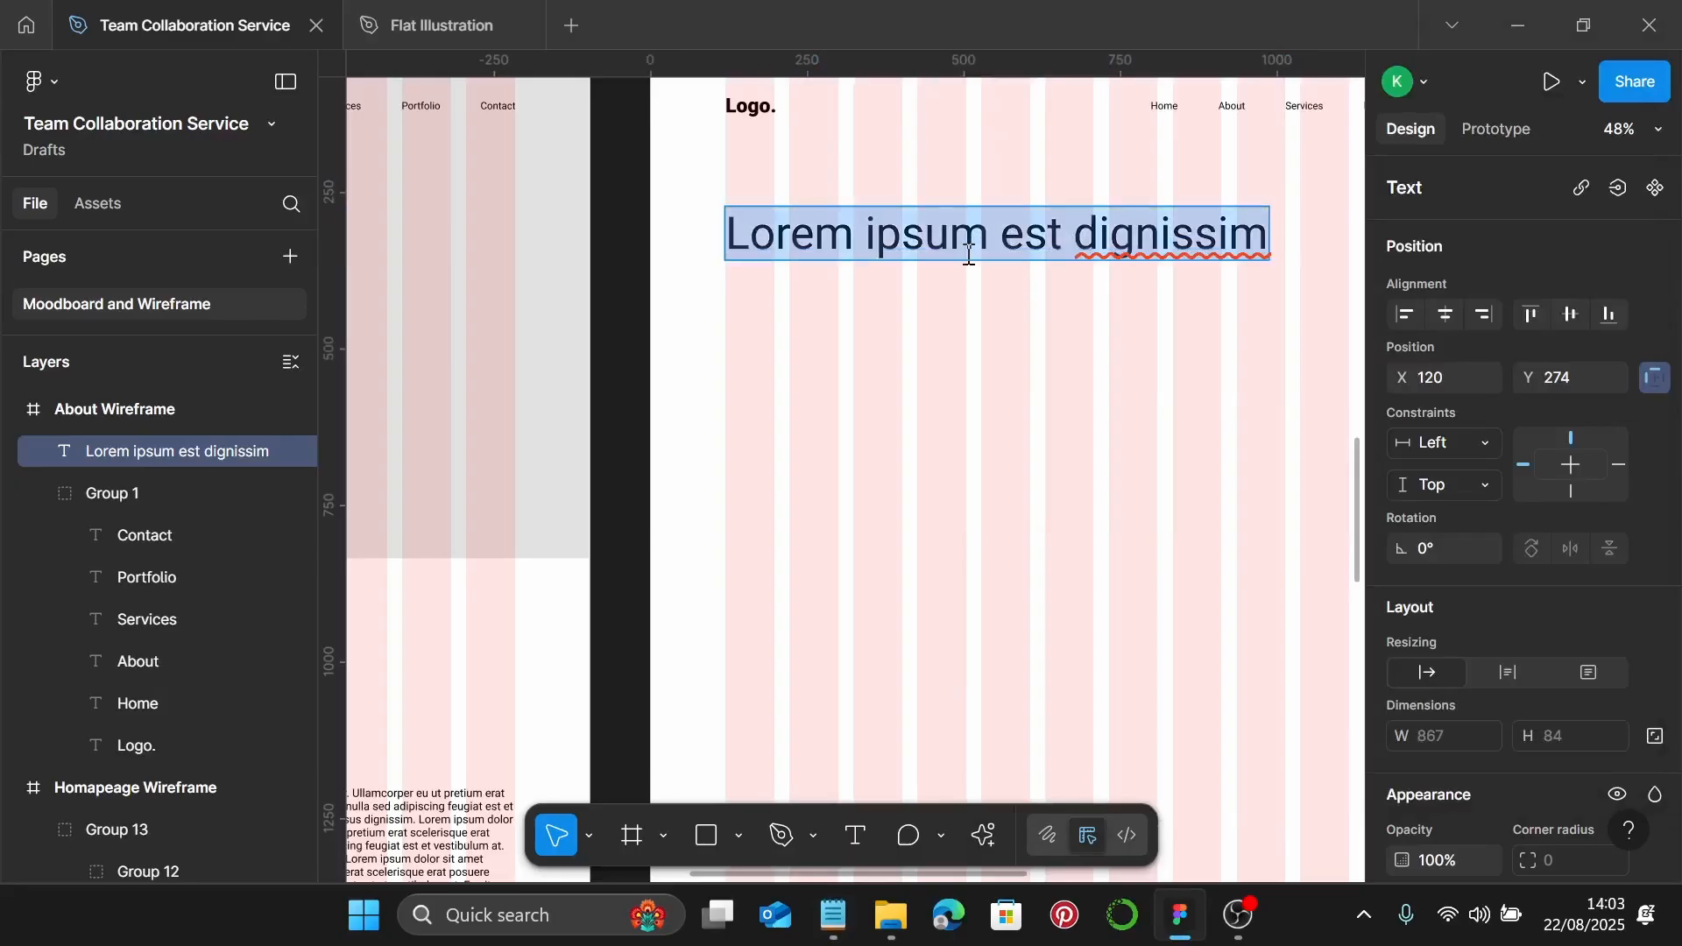
{"action": "type", "text": "Abo"}
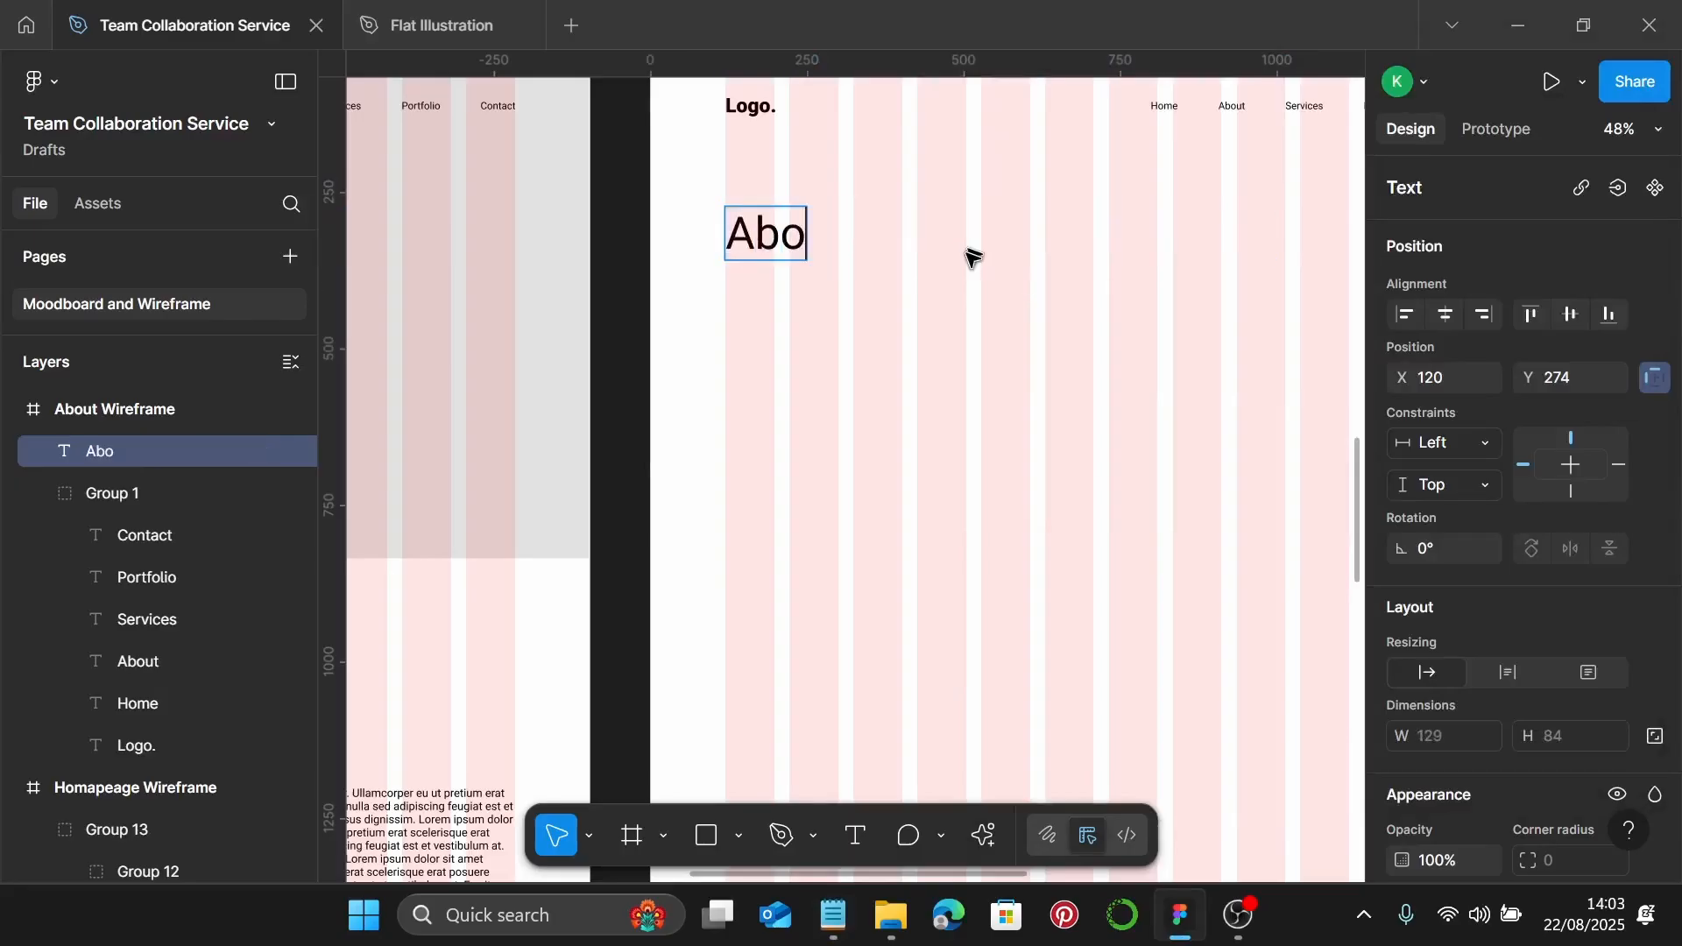
{"action": "type", "text": "ut u"}
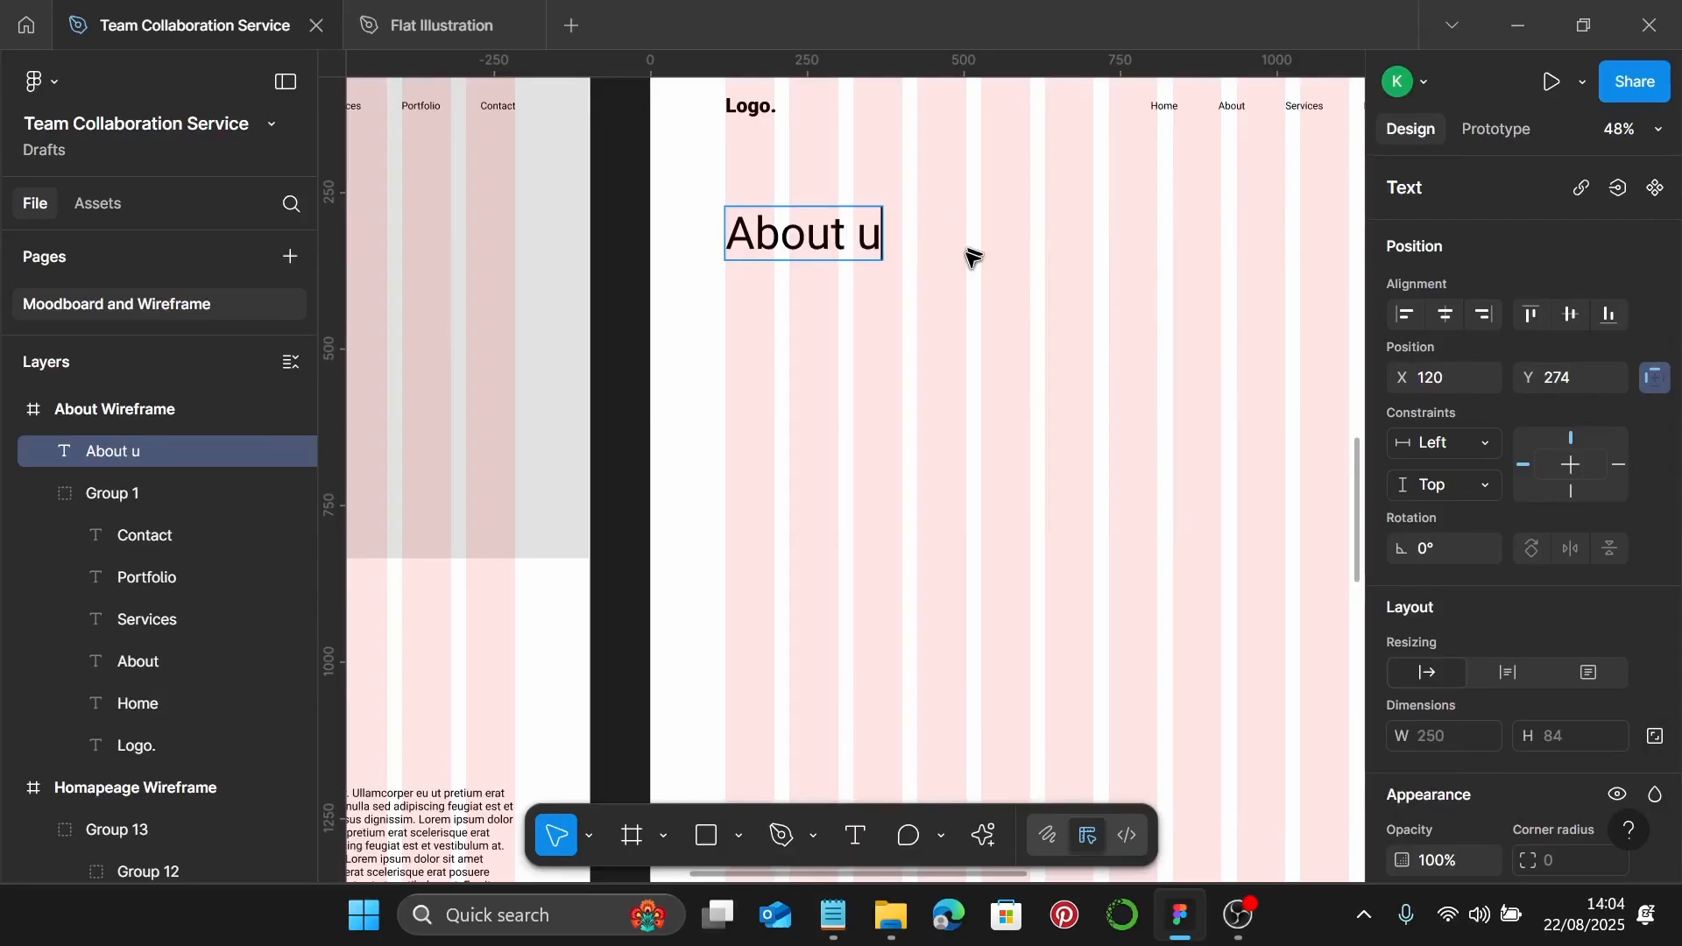
{"action": "type", "text": "s"}
{"action": "key", "text": "Escape"}
Duplicate the homepage's introduction image placeholder below "About us" and resize it to 810 × 545 at X 0, Y 457
{"action": "scroll", "coordinate": [969, 256], "scroll_direction": "down", "scroll_amount": 5}
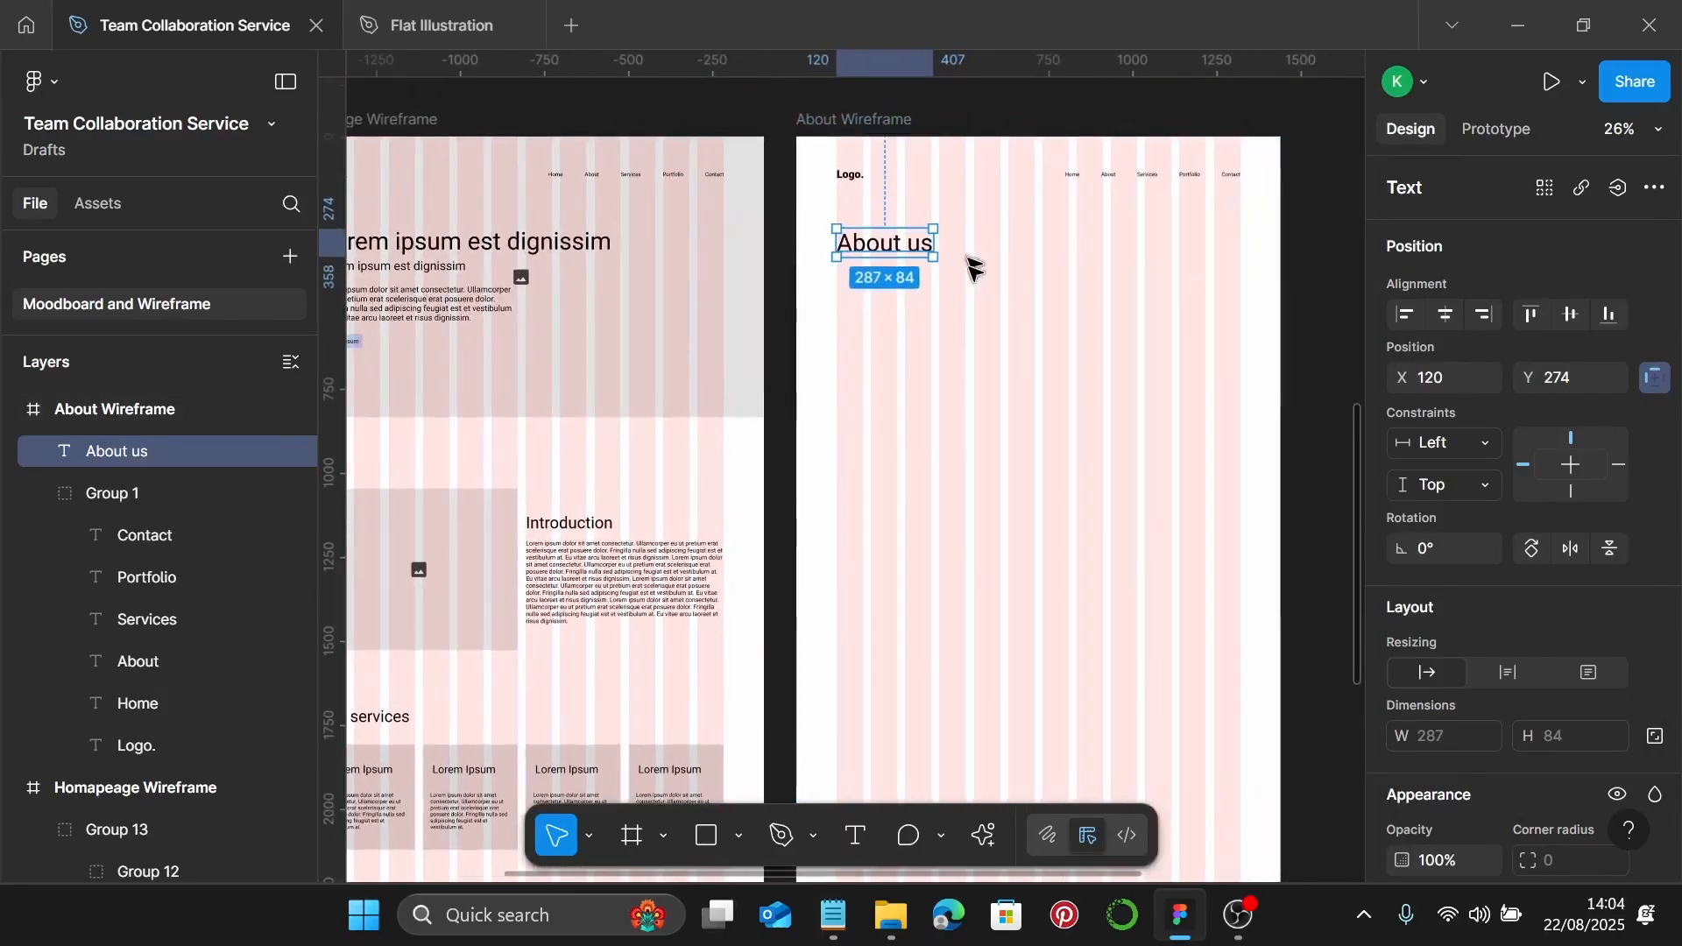
{"action": "scroll", "coordinate": [970, 263], "scroll_direction": "down", "scroll_amount": 2}
{"action": "left_click", "coordinate": [493, 524]}
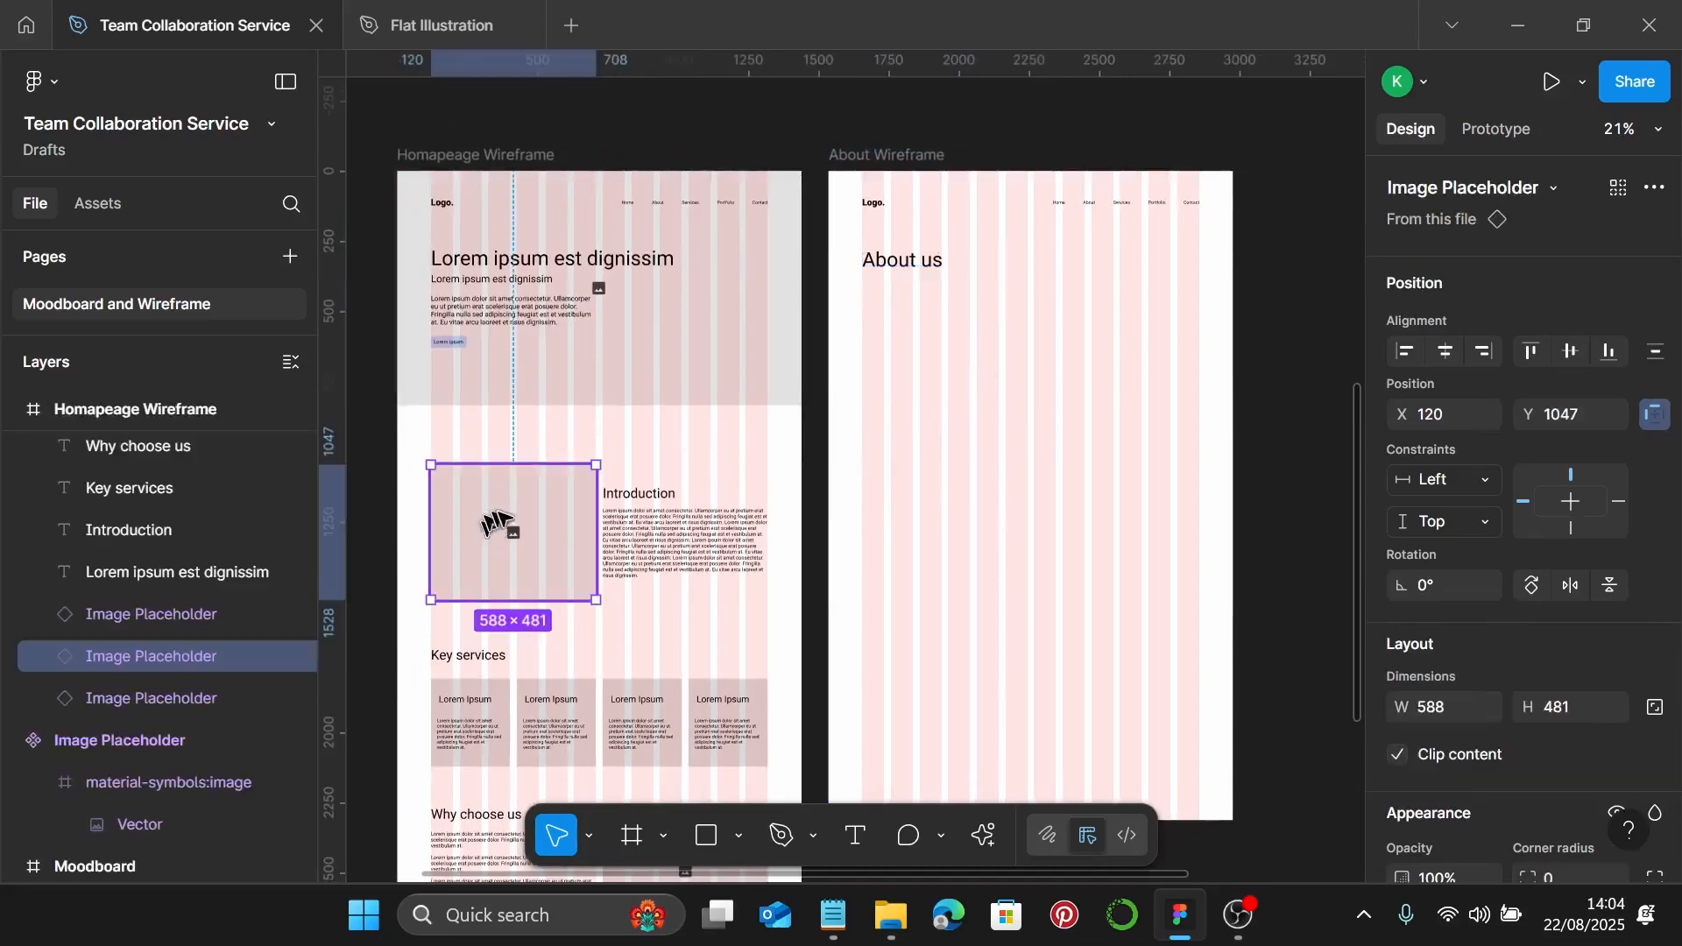
{"action": "left_click_drag", "start_coordinate": [495, 524], "coordinate": [1074, 351]}
{"action": "scroll", "coordinate": [918, 400], "scroll_direction": "right", "scroll_amount": 1}
{"action": "scroll", "coordinate": [918, 401], "scroll_direction": "up", "scroll_amount": 5}
{"action": "left_click_drag", "start_coordinate": [912, 470], "coordinate": [936, 503]}
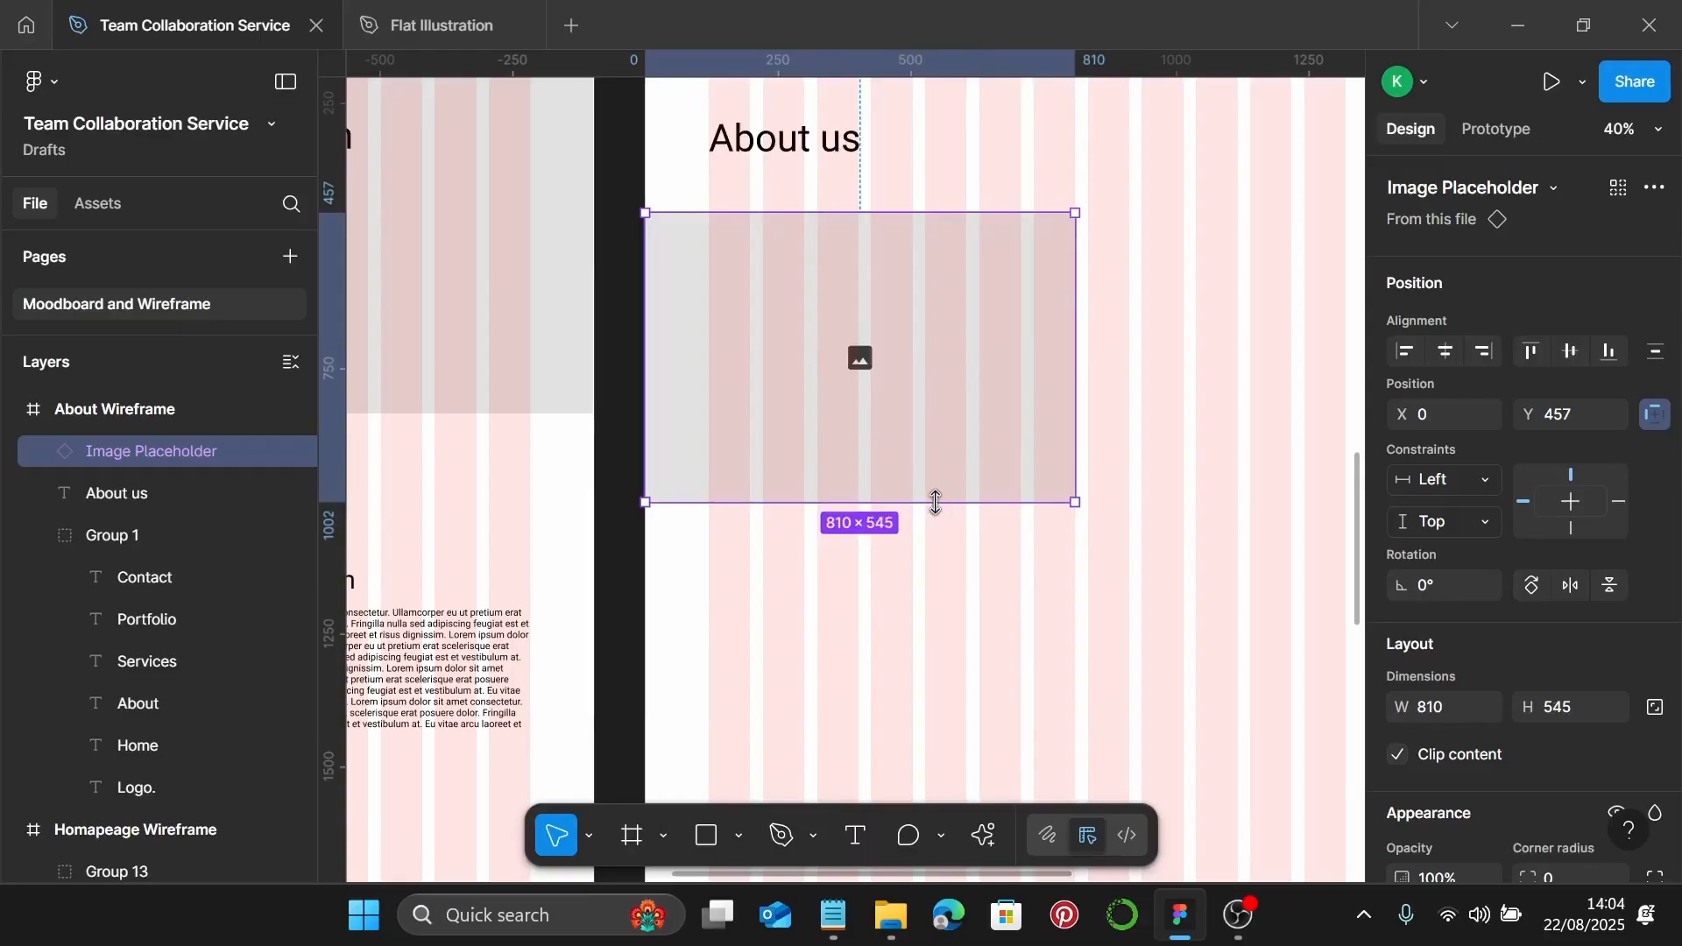
Duplicate the homepage's "Introduction" heading and its paragraph into the space beside the About page's image placeholder
{"action": "scroll", "coordinate": [936, 503], "scroll_direction": "down", "scroll_amount": 2}
{"action": "left_click", "coordinate": [499, 567]}
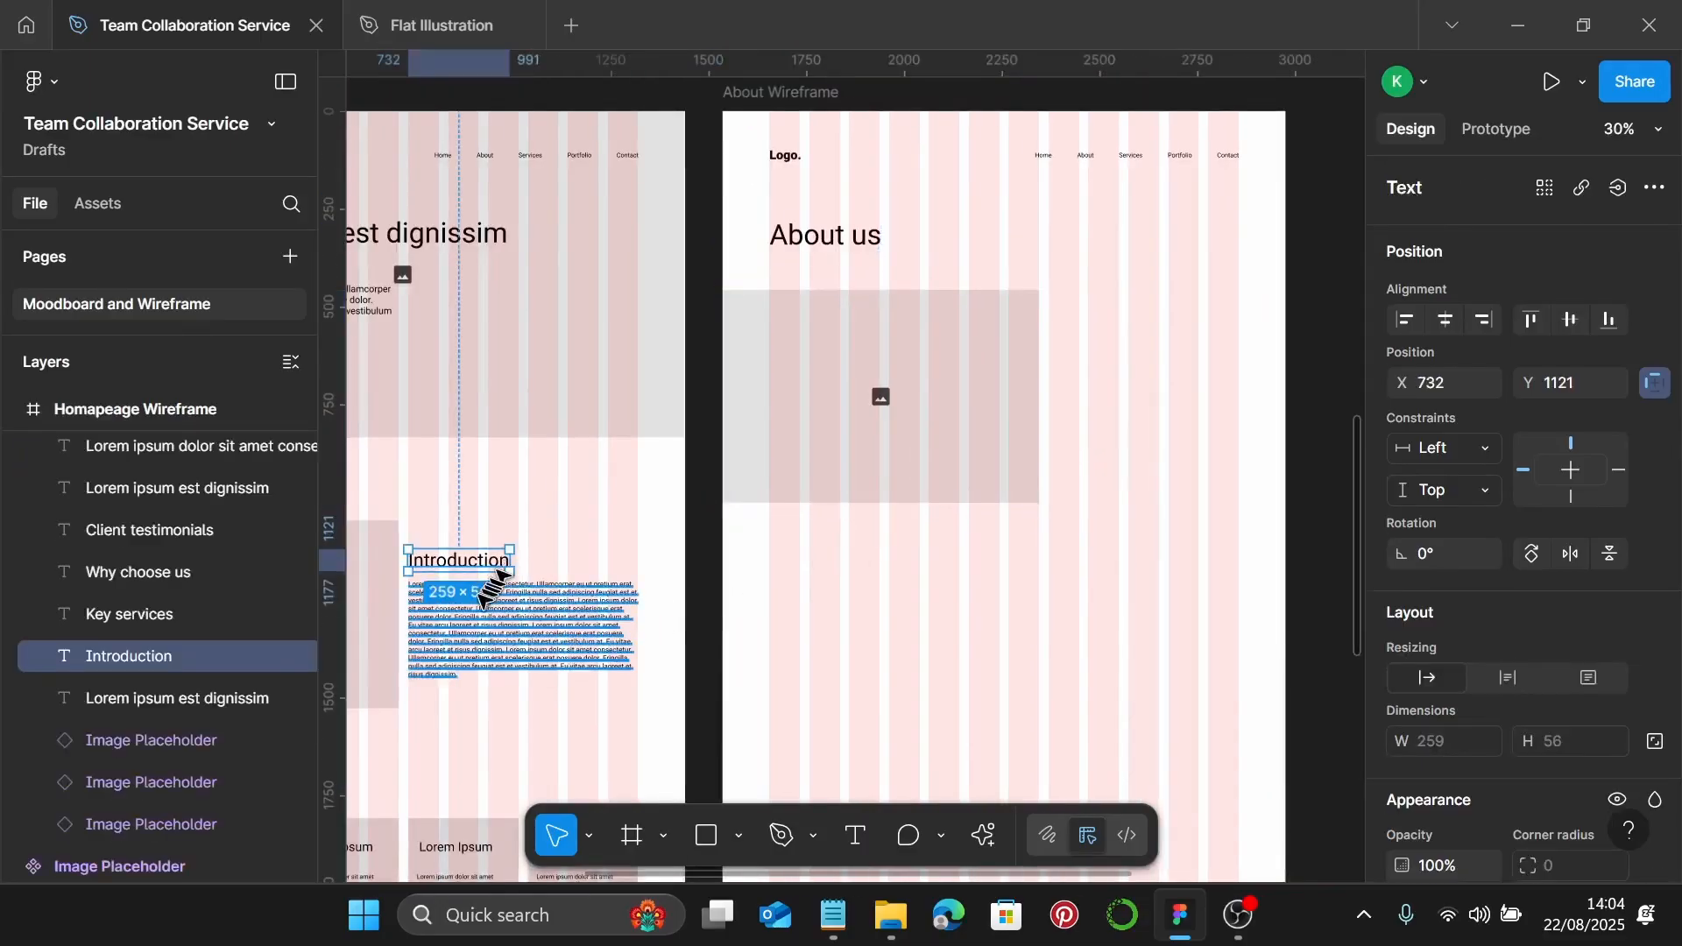
{"action": "left_click", "coordinate": [478, 613], "text": "shift"}
{"action": "left_click_drag", "start_coordinate": [429, 617], "coordinate": [1033, 402]}
Narrow the copied introduction paragraph to a width of 486 so it ends at the column grid's right edge
{"action": "scroll", "coordinate": [1070, 403], "scroll_direction": "up", "scroll_amount": 3}
{"action": "scroll", "coordinate": [1071, 401], "scroll_direction": "right", "scroll_amount": 3}
{"action": "left_click", "coordinate": [1287, 440]}
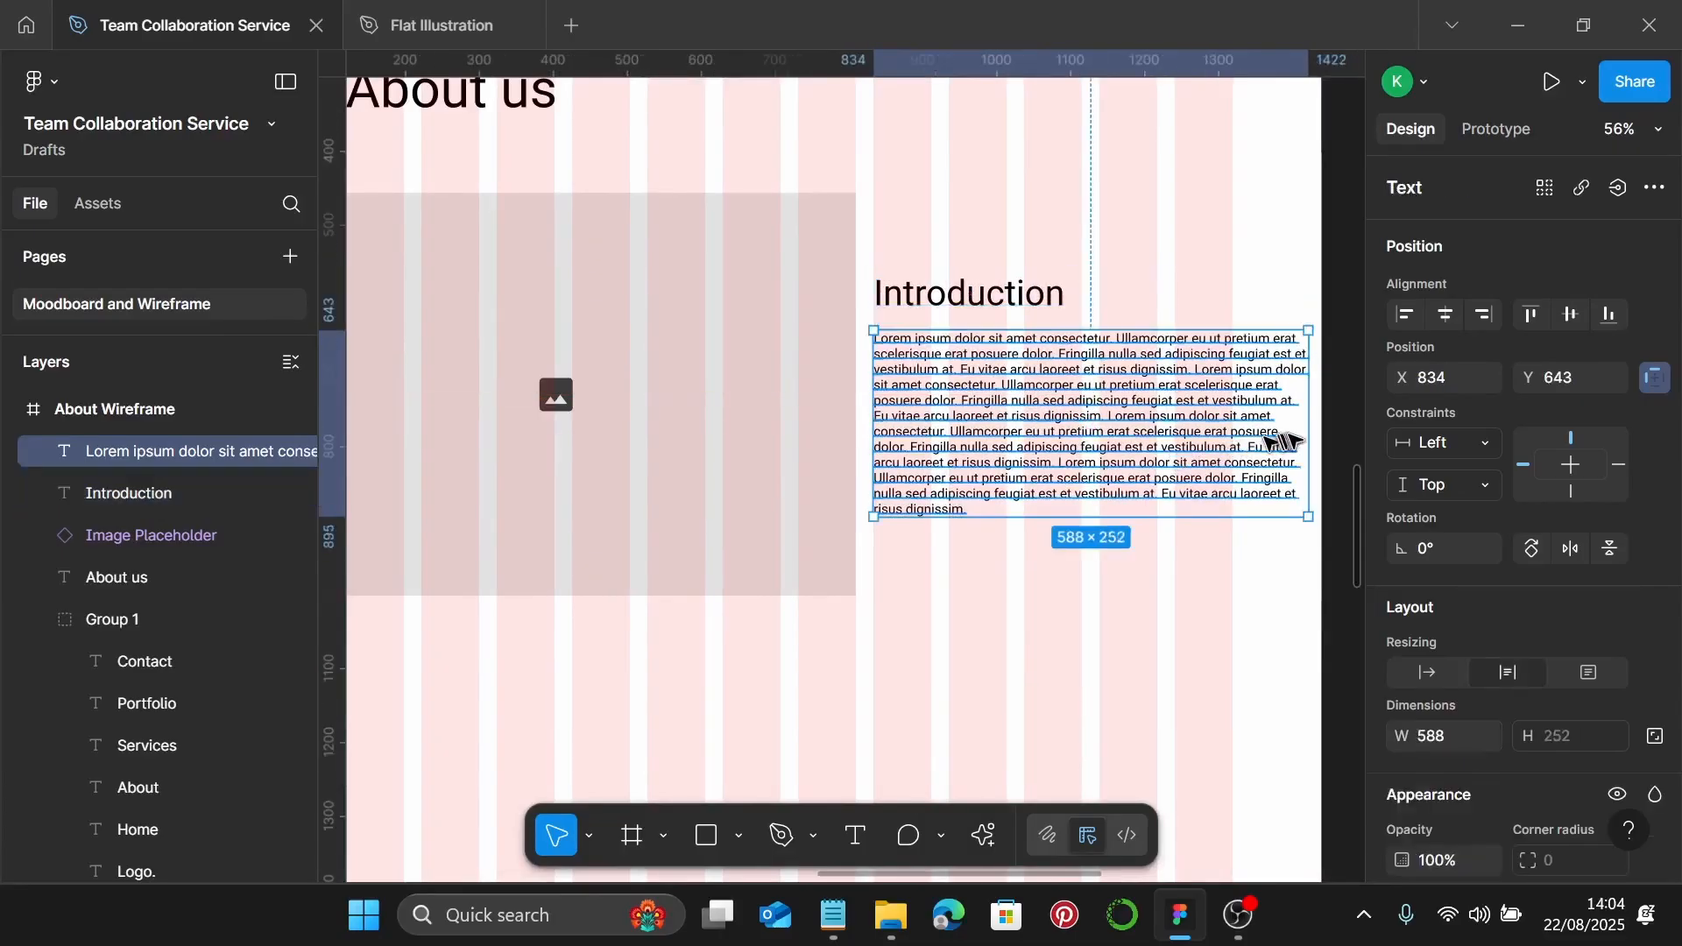
{"action": "left_click_drag", "start_coordinate": [1297, 435], "coordinate": [1238, 444]}
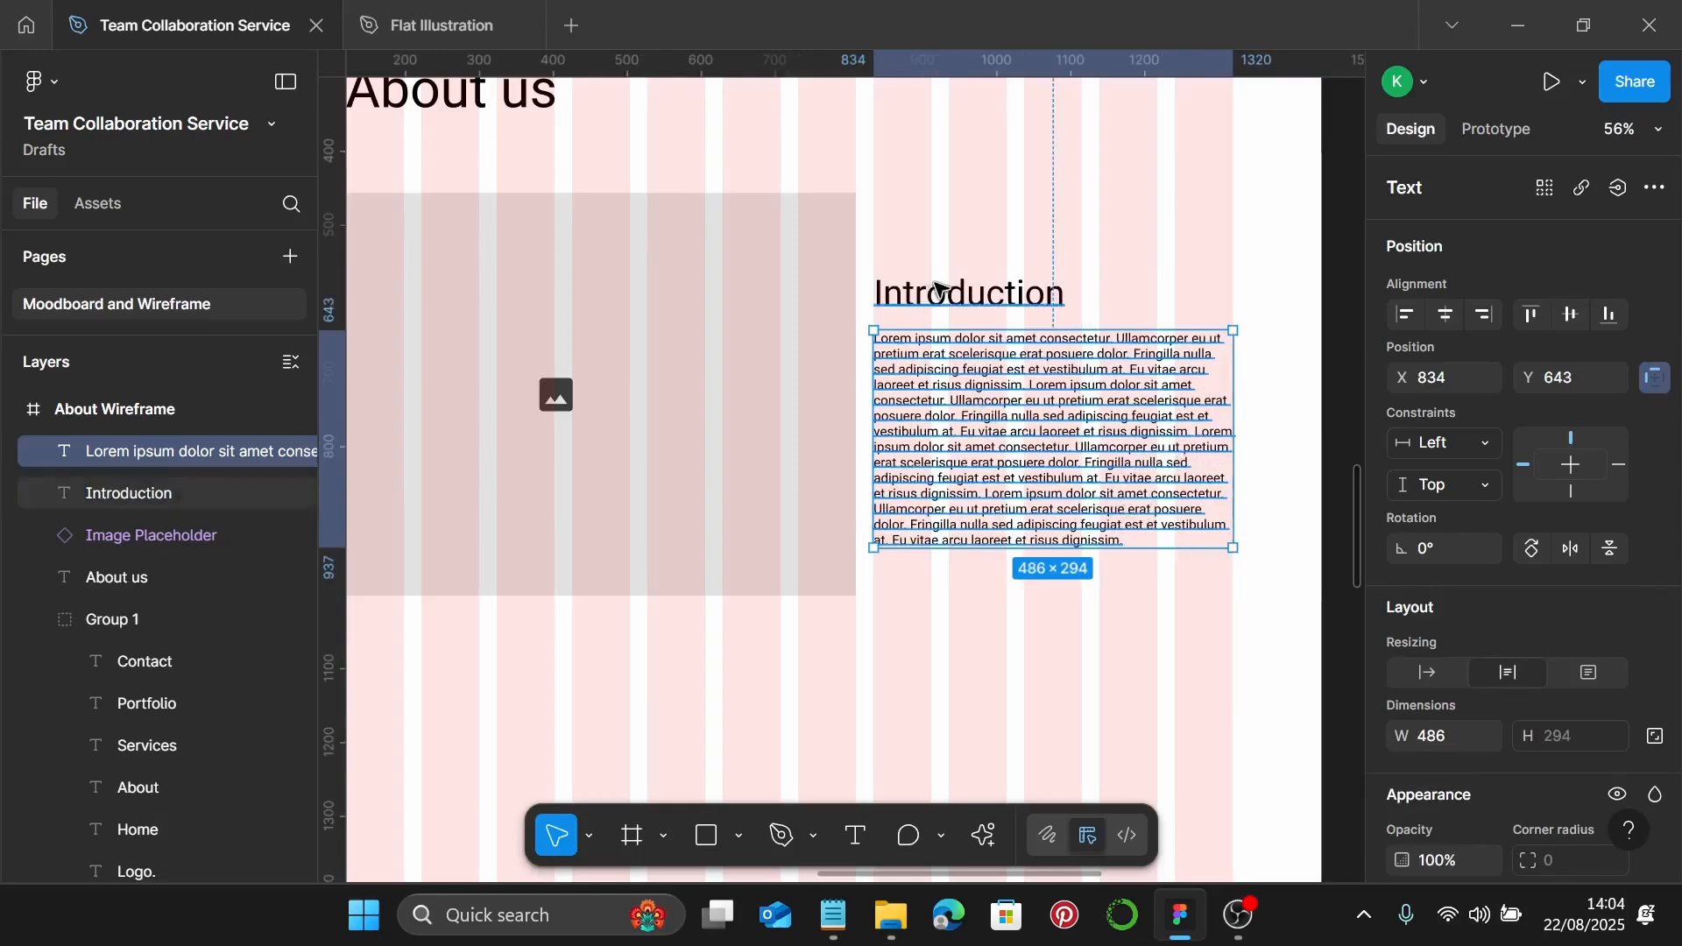
Copy "Who we are" from the Notepad outline and replace the About page's "Introduction" heading with it
{"action": "left_click", "coordinate": [833, 916]}
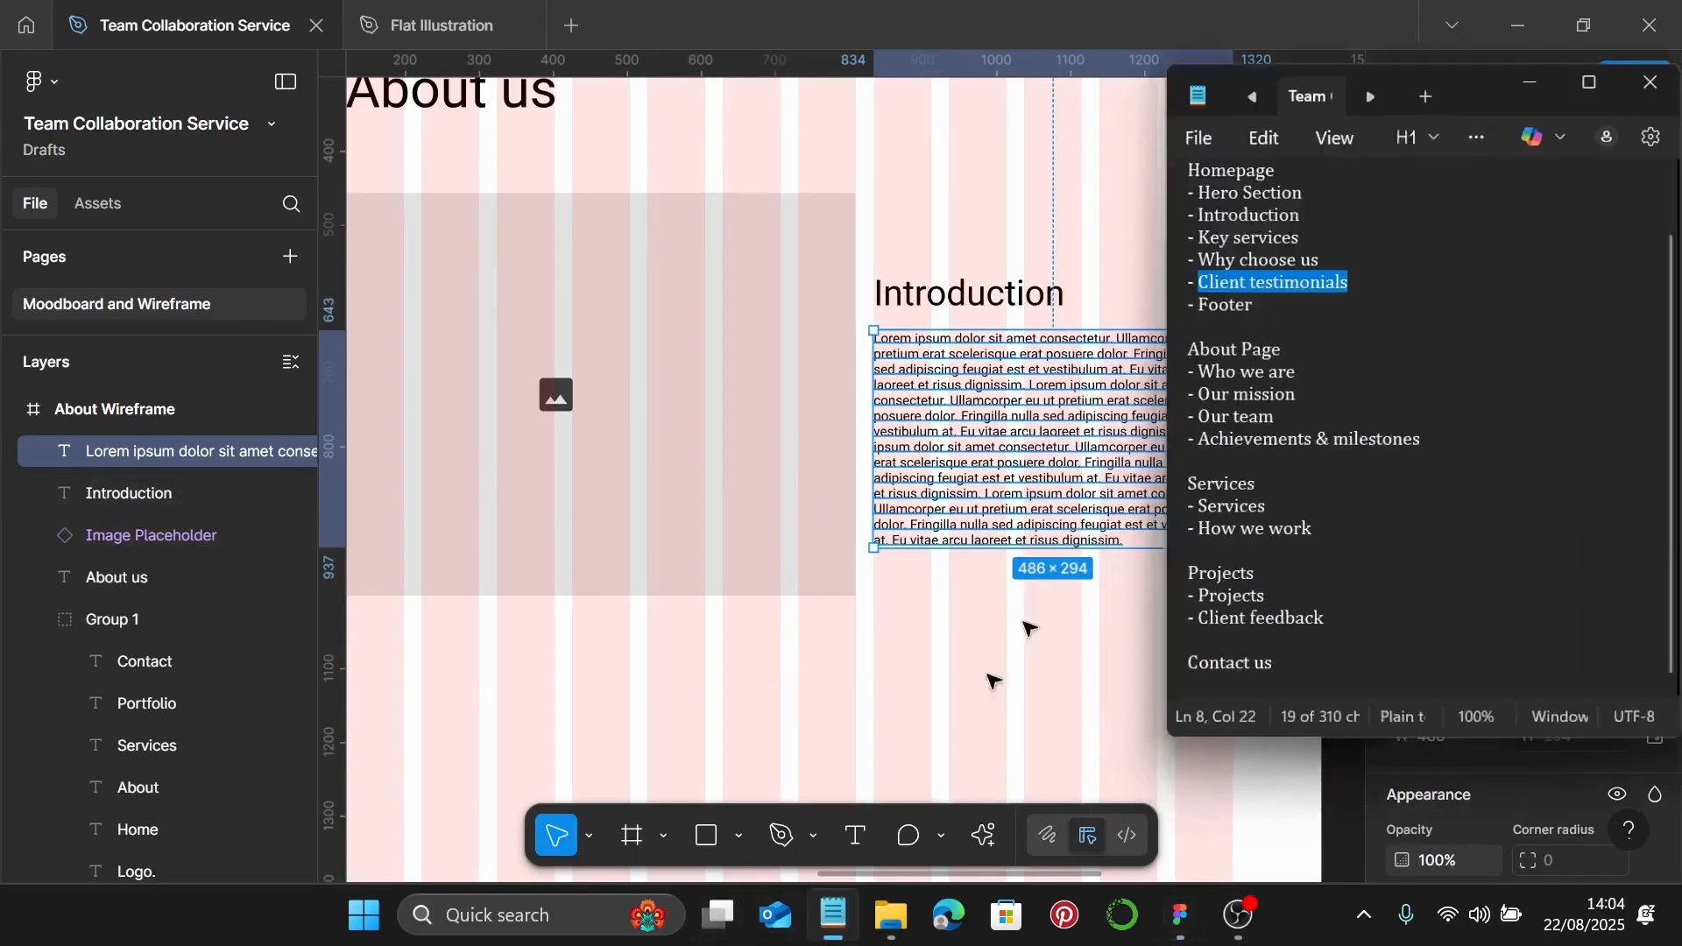
{"action": "left_click_drag", "start_coordinate": [1314, 362], "coordinate": [1224, 355]}
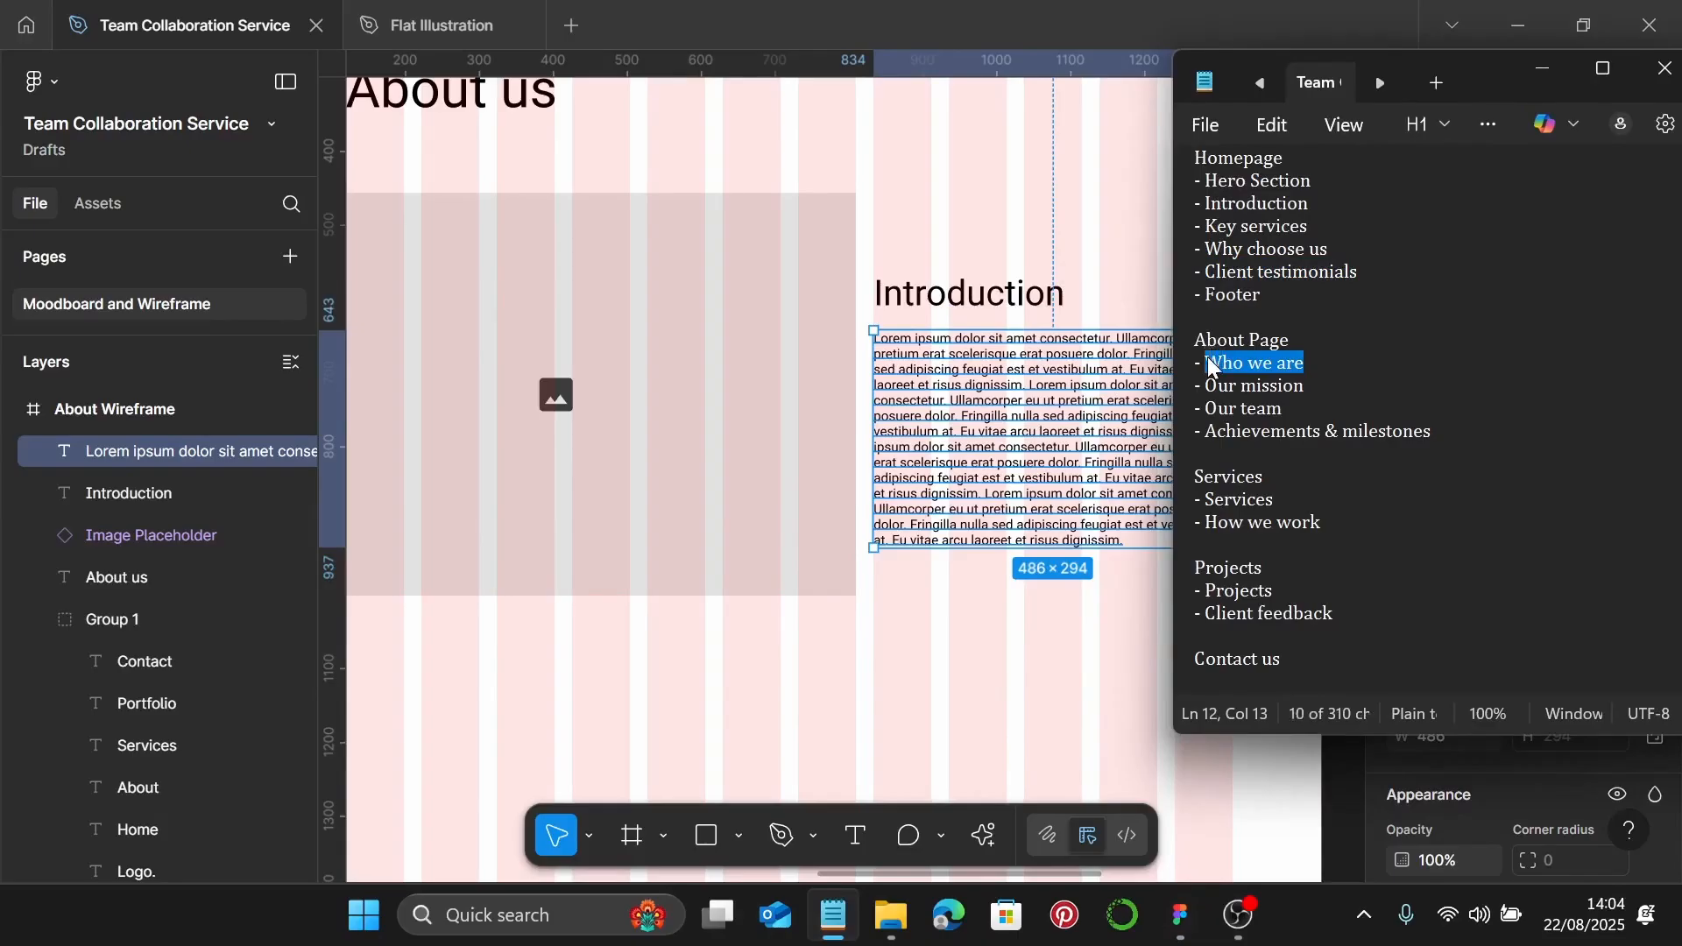
{"action": "left_click", "coordinate": [1055, 305]}
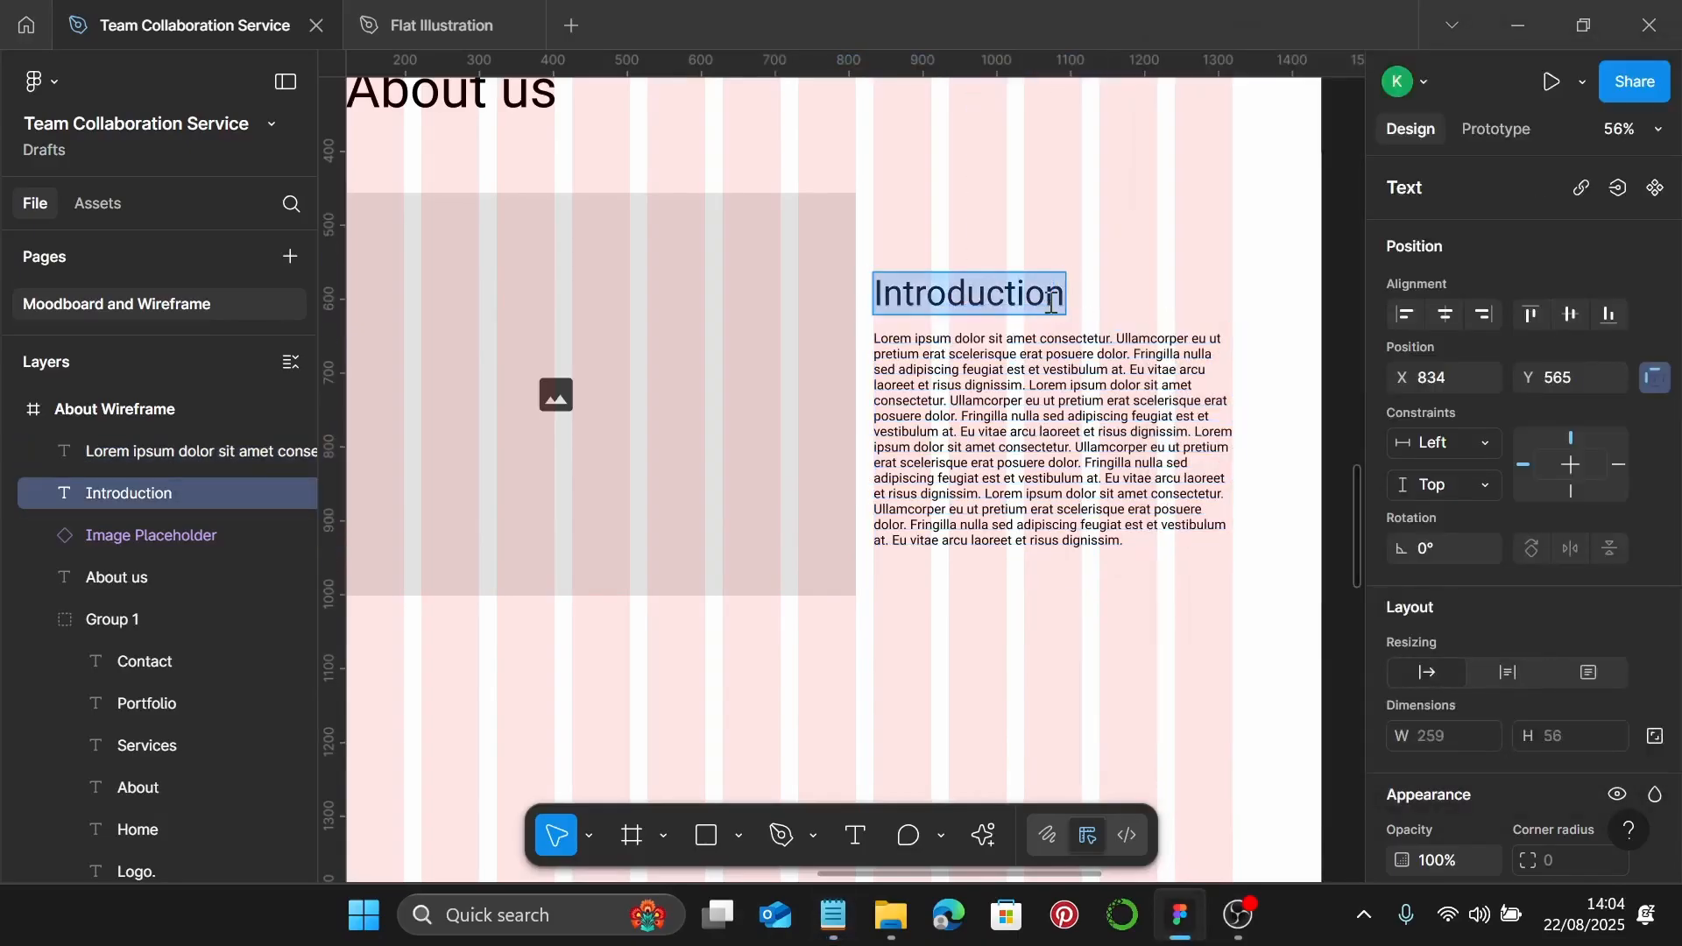
{"action": "key", "text": "ctrl+v"}
{"action": "key", "text": "Escape"}
Duplicate the About page's image placeholder directly below the first section, flush with the frame's right edge
{"action": "scroll", "coordinate": [1101, 282], "scroll_direction": "down", "scroll_amount": 5}
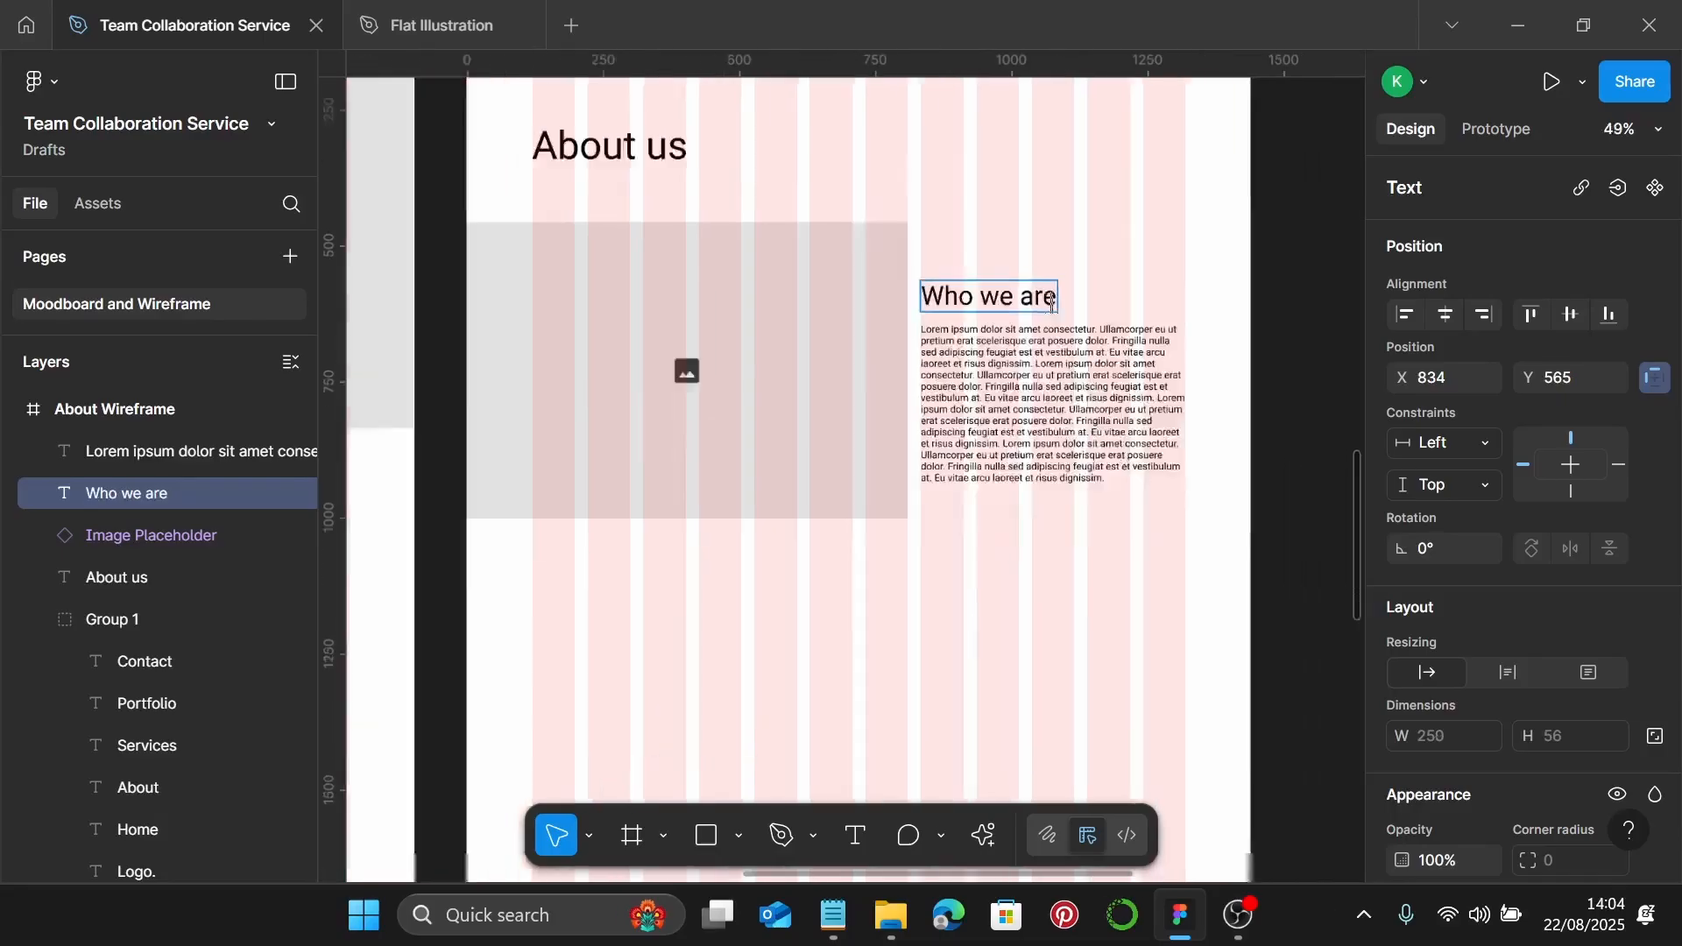
{"action": "scroll", "coordinate": [1052, 290], "scroll_direction": "down", "scroll_amount": 4}
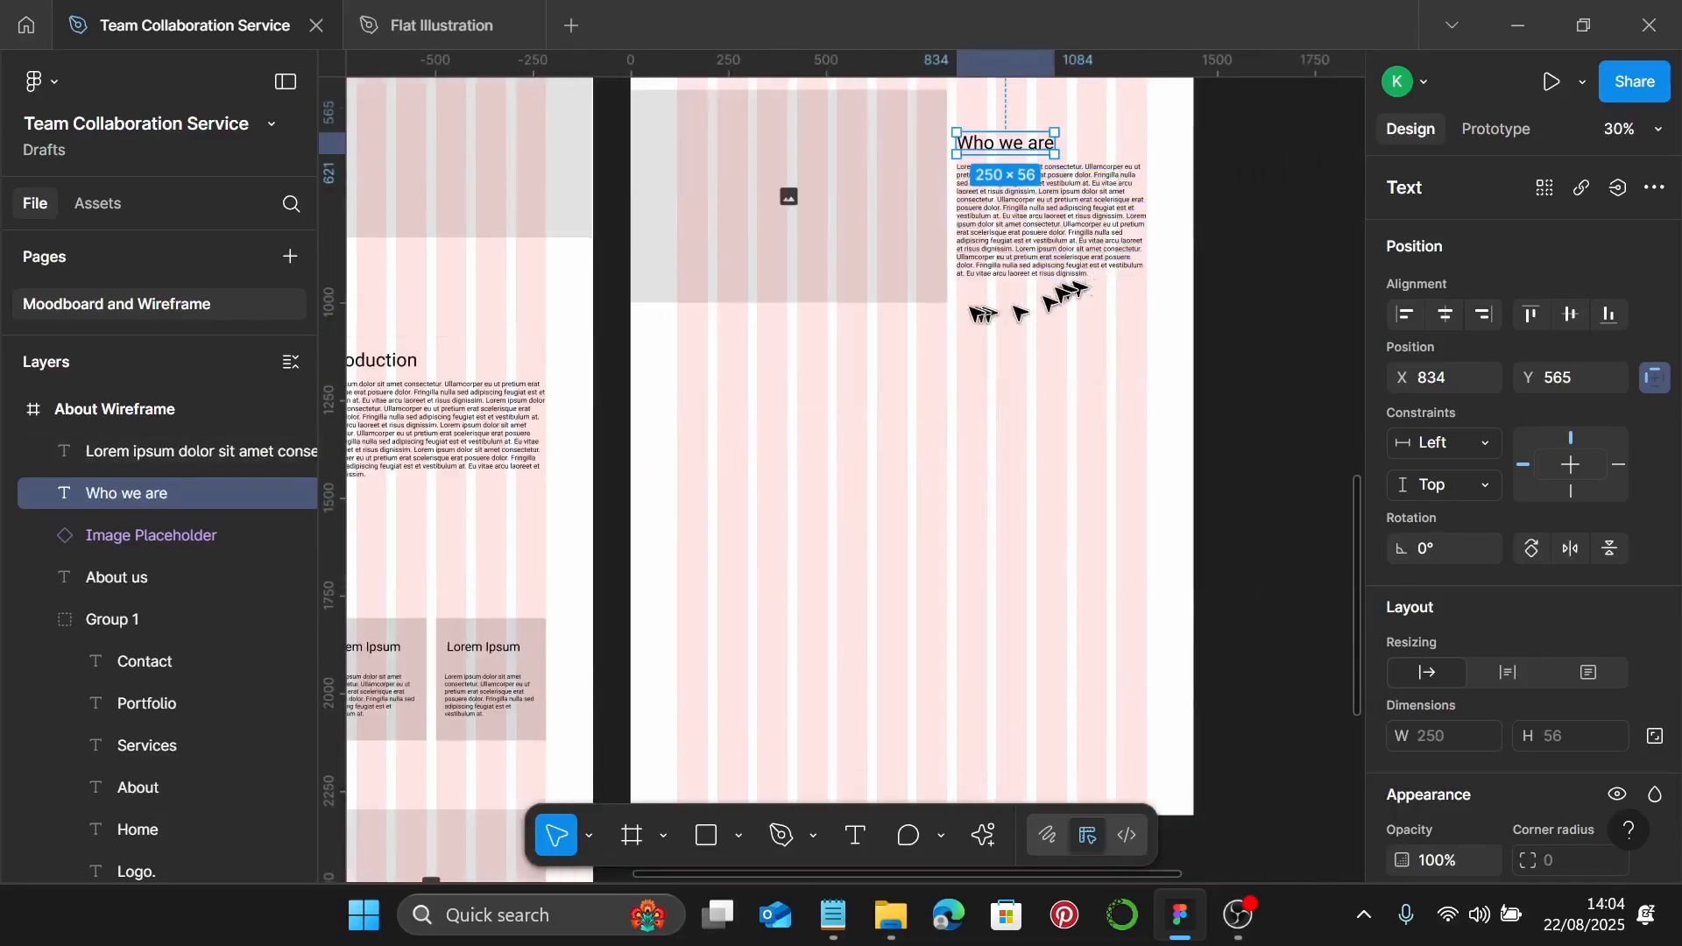
{"action": "left_click", "coordinate": [740, 226]}
{"action": "left_click_drag", "start_coordinate": [734, 167], "coordinate": [978, 384]}
Duplicate the "Who we are" heading and its paragraph beside the second image placeholder, aligned to the grid's left edge at X 120
{"action": "scroll", "coordinate": [977, 388], "scroll_direction": "up", "scroll_amount": 2}
{"action": "left_click", "coordinate": [1038, 263]}
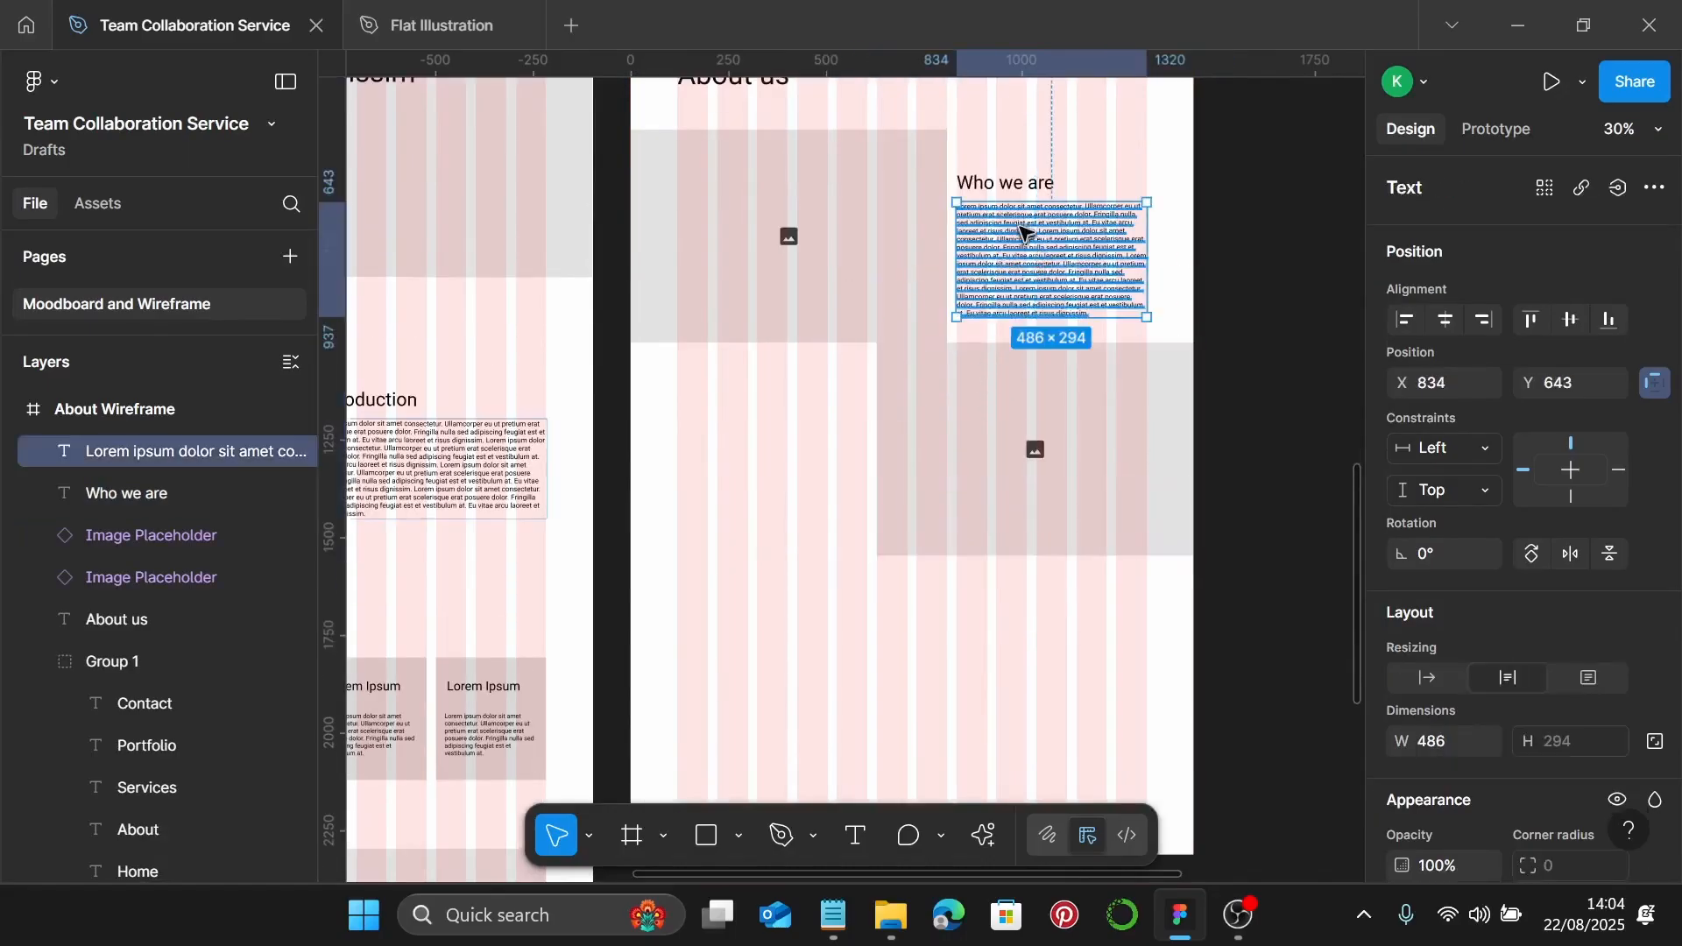
{"action": "left_click", "coordinate": [1025, 180], "text": "shift"}
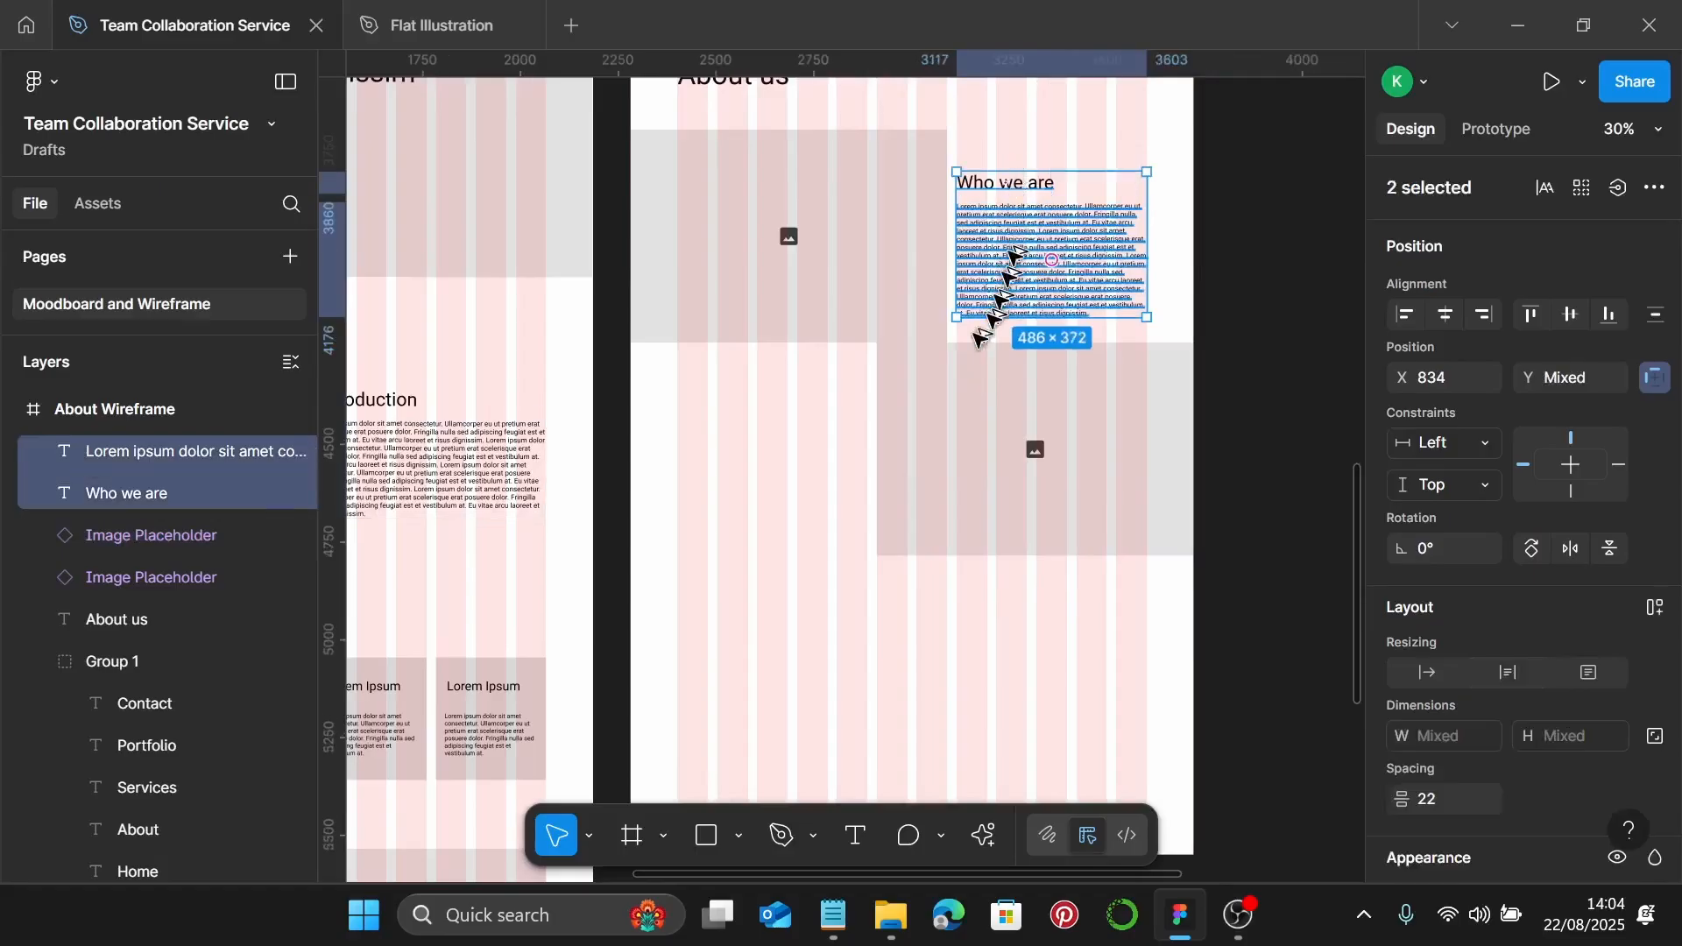
{"action": "left_click_drag", "start_coordinate": [1007, 270], "coordinate": [730, 452]}
{"action": "scroll", "coordinate": [733, 452], "scroll_direction": "up", "scroll_amount": 3}
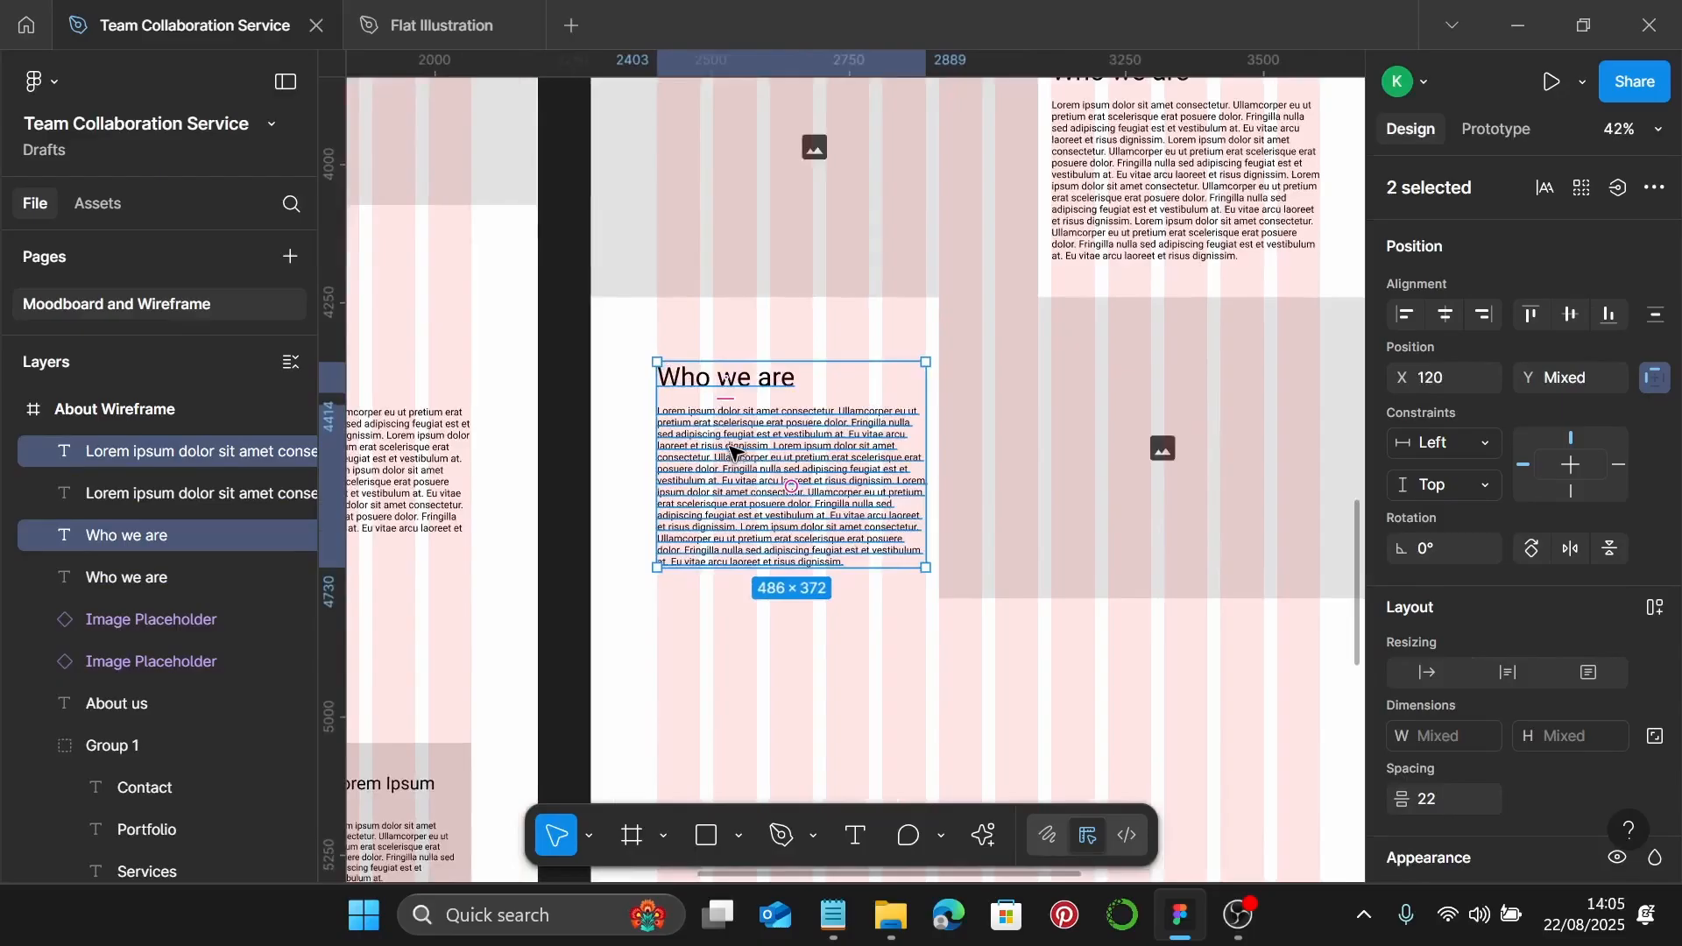
Copy "Our mission" from the Notepad outline and replace the duplicated "Who we are" heading with it
{"action": "left_click", "coordinate": [828, 919]}
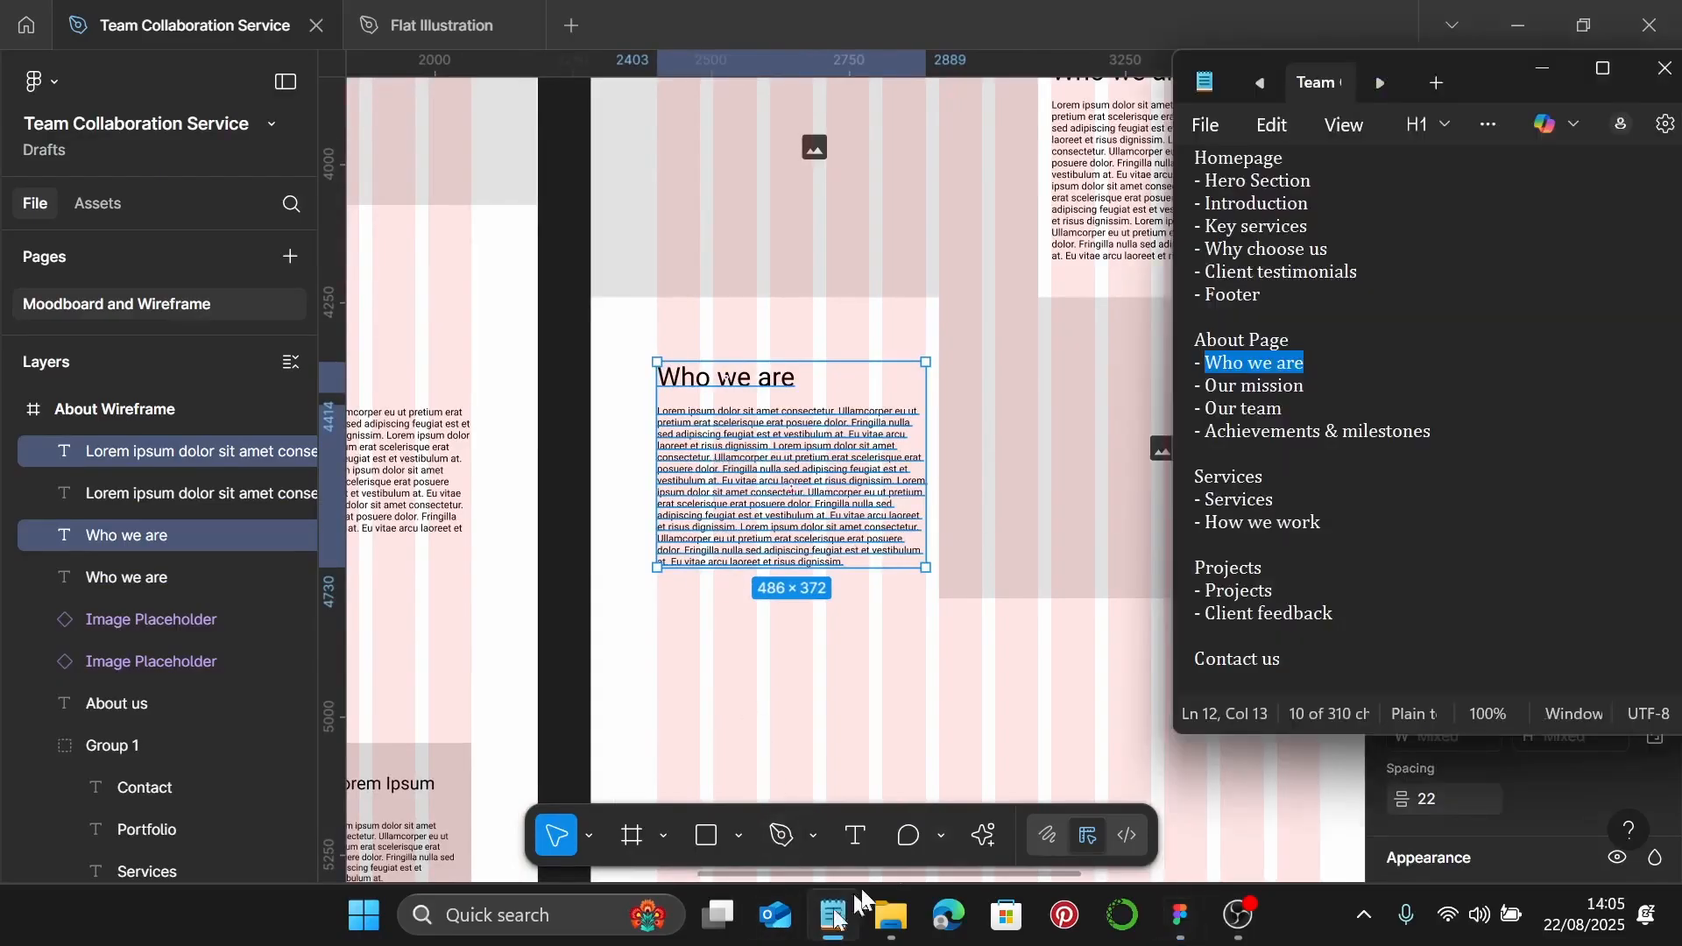
{"action": "left_click_drag", "start_coordinate": [1333, 387], "coordinate": [1207, 396]}
{"action": "key", "text": "ctrl+c"}
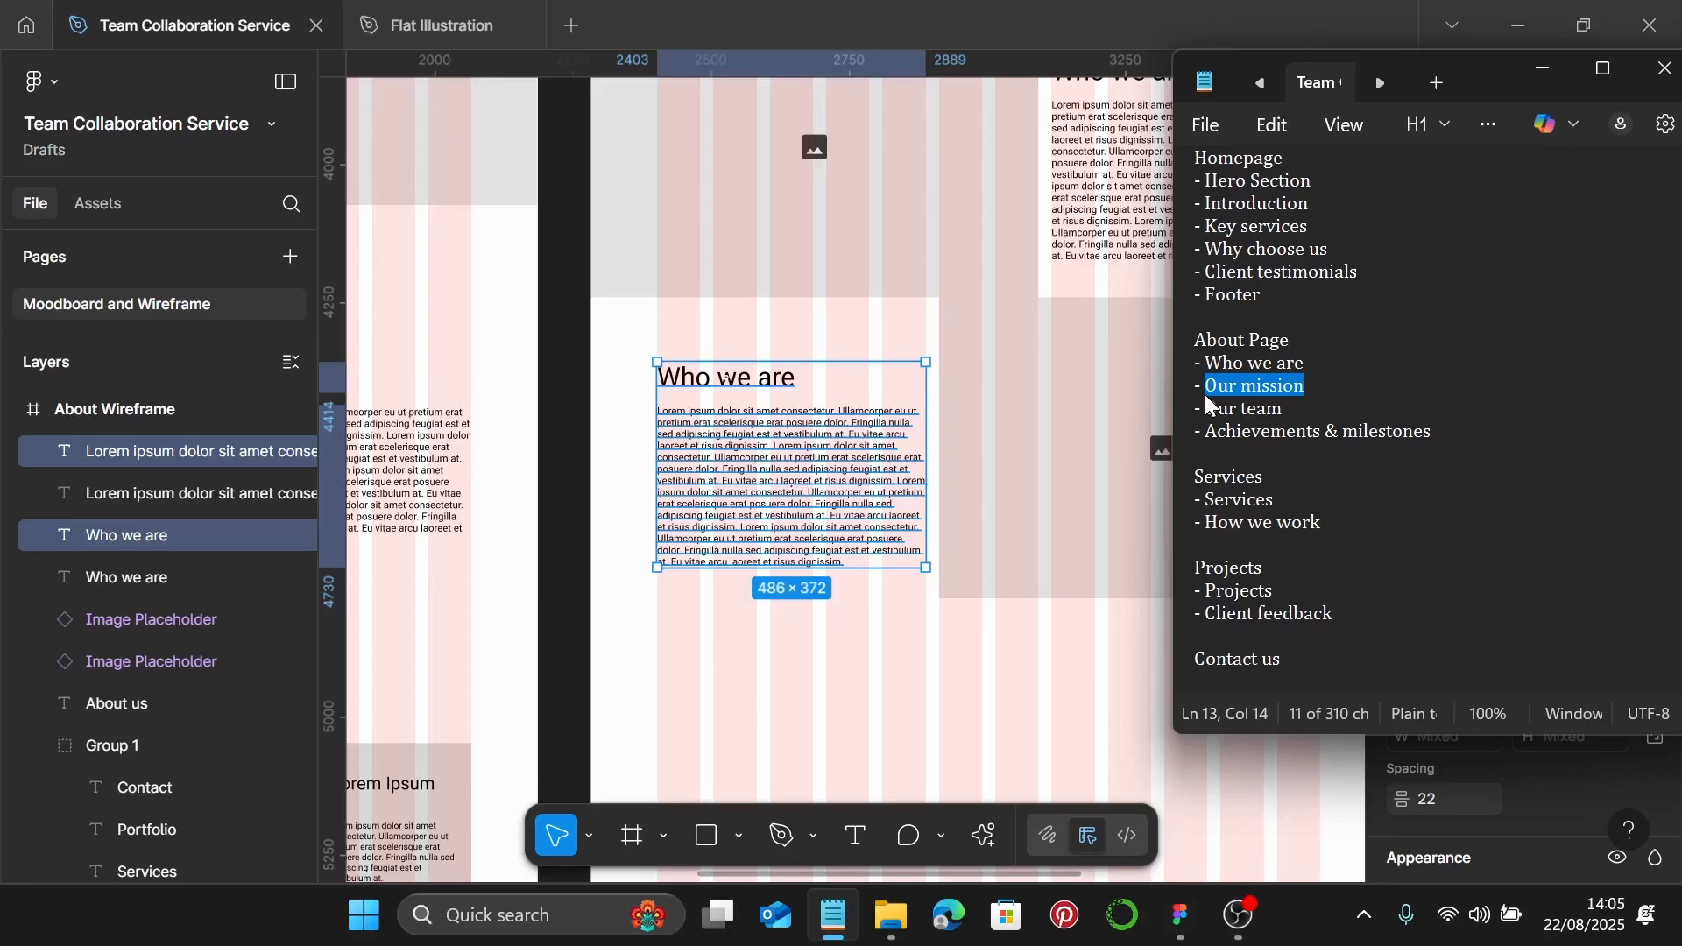
{"action": "left_click", "coordinate": [769, 381]}
{"action": "double_click", "coordinate": [770, 381]}
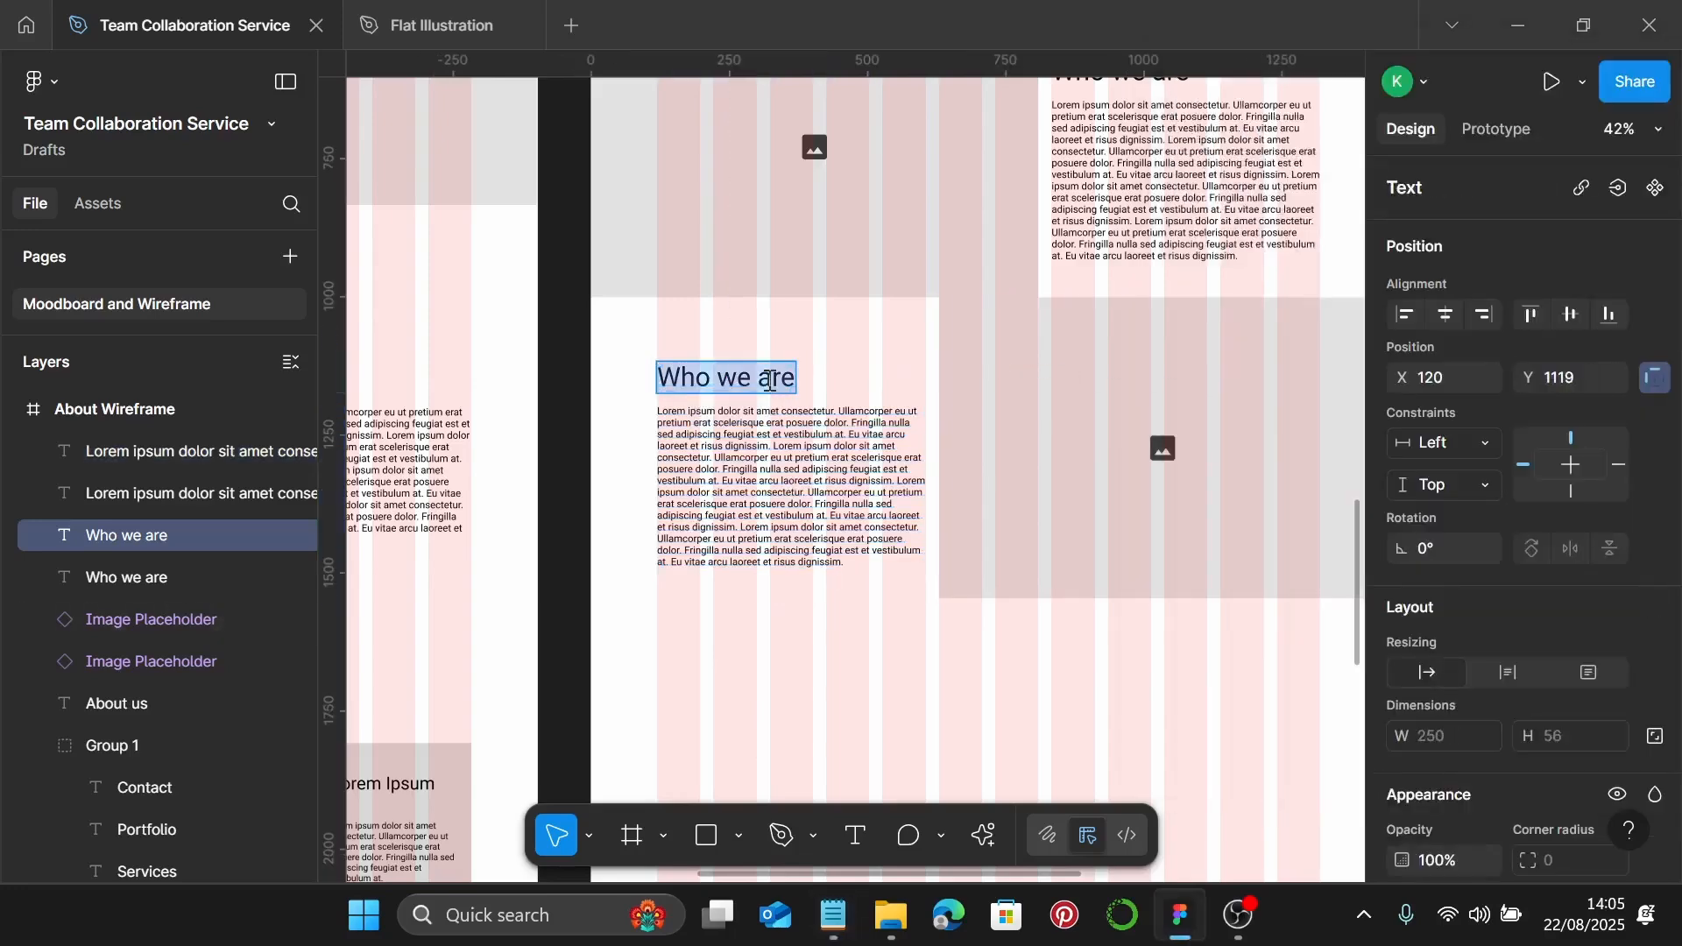
{"action": "key", "text": "ctrl+v"}
{"action": "scroll", "coordinate": [804, 429], "scroll_direction": "down", "scroll_amount": 3}
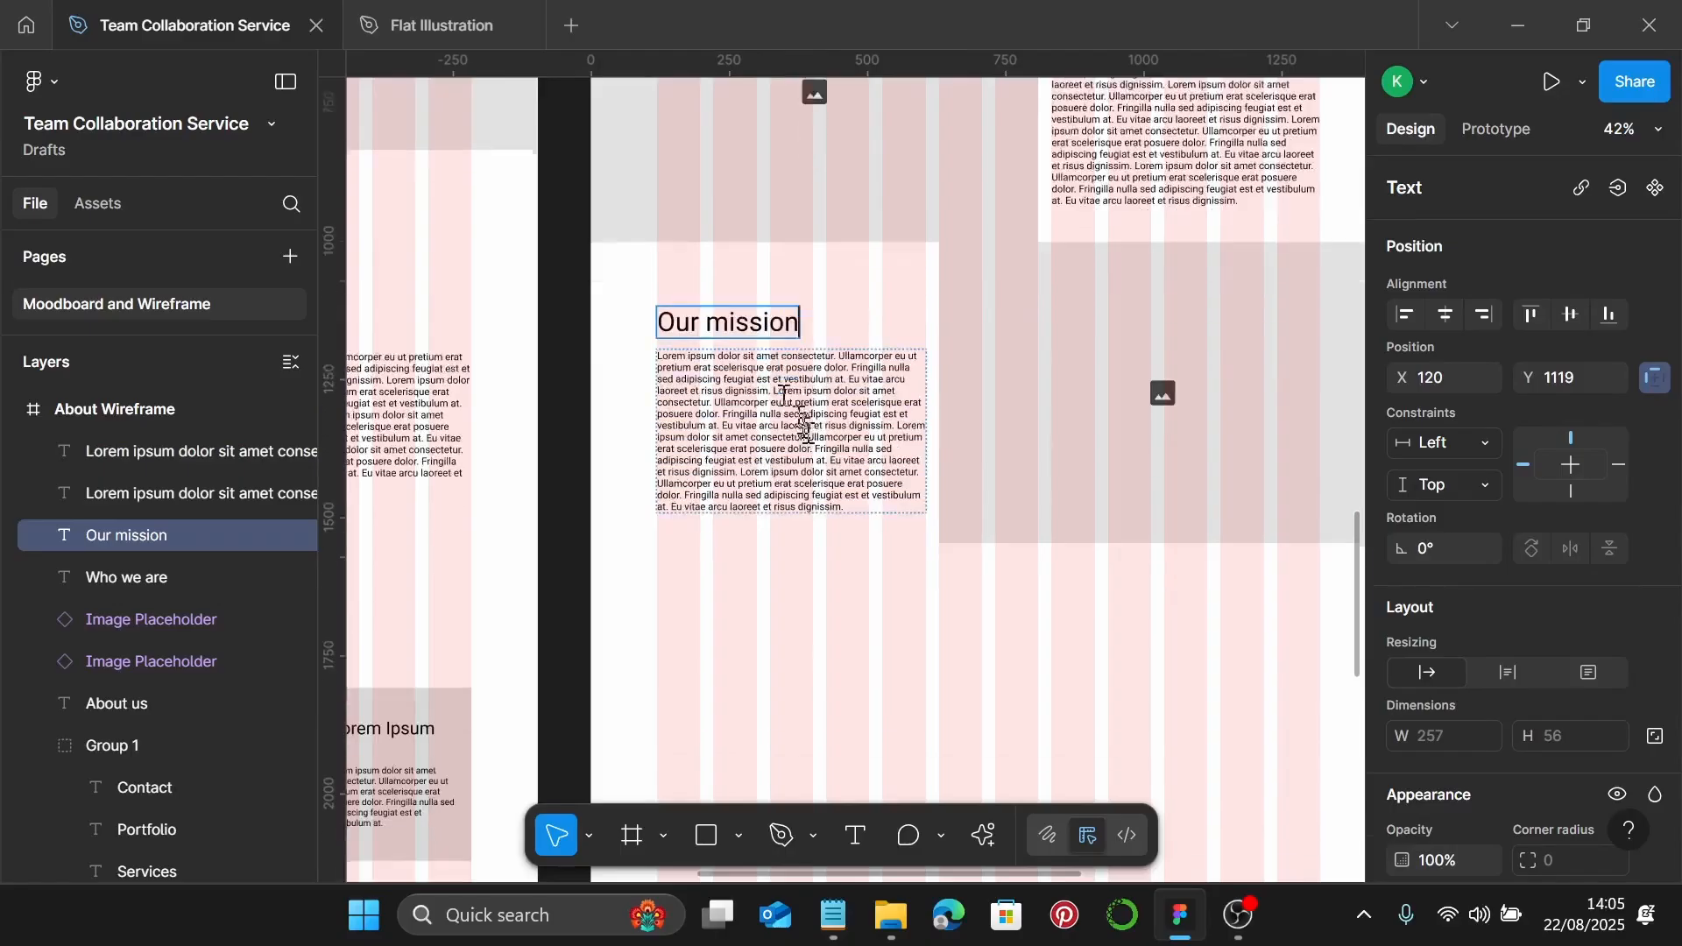
{"action": "key", "text": "Escape"}
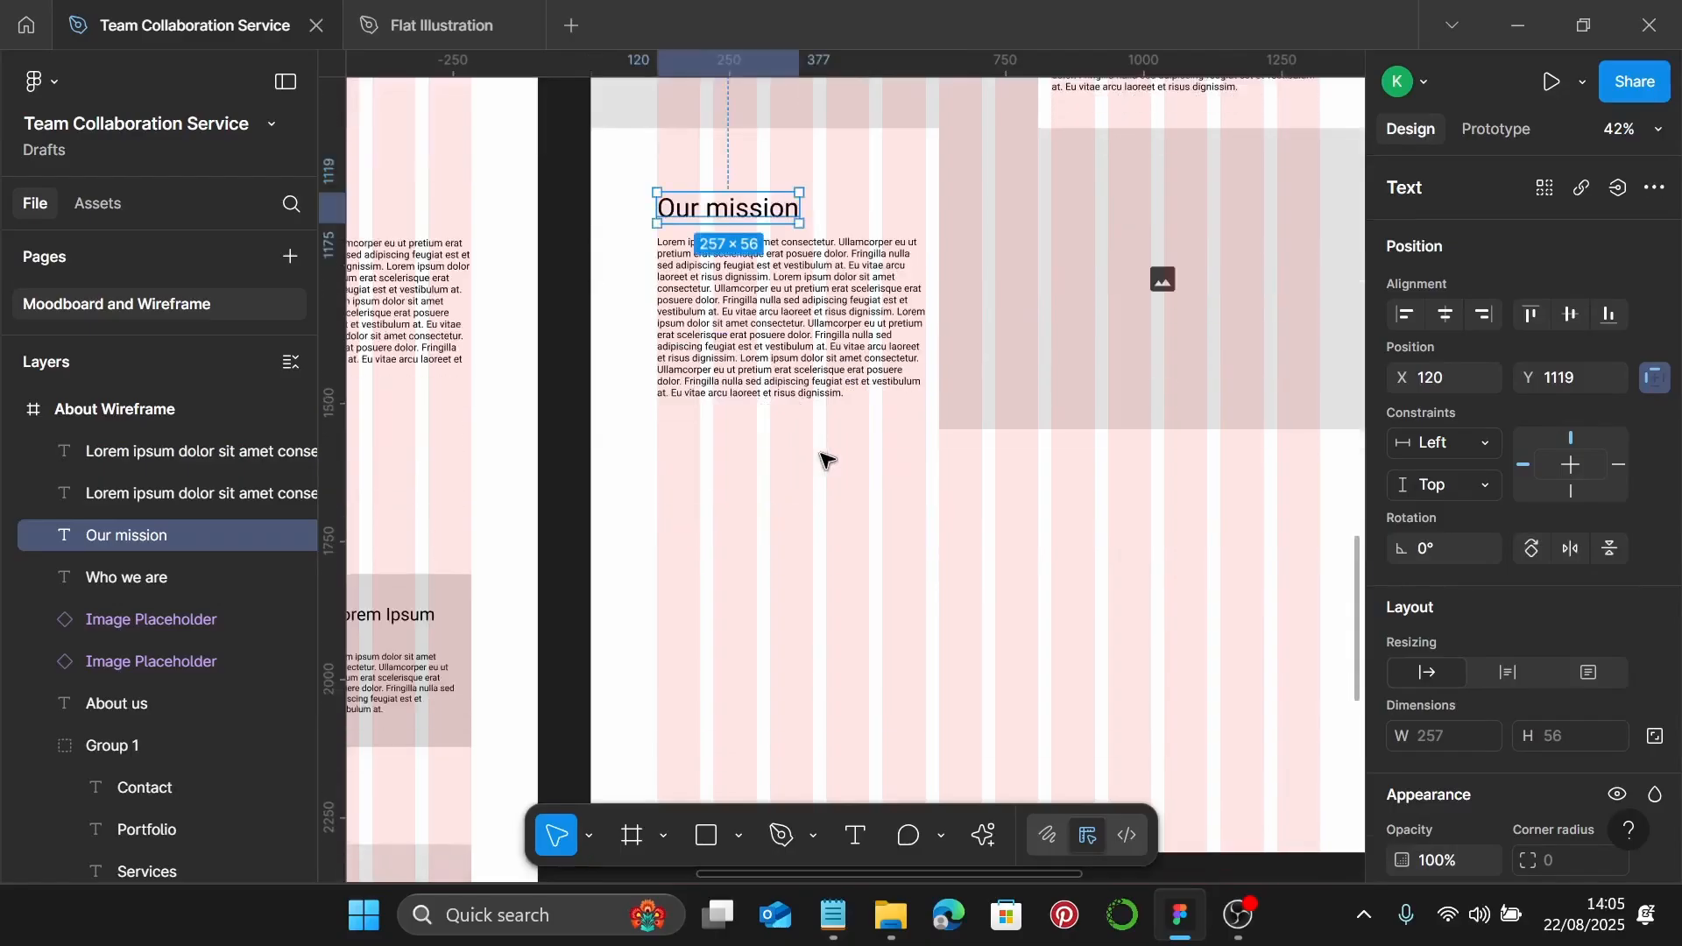
Duplicate the "Our mission" heading below its section at about Y 1686 and change the copy's text to "Our team"
{"action": "scroll", "coordinate": [854, 479], "scroll_direction": "down", "scroll_amount": 1}
{"action": "scroll", "coordinate": [796, 443], "scroll_direction": "down", "scroll_amount": 1}
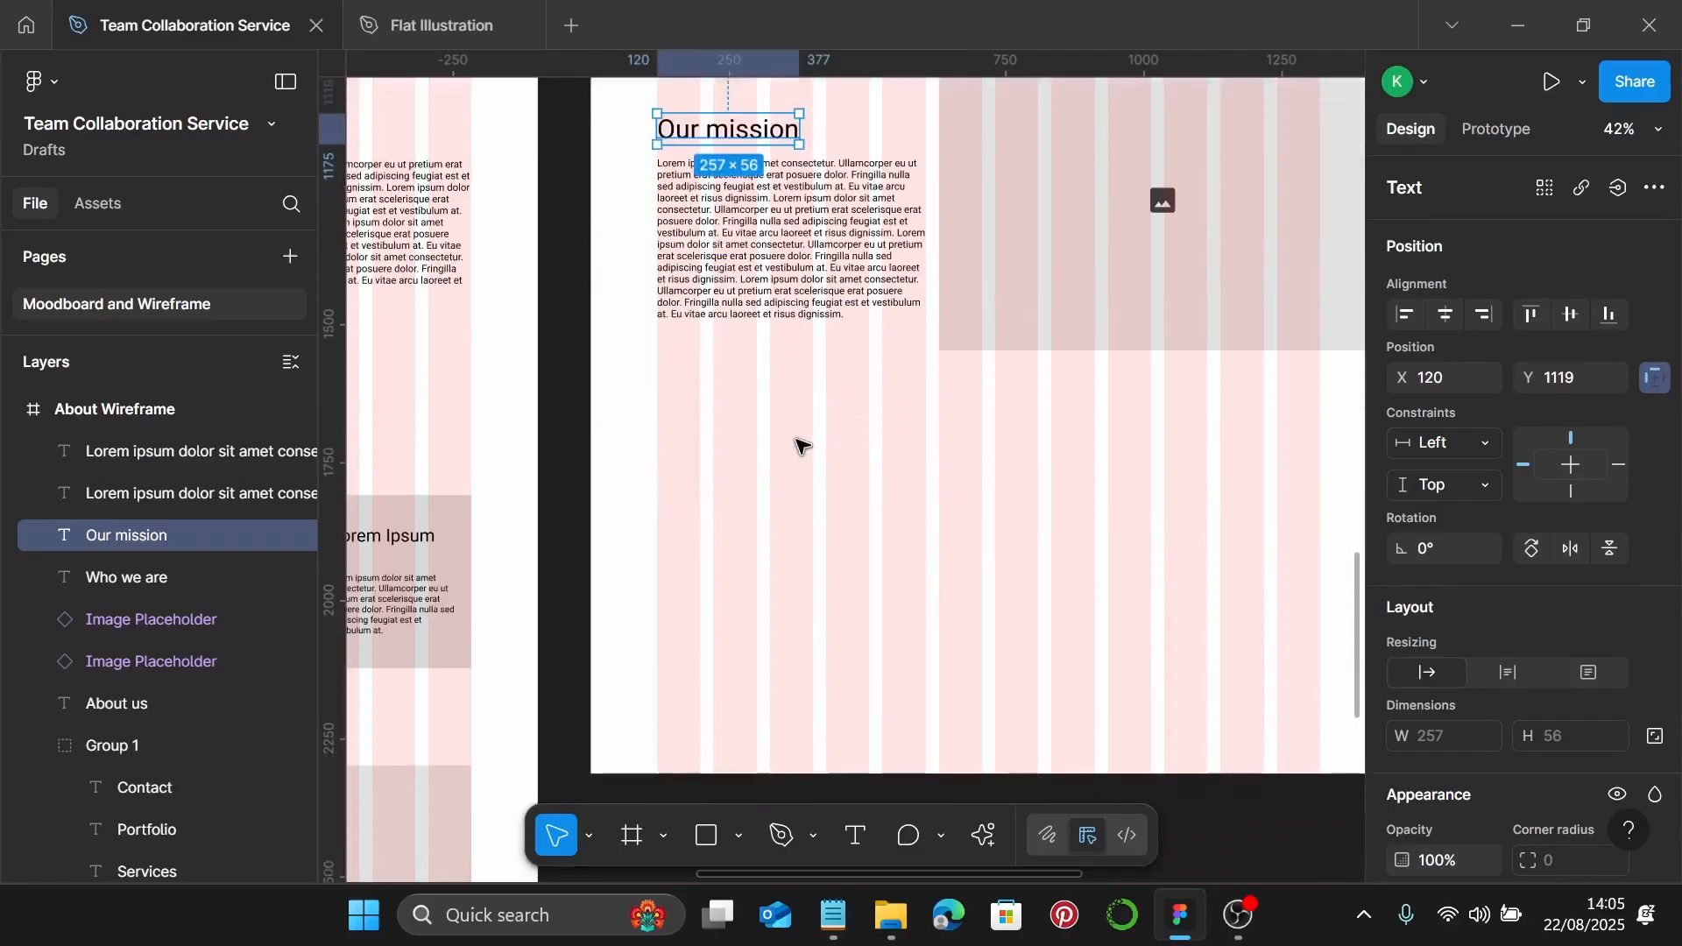
{"action": "scroll", "coordinate": [800, 438], "scroll_direction": "up", "scroll_amount": 1}
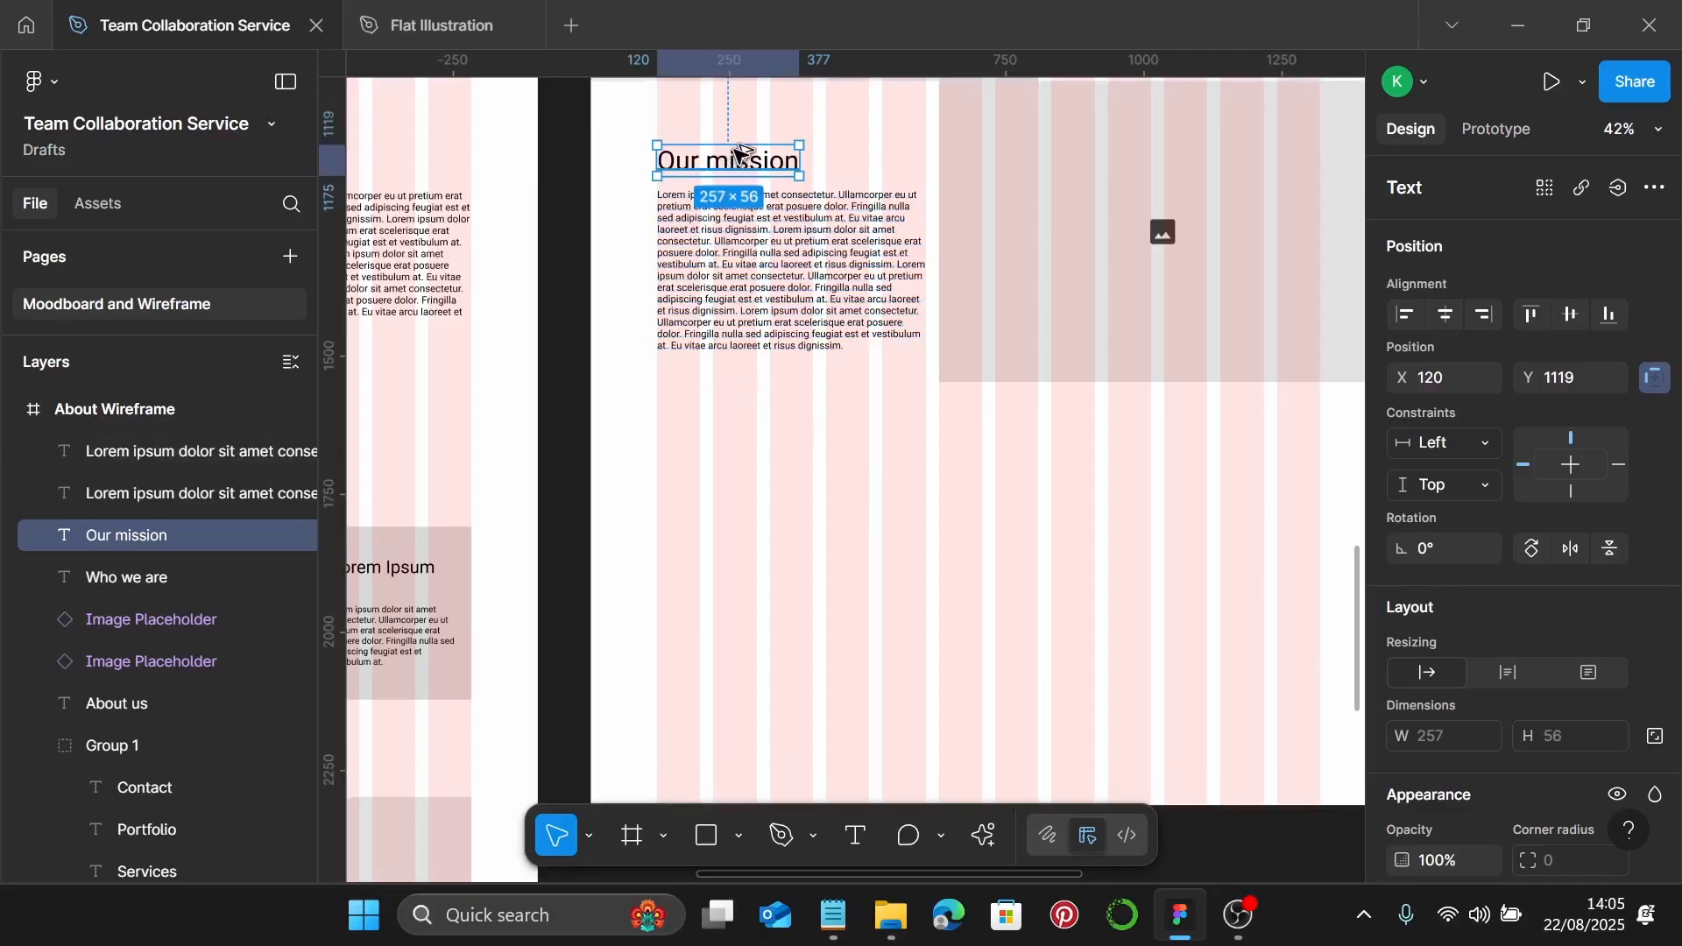
{"action": "left_click_drag", "start_coordinate": [739, 154], "coordinate": [730, 470]}
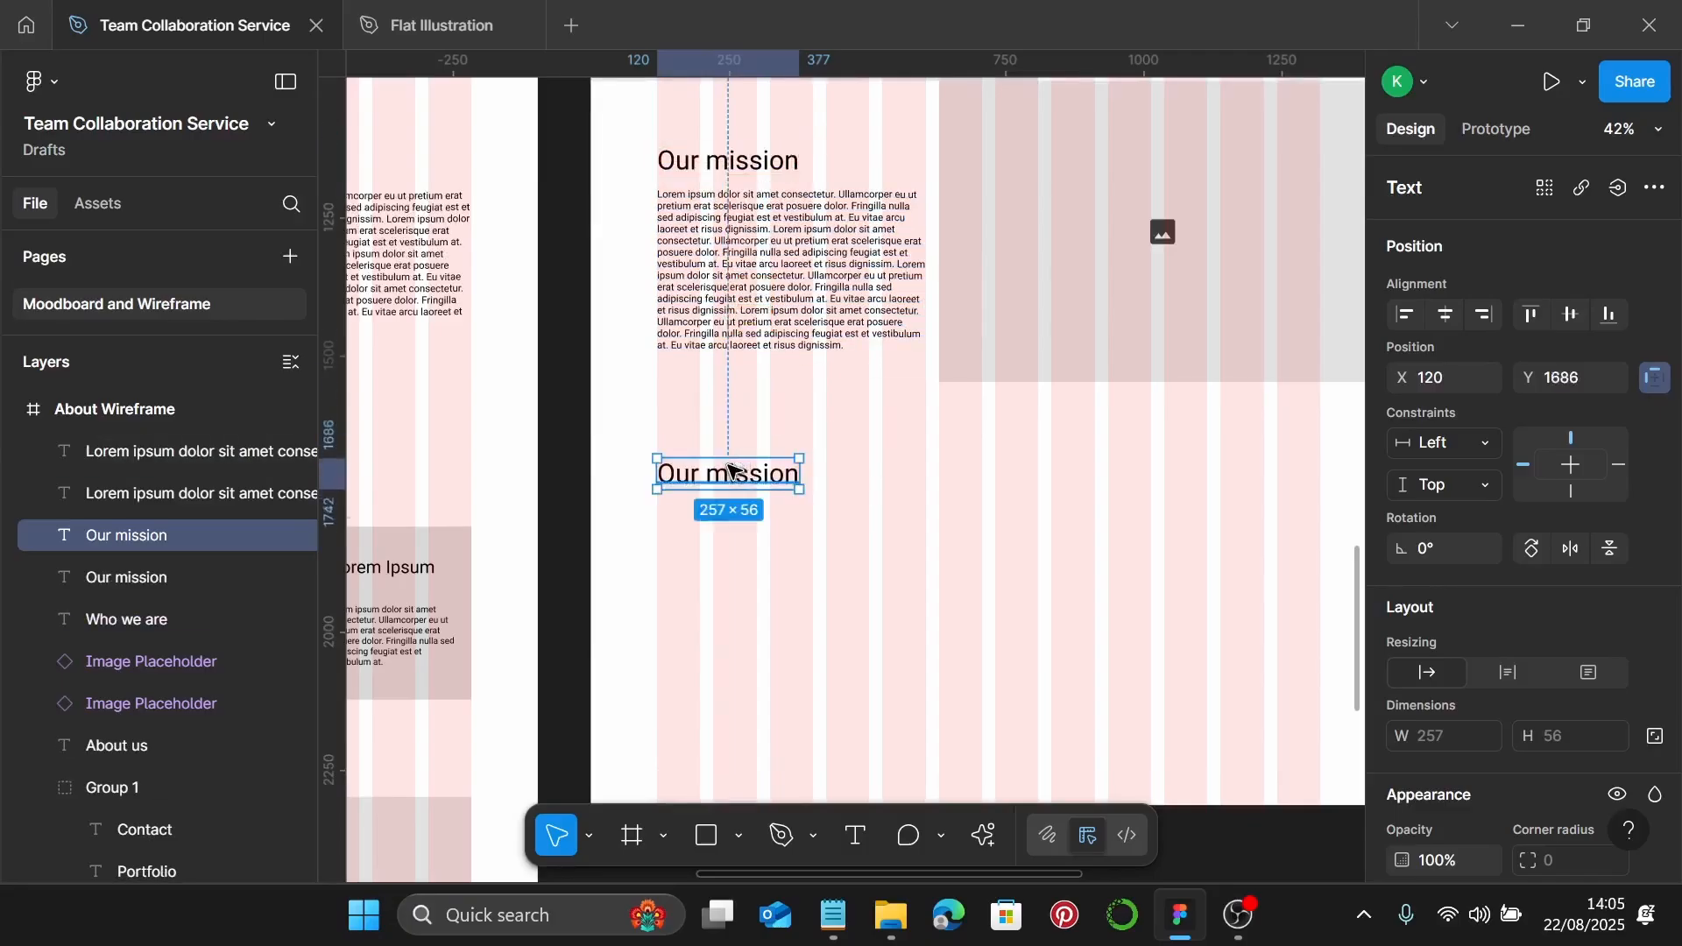
{"action": "scroll", "coordinate": [733, 470], "scroll_direction": "down", "scroll_amount": 2}
{"action": "scroll", "coordinate": [740, 463], "scroll_direction": "up", "scroll_amount": 1}
{"action": "double_click", "coordinate": [782, 322]}
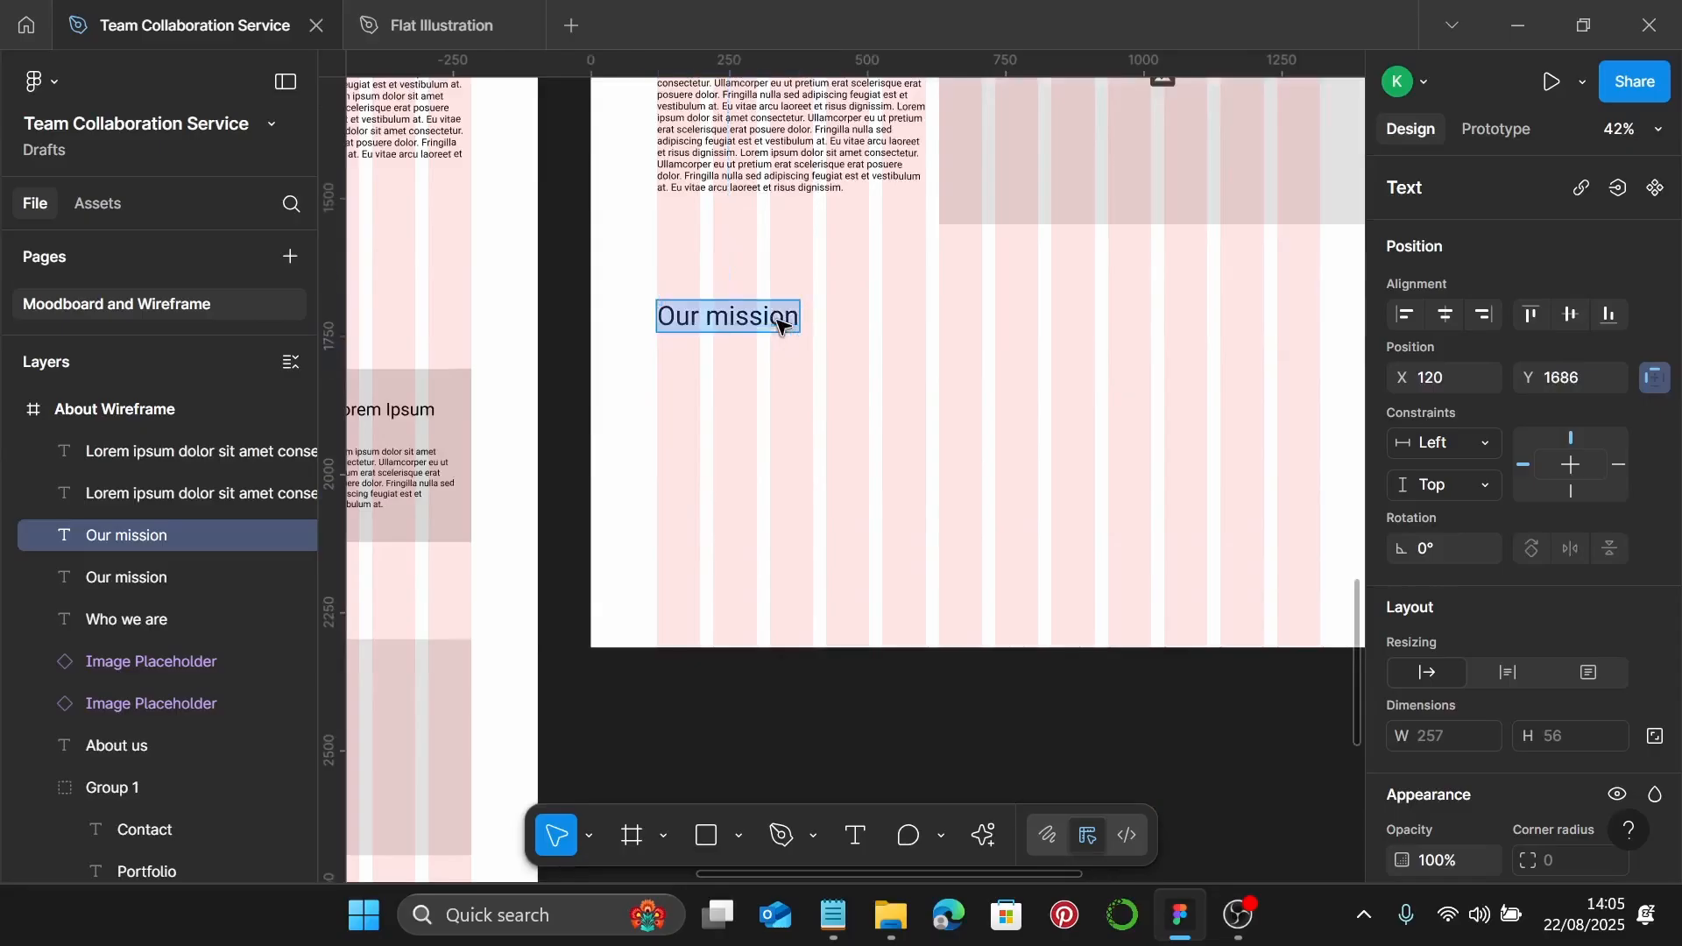
{"action": "key", "text": "Right"}
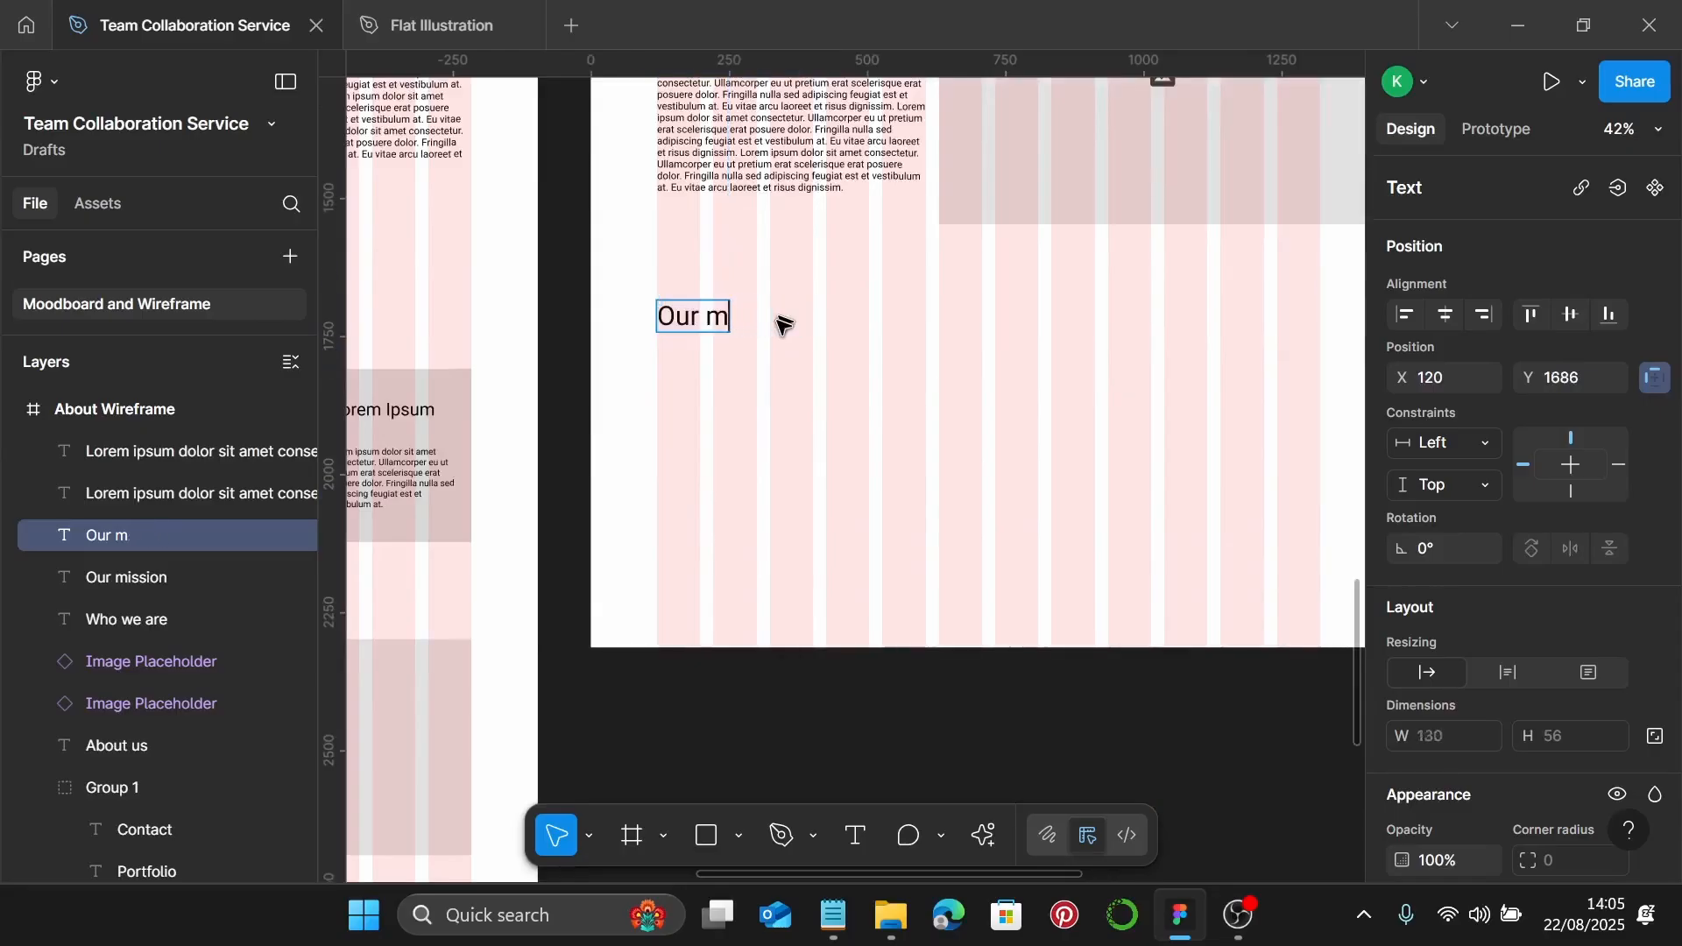
{"action": "type", "text": "tea"}
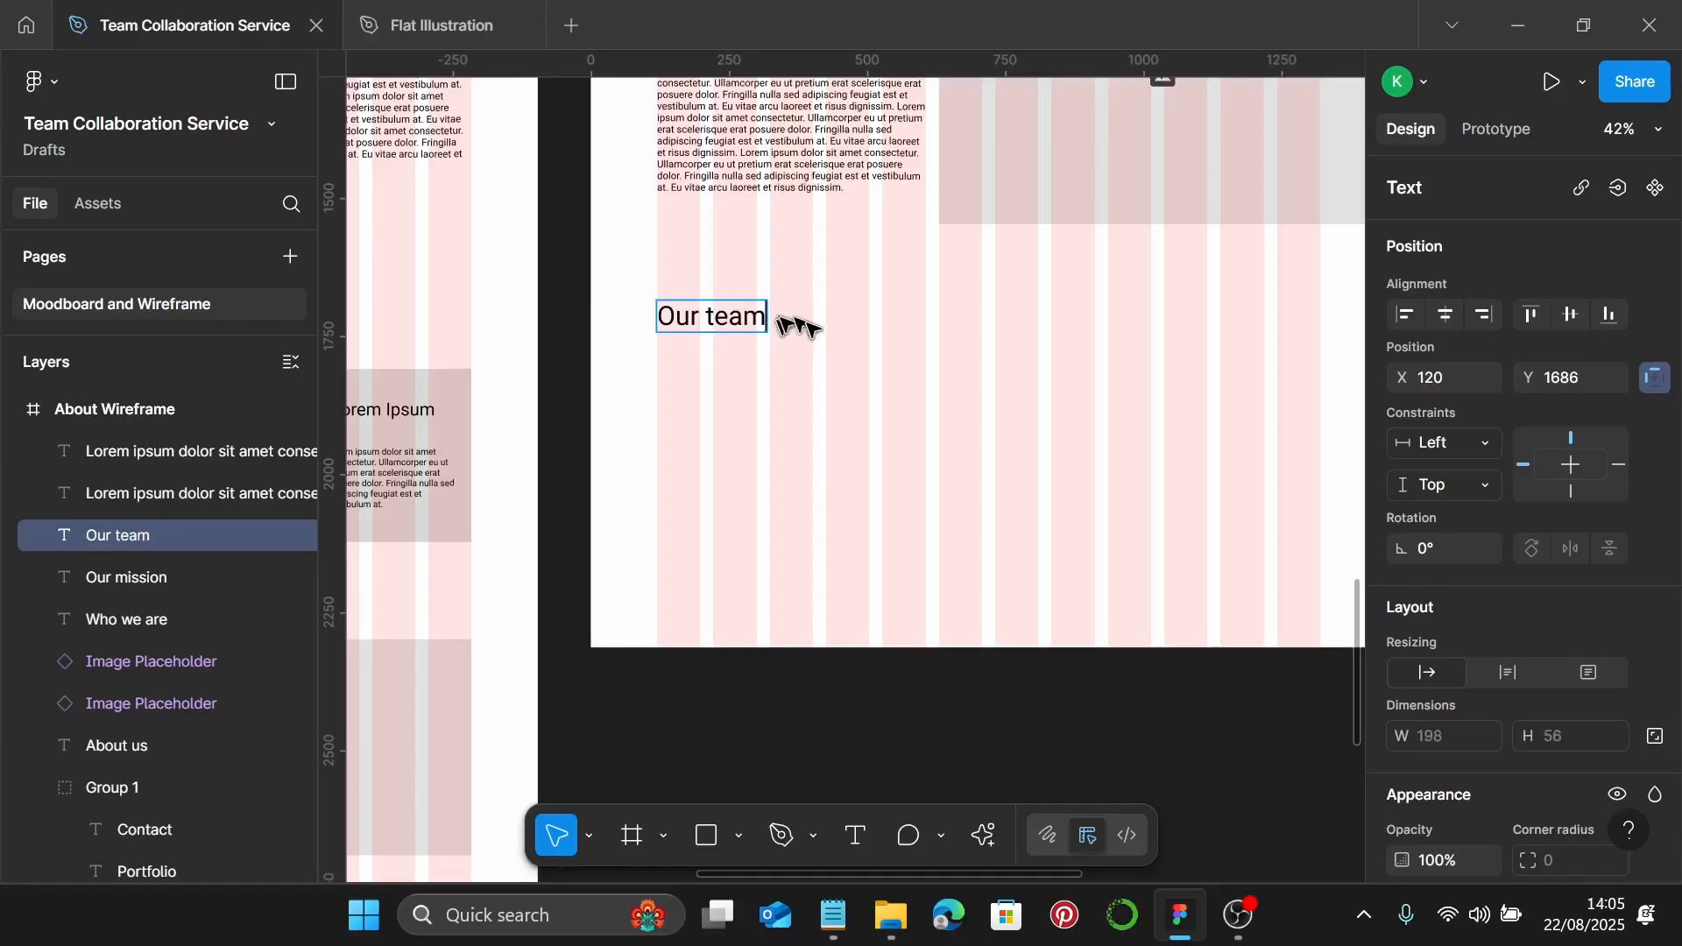
{"action": "key", "text": "Escape"}
Duplicate the "Our mission" image placeholder under the "Our team" heading and resize the copy to 282 × 377, spanning three grid columns
{"action": "left_click", "coordinate": [1016, 173]}
{"action": "left_click_drag", "start_coordinate": [1025, 149], "coordinate": [755, 489]}
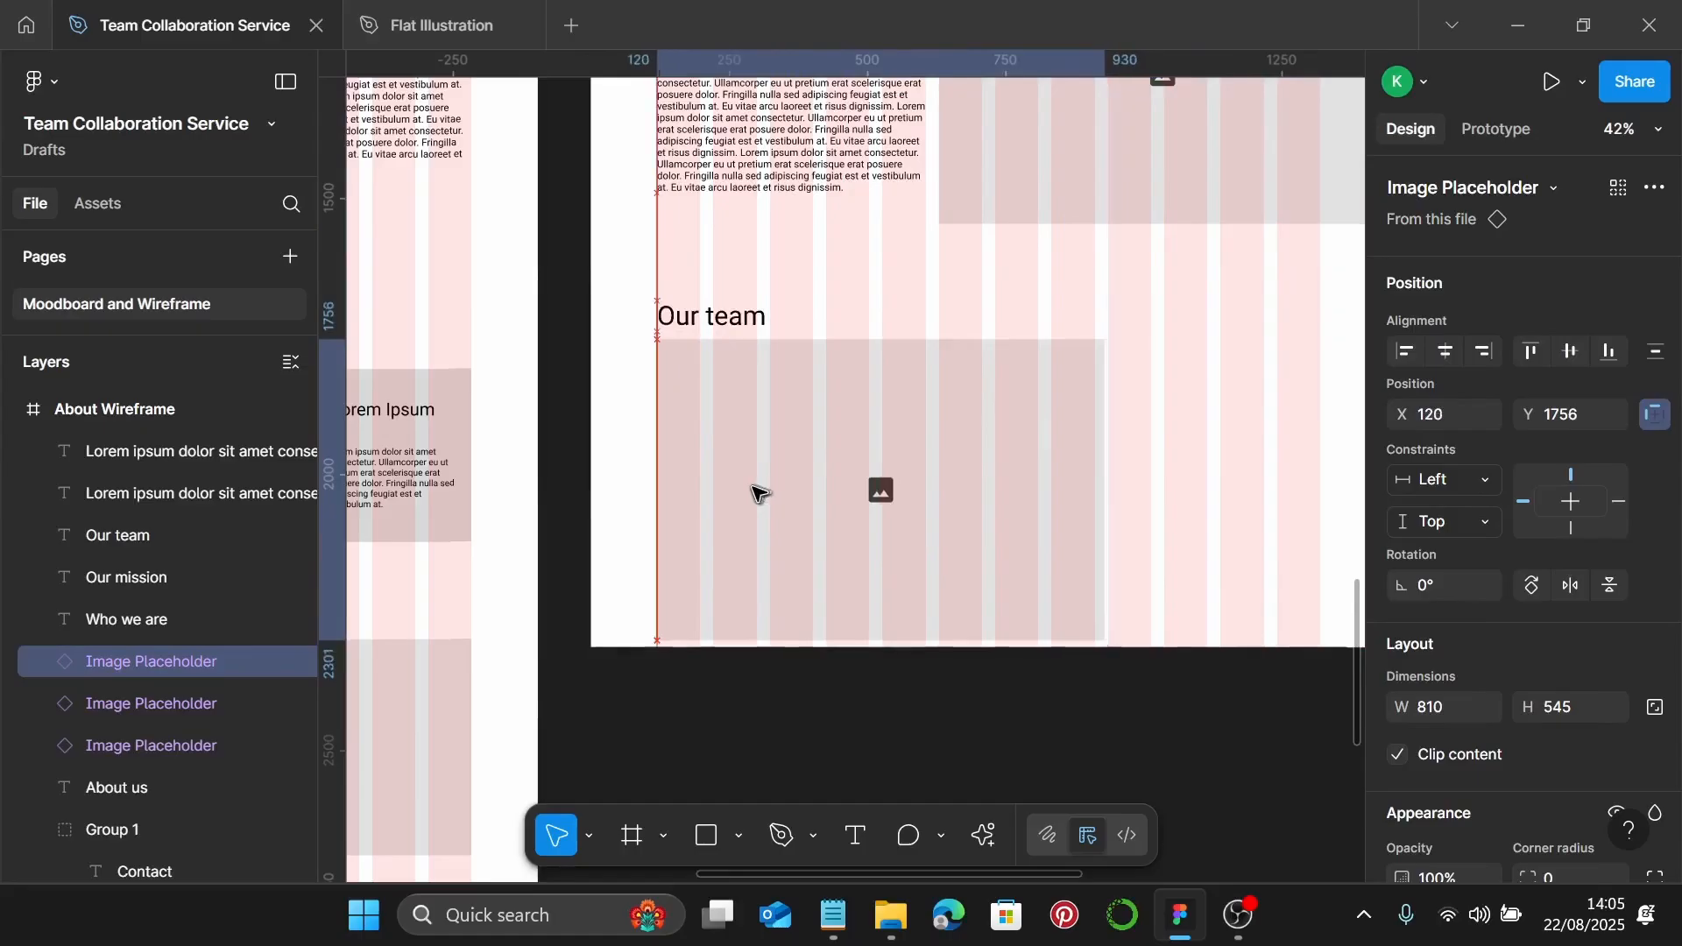
{"action": "left_click_drag", "start_coordinate": [1097, 491], "coordinate": [814, 488]}
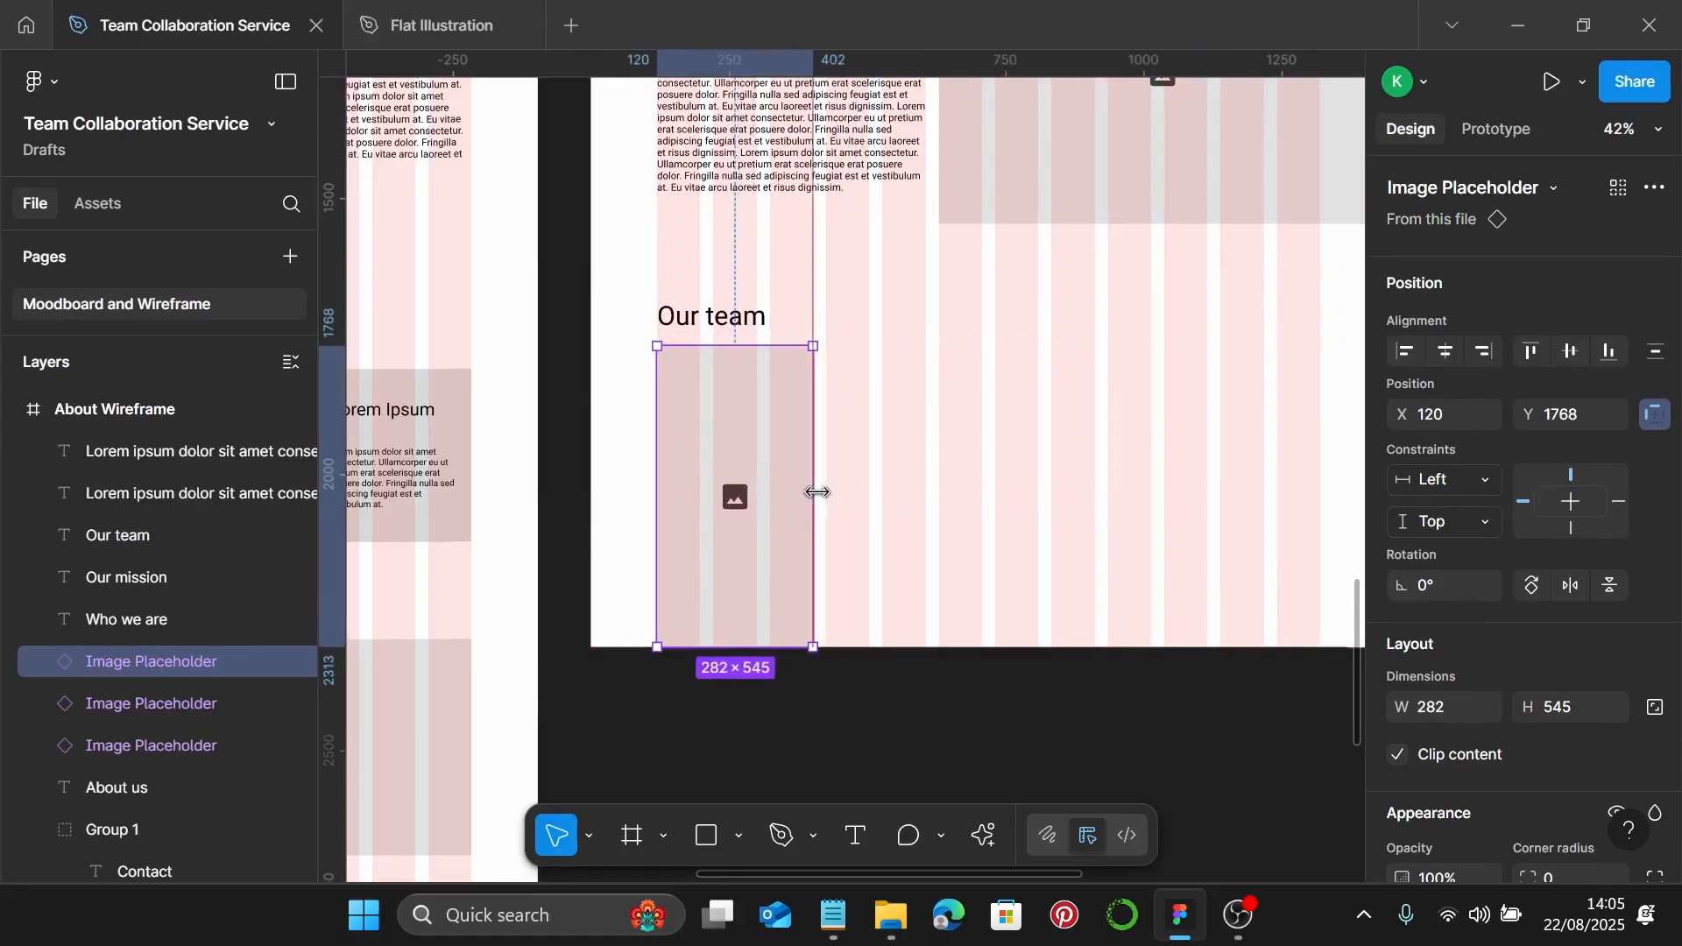
{"action": "left_click_drag", "start_coordinate": [760, 646], "coordinate": [762, 554]}
Extend the About Wireframe frame downward to a height of about 3018
{"action": "left_click", "coordinate": [887, 542]}
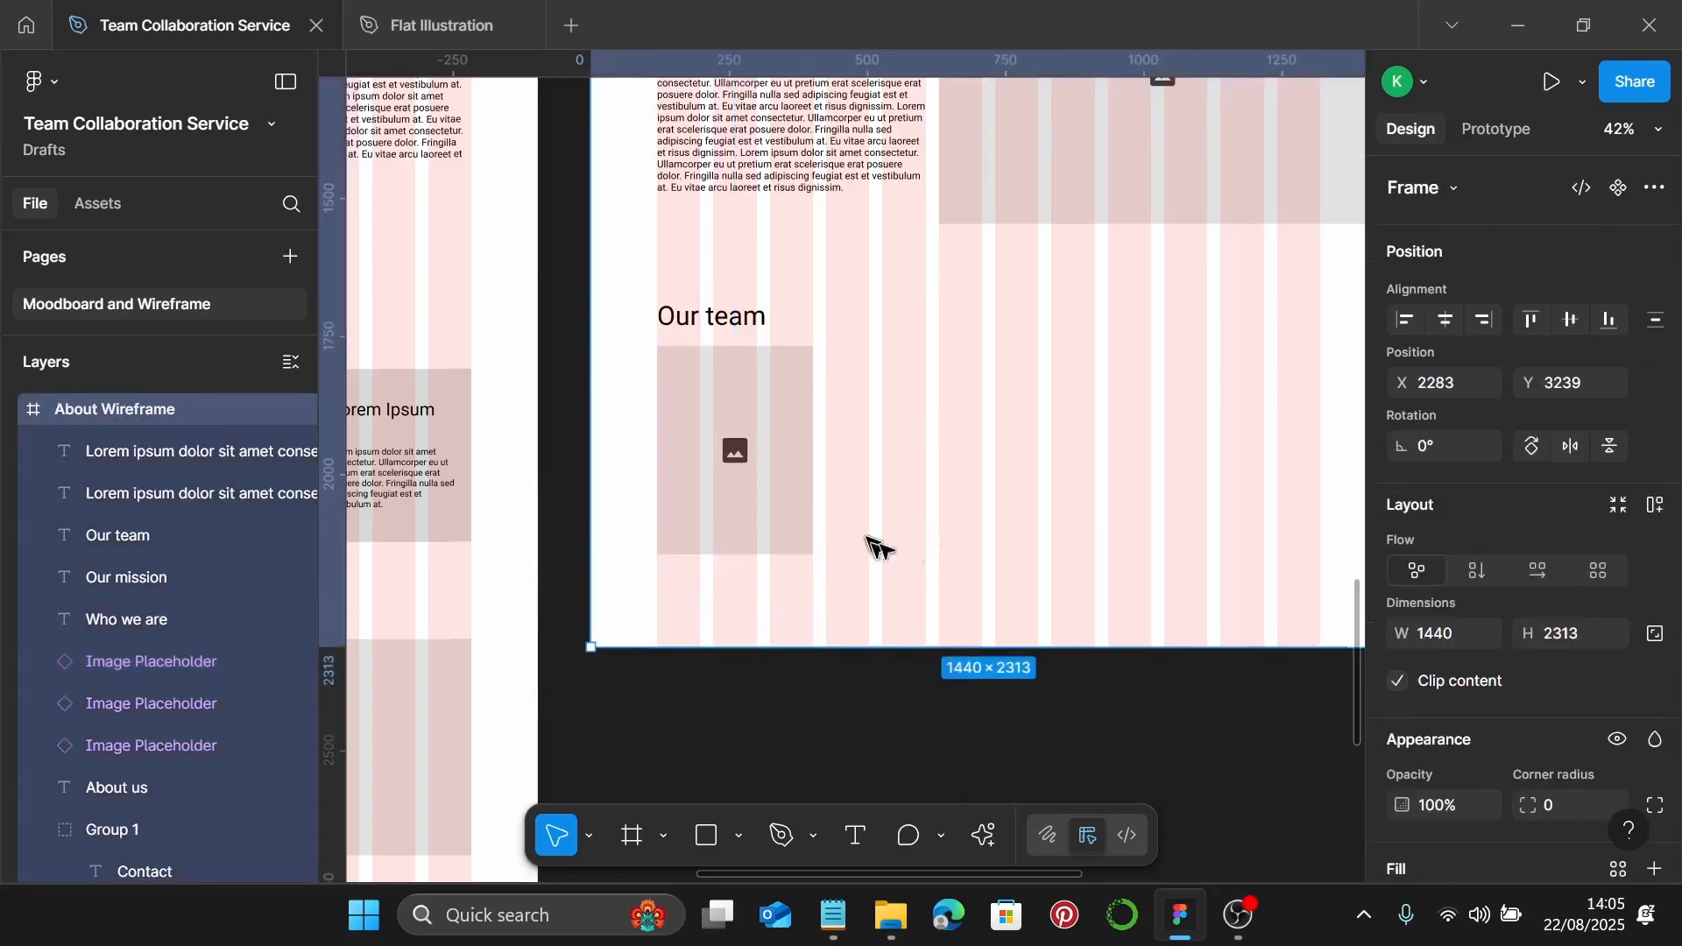
{"action": "scroll", "coordinate": [879, 549], "scroll_direction": "down", "scroll_amount": 3}
{"action": "left_click_drag", "start_coordinate": [1061, 336], "coordinate": [1051, 727]}
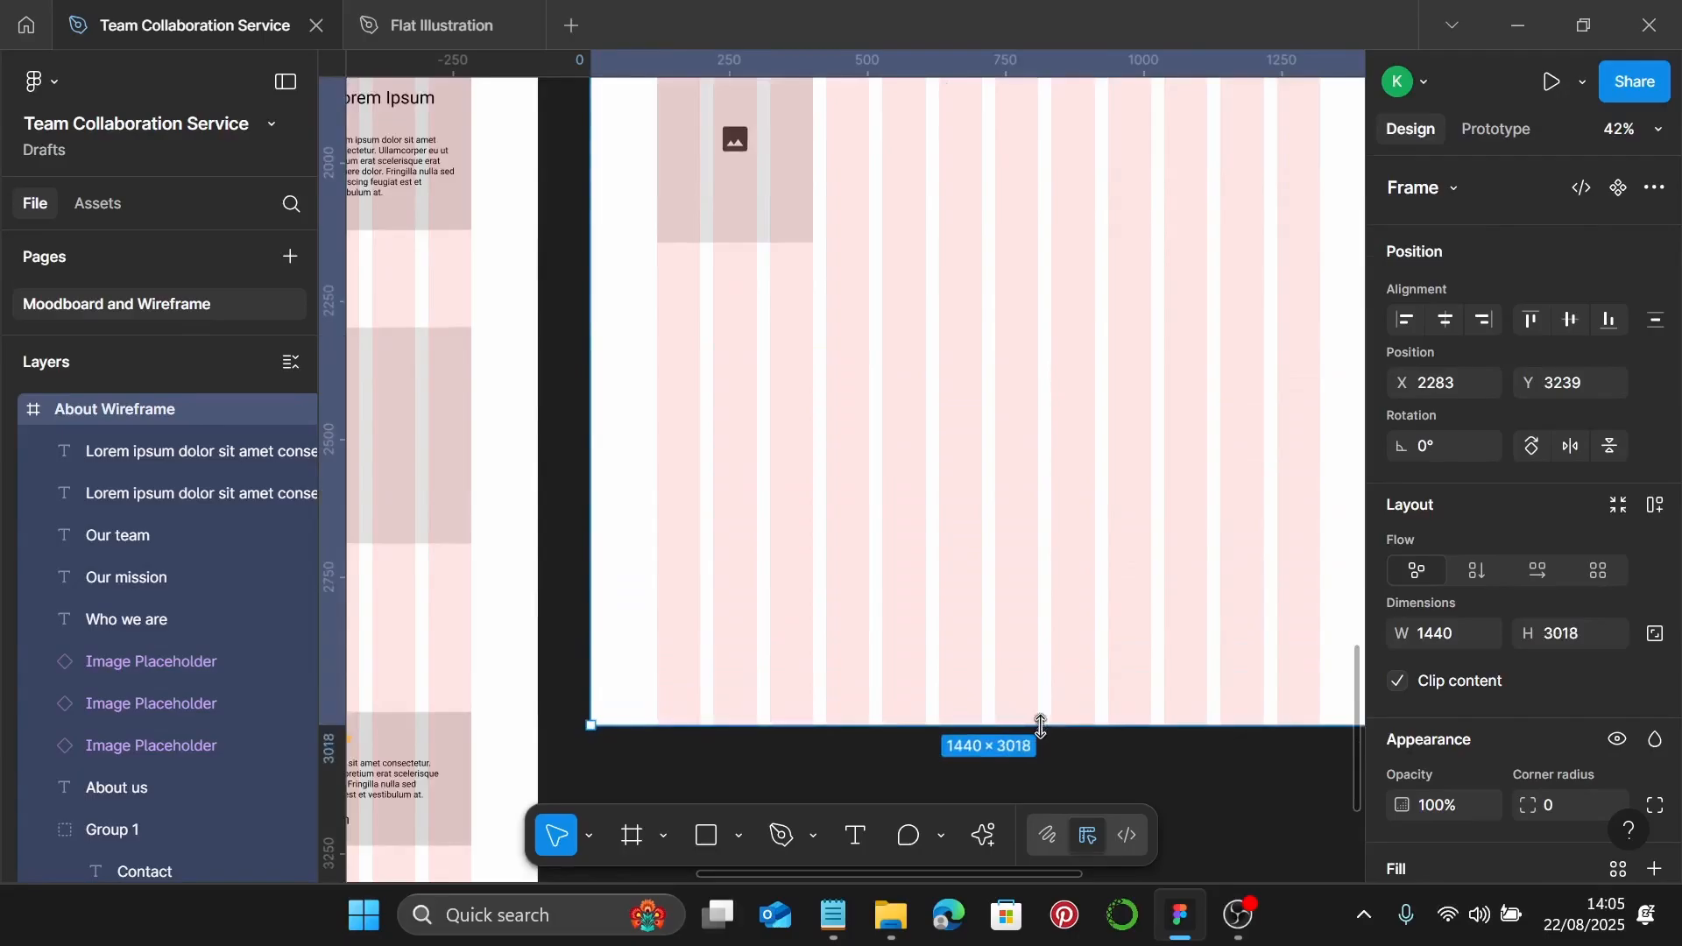
Duplicate the "Our team" heading below the team image placeholder and change the copy's text to "Lorem Ipsum"
{"action": "scroll", "coordinate": [935, 458], "scroll_direction": "up", "scroll_amount": 5}
{"action": "left_click", "coordinate": [751, 407]}
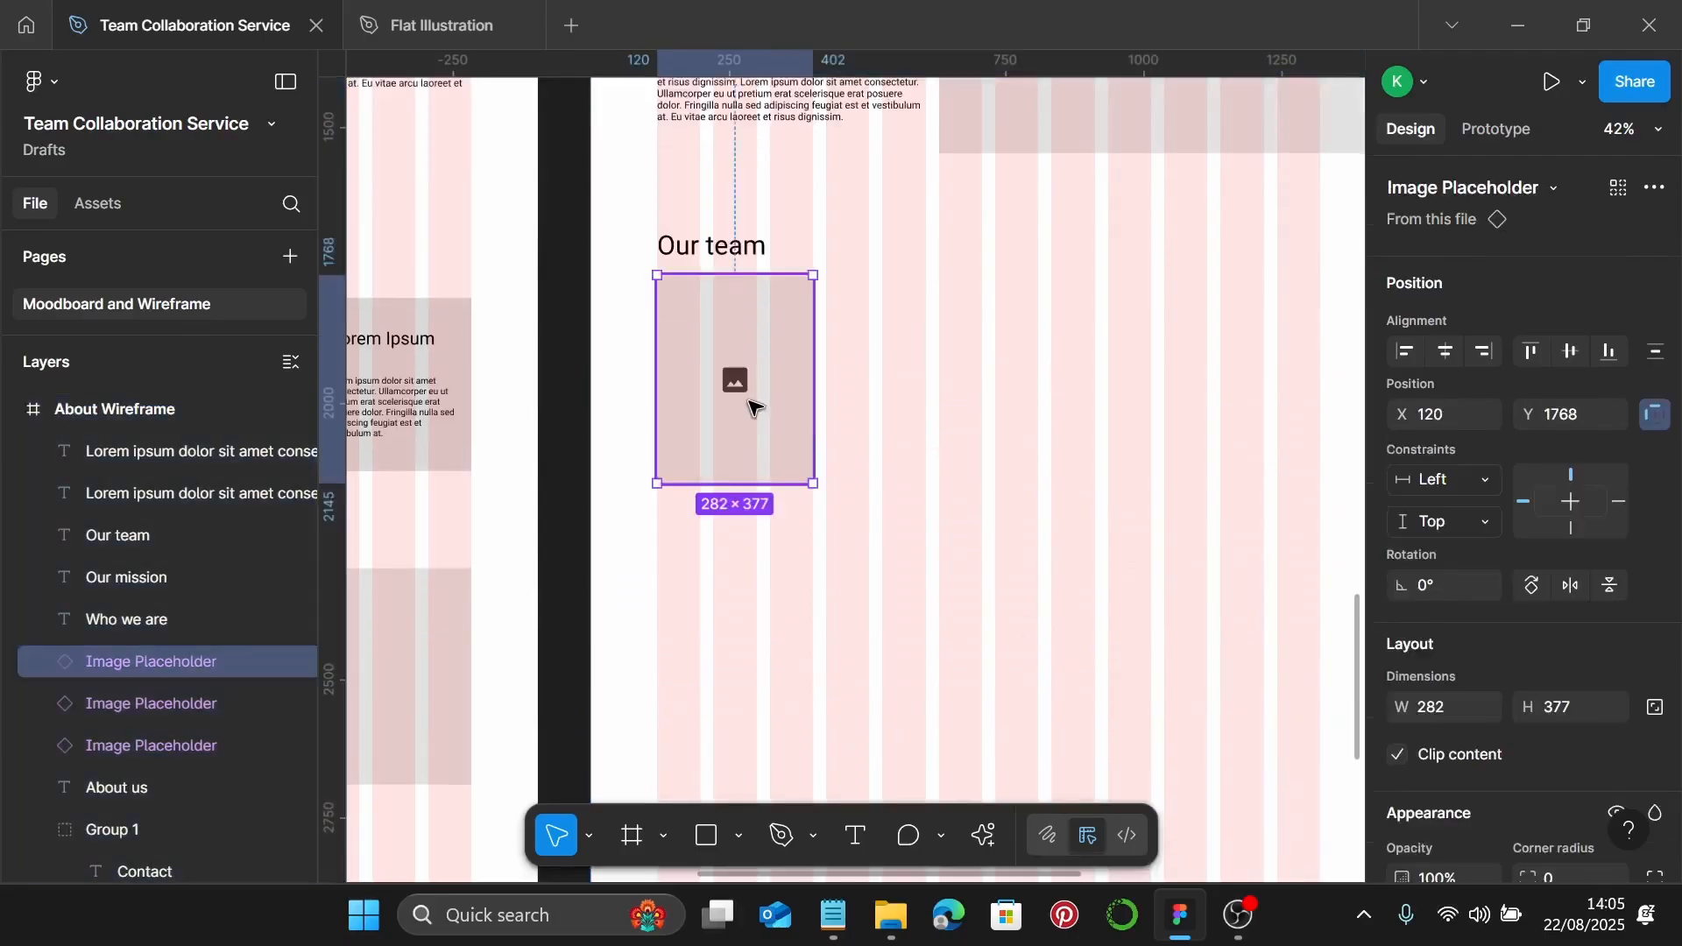
{"action": "scroll", "coordinate": [765, 377], "scroll_direction": "up", "scroll_amount": 2}
{"action": "left_click", "coordinate": [723, 234]}
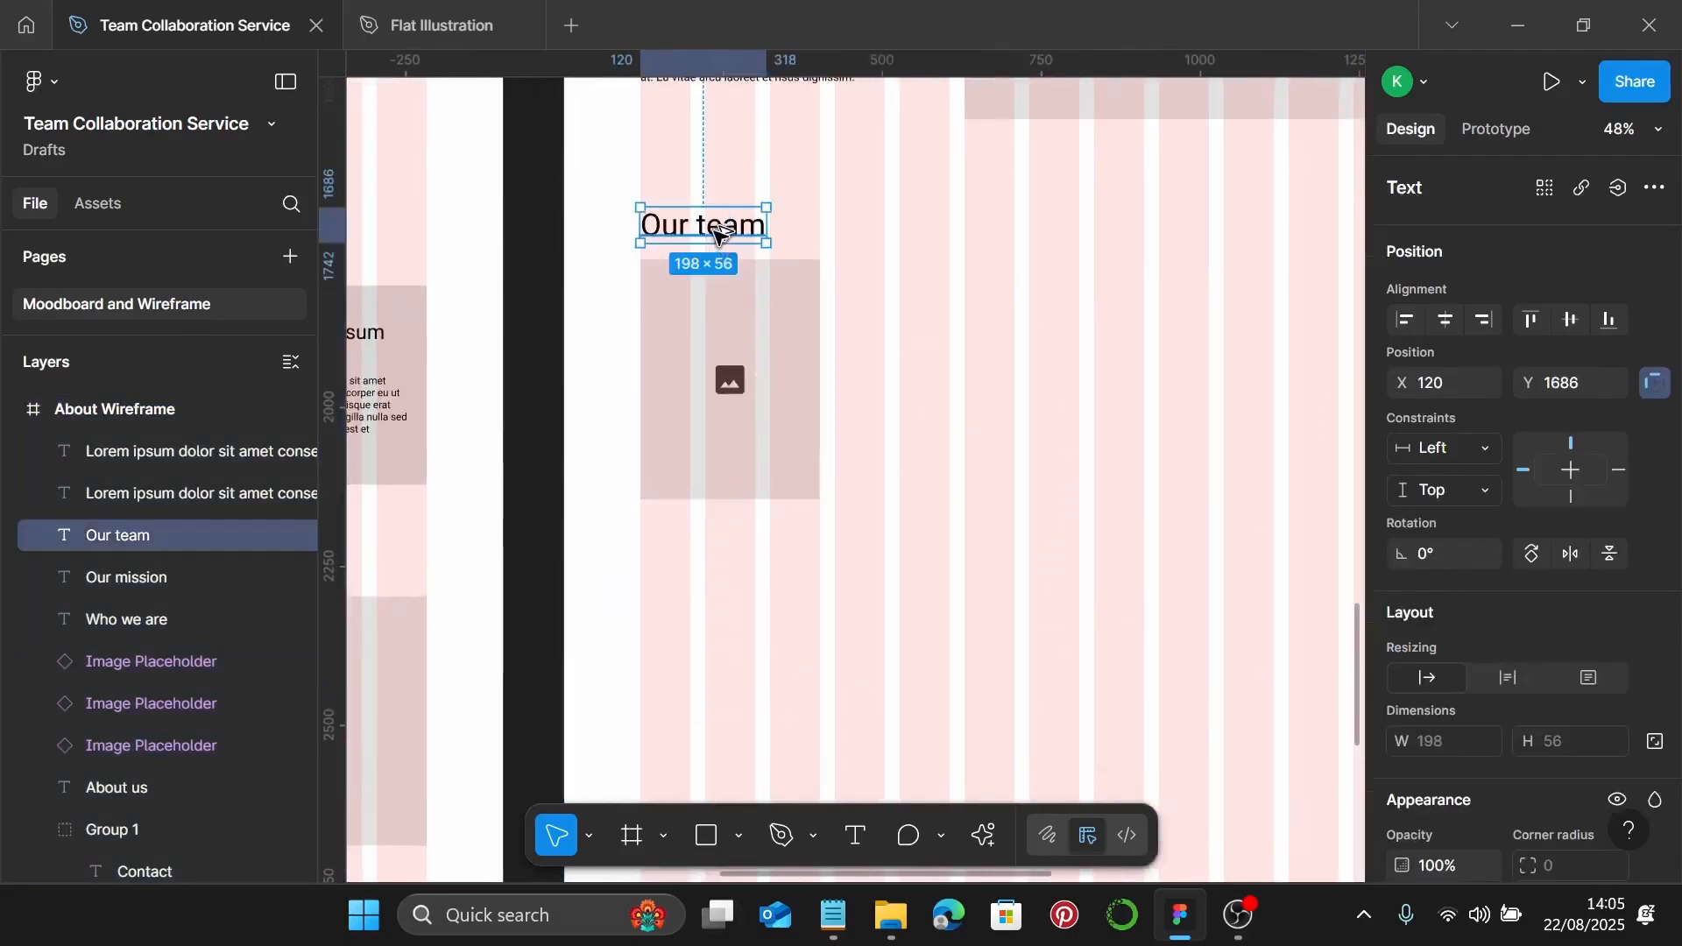
{"action": "left_click_drag", "start_coordinate": [723, 235], "coordinate": [712, 549]}
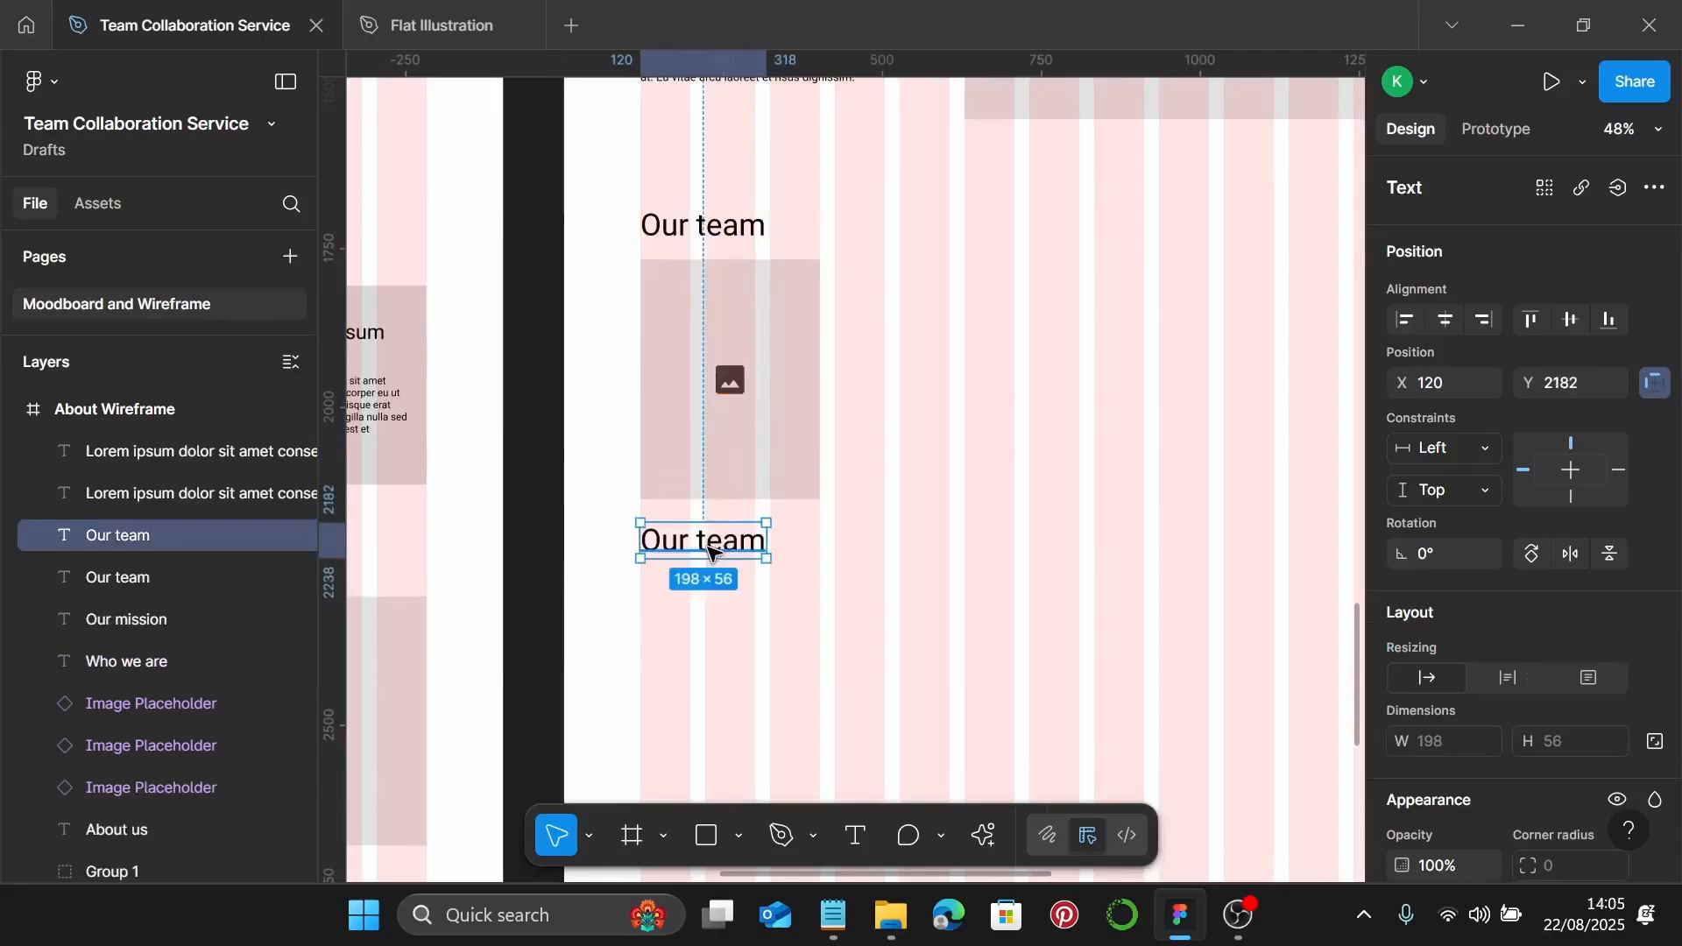
{"action": "double_click", "coordinate": [710, 550]}
{"action": "type", "text": "Lo"}
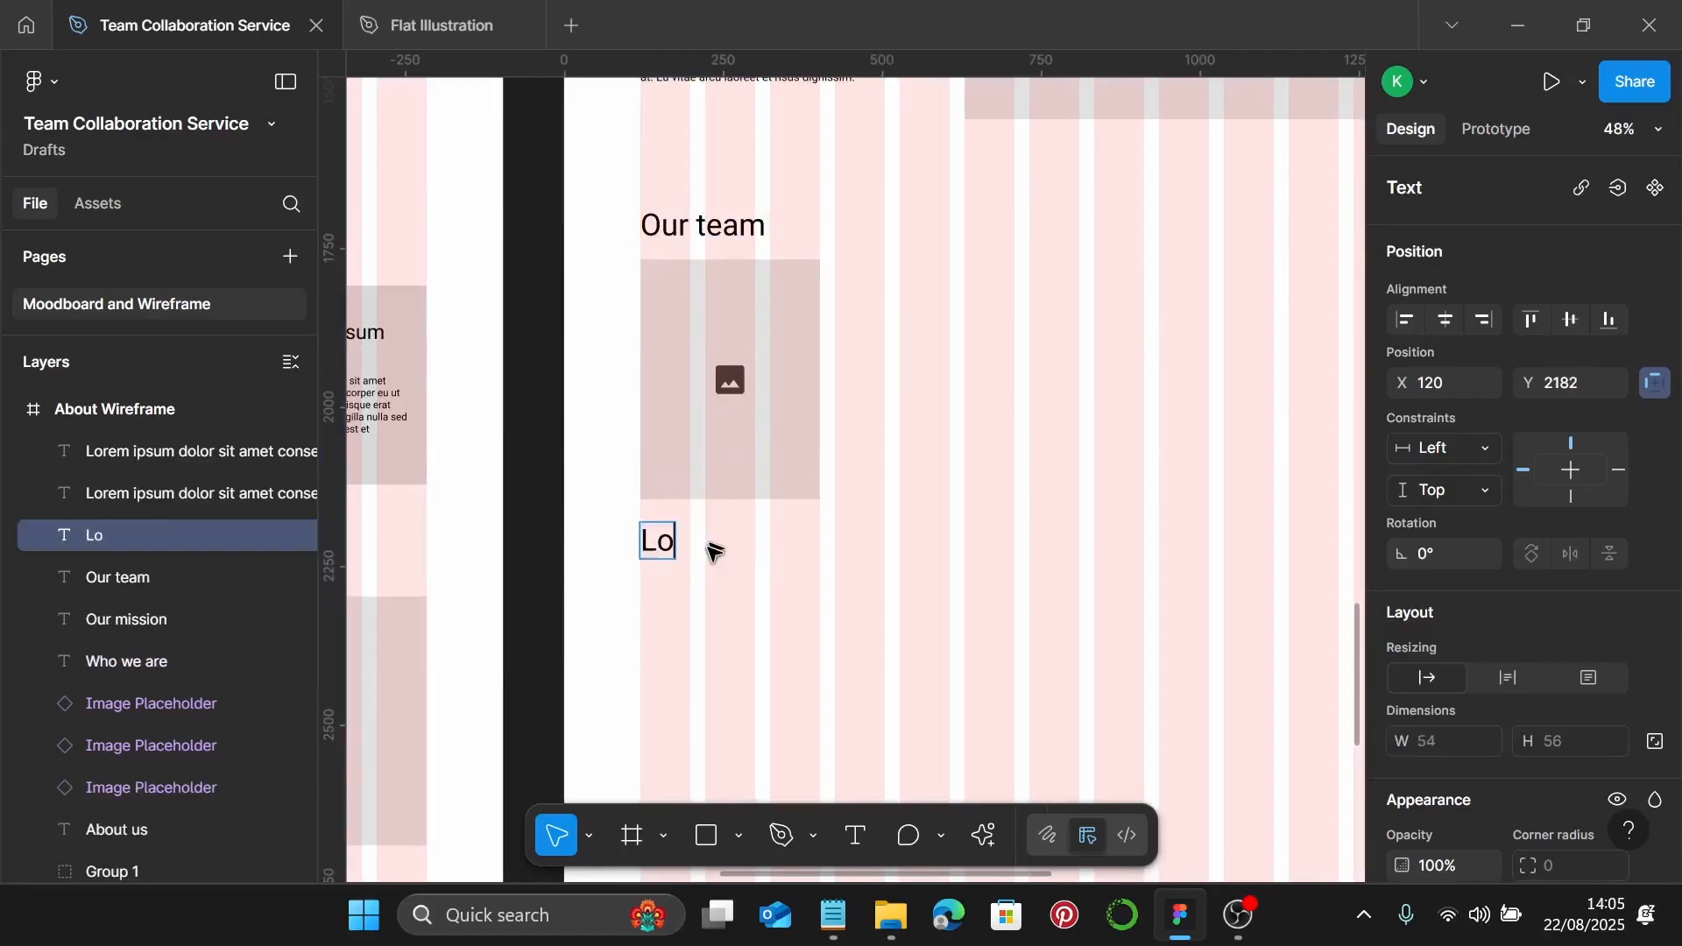
{"action": "type", "text": "rem"}
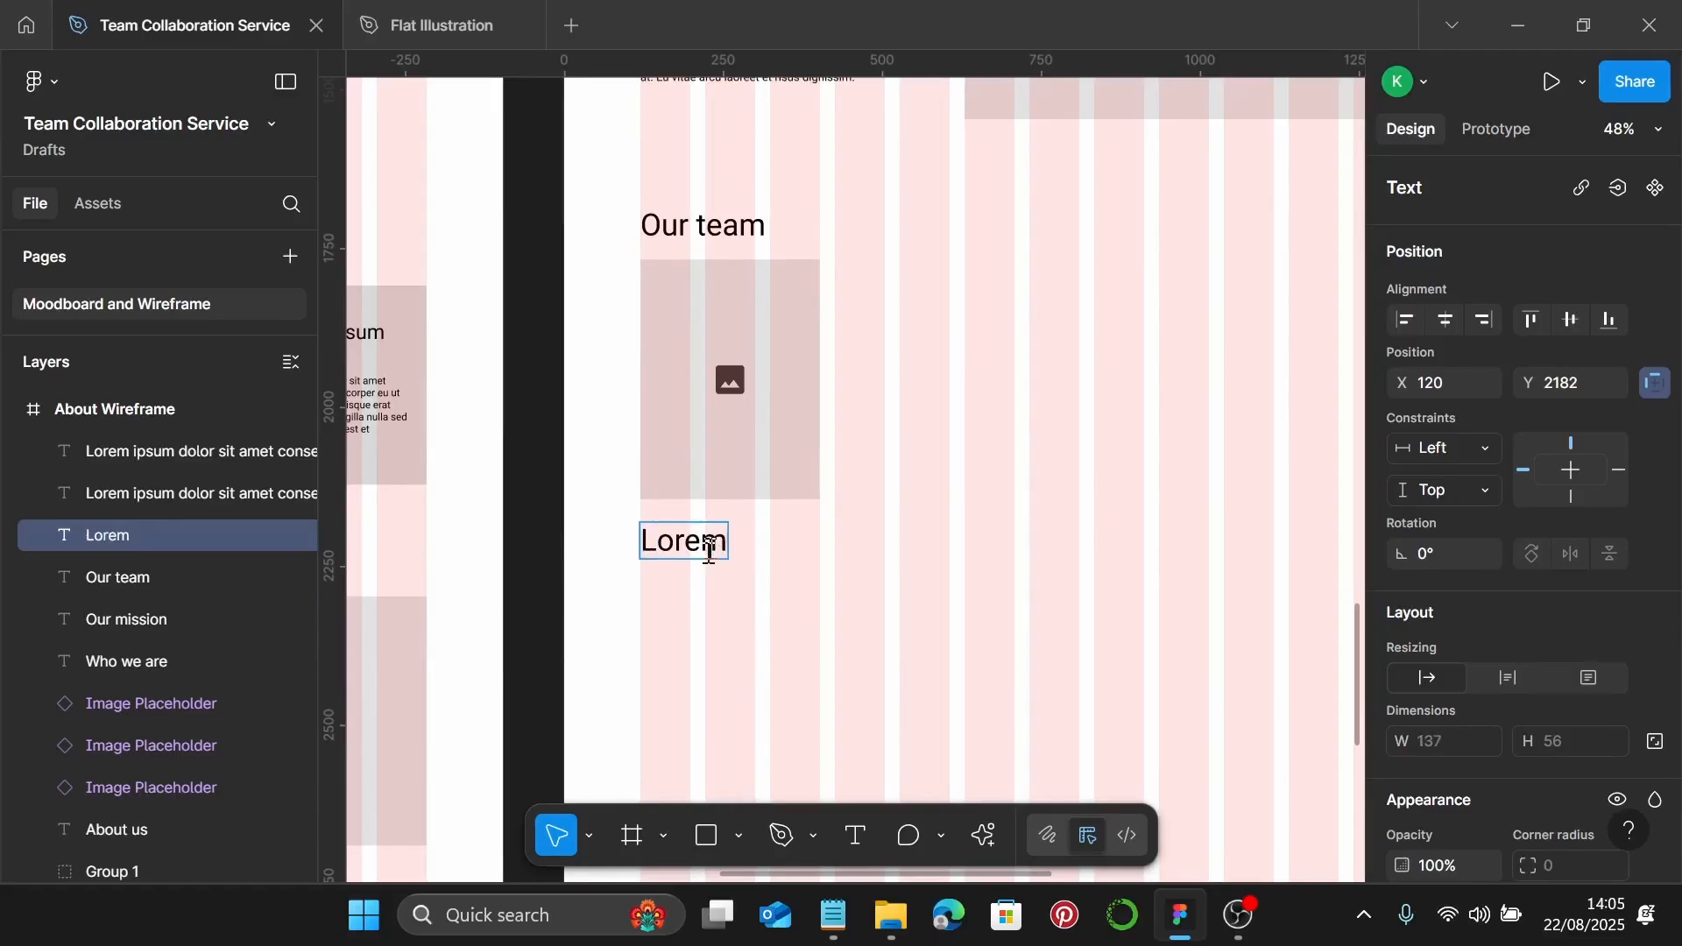
{"action": "type", "text": " Ipsum"}
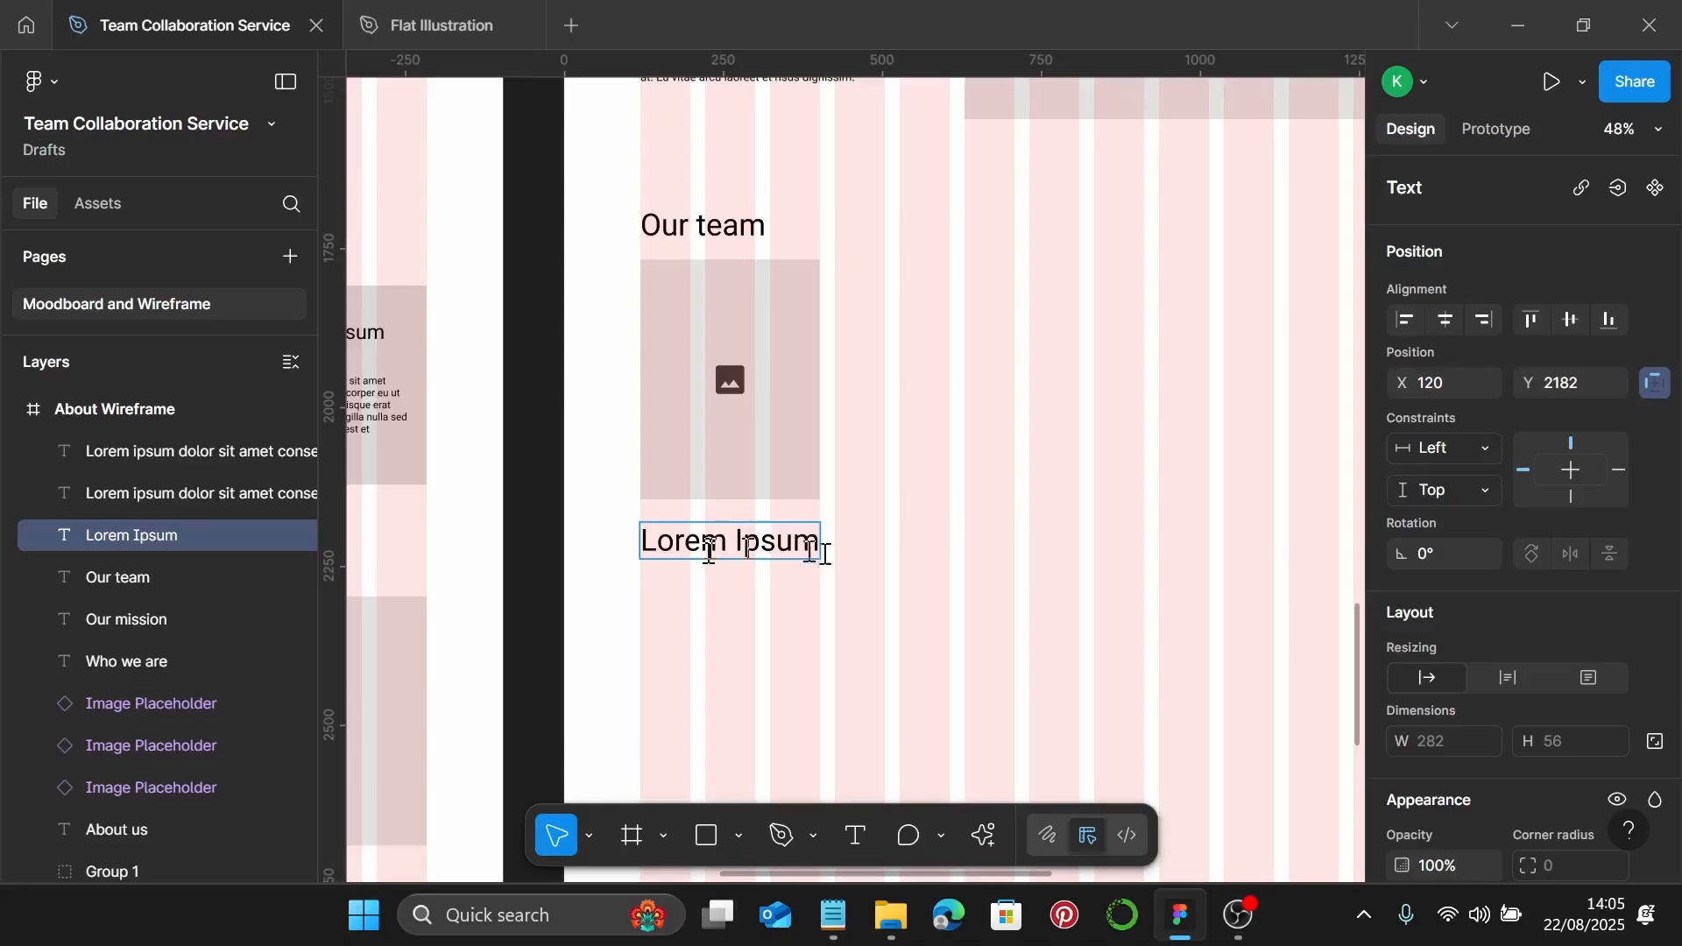
{"action": "key", "text": "Escape"}
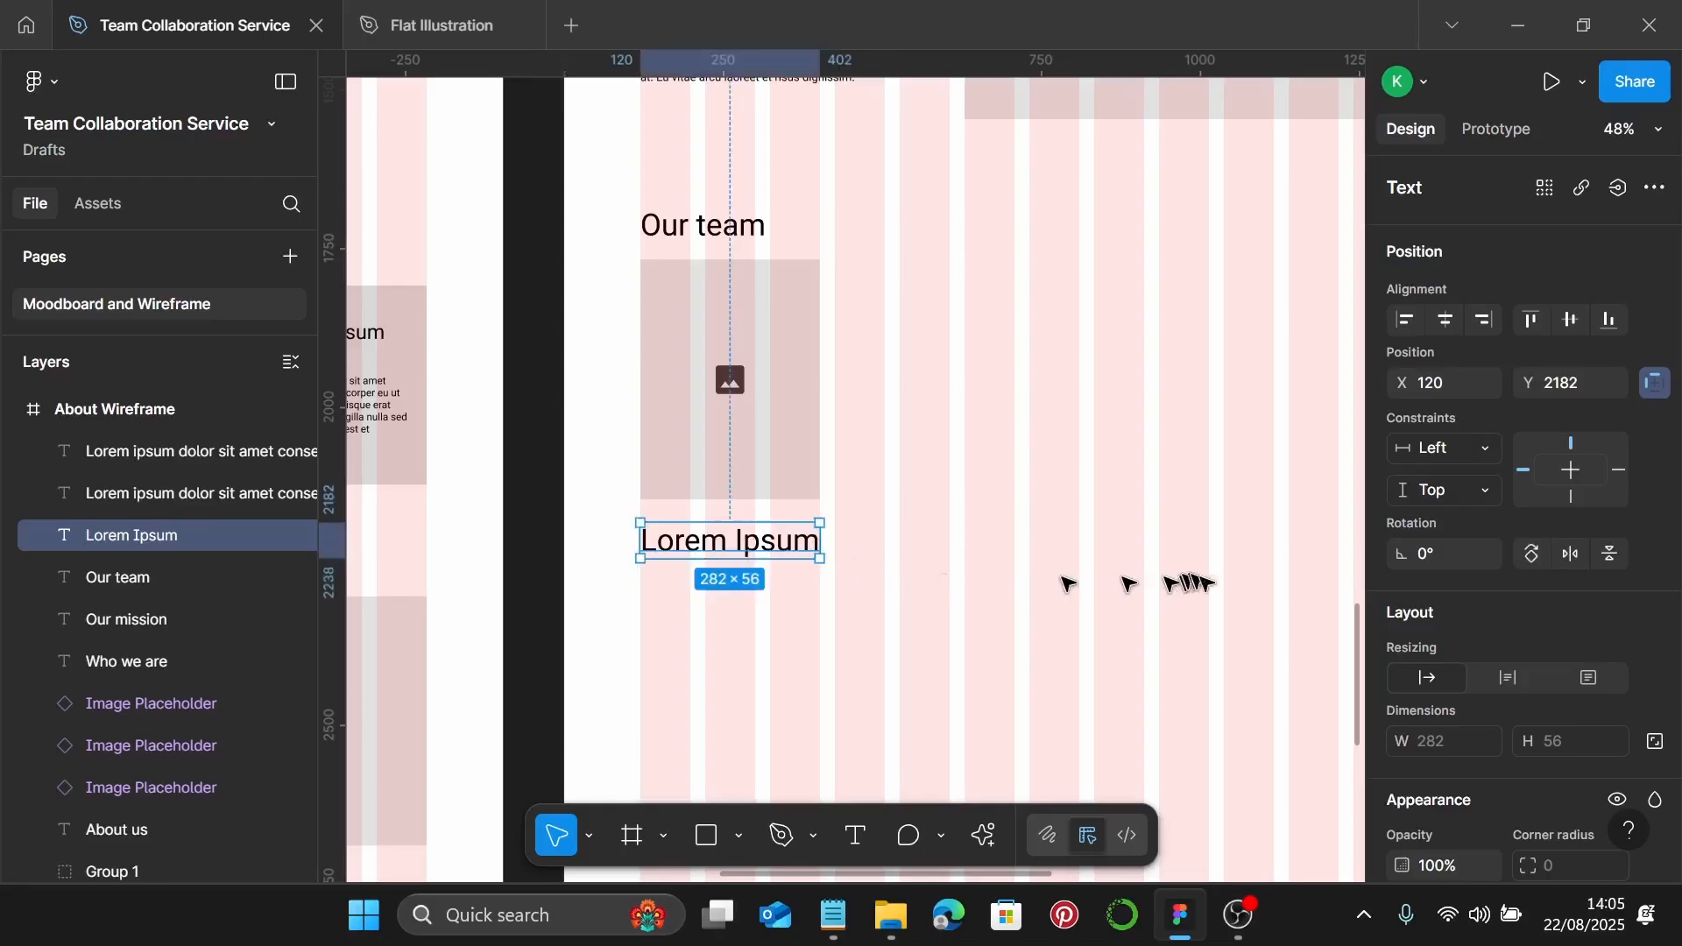
Set the "Lorem Ipsum" team caption's font size to 32 and move it closer to the placeholder, at Y 2171
{"action": "scroll", "coordinate": [1525, 666], "scroll_direction": "down", "scroll_amount": 5}
{"action": "left_click", "coordinate": [1612, 625]}
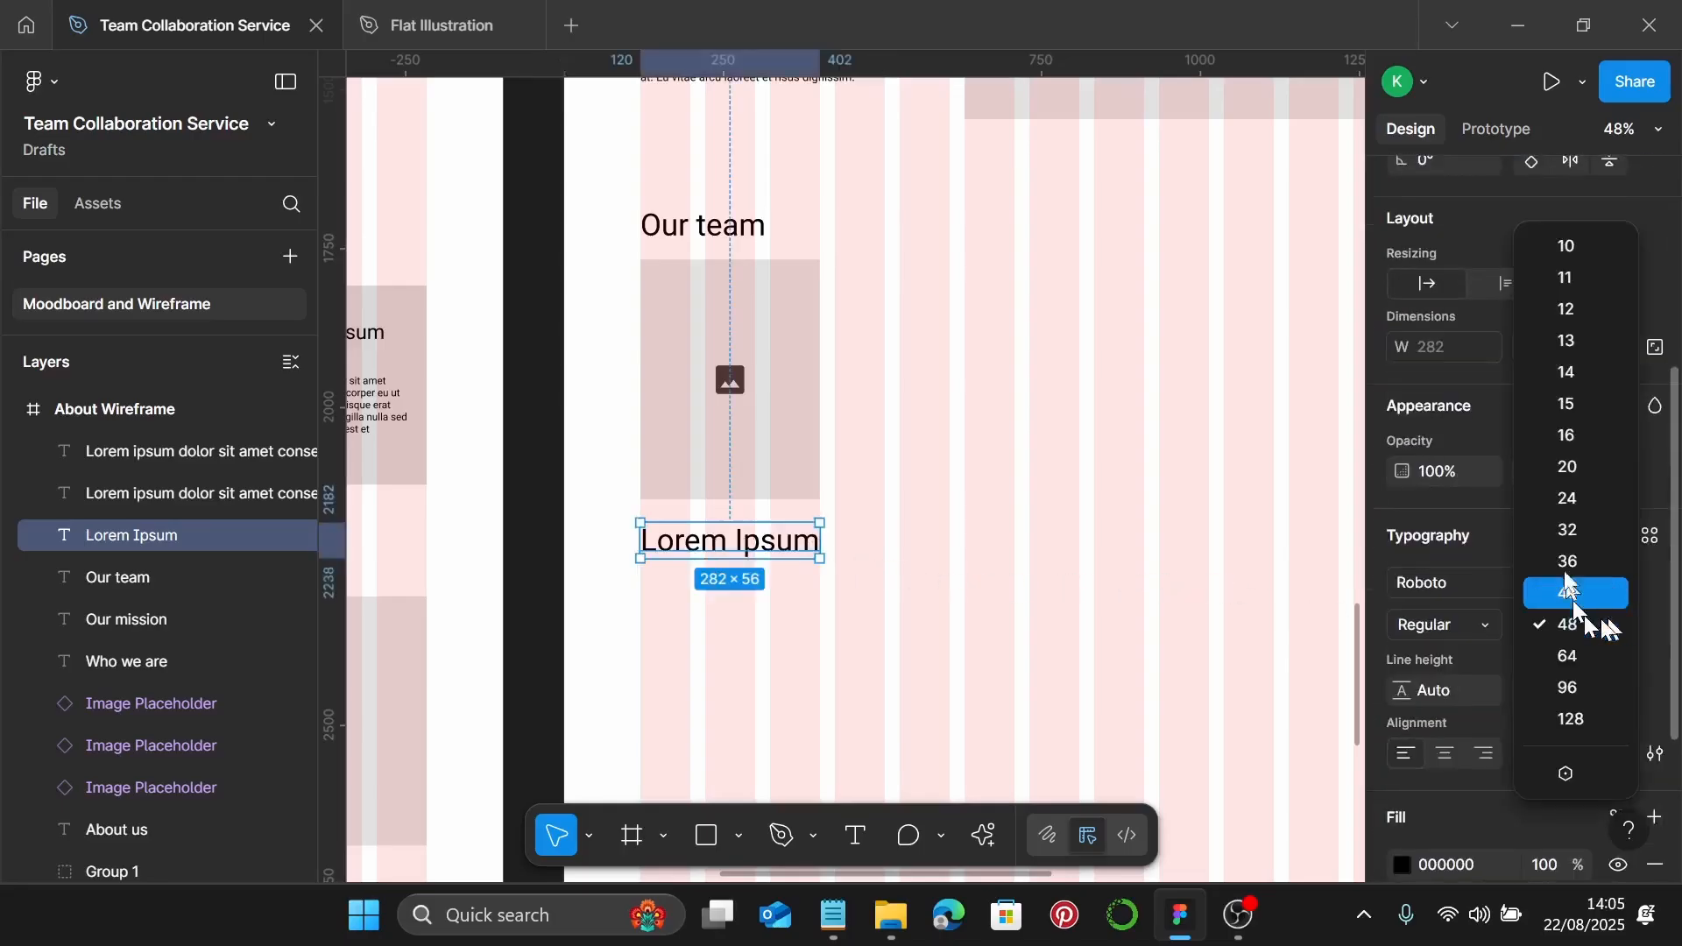
{"action": "left_click", "coordinate": [1571, 528]}
{"action": "scroll", "coordinate": [827, 549], "scroll_direction": "up", "scroll_amount": 3}
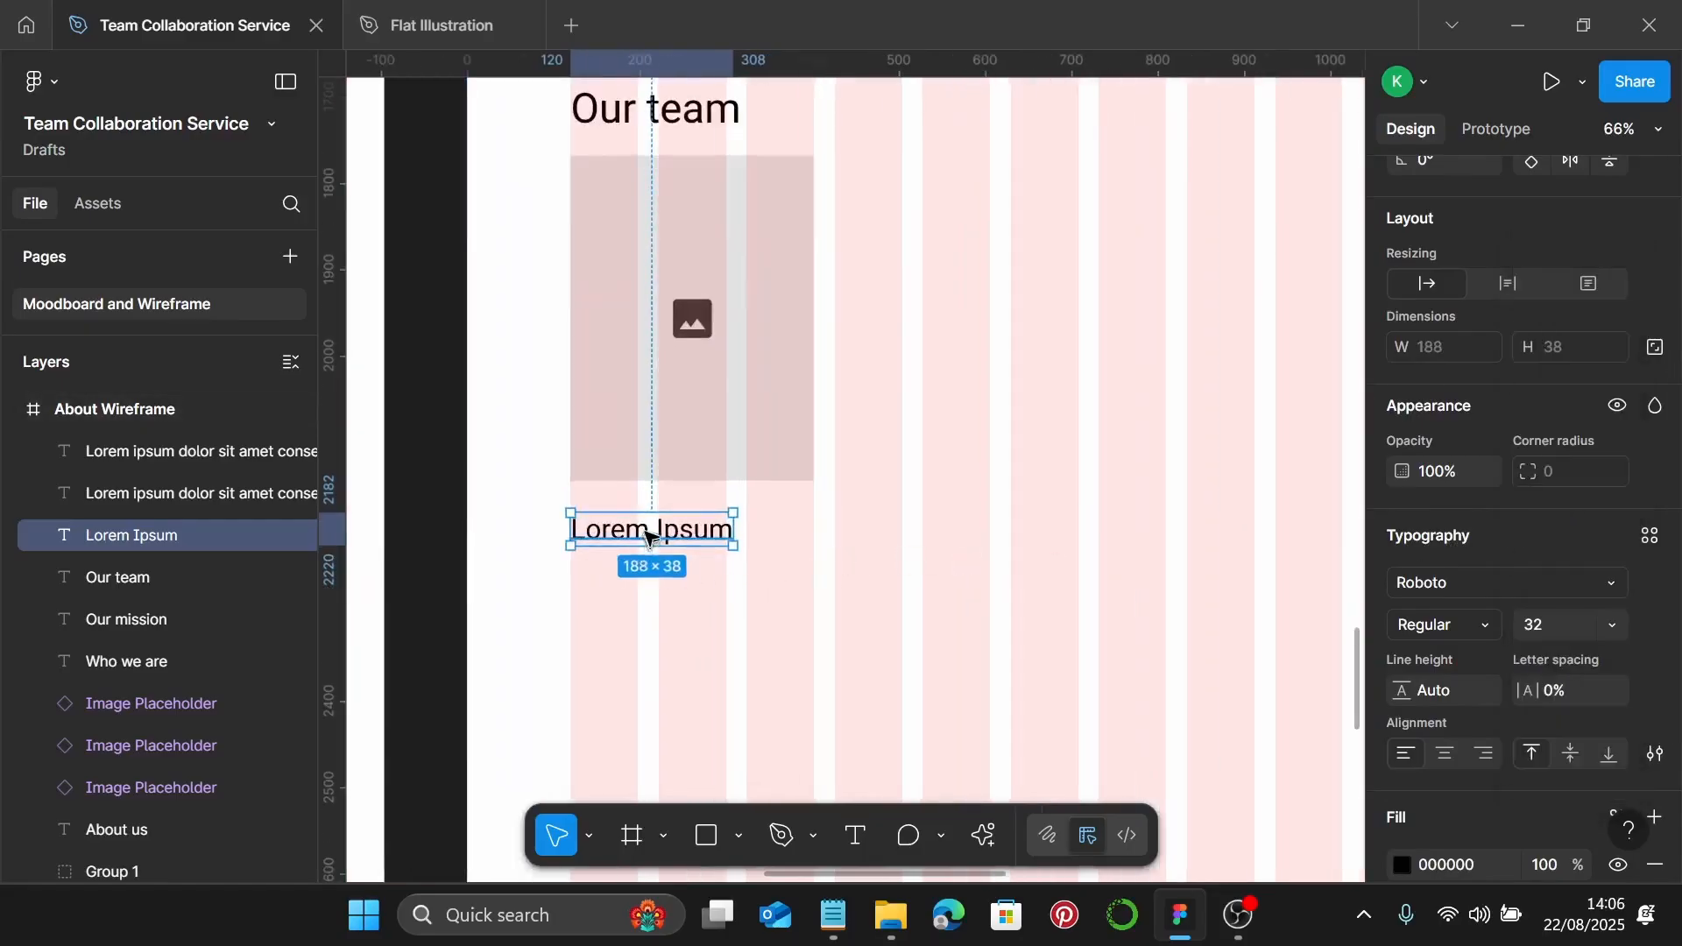
{"action": "scroll", "coordinate": [793, 498], "scroll_direction": "down", "scroll_amount": 3}
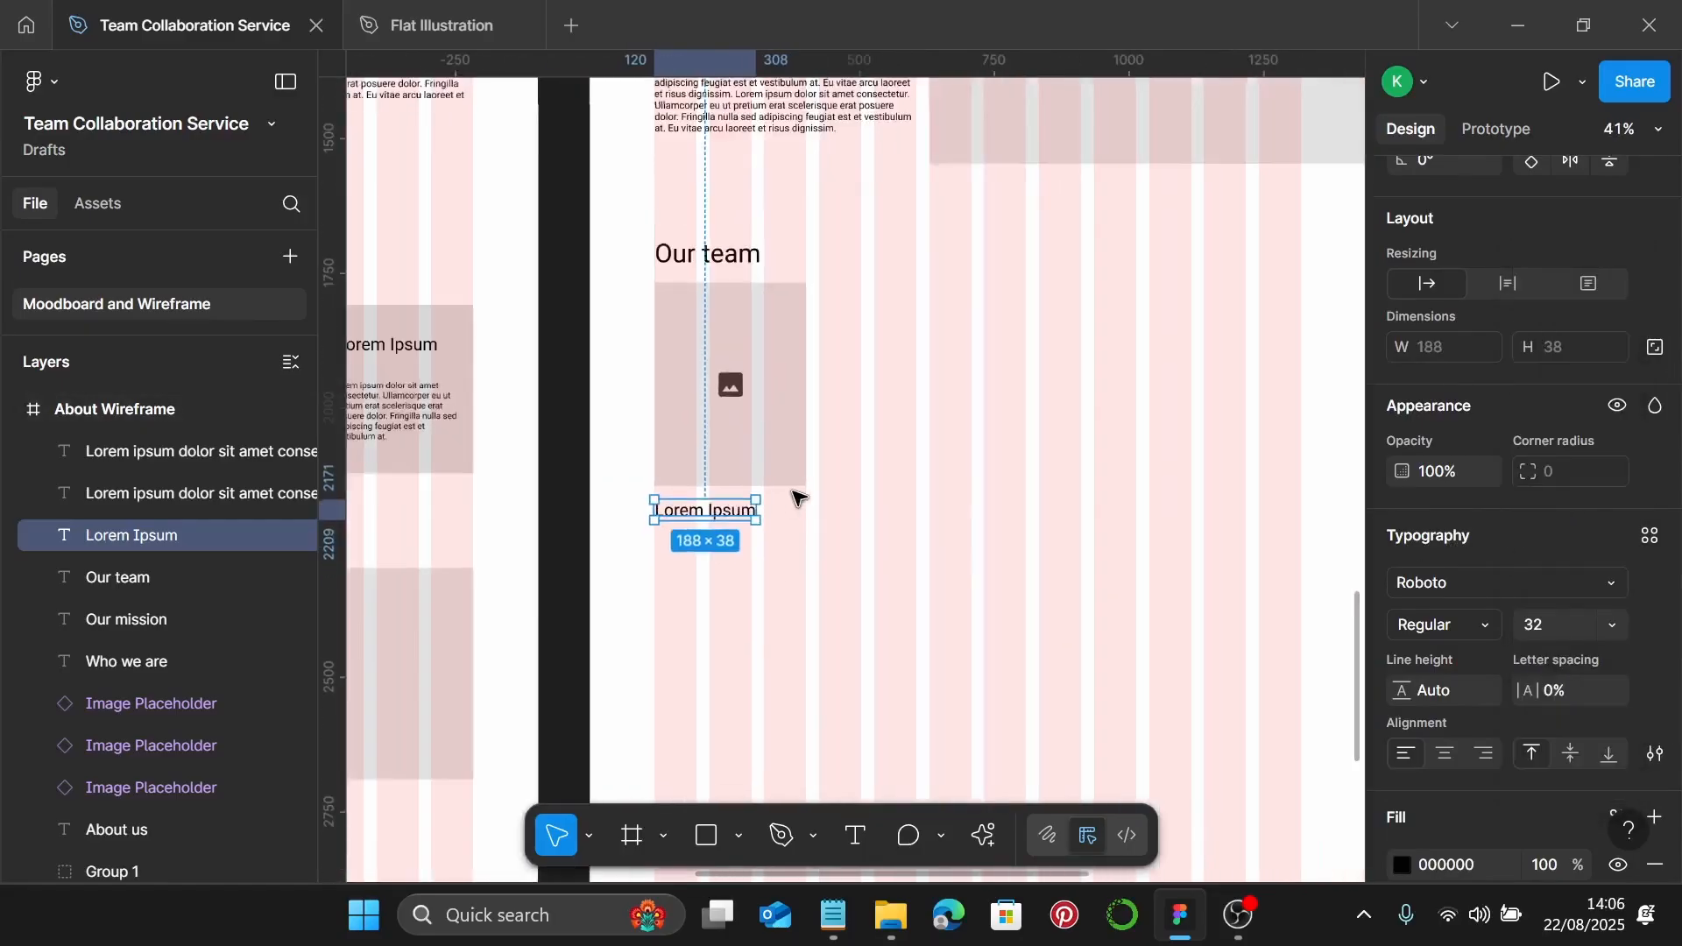
Duplicate the "Our mission" paragraph into the empty space below the "Lorem Ipsum" team caption
{"action": "scroll", "coordinate": [793, 497], "scroll_direction": "up", "scroll_amount": 1}
{"action": "left_click", "coordinate": [769, 178]}
{"action": "left_click_drag", "start_coordinate": [752, 137], "coordinate": [856, 711], "text": "alt"}
{"action": "scroll", "coordinate": [856, 711], "scroll_direction": "up", "scroll_amount": 3}
{"action": "scroll", "coordinate": [856, 712], "scroll_direction": "down", "scroll_amount": 1}
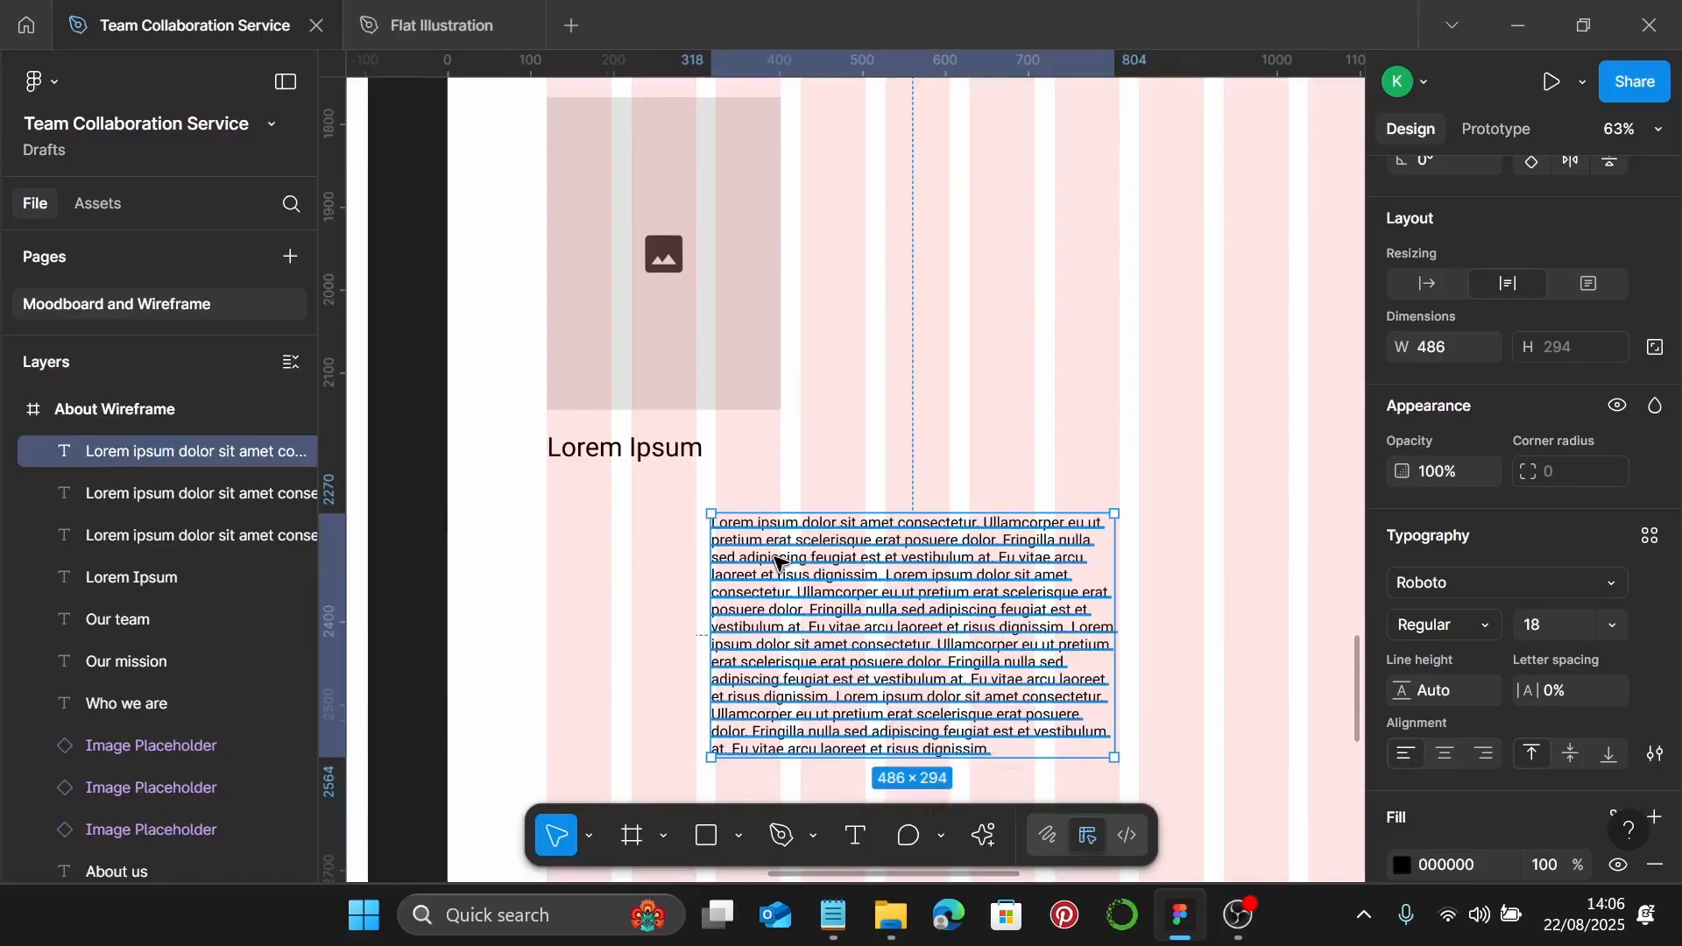
Trim the copied paragraph so it ends at "erat posuere dolor." and set its font size to 14
{"action": "key", "text": "Return"}
{"action": "left_click_drag", "start_coordinate": [1003, 541], "coordinate": [1069, 763]}
{"action": "key", "text": "BackSpace"}
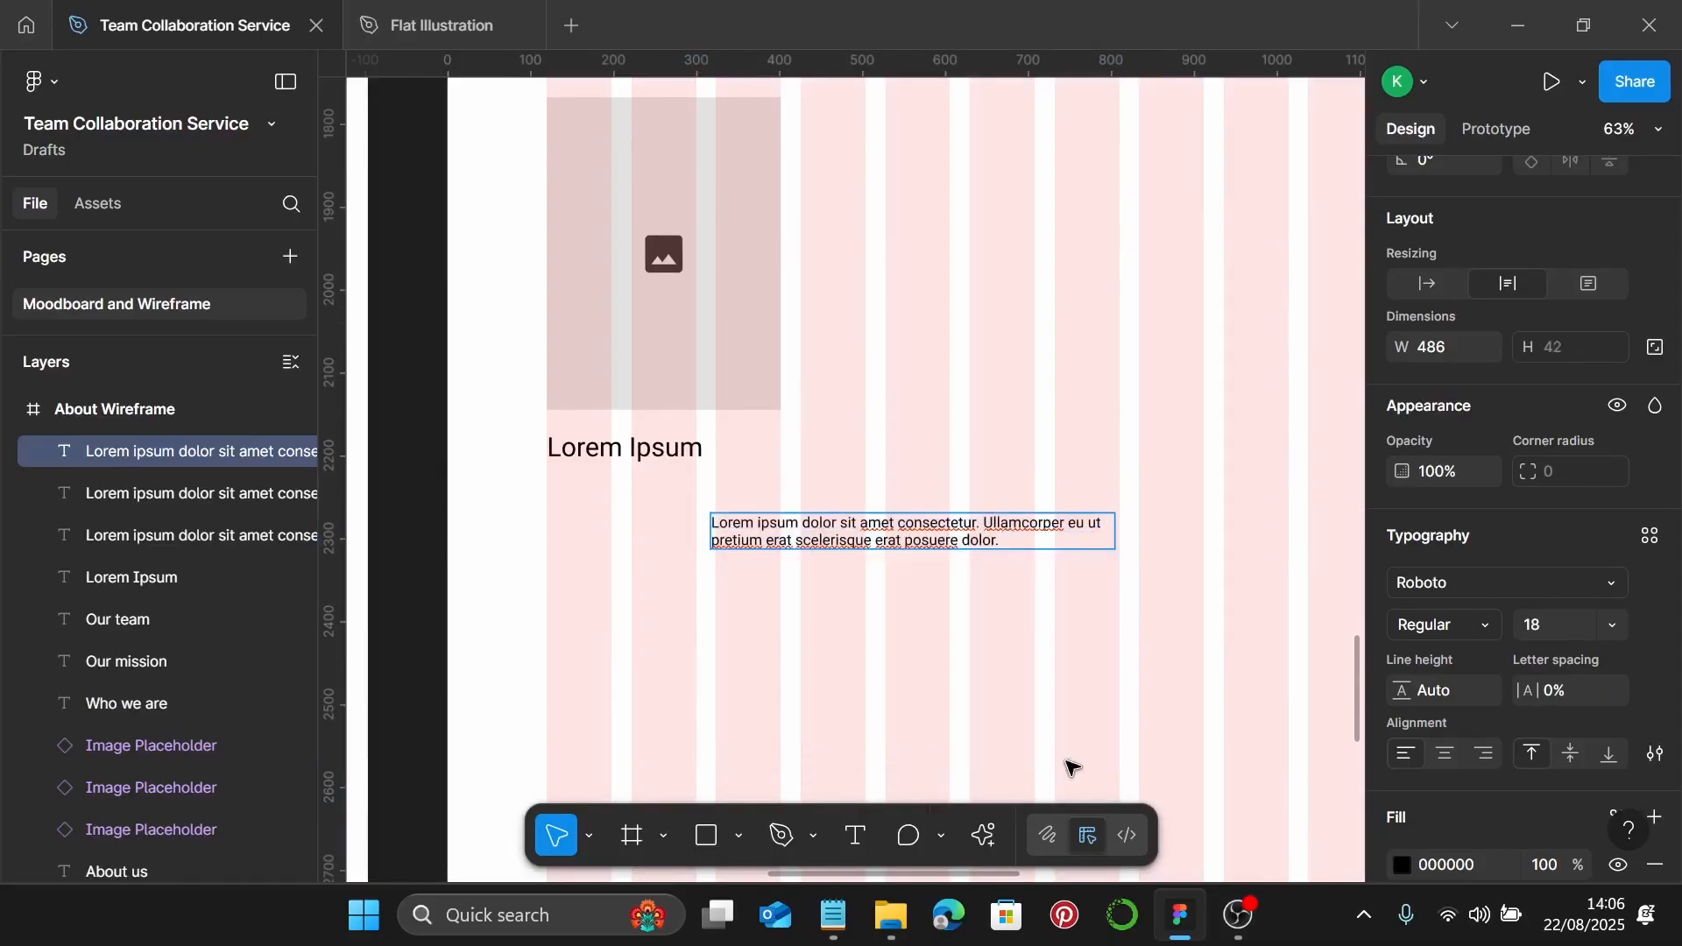
{"action": "key", "text": "Escape"}
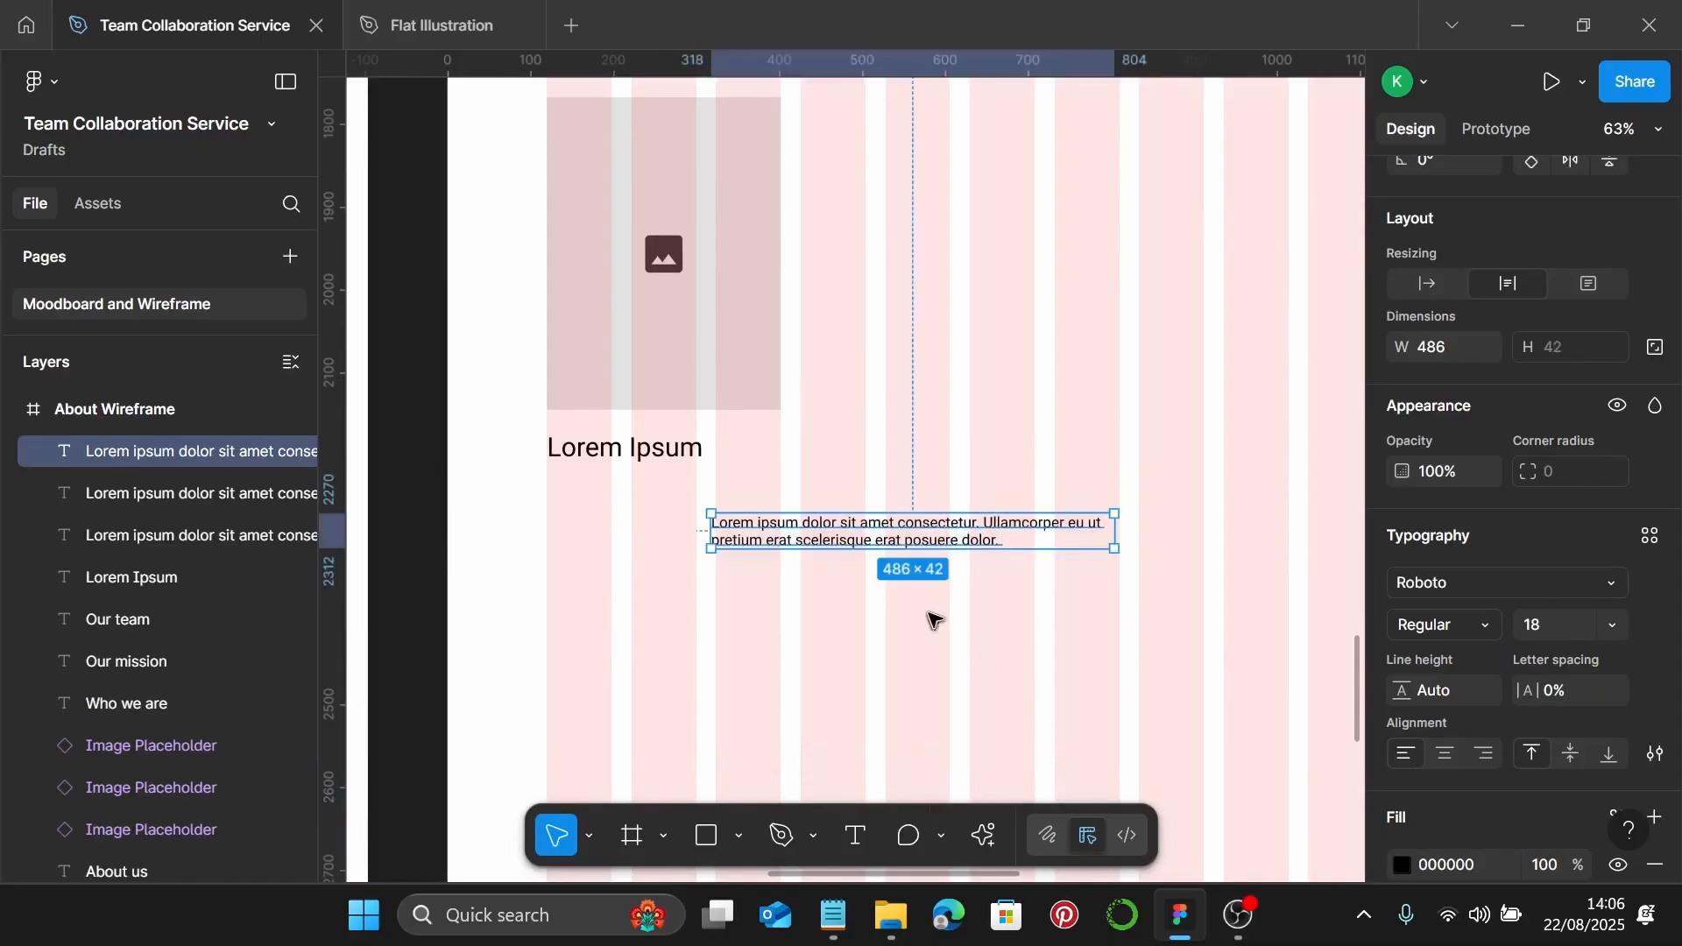
{"action": "left_click", "coordinate": [1620, 627]}
{"action": "left_click", "coordinate": [1617, 443]}
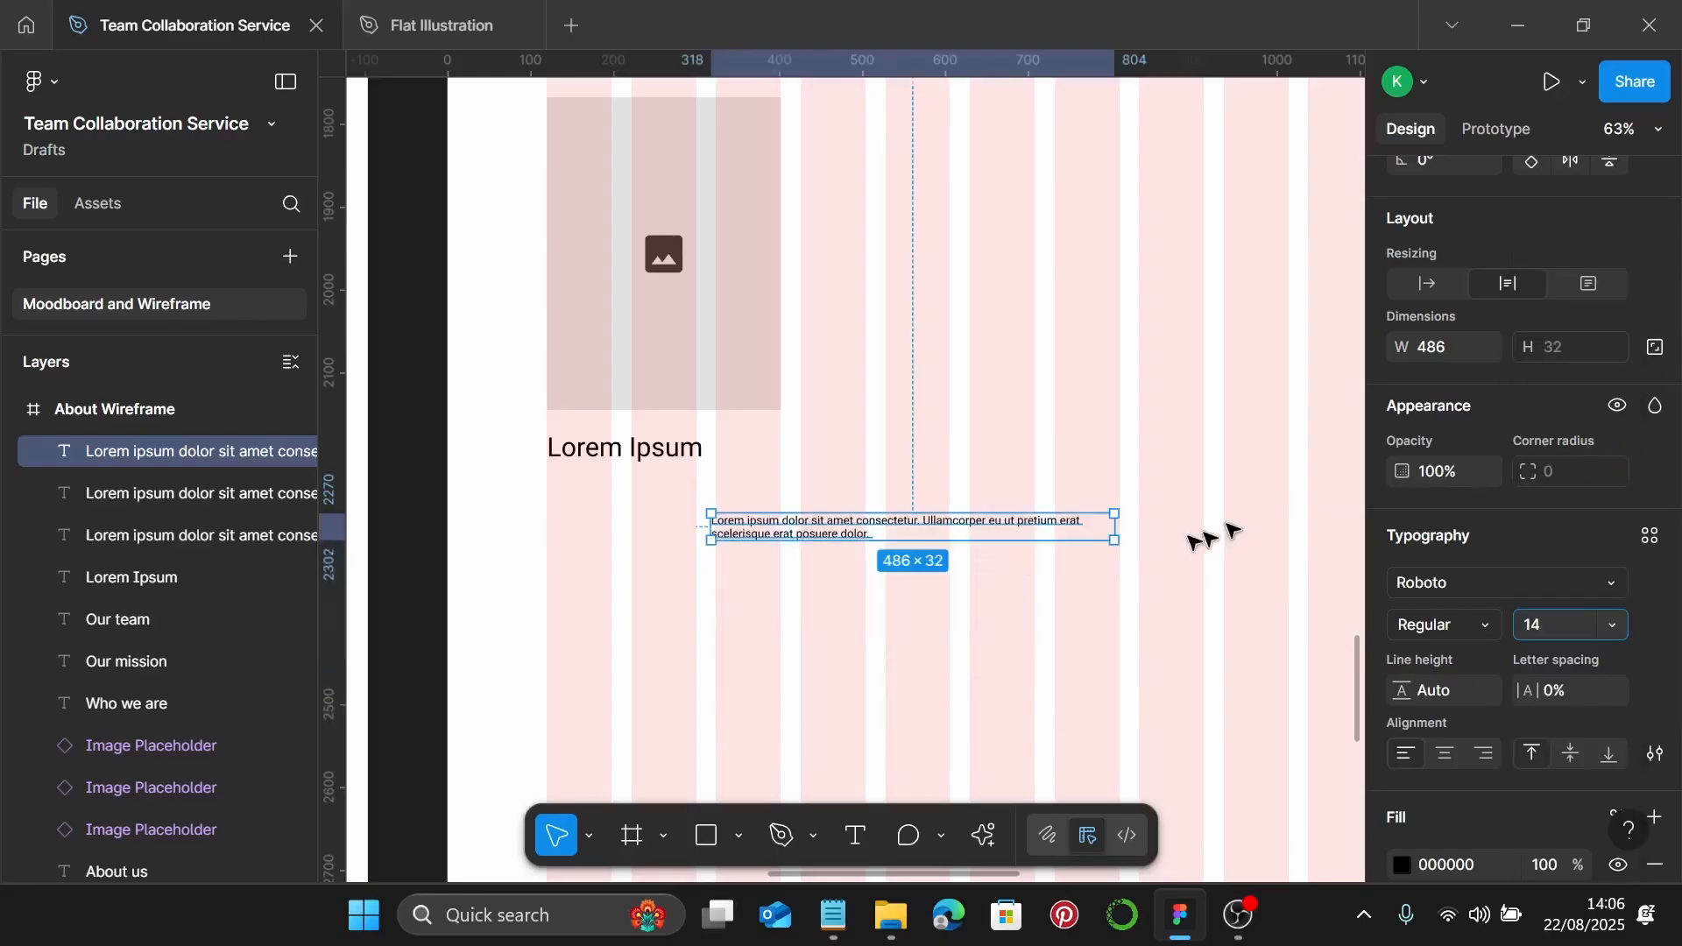
Narrow the short paragraph to the team placeholder's width of 282 and position it directly beneath the "Lorem Ipsum" caption
{"action": "left_click_drag", "start_coordinate": [1119, 537], "coordinate": [994, 541]}
{"action": "left_click_drag", "start_coordinate": [863, 537], "coordinate": [782, 502]}
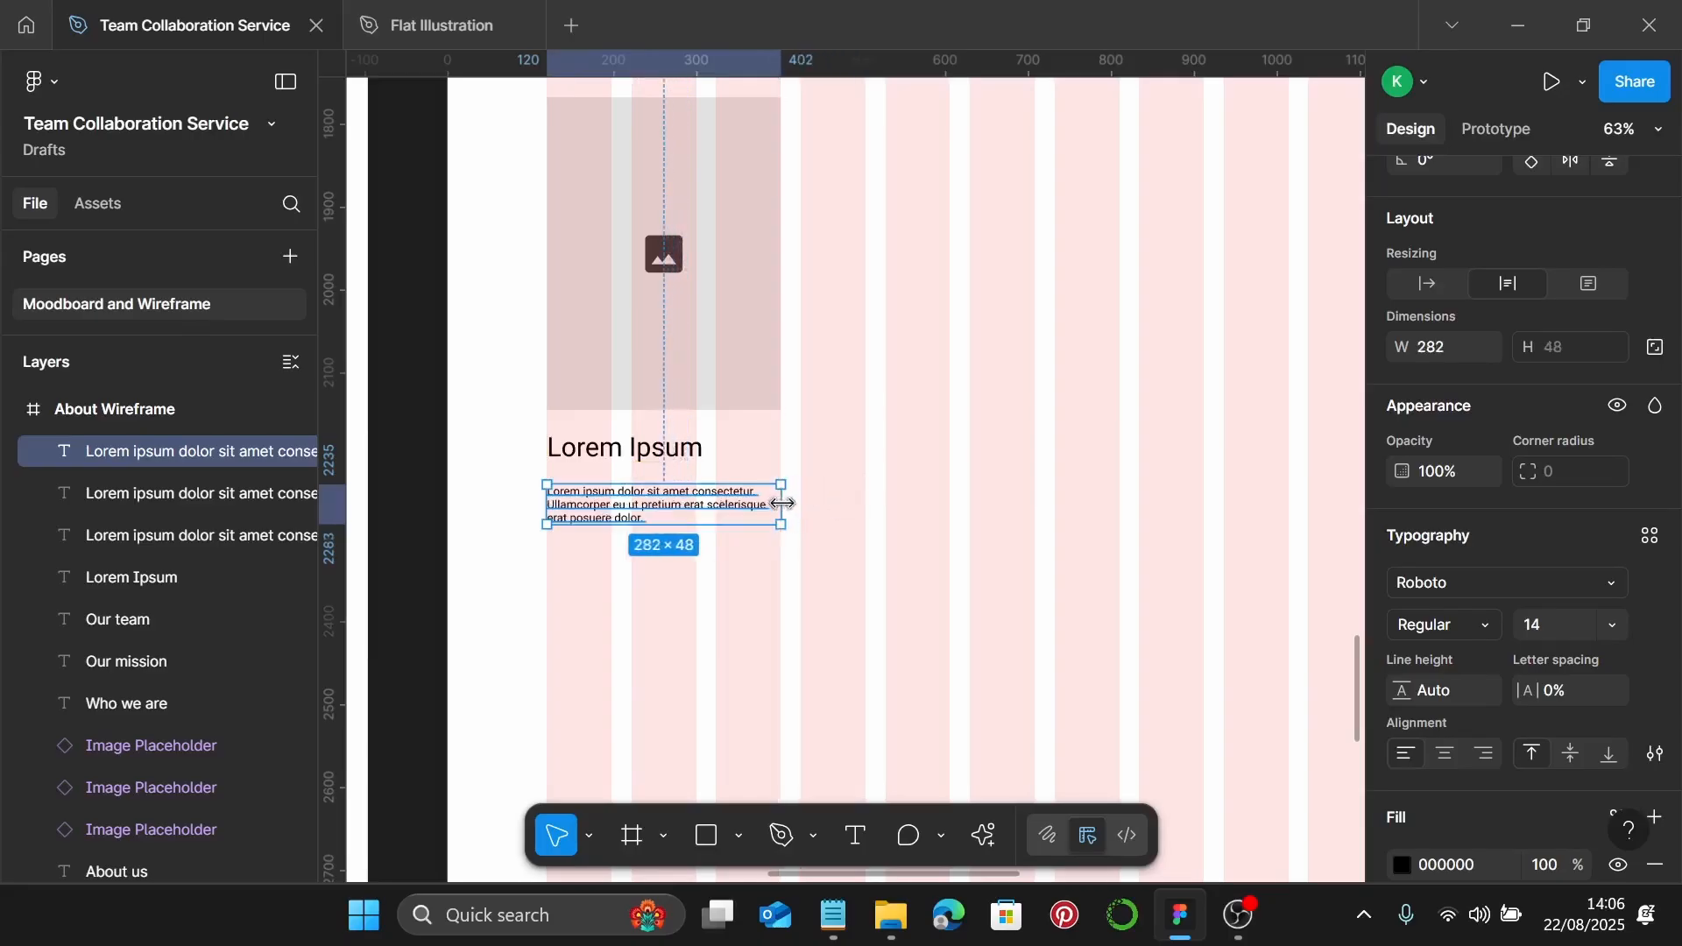
{"action": "left_click", "coordinate": [668, 455]}
{"action": "left_click", "coordinate": [661, 505]}
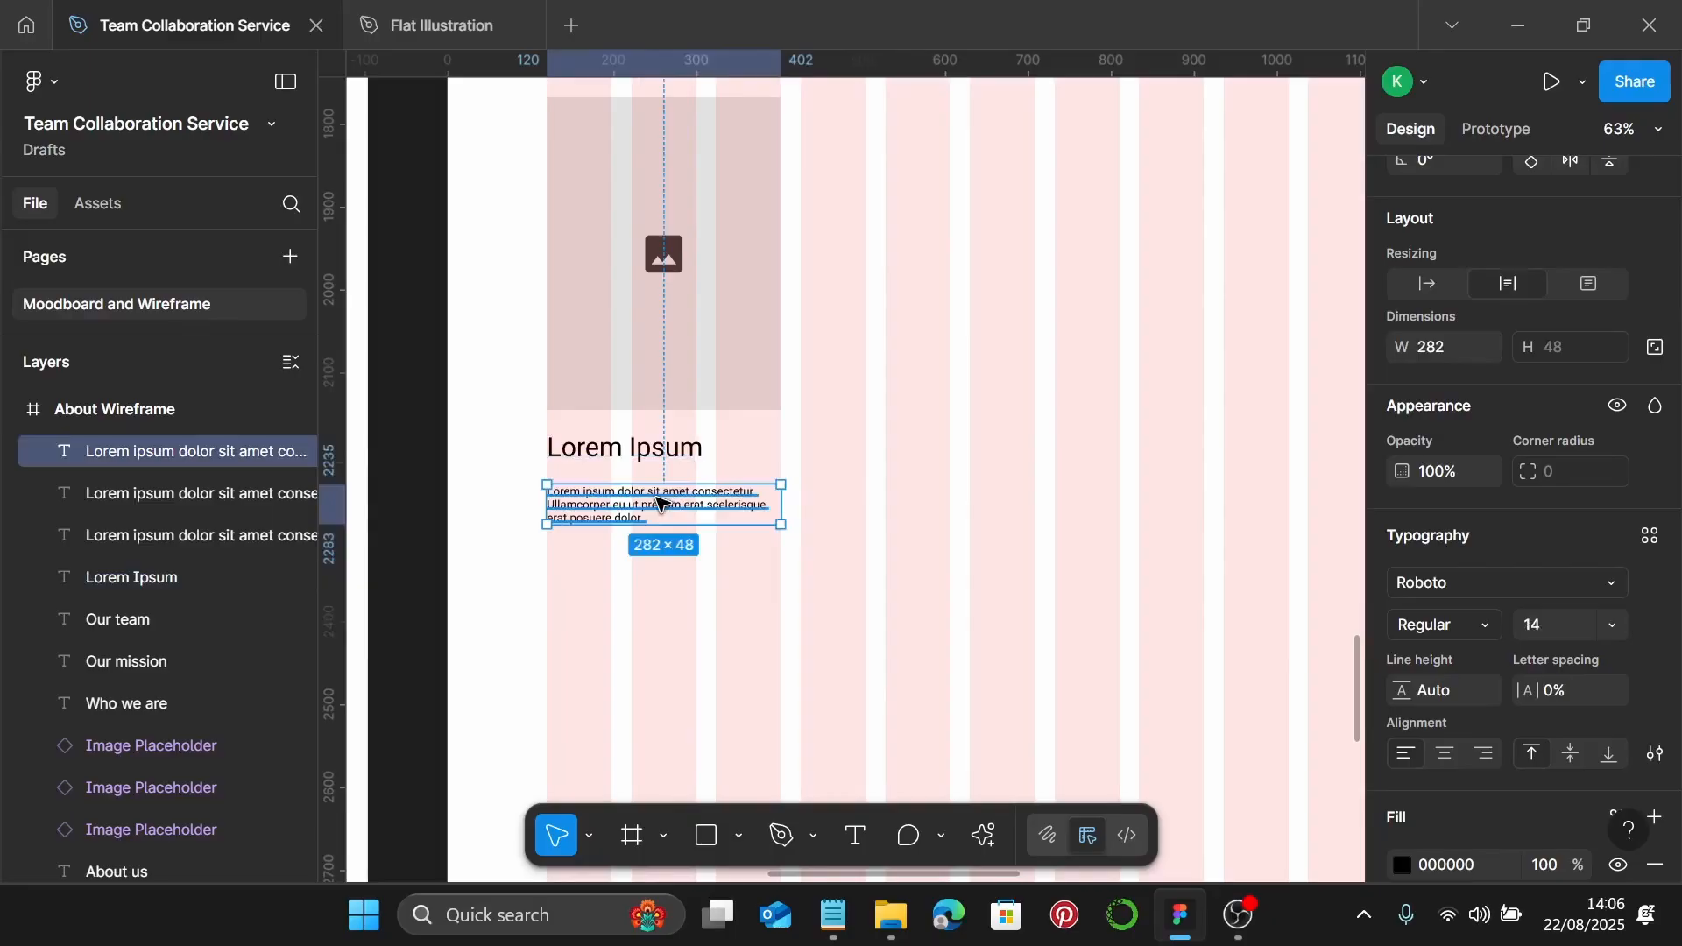
{"action": "left_click_drag", "start_coordinate": [659, 503], "coordinate": [660, 499]}
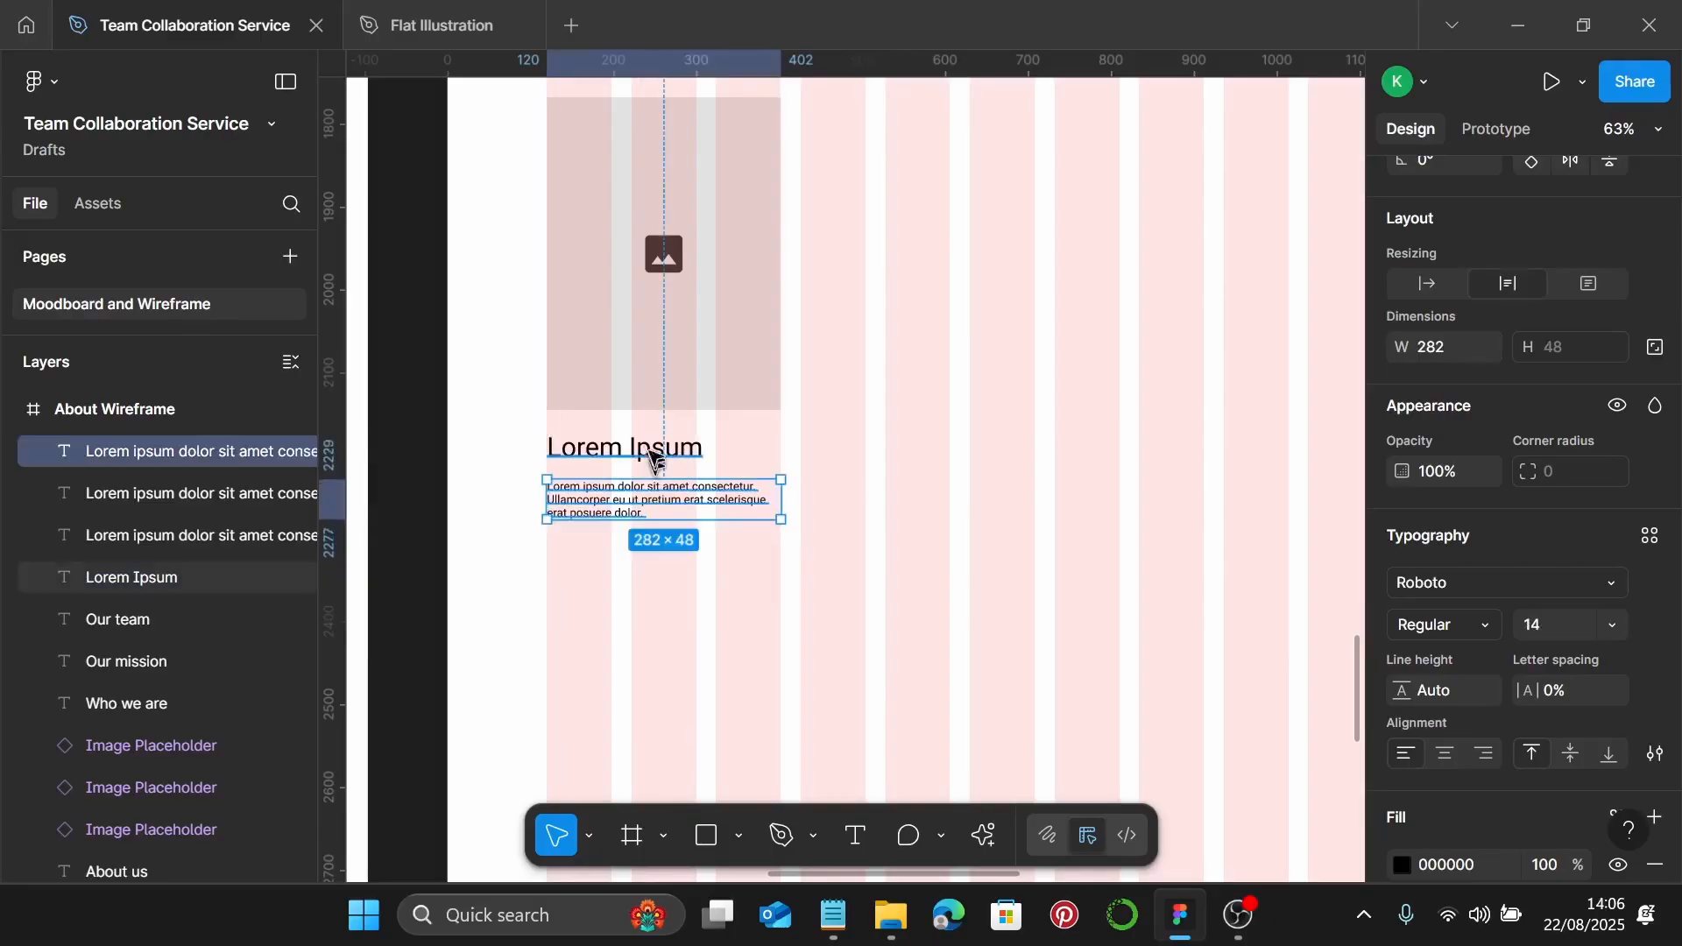
Group the team image placeholder with its "Lorem Ipsum" caption and short paragraph
{"action": "left_click", "coordinate": [653, 458], "text": "shift"}
{"action": "left_click", "coordinate": [673, 379], "text": "shift"}
{"action": "key", "text": "ctrl+g"}
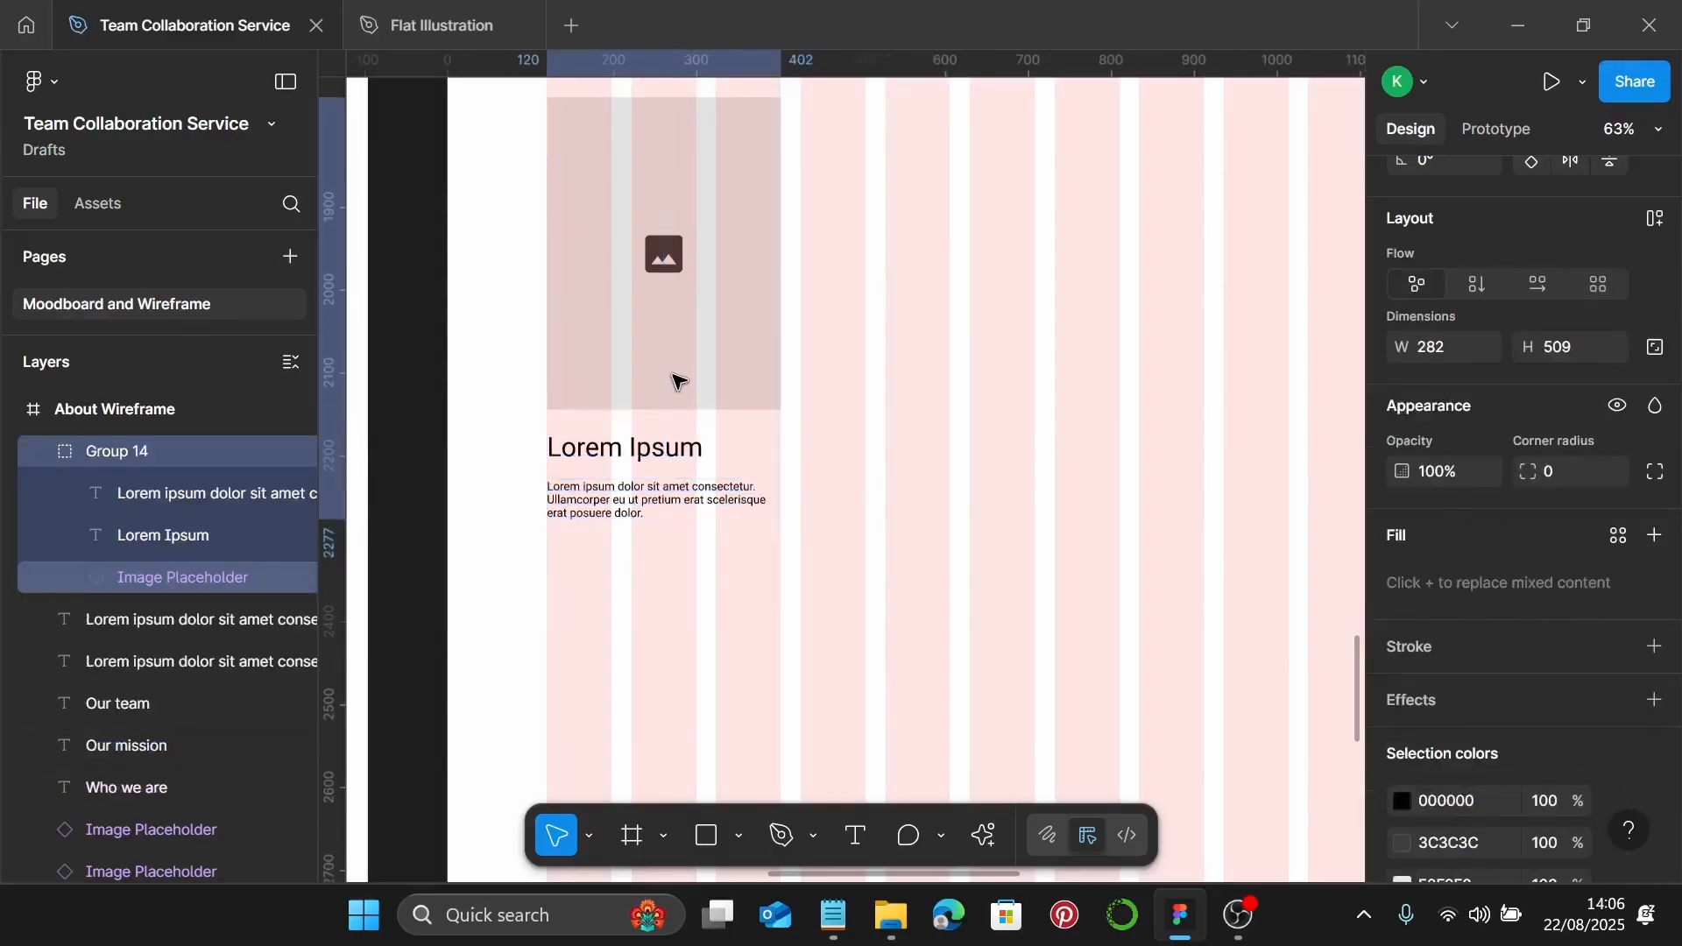
Duplicate the team member group three times across the grid to make a row of four cards
{"action": "scroll", "coordinate": [677, 377], "scroll_direction": "down", "scroll_amount": 3}
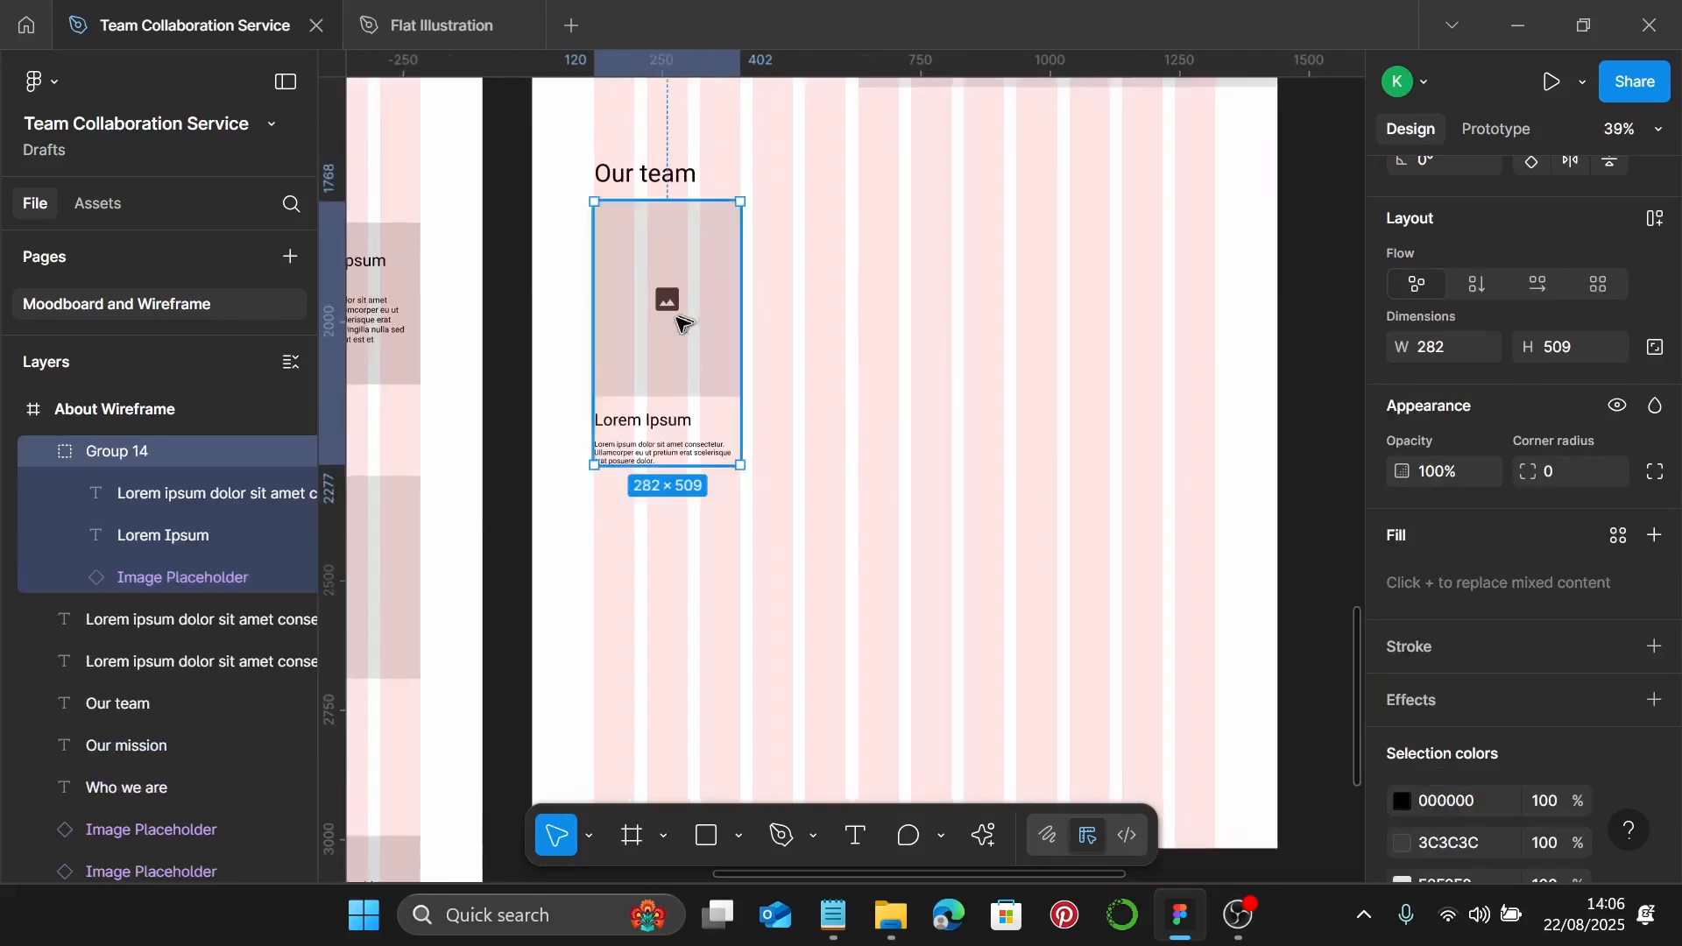
{"action": "left_click_drag", "start_coordinate": [679, 326], "coordinate": [1130, 372]}
{"action": "scroll", "coordinate": [990, 430], "scroll_direction": "down", "scroll_amount": 1}
{"action": "left_click", "coordinate": [845, 503]}
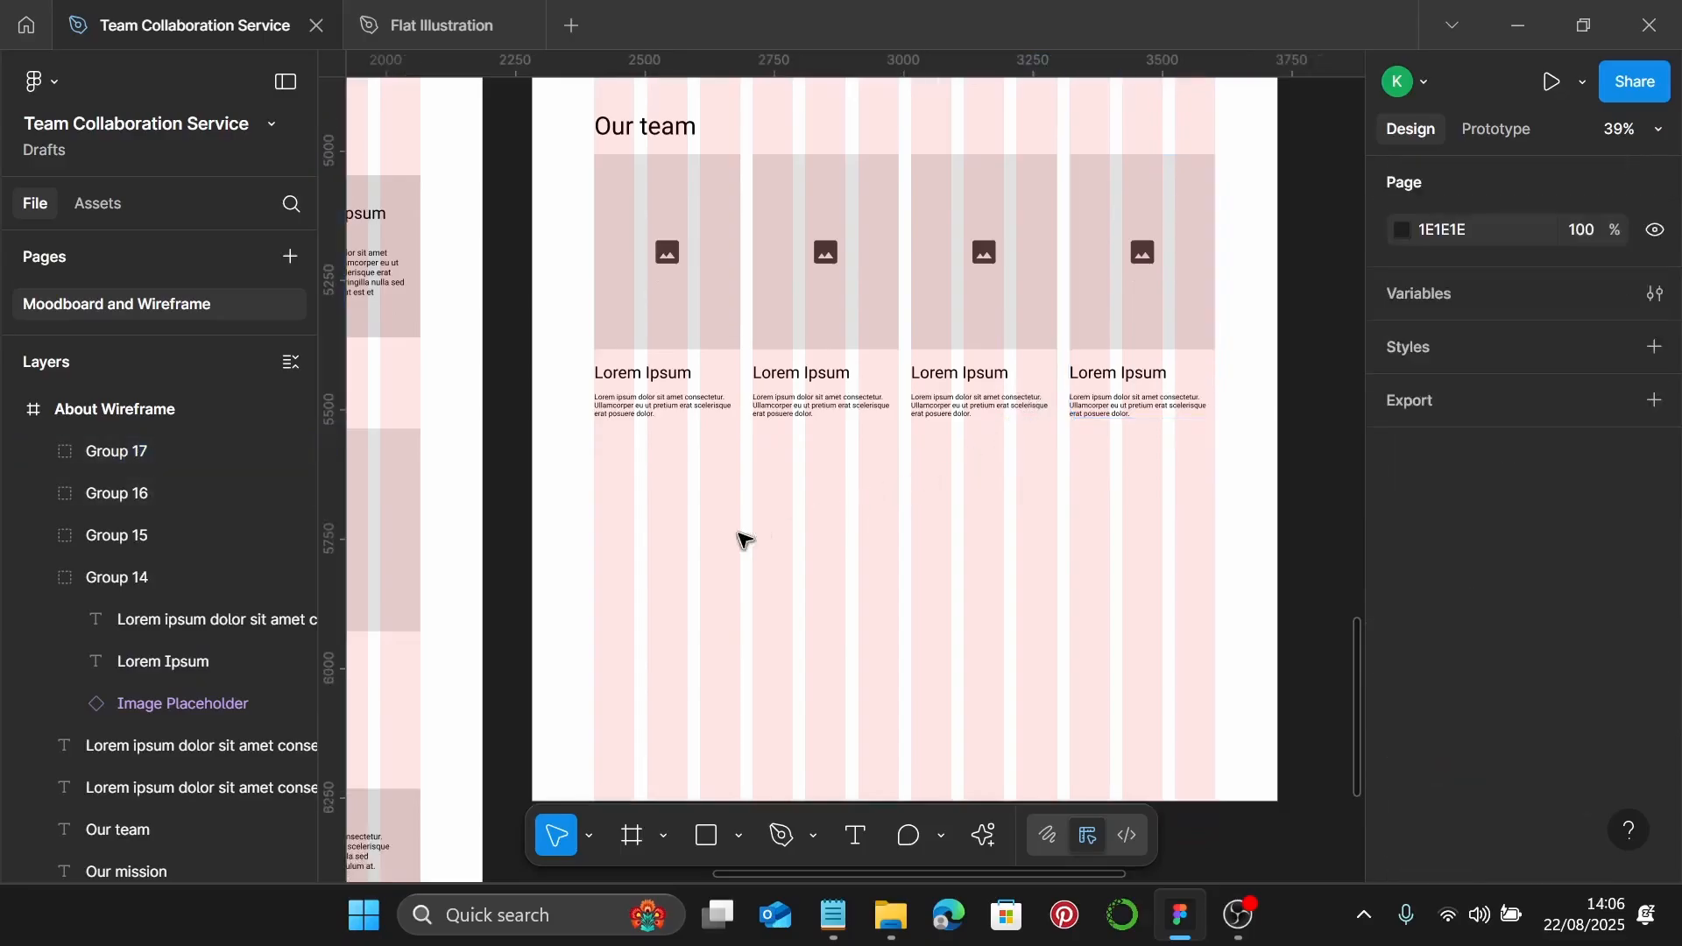
Duplicate the "Our team" heading below the team cards at Y 2448 and replace its text with "Achievements & milestones" from the Notepad outline
{"action": "left_click", "coordinate": [684, 130]}
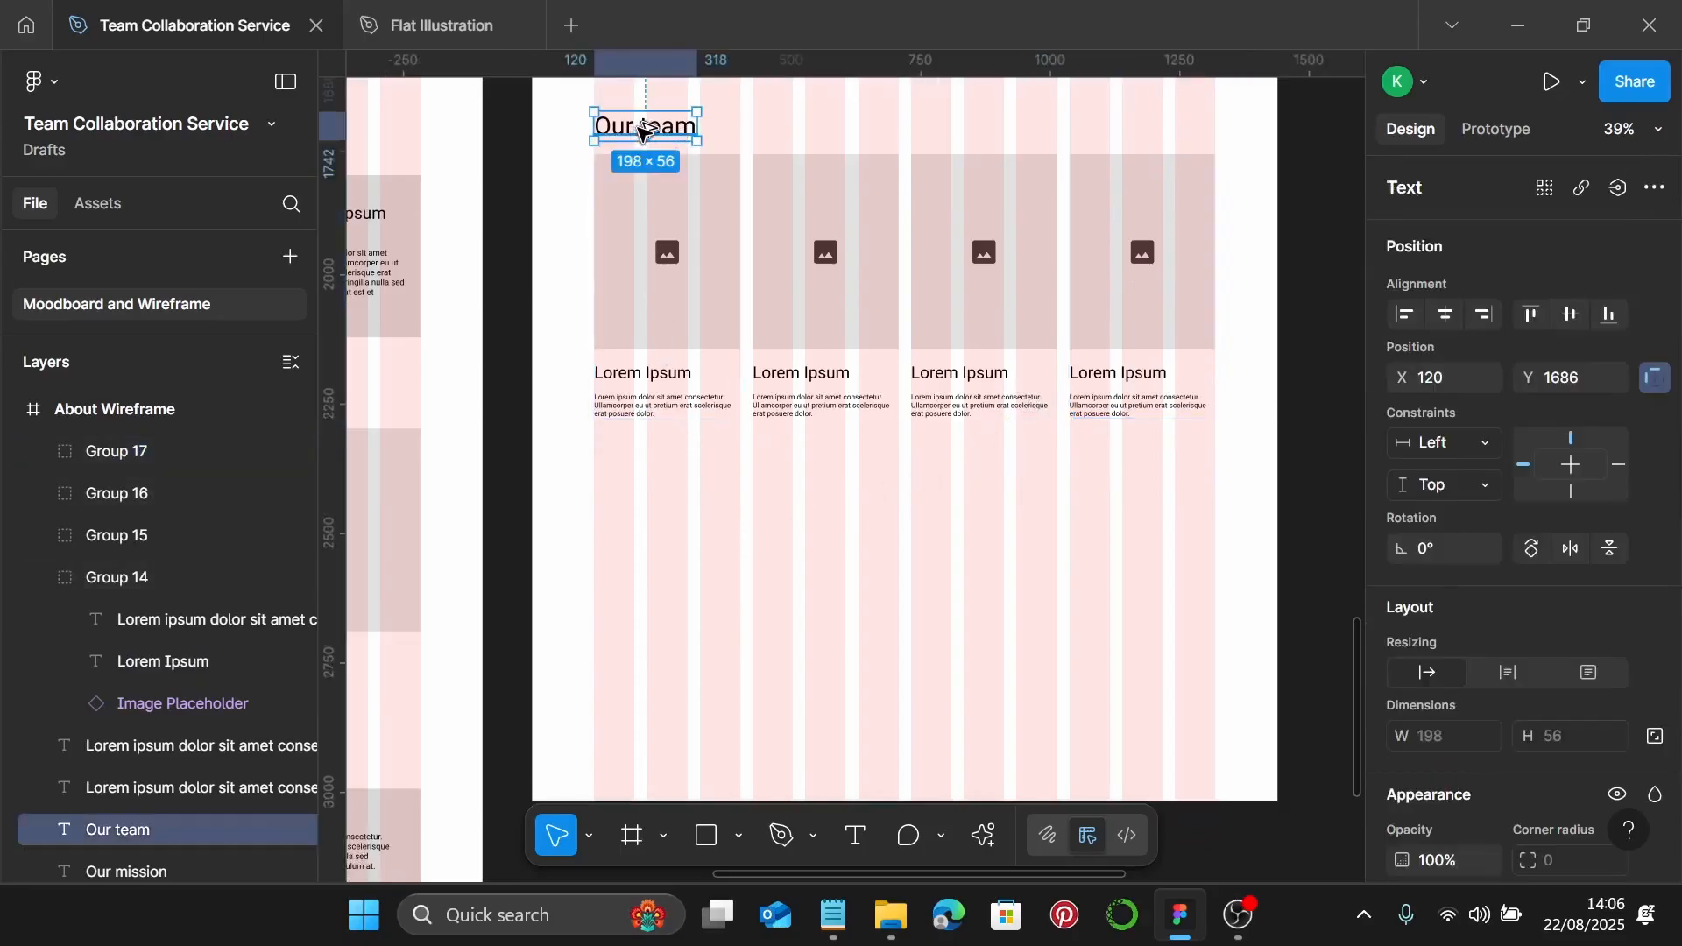
{"action": "left_click_drag", "start_coordinate": [644, 129], "coordinate": [634, 533]}
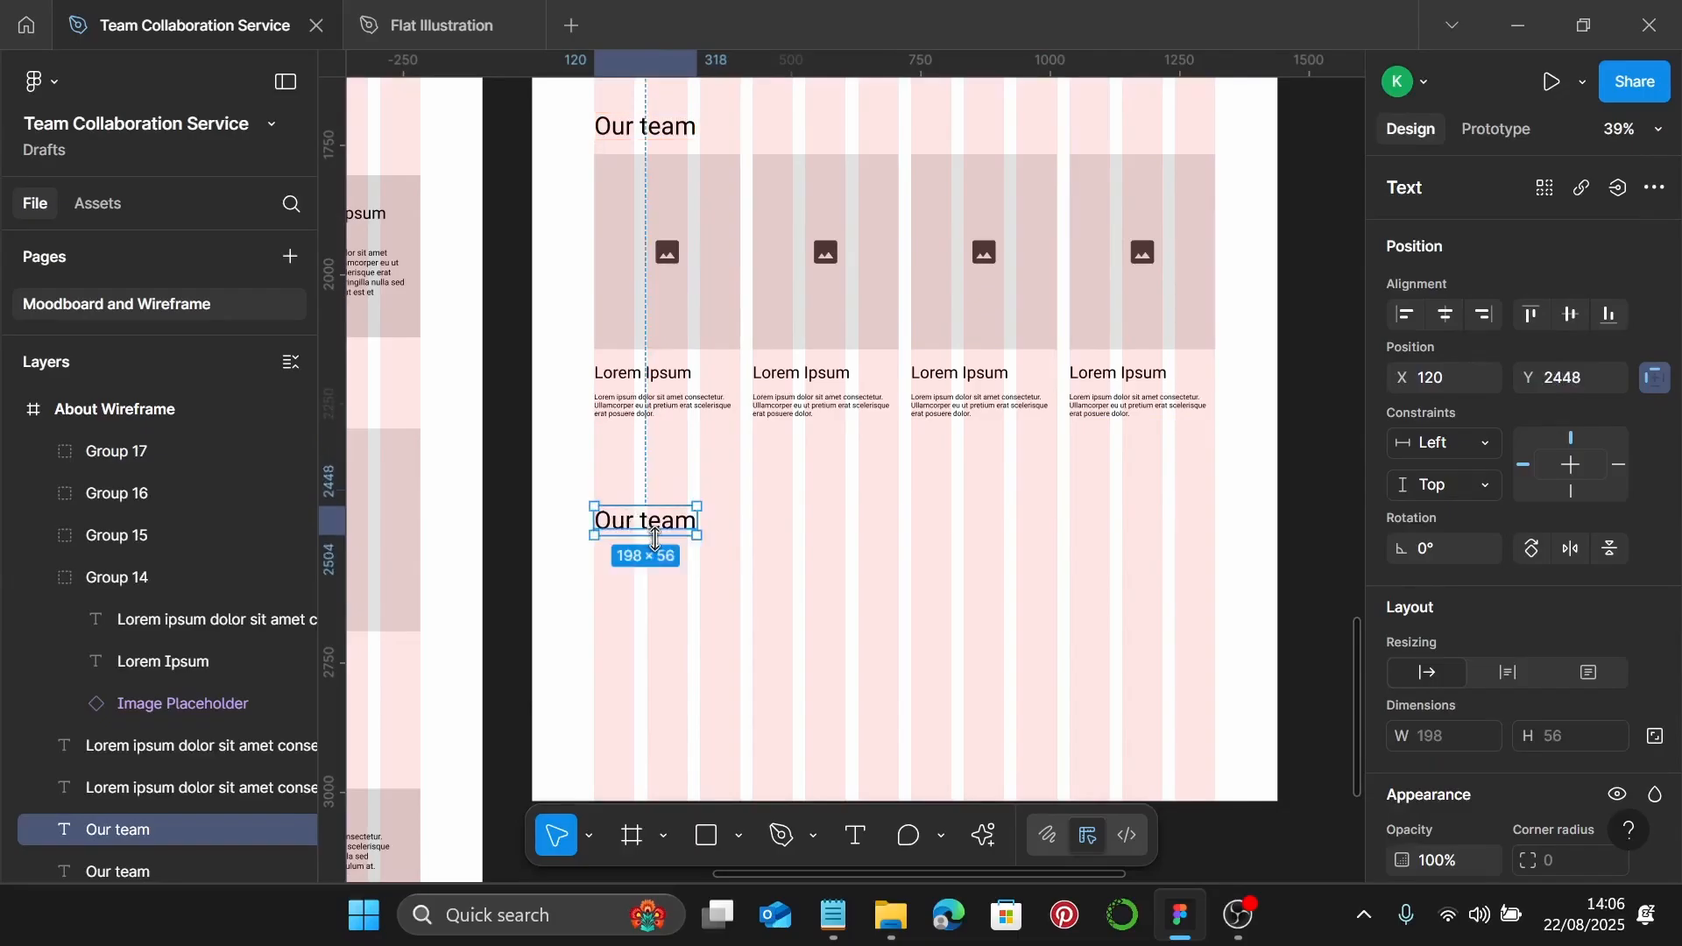
{"action": "left_click", "coordinate": [831, 916]}
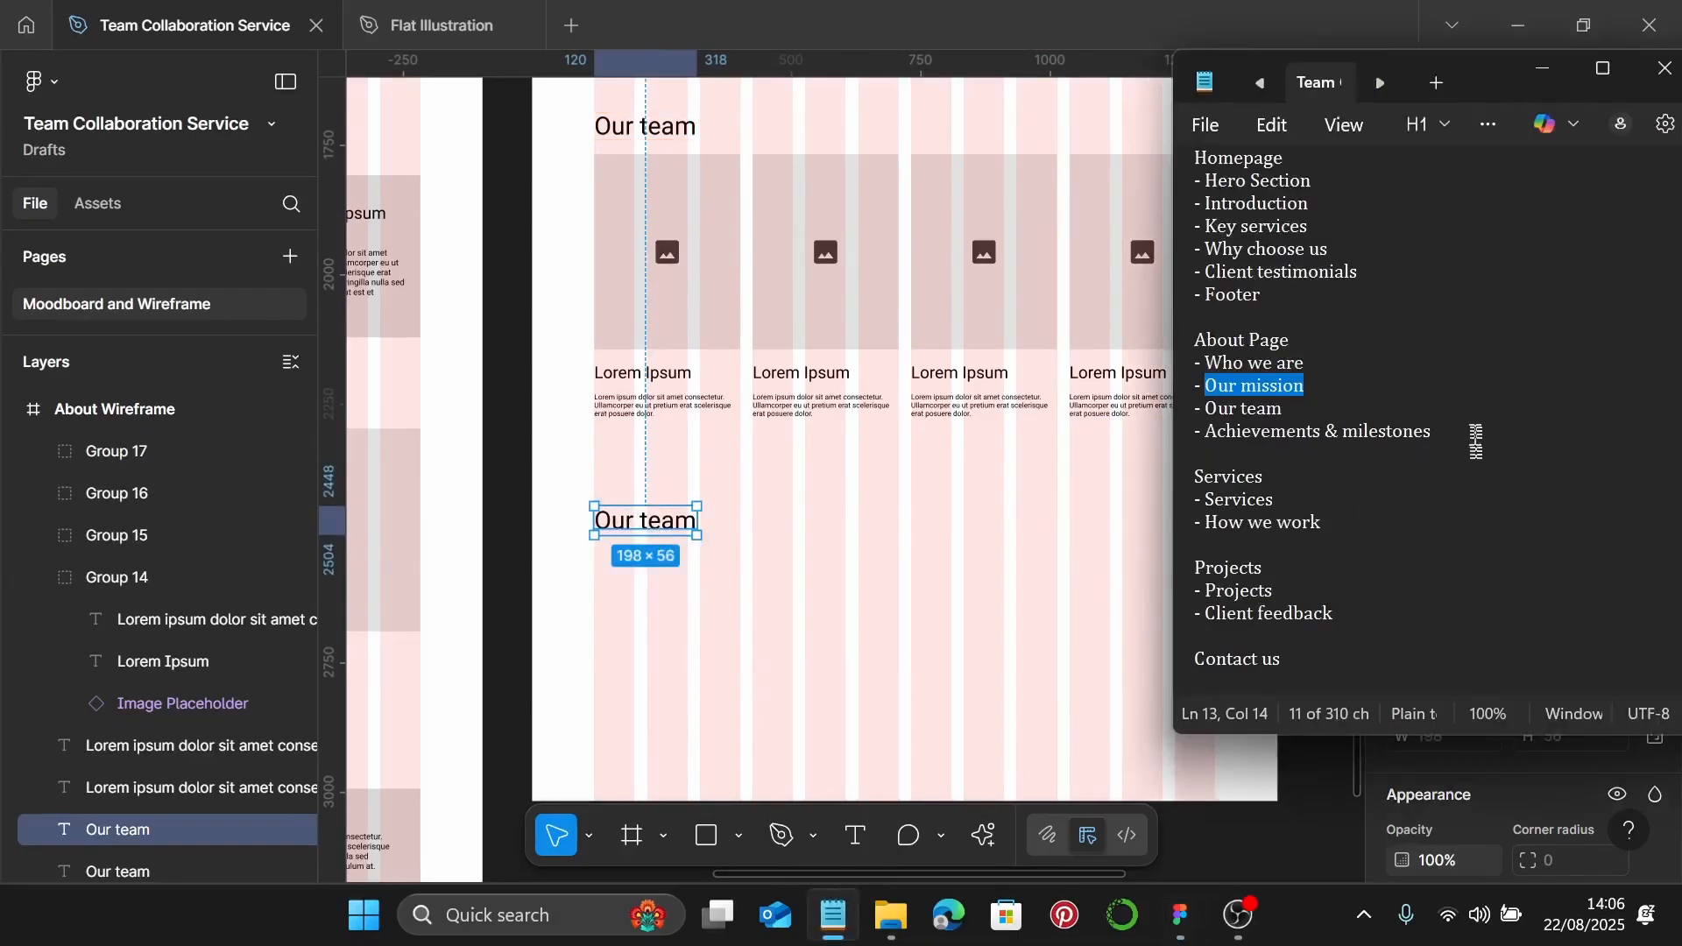
{"action": "left_click_drag", "start_coordinate": [1476, 443], "coordinate": [1206, 442]}
{"action": "key", "text": "ctrl+c"}
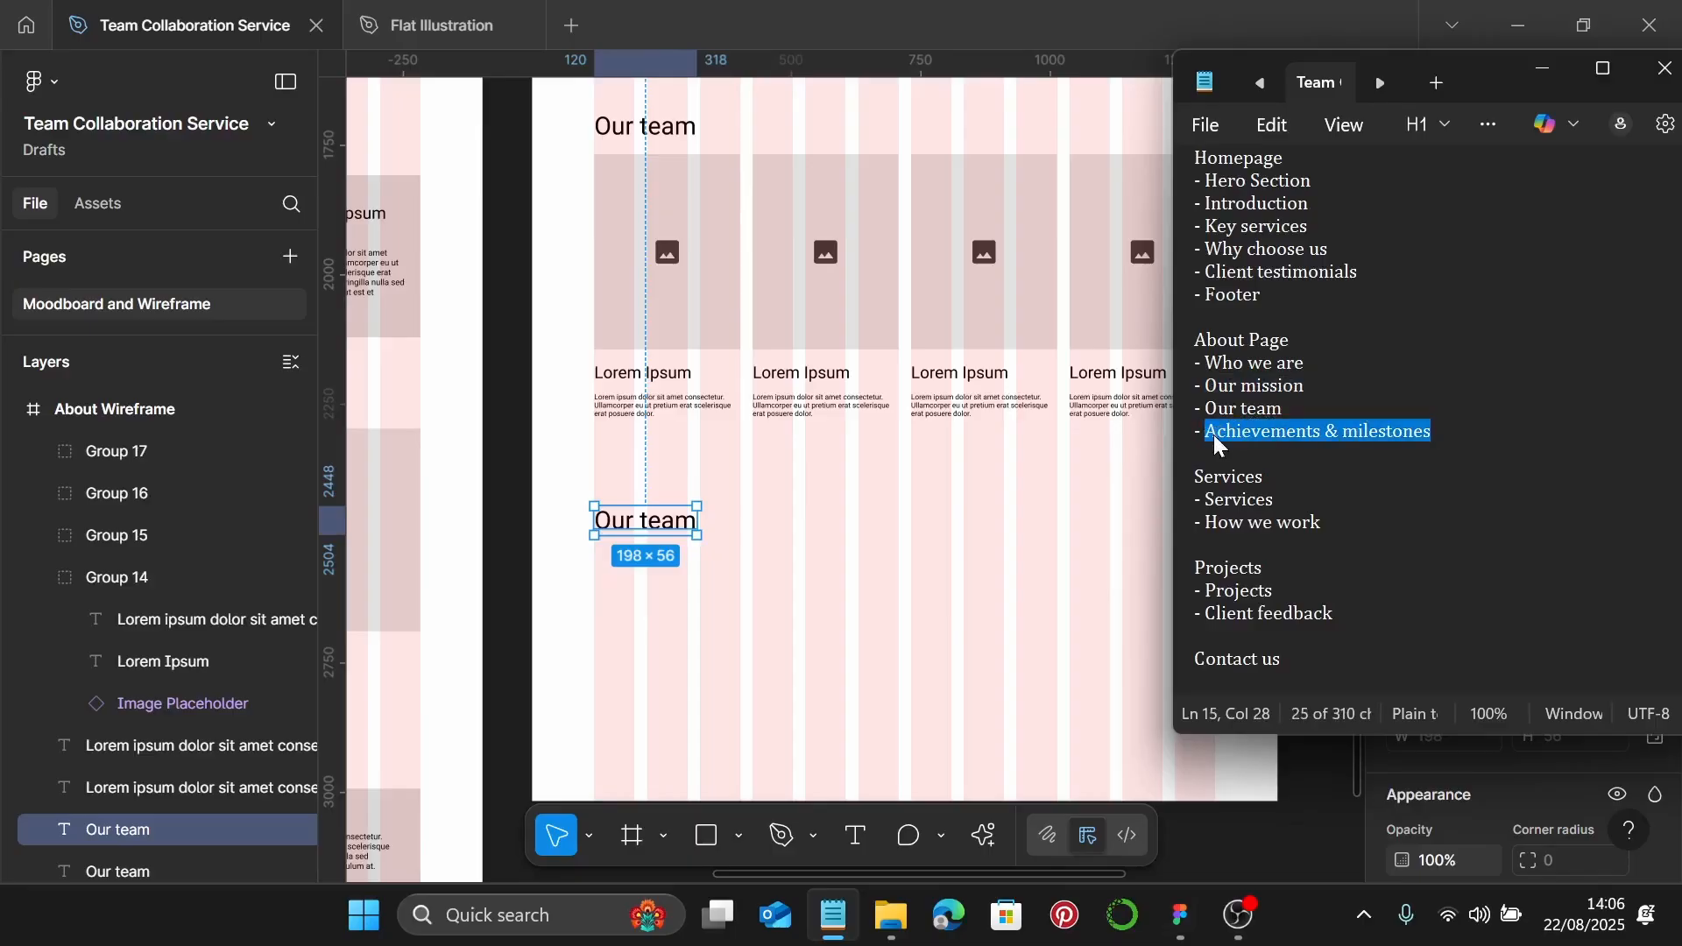
{"action": "left_click", "coordinate": [641, 518]}
{"action": "double_click", "coordinate": [640, 519]}
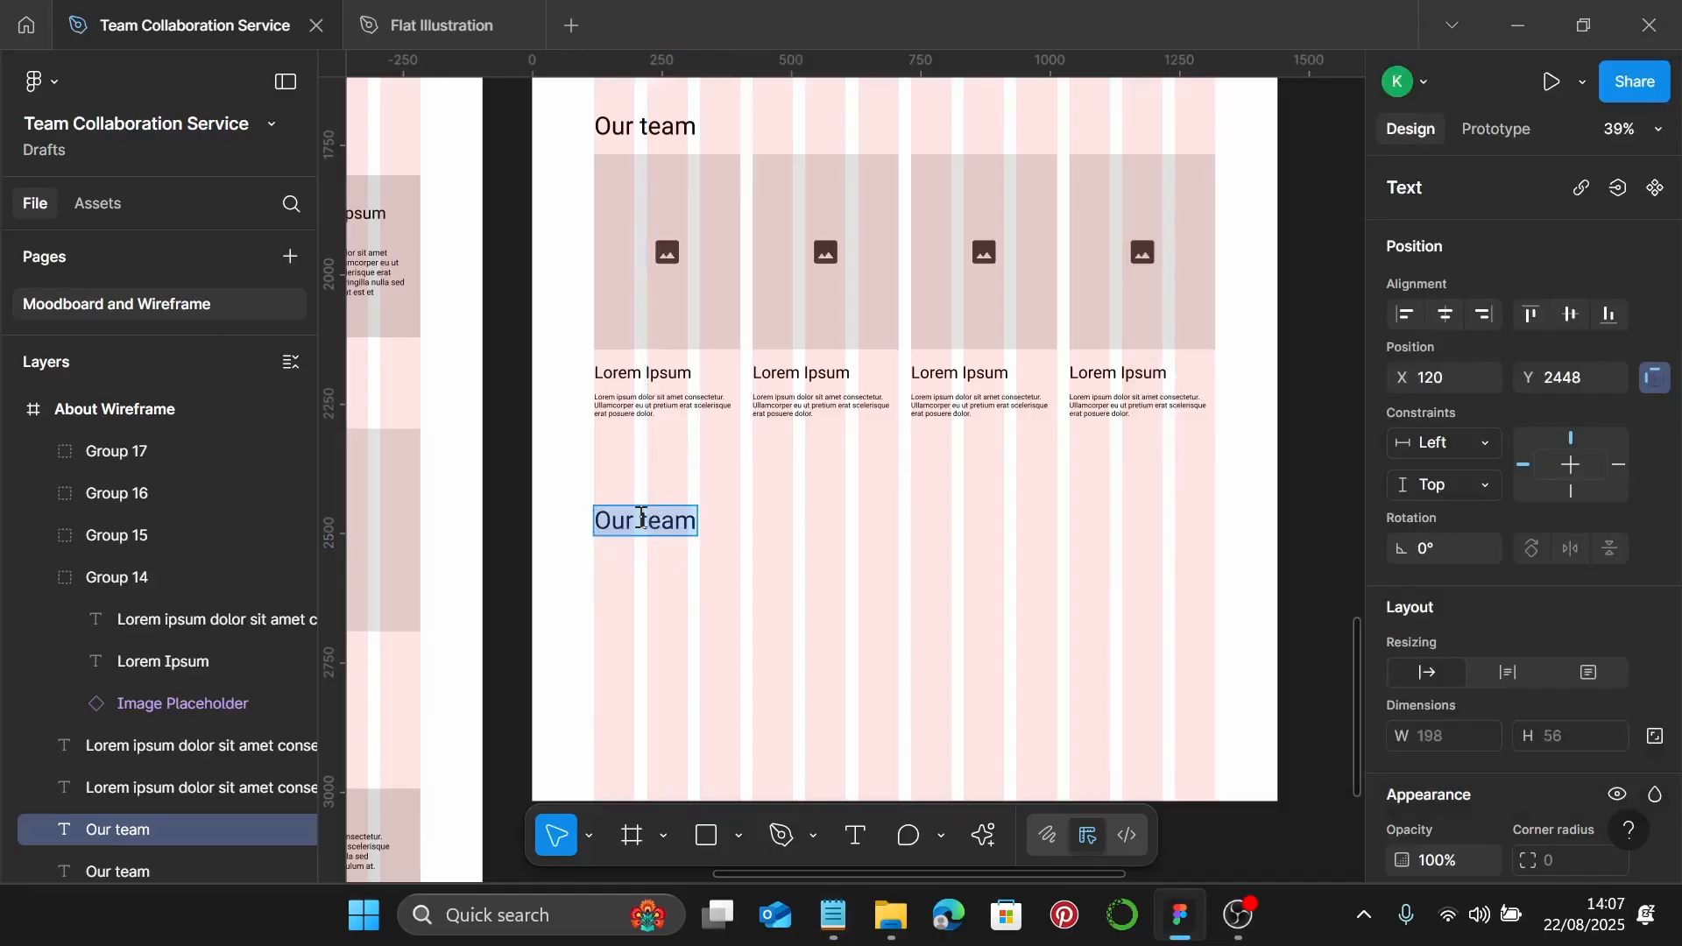
{"action": "key", "text": "ctrl+v"}
{"action": "scroll", "coordinate": [641, 519], "scroll_direction": "down", "scroll_amount": 3}
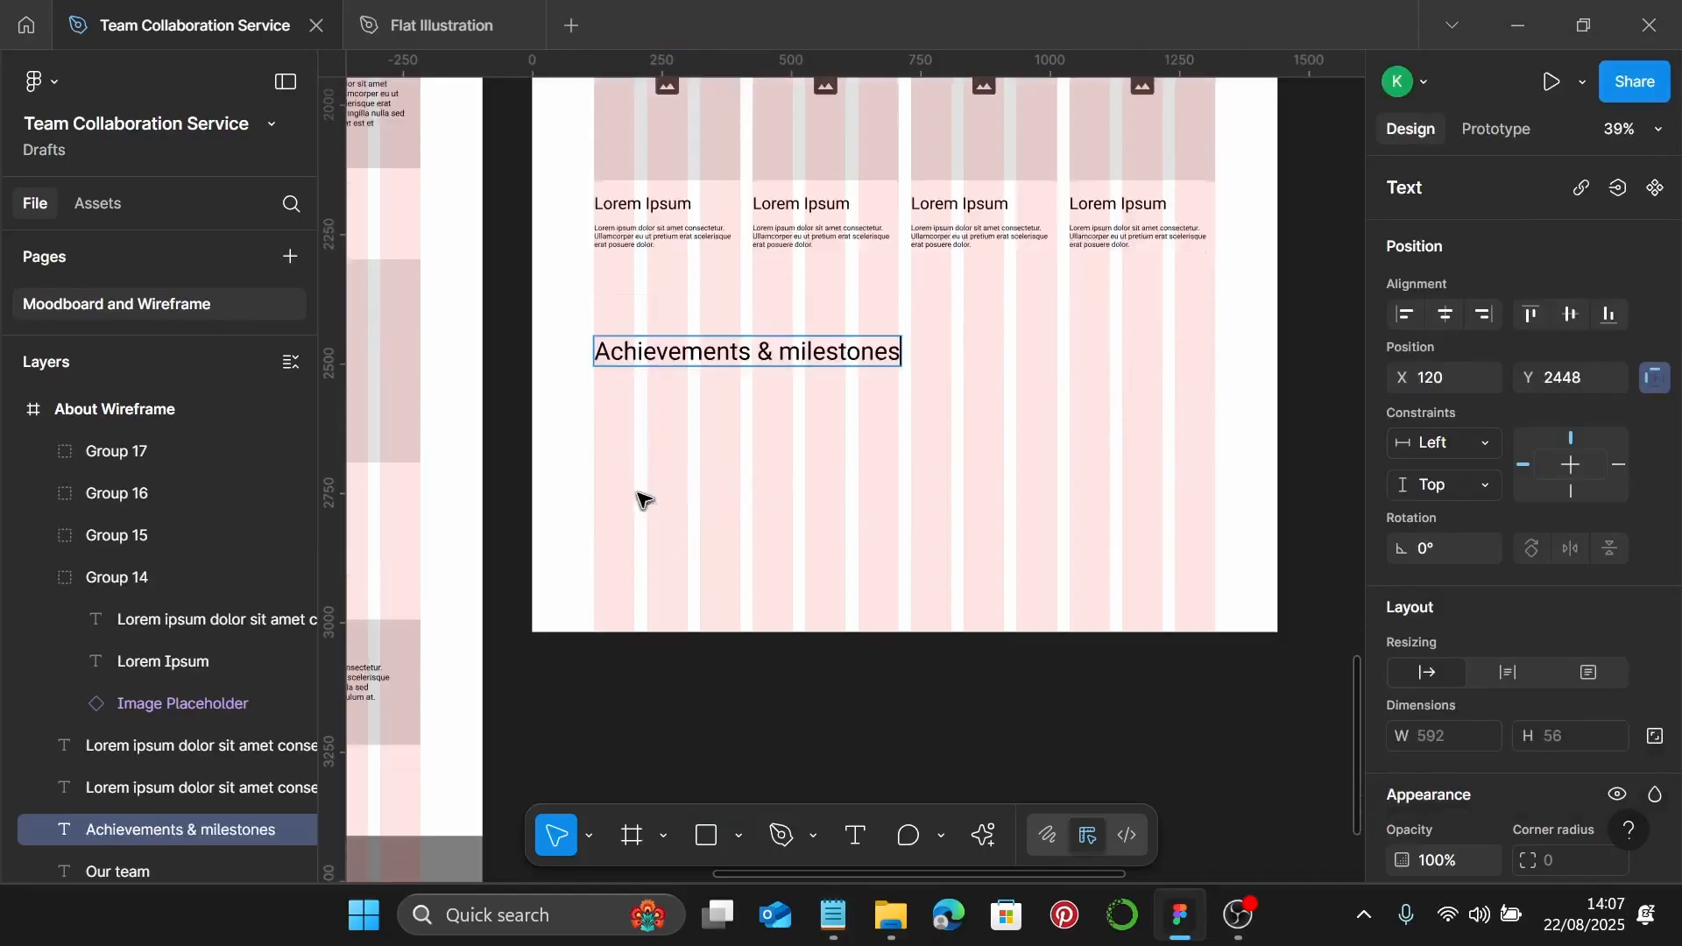
{"action": "key", "text": "Escape"}
Extend the About Wireframe frame downward to a height of 3795, level with the homepage wireframe's bottom edge
{"action": "scroll", "coordinate": [725, 419], "scroll_direction": "down", "scroll_amount": 1}
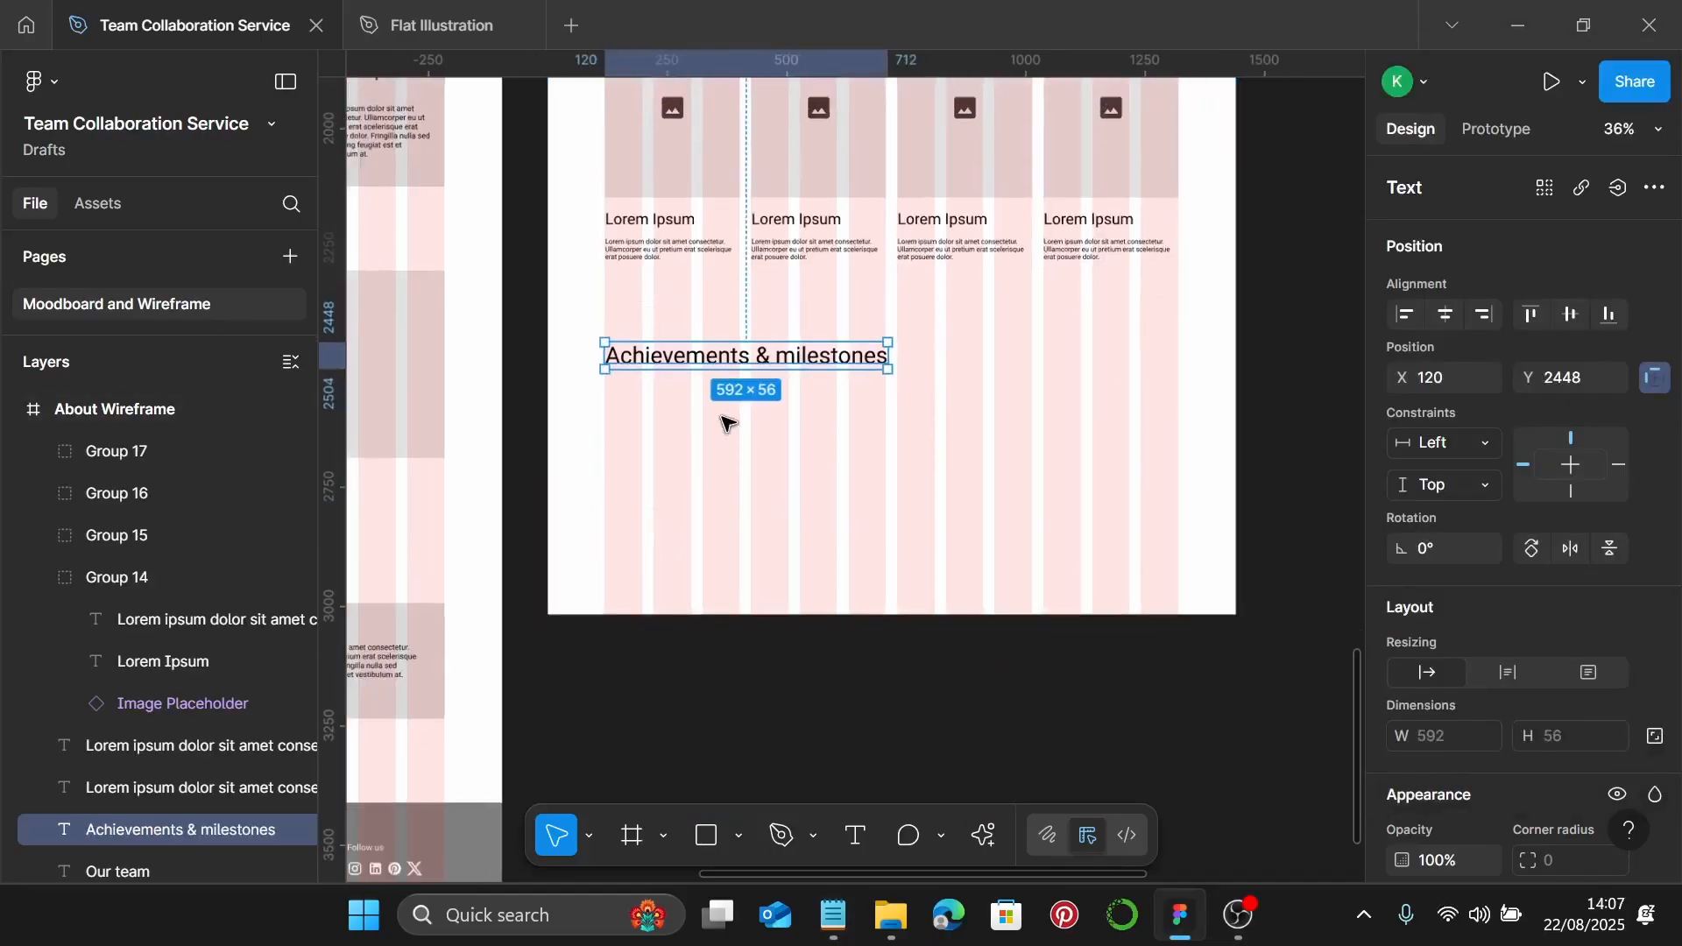
{"action": "left_click", "coordinate": [999, 476]}
{"action": "scroll", "coordinate": [999, 476], "scroll_direction": "down", "scroll_amount": 5}
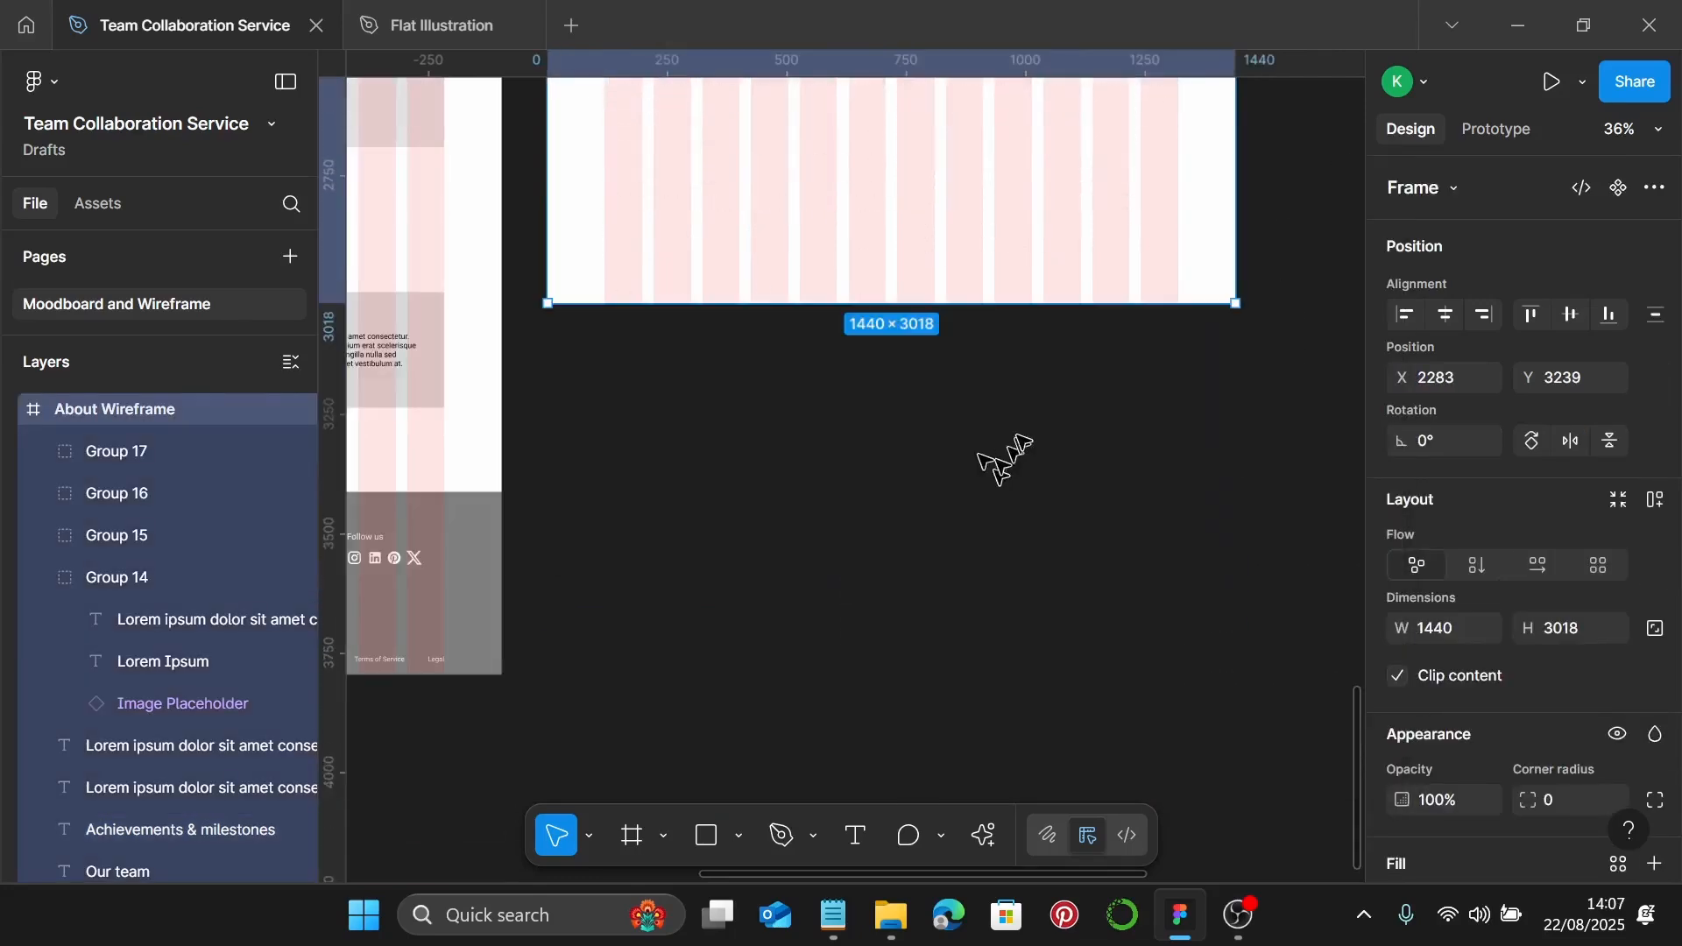
{"action": "left_click_drag", "start_coordinate": [1063, 305], "coordinate": [1051, 670]}
{"action": "scroll", "coordinate": [946, 412], "scroll_direction": "up", "scroll_amount": 5}
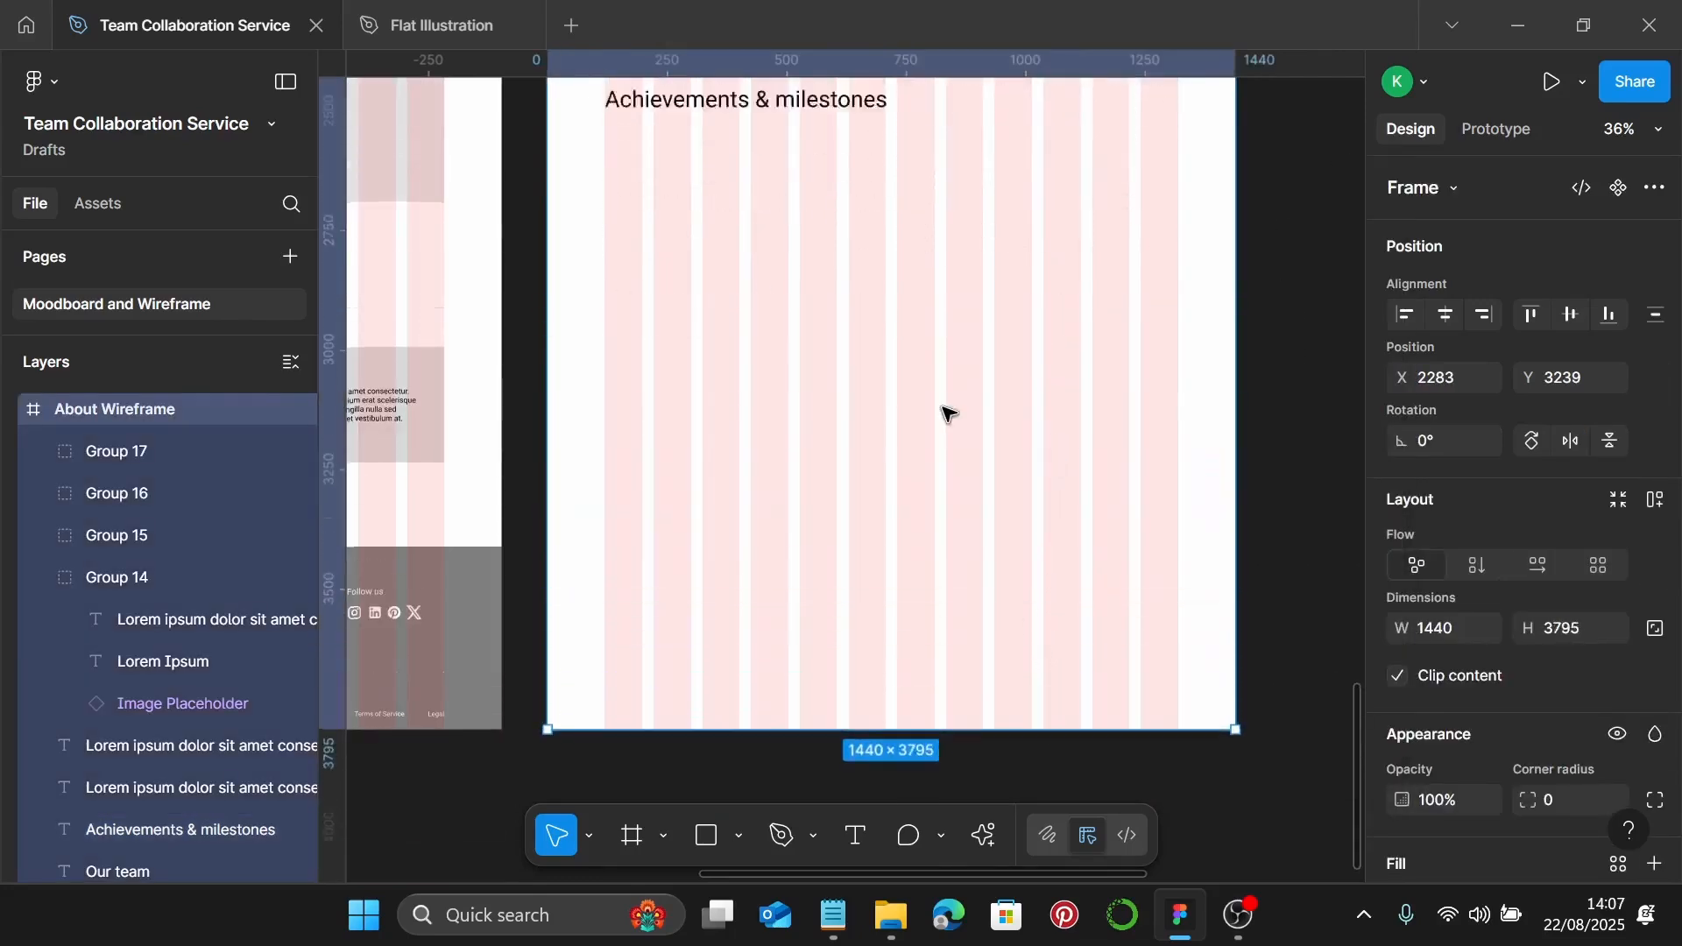
Copy the last "Key services" card from the homepage wireframe to below the "Achievements & milestones" heading, at X 120, Y 2607
{"action": "scroll", "coordinate": [946, 413], "scroll_direction": "left", "scroll_amount": 4}
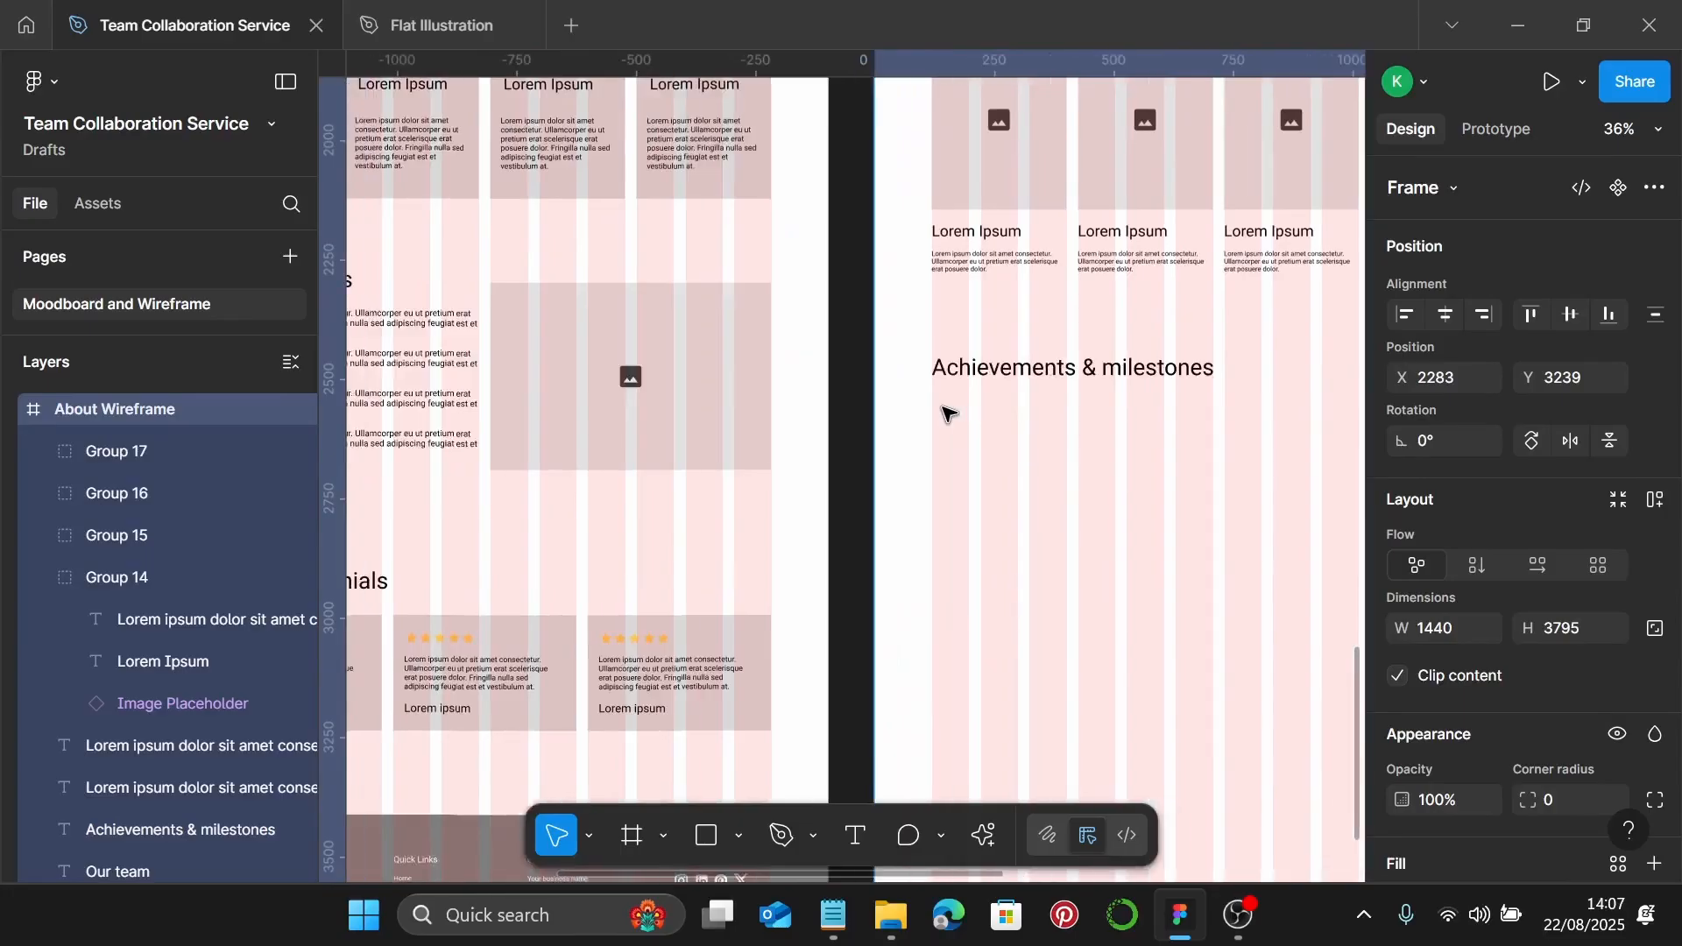
{"action": "scroll", "coordinate": [946, 413], "scroll_direction": "down", "scroll_amount": 1}
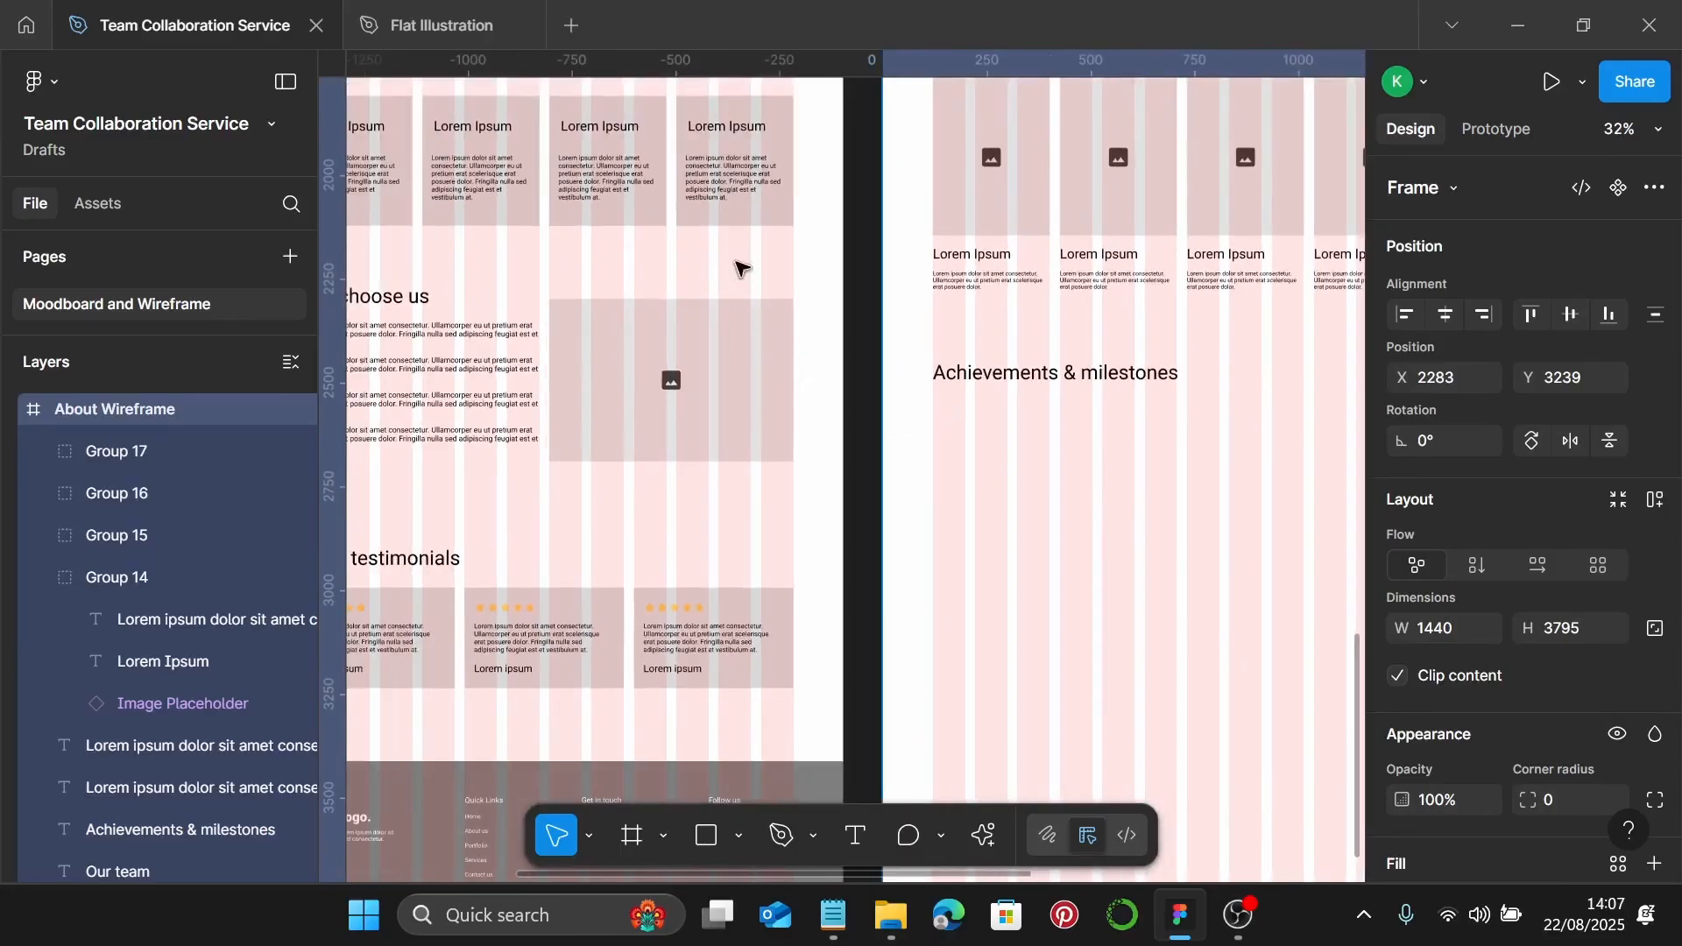
{"action": "left_click", "coordinate": [724, 181]}
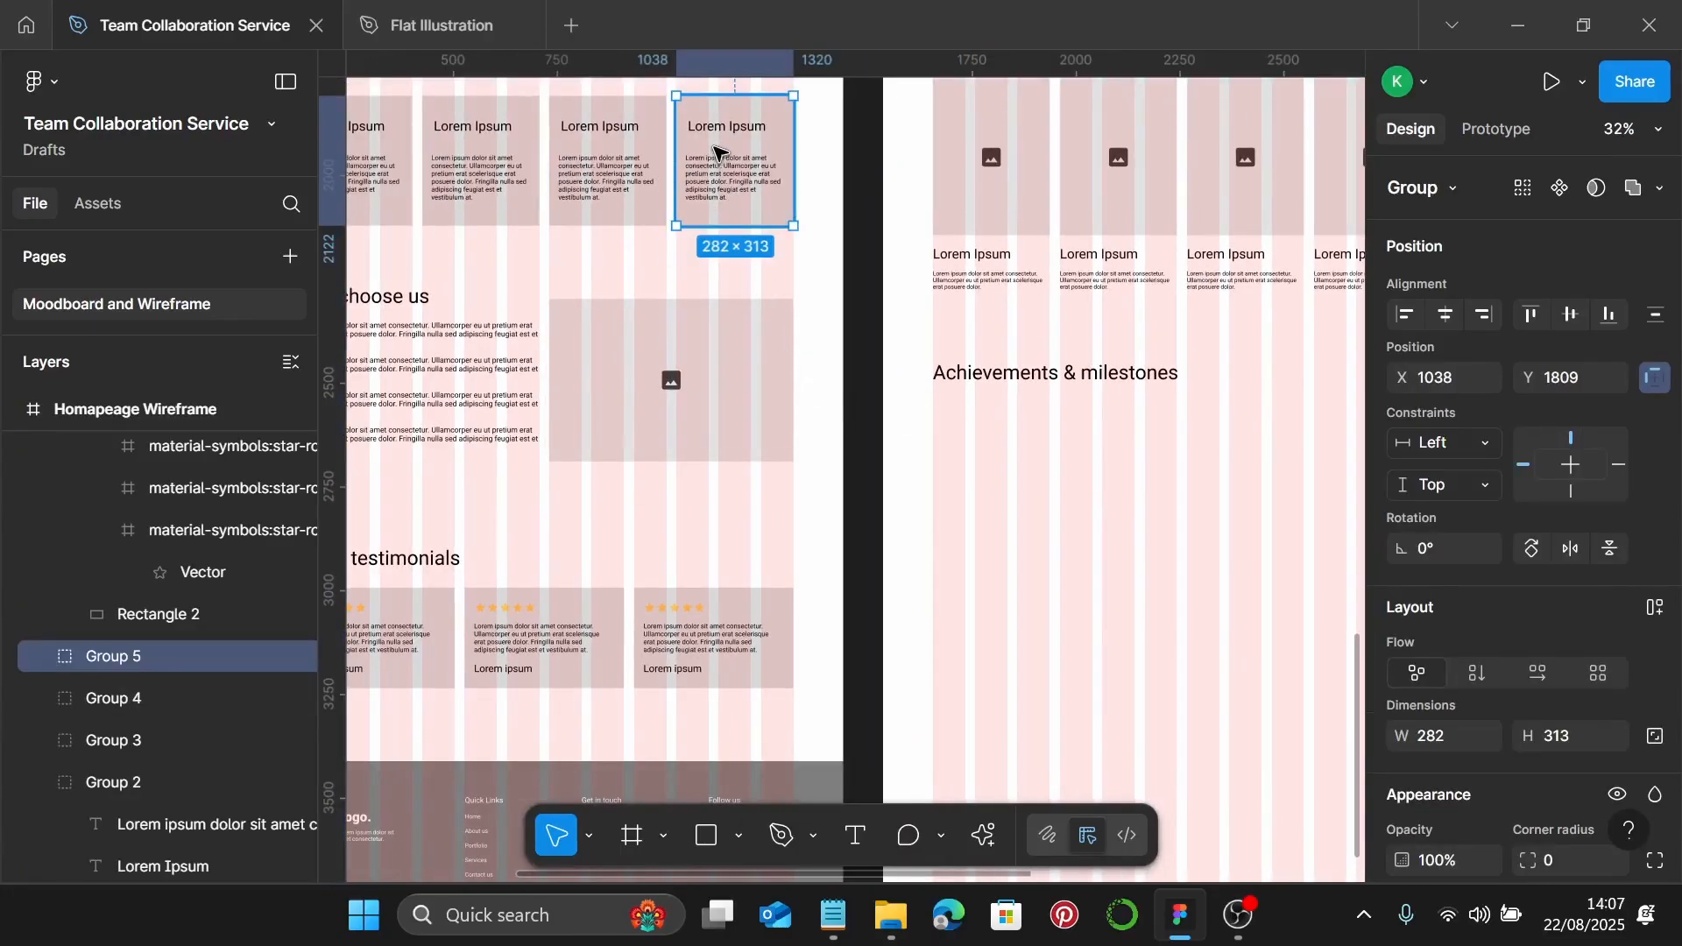
{"action": "left_click_drag", "start_coordinate": [714, 121], "coordinate": [964, 454]}
{"action": "scroll", "coordinate": [947, 452], "scroll_direction": "right", "scroll_amount": 5}
{"action": "scroll", "coordinate": [771, 460], "scroll_direction": "up", "scroll_amount": 3}
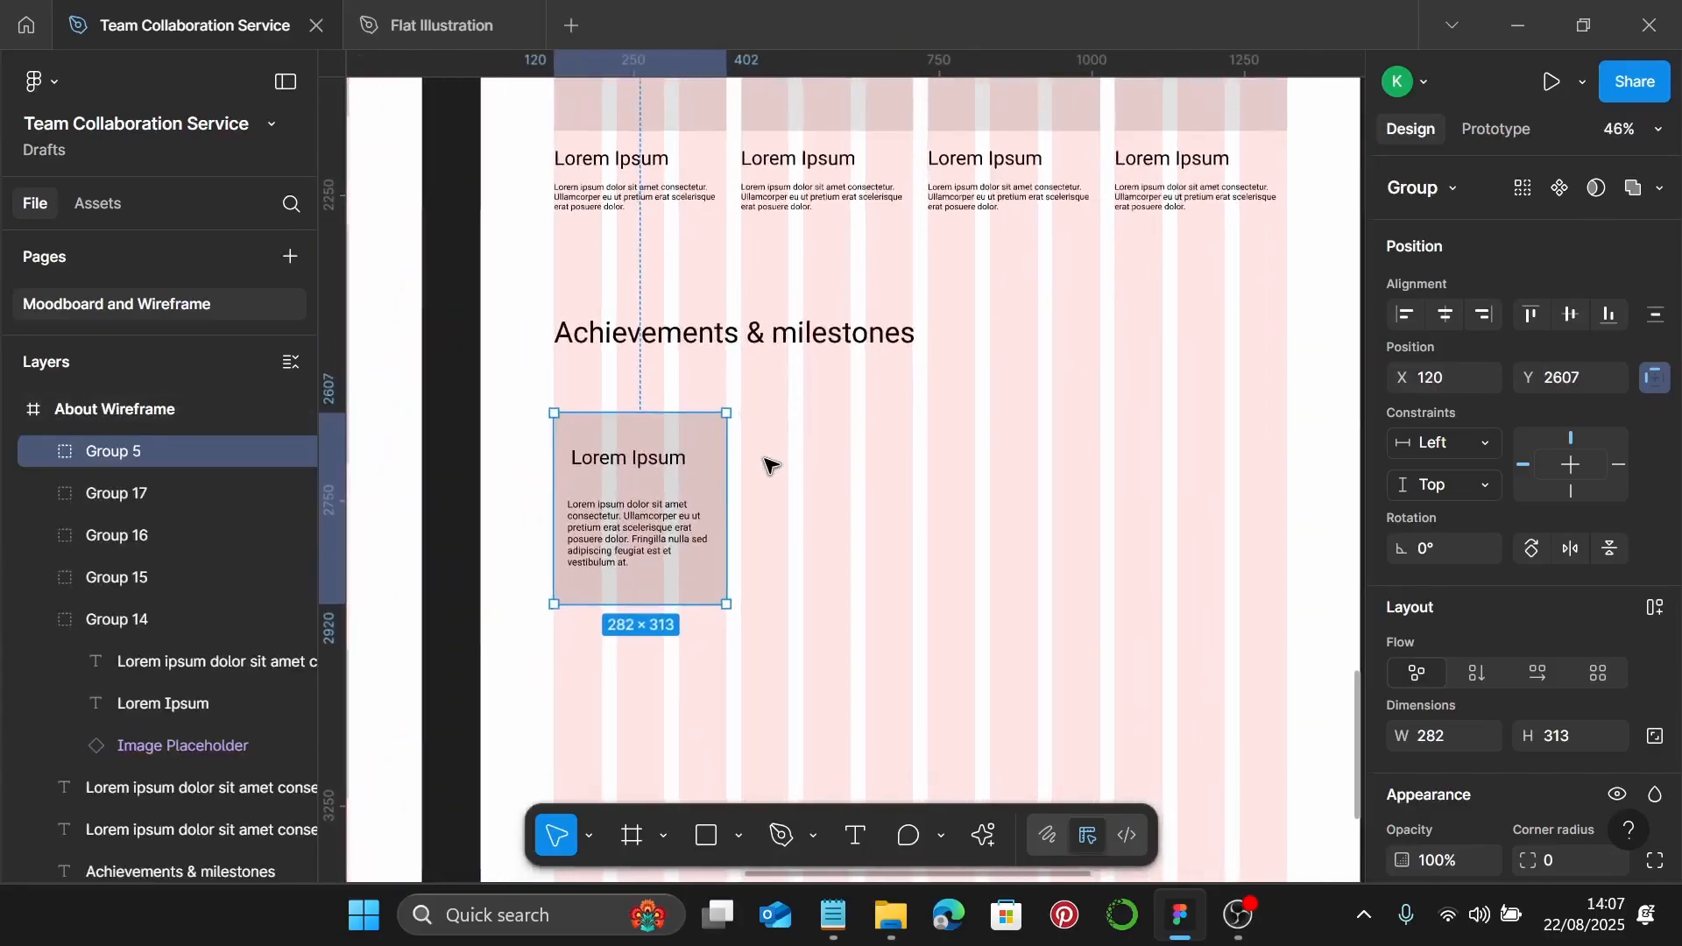
Duplicate the achievement card into a two-by-two block under the heading, with 24 spacing between the columns
{"action": "left_click_drag", "start_coordinate": [642, 453], "coordinate": [865, 589]}
{"action": "left_click", "coordinate": [649, 406], "text": "shift"}
{"action": "scroll", "coordinate": [881, 574], "scroll_direction": "down", "scroll_amount": 2}
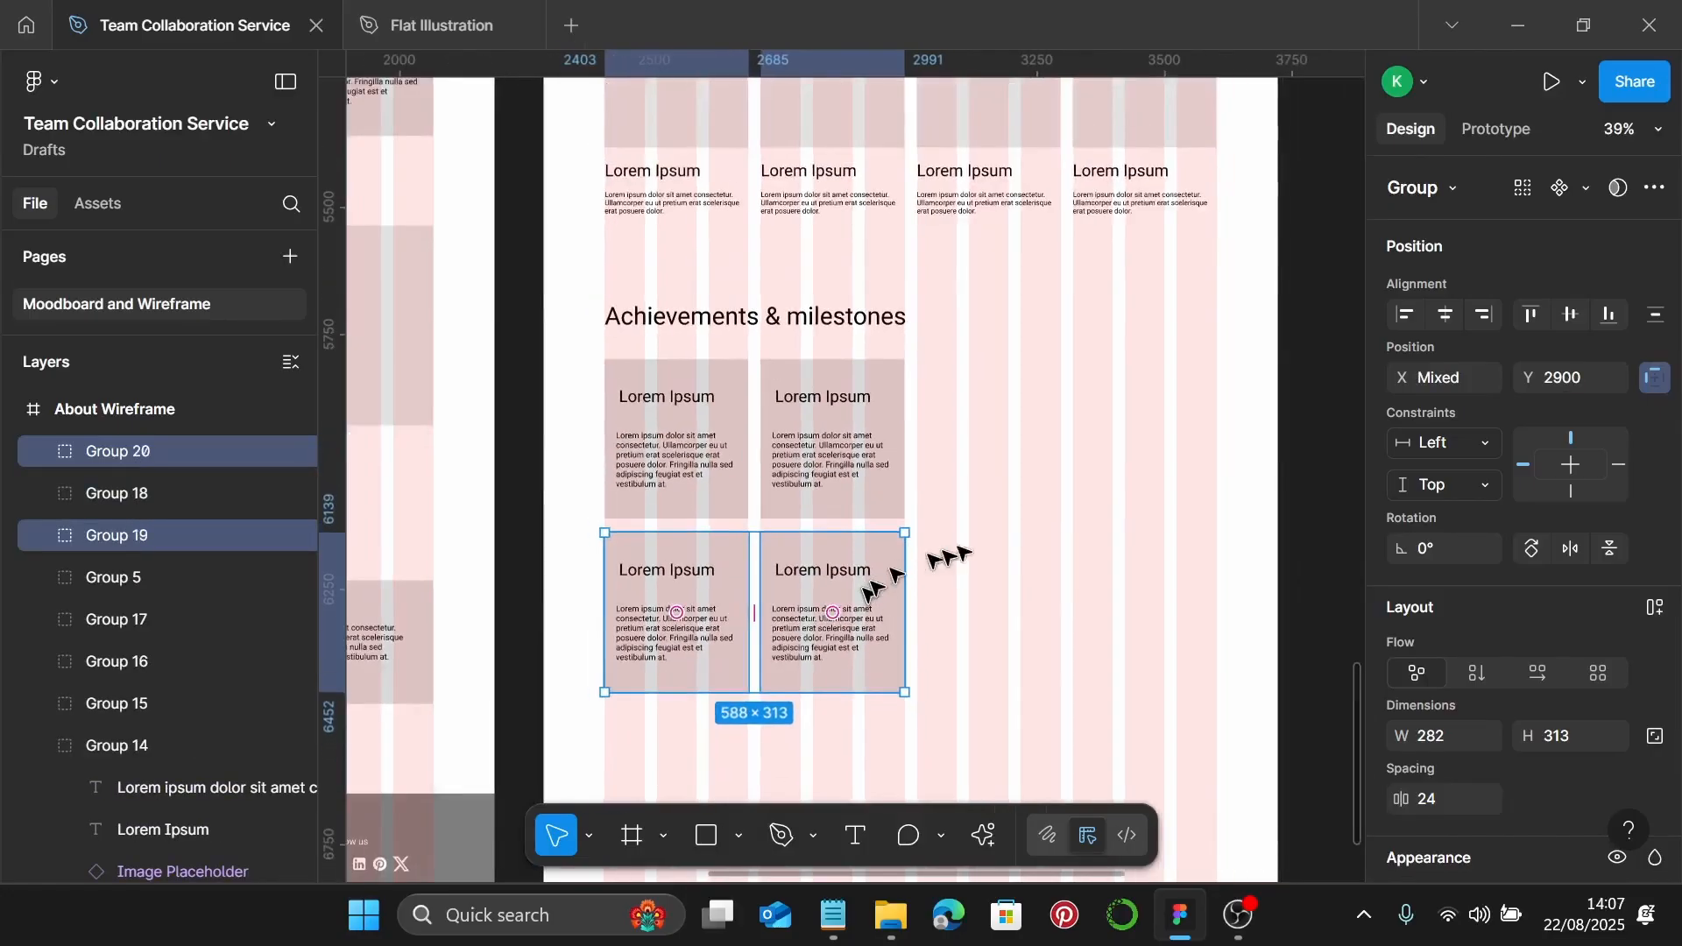
{"action": "left_click", "coordinate": [1074, 491]}
Copy the "Our mission" image placeholder beside the achievement cards at X 732, Y 2560, and resize it to 588 × 653
{"action": "scroll", "coordinate": [1074, 492], "scroll_direction": "down", "scroll_amount": 2}
{"action": "scroll", "coordinate": [1068, 487], "scroll_direction": "down", "scroll_amount": 4}
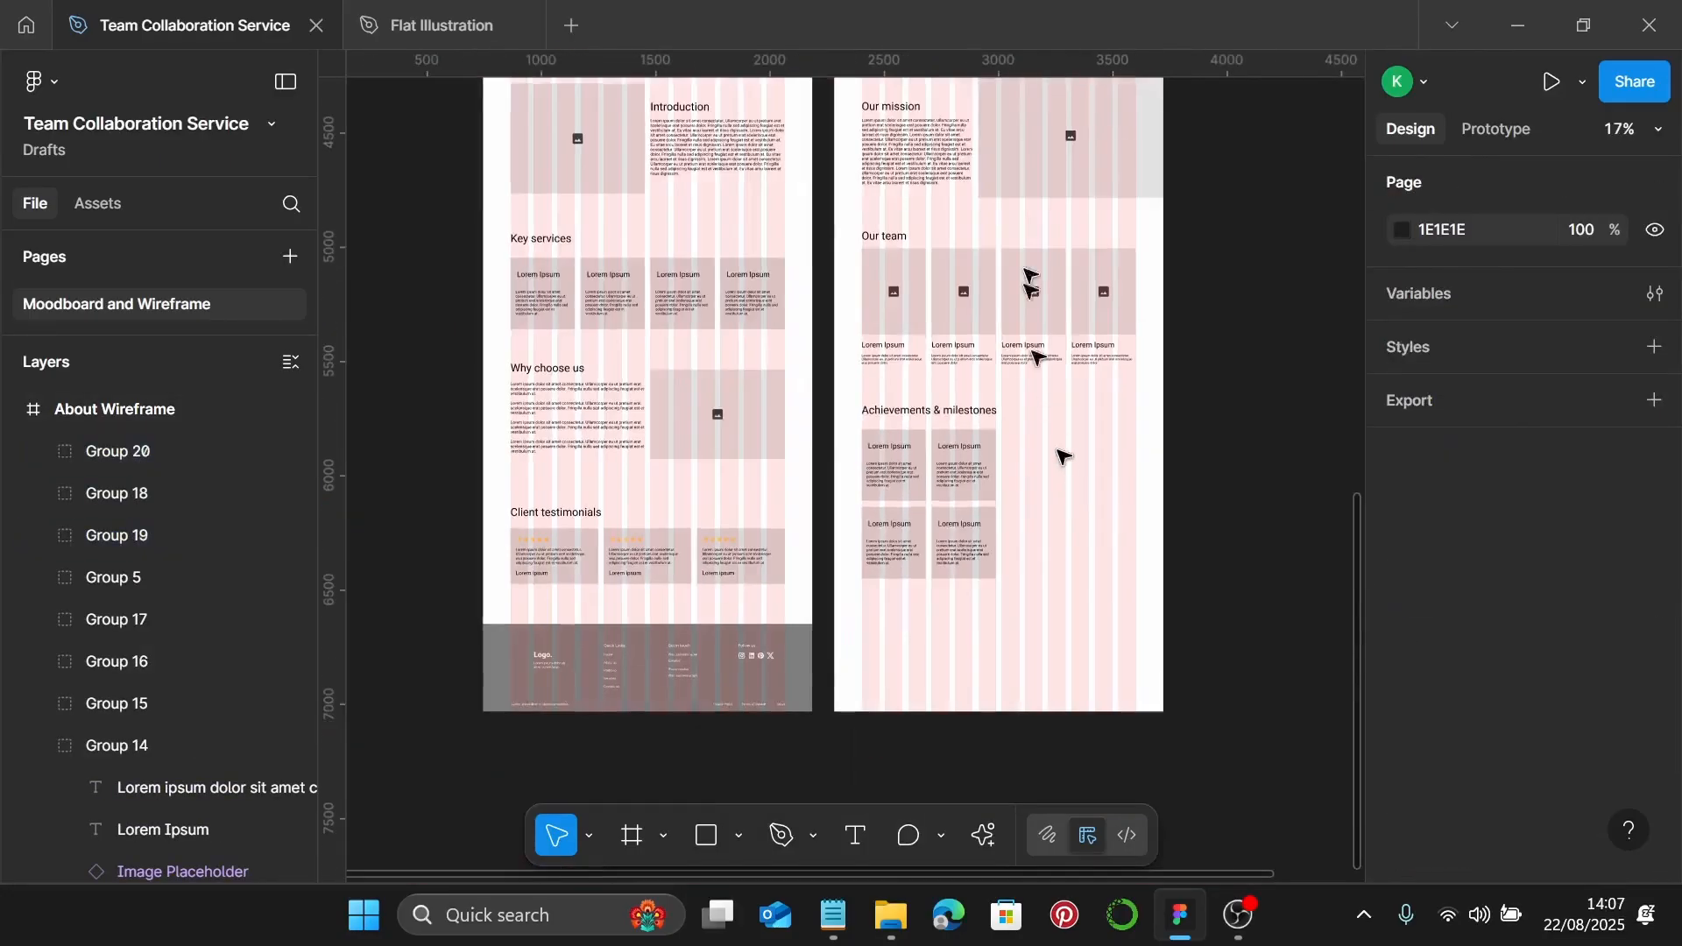
{"action": "left_click", "coordinate": [1040, 183]}
{"action": "left_click_drag", "start_coordinate": [1018, 132], "coordinate": [961, 421]}
{"action": "scroll", "coordinate": [1063, 547], "scroll_direction": "up", "scroll_amount": 3}
{"action": "scroll", "coordinate": [1063, 543], "scroll_direction": "right", "scroll_amount": 2}
{"action": "left_click_drag", "start_coordinate": [1208, 419], "coordinate": [1036, 467]}
{"action": "scroll", "coordinate": [1070, 496], "scroll_direction": "down", "scroll_amount": 3}
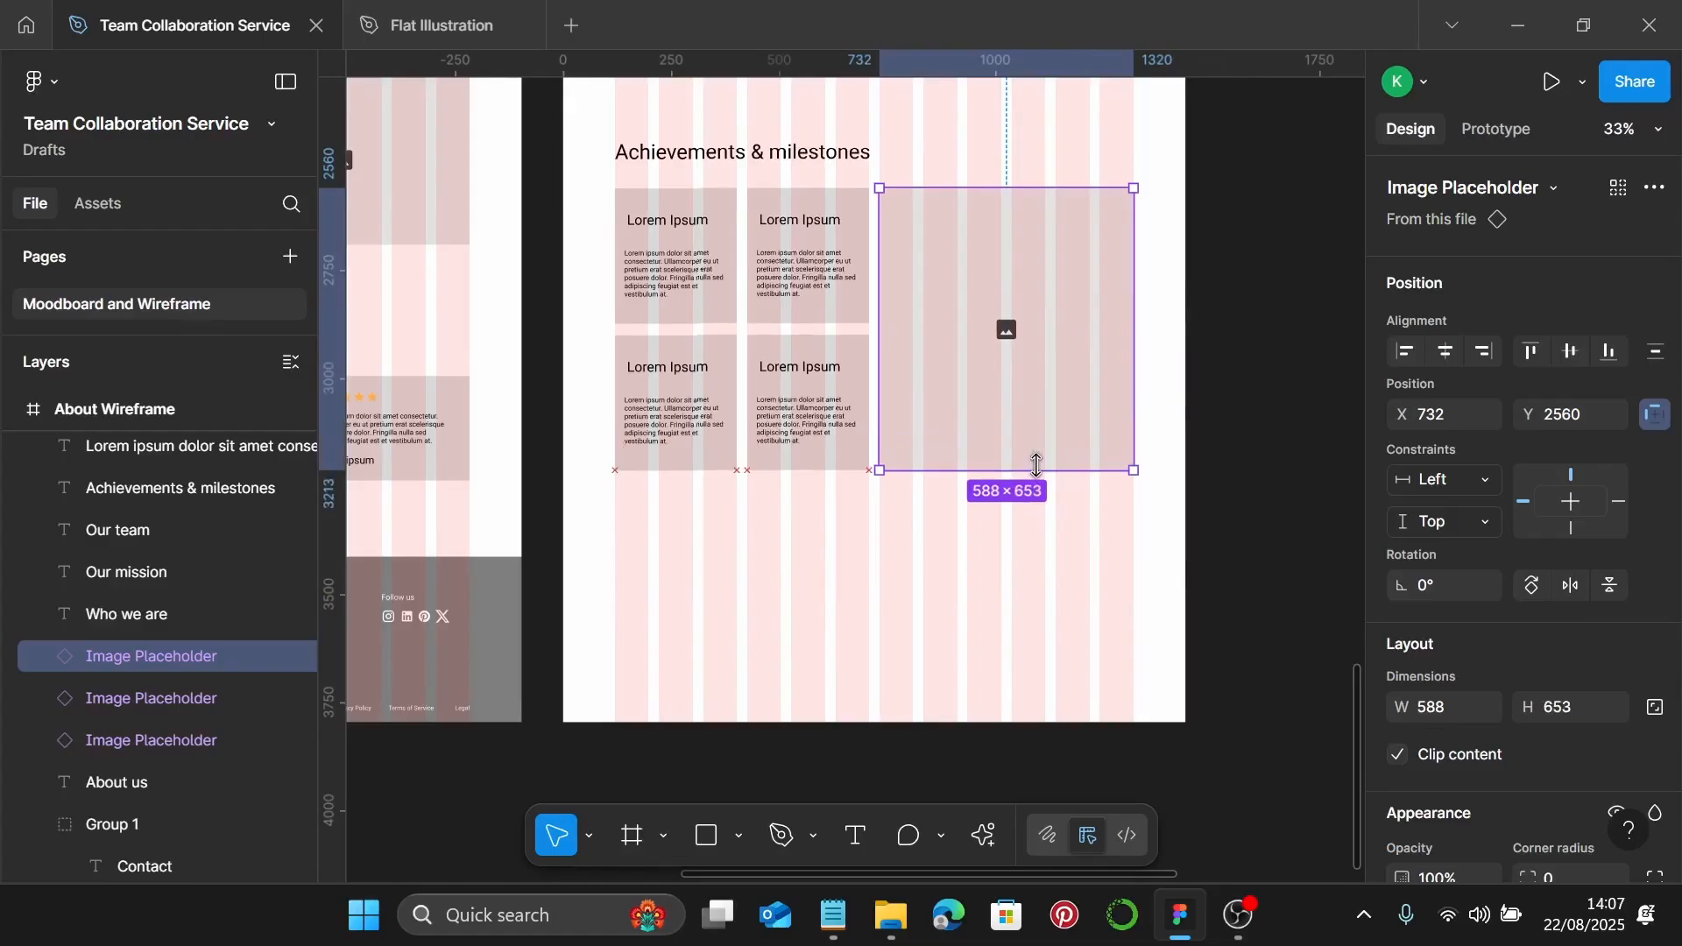
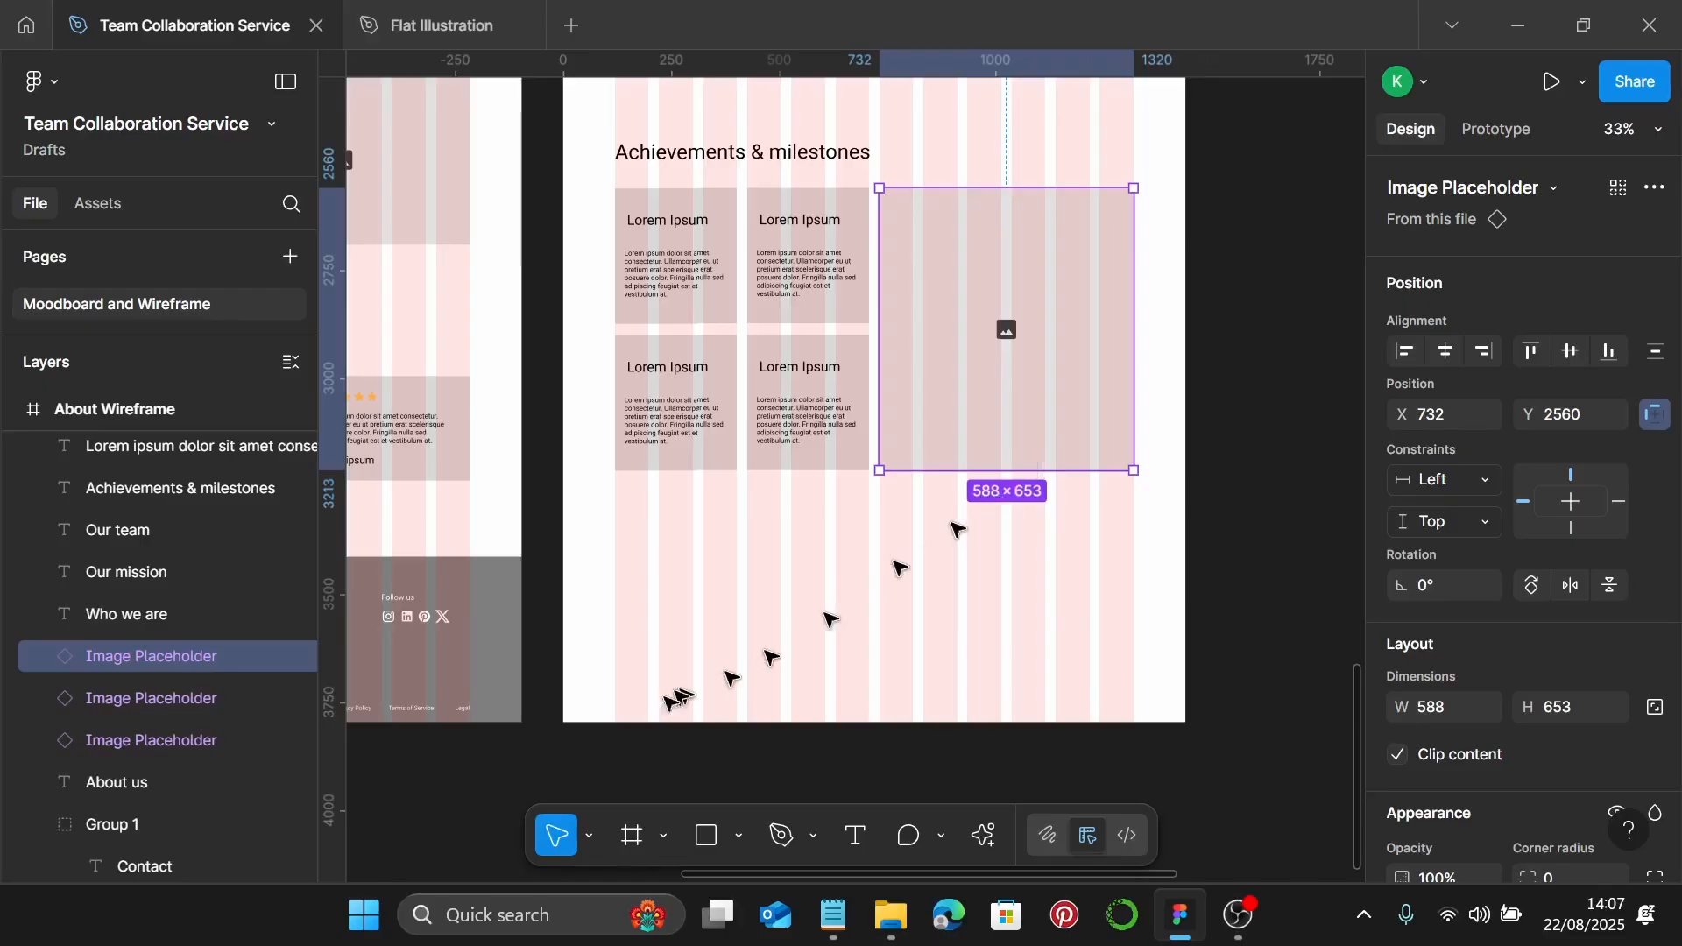
Copy the homepage footer group to the bottom of the About Wireframe, at X 0, Y 3412
{"action": "left_click", "coordinate": [420, 670]}
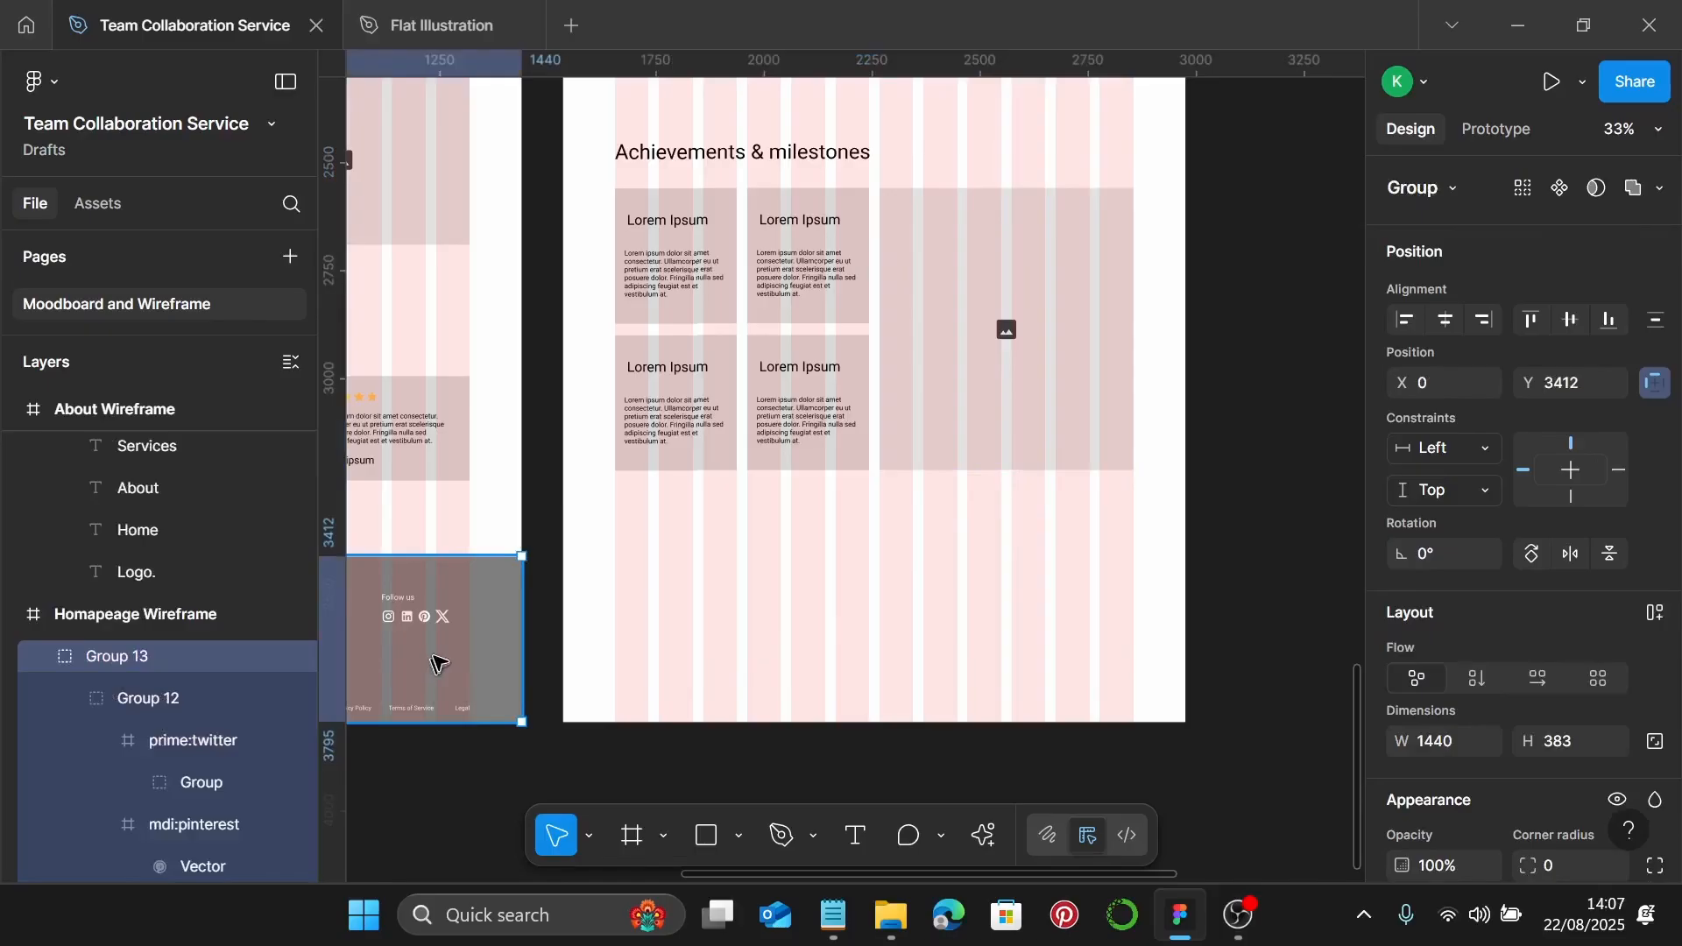
{"action": "left_click_drag", "start_coordinate": [440, 656], "coordinate": [1102, 673]}
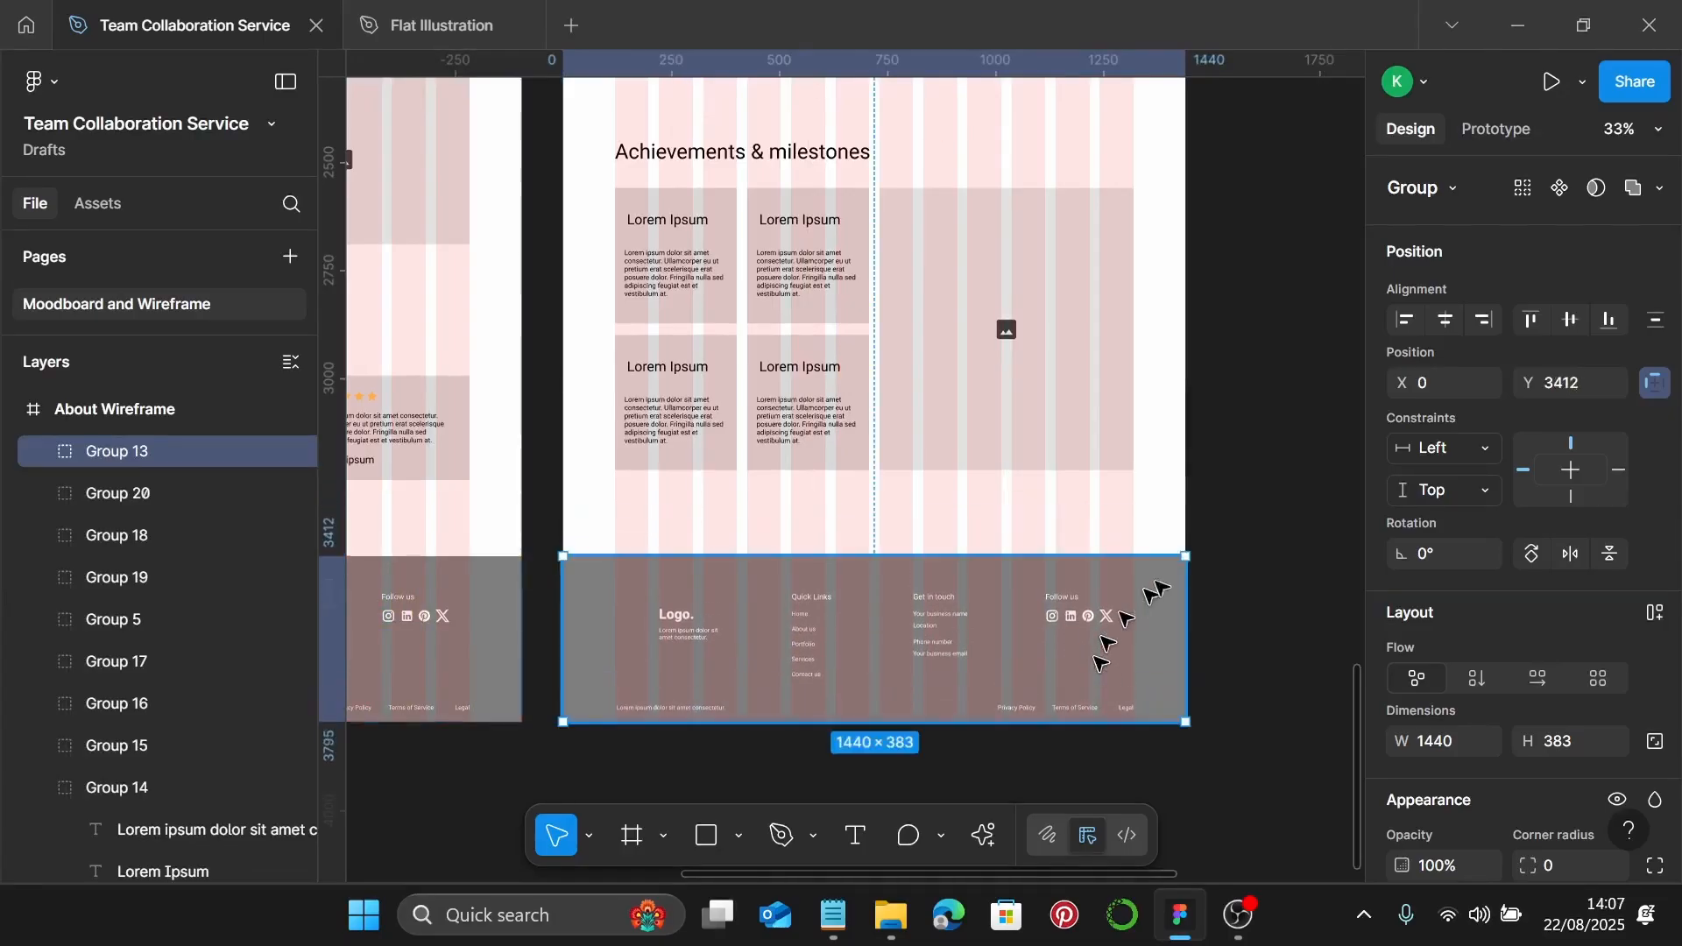
{"action": "key", "text": "Escape"}
Add a 1440 × 1024 Desktop frame beside the About Wireframe and align it with that frame's upper edge at X 3819, Y 3239
{"action": "scroll", "coordinate": [1131, 533], "scroll_direction": "down", "scroll_amount": 3}
{"action": "scroll", "coordinate": [1130, 533], "scroll_direction": "down", "scroll_amount": 2}
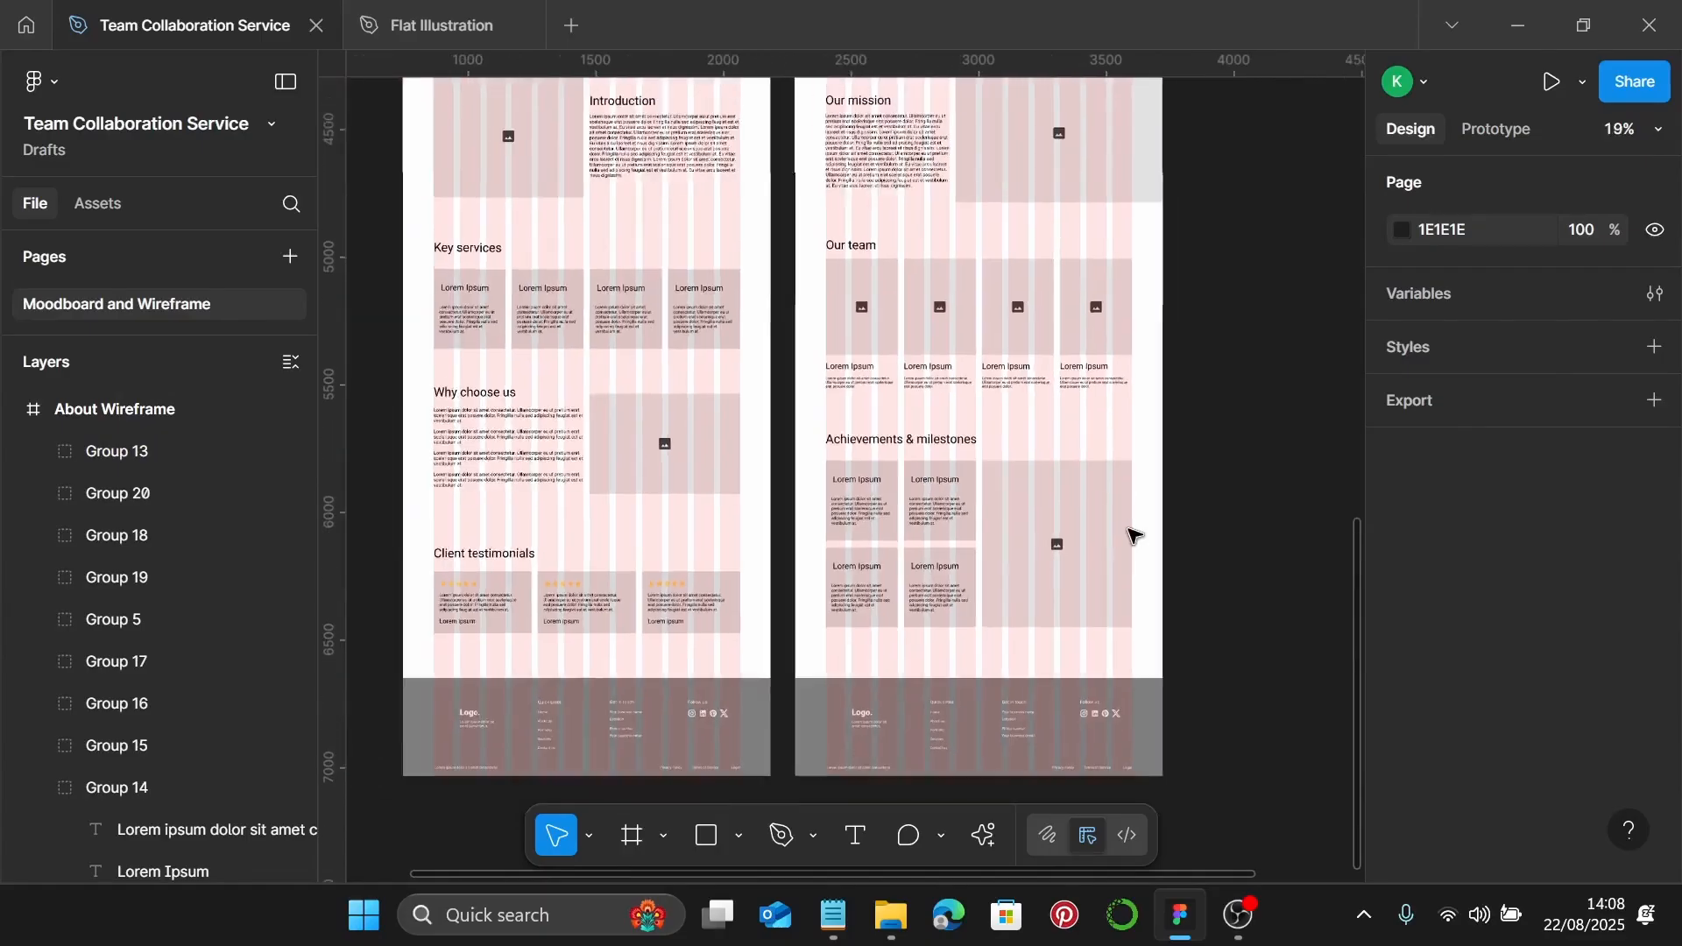
{"action": "scroll", "coordinate": [1130, 533], "scroll_direction": "up", "scroll_amount": 4}
{"action": "scroll", "coordinate": [1131, 533], "scroll_direction": "up", "scroll_amount": 2}
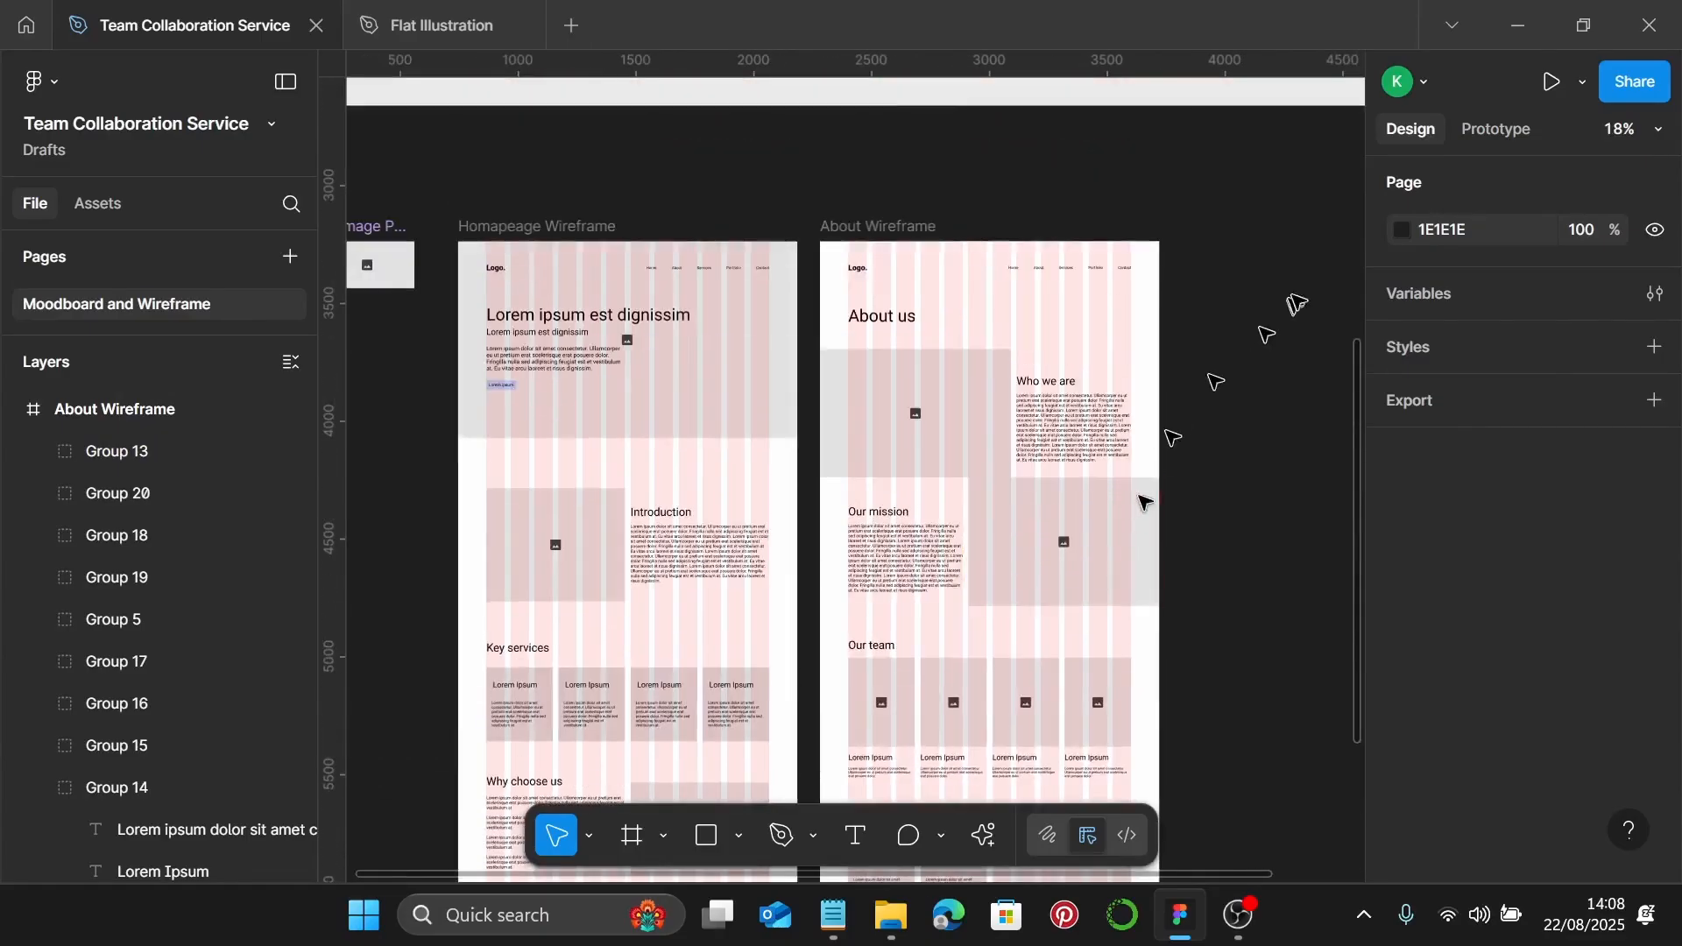
{"action": "scroll", "coordinate": [1259, 307], "scroll_direction": "up", "scroll_amount": 1}
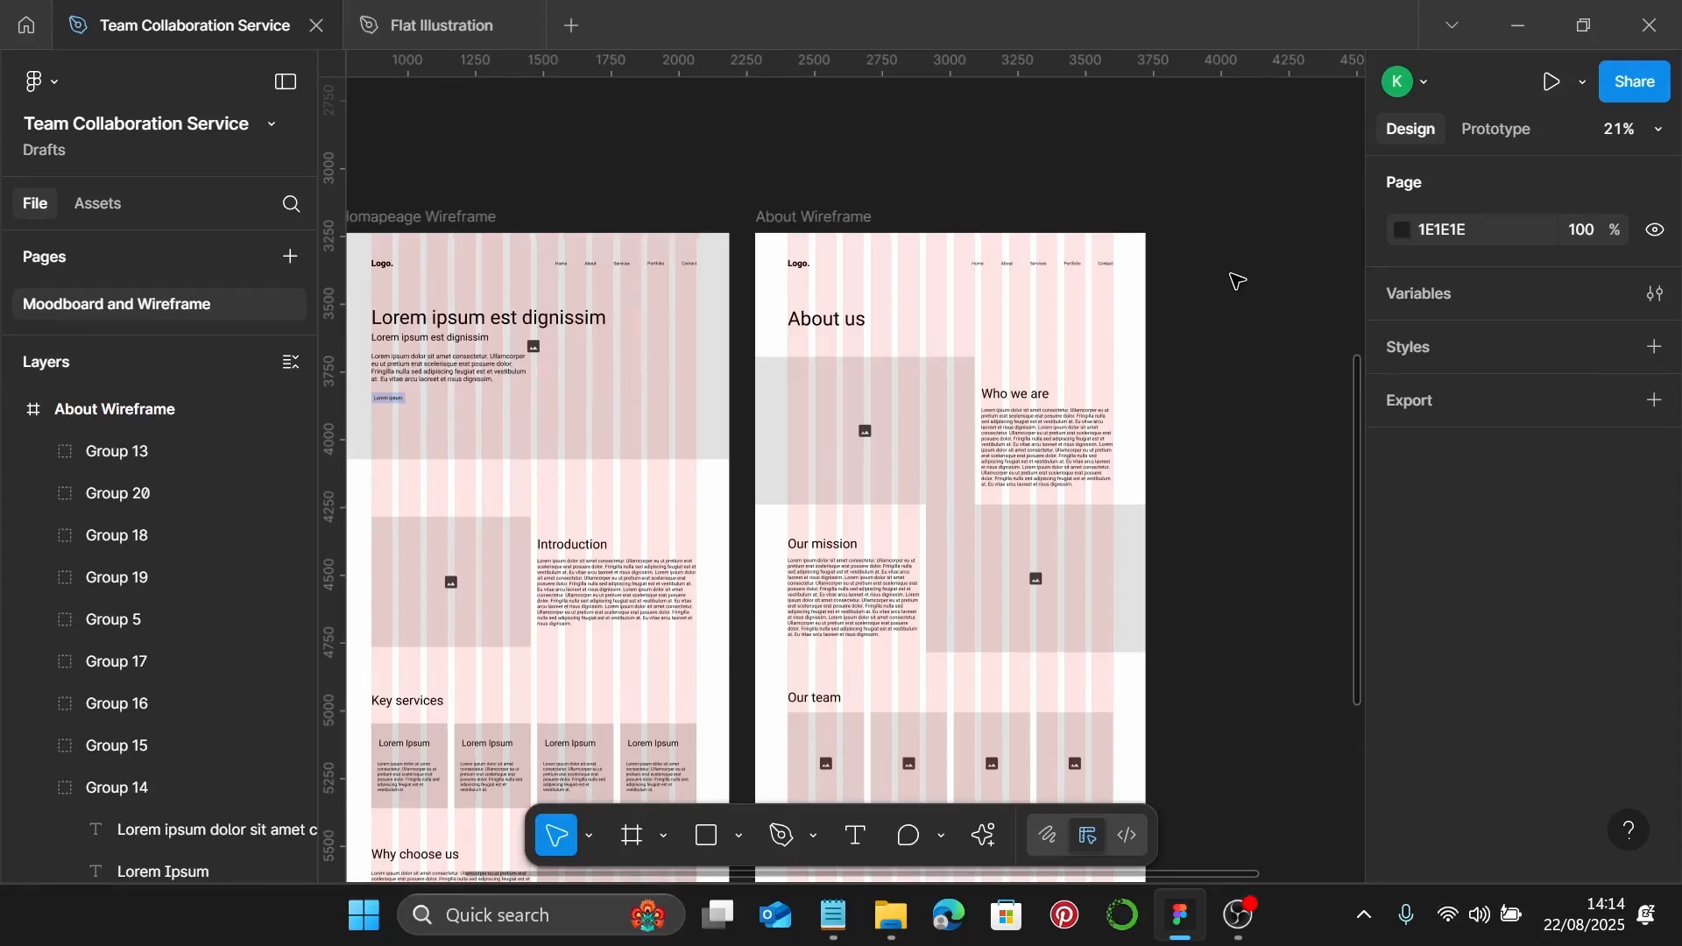
{"action": "scroll", "coordinate": [1237, 281], "scroll_direction": "right", "scroll_amount": 5}
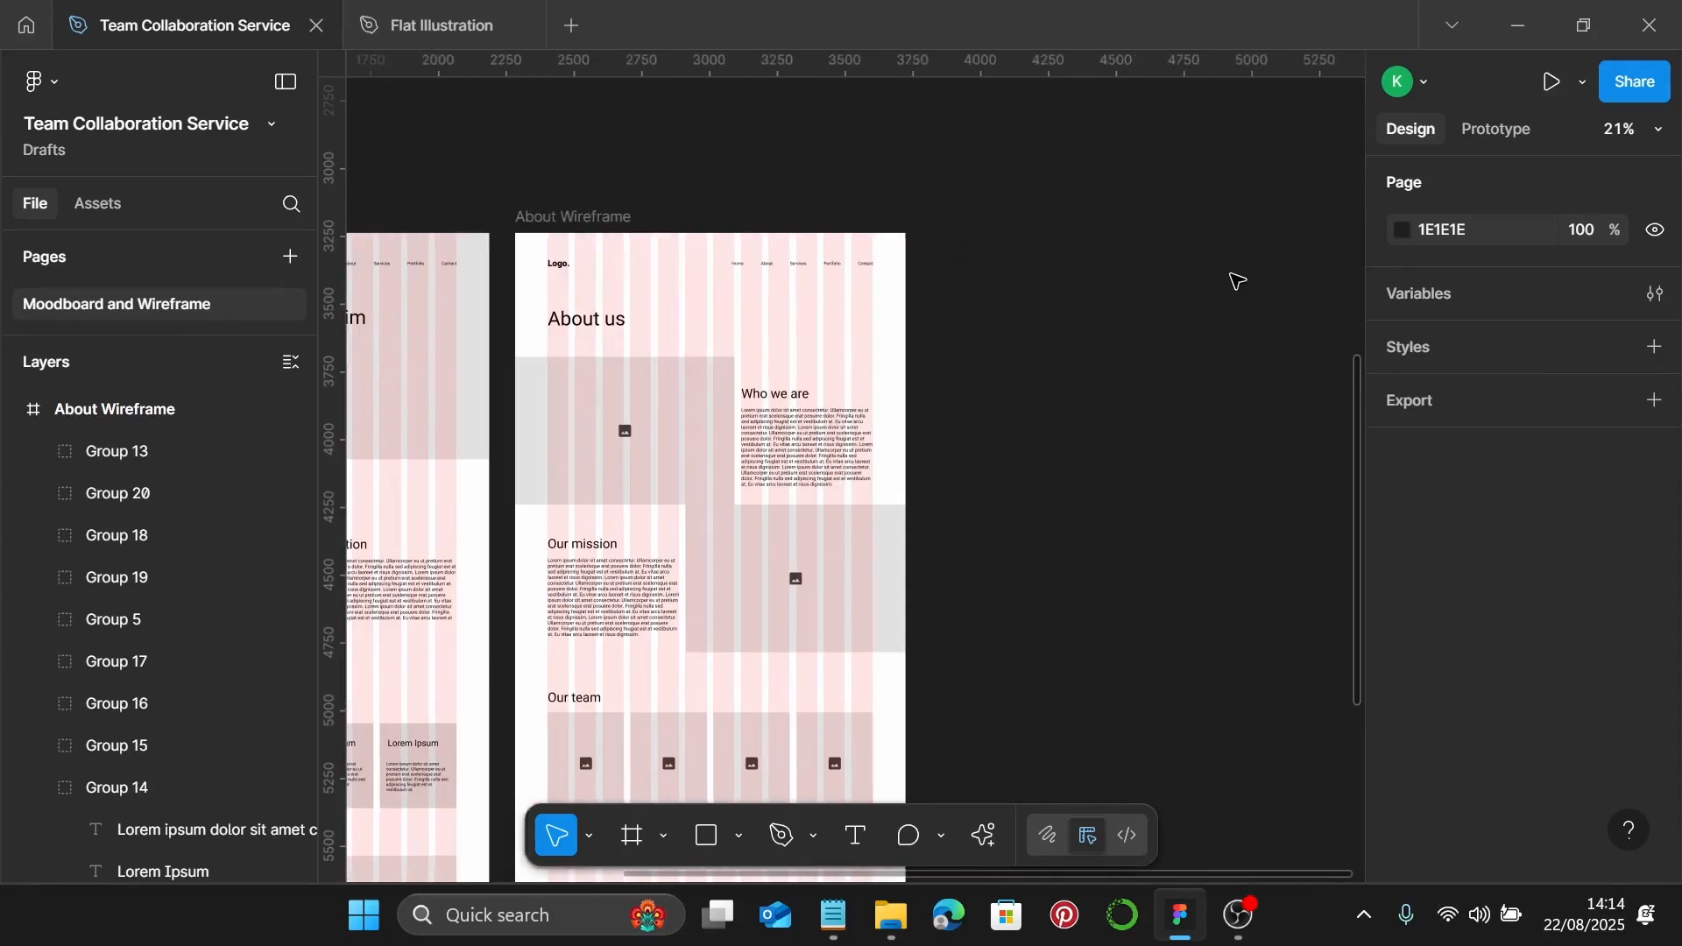
{"action": "left_click", "coordinate": [642, 842]}
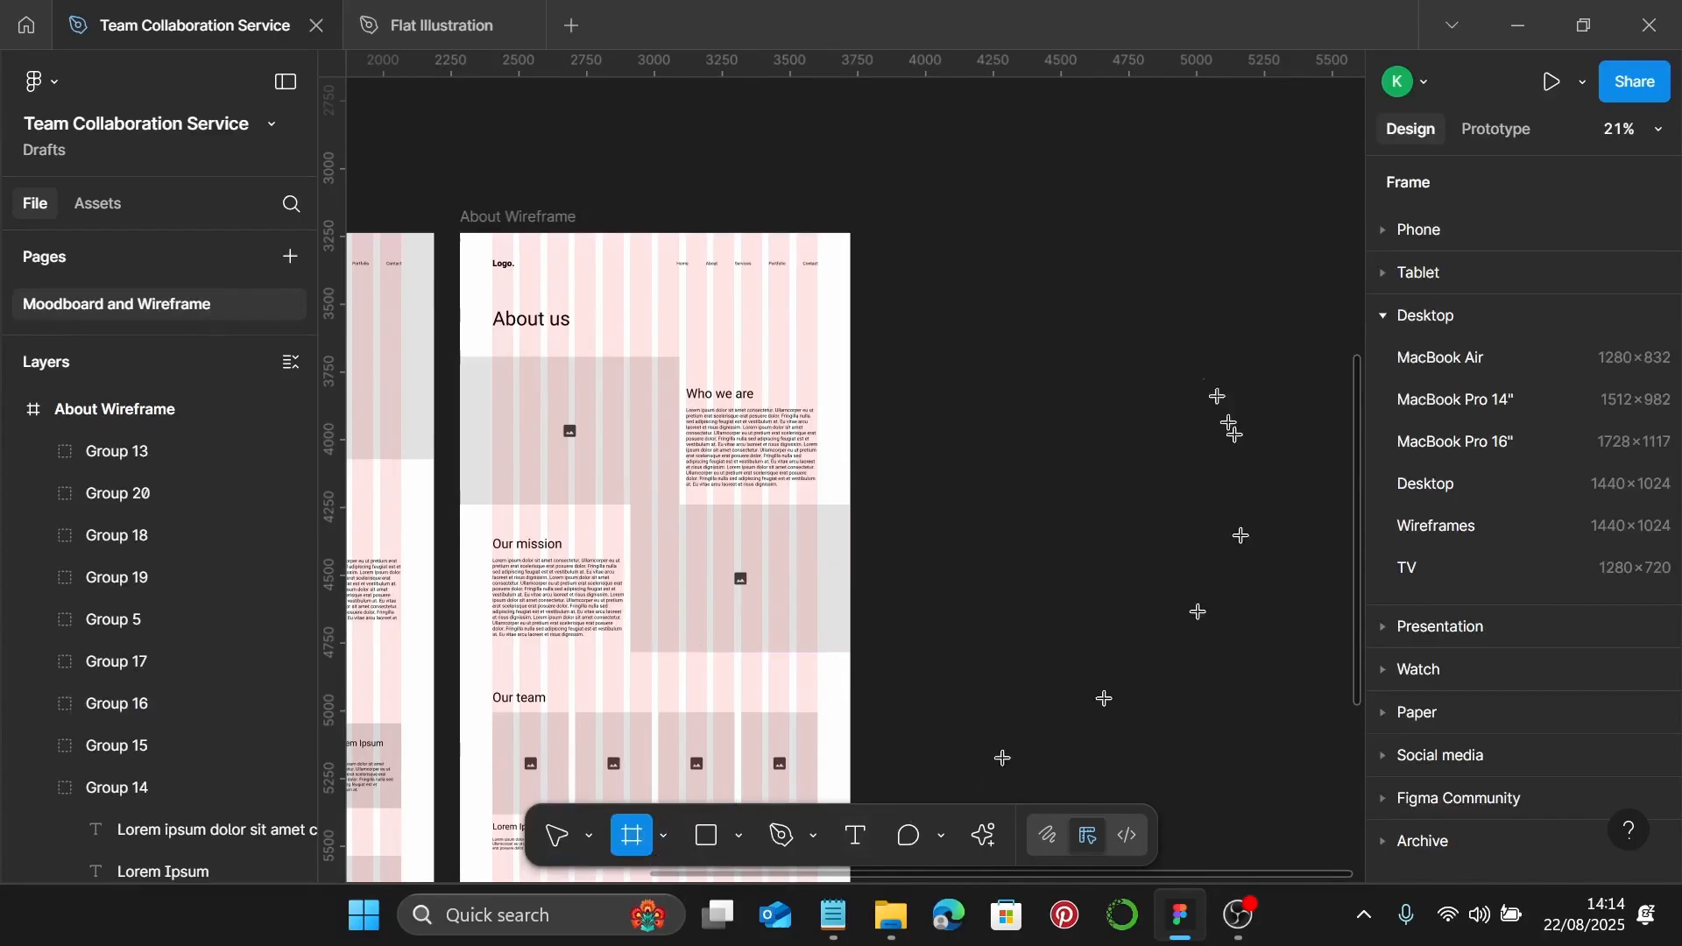
{"action": "left_click", "coordinate": [1445, 481]}
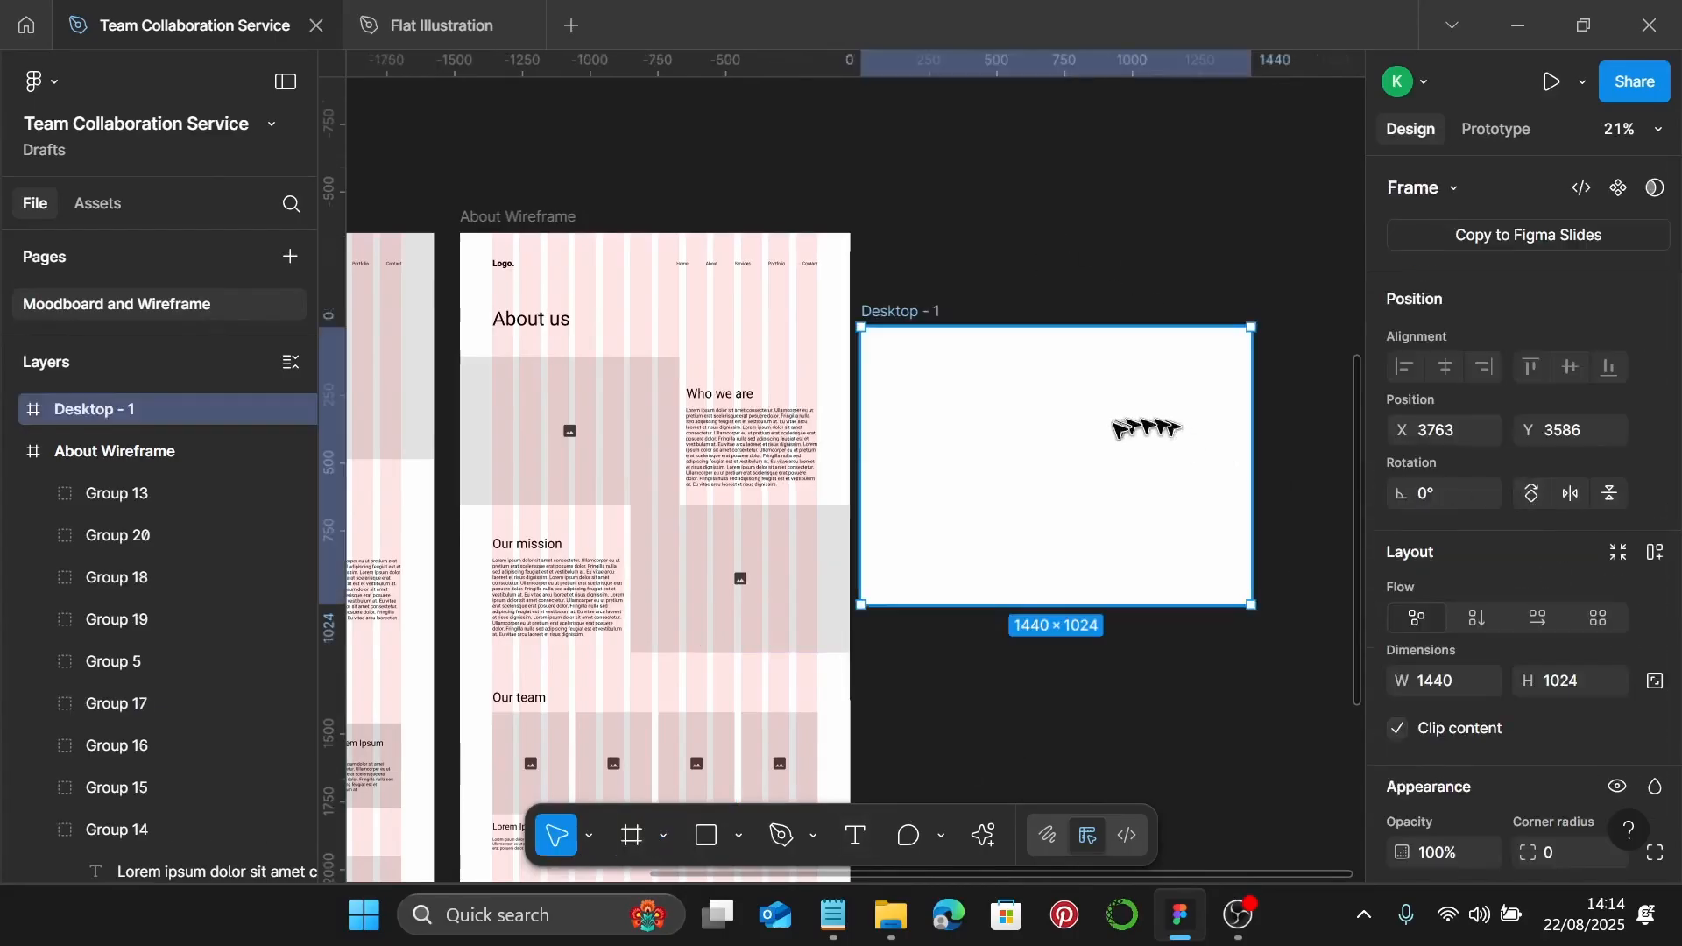
{"action": "left_click_drag", "start_coordinate": [1111, 435], "coordinate": [1122, 341]}
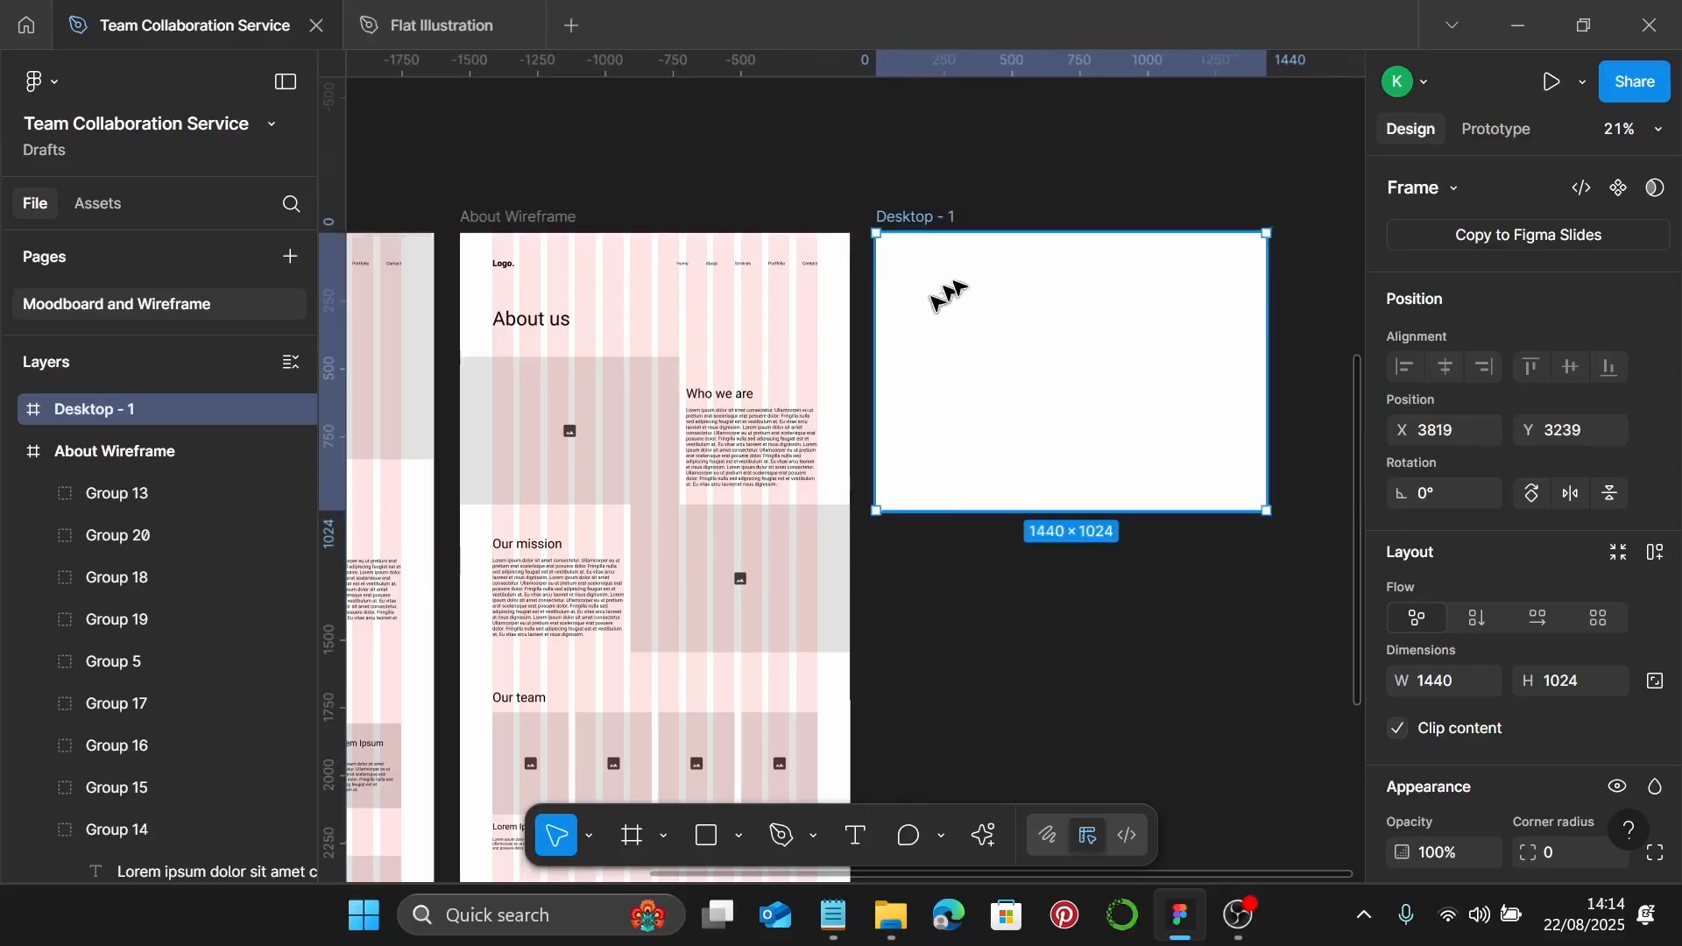
Rename the new desktop frame "Services Wireframe"
{"action": "double_click", "coordinate": [950, 219]}
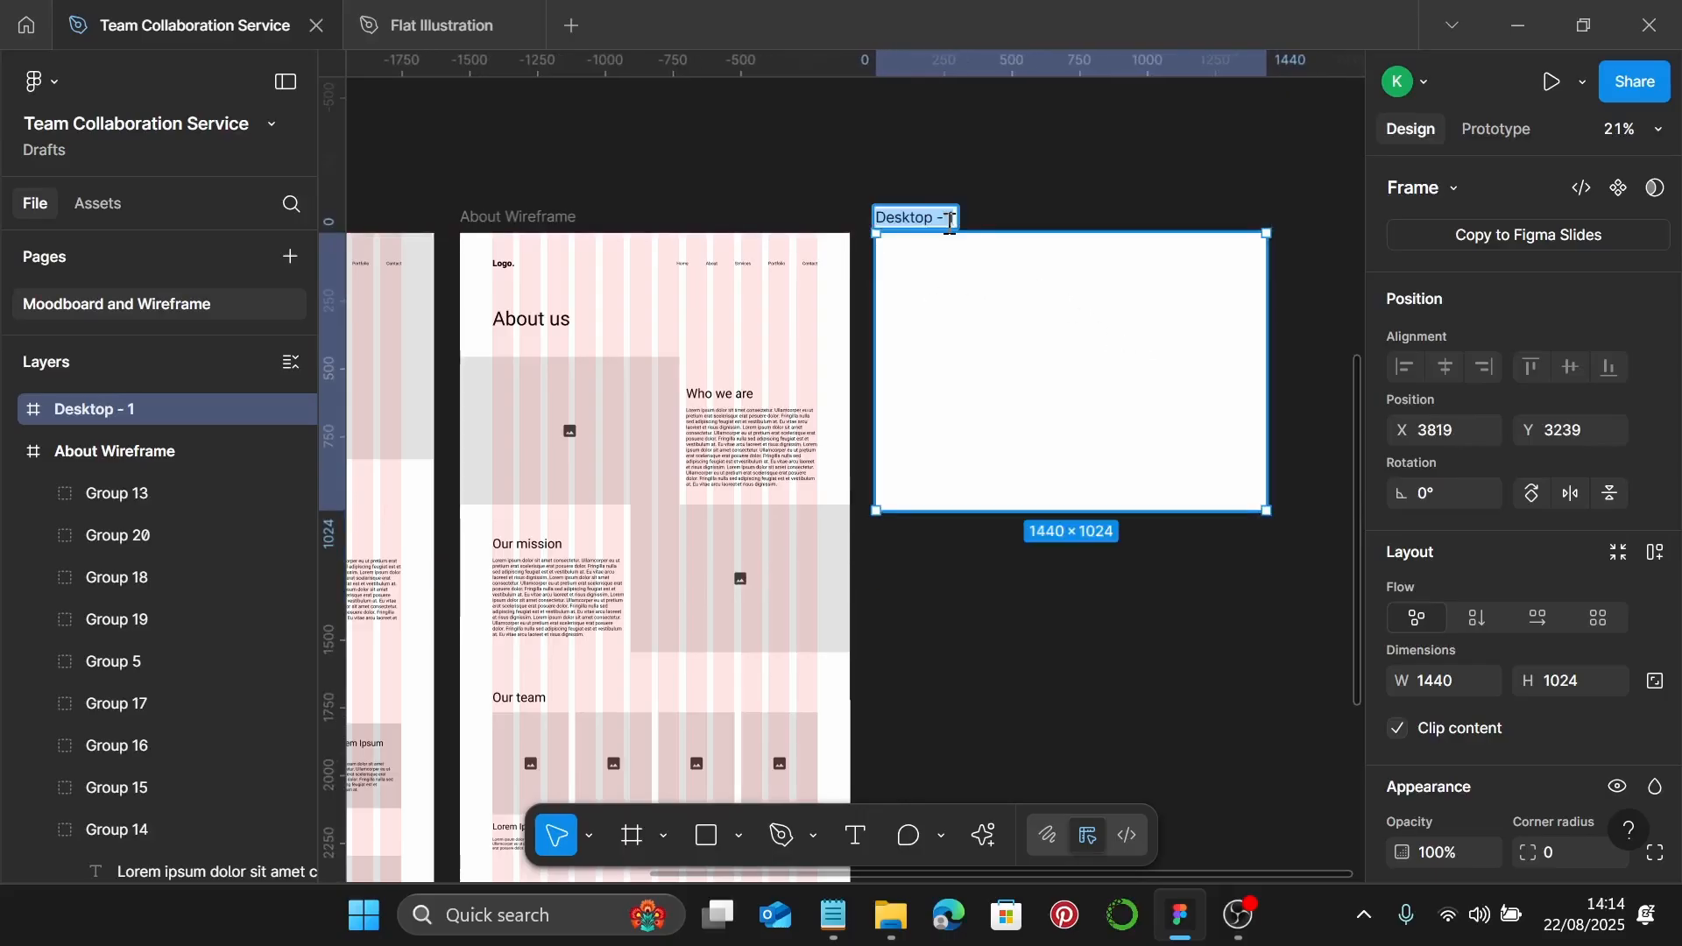
{"action": "type", "text": "Servi"}
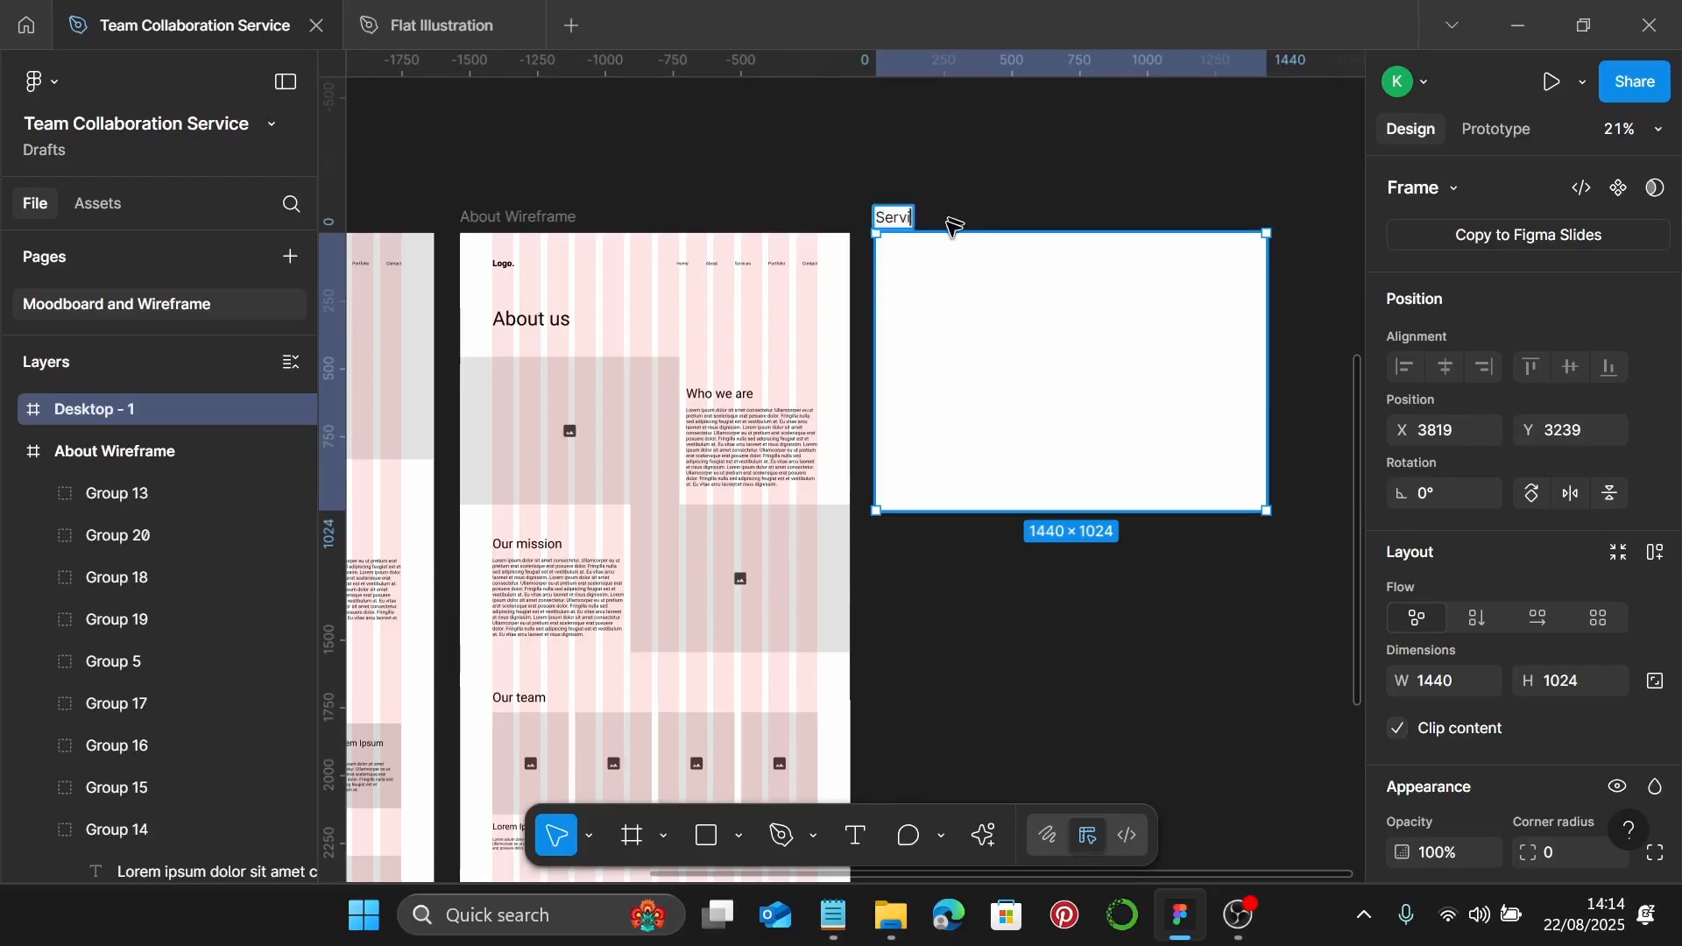
{"action": "type", "text": "ces Wireframe"}
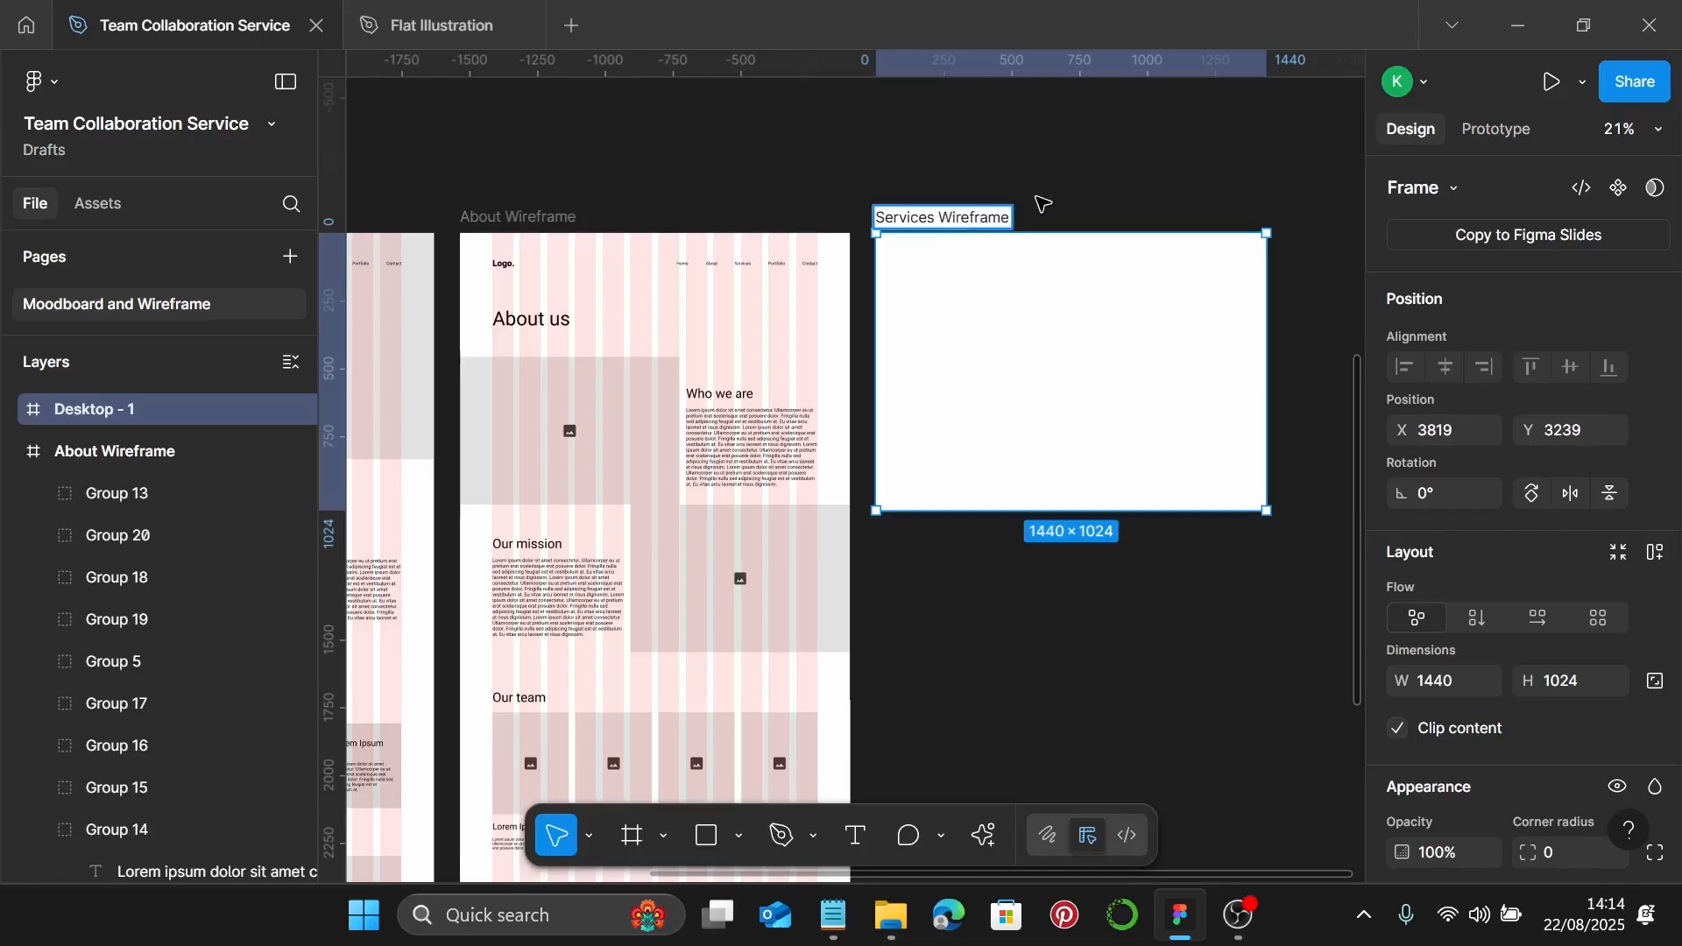
{"action": "key", "text": "Return"}
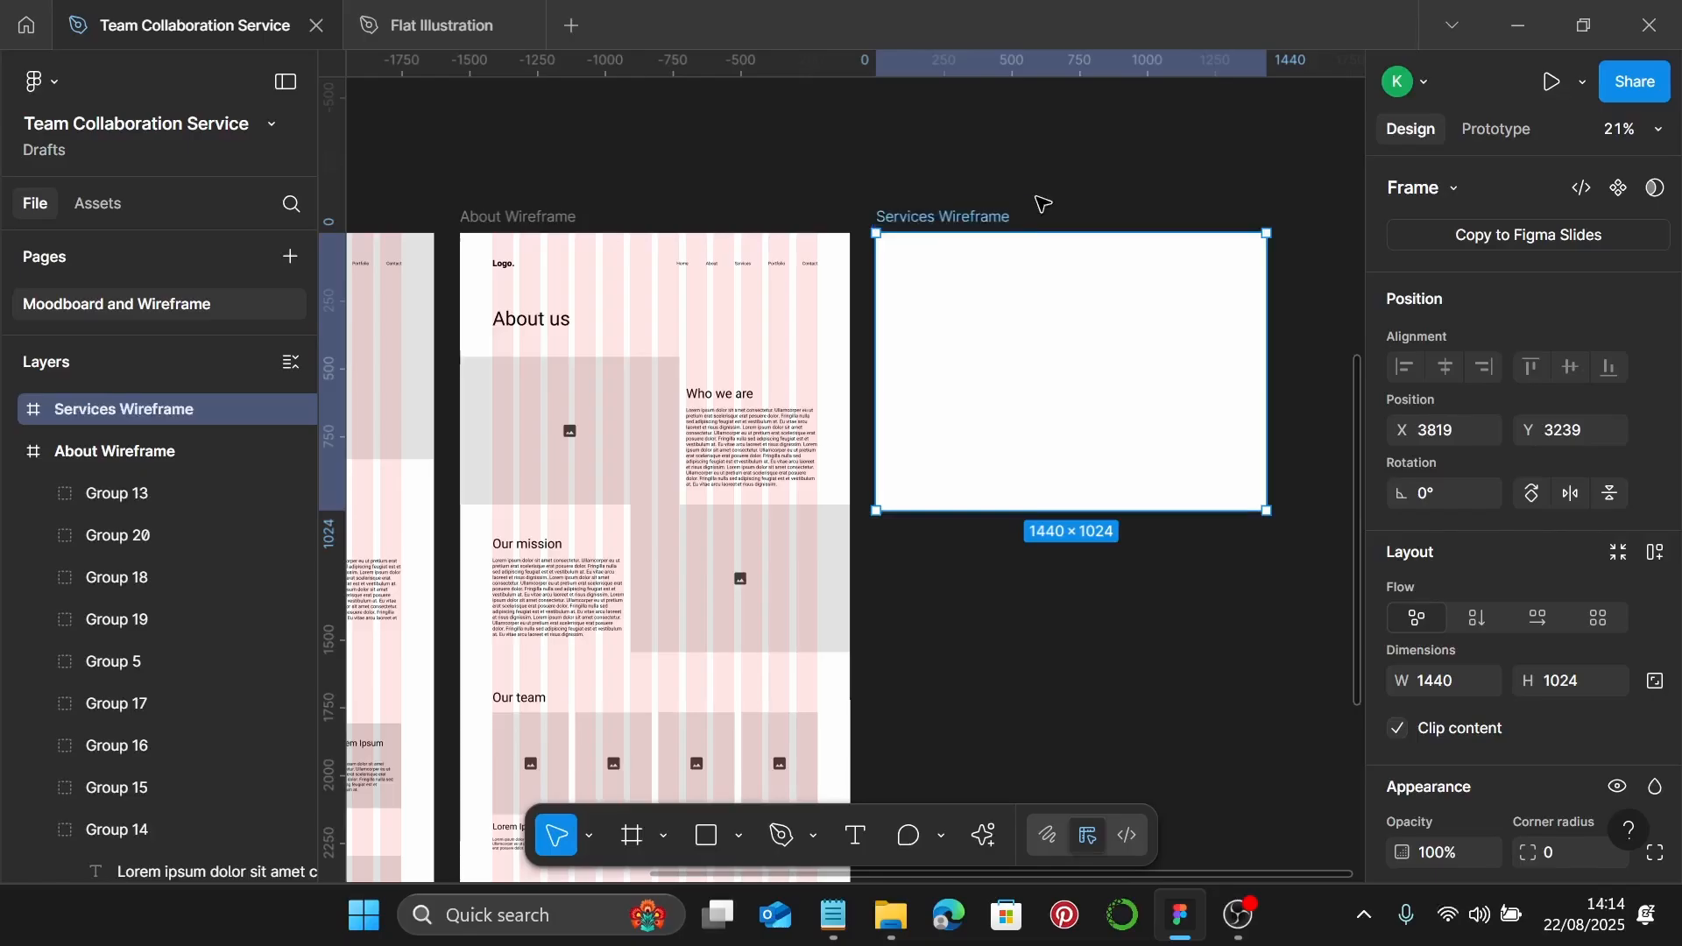
Copy the About Wireframe's frame properties, including its column layout grid, onto the Services Wireframe
{"action": "scroll", "coordinate": [1043, 204], "scroll_direction": "right", "scroll_amount": 3}
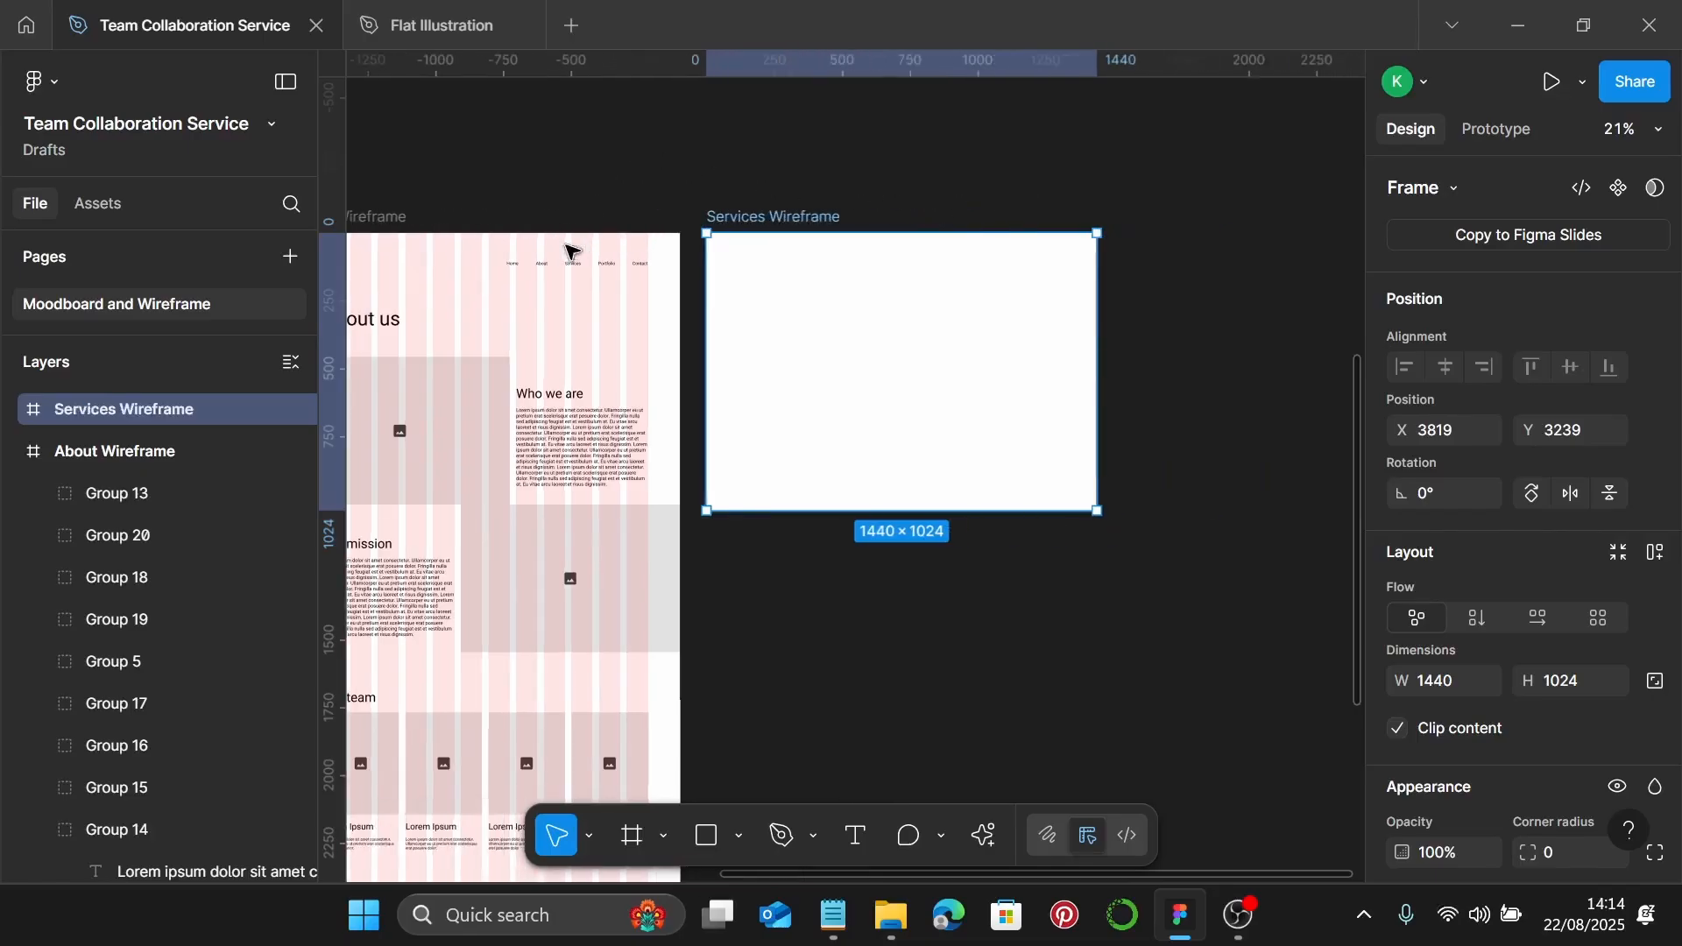
{"action": "scroll", "coordinate": [570, 260], "scroll_direction": "left", "scroll_amount": 3}
{"action": "left_click", "coordinate": [537, 217]}
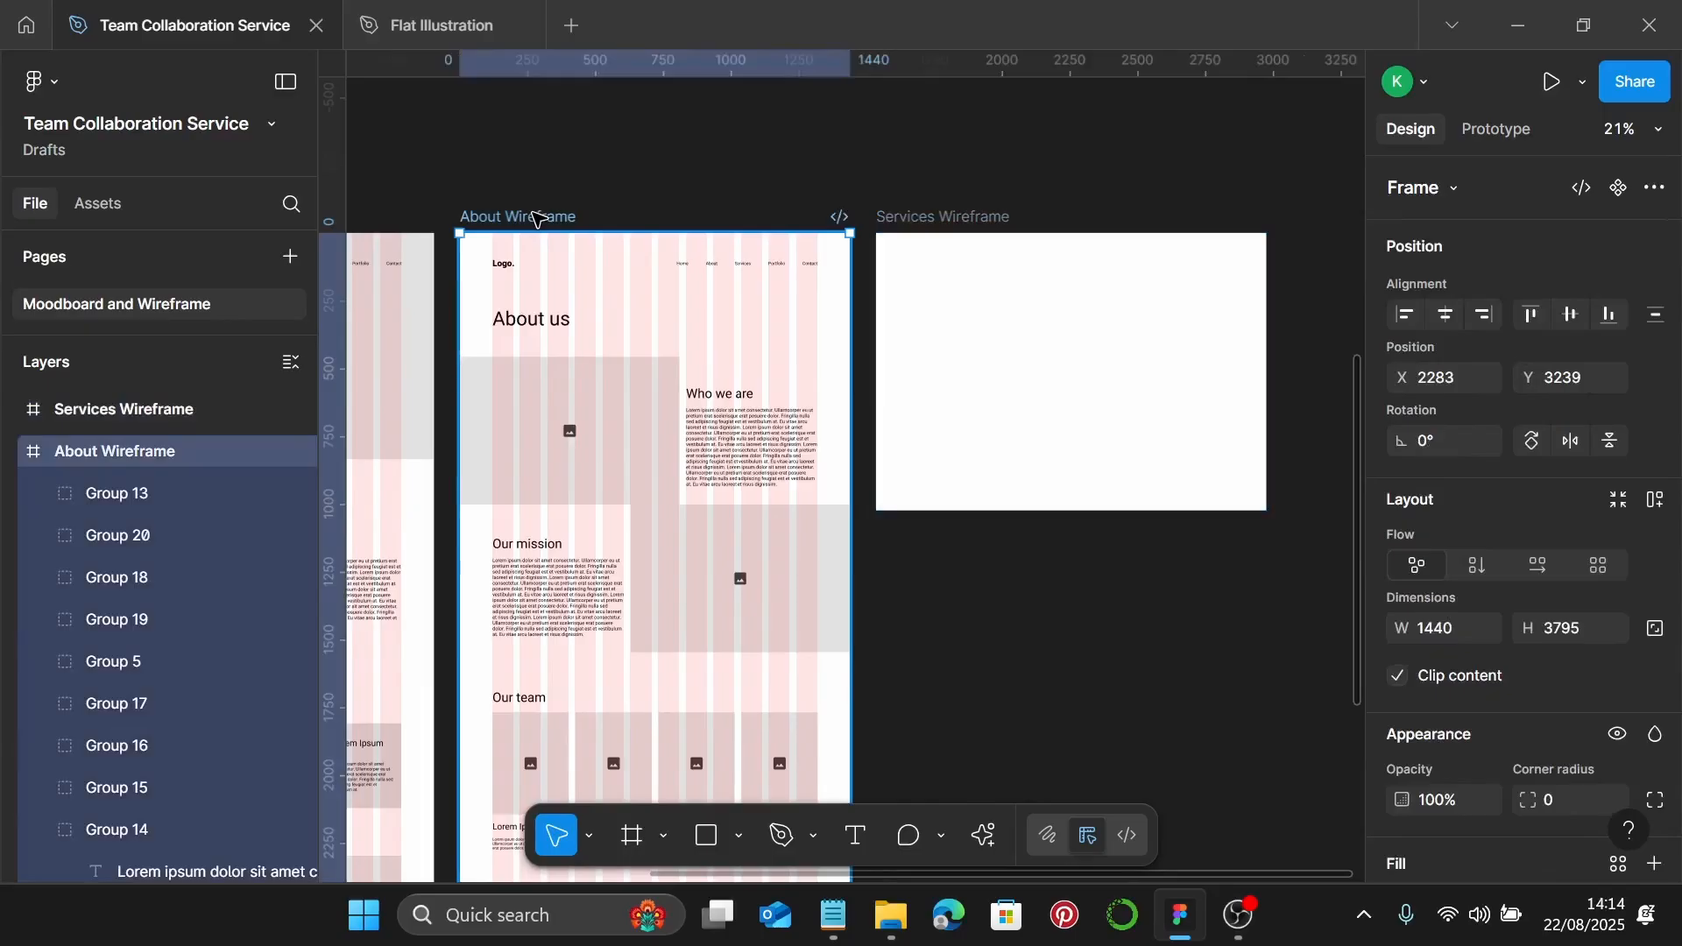
{"action": "key", "text": "ctrl+alt+c"}
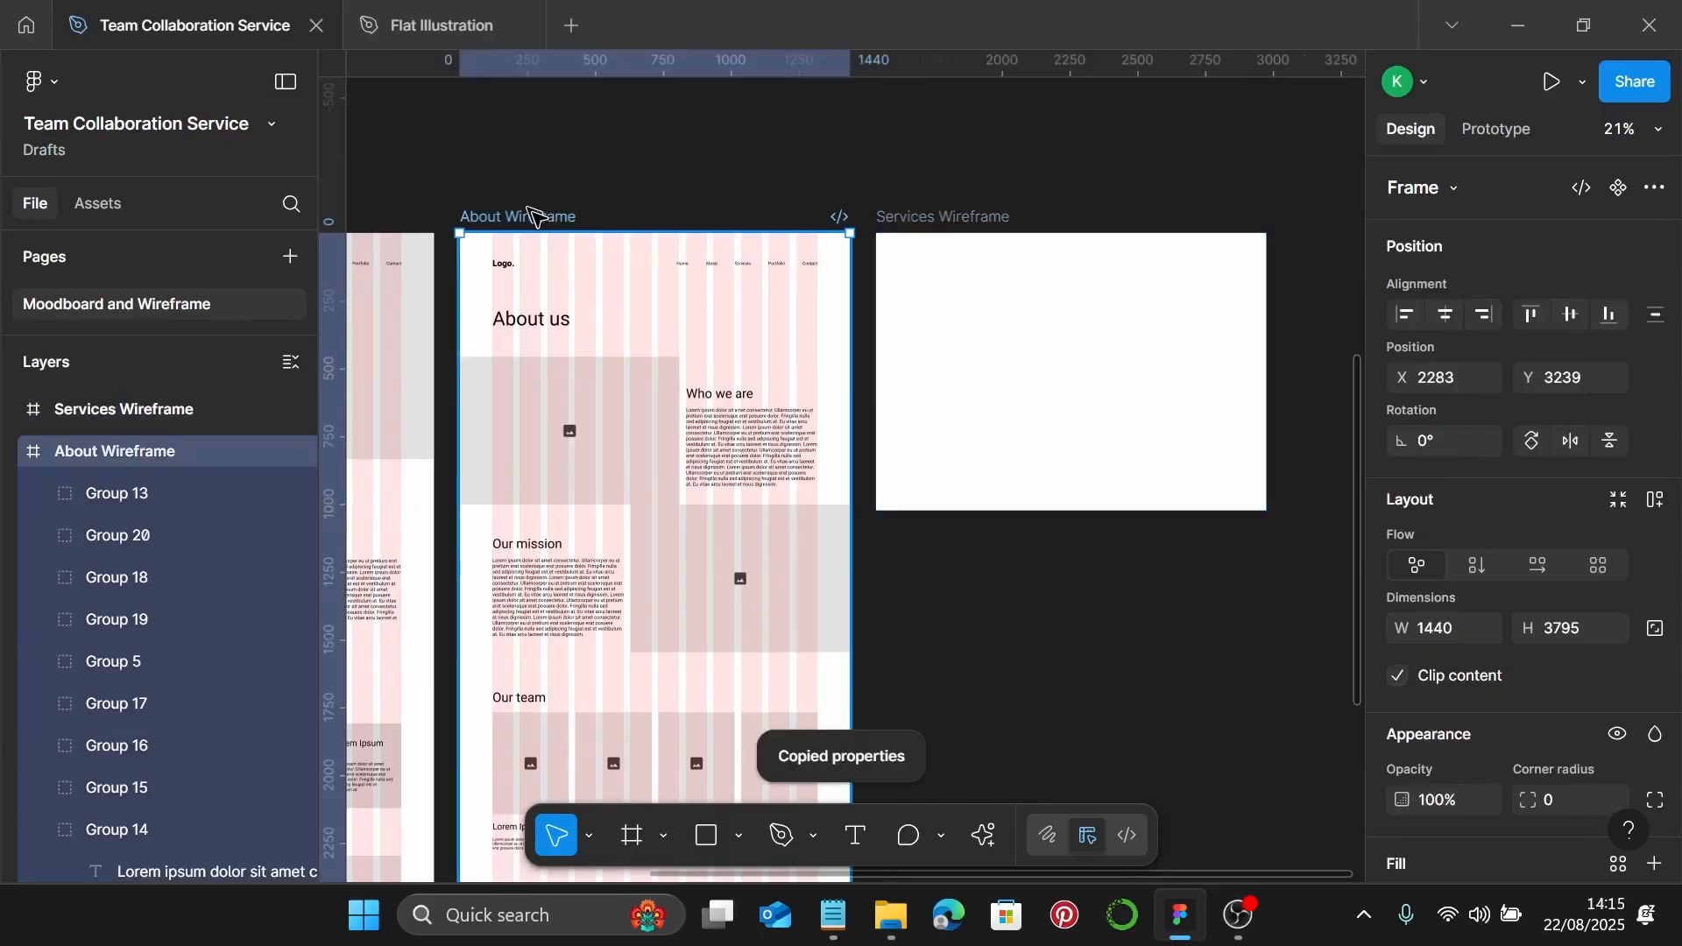
{"action": "left_click", "coordinate": [935, 224]}
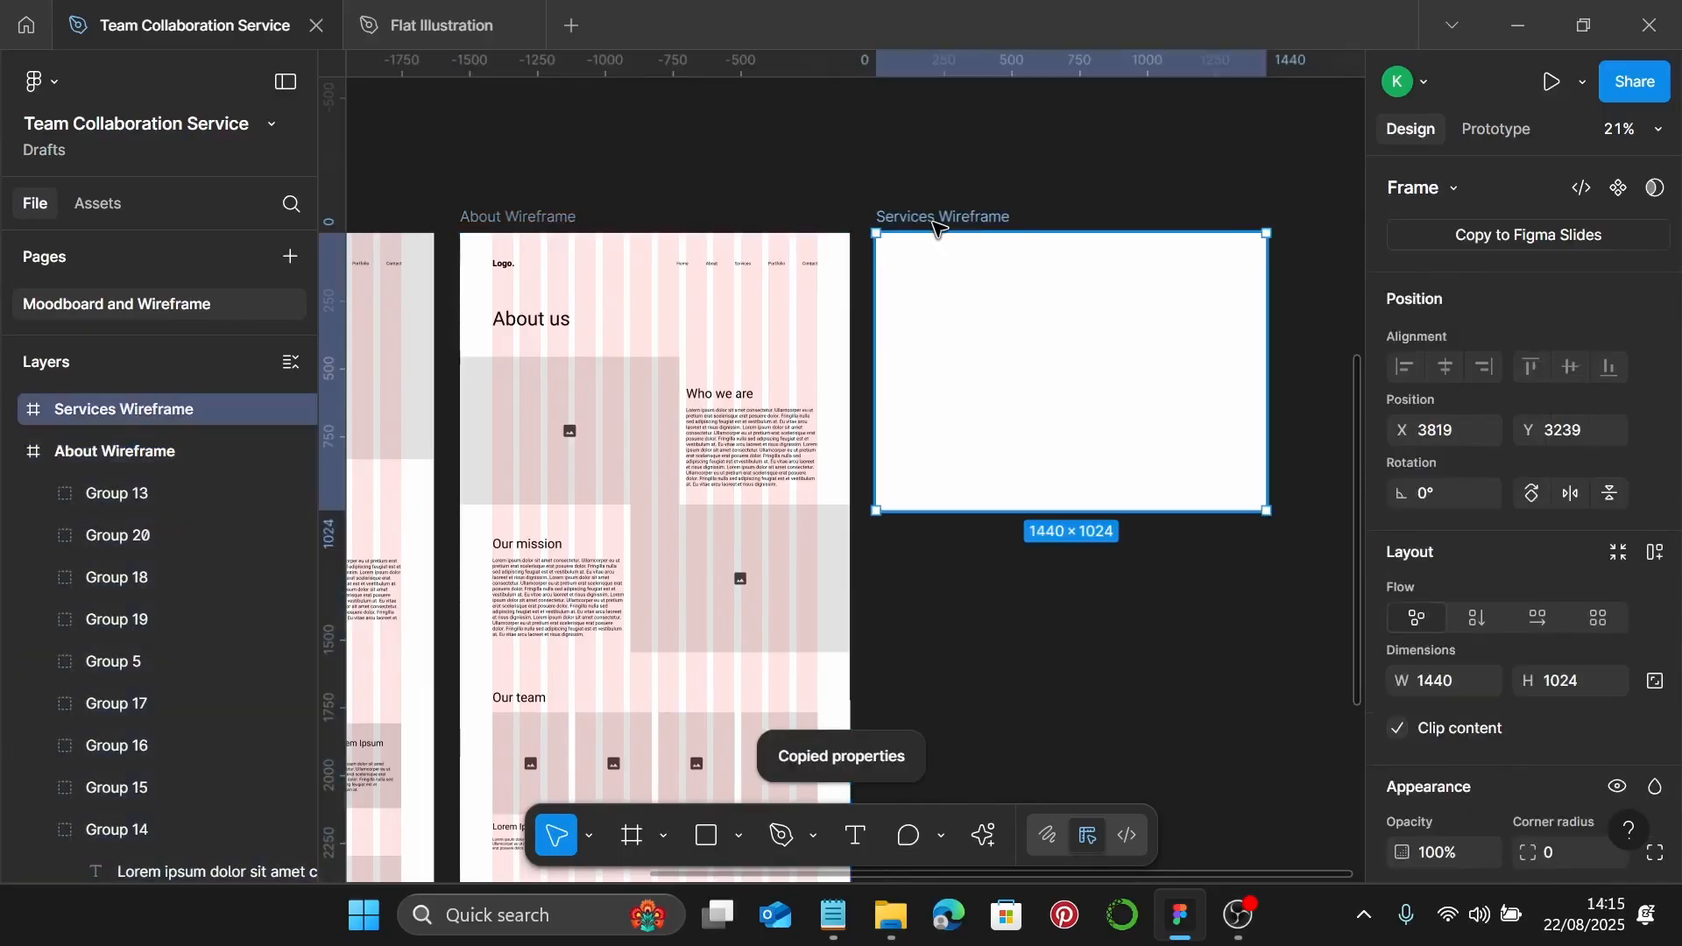
{"action": "key", "text": "ctrl+alt+v"}
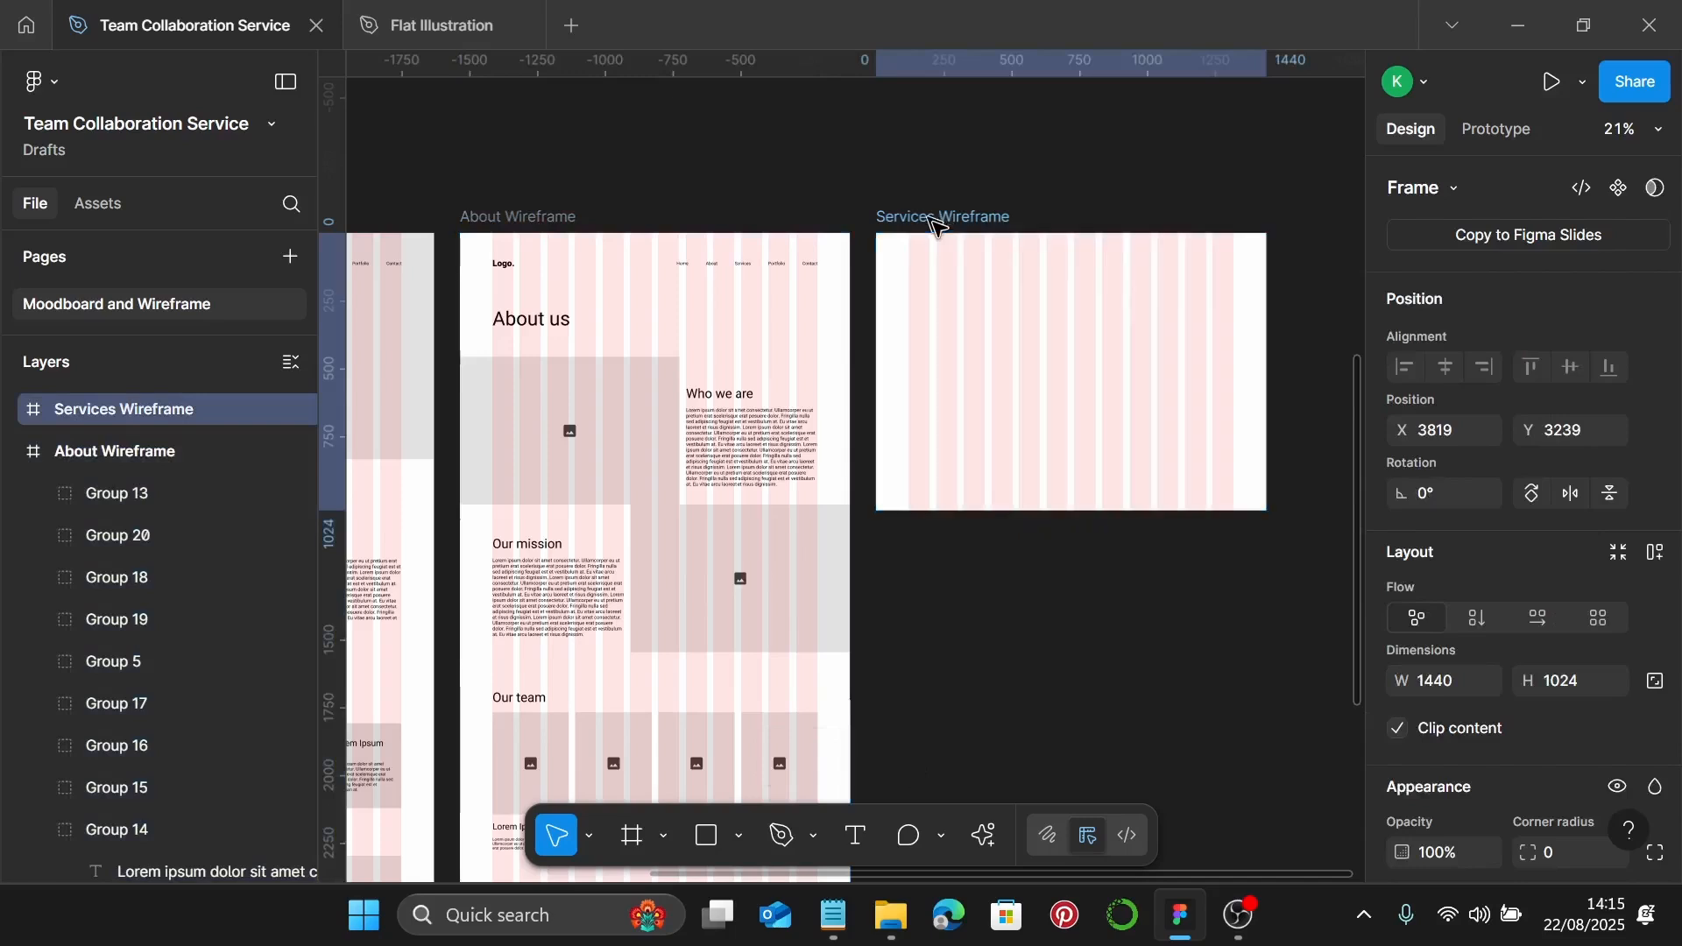
Copy the logo and navigation group from the About Wireframe into the Services Wireframe at X 120, Y 93
{"action": "scroll", "coordinate": [934, 223], "scroll_direction": "right", "scroll_amount": 1}
{"action": "scroll", "coordinate": [934, 223], "scroll_direction": "up", "scroll_amount": 2}
{"action": "left_click", "coordinate": [623, 268]}
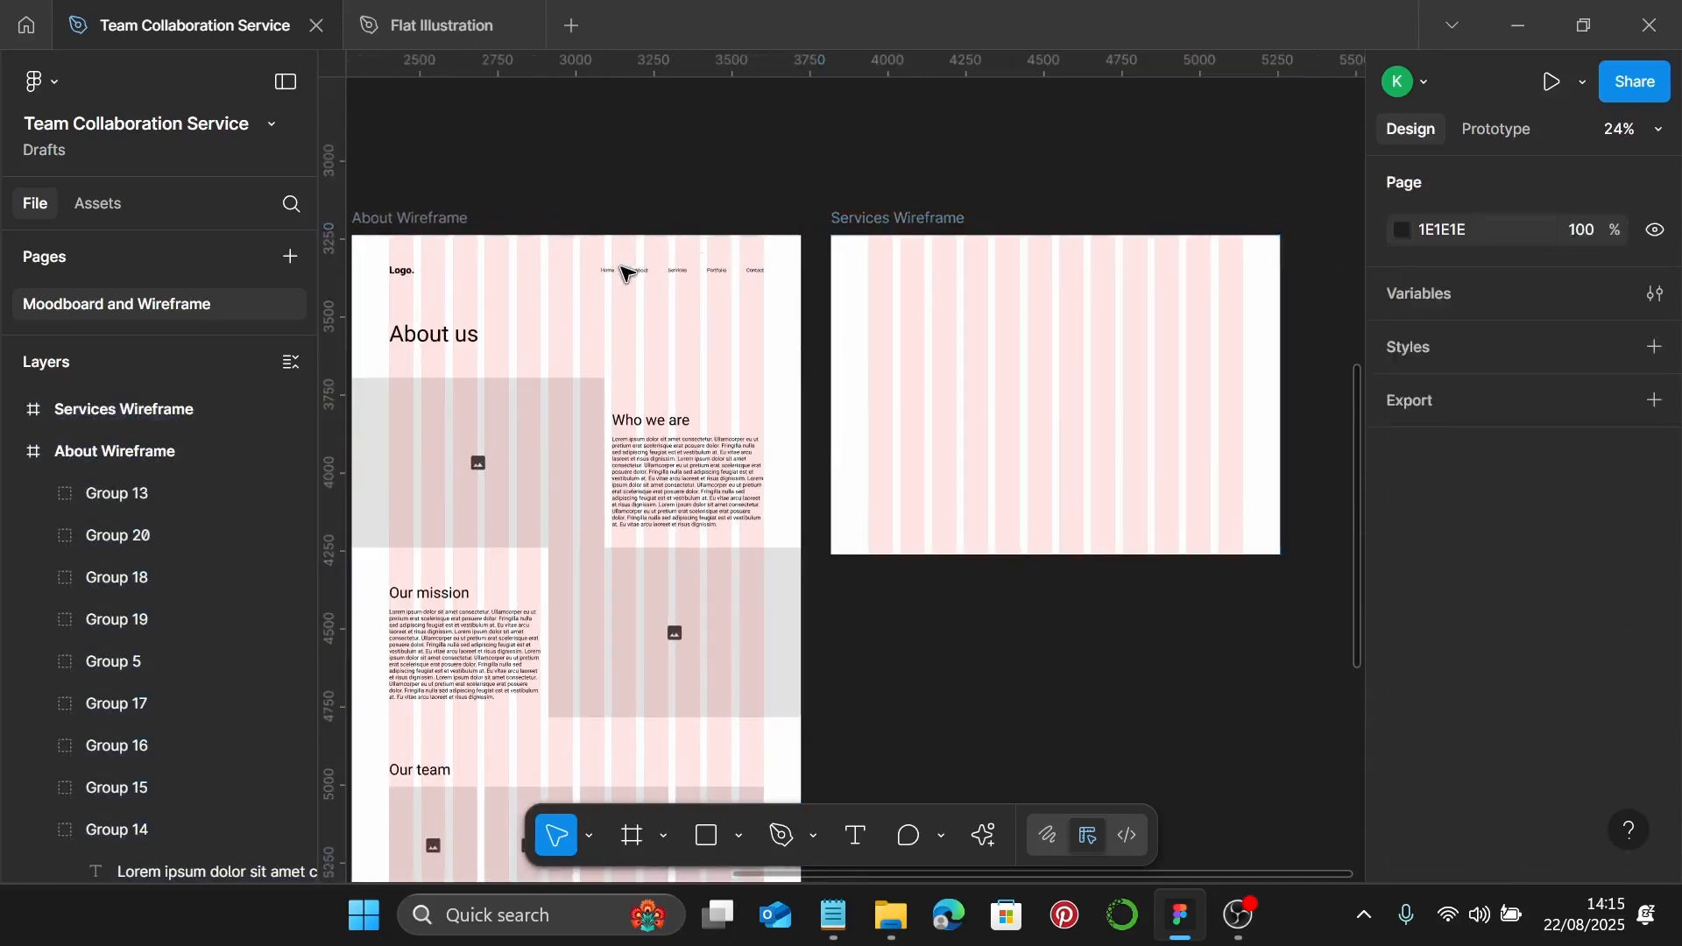
{"action": "left_click", "coordinate": [411, 274]}
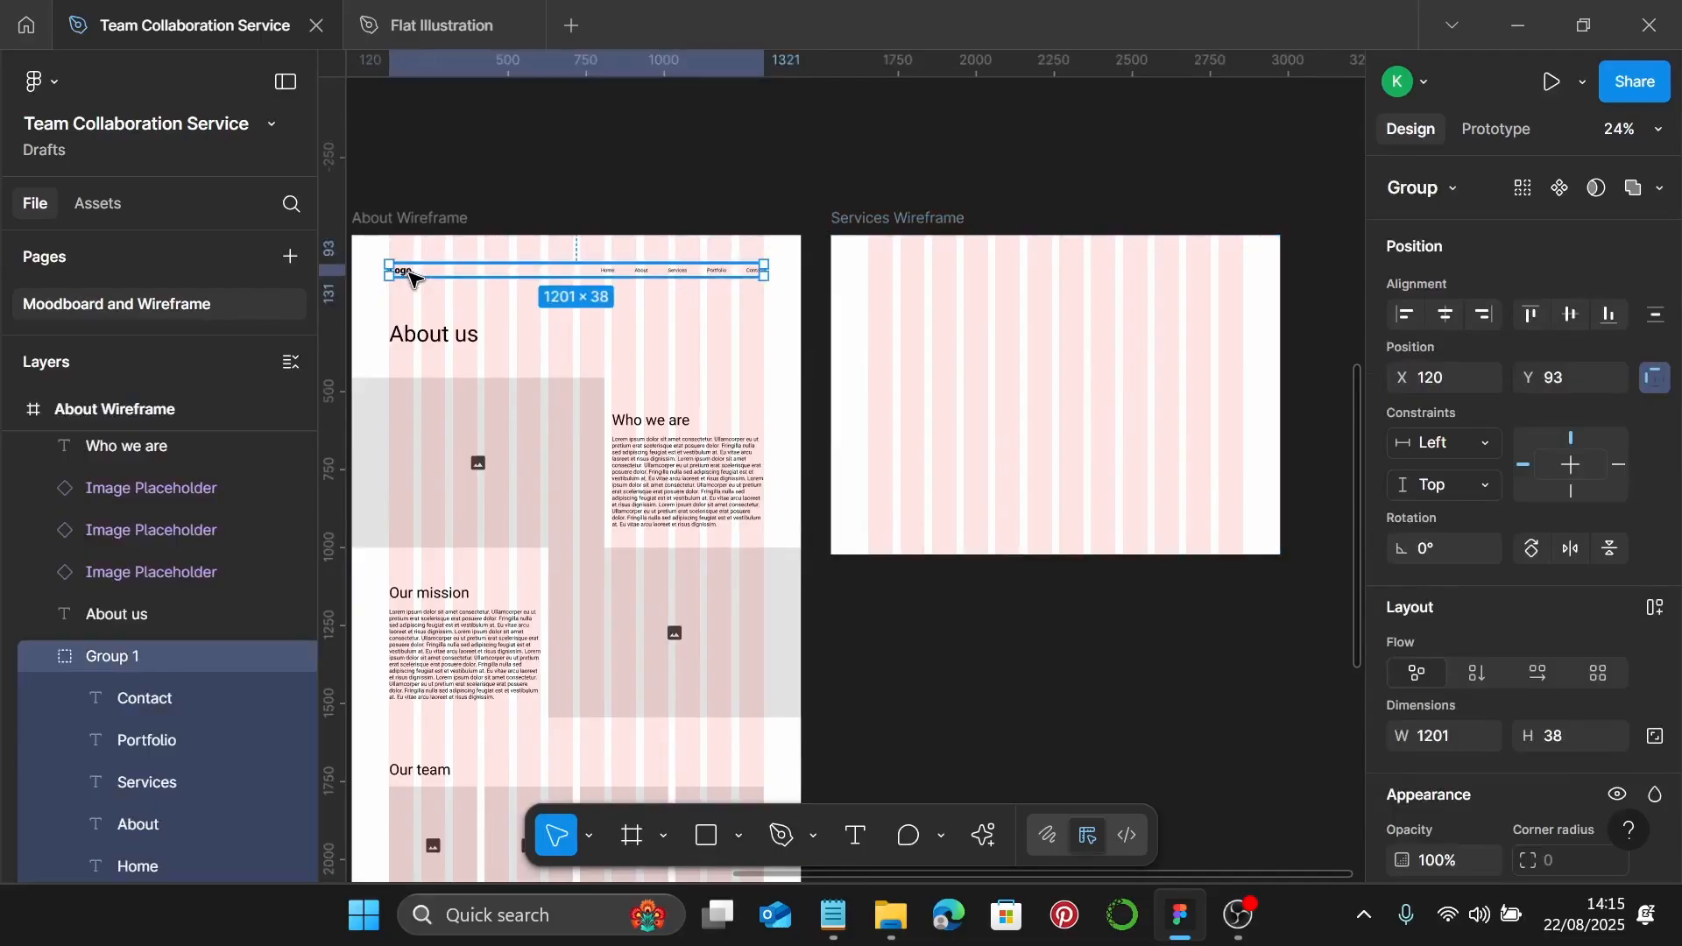
{"action": "left_click", "coordinate": [856, 220]}
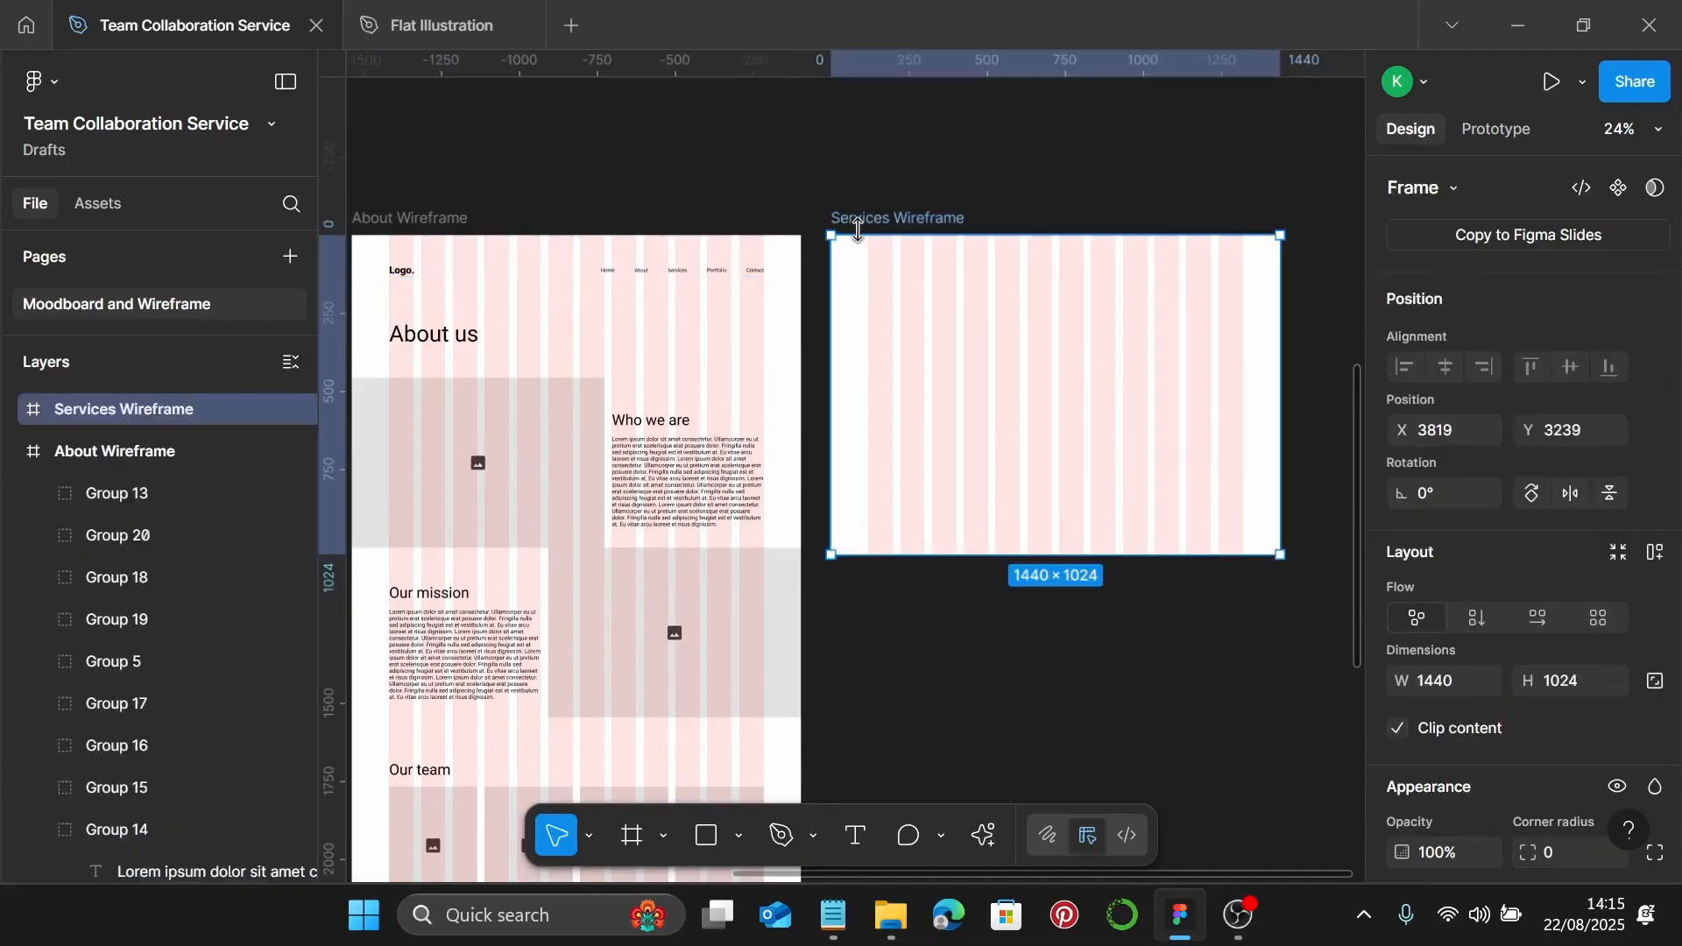
{"action": "key", "text": "ctrl+v"}
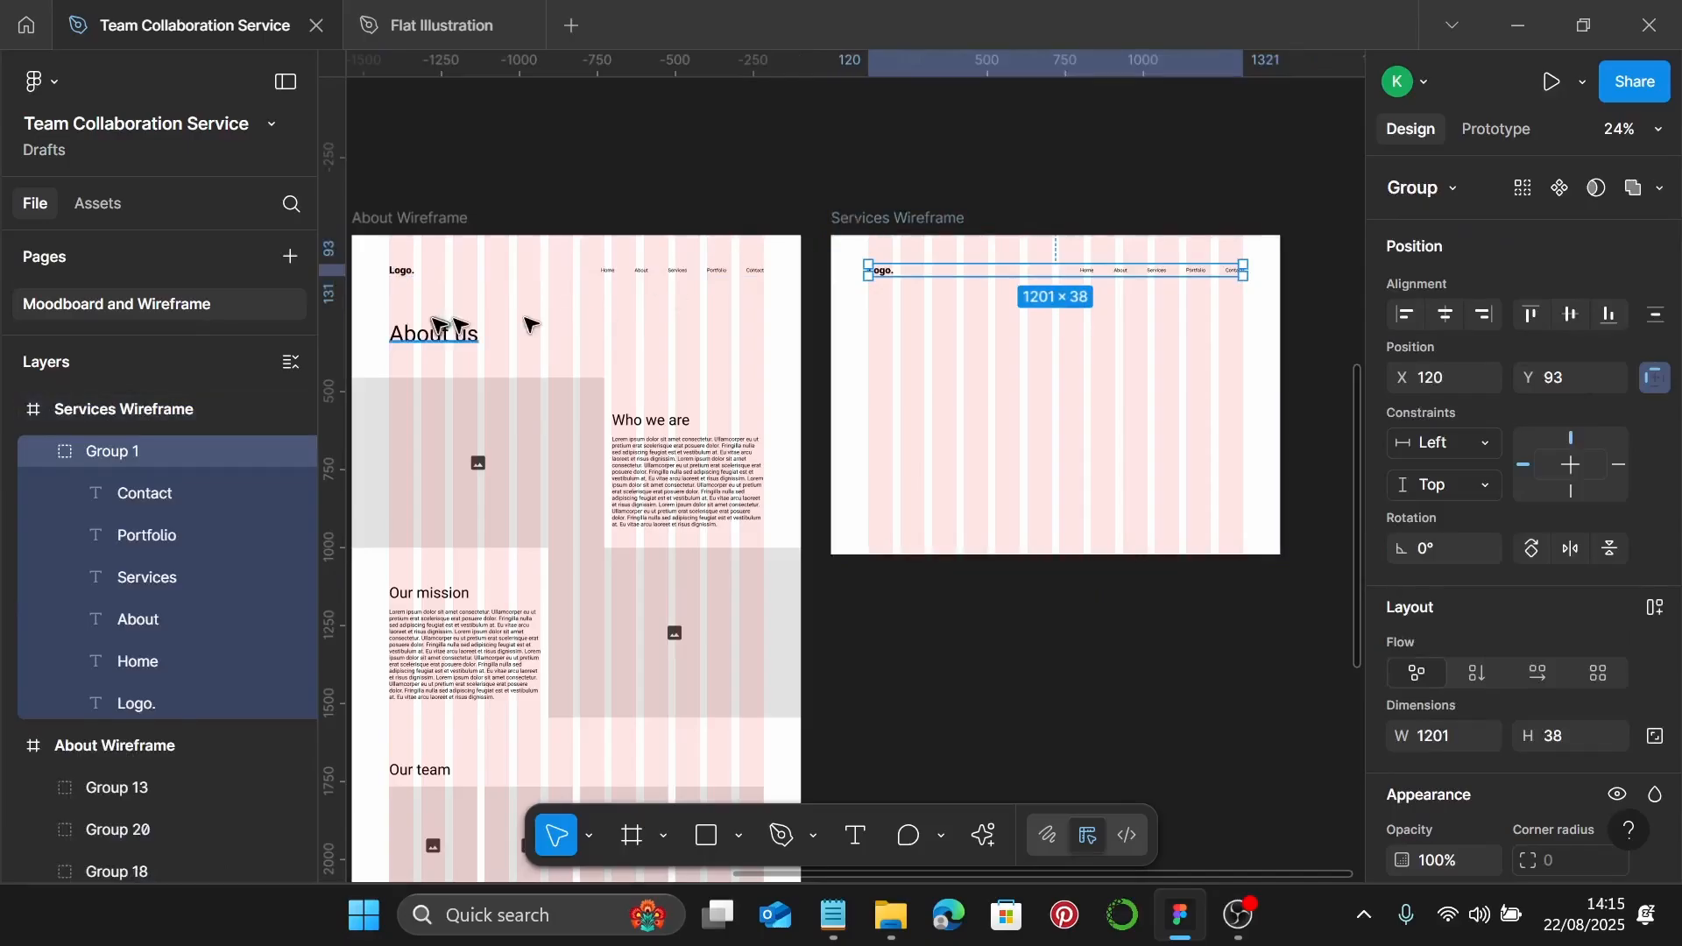
Copy the "About us" title into the Services Wireframe at X 115, Y 274, and change its text to "Services"
{"action": "left_click_drag", "start_coordinate": [435, 333], "coordinate": [901, 360]}
{"action": "scroll", "coordinate": [901, 360], "scroll_direction": "up", "scroll_amount": 3}
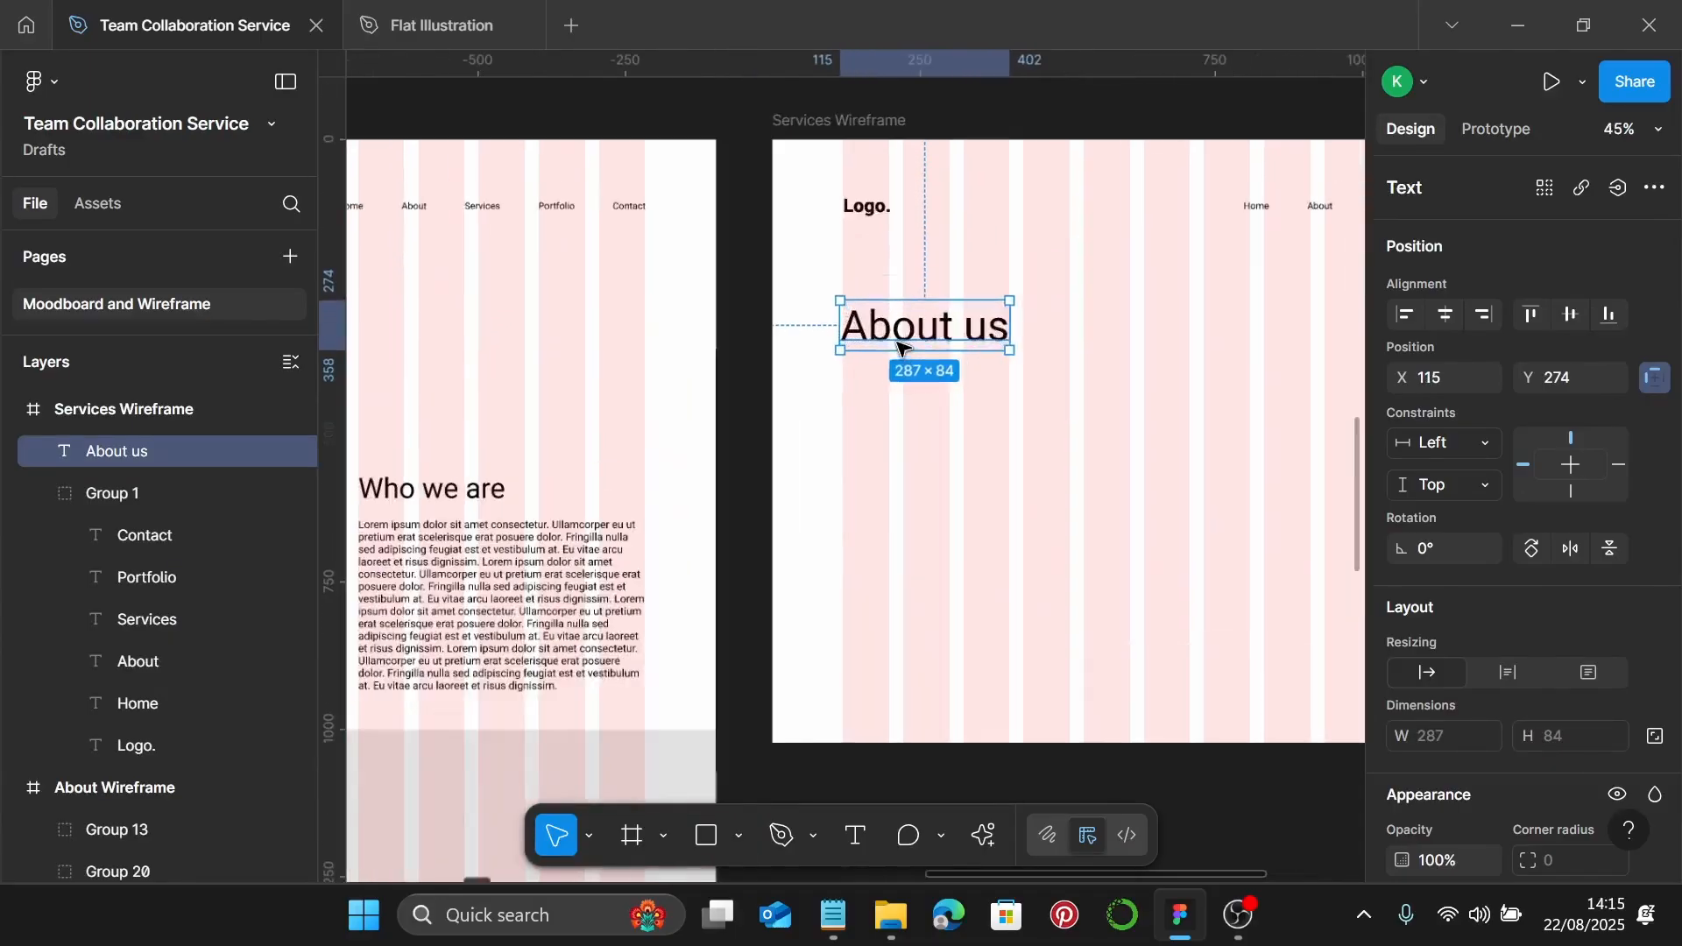
{"action": "double_click", "coordinate": [898, 327]}
{"action": "type", "text": "S"}
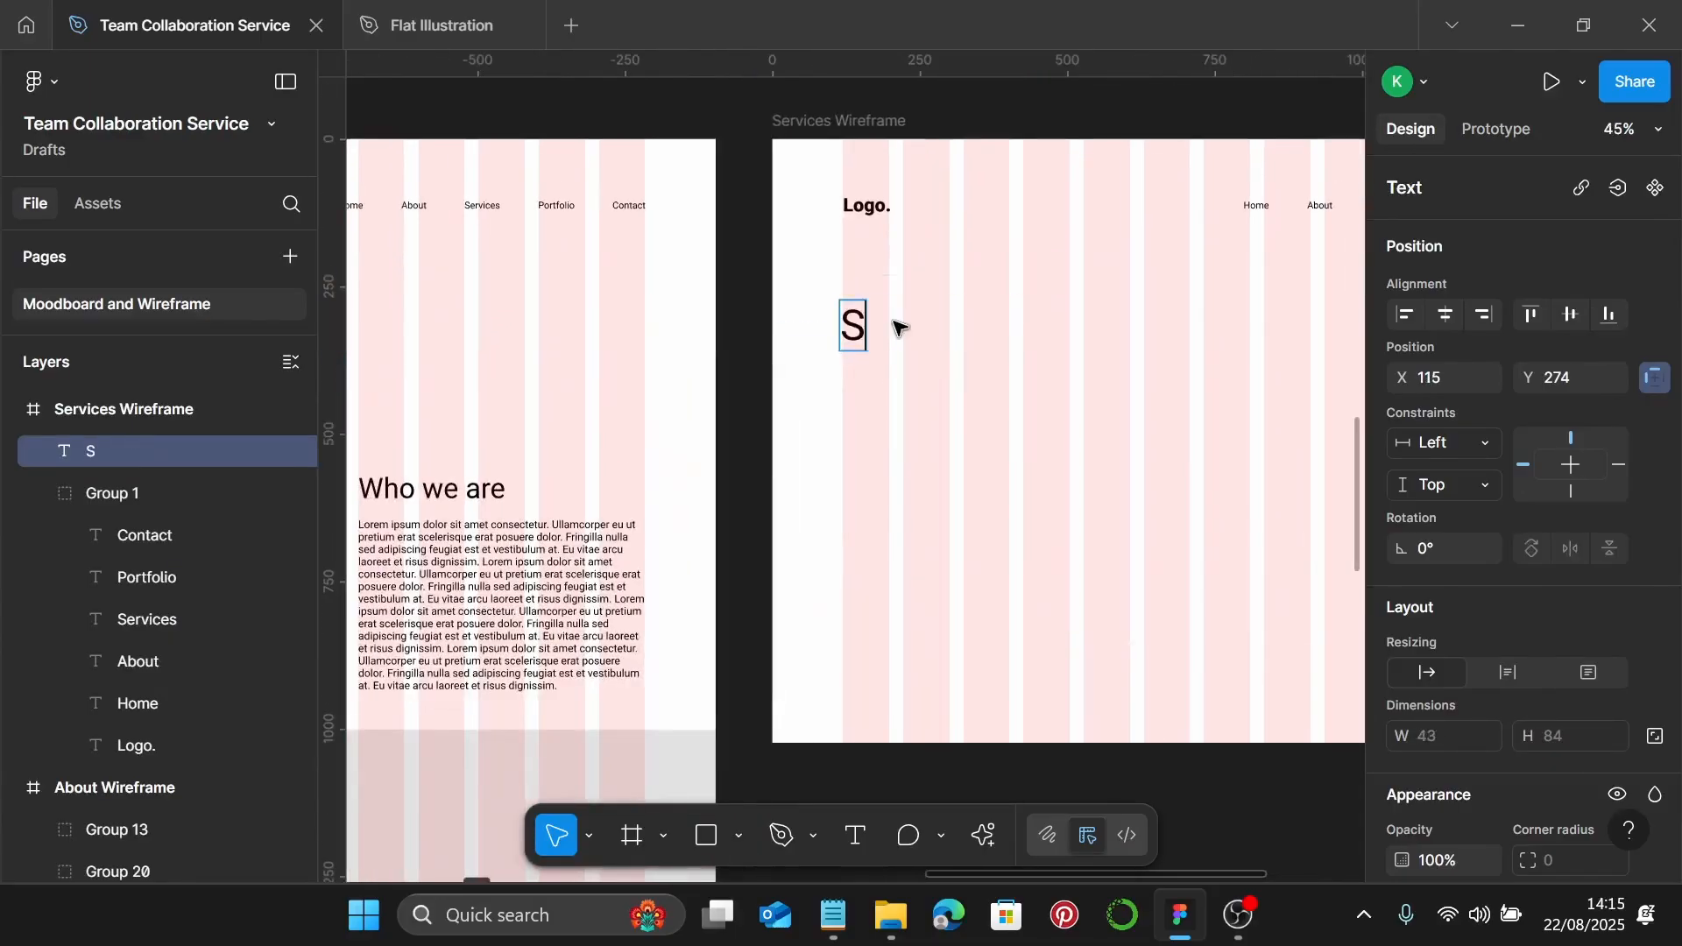
{"action": "type", "text": "ervices"}
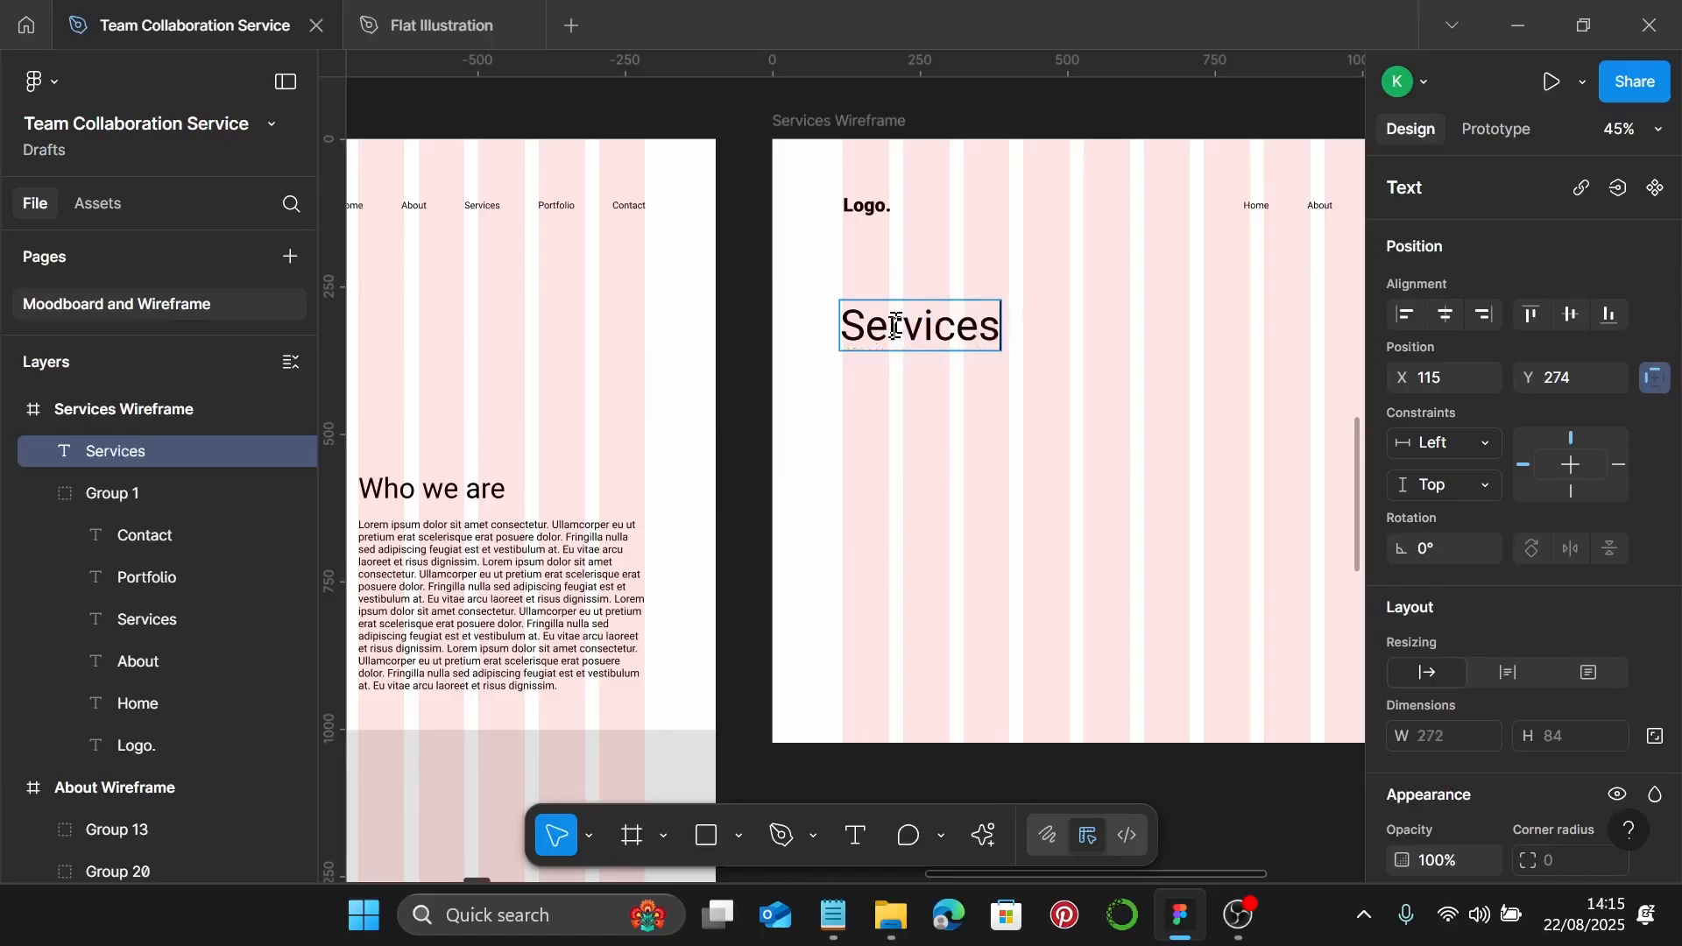
{"action": "key", "text": "Escape"}
Extend the Services Wireframe frame downward to a height of 2511
{"action": "scroll", "coordinate": [1033, 364], "scroll_direction": "down", "scroll_amount": 3}
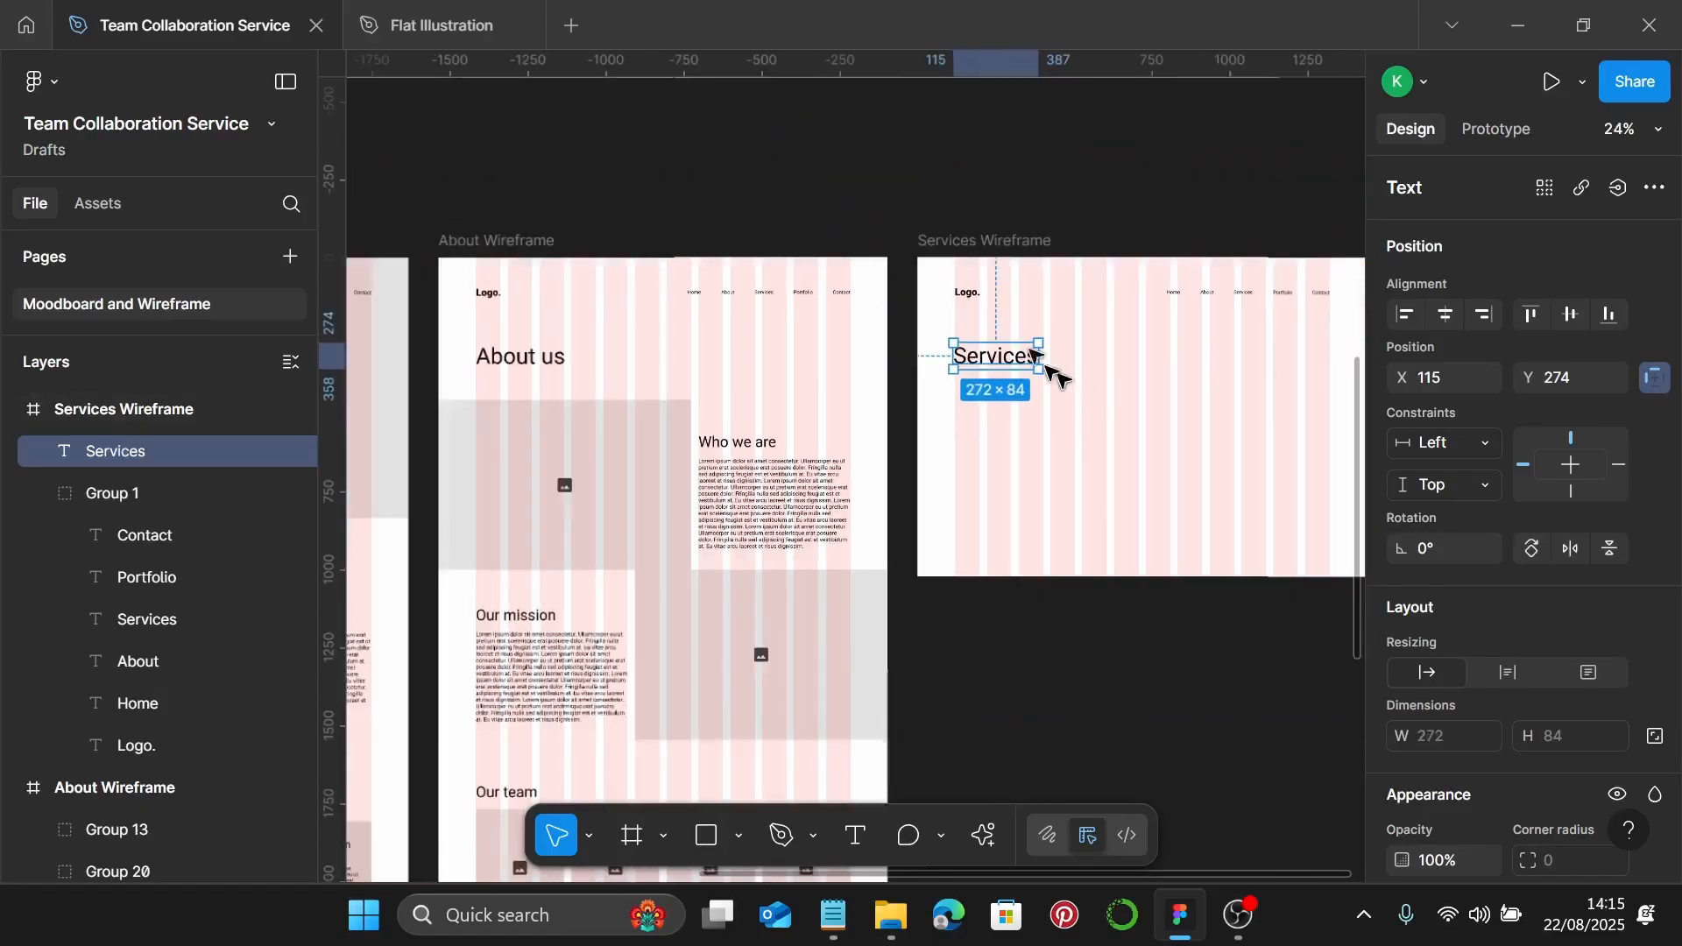
{"action": "scroll", "coordinate": [946, 226], "scroll_direction": "right", "scroll_amount": 2}
{"action": "left_click", "coordinate": [885, 268]}
{"action": "scroll", "coordinate": [1121, 410], "scroll_direction": "down", "scroll_amount": 5}
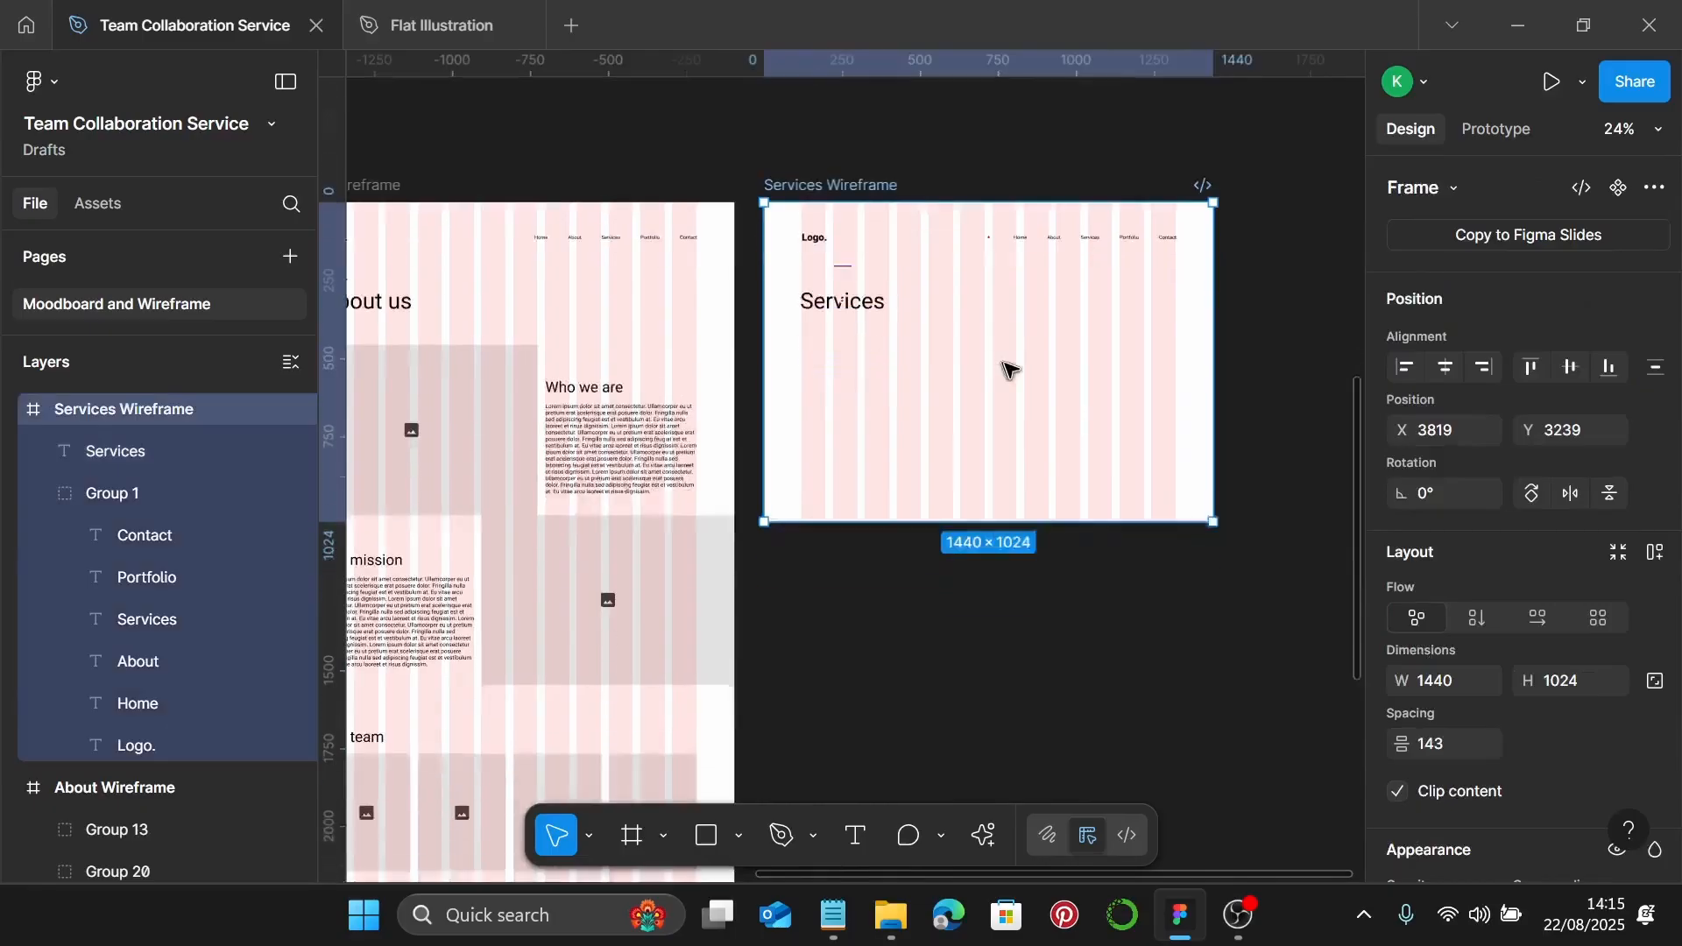
{"action": "left_click_drag", "start_coordinate": [1117, 279], "coordinate": [1100, 726]}
Copy the "Who we are" heading and its paragraph beneath the Services title, with the heading at X 120, Y 501
{"action": "scroll", "coordinate": [1105, 515], "scroll_direction": "up", "scroll_amount": 3}
{"action": "scroll", "coordinate": [1085, 330], "scroll_direction": "up", "scroll_amount": 2}
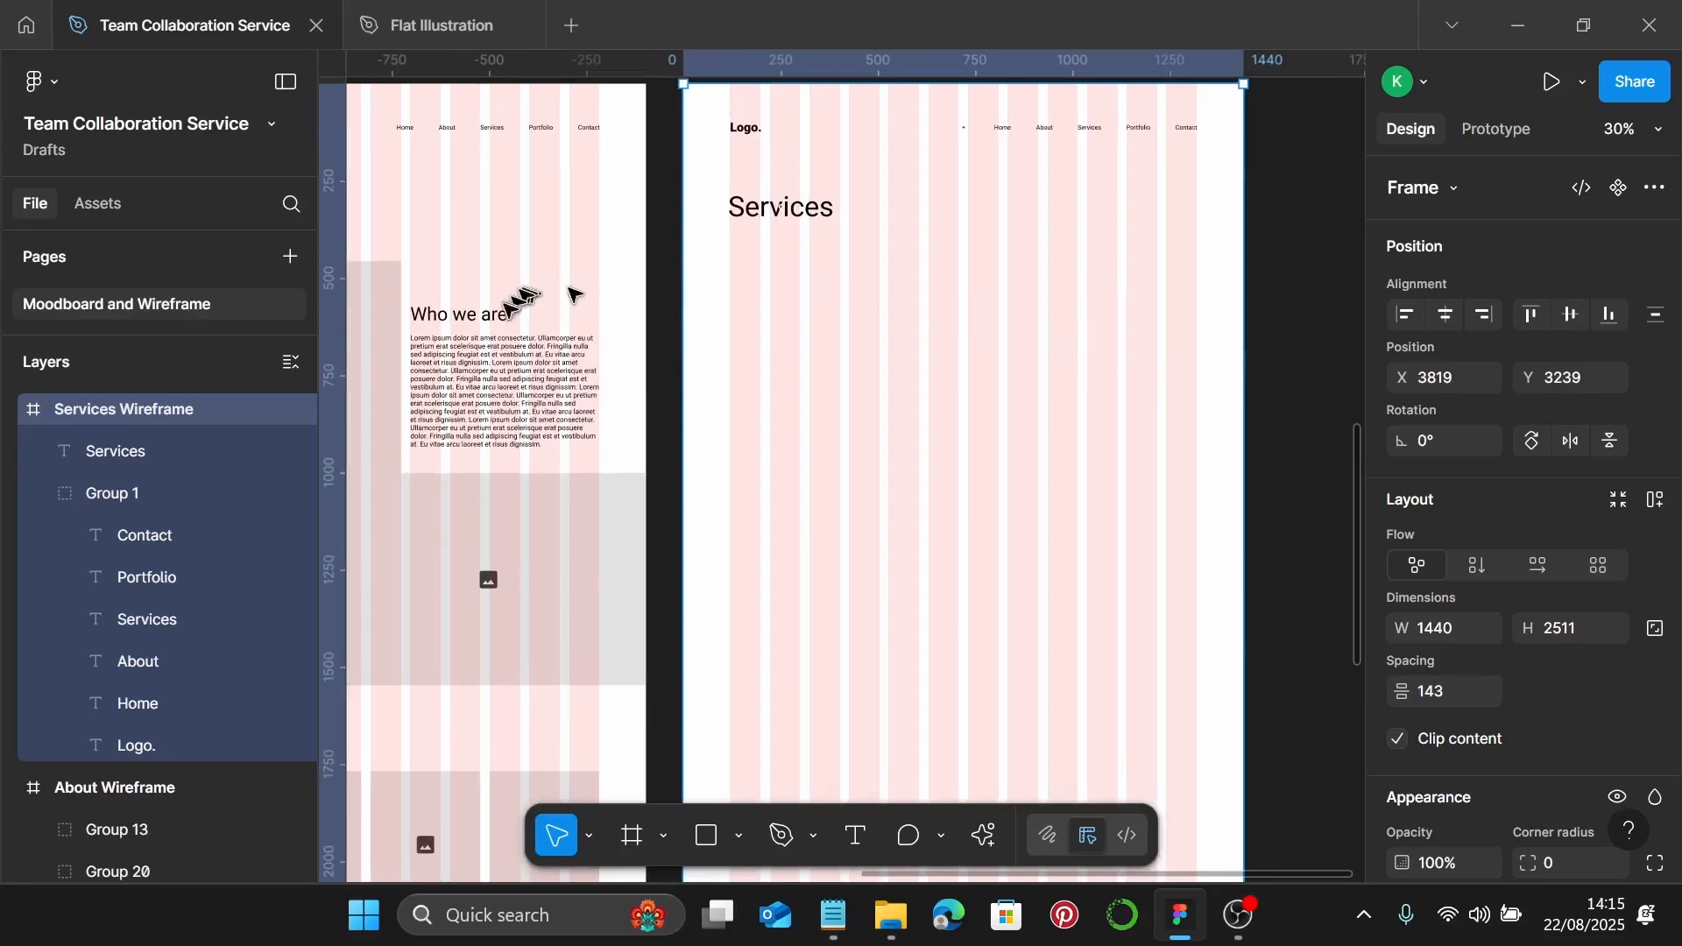
{"action": "left_click", "coordinate": [498, 314]}
{"action": "left_click", "coordinate": [516, 395], "text": "shift"}
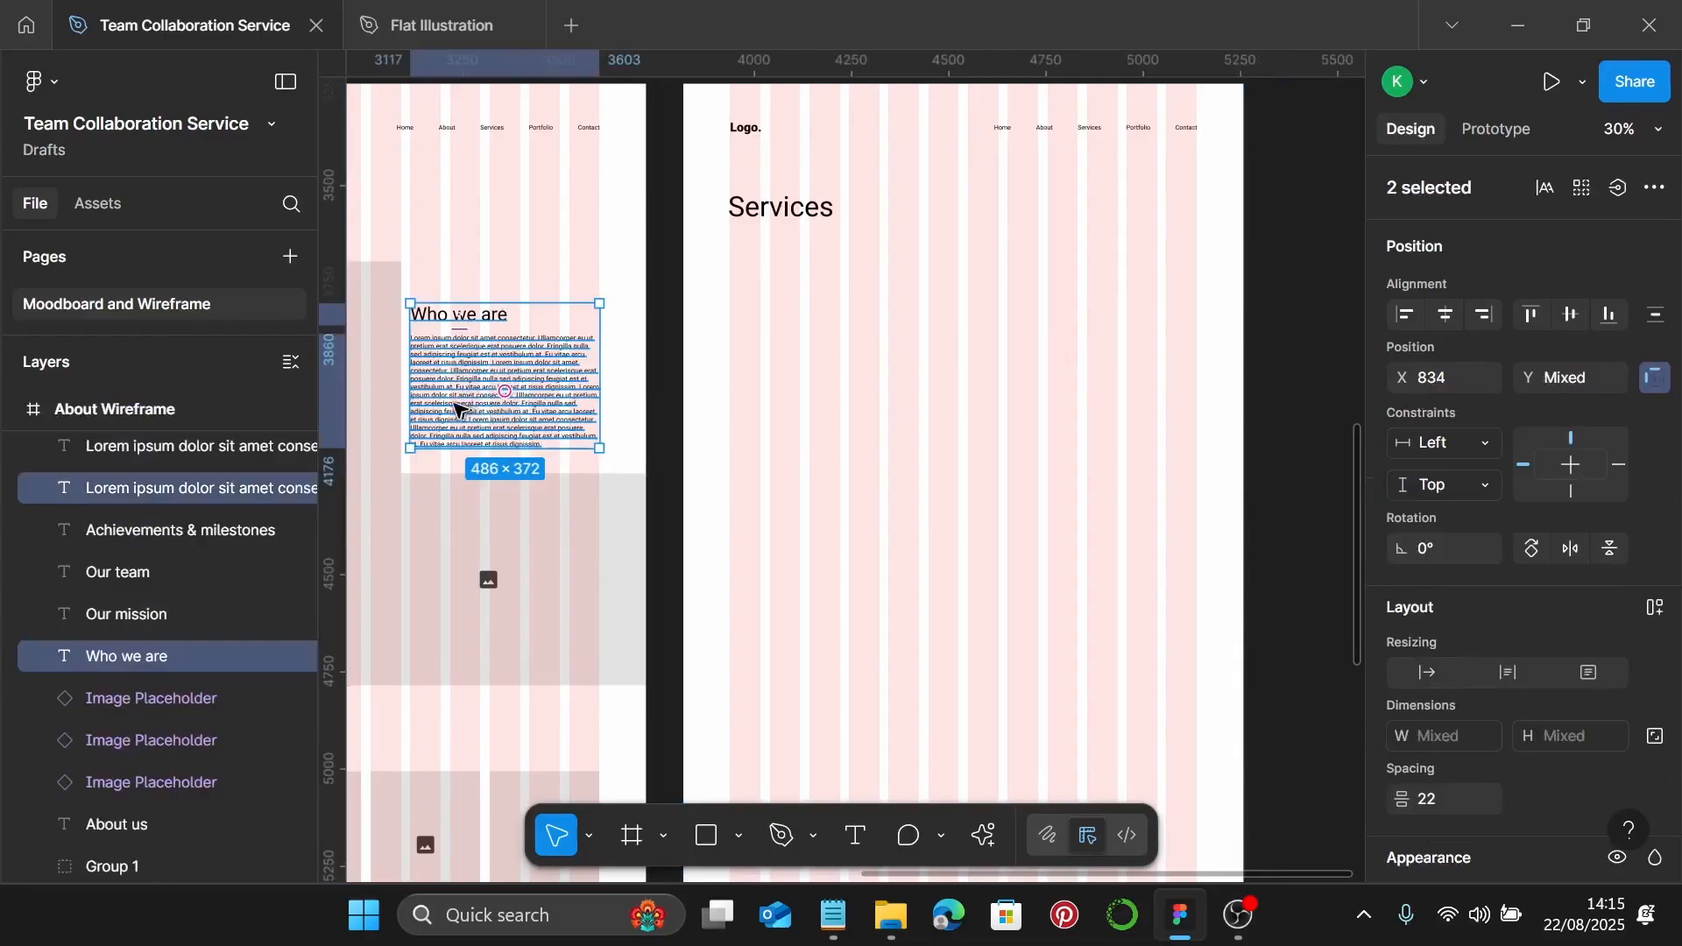
{"action": "left_click_drag", "start_coordinate": [450, 387], "coordinate": [762, 354]}
Change the copied "Who we are" heading to "Service 1"
{"action": "scroll", "coordinate": [819, 331], "scroll_direction": "up", "scroll_amount": 3}
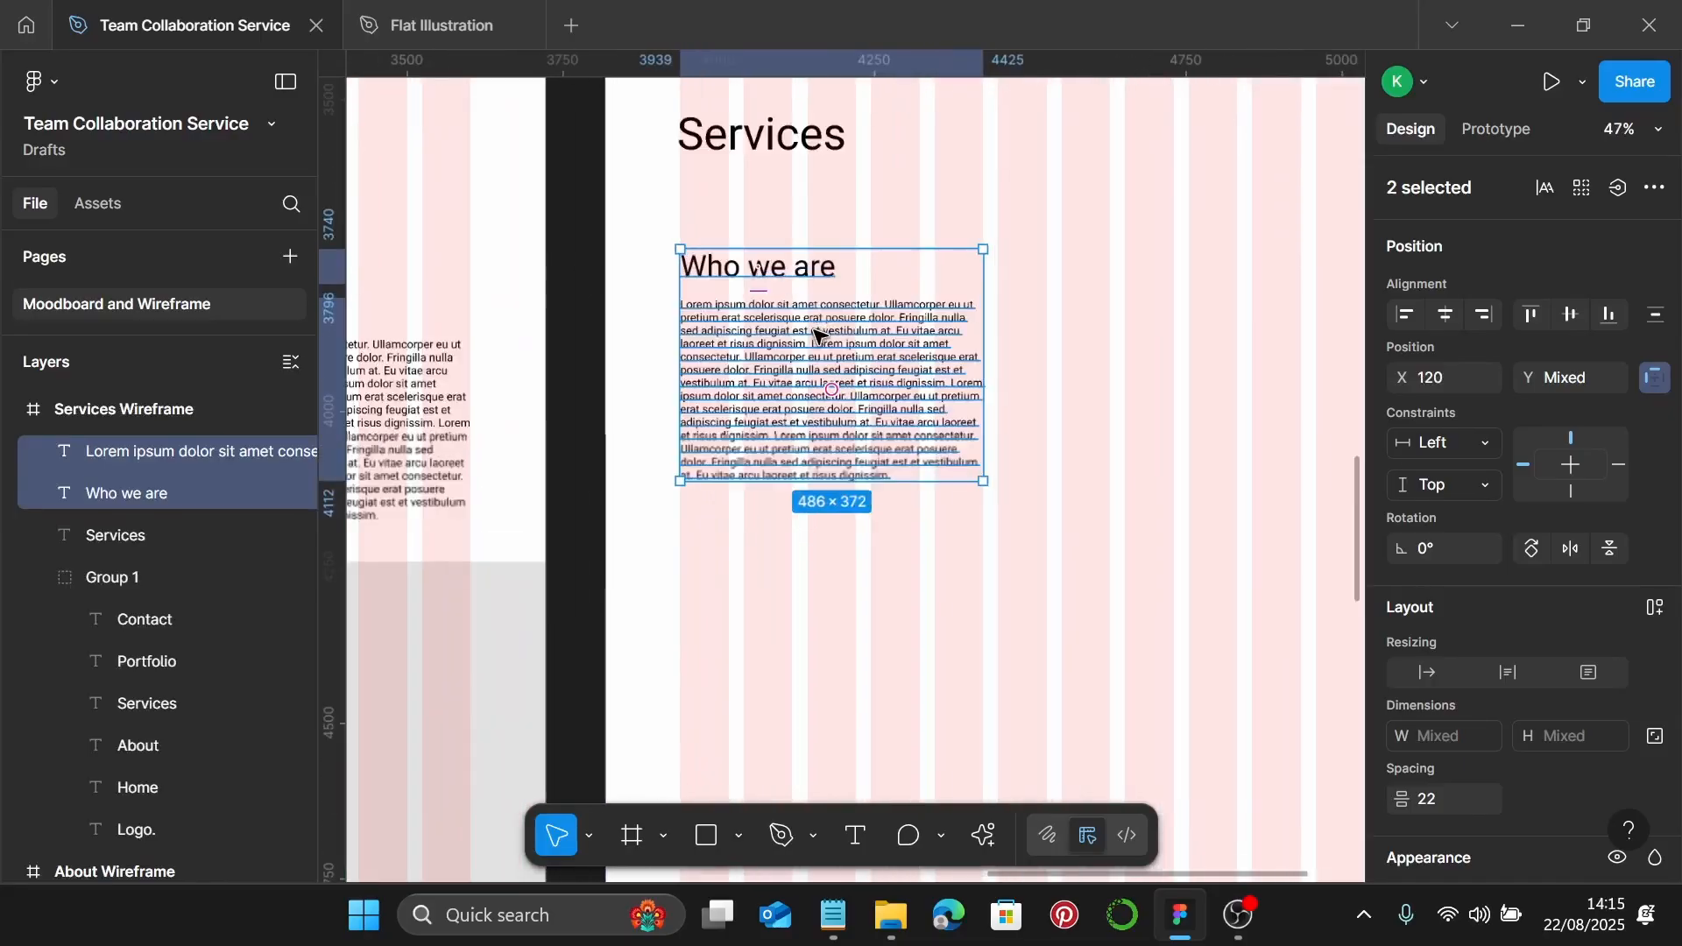
{"action": "double_click", "coordinate": [710, 269]}
{"action": "type", "text": "Ser"}
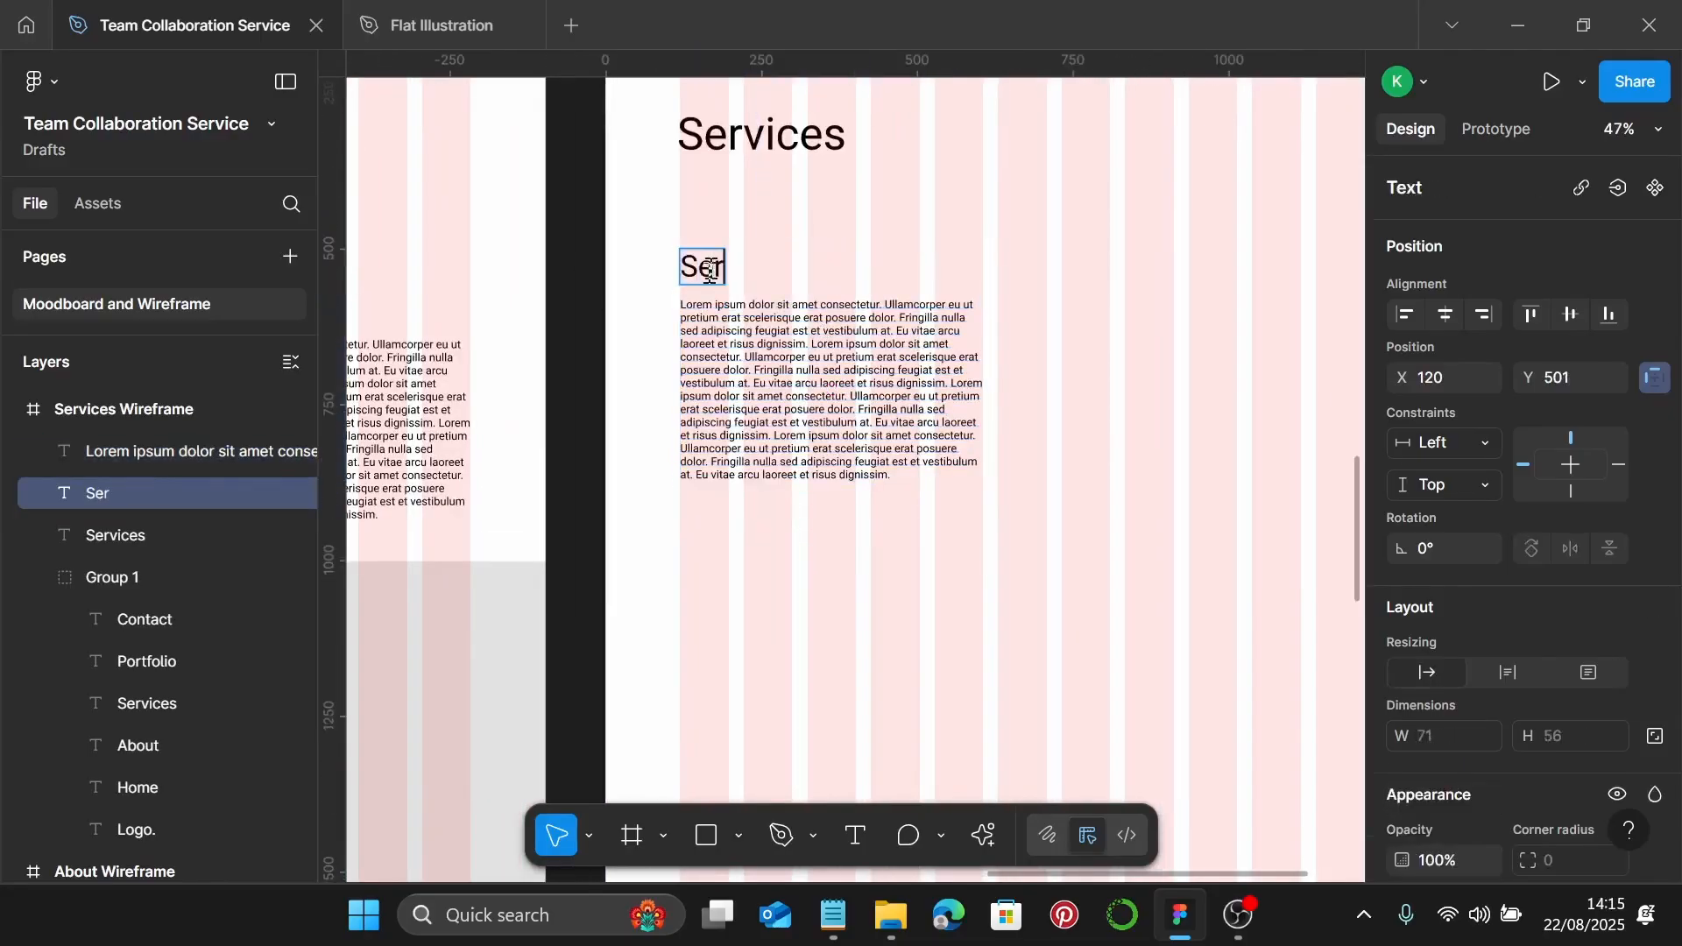
{"action": "type", "text": "vices"}
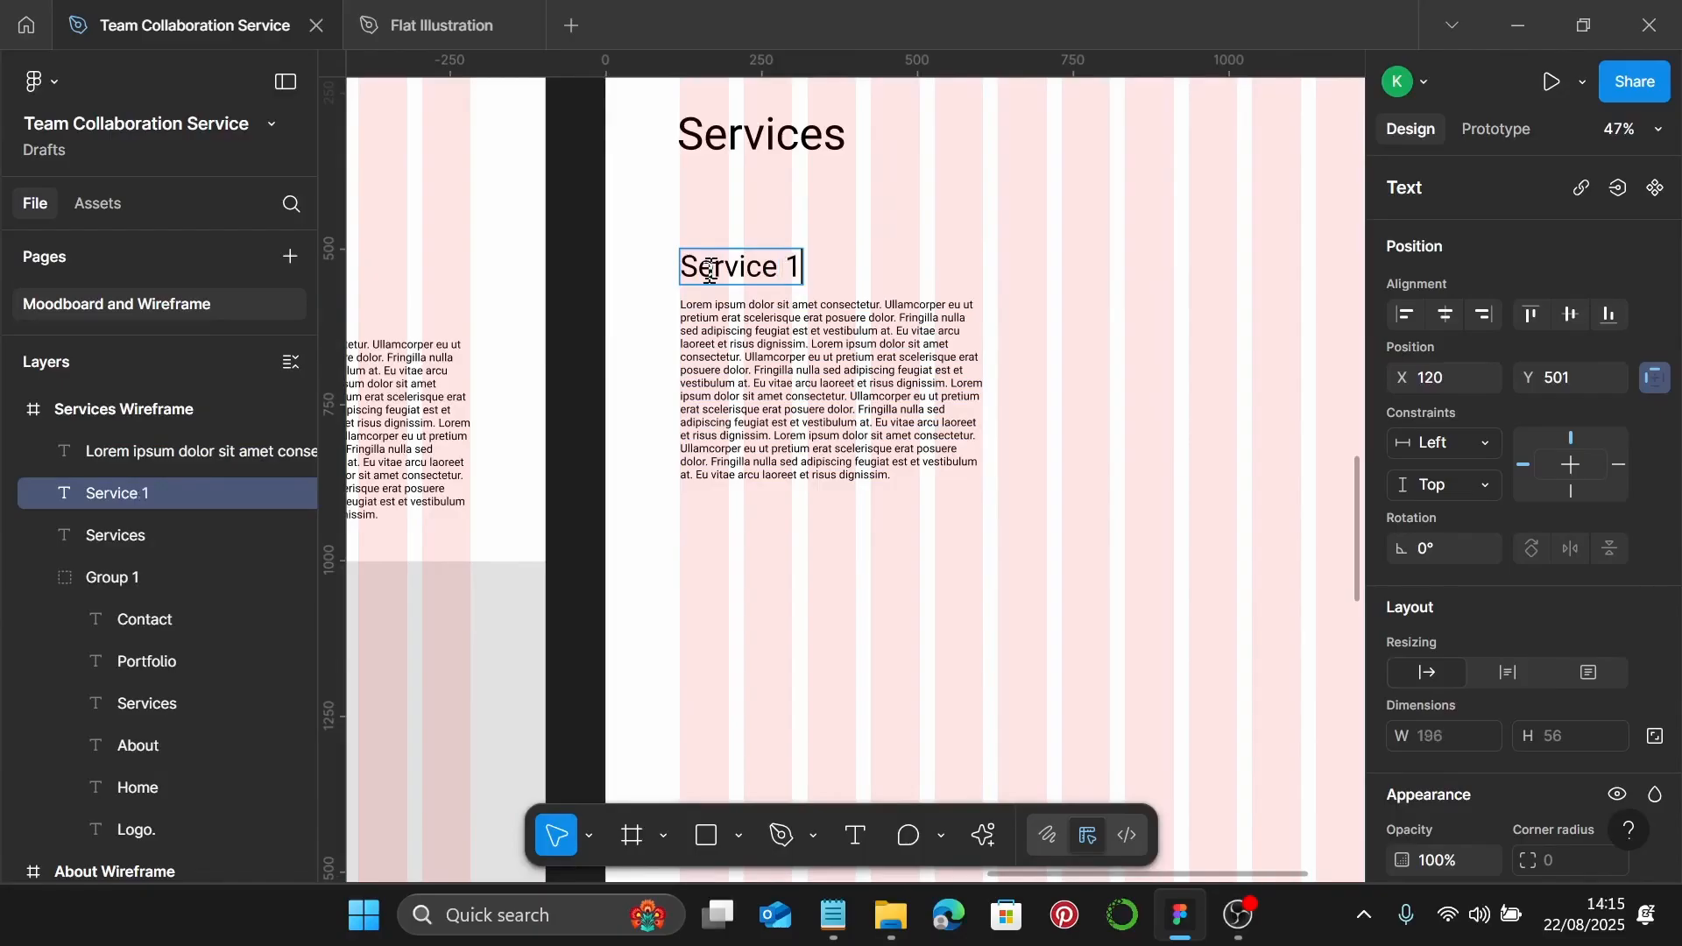
{"action": "scroll", "coordinate": [711, 272], "scroll_direction": "down", "scroll_amount": 3}
{"action": "key", "text": "Escape"}
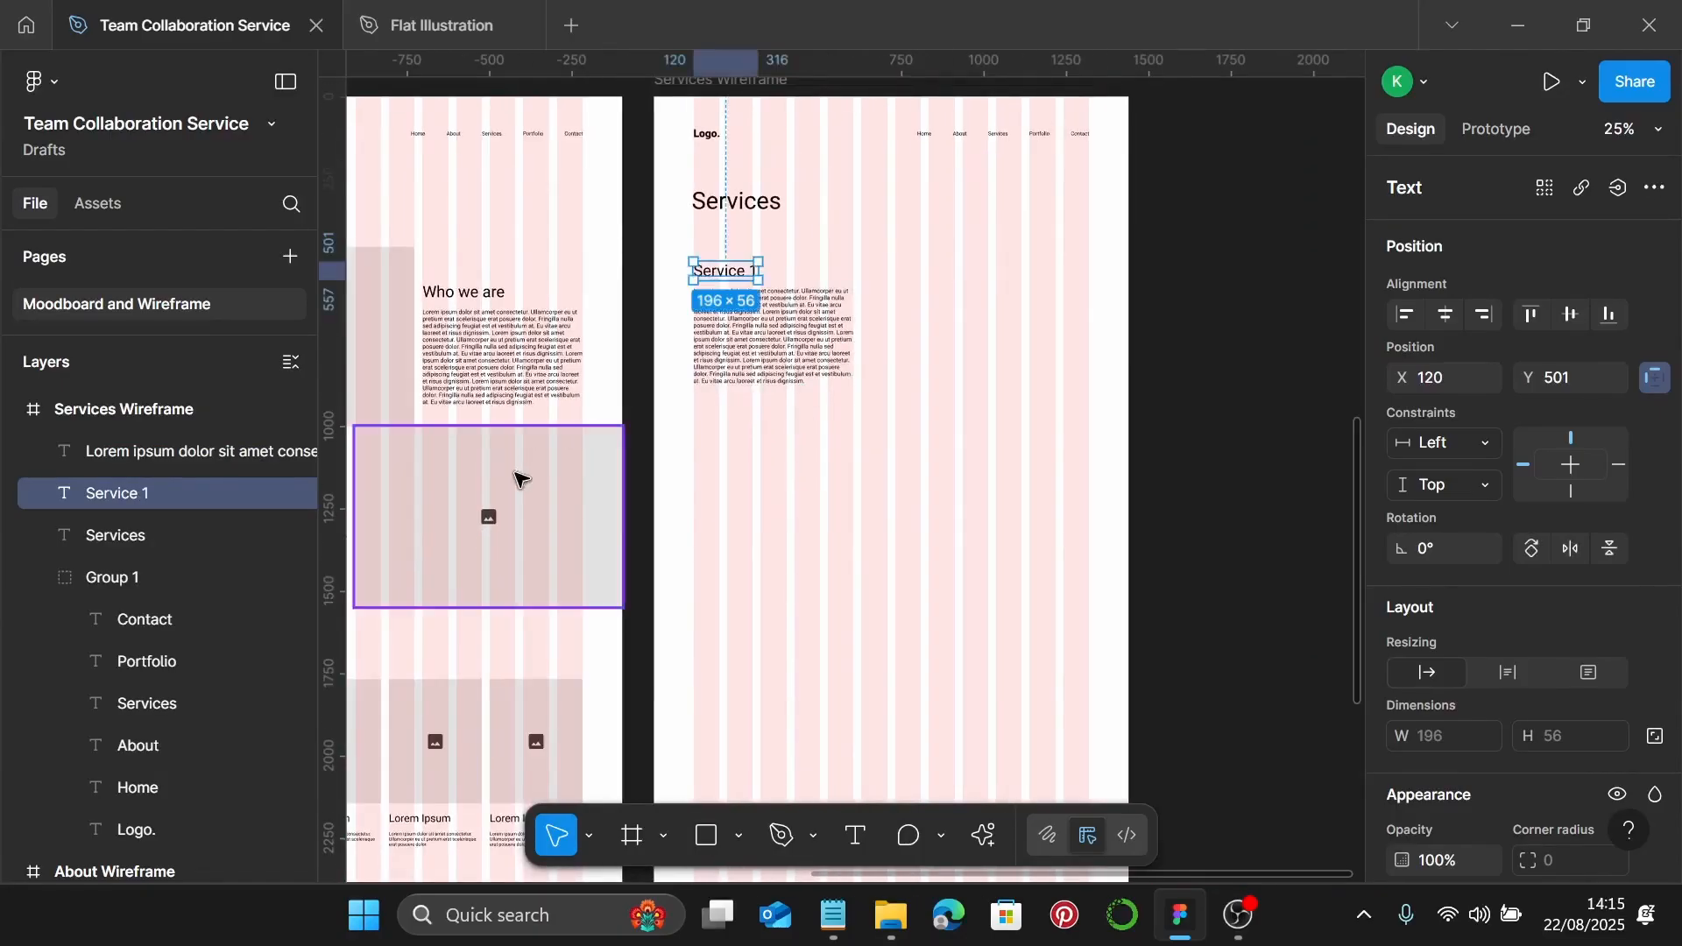
Copy the "Our mission" image placeholder beside the Service 1 text at X 665, Y 428, and resize it to 732 × 545
{"action": "left_click", "coordinate": [535, 482]}
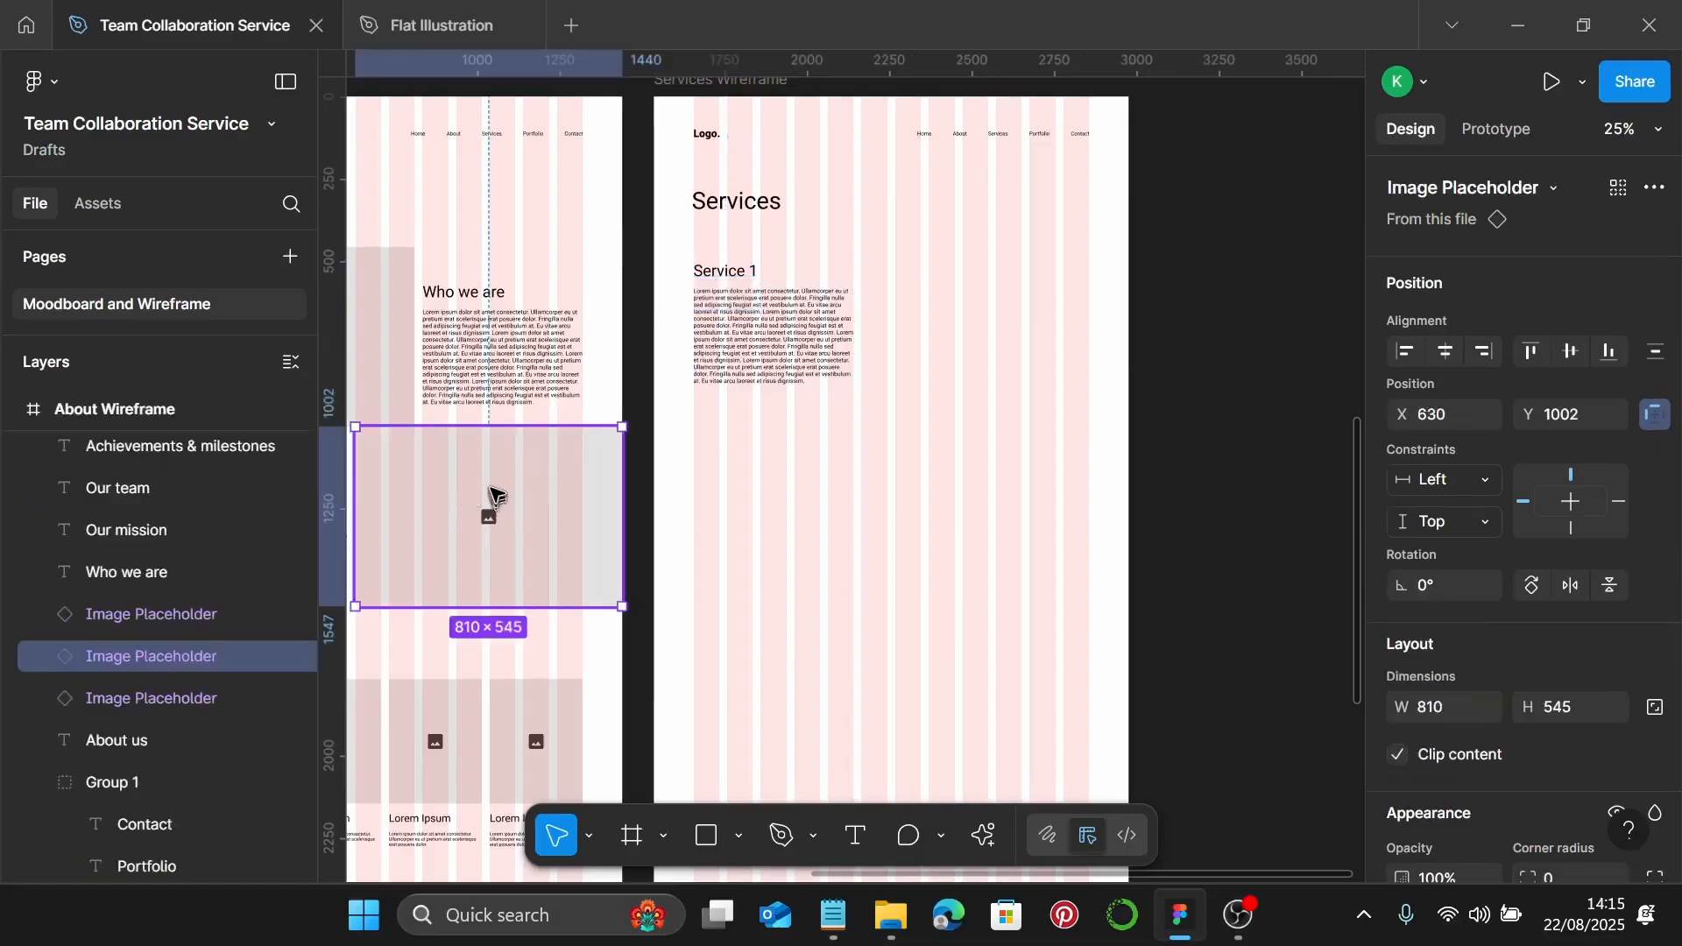
{"action": "left_click_drag", "start_coordinate": [492, 499], "coordinate": [994, 304]}
{"action": "scroll", "coordinate": [964, 314], "scroll_direction": "up", "scroll_amount": 2}
{"action": "left_click_drag", "start_coordinate": [807, 318], "coordinate": [842, 321]}
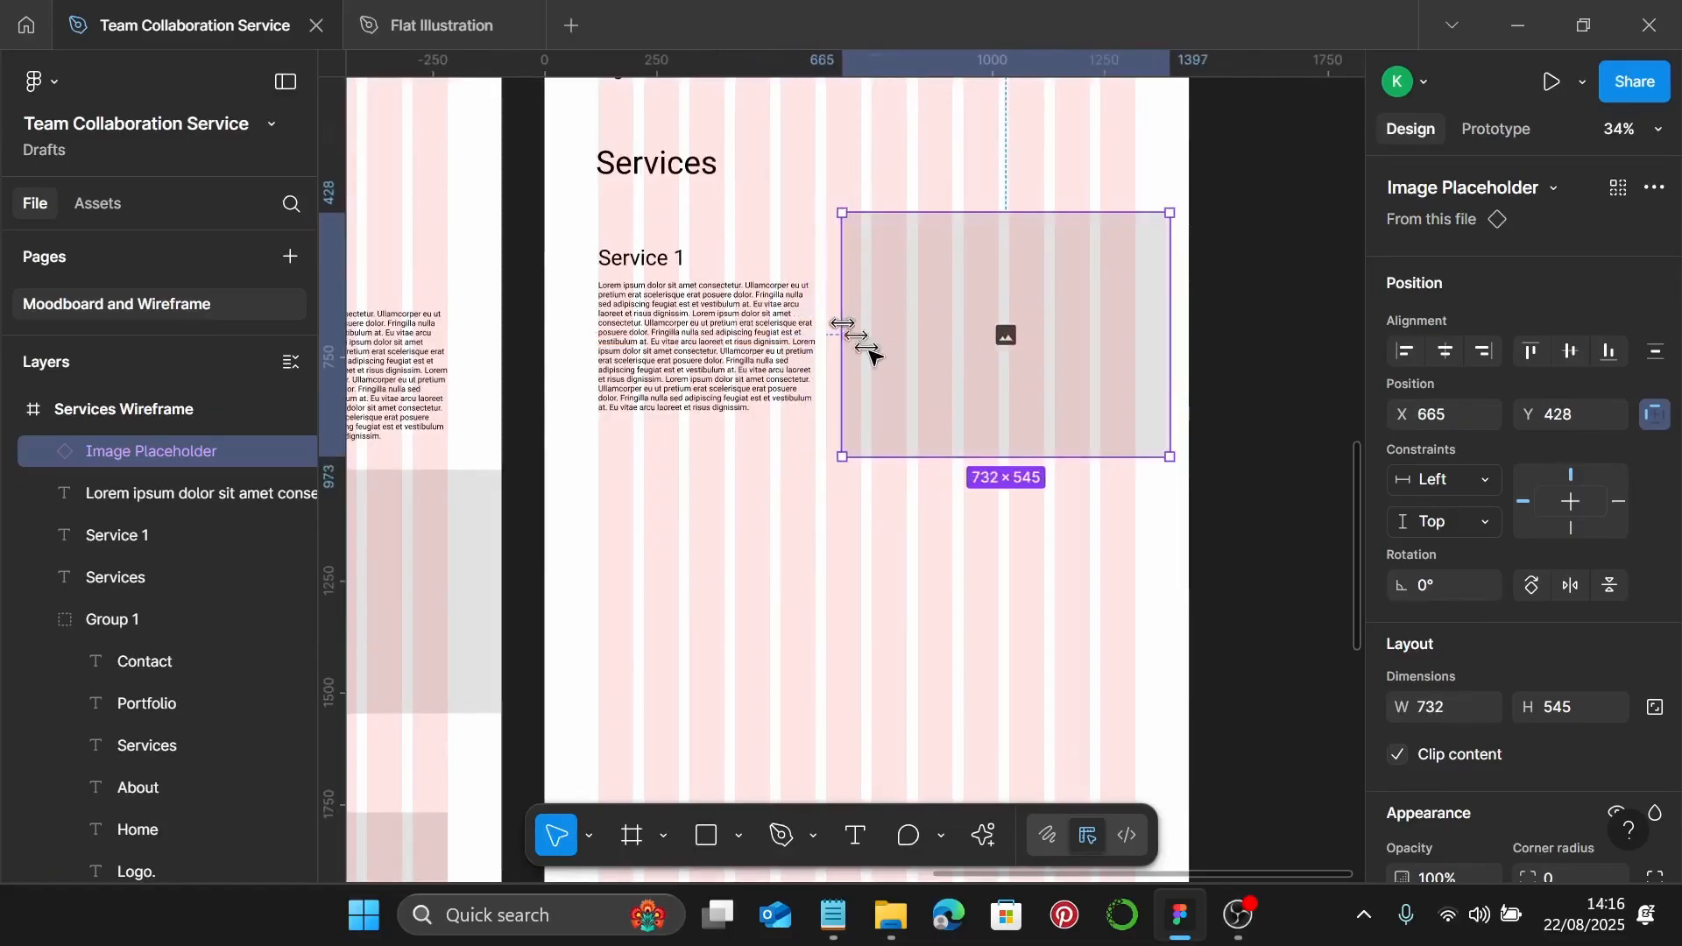
Duplicate the Service 1 heading, paragraph and image placeholder twice straight down, with the copied headings at Y 1116 and Y 1731
{"action": "scroll", "coordinate": [931, 355], "scroll_direction": "down", "scroll_amount": 2}
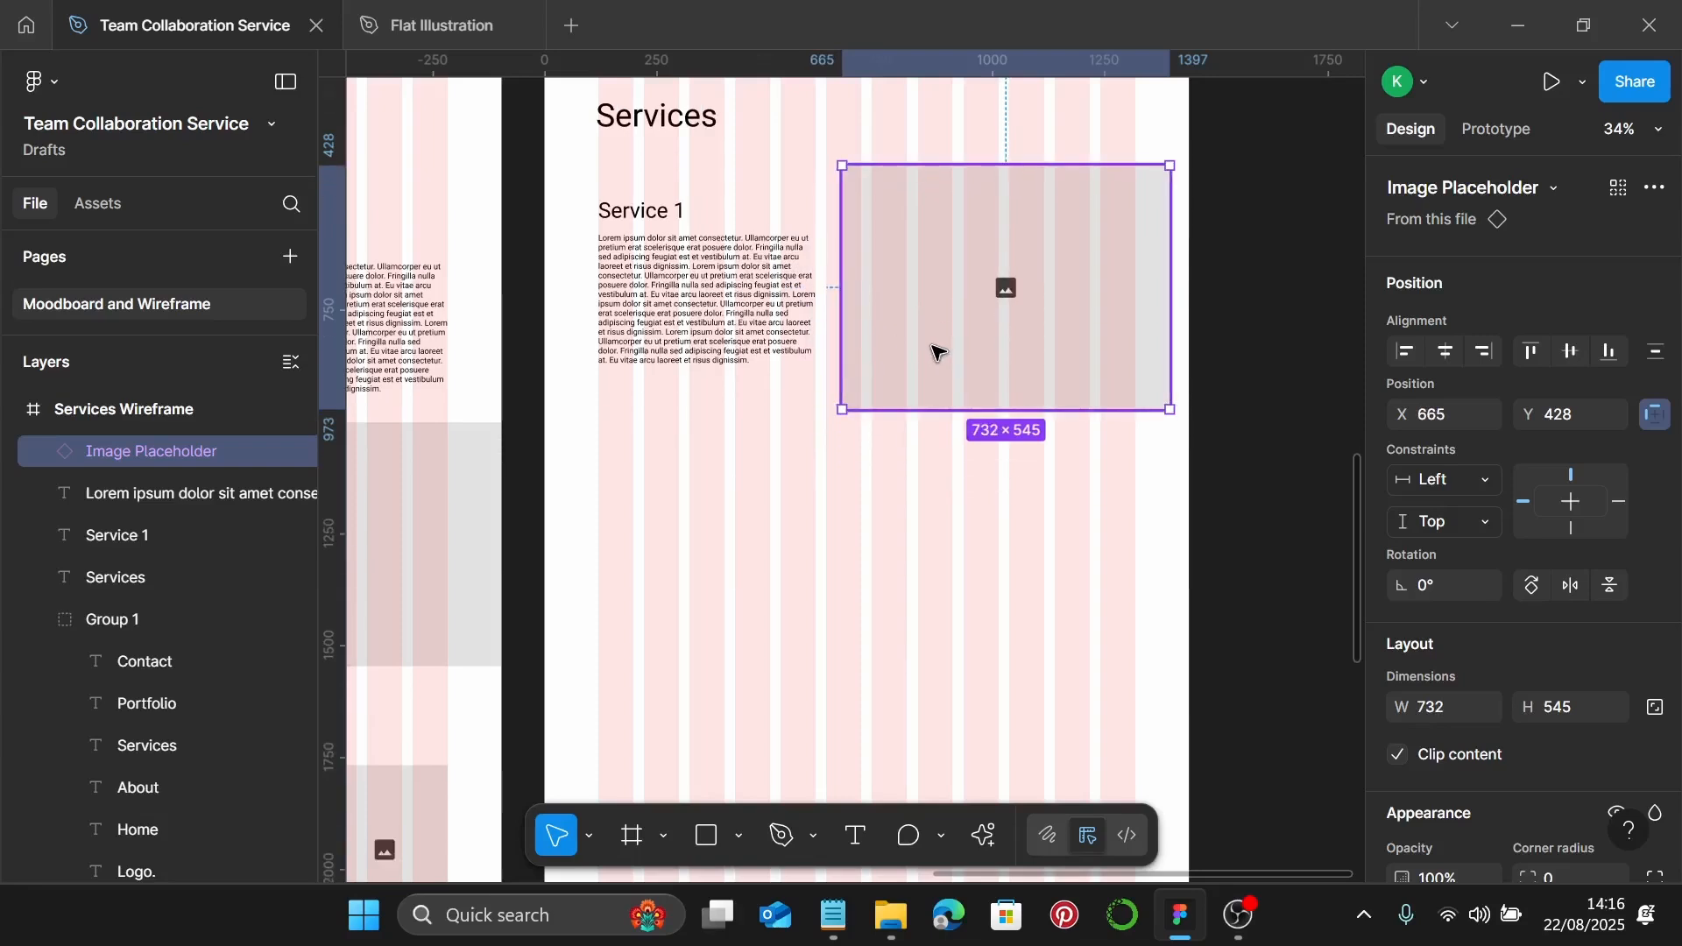
{"action": "left_click", "coordinate": [750, 342], "text": "shift"}
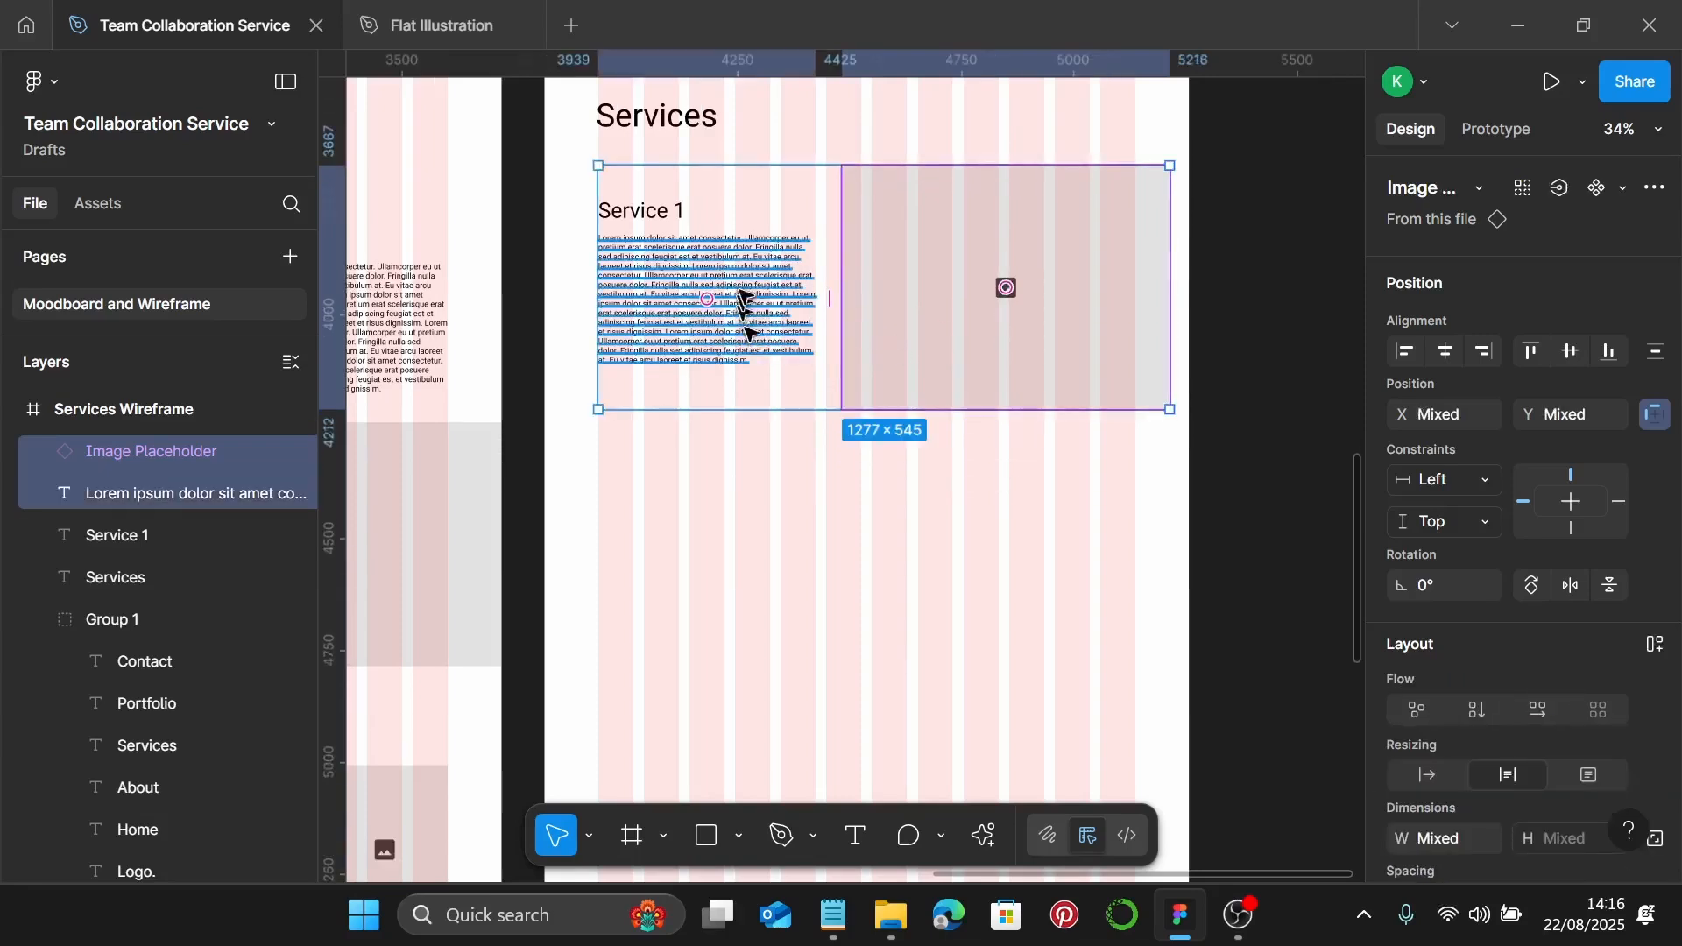
{"action": "left_click", "coordinate": [681, 219], "text": "shift"}
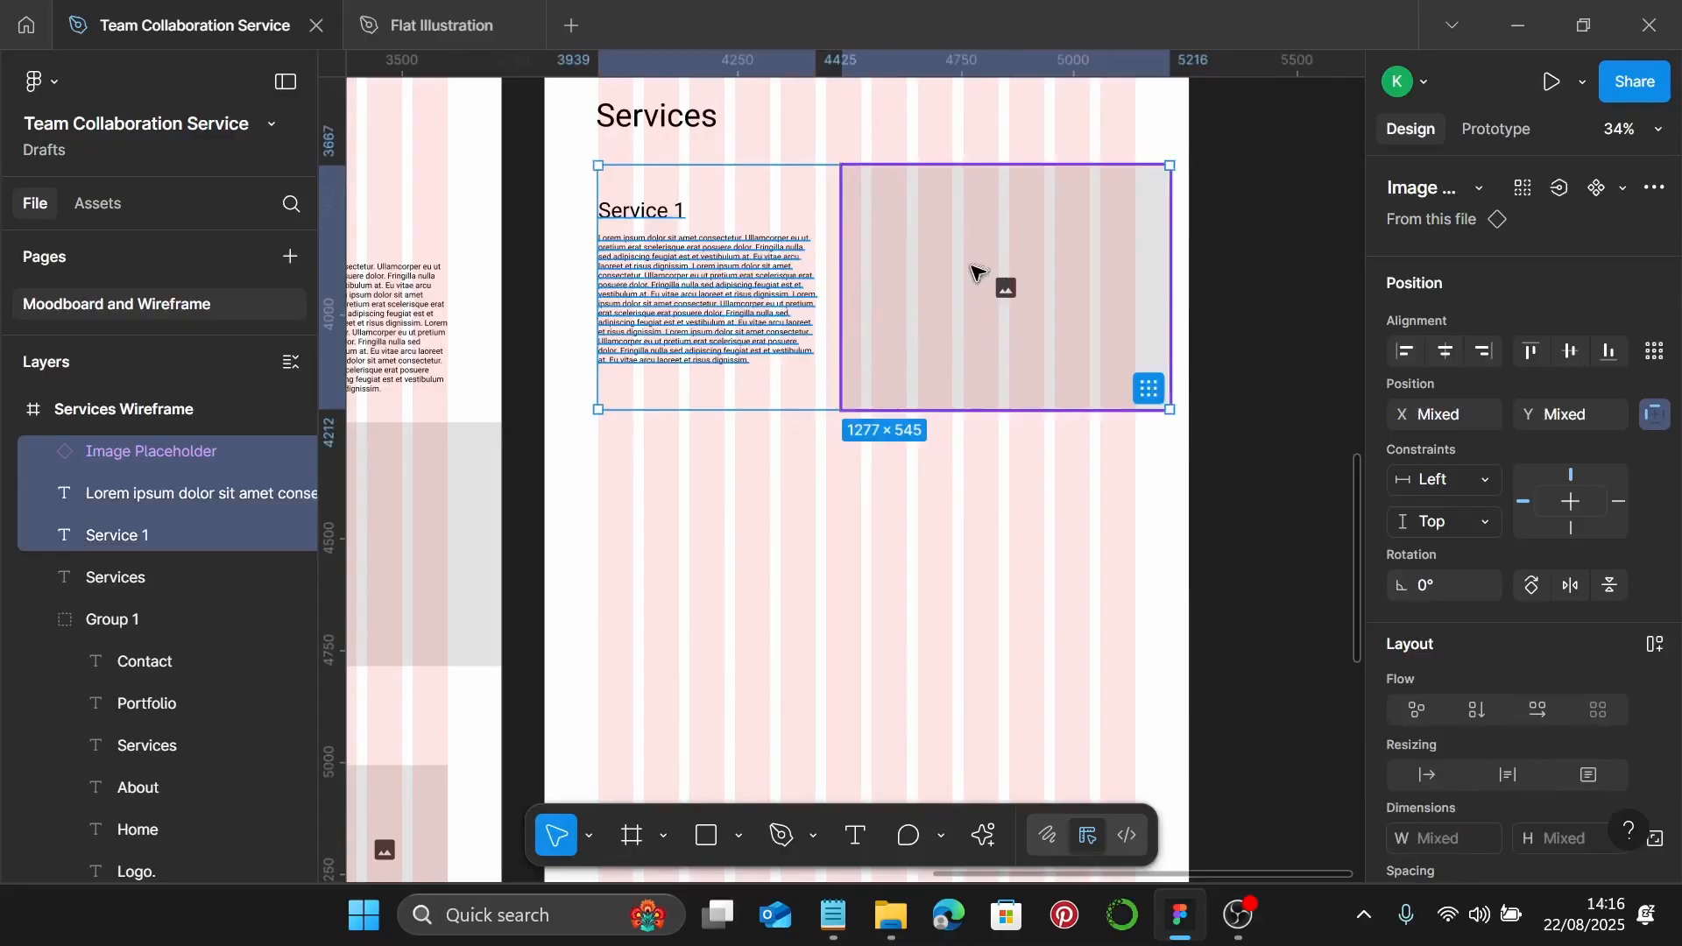
{"action": "left_click_drag", "start_coordinate": [982, 251], "coordinate": [981, 526], "text": "alt"}
{"action": "scroll", "coordinate": [981, 526], "scroll_direction": "down", "scroll_amount": 5}
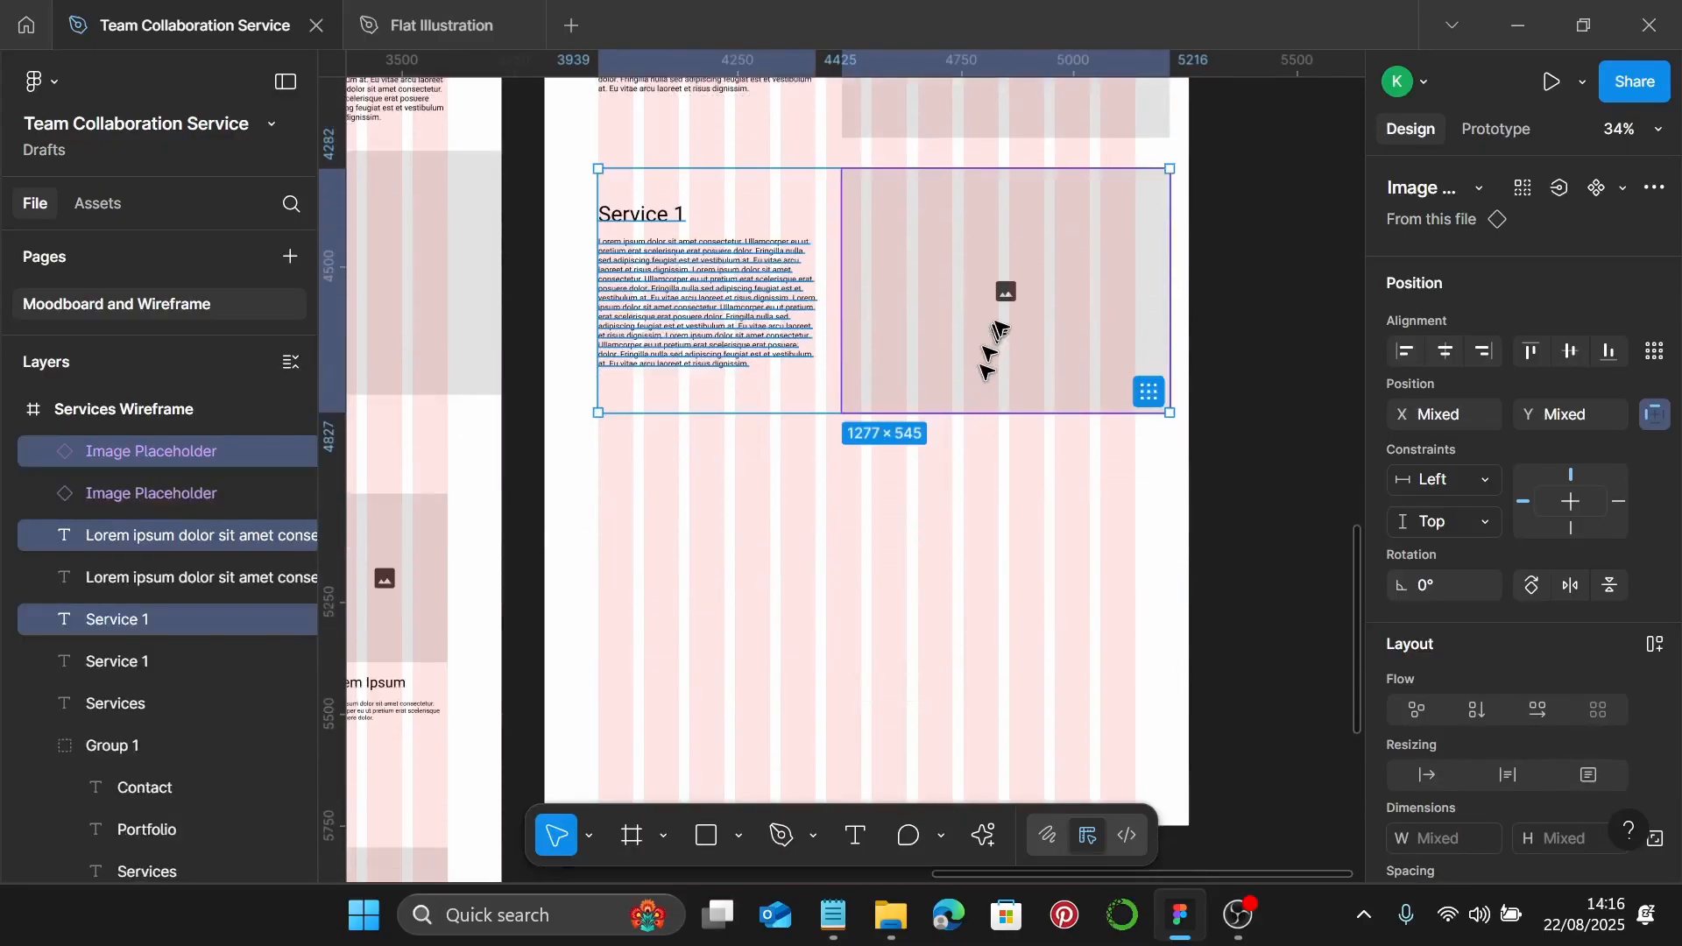
{"action": "left_click_drag", "start_coordinate": [1089, 293], "coordinate": [1086, 532], "text": "alt"}
Group the middle section's heading and paragraph, swap the group with its image placeholder, and align the text to the right grid margin at X 834
{"action": "left_click", "coordinate": [749, 273]}
{"action": "left_click", "coordinate": [669, 220], "text": "shift"}
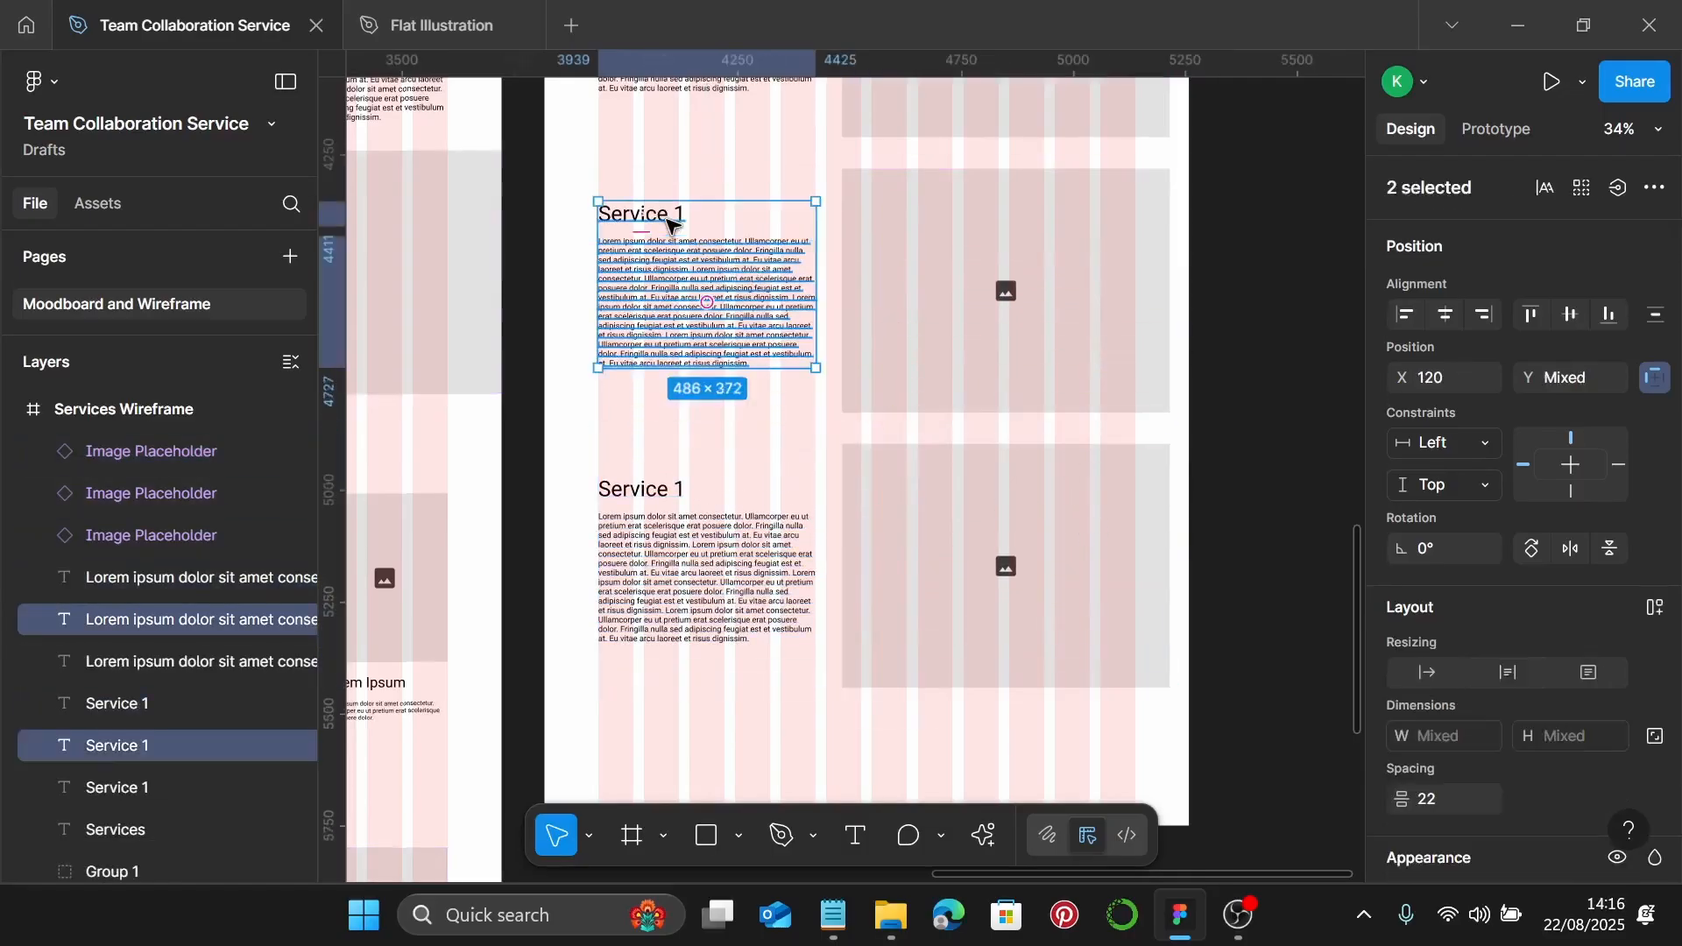
{"action": "key", "text": "ctrl+g"}
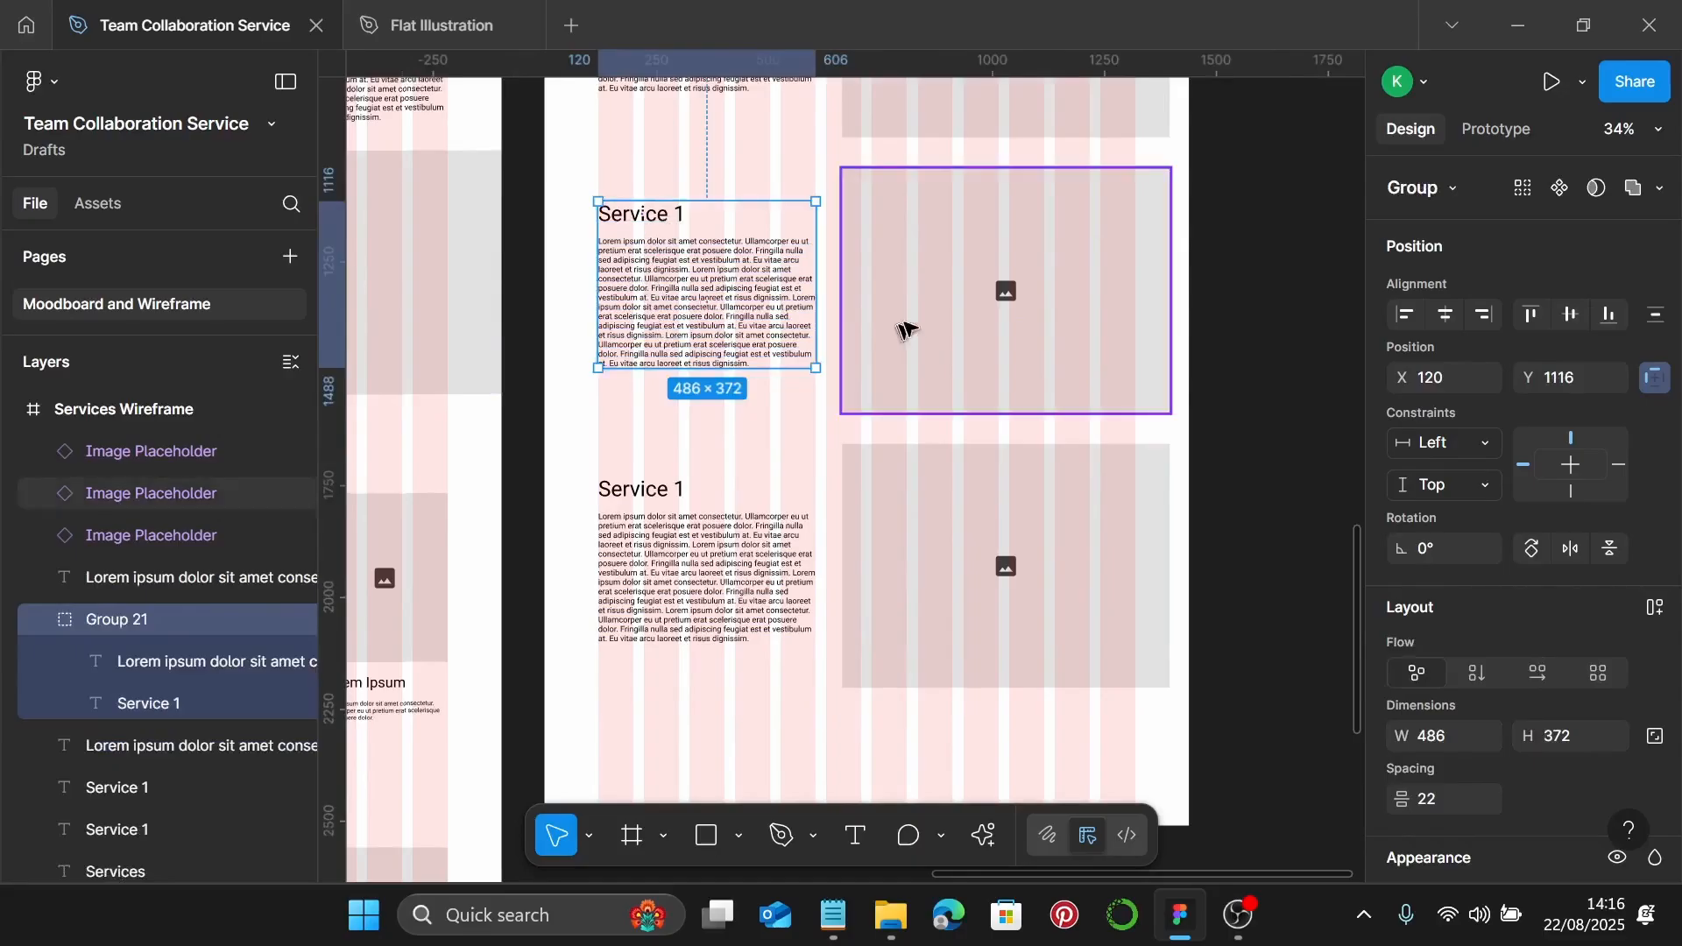
{"action": "left_click", "coordinate": [930, 309], "text": "shift"}
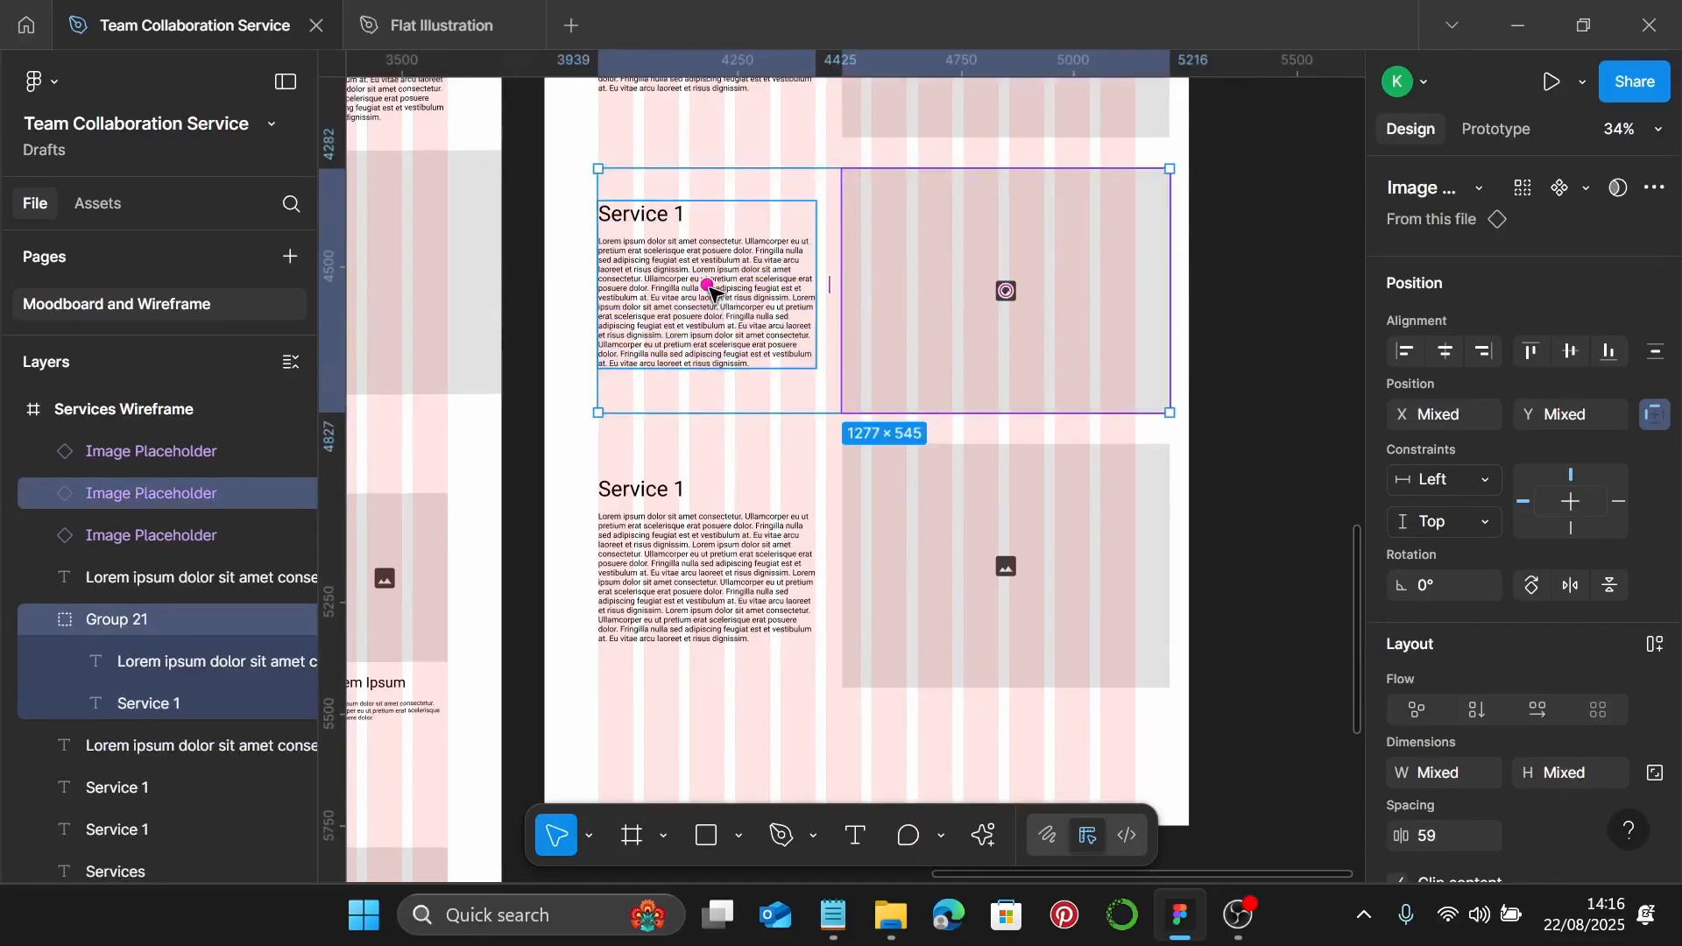
{"action": "left_click_drag", "start_coordinate": [711, 289], "coordinate": [886, 308]}
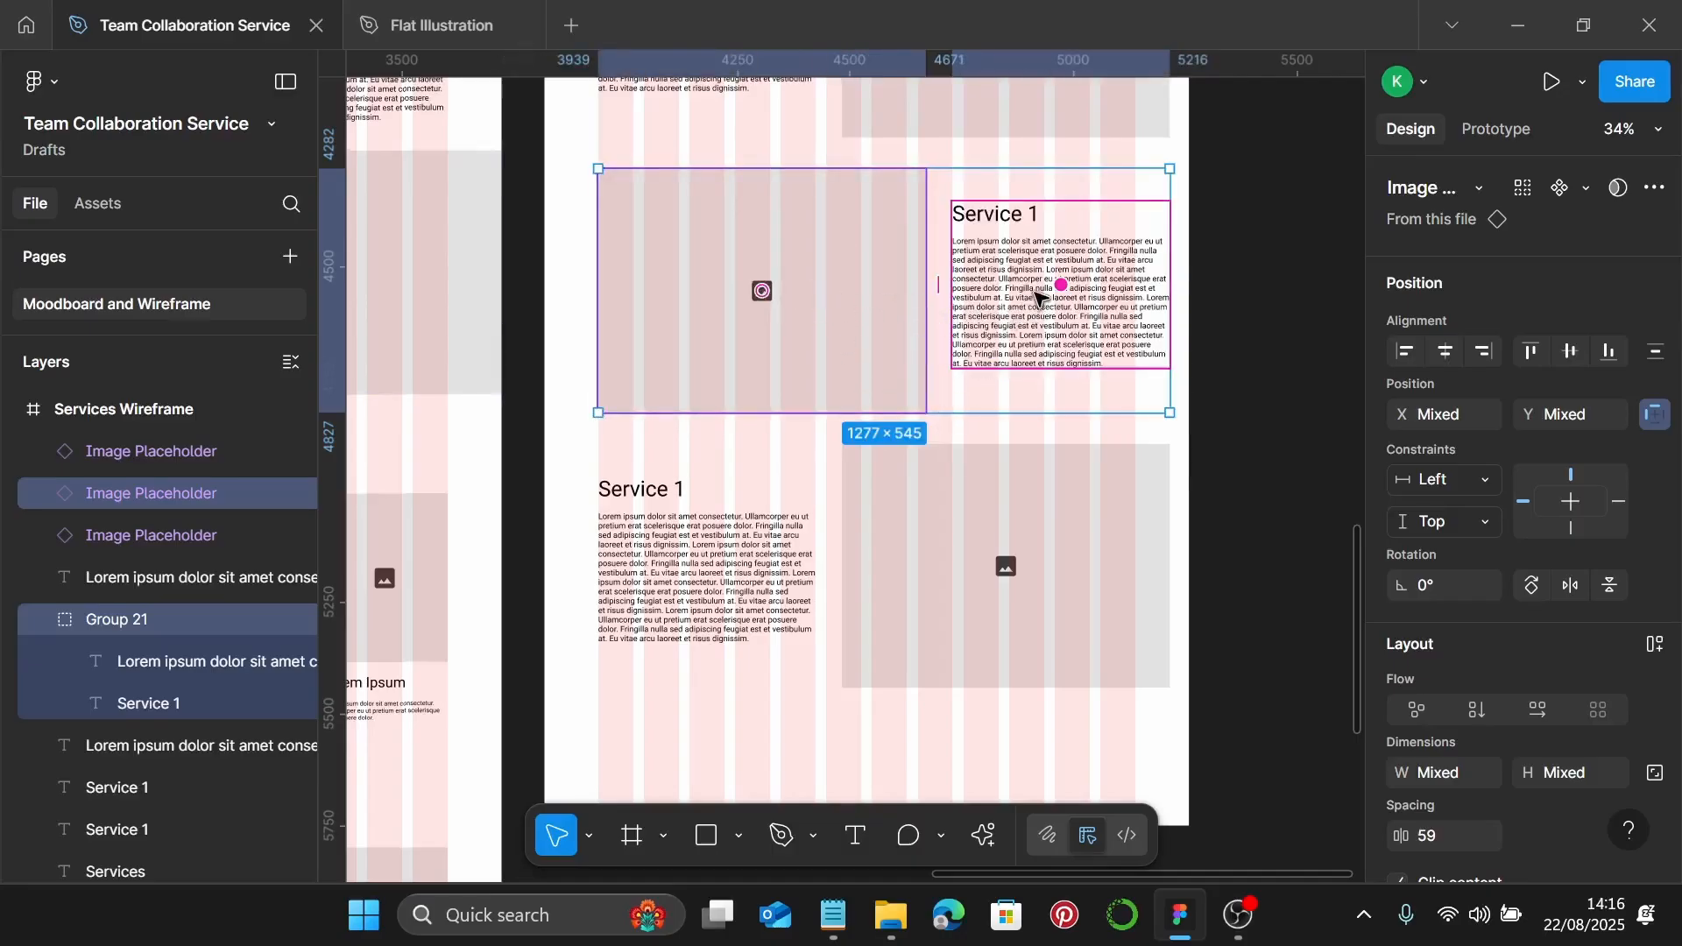
{"action": "left_click_drag", "start_coordinate": [1039, 294], "coordinate": [1001, 307]}
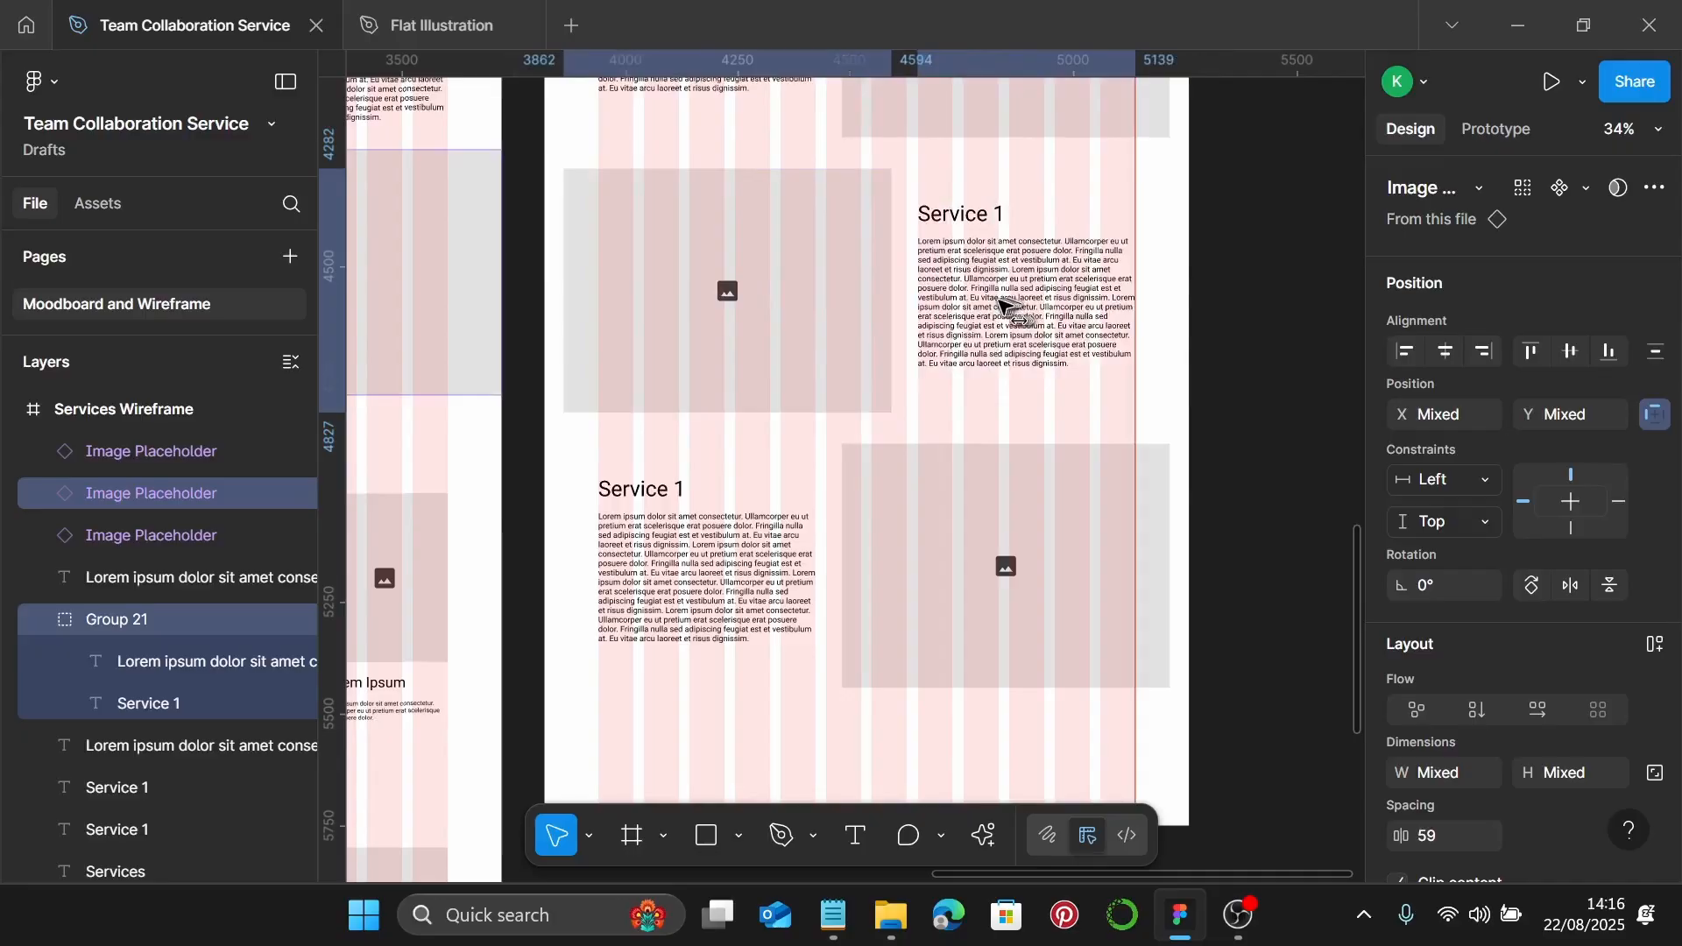
Change the middle section's heading to "Service 2" and the lowest section's heading to "Service 3"
{"action": "double_click", "coordinate": [988, 235]}
{"action": "double_click", "coordinate": [987, 226]}
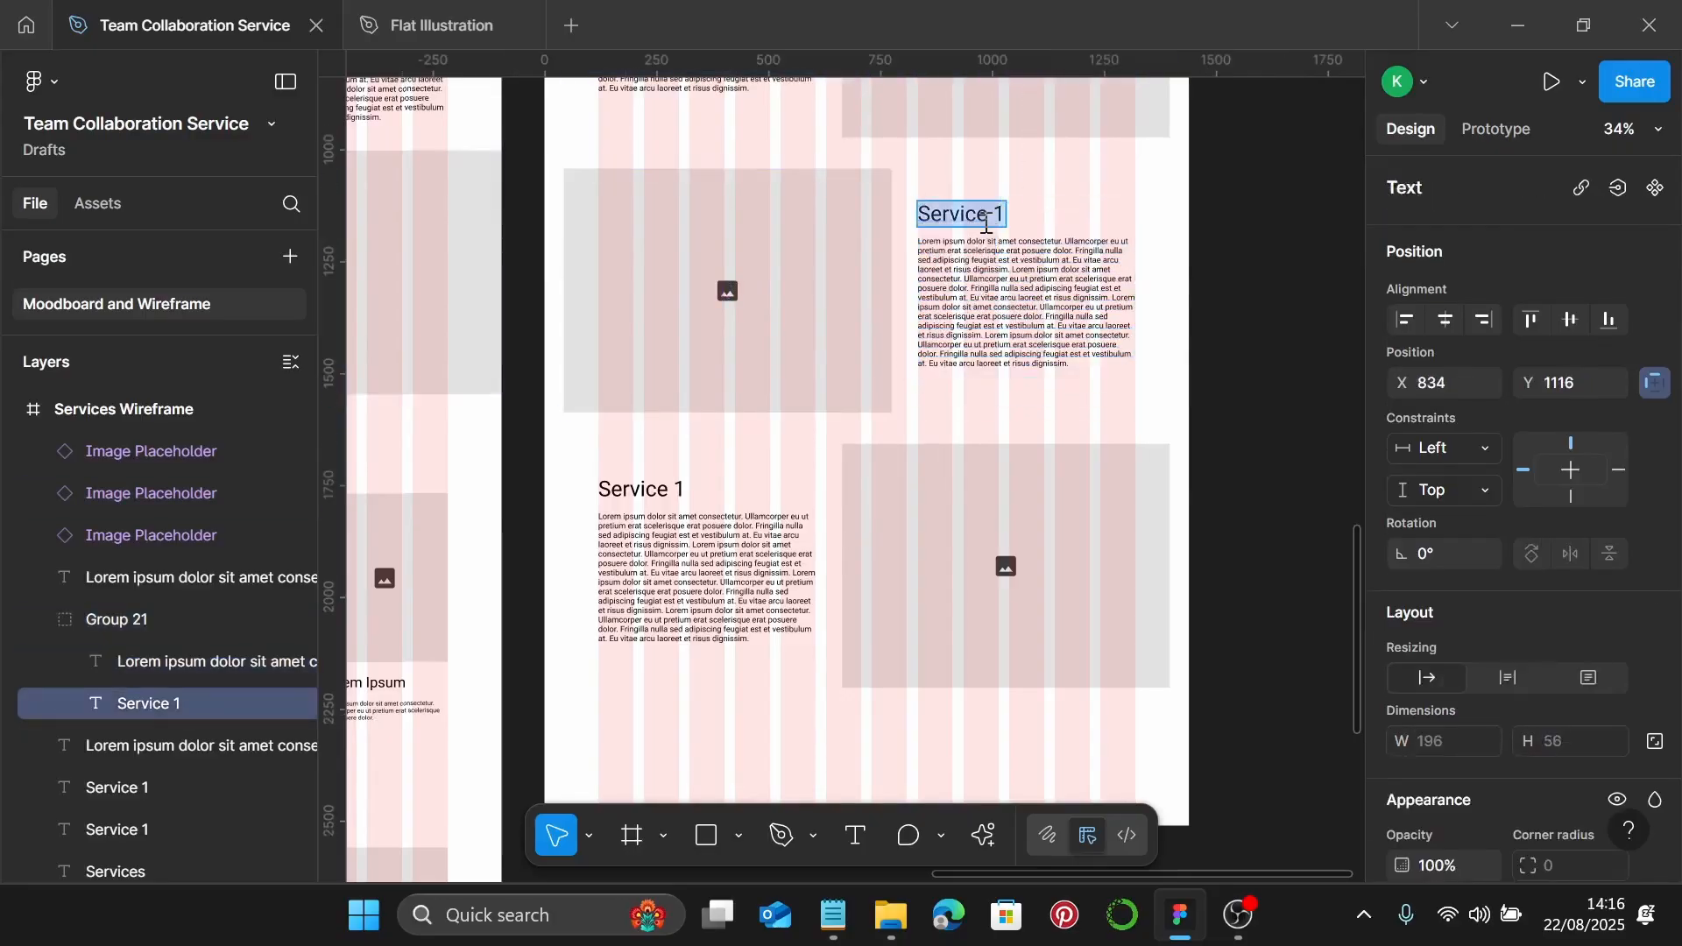
{"action": "left_click", "coordinate": [986, 226]}
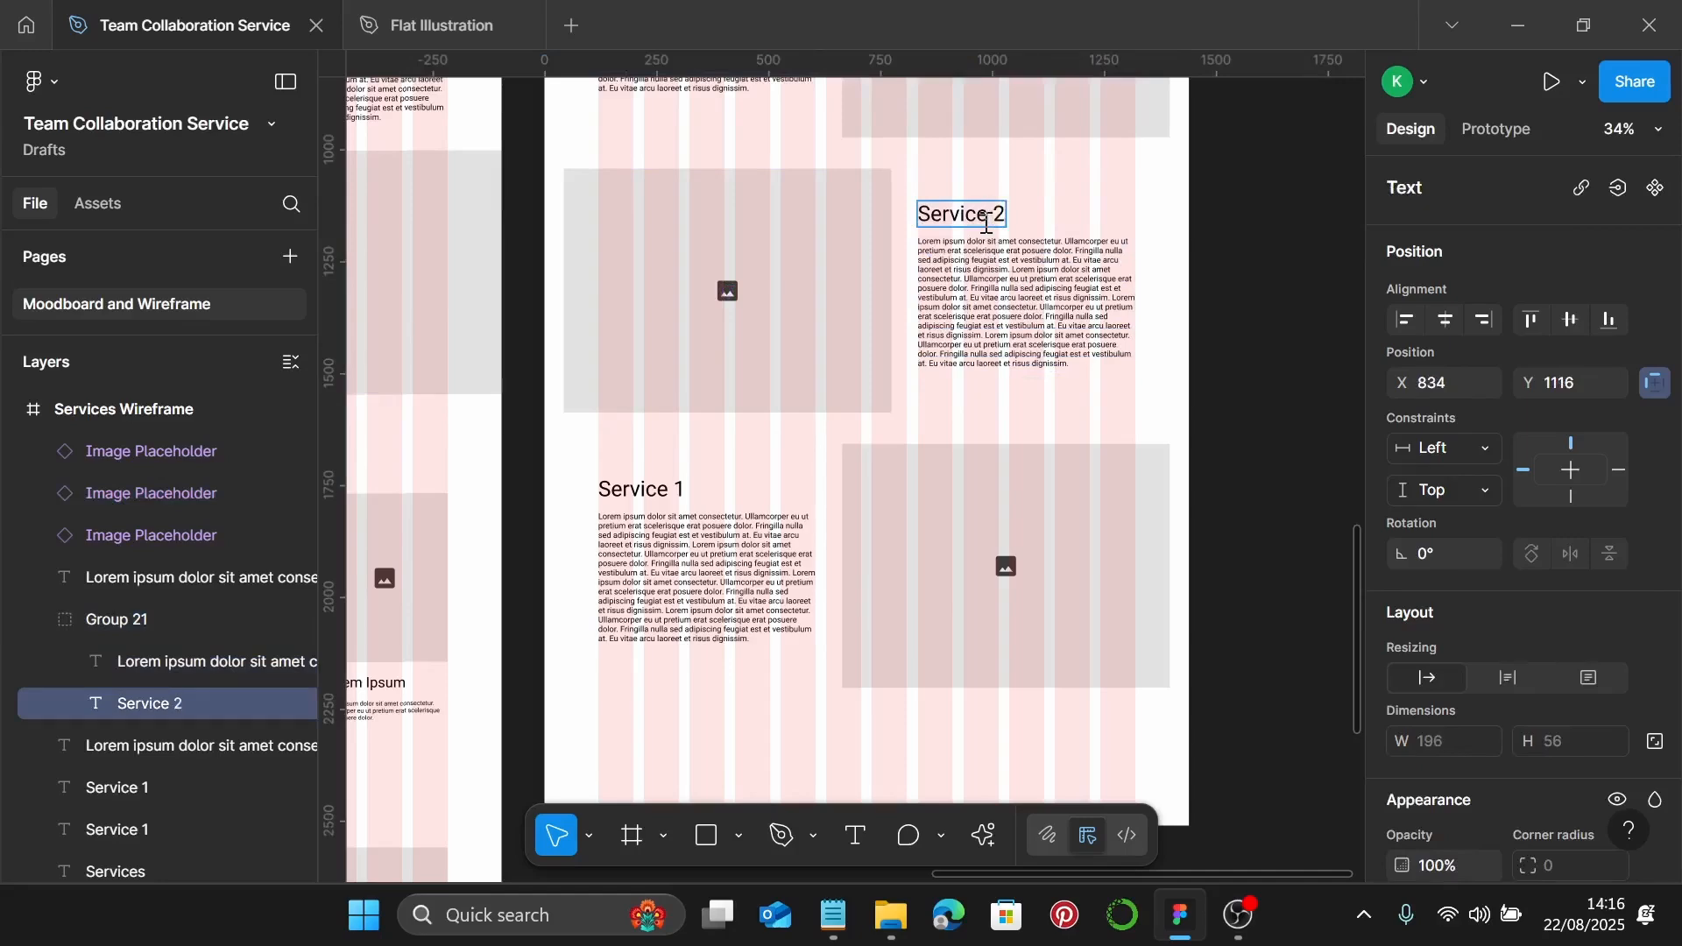
{"action": "scroll", "coordinate": [977, 229], "scroll_direction": "down", "scroll_amount": 3}
{"action": "left_click", "coordinate": [686, 330]}
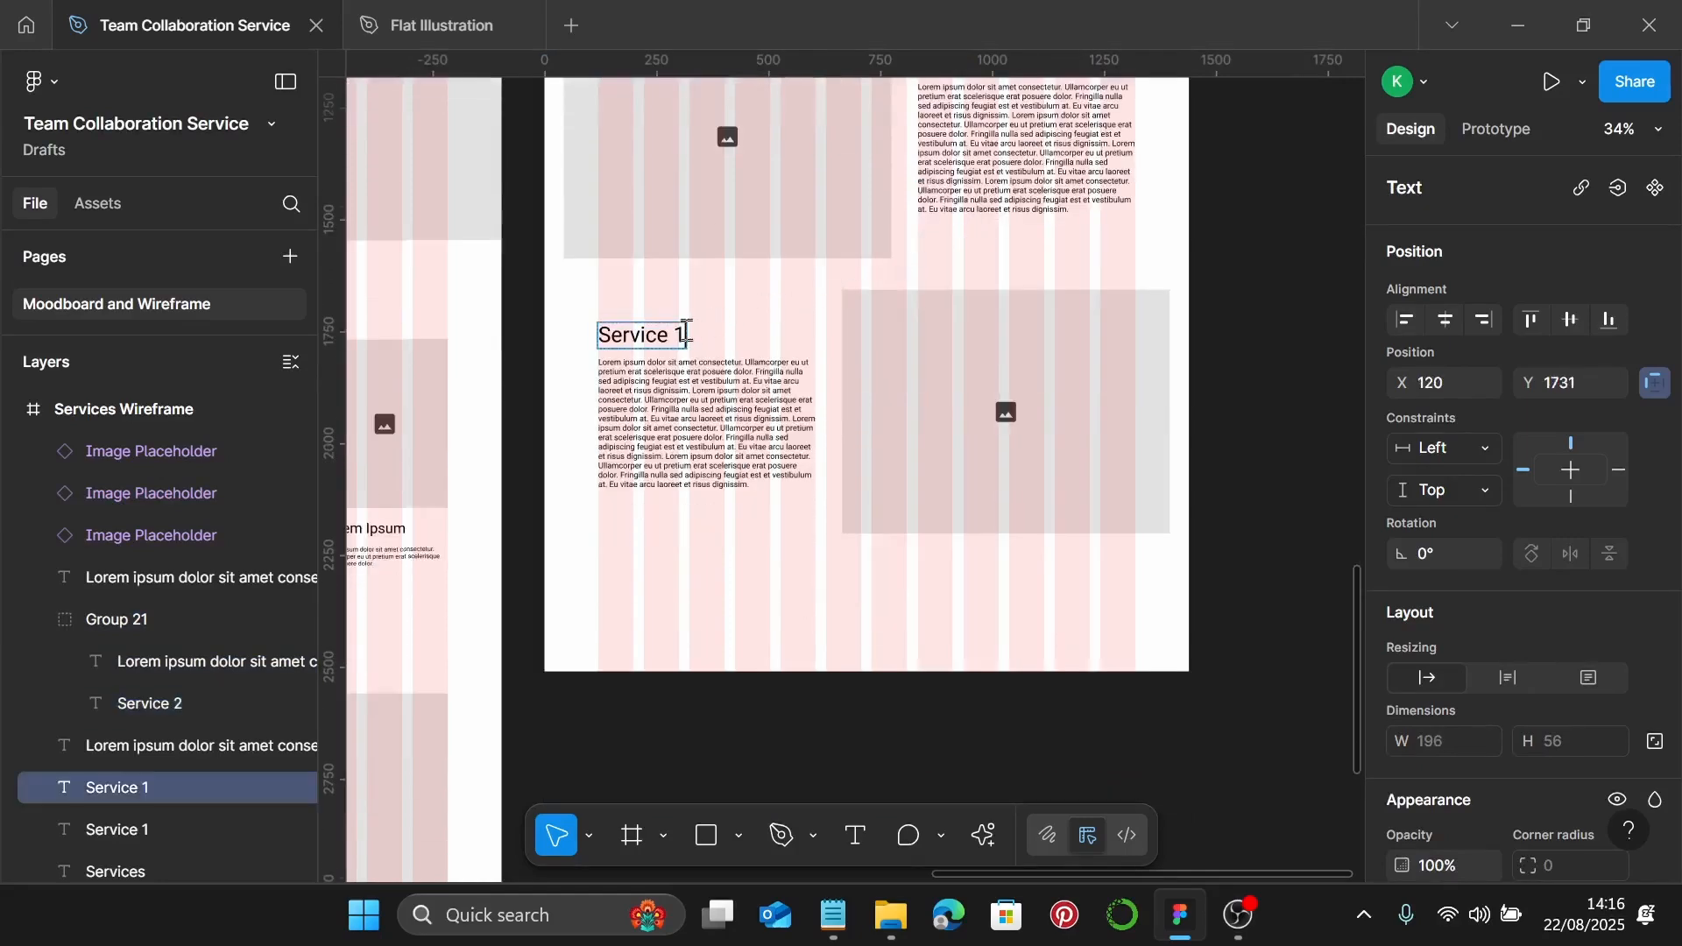
{"action": "key", "text": "BackSpace"}
{"action": "type", "text": "3"}
{"action": "key", "text": "Escape"}
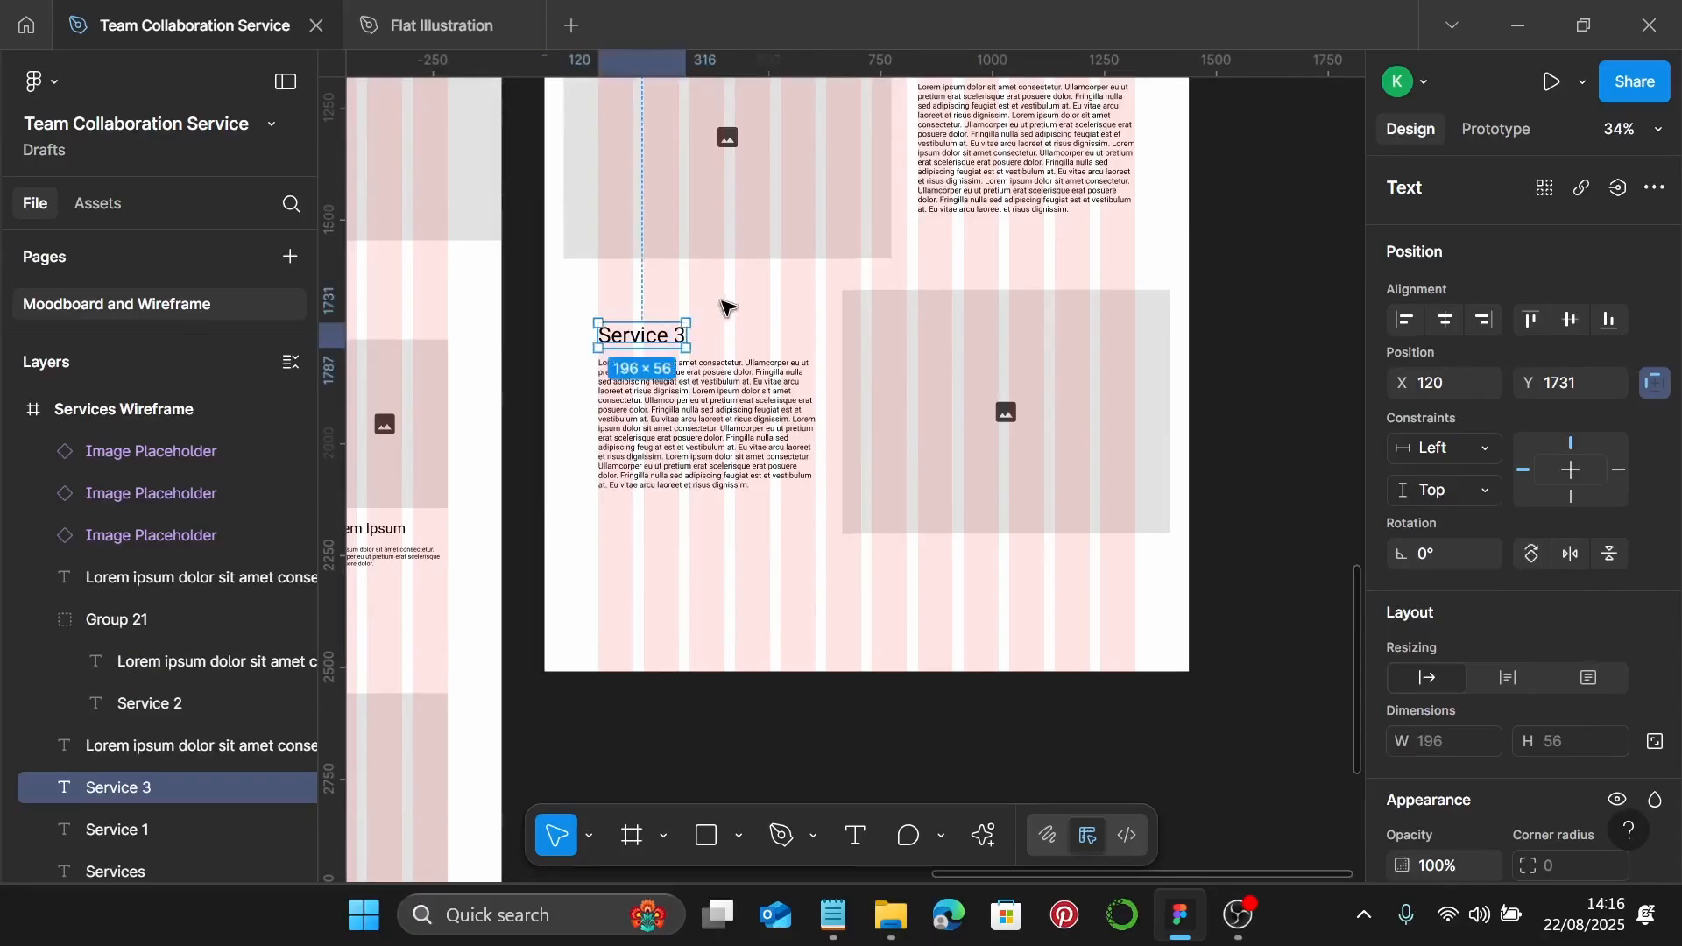
Examine the landing page and services page references on the moodboard for section layout ideas
{"action": "scroll", "coordinate": [692, 311], "scroll_direction": "down", "scroll_amount": 5}
{"action": "scroll", "coordinate": [719, 306], "scroll_direction": "up", "scroll_amount": 5}
{"action": "scroll", "coordinate": [710, 289], "scroll_direction": "up", "scroll_amount": 5}
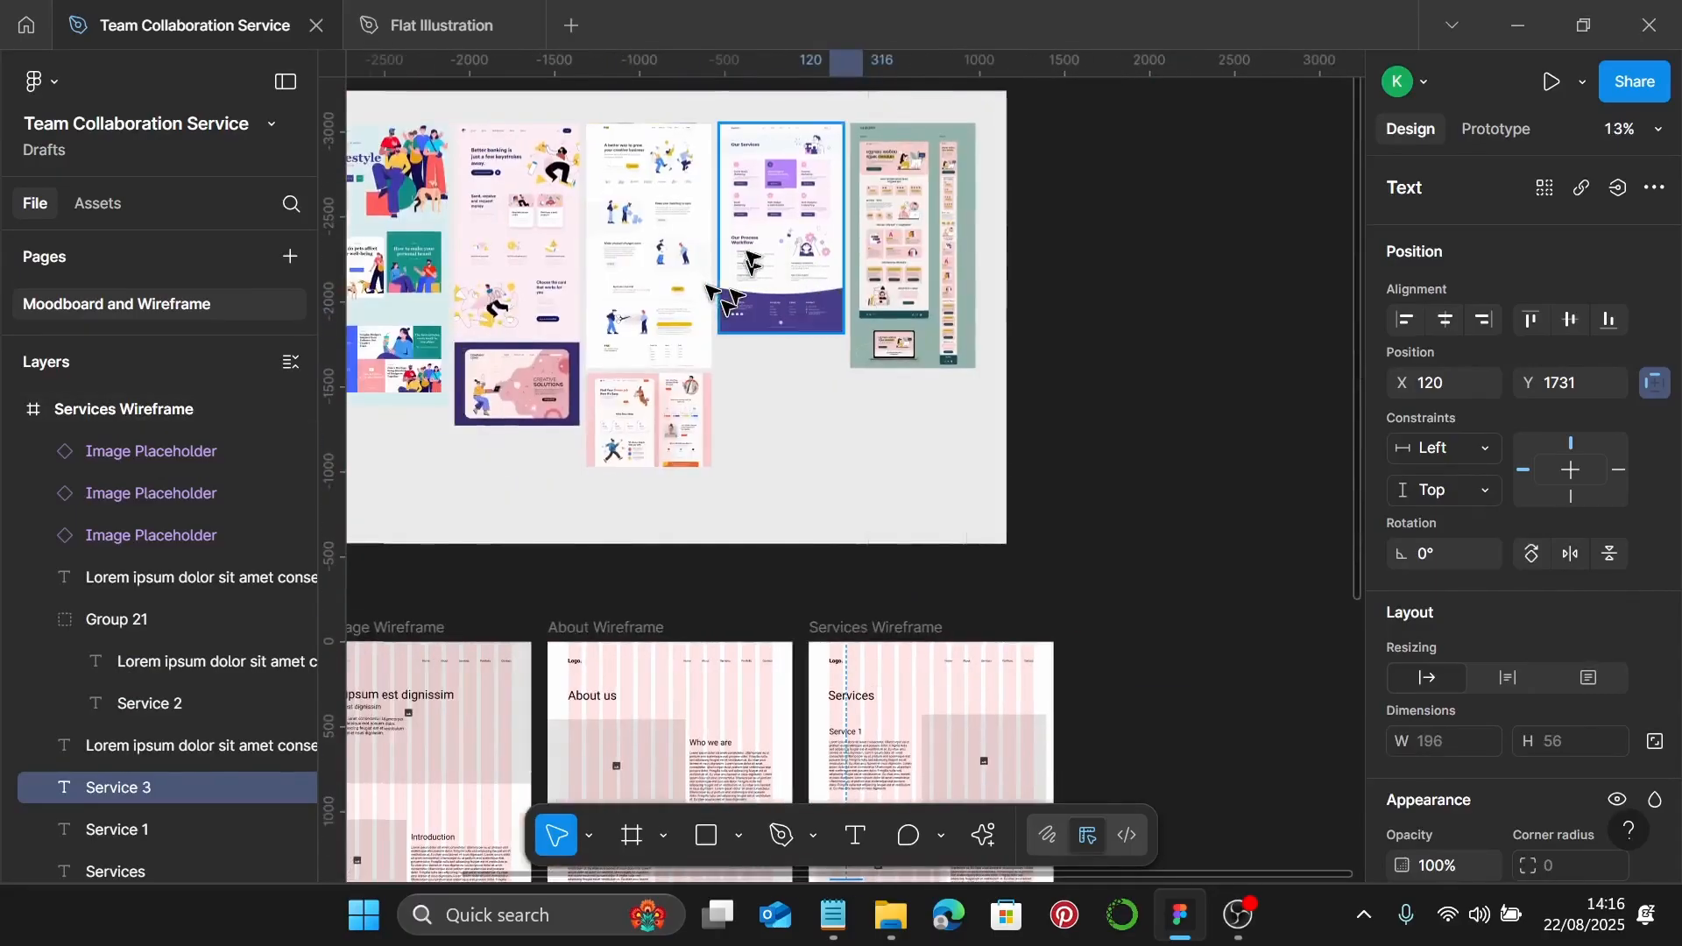
{"action": "scroll", "coordinate": [627, 230], "scroll_direction": "up", "scroll_amount": 2, "text": "ctrl"}
{"action": "scroll", "coordinate": [561, 250], "scroll_direction": "up", "scroll_amount": 1}
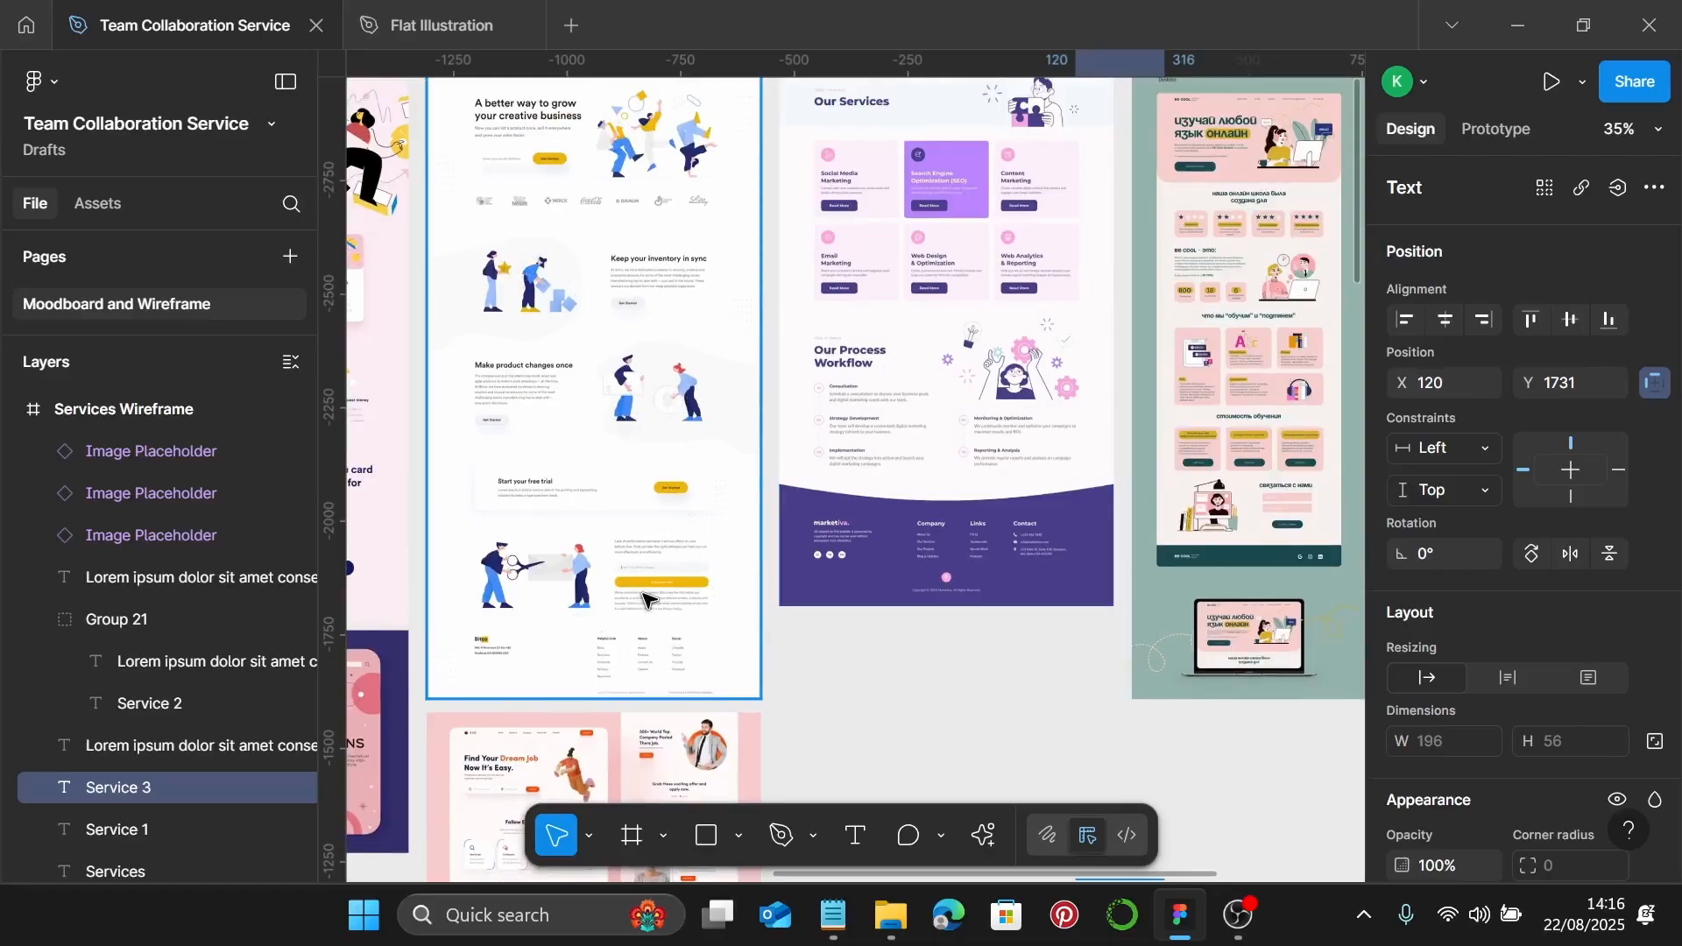
{"action": "scroll", "coordinate": [644, 598], "scroll_direction": "down", "scroll_amount": 2, "text": "ctrl"}
{"action": "scroll", "coordinate": [891, 445], "scroll_direction": "left", "scroll_amount": 2}
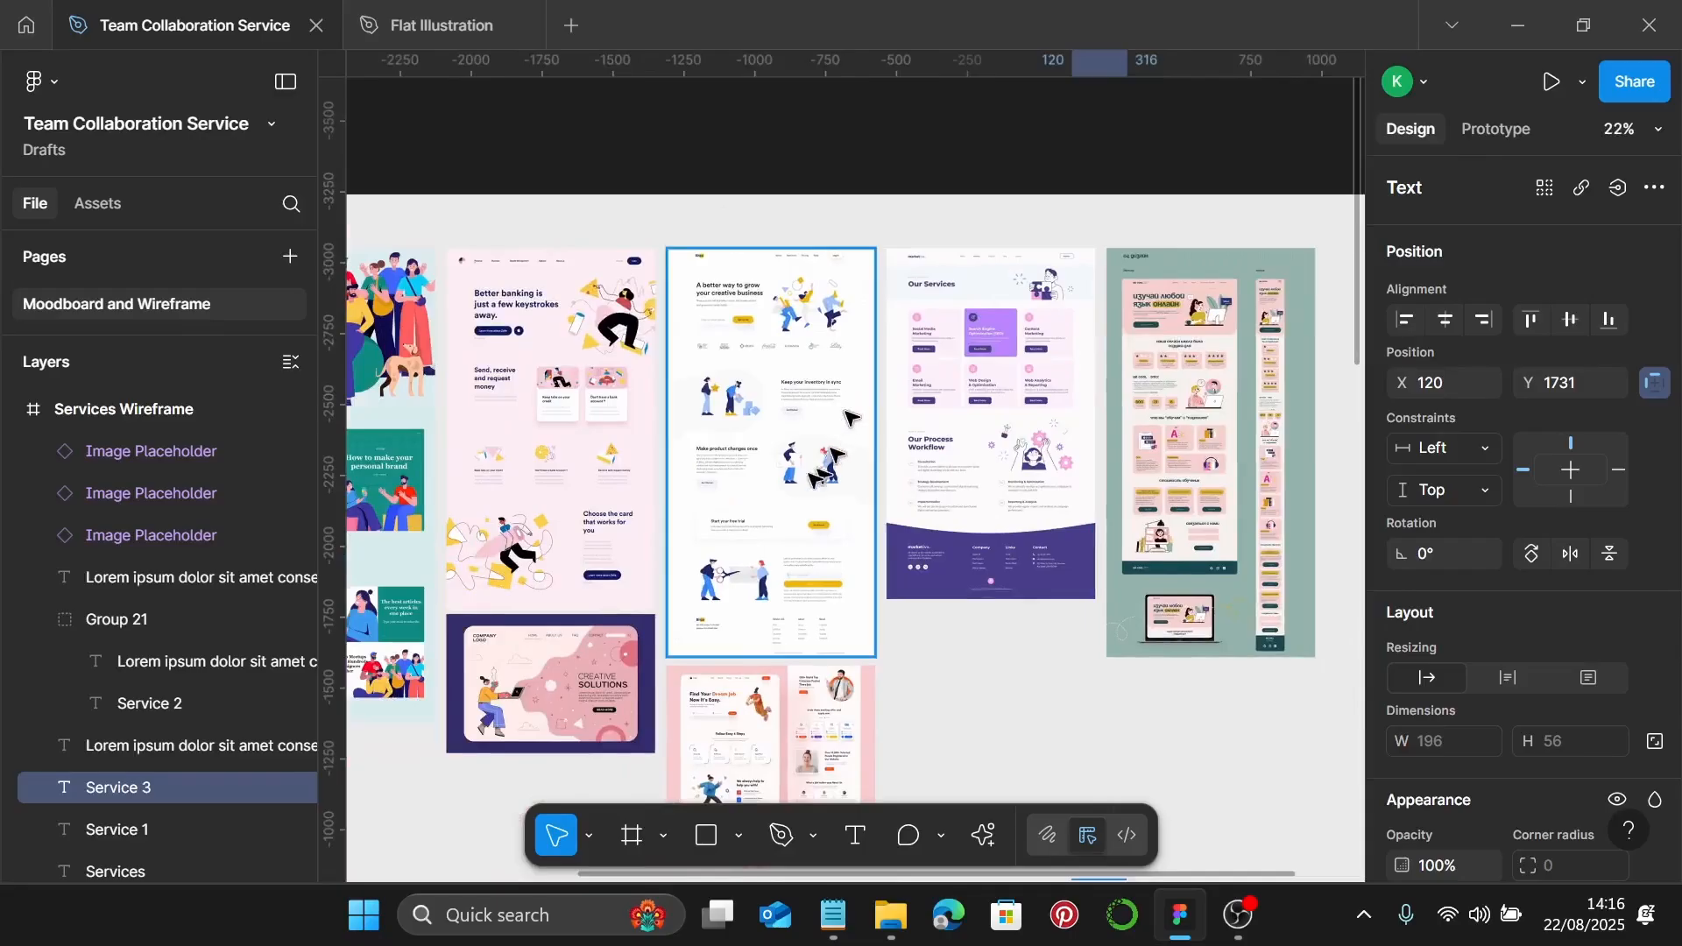
{"action": "scroll", "coordinate": [891, 445], "scroll_direction": "down", "scroll_amount": 10}
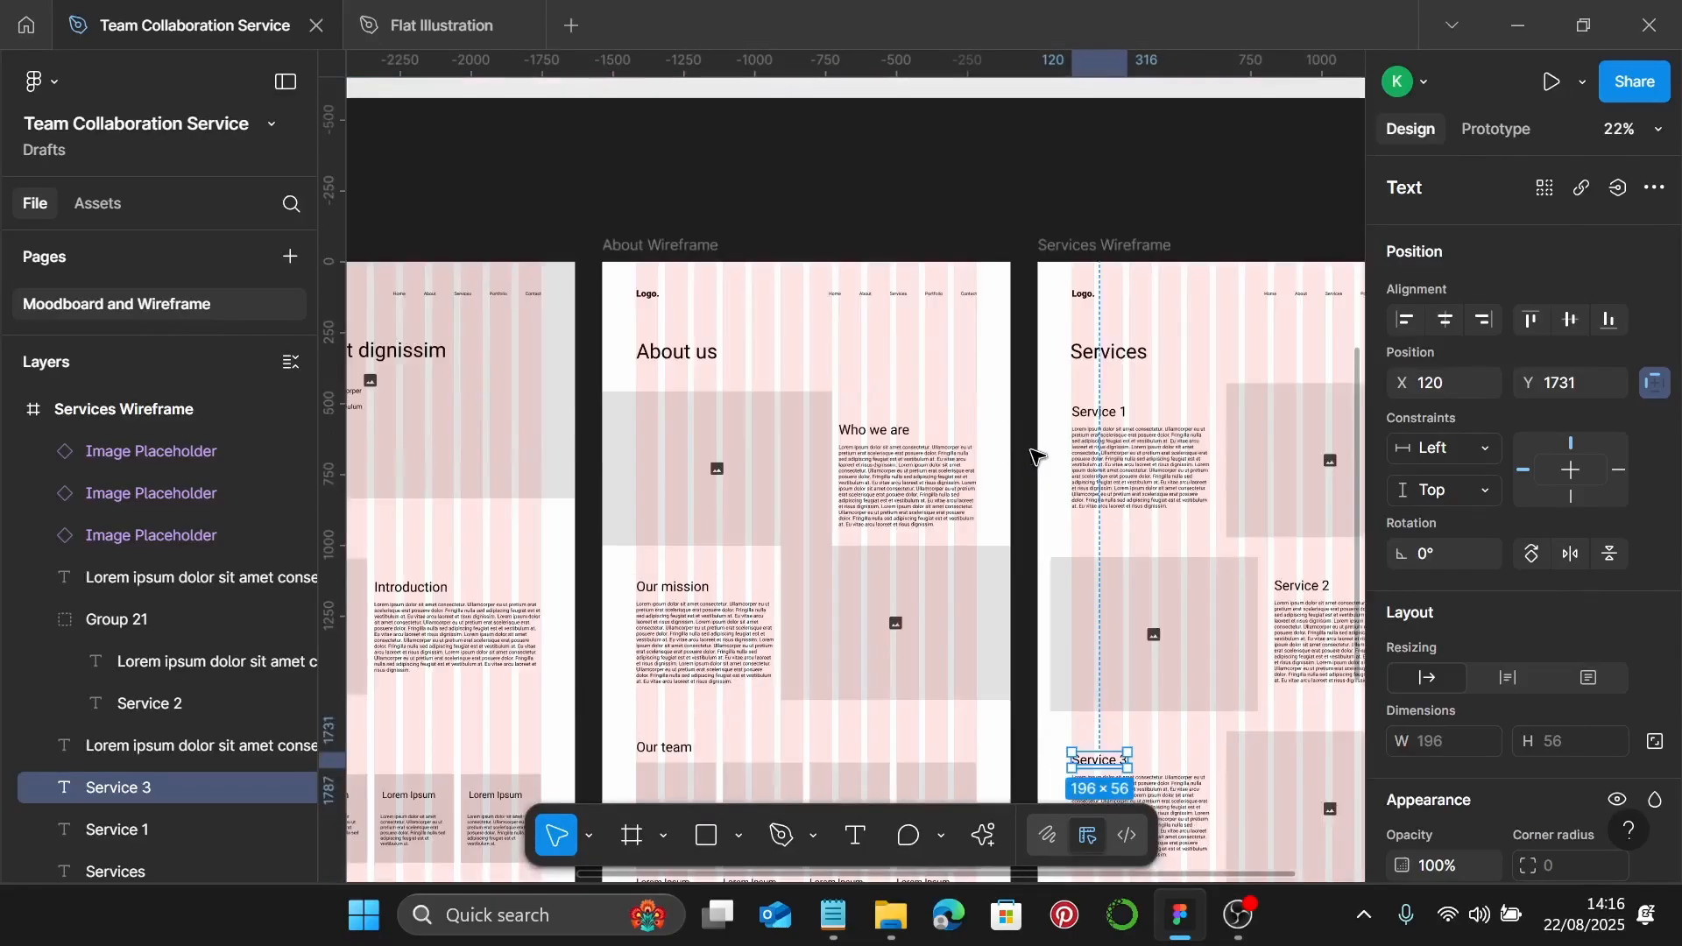
Extend the Services Wireframe frame downward to a height of 3708
{"action": "scroll", "coordinate": [1032, 456], "scroll_direction": "right", "scroll_amount": 4}
{"action": "scroll", "coordinate": [1032, 455], "scroll_direction": "down", "scroll_amount": 5}
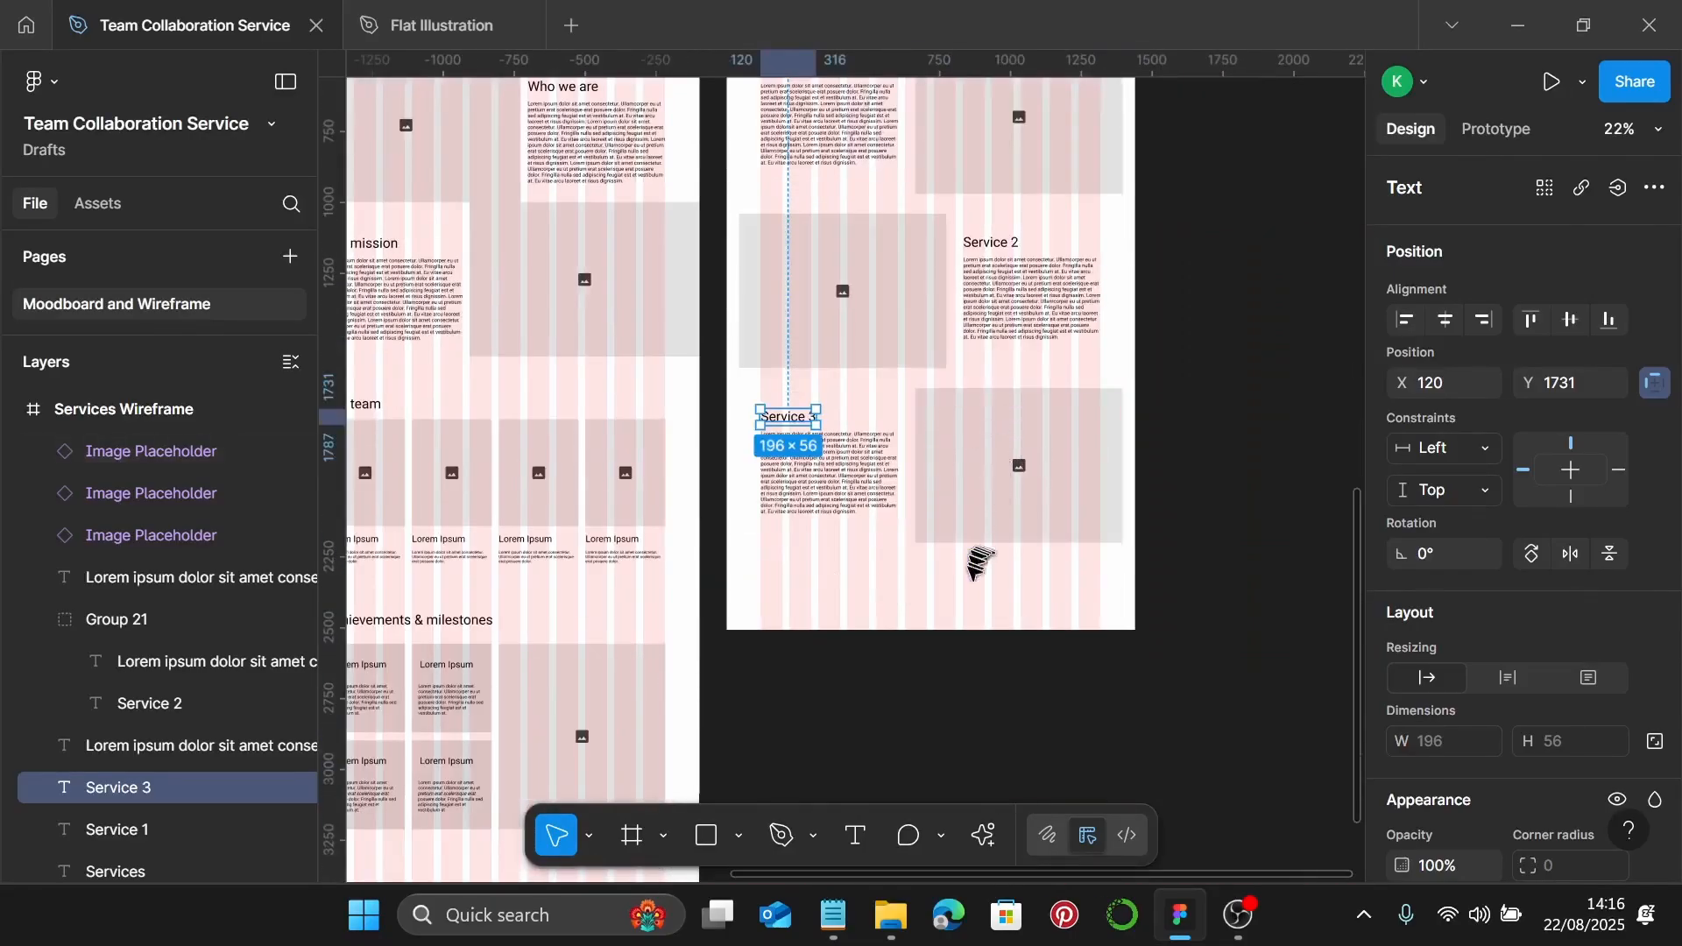
{"action": "right_click", "coordinate": [990, 578]}
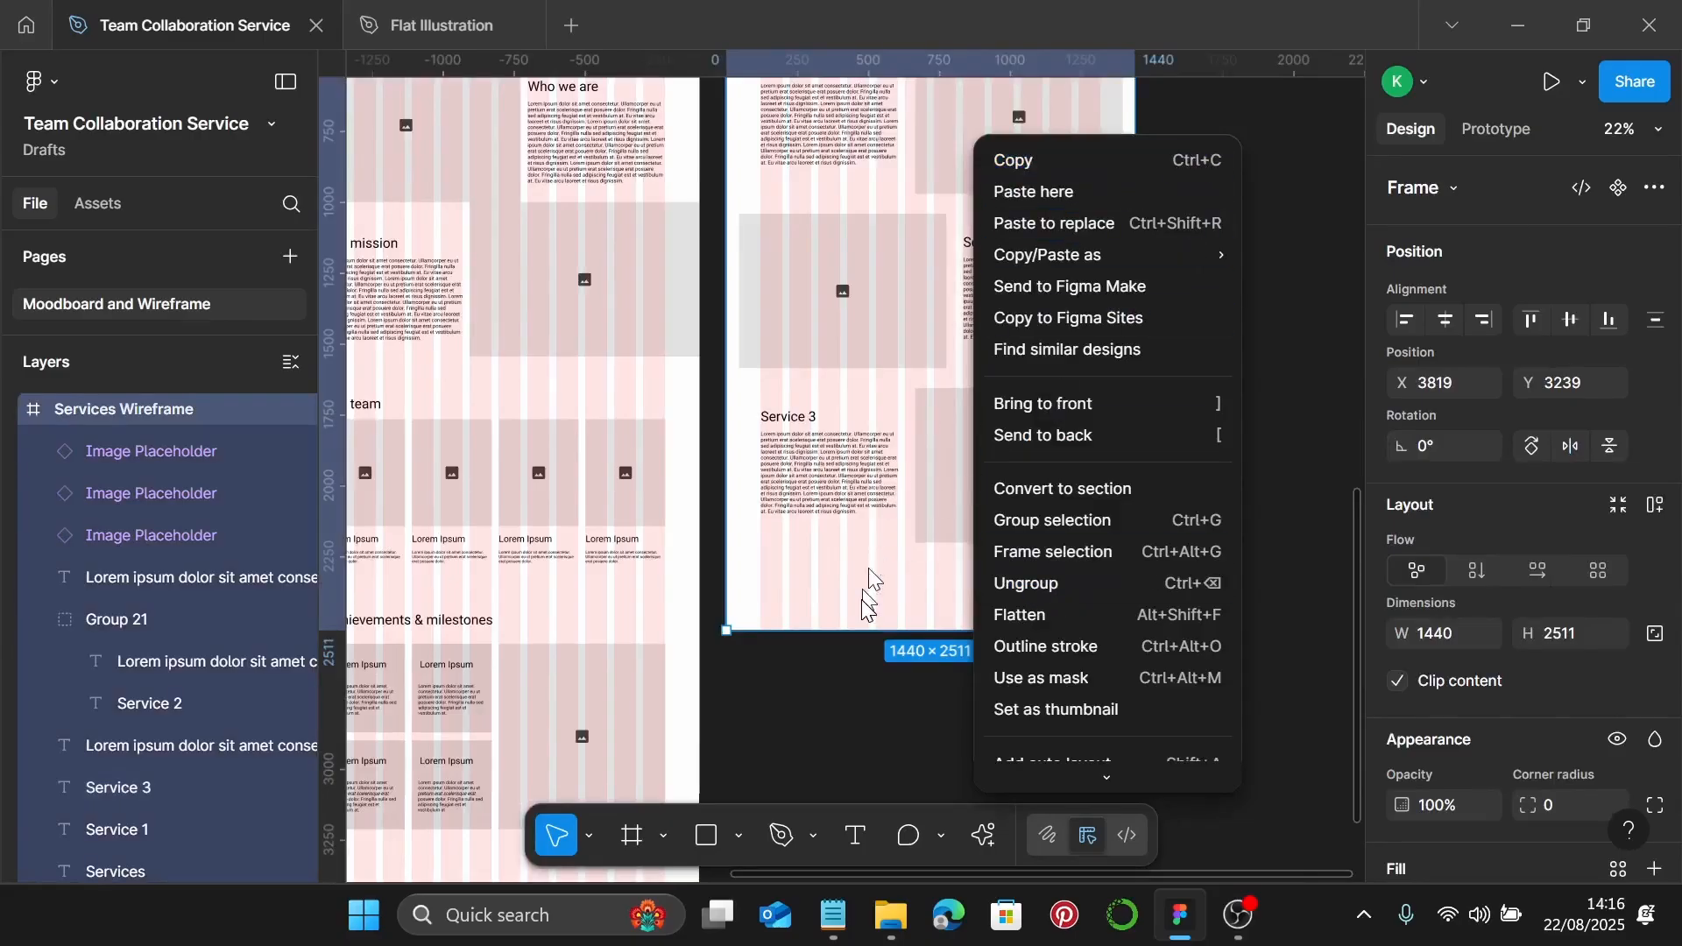
{"action": "scroll", "coordinate": [930, 574], "scroll_direction": "down", "scroll_amount": 3}
{"action": "scroll", "coordinate": [929, 574], "scroll_direction": "down", "scroll_amount": 1}
{"action": "left_click_drag", "start_coordinate": [997, 425], "coordinate": [984, 761]}
{"action": "scroll", "coordinate": [1016, 644], "scroll_direction": "down", "scroll_amount": 1}
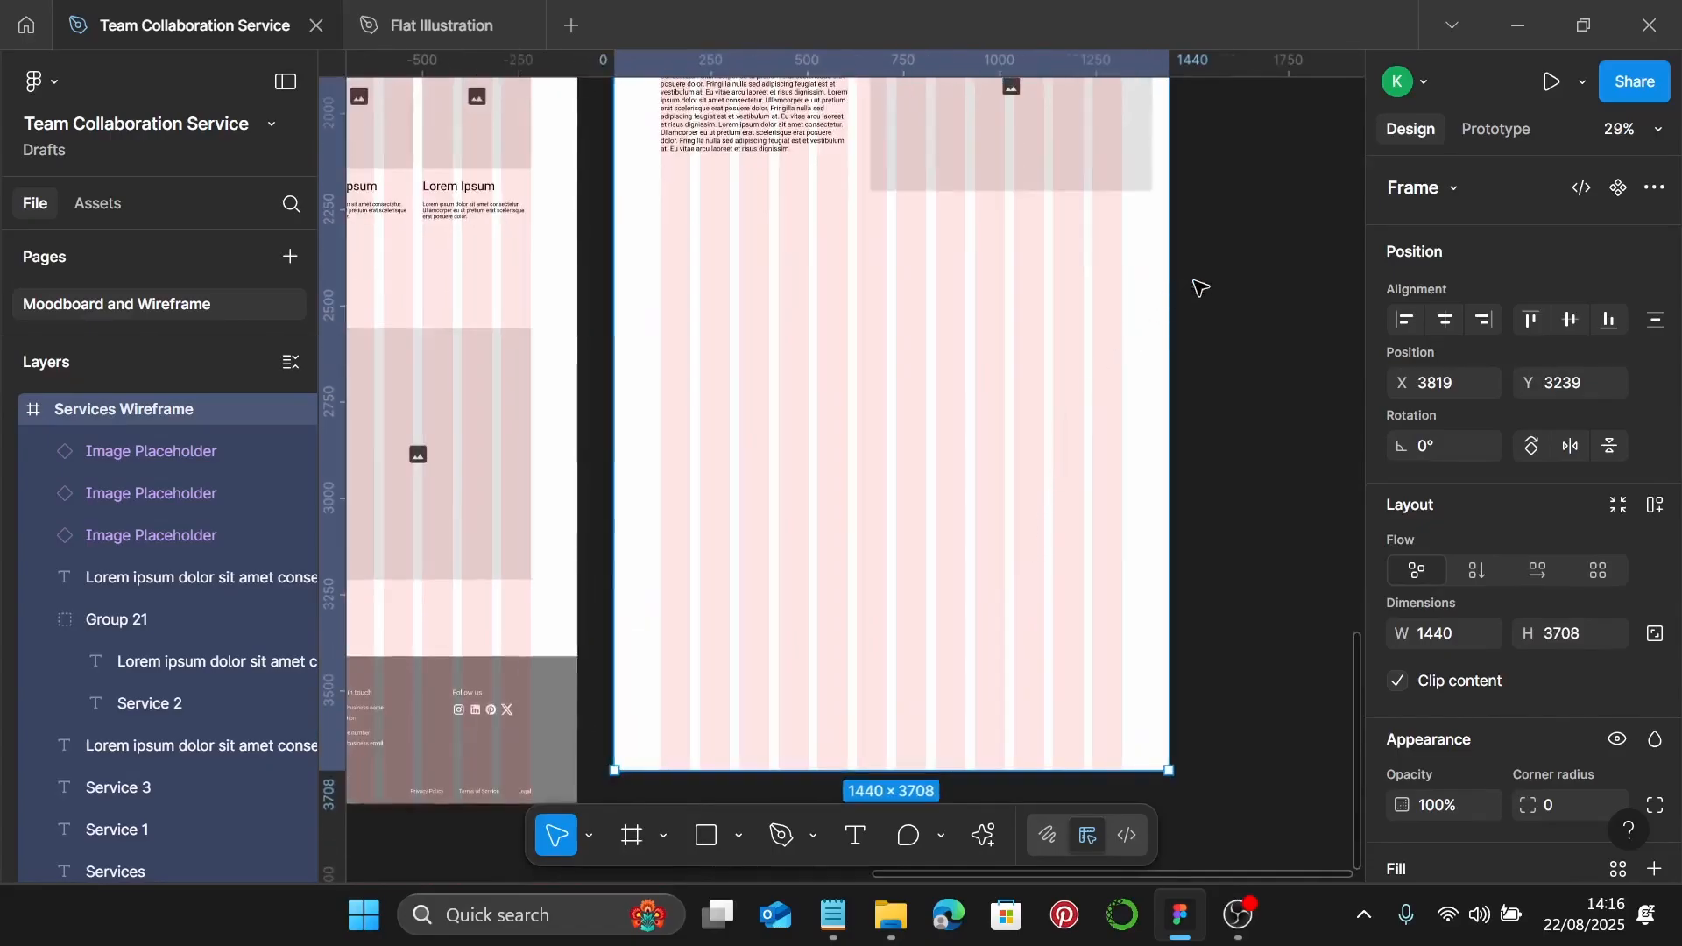
{"action": "left_click", "coordinate": [1202, 282]}
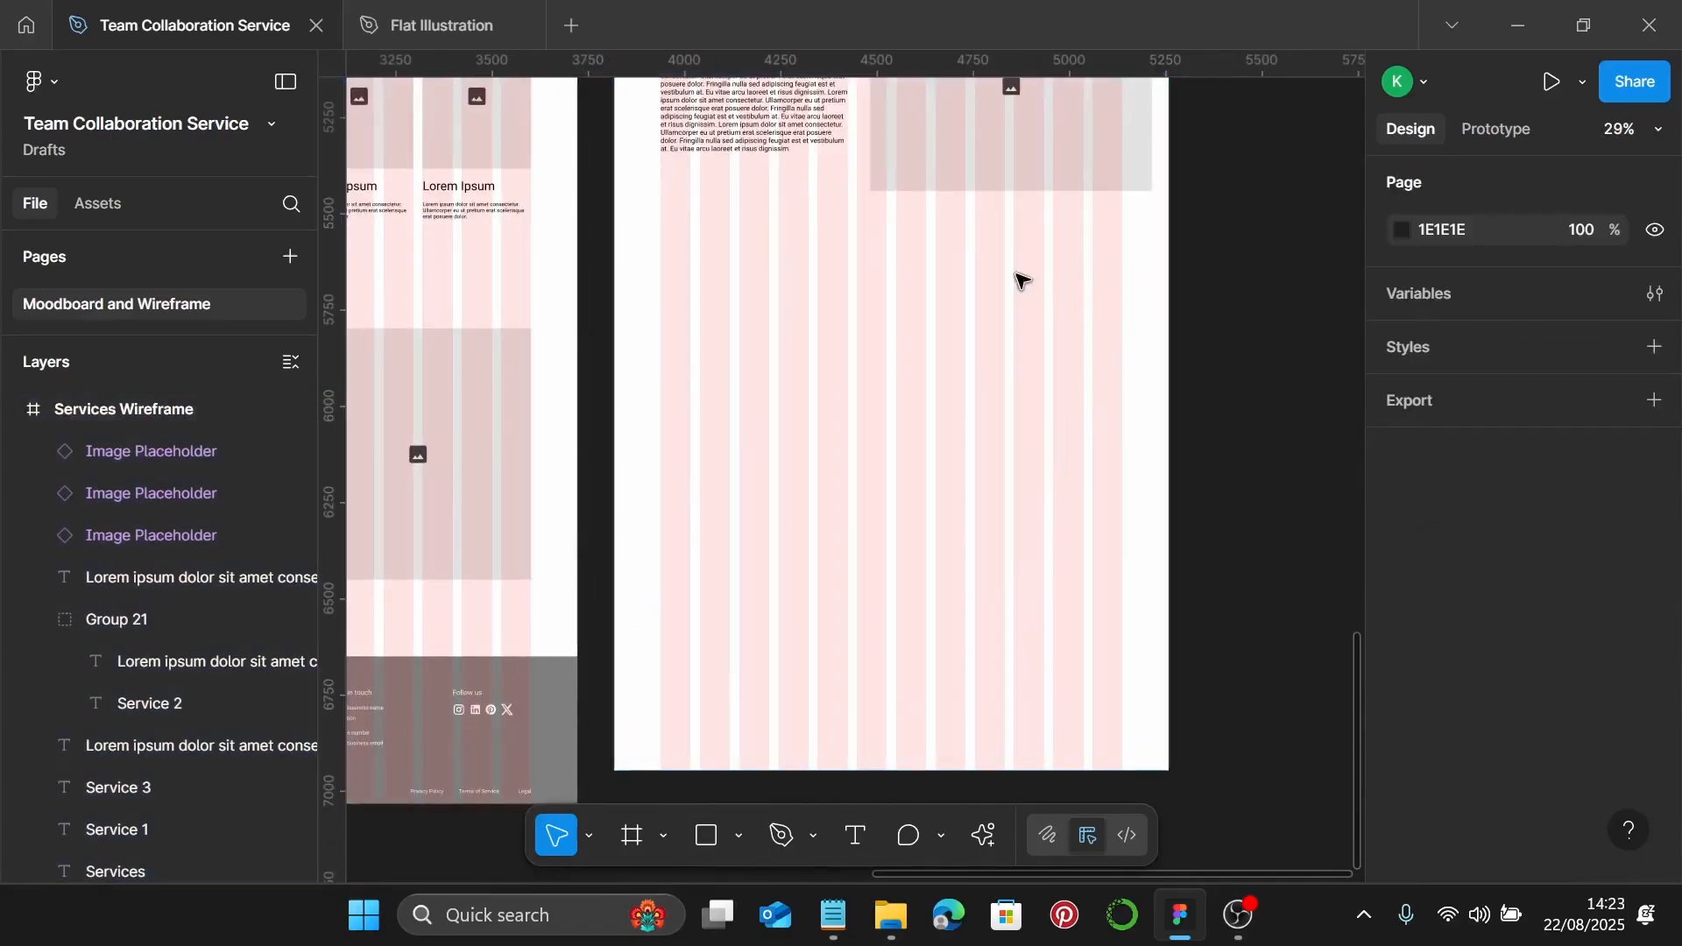
Duplicate the "Service 3" heading straight down to X 120, Y 2477
{"action": "scroll", "coordinate": [1017, 280], "scroll_direction": "down", "scroll_amount": 1, "text": "ctrl"}
{"action": "scroll", "coordinate": [990, 290], "scroll_direction": "up", "scroll_amount": 2}
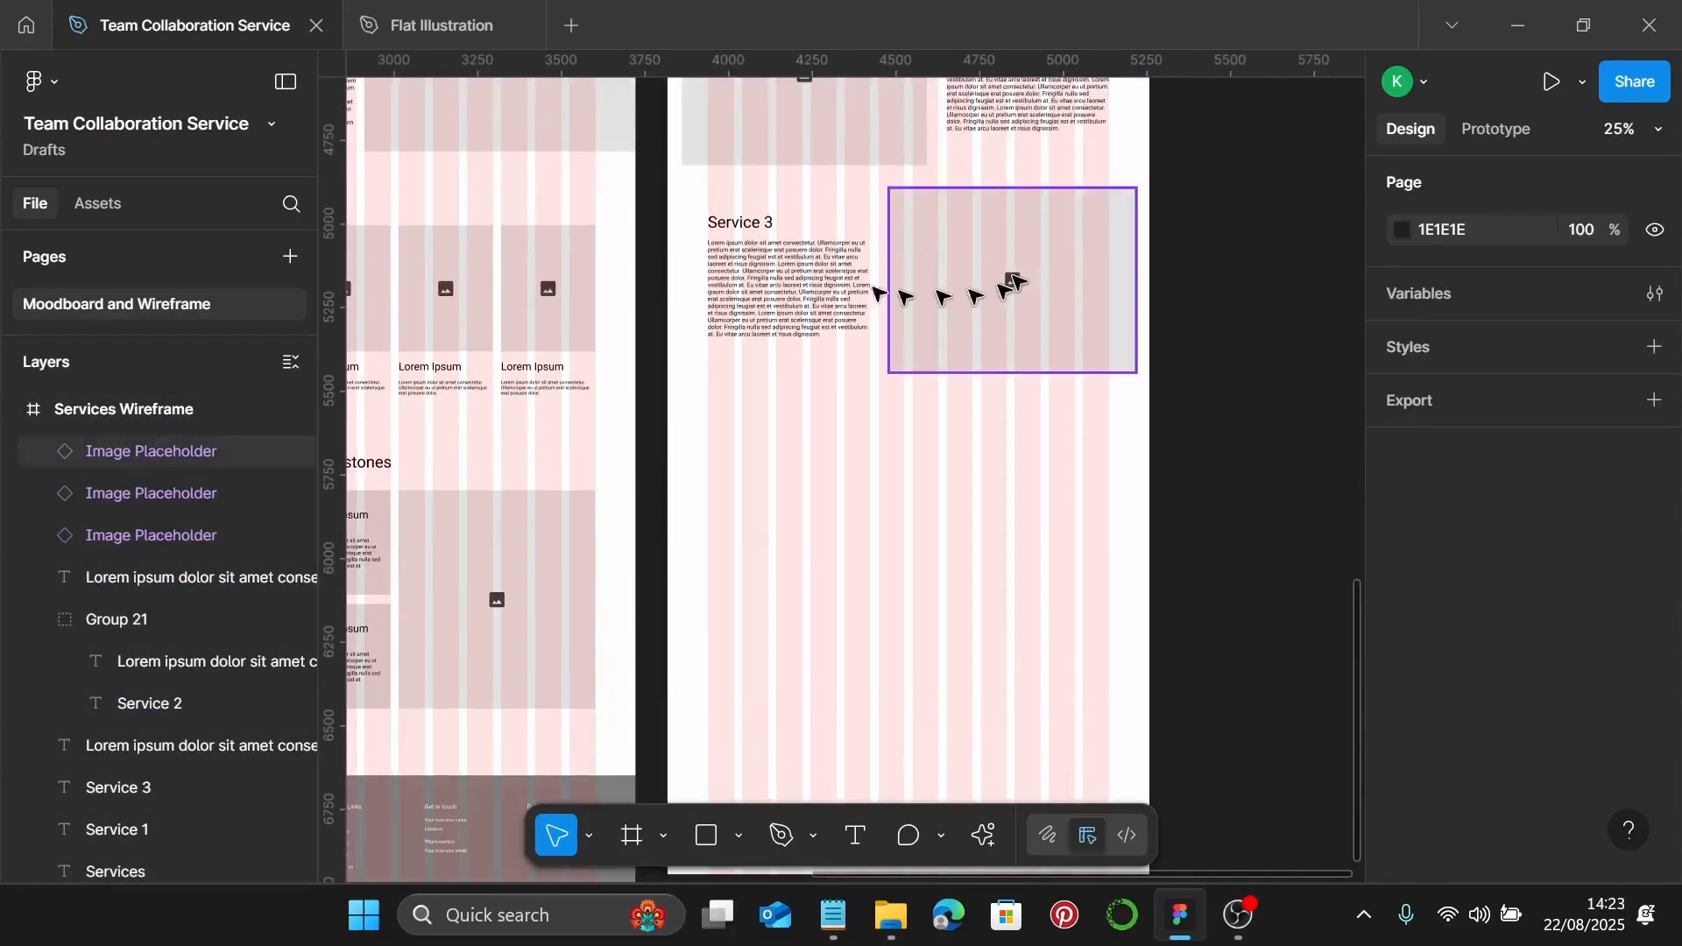
{"action": "left_click", "coordinate": [740, 226]}
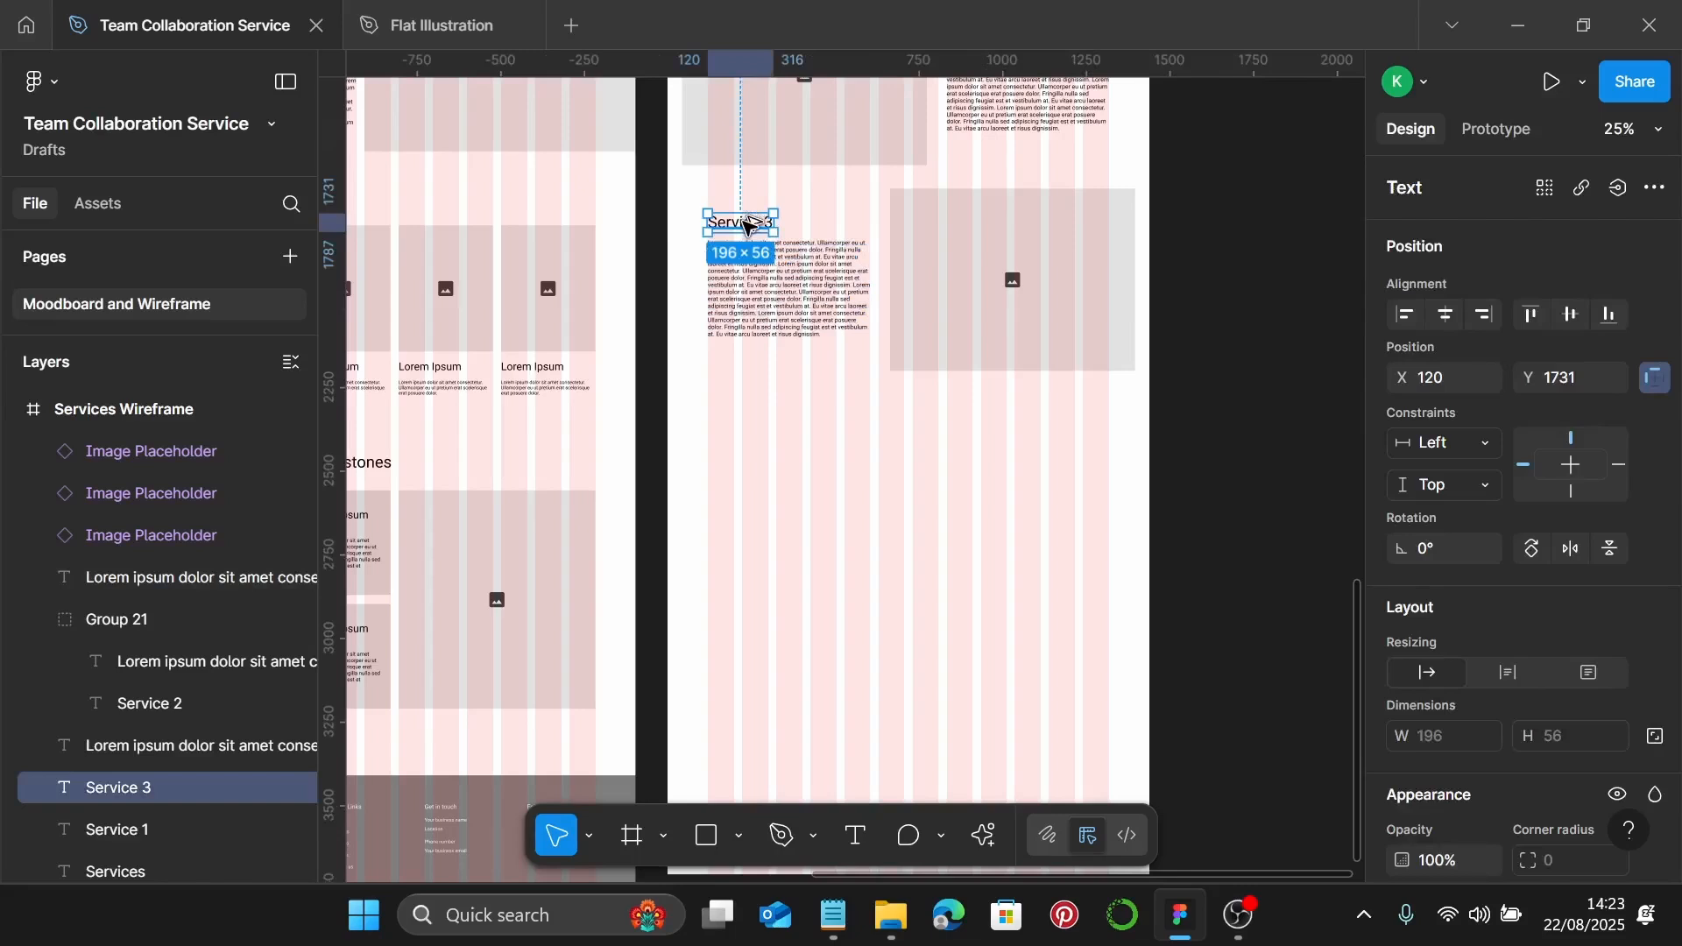
{"action": "left_click_drag", "start_coordinate": [743, 226], "coordinate": [763, 473], "text": "alt"}
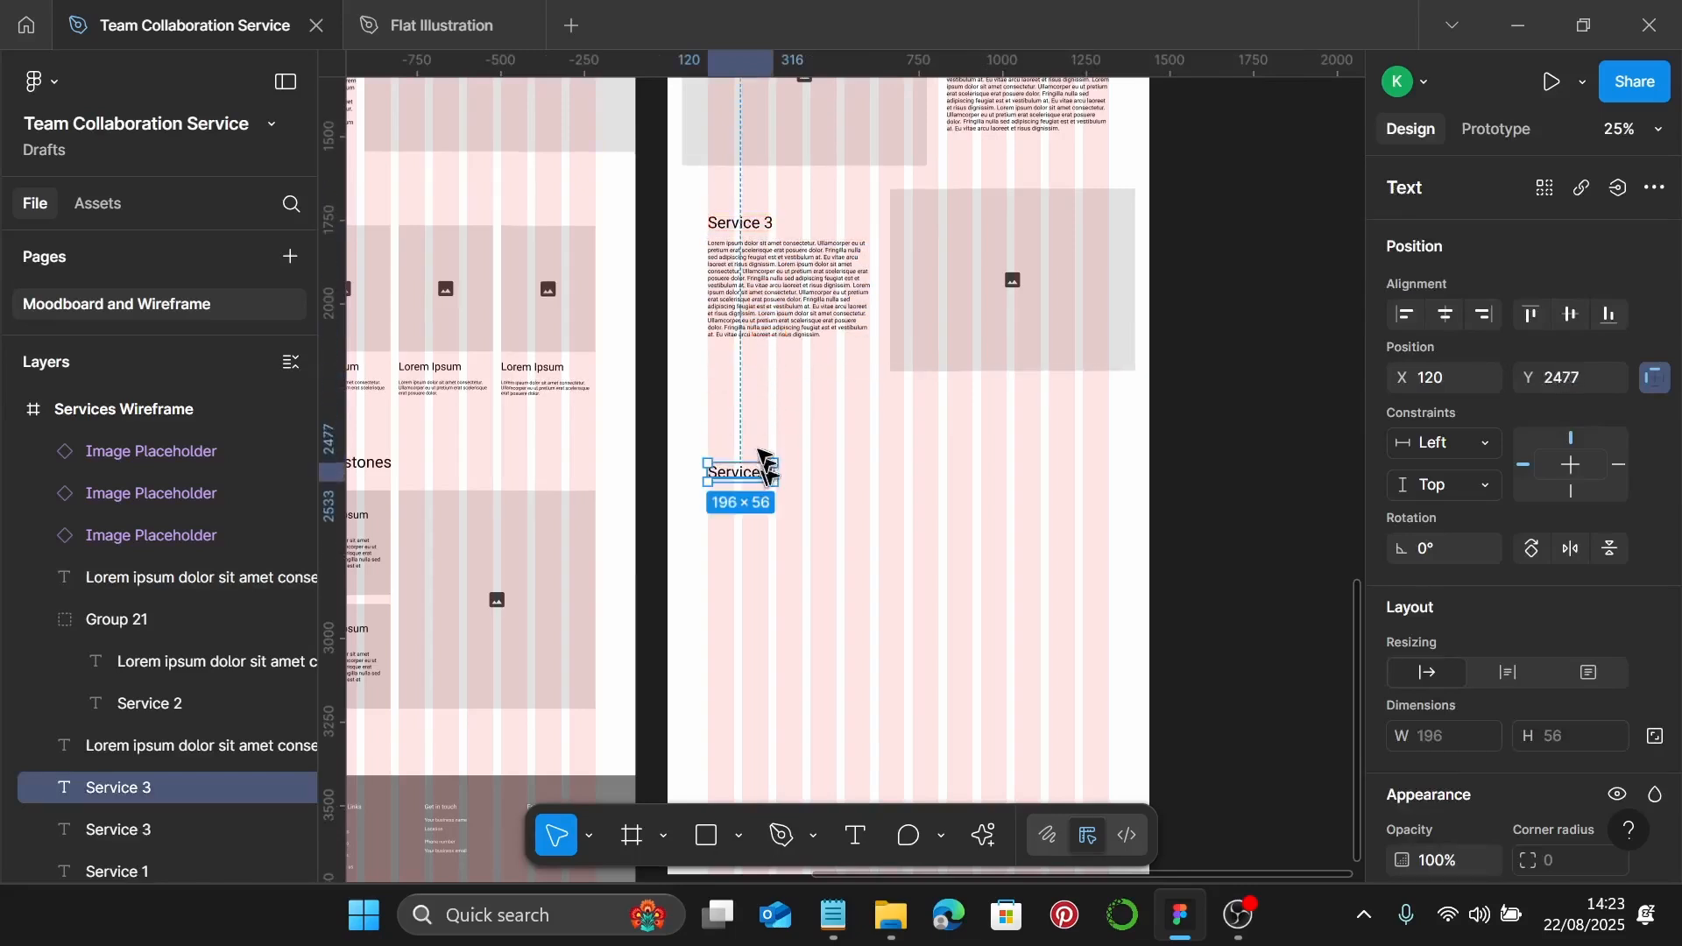
Copy "How we work" from the Services outline in Notepad and replace the duplicated heading's text with it
{"action": "left_click", "coordinate": [831, 915]}
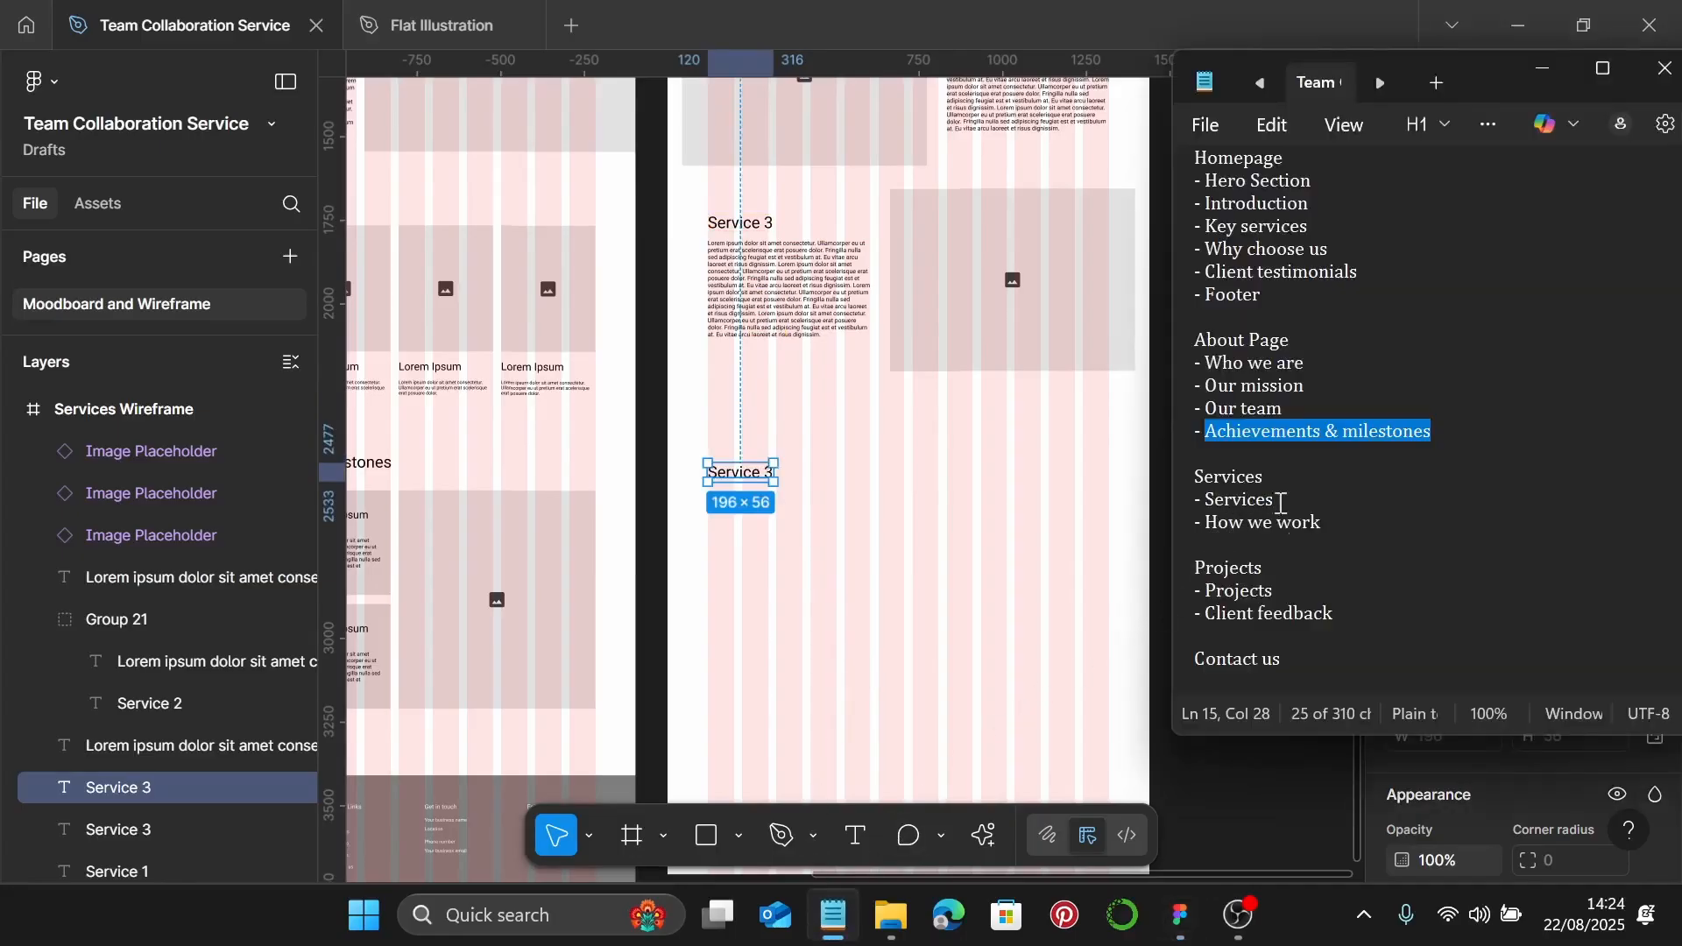
{"action": "left_click_drag", "start_coordinate": [1321, 524], "coordinate": [1208, 525]}
{"action": "key", "text": "ctrl+c"}
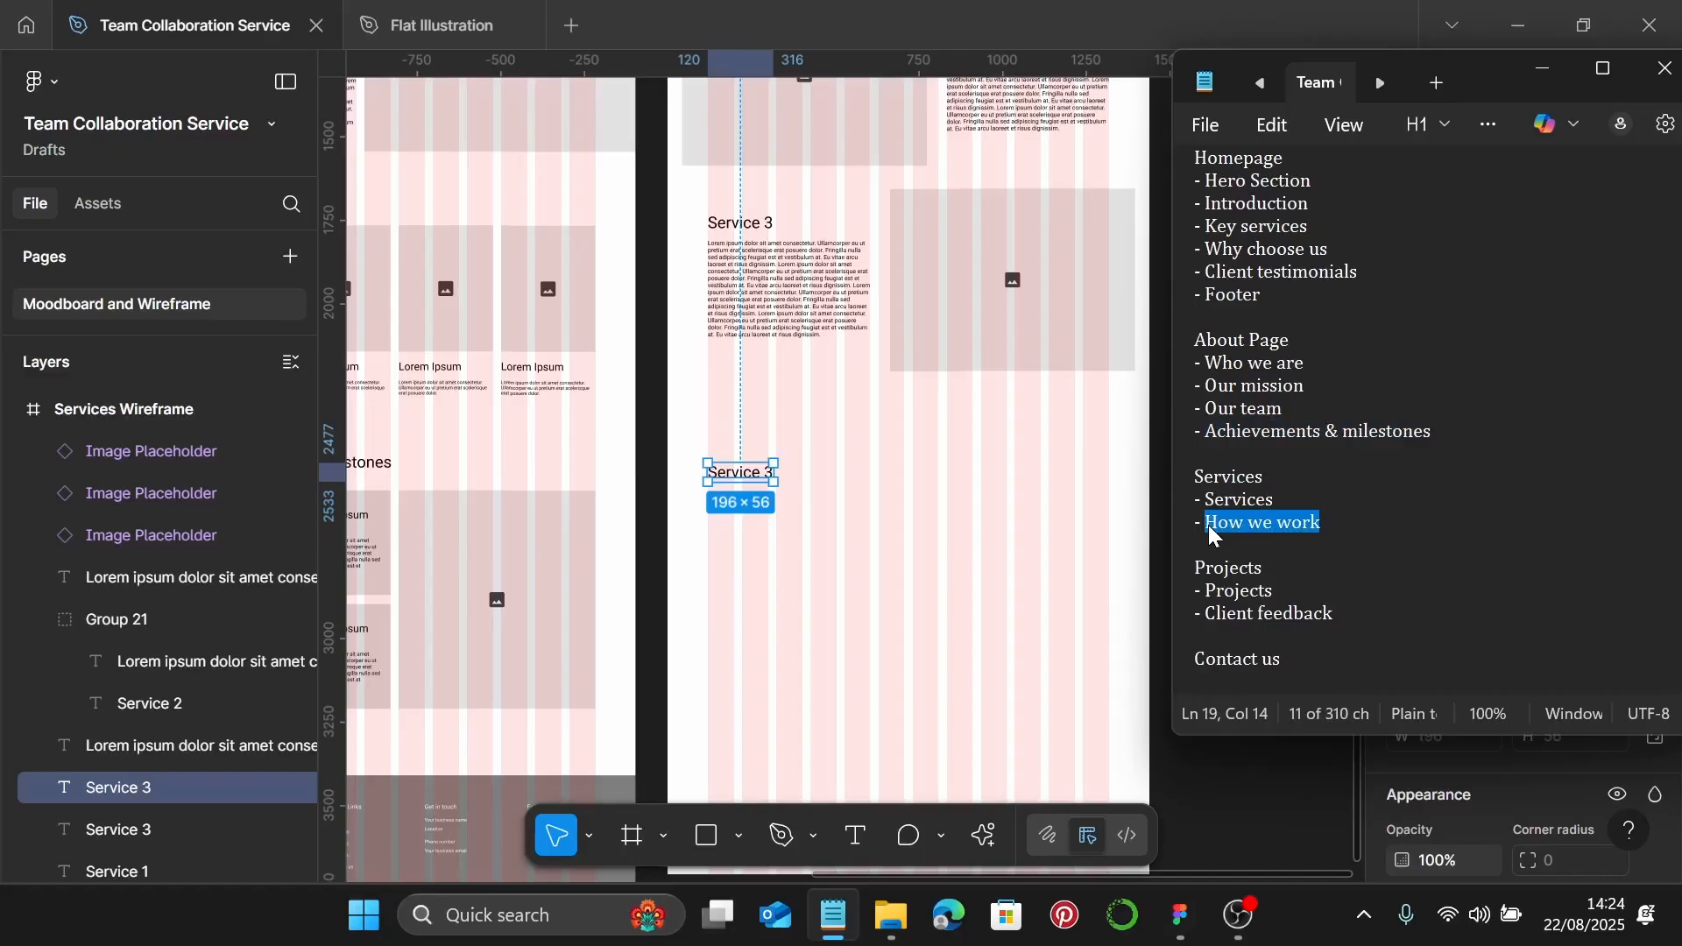
{"action": "scroll", "coordinate": [704, 515], "scroll_direction": "up", "scroll_amount": 4}
{"action": "double_click", "coordinate": [767, 414]}
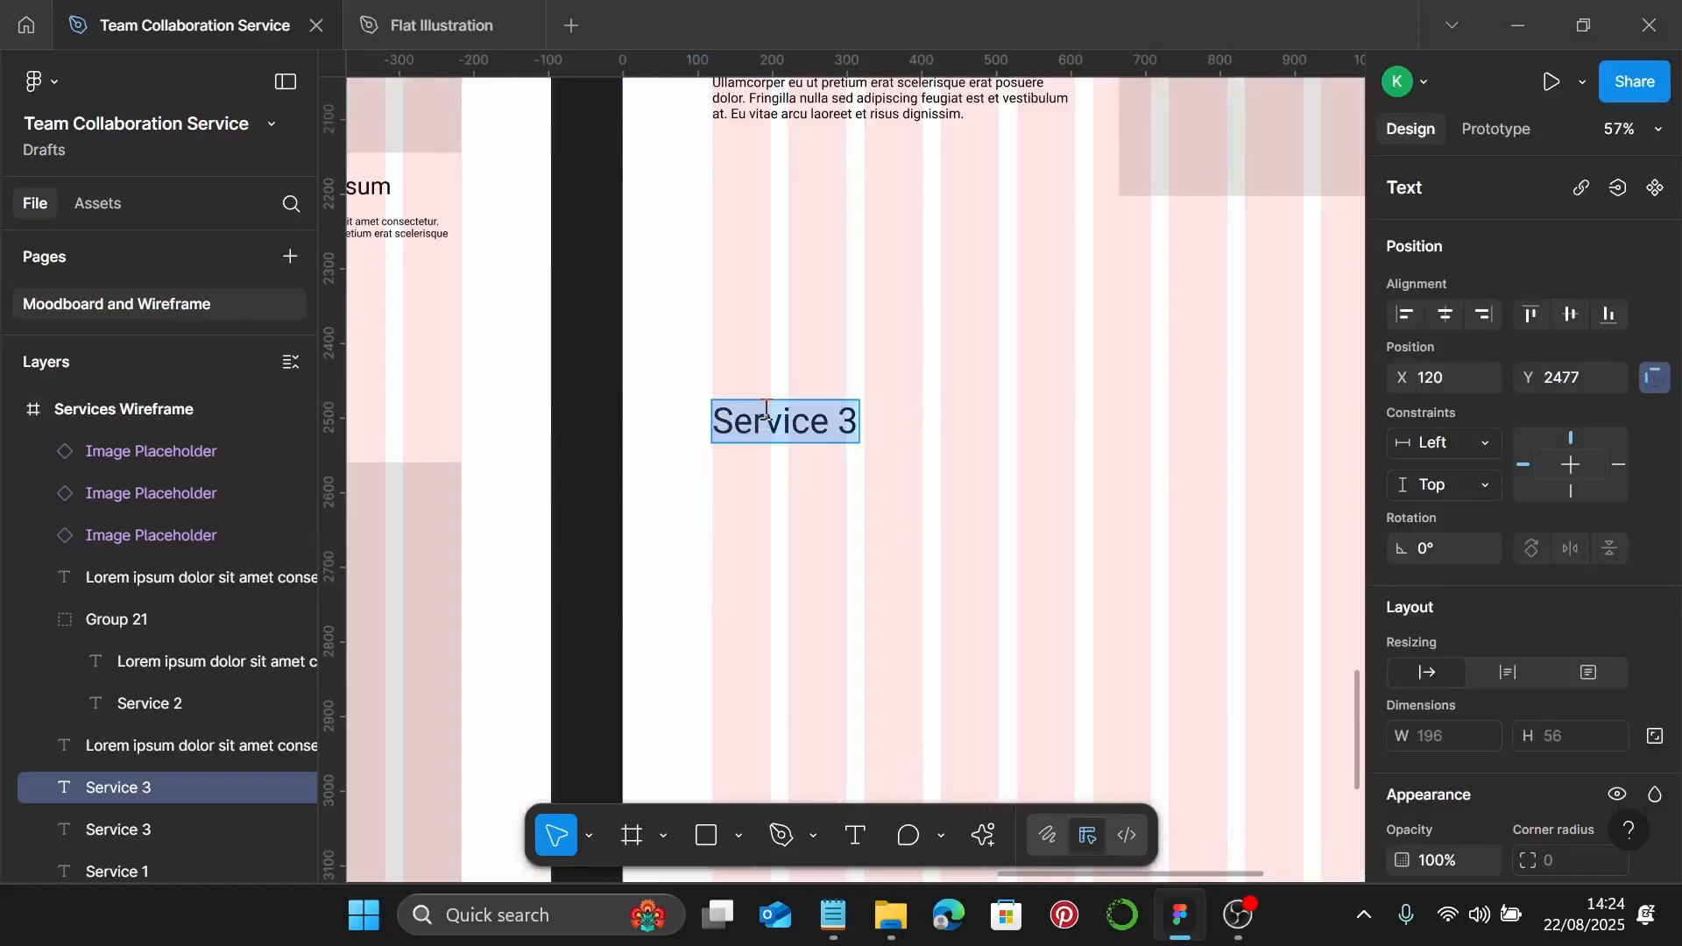
{"action": "key", "text": "ctrl+v"}
{"action": "scroll", "coordinate": [767, 409], "scroll_direction": "down", "scroll_amount": 1}
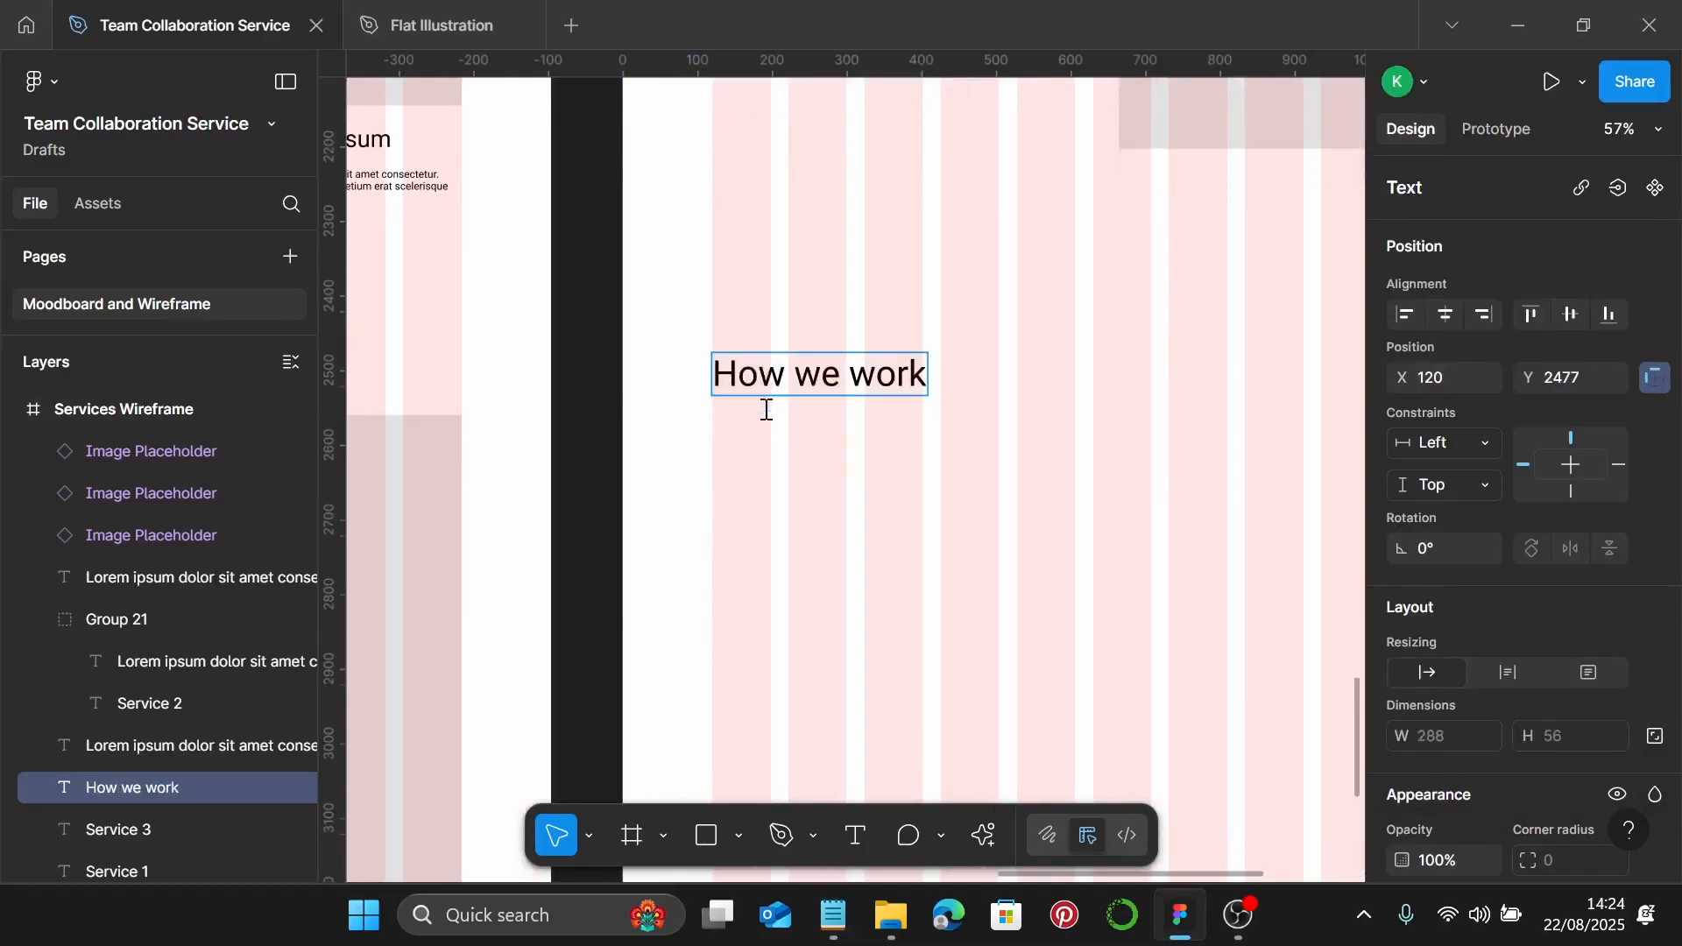
{"action": "key", "text": "Escape"}
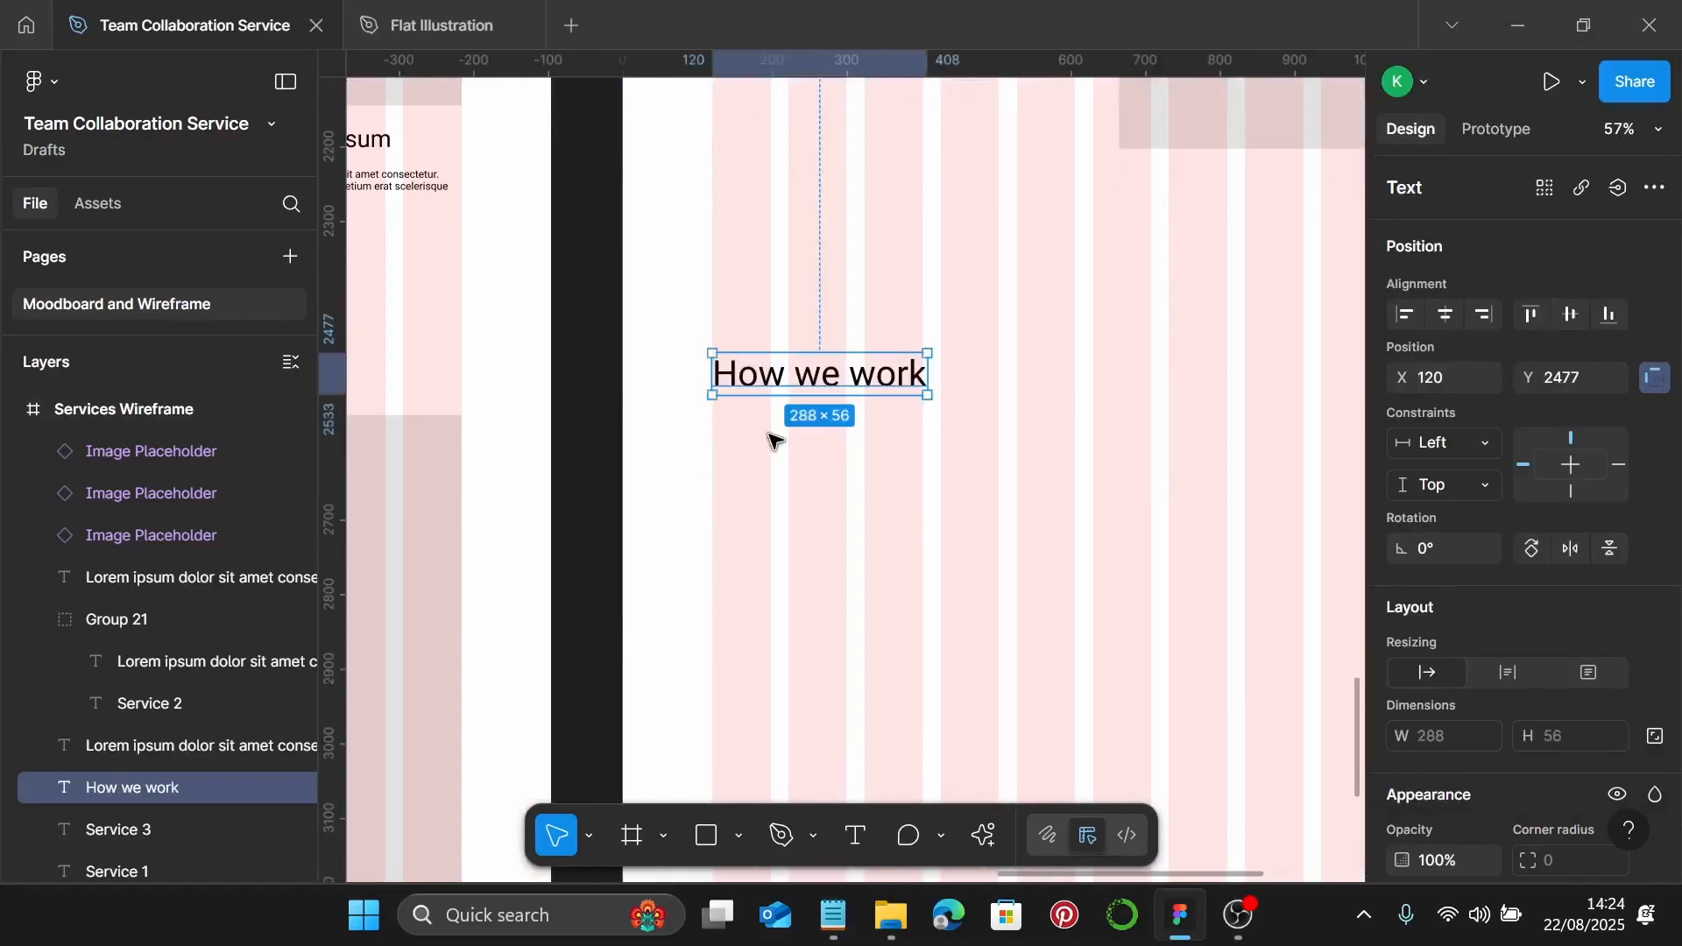
Duplicate the "How we work" heading below itself at Y 2593, set the copy's font size to 64 and its text to "01."
{"action": "scroll", "coordinate": [845, 470], "scroll_direction": "down", "scroll_amount": 1}
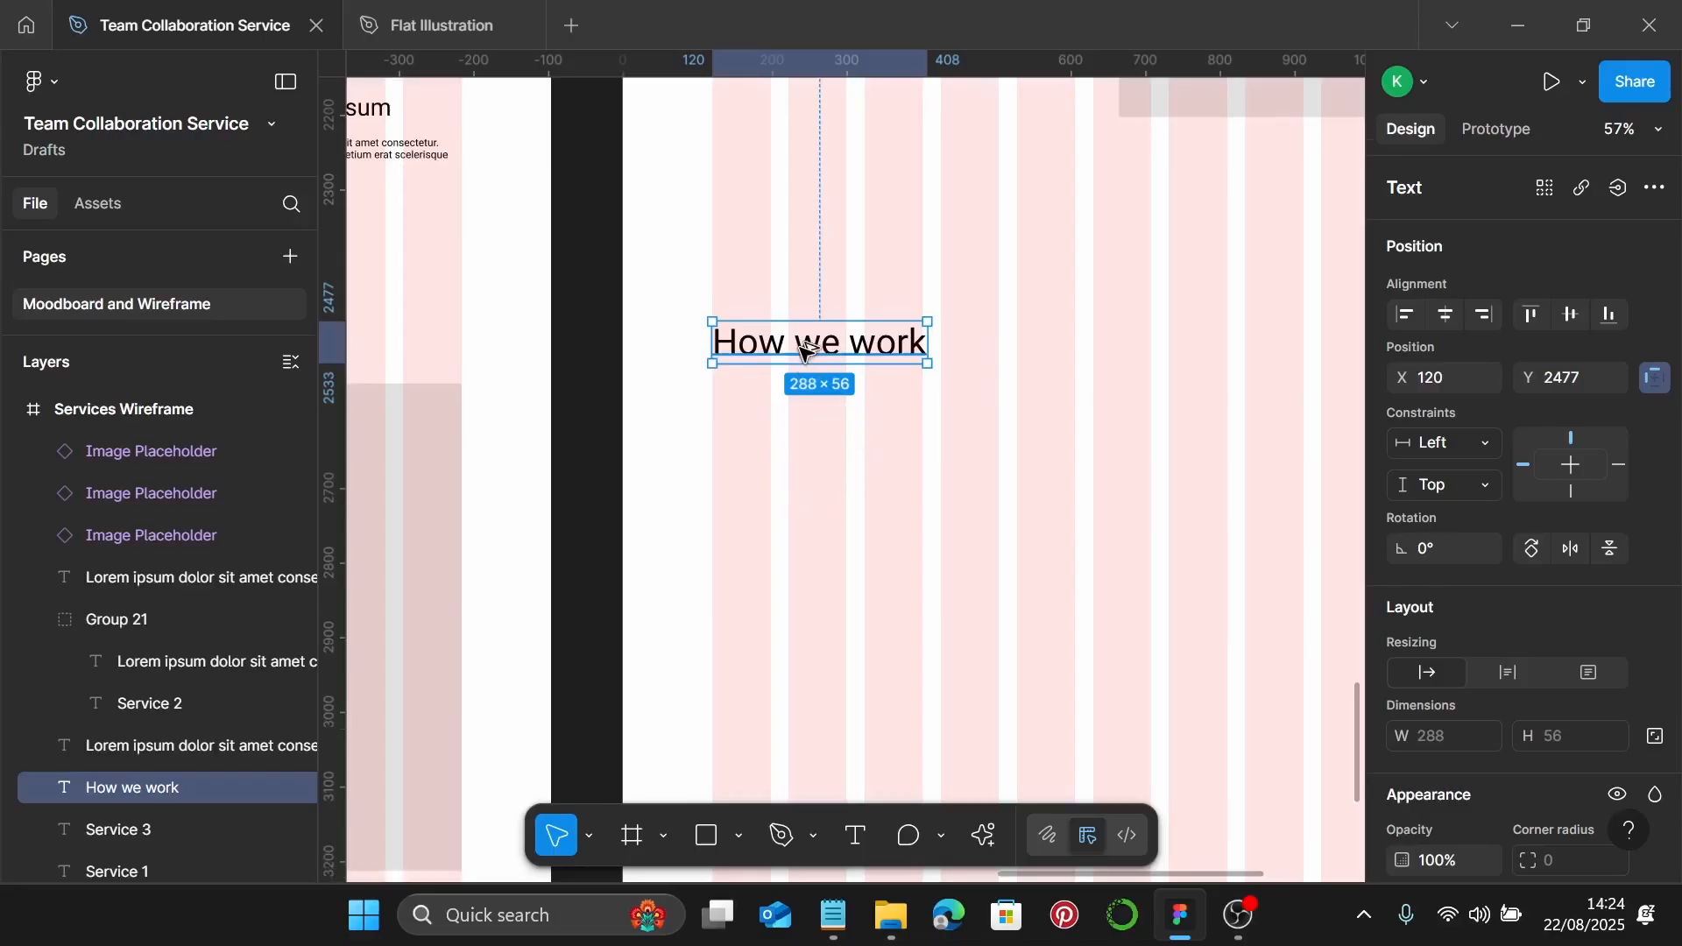
{"action": "left_click_drag", "start_coordinate": [805, 351], "coordinate": [796, 438]}
{"action": "scroll", "coordinate": [1615, 532], "scroll_direction": "down", "scroll_amount": 5}
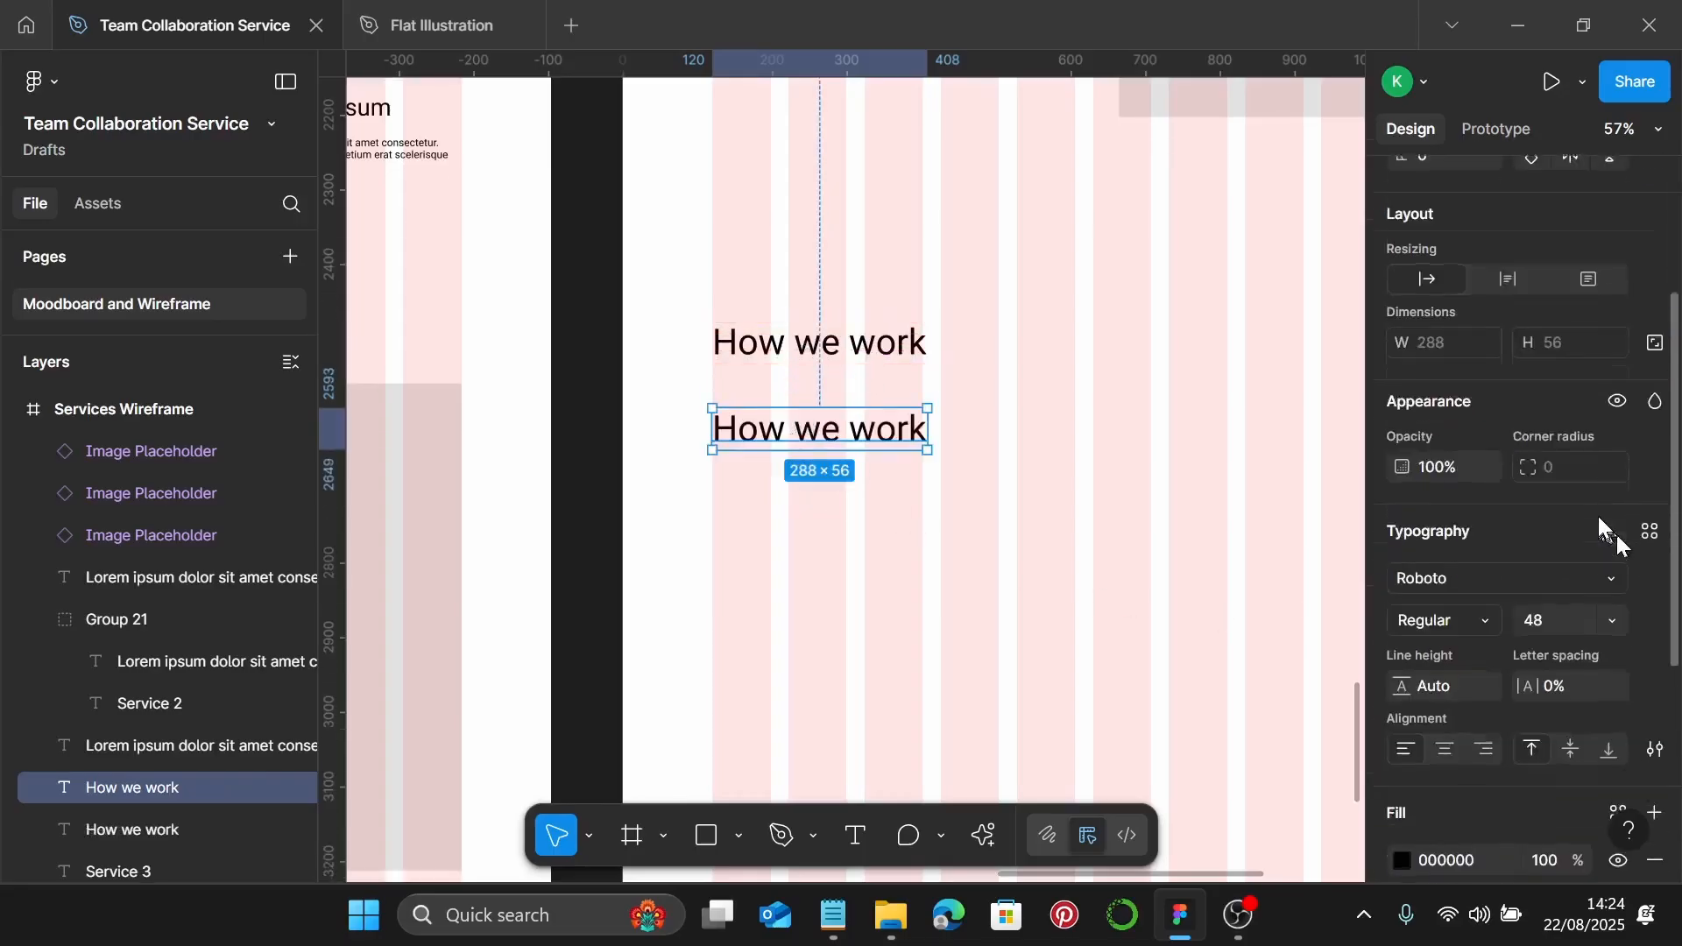
{"action": "left_click", "coordinate": [1613, 620]}
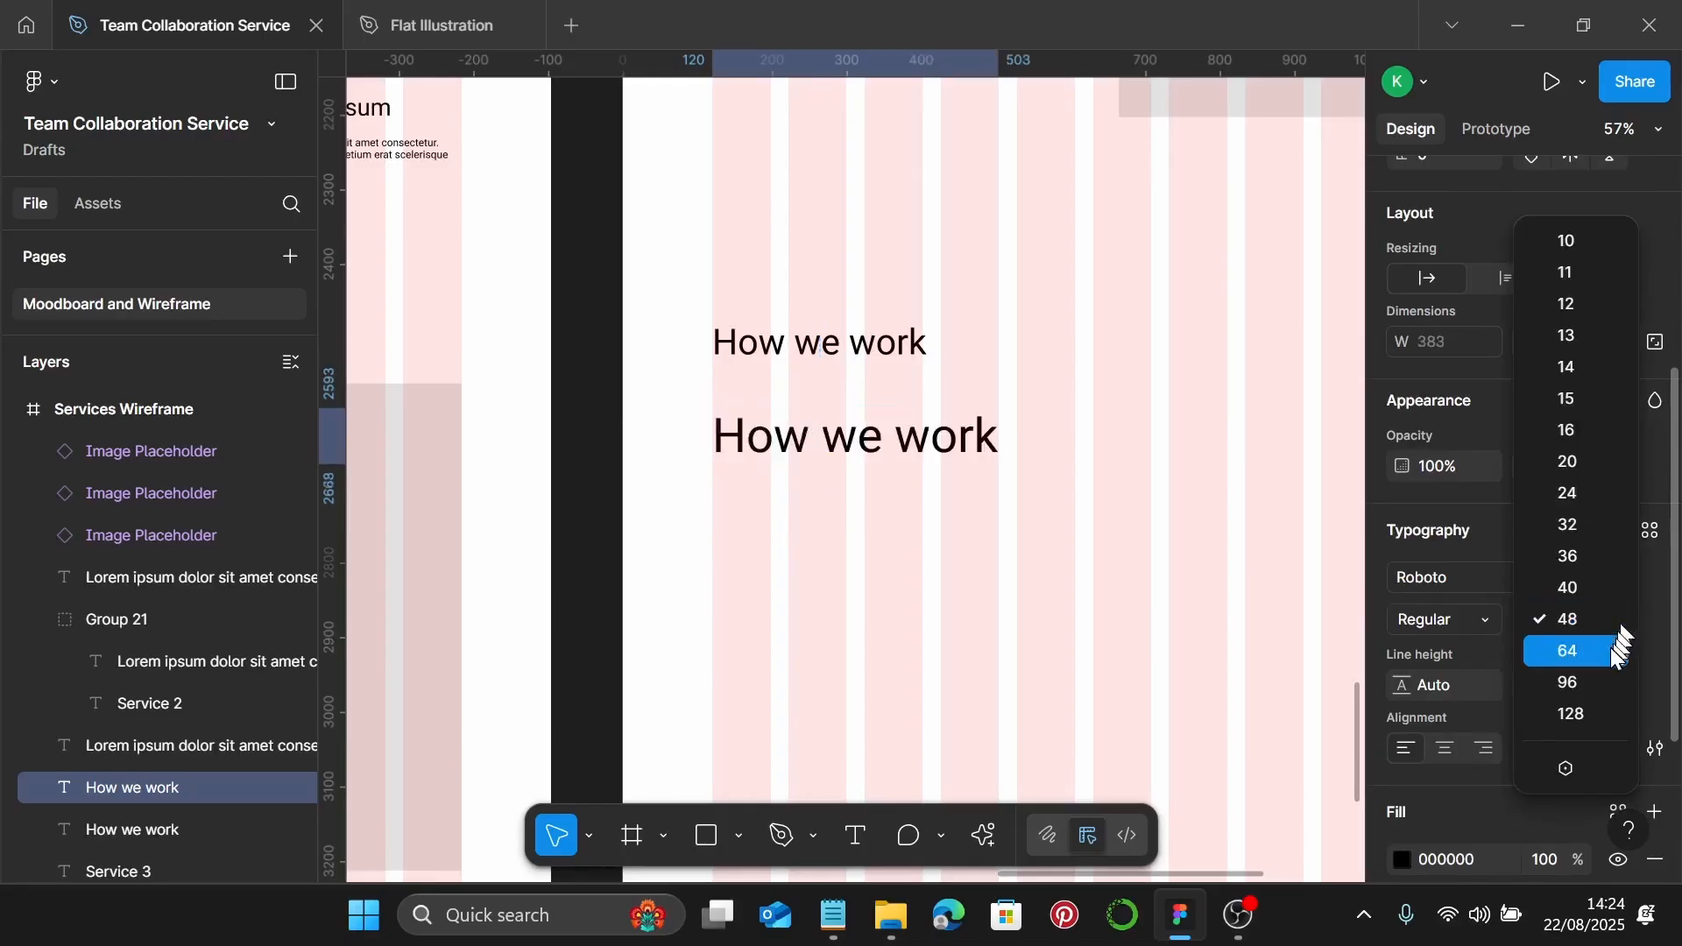
{"action": "left_click", "coordinate": [1606, 653]}
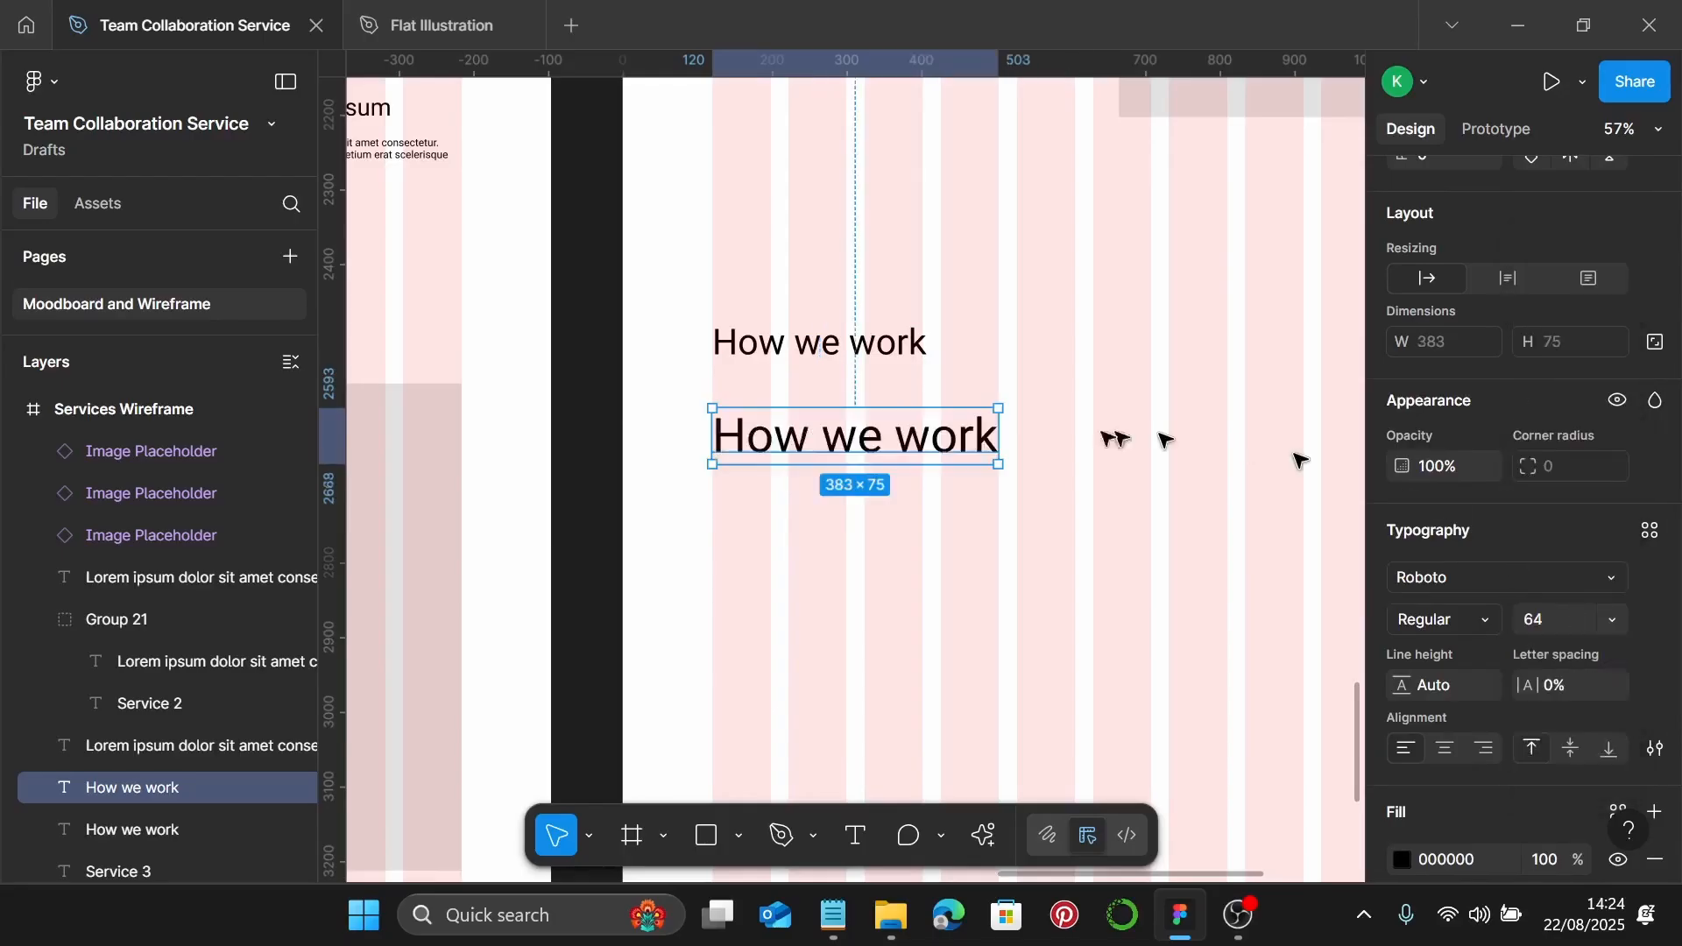
{"action": "double_click", "coordinate": [943, 443]}
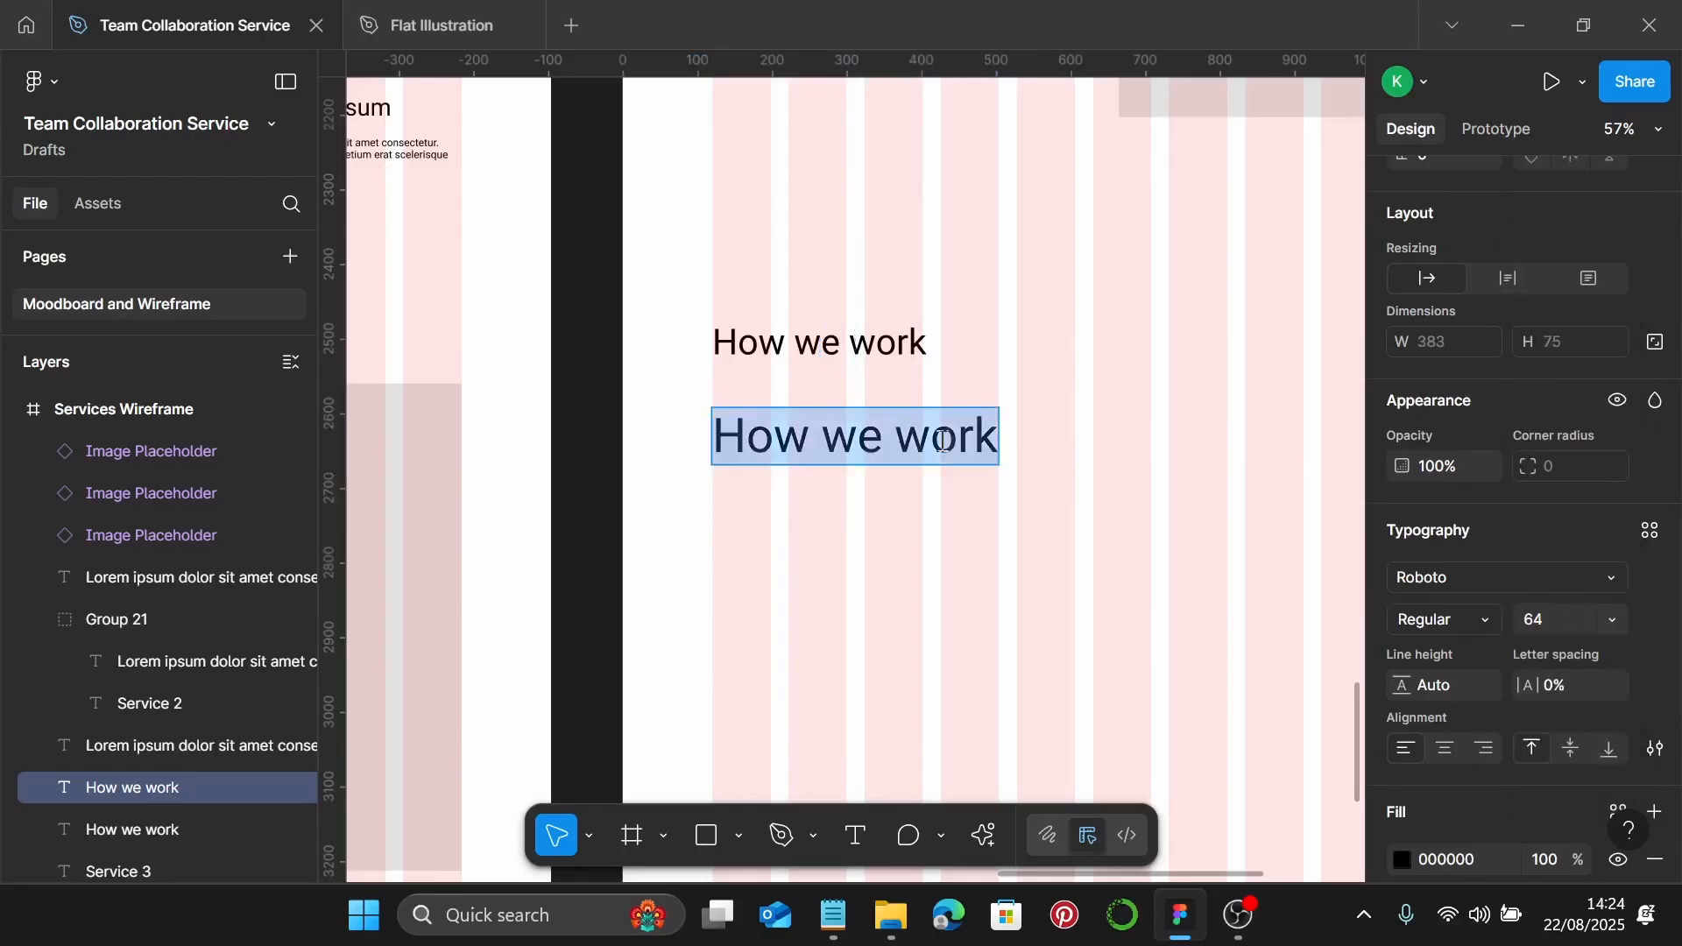
{"action": "type", "text": "01"}
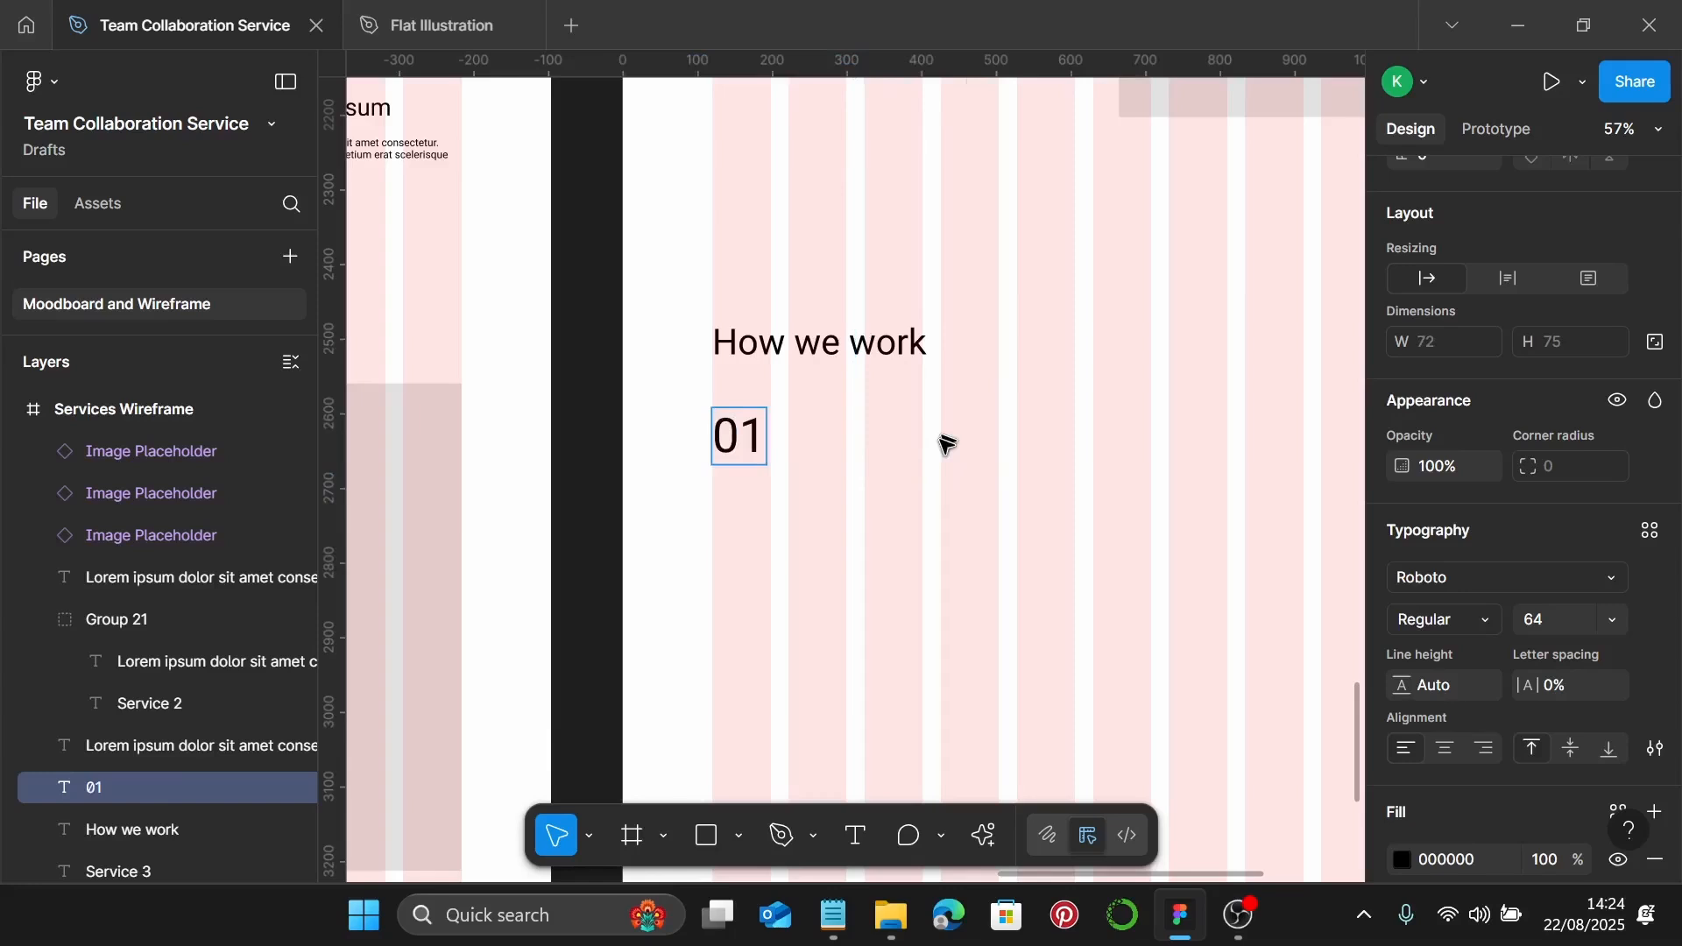
{"action": "type", "text": "."}
{"action": "key", "text": "Escape"}
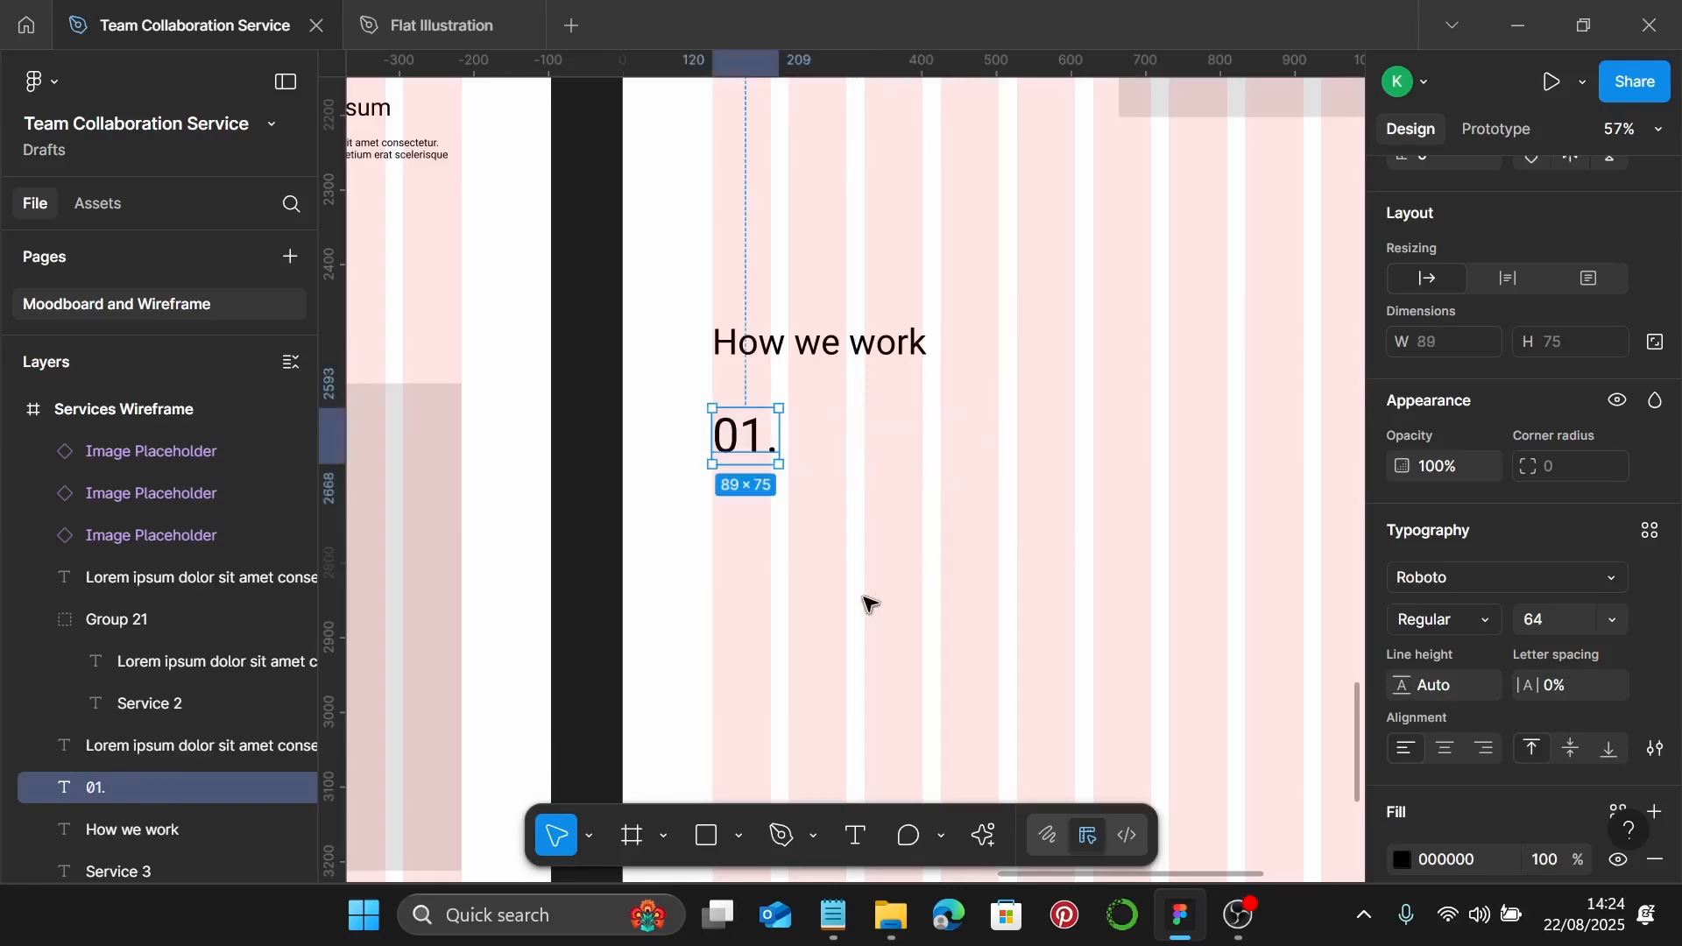
Duplicate the "How we work" heading beside the "01." number at X 241, Y 2575, and set the copy's font size to 36
{"action": "left_click", "coordinate": [852, 351]}
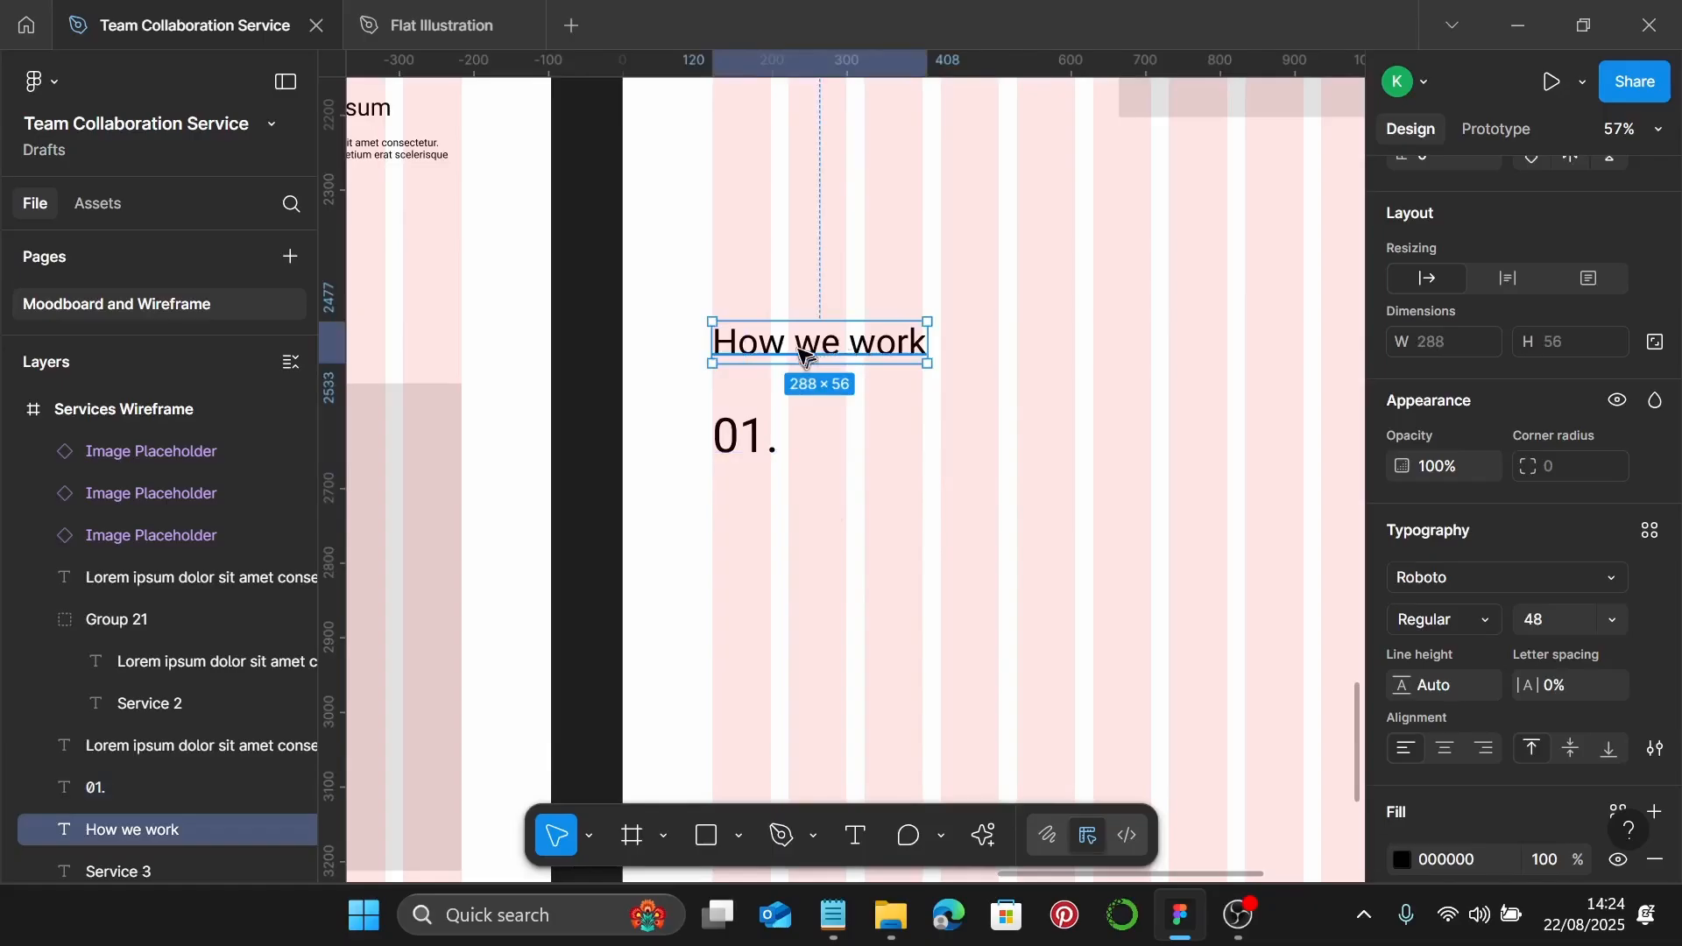
{"action": "left_click_drag", "start_coordinate": [806, 355], "coordinate": [894, 427]}
{"action": "left_click", "coordinate": [1614, 622]}
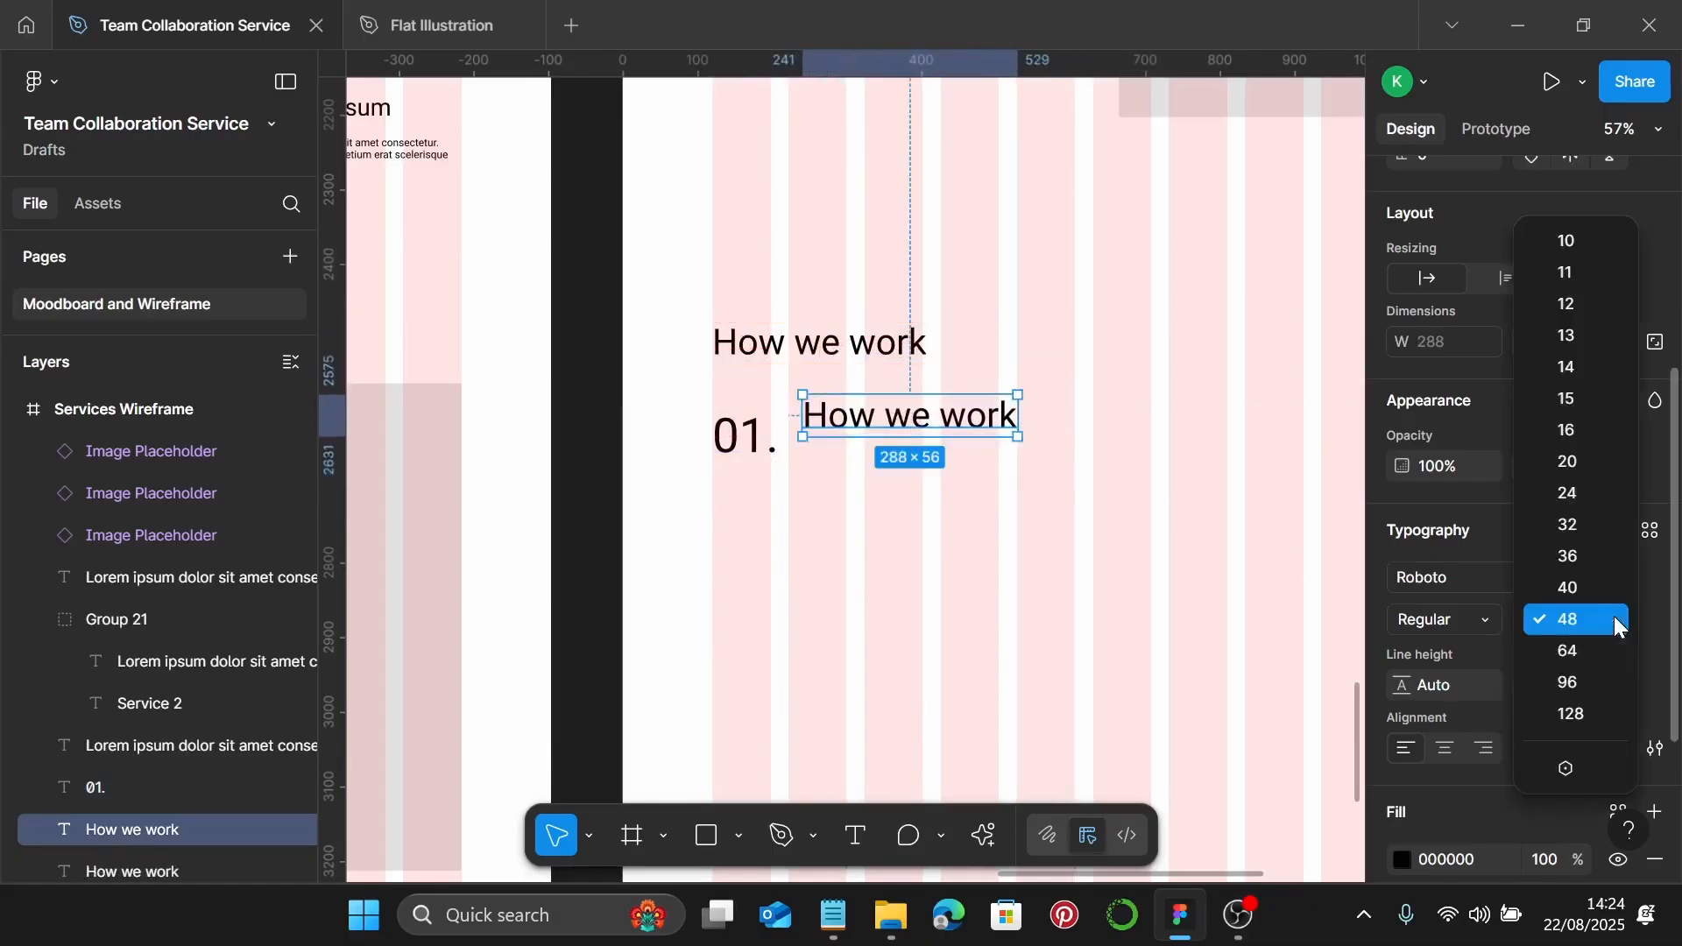
{"action": "left_click", "coordinate": [1585, 555]}
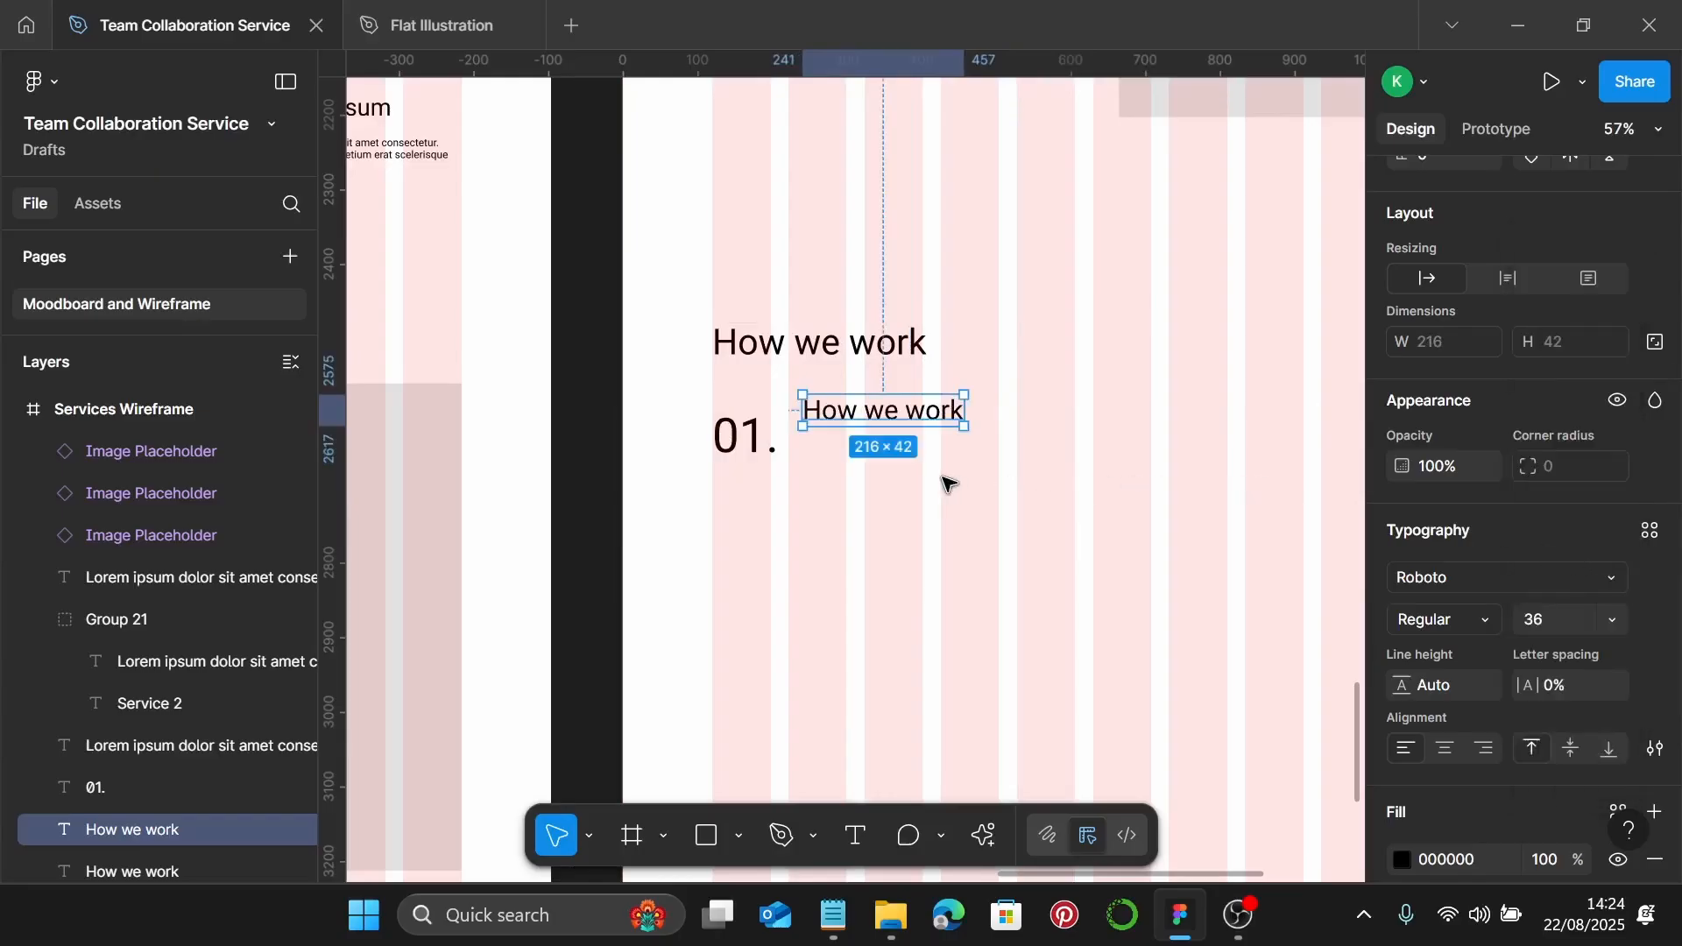
Duplicate the Service 3 paragraph under the smaller "How we work" heading at X 241, Y 2630
{"action": "scroll", "coordinate": [939, 464], "scroll_direction": "down", "scroll_amount": 3, "text": "ctrl"}
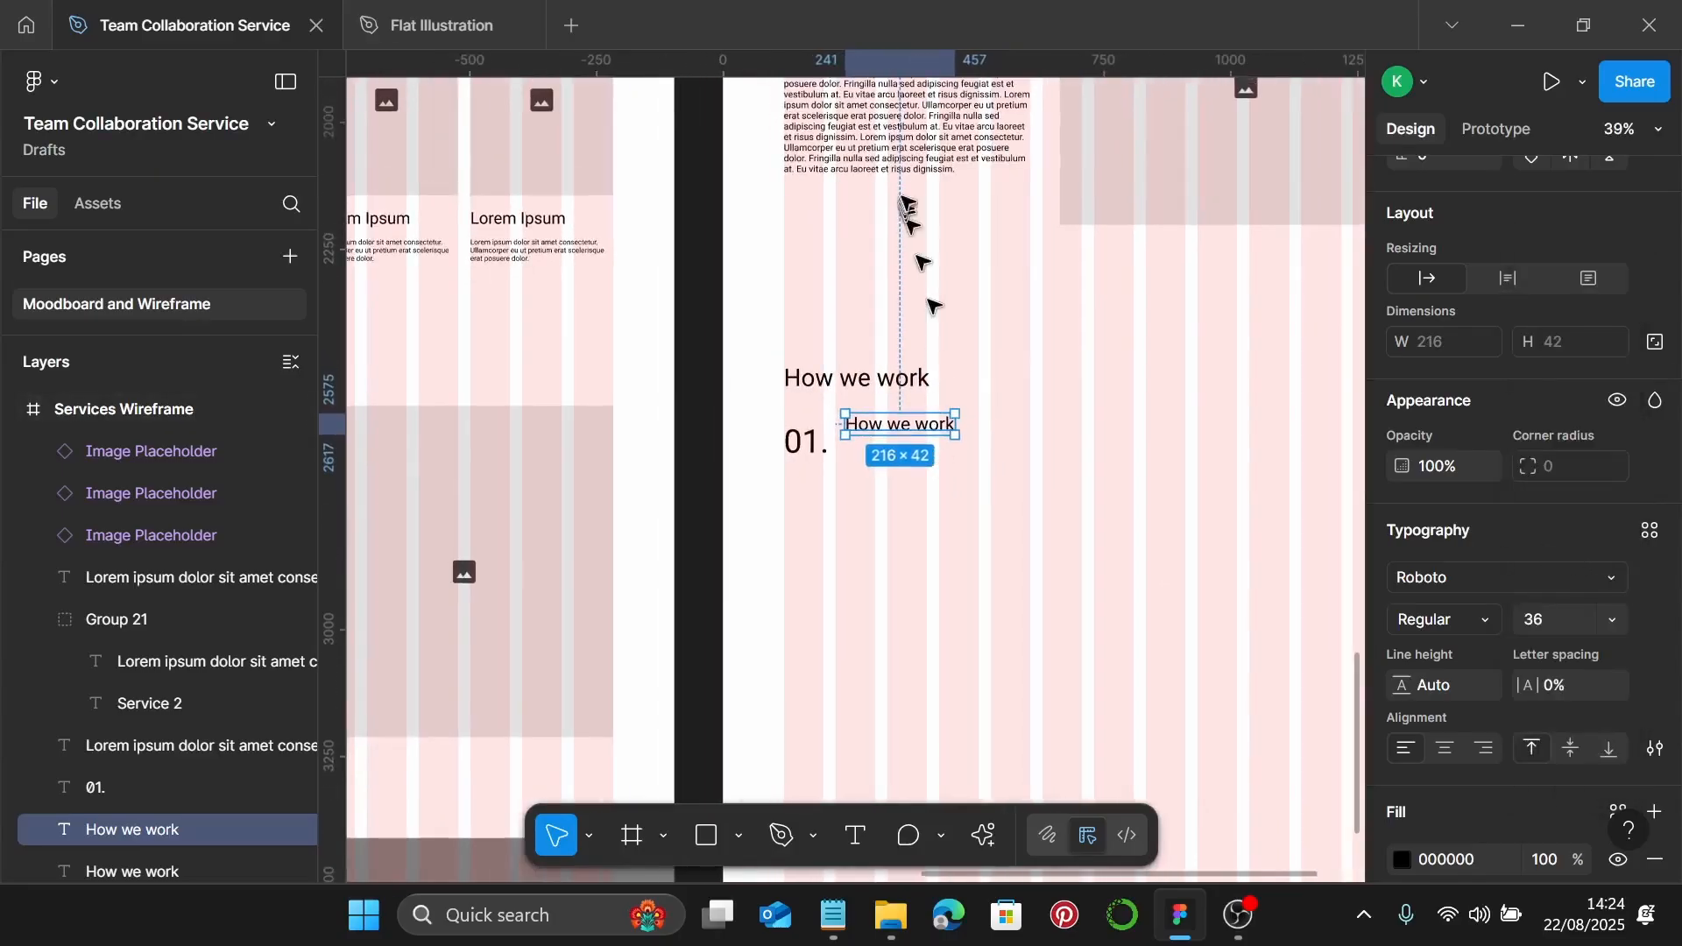
{"action": "left_click", "coordinate": [912, 164]}
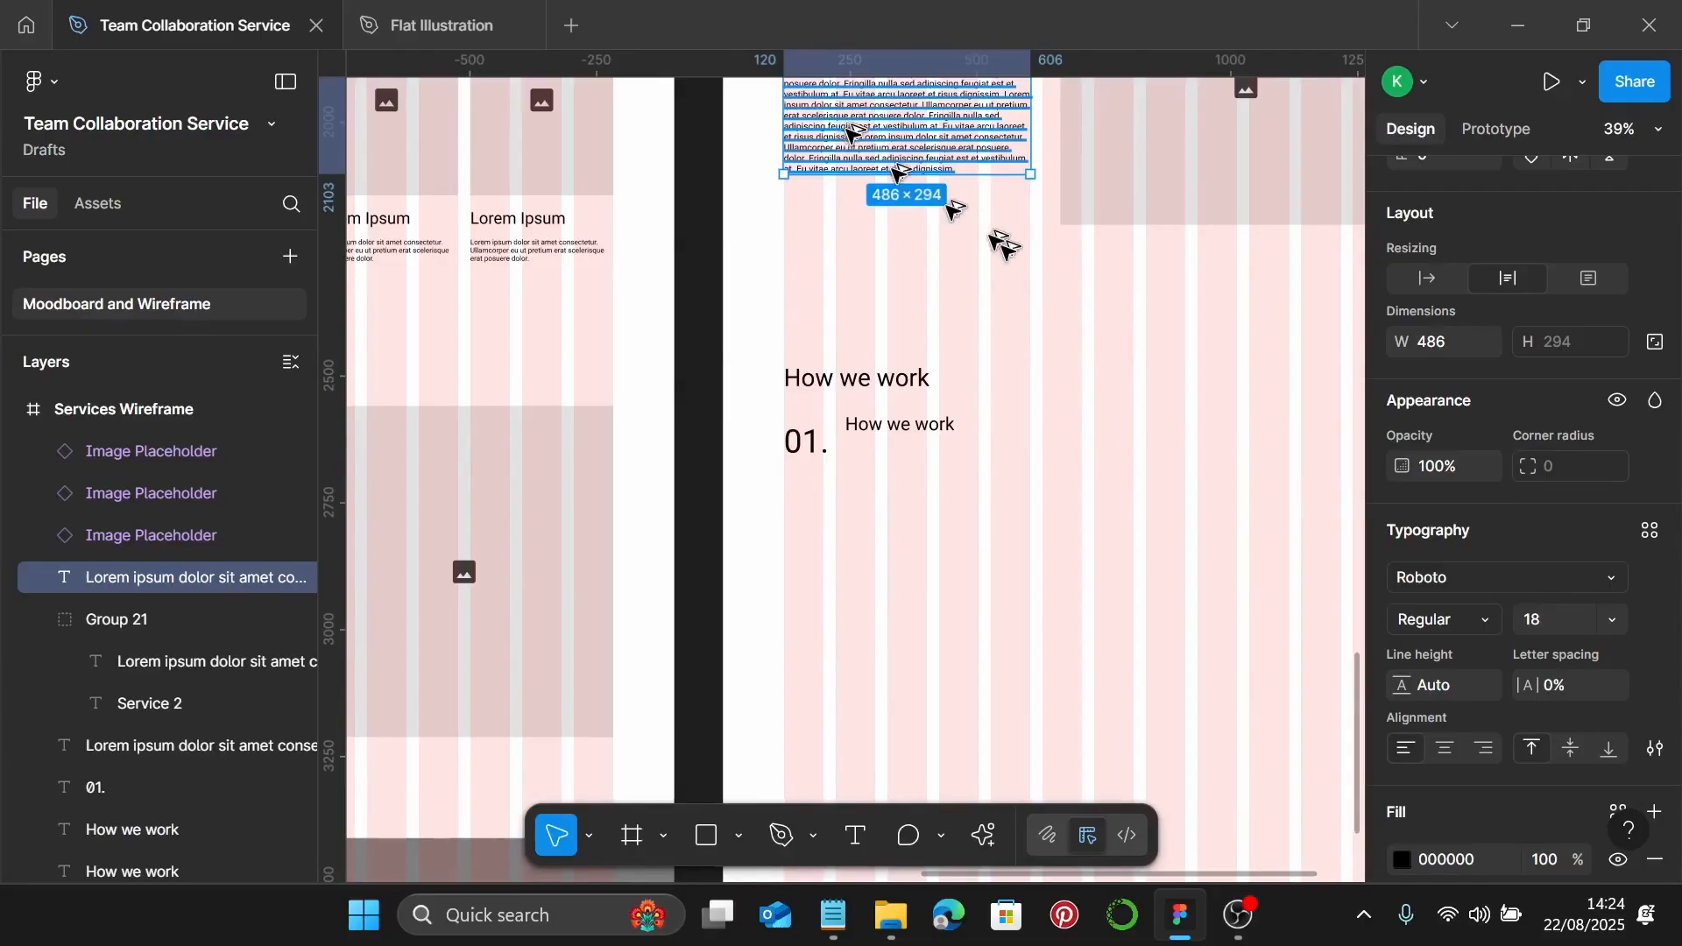
{"action": "left_click_drag", "start_coordinate": [853, 133], "coordinate": [926, 555], "text": "alt"}
{"action": "scroll", "coordinate": [927, 556], "scroll_direction": "up", "scroll_amount": 5, "text": "ctrl"}
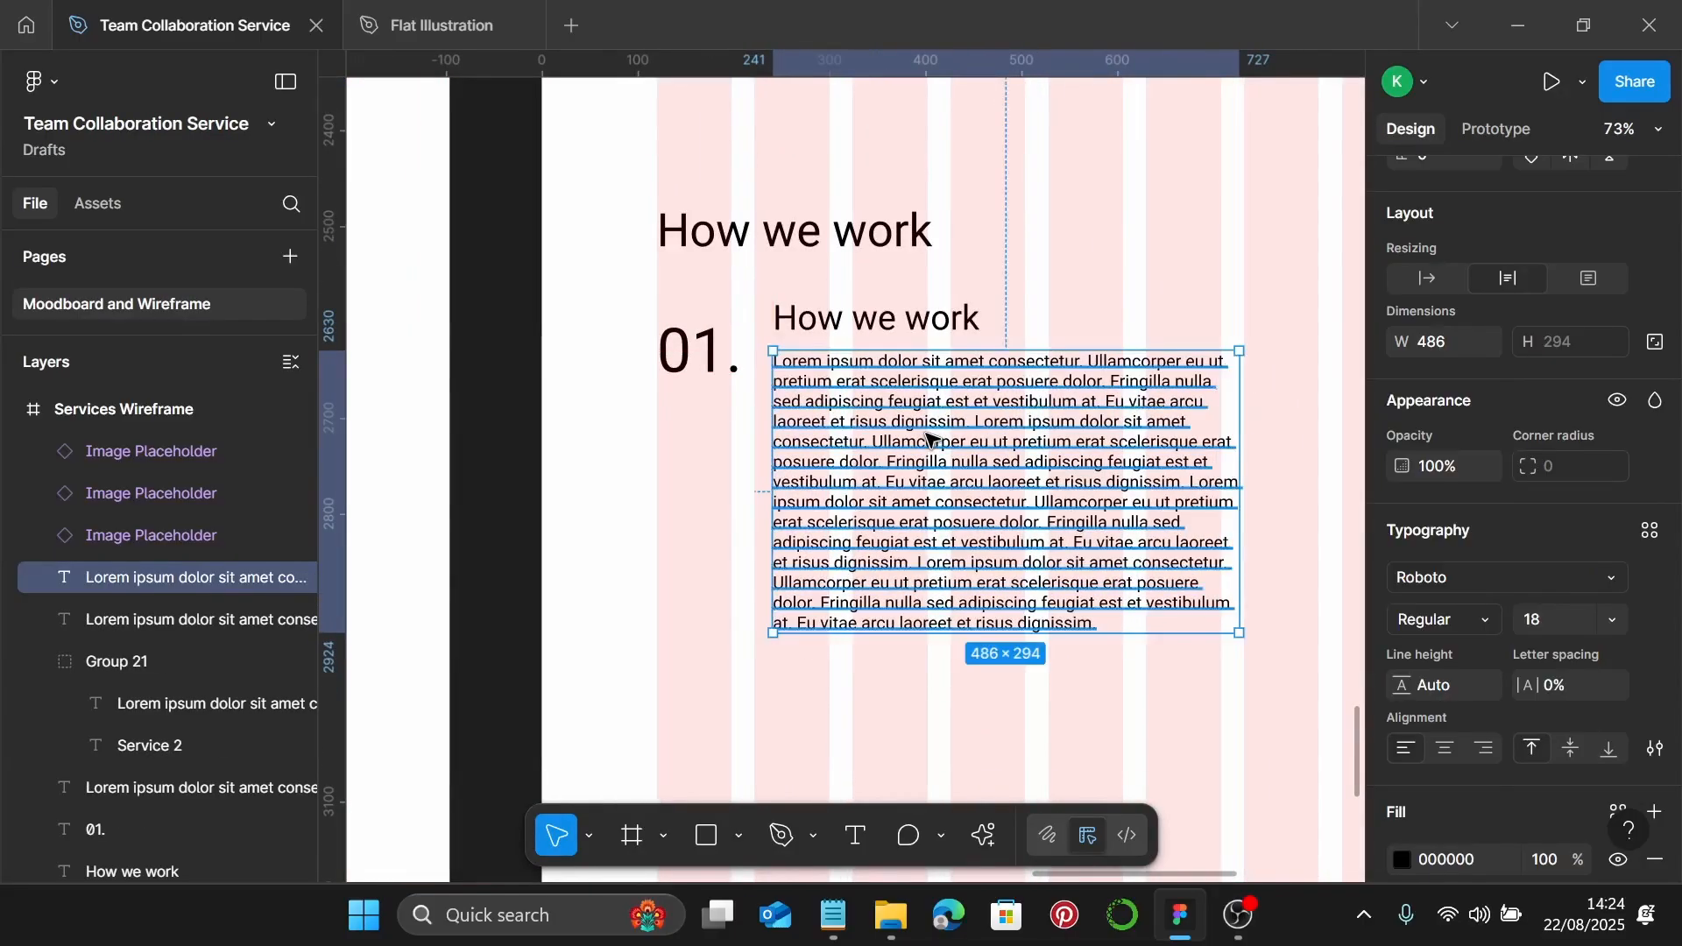
{"action": "scroll", "coordinate": [932, 439], "scroll_direction": "right", "scroll_amount": 3}
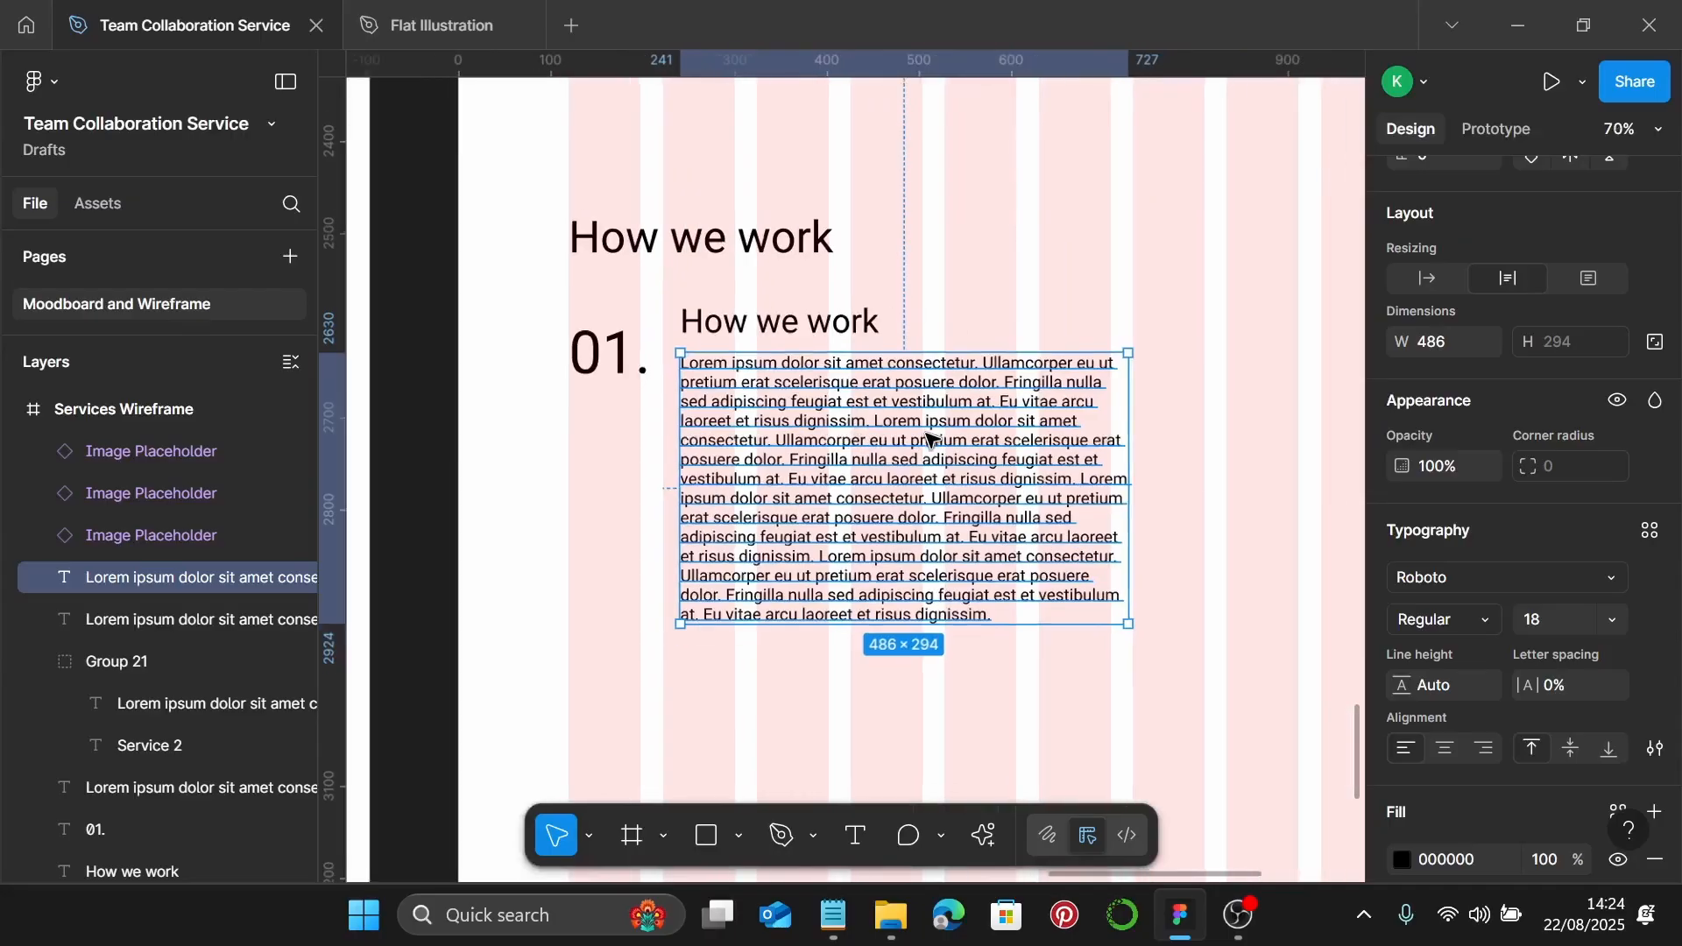
{"action": "scroll", "coordinate": [931, 438], "scroll_direction": "down", "scroll_amount": 3, "text": "ctrl"}
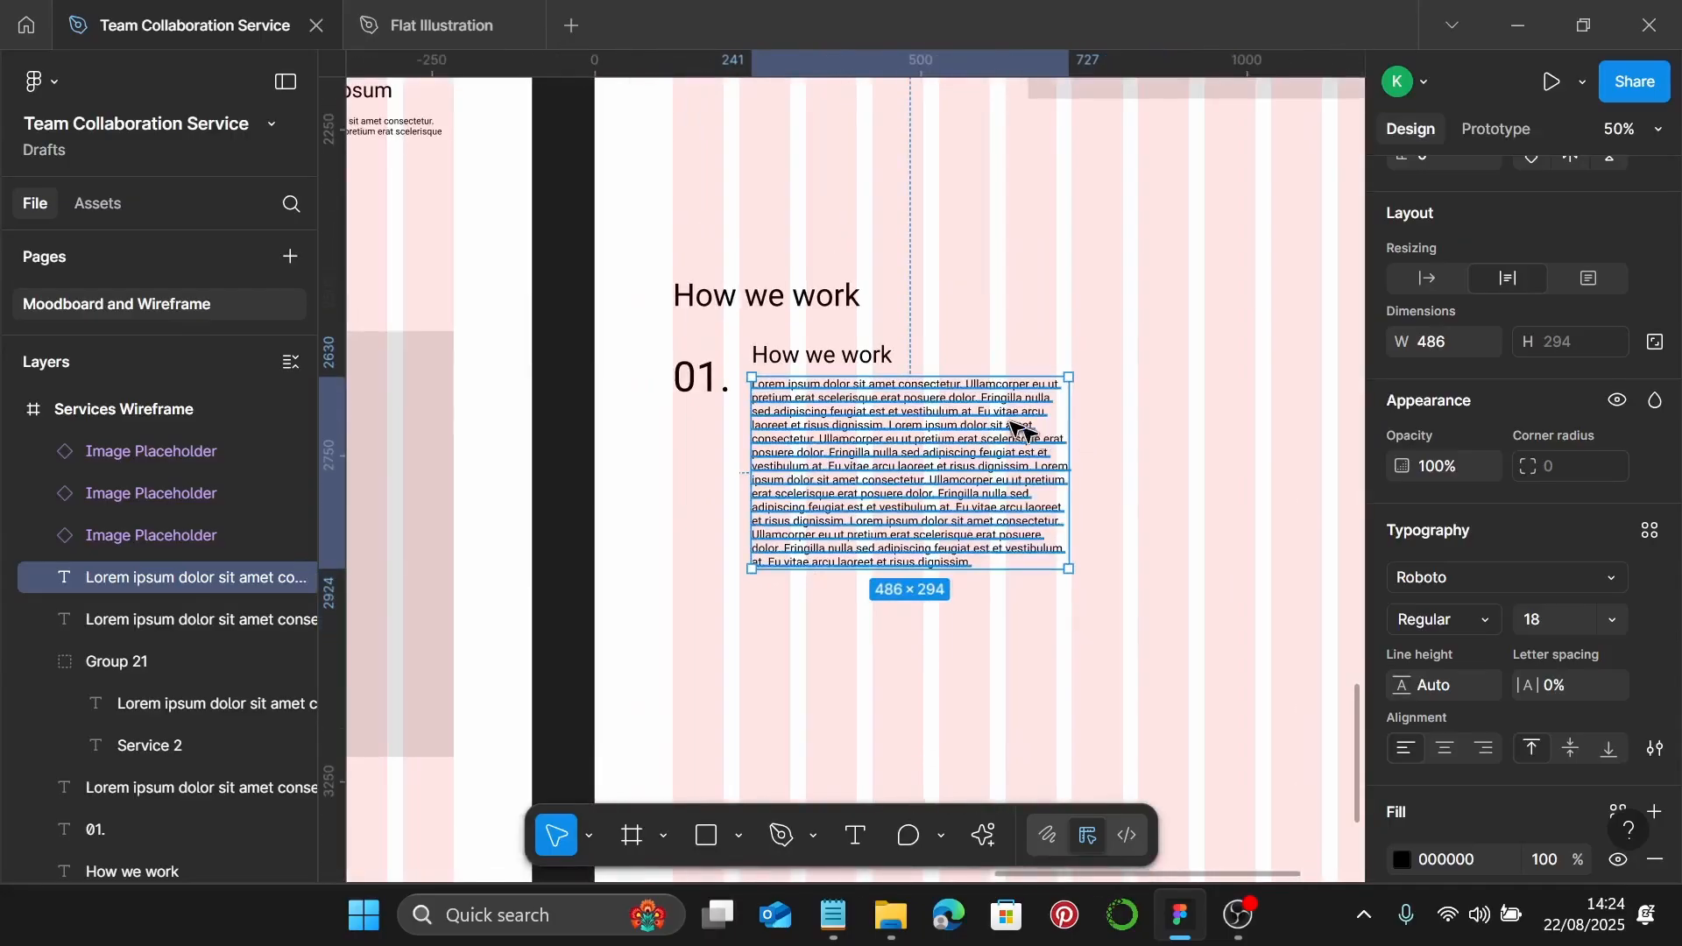
{"action": "scroll", "coordinate": [999, 417], "scroll_direction": "up", "scroll_amount": 2, "text": "ctrl"}
{"action": "scroll", "coordinate": [997, 417], "scroll_direction": "up", "scroll_amount": 3, "text": "ctrl"}
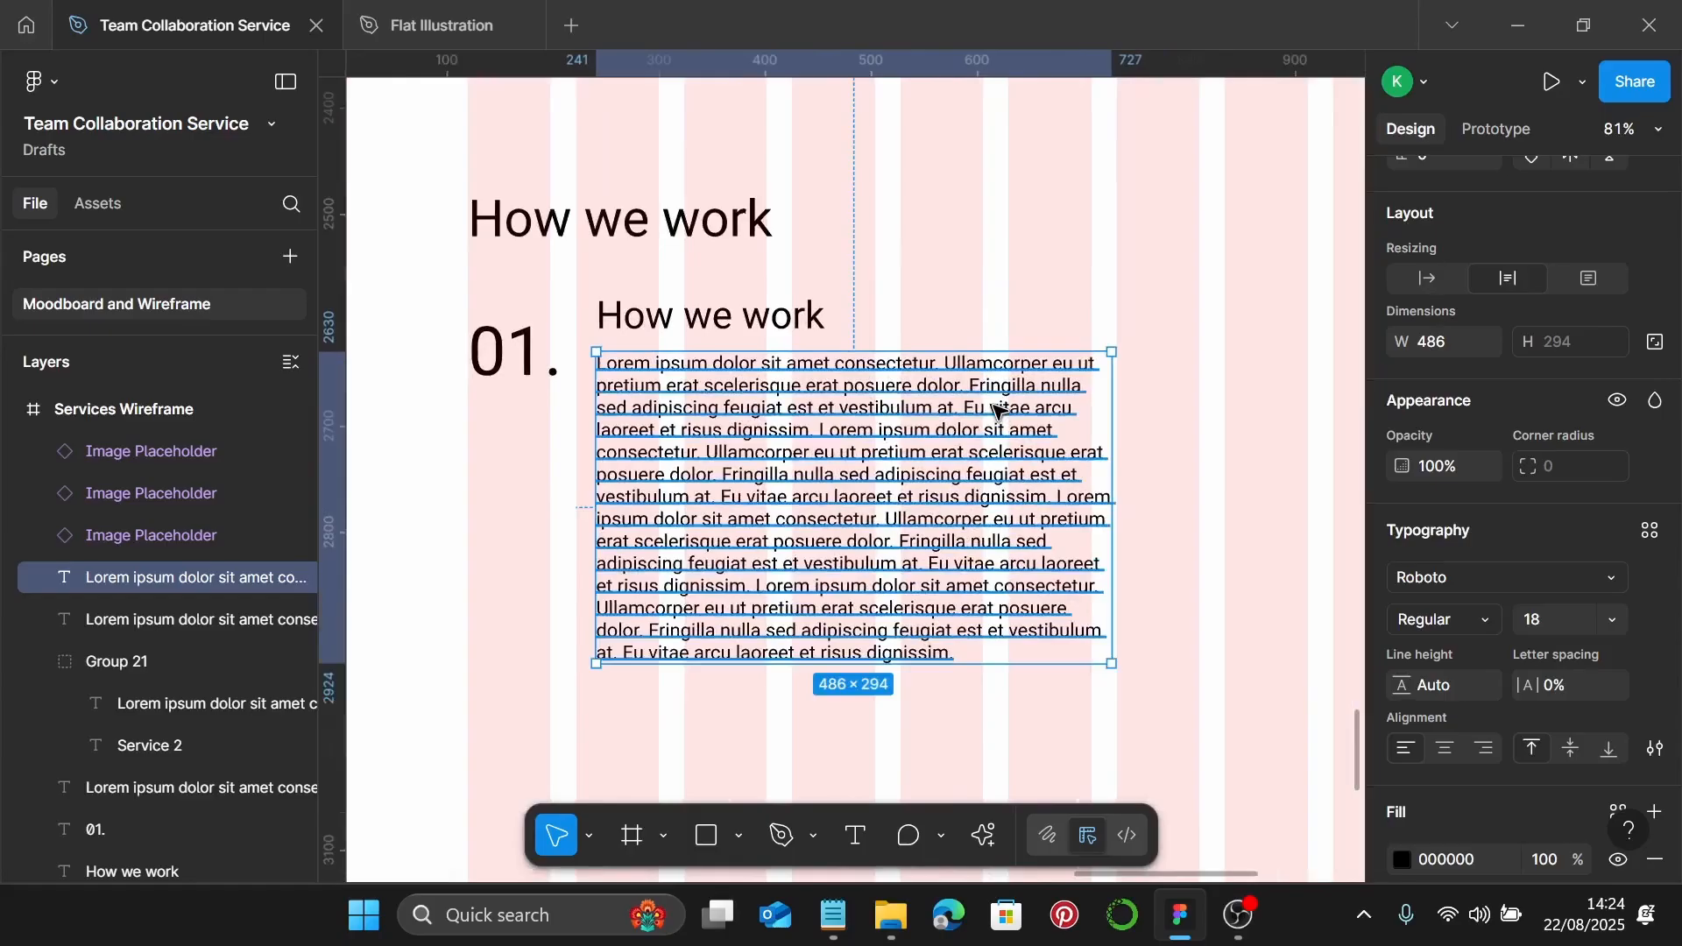
Trim the copied paragraph to its first two sentences and narrow its text box to a width of 467
{"action": "double_click", "coordinate": [979, 395]}
{"action": "left_click_drag", "start_coordinate": [973, 392], "coordinate": [1009, 655]}
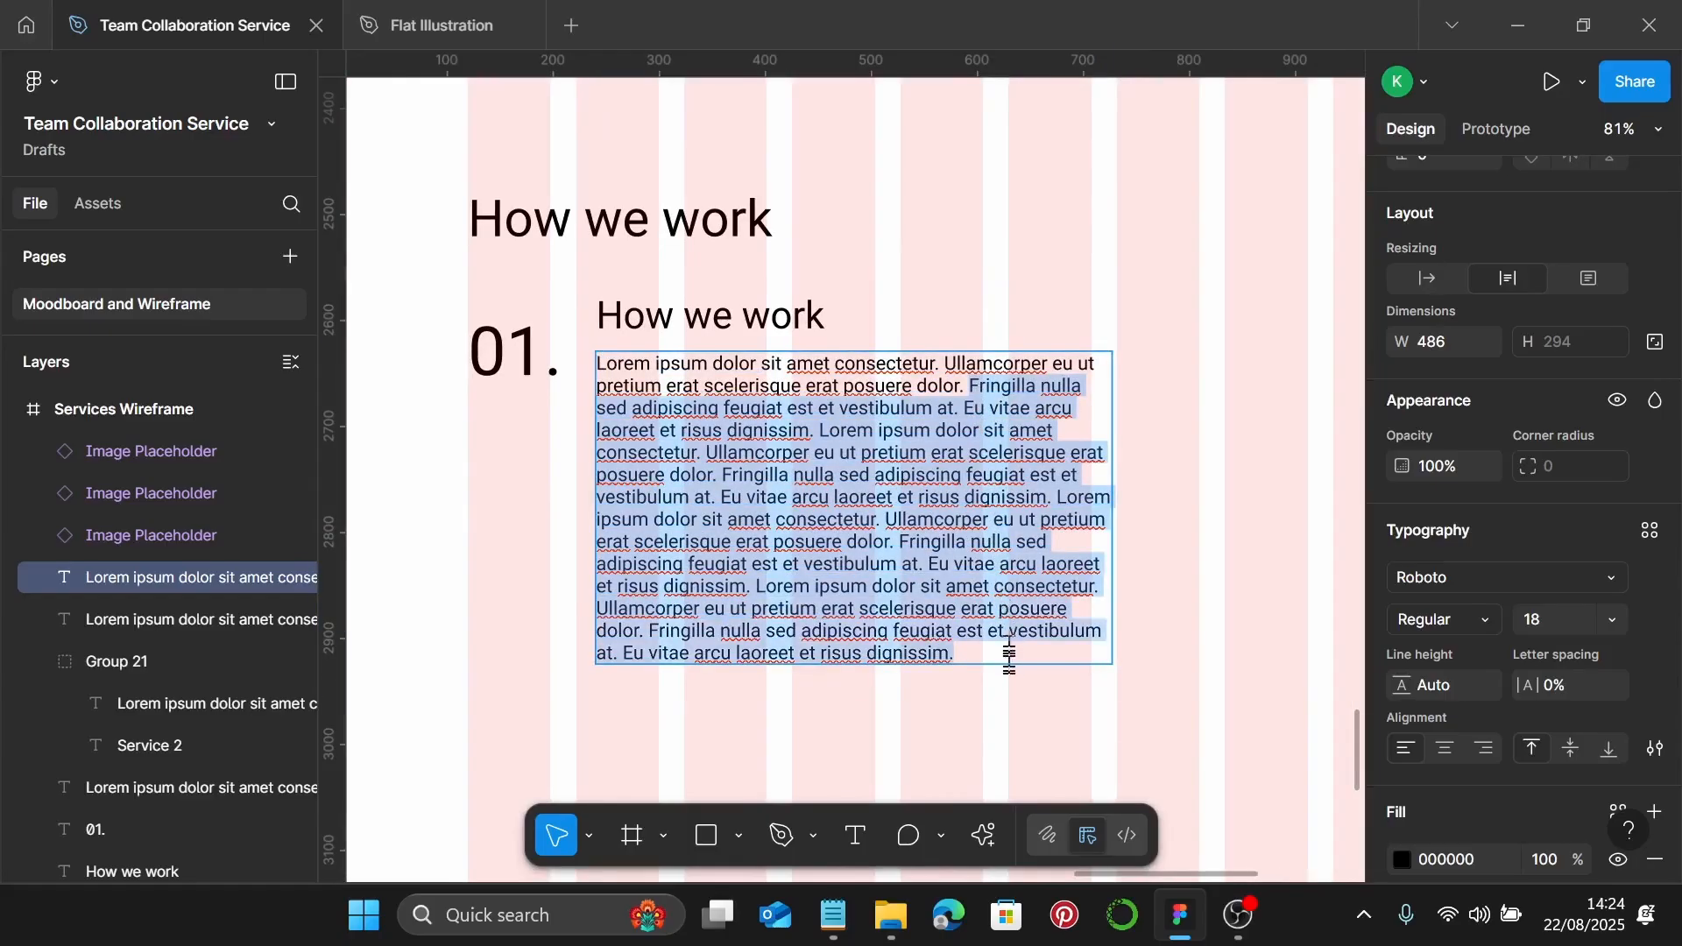
{"action": "key", "text": "BackSpace"}
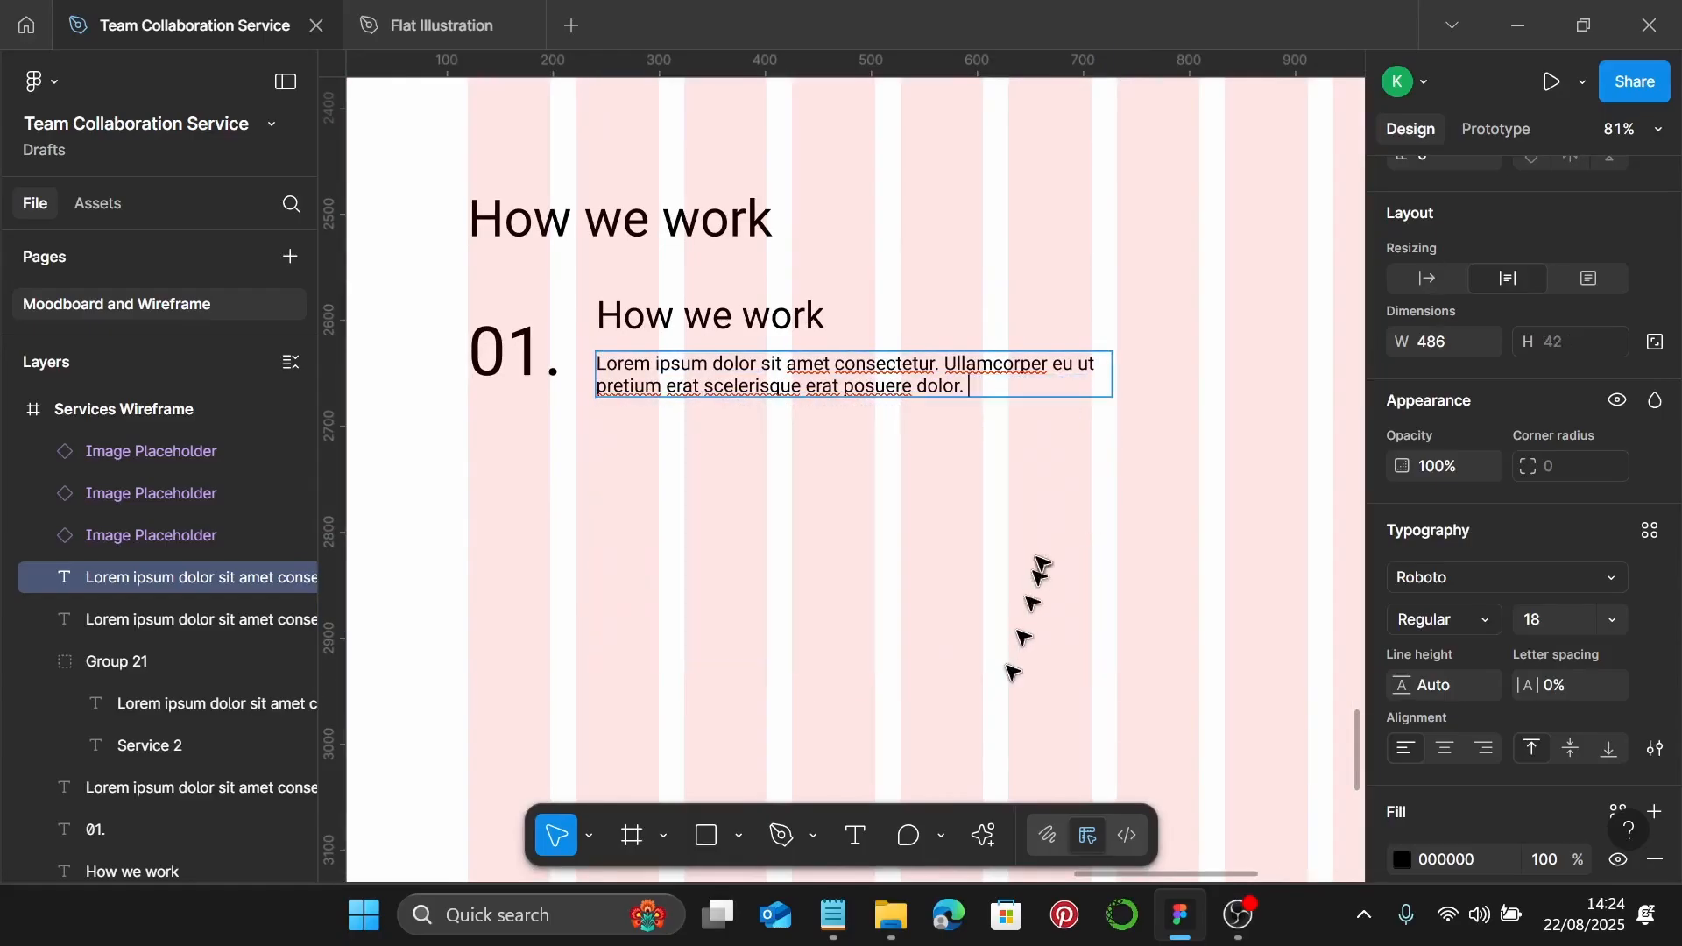
{"action": "key", "text": "Escape"}
{"action": "left_click_drag", "start_coordinate": [1118, 386], "coordinate": [1093, 386]}
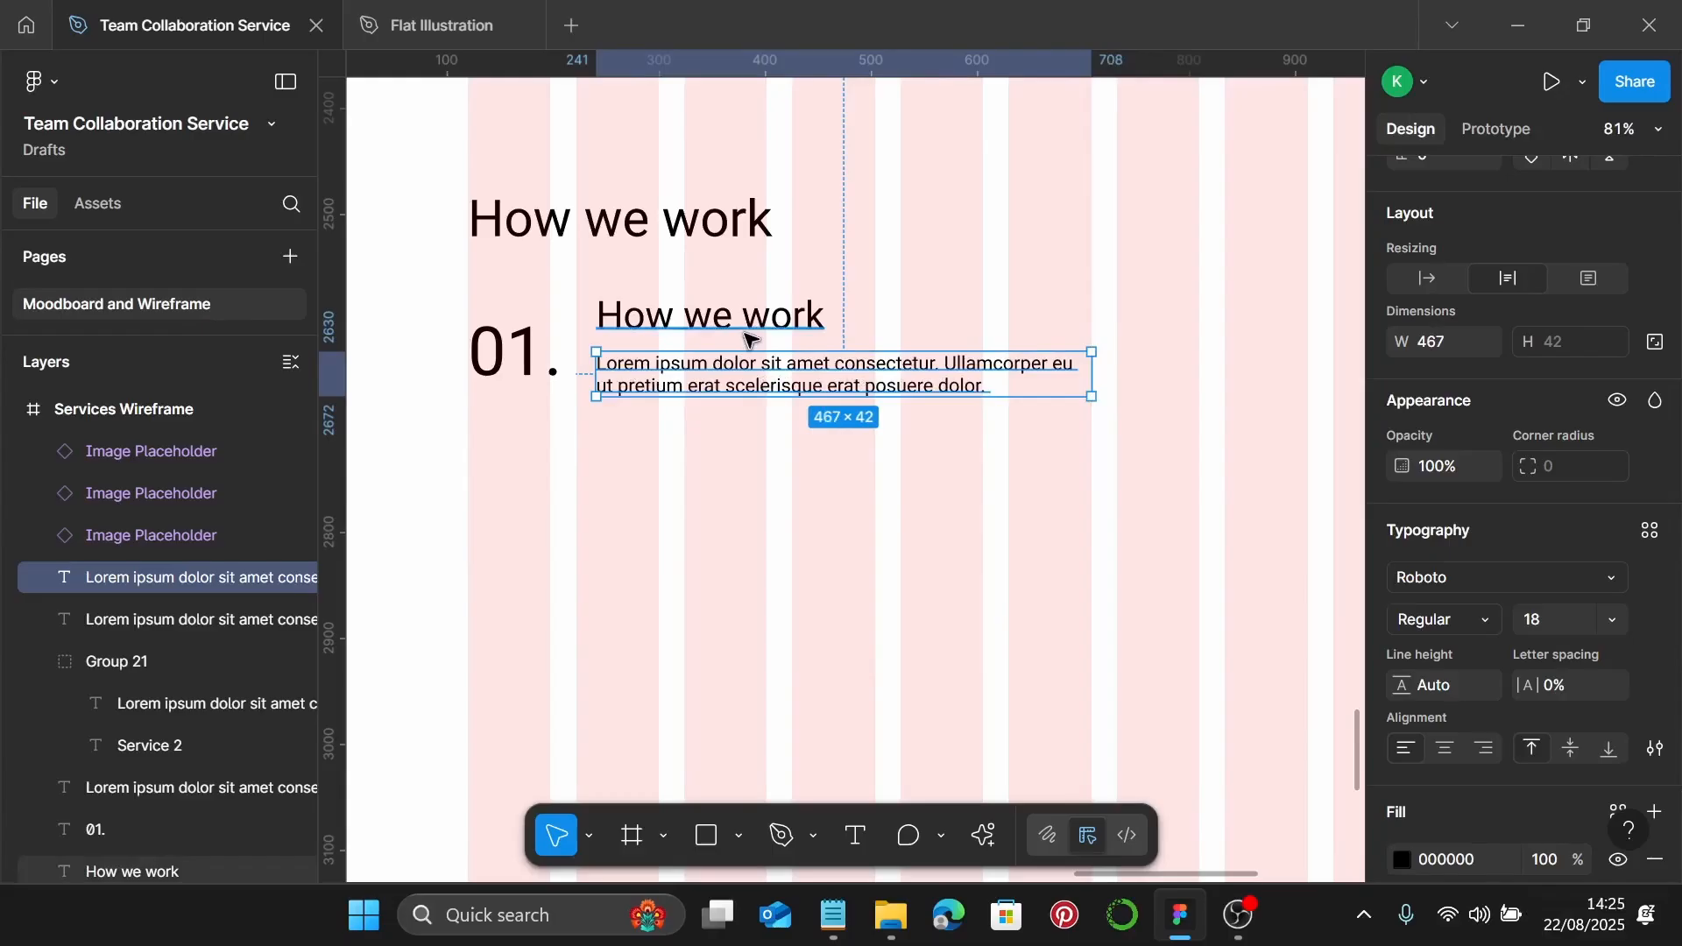
Move the smaller "How we work" heading and its paragraph closer to "01.", aligned to the next layout column, and group all three
{"action": "left_click", "coordinate": [692, 338], "text": "shift"}
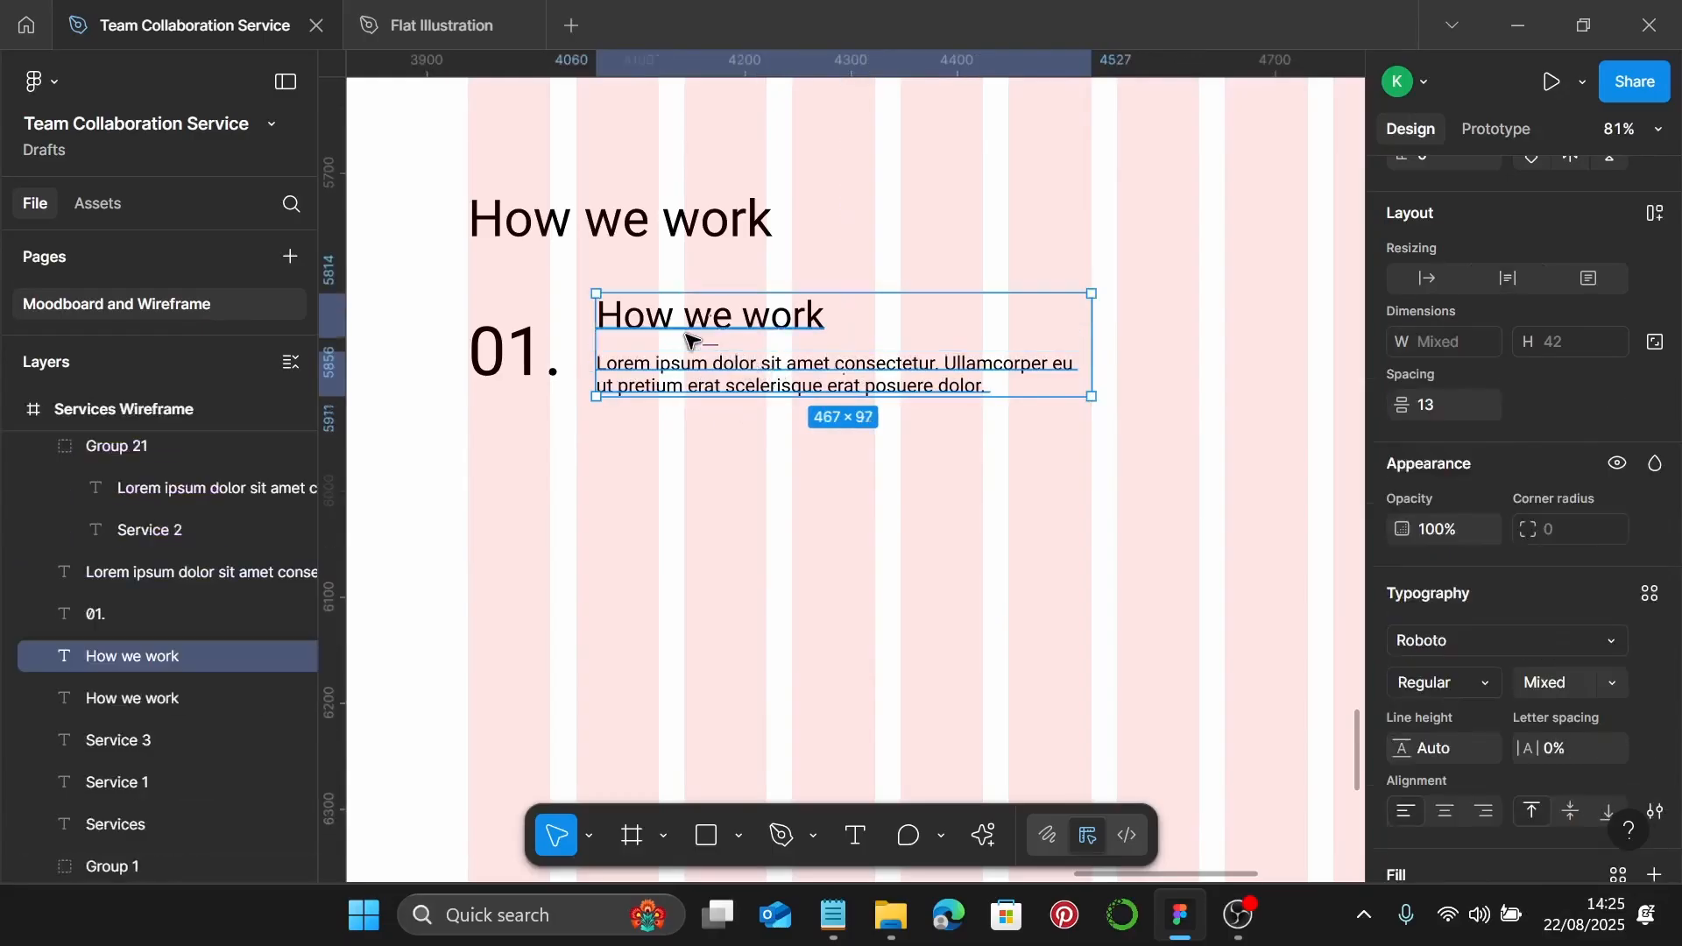
{"action": "left_click_drag", "start_coordinate": [640, 366], "coordinate": [621, 366]}
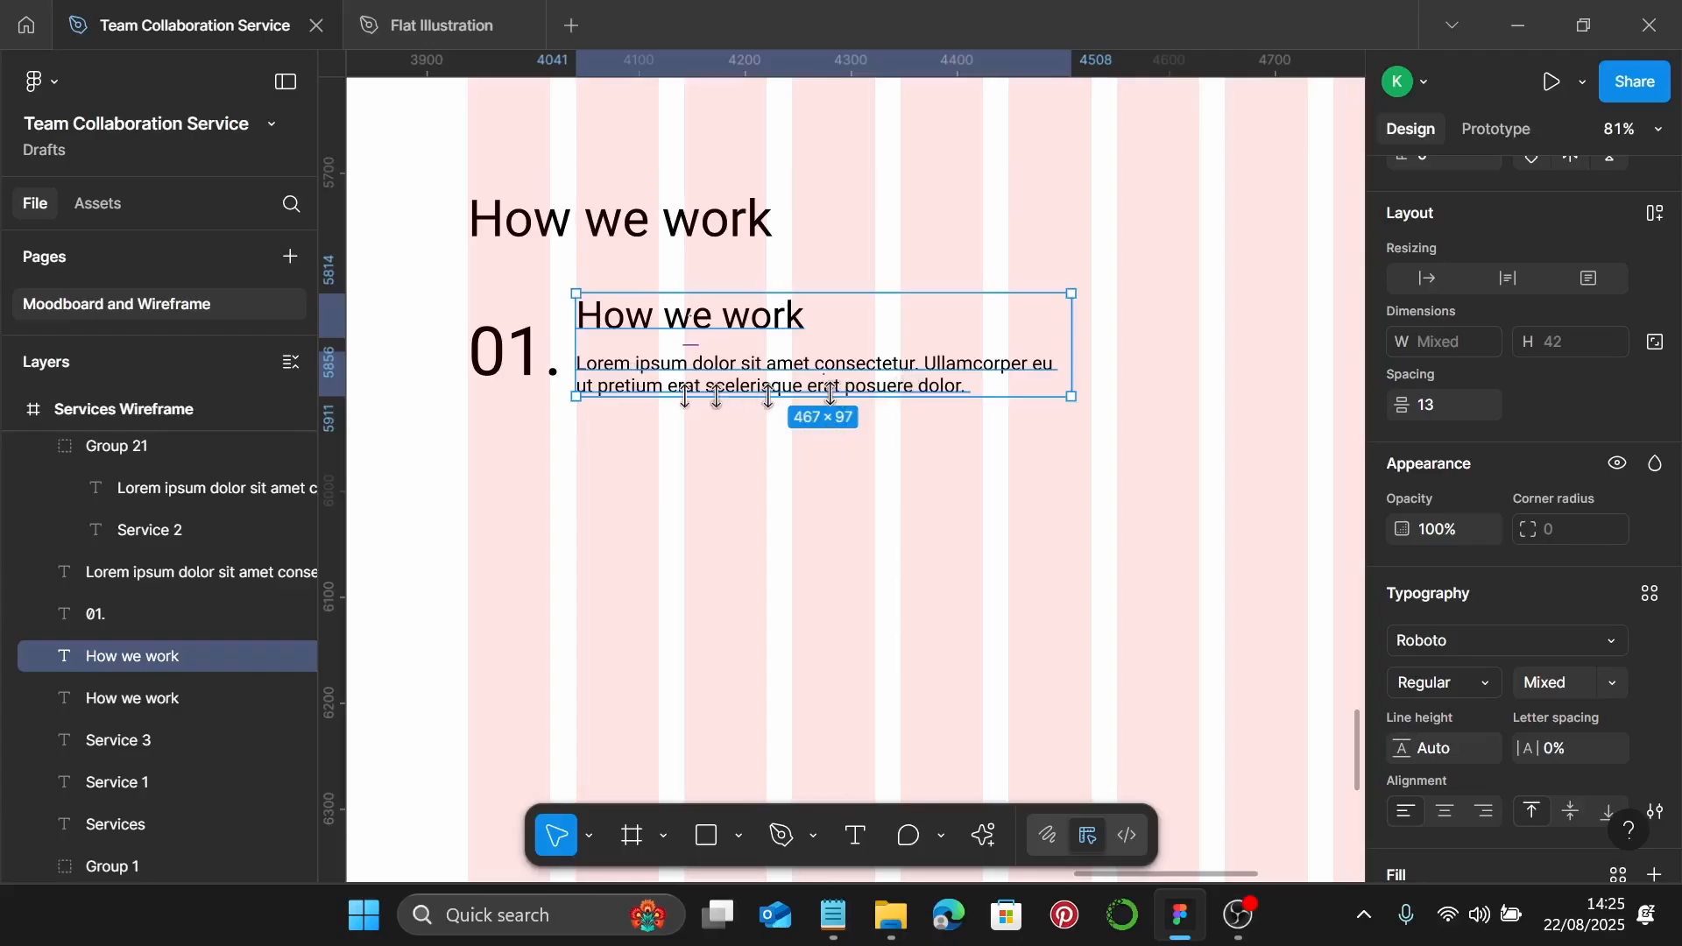
{"action": "left_click", "coordinate": [480, 355], "text": "shift"}
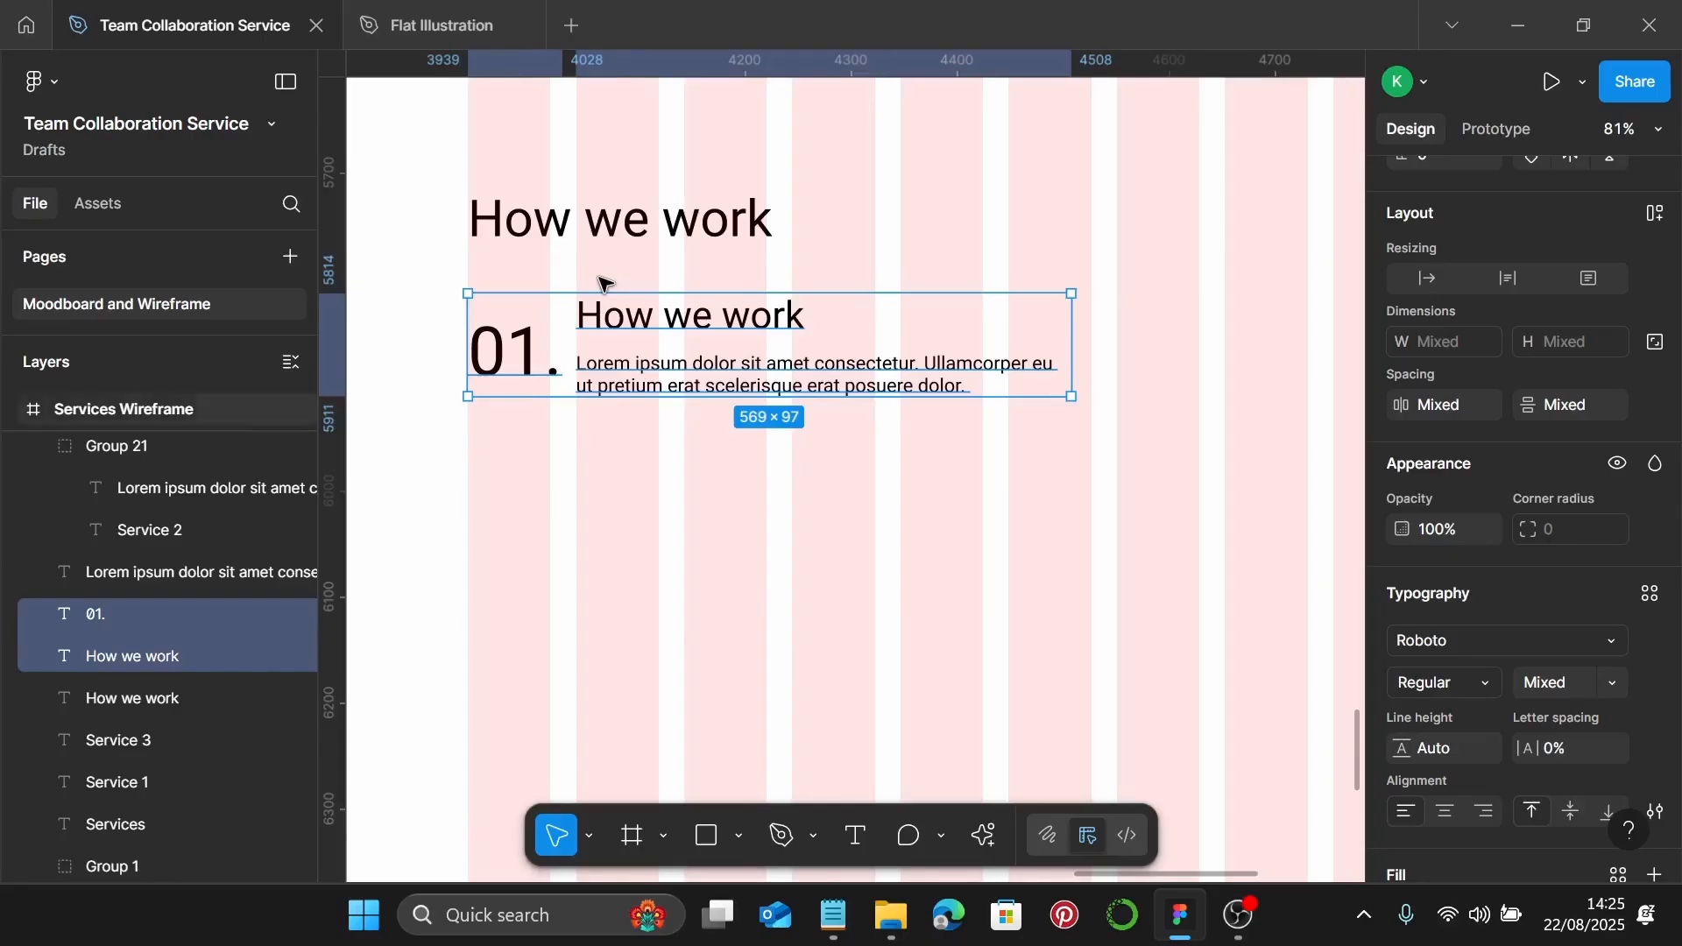
{"action": "key", "text": "ctrl+alt+g"}
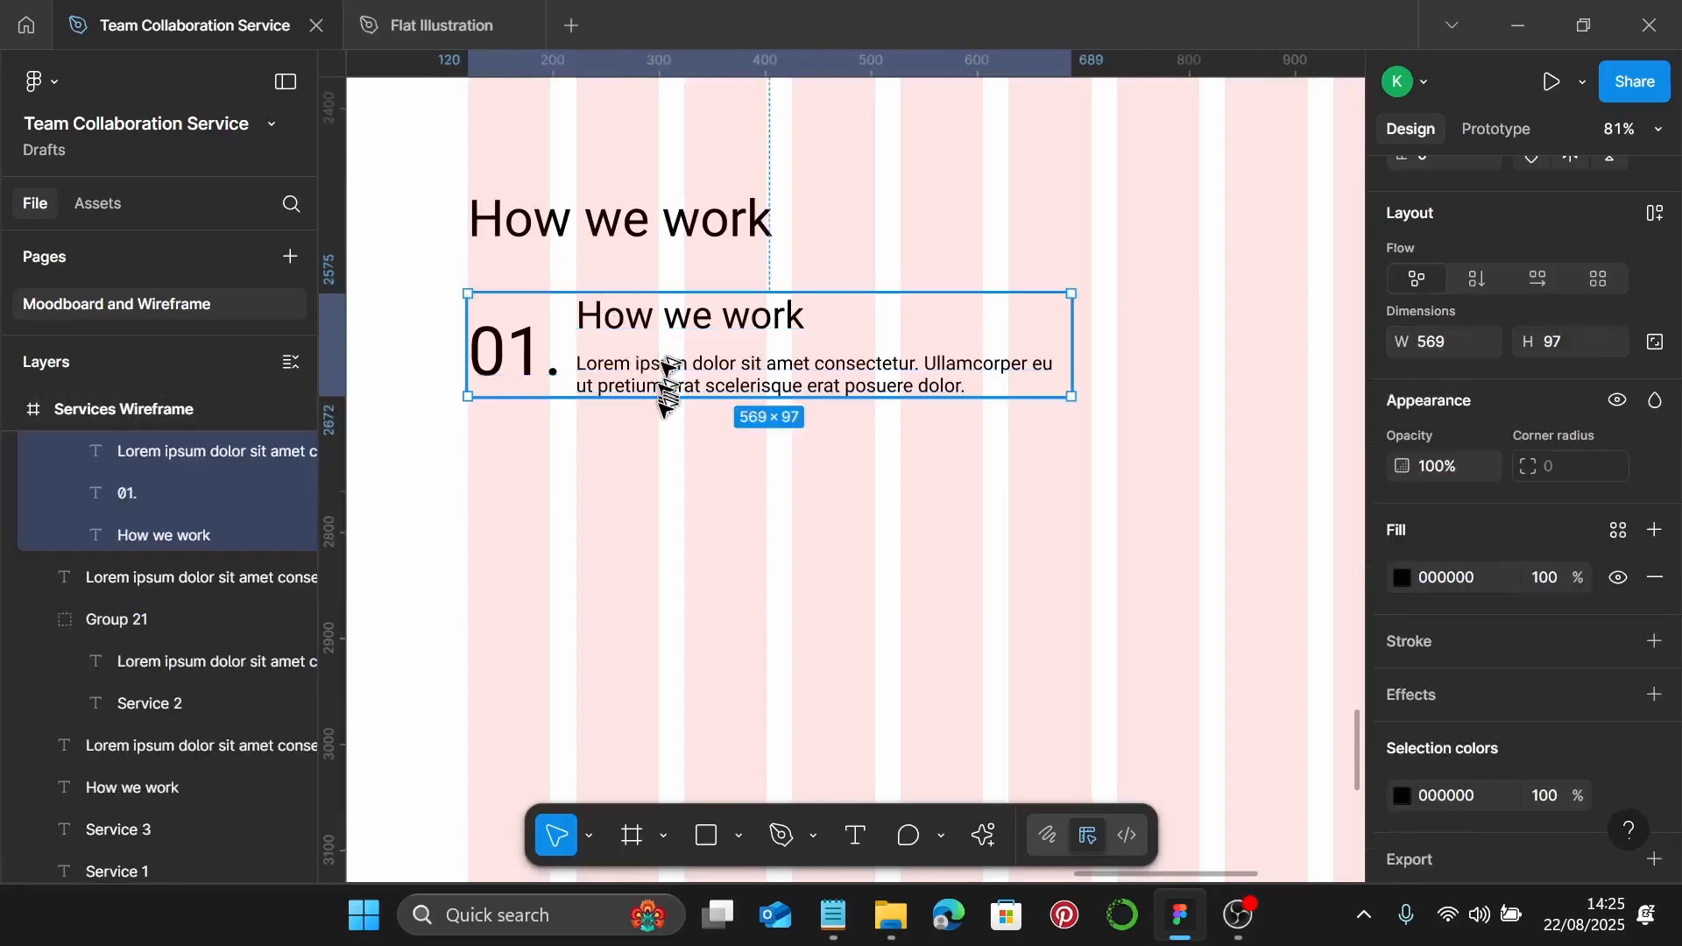
Duplicate the numbered "How we work" group three times down the page, at Y 2705, 2844 and 2974
{"action": "left_click_drag", "start_coordinate": [662, 376], "coordinate": [669, 492]}
{"action": "scroll", "coordinate": [670, 491], "scroll_direction": "down", "scroll_amount": 3}
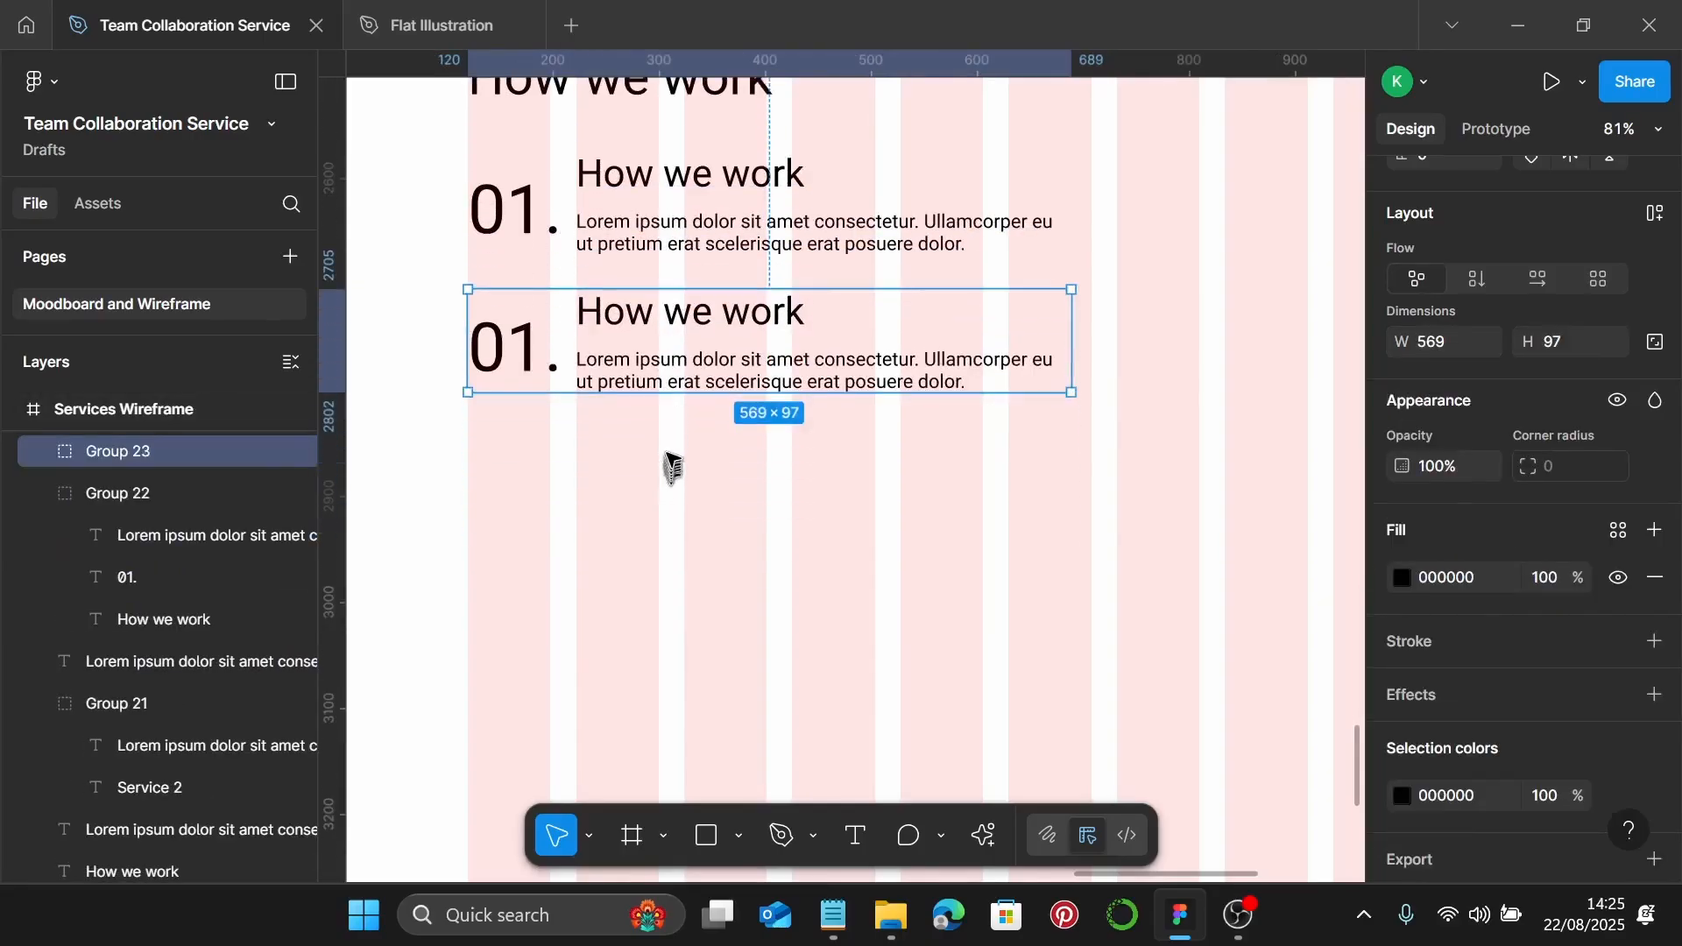
{"action": "left_click_drag", "start_coordinate": [685, 349], "coordinate": [679, 494]}
{"action": "scroll", "coordinate": [679, 496], "scroll_direction": "down", "scroll_amount": 2}
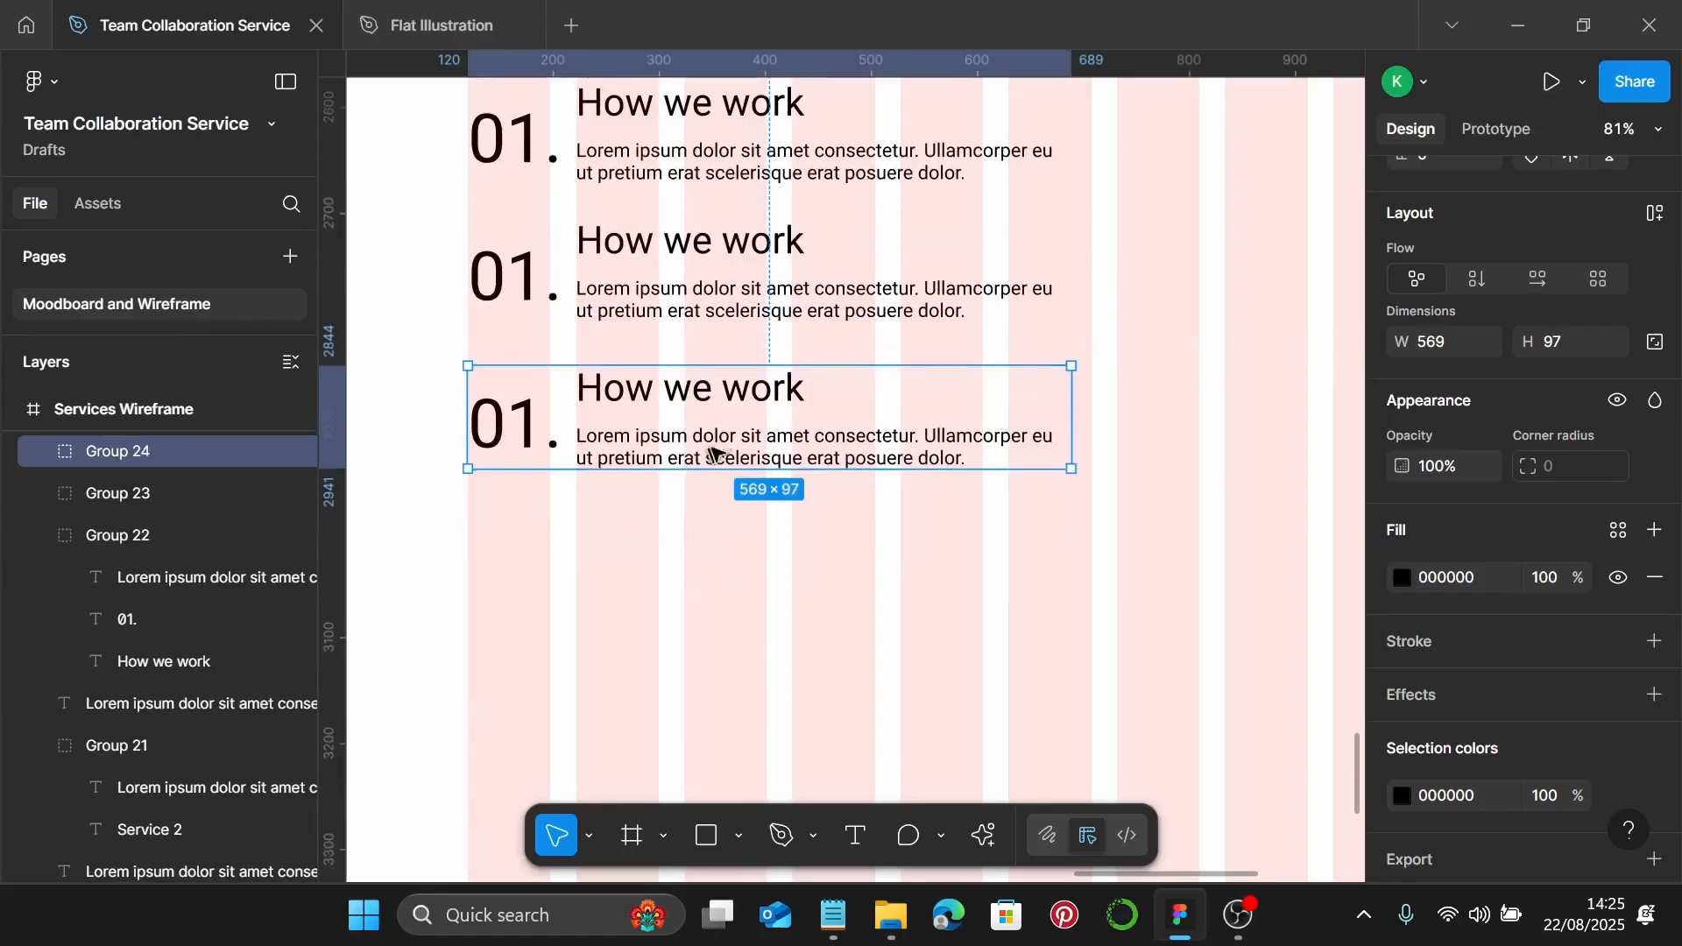
{"action": "left_click_drag", "start_coordinate": [736, 438], "coordinate": [734, 568]}
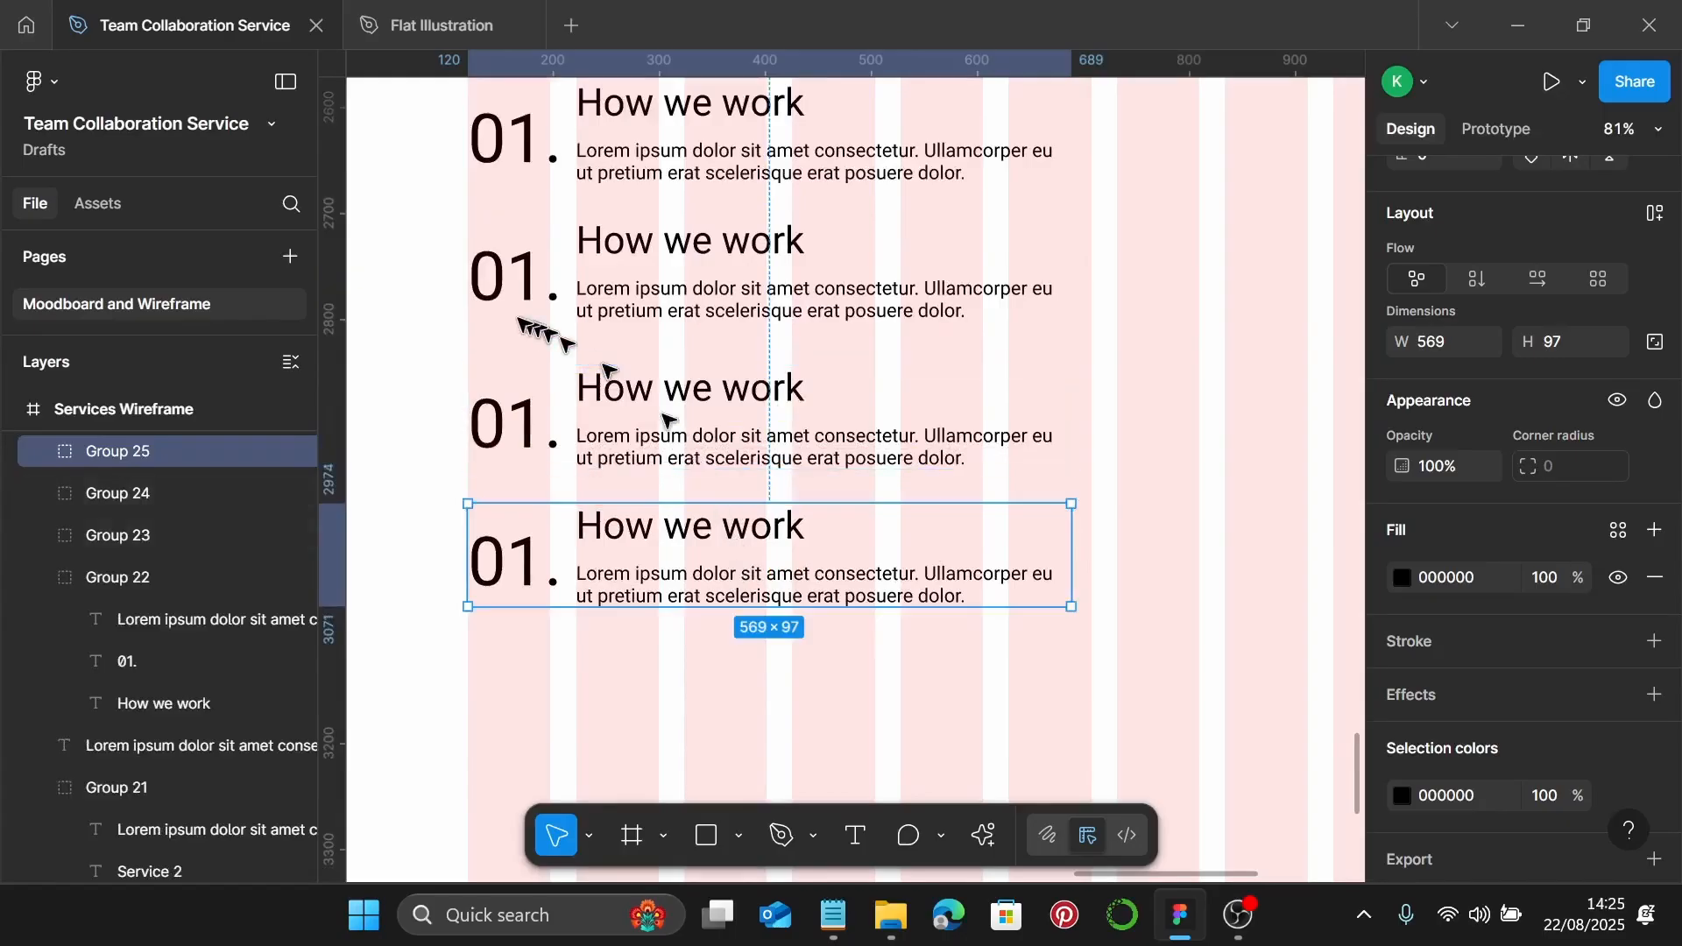
Renumber the three copied groups "02.", "03." and "04." from the second one downwards
{"action": "double_click", "coordinate": [495, 284]}
{"action": "double_click", "coordinate": [505, 282]}
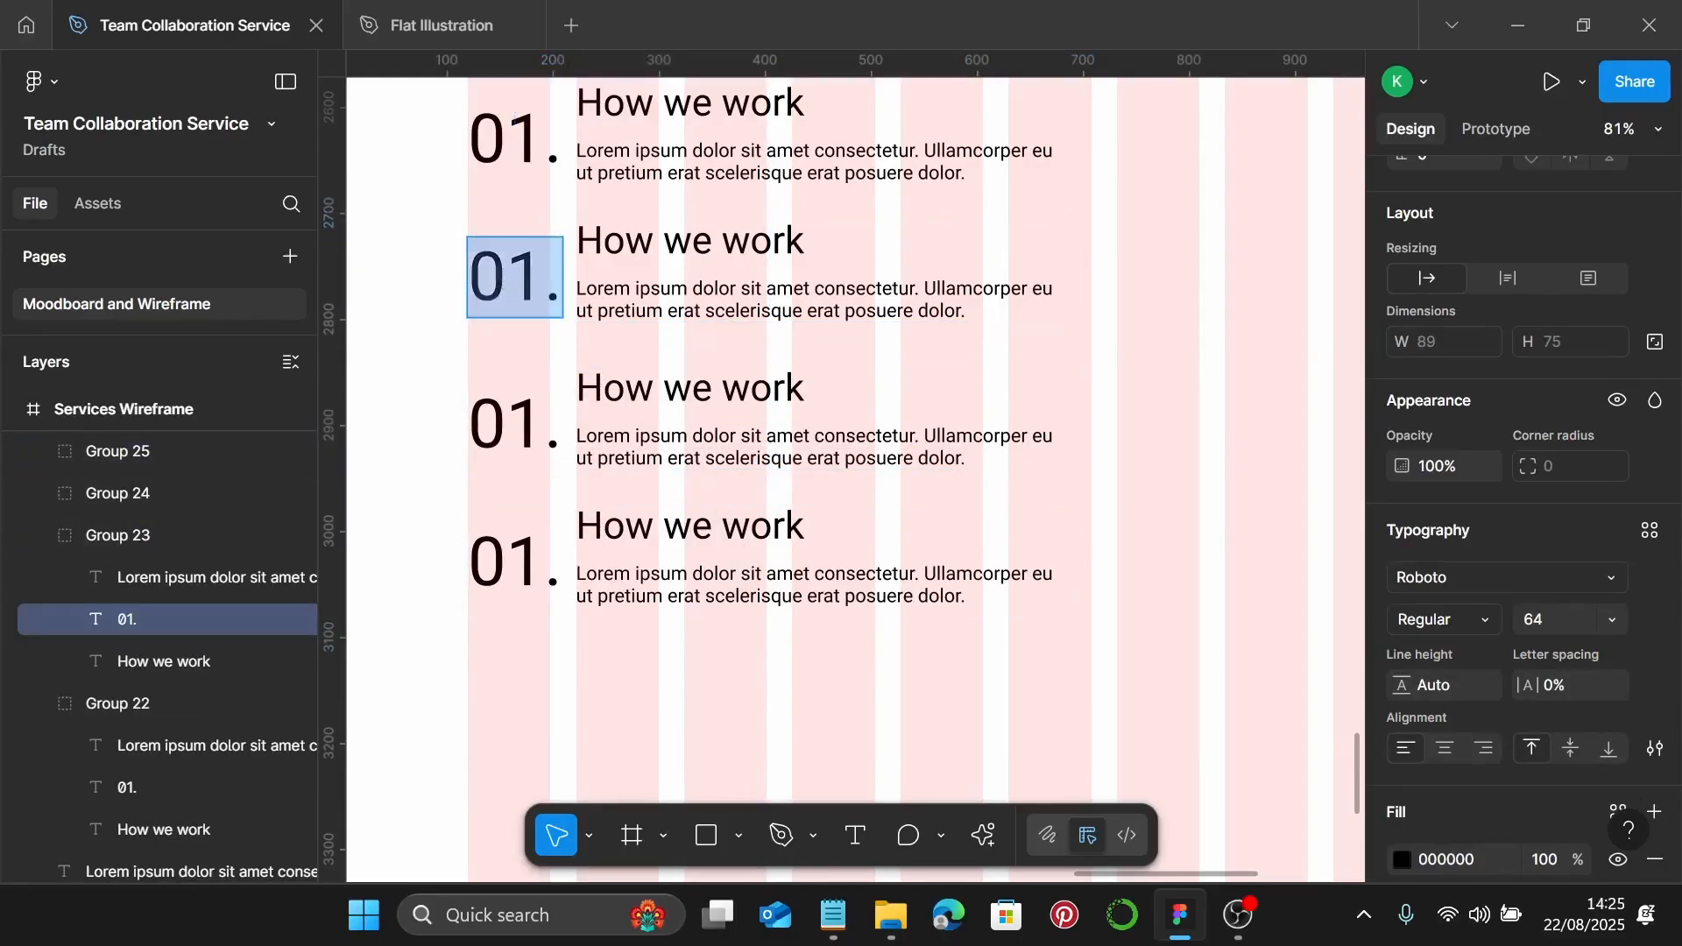
{"action": "left_click", "coordinate": [523, 262]}
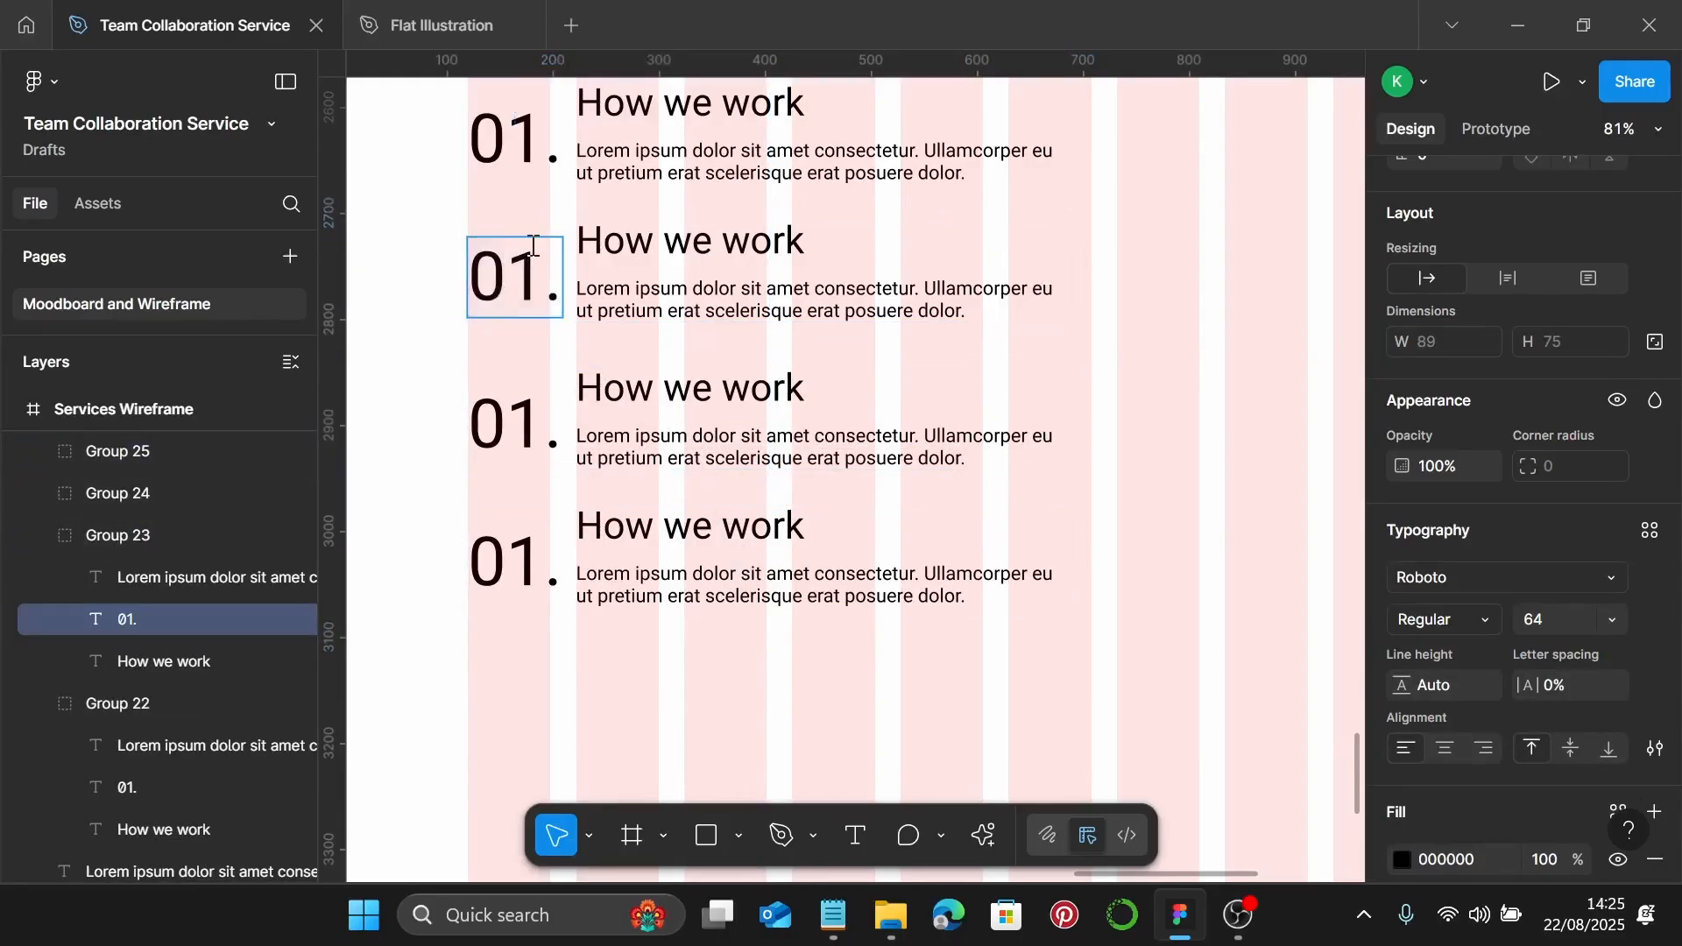
{"action": "key", "text": "Delete"}
{"action": "type", "text": "2"}
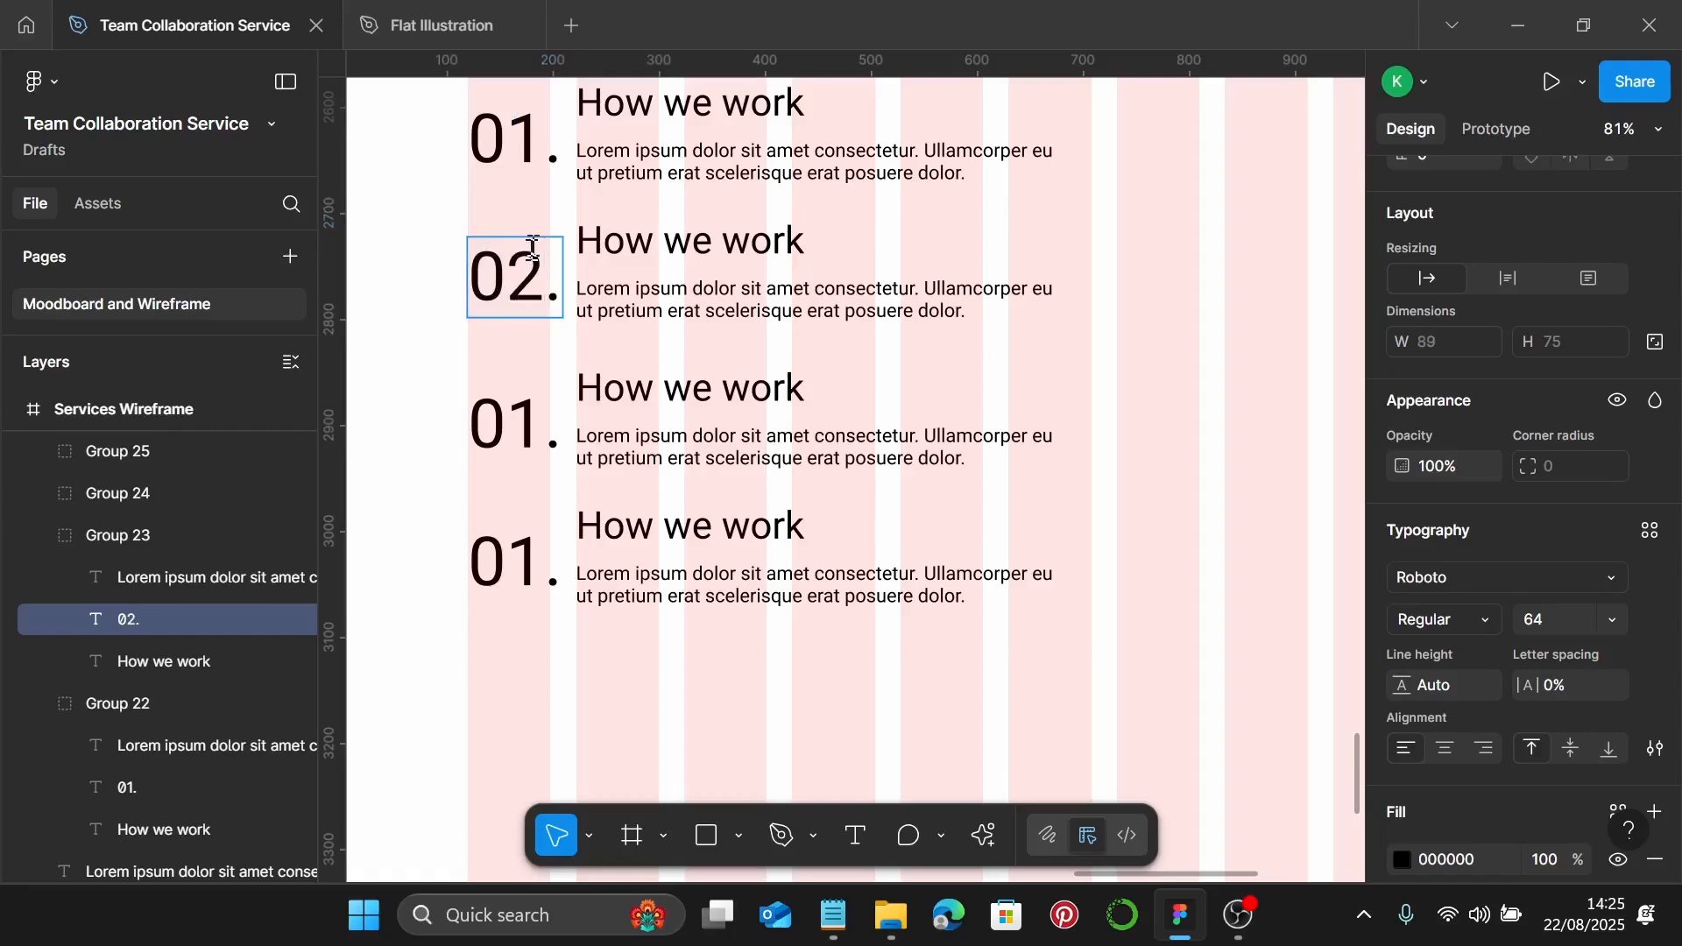
{"action": "double_click", "coordinate": [513, 415]}
{"action": "key", "text": "Delete"}
{"action": "type", "text": "3"}
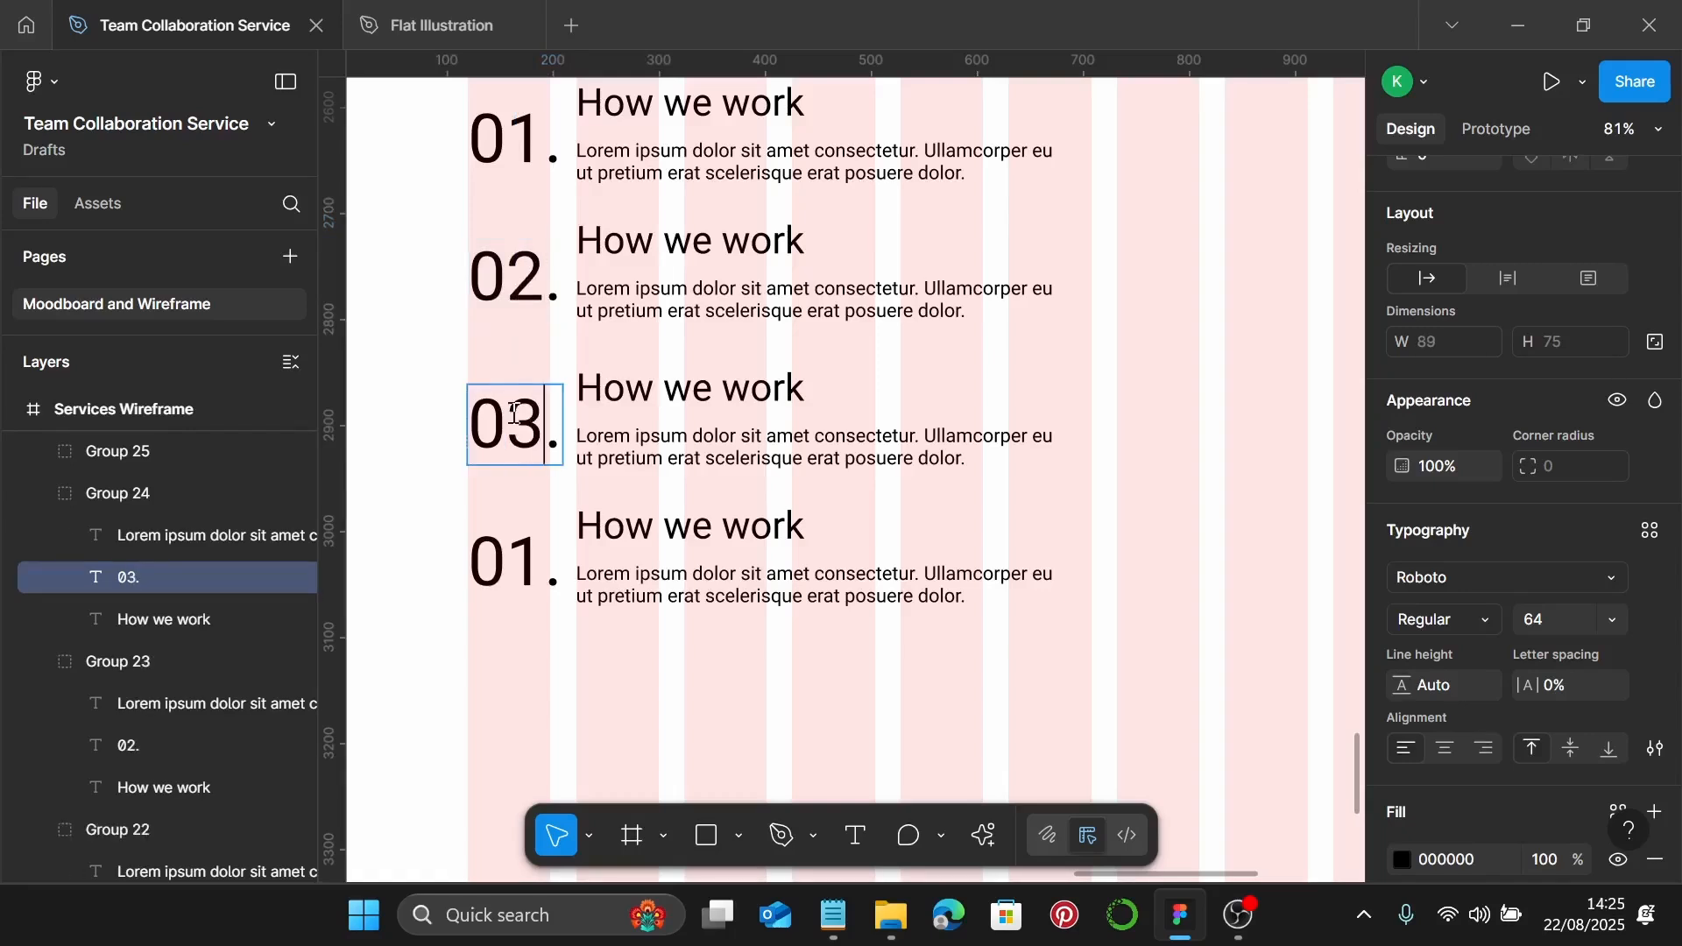
{"action": "double_click", "coordinate": [509, 577]}
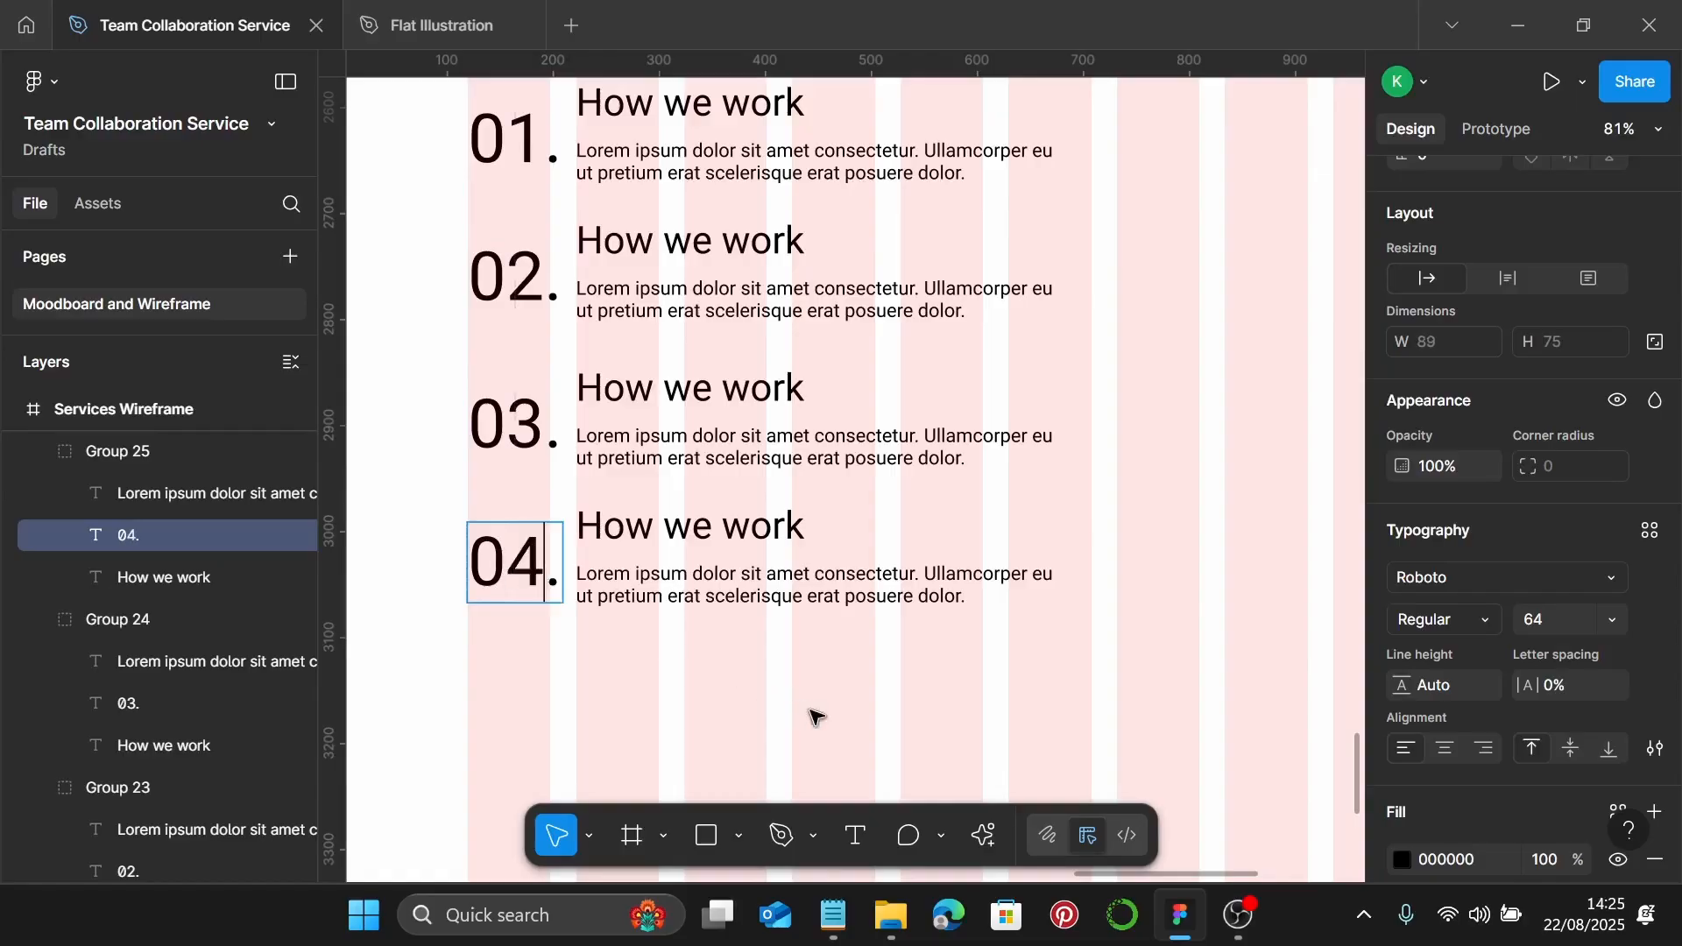
Examine how the "Our Process Workflow" section is laid out in the purple moodboard reference
{"action": "scroll", "coordinate": [815, 716], "scroll_direction": "down", "scroll_amount": 10}
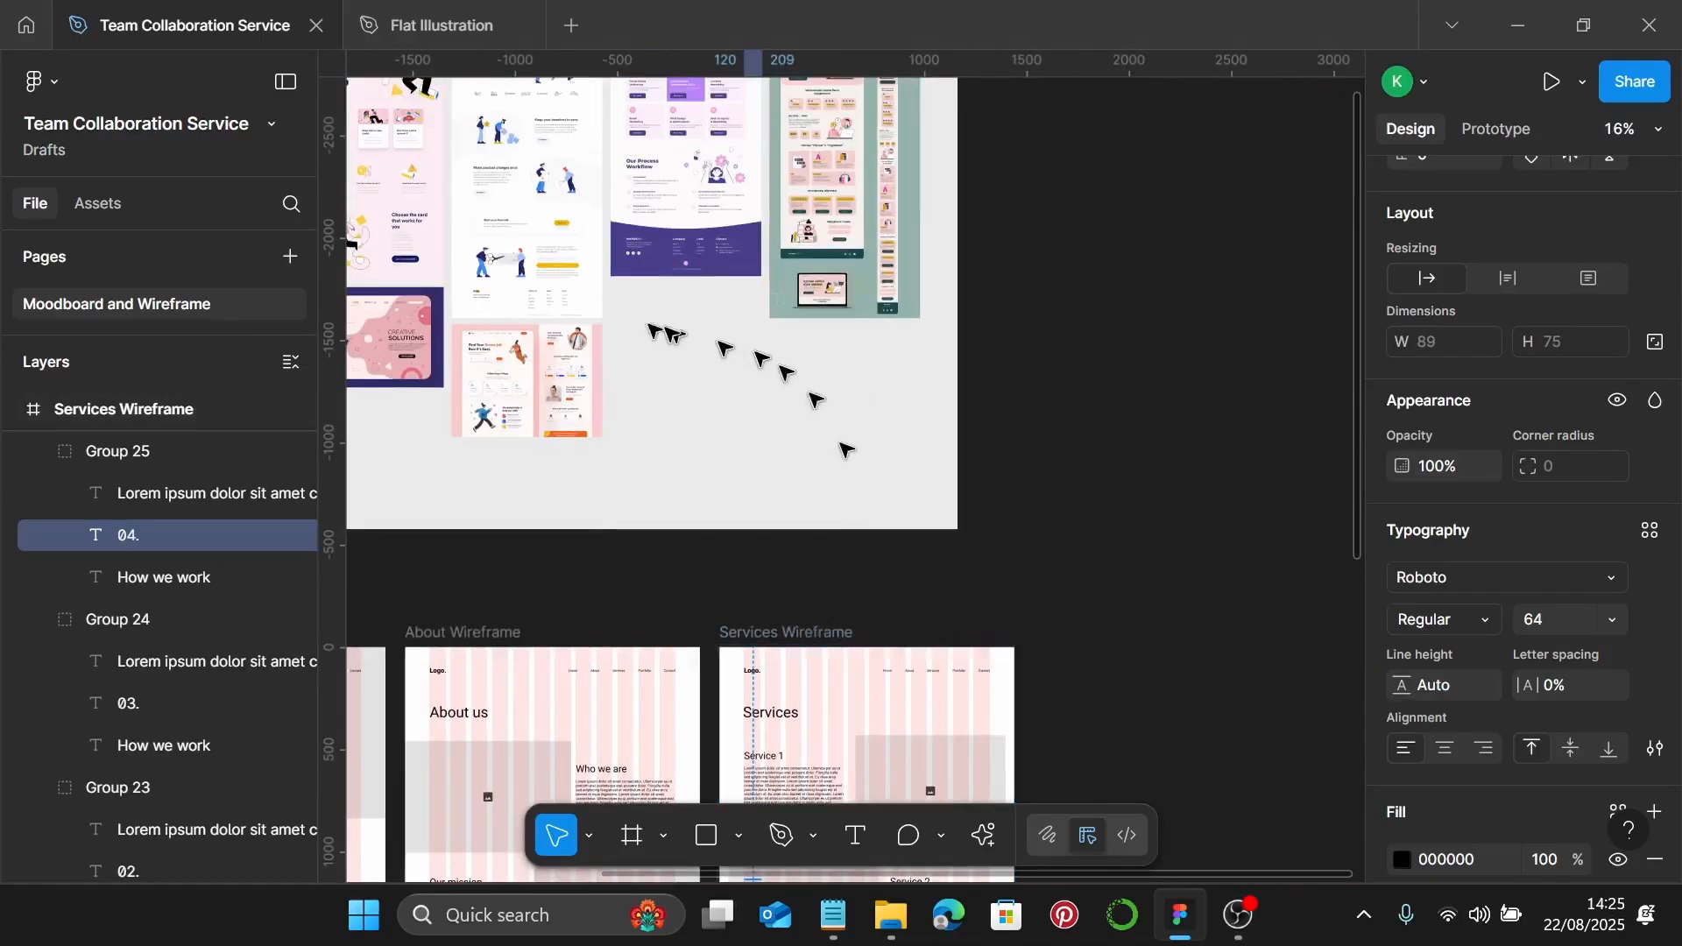
{"action": "scroll", "coordinate": [783, 263], "scroll_direction": "left", "scroll_amount": 2}
{"action": "scroll", "coordinate": [783, 242], "scroll_direction": "up", "scroll_amount": 8}
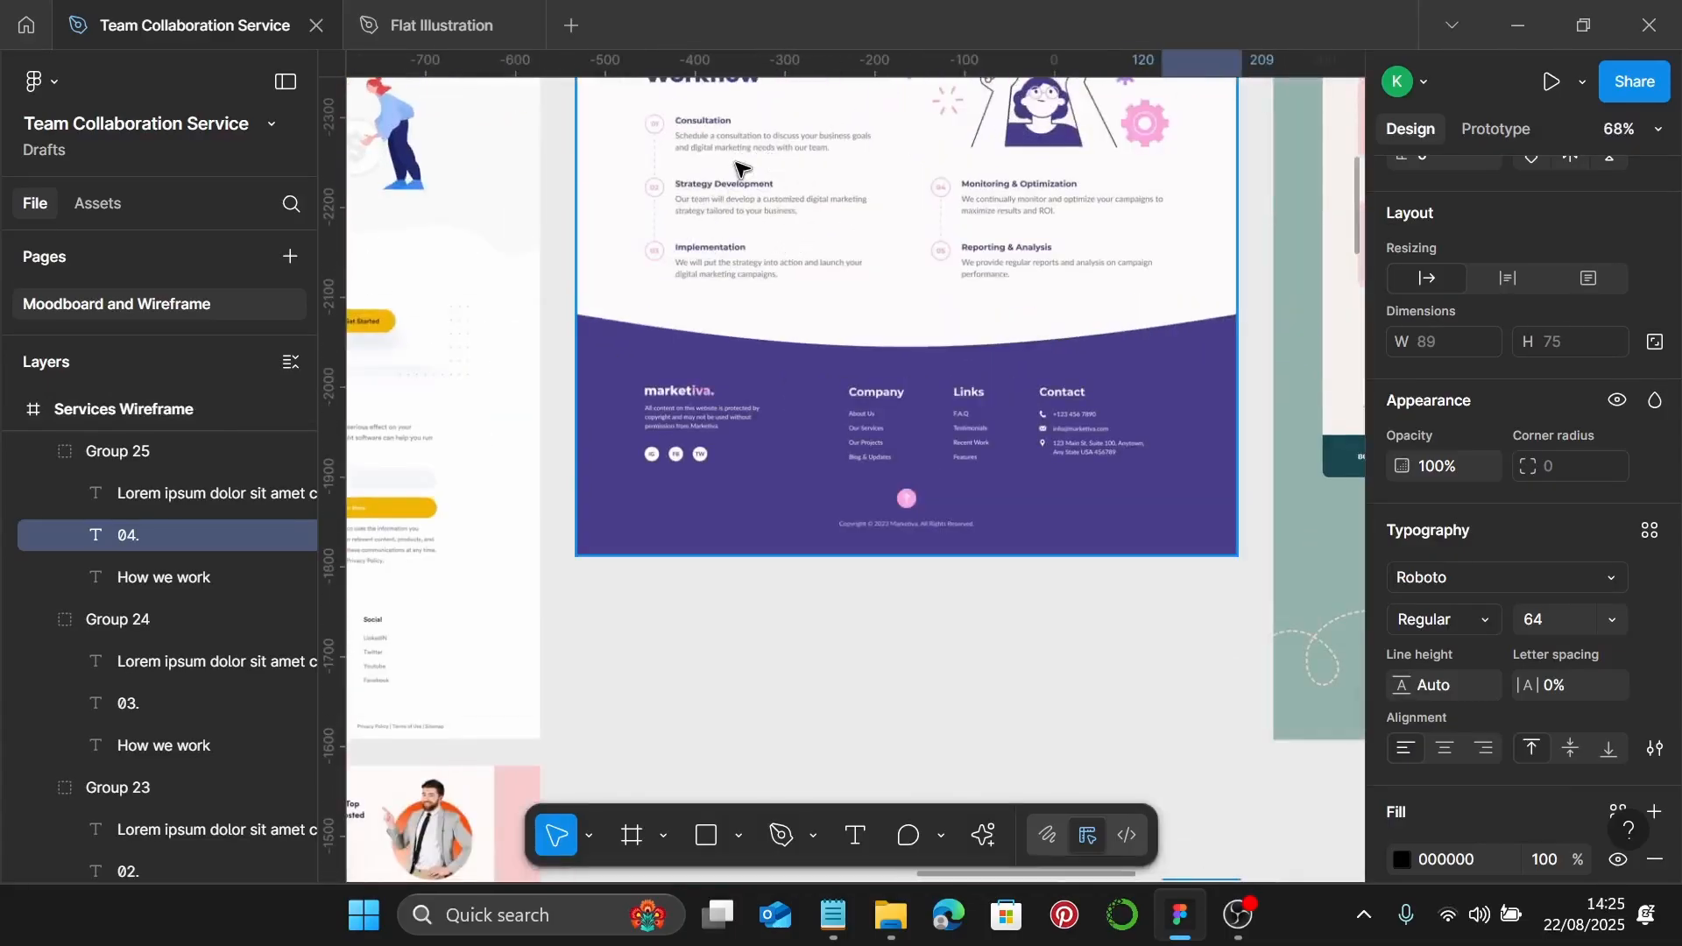
{"action": "scroll", "coordinate": [745, 166], "scroll_direction": "up", "scroll_amount": 3}
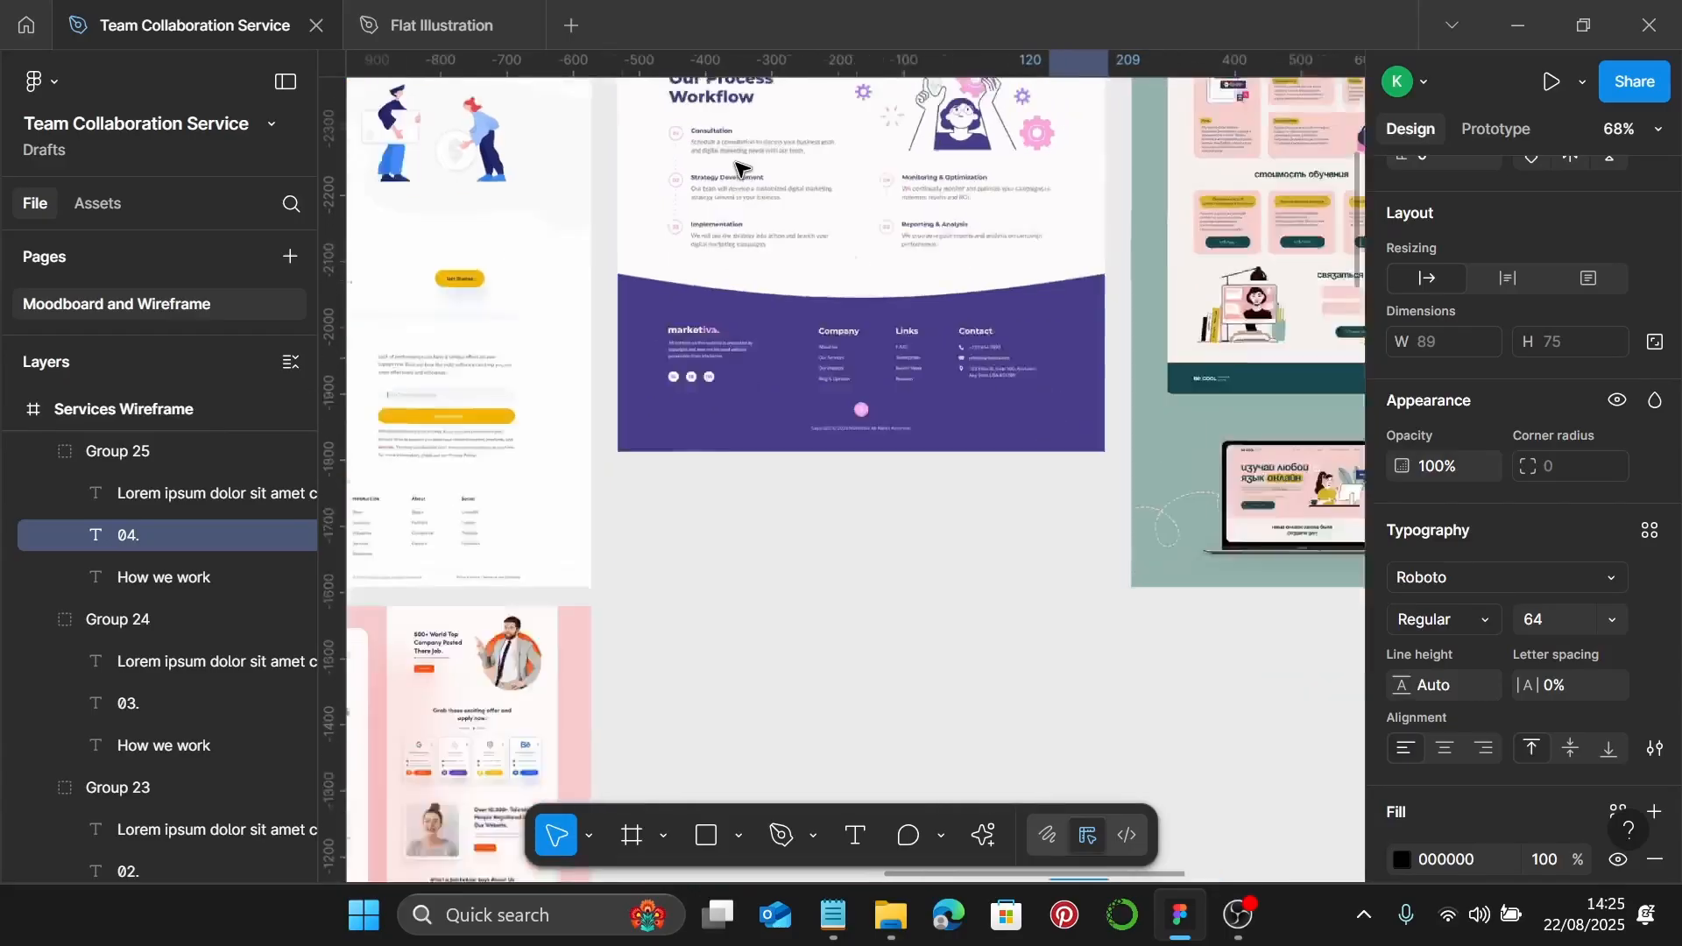
{"action": "scroll", "coordinate": [754, 176], "scroll_direction": "down", "scroll_amount": 5}
{"action": "scroll", "coordinate": [766, 207], "scroll_direction": "down", "scroll_amount": 5}
{"action": "scroll", "coordinate": [1100, 485], "scroll_direction": "down", "scroll_amount": 10}
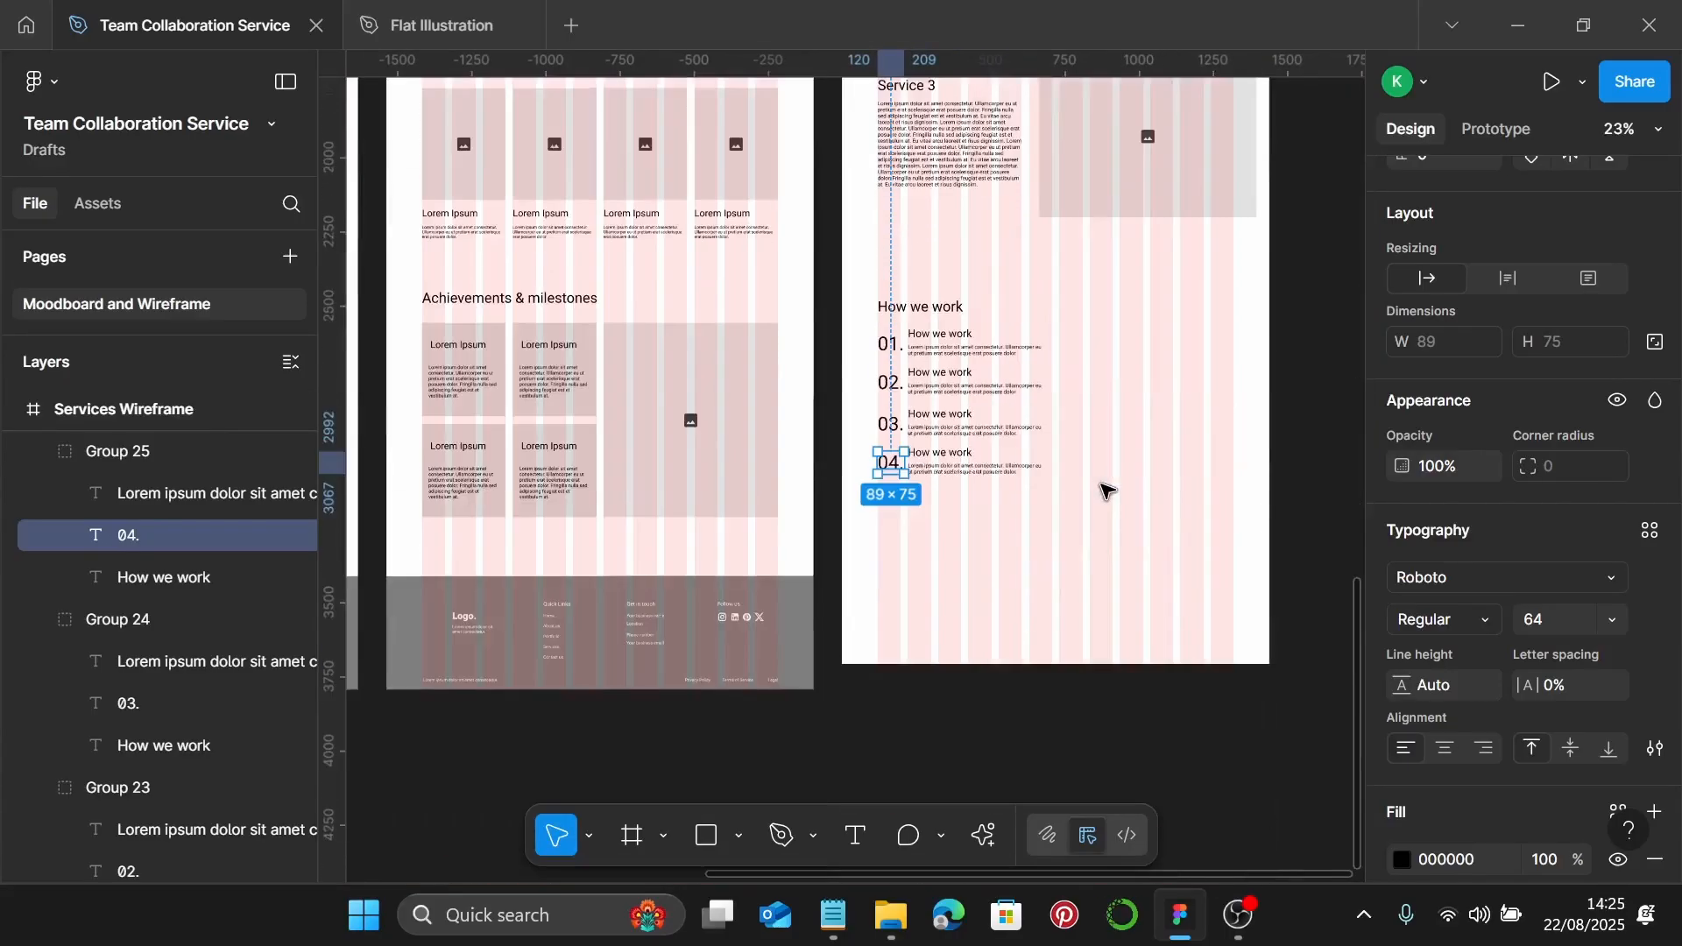
Duplicate the Service 3 image placeholder beside the numbered "How we work" list at X 732, Y 2533
{"action": "scroll", "coordinate": [1100, 484], "scroll_direction": "up", "scroll_amount": 3}
{"action": "left_click", "coordinate": [1091, 482]}
{"action": "scroll", "coordinate": [985, 446], "scroll_direction": "right", "scroll_amount": 5}
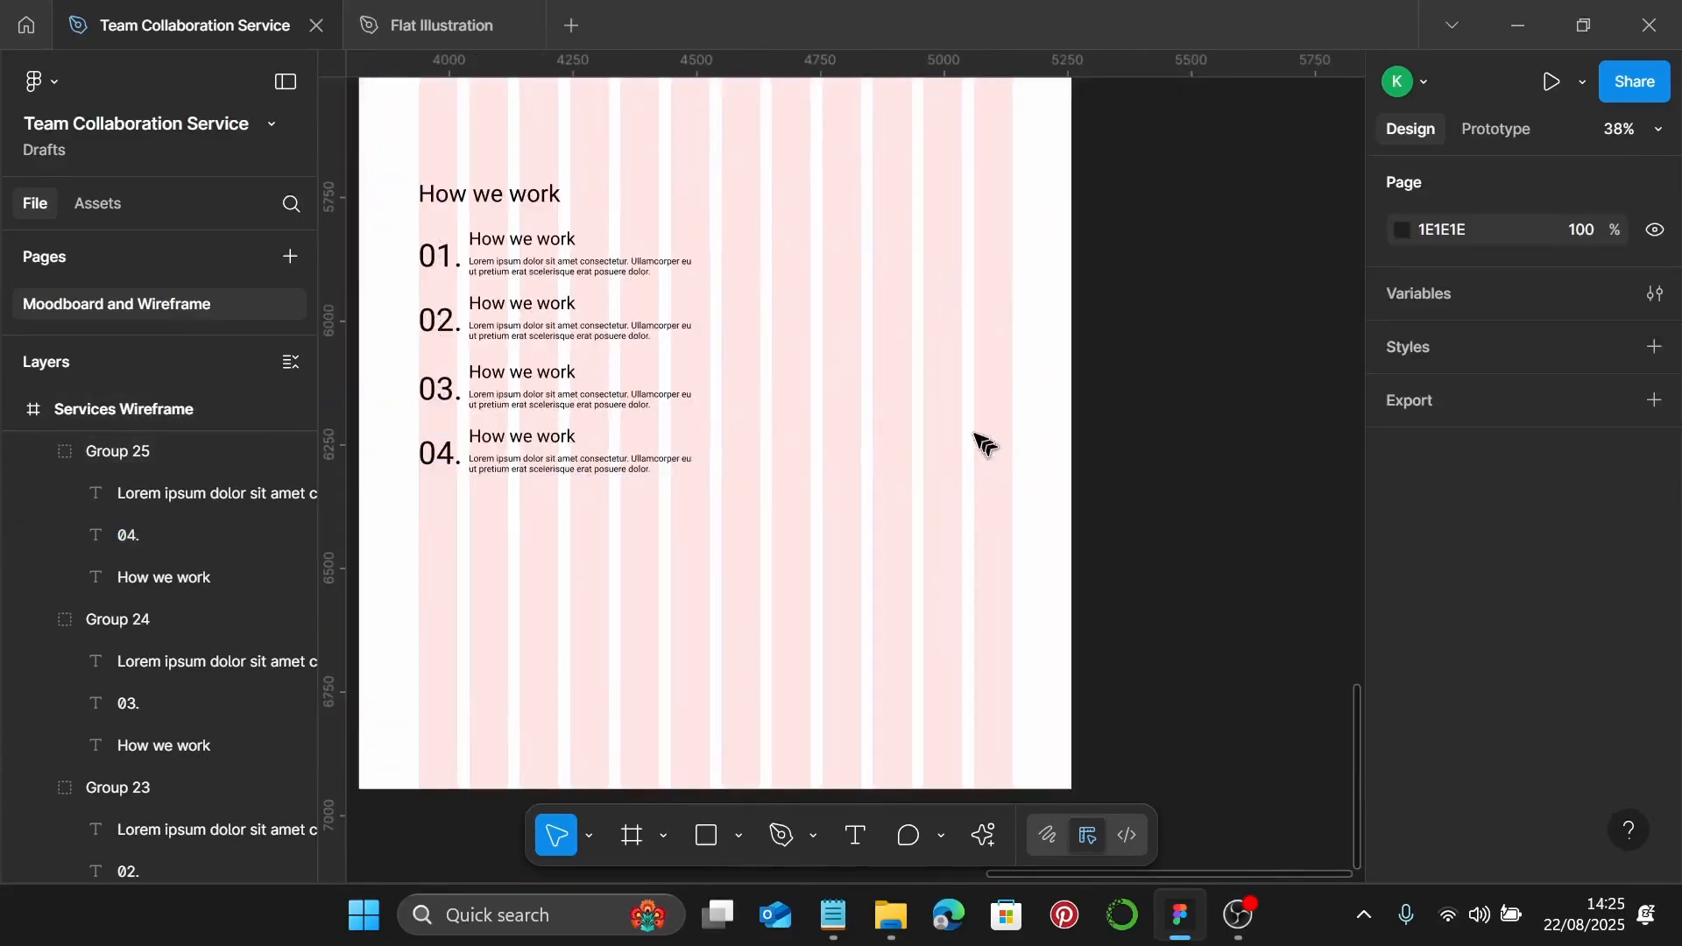
{"action": "scroll", "coordinate": [922, 400], "scroll_direction": "down", "scroll_amount": 3}
{"action": "scroll", "coordinate": [906, 262], "scroll_direction": "up", "scroll_amount": 2}
{"action": "left_click", "coordinate": [898, 223]}
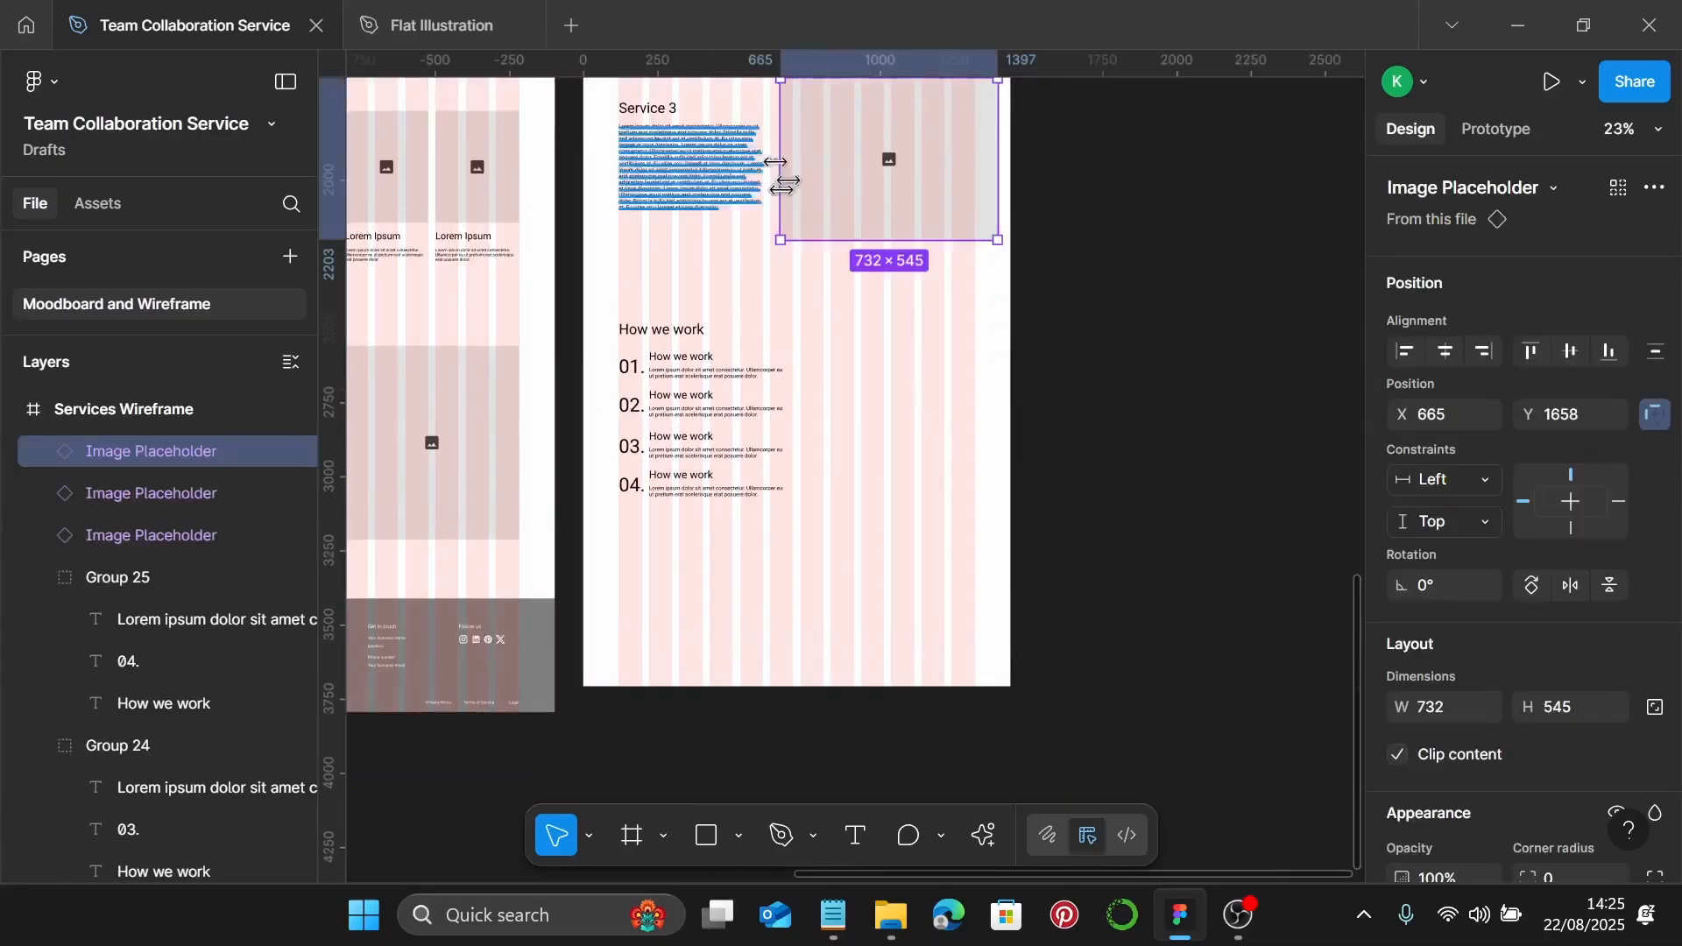
{"action": "left_click_drag", "start_coordinate": [828, 139], "coordinate": [848, 391]}
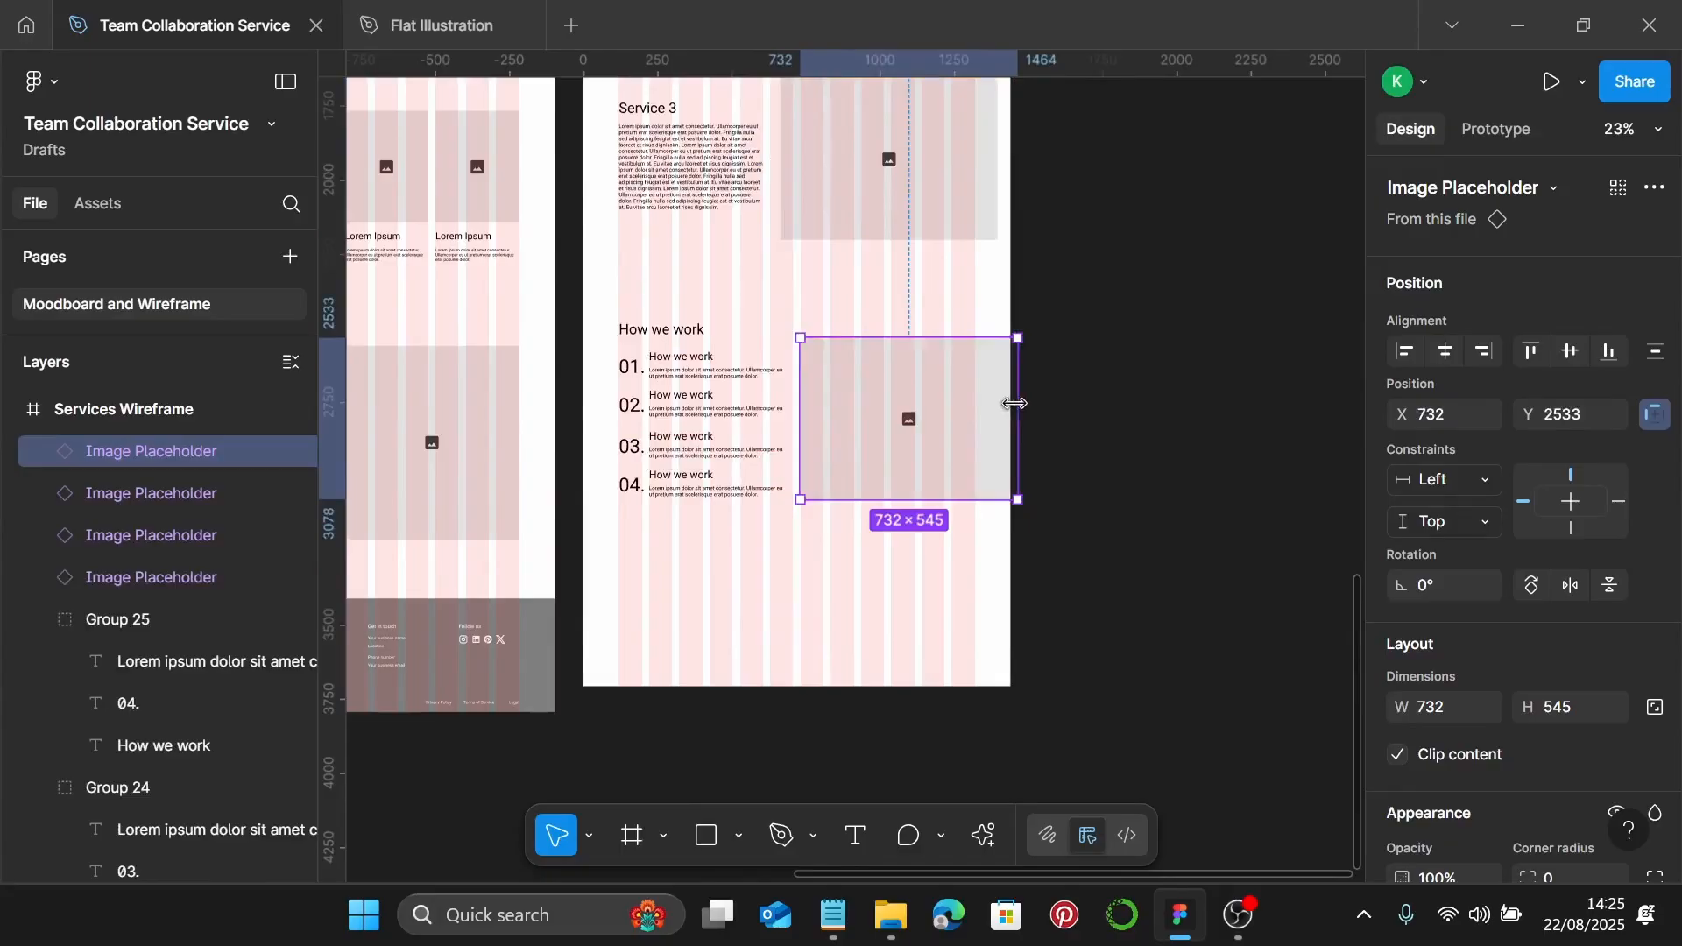
Narrow the "How we work" image placeholder to a width of 636 and extend it upward to a height of 601
{"action": "left_click_drag", "start_coordinate": [1016, 400], "coordinate": [989, 402]}
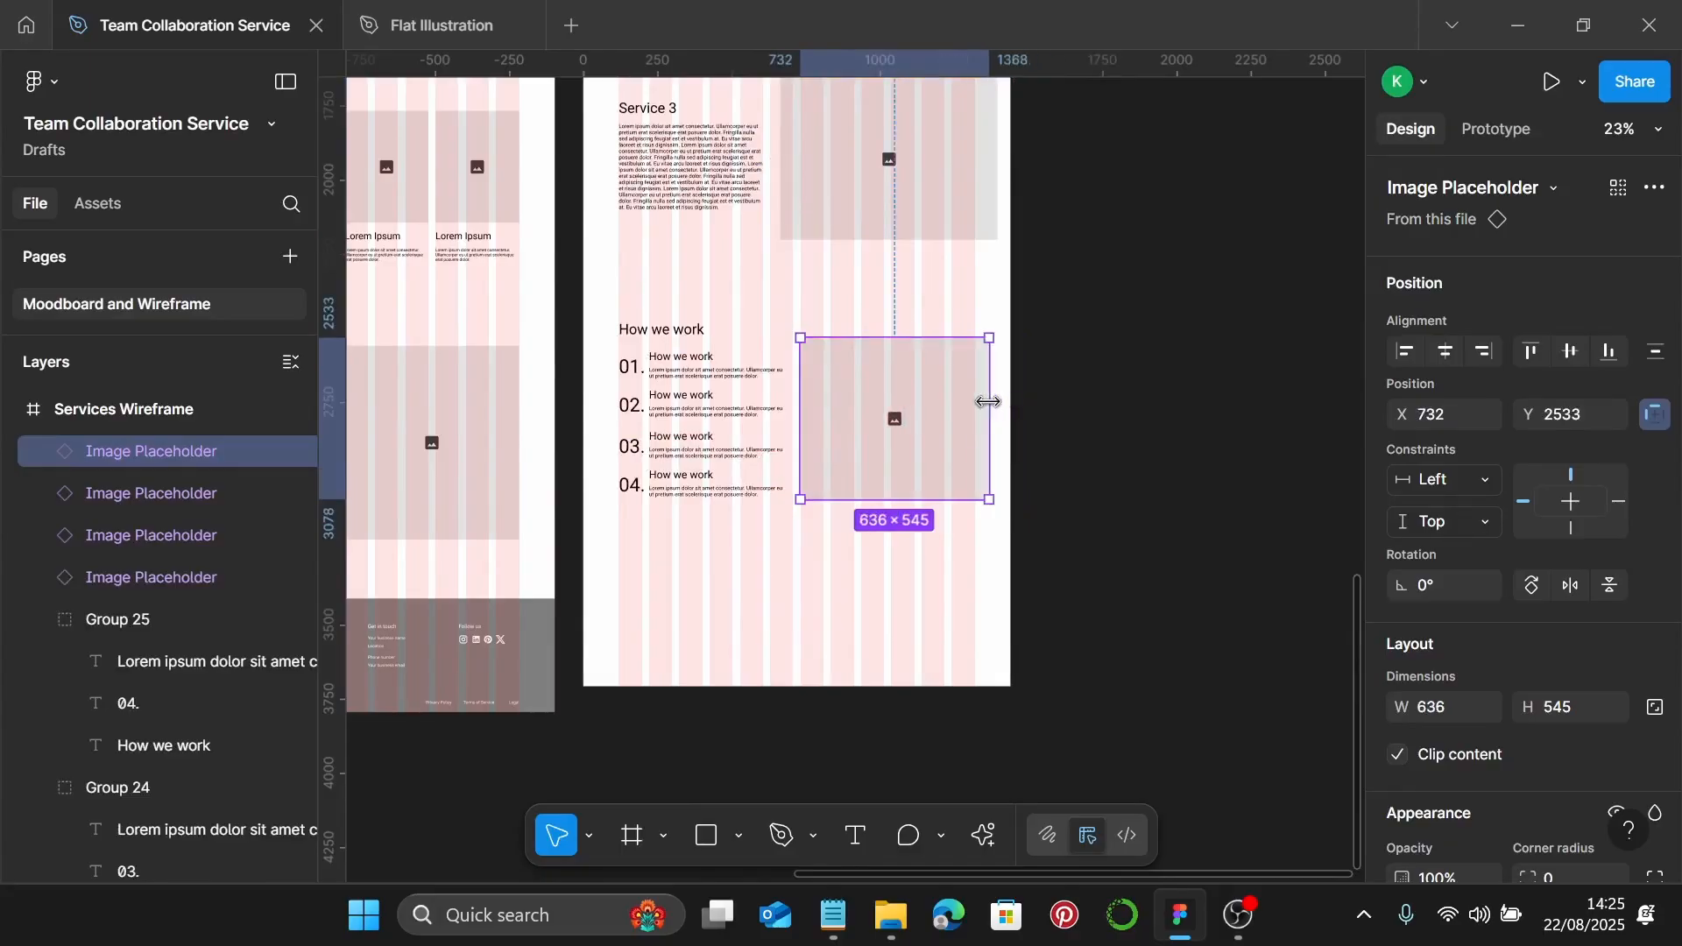
{"action": "scroll", "coordinate": [989, 403], "scroll_direction": "up", "scroll_amount": 2}
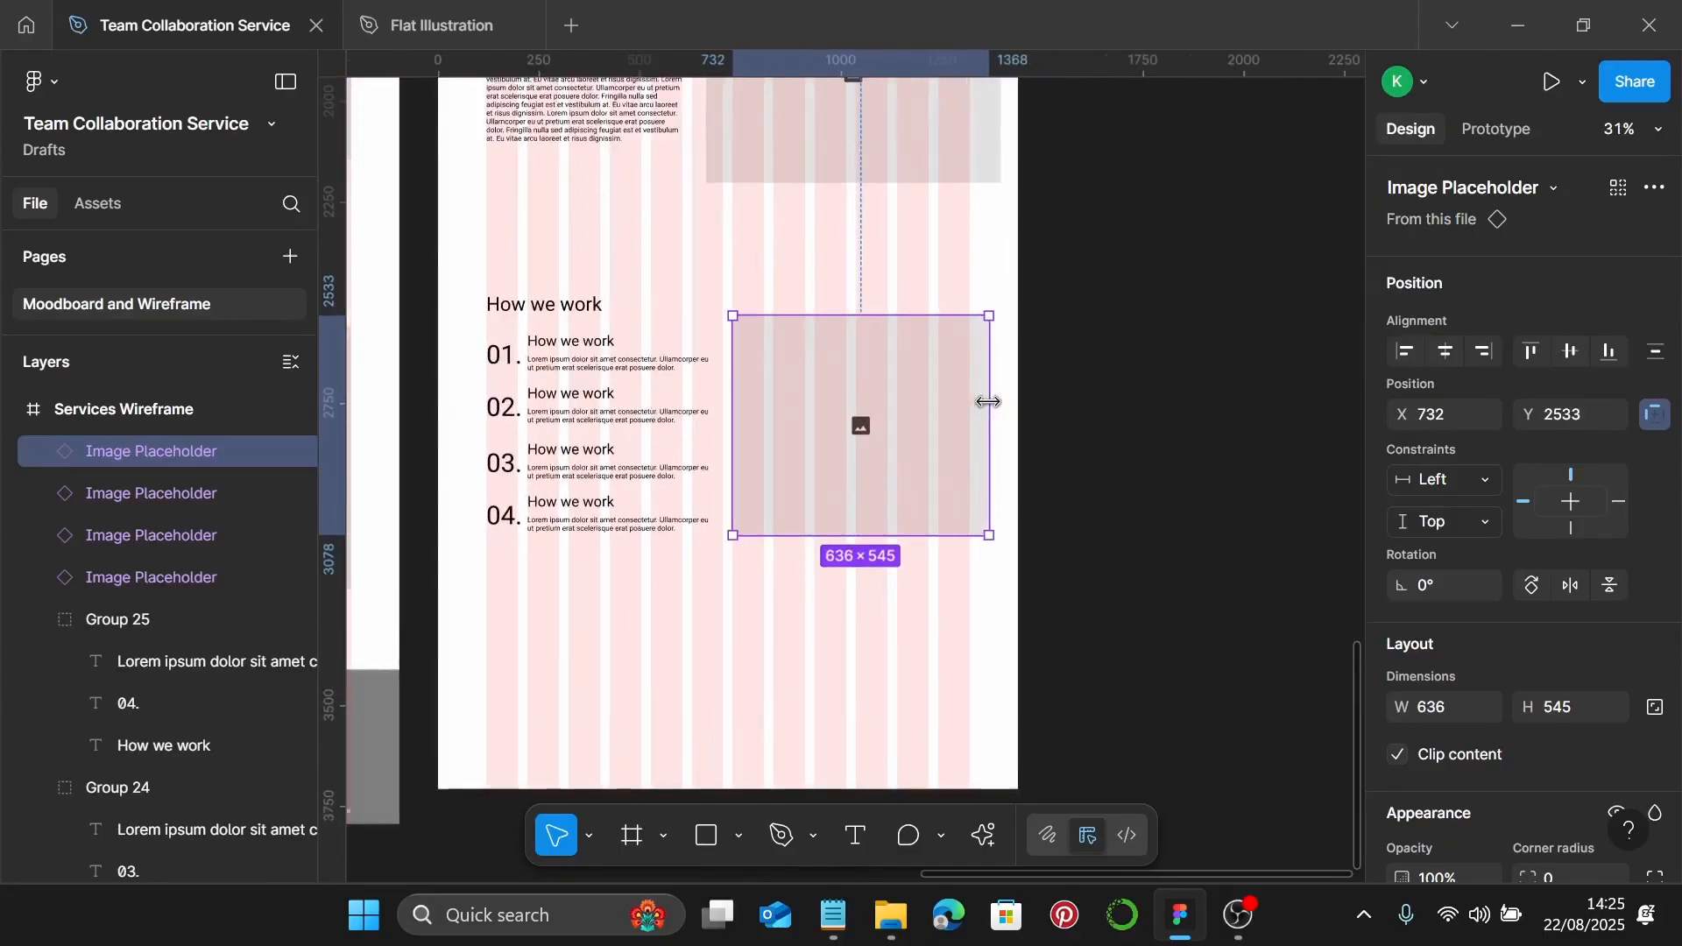
{"action": "left_click_drag", "start_coordinate": [855, 317], "coordinate": [856, 303]}
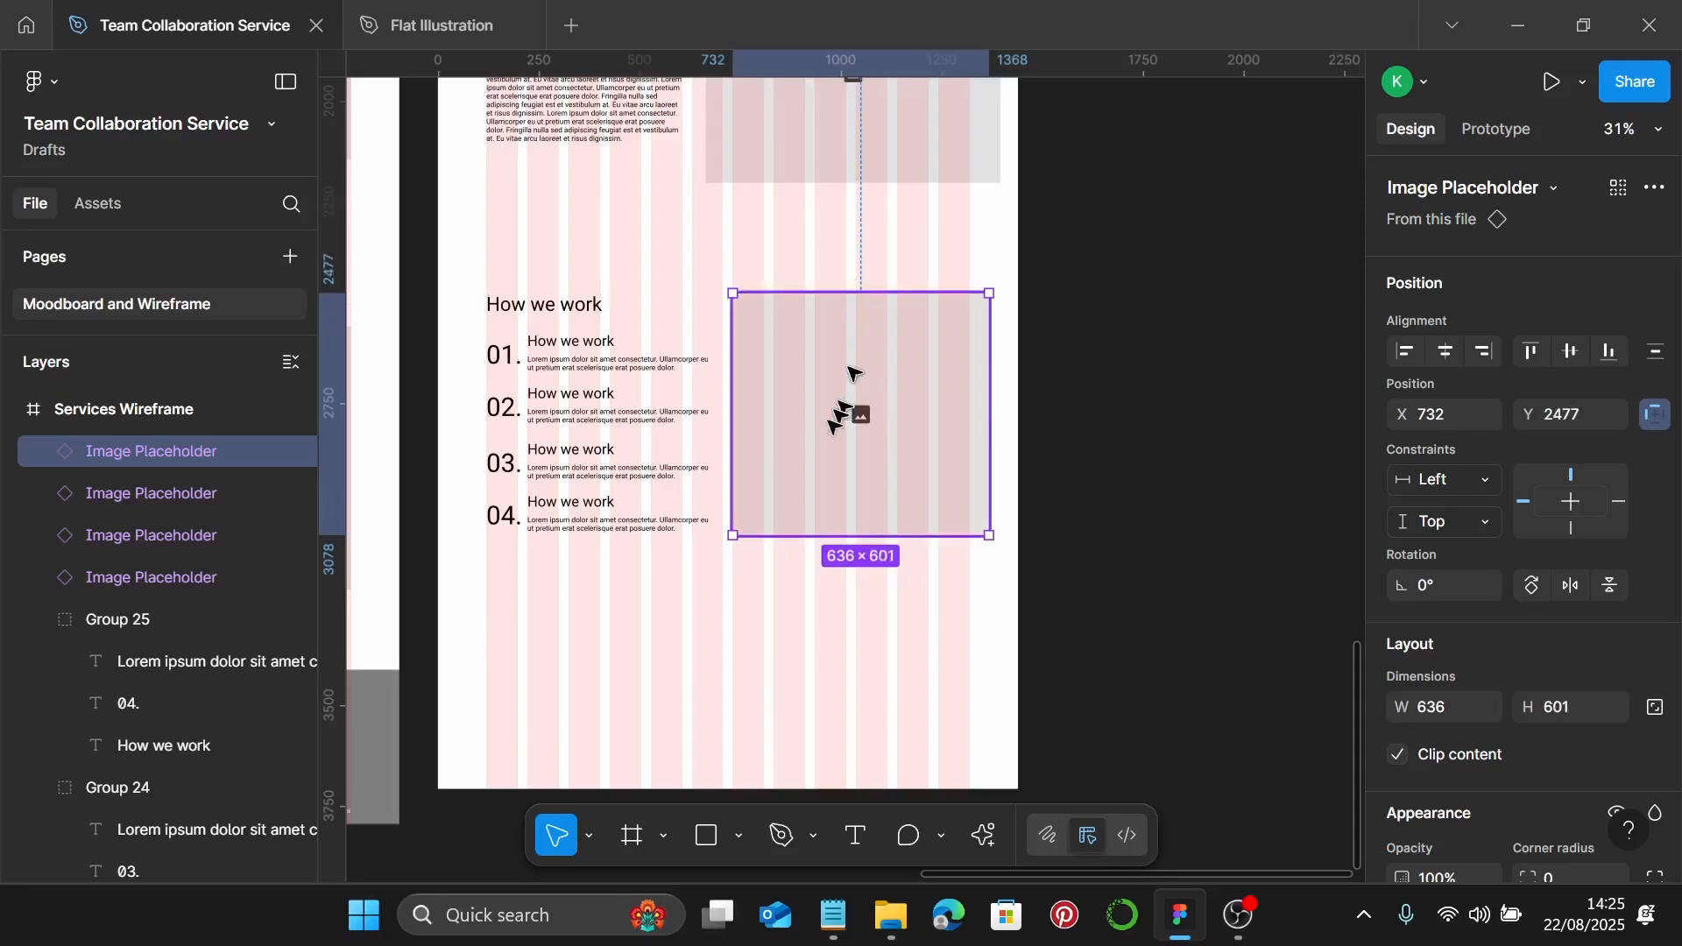
Duplicate the About wireframe's footer below the "How we work" section and align it with the Services frame's side edges
{"action": "scroll", "coordinate": [818, 436], "scroll_direction": "down", "scroll_amount": 3}
{"action": "scroll", "coordinate": [817, 441], "scroll_direction": "down", "scroll_amount": 2}
{"action": "scroll", "coordinate": [818, 441], "scroll_direction": "left", "scroll_amount": 3}
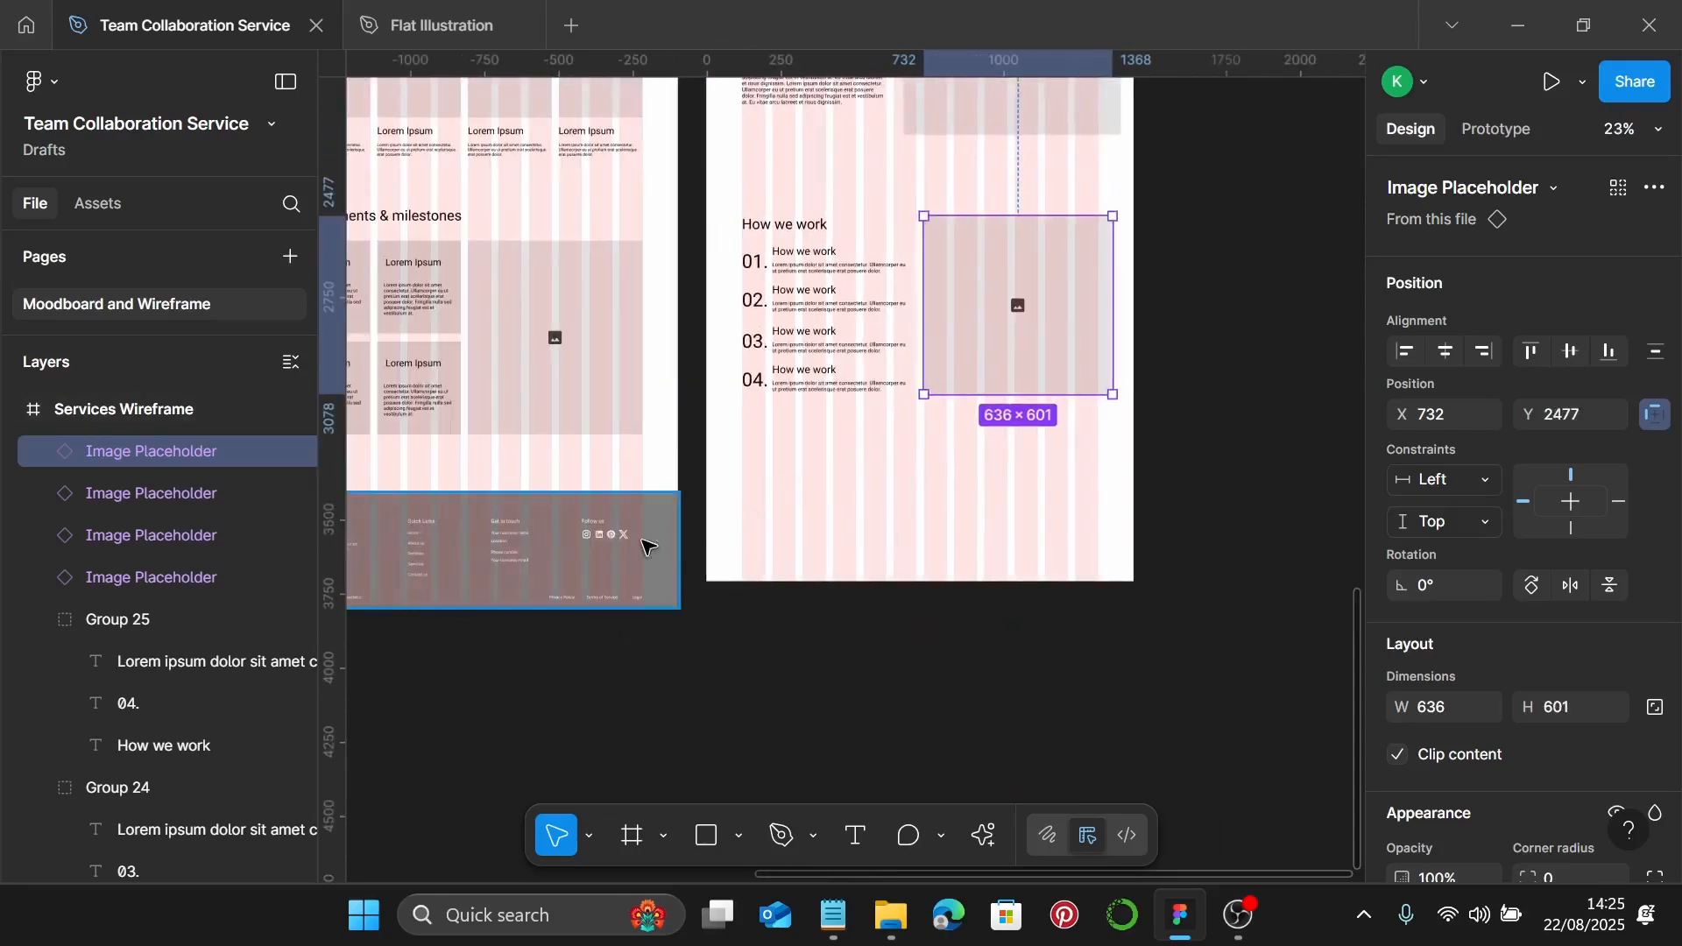
{"action": "left_click", "coordinate": [574, 560]}
{"action": "left_click_drag", "start_coordinate": [571, 547], "coordinate": [1025, 493]}
{"action": "scroll", "coordinate": [894, 488], "scroll_direction": "up", "scroll_amount": 4}
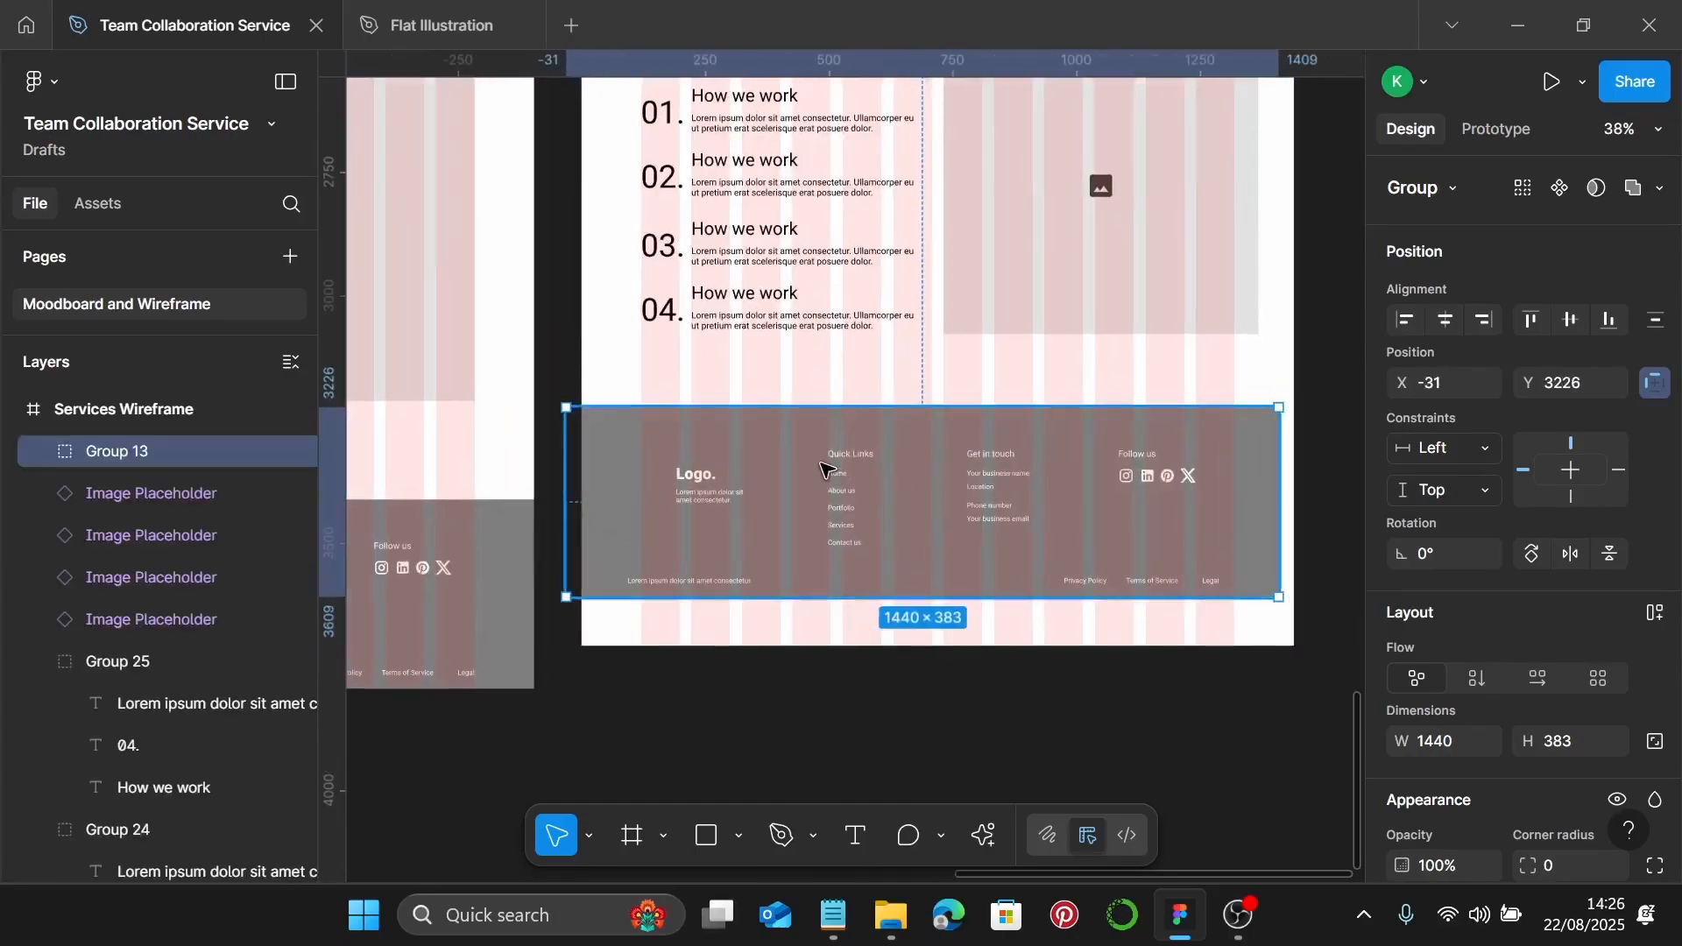
{"action": "left_click_drag", "start_coordinate": [822, 465], "coordinate": [838, 484]}
Shorten the Services Wireframe frame to a height of 3633 so it ends at the footer's lower edge
{"action": "right_click", "coordinate": [1021, 634]}
{"action": "key", "text": "Escape"}
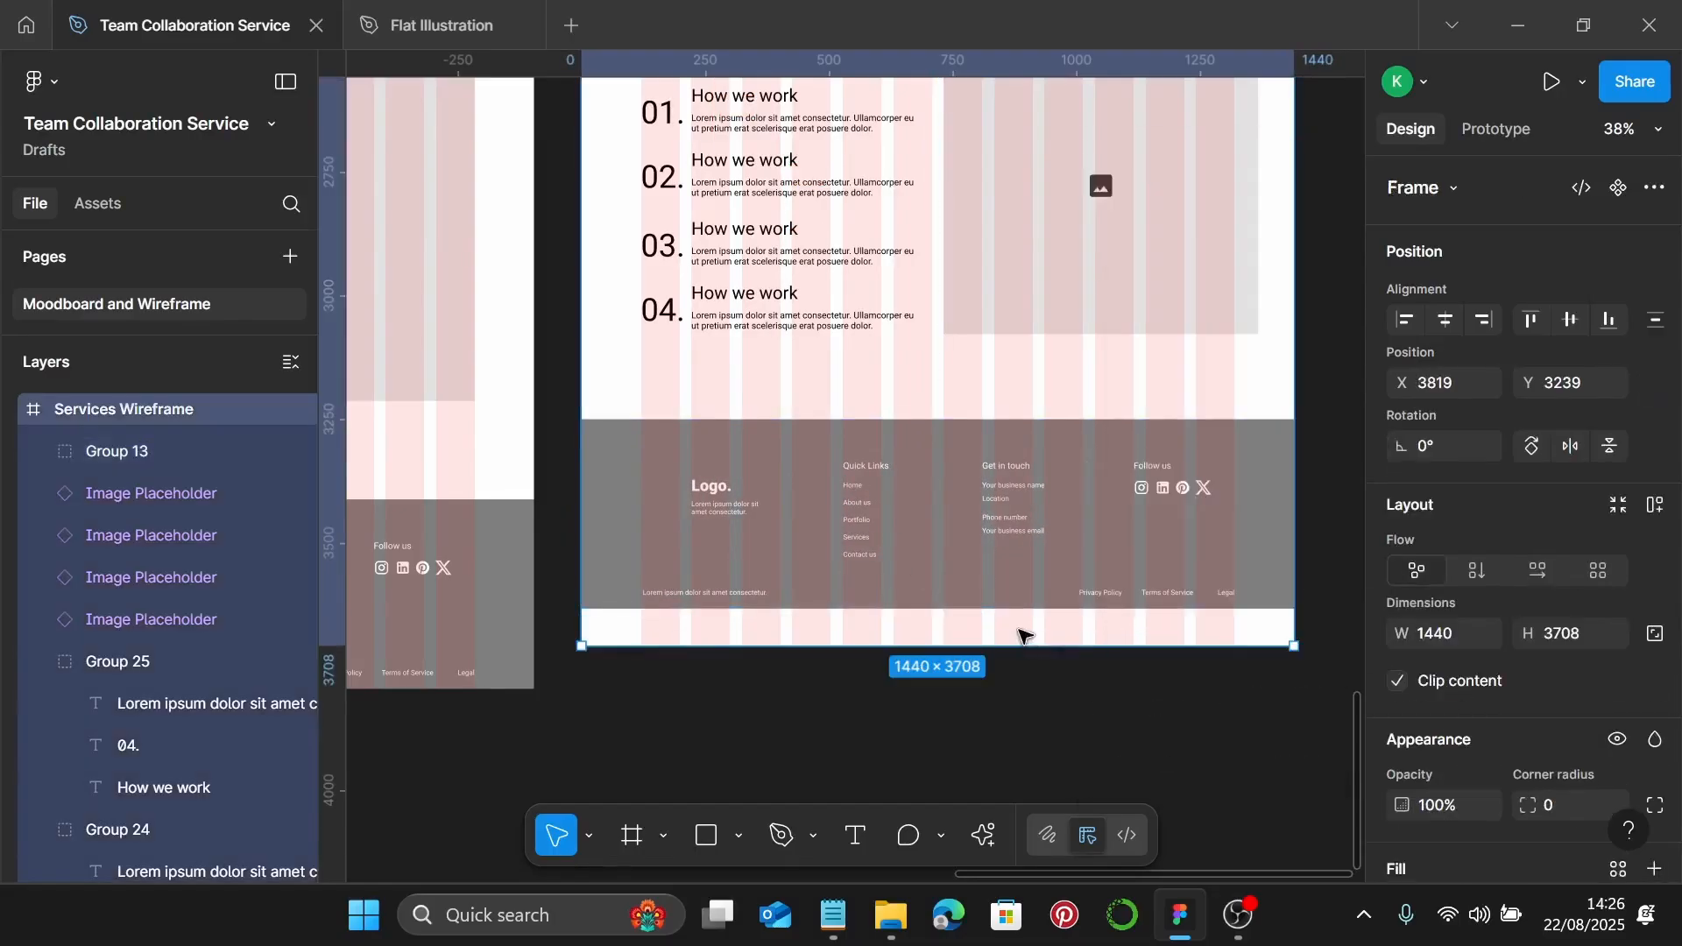
{"action": "left_click_drag", "start_coordinate": [1029, 640], "coordinate": [1029, 609]}
Add a 1440 × 1024 Desktop frame beside the Services Wireframe, aligned with its upper edge at X 5355, Y 3239
{"action": "scroll", "coordinate": [1027, 605], "scroll_direction": "down", "scroll_amount": 5}
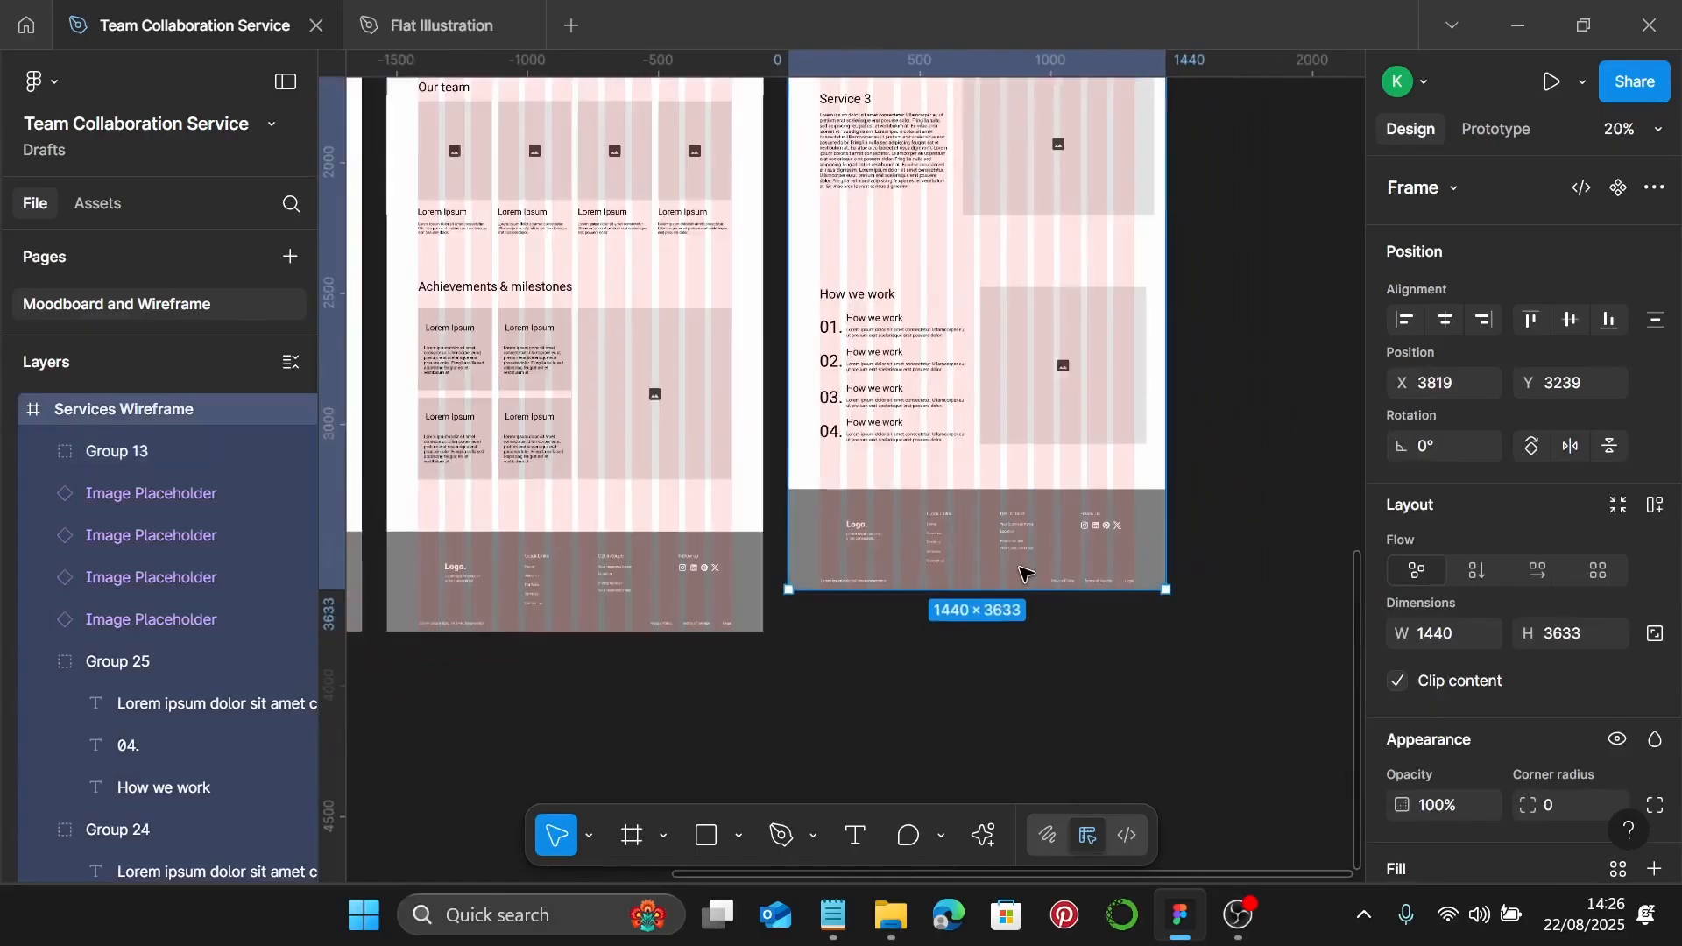
{"action": "scroll", "coordinate": [1025, 567], "scroll_direction": "up", "scroll_amount": 3}
{"action": "scroll", "coordinate": [1011, 563], "scroll_direction": "up", "scroll_amount": 1}
{"action": "scroll", "coordinate": [1003, 557], "scroll_direction": "right", "scroll_amount": 3}
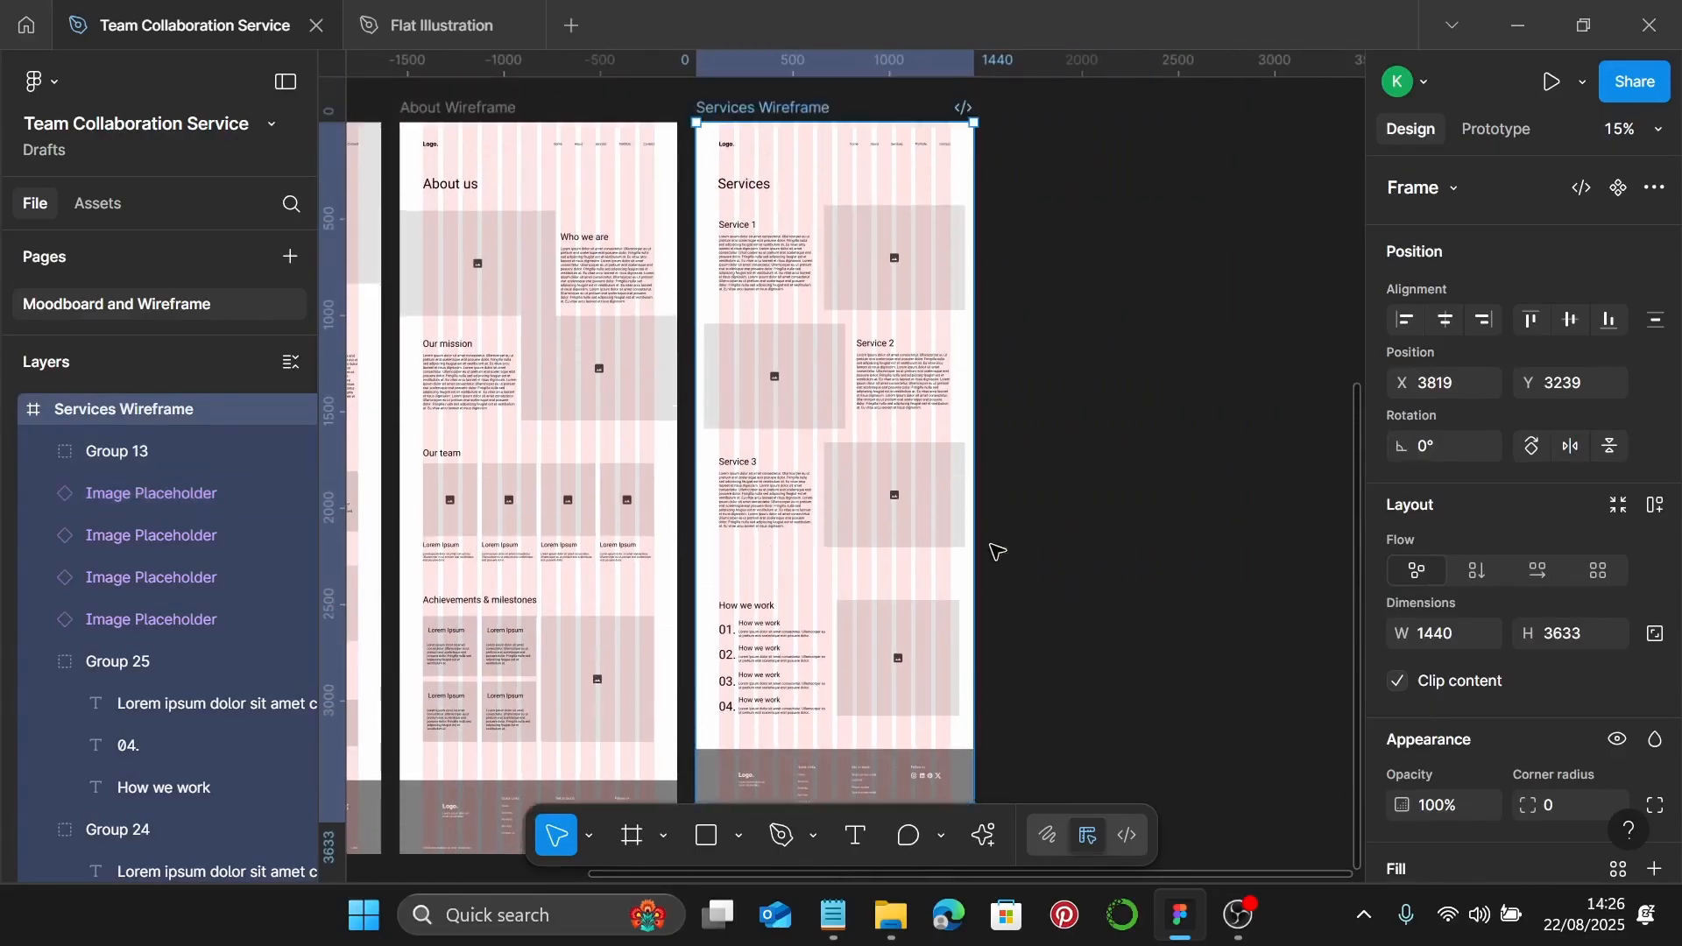
{"action": "scroll", "coordinate": [969, 235], "scroll_direction": "up", "scroll_amount": 1}
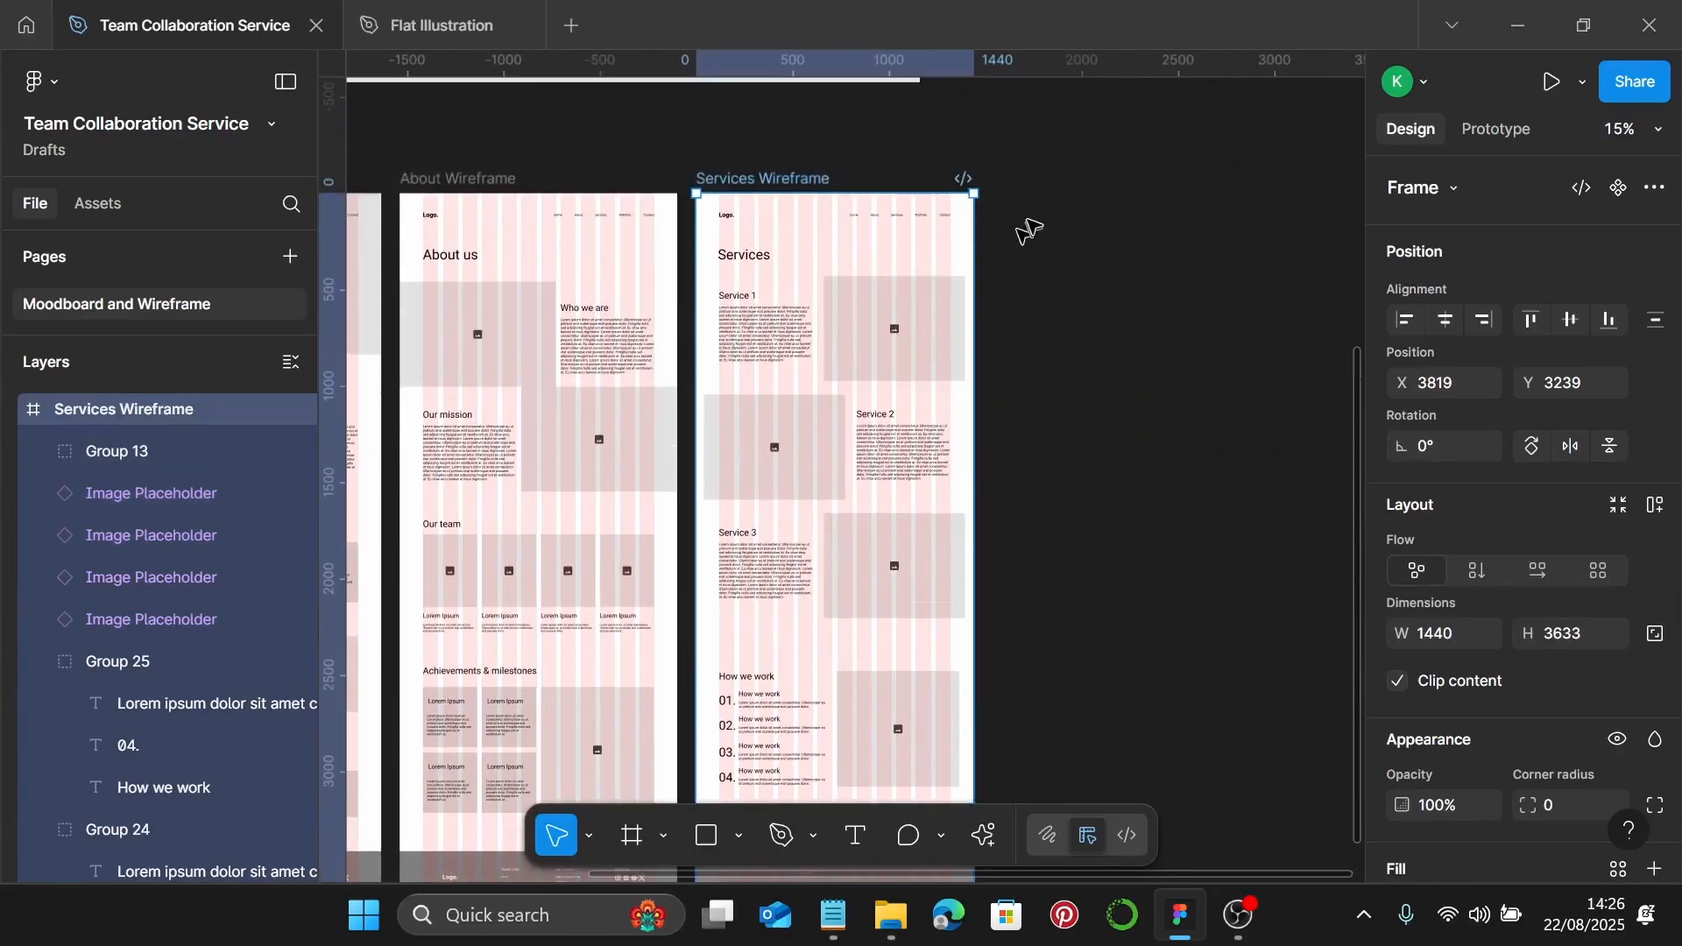
{"action": "left_click", "coordinate": [1033, 221]}
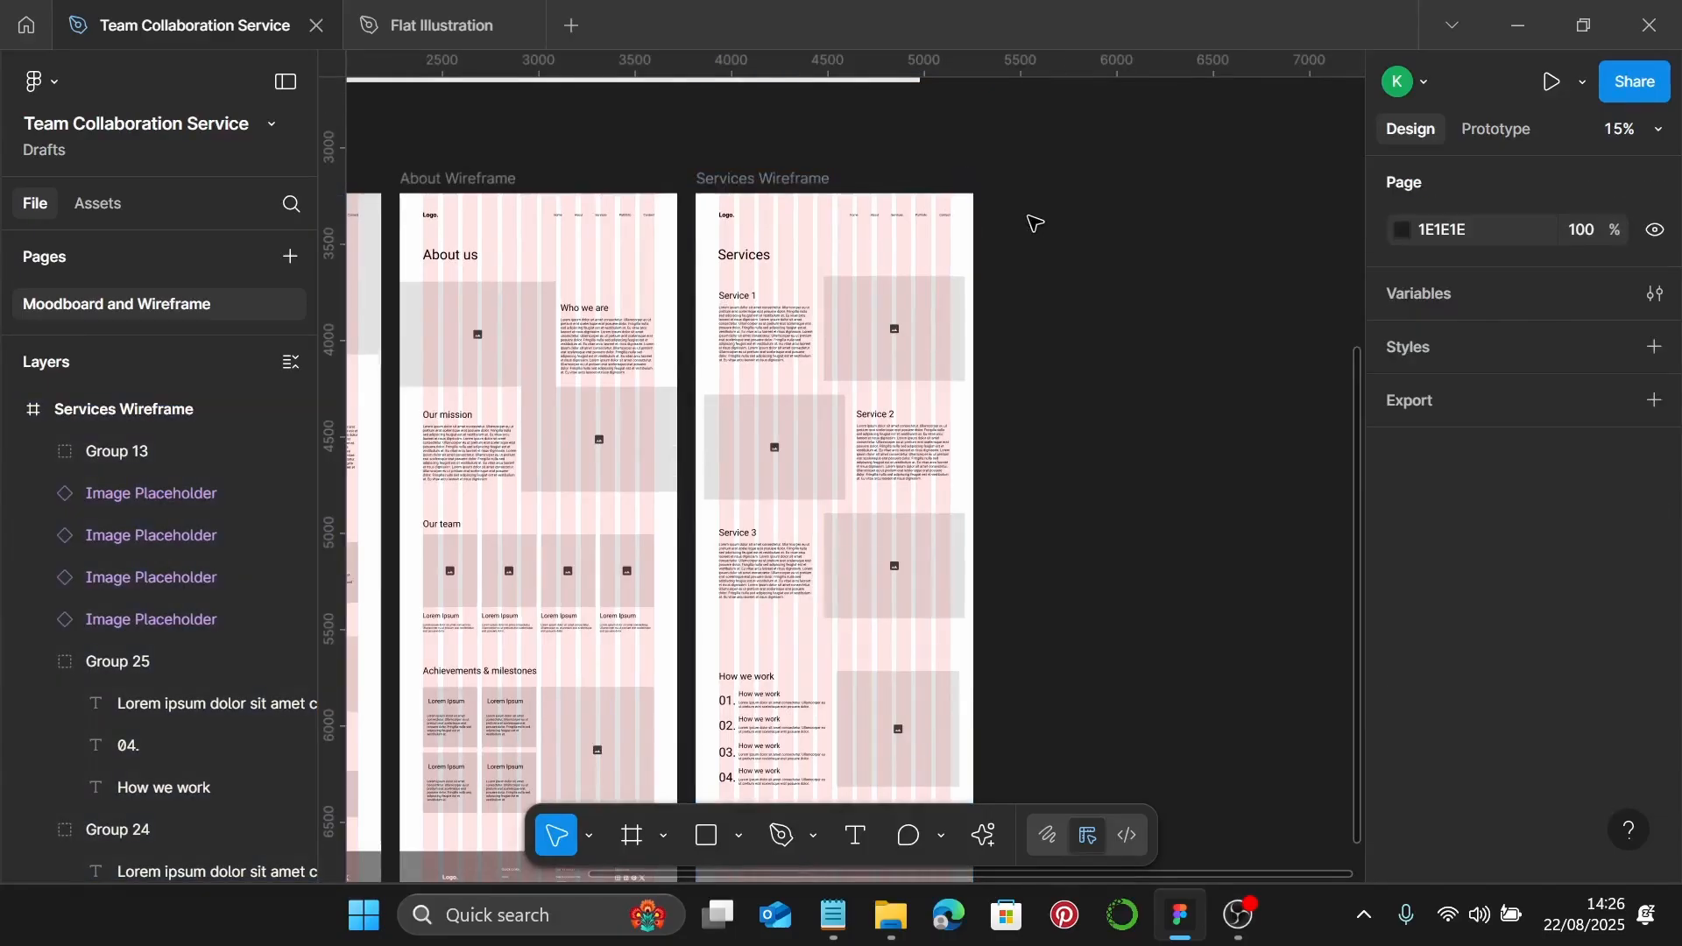
{"action": "scroll", "coordinate": [1034, 224], "scroll_direction": "right", "scroll_amount": 2}
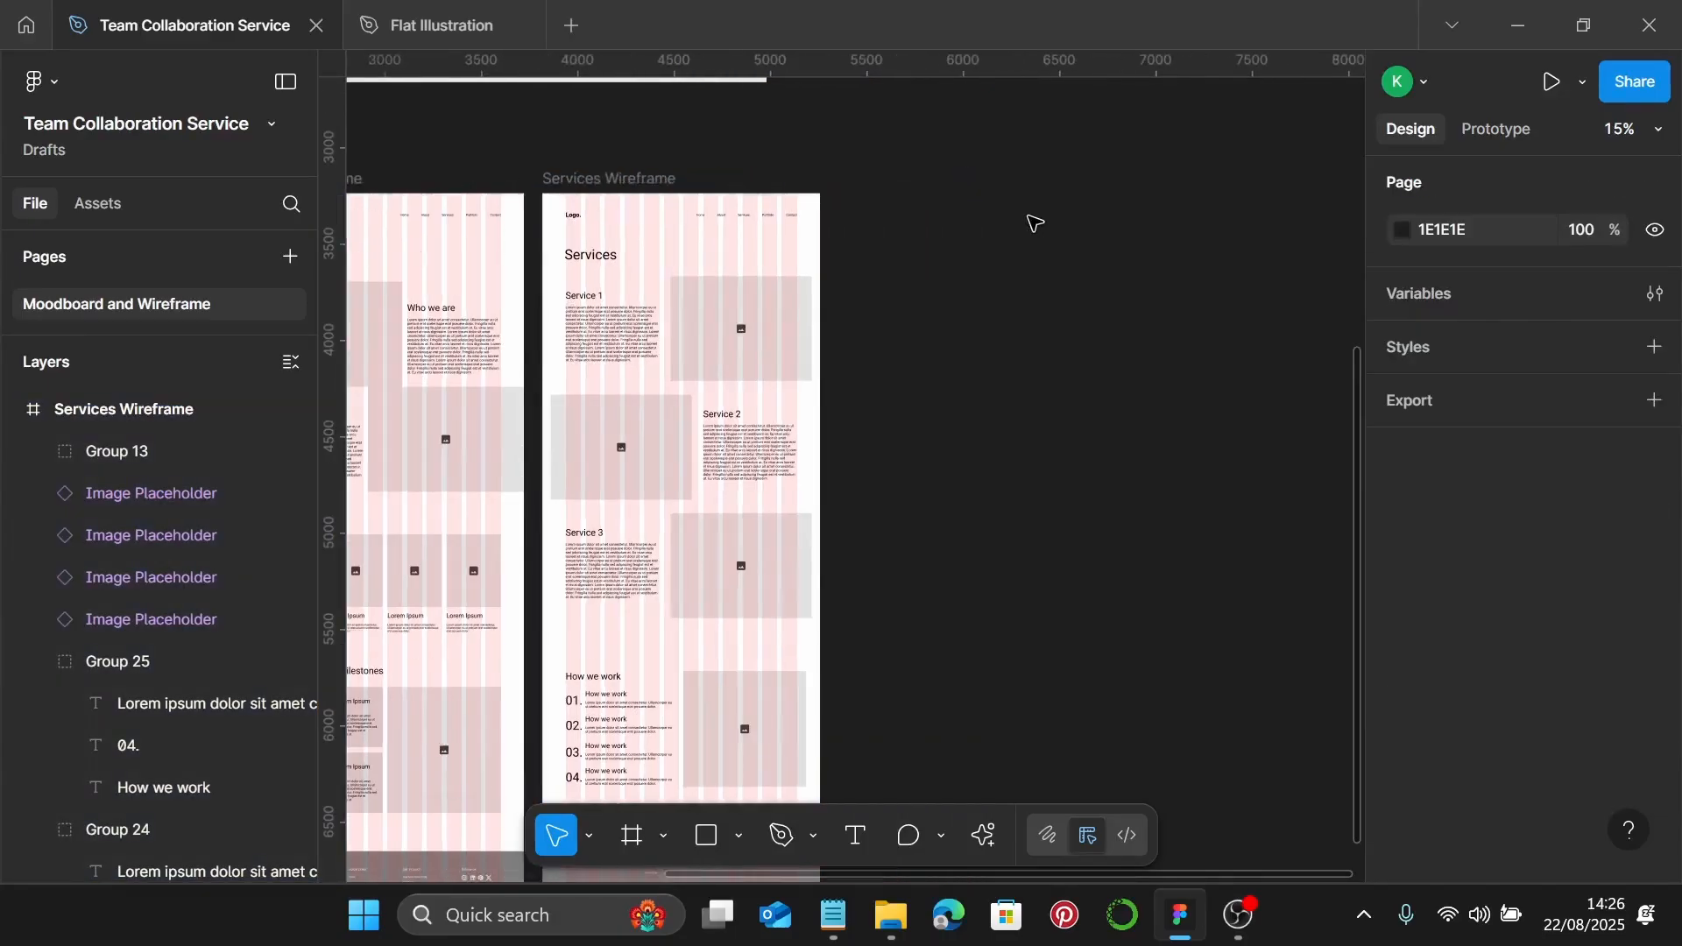
{"action": "left_click", "coordinate": [632, 836]}
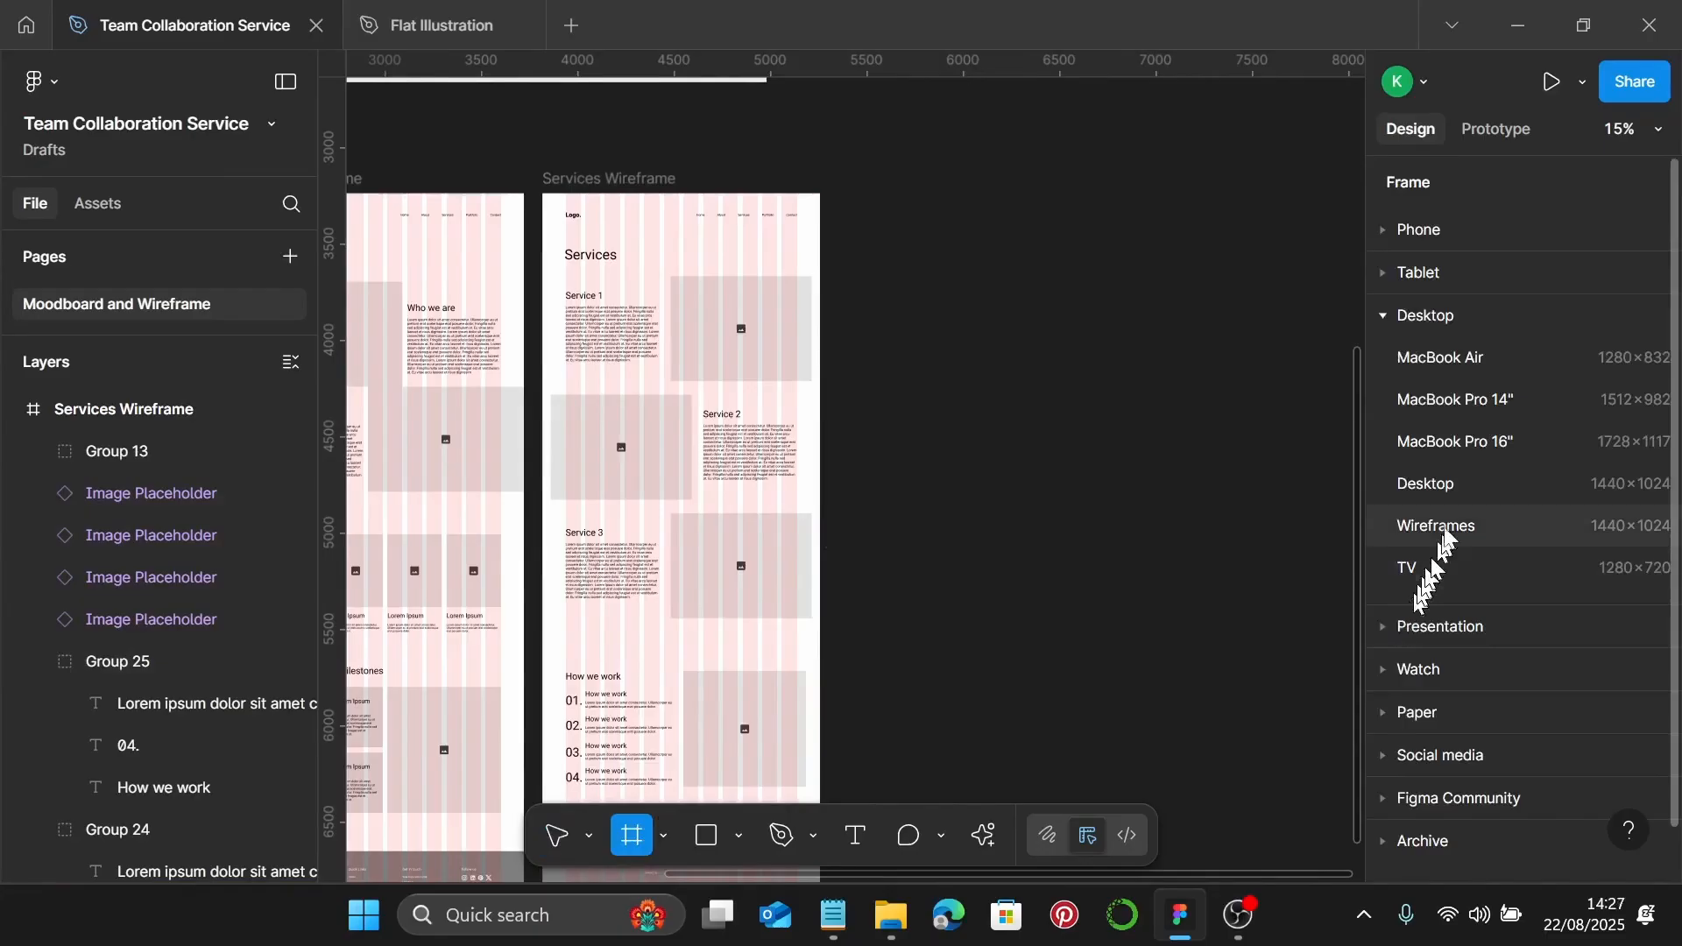
{"action": "left_click", "coordinate": [1410, 489]}
{"action": "left_click_drag", "start_coordinate": [893, 434], "coordinate": [901, 265]}
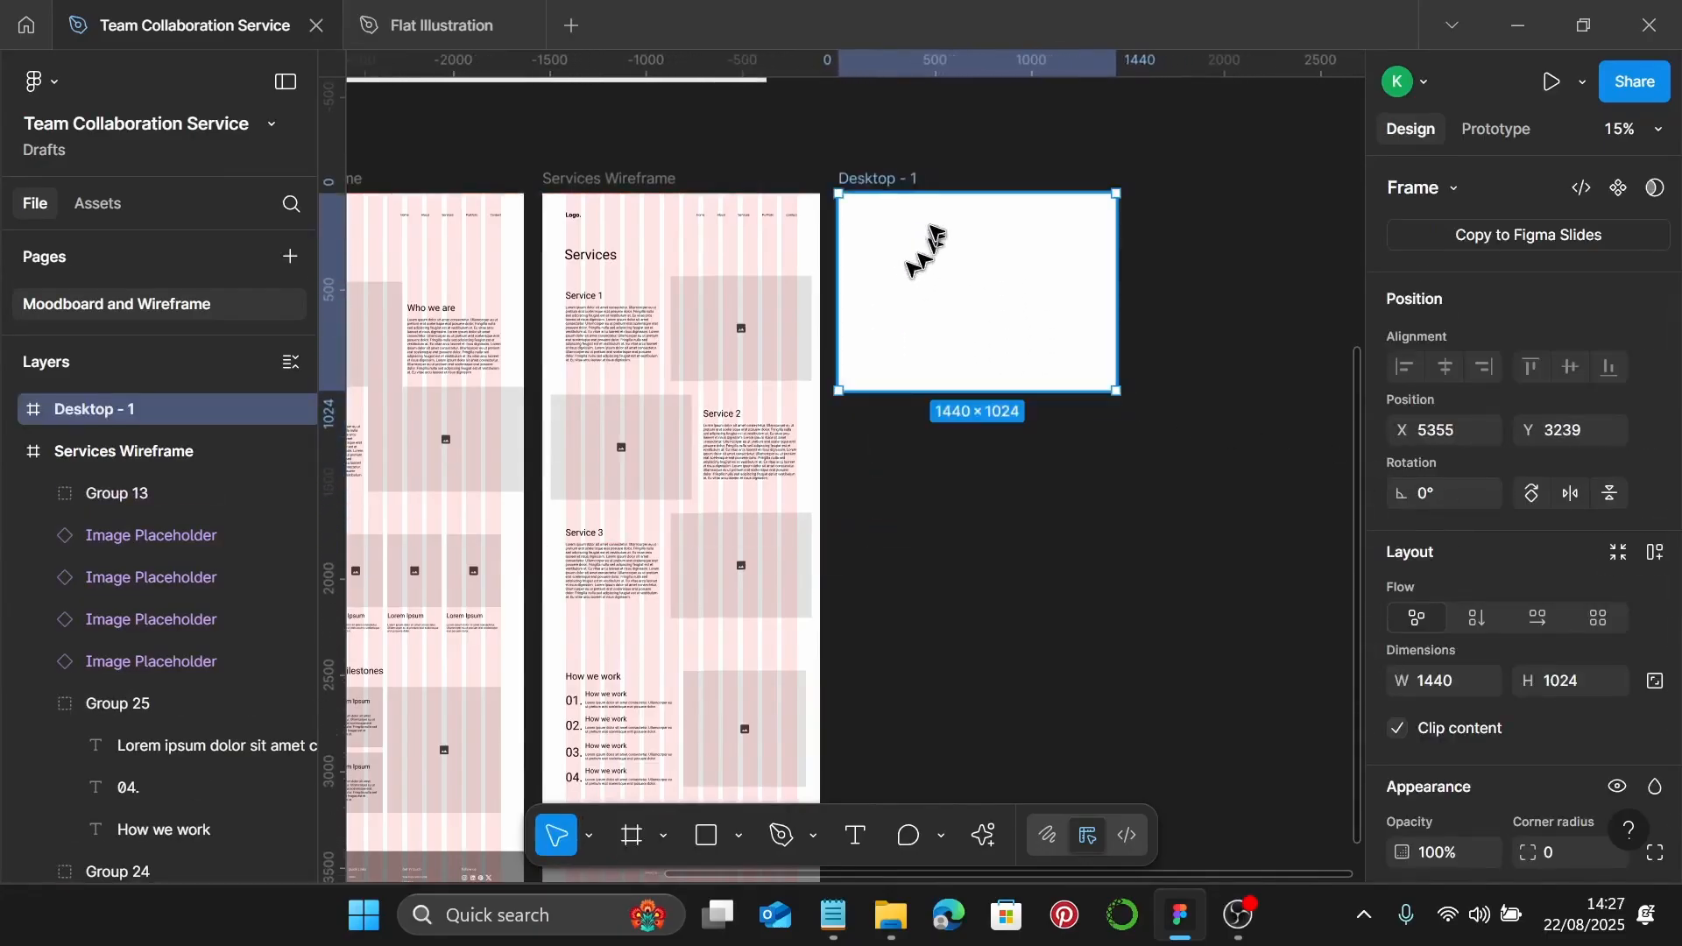
Rename the new Desktop frame beside the Services Wireframe as "Projects Wireframe"
{"action": "scroll", "coordinate": [871, 234], "scroll_direction": "up", "scroll_amount": 5}
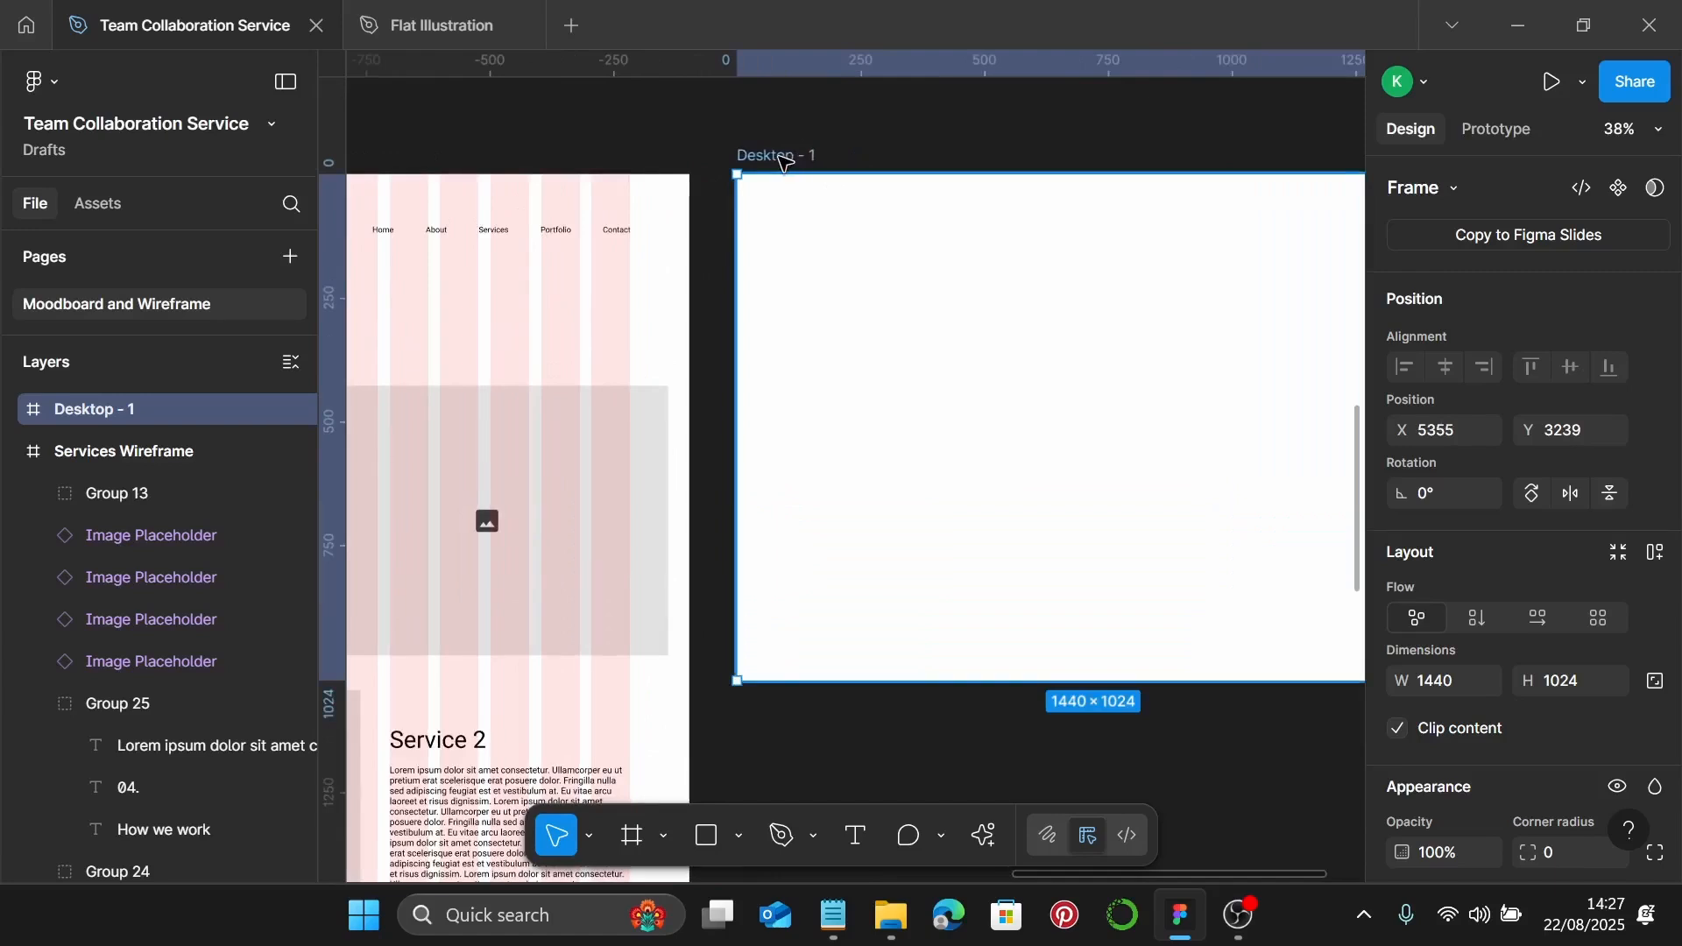
{"action": "double_click", "coordinate": [782, 157]}
{"action": "type", "text": "P"}
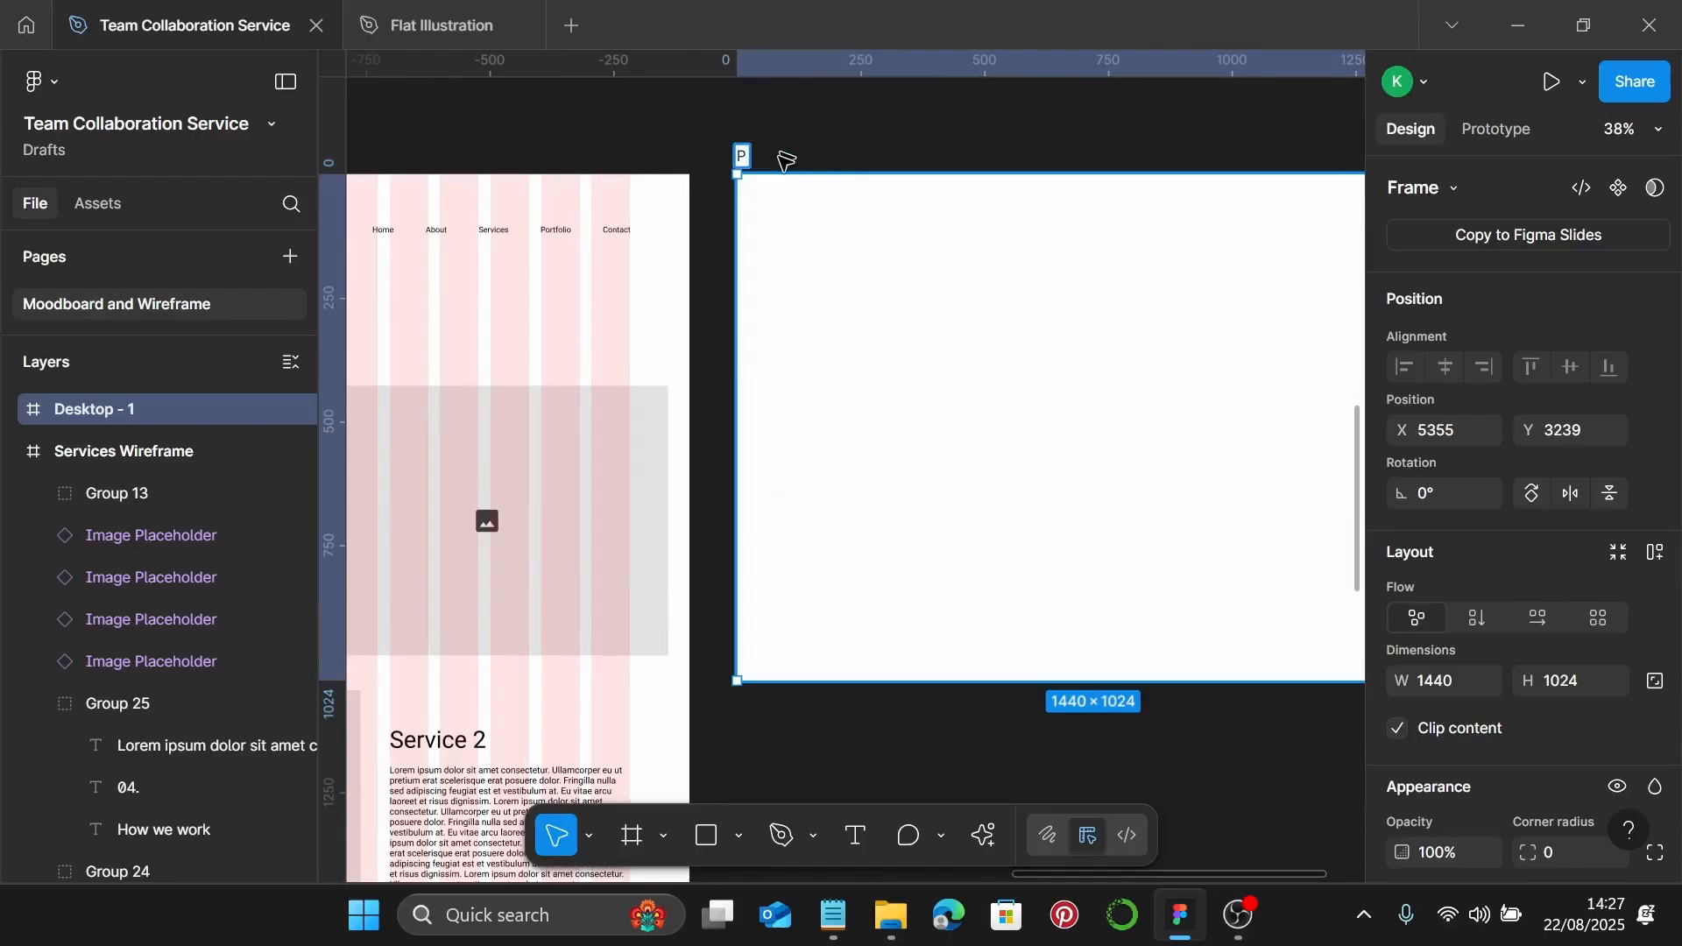
{"action": "type", "text": "rojects"}
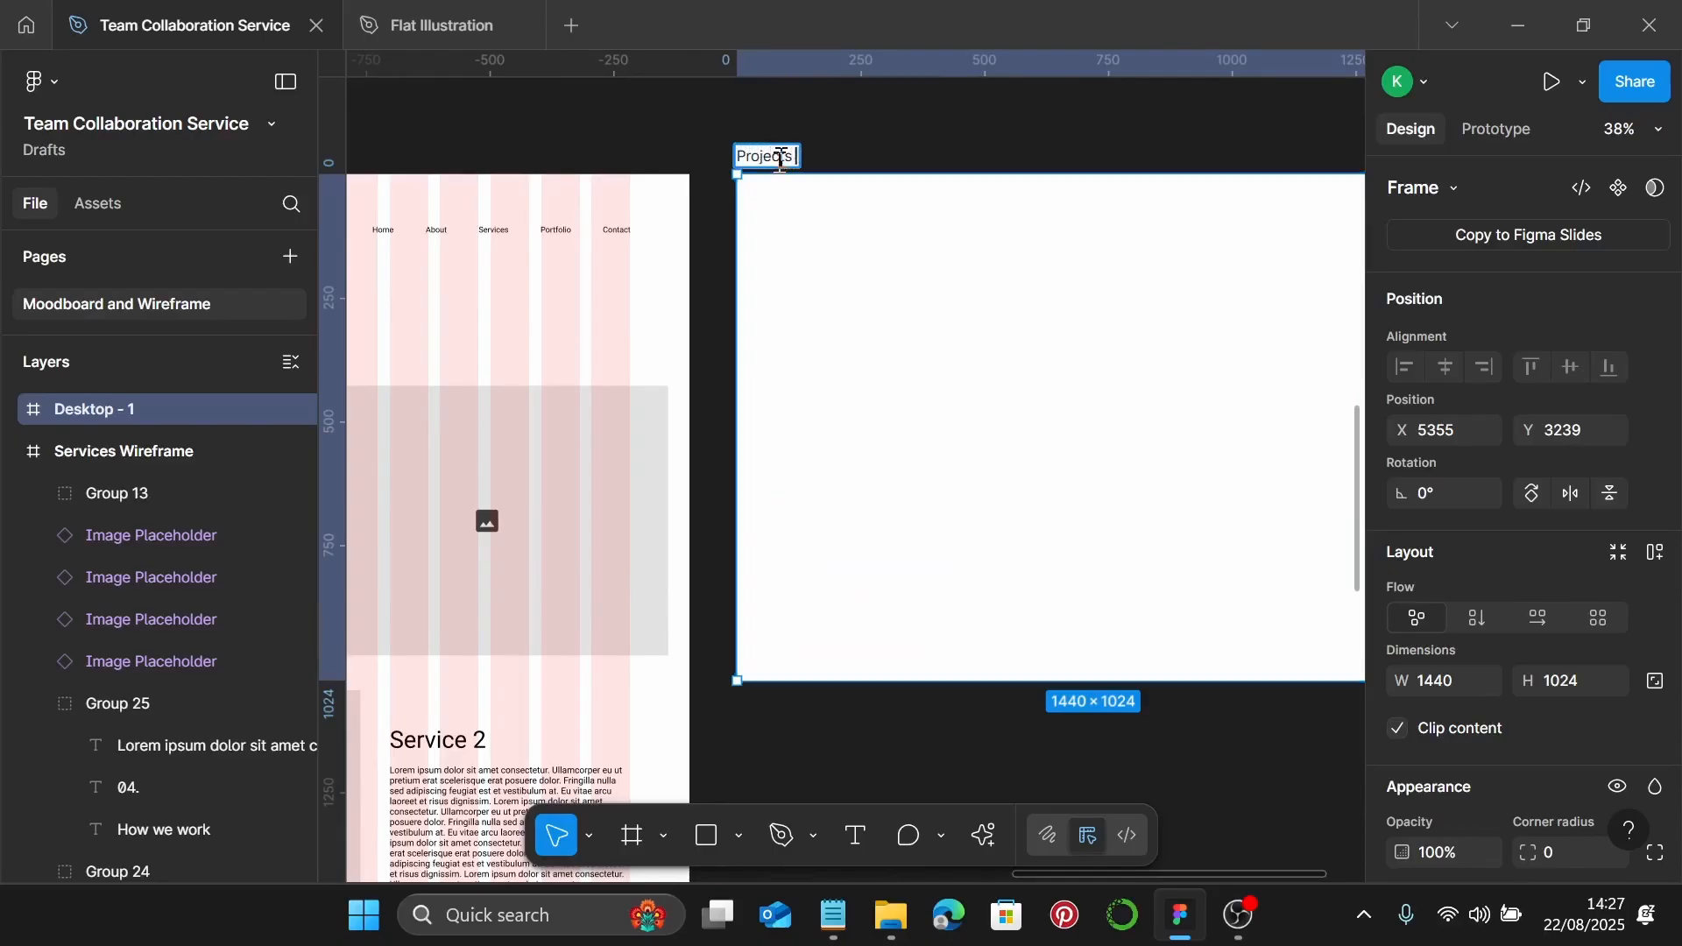
{"action": "type", "text": " Wirefra"}
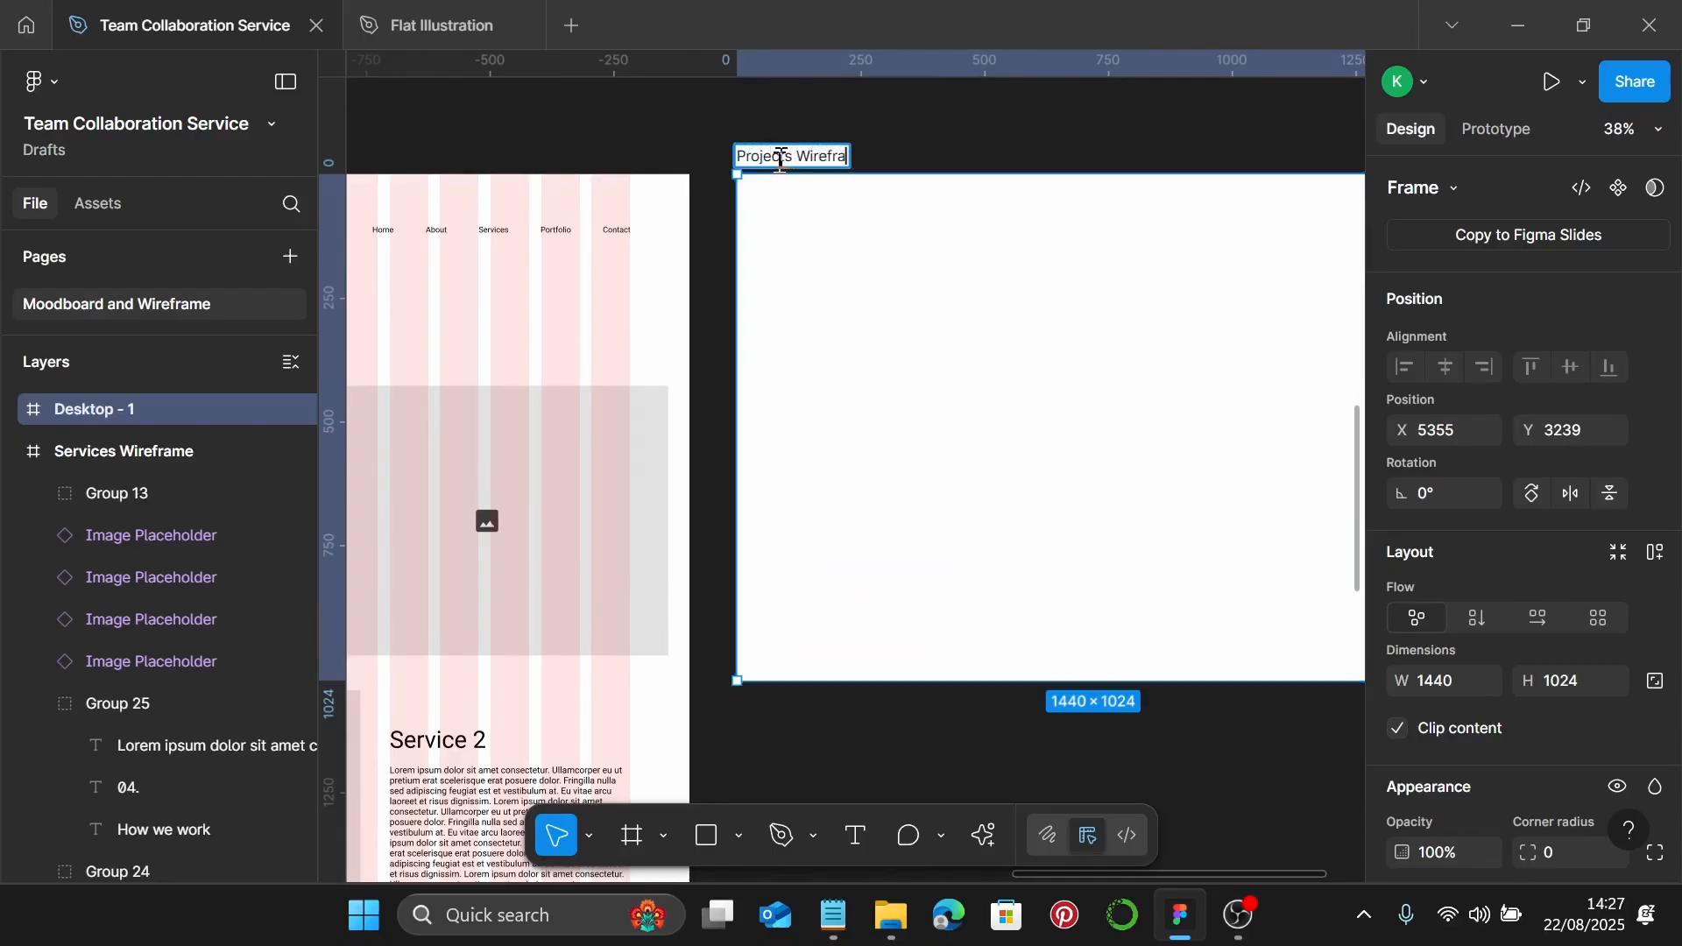
{"action": "type", "text": "me"}
{"action": "key", "text": "Return"}
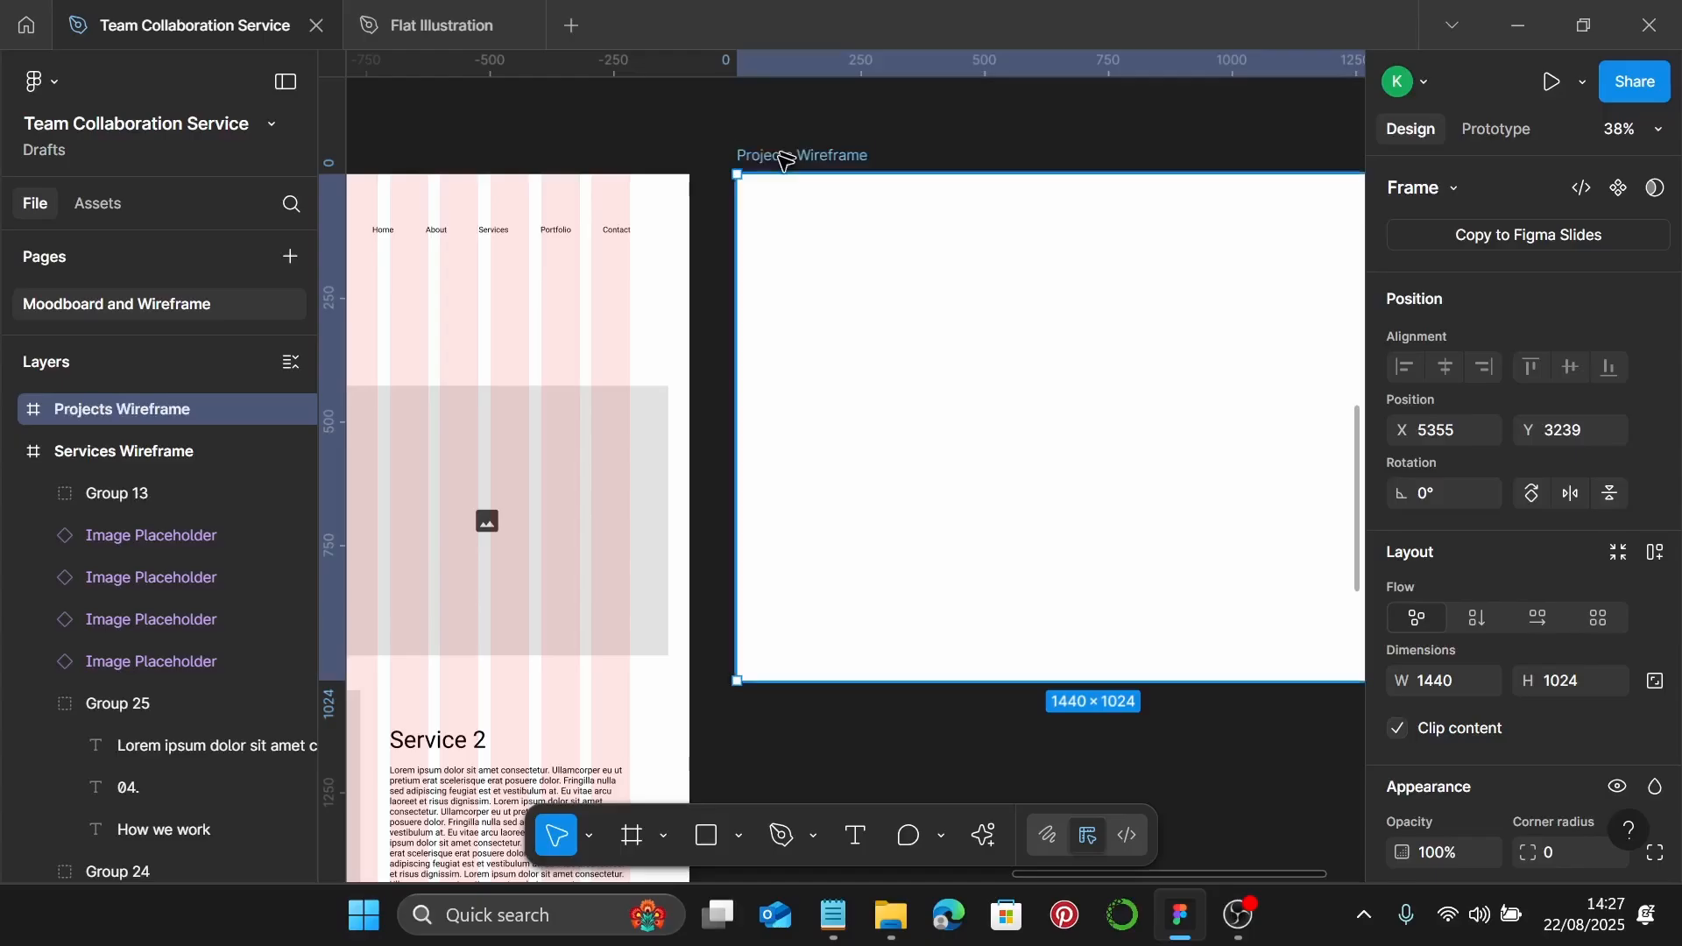
Copy the Services Wireframe's properties, including its column layout grid, onto the Projects Wireframe frame
{"action": "scroll", "coordinate": [753, 160], "scroll_direction": "down", "scroll_amount": 2}
{"action": "scroll", "coordinate": [583, 158], "scroll_direction": "left", "scroll_amount": 5}
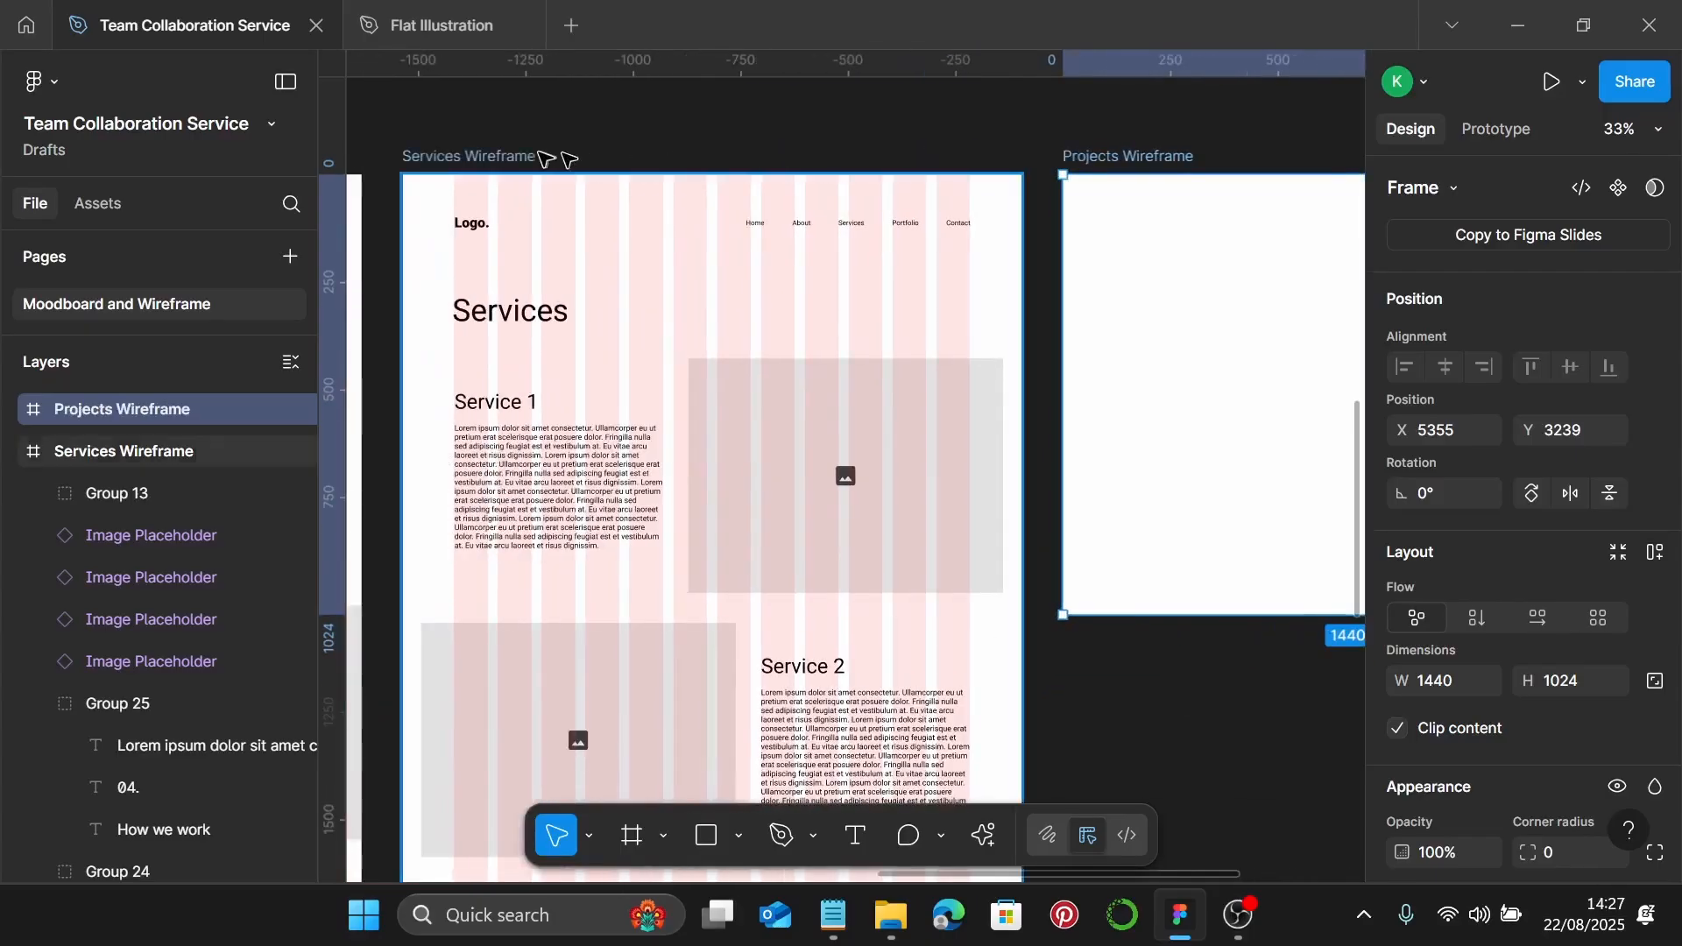
{"action": "left_click", "coordinate": [529, 164]}
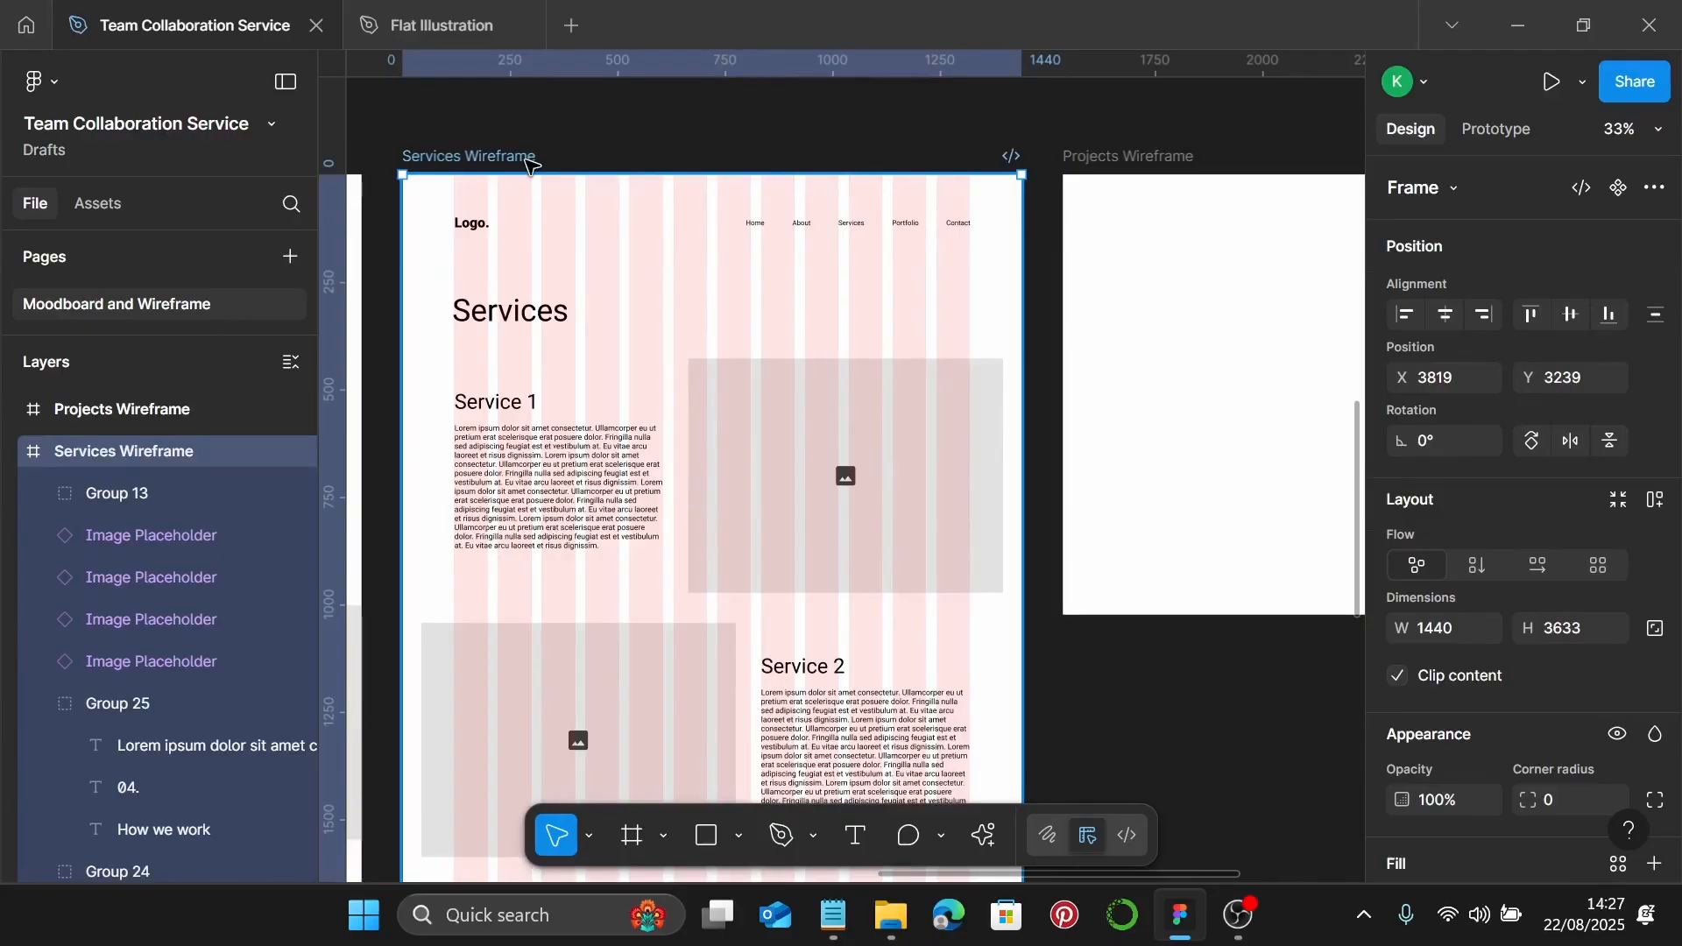
{"action": "key", "text": "ctrl+alt+c"}
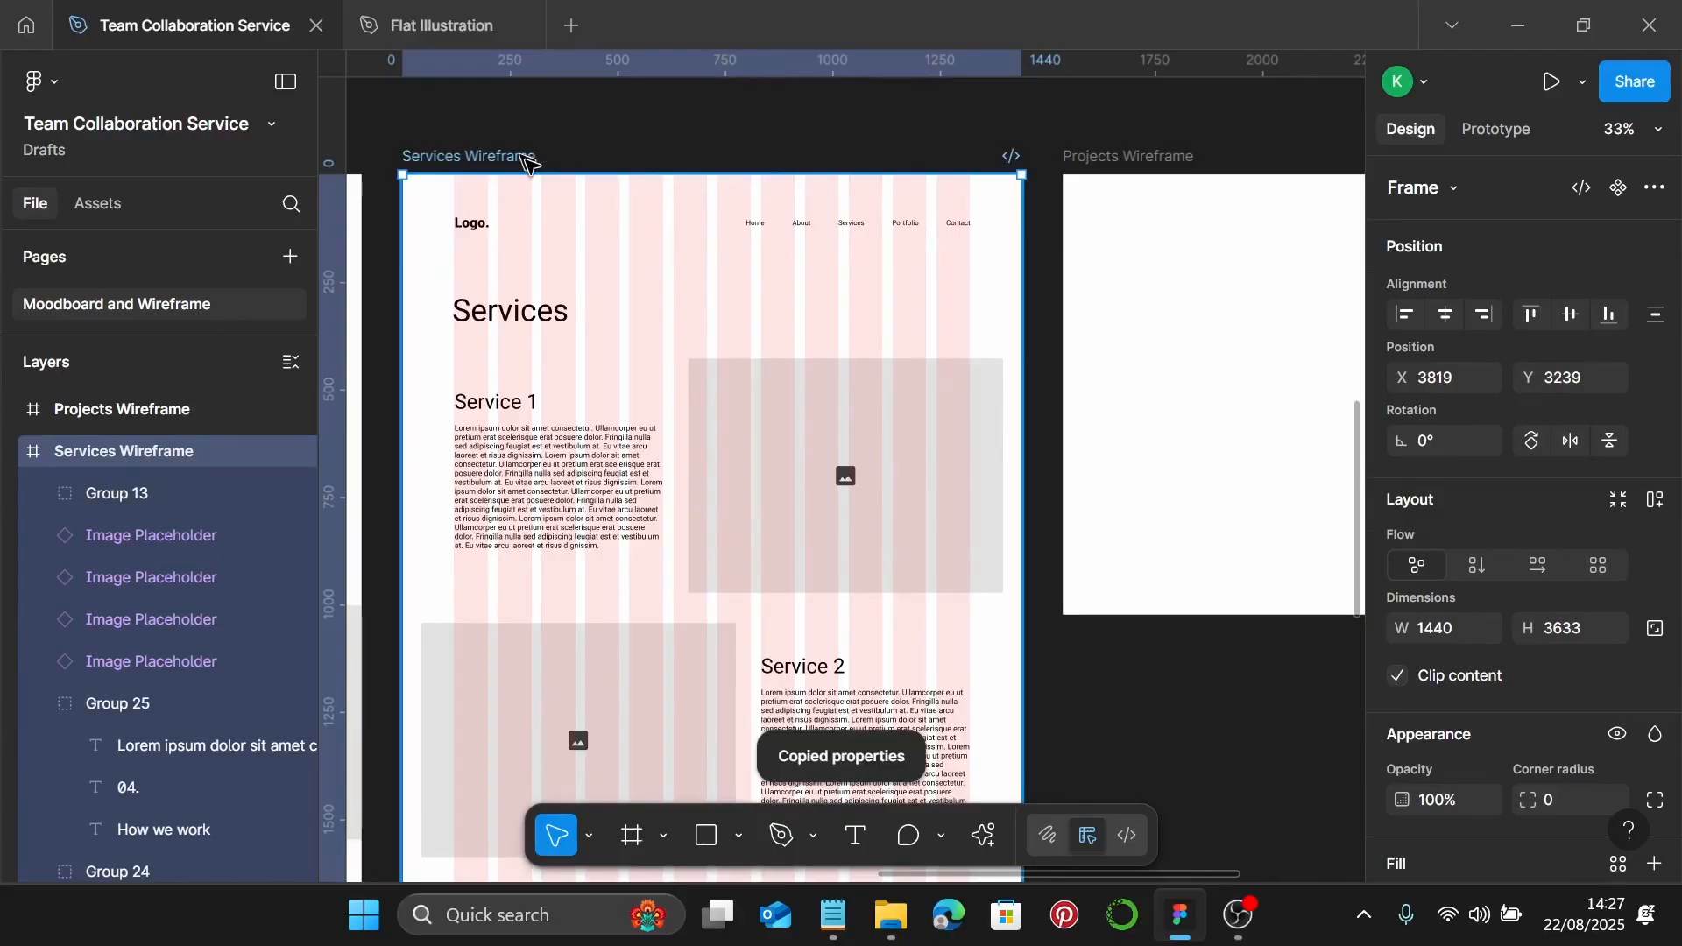
{"action": "left_click", "coordinate": [1120, 164]}
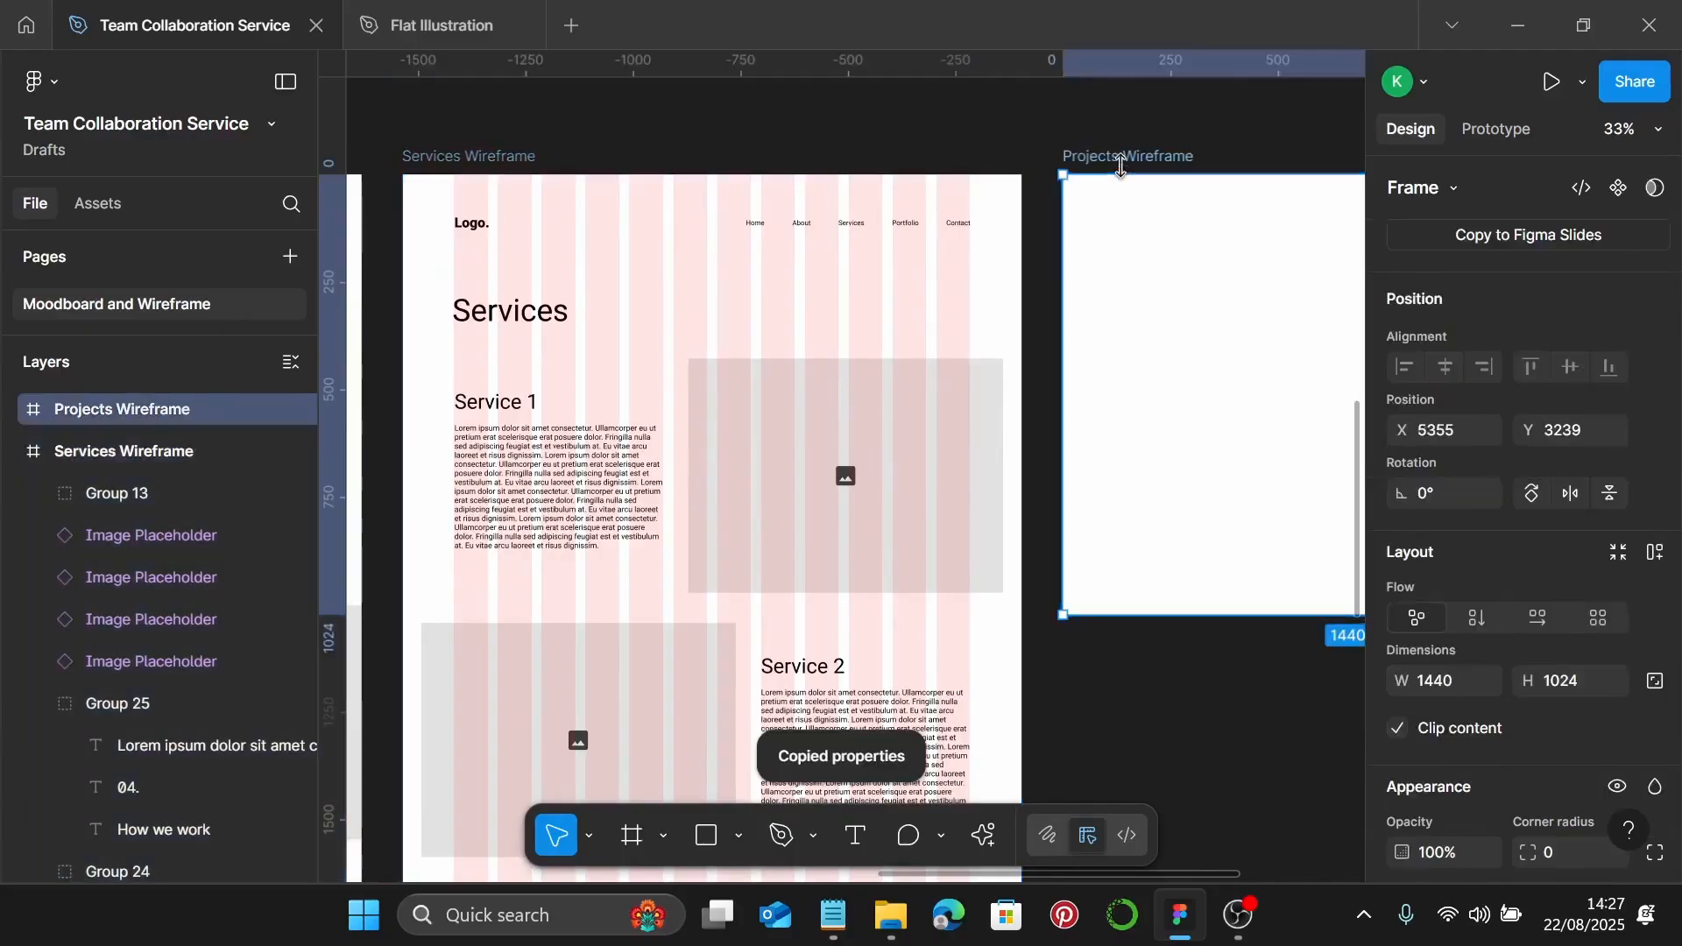
{"action": "key", "text": "ctrl+alt+v"}
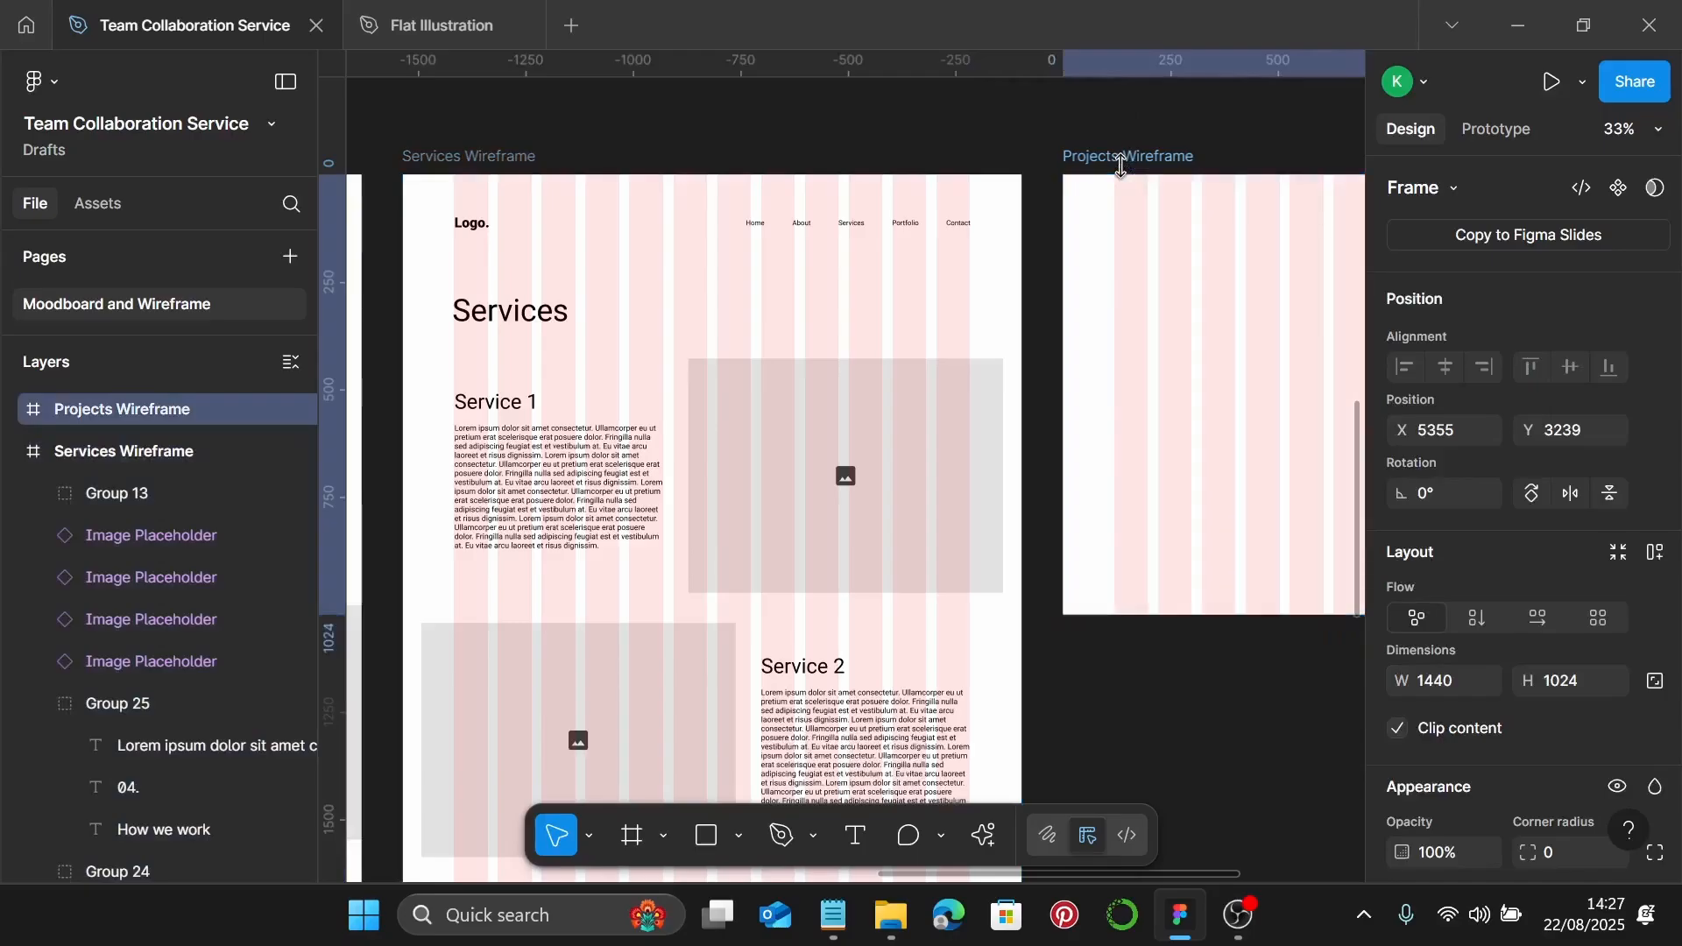
{"action": "key", "text": "Escape"}
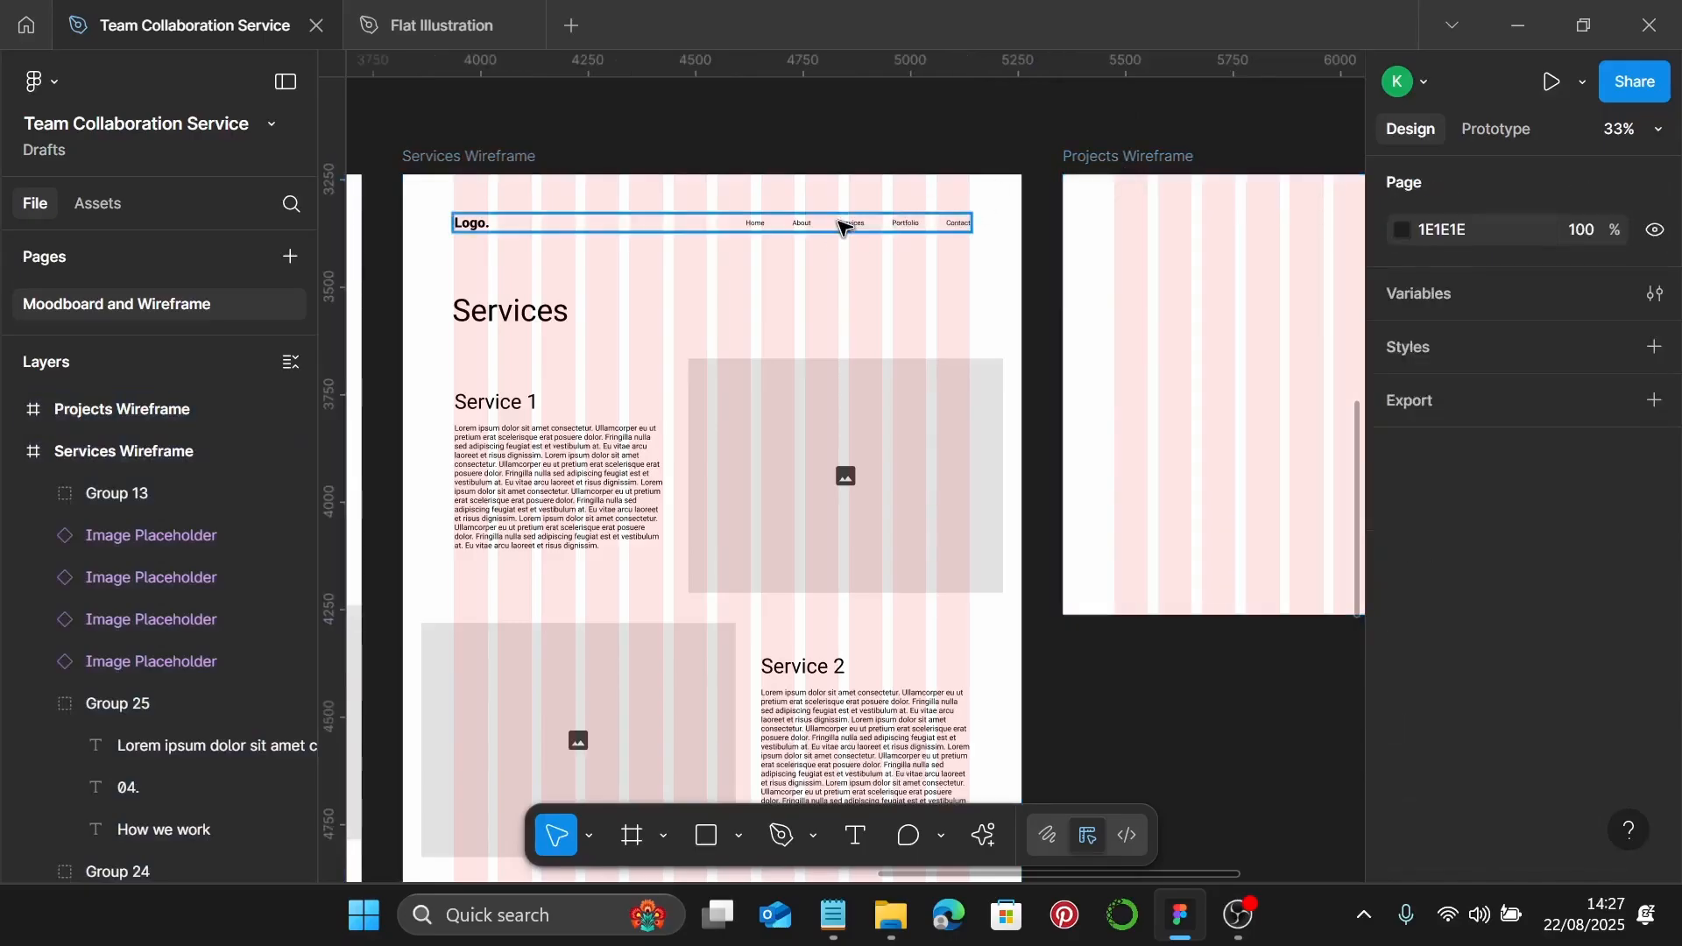
Copy the logo and navigation group from the Services Wireframe into the Projects Wireframe at X 120, Y 93
{"action": "left_click", "coordinate": [841, 226]}
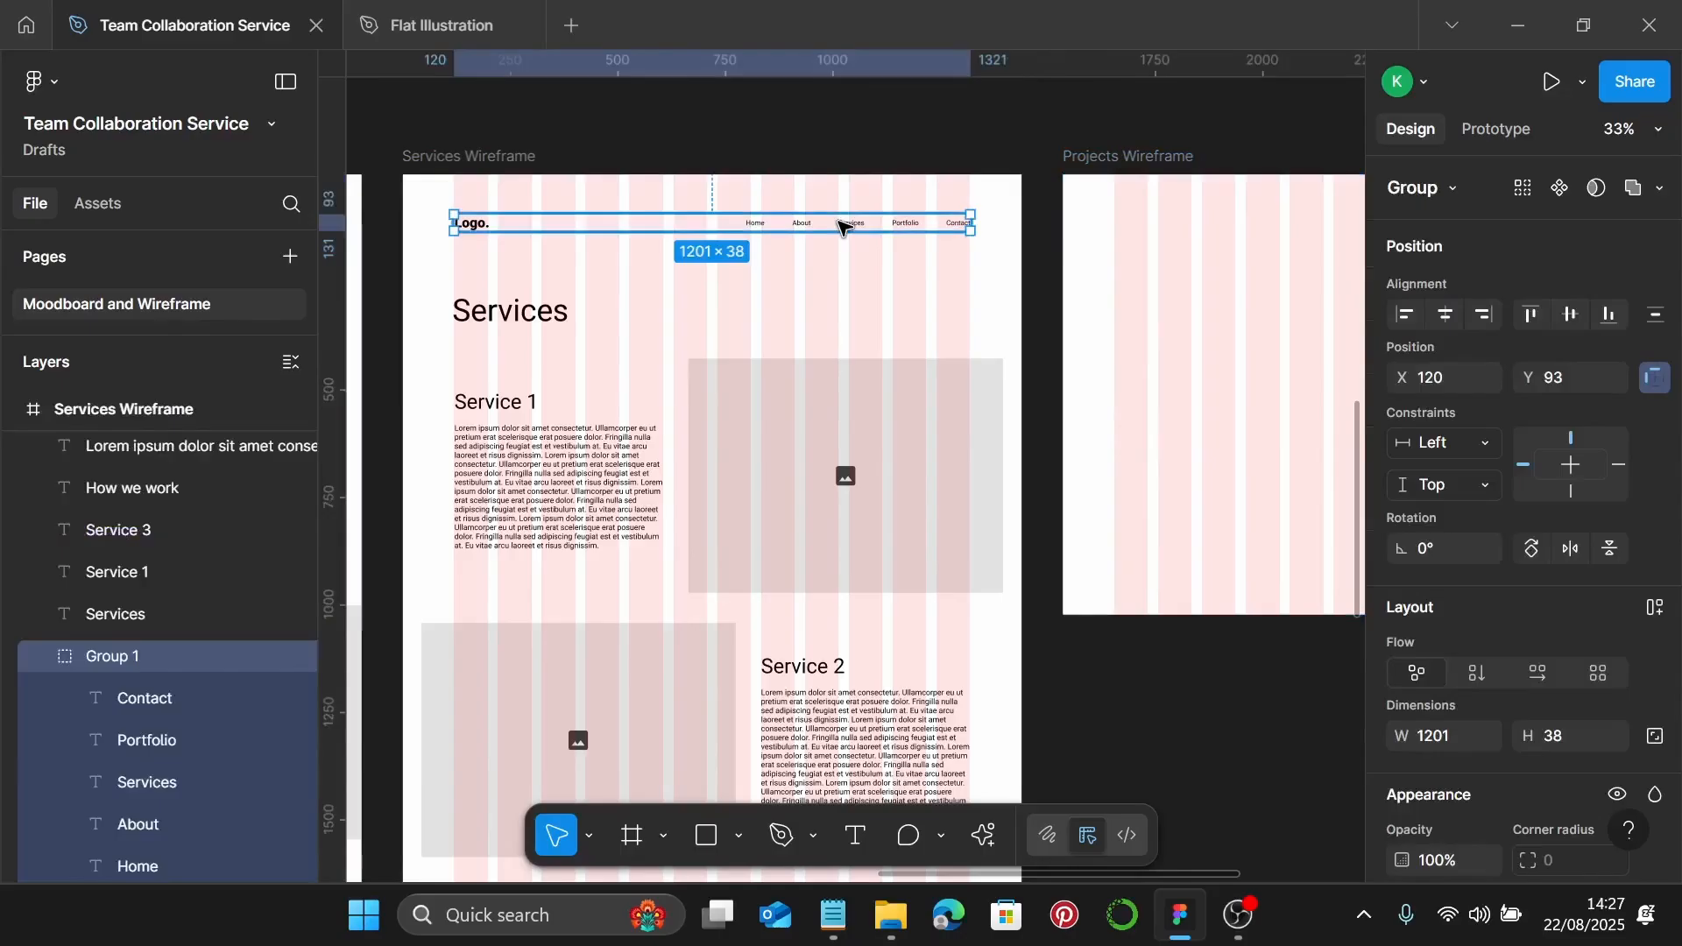
{"action": "scroll", "coordinate": [841, 226], "scroll_direction": "right", "scroll_amount": 4}
{"action": "left_click", "coordinate": [930, 162]}
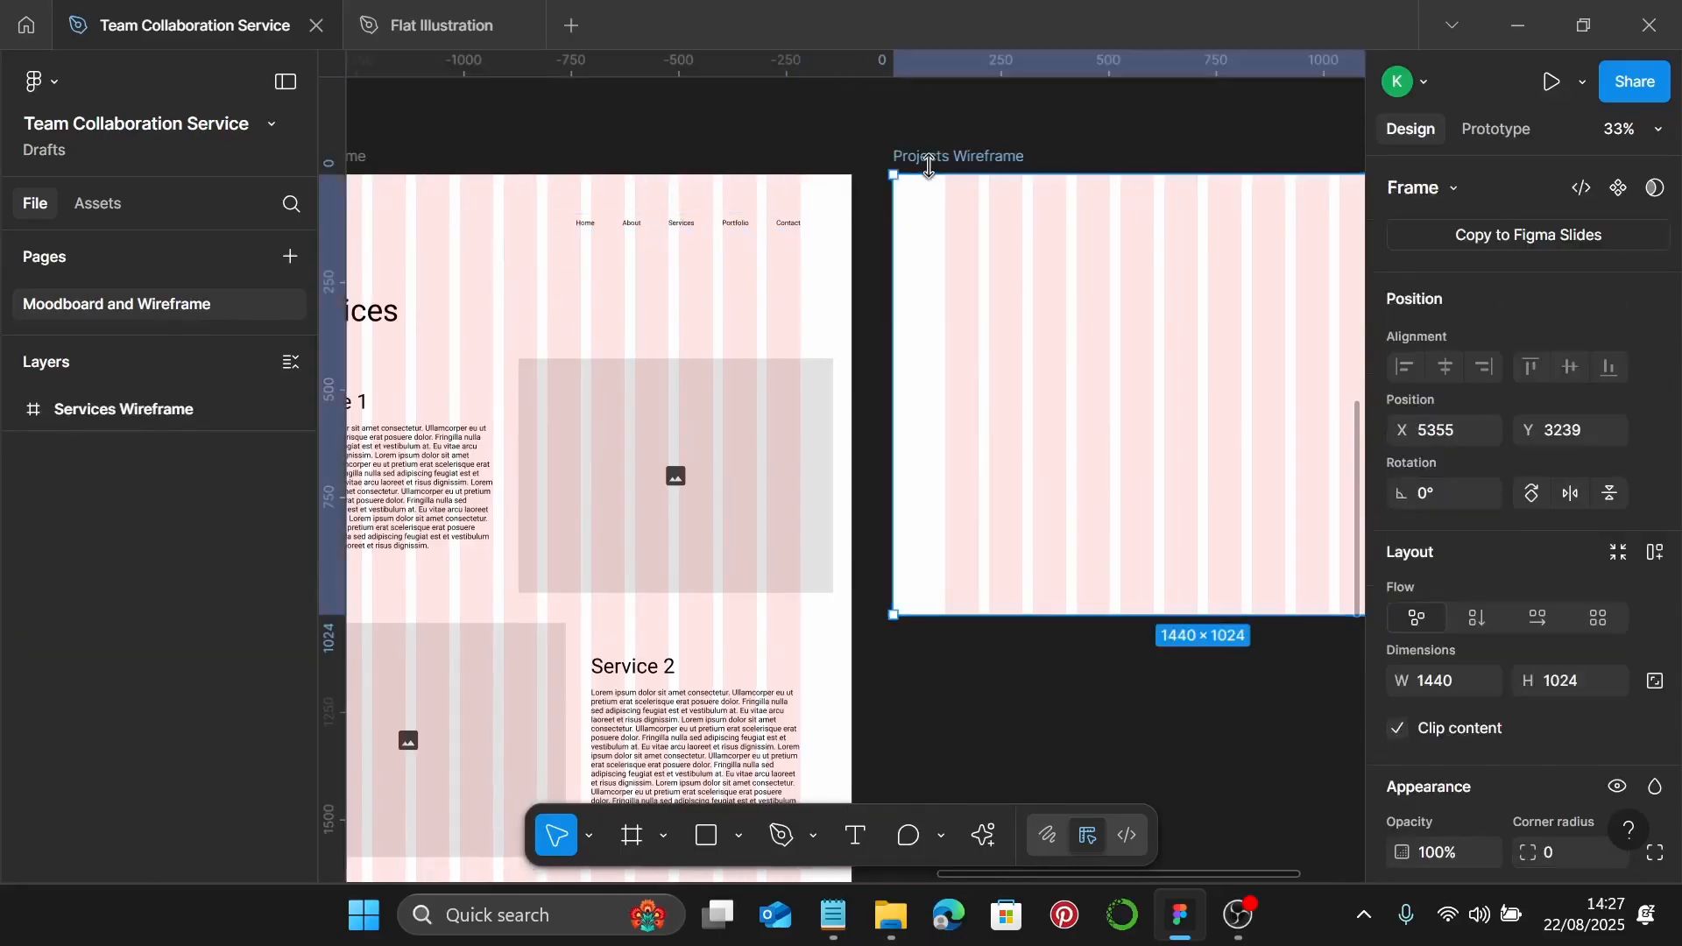
{"action": "key", "text": "ctrl+v"}
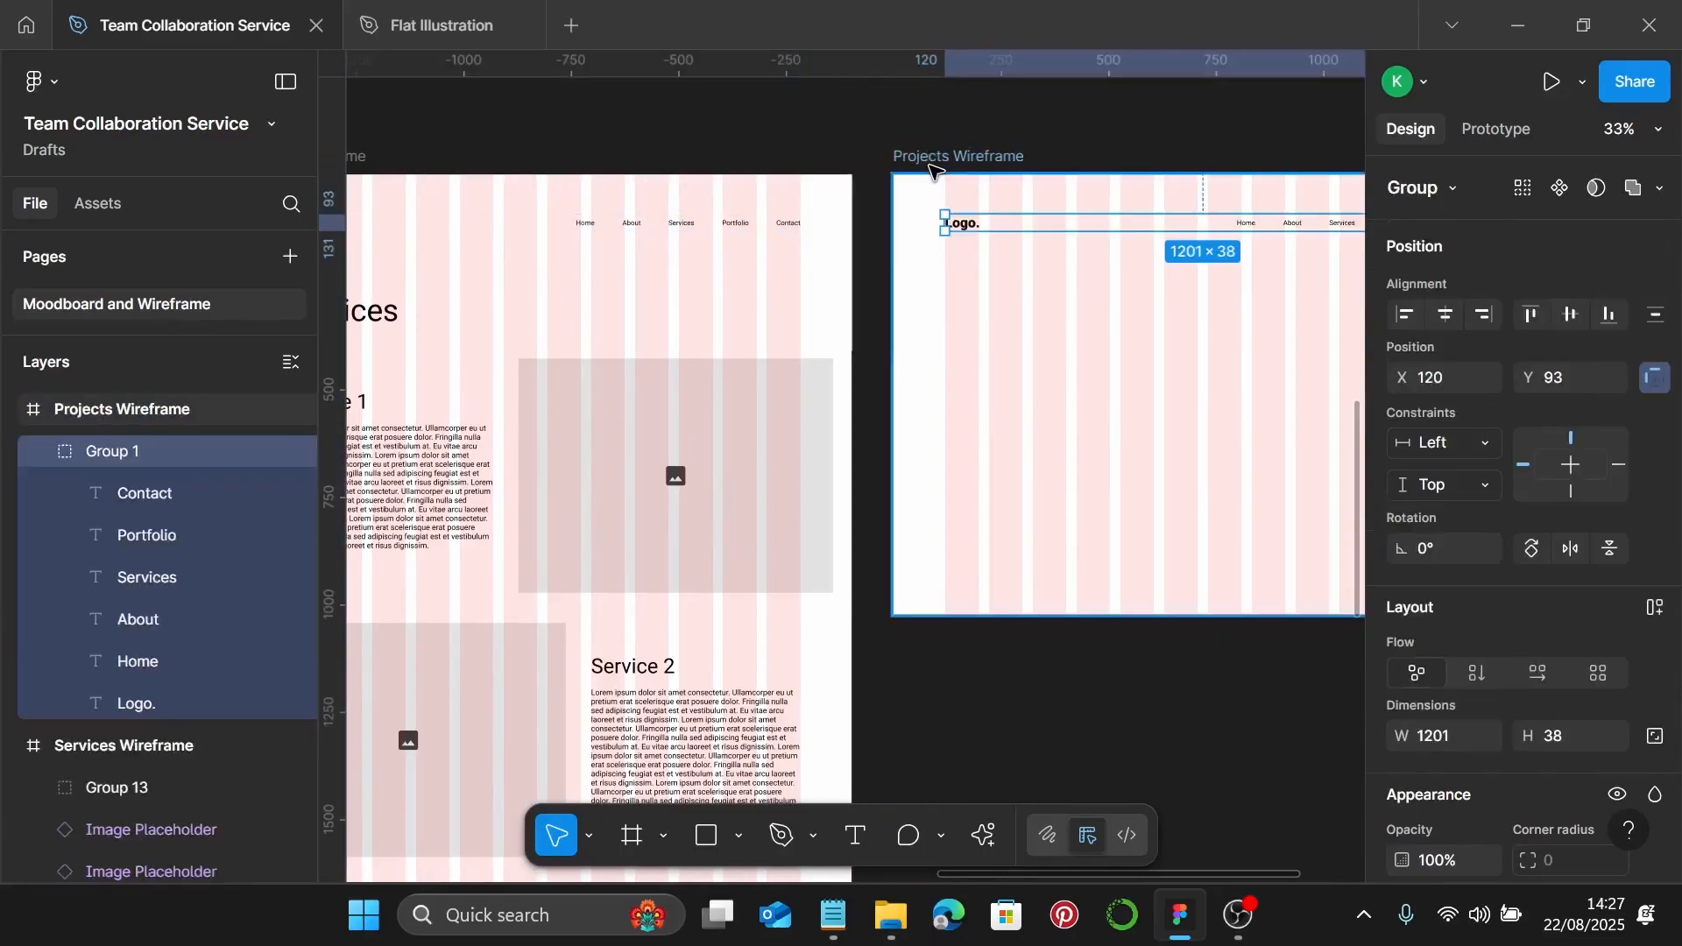
Extend the Projects Wireframe frame downward to a height of 2816
{"action": "scroll", "coordinate": [929, 162], "scroll_direction": "down", "scroll_amount": 3}
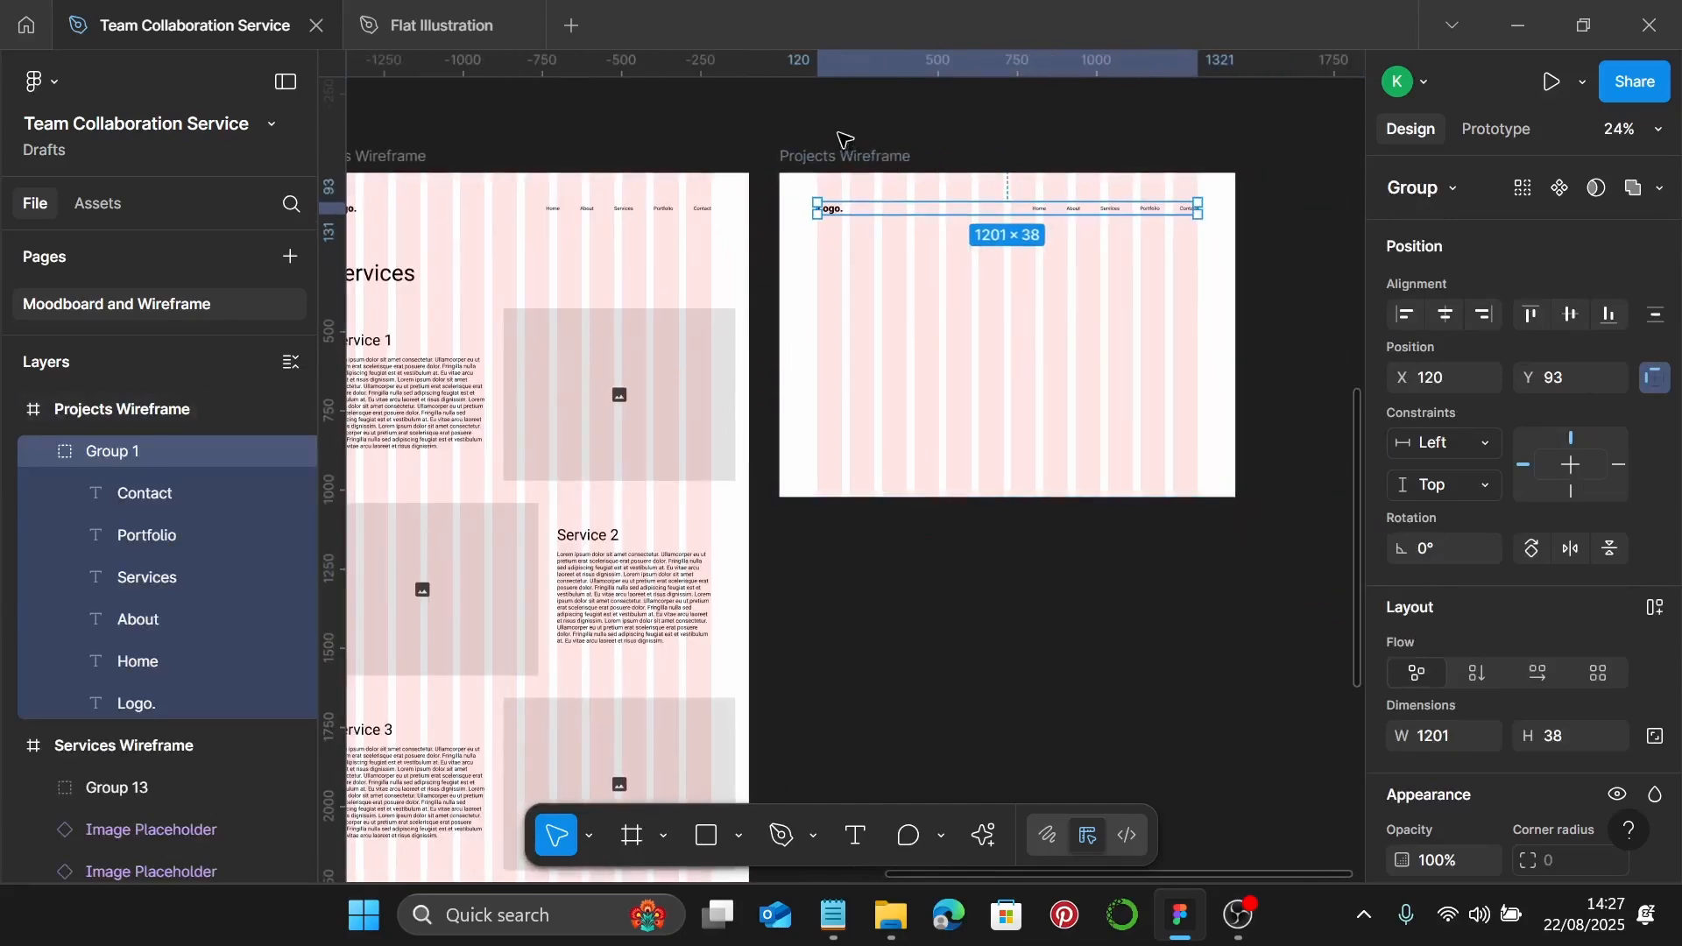
{"action": "left_click", "coordinate": [843, 155]}
{"action": "scroll", "coordinate": [1113, 455], "scroll_direction": "down", "scroll_amount": 5}
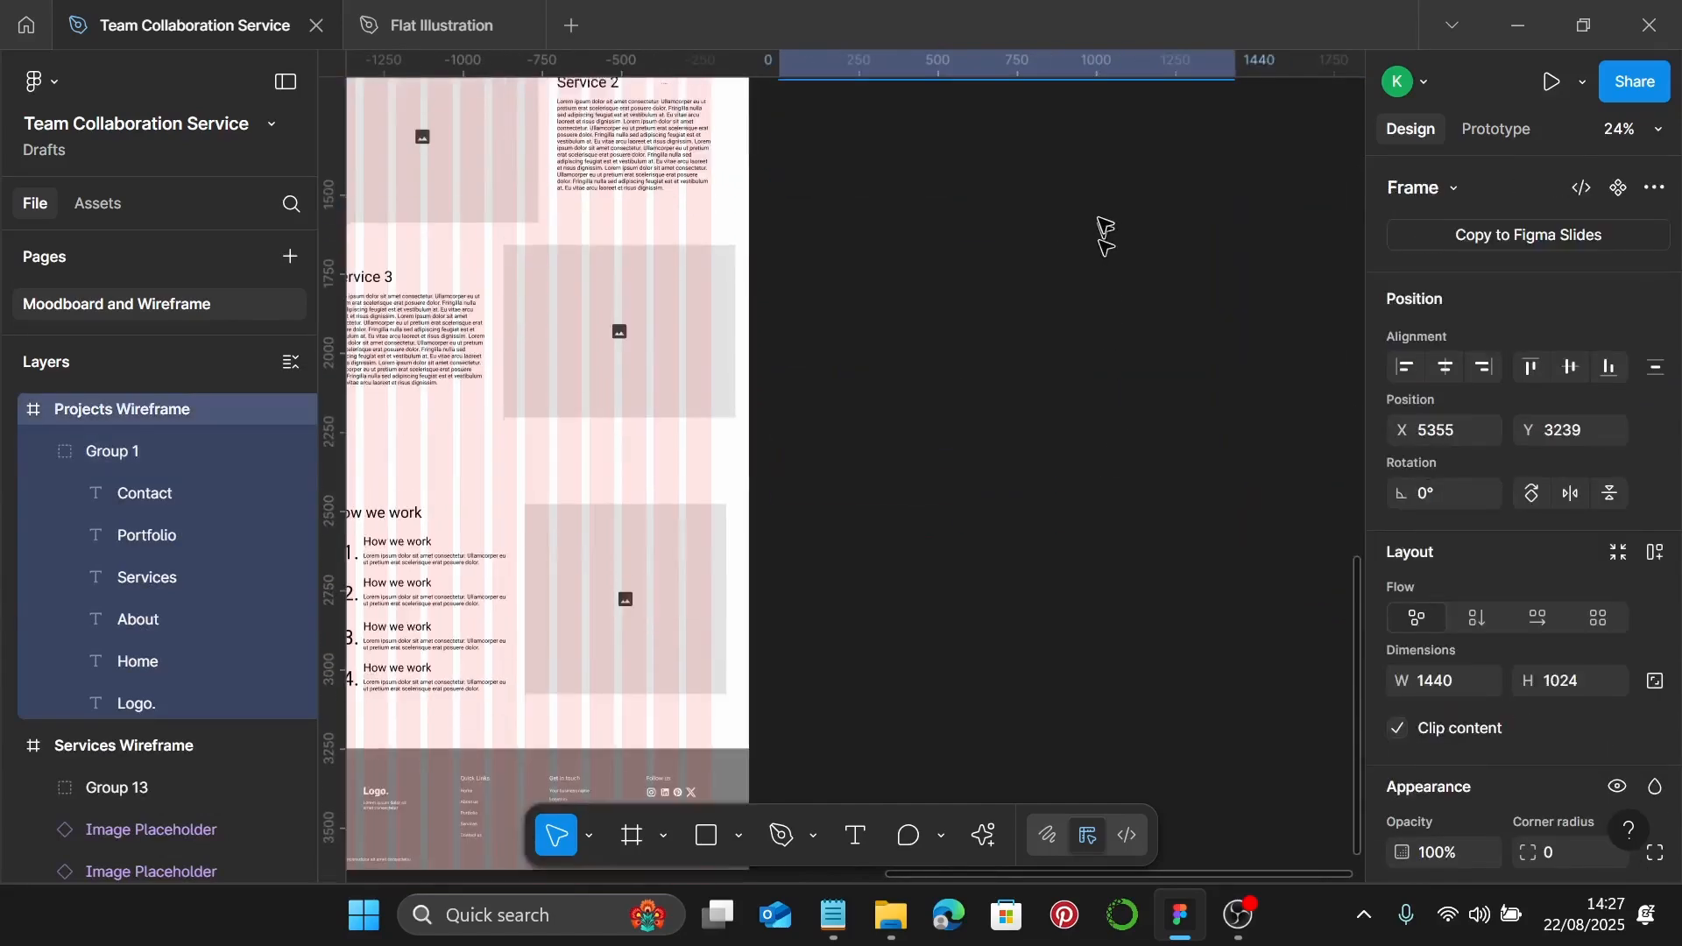
{"action": "scroll", "coordinate": [1111, 210], "scroll_direction": "up", "scroll_amount": 1}
{"action": "left_click_drag", "start_coordinate": [1120, 141], "coordinate": [1032, 705]}
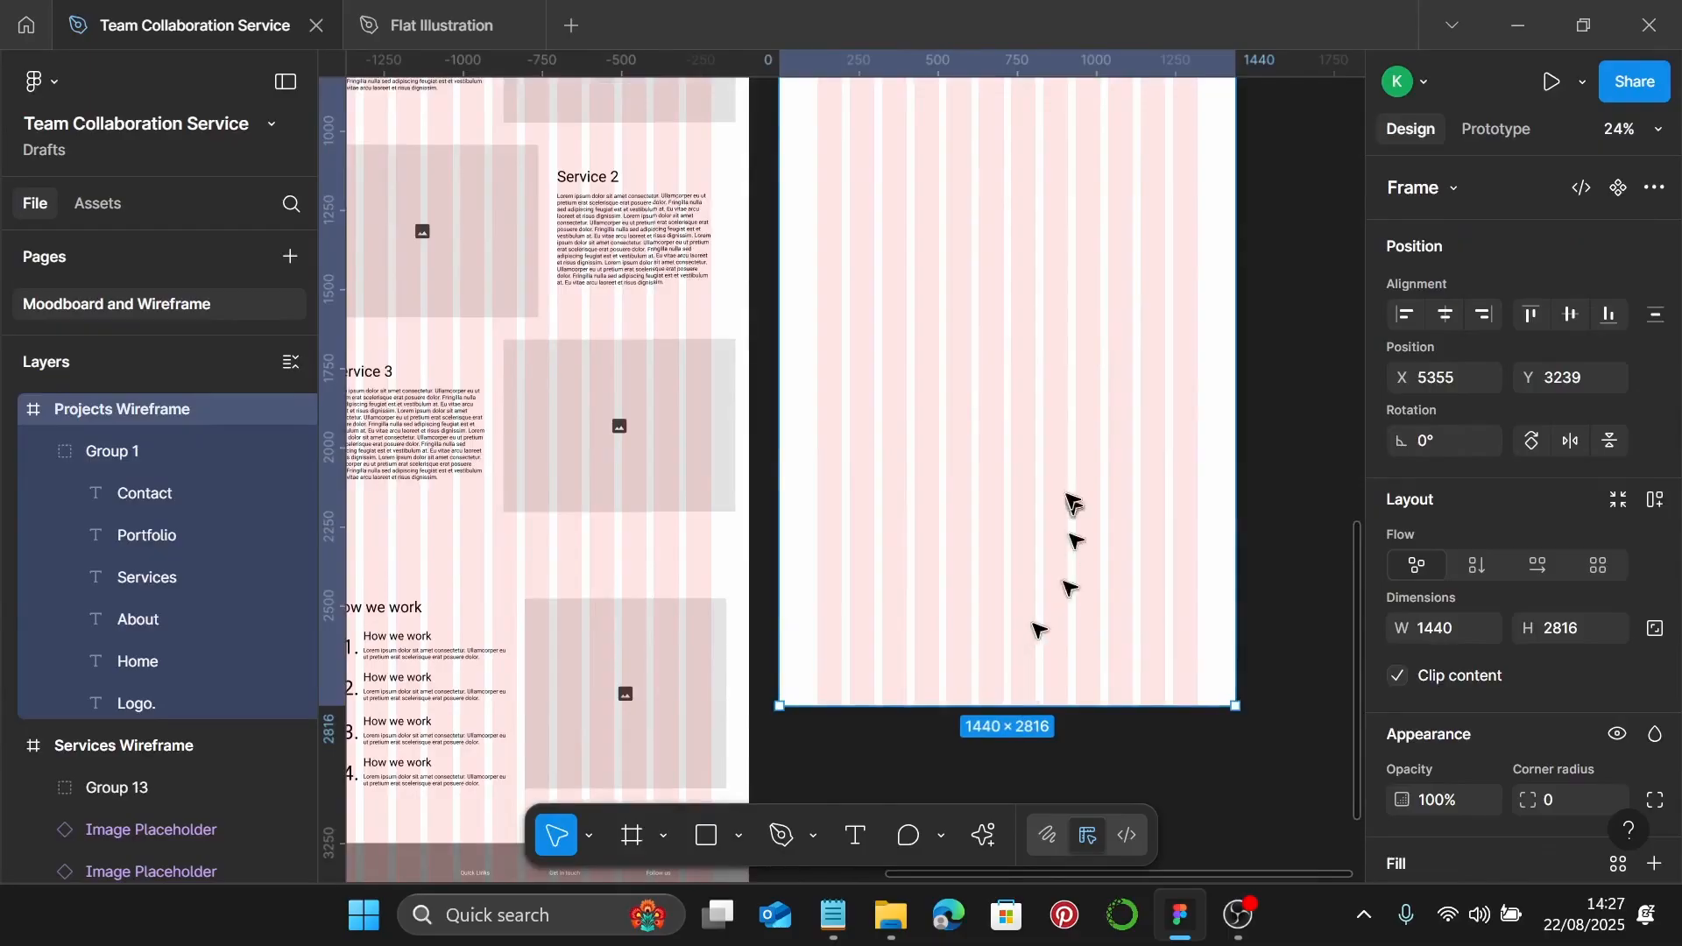
Duplicate the "Services" page heading into the Projects Wireframe at X 120, Y 274 and change its text to "Projects"
{"action": "scroll", "coordinate": [1067, 504], "scroll_direction": "up", "scroll_amount": 4}
{"action": "scroll", "coordinate": [1065, 490], "scroll_direction": "left", "scroll_amount": 2}
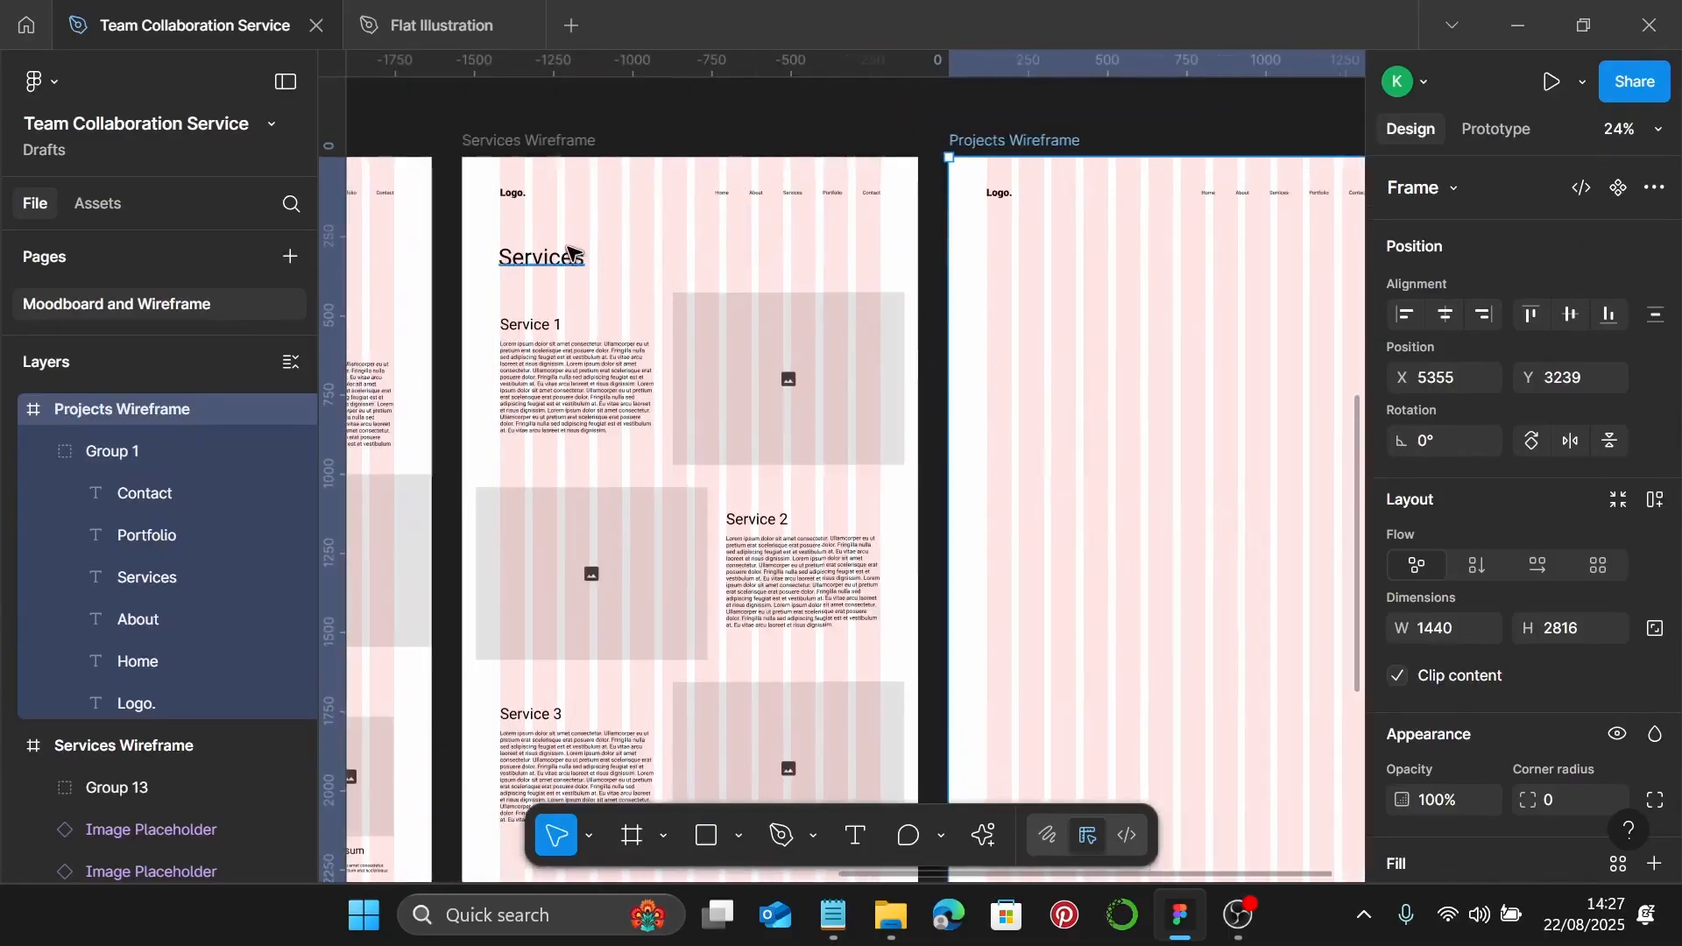
{"action": "left_click", "coordinate": [568, 255]}
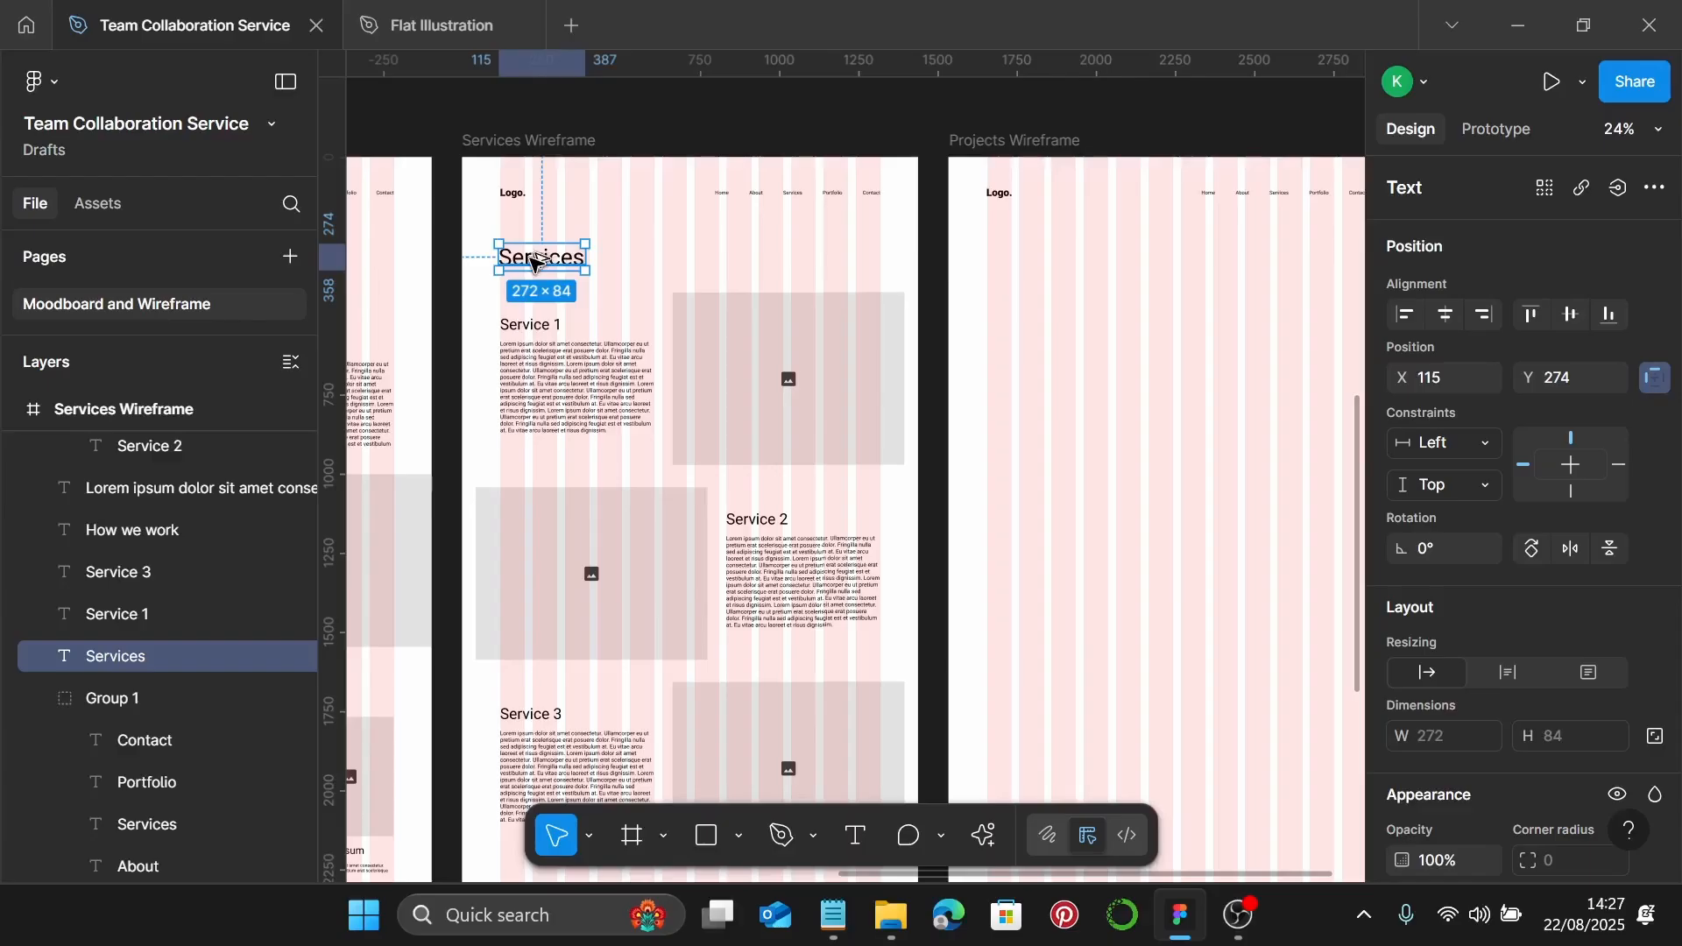
{"action": "left_click_drag", "start_coordinate": [534, 261], "coordinate": [1022, 272]}
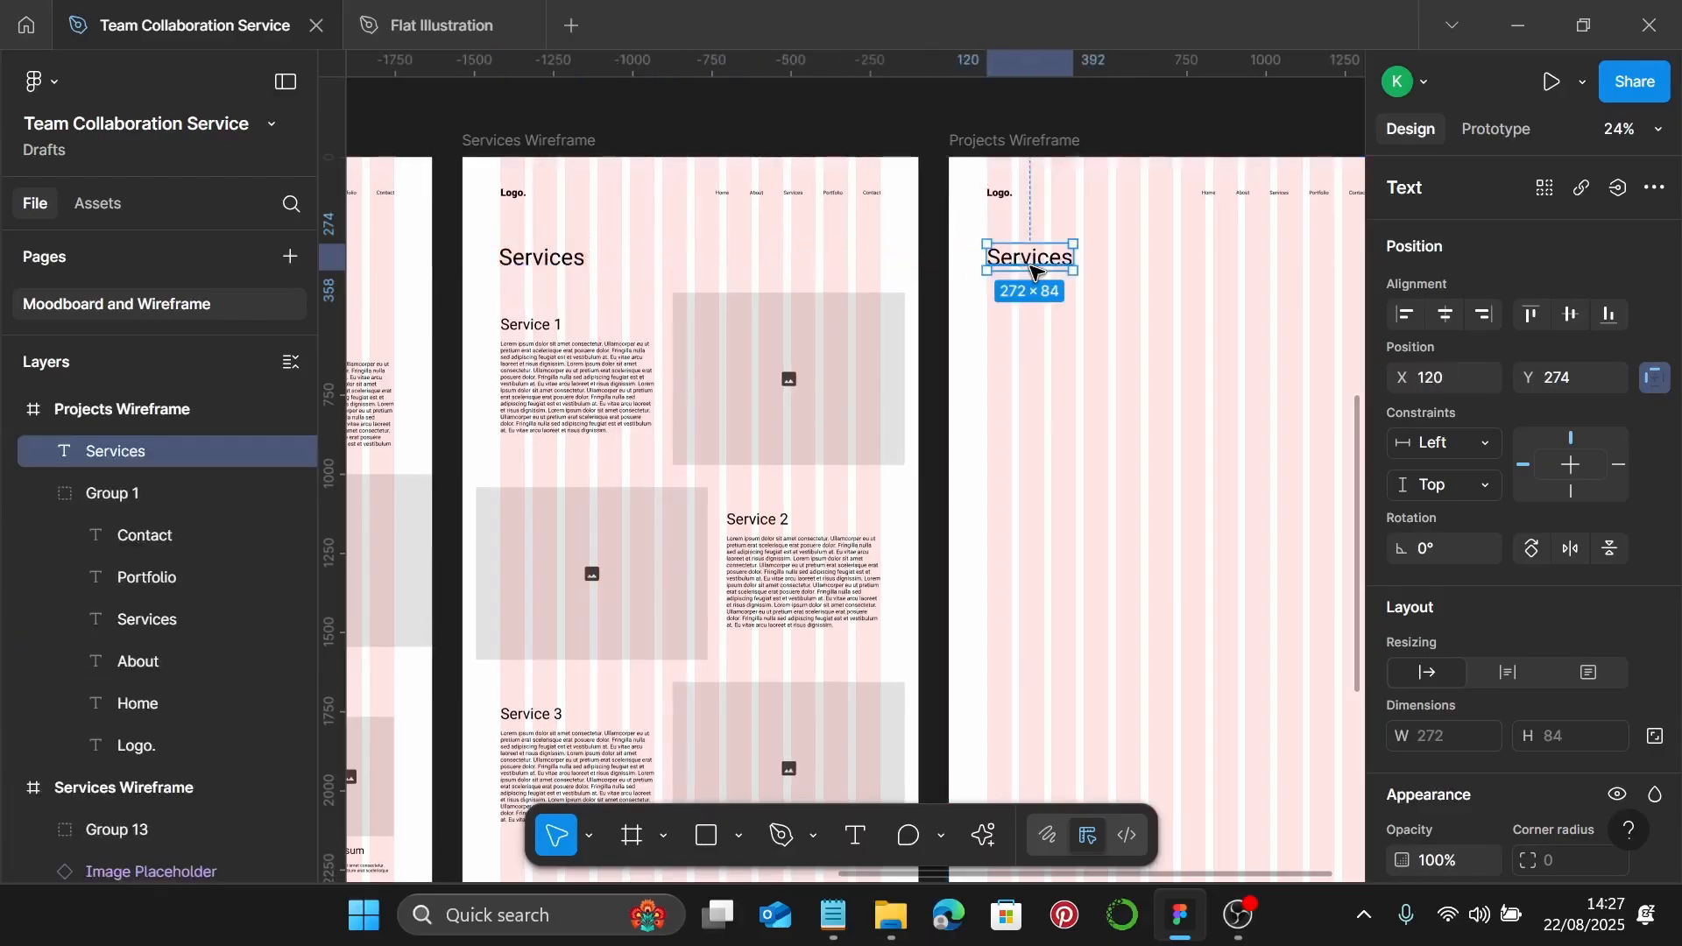
{"action": "scroll", "coordinate": [1034, 267], "scroll_direction": "up", "scroll_amount": 4}
{"action": "double_click", "coordinate": [1047, 264]}
{"action": "type", "text": "P"}
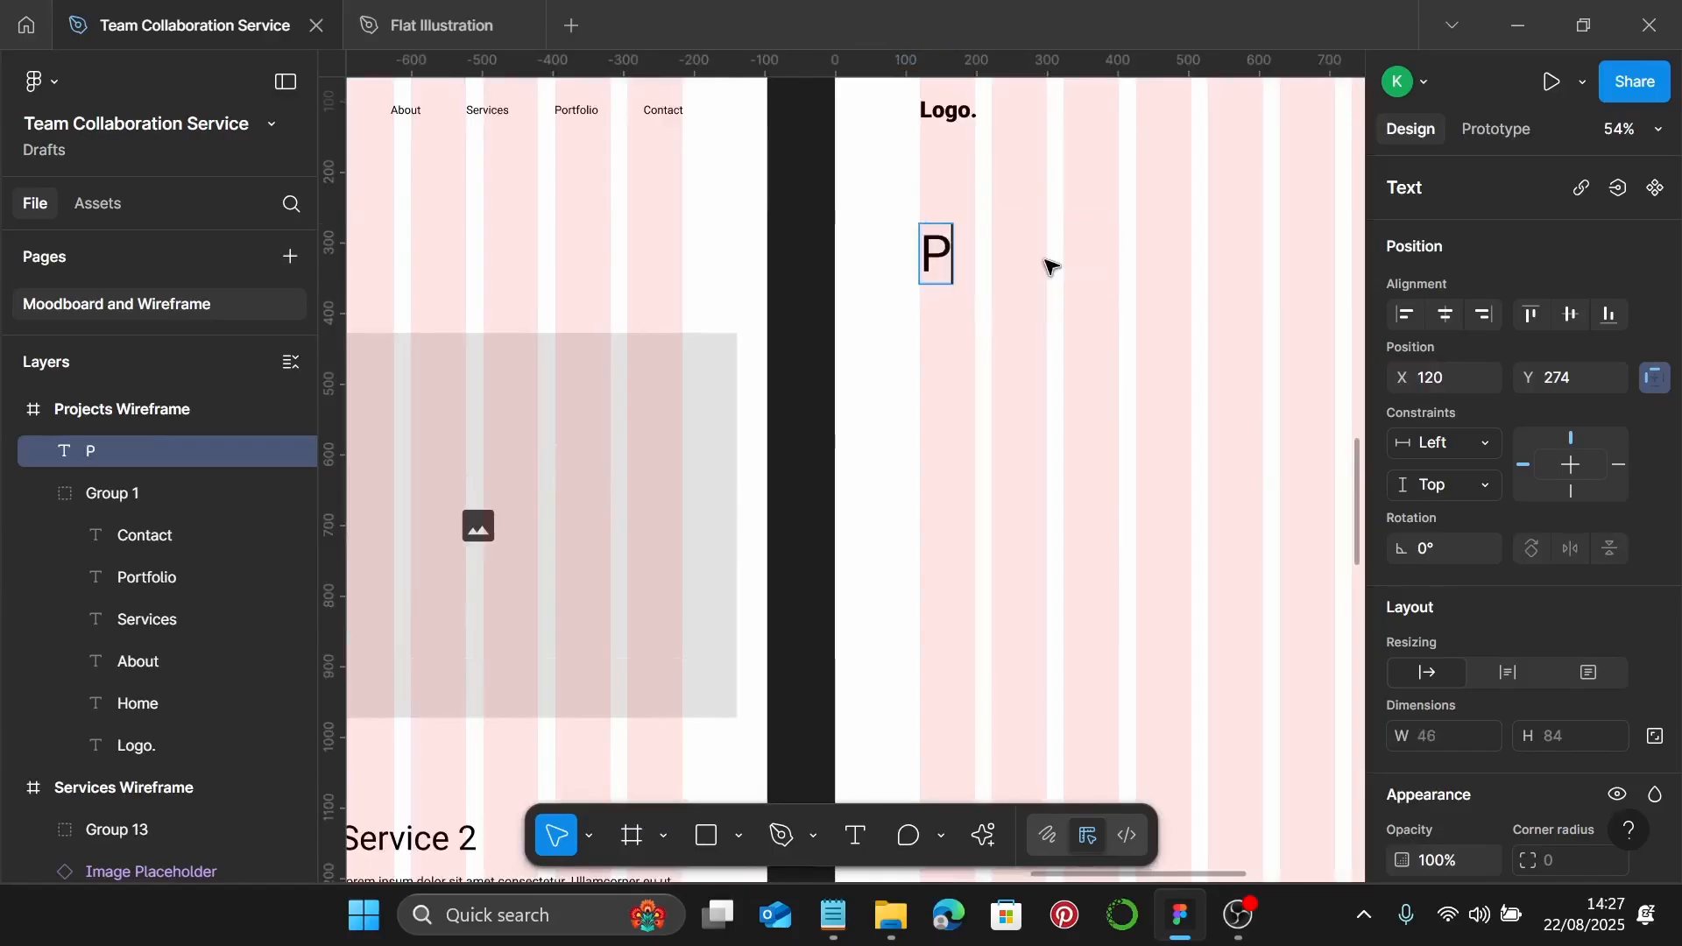
{"action": "type", "text": "rojects"}
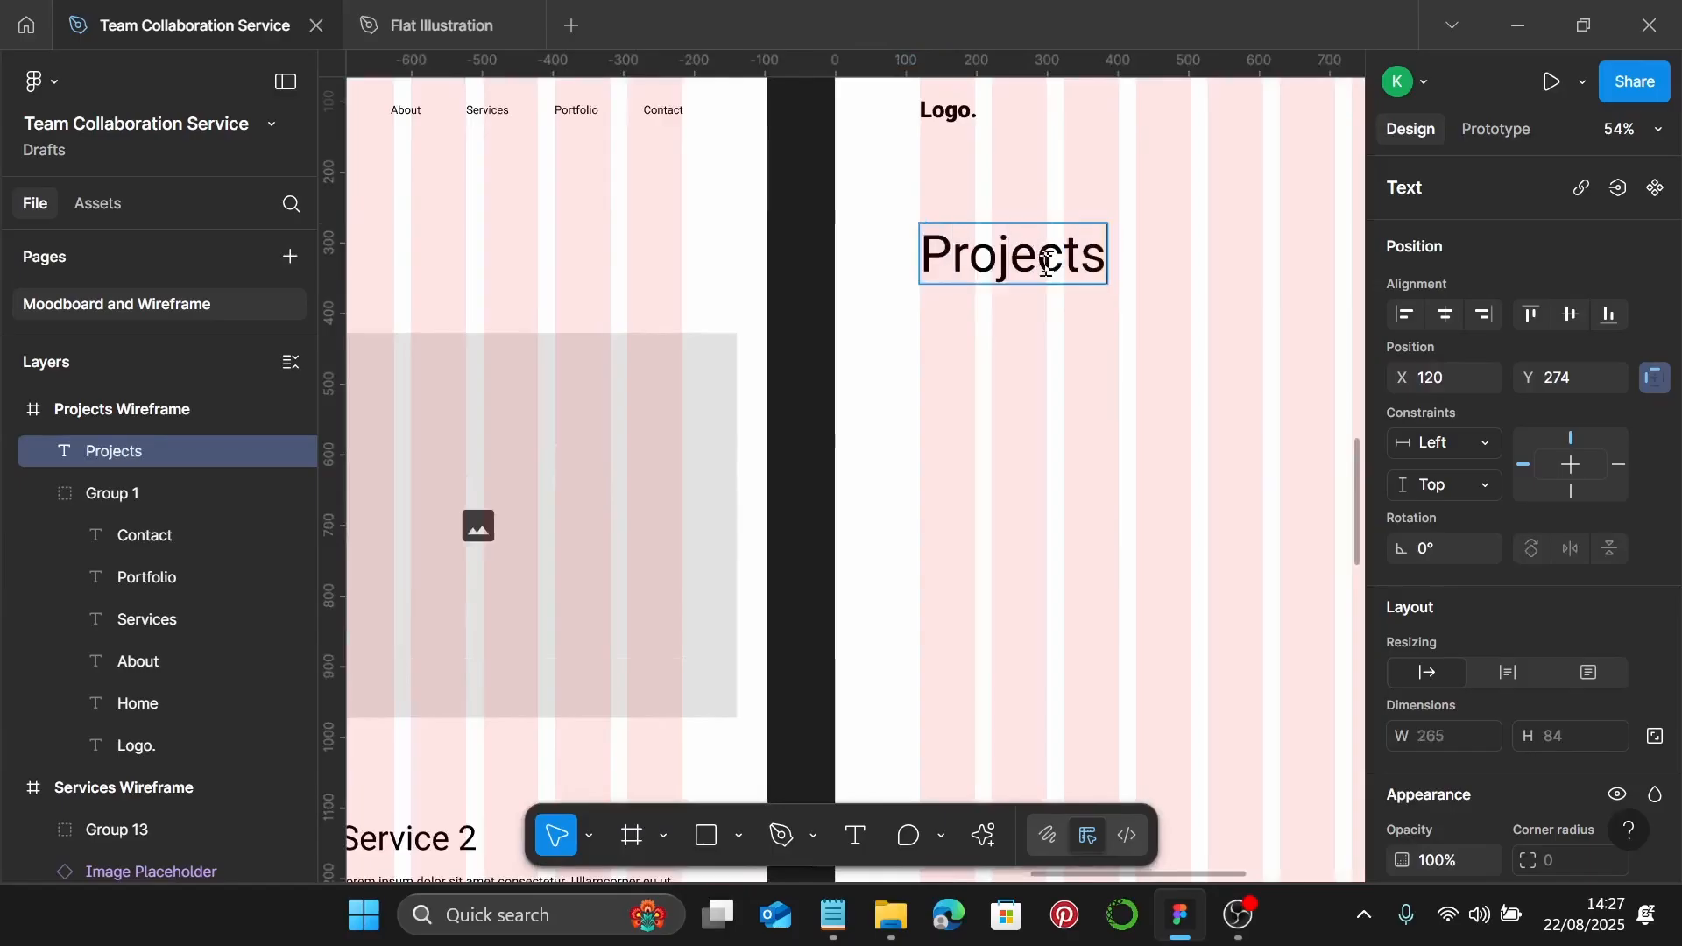
{"action": "key", "text": "Escape"}
Duplicate the "Service 1" heading and its paragraph into the Projects Wireframe below the page heading, aligned at X 120
{"action": "scroll", "coordinate": [1069, 328], "scroll_direction": "down", "scroll_amount": 4}
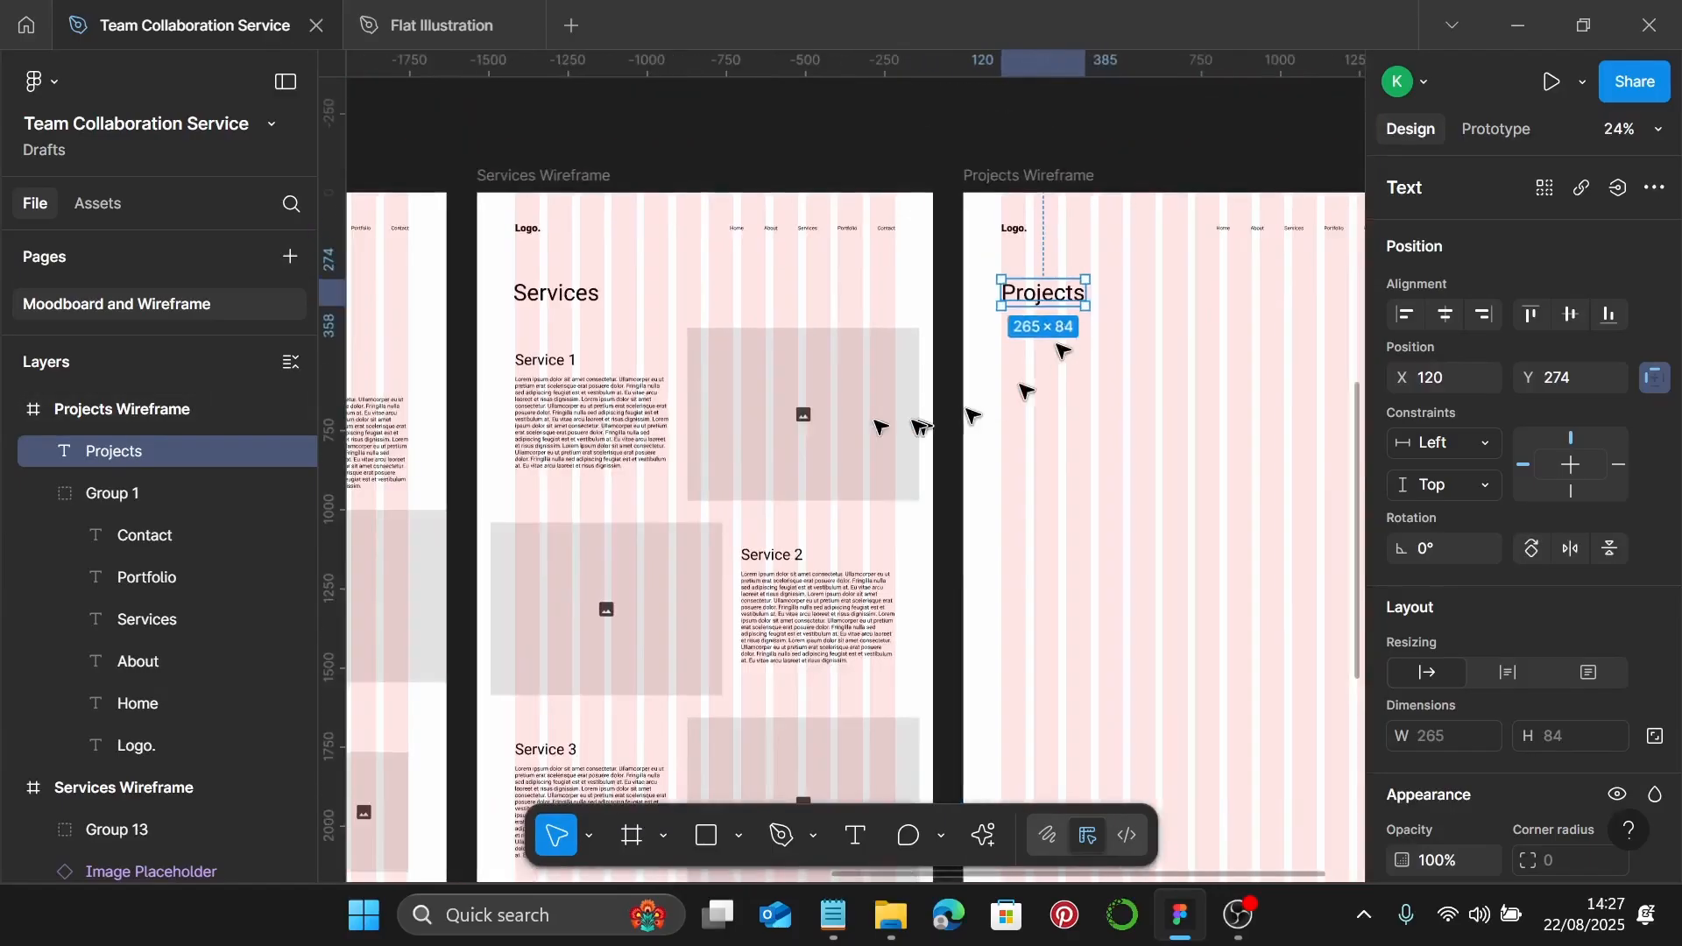
{"action": "left_click", "coordinate": [557, 412]}
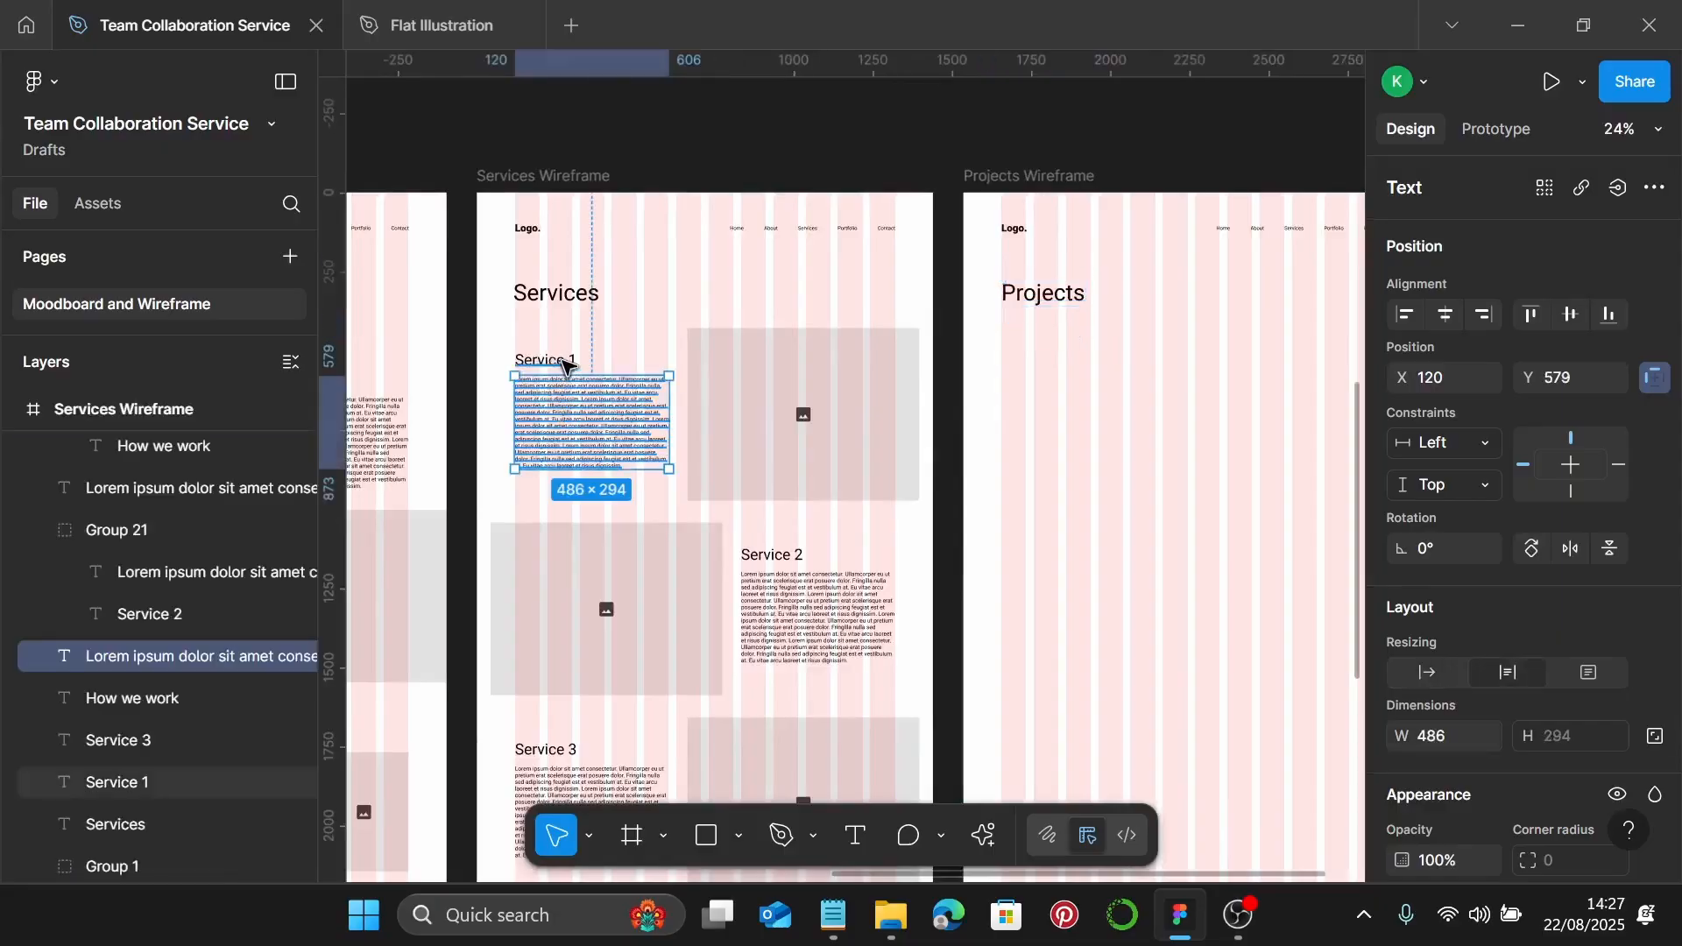
{"action": "left_click", "coordinate": [565, 362], "text": "shift"}
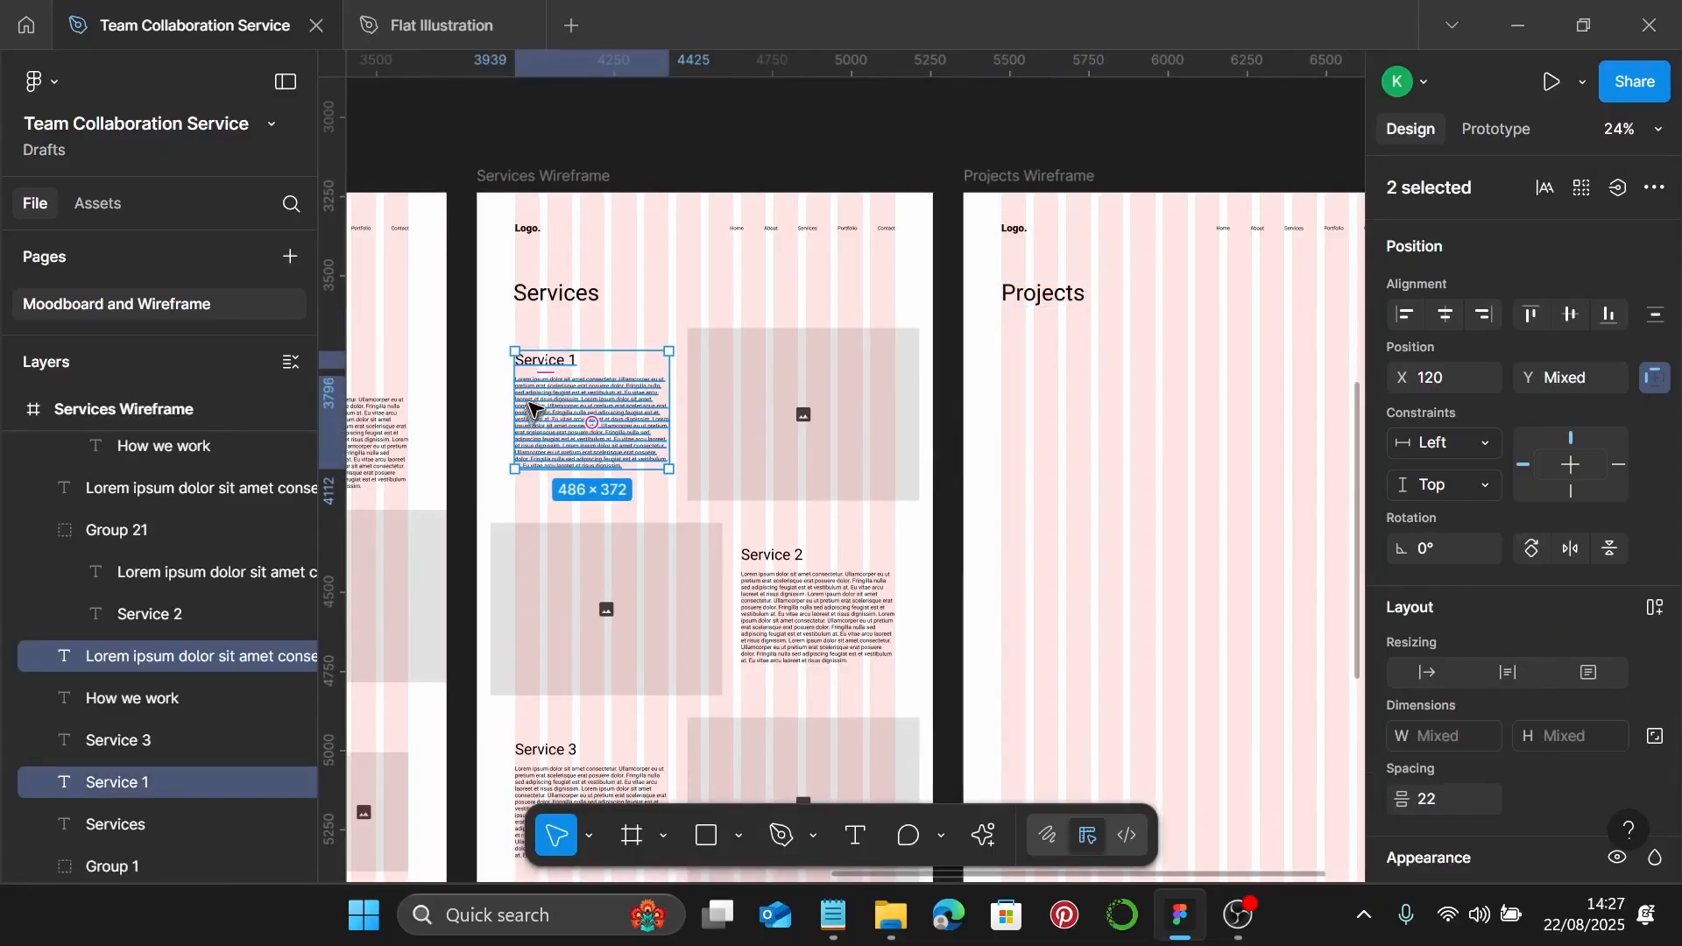
{"action": "left_click_drag", "start_coordinate": [537, 403], "coordinate": [1016, 389]}
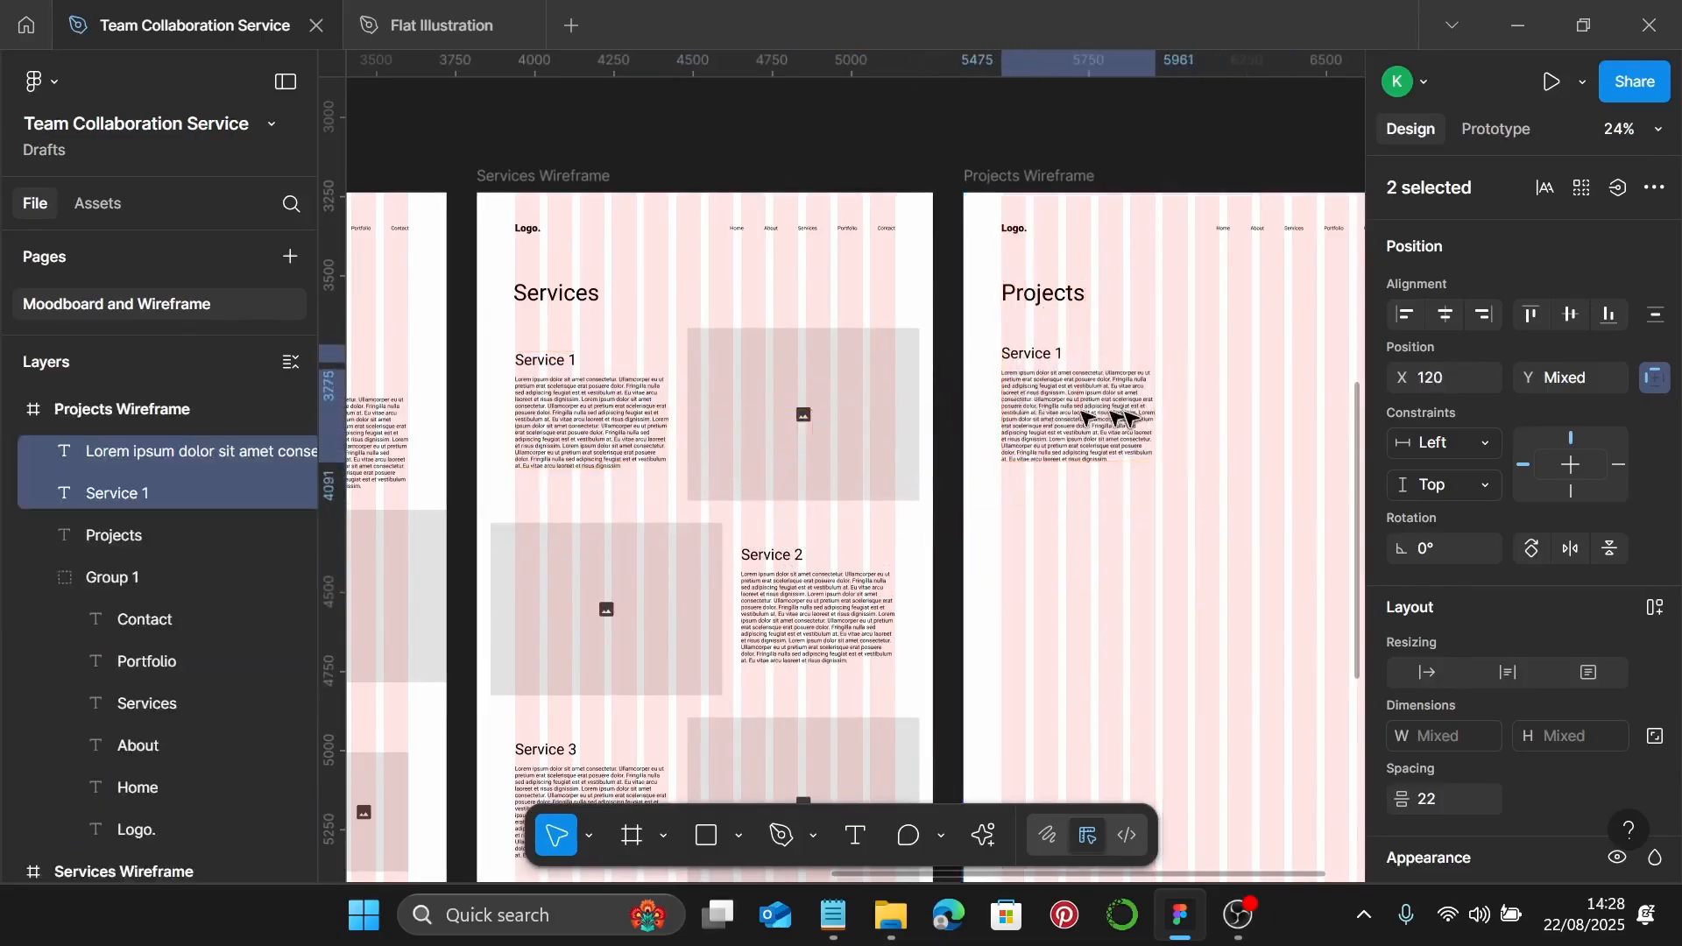
Change the duplicated "Service 1" heading in the Projects Wireframe to "Project 1"
{"action": "scroll", "coordinate": [1095, 413], "scroll_direction": "up", "scroll_amount": 3}
{"action": "double_click", "coordinate": [981, 328]}
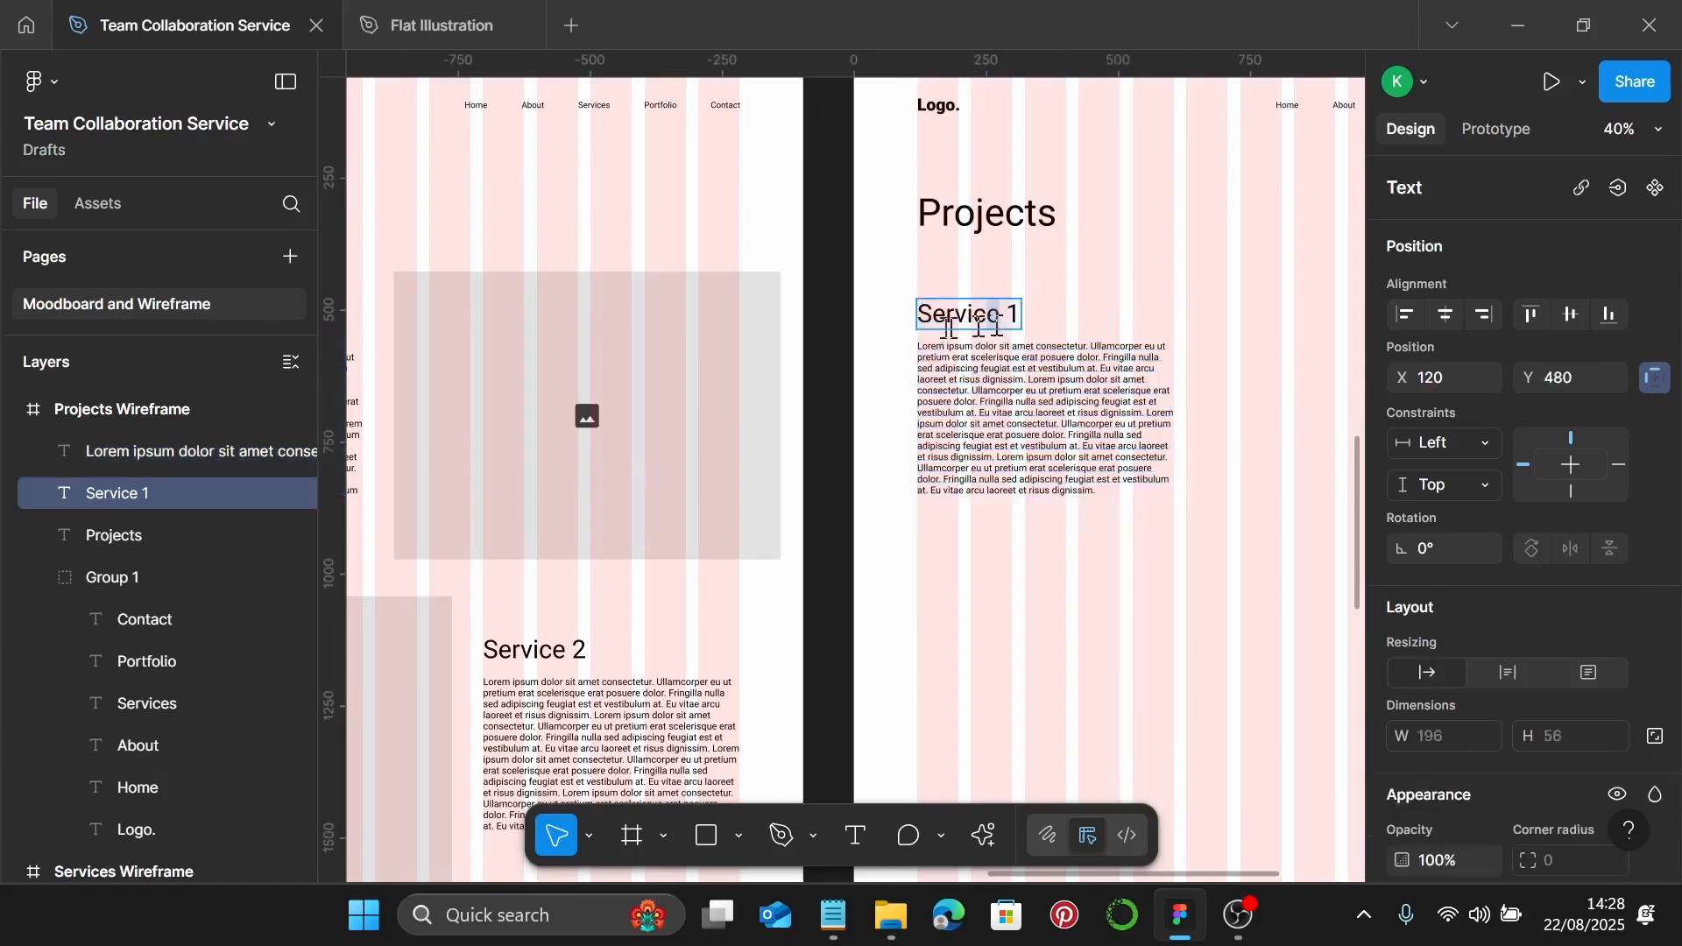
{"action": "type", "text": "Project"}
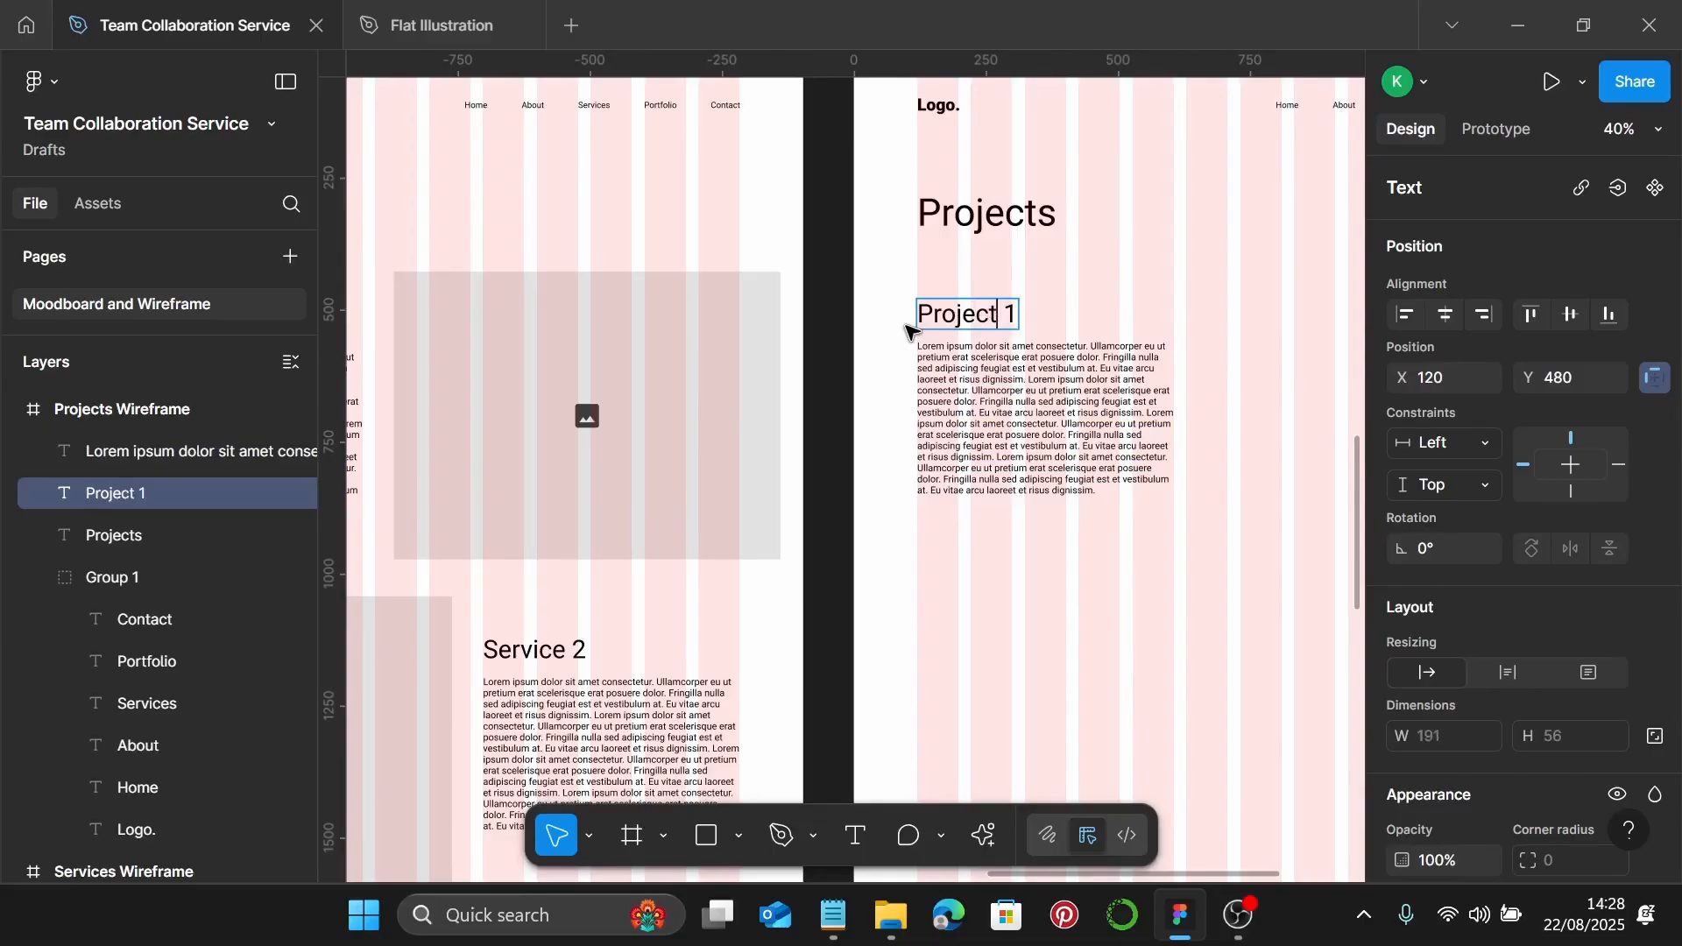
{"action": "scroll", "coordinate": [907, 331], "scroll_direction": "right", "scroll_amount": 4}
{"action": "key", "text": "Escape"}
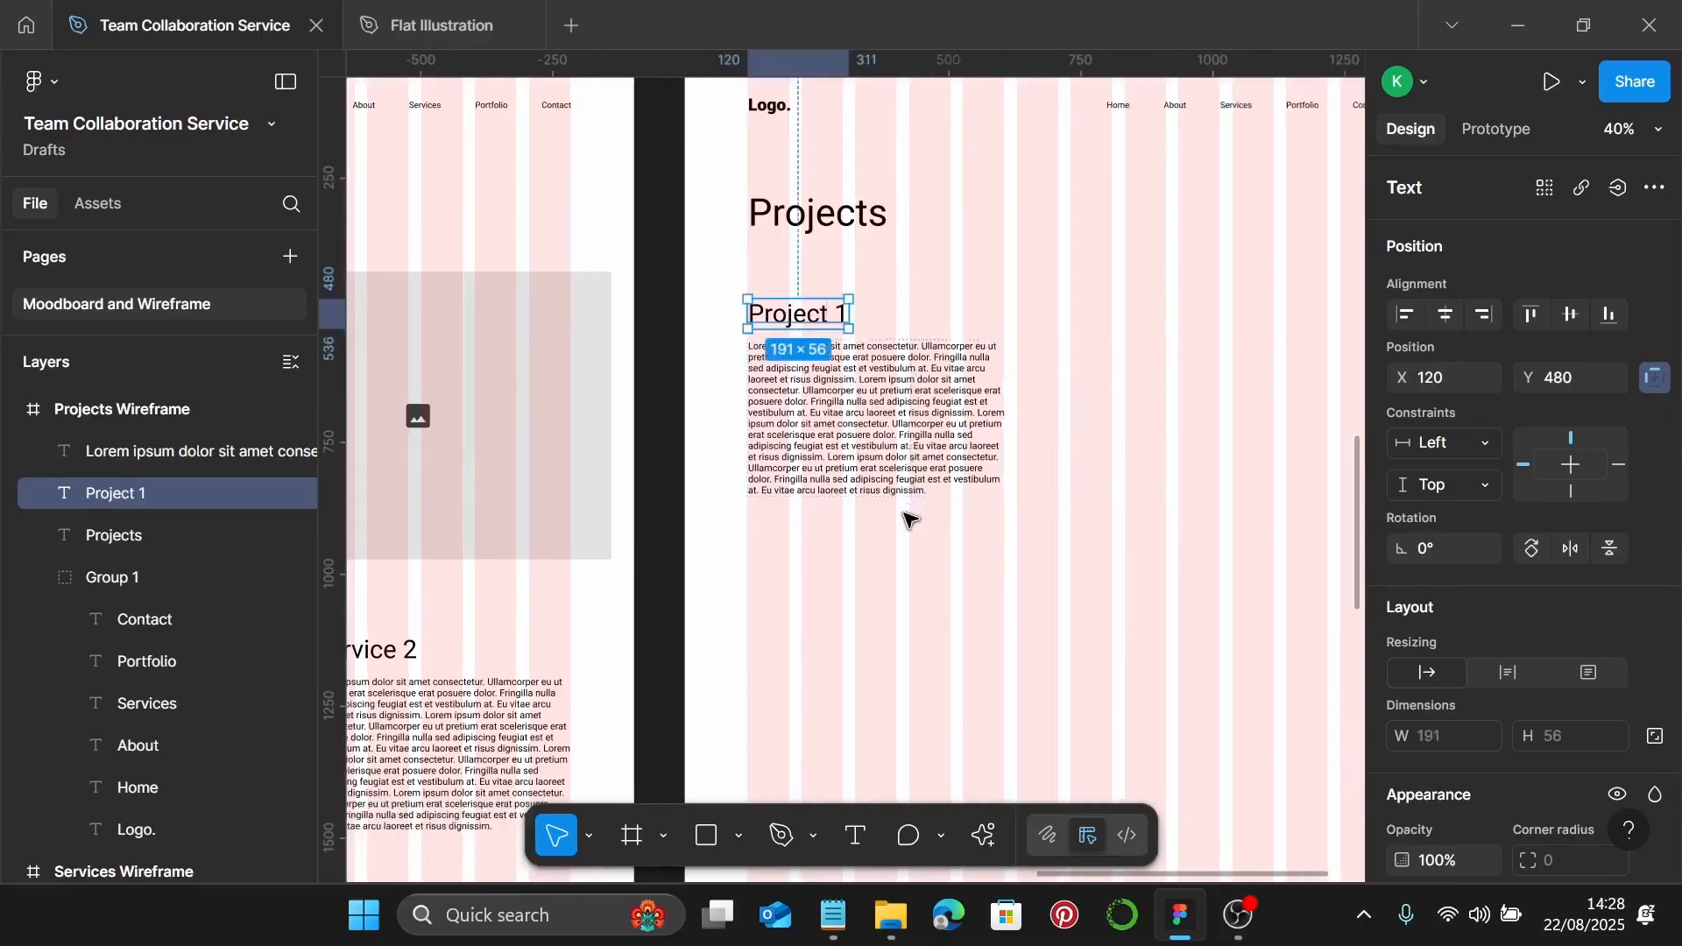
Widen the paragraph under "Project 1" to a width of 690
{"action": "scroll", "coordinate": [916, 449], "scroll_direction": "down", "scroll_amount": 2}
{"action": "left_click", "coordinate": [912, 432]}
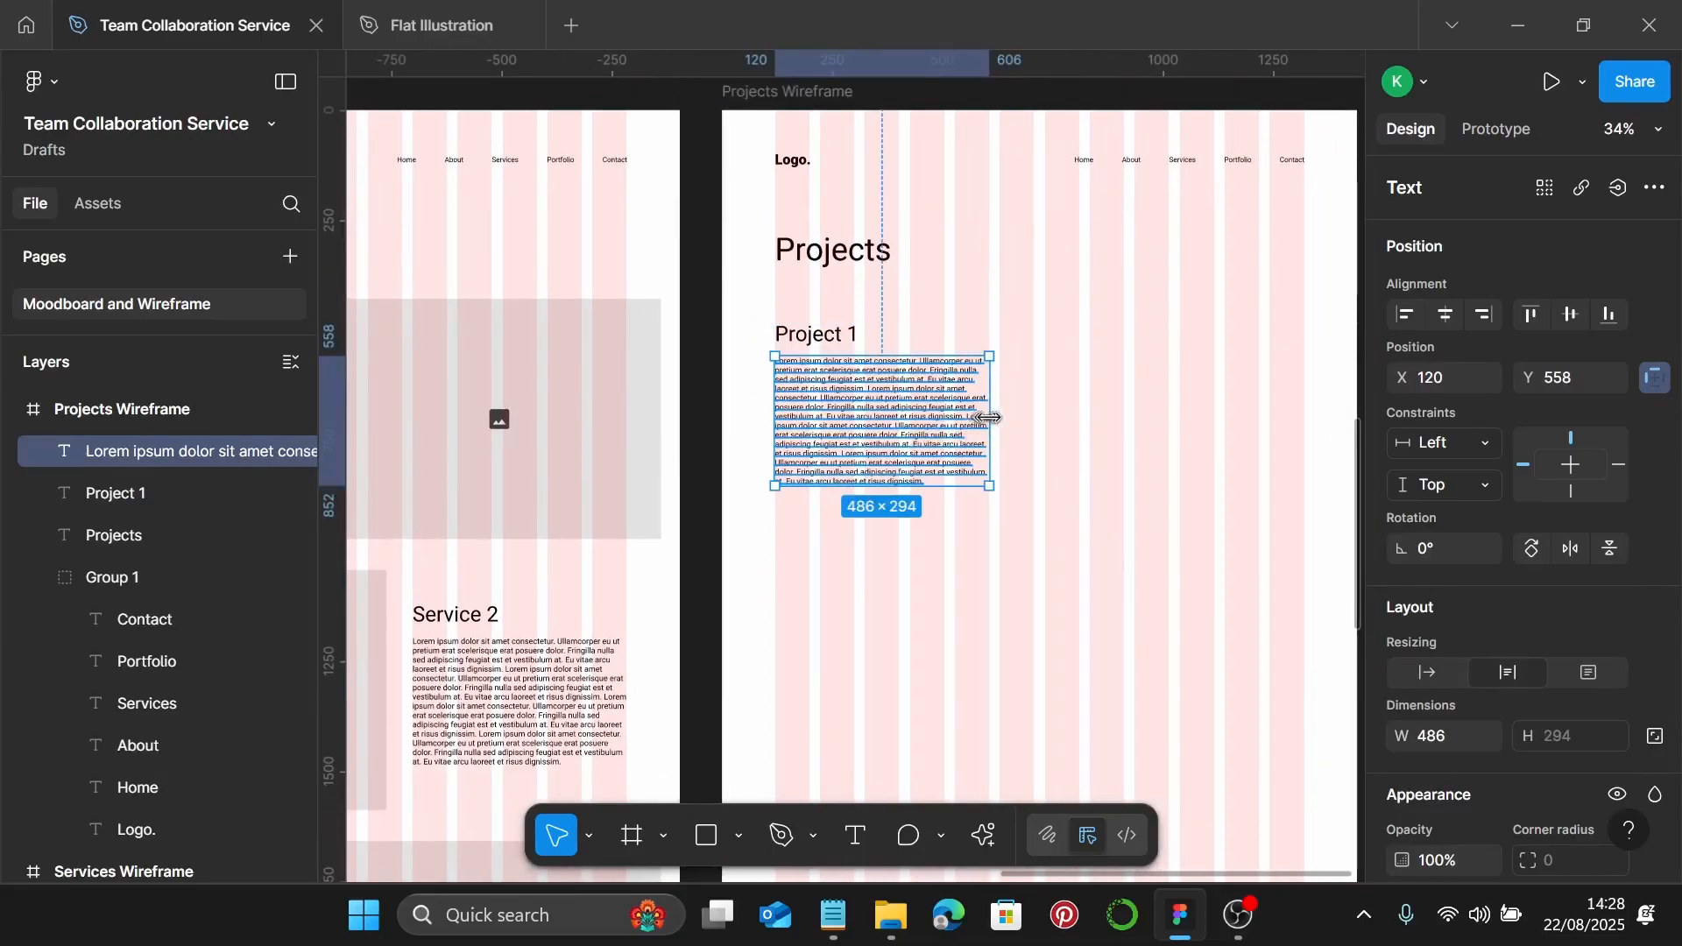
{"action": "left_click_drag", "start_coordinate": [995, 421], "coordinate": [1078, 407]}
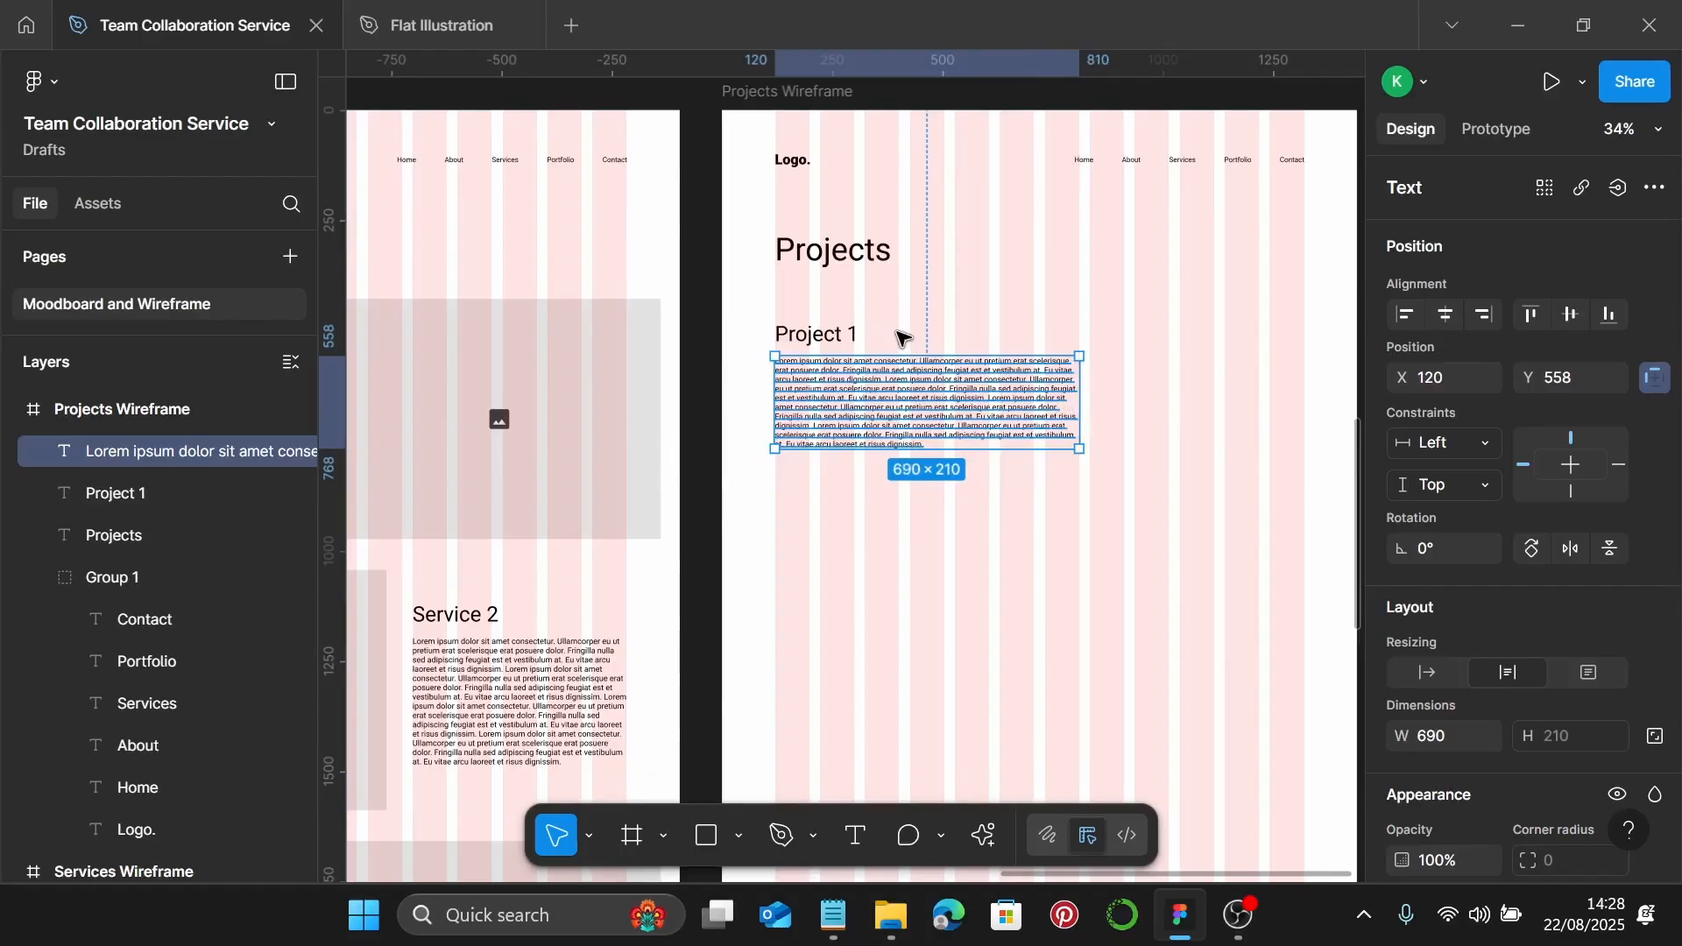
Duplicate a Services image placeholder beside the Project 1 text, resizing it to 546 × 350 at X 834, Y 442
{"action": "left_click", "coordinate": [631, 414]}
{"action": "left_click_drag", "start_coordinate": [592, 403], "coordinate": [1231, 386]}
{"action": "left_click_drag", "start_coordinate": [1027, 428], "coordinate": [1111, 440]}
{"action": "left_click_drag", "start_coordinate": [1201, 549], "coordinate": [1224, 414]}
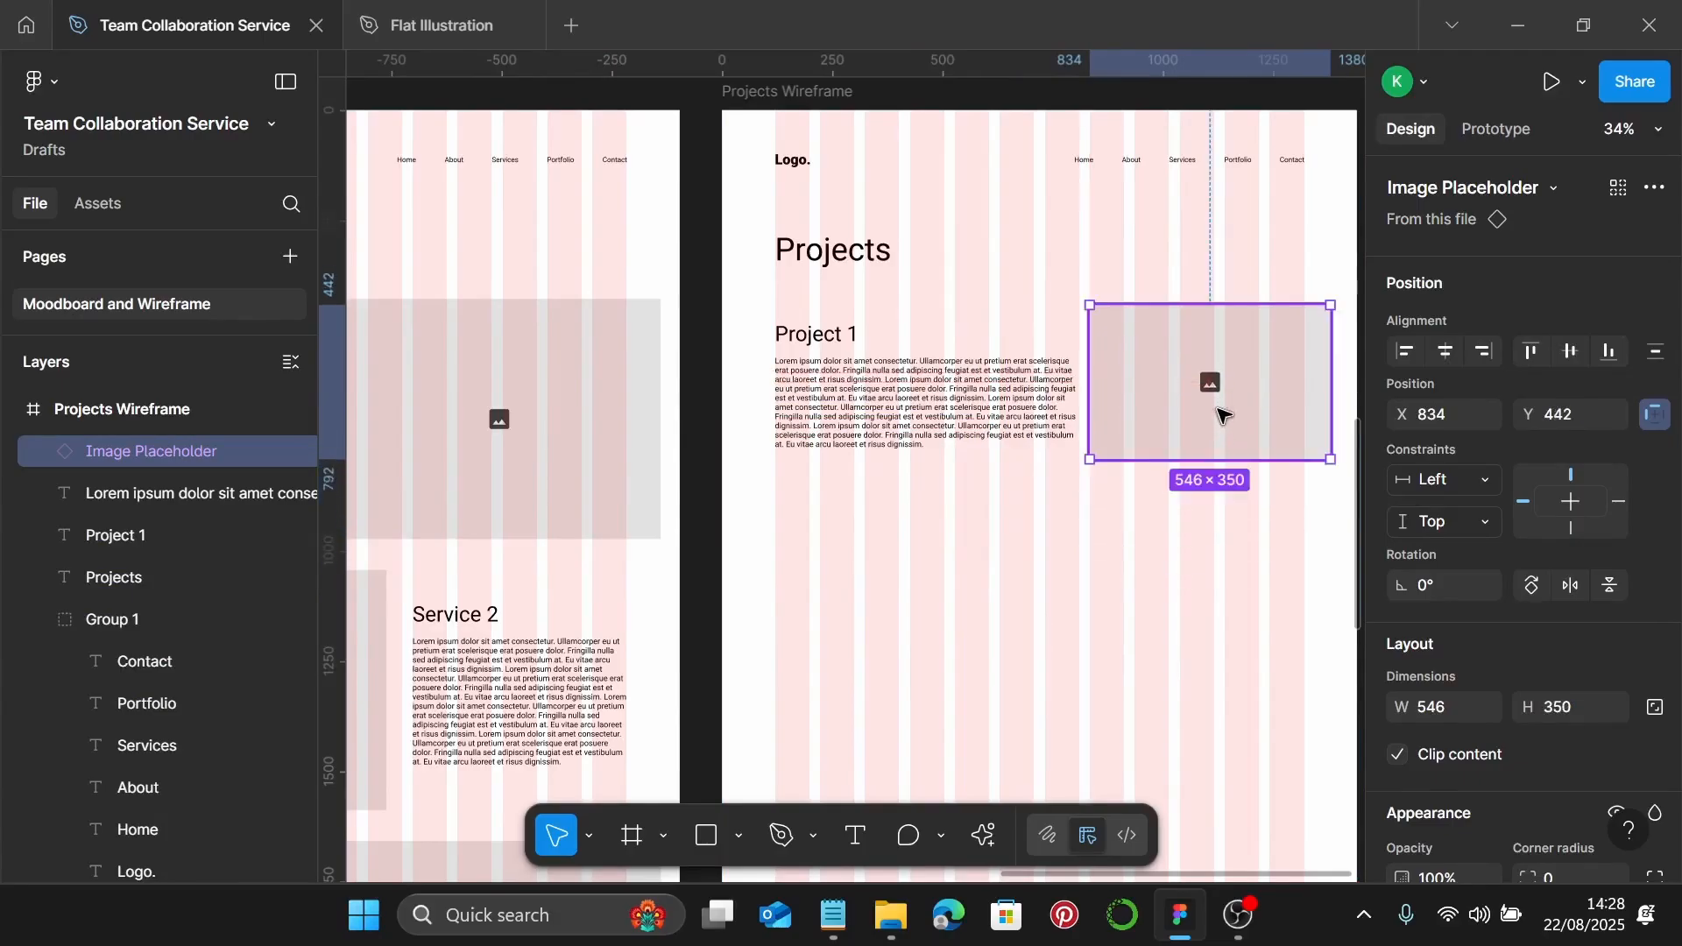
Duplicate the Project 1 heading, paragraph and image placeholder together directly below the original, leaving a gap of 61
{"action": "left_click", "coordinate": [1021, 368], "text": "shift"}
{"action": "left_click", "coordinate": [829, 343], "text": "shift"}
{"action": "scroll", "coordinate": [1100, 507], "scroll_direction": "down", "scroll_amount": 3}
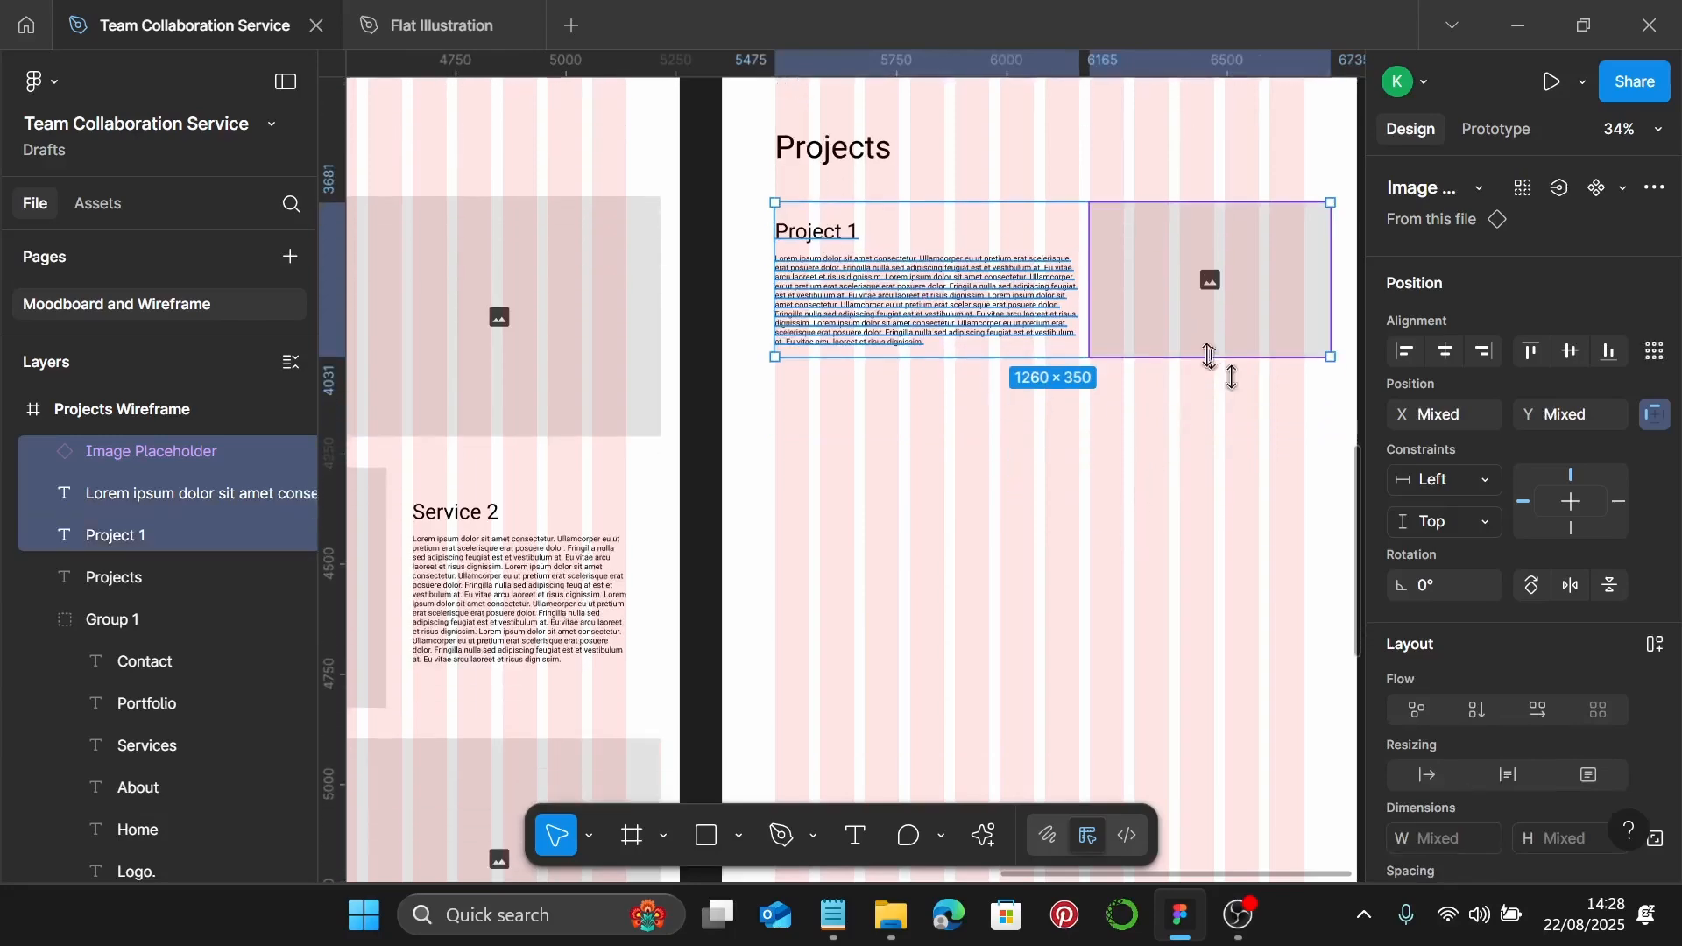
{"action": "scroll", "coordinate": [1216, 298], "scroll_direction": "down", "scroll_amount": 1}
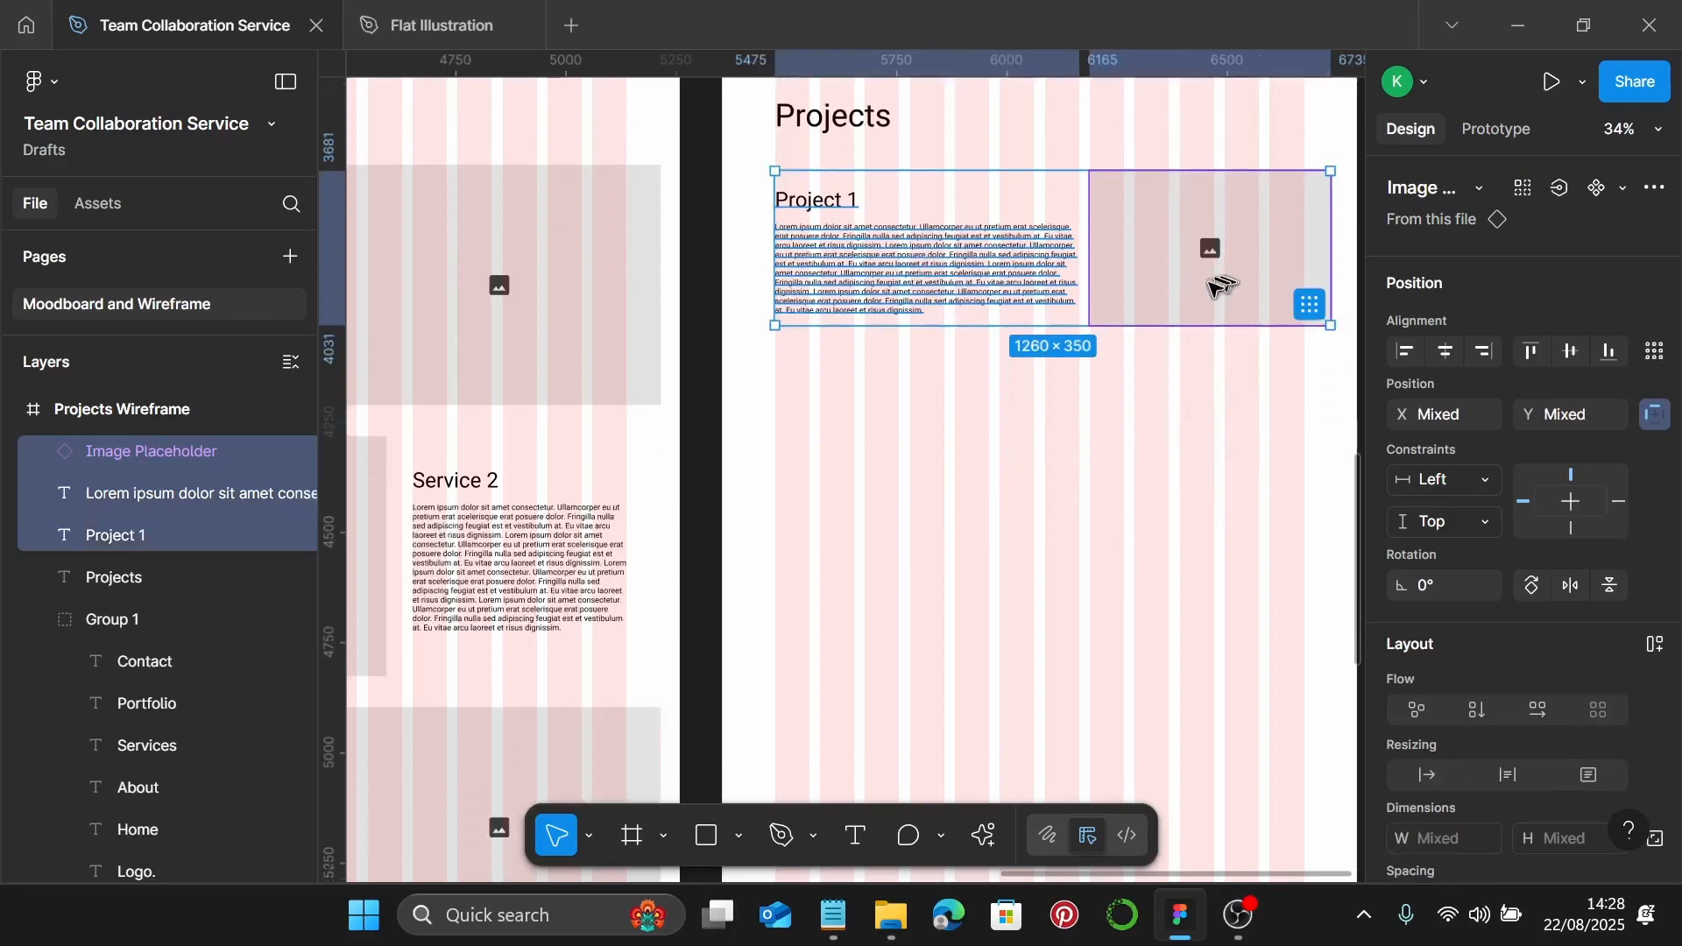
{"action": "left_click_drag", "start_coordinate": [1216, 291], "coordinate": [1235, 466]}
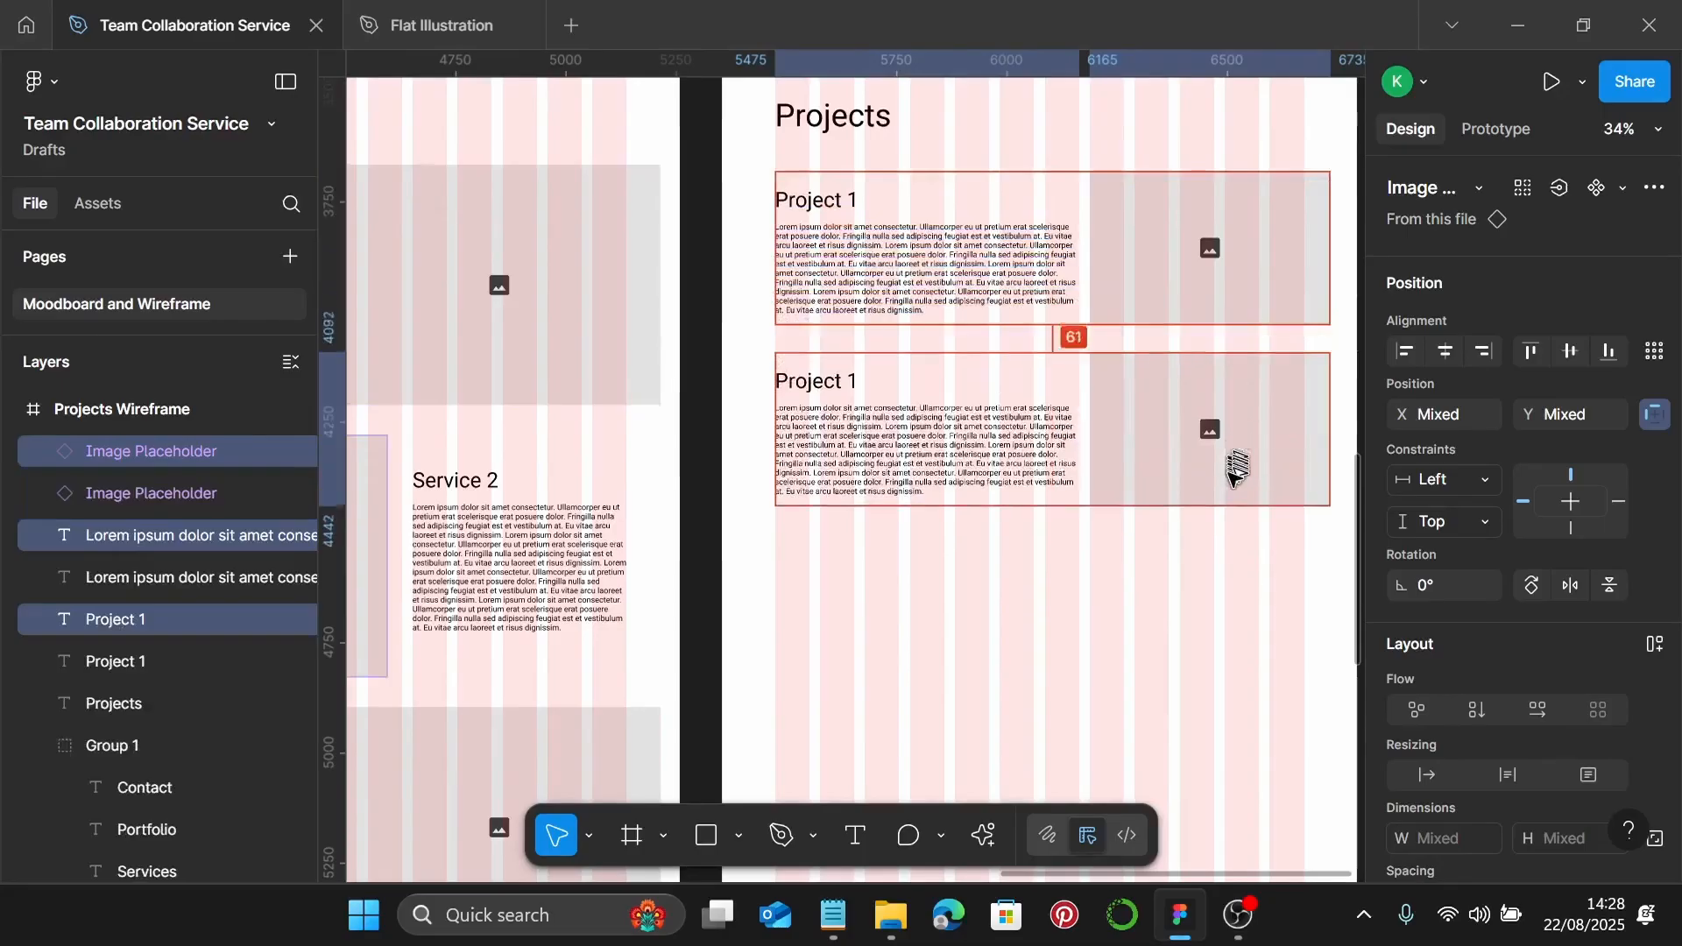
Duplicate the second project block, with heading, paragraph and image placeholder, directly below it as a third block
{"action": "scroll", "coordinate": [1231, 466], "scroll_direction": "down", "scroll_amount": 2}
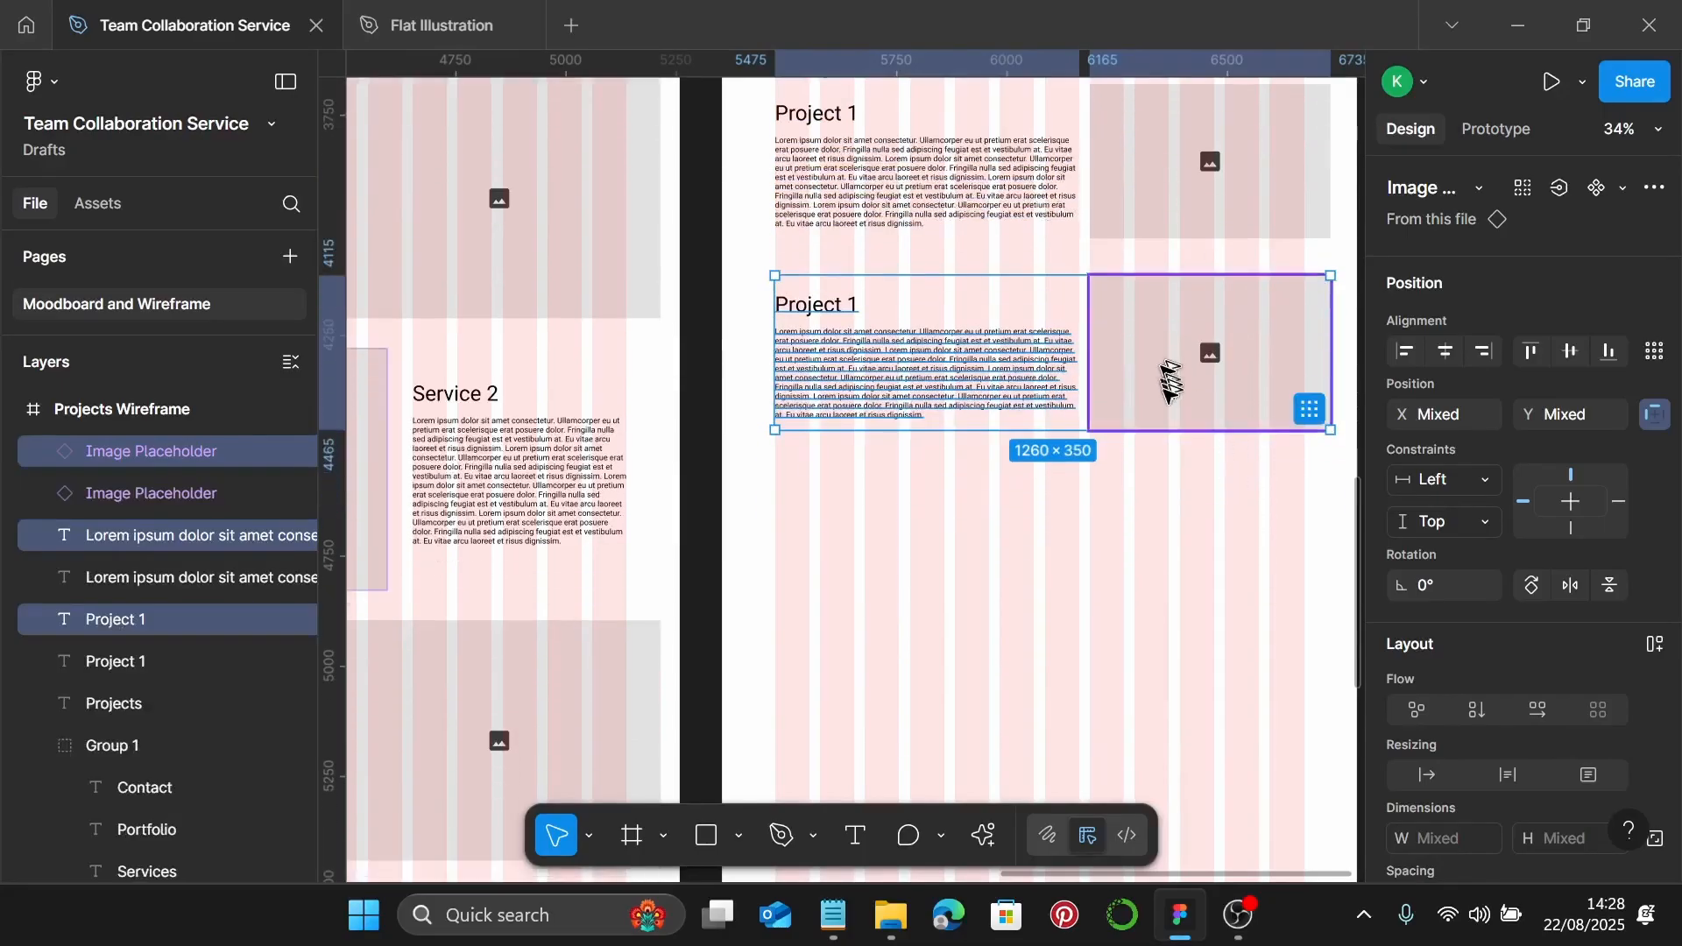
{"action": "left_click_drag", "start_coordinate": [1175, 375], "coordinate": [1189, 552]}
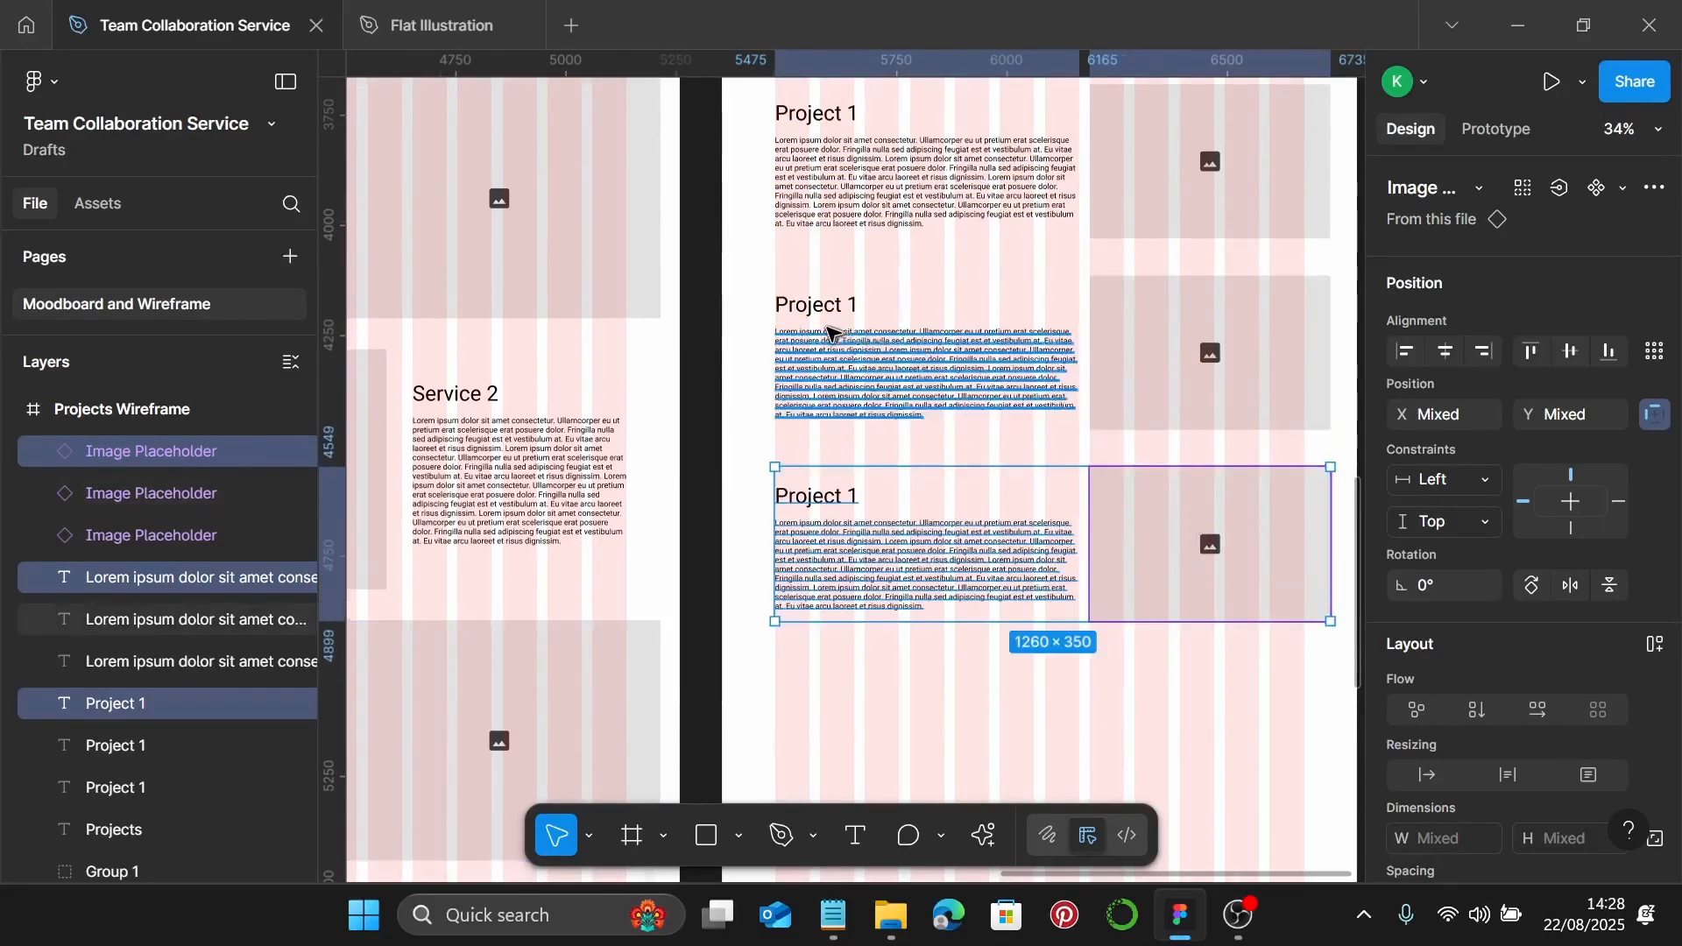
Change the headings of the second and third project blocks to "Project 2" and "Project 3"
{"action": "scroll", "coordinate": [831, 330], "scroll_direction": "up", "scroll_amount": 2}
{"action": "left_click", "coordinate": [815, 301]}
{"action": "double_click", "coordinate": [852, 302]}
{"action": "left_click", "coordinate": [851, 300]}
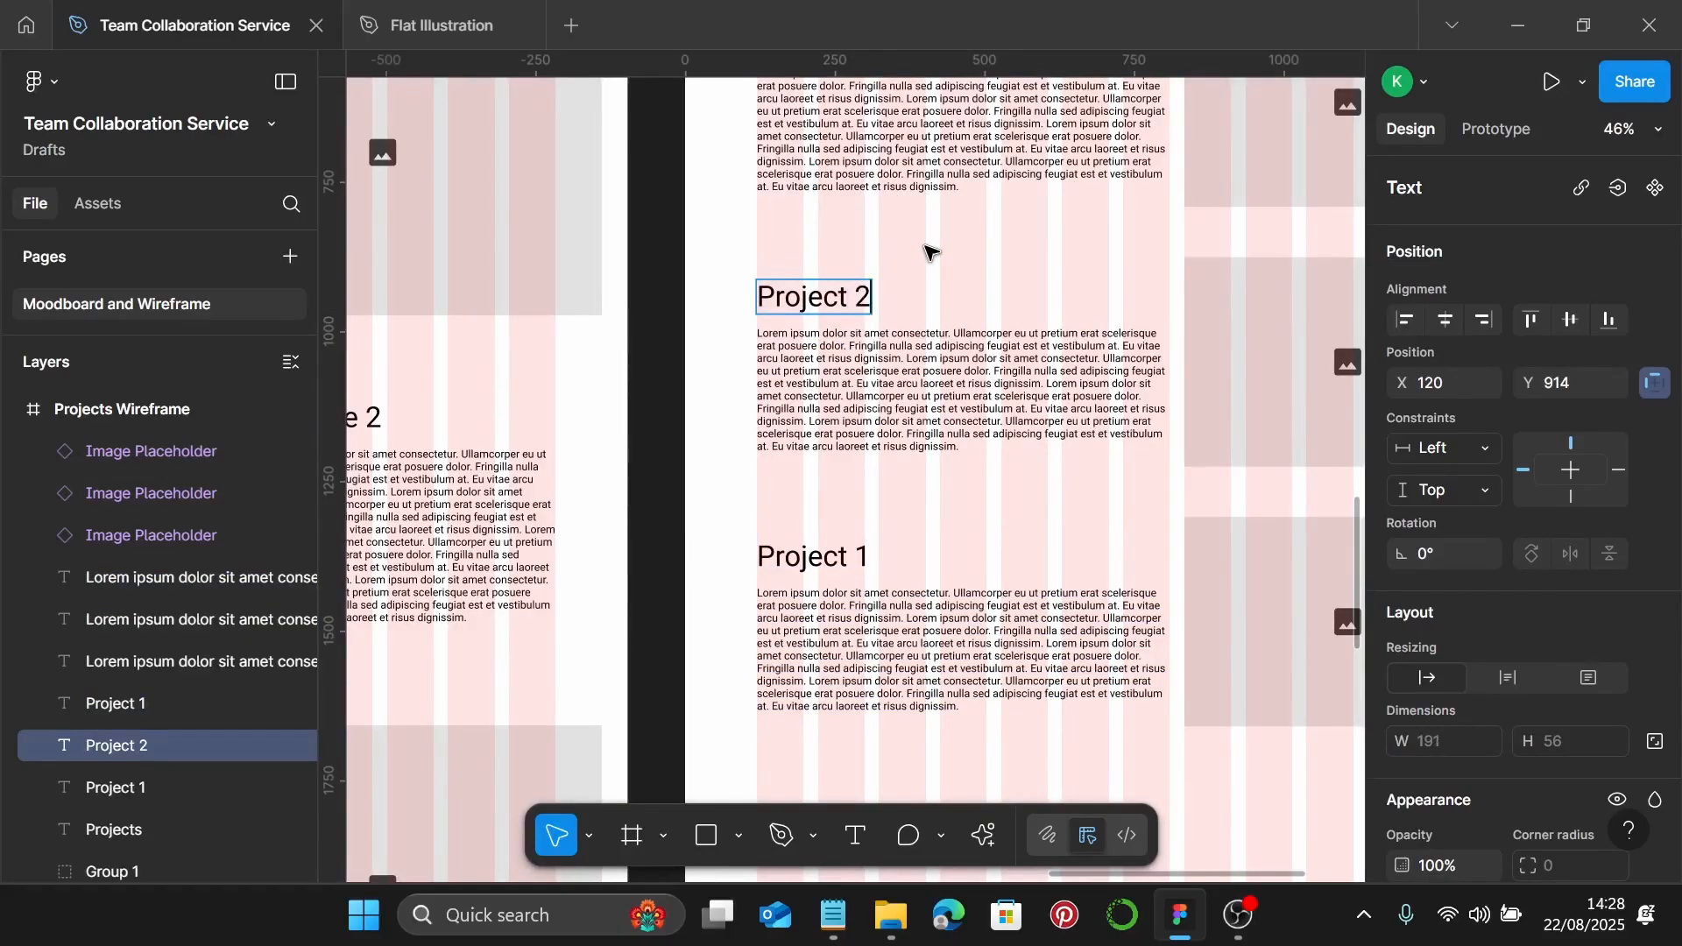
{"action": "left_click", "coordinate": [858, 557]}
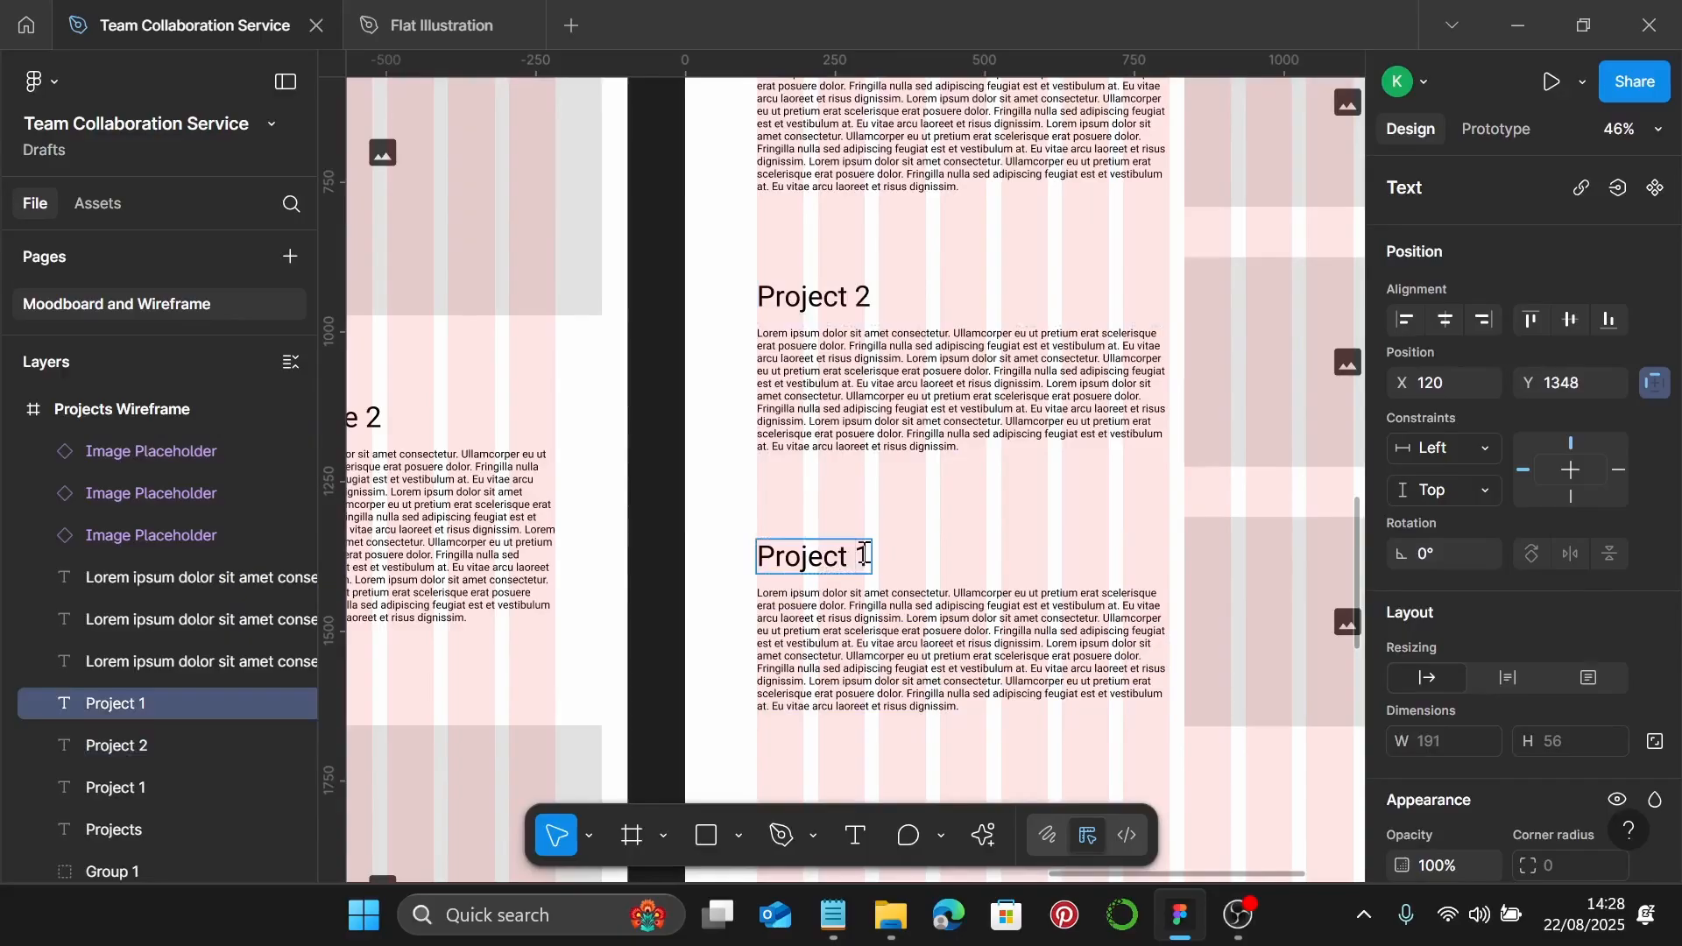
{"action": "scroll", "coordinate": [864, 554], "scroll_direction": "down", "scroll_amount": 3}
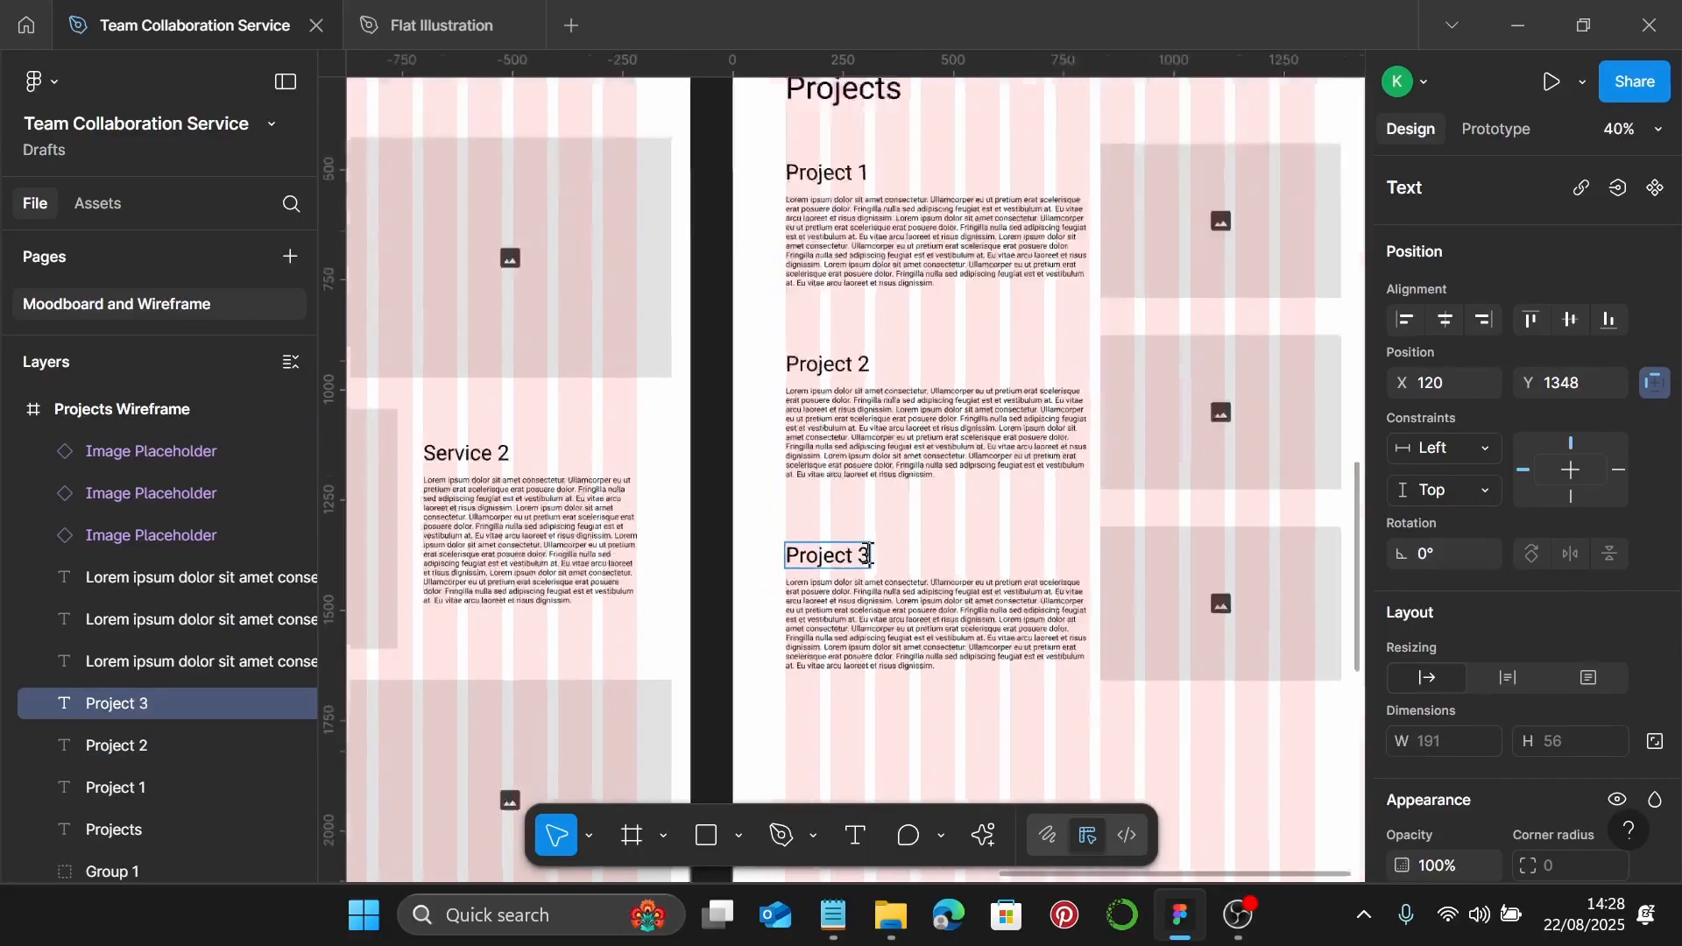
{"action": "scroll", "coordinate": [905, 556], "scroll_direction": "down", "scroll_amount": 1}
{"action": "left_click", "coordinate": [959, 622]}
Duplicate the Services Wireframe's footer group into the Projects Wireframe, full width below the Project 3 block with some space above it
{"action": "scroll", "coordinate": [961, 624], "scroll_direction": "down", "scroll_amount": 2}
{"action": "scroll", "coordinate": [903, 596], "scroll_direction": "down", "scroll_amount": 3}
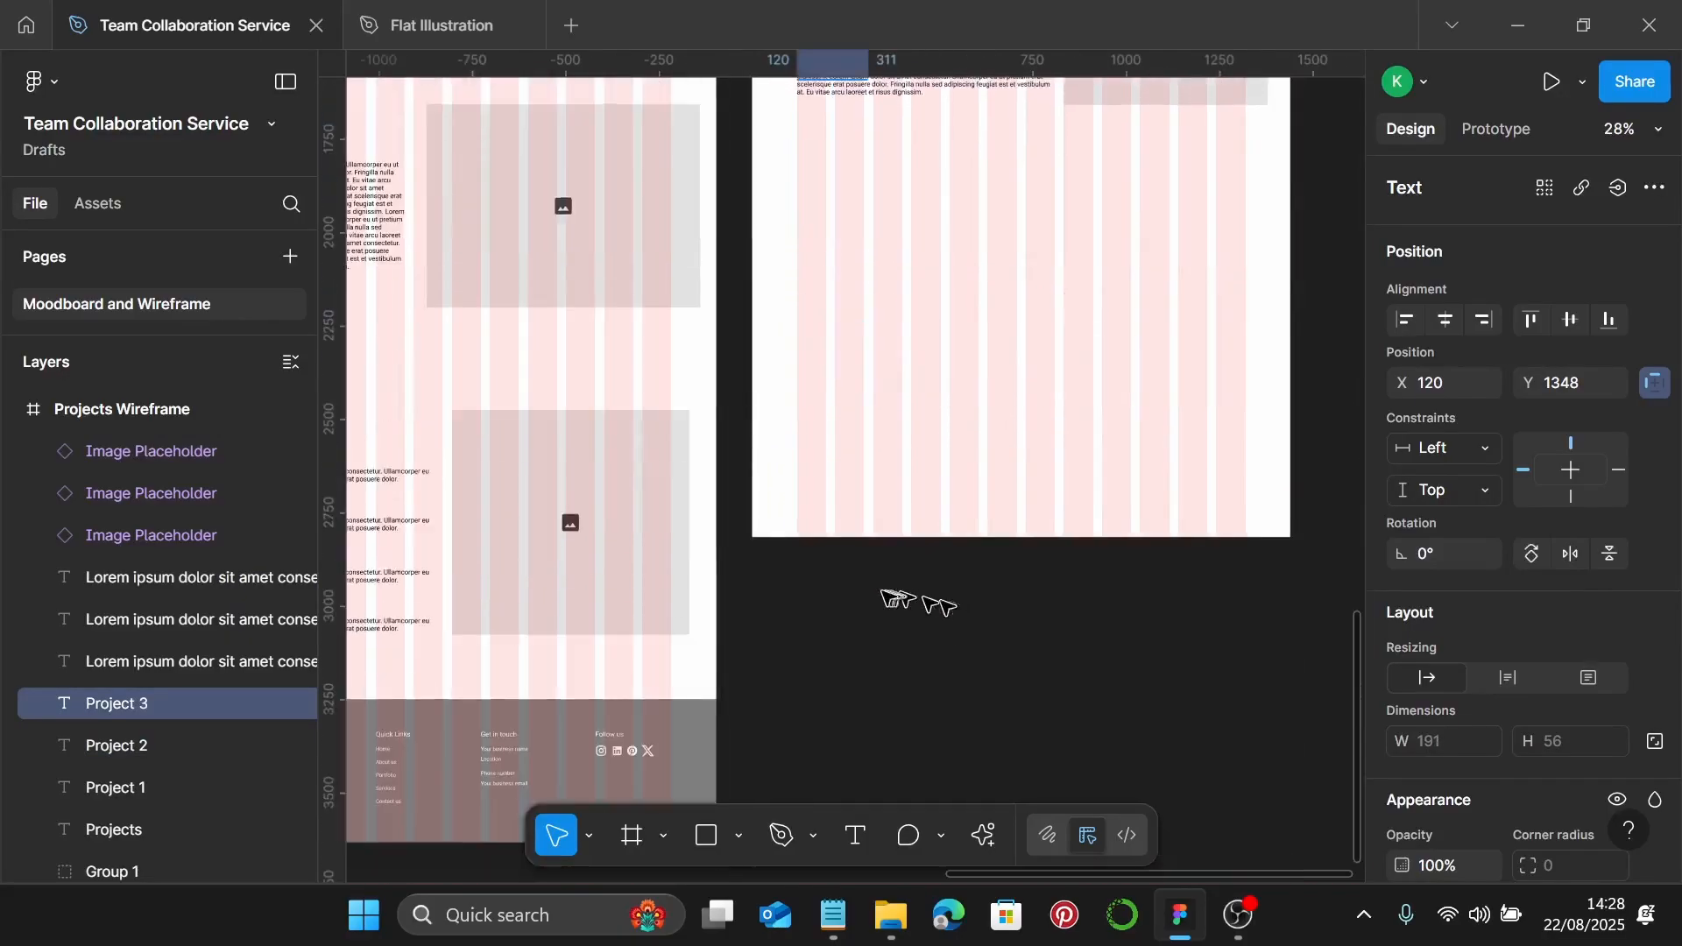
{"action": "scroll", "coordinate": [780, 640], "scroll_direction": "down", "scroll_amount": 1}
{"action": "left_click", "coordinate": [543, 742]}
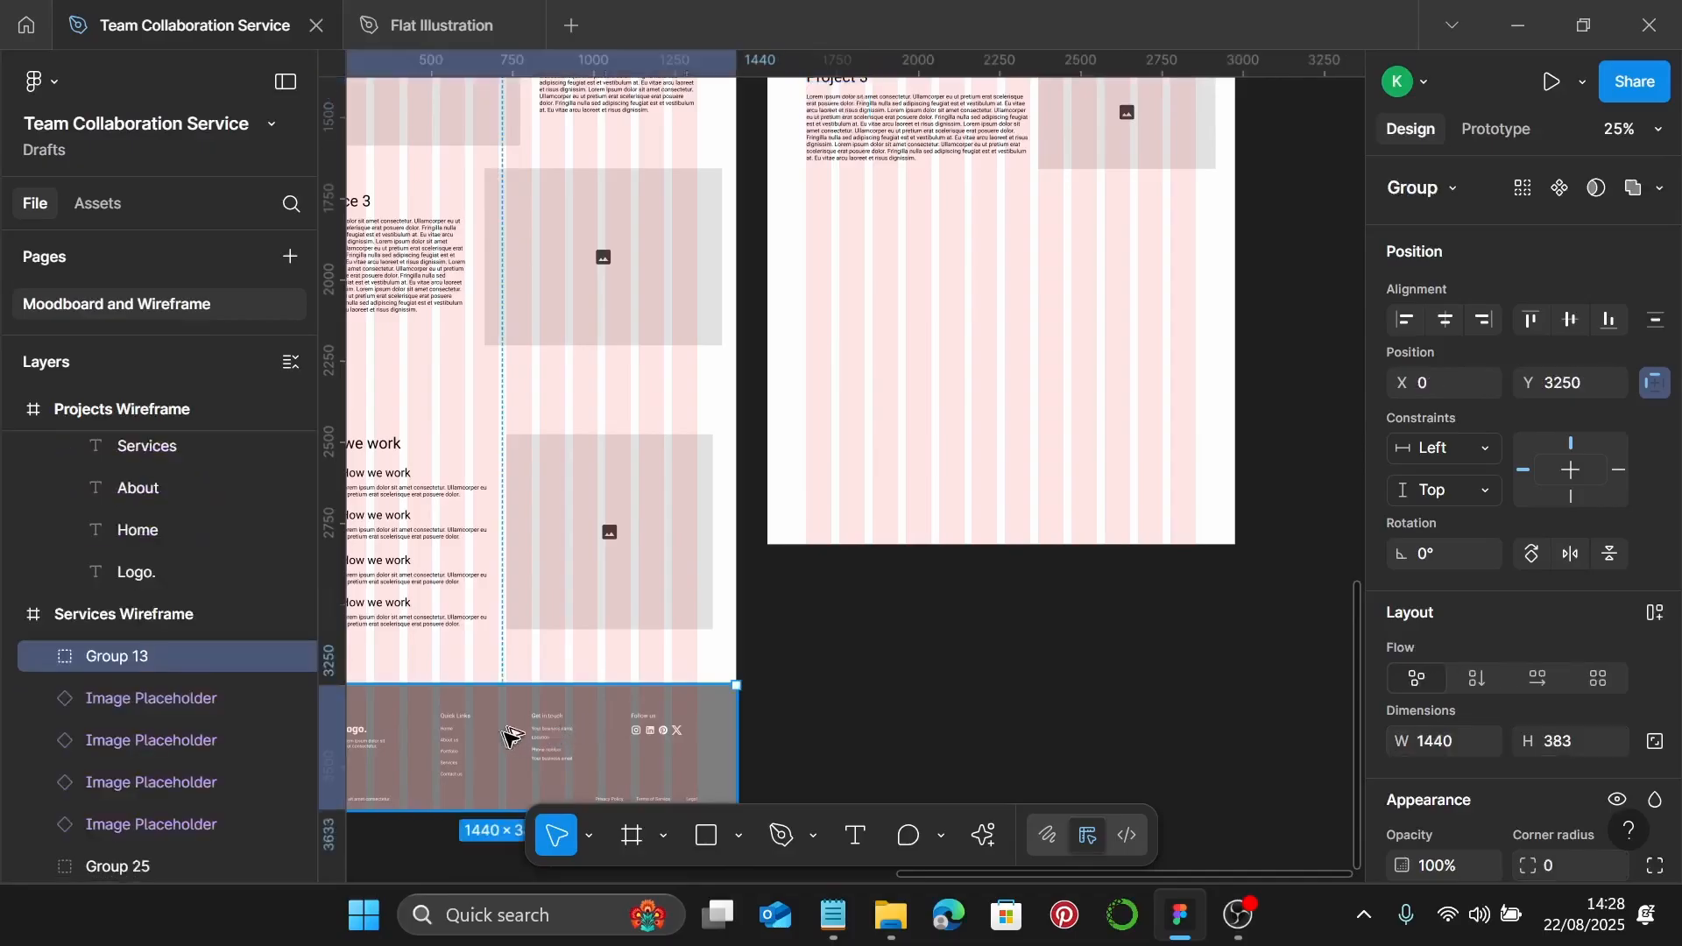
{"action": "left_click_drag", "start_coordinate": [511, 737], "coordinate": [1008, 233]}
{"action": "scroll", "coordinate": [1041, 329], "scroll_direction": "up", "scroll_amount": 3}
{"action": "scroll", "coordinate": [1120, 343], "scroll_direction": "down", "scroll_amount": 3}
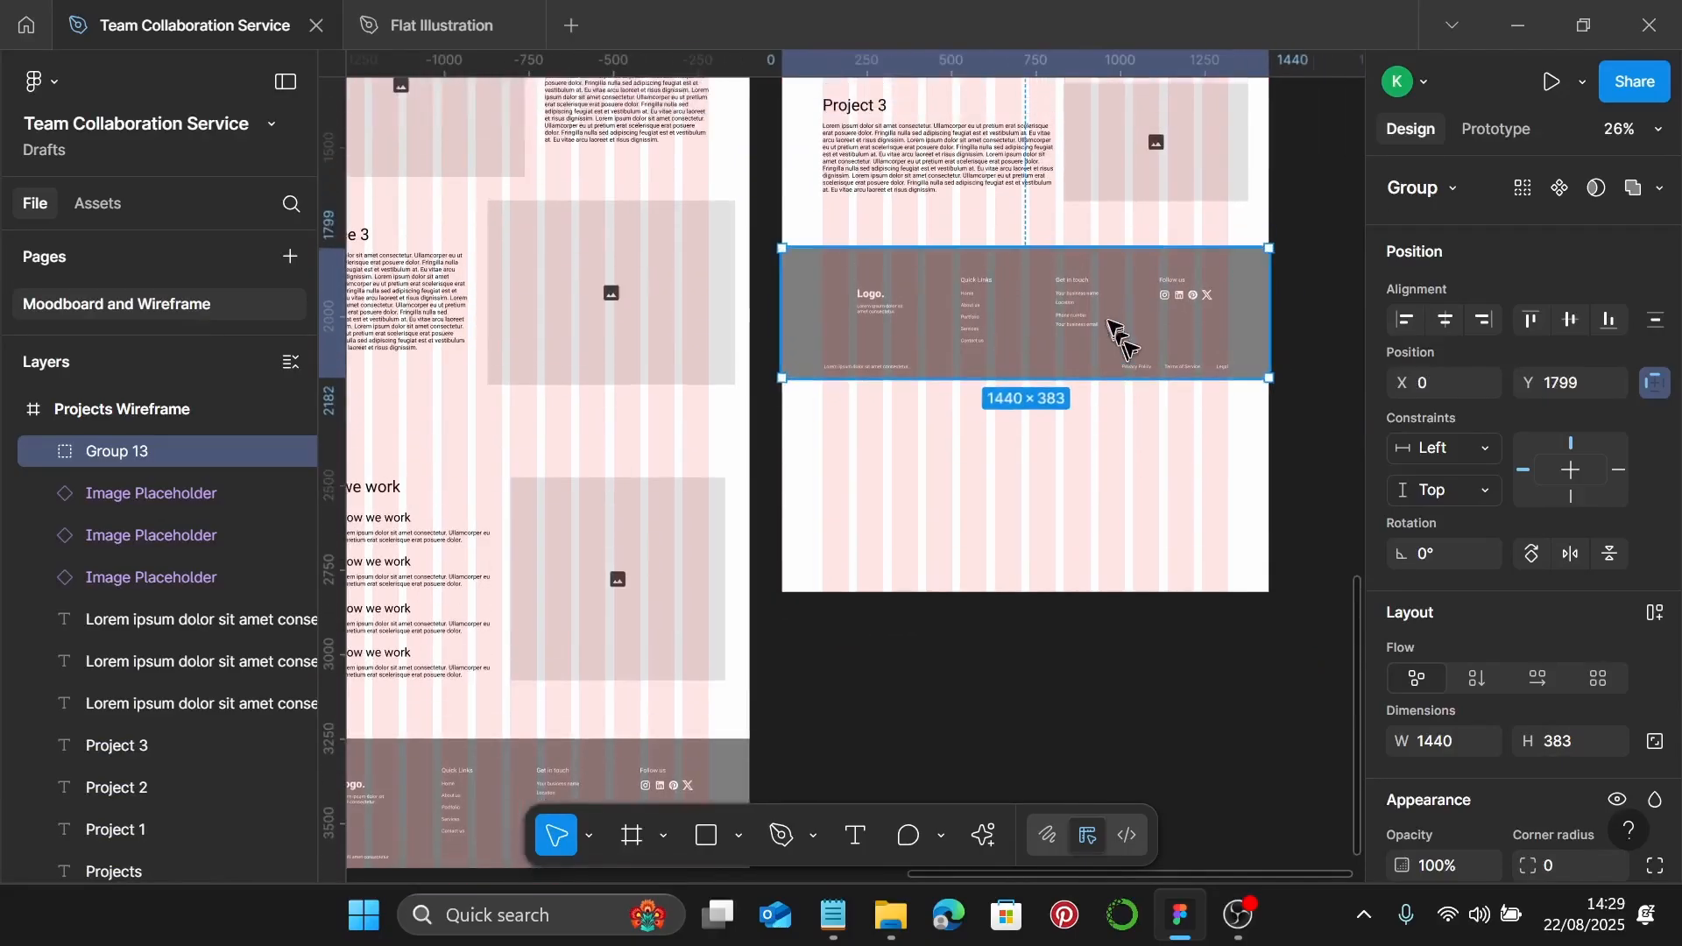
{"action": "left_click_drag", "start_coordinate": [1110, 322], "coordinate": [1113, 341]}
Shorten the Projects Wireframe frame to a height of 2243 so that it ends at the footer's lower edge
{"action": "right_click", "coordinate": [1109, 454]}
{"action": "left_click", "coordinate": [1056, 487]}
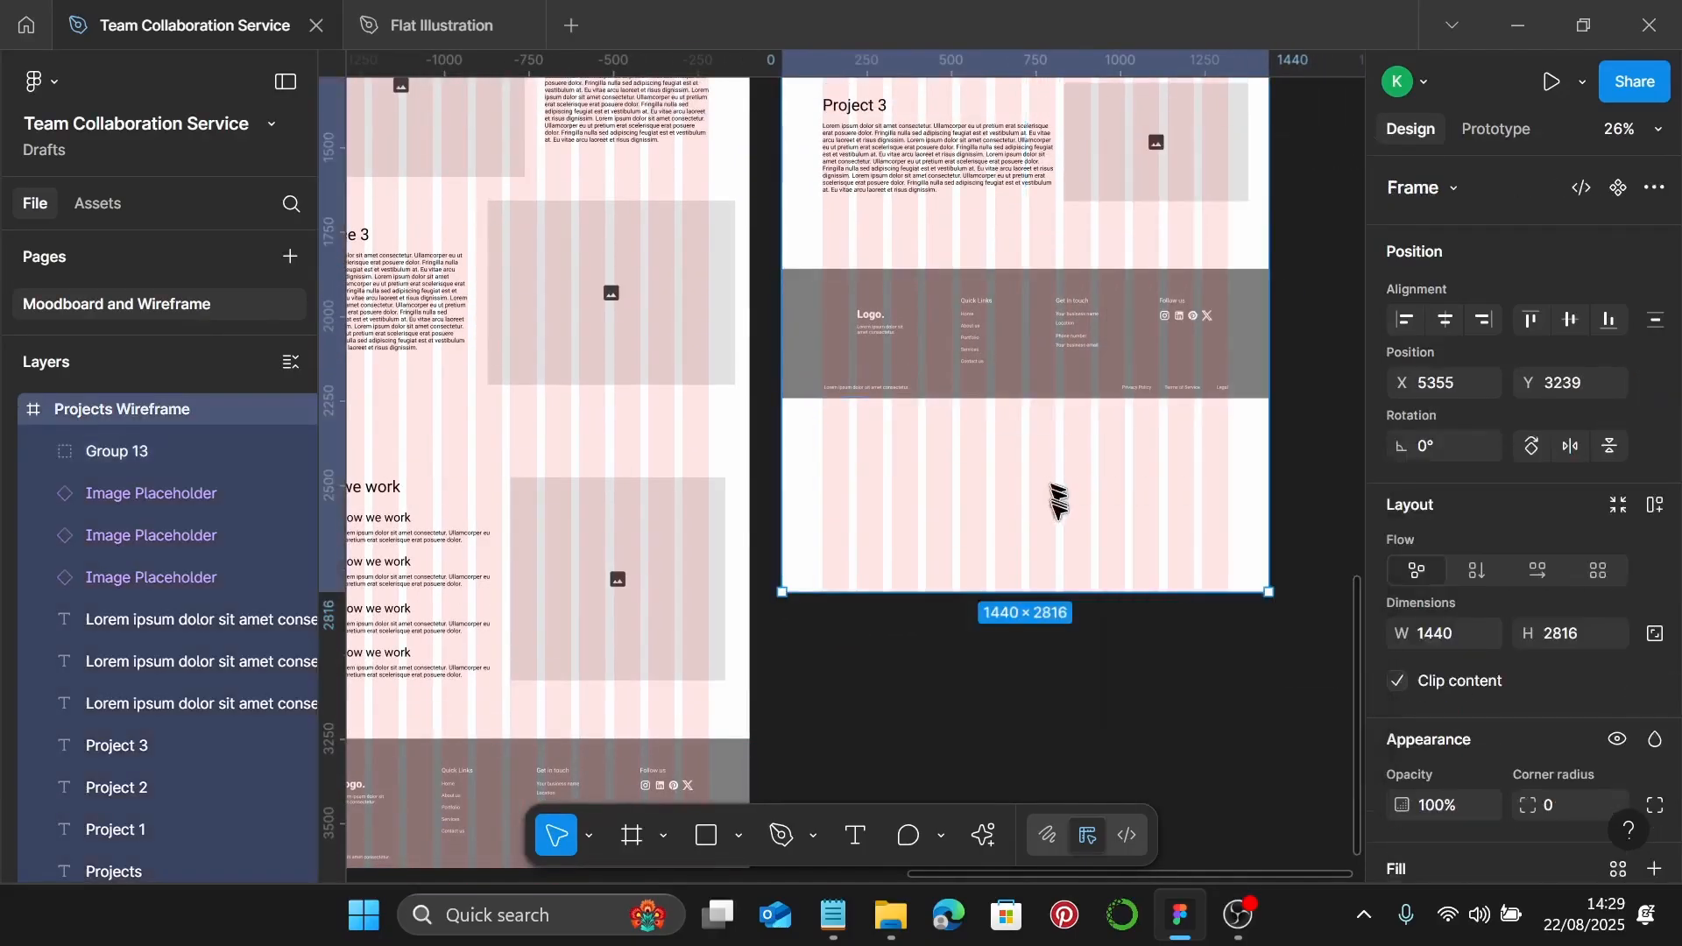
{"action": "left_click_drag", "start_coordinate": [1060, 592], "coordinate": [1074, 398]}
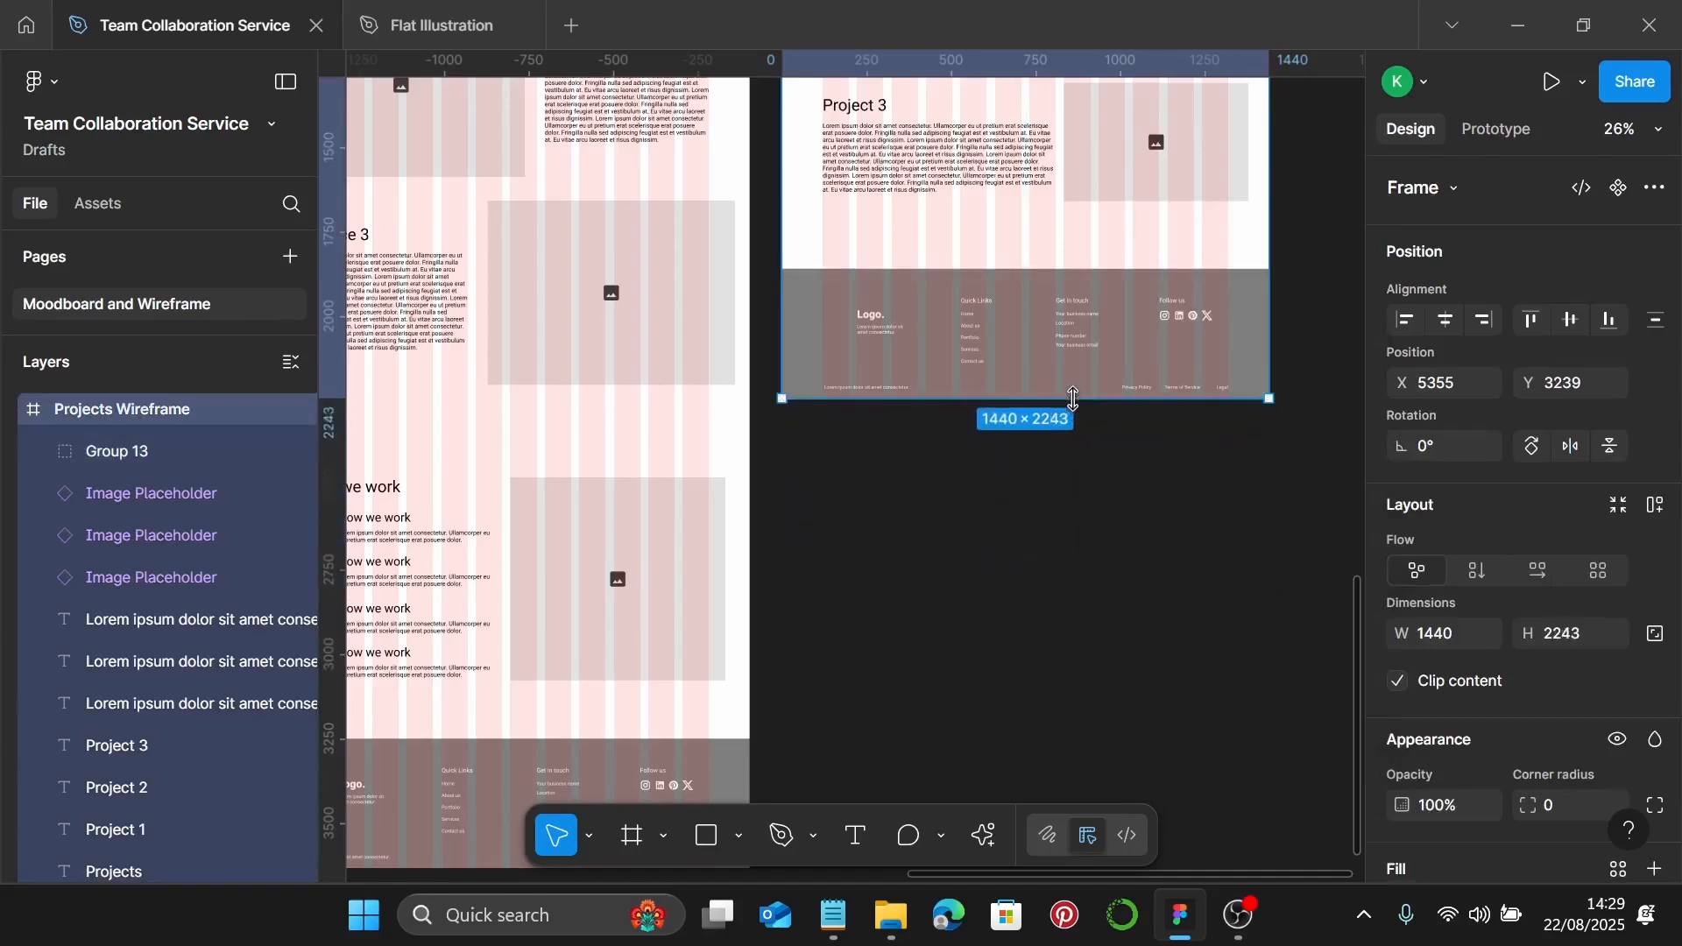
{"action": "scroll", "coordinate": [1074, 398], "scroll_direction": "down", "scroll_amount": 3}
{"action": "scroll", "coordinate": [1086, 392], "scroll_direction": "up", "scroll_amount": 3}
{"action": "scroll", "coordinate": [1145, 306], "scroll_direction": "up", "scroll_amount": 3}
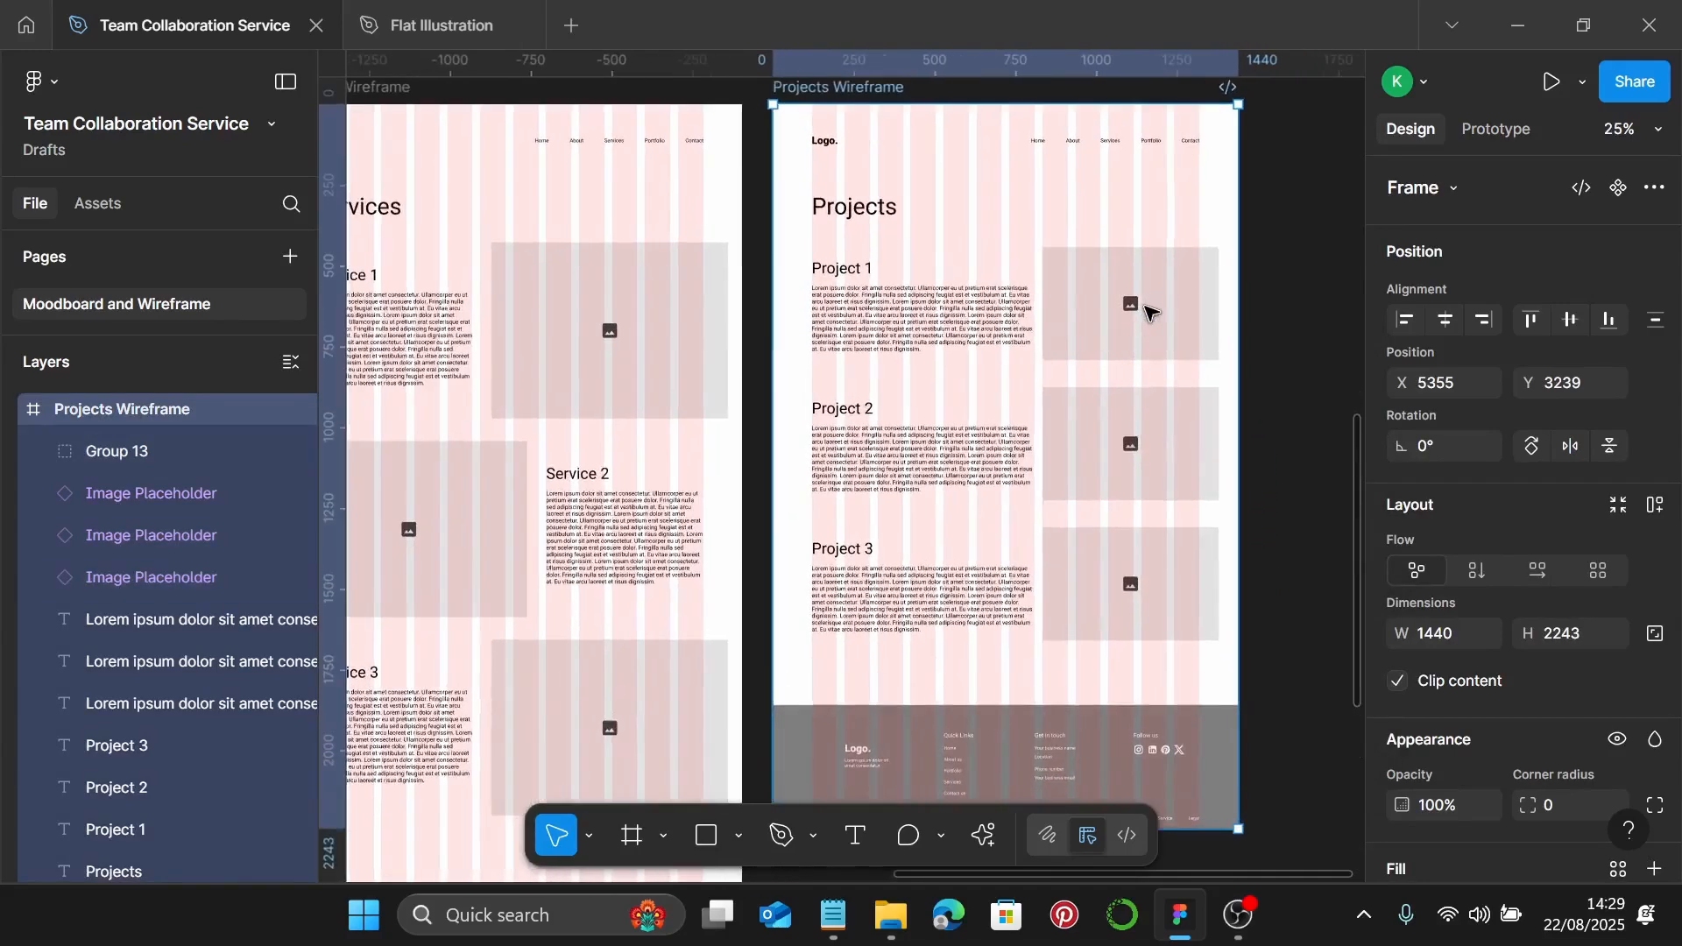
{"action": "scroll", "coordinate": [1149, 311], "scroll_direction": "up", "scroll_amount": 1}
{"action": "left_click", "coordinate": [1280, 162]}
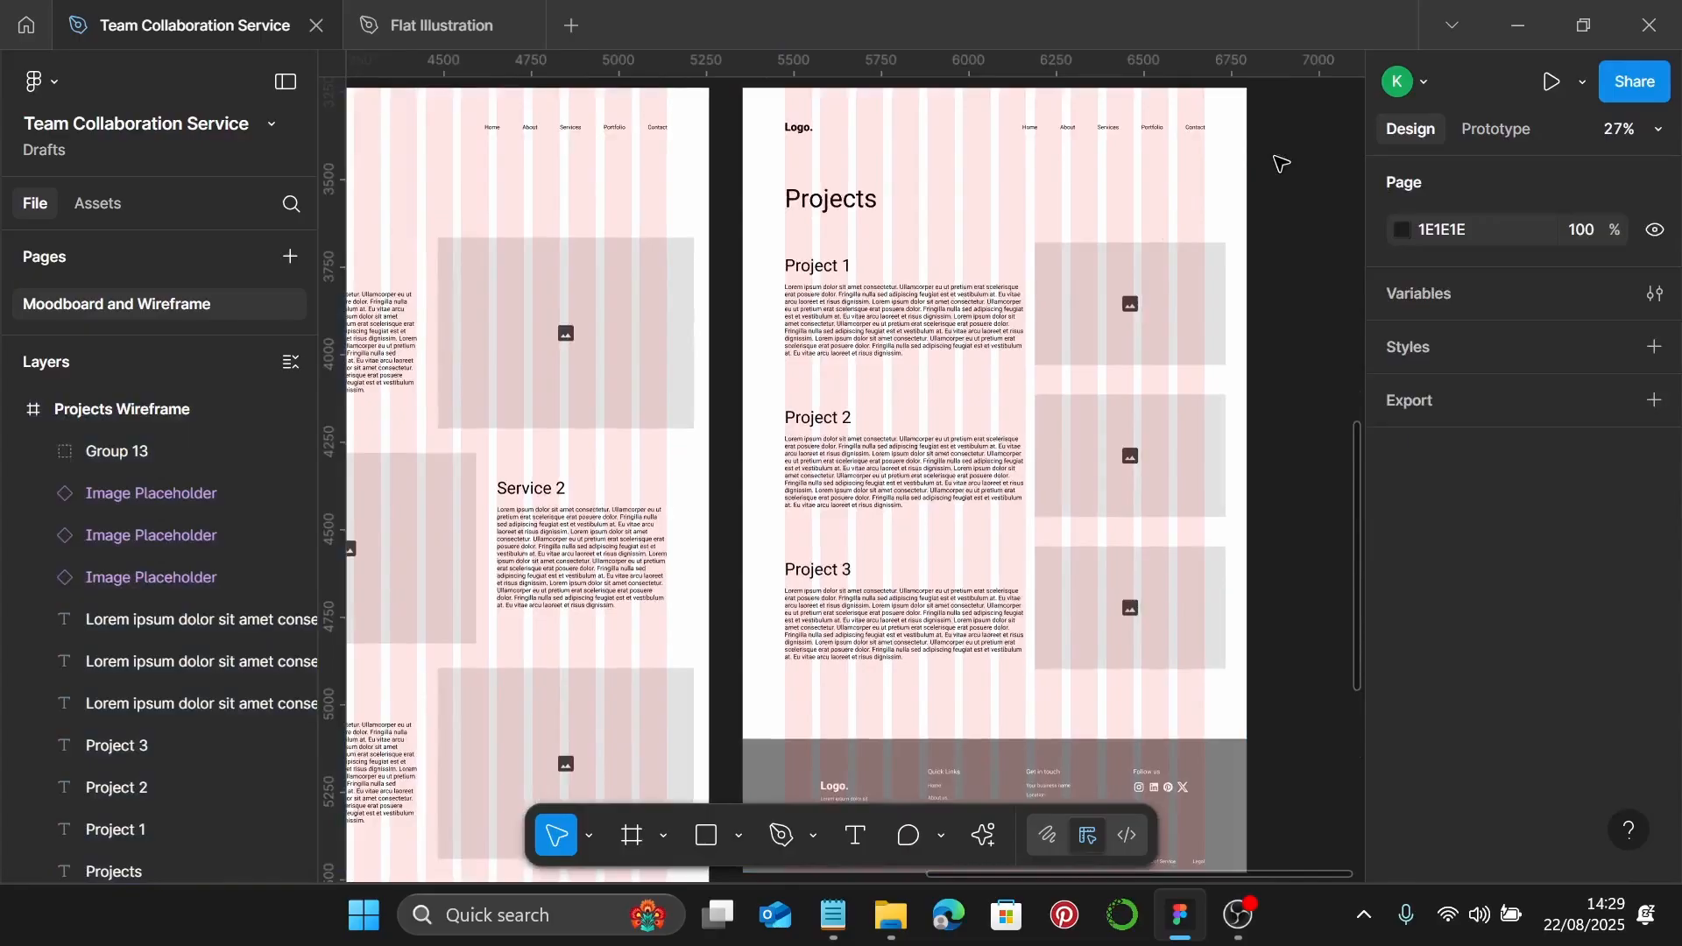
{"action": "scroll", "coordinate": [1280, 162], "scroll_direction": "down", "scroll_amount": 1}
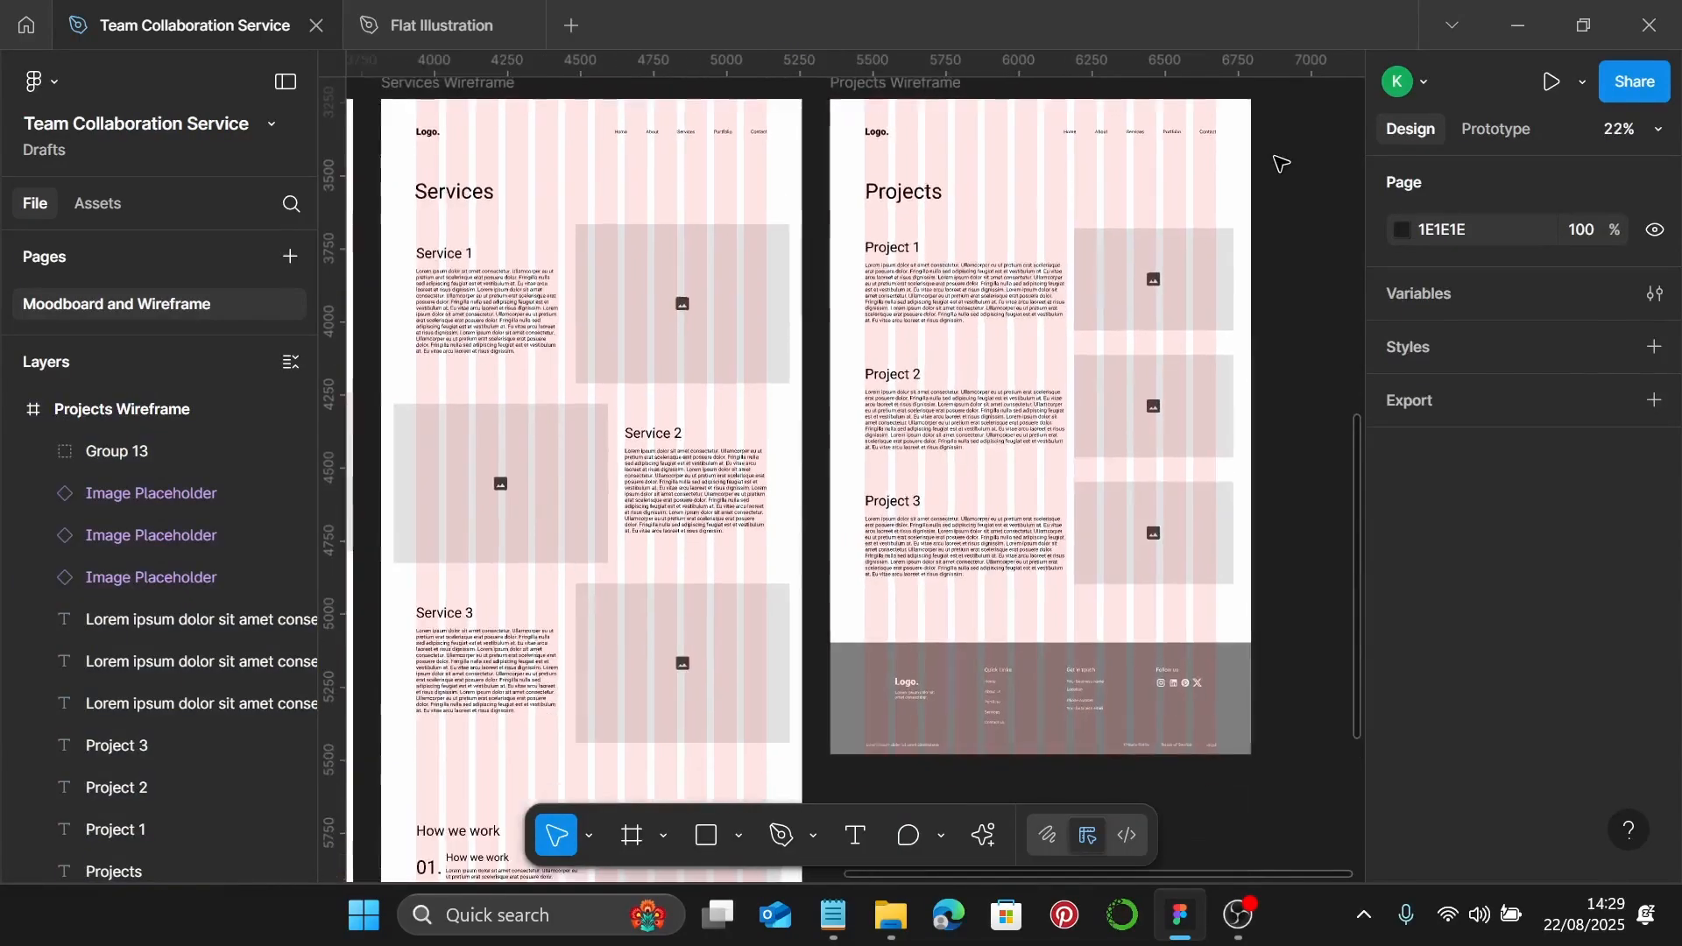
Add a 1440 × 1024 Desktop frame beside the Projects Wireframe, aligned with its upper edge at X 6891, Y 3239
{"action": "scroll", "coordinate": [1280, 162], "scroll_direction": "right", "scroll_amount": 2}
{"action": "scroll", "coordinate": [1280, 162], "scroll_direction": "right", "scroll_amount": 2}
{"action": "scroll", "coordinate": [1276, 173], "scroll_direction": "up", "scroll_amount": 1}
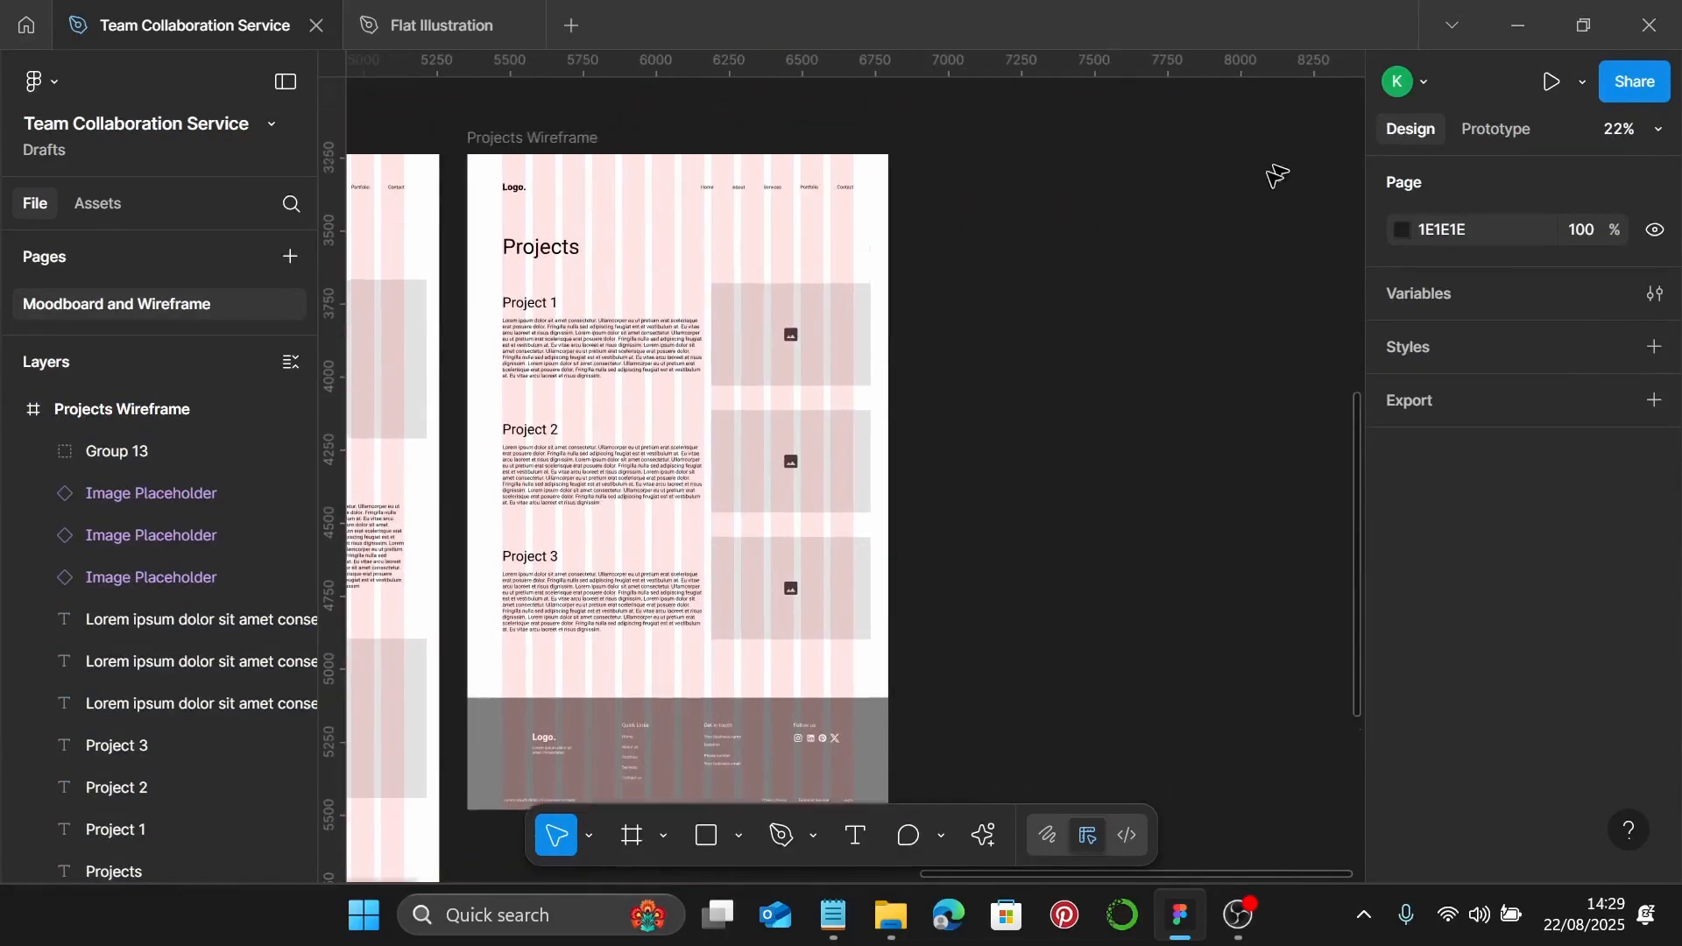
{"action": "scroll", "coordinate": [1194, 207], "scroll_direction": "right", "scroll_amount": 2}
{"action": "left_click", "coordinate": [638, 837]}
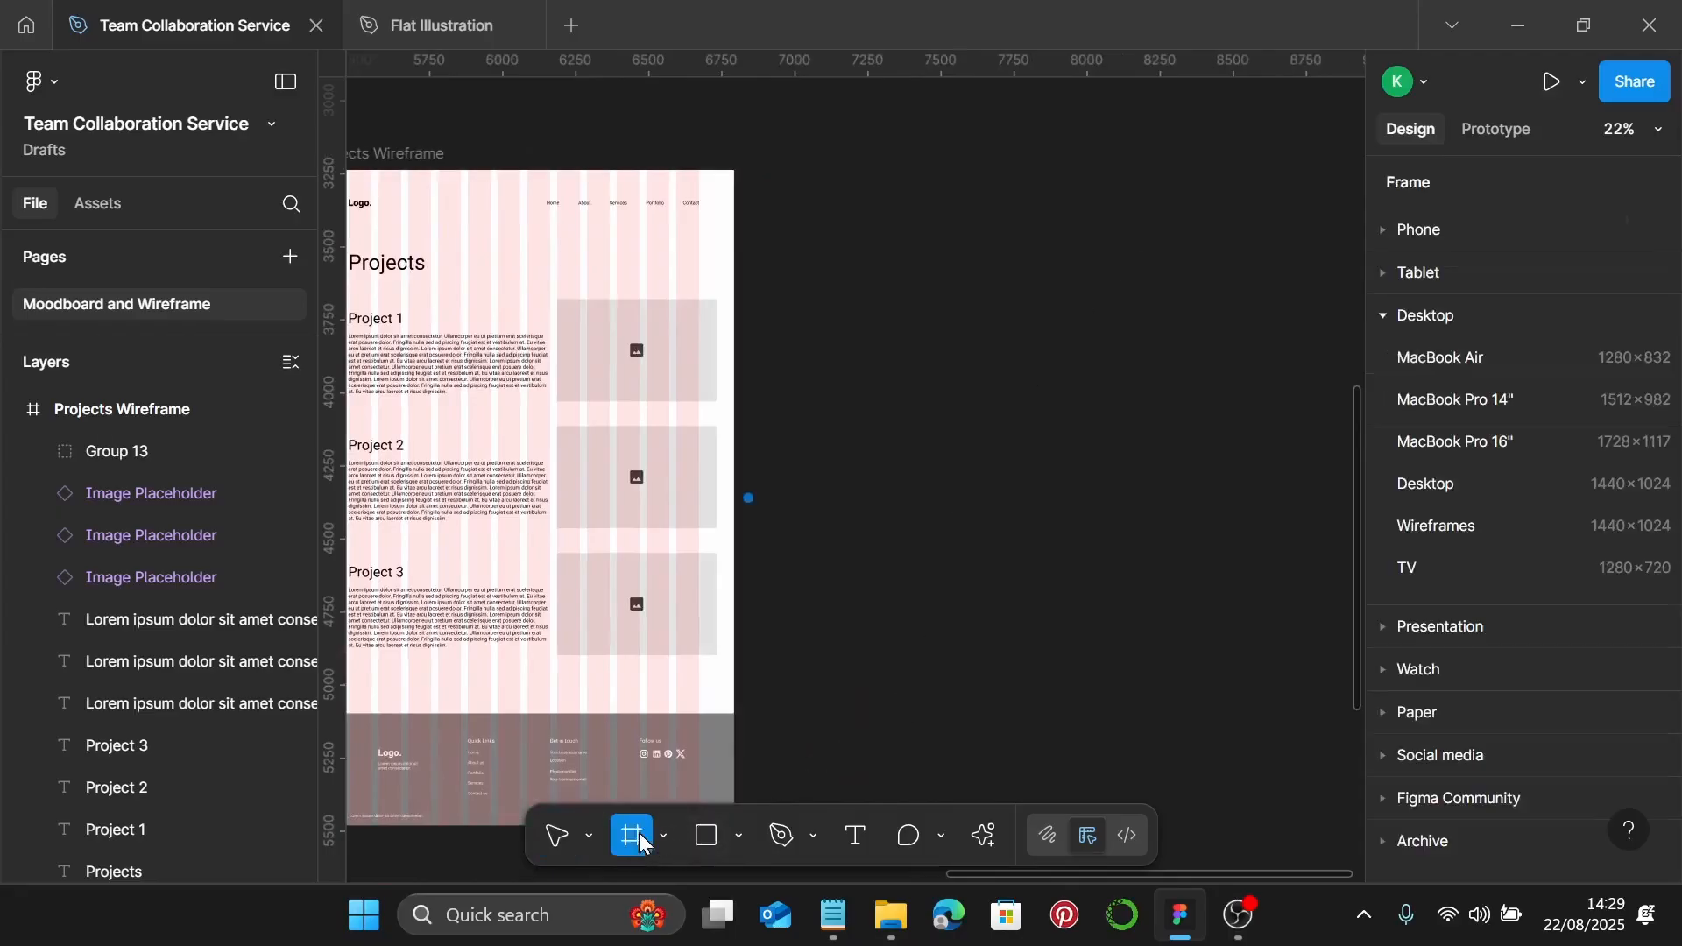
{"action": "left_click", "coordinate": [1464, 483]}
{"action": "scroll", "coordinate": [936, 391], "scroll_direction": "down", "scroll_amount": 3}
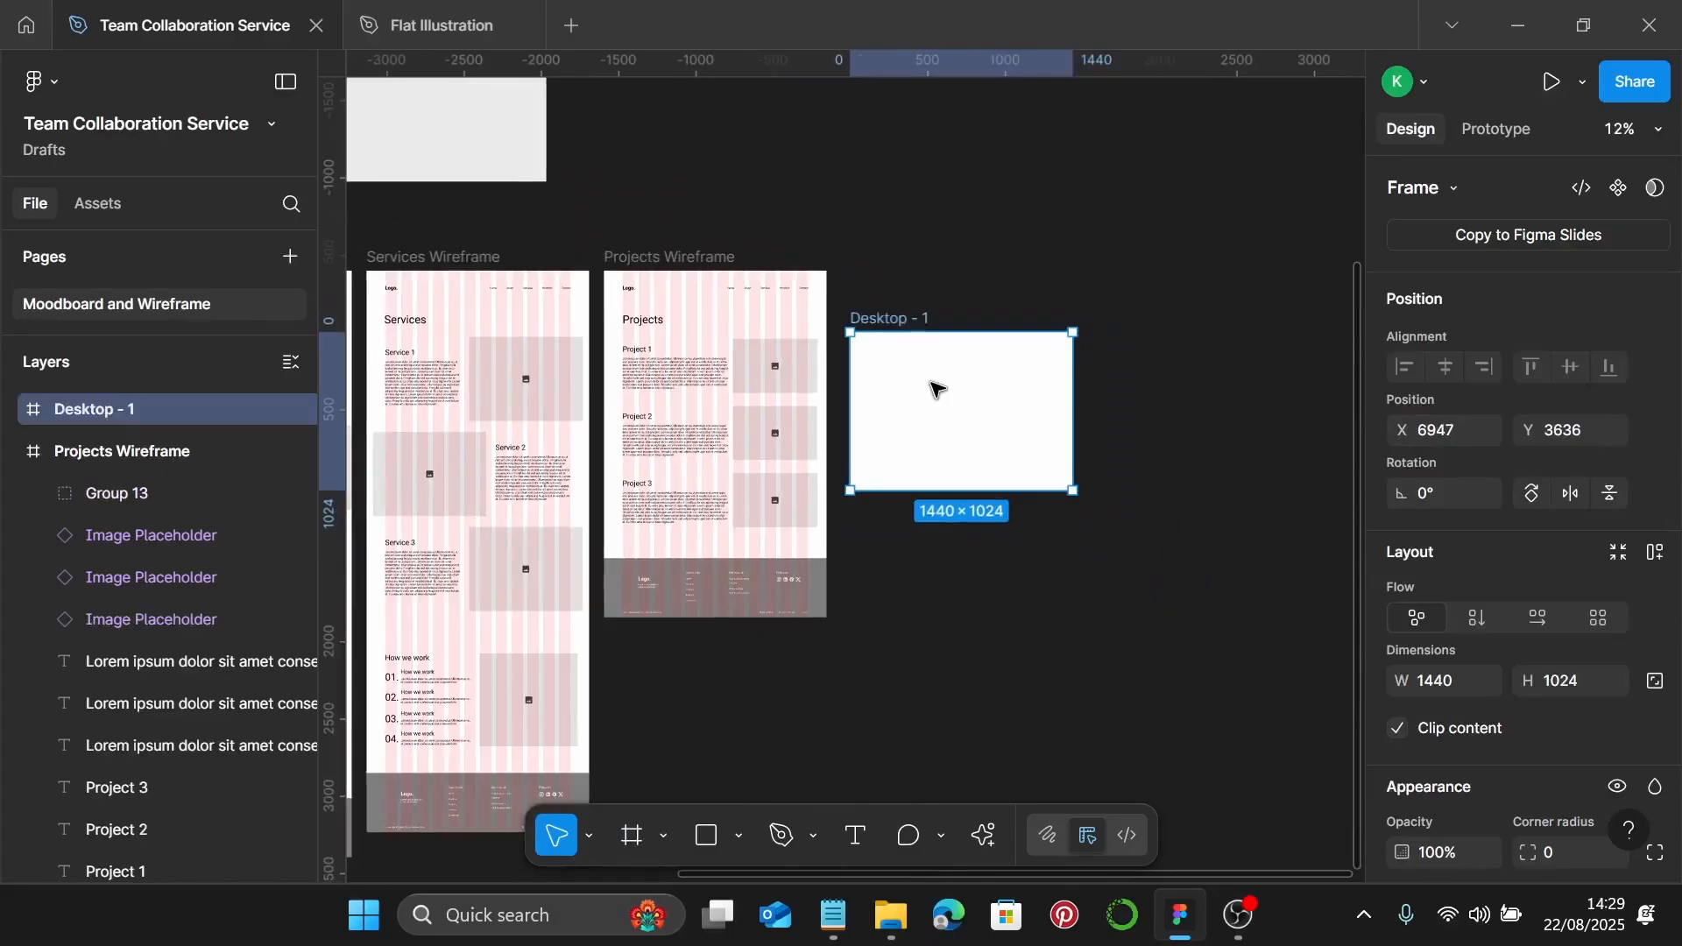
{"action": "left_click_drag", "start_coordinate": [931, 383], "coordinate": [930, 322]}
{"action": "left_click", "coordinate": [930, 328]}
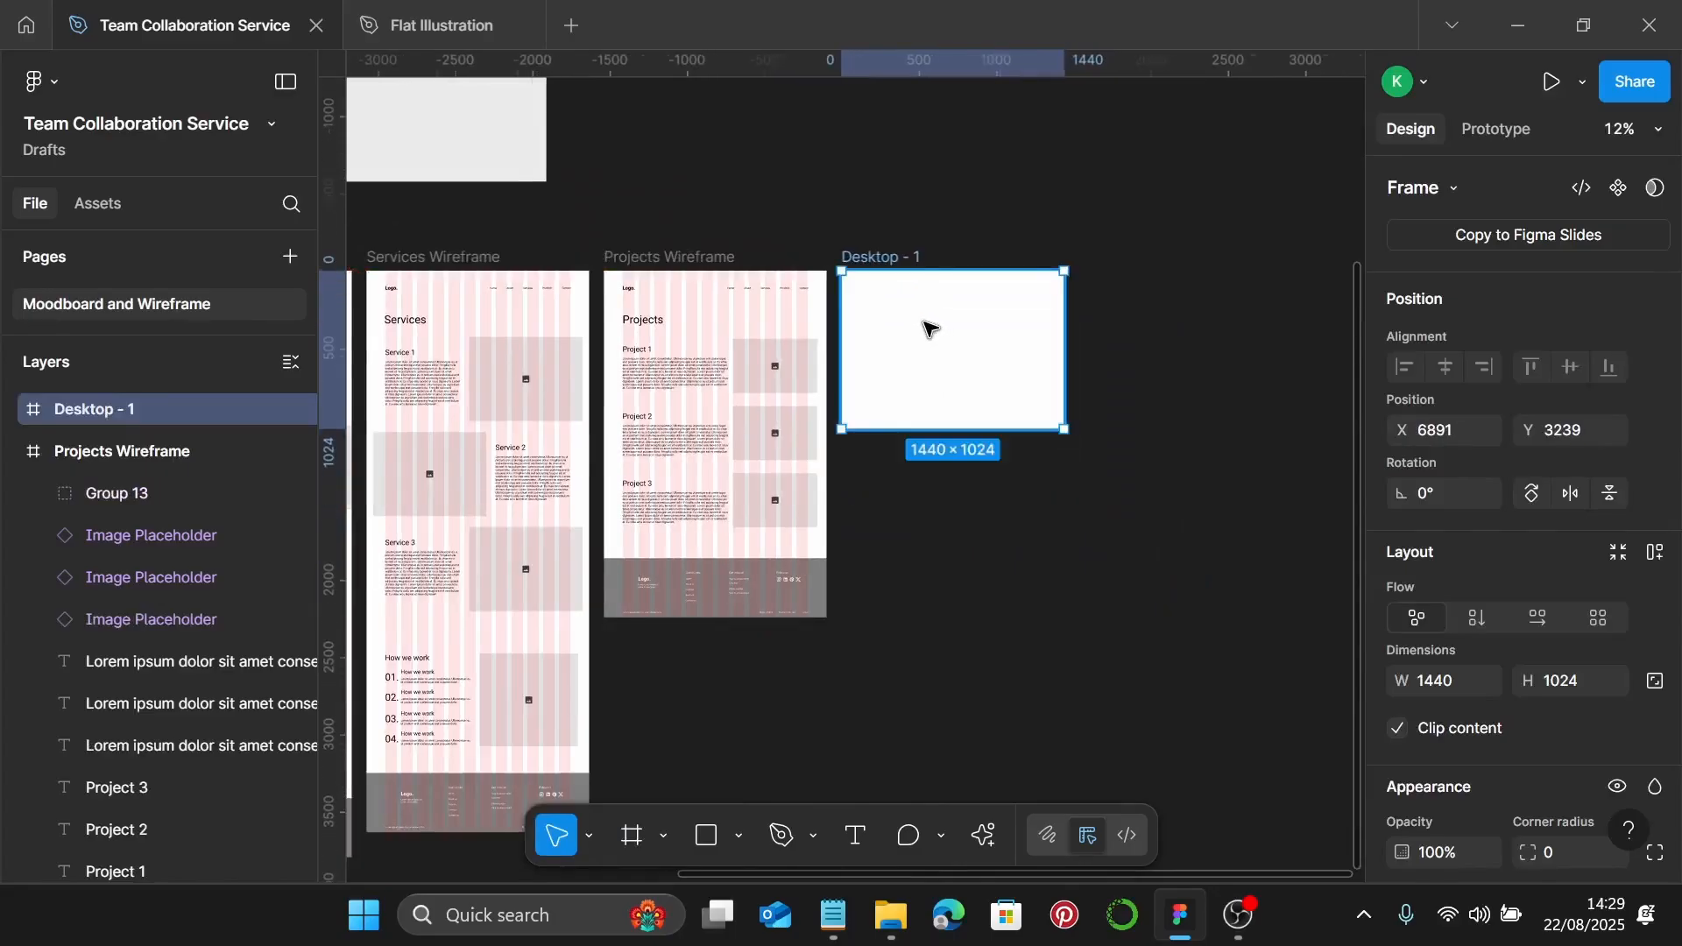
Rename the new desktop frame as "Contact Wireframe"
{"action": "scroll", "coordinate": [915, 316], "scroll_direction": "up", "scroll_amount": 3}
{"action": "double_click", "coordinate": [844, 222]}
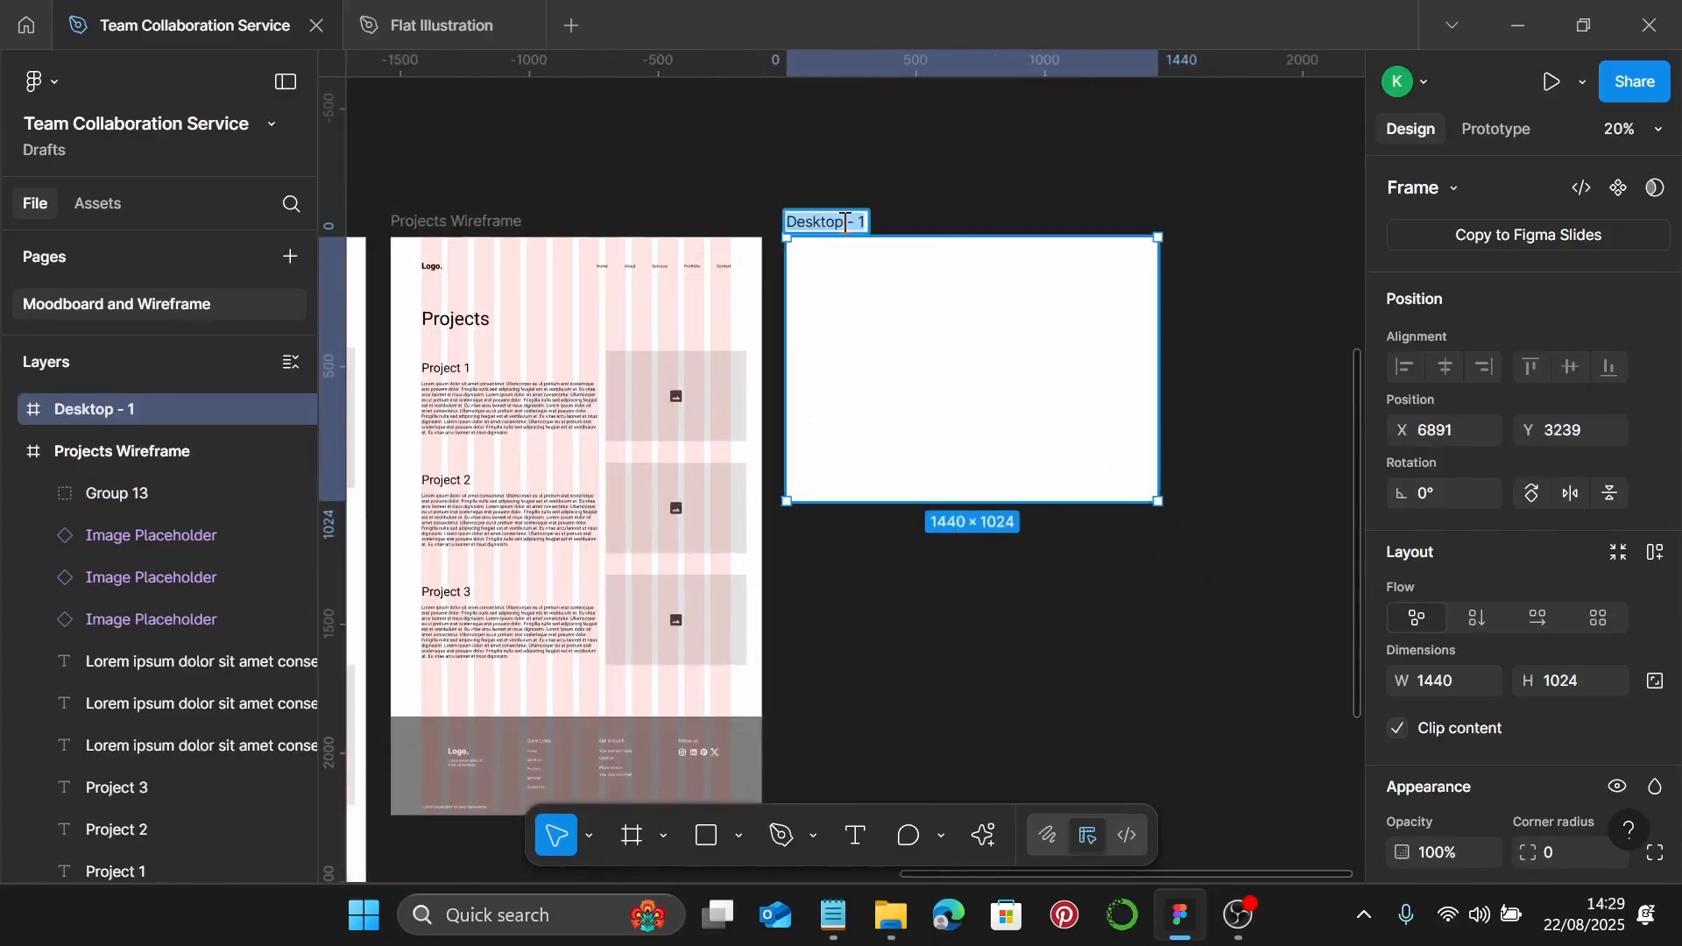
{"action": "type", "text": "d"}
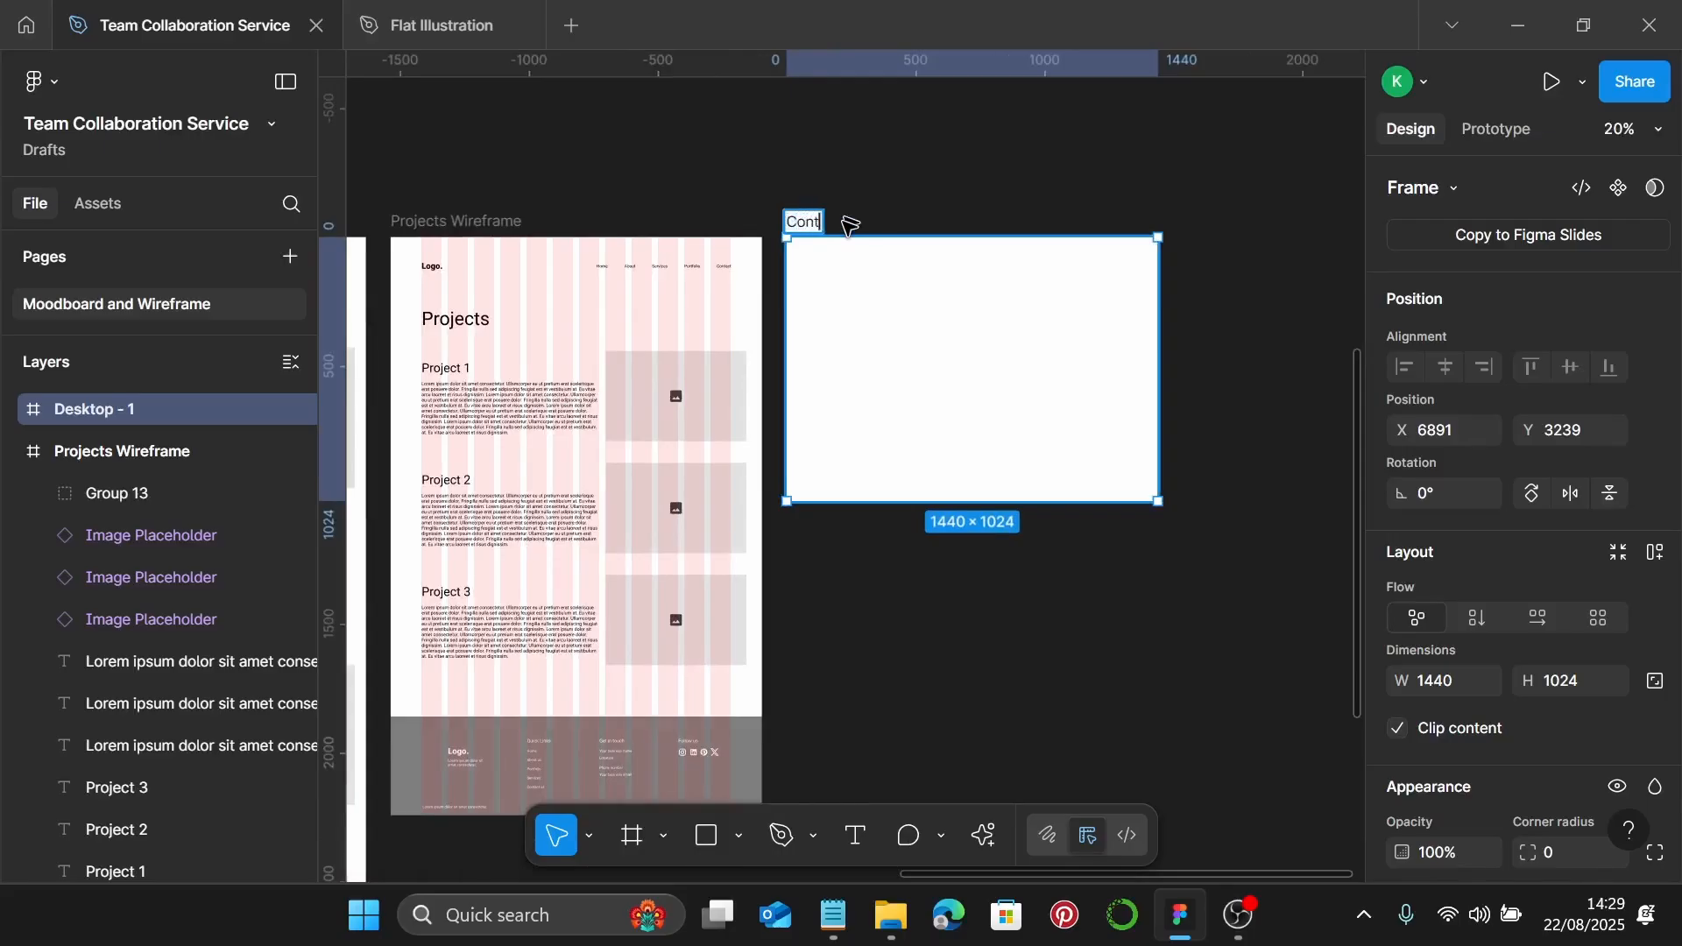
{"action": "type", "text": "ontact Wireframe"}
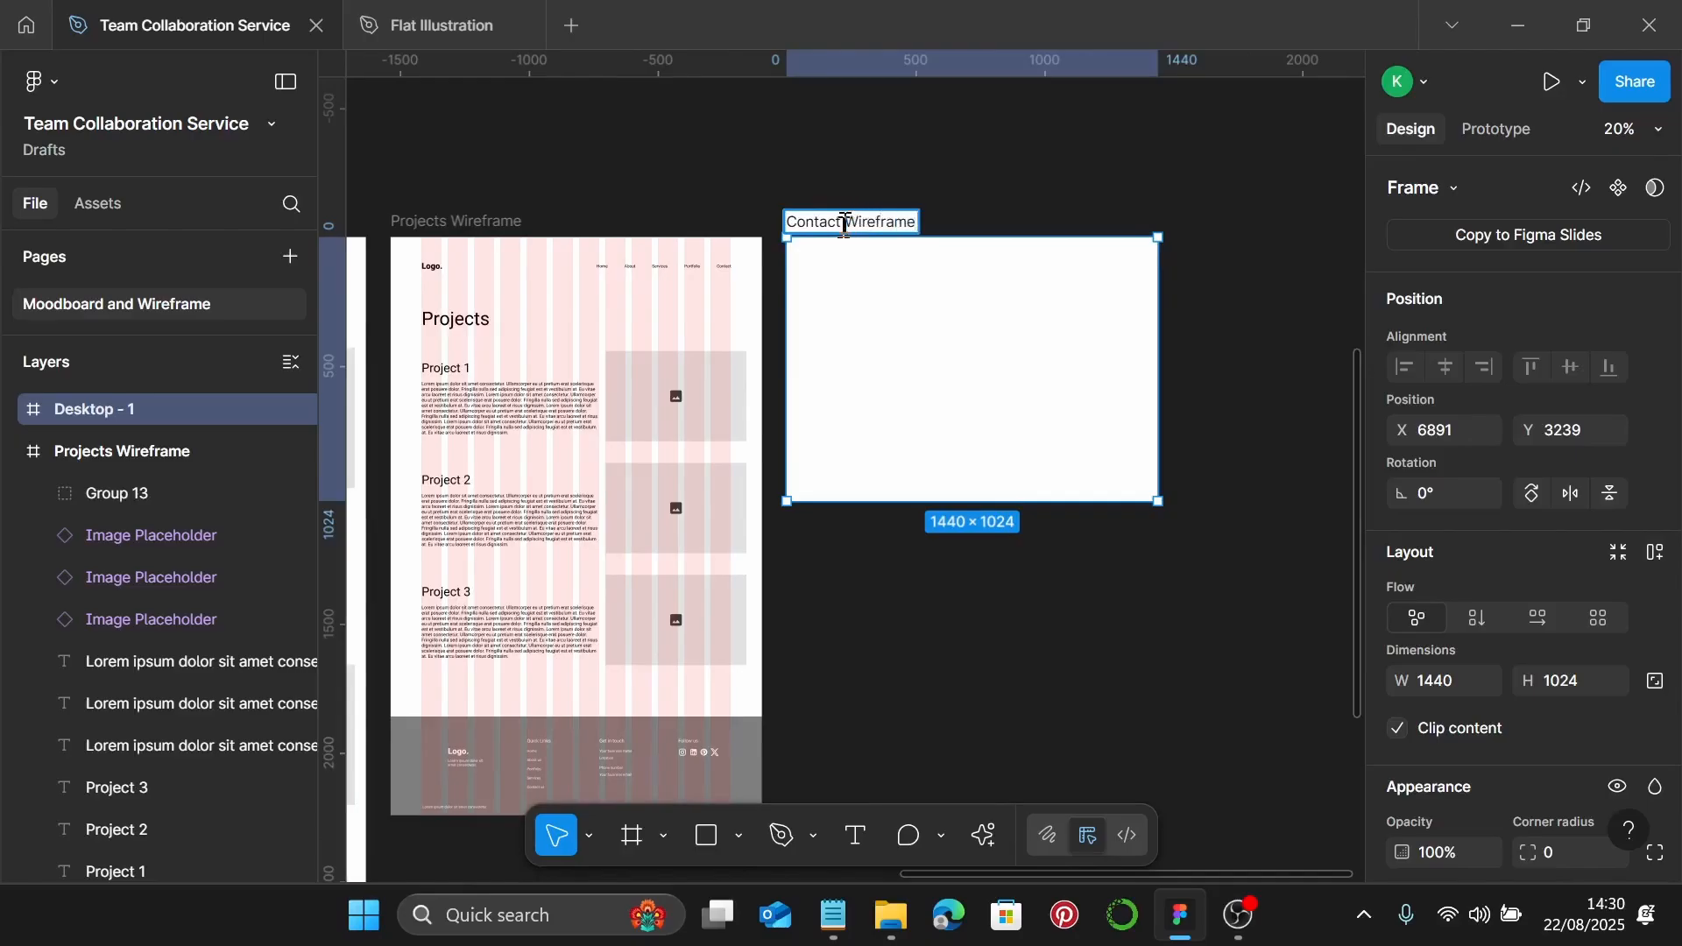
{"action": "key", "text": "Return"}
Copy the Projects Wireframe's frame properties, including its column layout grid, onto the Contact Wireframe
{"action": "left_click", "coordinate": [460, 224]}
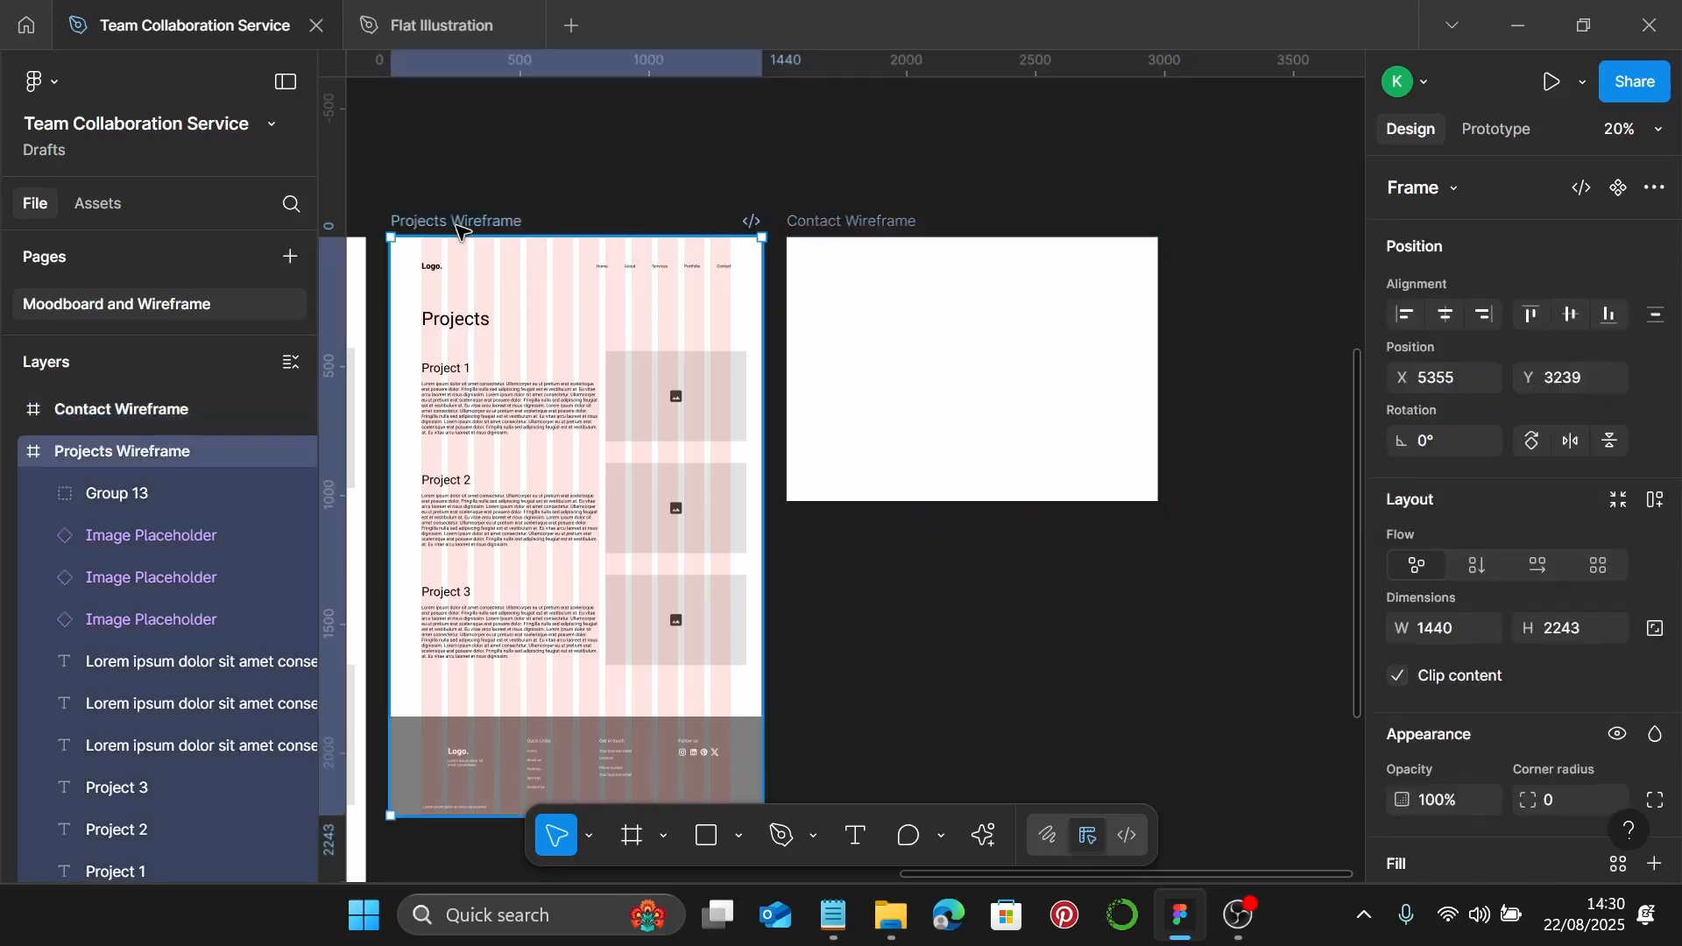
{"action": "key", "text": "ctrl+alt+c"}
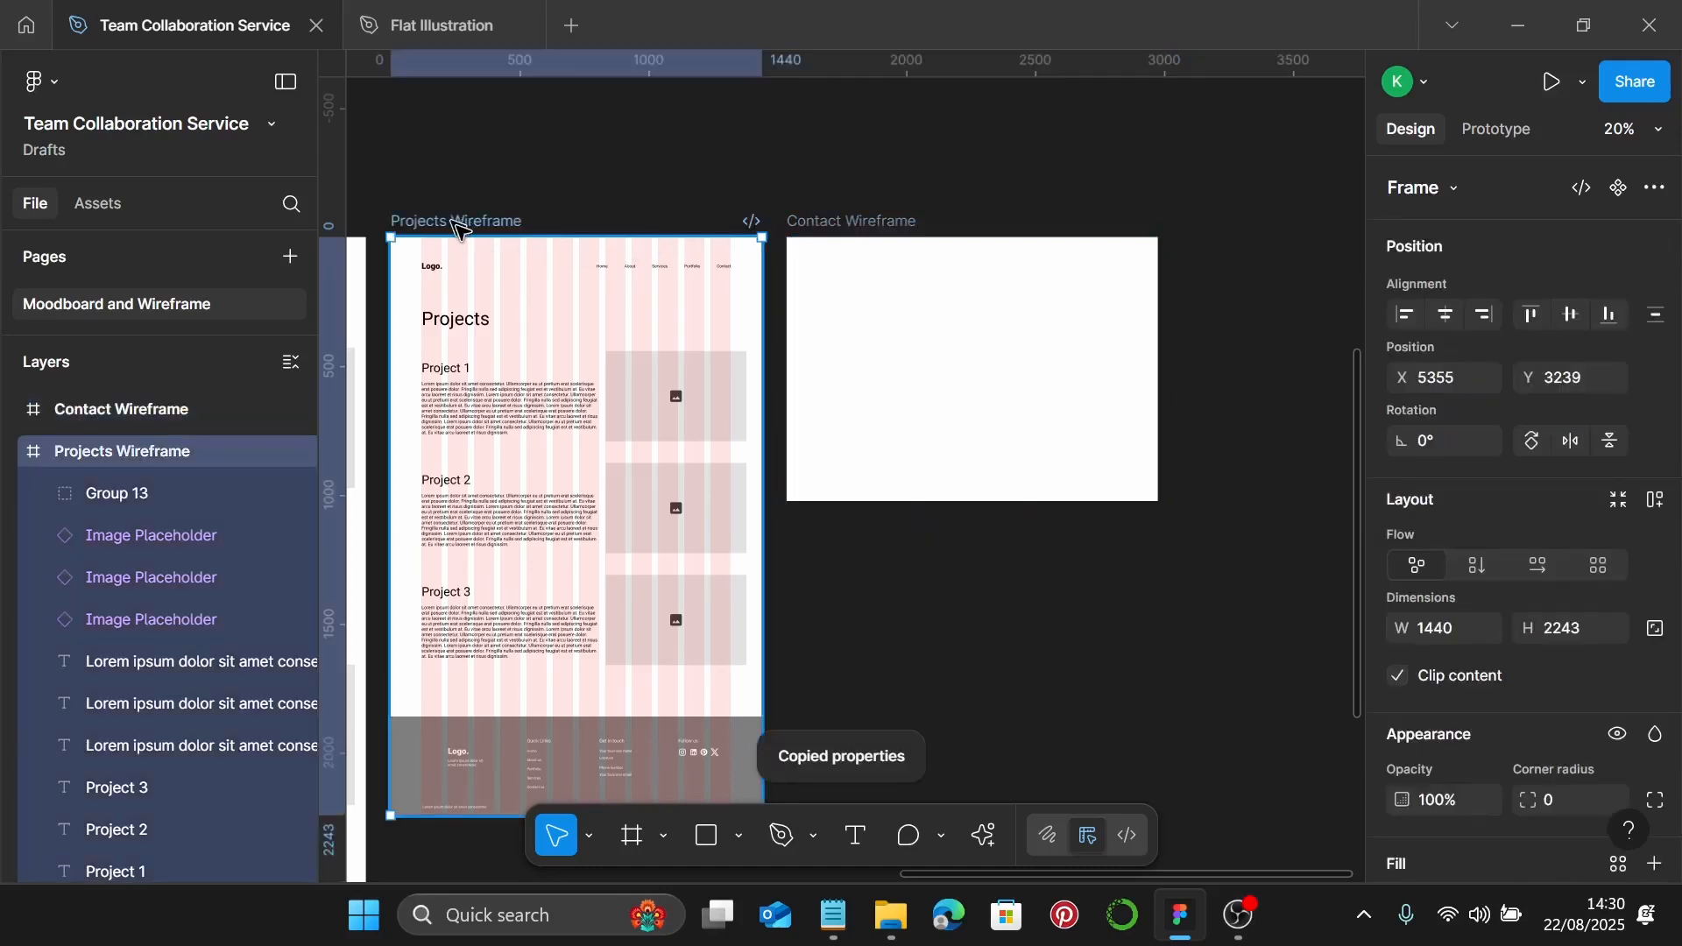
{"action": "left_click", "coordinate": [895, 225]}
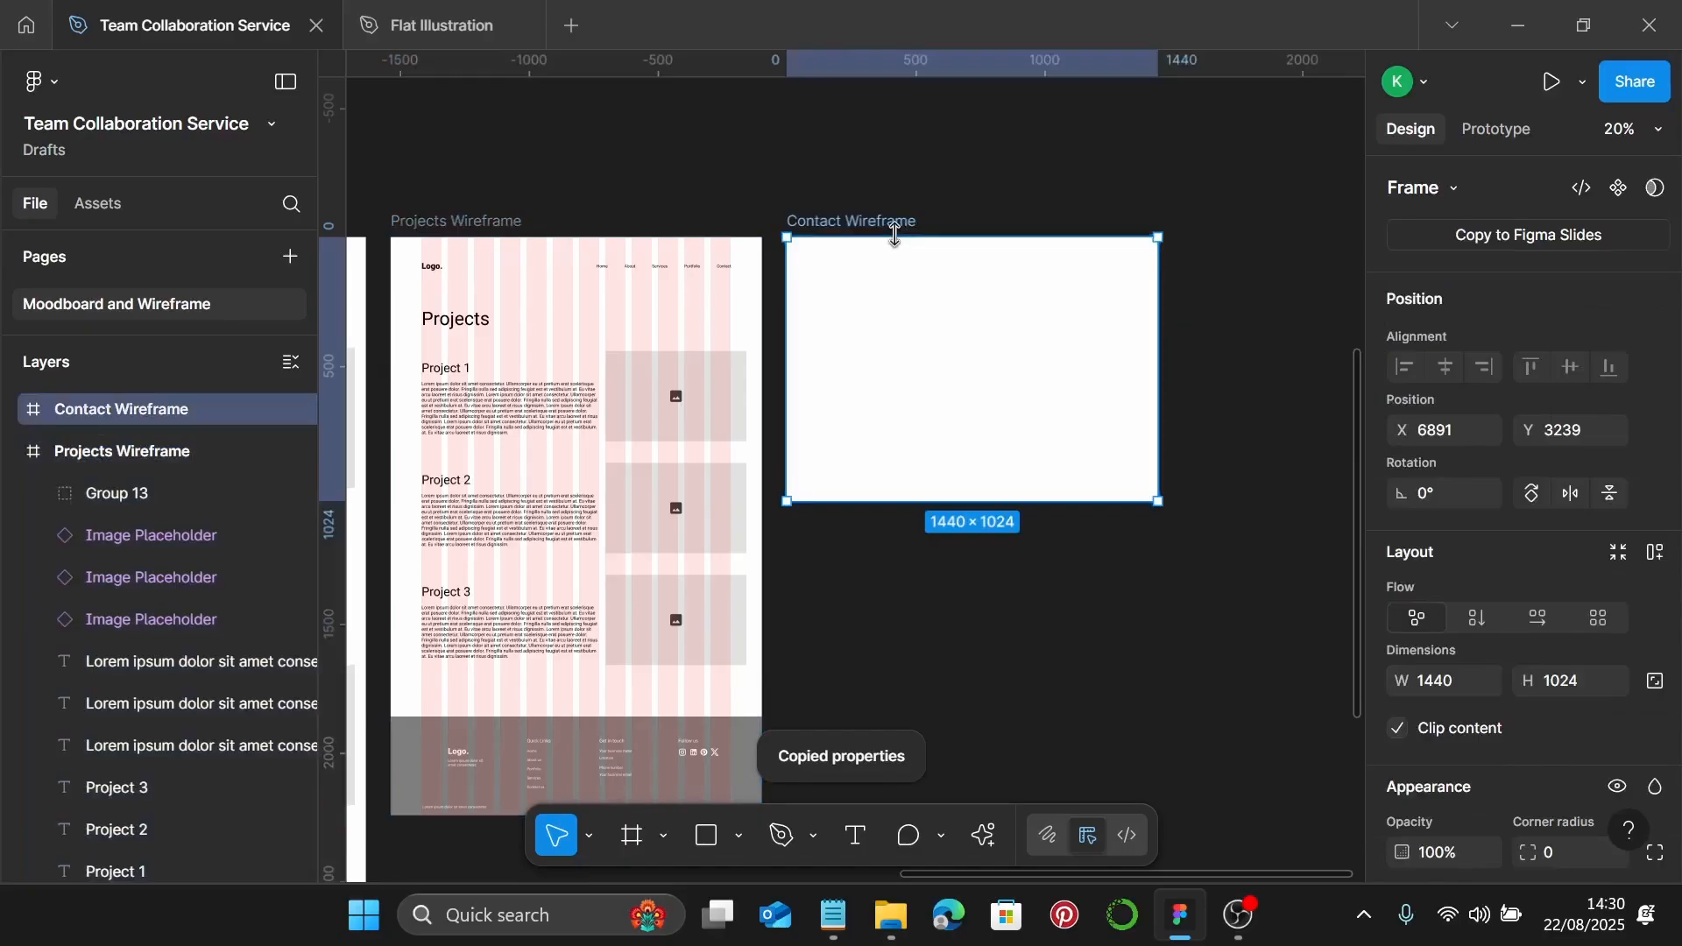
{"action": "key", "text": "ctrl+alt+v"}
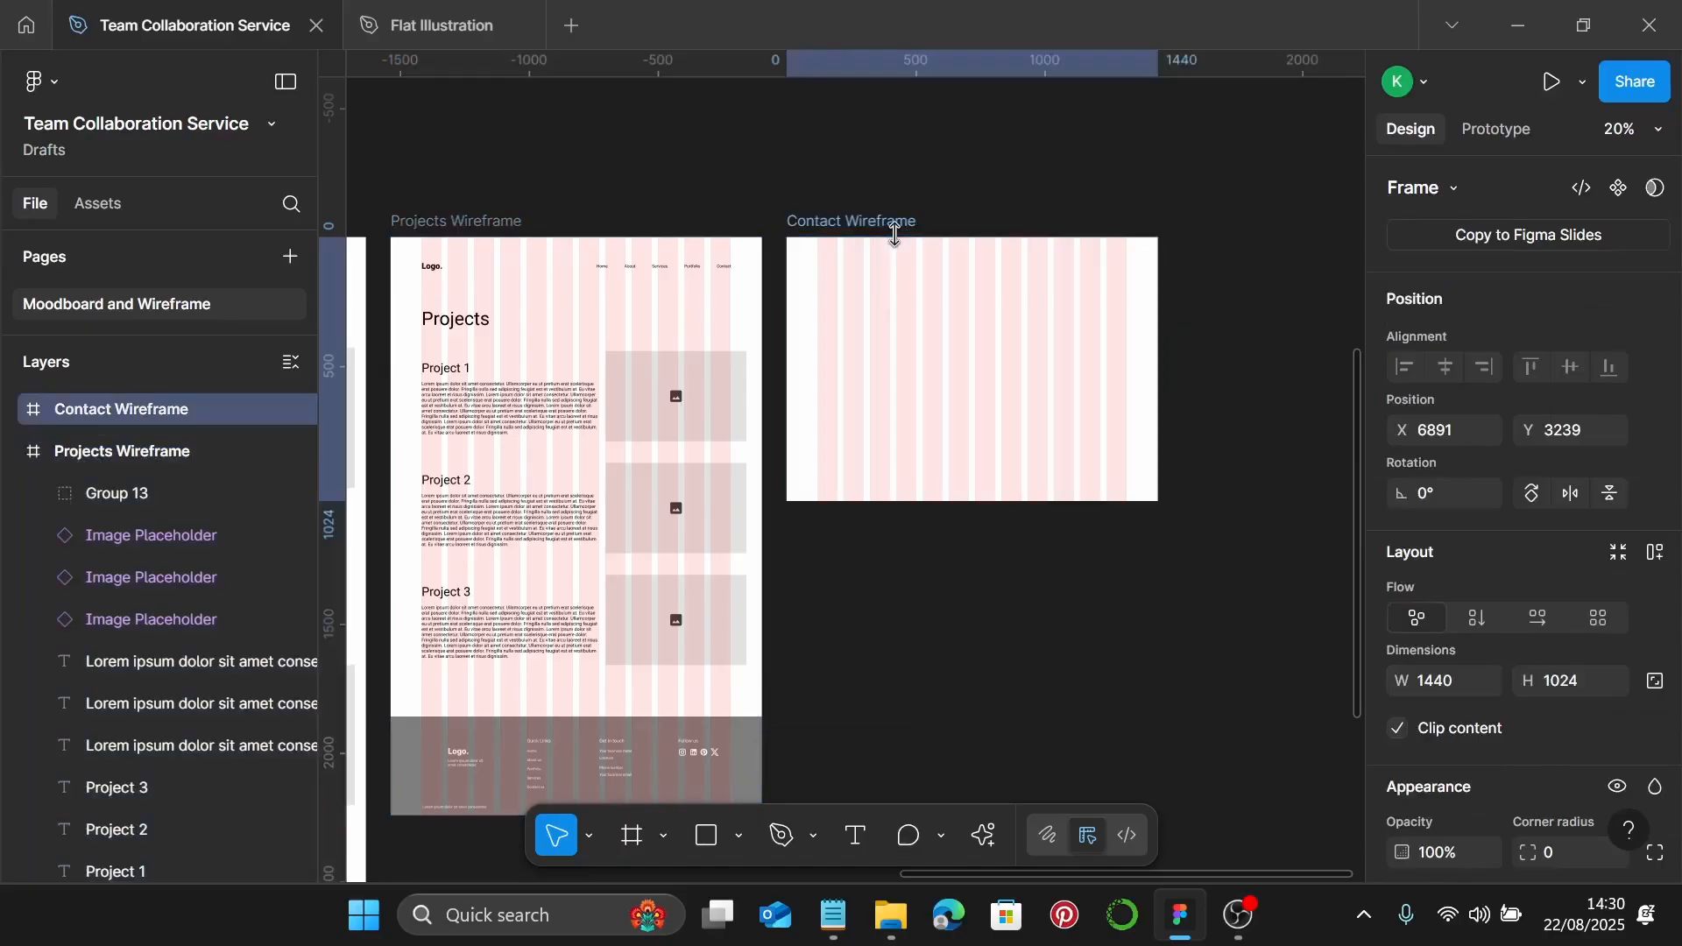
Copy the Projects page's header group and title into the Contact Wireframe, and extend that frame's height to 1744
{"action": "scroll", "coordinate": [692, 263], "scroll_direction": "up", "scroll_amount": 1}
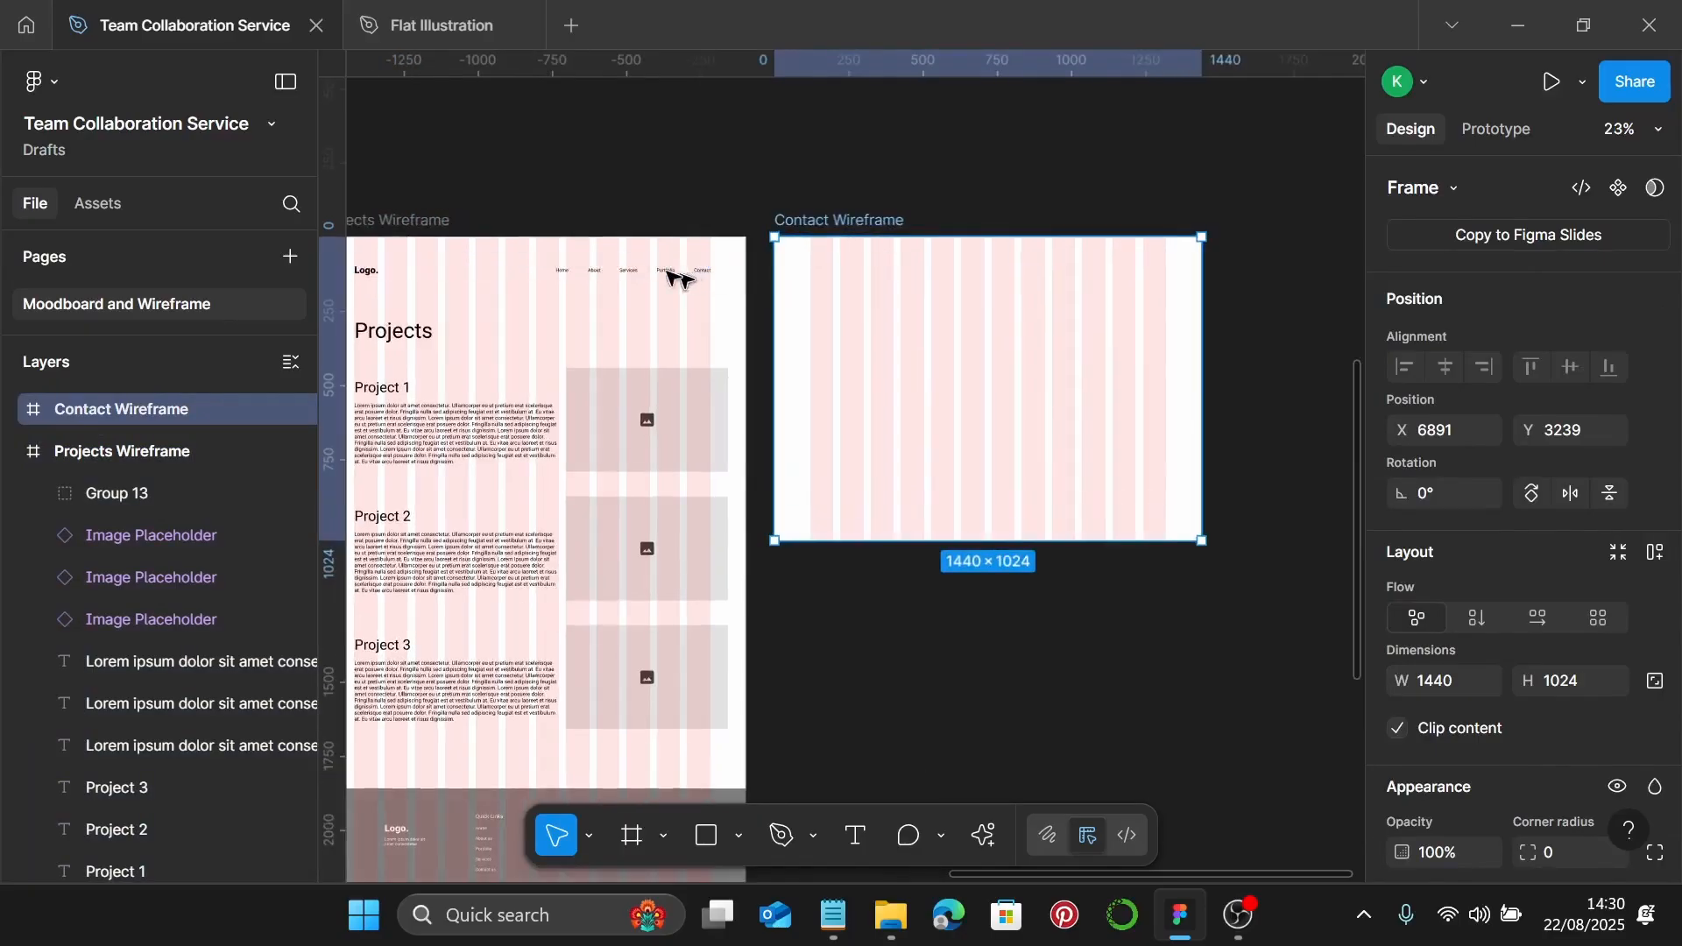
{"action": "left_click", "coordinate": [398, 271]}
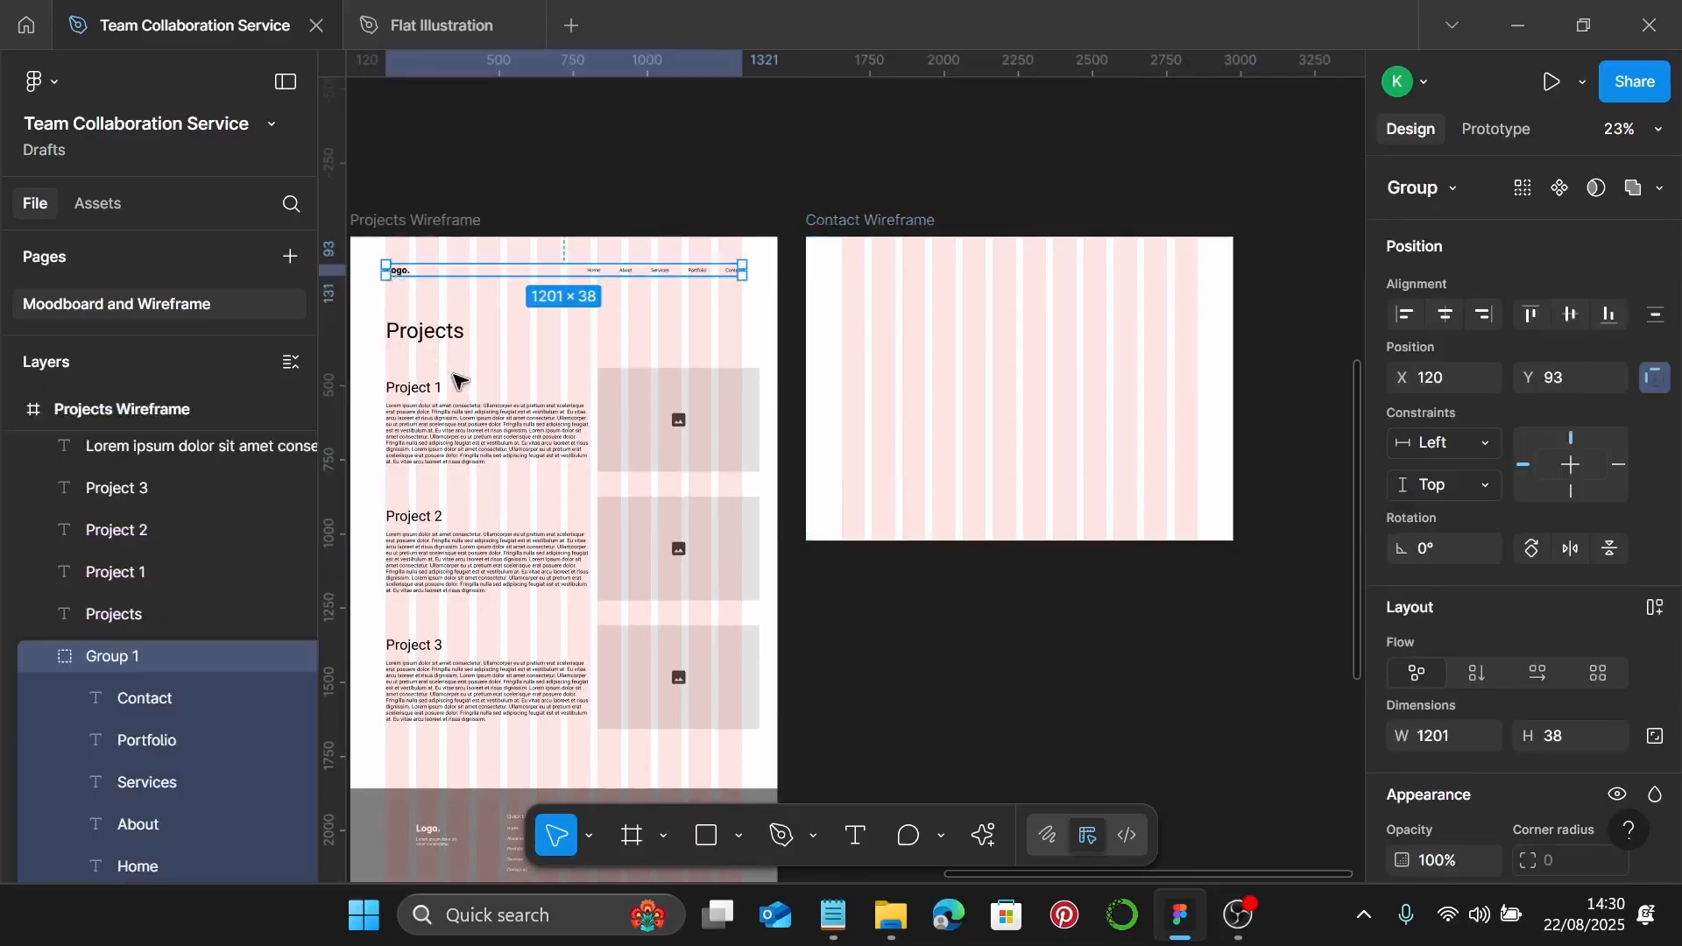
{"action": "left_click", "coordinate": [445, 346], "text": "shift"}
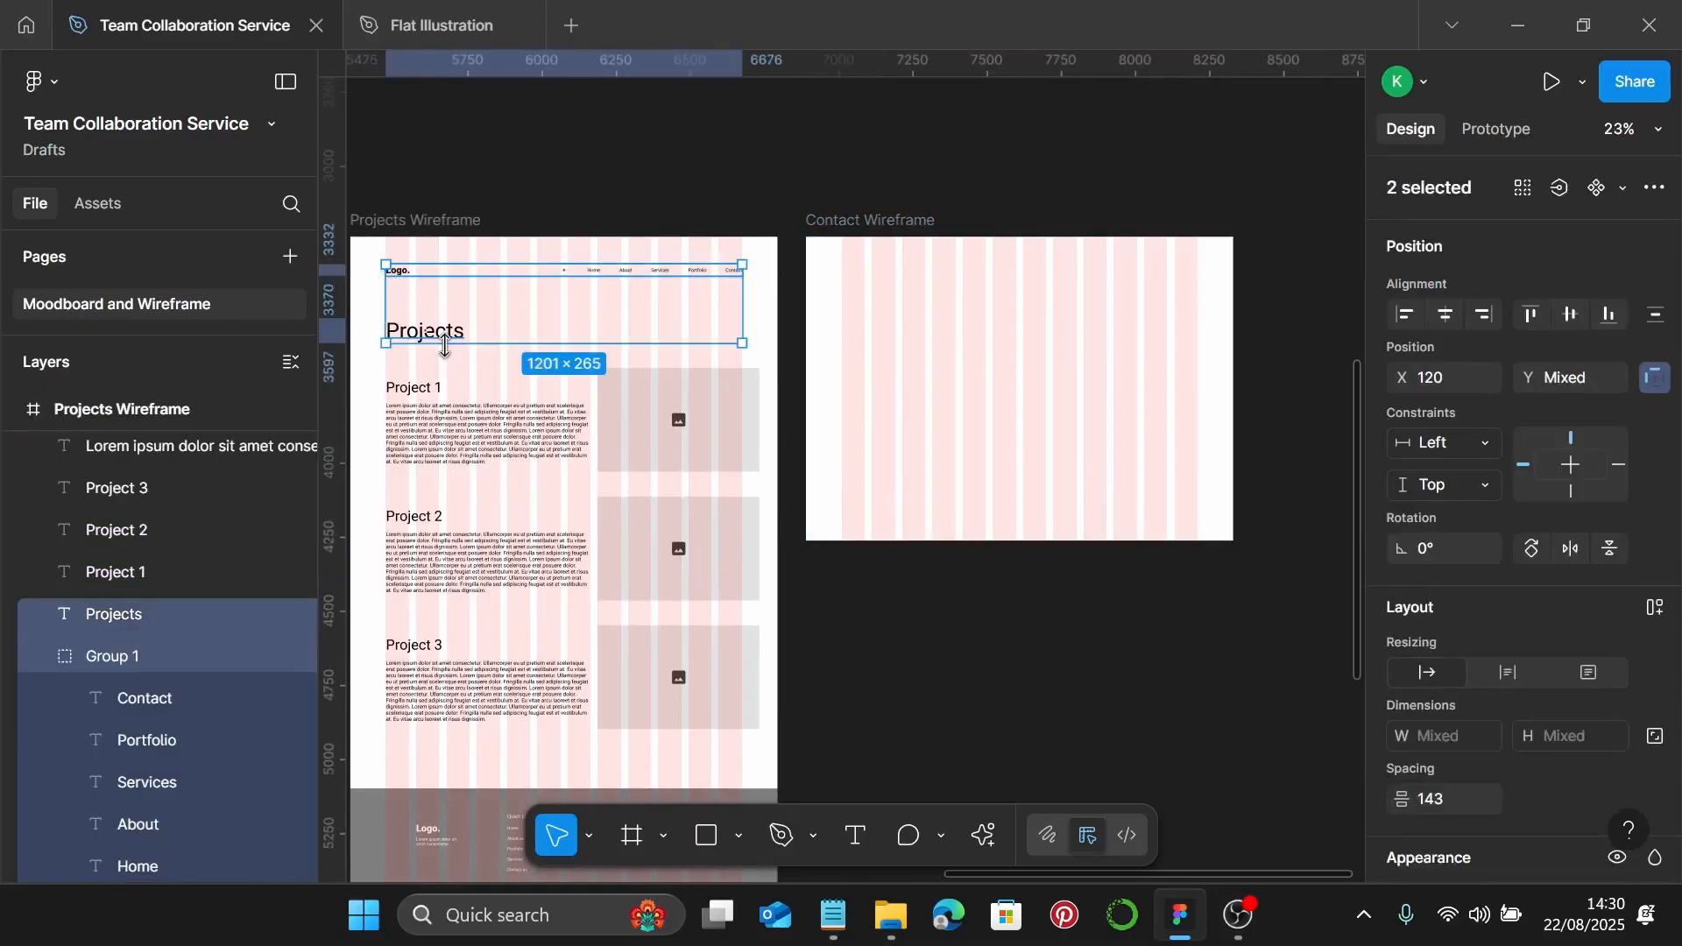
{"action": "left_click", "coordinate": [844, 221]}
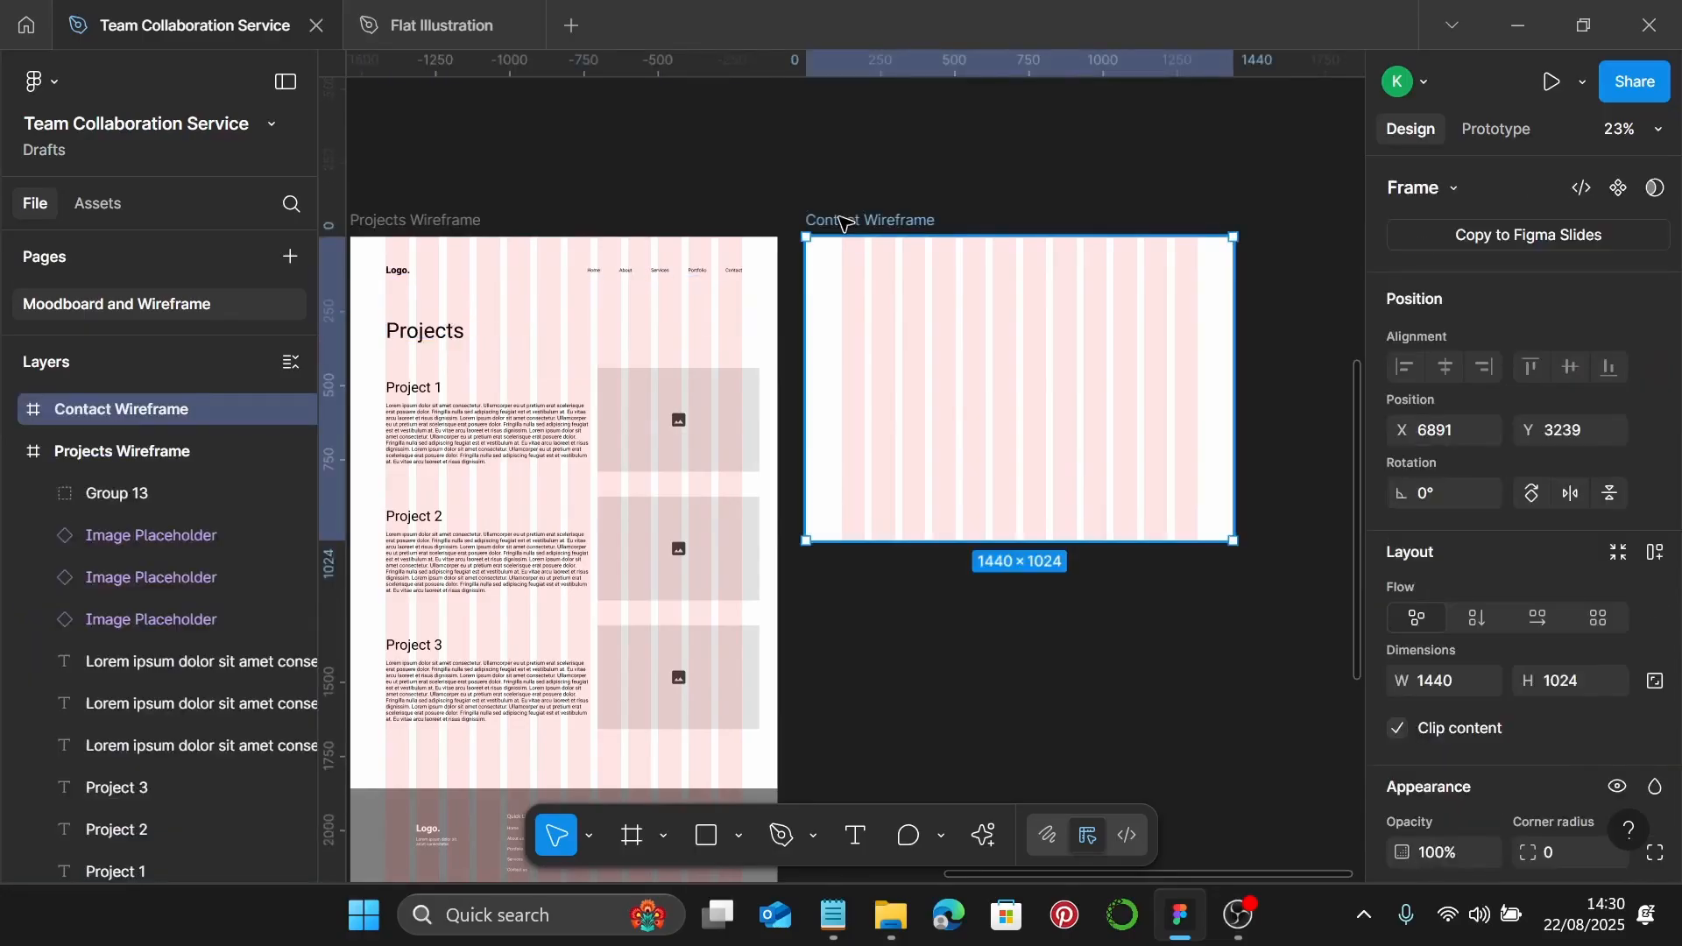
{"action": "key", "text": "ctrl+v"}
{"action": "left_click", "coordinate": [843, 222]}
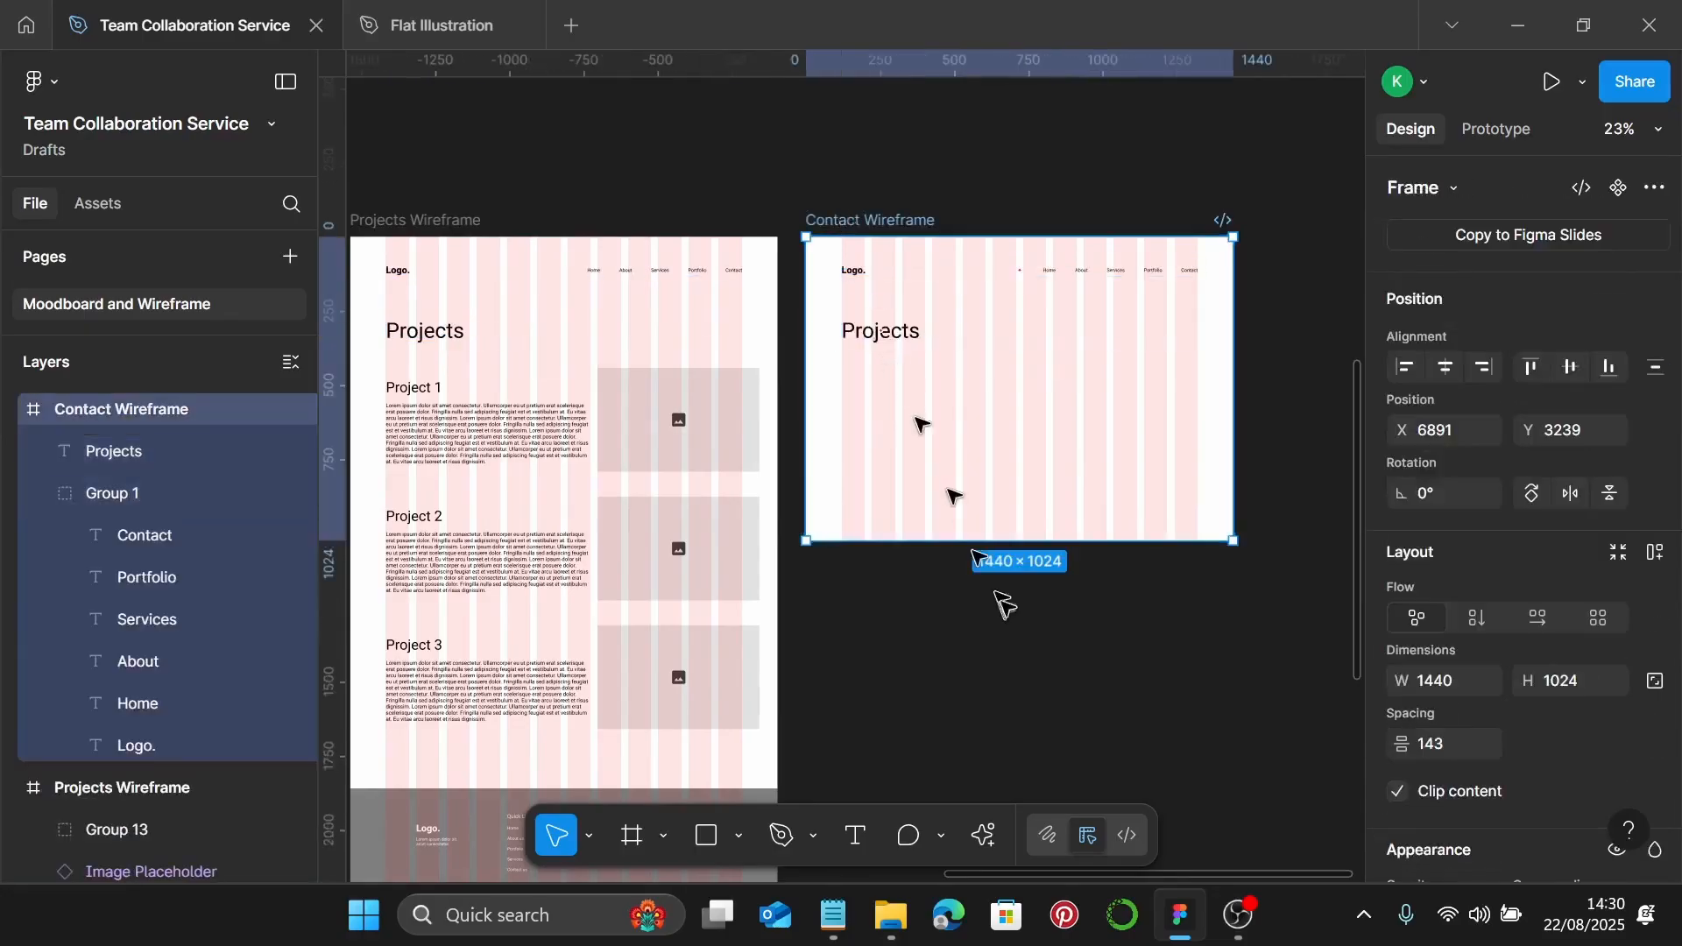
{"action": "left_click_drag", "start_coordinate": [999, 540], "coordinate": [988, 744]}
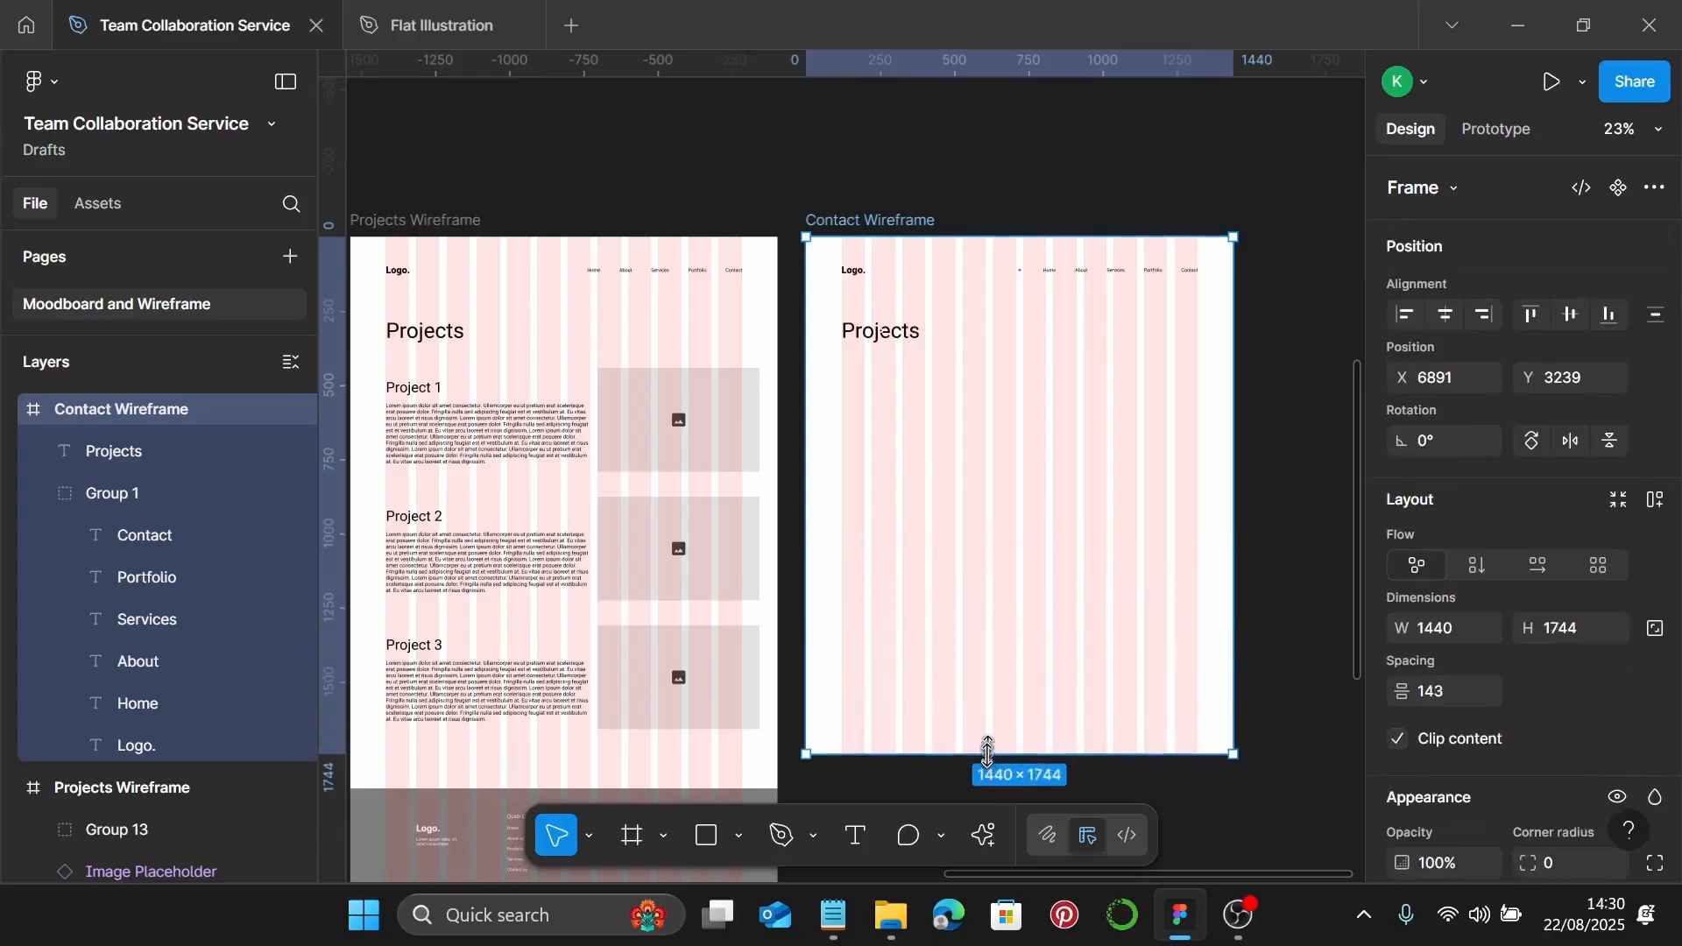
Change the copied "Projects" title in the Contact Wireframe to "Contact us"
{"action": "scroll", "coordinate": [924, 386], "scroll_direction": "up", "scroll_amount": 3}
{"action": "double_click", "coordinate": [891, 287]}
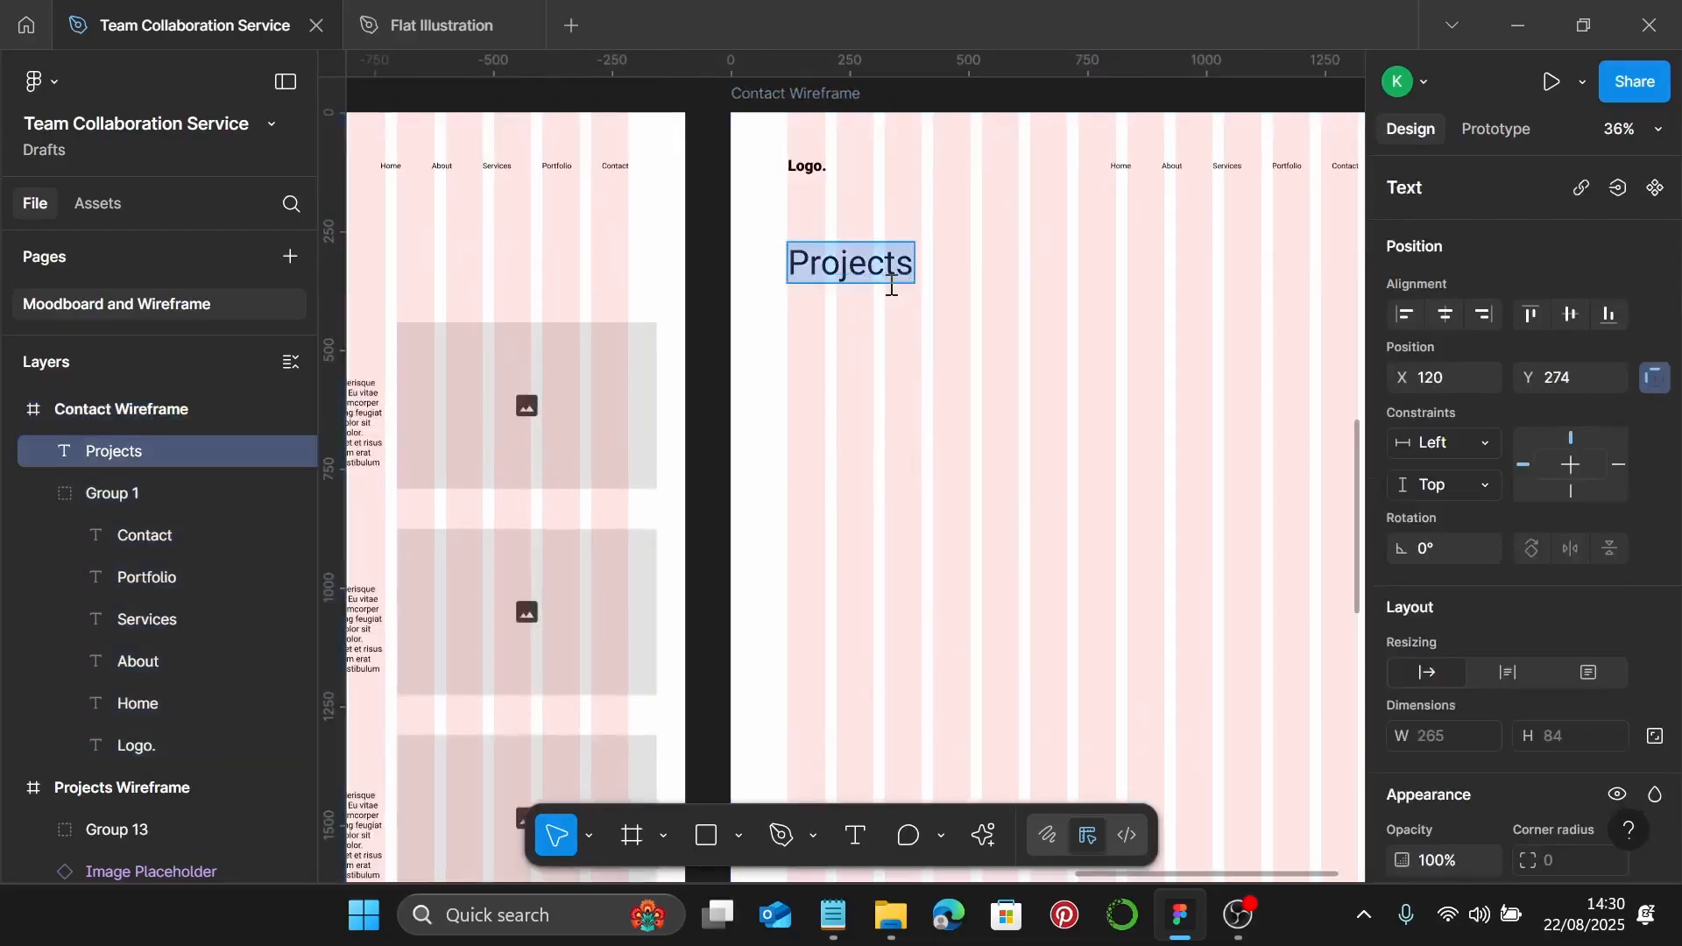
{"action": "type", "text": "C"}
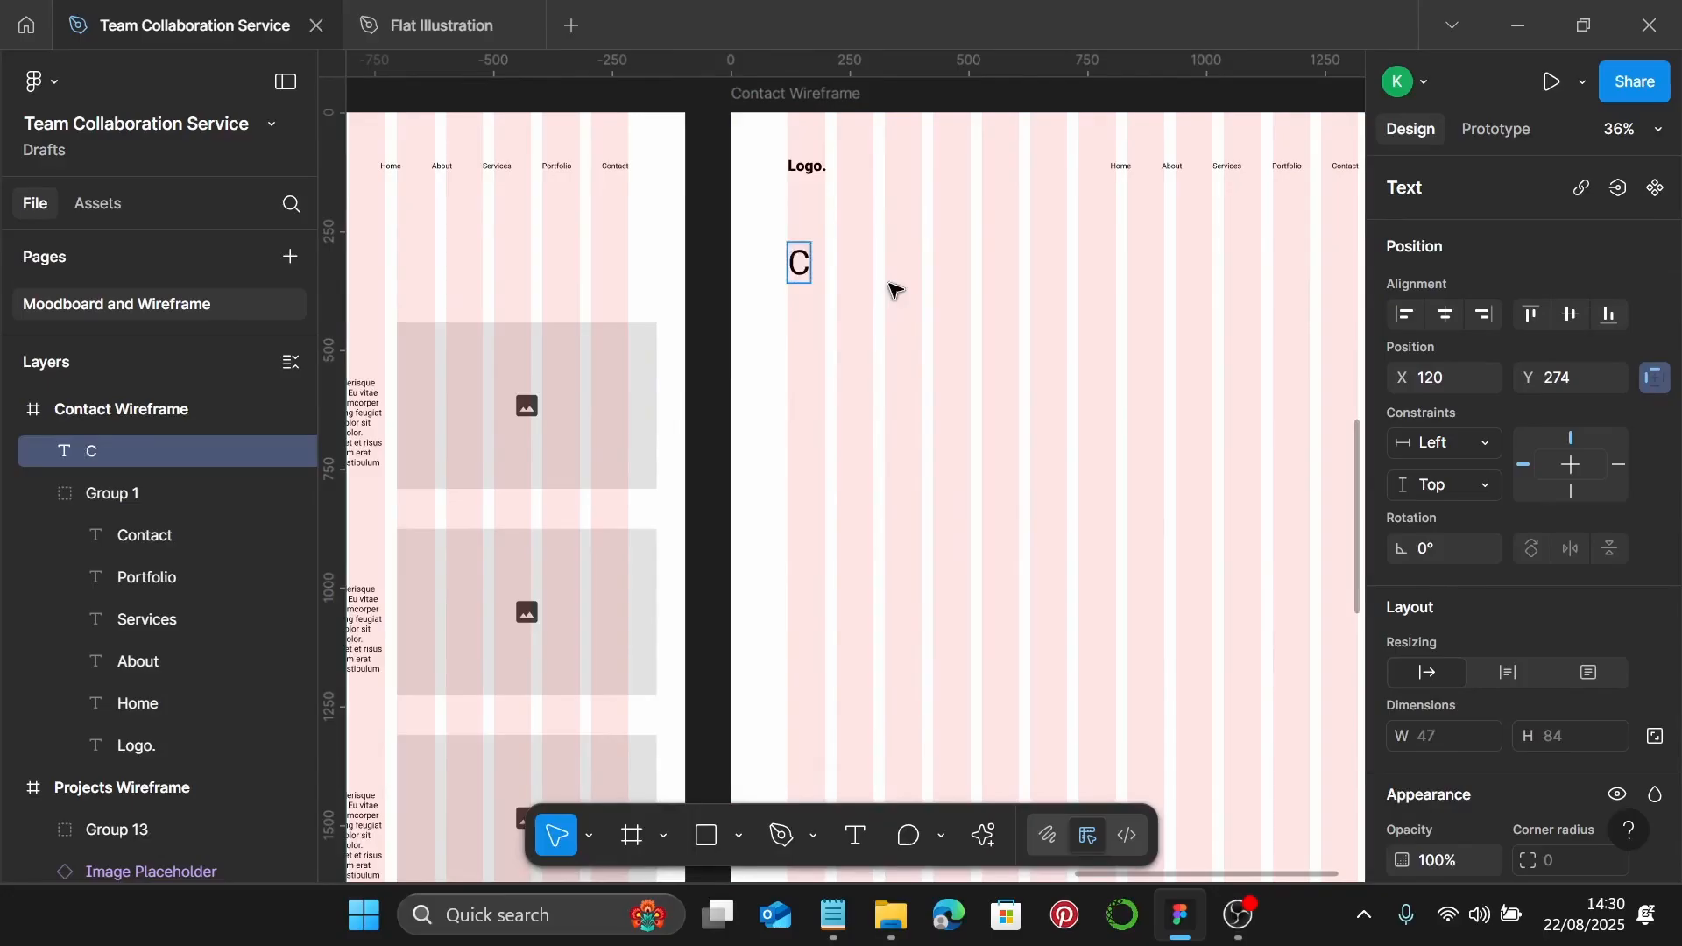
{"action": "type", "text": "ontact"}
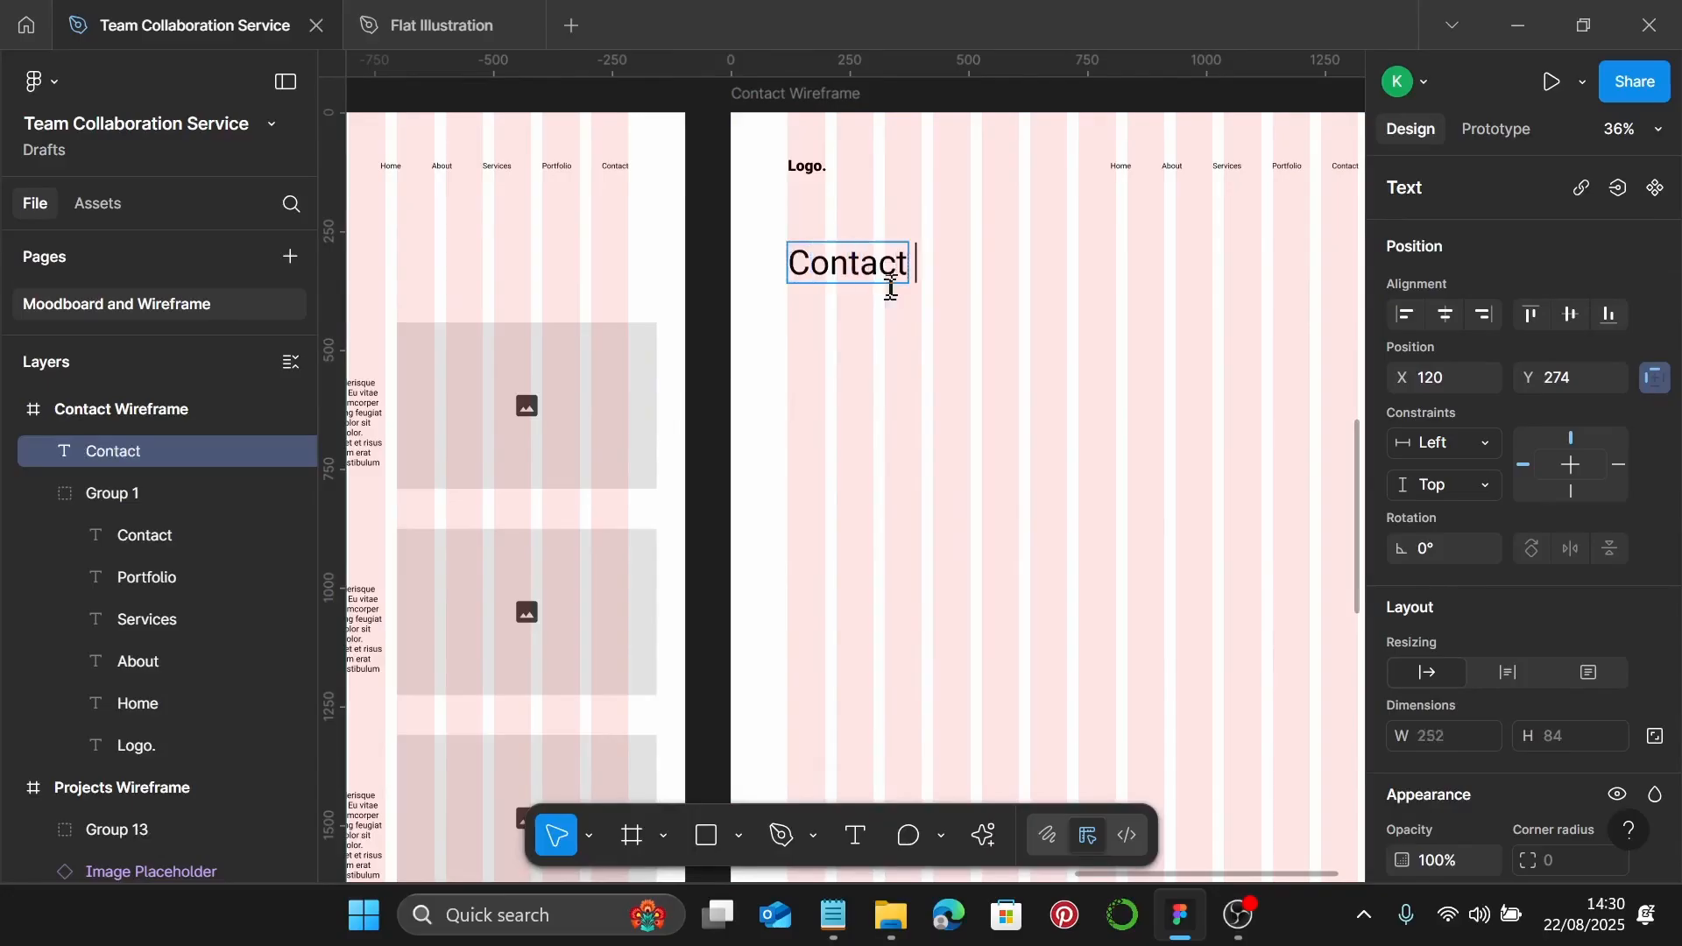
{"action": "type", "text": " us"}
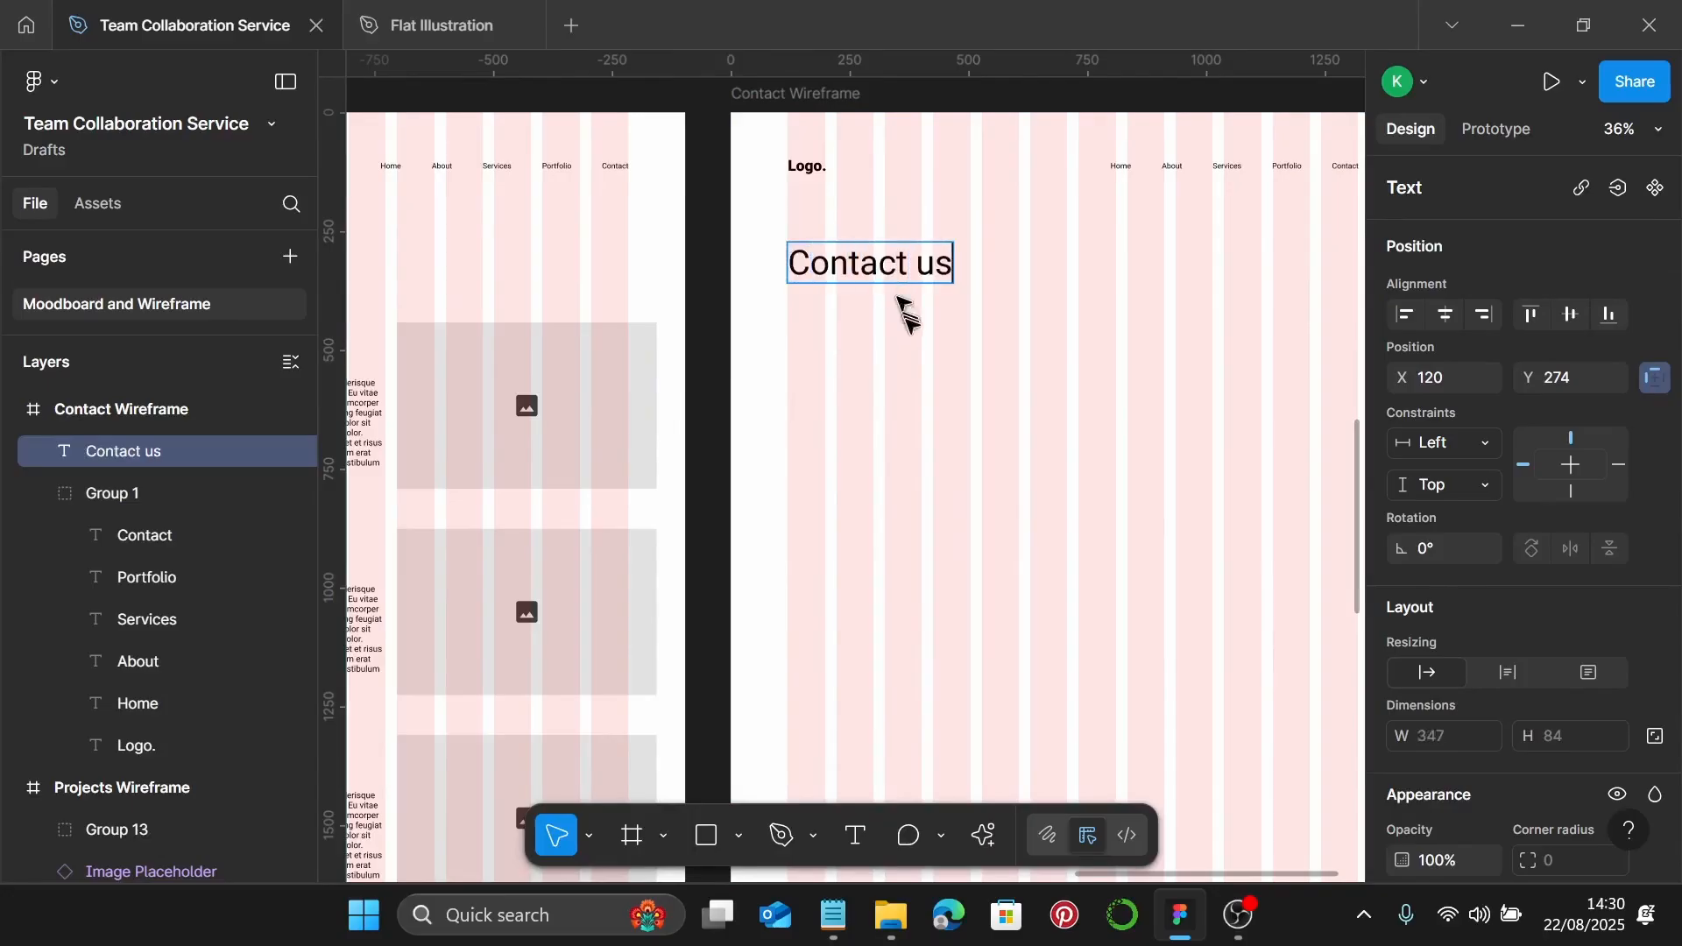
{"action": "key", "text": "Escape"}
Copy the Project 1 description paragraph from the Projects Wireframe to beneath the "Contact us" title, at about X 124, Y 424
{"action": "scroll", "coordinate": [912, 346], "scroll_direction": "down", "scroll_amount": 3}
{"action": "left_click", "coordinate": [461, 377]}
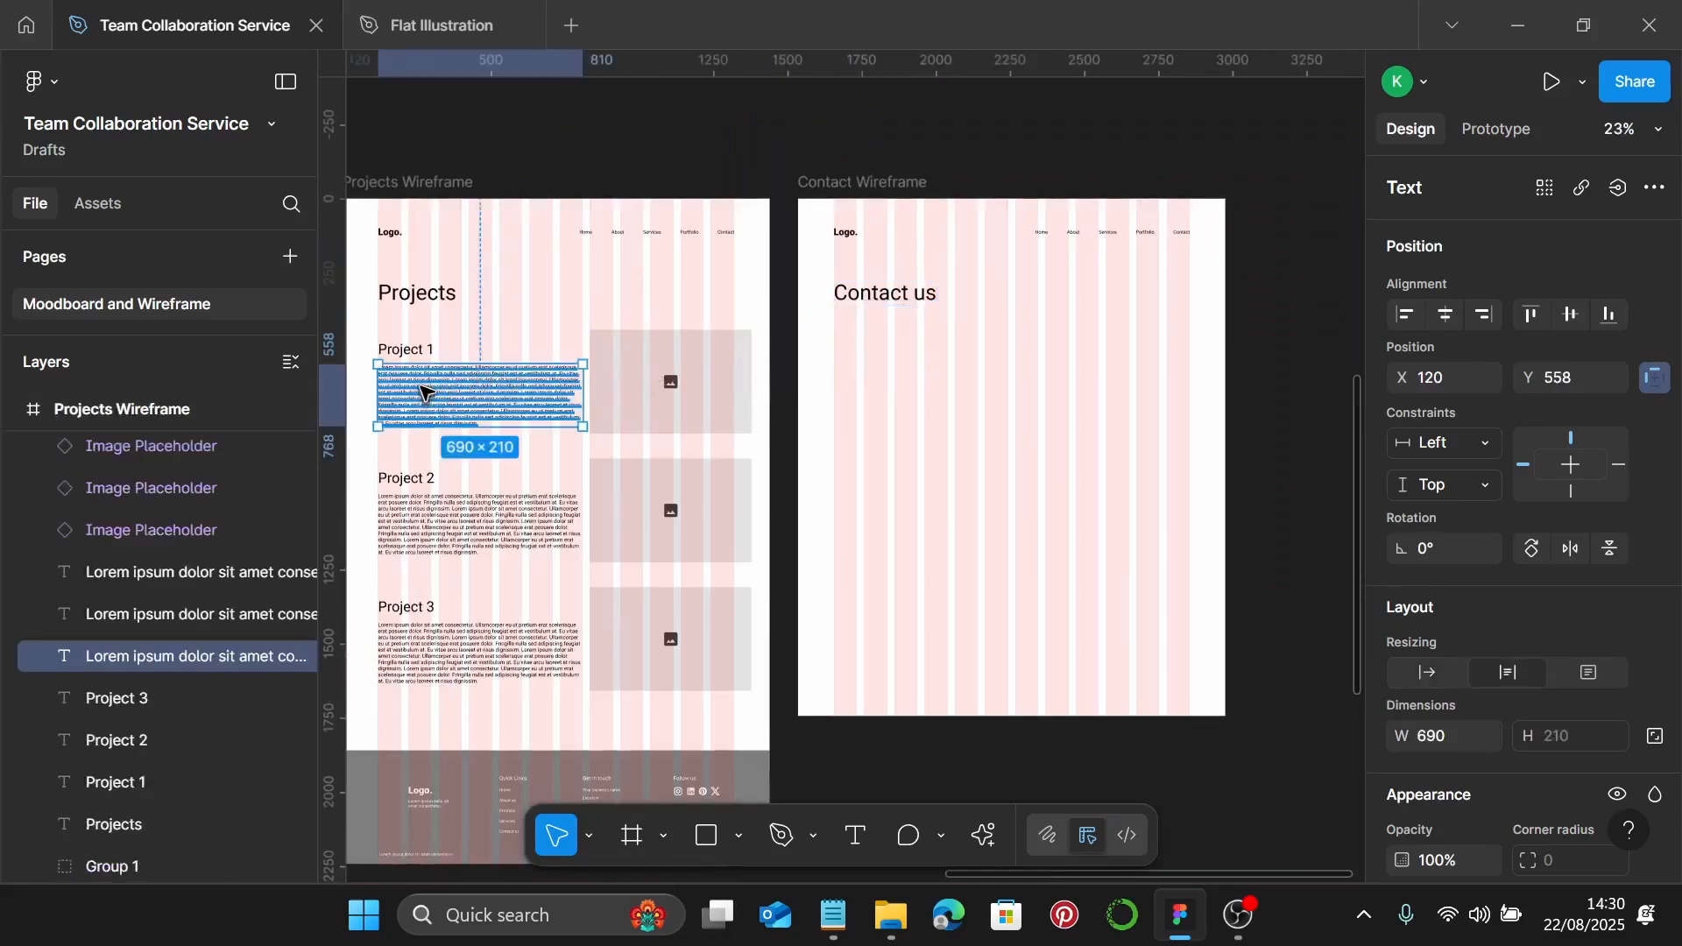
{"action": "left_click_drag", "start_coordinate": [423, 394], "coordinate": [917, 313]}
{"action": "scroll", "coordinate": [879, 383], "scroll_direction": "up", "scroll_amount": 3}
{"action": "scroll", "coordinate": [879, 383], "scroll_direction": "up", "scroll_amount": 3}
{"action": "scroll", "coordinate": [984, 330], "scroll_direction": "up", "scroll_amount": 1}
Shorten the copied paragraph under "Contact us" to four lines, deleting everything after the second "erat posuere dolor."
{"action": "double_click", "coordinate": [1030, 346]}
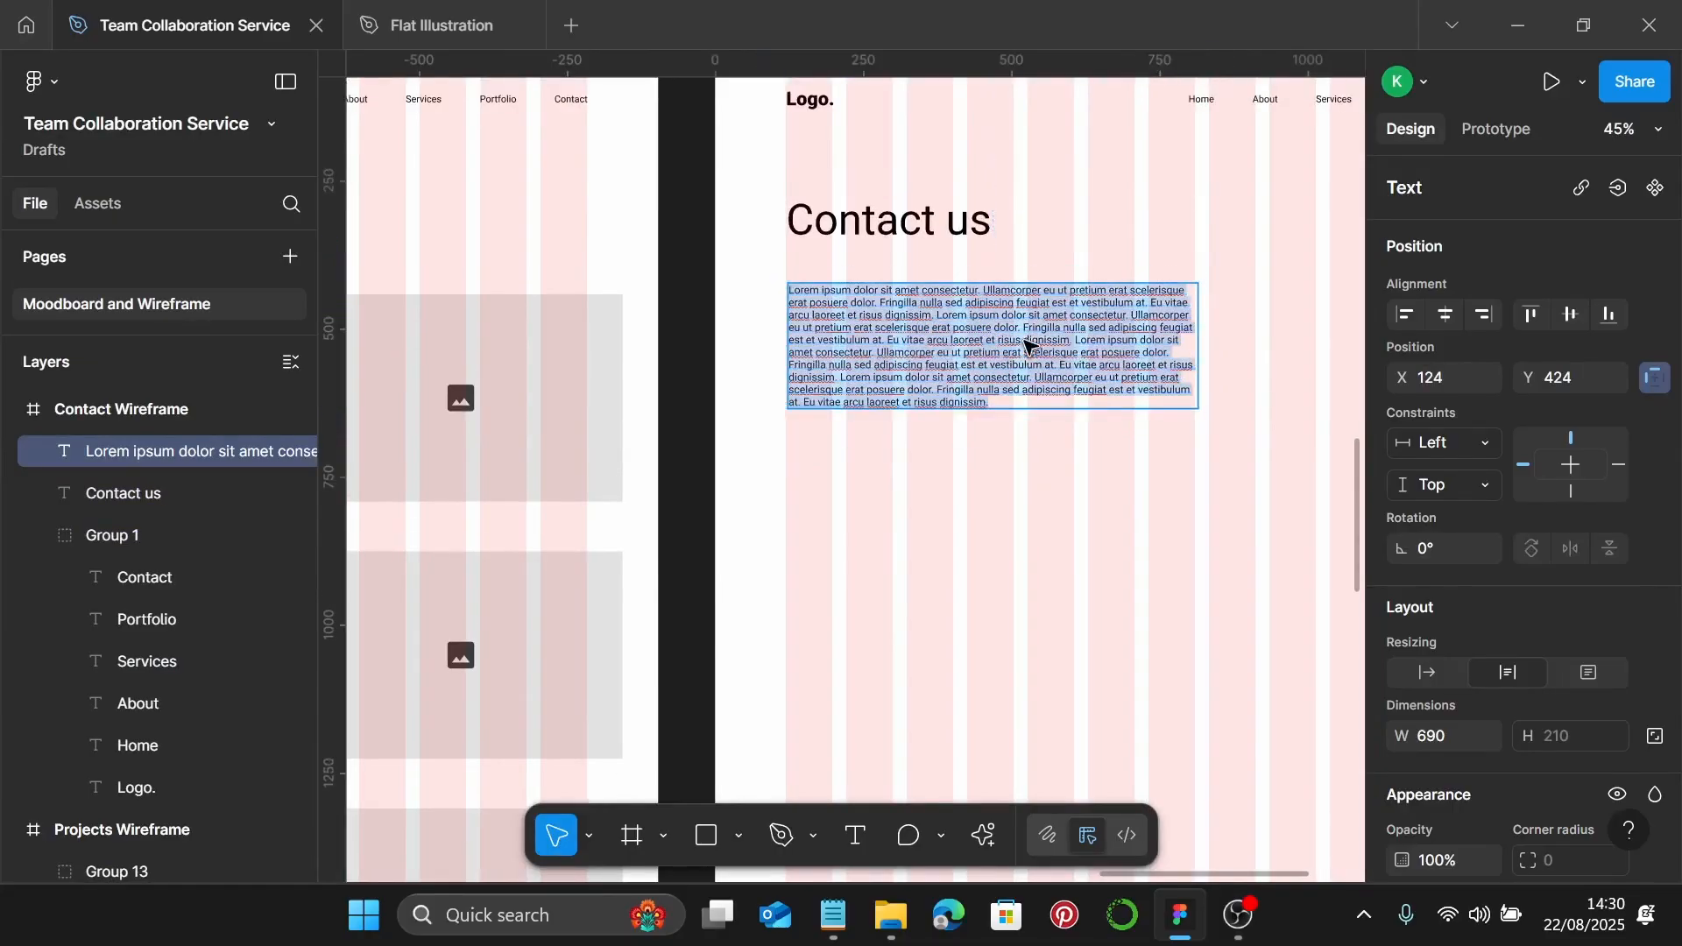
{"action": "scroll", "coordinate": [1029, 346], "scroll_direction": "up", "scroll_amount": 2}
{"action": "left_click_drag", "start_coordinate": [1023, 323], "coordinate": [1034, 408]}
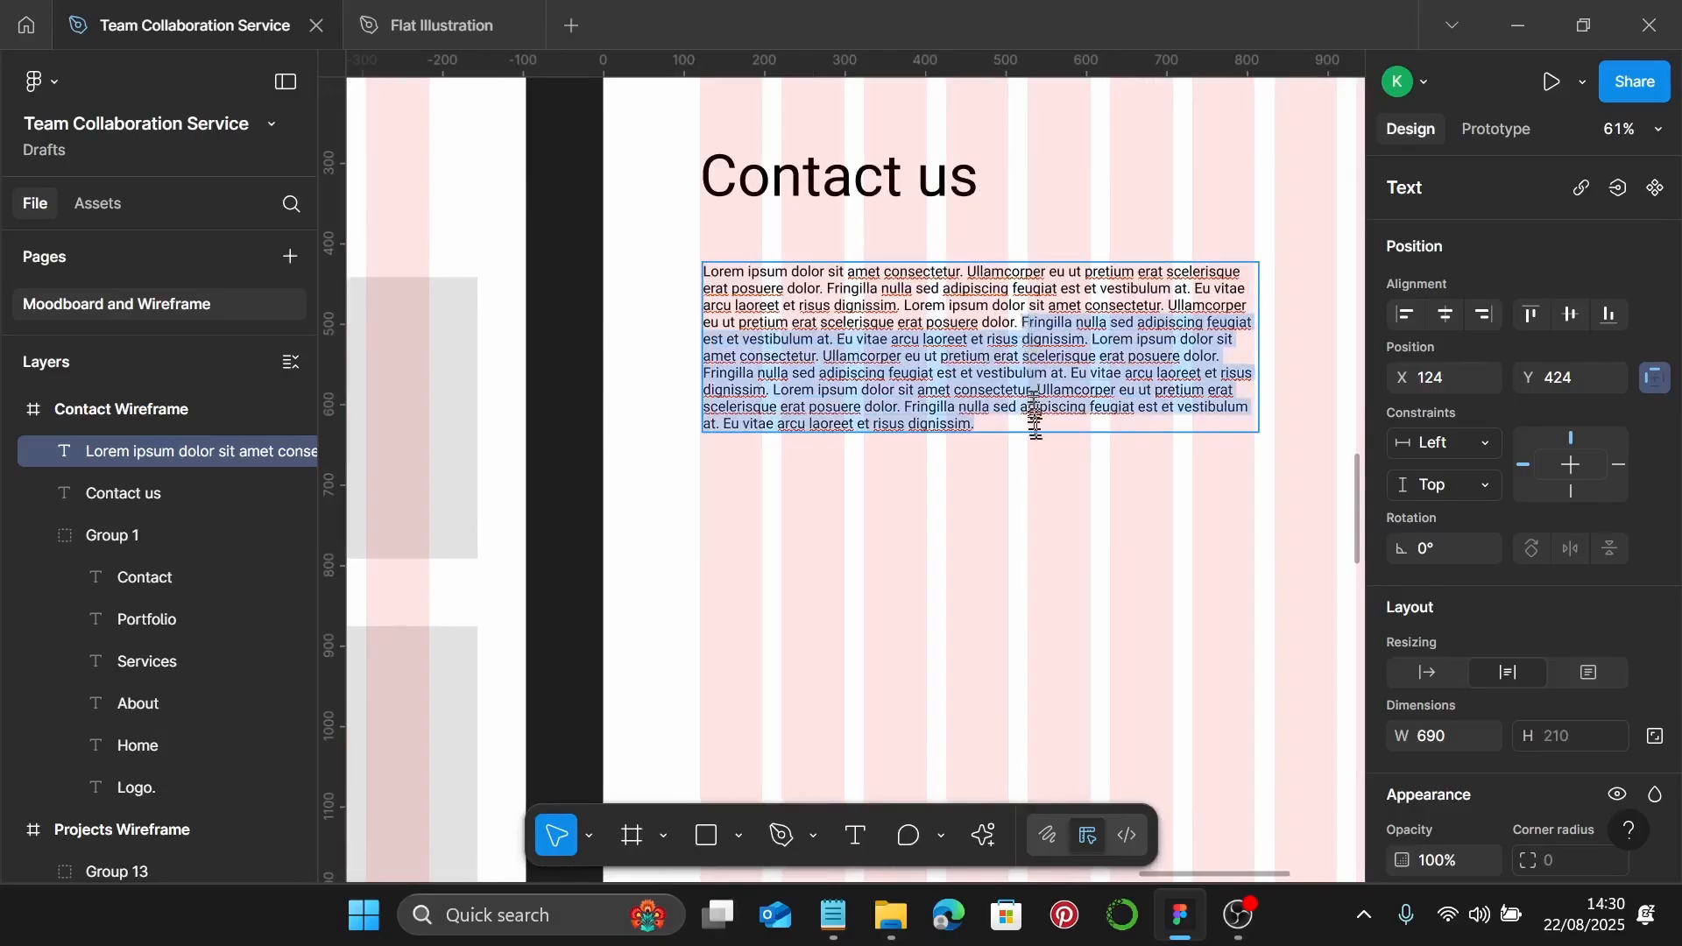
{"action": "key", "text": "BackSpace"}
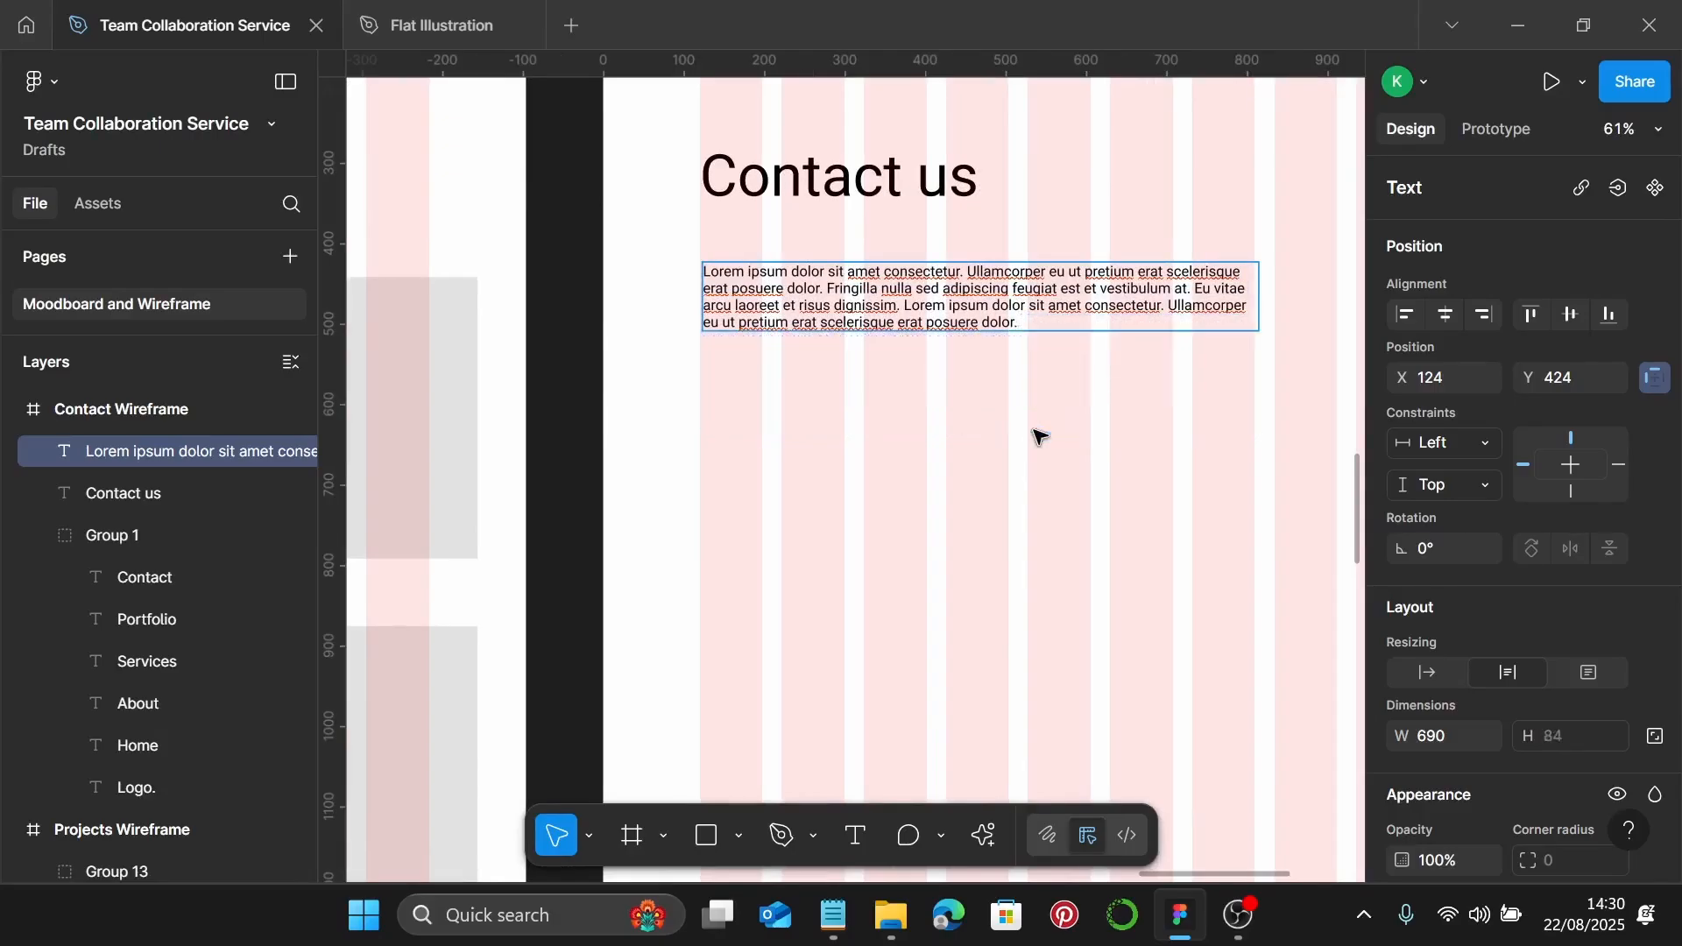
{"action": "scroll", "coordinate": [1036, 435], "scroll_direction": "right", "scroll_amount": 2}
{"action": "key", "text": "Escape"}
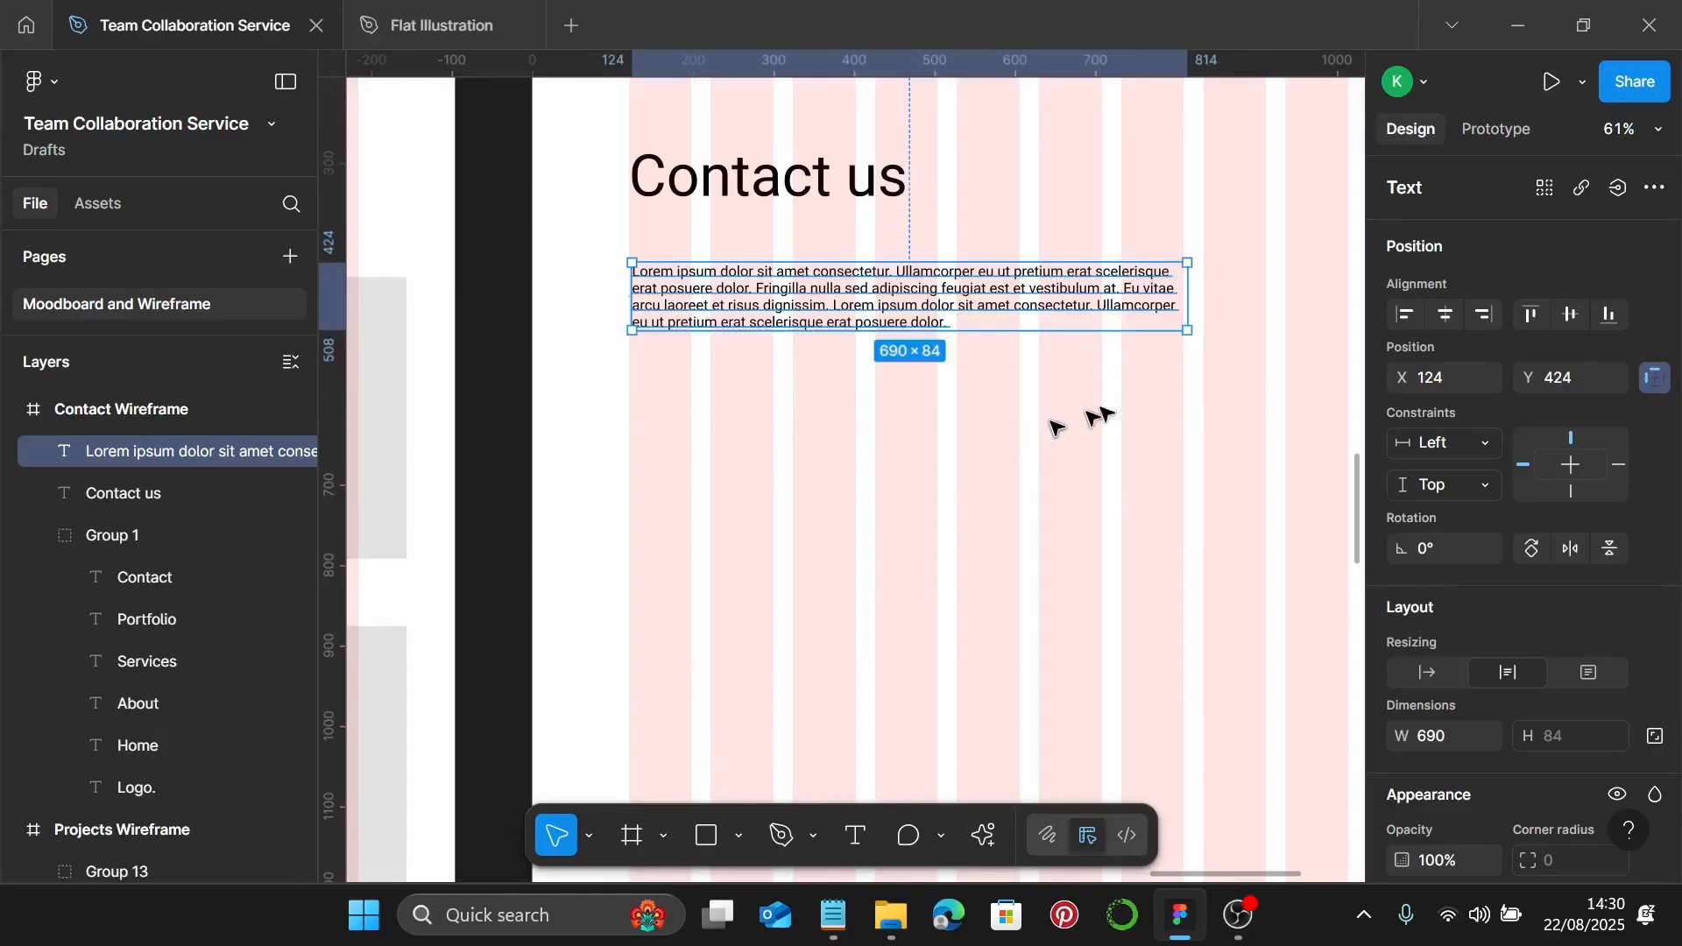
Duplicate the shortened paragraph into a column of four evenly spaced paragraphs beneath the "Contact us" title
{"action": "scroll", "coordinate": [1054, 424], "scroll_direction": "down", "scroll_amount": 2}
{"action": "left_click_drag", "start_coordinate": [998, 318], "coordinate": [962, 582]}
{"action": "scroll", "coordinate": [1014, 556], "scroll_direction": "right", "scroll_amount": 2}
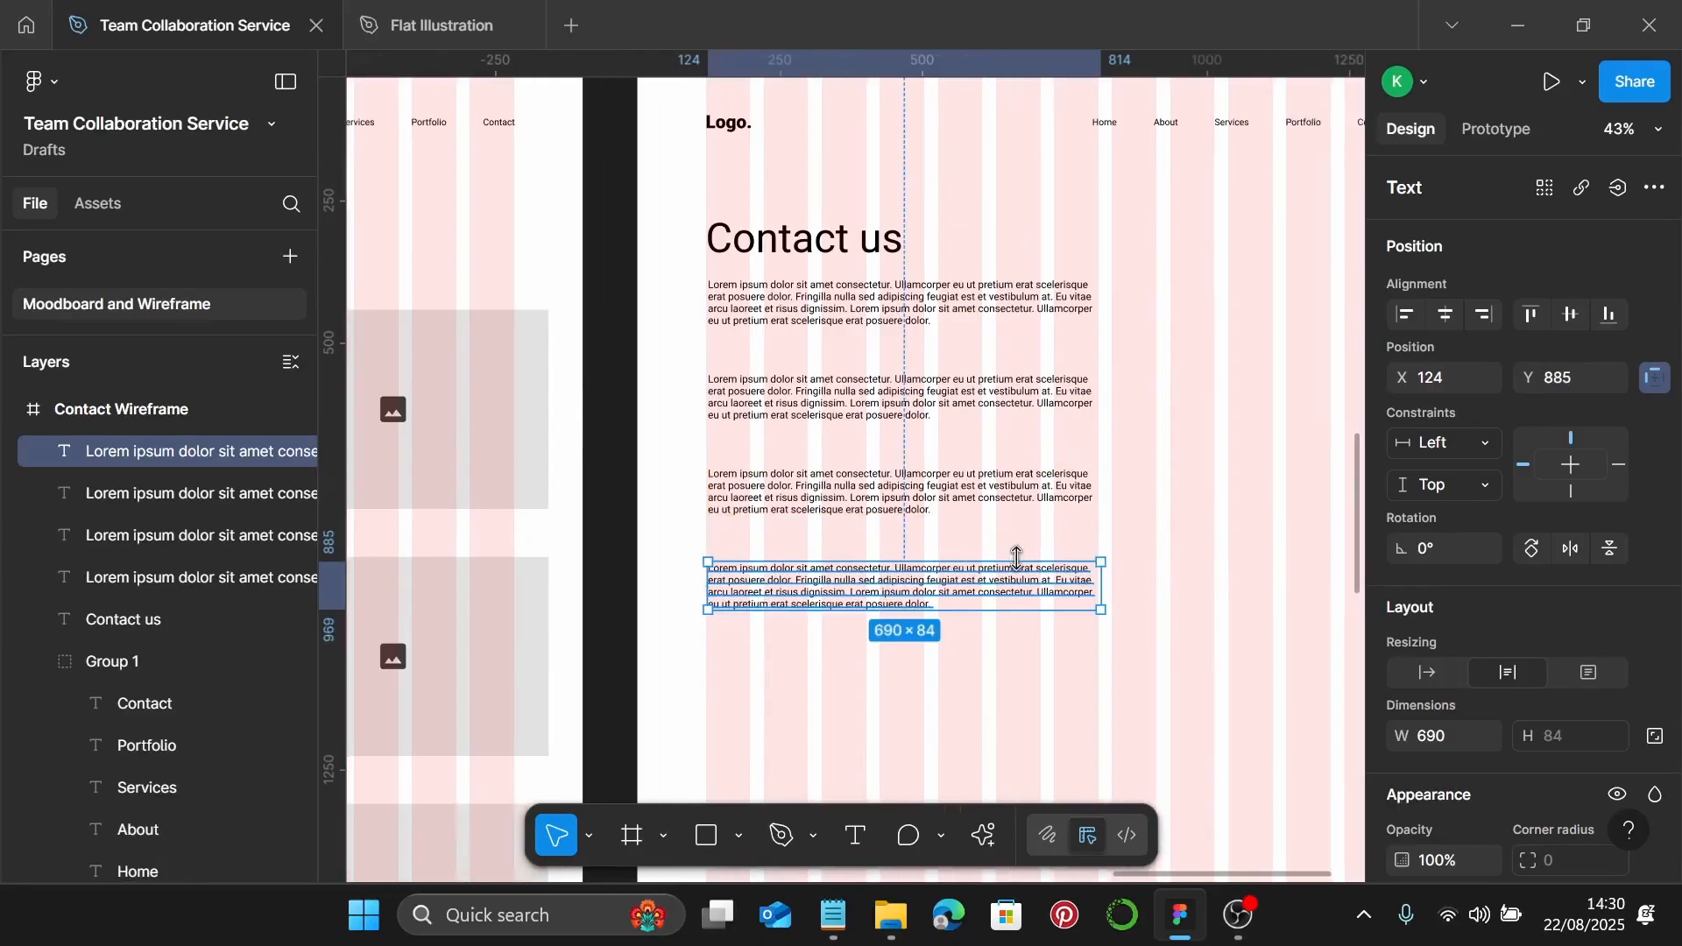
Copy the Project 1 image placeholder into the Contact Wireframe, beside the top paragraph at about X 843, Y 395
{"action": "scroll", "coordinate": [1013, 554], "scroll_direction": "down", "scroll_amount": 3}
{"action": "scroll", "coordinate": [1013, 554], "scroll_direction": "right", "scroll_amount": 1}
{"action": "left_click", "coordinate": [557, 466]}
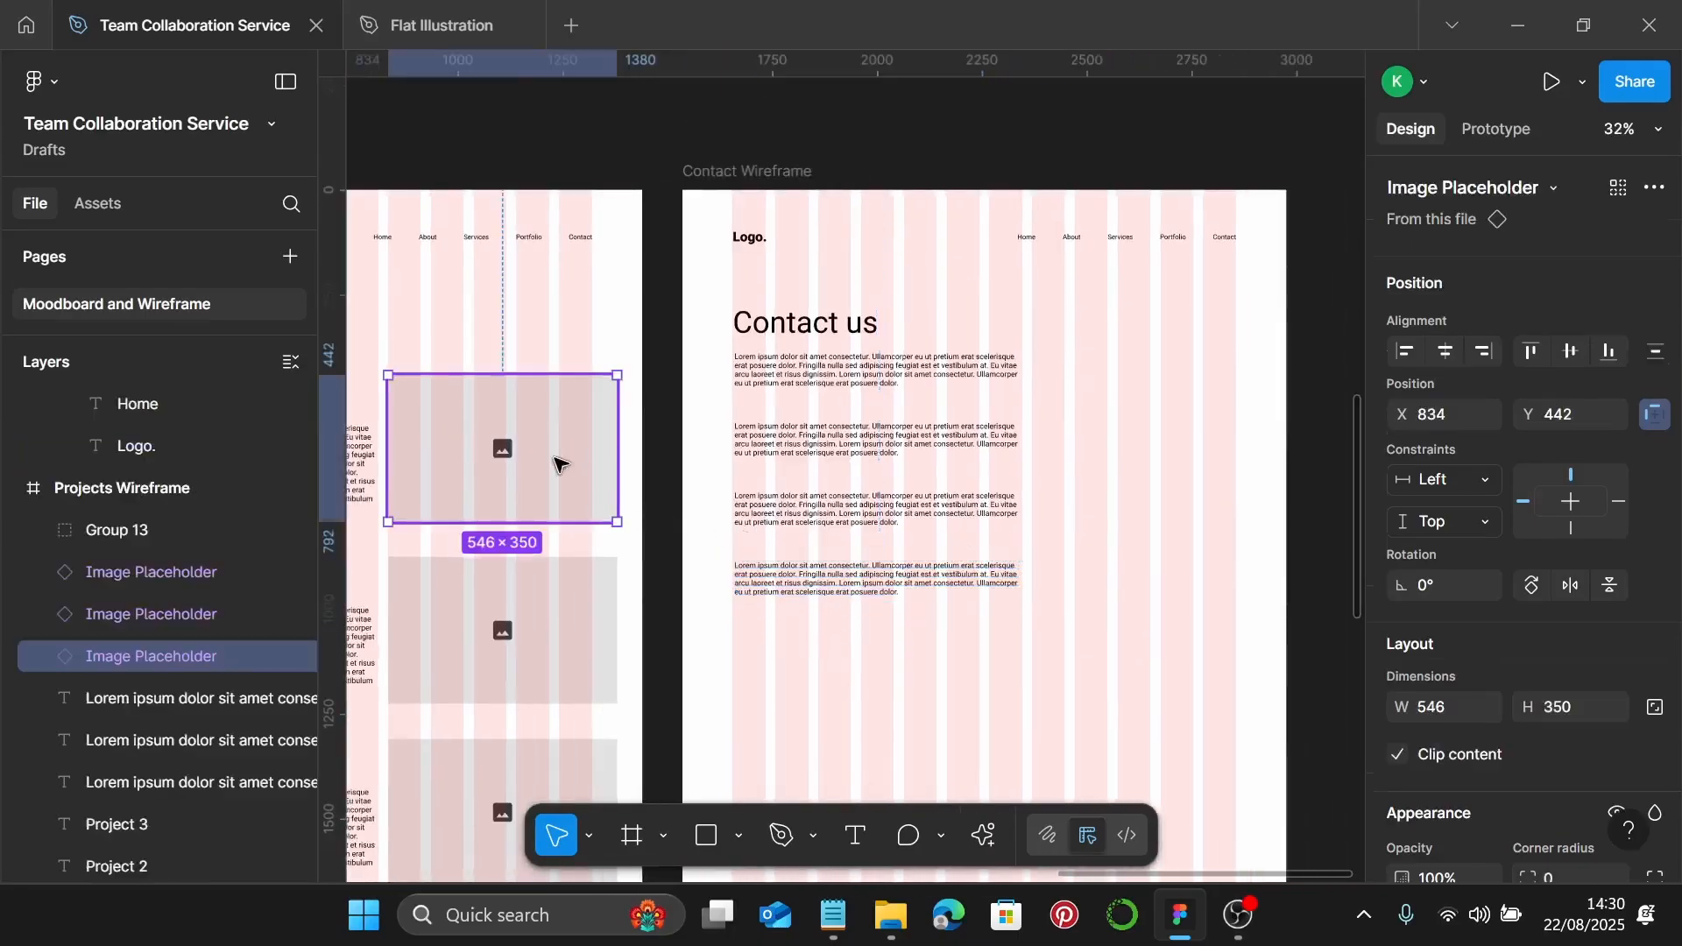
{"action": "left_click_drag", "start_coordinate": [927, 535], "coordinate": [1132, 438]}
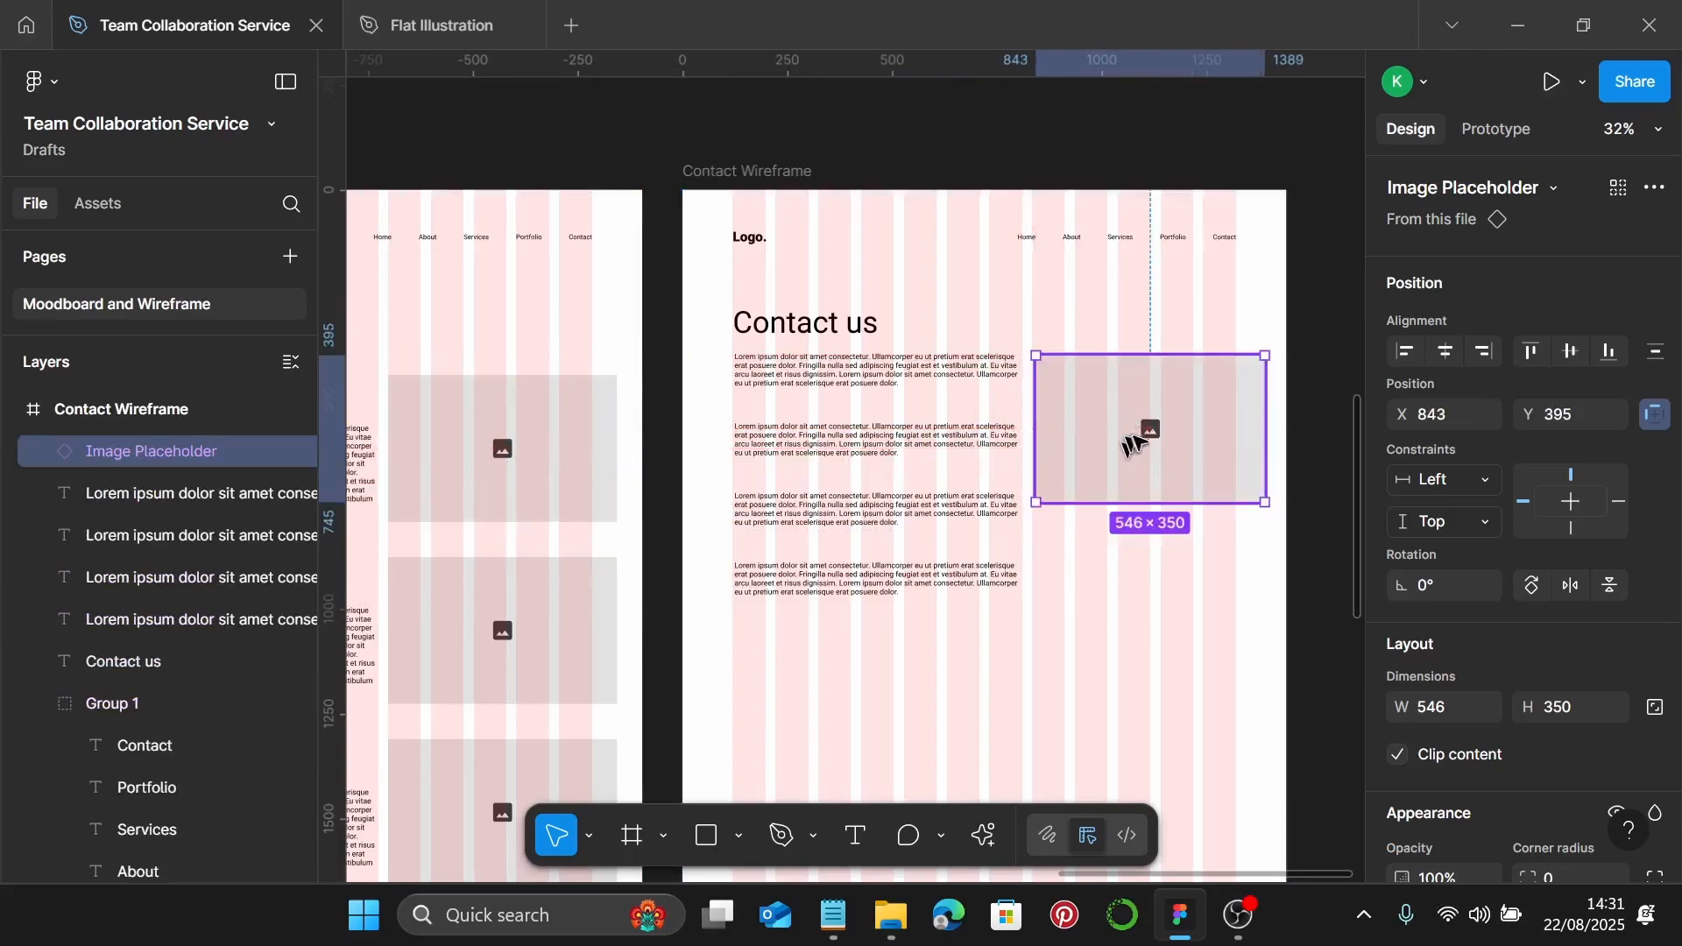
{"action": "scroll", "coordinate": [1115, 488], "scroll_direction": "down", "scroll_amount": 3}
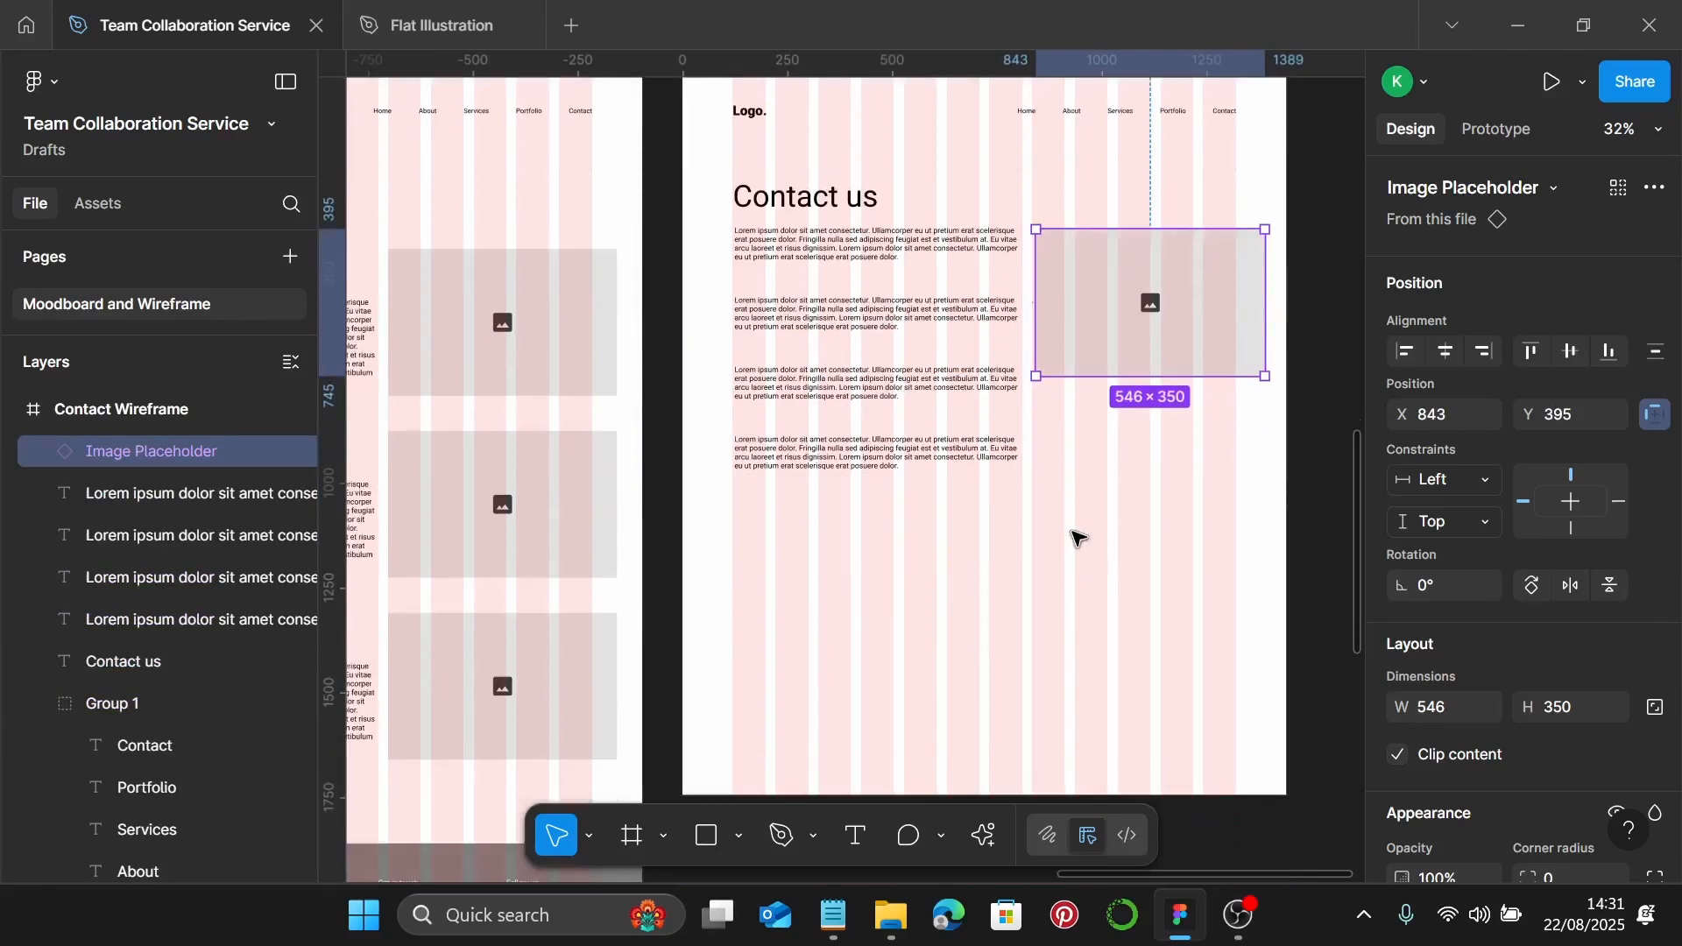
Duplicate the lowest paragraph below itself at about Y 1051, cut it down to "Lorem ipsum", and set it to auto width
{"action": "scroll", "coordinate": [876, 517], "scroll_direction": "up", "scroll_amount": 3}
{"action": "left_click", "coordinate": [711, 422]}
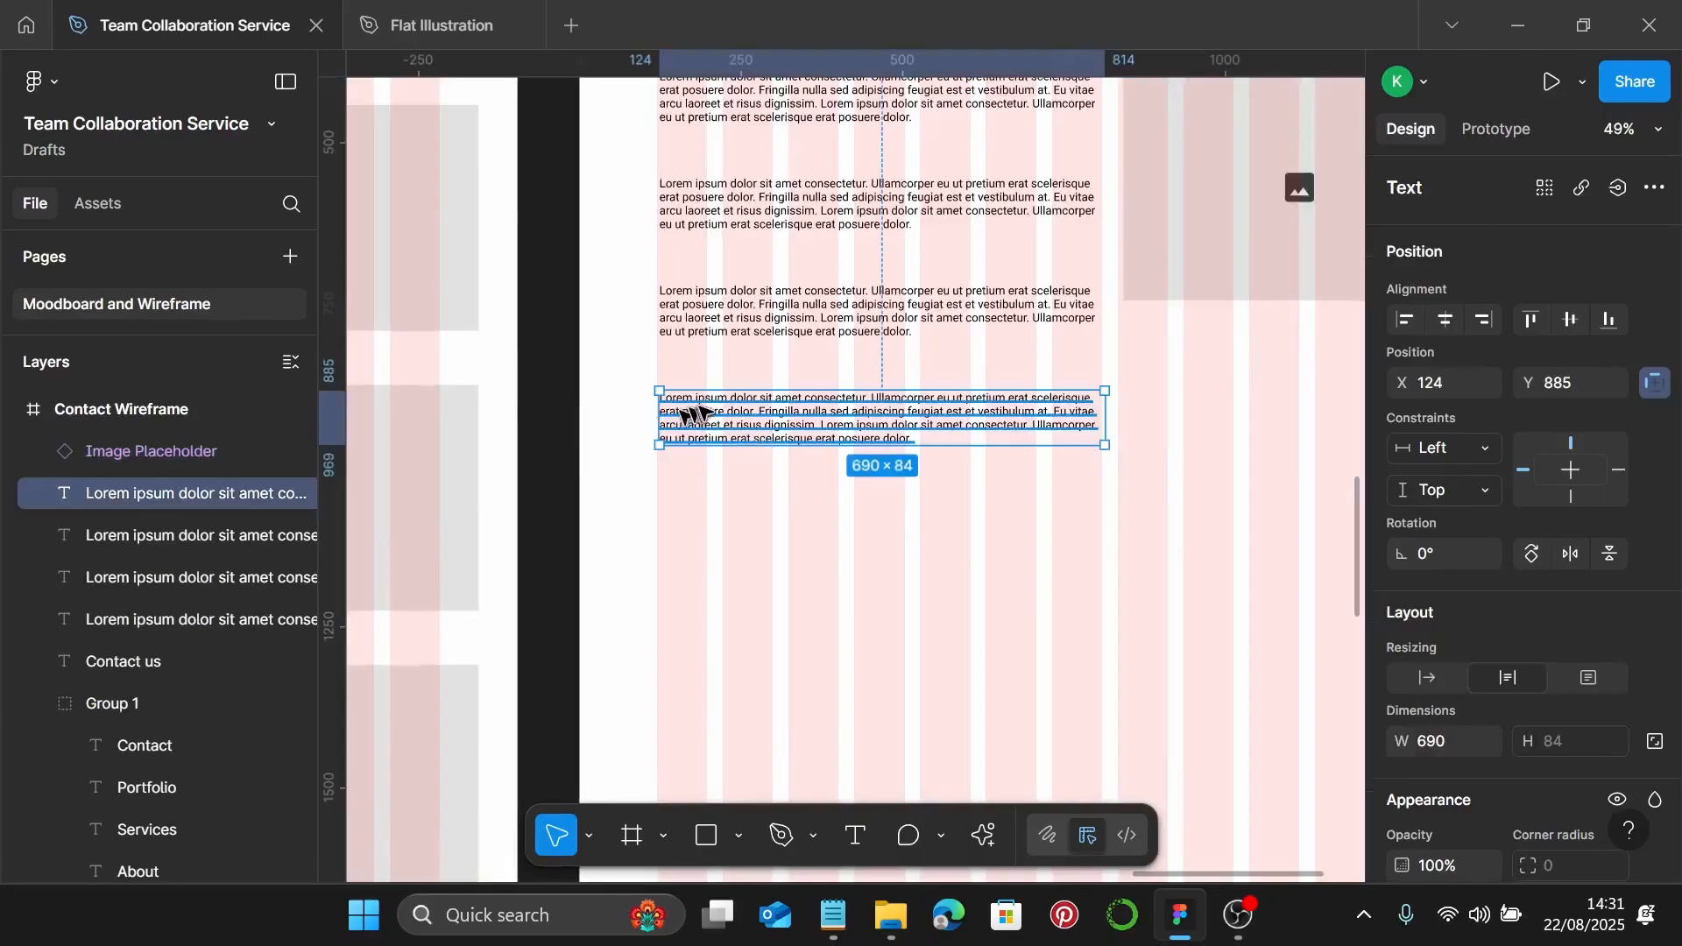
{"action": "left_click_drag", "start_coordinate": [701, 409], "coordinate": [972, 545]}
{"action": "double_click", "coordinate": [697, 516]}
{"action": "key", "text": "BackSpace"}
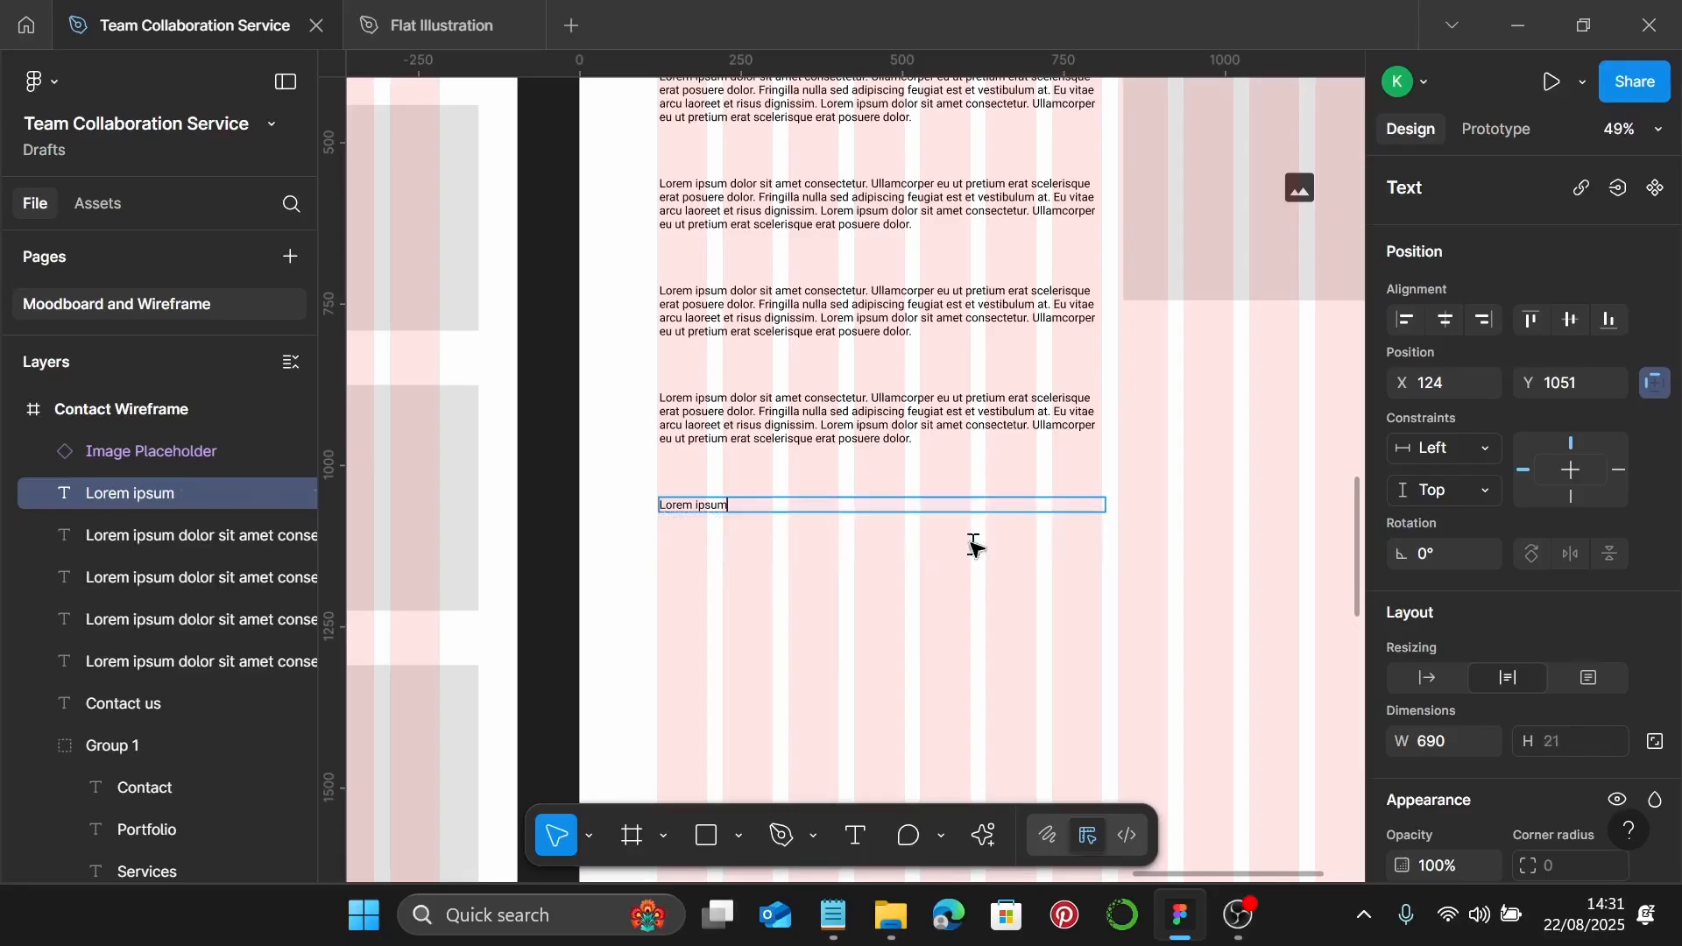
{"action": "left_click", "coordinate": [1426, 678]}
Replace the short "Lorem ipsum" text below the paragraphs with "Start your project"
{"action": "scroll", "coordinate": [712, 512], "scroll_direction": "up", "scroll_amount": 5, "text": "ctrl"}
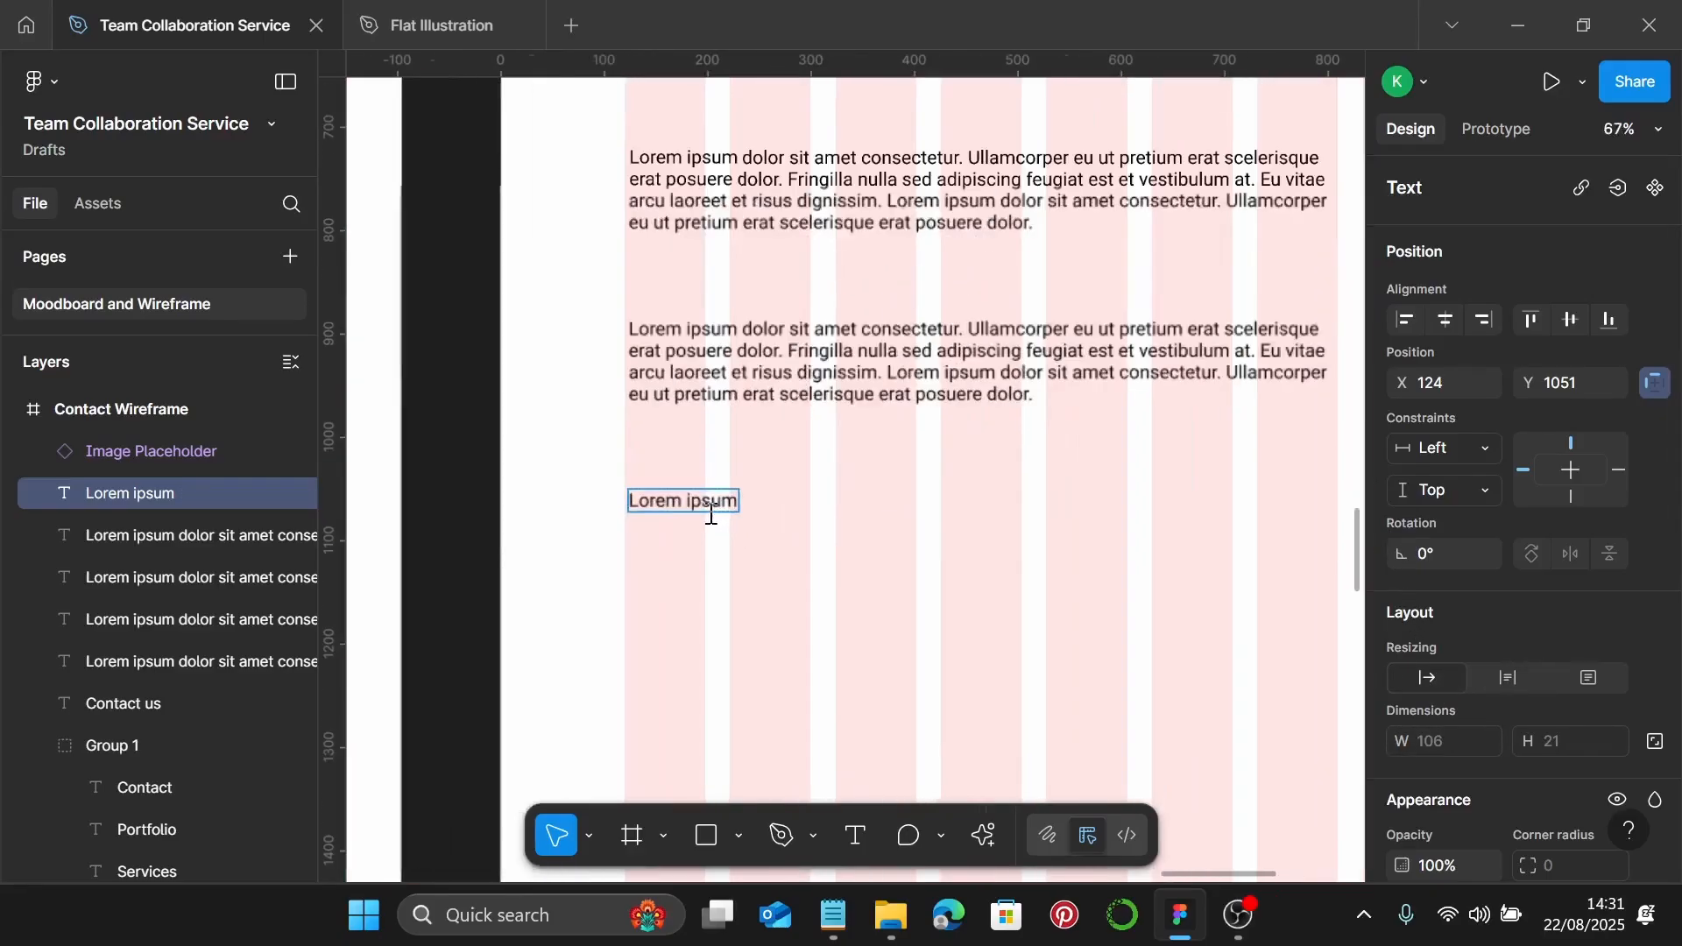
{"action": "triple_click", "coordinate": [642, 496]}
{"action": "type", "text": "S"}
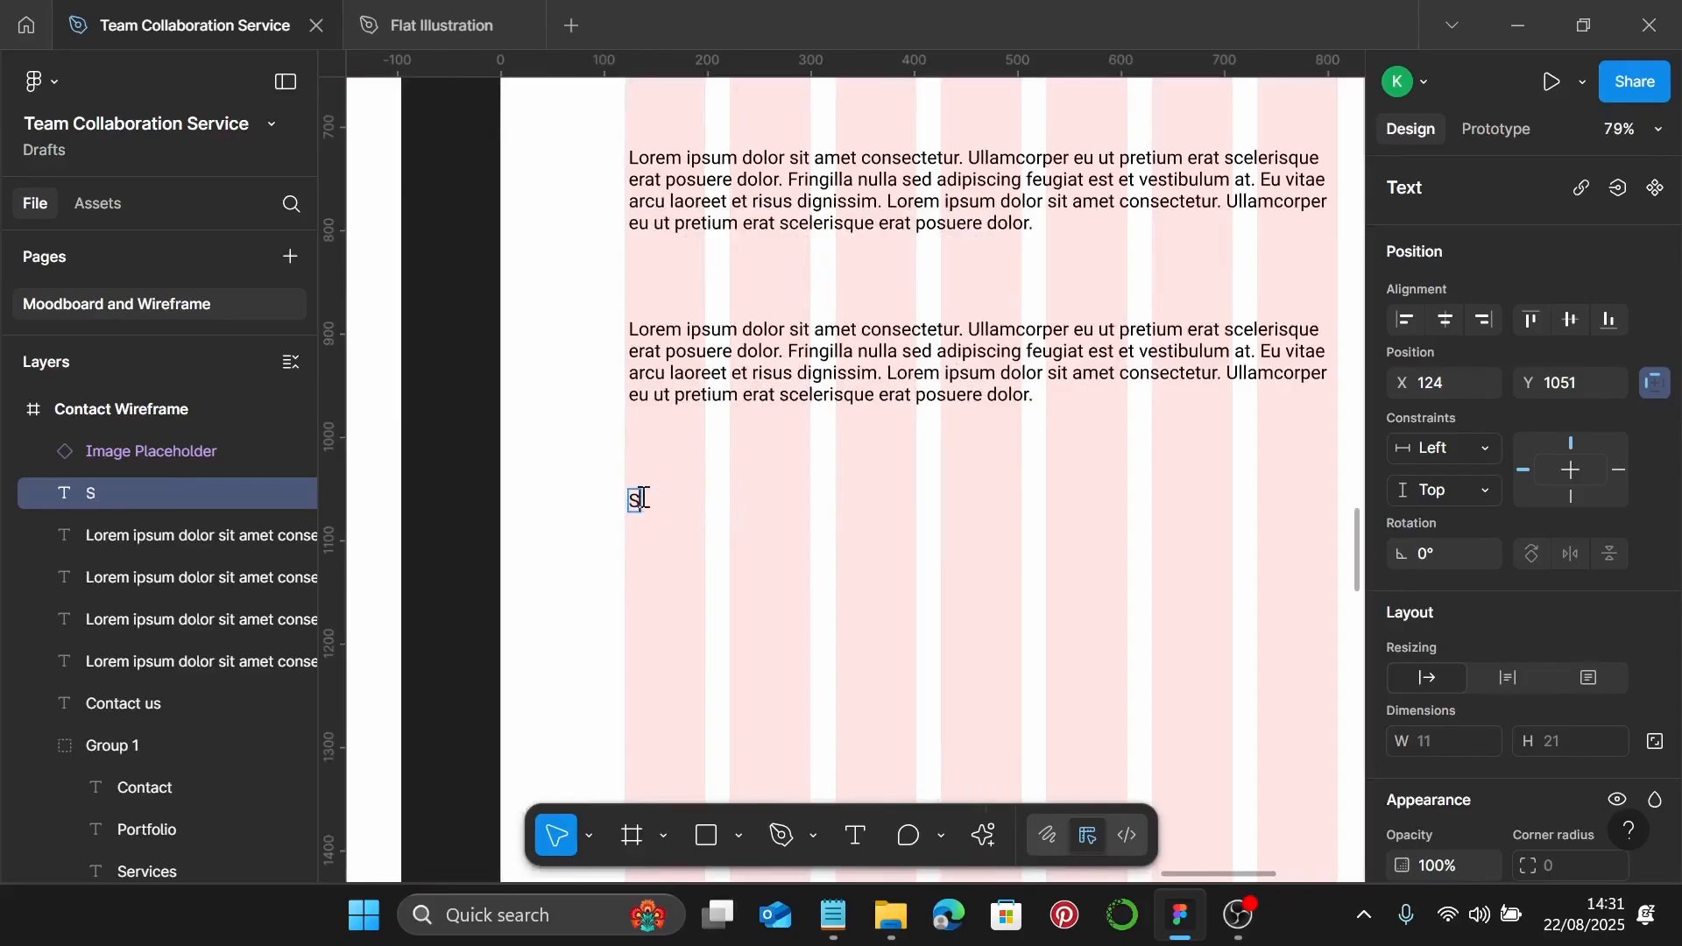
{"action": "type", "text": "tart your project"}
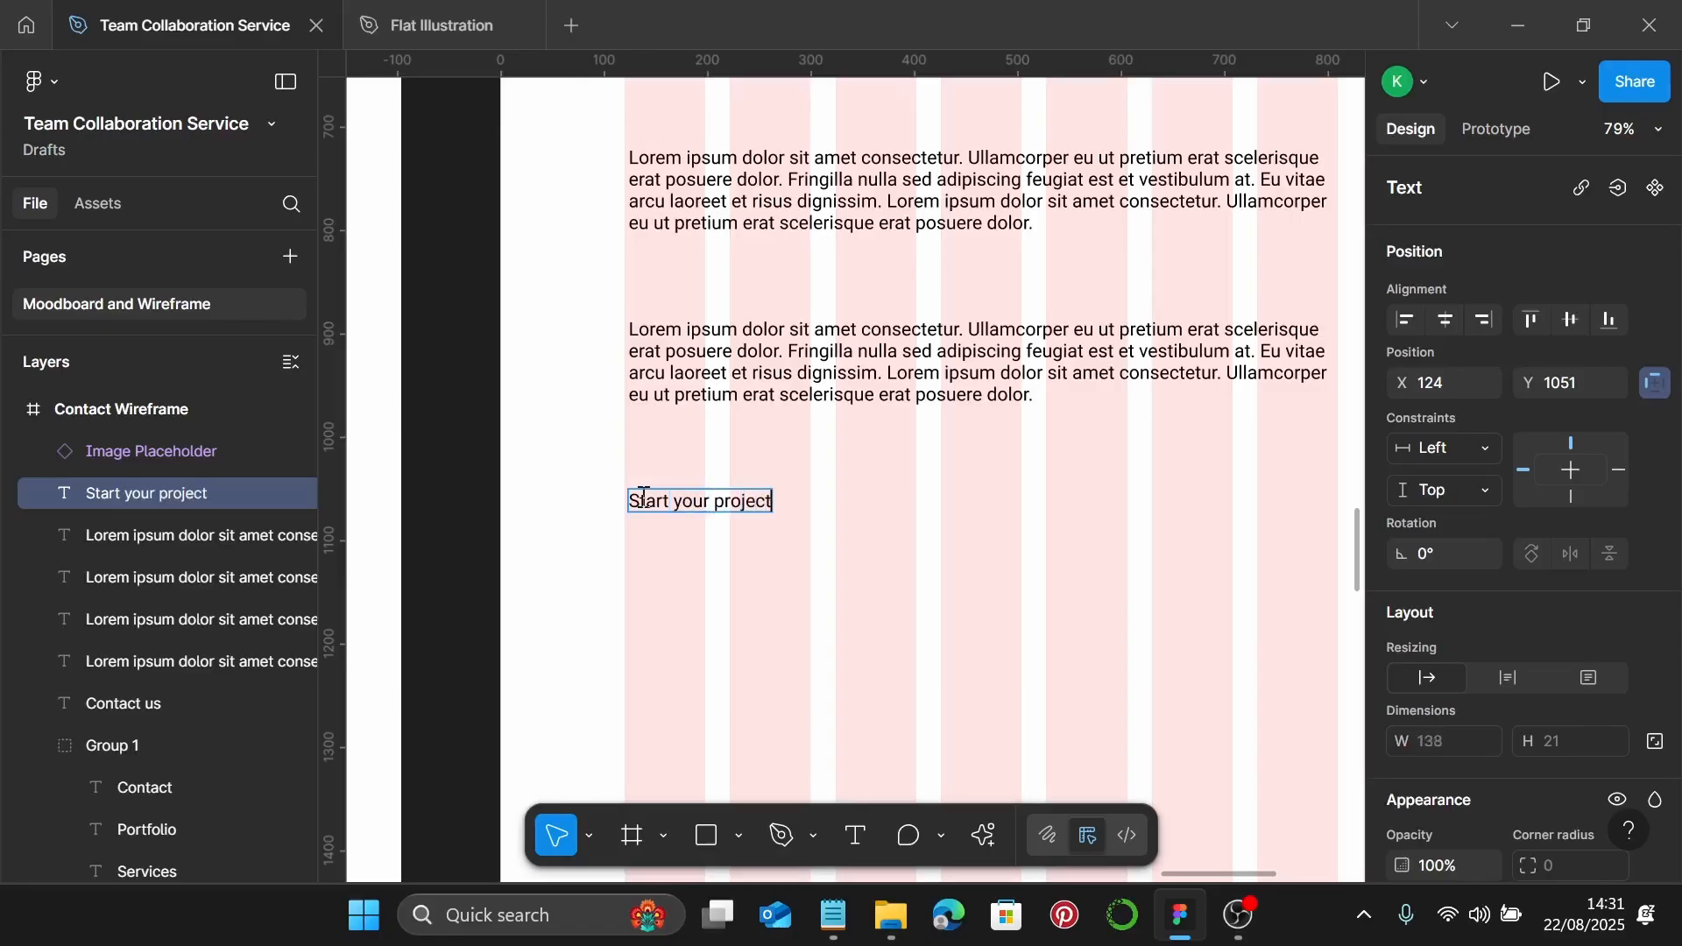
{"action": "key", "text": "Escape"}
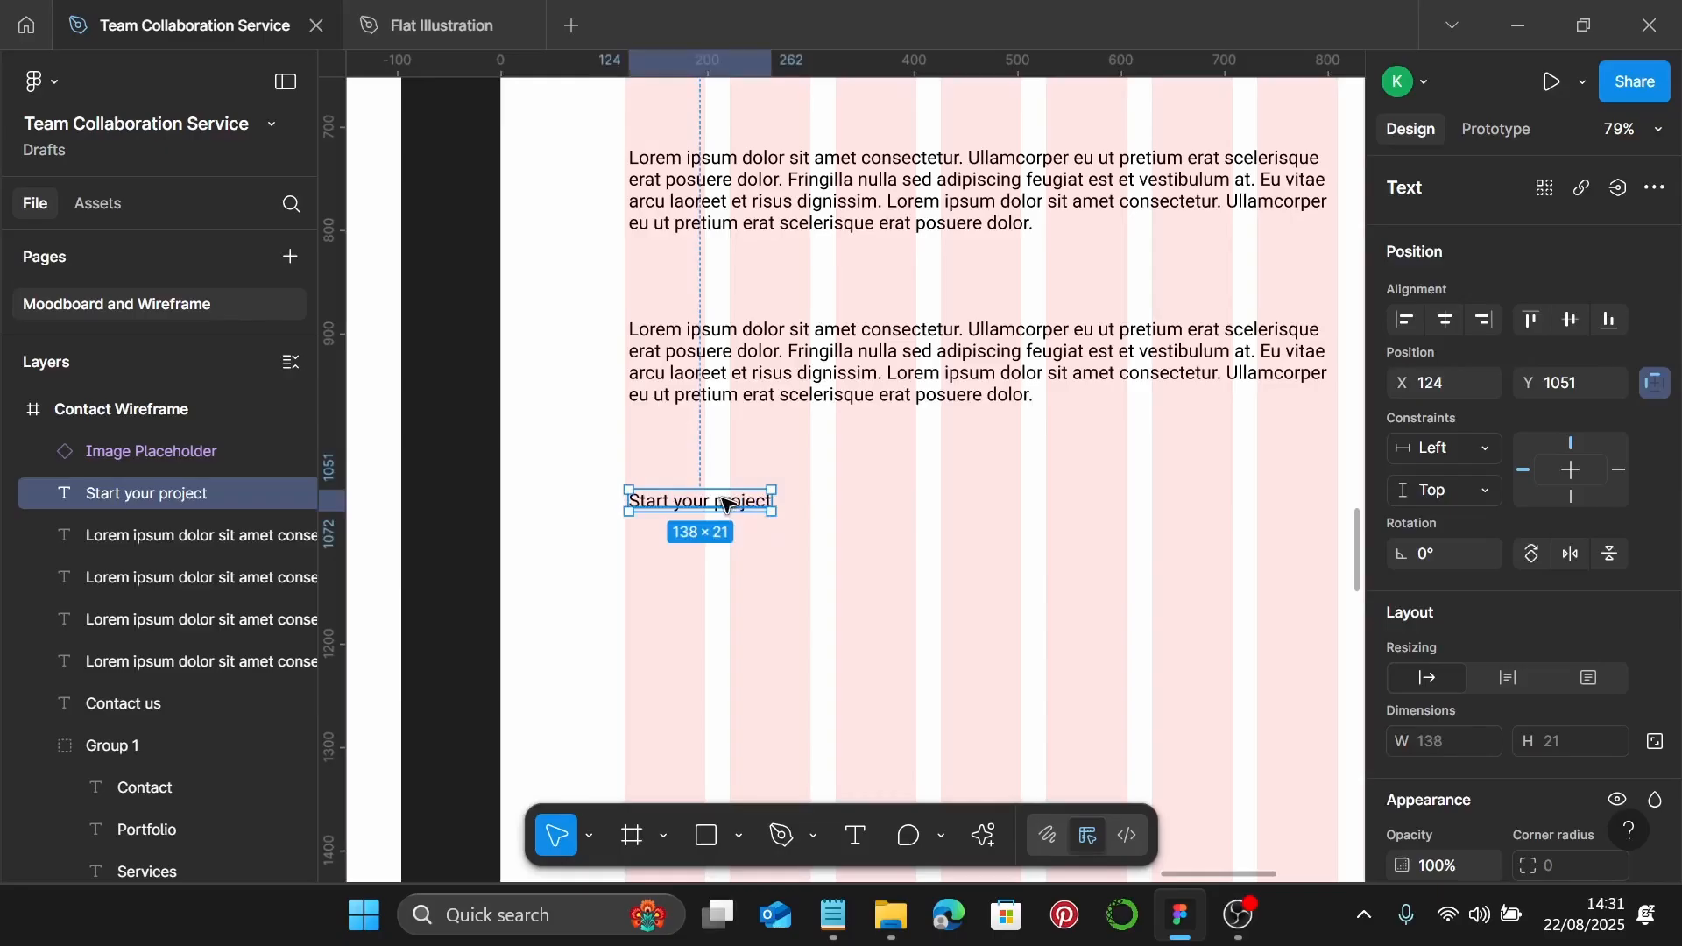
Turn "Start your project" into an auto layout button filled with B0C7ED and align it to the first column at X 120
{"action": "key", "text": "shift+a"}
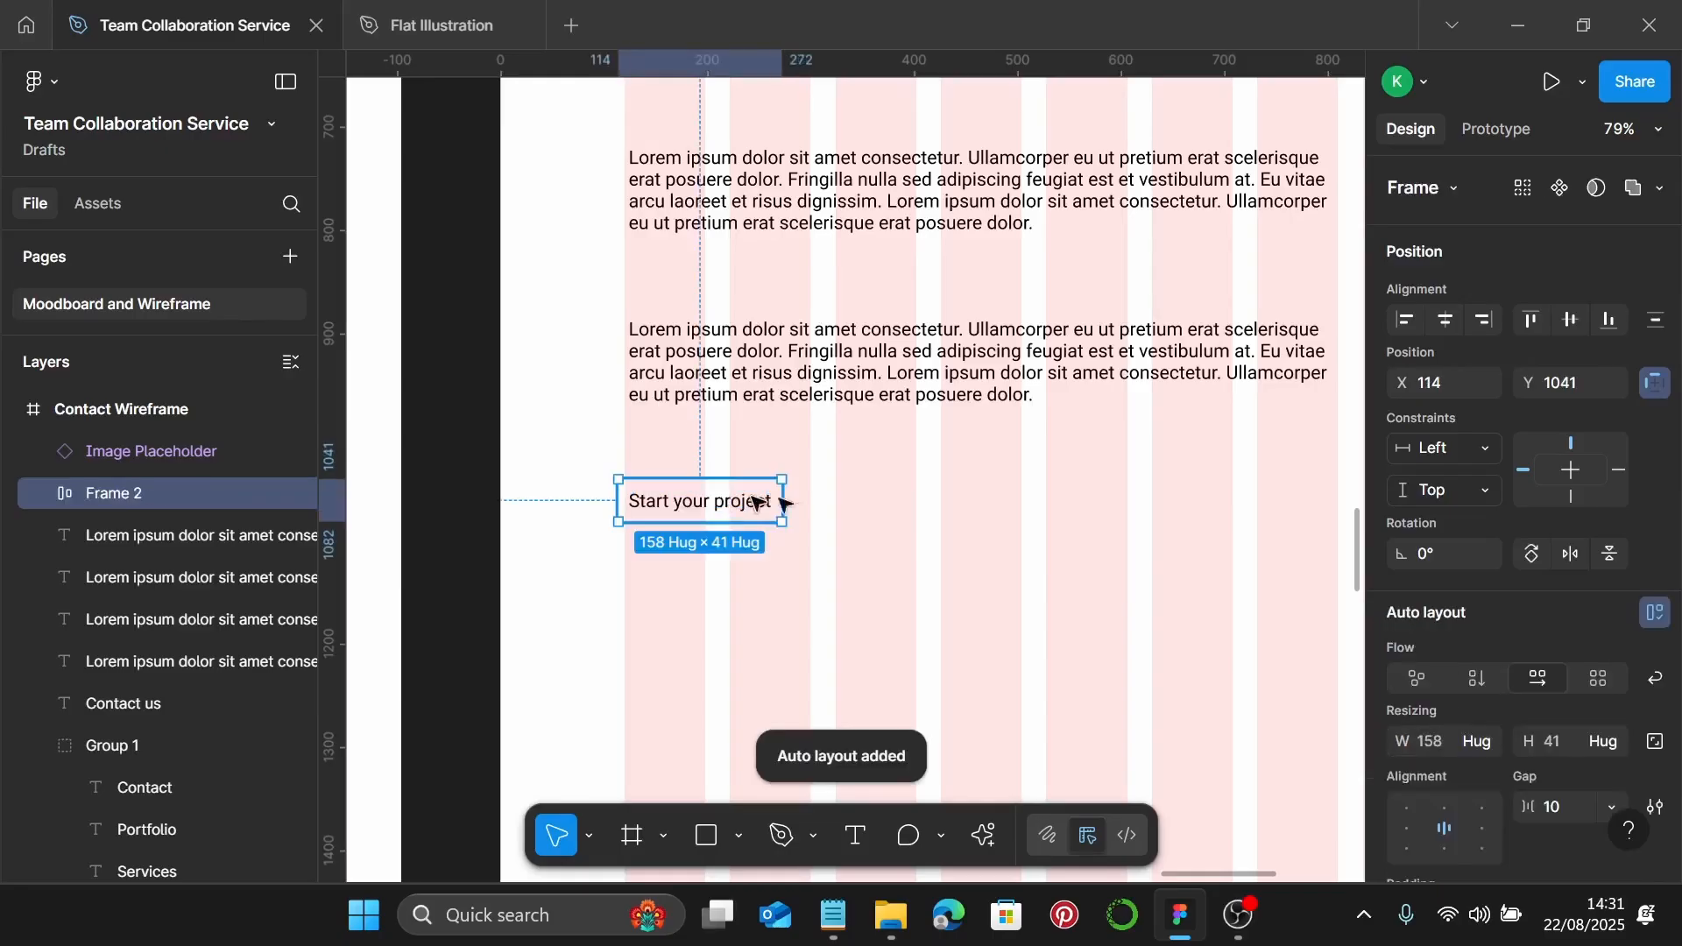
{"action": "scroll", "coordinate": [1489, 561], "scroll_direction": "down", "scroll_amount": 5}
{"action": "scroll", "coordinate": [1524, 563], "scroll_direction": "down", "scroll_amount": 3}
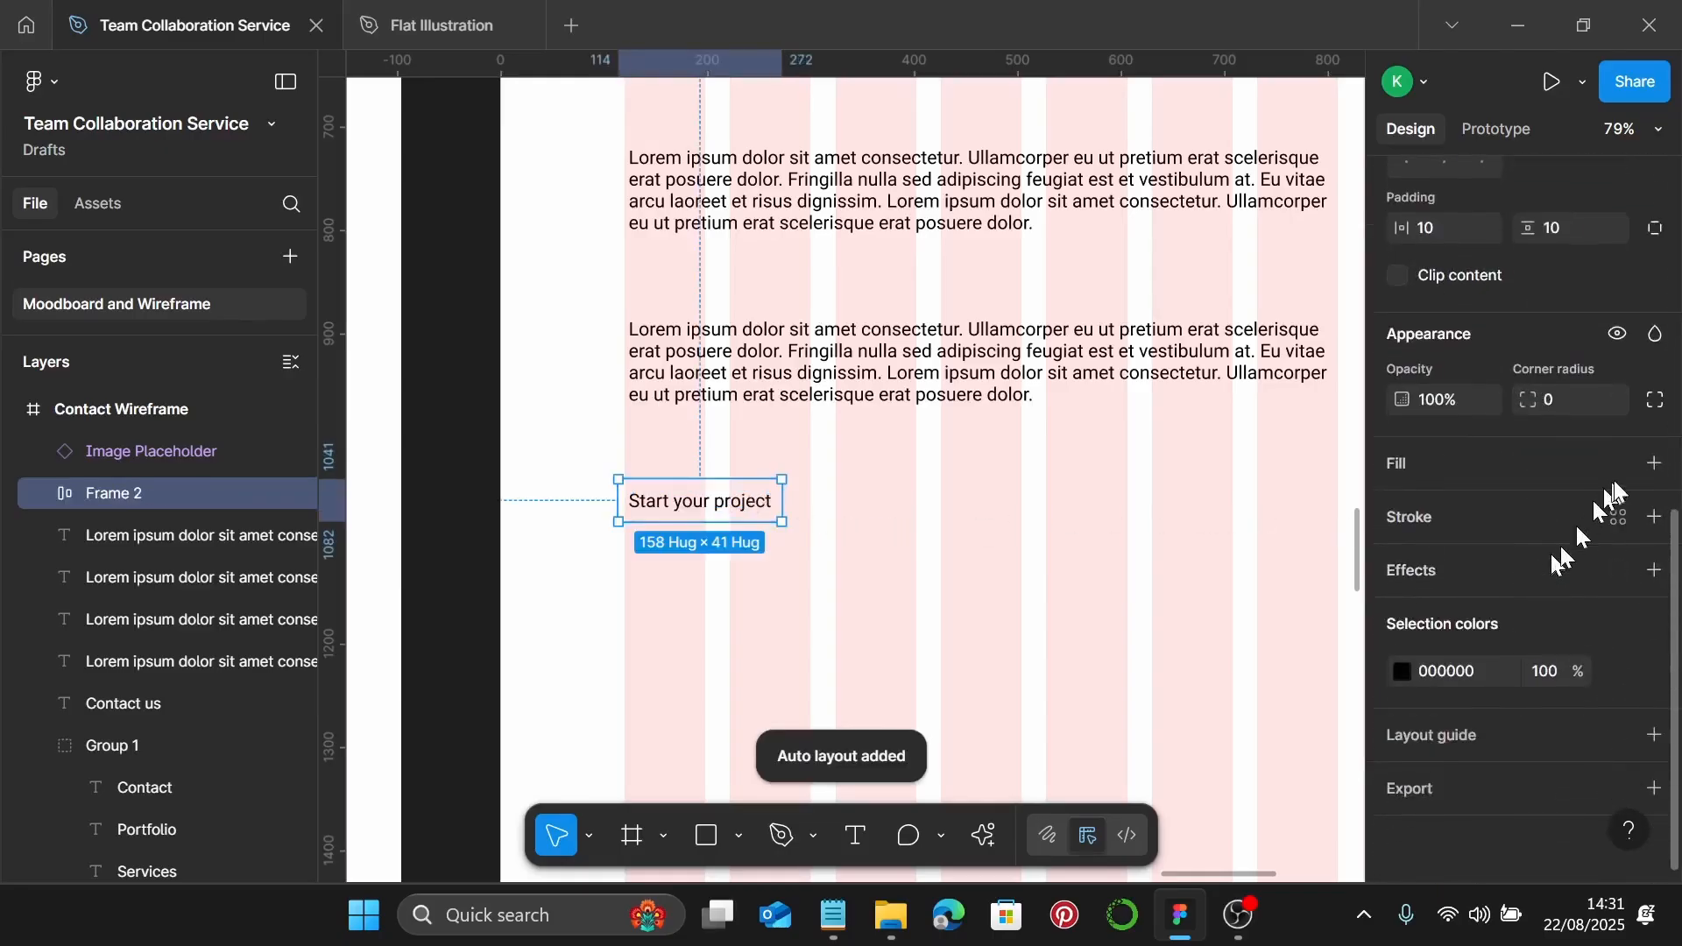
{"action": "left_click", "coordinate": [1654, 464]}
{"action": "scroll", "coordinate": [1290, 705], "scroll_direction": "down", "scroll_amount": 2}
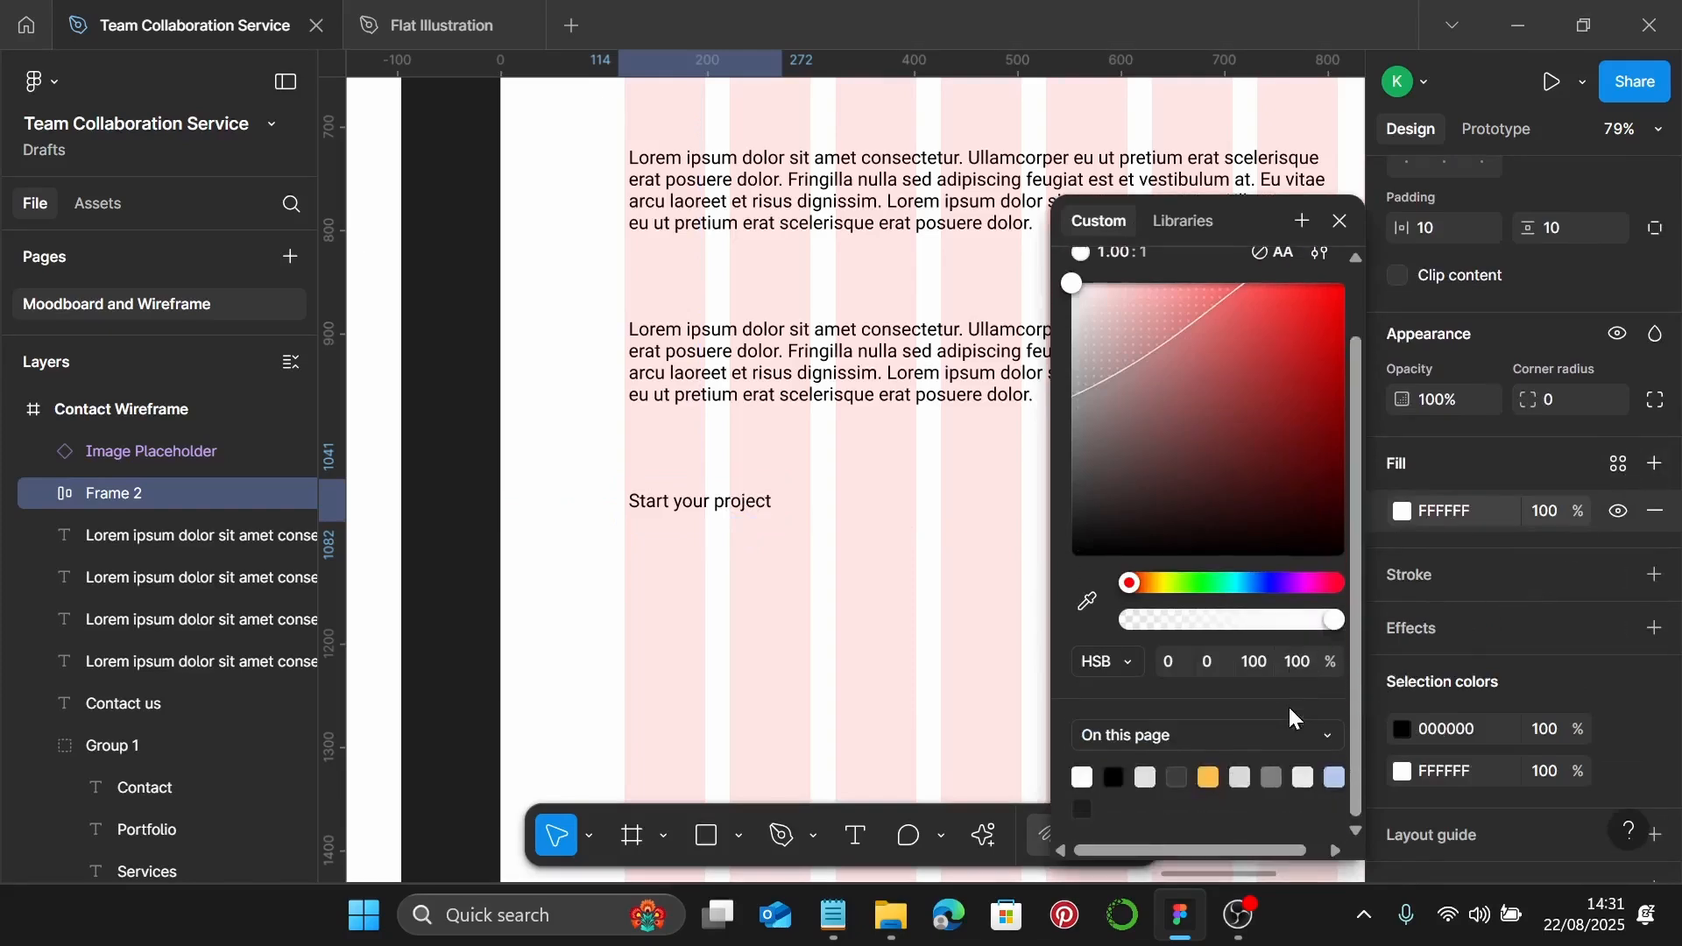
{"action": "left_click", "coordinate": [1336, 777]}
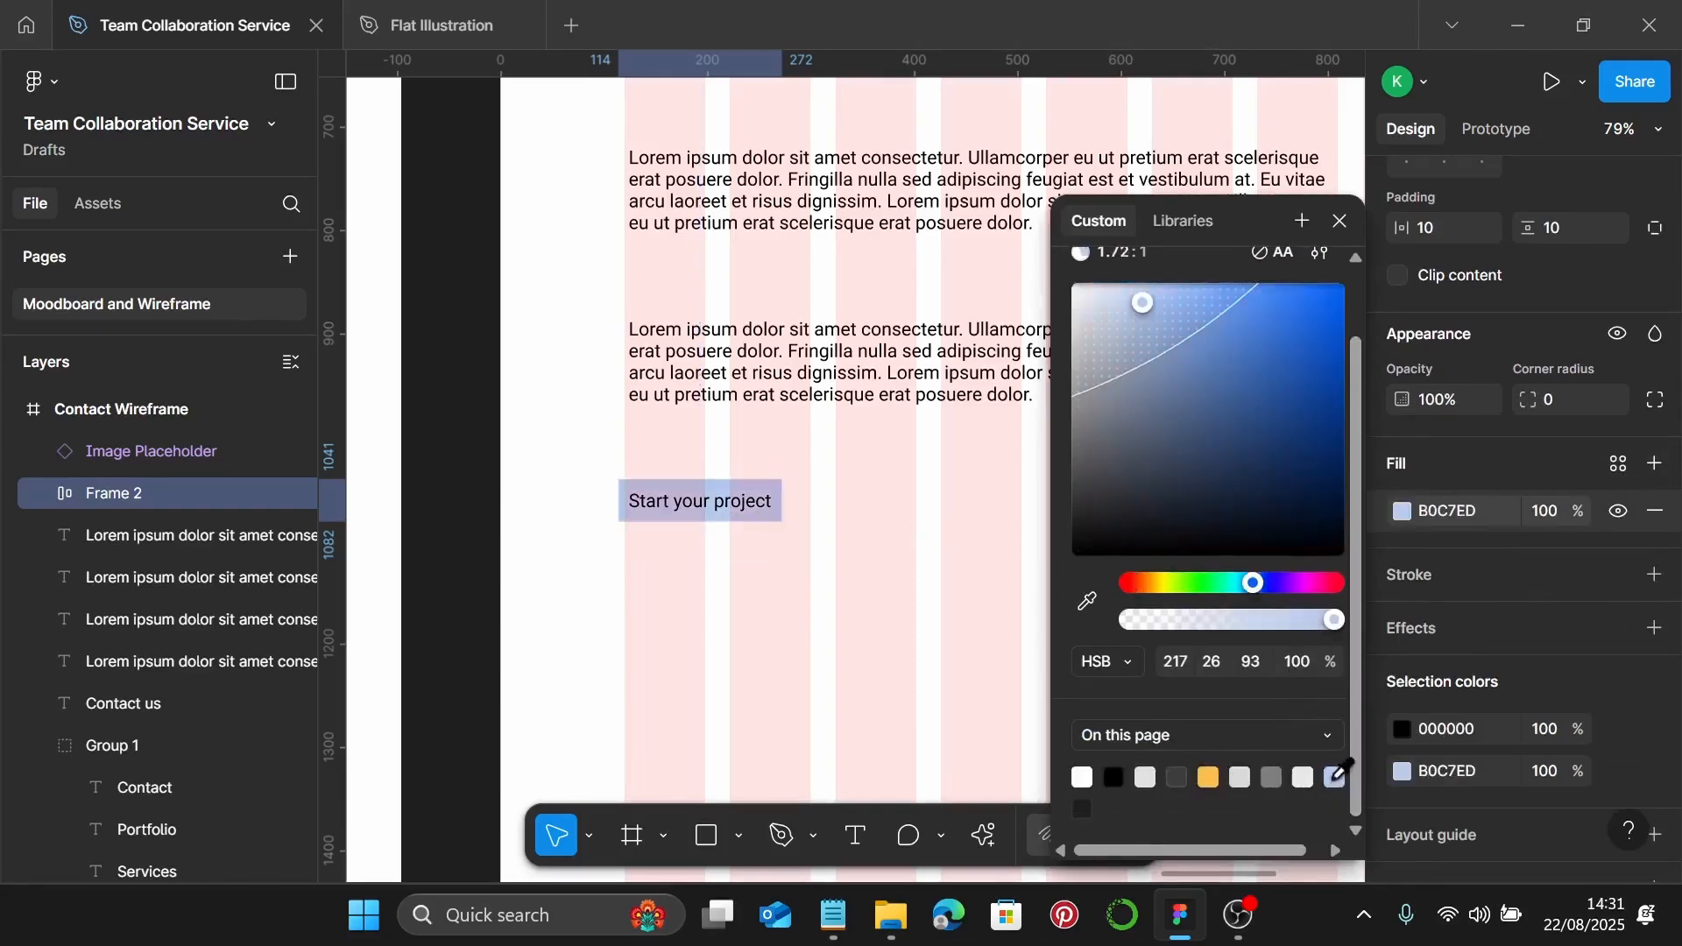
{"action": "left_click", "coordinate": [1347, 214]}
{"action": "left_click_drag", "start_coordinate": [714, 506], "coordinate": [719, 504]}
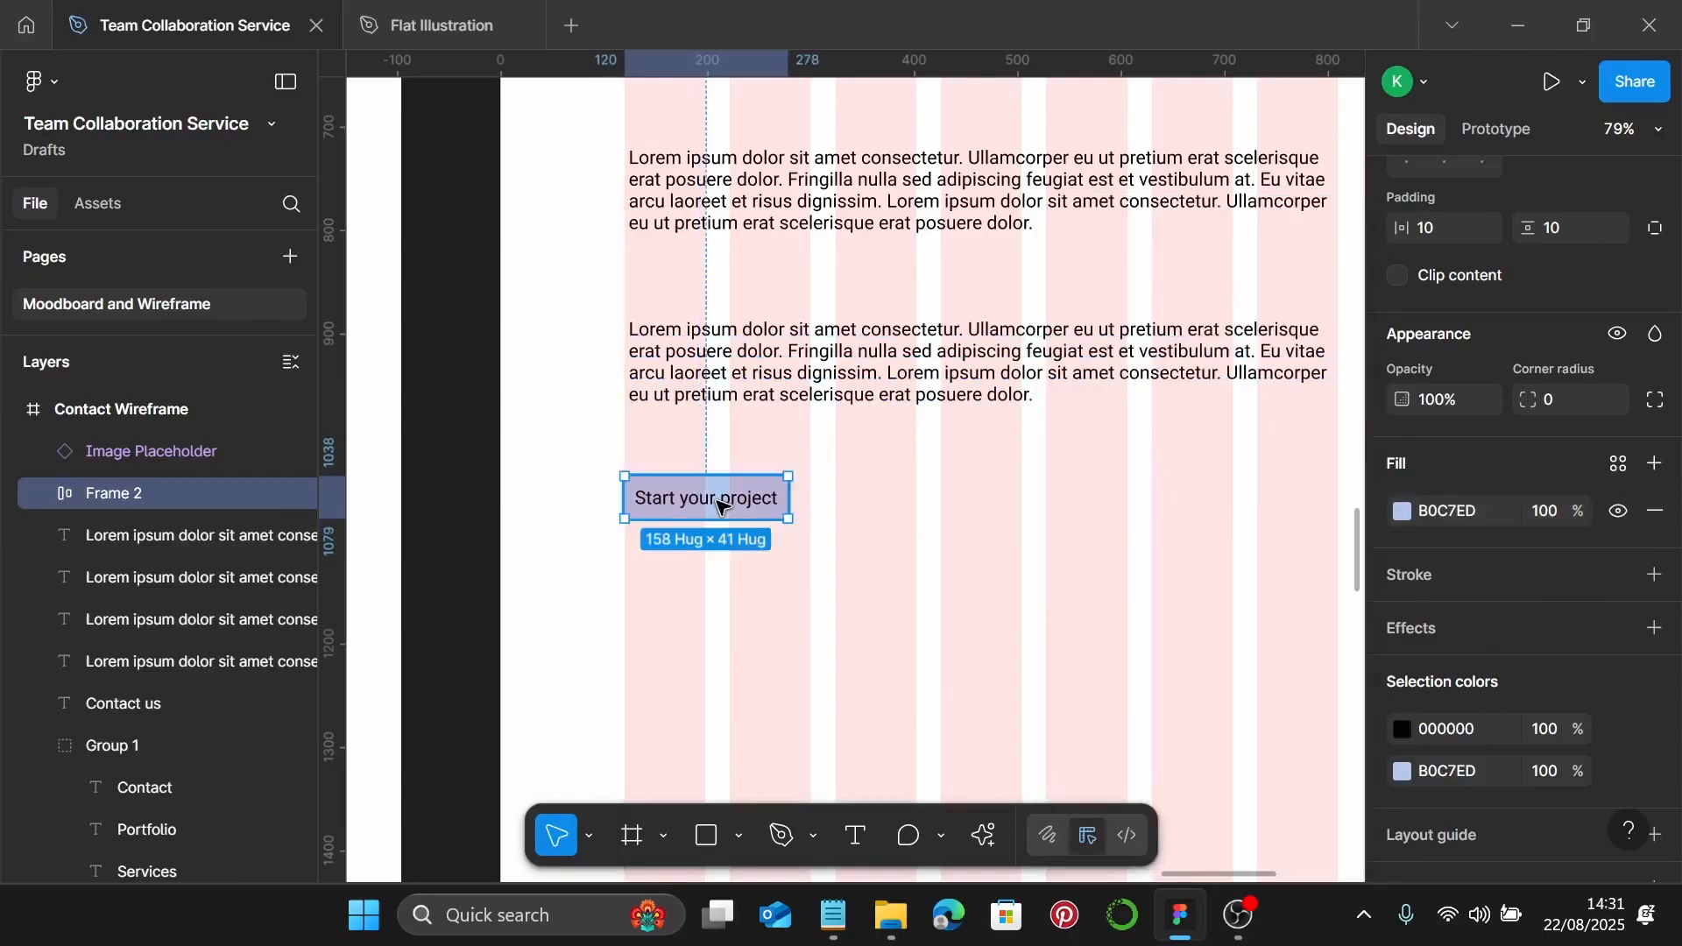
Copy the Projects page's footer group into the Contact Wireframe, spanning its full width below the "Start your project" button
{"action": "scroll", "coordinate": [907, 526], "scroll_direction": "down", "scroll_amount": 5}
{"action": "scroll", "coordinate": [906, 526], "scroll_direction": "down", "scroll_amount": 3}
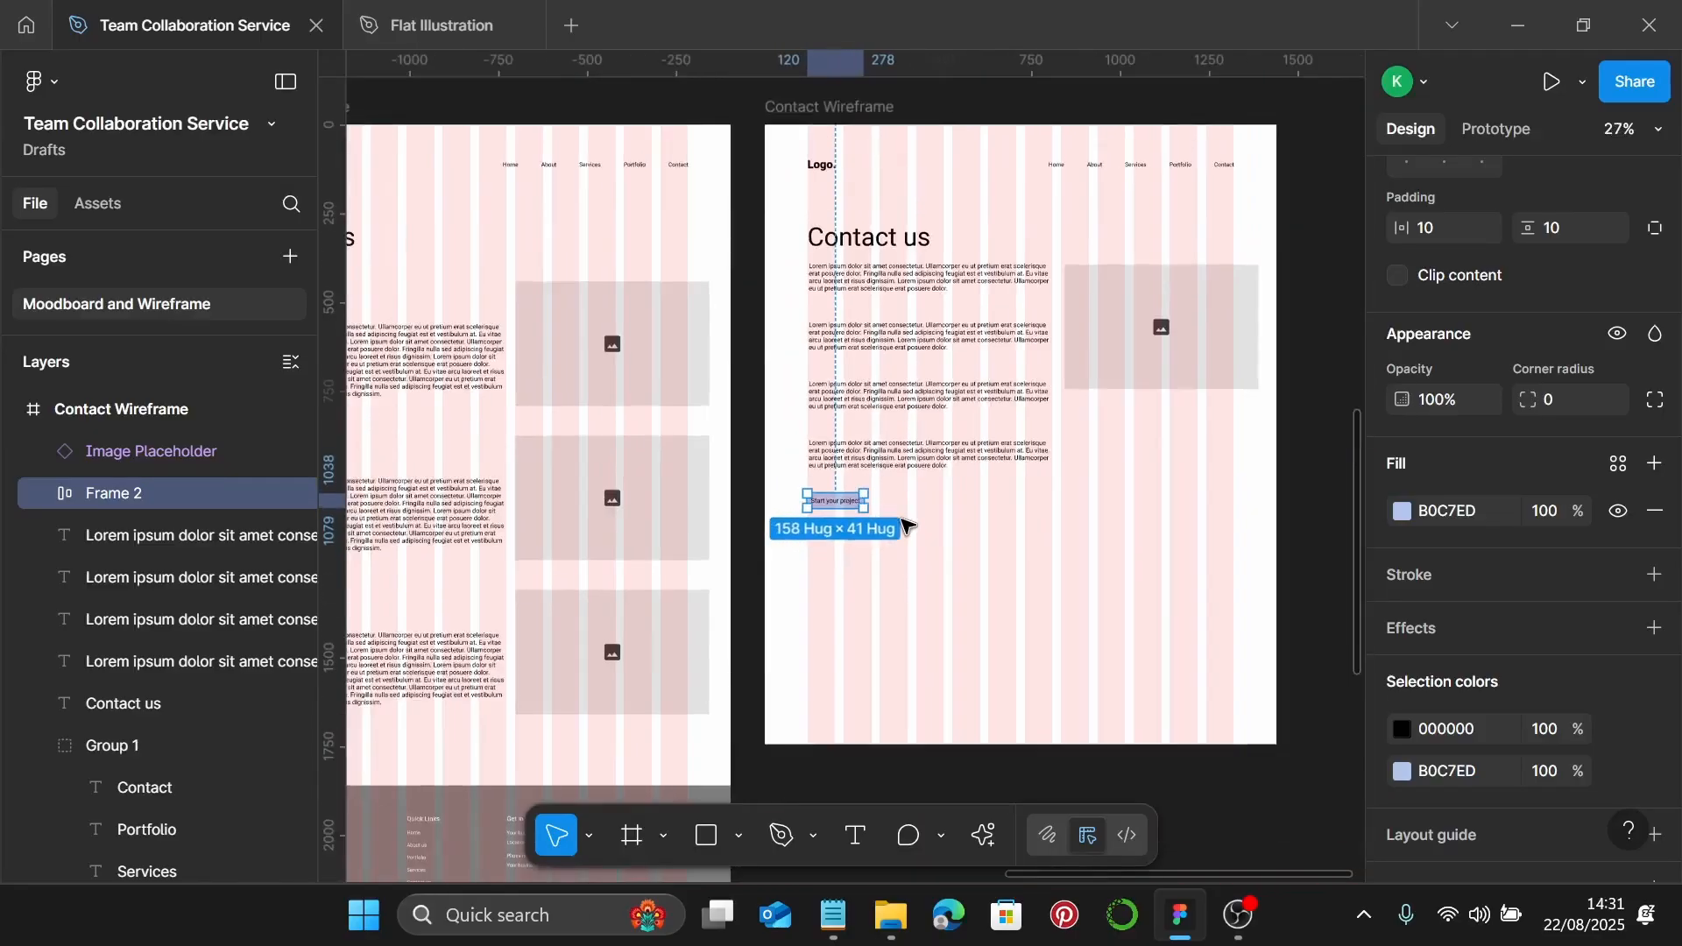
{"action": "left_click", "coordinate": [523, 755]}
{"action": "left_click_drag", "start_coordinate": [523, 756], "coordinate": [1071, 529]}
{"action": "scroll", "coordinate": [1070, 529], "scroll_direction": "up", "scroll_amount": 2}
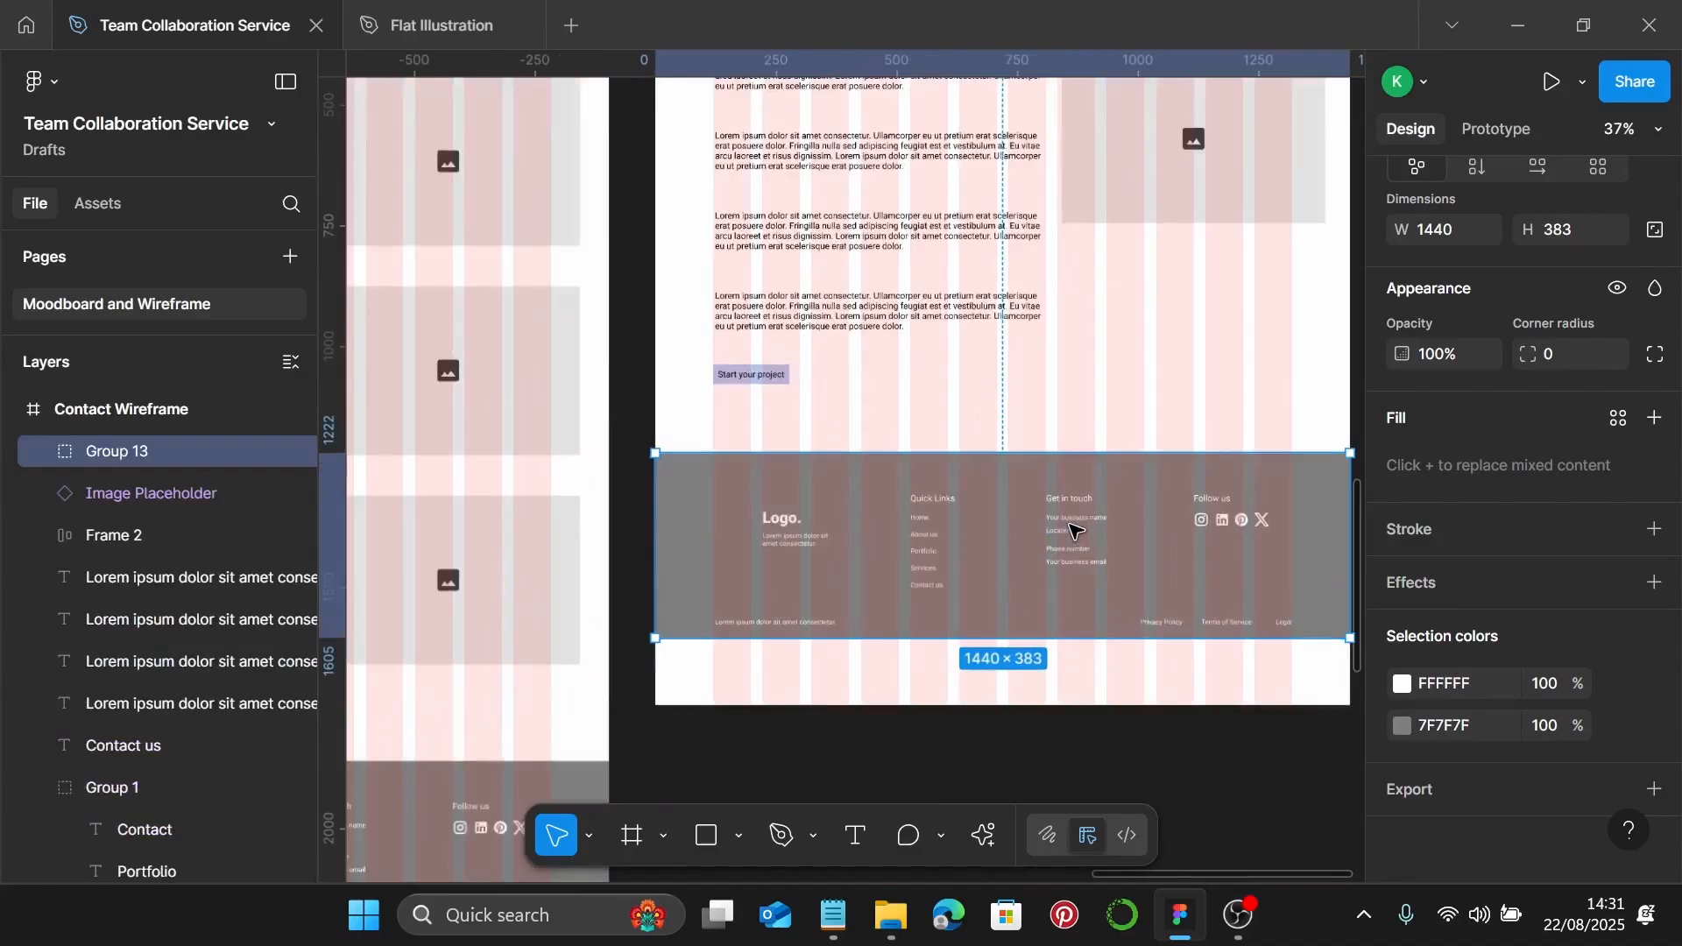
{"action": "key", "text": "shift+Up"}
{"action": "key", "text": "shift+Up"}
{"action": "key", "text": "shift+Up"}
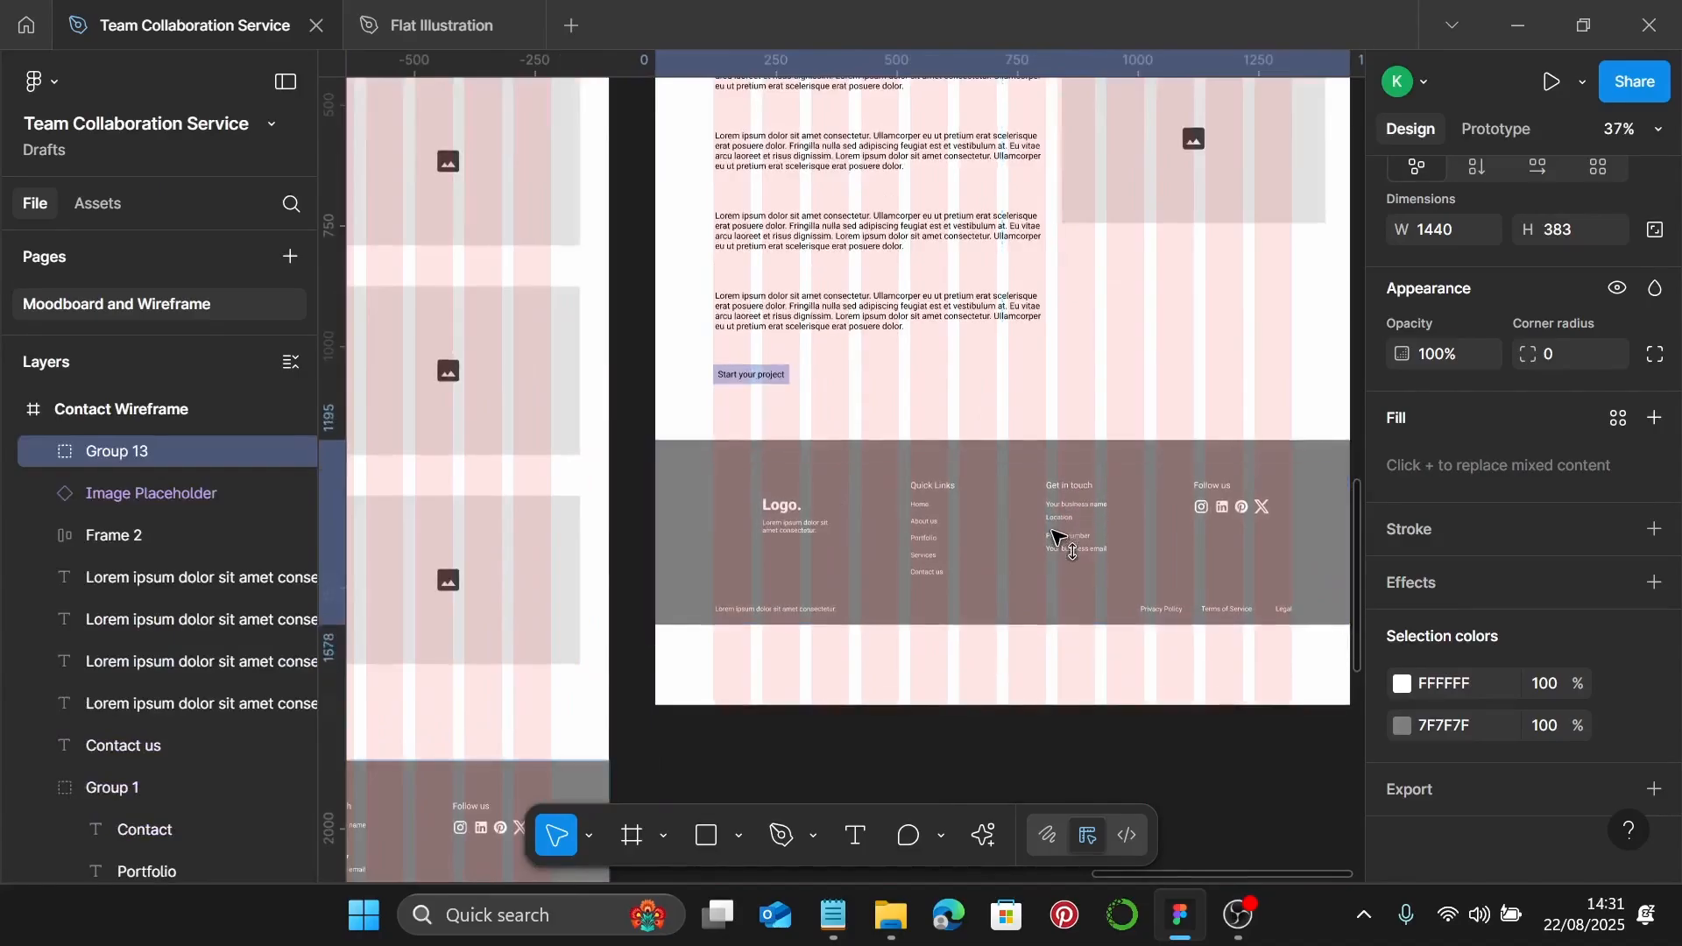
{"action": "key", "text": "shift+Down"}
{"action": "key", "text": "shift+Down"}
{"action": "key", "text": "shift+Down"}
Shorten the Contact Wireframe frame to a height of 1602, ending it at the footer's lower edge
{"action": "right_click", "coordinate": [1113, 403]}
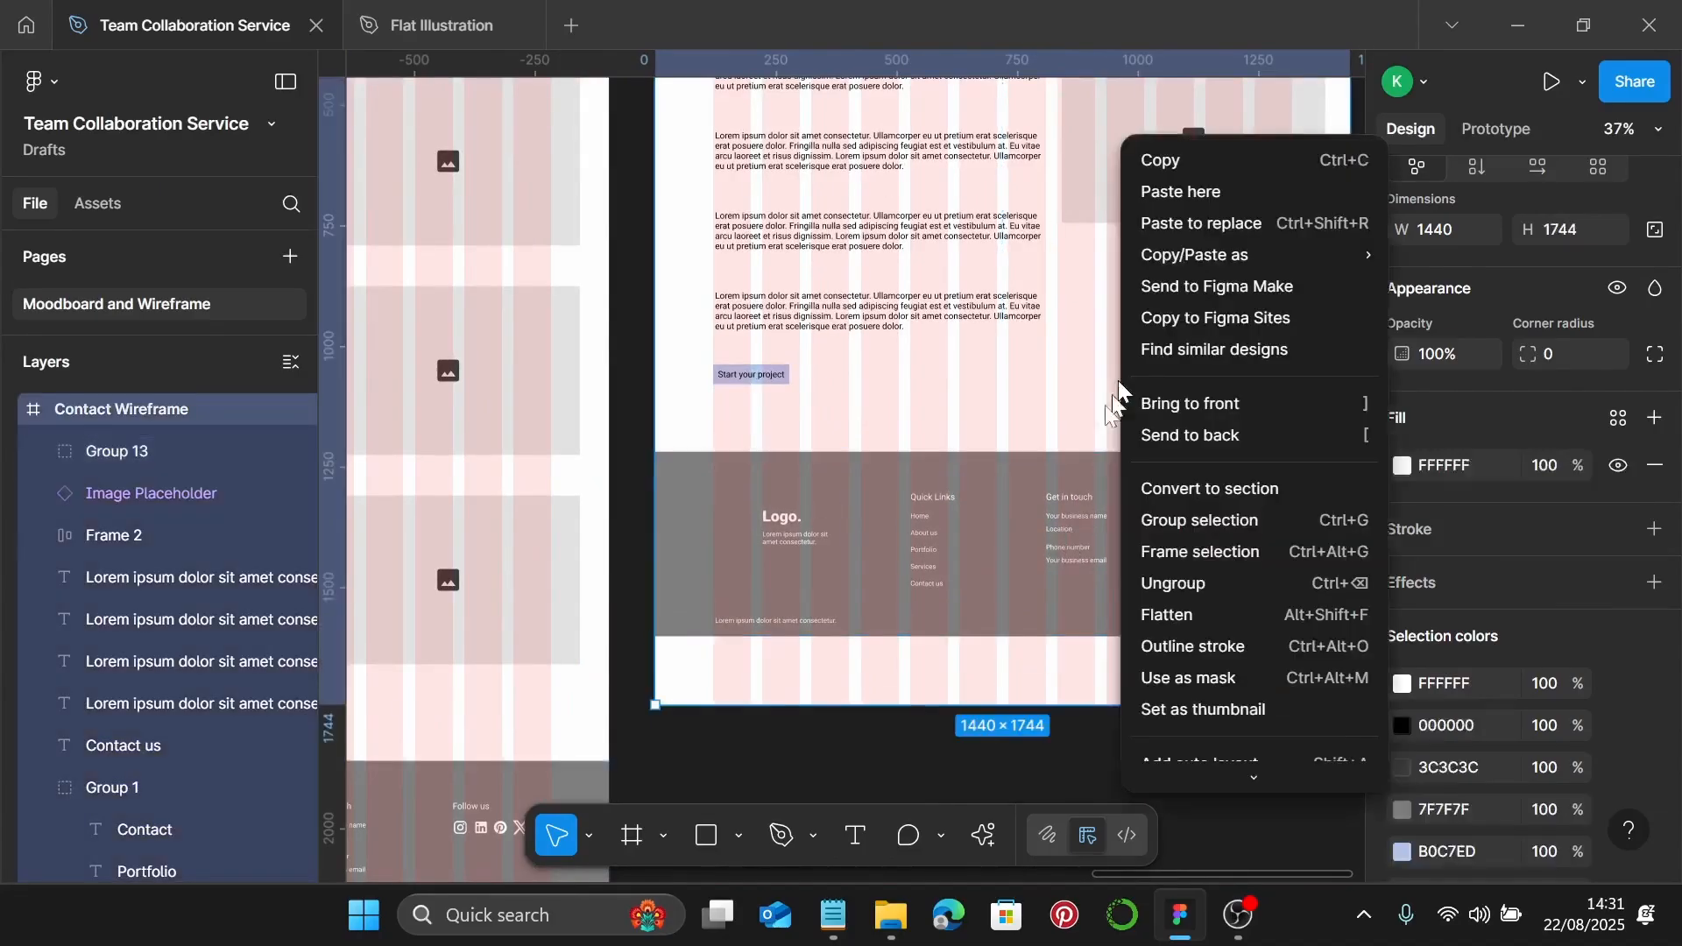
{"action": "left_click", "coordinate": [972, 661]}
{"action": "left_click_drag", "start_coordinate": [1024, 700], "coordinate": [1034, 642]}
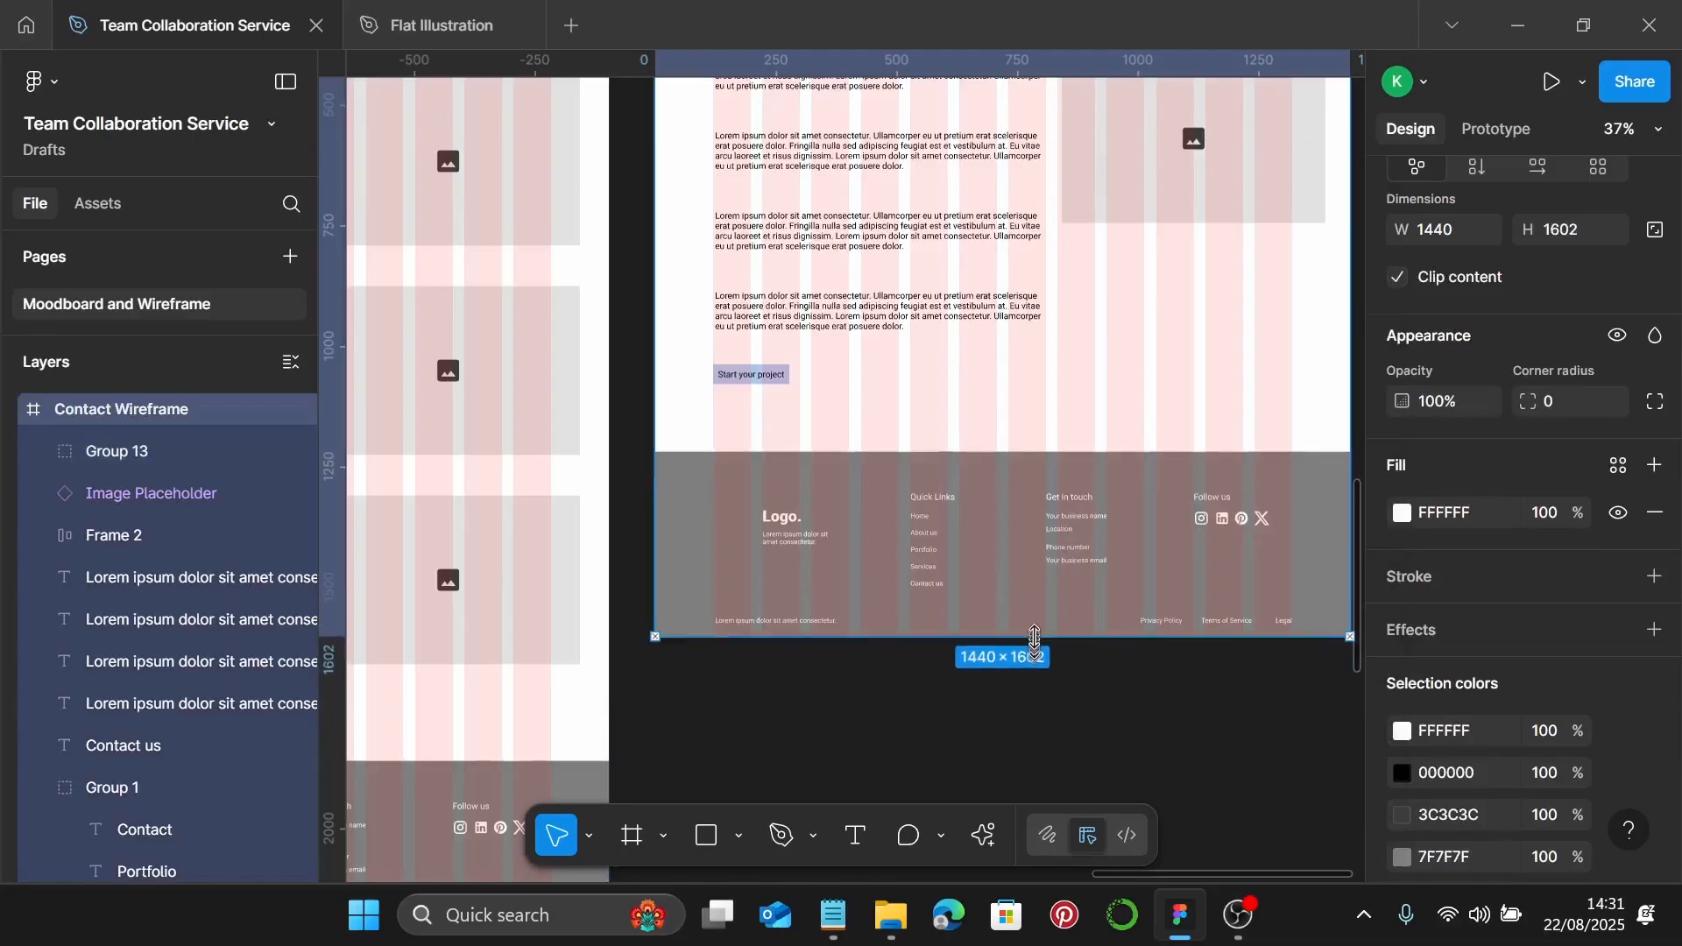
Review the Contact Wireframe and compare it with the Homepage, About, Services and Projects wireframes beside it
{"action": "scroll", "coordinate": [1034, 637], "scroll_direction": "down", "scroll_amount": 5}
{"action": "scroll", "coordinate": [1030, 627], "scroll_direction": "down", "scroll_amount": 2}
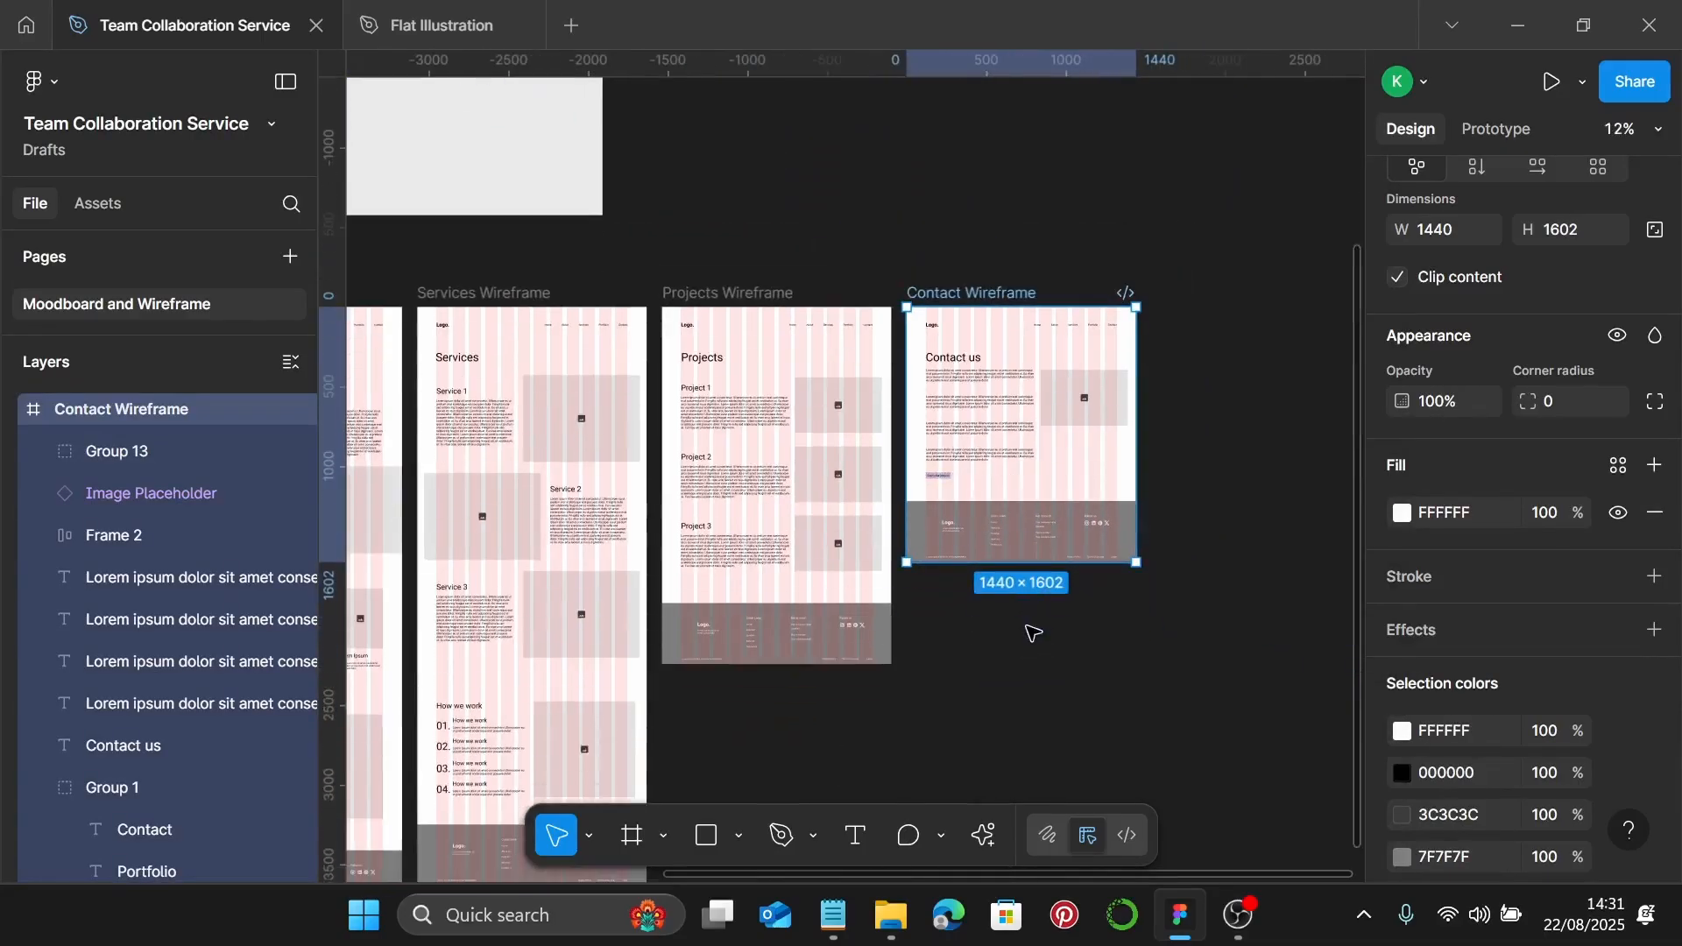
{"action": "scroll", "coordinate": [1034, 624], "scroll_direction": "up", "scroll_amount": 6}
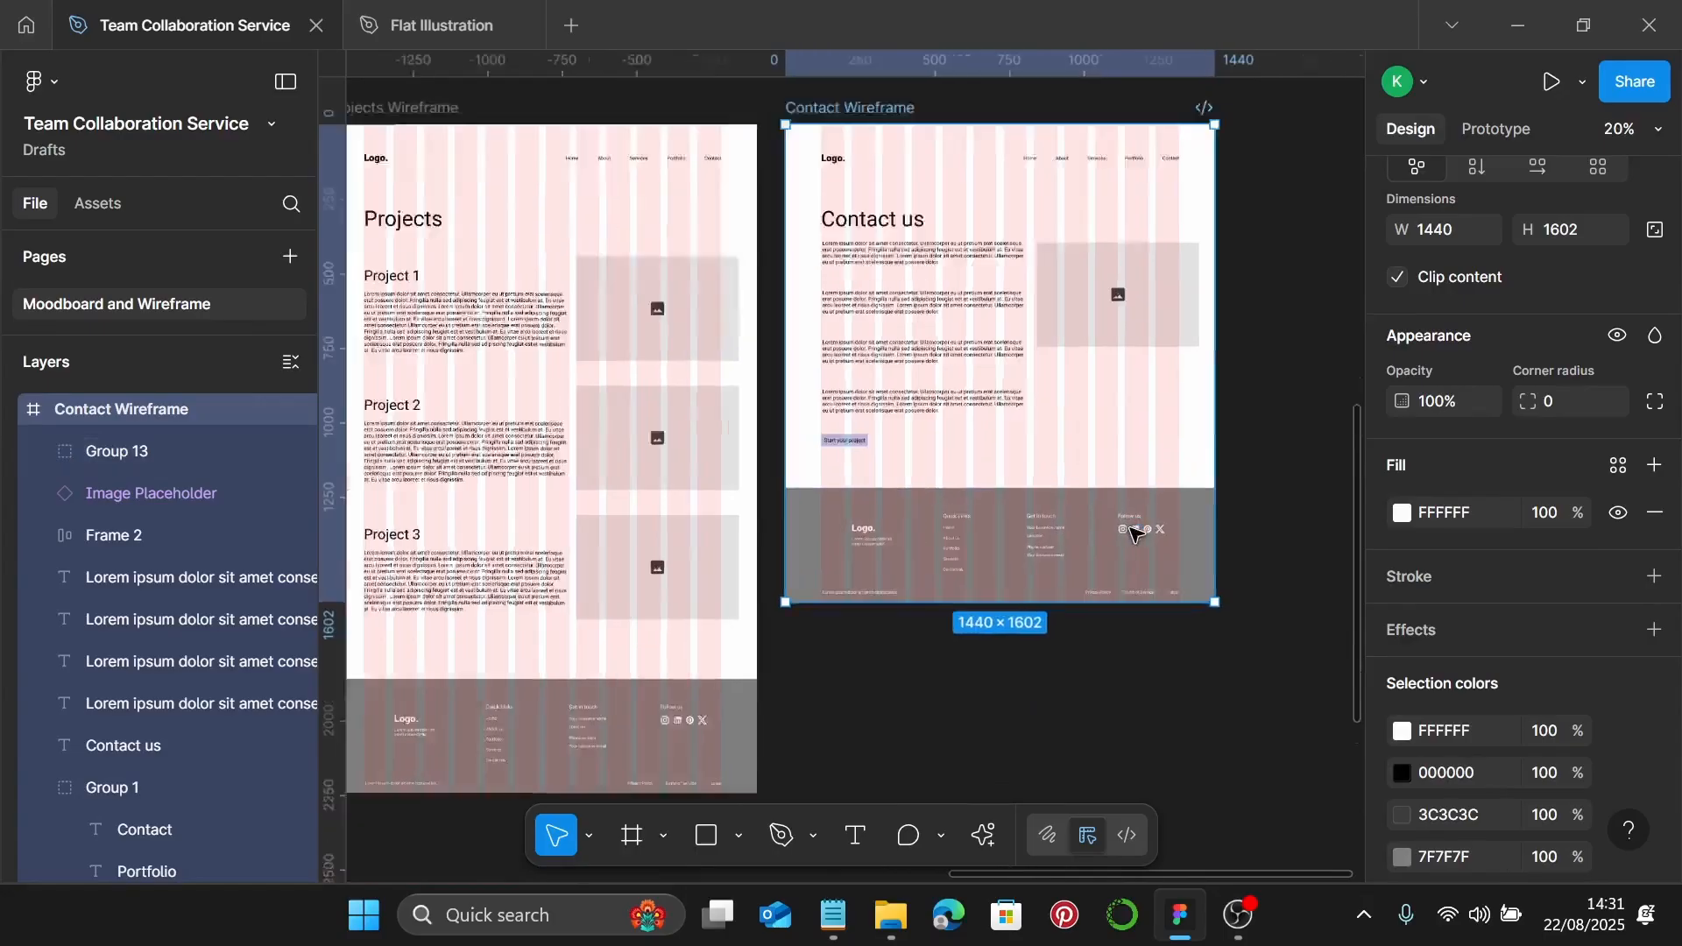
{"action": "left_click", "coordinate": [1328, 386]}
{"action": "scroll", "coordinate": [1327, 386], "scroll_direction": "up", "scroll_amount": 2}
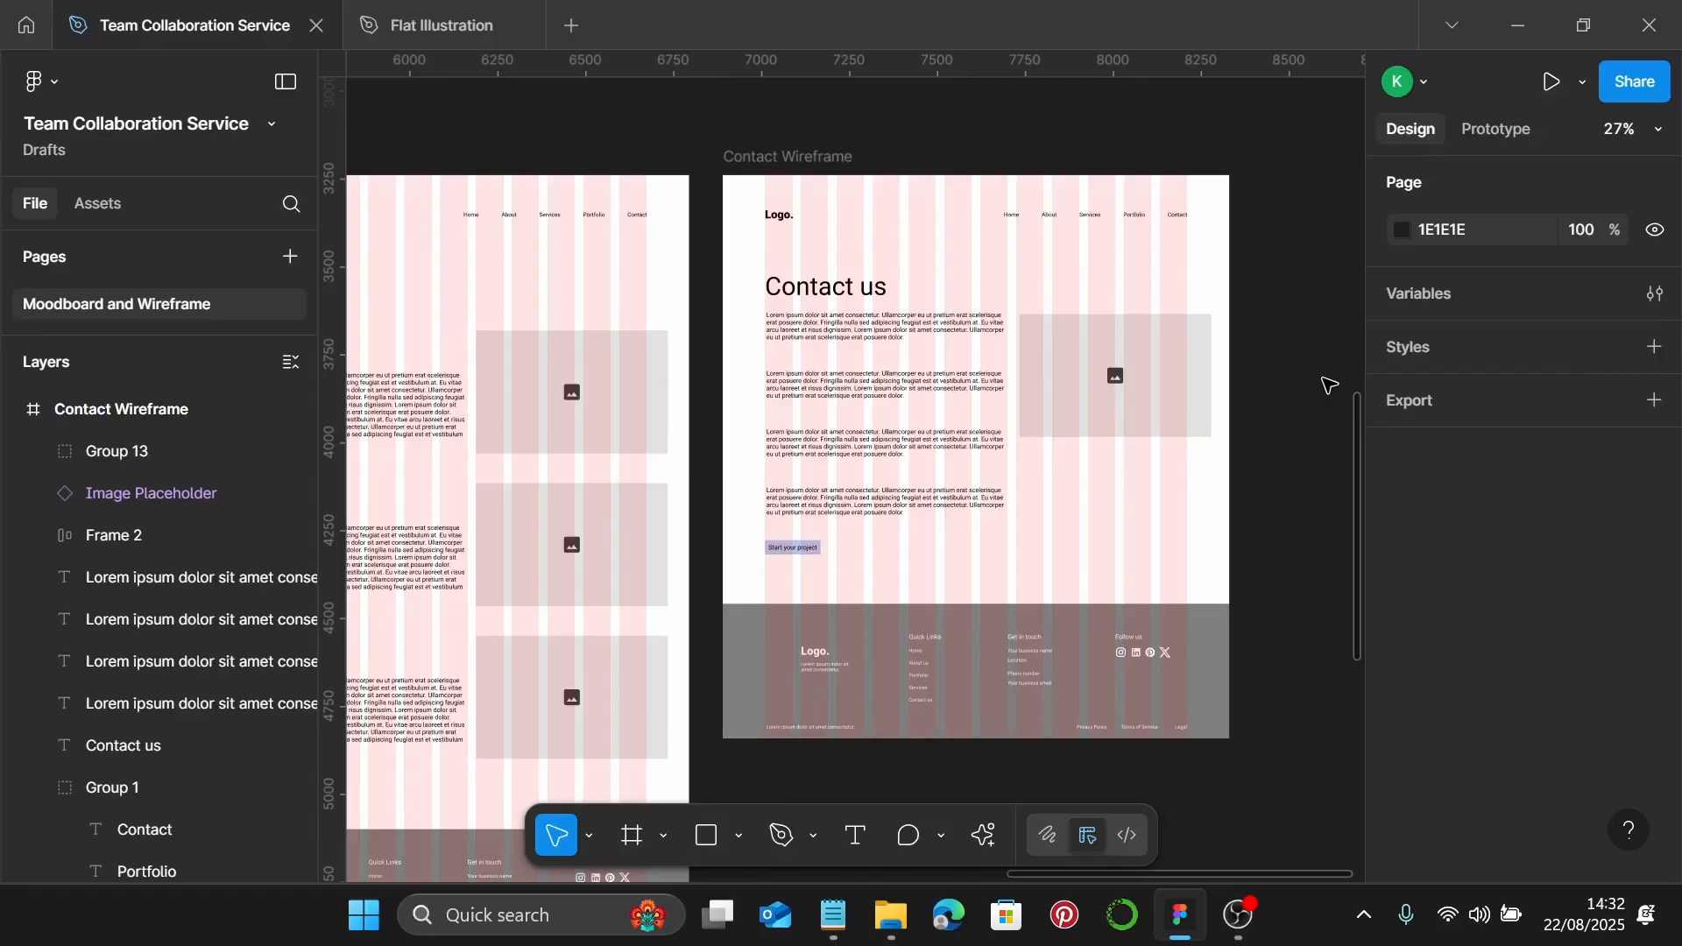
{"action": "scroll", "coordinate": [1329, 386], "scroll_direction": "down", "scroll_amount": 8}
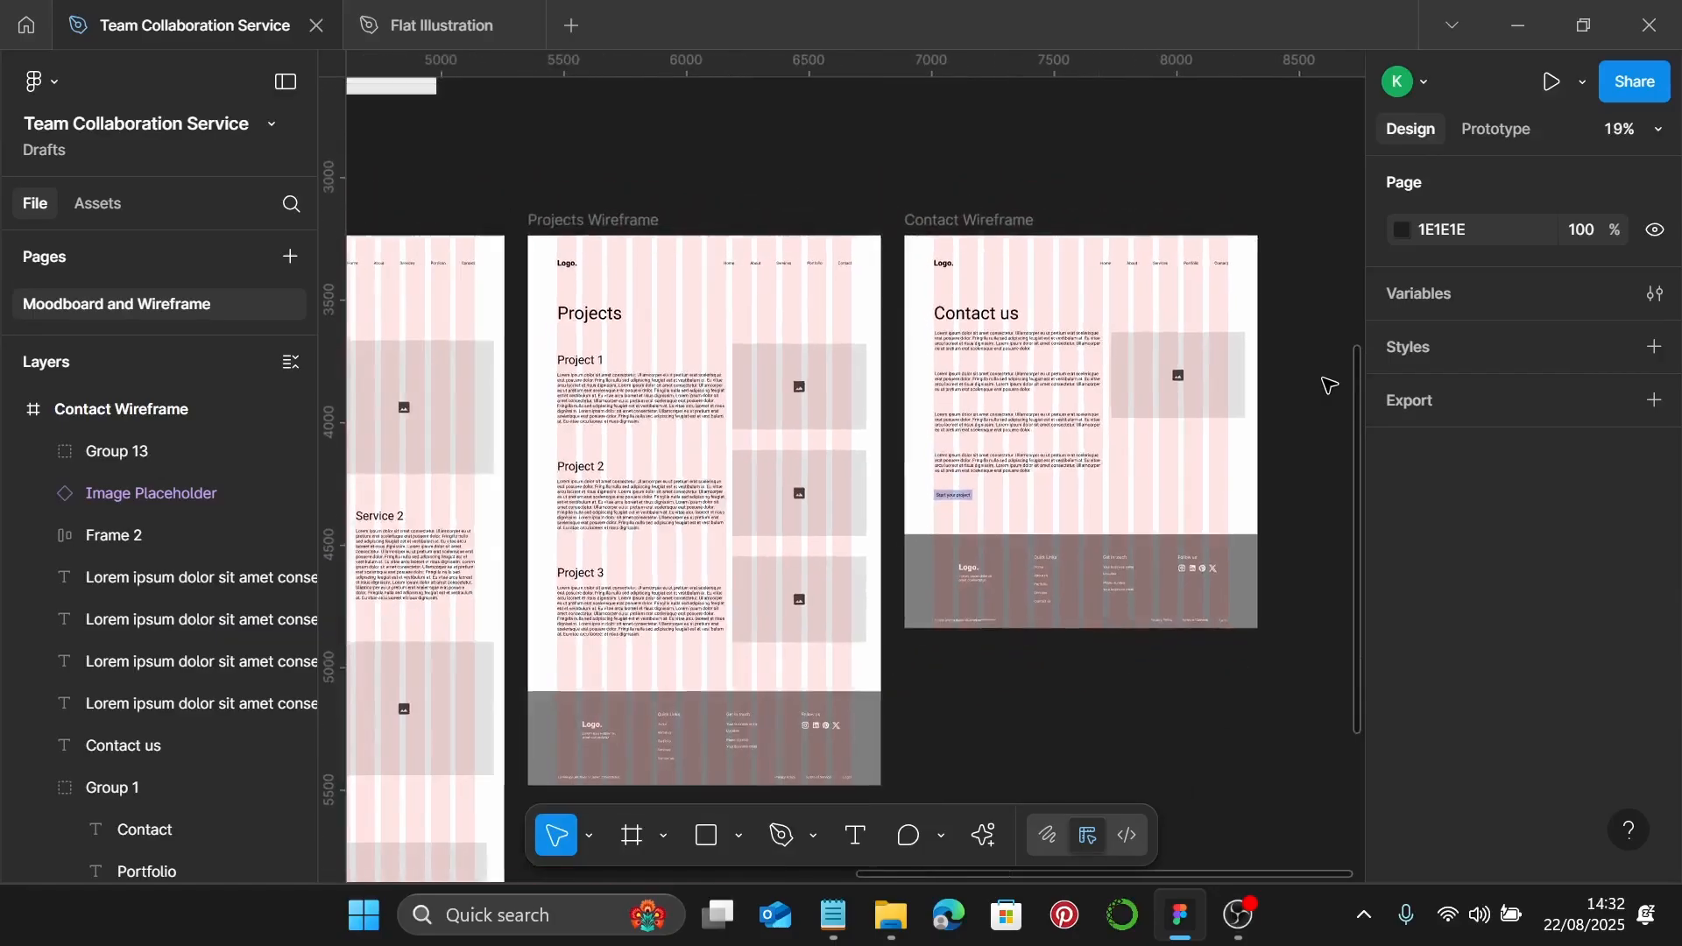
{"action": "scroll", "coordinate": [1188, 381], "scroll_direction": "down", "scroll_amount": 3}
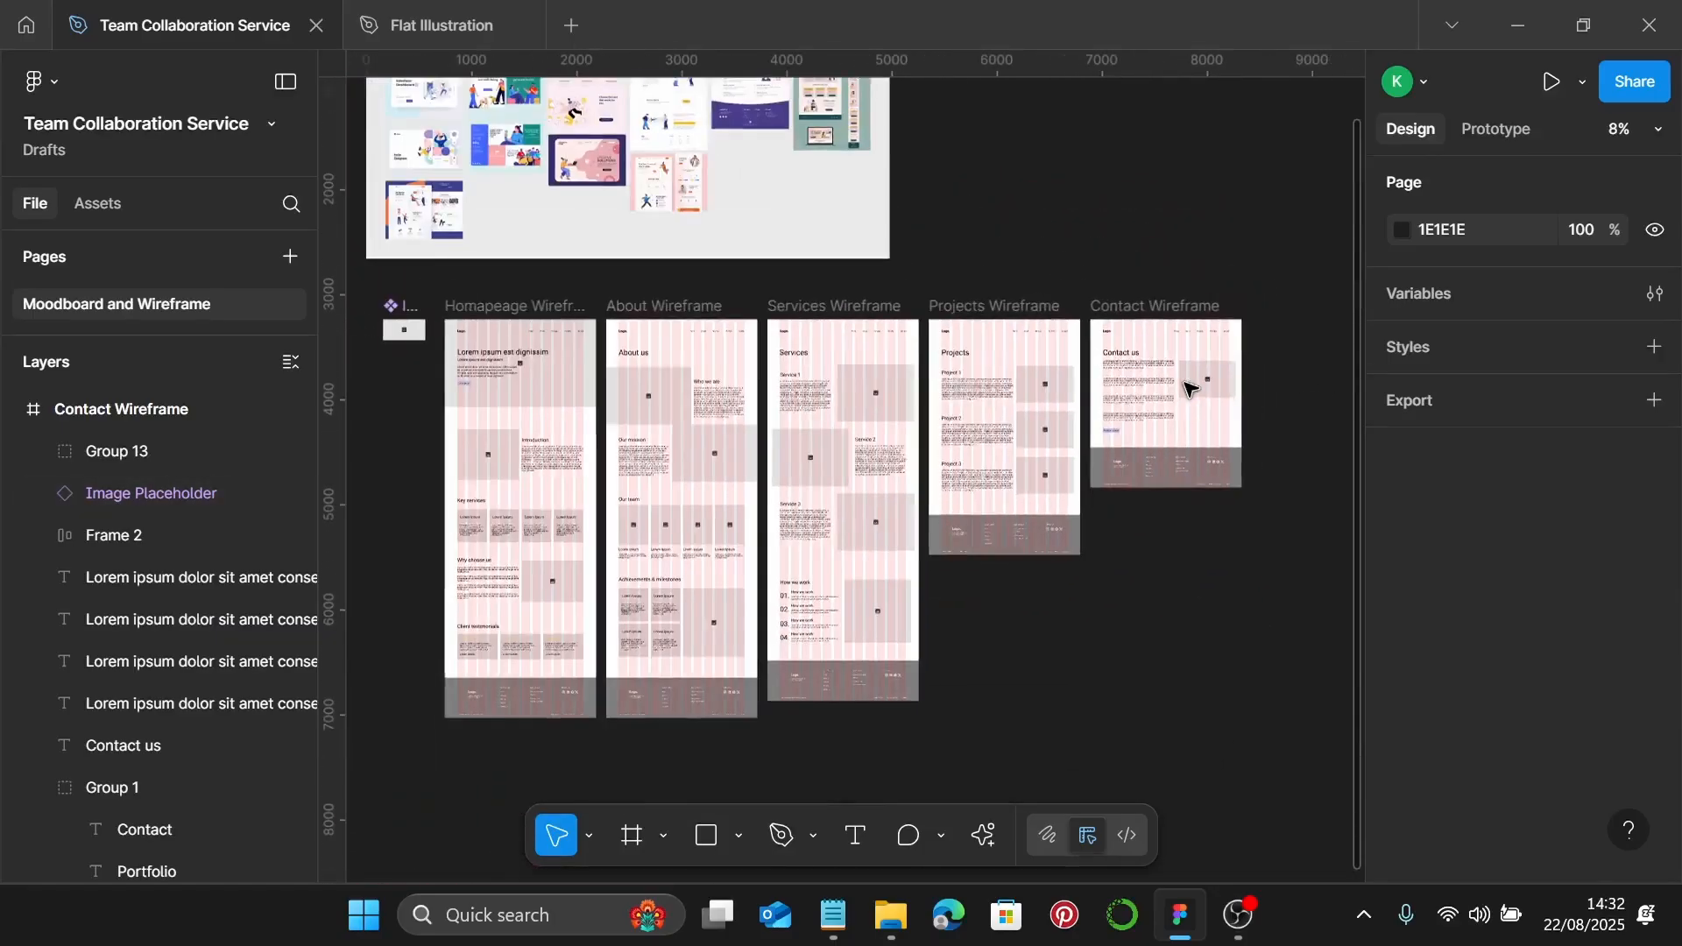
{"action": "scroll", "coordinate": [1187, 385], "scroll_direction": "up", "scroll_amount": 2}
{"action": "scroll", "coordinate": [1190, 396], "scroll_direction": "left", "scroll_amount": 2}
{"action": "scroll", "coordinate": [1190, 396], "scroll_direction": "down", "scroll_amount": 2}
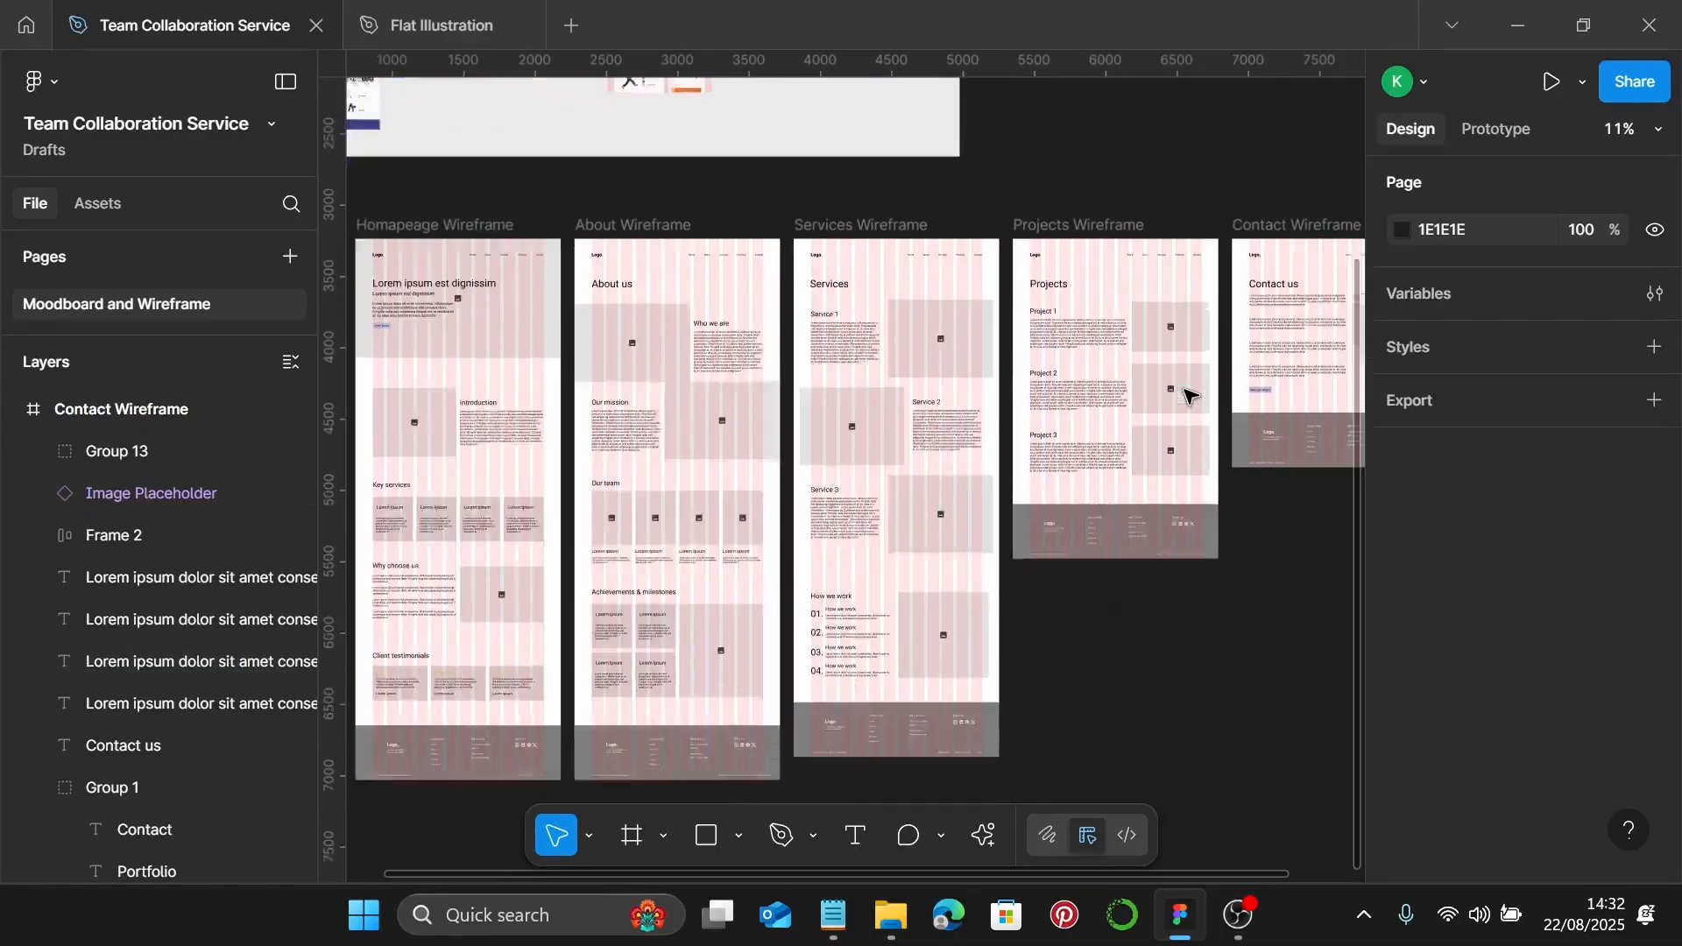
{"action": "scroll", "coordinate": [1235, 495], "scroll_direction": "down", "scroll_amount": 1}
{"action": "scroll", "coordinate": [1238, 497], "scroll_direction": "right", "scroll_amount": 3}
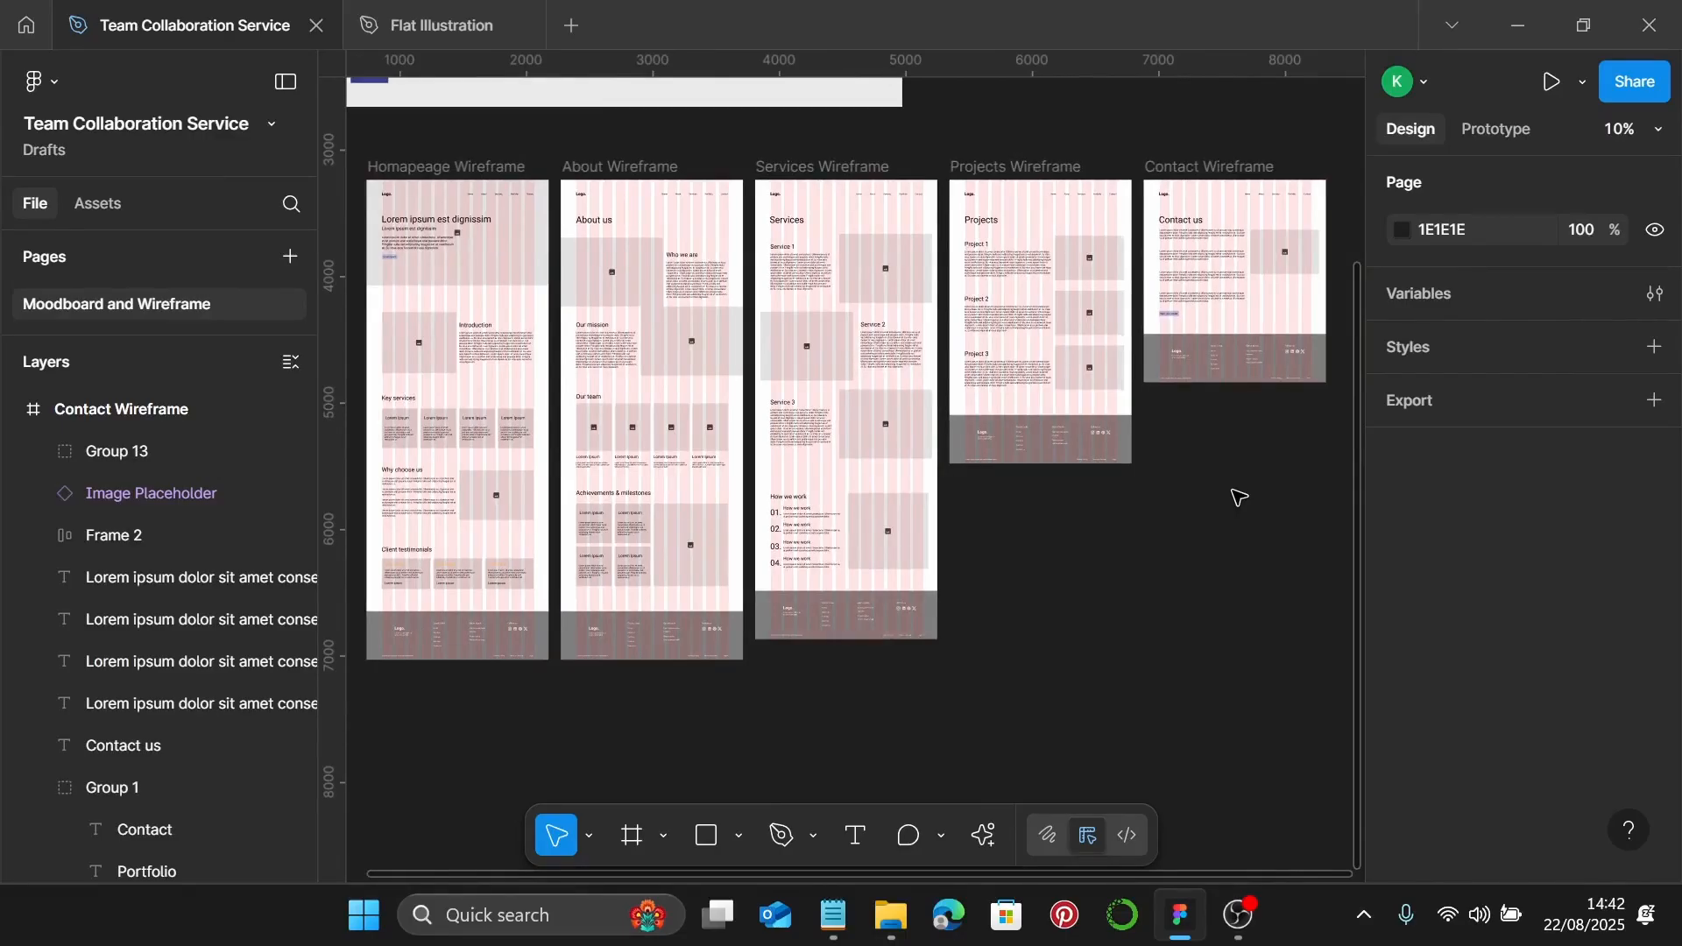
Duplicate the "Moodboard and Wireframe" page, including its moodboard and all wireframes
{"action": "right_click", "coordinate": [178, 305]}
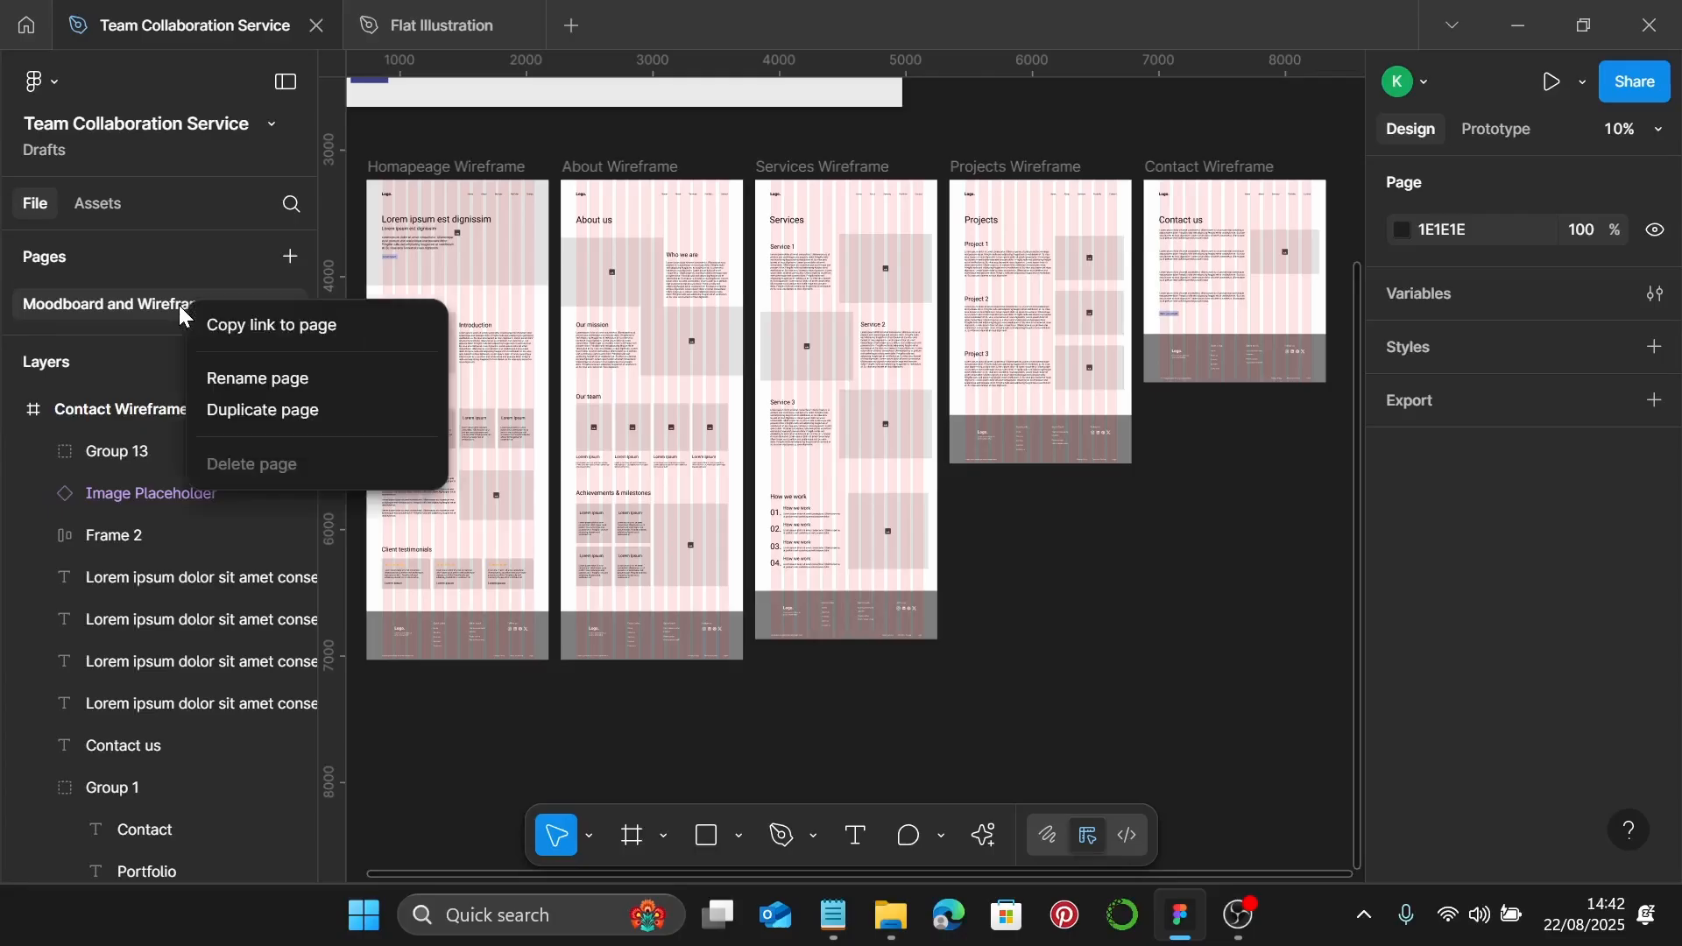
{"action": "left_click", "coordinate": [237, 404]}
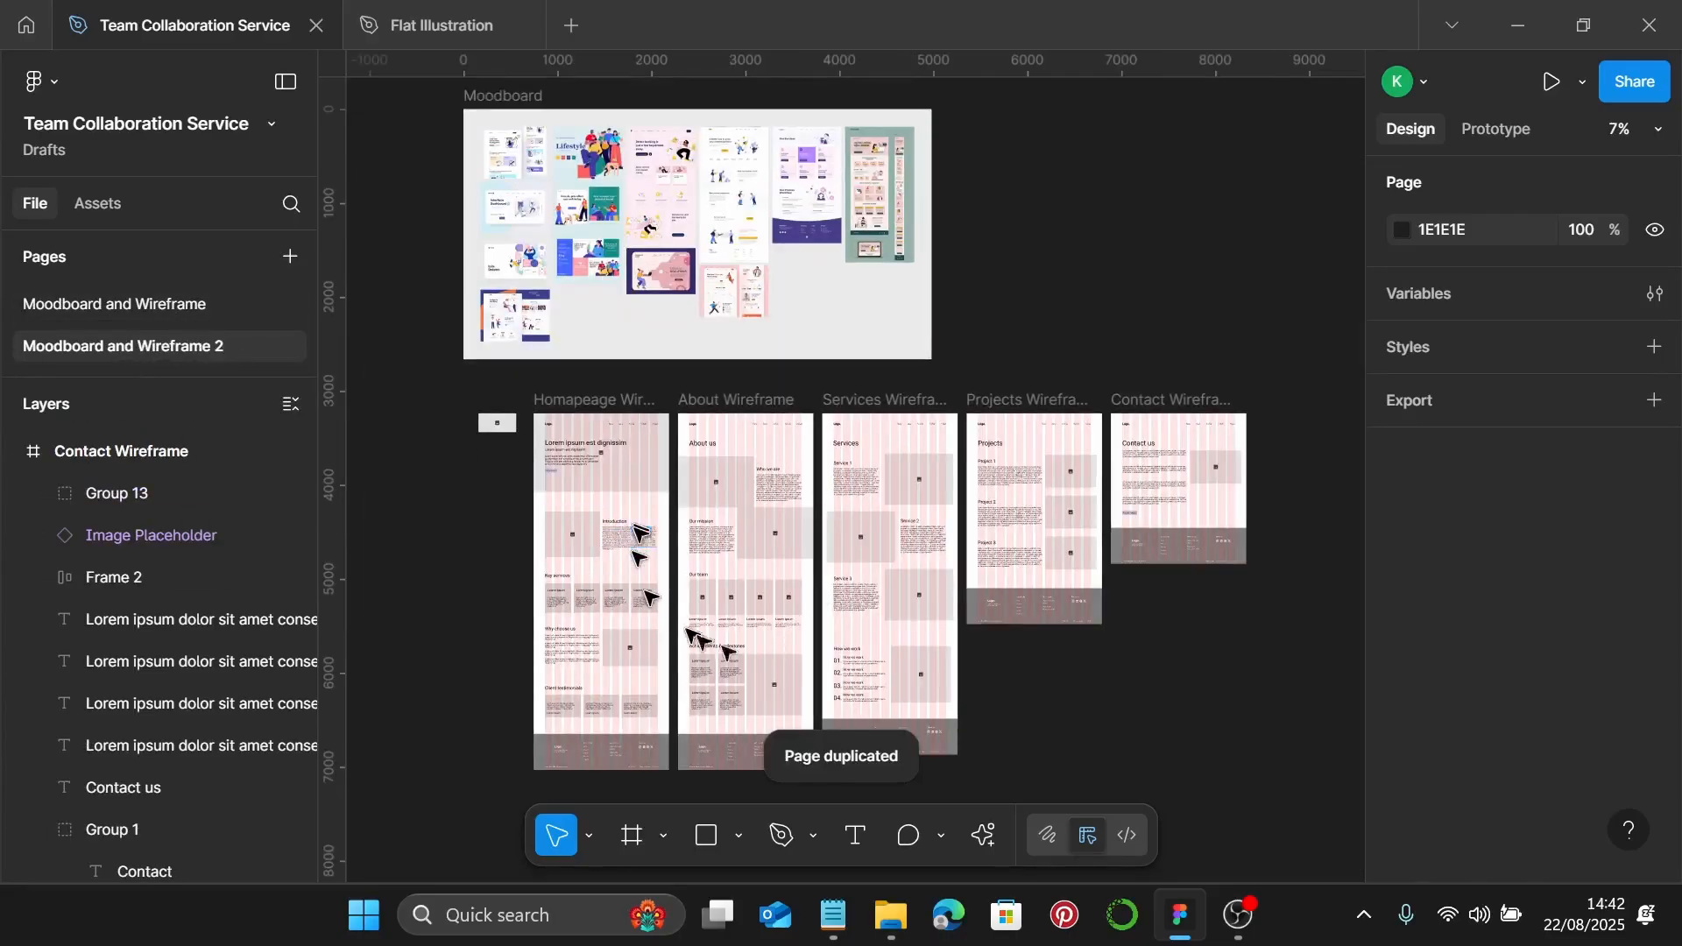
{"action": "scroll", "coordinate": [536, 445], "scroll_direction": "down", "scroll_amount": 3}
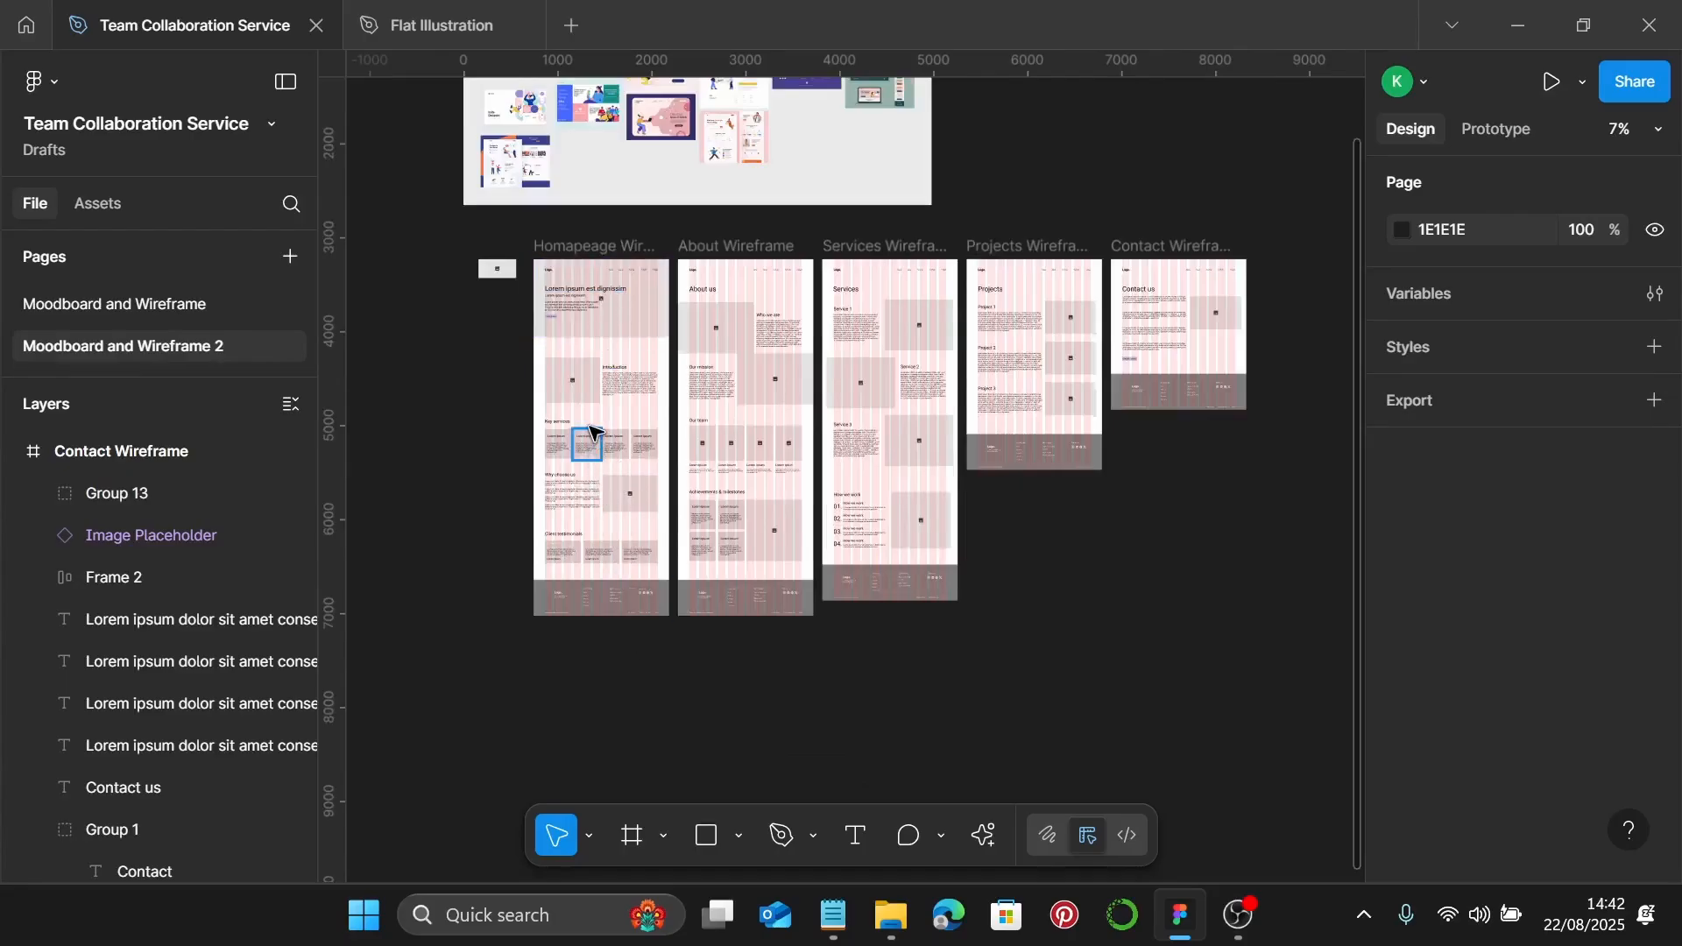
Rename the duplicated page "Moodboard and Wireframe 2" to "Webpages"
{"action": "double_click", "coordinate": [205, 351]}
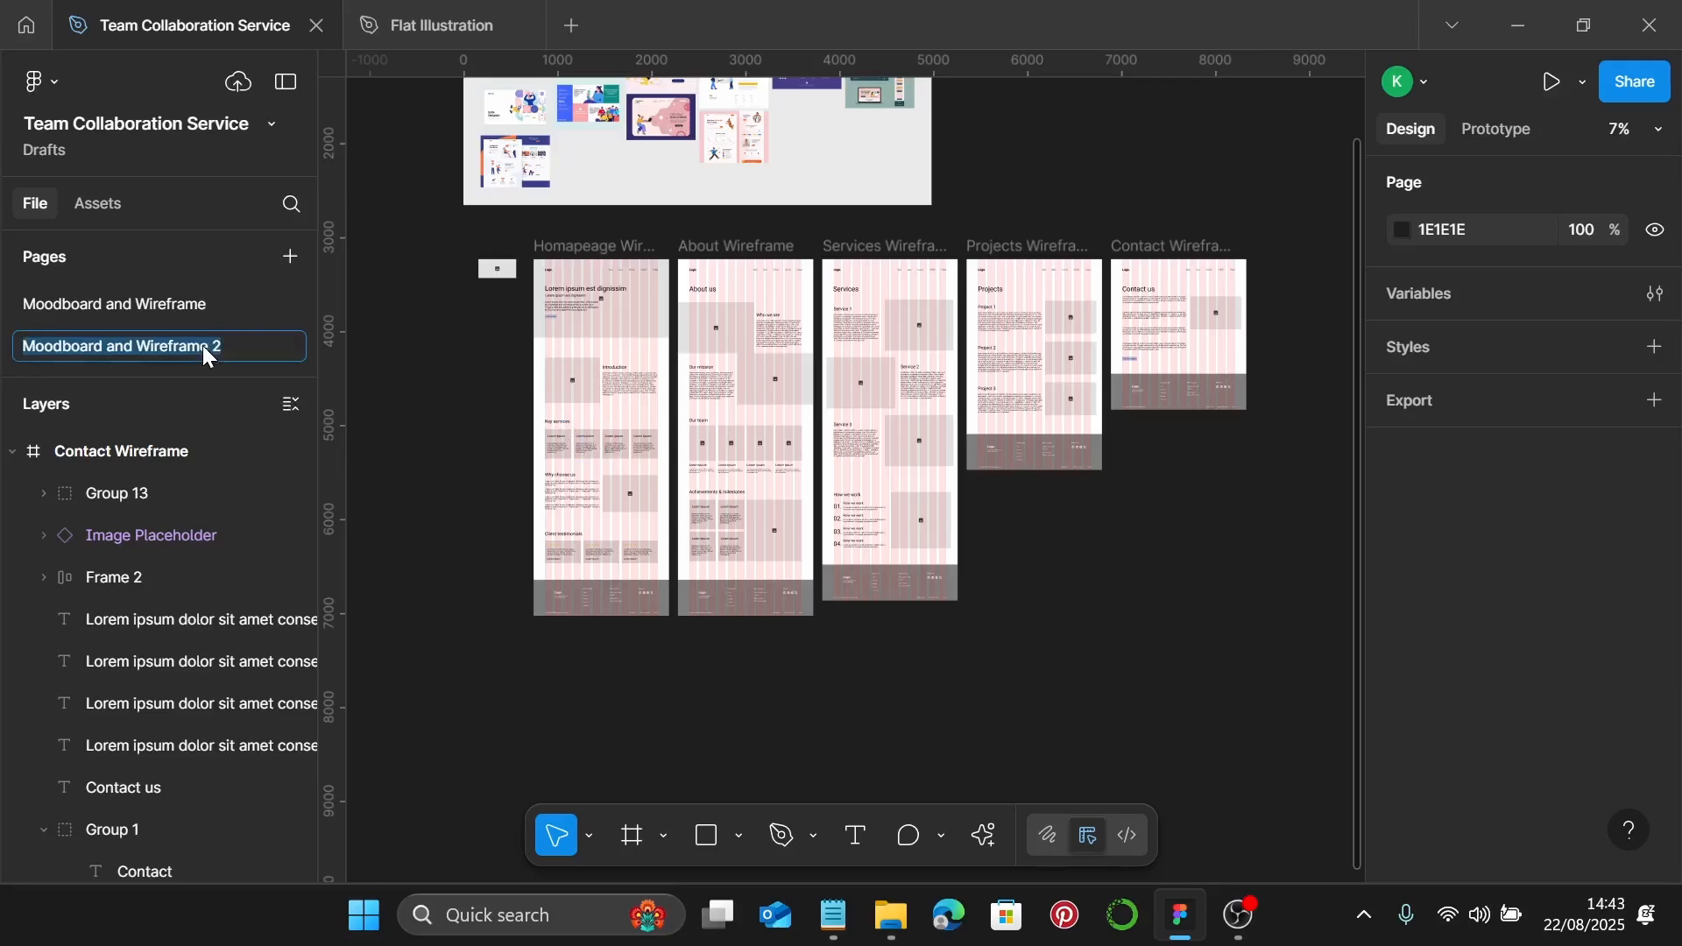
{"action": "type", "text": "Web"}
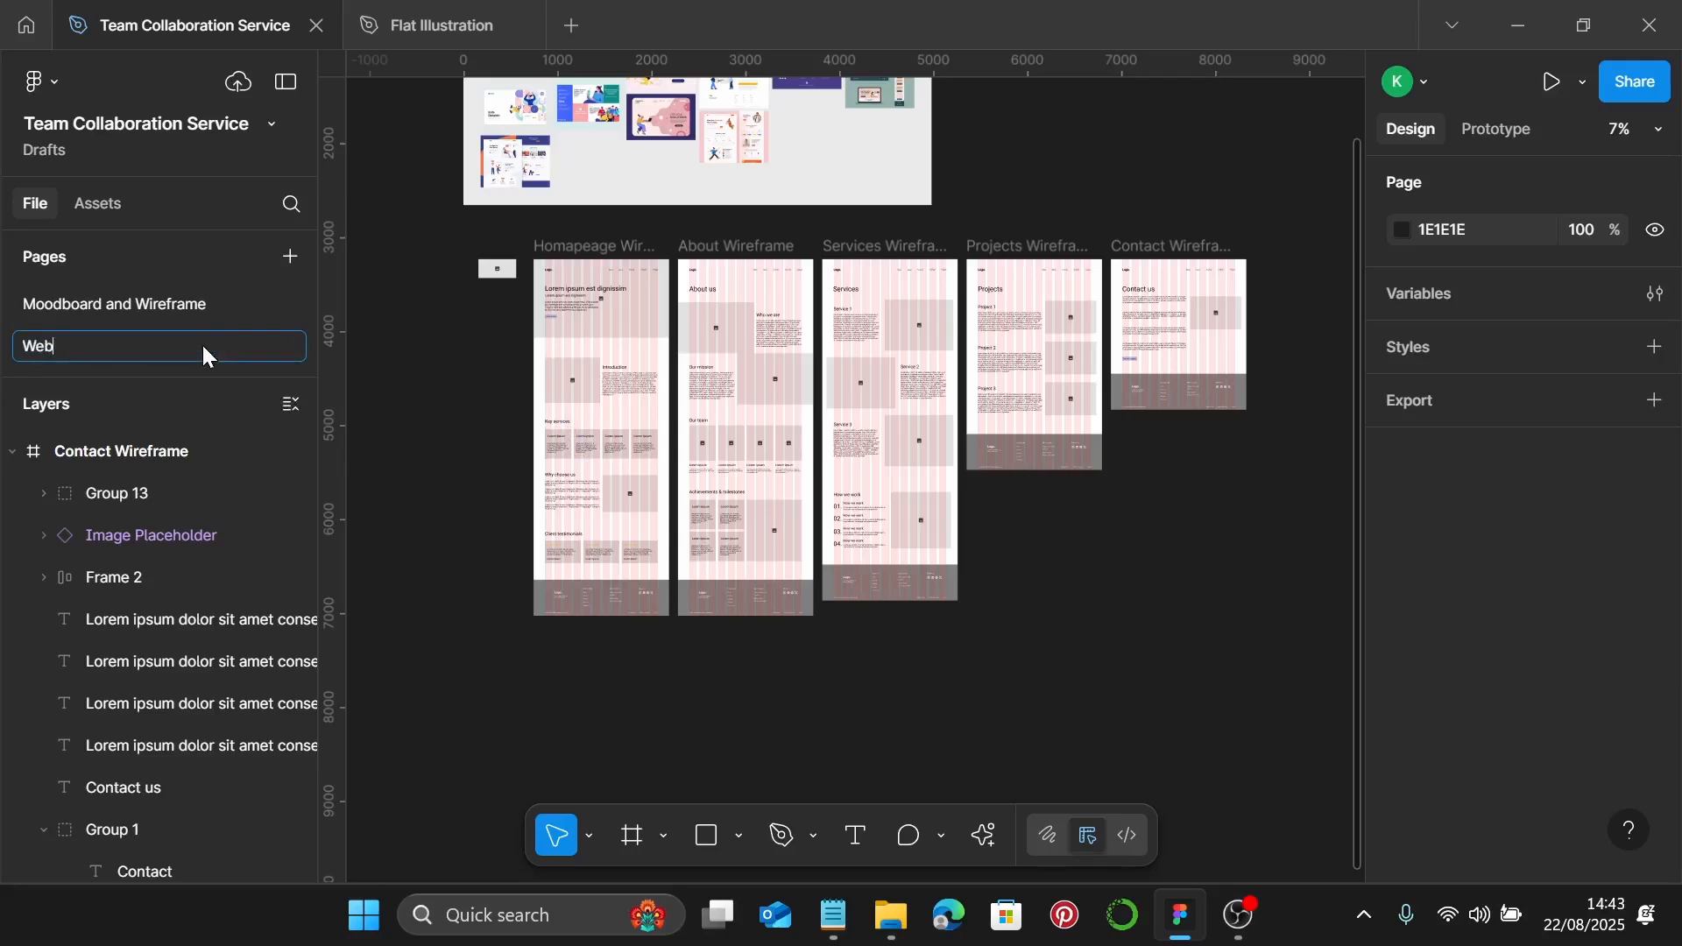
{"action": "type", "text": "pages"}
{"action": "key", "text": "Return"}
Delete the Moodboard frame and the standalone Image Placeholder component beside the homepage wireframe from the Webpages page
{"action": "scroll", "coordinate": [368, 412], "scroll_direction": "up", "scroll_amount": 4}
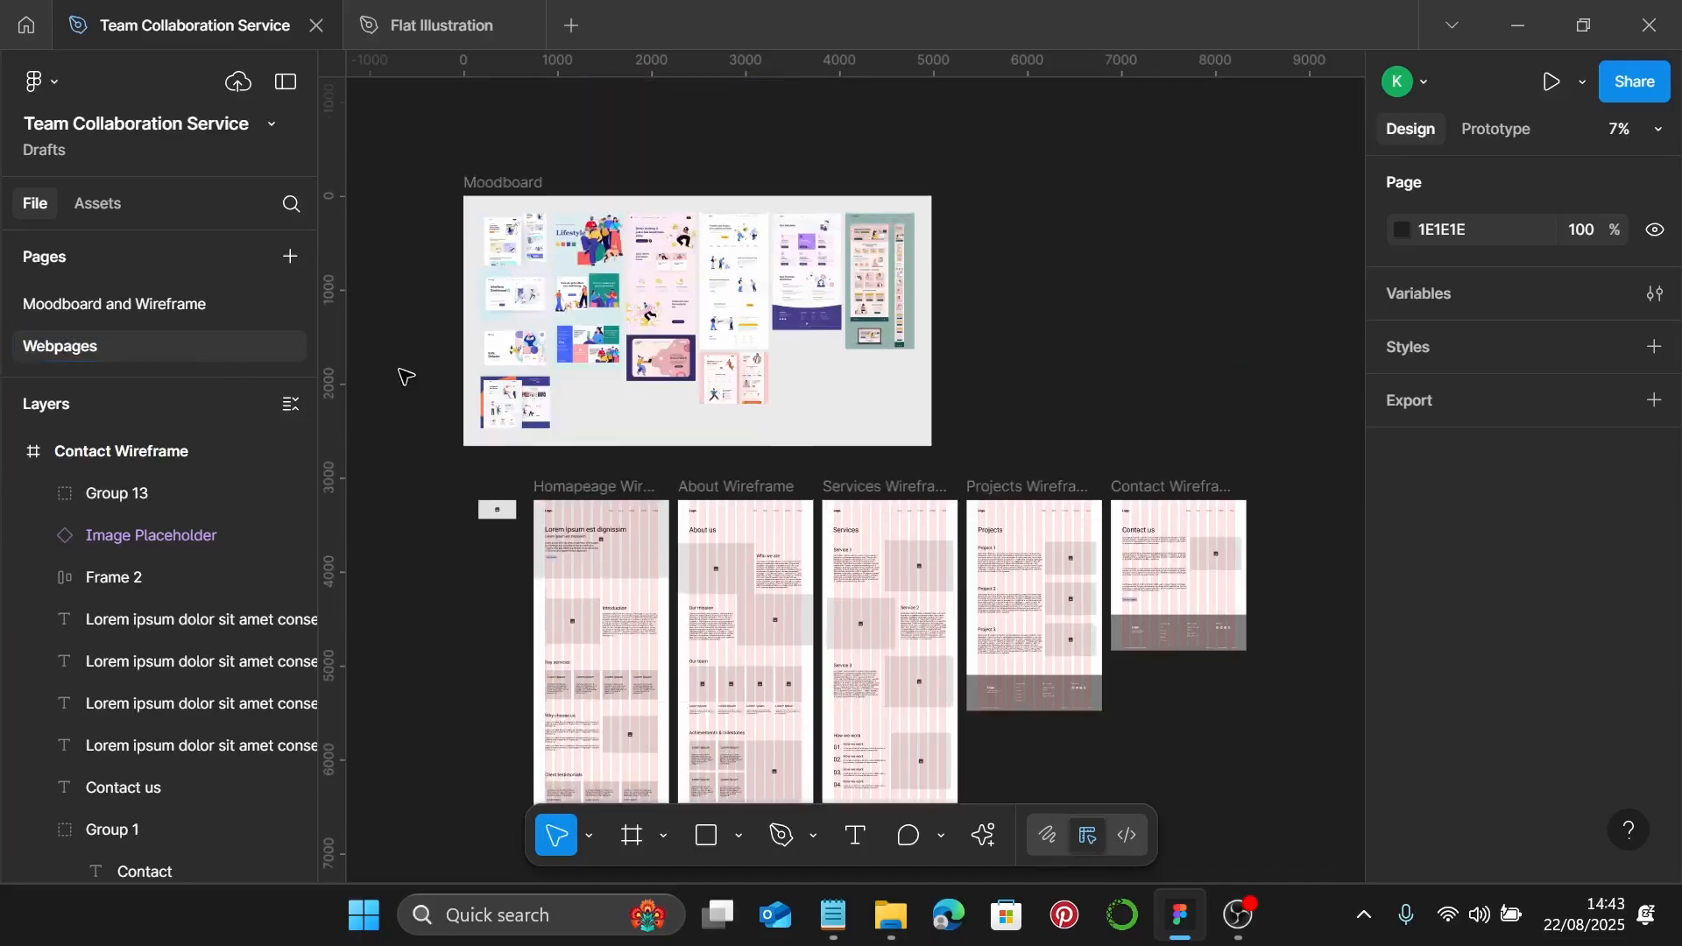
{"action": "left_click", "coordinate": [518, 189]}
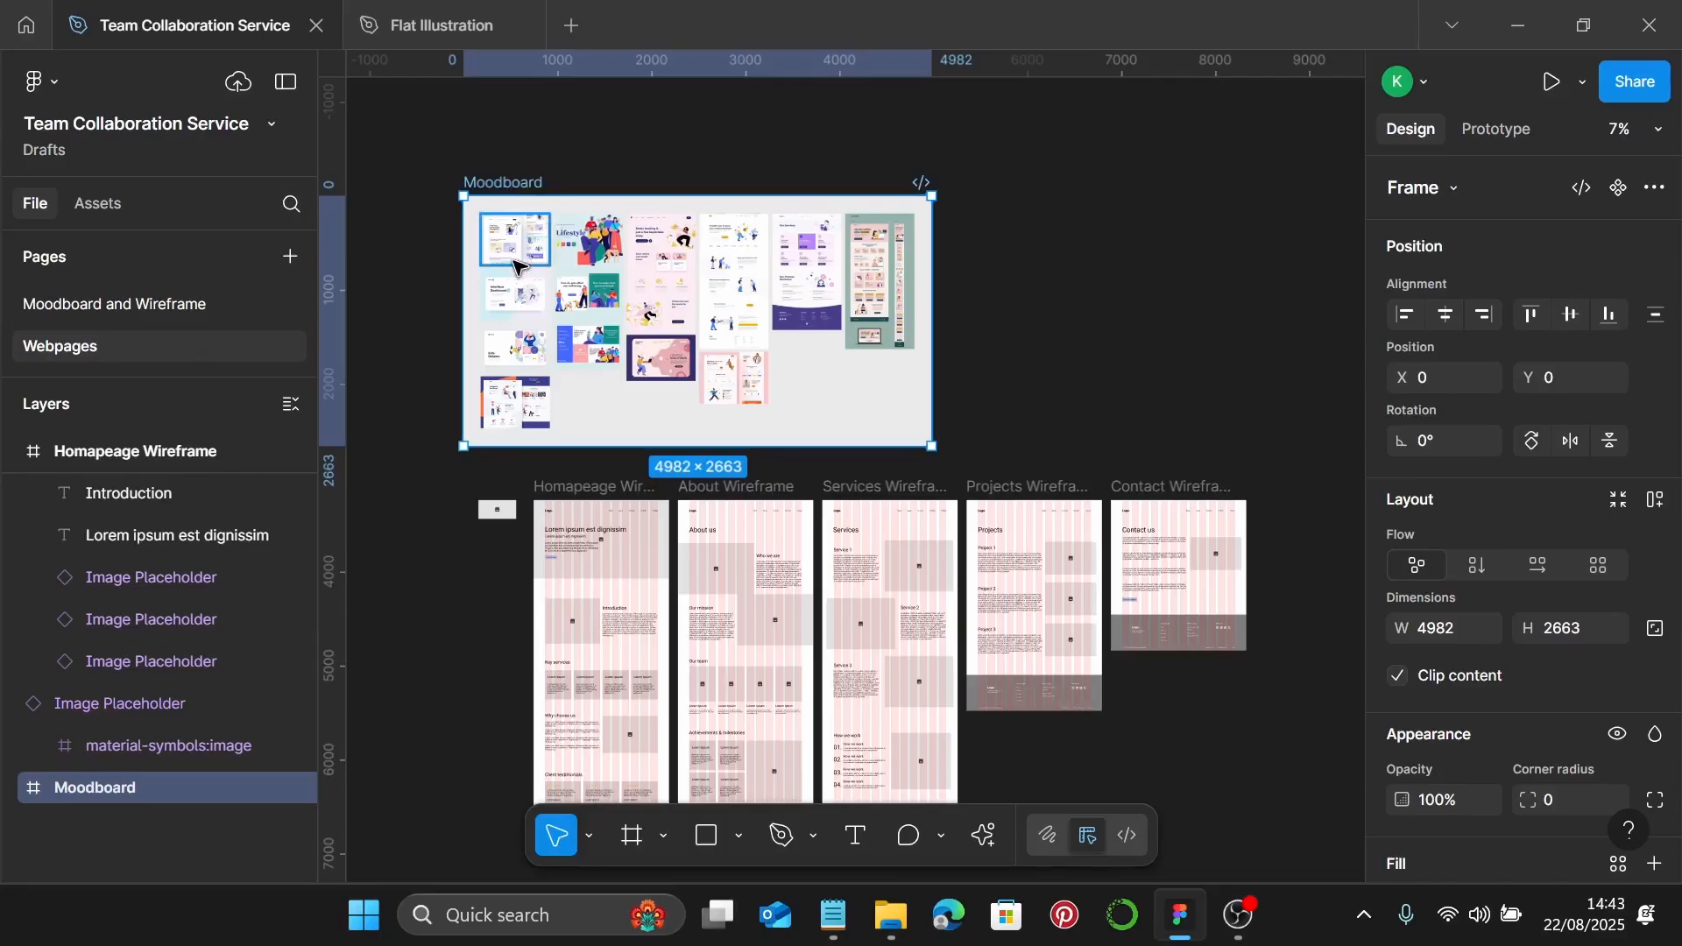
{"action": "key", "text": "Delete"}
{"action": "scroll", "coordinate": [519, 267], "scroll_direction": "down", "scroll_amount": 5}
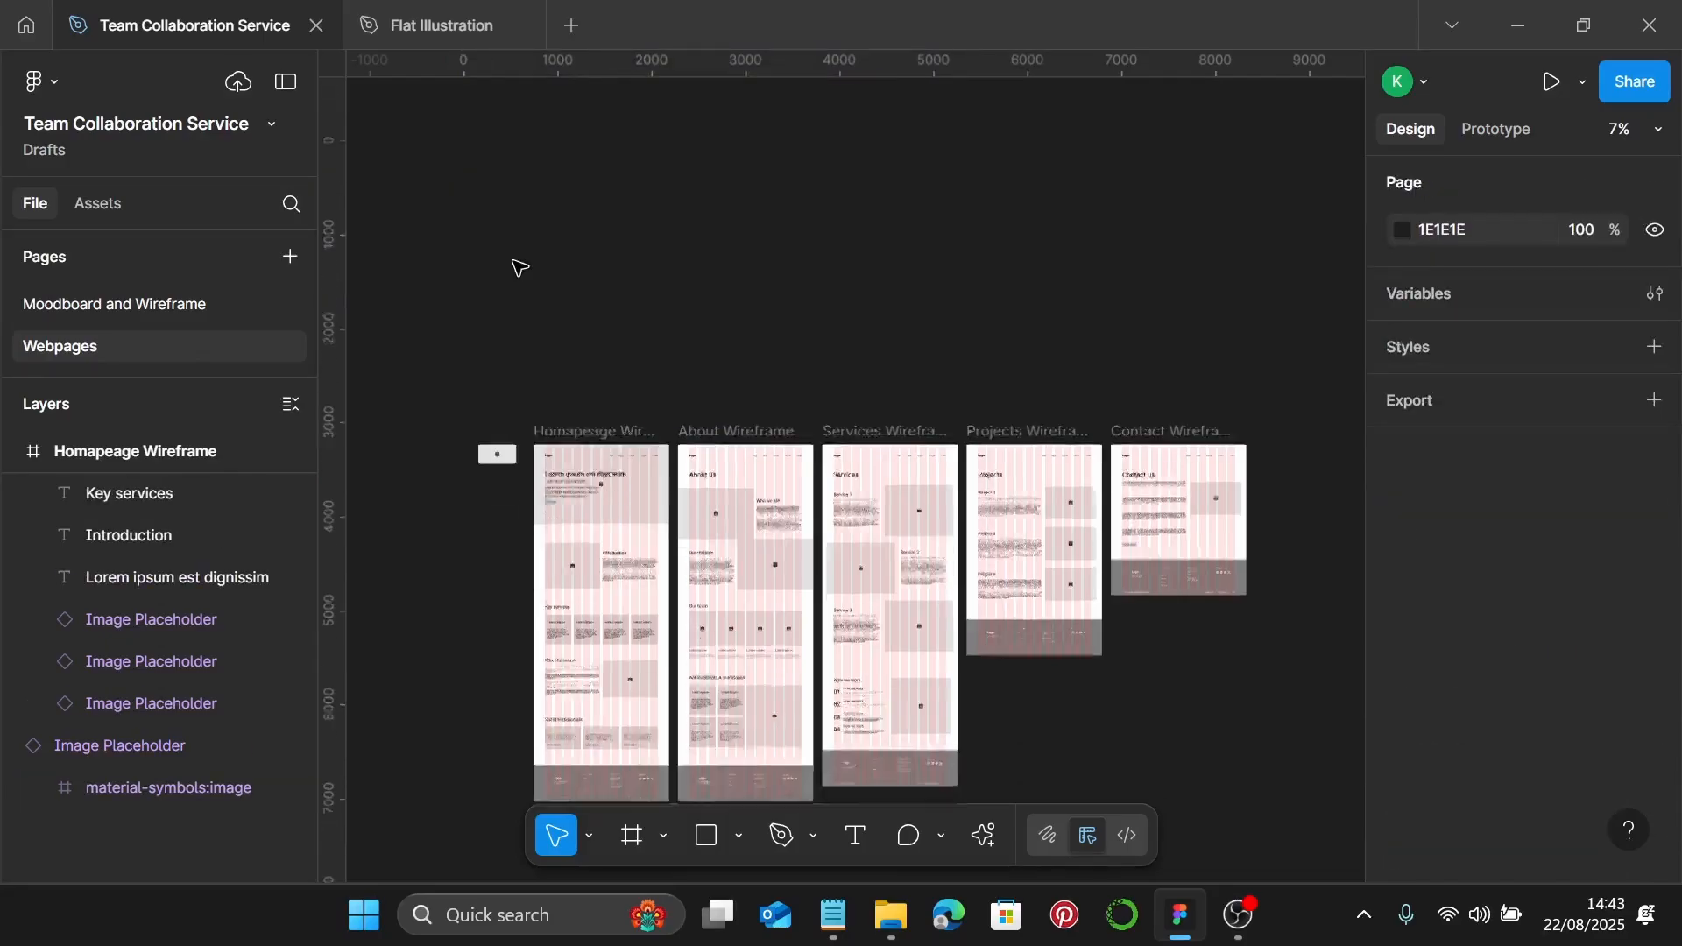
{"action": "scroll", "coordinate": [552, 300], "scroll_direction": "up", "scroll_amount": 3}
{"action": "scroll", "coordinate": [481, 405], "scroll_direction": "up", "scroll_amount": 4}
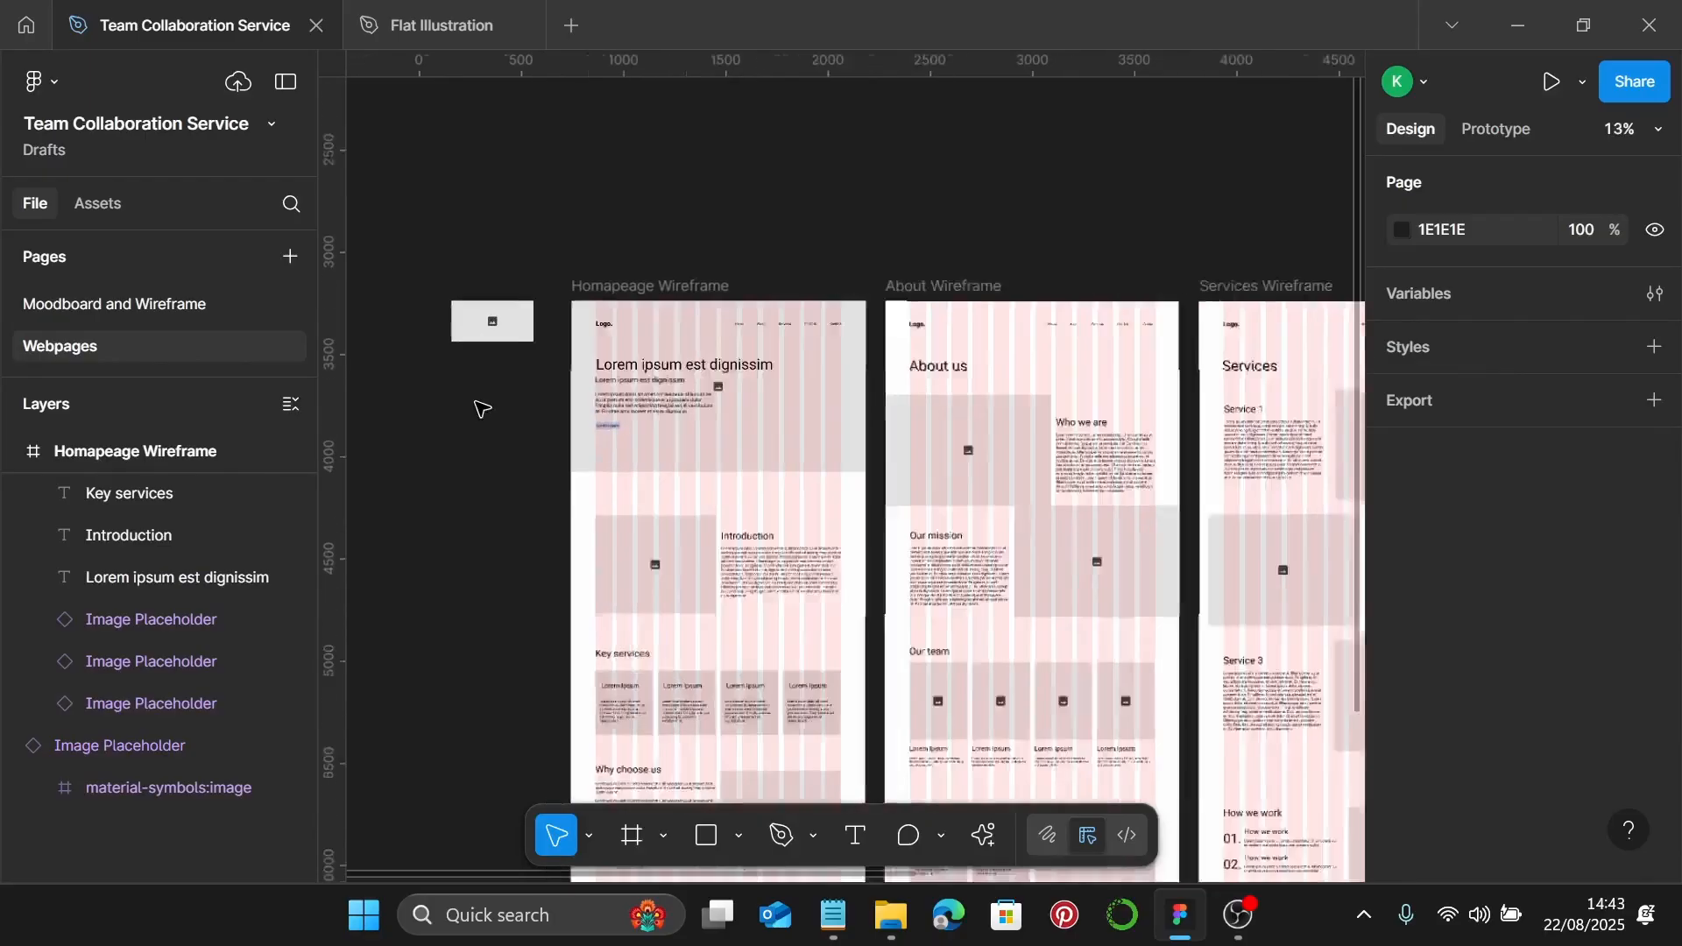
{"action": "left_click", "coordinate": [469, 319]}
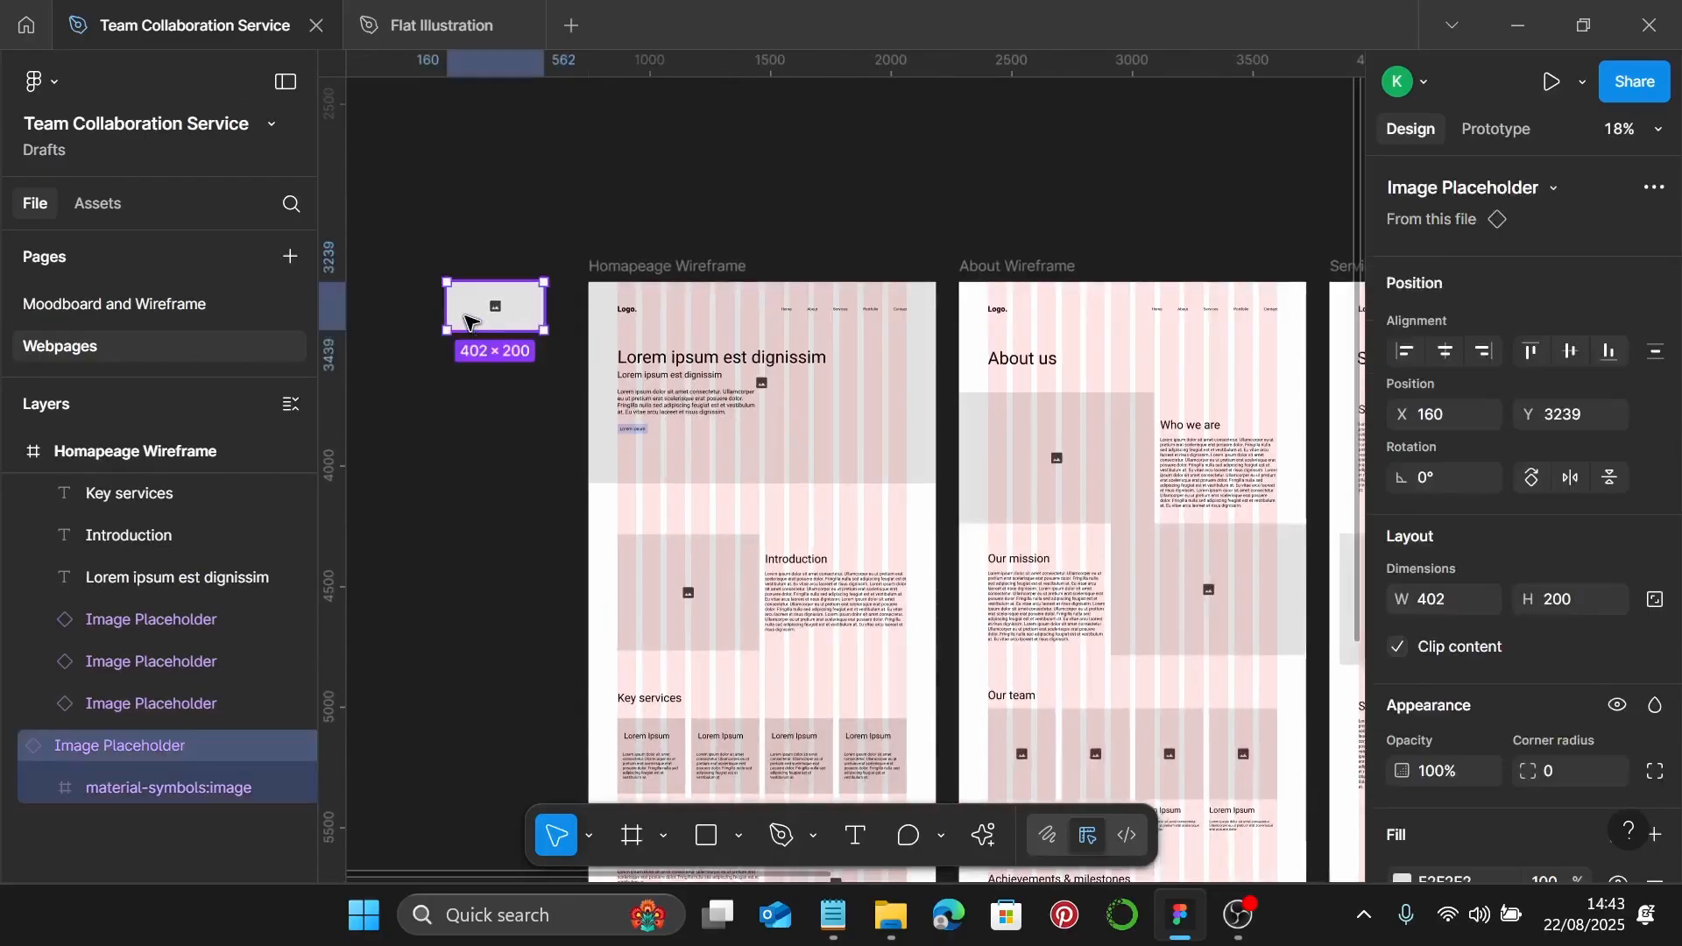
{"action": "key", "text": "Delete"}
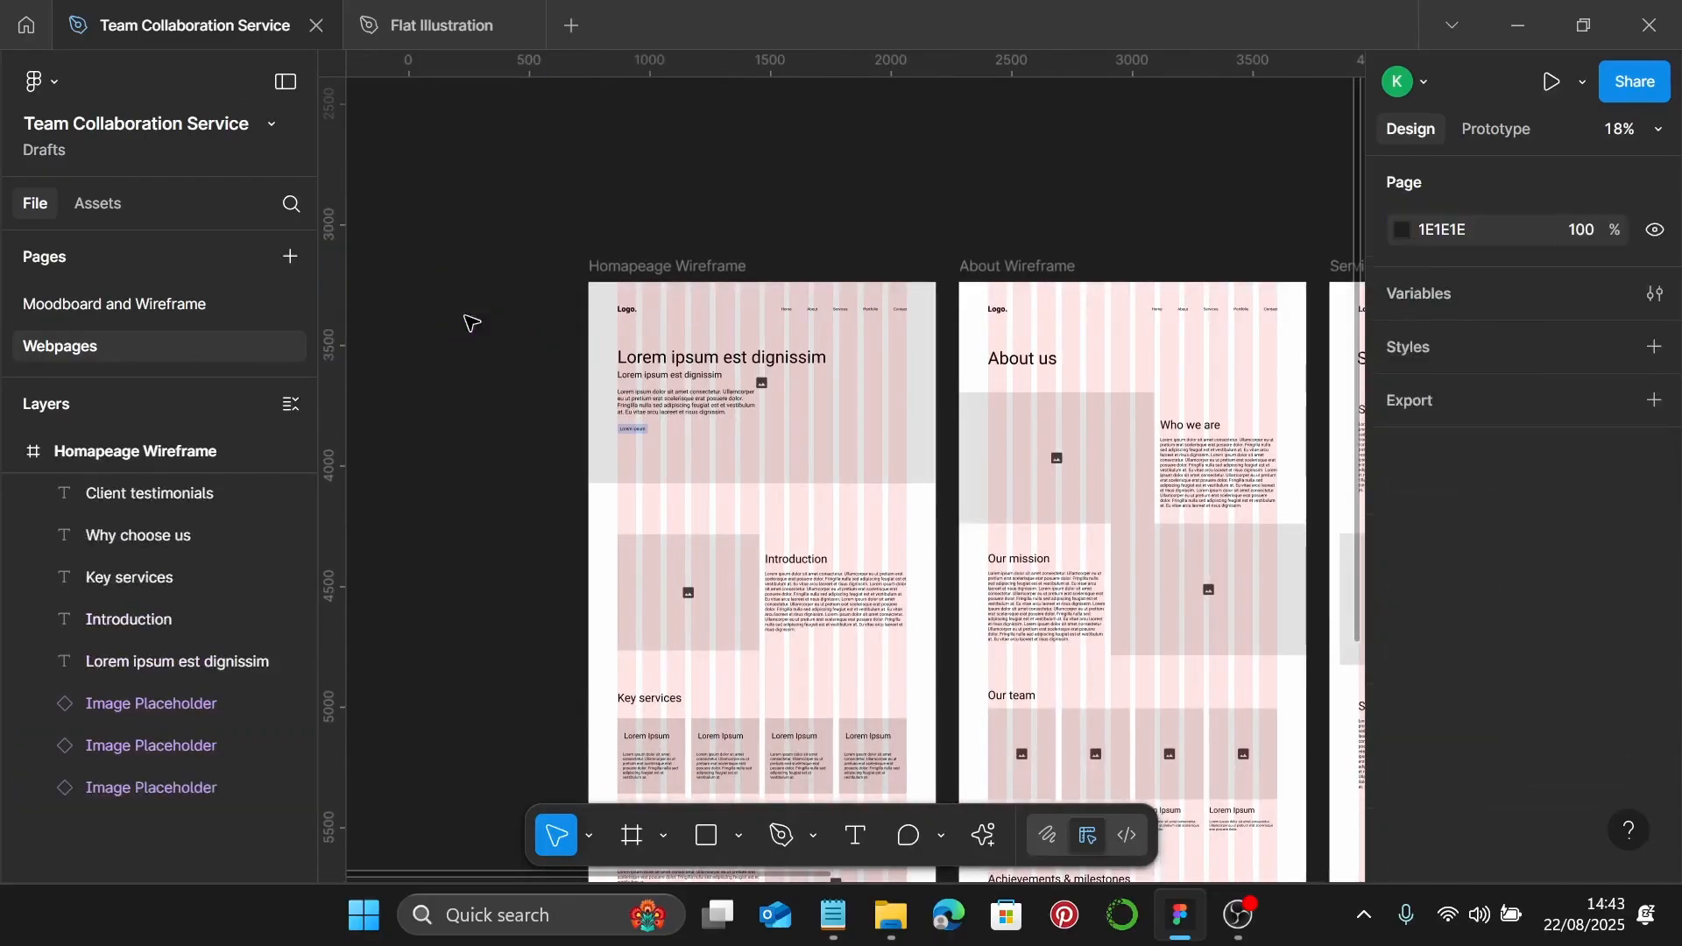
Look over the homepage wireframe on the Webpages page and return to the "Moodboard and Wireframe" page
{"action": "scroll", "coordinate": [473, 323], "scroll_direction": "down", "scroll_amount": 4}
{"action": "scroll", "coordinate": [491, 316], "scroll_direction": "up", "scroll_amount": 2}
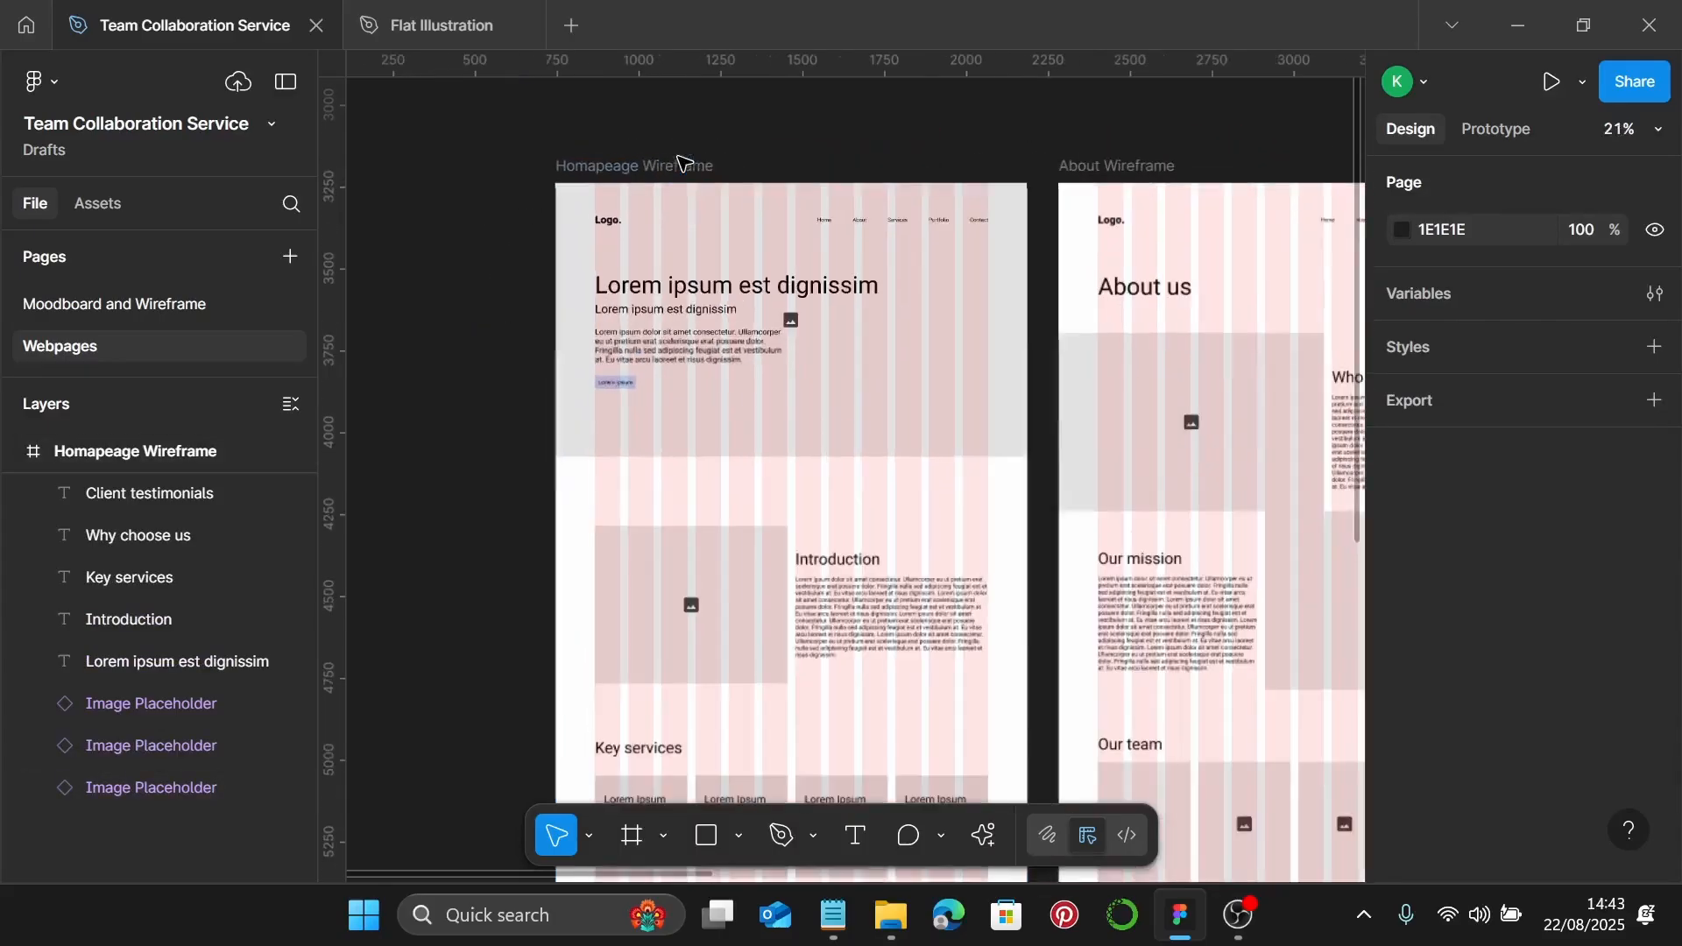
{"action": "scroll", "coordinate": [662, 166], "scroll_direction": "up", "scroll_amount": 3}
{"action": "left_click", "coordinate": [171, 303]}
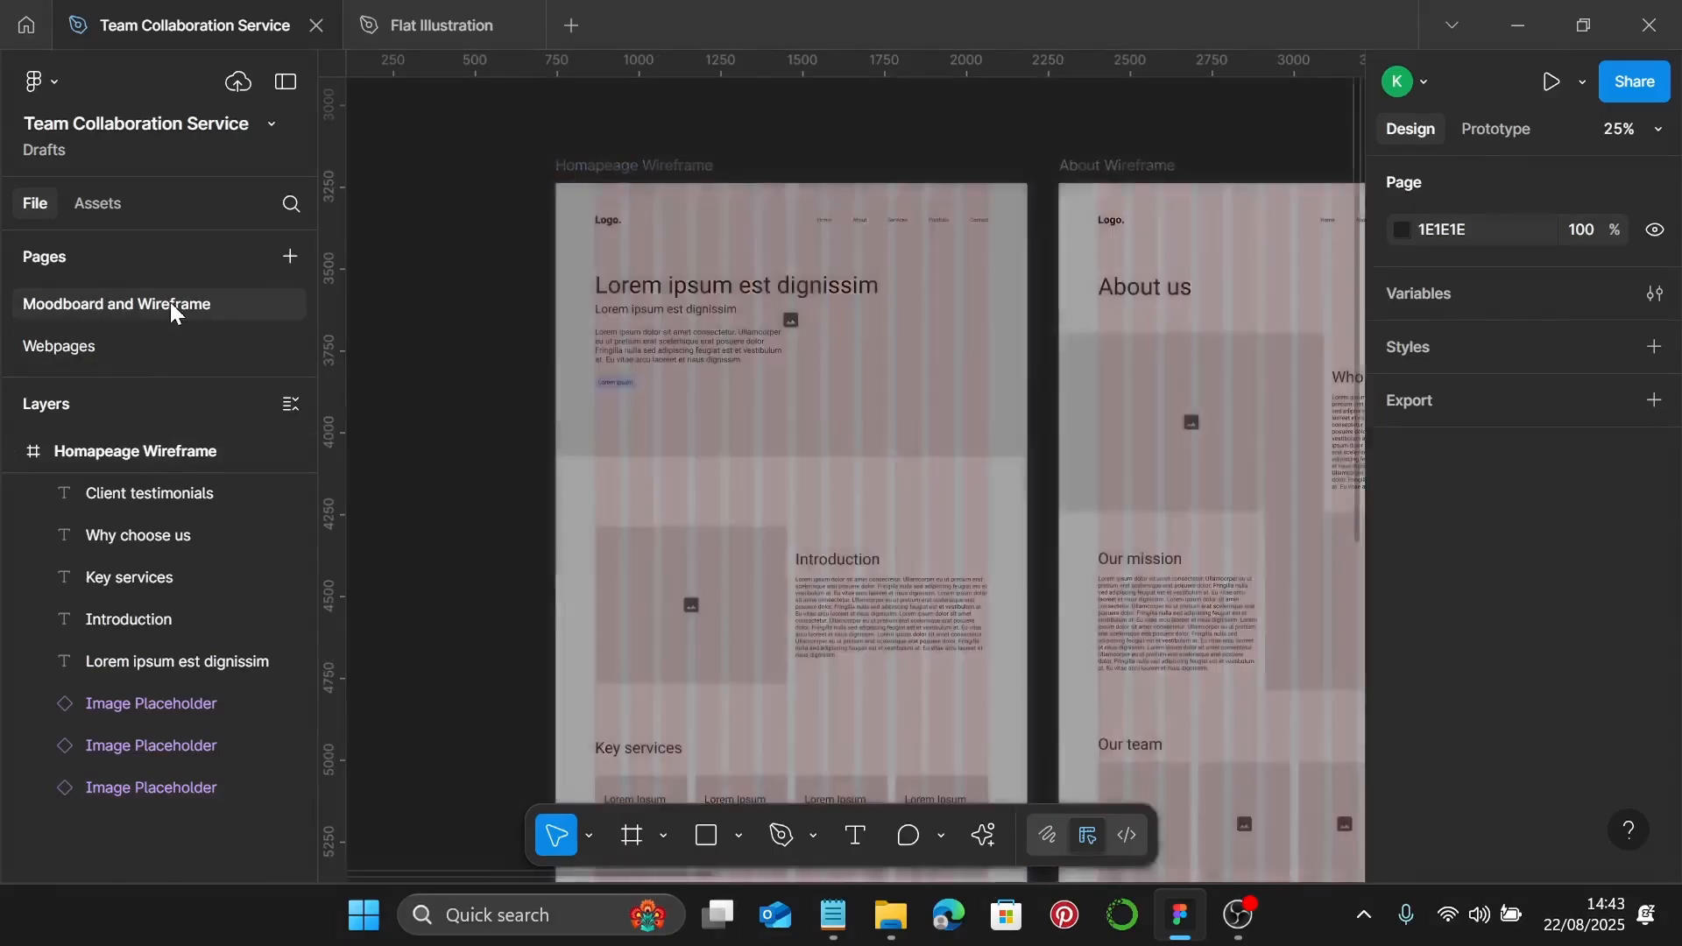
On the Moodboard and Wireframe page, rename the homepage frame to "Homapage Wireframe"
{"action": "scroll", "coordinate": [434, 162], "scroll_direction": "up", "scroll_amount": 6}
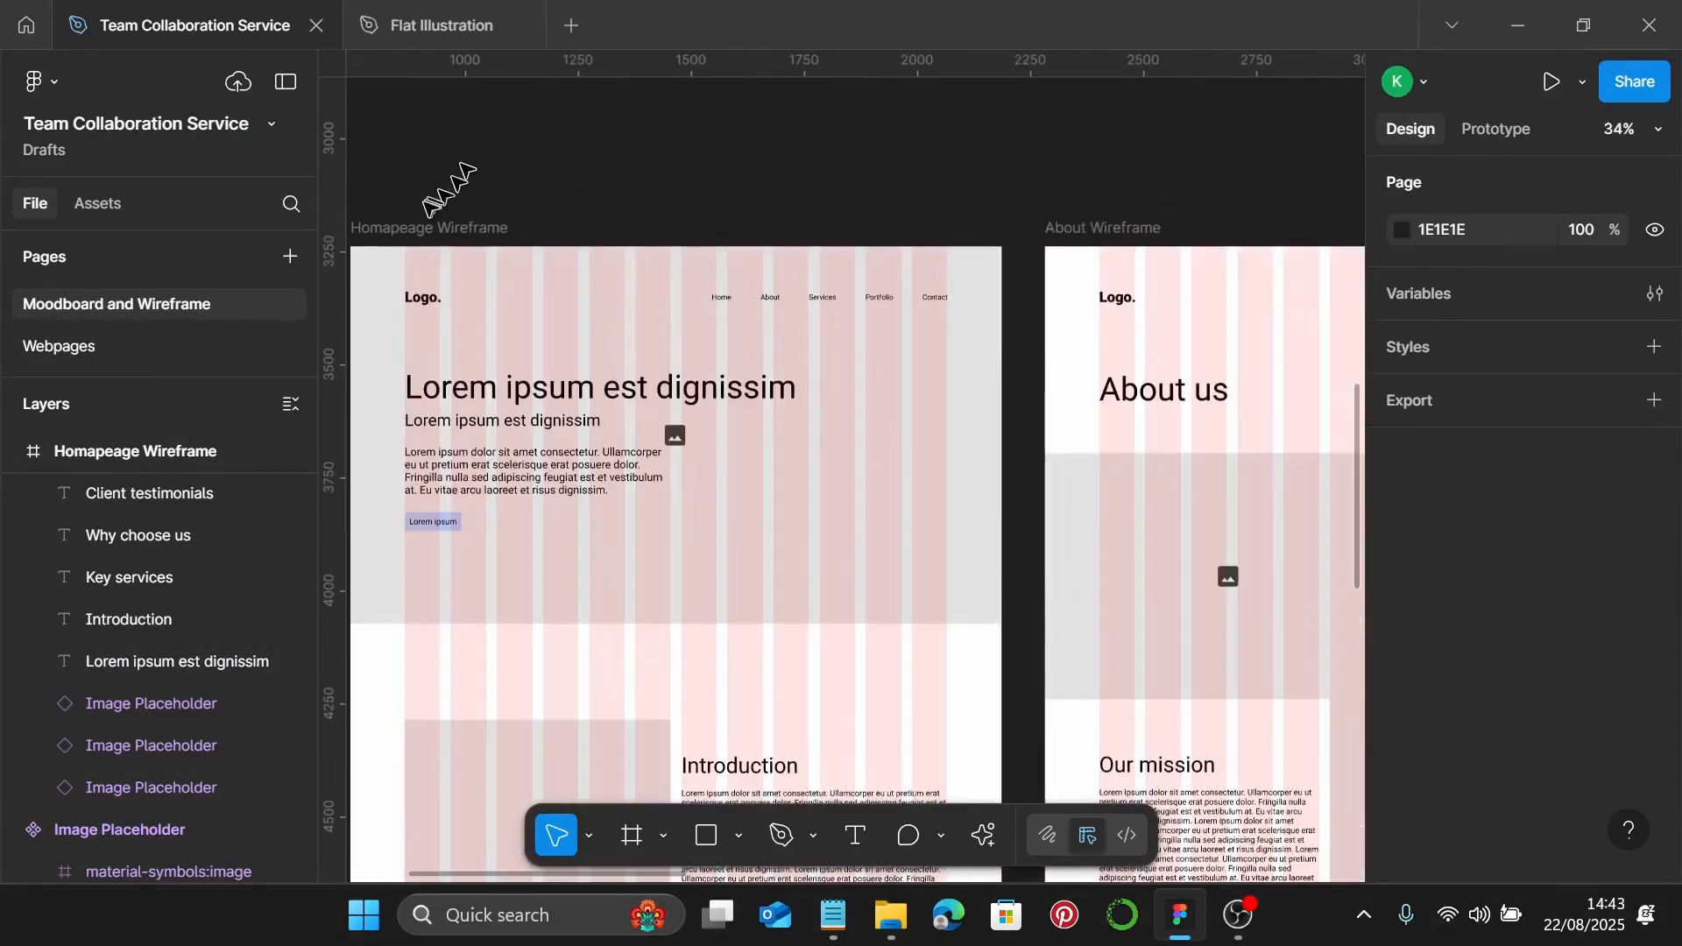
{"action": "left_click", "coordinate": [468, 228]}
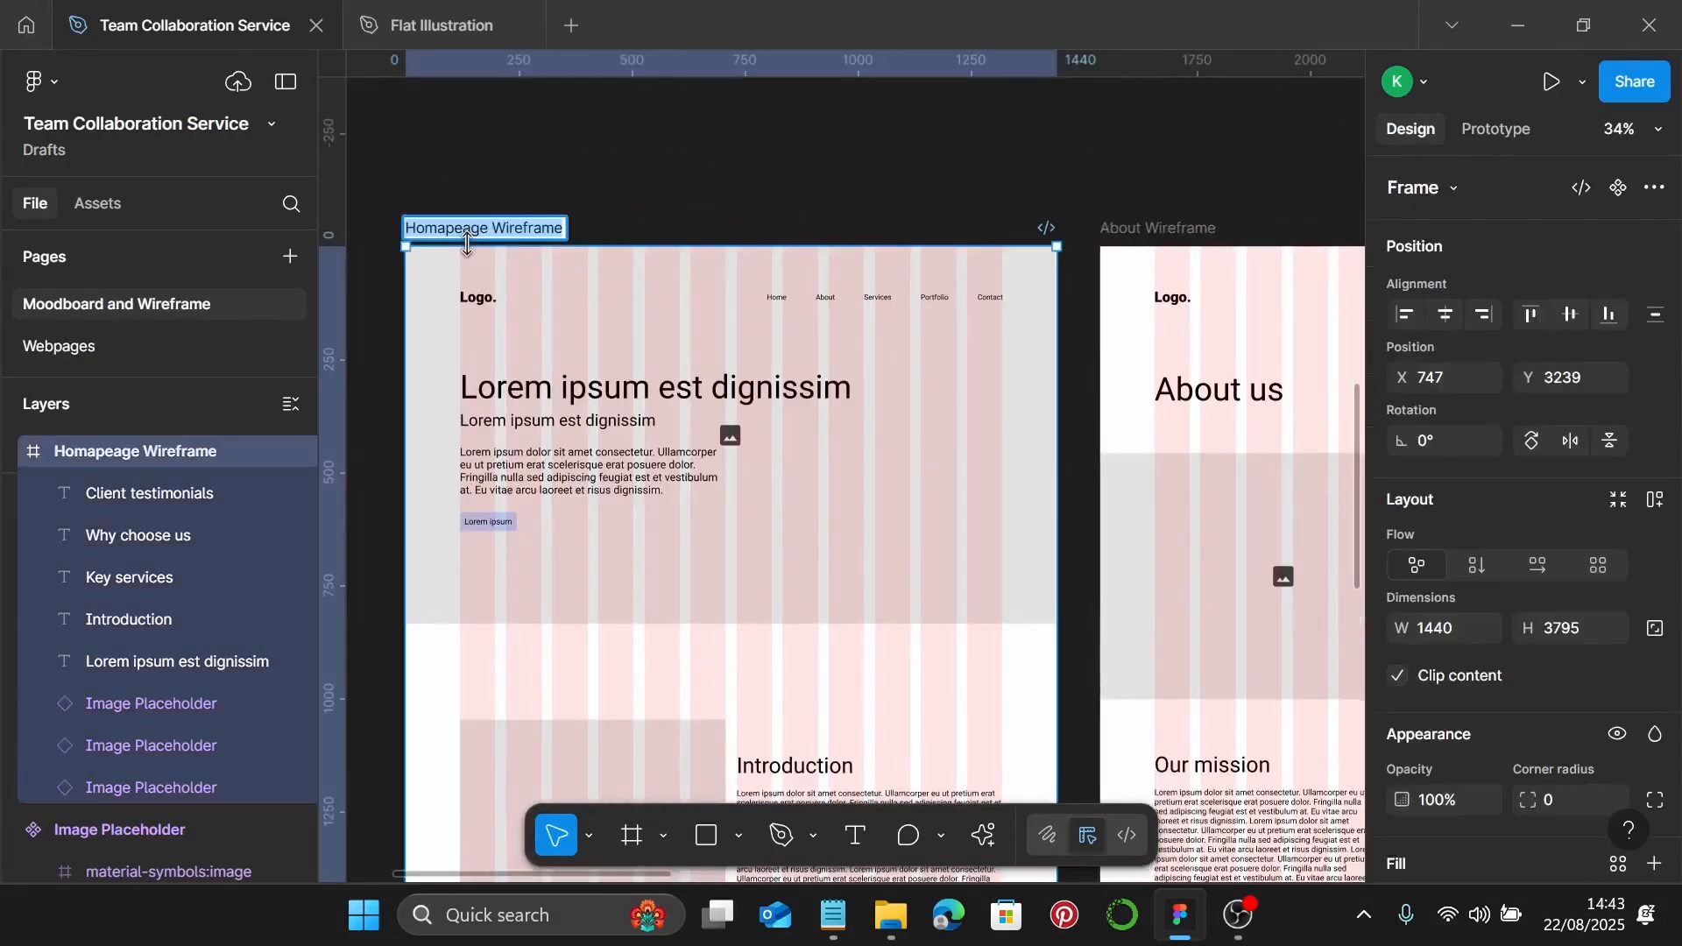
{"action": "double_click", "coordinate": [466, 230]}
{"action": "left_click", "coordinate": [464, 228]}
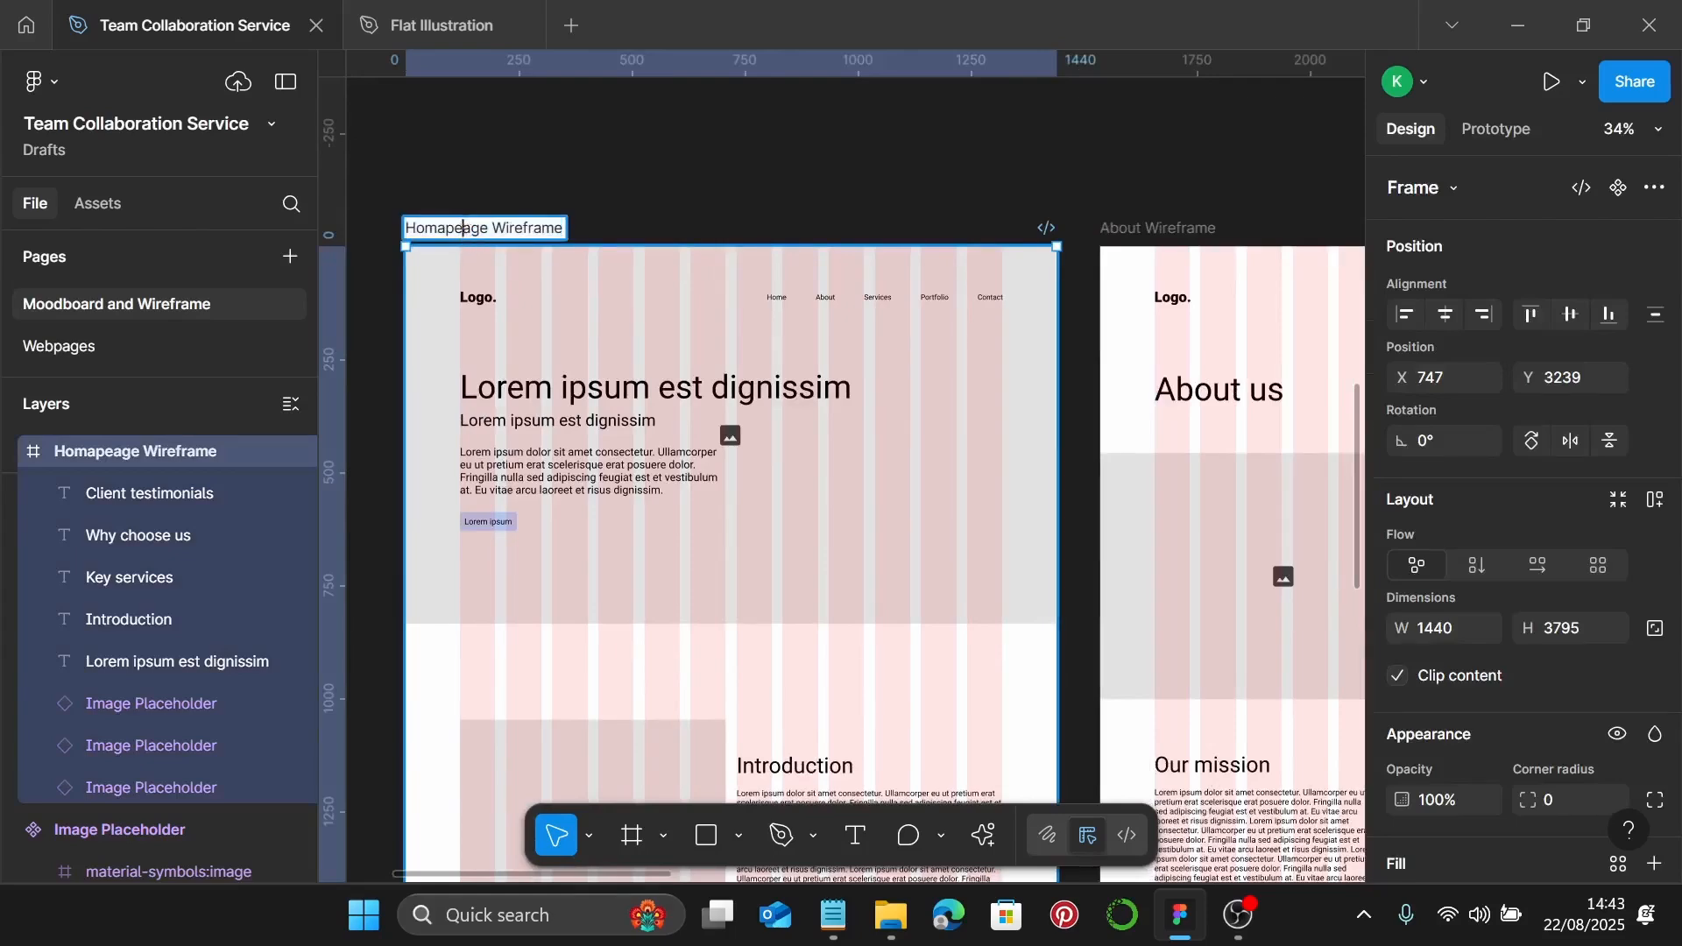
{"action": "key", "text": "BackSpace"}
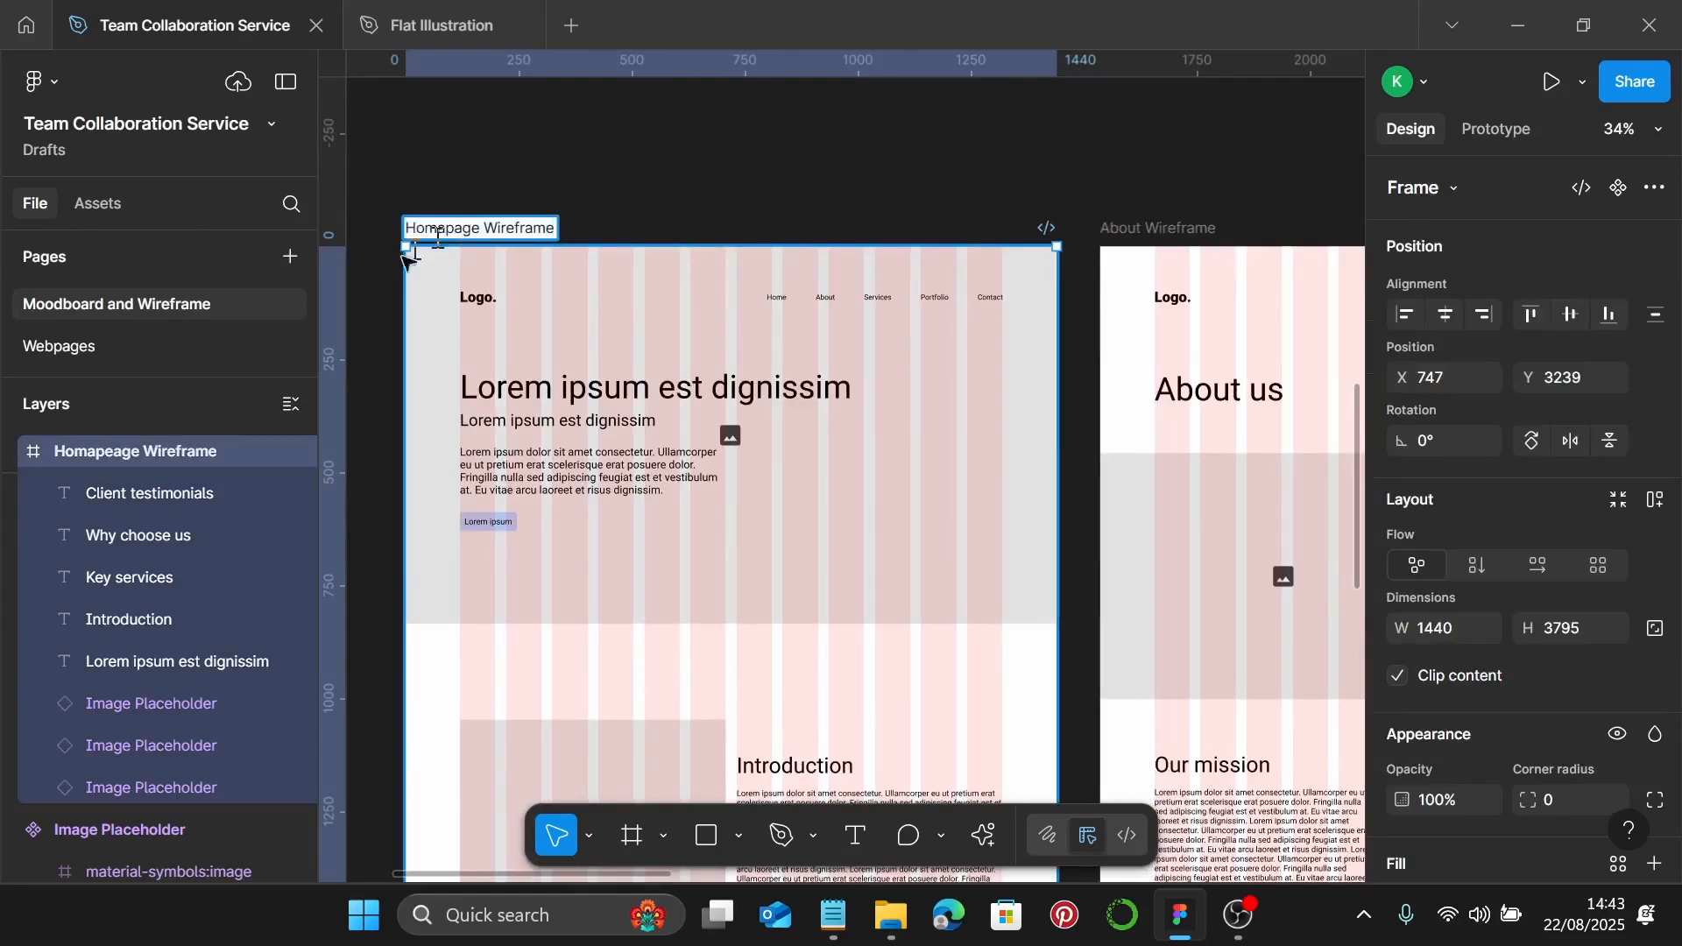
On the Webpages page, remove the extra "e" from the homepage frame's name so it reads "Homapage Wireframe"
{"action": "left_click", "coordinate": [196, 355]}
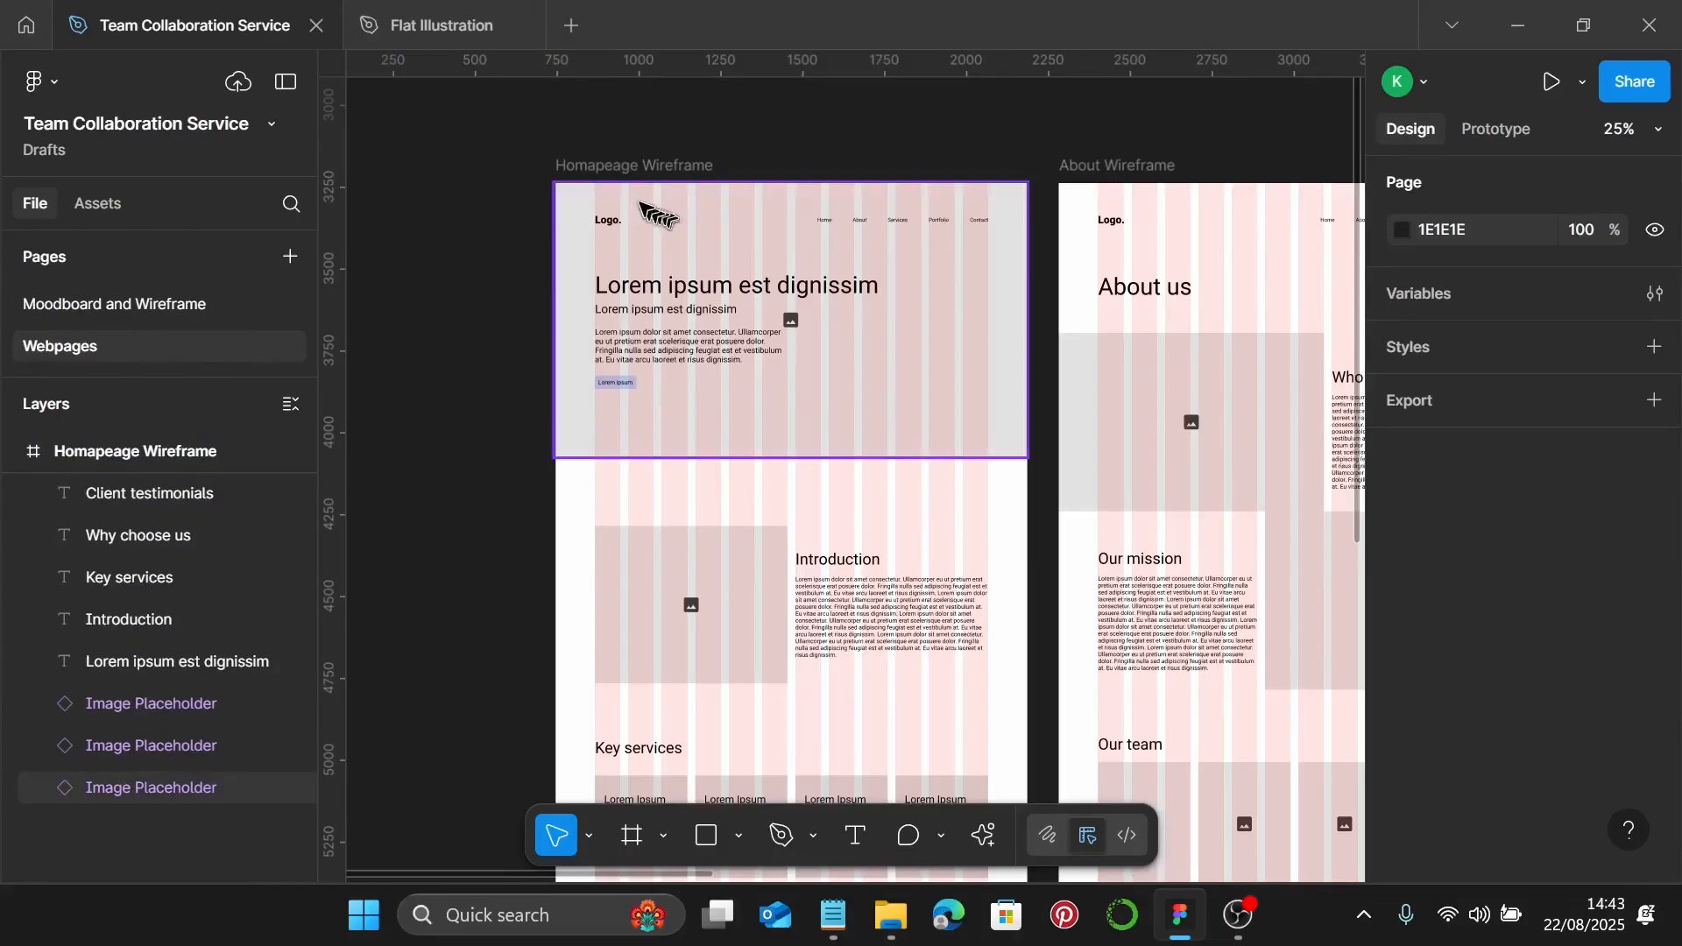
{"action": "double_click", "coordinate": [636, 166]}
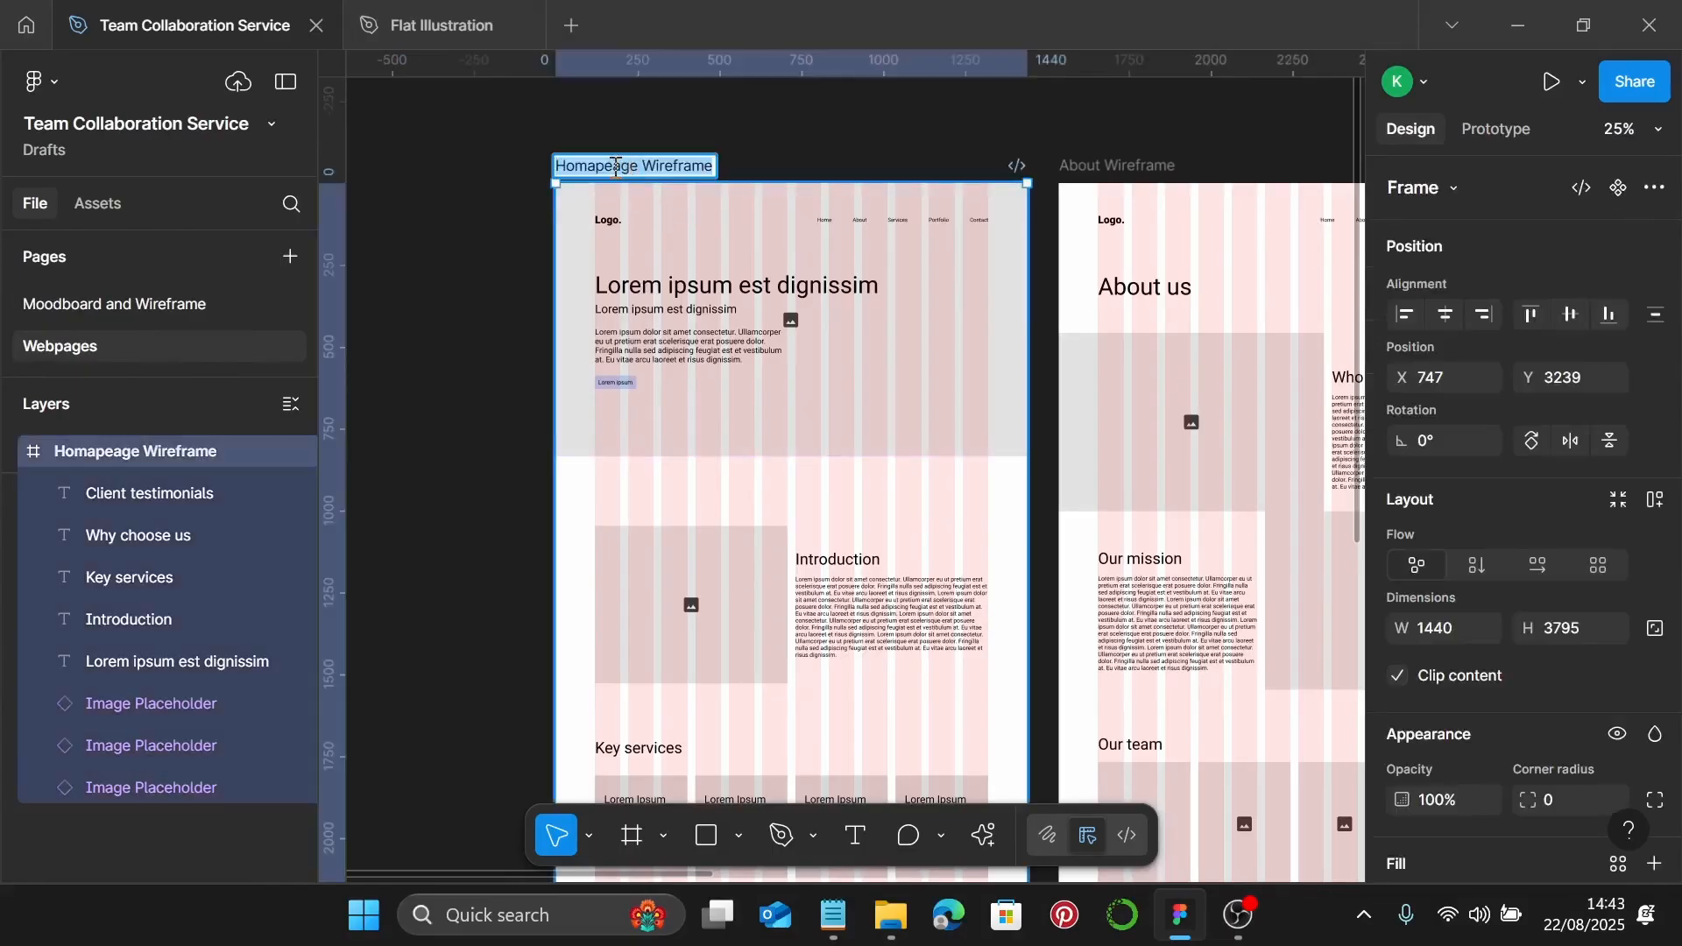
{"action": "left_click", "coordinate": [616, 166]}
{"action": "key", "text": "BackSpace"}
{"action": "key", "text": "Return"}
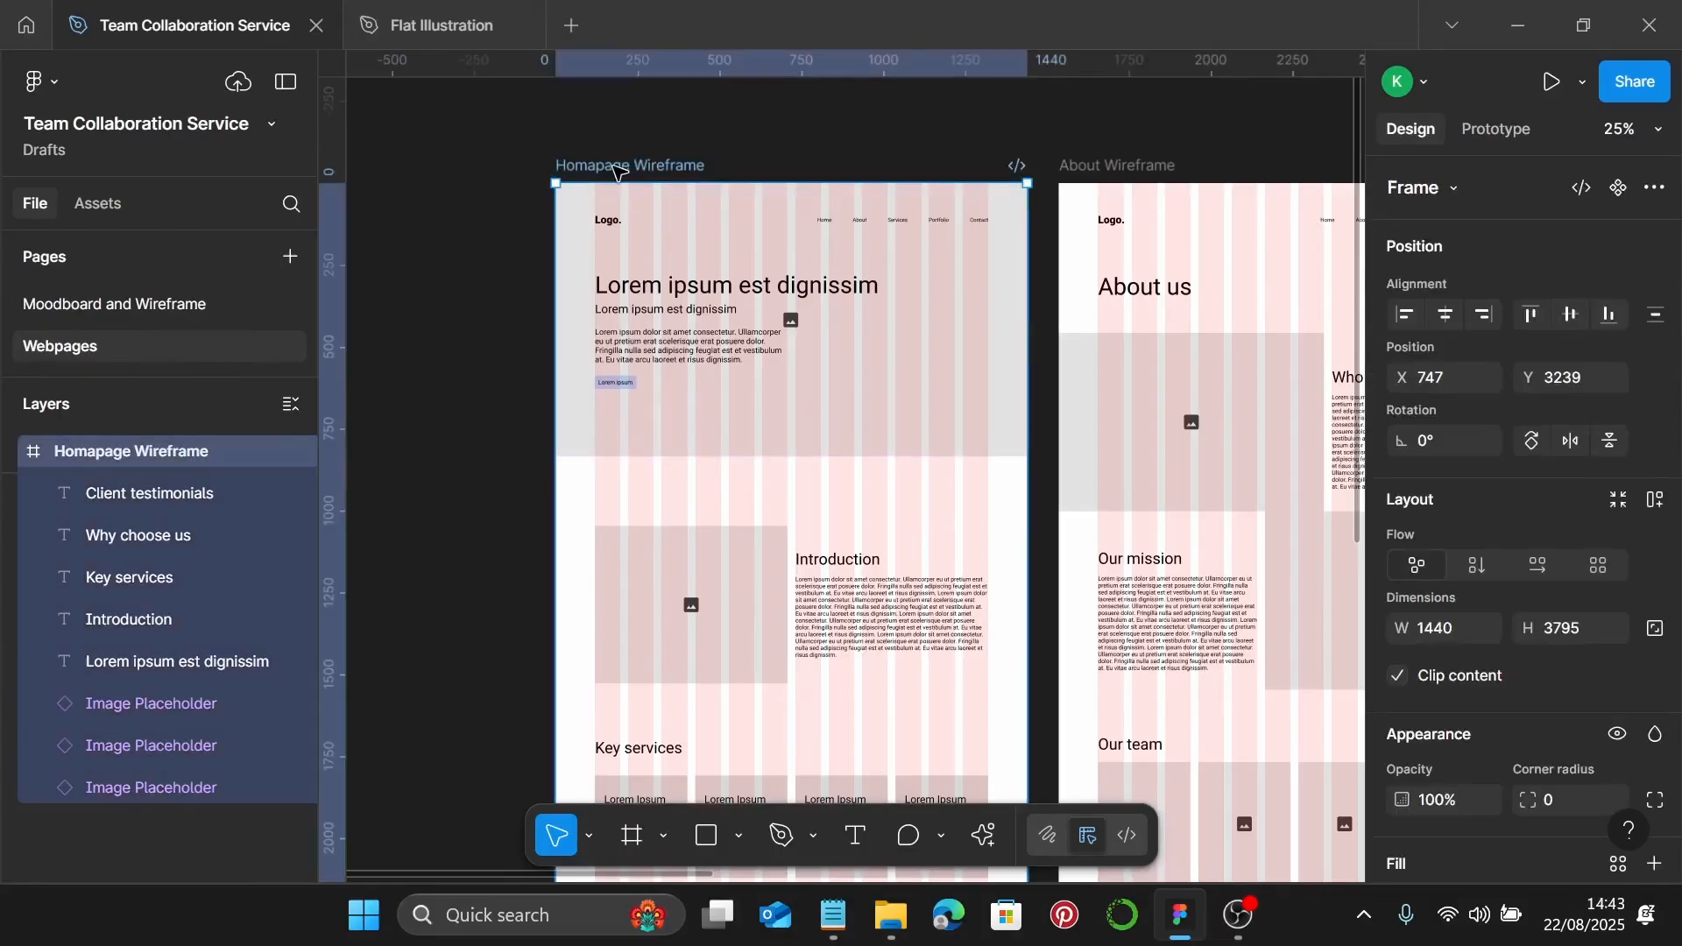
Remove the word "Wireframe" from the homepage frame's name, leaving "Homapage"
{"action": "double_click", "coordinate": [622, 165]}
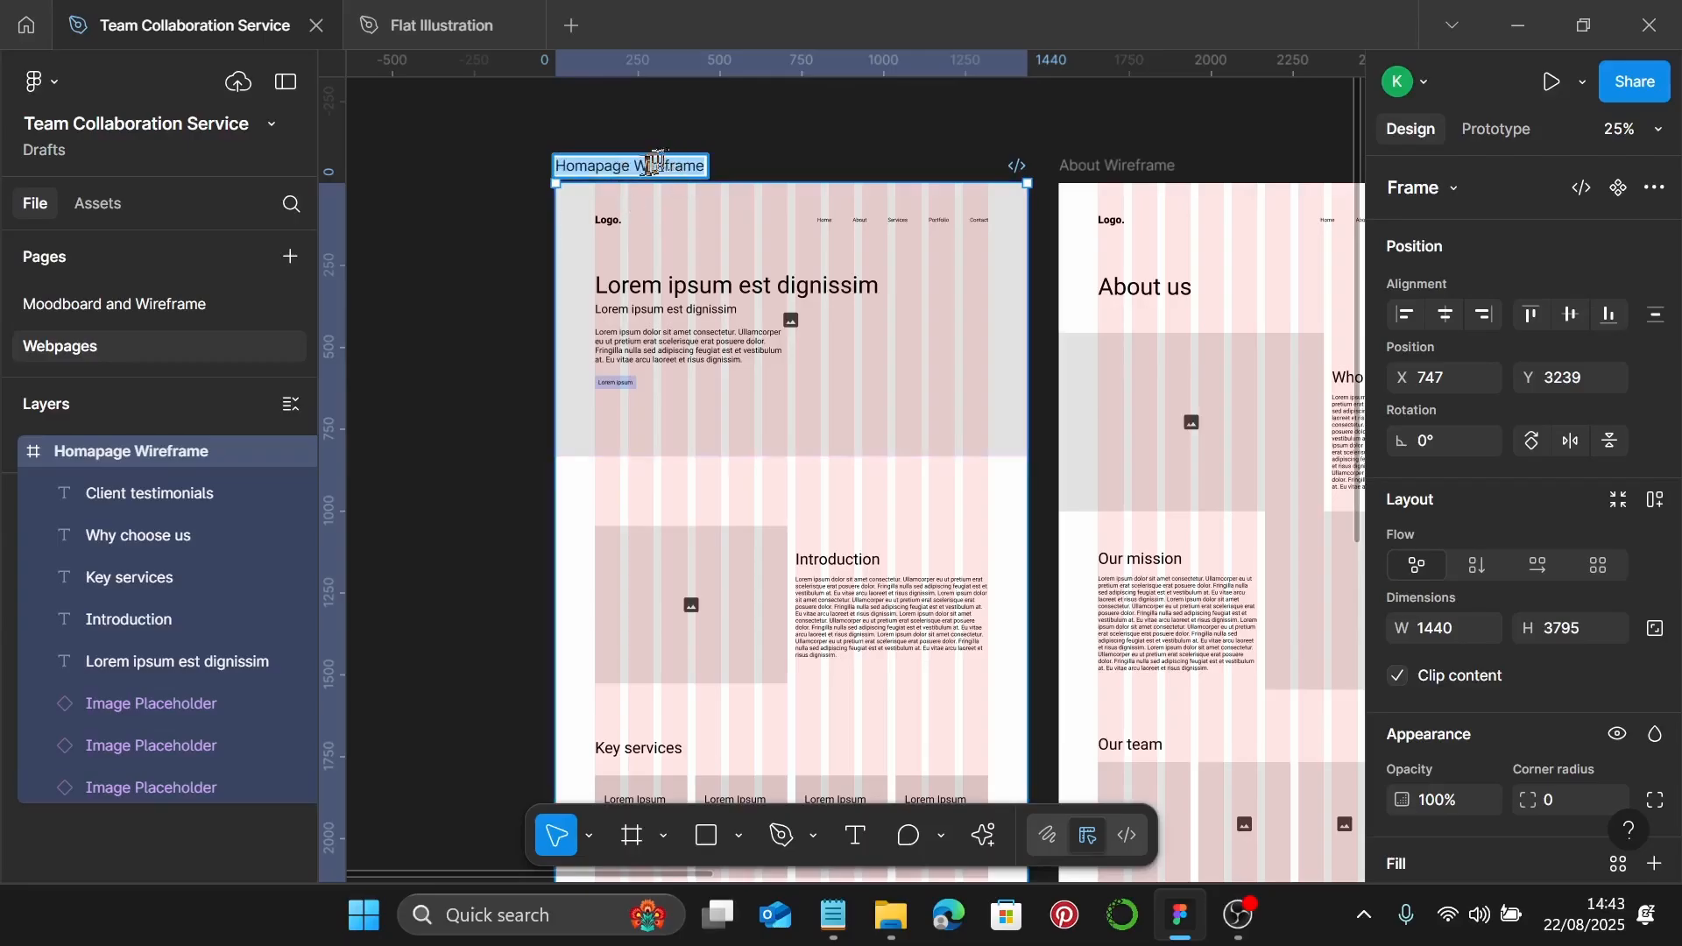
{"action": "left_click", "coordinate": [637, 165]}
{"action": "left_click_drag", "start_coordinate": [630, 166], "coordinate": [709, 165]}
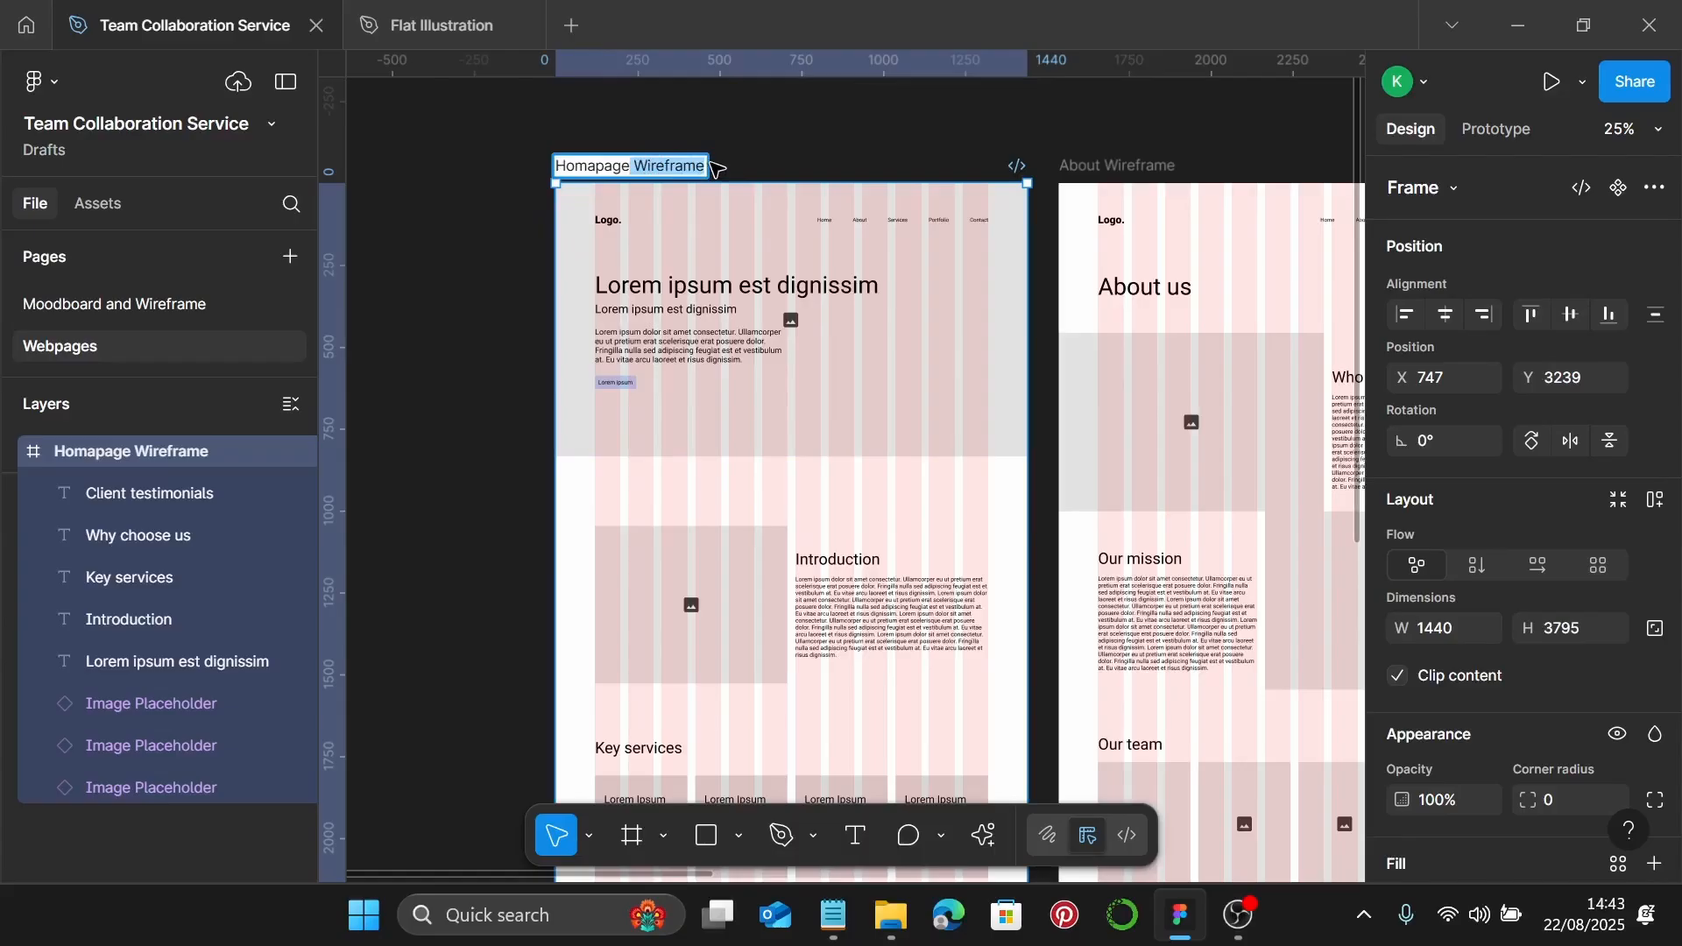
{"action": "key", "text": "BackSpace"}
{"action": "key", "text": "Return"}
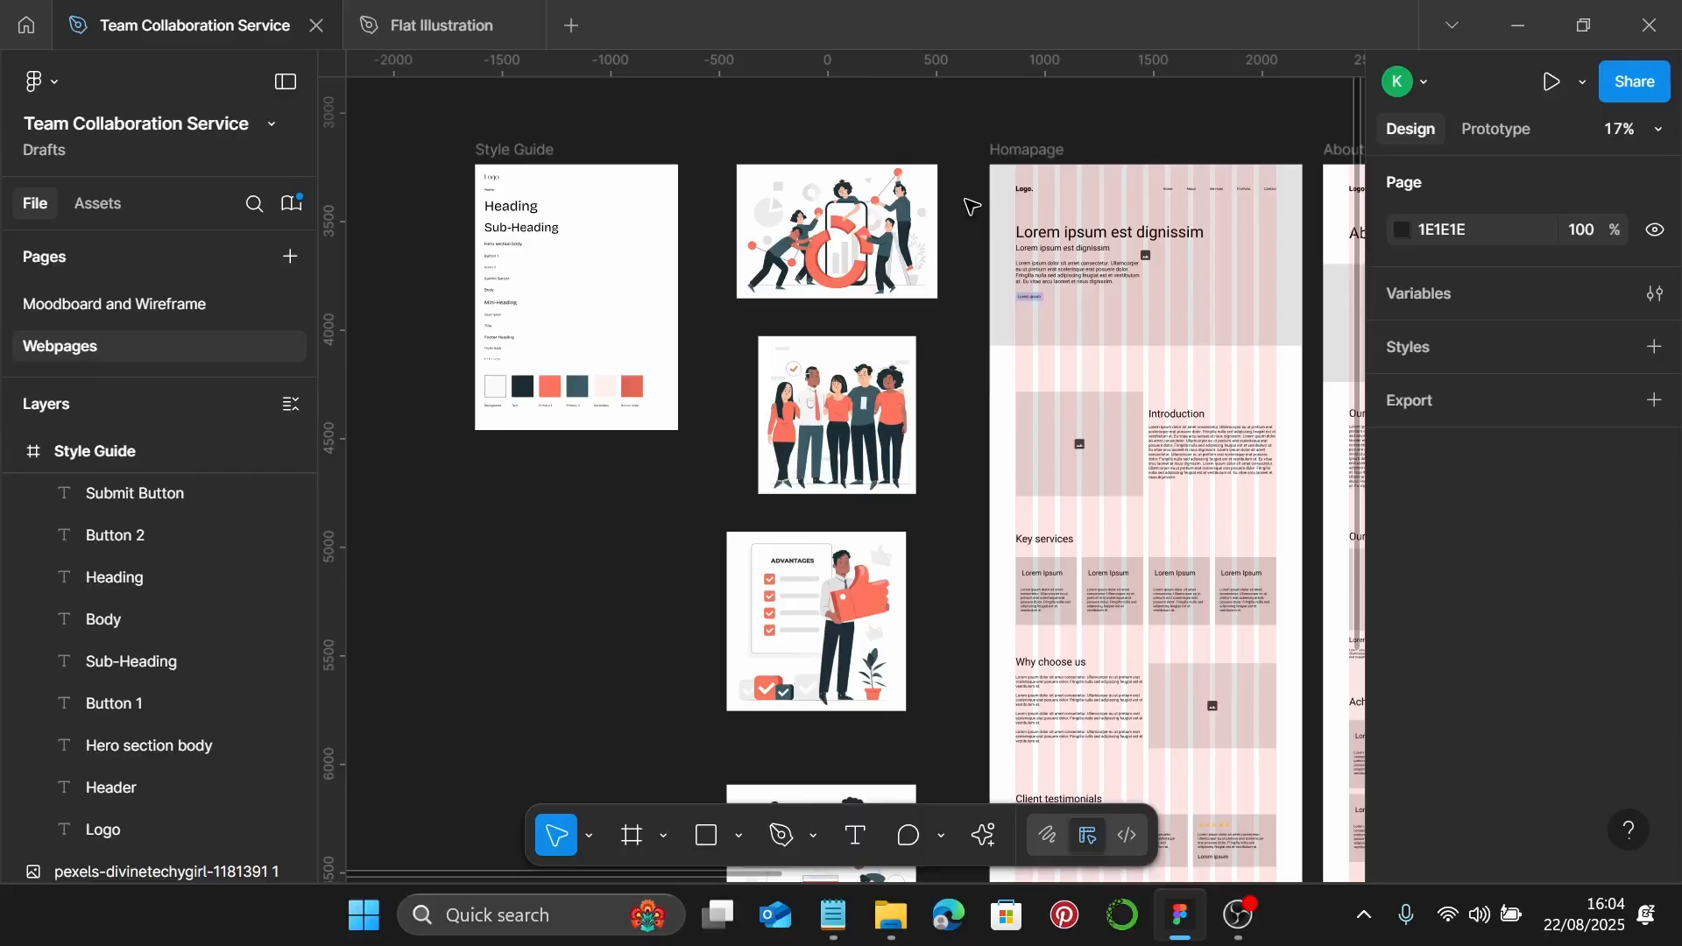
Look over the illustrations and portrait photos beside the homepage frame, and the Style Guide frame
{"action": "scroll", "coordinate": [971, 207], "scroll_direction": "down", "scroll_amount": 5}
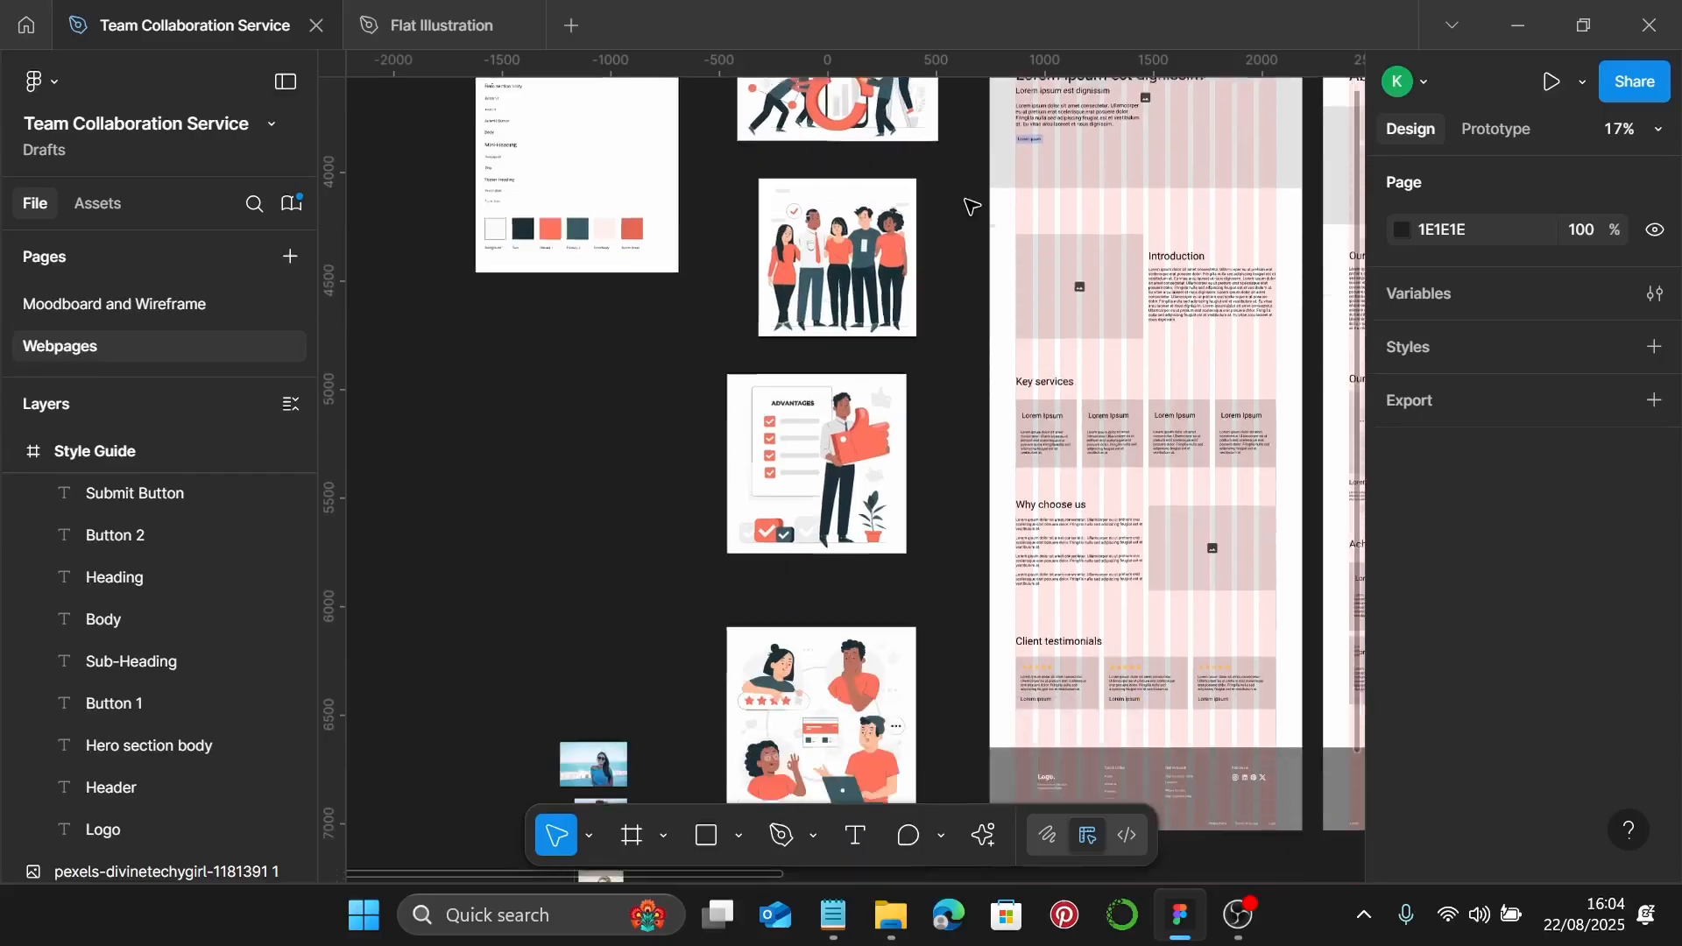
{"action": "scroll", "coordinate": [971, 207], "scroll_direction": "down", "scroll_amount": 3}
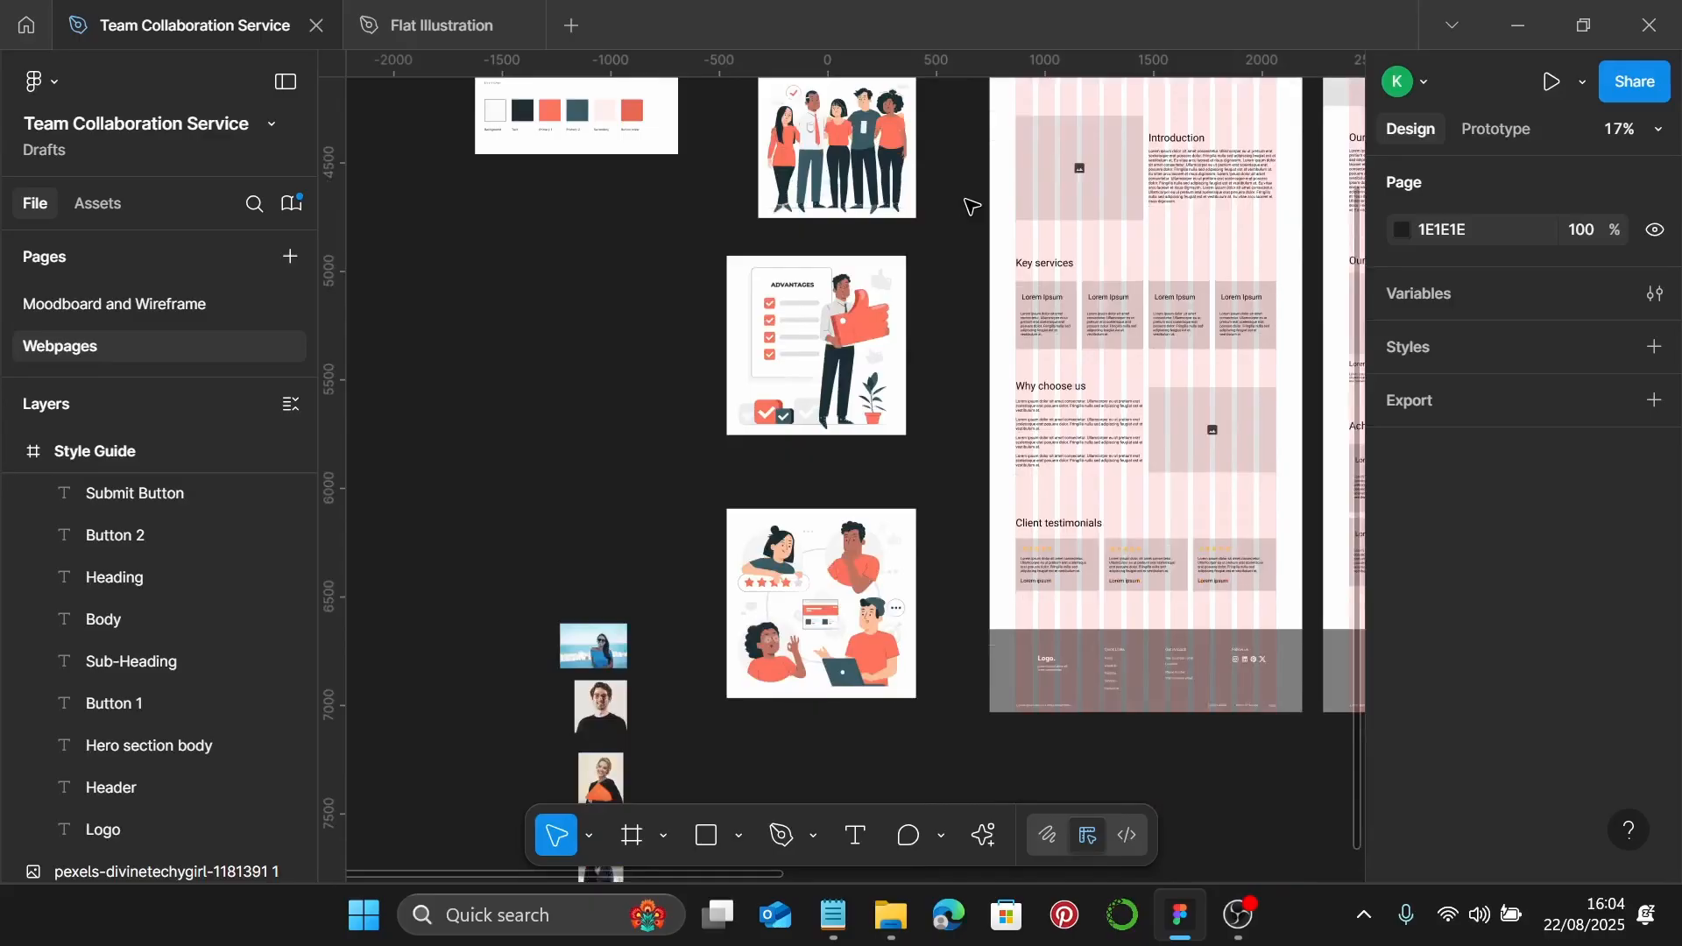
{"action": "scroll", "coordinate": [971, 207], "scroll_direction": "down", "scroll_amount": 4}
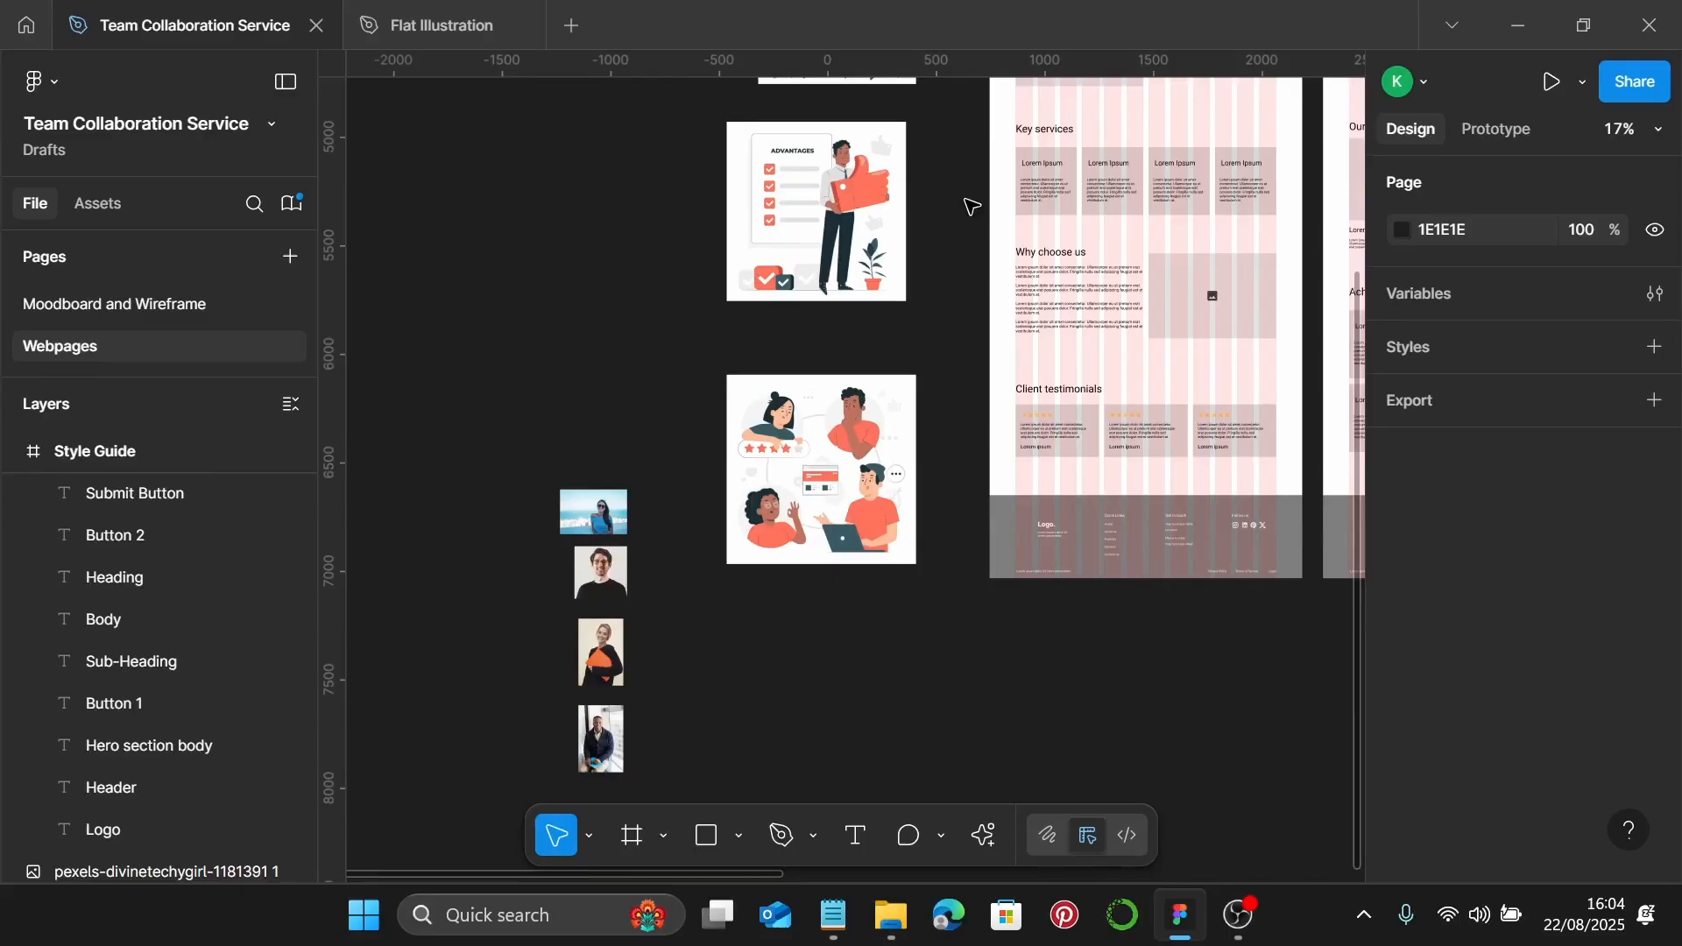
{"action": "scroll", "coordinate": [968, 219], "scroll_direction": "down", "scroll_amount": 1}
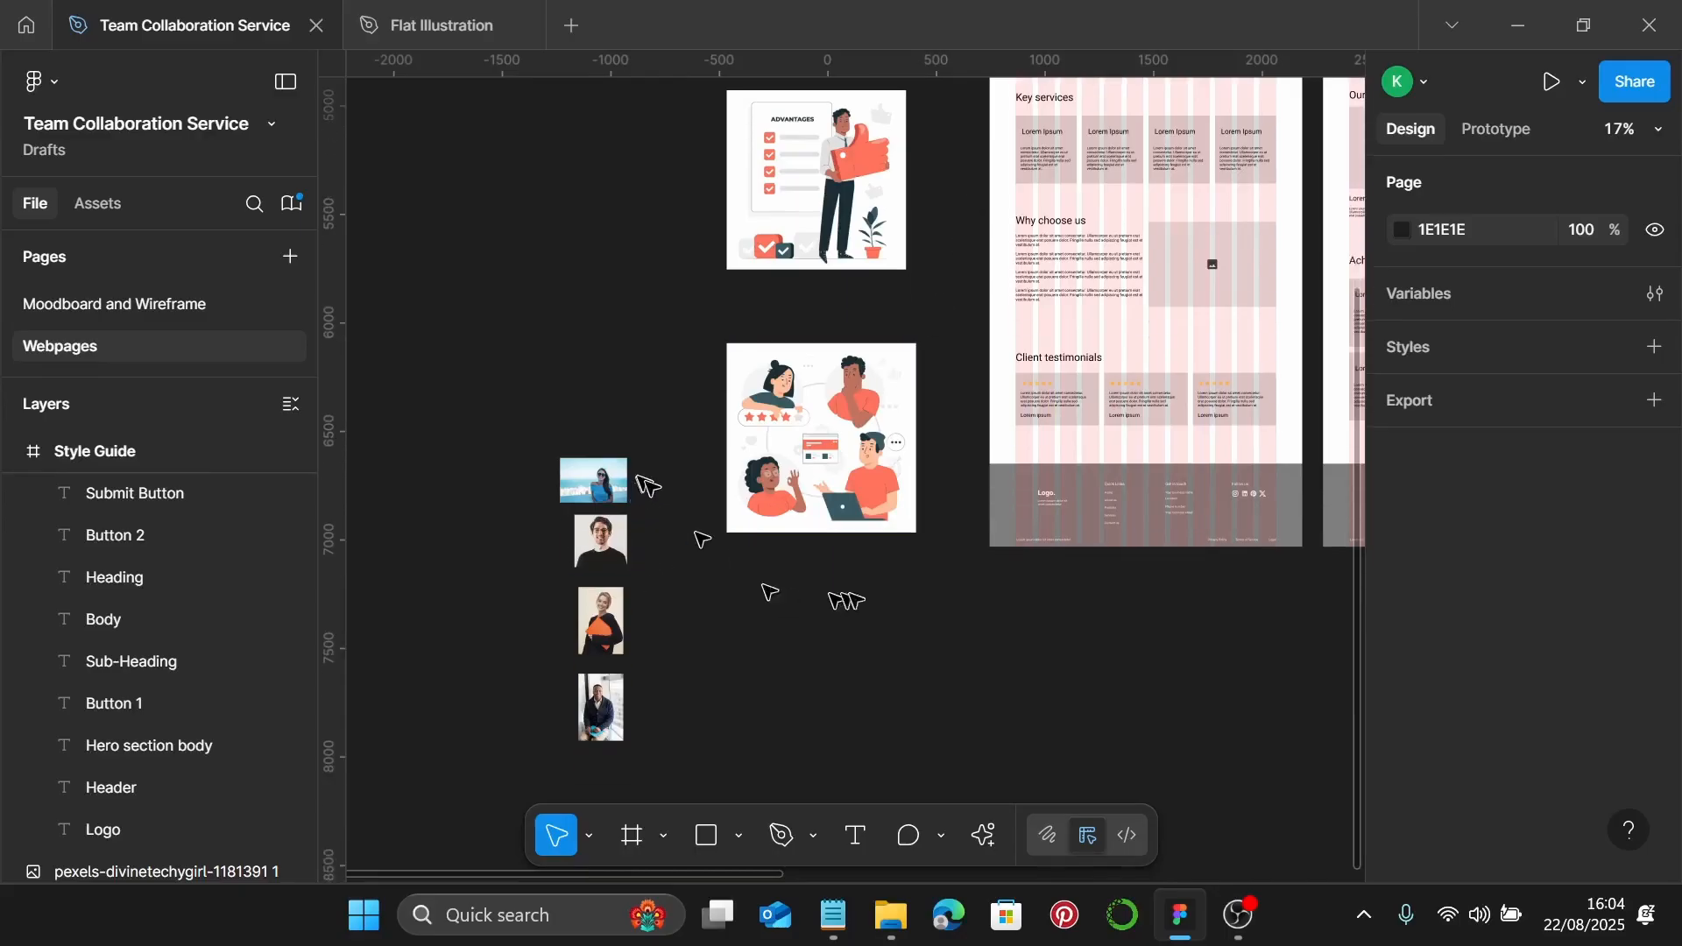
{"action": "scroll", "coordinate": [895, 492], "scroll_direction": "up", "scroll_amount": 18}
{"action": "scroll", "coordinate": [633, 388], "scroll_direction": "up", "scroll_amount": 5}
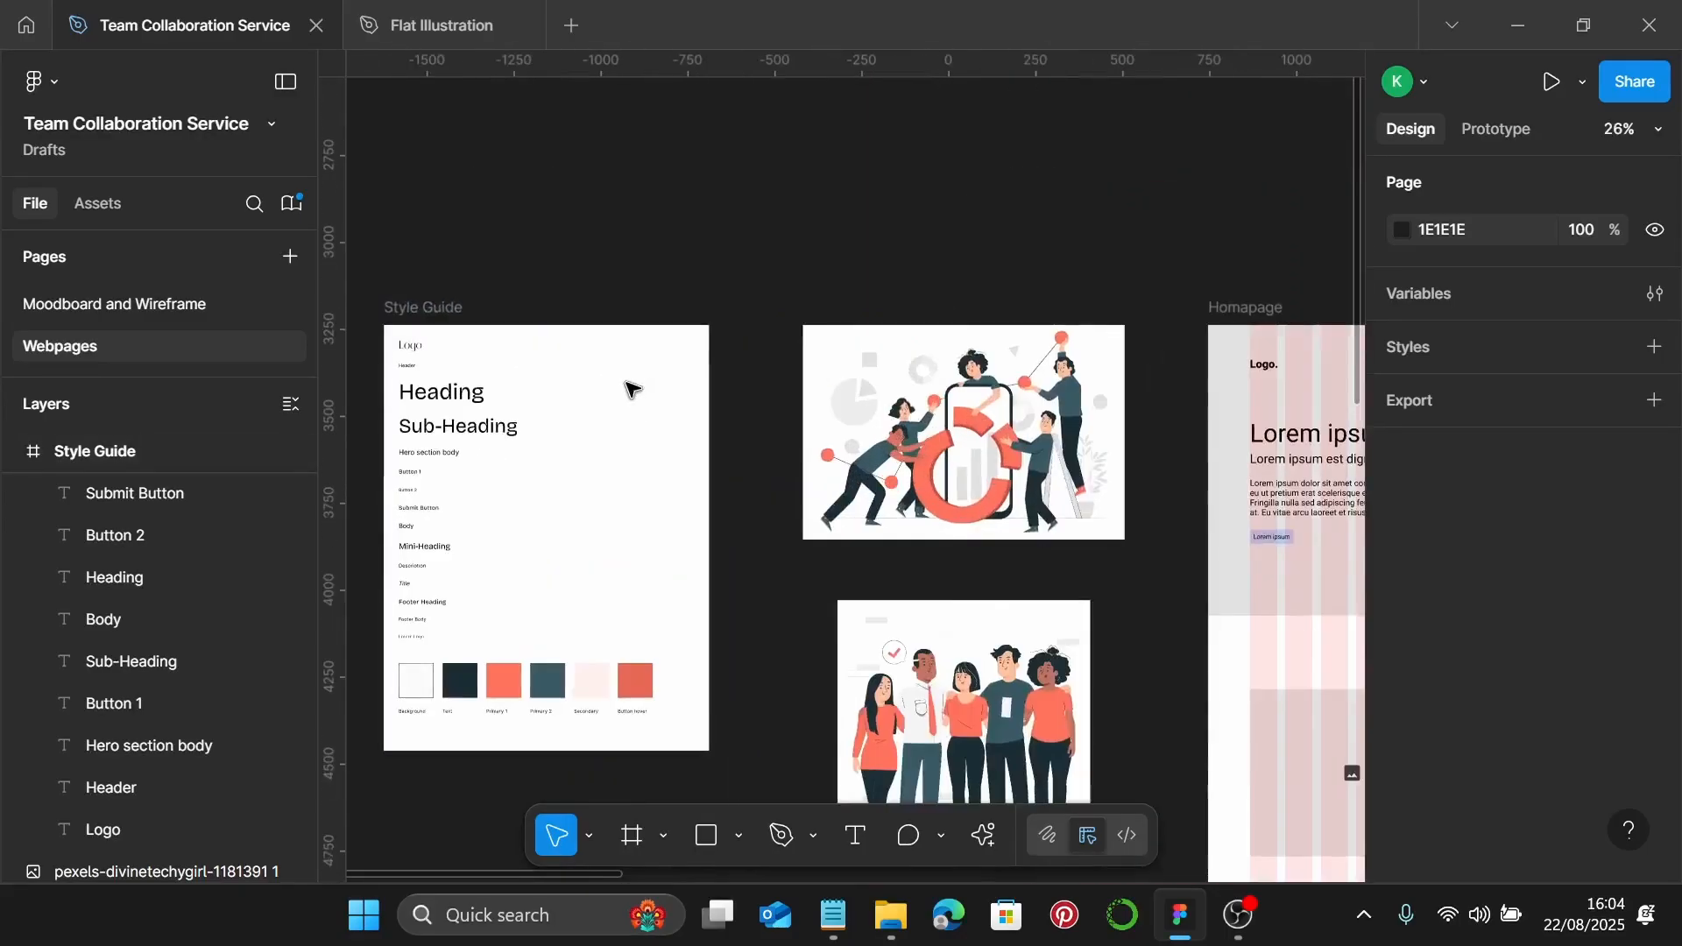
{"action": "scroll", "coordinate": [653, 330], "scroll_direction": "up", "scroll_amount": 1}
{"action": "scroll", "coordinate": [653, 331], "scroll_direction": "up", "scroll_amount": 1}
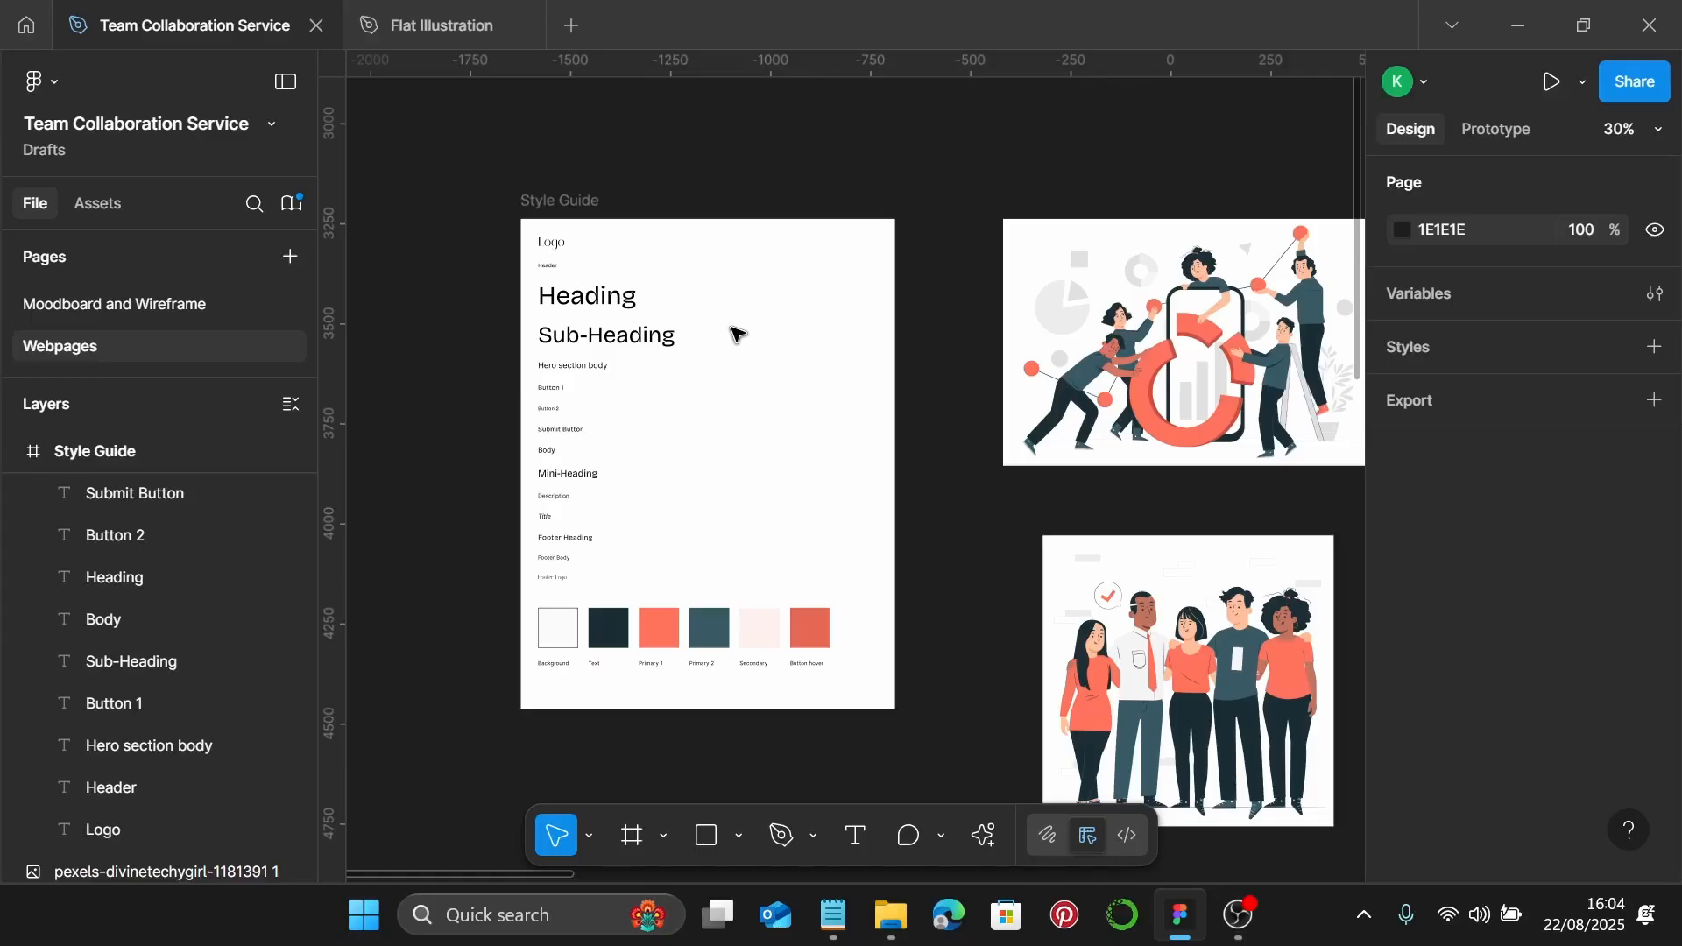
{"action": "scroll", "coordinate": [572, 302], "scroll_direction": "up", "scroll_amount": 1}
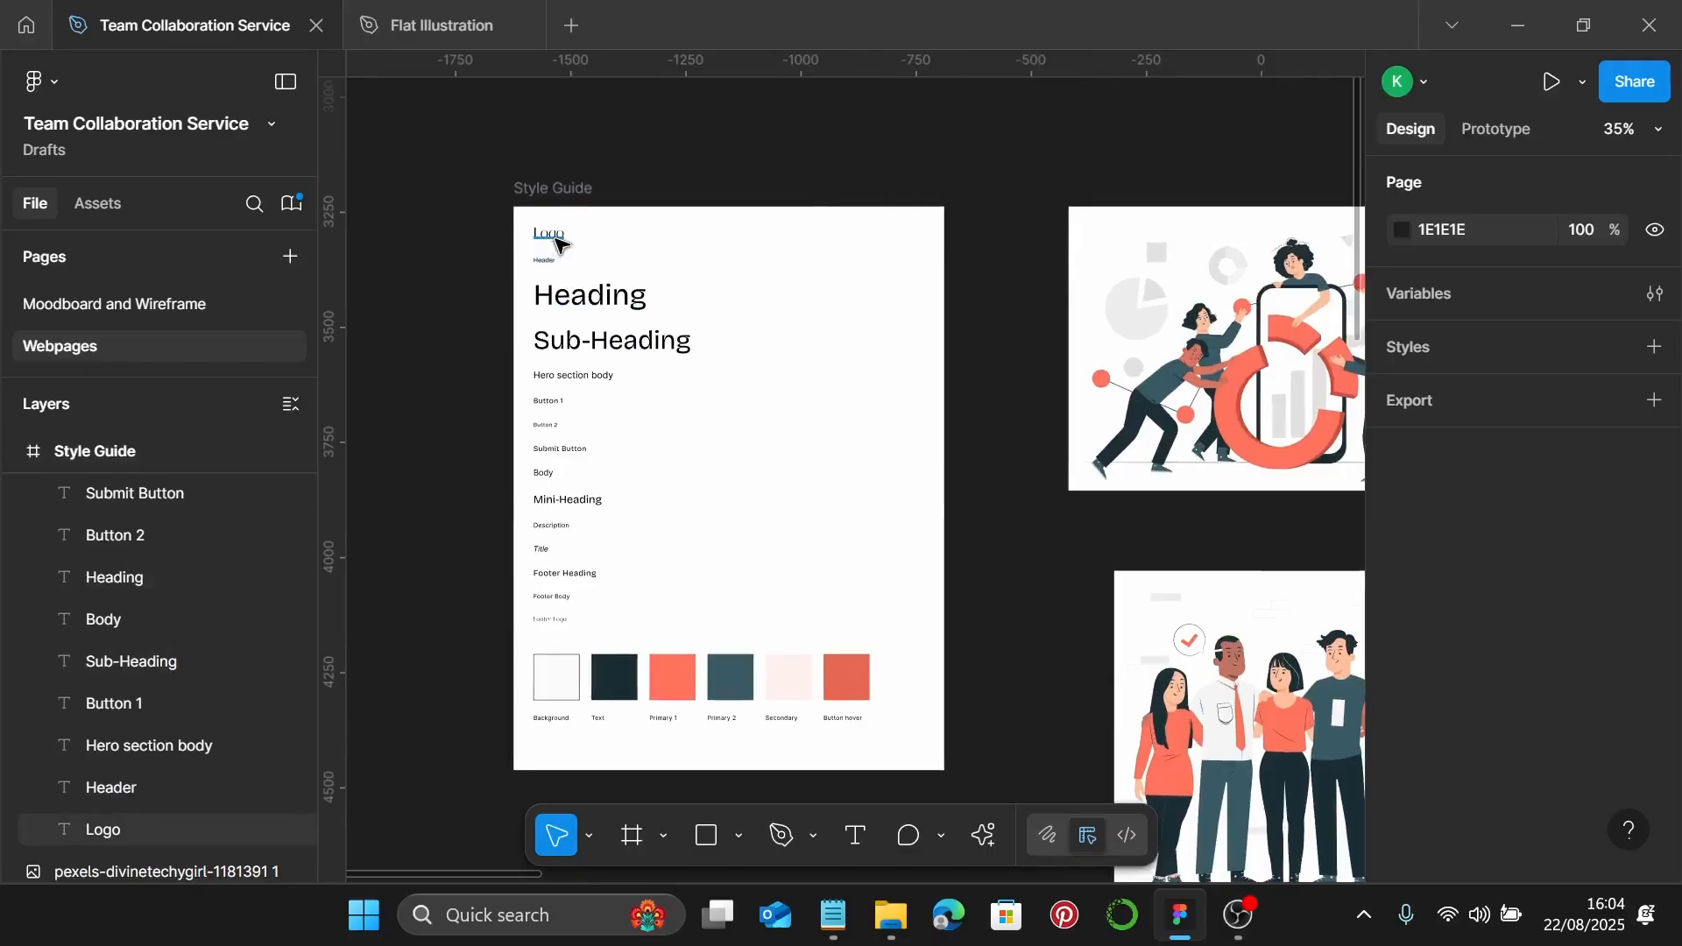
Examine the Logo text's typography and the Background swatch's properties in the Style Guide, and review the whole guide with its text styles
{"action": "left_click", "coordinate": [558, 245]}
{"action": "scroll", "coordinate": [1500, 496], "scroll_direction": "down", "scroll_amount": 7}
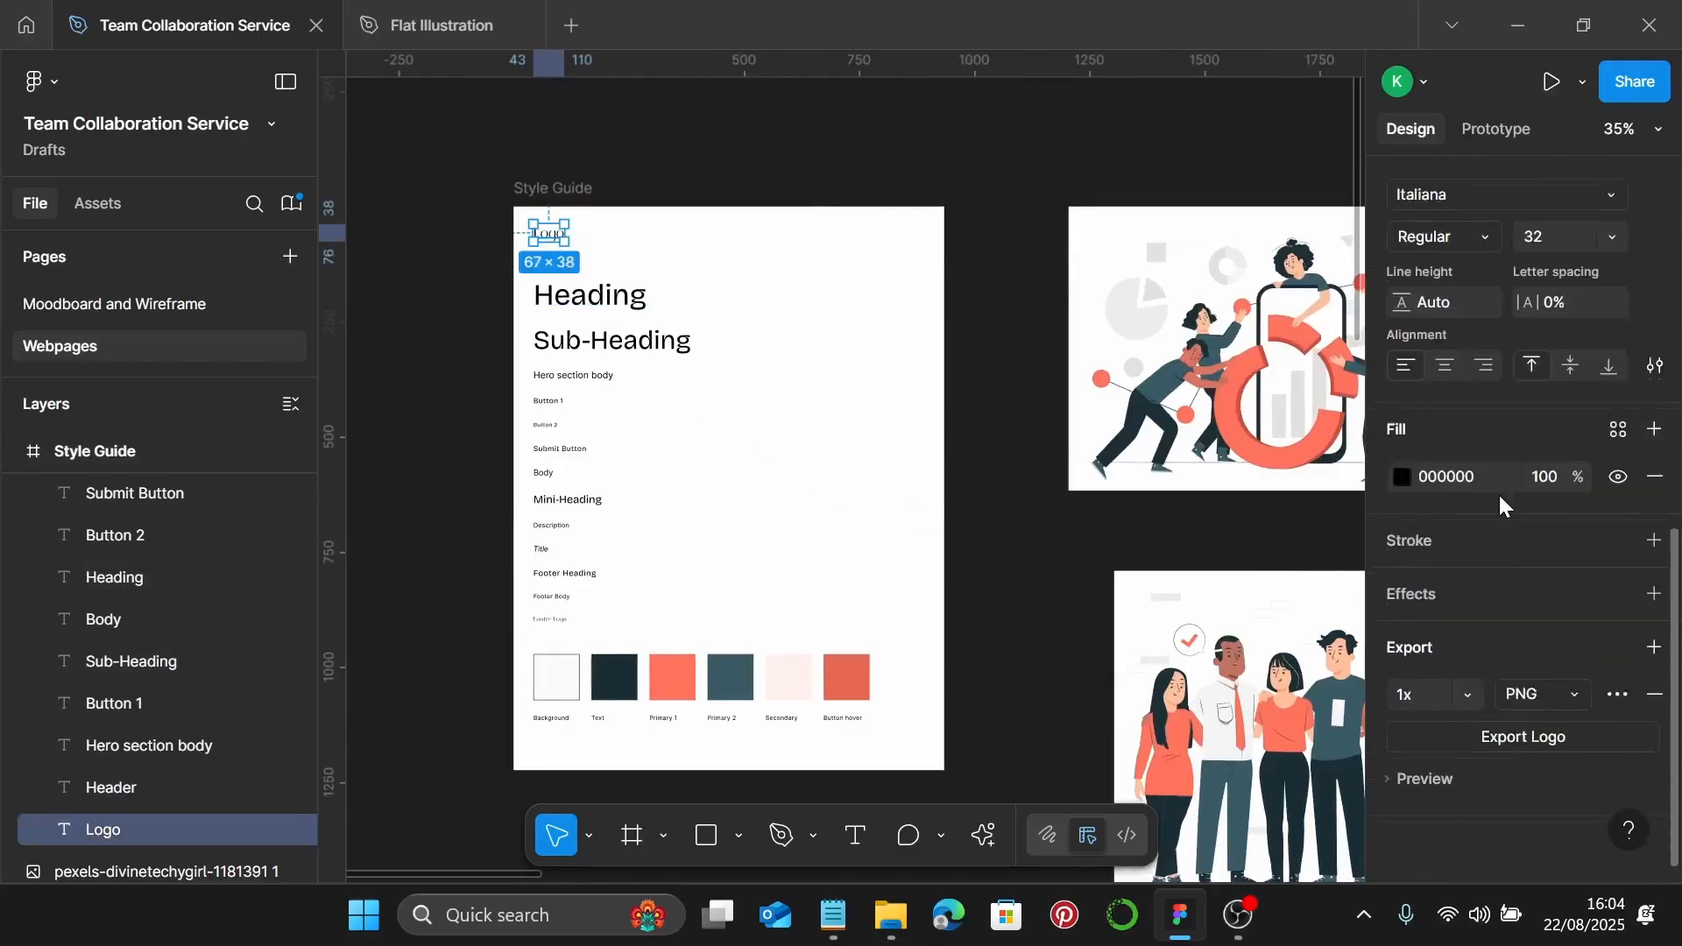
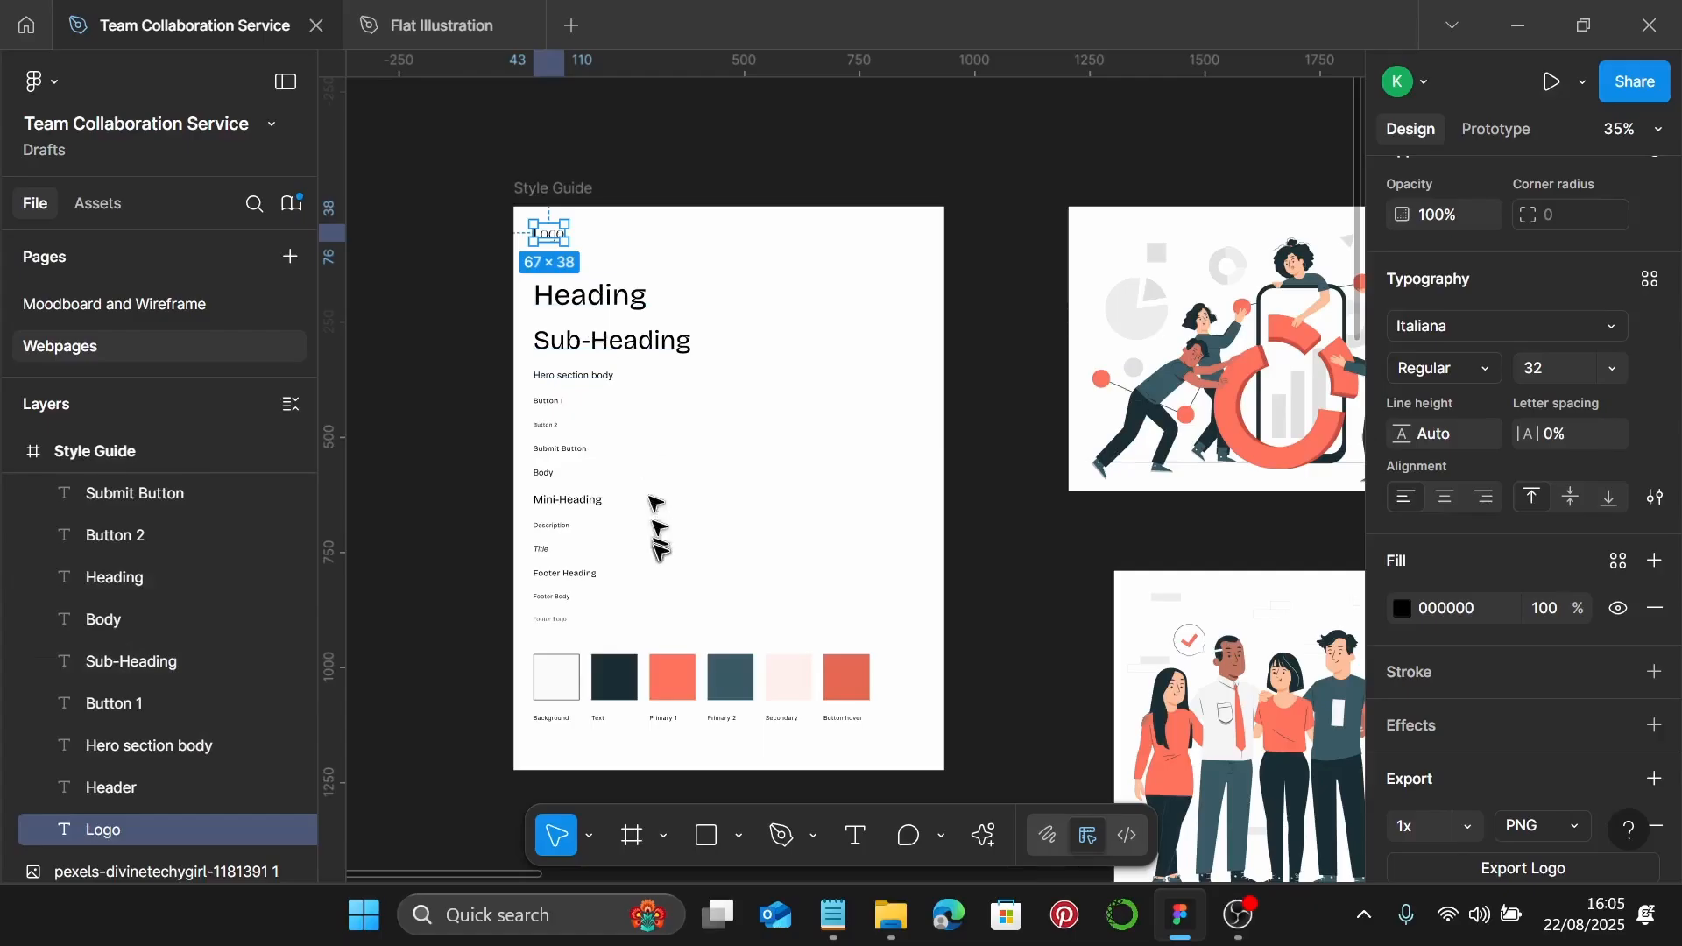
{"action": "left_click", "coordinate": [575, 686]}
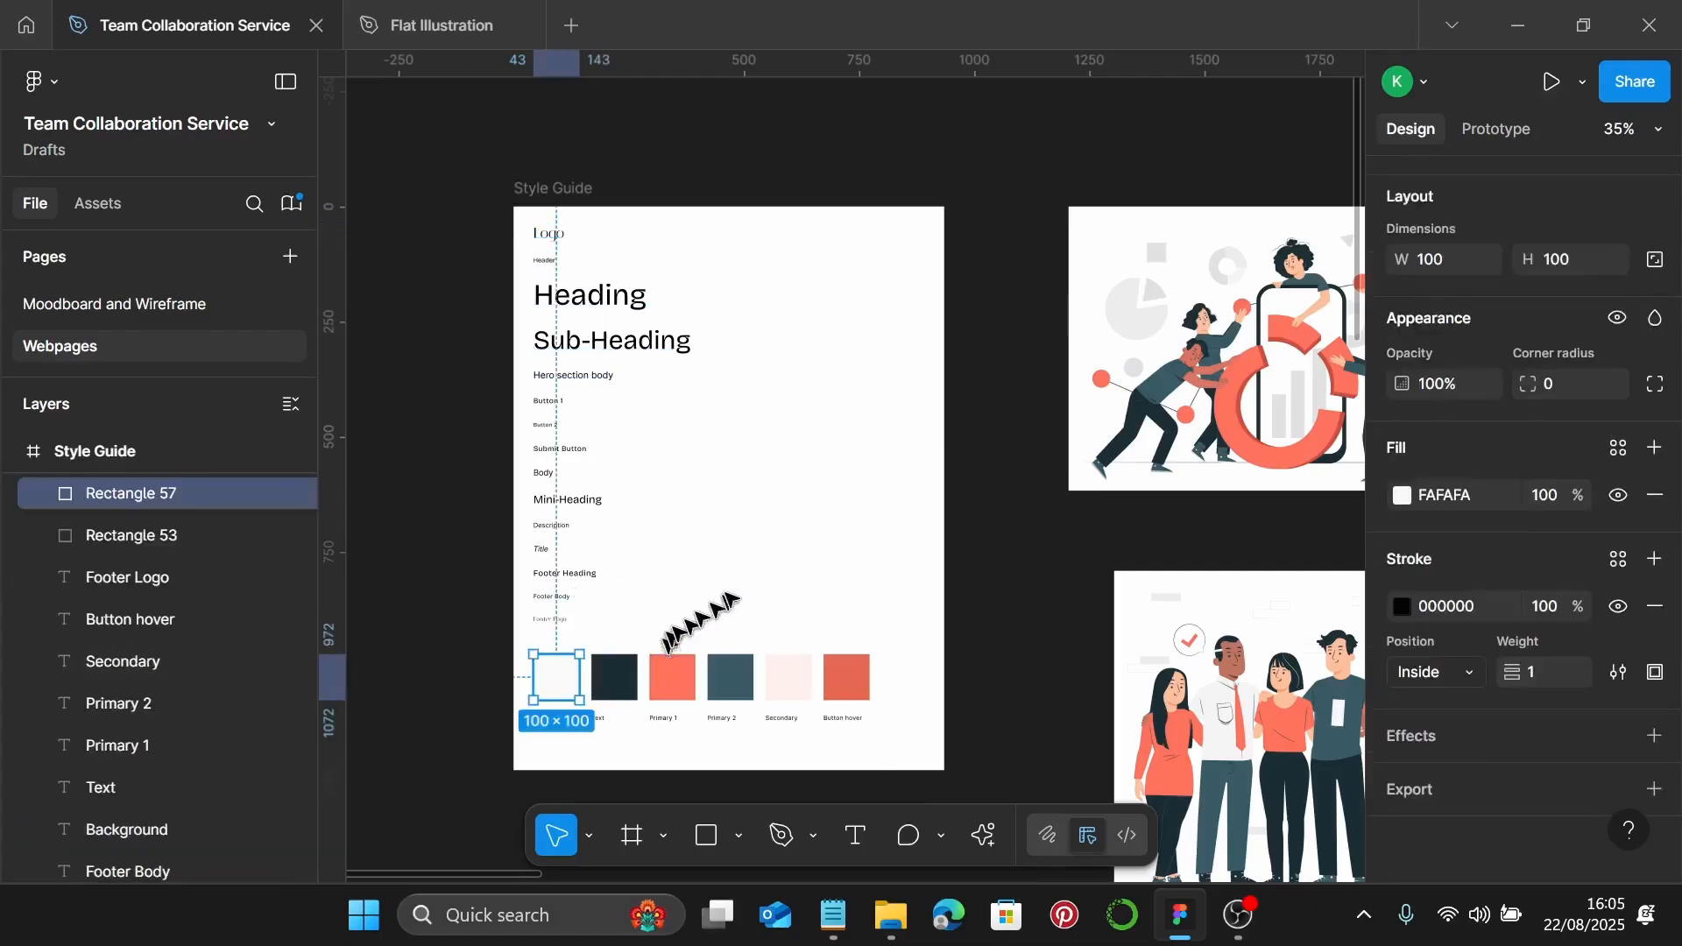
{"action": "left_click", "coordinate": [815, 339]}
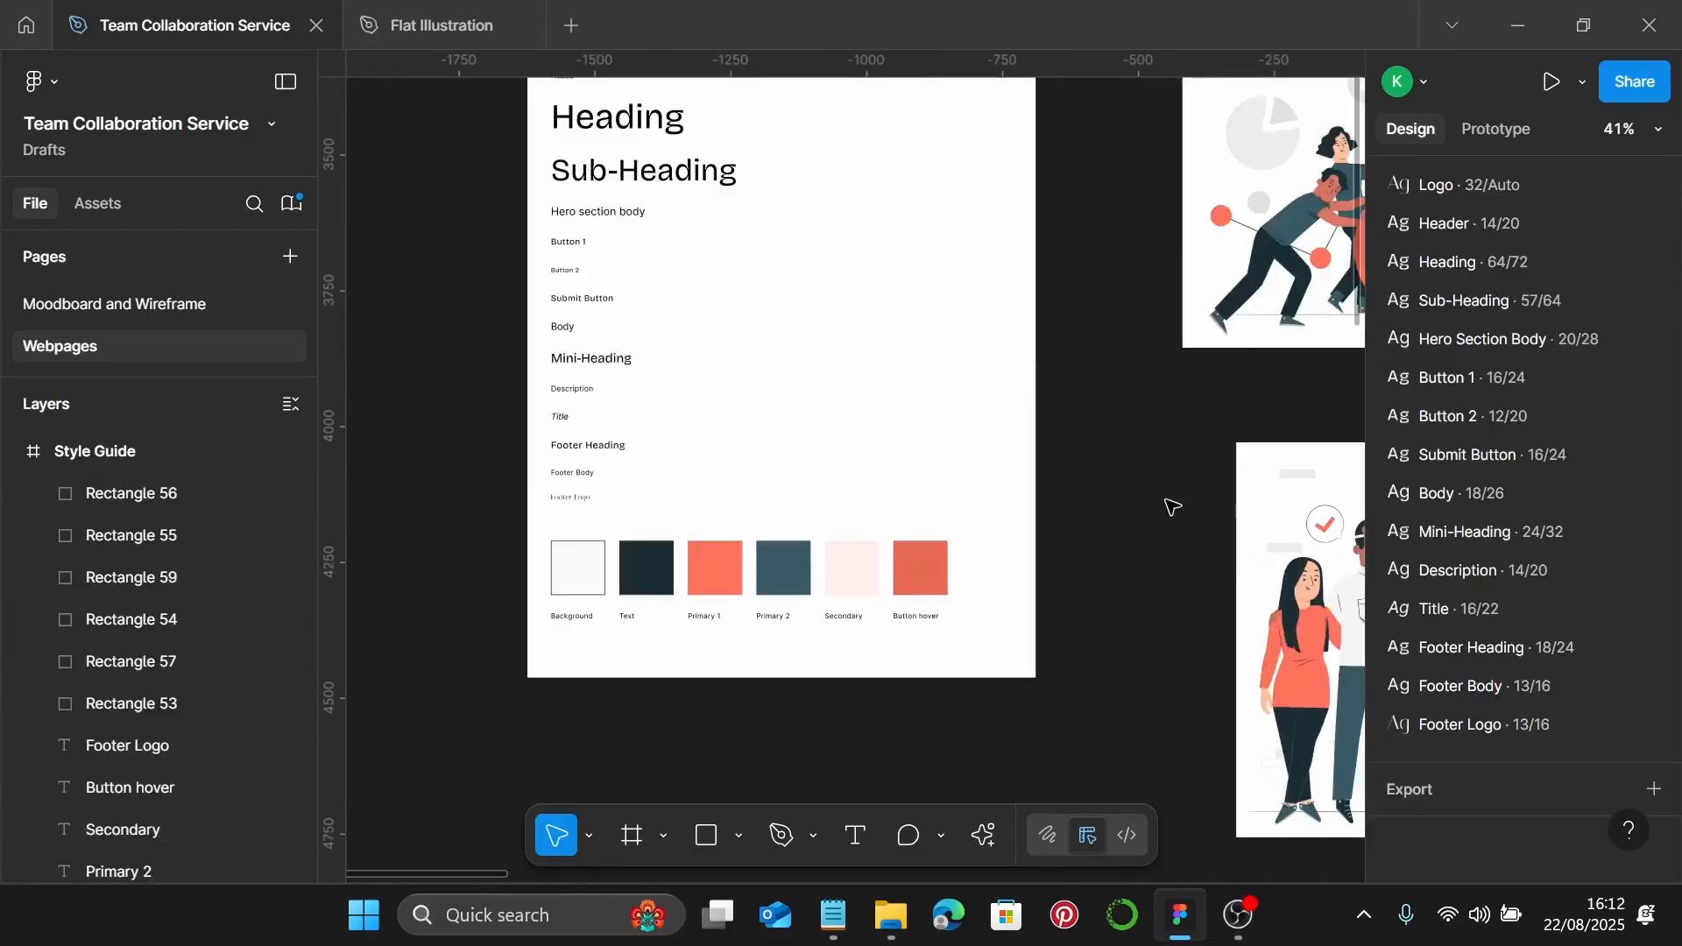
{"action": "scroll", "coordinate": [1139, 490], "scroll_direction": "up", "scroll_amount": 3}
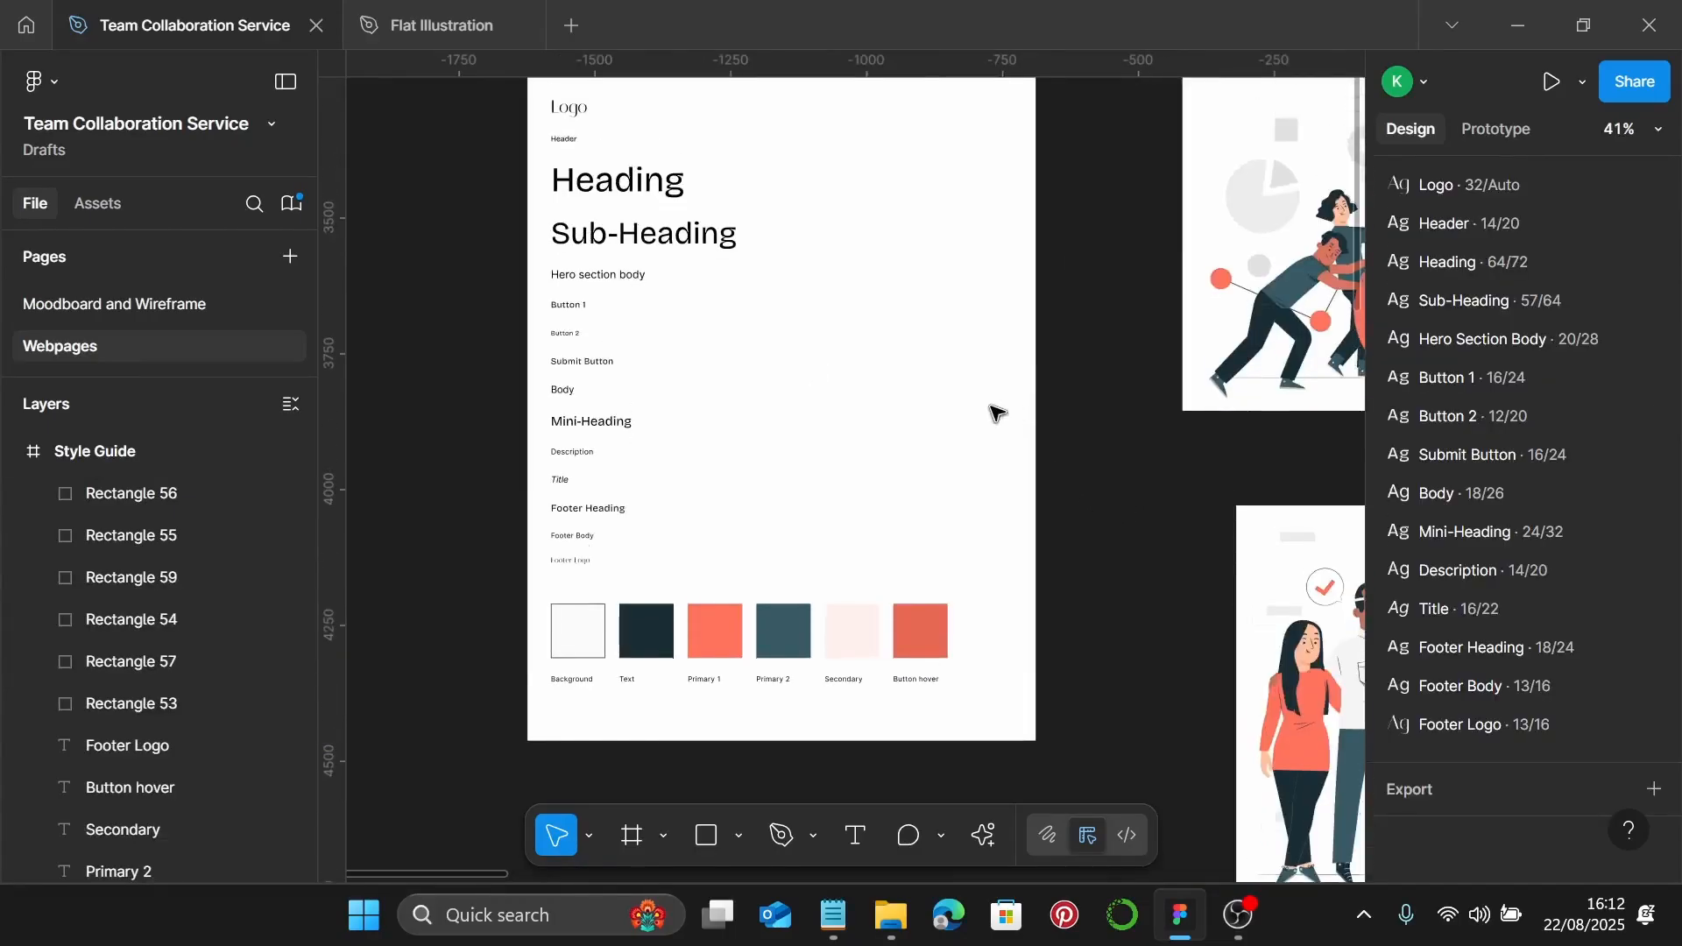
{"action": "scroll", "coordinate": [996, 412], "scroll_direction": "up", "scroll_amount": 1}
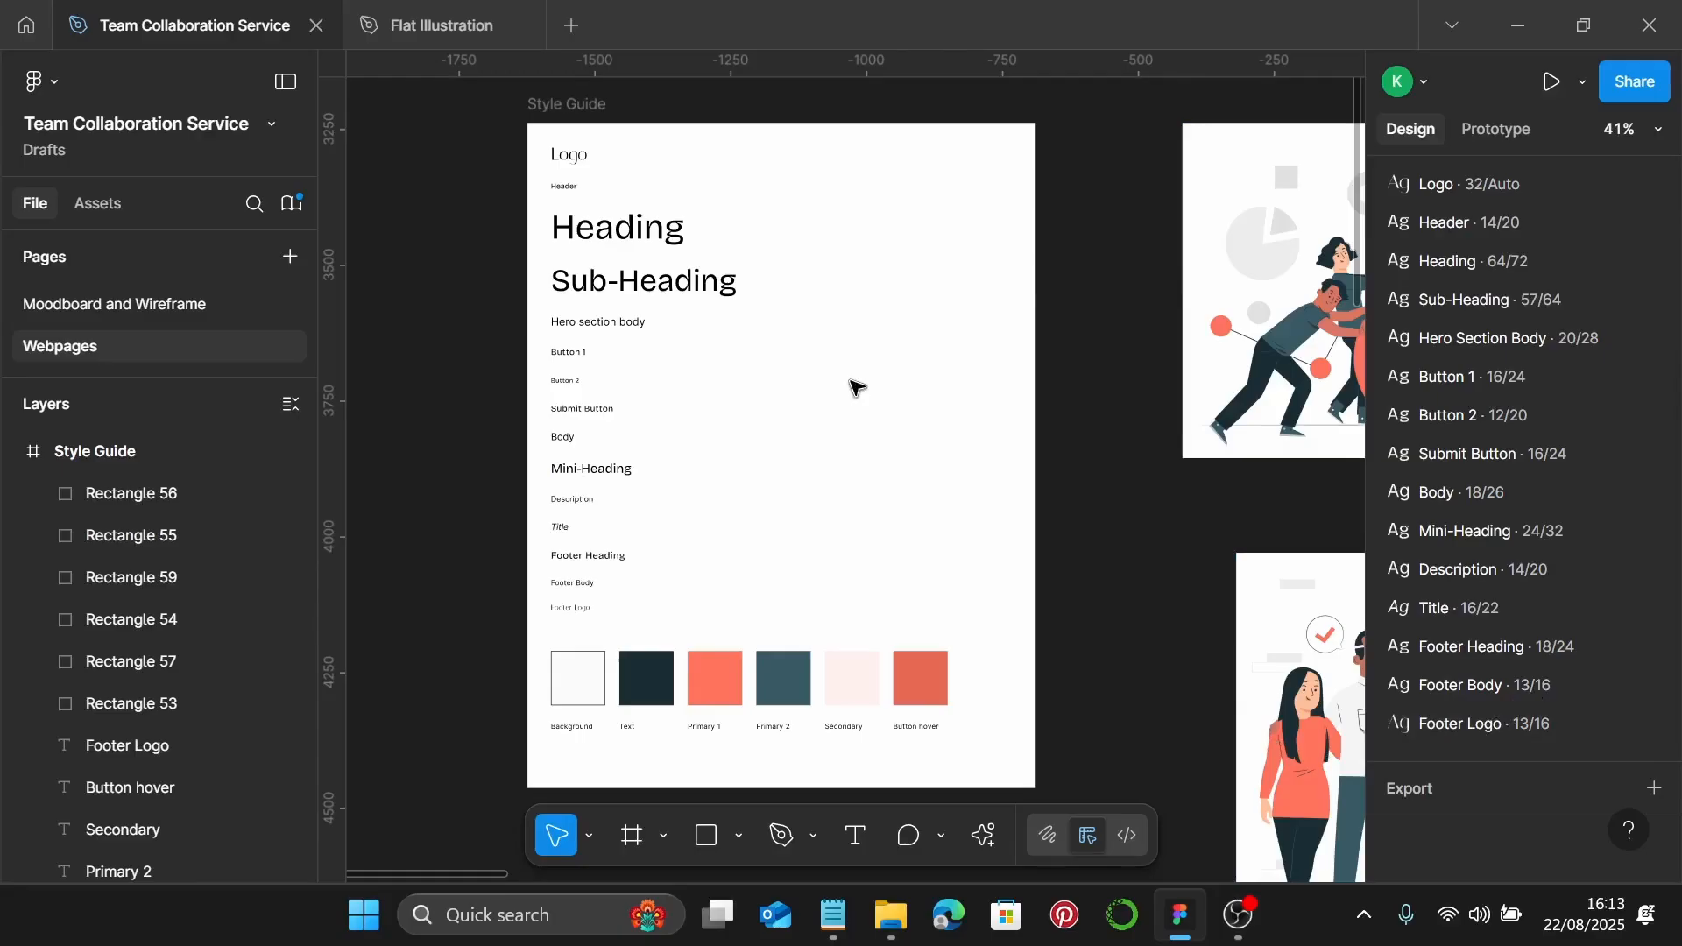
Ungroup the header group containing the logo and navigation links at the top of the Homapage frame
{"action": "scroll", "coordinate": [856, 387], "scroll_direction": "right", "scroll_amount": 10}
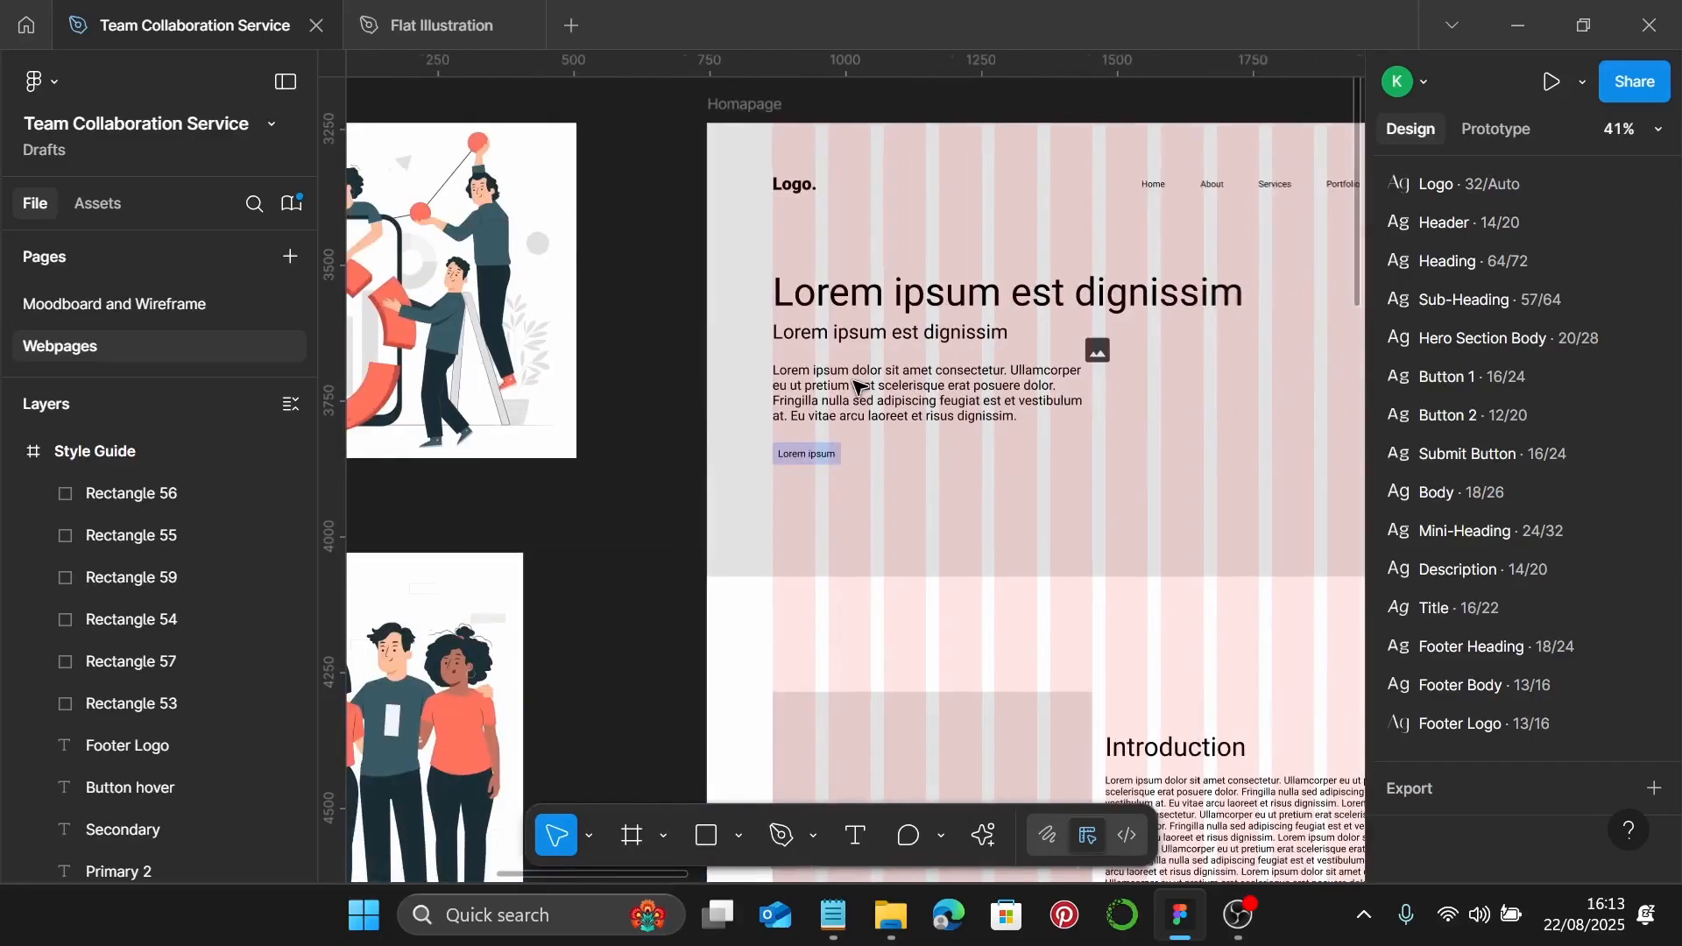
{"action": "scroll", "coordinate": [857, 386], "scroll_direction": "right", "scroll_amount": 2}
{"action": "left_click", "coordinate": [861, 387]}
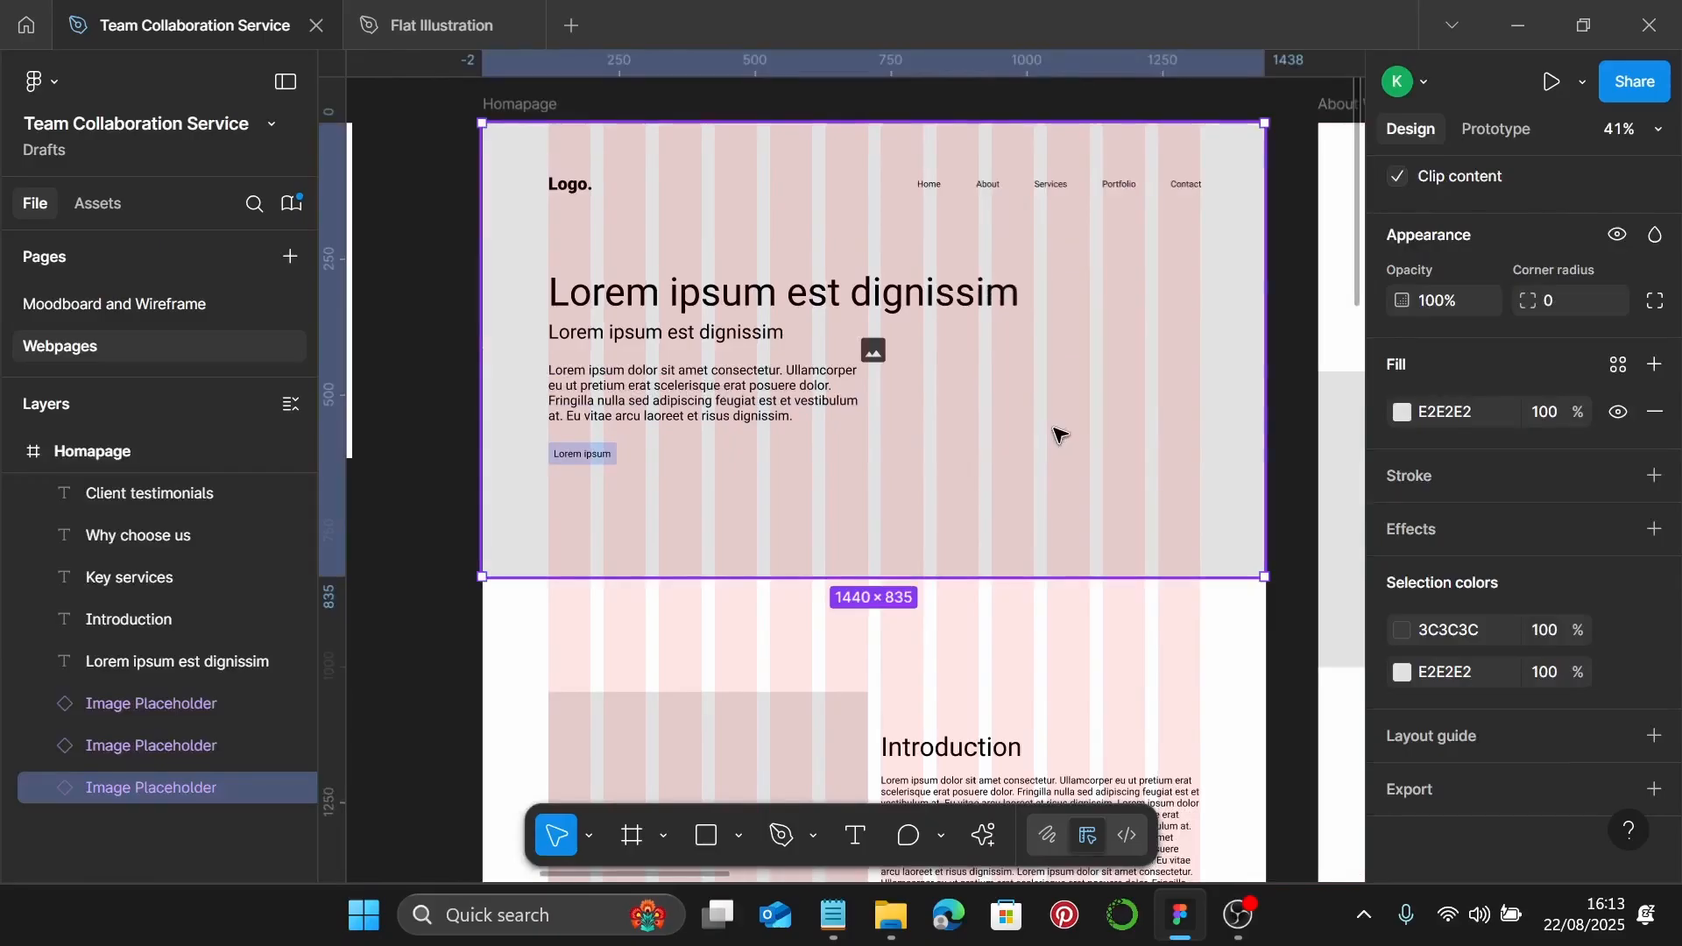
{"action": "left_click", "coordinate": [580, 179]}
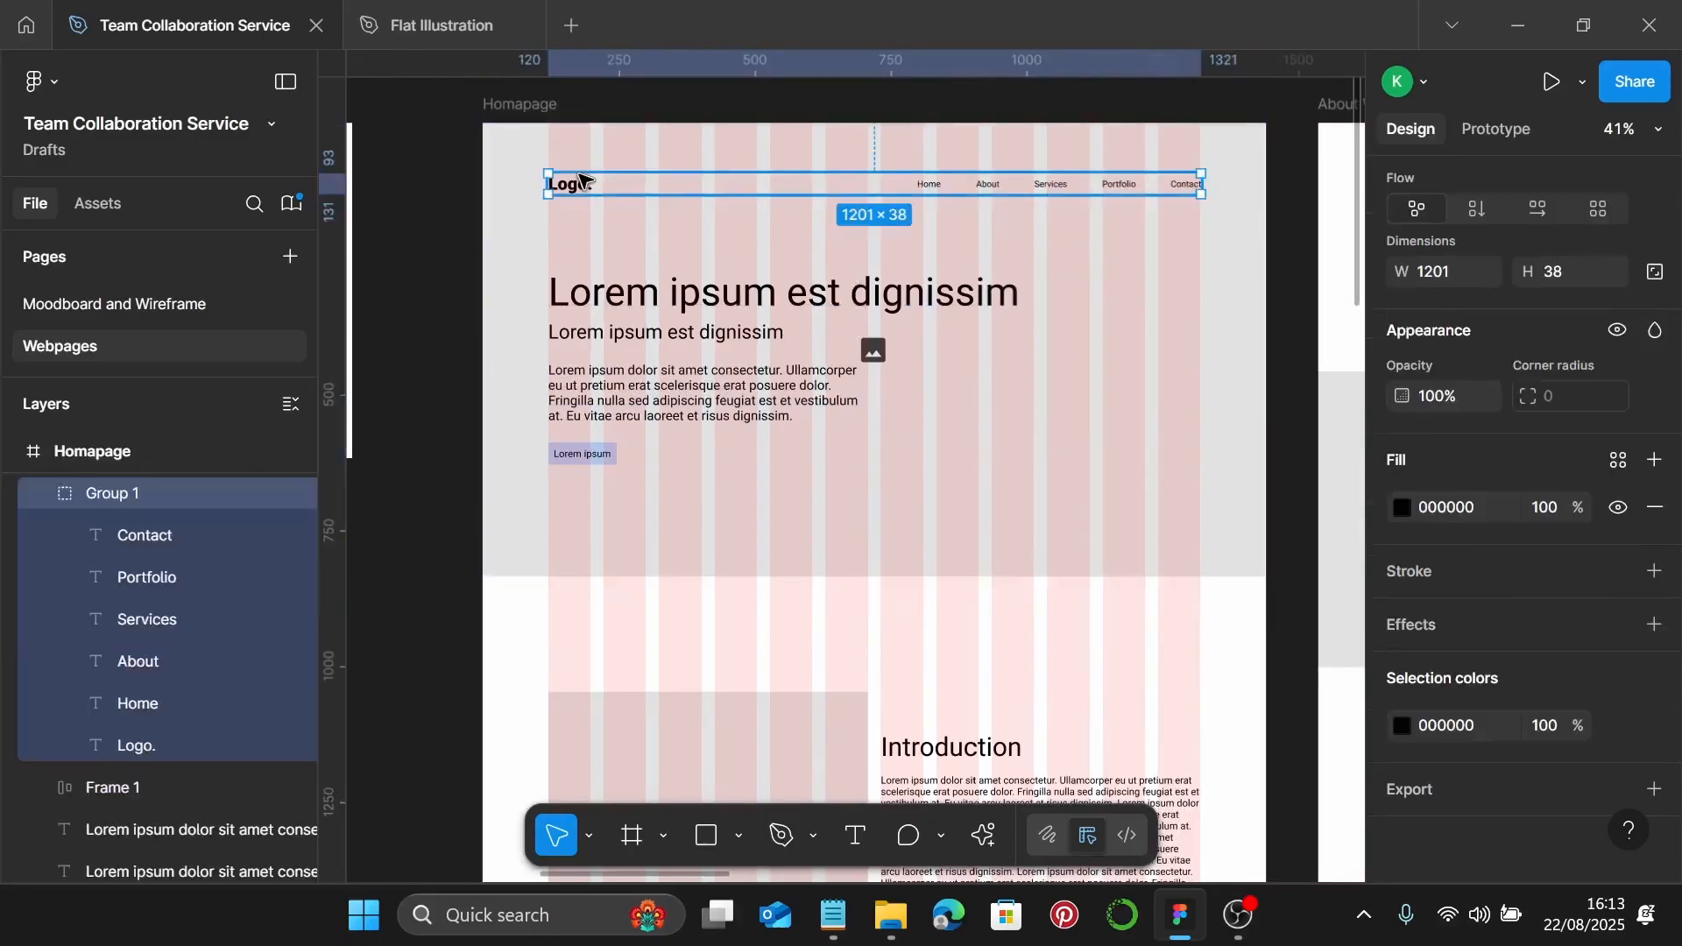
{"action": "key", "text": "ctrl+shift+g"}
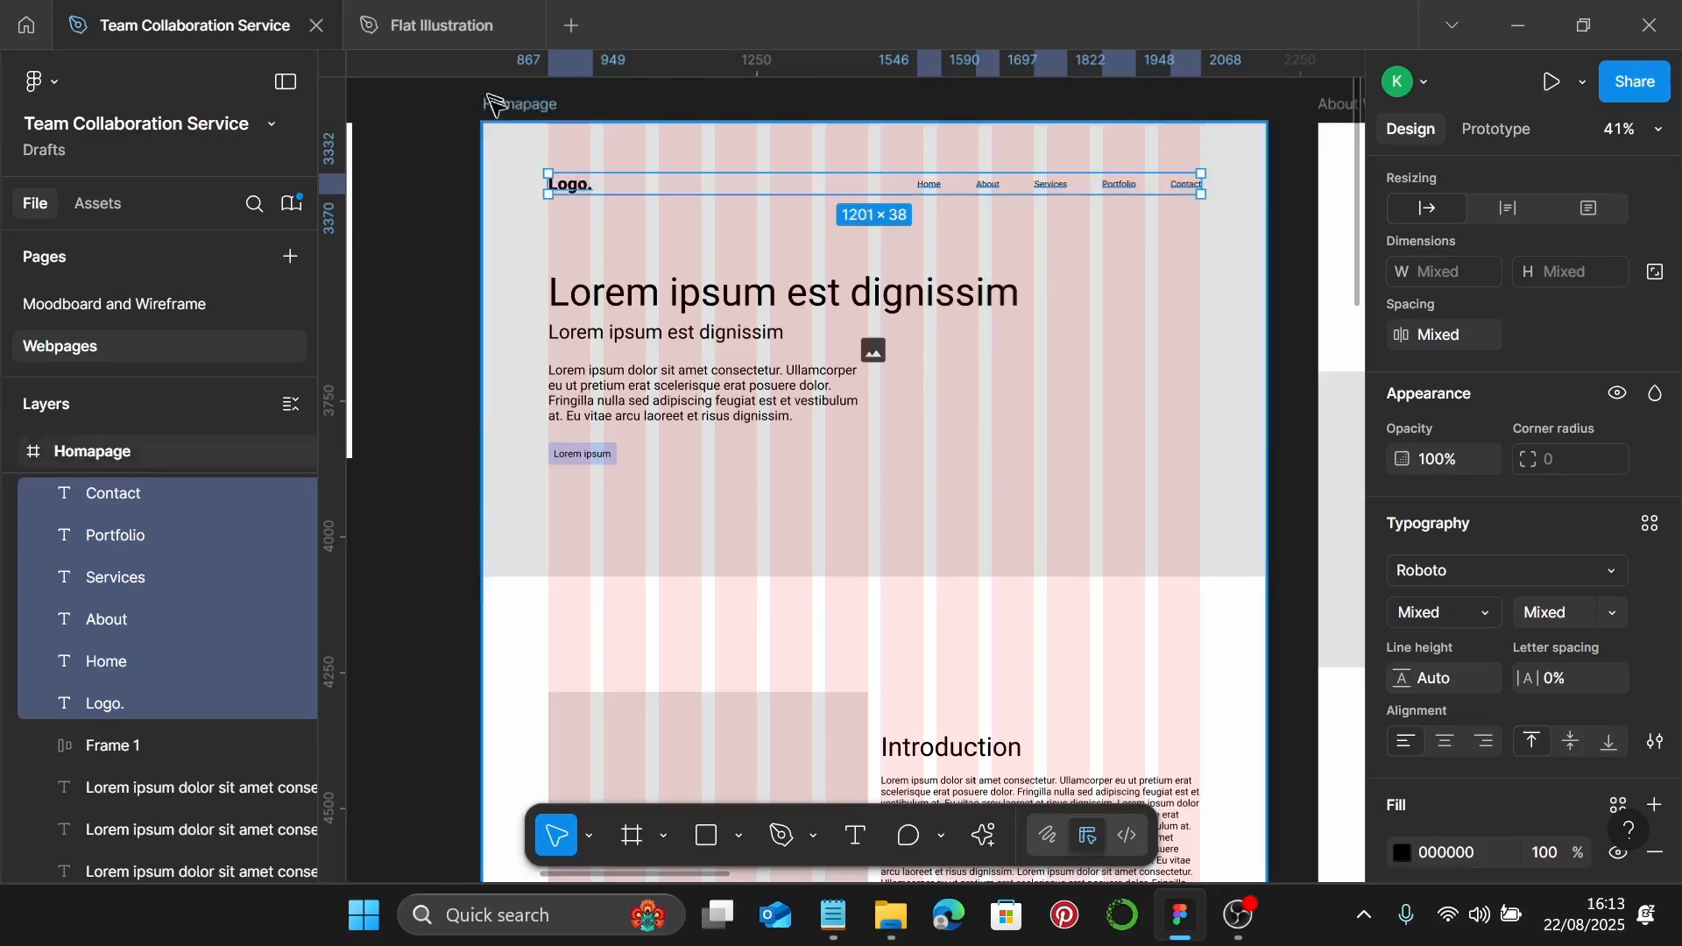
Apply the Logo text style (32/Auto) to the "Logo." text in the Homapage header
{"action": "left_click", "coordinate": [577, 189]}
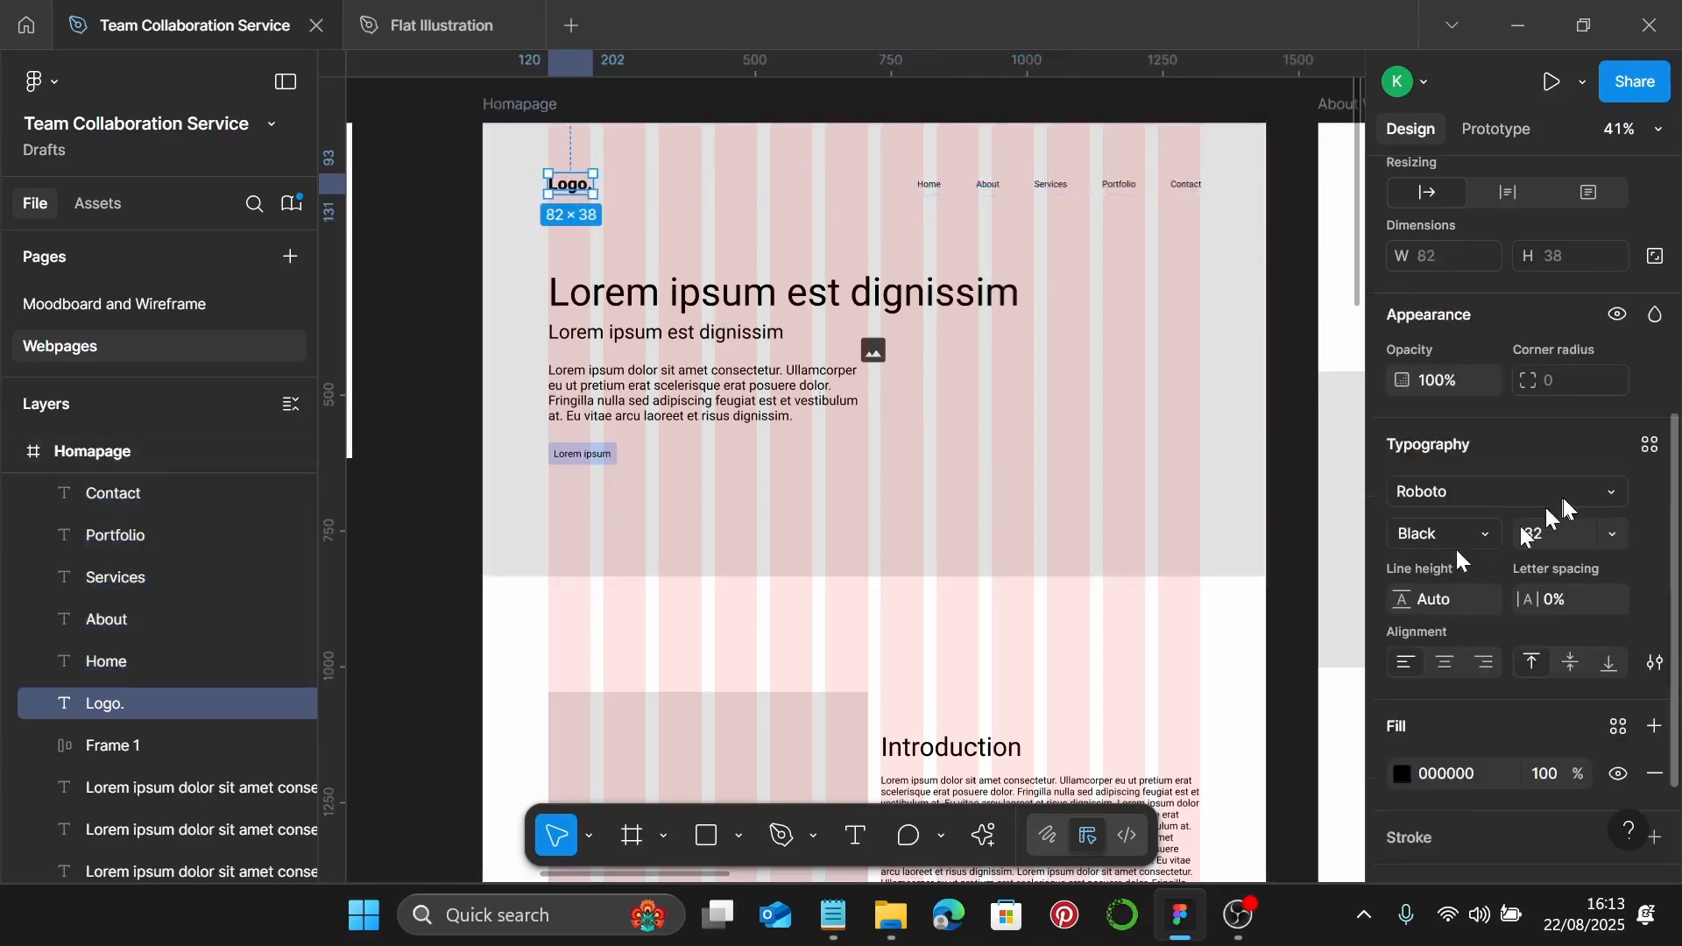
{"action": "scroll", "coordinate": [1549, 466], "scroll_direction": "down", "scroll_amount": 2}
{"action": "scroll", "coordinate": [1548, 465], "scroll_direction": "up", "scroll_amount": 1}
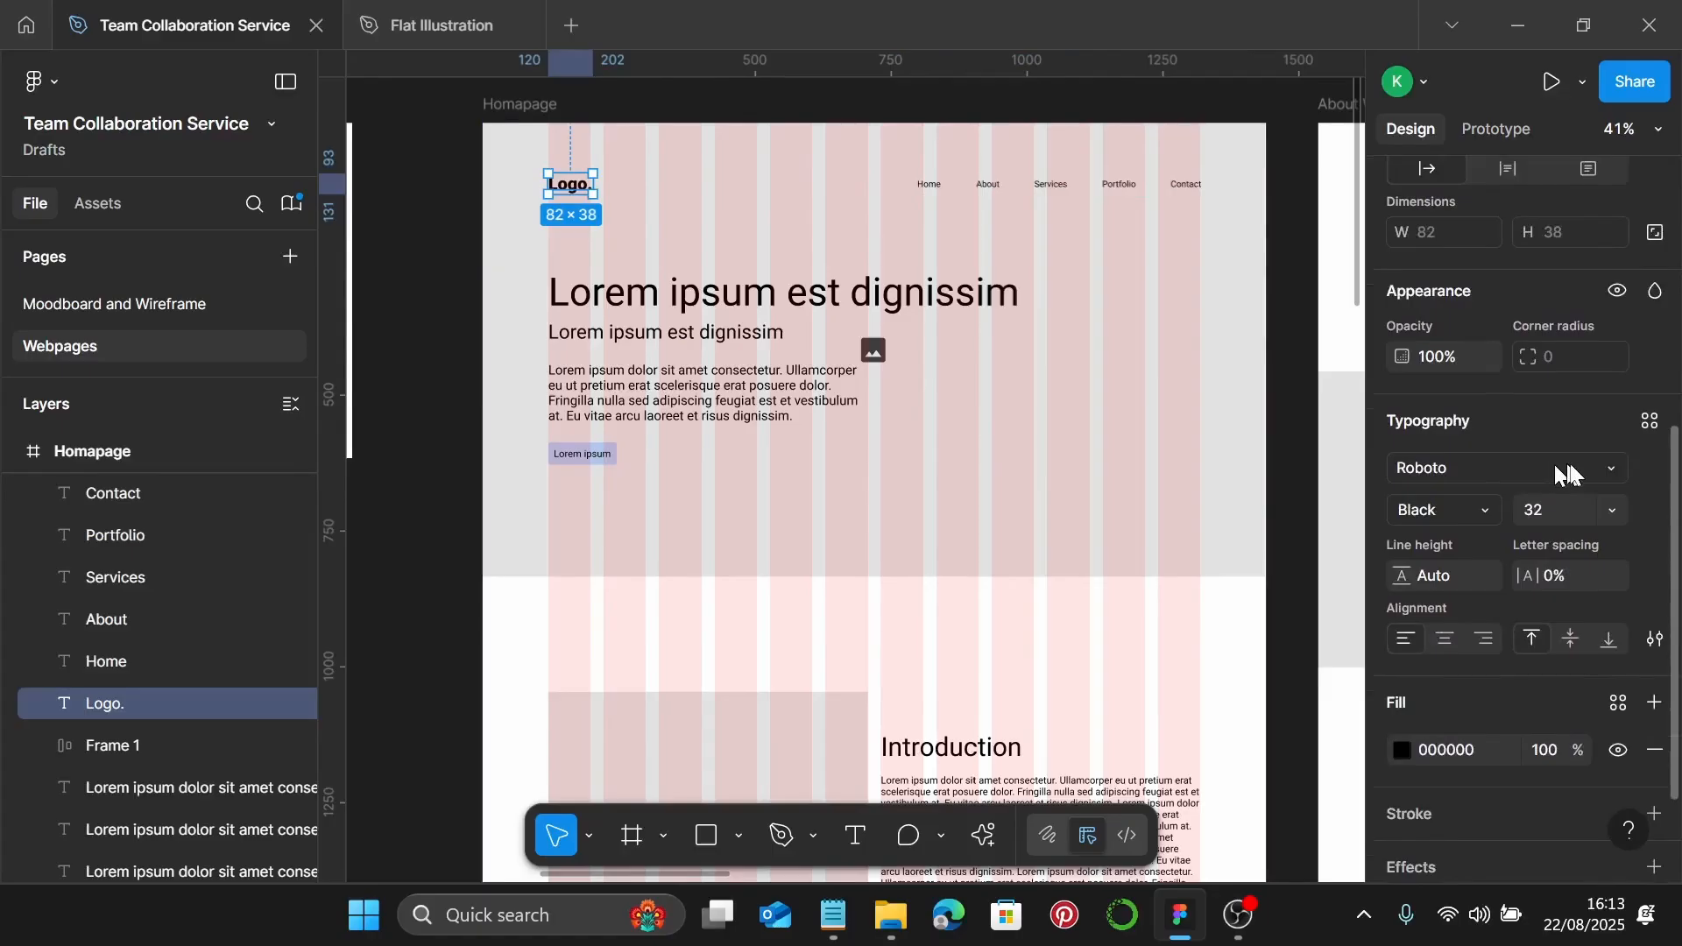
{"action": "left_click", "coordinate": [1647, 424]}
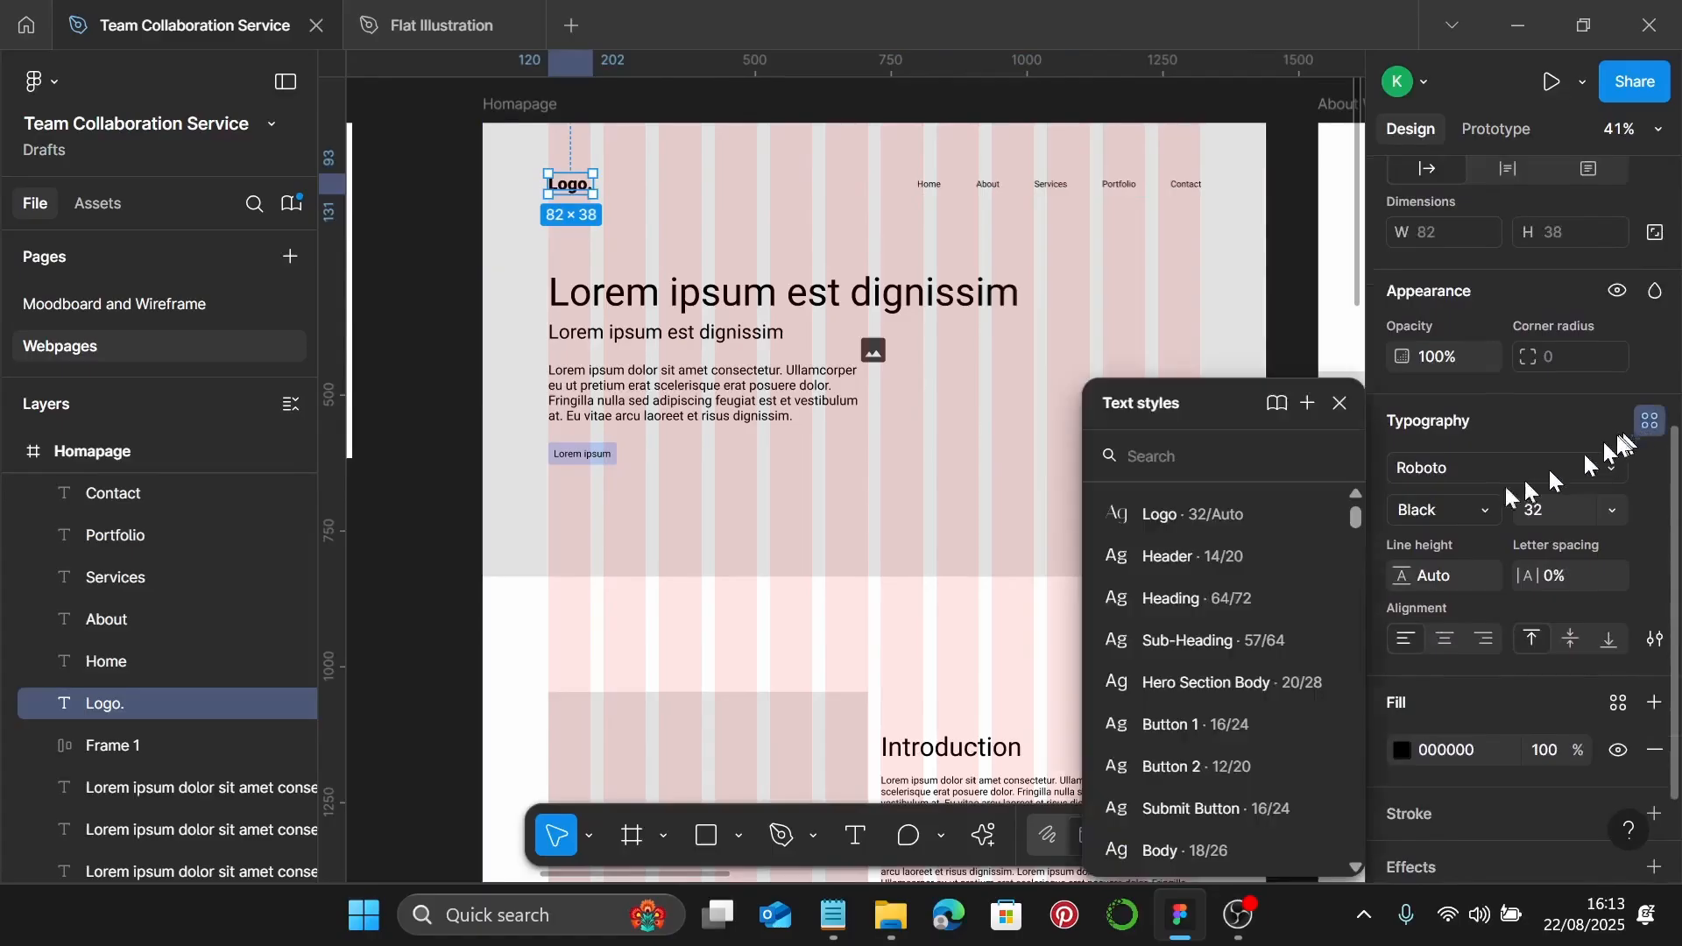
{"action": "left_click", "coordinate": [1218, 515]}
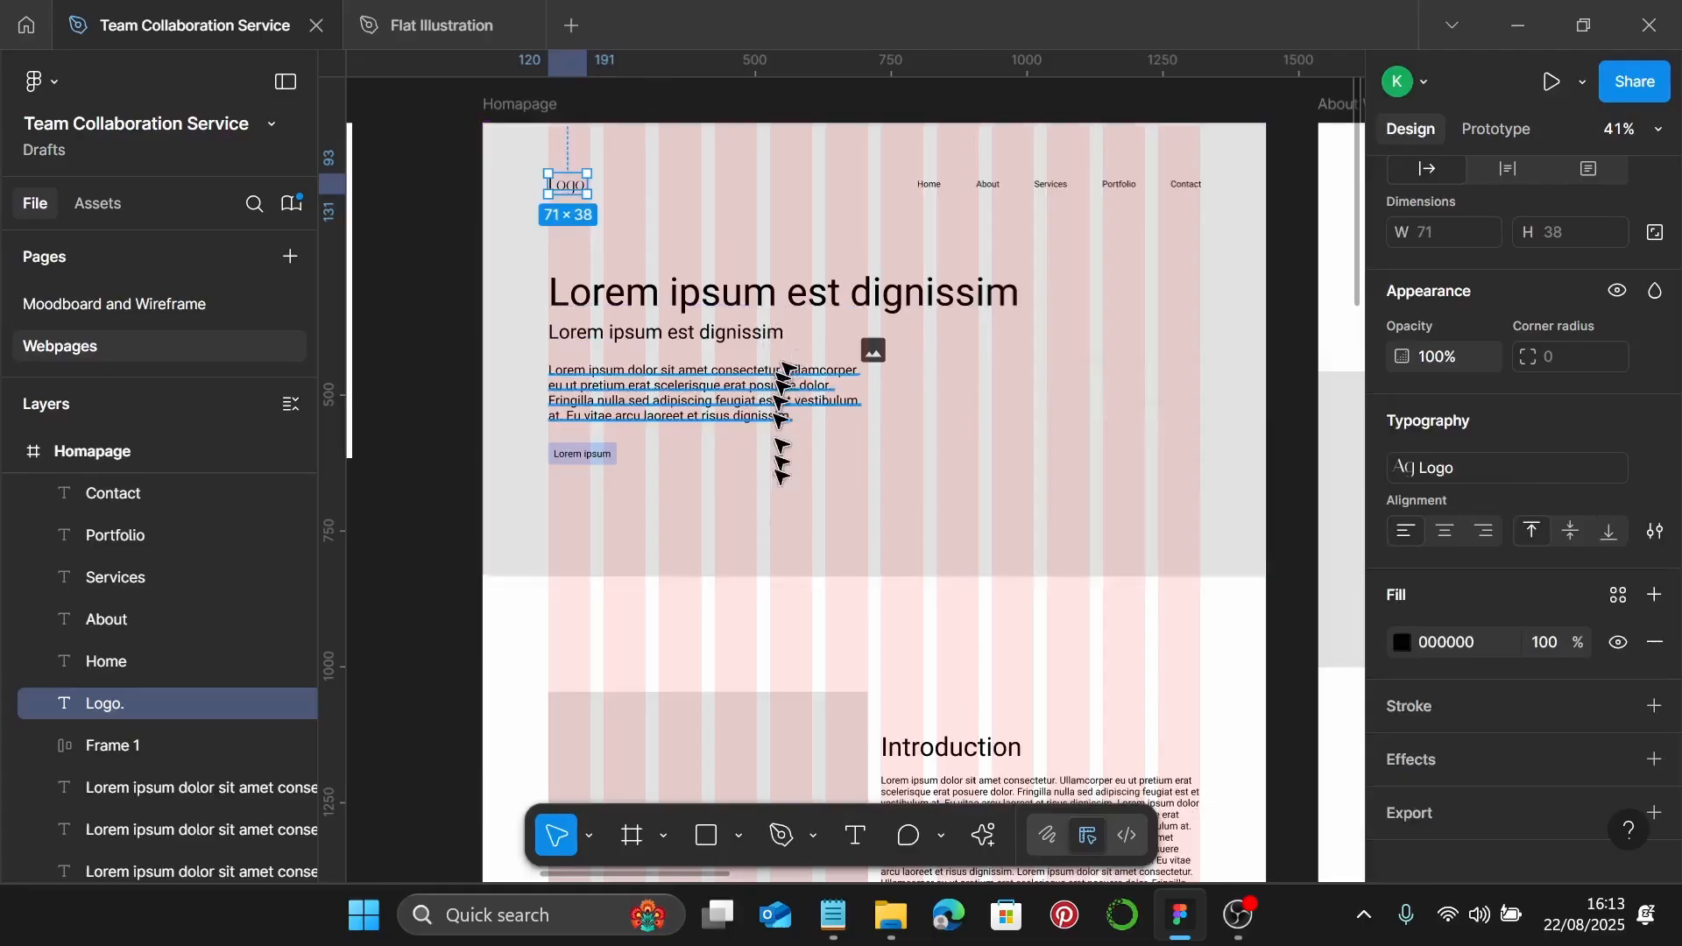
Switch to Notepad and copy the brand name "CollabSuite." from the Header section of the Homepage content
{"action": "left_click", "coordinate": [832, 914]}
{"action": "scroll", "coordinate": [1449, 409], "scroll_direction": "up", "scroll_amount": 1}
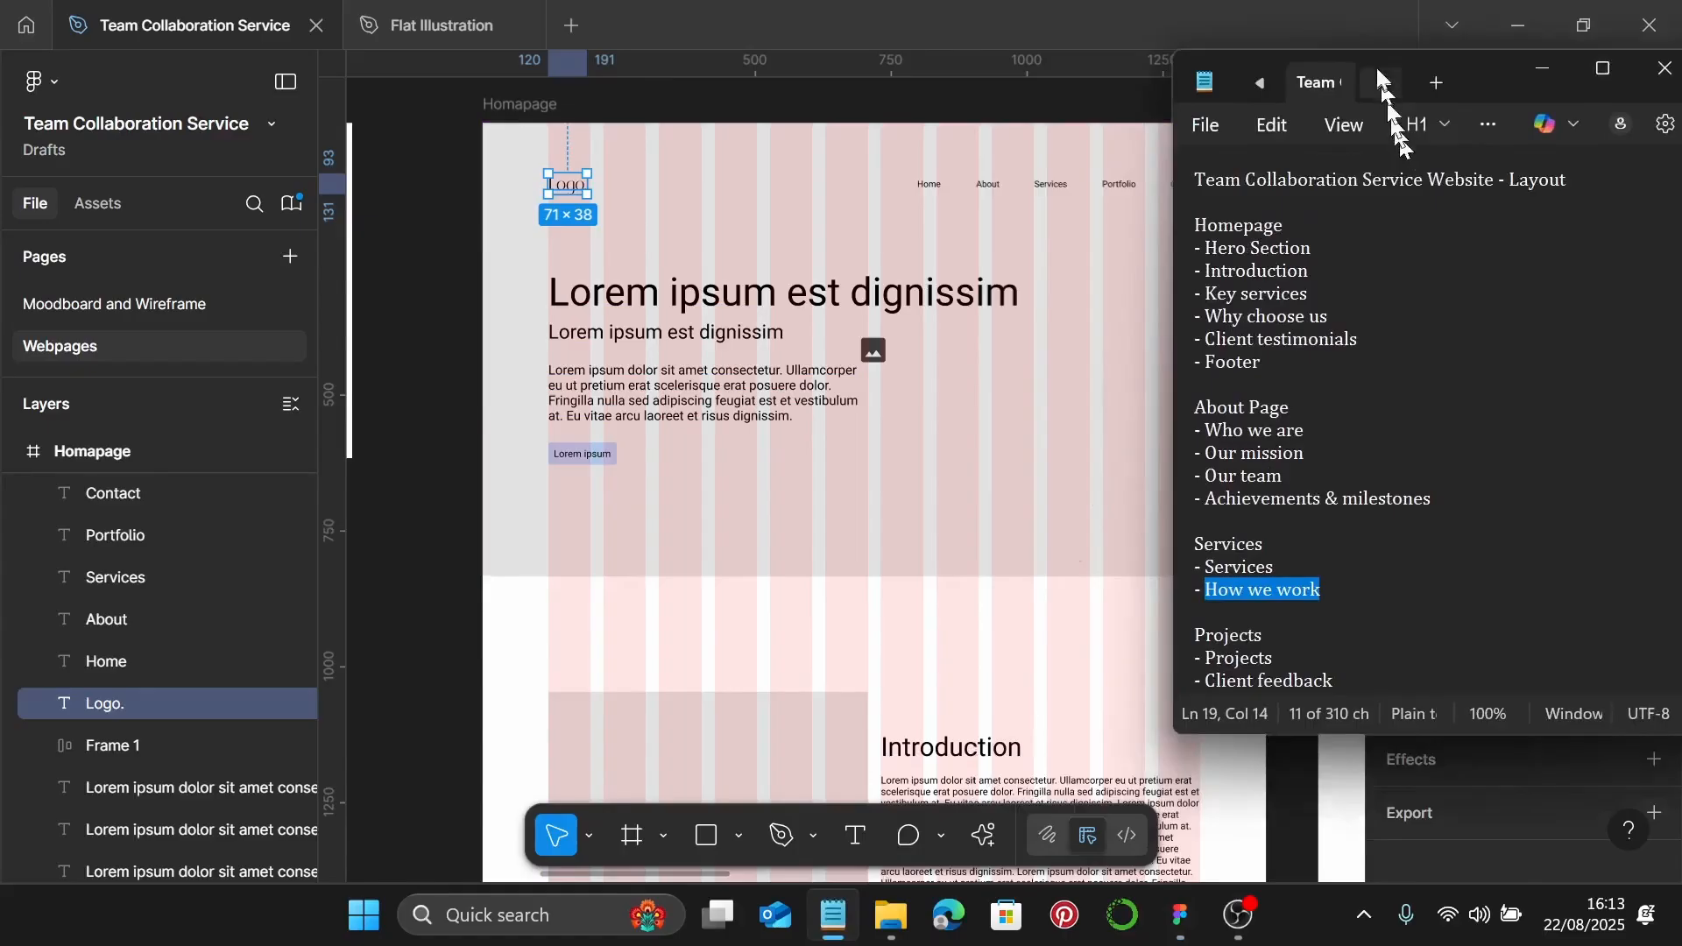
{"action": "left_click", "coordinate": [1291, 87]}
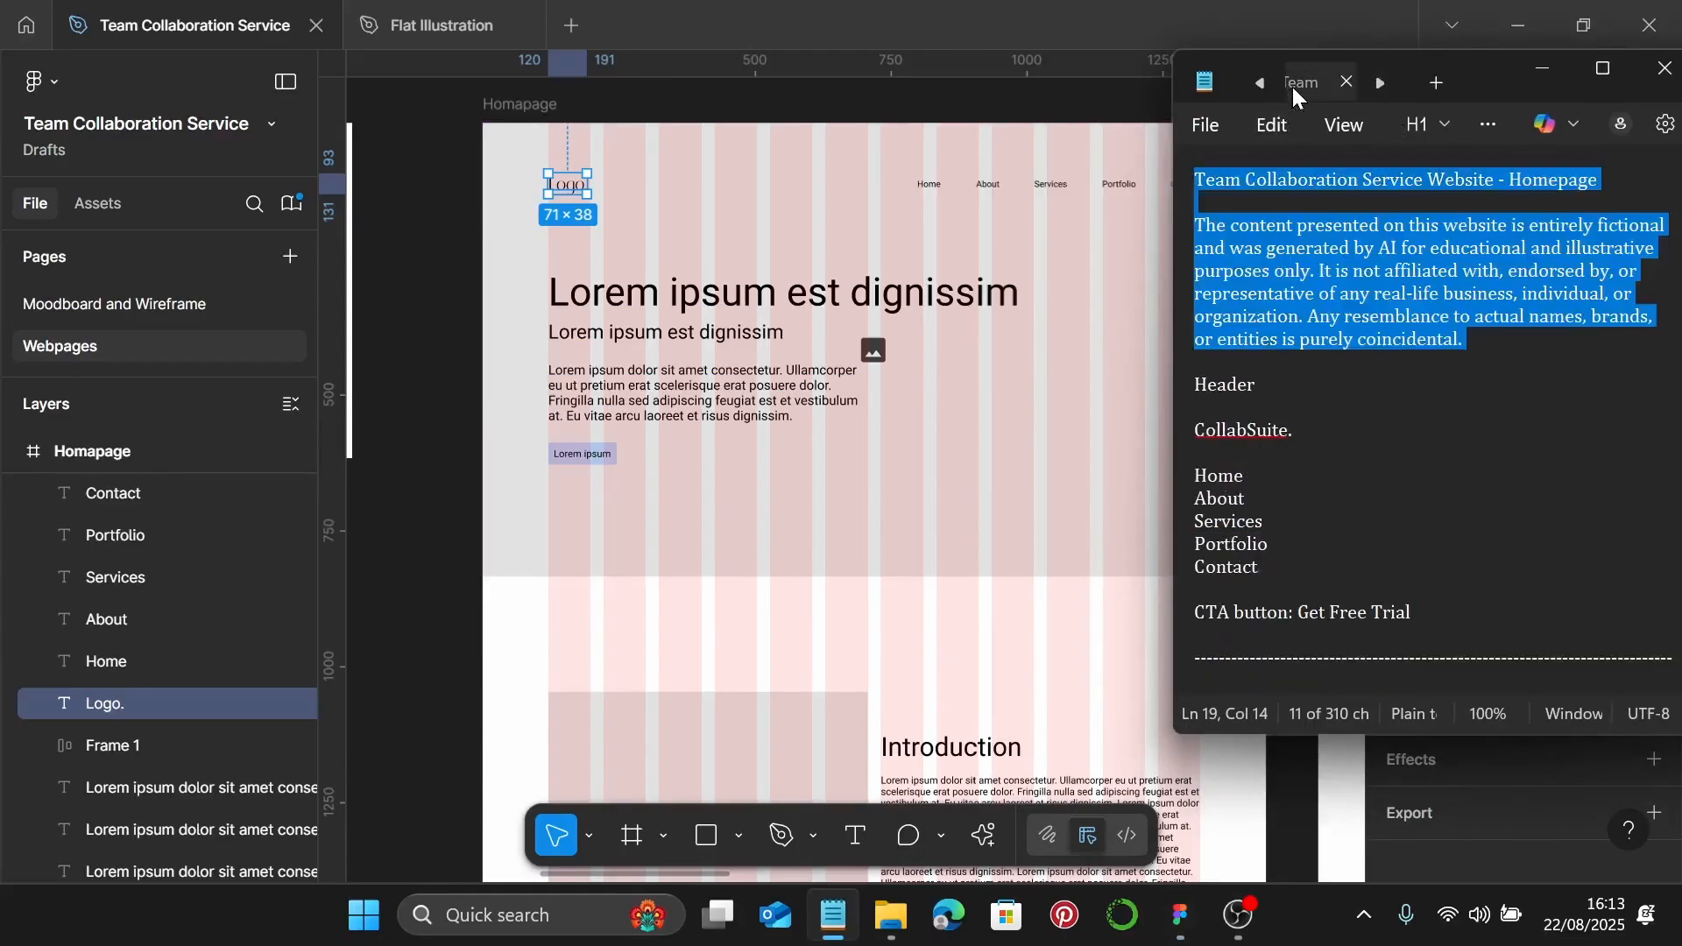
{"action": "left_click", "coordinate": [1322, 432]}
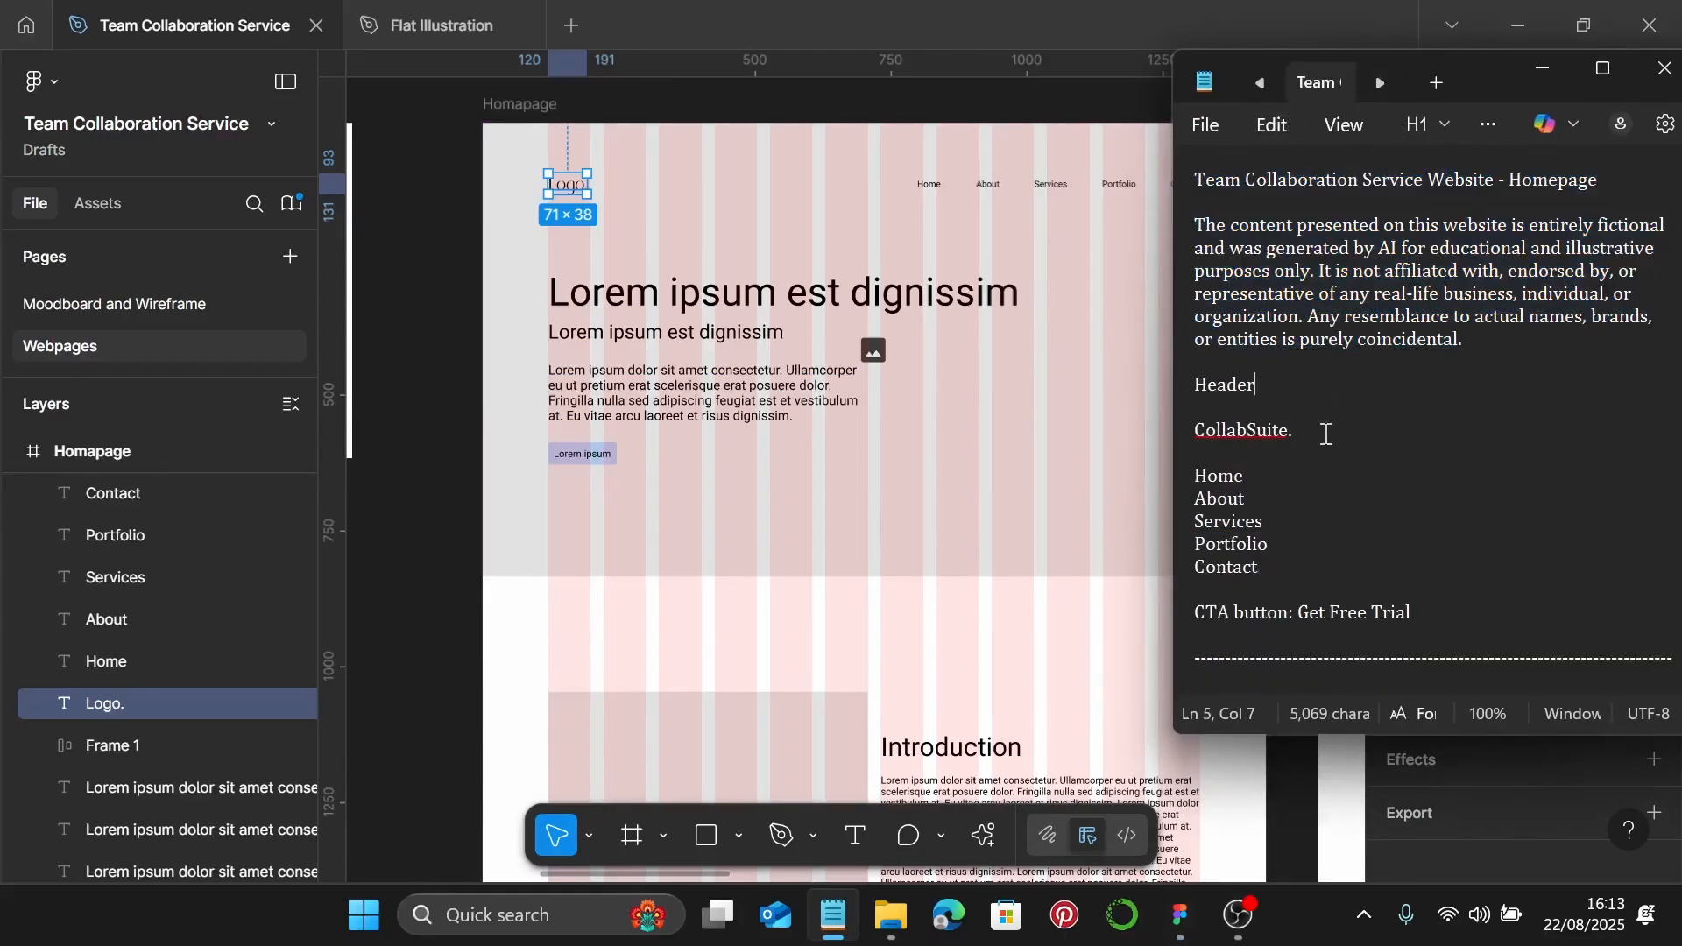
{"action": "left_click_drag", "start_coordinate": [1288, 431], "coordinate": [1196, 429]}
{"action": "key", "text": "ctrl+c"}
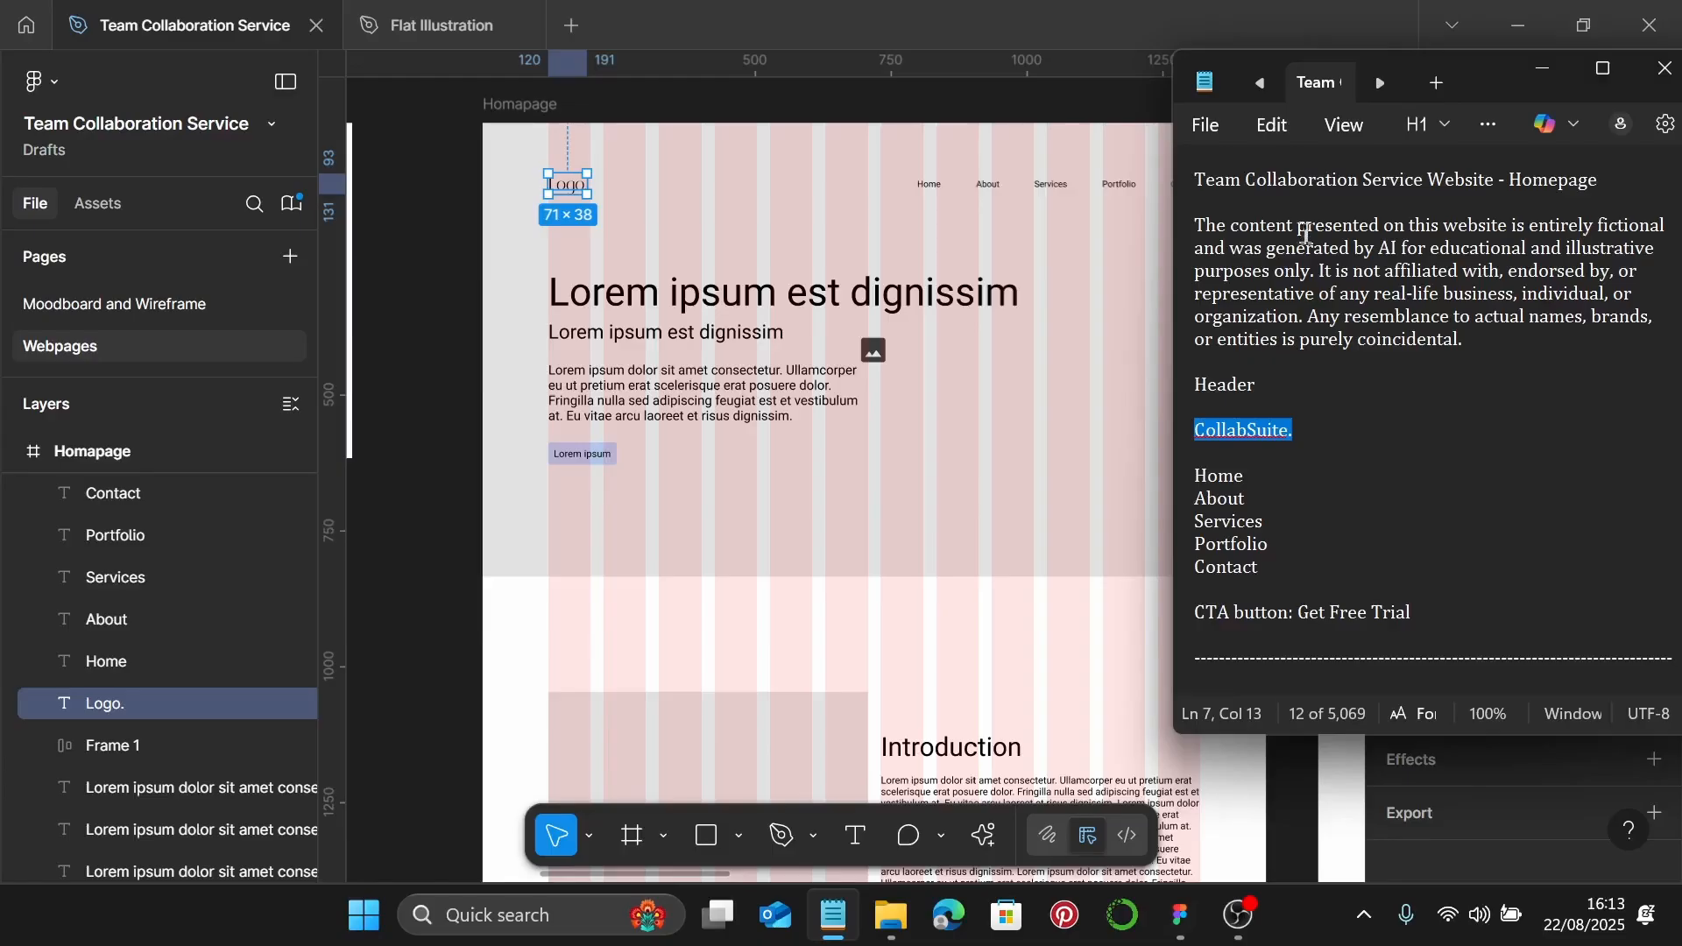
Switch back to Figma and replace the "Logo." text in the Homapage header with the copied "CollabSuite."
{"action": "scroll", "coordinate": [552, 186], "scroll_direction": "up", "scroll_amount": 3}
{"action": "left_click", "coordinate": [579, 180]}
{"action": "double_click", "coordinate": [579, 178]}
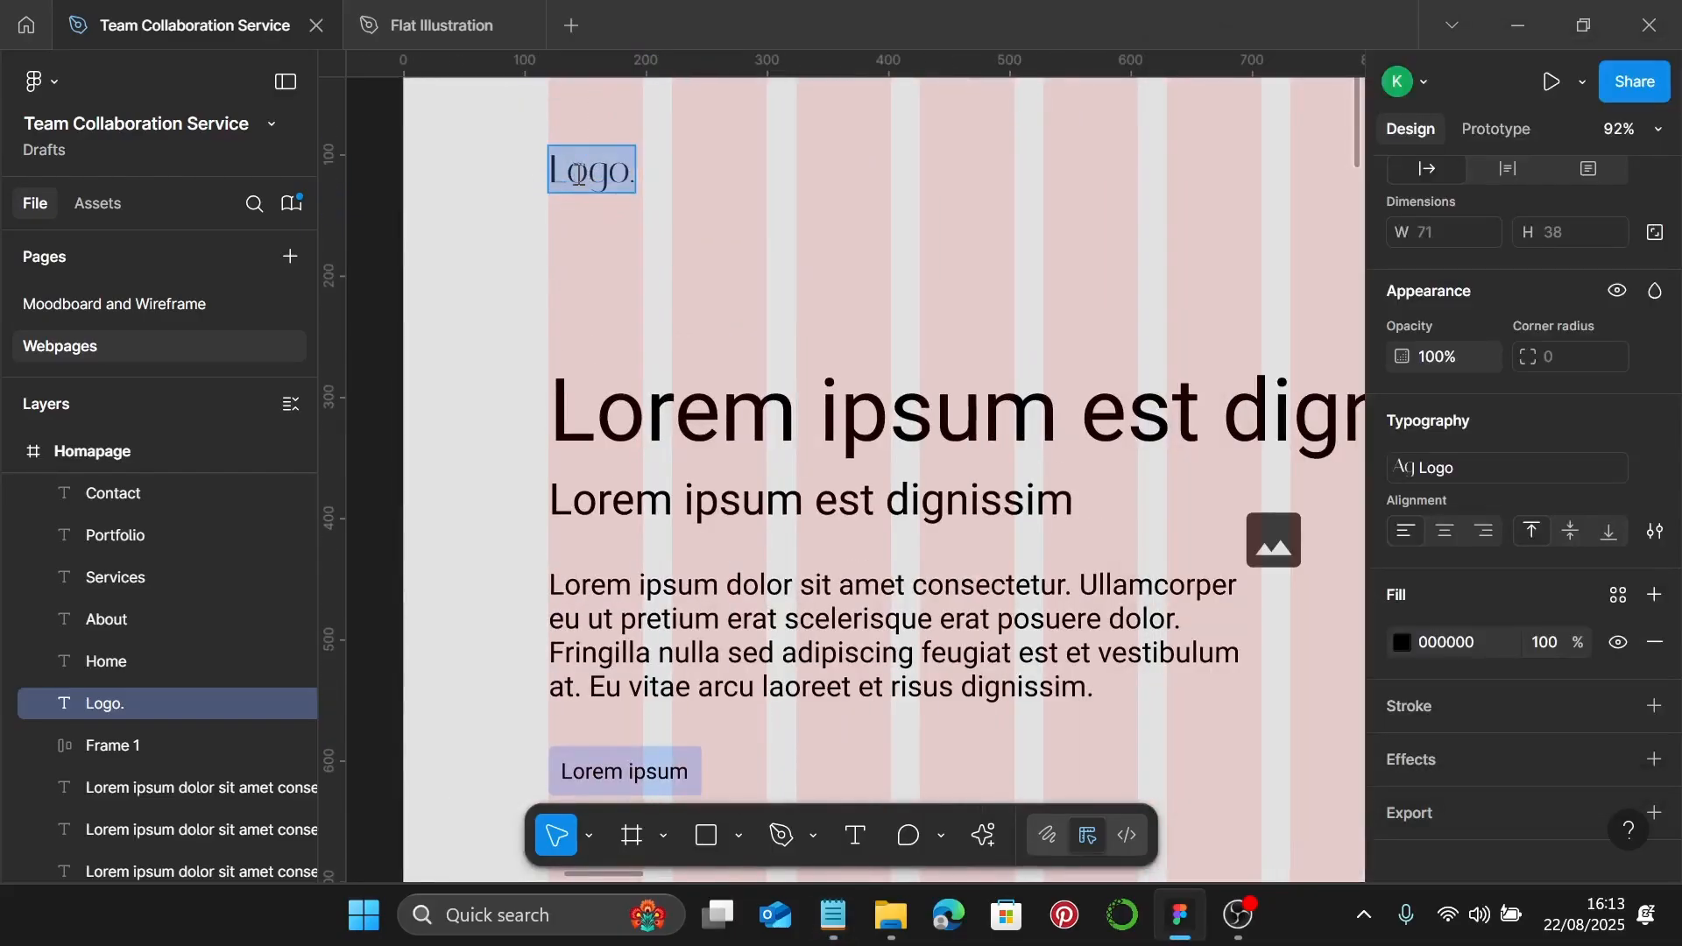
{"action": "key", "text": "ctrl+v"}
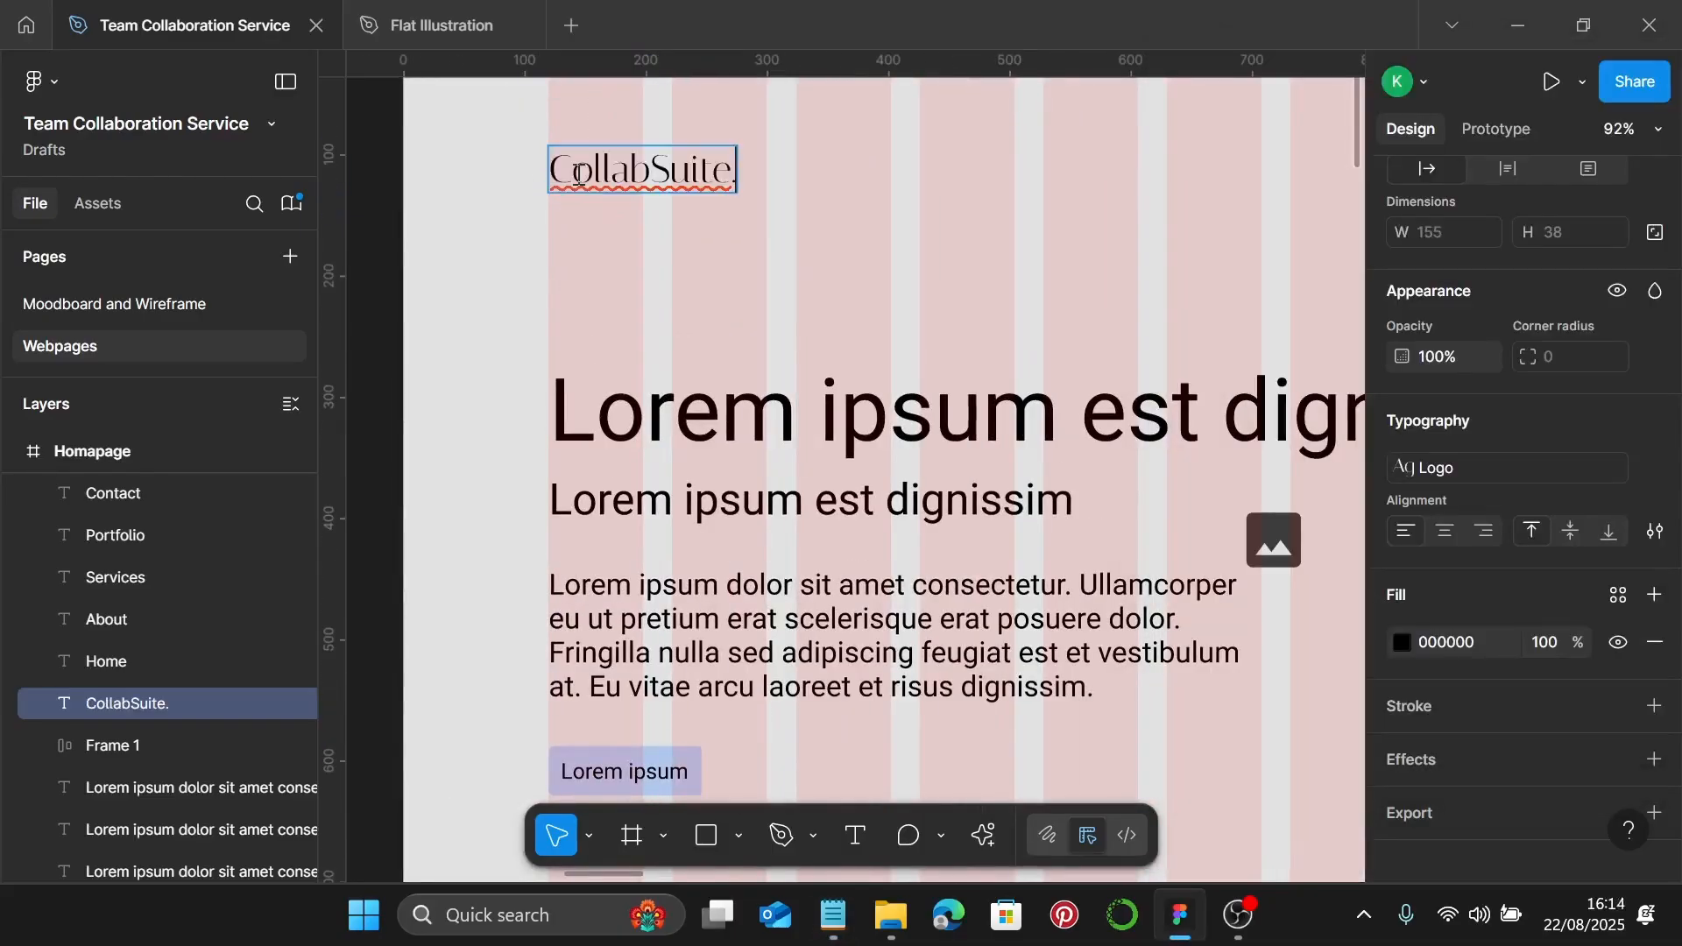
{"action": "key", "text": "Escape"}
Apply the Header text style (14/20) to the Home, About, Services, Portfolio and Contact navigation links
{"action": "scroll", "coordinate": [581, 219], "scroll_direction": "down", "scroll_amount": 3}
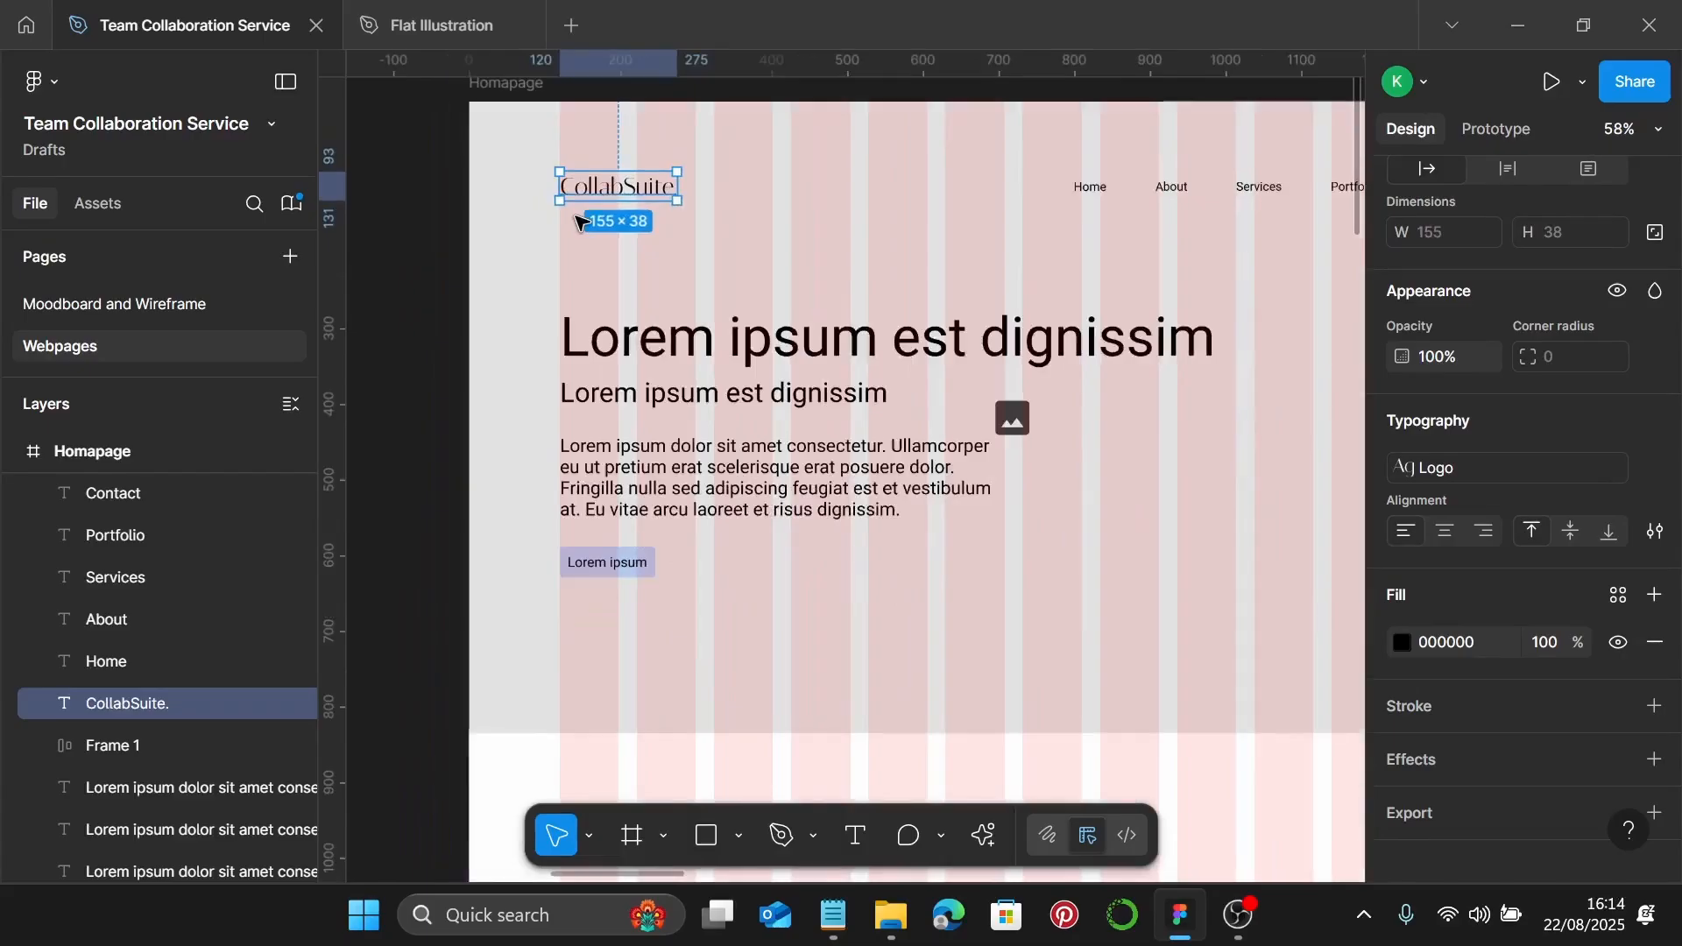
{"action": "scroll", "coordinate": [581, 221], "scroll_direction": "right", "scroll_amount": 3}
{"action": "scroll", "coordinate": [576, 219], "scroll_direction": "right", "scroll_amount": 2}
{"action": "scroll", "coordinate": [718, 208], "scroll_direction": "up", "scroll_amount": 3}
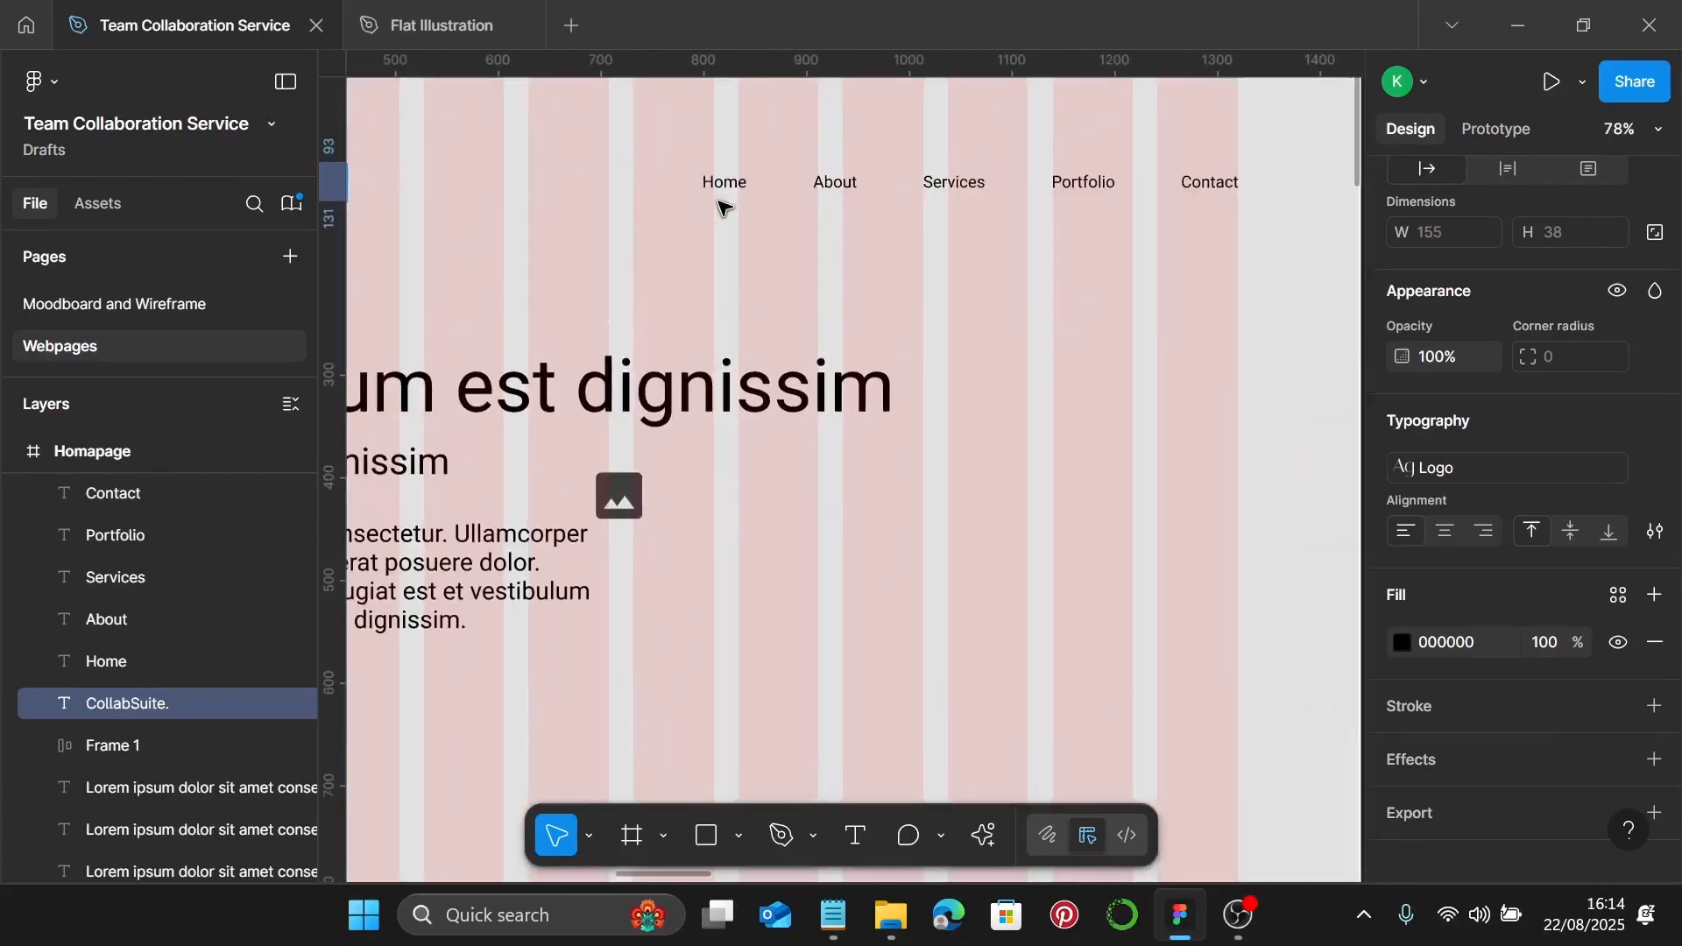
{"action": "scroll", "coordinate": [718, 207], "scroll_direction": "right", "scroll_amount": 1}
{"action": "left_click", "coordinate": [694, 180]}
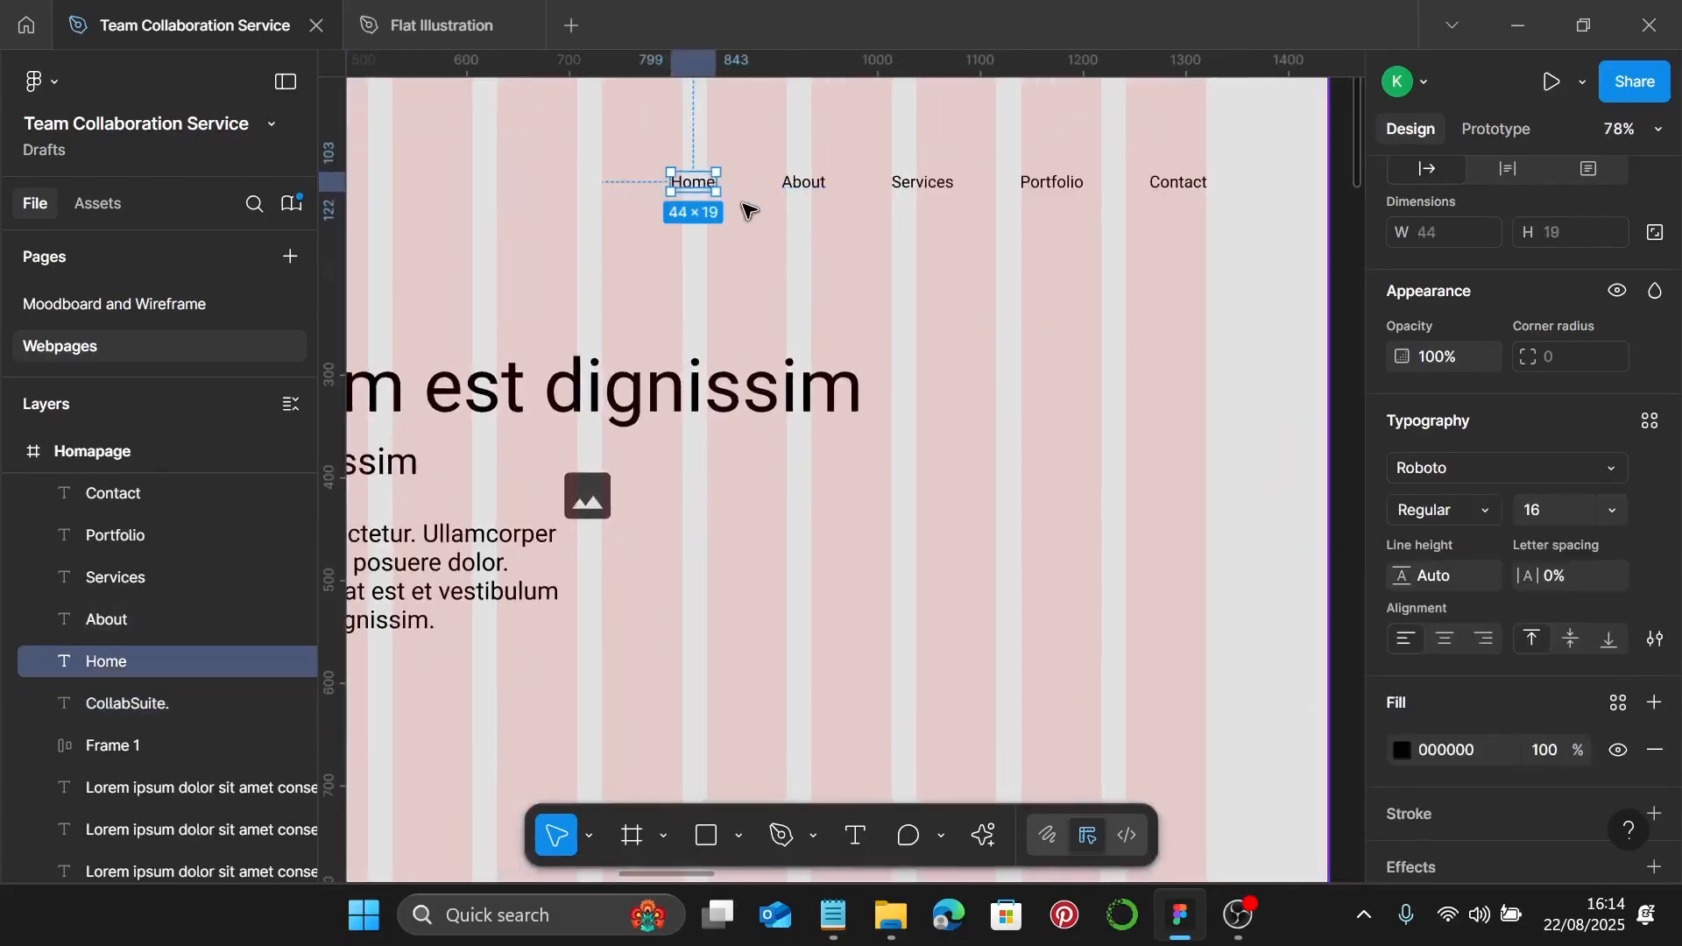
{"action": "left_click", "coordinate": [823, 189]}
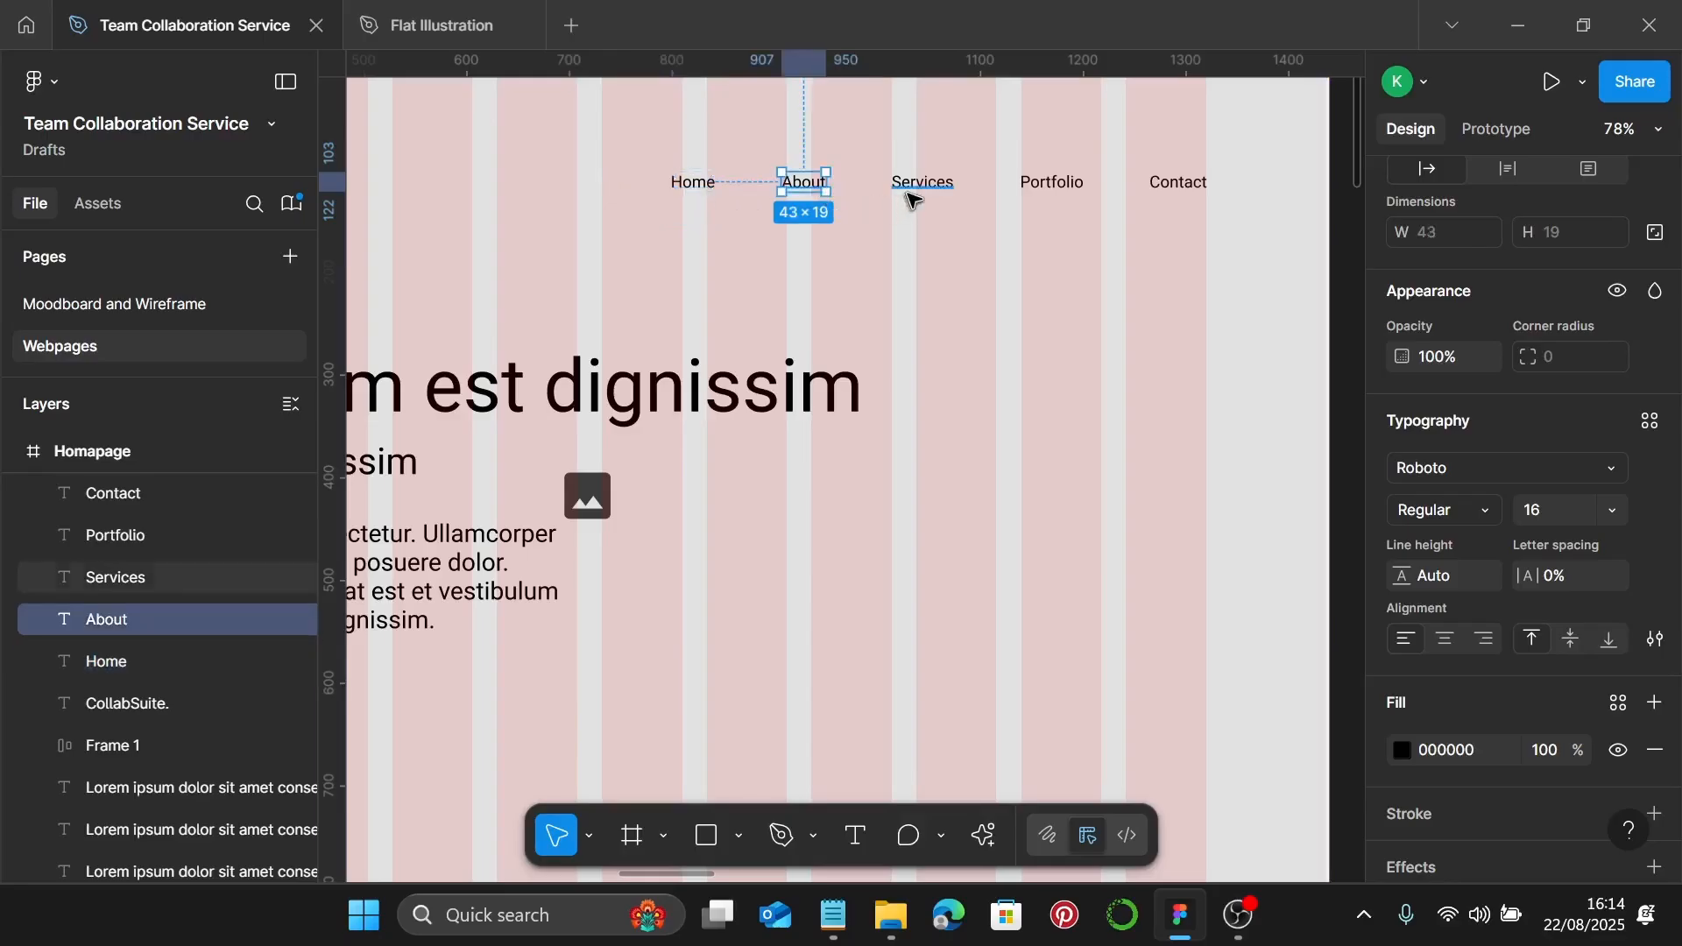
{"action": "left_click", "coordinate": [688, 186], "text": "shift"}
{"action": "left_click", "coordinate": [919, 186], "text": "shift"}
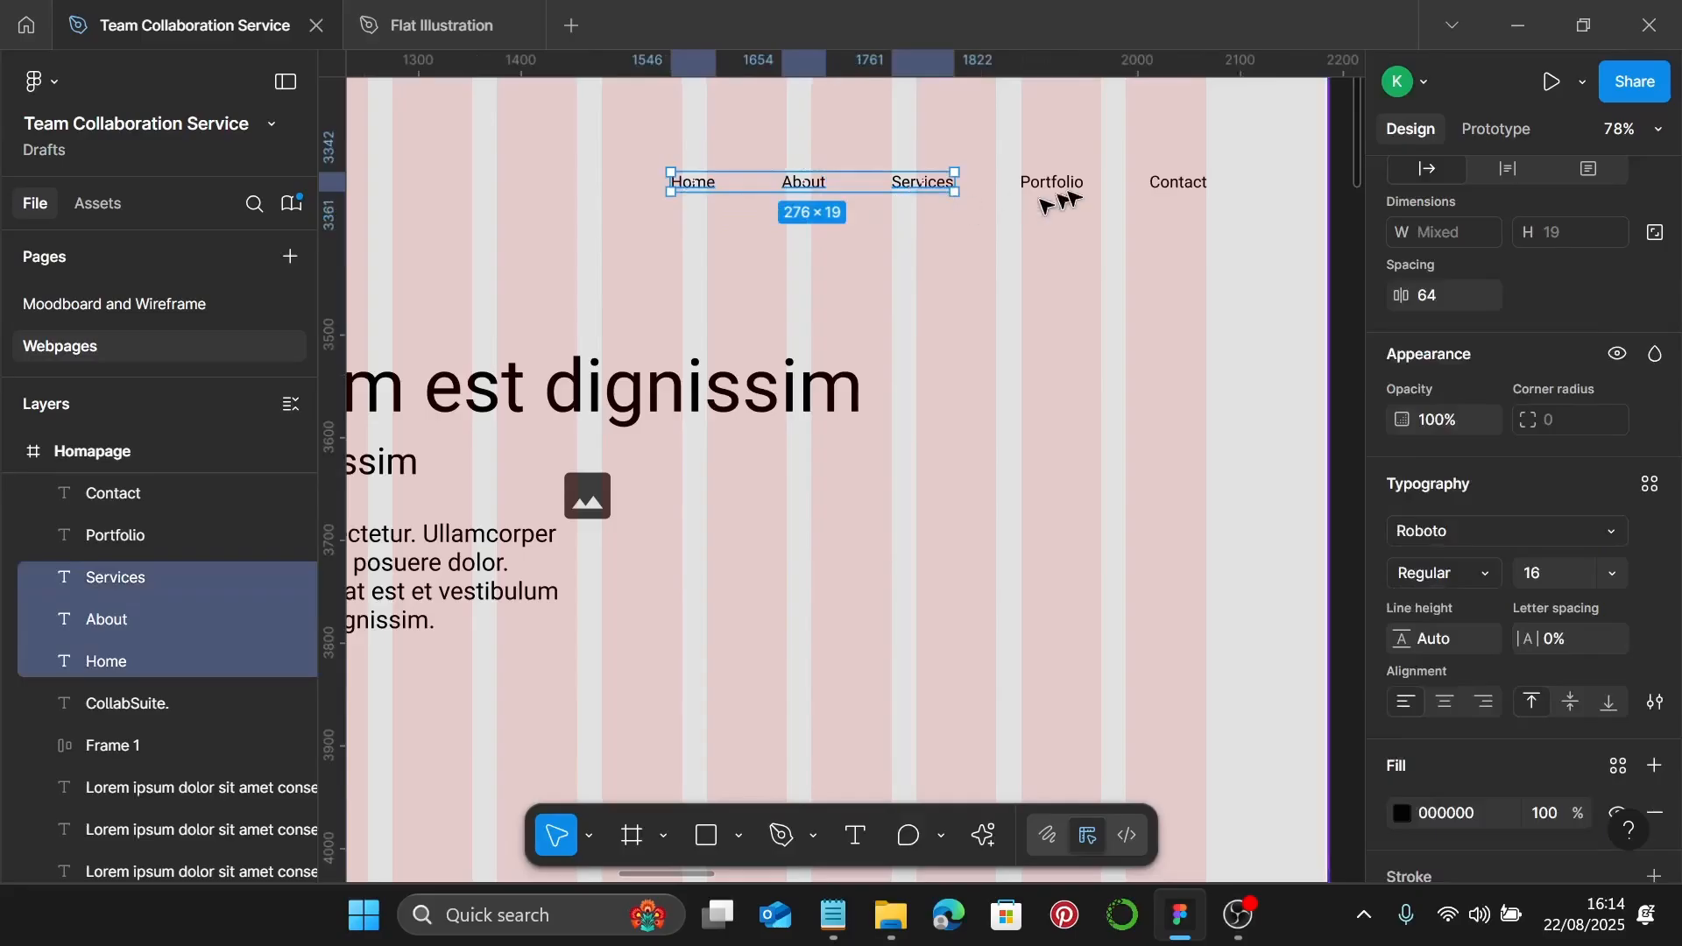
{"action": "left_click", "coordinate": [1059, 188], "text": "shift"}
{"action": "left_click", "coordinate": [1183, 184], "text": "shift"}
{"action": "scroll", "coordinate": [1525, 464], "scroll_direction": "down", "scroll_amount": 2}
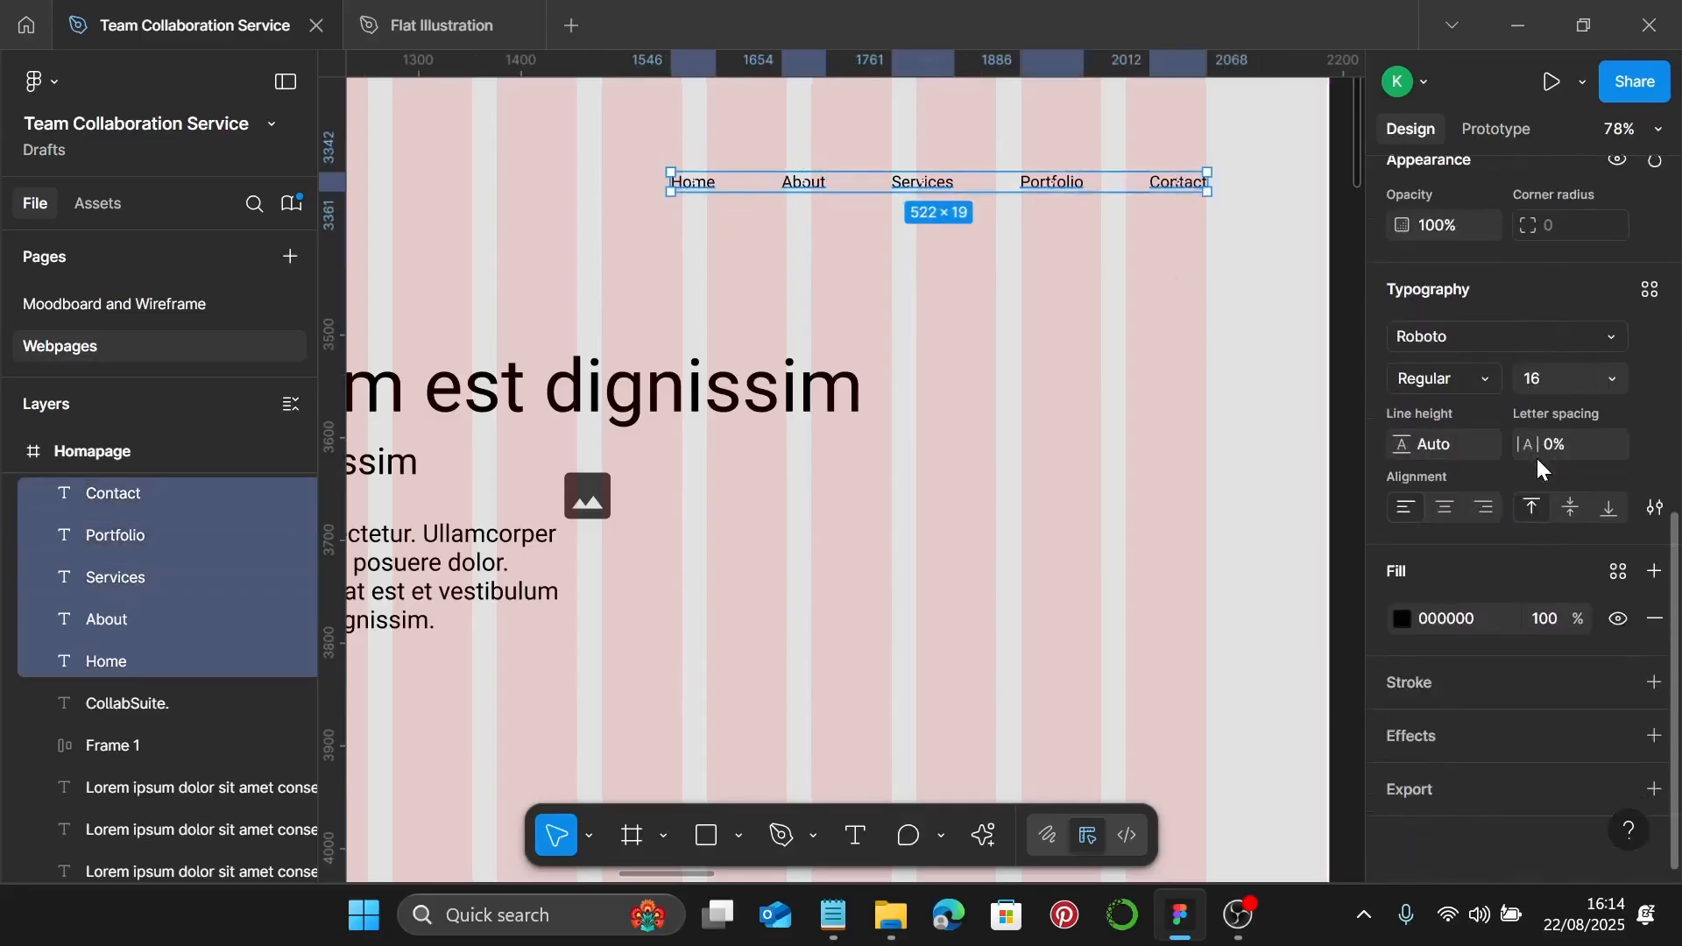
{"action": "left_click", "coordinate": [1642, 297]}
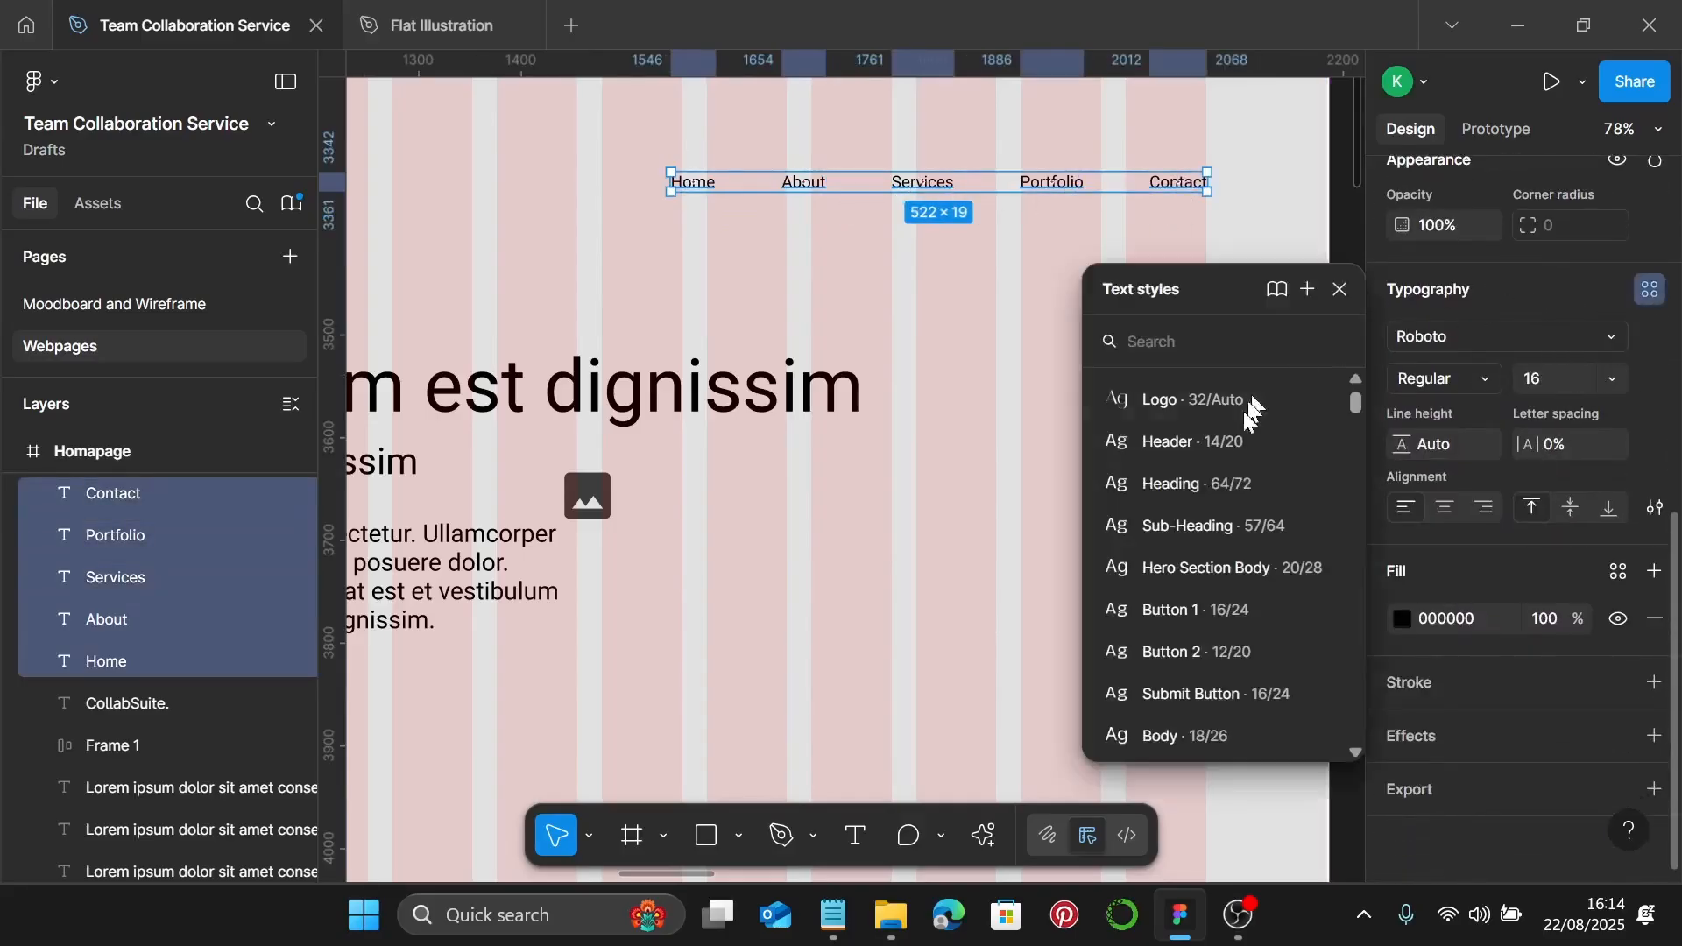
{"action": "left_click", "coordinate": [1242, 439]}
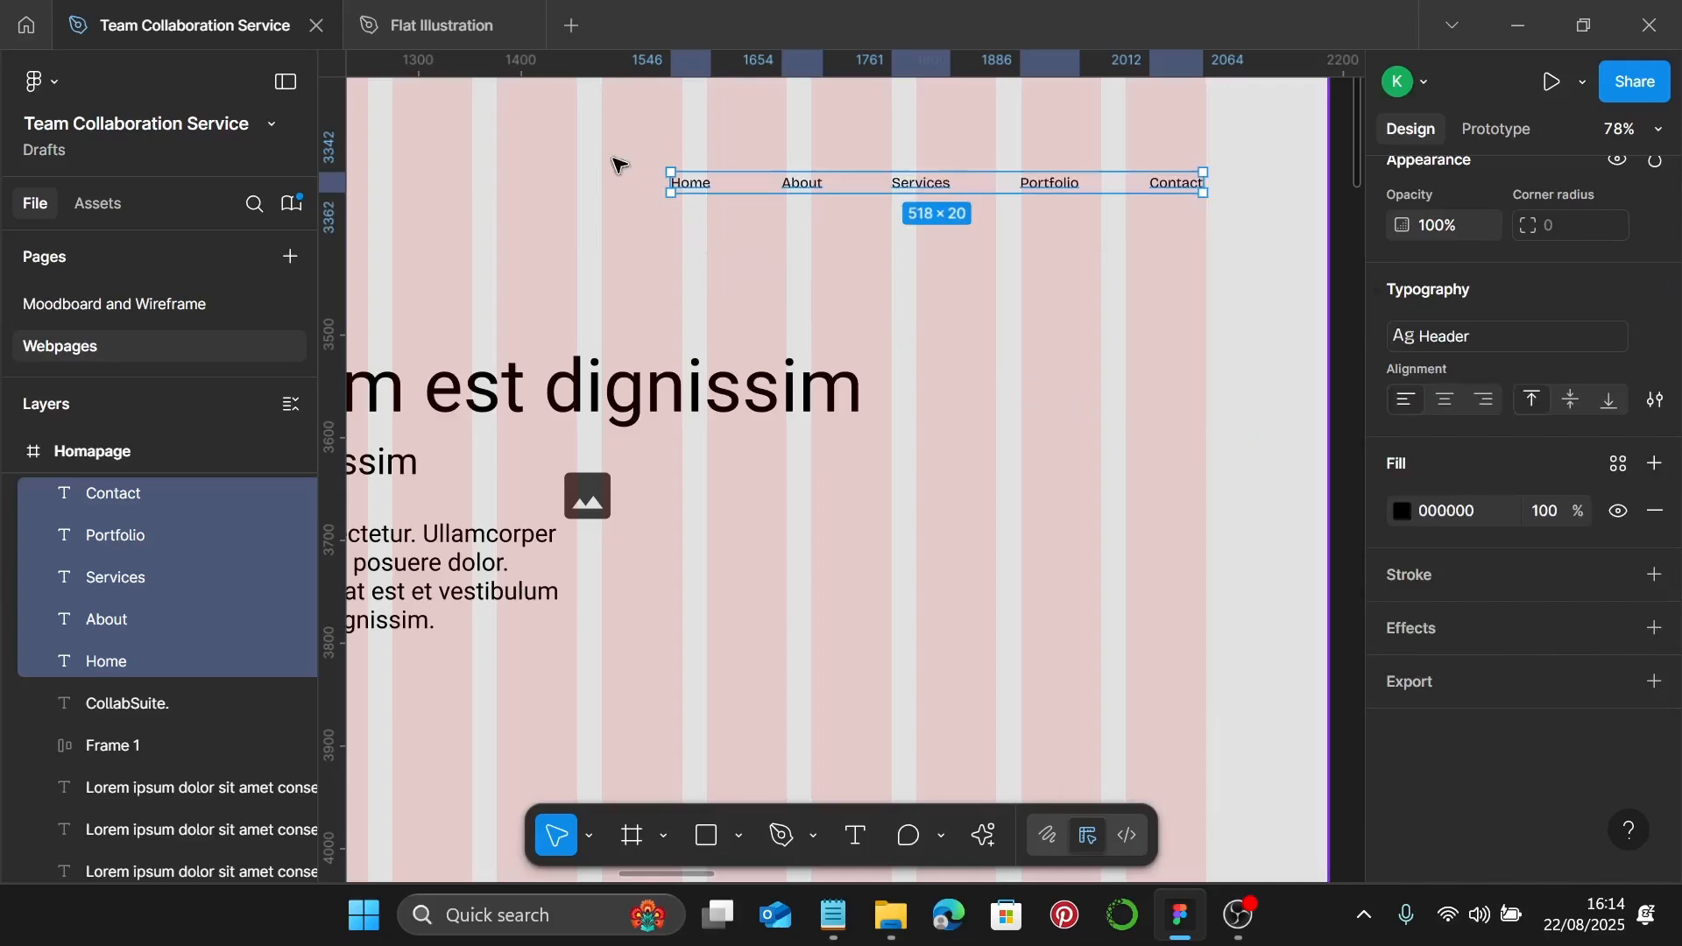
Wrap the Home link in an auto layout frame with horizontal and vertical padding of 0
{"action": "scroll", "coordinate": [668, 294], "scroll_direction": "up", "scroll_amount": 3}
{"action": "scroll", "coordinate": [696, 262], "scroll_direction": "up", "scroll_amount": 3}
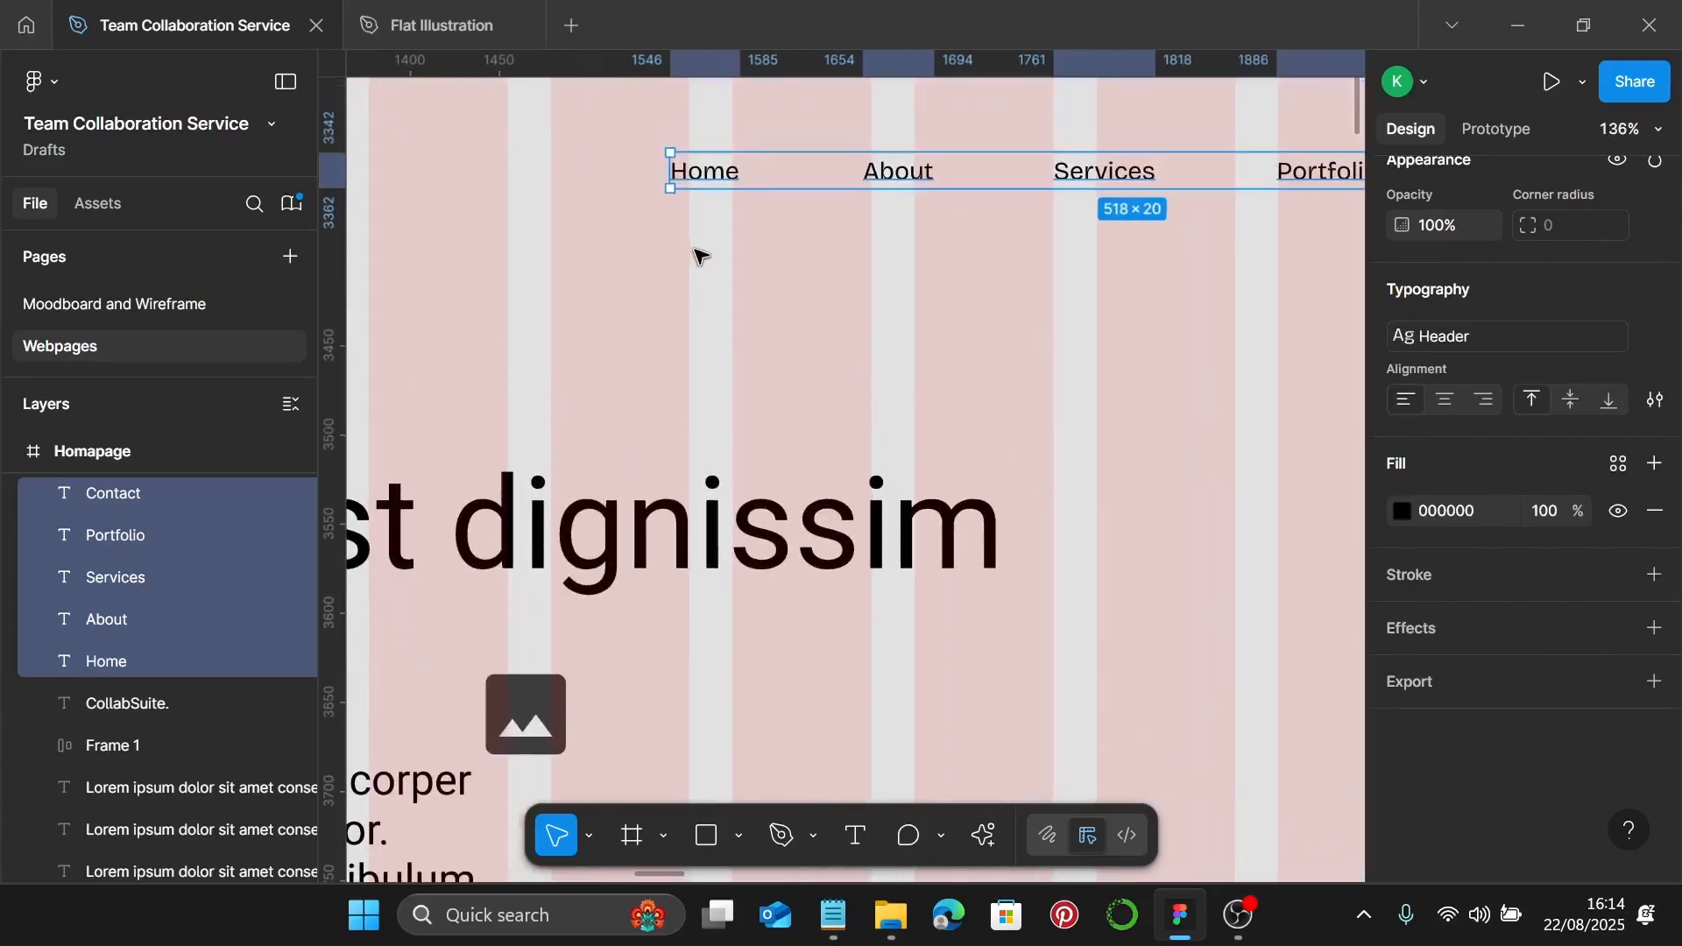
{"action": "left_click", "coordinate": [709, 244]}
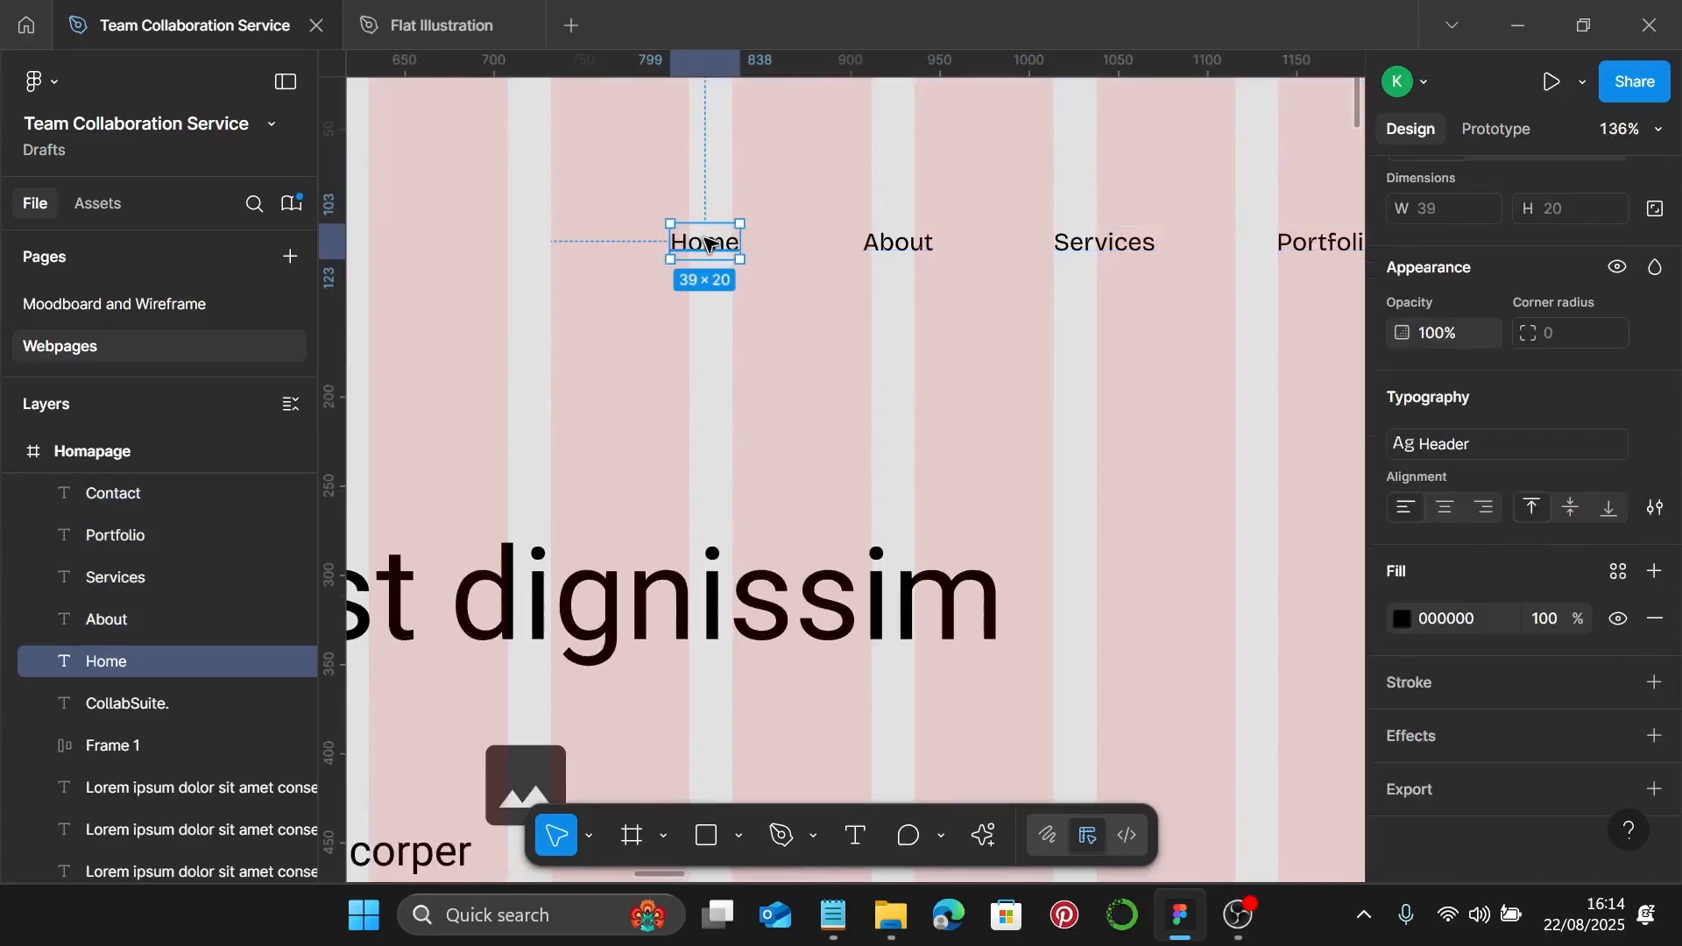
{"action": "key", "text": "shift+a"}
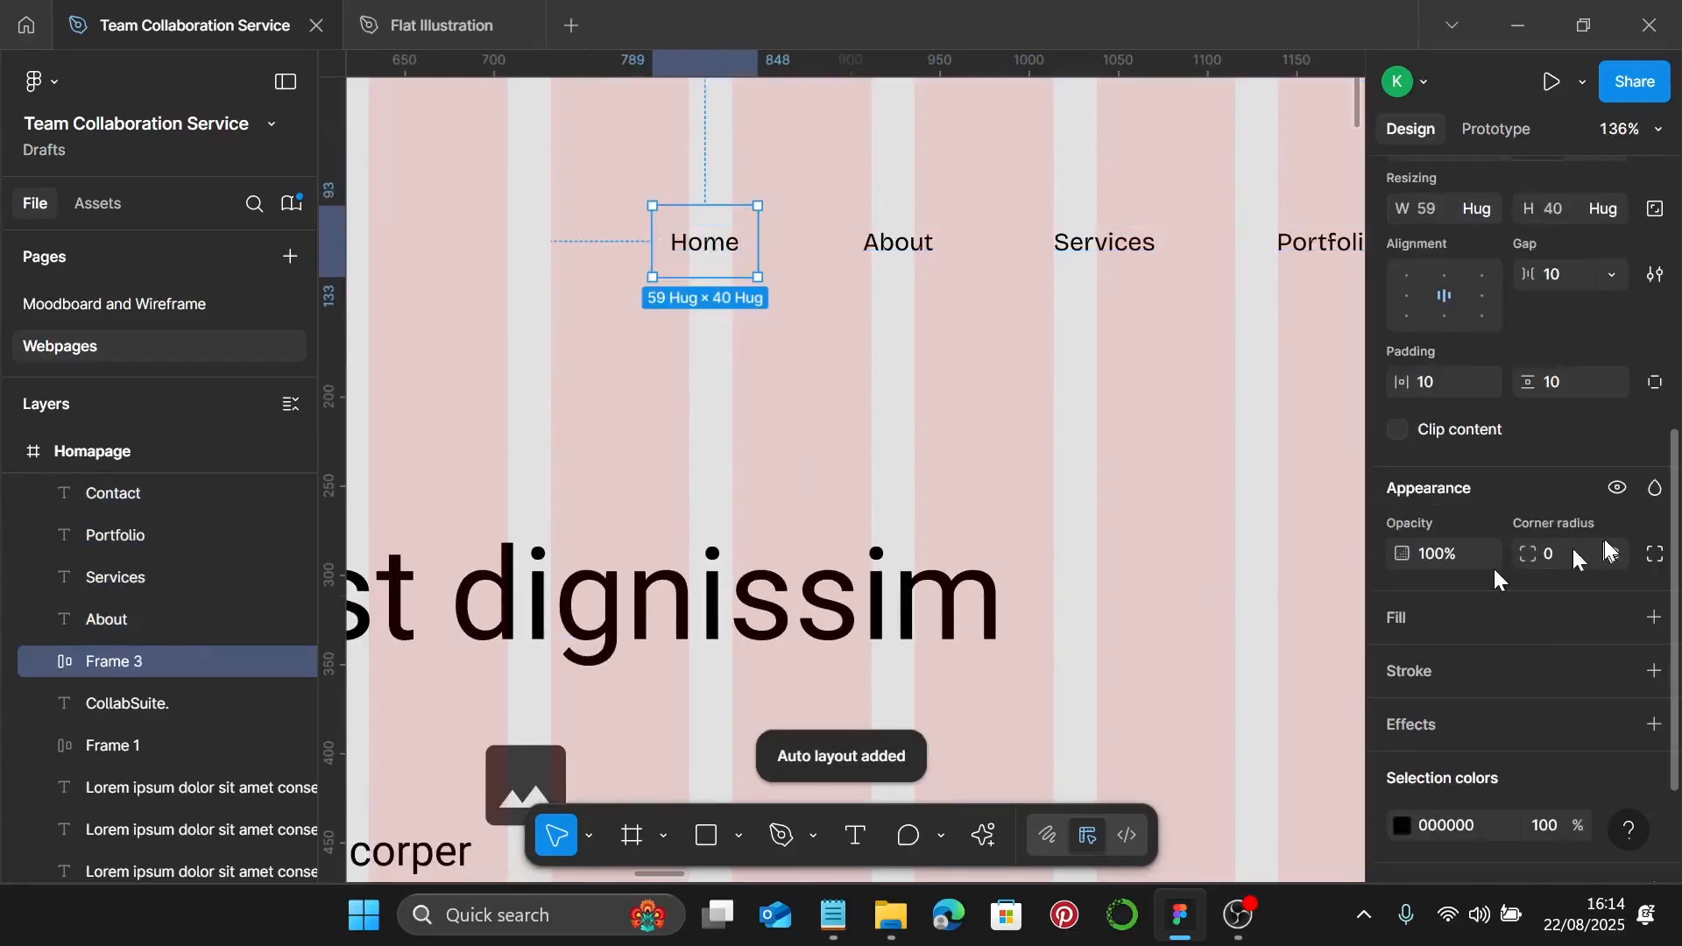
{"action": "type", "text": "0"}
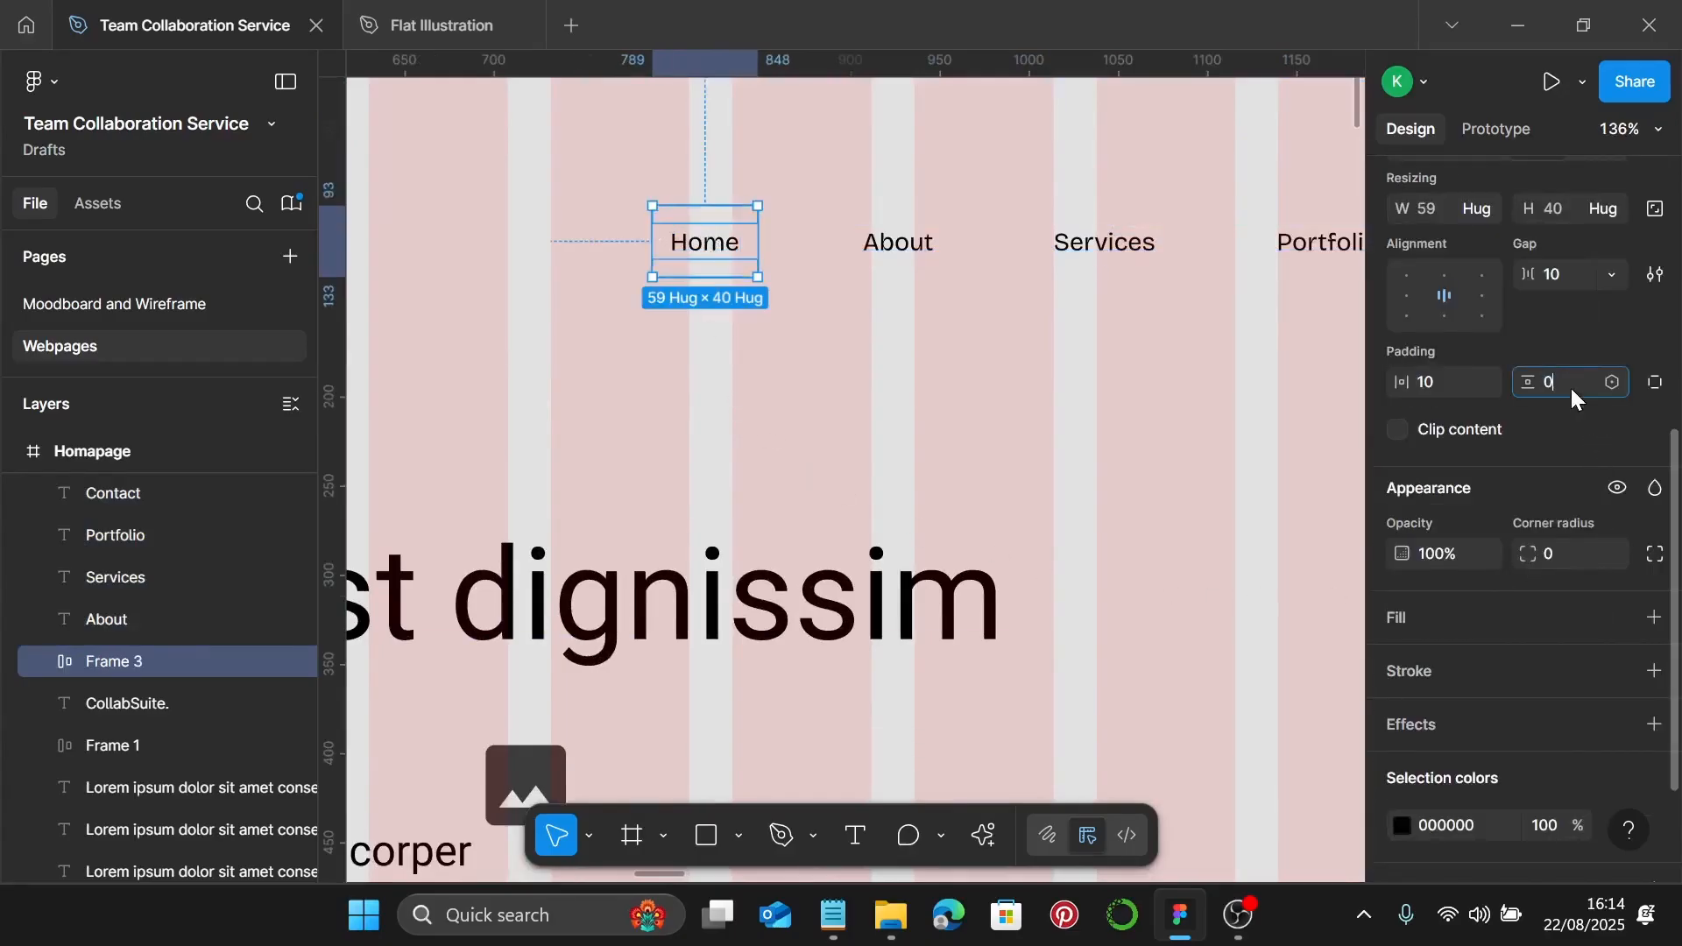
{"action": "key", "text": "Return"}
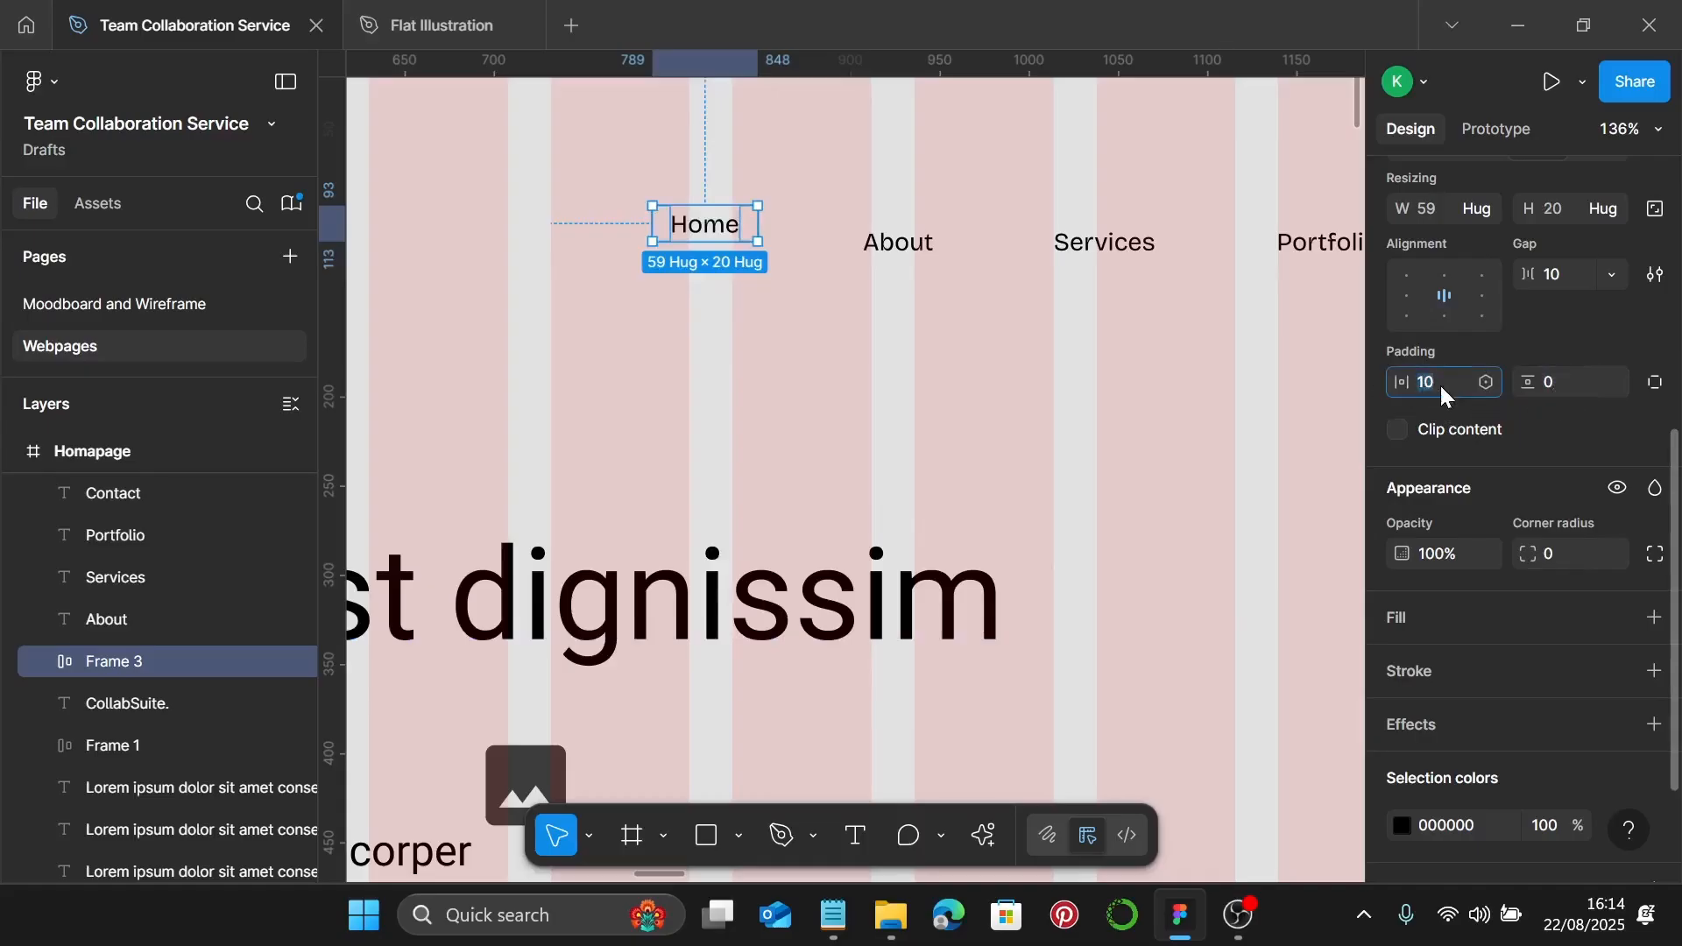
{"action": "type", "text": "0"}
{"action": "key", "text": "Return"}
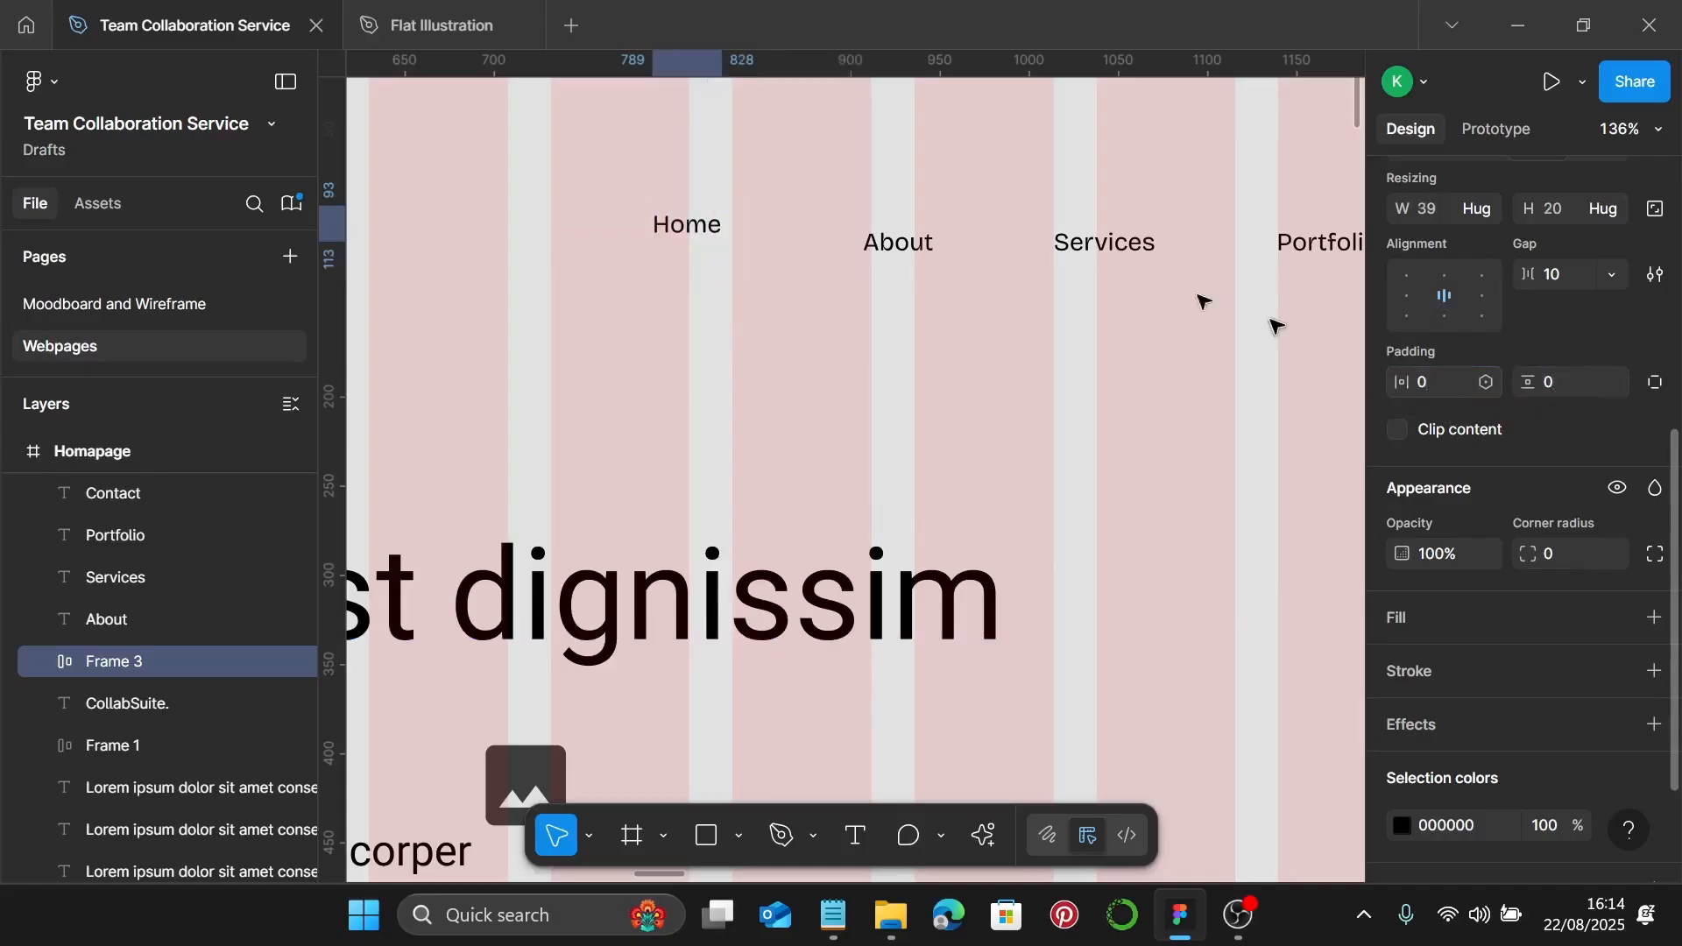
Wrap the About, Services, Portfolio and Contact links each in a separate auto layout frame
{"action": "left_click", "coordinate": [916, 247]}
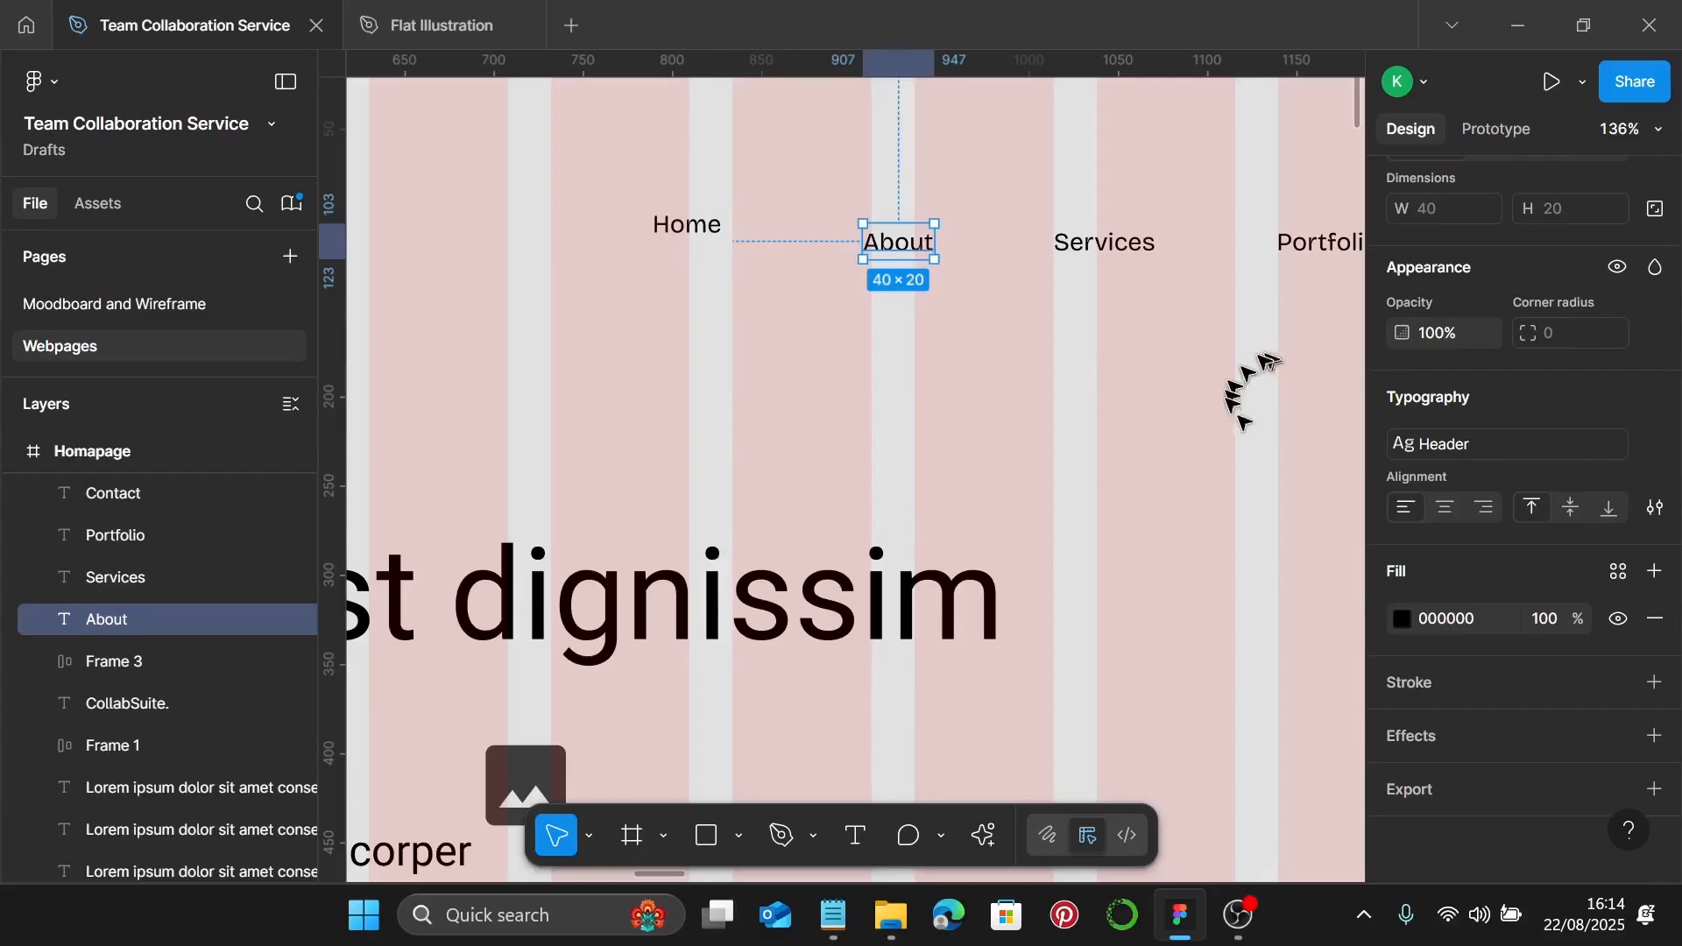
{"action": "key", "text": "shift+0"}
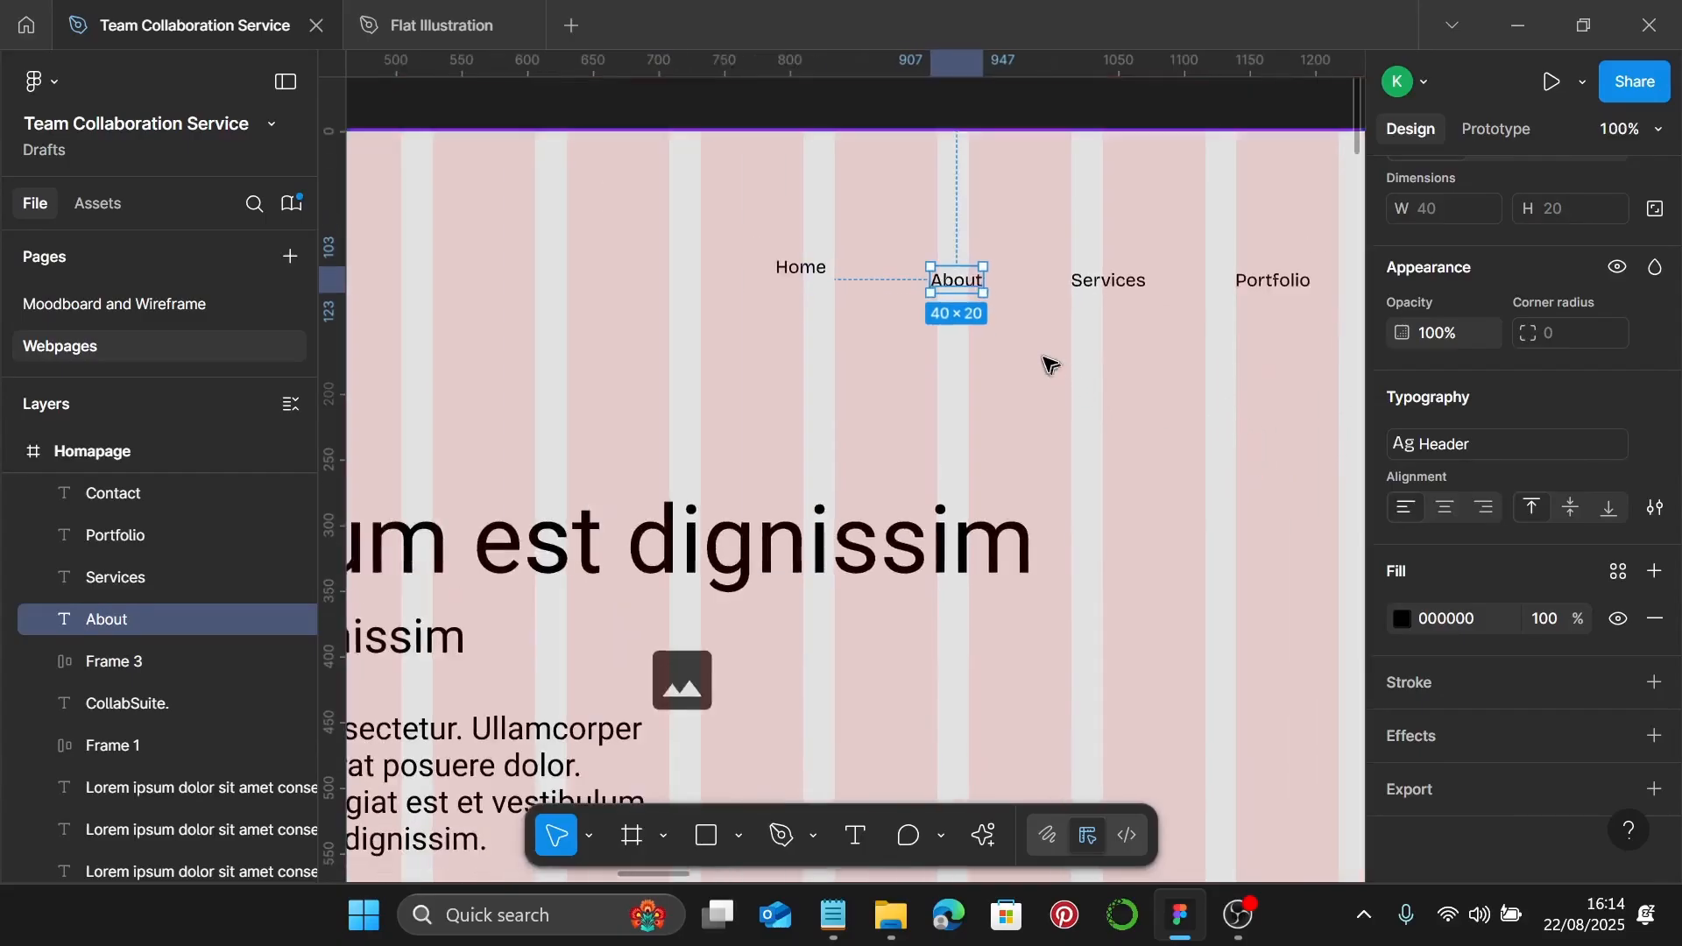
{"action": "key", "text": "shift+a"}
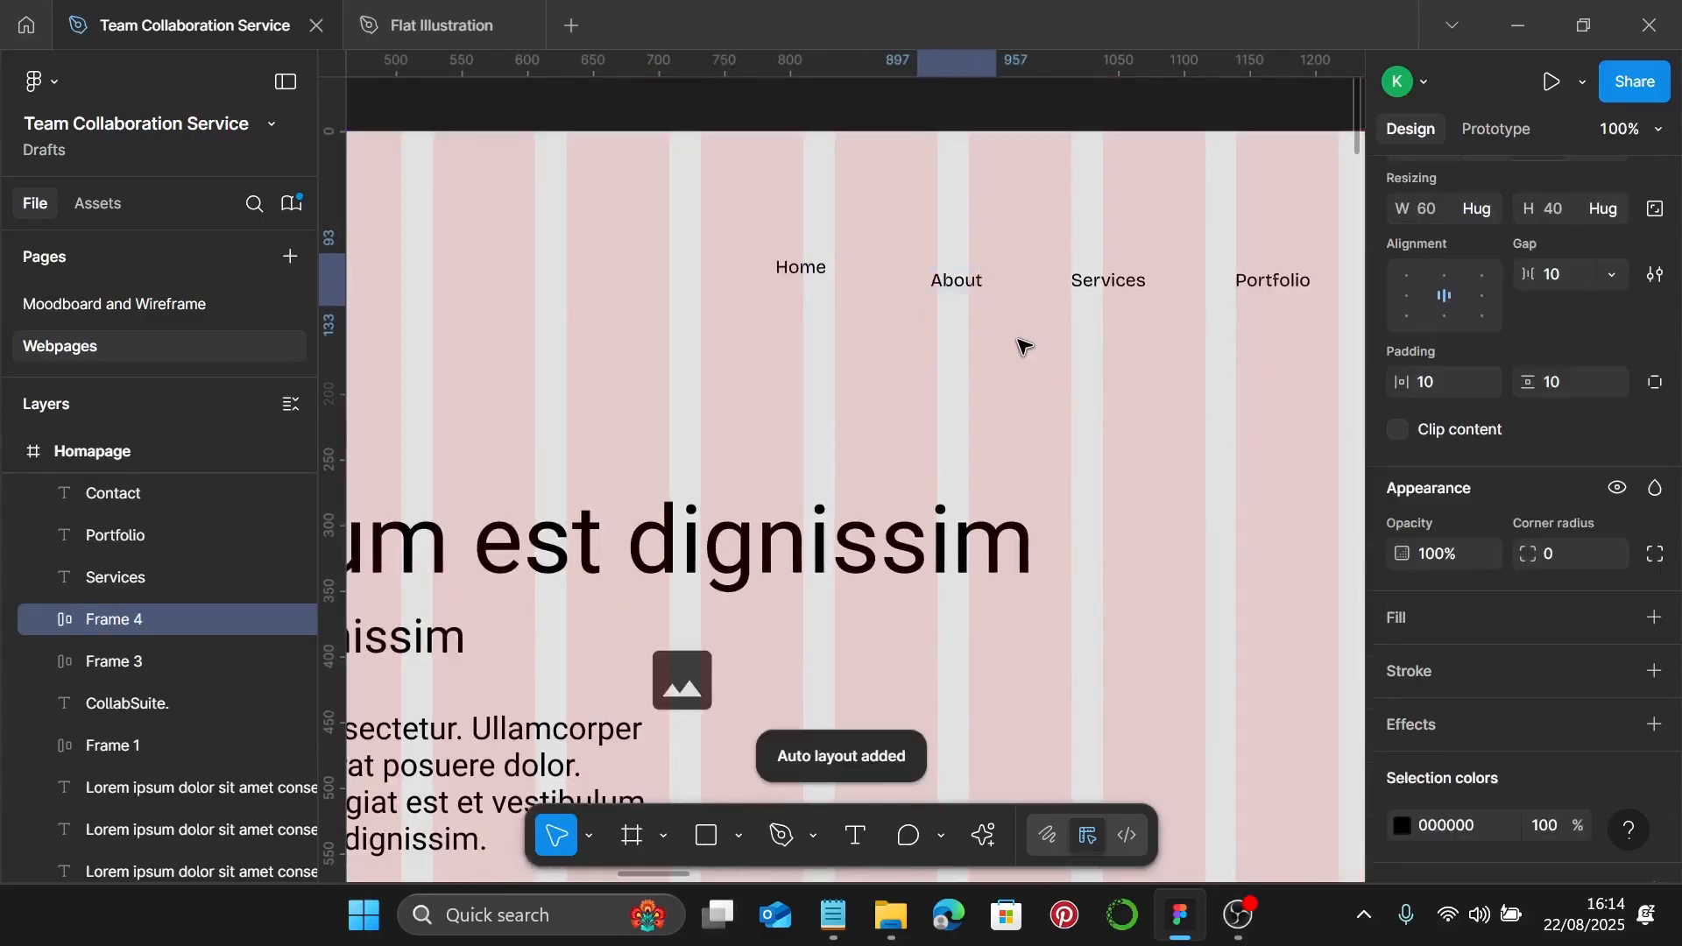
{"action": "left_click", "coordinate": [1104, 295]}
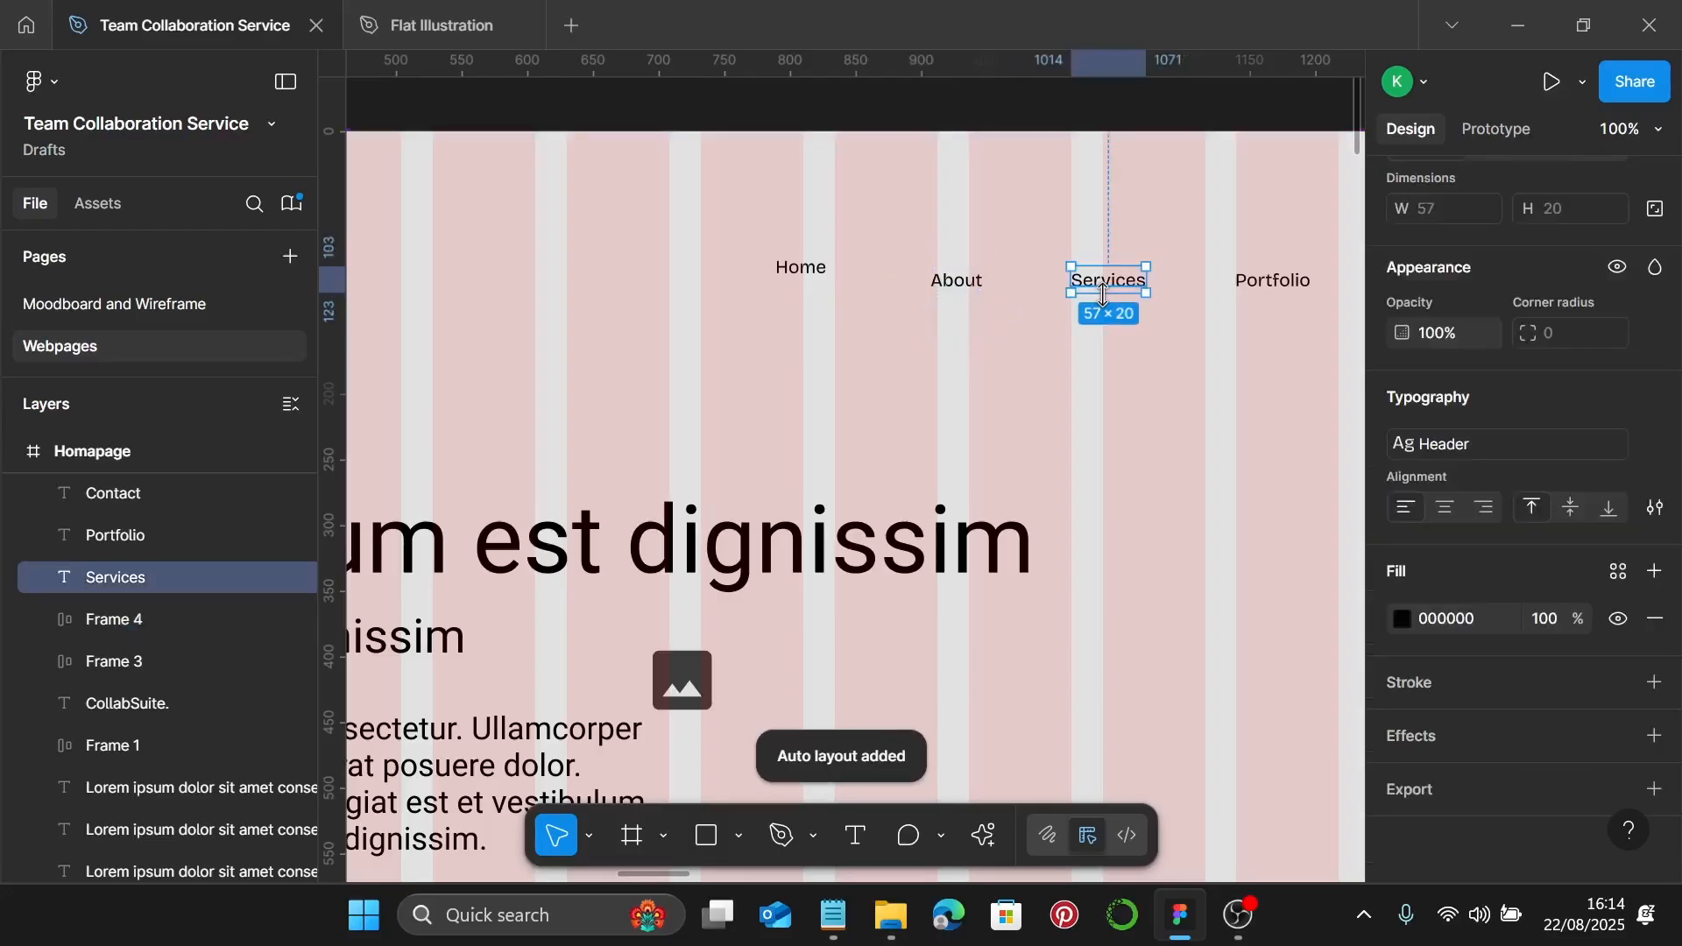
{"action": "key", "text": "shift+a"}
{"action": "scroll", "coordinate": [1103, 293], "scroll_direction": "right", "scroll_amount": 2}
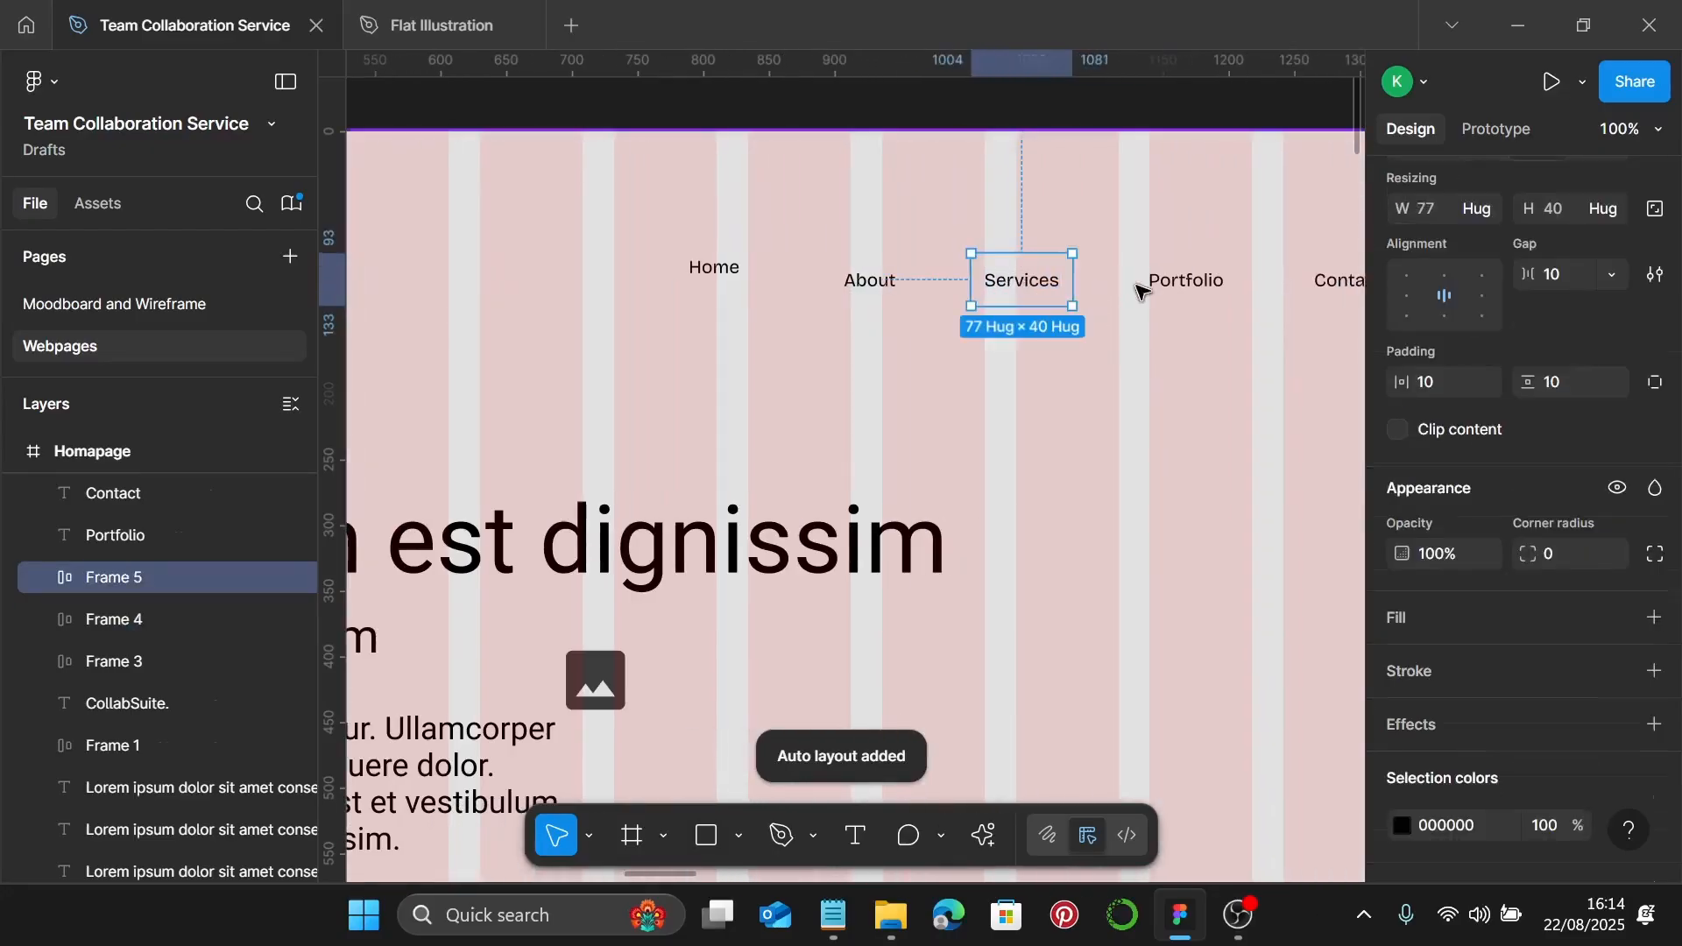
{"action": "left_click", "coordinate": [1138, 286]}
{"action": "left_click", "coordinate": [1156, 290]}
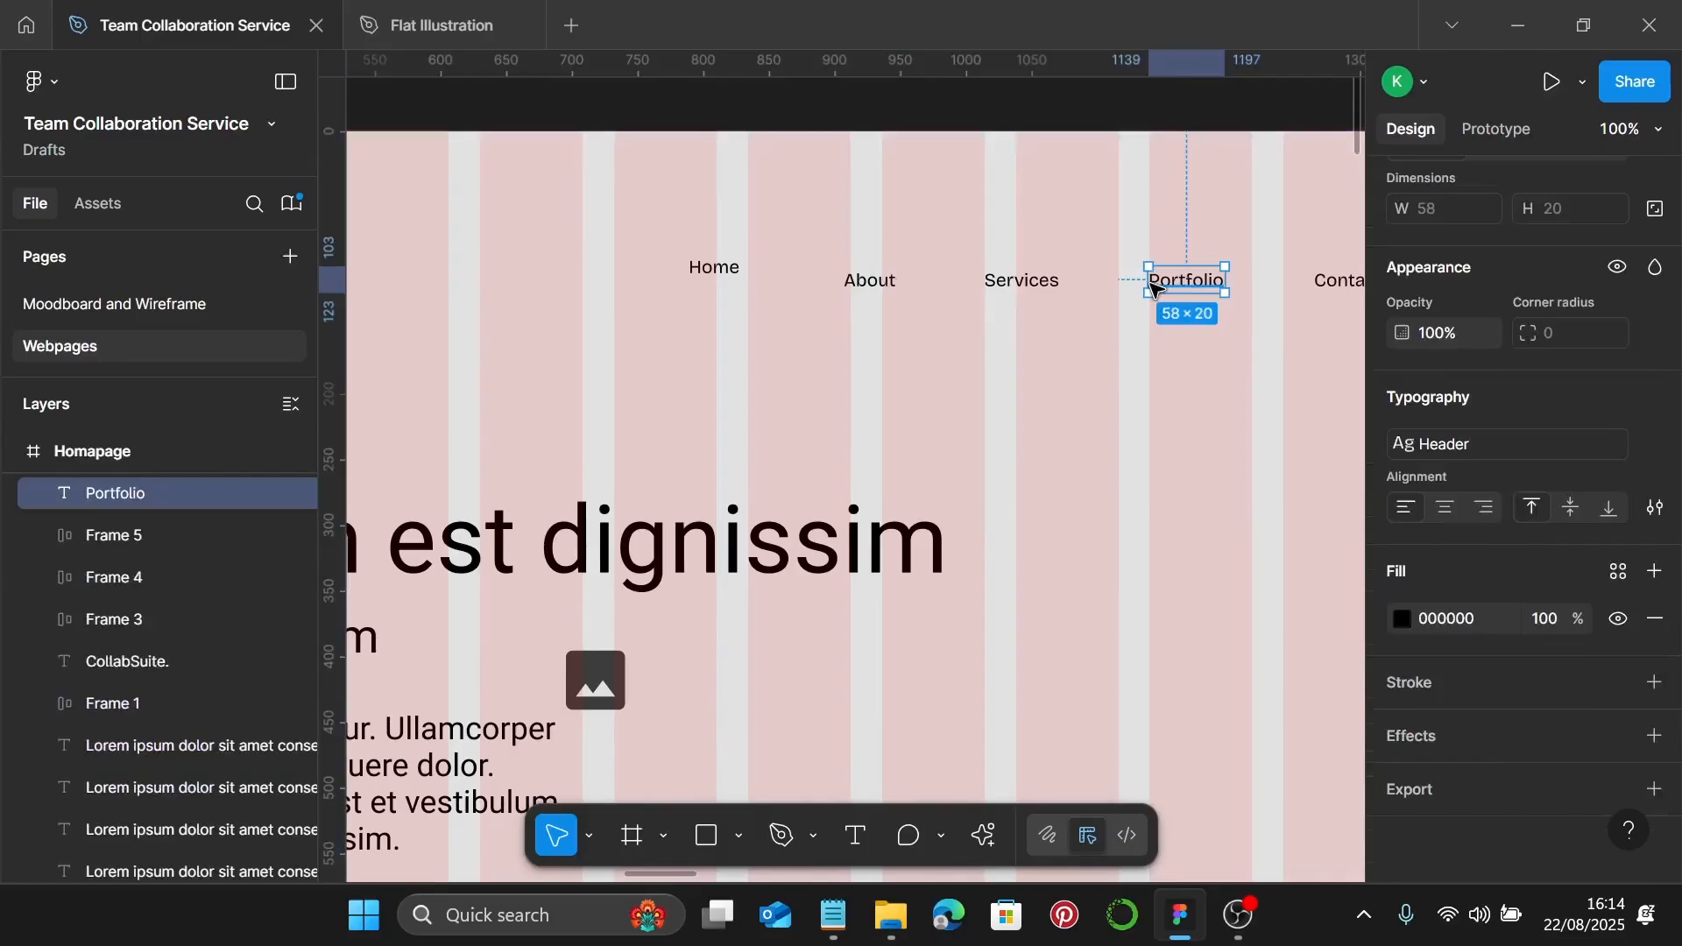
{"action": "key", "text": "shift+a"}
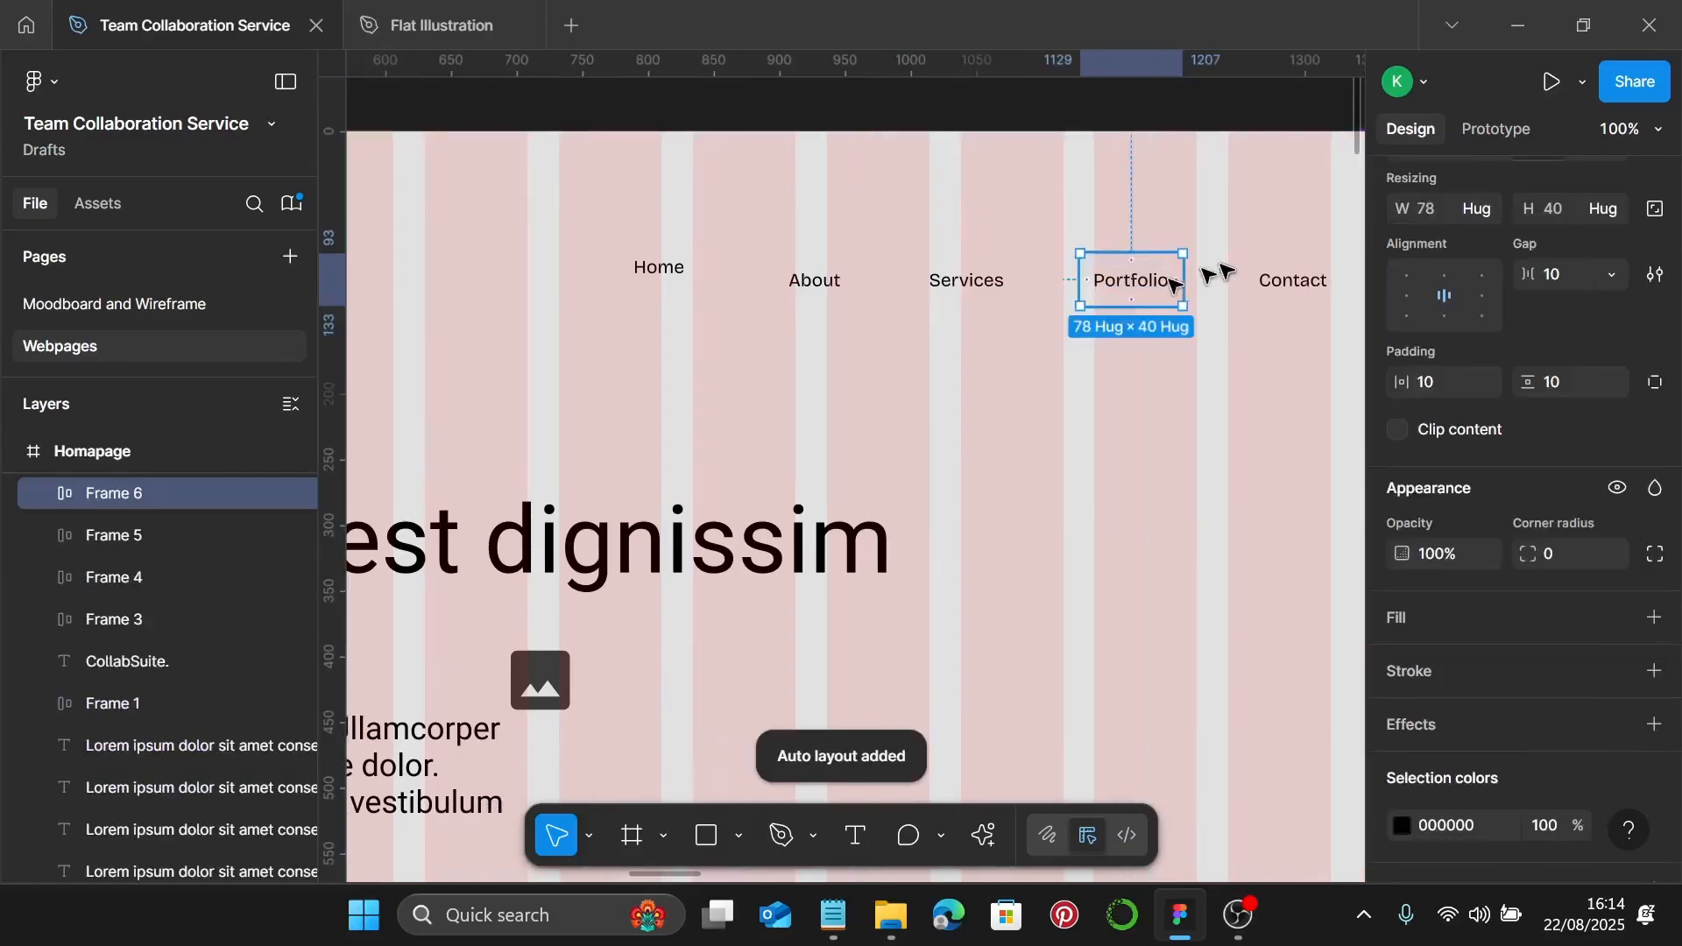
{"action": "left_click", "coordinate": [1303, 288]}
{"action": "key", "text": "shift+a"}
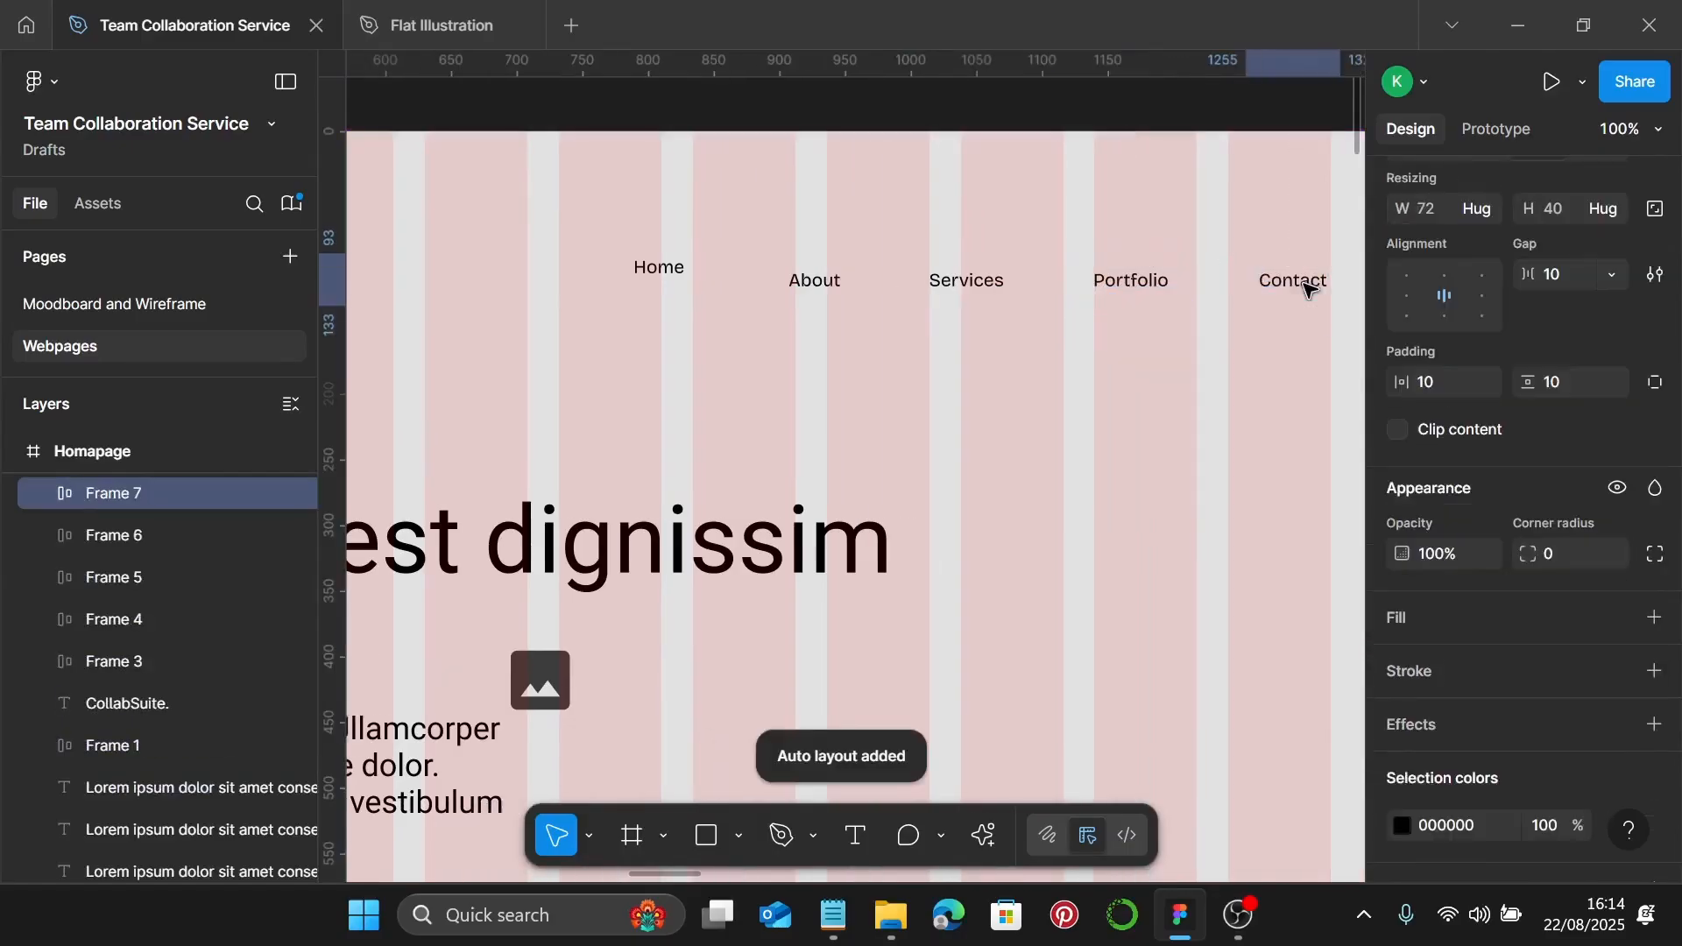
Set the horizontal and vertical padding of the About, Services, Portfolio and Contact frames to 0
{"action": "left_click", "coordinate": [1135, 278], "text": "shift"}
{"action": "left_click", "coordinate": [994, 302], "text": "shift"}
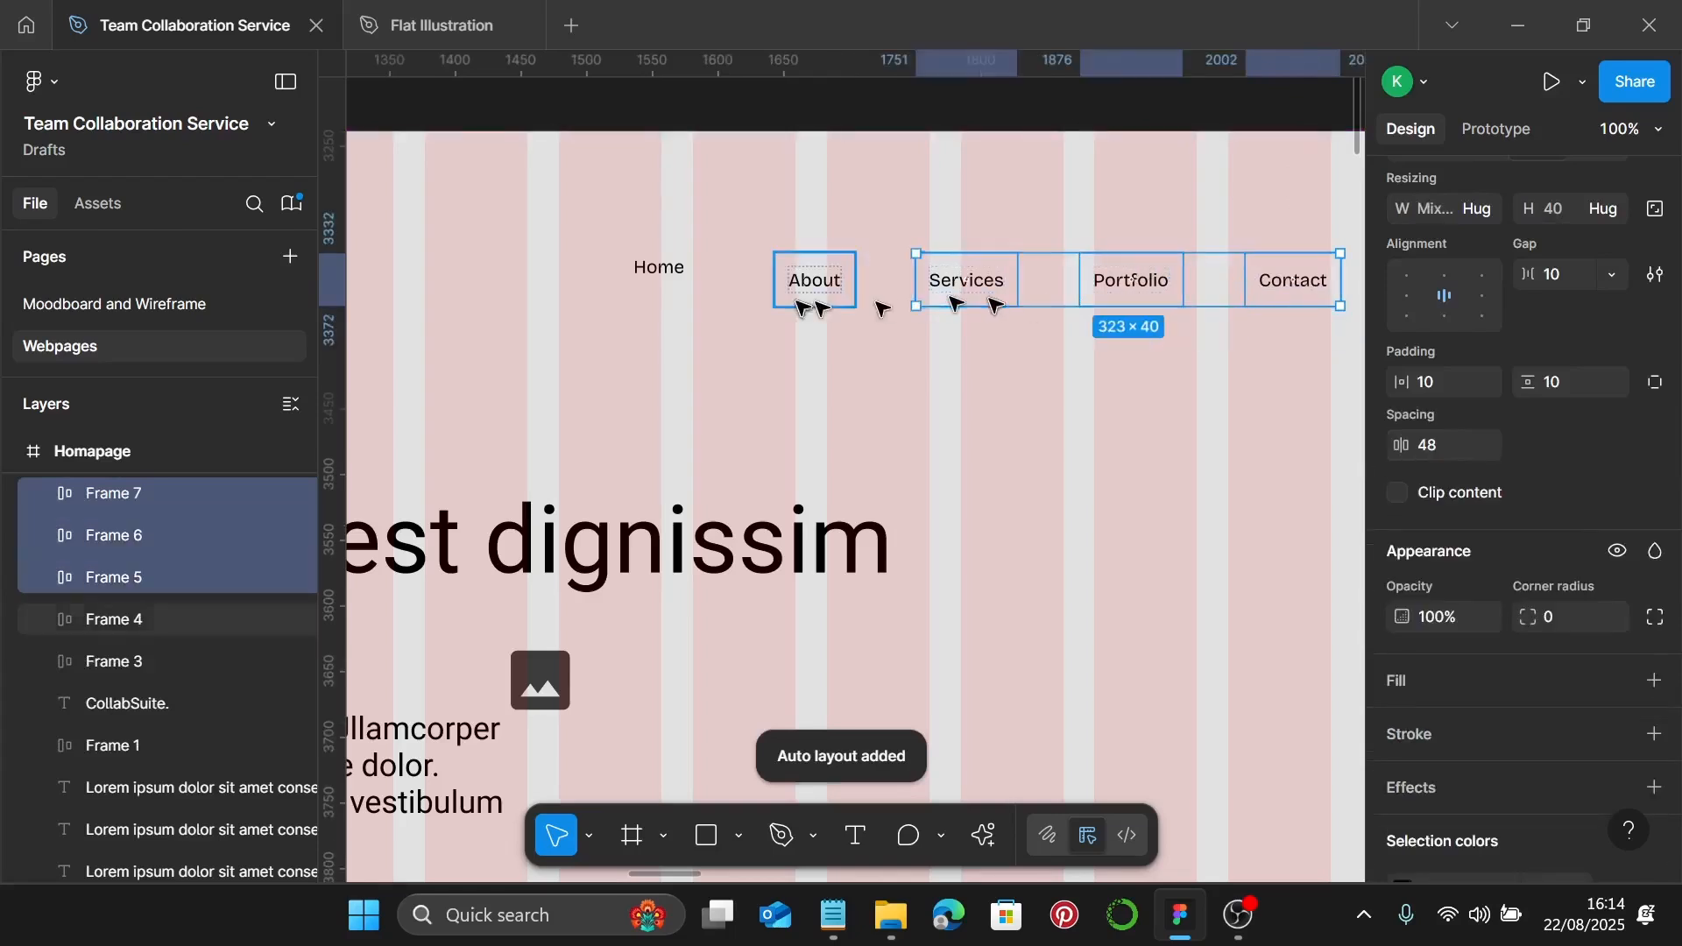
{"action": "left_click", "coordinate": [804, 296], "text": "shift"}
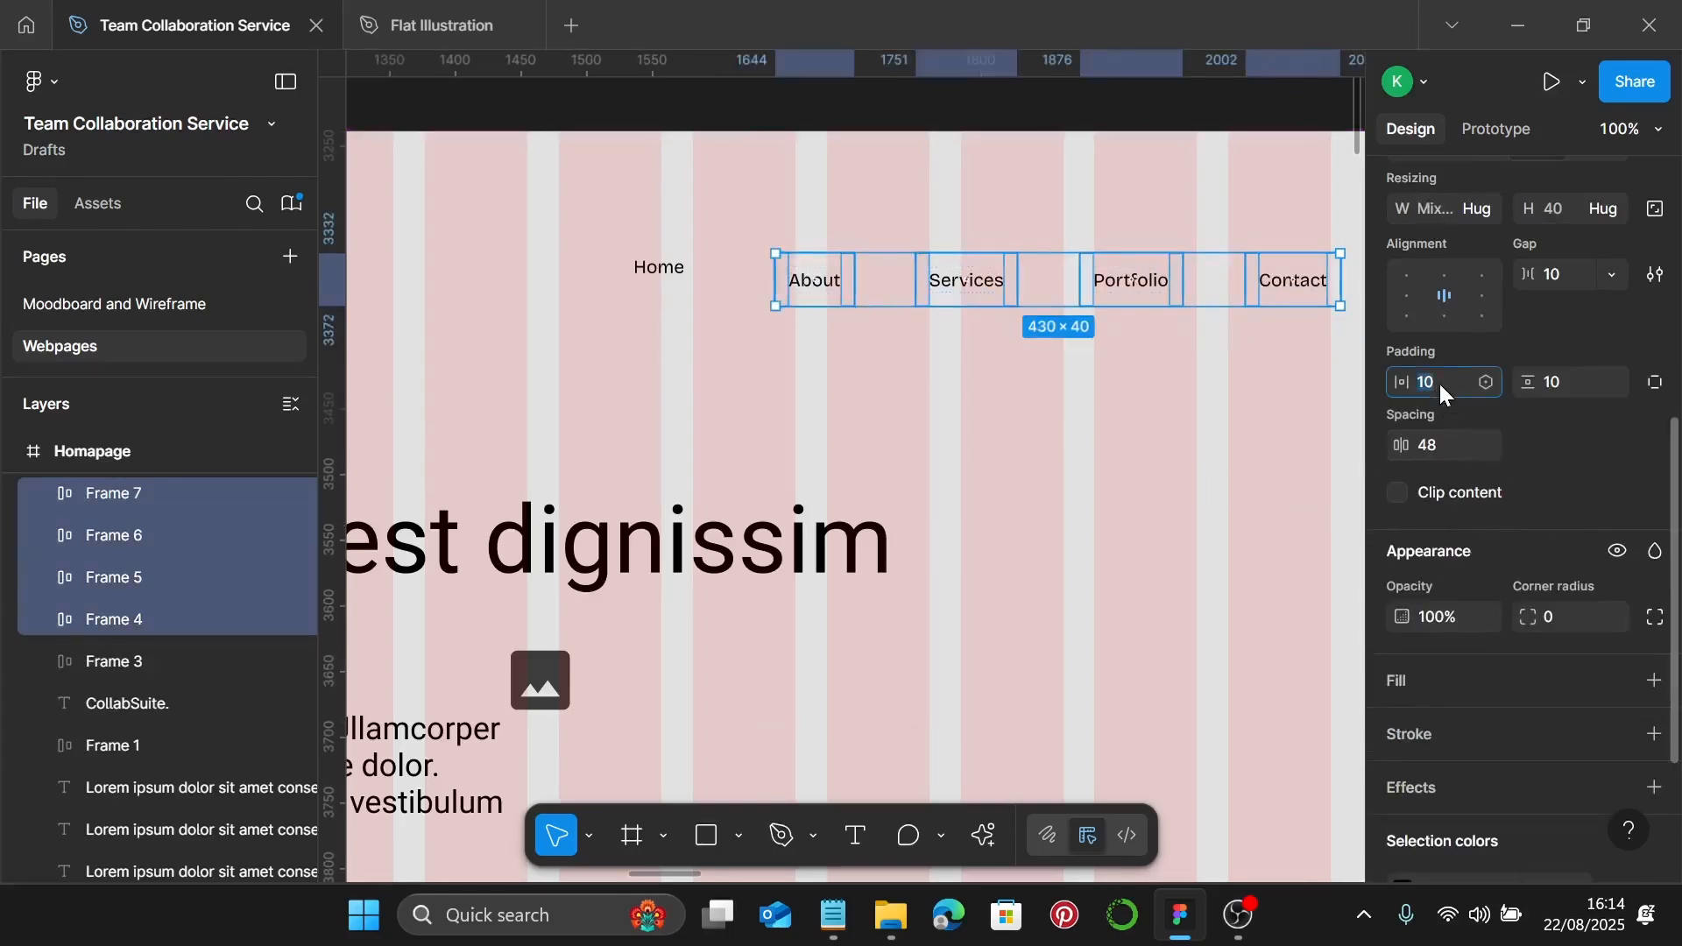
{"action": "key", "text": "Return"}
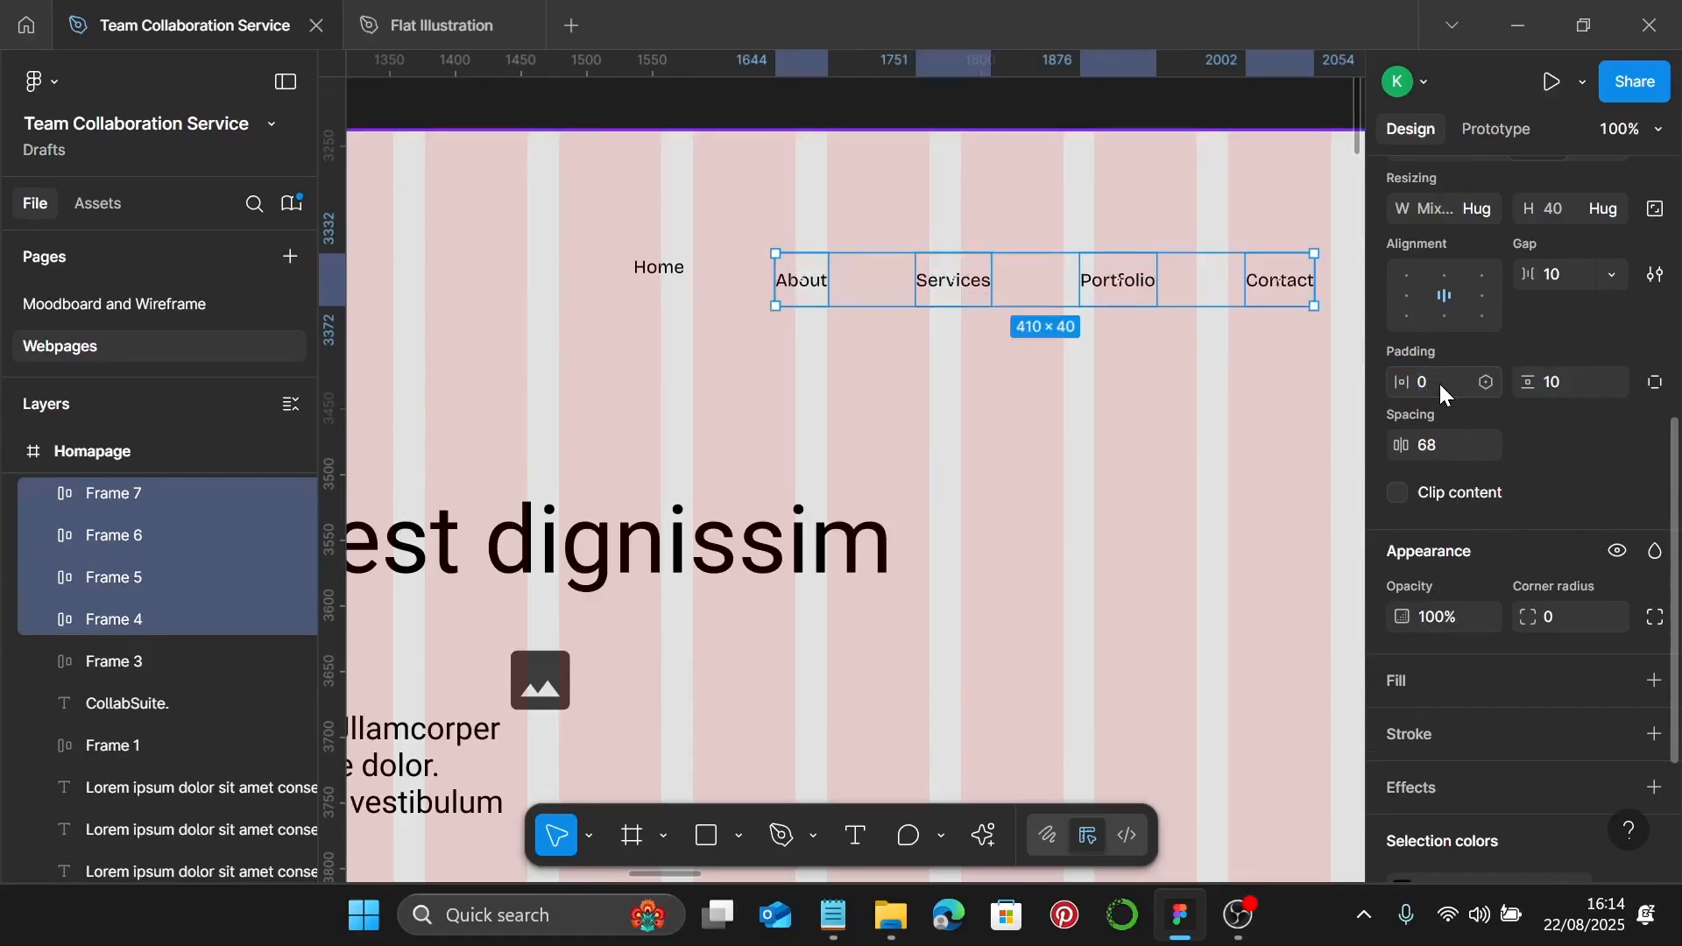
{"action": "type", "text": "0"}
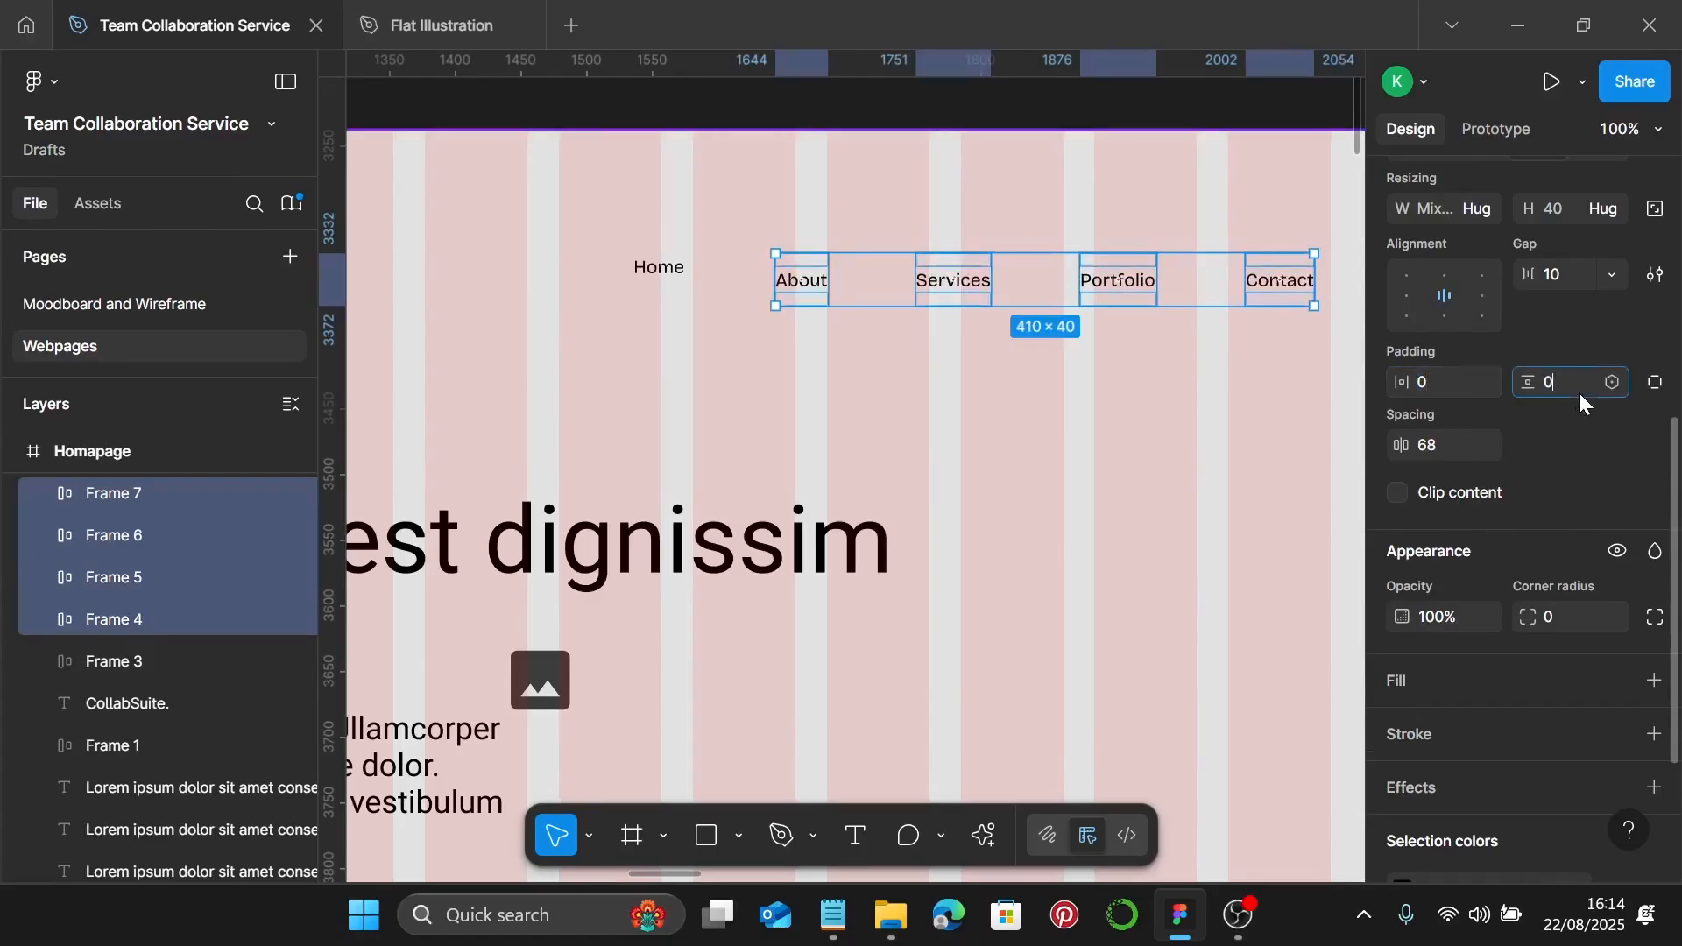
{"action": "key", "text": "Return"}
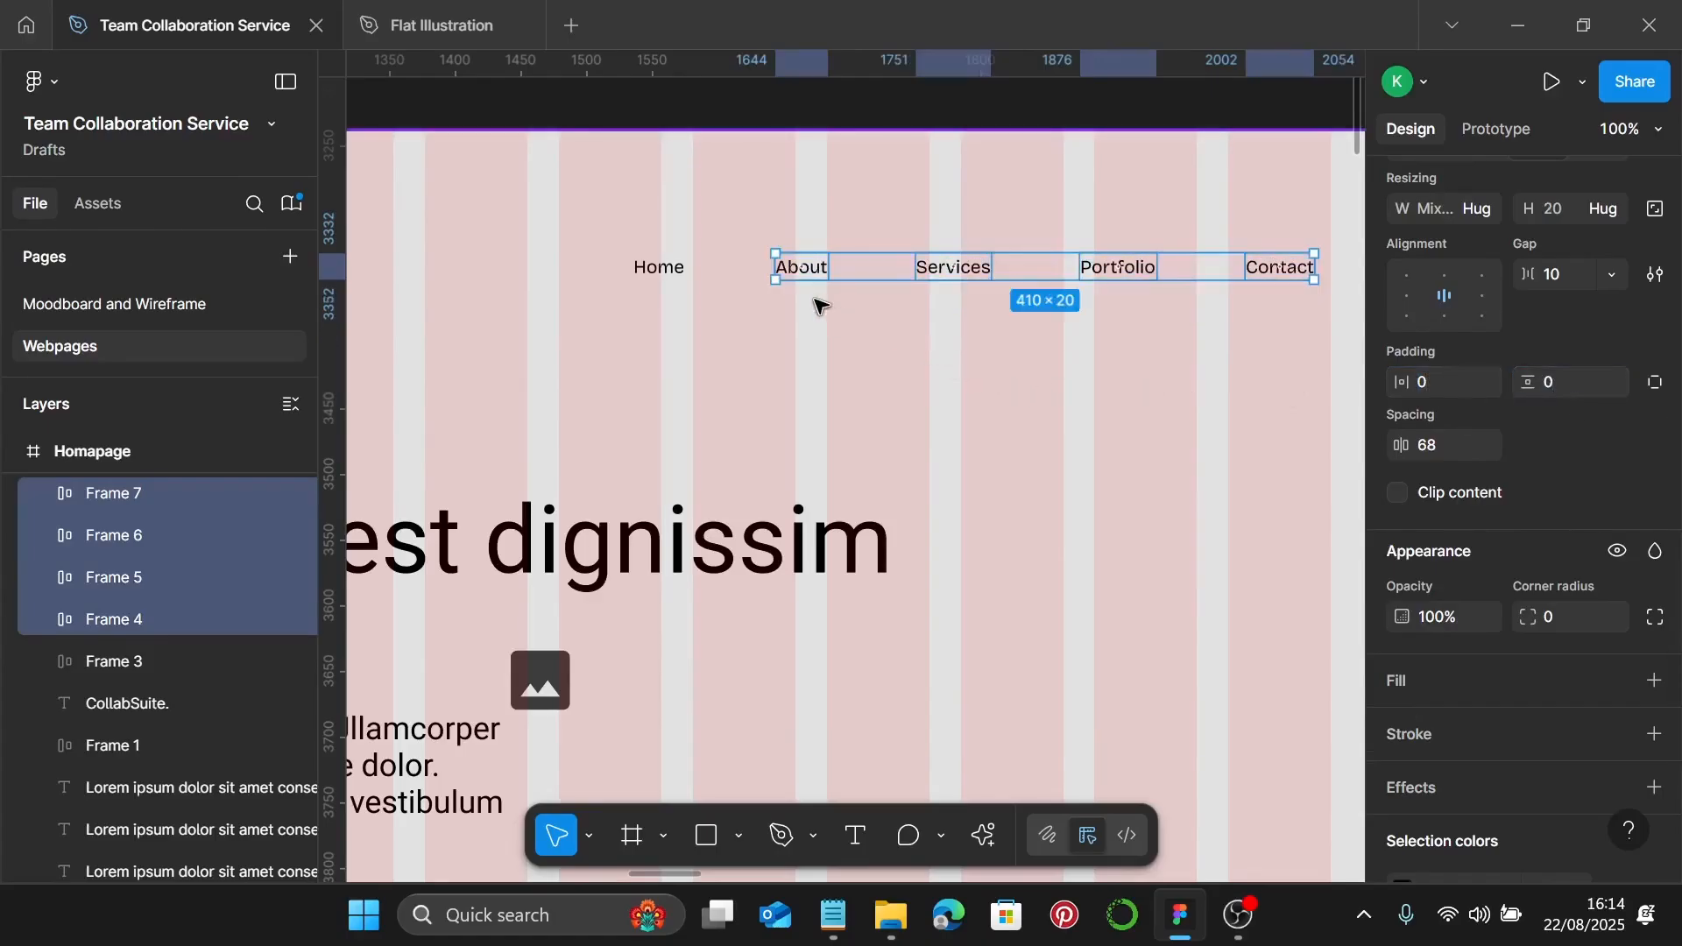
Combine all five navigation link frames into one auto layout frame with a gap of 30
{"action": "left_click", "coordinate": [661, 279], "text": "shift"}
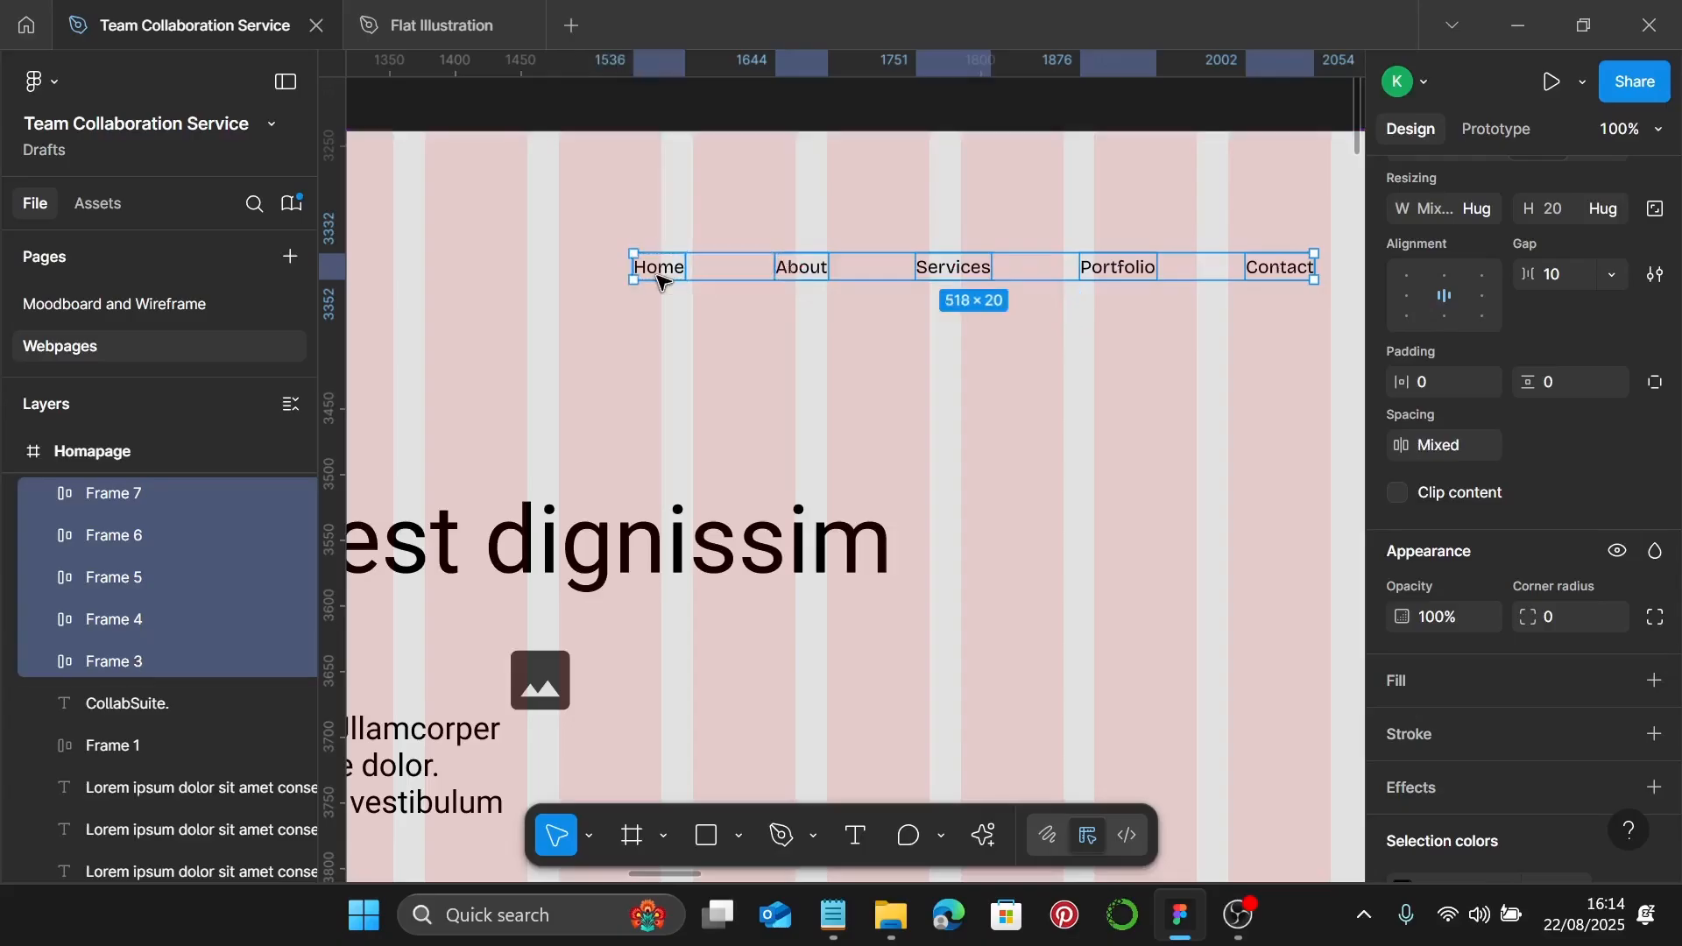
{"action": "key", "text": "shift+a"}
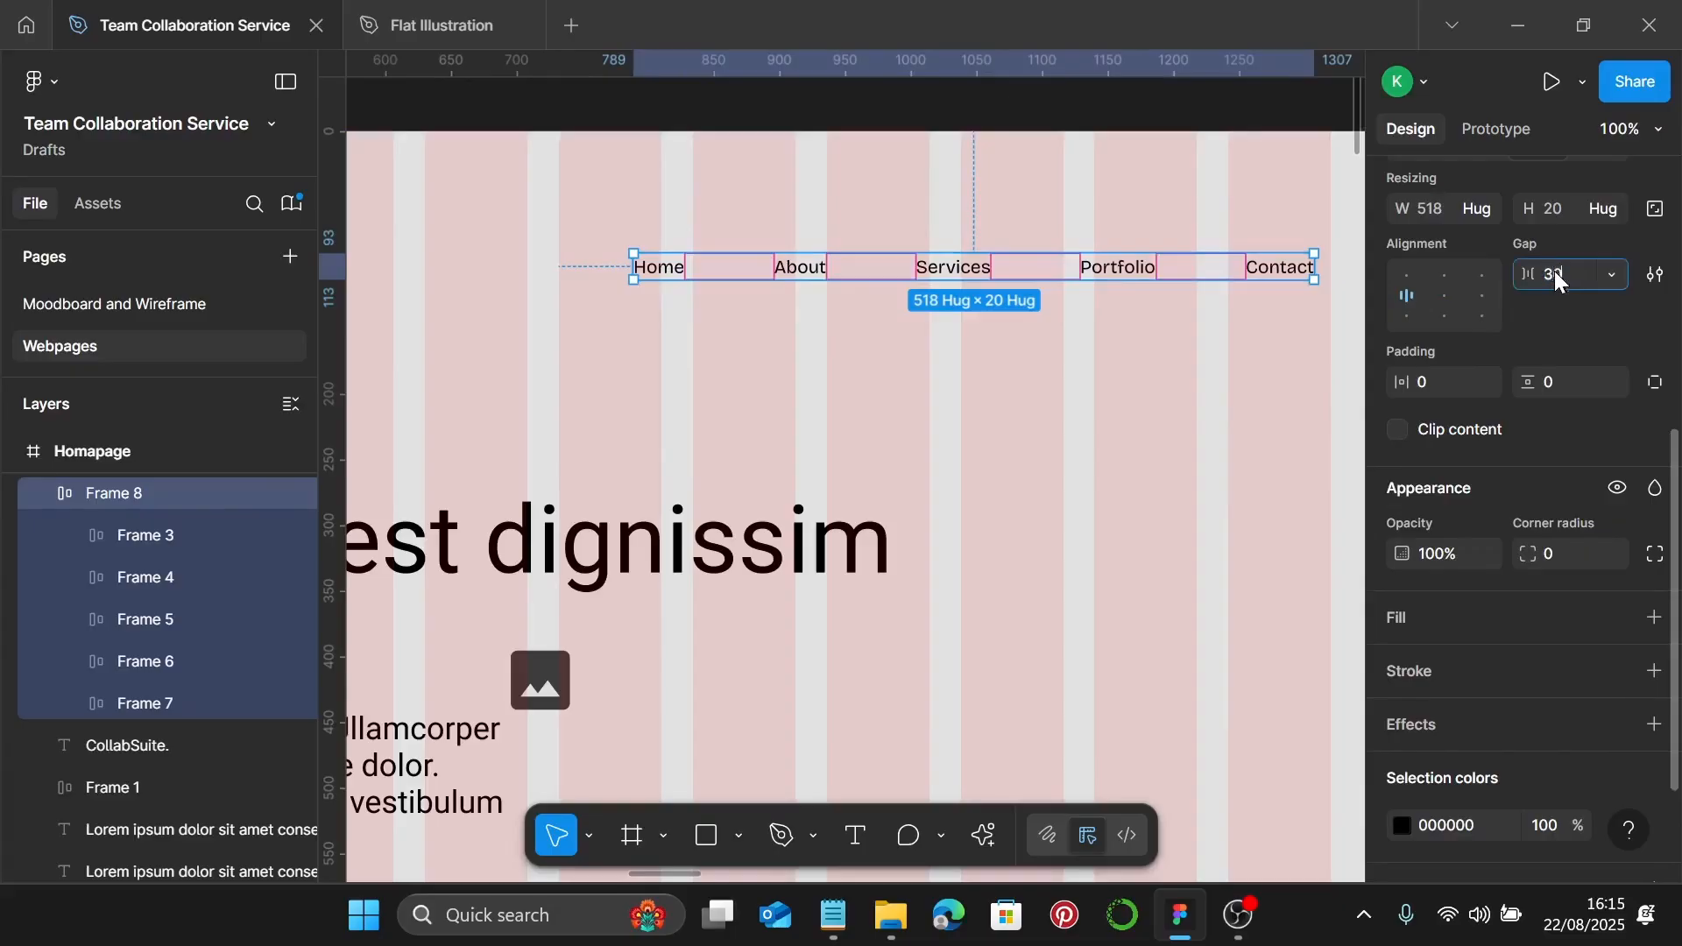
{"action": "key", "text": "Return"}
Move the navigation links frame closer to the CollabSuite logo, to about X 490, Y 111 in the Homapage header
{"action": "scroll", "coordinate": [996, 337], "scroll_direction": "down", "scroll_amount": 2}
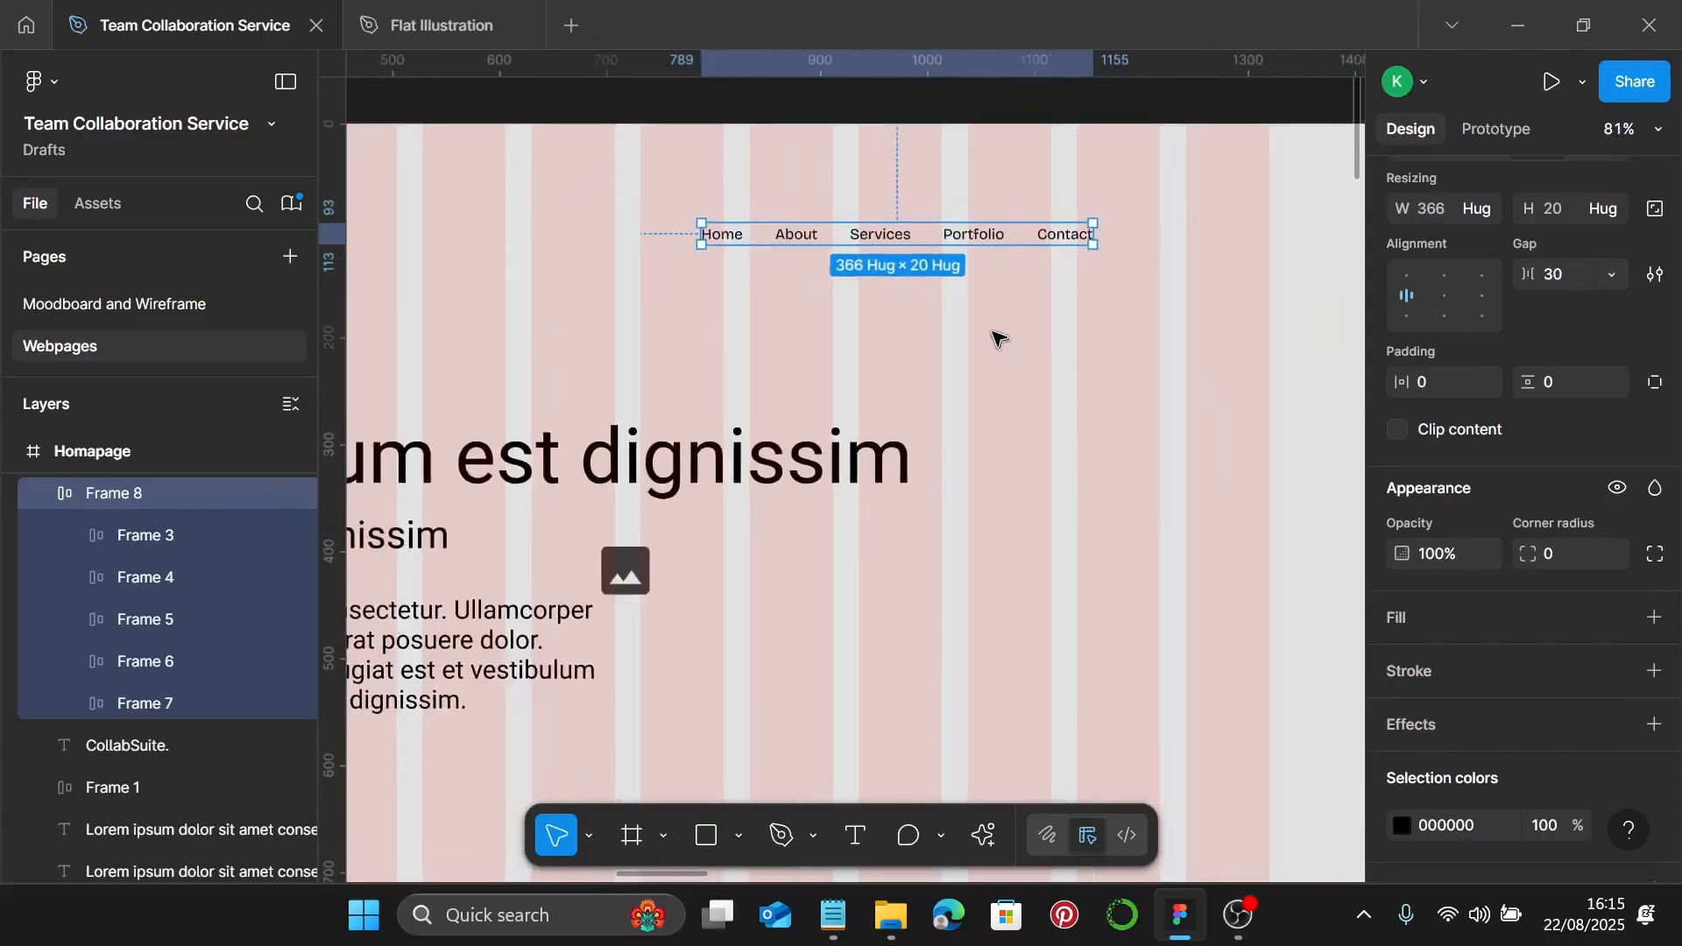
{"action": "scroll", "coordinate": [996, 337], "scroll_direction": "down", "scroll_amount": 3}
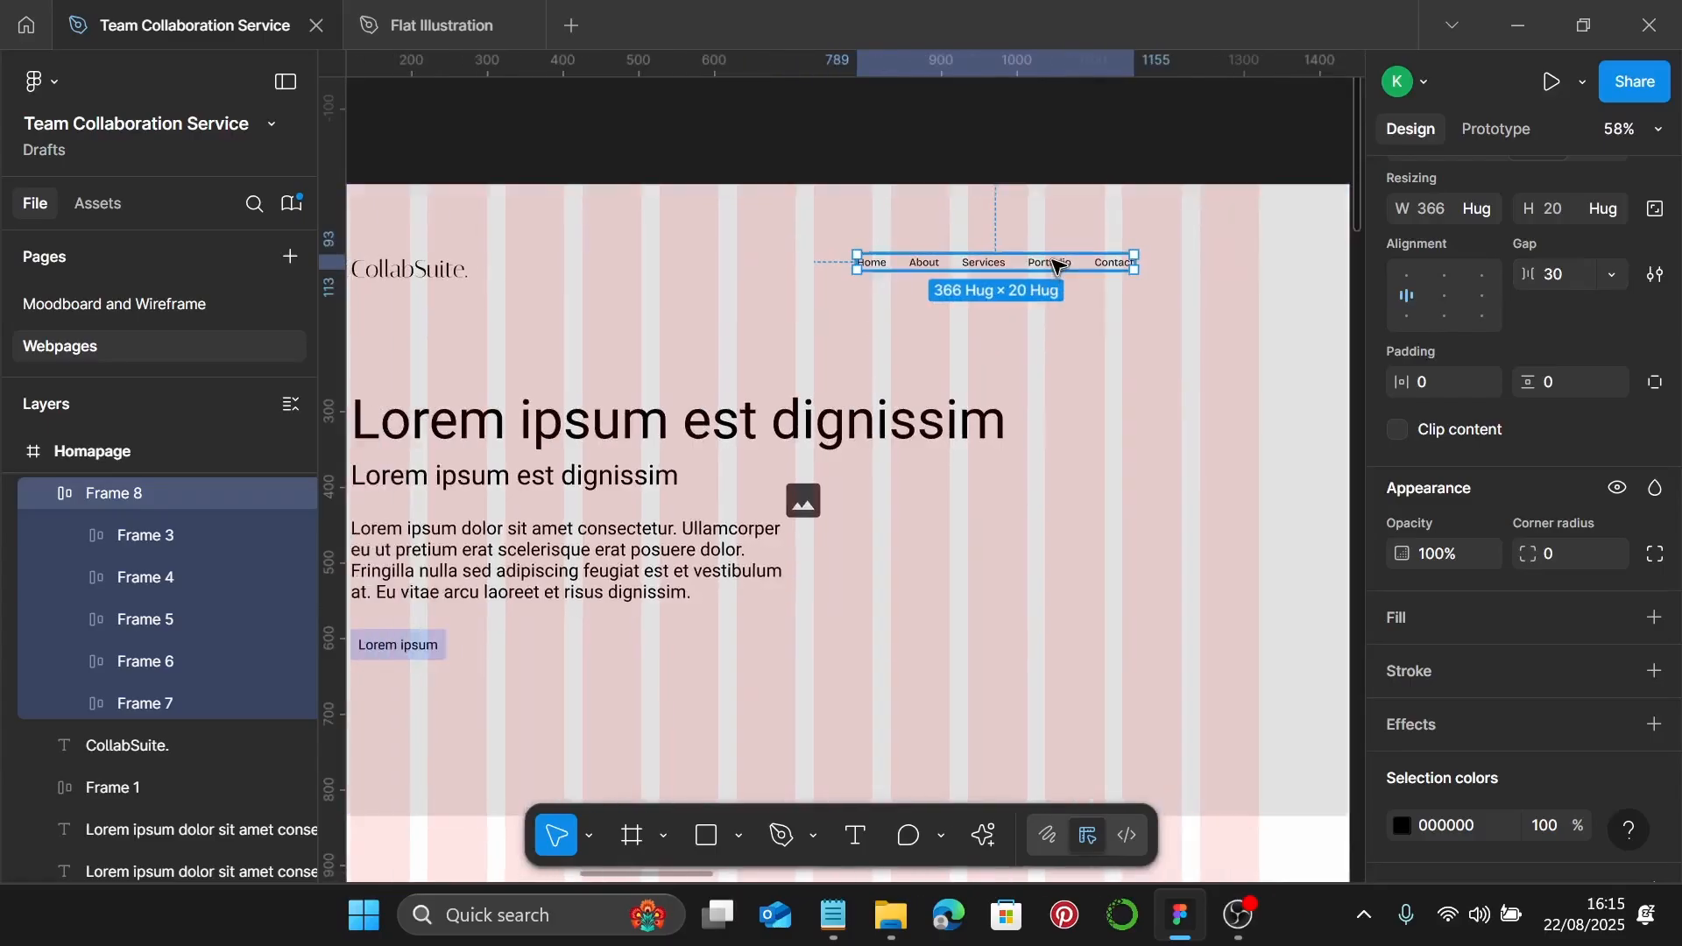
{"action": "left_click_drag", "start_coordinate": [1058, 265], "coordinate": [830, 278]}
{"action": "scroll", "coordinate": [1192, 291], "scroll_direction": "right", "scroll_amount": 2}
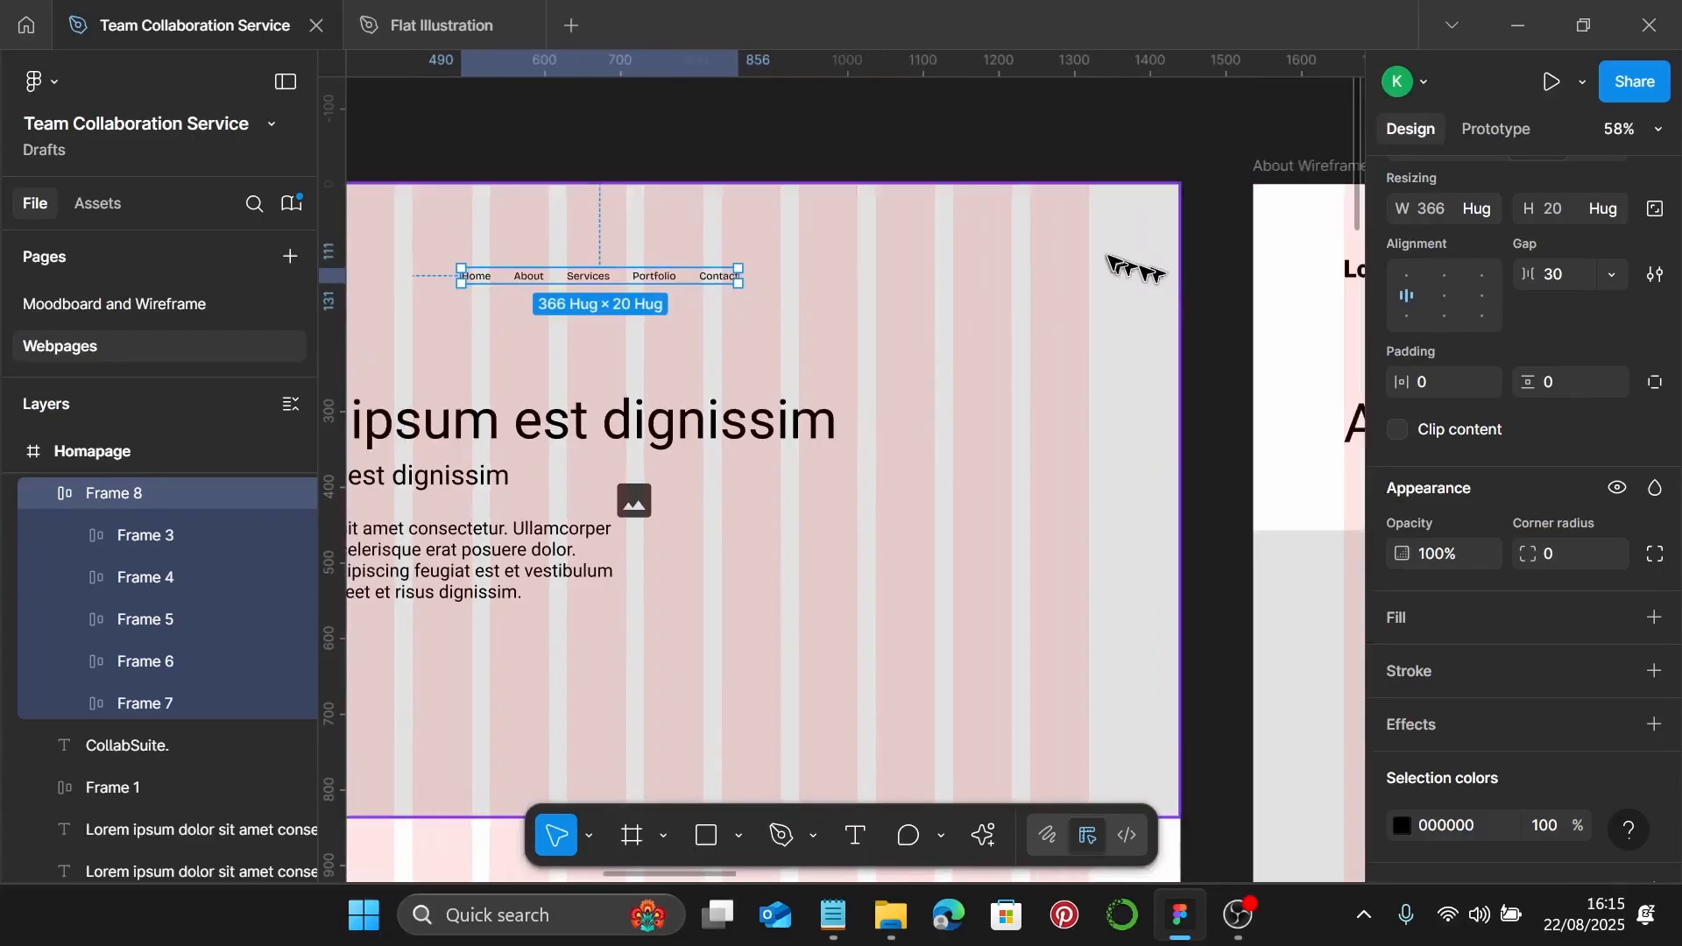
{"action": "scroll", "coordinate": [1108, 257], "scroll_direction": "up", "scroll_amount": 4}
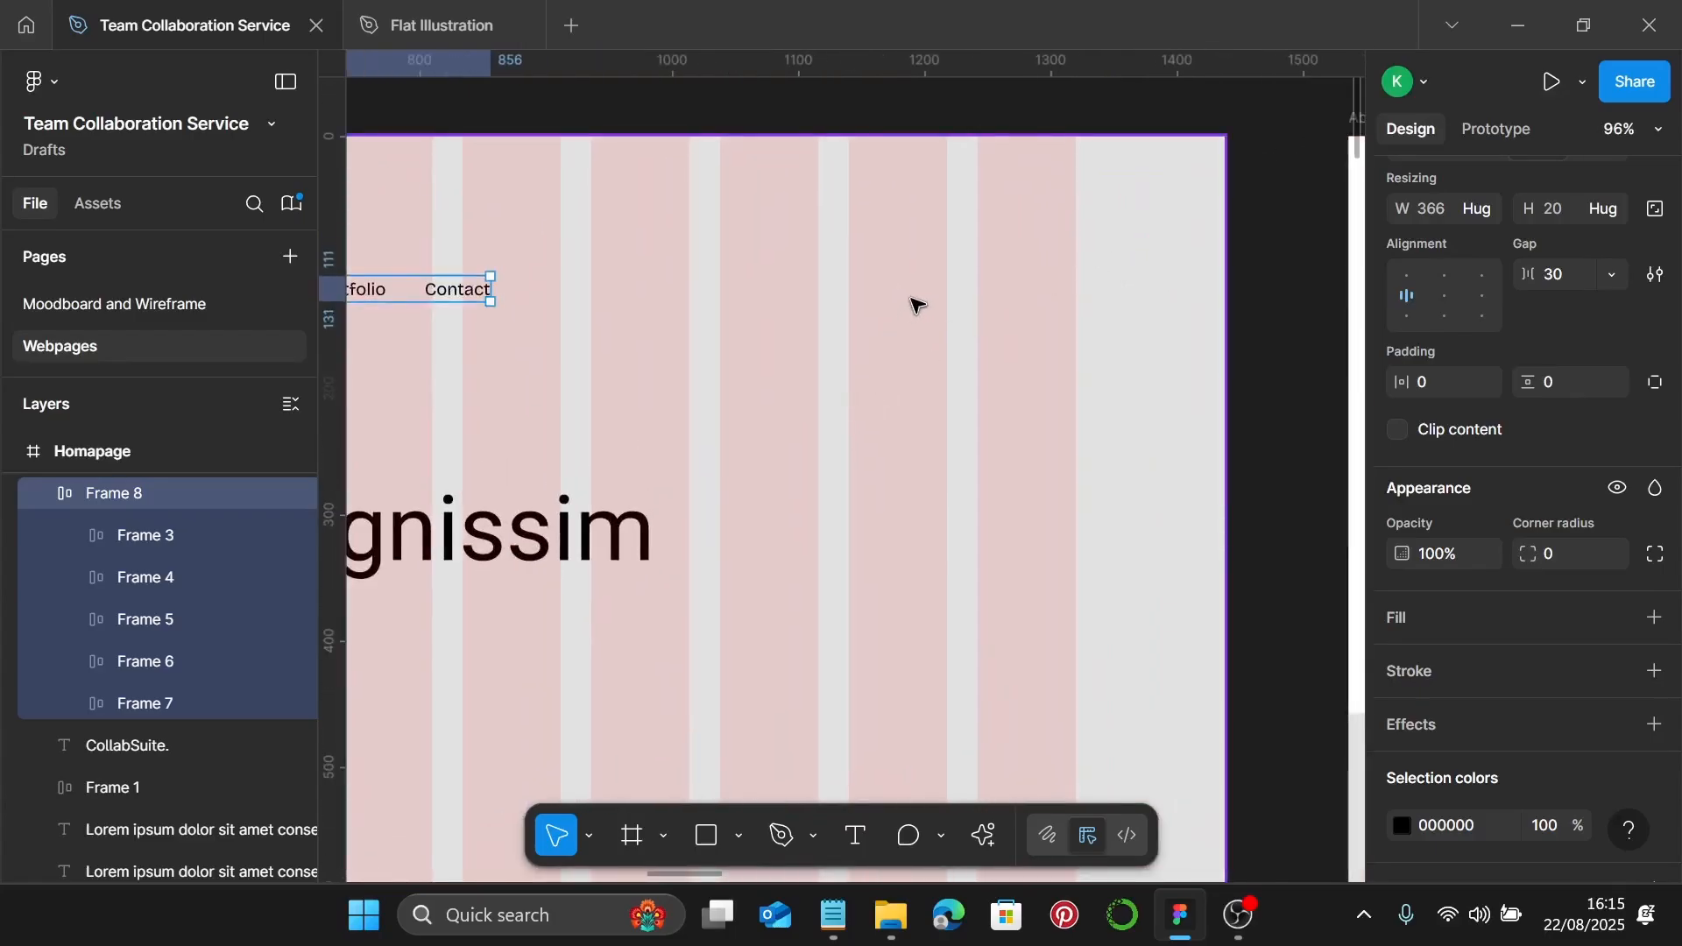
Add the text "Get Free Trial" to the Homapage header, ending at the last grid column's outer edge, about X 1233, Y 96
{"action": "left_click", "coordinate": [856, 837]}
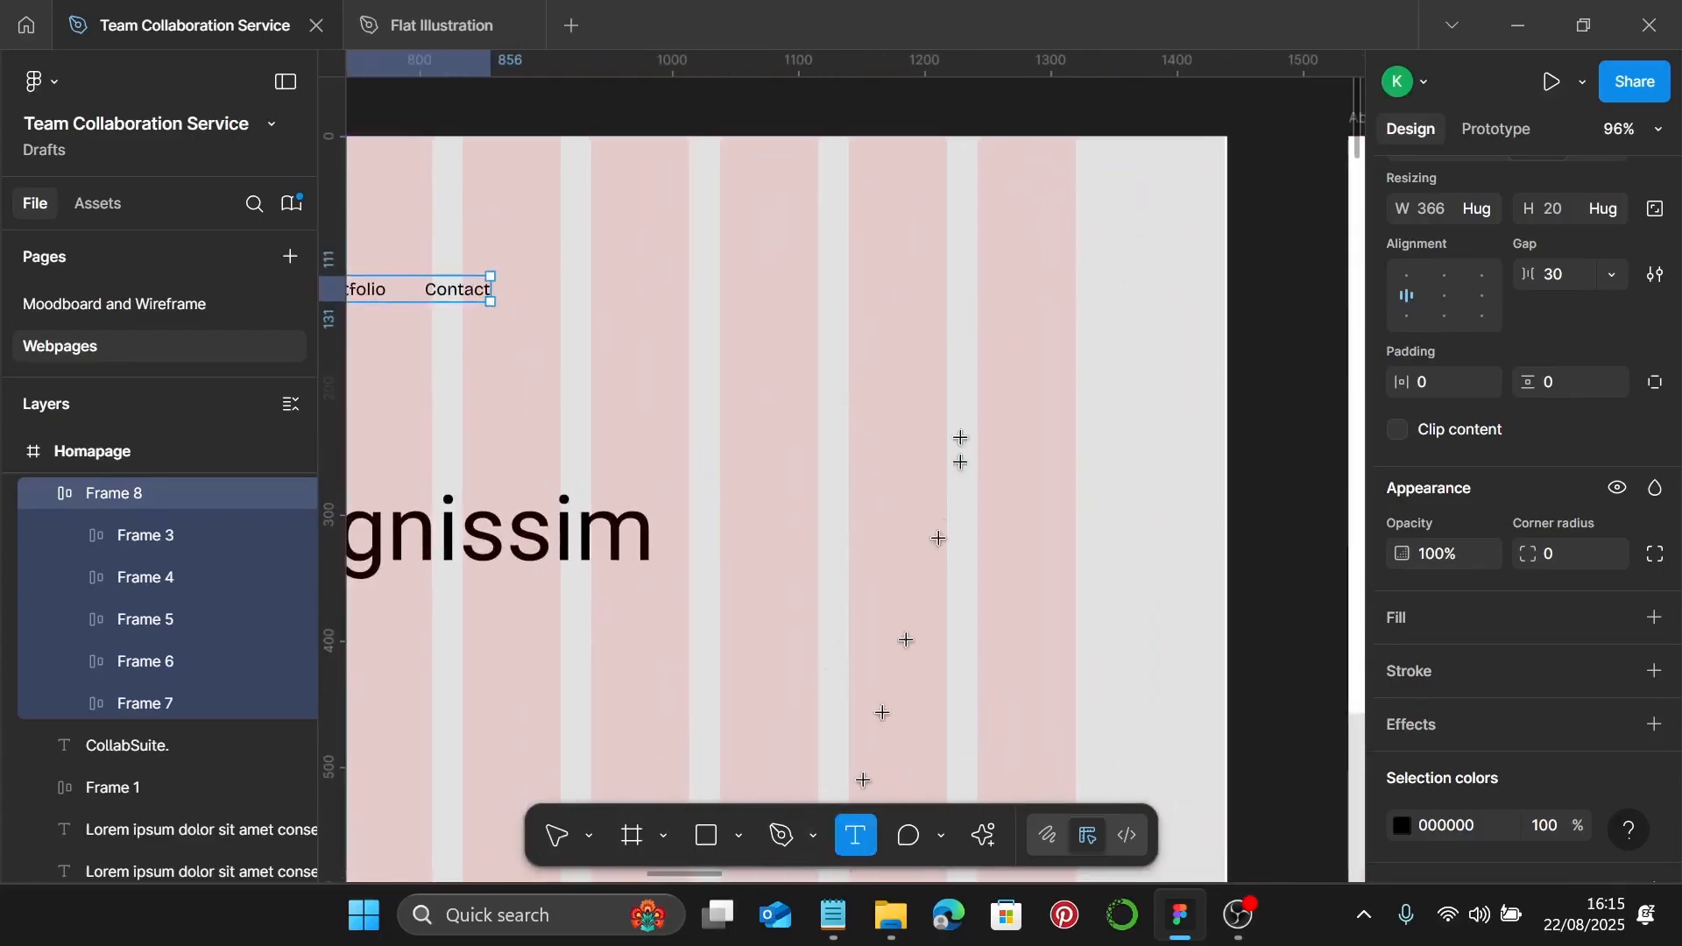
{"action": "left_click", "coordinate": [957, 263]}
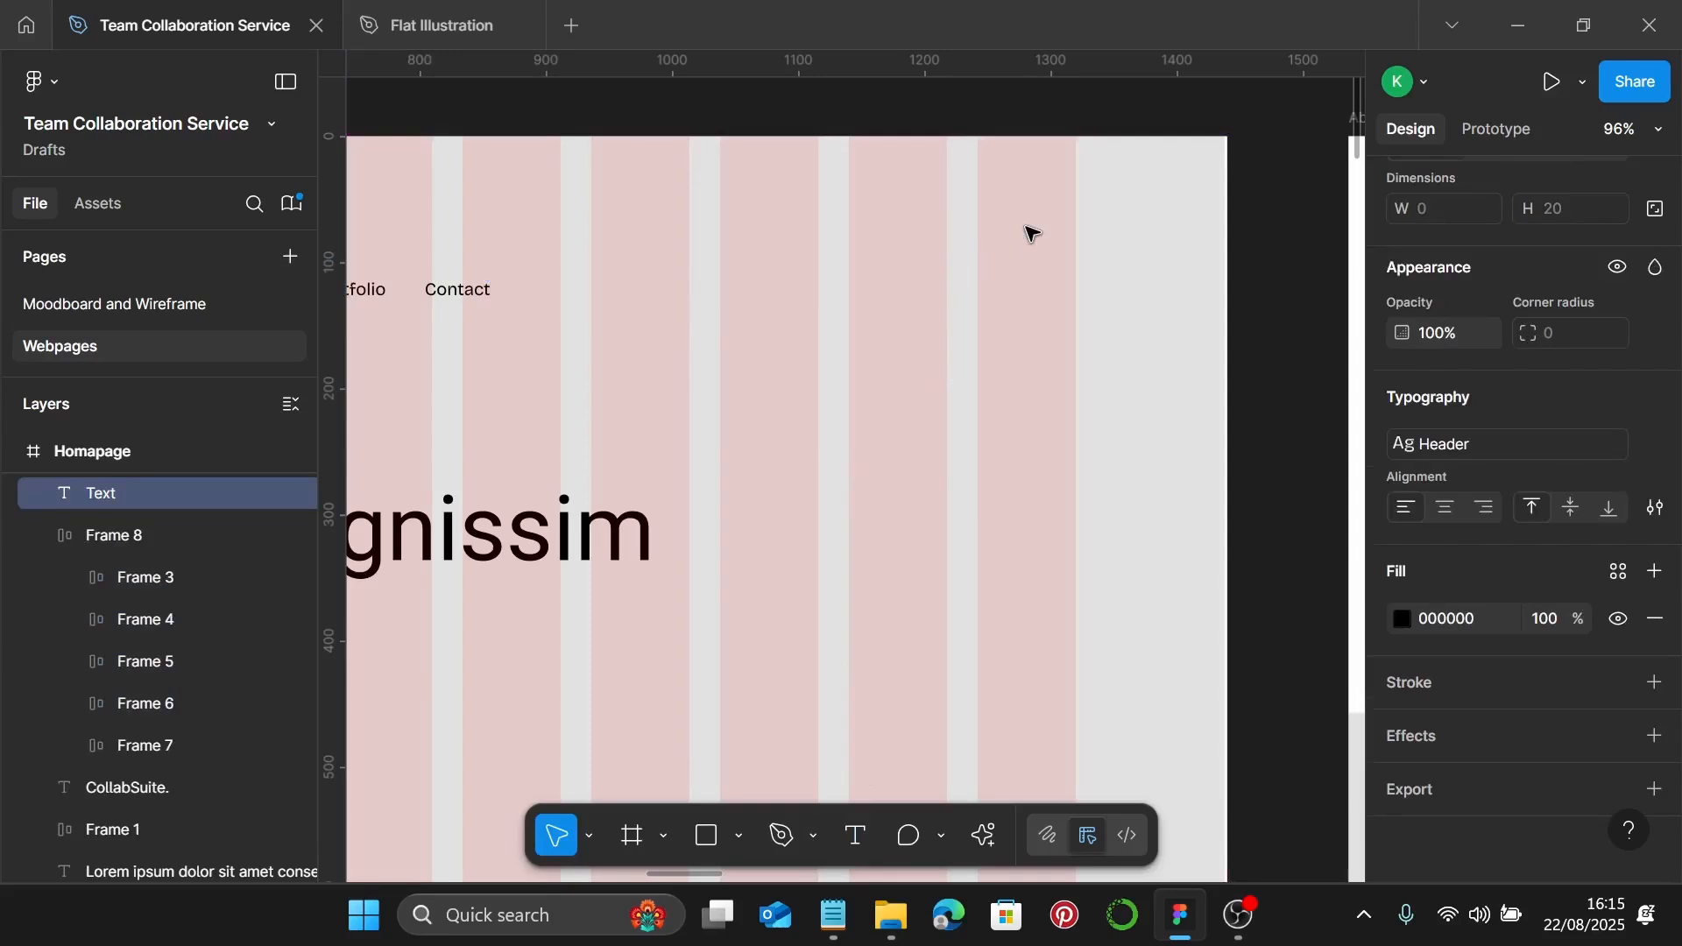
{"action": "type", "text": "Get Free Trial"}
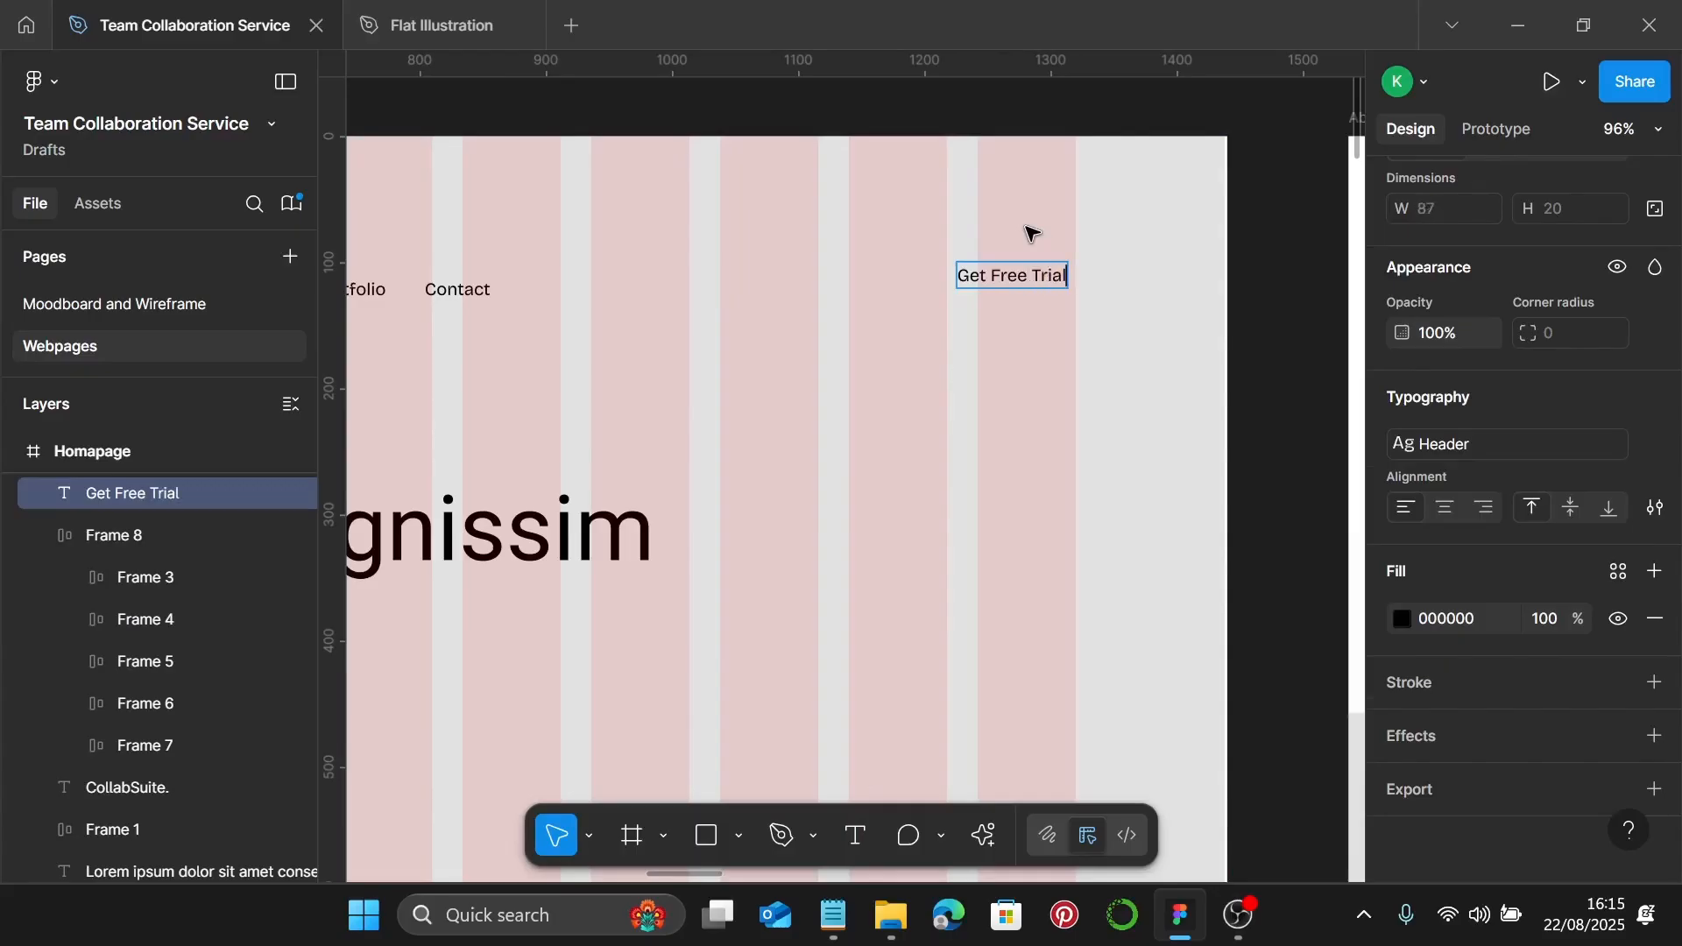
{"action": "key", "text": "Escape"}
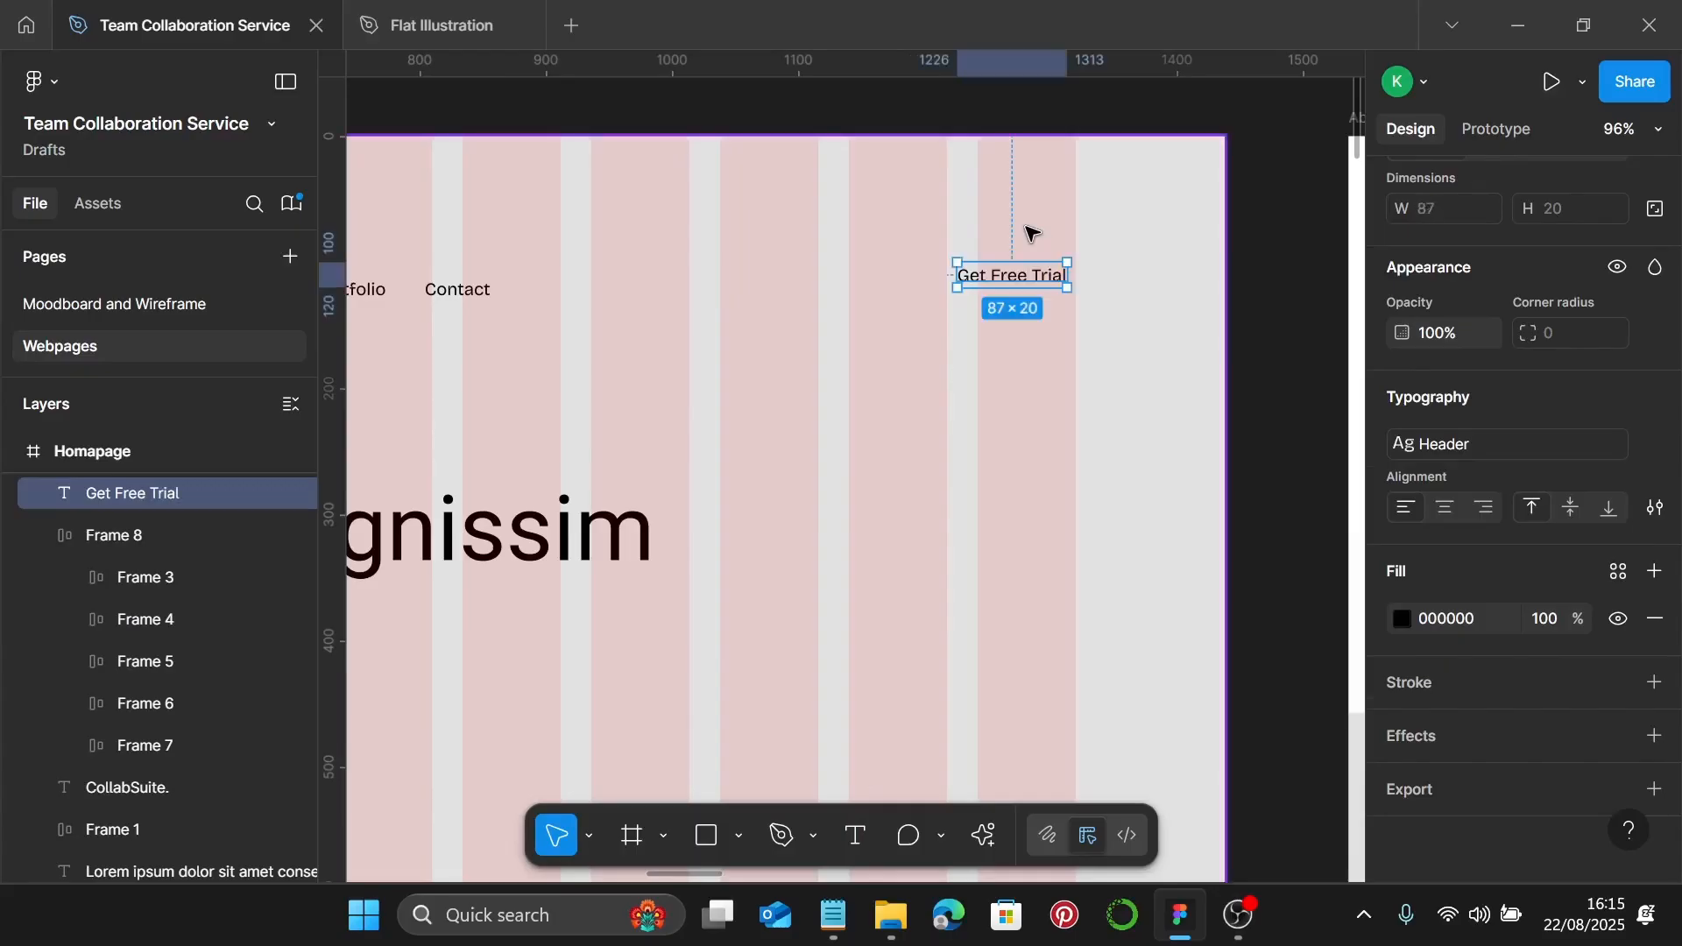
{"action": "left_click_drag", "start_coordinate": [1040, 280], "coordinate": [1044, 275]}
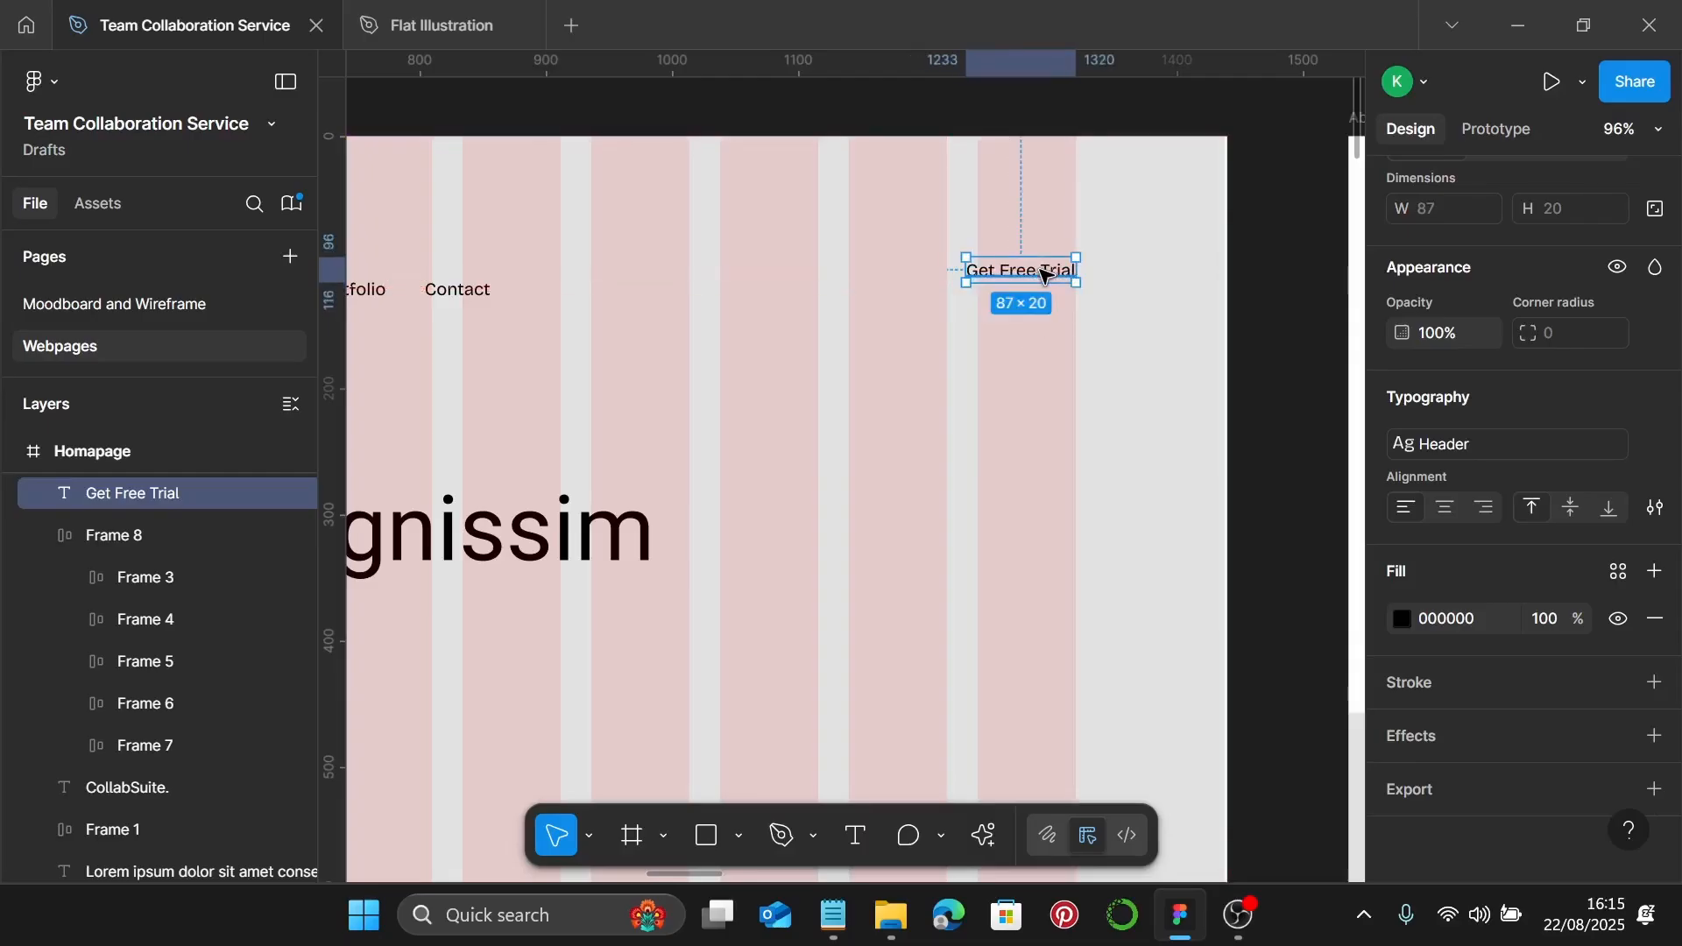
Wrap the Get Free Trial text in an auto layout frame with a vertical padding of 8
{"action": "key", "text": "shift+a"}
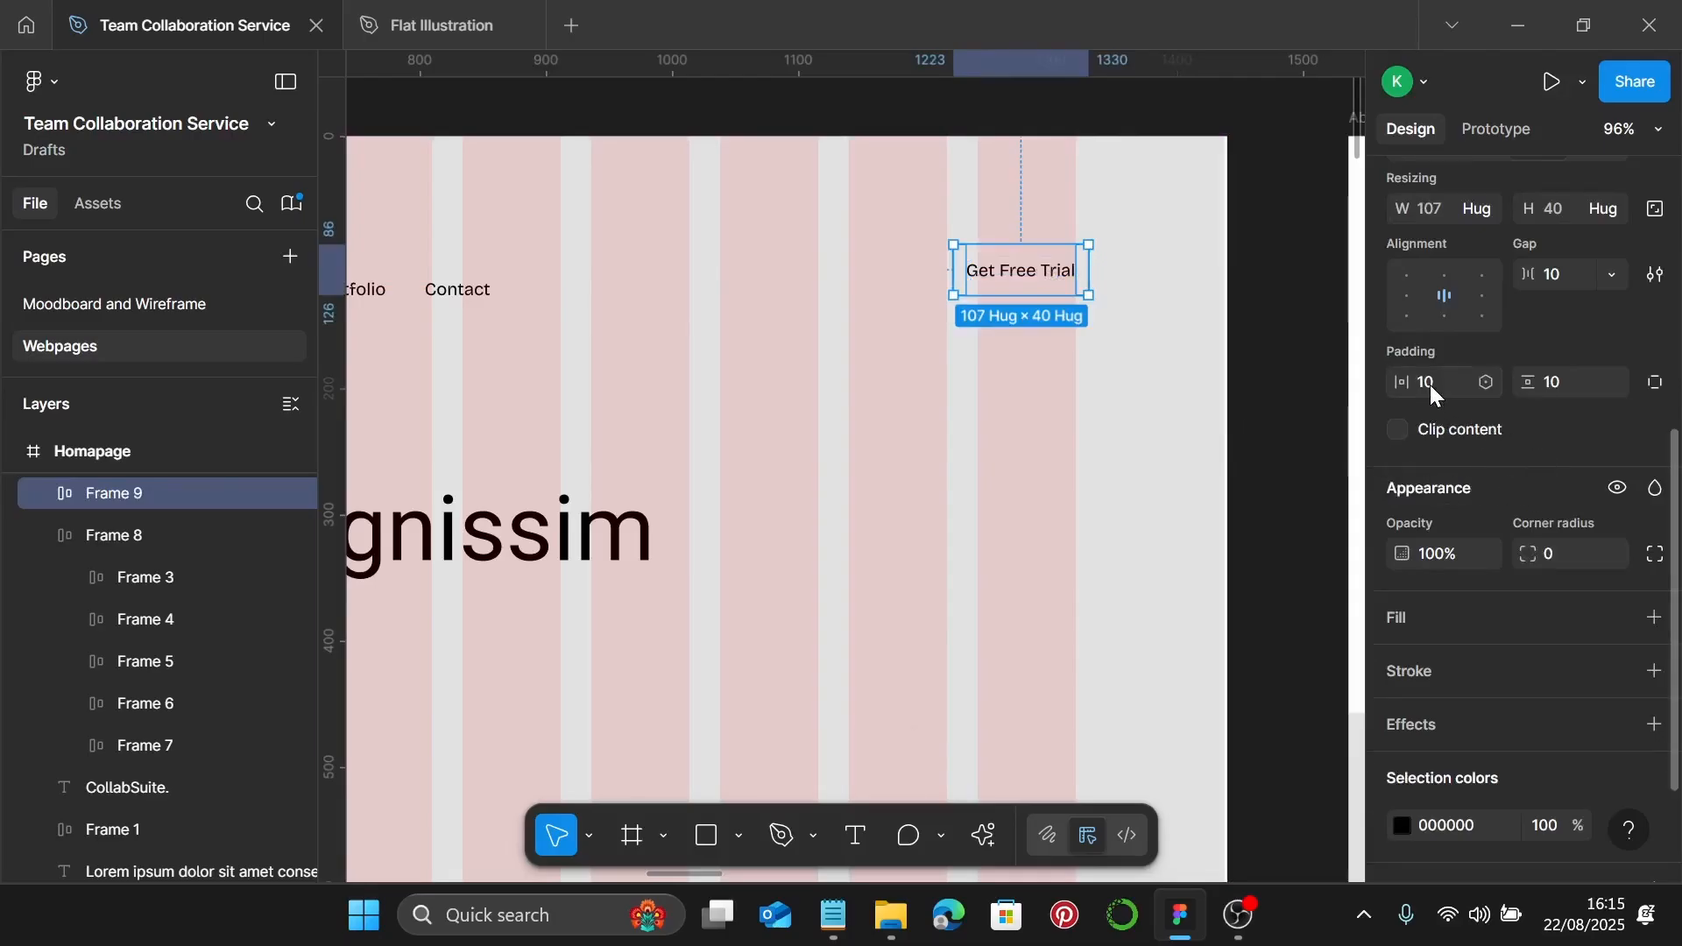
{"action": "left_click", "coordinate": [1577, 384]}
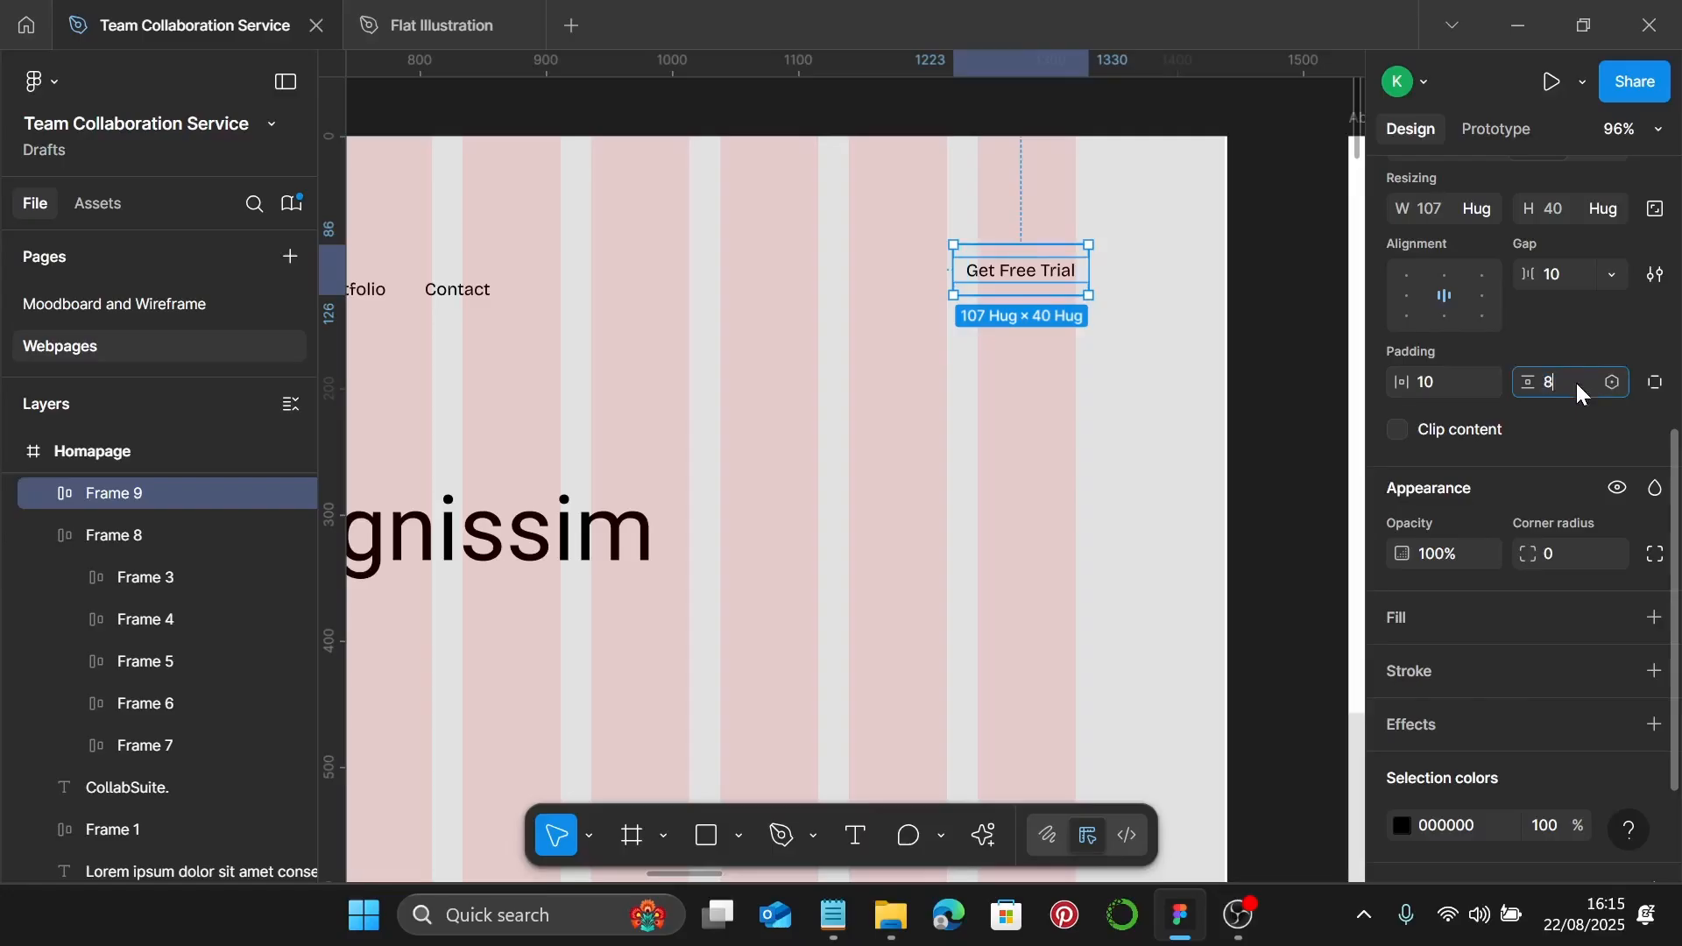
{"action": "type", "text": "8"}
{"action": "key", "text": "Return"}
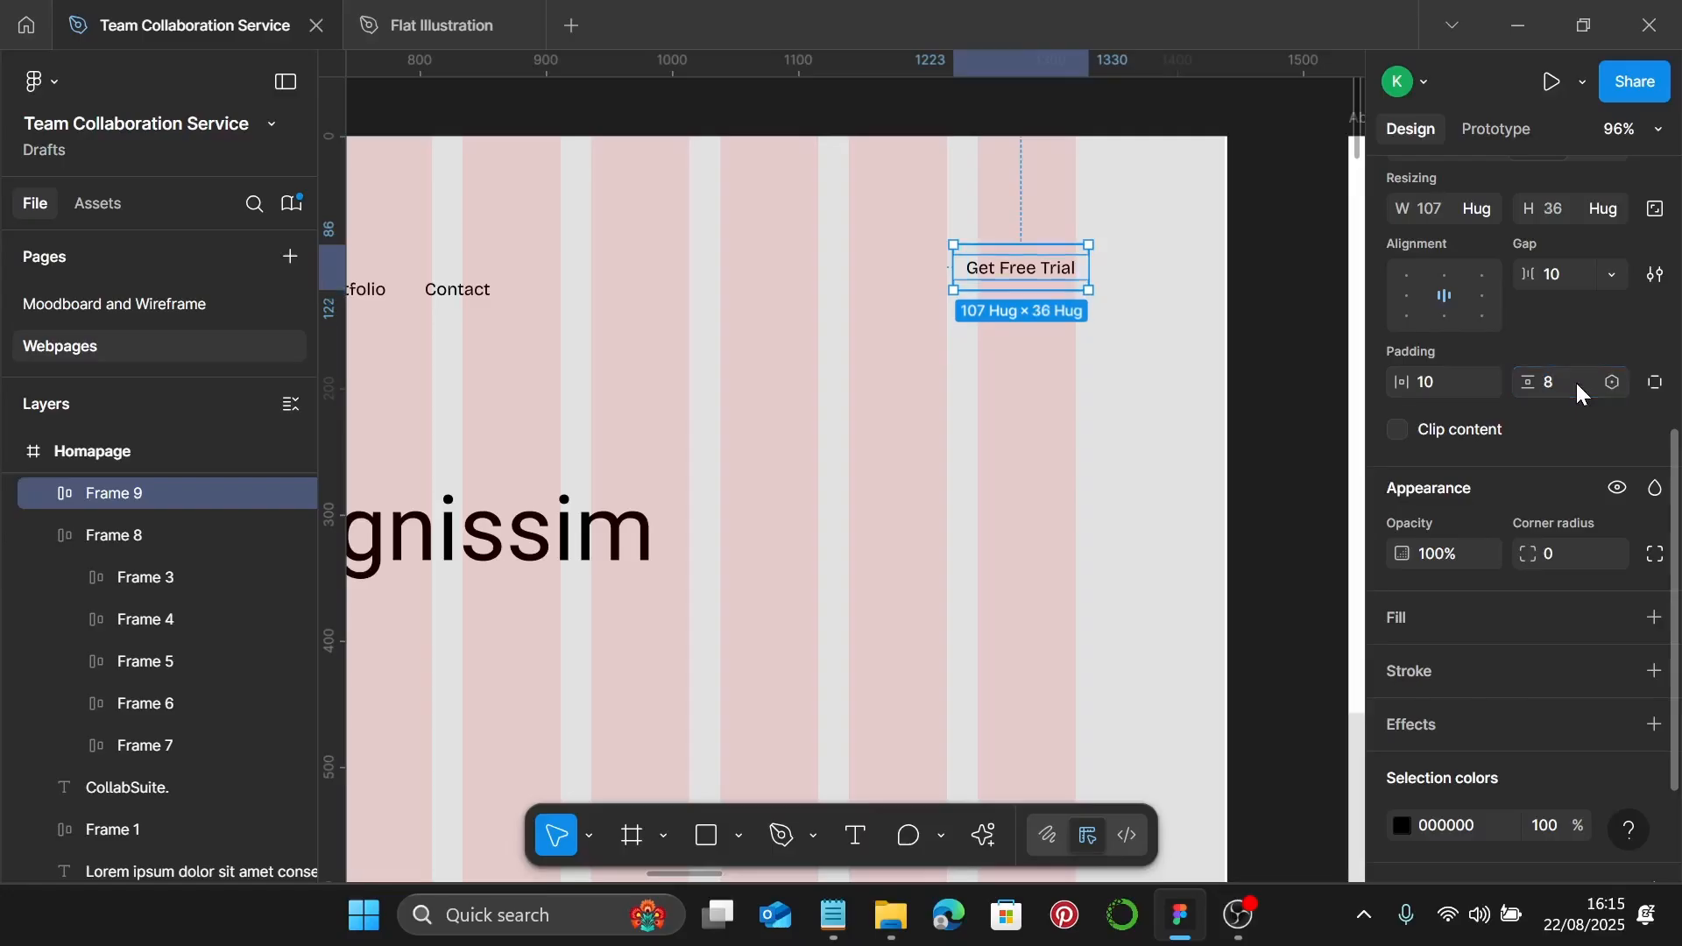
Apply the Button 1 text style to Get Free Trial and realign its frame with the last column's outer edge, about X 1194, Y 81
{"action": "left_click", "coordinate": [1005, 287]}
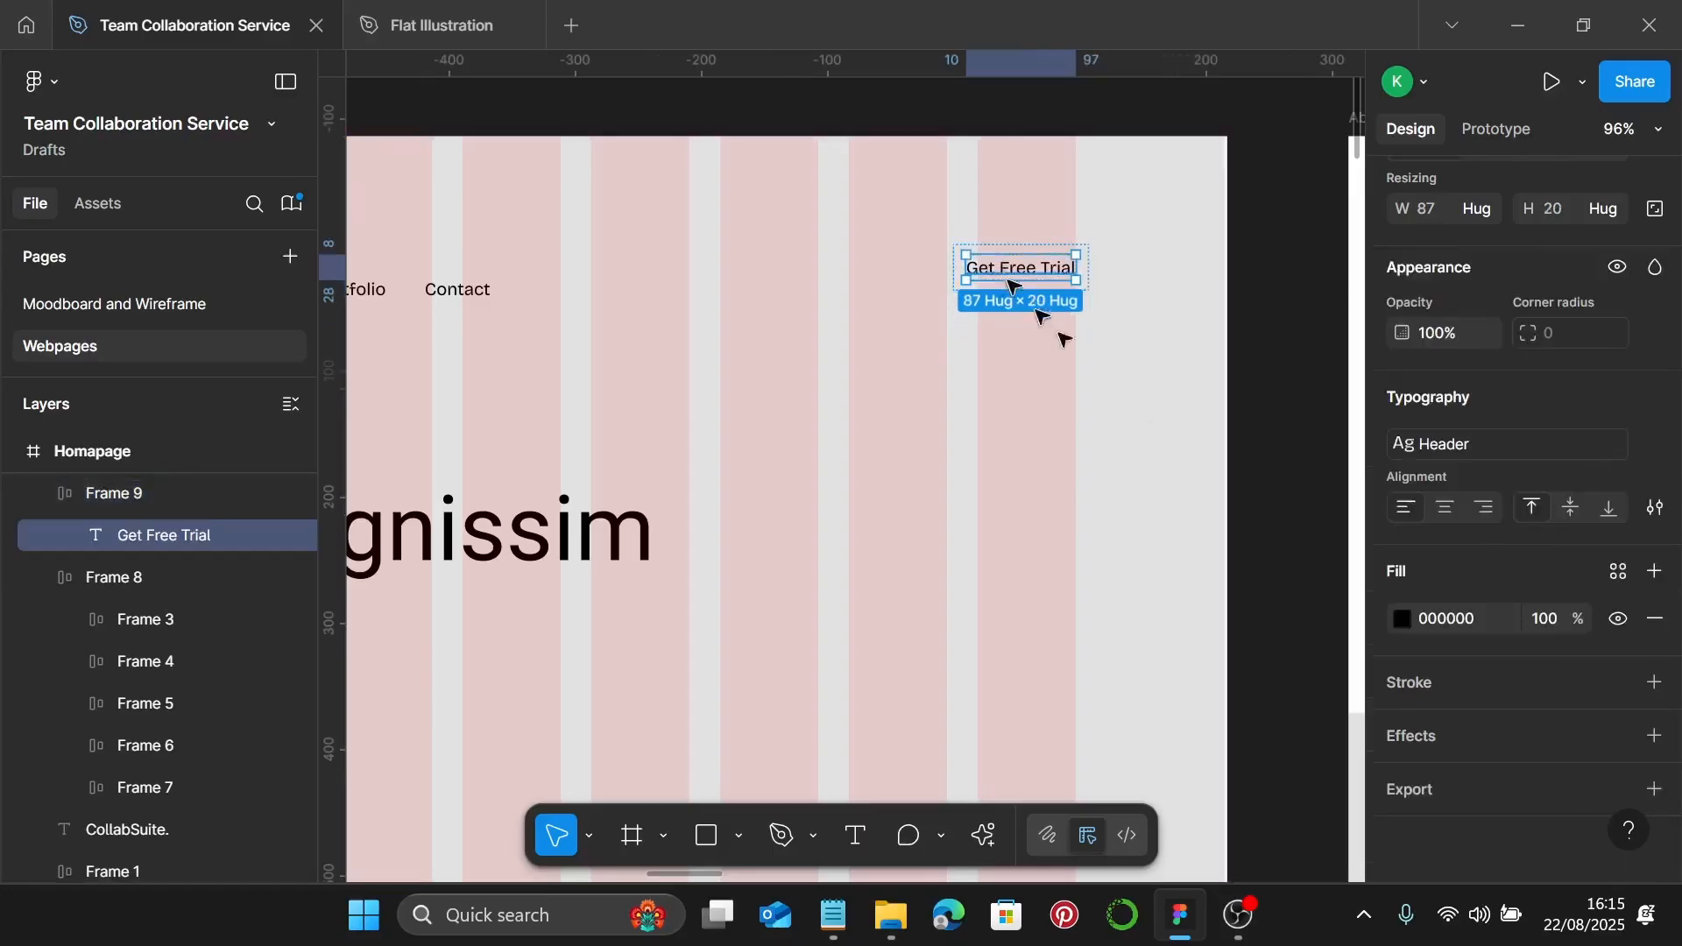
{"action": "left_click", "coordinate": [1521, 447]}
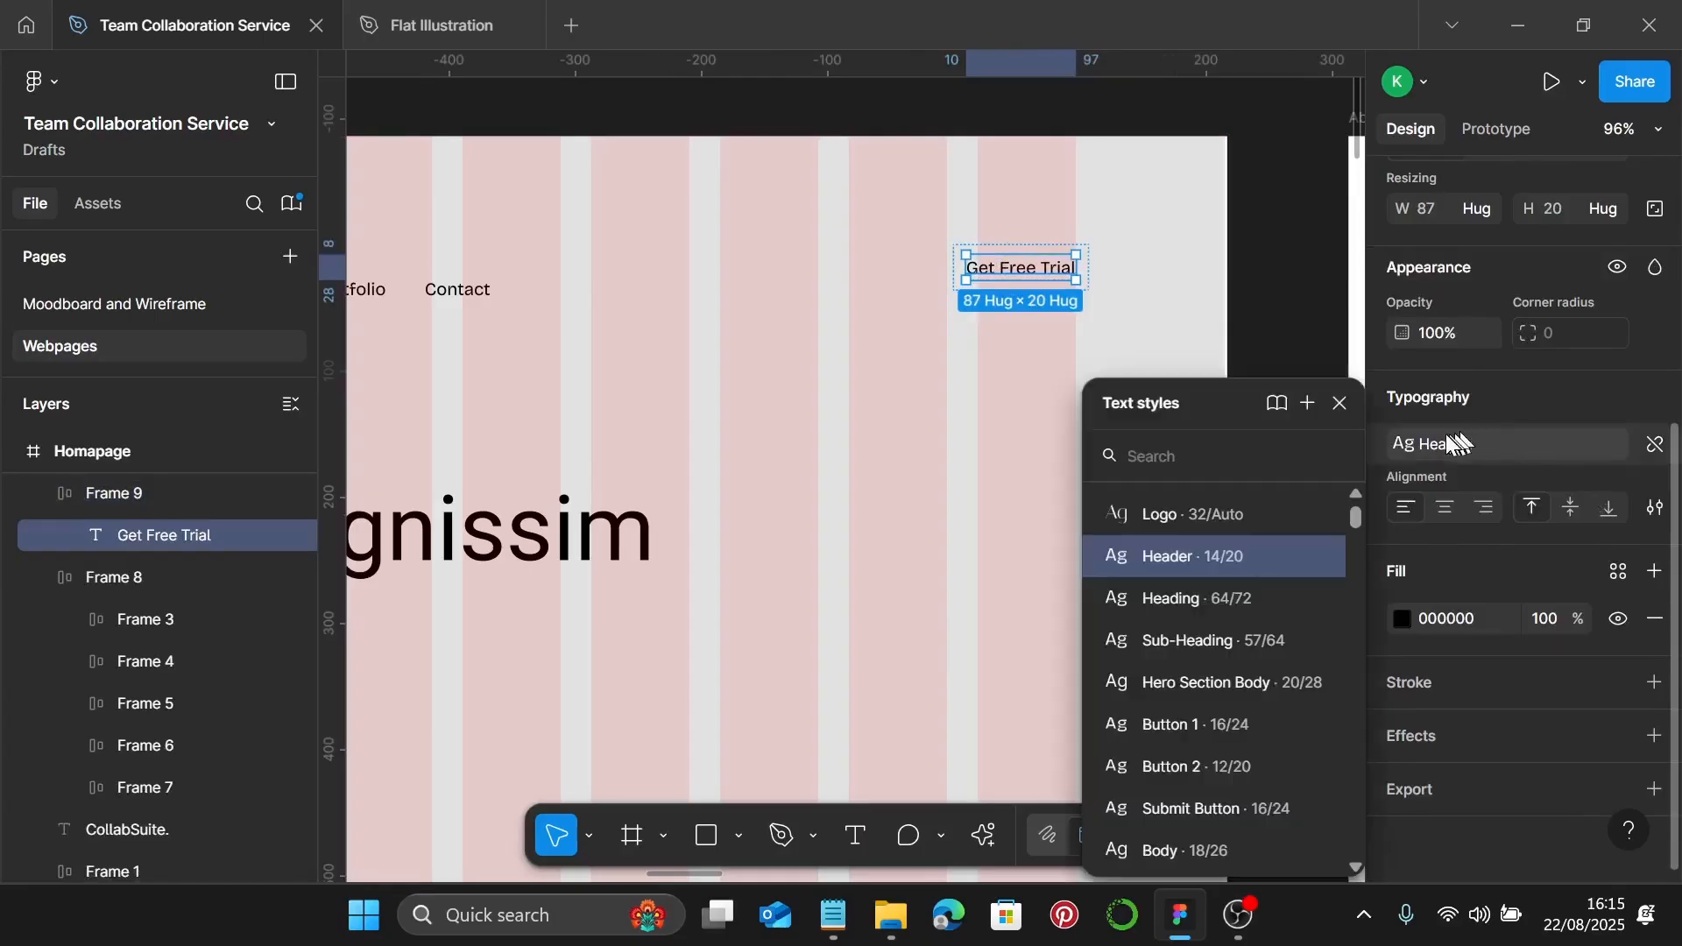
{"action": "left_click", "coordinate": [1212, 739]}
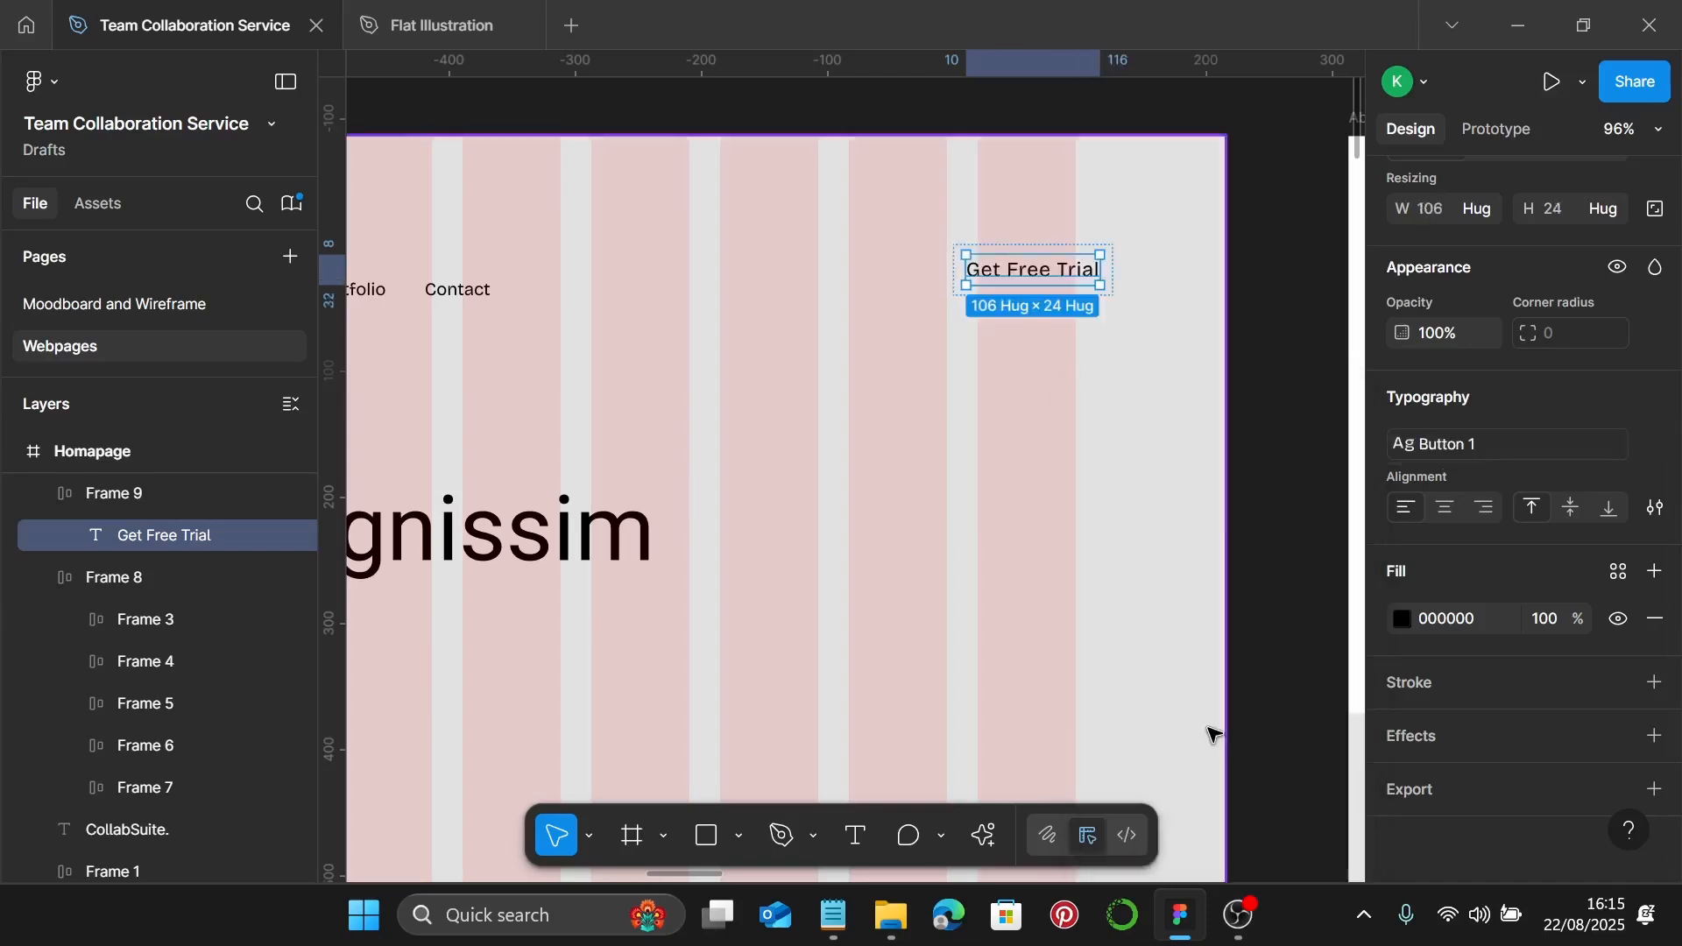
{"action": "left_click", "coordinate": [894, 375]}
{"action": "left_click_drag", "start_coordinate": [1060, 263], "coordinate": [1025, 271]}
Fill the Get Free Trial button frame with the Primary 2 colour style
{"action": "scroll", "coordinate": [1558, 495], "scroll_direction": "down", "scroll_amount": 3}
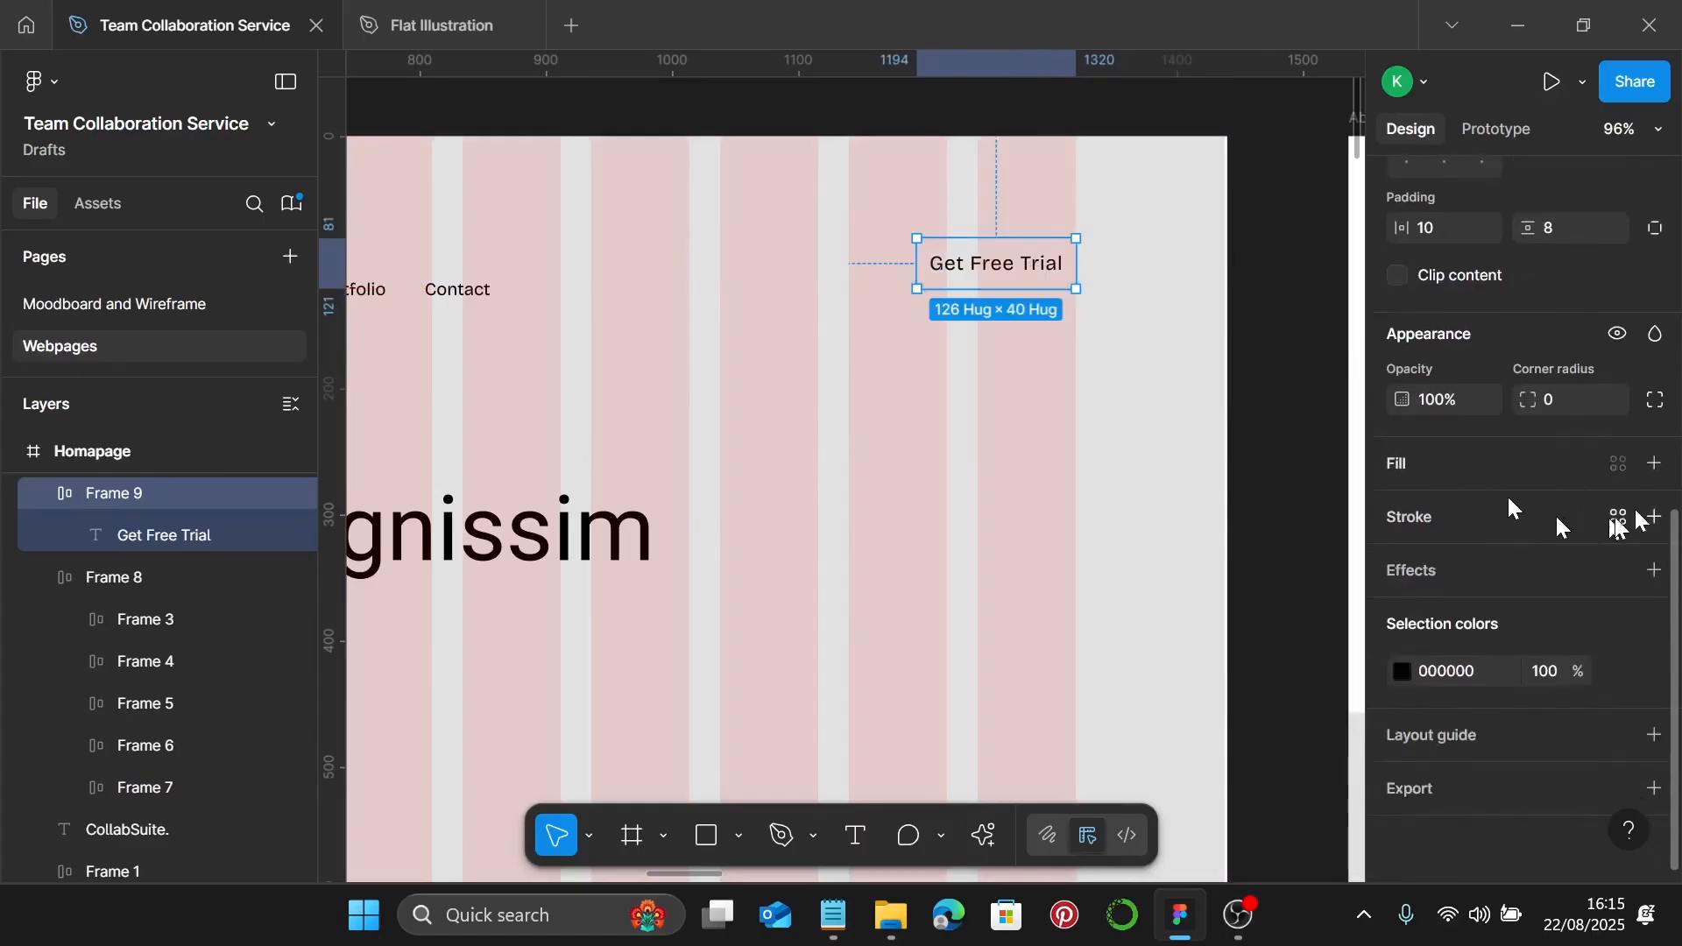
{"action": "left_click", "coordinate": [1654, 465]}
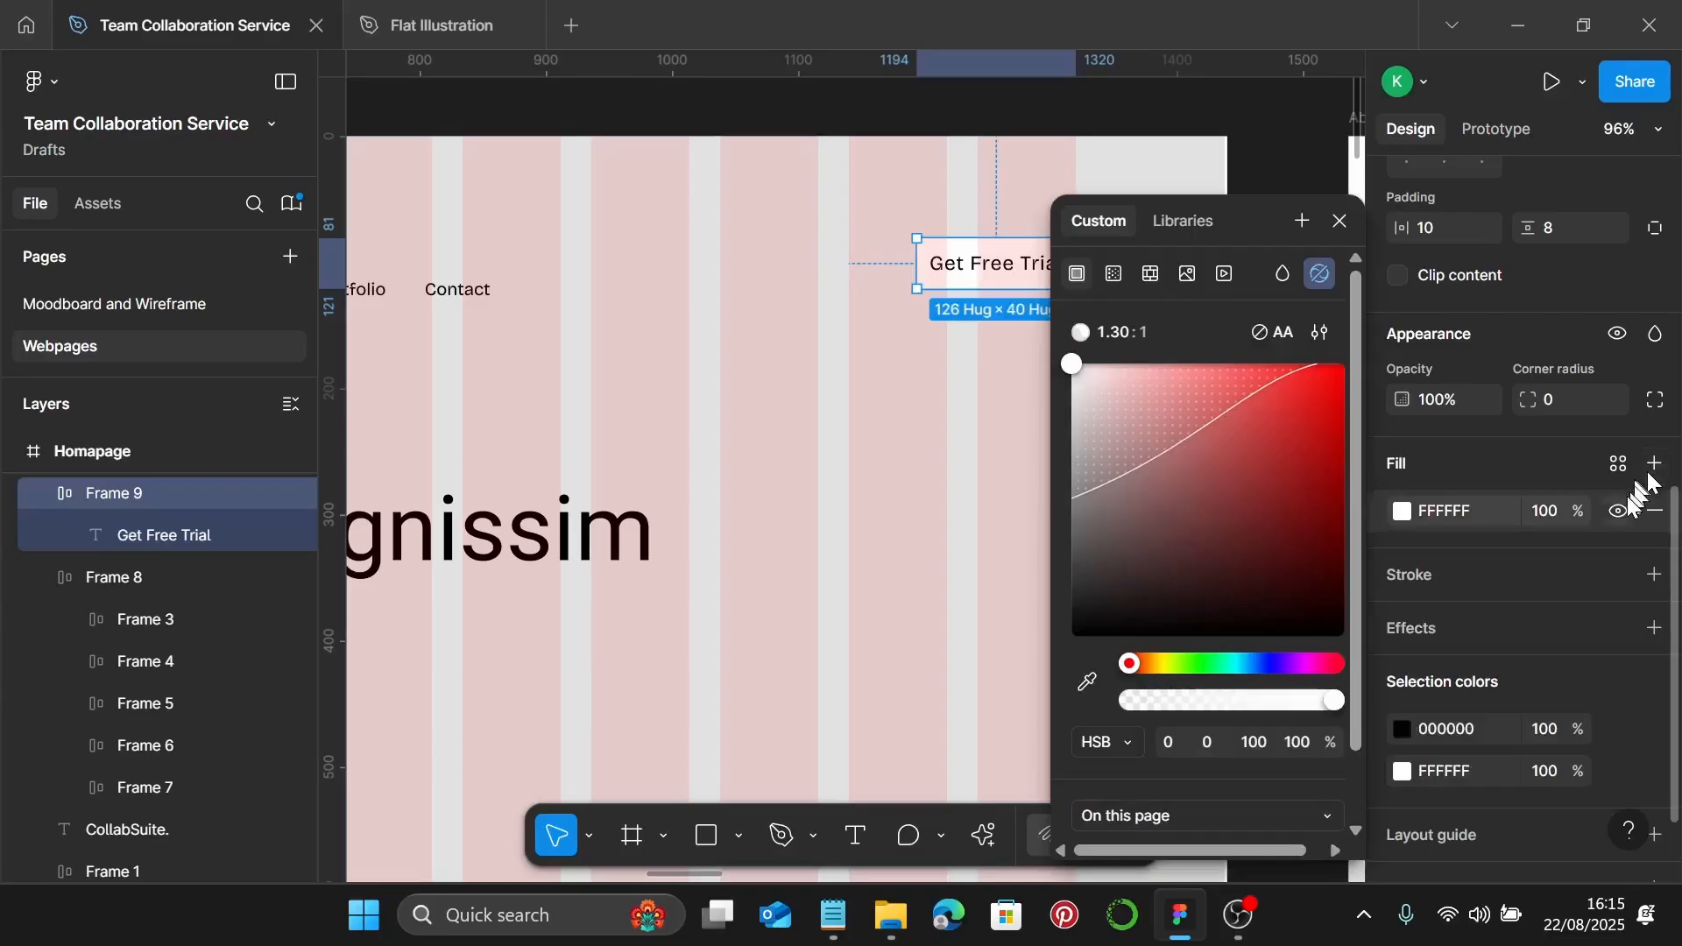
{"action": "left_click", "coordinate": [1621, 464]}
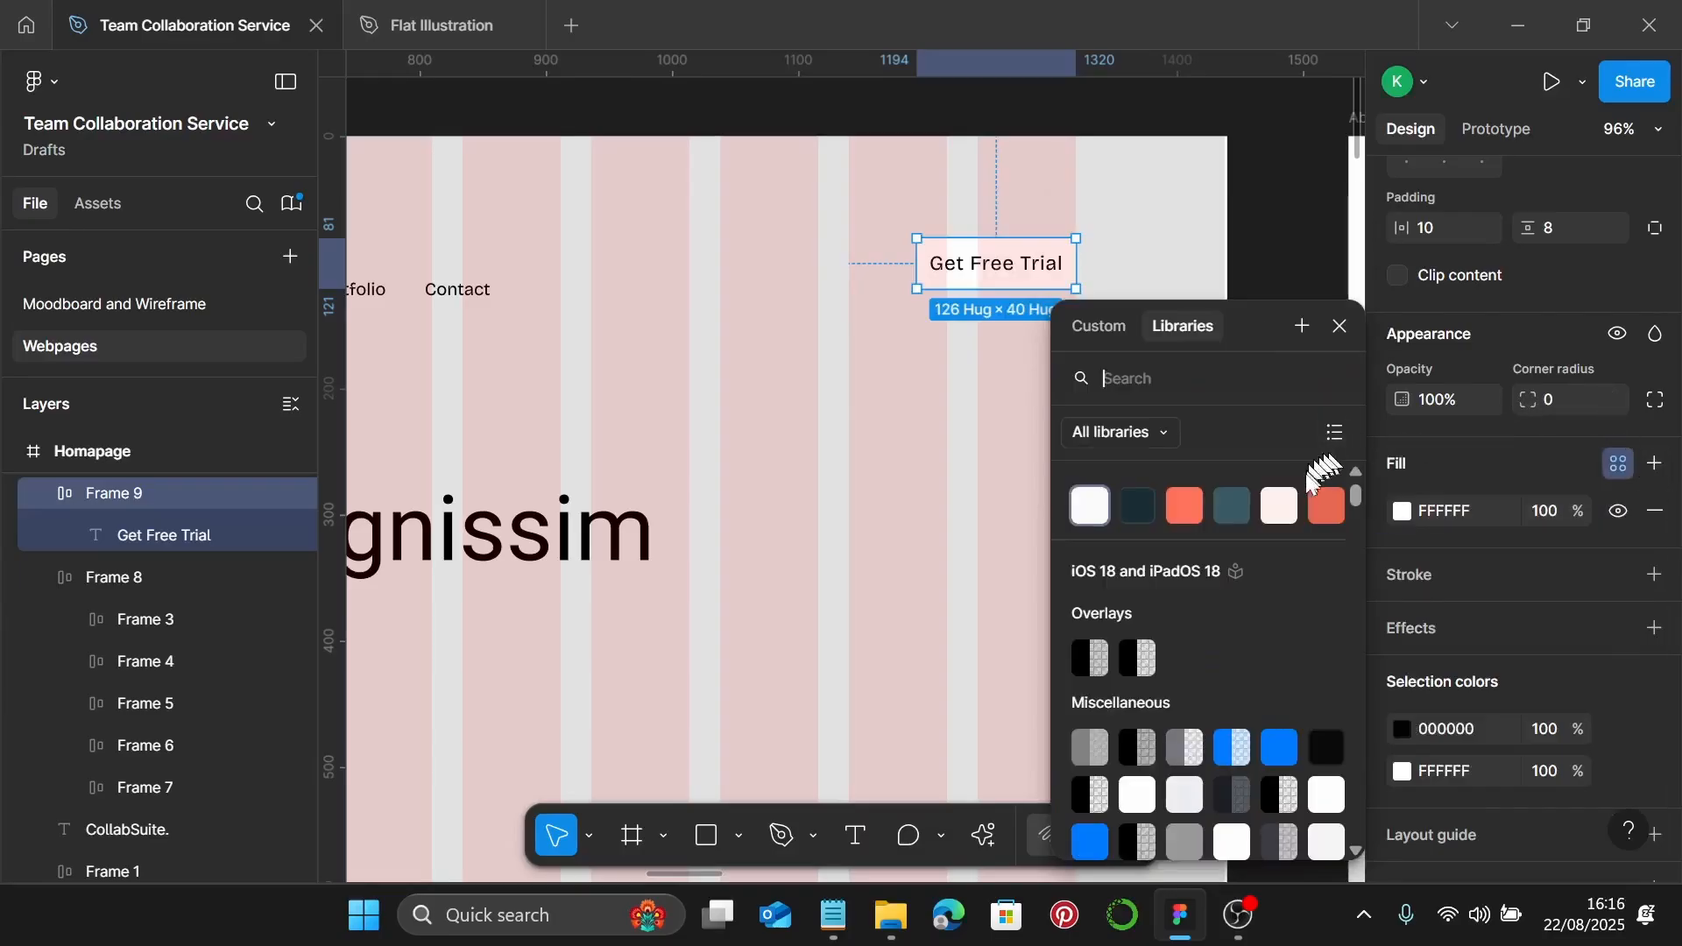
{"action": "left_click", "coordinate": [1224, 511]}
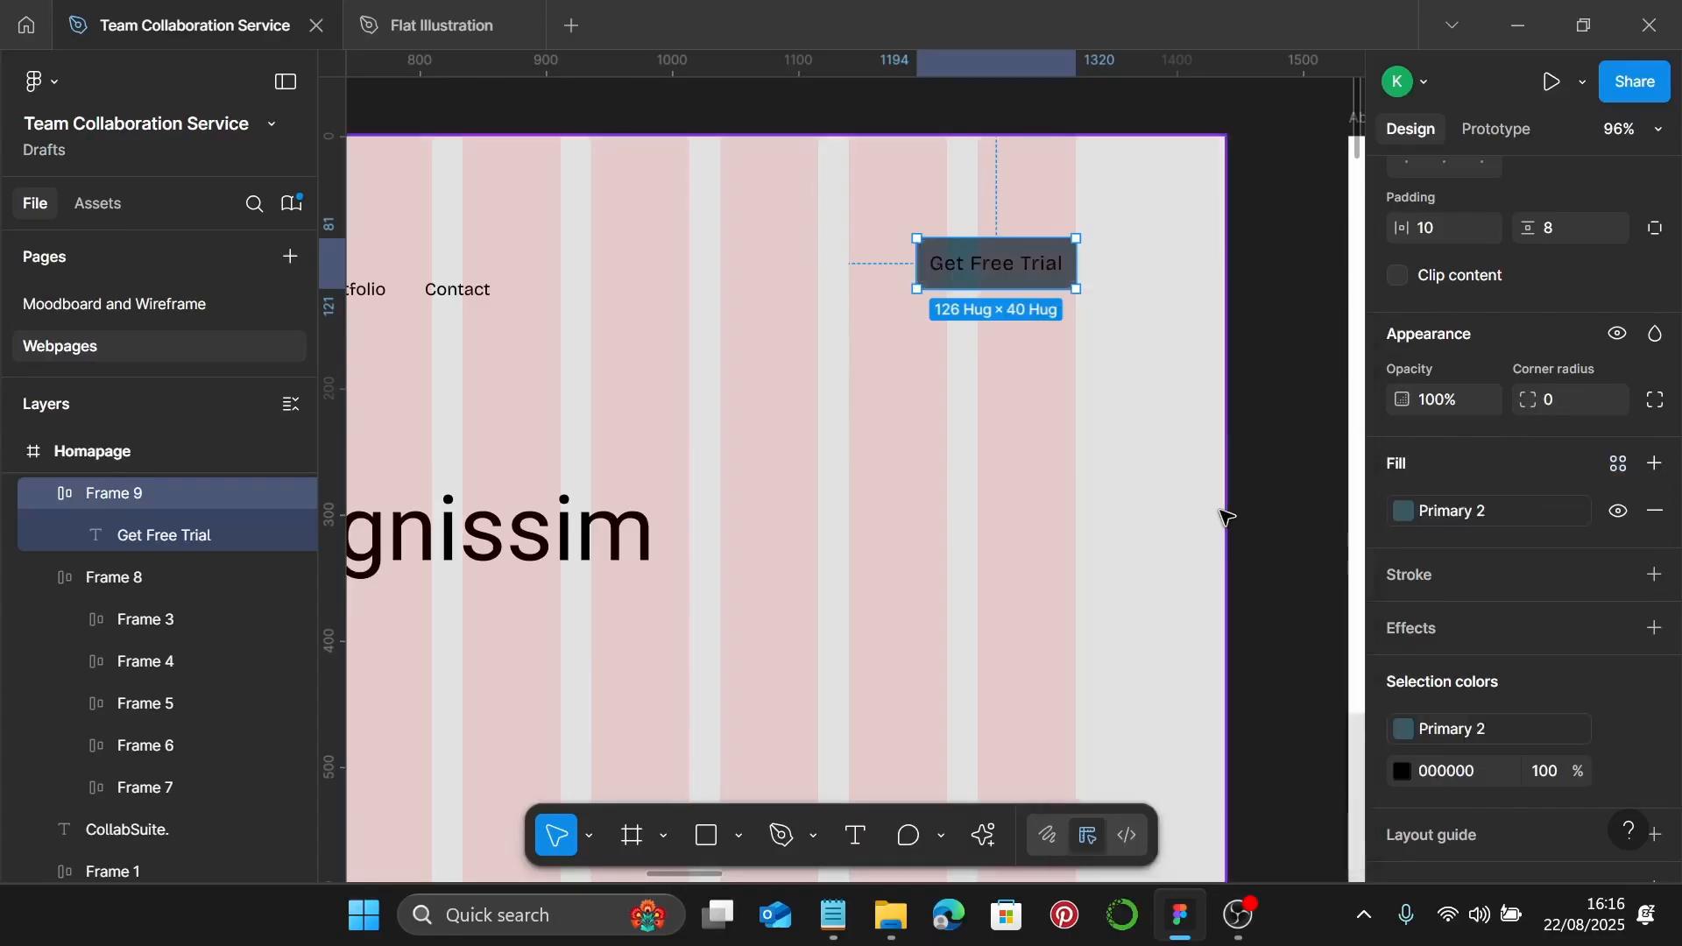
Set the corner radius of the Get Free Trial button frame to 4
{"action": "scroll", "coordinate": [1534, 612], "scroll_direction": "down", "scroll_amount": 2}
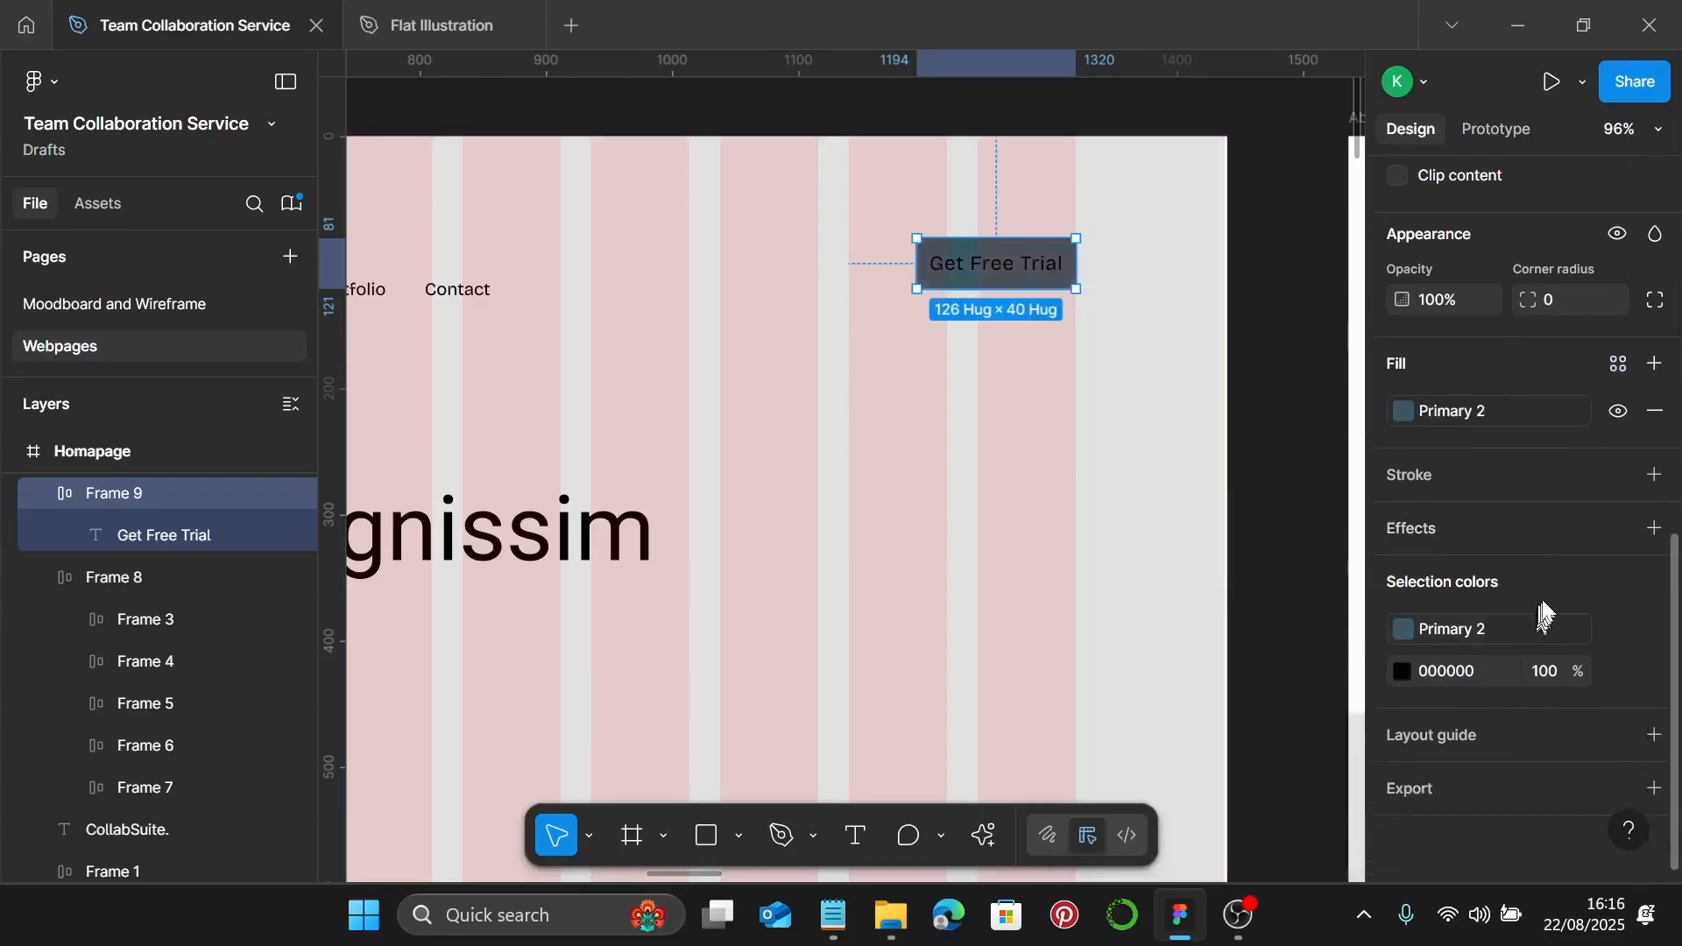
{"action": "scroll", "coordinate": [1570, 543], "scroll_direction": "up", "scroll_amount": 3}
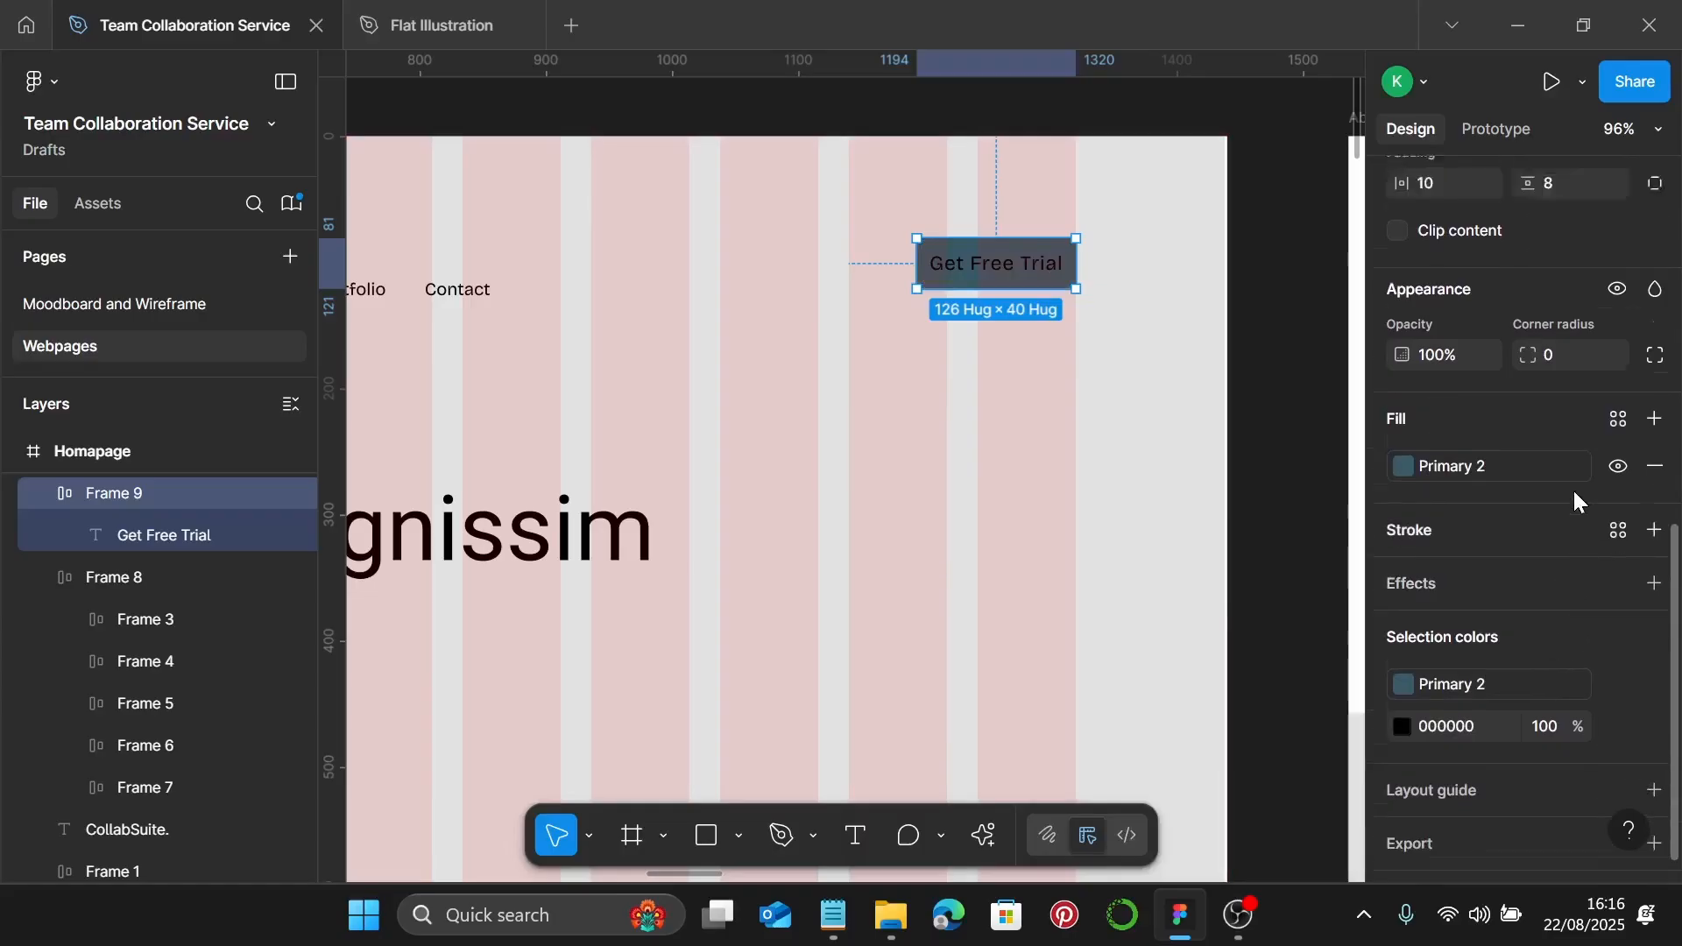
{"action": "left_click", "coordinate": [1568, 429]}
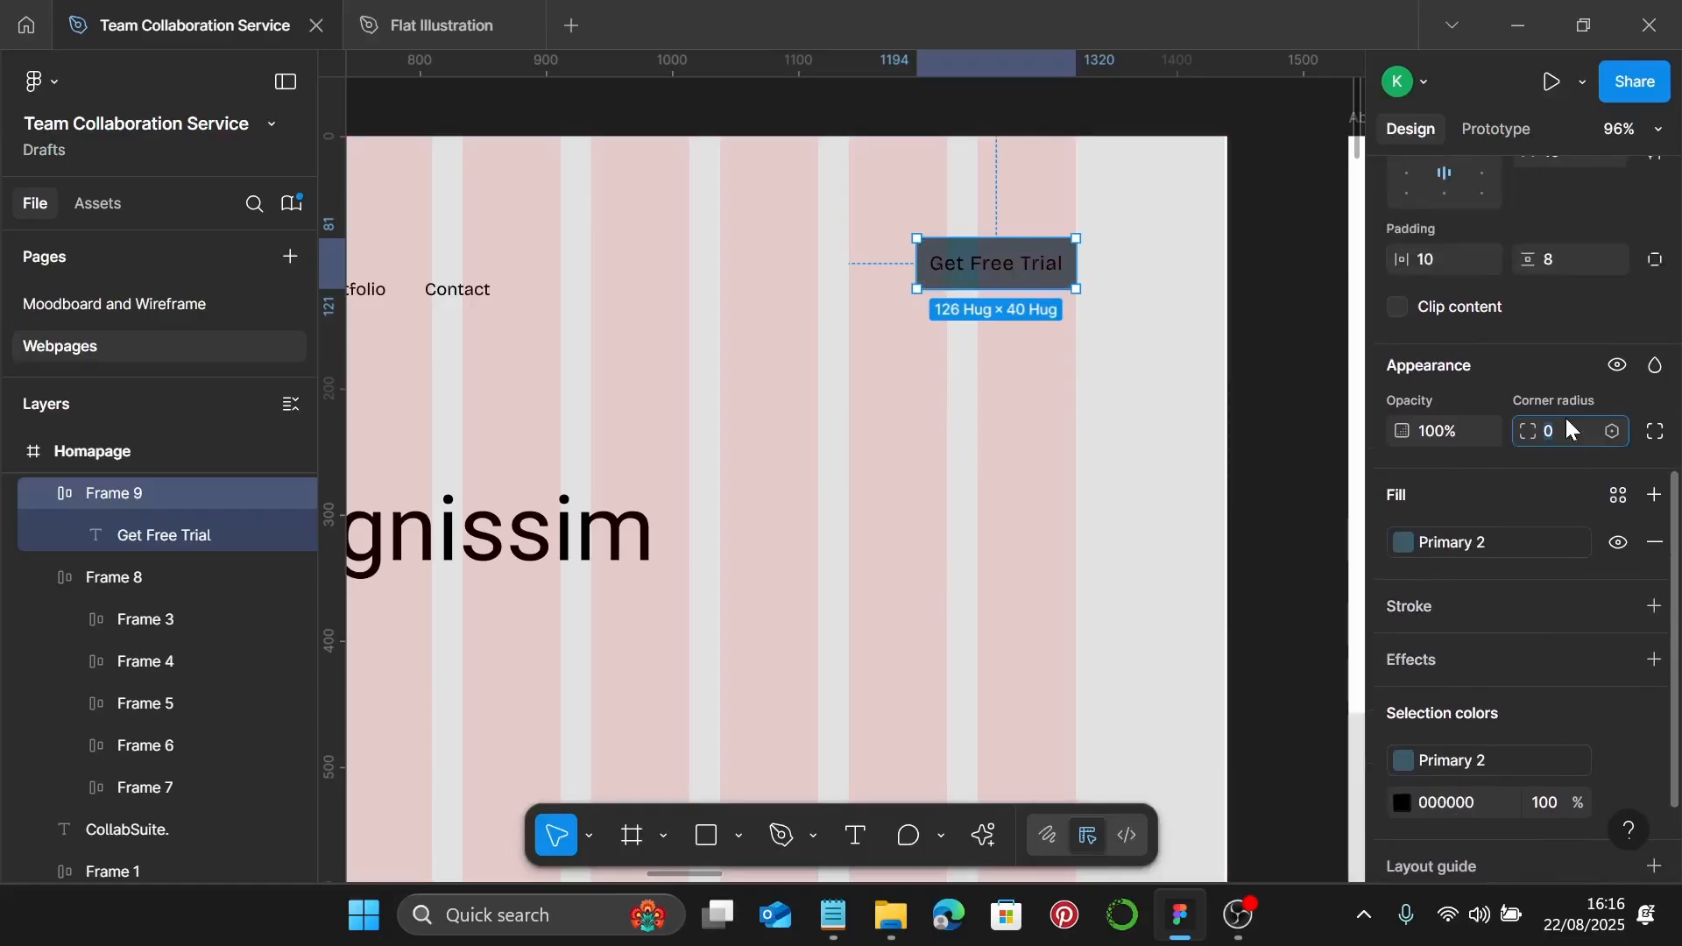
{"action": "type", "text": "4"}
{"action": "key", "text": "Return"}
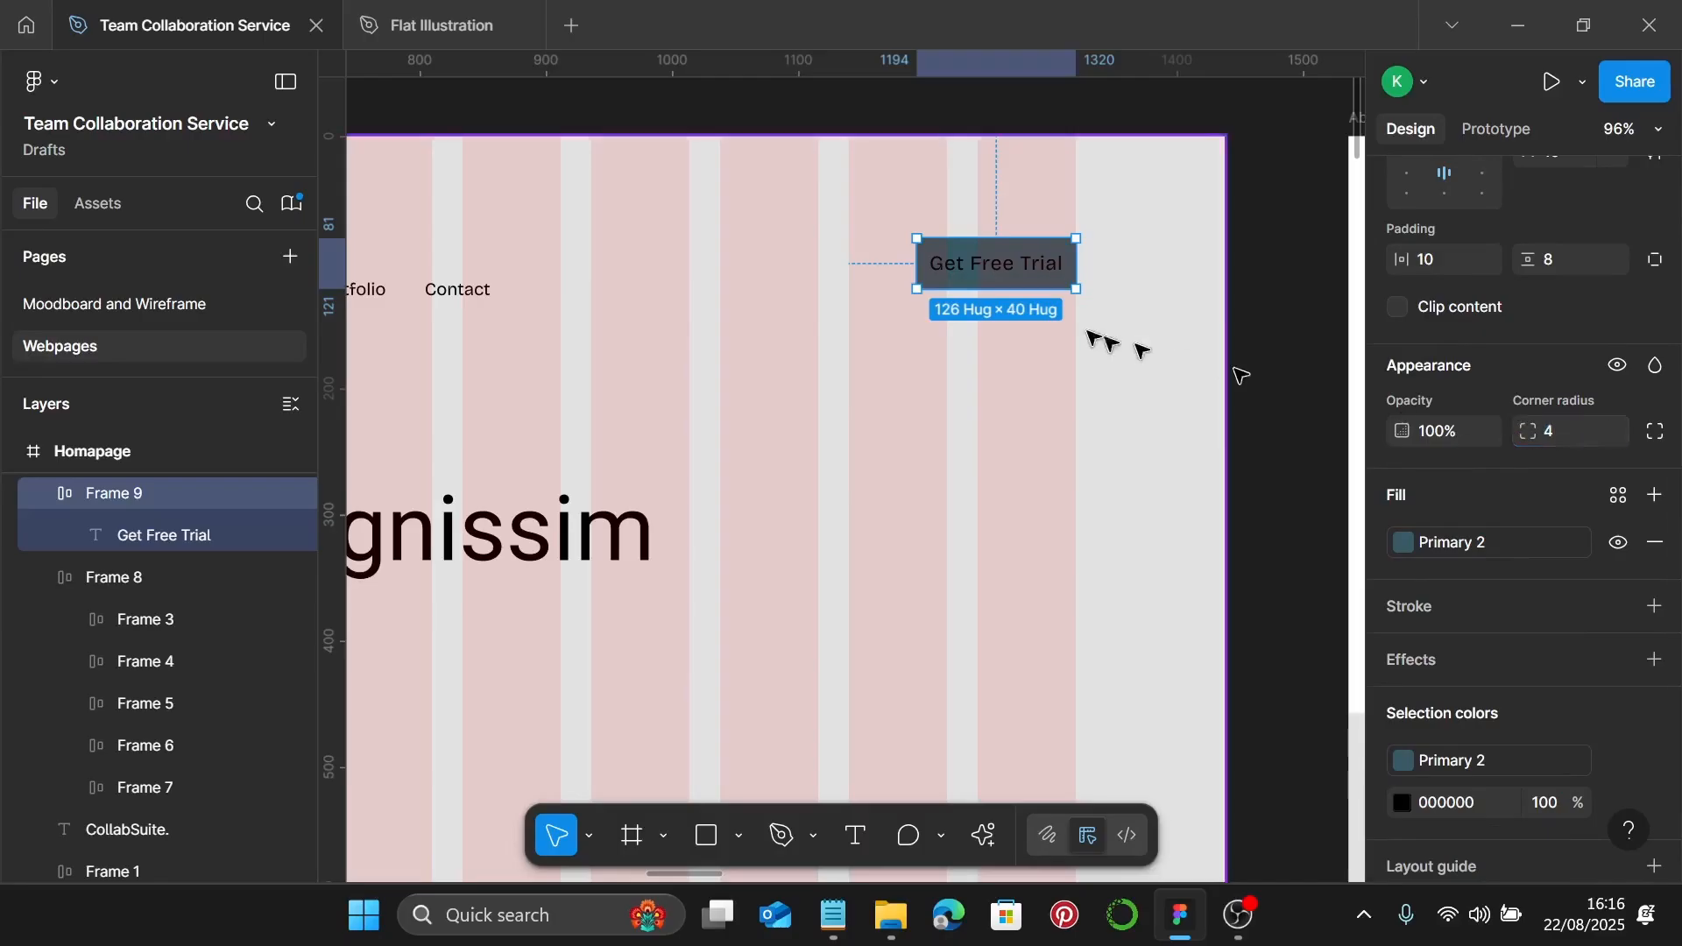
Apply the Background colour style to the Get Free Trial button's text
{"action": "double_click", "coordinate": [1040, 263]}
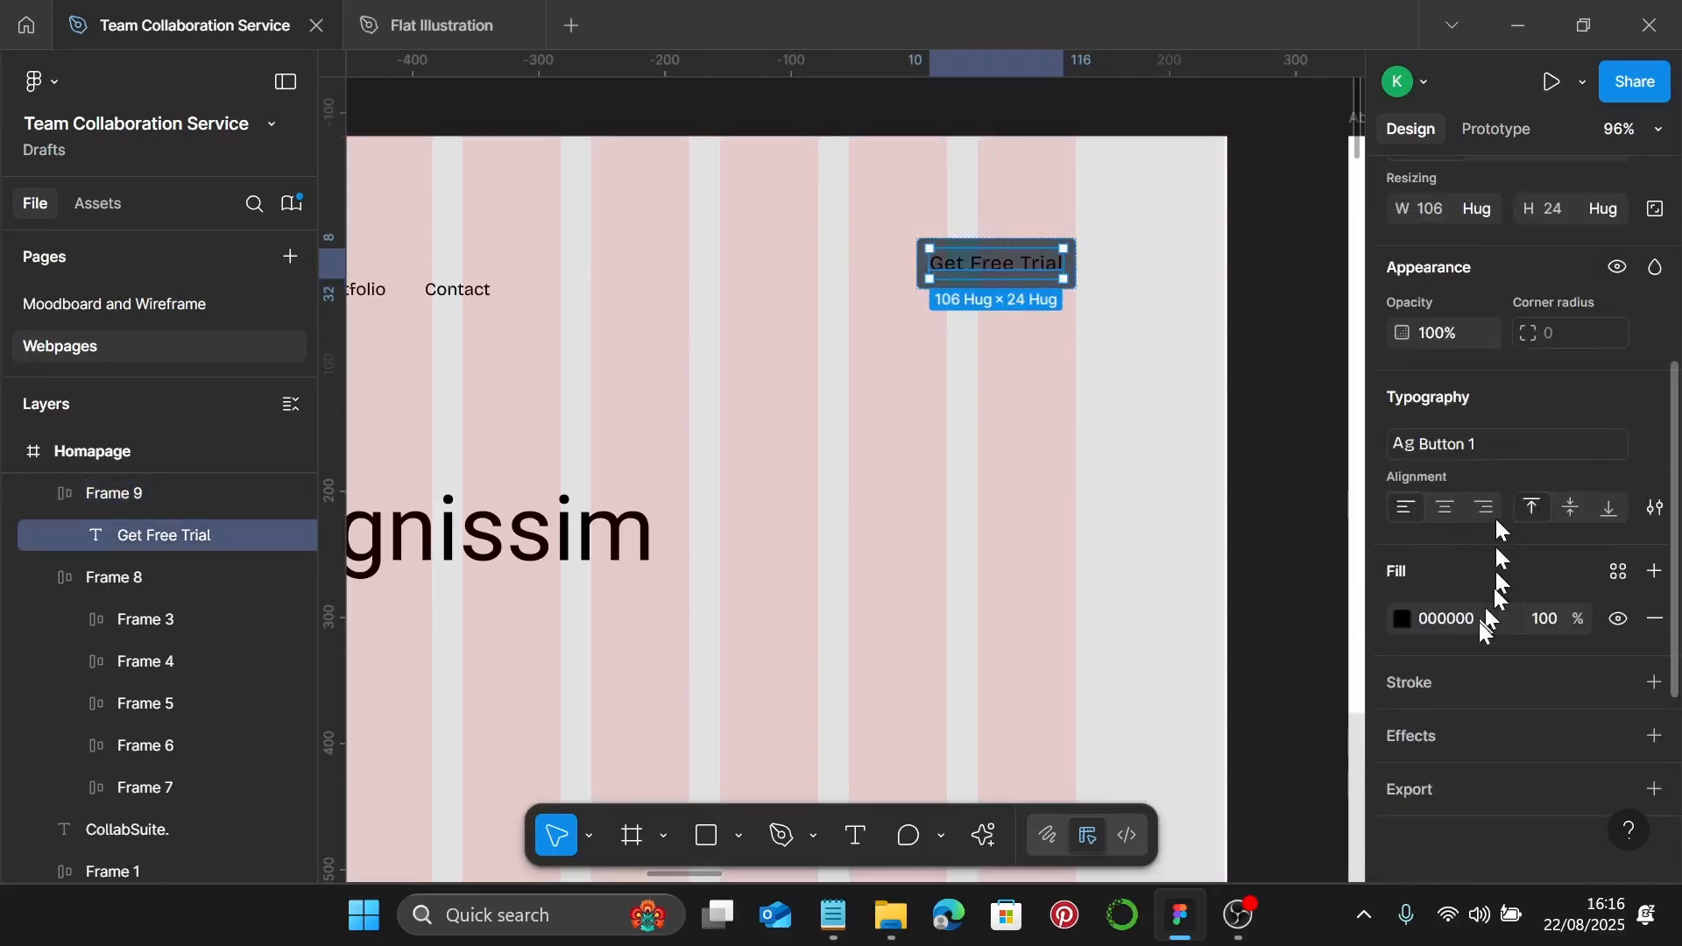
{"action": "left_click", "coordinate": [1617, 575]}
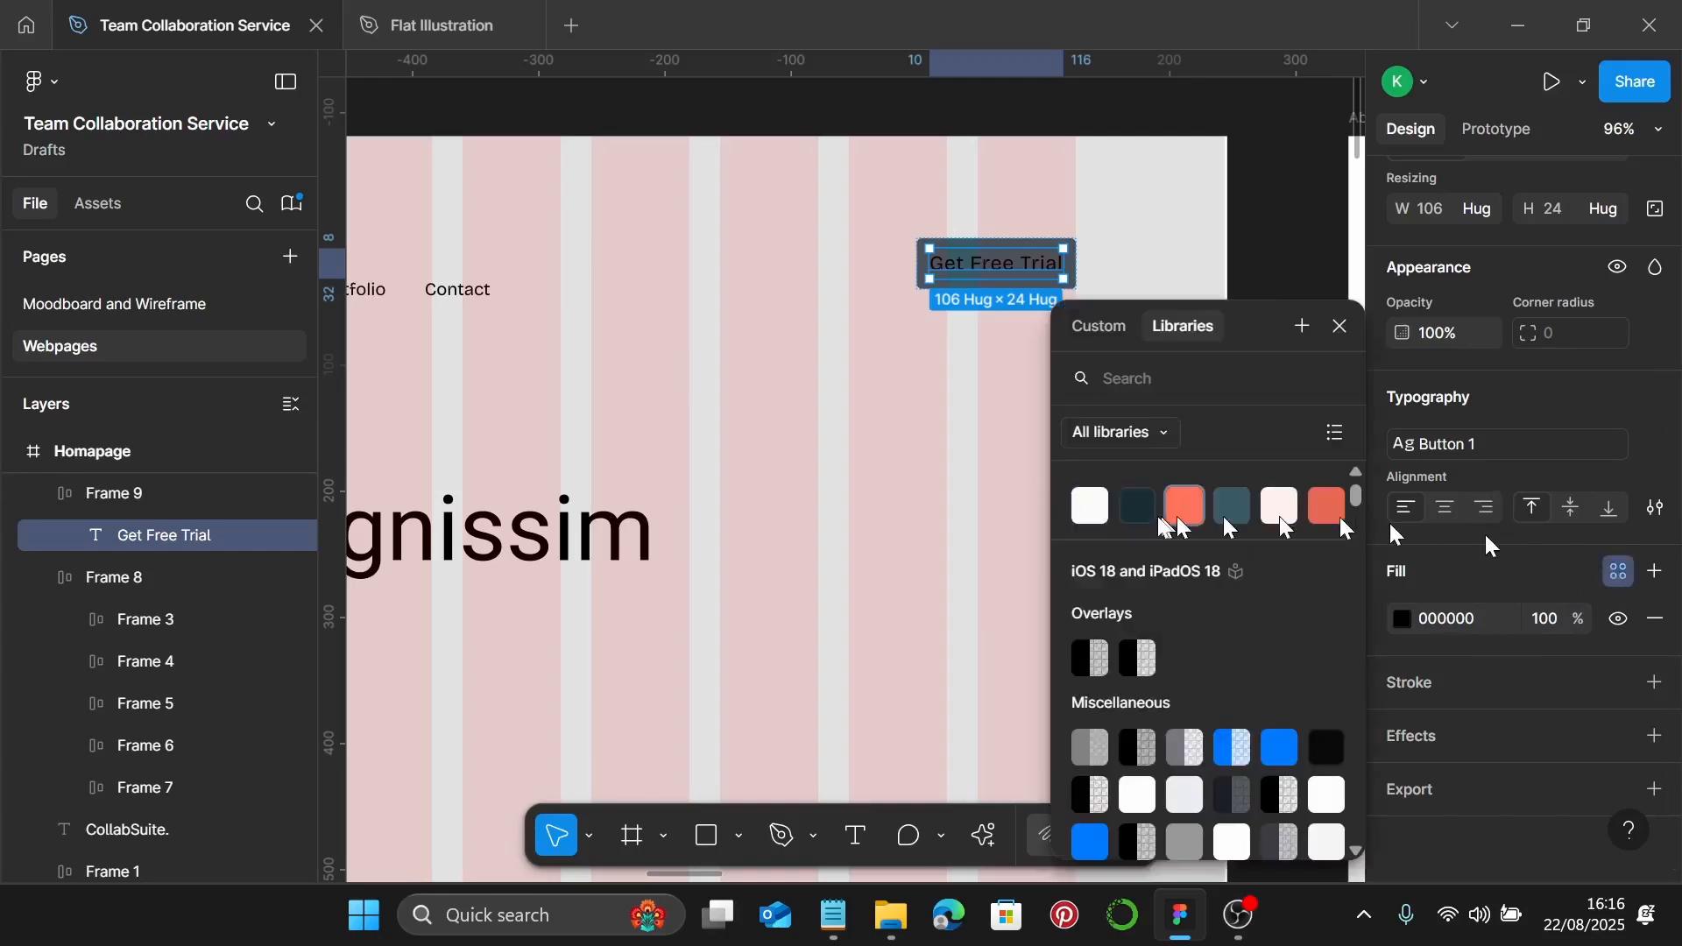
{"action": "left_click", "coordinate": [1095, 508]}
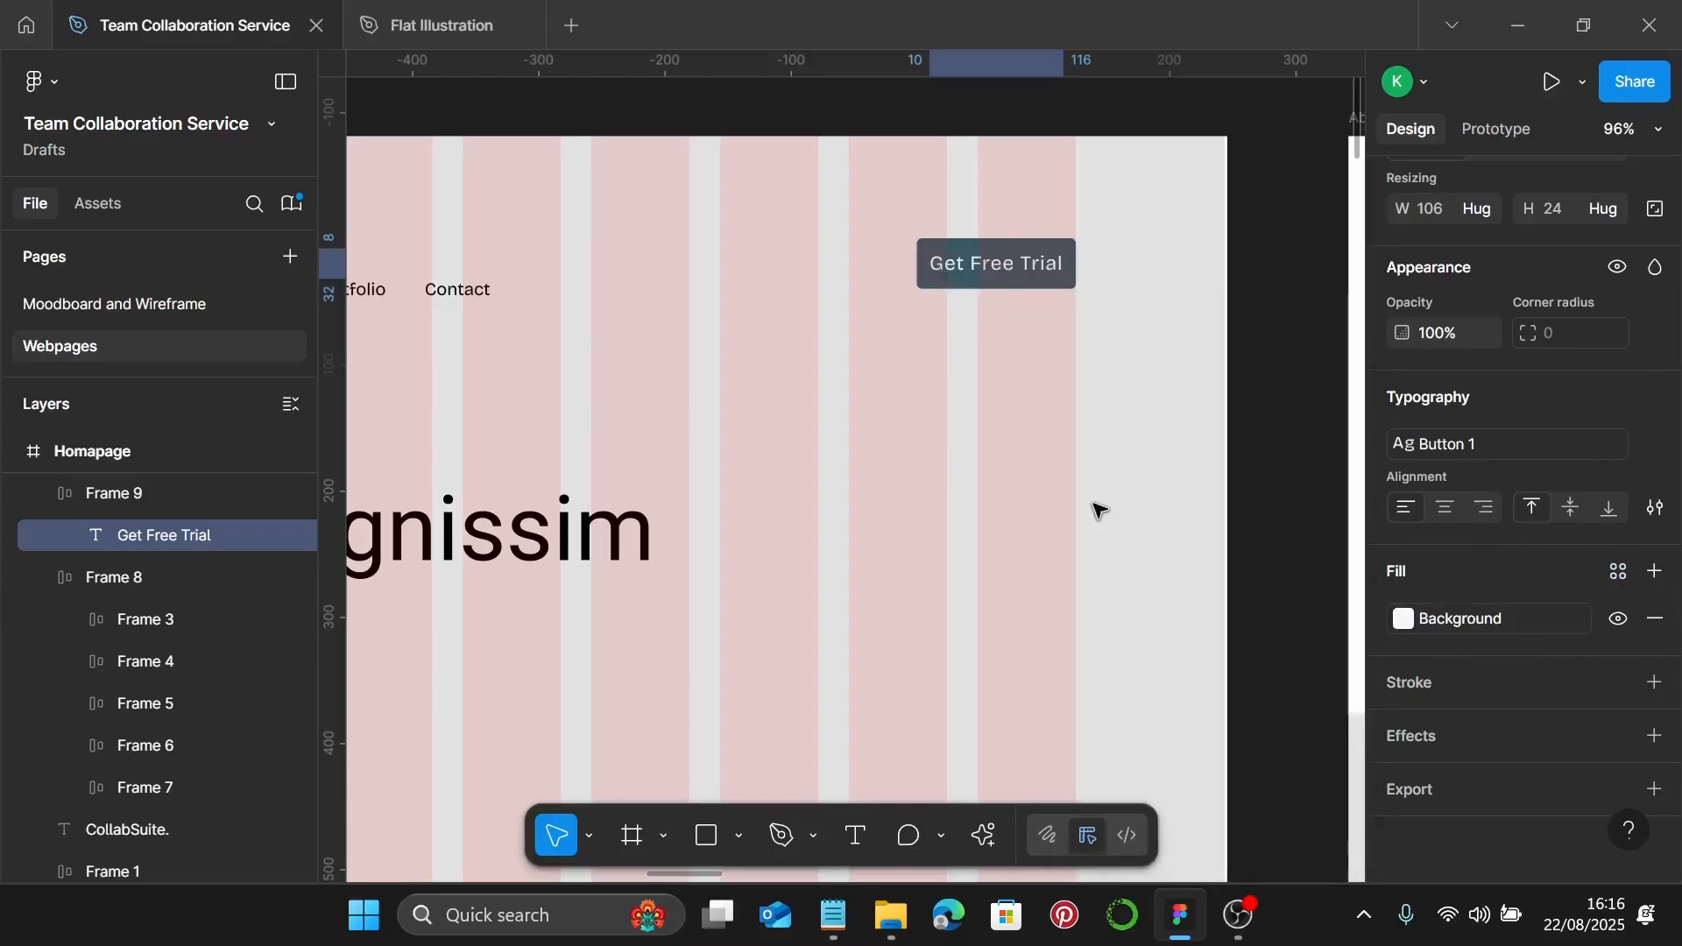
{"action": "left_click", "coordinate": [1023, 399]}
Move the Get Free Trial button slightly up in the header, to about Y 79
{"action": "scroll", "coordinate": [1042, 297], "scroll_direction": "down", "scroll_amount": 5}
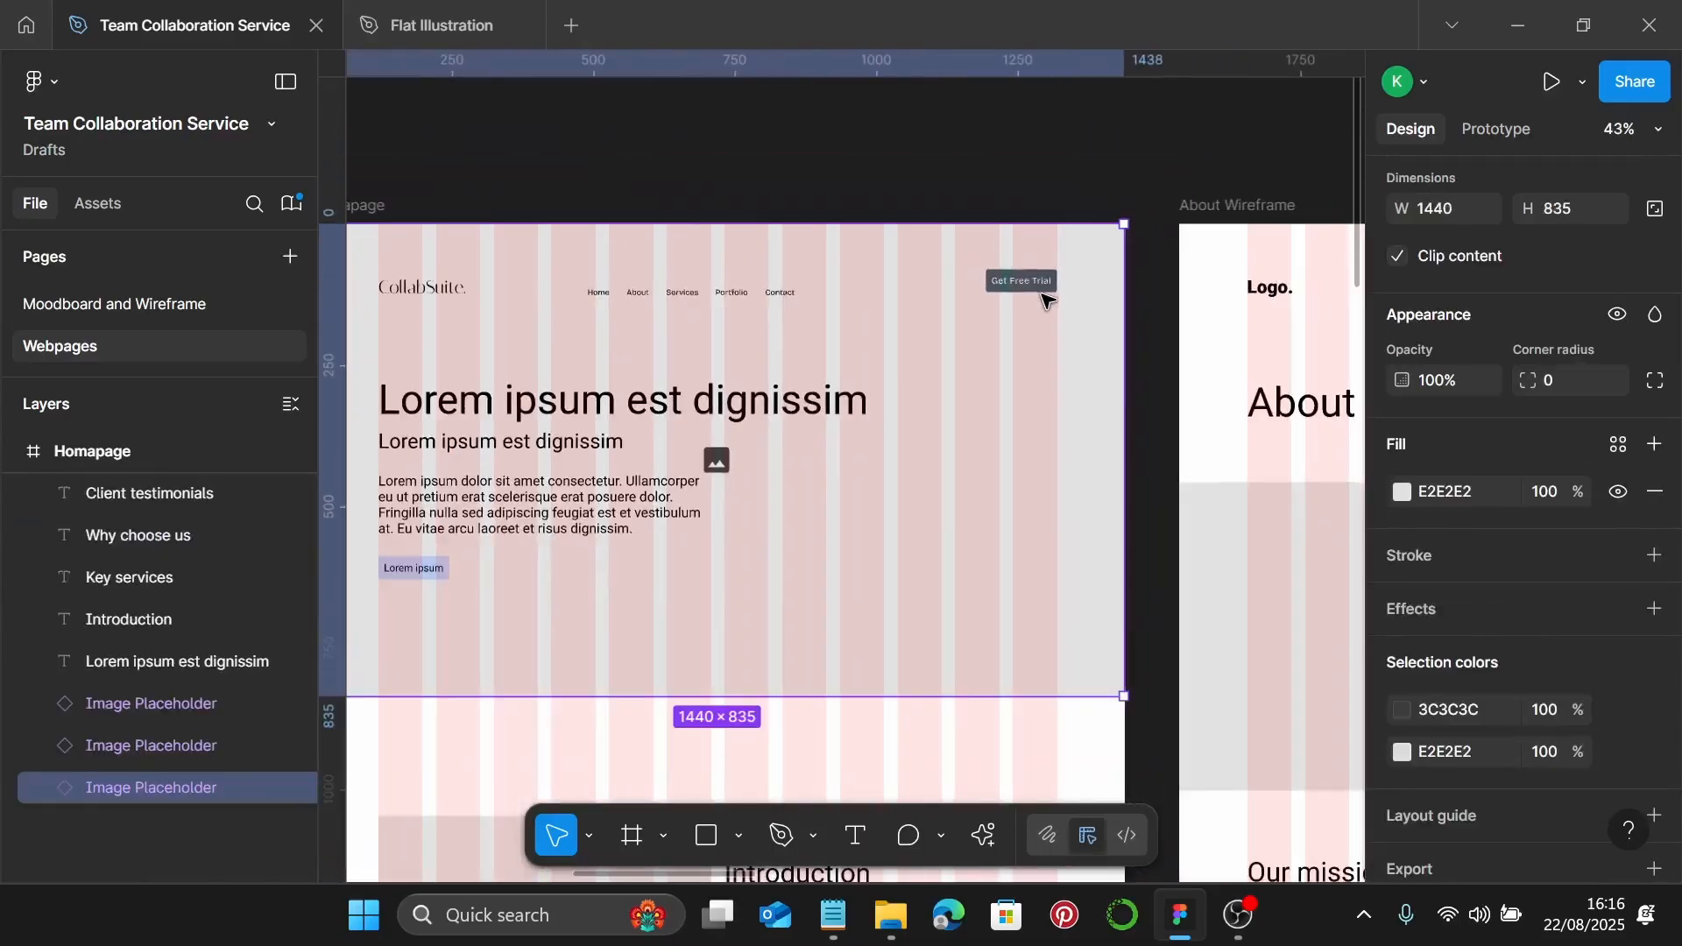
{"action": "left_click", "coordinate": [1043, 296]}
{"action": "scroll", "coordinate": [1046, 289], "scroll_direction": "up", "scroll_amount": 8}
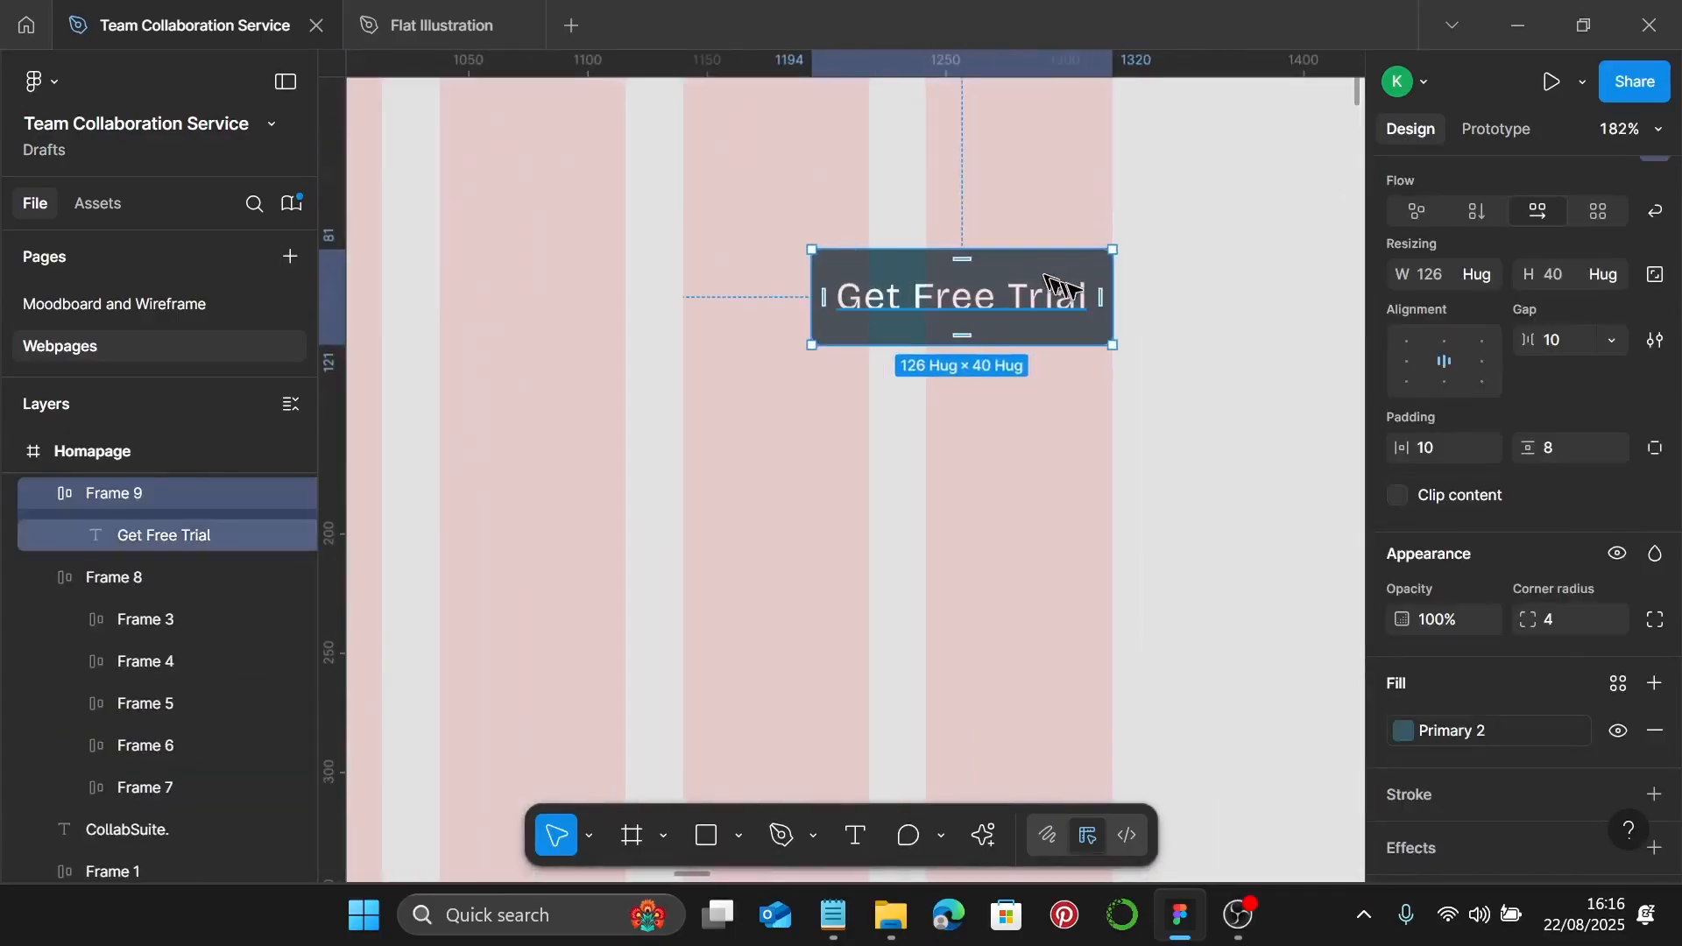
{"action": "left_click_drag", "start_coordinate": [1064, 278], "coordinate": [1065, 278]}
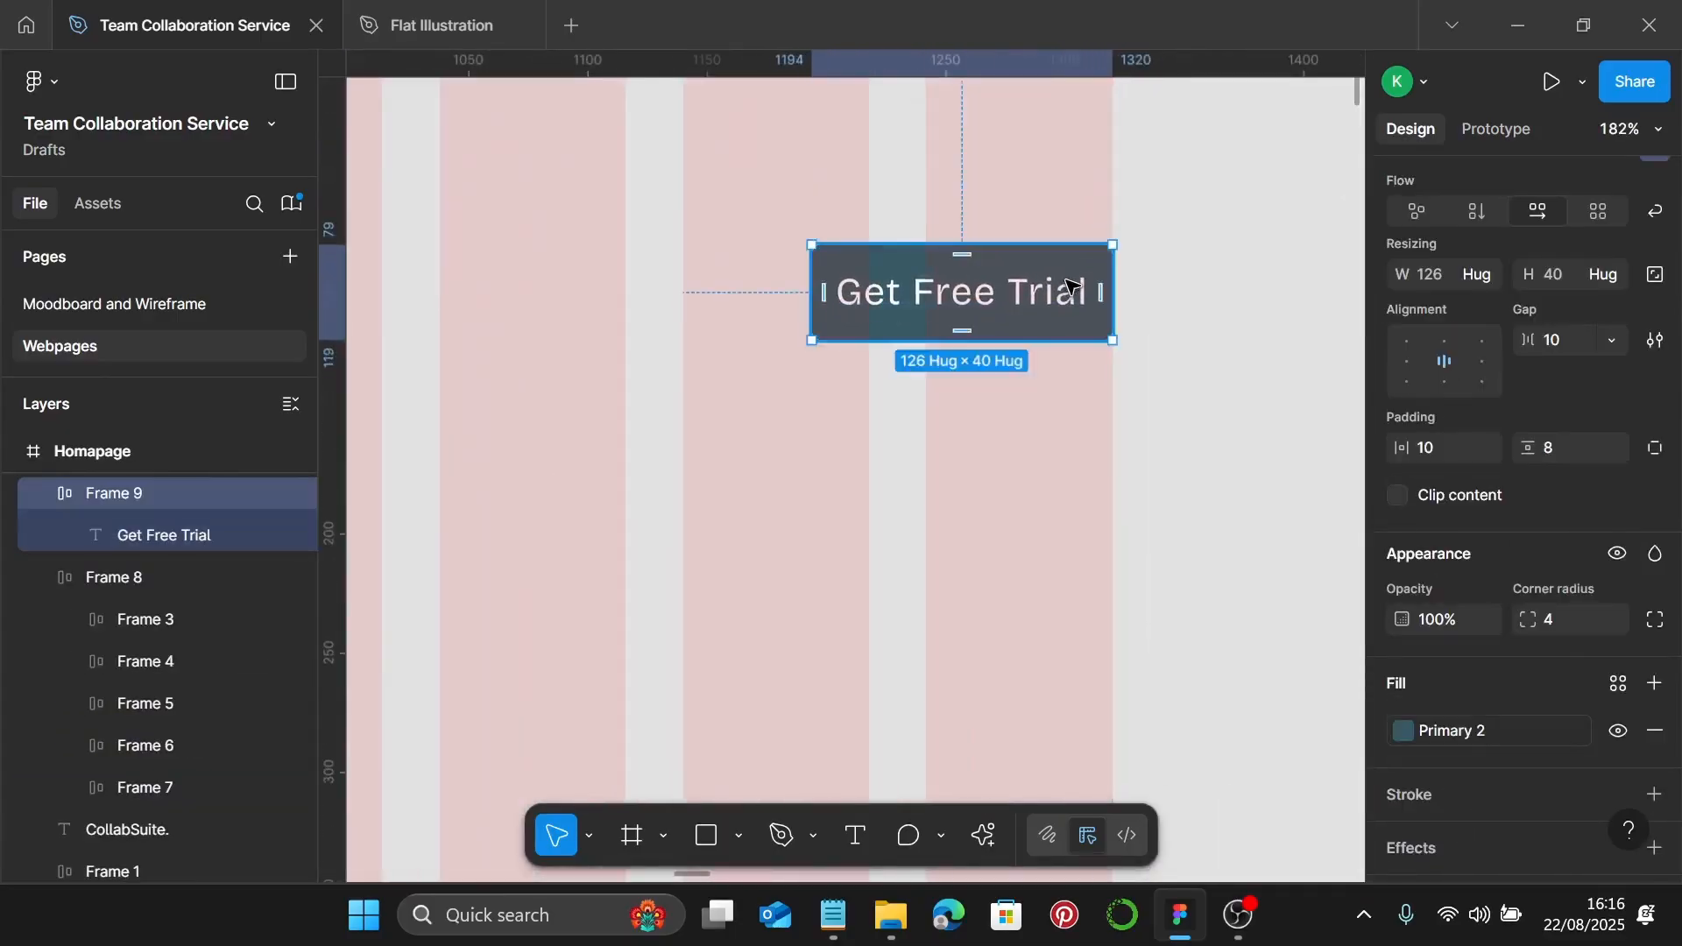
Combine the CollabSuite logo, navigation links and Get Free Trial button into one auto layout frame with centred alignment
{"action": "scroll", "coordinate": [1069, 282], "scroll_direction": "down", "scroll_amount": 6}
{"action": "scroll", "coordinate": [1022, 248], "scroll_direction": "up", "scroll_amount": 2}
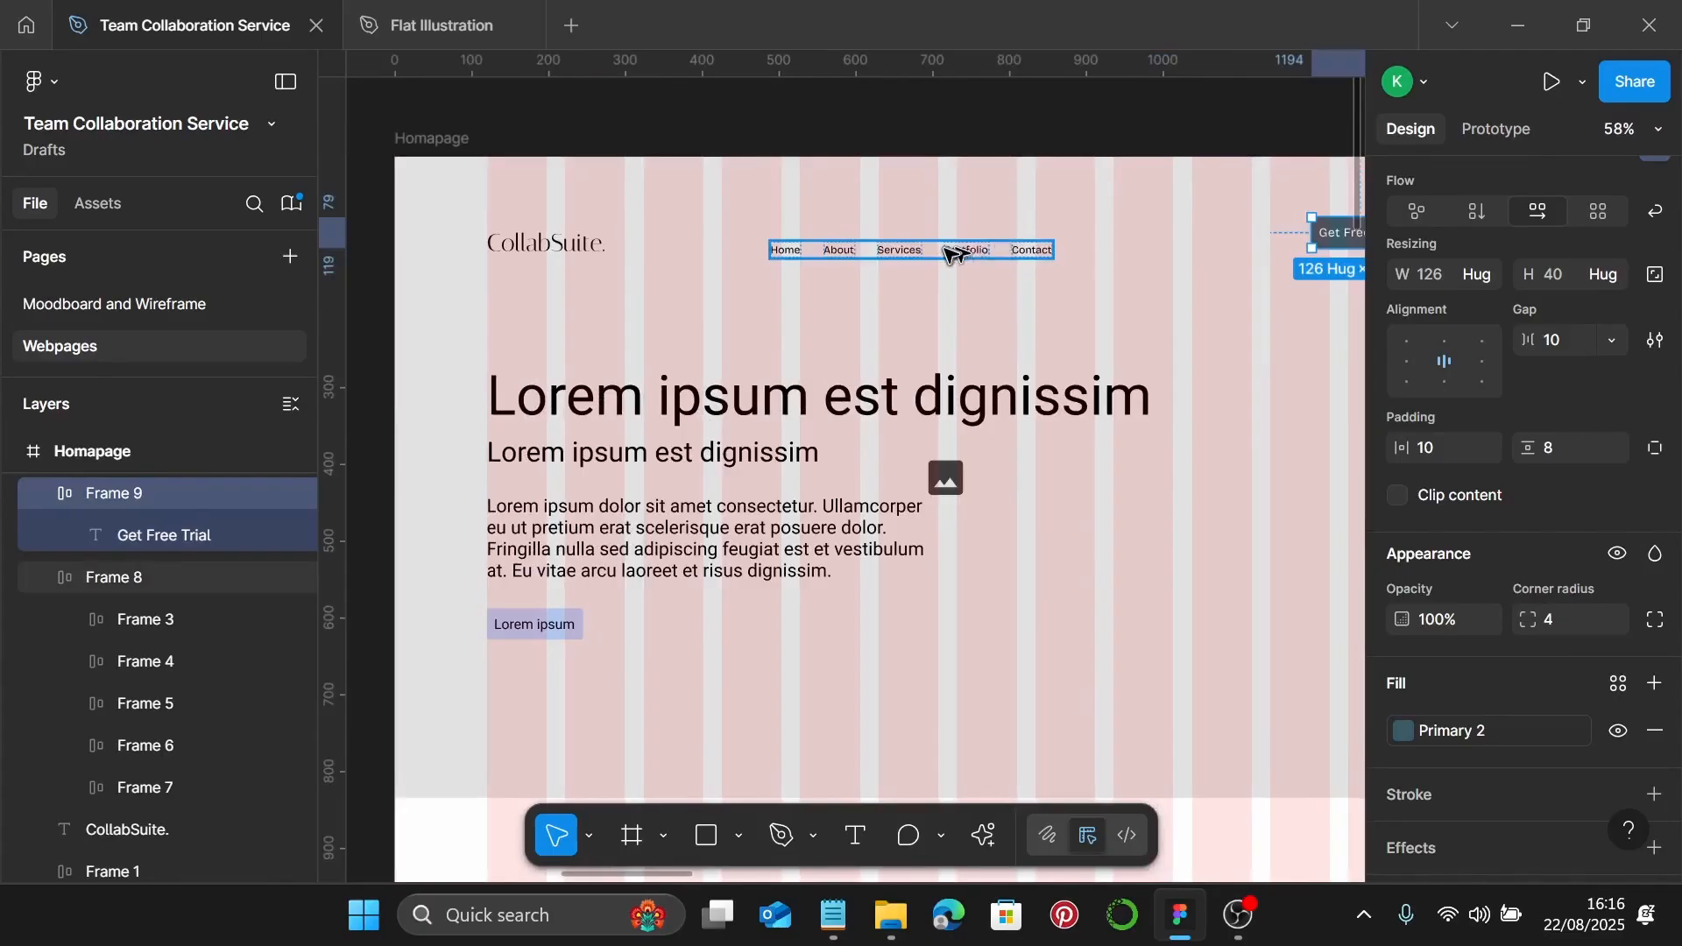
{"action": "left_click", "coordinate": [951, 254], "text": "shift"}
{"action": "left_click", "coordinate": [585, 247], "text": "shift"}
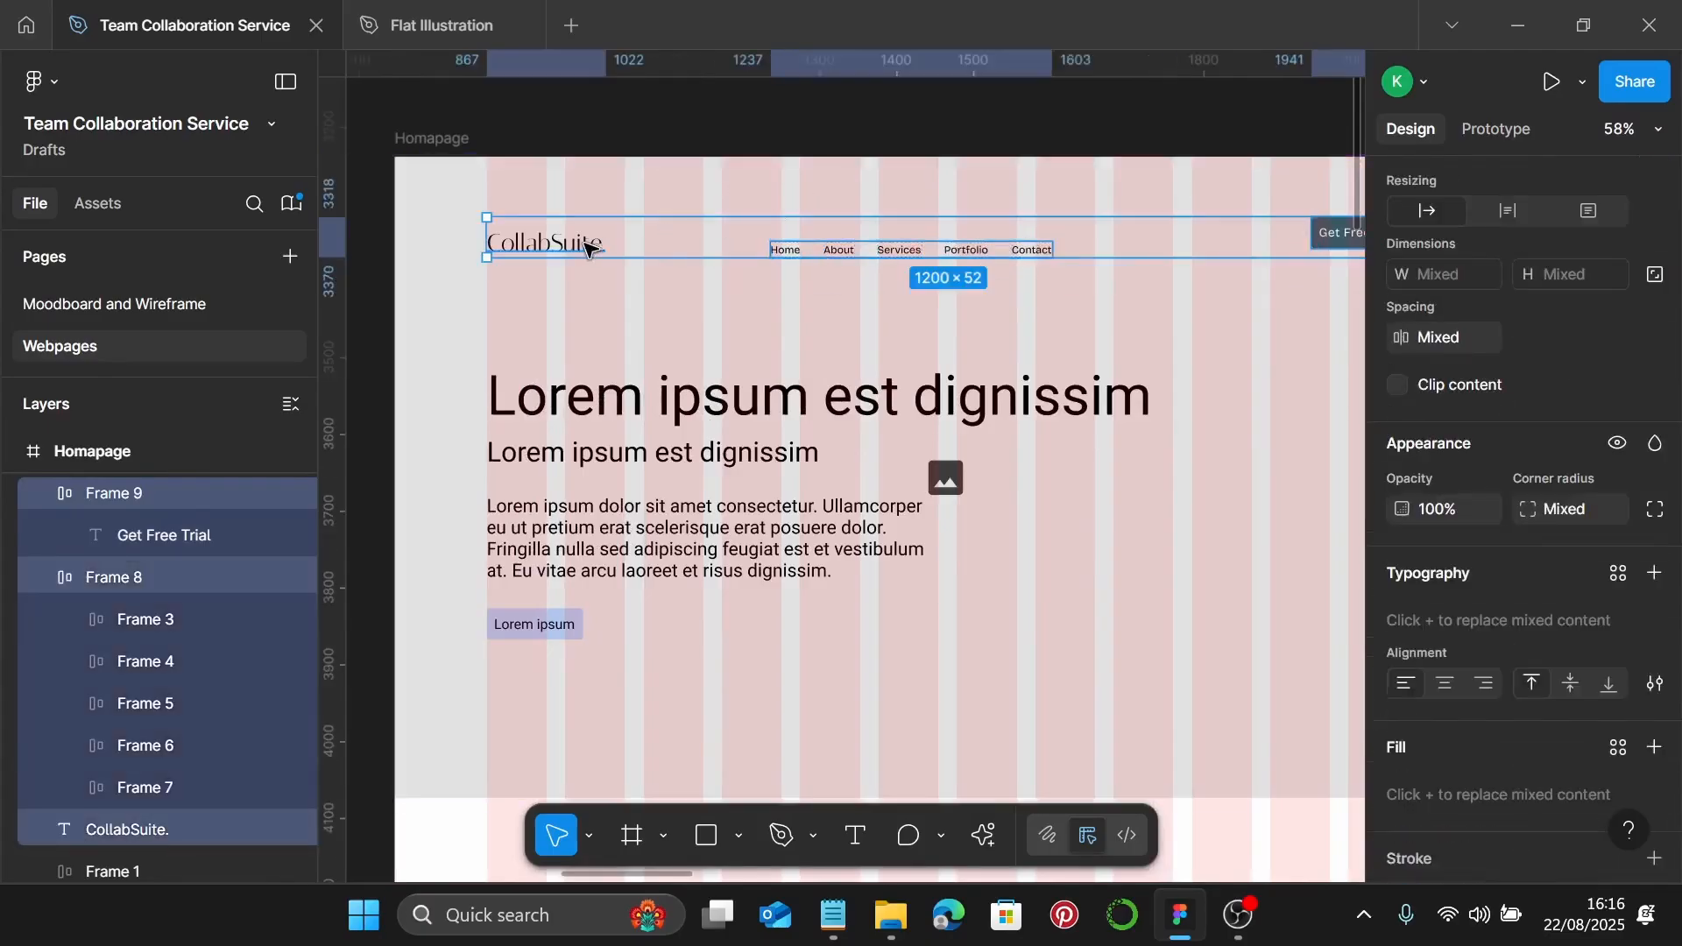
{"action": "key", "text": "shift+a"}
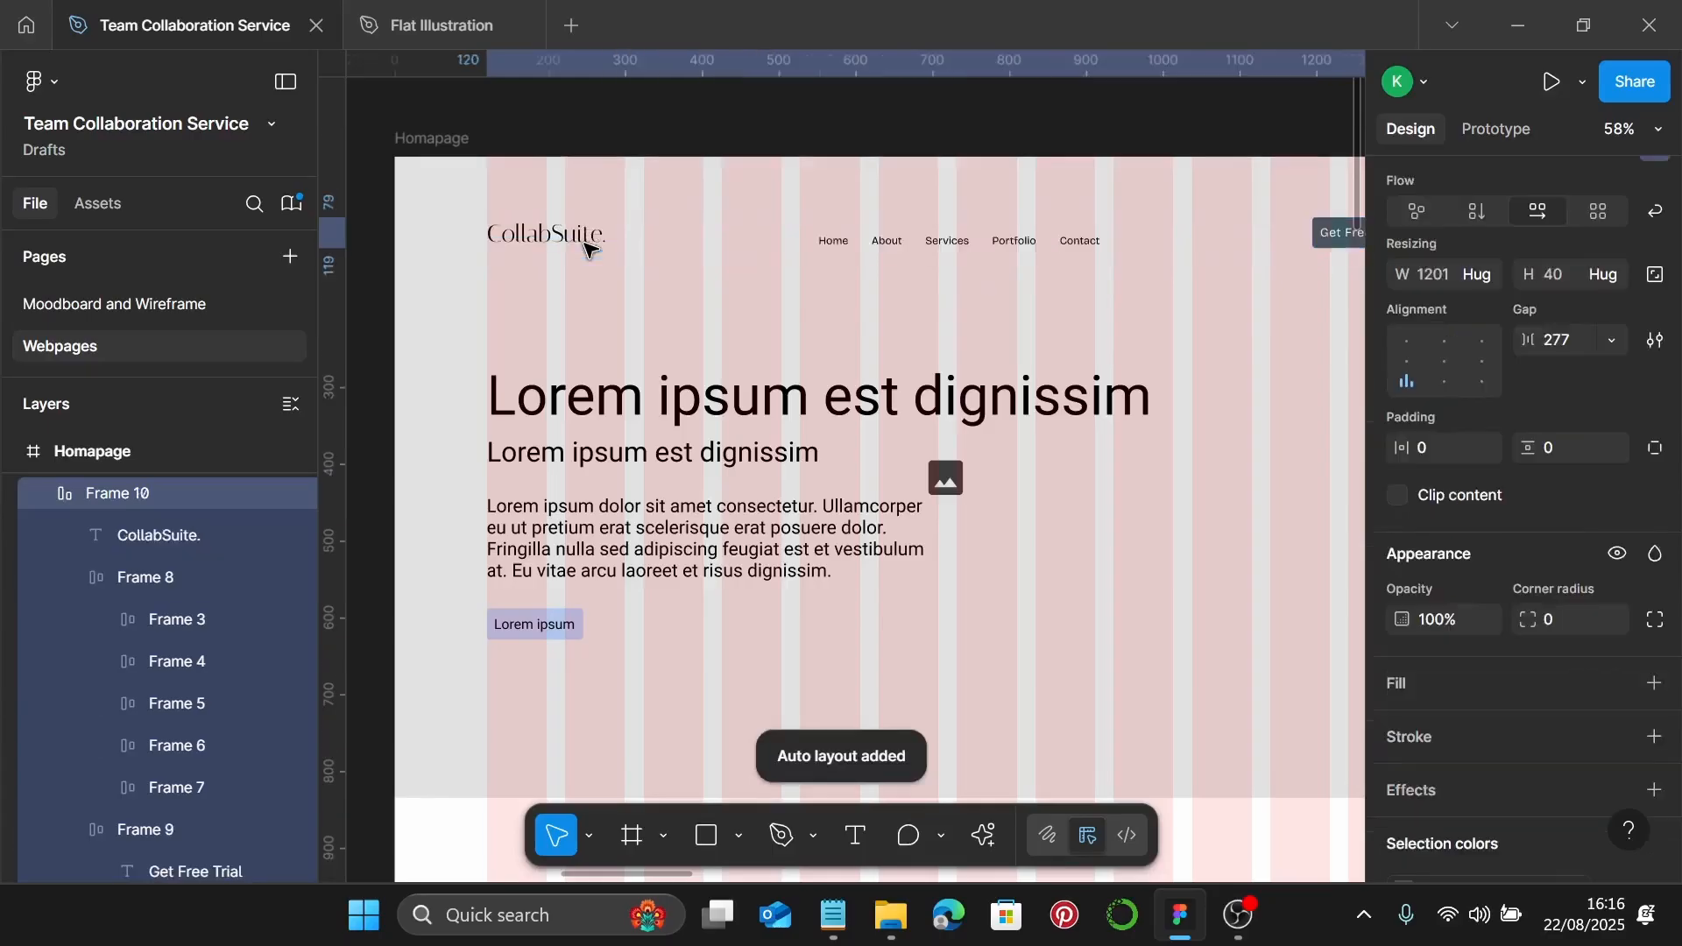
{"action": "left_click", "coordinate": [1441, 360]}
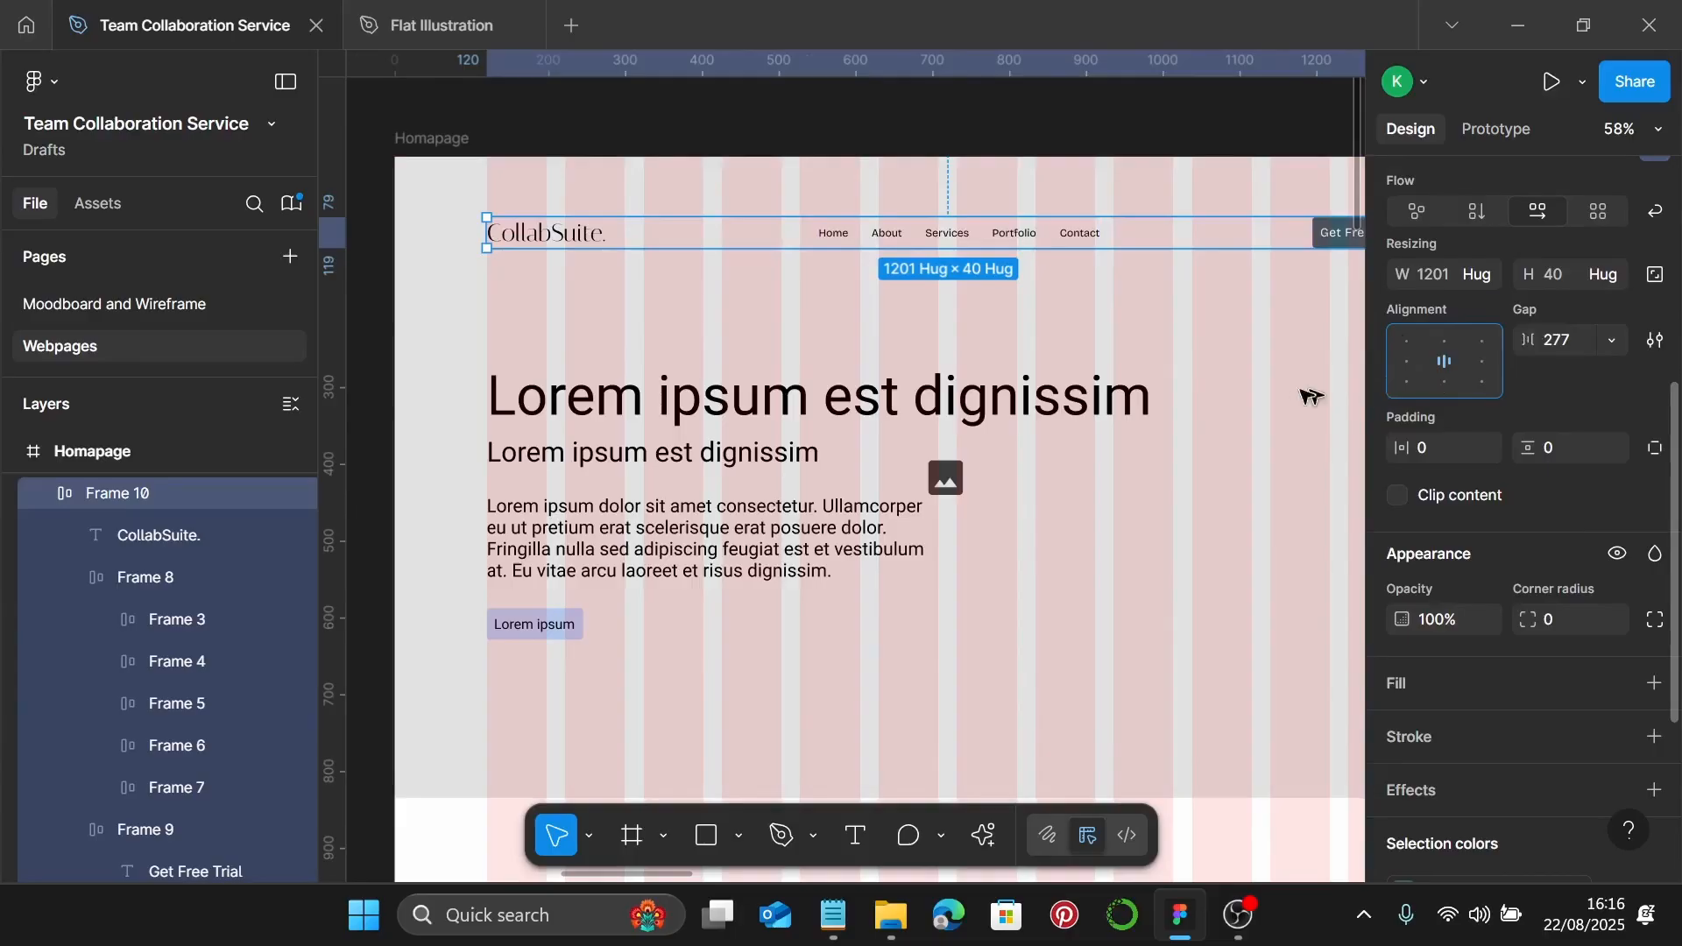
Examine how both ends of the combined header frame line up with the column grid
{"action": "scroll", "coordinate": [473, 229], "scroll_direction": "up", "scroll_amount": 5}
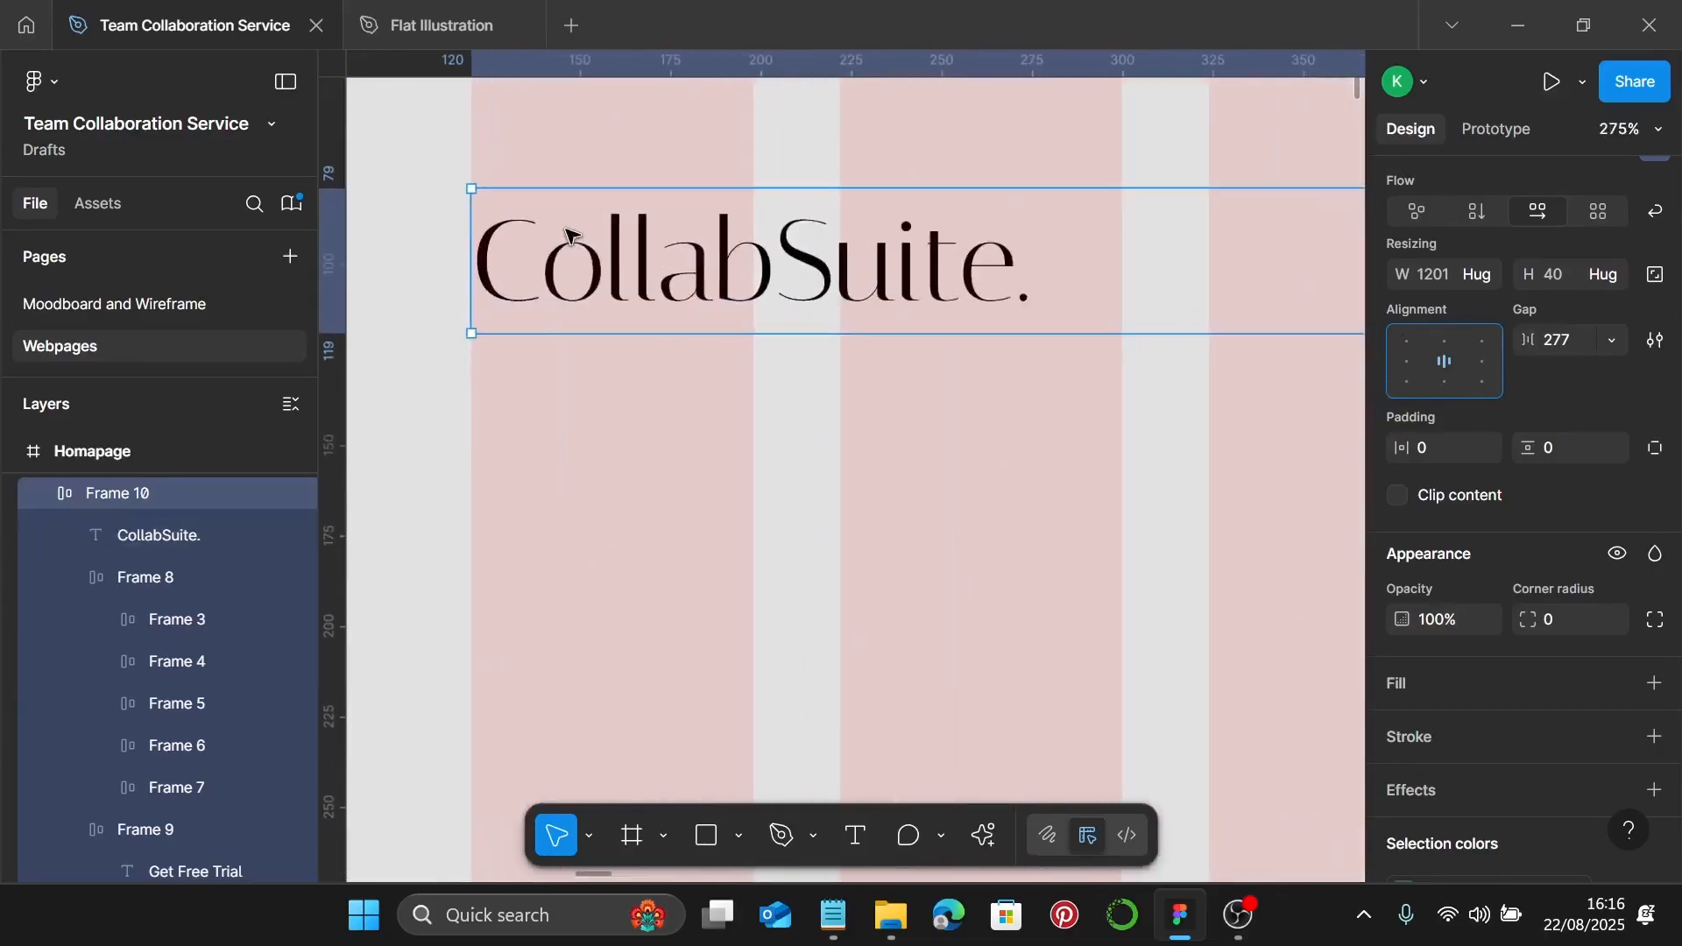
{"action": "scroll", "coordinate": [569, 234], "scroll_direction": "down", "scroll_amount": 5}
{"action": "scroll", "coordinate": [569, 235], "scroll_direction": "right", "scroll_amount": 7}
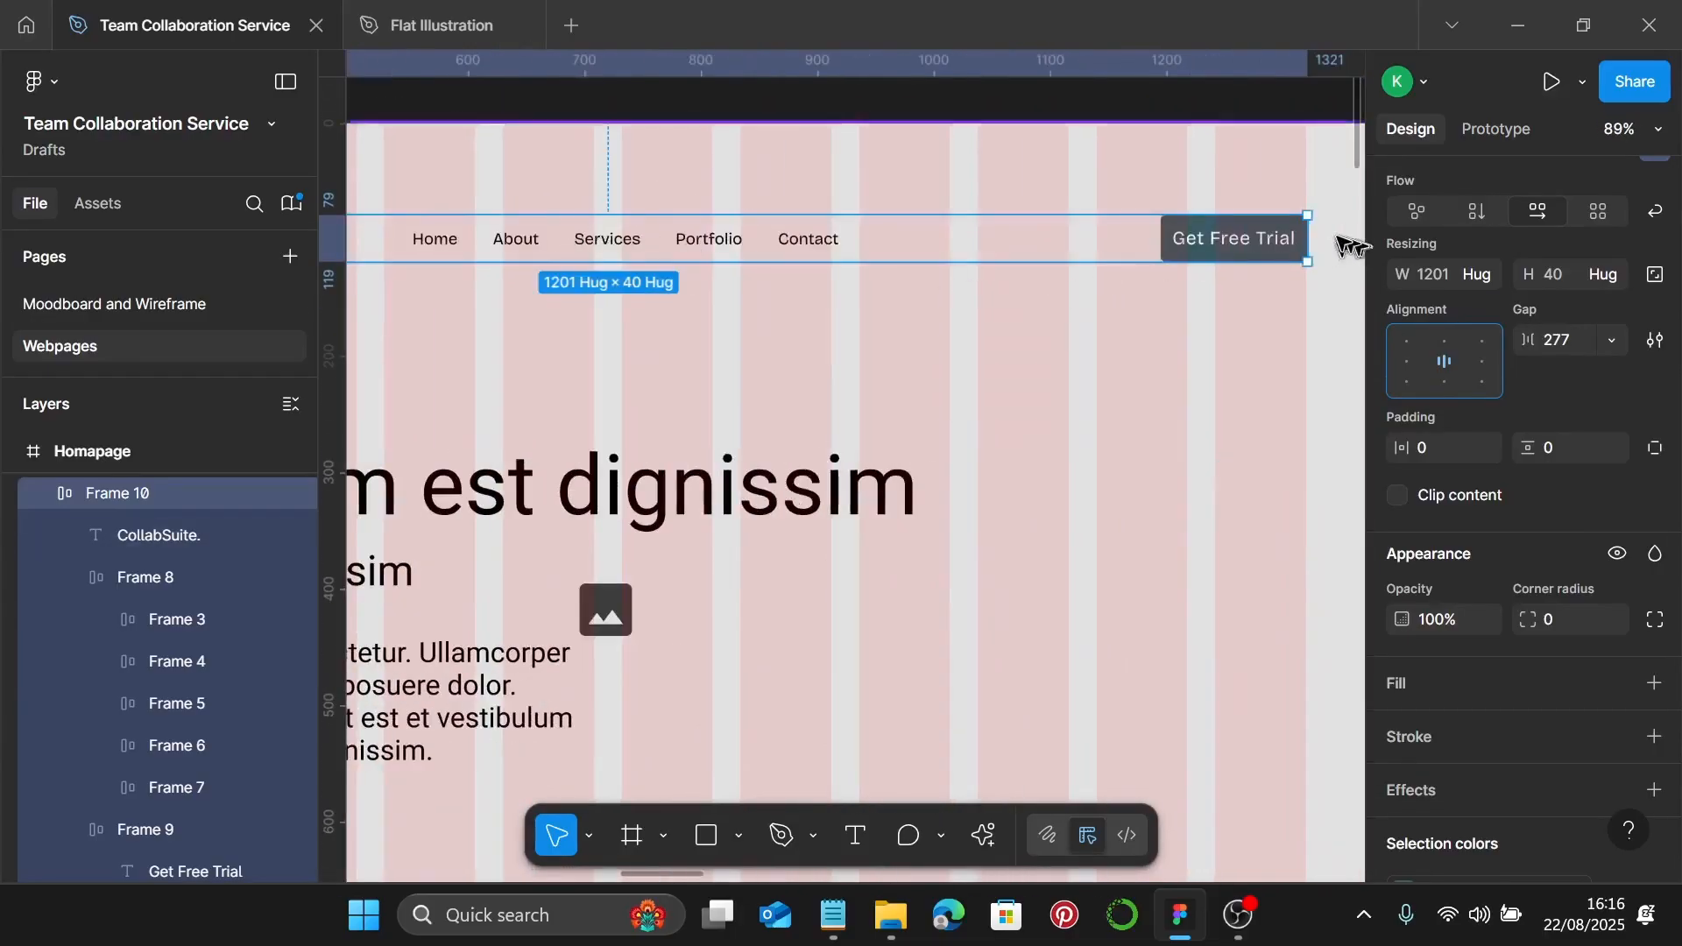
{"action": "scroll", "coordinate": [1286, 233], "scroll_direction": "up", "scroll_amount": 3}
{"action": "scroll", "coordinate": [1286, 233], "scroll_direction": "down", "scroll_amount": 5}
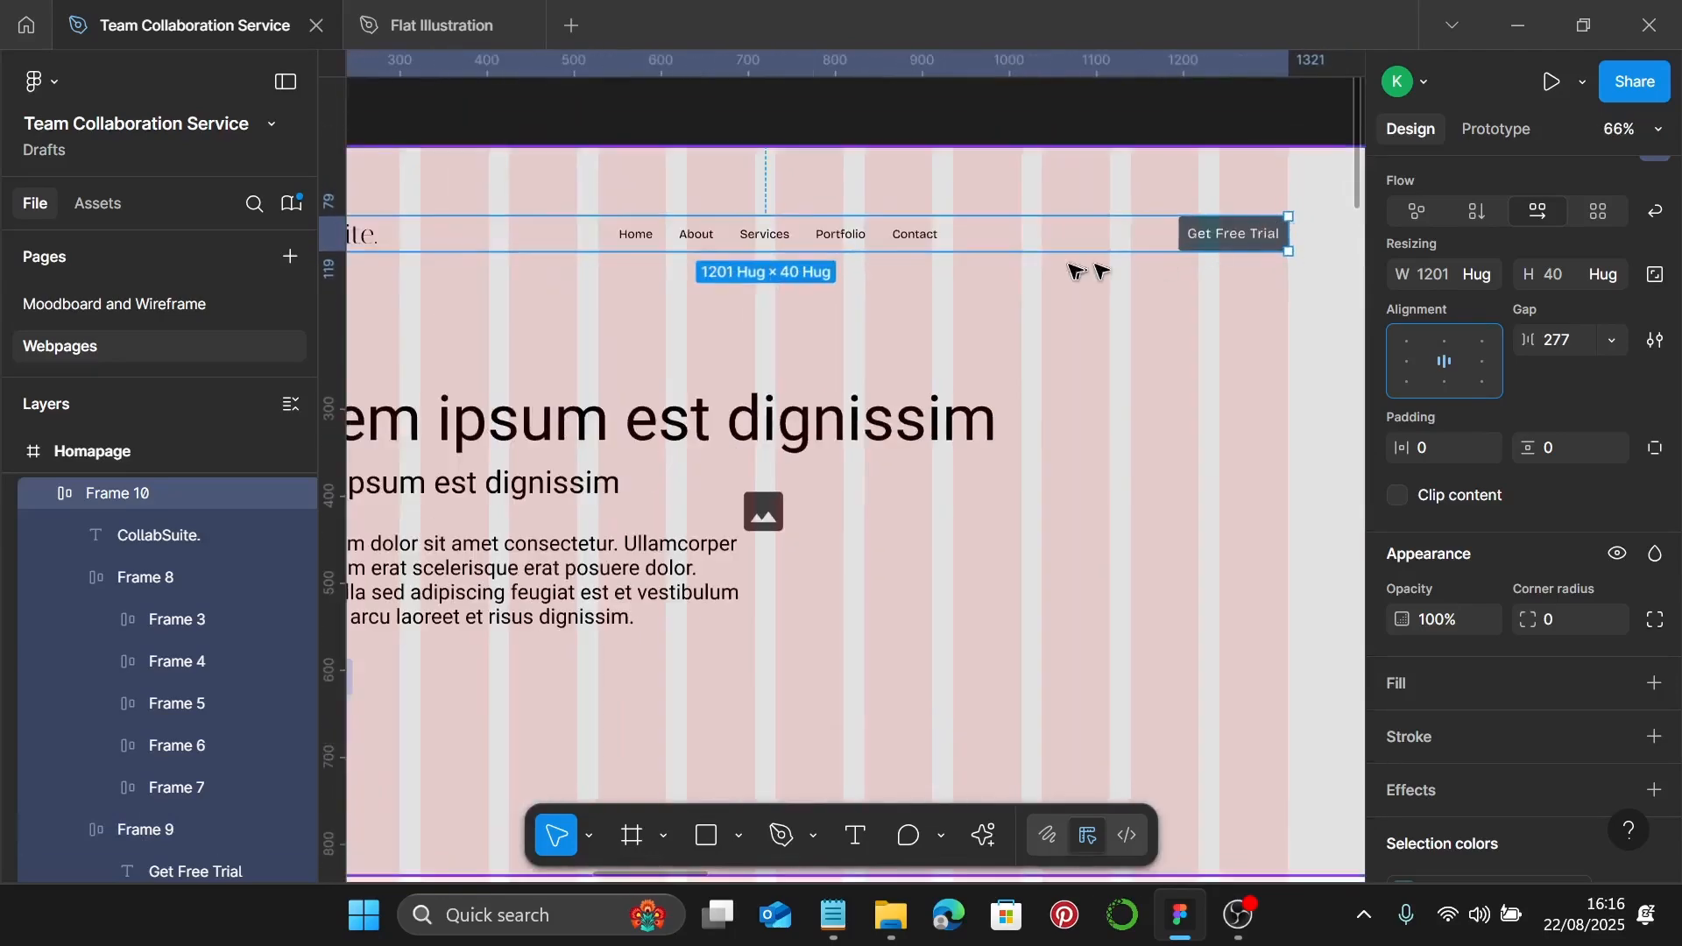
{"action": "scroll", "coordinate": [1051, 274], "scroll_direction": "down", "scroll_amount": 2}
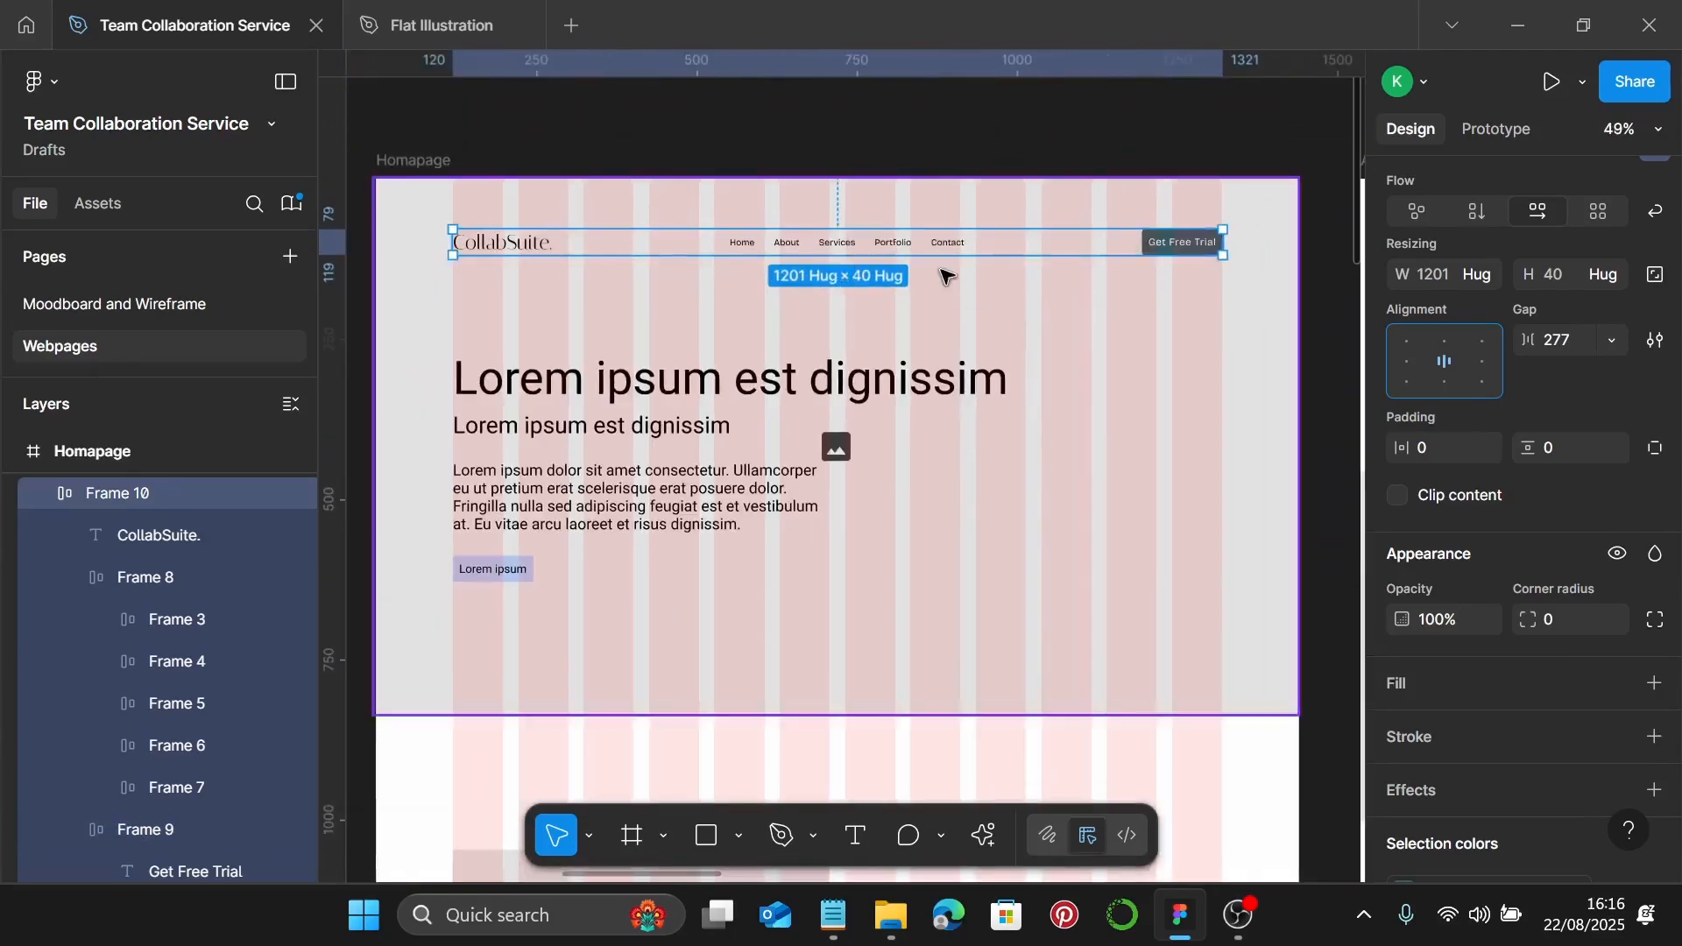
{"action": "left_click", "coordinate": [1196, 151]}
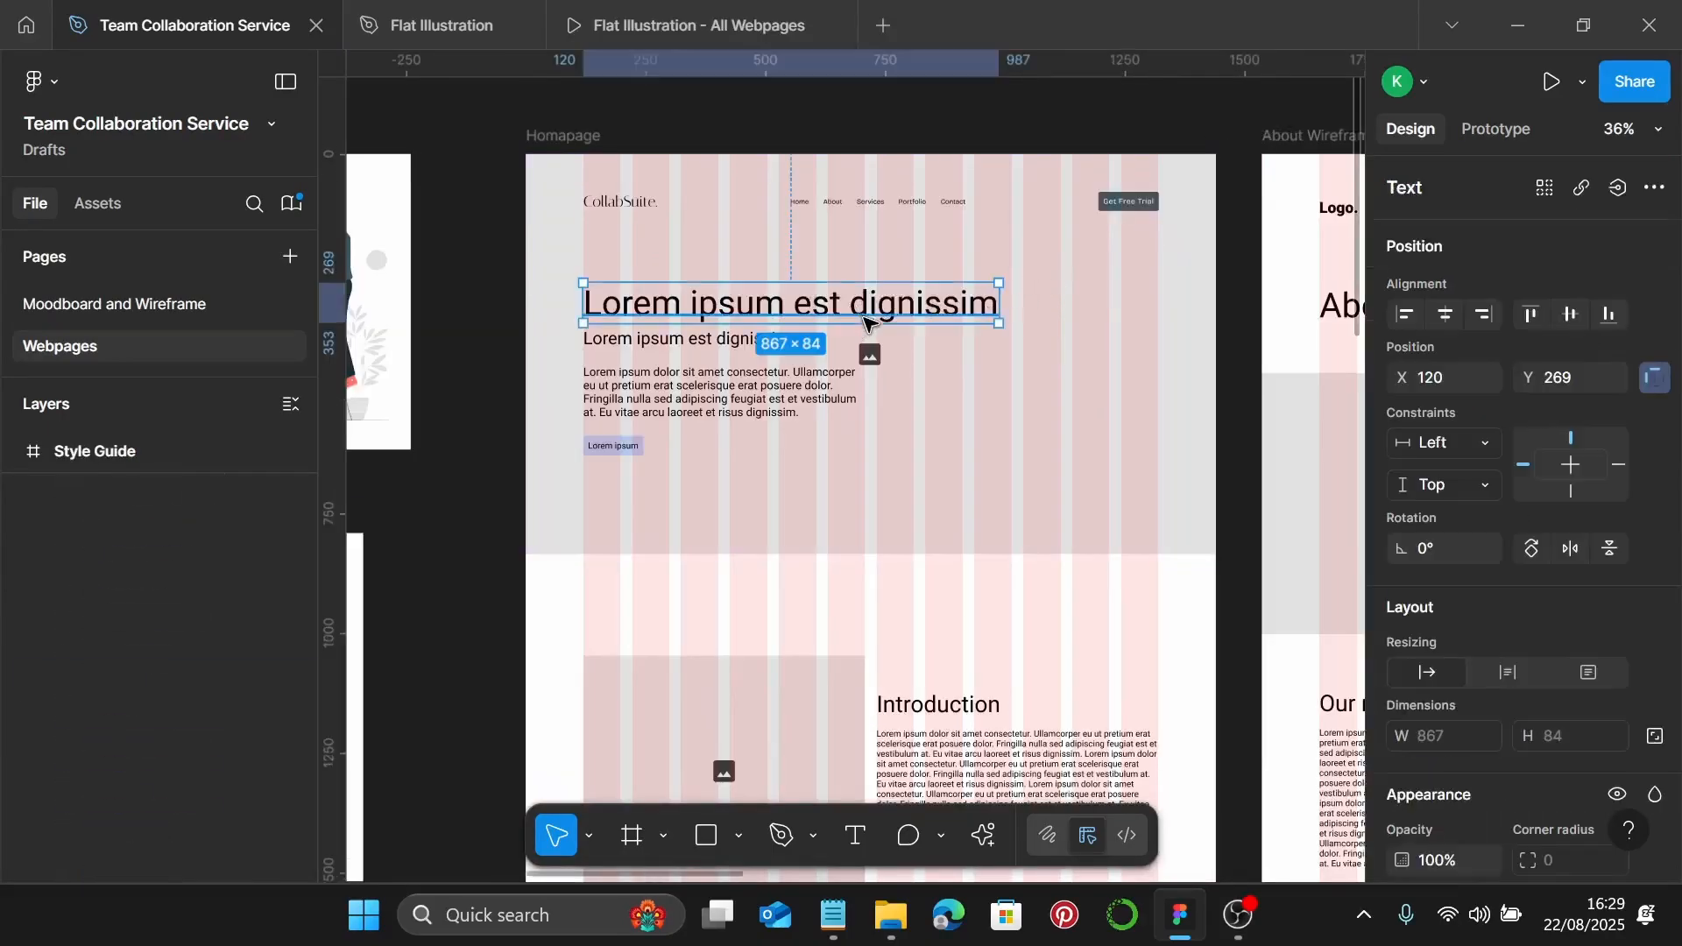
Apply the Heading text style to the large placeholder title in the Homepage hero section
{"action": "scroll", "coordinate": [1463, 419], "scroll_direction": "down", "scroll_amount": 5}
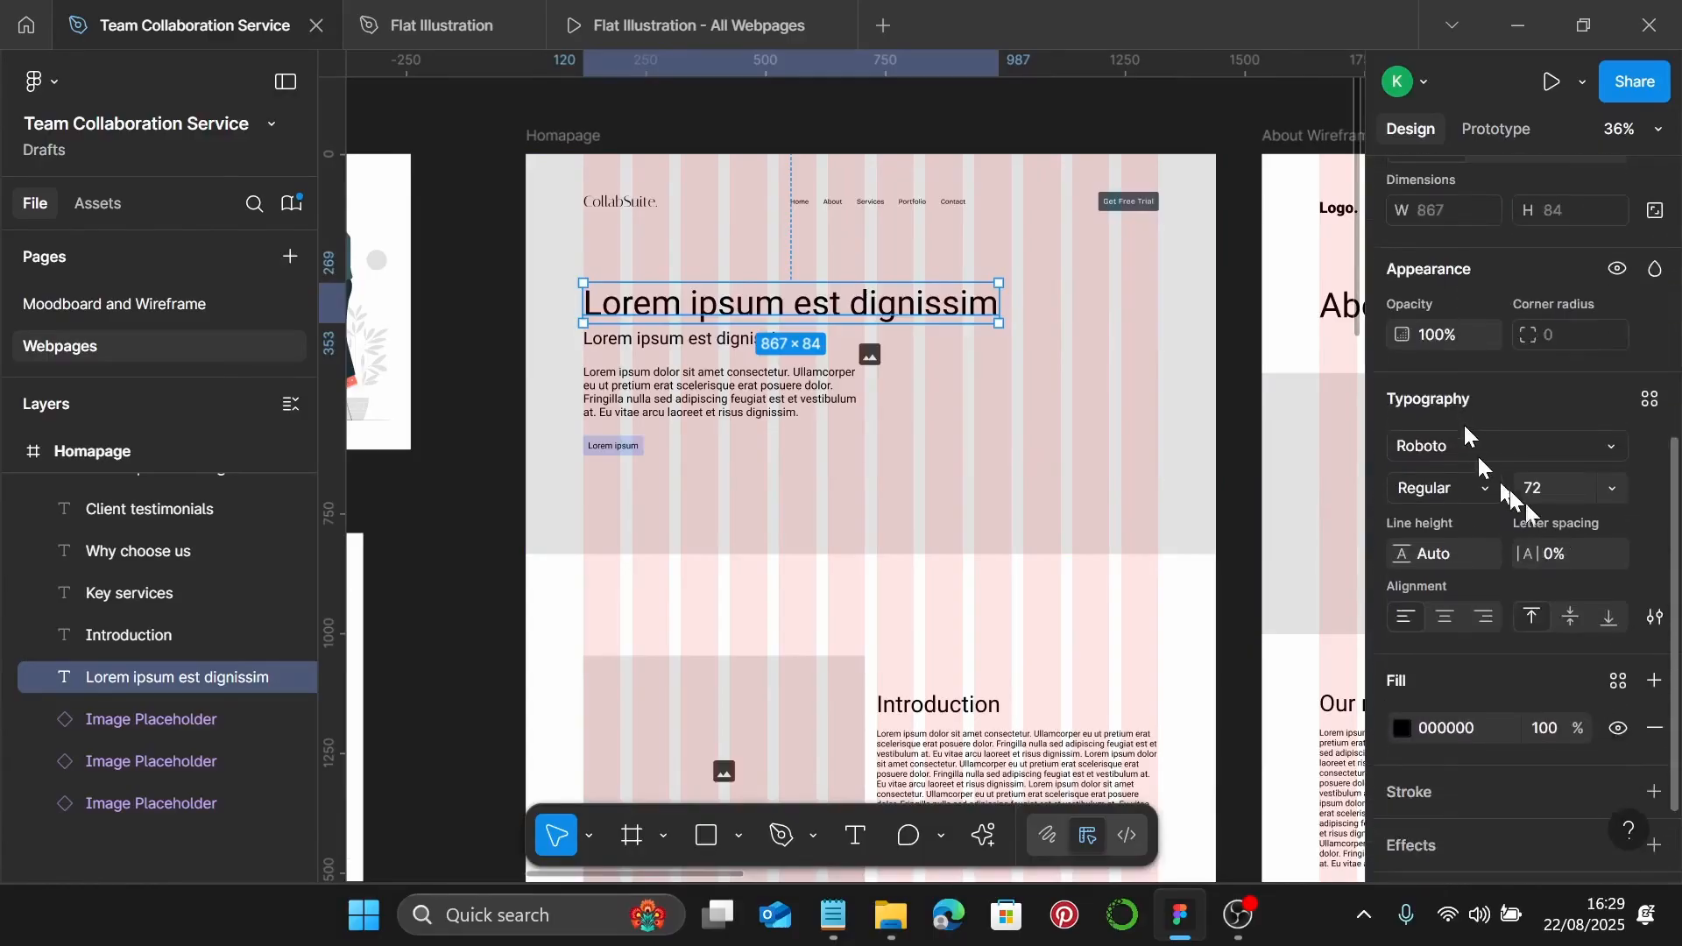
{"action": "left_click", "coordinate": [1649, 399]}
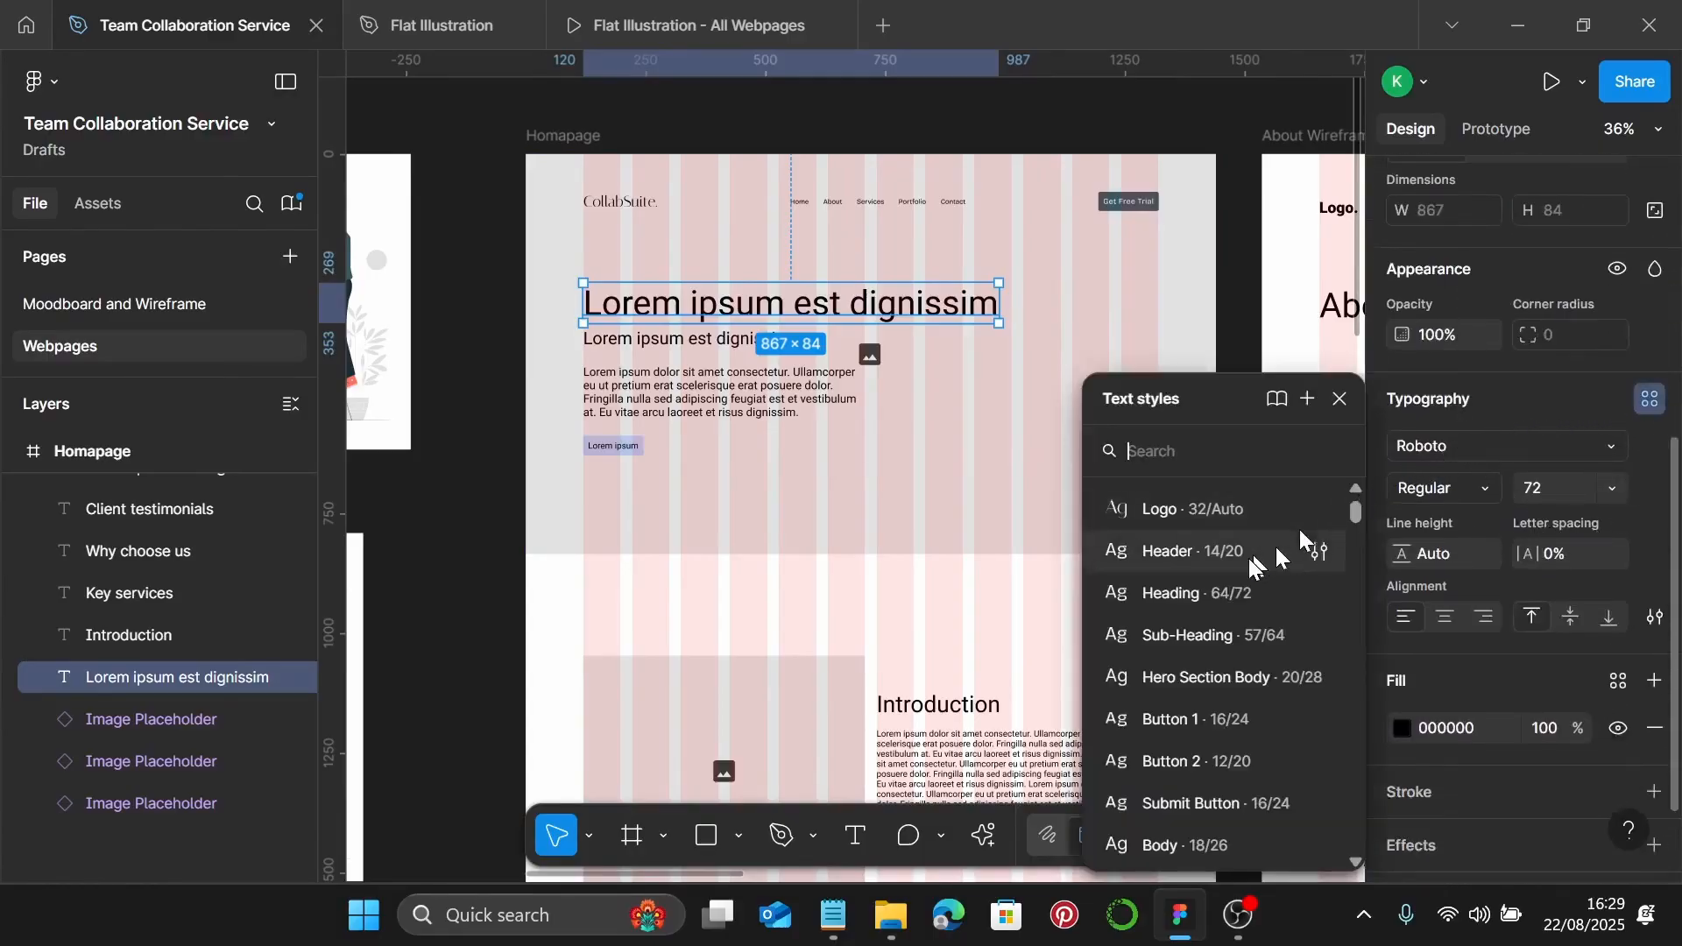
{"action": "left_click", "coordinate": [1238, 585]}
{"action": "key", "text": "Escape"}
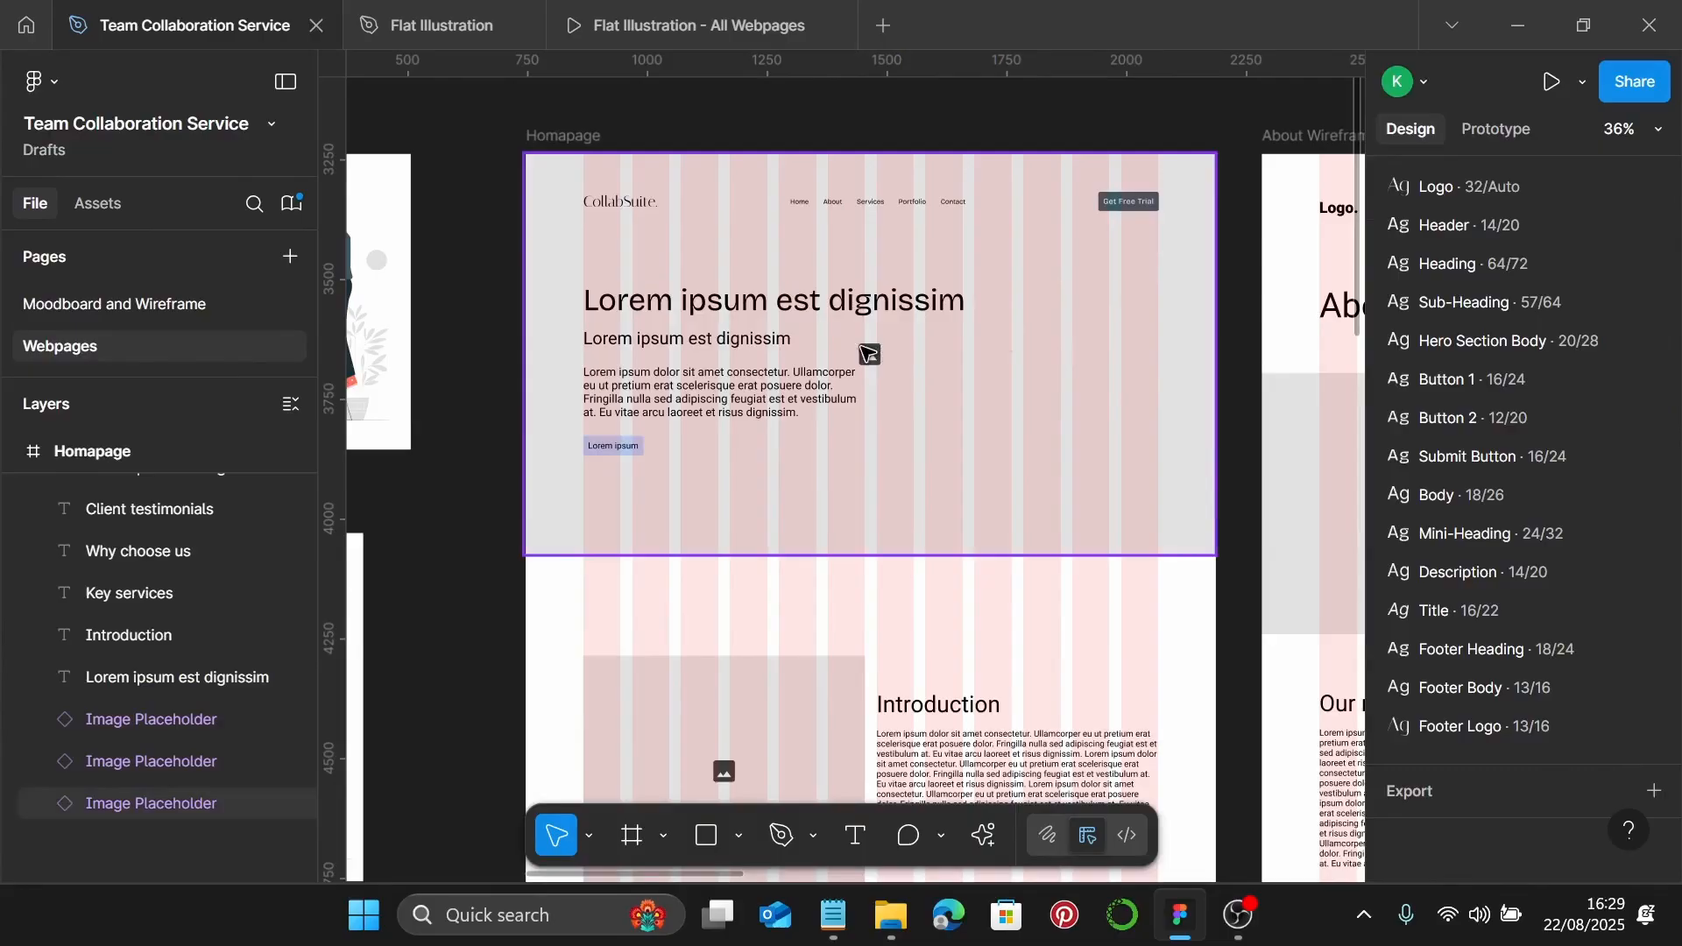
Switch to Notepad and copy the hero title "Better Collaboration, Smarter Teams" from the Hero Section copy
{"action": "scroll", "coordinate": [867, 354], "scroll_direction": "up", "scroll_amount": 3}
{"action": "left_click", "coordinate": [834, 915]}
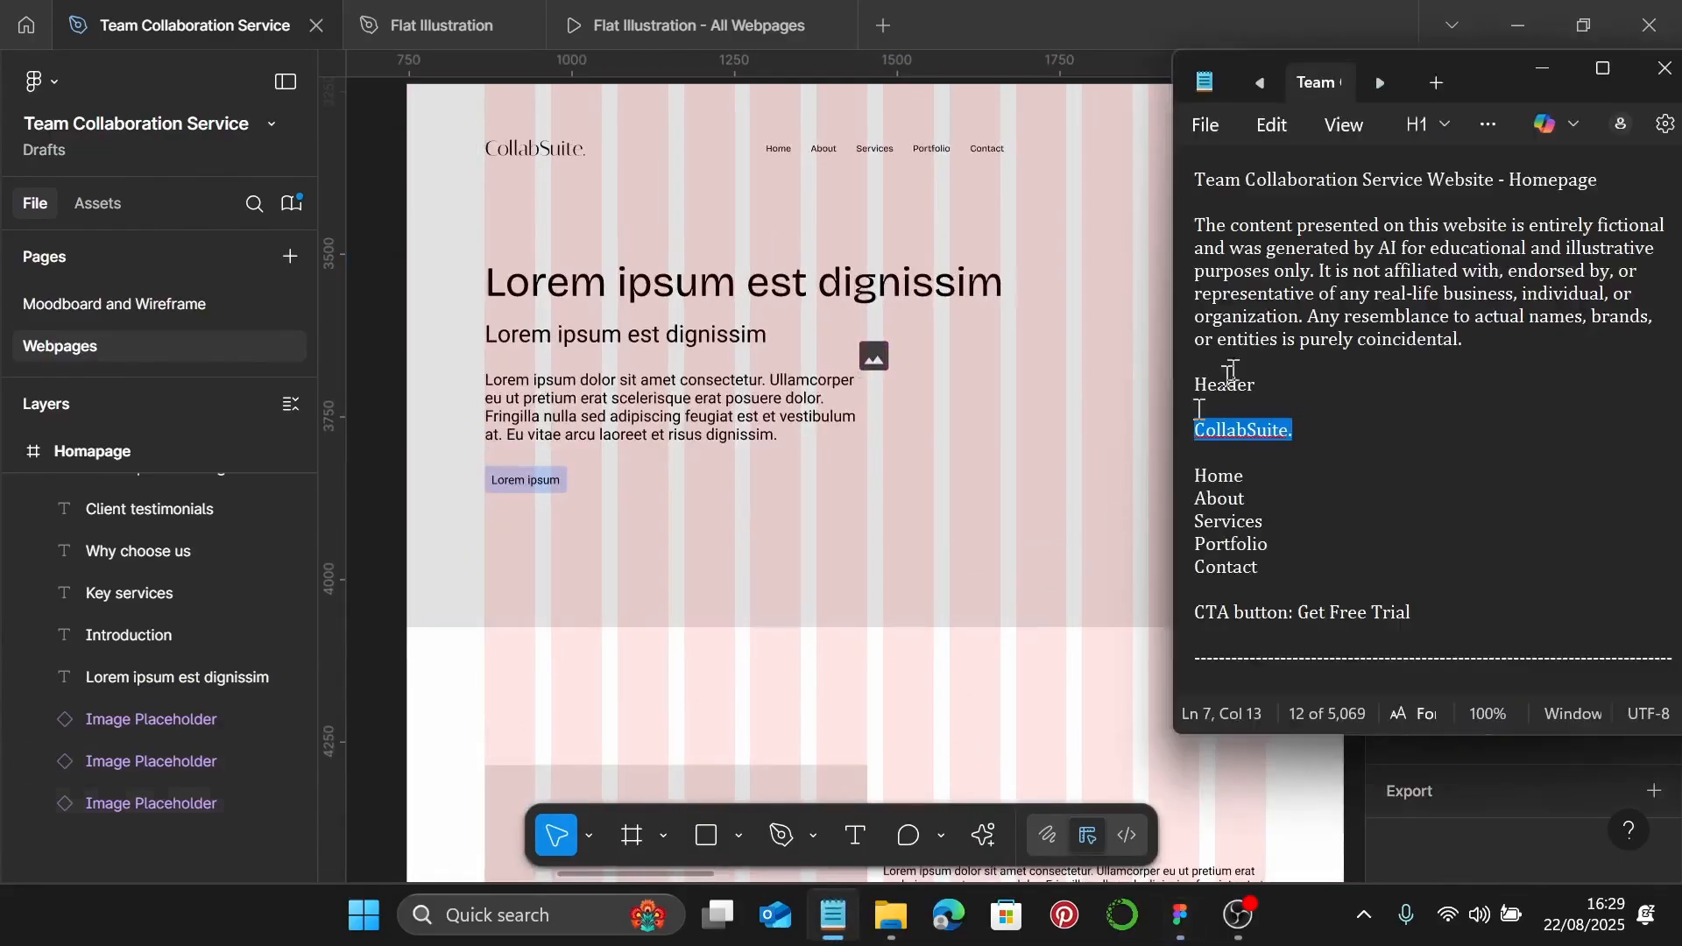
{"action": "scroll", "coordinate": [1288, 429], "scroll_direction": "down", "scroll_amount": 5}
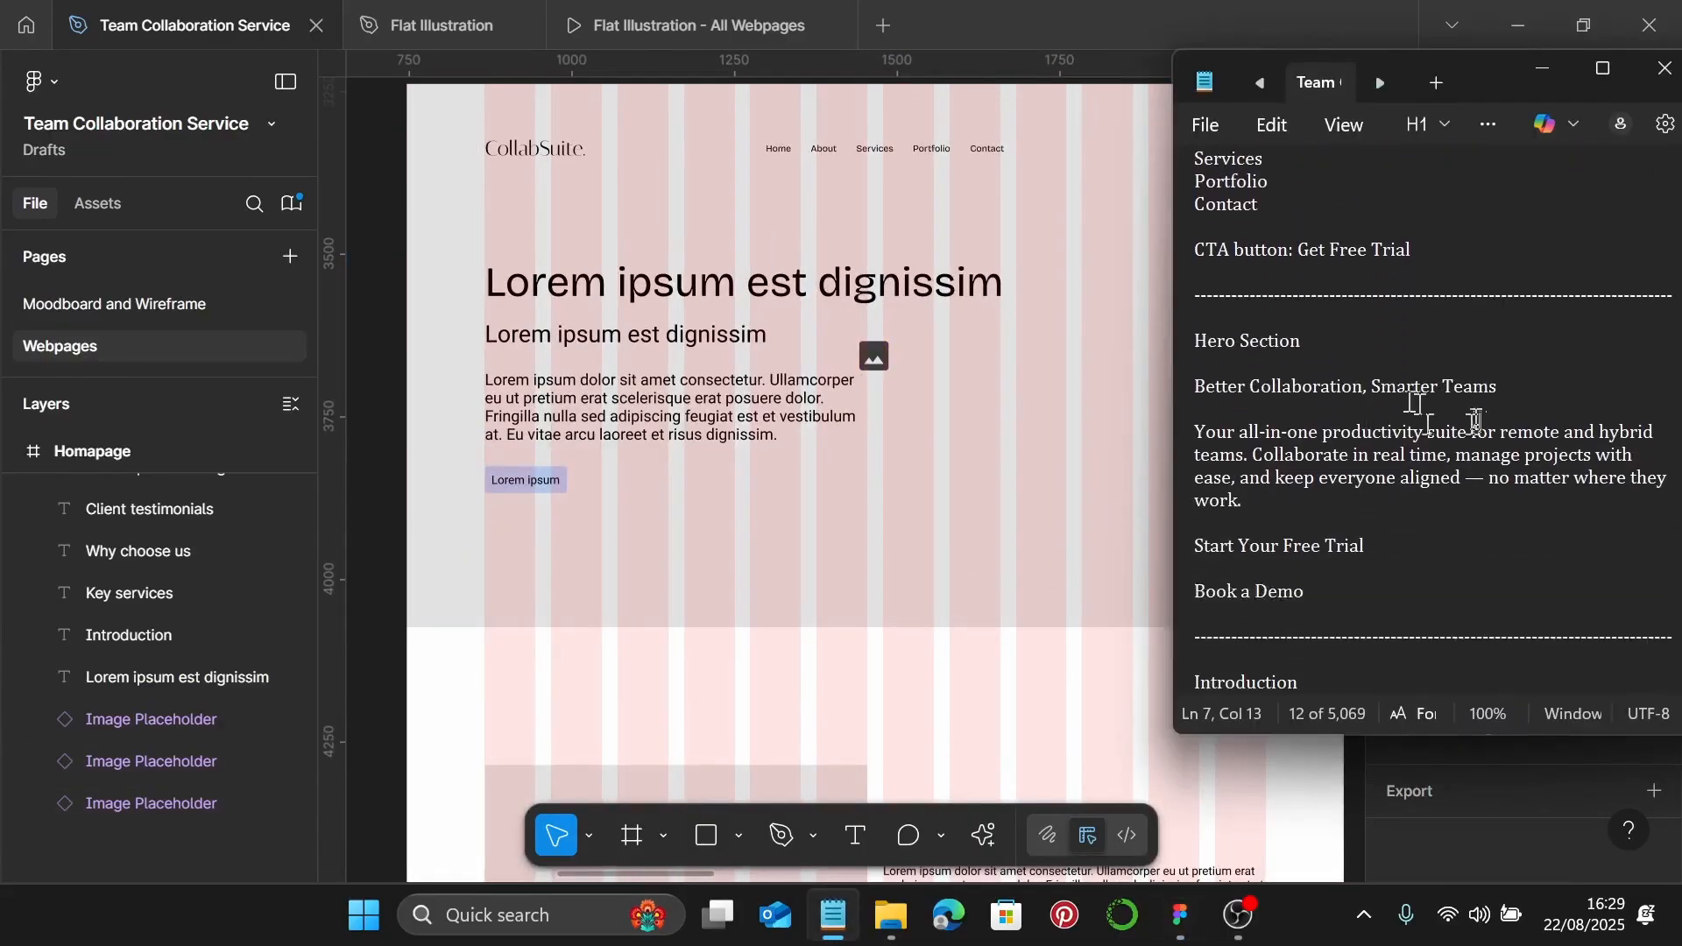
{"action": "scroll", "coordinate": [1279, 338], "scroll_direction": "down", "scroll_amount": 1}
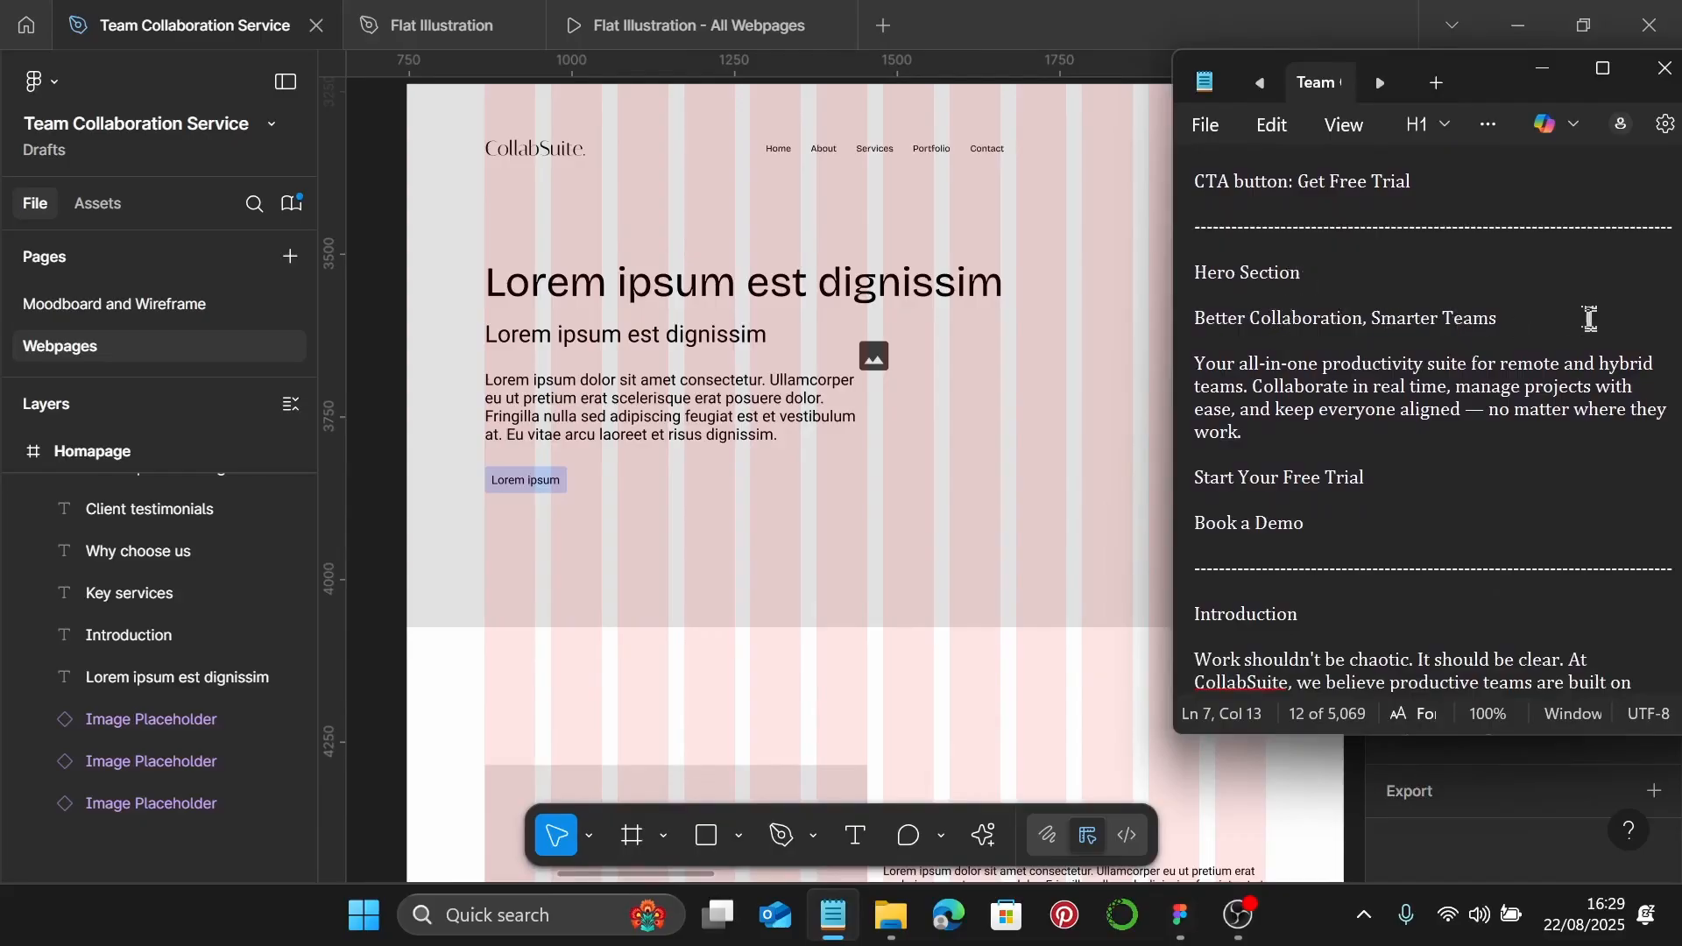
{"action": "left_click_drag", "start_coordinate": [1541, 312], "coordinate": [1216, 319]}
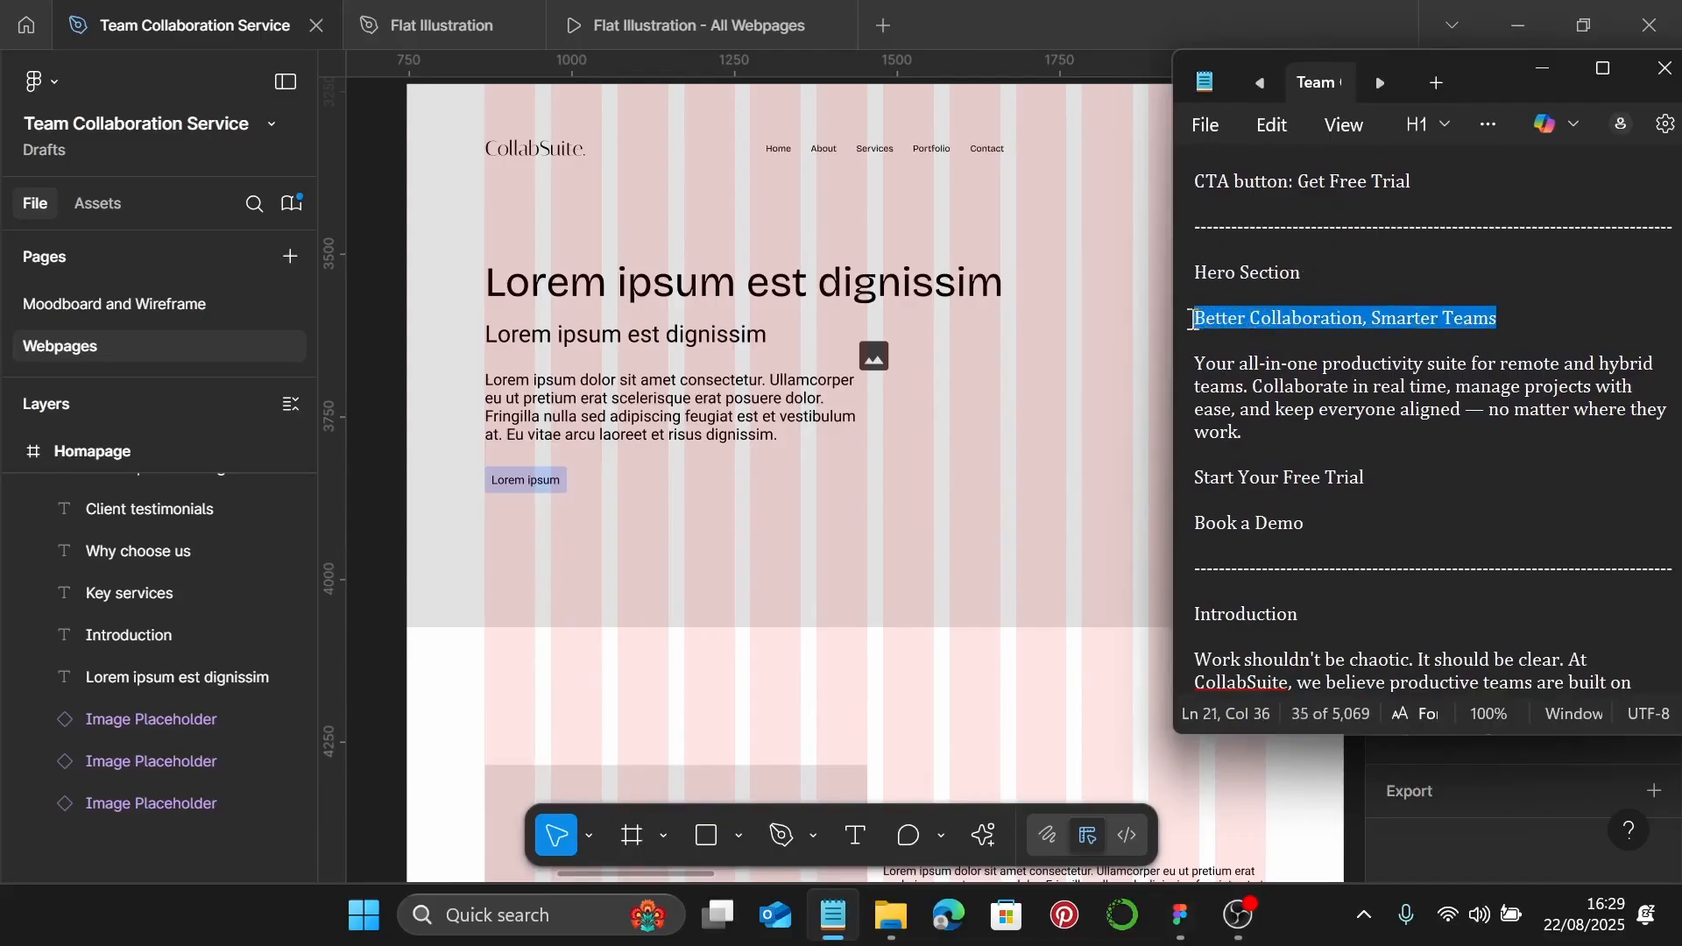
{"action": "type", "text": "CollabSuite."}
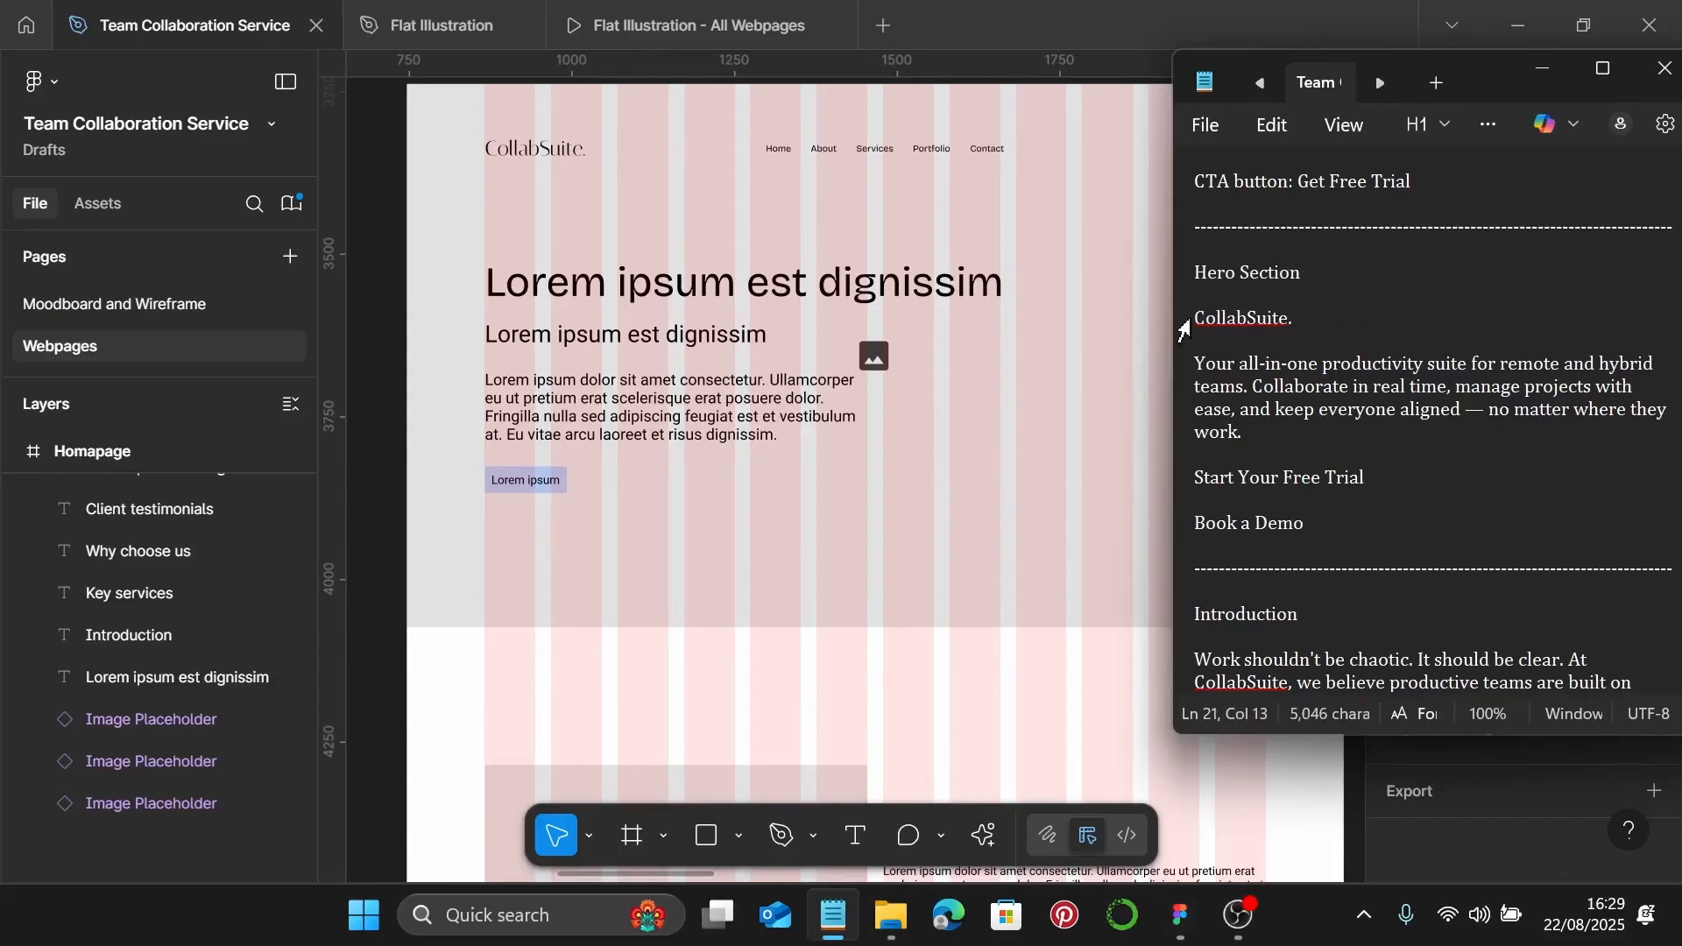
{"action": "key", "text": "ctrl+z"}
{"action": "key", "text": "ctrl+c"}
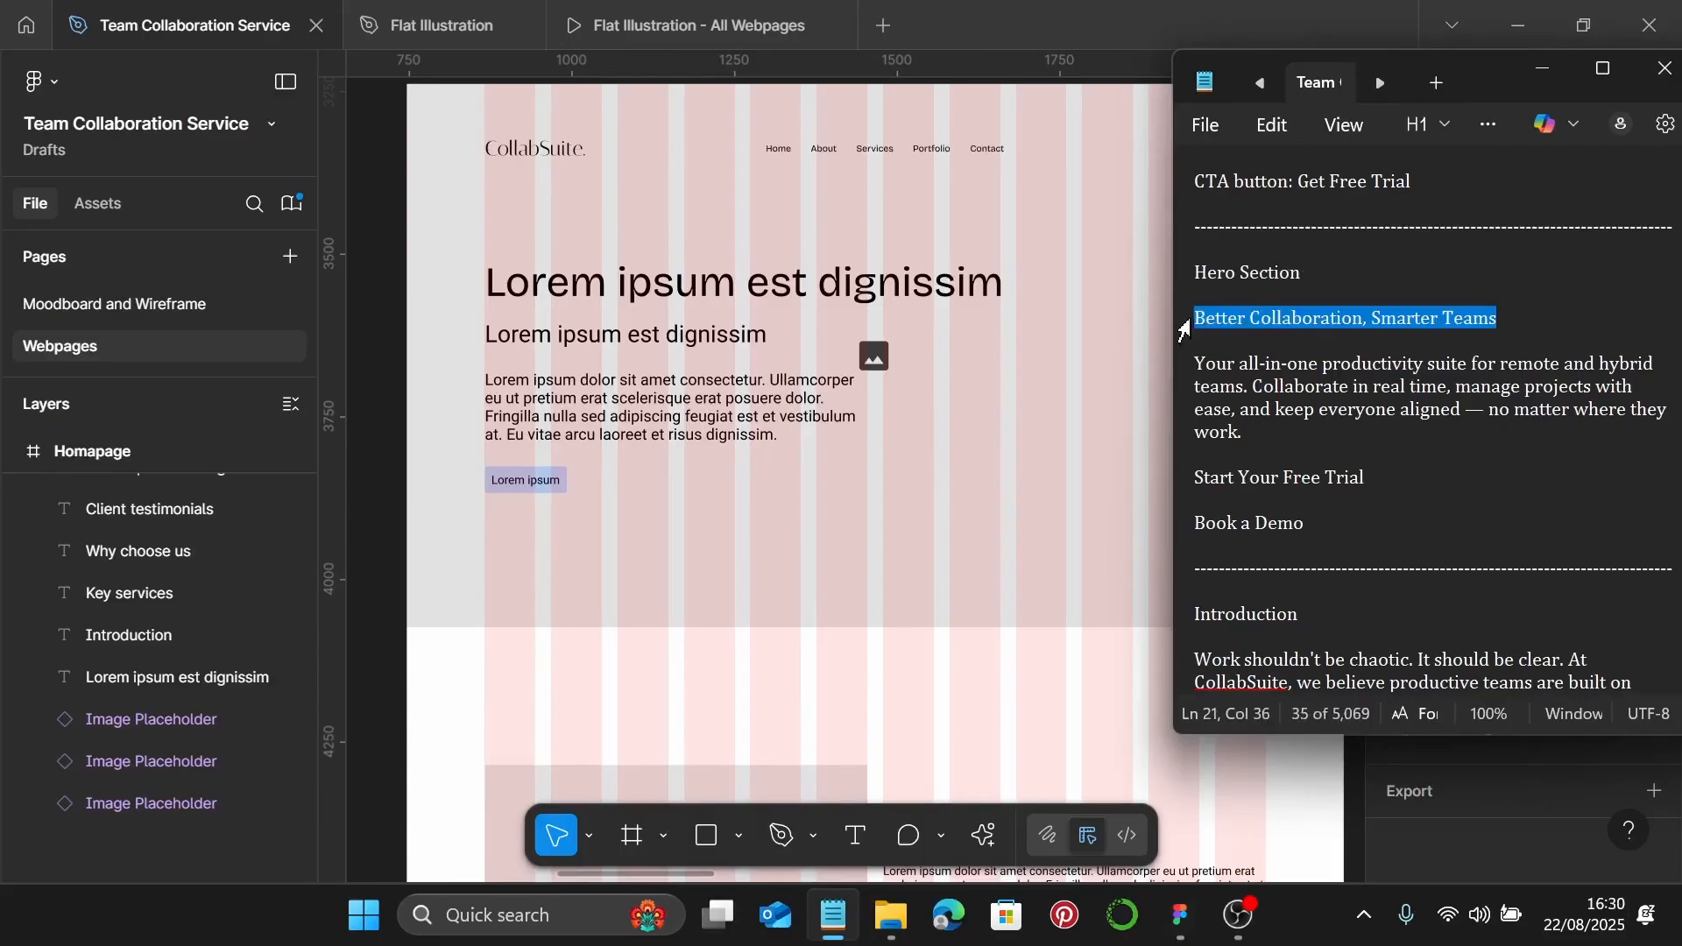
Switch back to Figma and replace the hero title's placeholder text with "Better Collaboration, Smarter Teams"
{"action": "left_click", "coordinate": [863, 307]}
{"action": "double_click", "coordinate": [863, 306]}
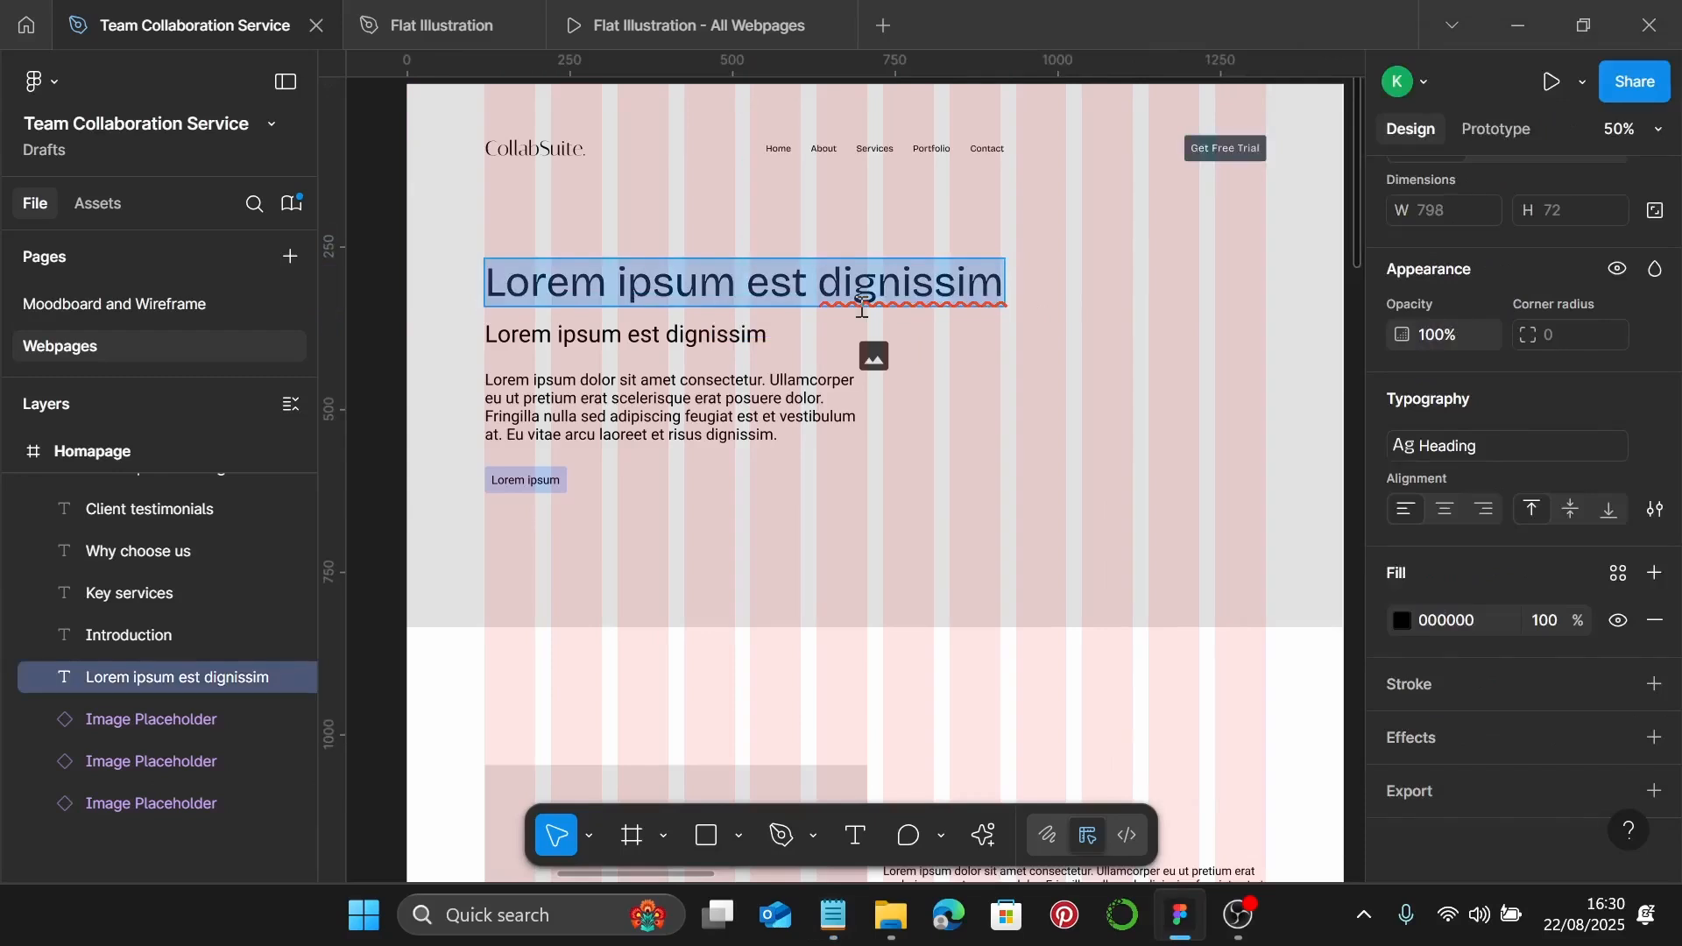
{"action": "key", "text": "ctrl+v"}
{"action": "key", "text": "Escape"}
Delete the placeholder sub-heading "Lorem ipsum est dignissim" beneath the hero title
{"action": "scroll", "coordinate": [818, 341], "scroll_direction": "up", "scroll_amount": 3}
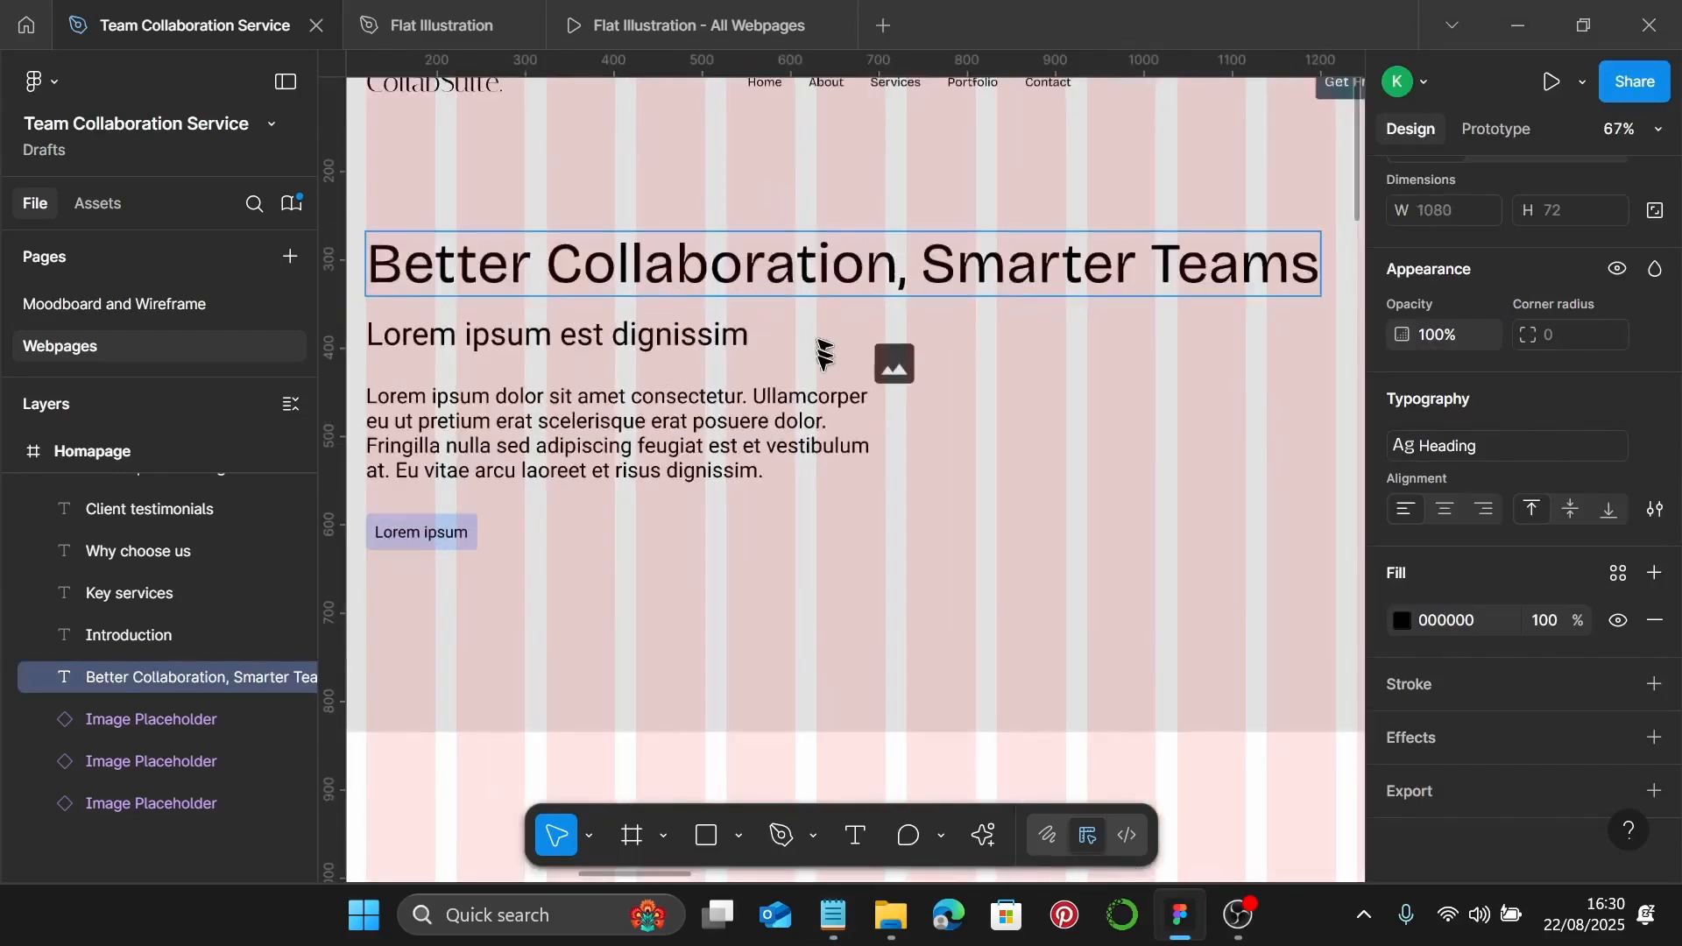
{"action": "left_click", "coordinate": [727, 341]}
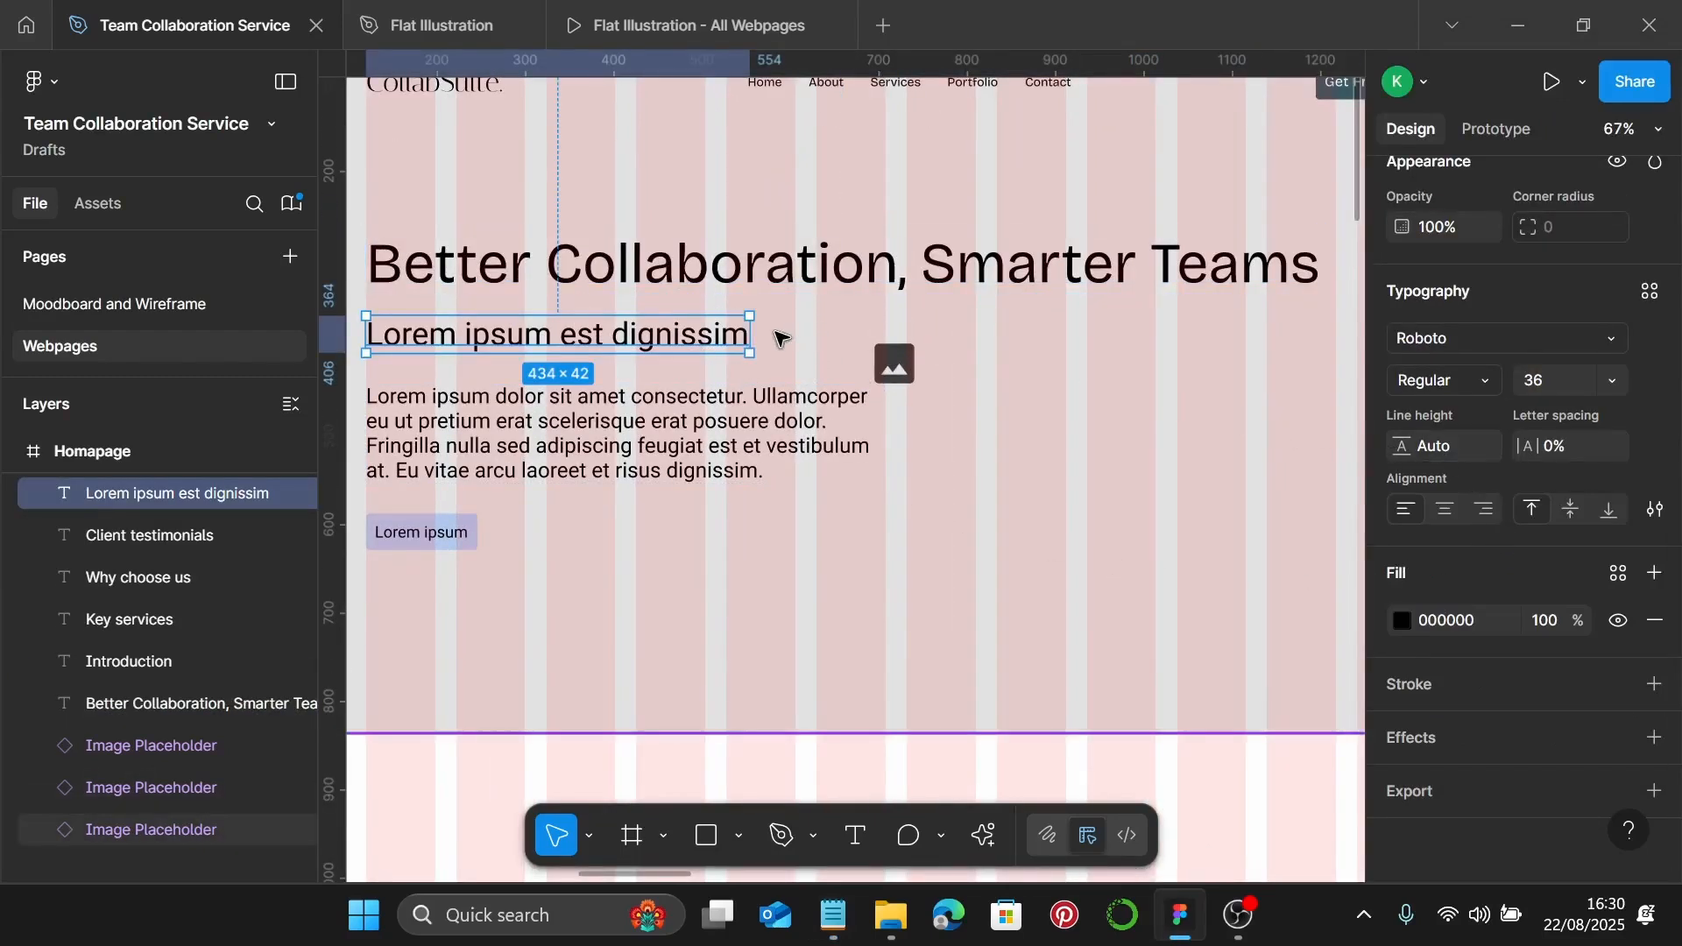
{"action": "key", "text": "Delete"}
Move the hero paragraph up to Y 418 and apply the Hero Section Body text style to it
{"action": "left_click", "coordinate": [514, 417]}
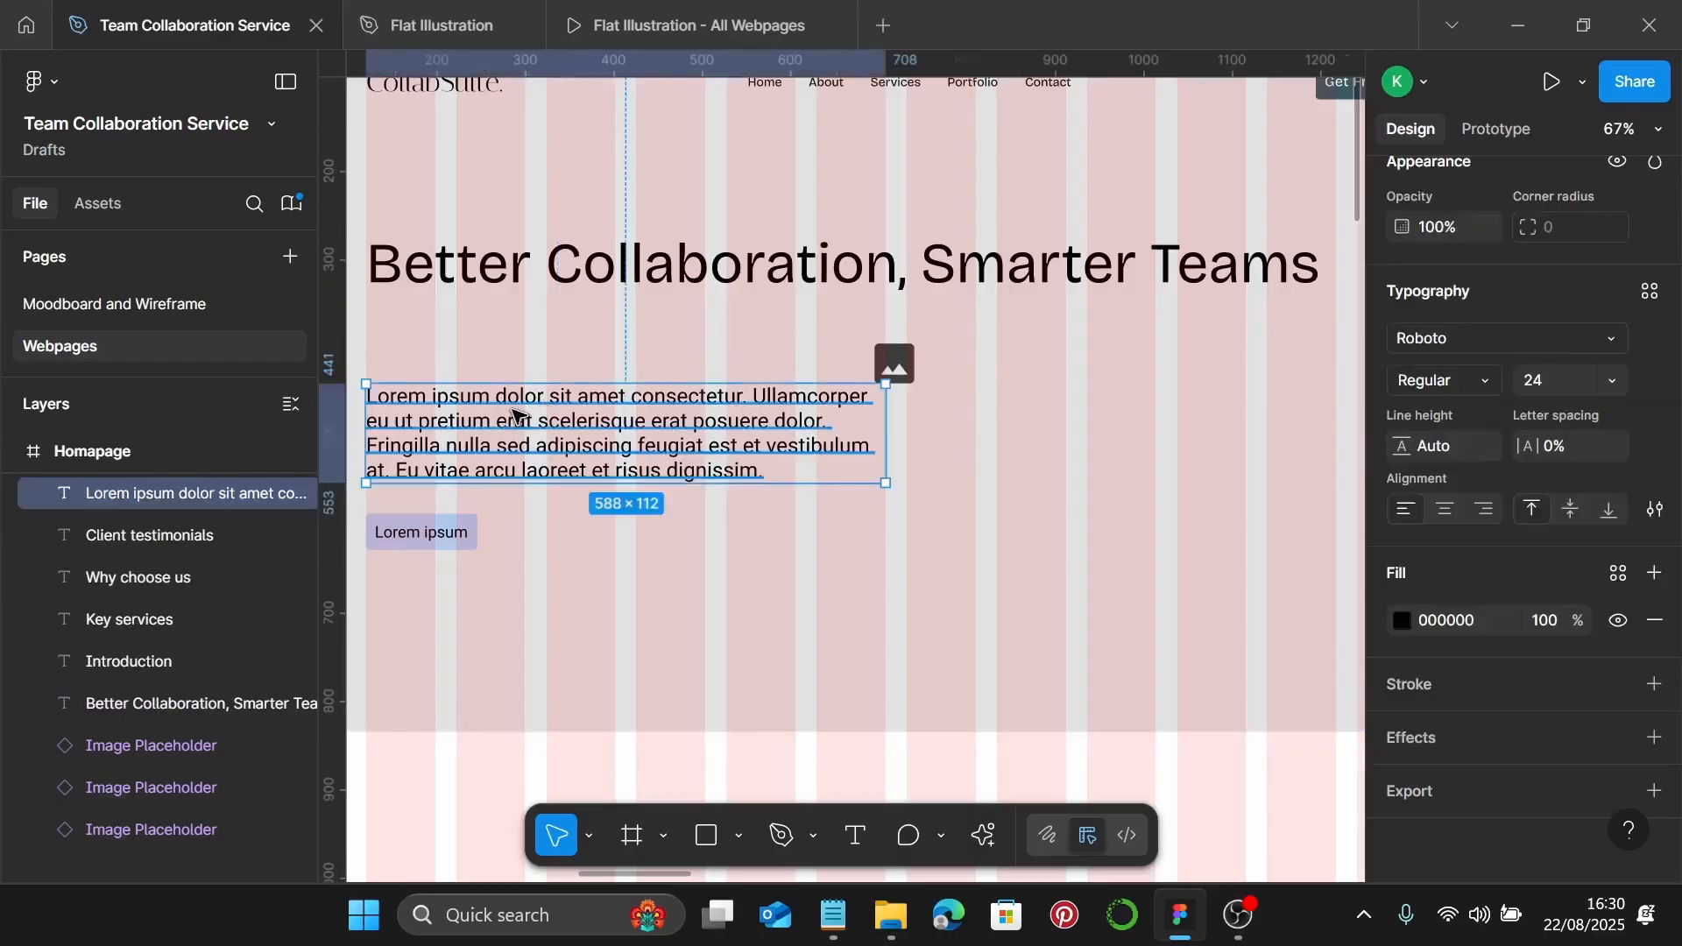
{"action": "scroll", "coordinate": [520, 425], "scroll_direction": "left", "scroll_amount": 1}
{"action": "left_click_drag", "start_coordinate": [520, 425], "coordinate": [520, 405]}
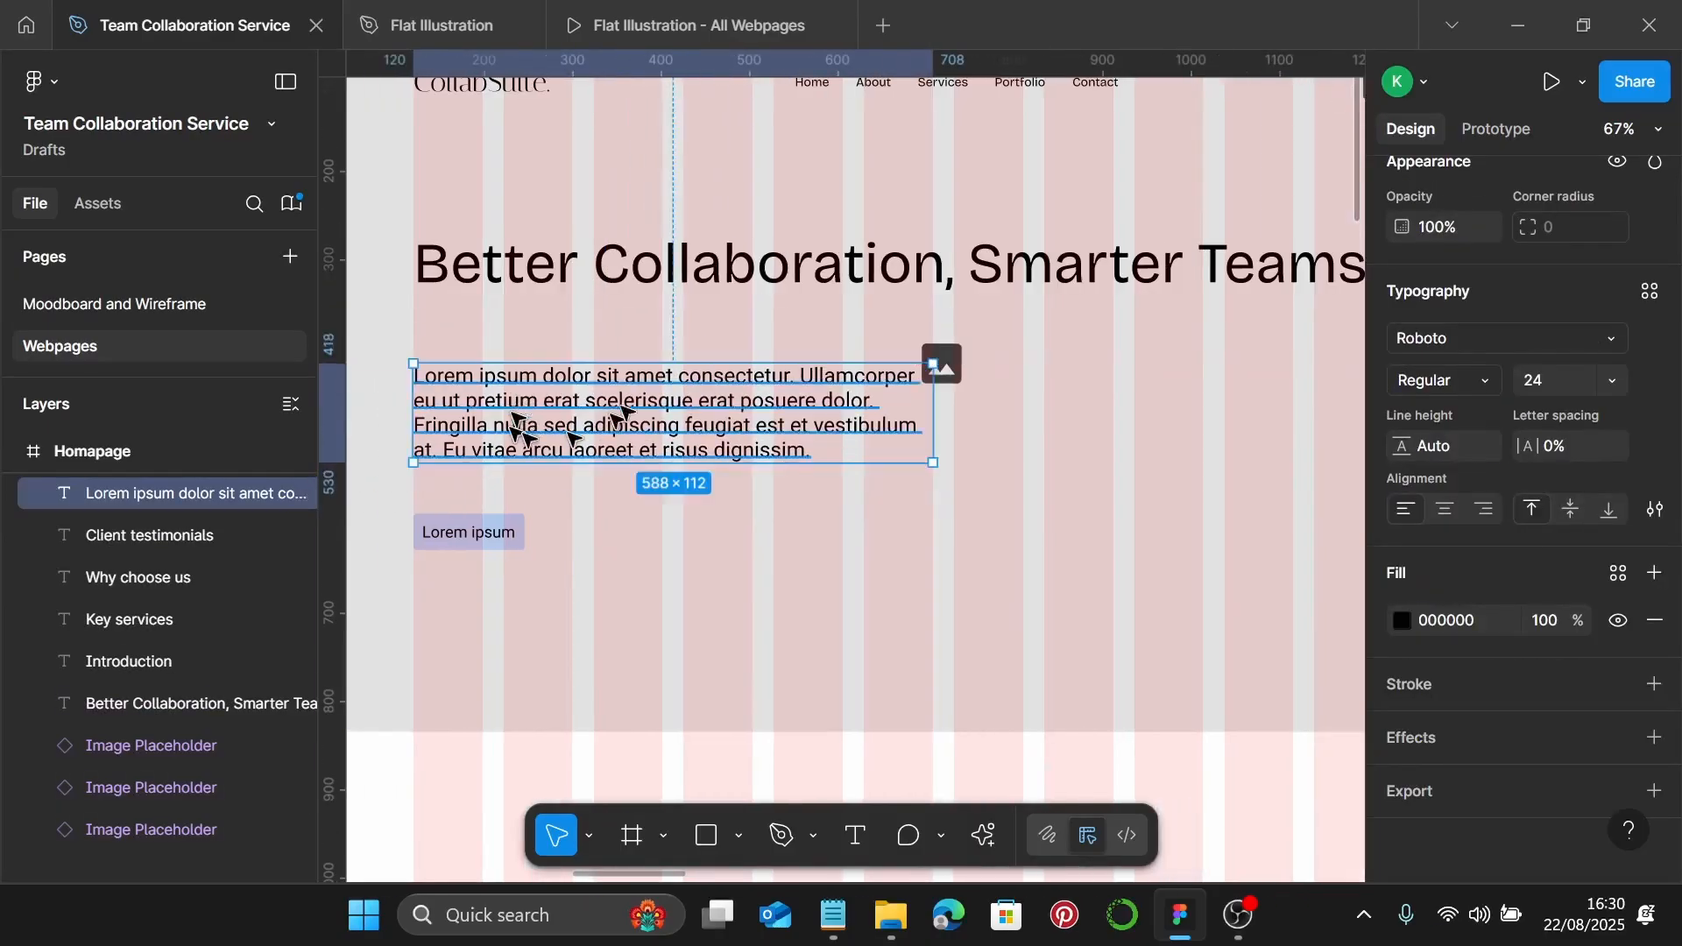
{"action": "left_click", "coordinate": [1650, 291]}
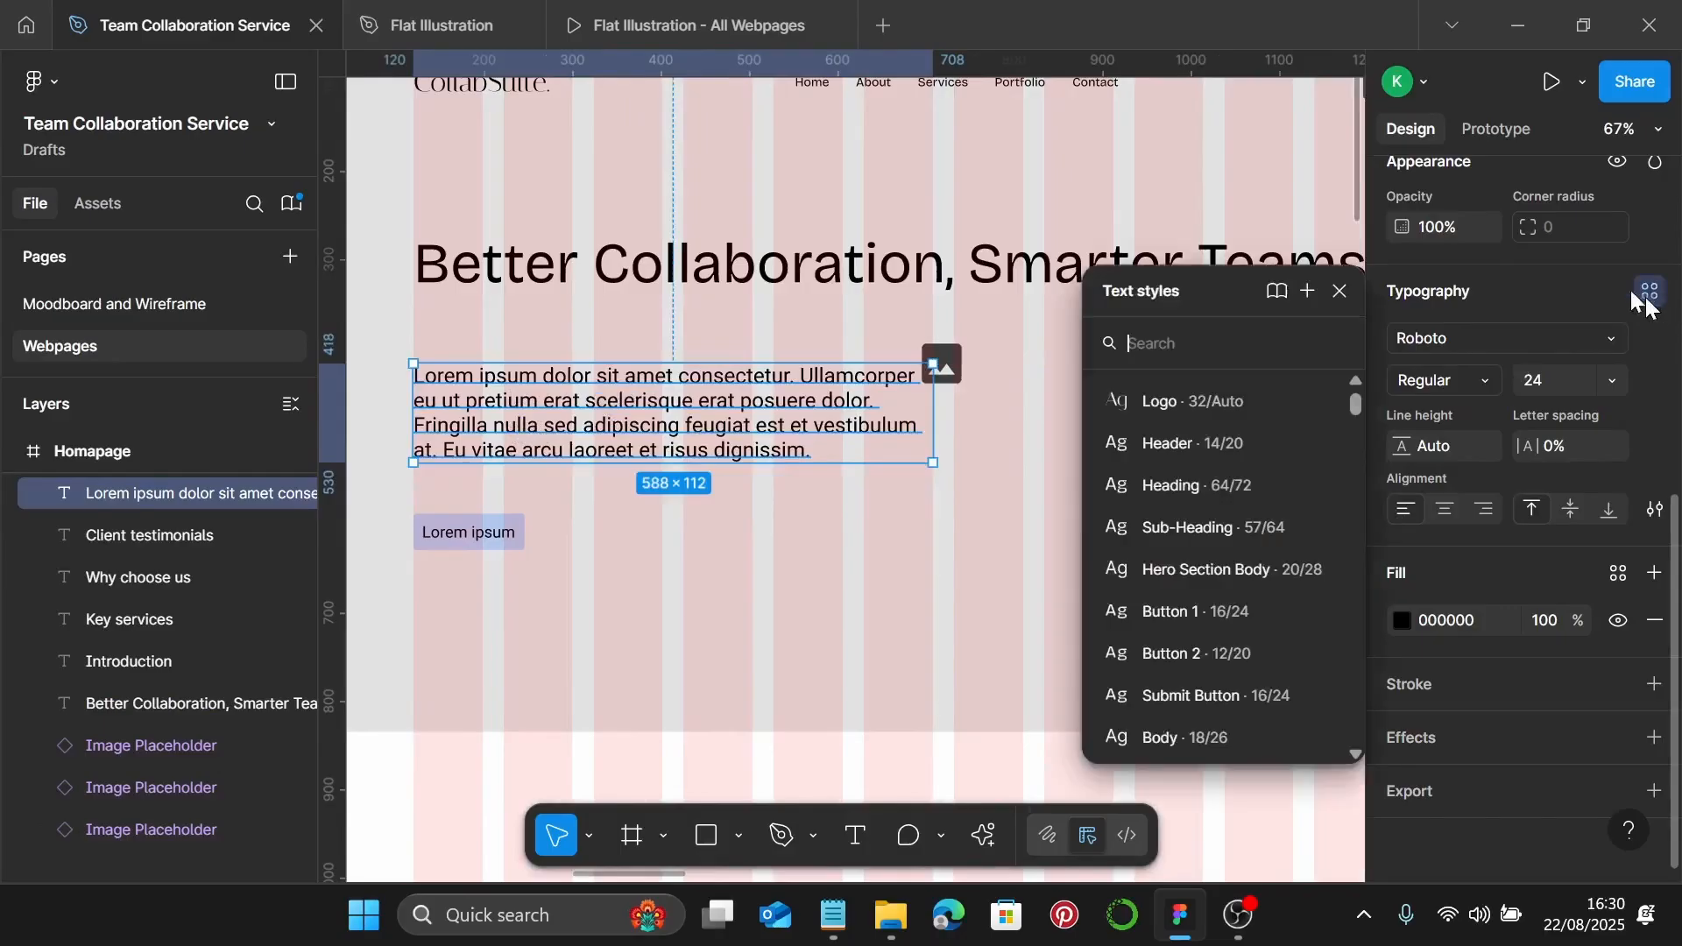
{"action": "left_click", "coordinate": [1187, 571]}
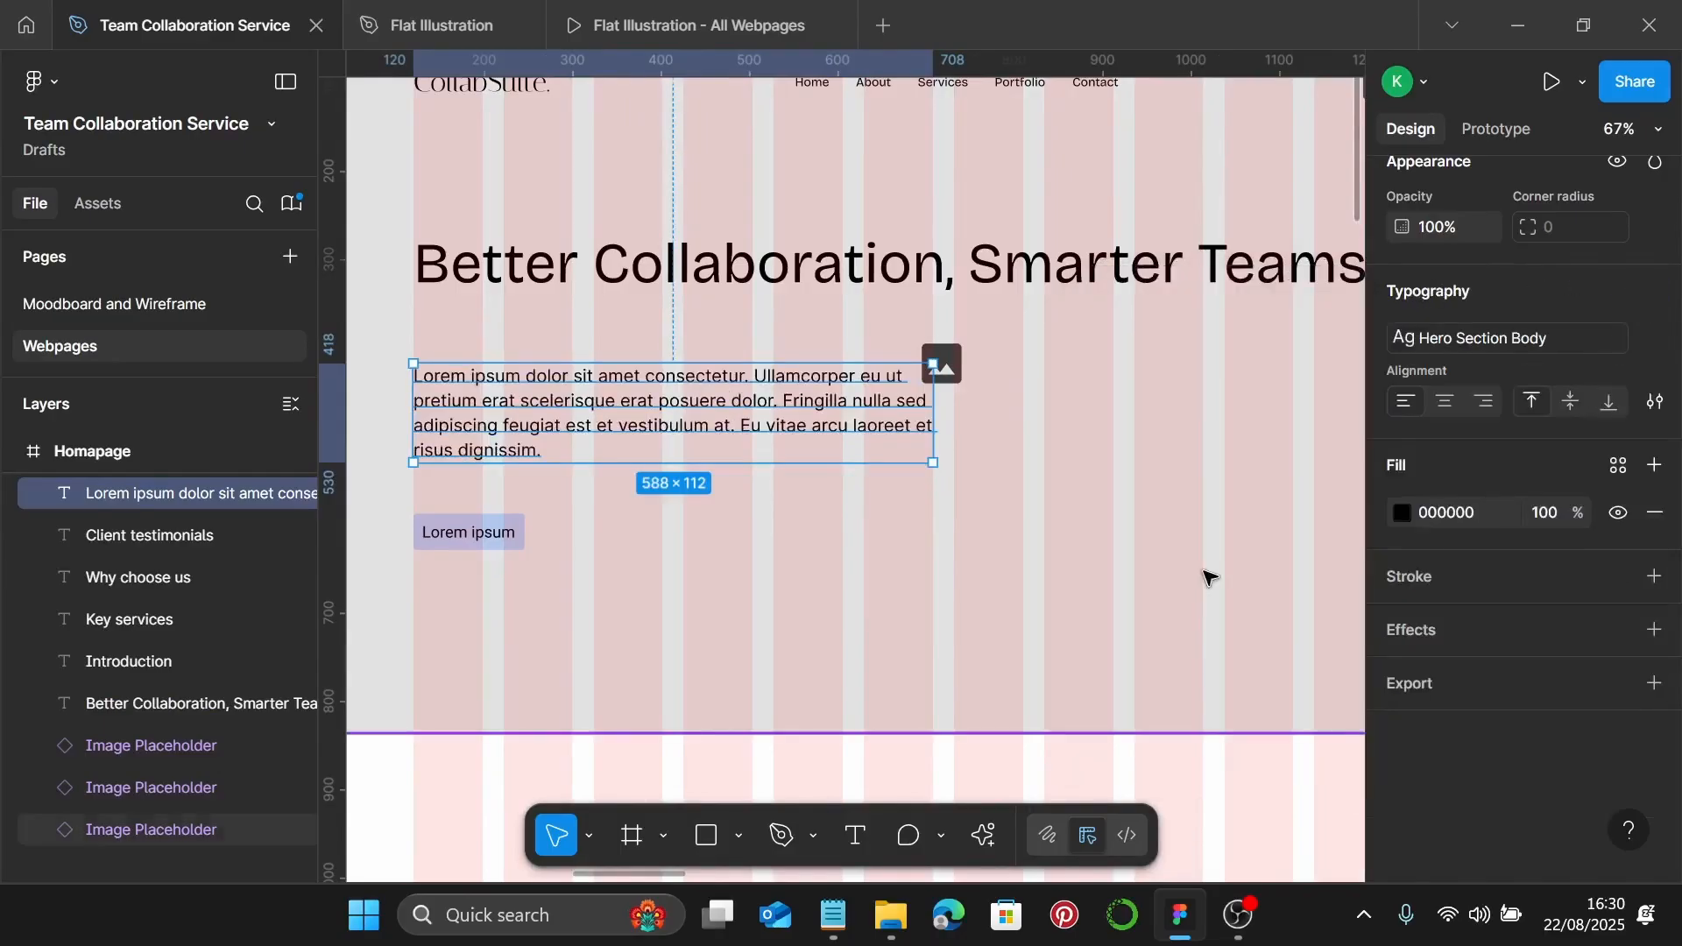
Replace the hero paragraph's placeholder text with the "Your all-in-one productivity suite" paragraph copied from the Notepad content
{"action": "left_click", "coordinate": [833, 916]}
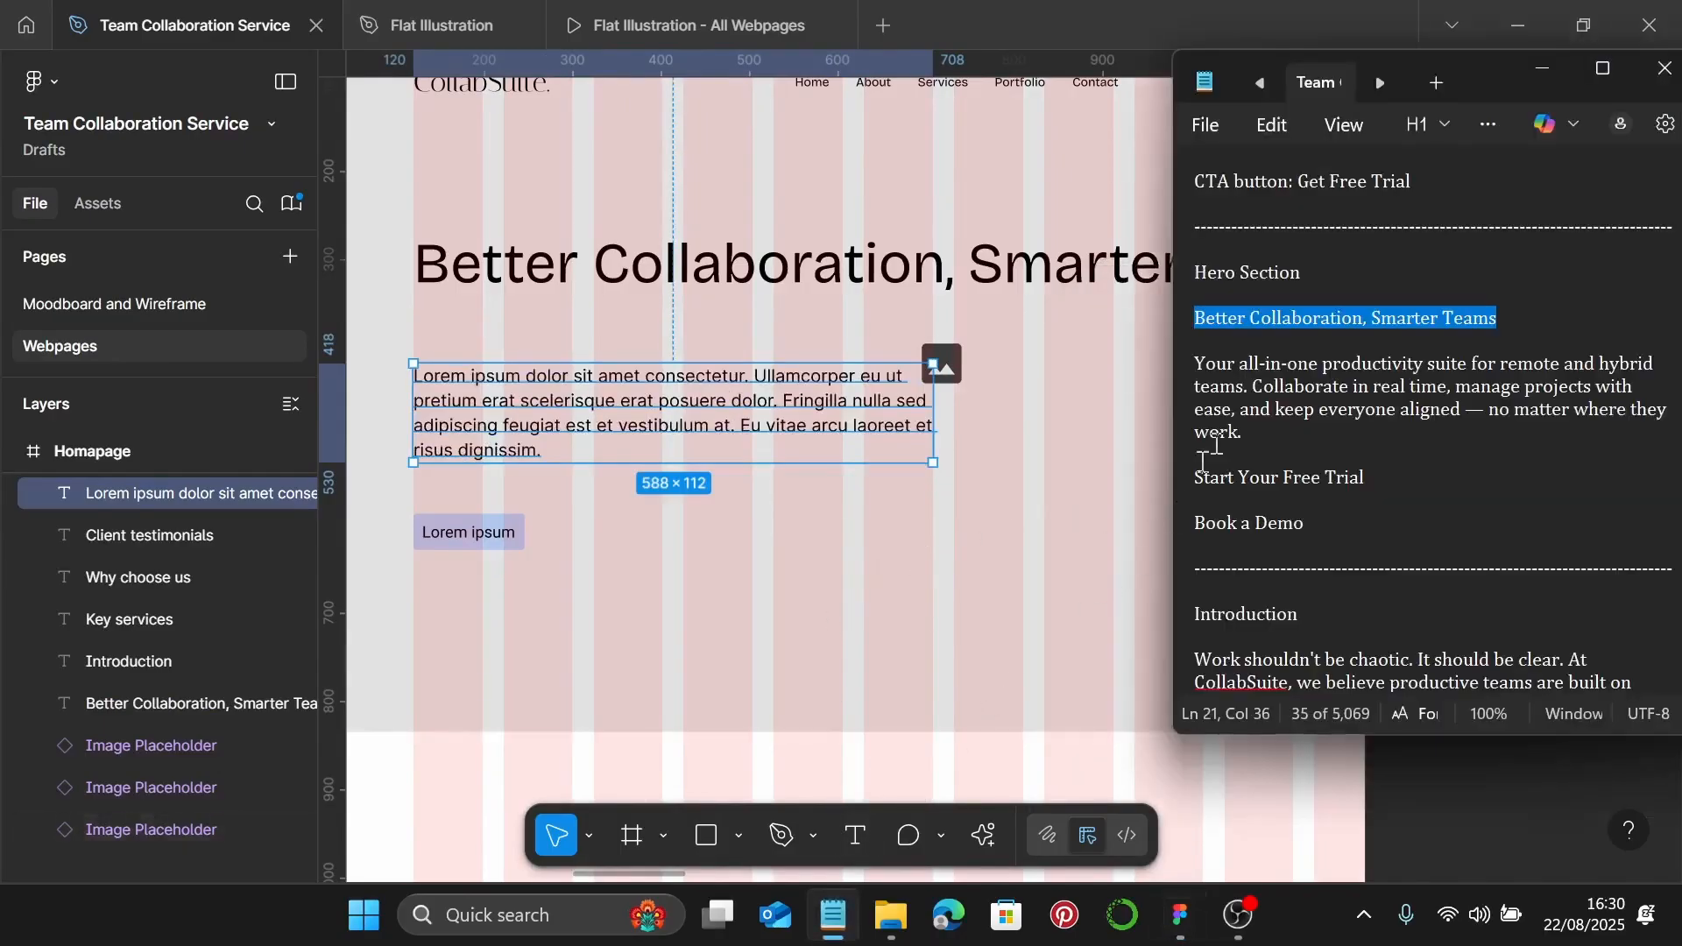
{"action": "left_click_drag", "start_coordinate": [1255, 433], "coordinate": [1187, 372]}
{"action": "key", "text": "ctrl+c"}
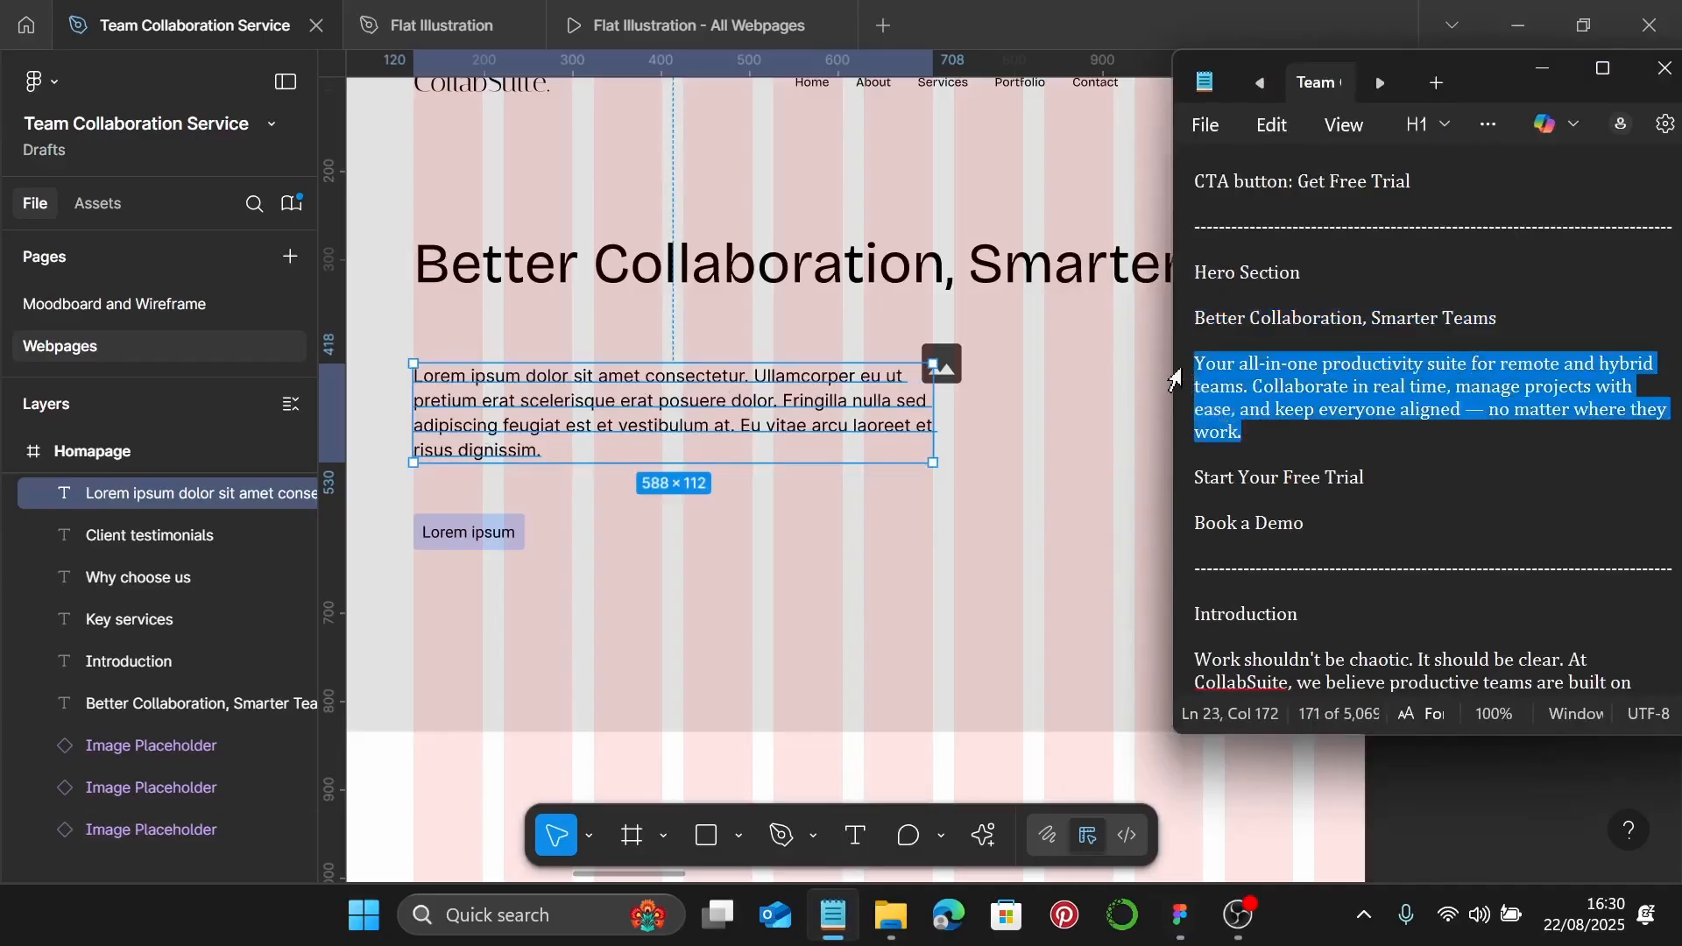
{"action": "left_click", "coordinate": [1540, 61]}
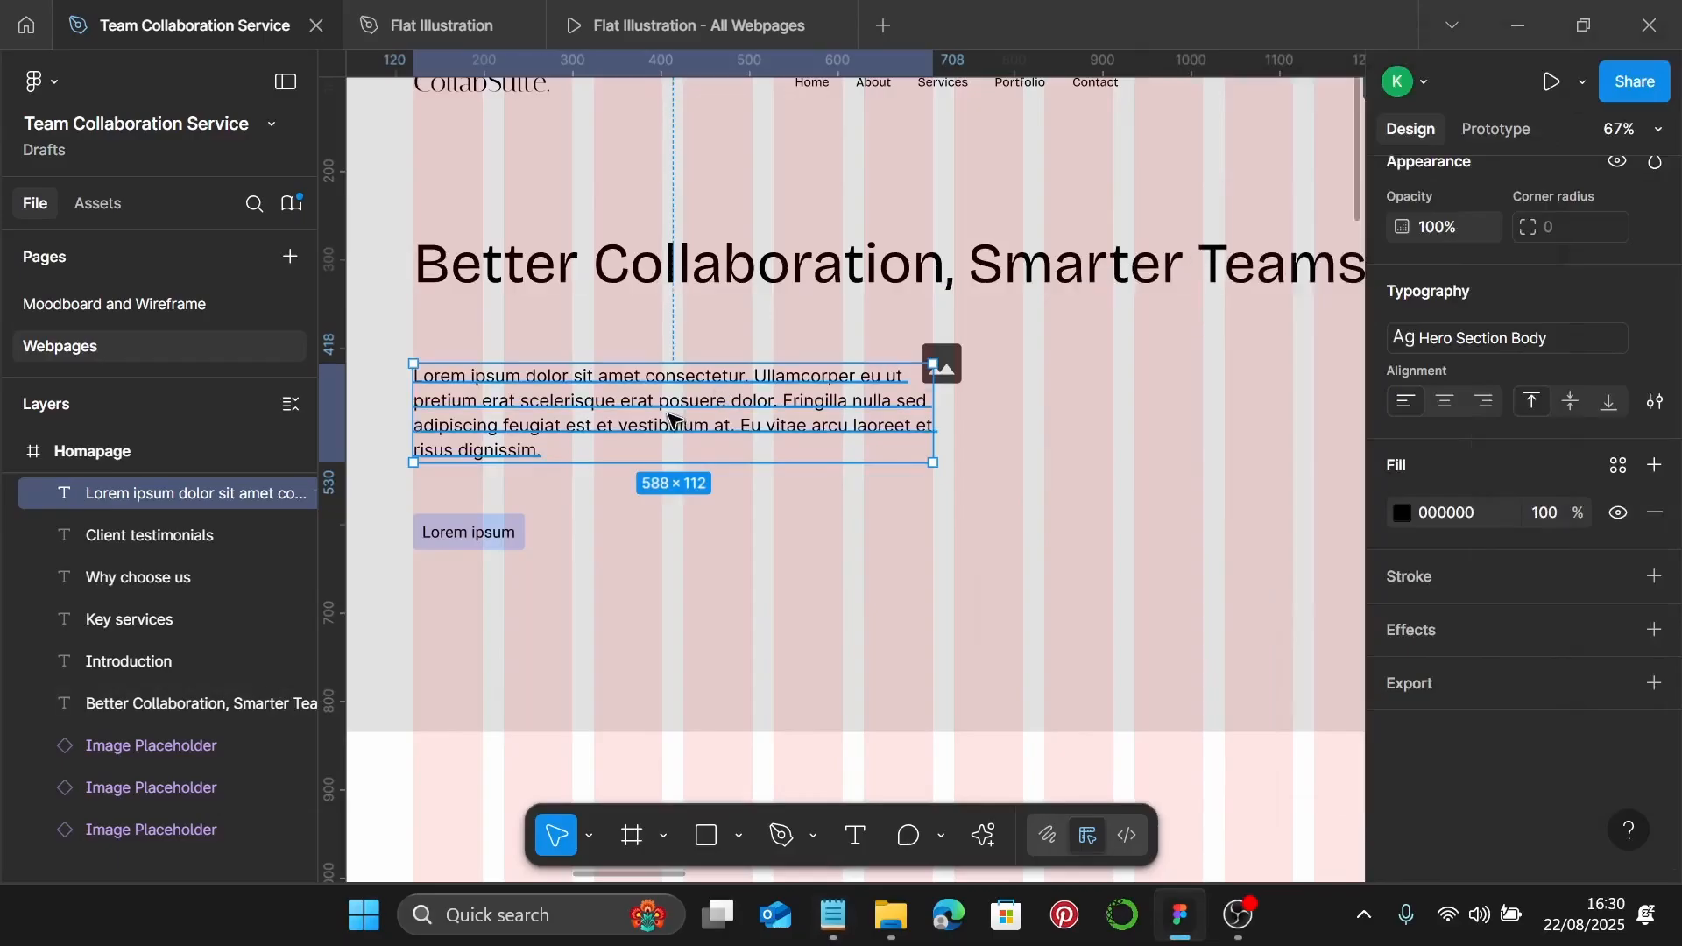
{"action": "double_click", "coordinate": [669, 419]}
{"action": "key", "text": "ctrl+v"}
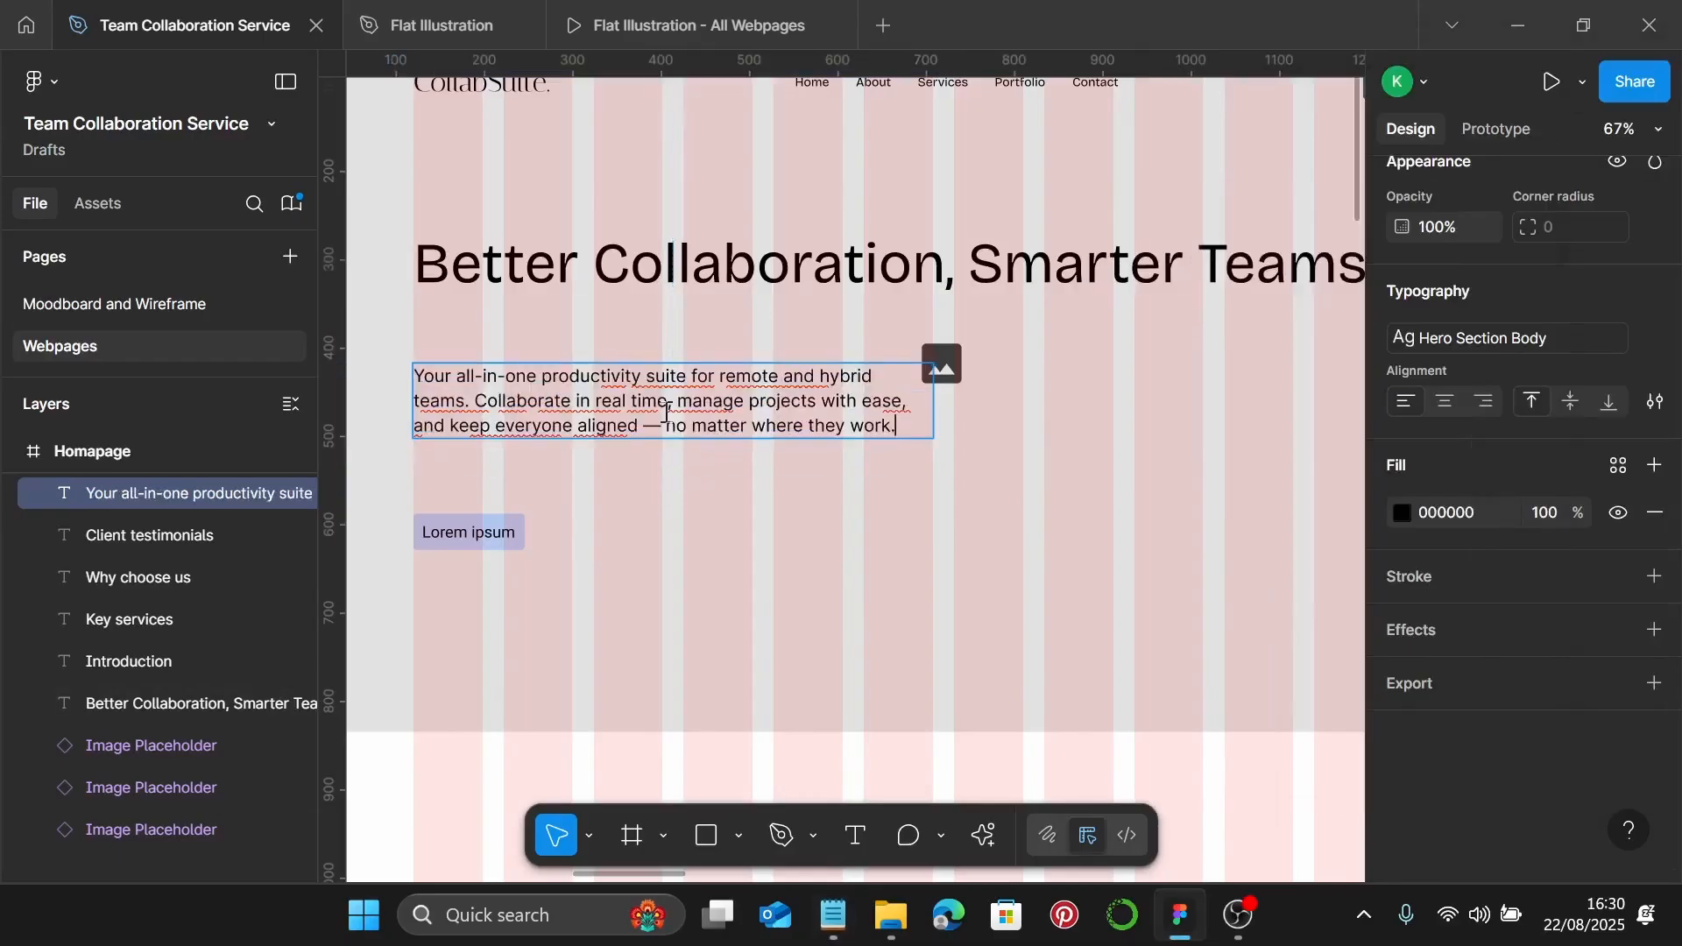
Narrow the hero paragraph's text box to 486 px wide, ending on a column edge of the layout grid
{"action": "scroll", "coordinate": [712, 523], "scroll_direction": "up", "scroll_amount": 1}
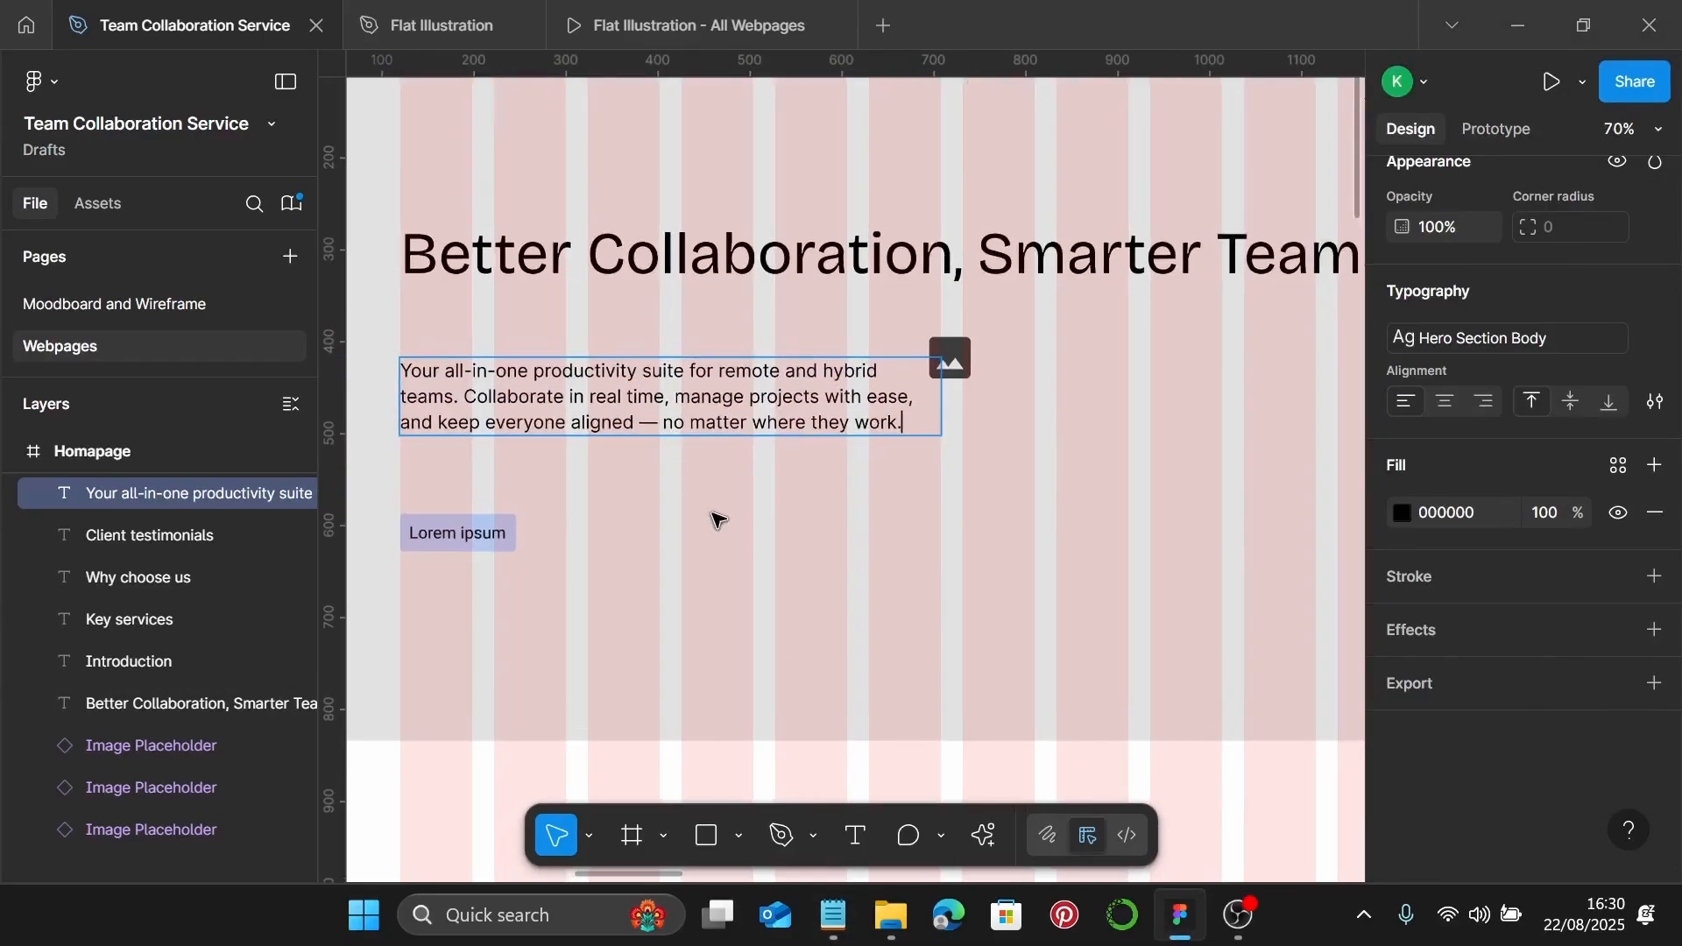
{"action": "key", "text": "Escape"}
{"action": "left_click_drag", "start_coordinate": [949, 412], "coordinate": [845, 407]}
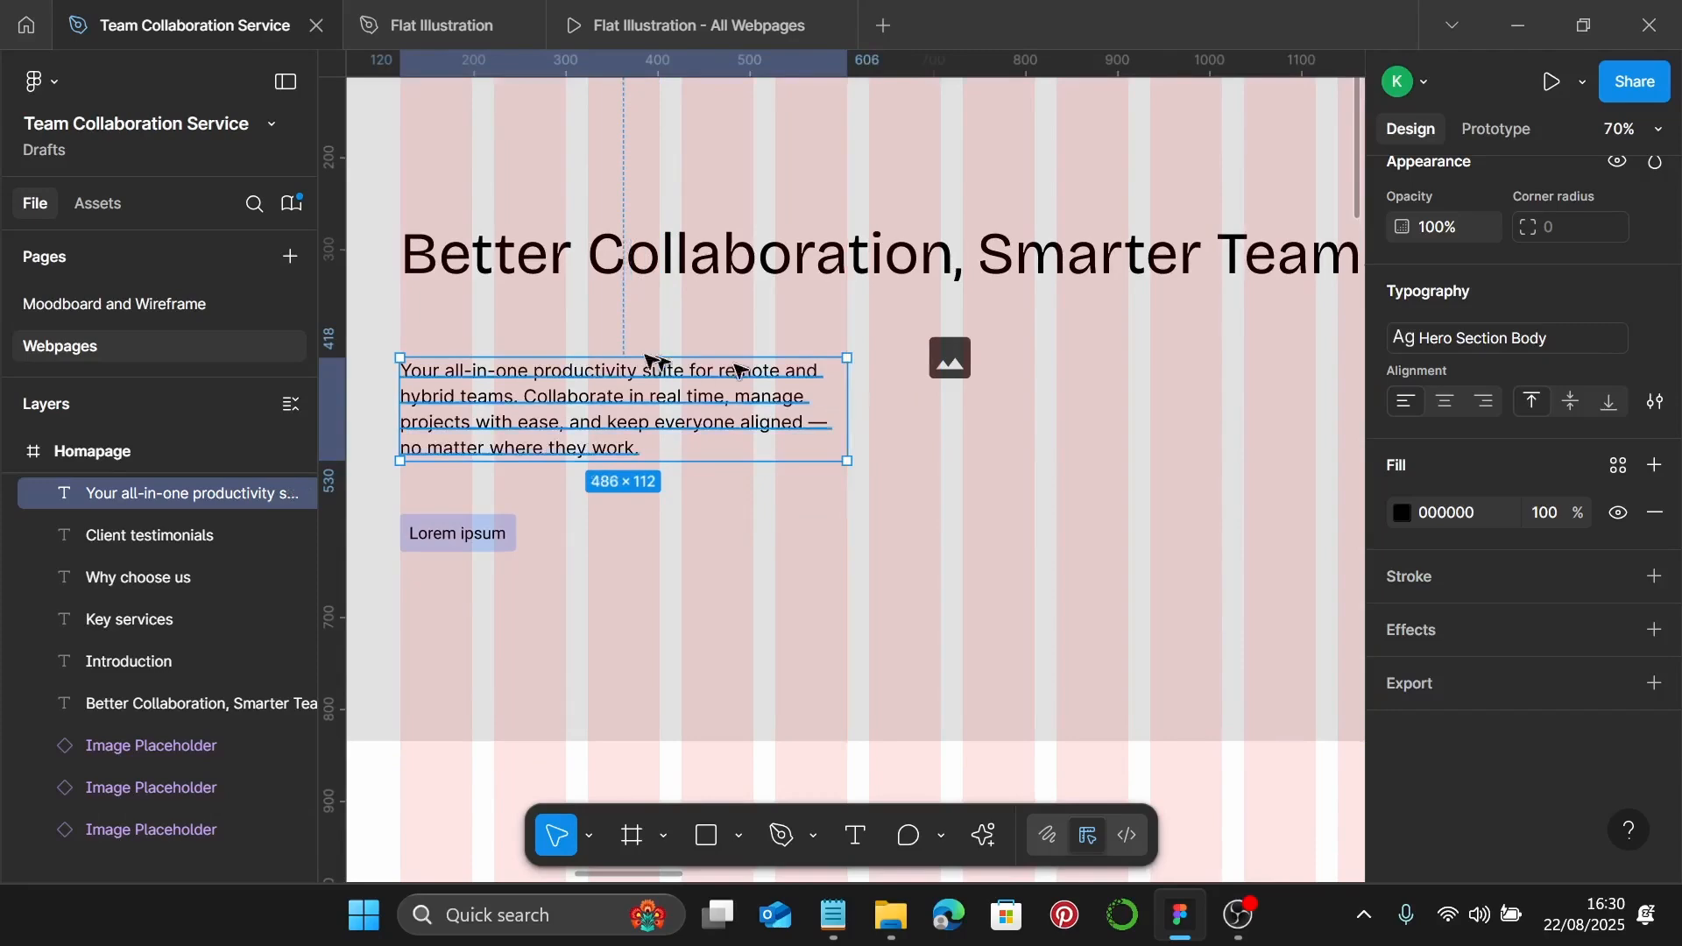
{"action": "scroll", "coordinate": [412, 368], "scroll_direction": "up", "scroll_amount": 10}
{"action": "scroll", "coordinate": [547, 464], "scroll_direction": "down", "scroll_amount": 10}
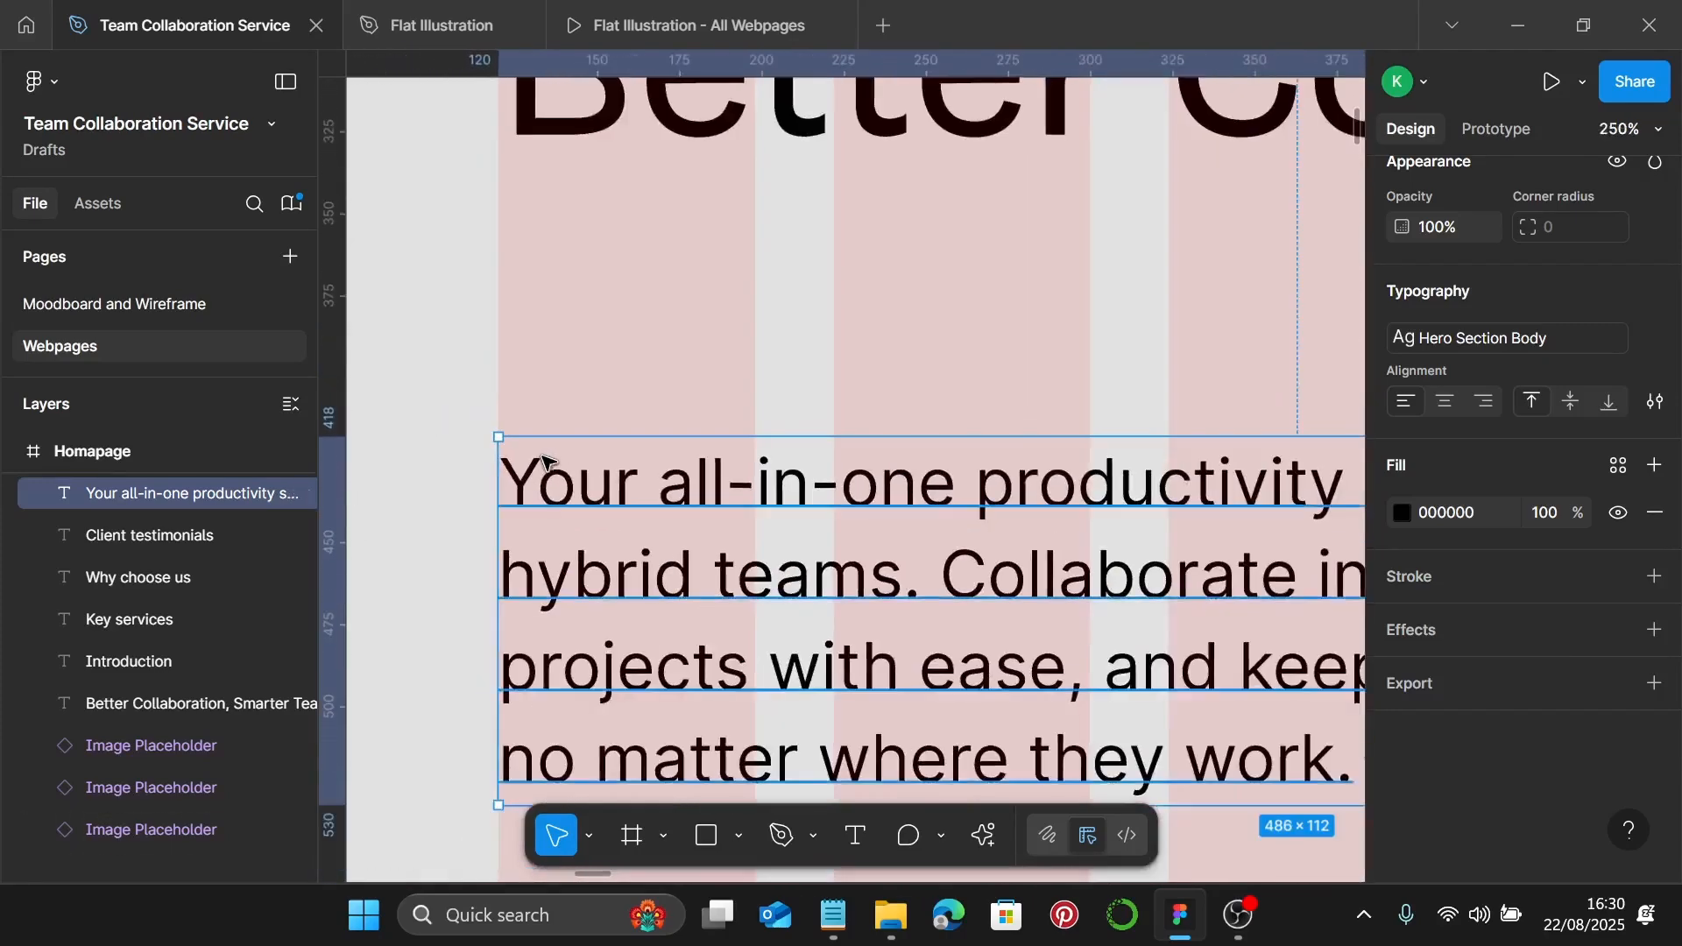
{"action": "scroll", "coordinate": [896, 539], "scroll_direction": "down", "scroll_amount": 1}
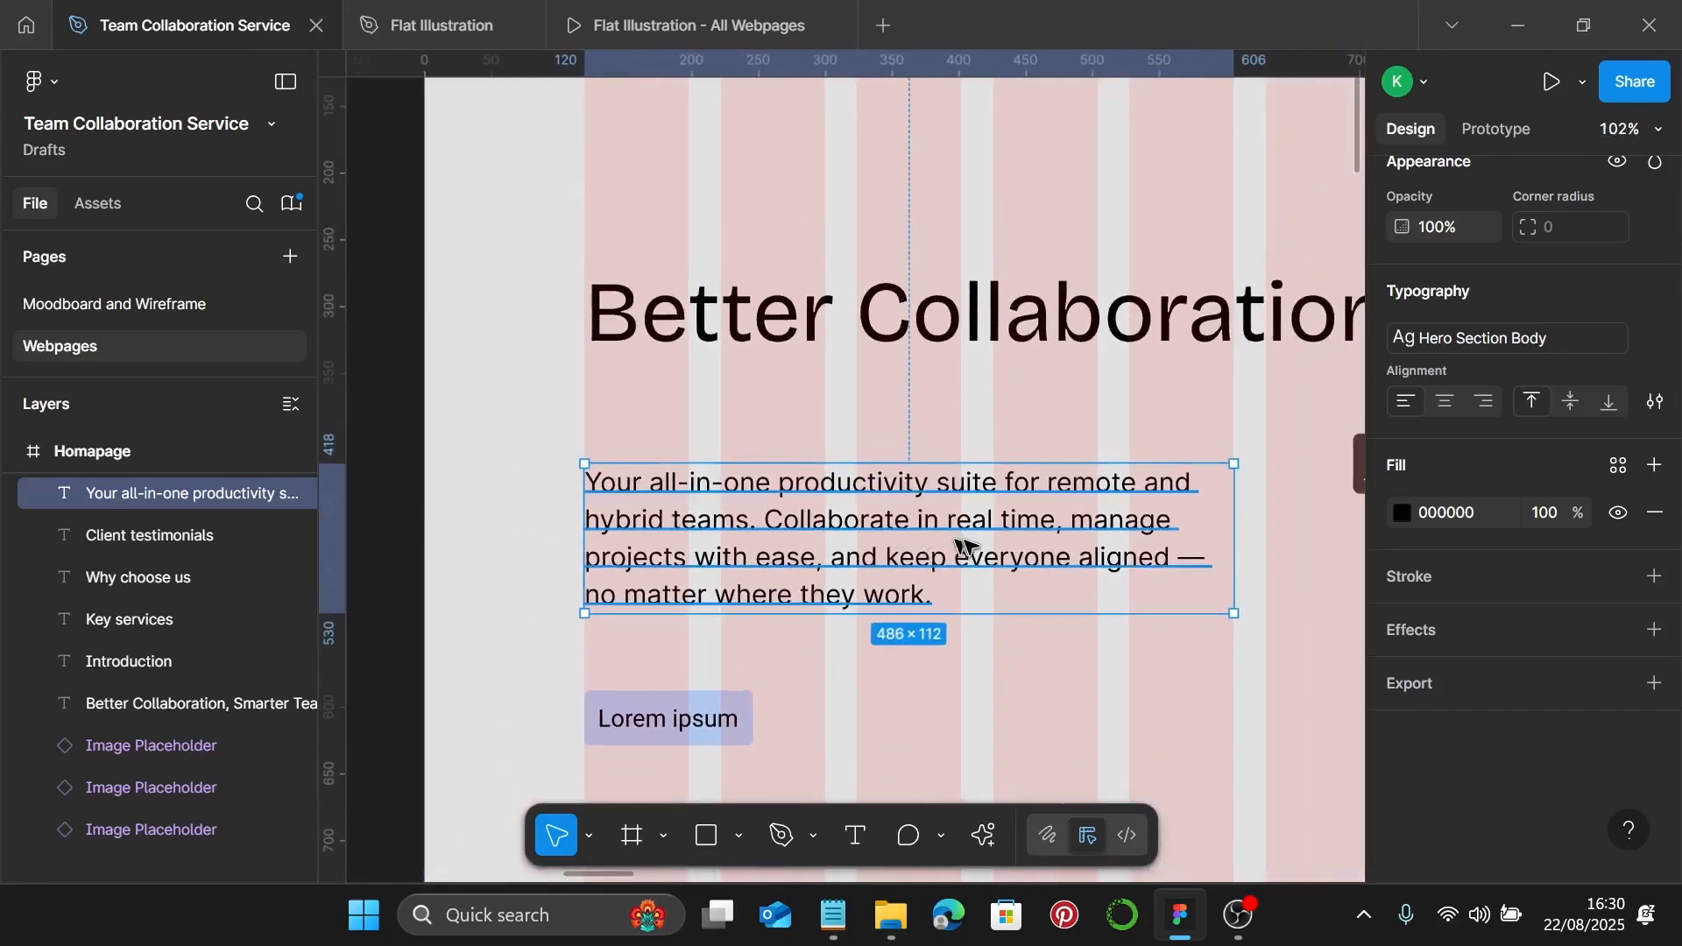
Move the hero heading up to Y 220, keeping its left edge on the column grid
{"action": "scroll", "coordinate": [1017, 477], "scroll_direction": "down", "scroll_amount": 1}
{"action": "left_click", "coordinate": [1049, 485]}
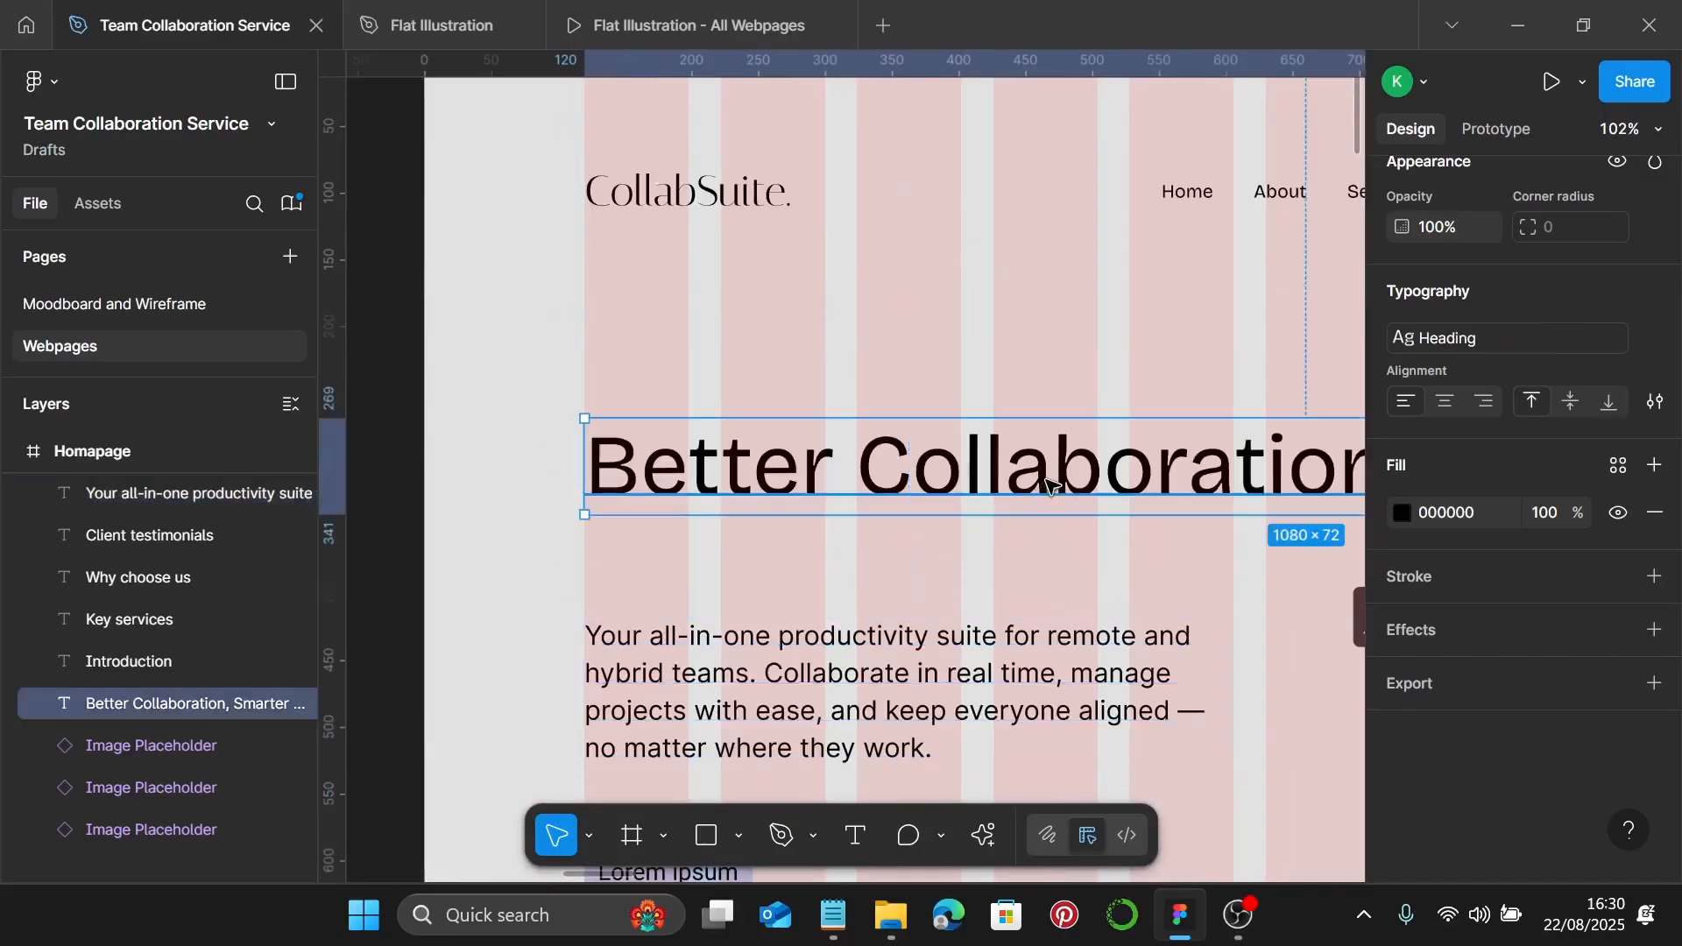
{"action": "left_click_drag", "start_coordinate": [1049, 472], "coordinate": [1057, 409]}
Narrow the hero heading's text box to 612 px so the title wraps onto two lines
{"action": "scroll", "coordinate": [1056, 409], "scroll_direction": "down", "scroll_amount": 3}
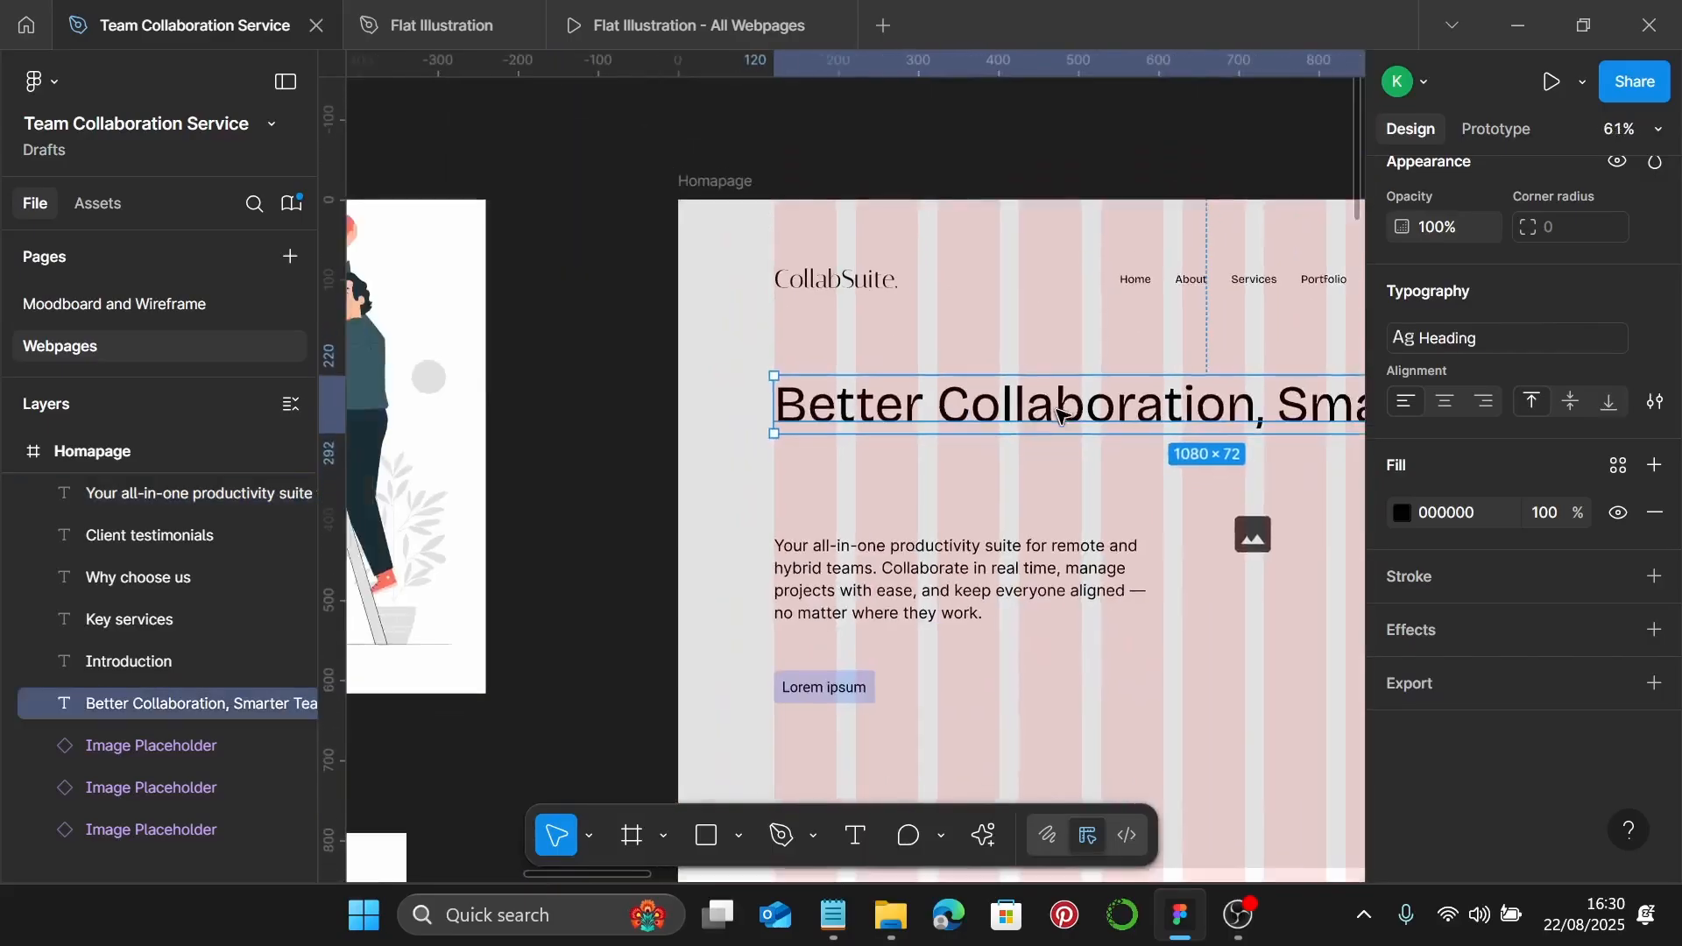
{"action": "scroll", "coordinate": [1056, 409], "scroll_direction": "right", "scroll_amount": 2}
{"action": "scroll", "coordinate": [1139, 420], "scroll_direction": "right", "scroll_amount": 3}
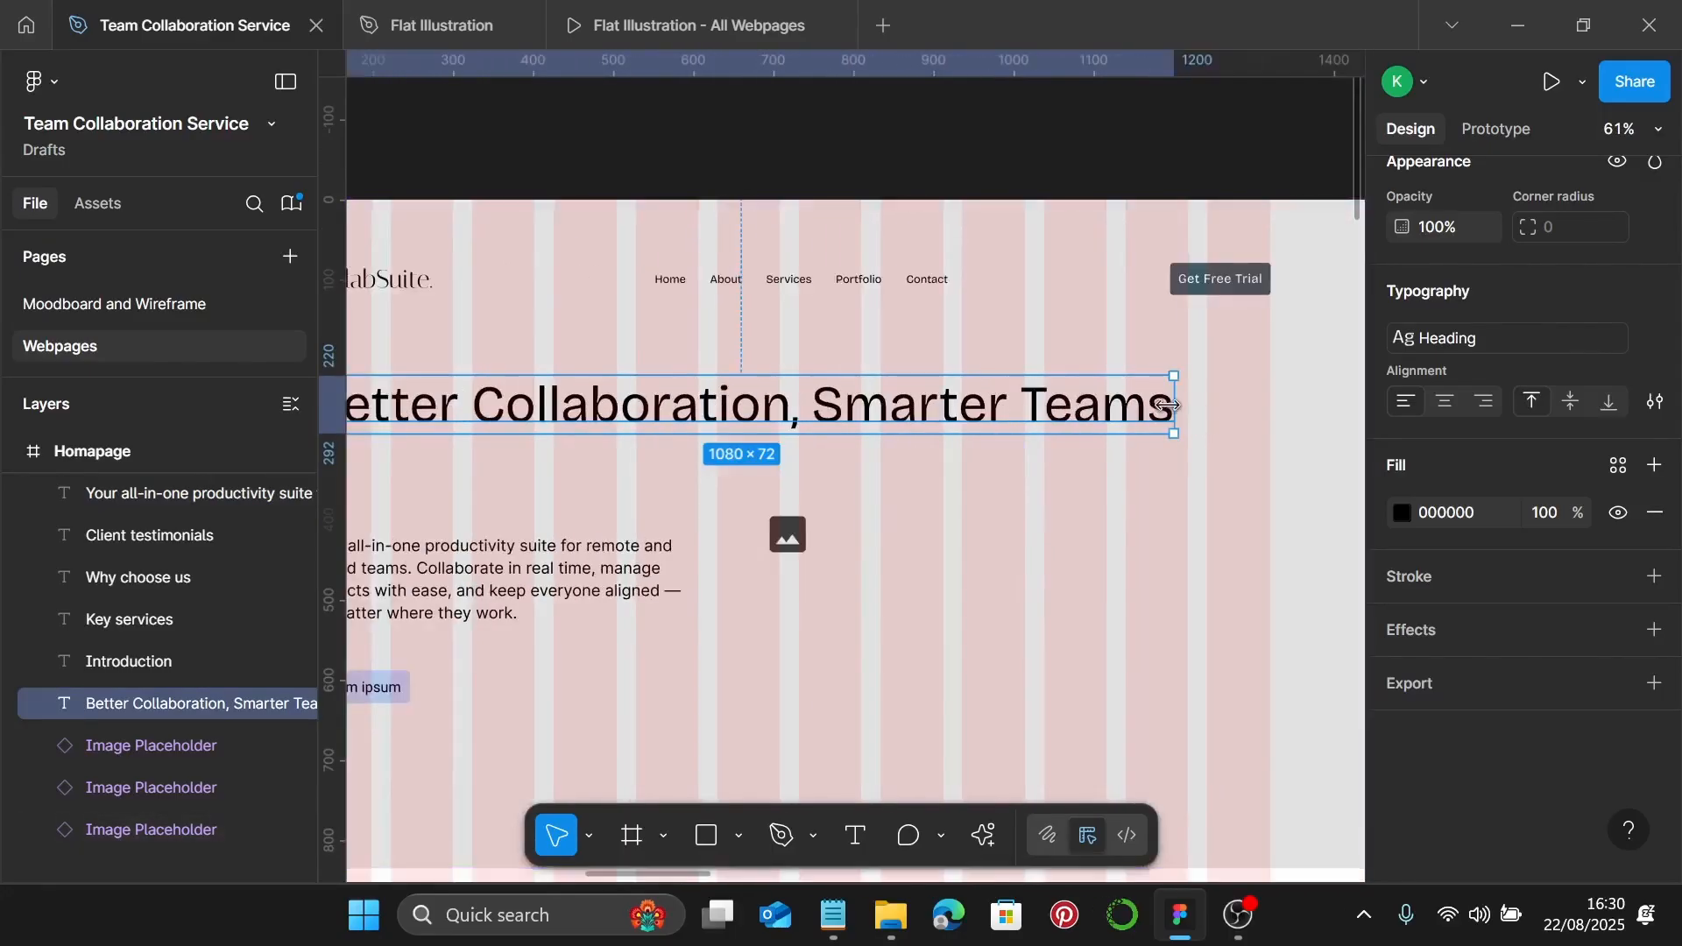
{"action": "left_click_drag", "start_coordinate": [1165, 406], "coordinate": [804, 433]}
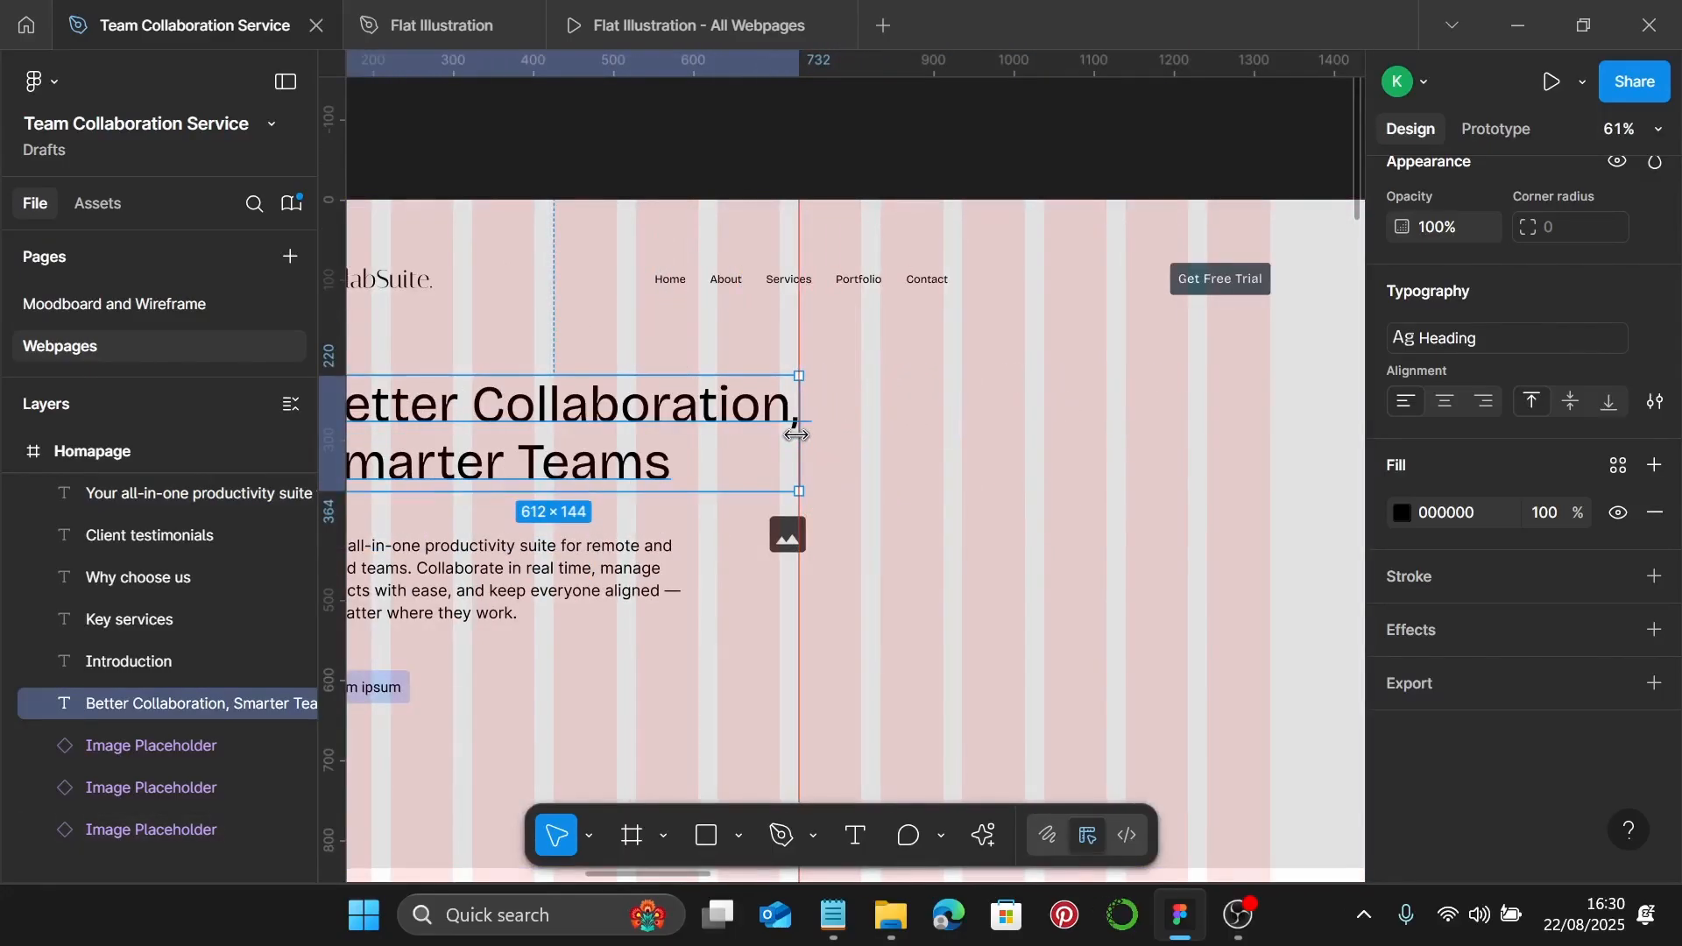
{"action": "scroll", "coordinate": [817, 368], "scroll_direction": "up", "scroll_amount": 5}
{"action": "scroll", "coordinate": [814, 372], "scroll_direction": "down", "scroll_amount": 3}
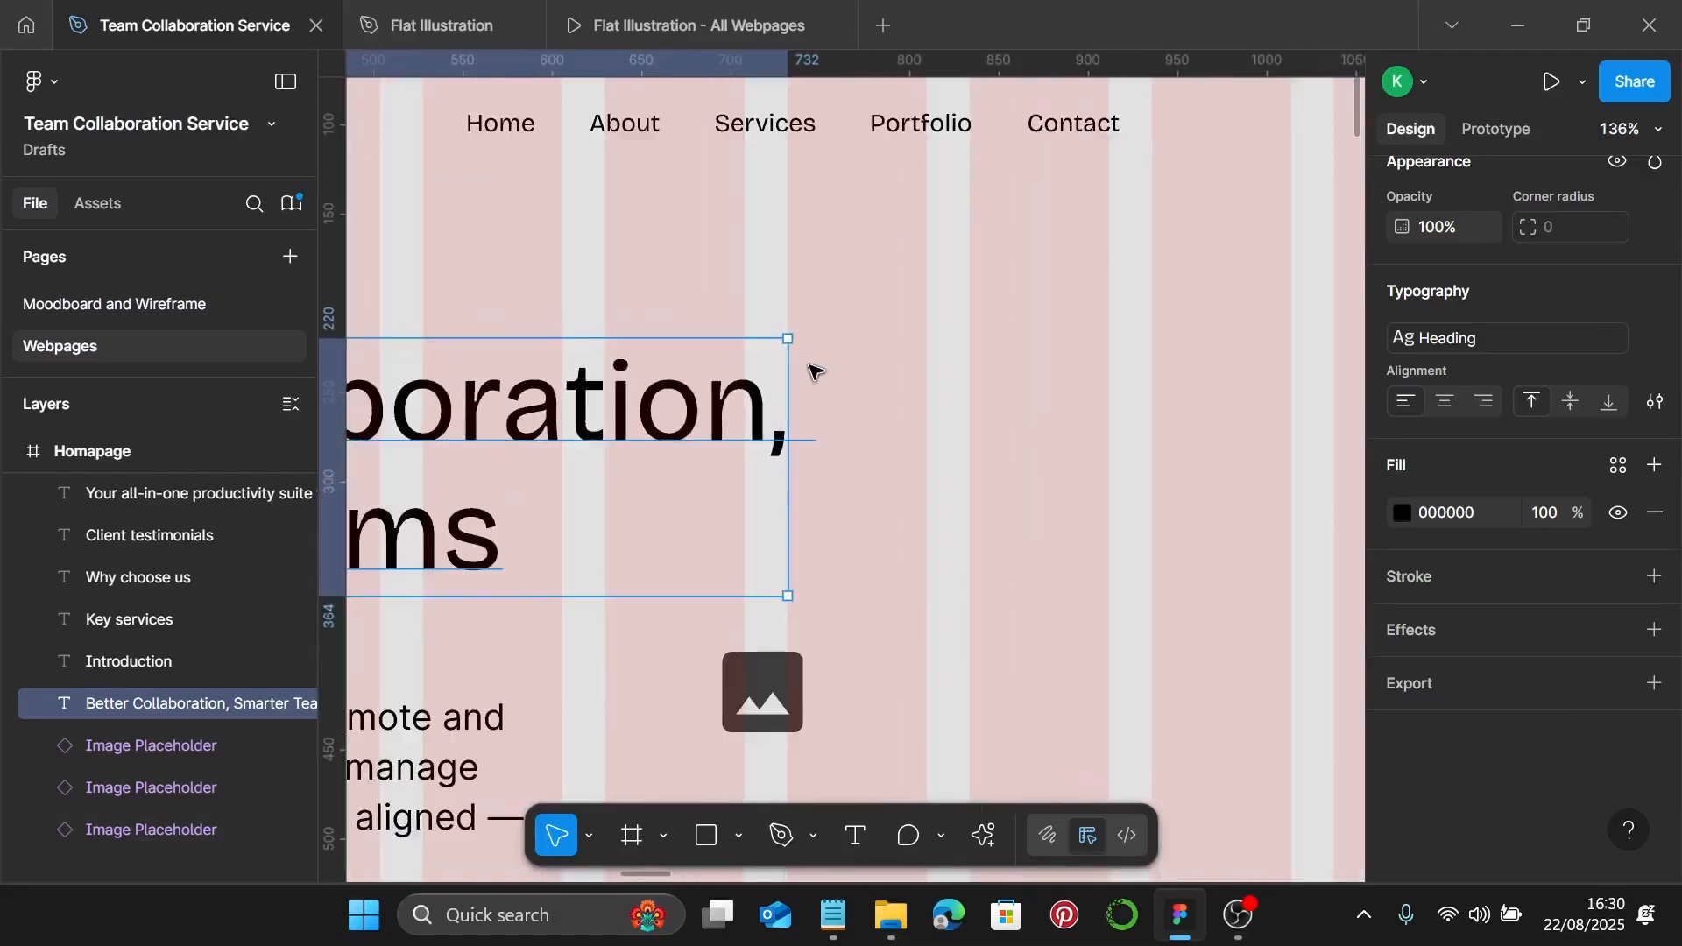
{"action": "scroll", "coordinate": [815, 369], "scroll_direction": "down", "scroll_amount": 3}
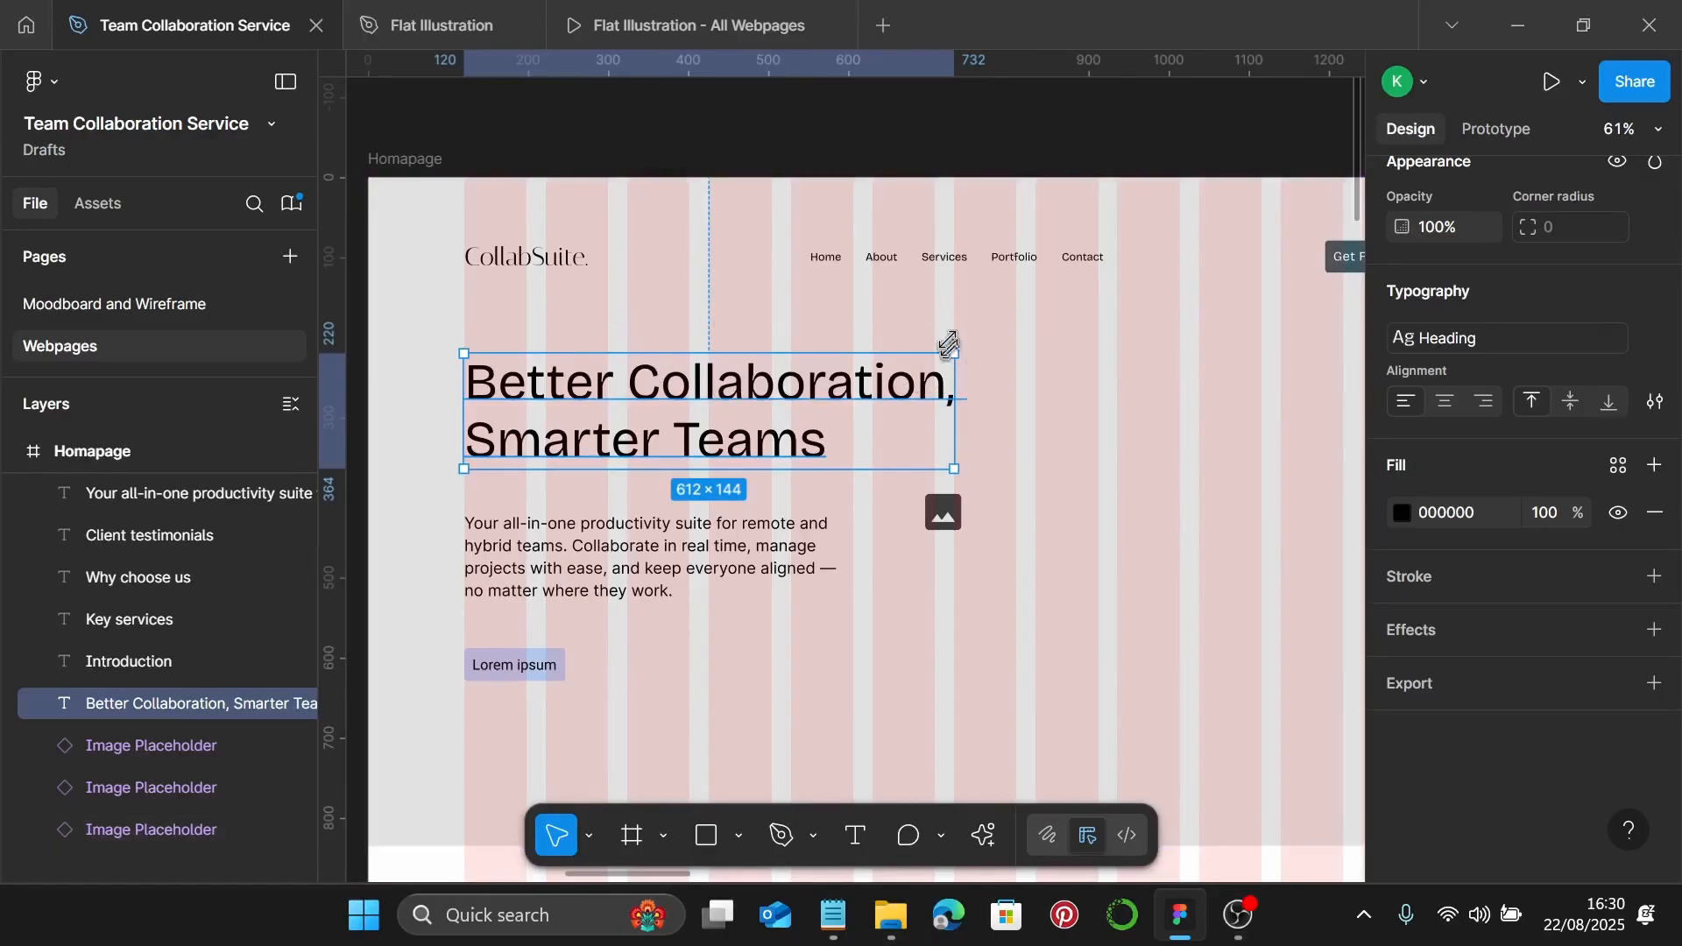
Replace the hero button's placeholder label with "Start Your Free Trial" copied from the Notepad content
{"action": "scroll", "coordinate": [789, 499], "scroll_direction": "down", "scroll_amount": 3}
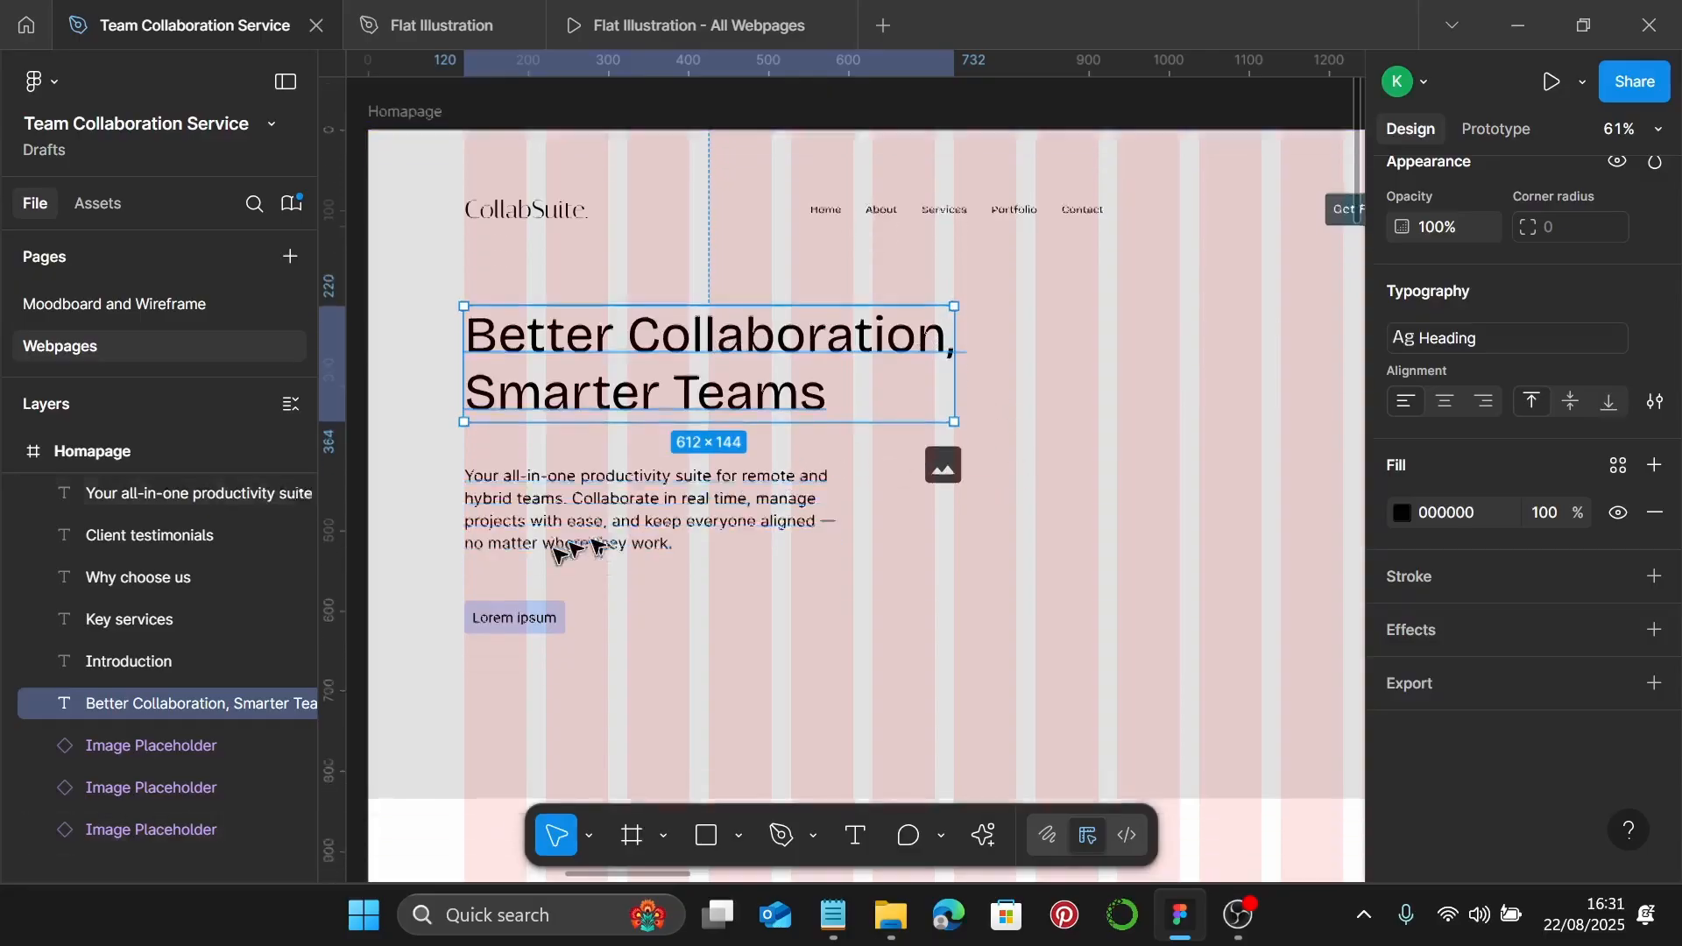
{"action": "scroll", "coordinate": [561, 550], "scroll_direction": "down", "scroll_amount": 1}
{"action": "left_click", "coordinate": [493, 609]}
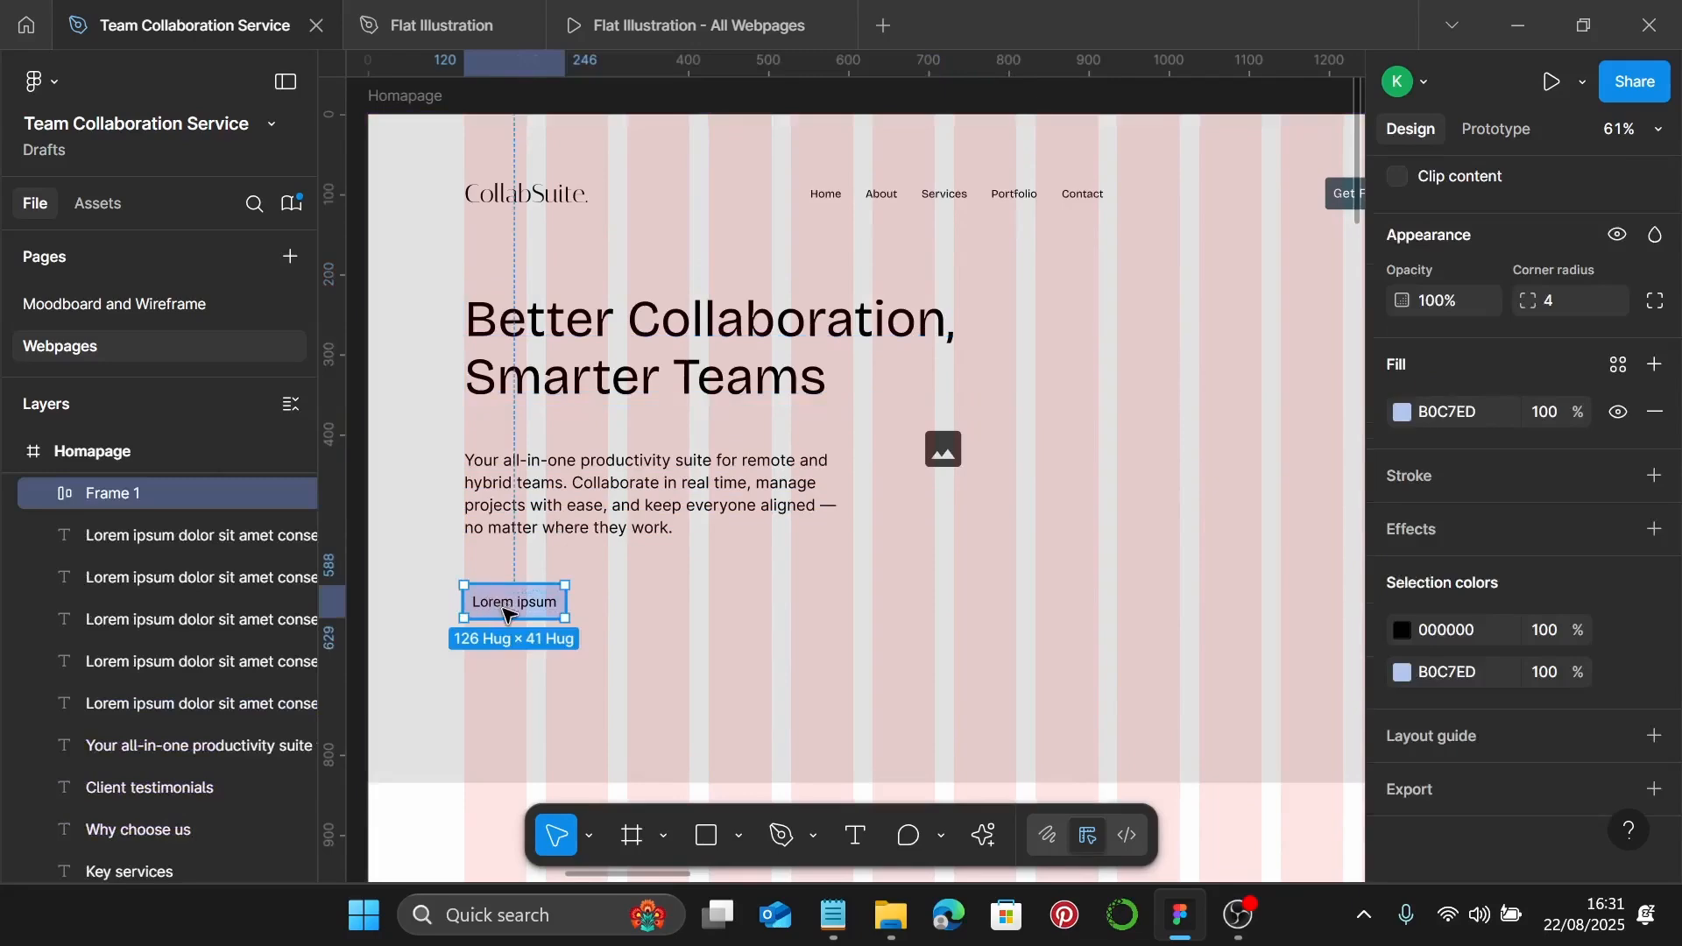
{"action": "left_click", "coordinate": [834, 913]}
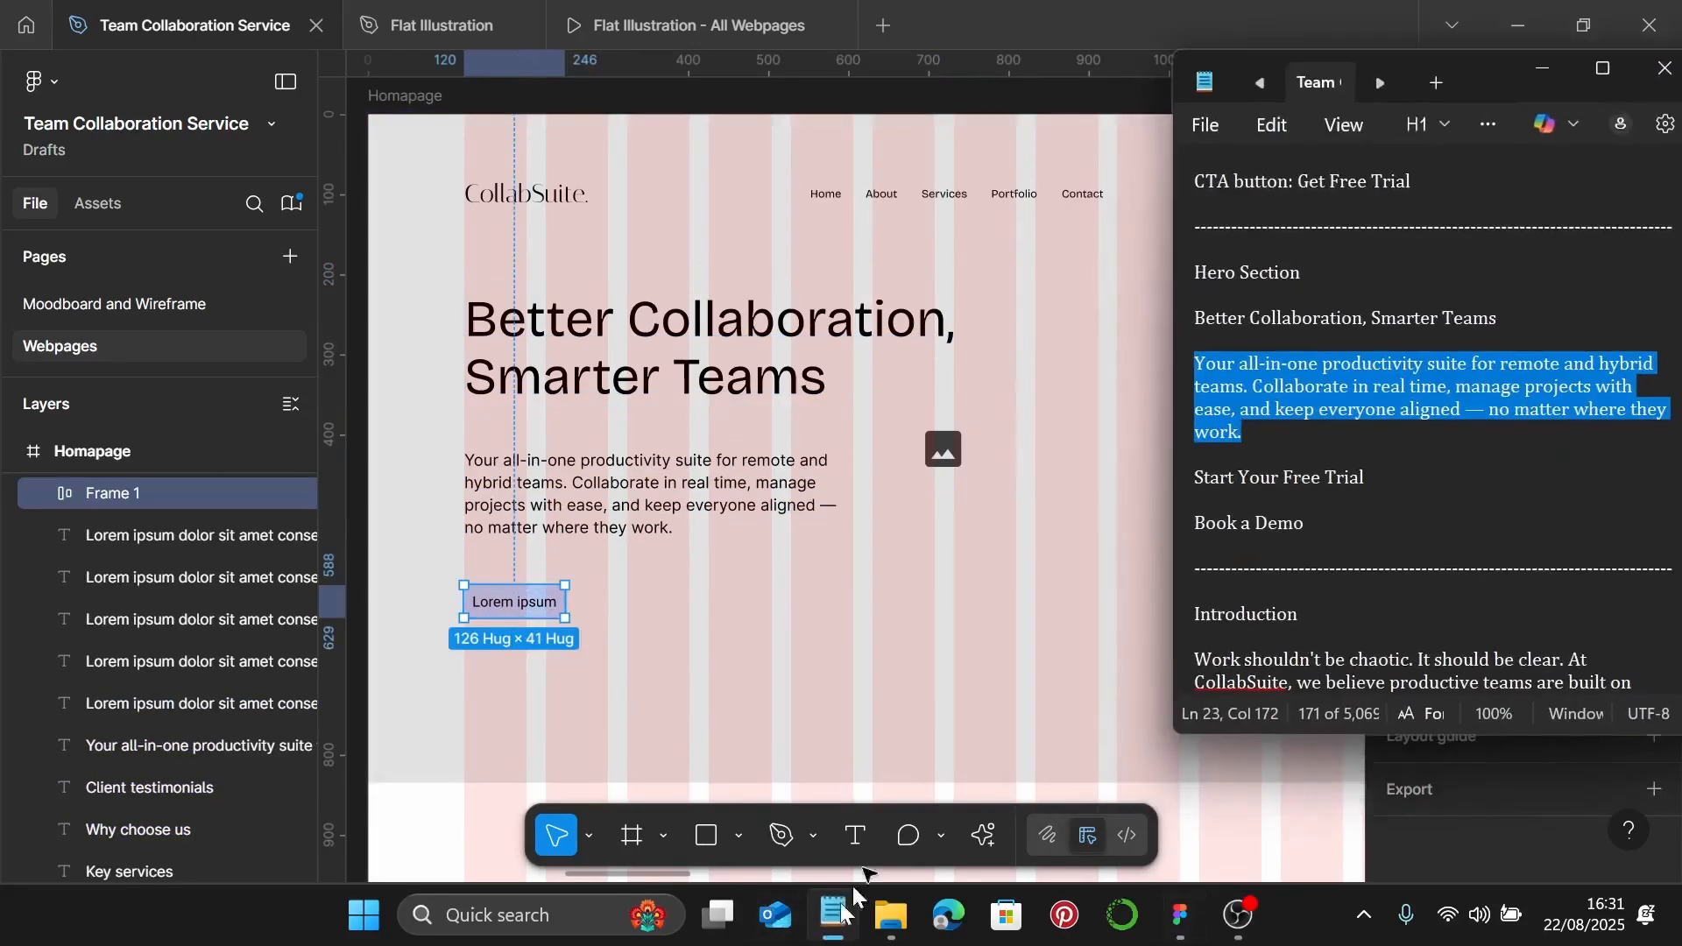
{"action": "triple_click", "coordinate": [1378, 474]}
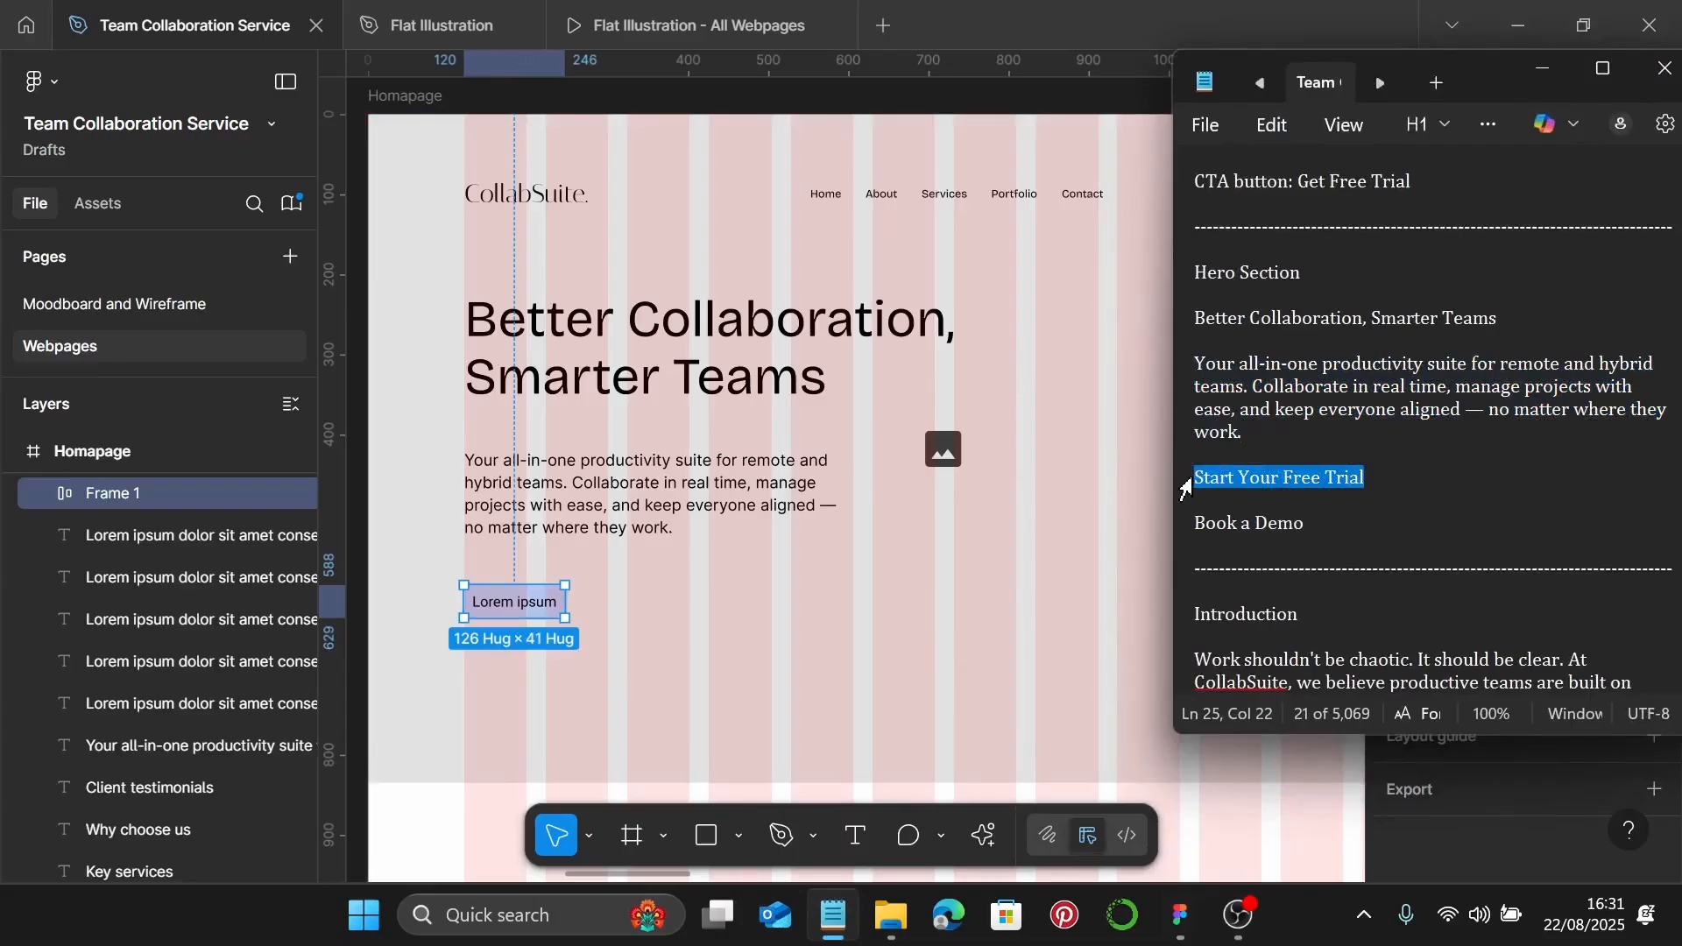
{"action": "scroll", "coordinate": [536, 610], "scroll_direction": "up", "scroll_amount": 5}
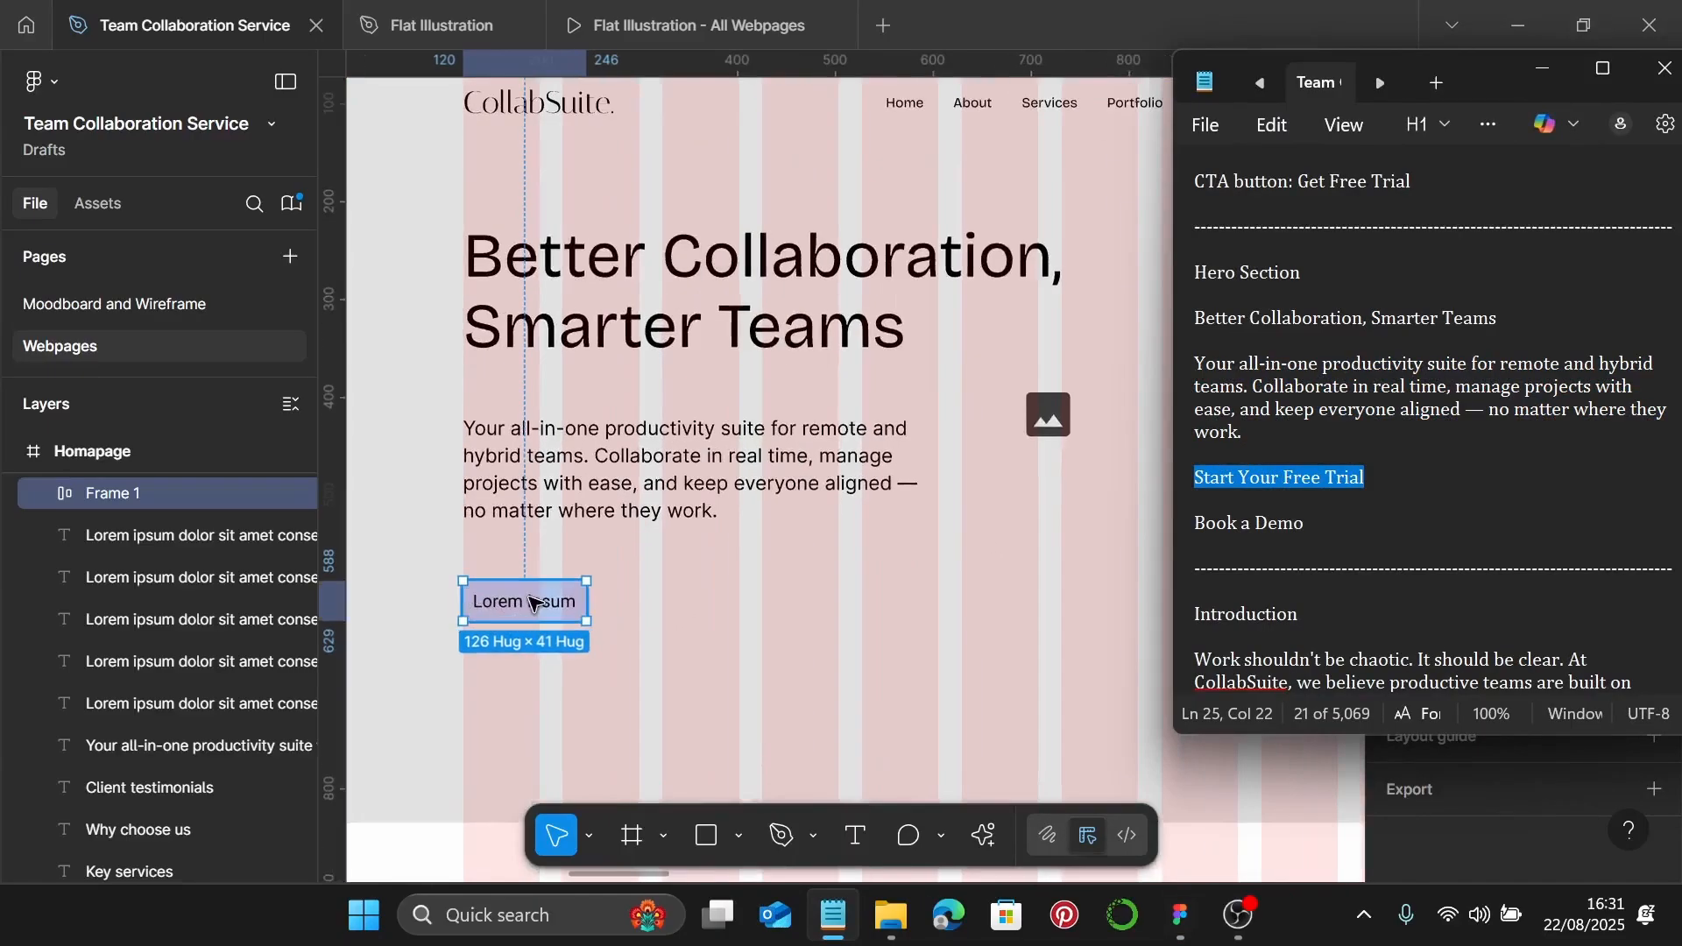
{"action": "left_click", "coordinate": [536, 610]}
{"action": "double_click", "coordinate": [536, 611]}
{"action": "double_click", "coordinate": [533, 610]}
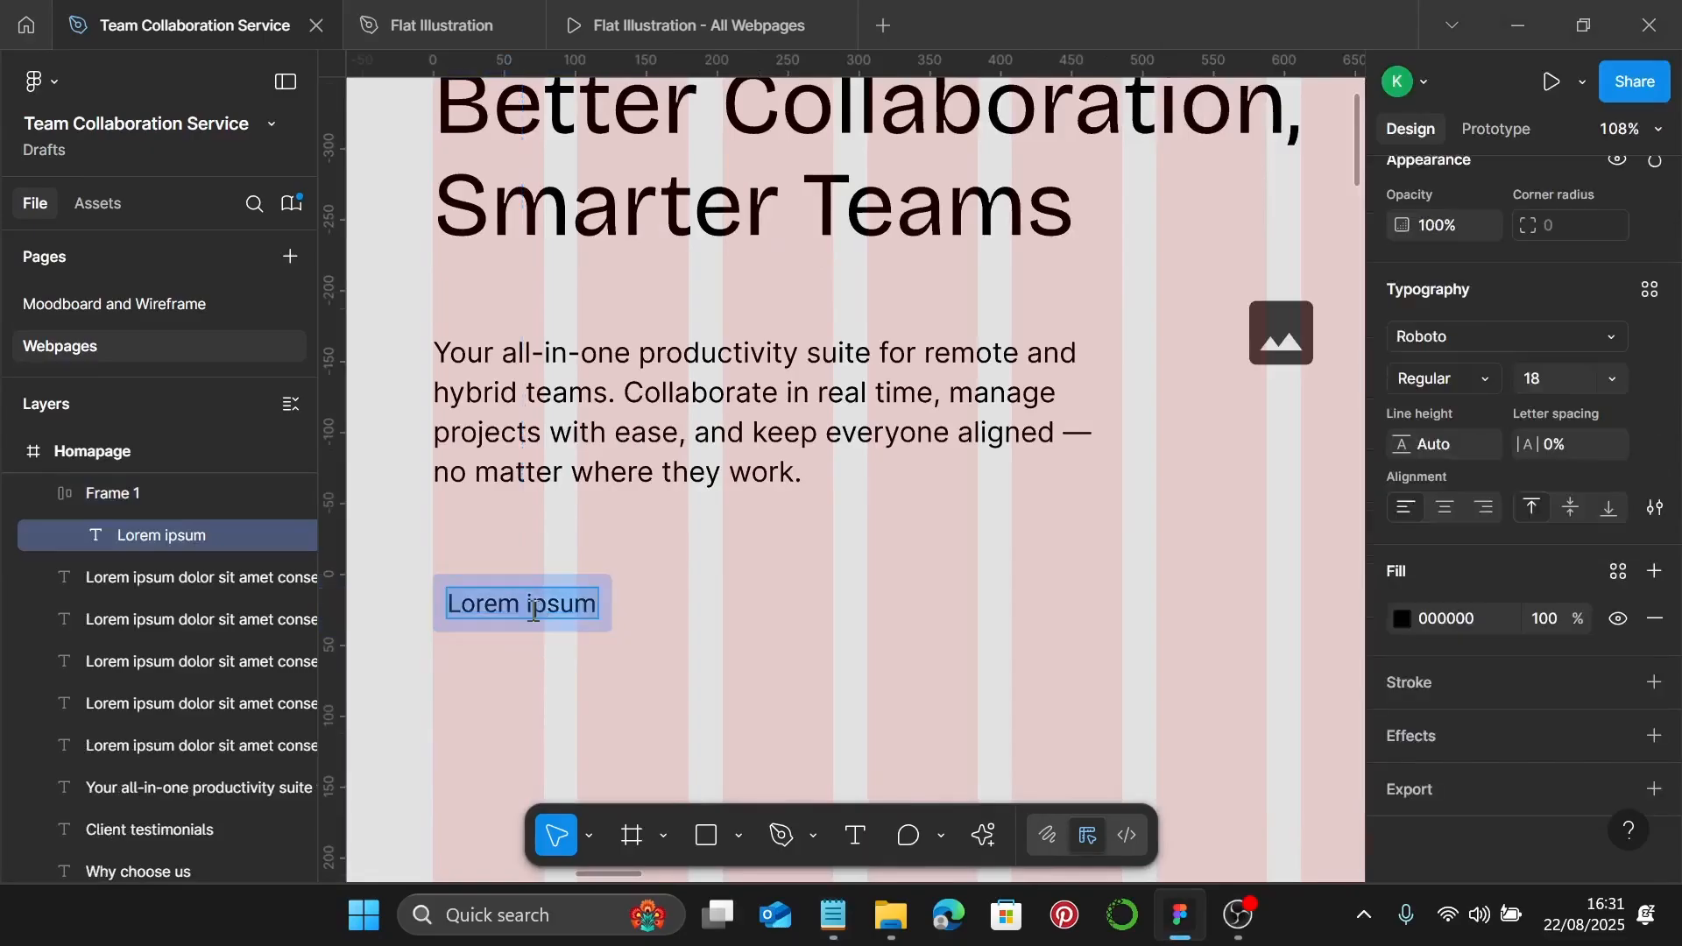
{"action": "type", "text": "Start Your Free Trial"}
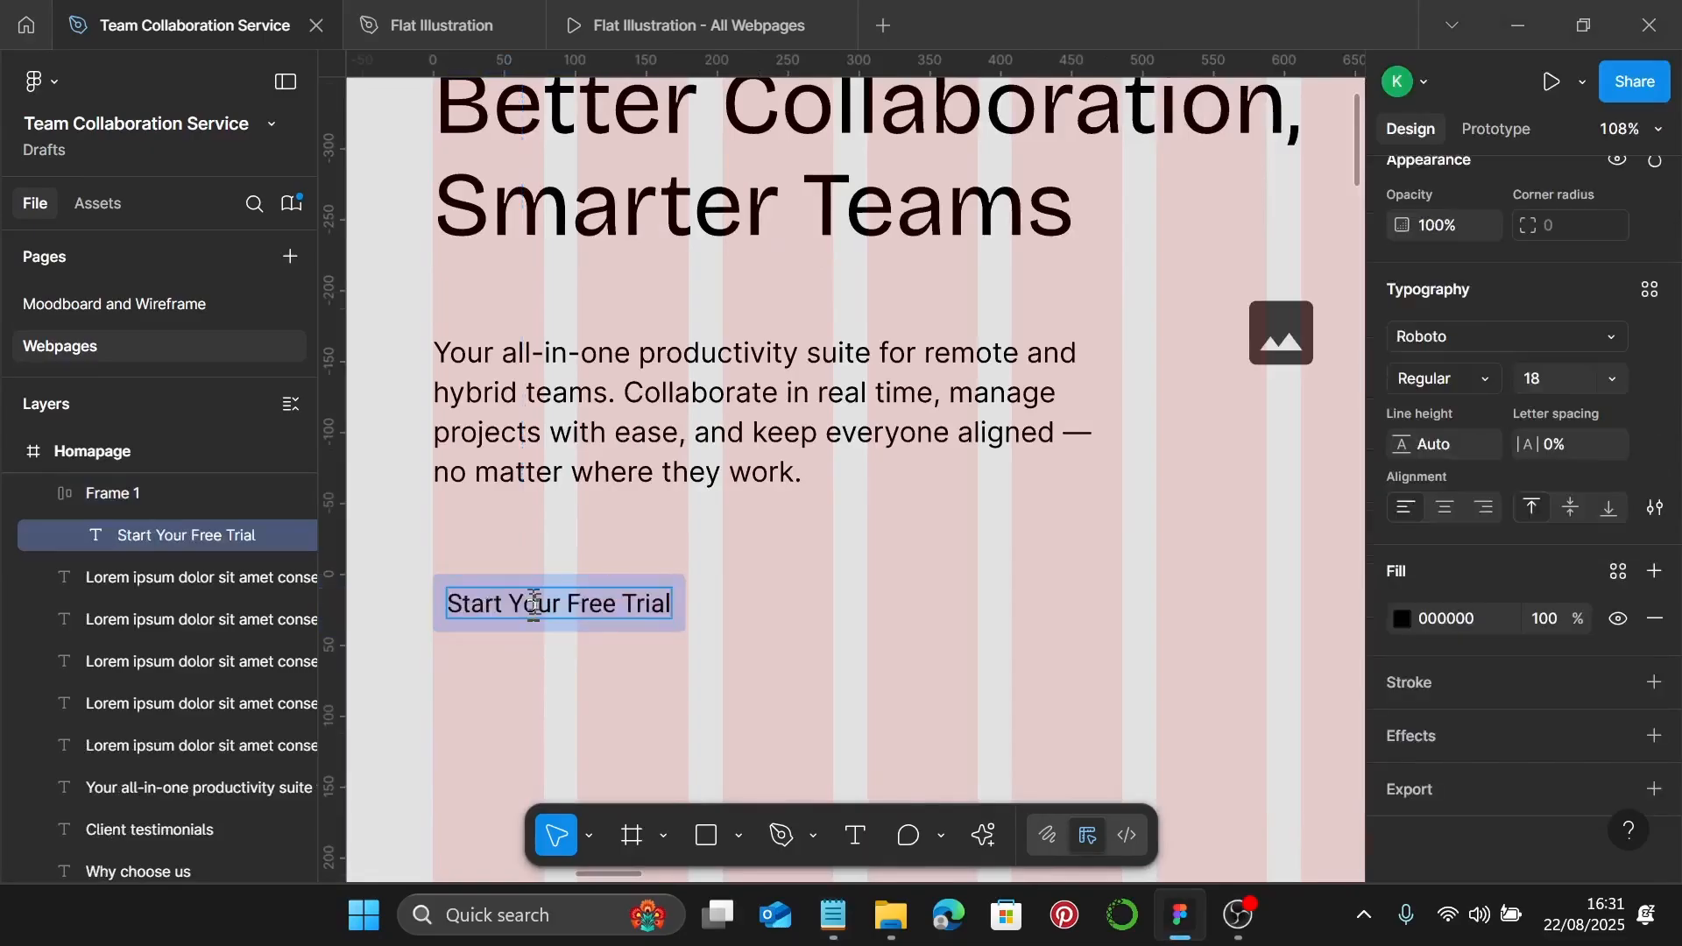
{"action": "scroll", "coordinate": [533, 605], "scroll_direction": "up", "scroll_amount": 3}
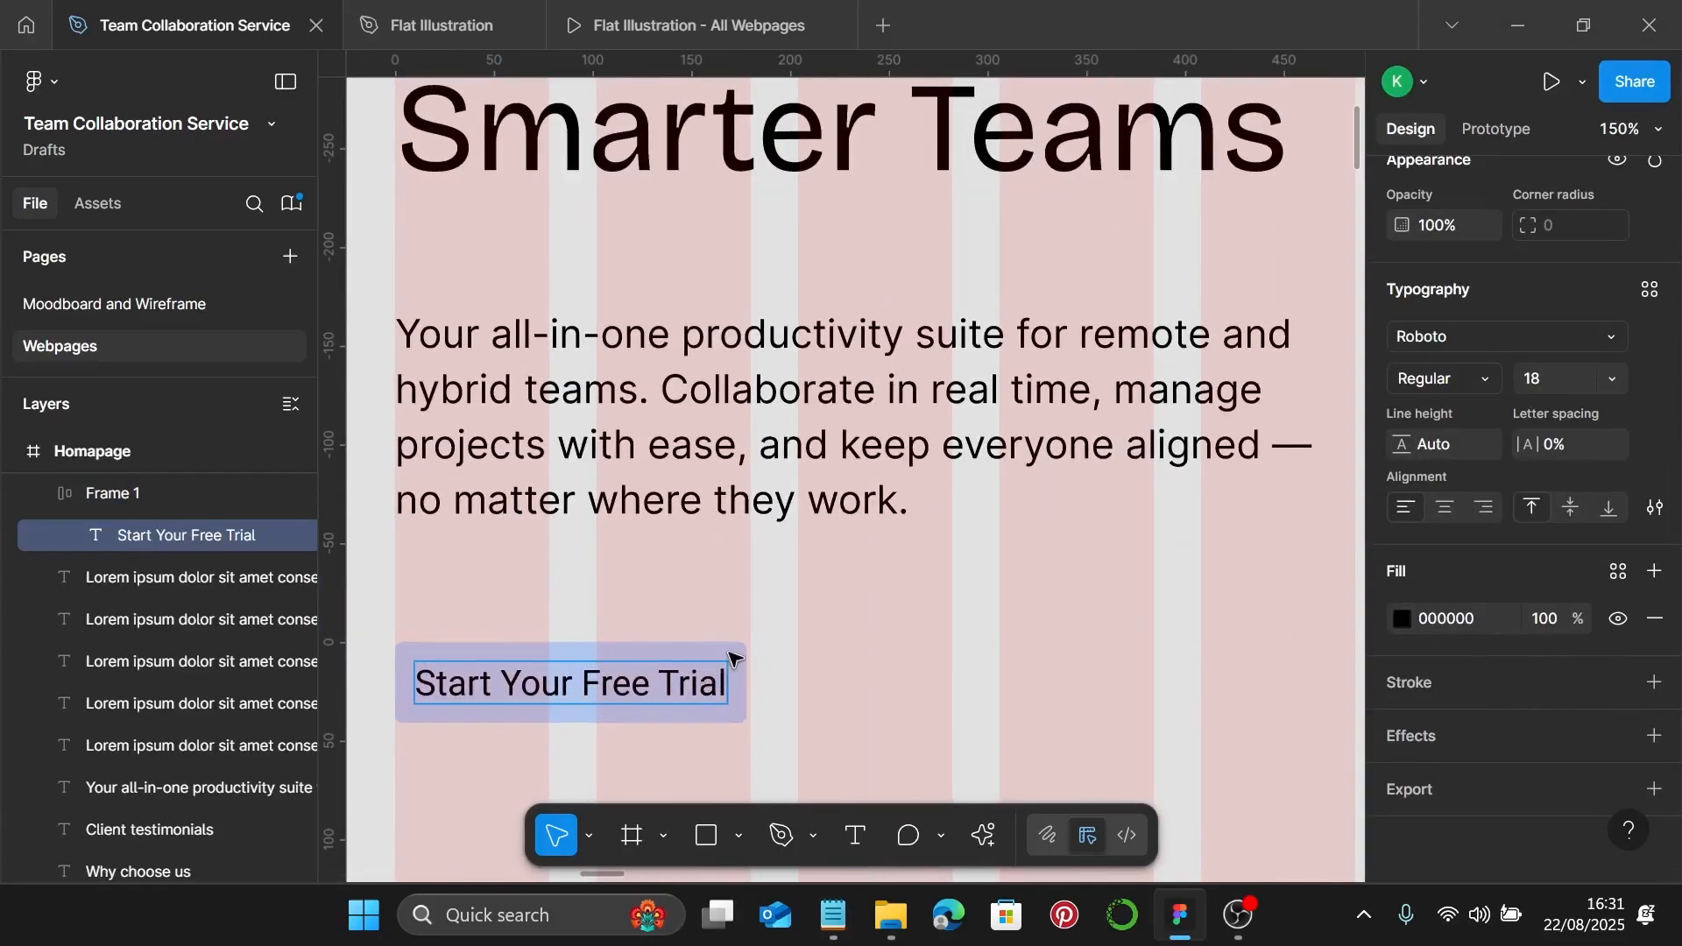
{"action": "key", "text": "Escape"}
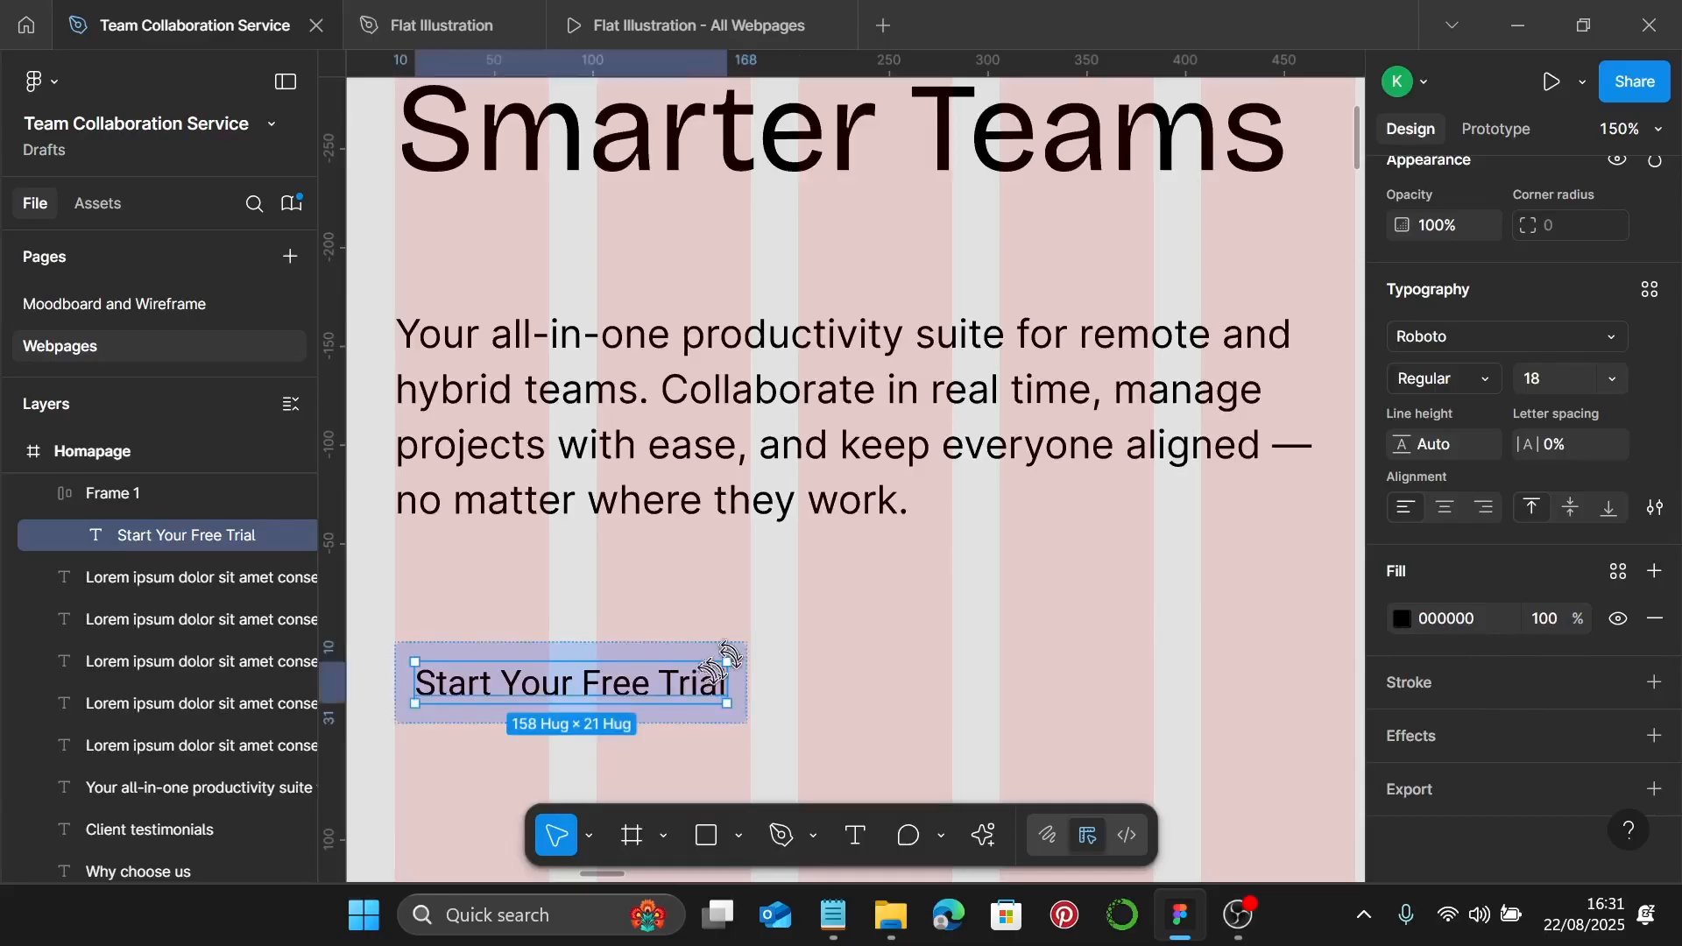
Apply the Button 1 text style to the hero button's "Start Your Free Trial" label
{"action": "left_click", "coordinate": [1649, 293]}
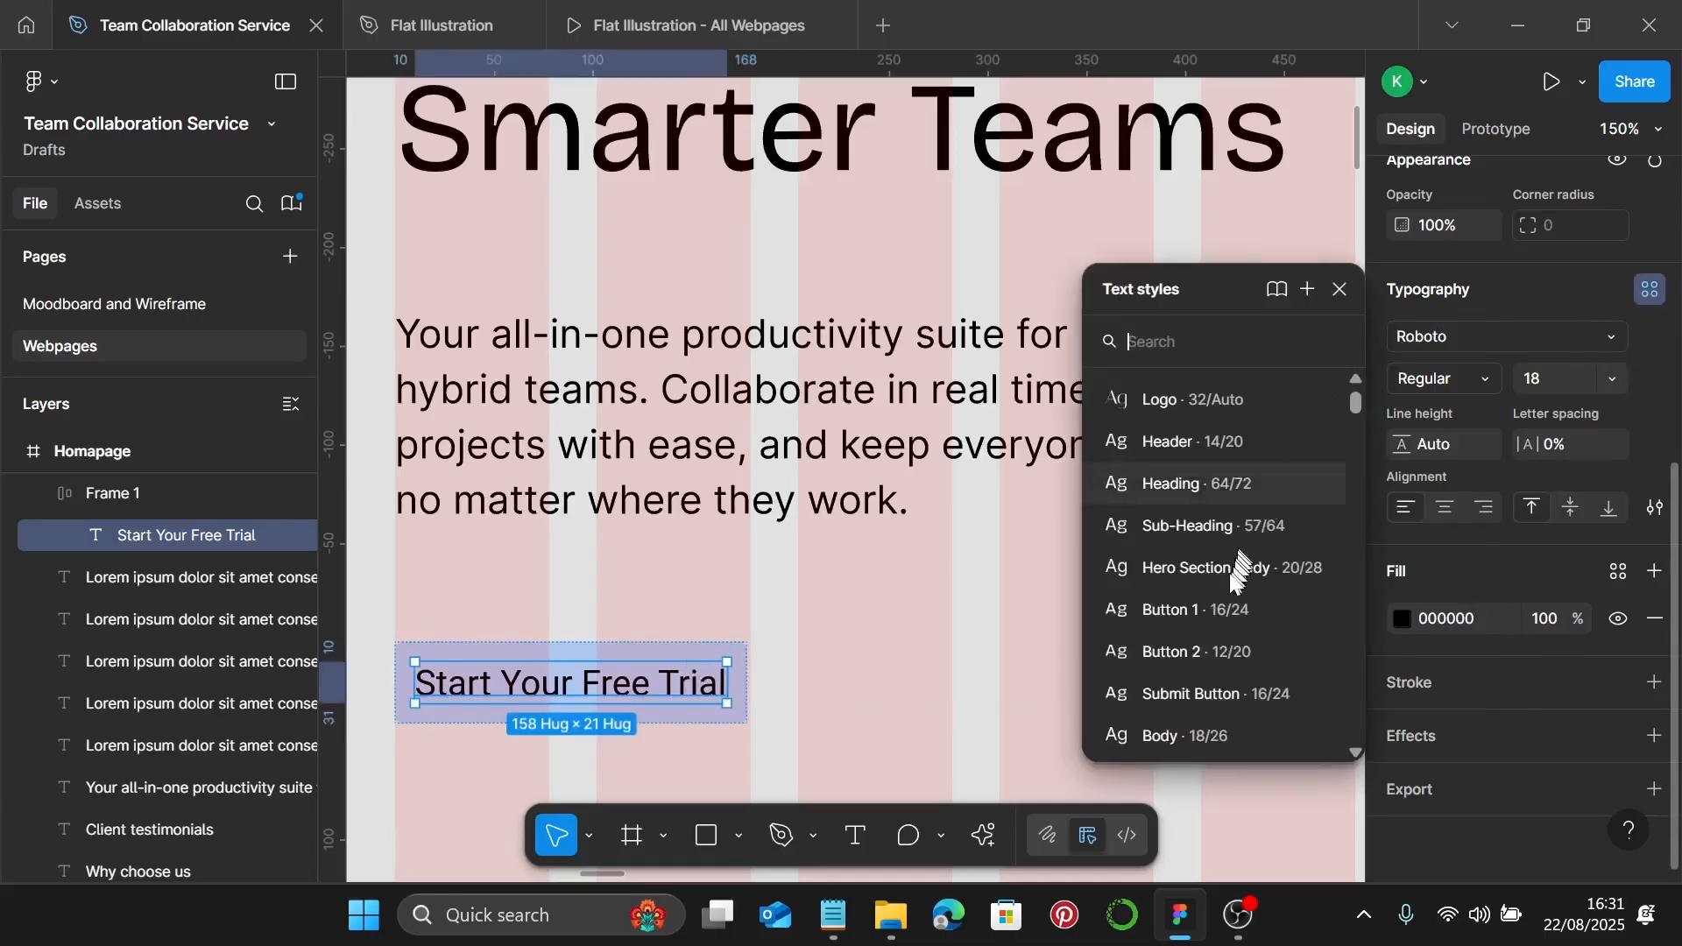
{"action": "left_click", "coordinate": [1224, 607]}
{"action": "scroll", "coordinate": [644, 666], "scroll_direction": "down", "scroll_amount": 2}
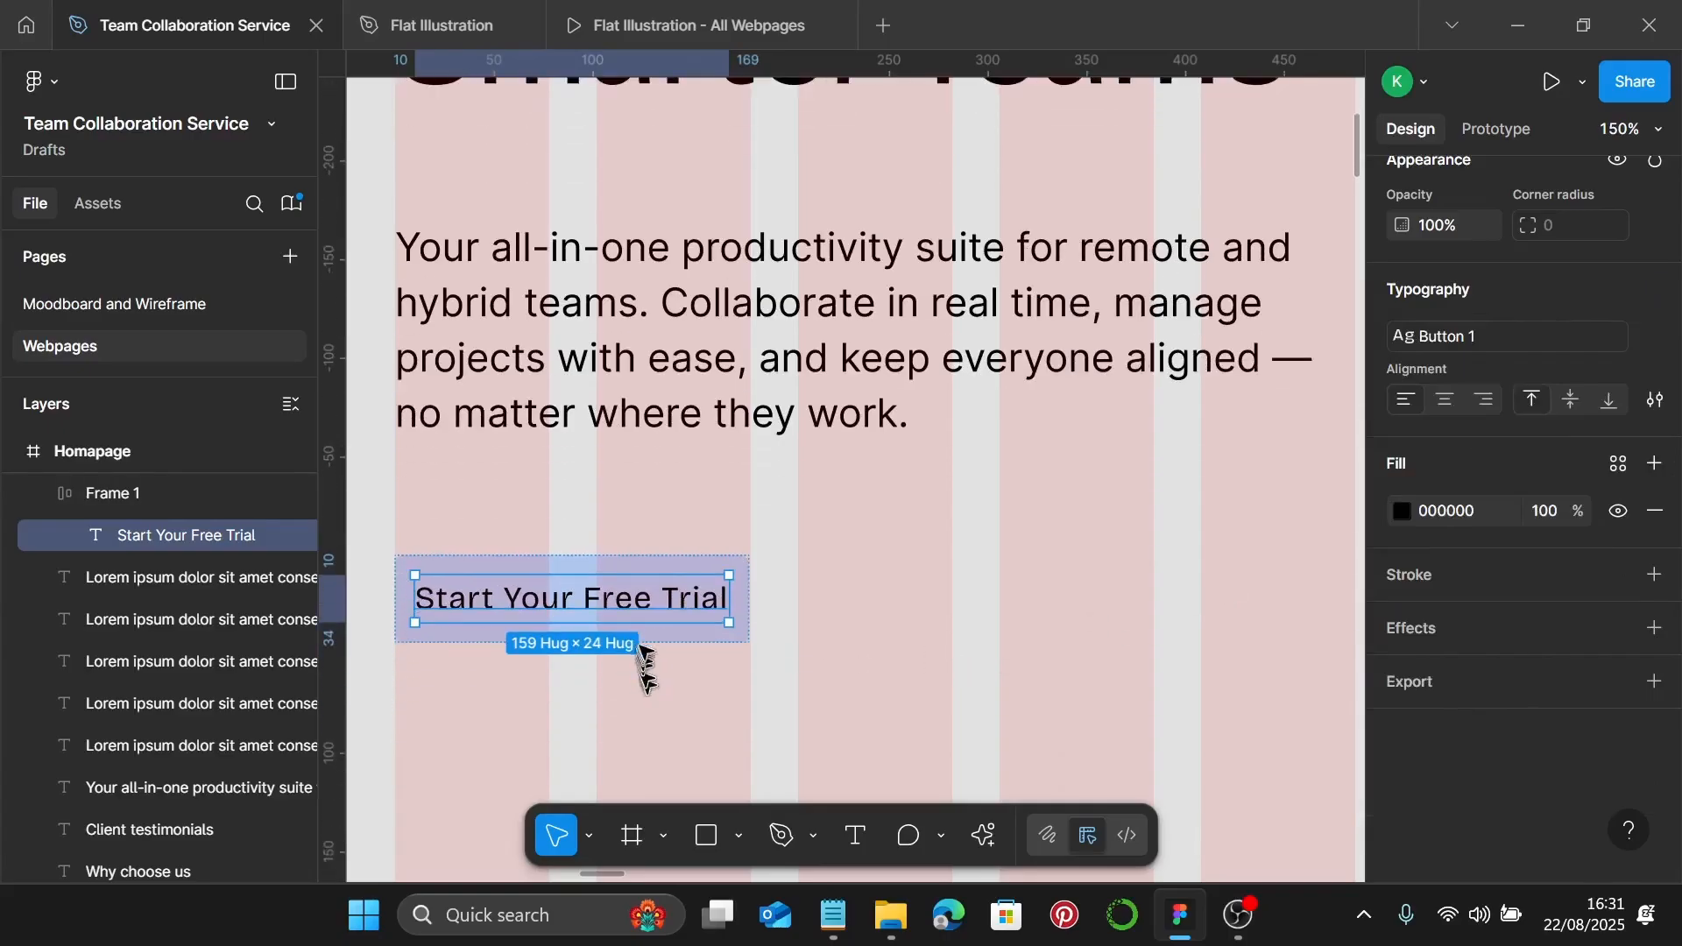
Set the vertical padding of the "Start Your Free Trial" button frame to 8
{"action": "left_click", "coordinate": [755, 645]}
{"action": "left_click", "coordinate": [670, 629]}
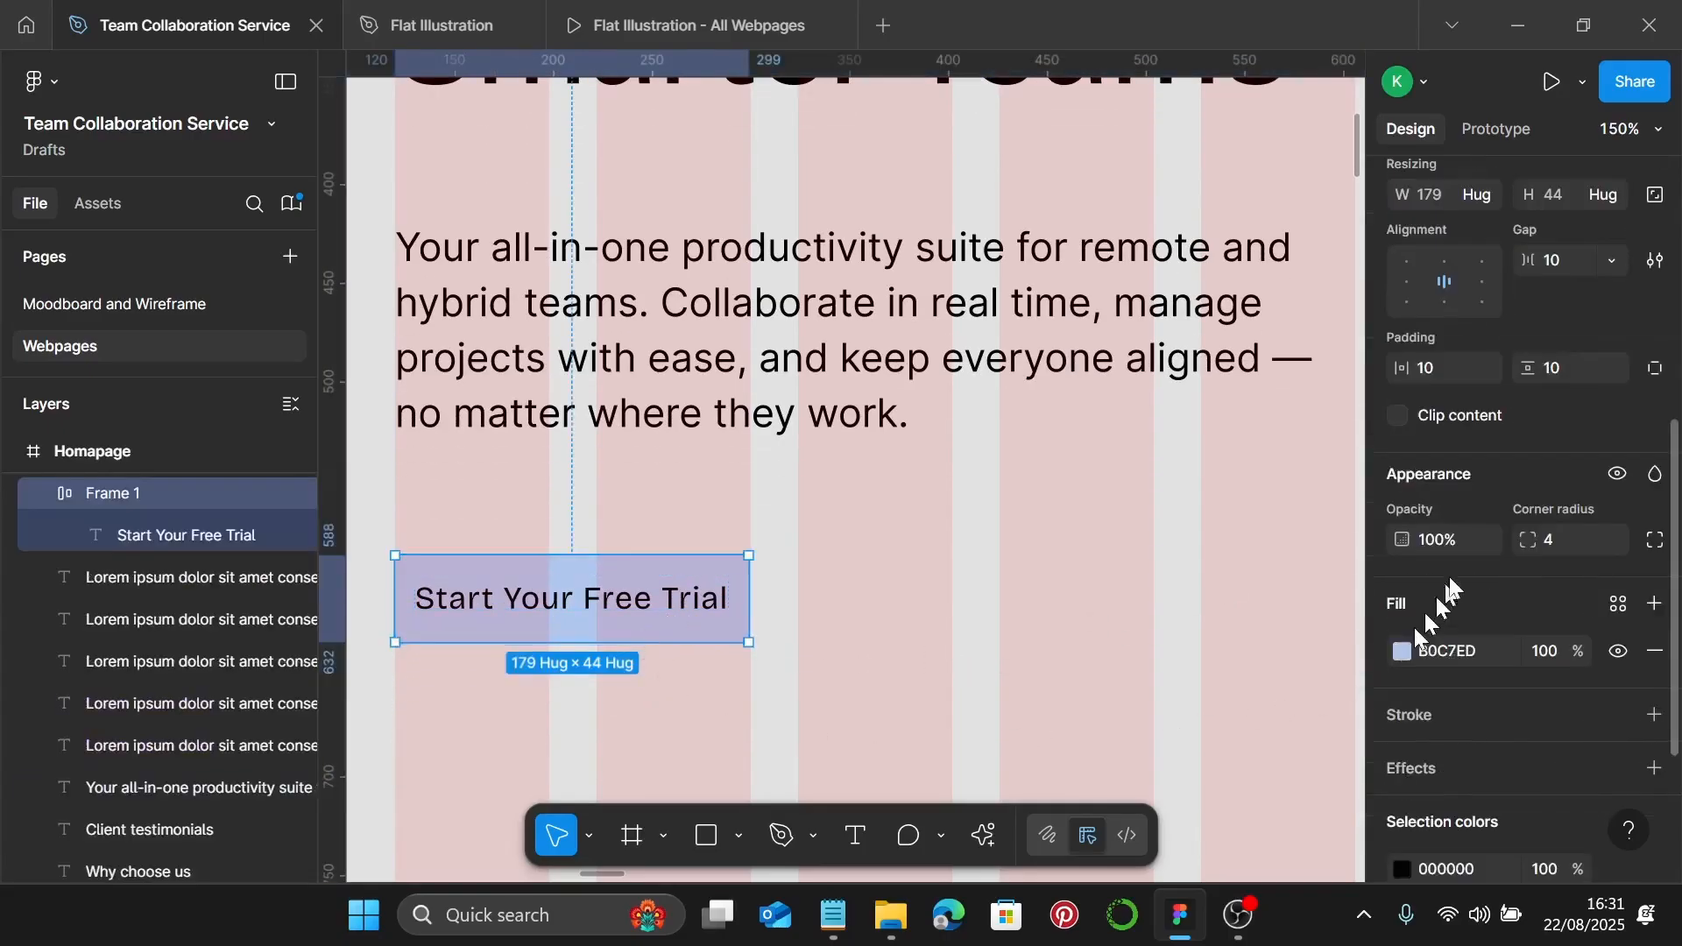
{"action": "scroll", "coordinate": [1454, 605], "scroll_direction": "down", "scroll_amount": 3}
{"action": "scroll", "coordinate": [1490, 561], "scroll_direction": "up", "scroll_amount": 3}
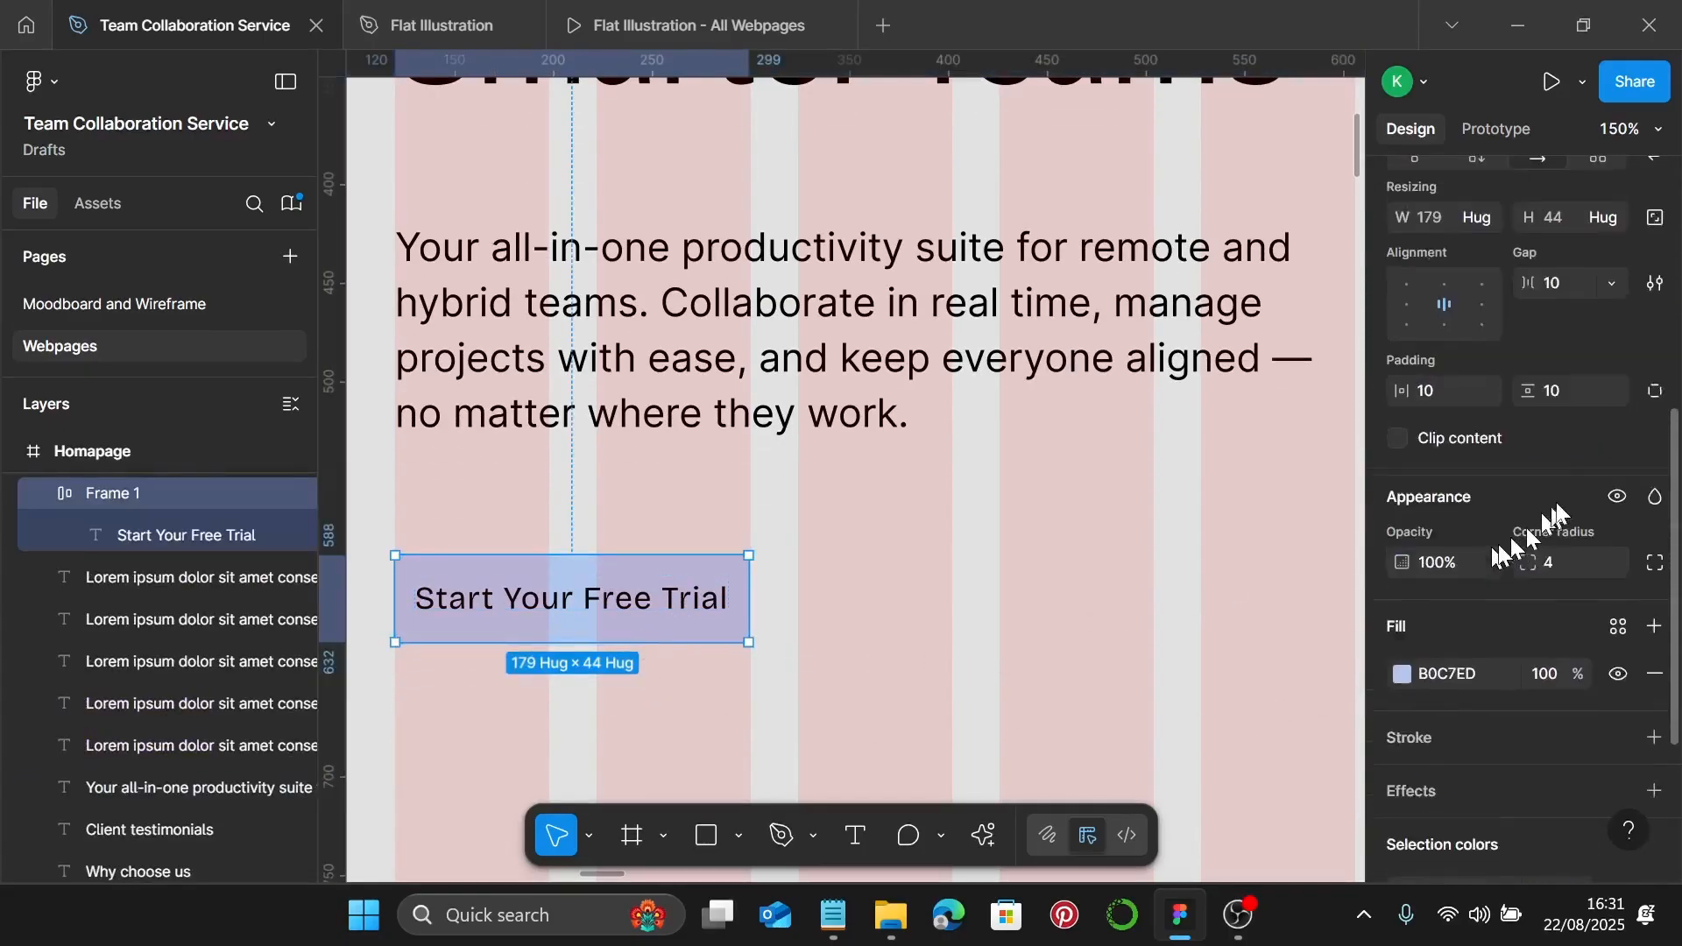
{"action": "left_click", "coordinate": [1570, 388]}
{"action": "type", "text": "8"}
{"action": "key", "text": "Return"}
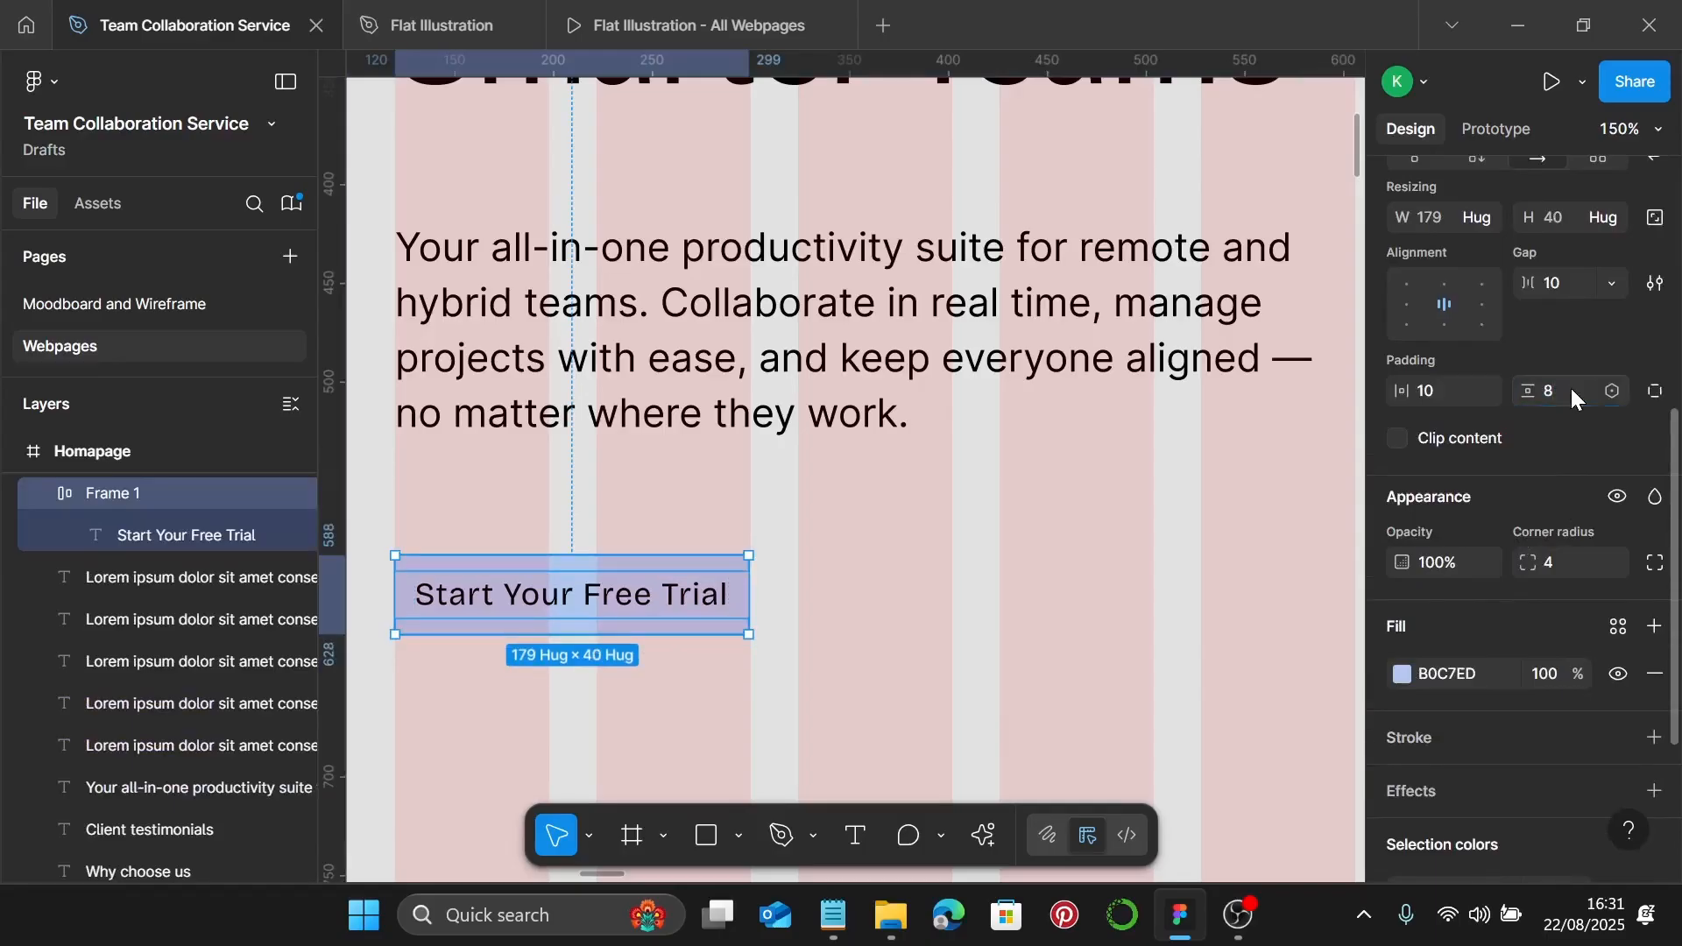
Fill the "Start Your Free Trial" button with the Primary 2 color style and its label with the Background style
{"action": "scroll", "coordinate": [1560, 529], "scroll_direction": "down", "scroll_amount": 5}
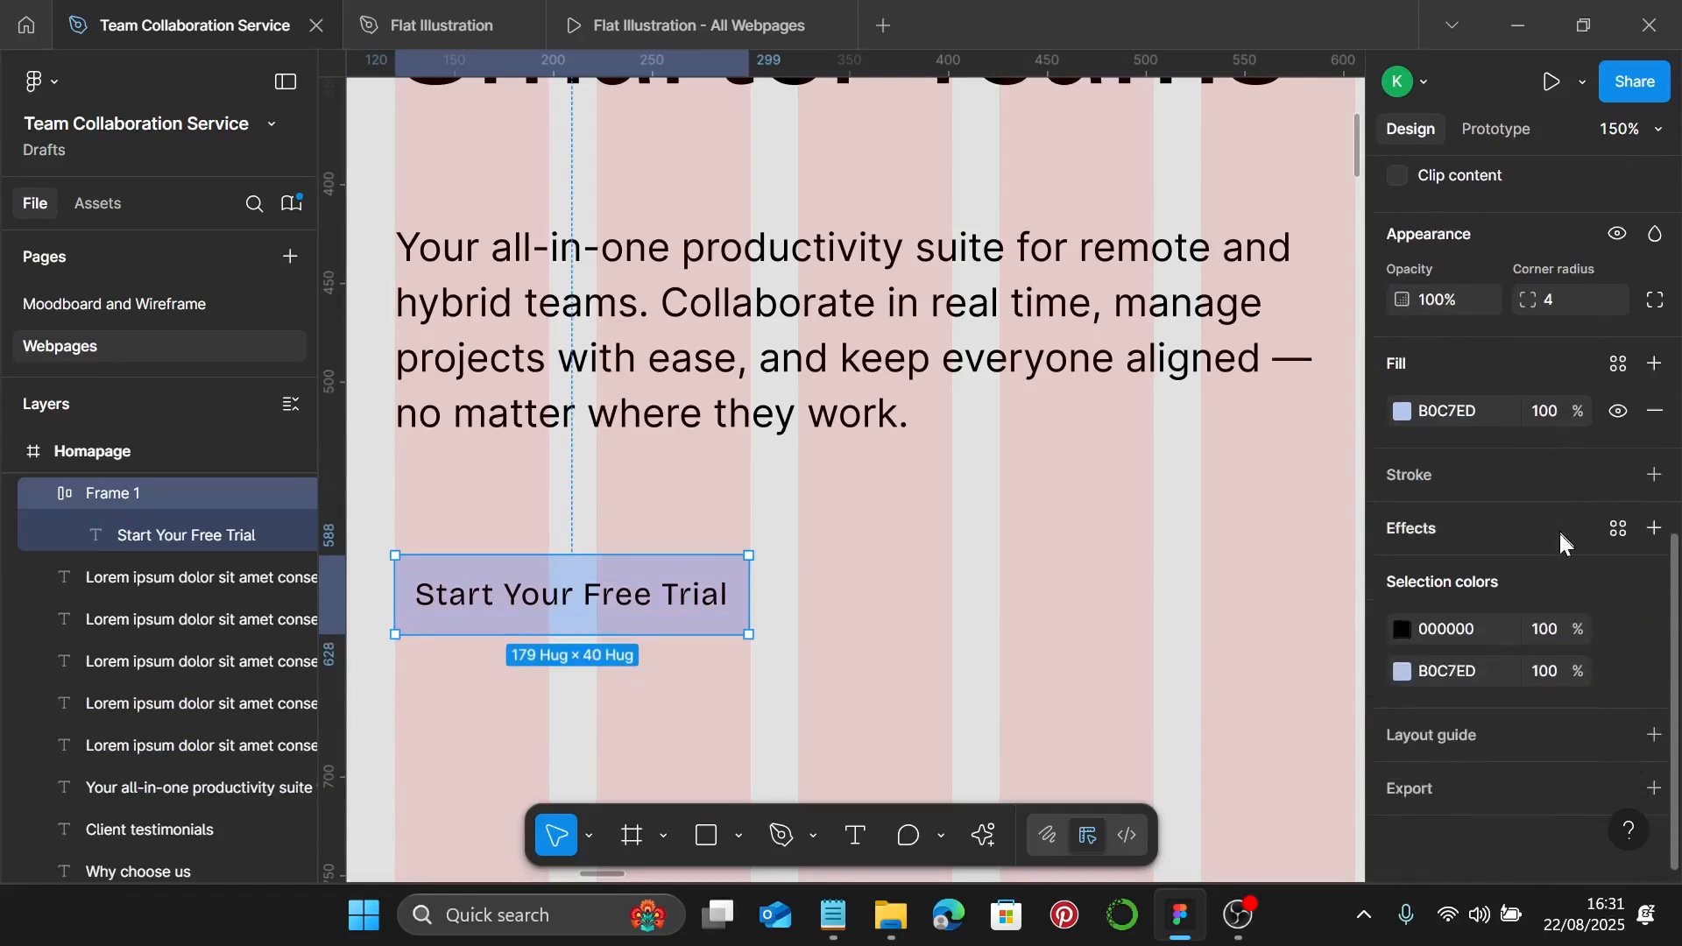
{"action": "left_click", "coordinate": [1618, 364]}
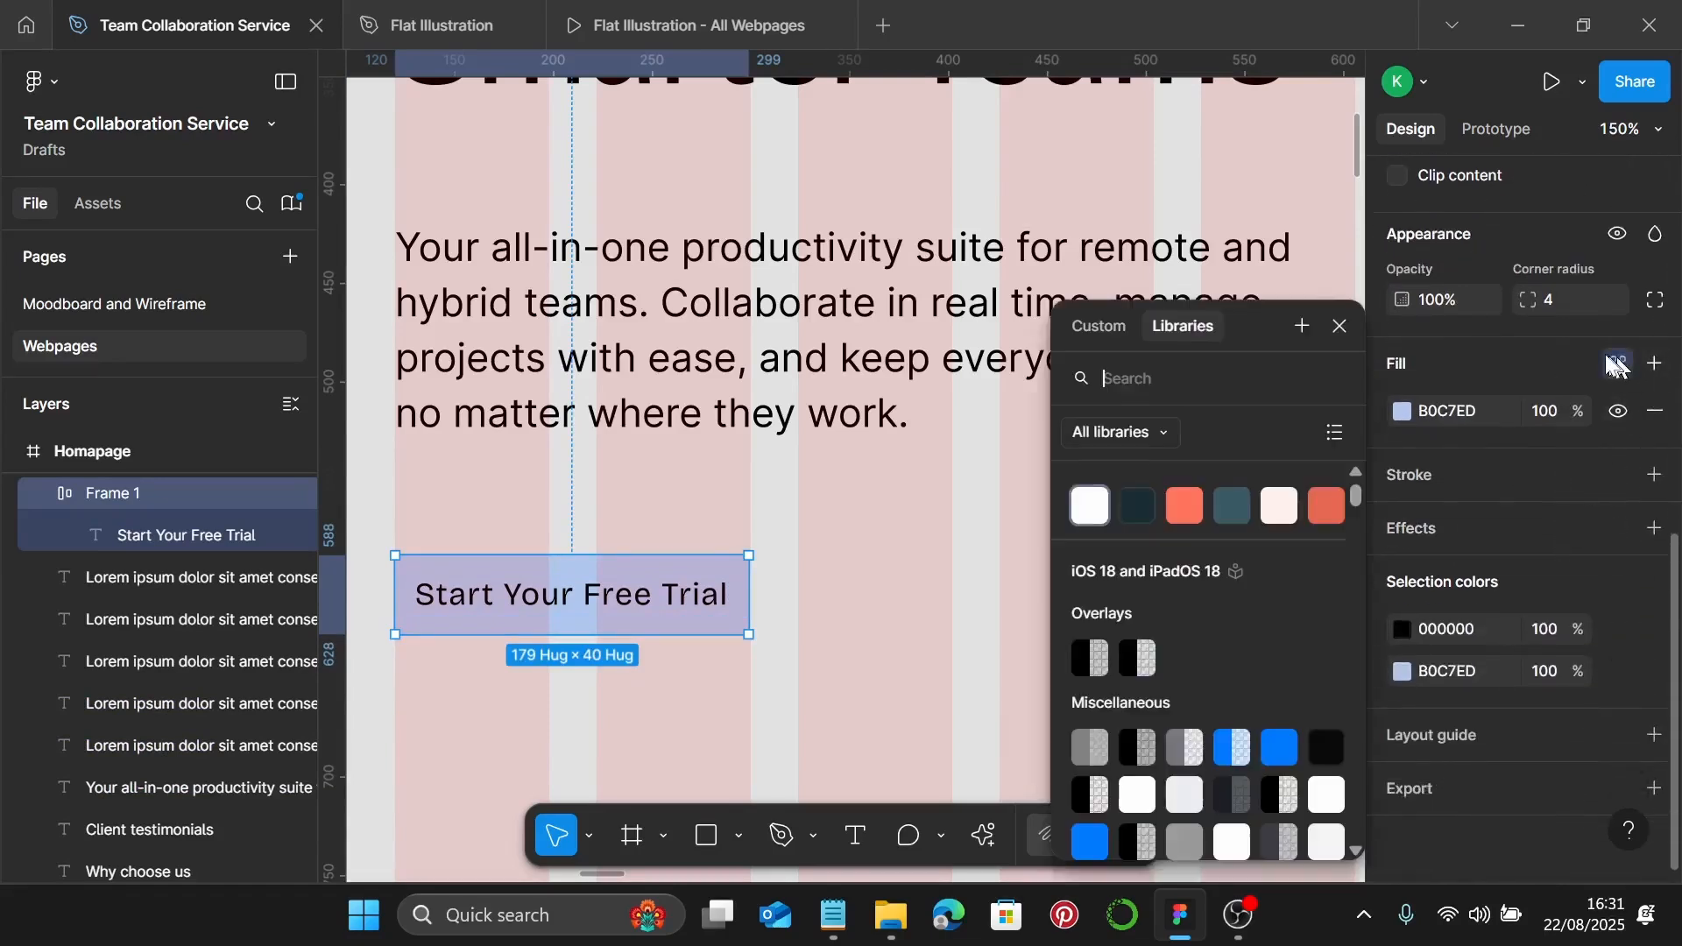
{"action": "left_click", "coordinate": [1240, 513]}
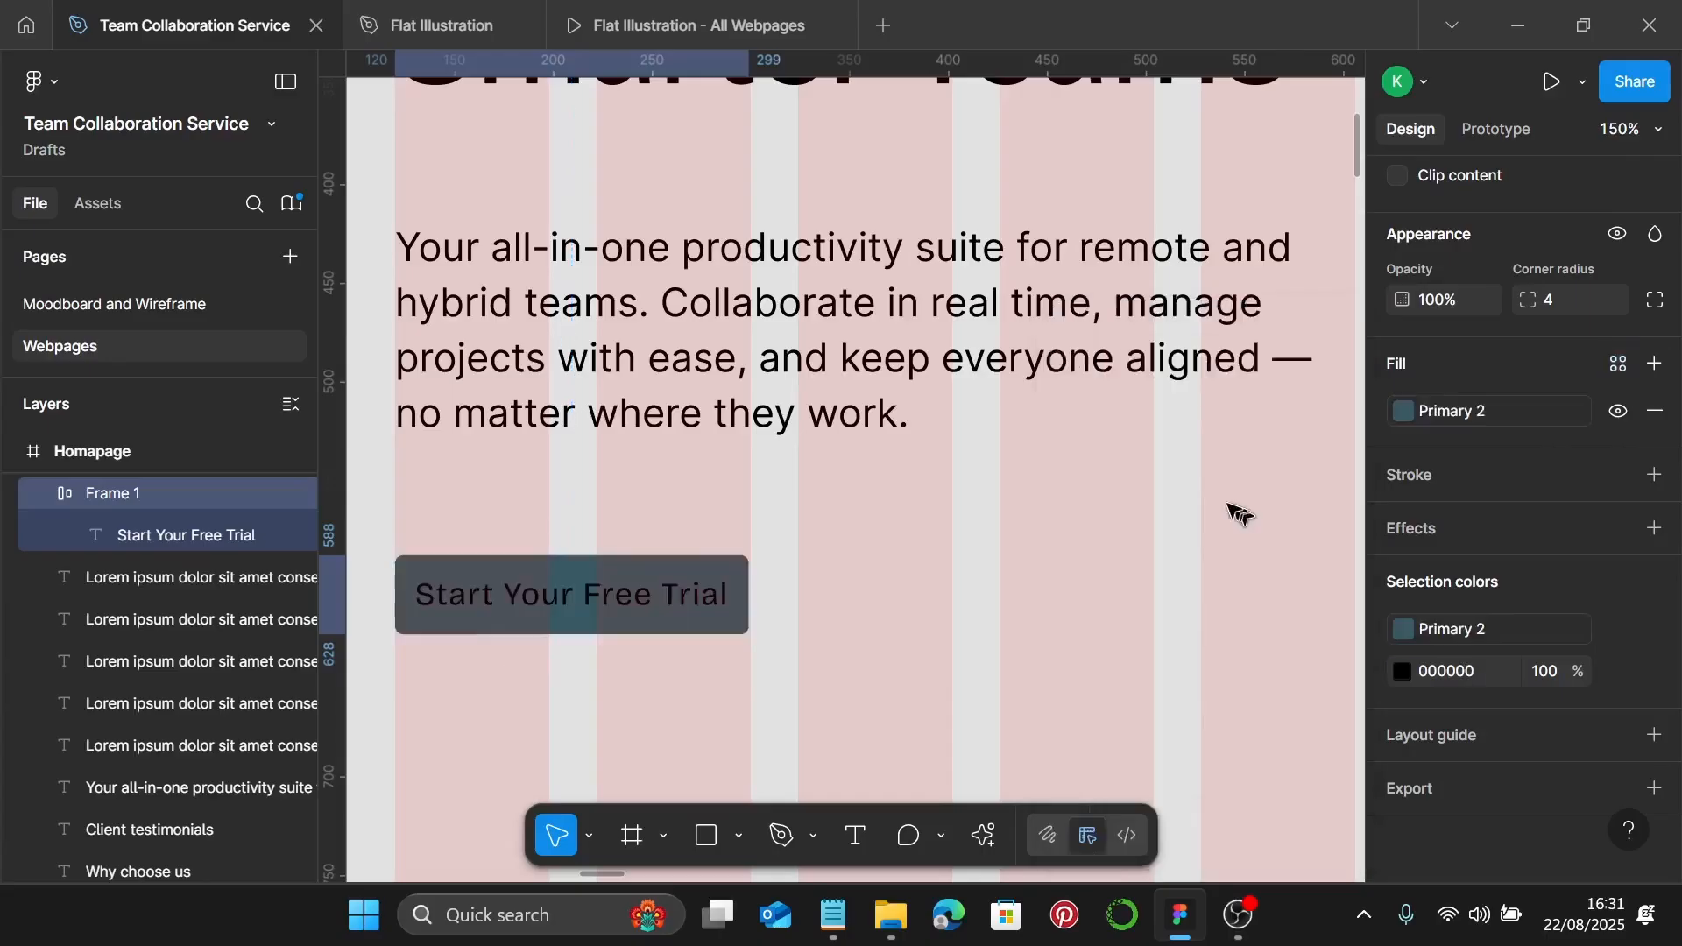
{"action": "double_click", "coordinate": [659, 611]}
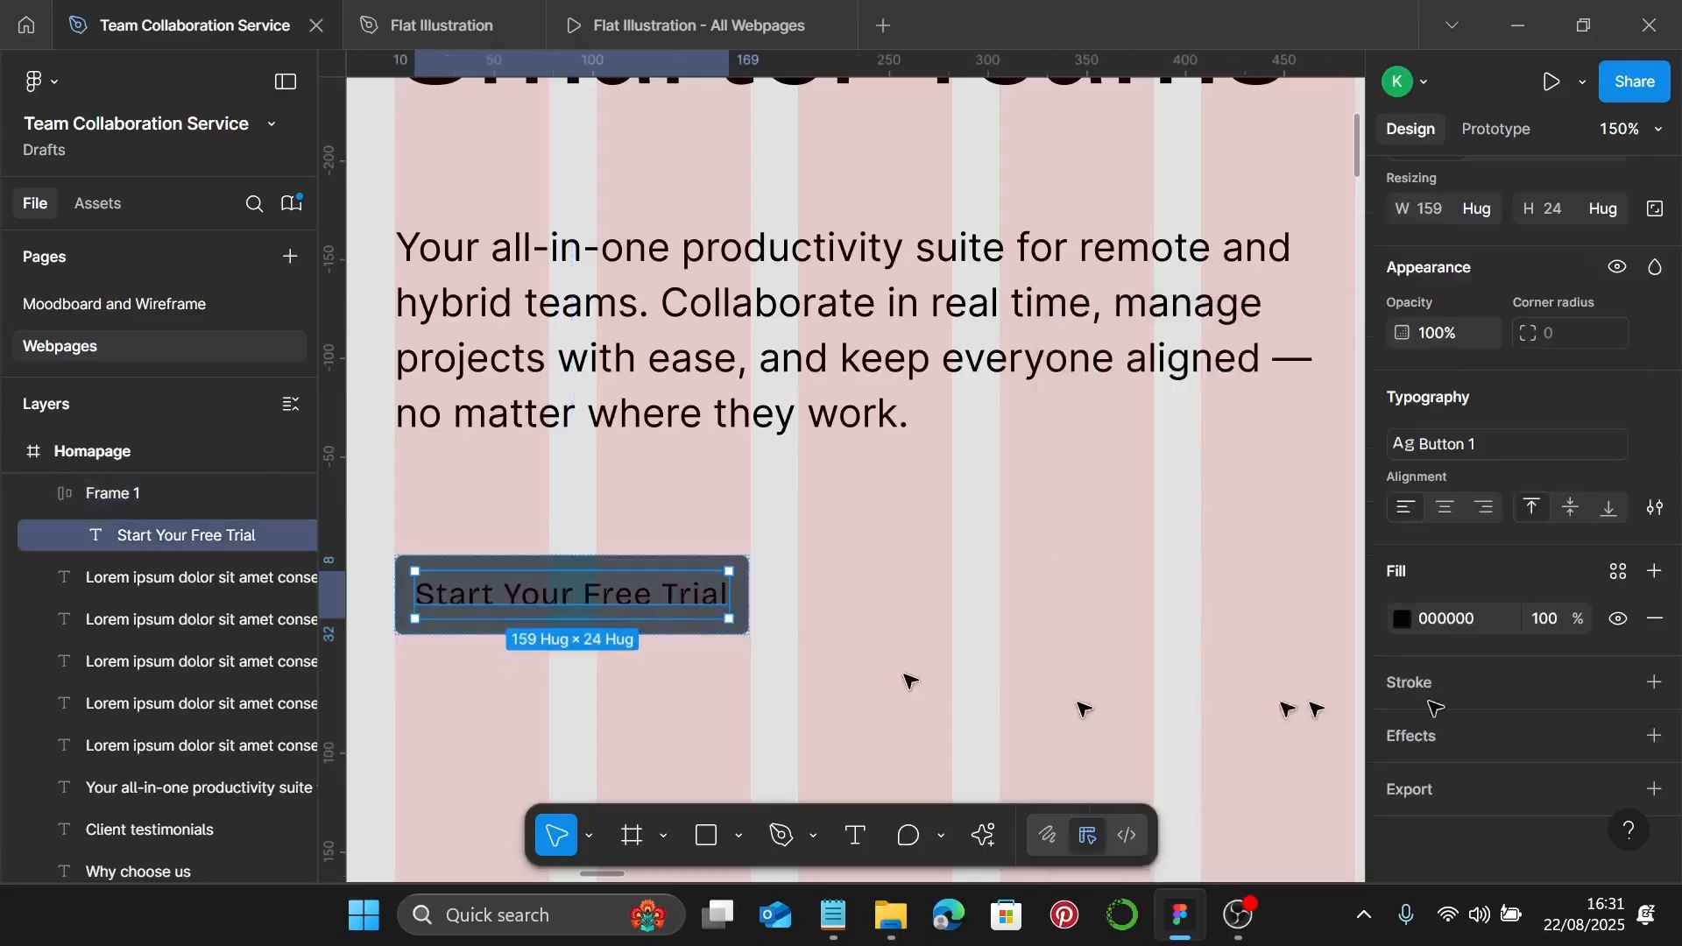
{"action": "left_click", "coordinate": [1610, 571]}
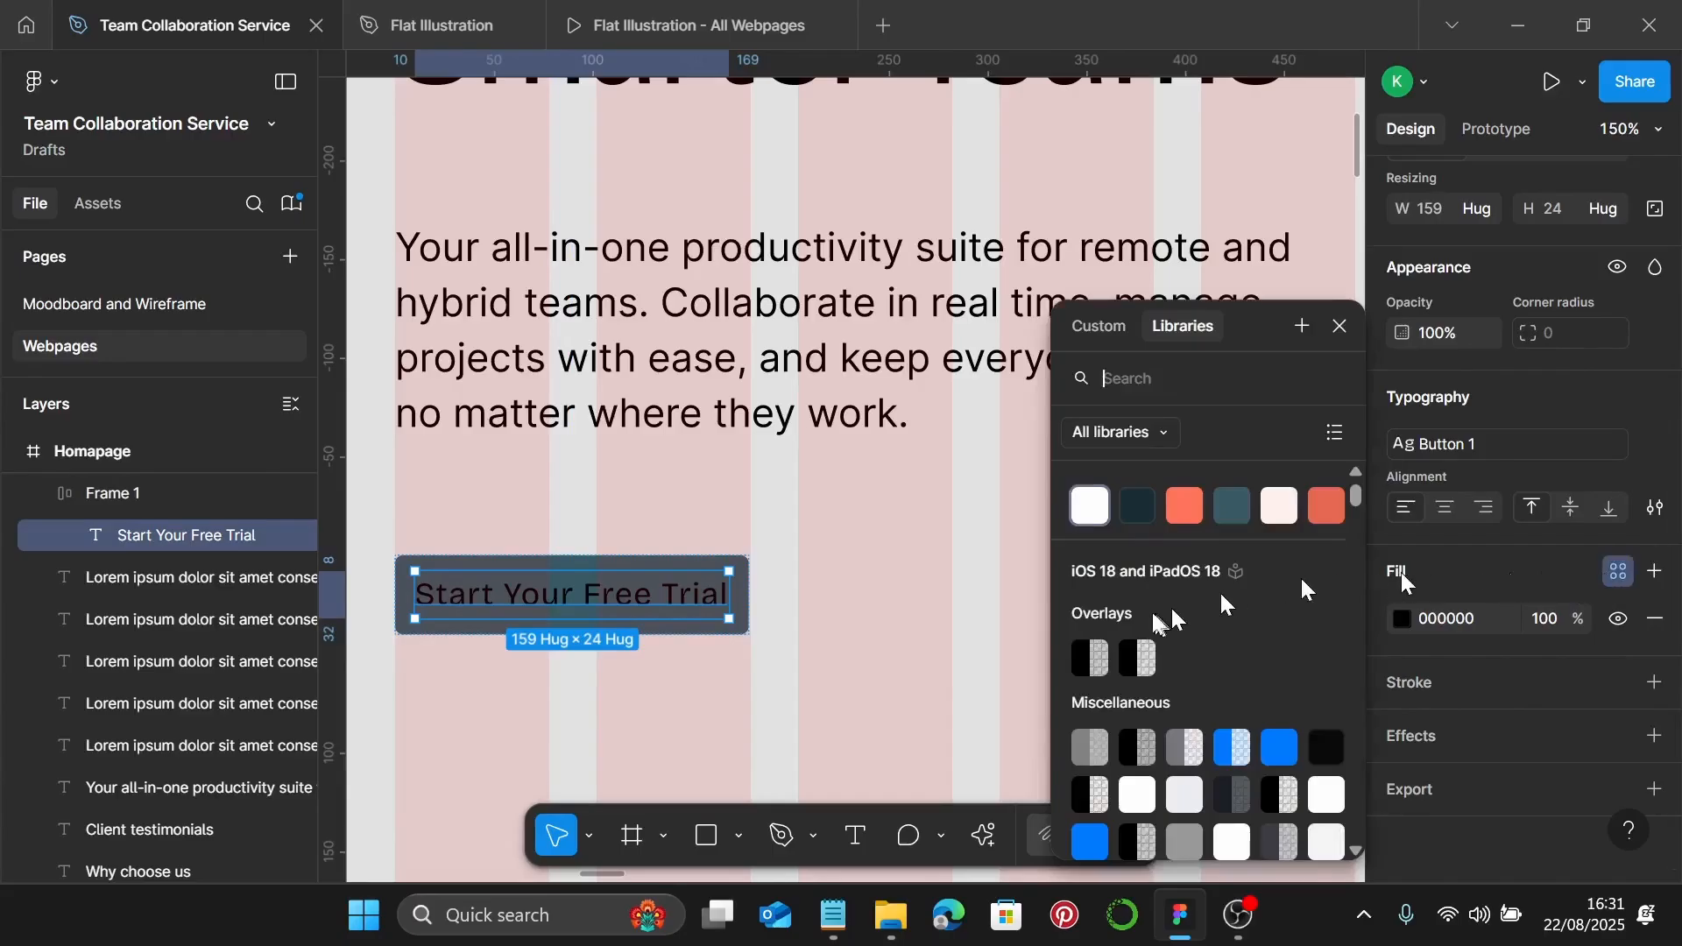
{"action": "left_click", "coordinate": [1094, 509]}
{"action": "scroll", "coordinate": [894, 606], "scroll_direction": "down", "scroll_amount": 1}
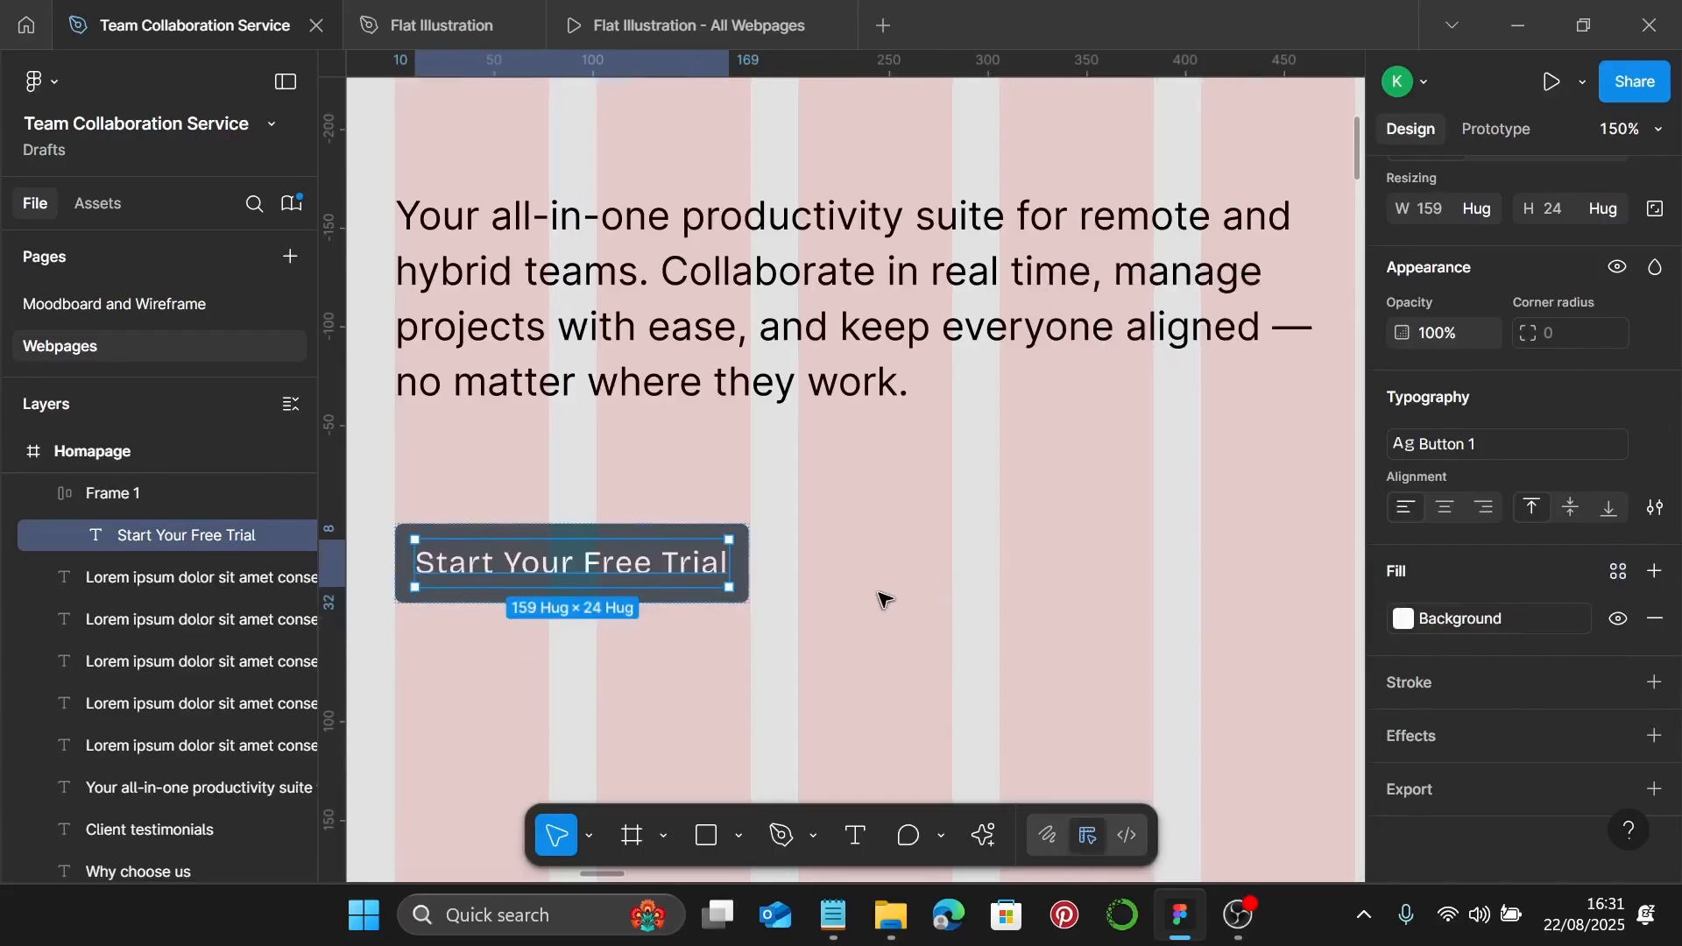
{"action": "left_click", "coordinate": [876, 594]}
Duplicate the hero button to the right of the original and replace the copy's label with "Book a Demo" from the Notepad content
{"action": "left_click", "coordinate": [508, 556]}
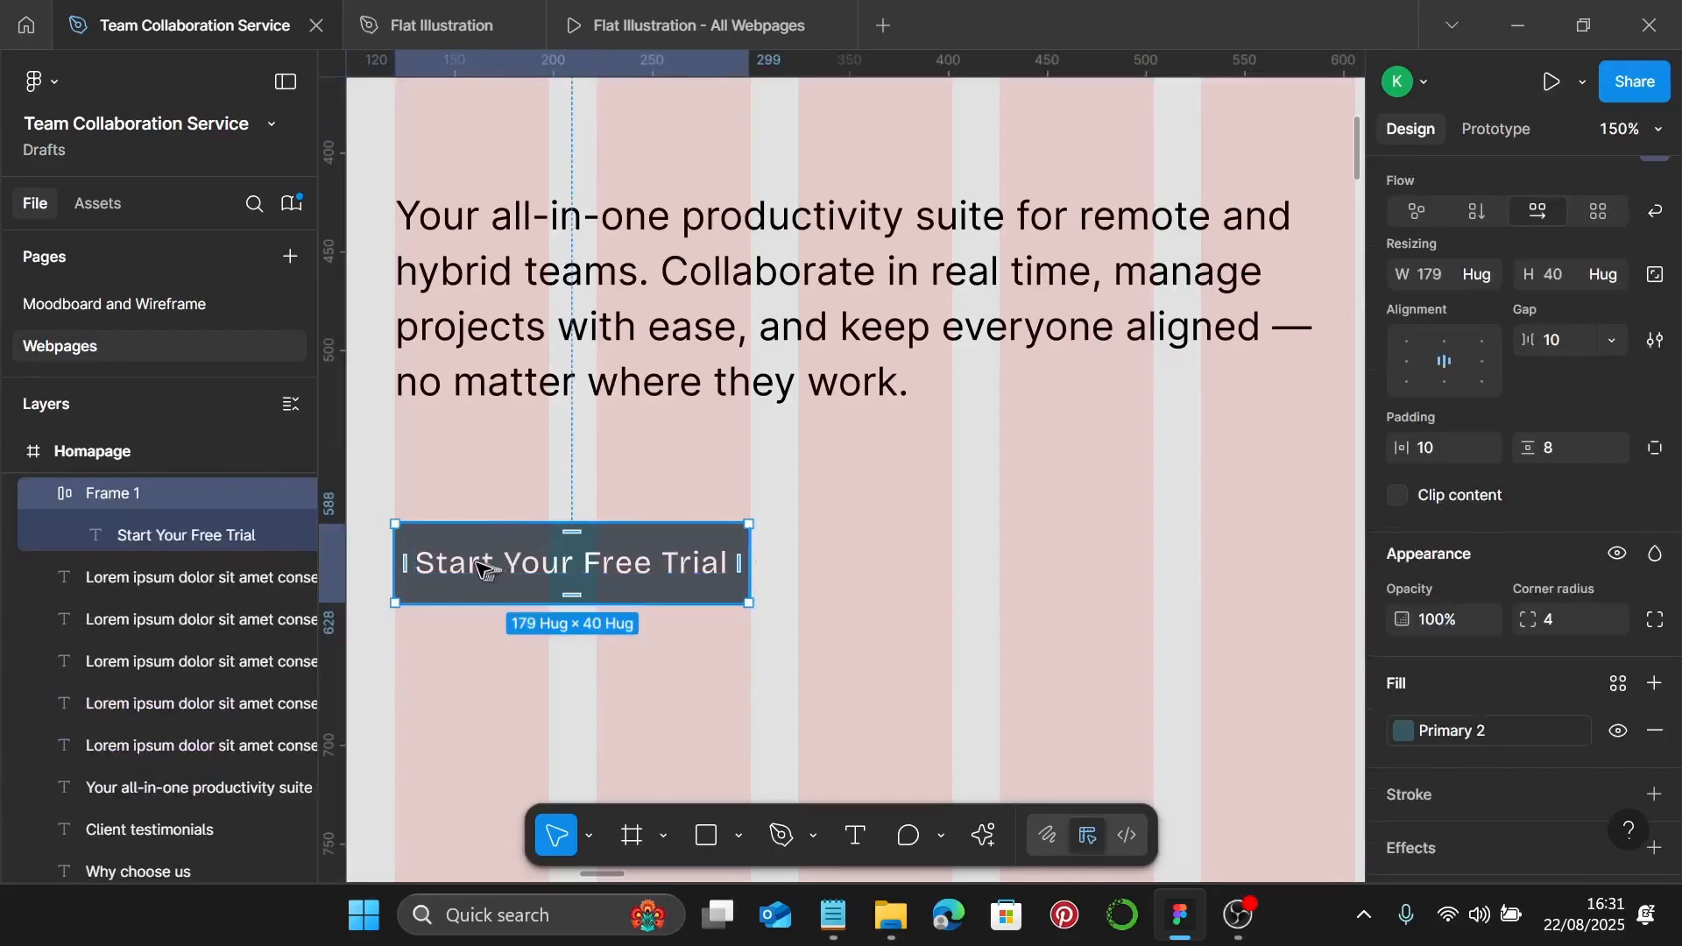
{"action": "left_click_drag", "start_coordinate": [488, 563], "coordinate": [859, 596]}
{"action": "left_click", "coordinate": [834, 915]}
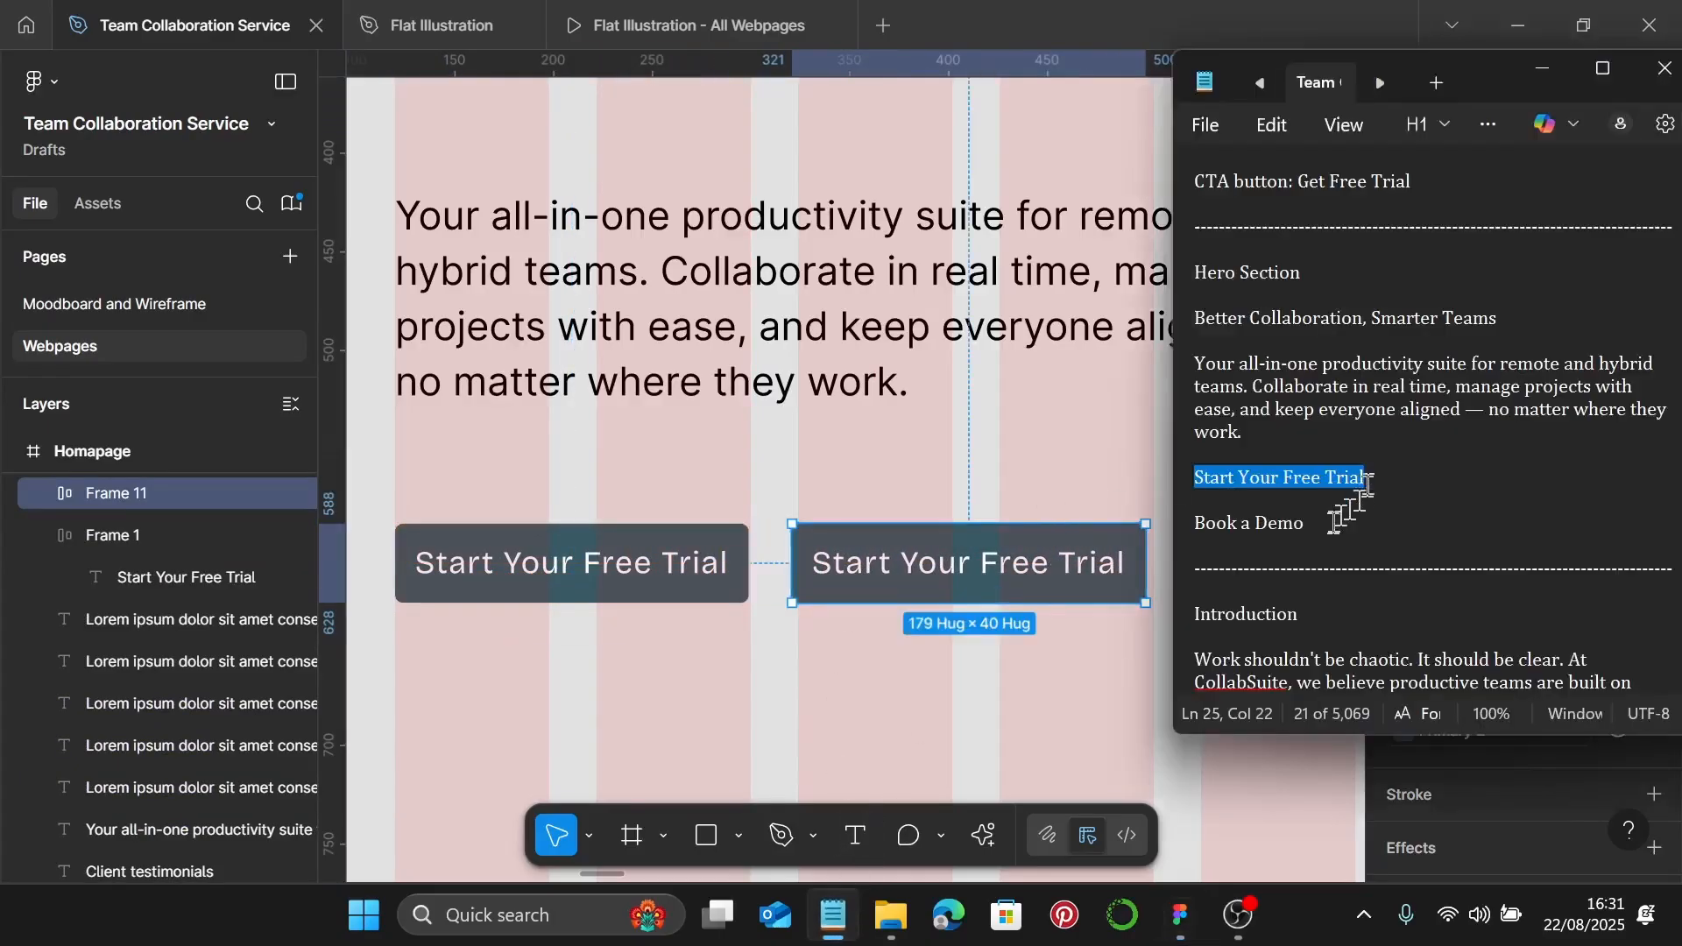
{"action": "left_click_drag", "start_coordinate": [1381, 523], "coordinate": [1193, 534]}
{"action": "key", "text": "ctrl+c"}
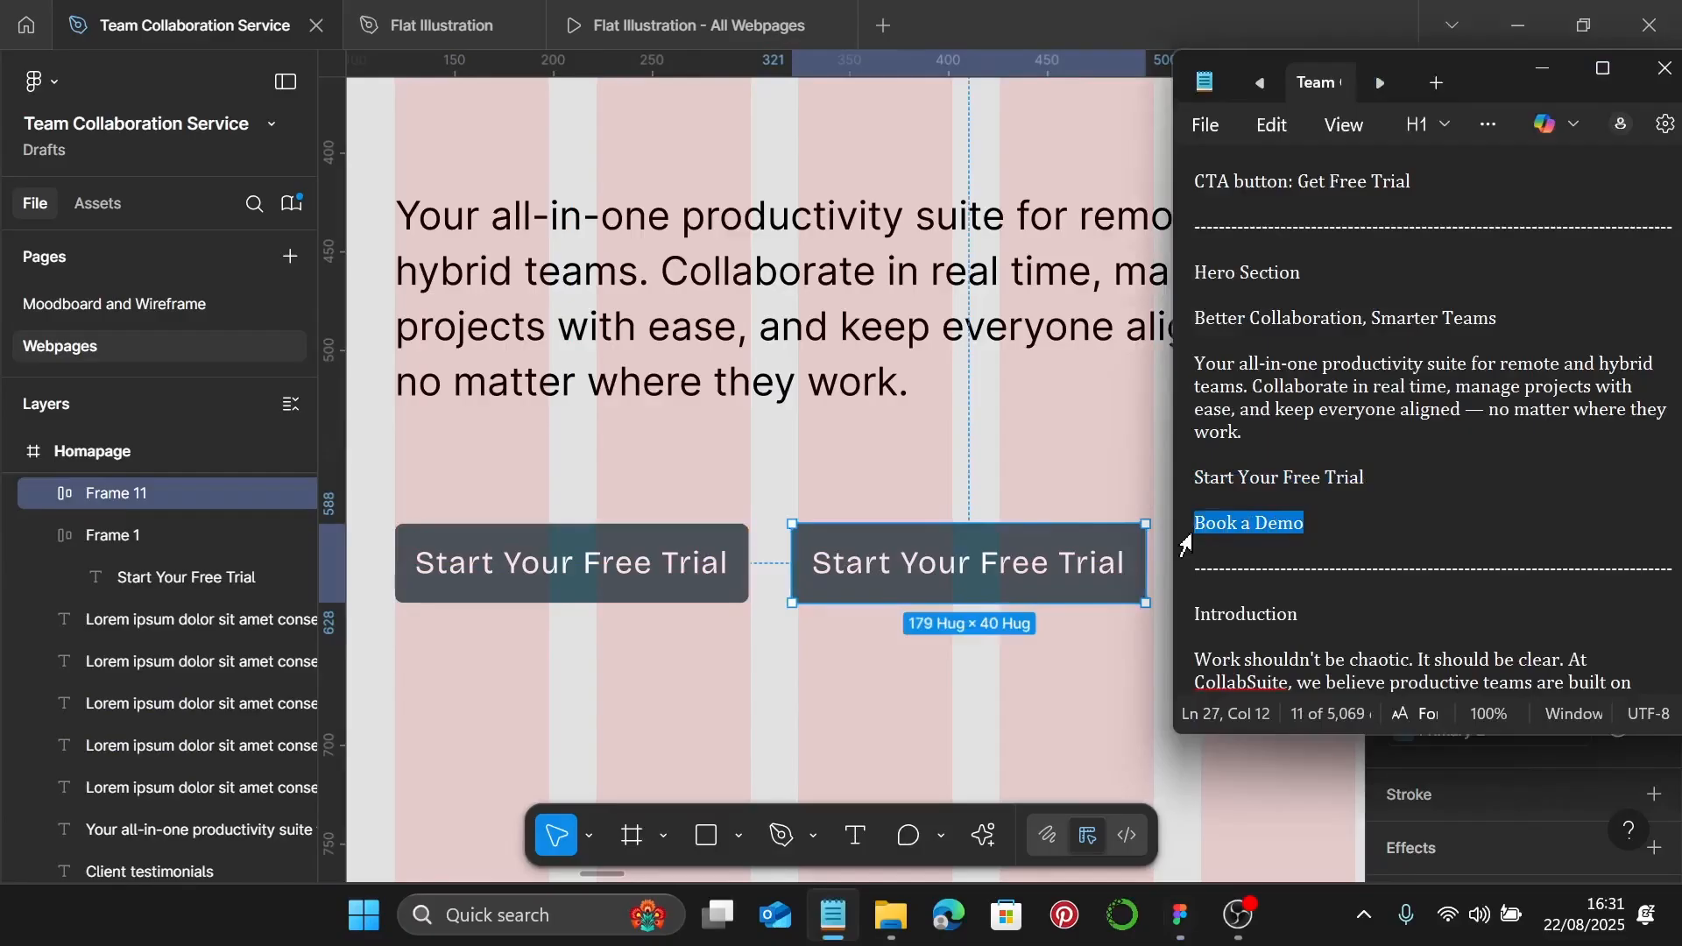
{"action": "left_click", "coordinate": [1105, 559]}
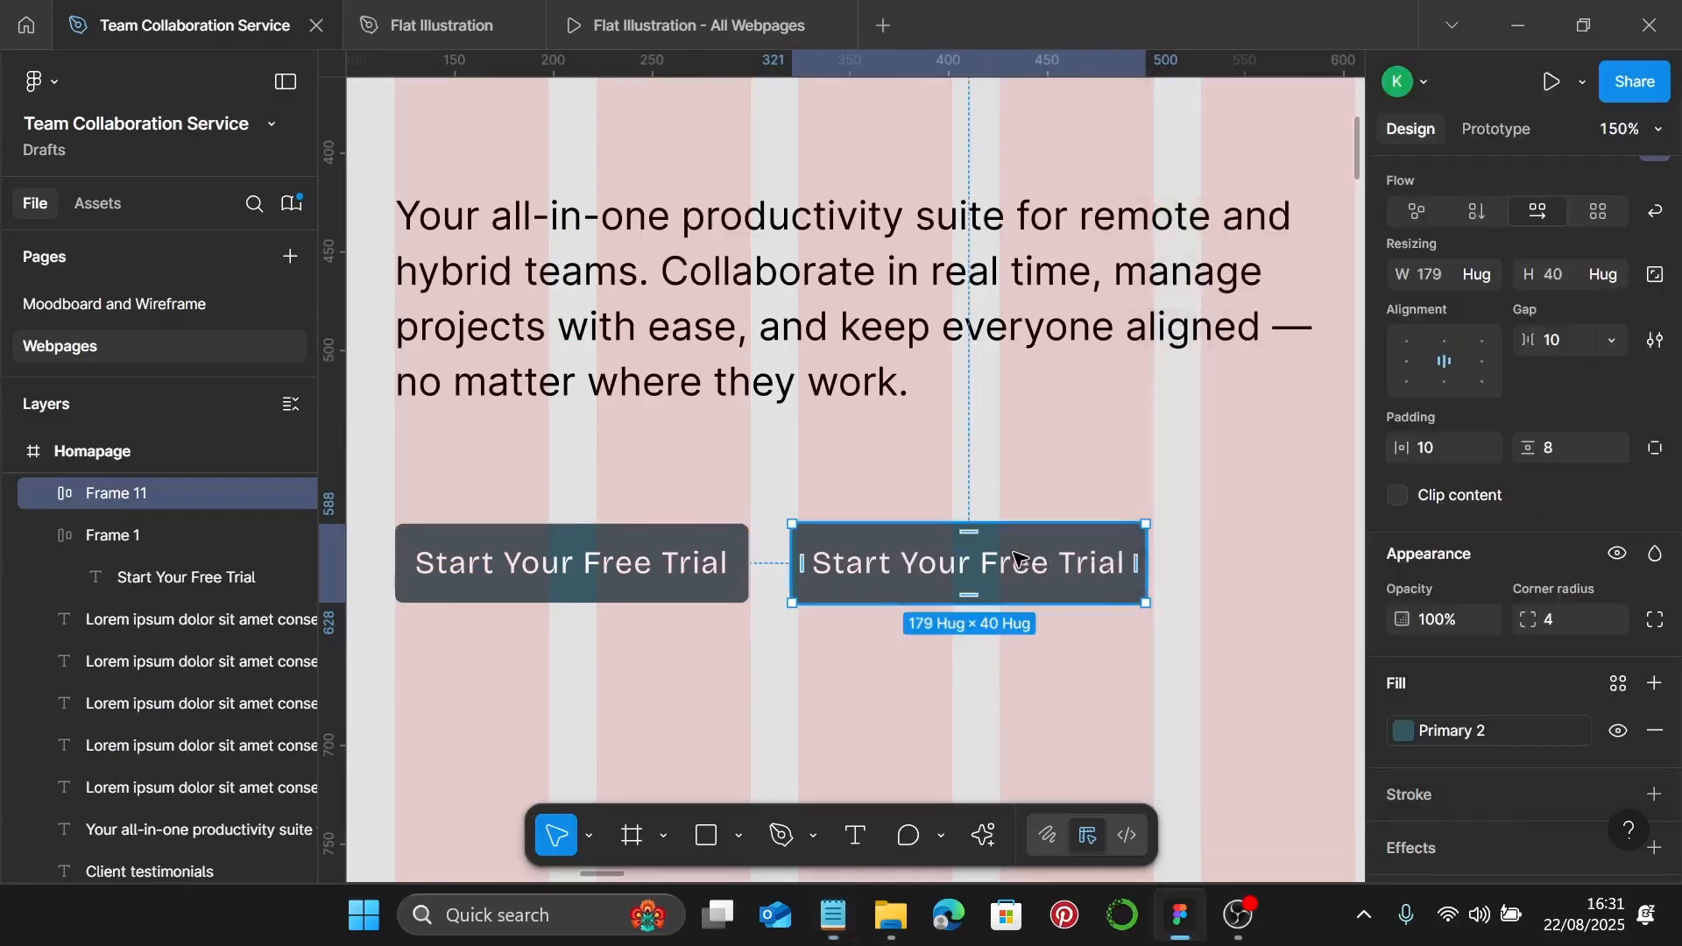
{"action": "double_click", "coordinate": [1016, 559]}
{"action": "key", "text": "Return"}
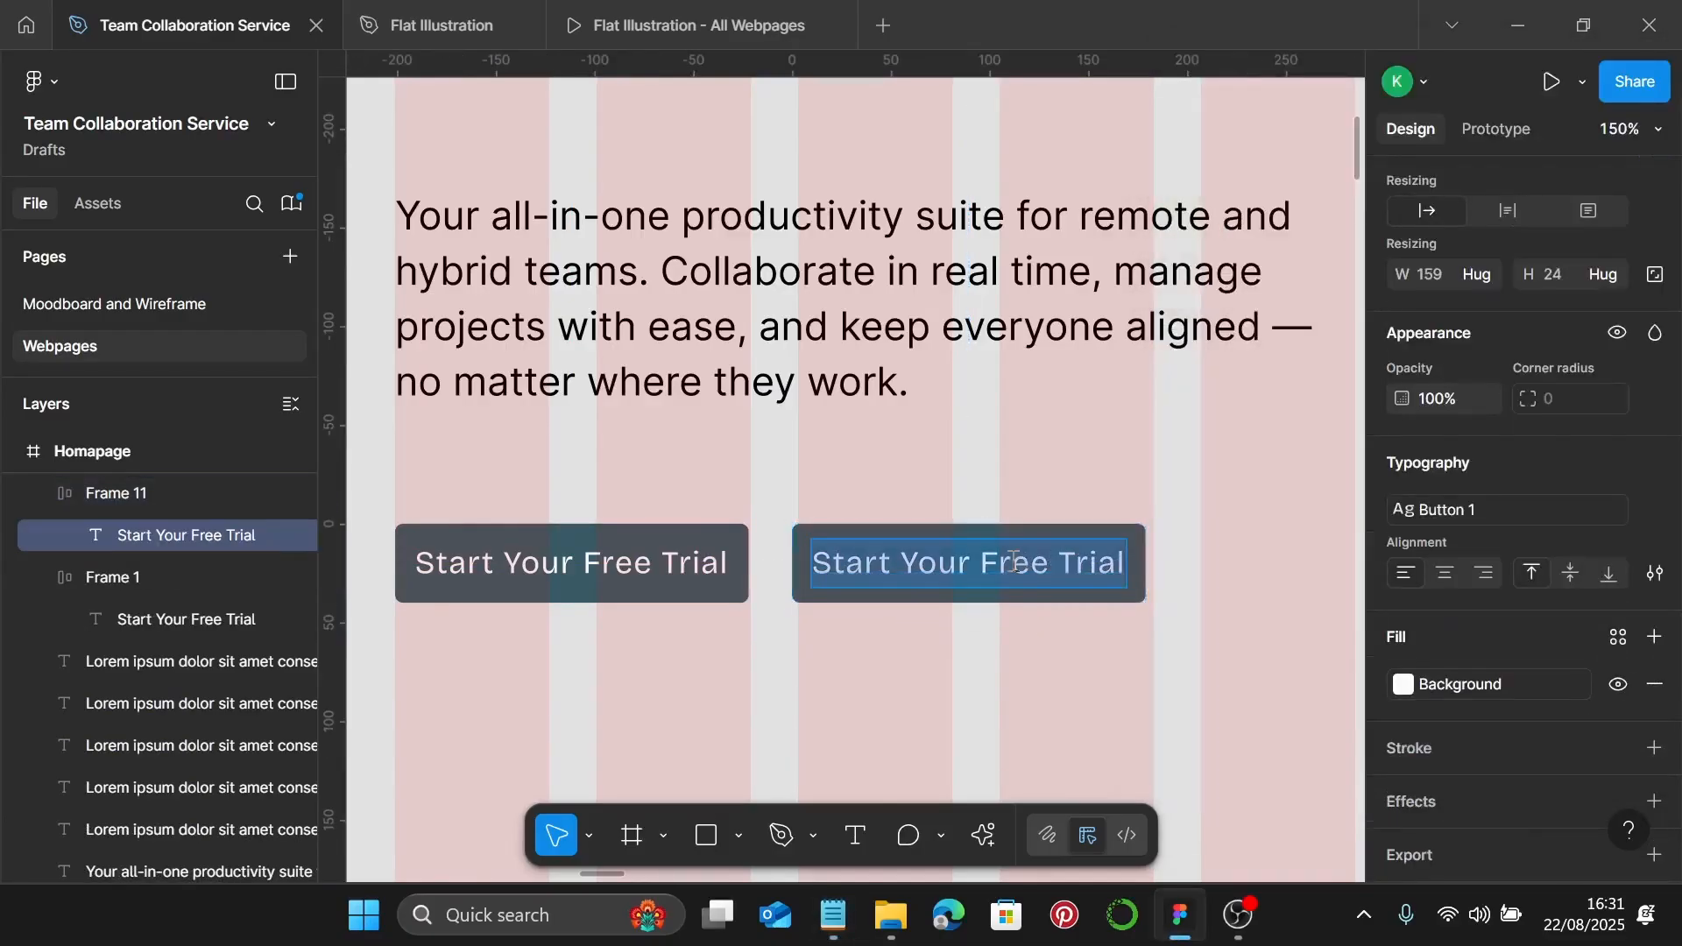
{"action": "key", "text": "ctrl+v"}
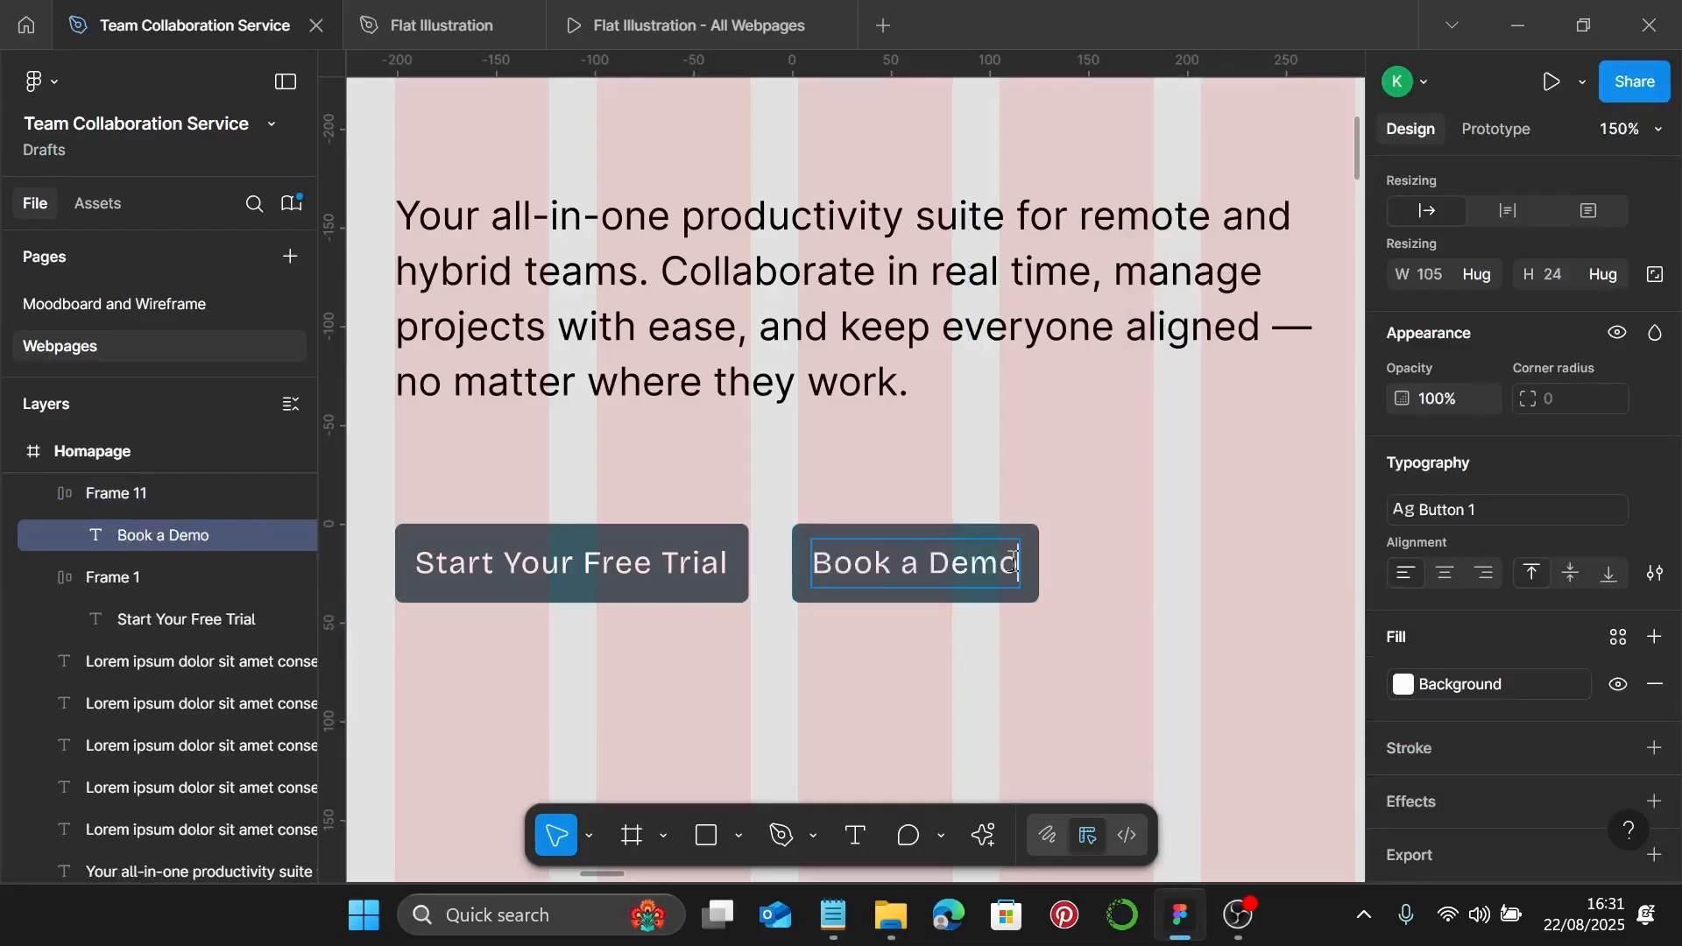
{"action": "left_click", "coordinate": [1058, 534]}
{"action": "scroll", "coordinate": [1060, 536], "scroll_direction": "down", "scroll_amount": 1}
{"action": "left_click", "coordinate": [1067, 536]}
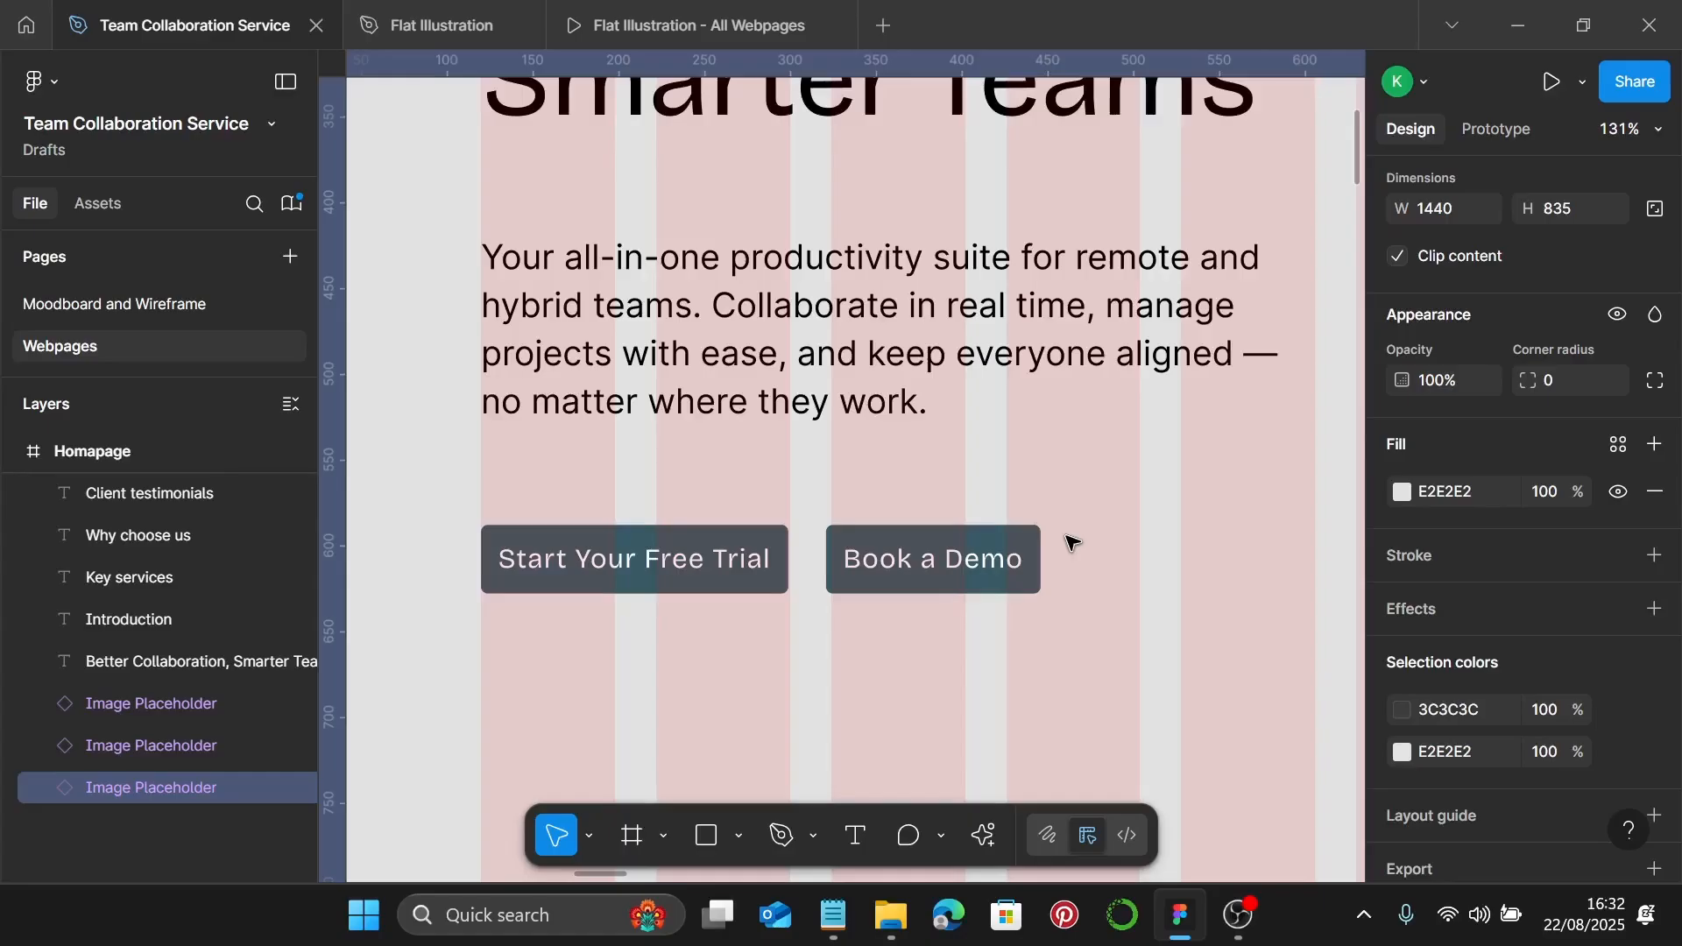
Combine the two hero buttons in a horizontal auto layout with a gap of 25
{"action": "scroll", "coordinate": [557, 564], "scroll_direction": "up", "scroll_amount": 5}
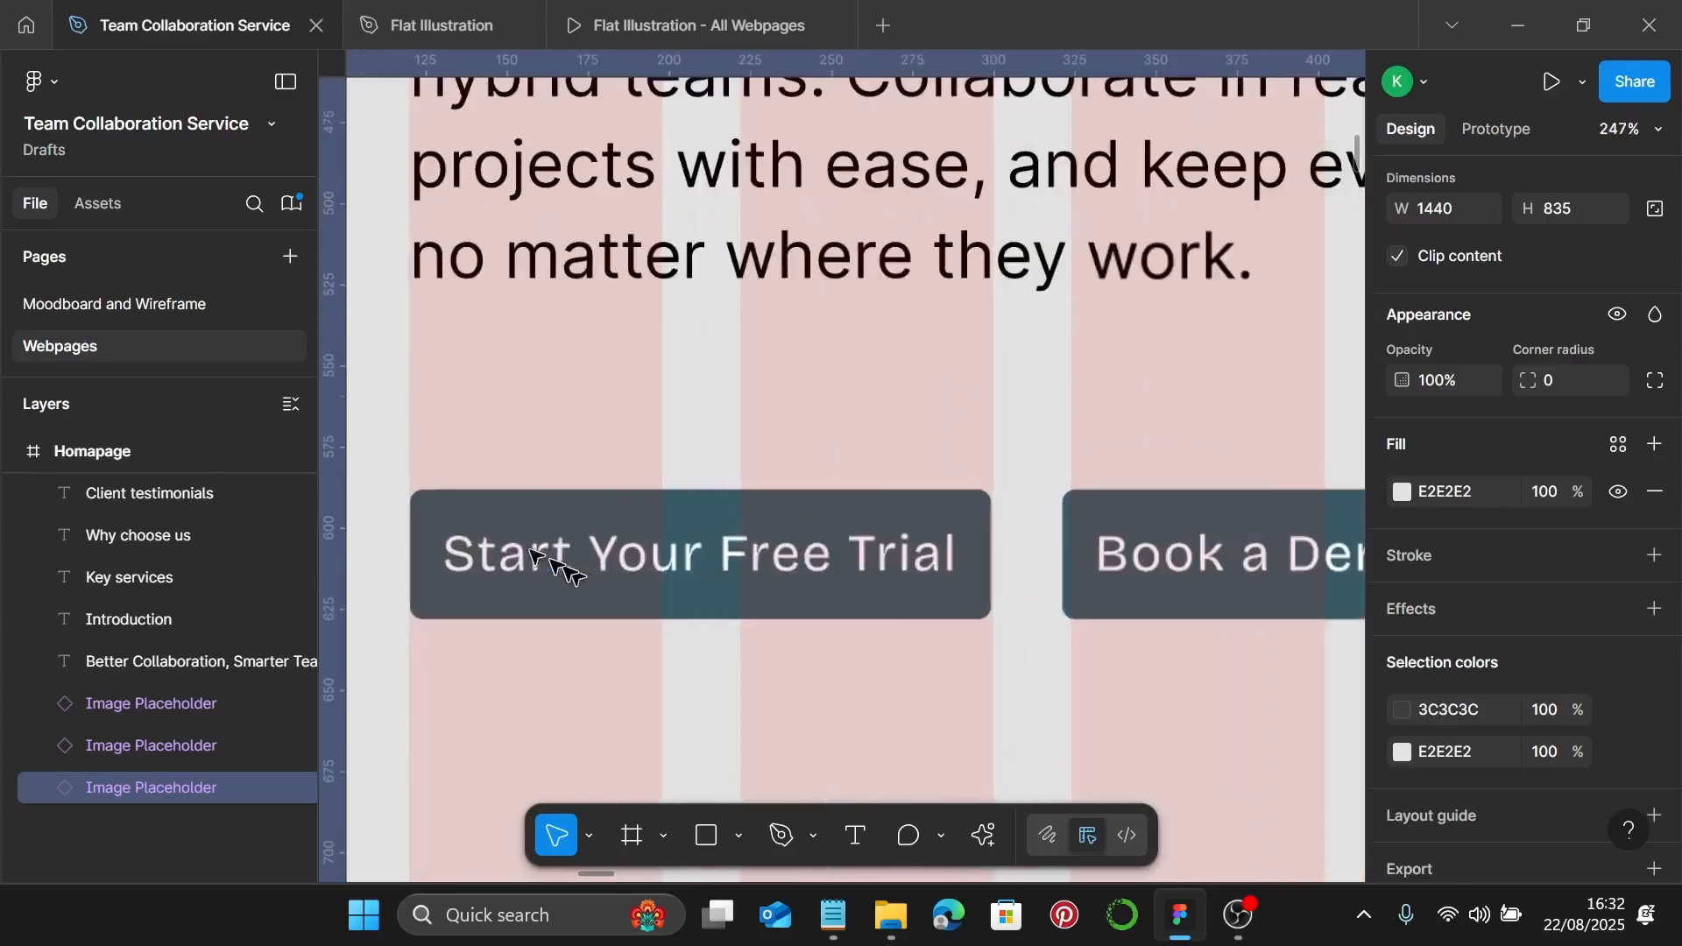
{"action": "left_click", "coordinate": [565, 547]}
{"action": "scroll", "coordinate": [651, 567], "scroll_direction": "down", "scroll_amount": 3}
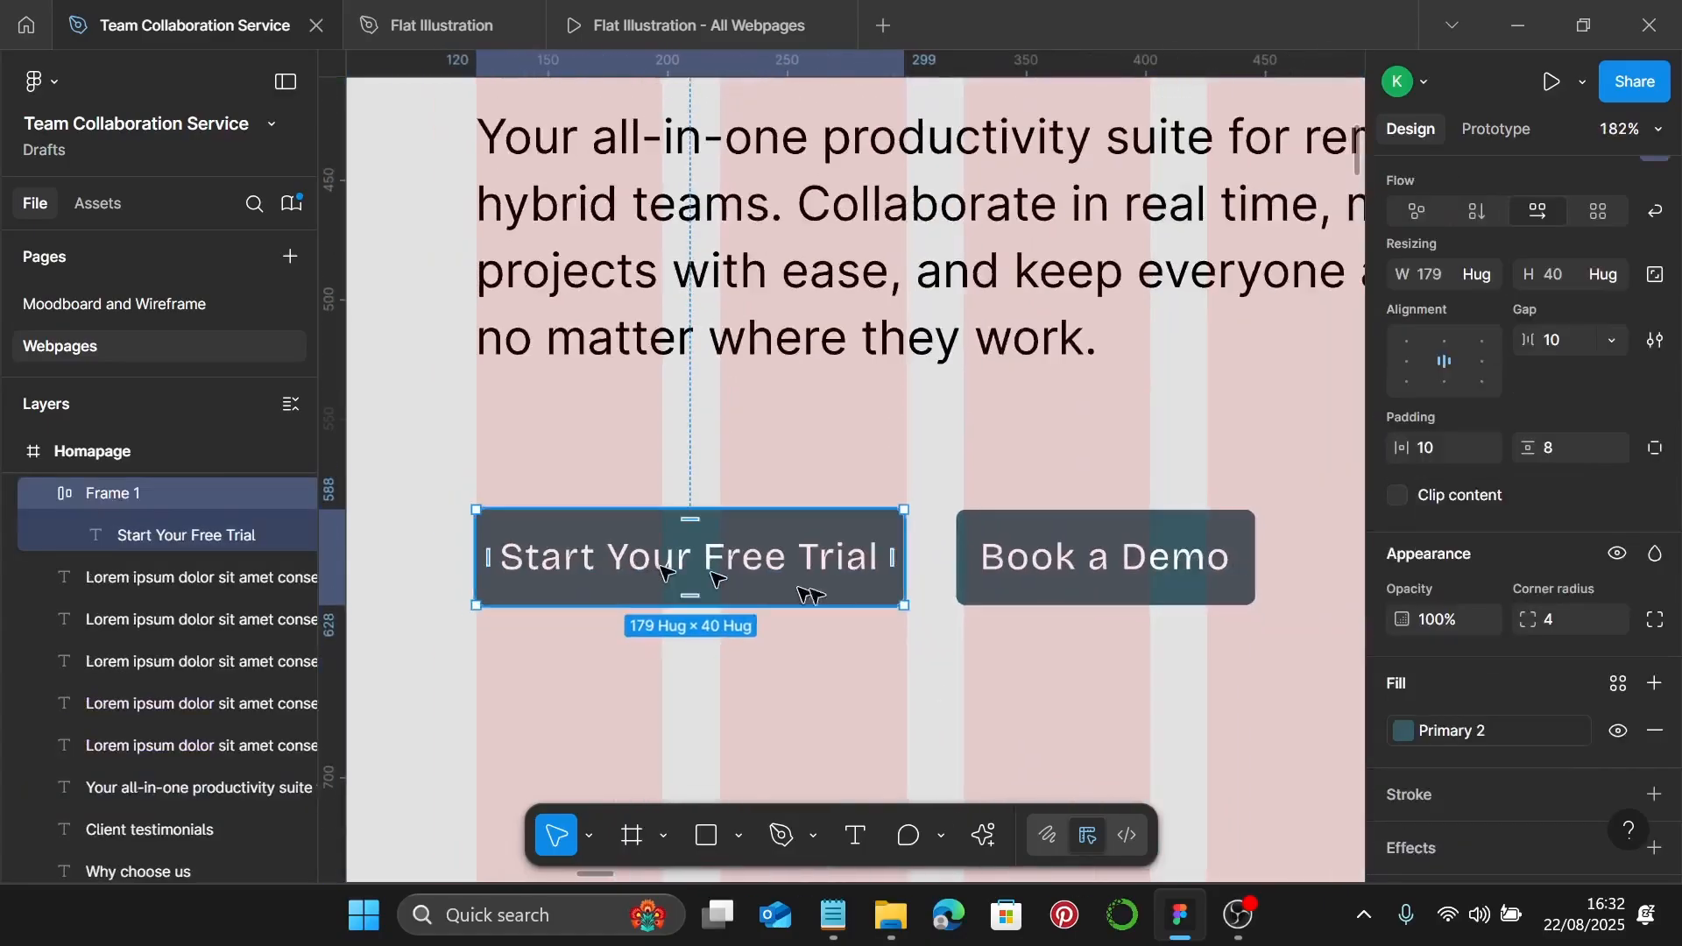
{"action": "left_click", "coordinate": [1078, 565], "text": "shift"}
{"action": "key", "text": "shift+a"}
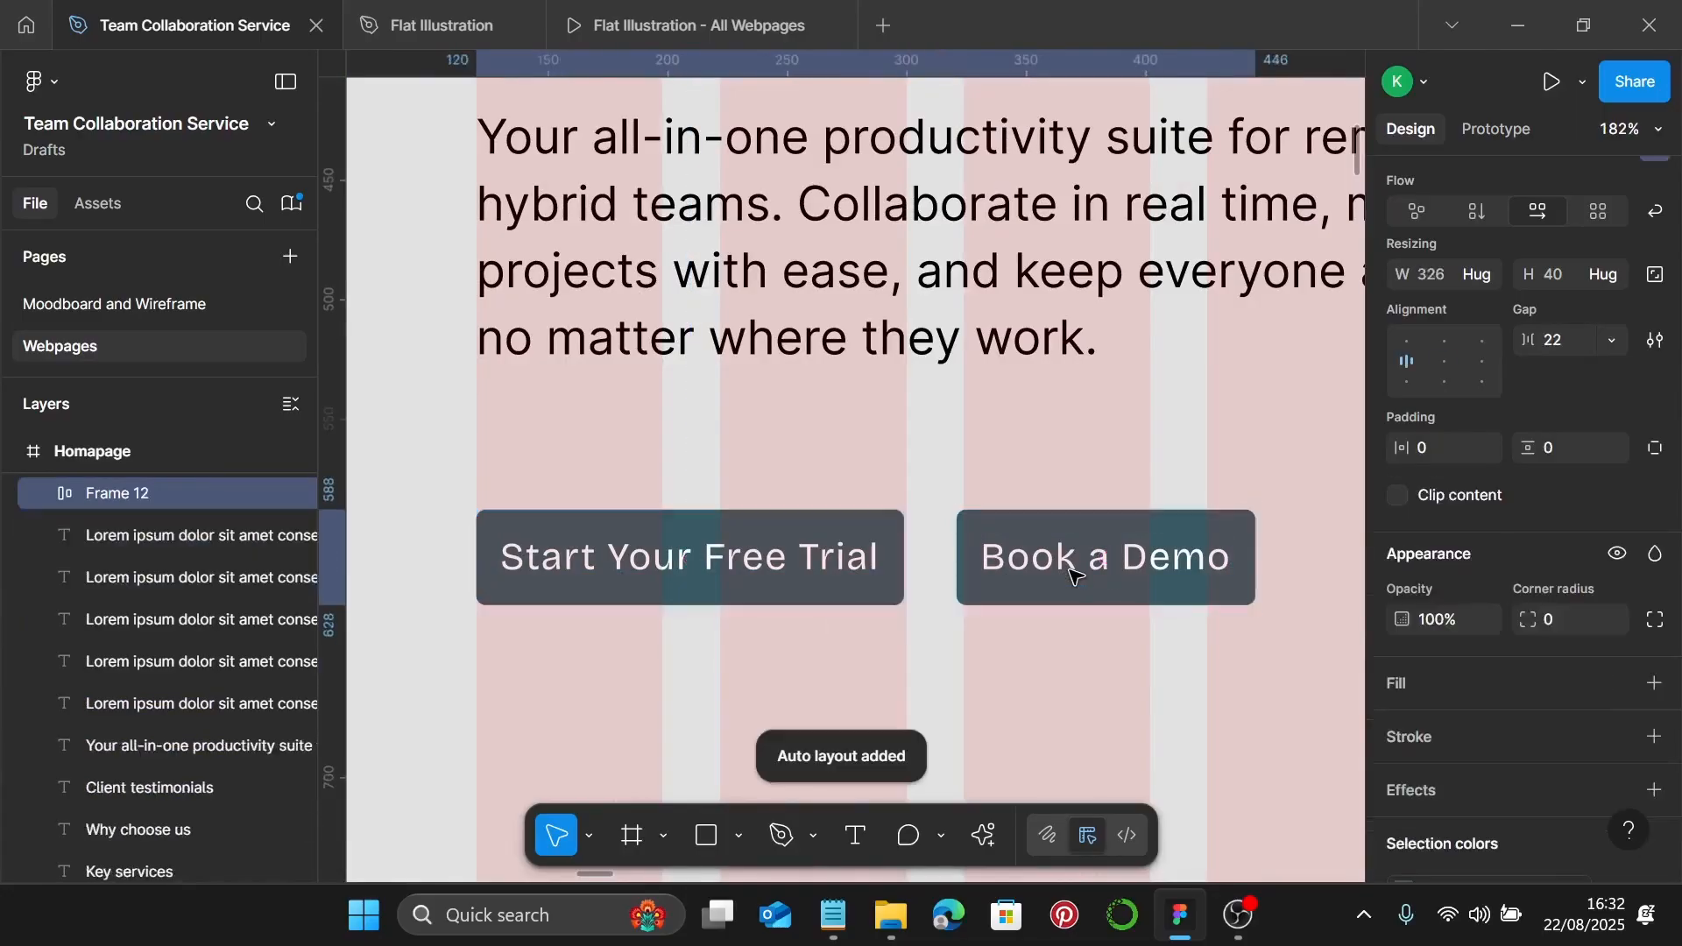
{"action": "left_click", "coordinate": [1576, 341]}
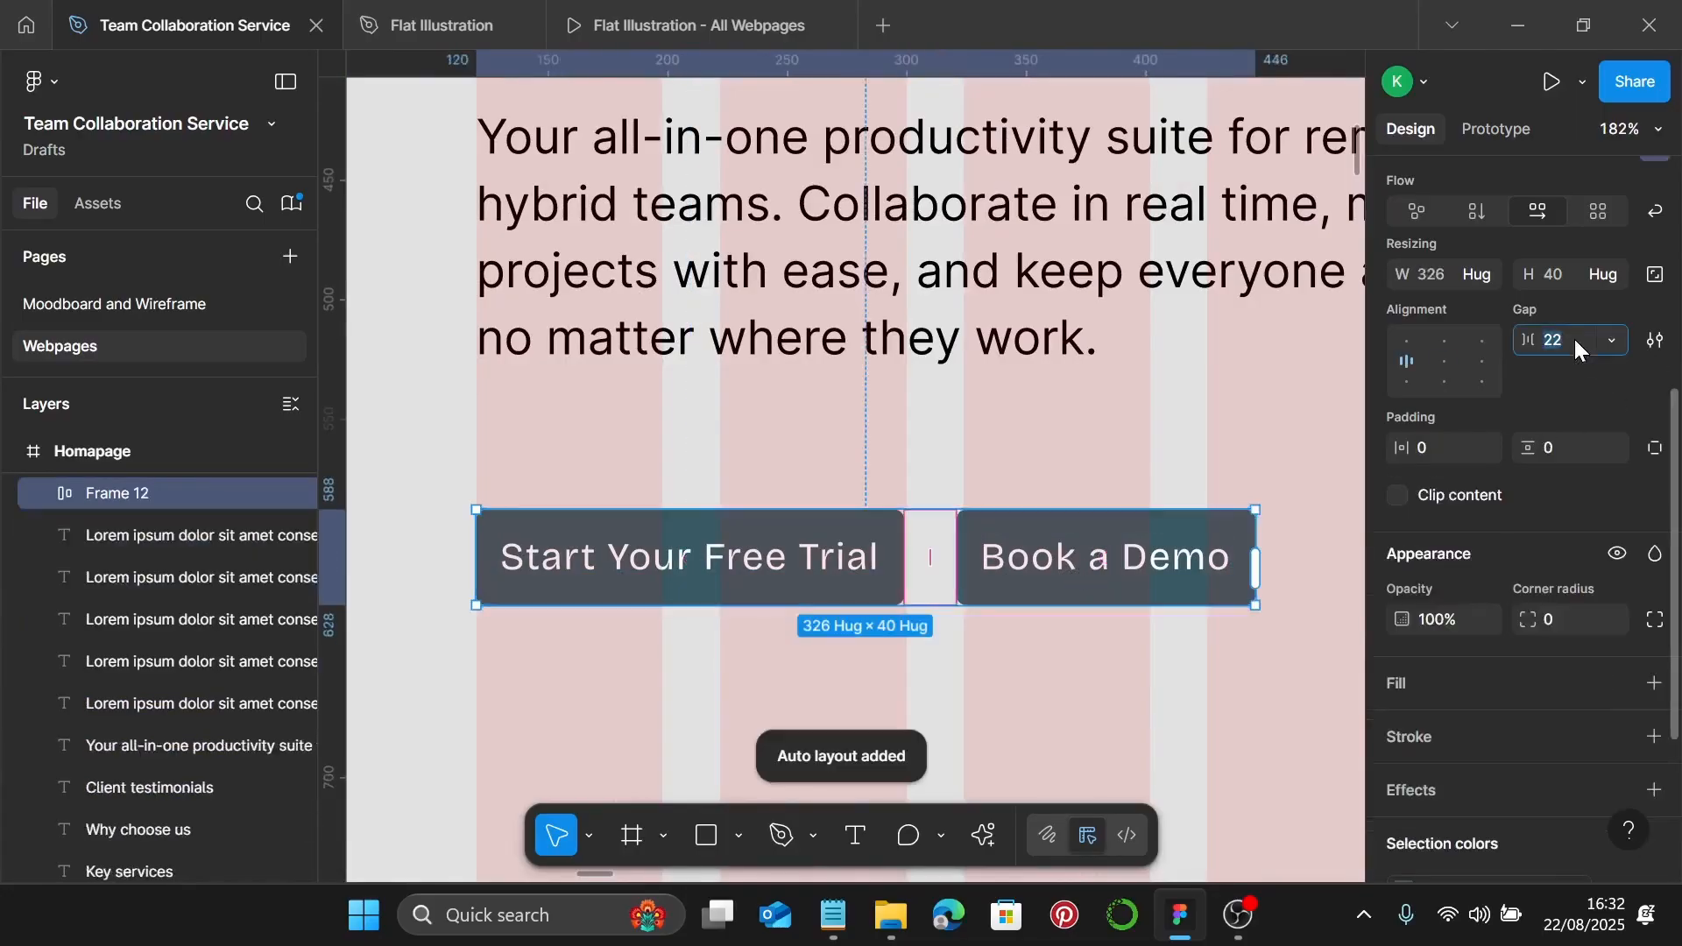
{"action": "type", "text": "25"}
{"action": "key", "text": "Return"}
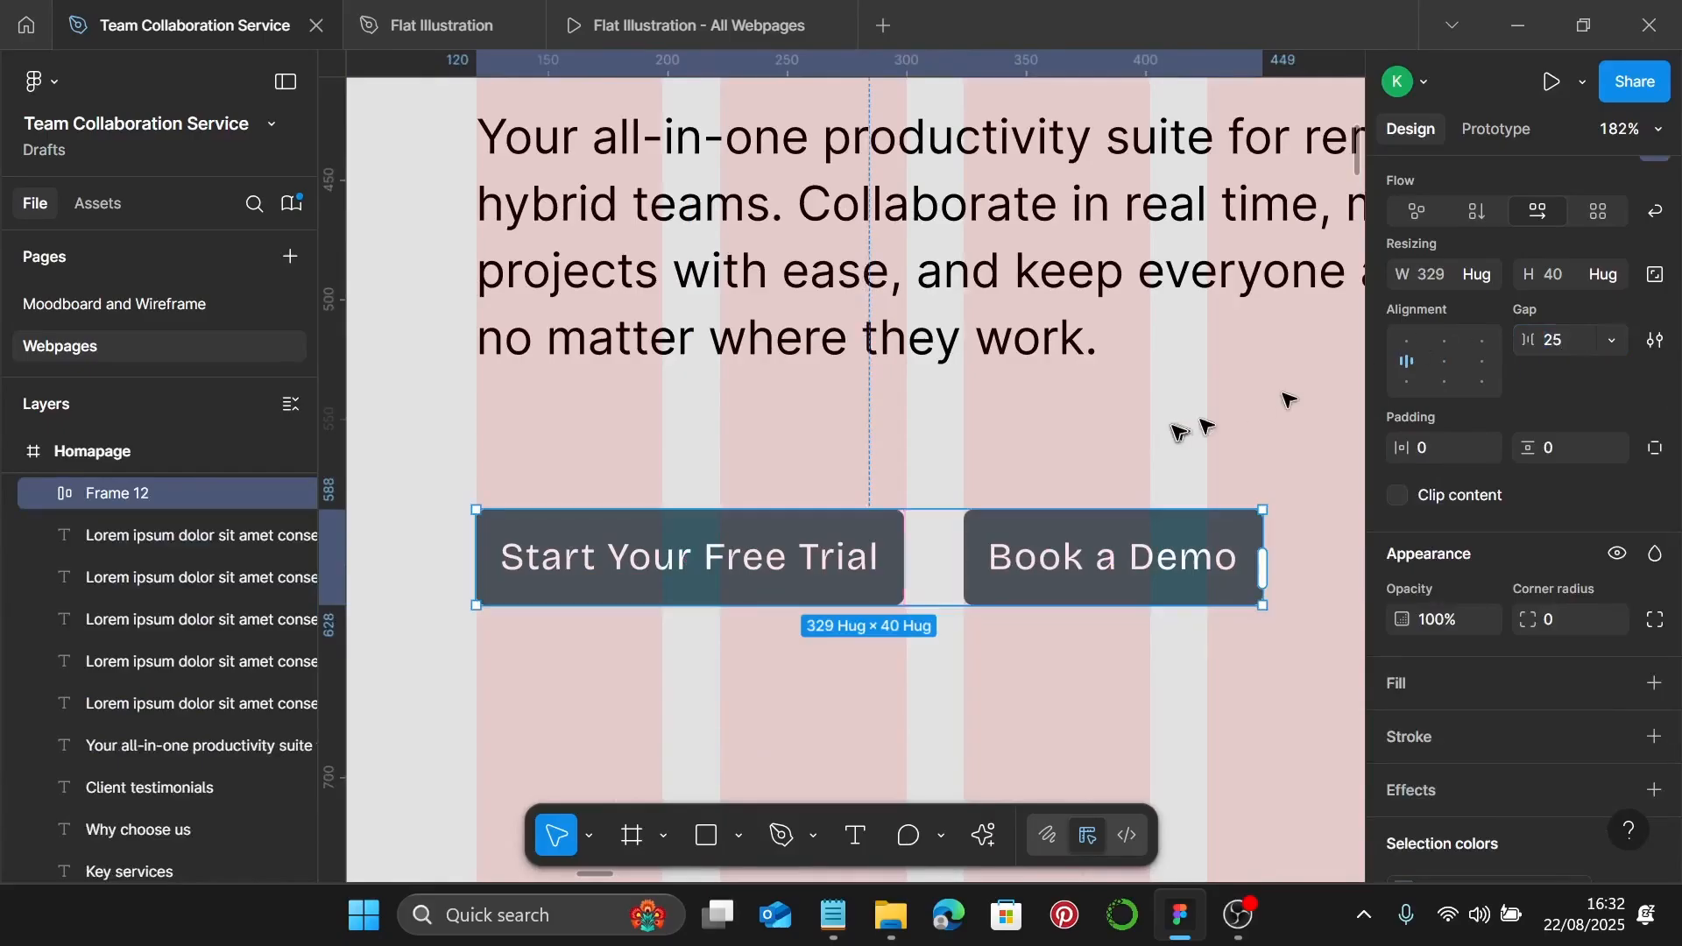
Combine the hero heading, paragraph and button row into a vertical auto layout with a gap of 20
{"action": "scroll", "coordinate": [1171, 433], "scroll_direction": "down", "scroll_amount": 3}
{"action": "scroll", "coordinate": [1164, 435], "scroll_direction": "up", "scroll_amount": 3}
{"action": "scroll", "coordinate": [939, 255], "scroll_direction": "down", "scroll_amount": 2, "text": "ctrl"}
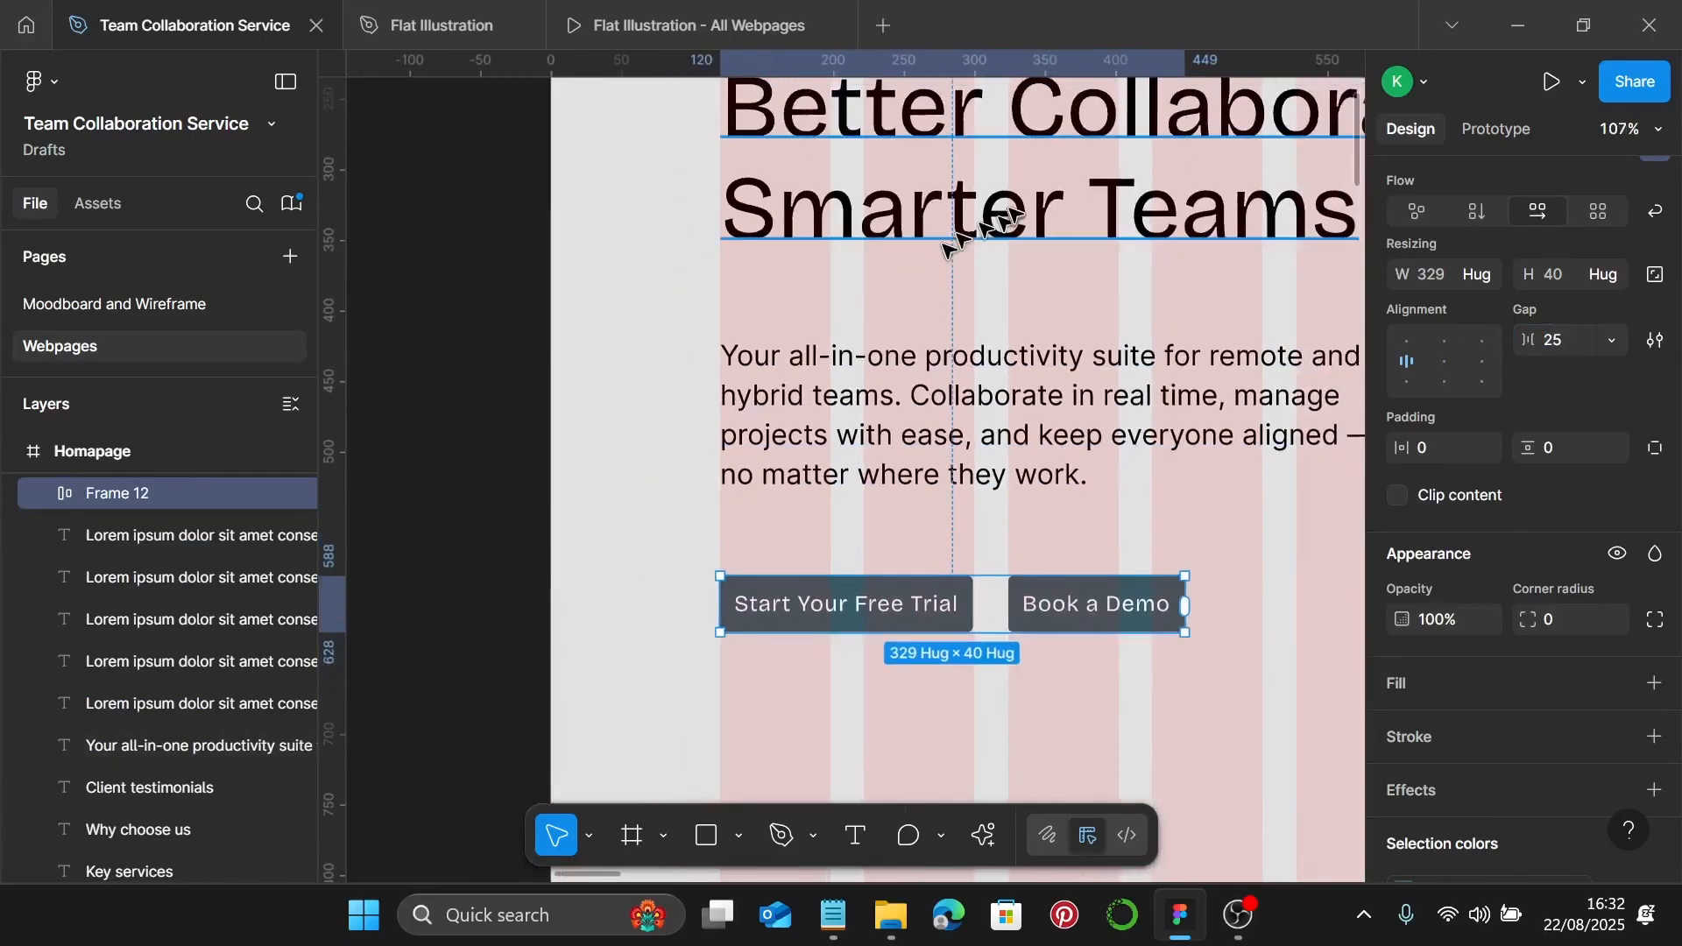
{"action": "left_click", "coordinate": [1007, 224]}
{"action": "left_click", "coordinate": [995, 448], "text": "shift"}
{"action": "left_click", "coordinate": [931, 596], "text": "shift"}
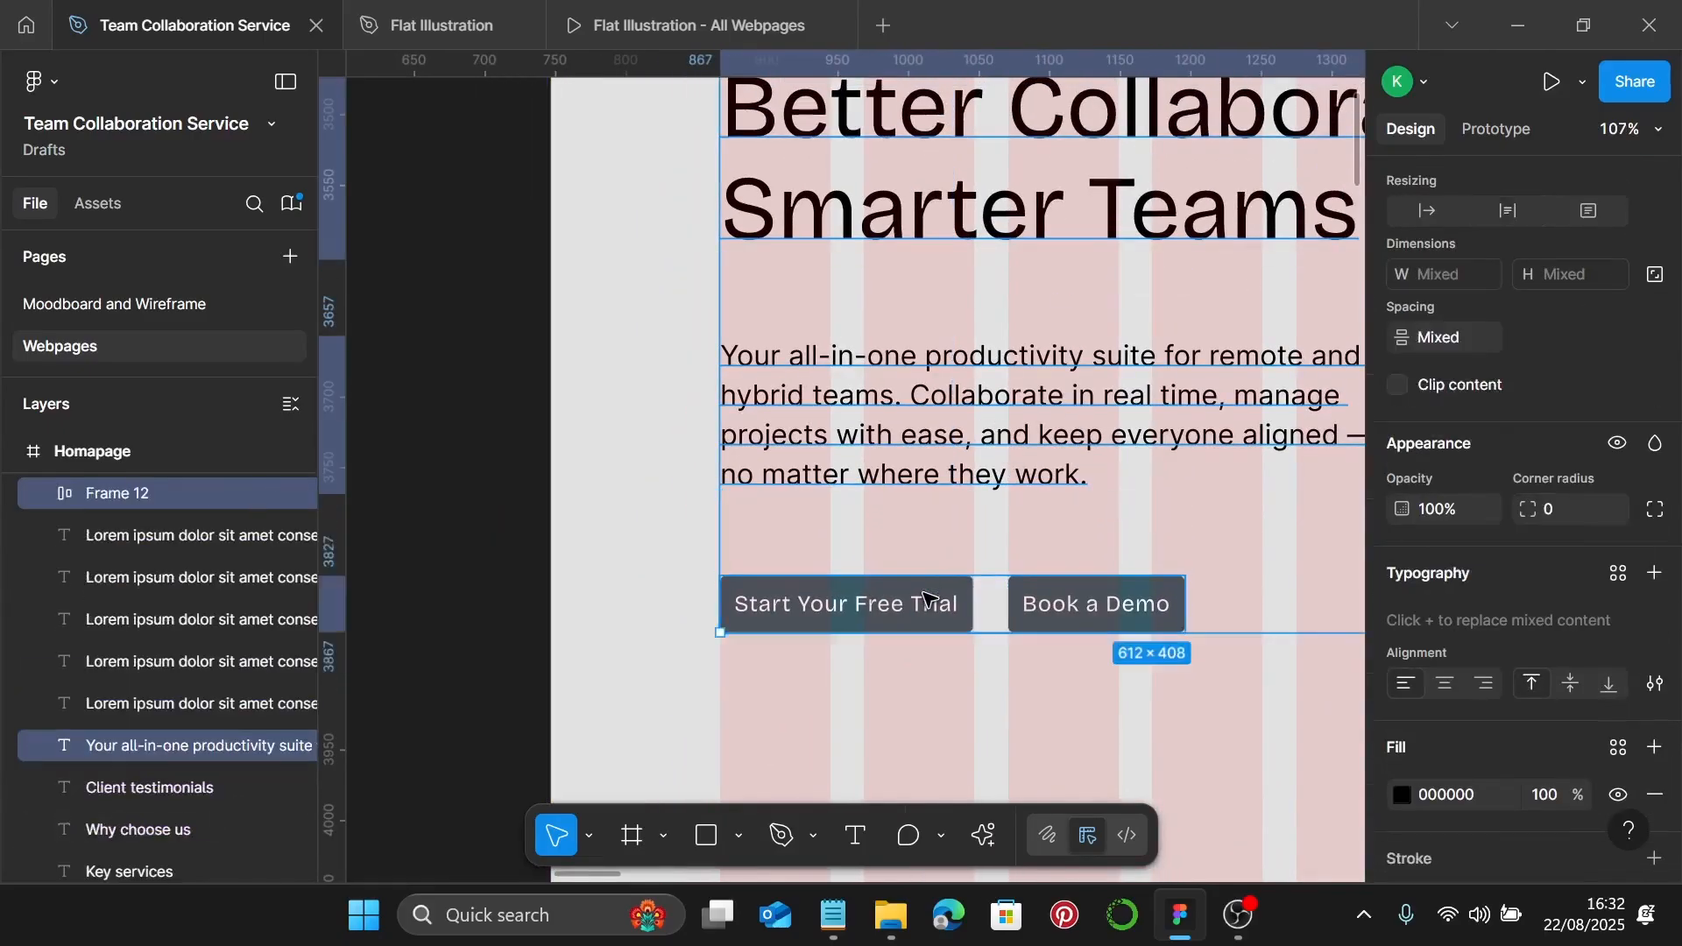
{"action": "scroll", "coordinate": [1033, 567], "scroll_direction": "down", "scroll_amount": 3, "text": "ctrl"}
{"action": "scroll", "coordinate": [1019, 548], "scroll_direction": "right", "scroll_amount": 3}
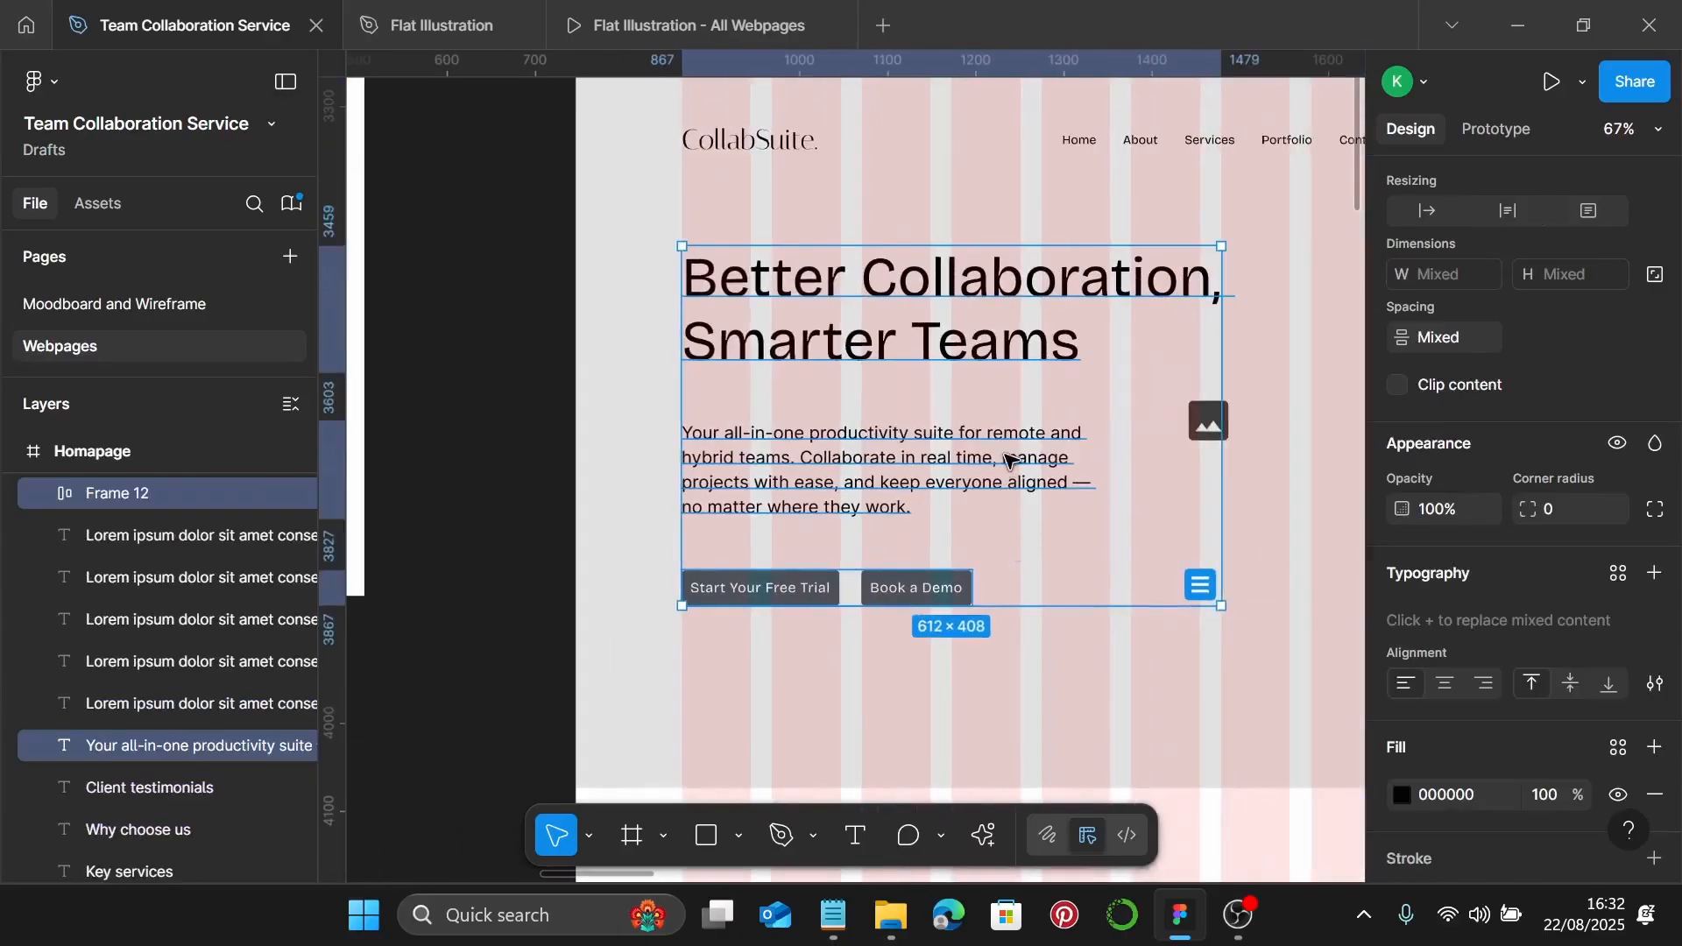
{"action": "key", "text": "shift+a"}
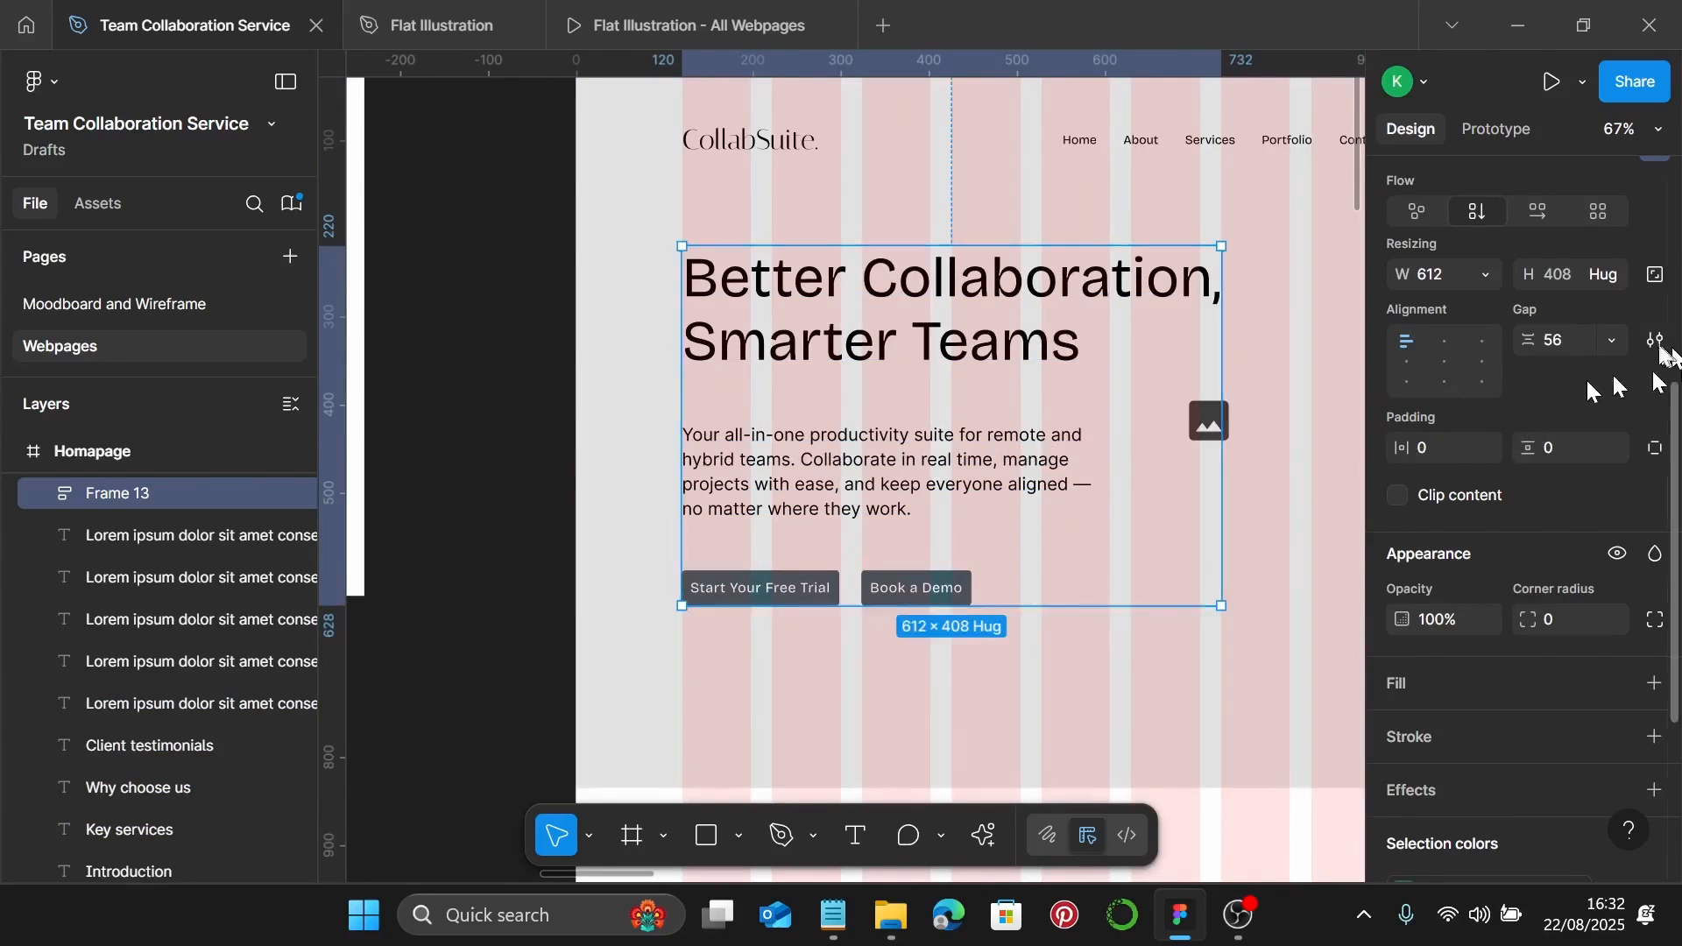
{"action": "type", "text": "0"}
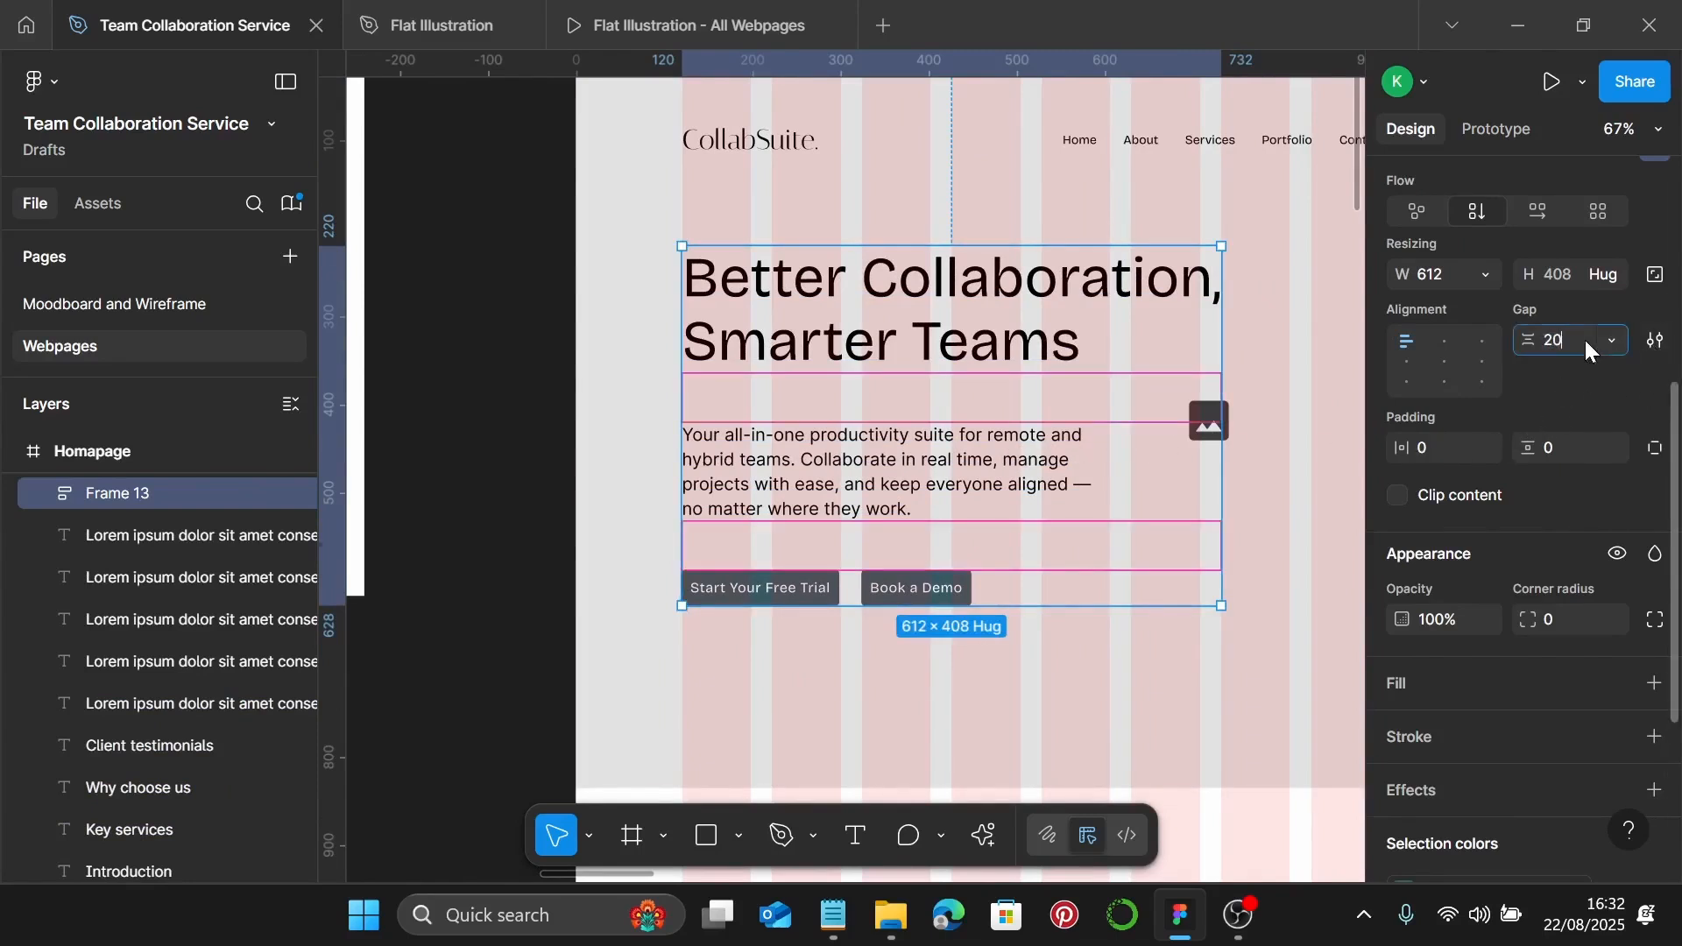
{"action": "key", "text": "Return"}
Delete the grey image placeholder behind the homepage's hero section
{"action": "scroll", "coordinate": [1329, 340], "scroll_direction": "right", "scroll_amount": 5}
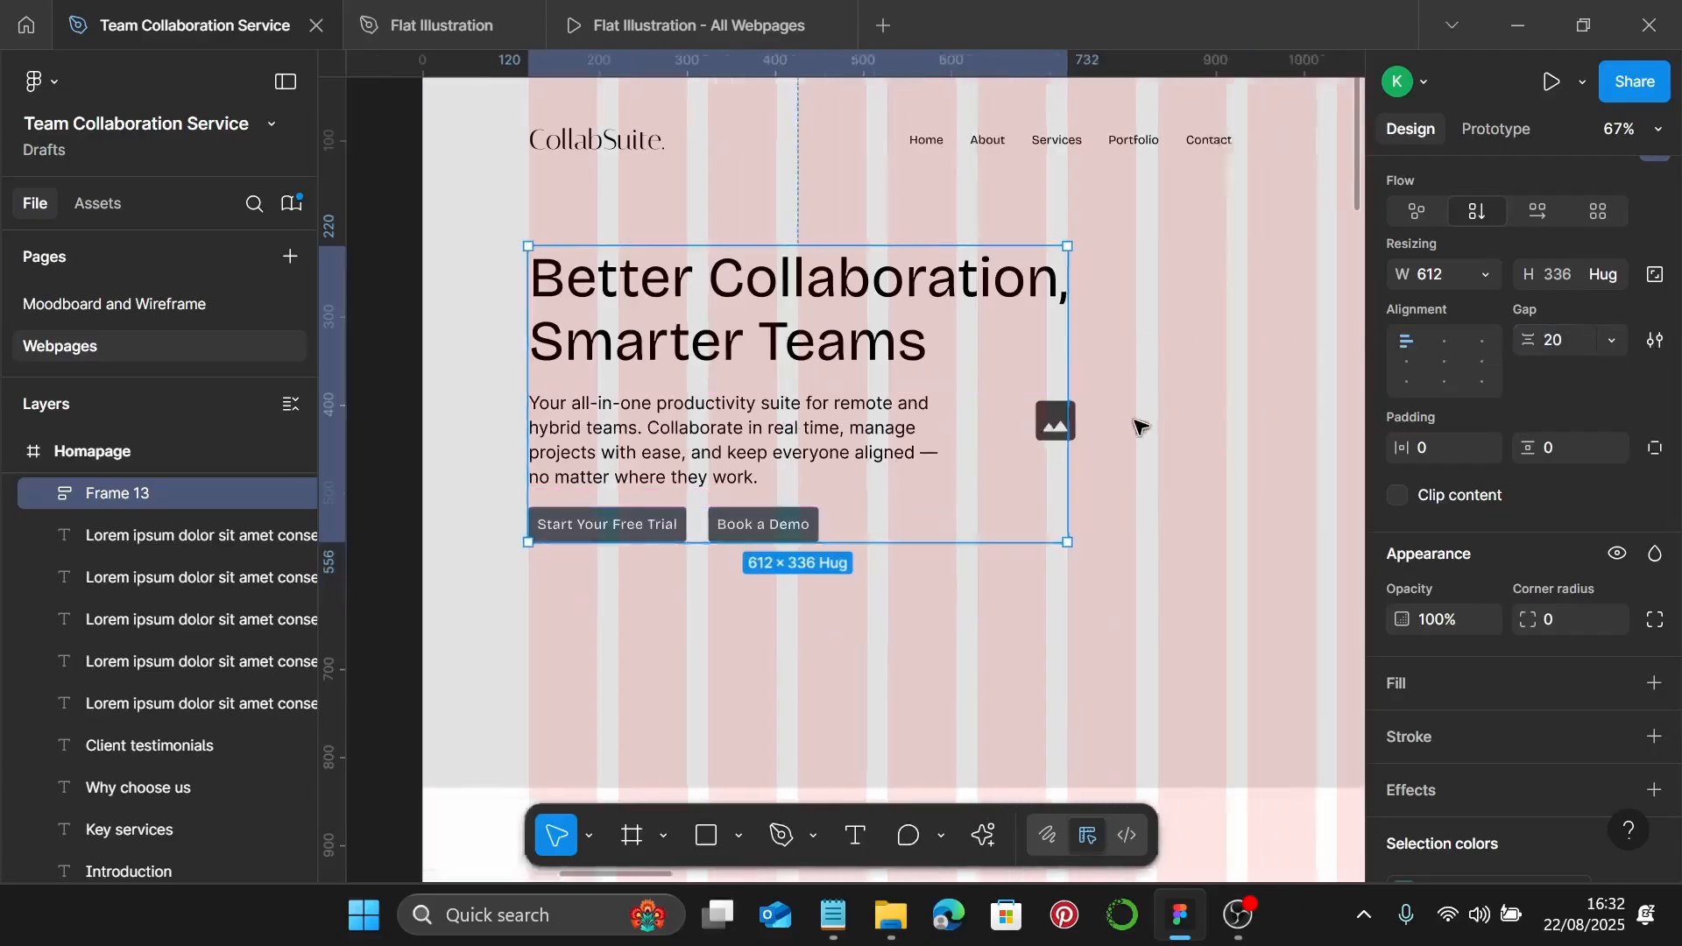
{"action": "scroll", "coordinate": [1090, 438], "scroll_direction": "down", "scroll_amount": 3}
{"action": "left_click", "coordinate": [1070, 398]}
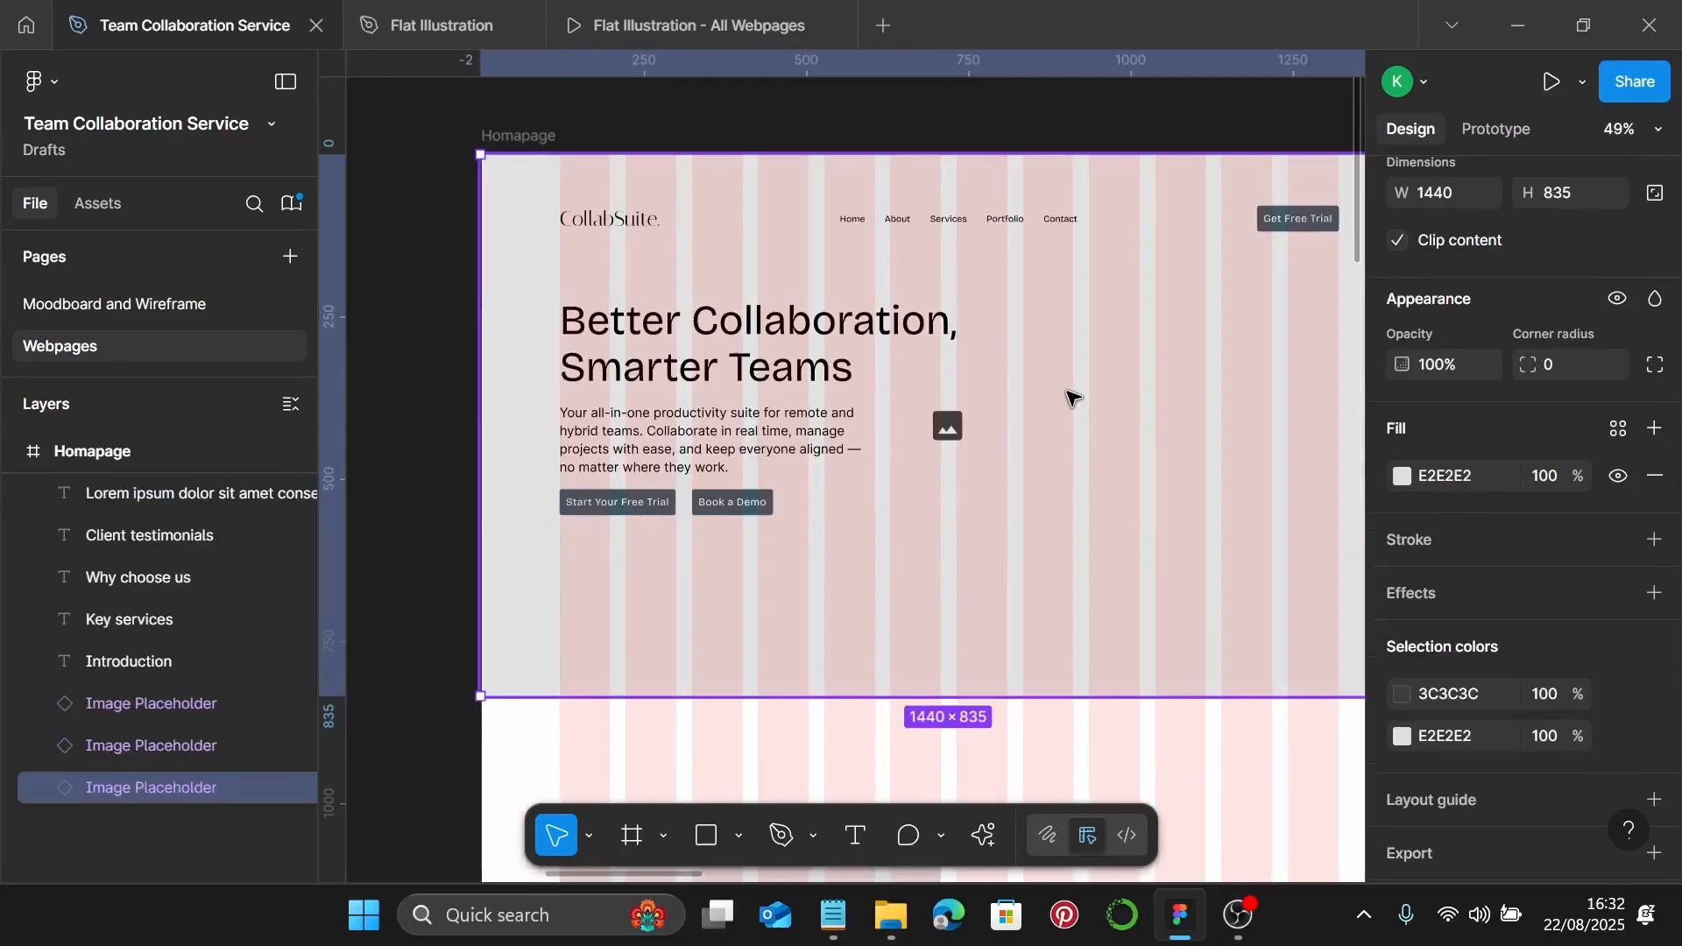
{"action": "key", "text": "Delete"}
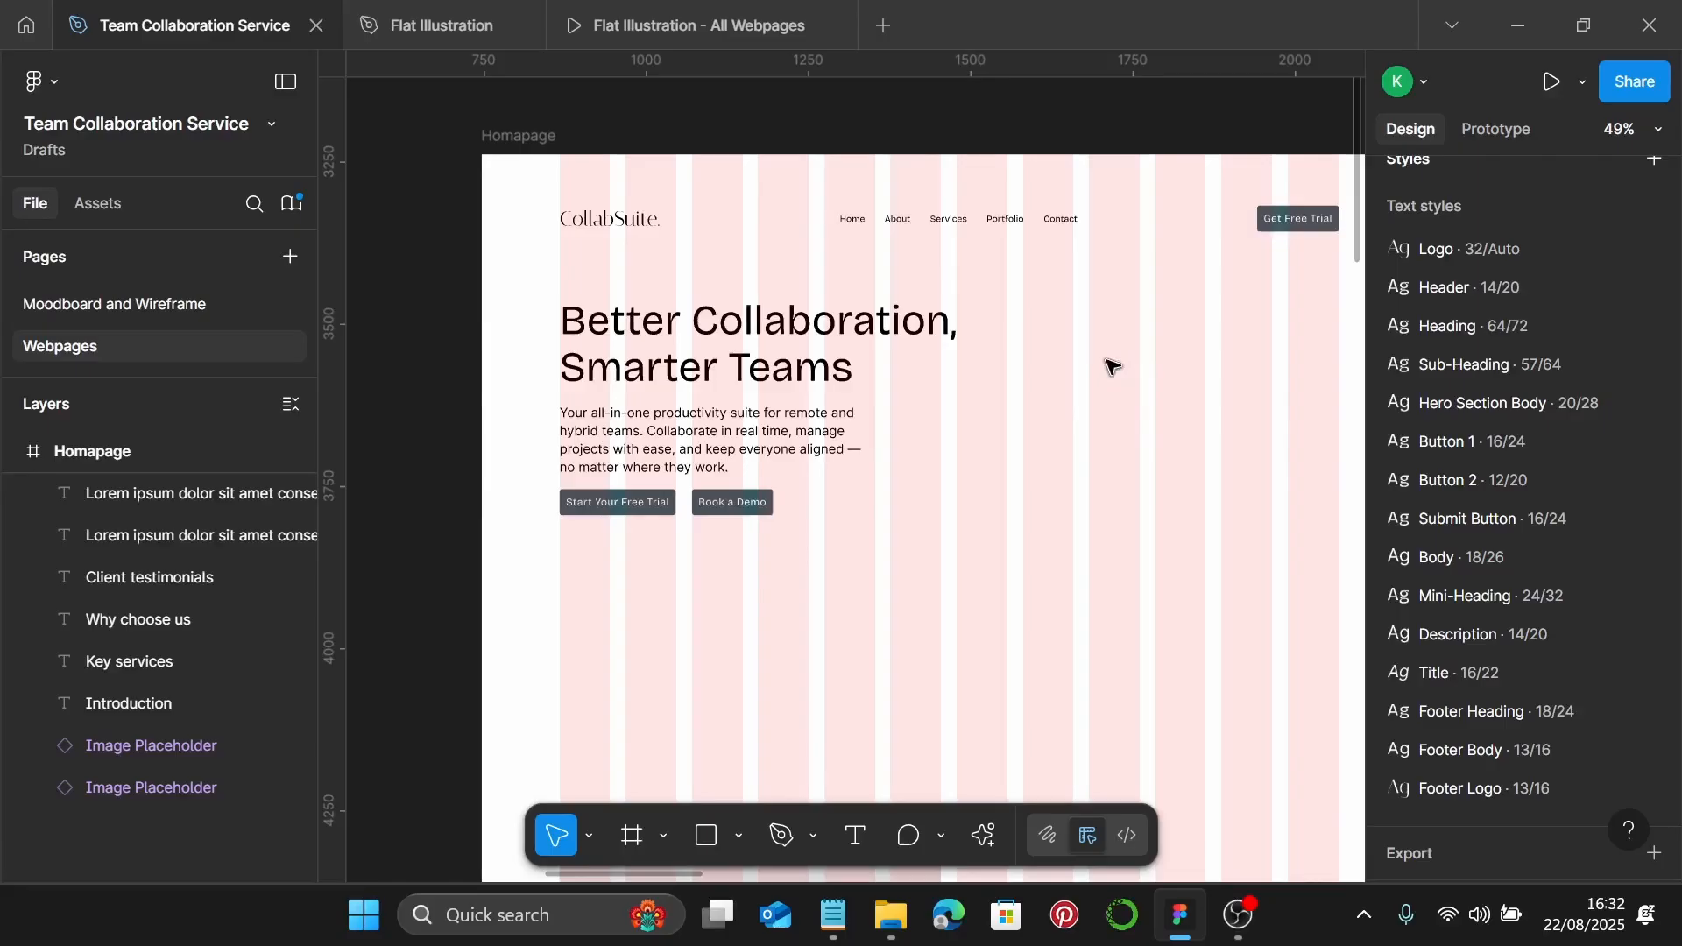
Duplicate the illustration of people assembling a chart around a phone and place one copy in the homepage's hero section
{"action": "scroll", "coordinate": [1112, 366], "scroll_direction": "down", "scroll_amount": 5}
{"action": "left_click", "coordinate": [545, 322]}
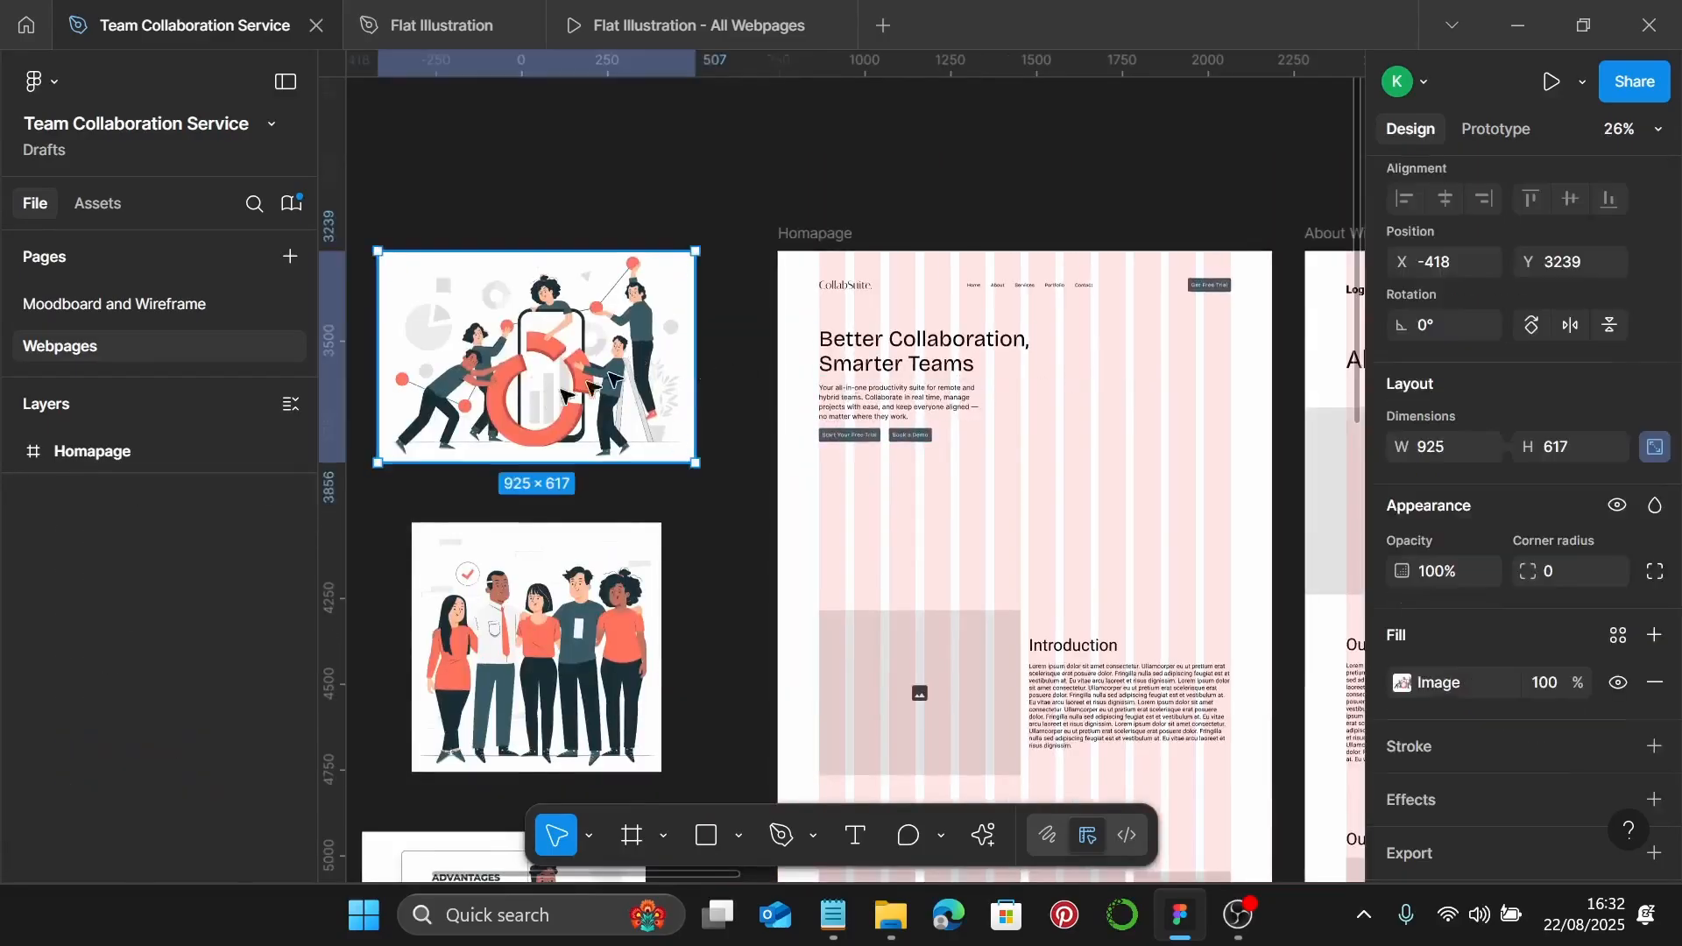
{"action": "left_click_drag", "start_coordinate": [545, 320], "coordinate": [1046, 412]}
{"action": "key", "text": "ctrl+z"}
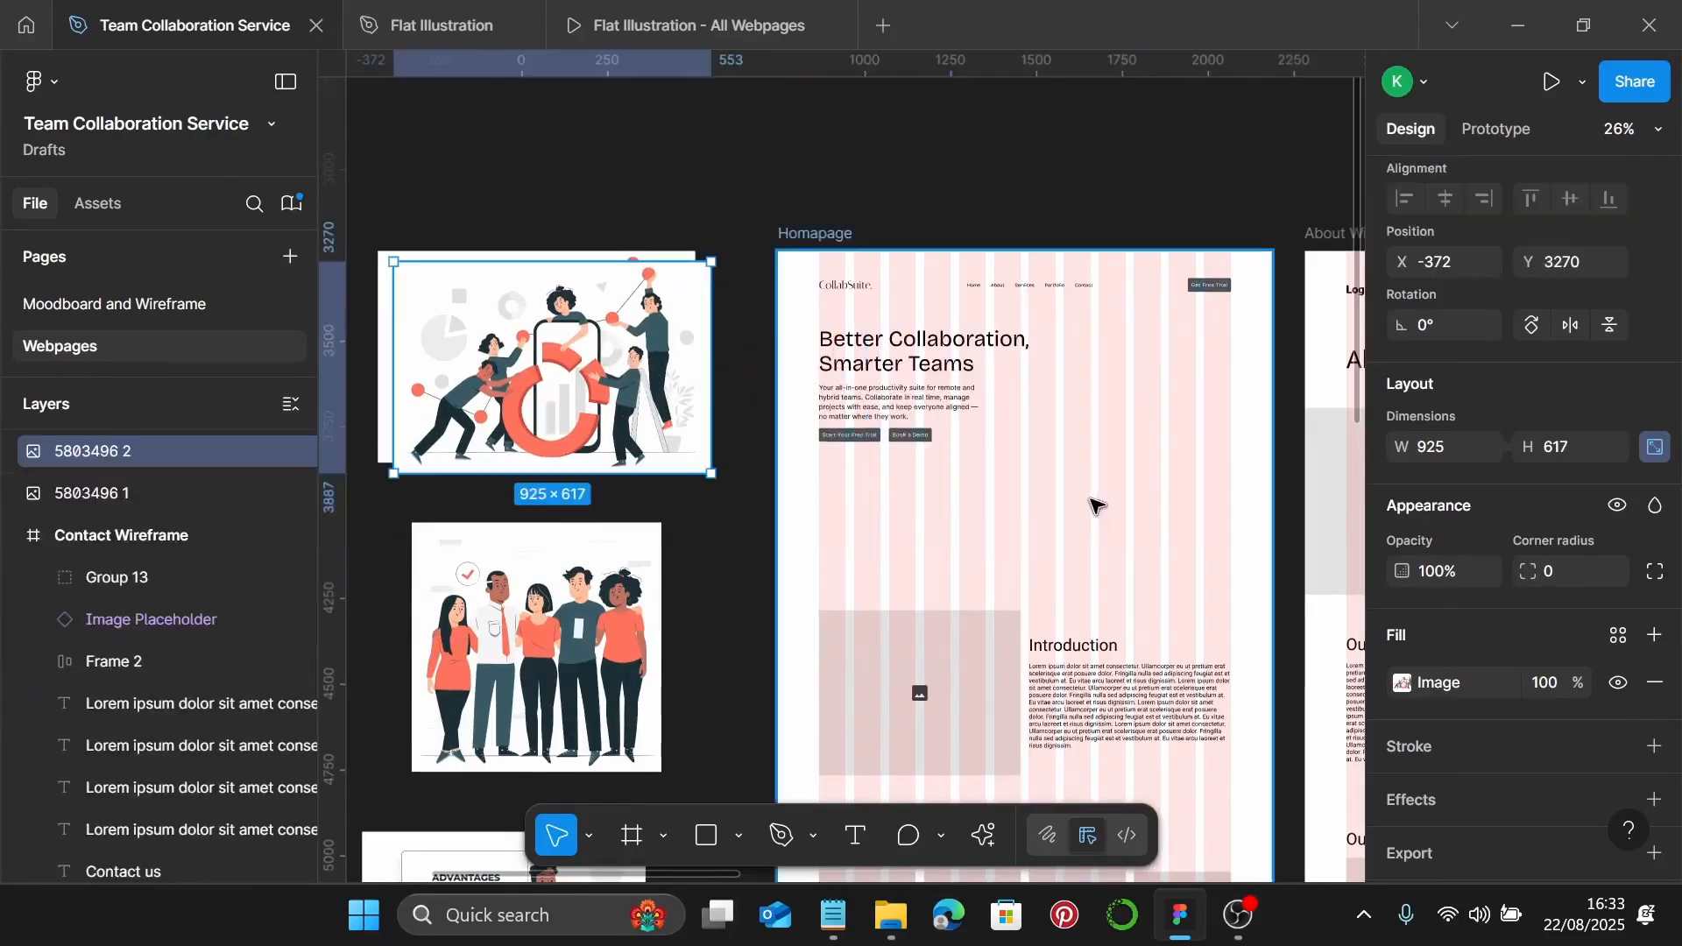
{"action": "left_click_drag", "start_coordinate": [536, 317], "coordinate": [784, 396]}
{"action": "scroll", "coordinate": [784, 396], "scroll_direction": "up", "scroll_amount": 5}
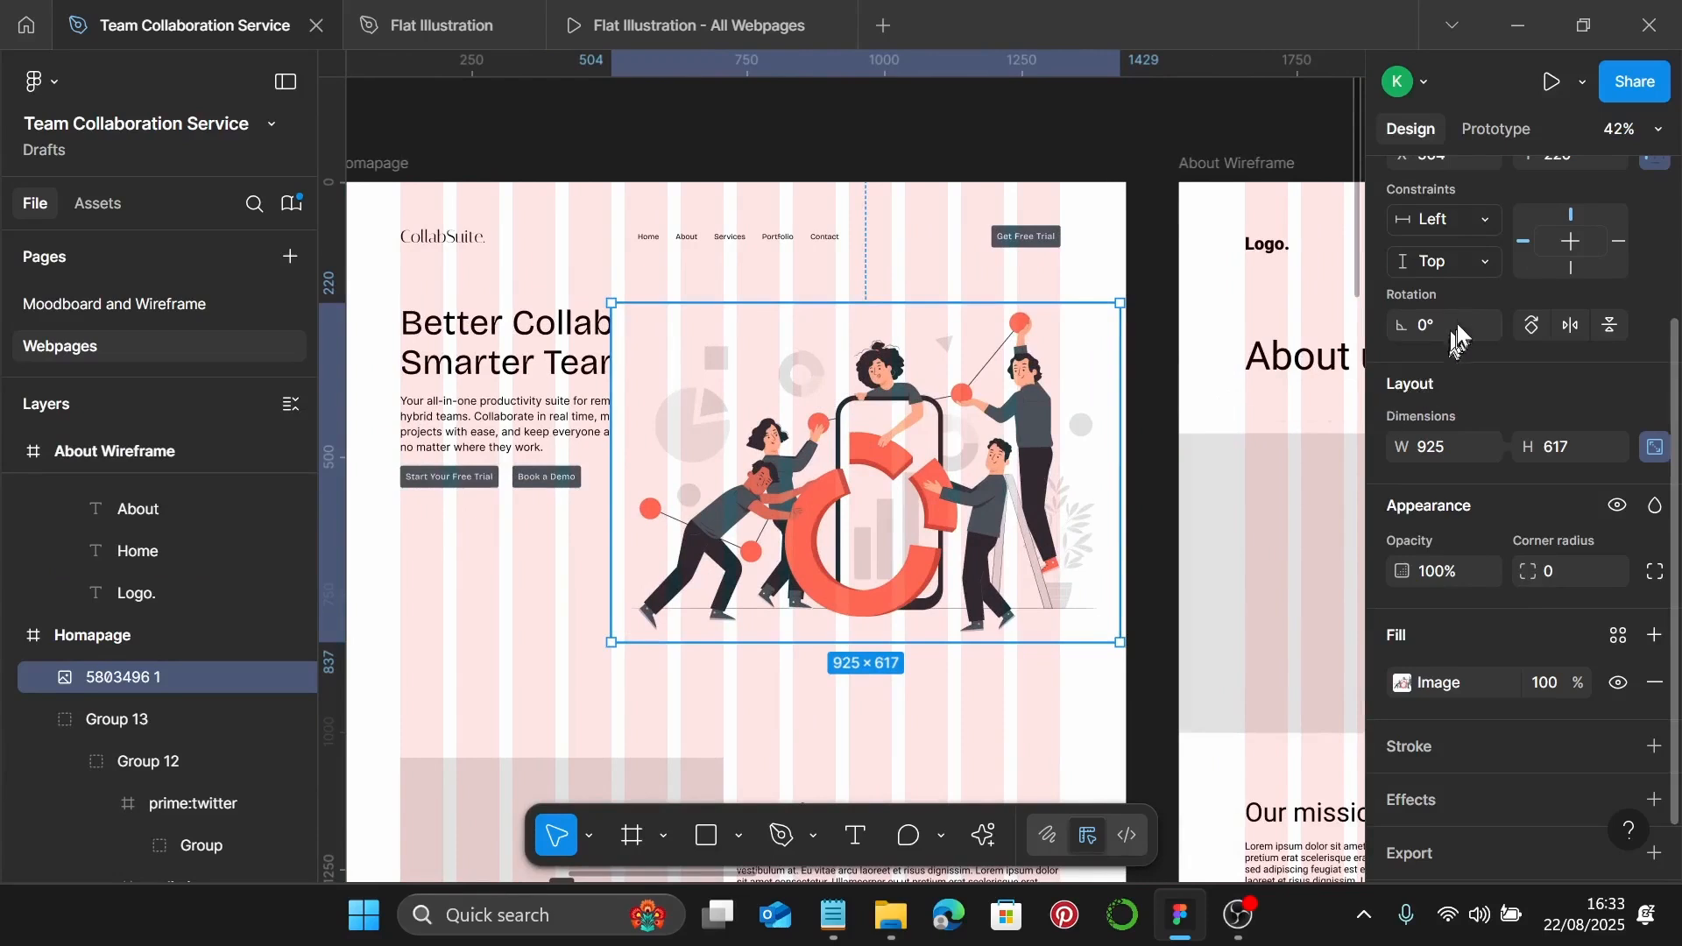
Scale the hero illustration to a width of 1040 and place it at about X 387, Y 142, behind the hero text
{"action": "type", "text": "1040"}
{"action": "key", "text": "Return"}
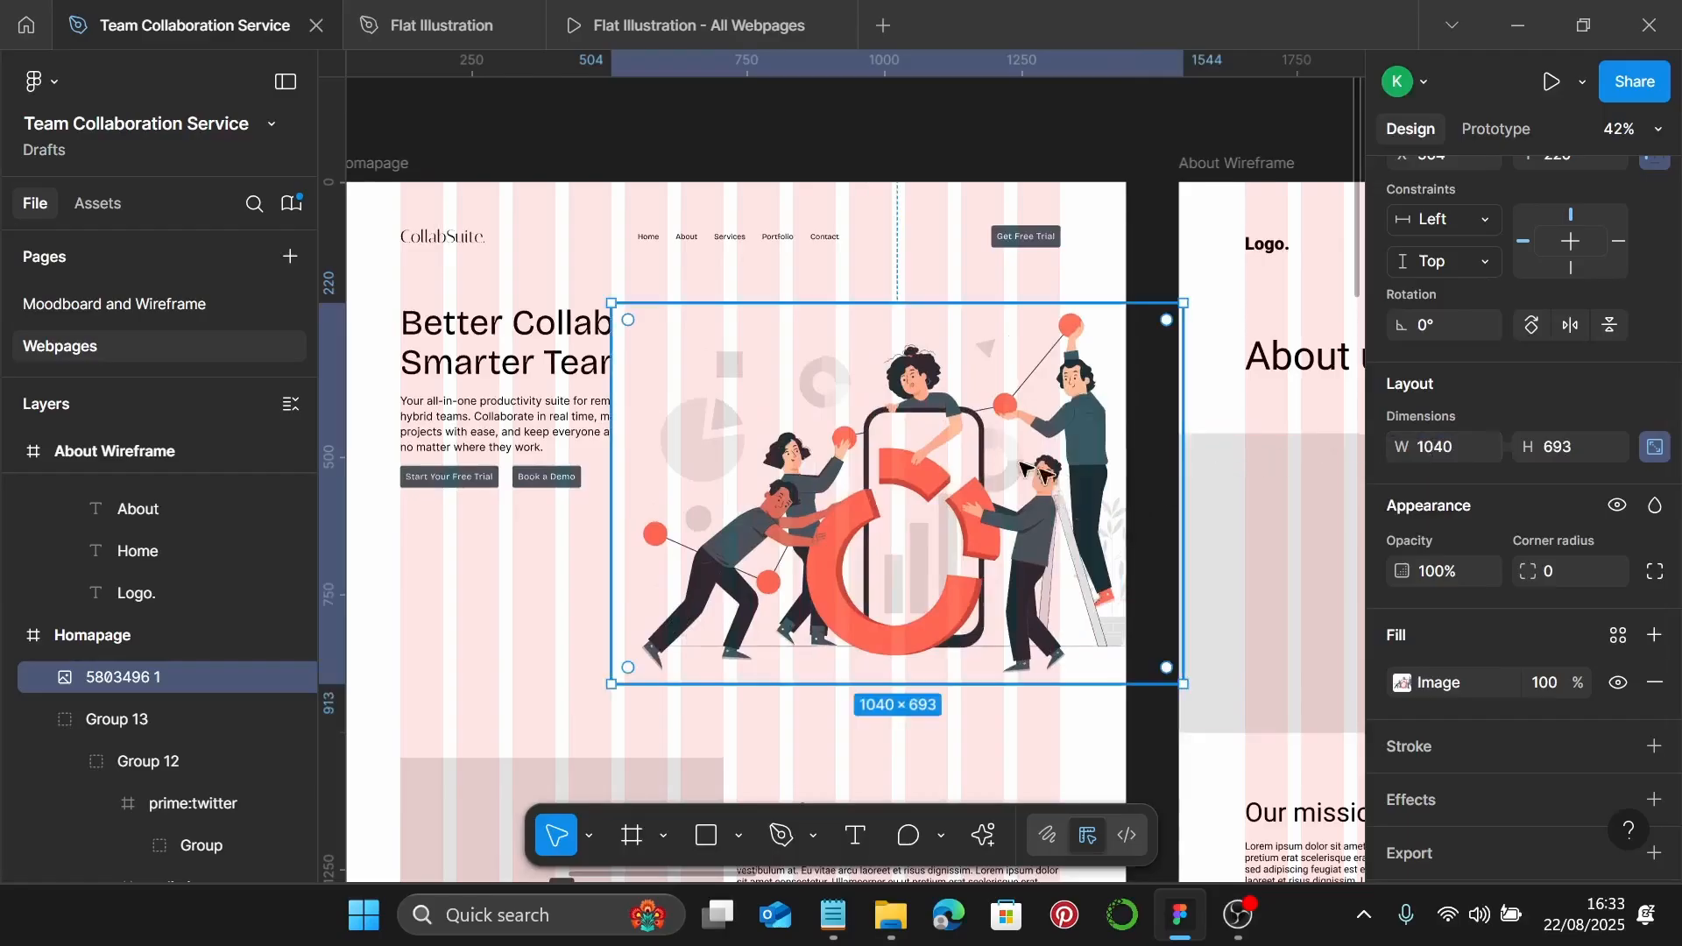
{"action": "scroll", "coordinate": [803, 392], "scroll_direction": "left", "scroll_amount": 2}
{"action": "left_click_drag", "start_coordinate": [1114, 471], "coordinate": [1058, 433]}
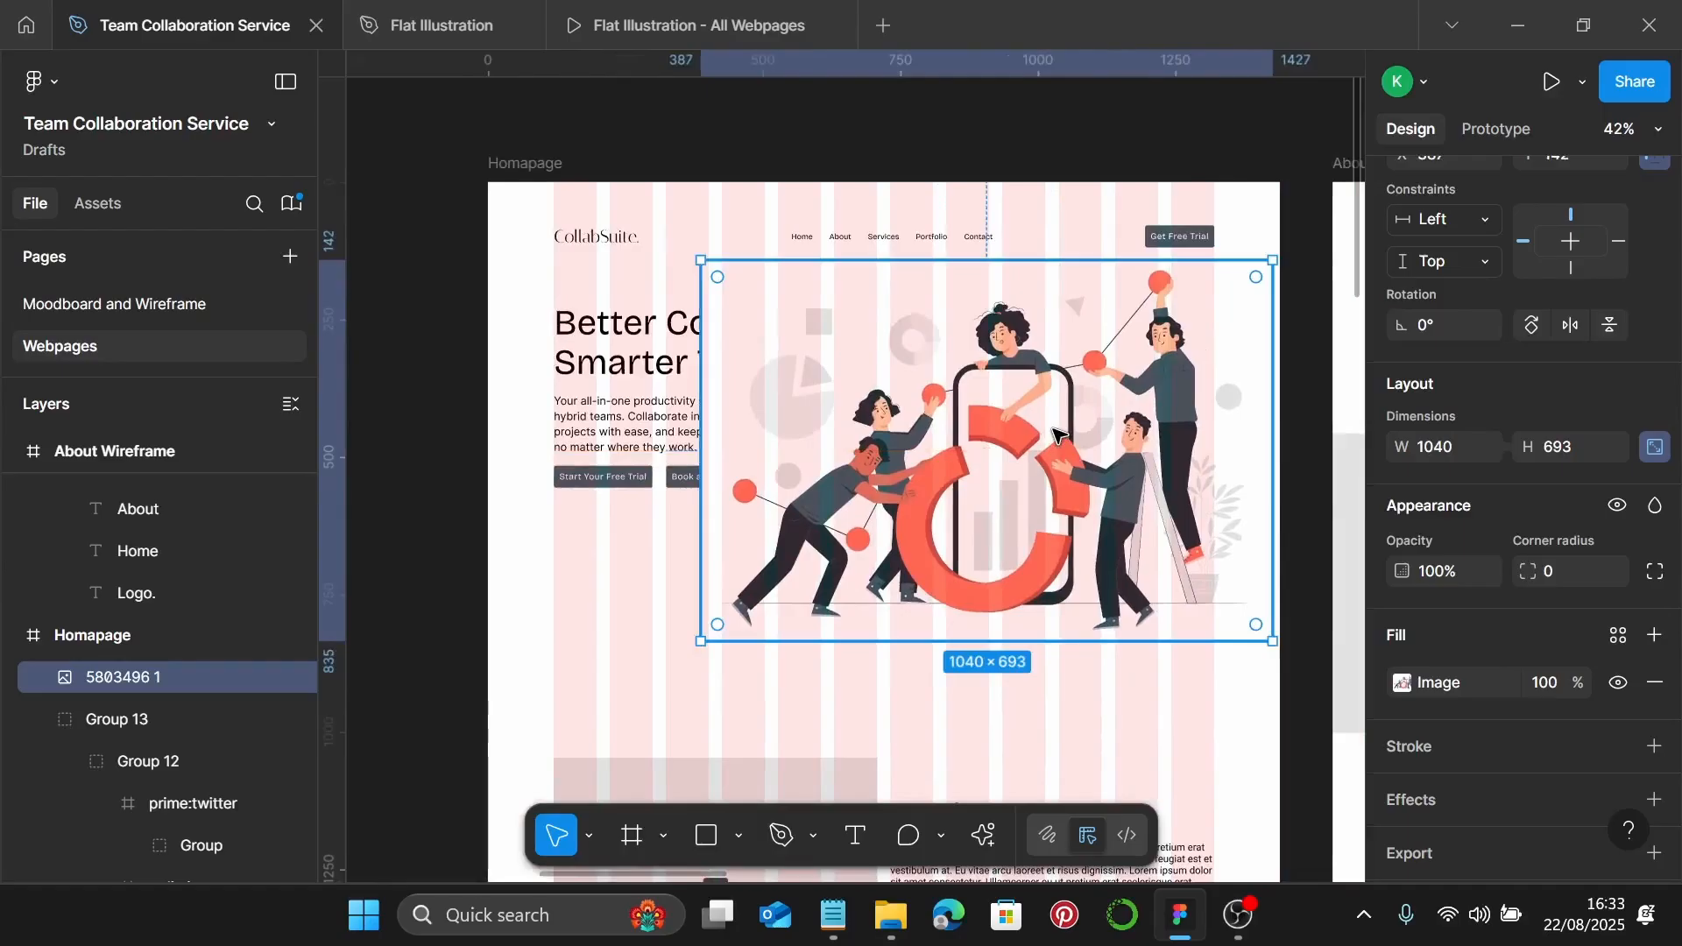
{"action": "key", "text": "bracketleft"}
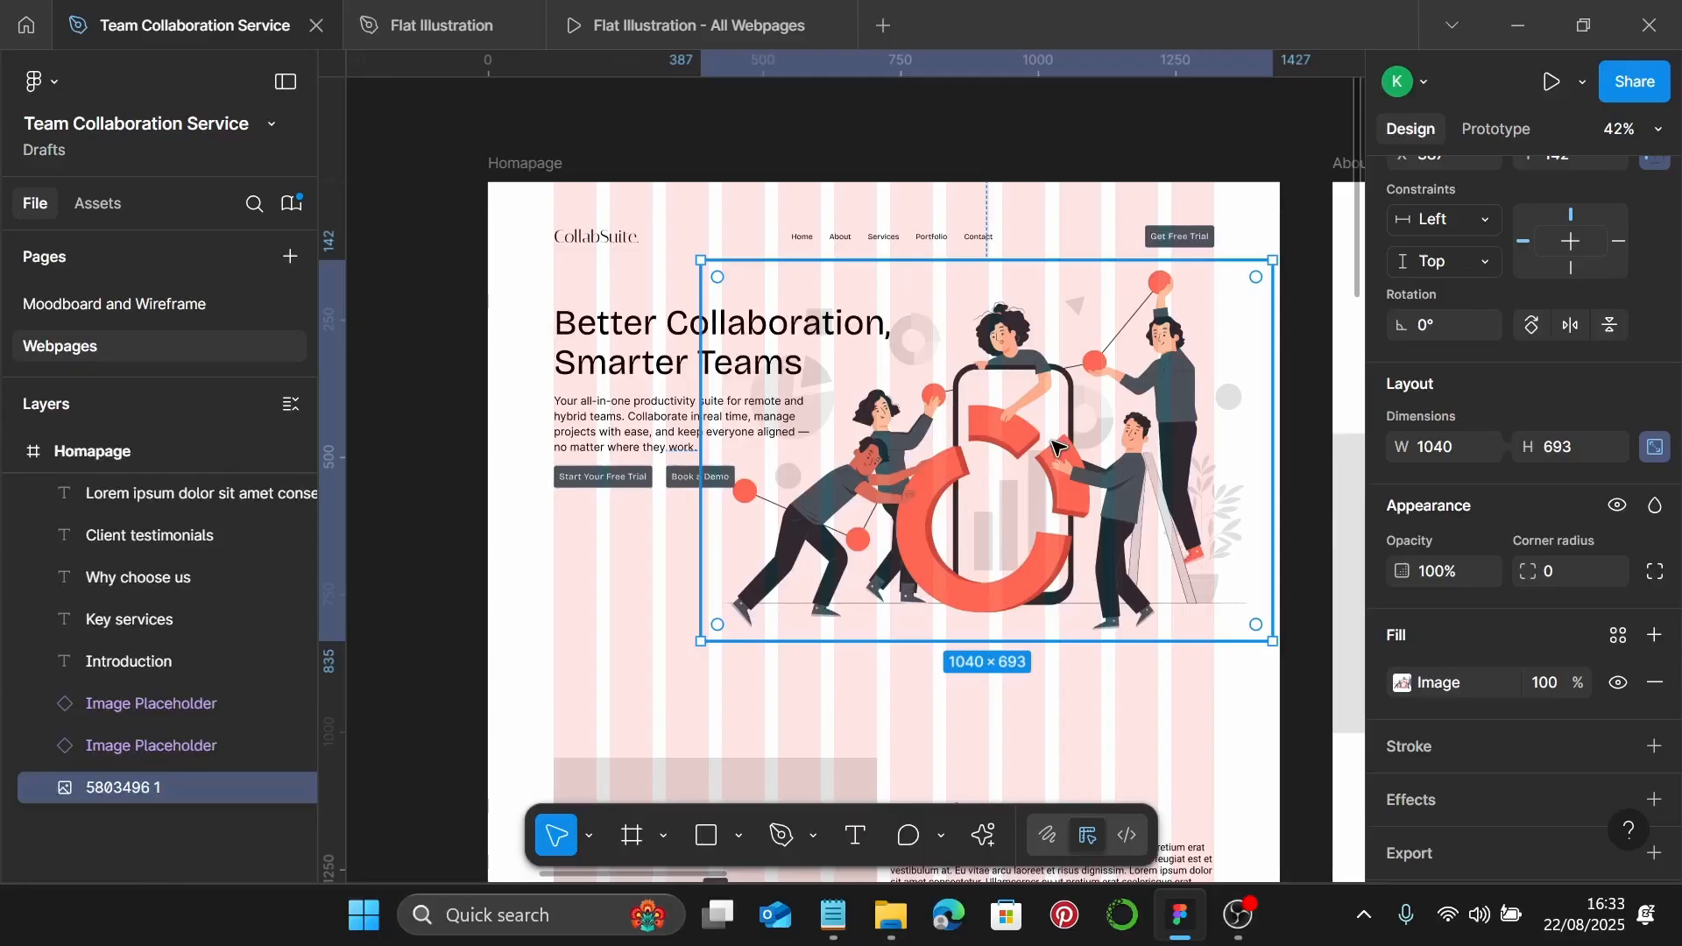
Nudge the homepage's navigation bar up until it sits 65 from the frame's upper edge
{"action": "left_click", "coordinate": [936, 252]}
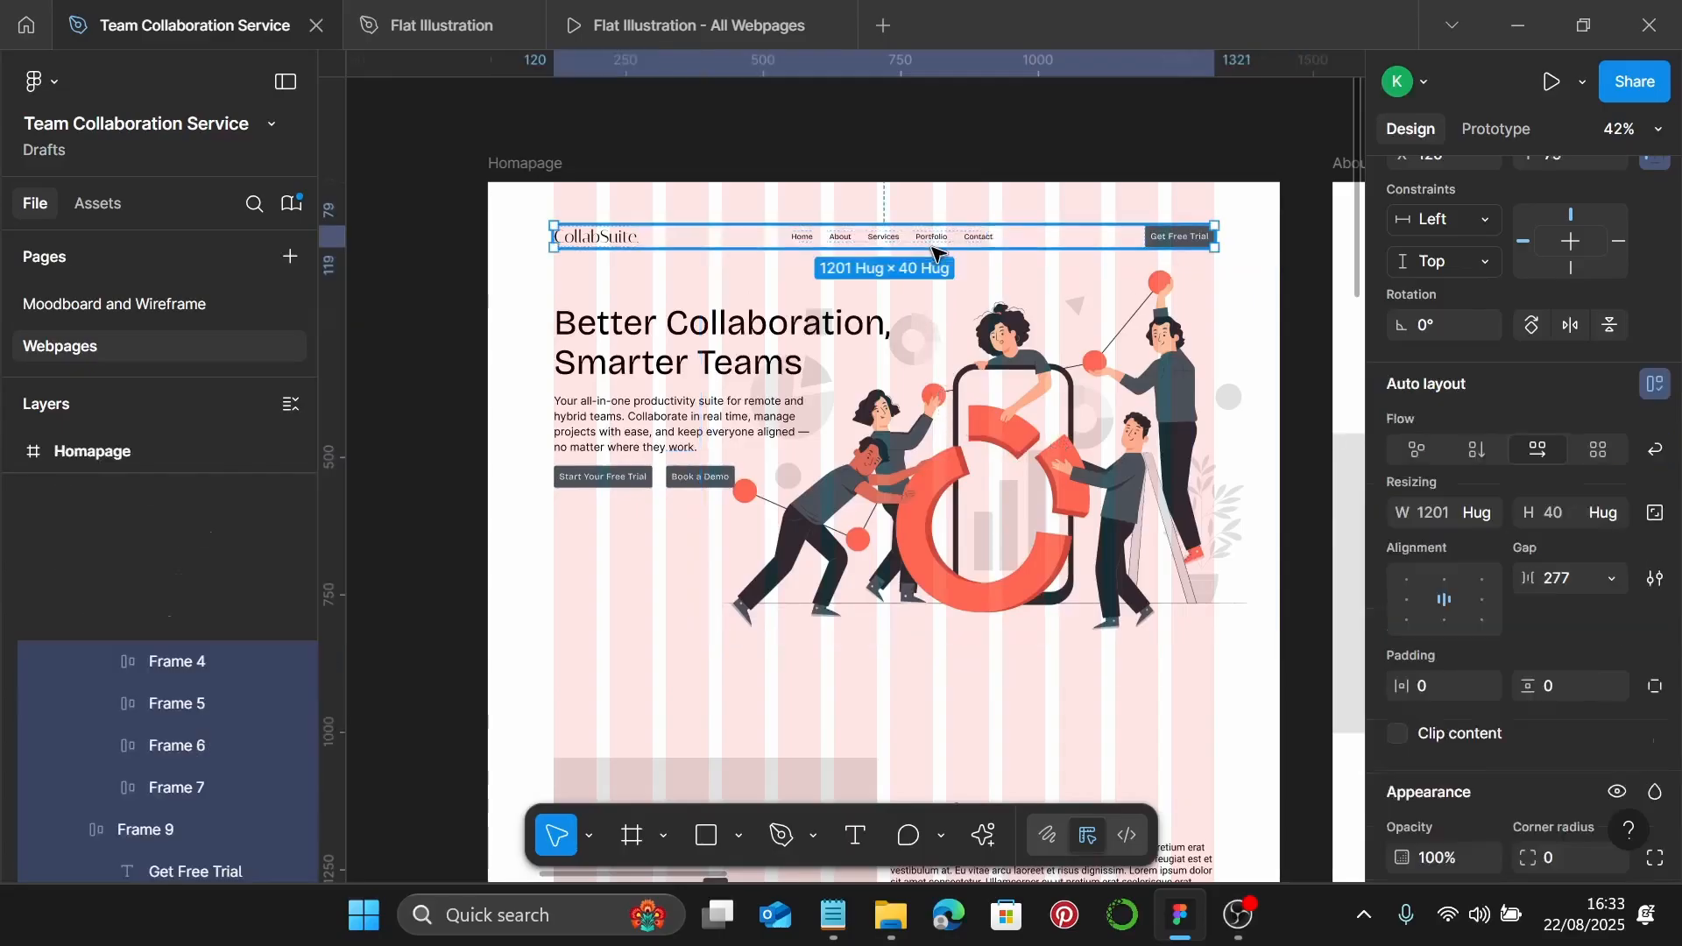
{"action": "key", "text": "alt"}
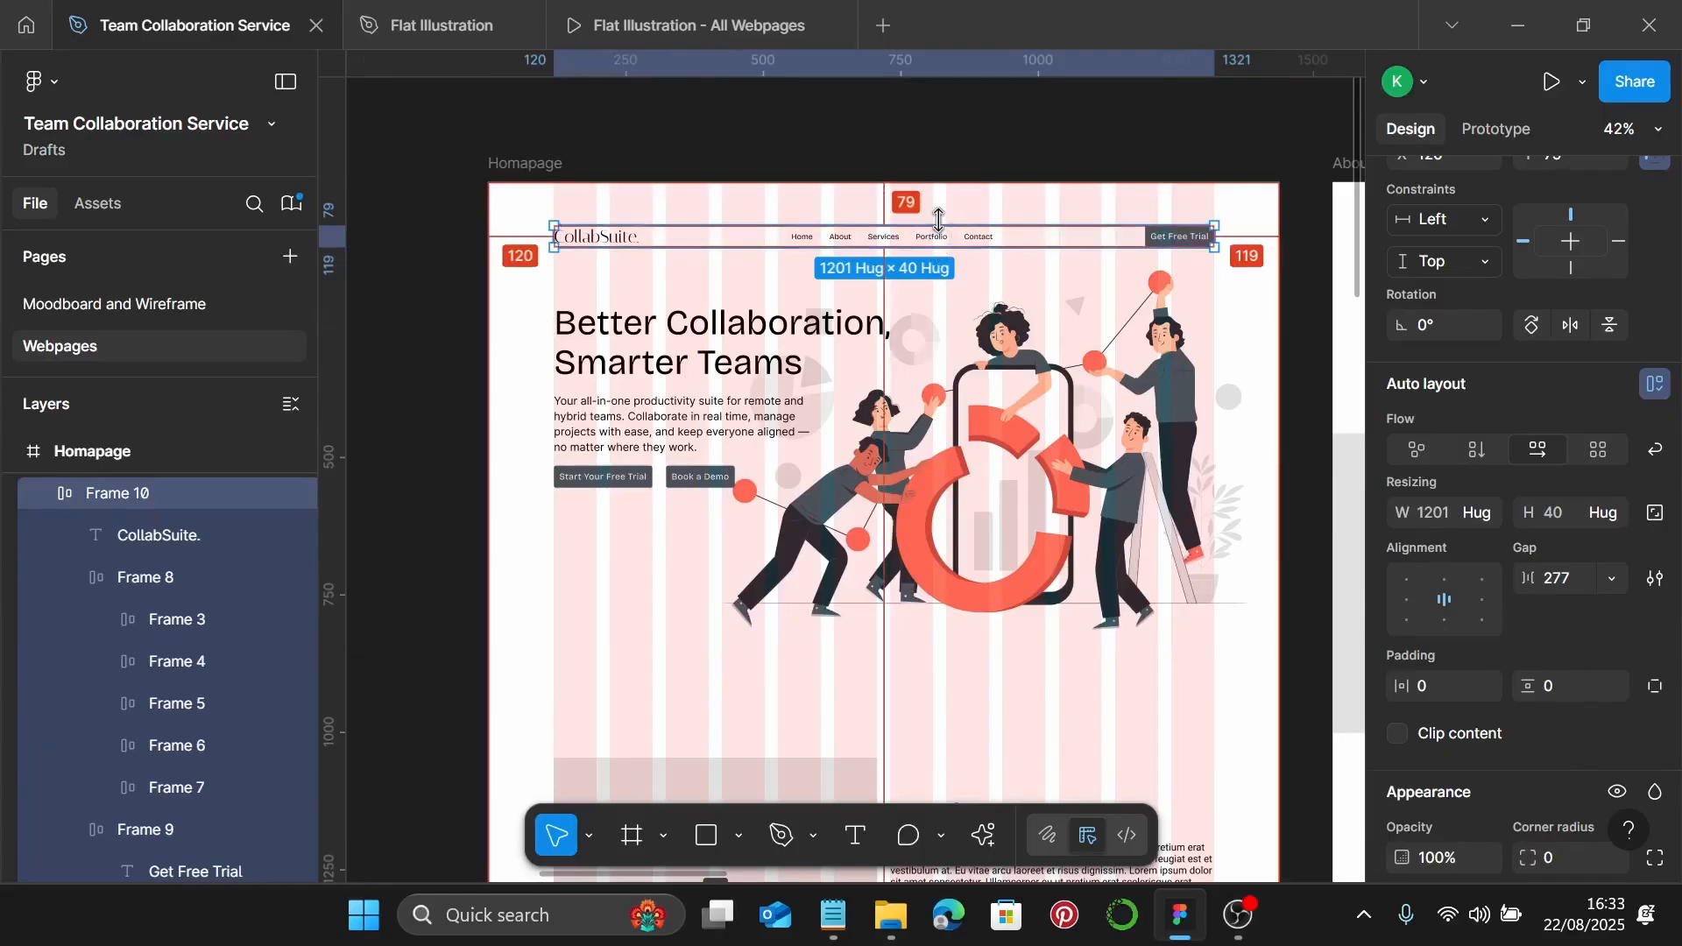
{"action": "key", "text": "Up"}
{"action": "key", "text": "Up"}
{"action": "key", "text": "Up"}
{"action": "key", "text": "Up"}
{"action": "key", "text": "Up"}
{"action": "key", "text": "Up"}
{"action": "key", "text": "Up"}
{"action": "key", "text": "Up"}
{"action": "key", "text": "Up"}
{"action": "key", "text": "Up"}
{"action": "key", "text": "Up"}
{"action": "key", "text": "Up"}
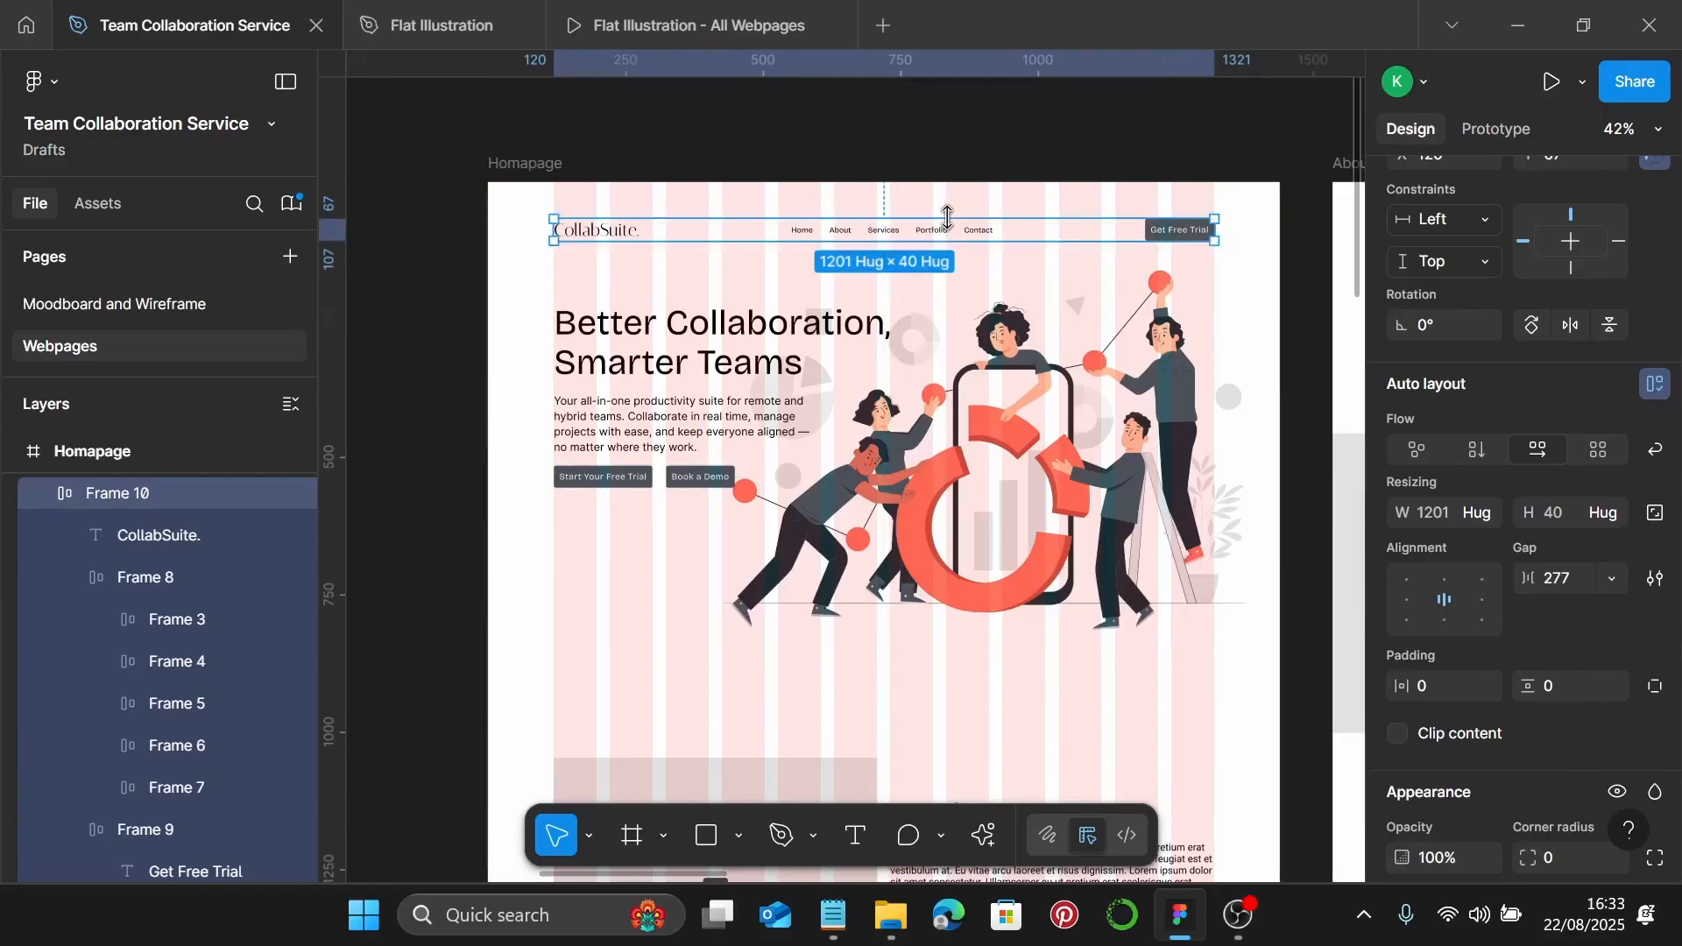
{"action": "key", "text": "Up"}
{"action": "key", "text": "Up"}
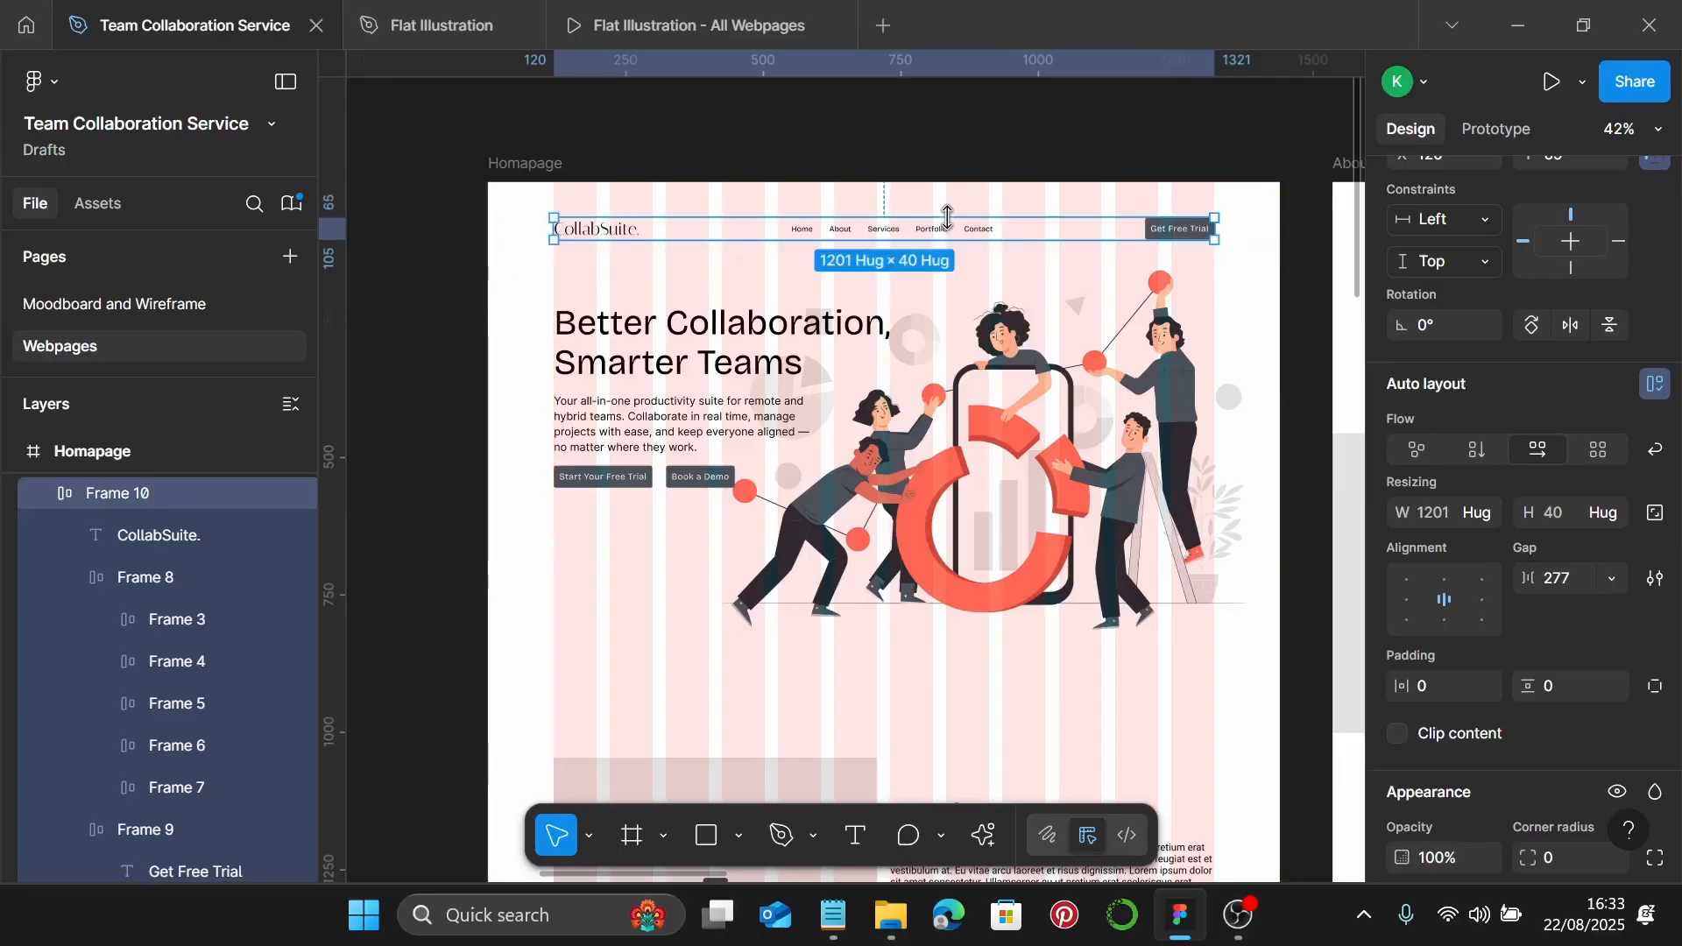
{"action": "key", "text": "alt"}
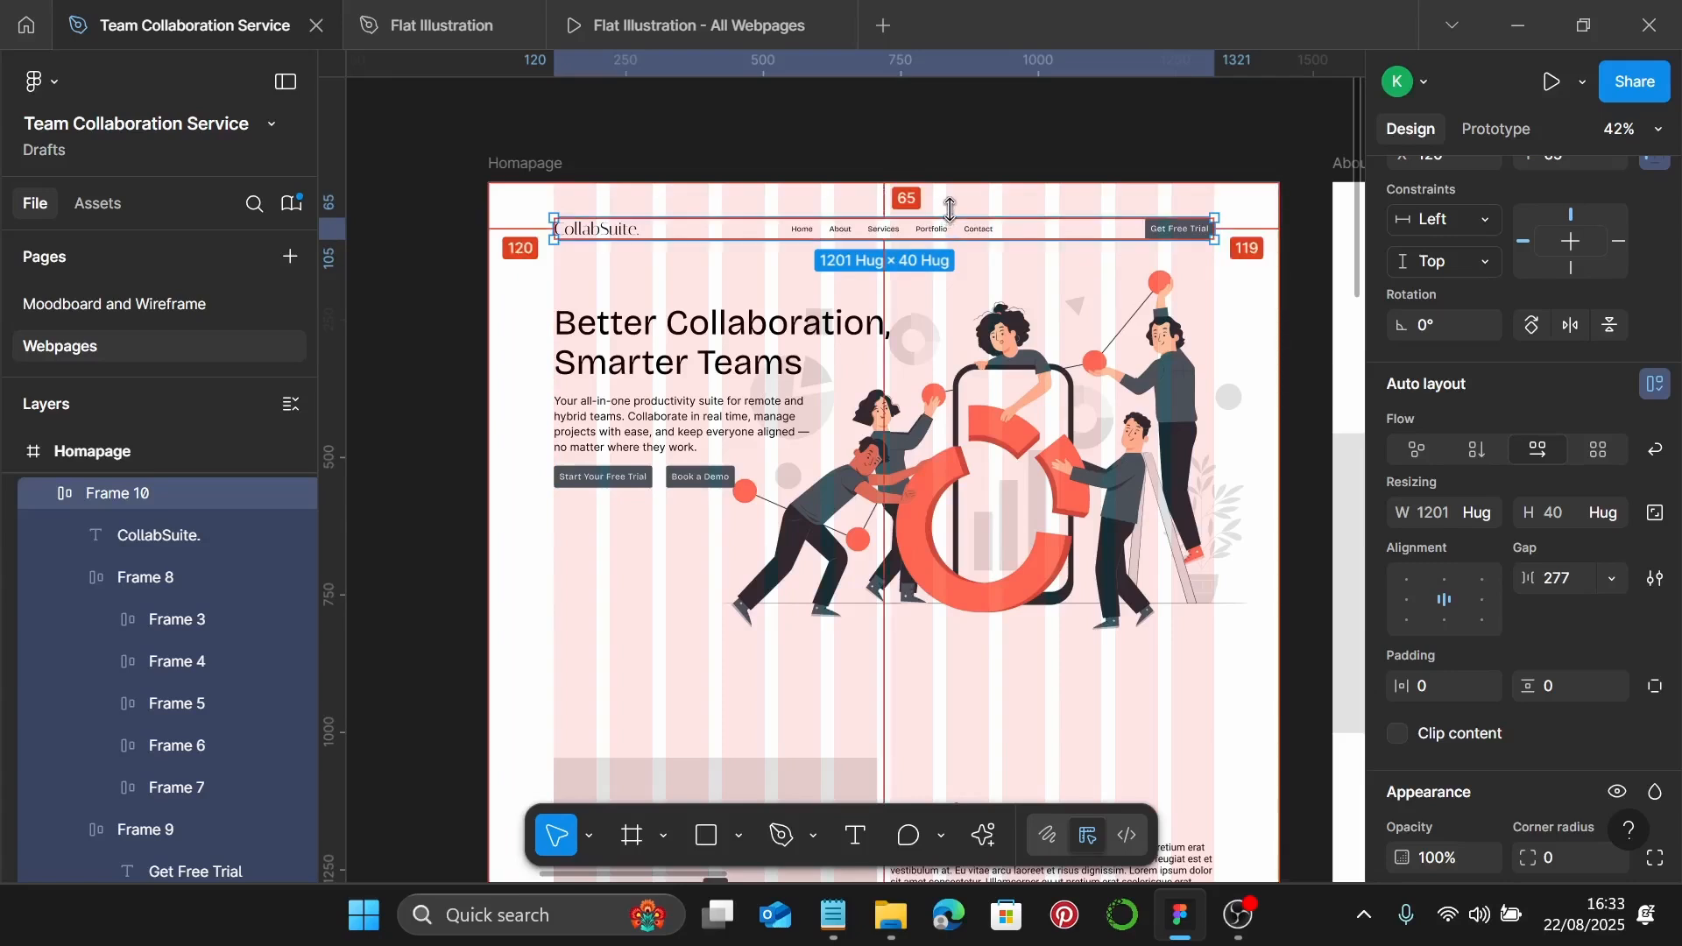
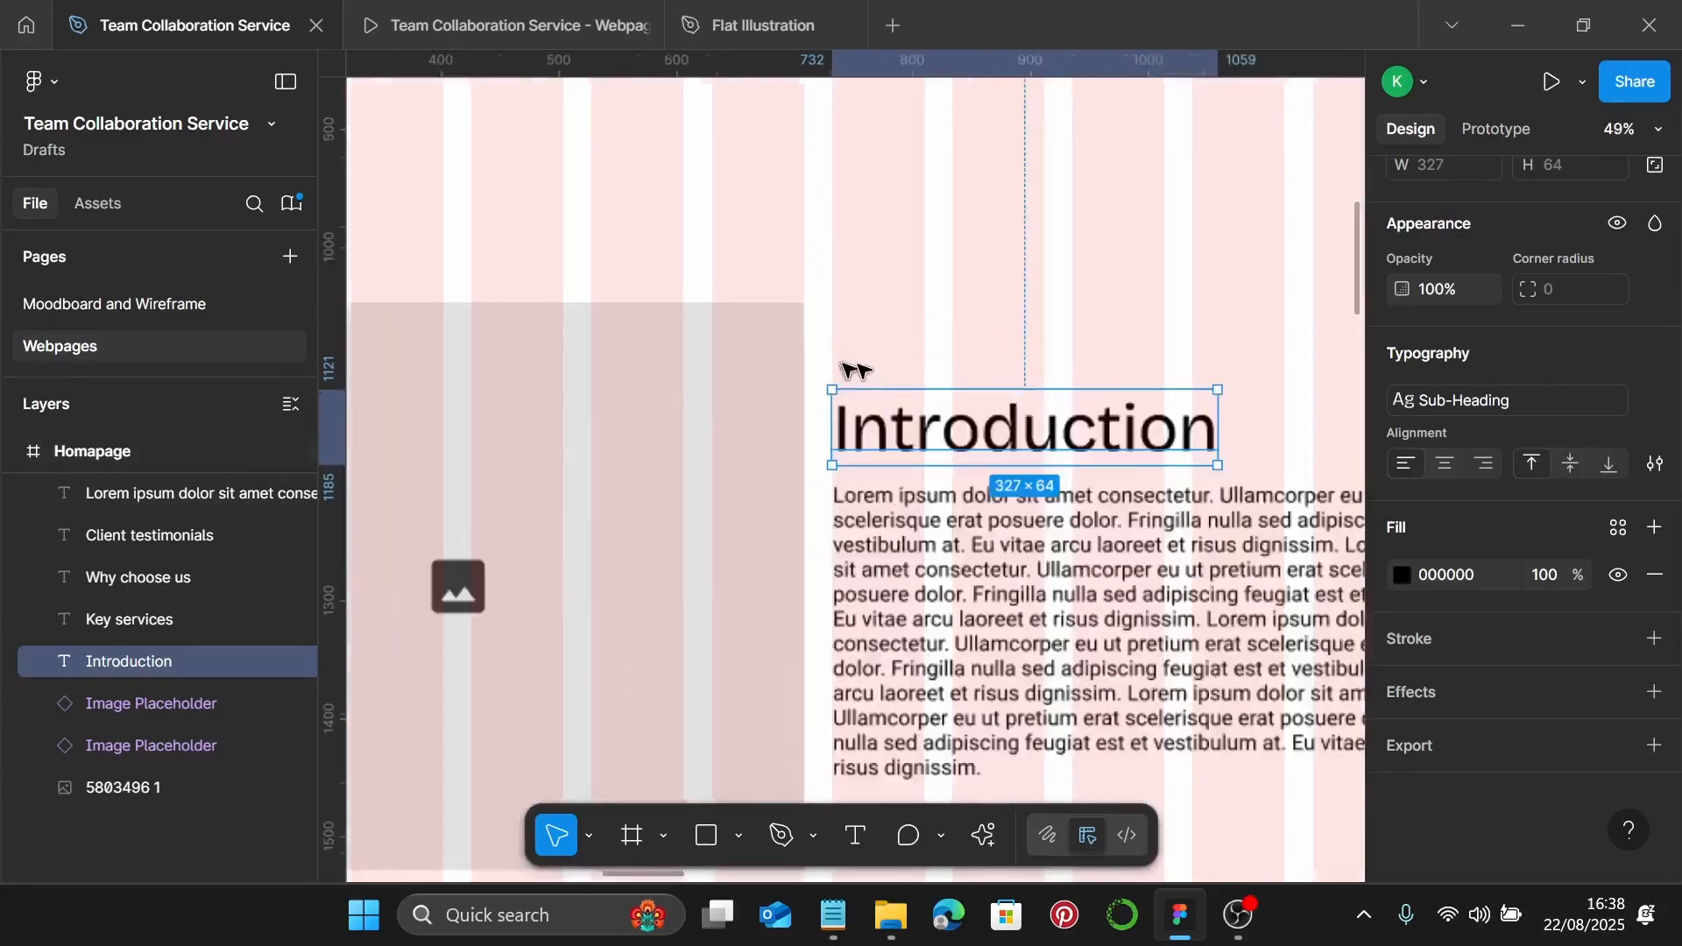
Move the Introduction heading up slightly and apply the Body text style to the paragraph beneath it
{"action": "scroll", "coordinate": [871, 434], "scroll_direction": "down", "scroll_amount": 10}
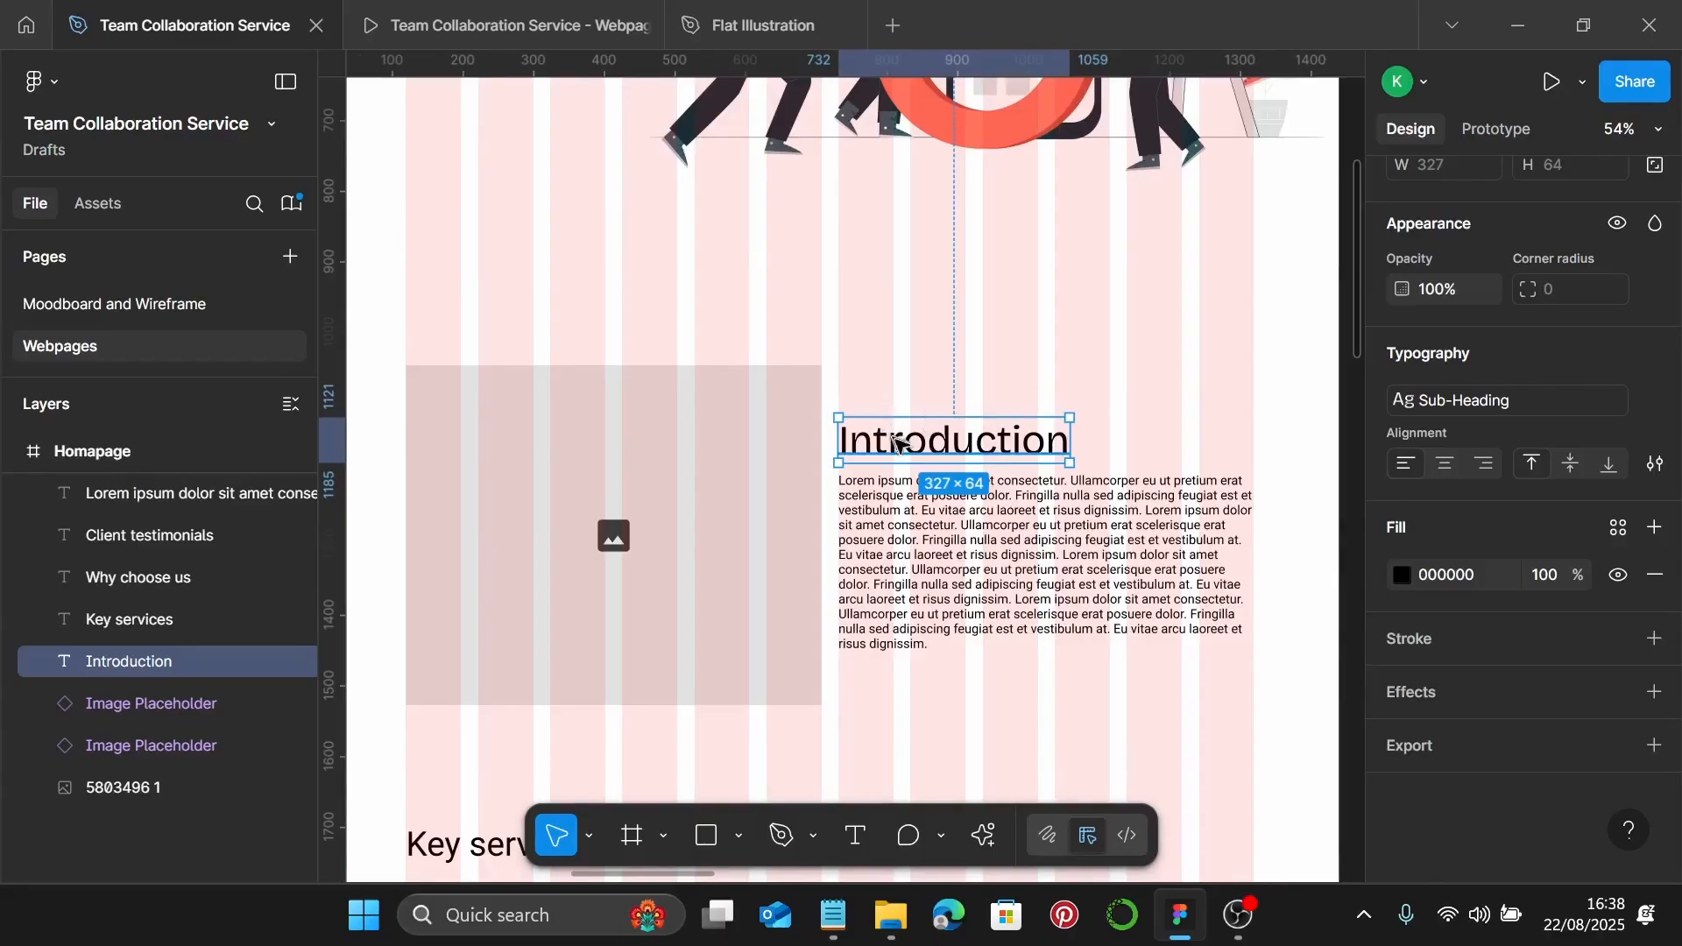
{"action": "left_click_drag", "start_coordinate": [891, 444], "coordinate": [892, 424]}
{"action": "left_click", "coordinate": [928, 563]}
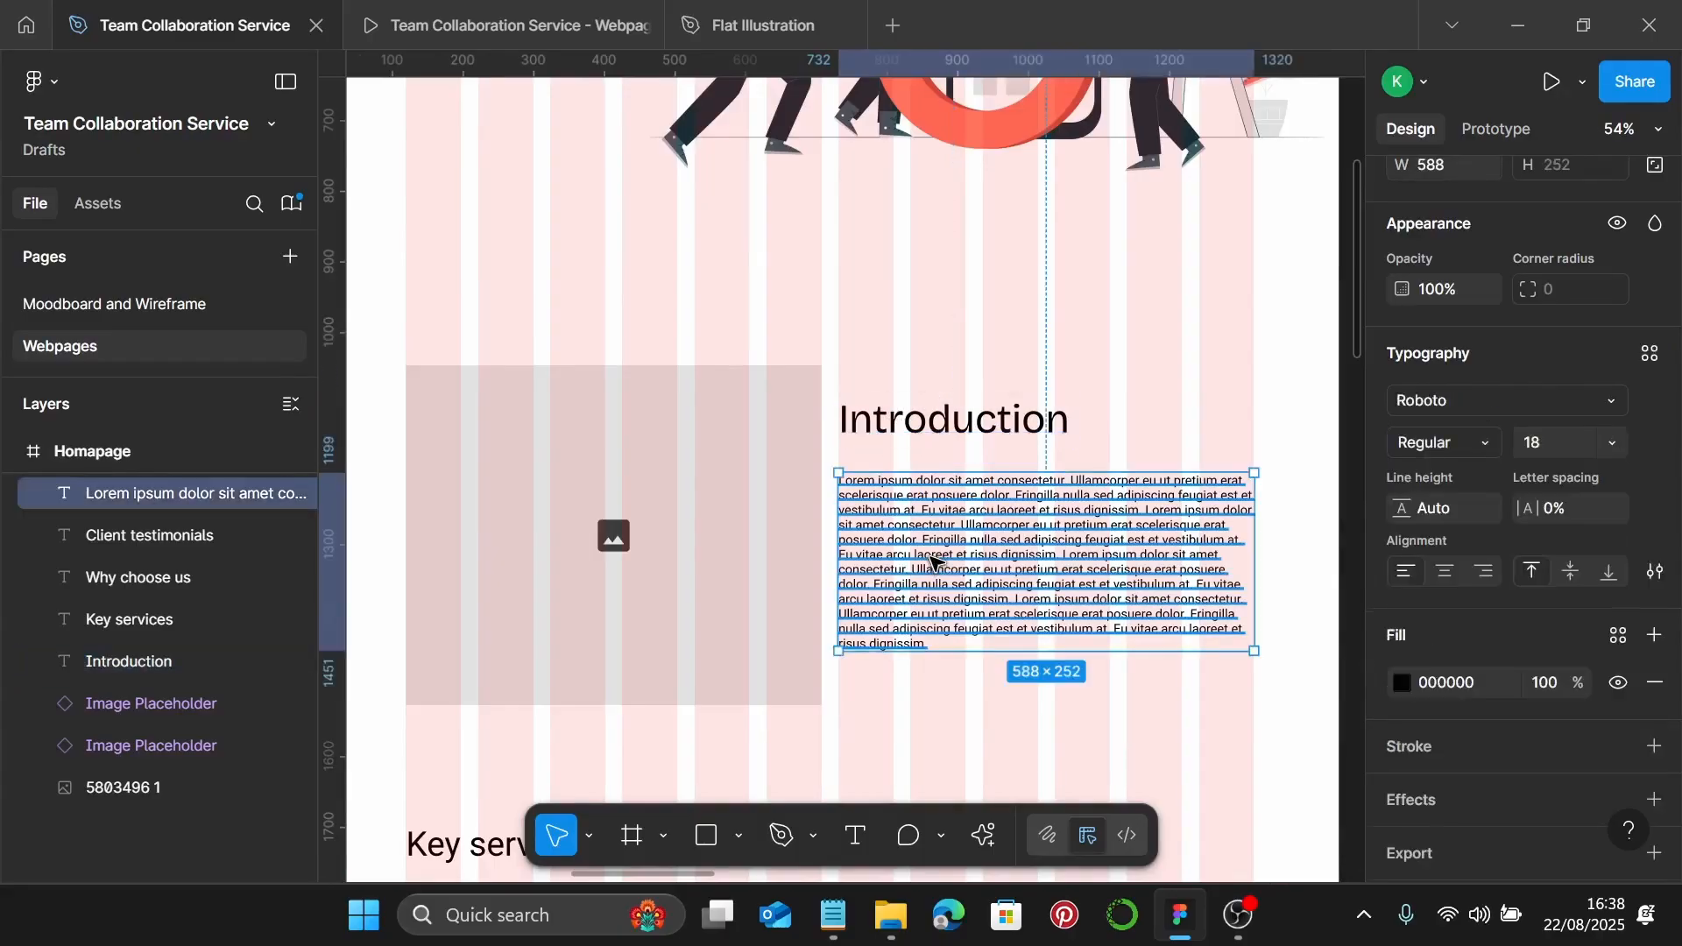
{"action": "left_click", "coordinate": [1650, 353]}
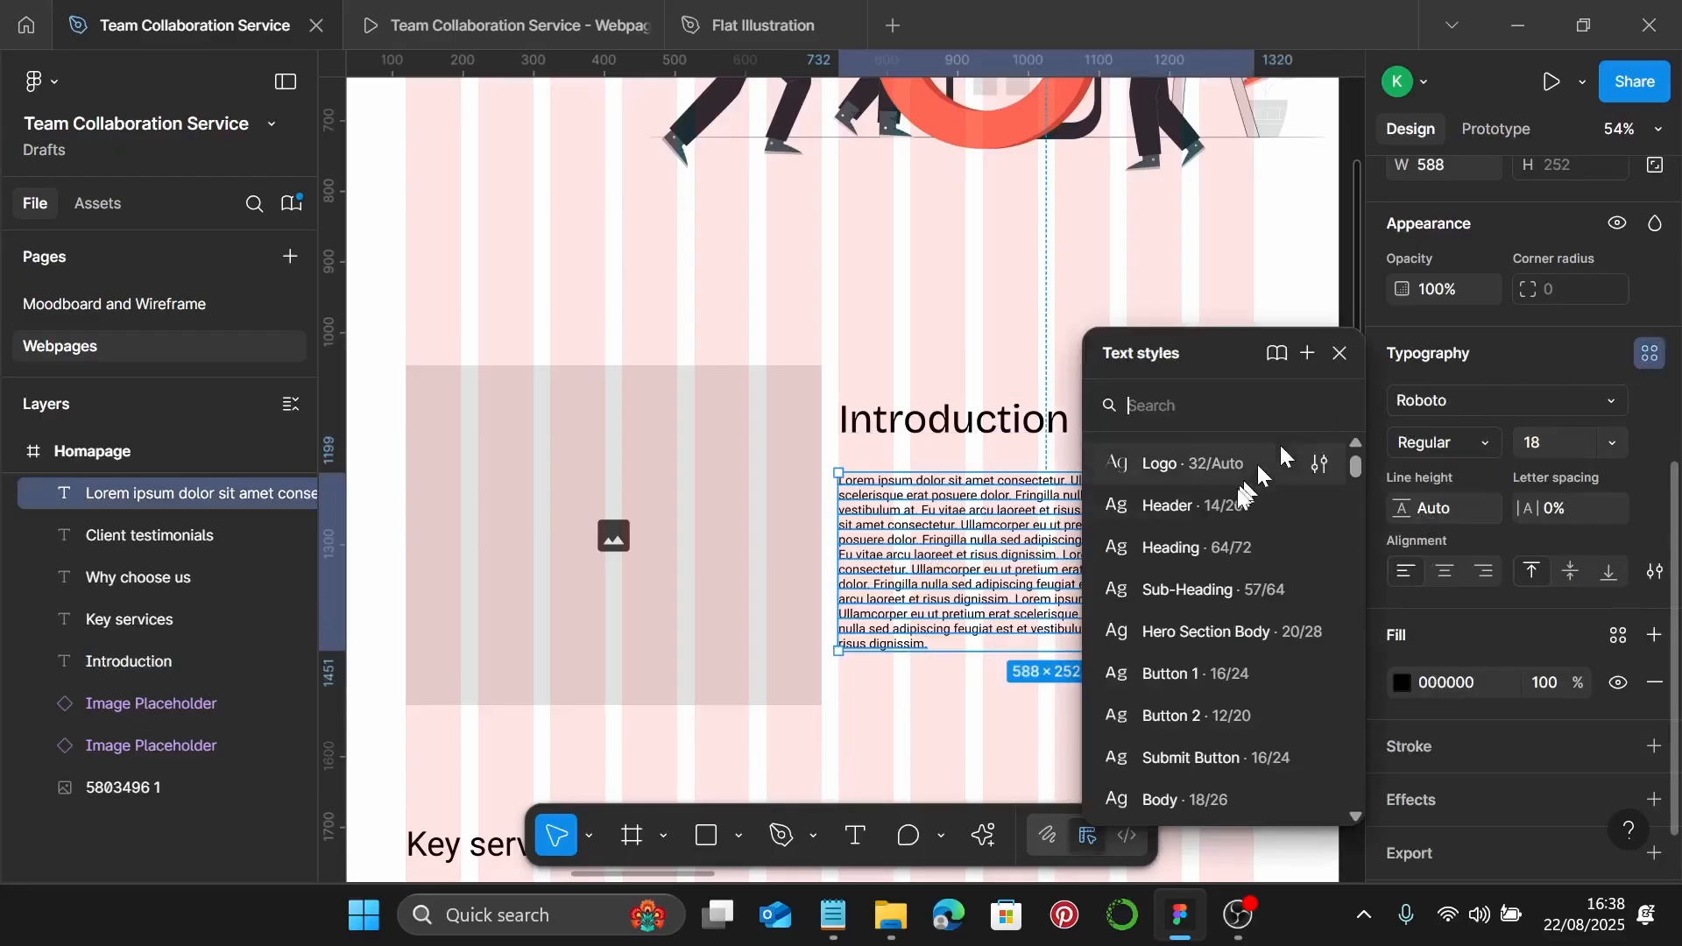
{"action": "scroll", "coordinate": [1222, 692], "scroll_direction": "down", "scroll_amount": 3}
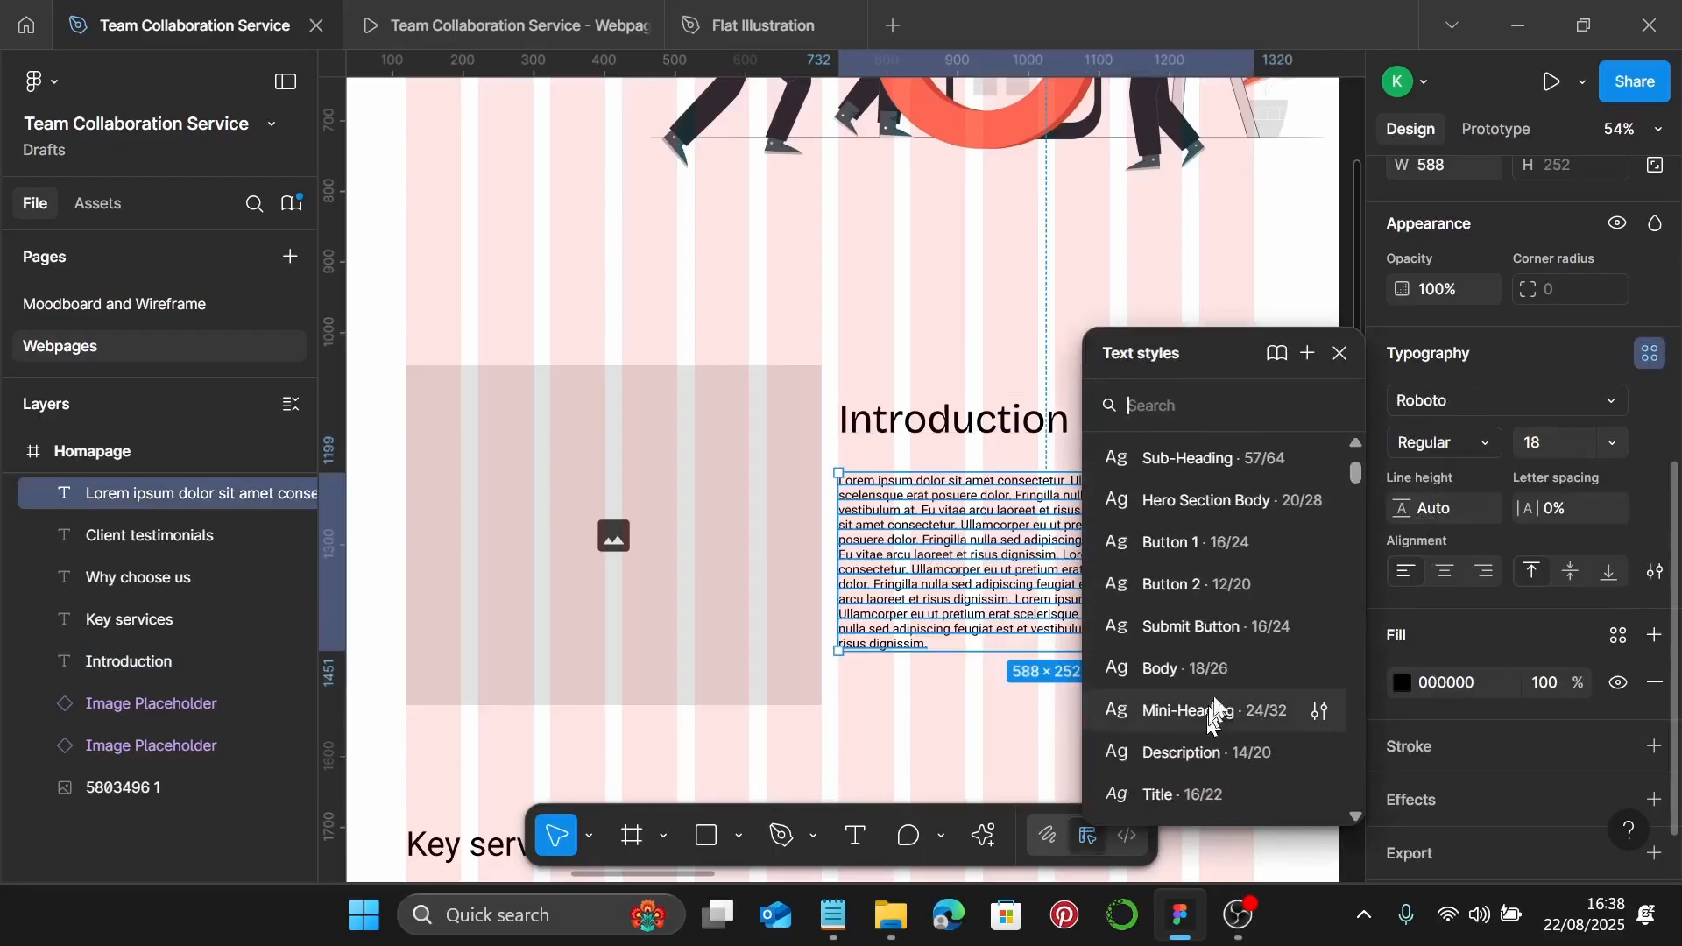
{"action": "left_click", "coordinate": [1237, 670]}
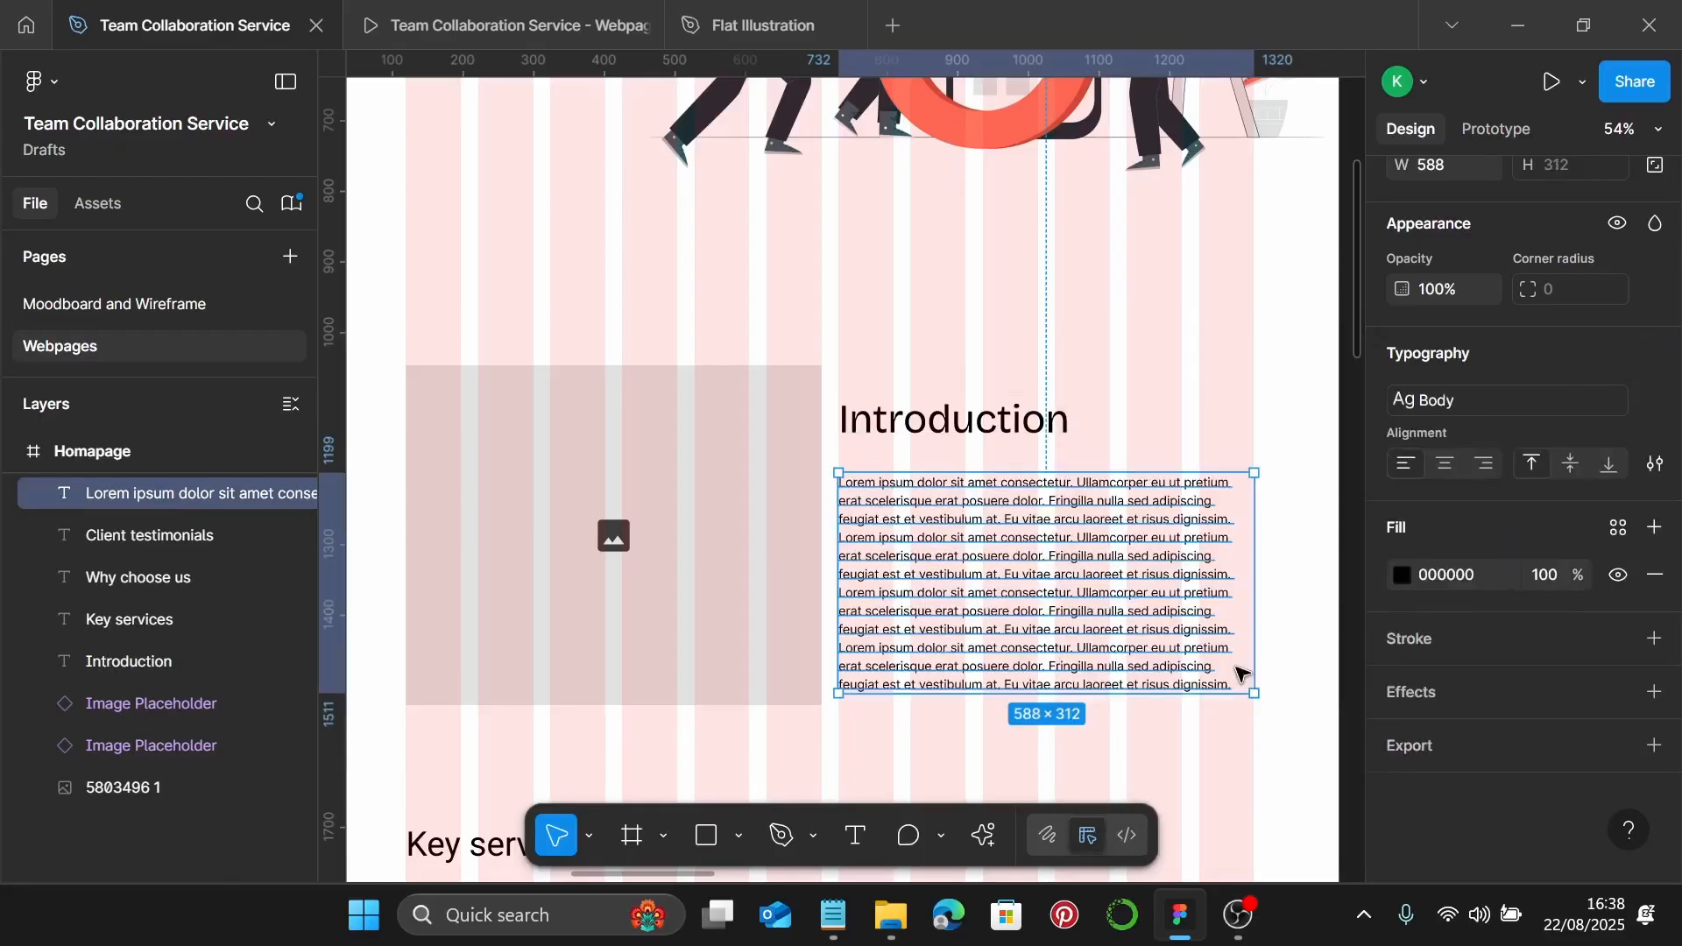
Replace the Introduction section's placeholder paragraph with the Introduction copy from Notepad, from "Work shouldn't be chaotic" through "Startups & SMBs"
{"action": "left_click", "coordinate": [837, 895]}
{"action": "scroll", "coordinate": [1284, 574], "scroll_direction": "down", "scroll_amount": 4}
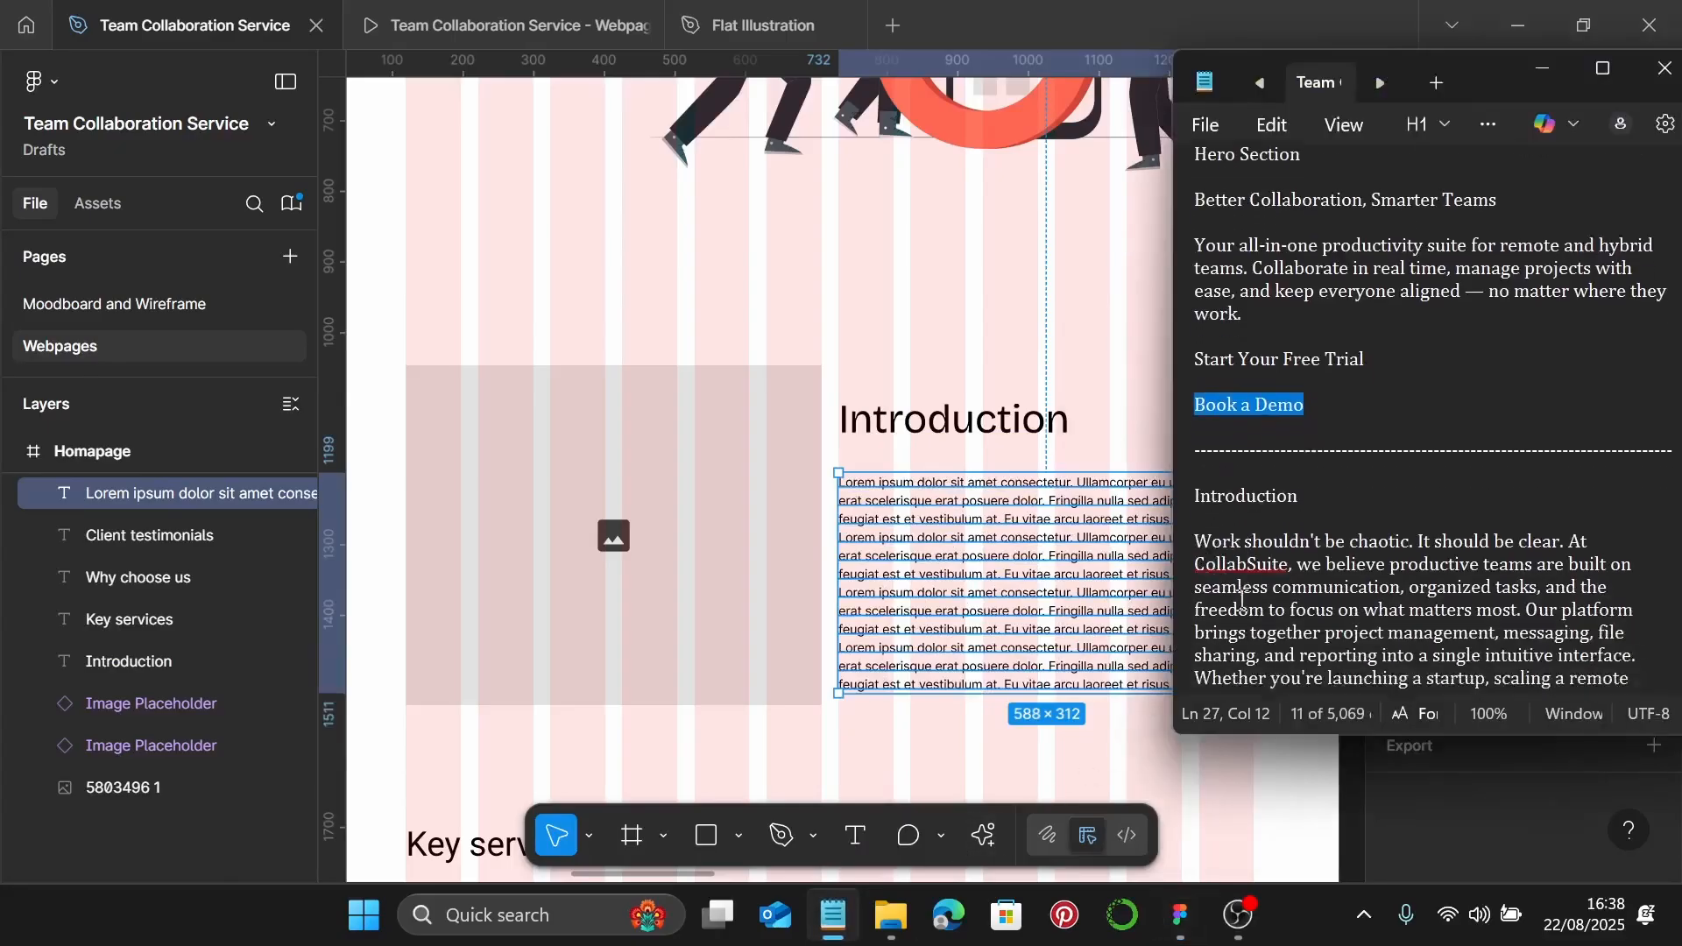
{"action": "scroll", "coordinate": [1284, 574], "scroll_direction": "down", "scroll_amount": 3}
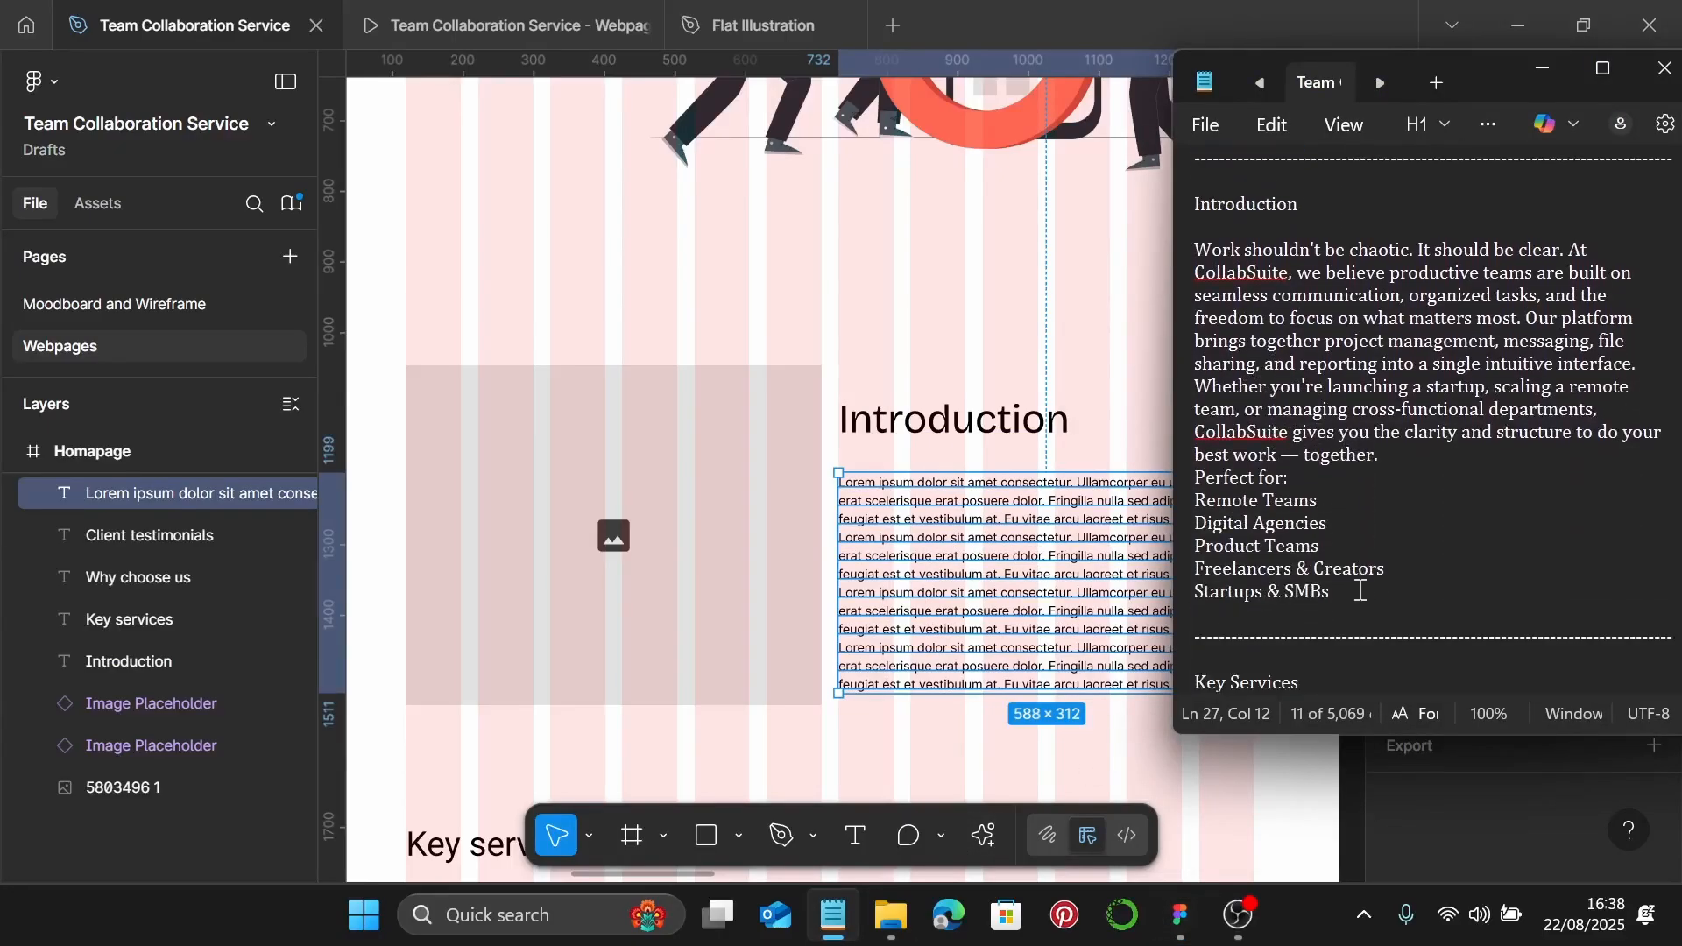
{"action": "left_click_drag", "start_coordinate": [1359, 592], "coordinate": [1201, 256]}
{"action": "key", "text": "ctrl+c"}
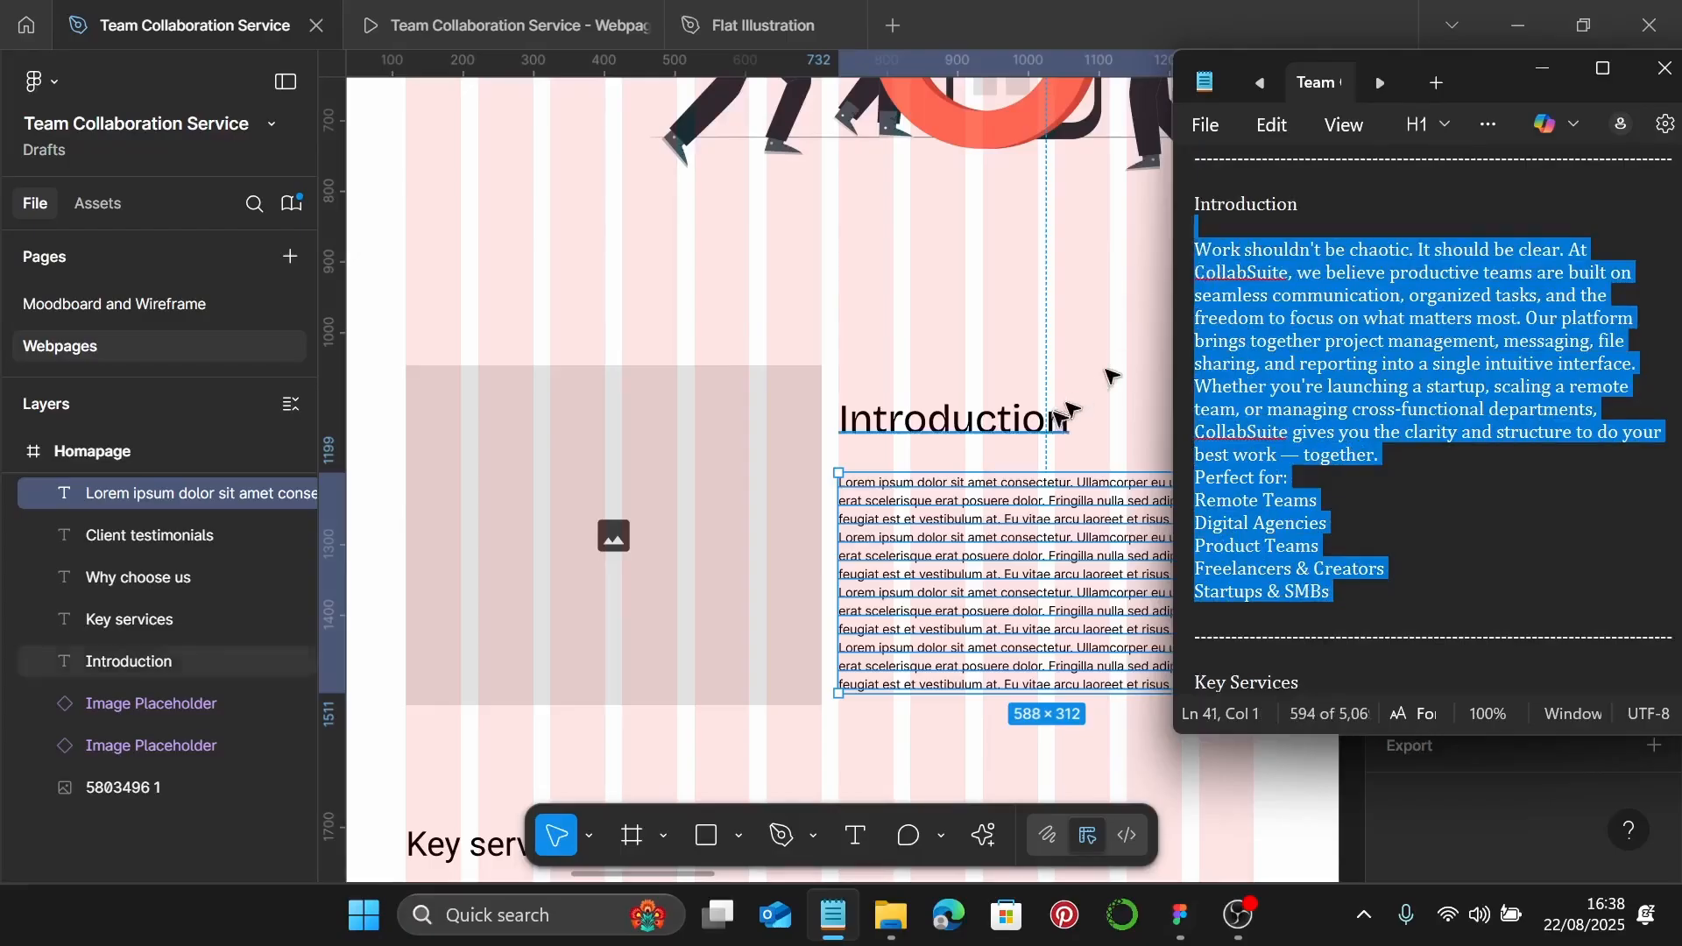
{"action": "left_click", "coordinate": [994, 538]}
{"action": "double_click", "coordinate": [994, 539]}
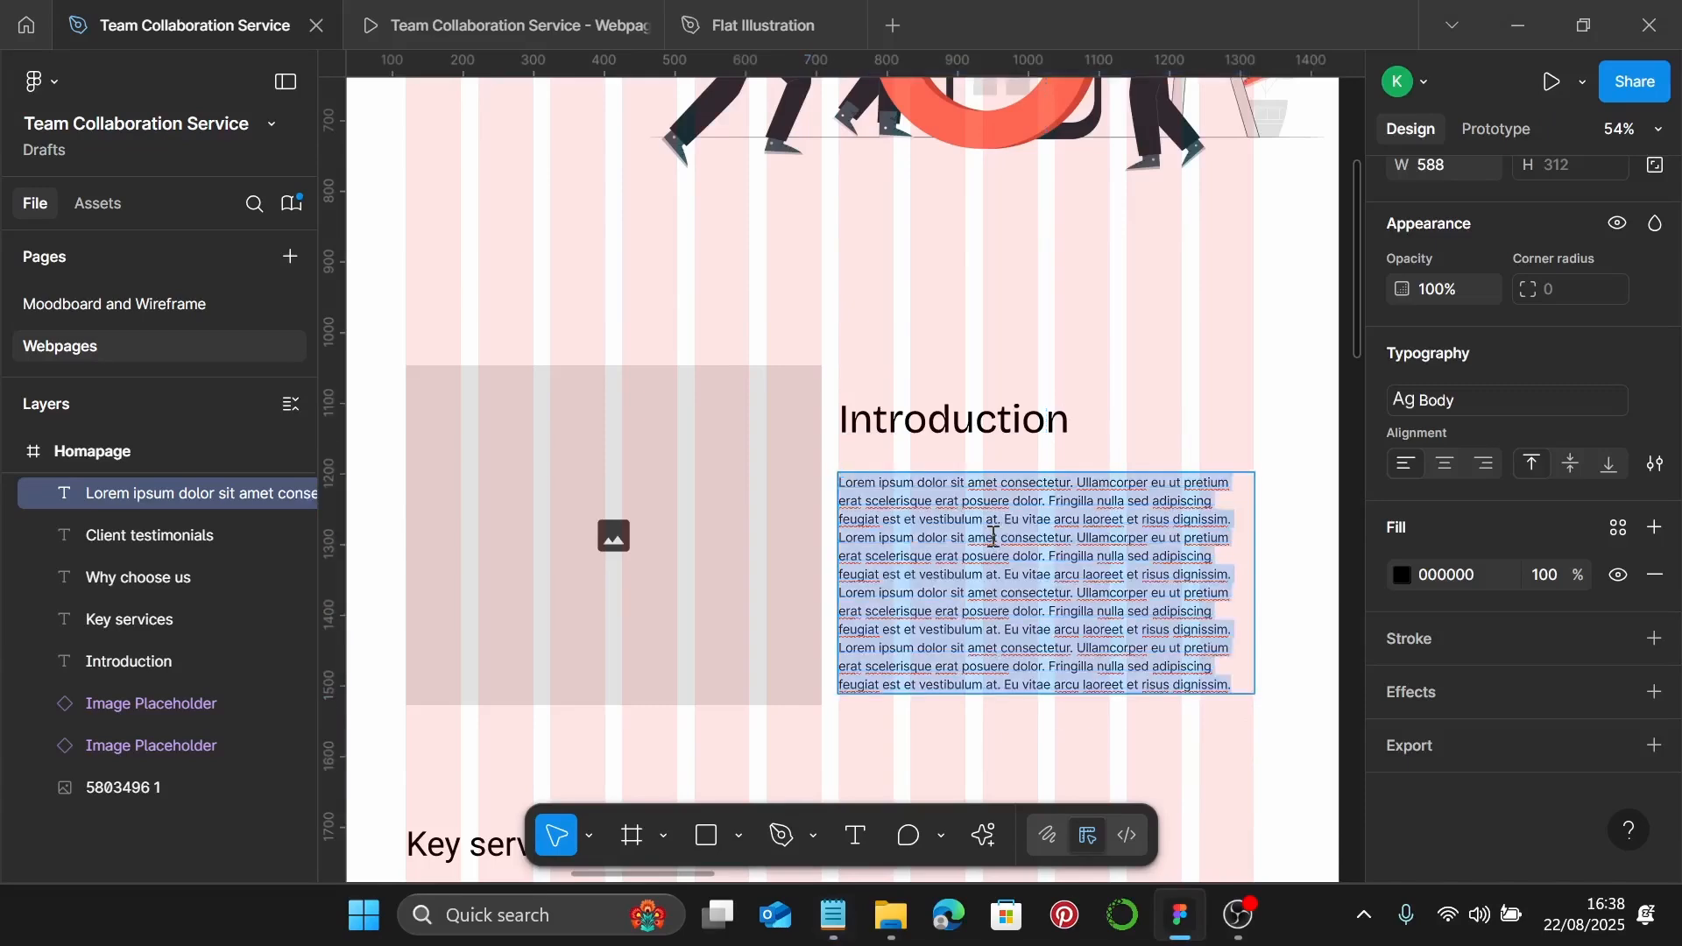
{"action": "key", "text": "ctrl+v"}
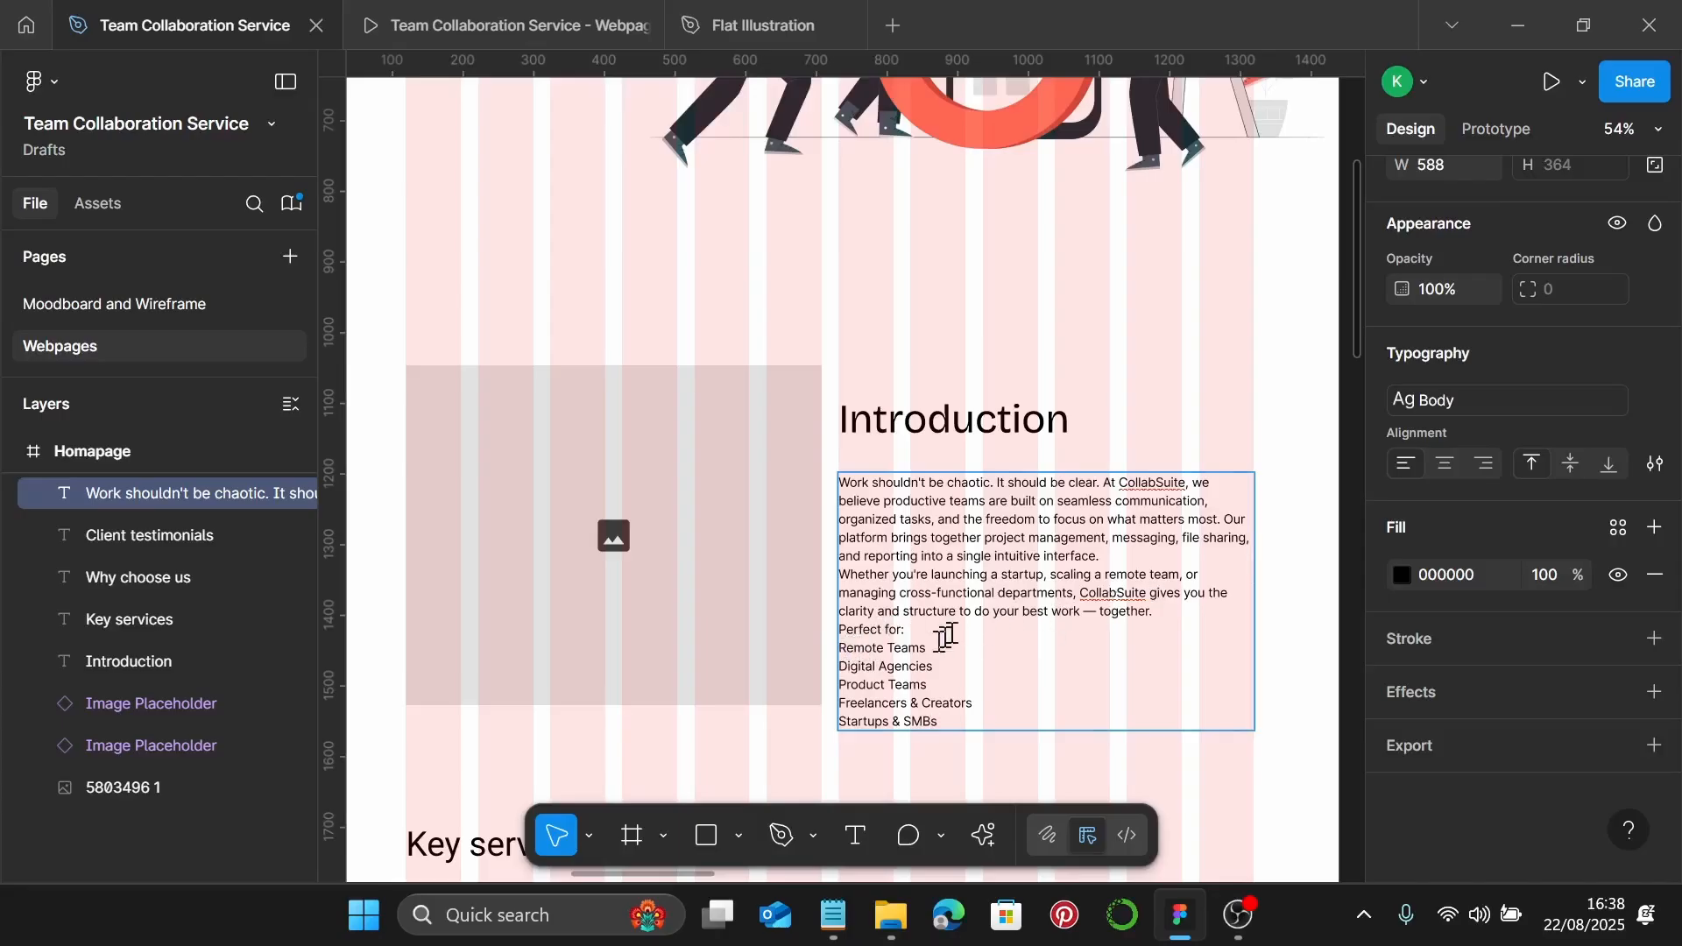
Turn the five lines under "Perfect for:", from Remote Teams through Startups & SMBs, into a bulleted list
{"action": "scroll", "coordinate": [946, 636], "scroll_direction": "up", "scroll_amount": 5}
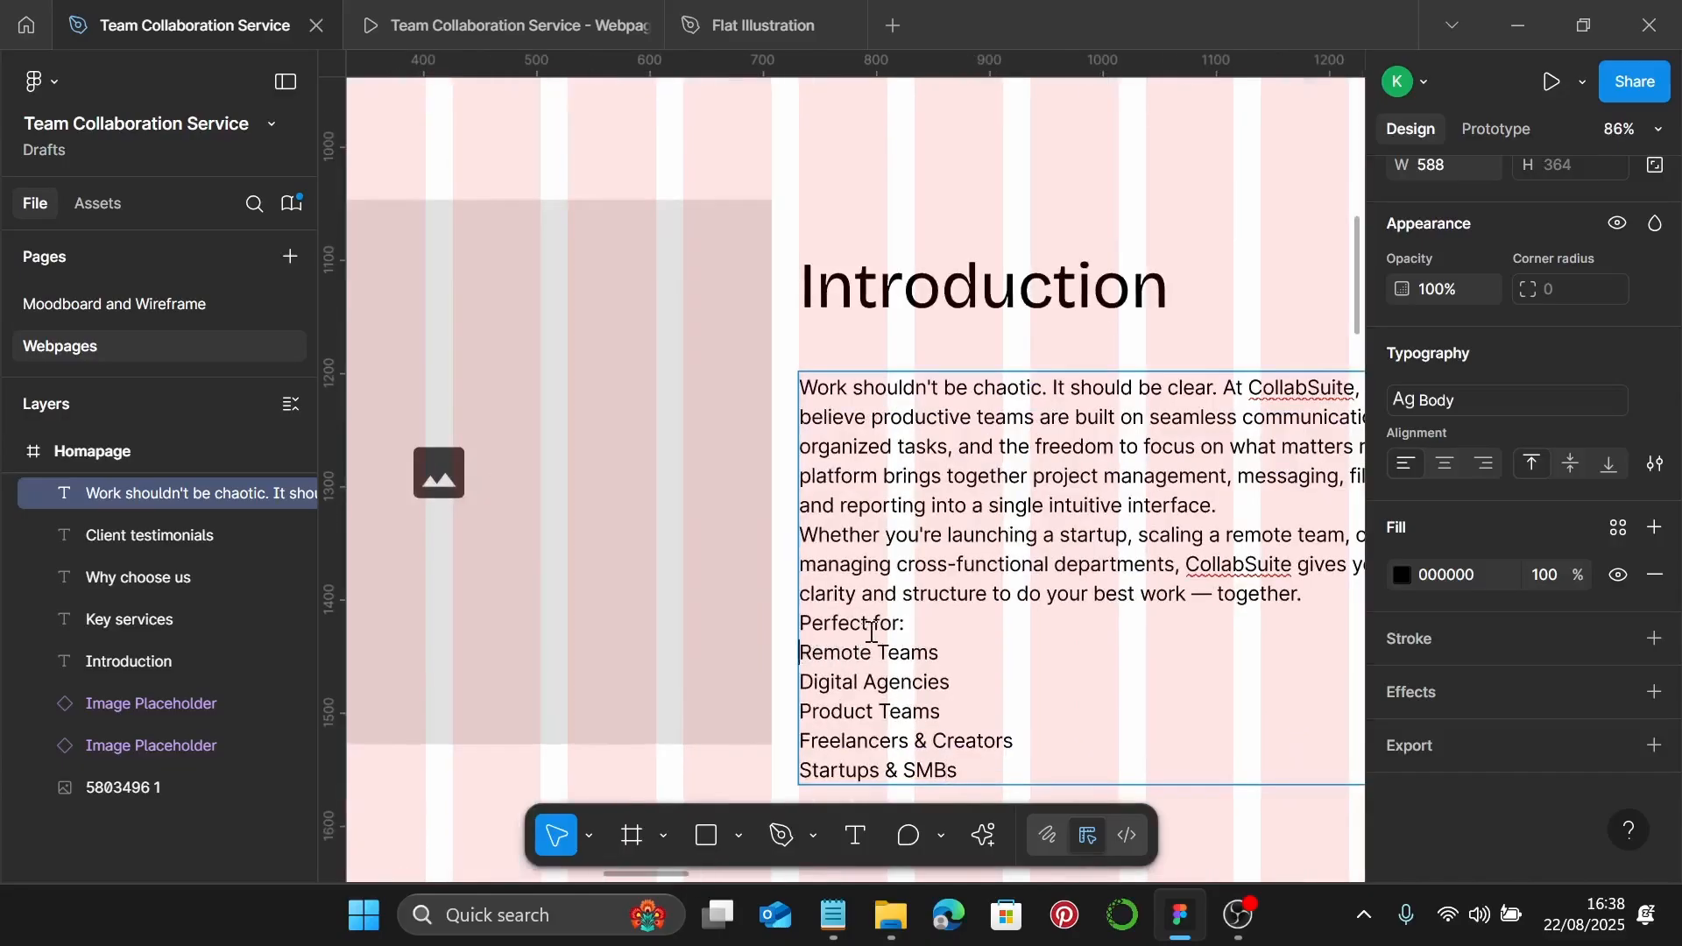
{"action": "type", "text": "- "}
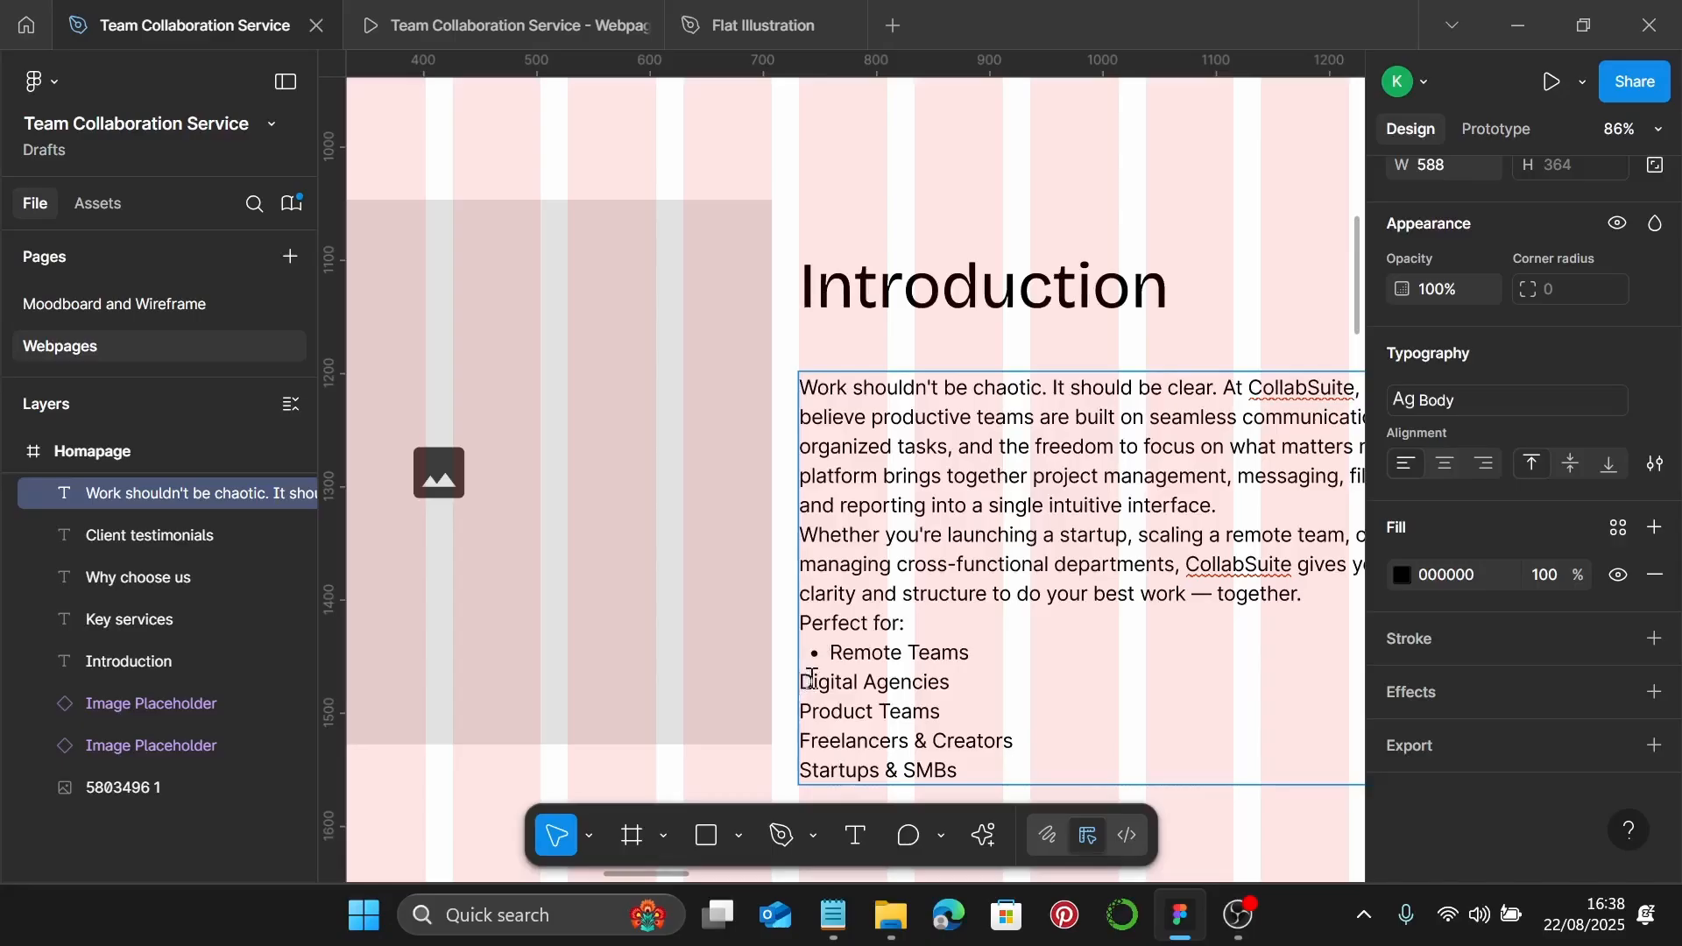
{"action": "type", "text": "- "}
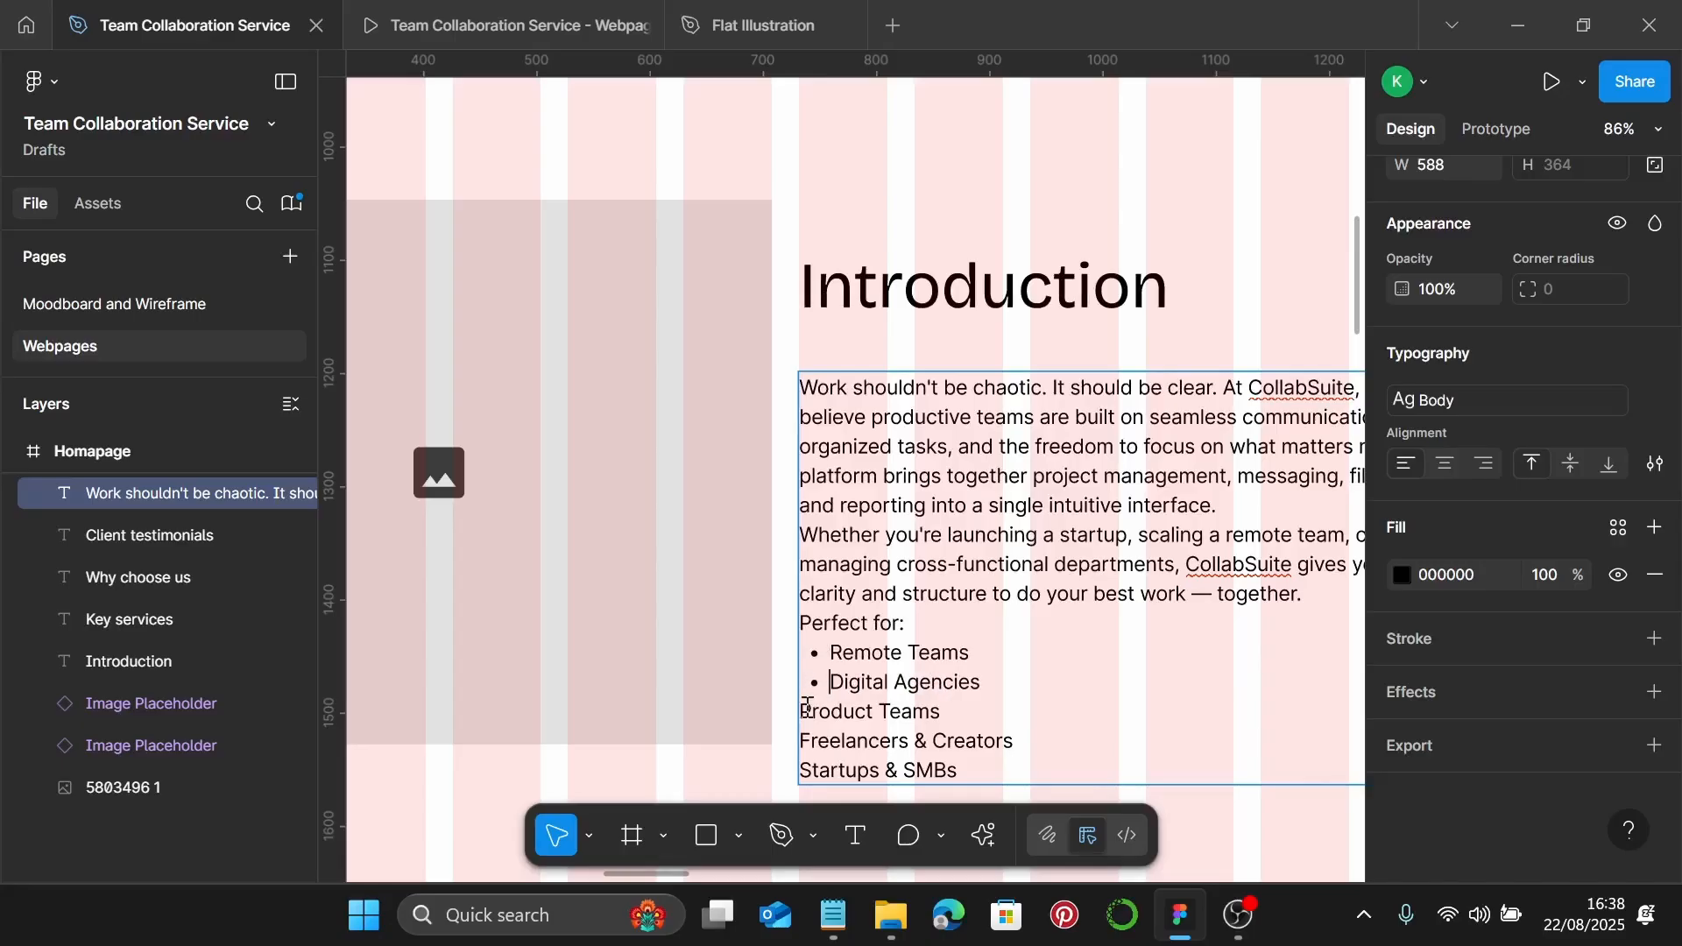
{"action": "type", "text": "-"}
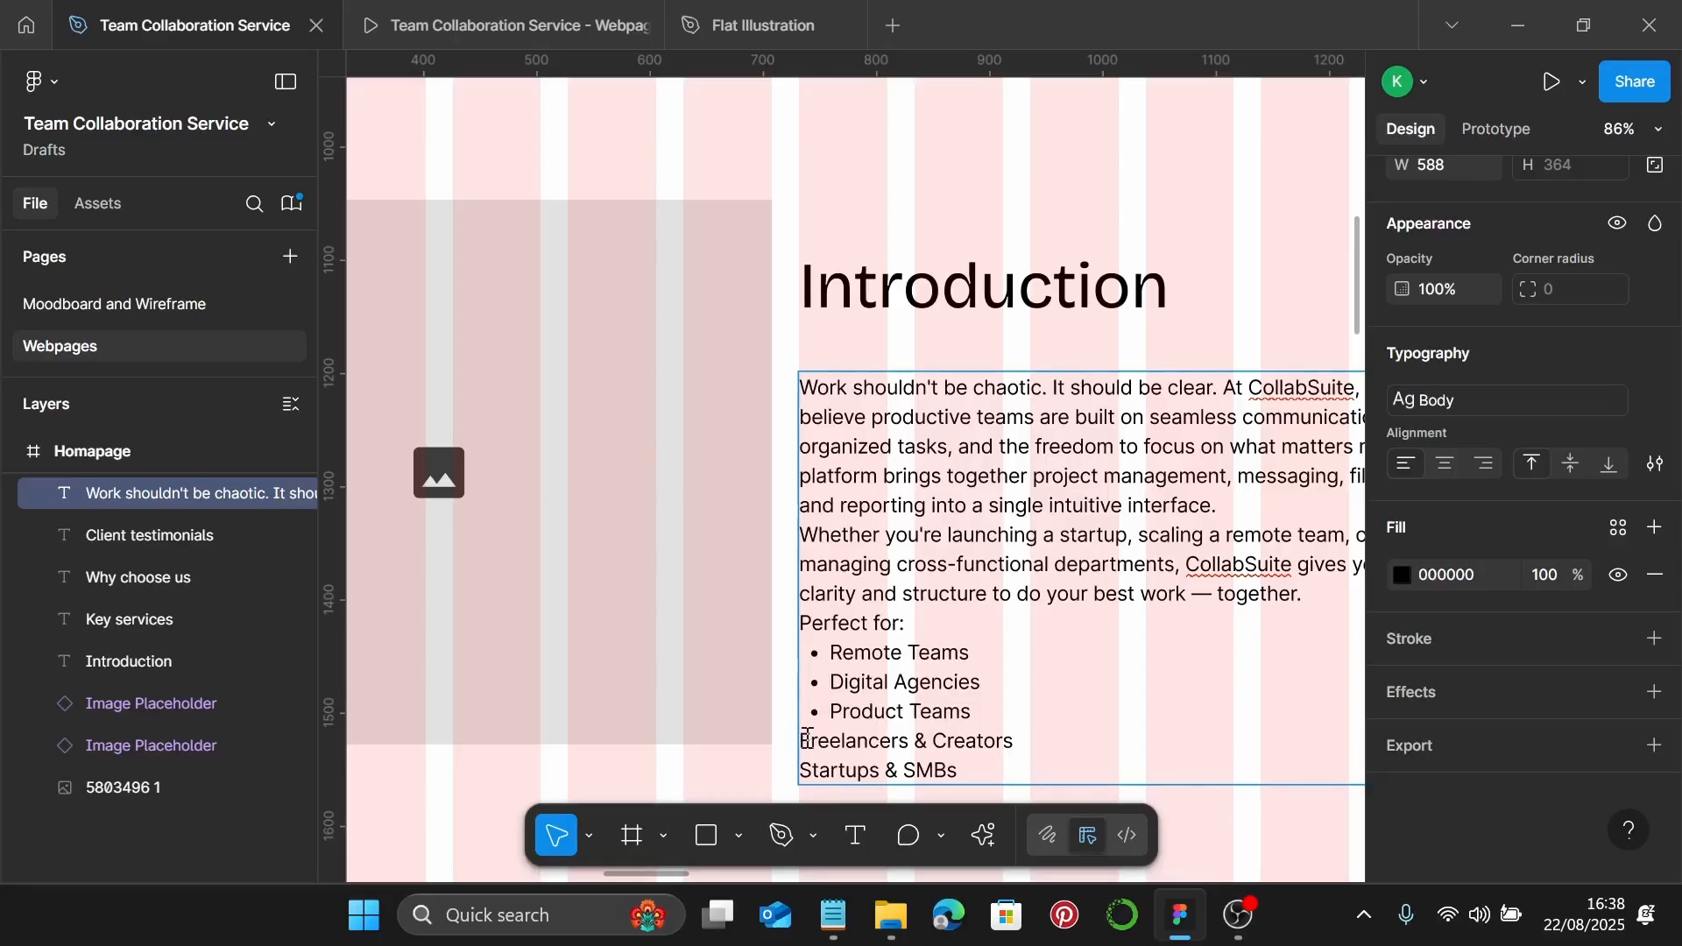
{"action": "type", "text": "- "}
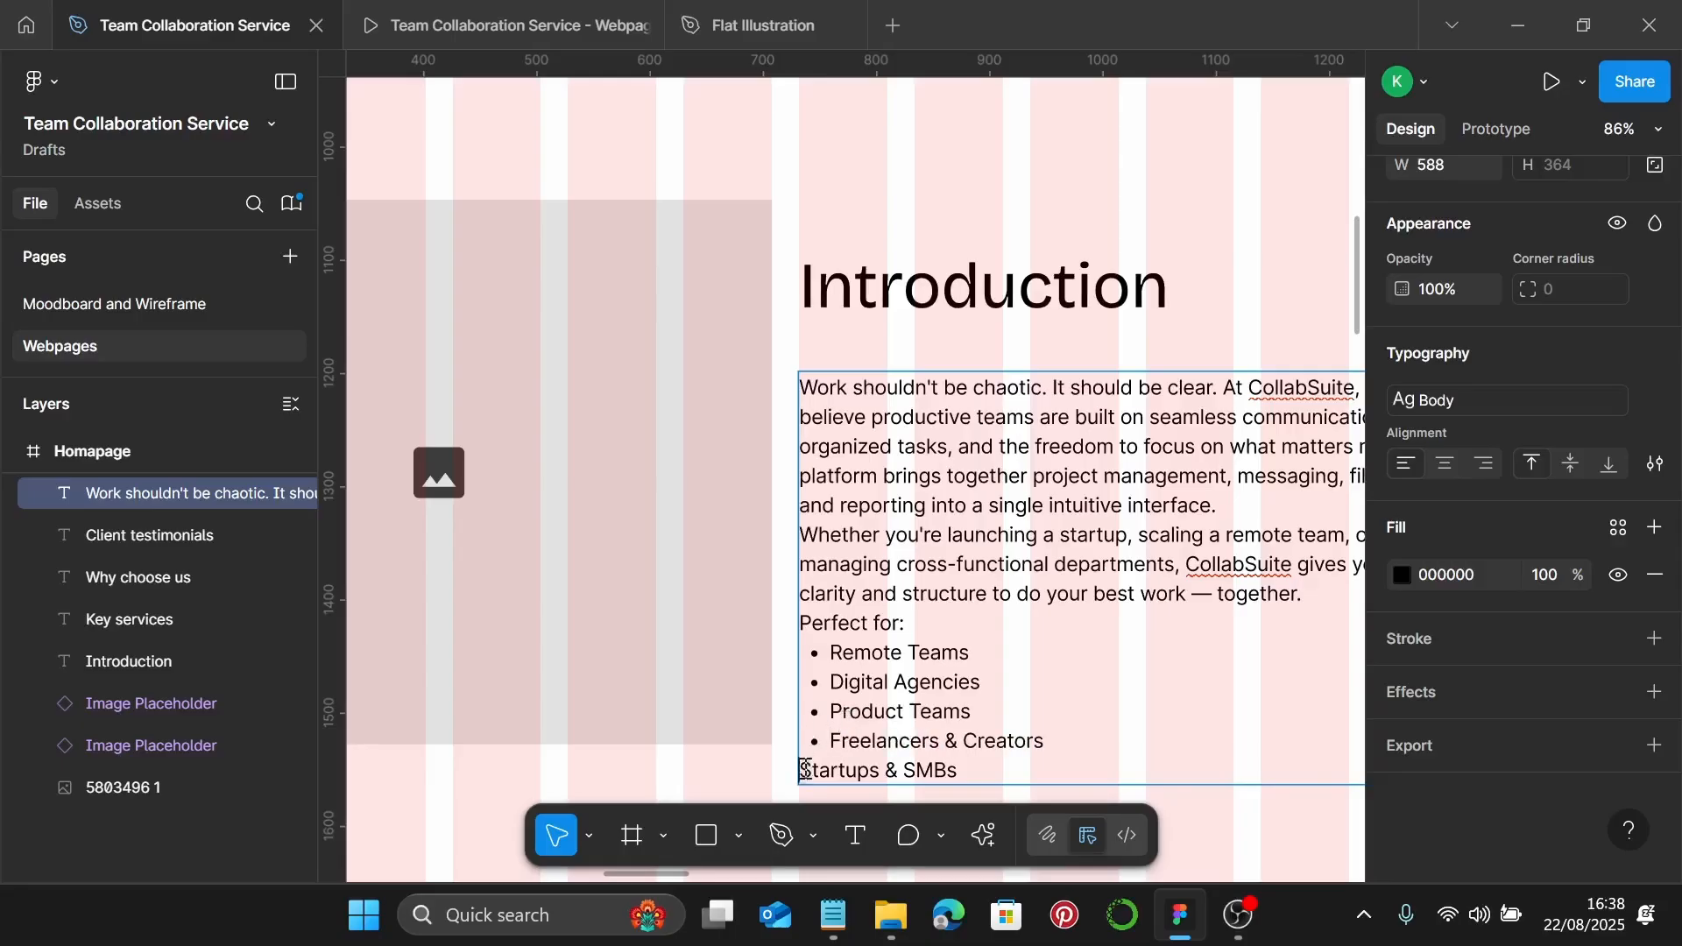
{"action": "type", "text": "-"}
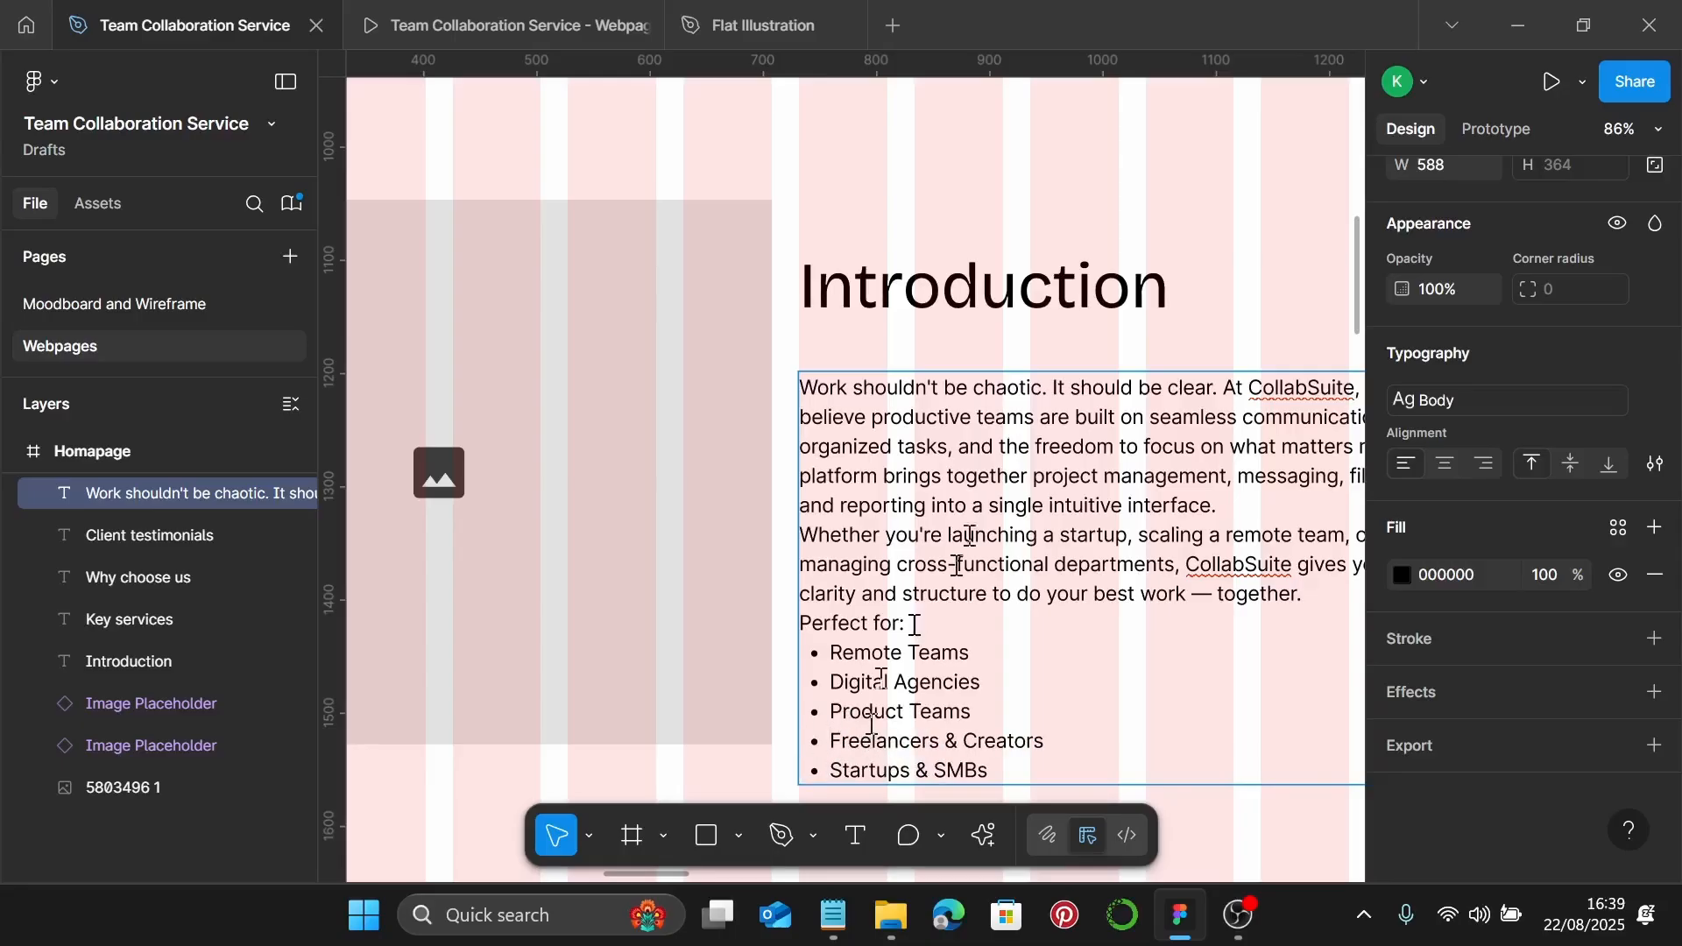
{"action": "key", "text": "Escape"}
Move the Introduction paragraph up closer to its heading and wrap both texts in an auto layout with a gap of 20
{"action": "scroll", "coordinate": [1174, 302], "scroll_direction": "down", "scroll_amount": 3}
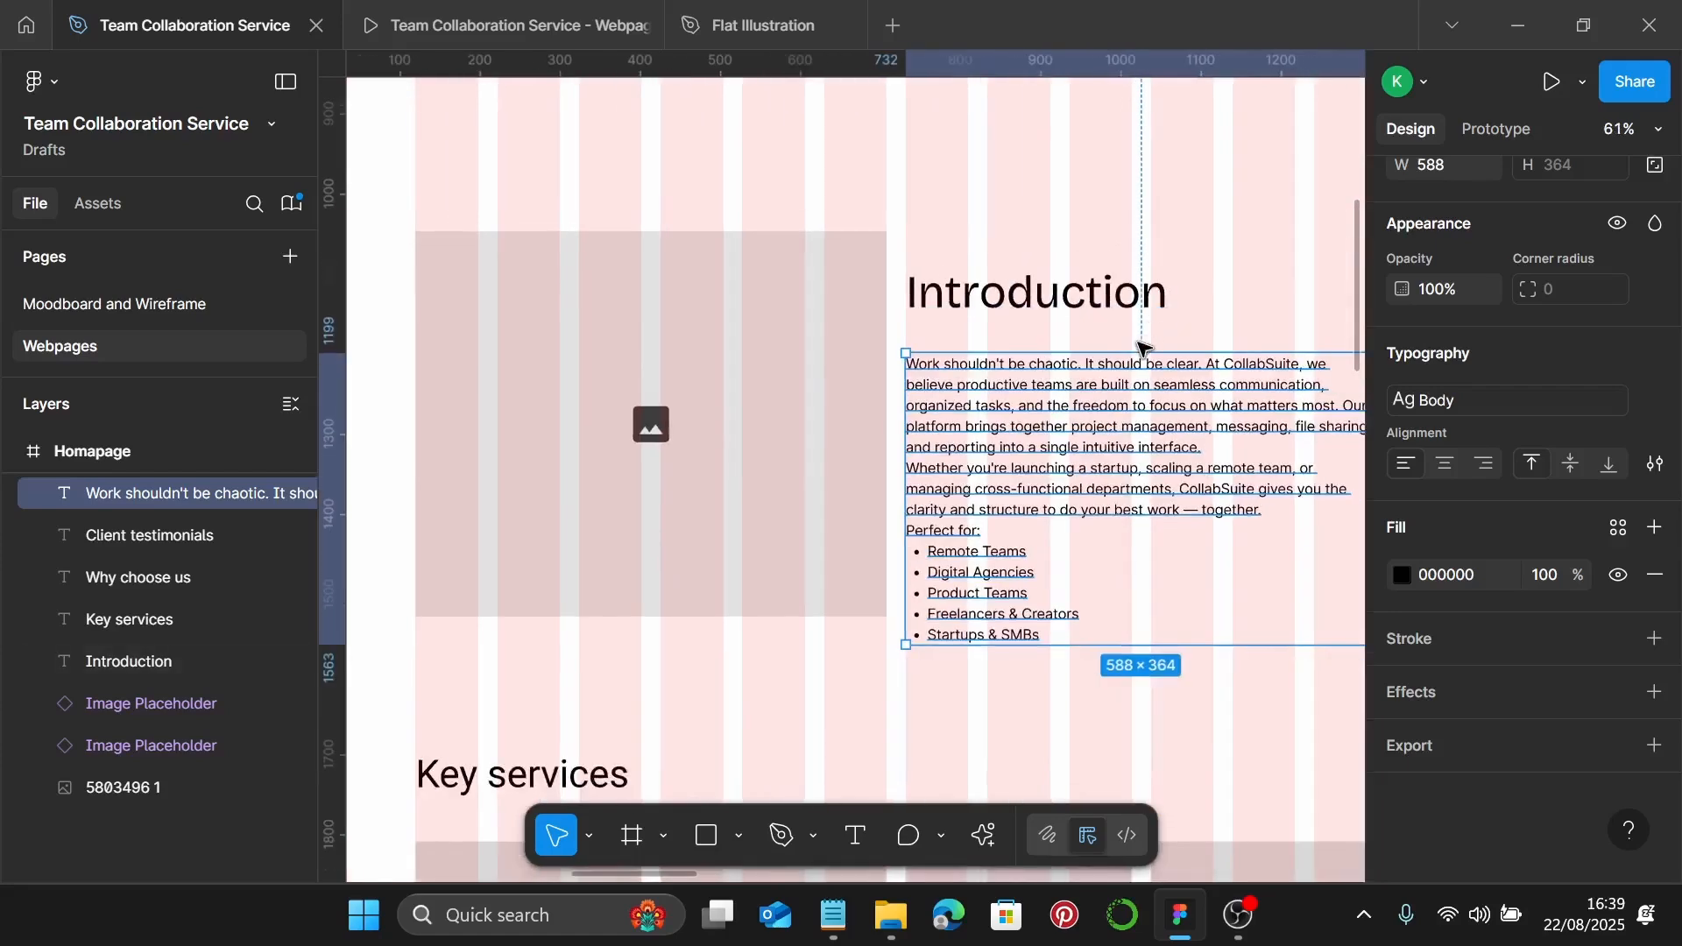
{"action": "scroll", "coordinate": [1143, 346], "scroll_direction": "right", "scroll_amount": 3}
{"action": "scroll", "coordinate": [1225, 346], "scroll_direction": "up", "scroll_amount": 10}
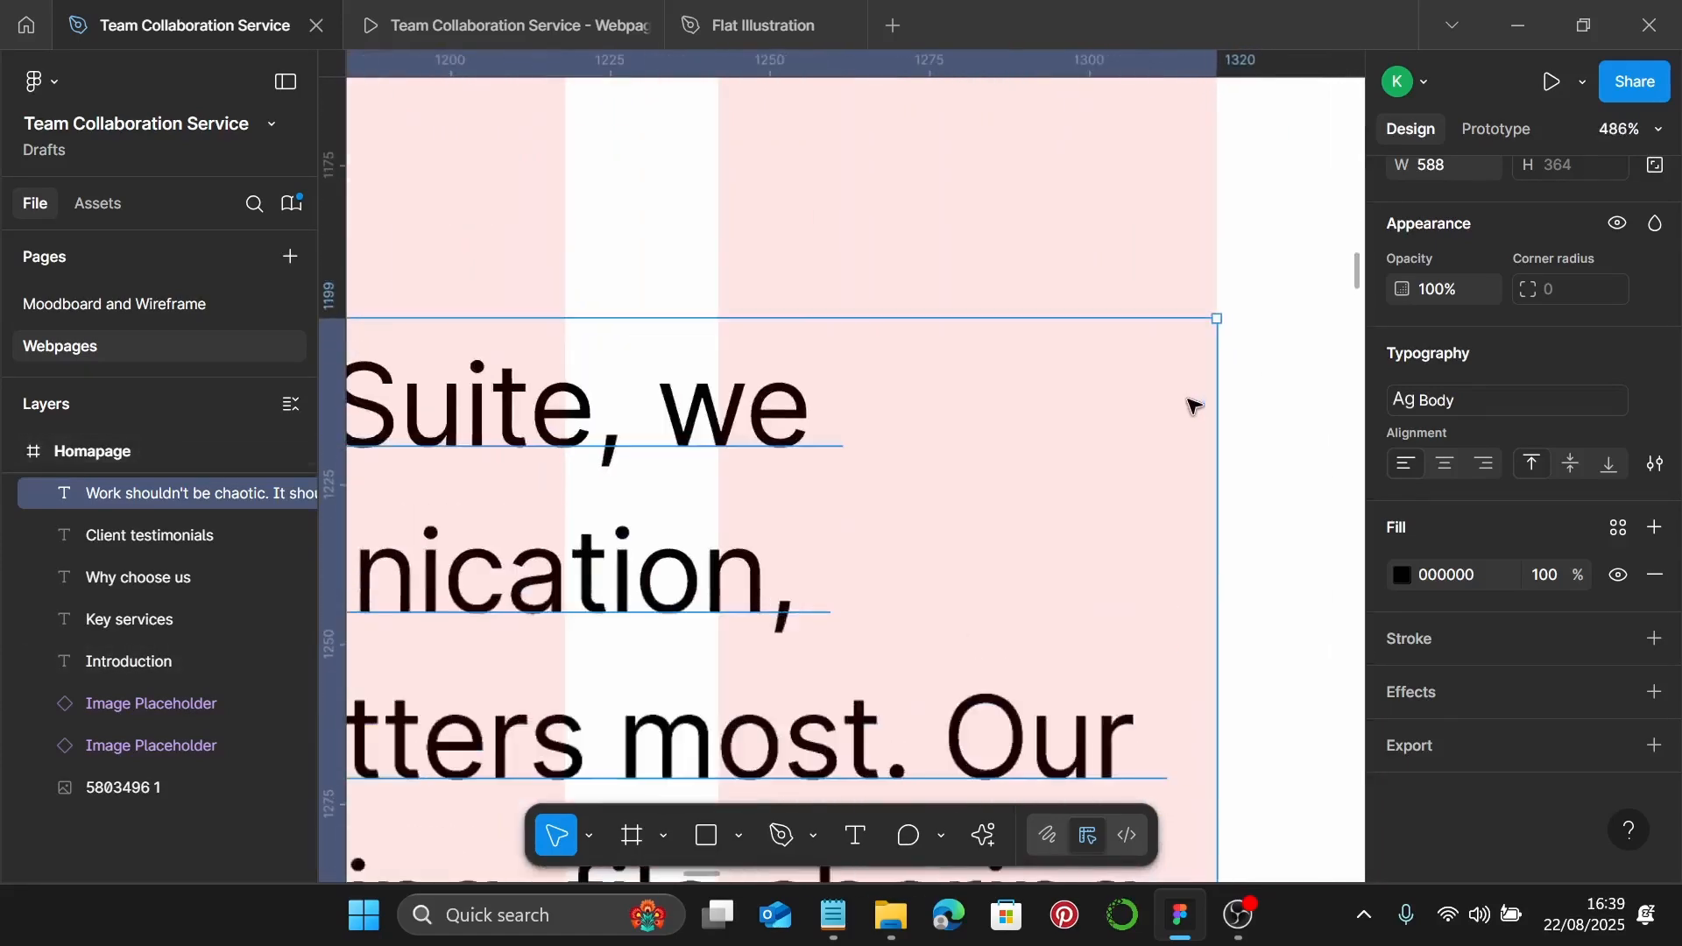
{"action": "scroll", "coordinate": [1195, 403], "scroll_direction": "down", "scroll_amount": 8}
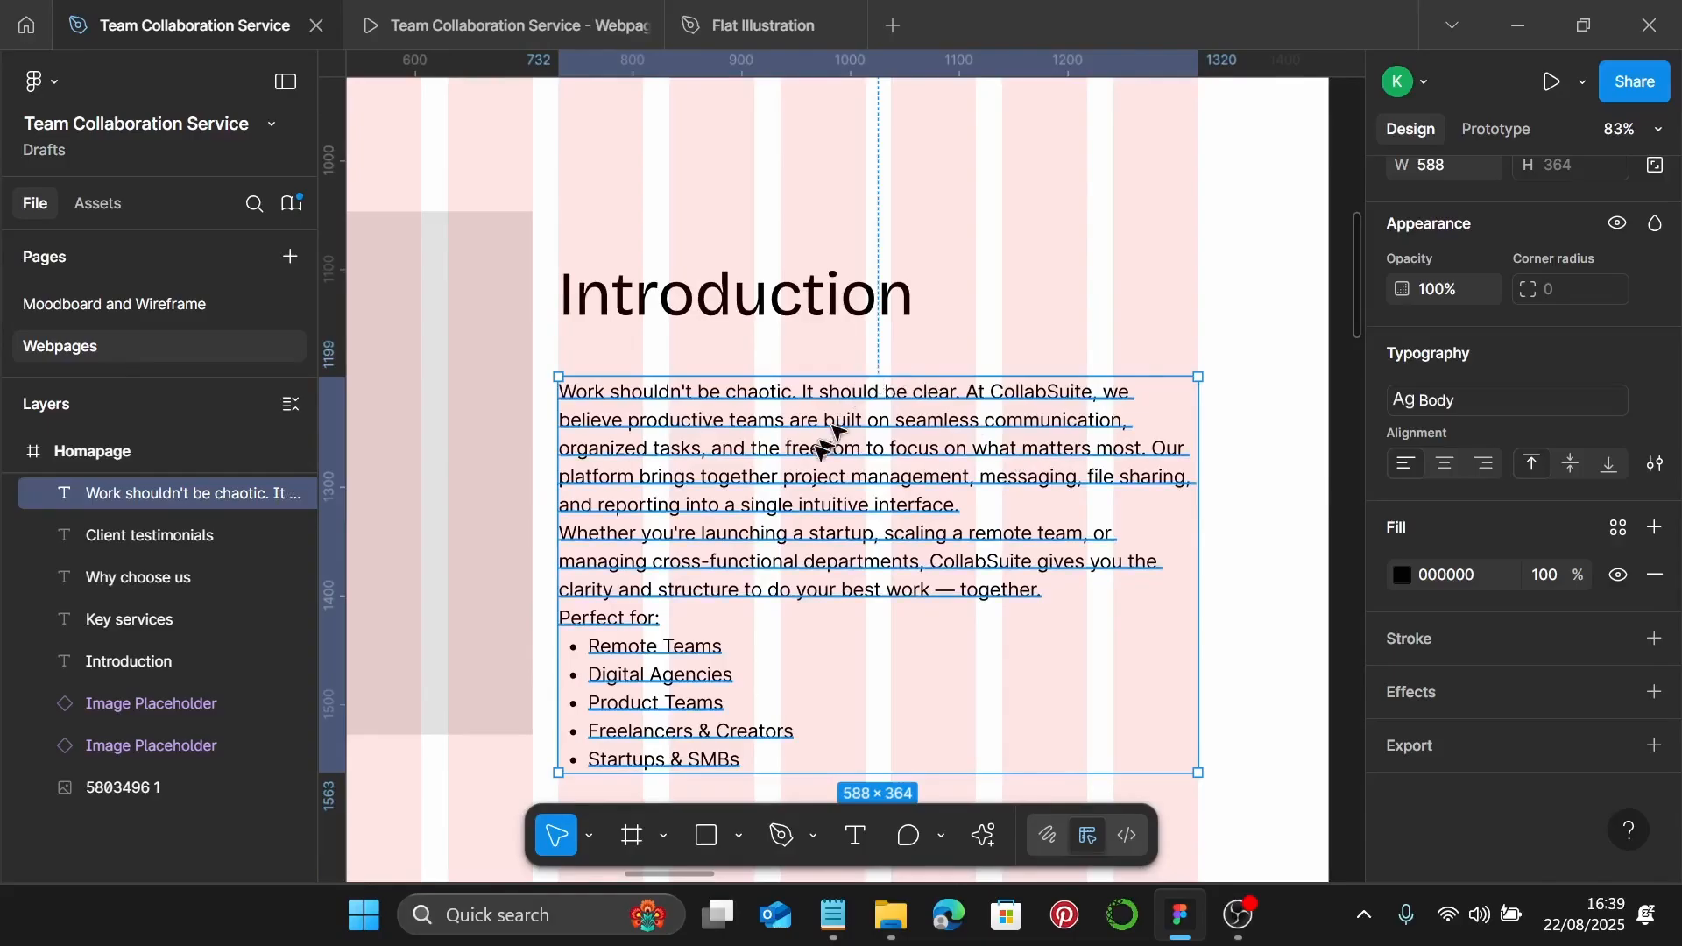
{"action": "left_click_drag", "start_coordinate": [819, 448], "coordinate": [816, 417]}
{"action": "left_click", "coordinate": [783, 333], "text": "shift"}
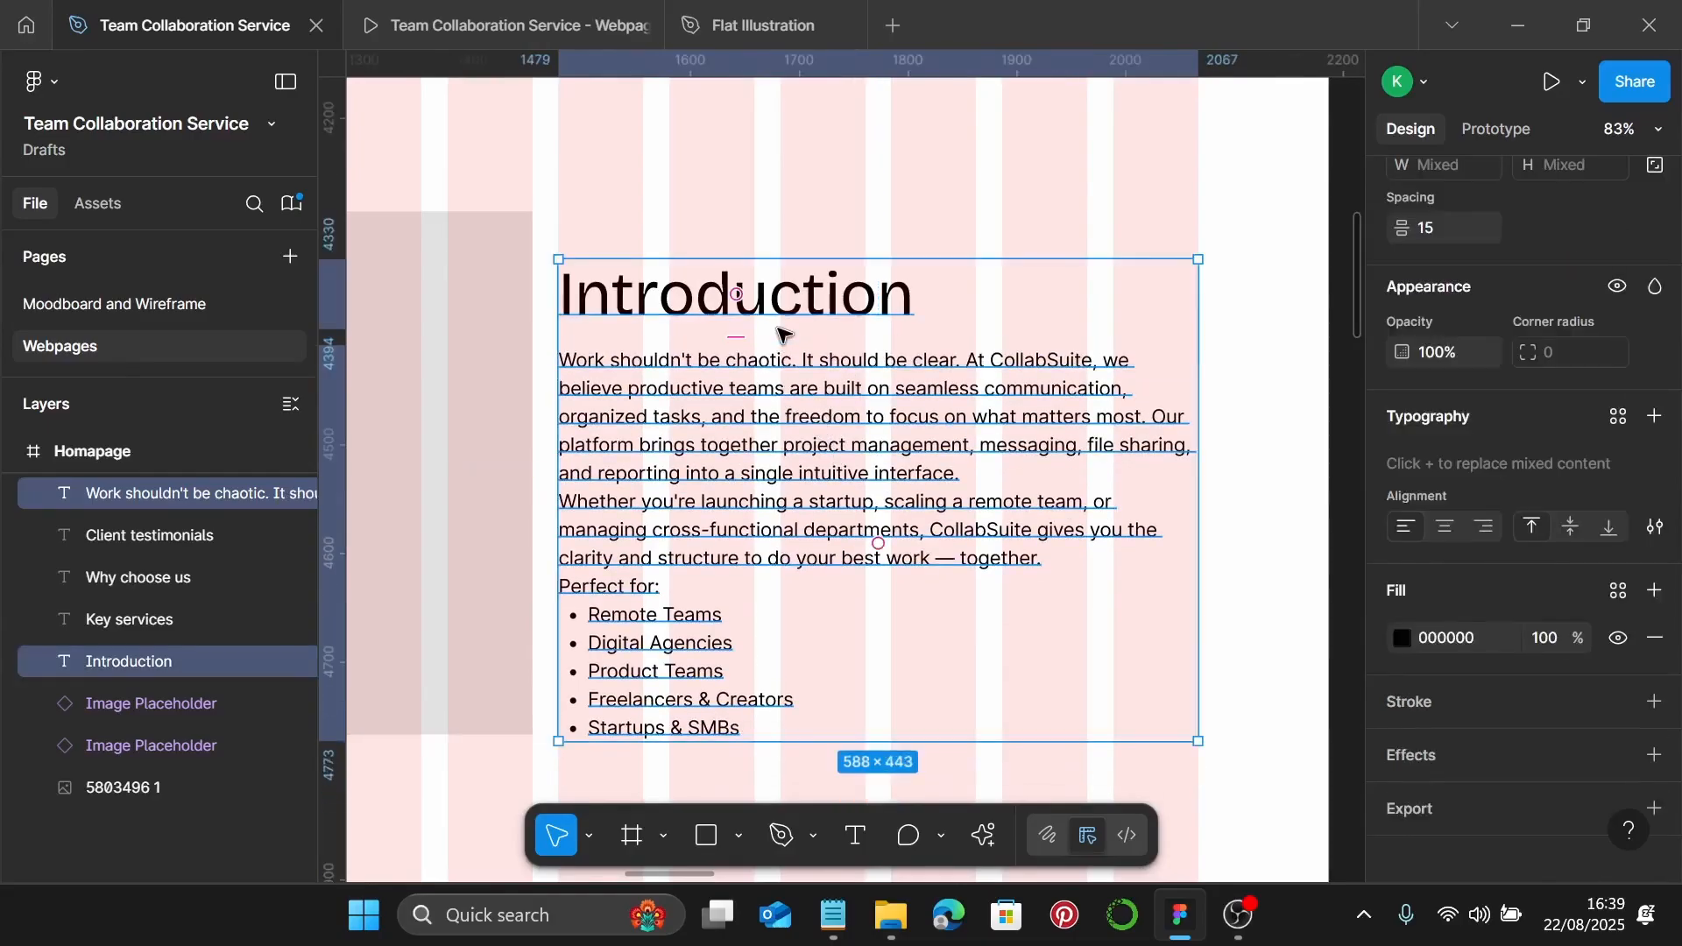
{"action": "key", "text": "shift+a"}
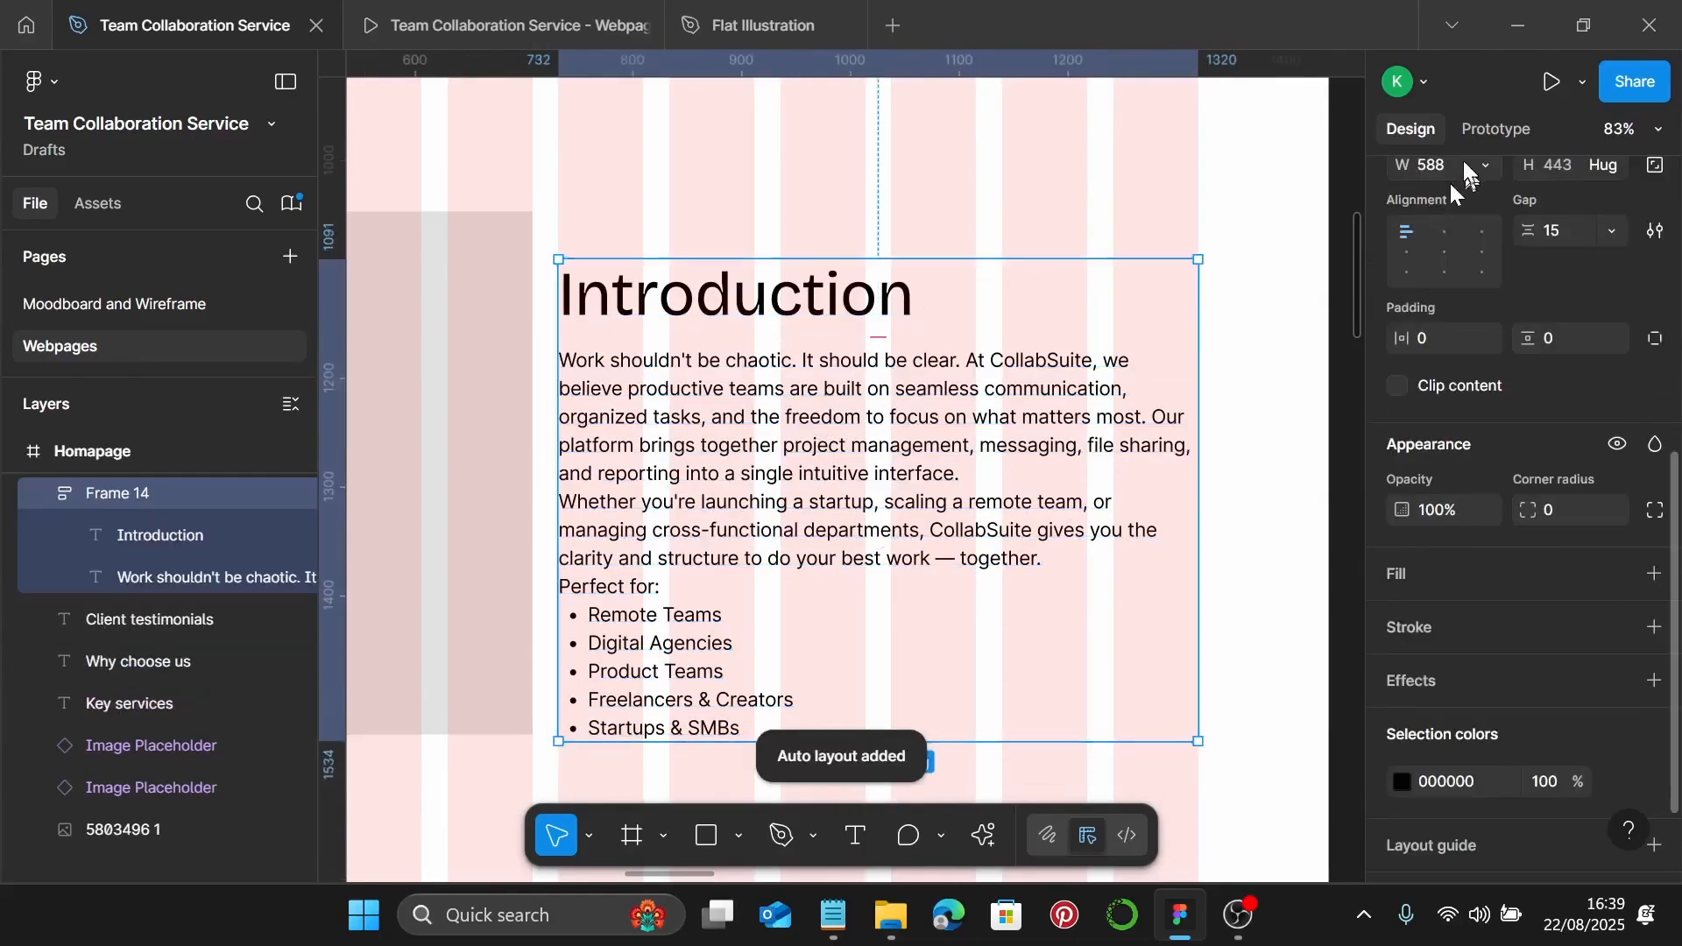
{"action": "left_click", "coordinate": [1568, 233]}
{"action": "type", "text": "20"}
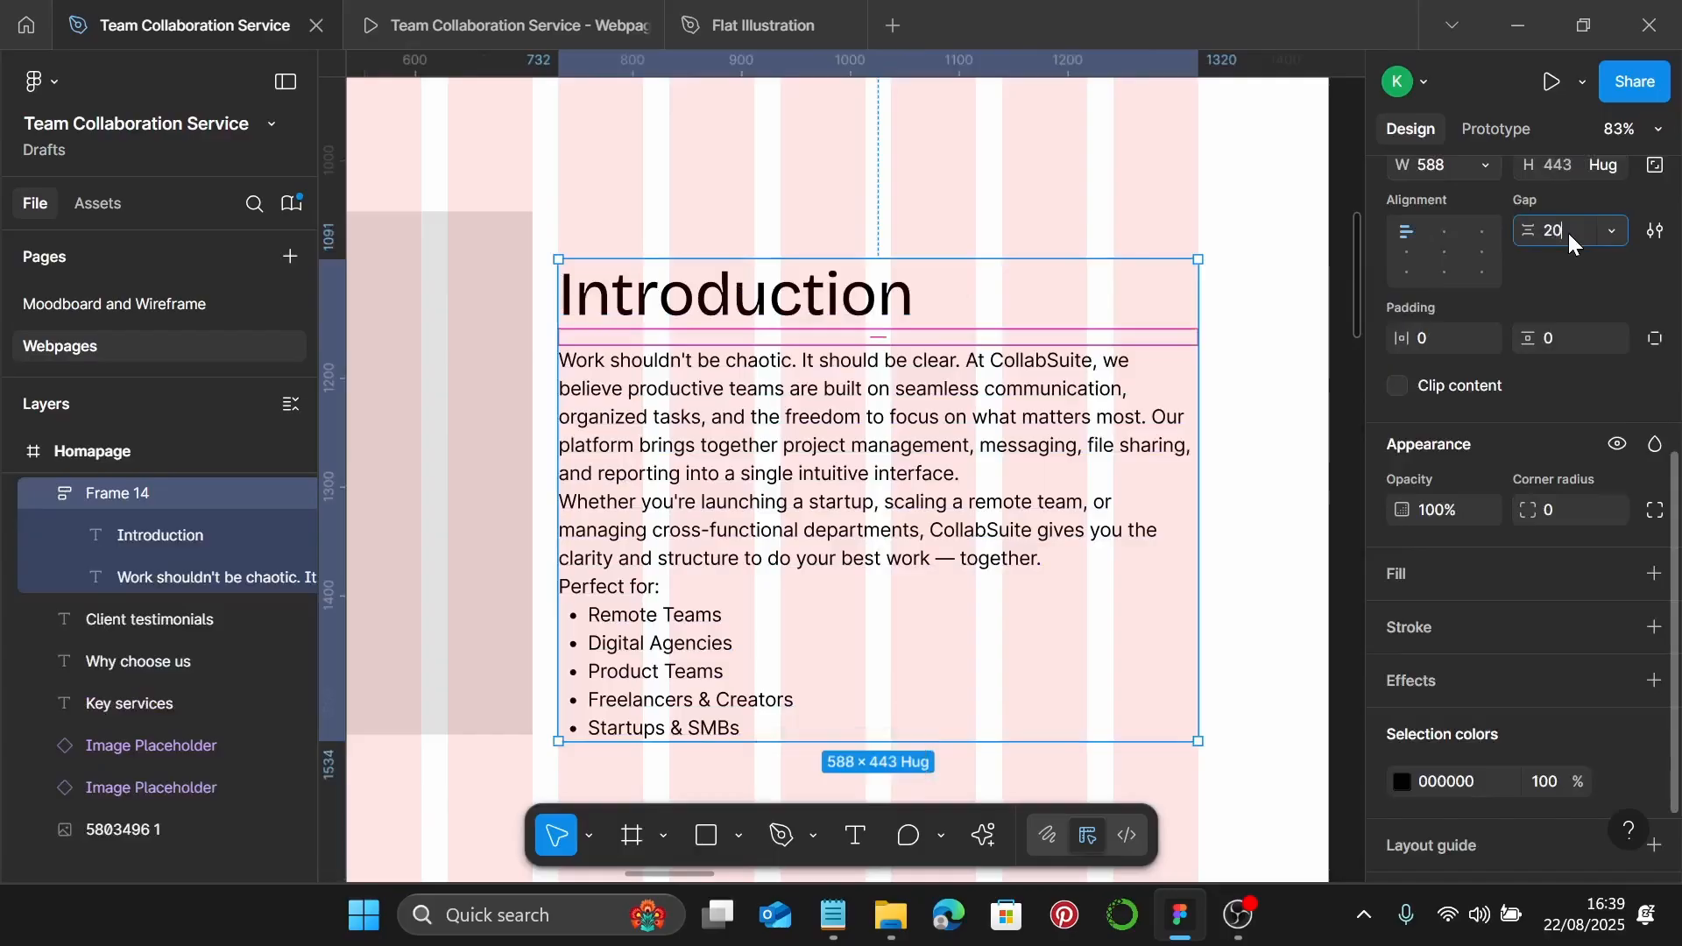
{"action": "key", "text": "Return"}
Replace the Introduction section's image placeholder with the illustration of five standing teammates, scaled to a width of 620
{"action": "scroll", "coordinate": [1058, 219], "scroll_direction": "down", "scroll_amount": 3}
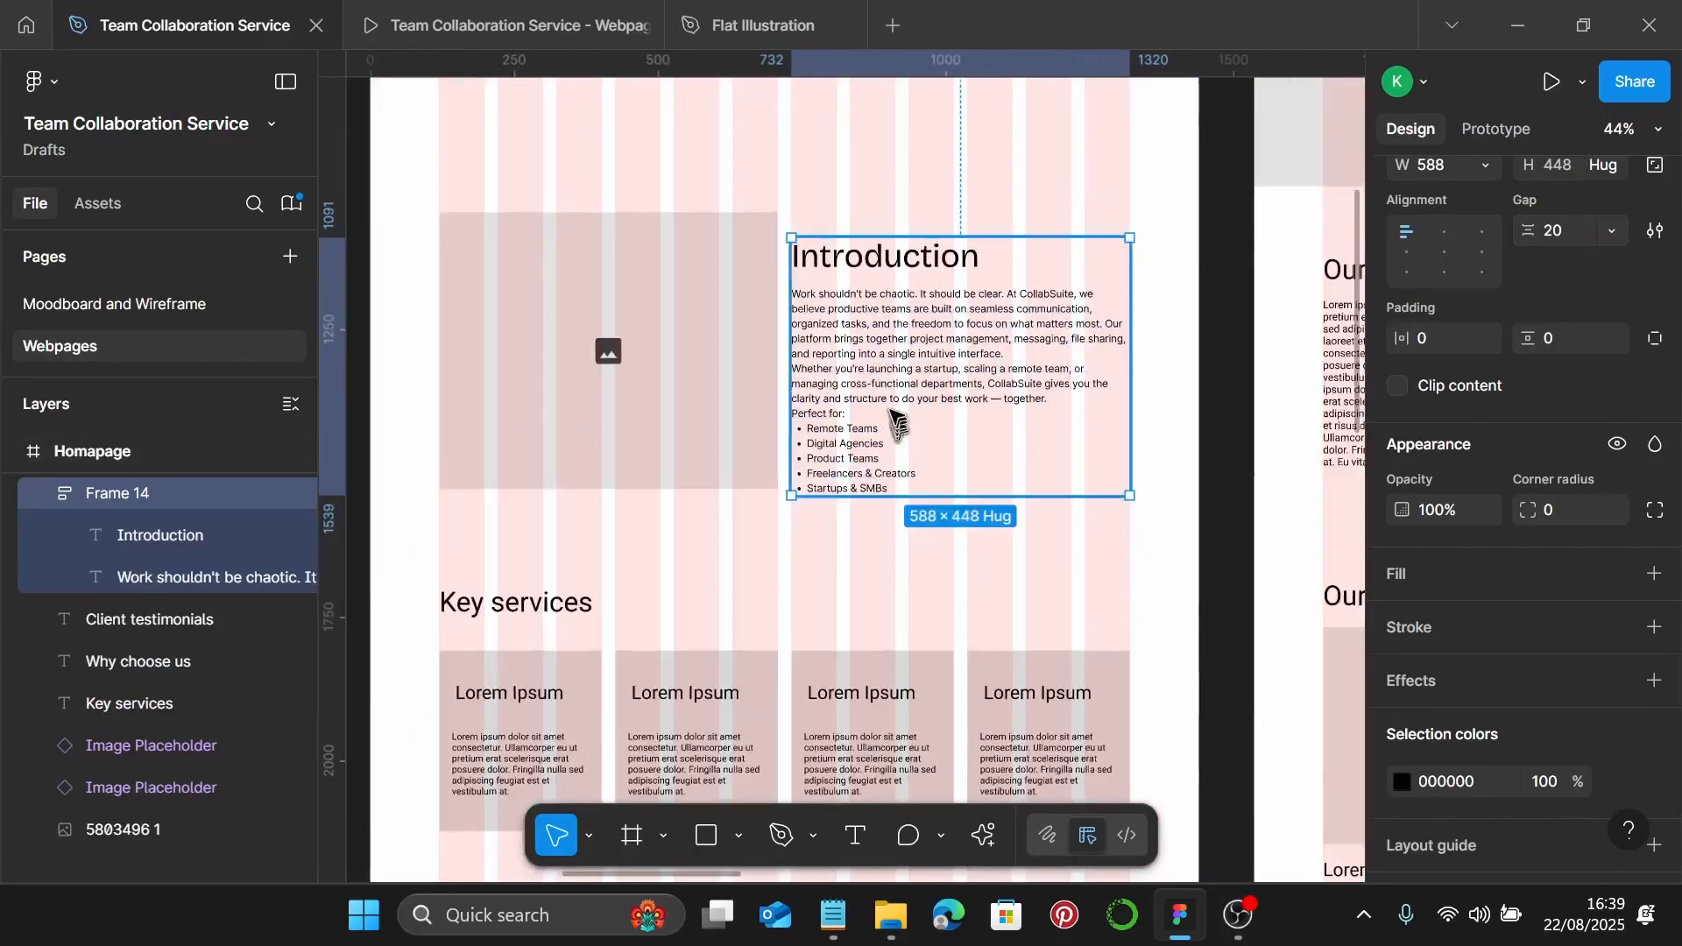
{"action": "scroll", "coordinate": [885, 416], "scroll_direction": "left", "scroll_amount": 3}
{"action": "left_click", "coordinate": [836, 373]}
{"action": "key", "text": "Delete"}
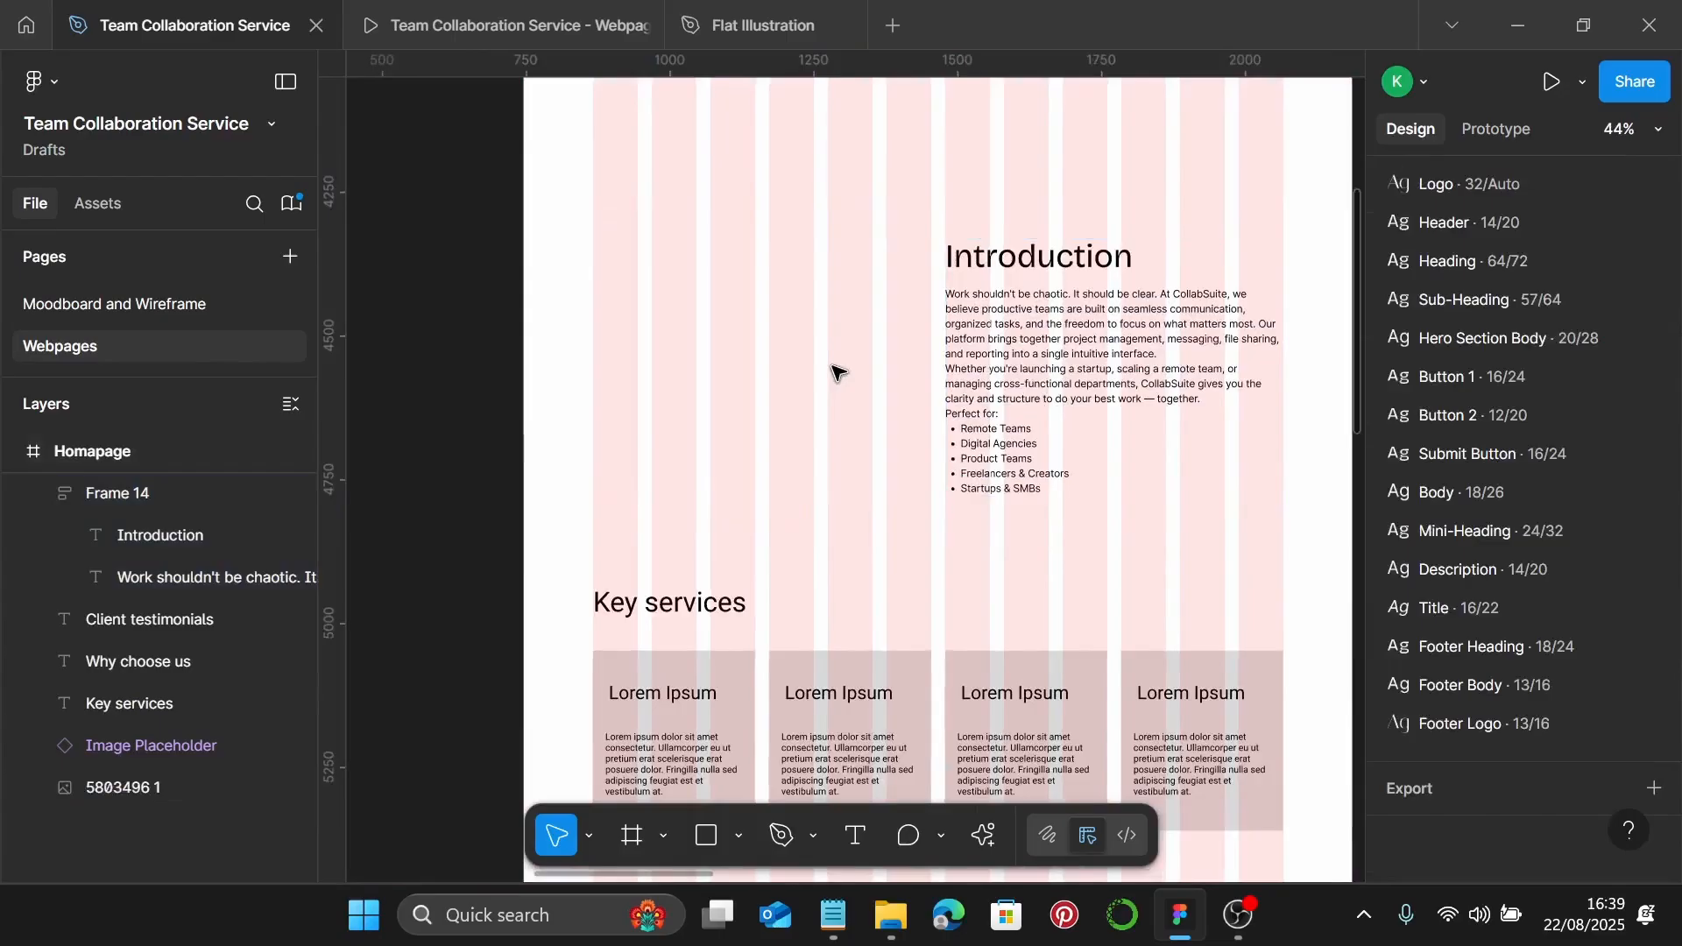
{"action": "scroll", "coordinate": [833, 368], "scroll_direction": "down", "scroll_amount": 5}
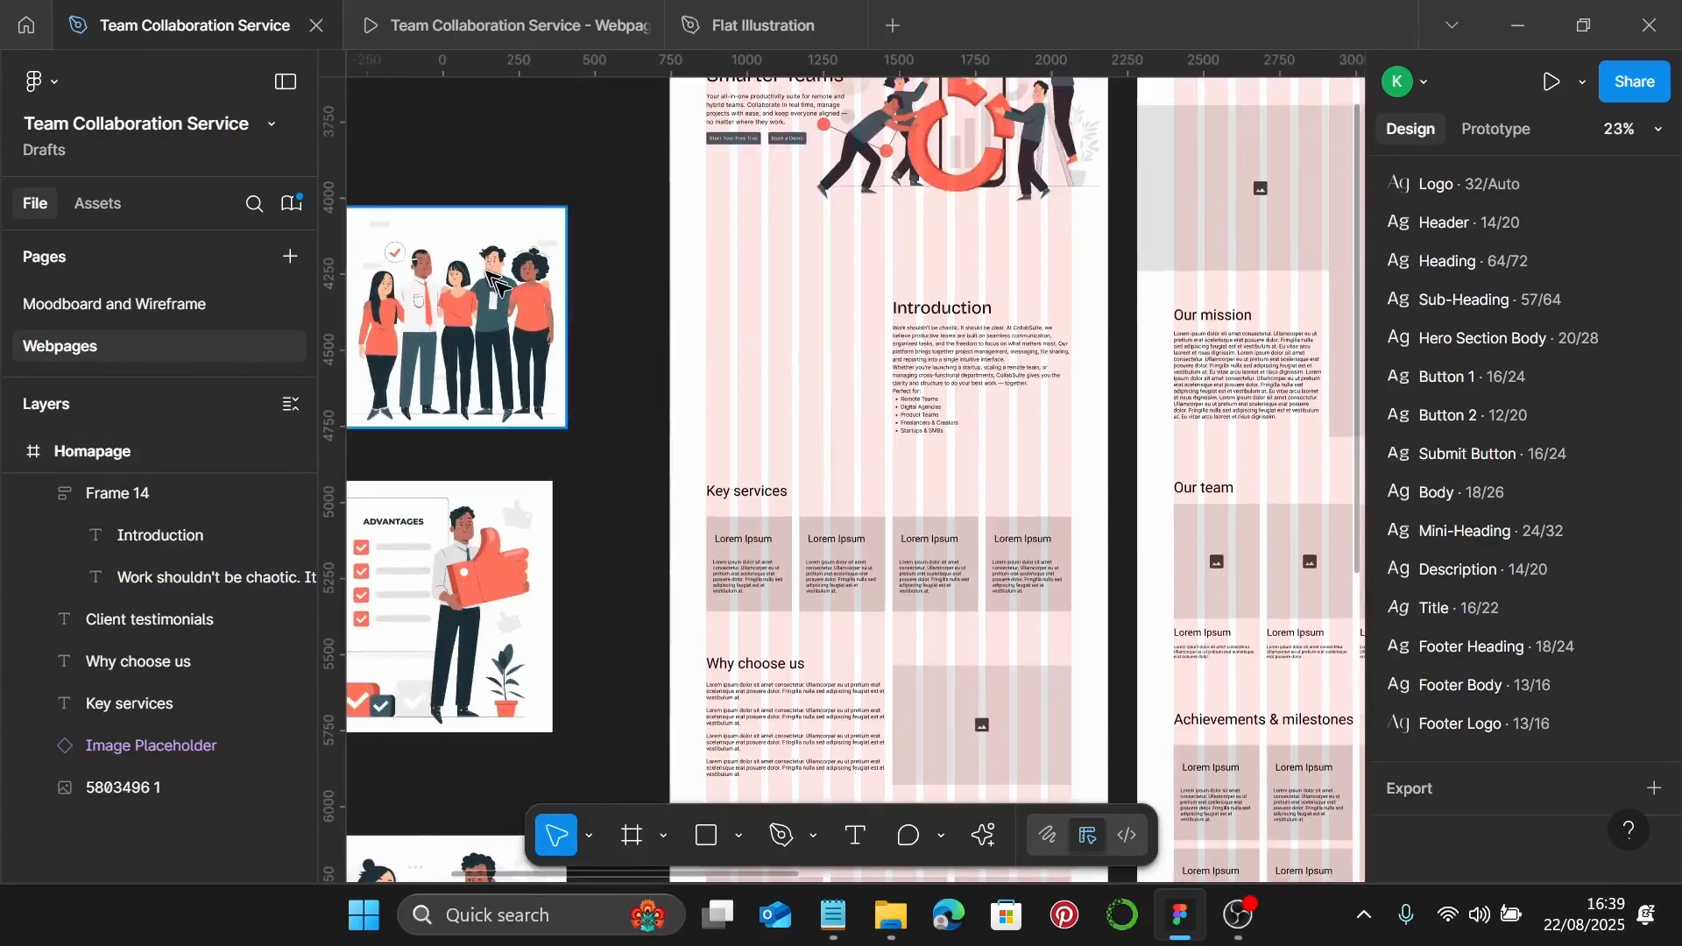
{"action": "left_click_drag", "start_coordinate": [524, 296], "coordinate": [799, 329]}
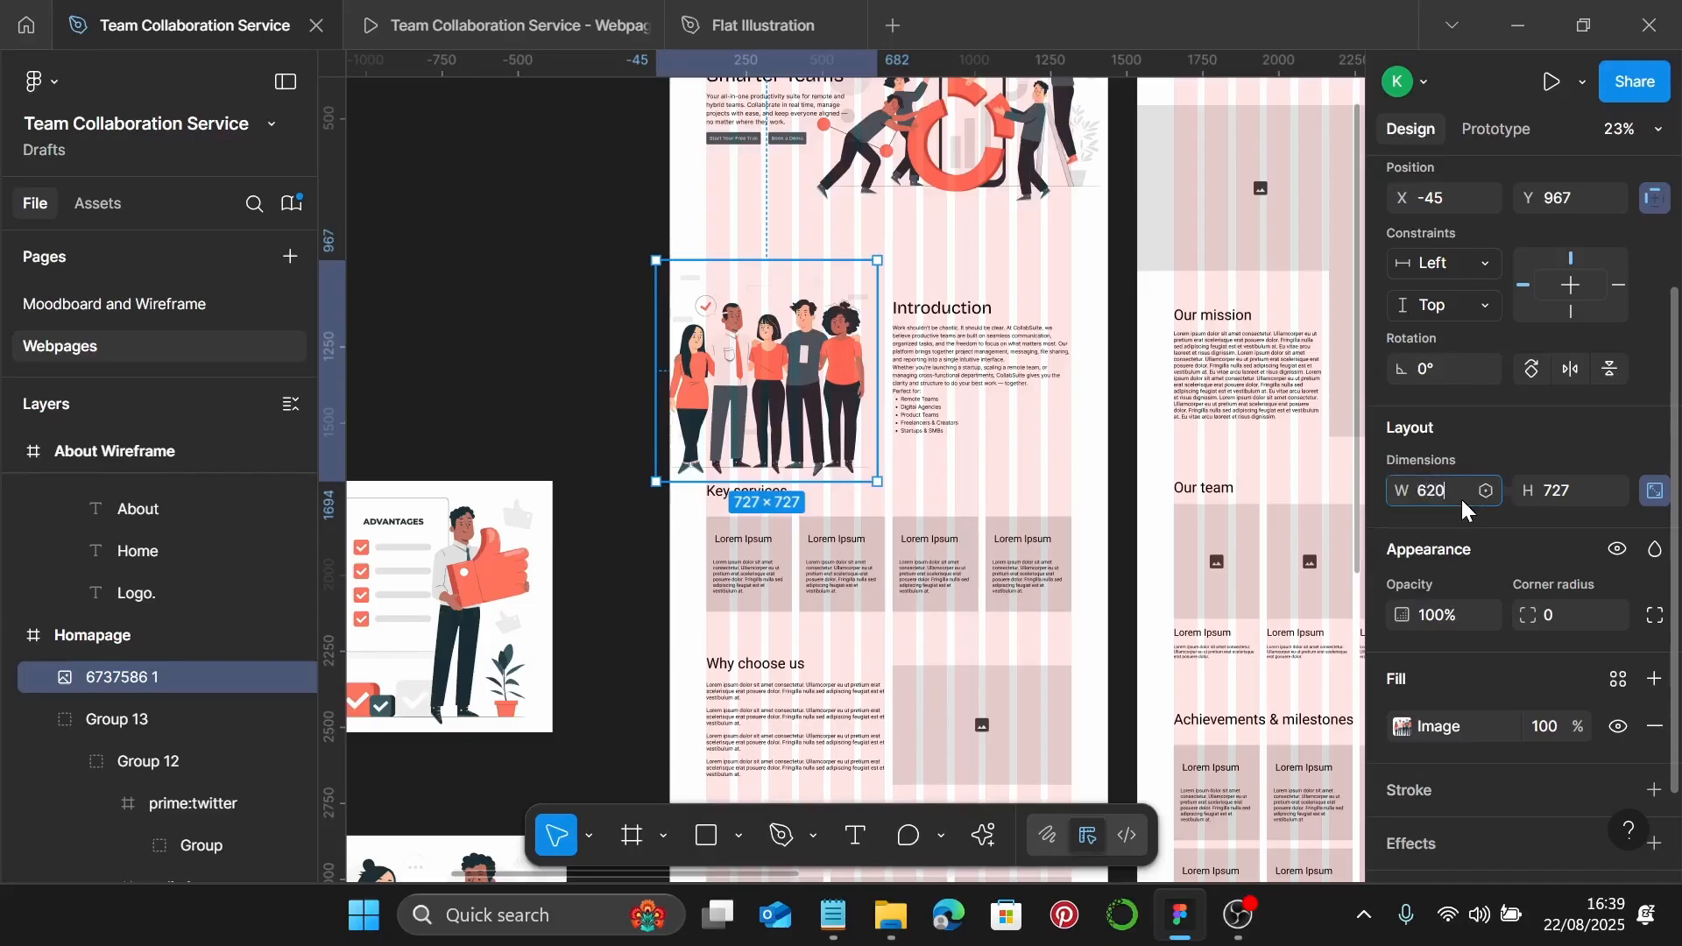
{"action": "key", "text": "Return"}
Position the teammates illustration beside the Introduction text at about X 88, Y 989
{"action": "scroll", "coordinate": [894, 427], "scroll_direction": "up", "scroll_amount": 3}
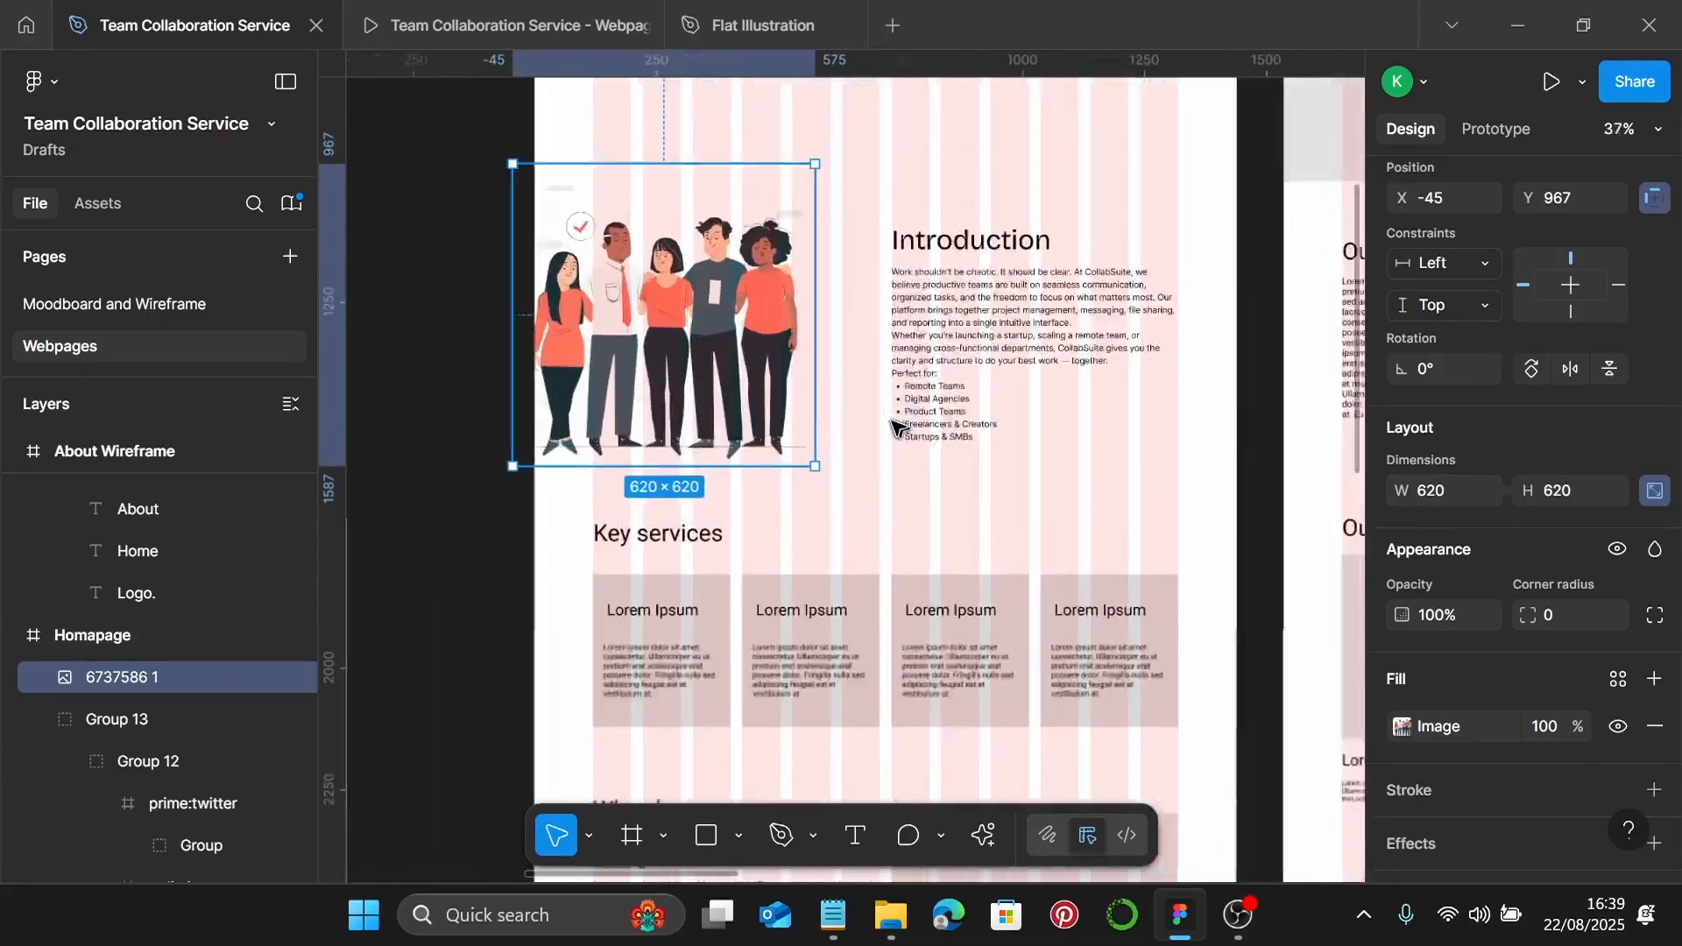
{"action": "scroll", "coordinate": [894, 427], "scroll_direction": "up", "scroll_amount": 1}
{"action": "left_click_drag", "start_coordinate": [727, 303], "coordinate": [789, 298]}
{"action": "scroll", "coordinate": [889, 268], "scroll_direction": "up", "scroll_amount": 10}
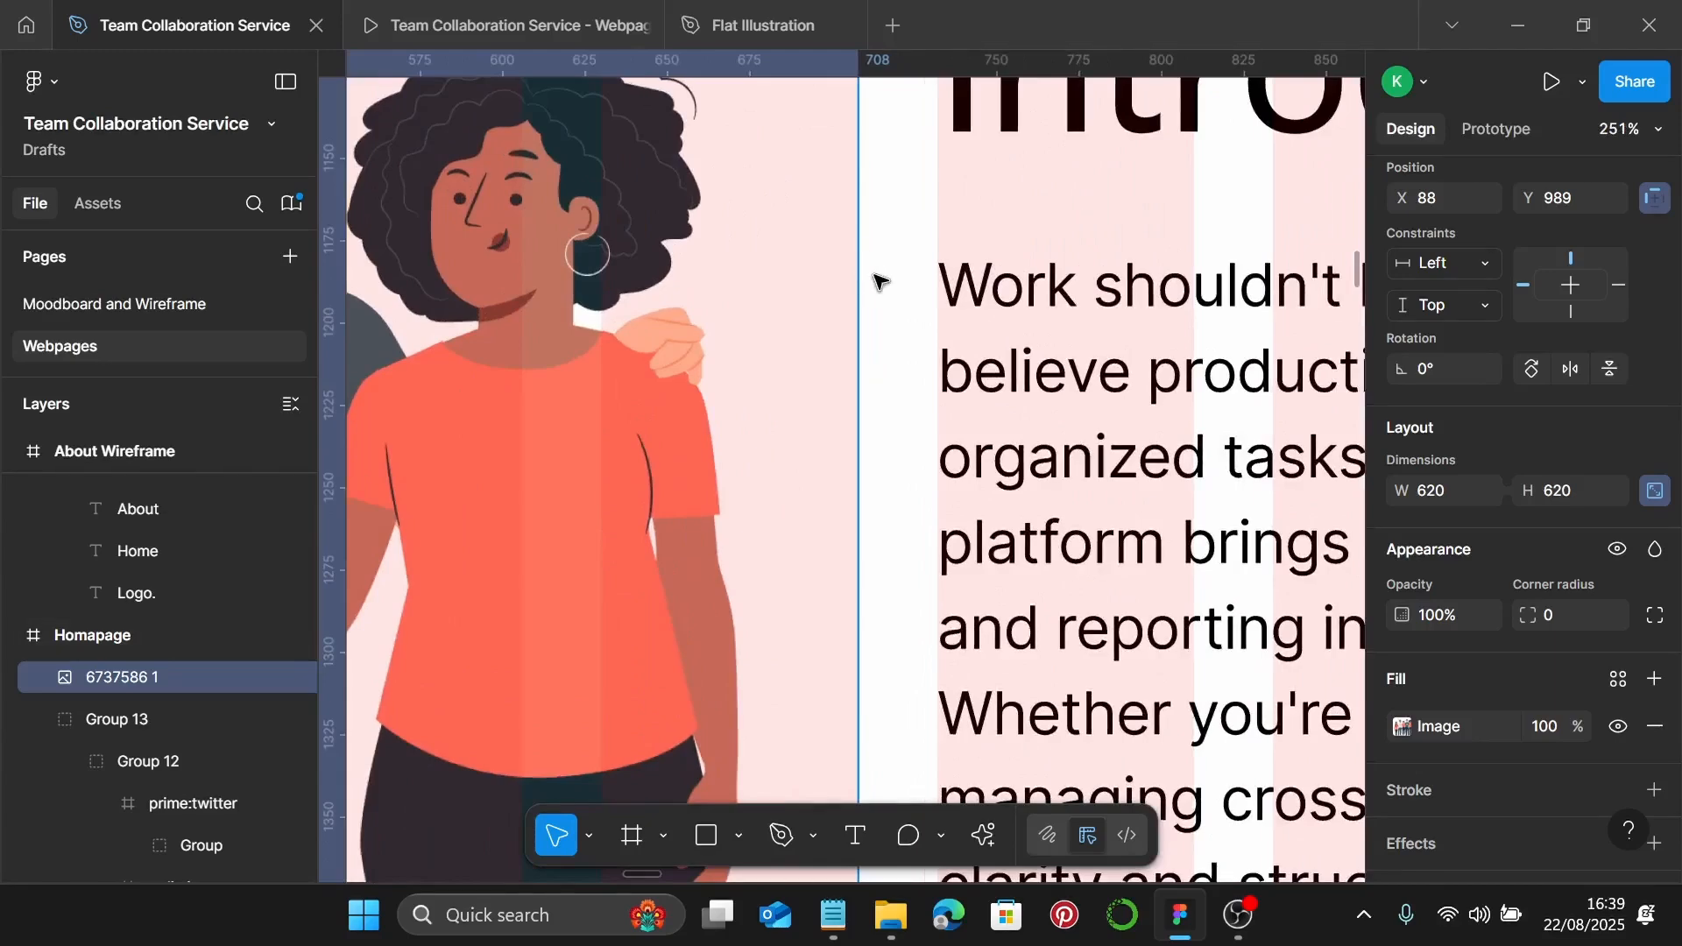
{"action": "scroll", "coordinate": [881, 282], "scroll_direction": "down", "scroll_amount": 8}
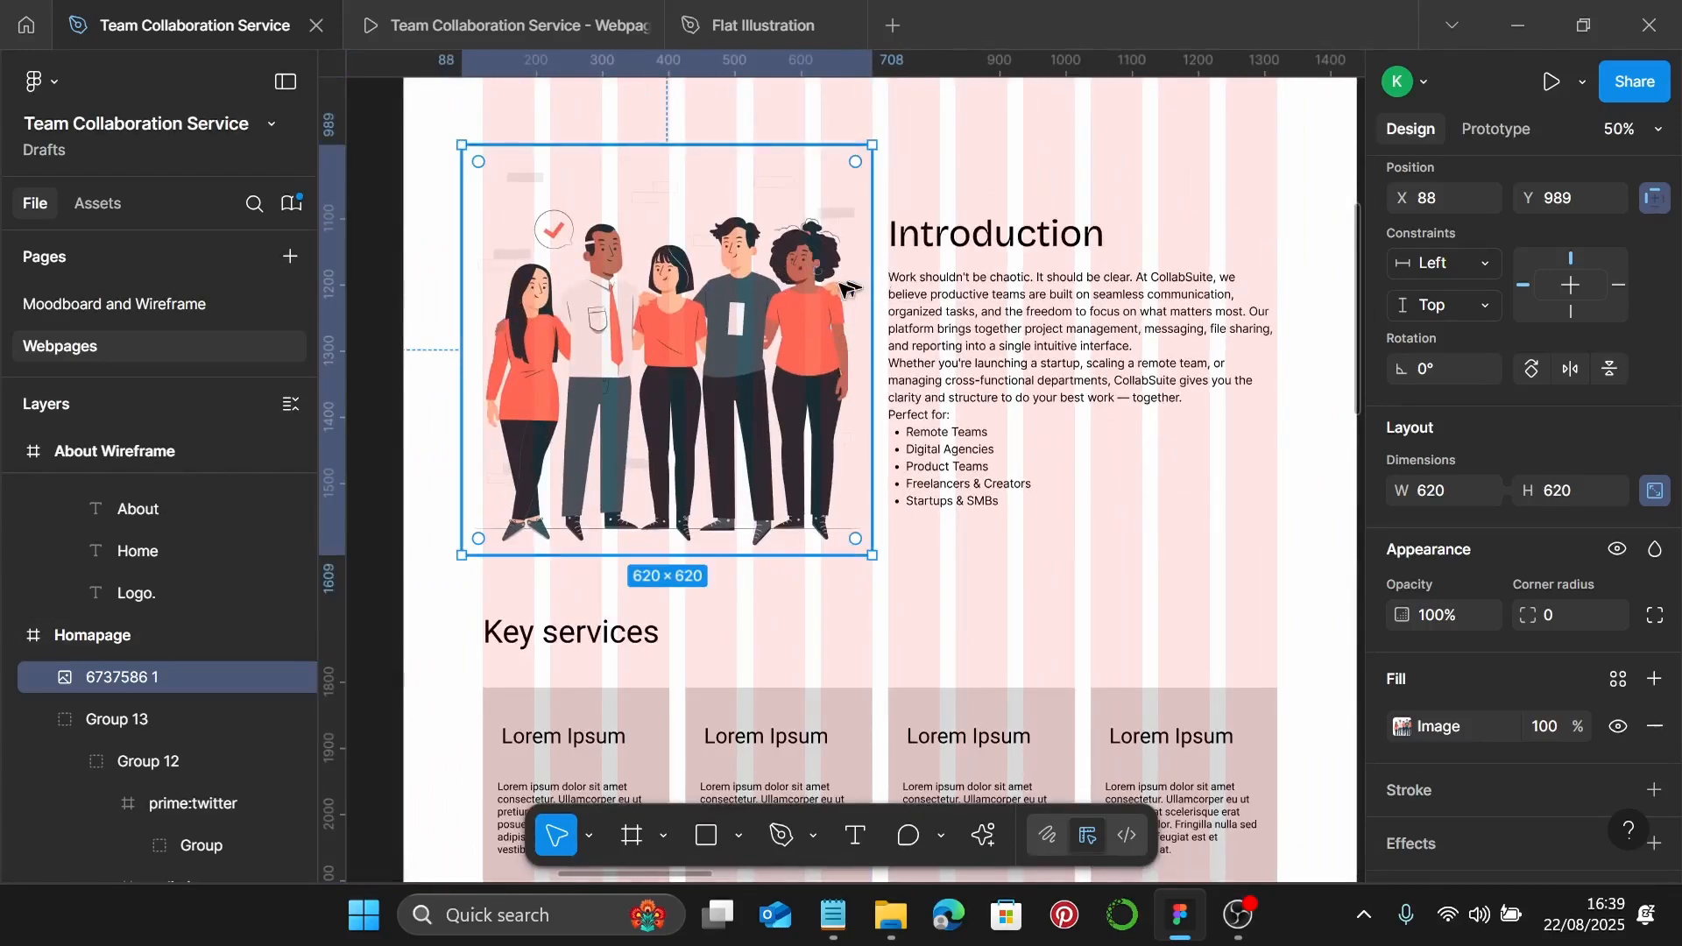
Vertically centre the teammates illustration and Introduction text on each other, group them, and check the section in the prototype preview
{"action": "left_click", "coordinate": [985, 308], "text": "shift"}
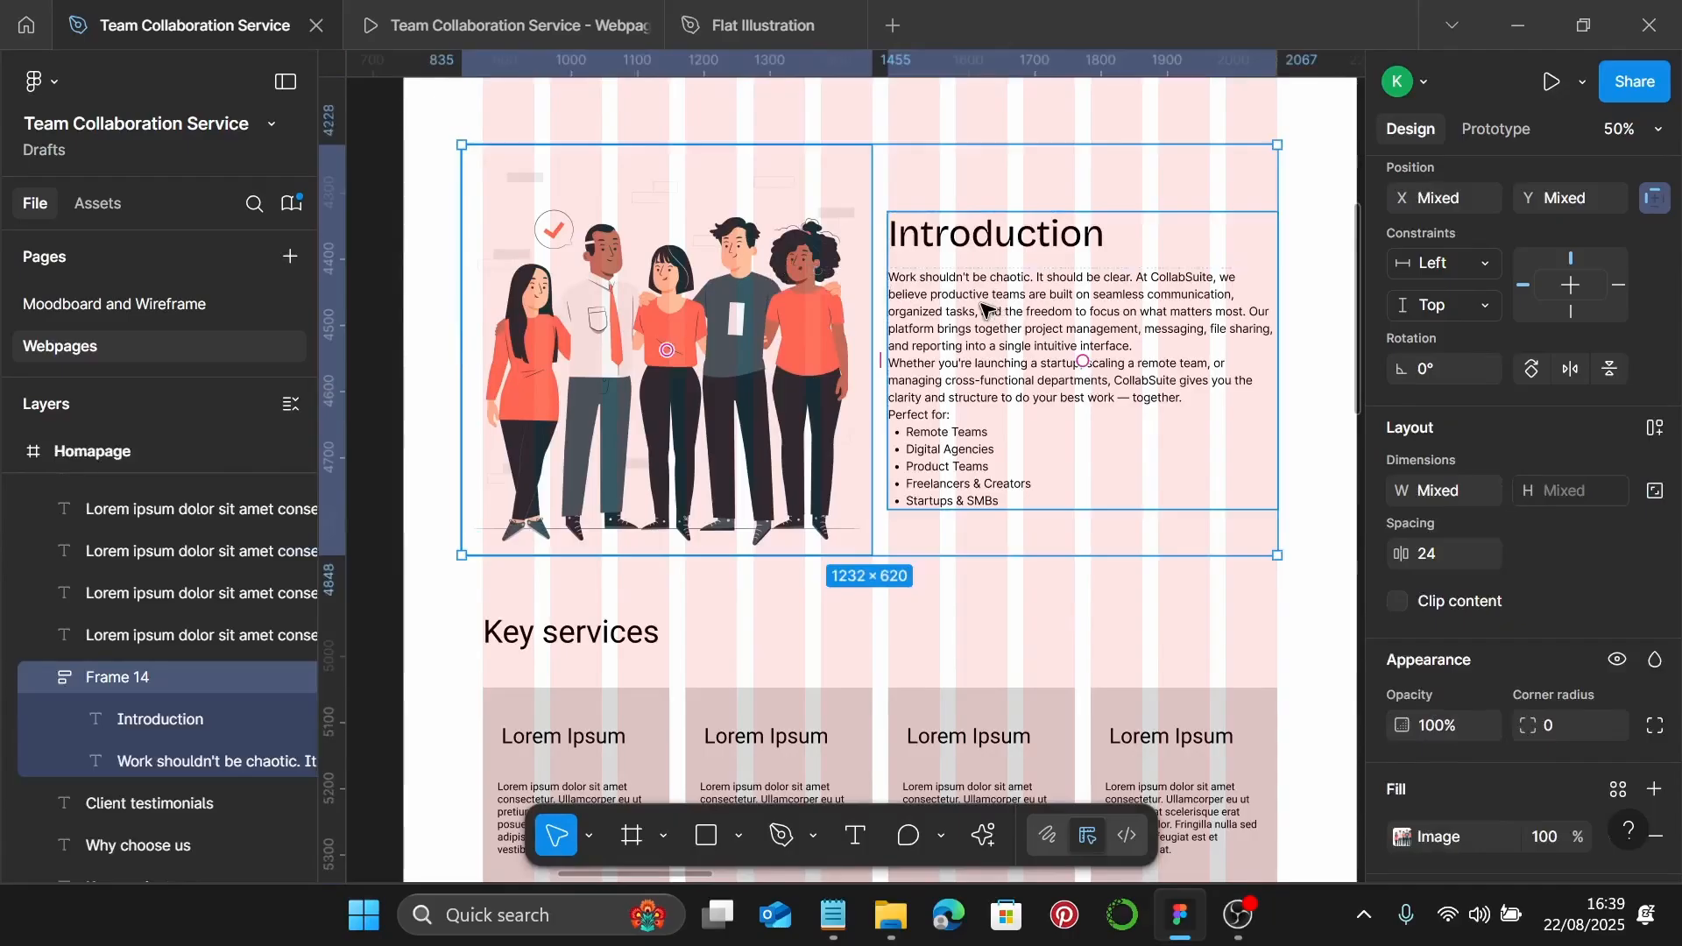
{"action": "key", "text": "alt+v"}
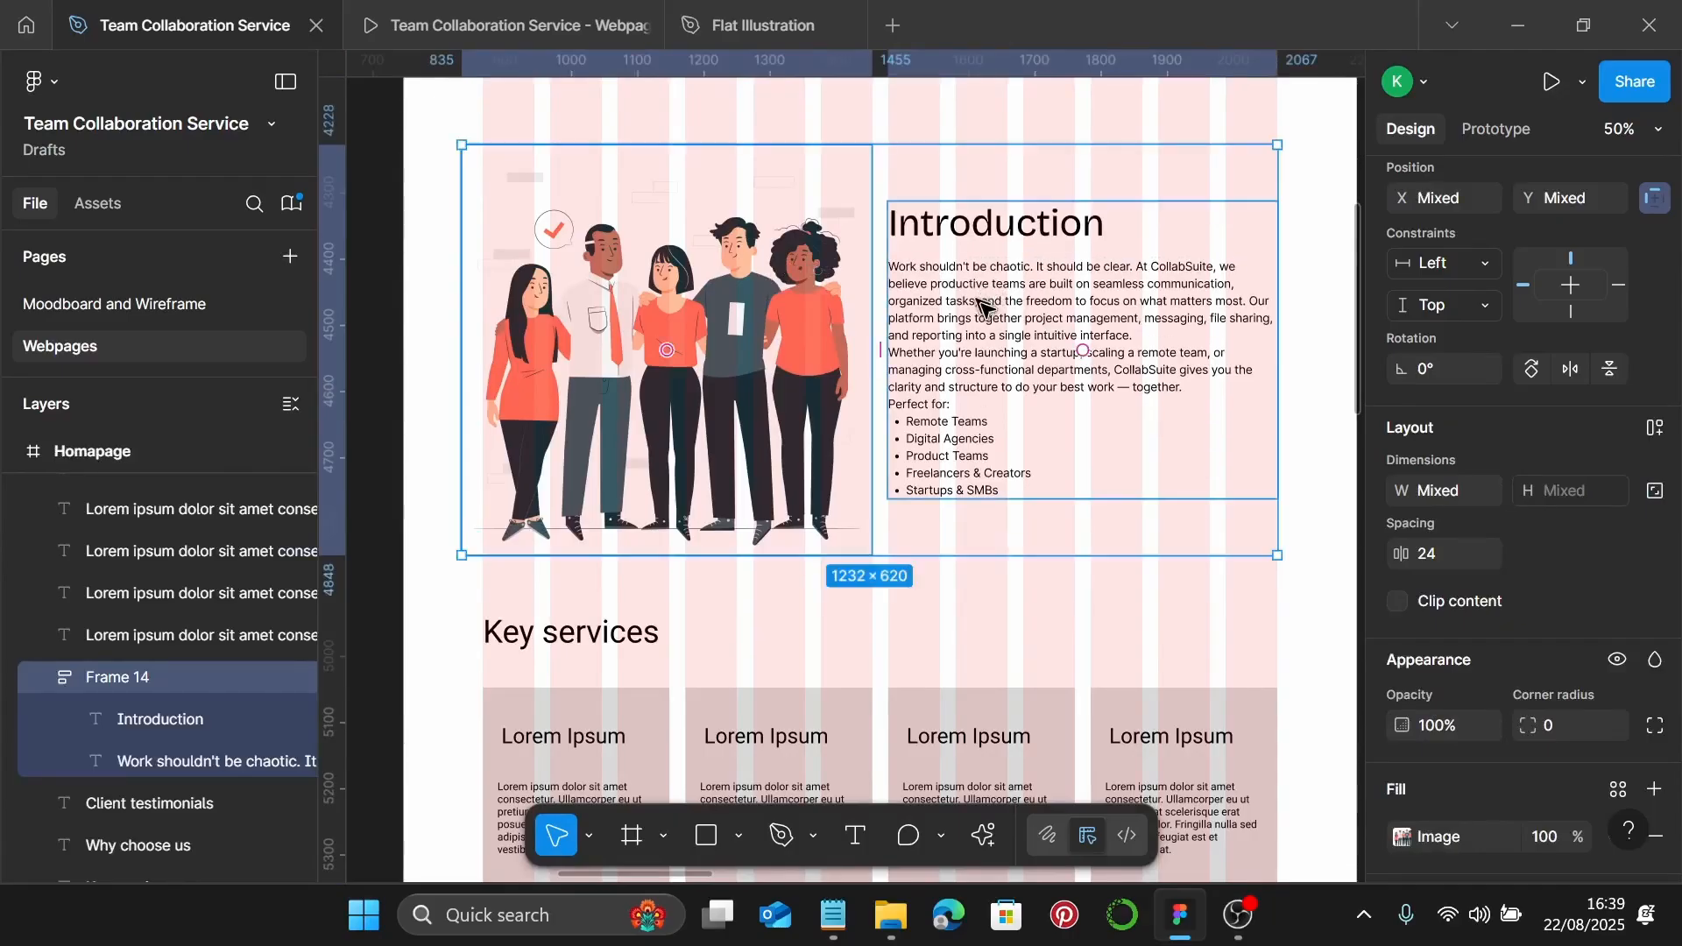
{"action": "key", "text": "shift+a"}
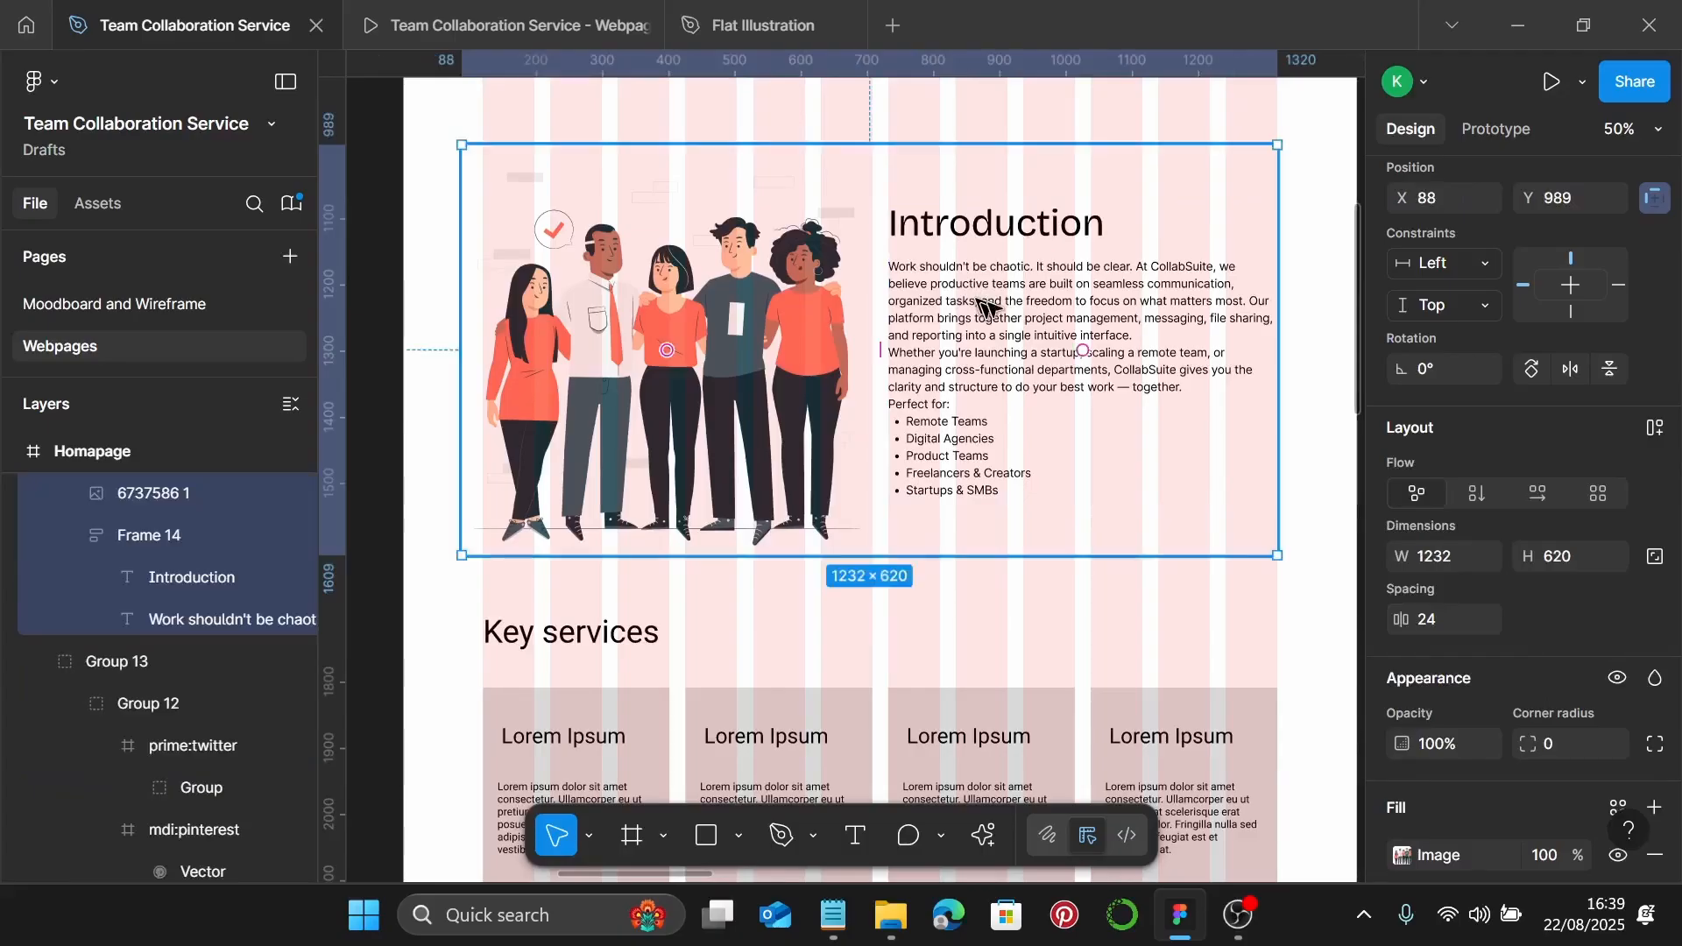
{"action": "left_click", "coordinate": [488, 22]}
{"action": "scroll", "coordinate": [1002, 439], "scroll_direction": "down", "scroll_amount": 3}
{"action": "scroll", "coordinate": [1002, 438], "scroll_direction": "down", "scroll_amount": 5}
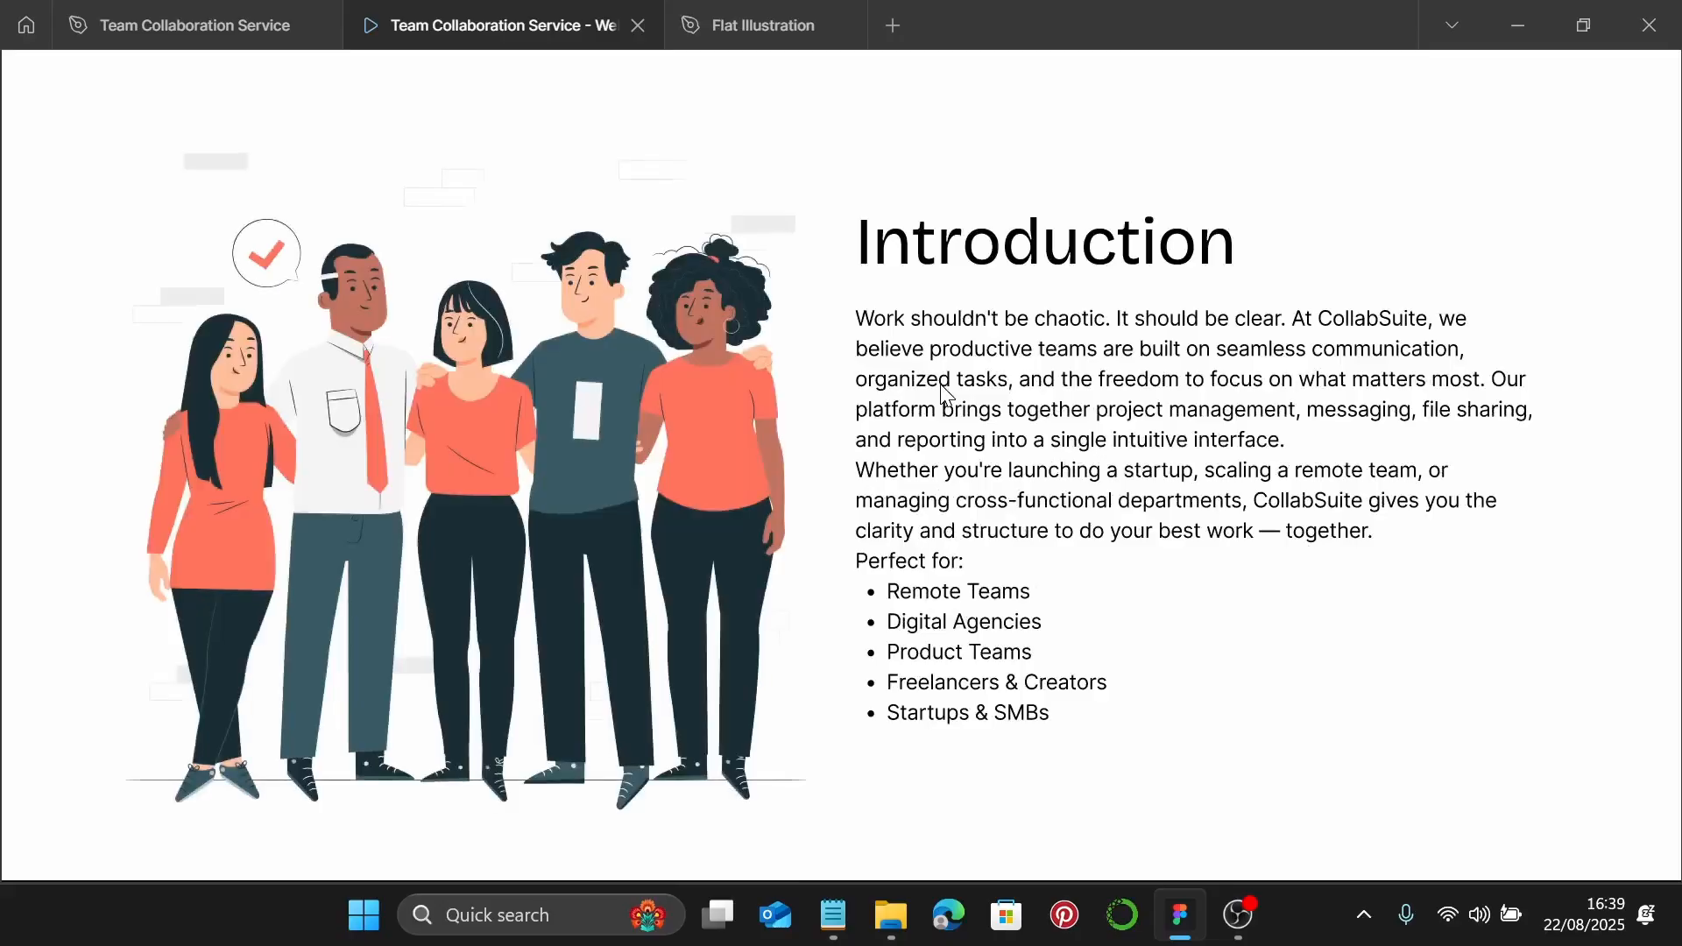
{"action": "left_click", "coordinate": [149, 26]}
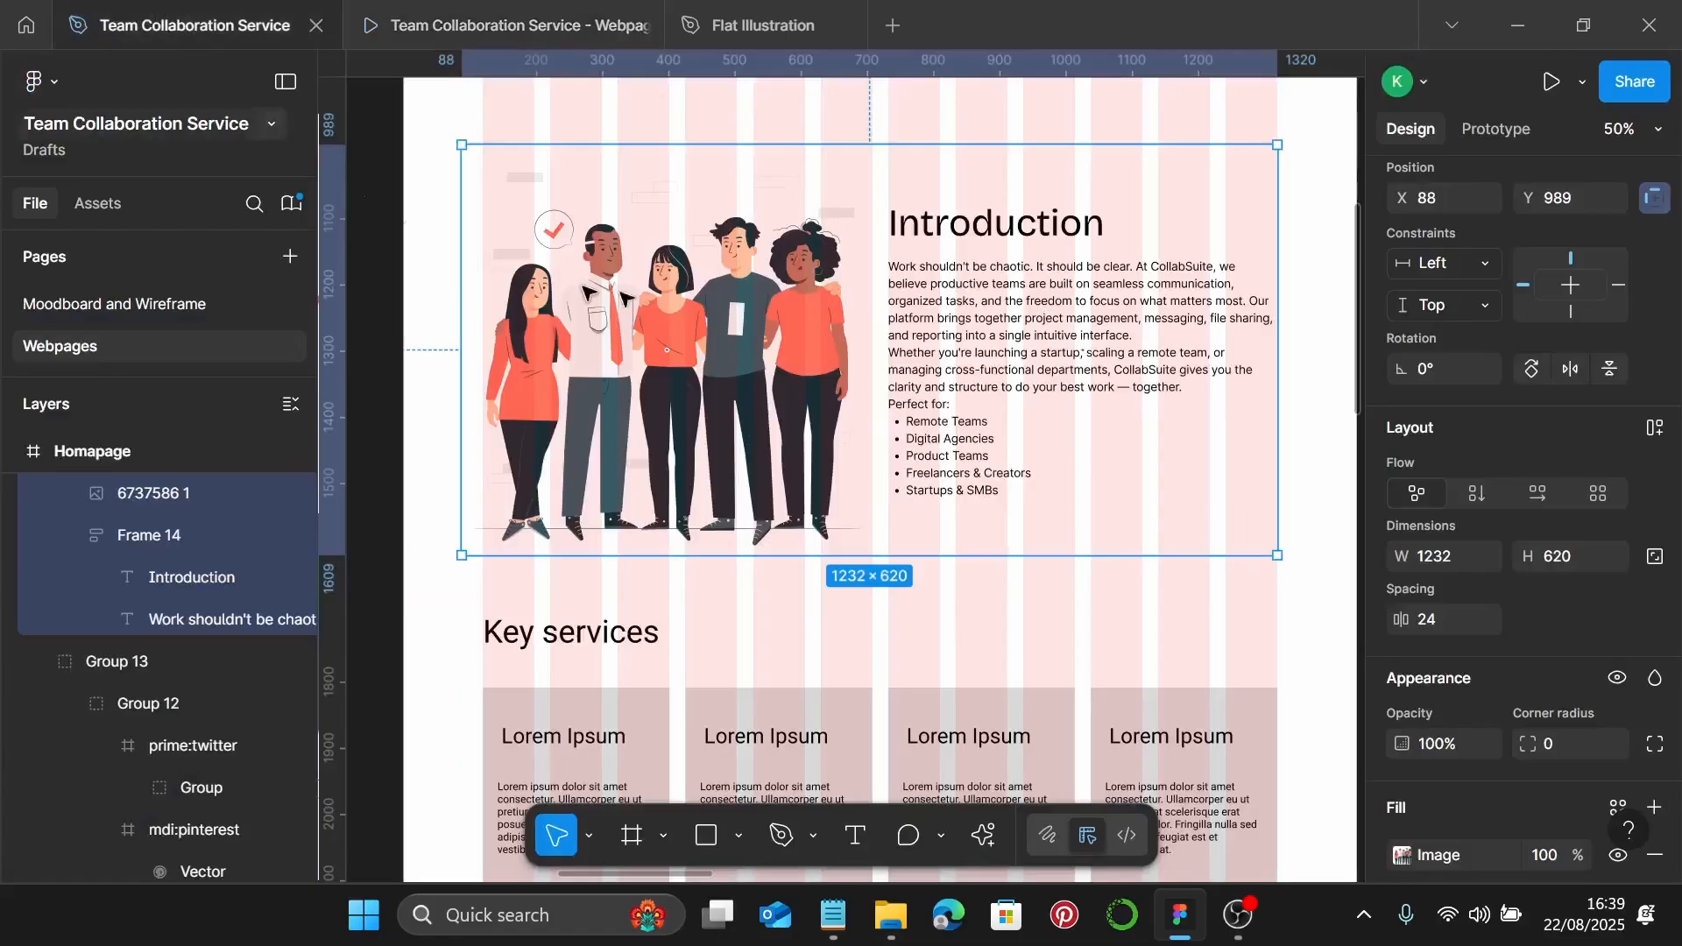
{"action": "left_click", "coordinate": [1158, 601]}
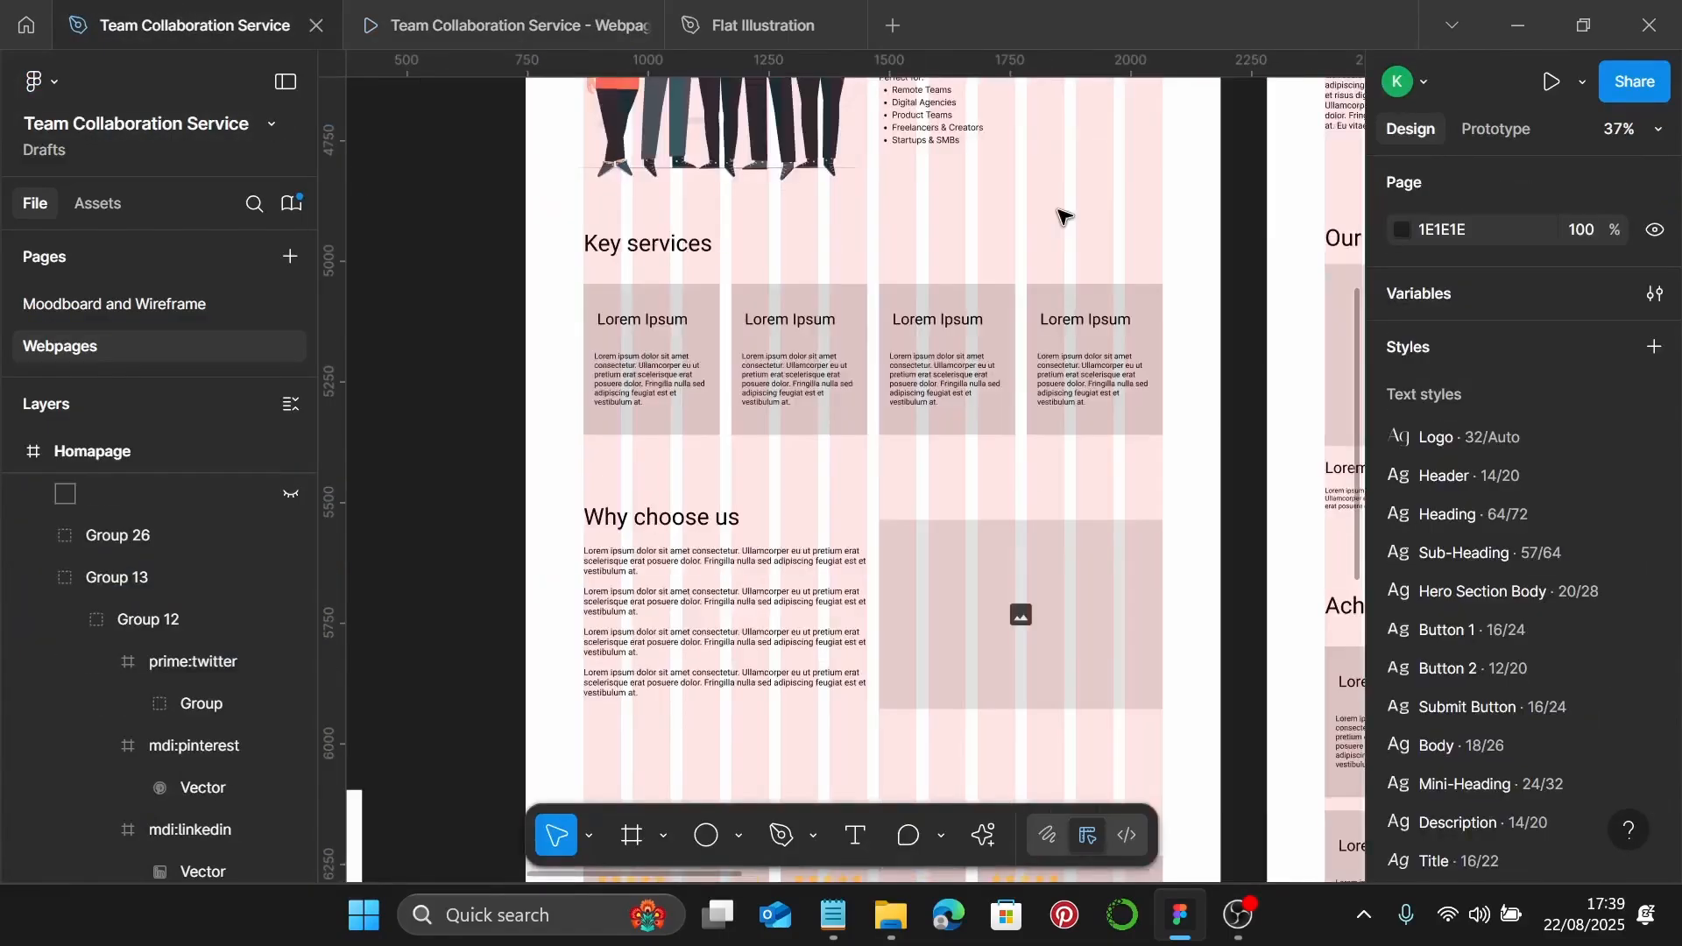
Extend the homepage frame downward to a height of about 4466
{"action": "right_click", "coordinate": [1058, 211]}
{"action": "left_click", "coordinate": [1034, 231]}
{"action": "scroll", "coordinate": [1040, 263], "scroll_direction": "down", "scroll_amount": 5}
{"action": "scroll", "coordinate": [1040, 266], "scroll_direction": "down", "scroll_amount": 1}
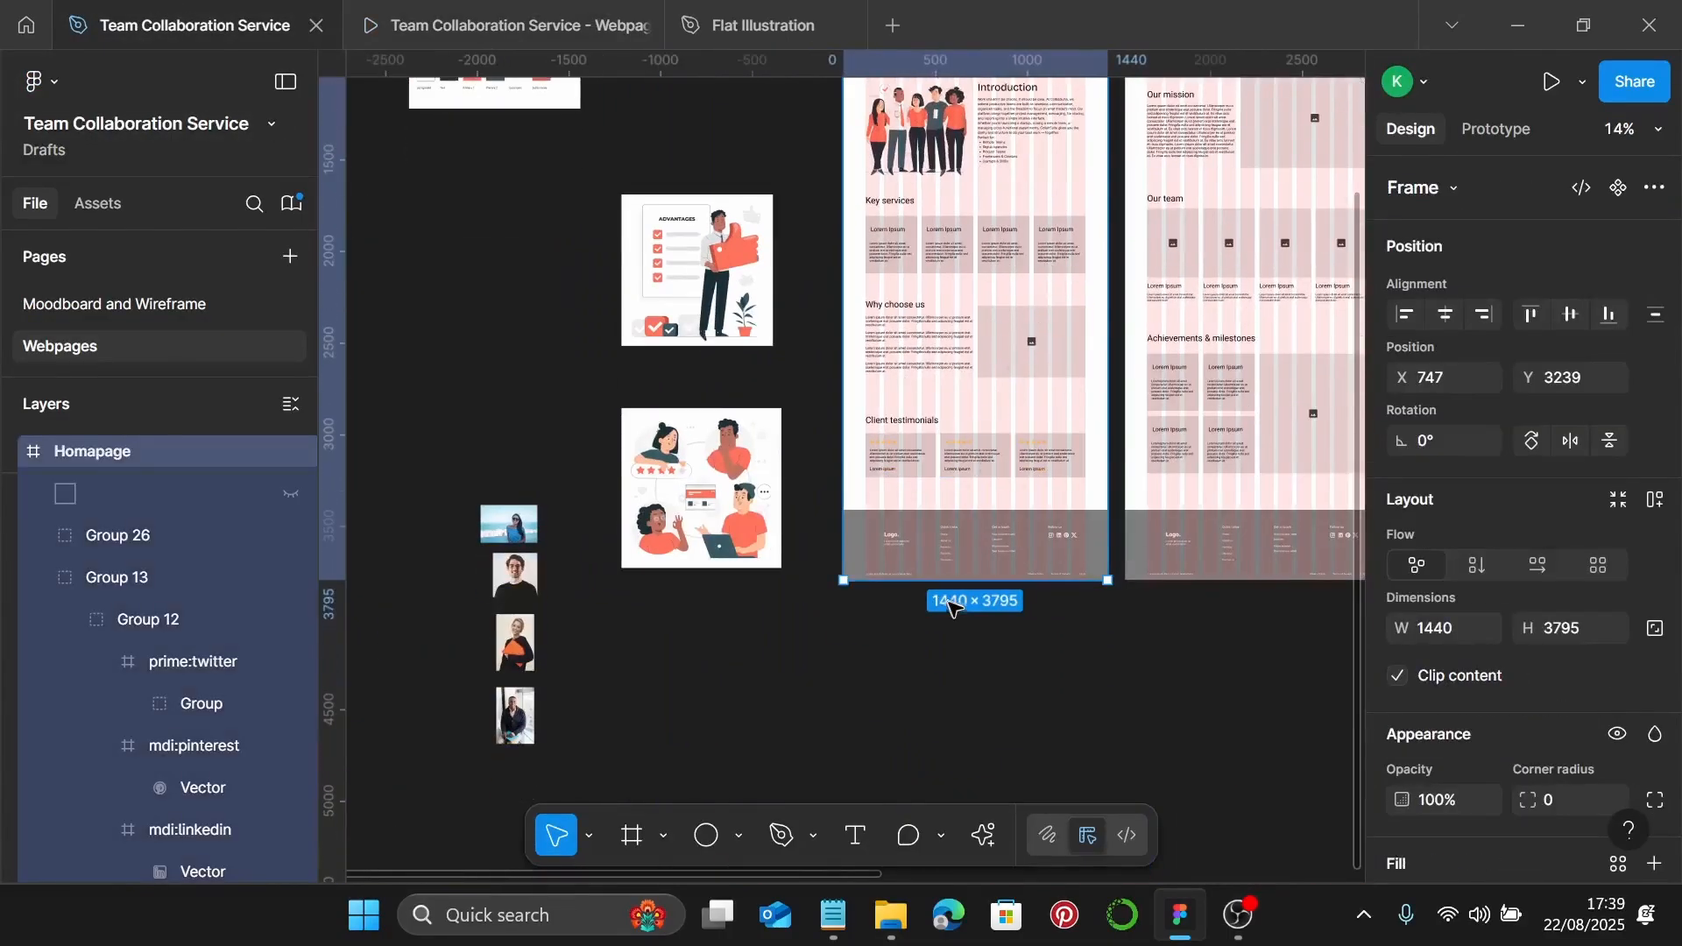
{"action": "left_click_drag", "start_coordinate": [986, 590], "coordinate": [999, 687]}
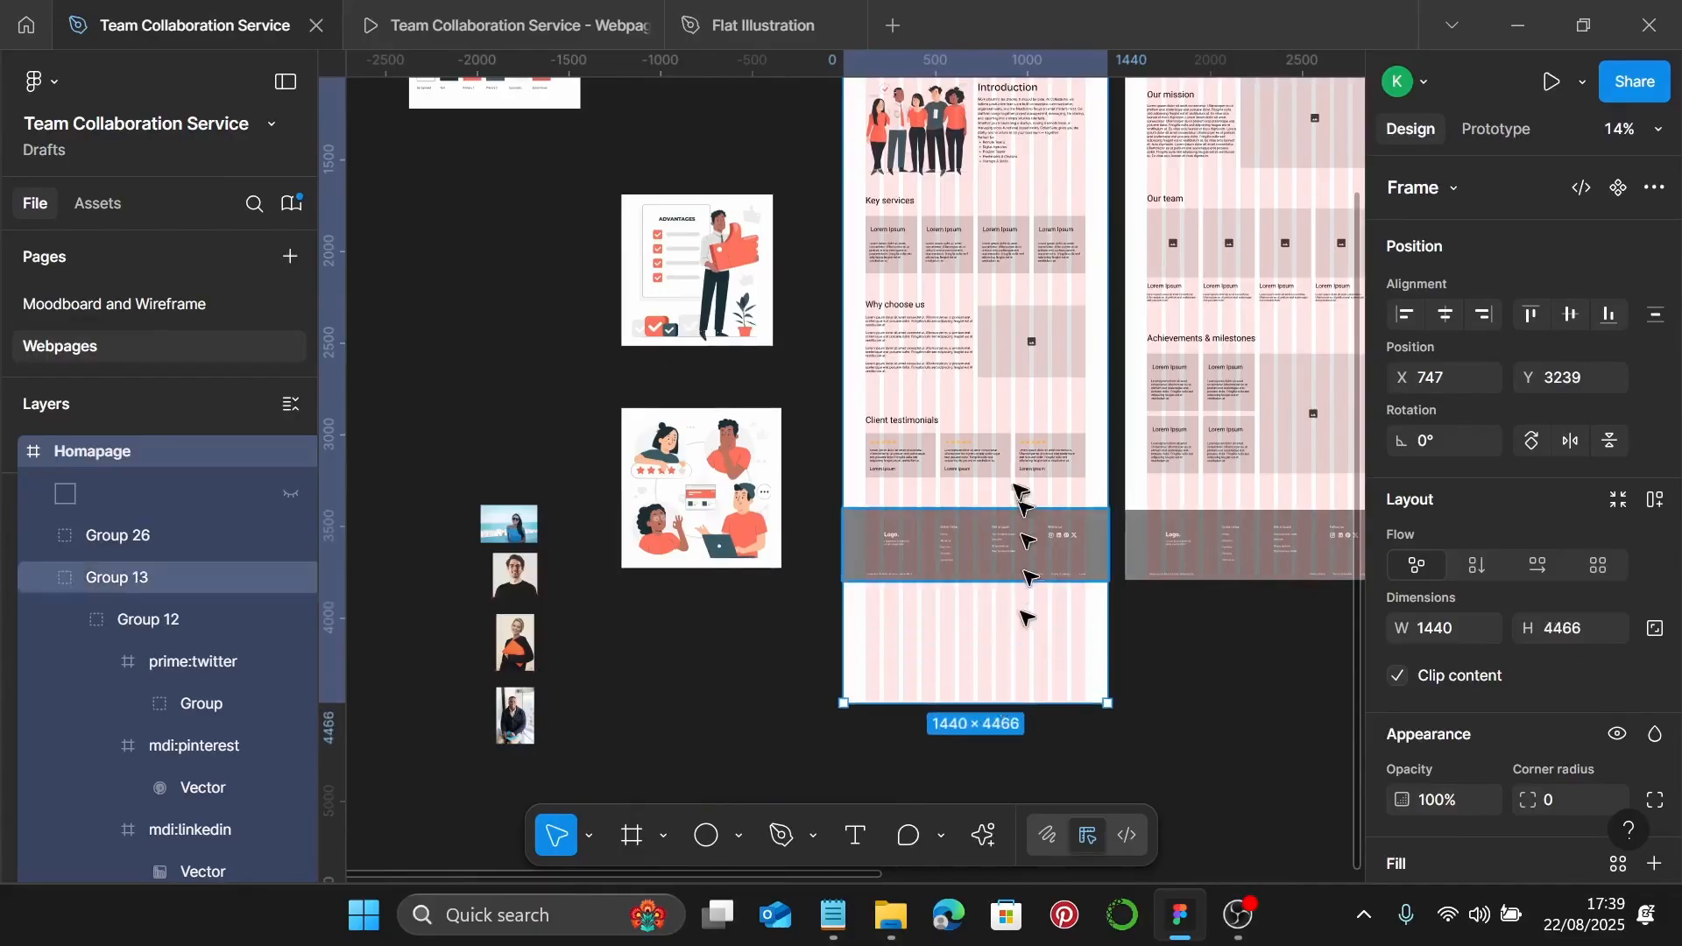
Move the Why choose us section with its image placeholder, the Client testimonials section and the footer down, placing the placeholder at about Y 2865
{"action": "scroll", "coordinate": [1008, 490], "scroll_direction": "up", "scroll_amount": 3}
{"action": "left_click_drag", "start_coordinate": [755, 176], "coordinate": [1060, 547]}
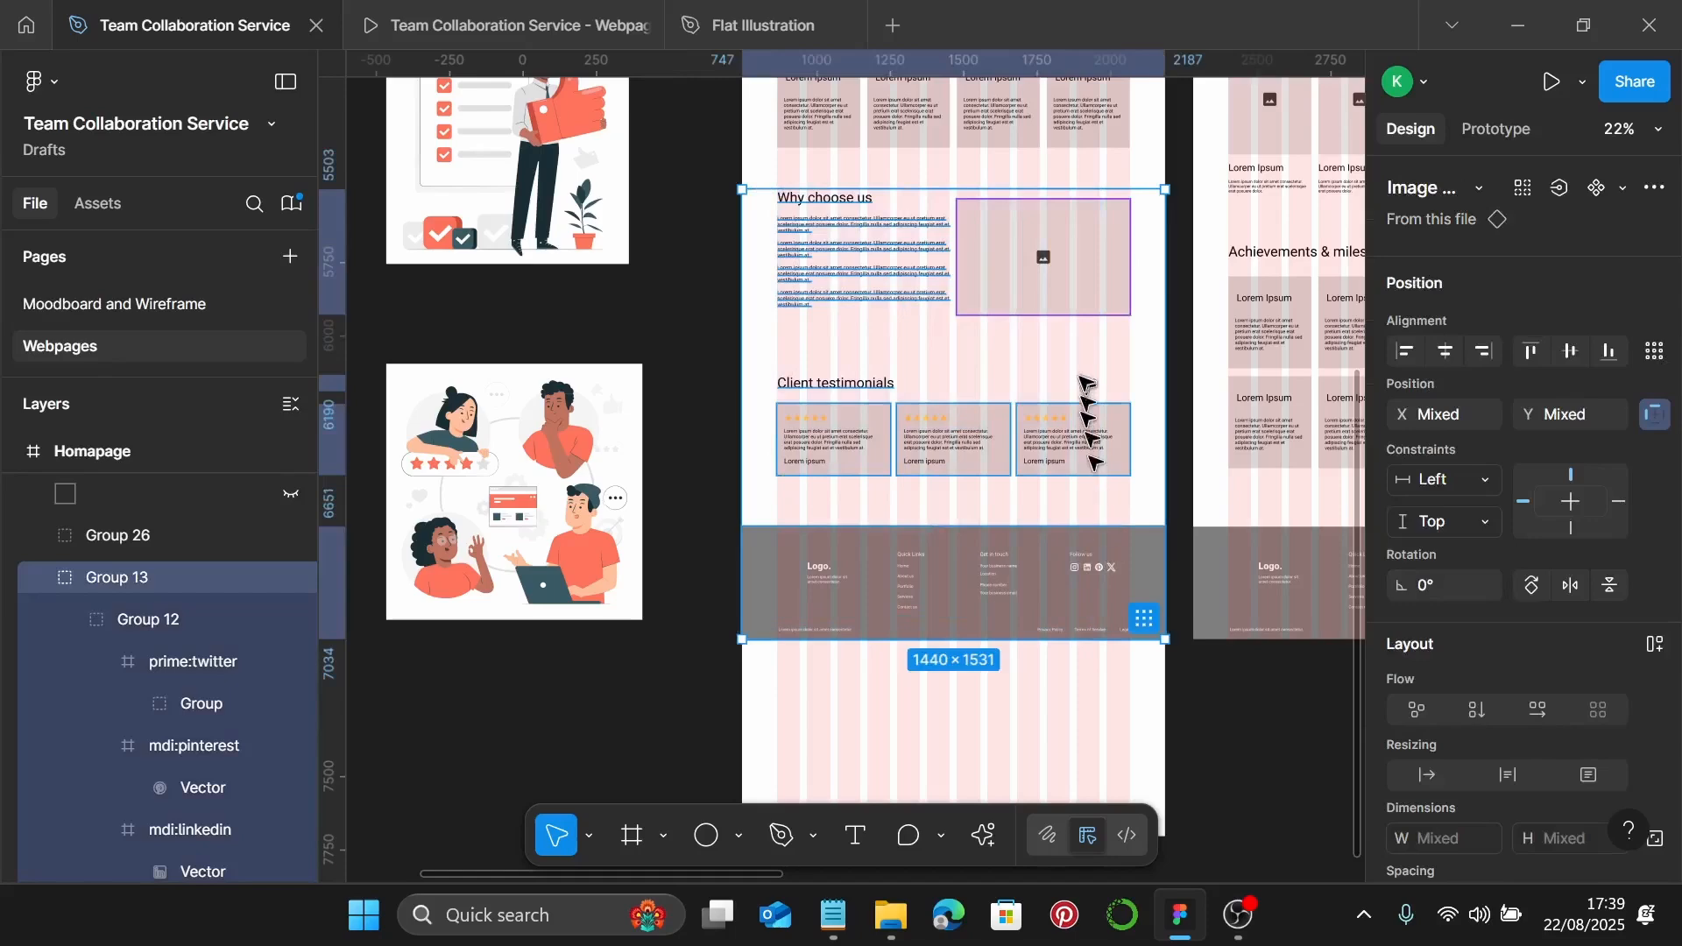
{"action": "left_click", "coordinate": [1062, 267], "text": "shift"}
{"action": "left_click_drag", "start_coordinate": [1064, 266], "coordinate": [1077, 434]}
{"action": "left_click", "coordinate": [1051, 248]}
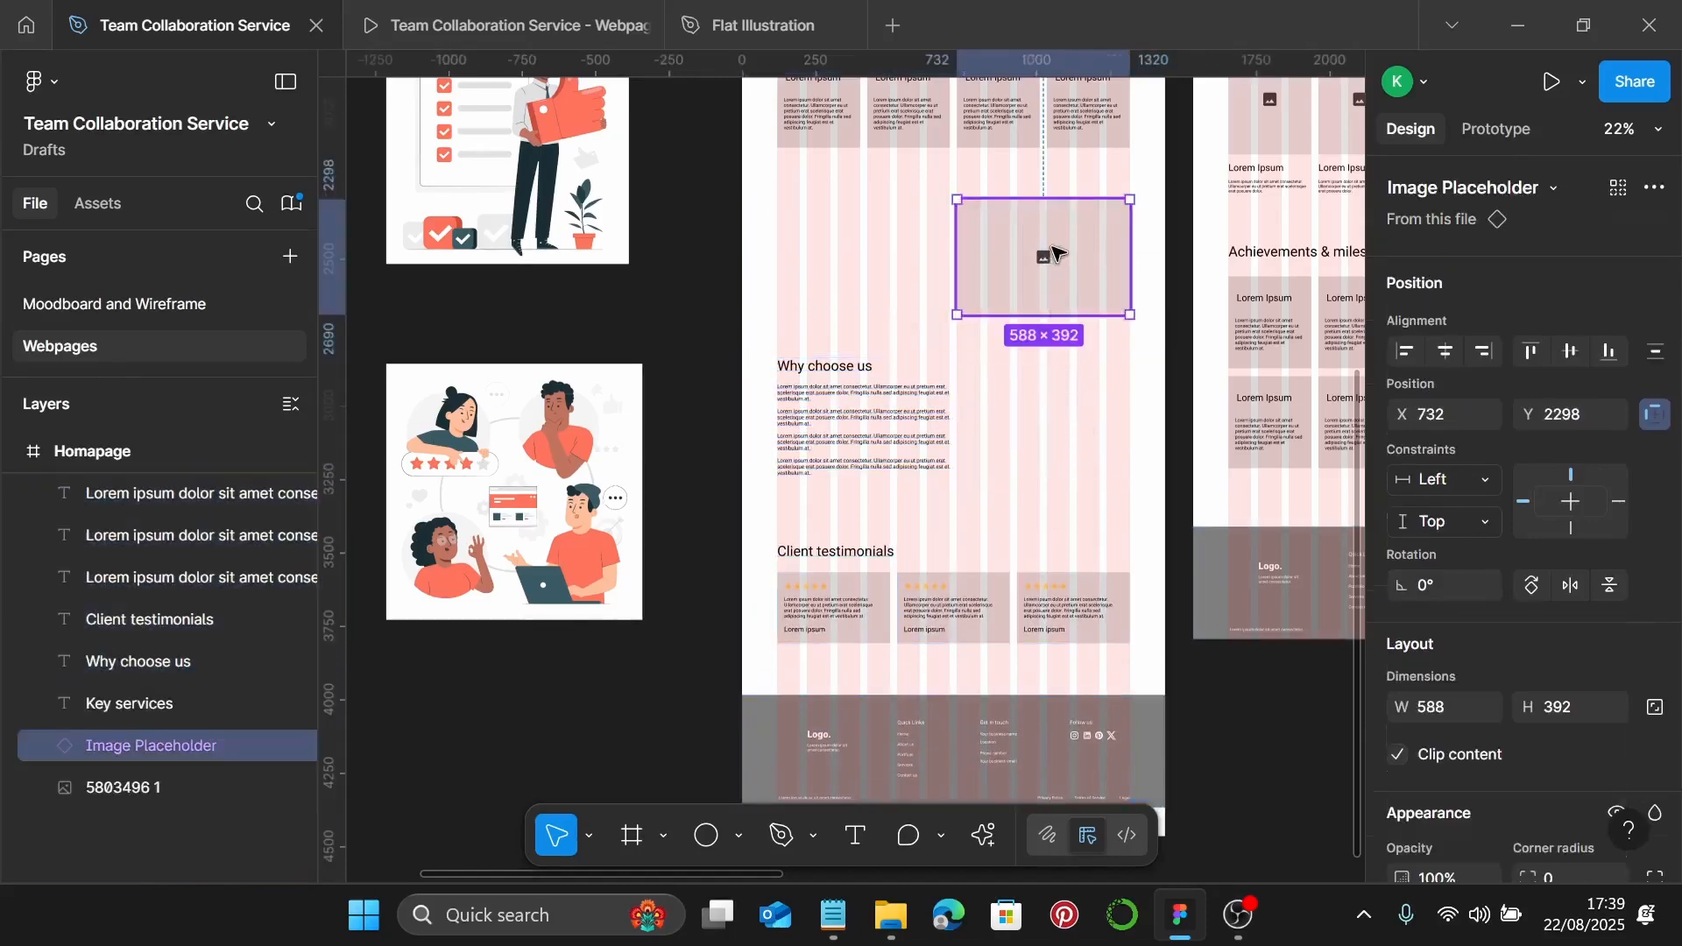
{"action": "left_click_drag", "start_coordinate": [1078, 245], "coordinate": [1091, 412]}
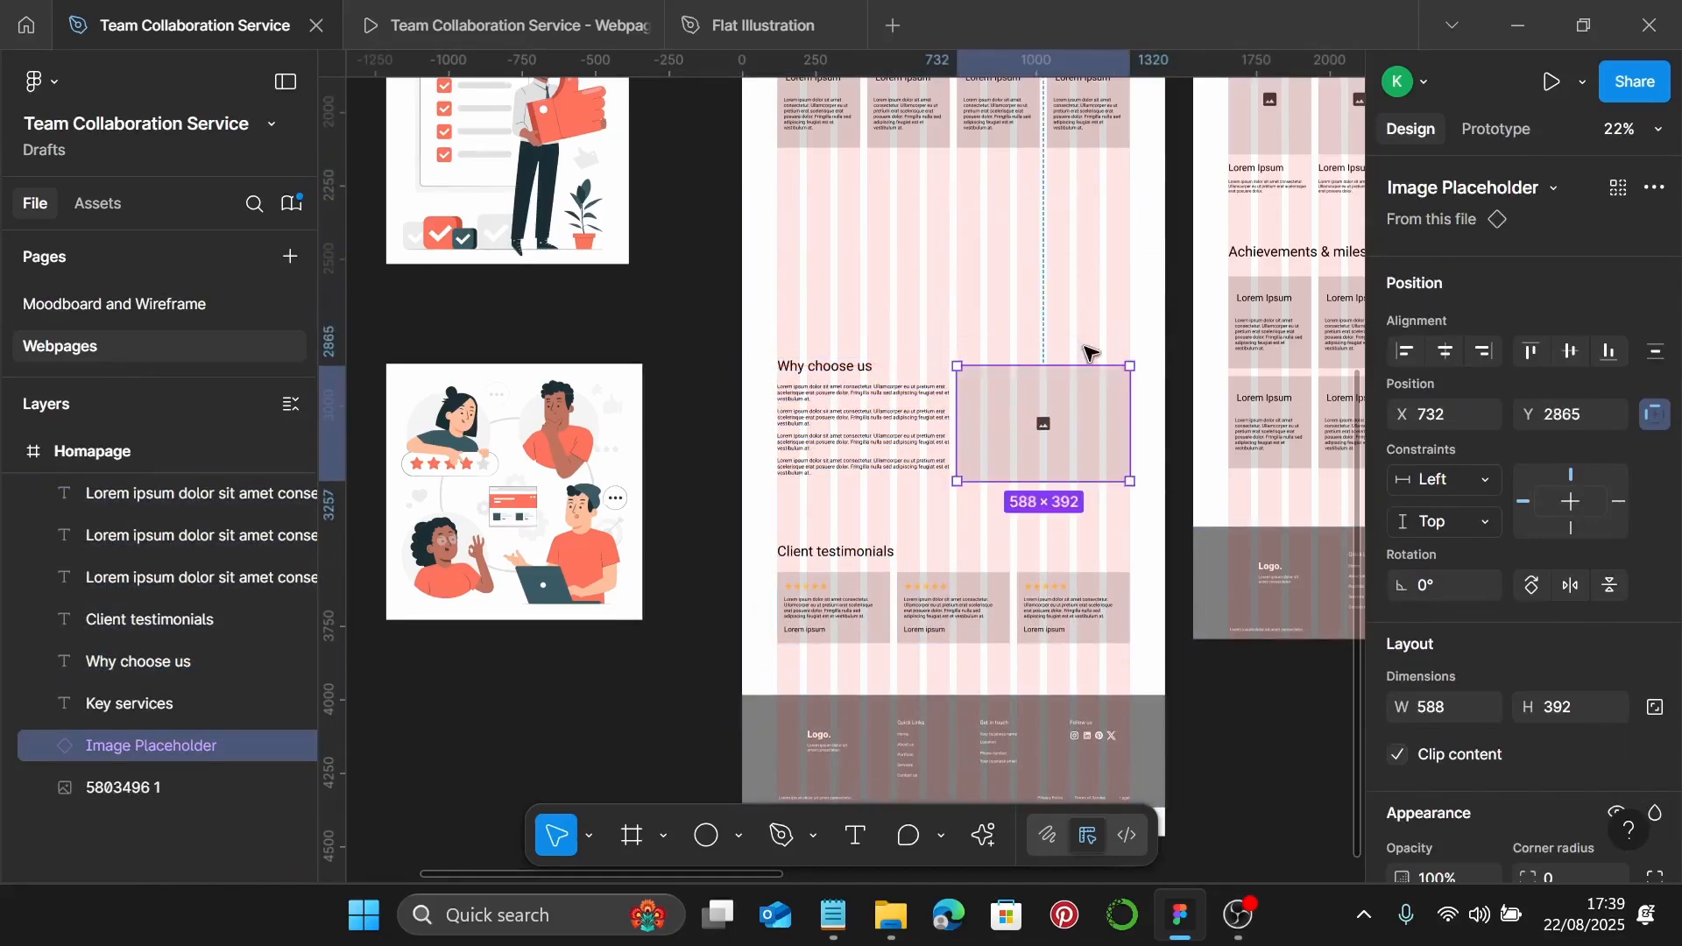
Delete the second, third and fourth Key services cards, keeping only the first
{"action": "scroll", "coordinate": [1078, 307], "scroll_direction": "up", "scroll_amount": 2}
{"action": "scroll", "coordinate": [1066, 255], "scroll_direction": "up", "scroll_amount": 3}
{"action": "scroll", "coordinate": [890, 331], "scroll_direction": "up", "scroll_amount": 2}
{"action": "left_click", "coordinate": [872, 338]}
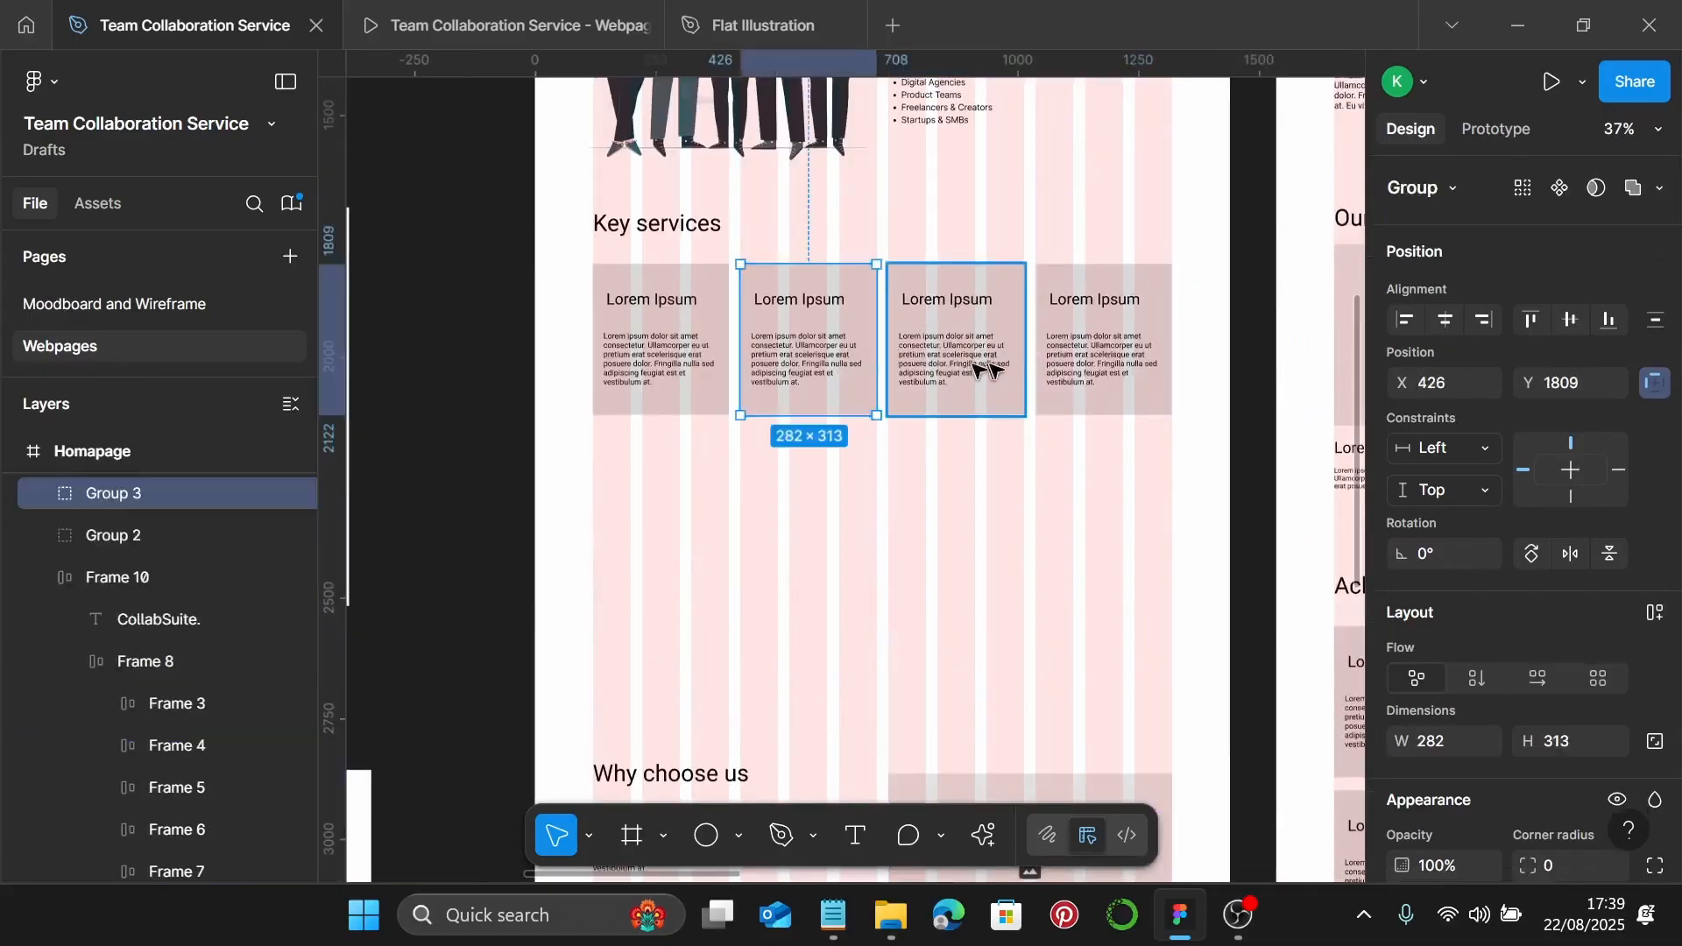
{"action": "left_click", "coordinate": [999, 368], "text": "shift"}
{"action": "left_click", "coordinate": [1069, 357], "text": "shift"}
{"action": "key", "text": "Delete"}
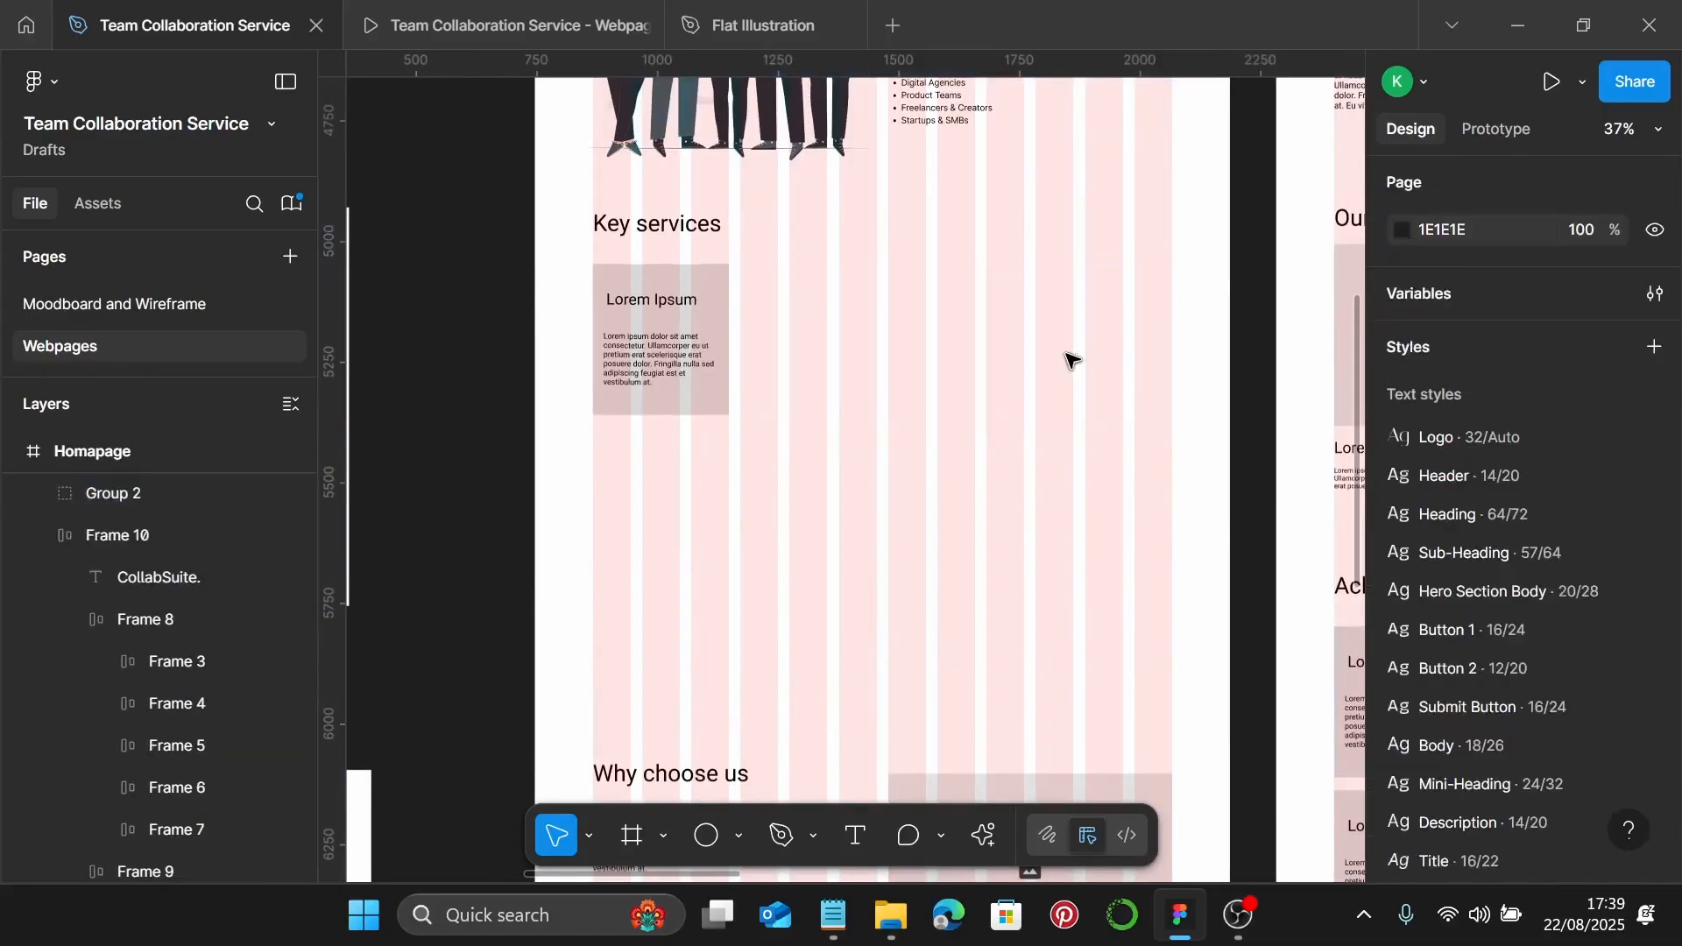
Ungroup the remaining Key services card and select its background rectangle
{"action": "scroll", "coordinate": [659, 345], "scroll_direction": "up", "scroll_amount": 3}
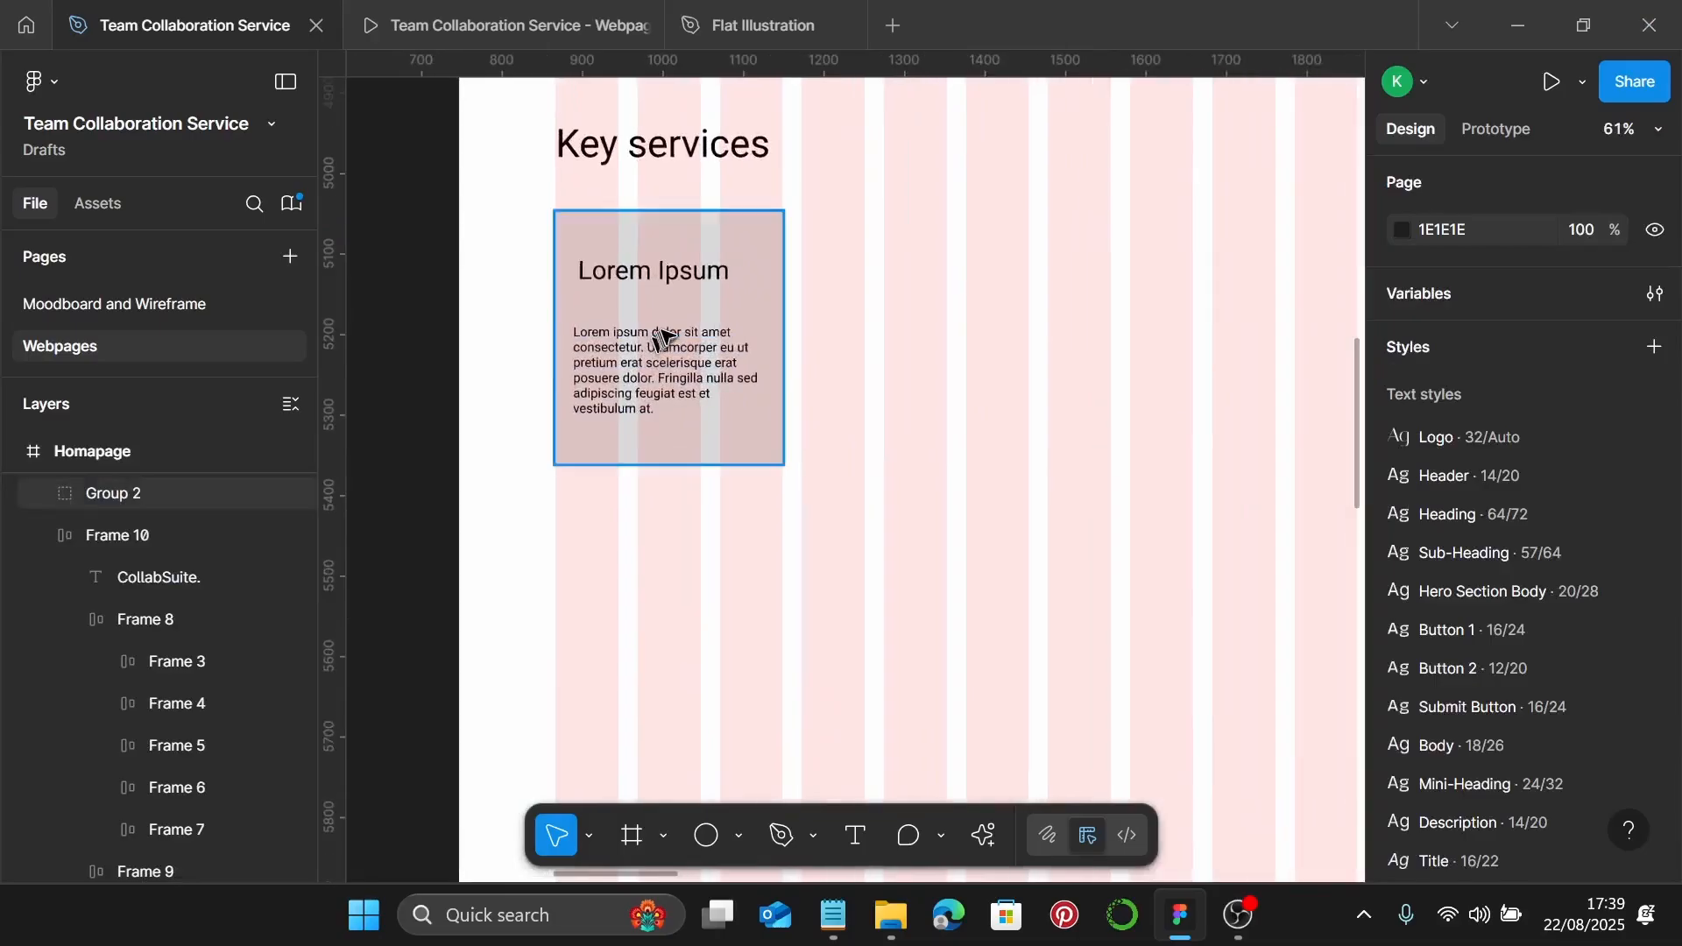
{"action": "left_click", "coordinate": [663, 335]}
{"action": "key", "text": "ctrl+shift+g"}
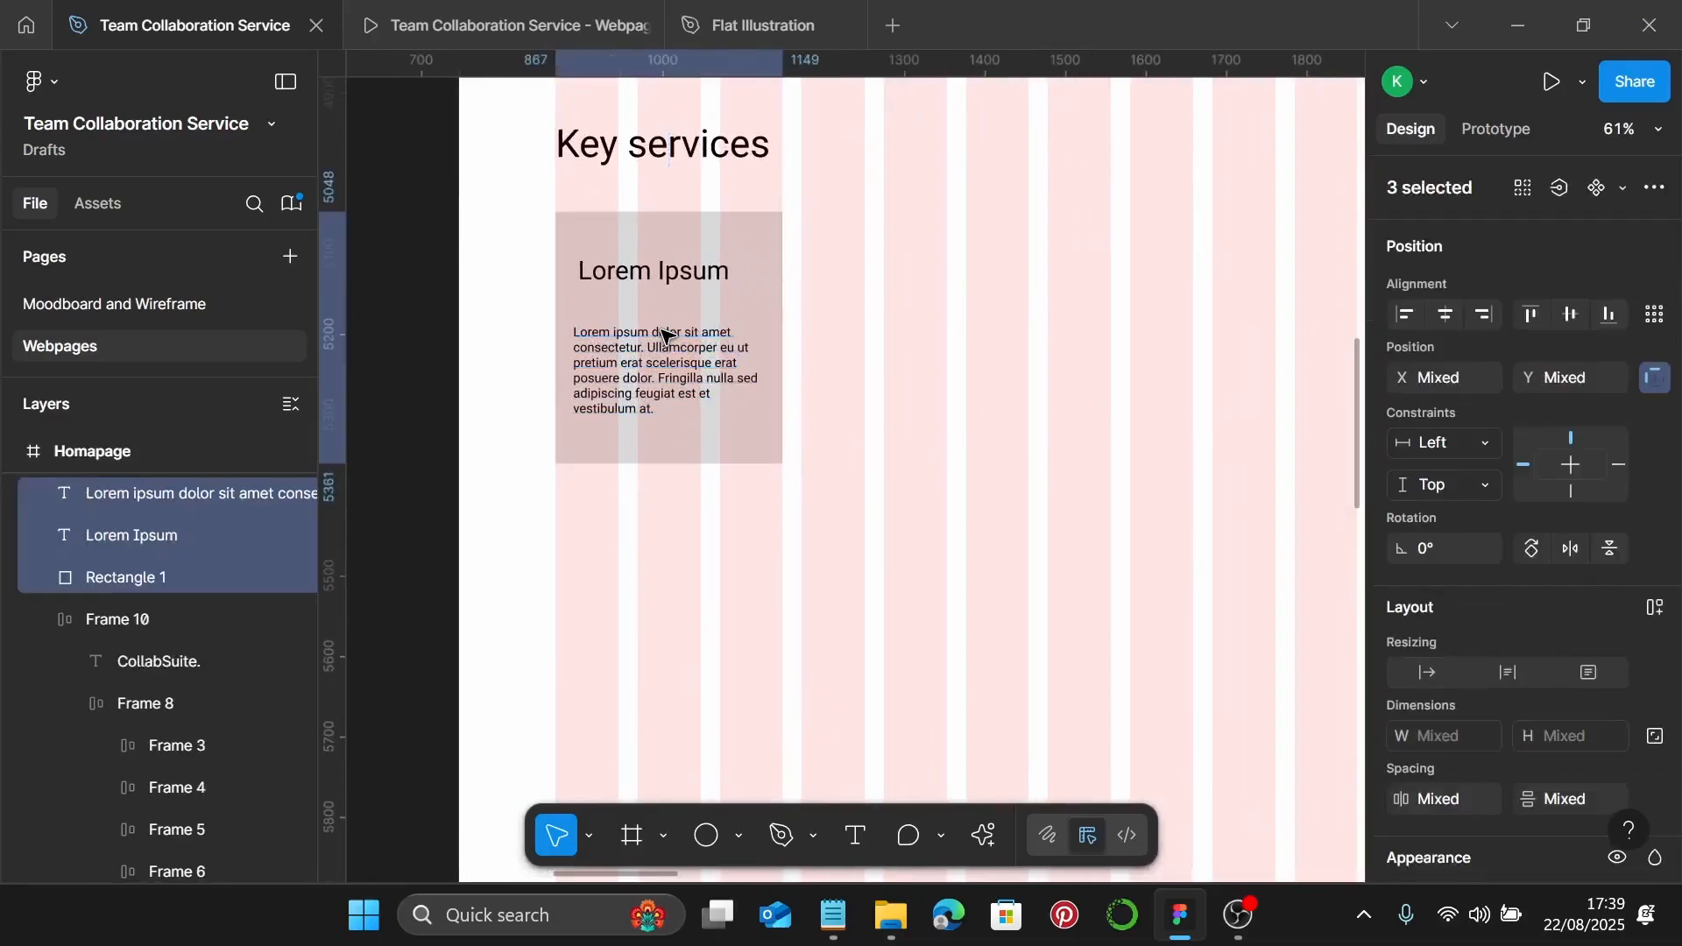
{"action": "left_click", "coordinate": [763, 312]}
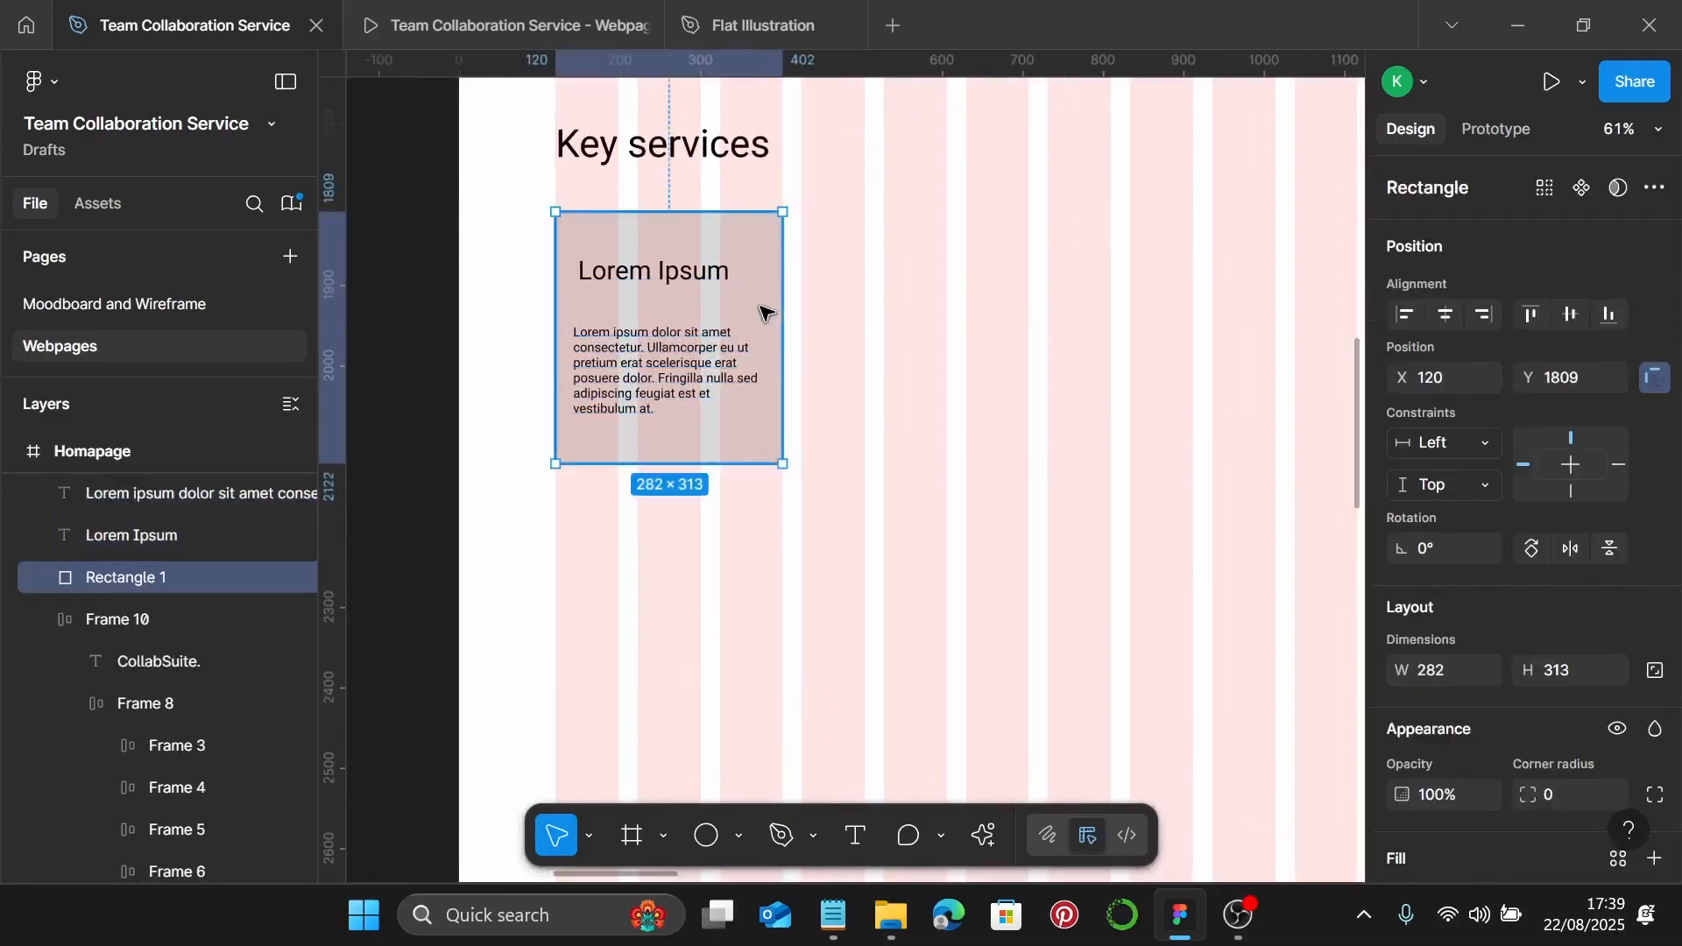
Delete the card's background rectangle and place a default 100 × 100 circle above the Lorem Ipsum title
{"action": "key", "text": "Delete"}
{"action": "scroll", "coordinate": [736, 294], "scroll_direction": "up", "scroll_amount": 2}
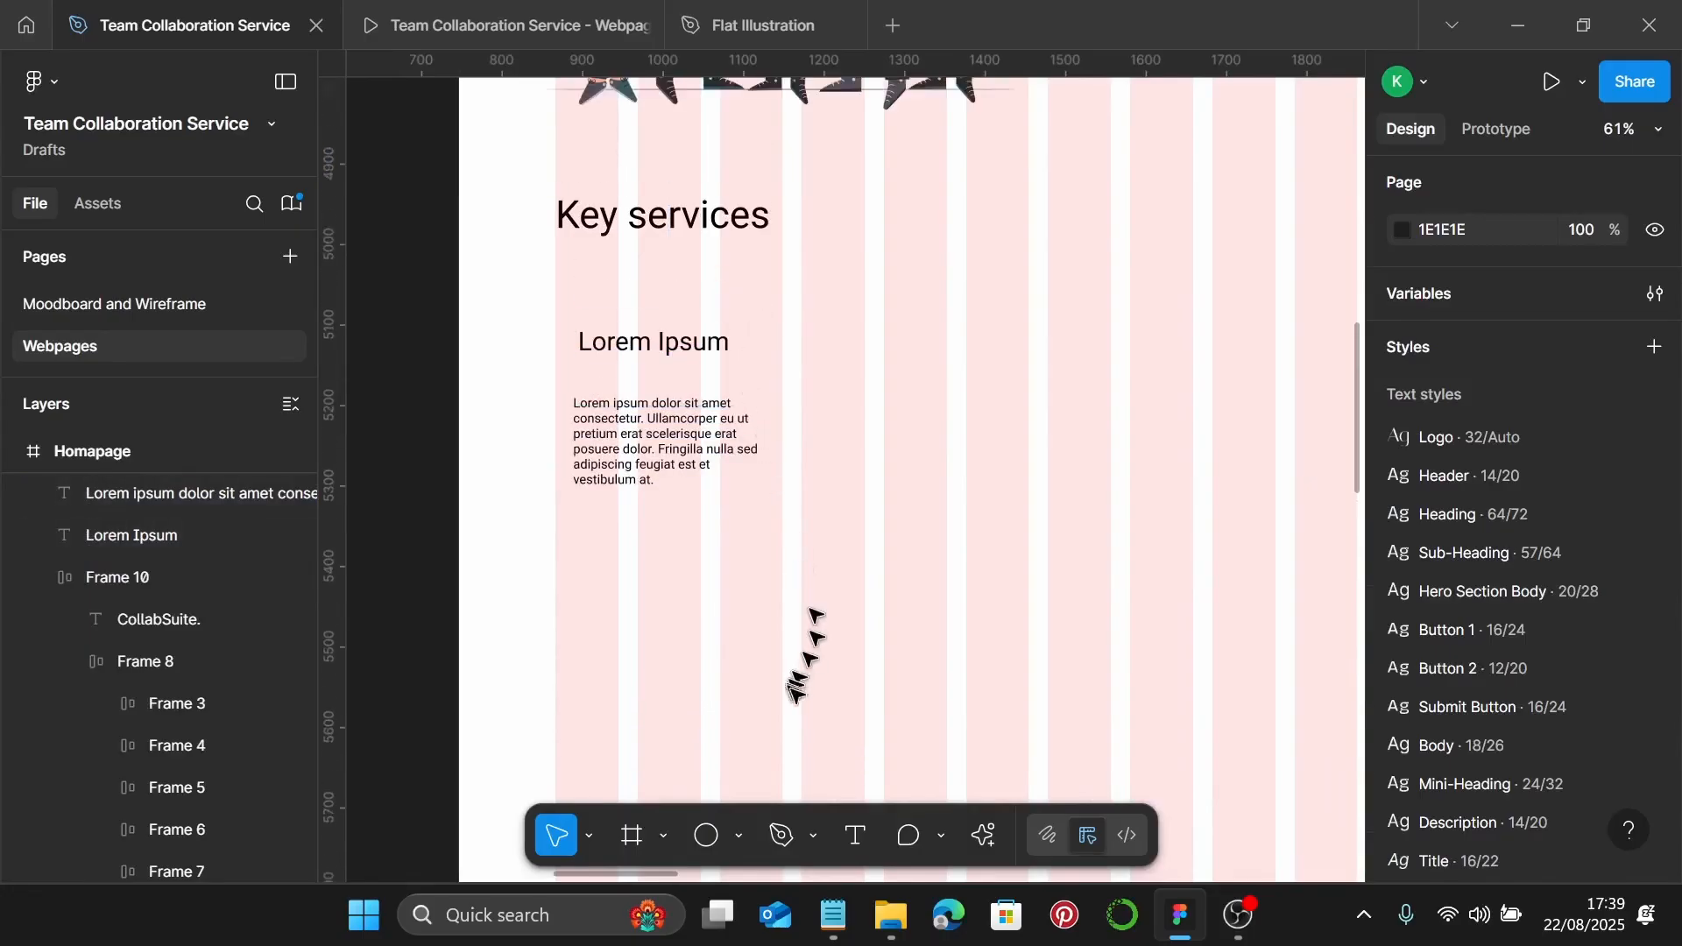
{"action": "left_click", "coordinate": [694, 839]}
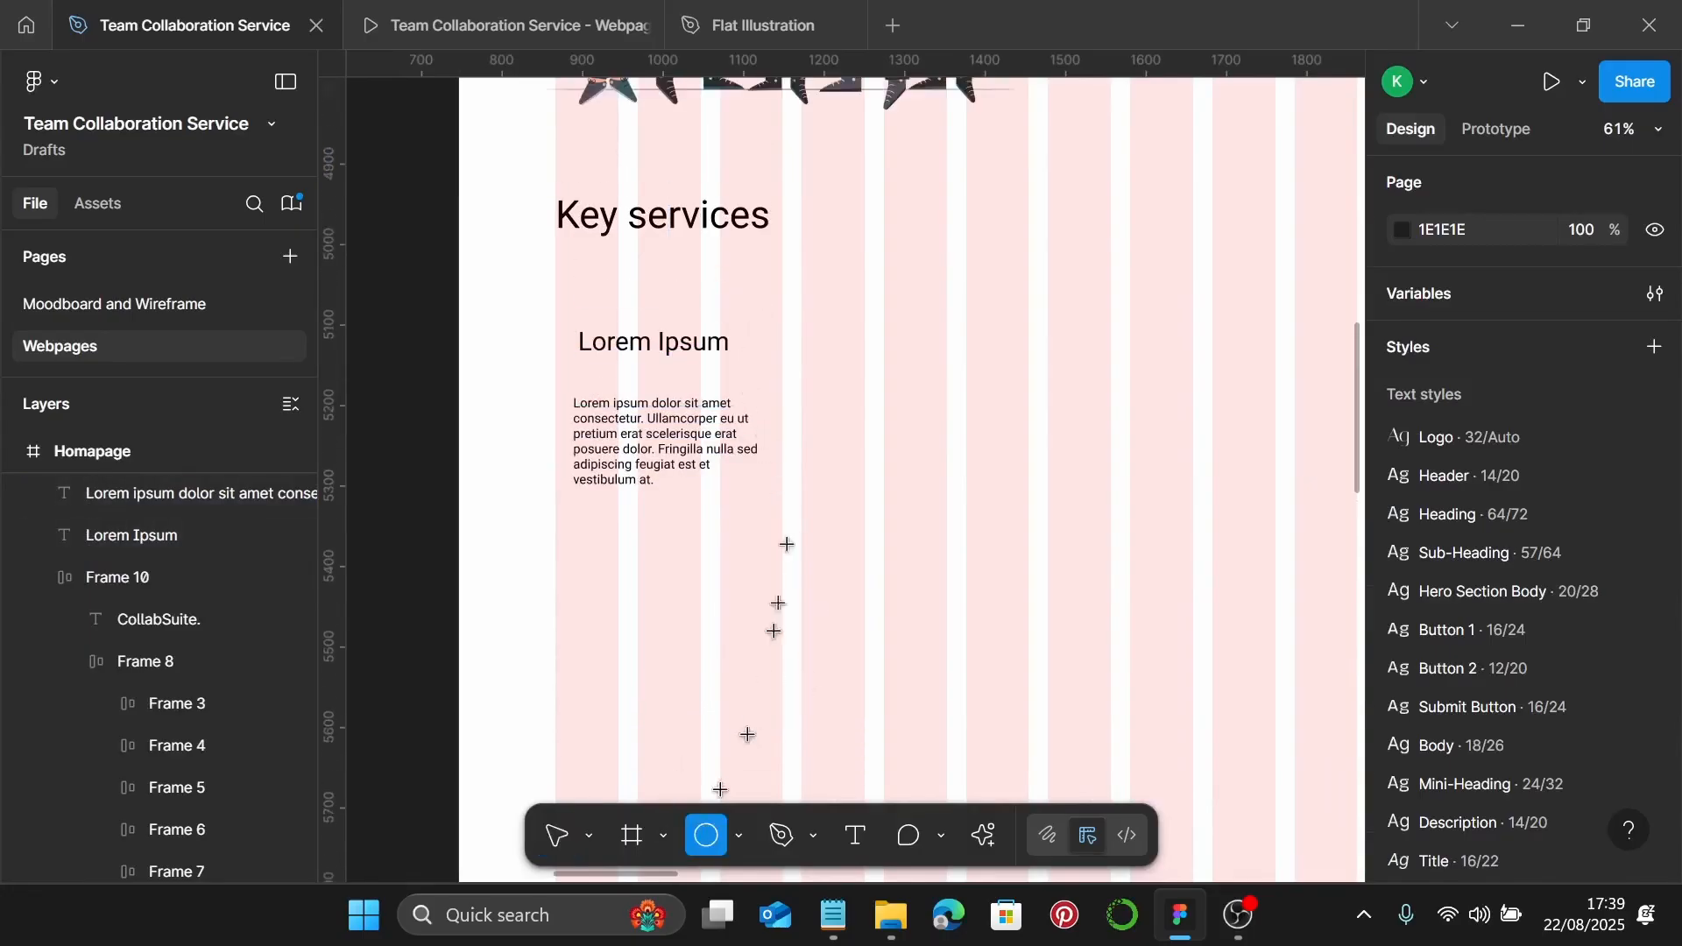
{"action": "left_click", "coordinate": [628, 265]}
{"action": "scroll", "coordinate": [627, 265], "scroll_direction": "up", "scroll_amount": 3}
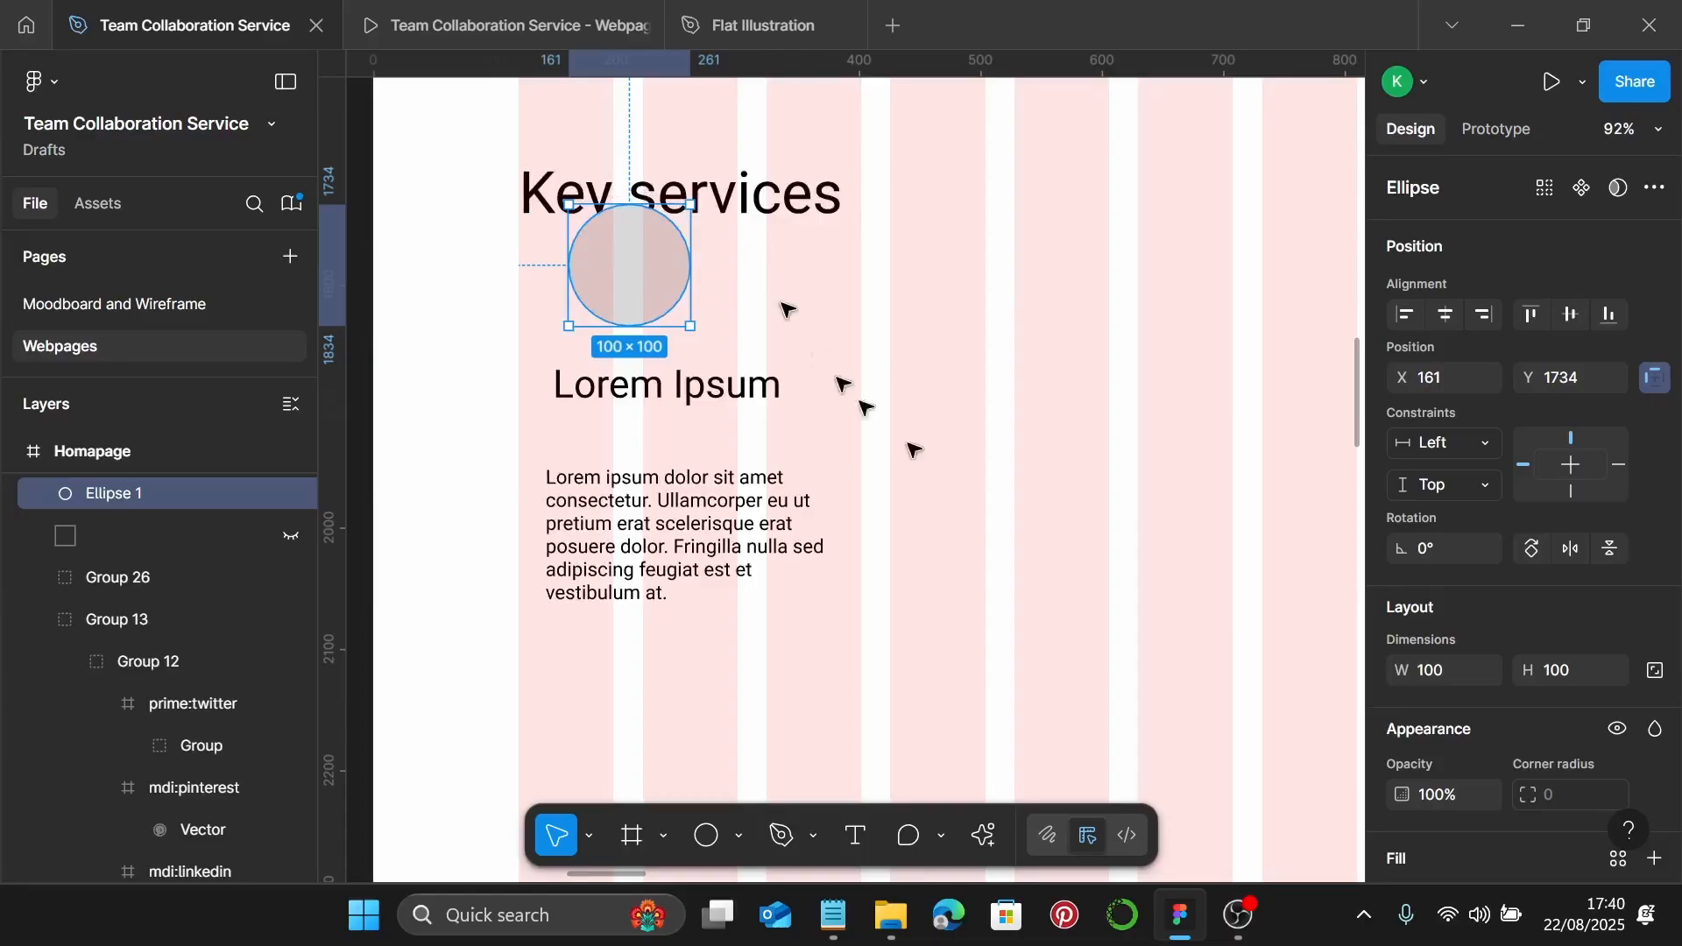
Set the circle's width and height to 60
{"action": "scroll", "coordinate": [1577, 589], "scroll_direction": "down", "scroll_amount": 3}
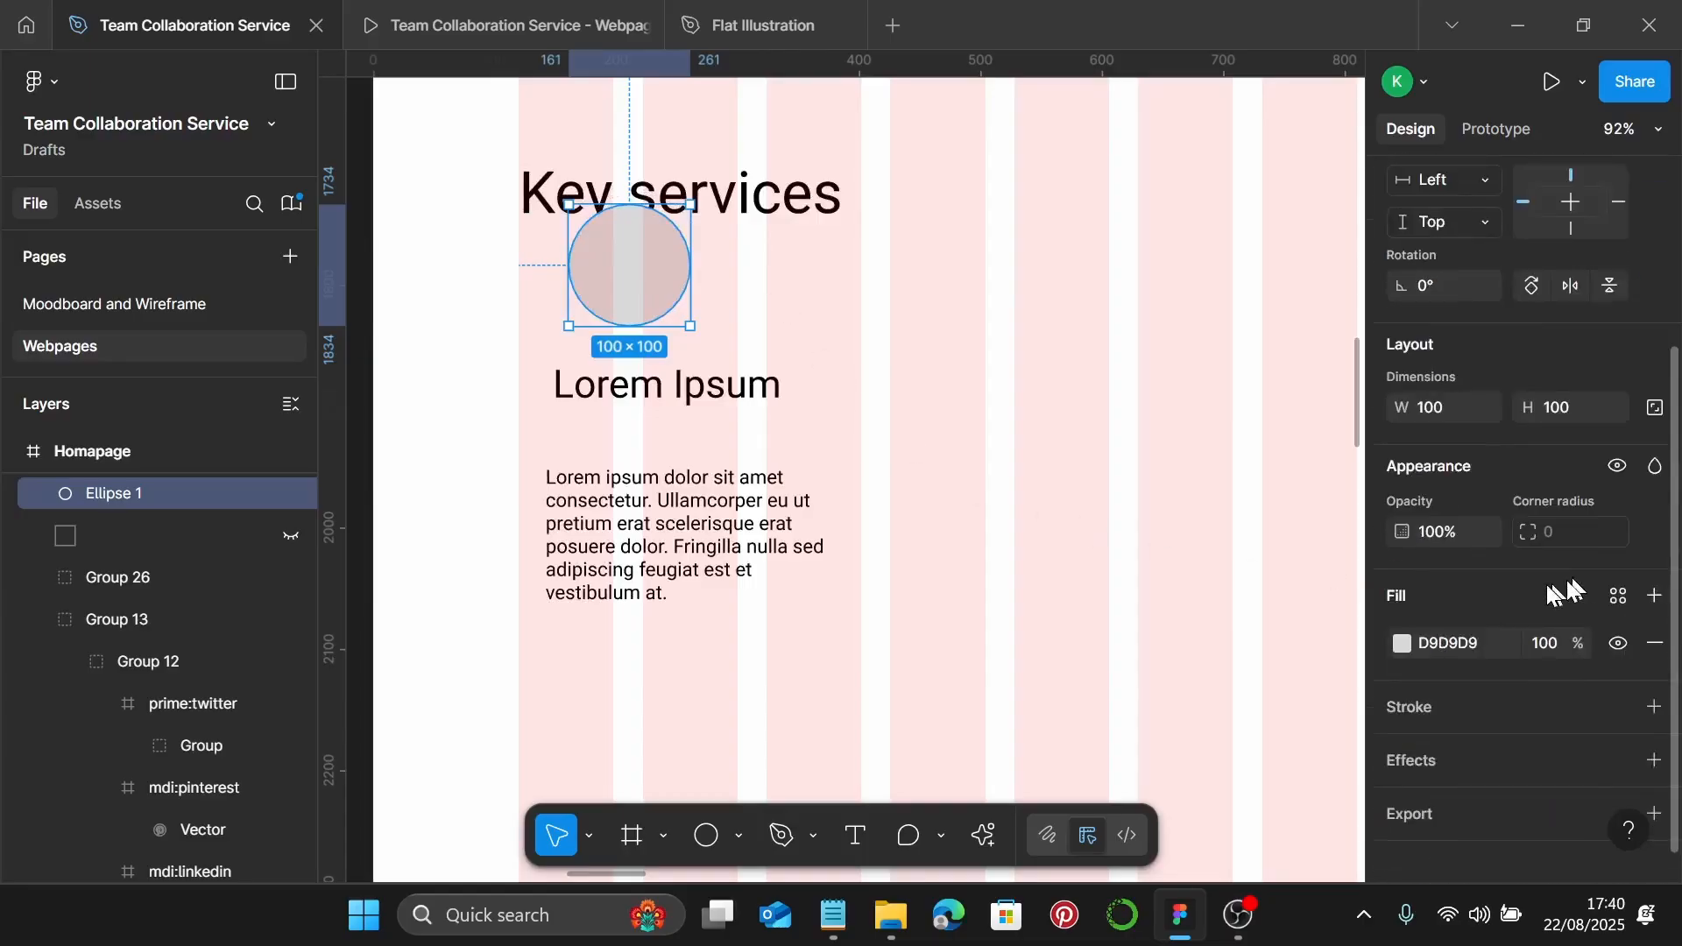
{"action": "left_click", "coordinate": [1453, 404]}
{"action": "type", "text": "60"}
{"action": "key", "text": "Return"}
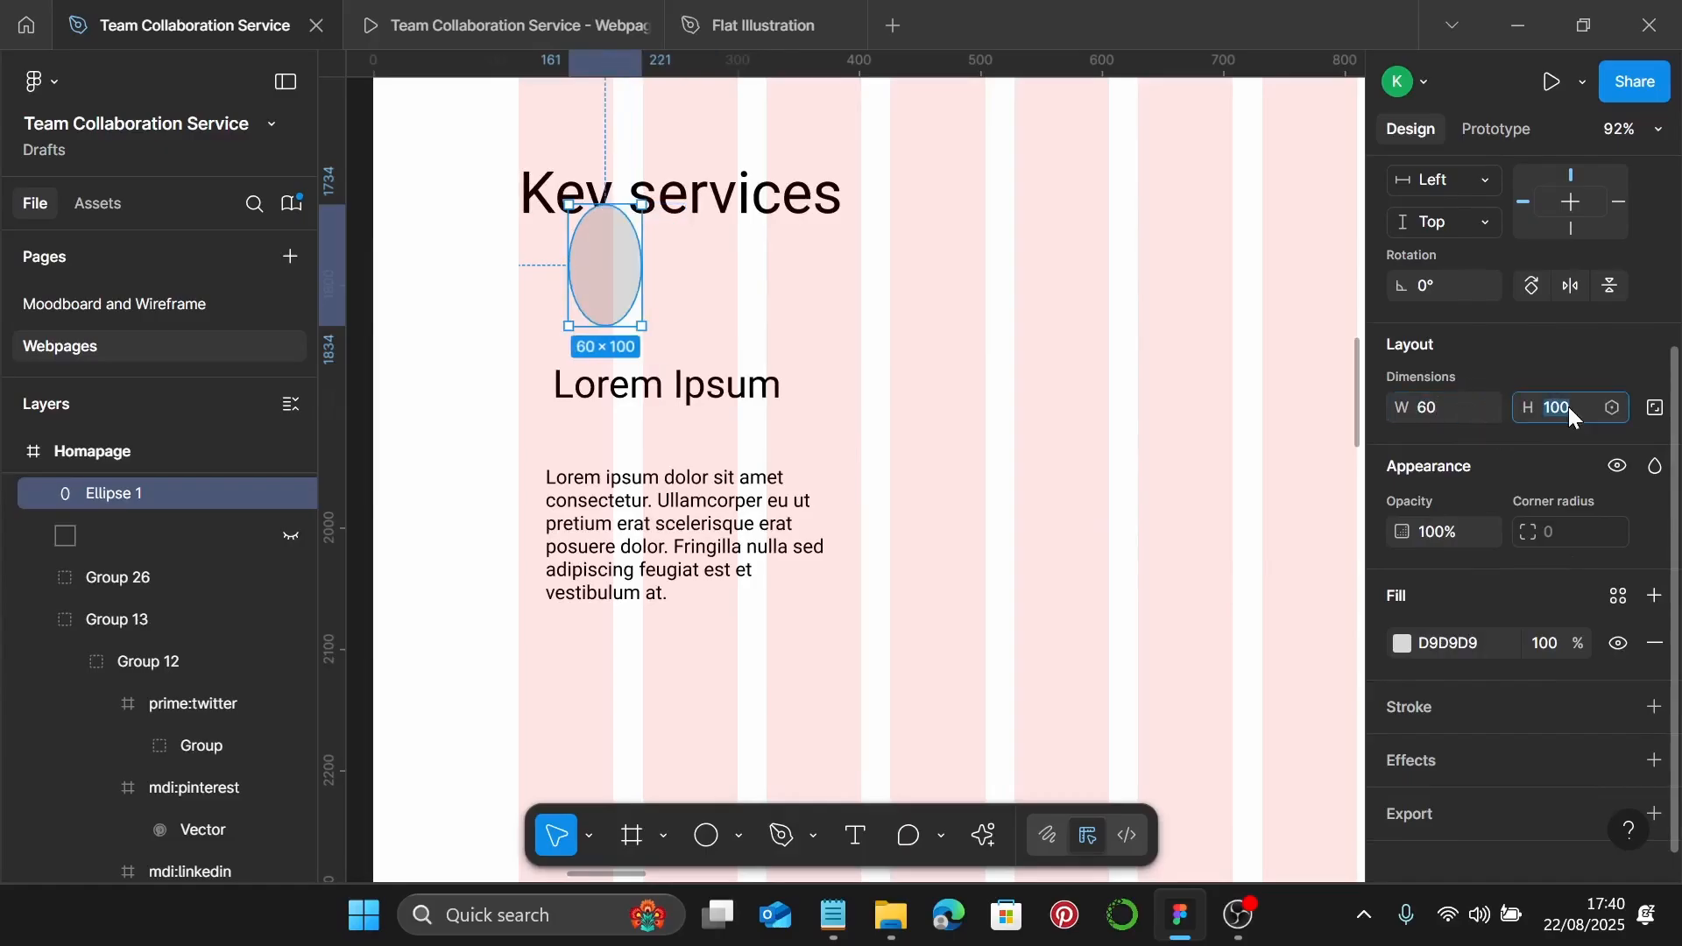
{"action": "type", "text": "60"}
{"action": "key", "text": "Return"}
{"action": "scroll", "coordinate": [526, 272], "scroll_direction": "up", "scroll_amount": 3}
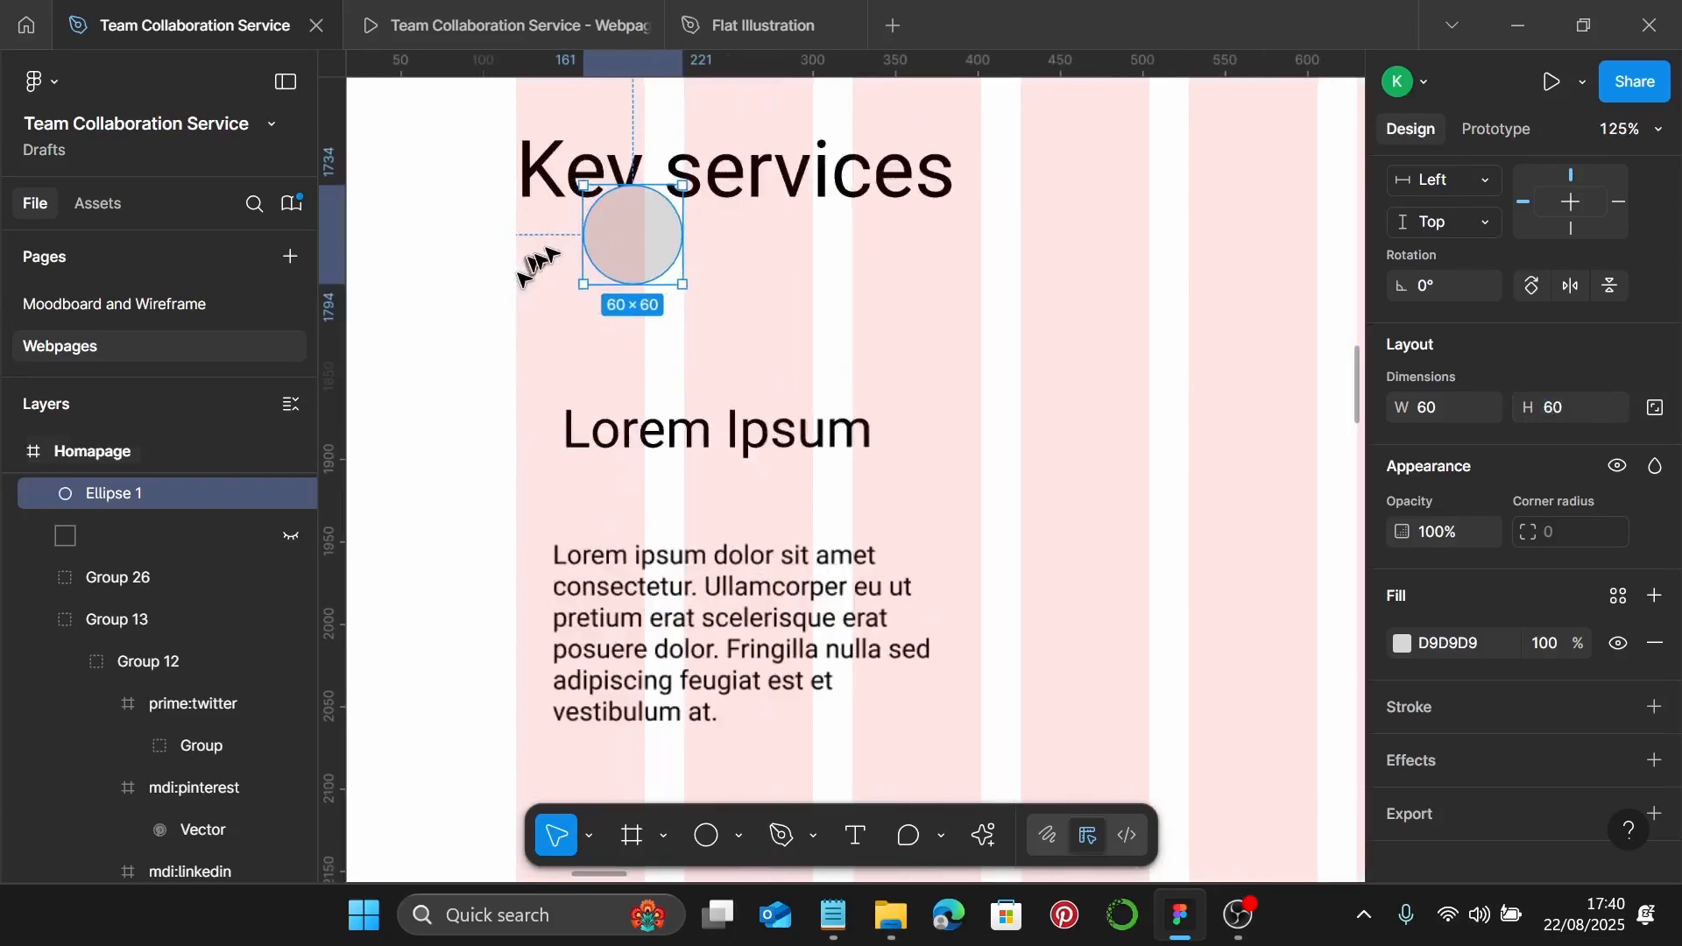
Move the circle between the Key services heading and the card title, at about X 142, Y 1778, and fill it with Primary 1
{"action": "left_click_drag", "start_coordinate": [612, 251], "coordinate": [580, 323]}
{"action": "scroll", "coordinate": [1590, 604], "scroll_direction": "down", "scroll_amount": 1}
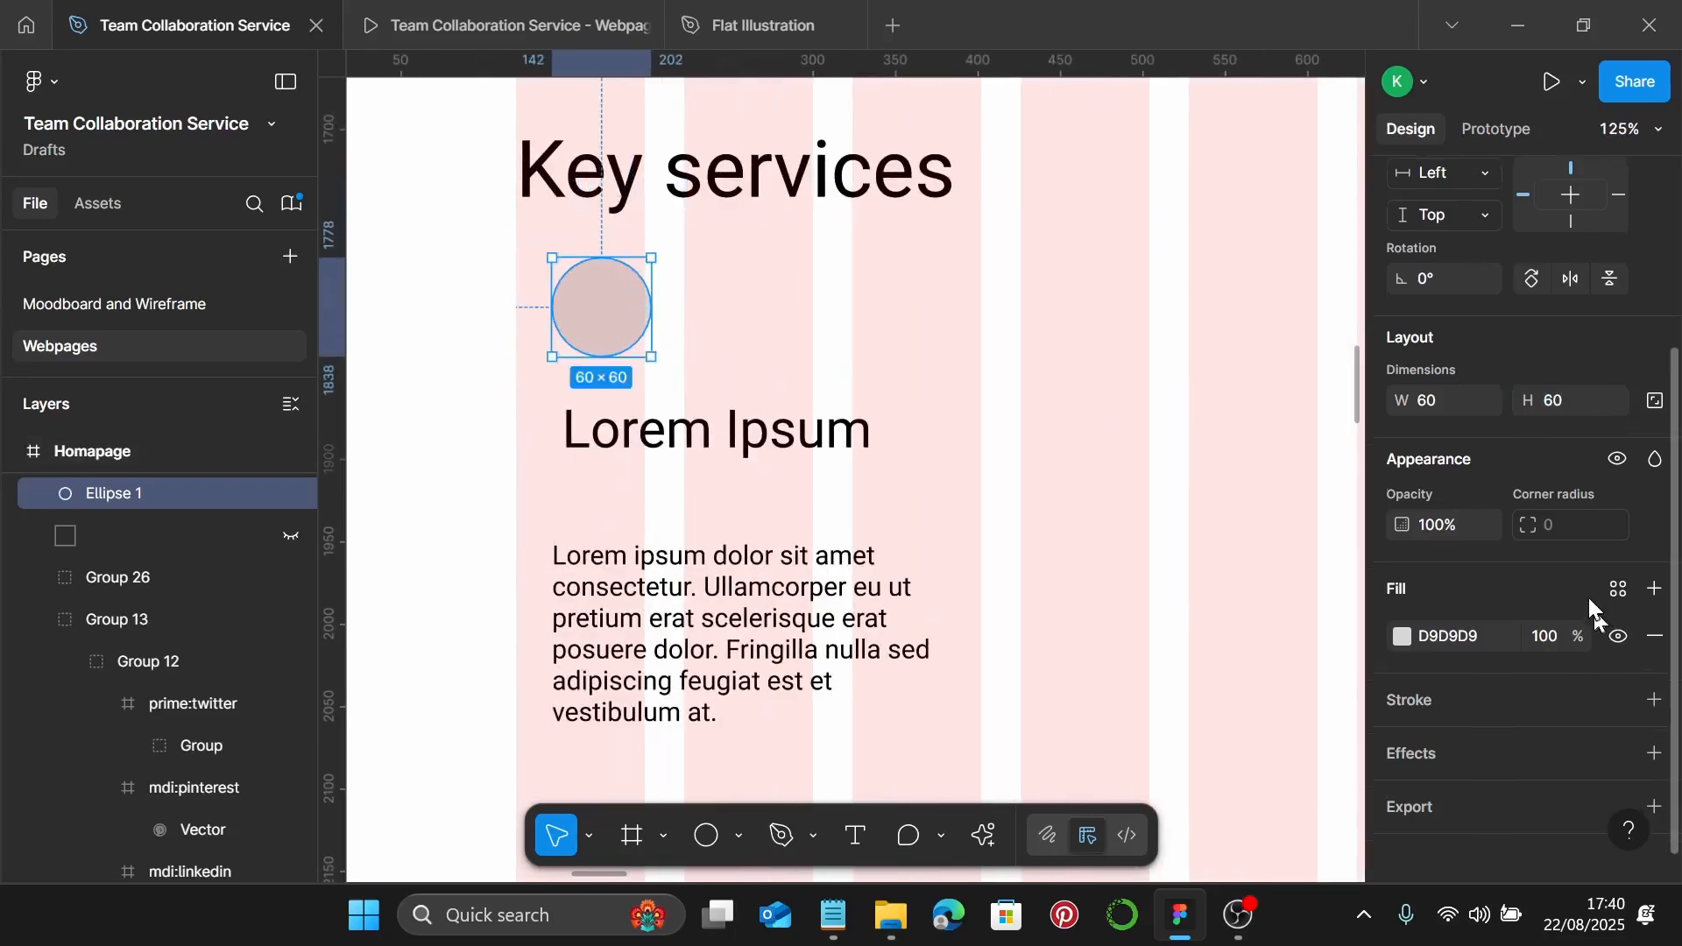
{"action": "left_click", "coordinate": [1618, 571]}
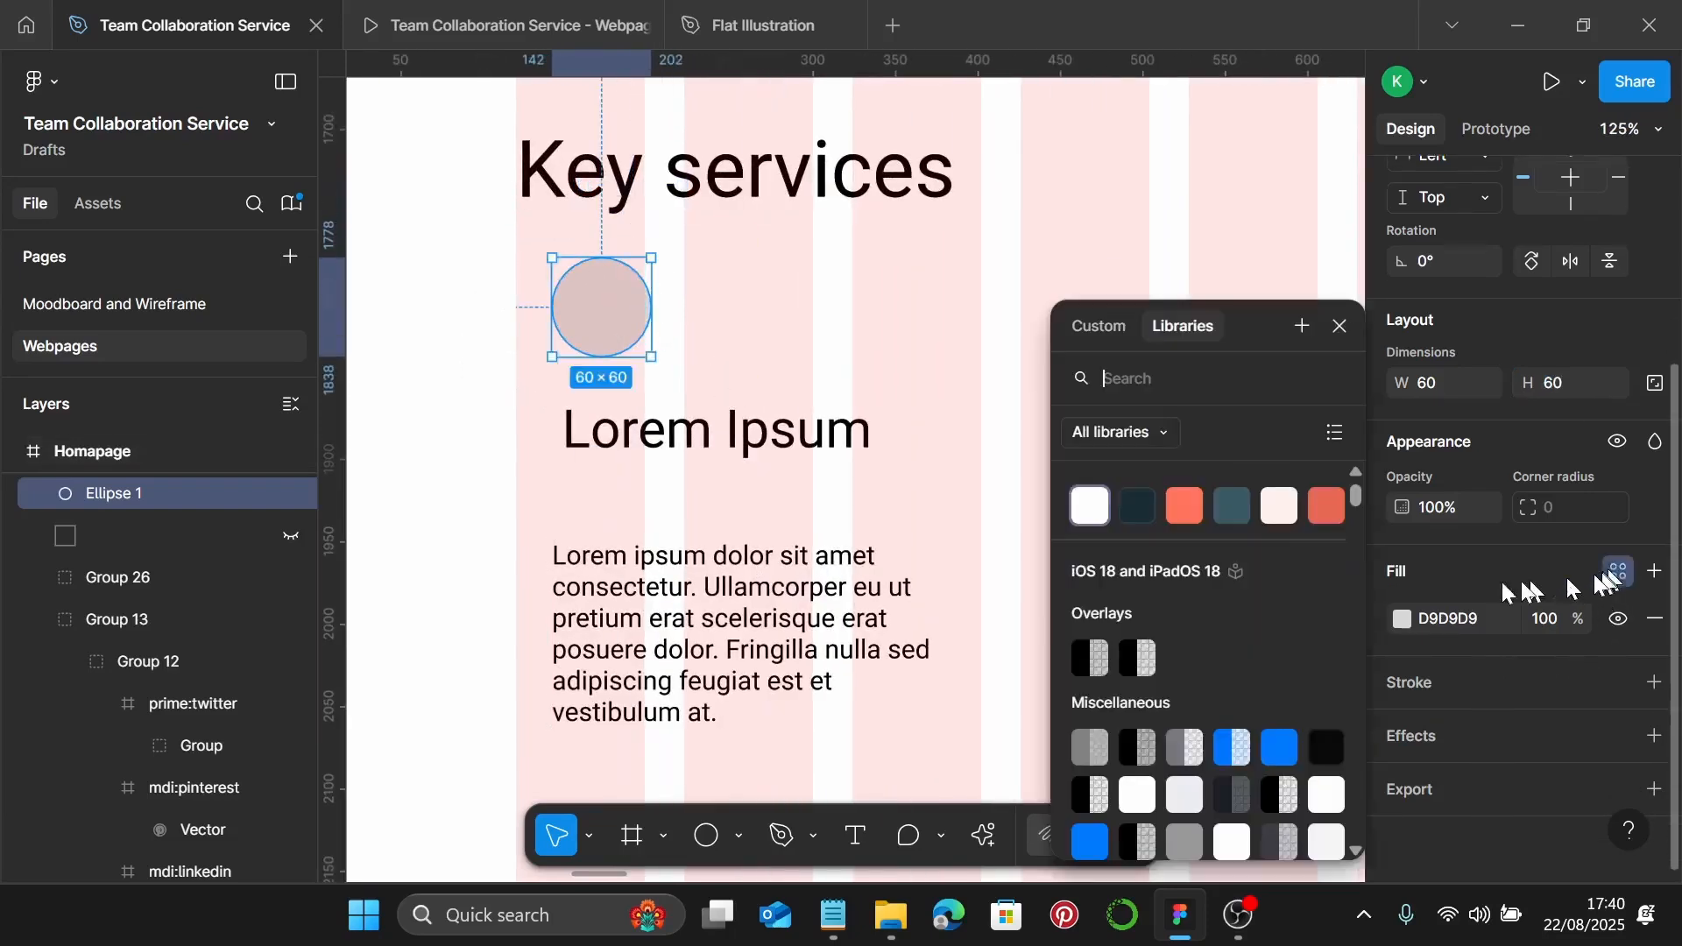
{"action": "left_click", "coordinate": [1187, 509]}
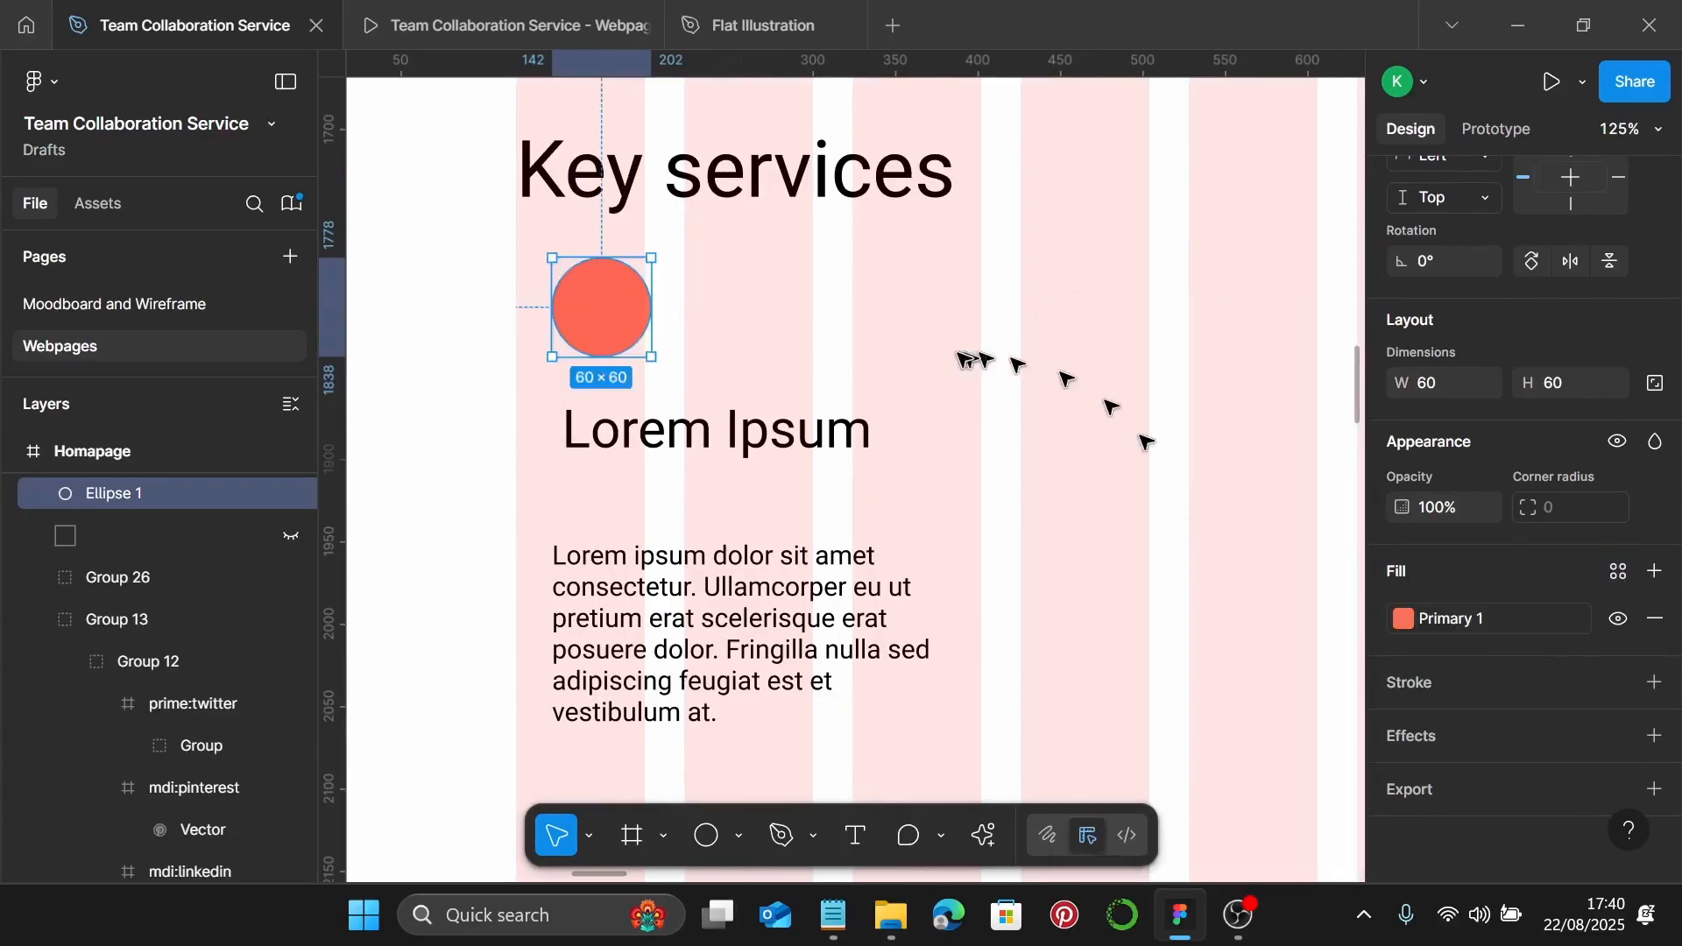
Run the Iconify plugin and search its icons for "clip board"
{"action": "right_click", "coordinate": [879, 353]}
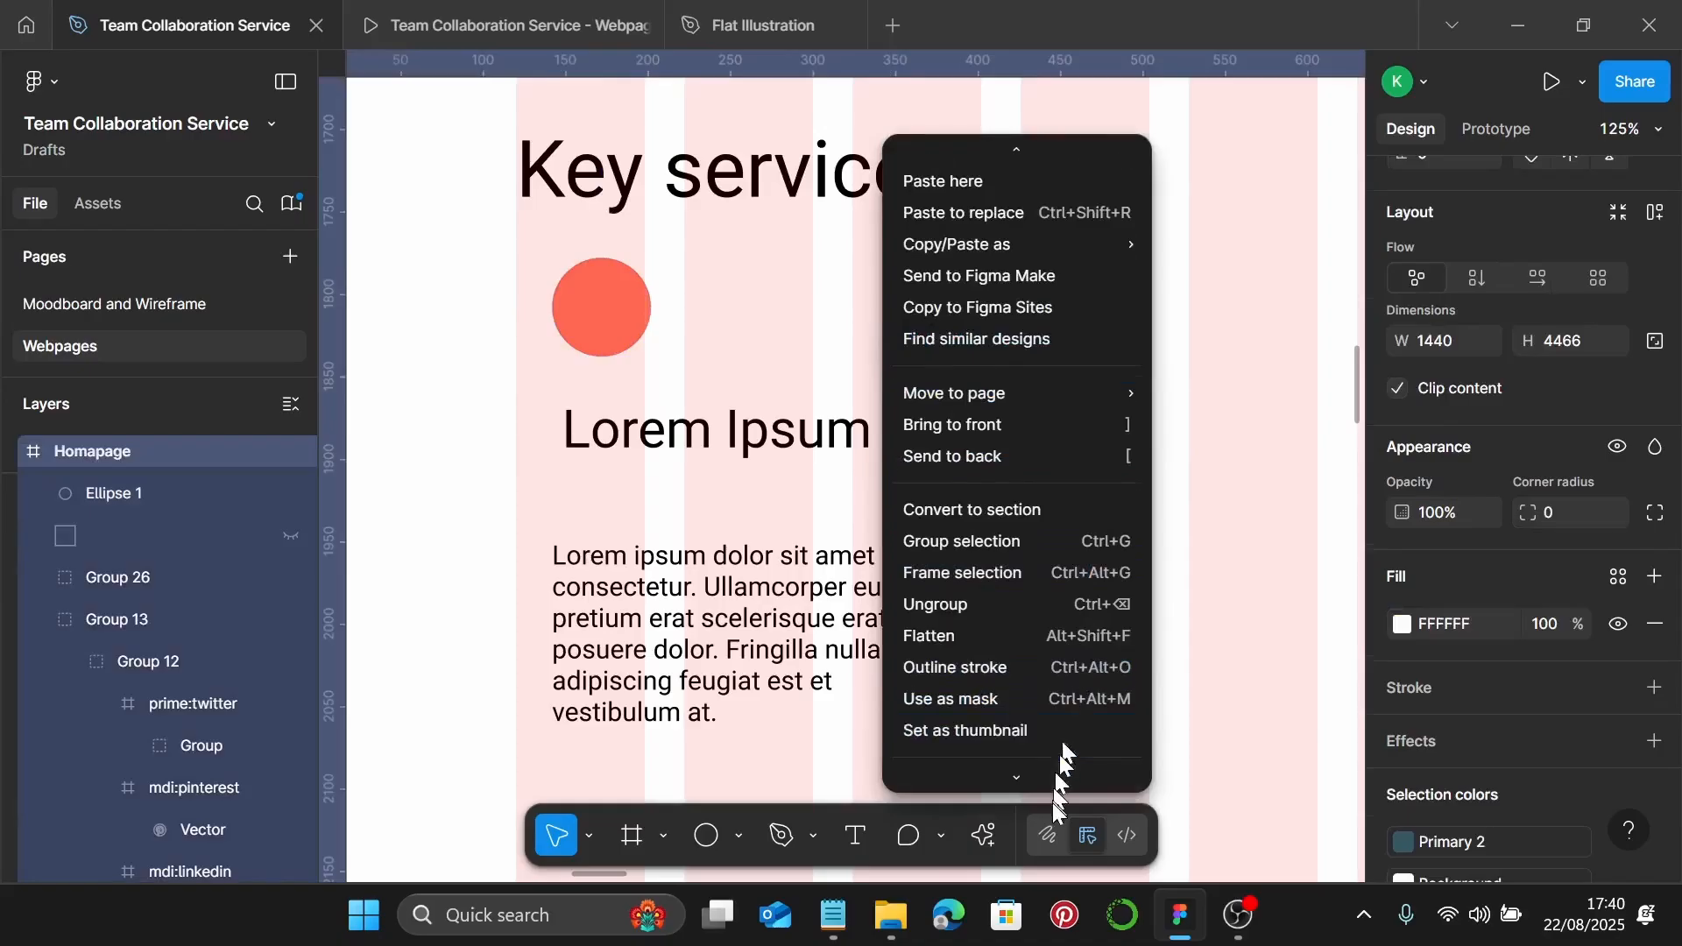
{"action": "mouse_move", "coordinate": [1076, 645]}
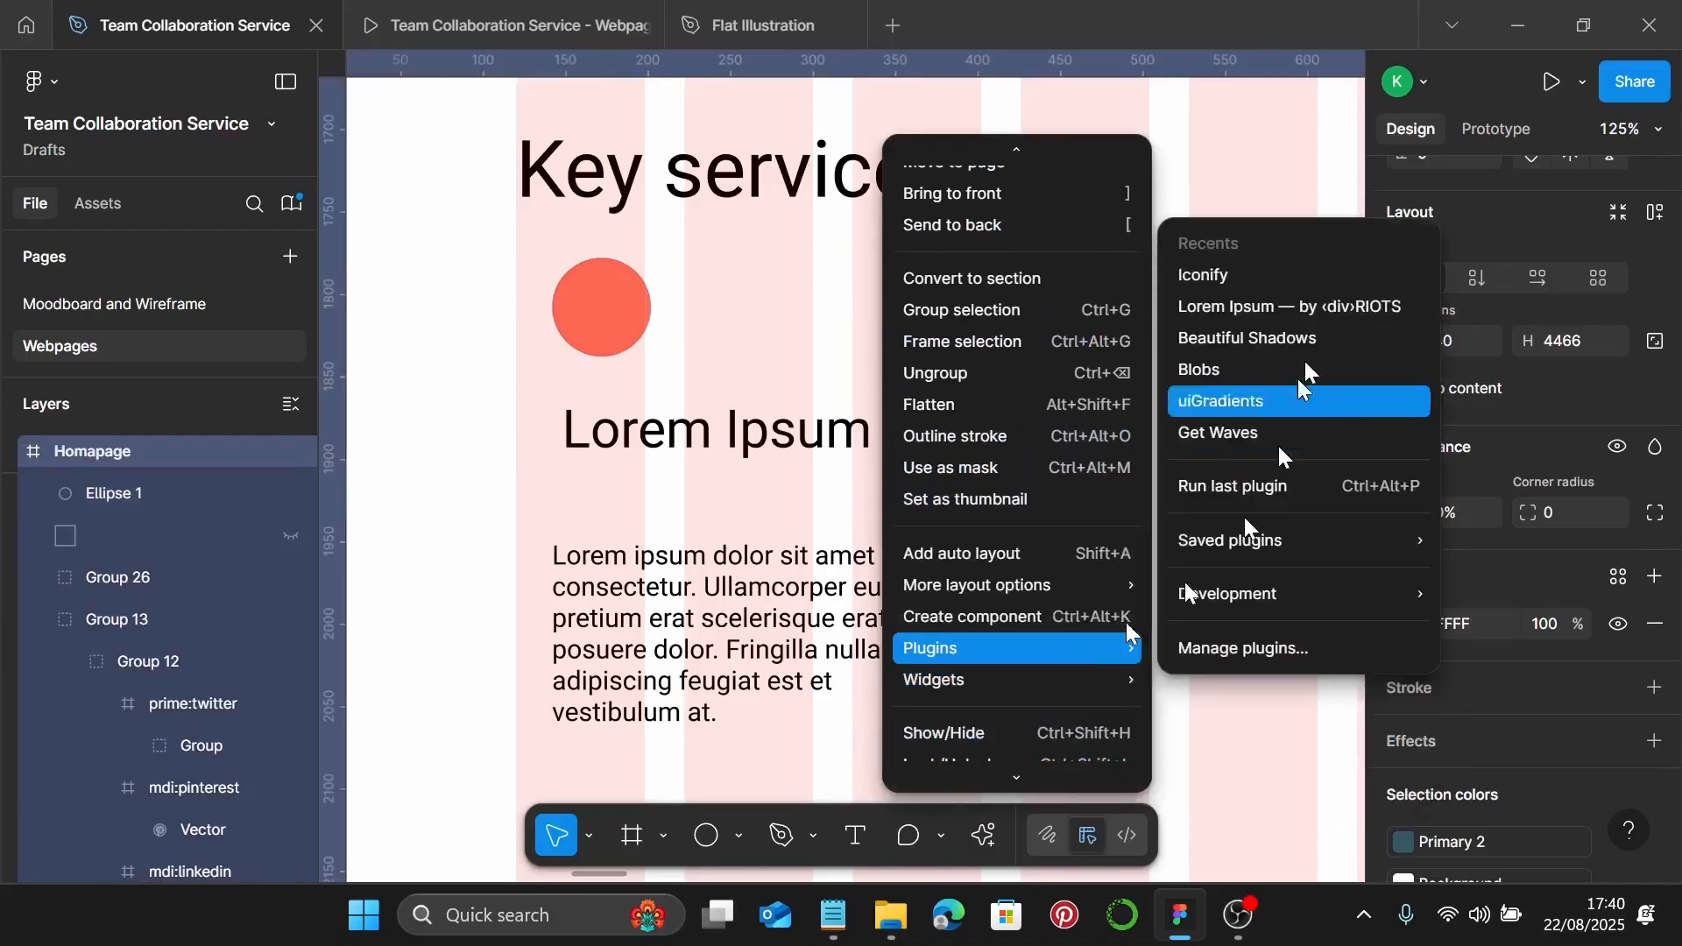
{"action": "left_click", "coordinate": [1302, 280]}
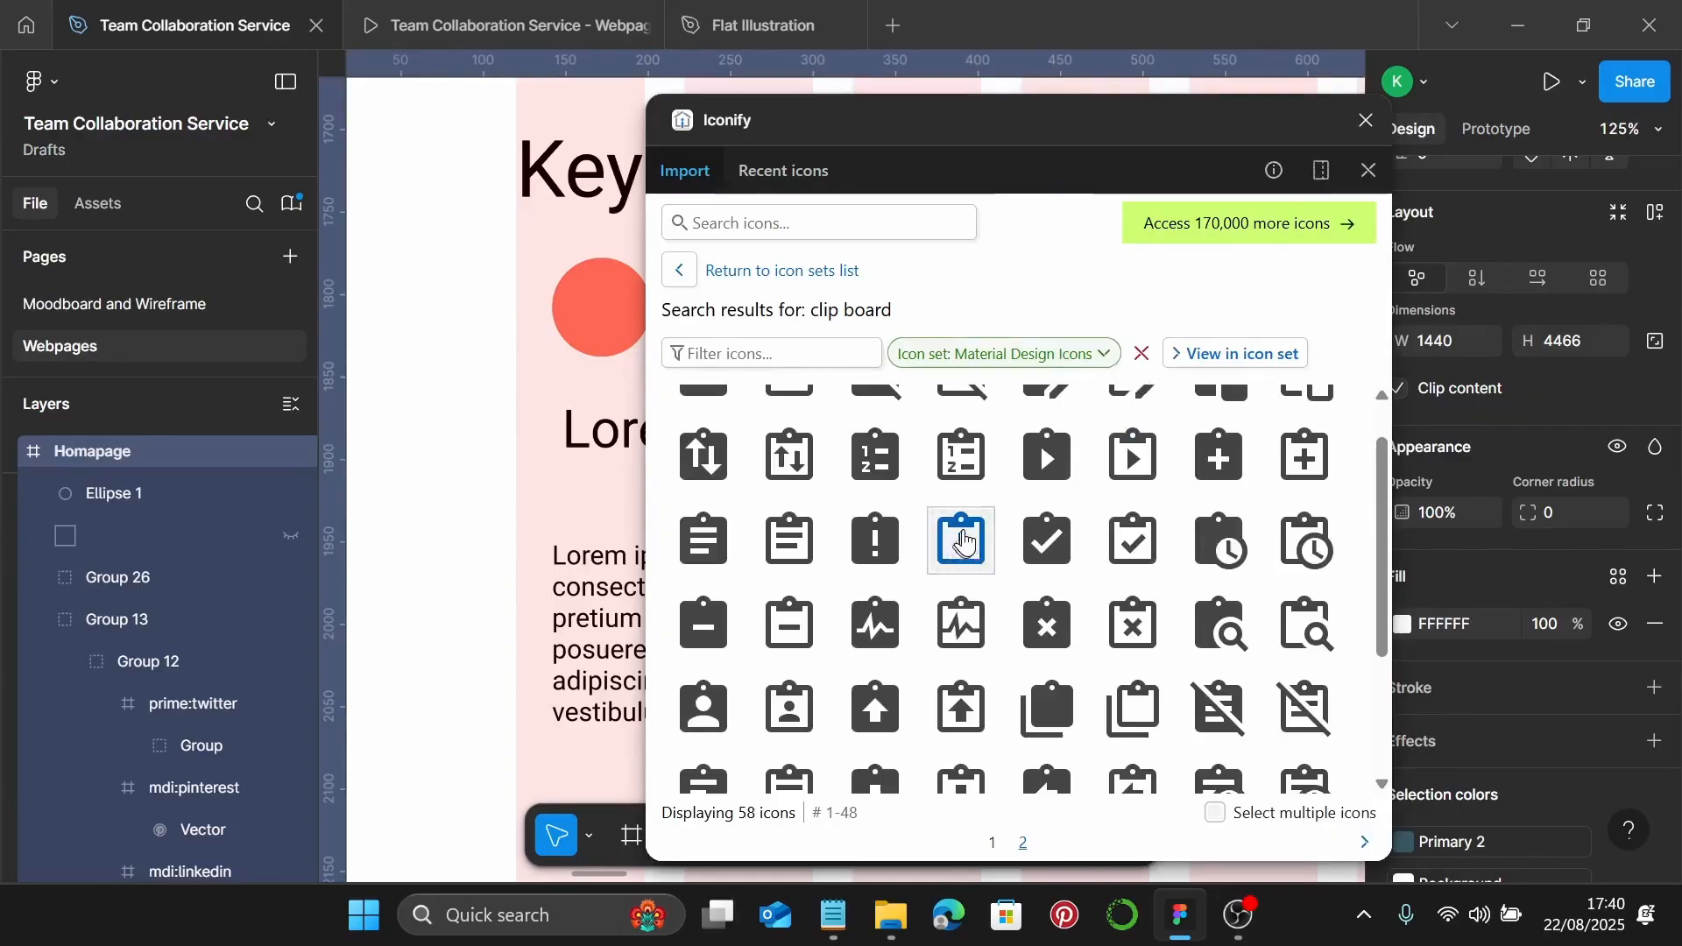
{"action": "scroll", "coordinate": [973, 535], "scroll_direction": "up", "scroll_amount": 1}
{"action": "left_click", "coordinate": [886, 206]}
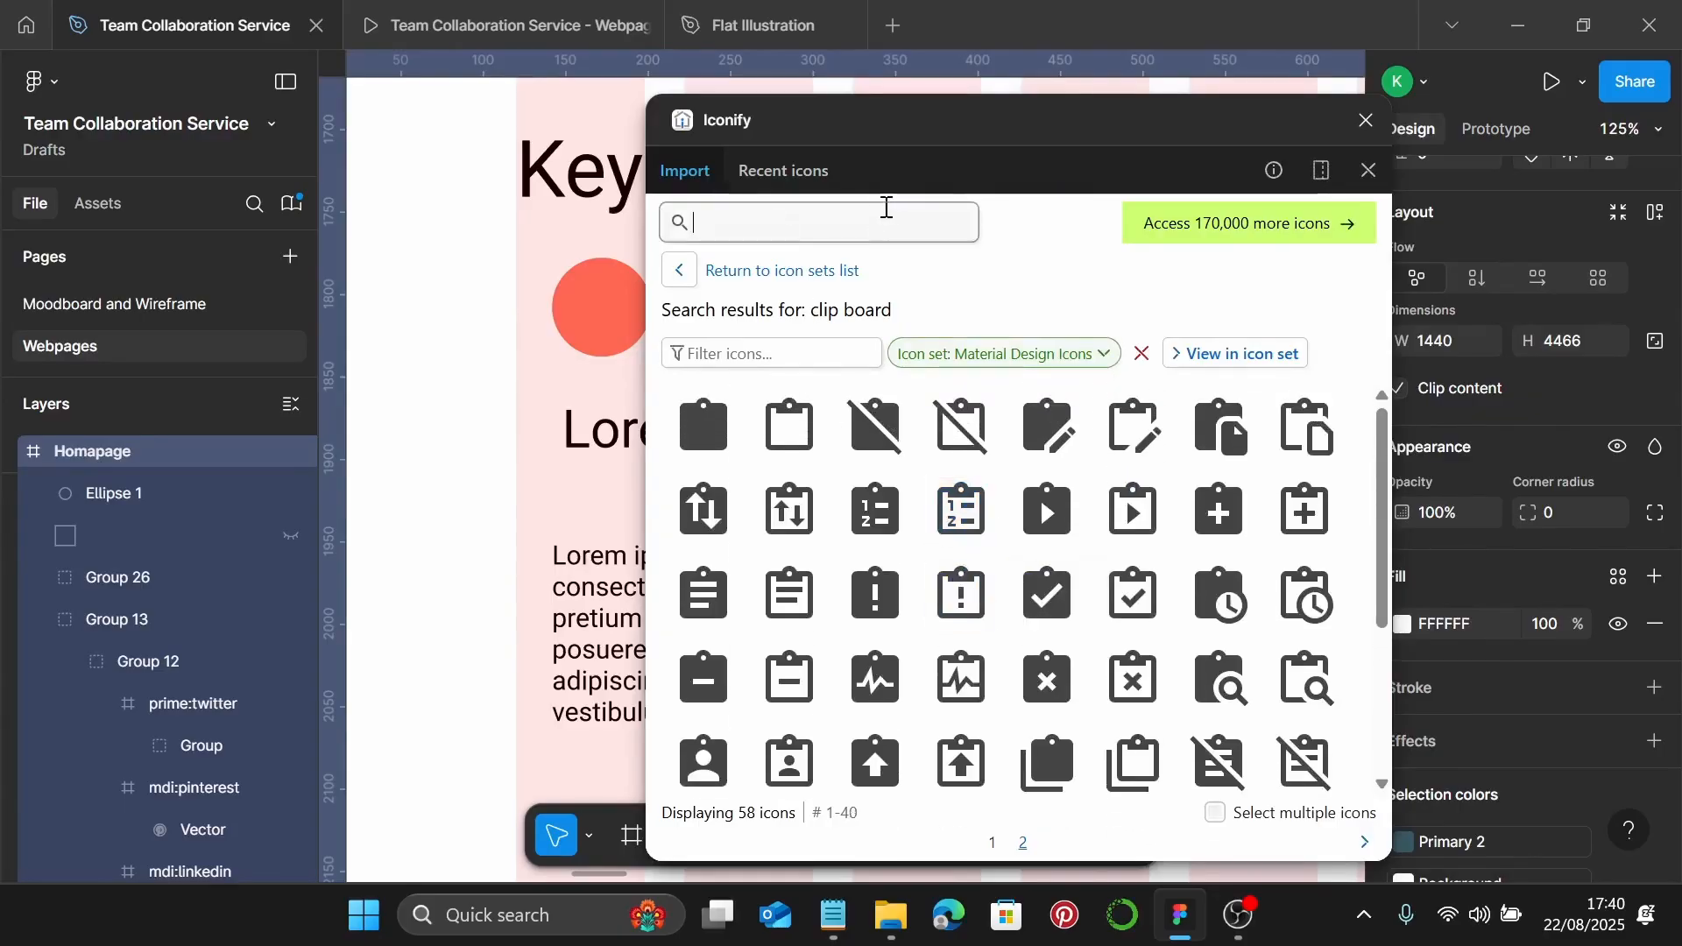
{"action": "type", "text": "cli"}
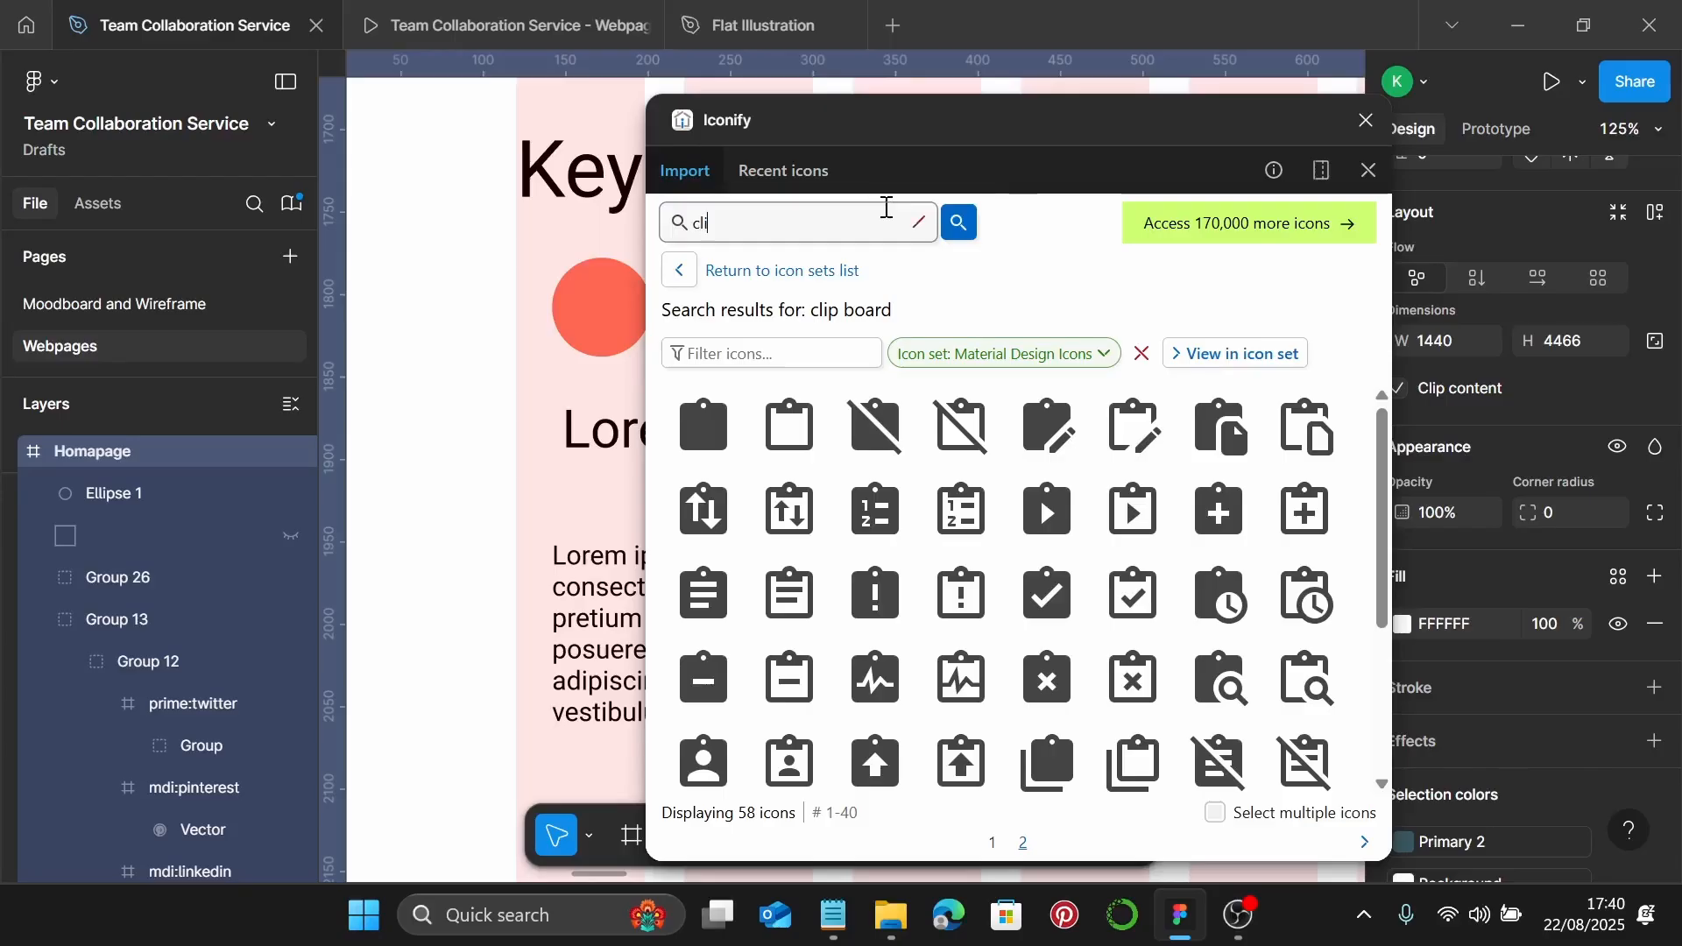
{"action": "type", "text": "p board"}
{"action": "key", "text": "Return"}
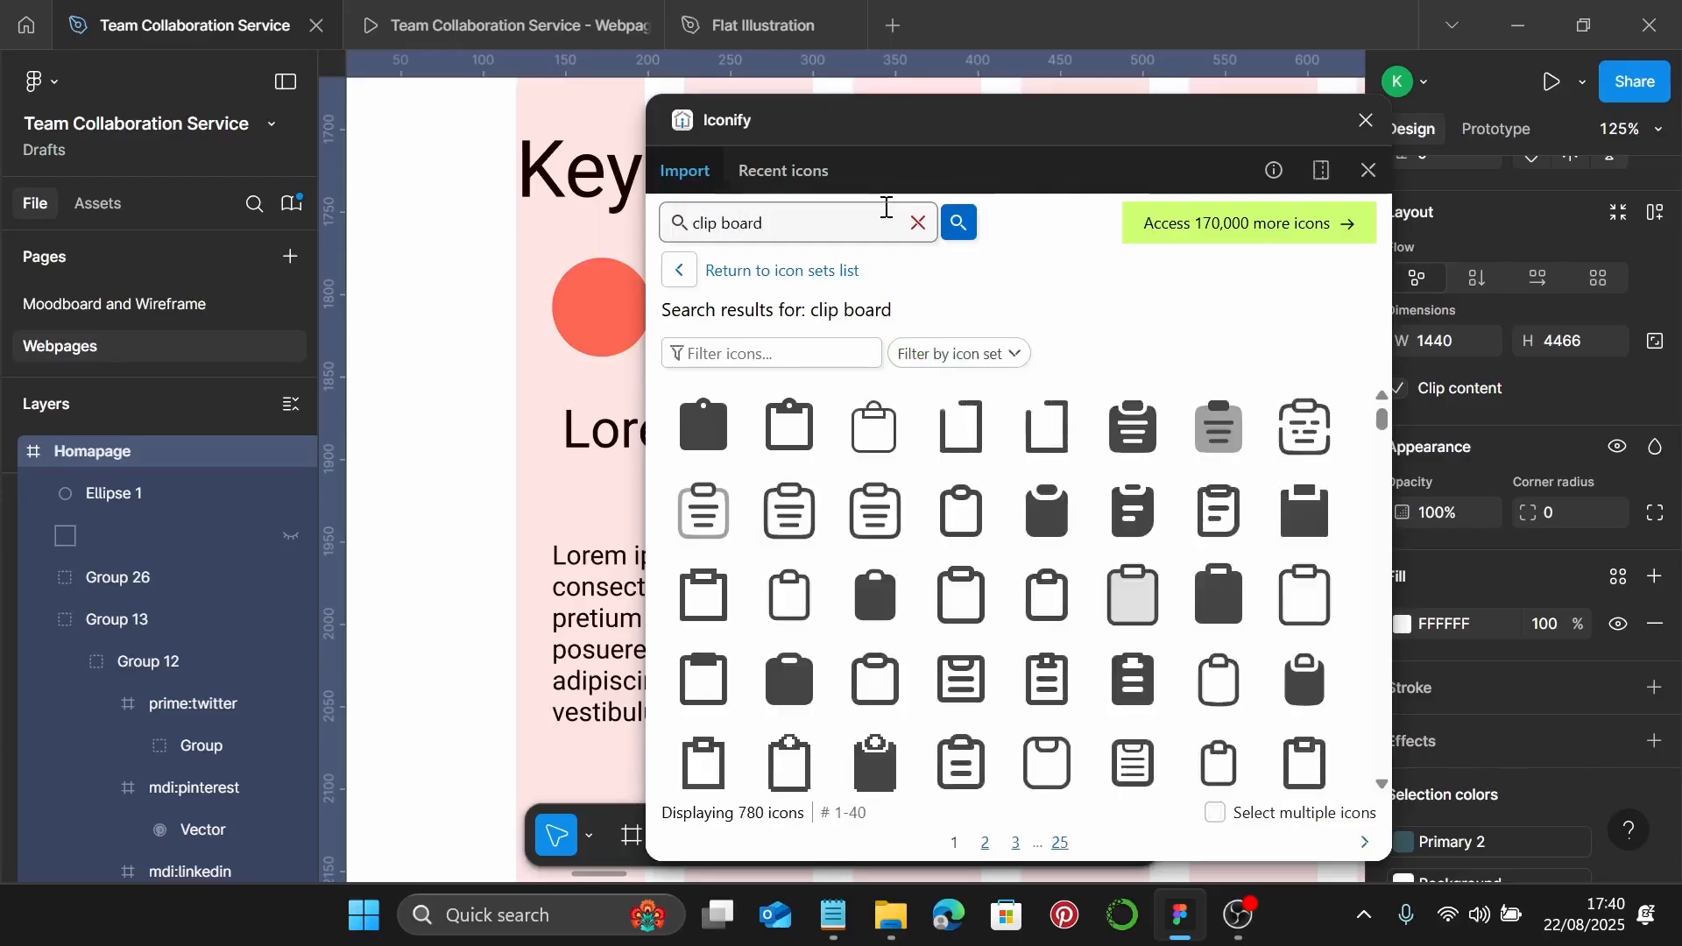
Filter the icon search results to the Material Design Icons set
{"action": "left_click", "coordinate": [998, 355]}
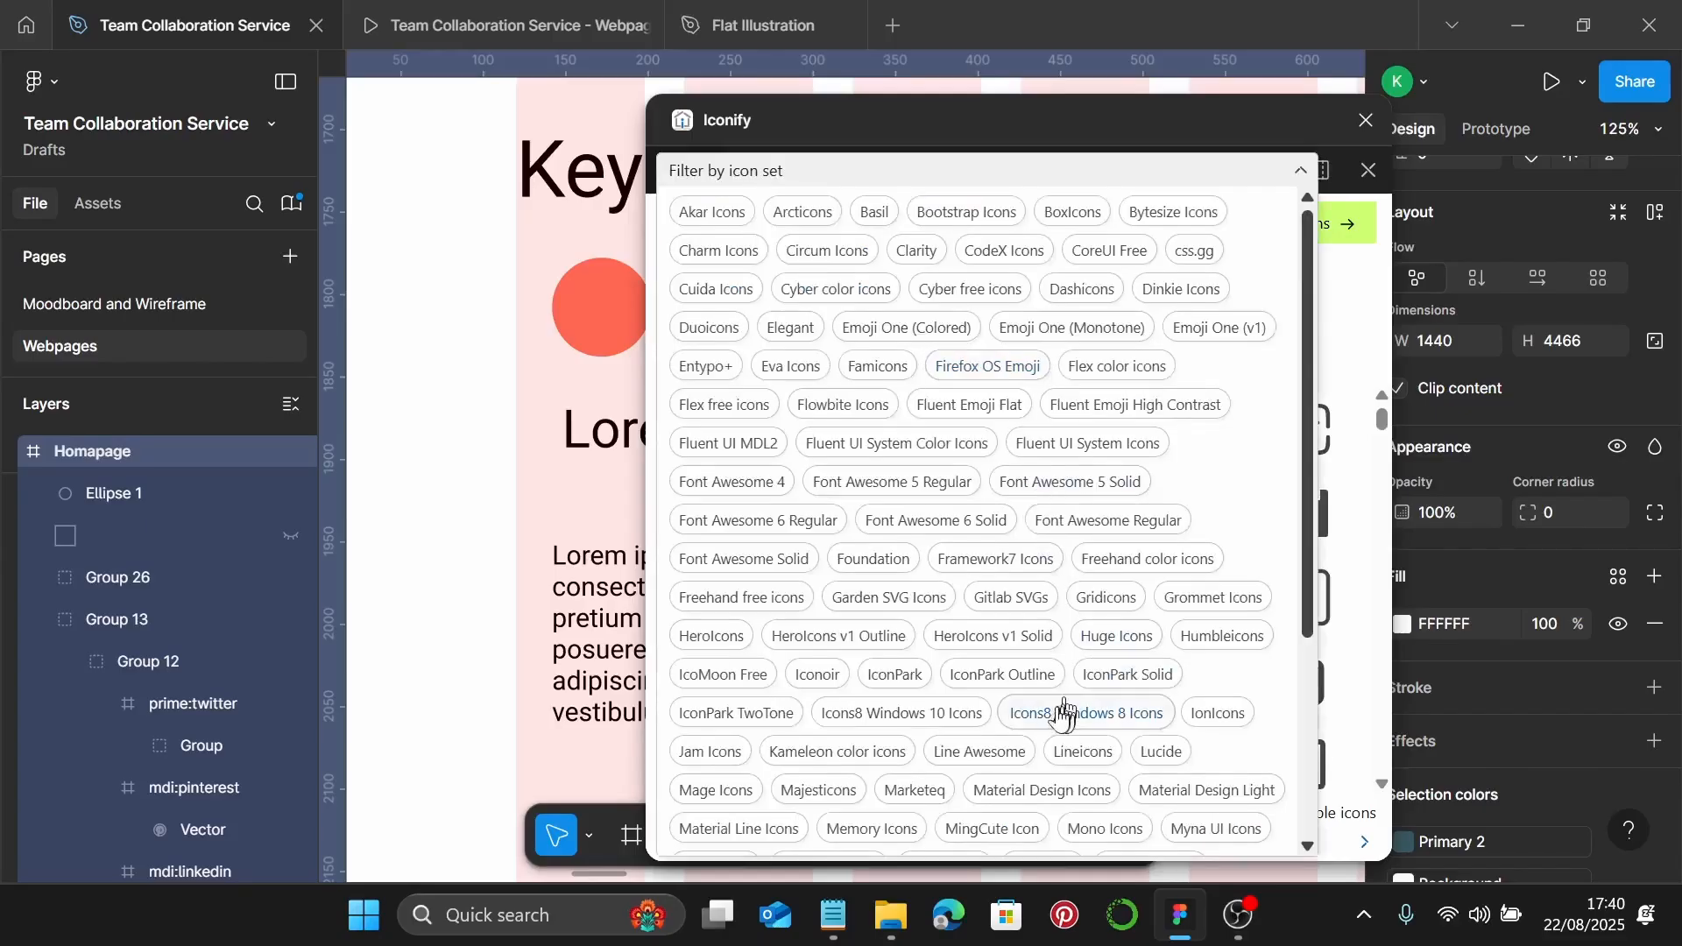
{"action": "scroll", "coordinate": [1063, 714], "scroll_direction": "down", "scroll_amount": 3}
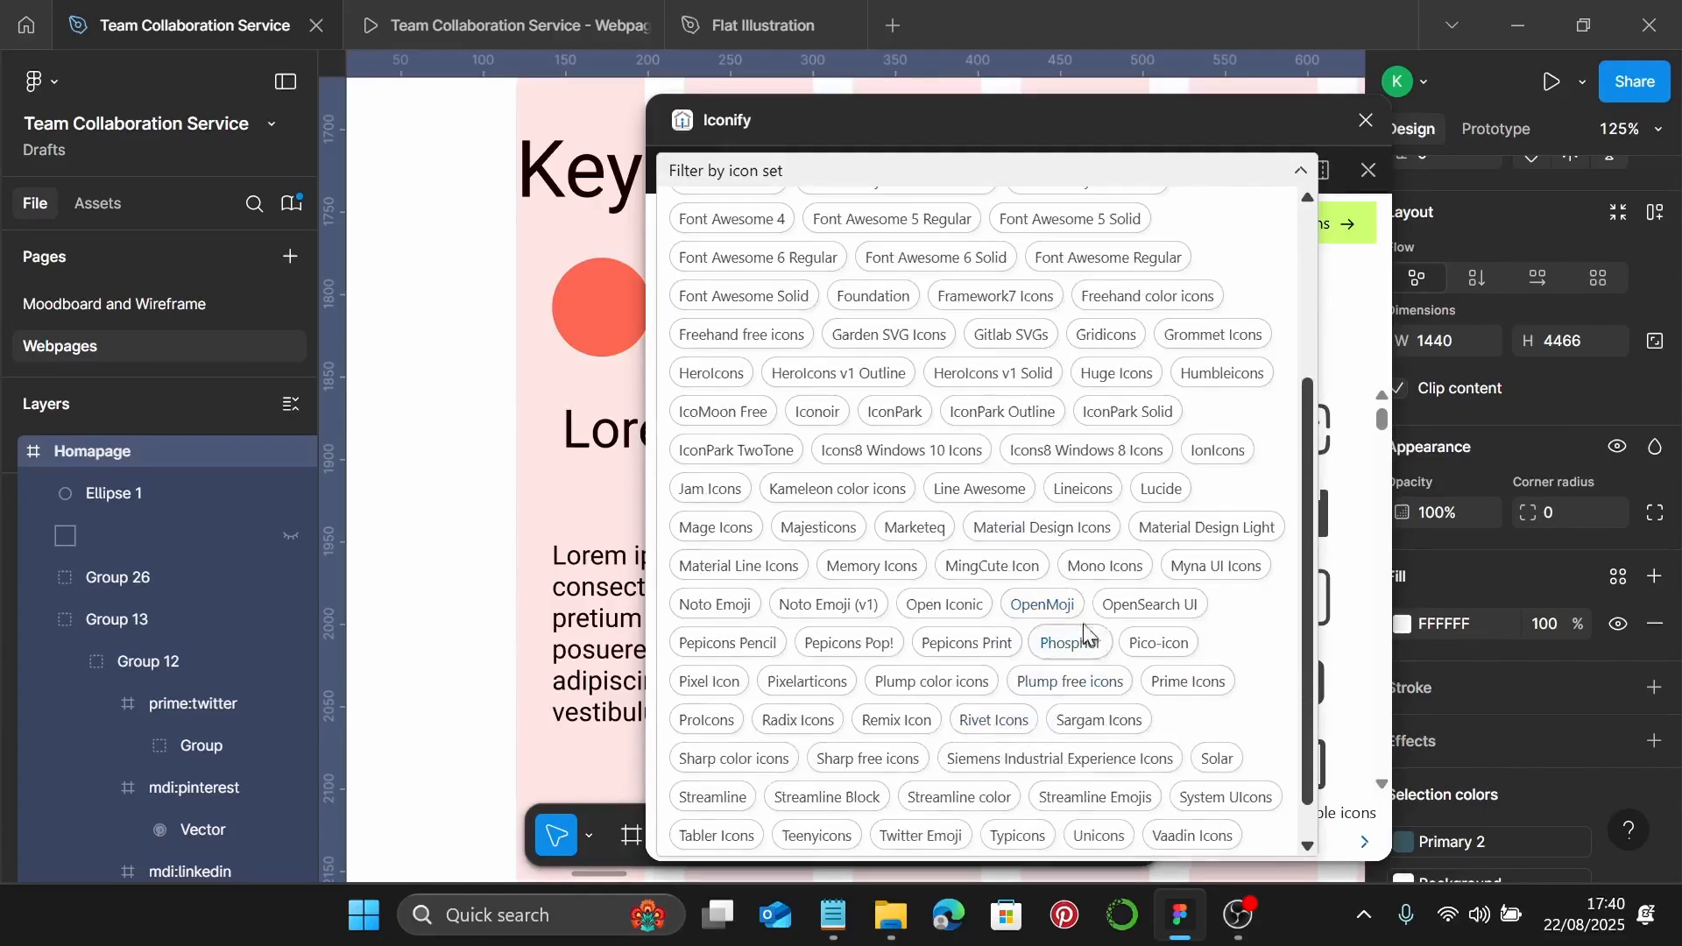
{"action": "left_click", "coordinate": [1041, 528]}
{"action": "left_click", "coordinate": [1303, 174]}
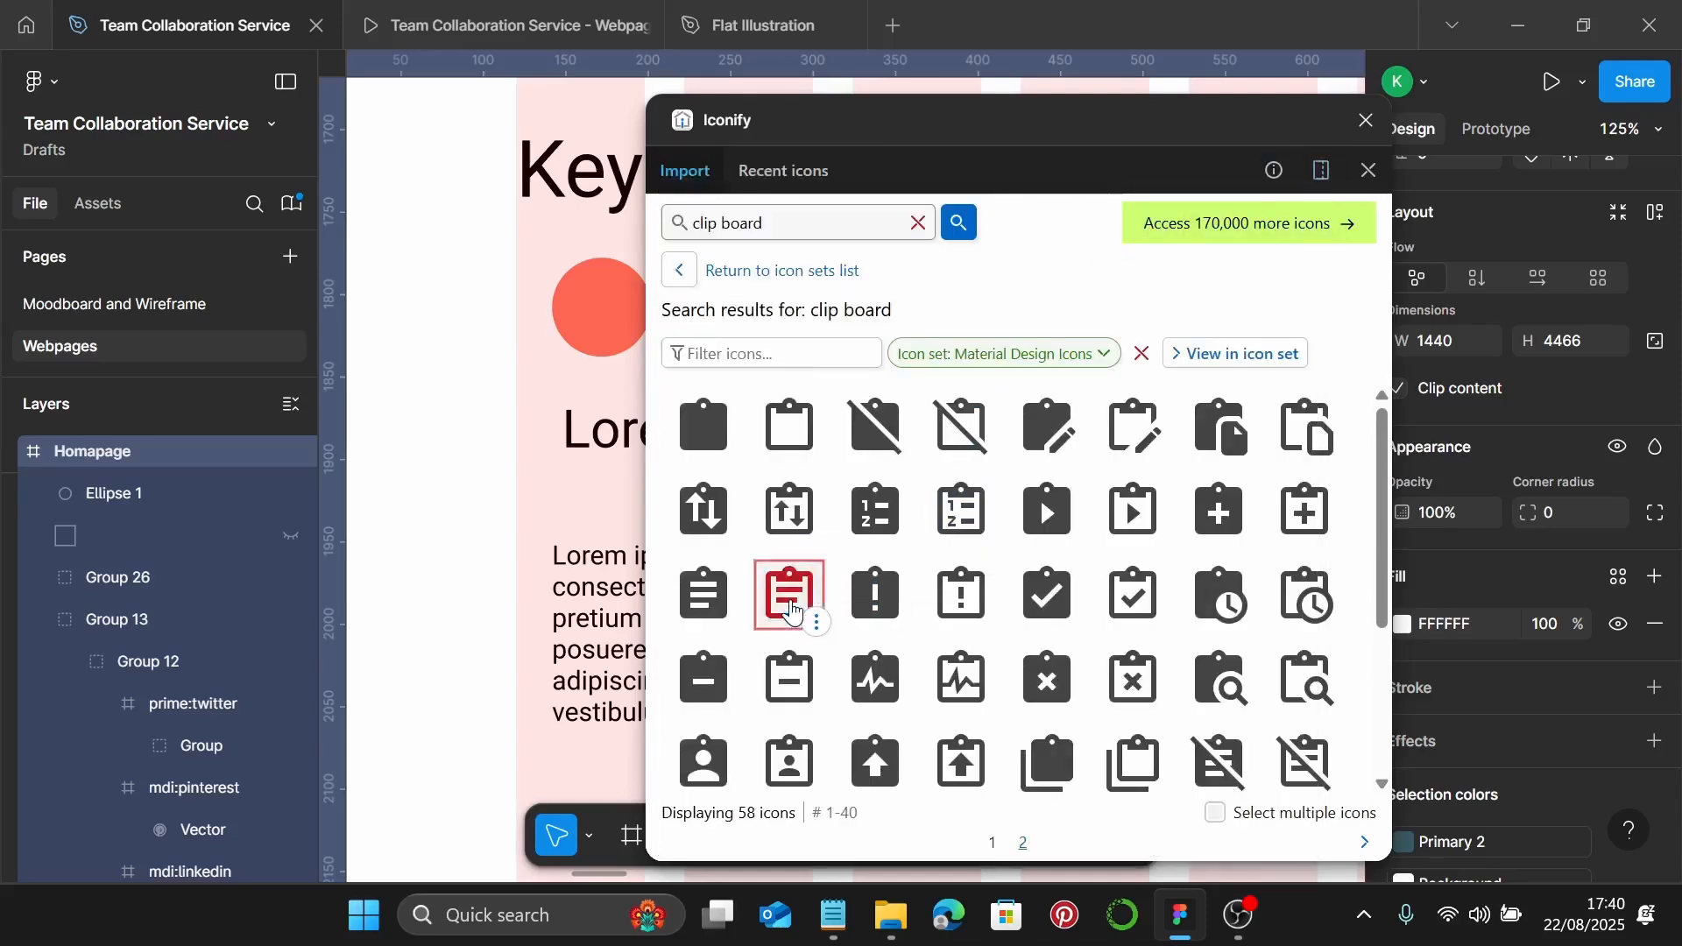
Import the clipboard-text-outline icon at size 16 in white, close the plugin and centre the icon on the circle
{"action": "left_click", "coordinate": [791, 610]}
{"action": "left_click_drag", "start_coordinate": [792, 610], "coordinate": [554, 353]}
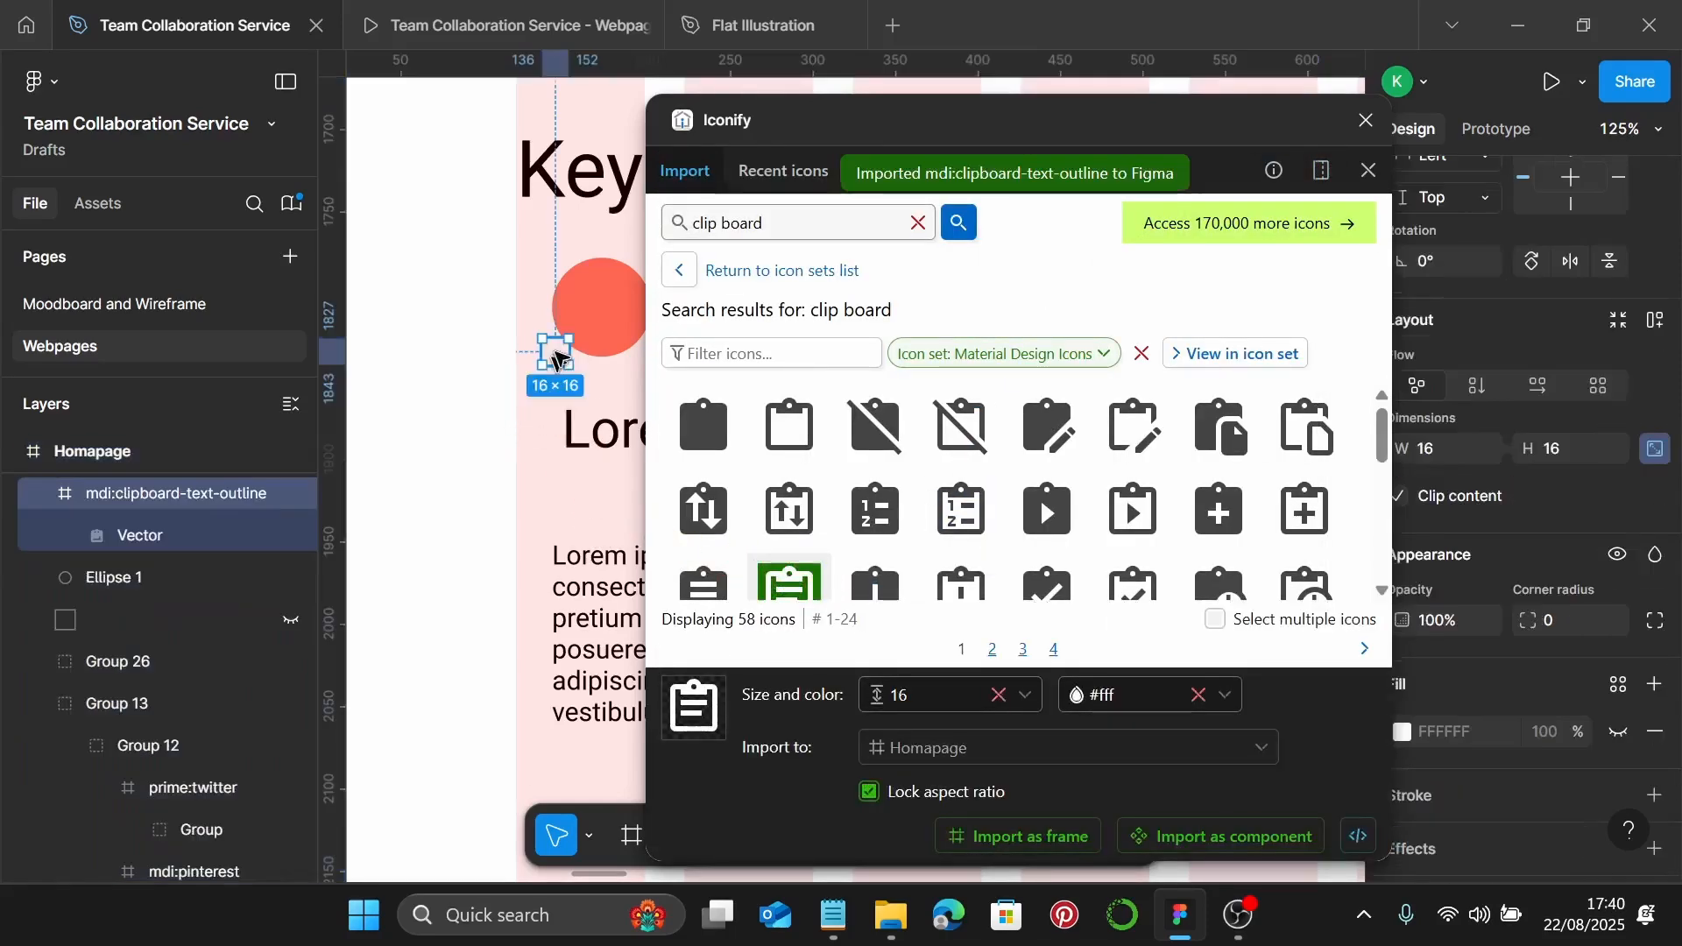
{"action": "left_click", "coordinate": [1359, 138]}
{"action": "scroll", "coordinate": [540, 328], "scroll_direction": "up", "scroll_amount": 3, "text": "ctrl"}
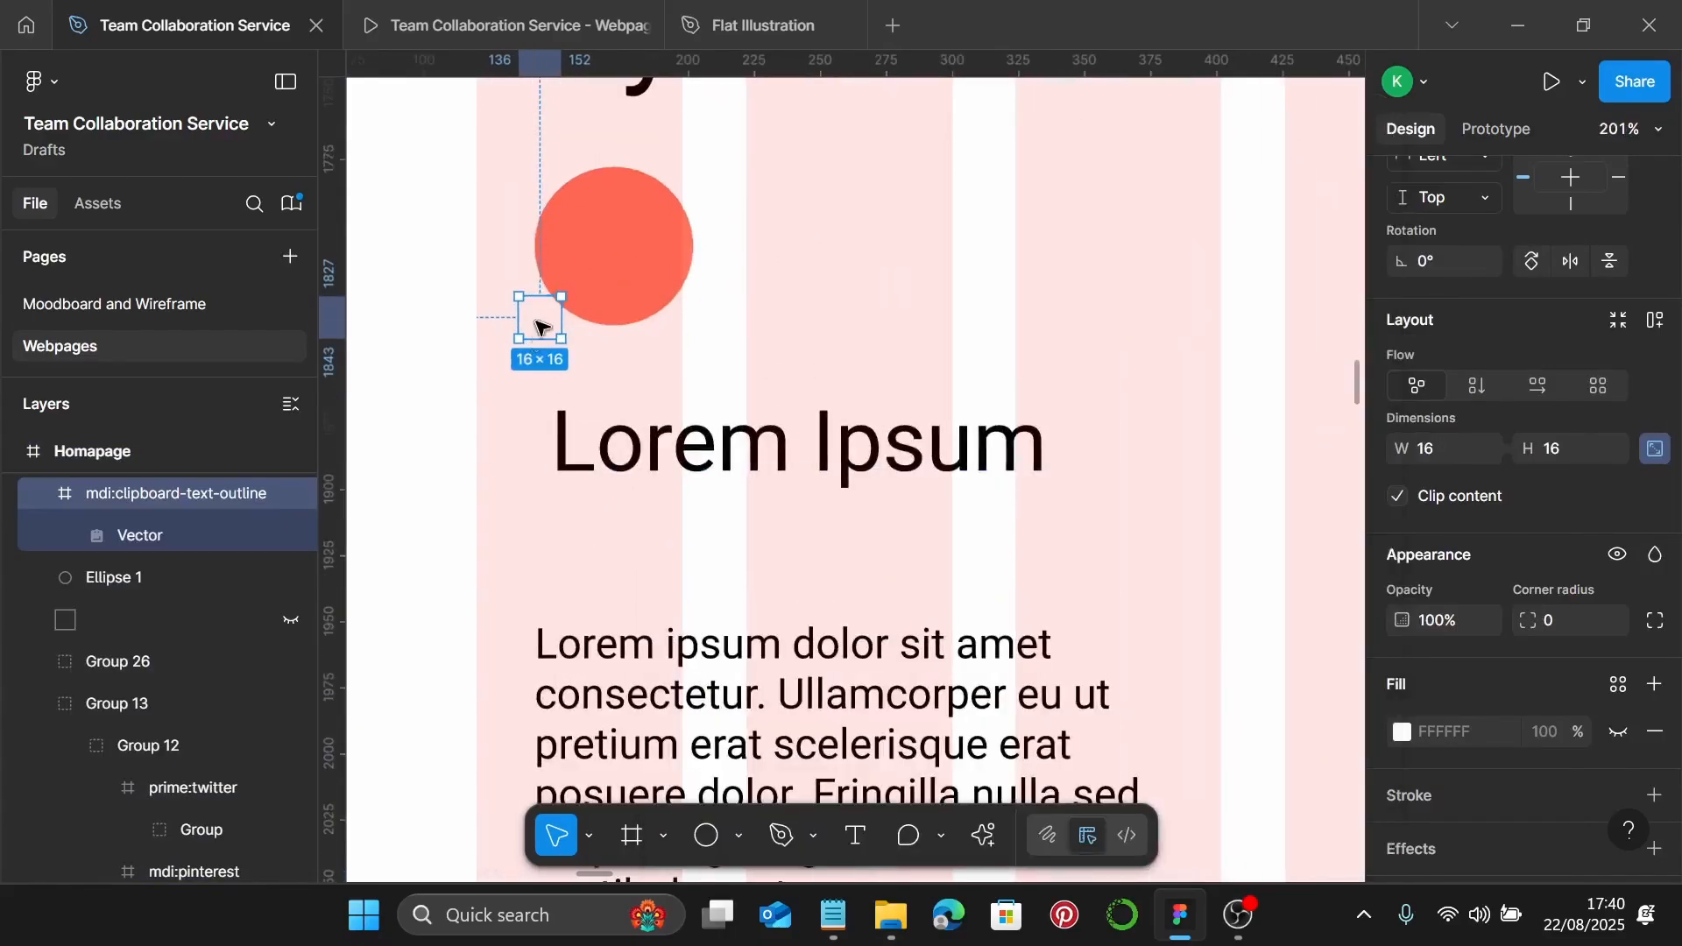
{"action": "left_click_drag", "start_coordinate": [545, 322], "coordinate": [618, 251]}
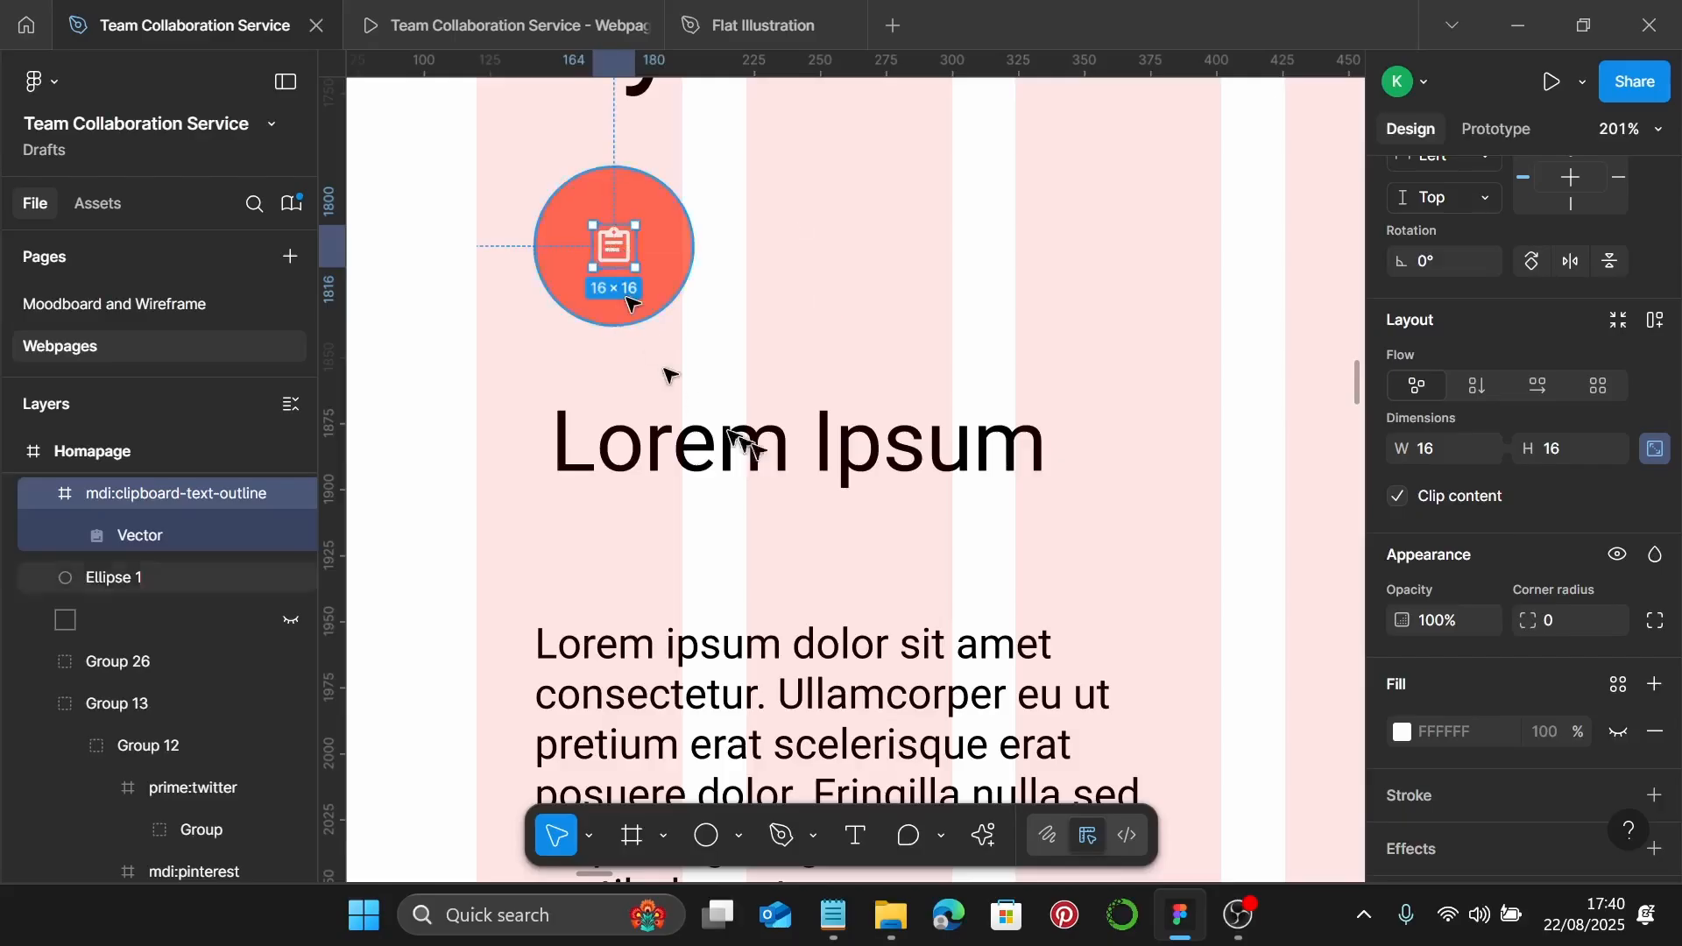
Resize the clipboard icon to 35 × 35 and centre it on the circle again
{"action": "left_click", "coordinate": [1460, 449]}
{"action": "type", "text": "35"}
{"action": "key", "text": "Return"}
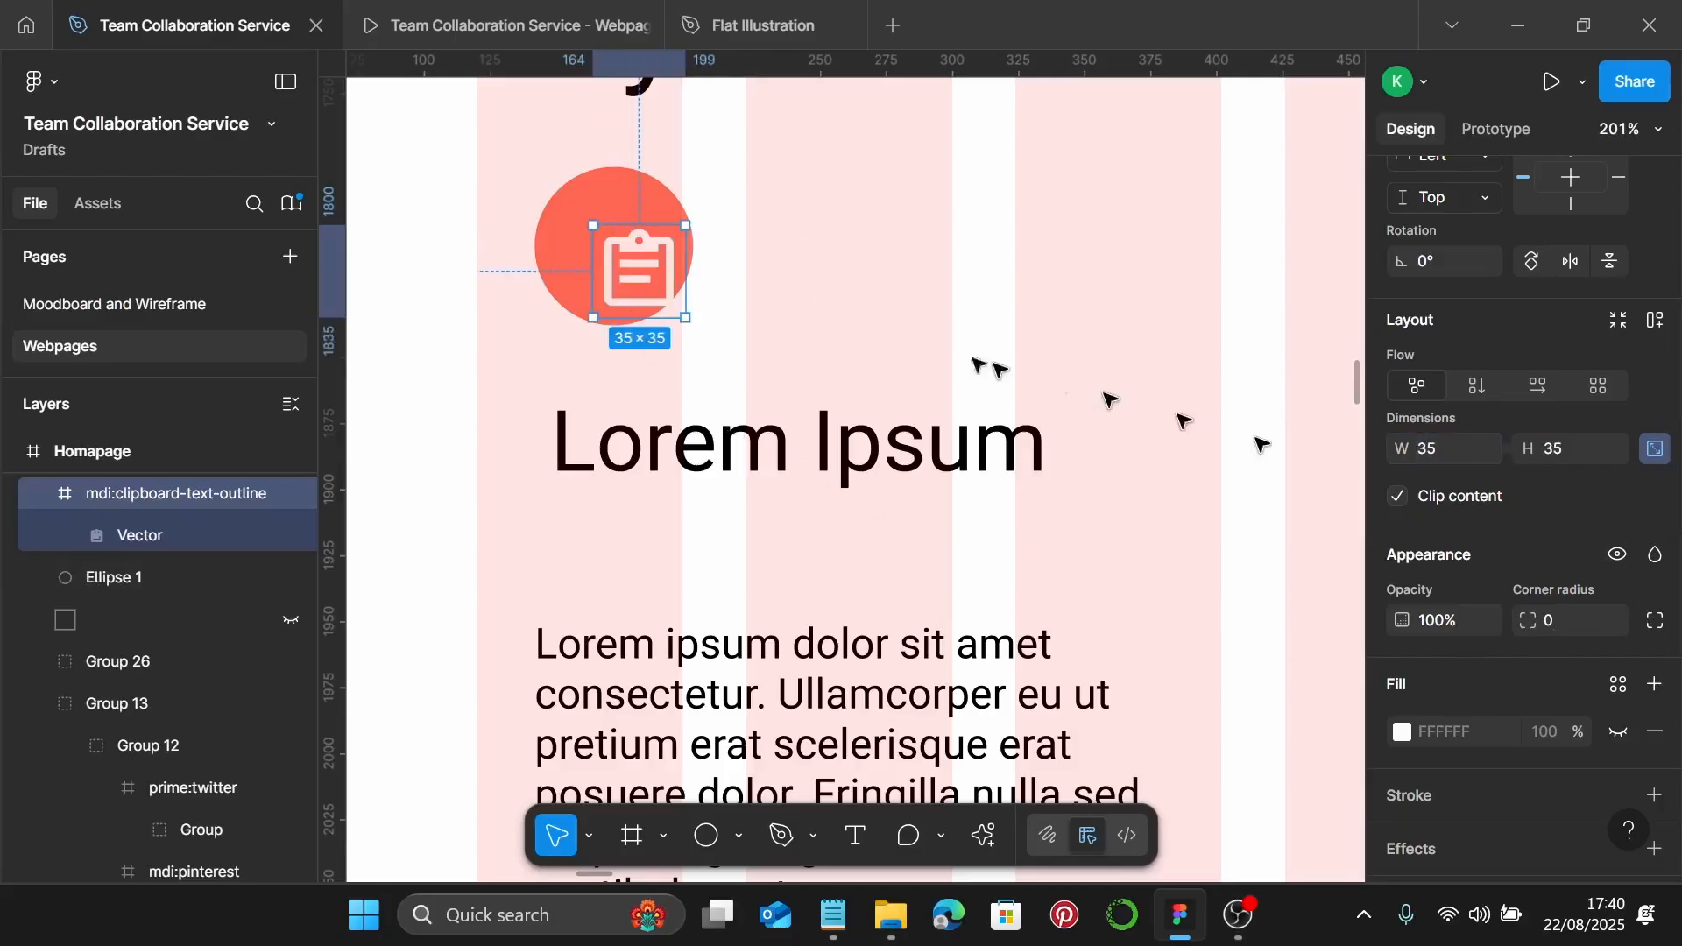
{"action": "left_click_drag", "start_coordinate": [638, 266], "coordinate": [612, 240]}
Apply the Background colour style to the clipboard icon and combine it with the circle in an auto layout frame
{"action": "scroll", "coordinate": [1529, 613], "scroll_direction": "down", "scroll_amount": 3}
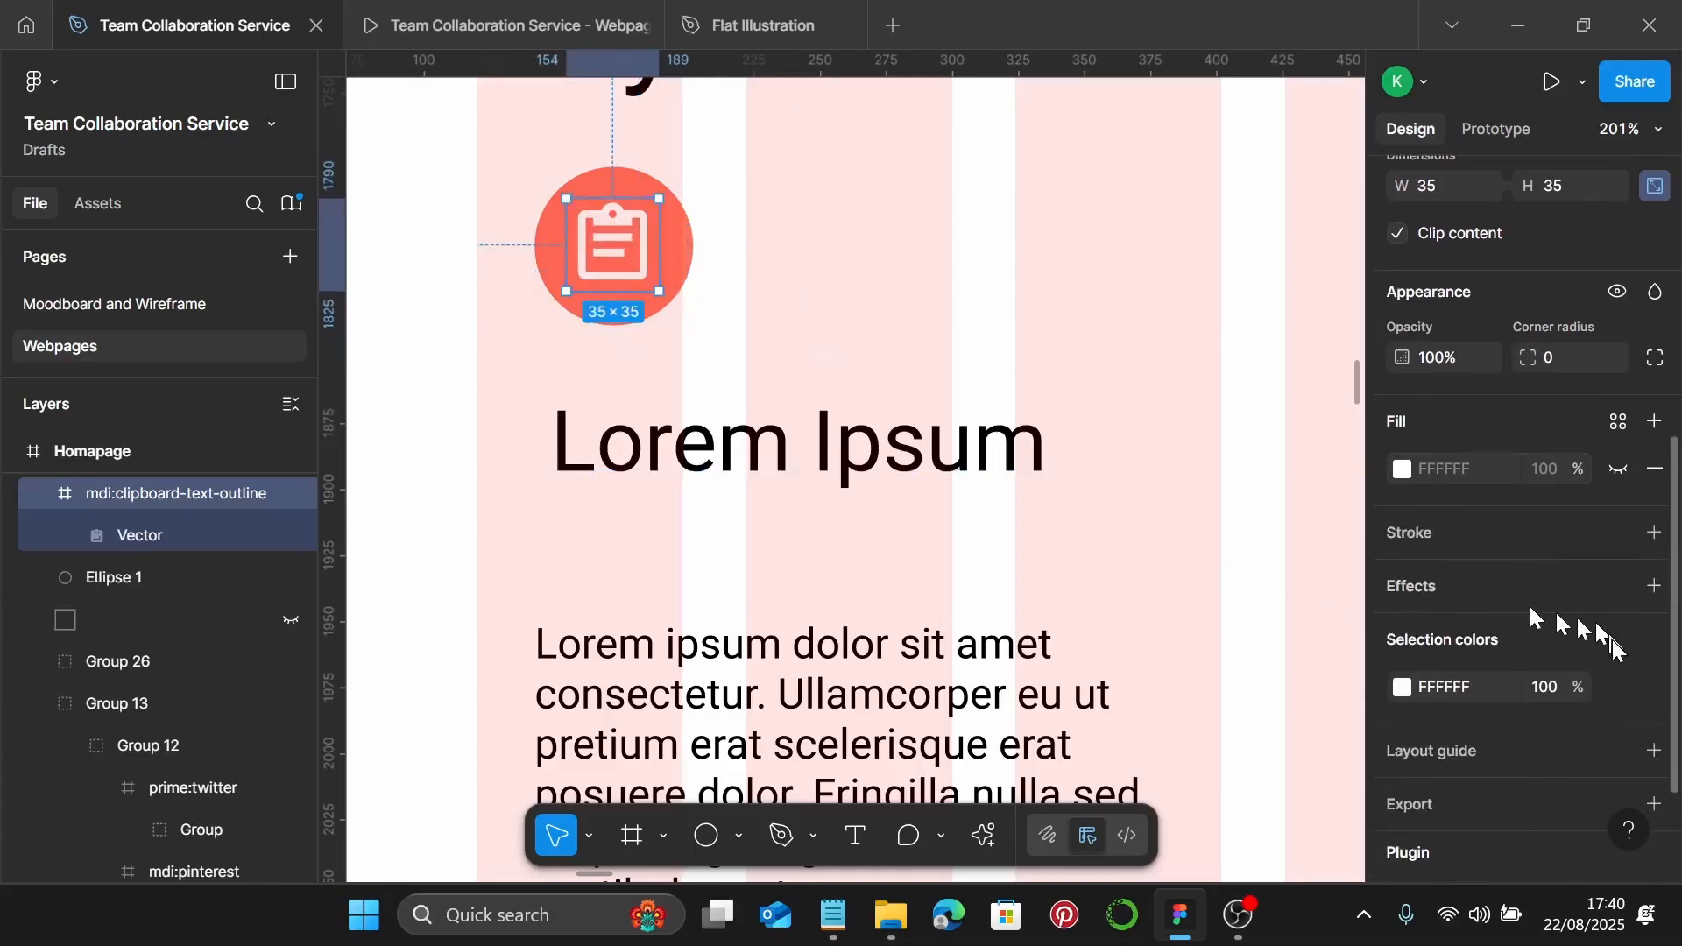
{"action": "left_click", "coordinate": [1619, 688]}
{"action": "left_click", "coordinate": [1090, 506]}
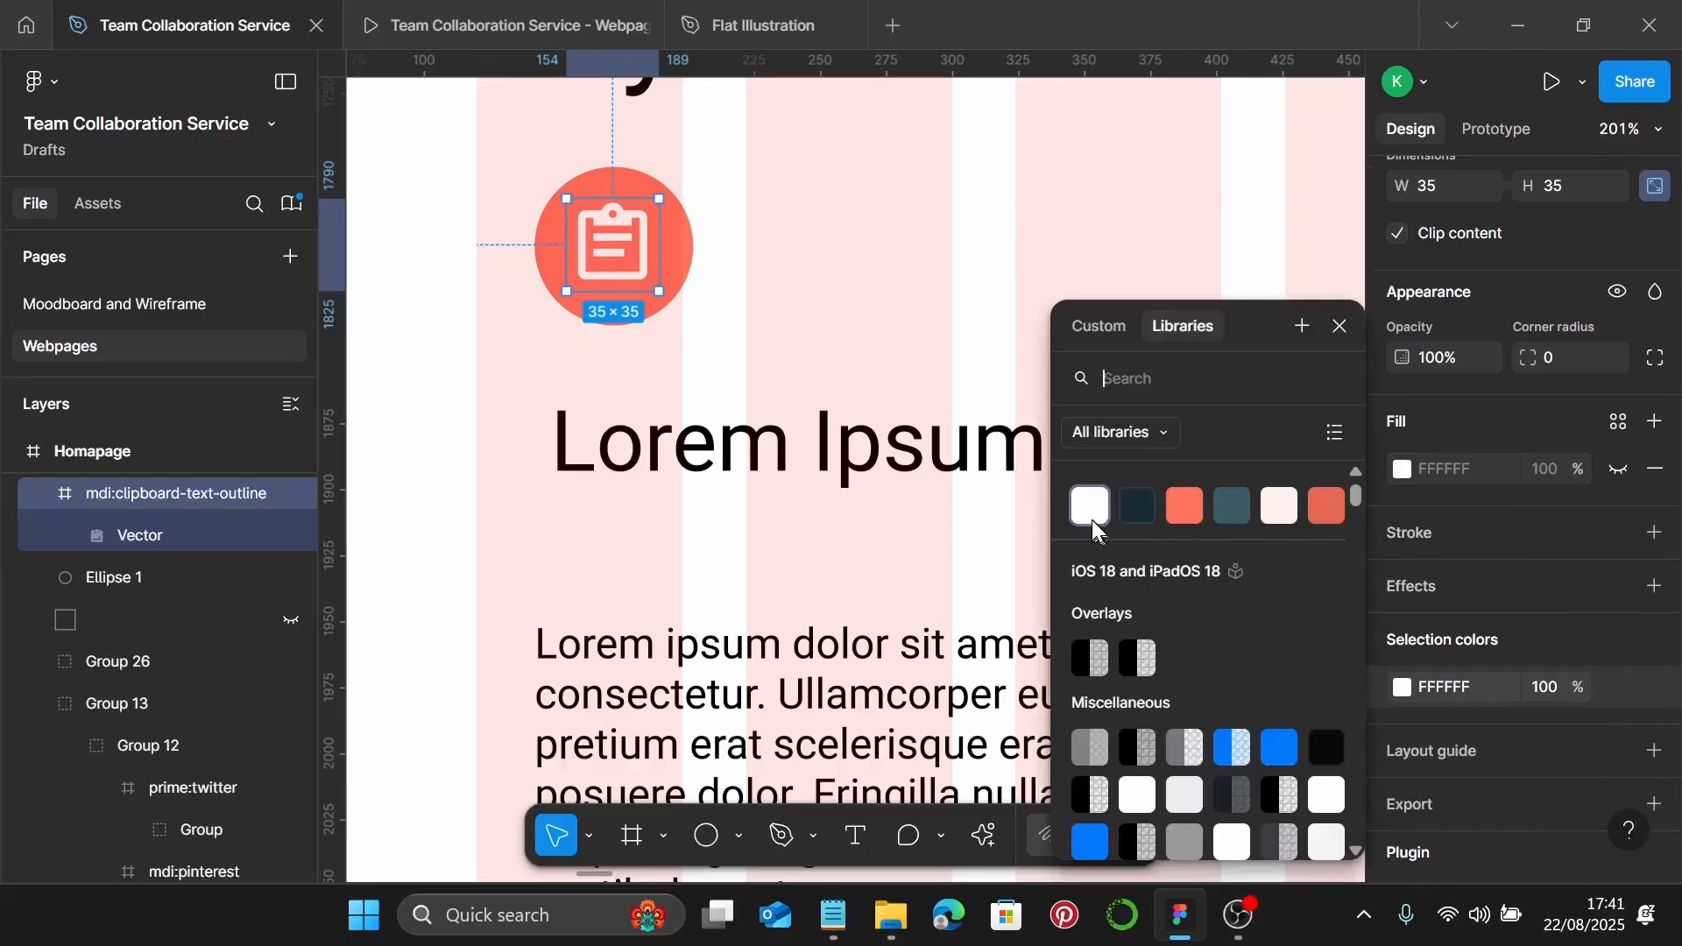
{"action": "left_click", "coordinate": [685, 248], "text": "shift"}
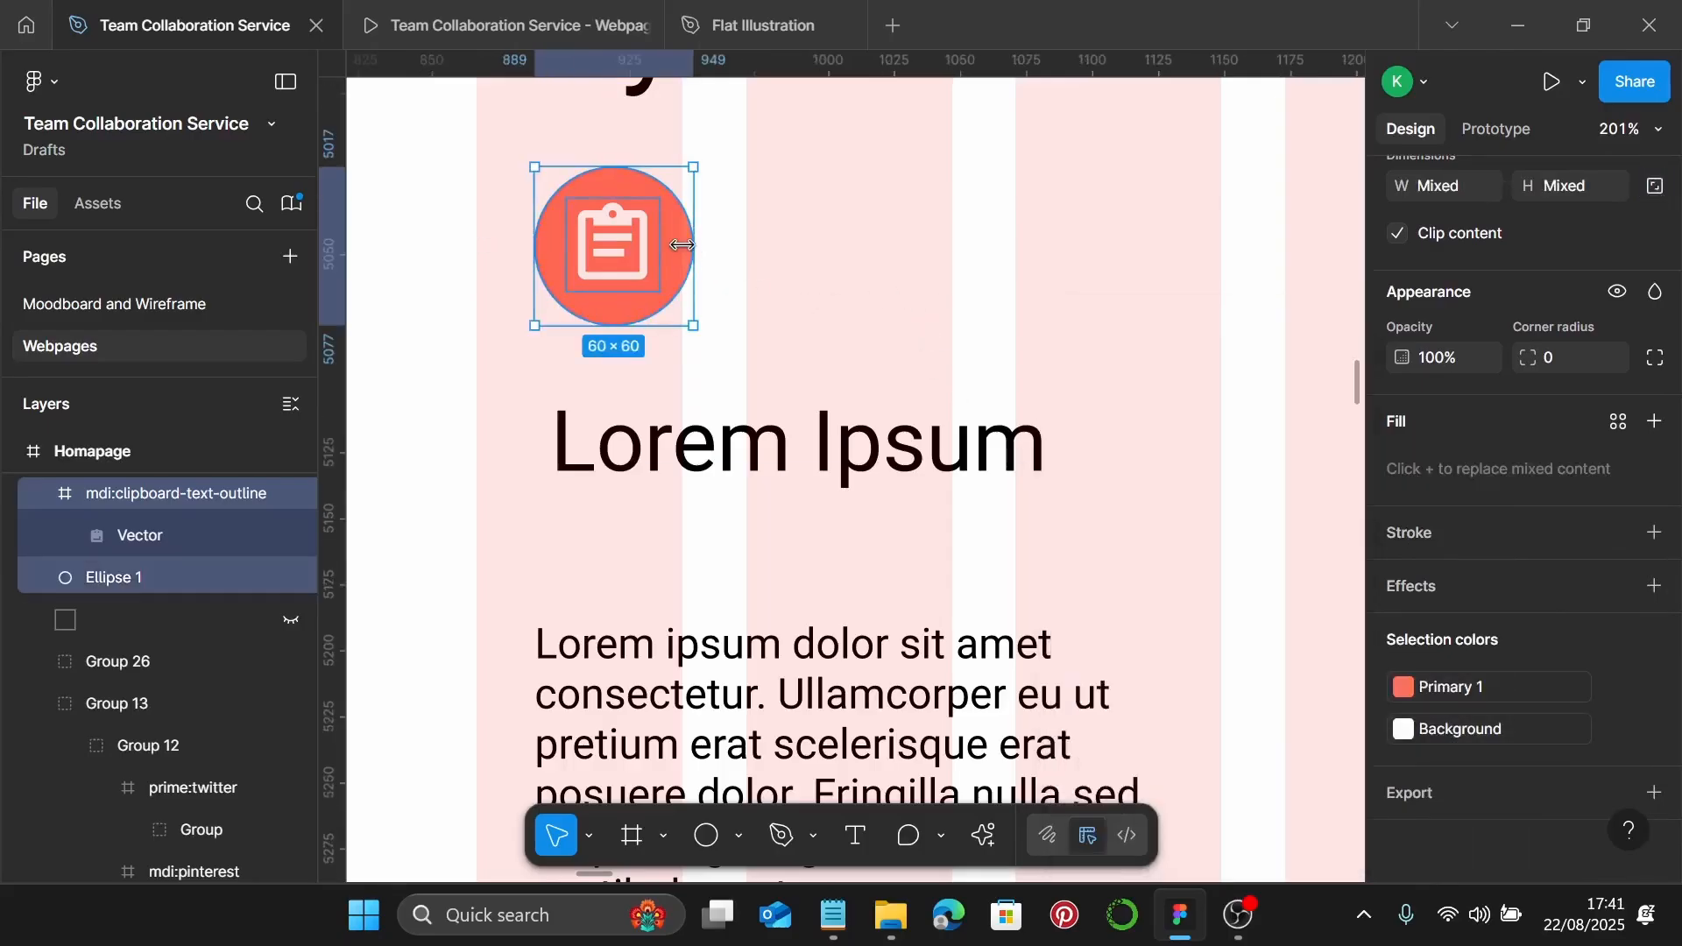
{"action": "key", "text": "shift+a"}
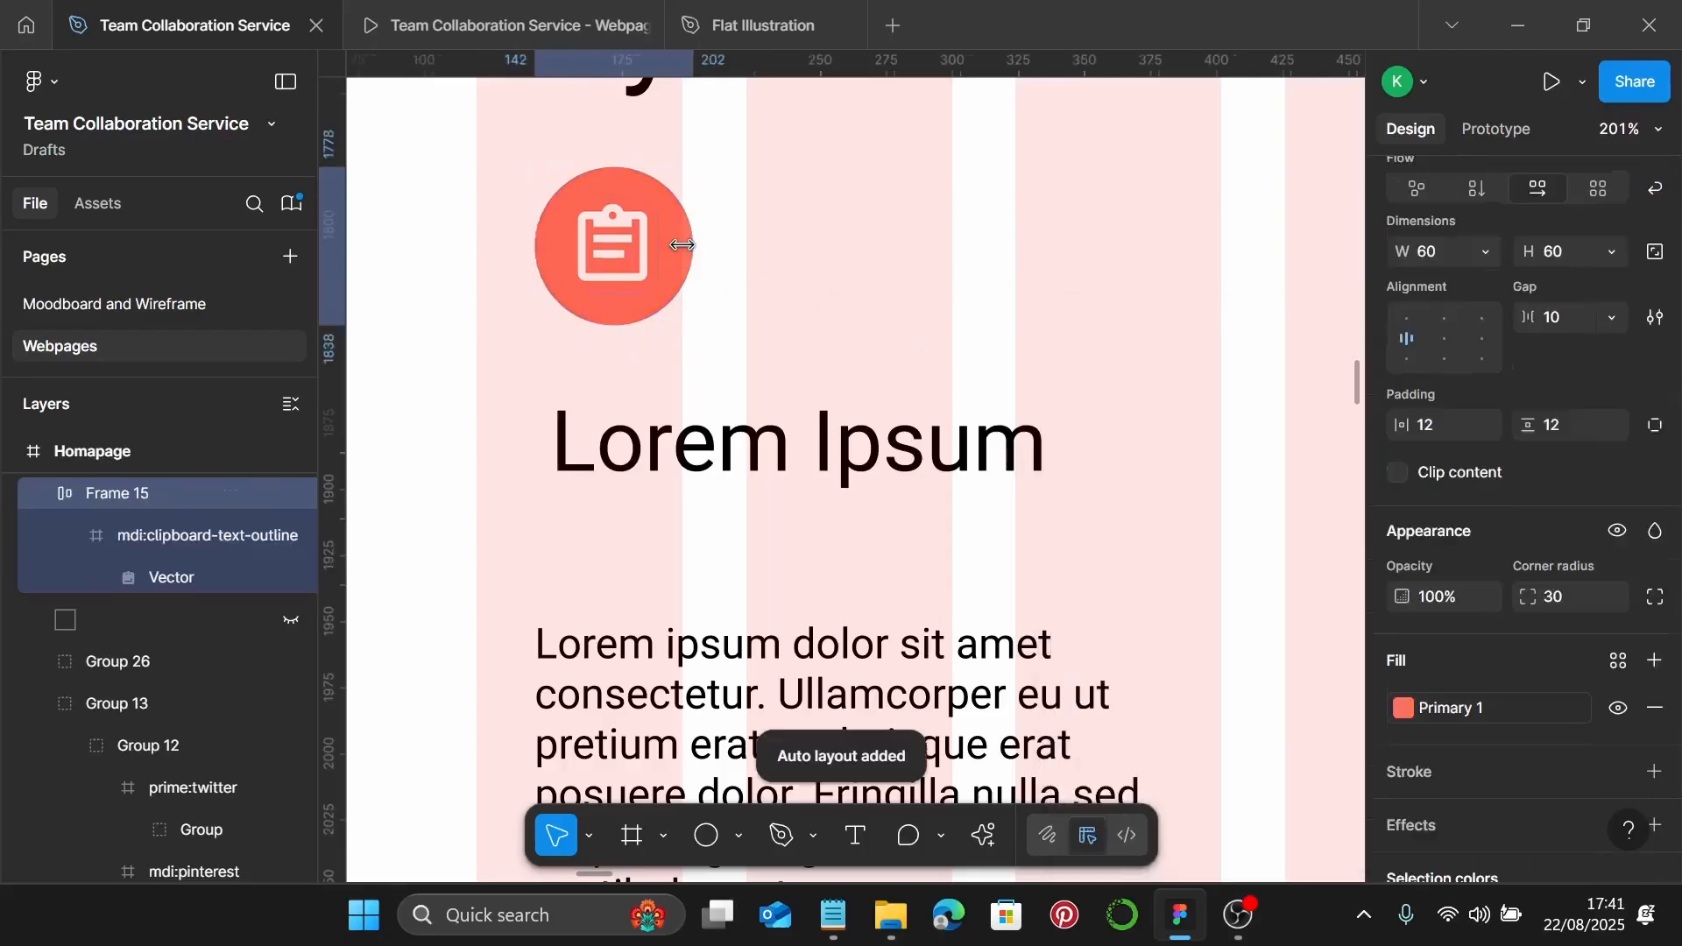
Apply the Mini-Heading text style to the card's Lorem Ipsum title
{"action": "scroll", "coordinate": [682, 245], "scroll_direction": "down", "scroll_amount": 3}
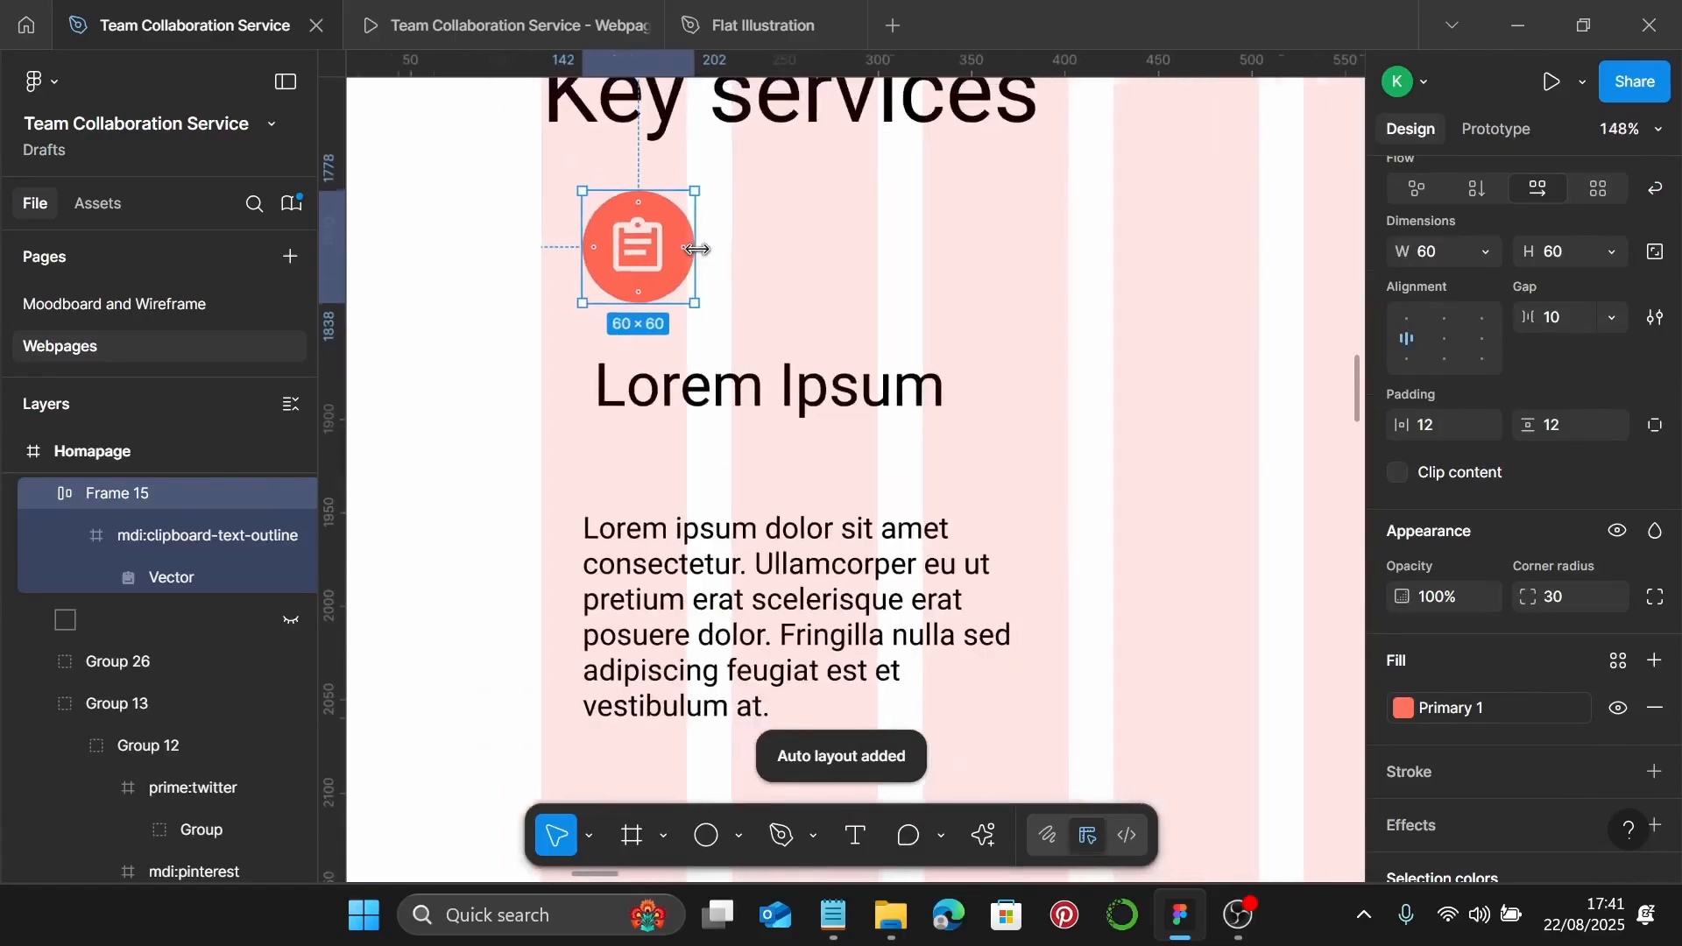
{"action": "left_click", "coordinate": [708, 396]}
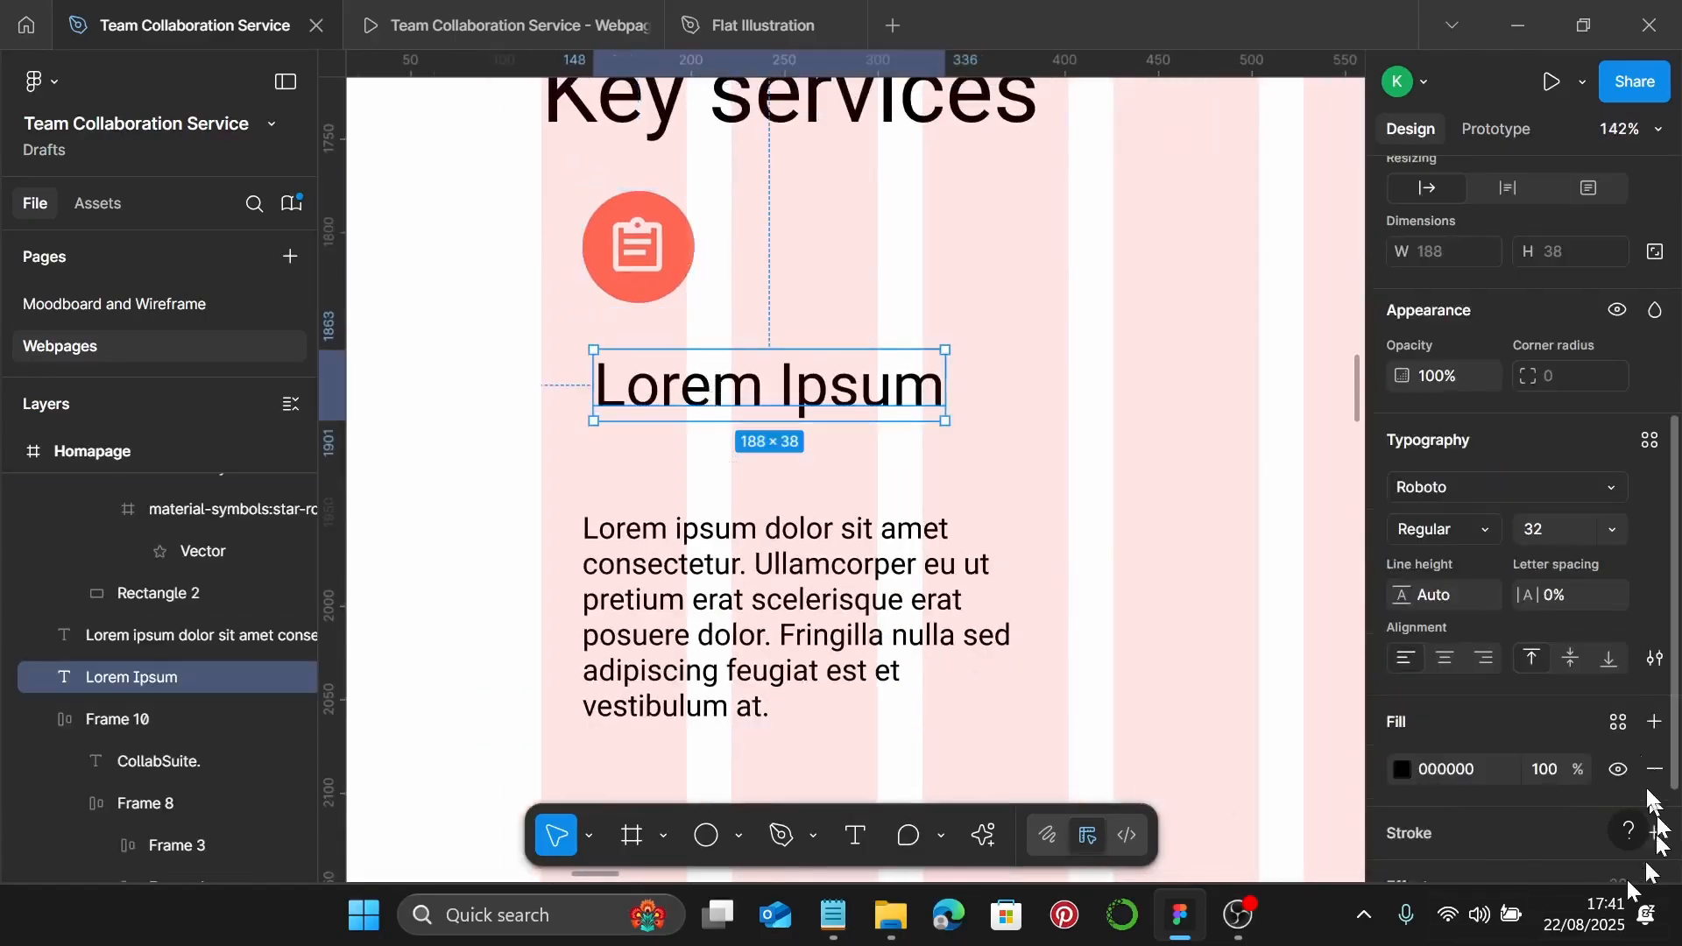
{"action": "left_click", "coordinate": [1650, 440]}
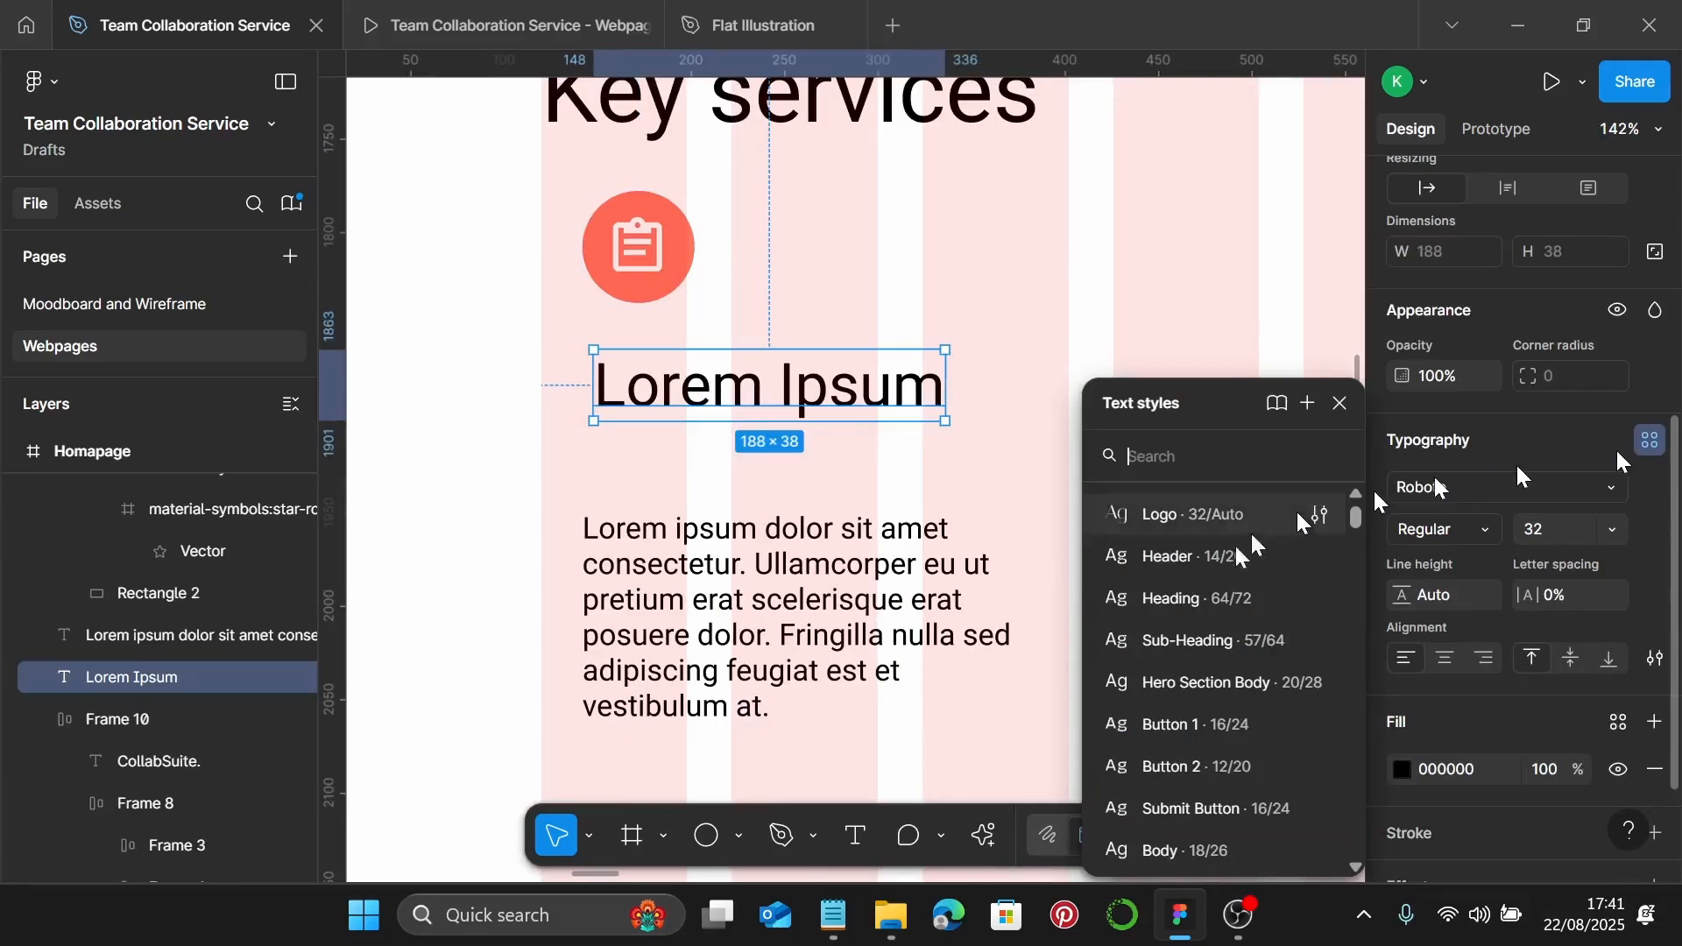
{"action": "scroll", "coordinate": [1221, 638], "scroll_direction": "down", "scroll_amount": 5}
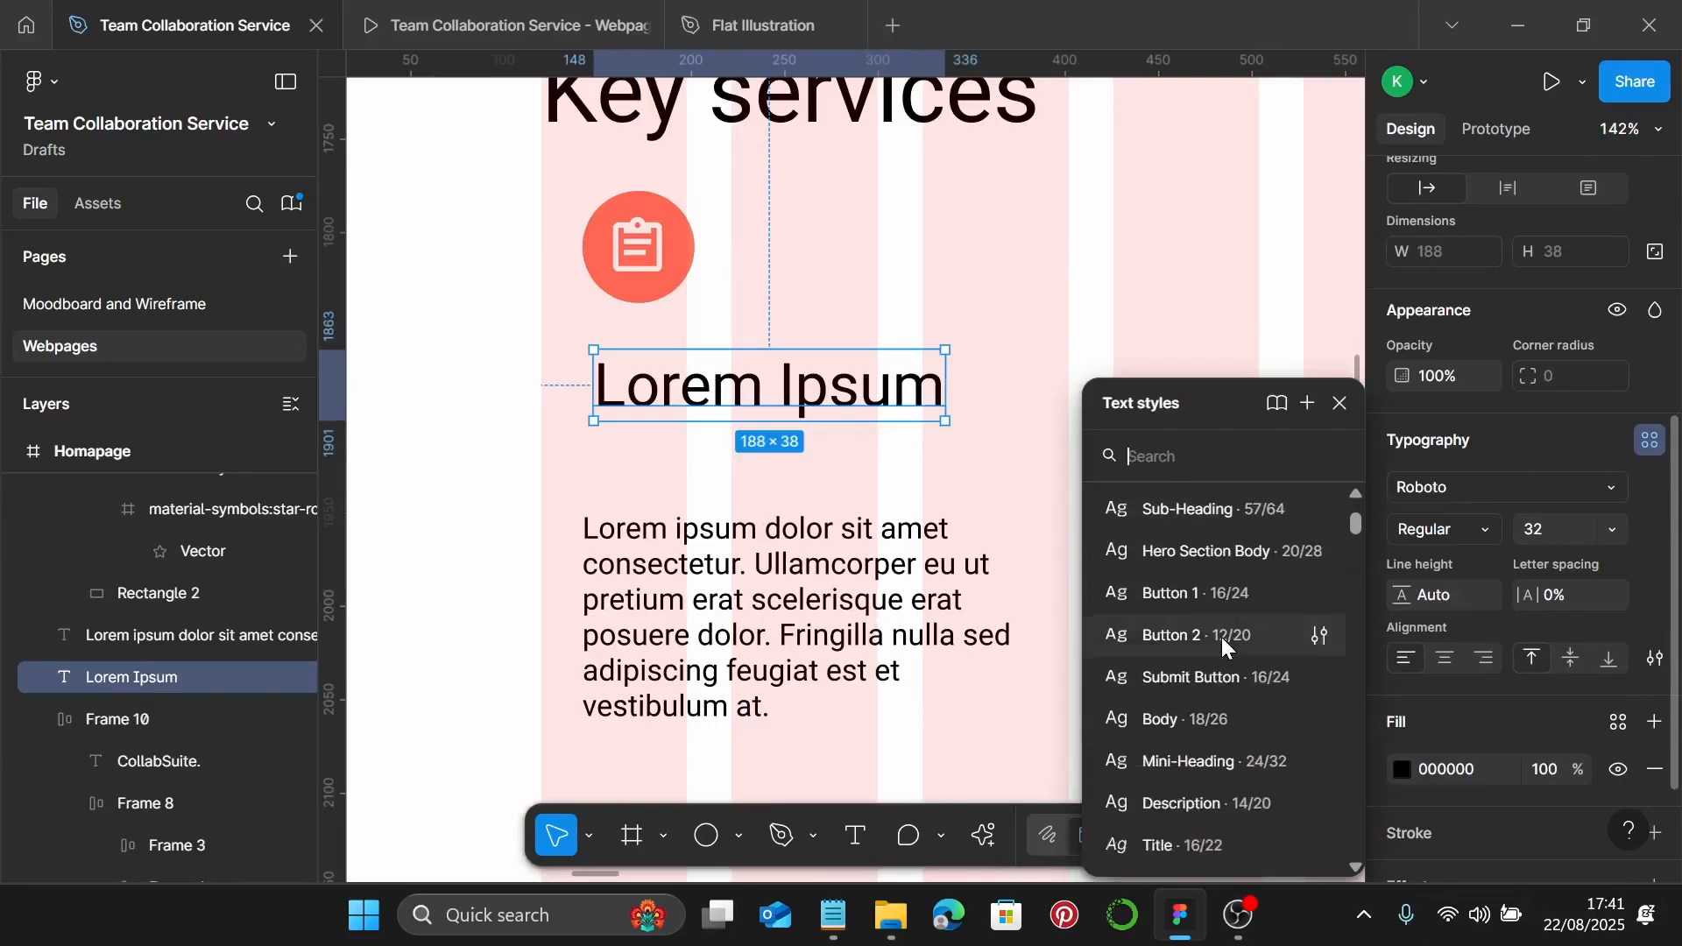
{"action": "left_click", "coordinate": [1222, 634]}
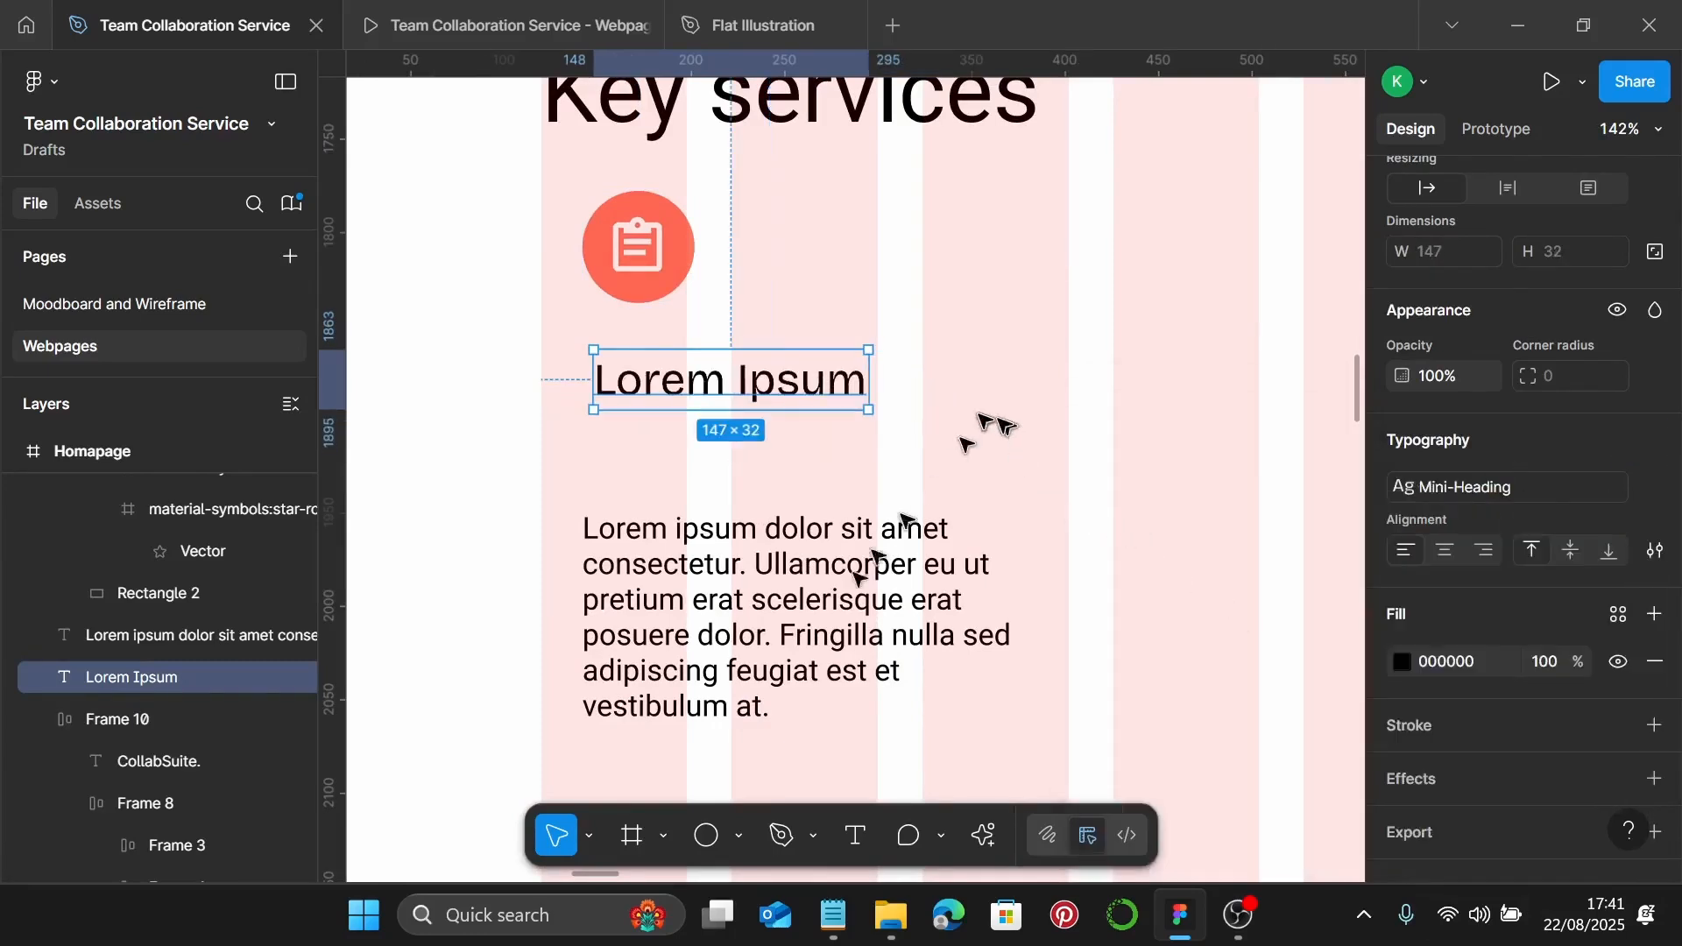
Switch to the Notepad content document and copy the "Project Management" title under Key Services
{"action": "left_click", "coordinate": [833, 914]}
{"action": "scroll", "coordinate": [1350, 508], "scroll_direction": "up", "scroll_amount": 2}
{"action": "left_click", "coordinate": [1408, 573]}
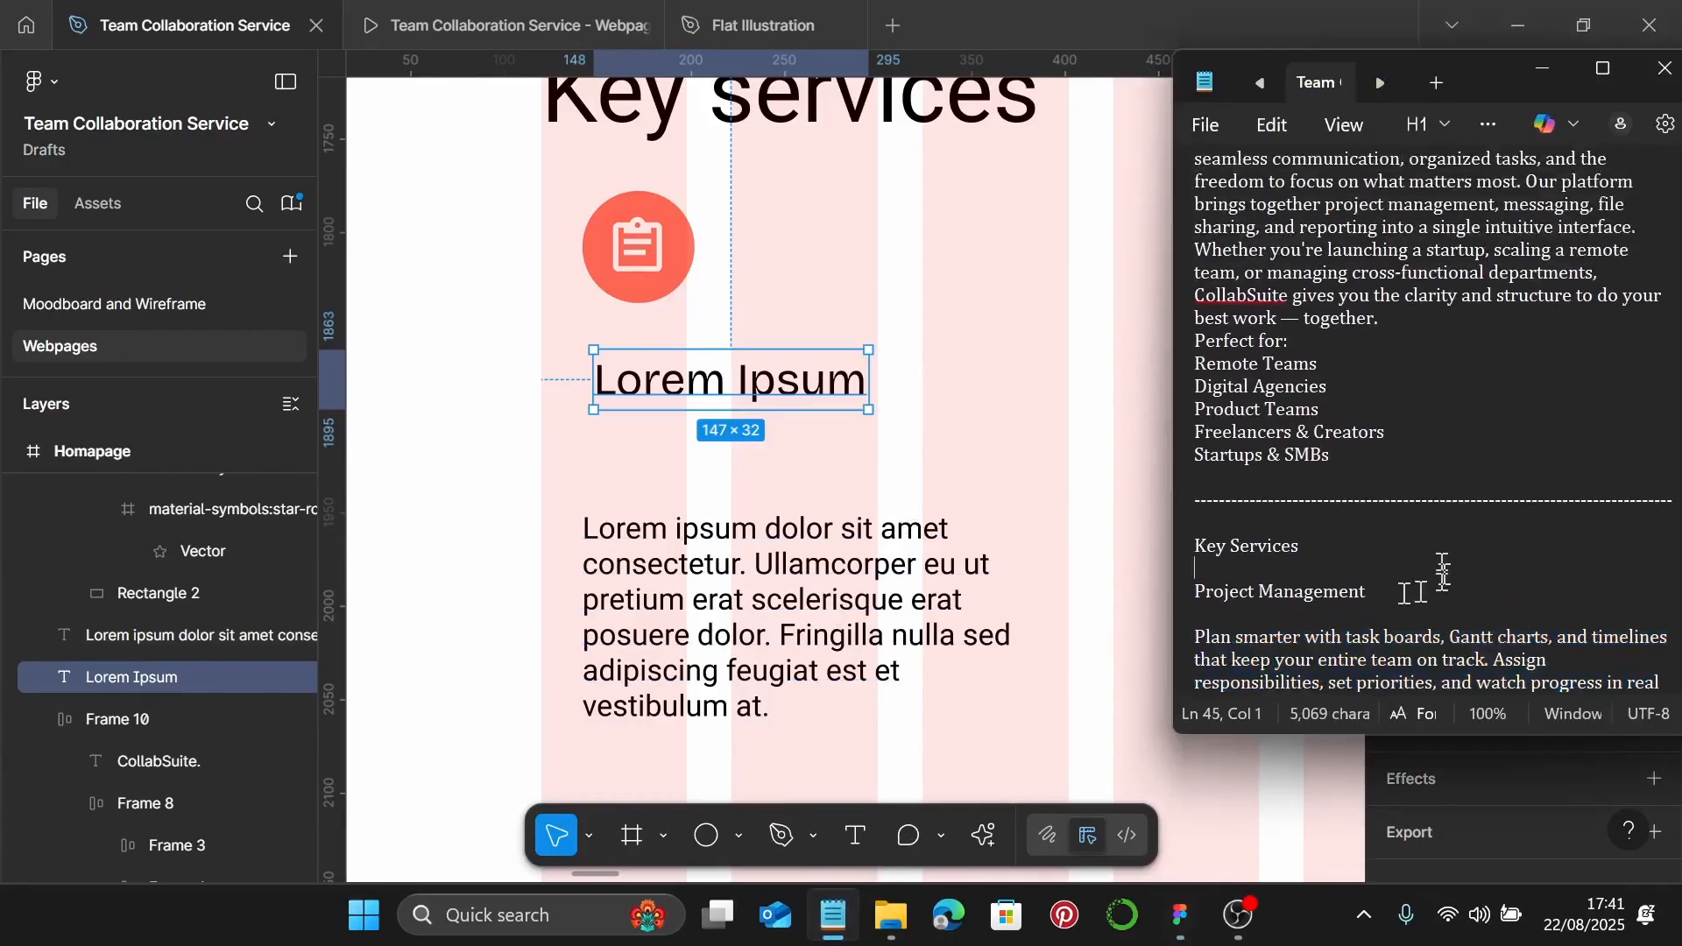
{"action": "scroll", "coordinate": [1363, 552], "scroll_direction": "down", "scroll_amount": 2}
{"action": "left_click_drag", "start_coordinate": [1379, 453], "coordinate": [1207, 449]}
{"action": "key", "text": "ctrl+c"}
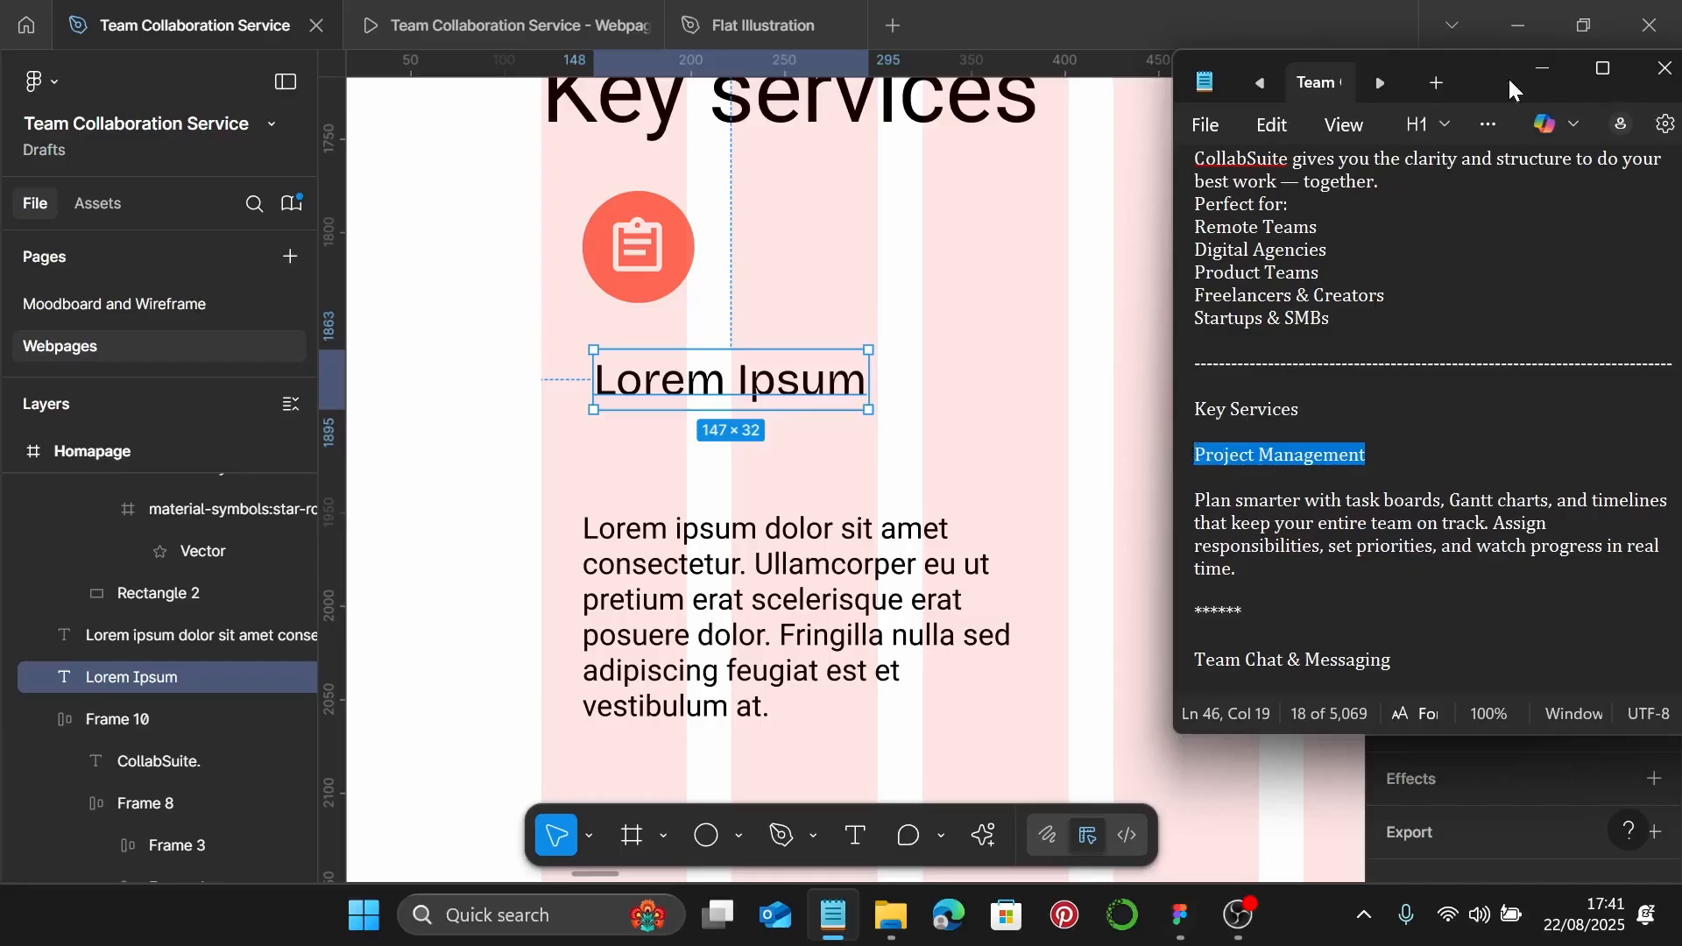
Return to Figma and replace the card's Lorem Ipsum title with the copied text "Project Management"
{"action": "left_click", "coordinate": [1544, 69]}
{"action": "double_click", "coordinate": [688, 389]}
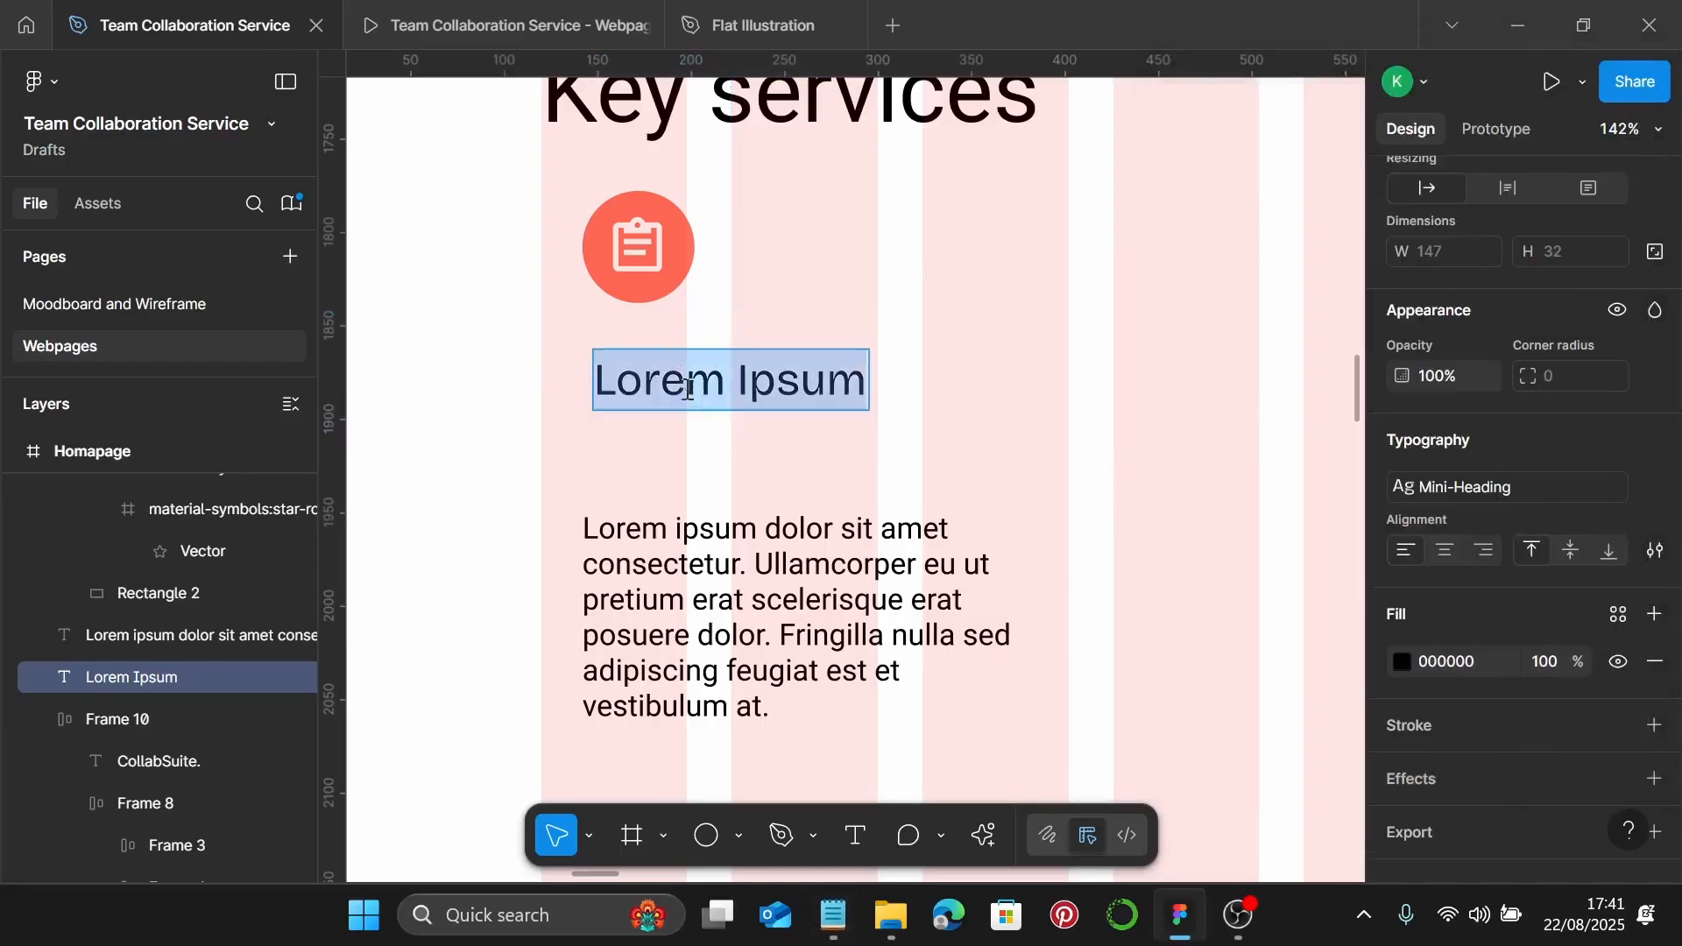
{"action": "key", "text": "ctrl+v"}
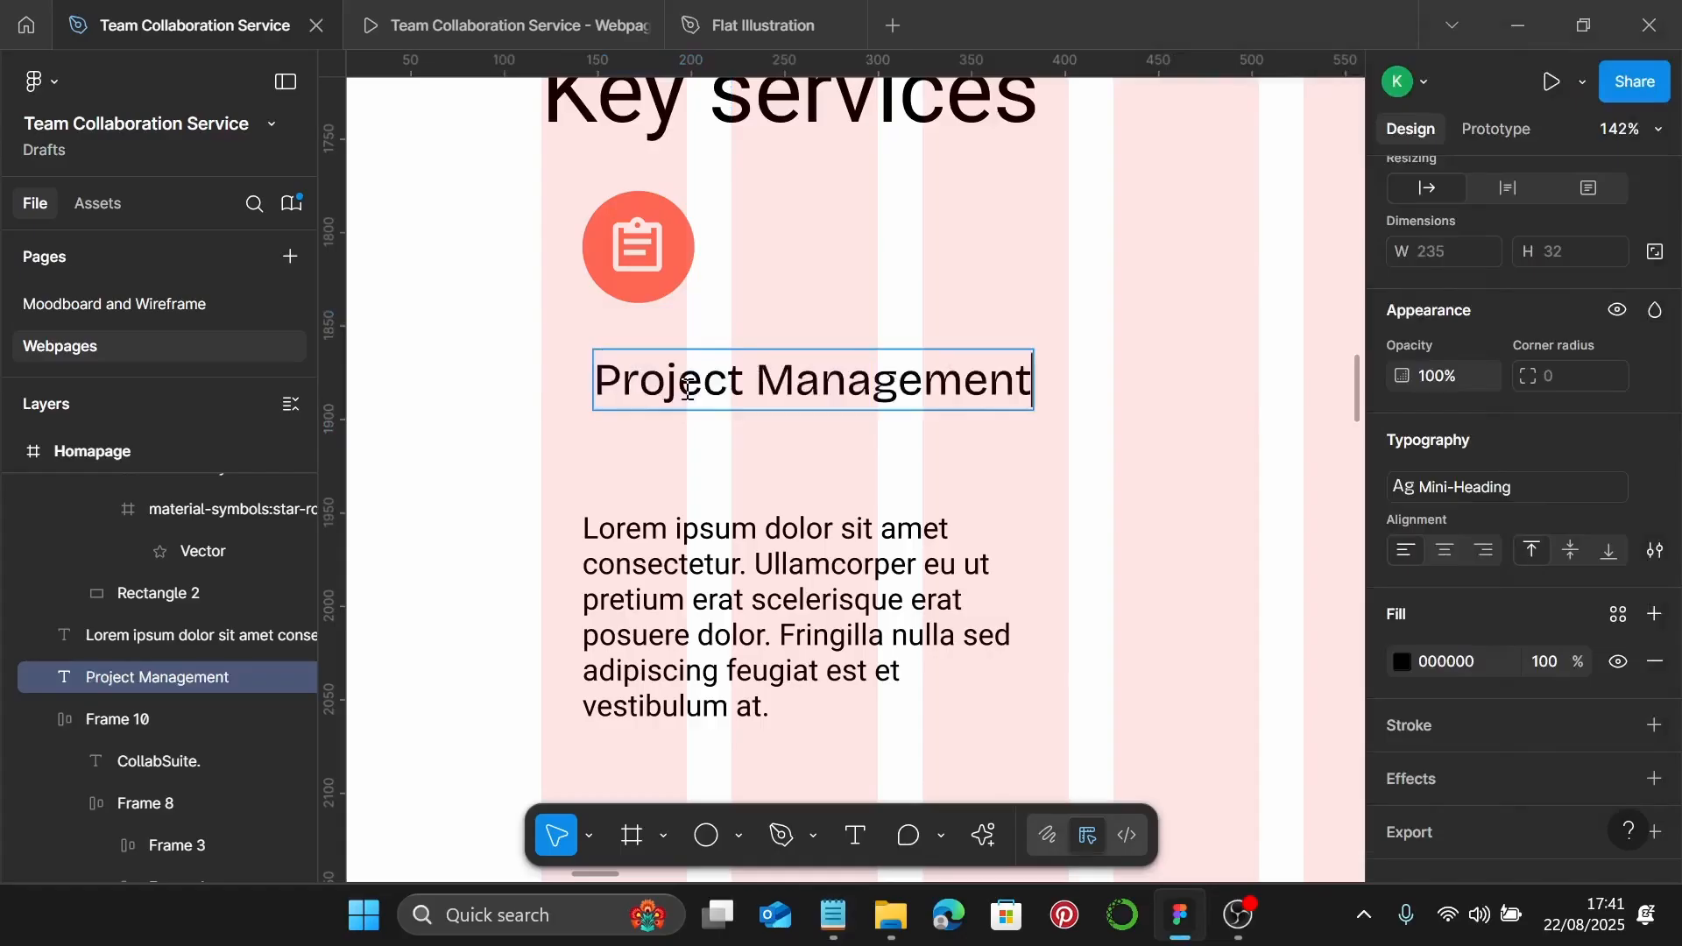
Switch the "Project Management" title to auto height and set its width to 220
{"action": "key", "text": "Escape"}
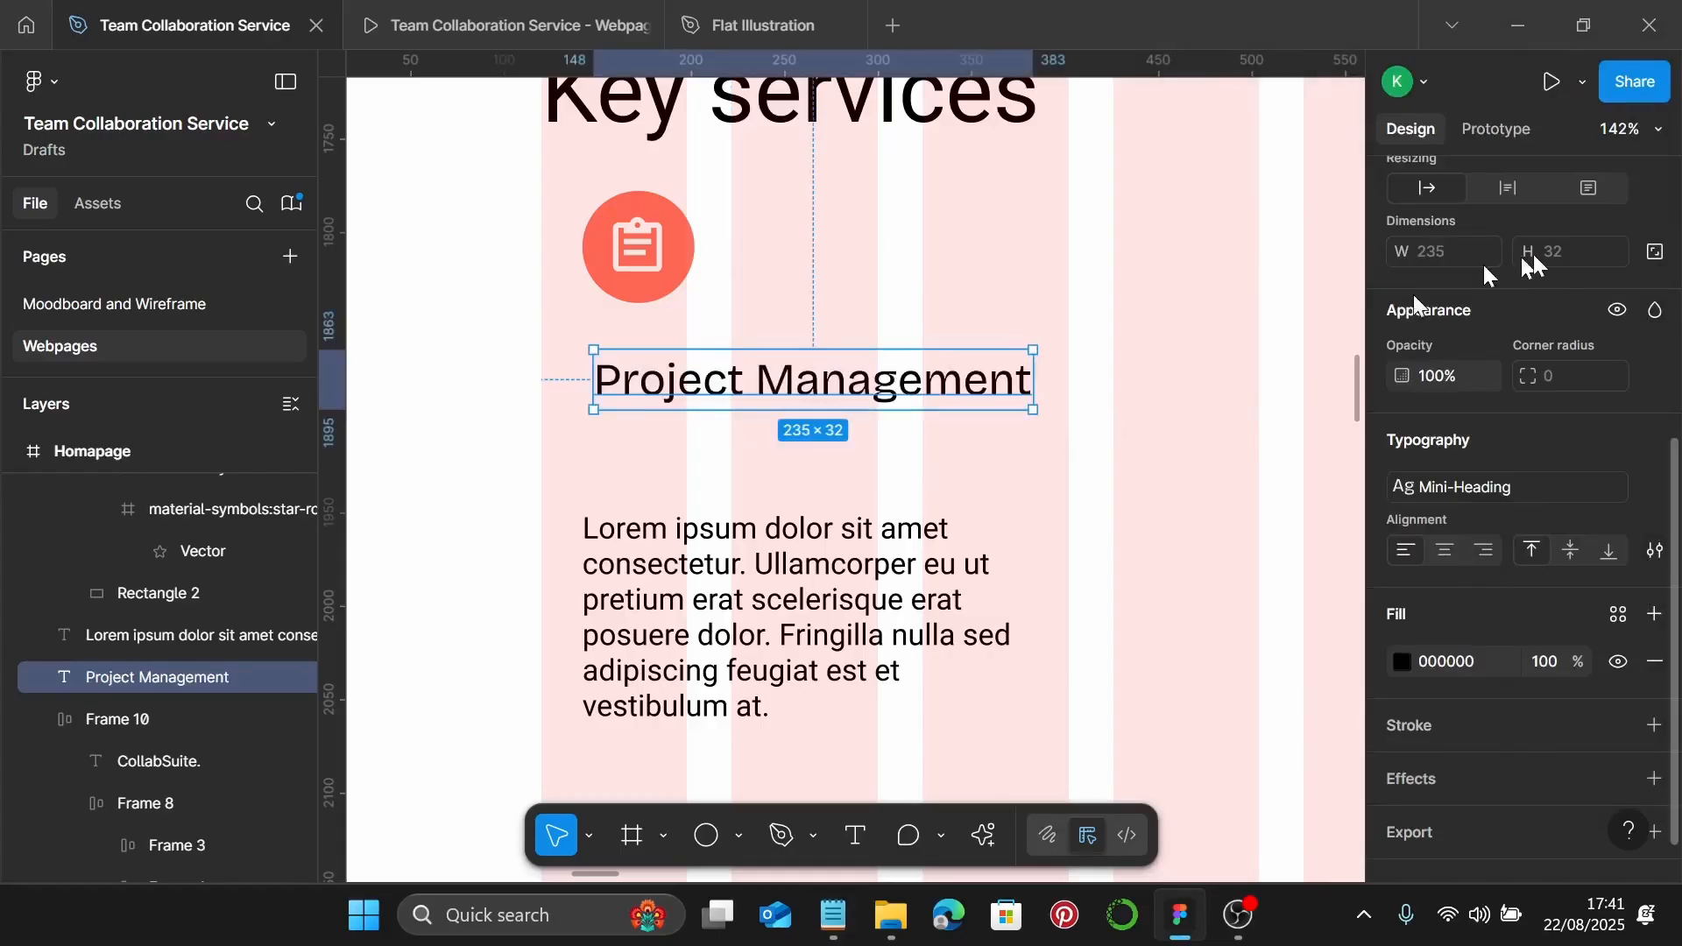
{"action": "left_click", "coordinate": [1509, 187]}
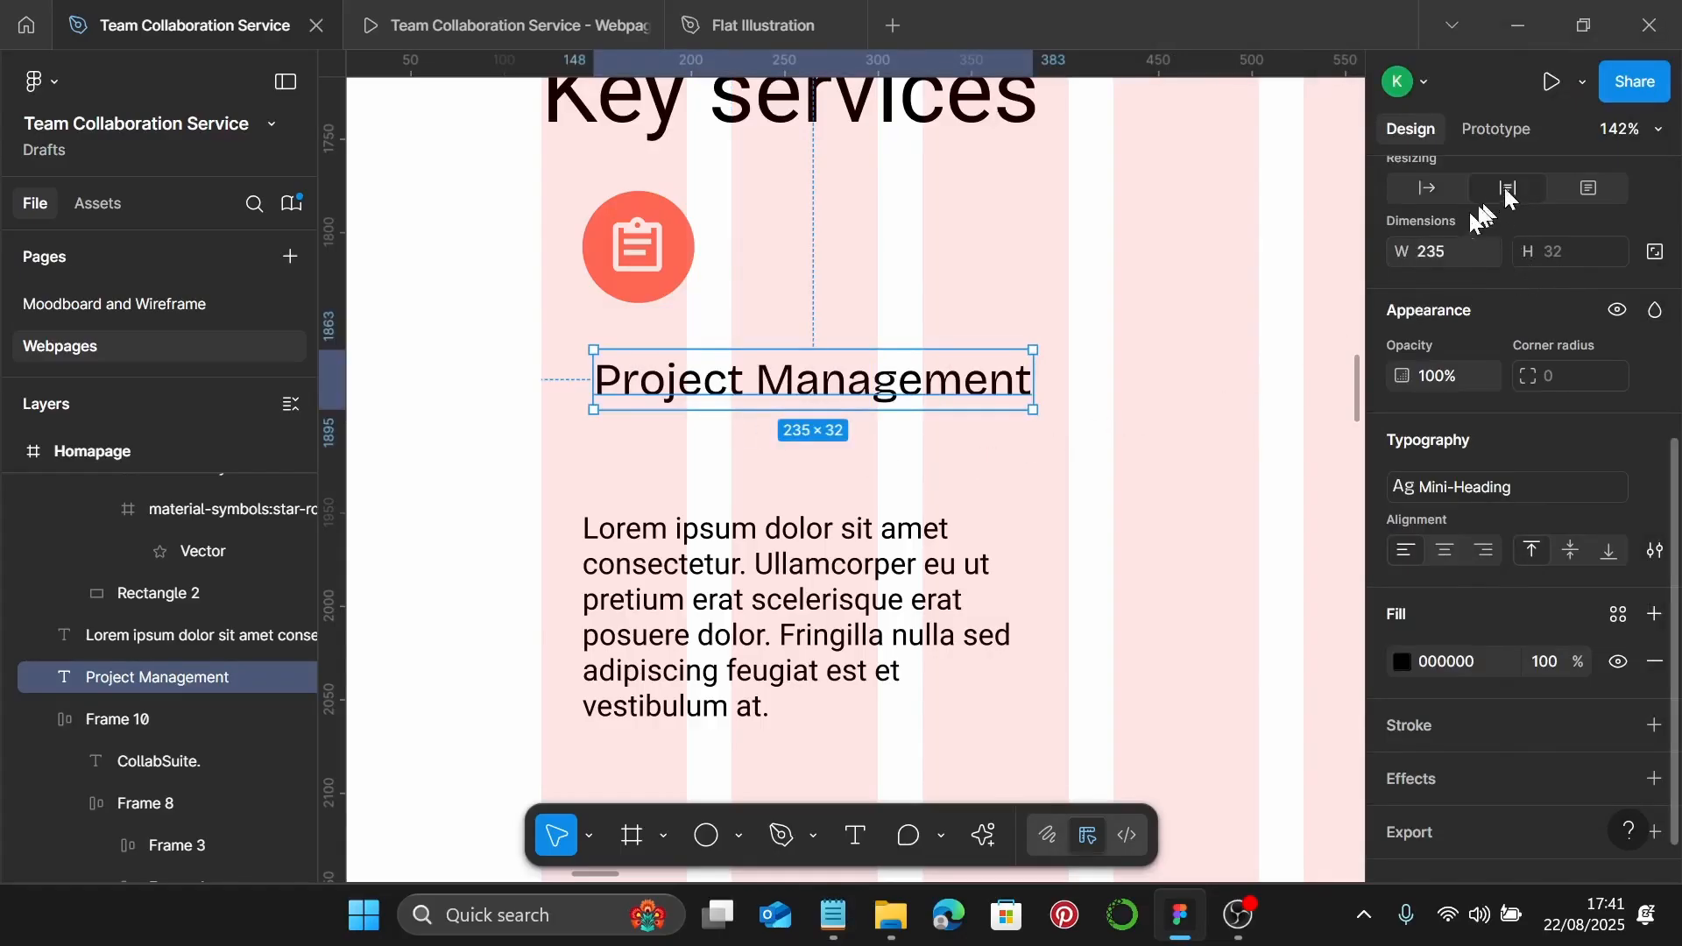
{"action": "left_click", "coordinate": [1456, 256]}
{"action": "type", "text": "220"}
{"action": "key", "text": "Return"}
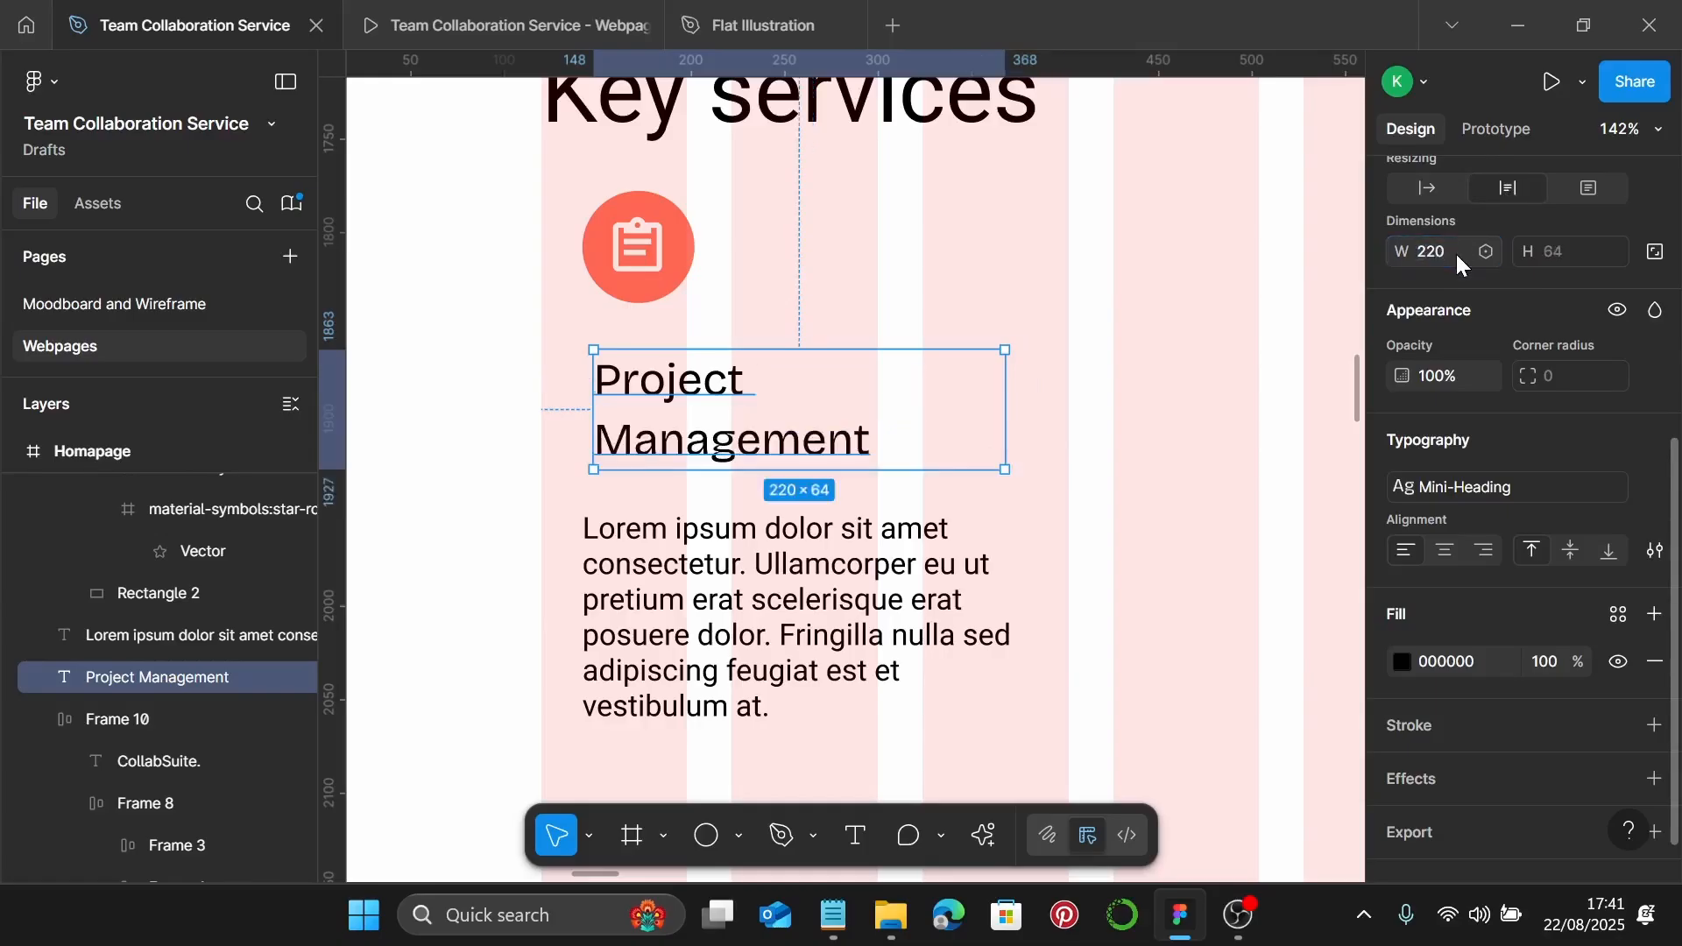
Apply the Description text style to the Lorem ipsum paragraph below the card title
{"action": "left_click", "coordinate": [681, 574]}
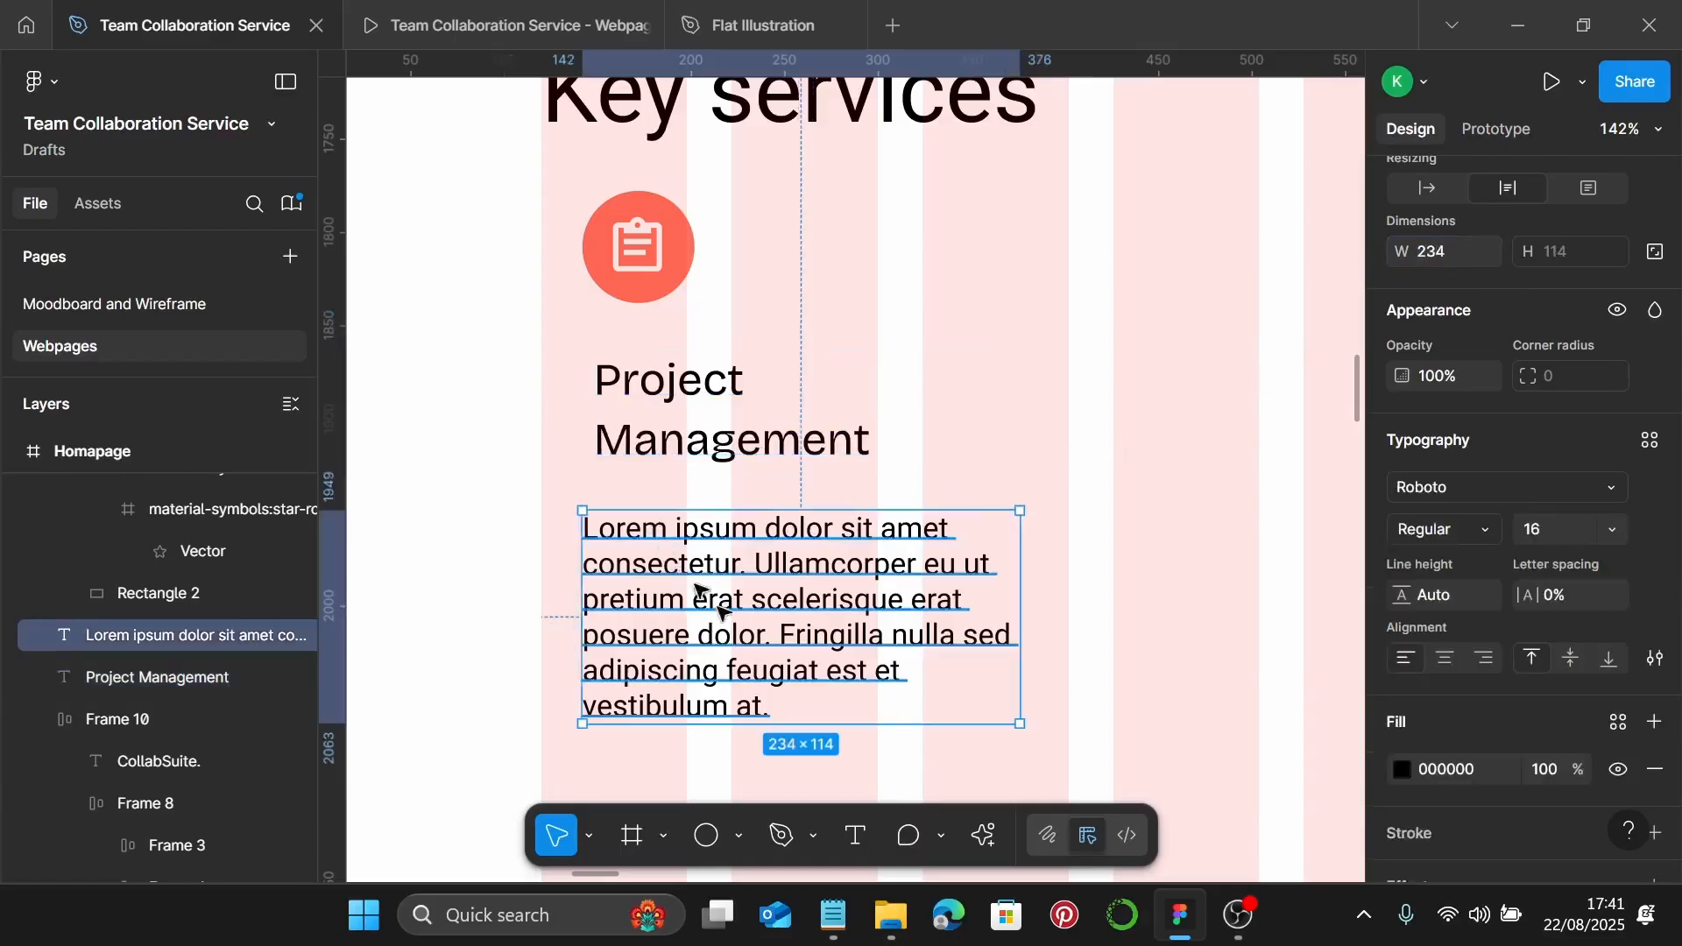
{"action": "left_click", "coordinate": [1650, 441]}
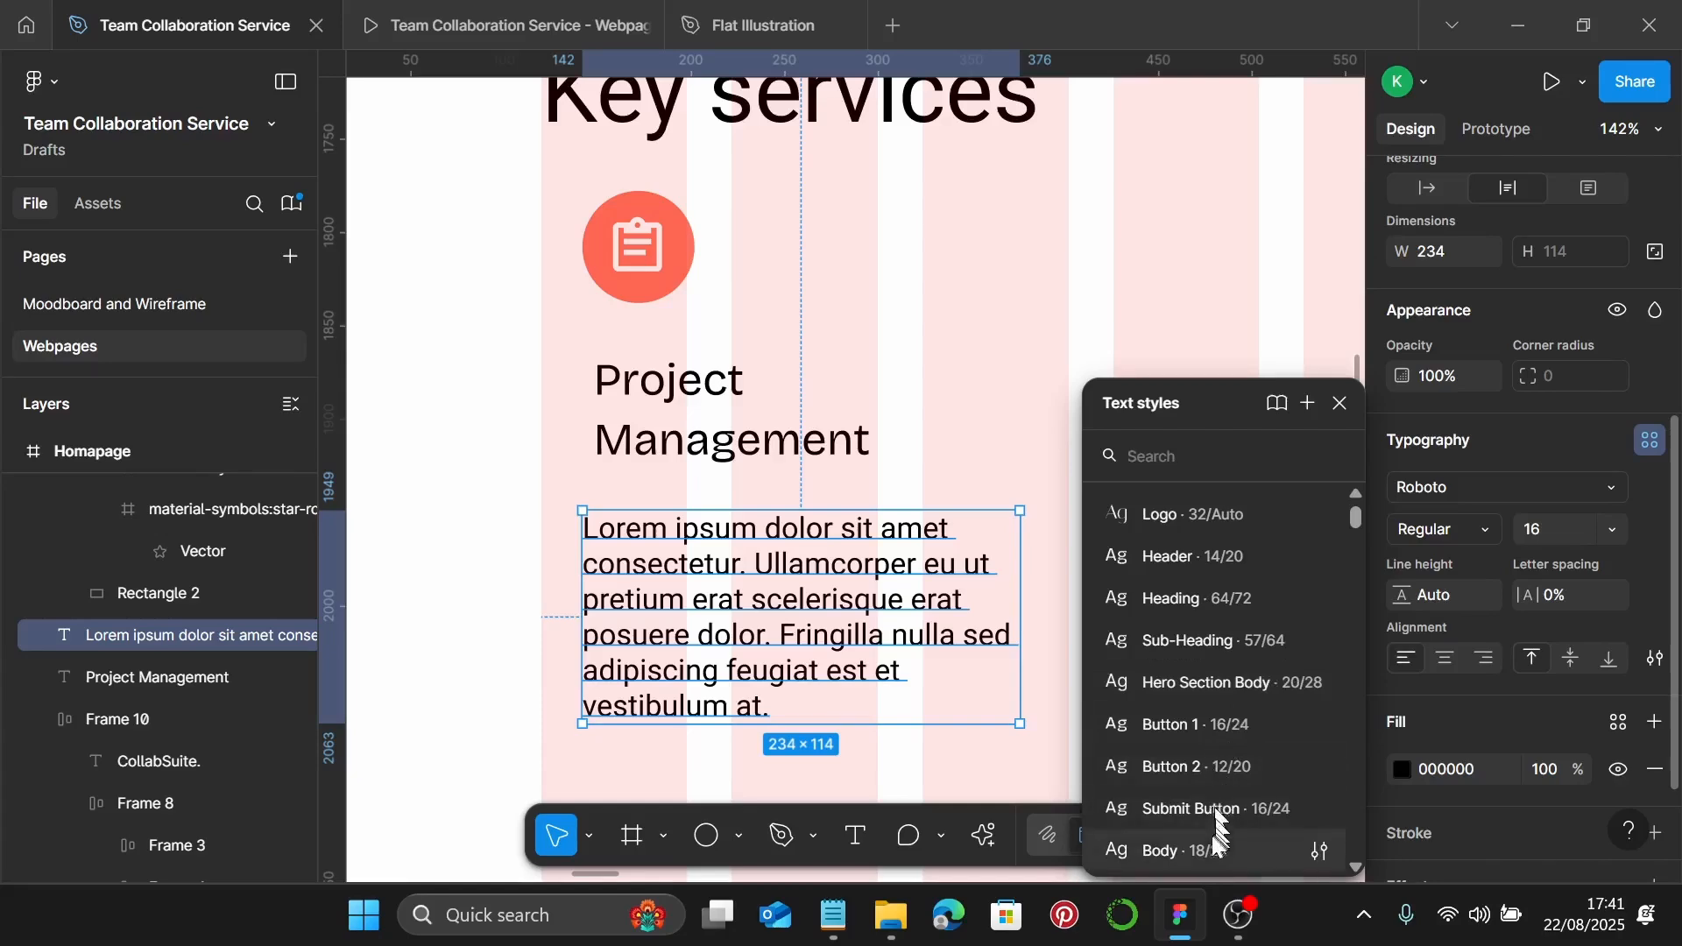
{"action": "scroll", "coordinate": [1214, 832], "scroll_direction": "down", "scroll_amount": 3}
{"action": "left_click", "coordinate": [1234, 681]}
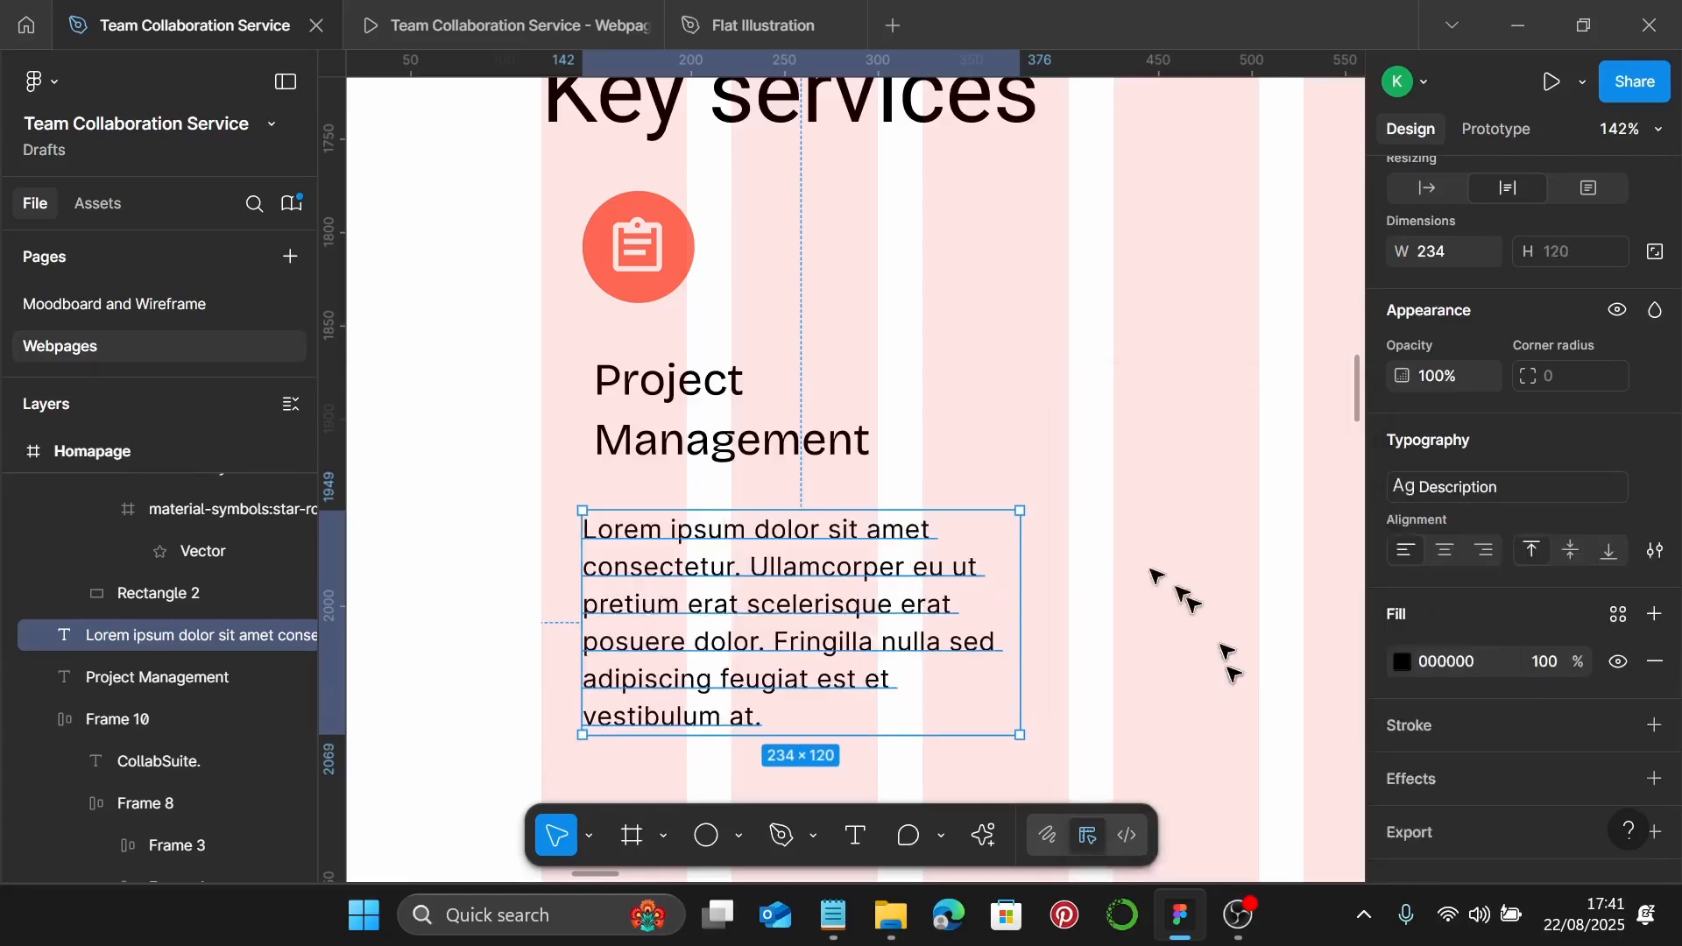
Switch to the Notepad content document and copy the Project Management description starting "Plan smarter with task boards"
{"action": "left_click", "coordinate": [834, 915]}
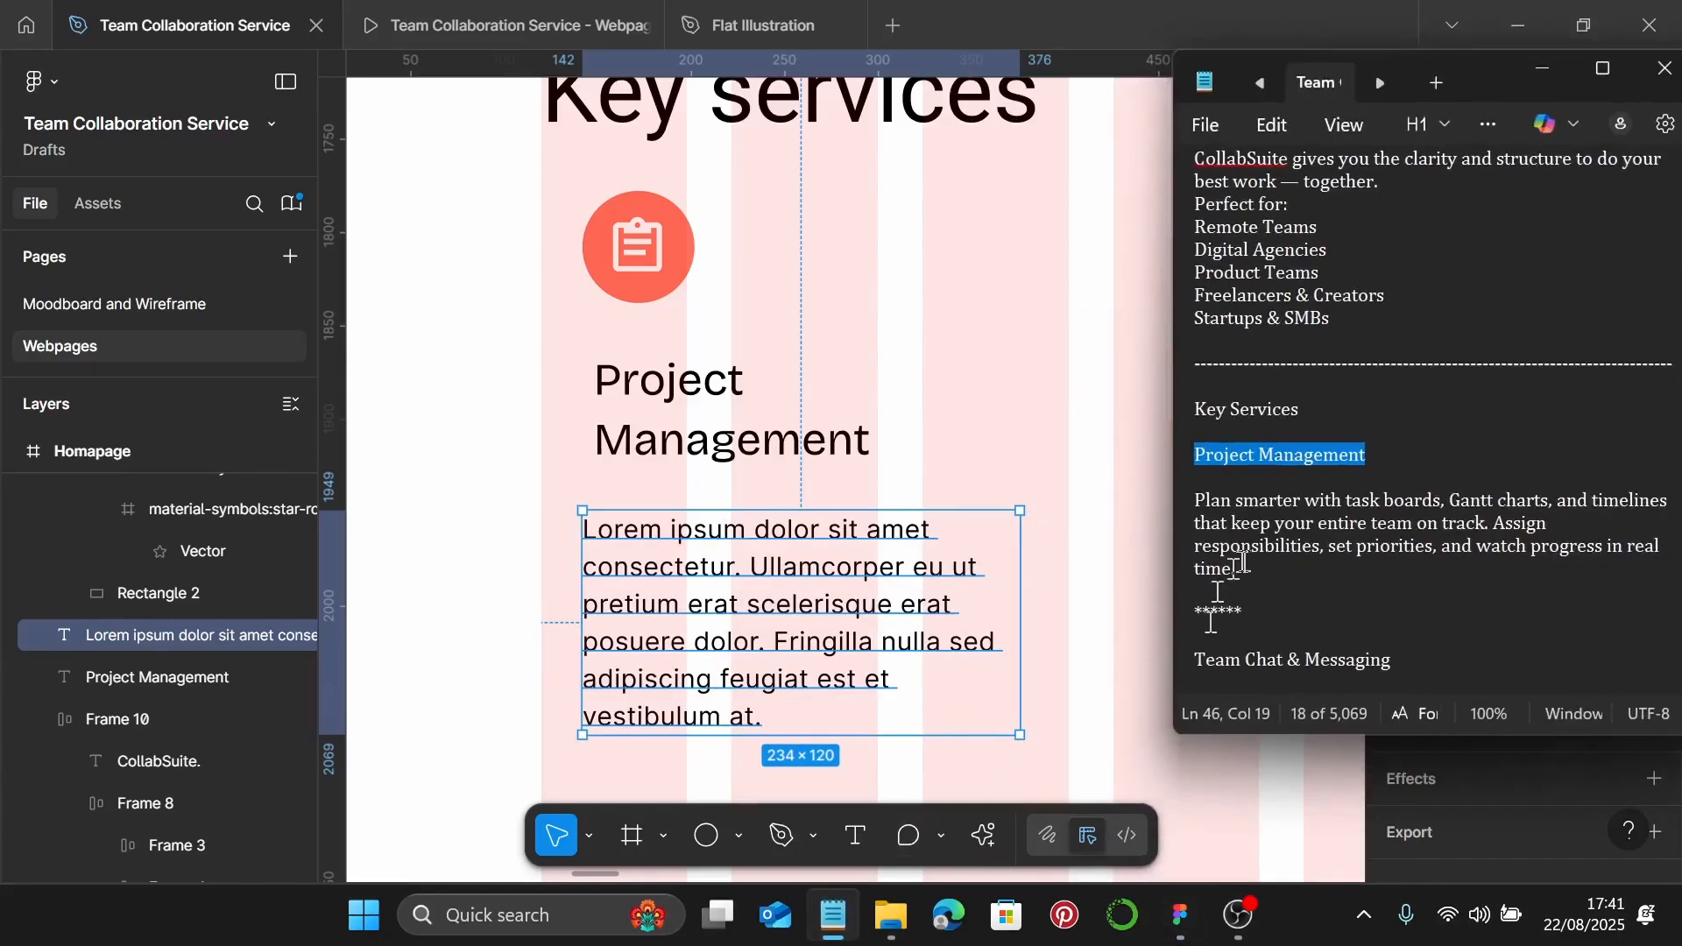
{"action": "left_click_drag", "start_coordinate": [1248, 577], "coordinate": [1176, 498]}
{"action": "key", "text": "ctrl+c"}
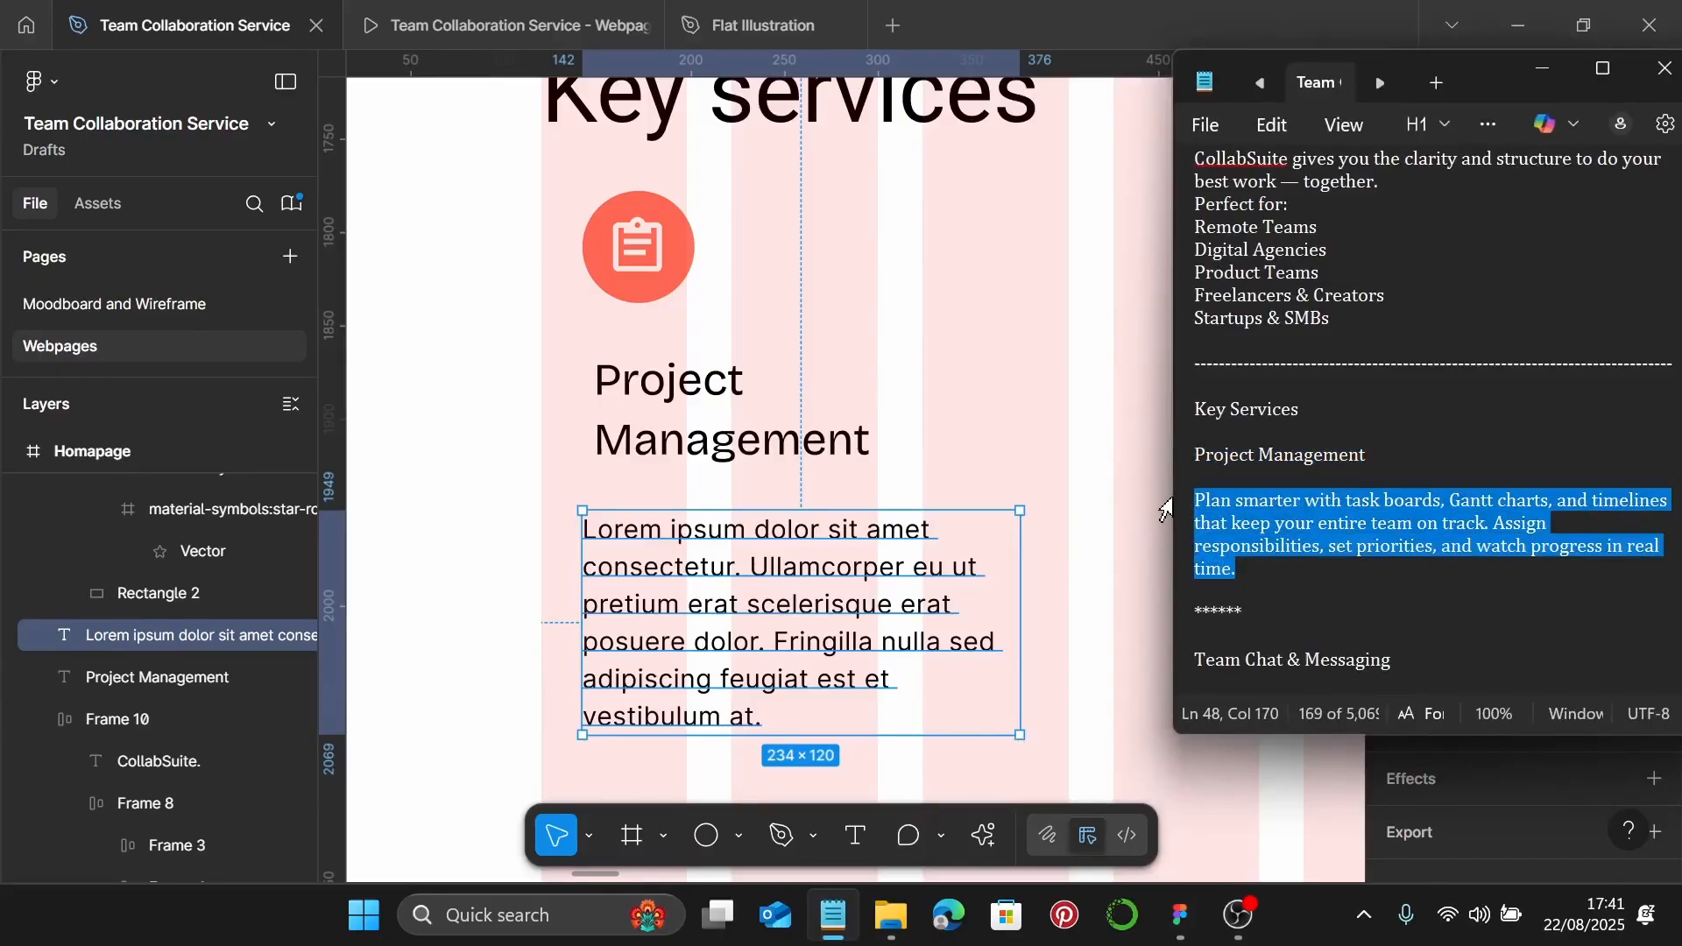
Return to Figma and replace the card's Lorem ipsum paragraph with the copied Project Management description
{"action": "double_click", "coordinate": [832, 577]}
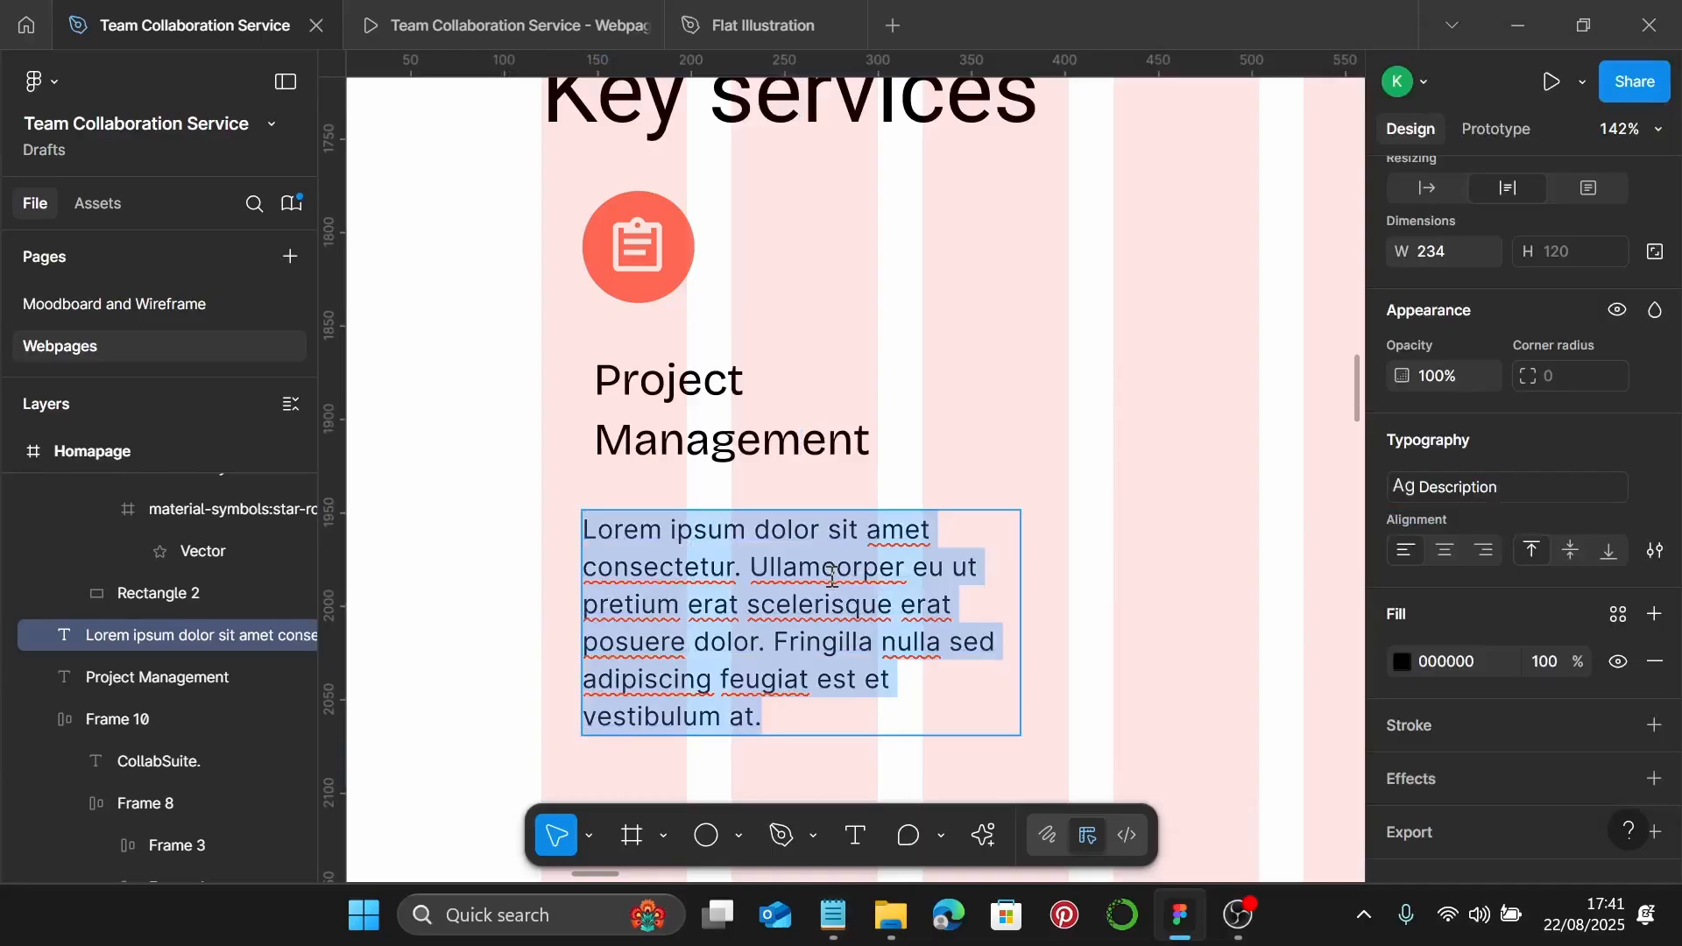
{"action": "key", "text": "ctrl+v"}
{"action": "scroll", "coordinate": [833, 574], "scroll_direction": "down", "scroll_amount": 2}
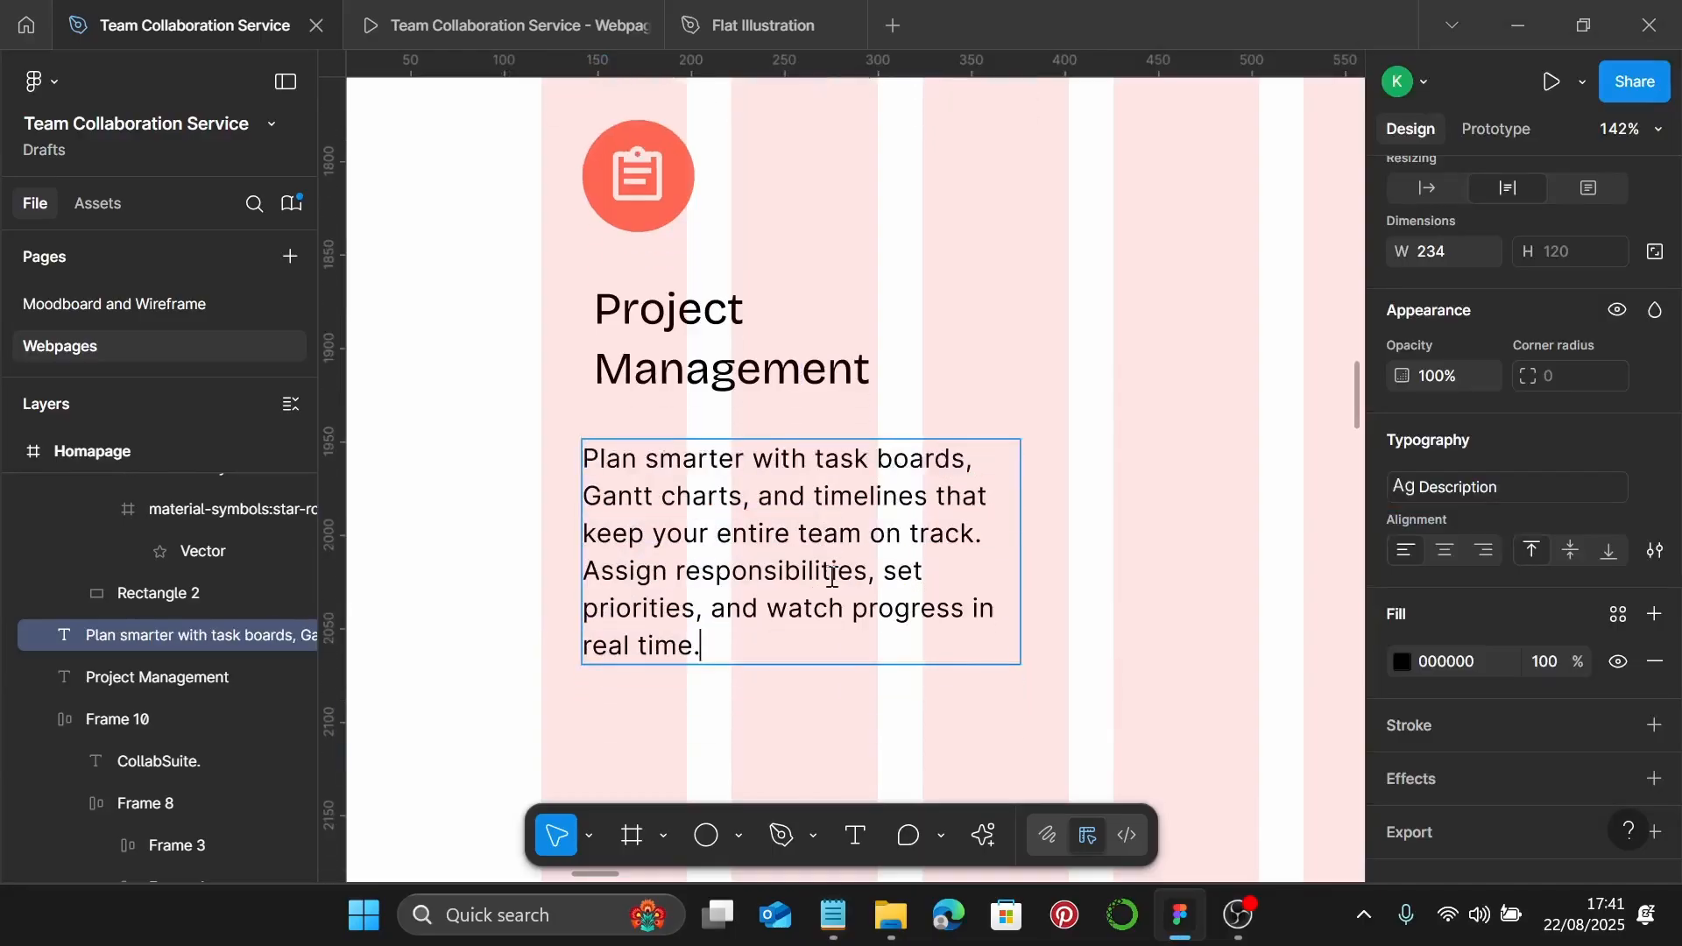
{"action": "key", "text": "Escape"}
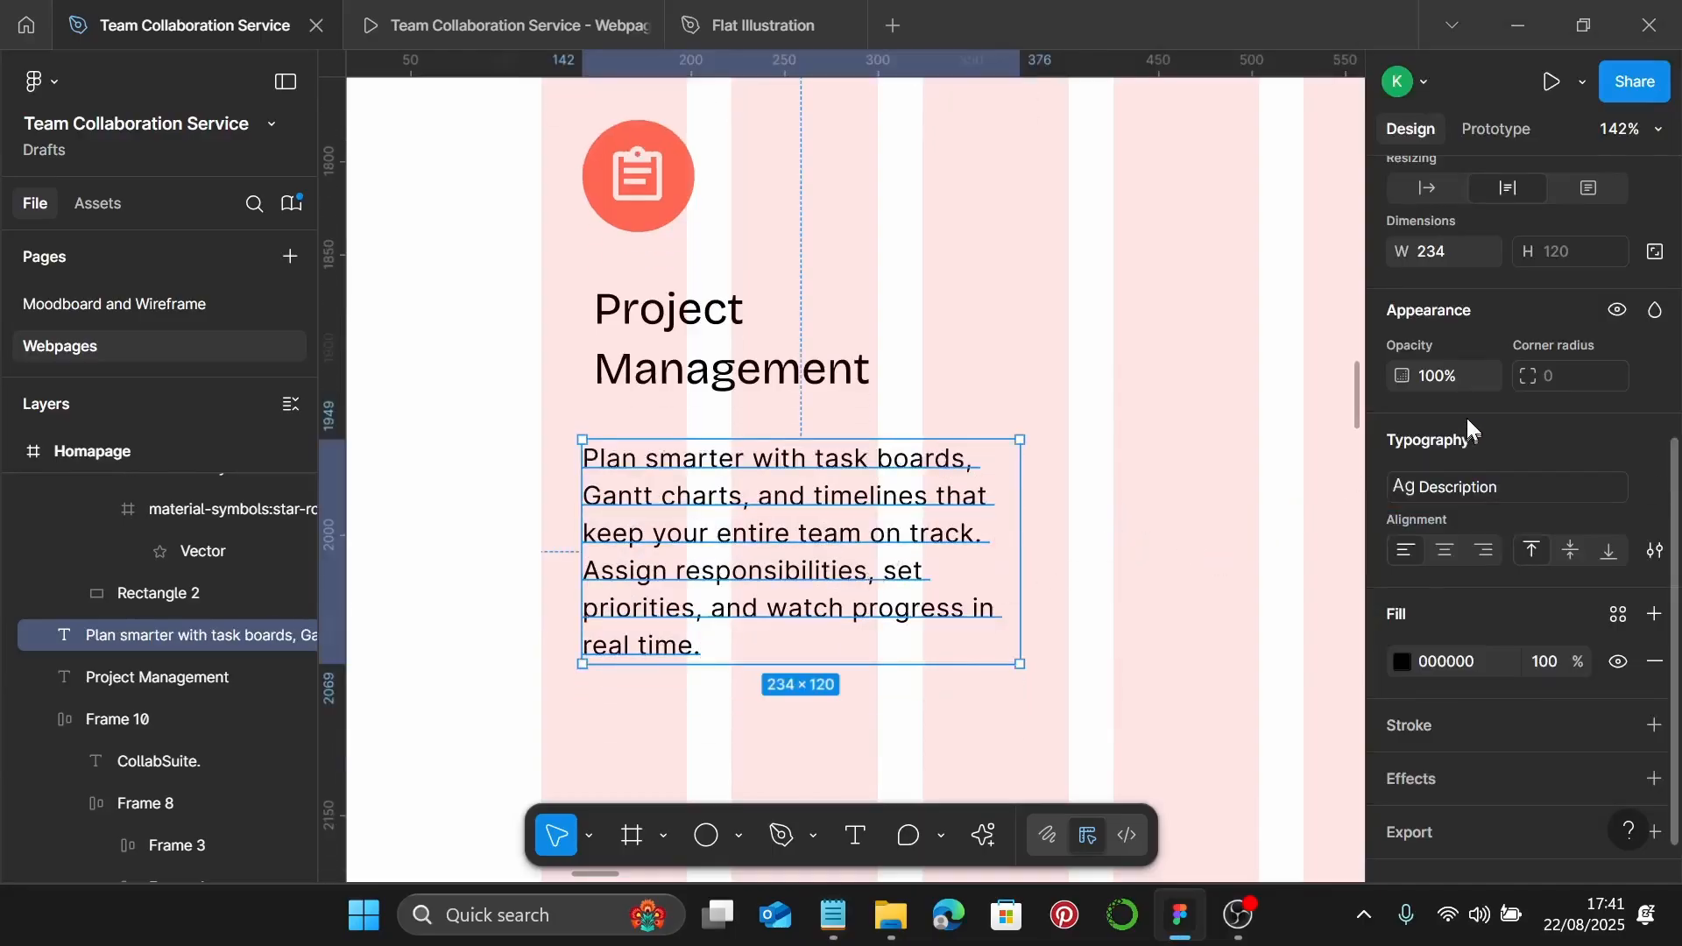
Set the width of the card's description text to 344
{"action": "scroll", "coordinate": [1467, 418], "scroll_direction": "up", "scroll_amount": 2}
{"action": "left_click", "coordinate": [1463, 387]}
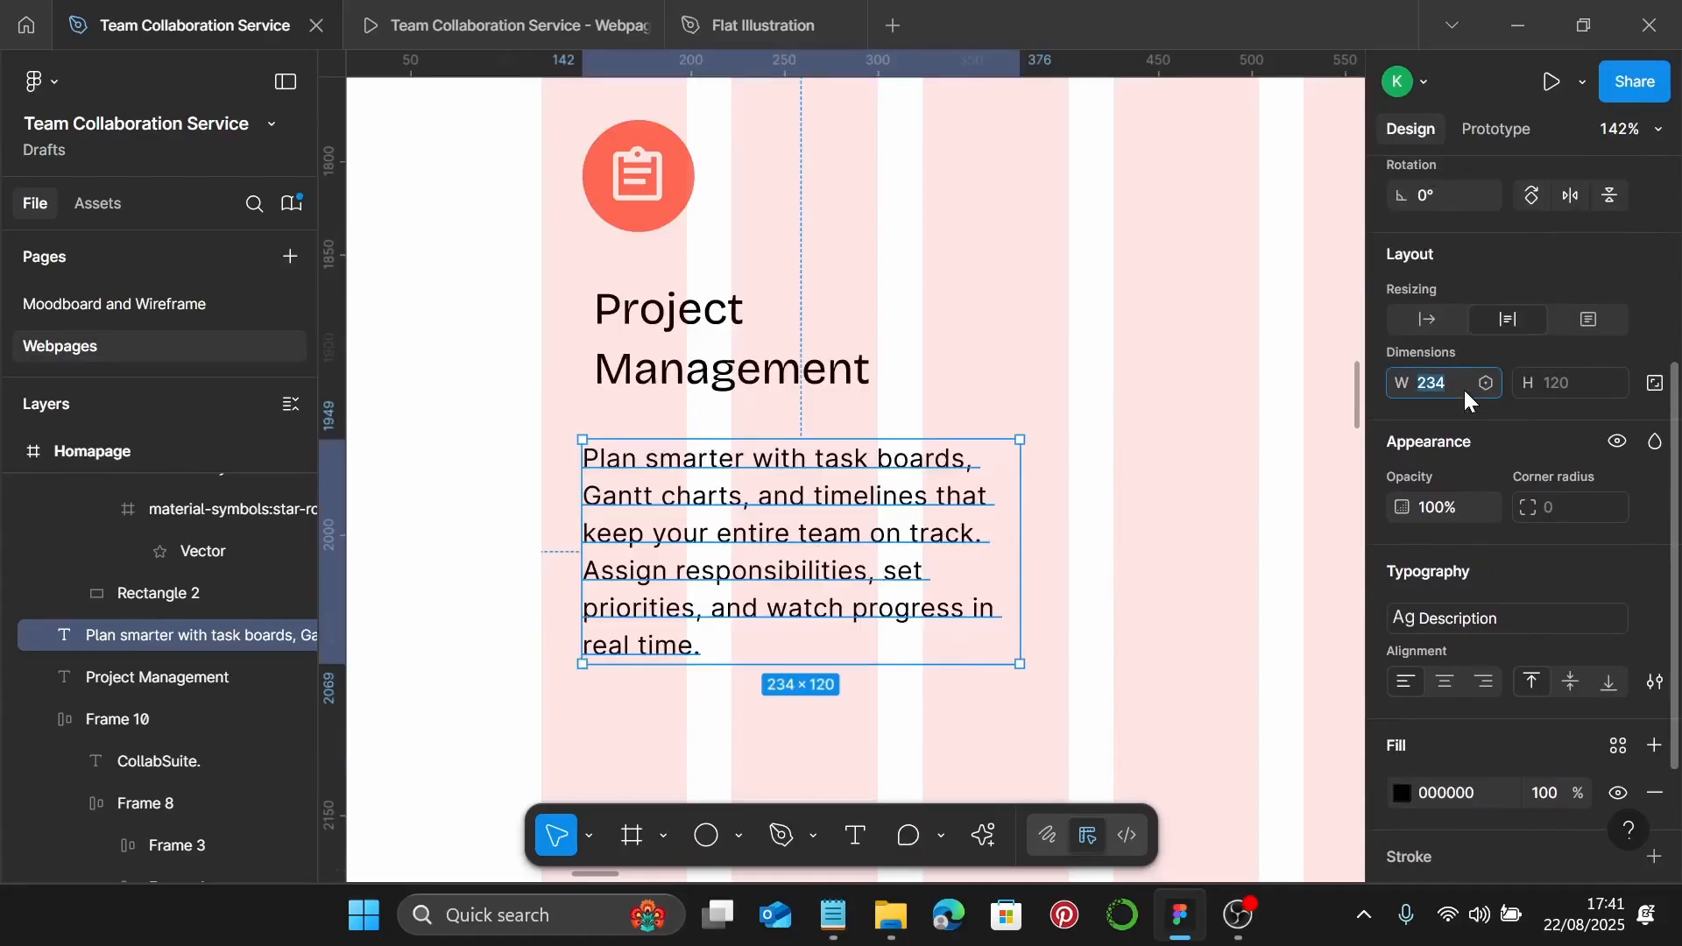
{"action": "key", "text": "Return"}
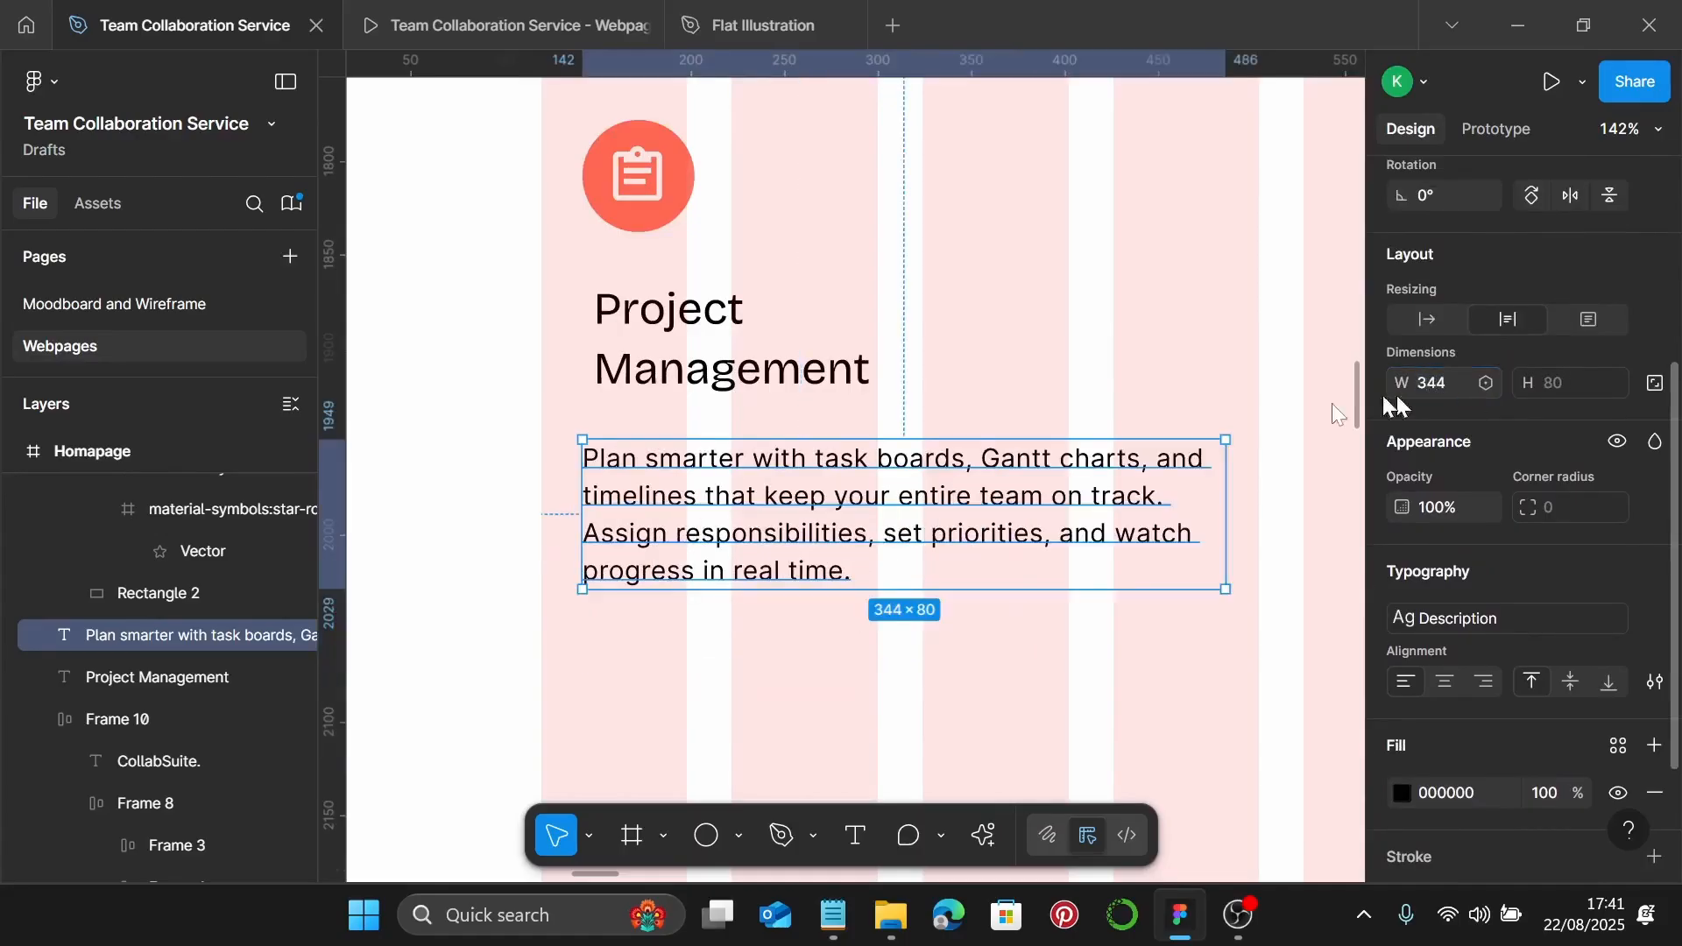
Duplicate the description text just below itself, change the copy to "Read More" and set it to auto width
{"action": "scroll", "coordinate": [806, 497], "scroll_direction": "down", "scroll_amount": 2}
{"action": "scroll", "coordinate": [806, 497], "scroll_direction": "down", "scroll_amount": 1}
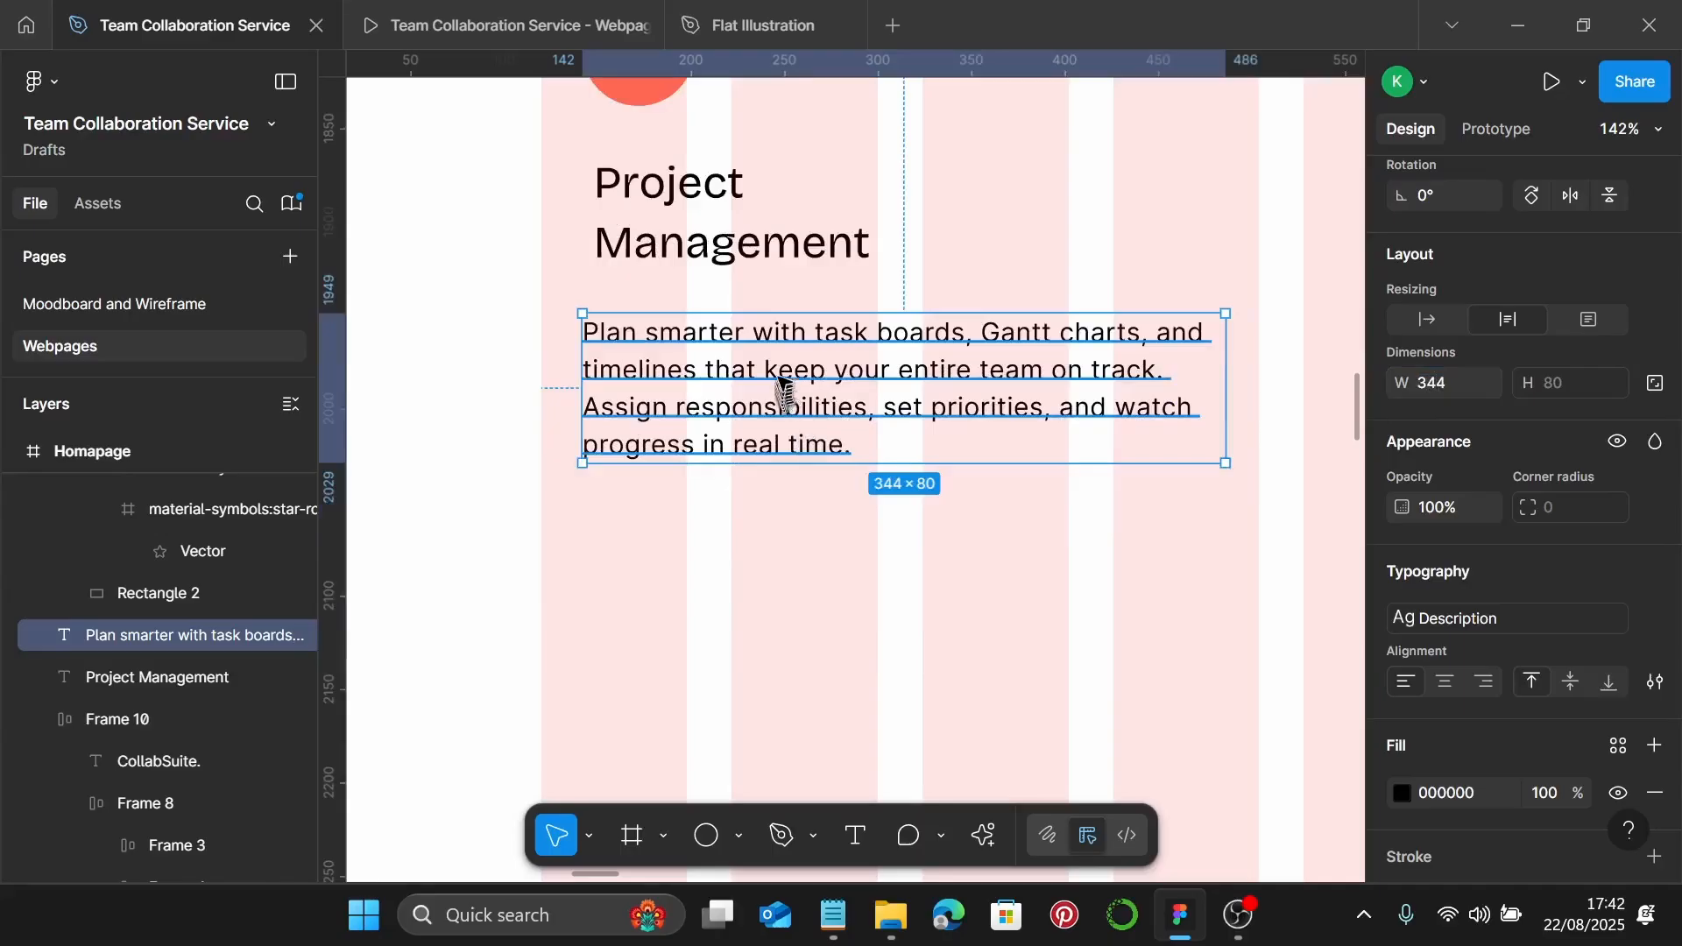
{"action": "left_click_drag", "start_coordinate": [780, 376], "coordinate": [766, 560]}
{"action": "double_click", "coordinate": [767, 565]}
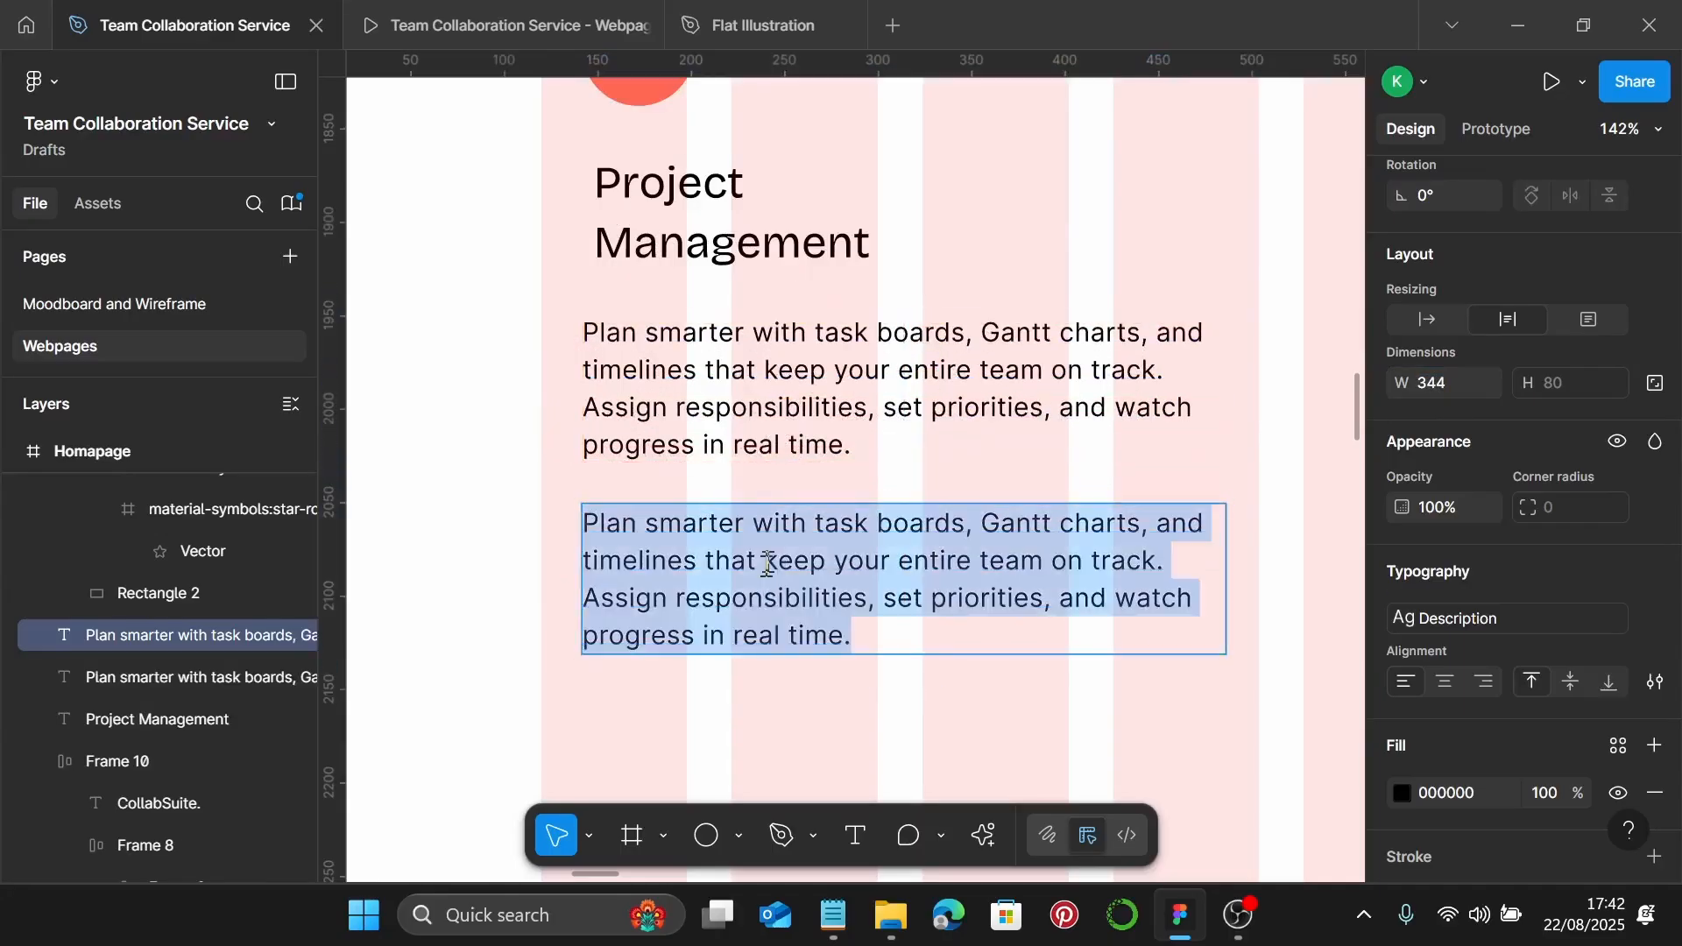
{"action": "type", "text": "Read "}
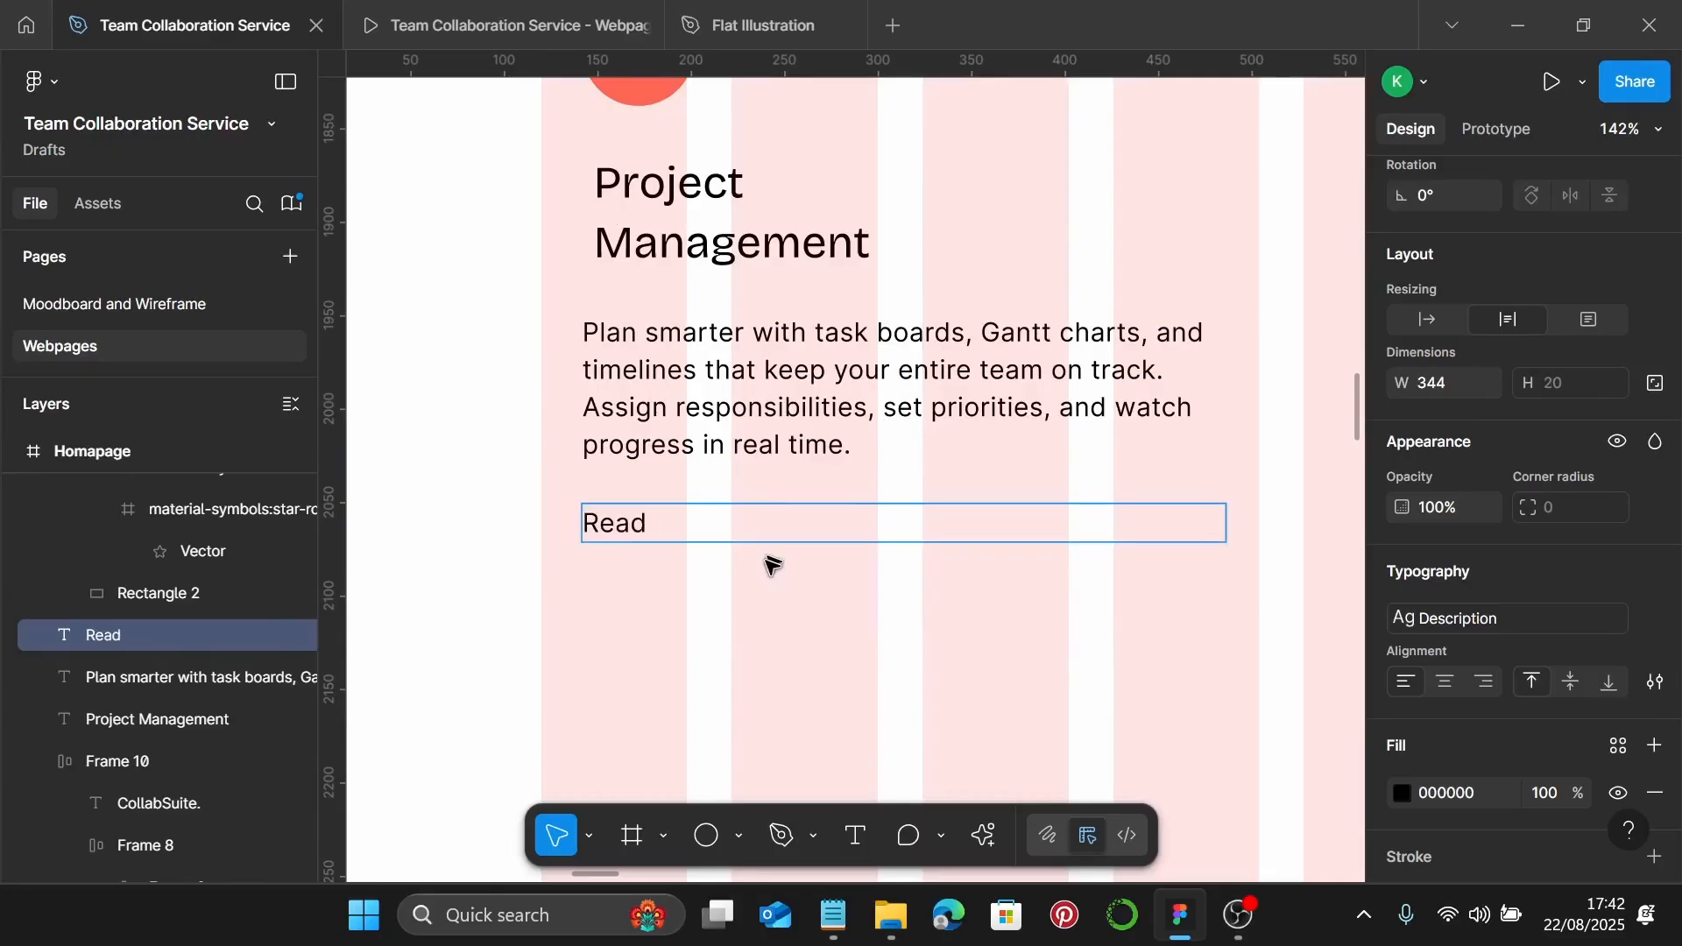
{"action": "type", "text": "More"}
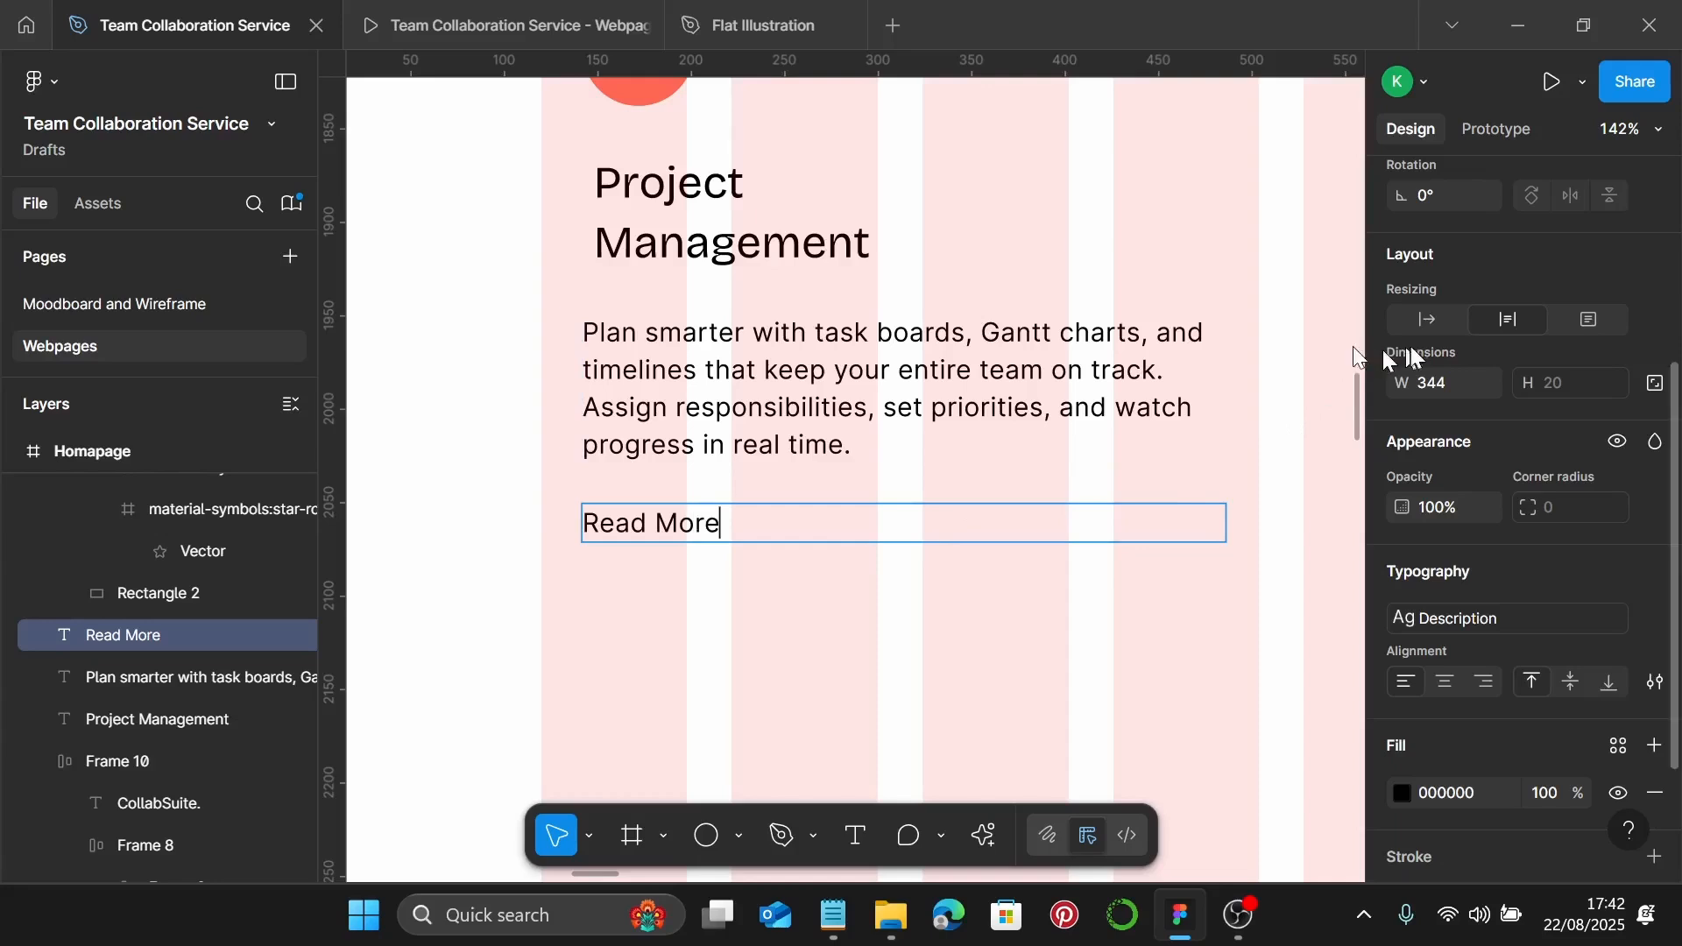
{"action": "left_click", "coordinate": [1425, 321]}
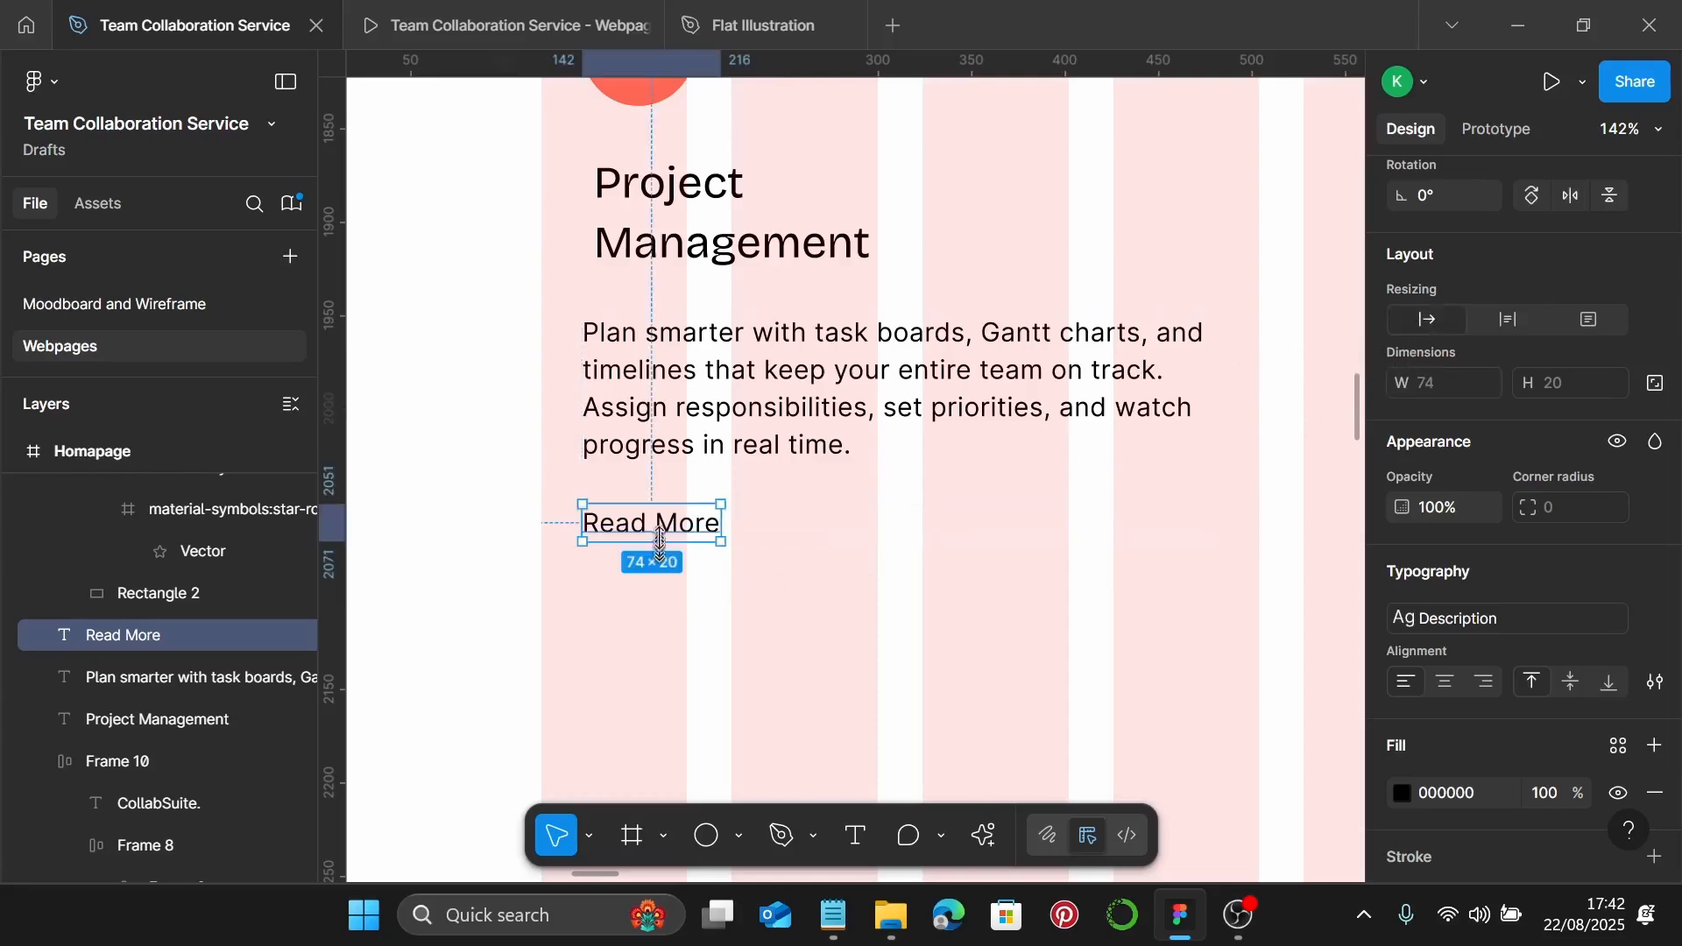
Apply the Button 2 text style to the "Read More" text
{"action": "scroll", "coordinate": [1468, 530], "scroll_direction": "down", "scroll_amount": 2}
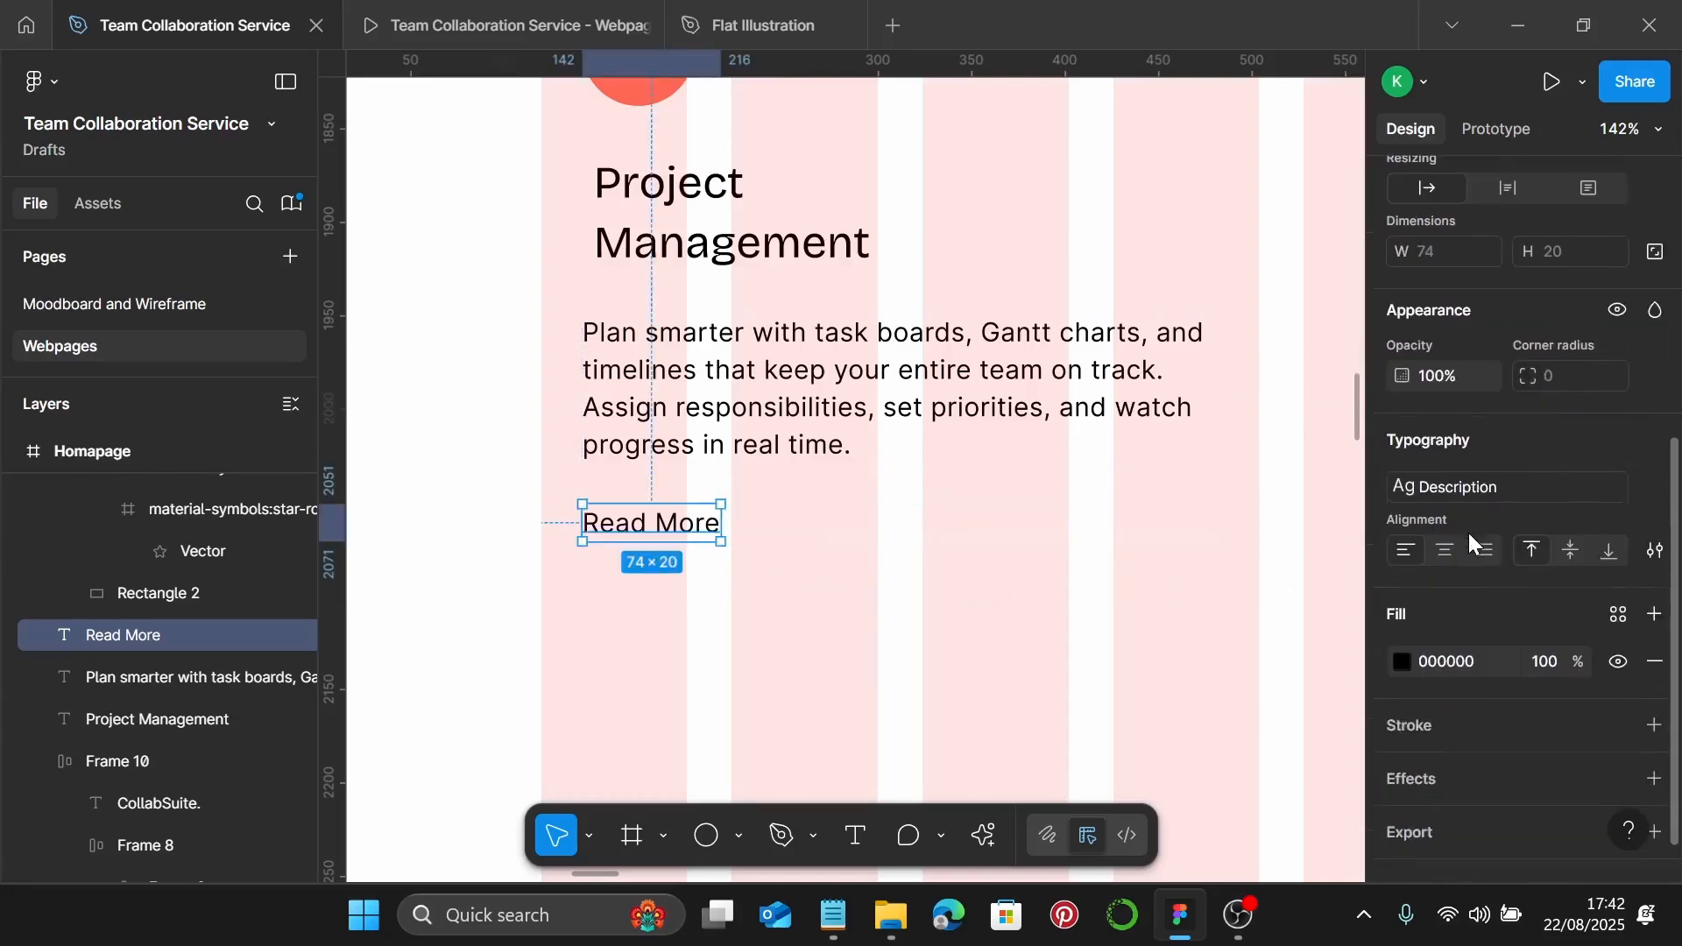
{"action": "left_click", "coordinate": [1498, 497]}
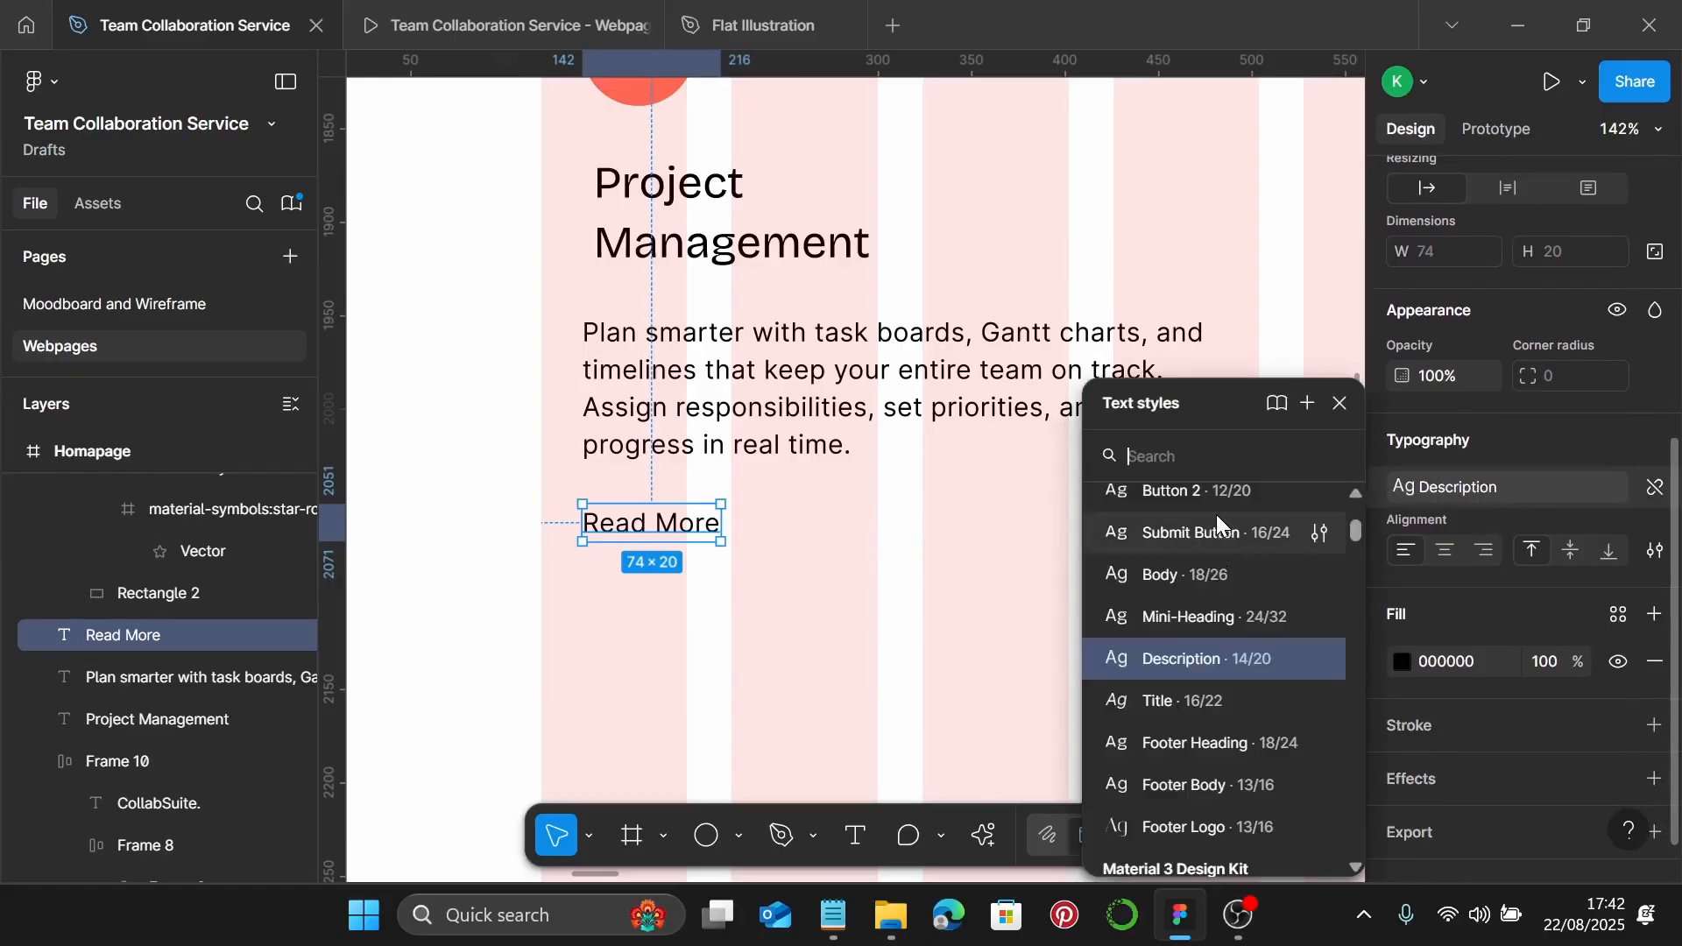
{"action": "scroll", "coordinate": [1209, 544], "scroll_direction": "up", "scroll_amount": 3}
{"action": "left_click", "coordinate": [1200, 629]}
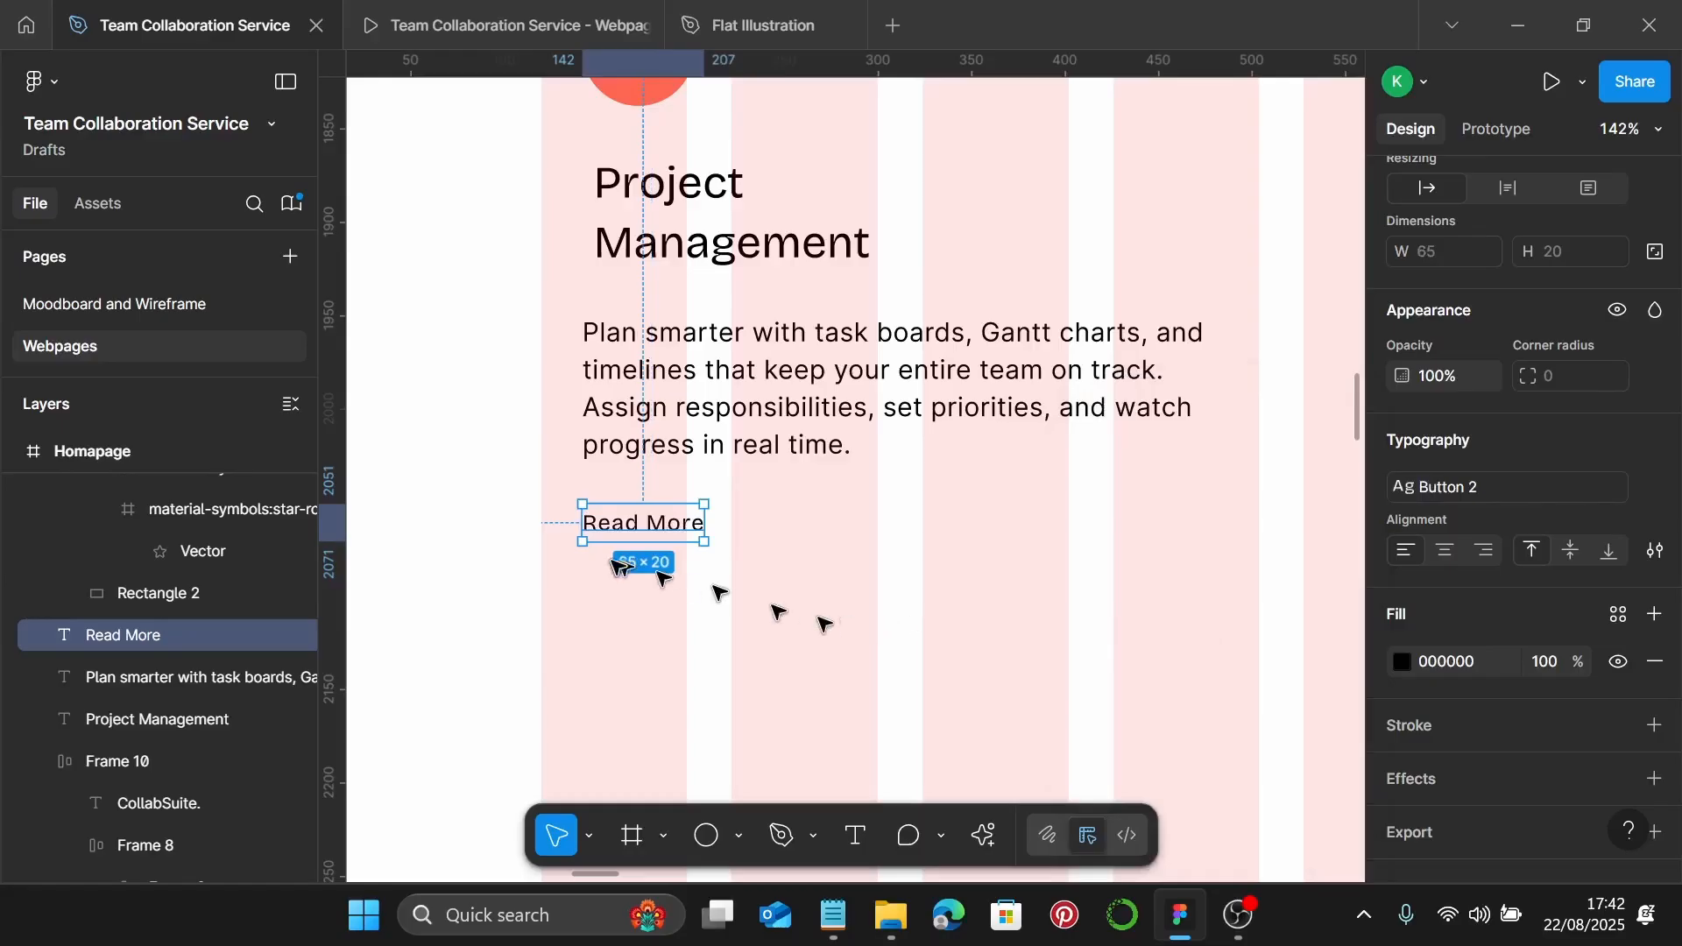
Wrap the "Read More" text in an auto layout frame with 20 horizontal and 8 vertical padding
{"action": "key", "text": "shift+a"}
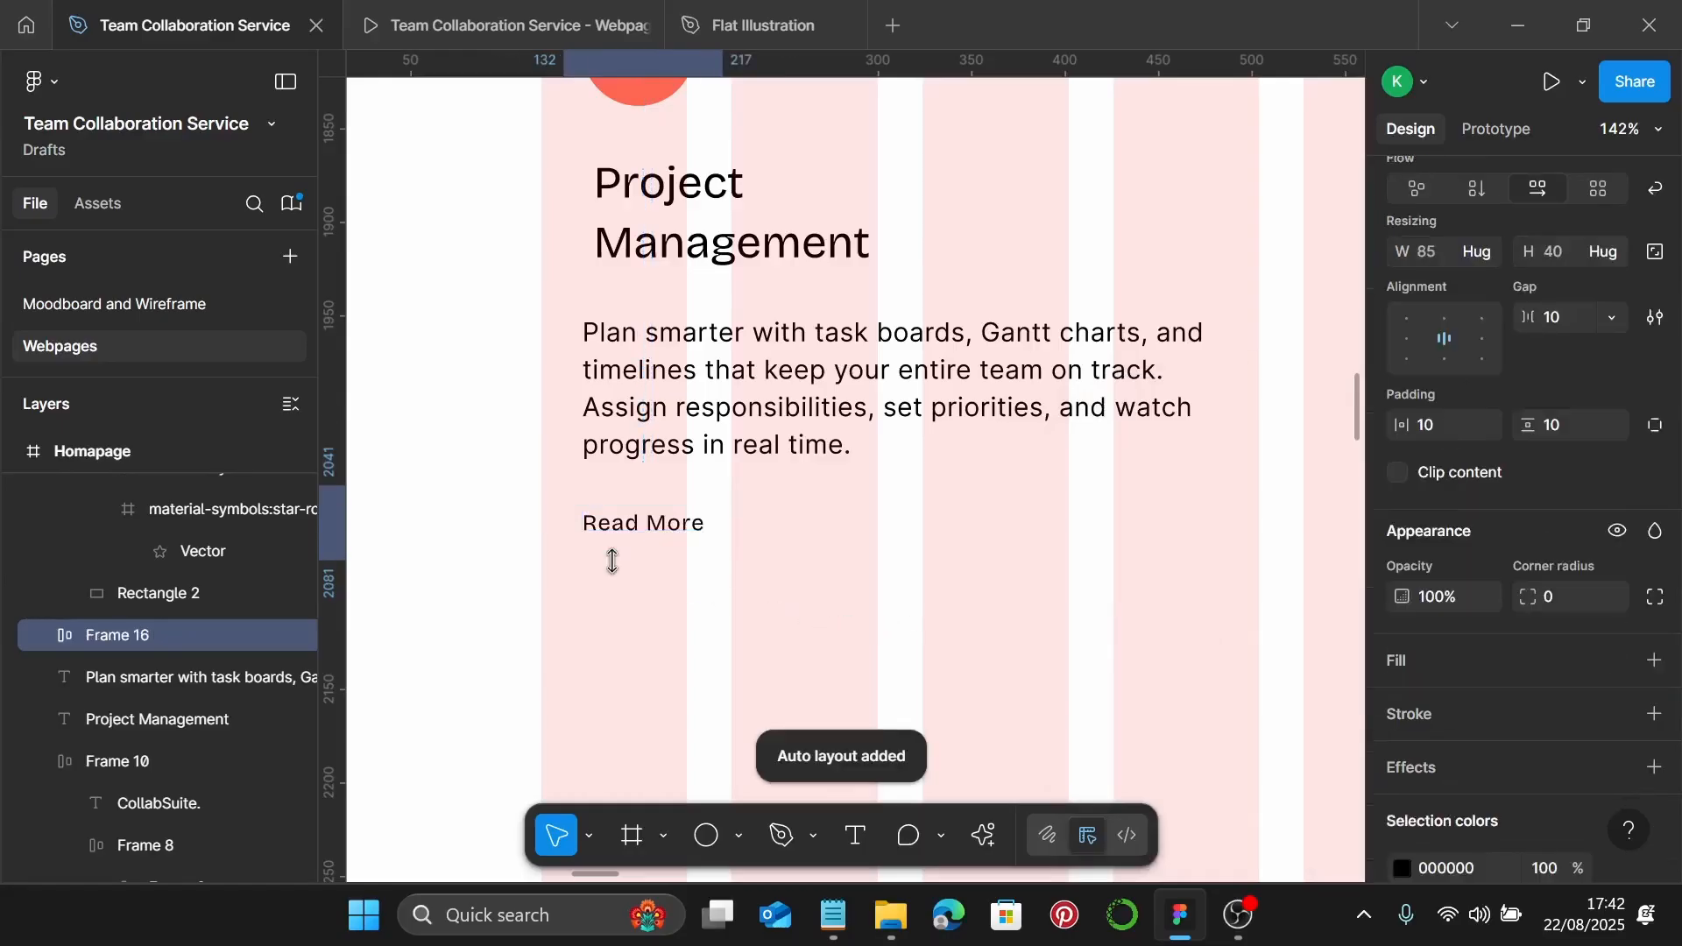
{"action": "scroll", "coordinate": [1521, 506], "scroll_direction": "up", "scroll_amount": 3}
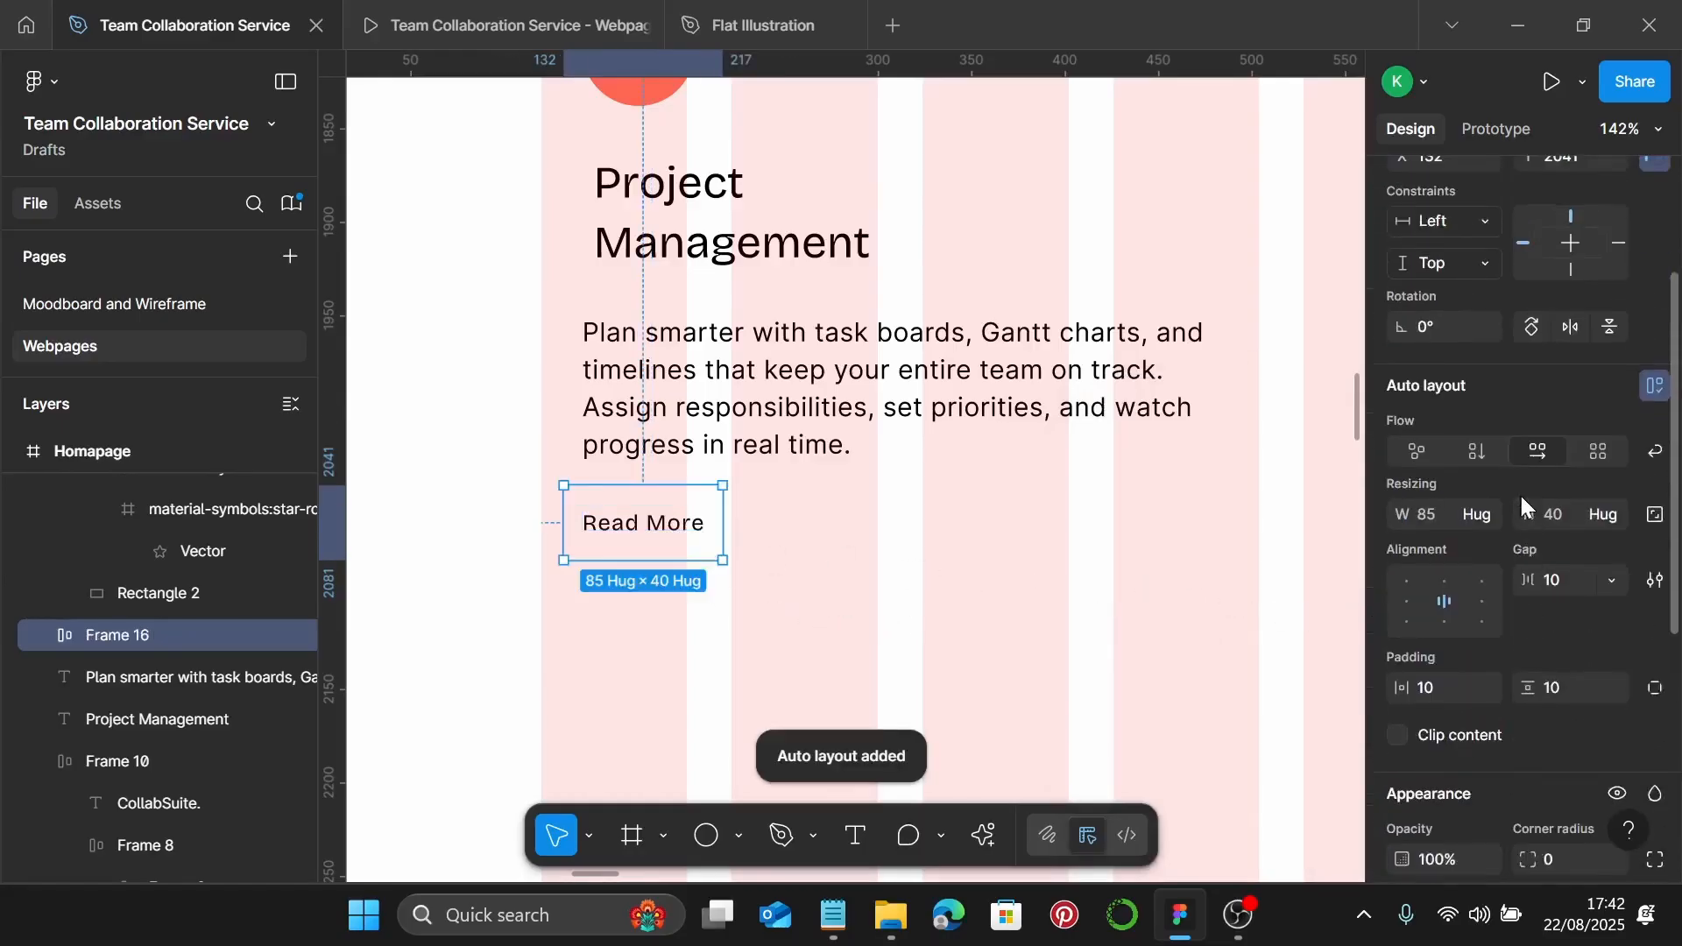
{"action": "scroll", "coordinate": [1522, 506], "scroll_direction": "down", "scroll_amount": 3}
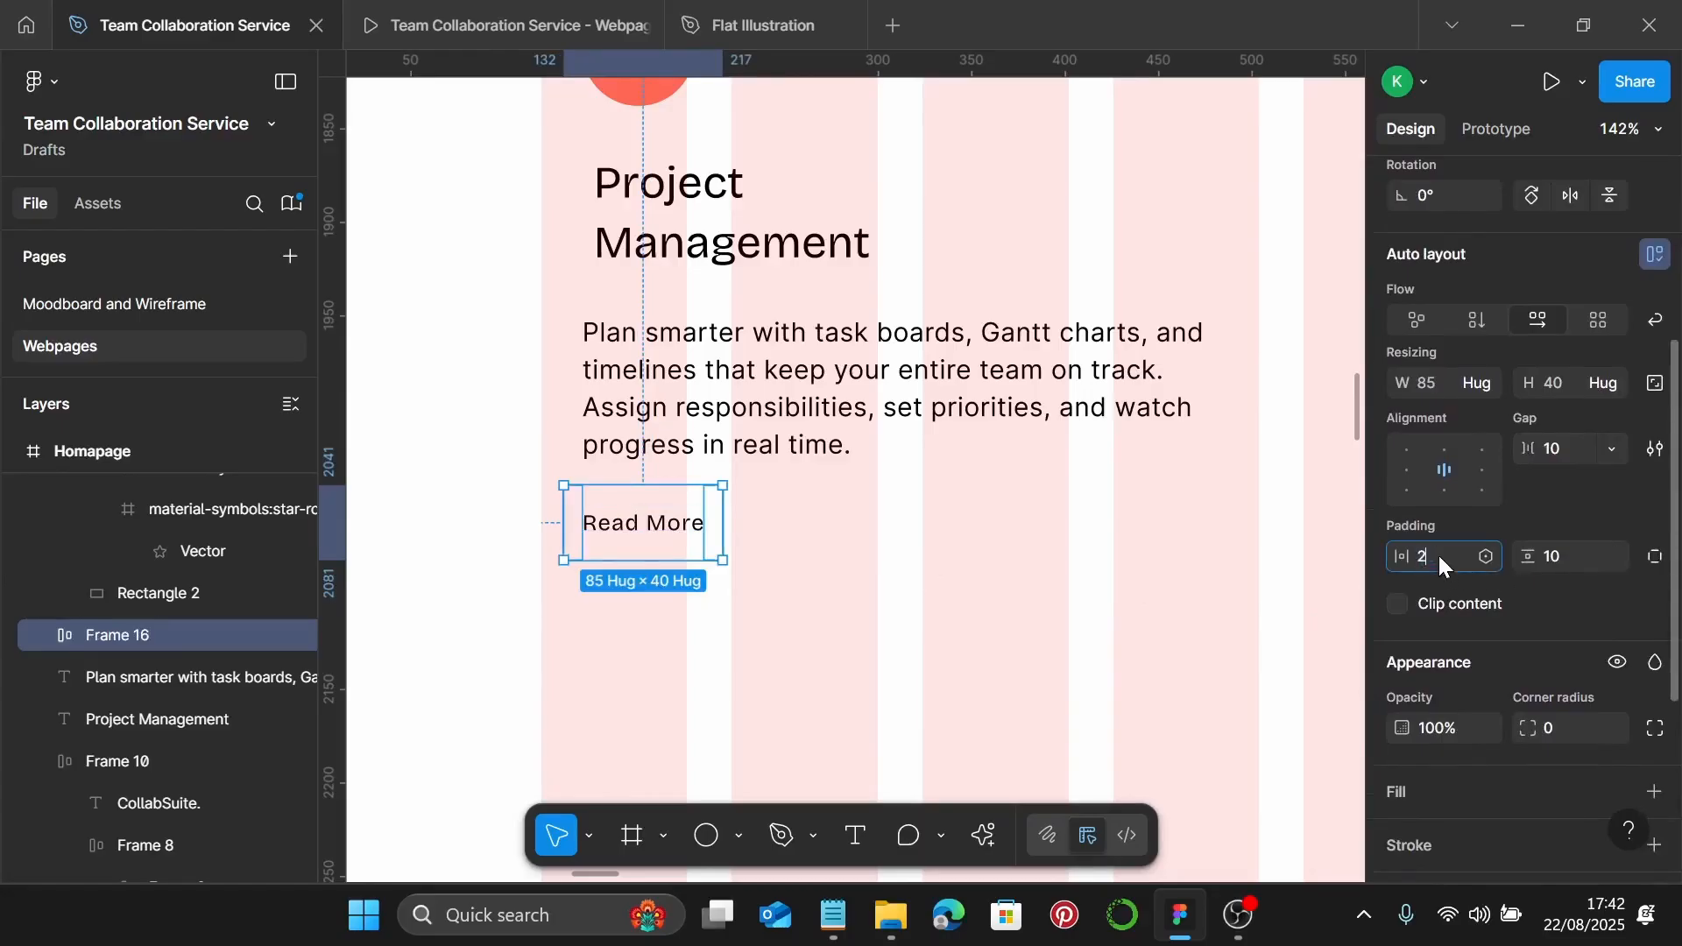
{"action": "key", "text": "Return"}
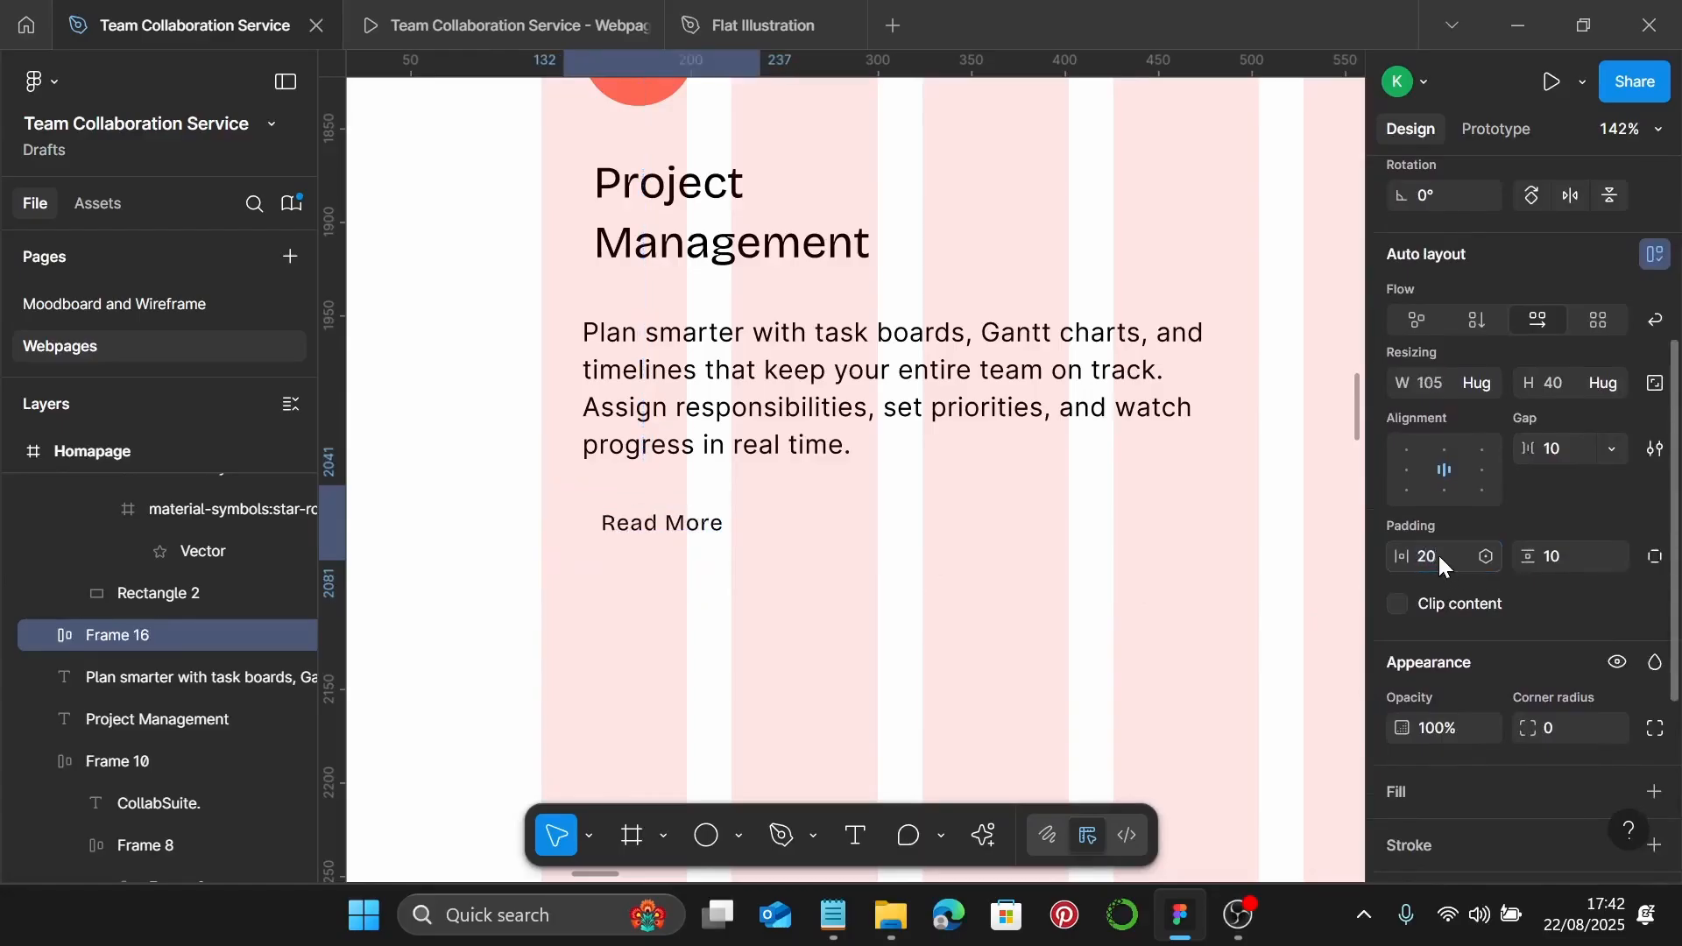
{"action": "left_click", "coordinate": [1577, 555]}
{"action": "type", "text": "8"}
{"action": "key", "text": "Return"}
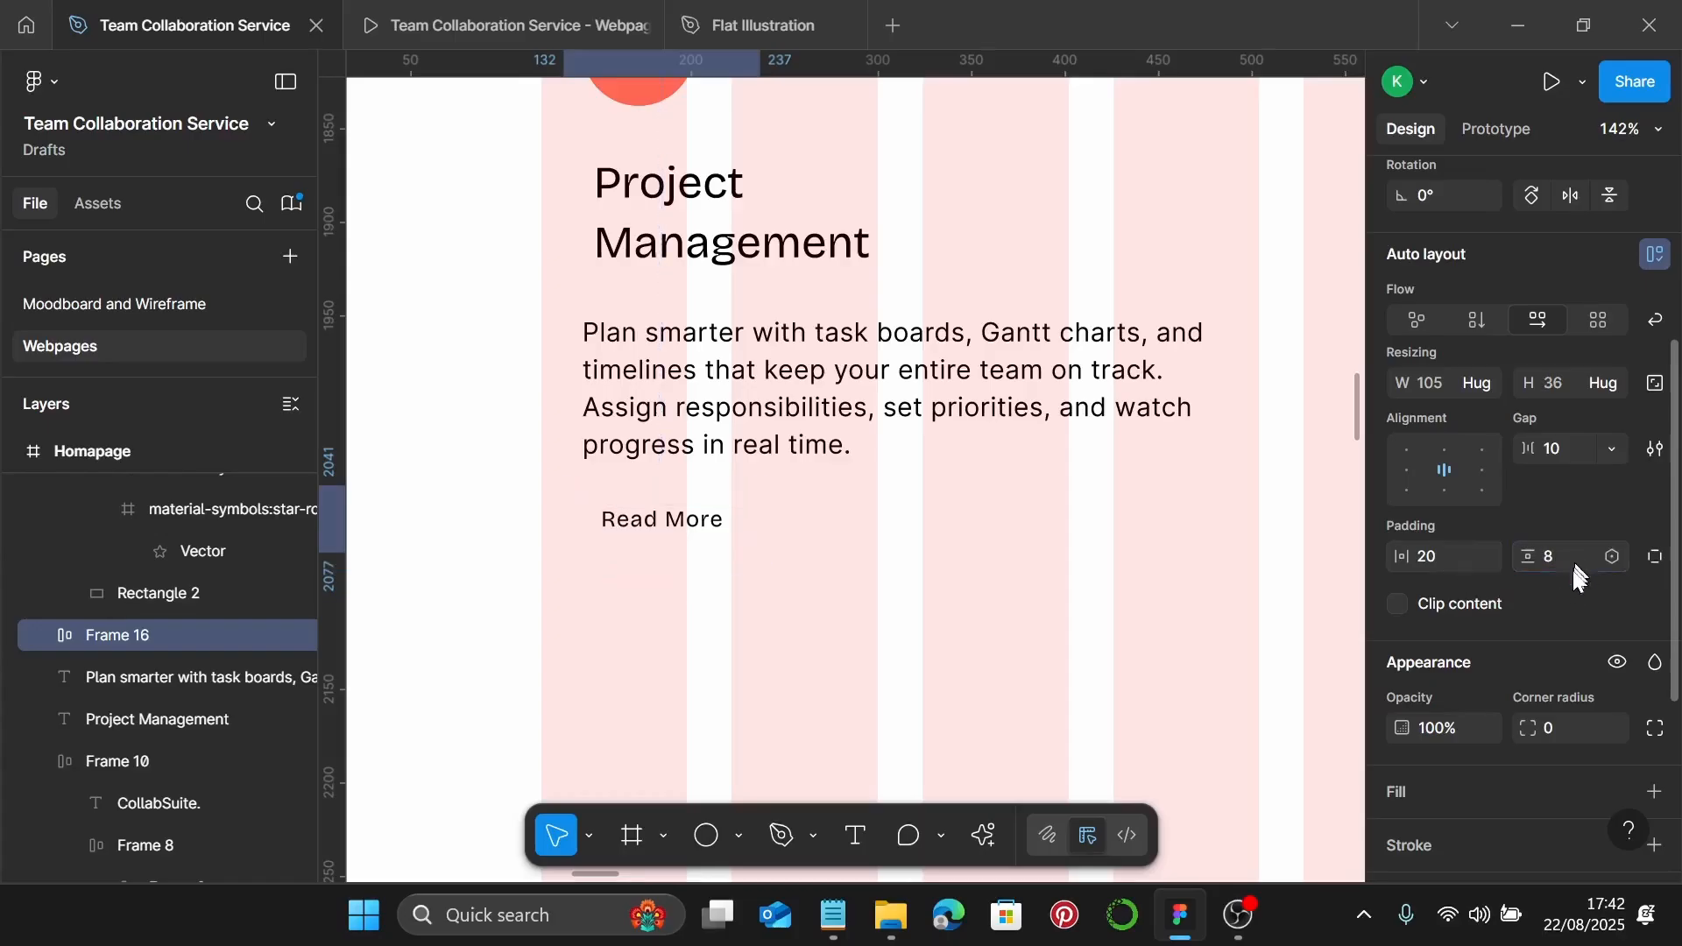
Give the "Read More" button frame a corner radius of 4 and a Primary 2 fill
{"action": "scroll", "coordinate": [1586, 727], "scroll_direction": "down", "scroll_amount": 3}
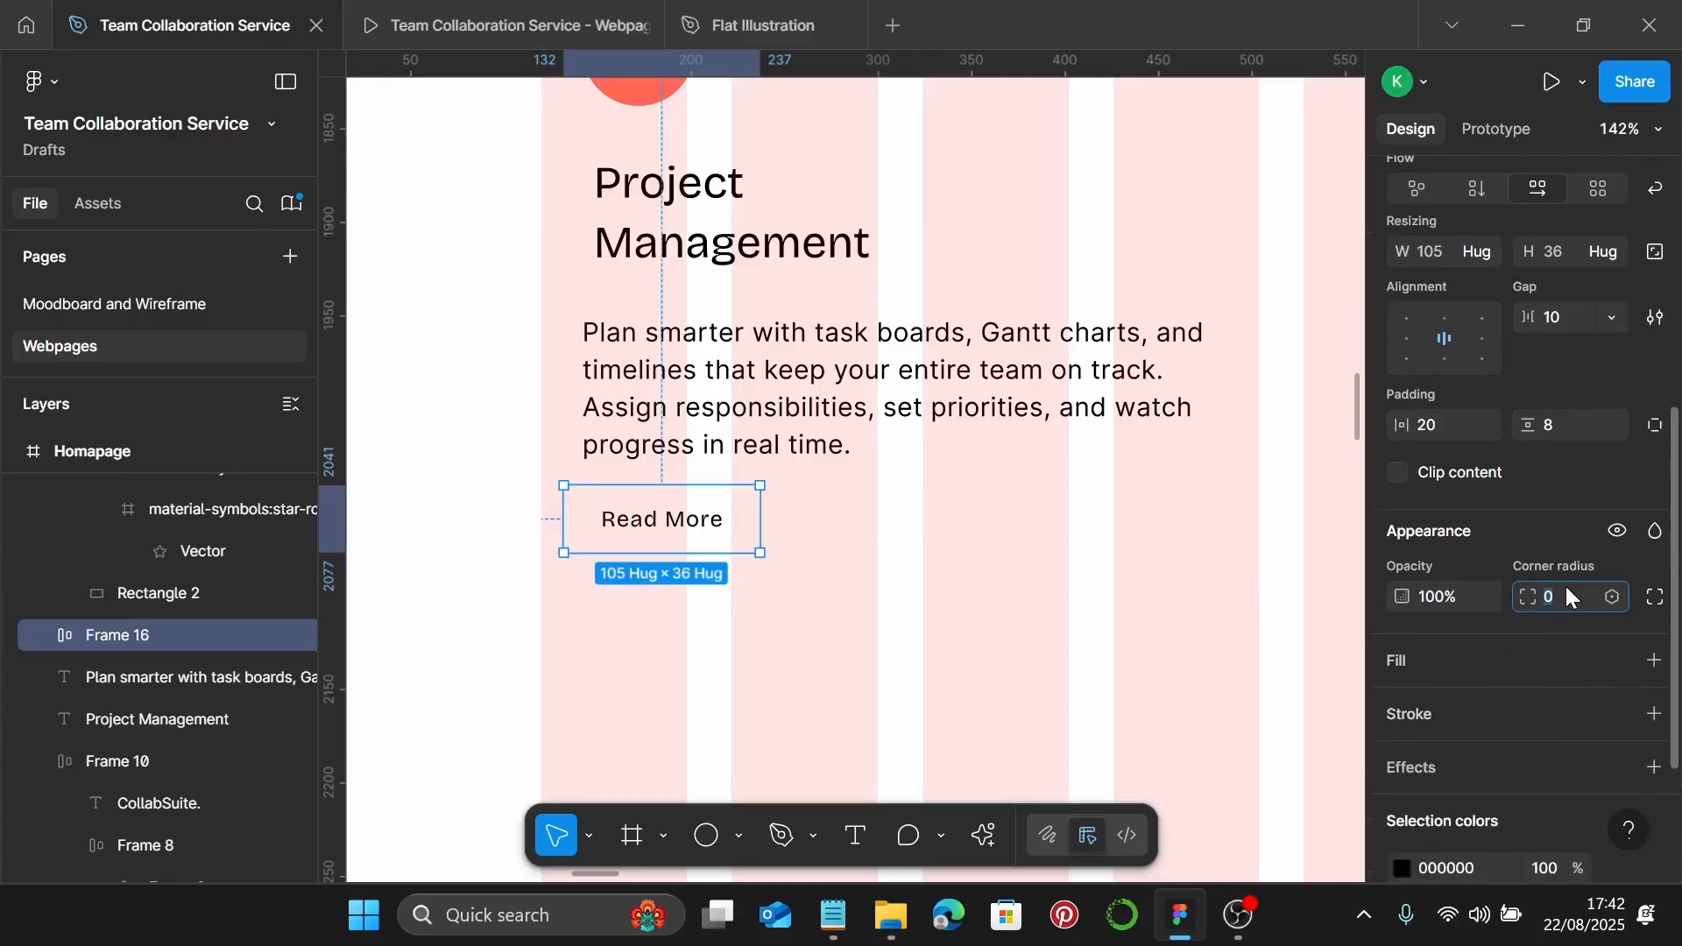
{"action": "type", "text": "4"}
{"action": "key", "text": "Return"}
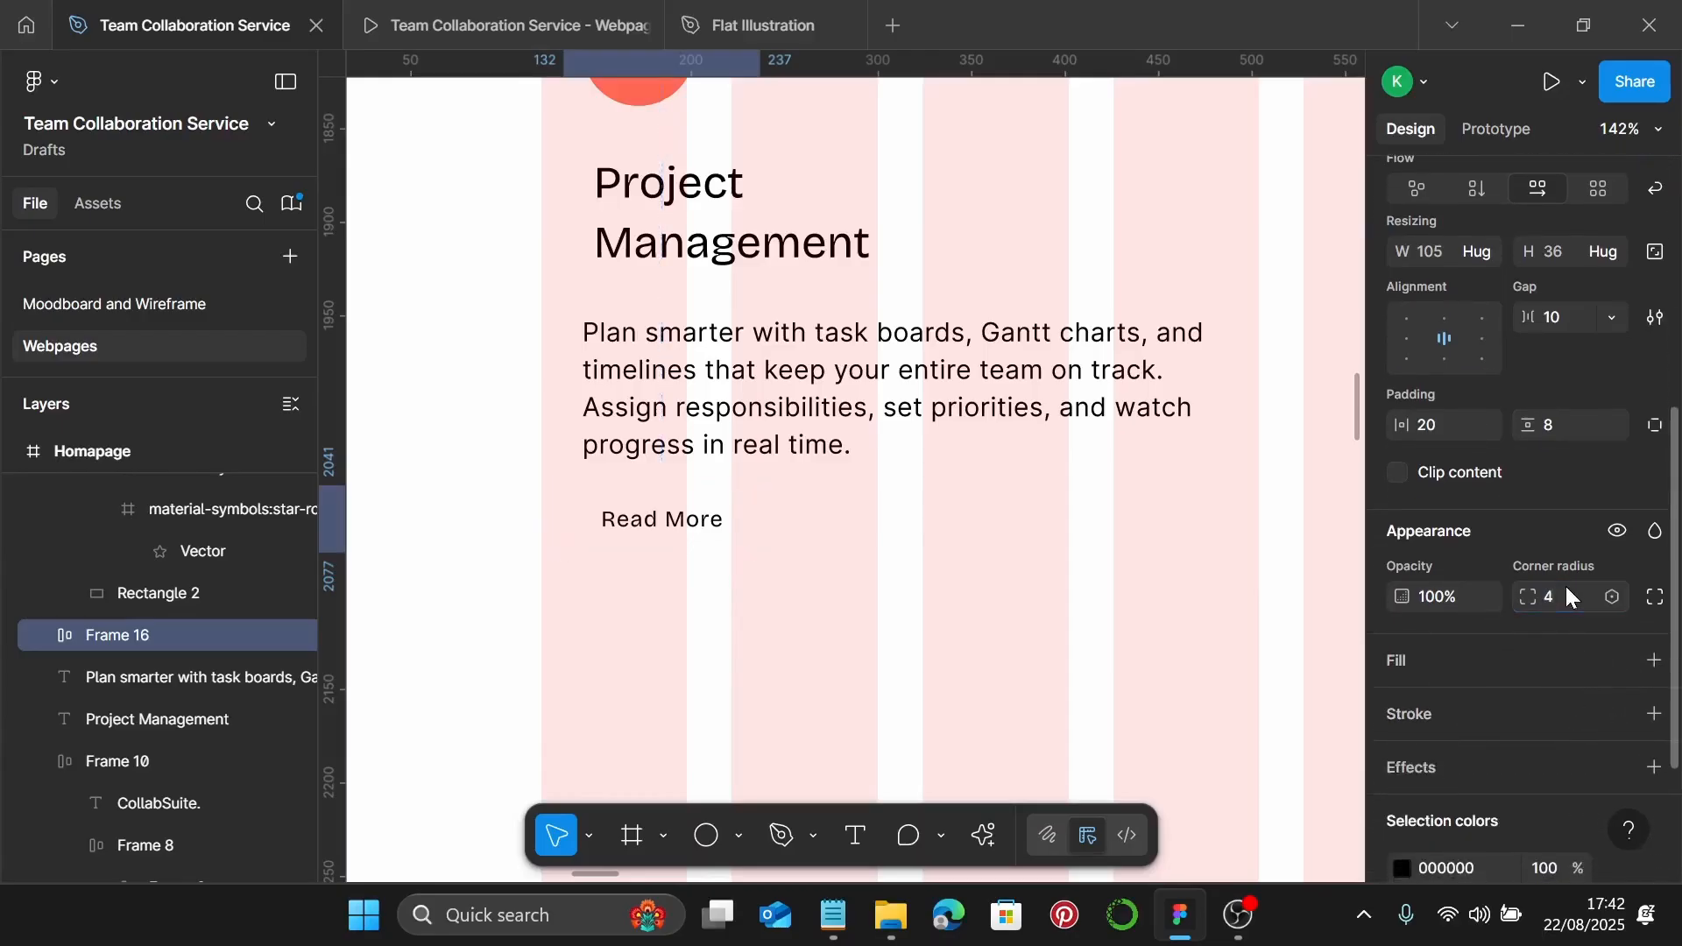
{"action": "scroll", "coordinate": [1568, 587], "scroll_direction": "down", "scroll_amount": 3}
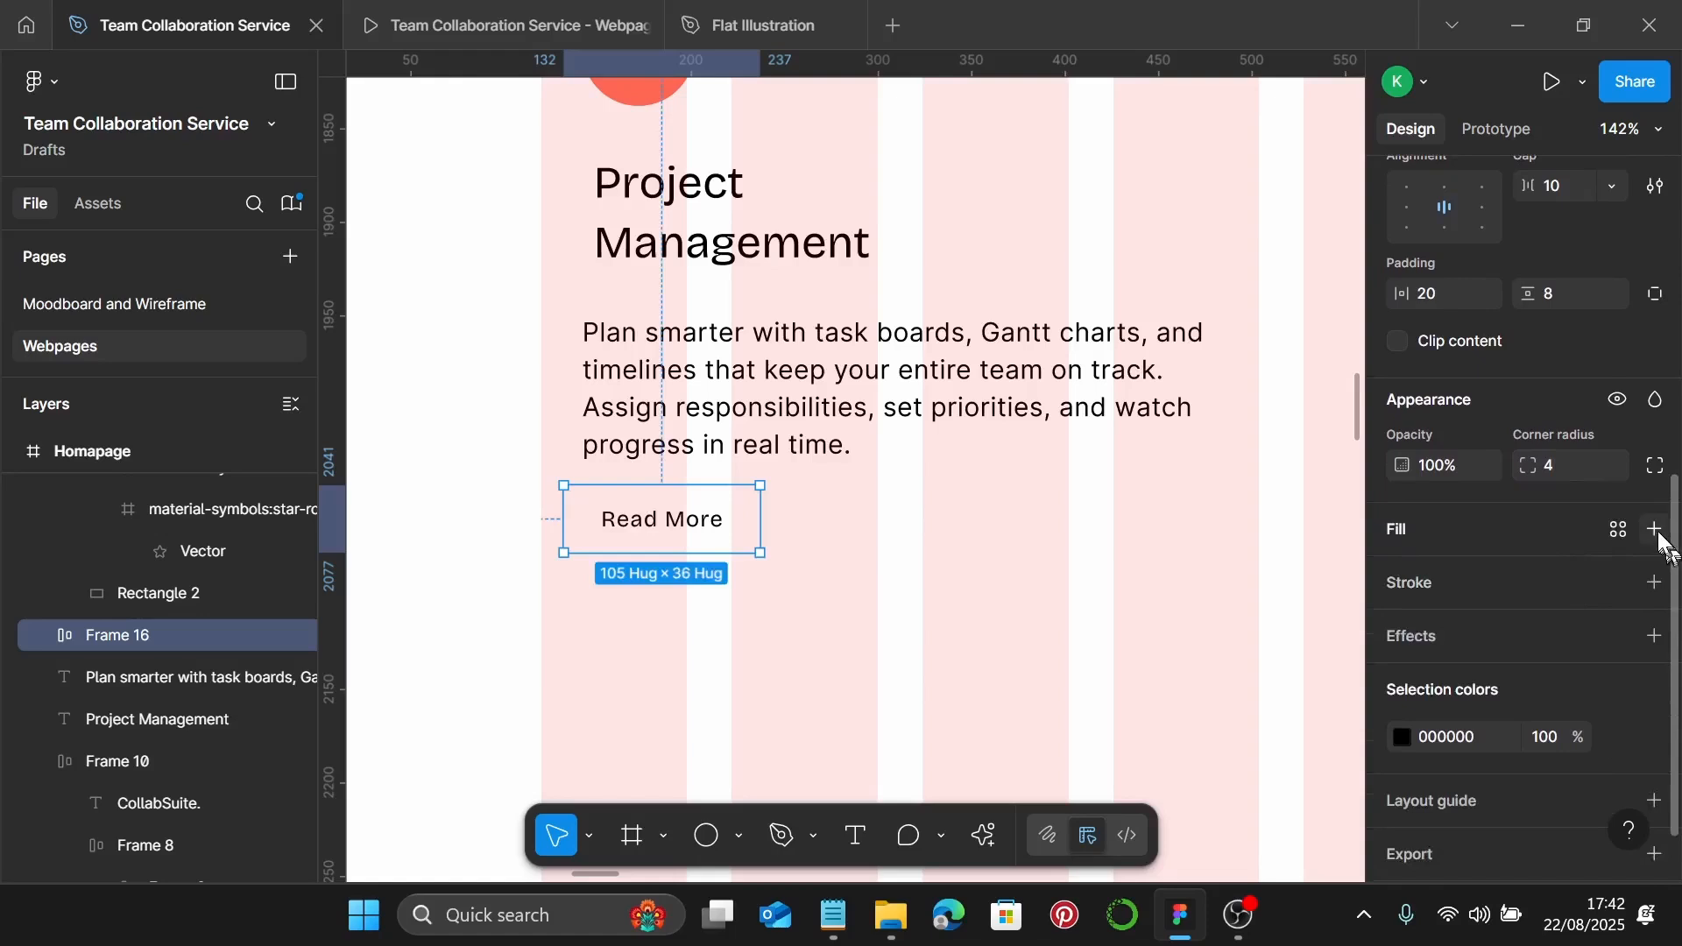
{"action": "left_click", "coordinate": [1656, 530]}
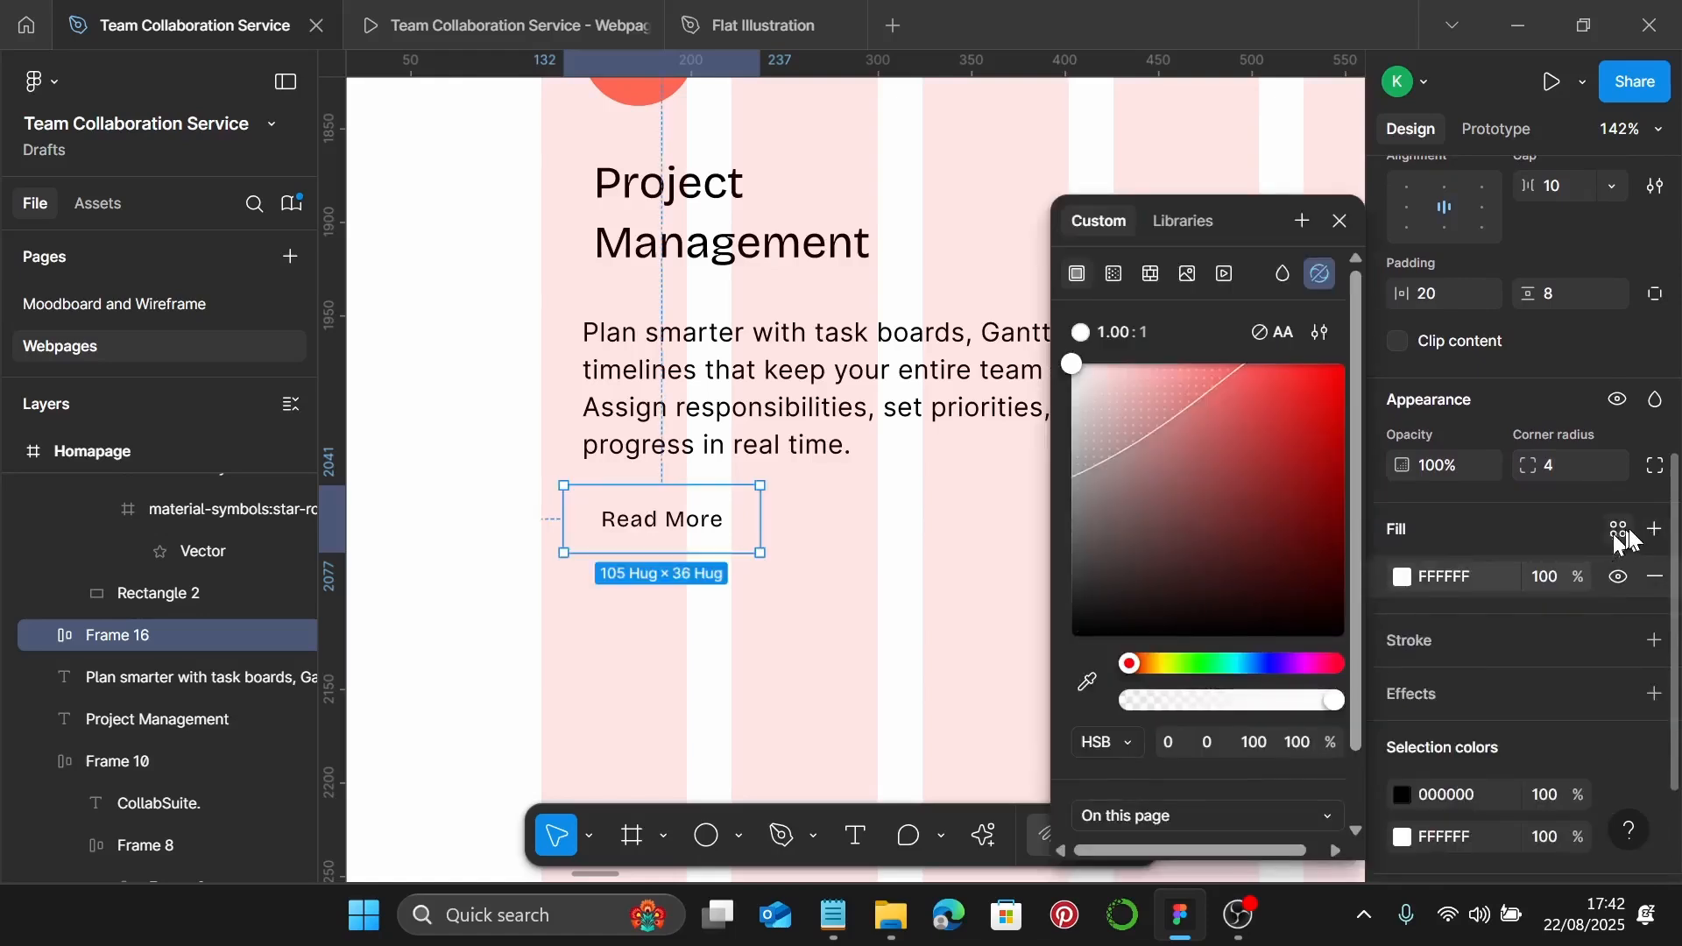
{"action": "left_click", "coordinate": [1619, 529]}
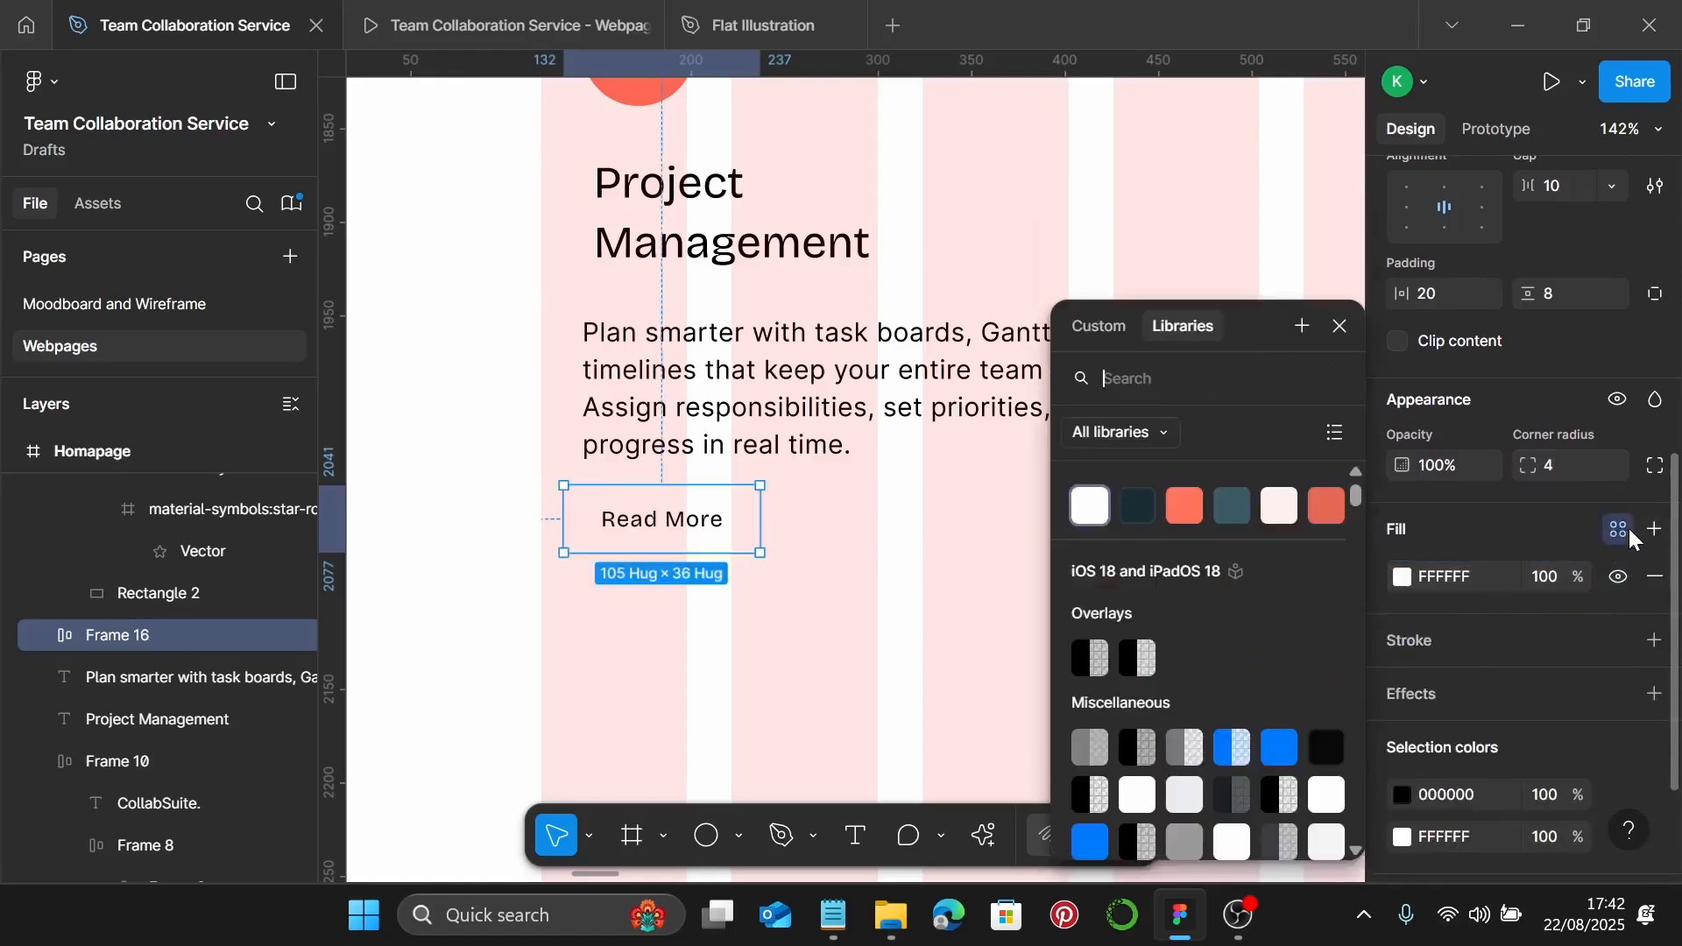
{"action": "left_click", "coordinate": [1231, 508]}
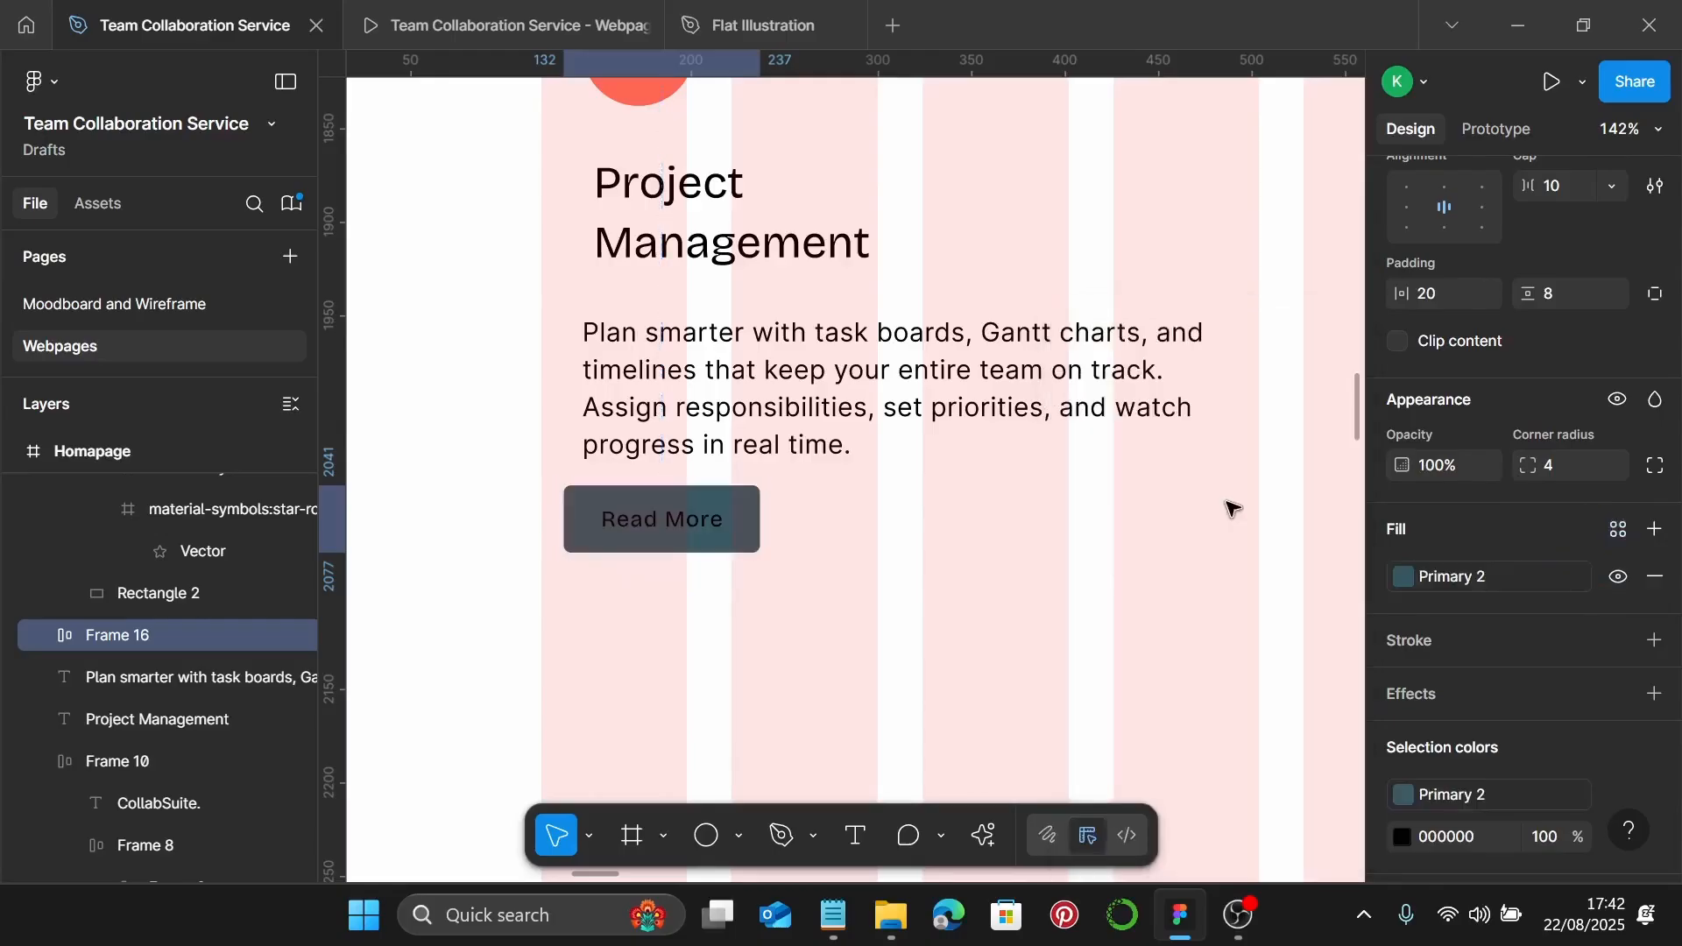
Apply the white colour style from the library to the button's "Read More" label
{"action": "double_click", "coordinate": [664, 517]}
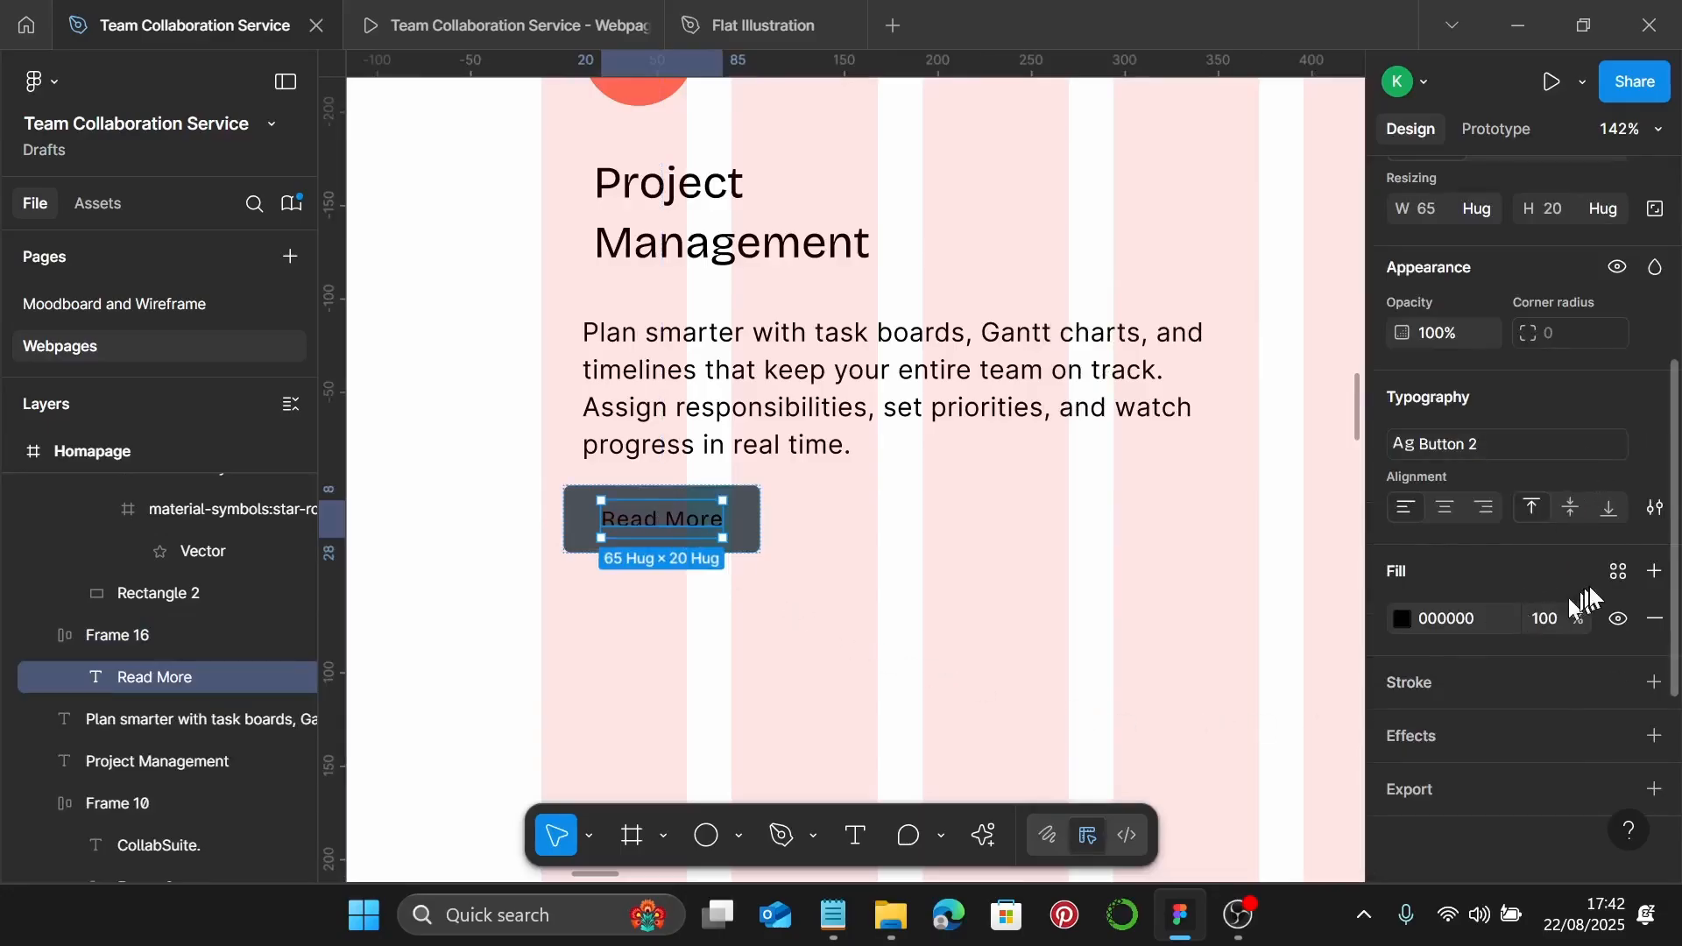
{"action": "left_click", "coordinate": [1619, 570]}
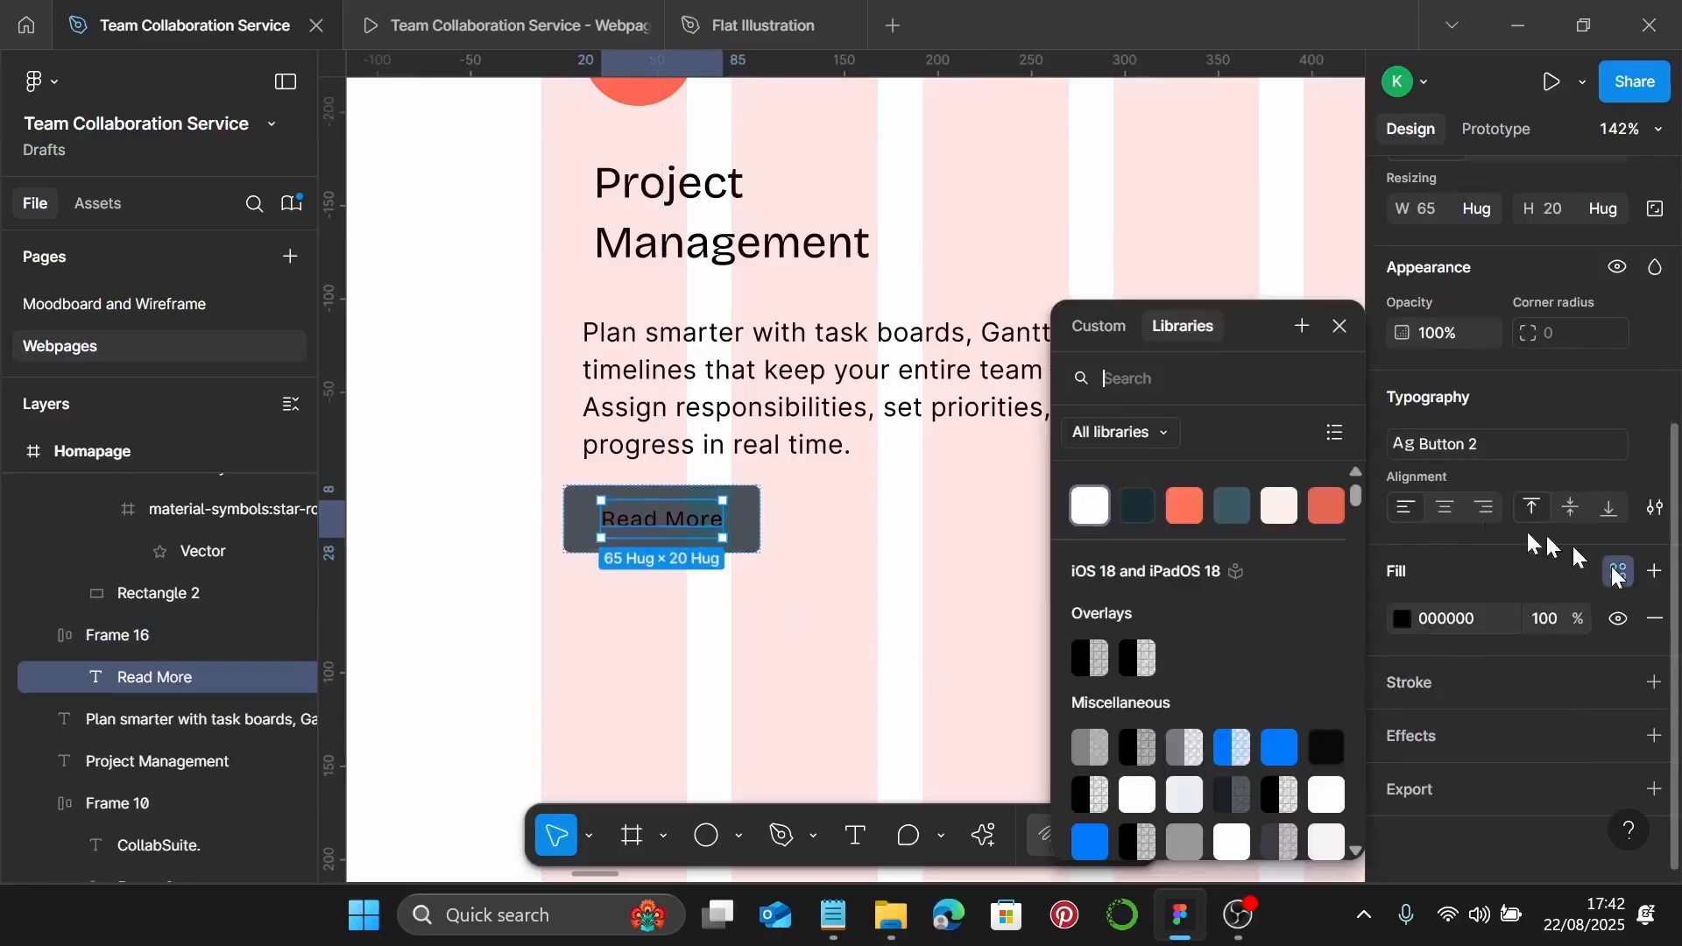
{"action": "left_click", "coordinate": [1091, 506]}
{"action": "left_click", "coordinate": [927, 506]}
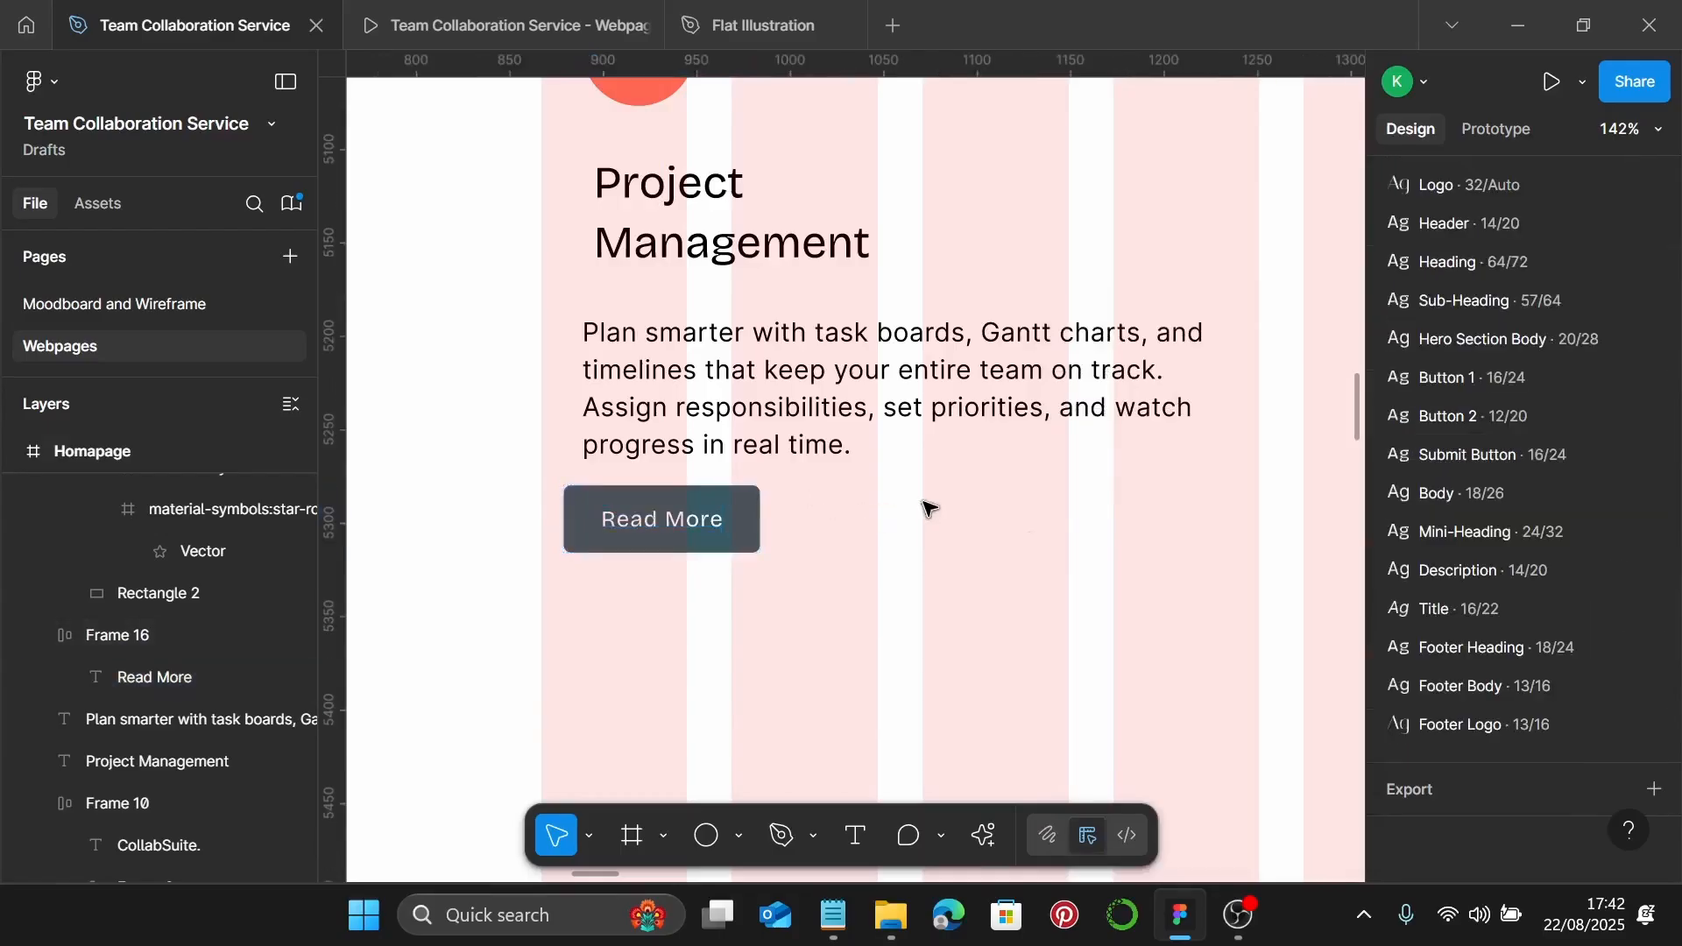
Left-align the icon circle, "Project Management" heading, description and "Read More" button, and set their vertical spacing to 20
{"action": "scroll", "coordinate": [929, 508], "scroll_direction": "down", "scroll_amount": 3}
{"action": "left_click", "coordinate": [793, 523]}
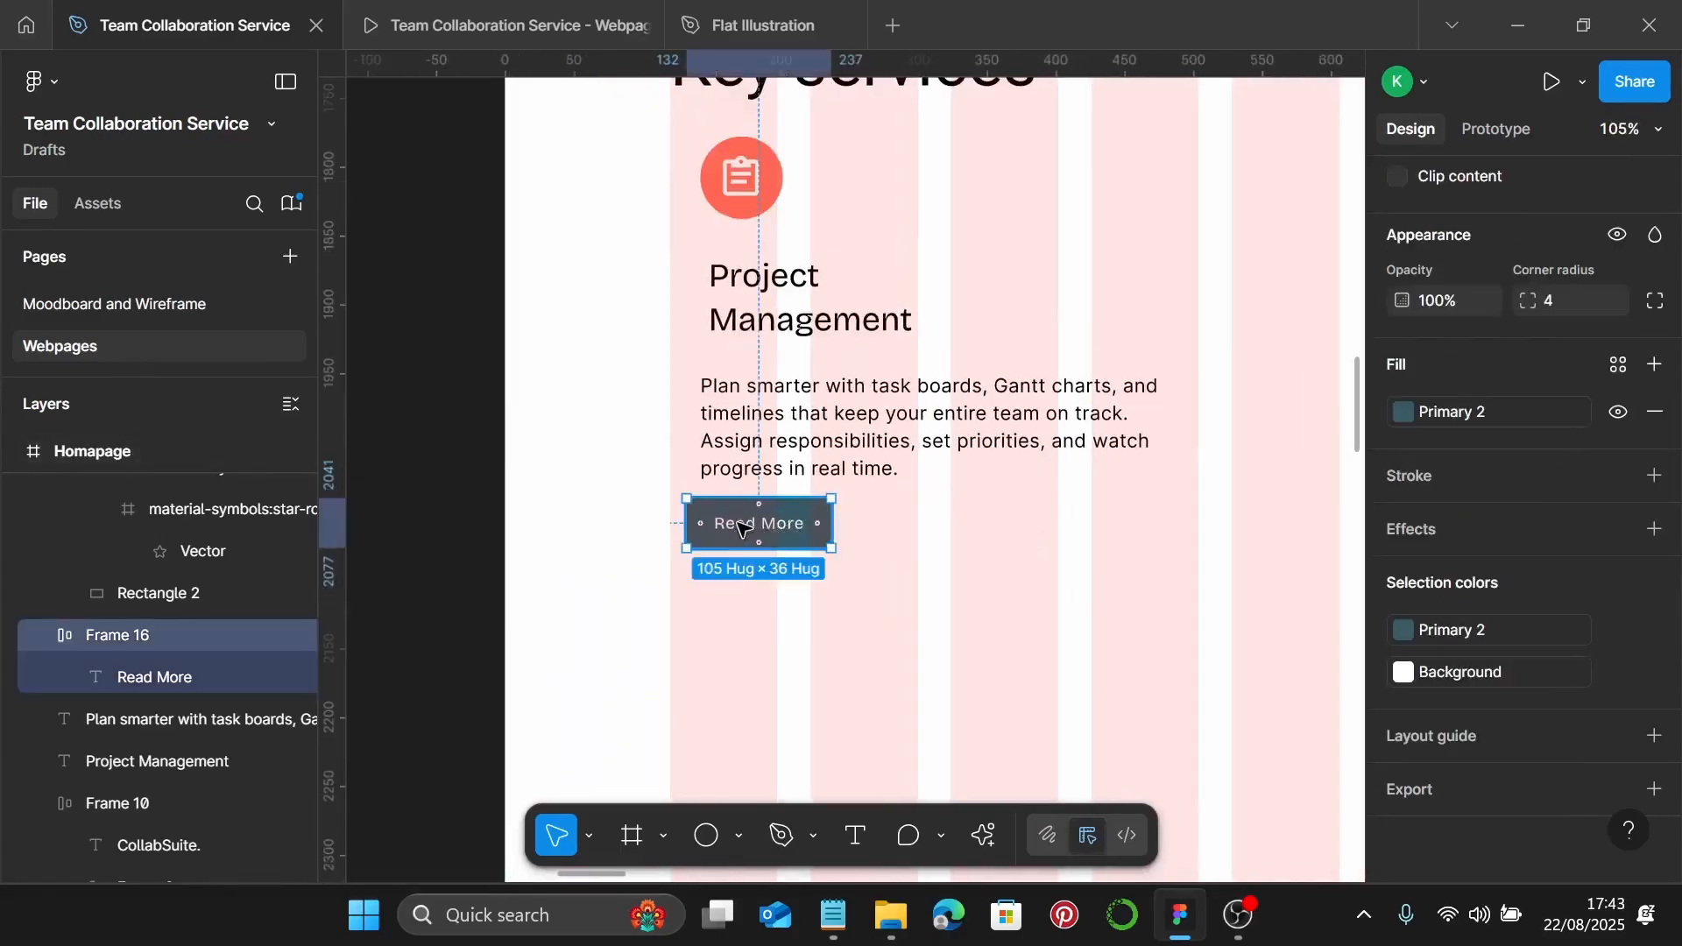
{"action": "left_click", "coordinate": [771, 466], "text": "shift"}
{"action": "left_click", "coordinate": [771, 280], "text": "shift"}
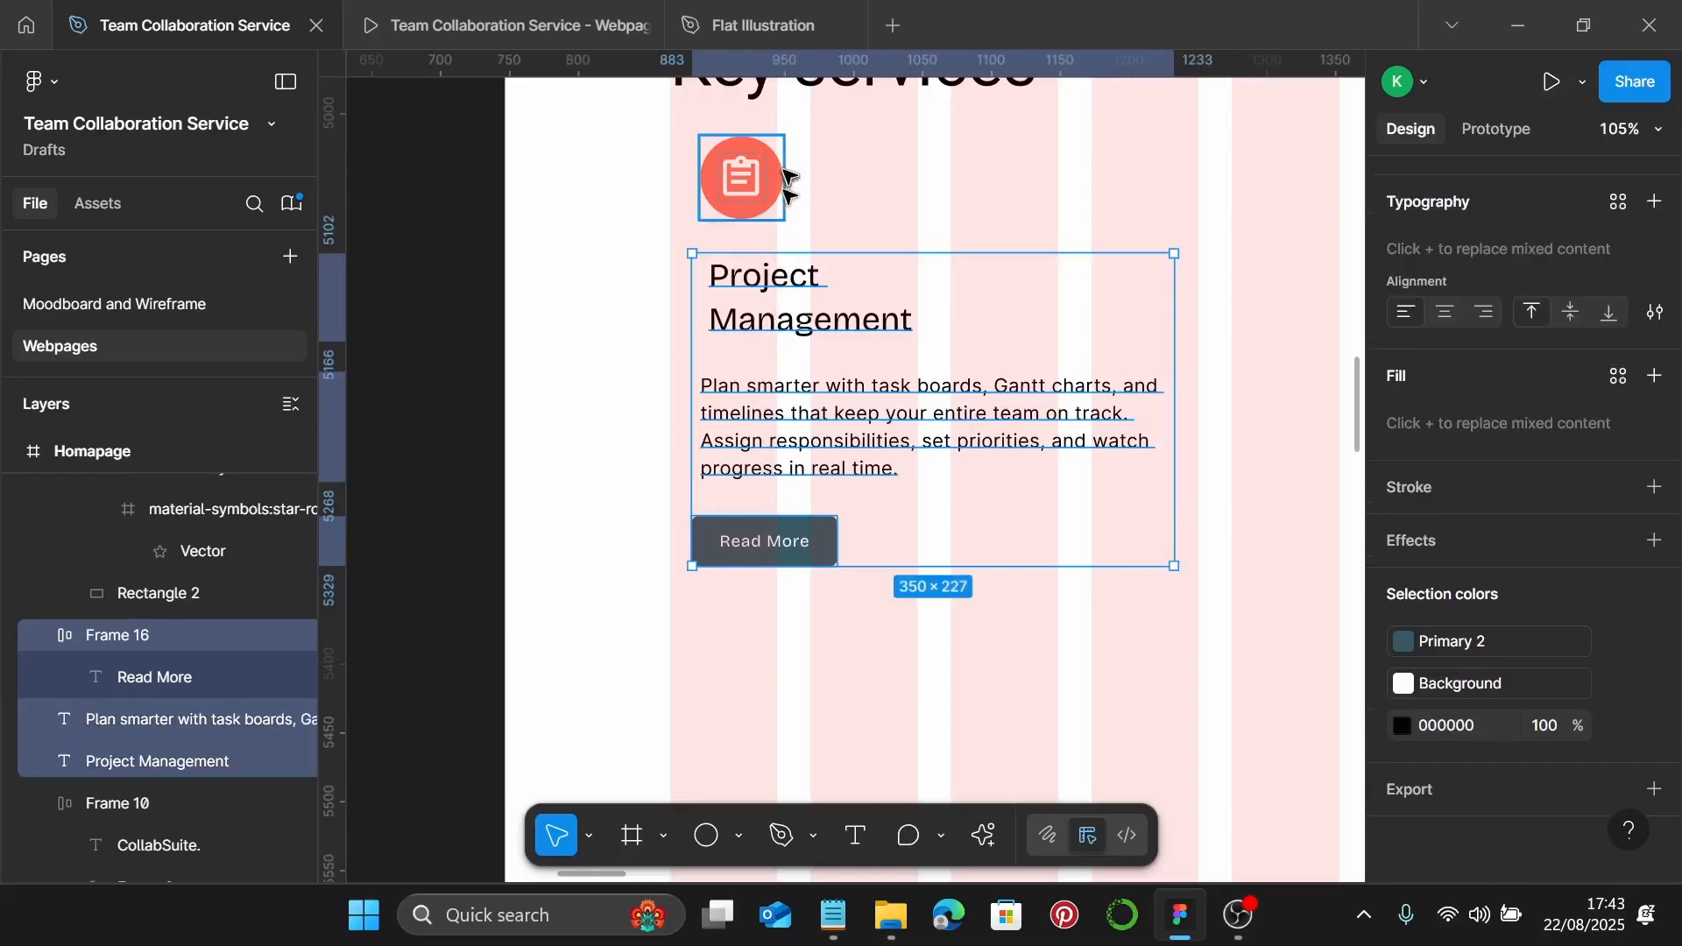
{"action": "left_click", "coordinate": [788, 182], "text": "shift"}
{"action": "scroll", "coordinate": [1489, 385], "scroll_direction": "up", "scroll_amount": 3}
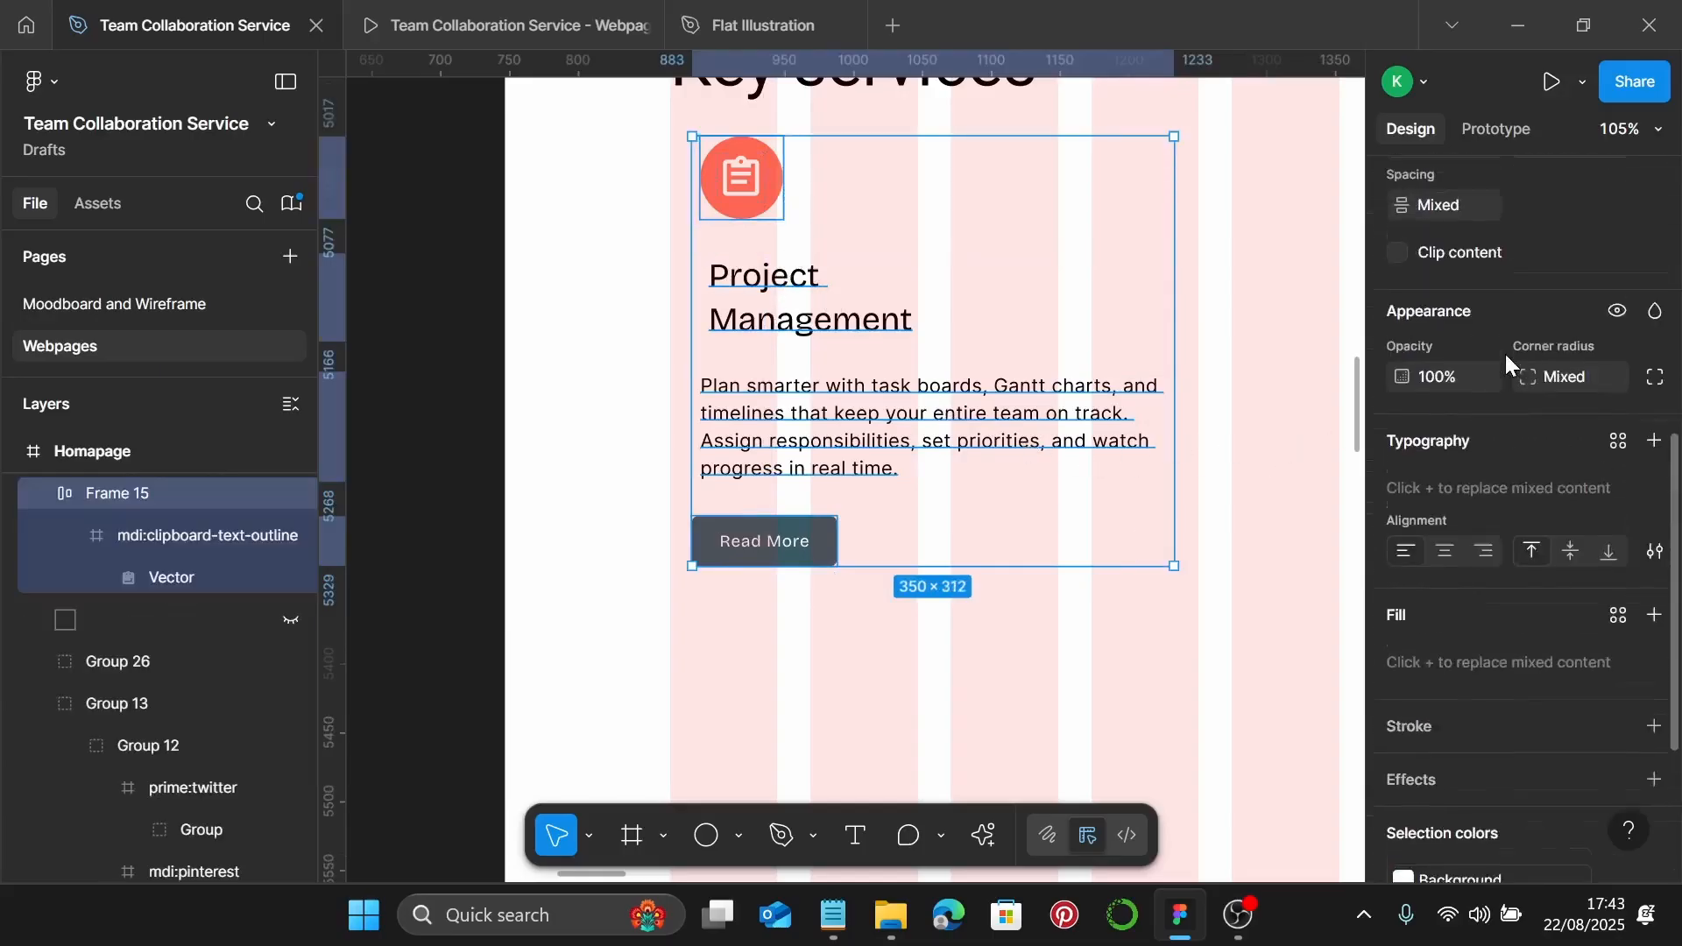
{"action": "scroll", "coordinate": [1507, 363], "scroll_direction": "up", "scroll_amount": 5}
{"action": "left_click", "coordinate": [1405, 314]}
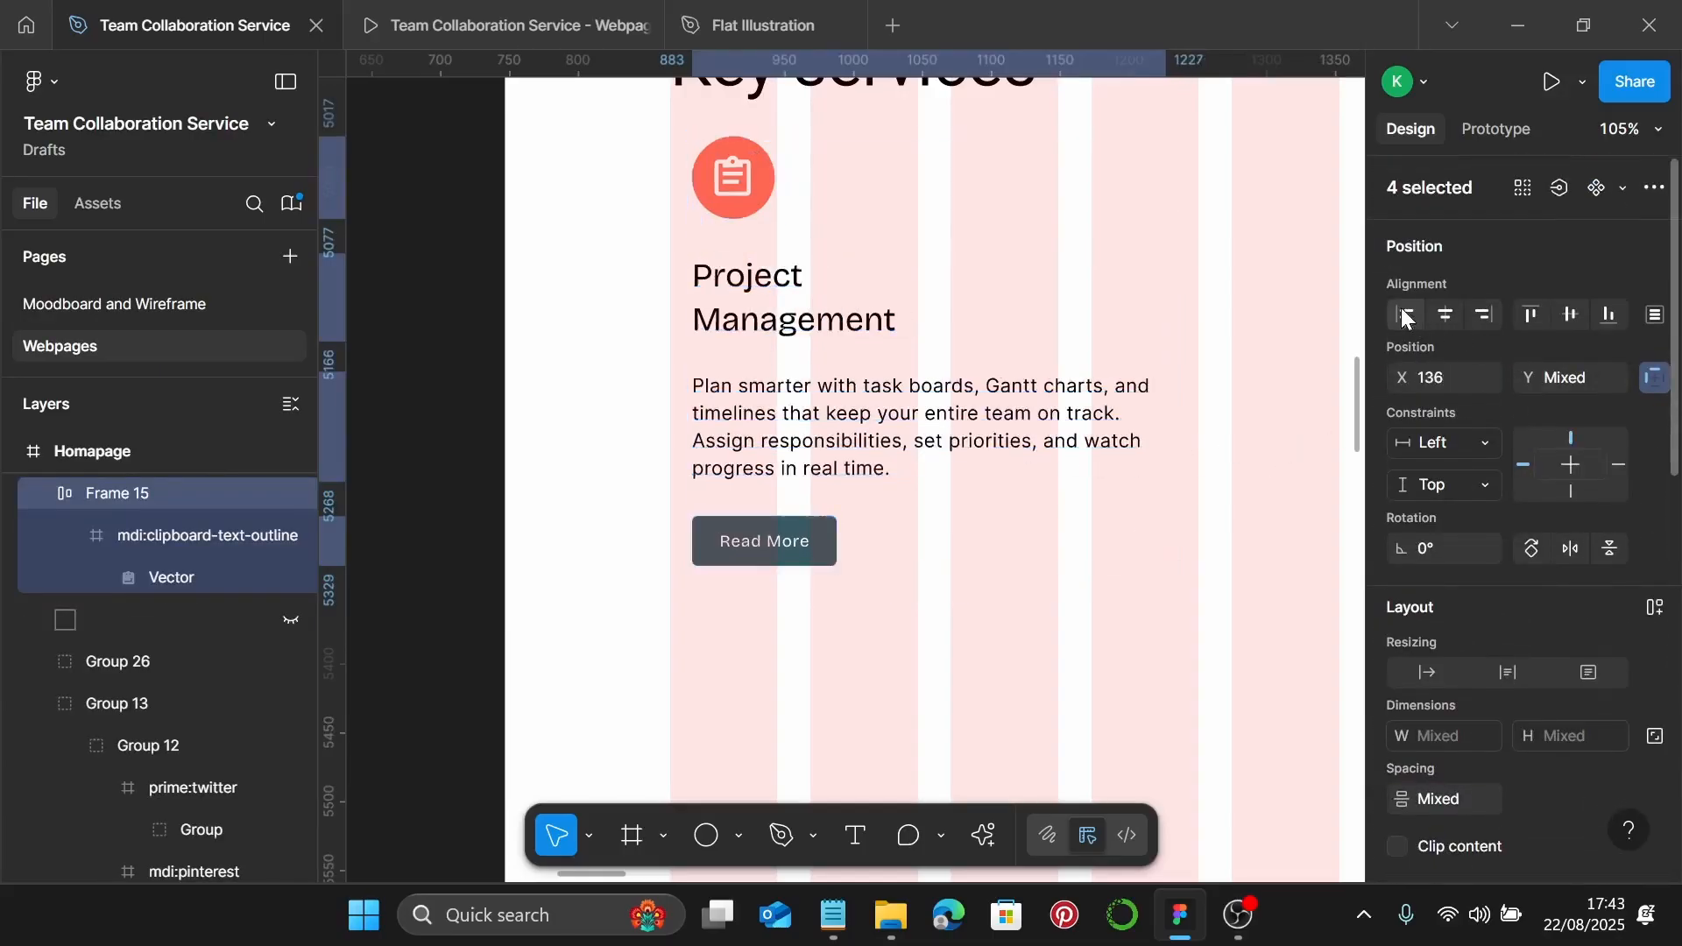
{"action": "scroll", "coordinate": [1481, 656], "scroll_direction": "down", "scroll_amount": 5}
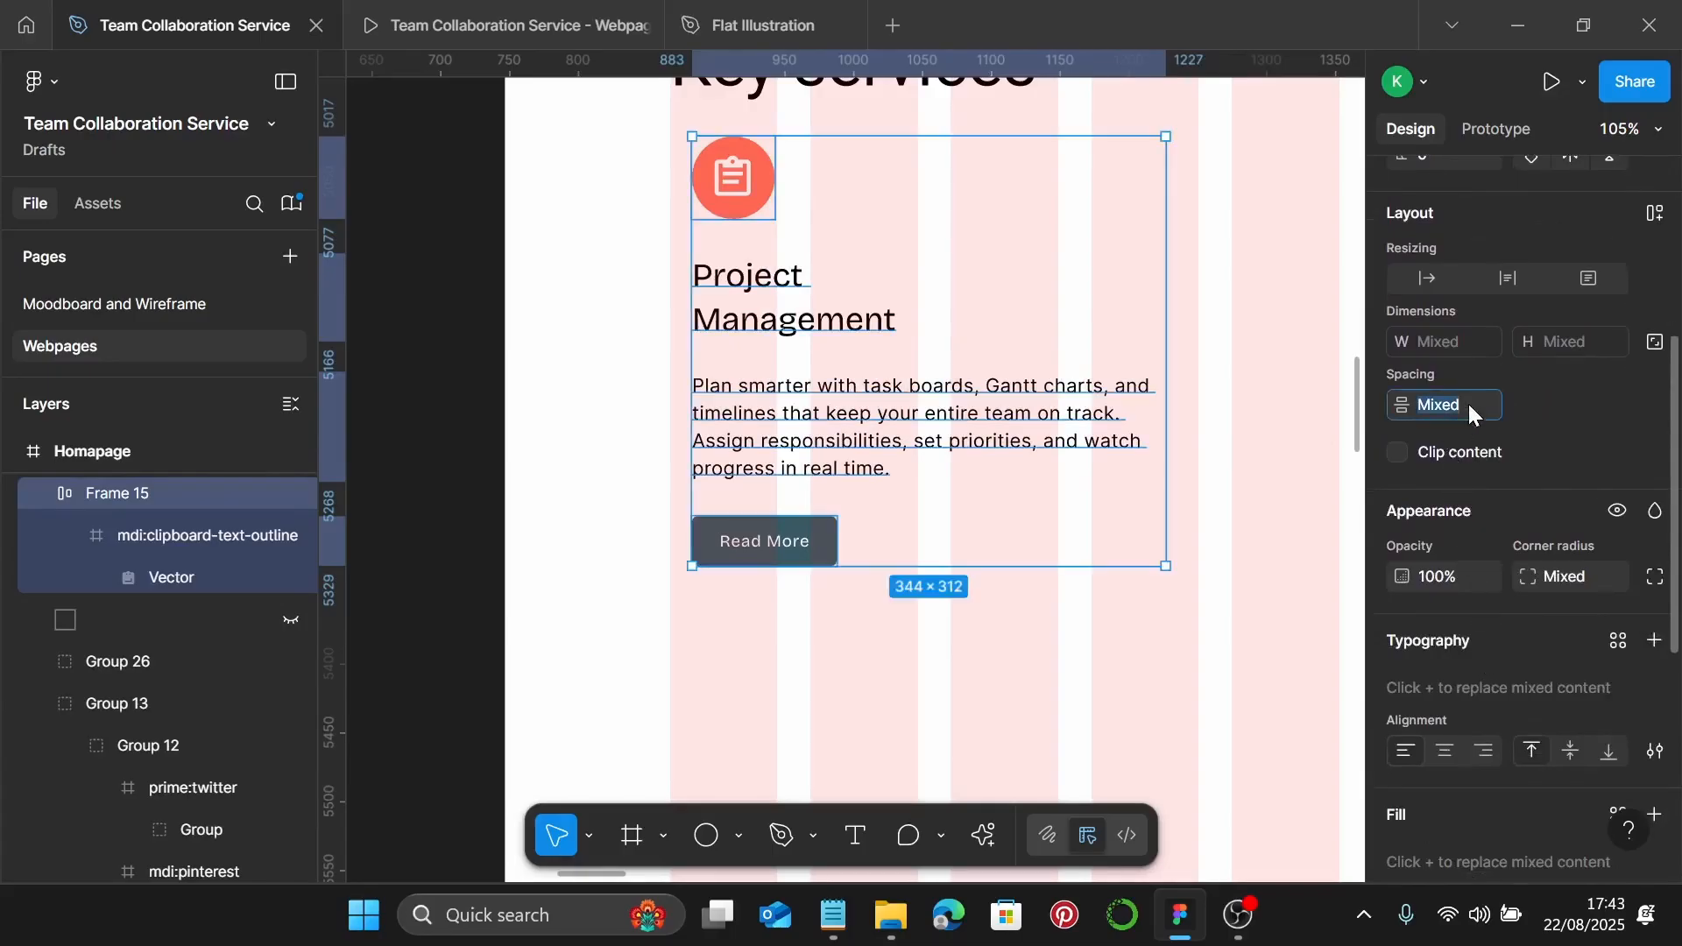
{"action": "key", "text": "Return"}
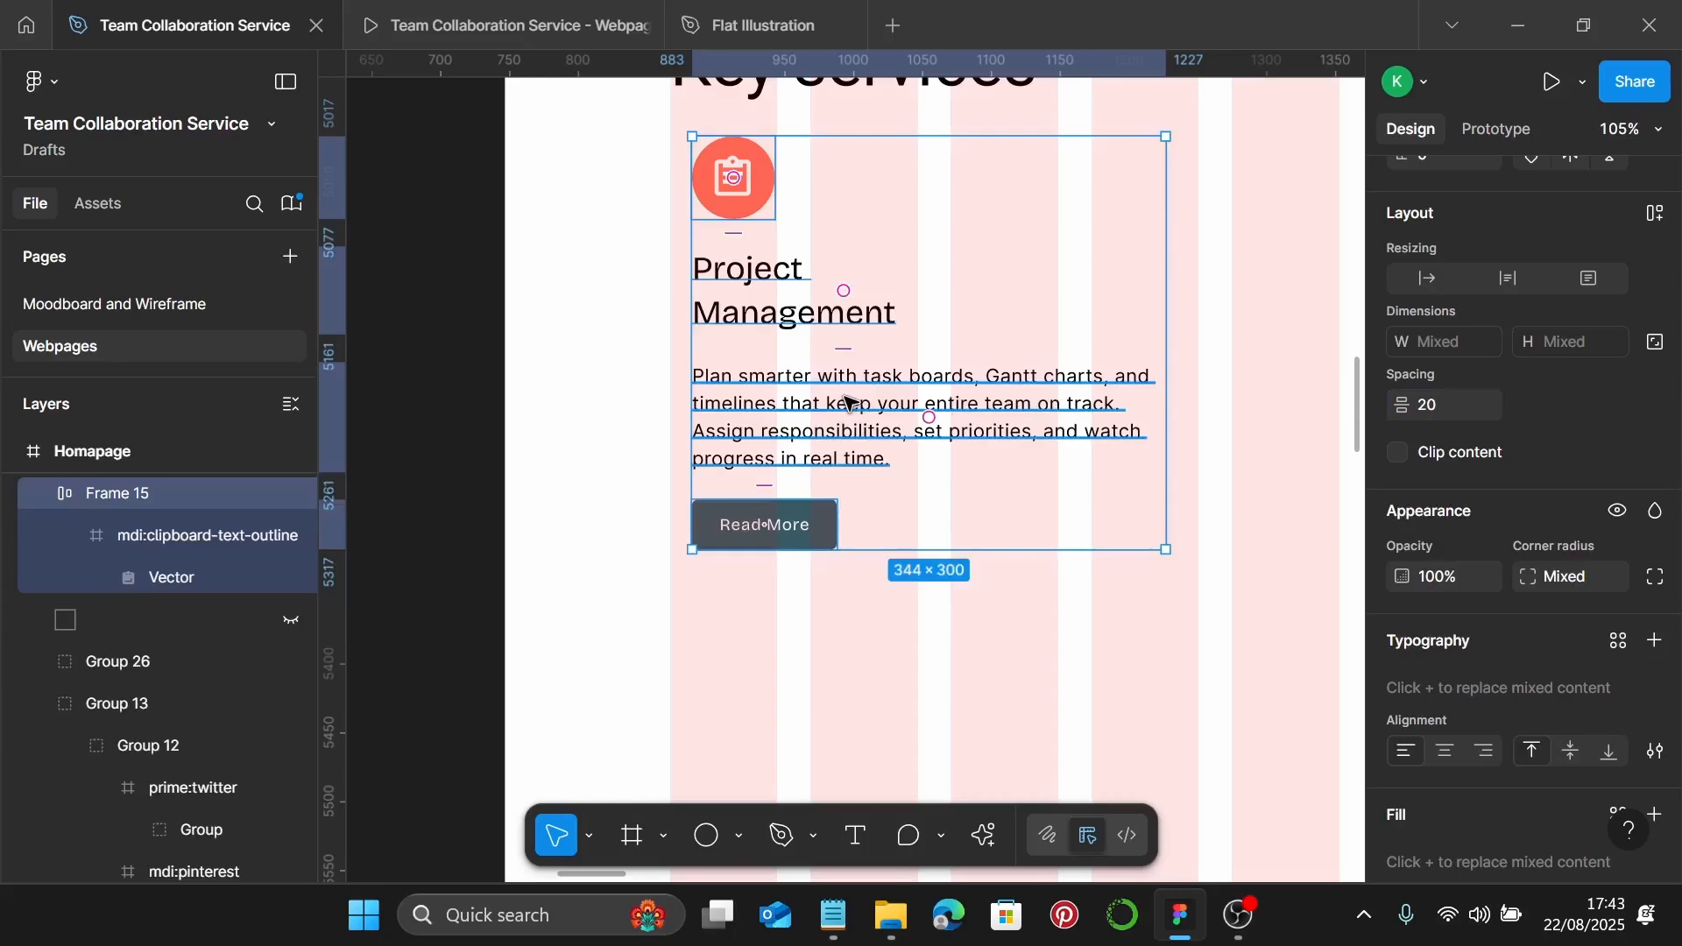
Wrap the card elements in an auto layout frame with 20 horizontal and vertical padding, and widen it to 384 across four grid columns
{"action": "key", "text": "shift+a"}
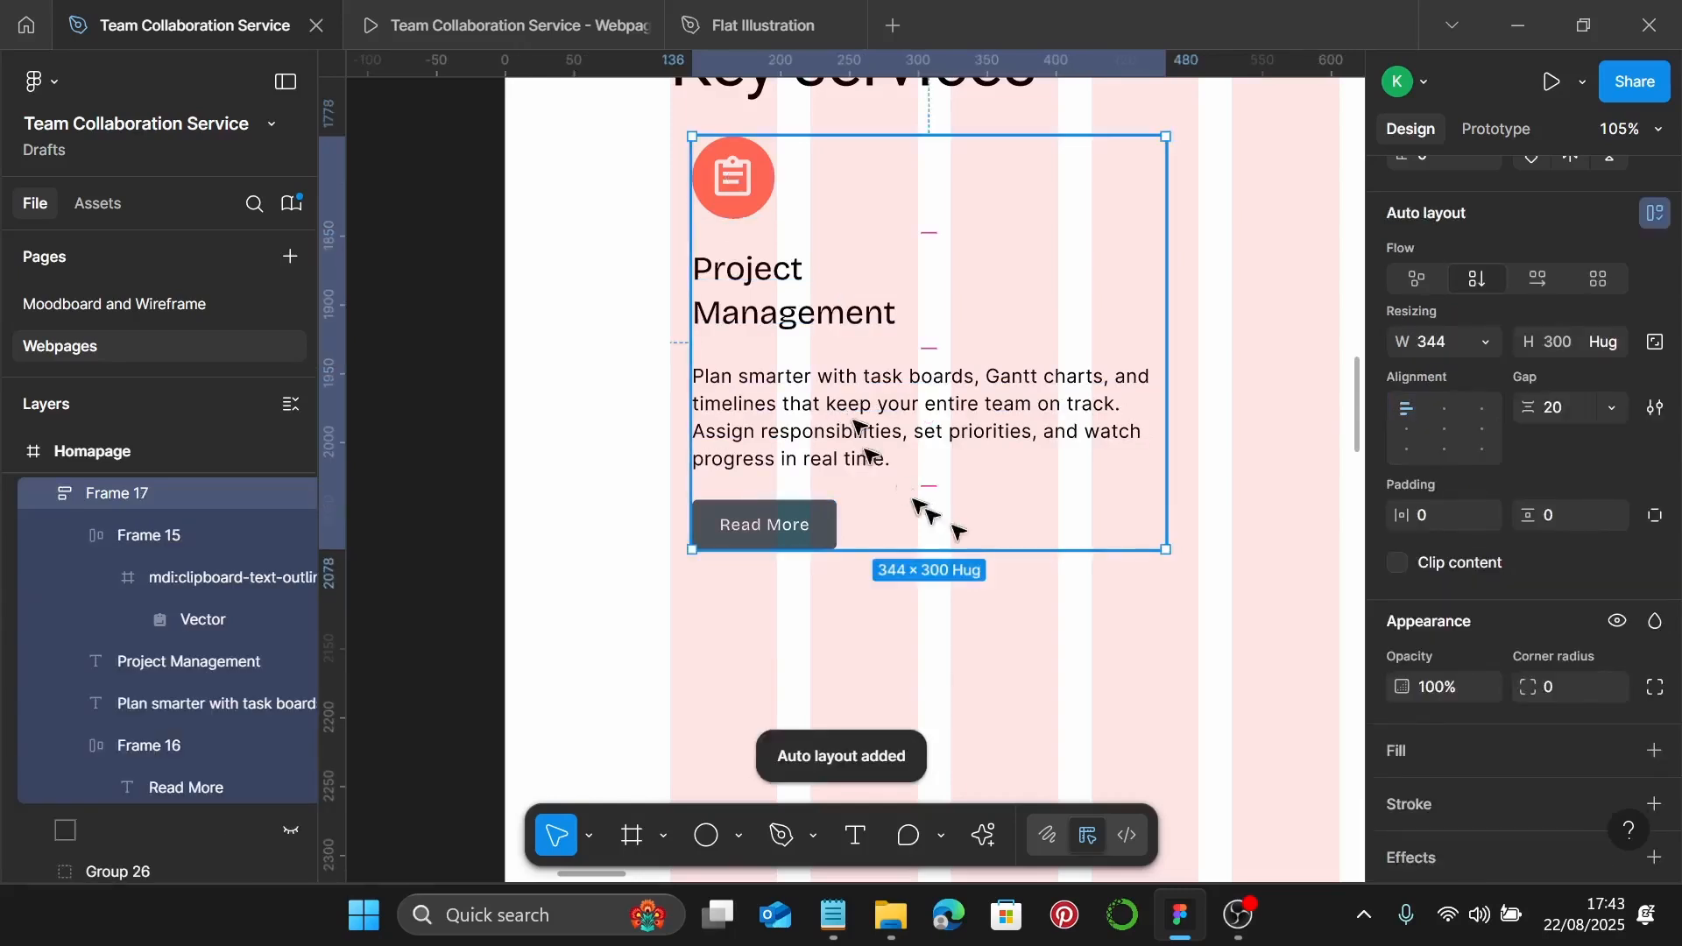
{"action": "left_click", "coordinate": [1442, 506]}
{"action": "key", "text": "Return"}
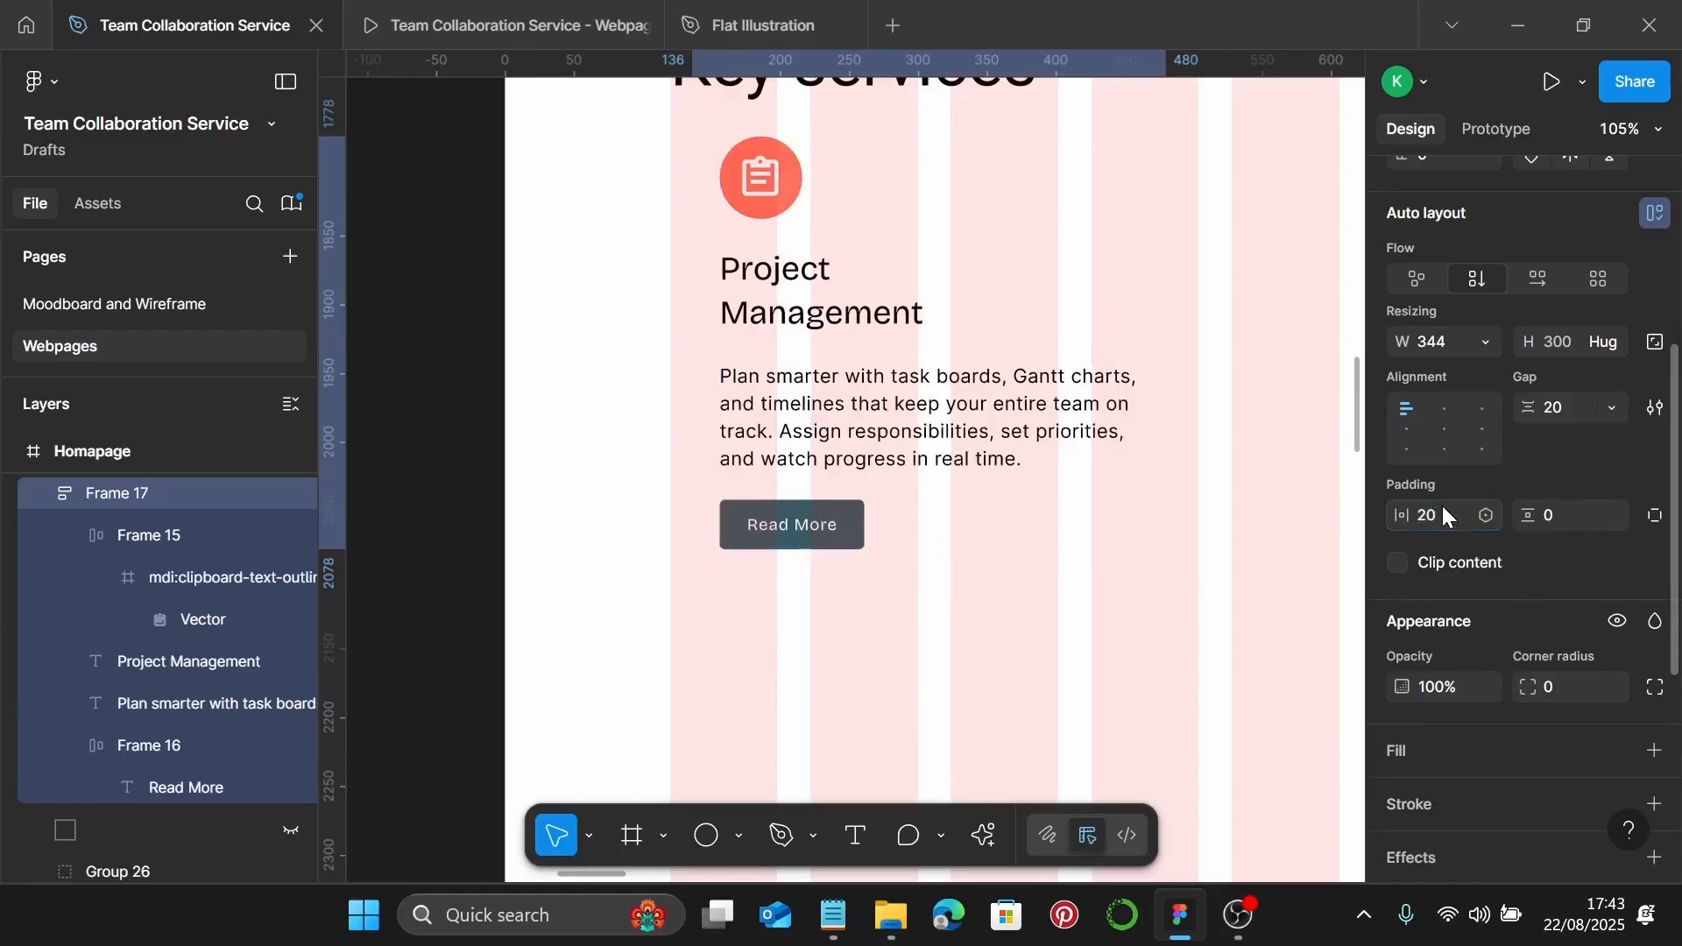
{"action": "left_click", "coordinate": [1569, 520]}
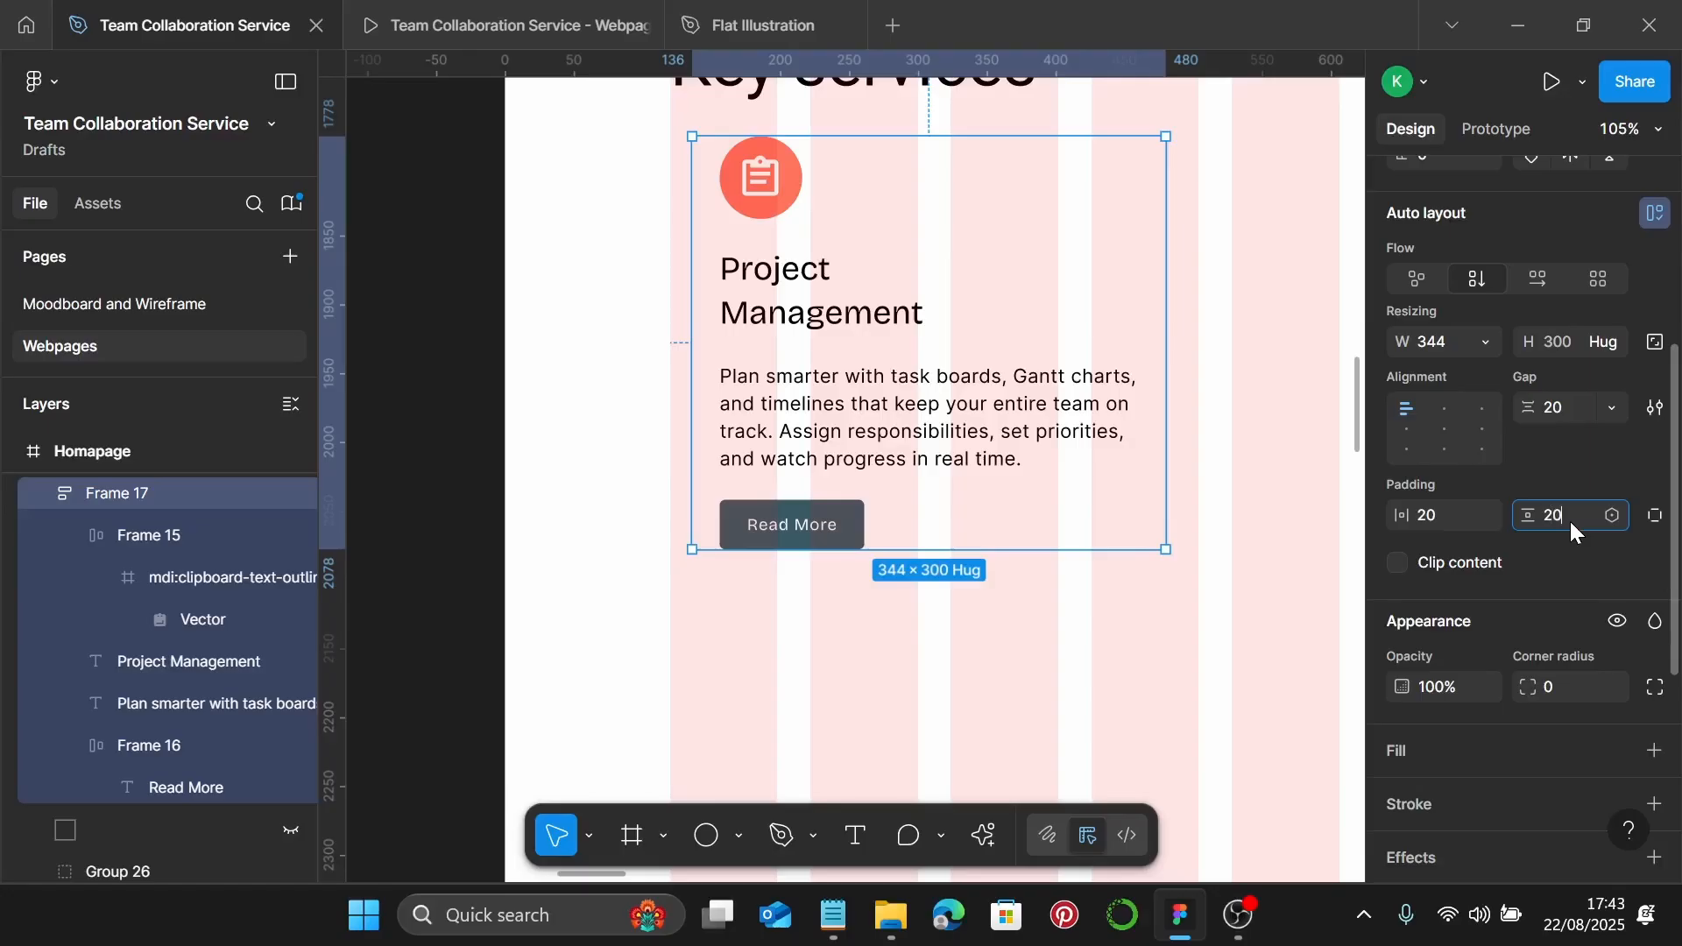
{"action": "key", "text": "Return"}
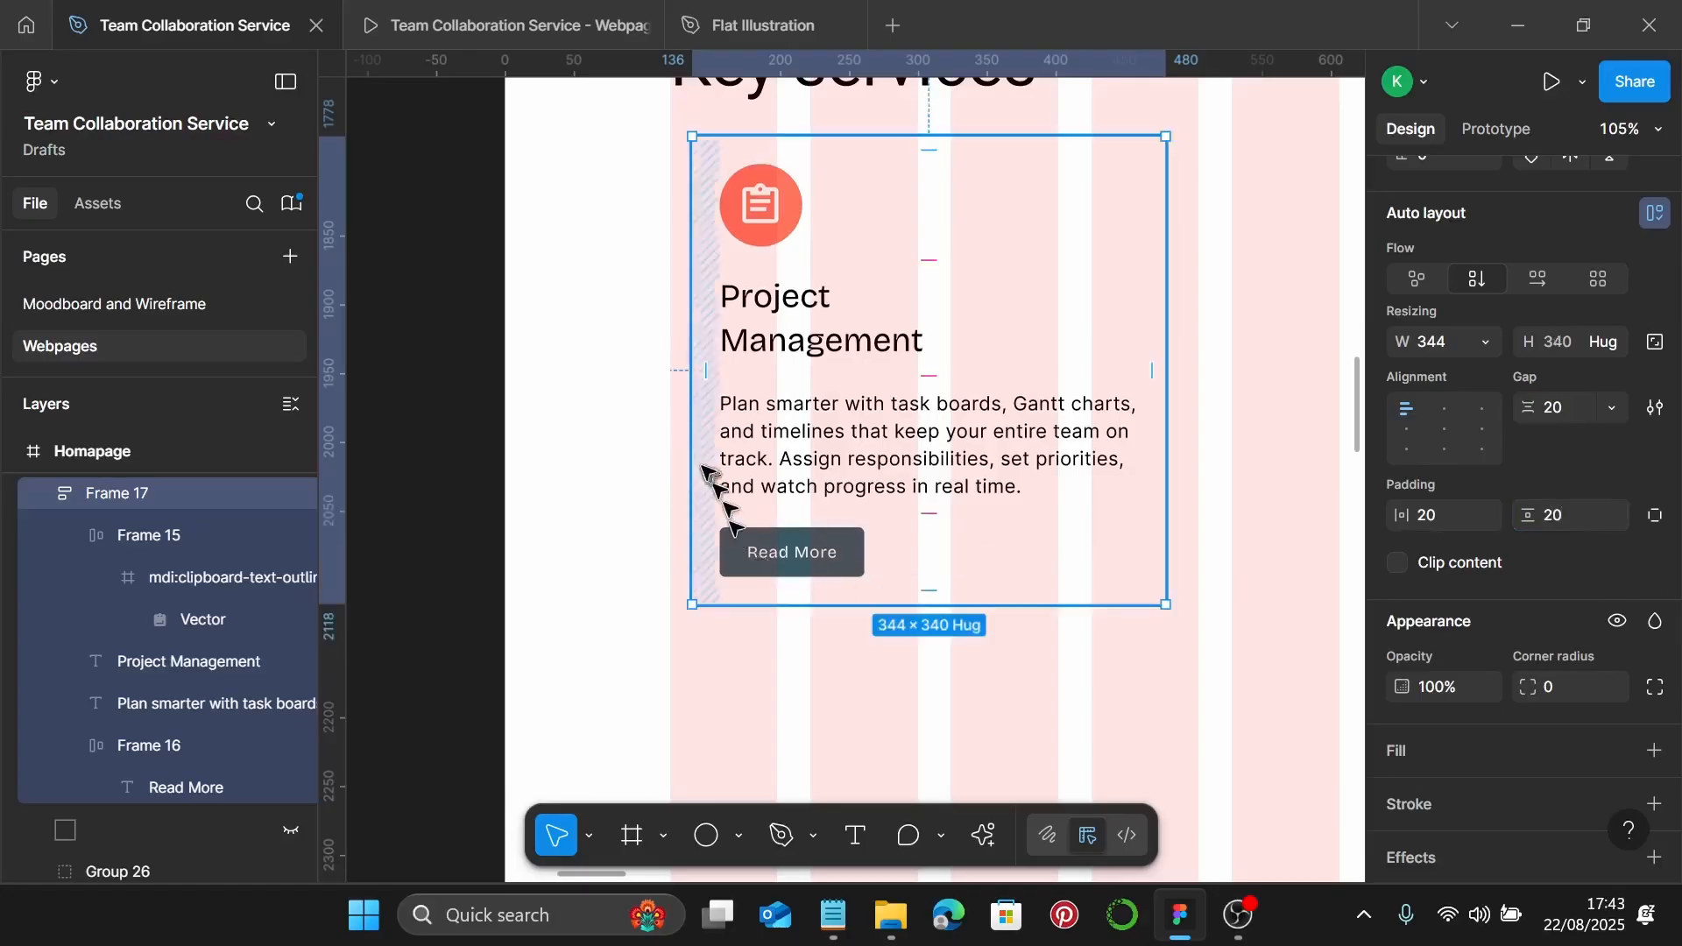
{"action": "left_click_drag", "start_coordinate": [697, 463], "coordinate": [668, 458]}
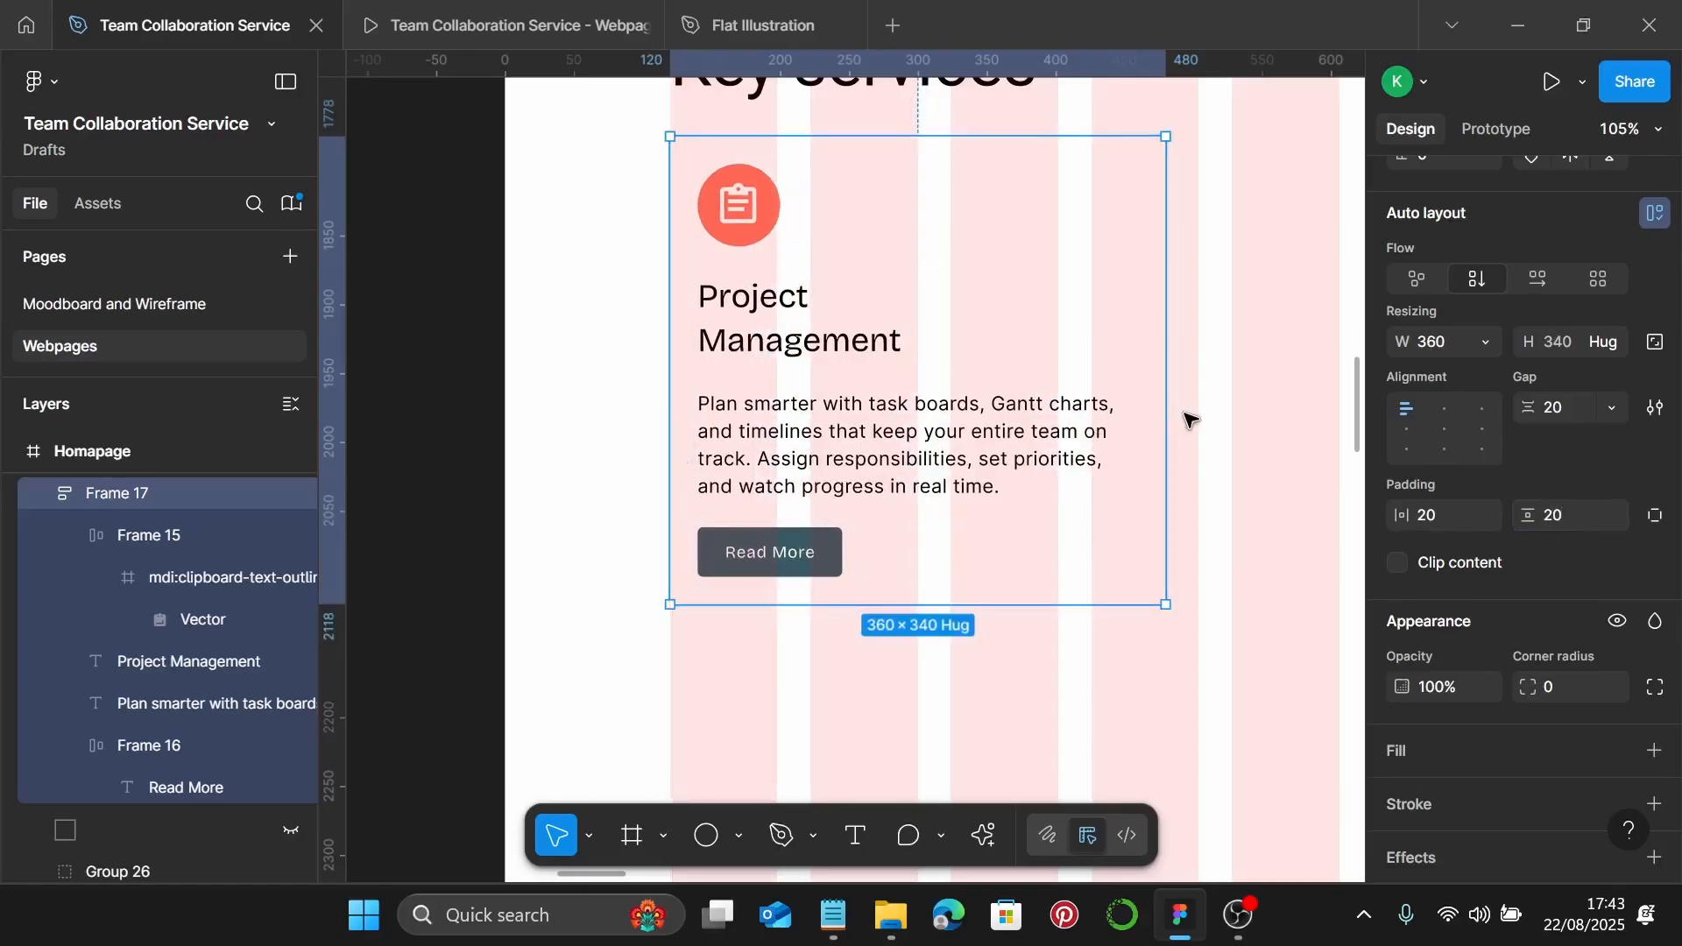
{"action": "left_click_drag", "start_coordinate": [1171, 417], "coordinate": [1196, 418]}
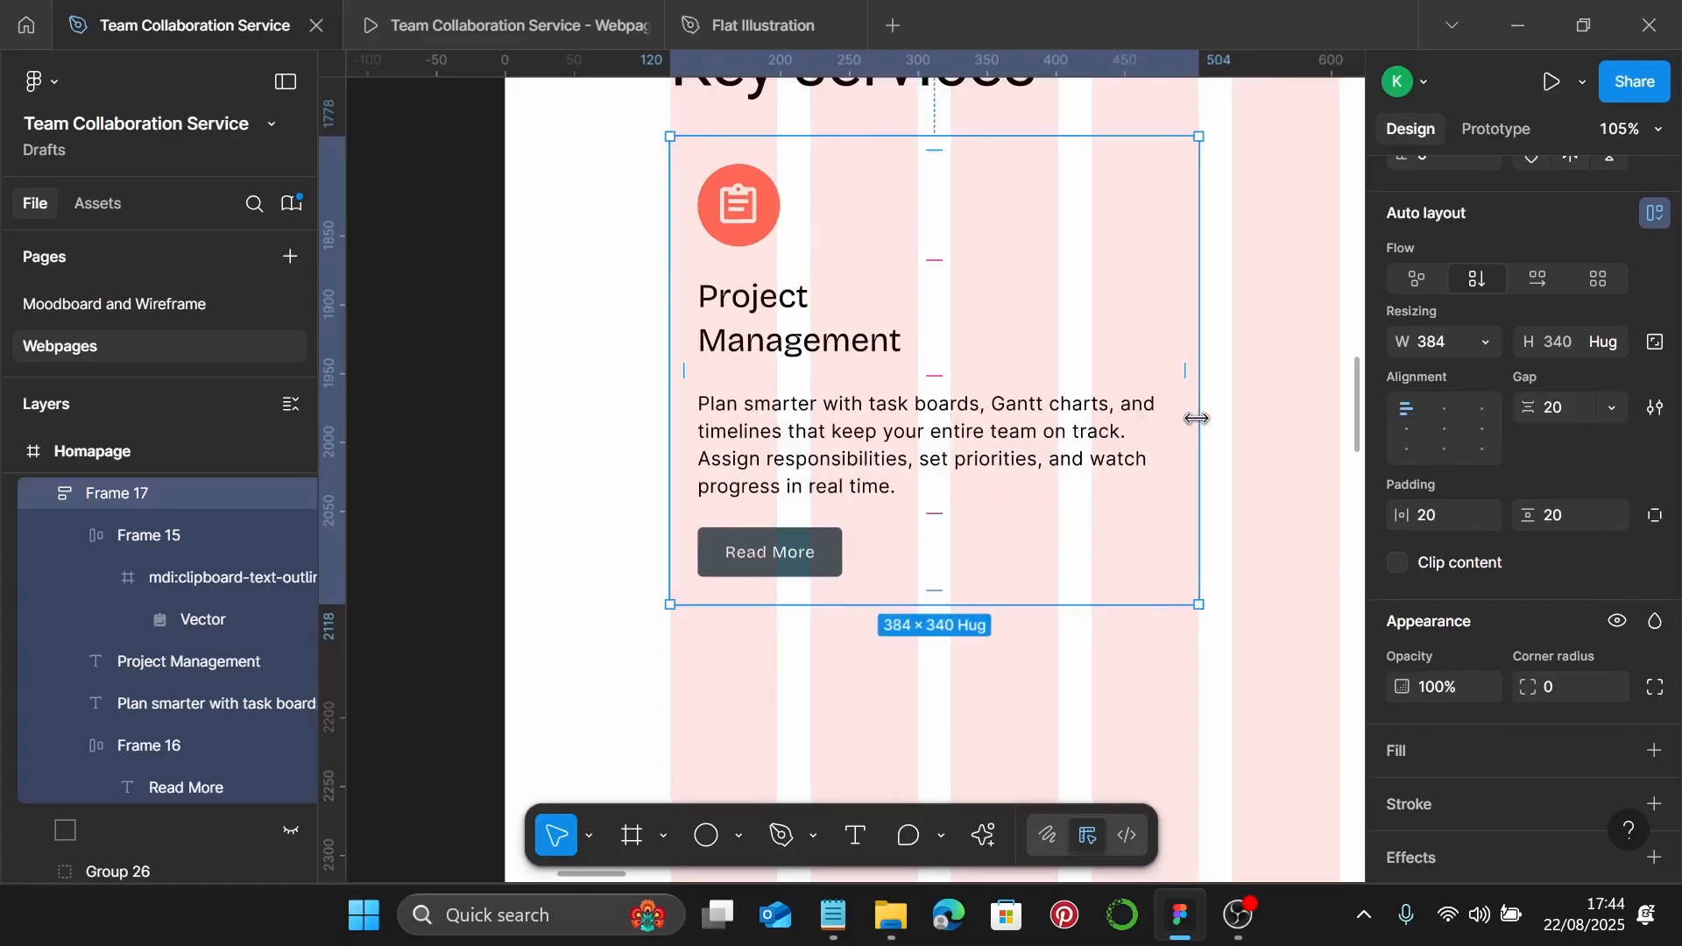
Give the Project Management card frame a corner radius of 8 and the Secondary colour style as fill
{"action": "scroll", "coordinate": [1617, 675], "scroll_direction": "down", "scroll_amount": 3}
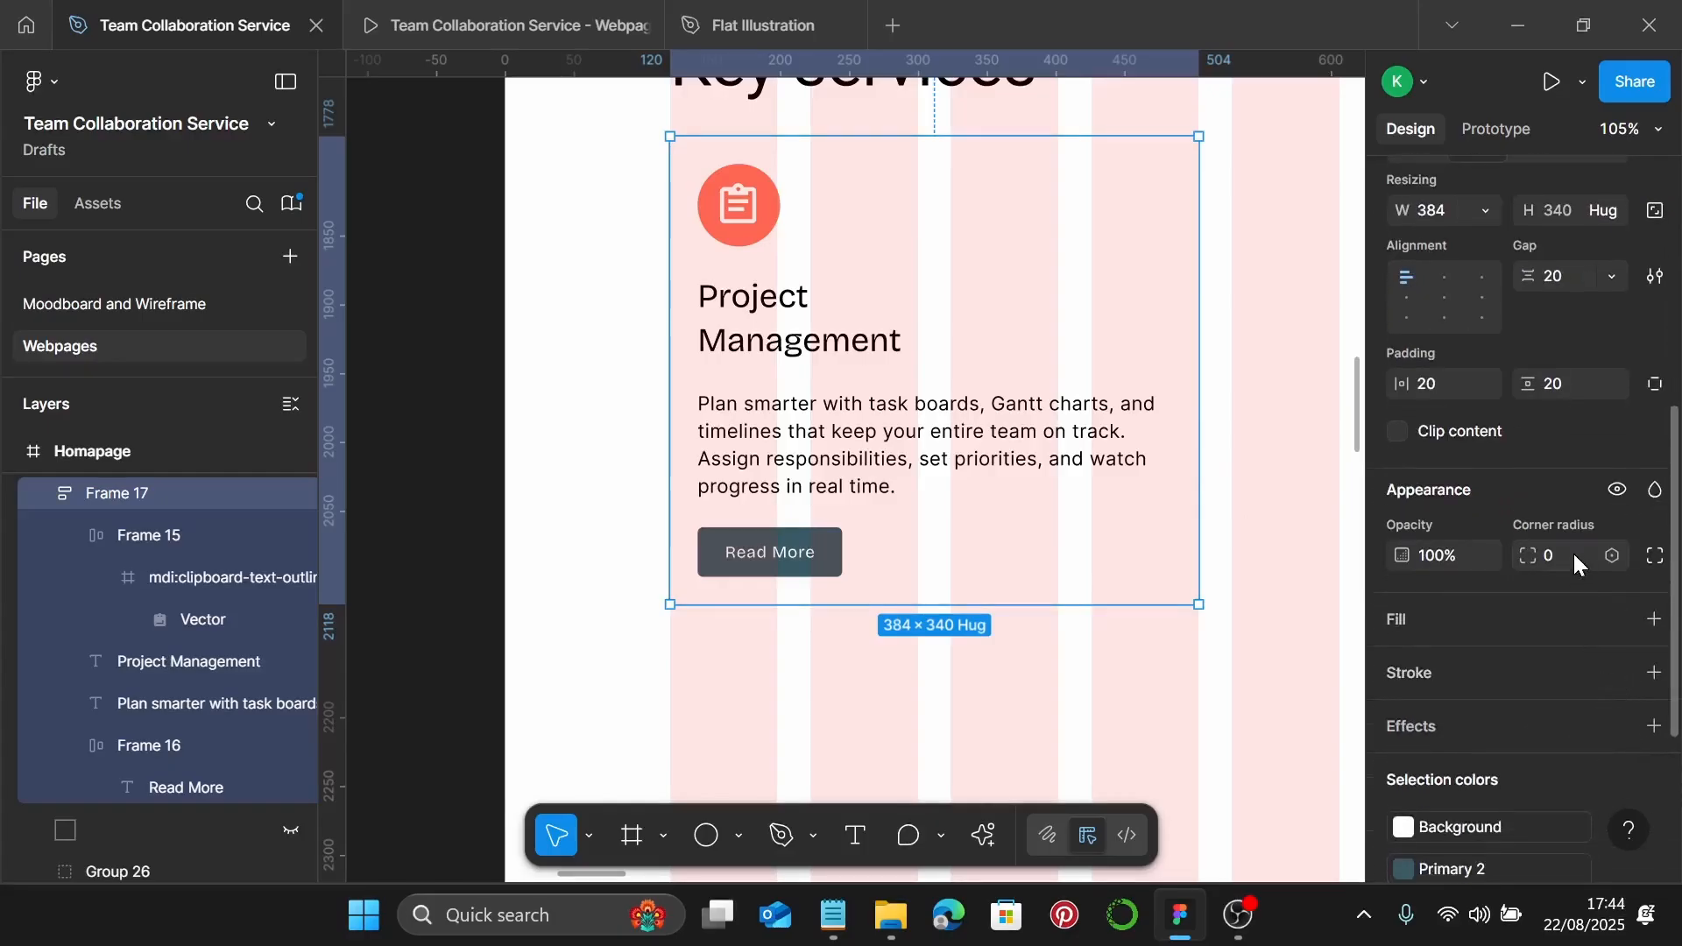
{"action": "left_click", "coordinate": [1574, 556]}
{"action": "key", "text": "Return"}
{"action": "left_click", "coordinate": [1655, 621]}
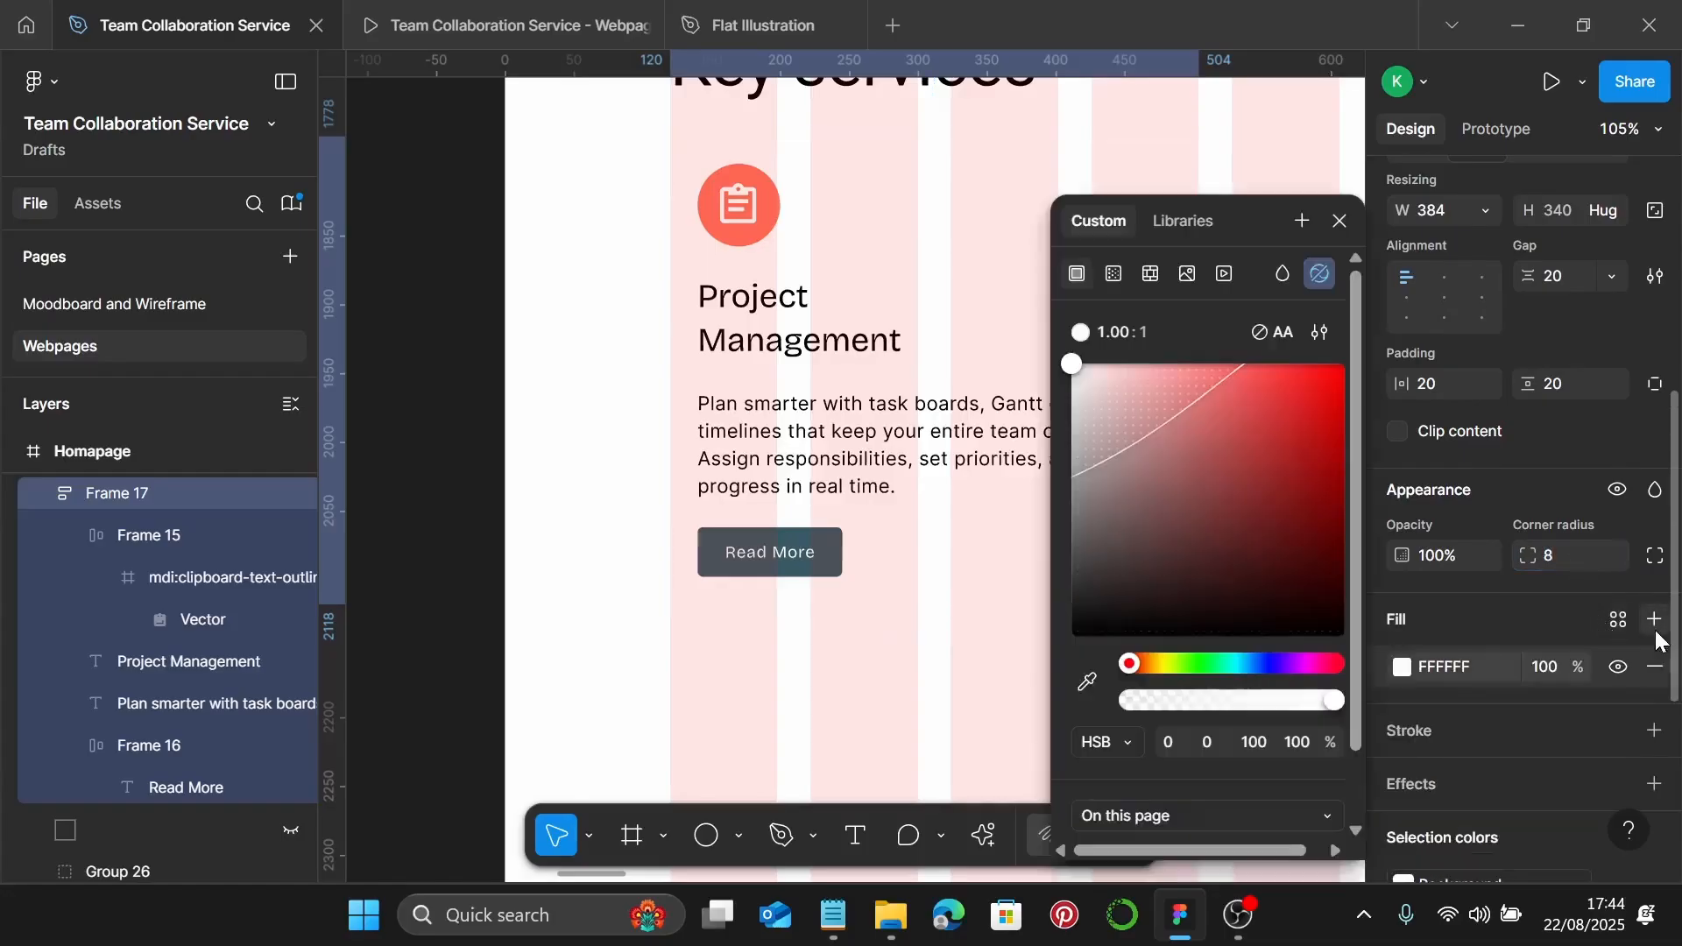
{"action": "left_click", "coordinate": [1617, 622]}
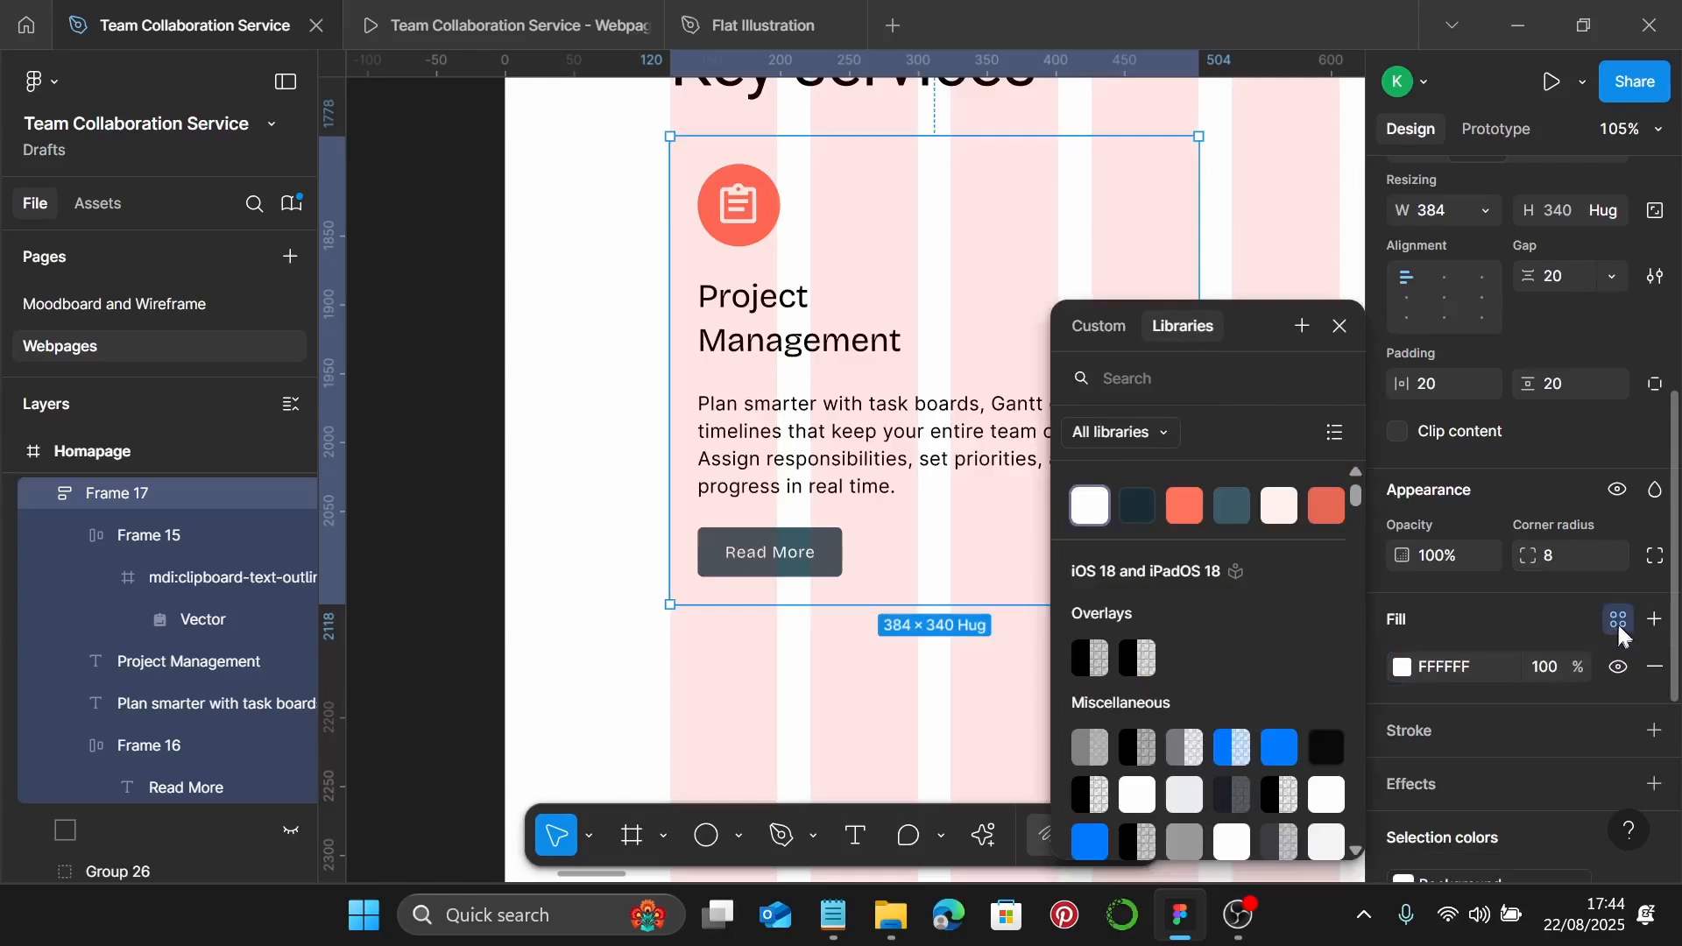
{"action": "left_click", "coordinate": [1280, 512]}
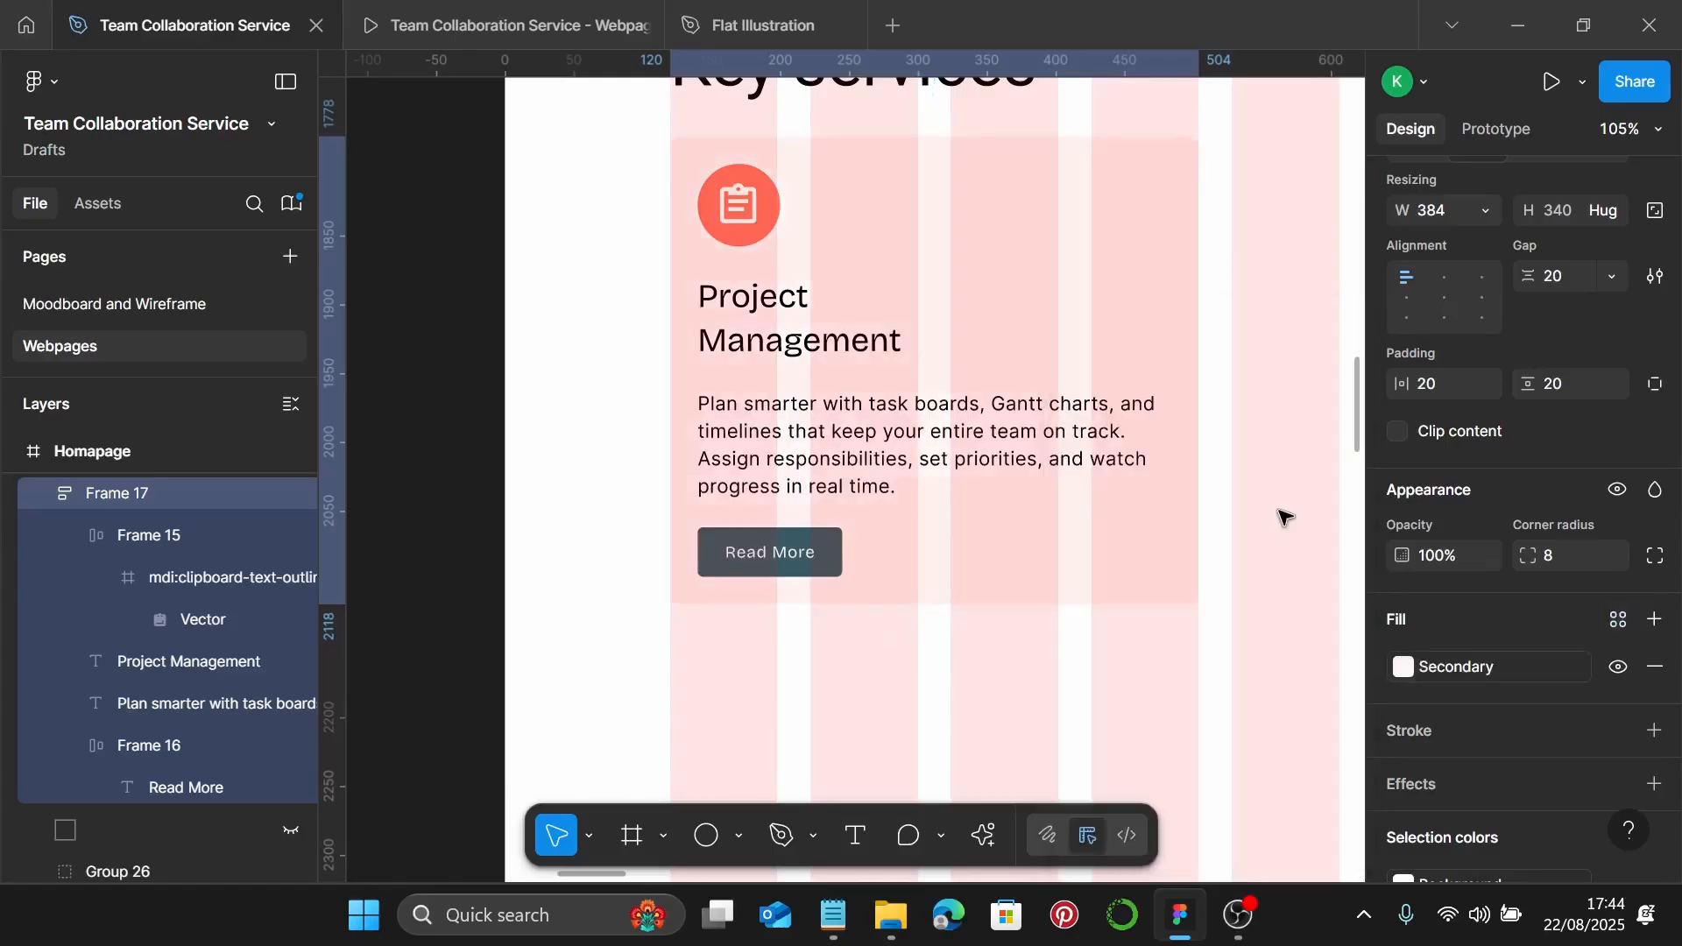
Apply the Sub-Heading text style to the "Key services" title
{"action": "scroll", "coordinate": [1296, 491], "scroll_direction": "down", "scroll_amount": 5}
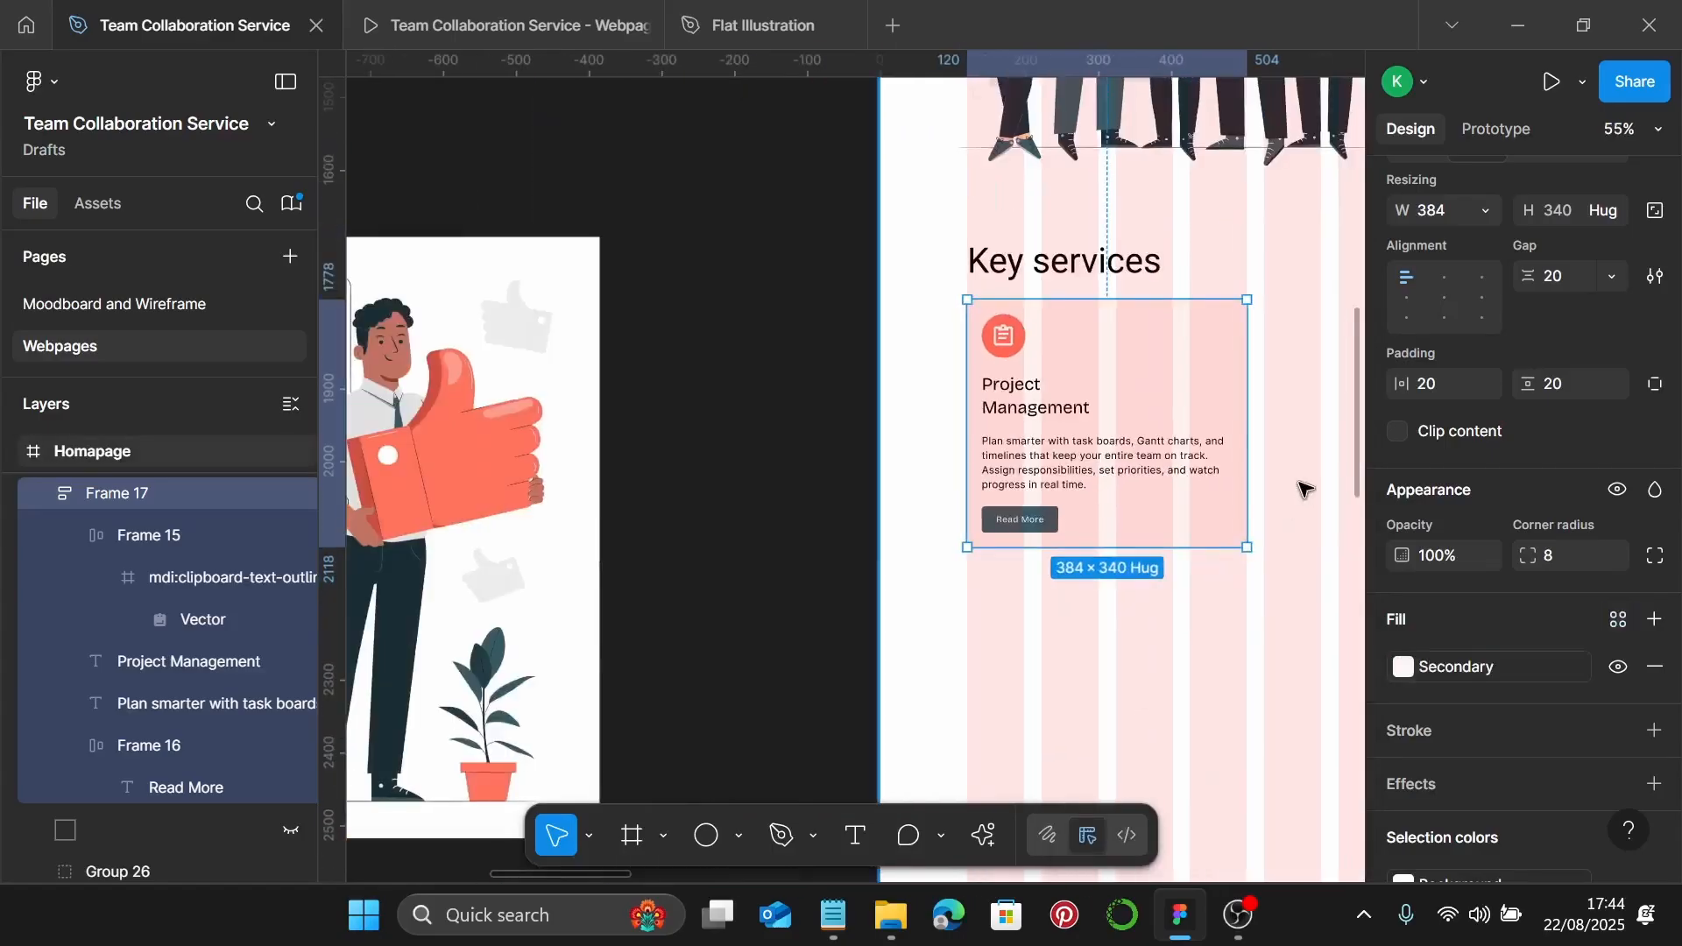
{"action": "scroll", "coordinate": [1275, 482], "scroll_direction": "right", "scroll_amount": 2}
{"action": "scroll", "coordinate": [1218, 342], "scroll_direction": "right", "scroll_amount": 2}
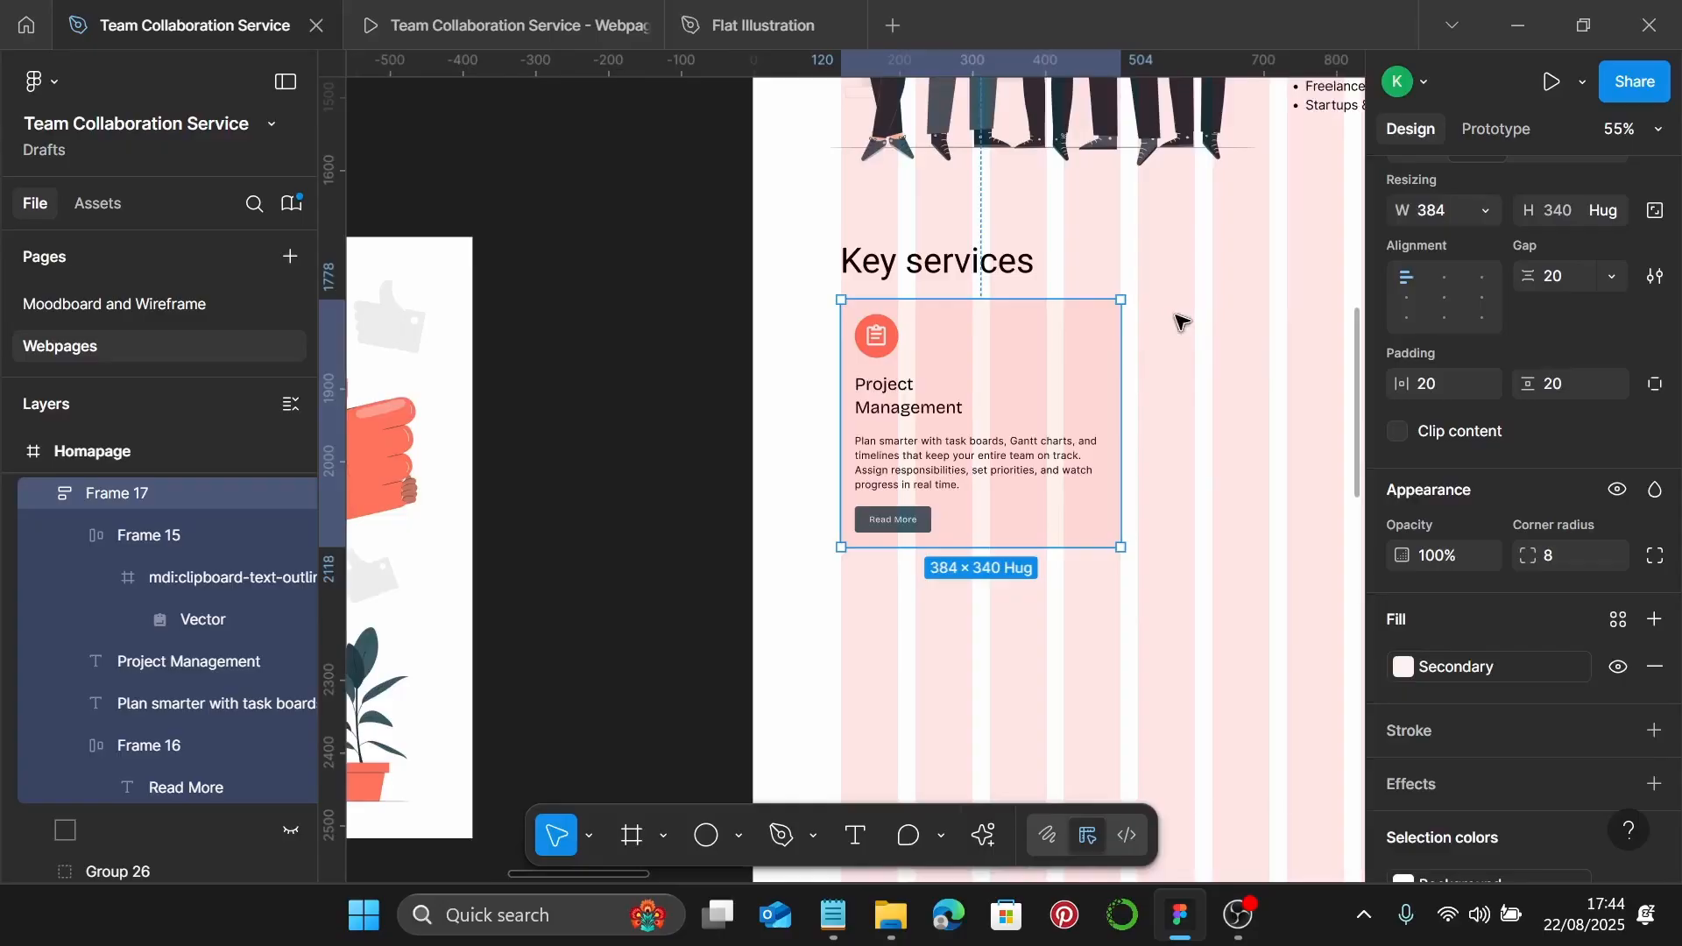
{"action": "left_click", "coordinate": [1180, 320]}
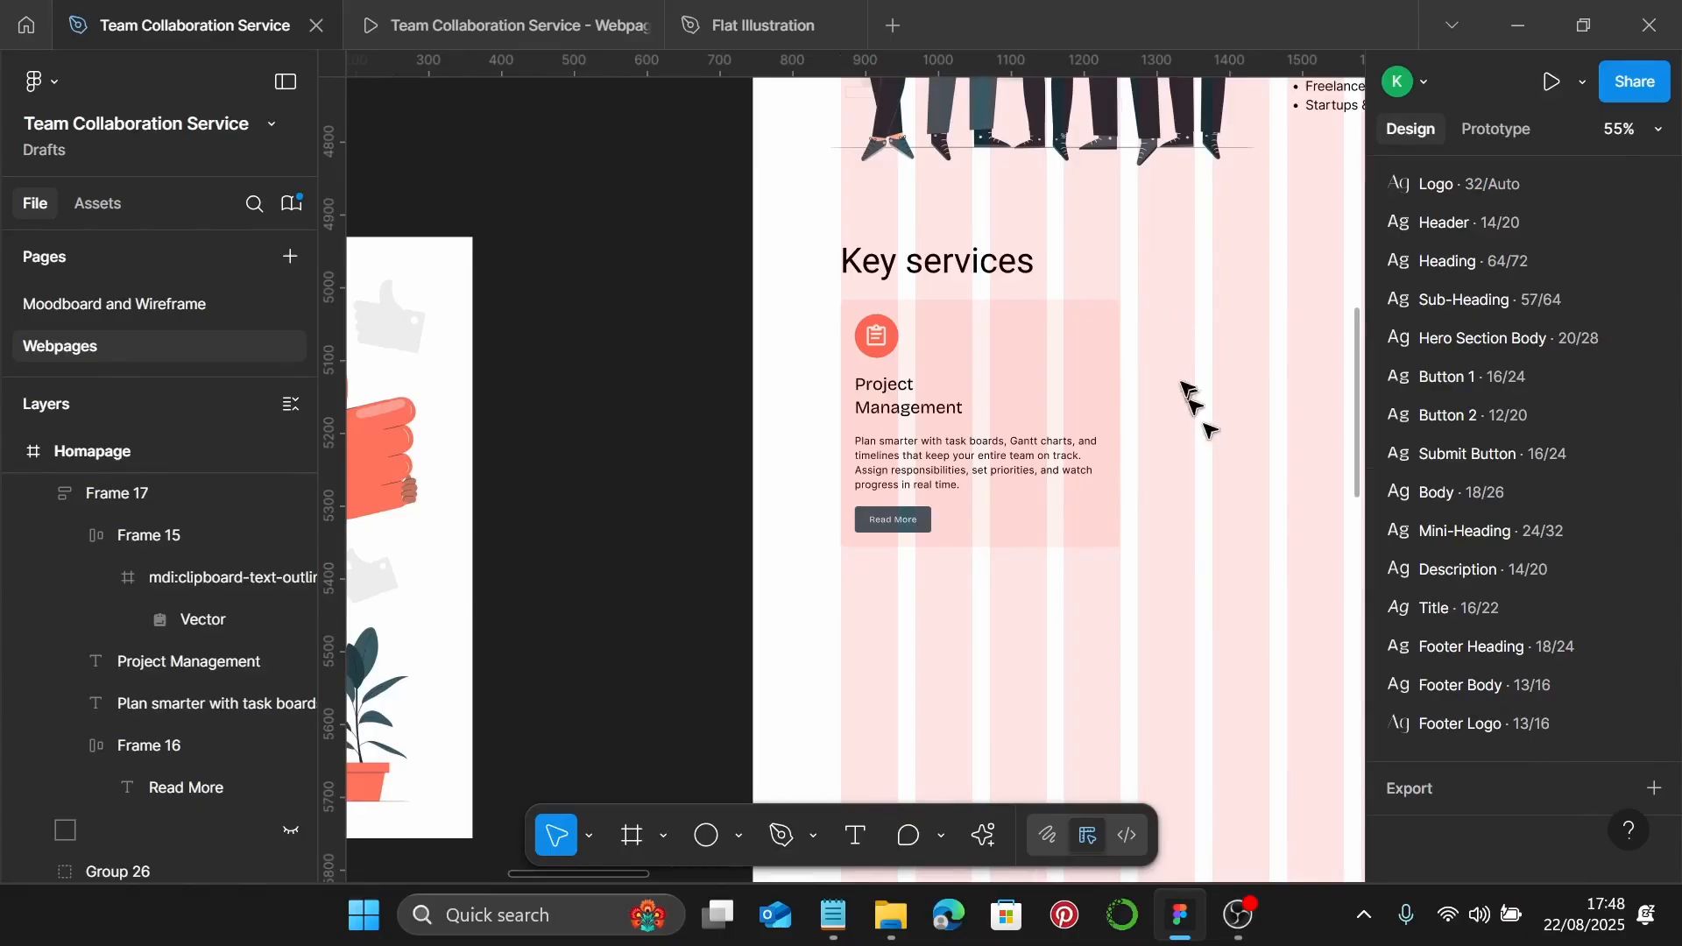
{"action": "left_click", "coordinate": [980, 262]}
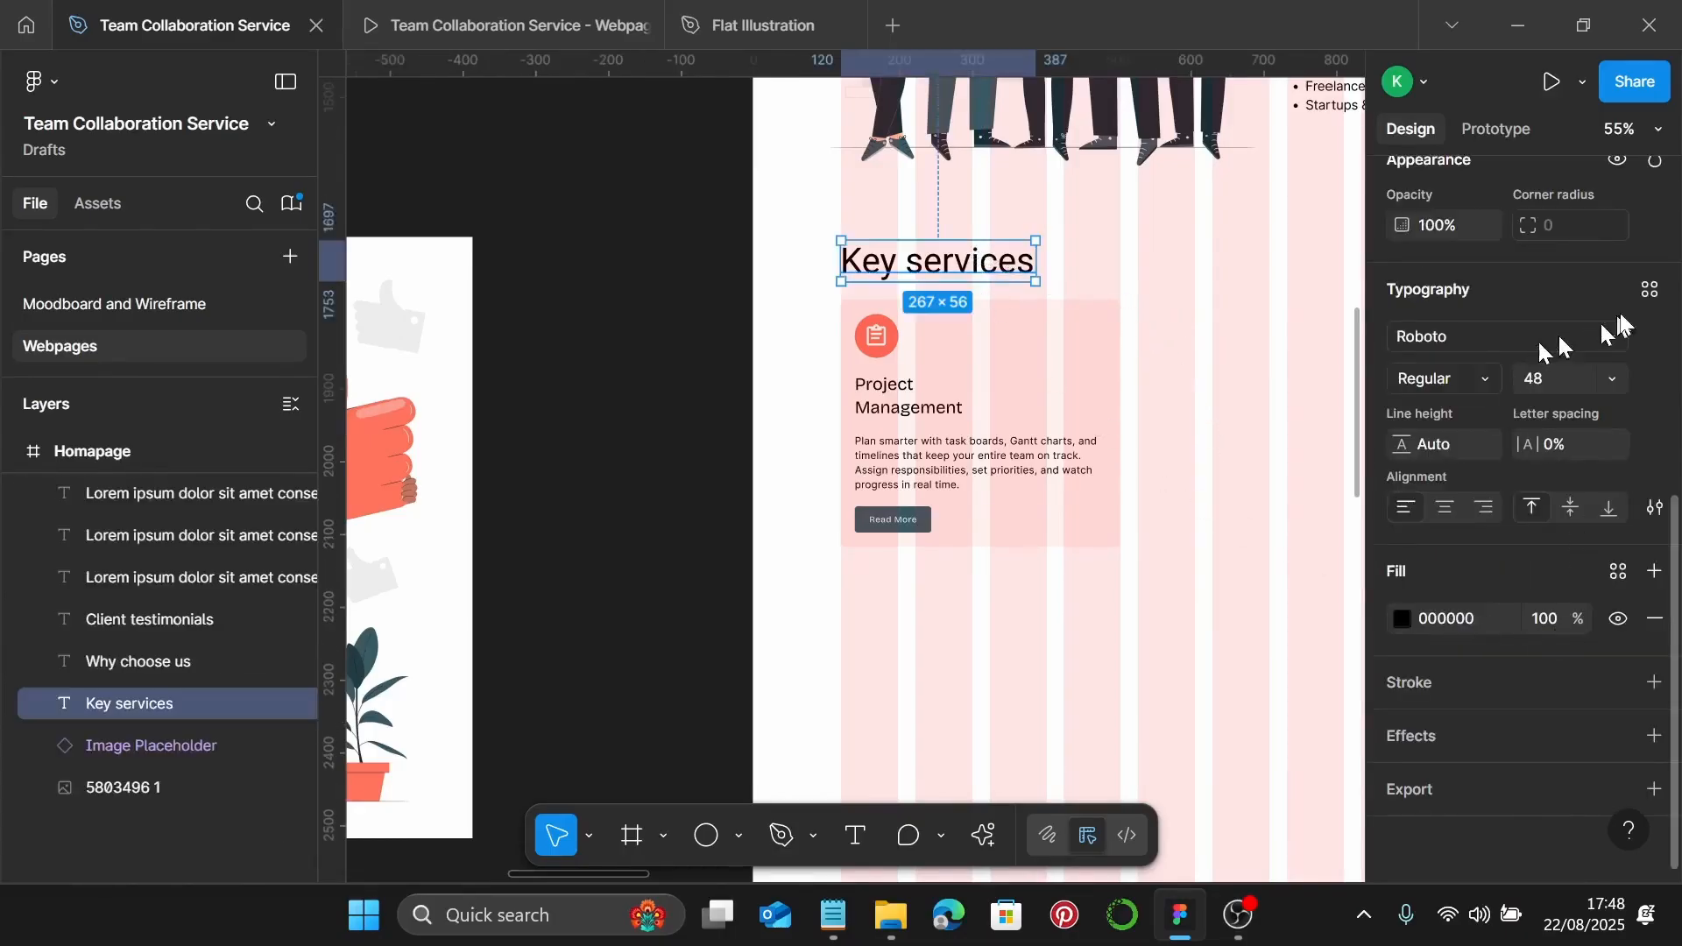
{"action": "left_click", "coordinate": [1648, 289]}
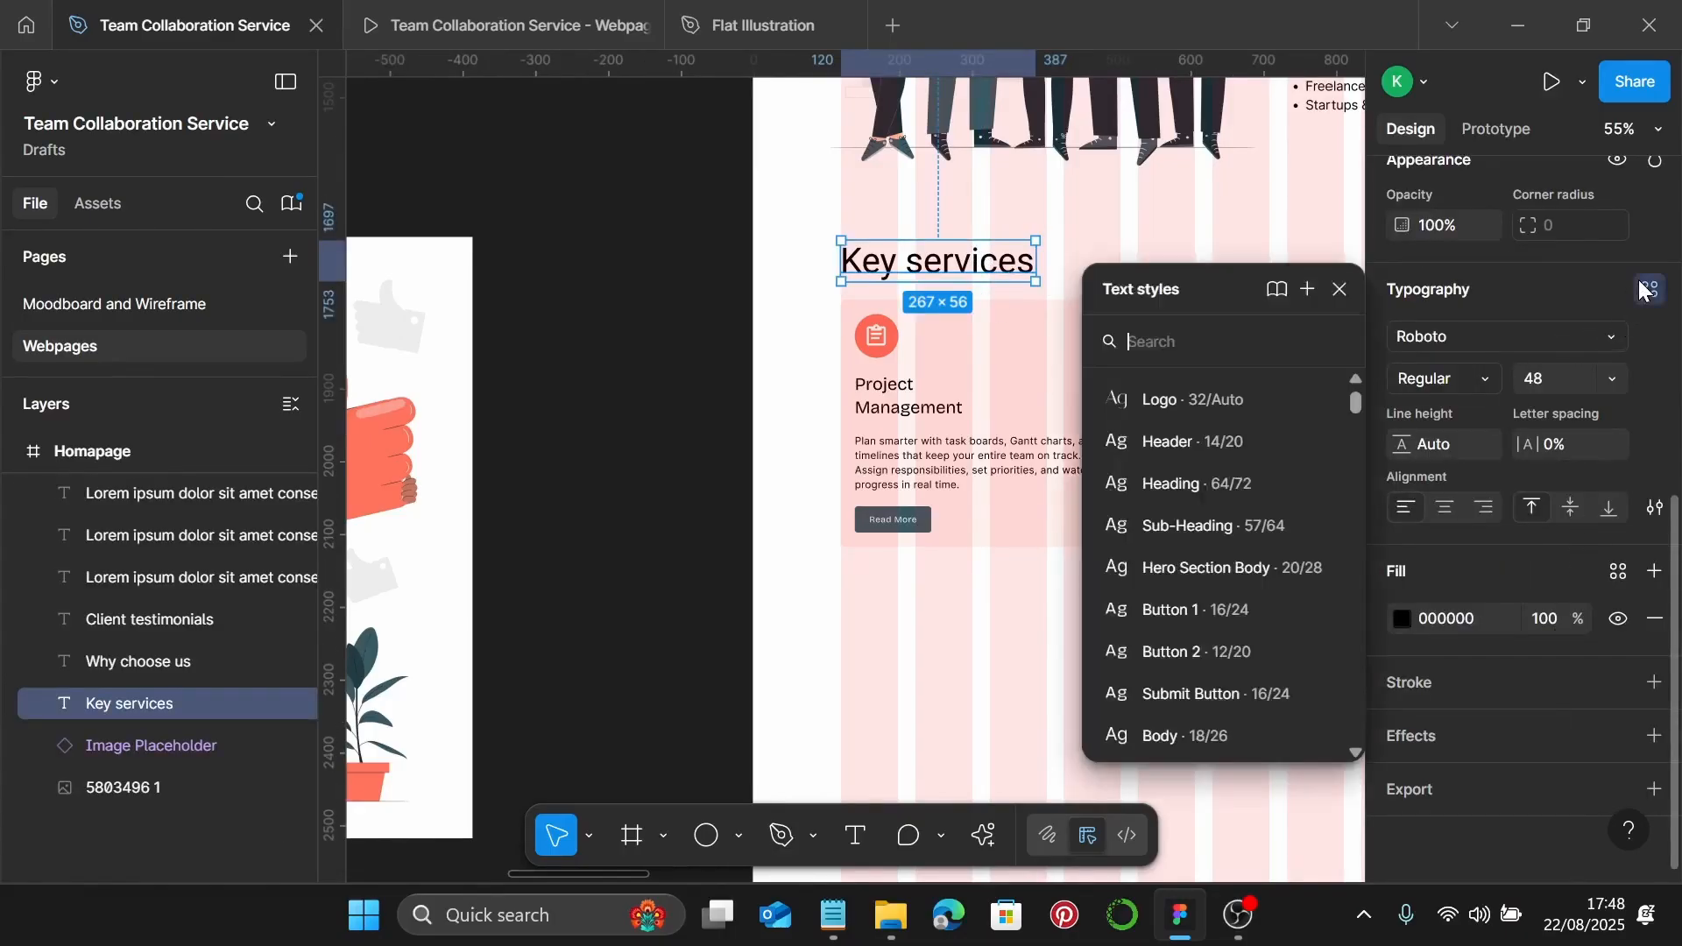
{"action": "left_click", "coordinate": [1244, 529]}
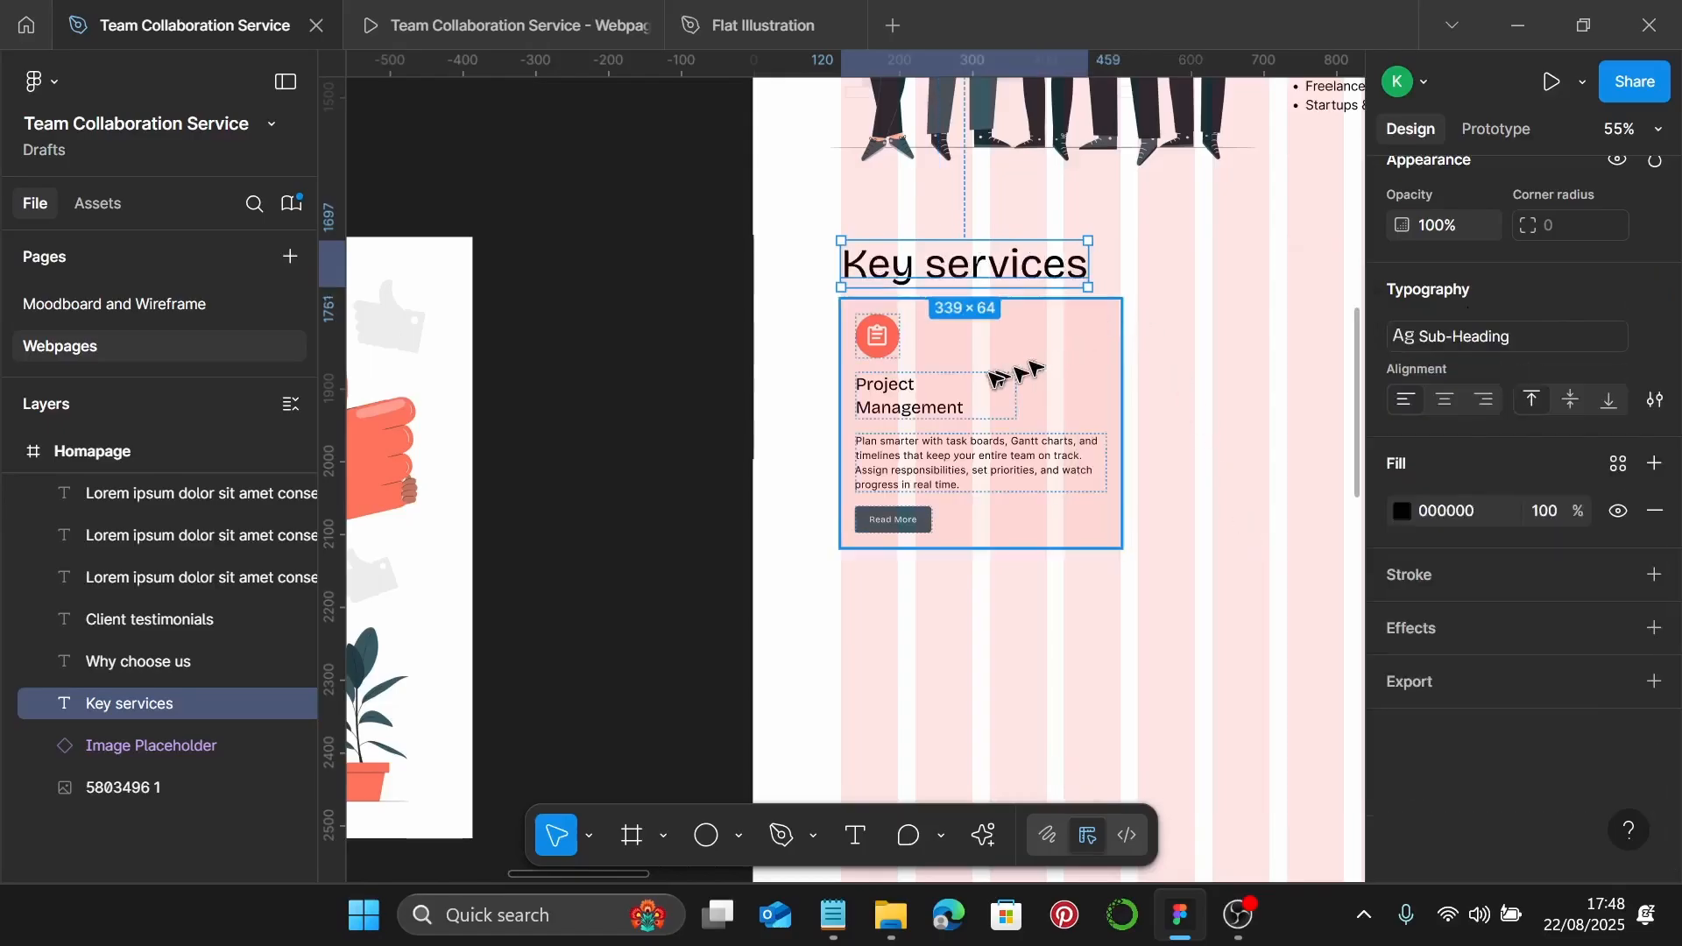
Move the Project Management card slightly down from the title and duplicate it onto the next four grid columns, with a 24 gap
{"action": "scroll", "coordinate": [1003, 381], "scroll_direction": "up", "scroll_amount": 2}
{"action": "left_click", "coordinate": [1036, 380]}
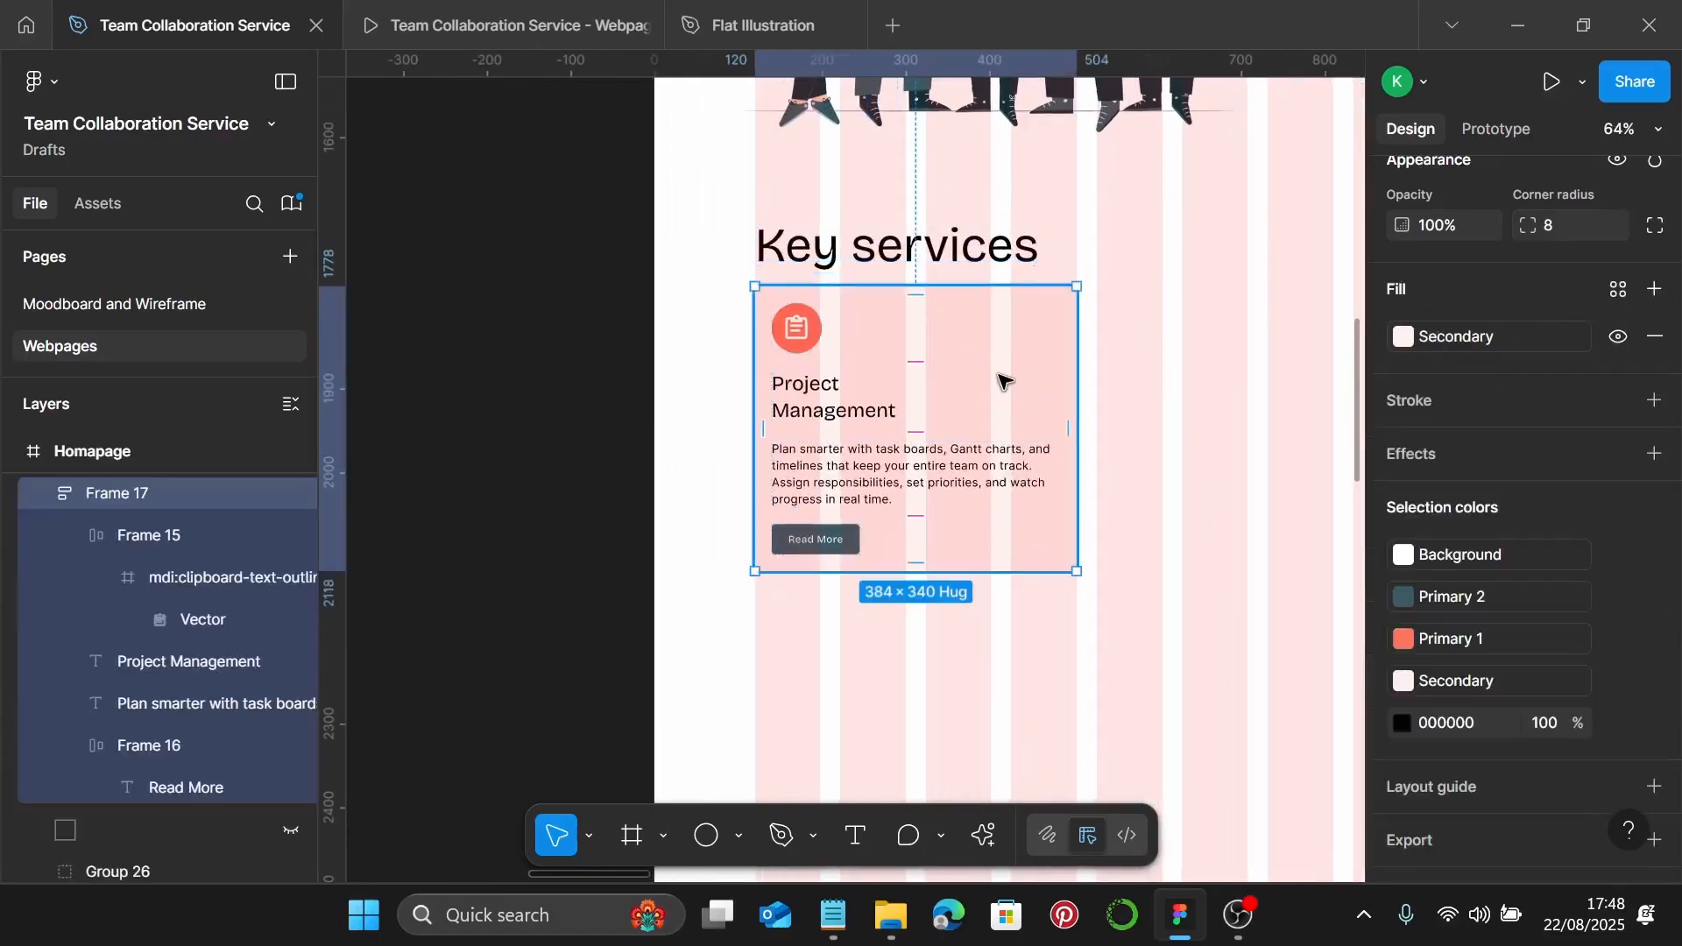
{"action": "scroll", "coordinate": [1003, 404], "scroll_direction": "down", "scroll_amount": 3}
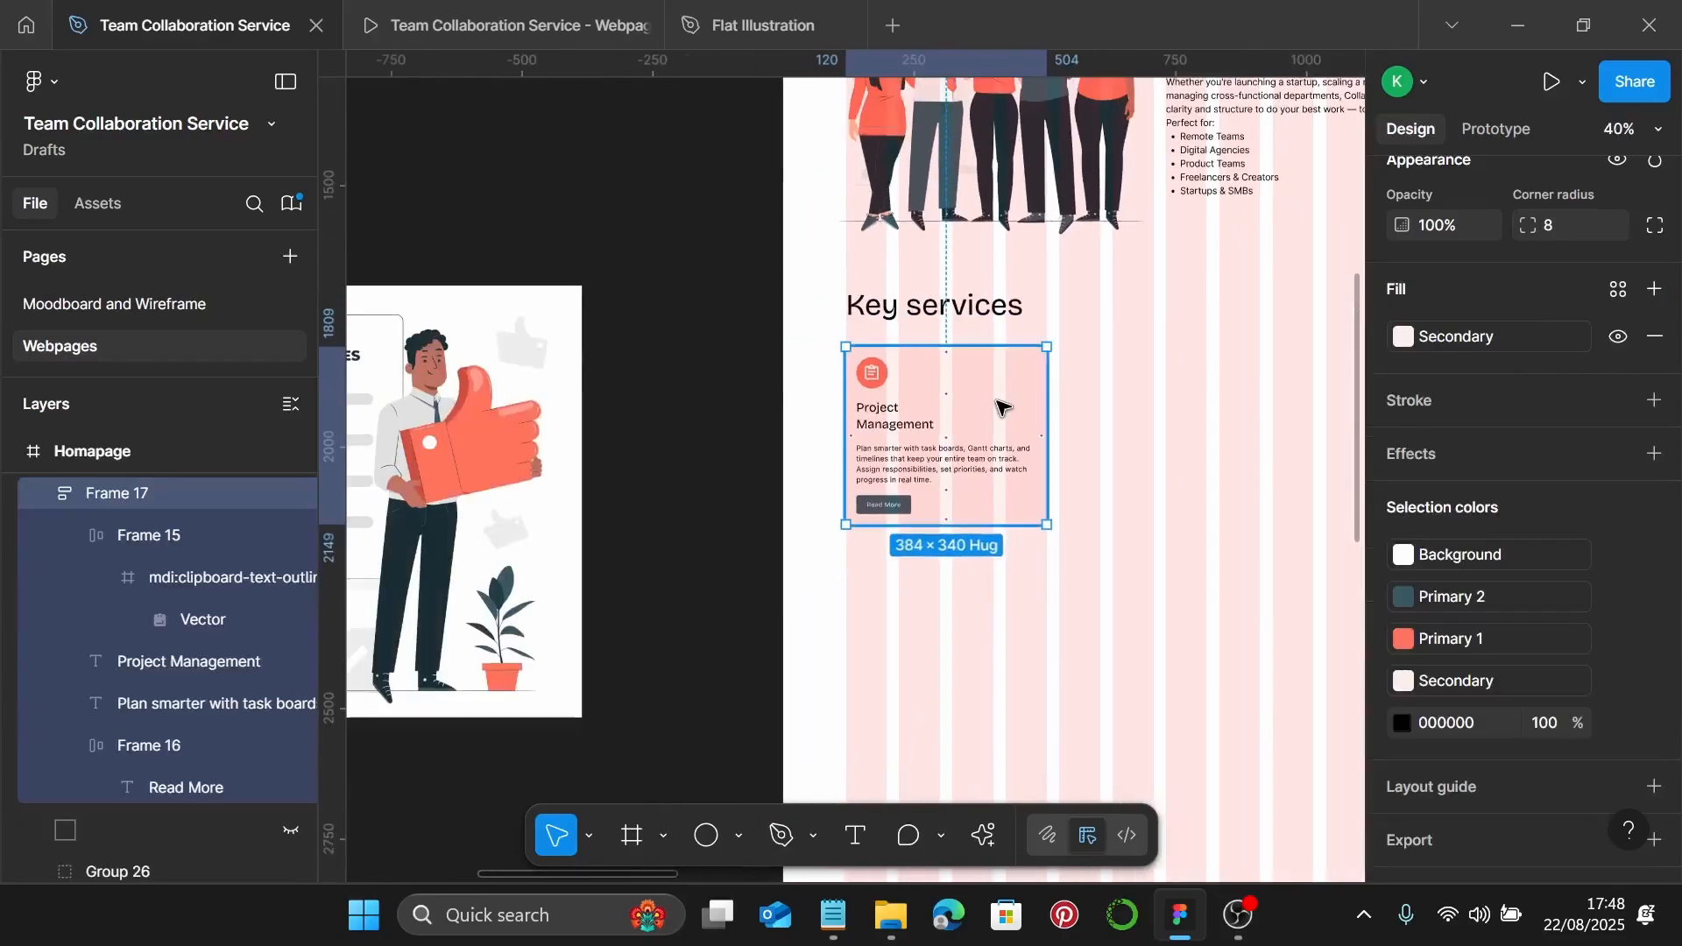
{"action": "scroll", "coordinate": [965, 403], "scroll_direction": "right", "scroll_amount": 2}
{"action": "scroll", "coordinate": [961, 399], "scroll_direction": "right", "scroll_amount": 2}
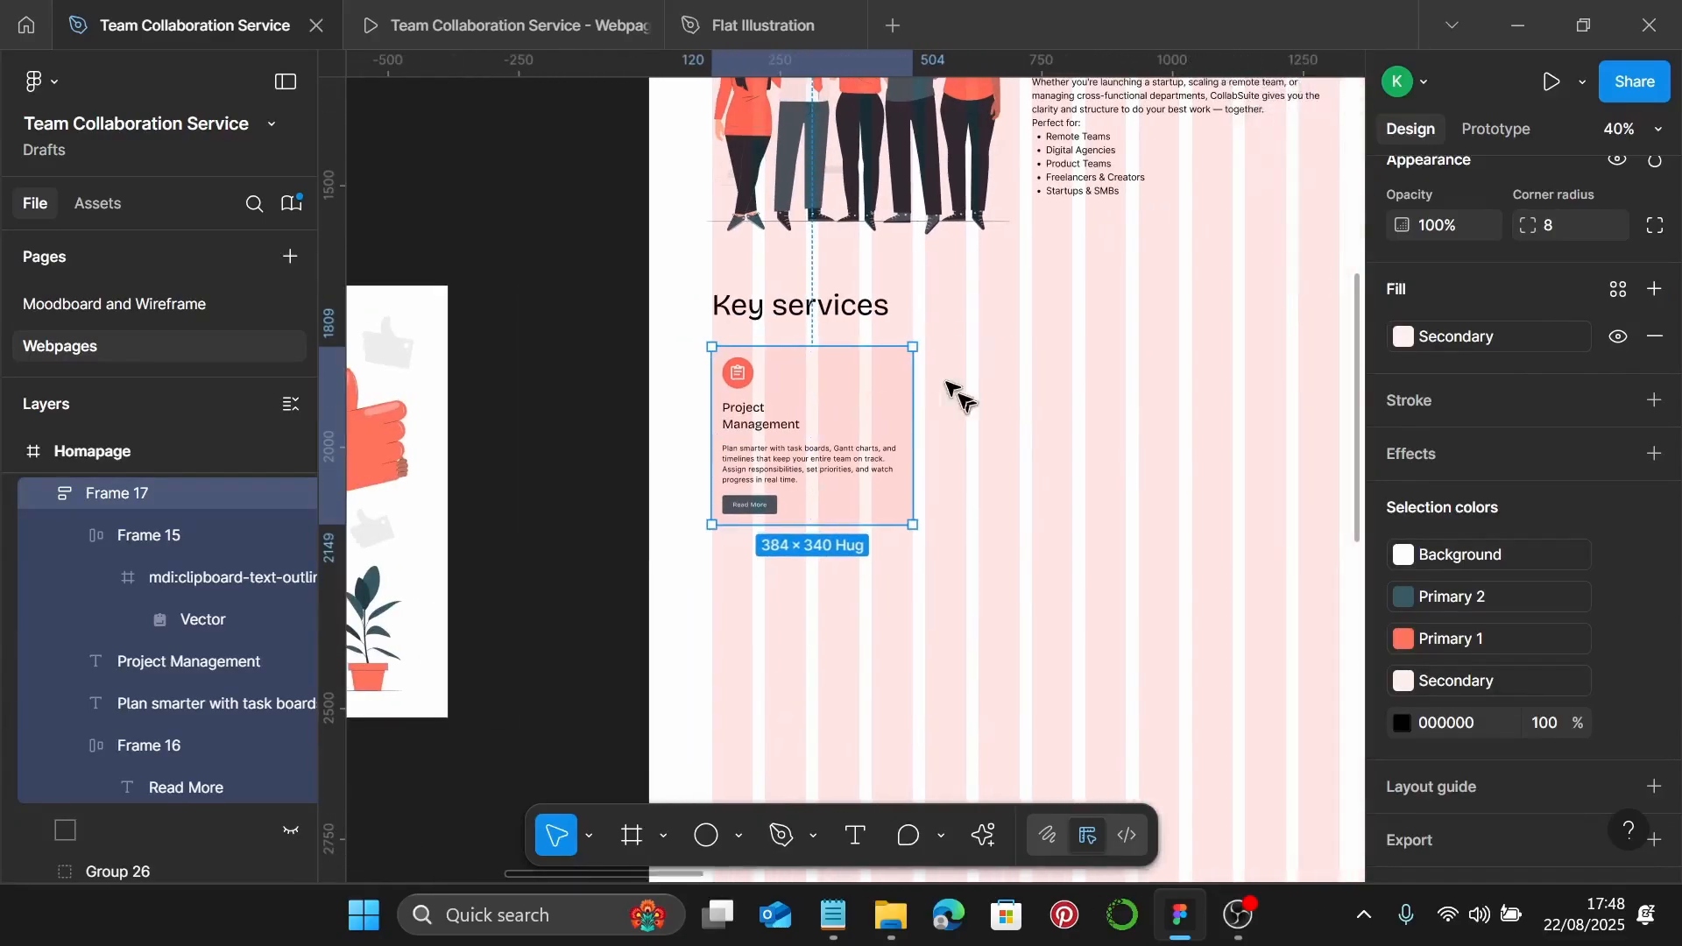
{"action": "left_click_drag", "start_coordinate": [819, 410], "coordinate": [1034, 434], "text": "alt"}
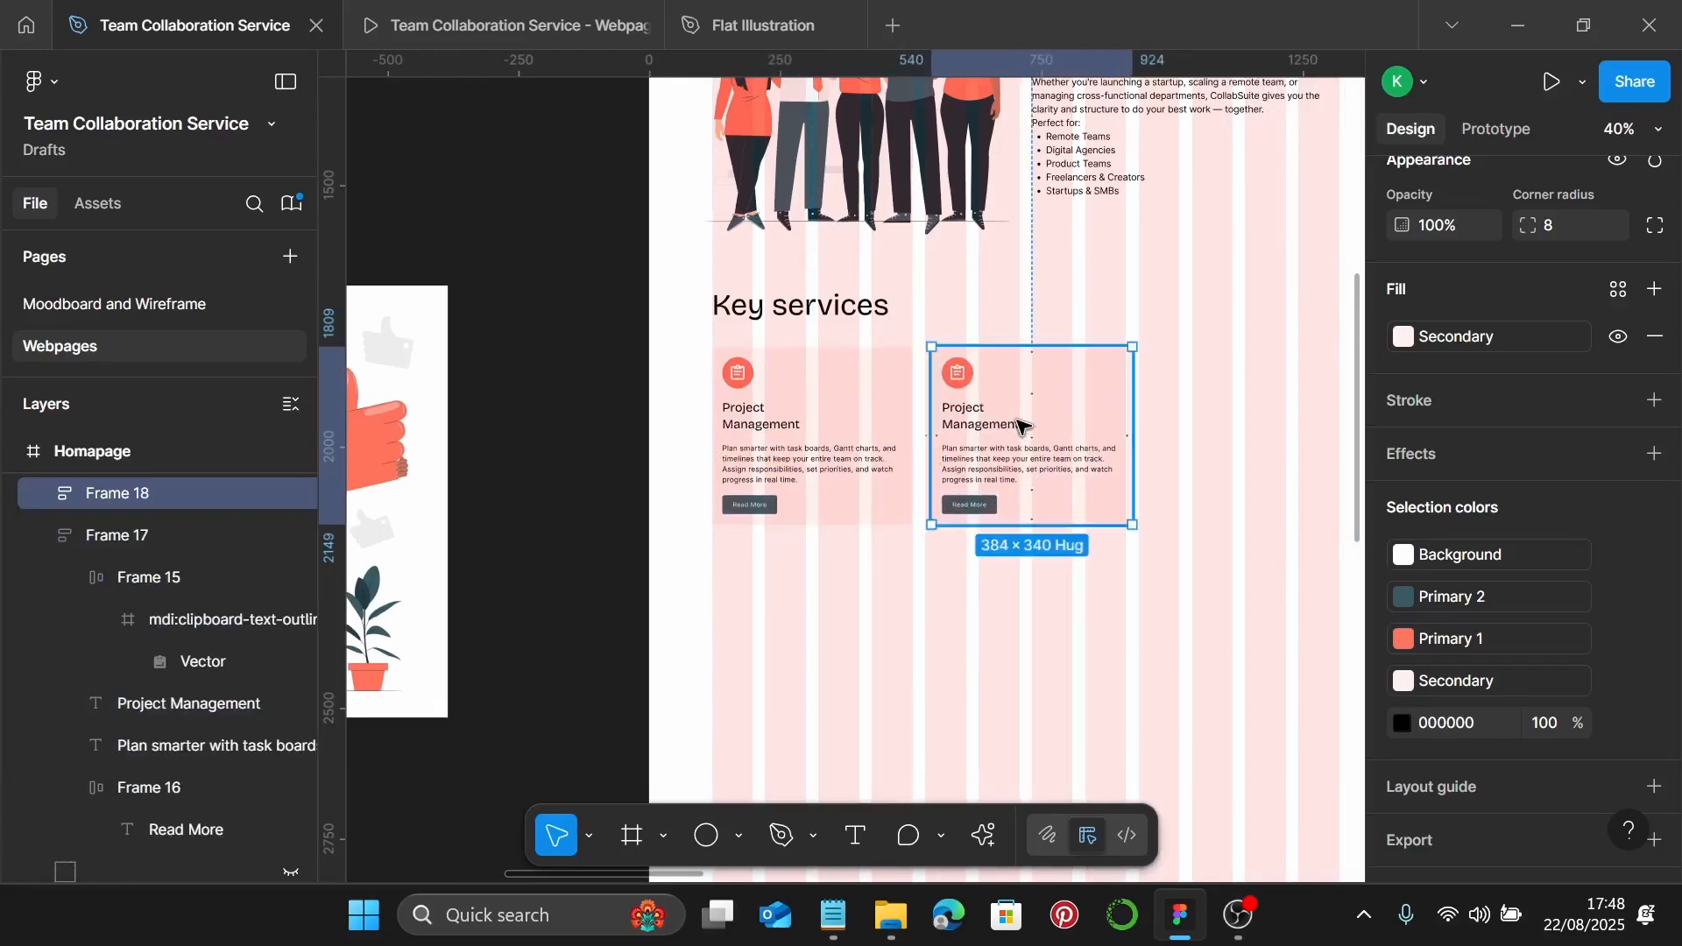
{"action": "scroll", "coordinate": [1027, 429], "scroll_direction": "up", "scroll_amount": 3}
{"action": "left_click_drag", "start_coordinate": [962, 331], "coordinate": [951, 328]}
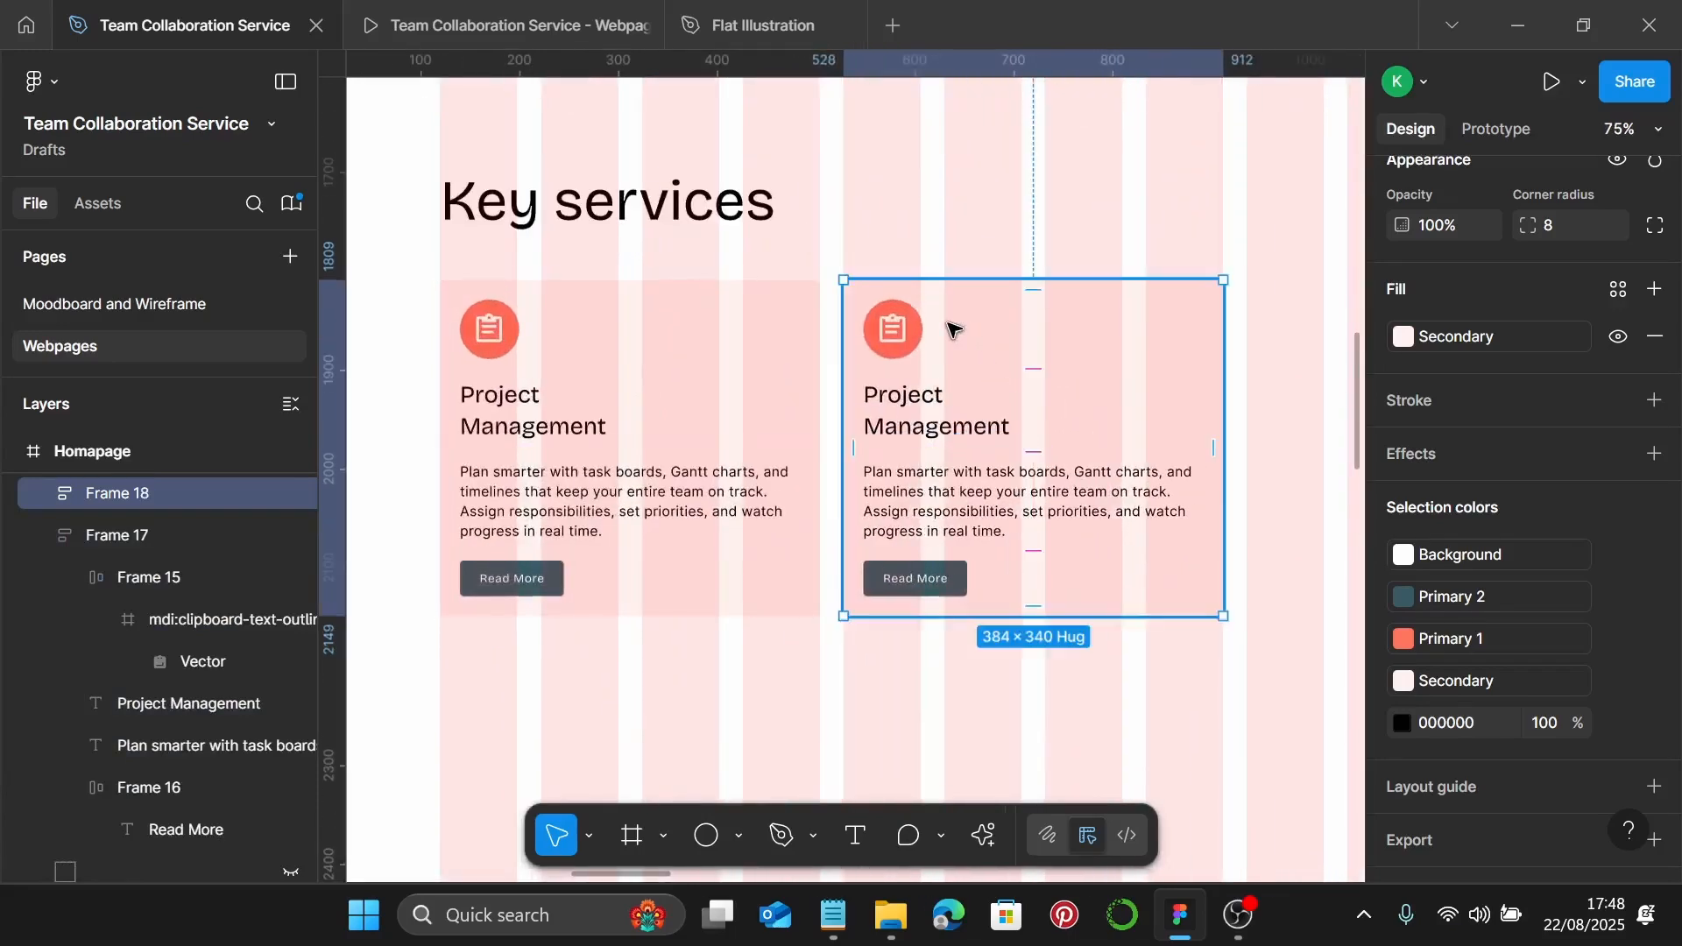
Add a third copy of the card on the last four grid columns, level with the other two
{"action": "scroll", "coordinate": [950, 337], "scroll_direction": "right", "scroll_amount": 2}
{"action": "scroll", "coordinate": [863, 361], "scroll_direction": "down", "scroll_amount": 2}
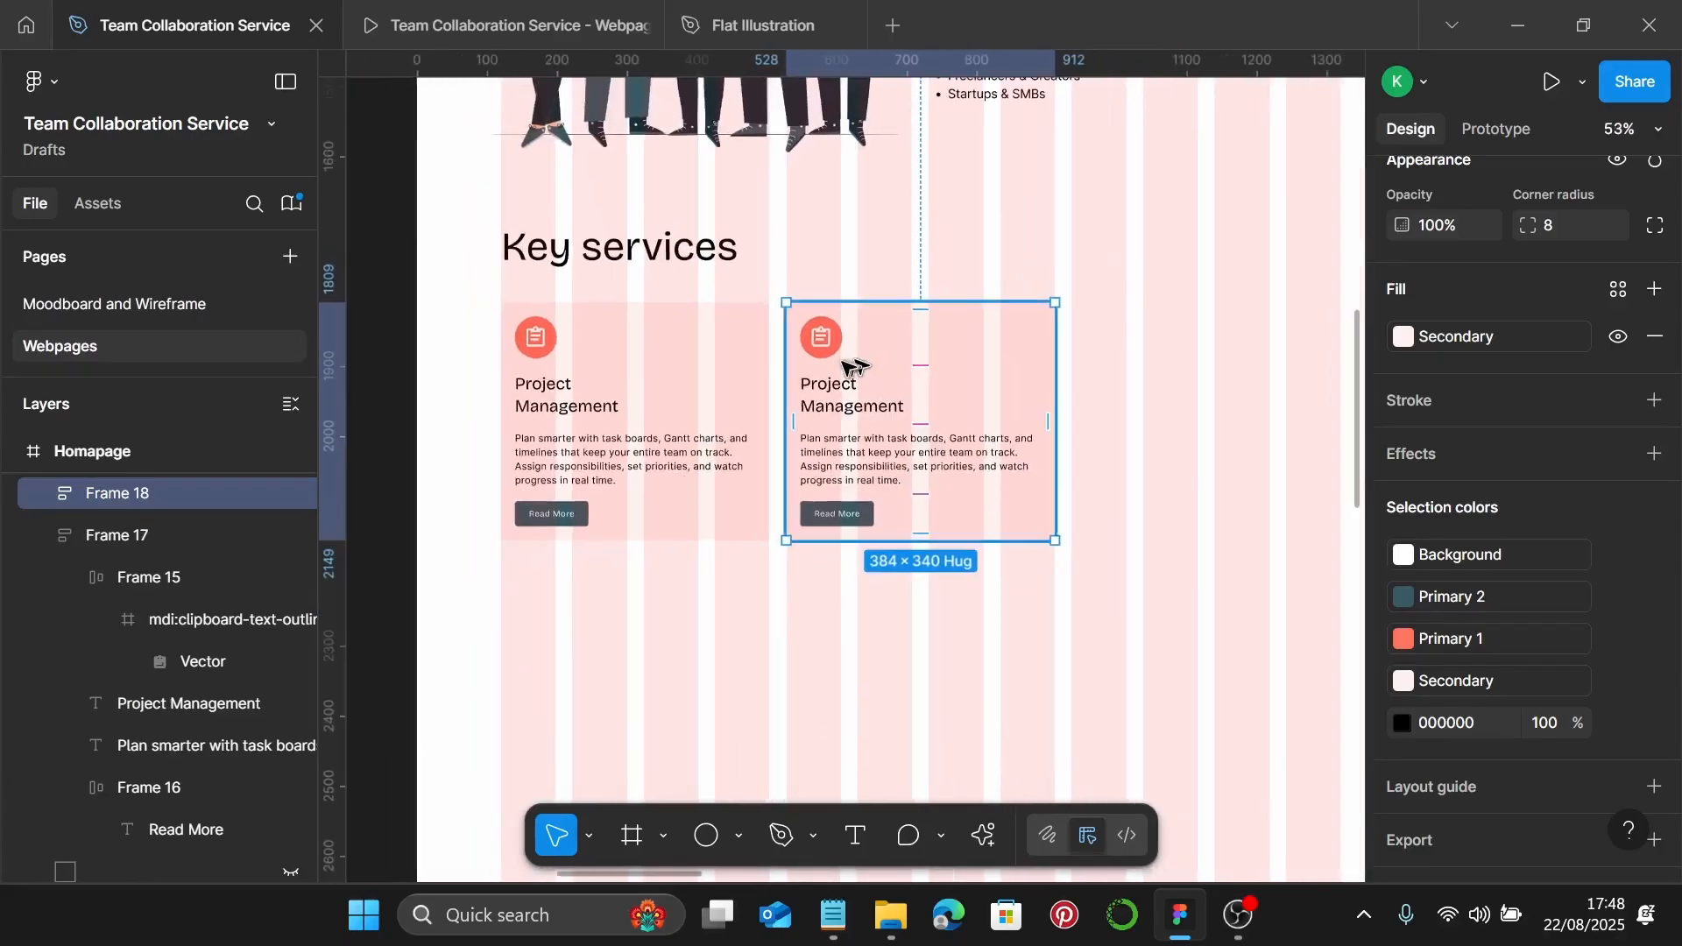
{"action": "left_click_drag", "start_coordinate": [849, 366], "coordinate": [1130, 415]}
Duplicate the row of three cards directly beneath itself with a 24 gap to form a second row
{"action": "left_click", "coordinate": [986, 459], "text": "shift"}
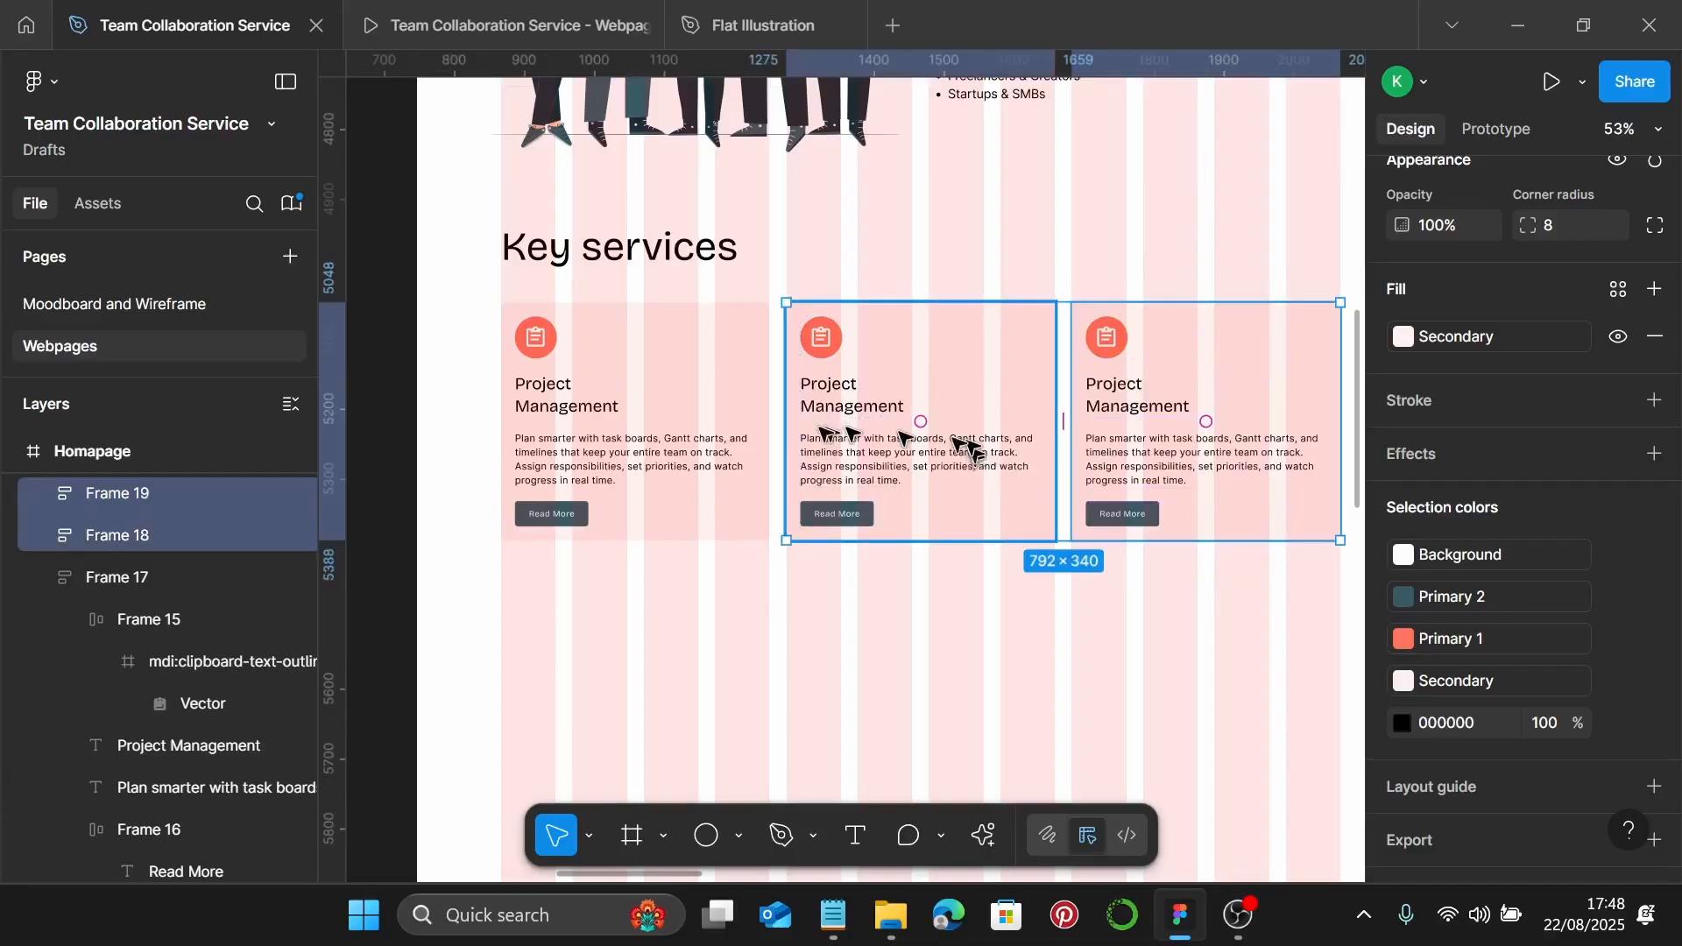
{"action": "left_click", "coordinate": [721, 417], "text": "shift"}
{"action": "left_click_drag", "start_coordinate": [1006, 386], "coordinate": [1007, 631]}
{"action": "scroll", "coordinate": [874, 544], "scroll_direction": "down", "scroll_amount": 1}
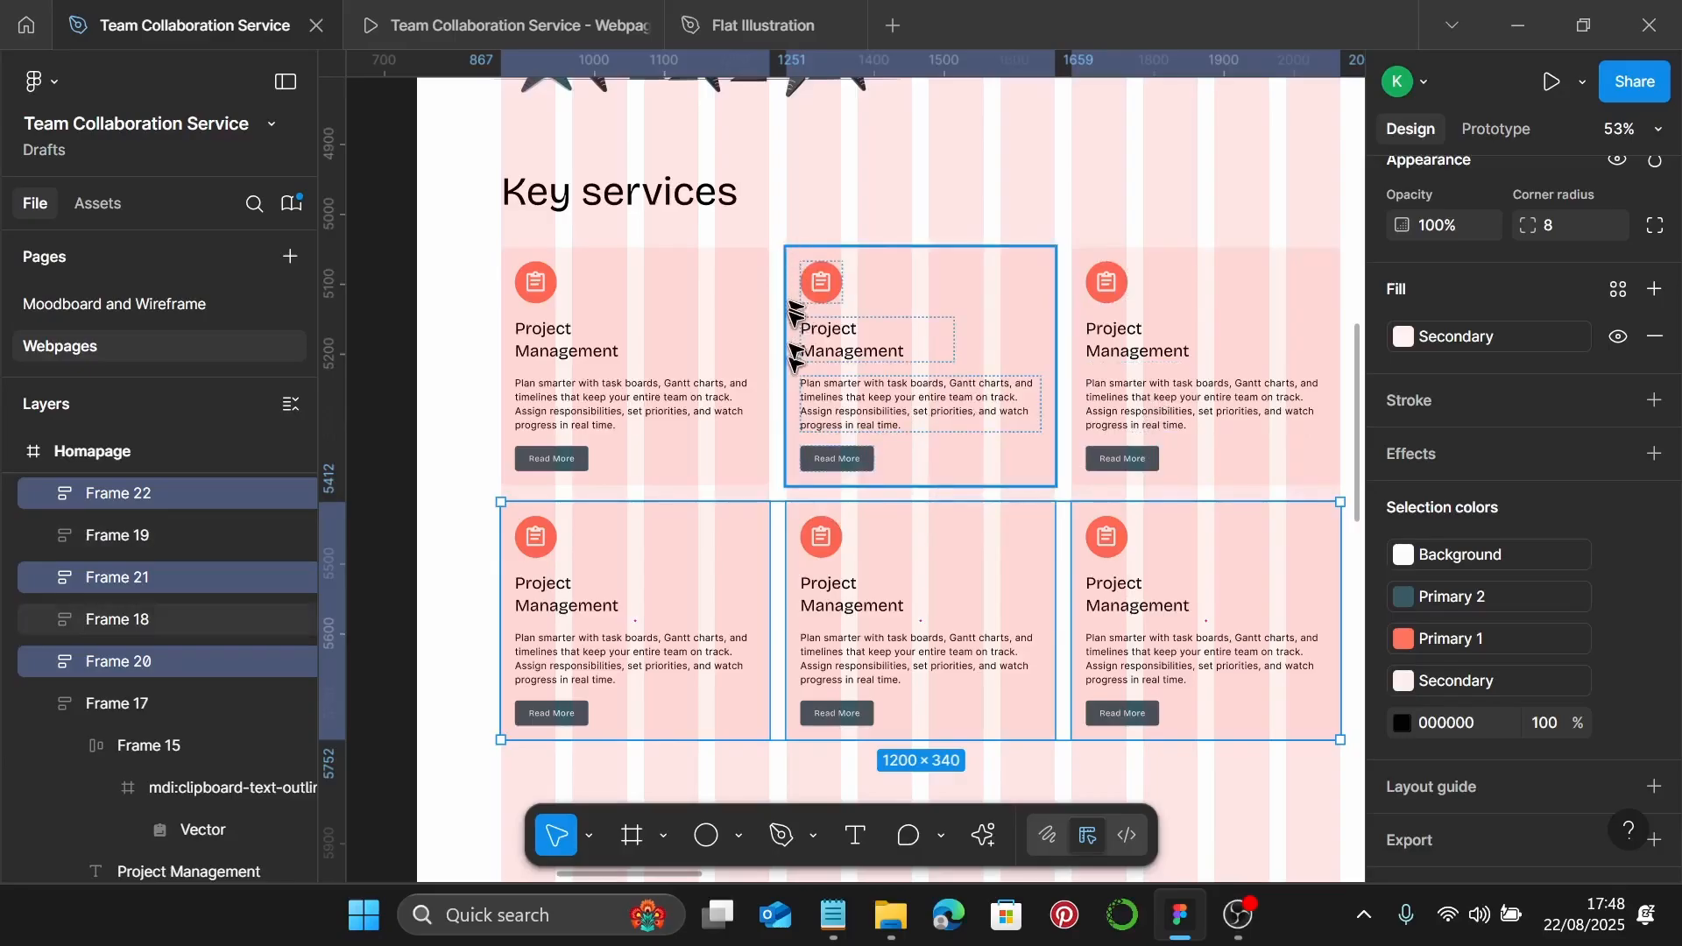
Open the Iconify plugin on the clipboard icon of the middle card in the first row
{"action": "scroll", "coordinate": [786, 306], "scroll_direction": "up", "scroll_amount": 5}
{"action": "scroll", "coordinate": [677, 267], "scroll_direction": "left", "scroll_amount": 2}
{"action": "scroll", "coordinate": [680, 270], "scroll_direction": "right", "scroll_amount": 4}
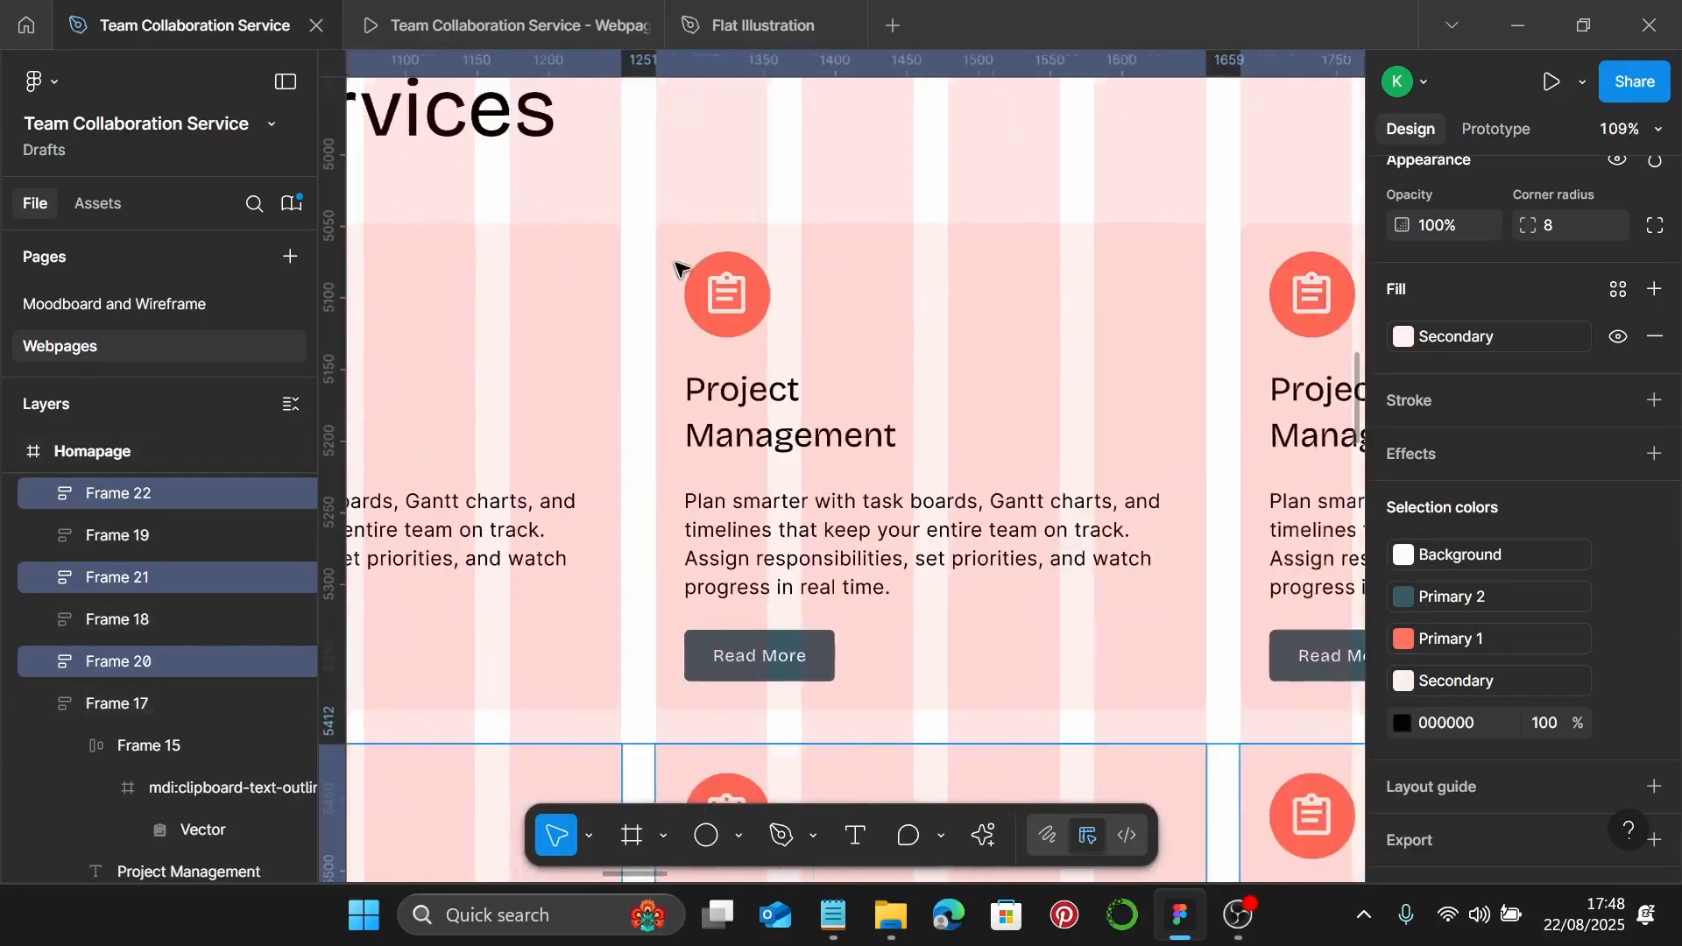
{"action": "left_click", "coordinate": [725, 308]}
{"action": "left_click", "coordinate": [724, 305]}
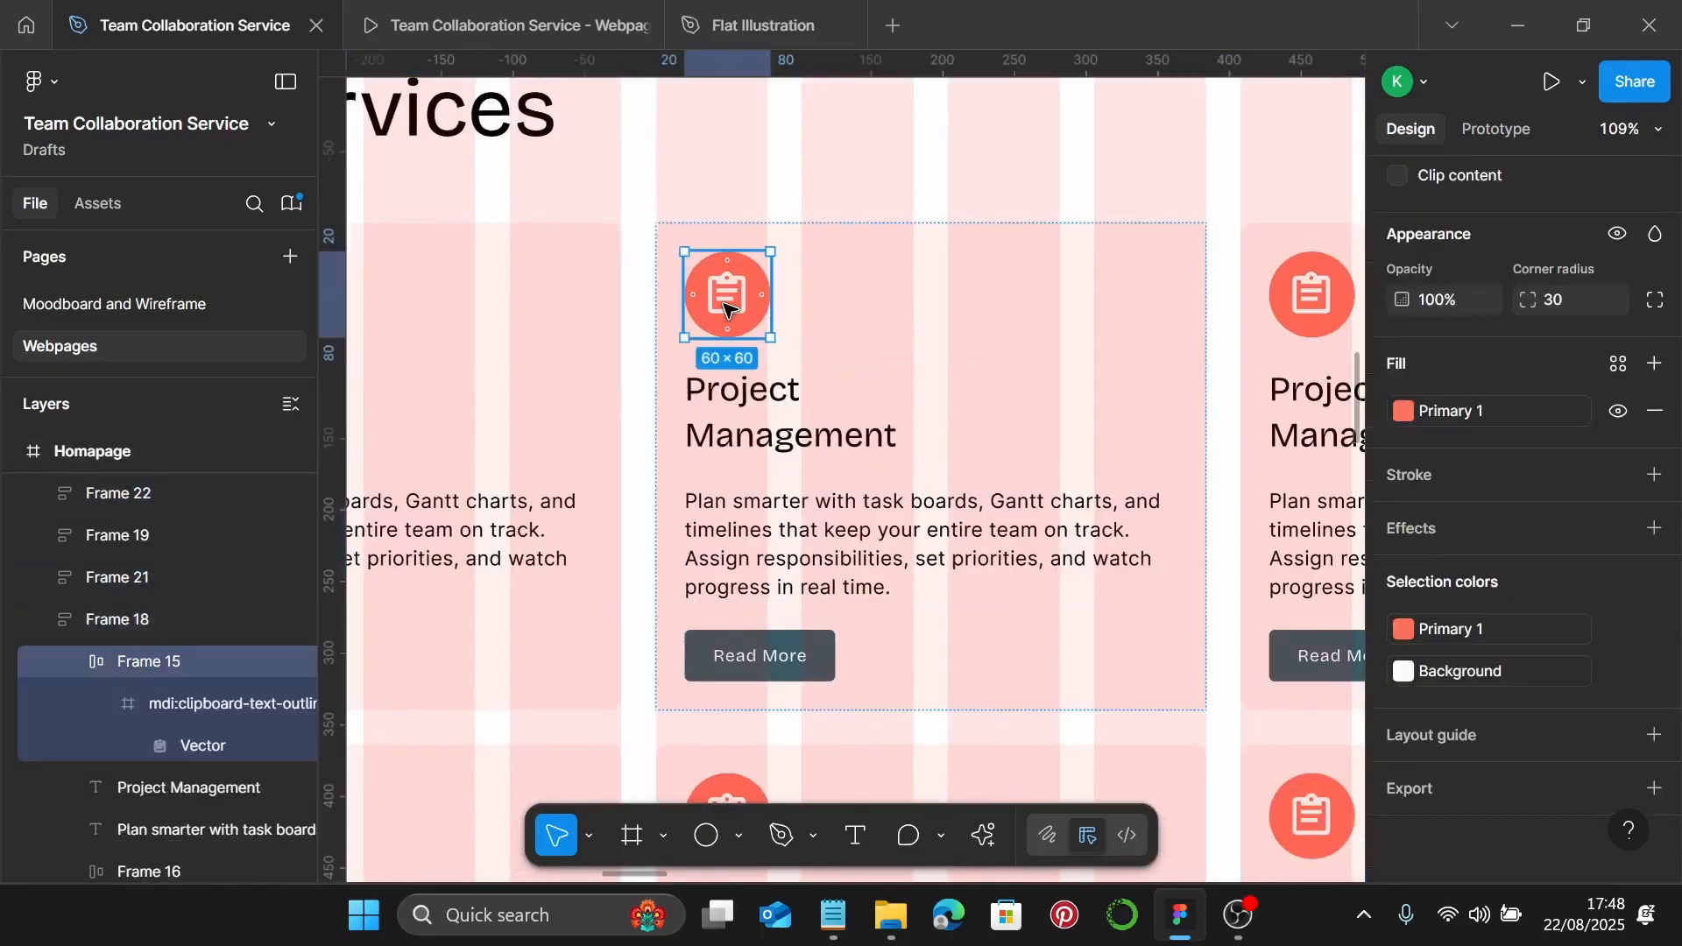
{"action": "left_click", "coordinate": [724, 304]}
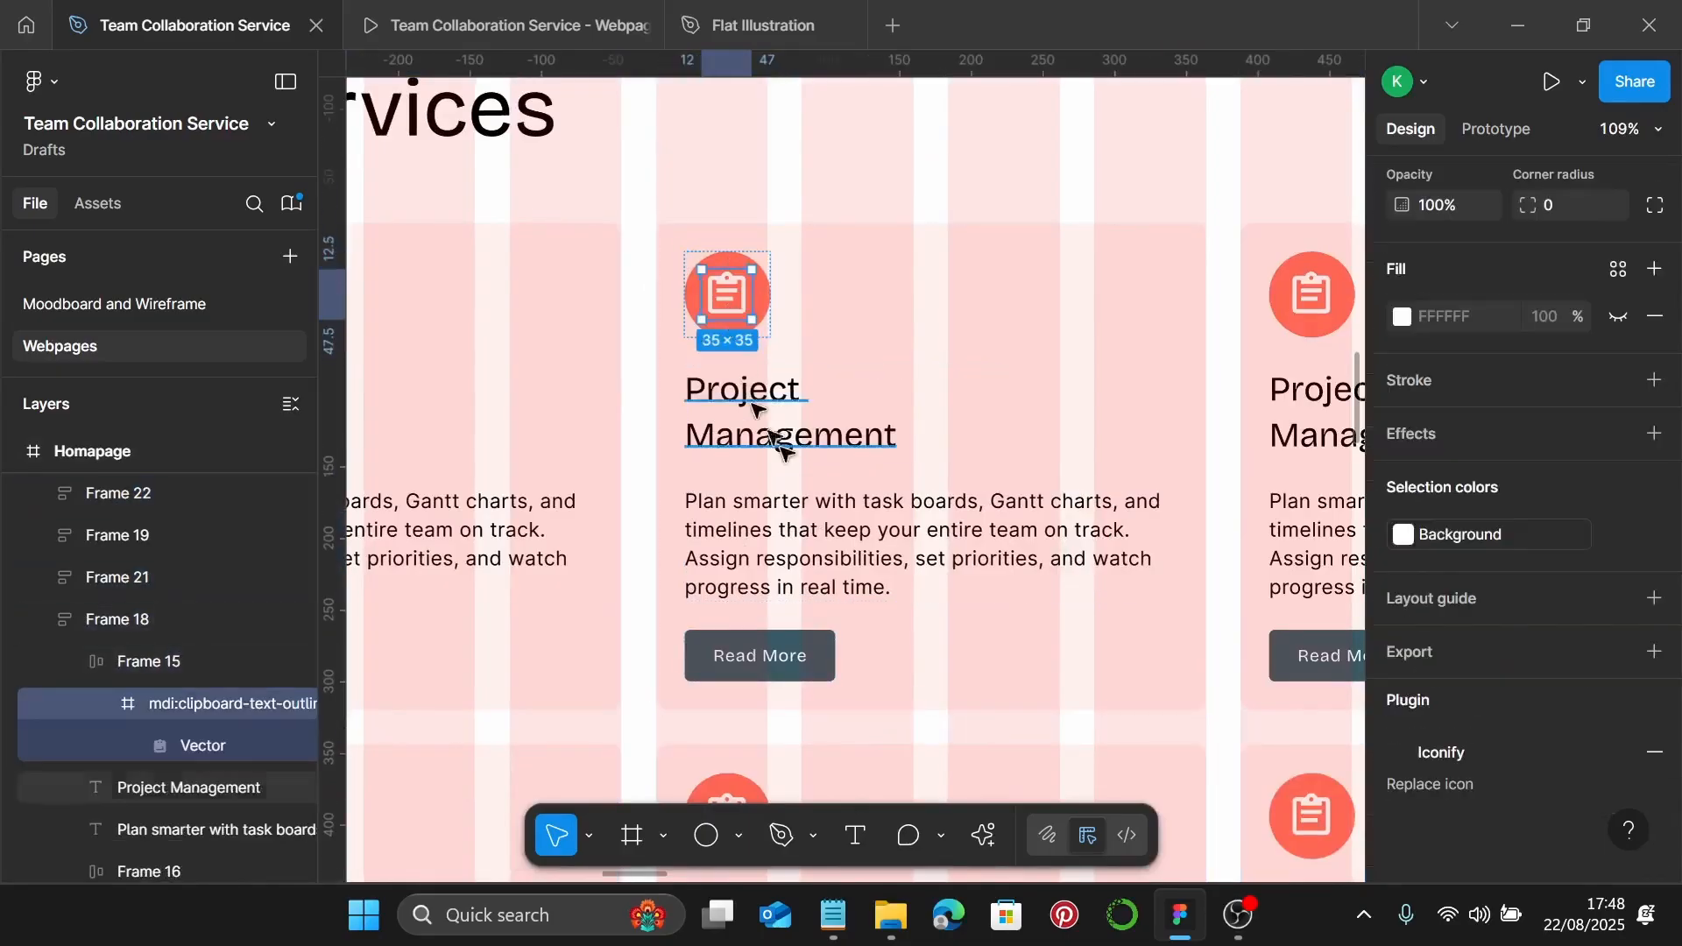
{"action": "right_click", "coordinate": [732, 298]}
{"action": "scroll", "coordinate": [920, 657], "scroll_direction": "down", "scroll_amount": 2}
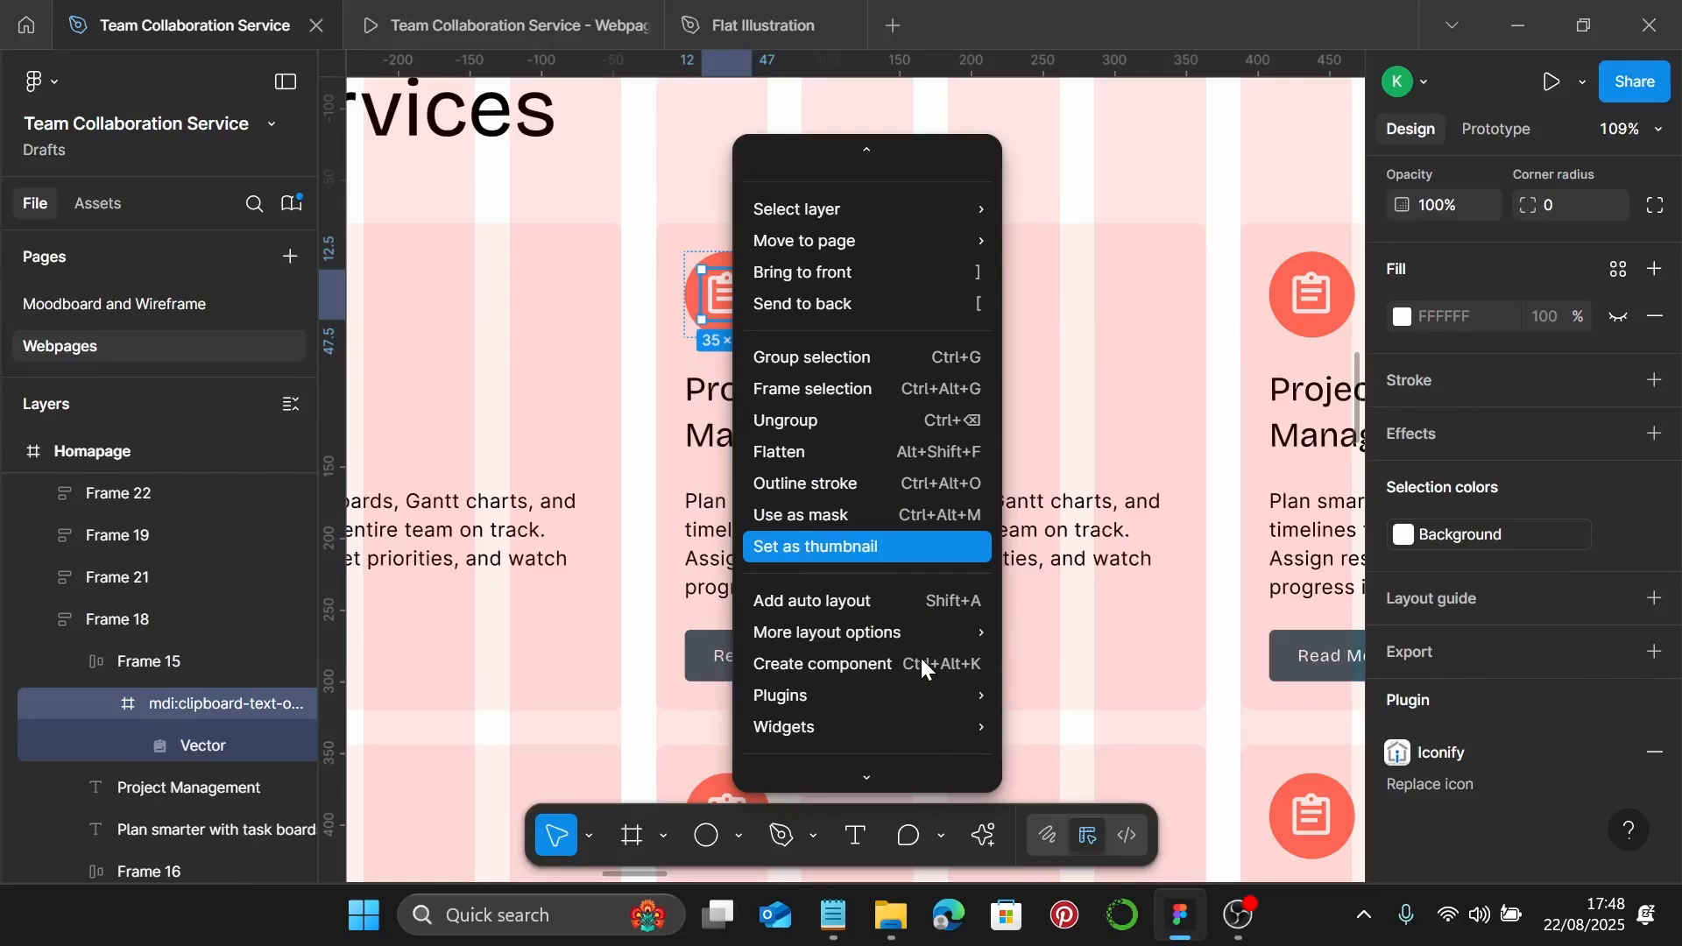
{"action": "mouse_move", "coordinate": [898, 697]}
{"action": "left_click", "coordinate": [1125, 321]}
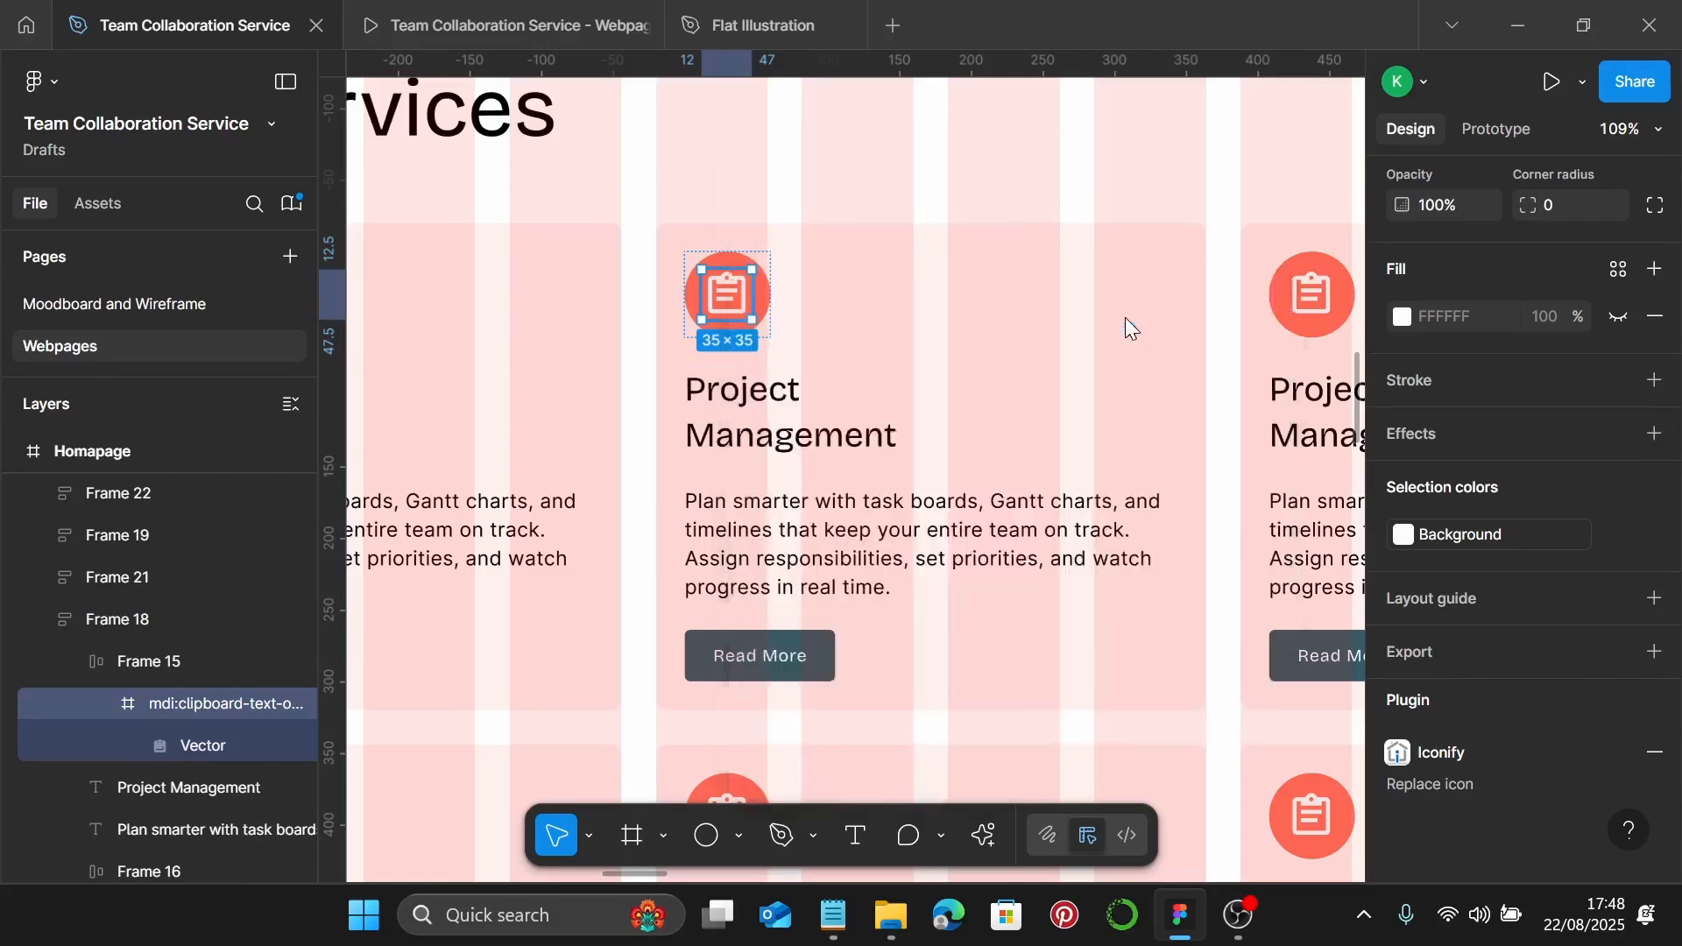
Search the icon library for "message" and filter the results to the Material Design Icons set
{"action": "left_click", "coordinate": [860, 226]}
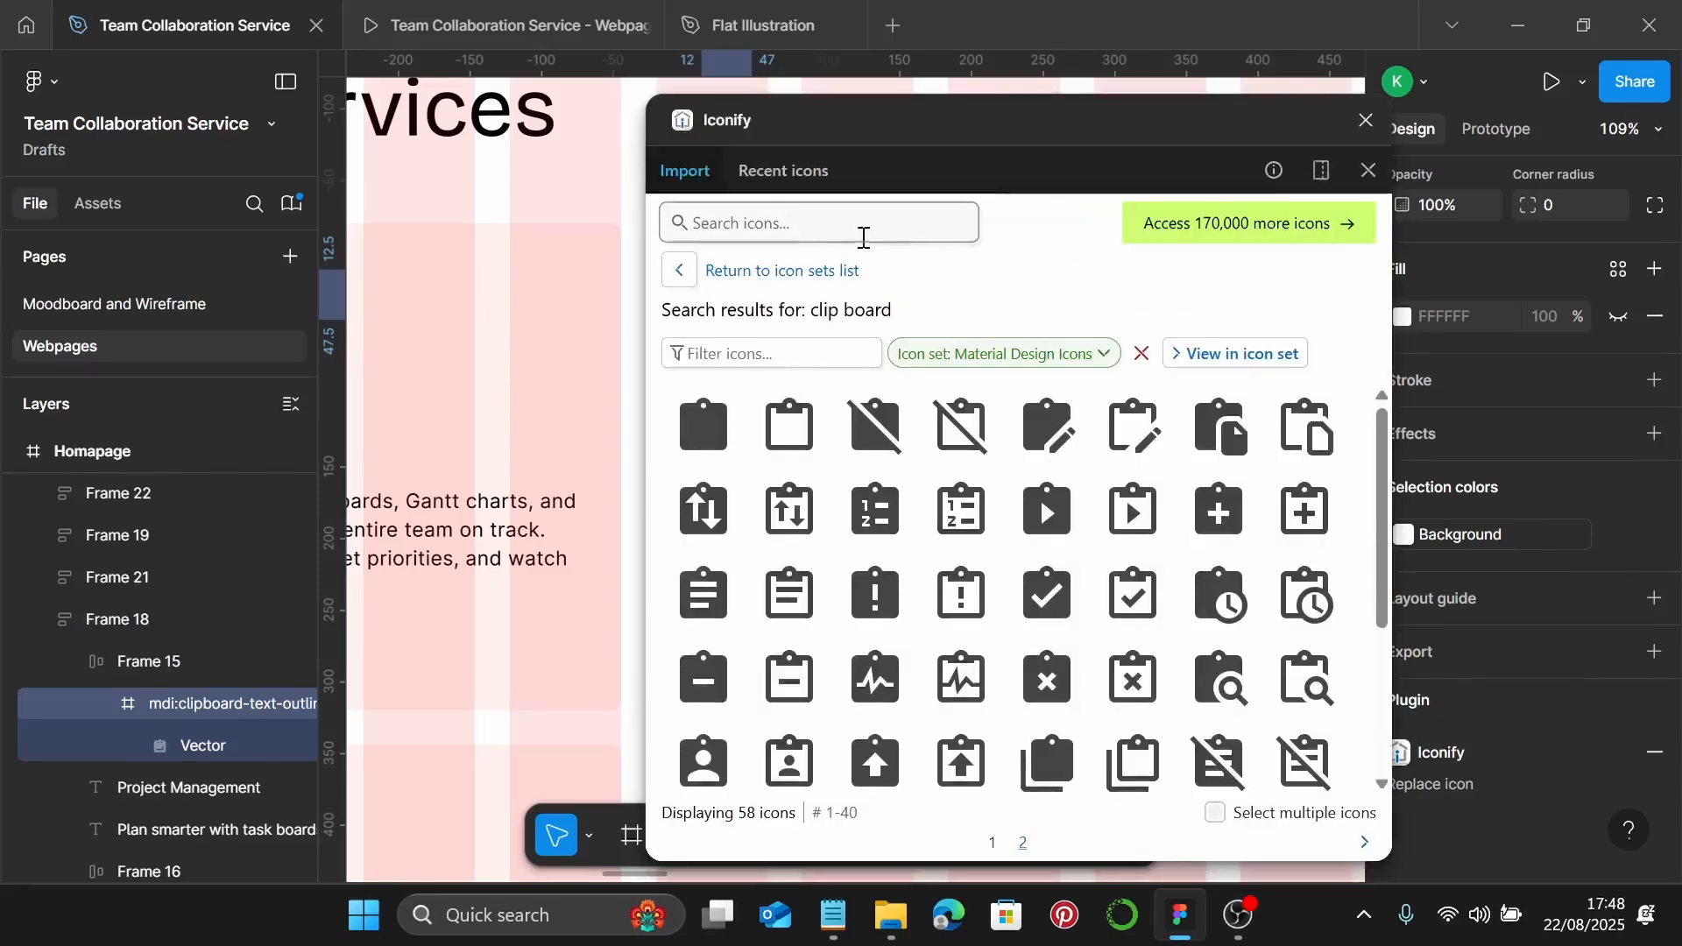
{"action": "type", "text": "m"}
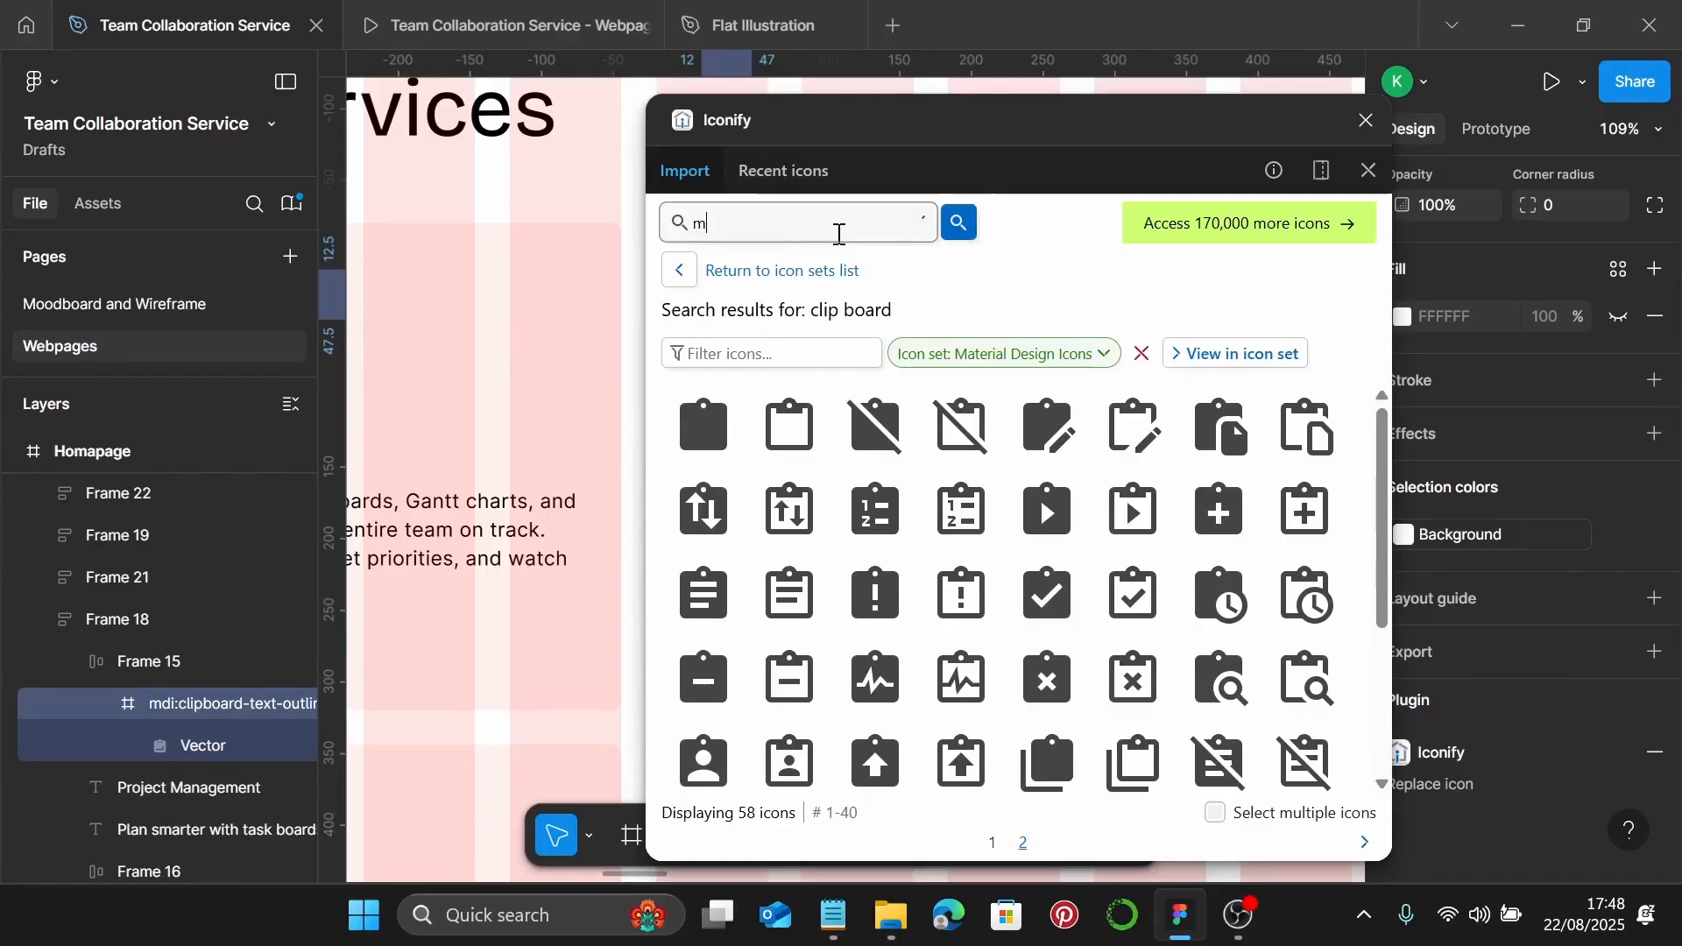
{"action": "type", "text": "essage"}
{"action": "key", "text": "Return"}
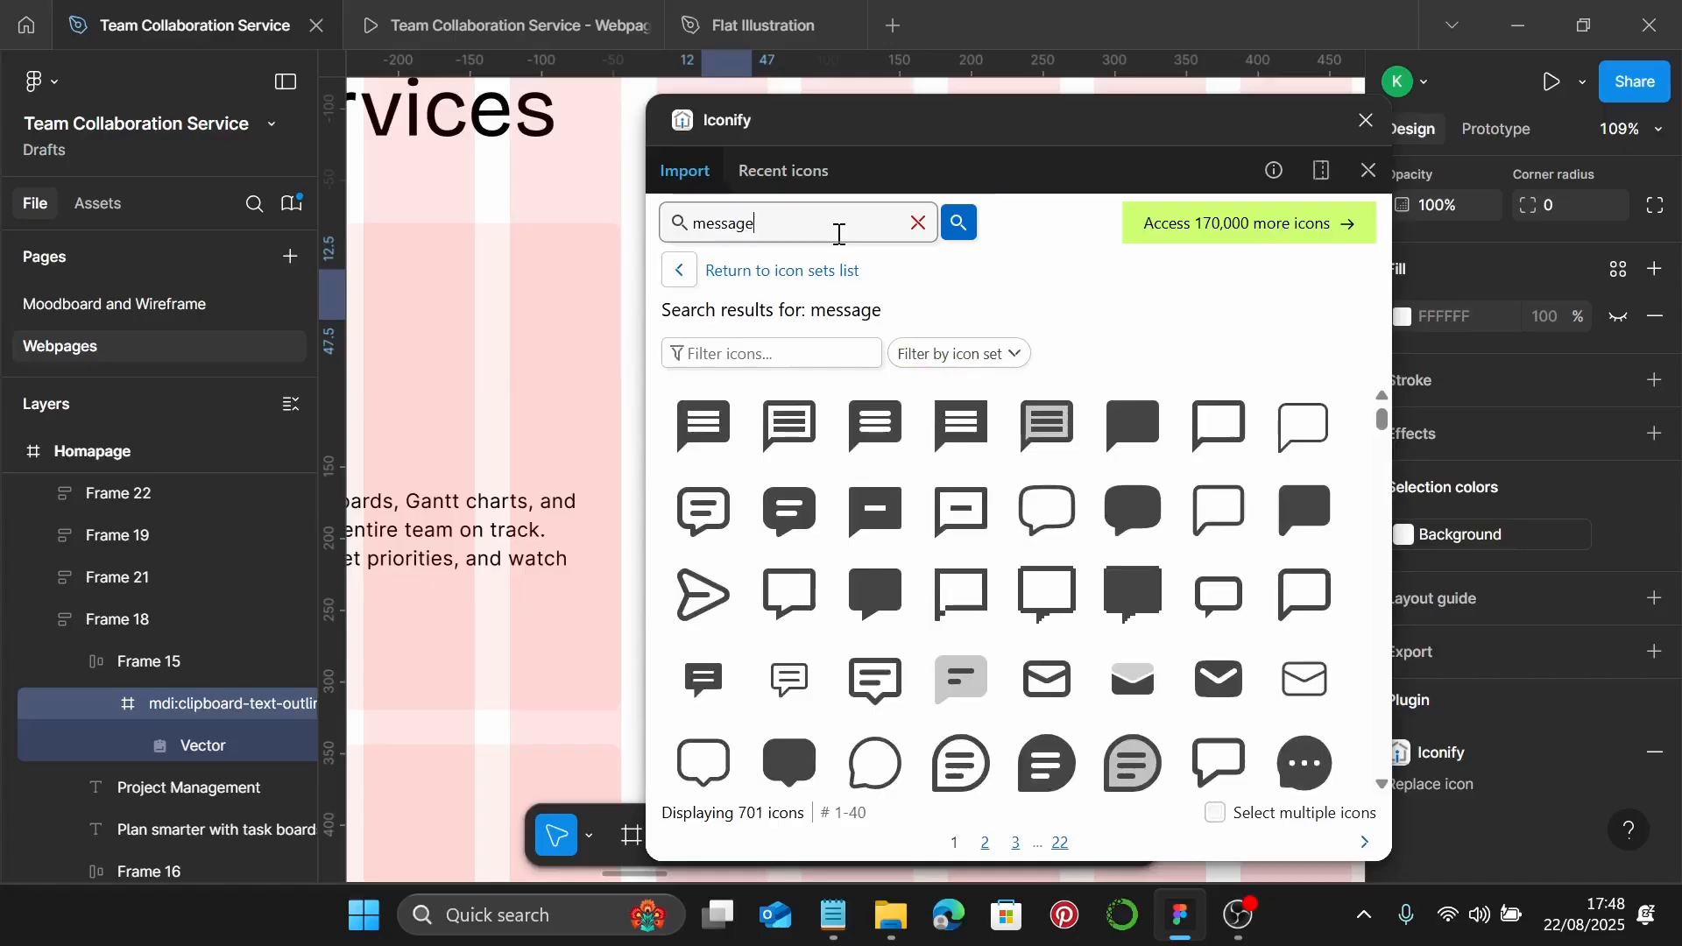
{"action": "left_click", "coordinate": [1004, 354]}
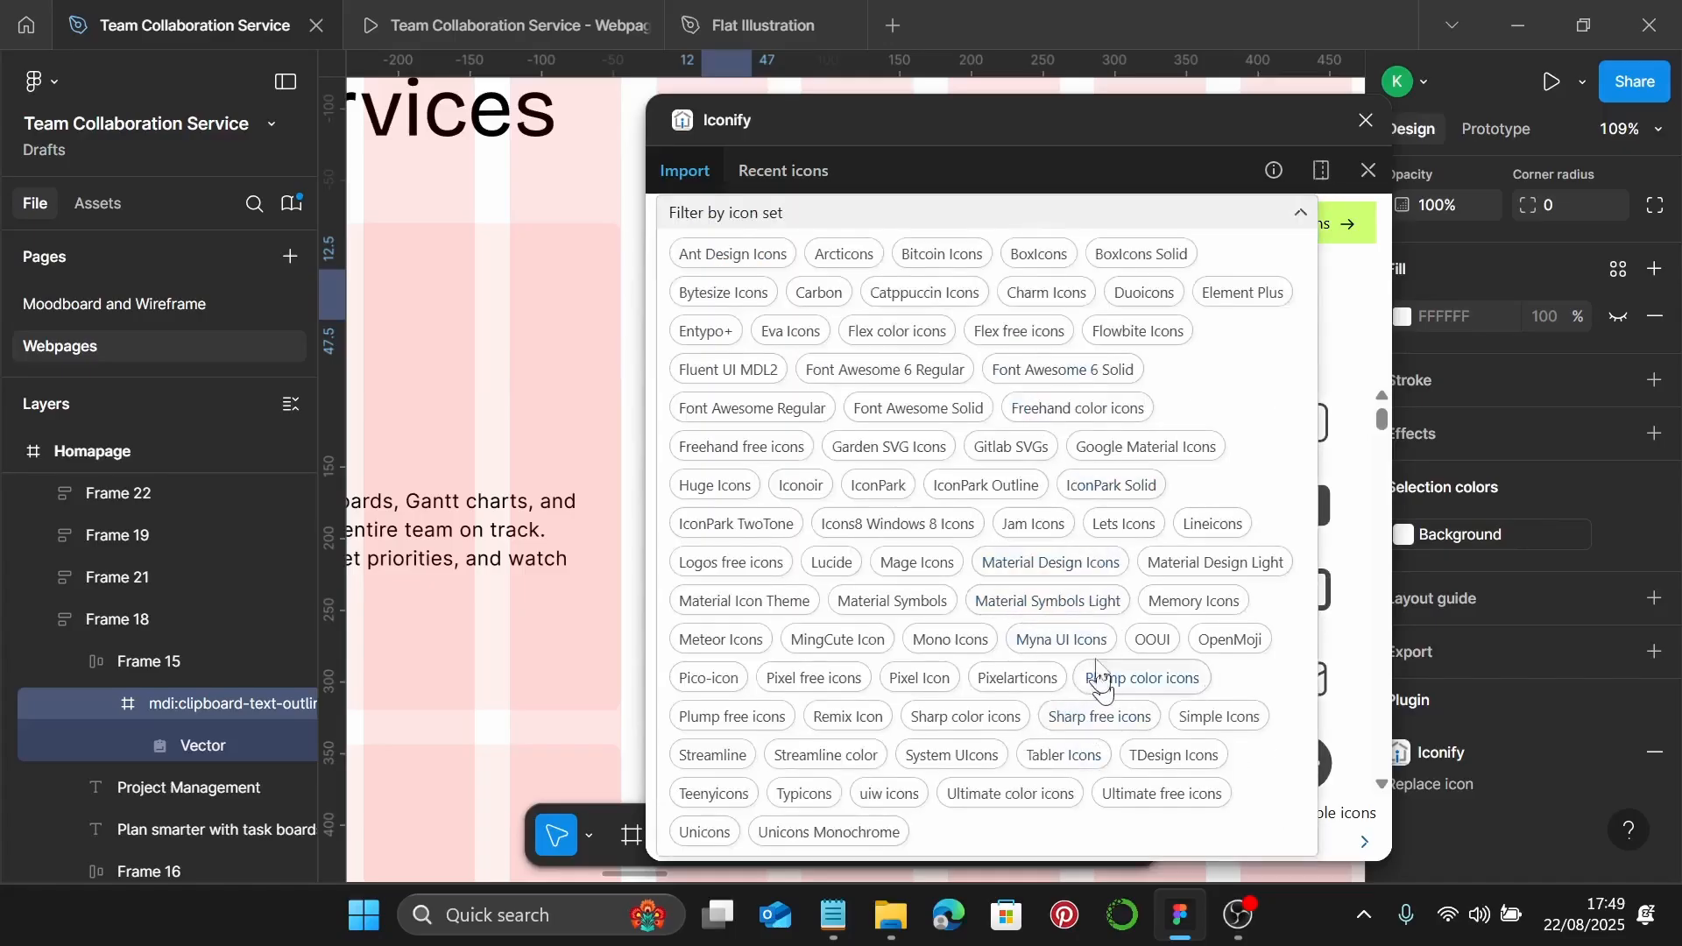
{"action": "left_click", "coordinate": [1084, 578]}
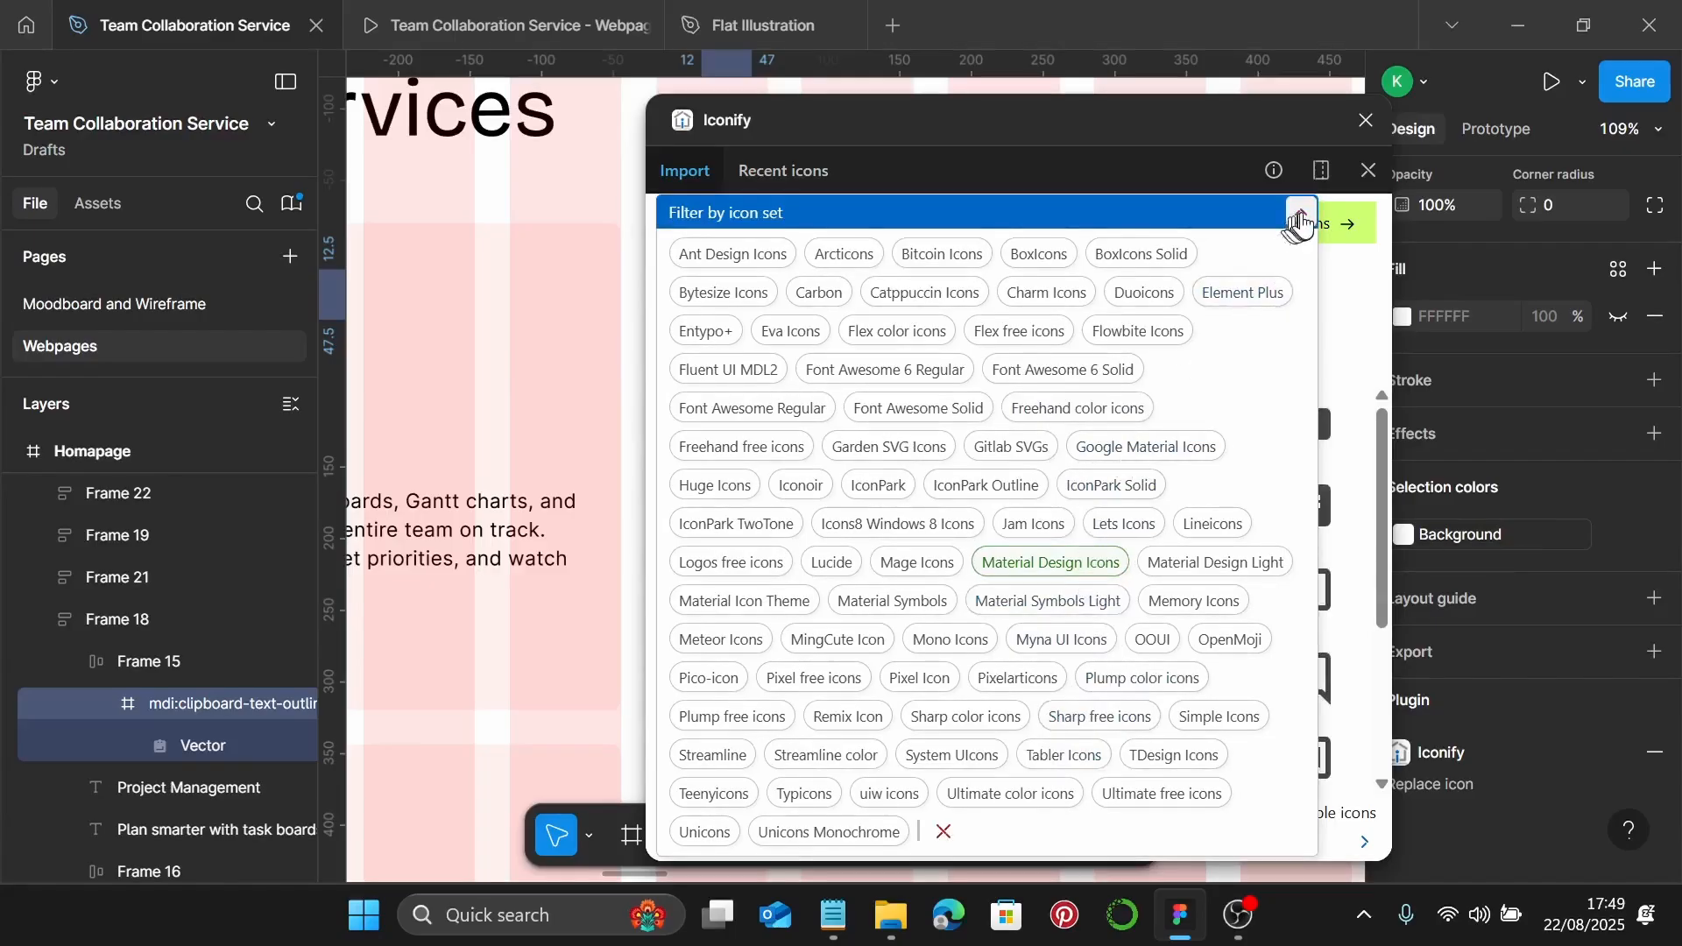
{"action": "left_click", "coordinate": [1300, 216]}
Replace the middle card's clipboard icon with the outlined message-text icon and close the plugin
{"action": "left_click", "coordinate": [717, 601]}
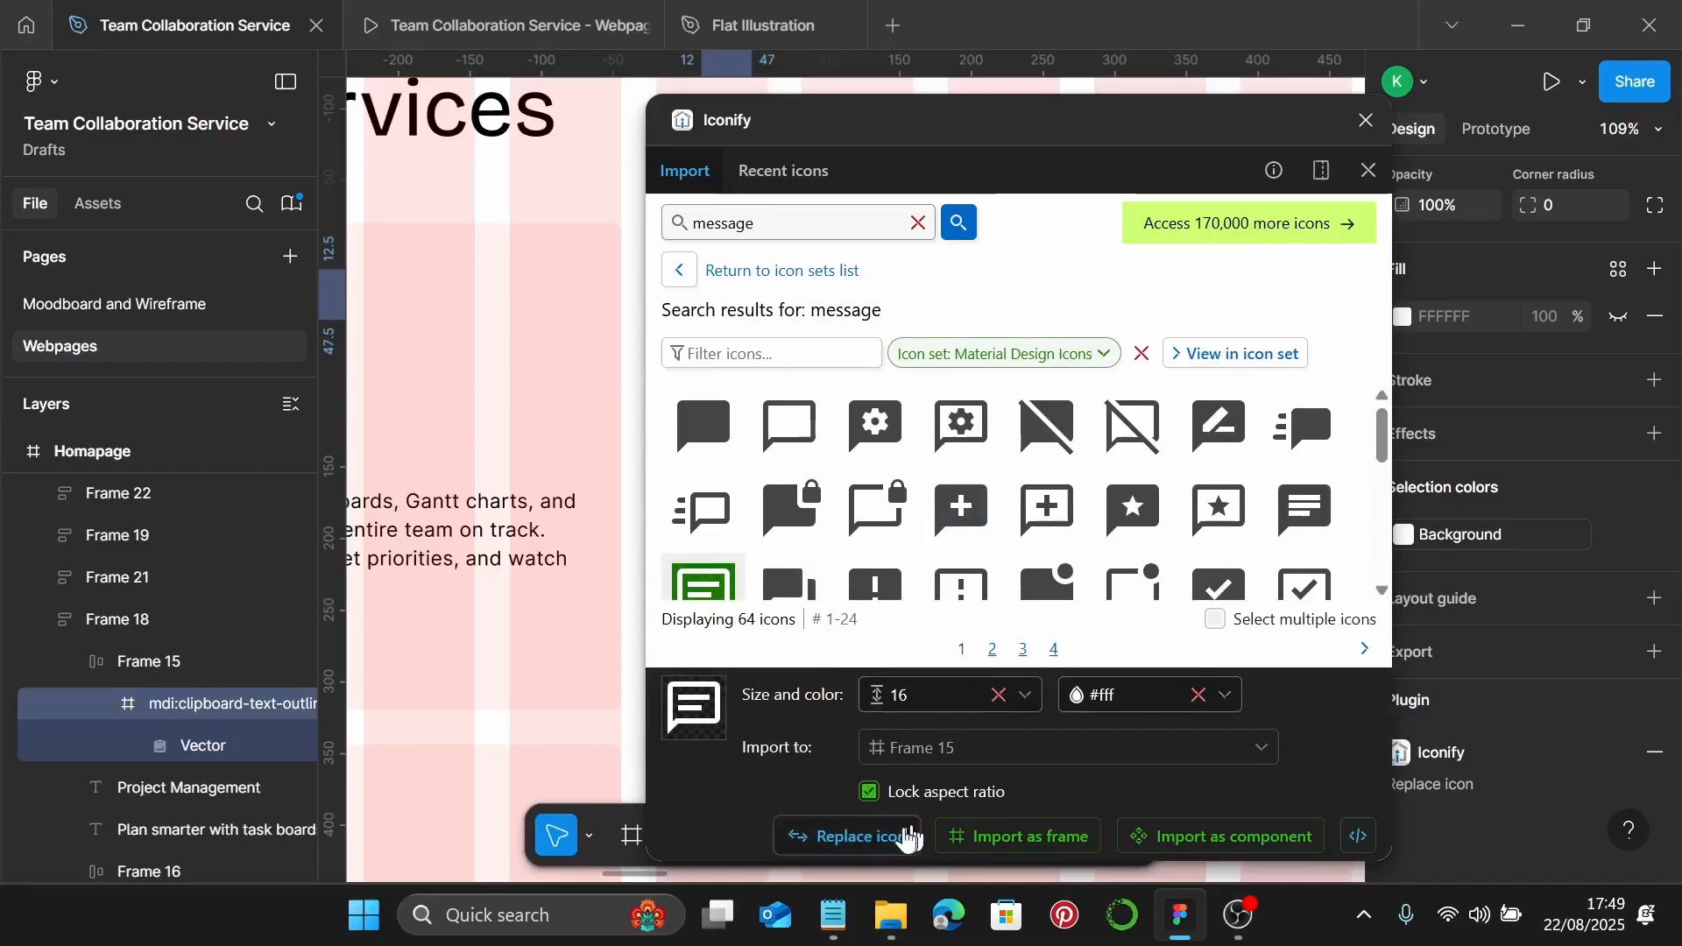
{"action": "left_click", "coordinate": [866, 838]}
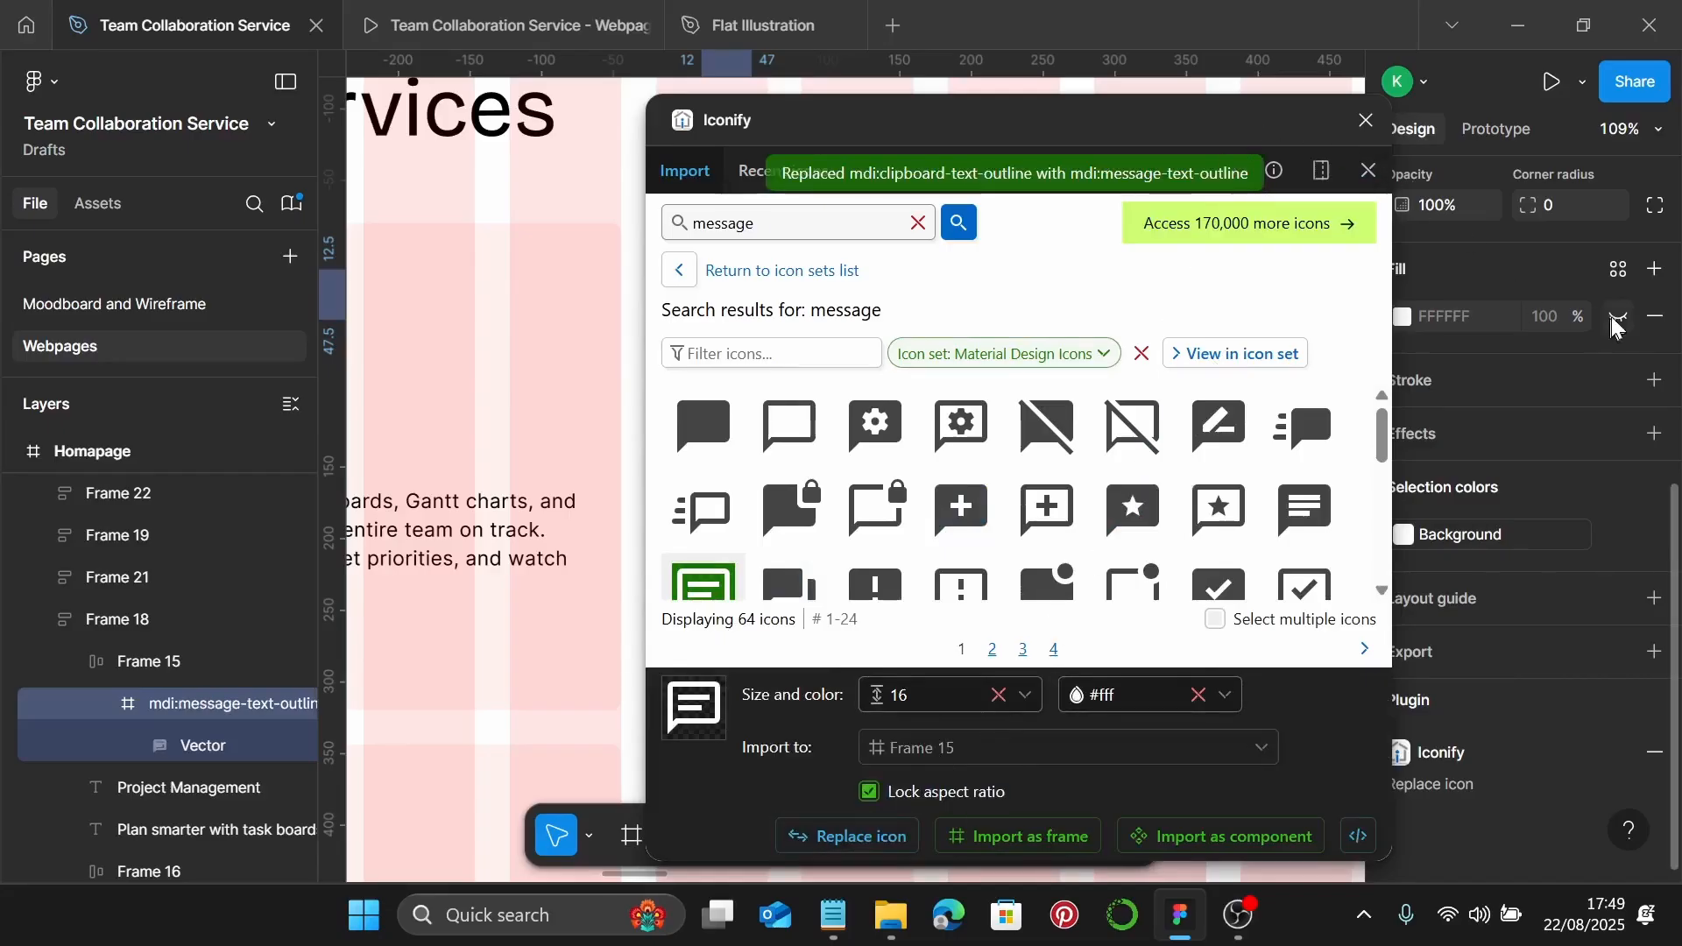
{"action": "left_click", "coordinate": [1364, 123]}
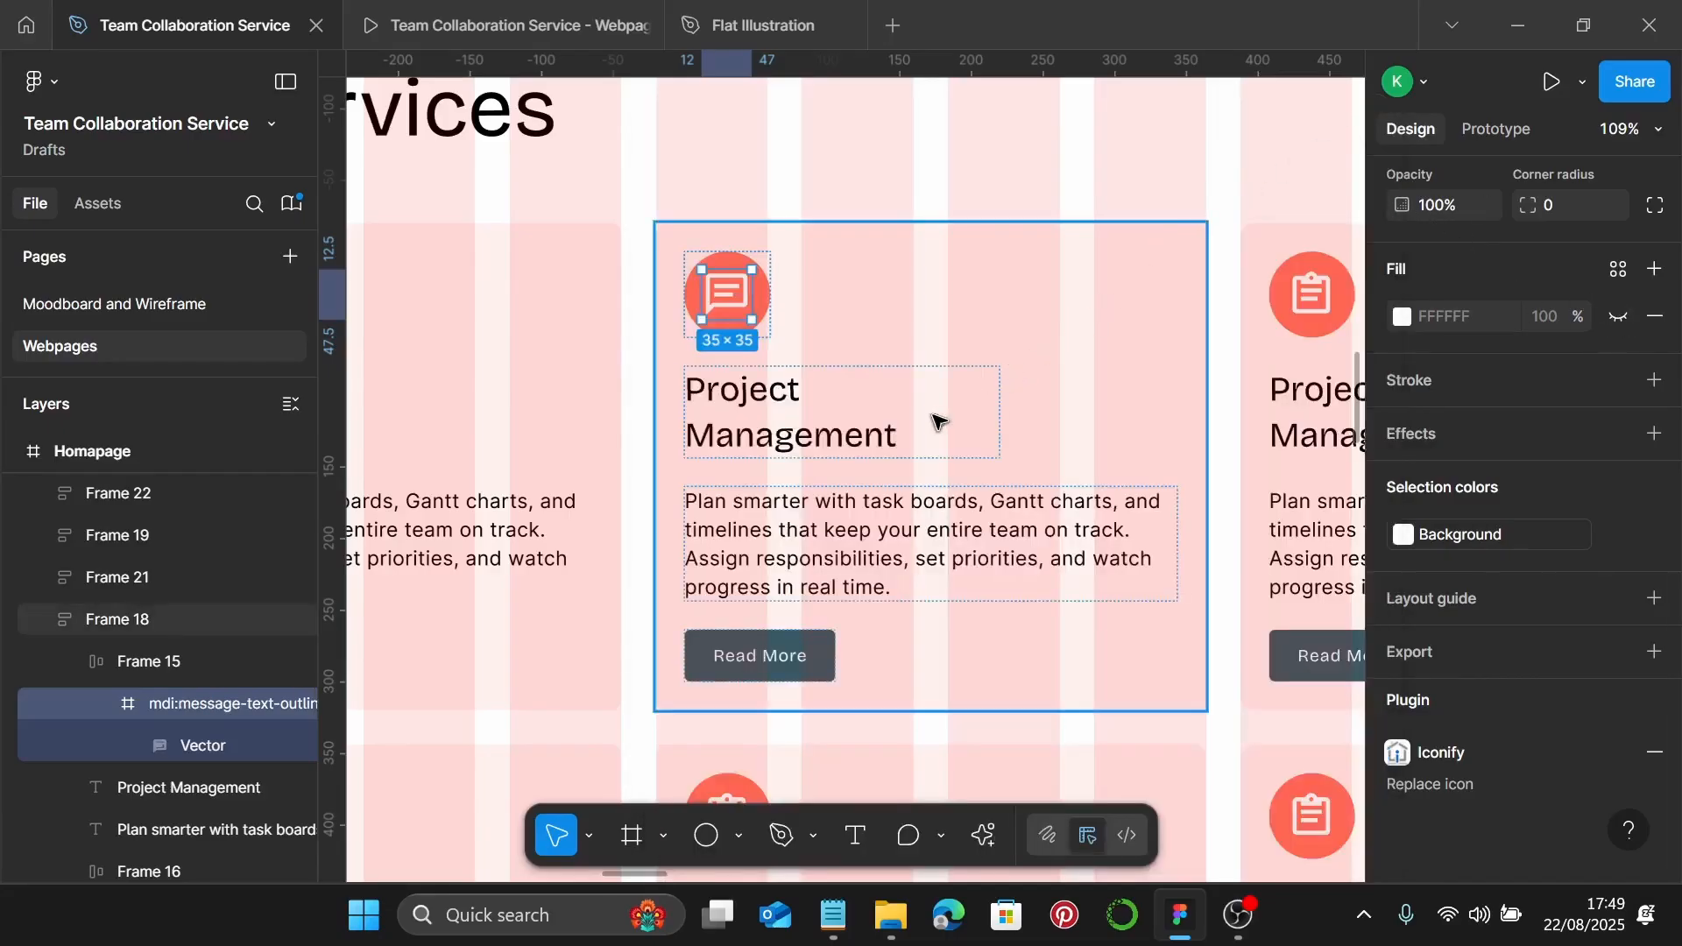
Copy "Team Chat & Messaging" from the Notepad content file and use it to replace the middle card's title
{"action": "scroll", "coordinate": [769, 394], "scroll_direction": "down", "scroll_amount": 1}
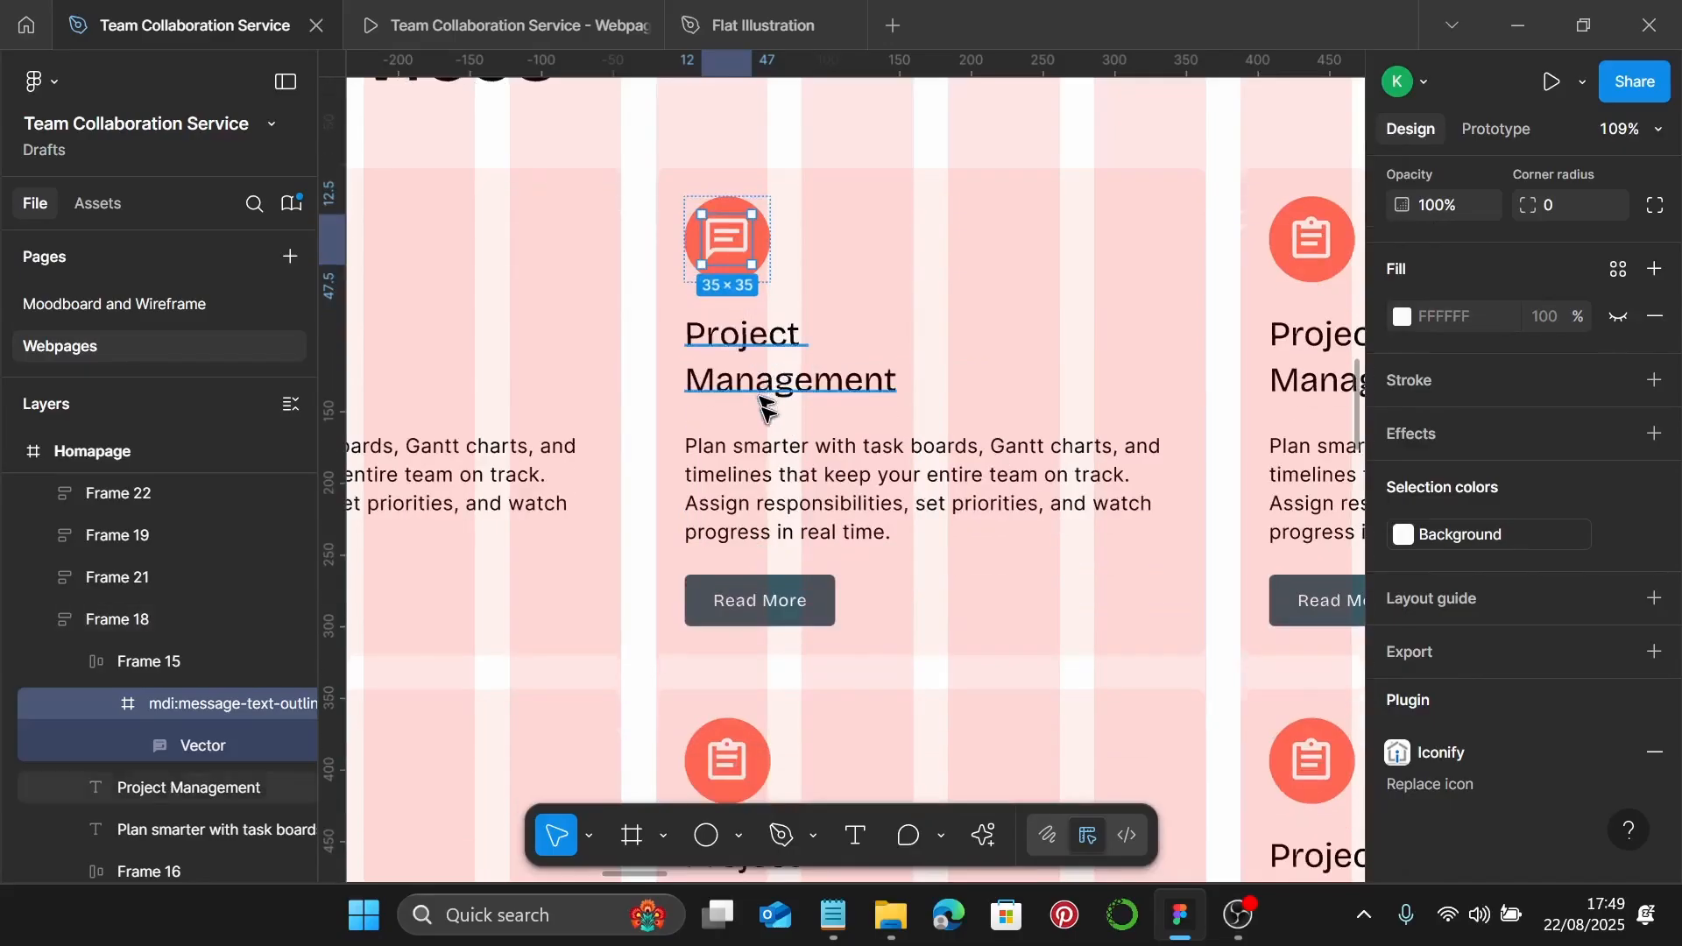
{"action": "left_click", "coordinate": [841, 924]}
{"action": "scroll", "coordinate": [1372, 483], "scroll_direction": "down", "scroll_amount": 3}
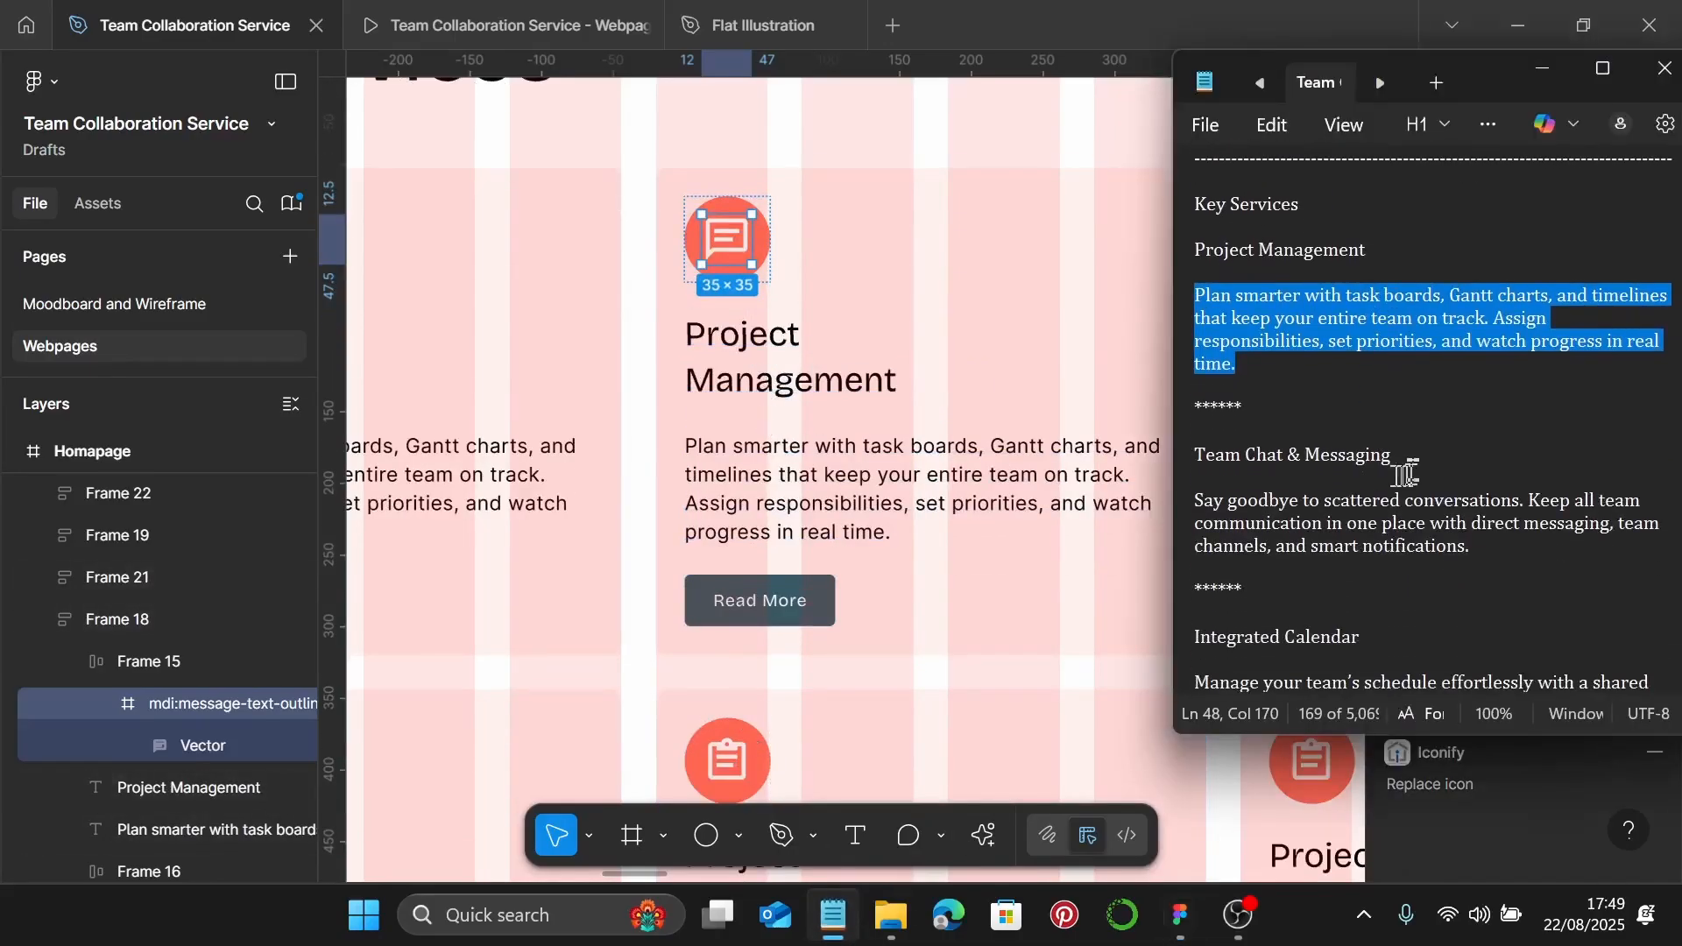
{"action": "left_click", "coordinate": [1413, 461]}
{"action": "left_click_drag", "start_coordinate": [1413, 461], "coordinate": [1231, 454]}
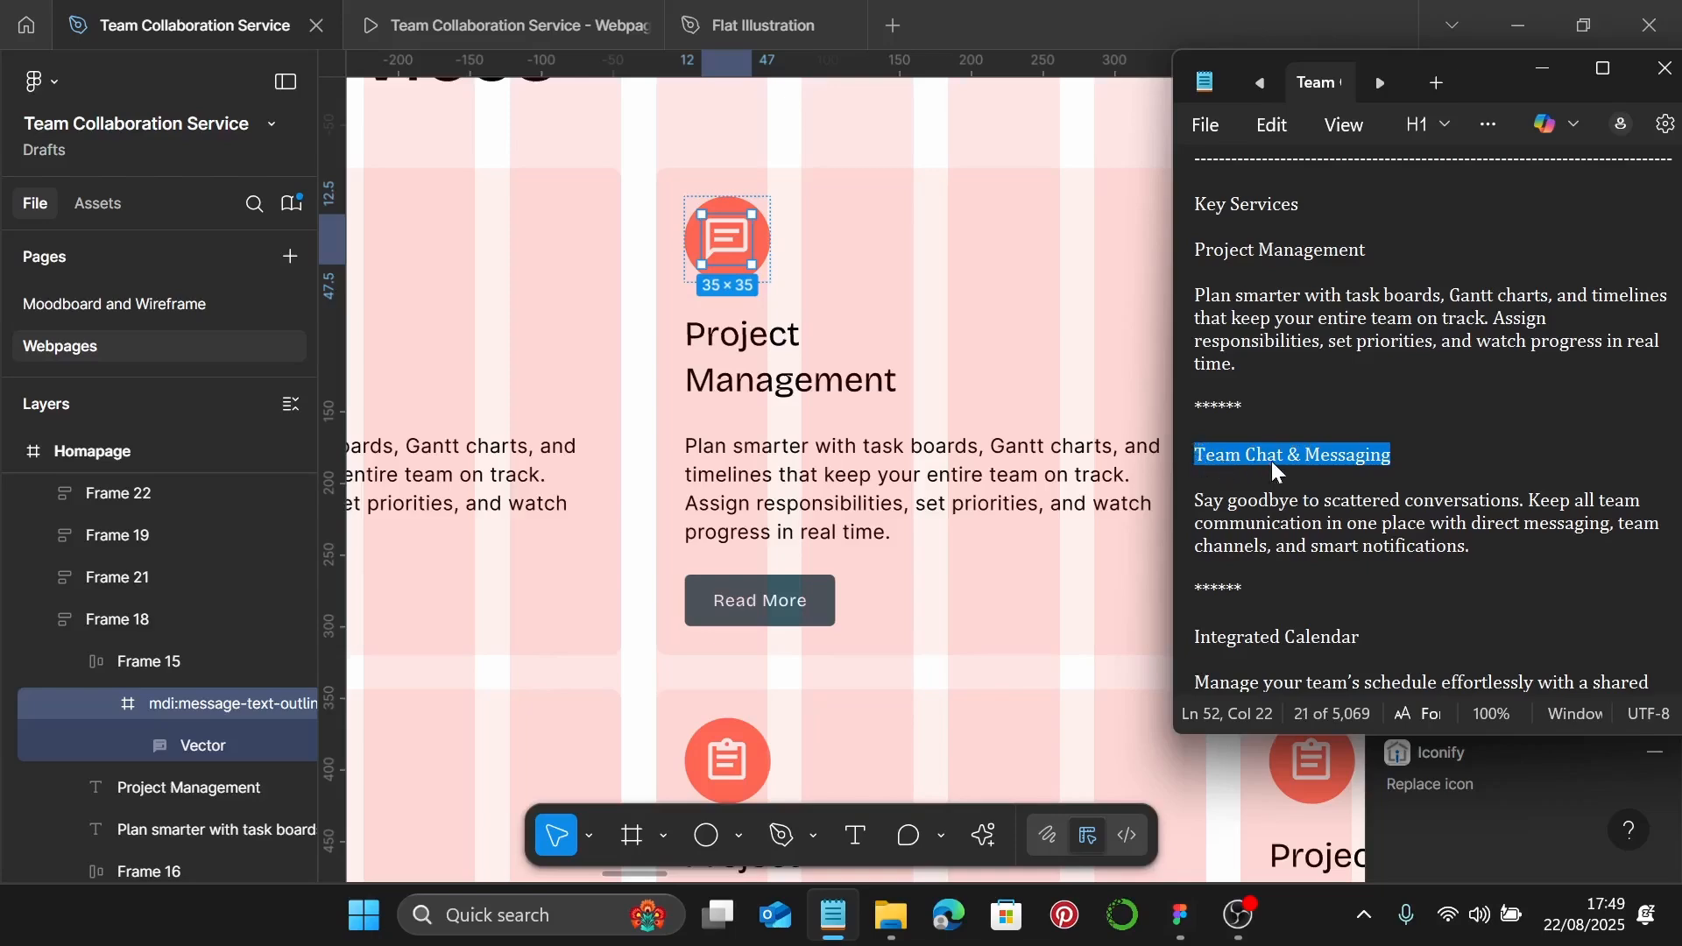
{"action": "left_click", "coordinate": [1545, 68]}
{"action": "double_click", "coordinate": [769, 364]}
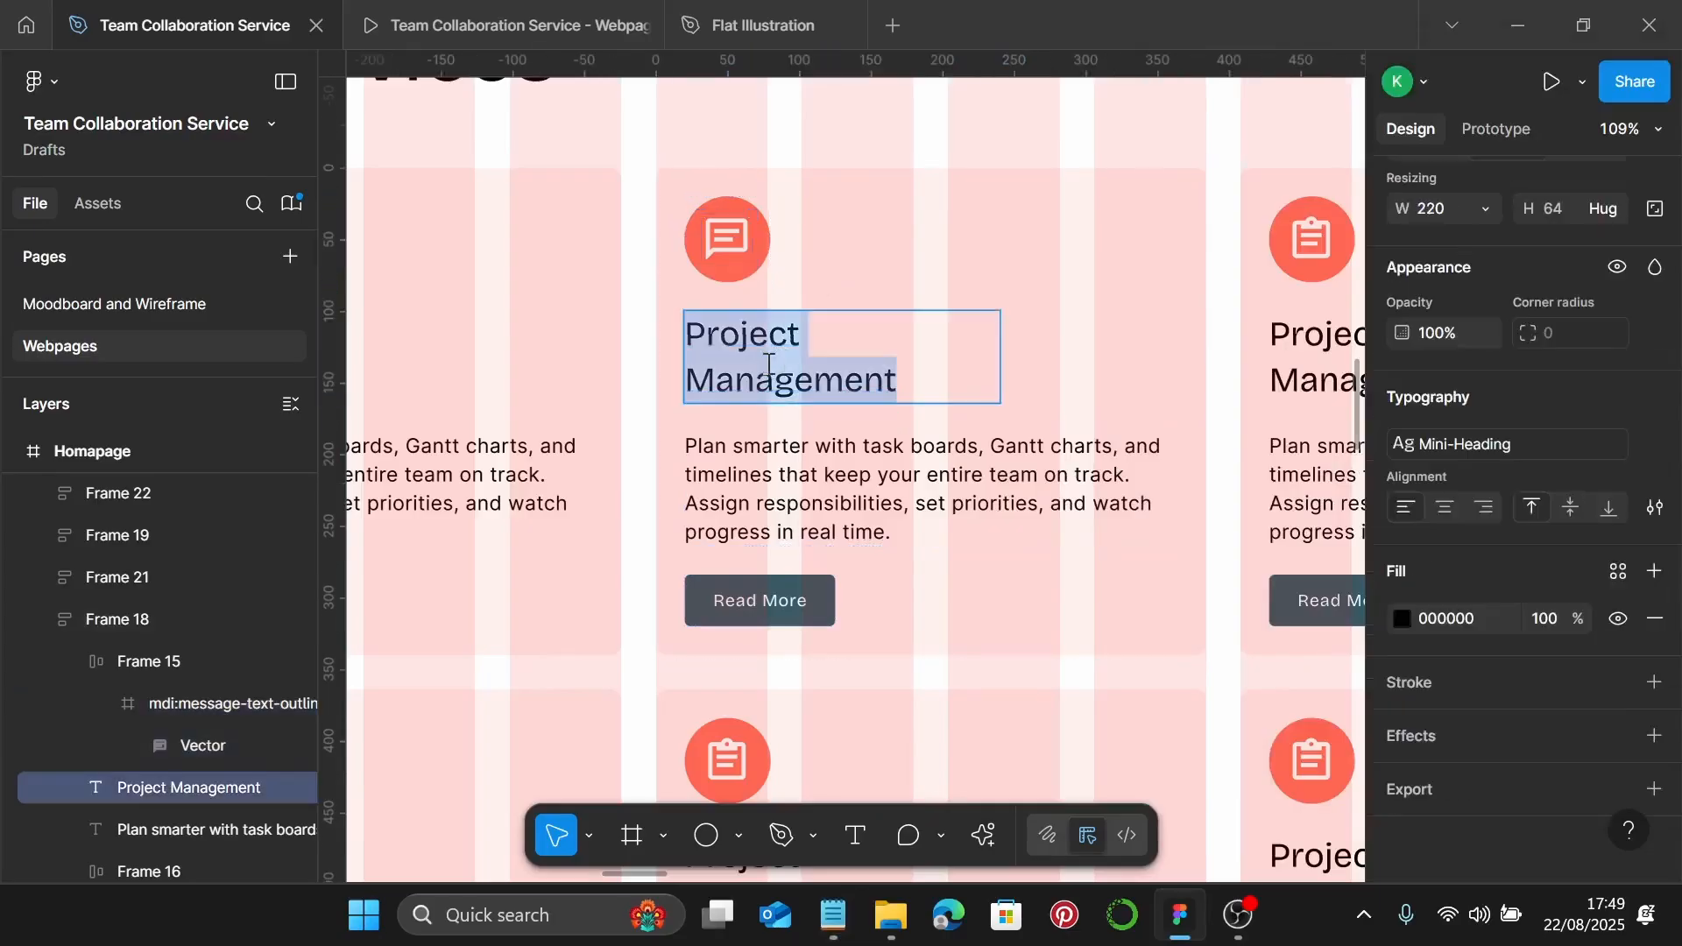
{"action": "type", "text": "Team Chat & Messaging"}
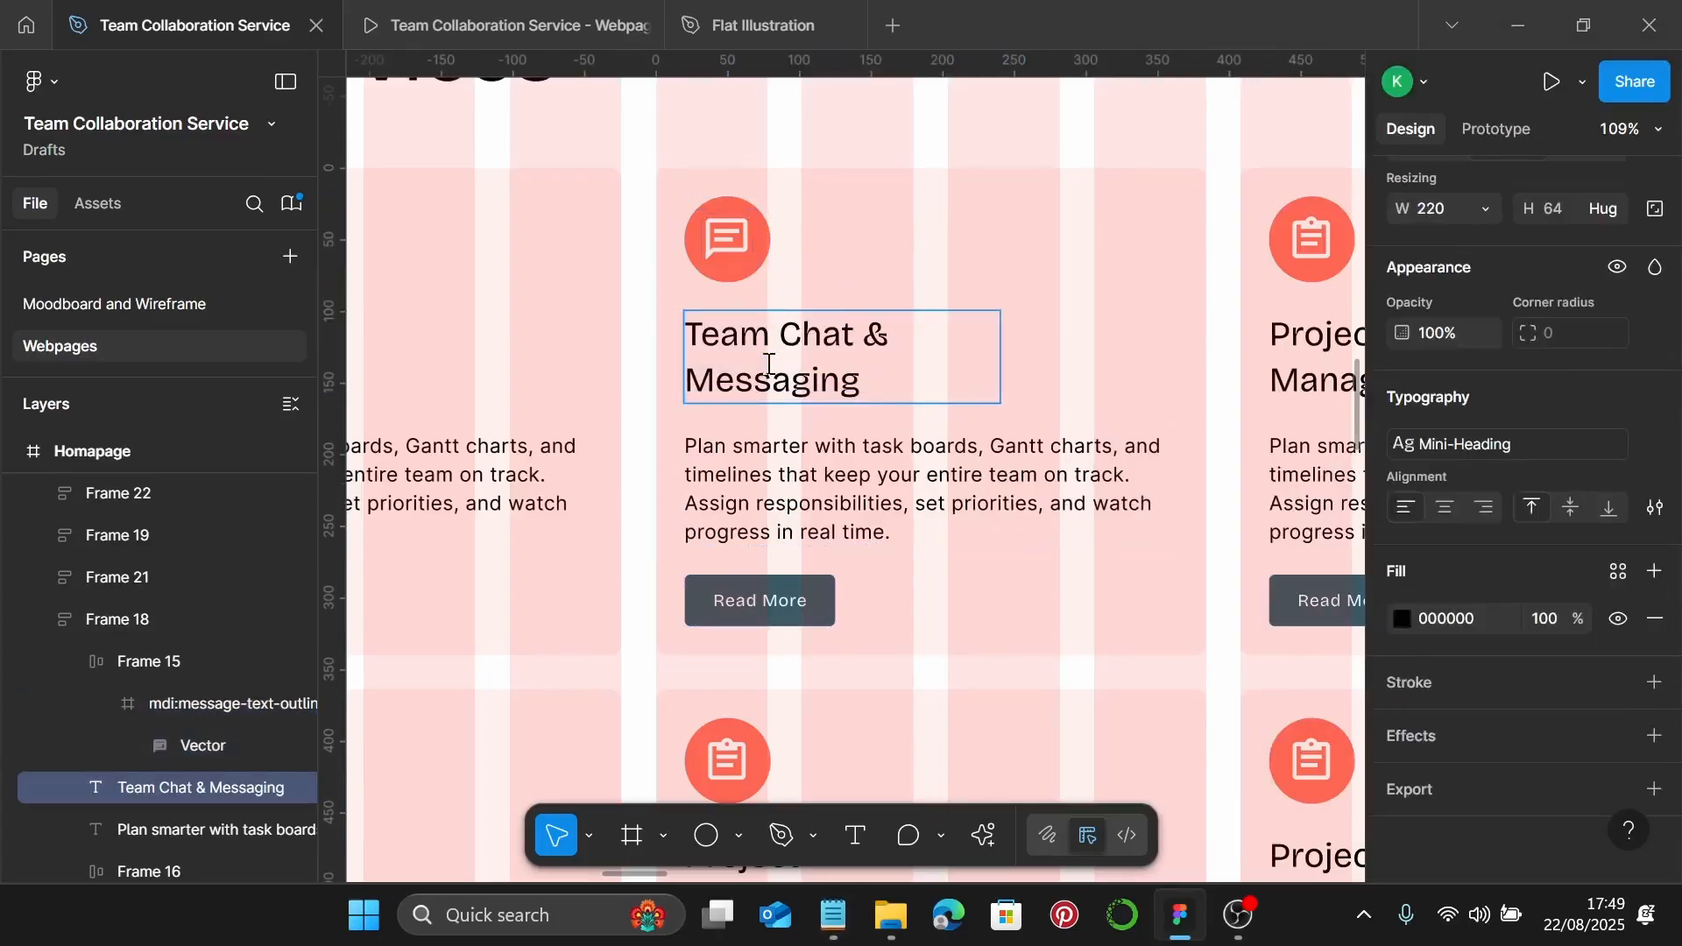
Replace the middle card's description with the Notepad paragraph beginning "Say goodbye to scattered conversations" and ending "smart notifications."
{"action": "left_click", "coordinate": [832, 915]}
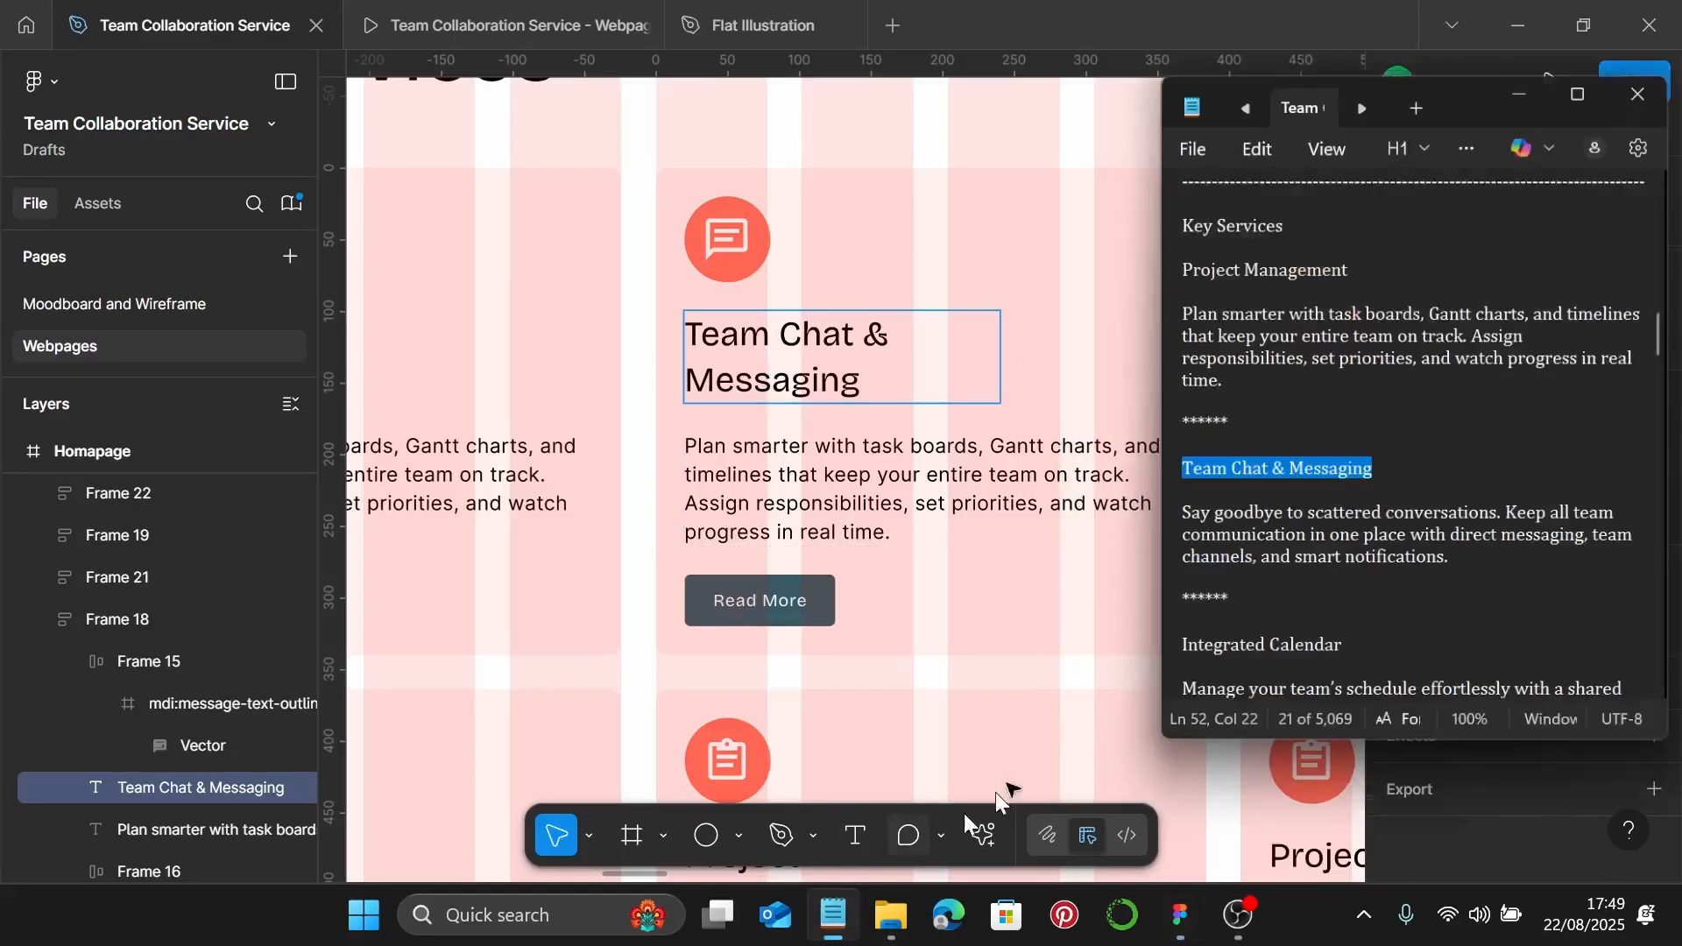
{"action": "left_click_drag", "start_coordinate": [1472, 546], "coordinate": [1208, 507]}
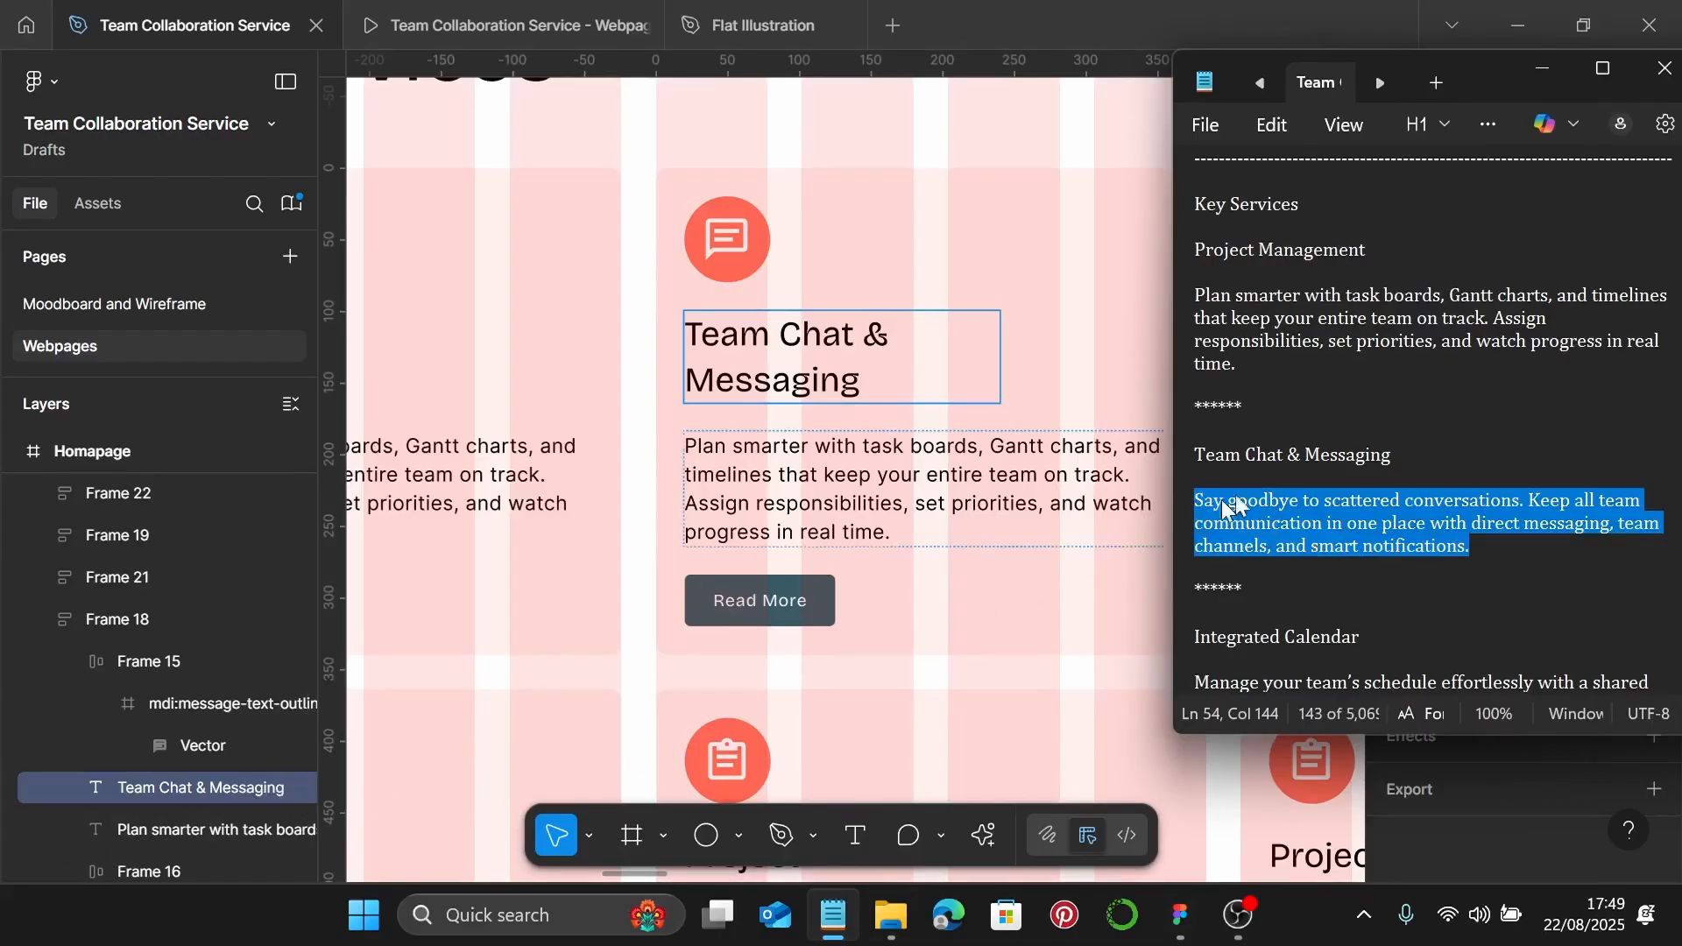
{"action": "left_click", "coordinate": [1534, 77]}
{"action": "left_click", "coordinate": [889, 494]}
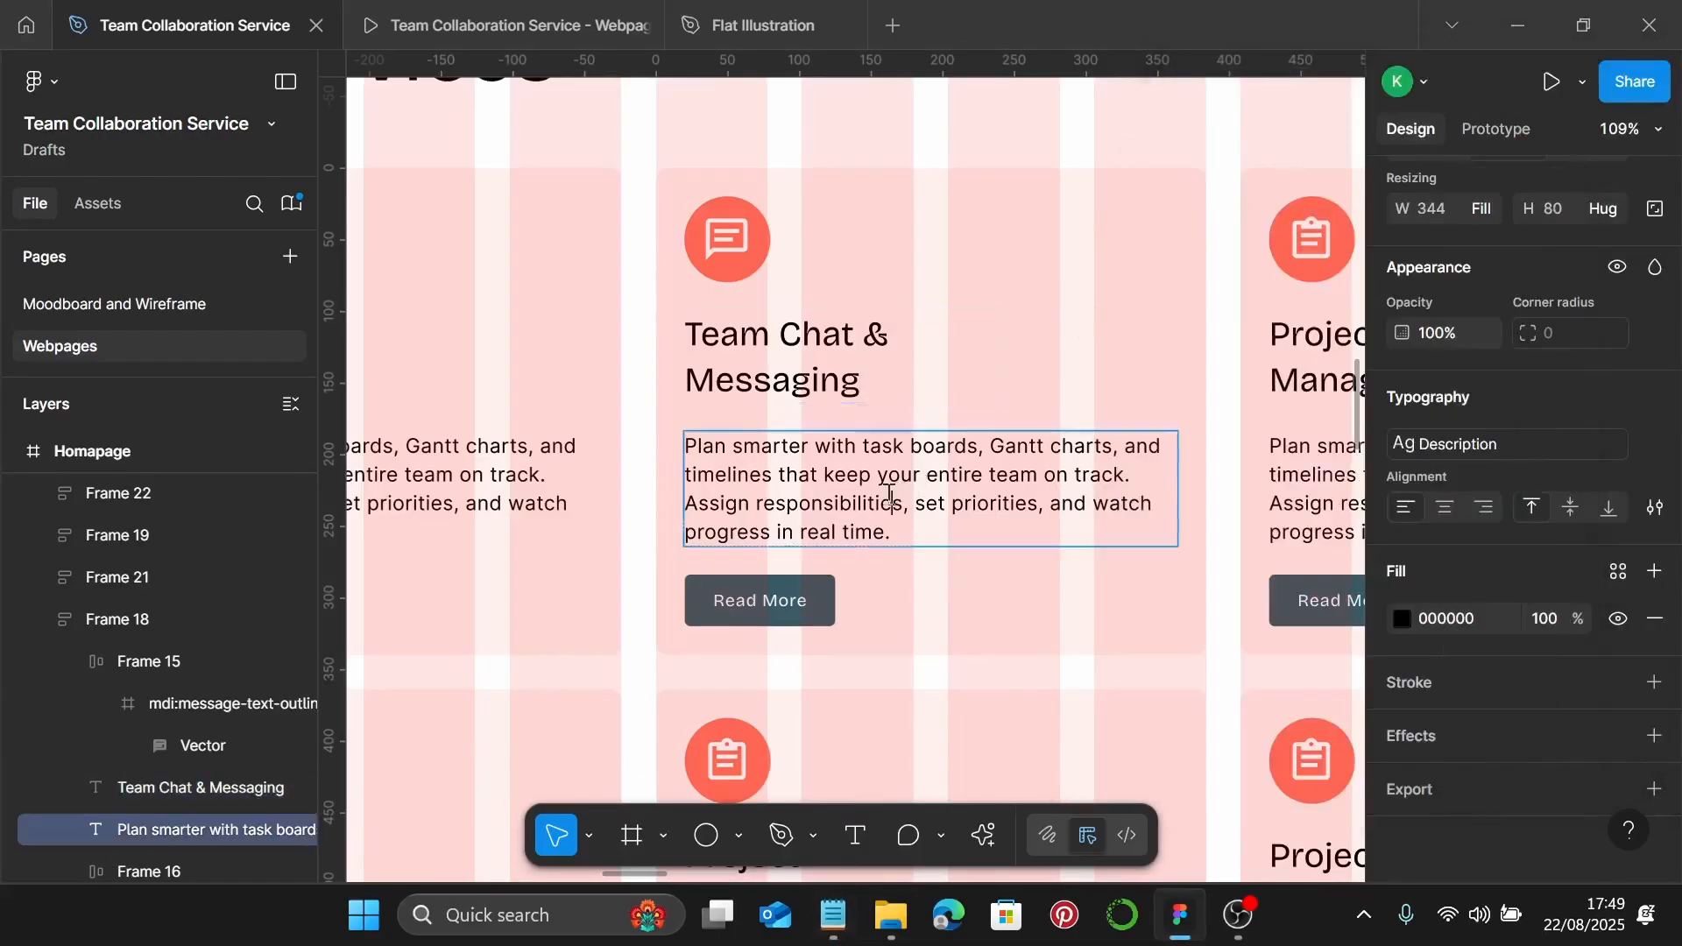
{"action": "double_click", "coordinate": [889, 494]}
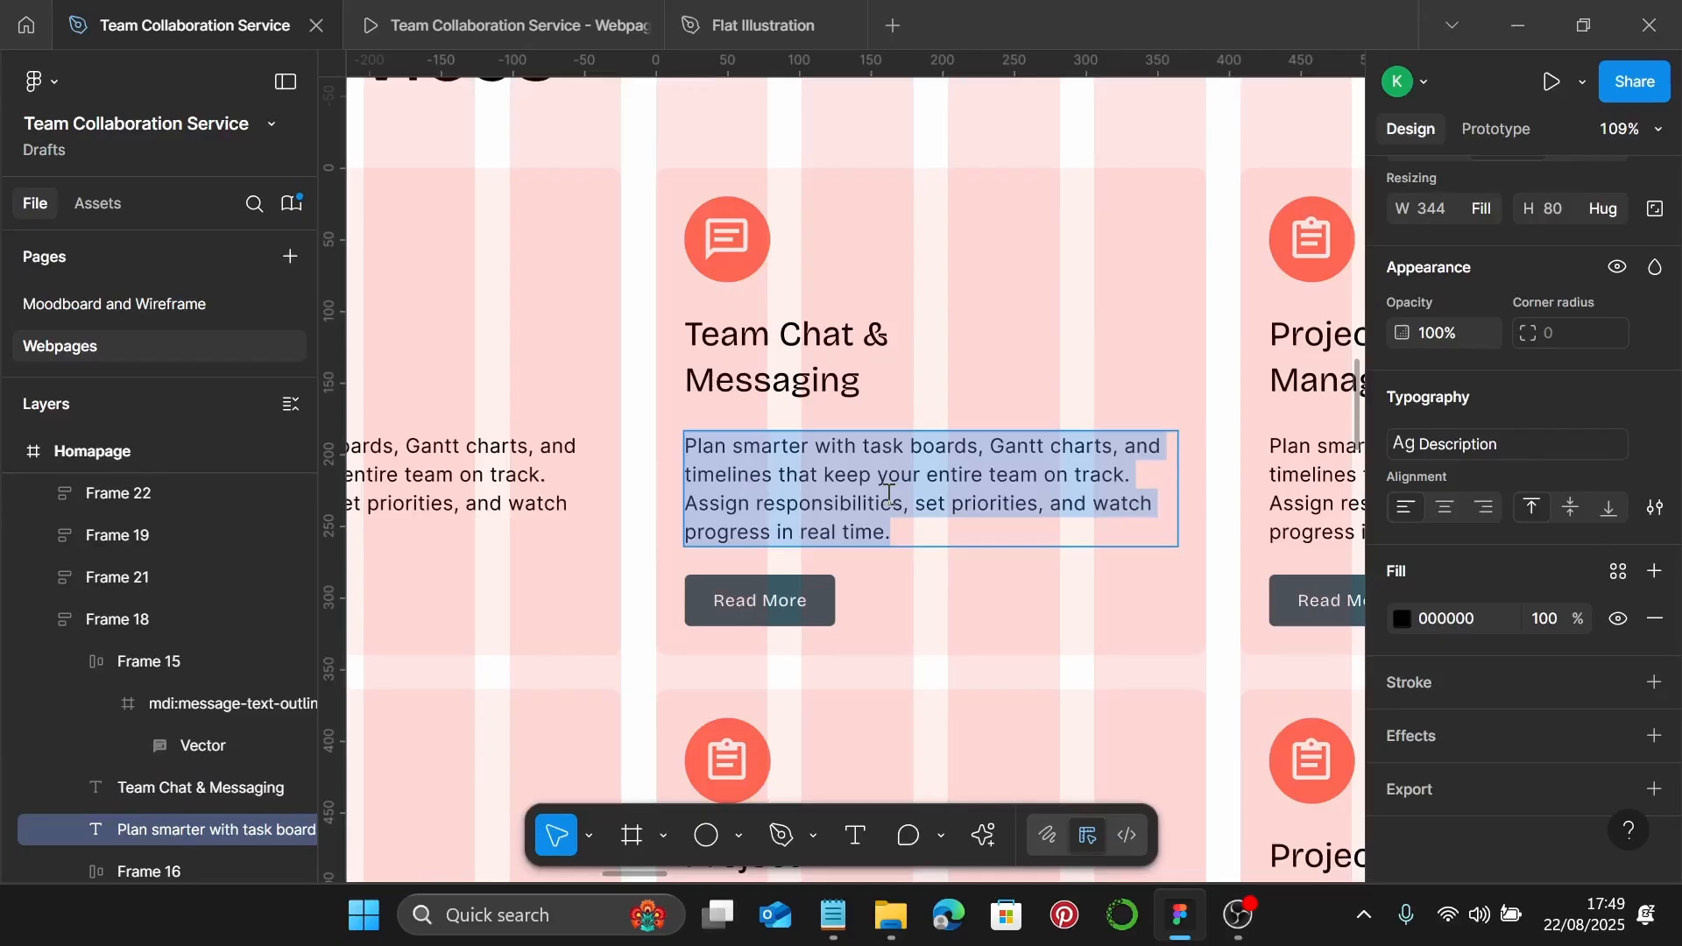
{"action": "type", "text": "Say goodbye to scattered conversations. Keep all team communication in one place with direct messaging, team channels, and smart notifications."}
Open the Iconify plugin on the clipboard icon of the third card in the first row
{"action": "scroll", "coordinate": [874, 478], "scroll_direction": "right", "scroll_amount": 2}
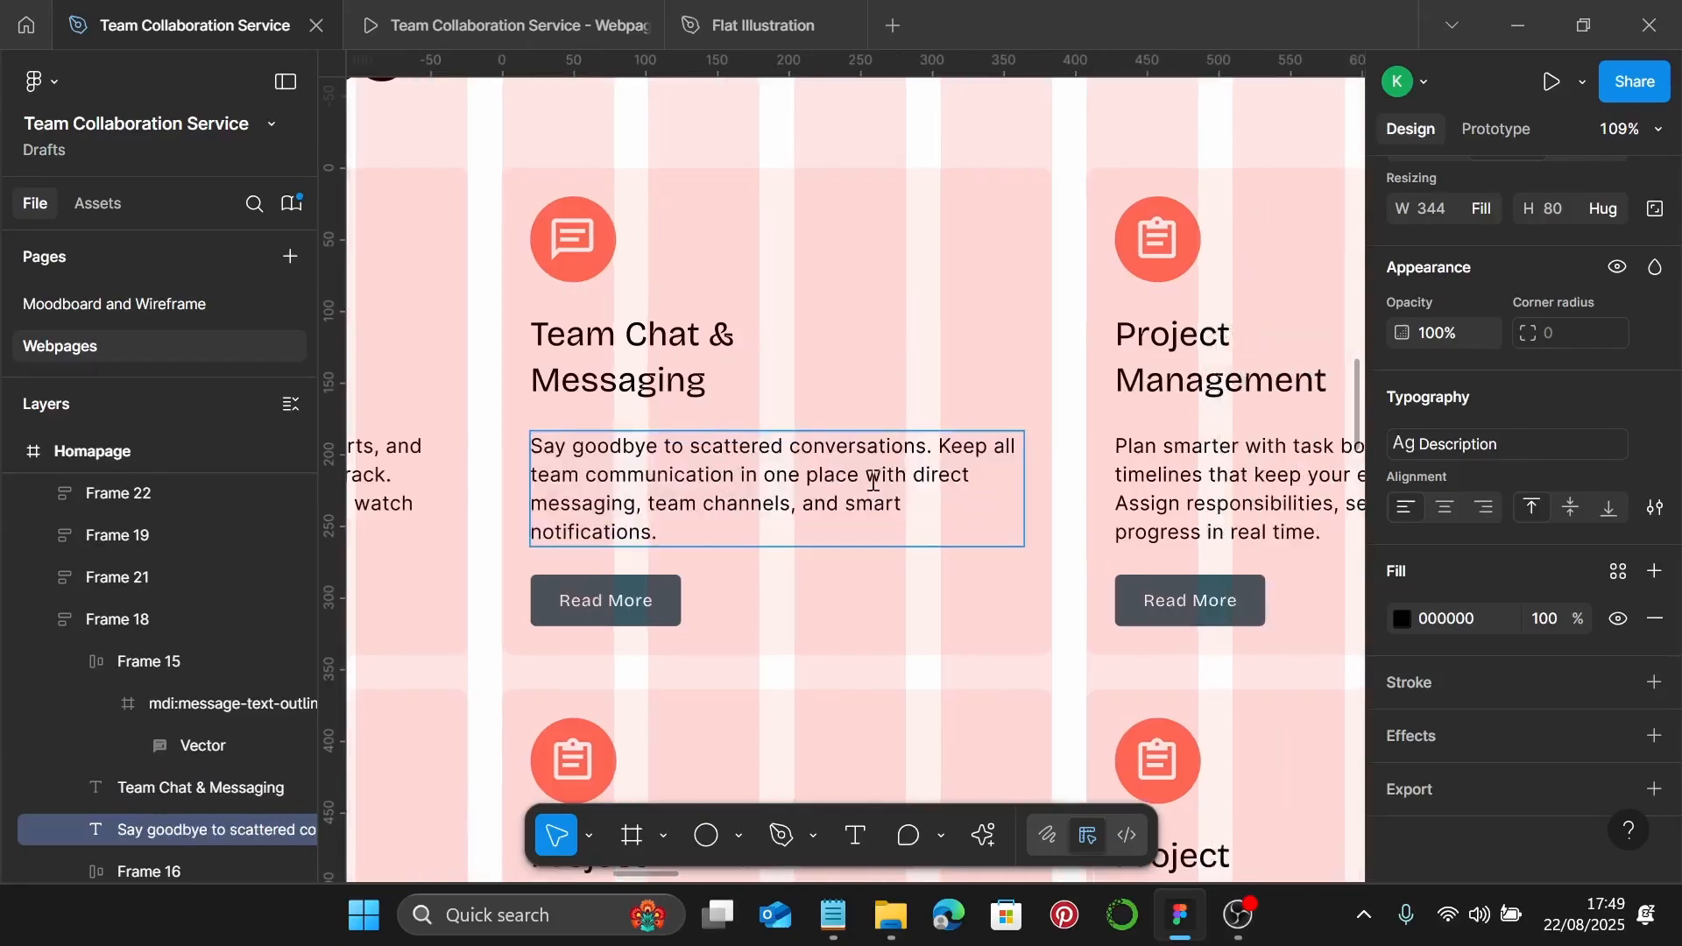
{"action": "scroll", "coordinate": [911, 388], "scroll_direction": "right", "scroll_amount": 5}
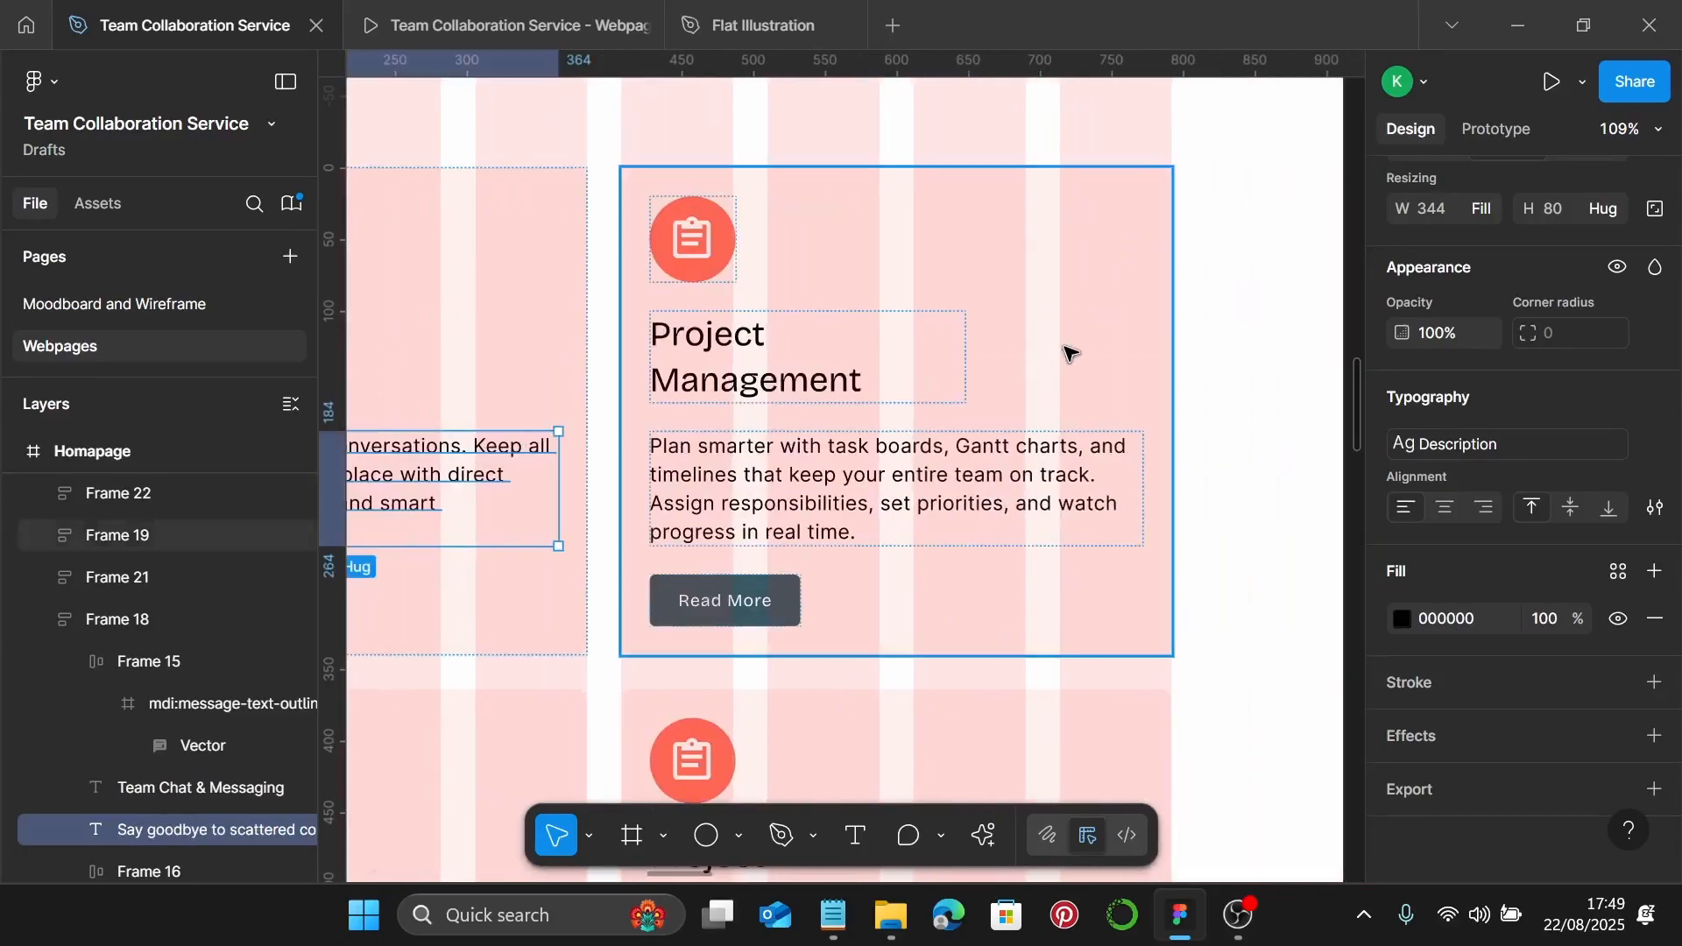
{"action": "left_click", "coordinate": [1070, 353]}
{"action": "left_click", "coordinate": [1268, 359]}
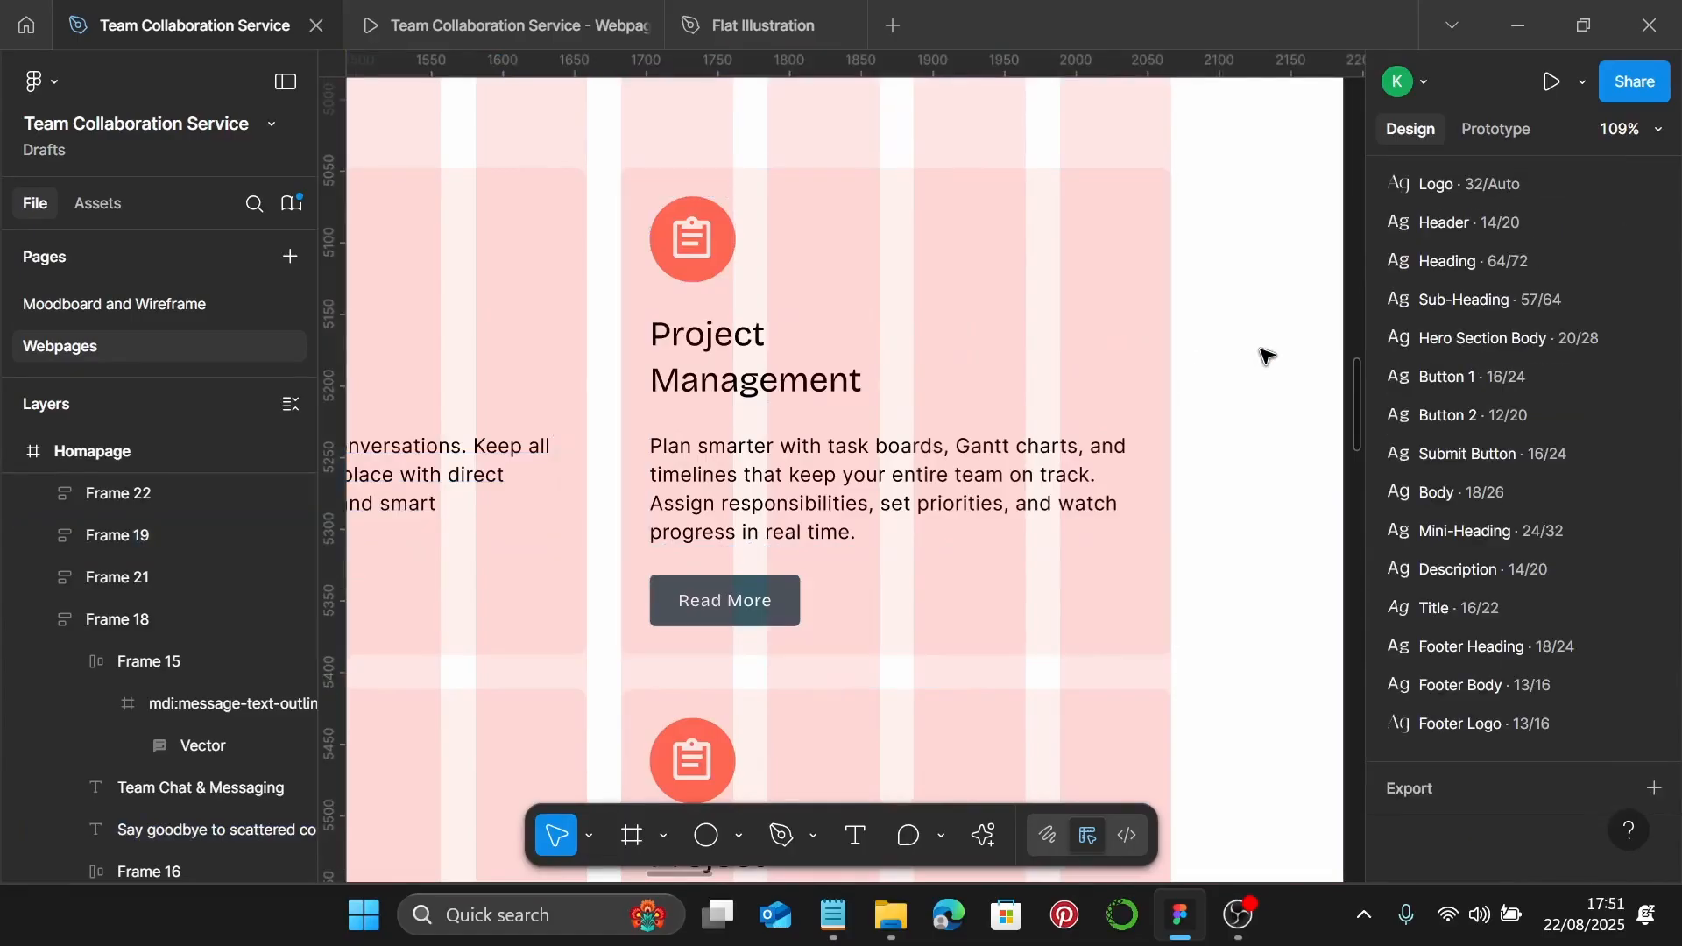
{"action": "double_click", "coordinate": [698, 242]}
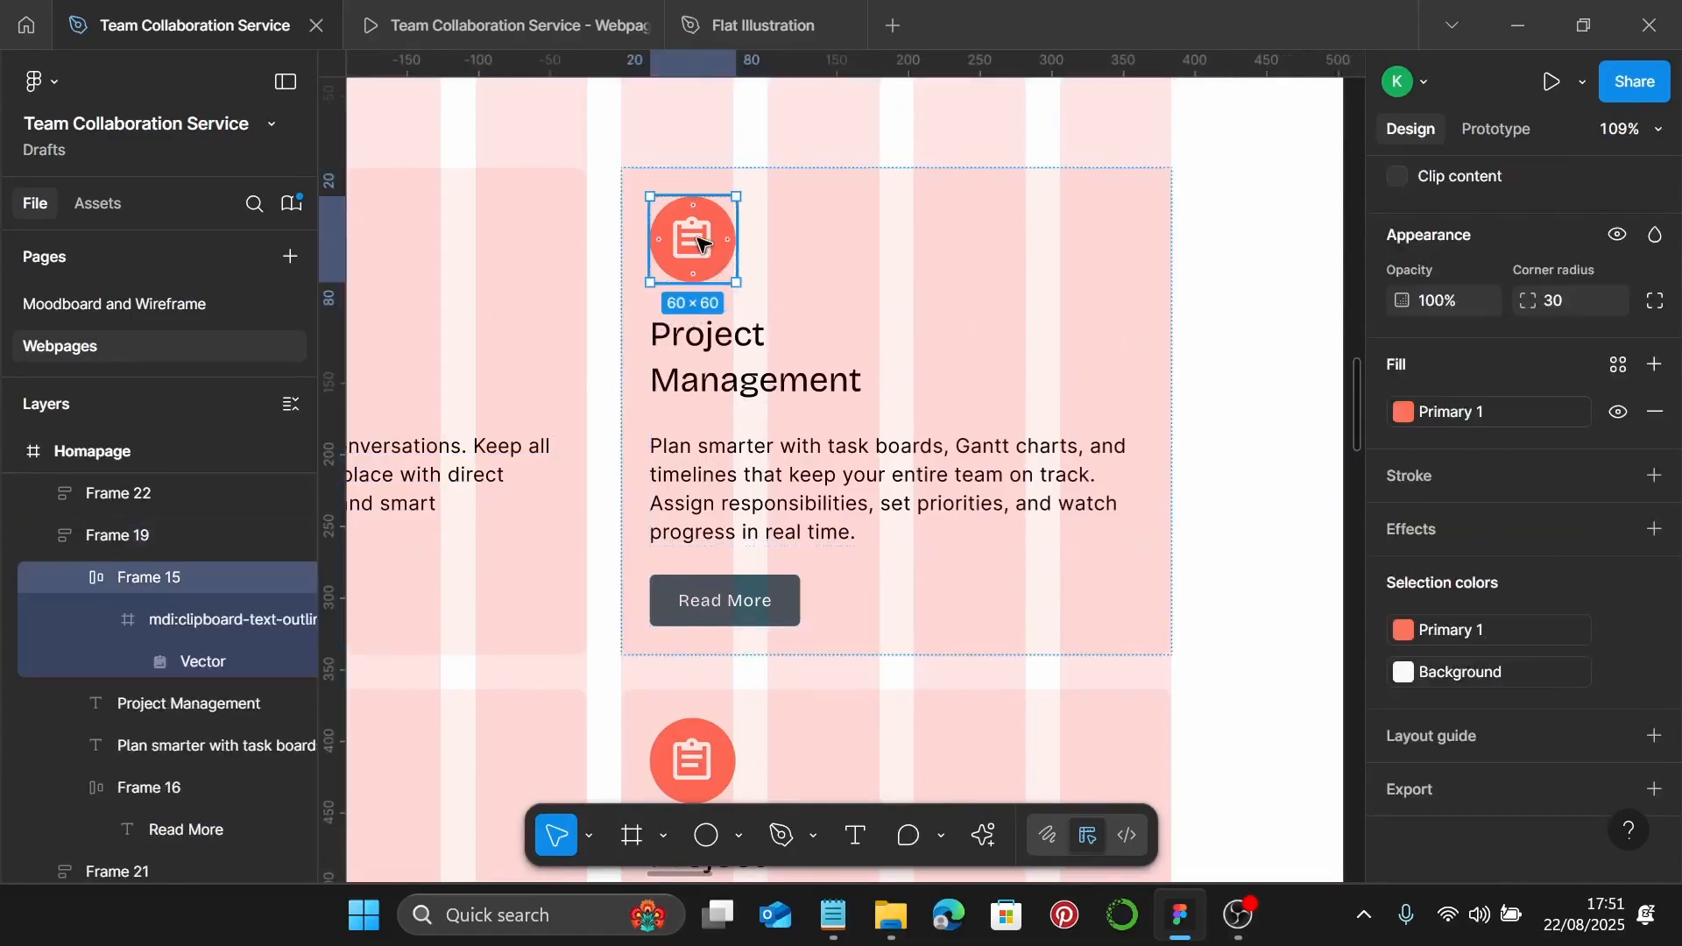
{"action": "left_click", "coordinate": [698, 242]}
{"action": "right_click", "coordinate": [698, 241]}
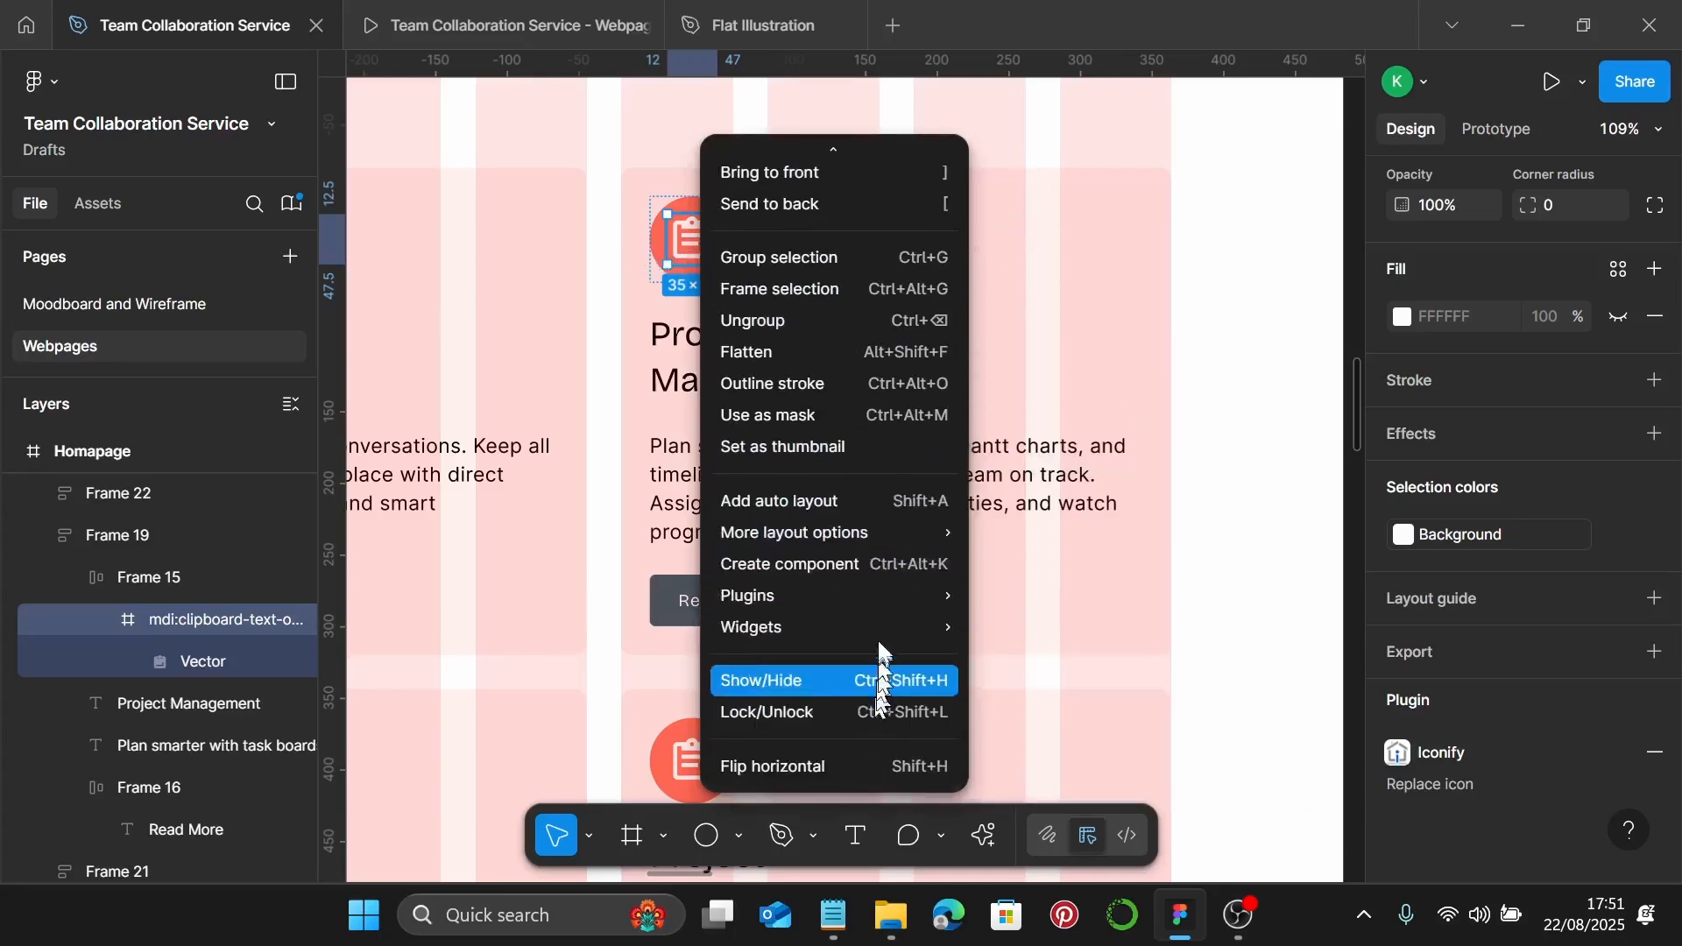
{"action": "mouse_move", "coordinate": [890, 598]}
{"action": "left_click", "coordinate": [1071, 225]}
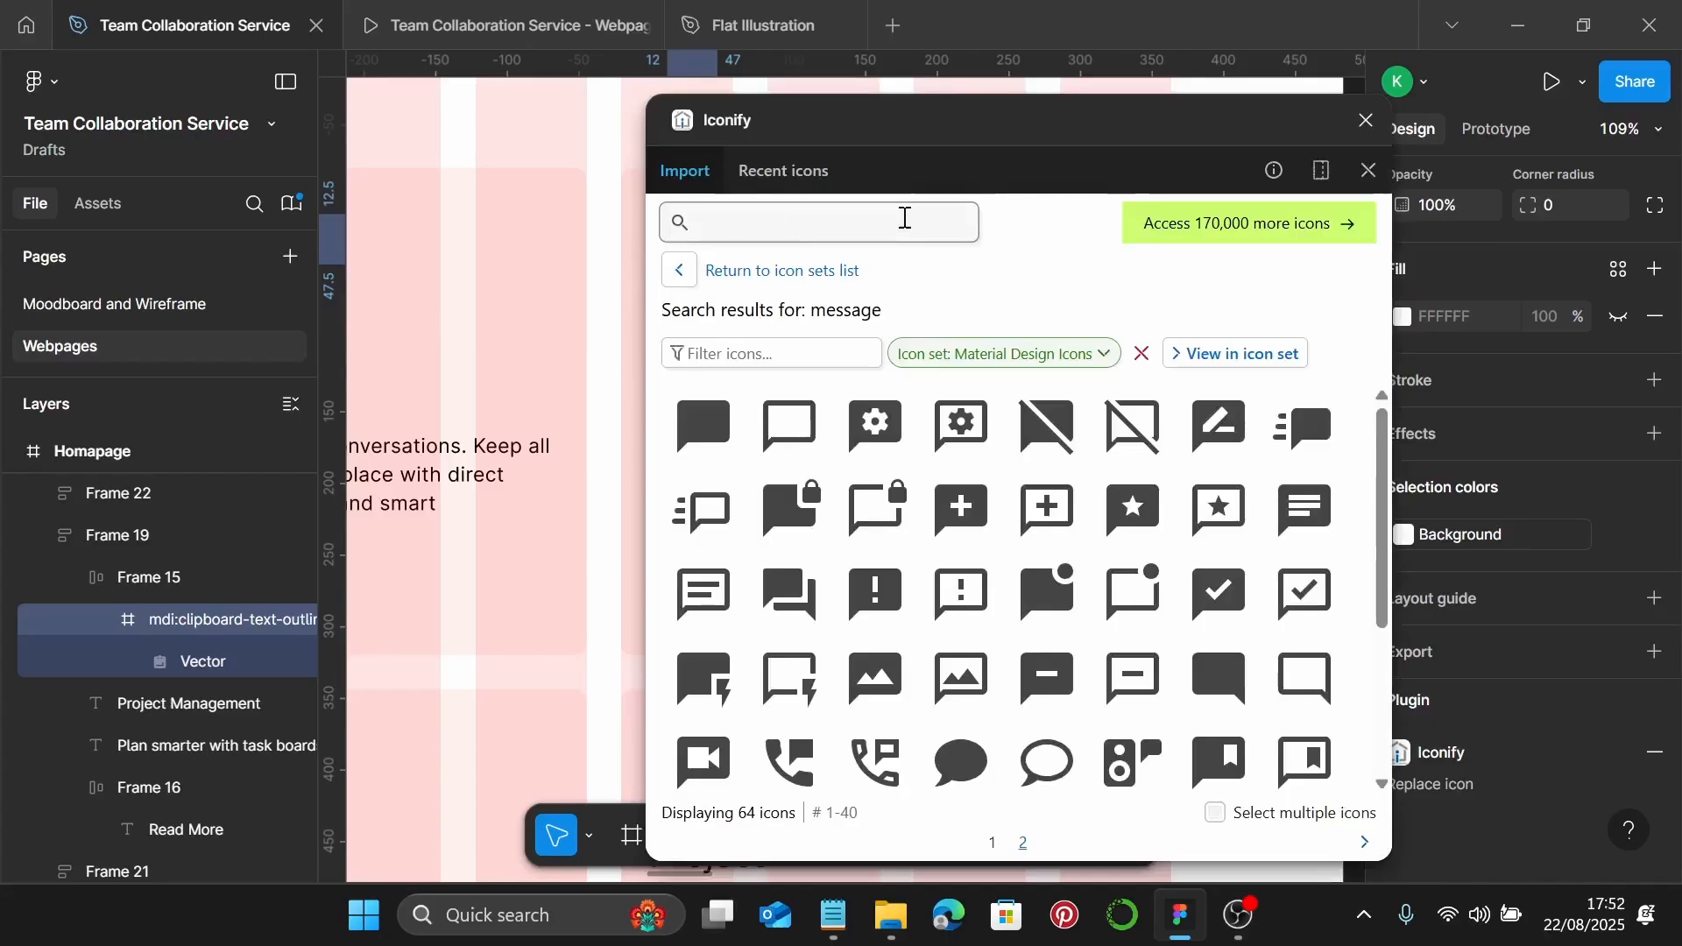
Search the icon library for "calendar" and filter the results to the Material Design Icons set
{"action": "type", "text": "calendar"}
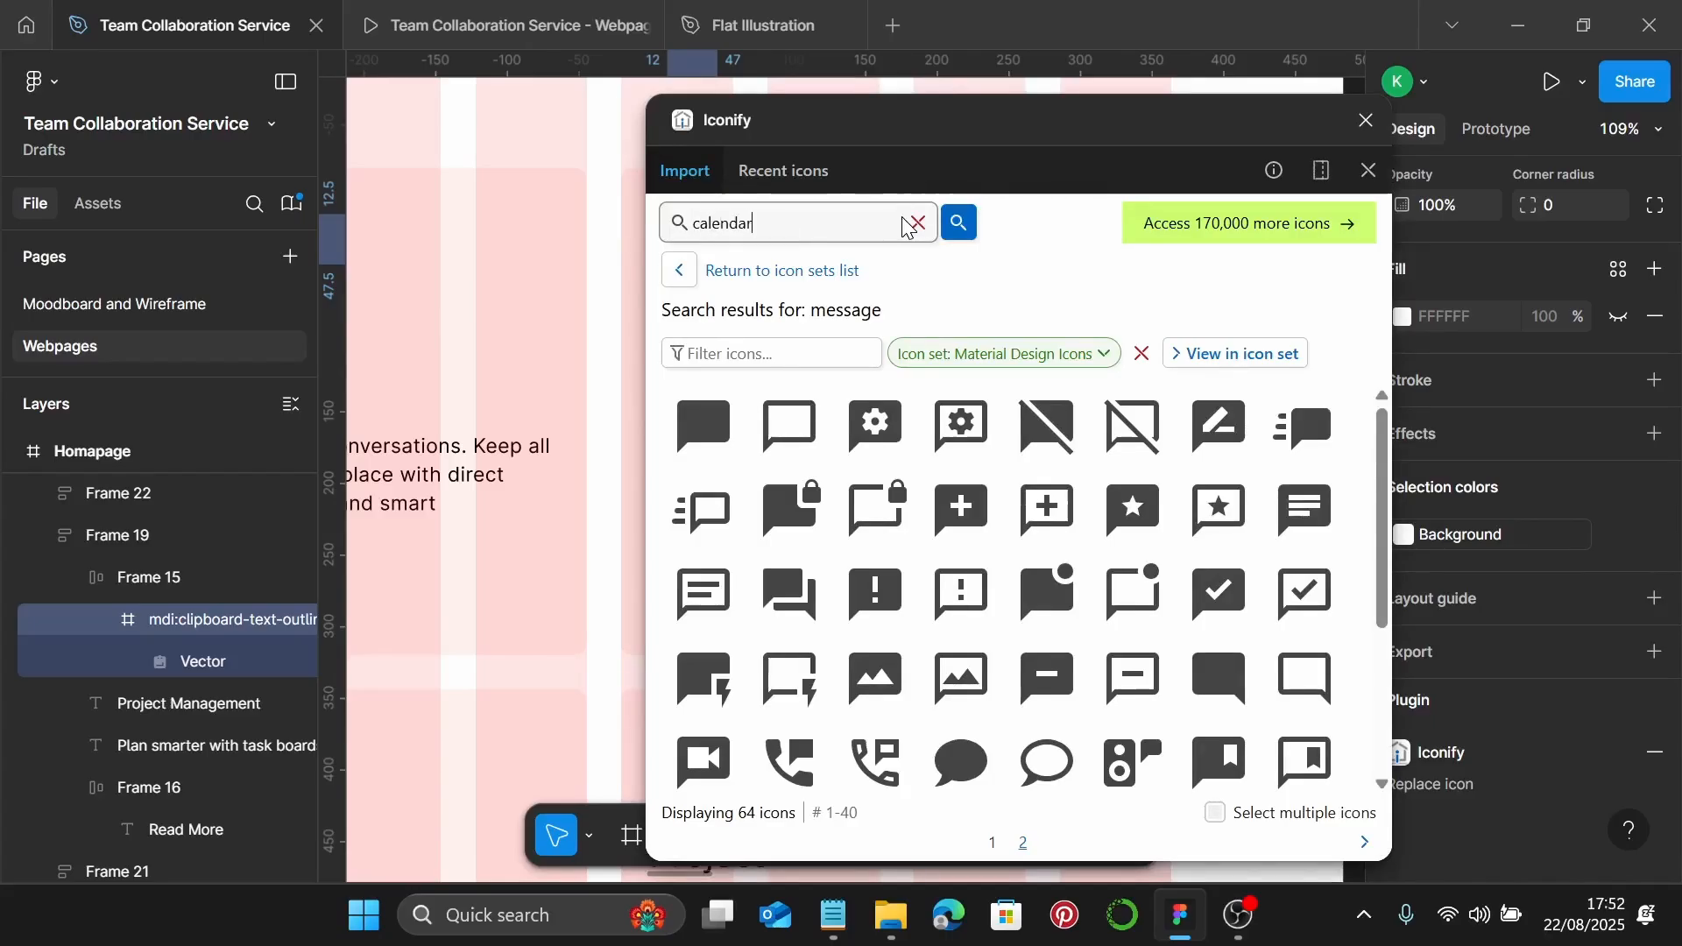
{"action": "key", "text": "Return"}
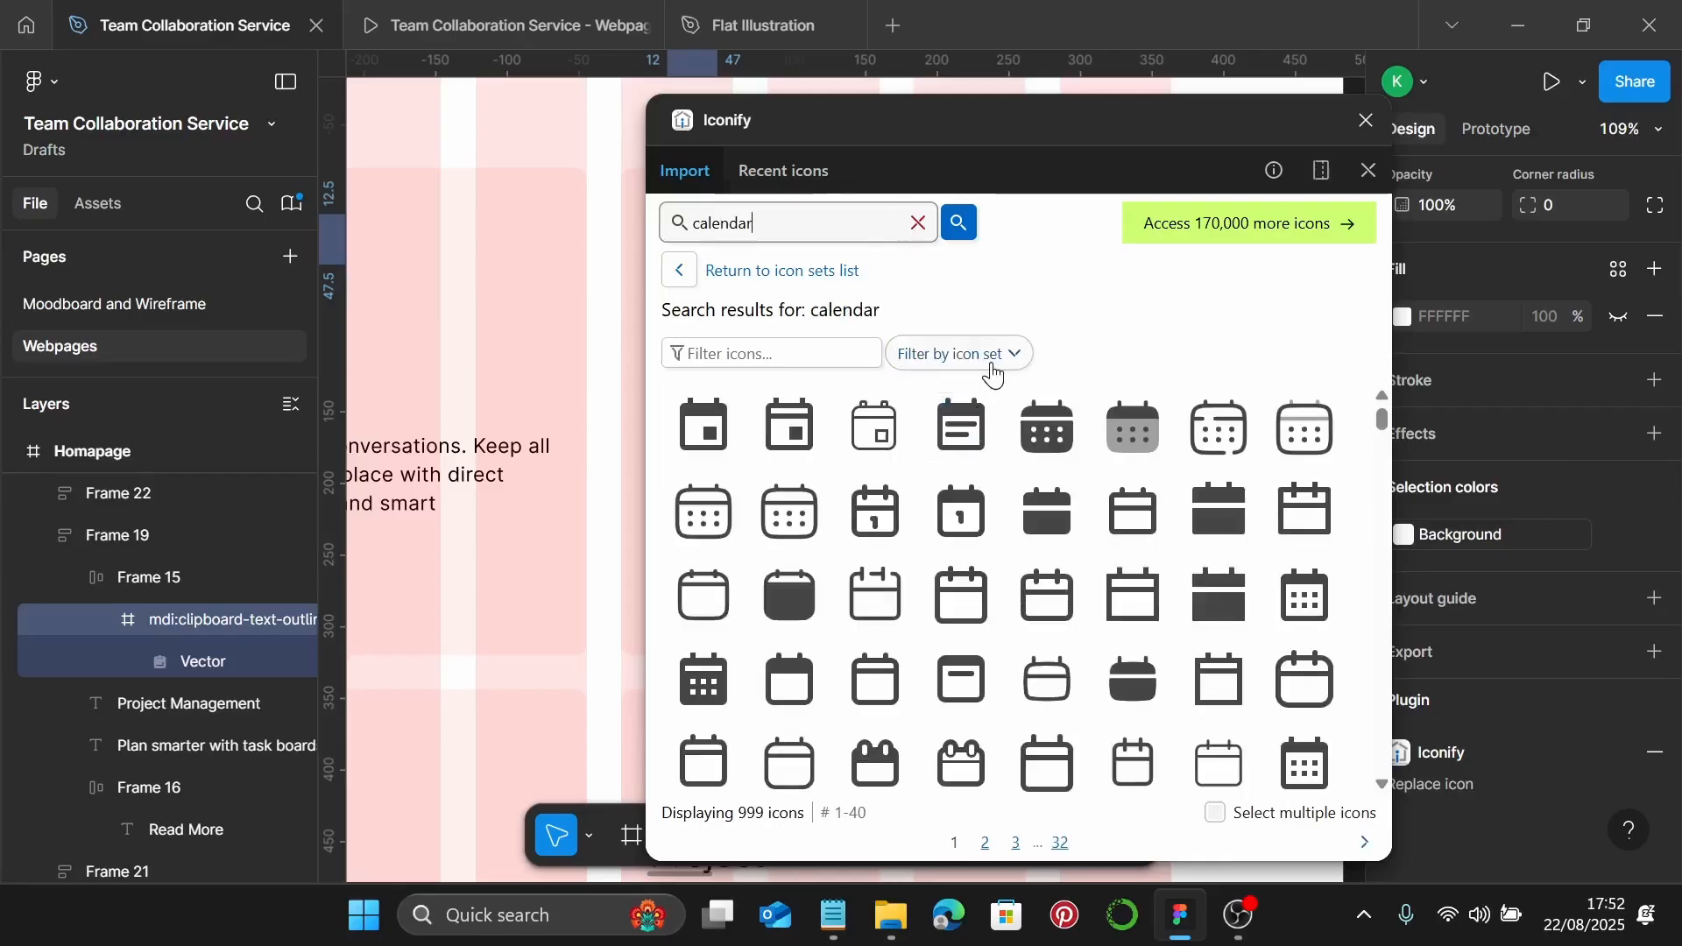
{"action": "left_click", "coordinate": [994, 359]}
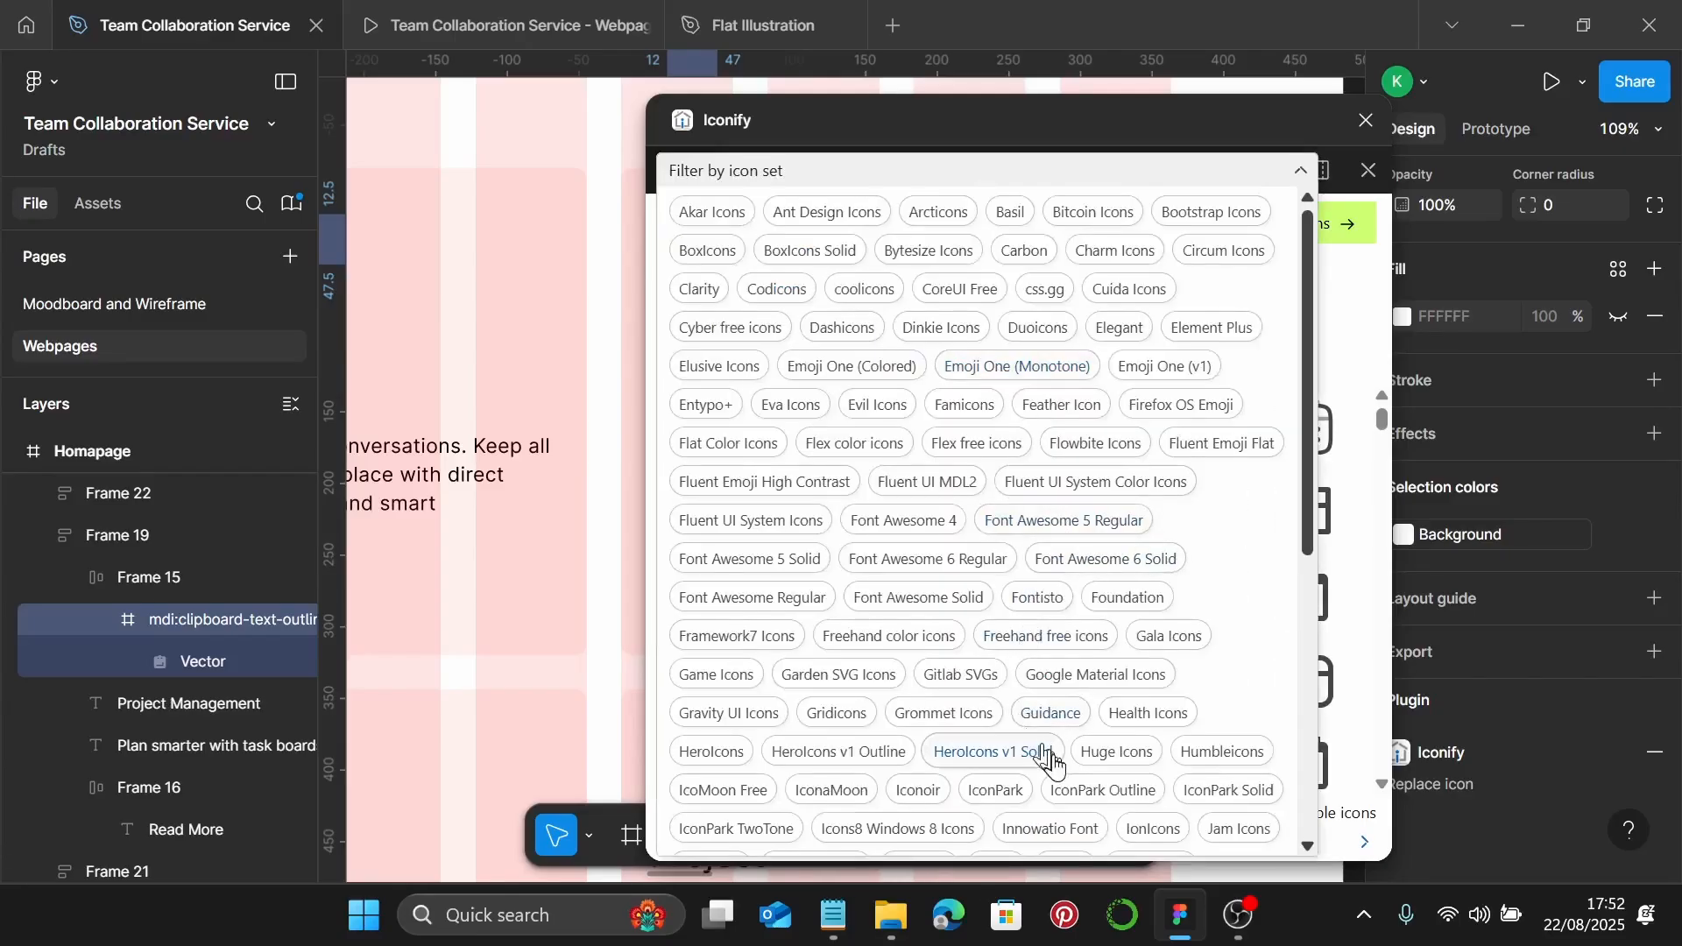
{"action": "scroll", "coordinate": [933, 696], "scroll_direction": "down", "scroll_amount": 3}
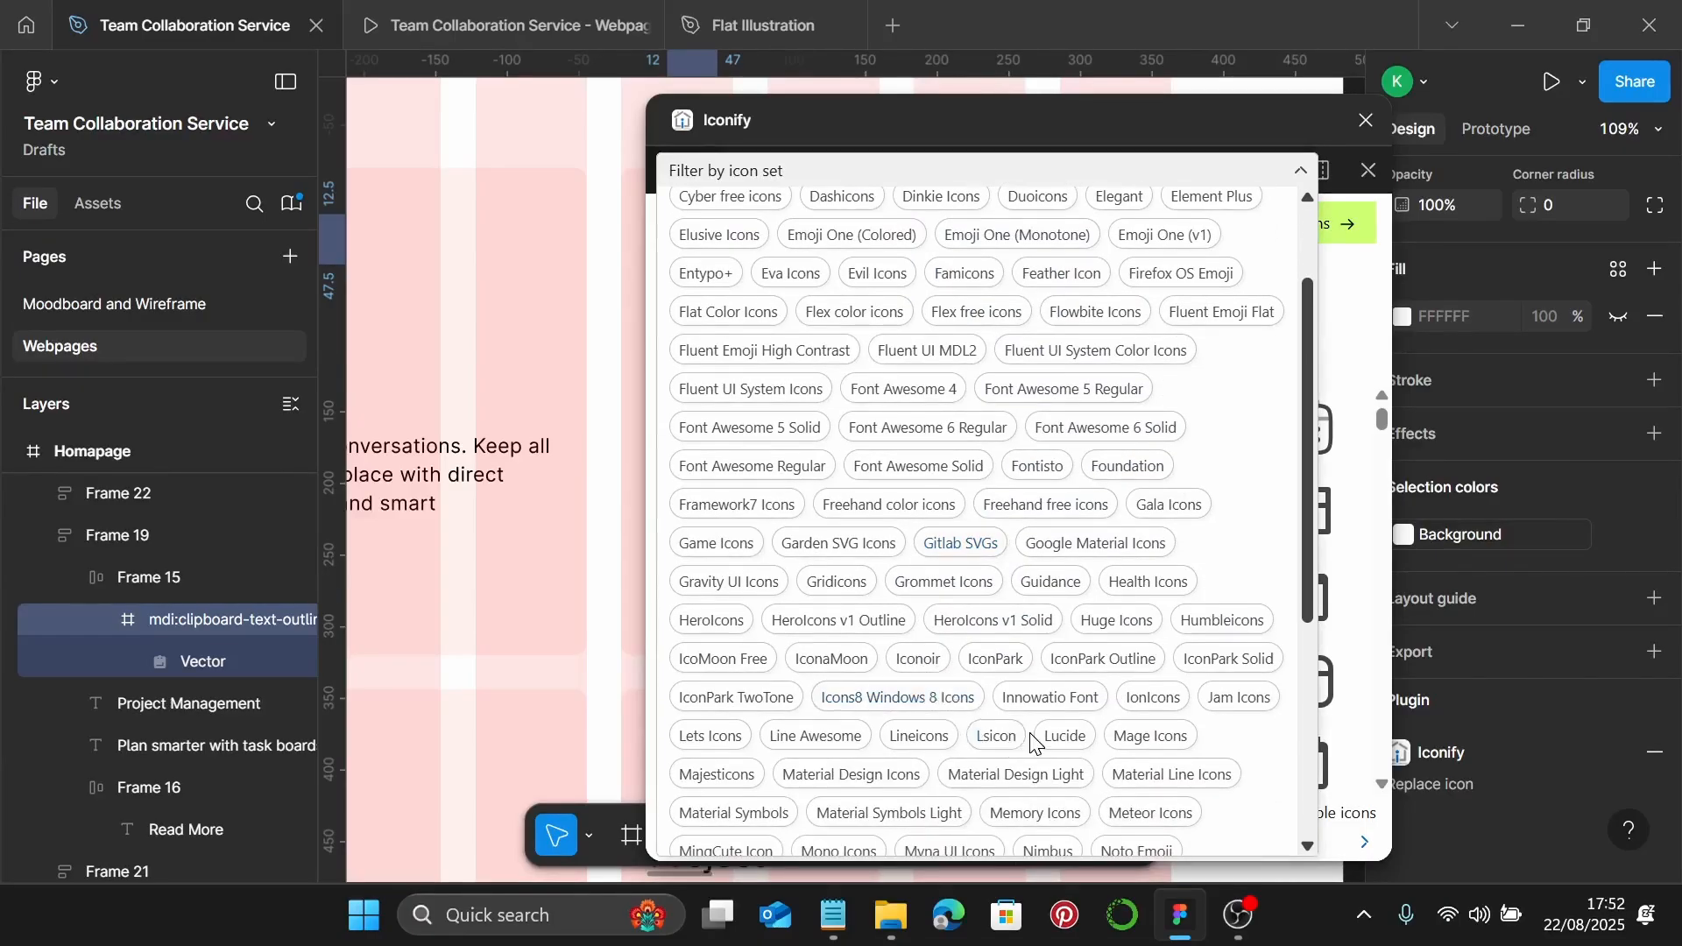
{"action": "scroll", "coordinate": [1007, 736], "scroll_direction": "down", "scroll_amount": 3}
{"action": "left_click", "coordinate": [916, 646]}
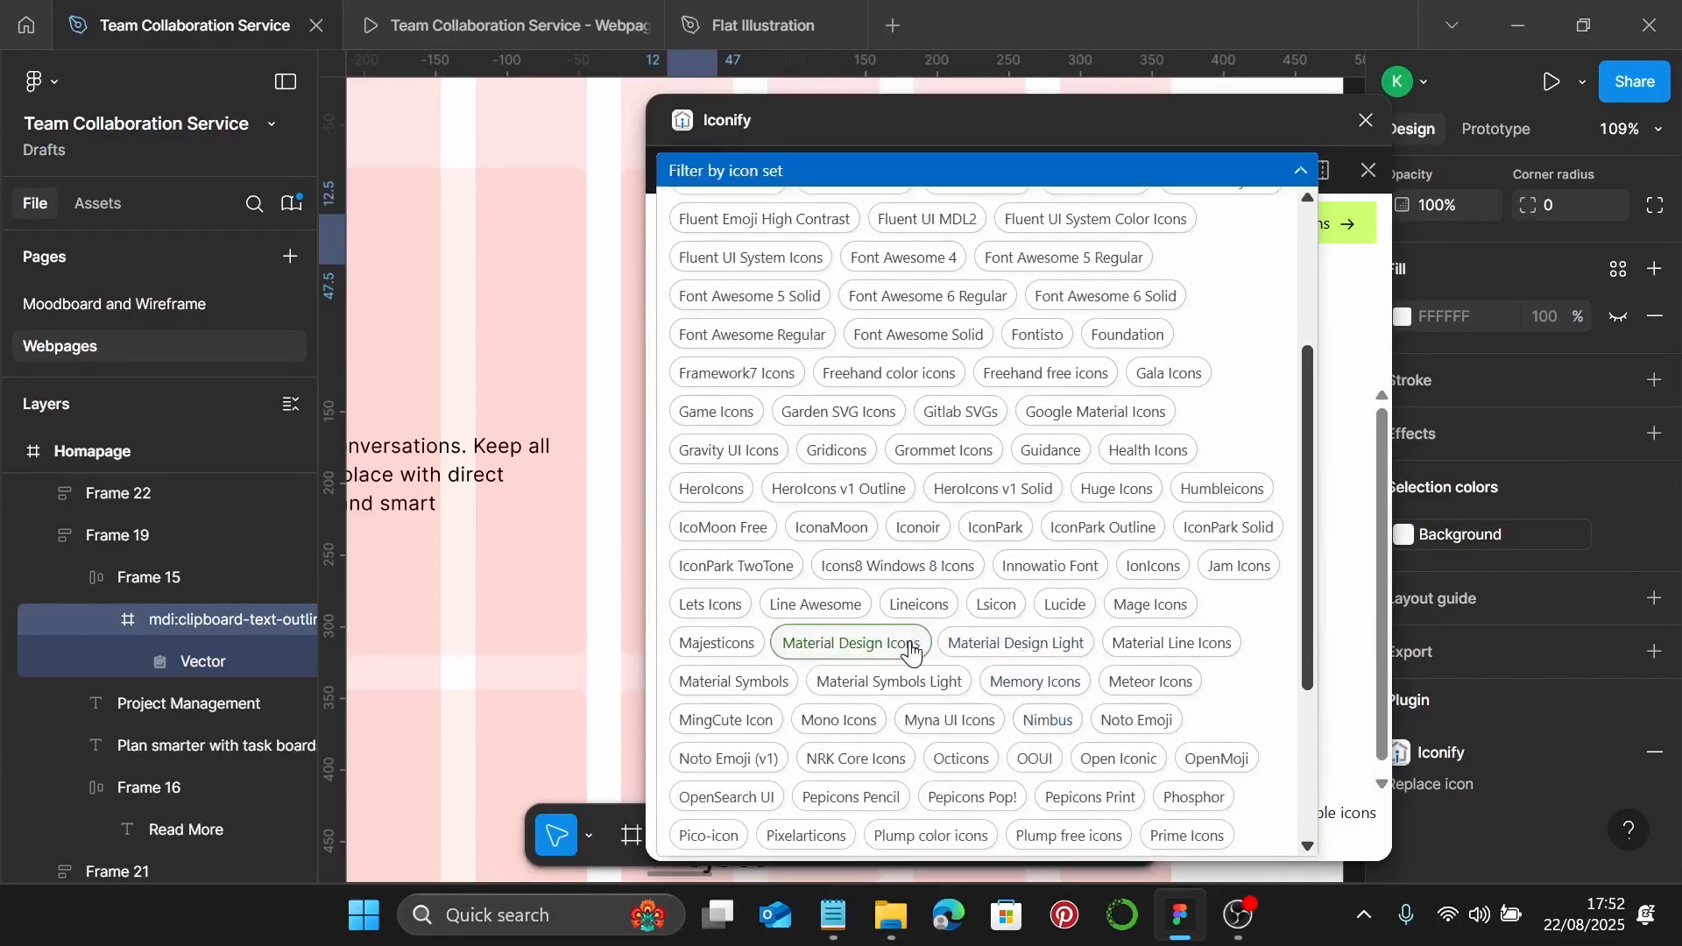
{"action": "left_click", "coordinate": [1300, 172]}
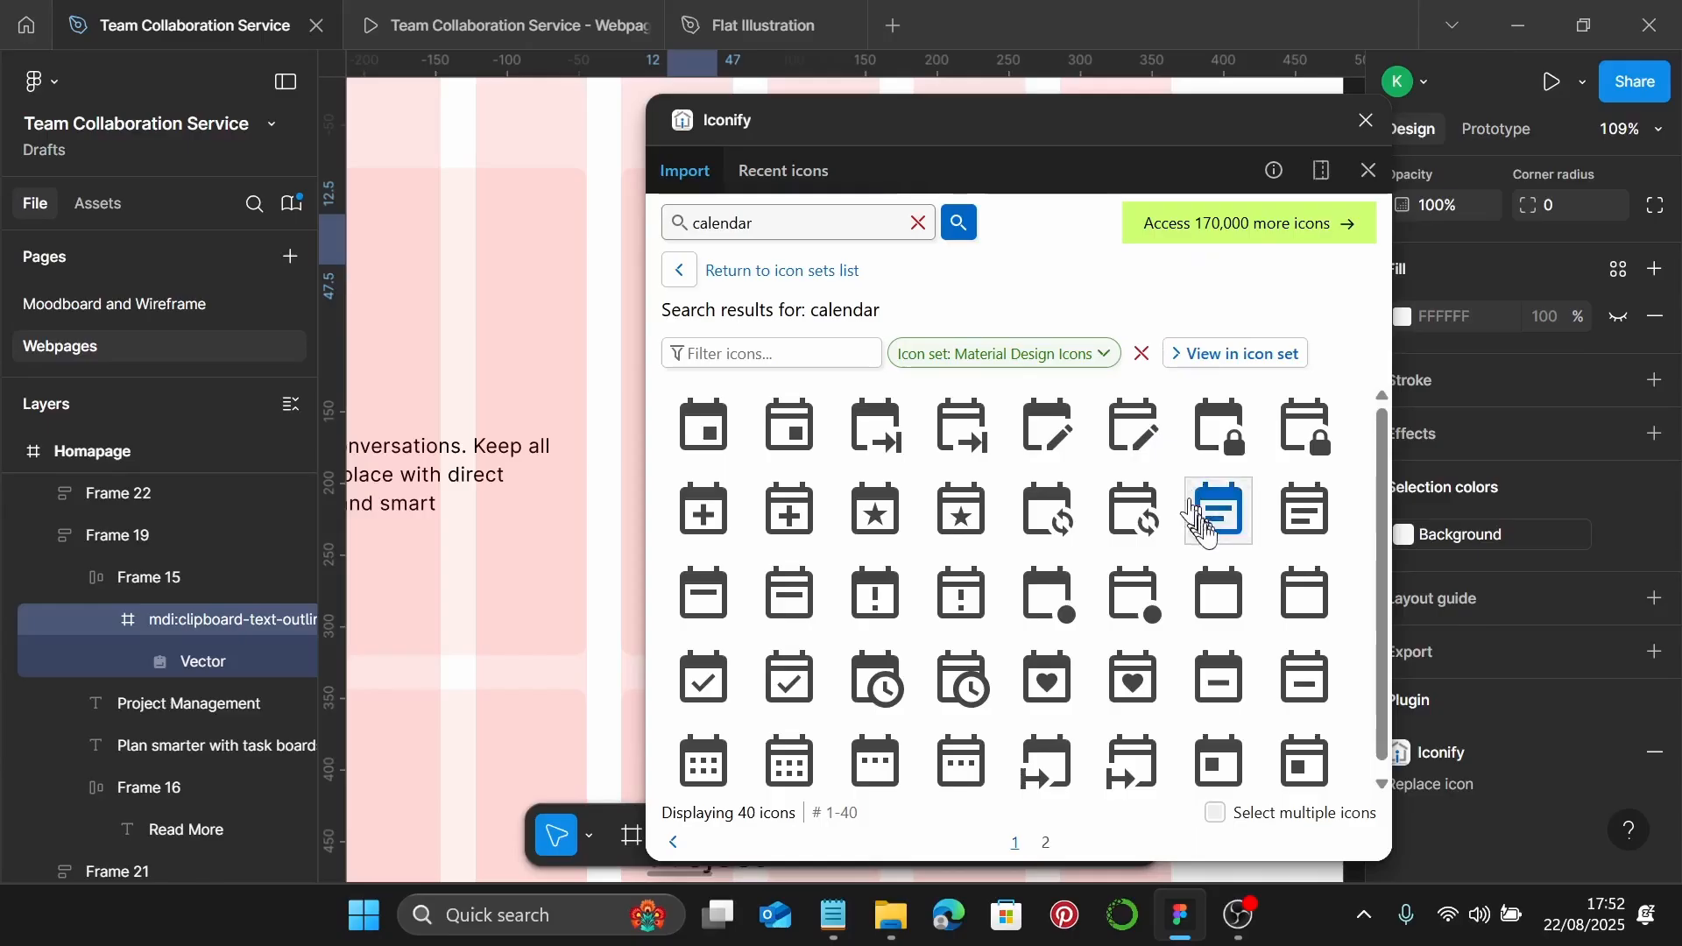
{"action": "scroll", "coordinate": [1201, 517], "scroll_direction": "down", "scroll_amount": 1}
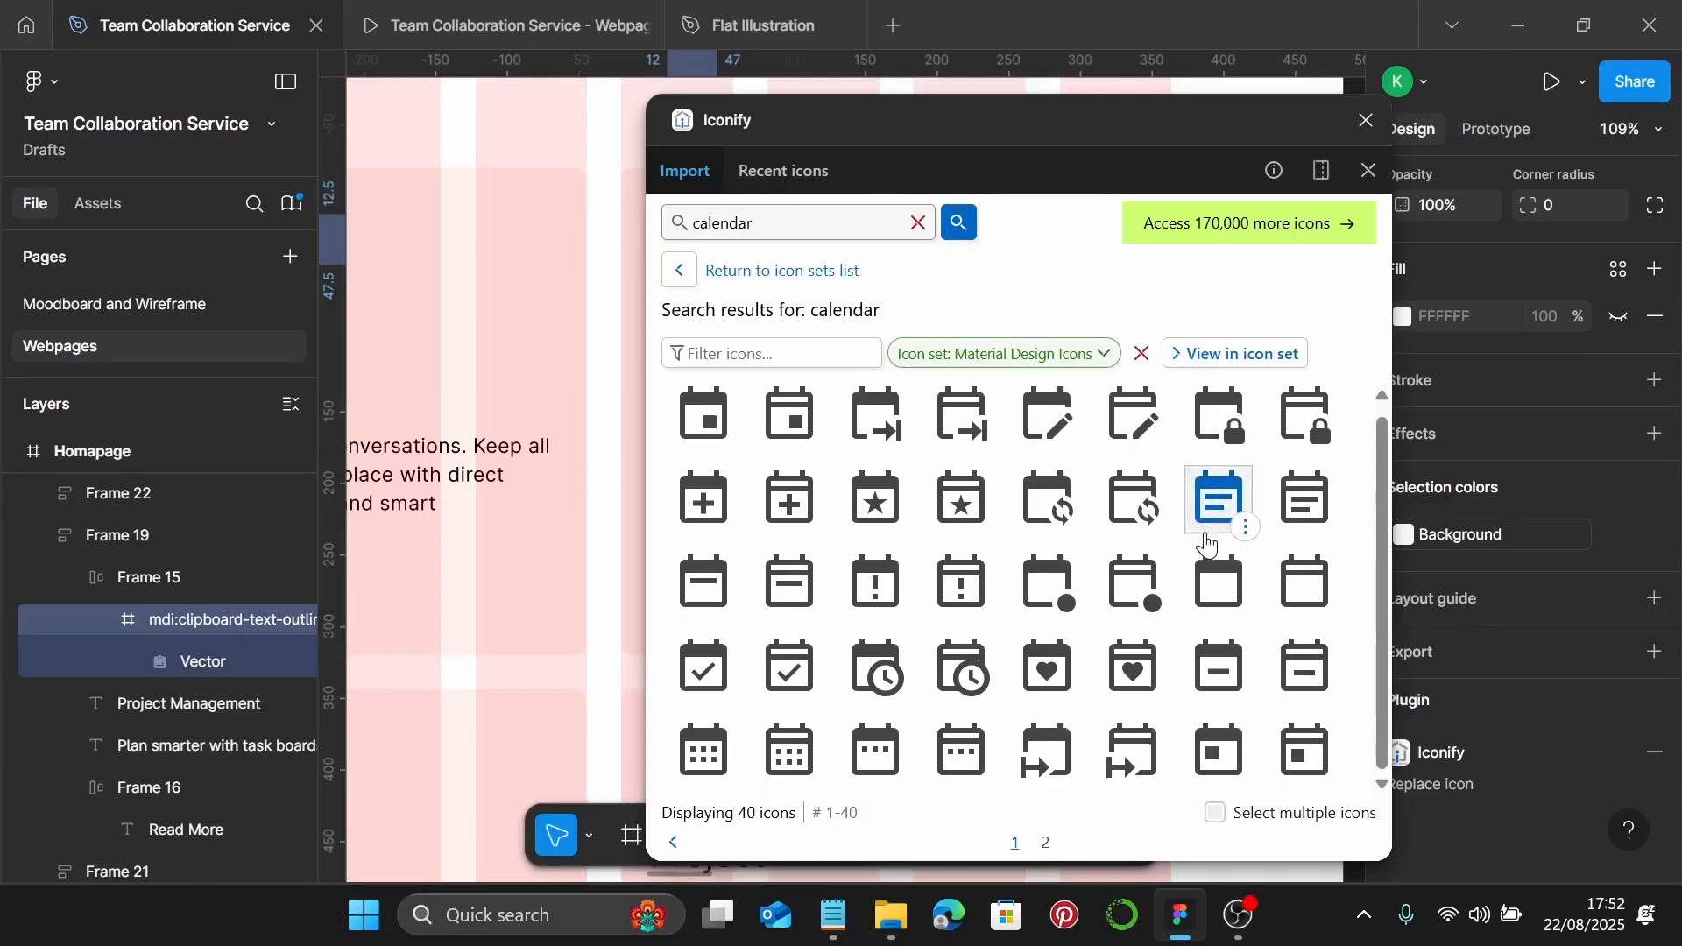
Replace the third card's clipboard icon with the filled calendar-month icon and close the Iconify plugin
{"action": "left_click", "coordinate": [723, 761]}
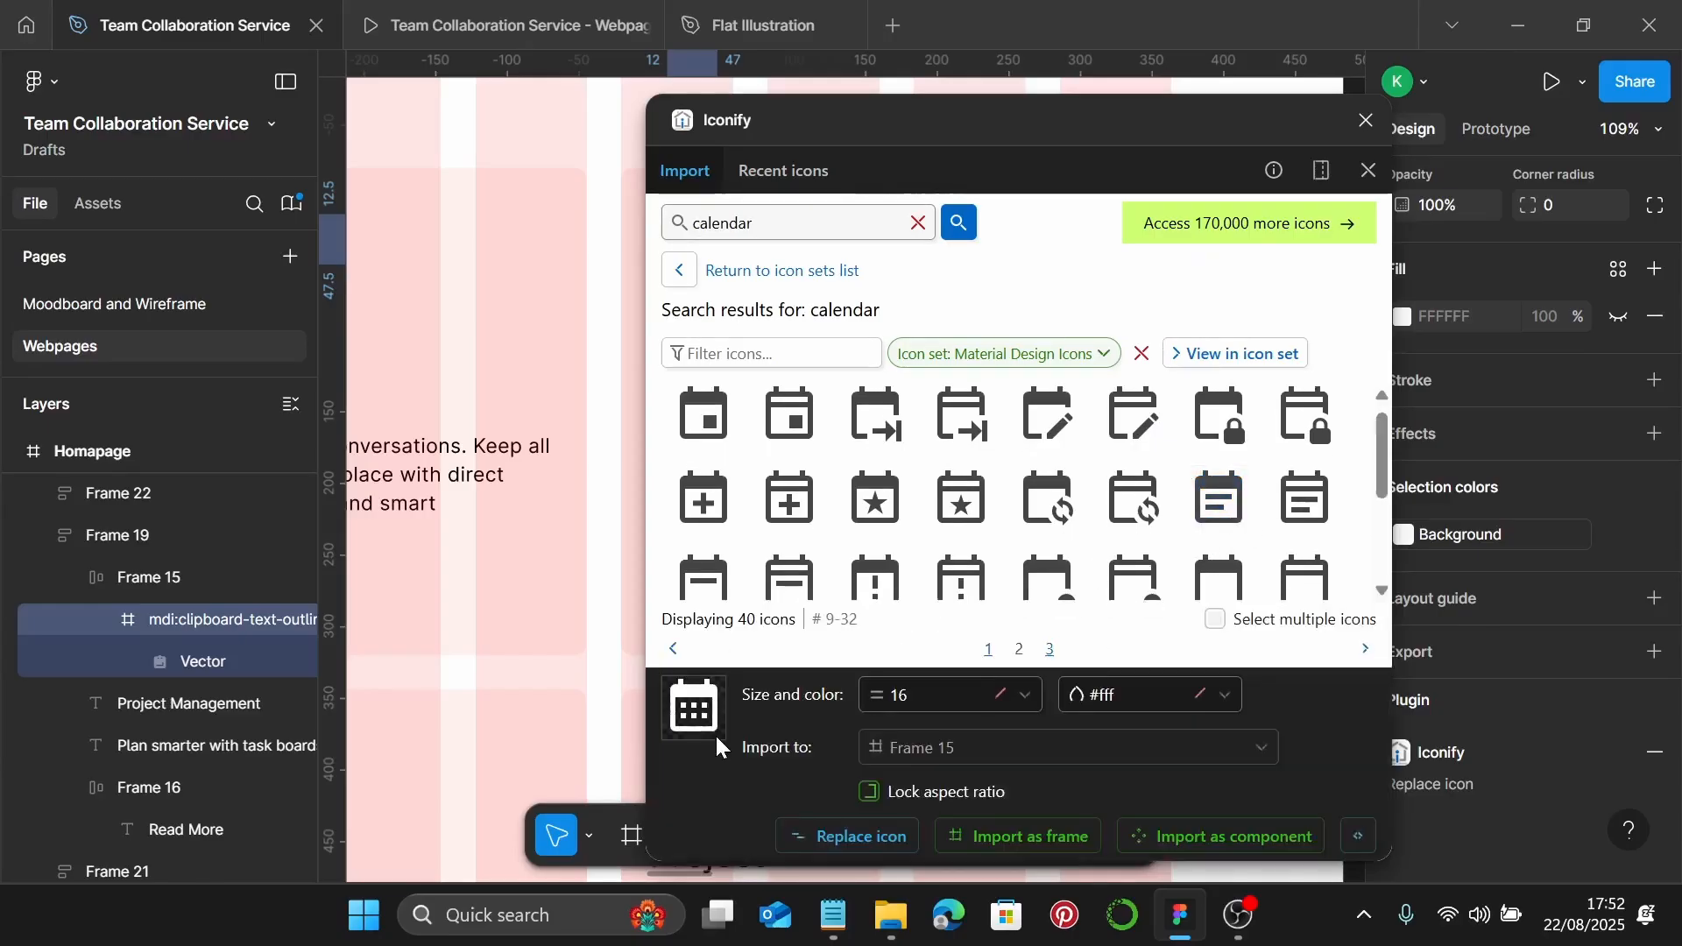
{"action": "left_click", "coordinate": [859, 835]}
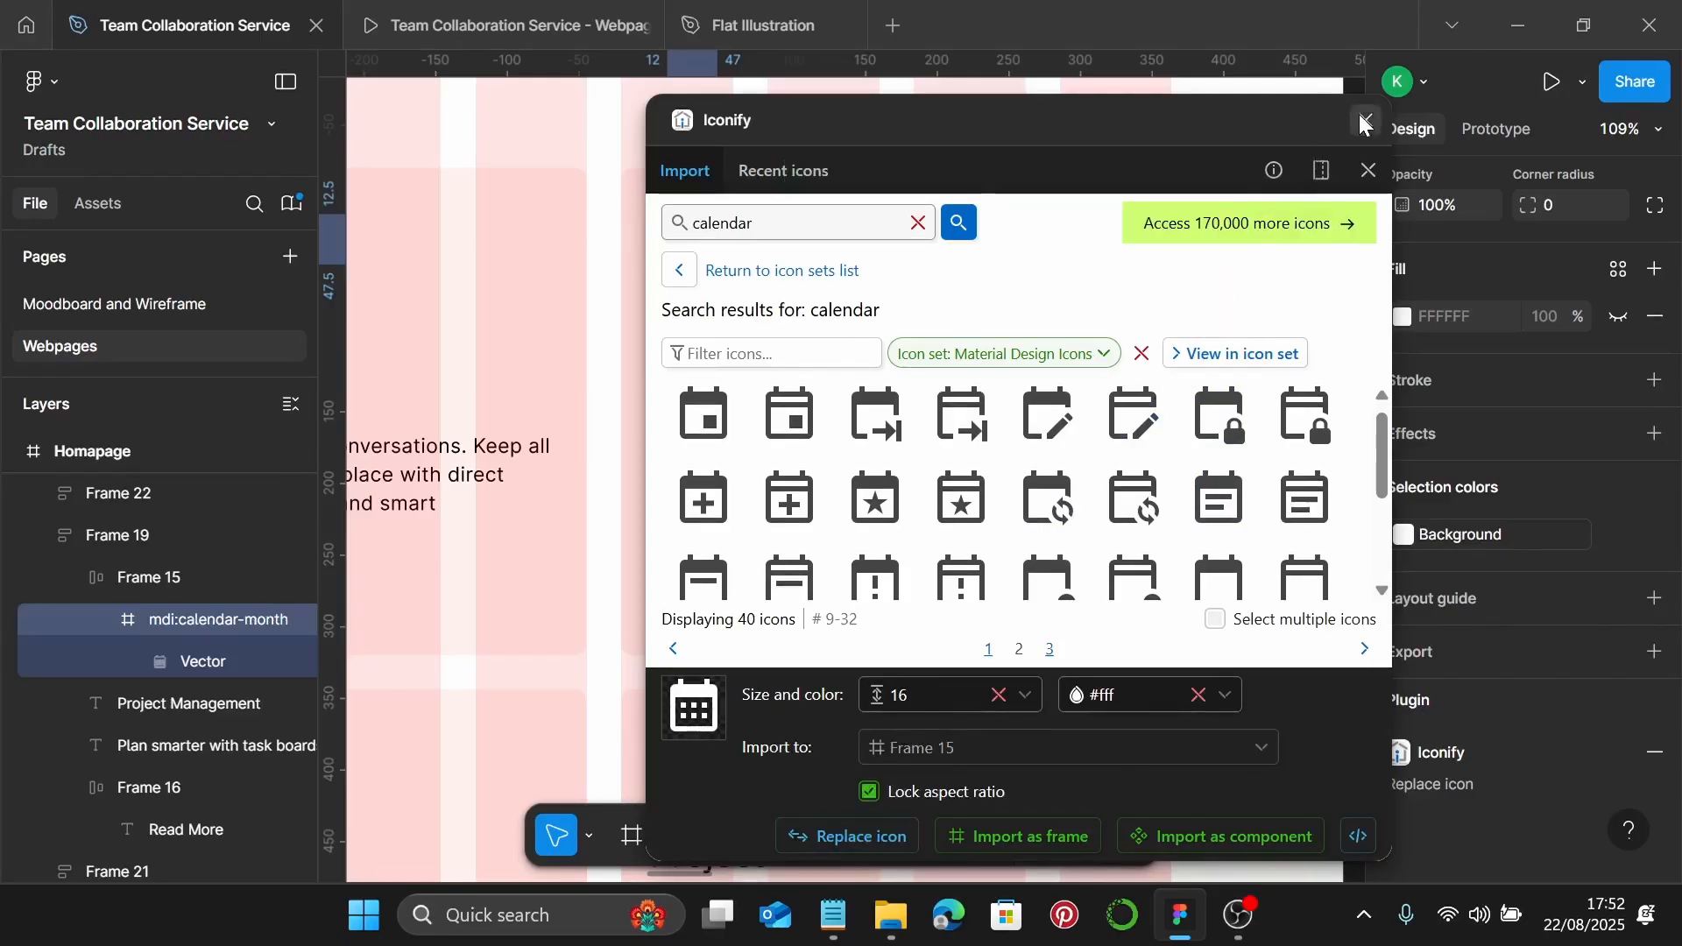
{"action": "left_click", "coordinate": [1364, 122]}
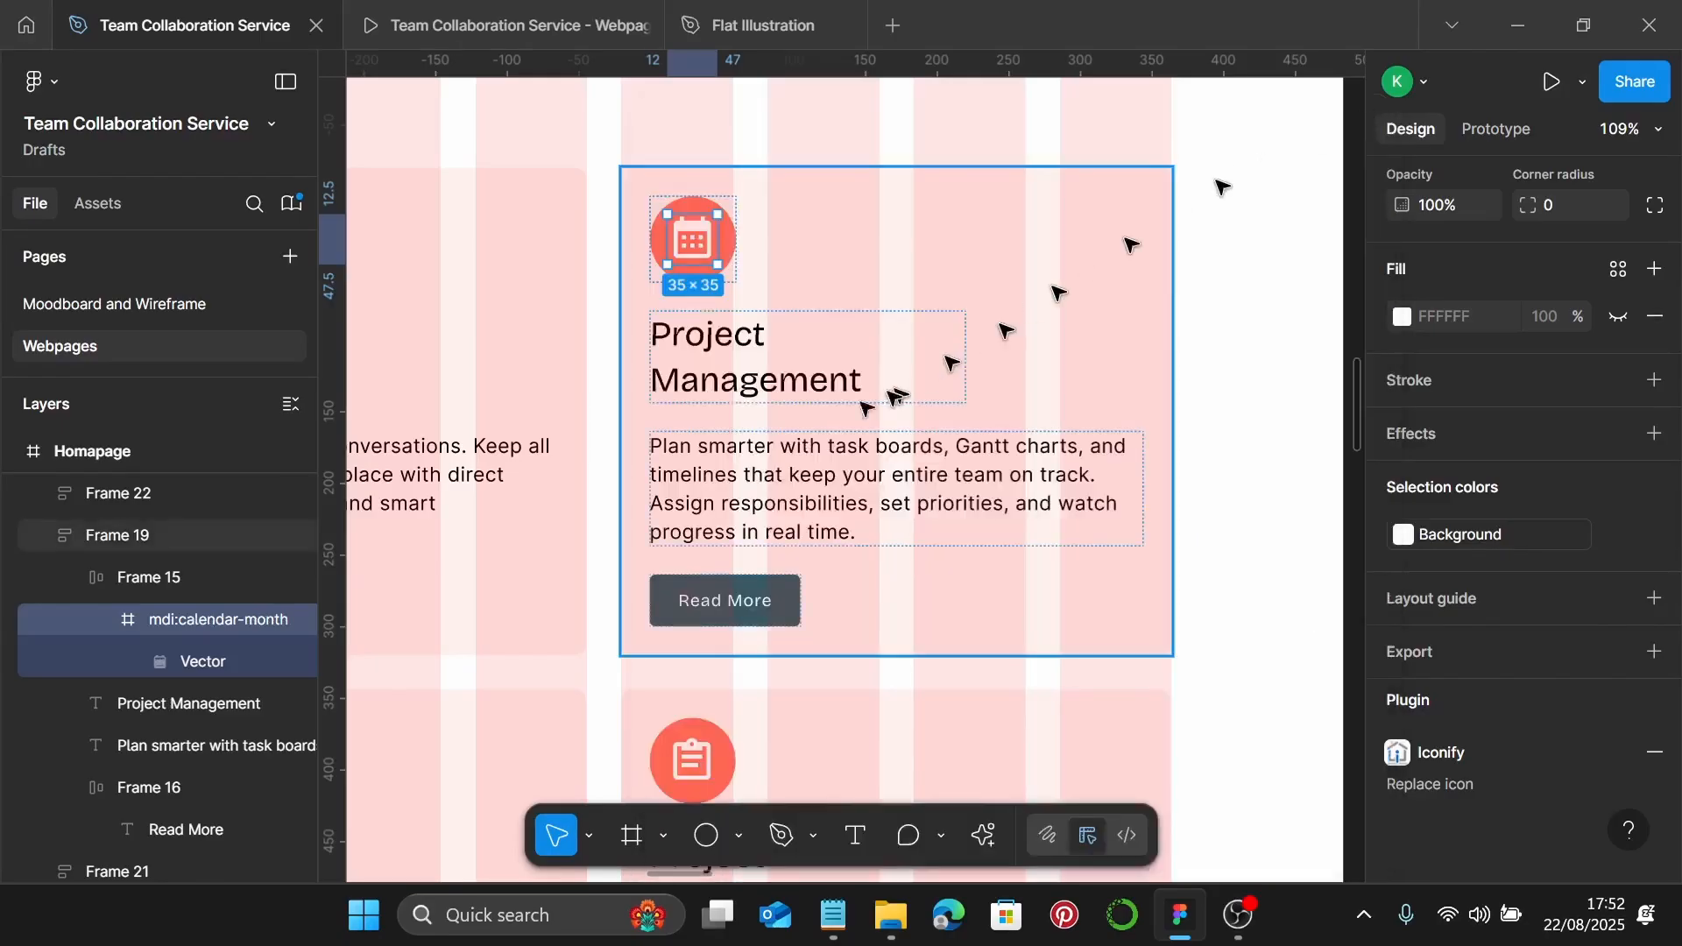
Copy "Integrated Calendar" from the Notepad content file and use it to replace the third card's title
{"action": "left_click", "coordinate": [841, 935]}
{"action": "scroll", "coordinate": [1270, 455], "scroll_direction": "down", "scroll_amount": 5}
{"action": "left_click_drag", "start_coordinate": [1319, 432], "coordinate": [1226, 433]}
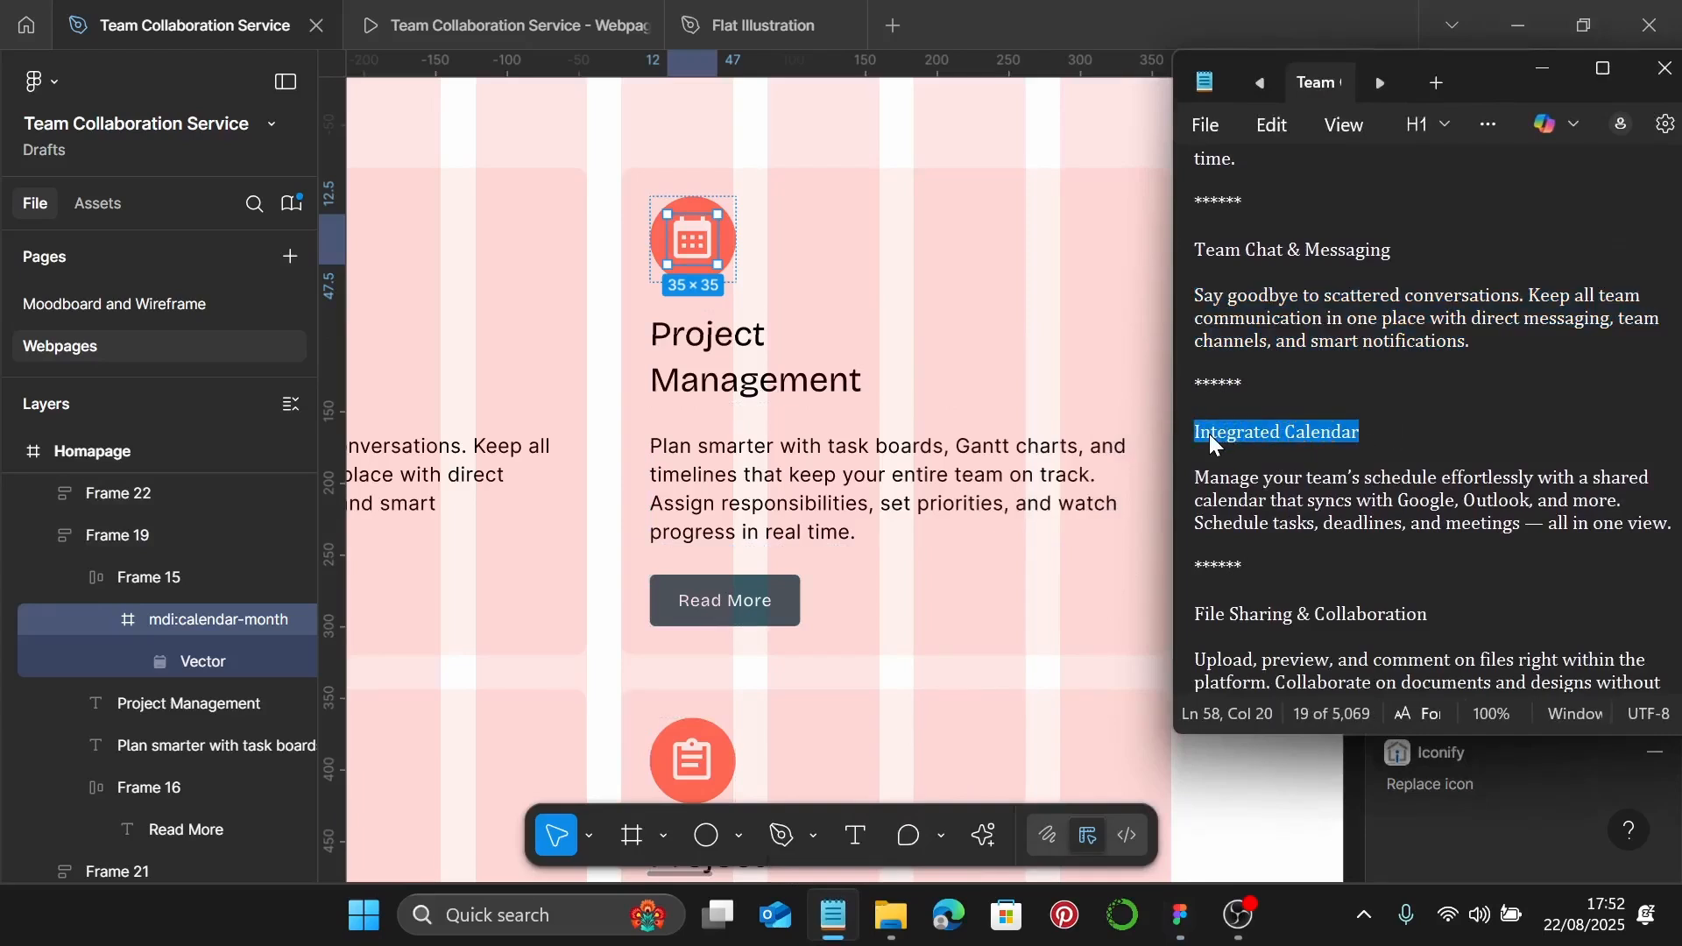
{"action": "left_click", "coordinate": [732, 385]}
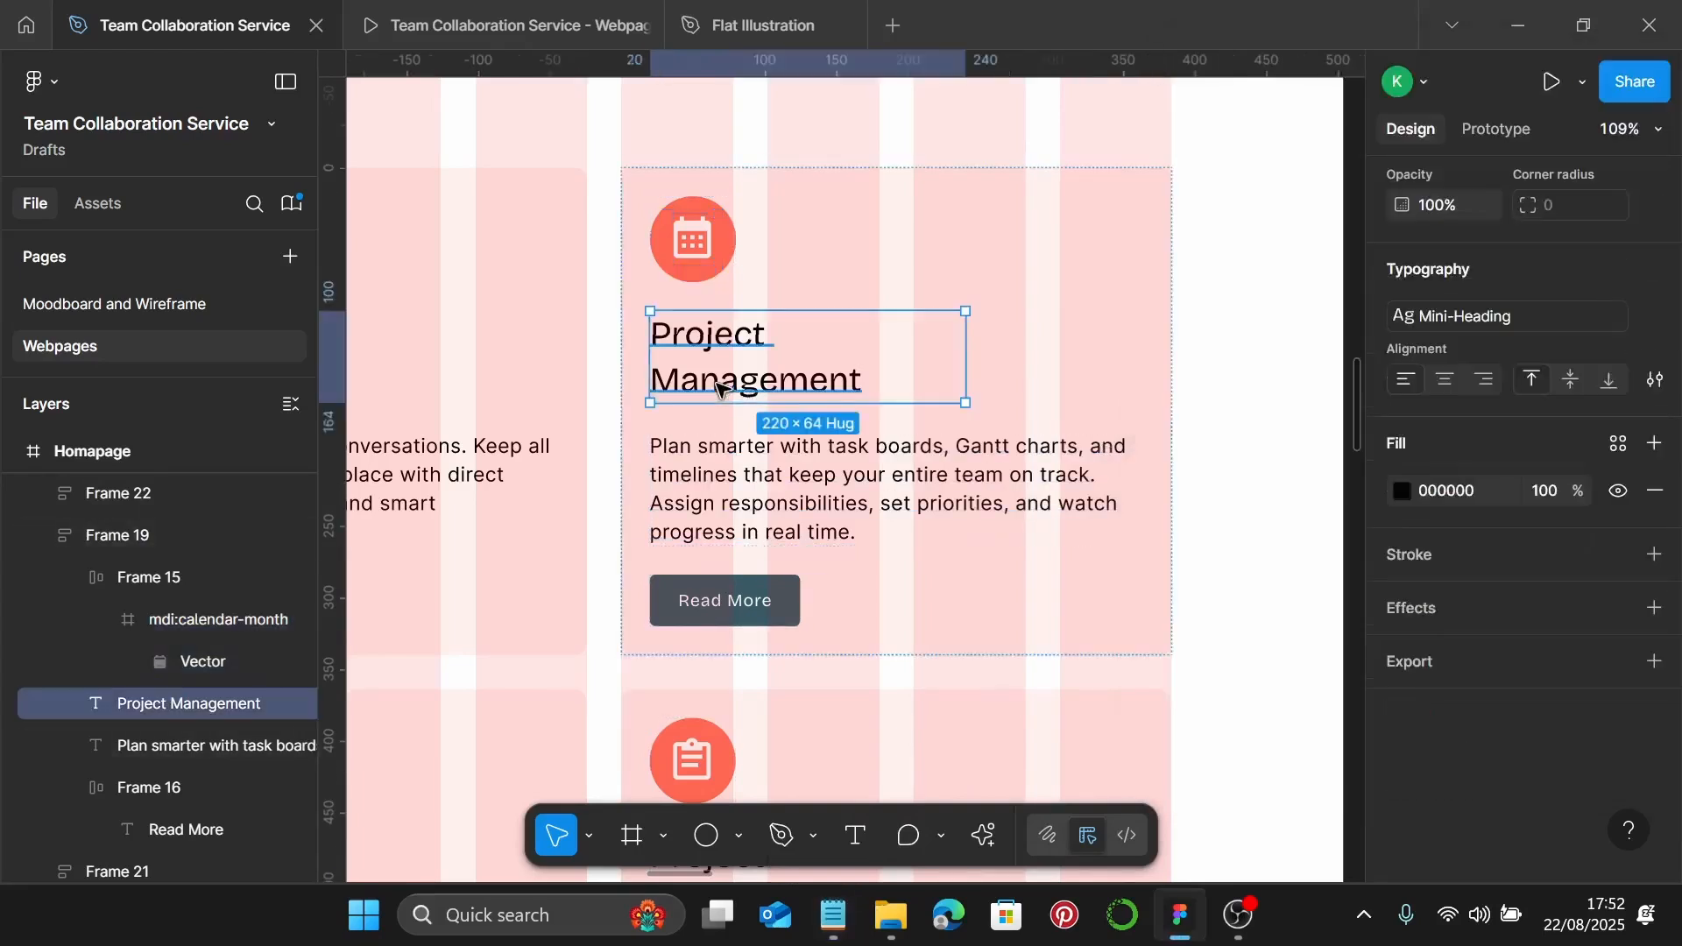
{"action": "double_click", "coordinate": [718, 385]}
{"action": "key", "text": "ctrl+v"}
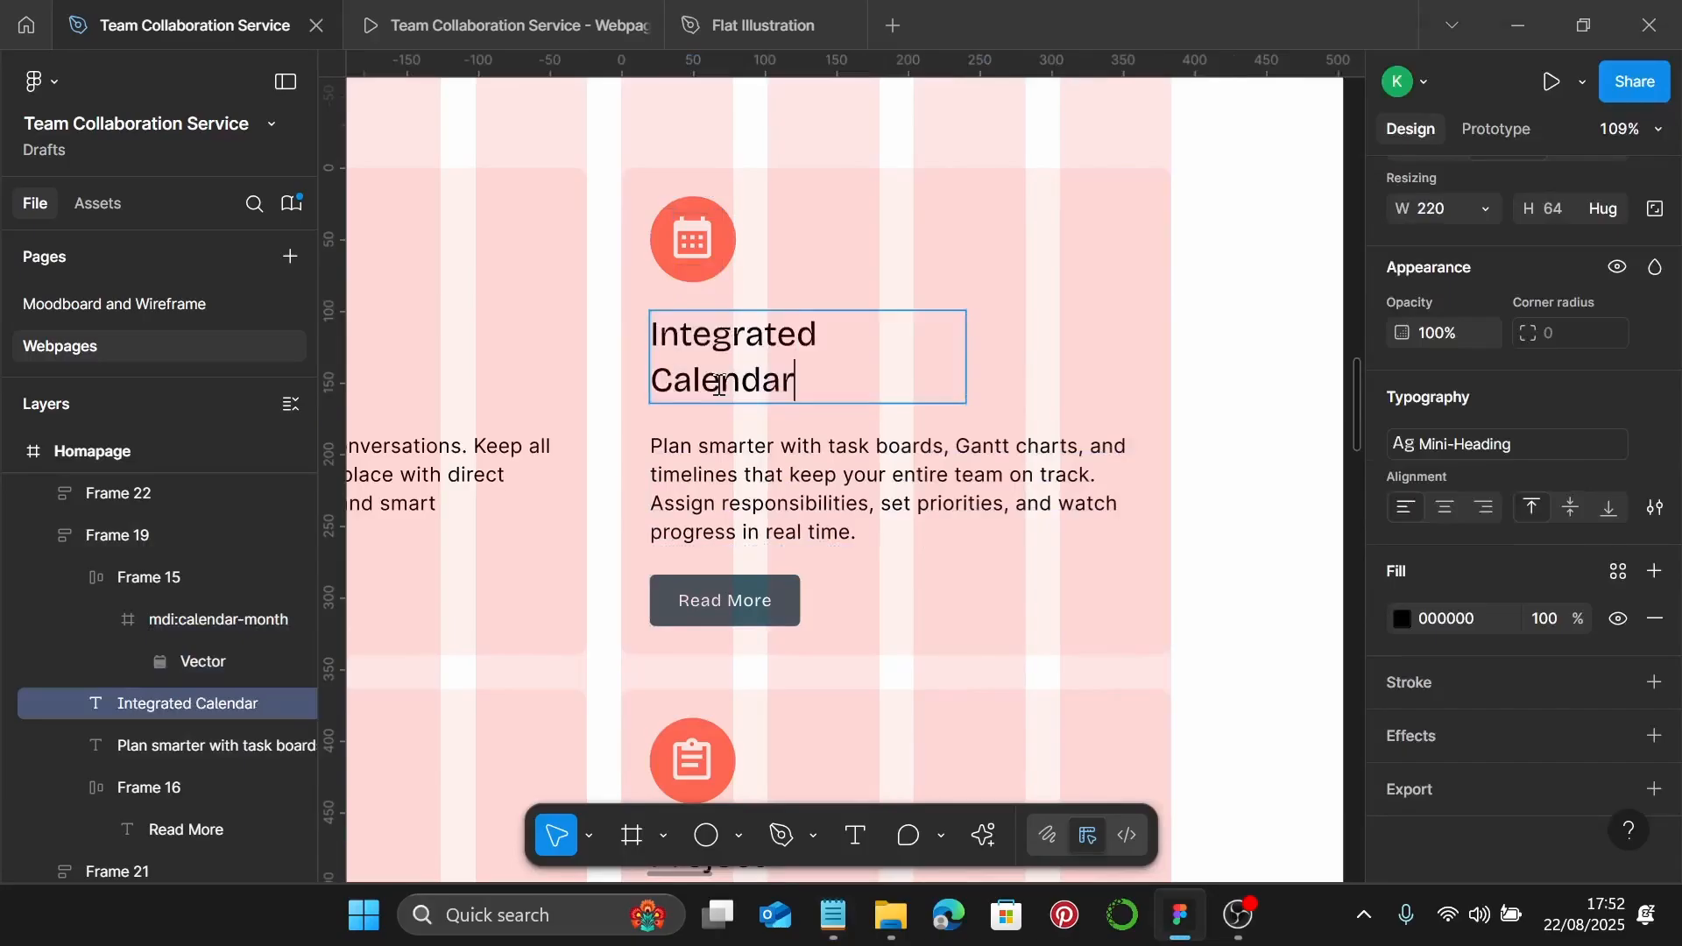
Replace the third card's description with the Notepad paragraph beginning "Manage your team's schedule effortlessly" and ending "all in one view."
{"action": "left_click", "coordinate": [828, 914]}
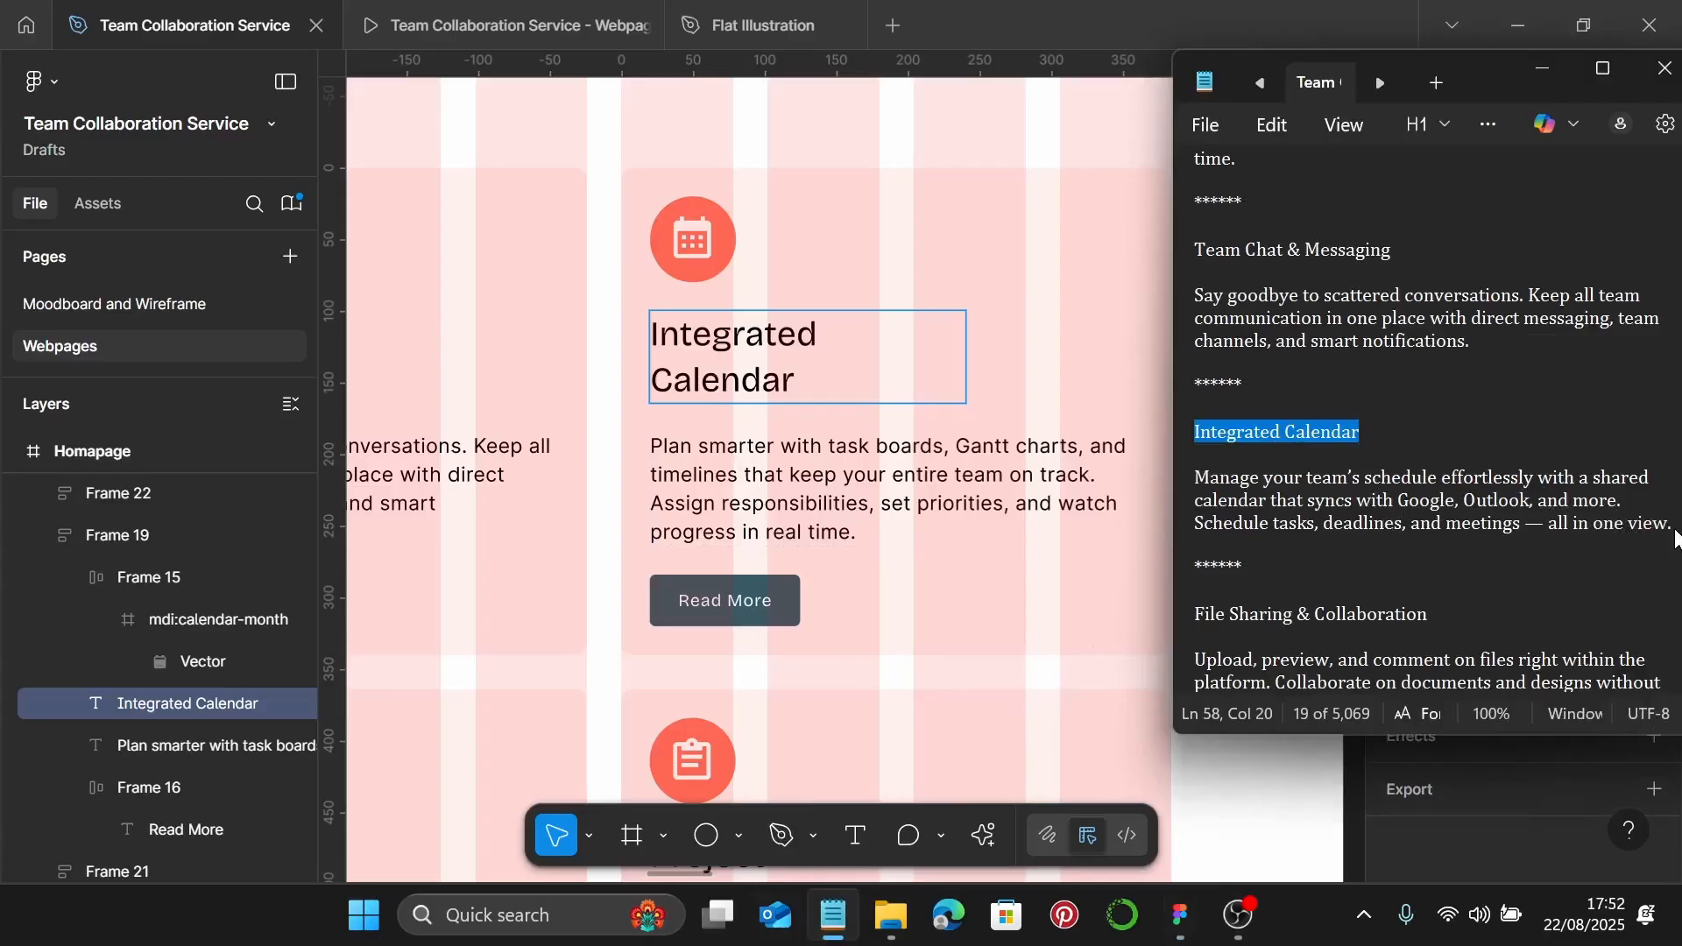
{"action": "left_click_drag", "start_coordinate": [1674, 525], "coordinate": [1214, 493]}
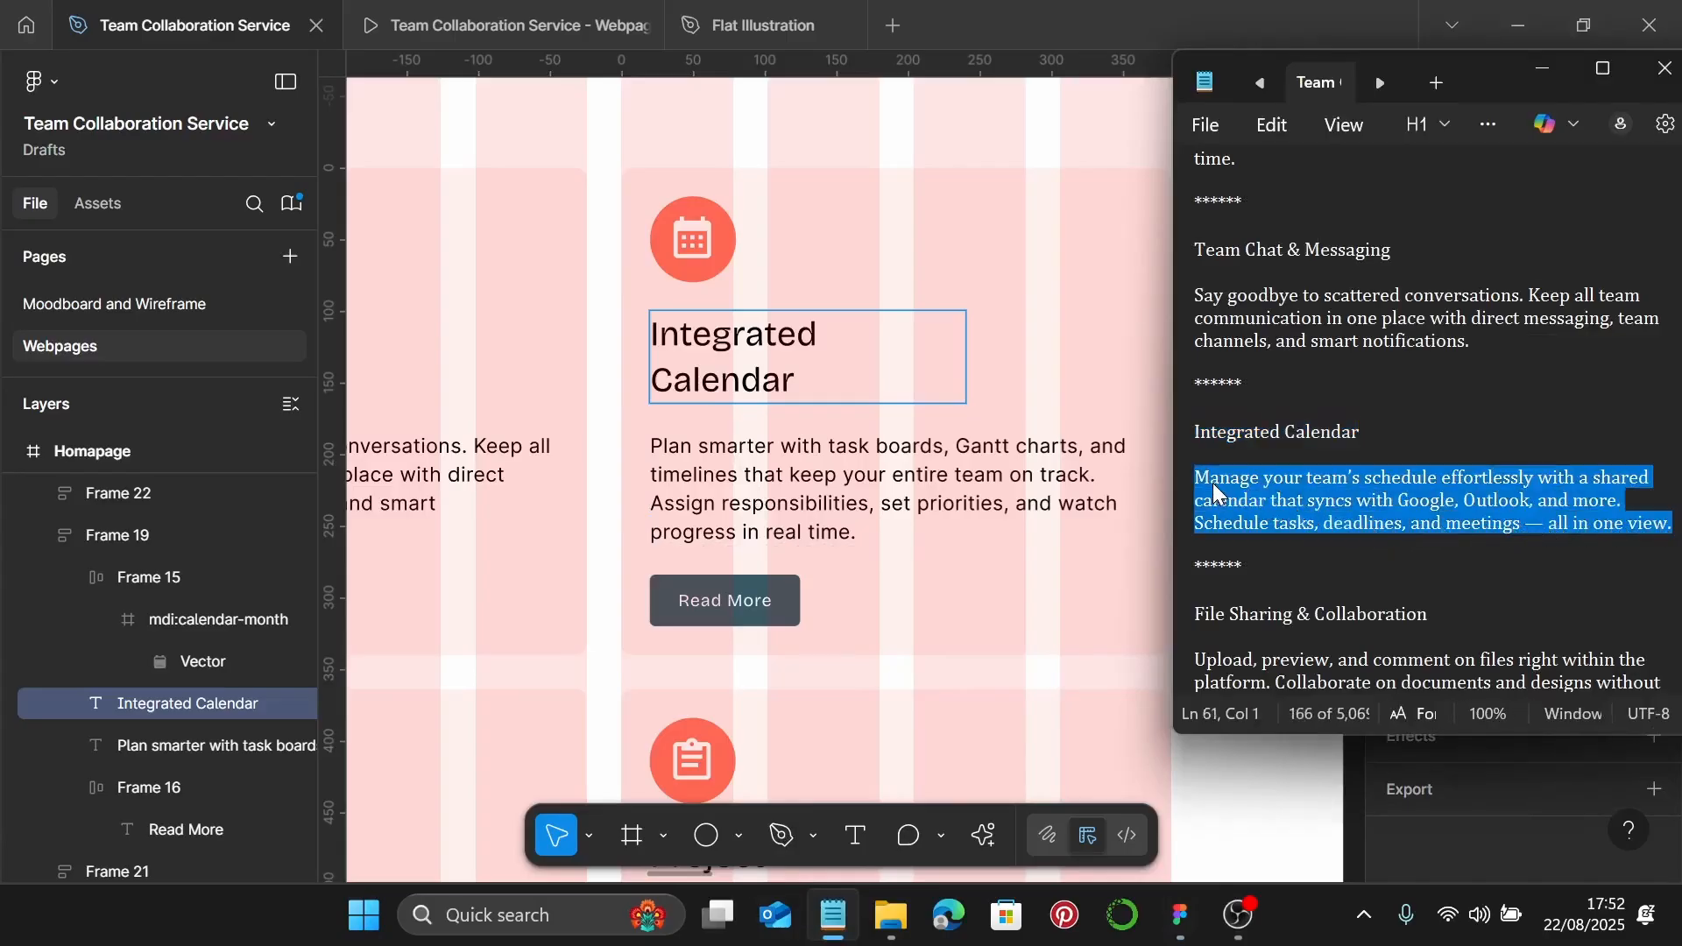
{"action": "left_click", "coordinate": [902, 491]}
{"action": "double_click", "coordinate": [902, 490]}
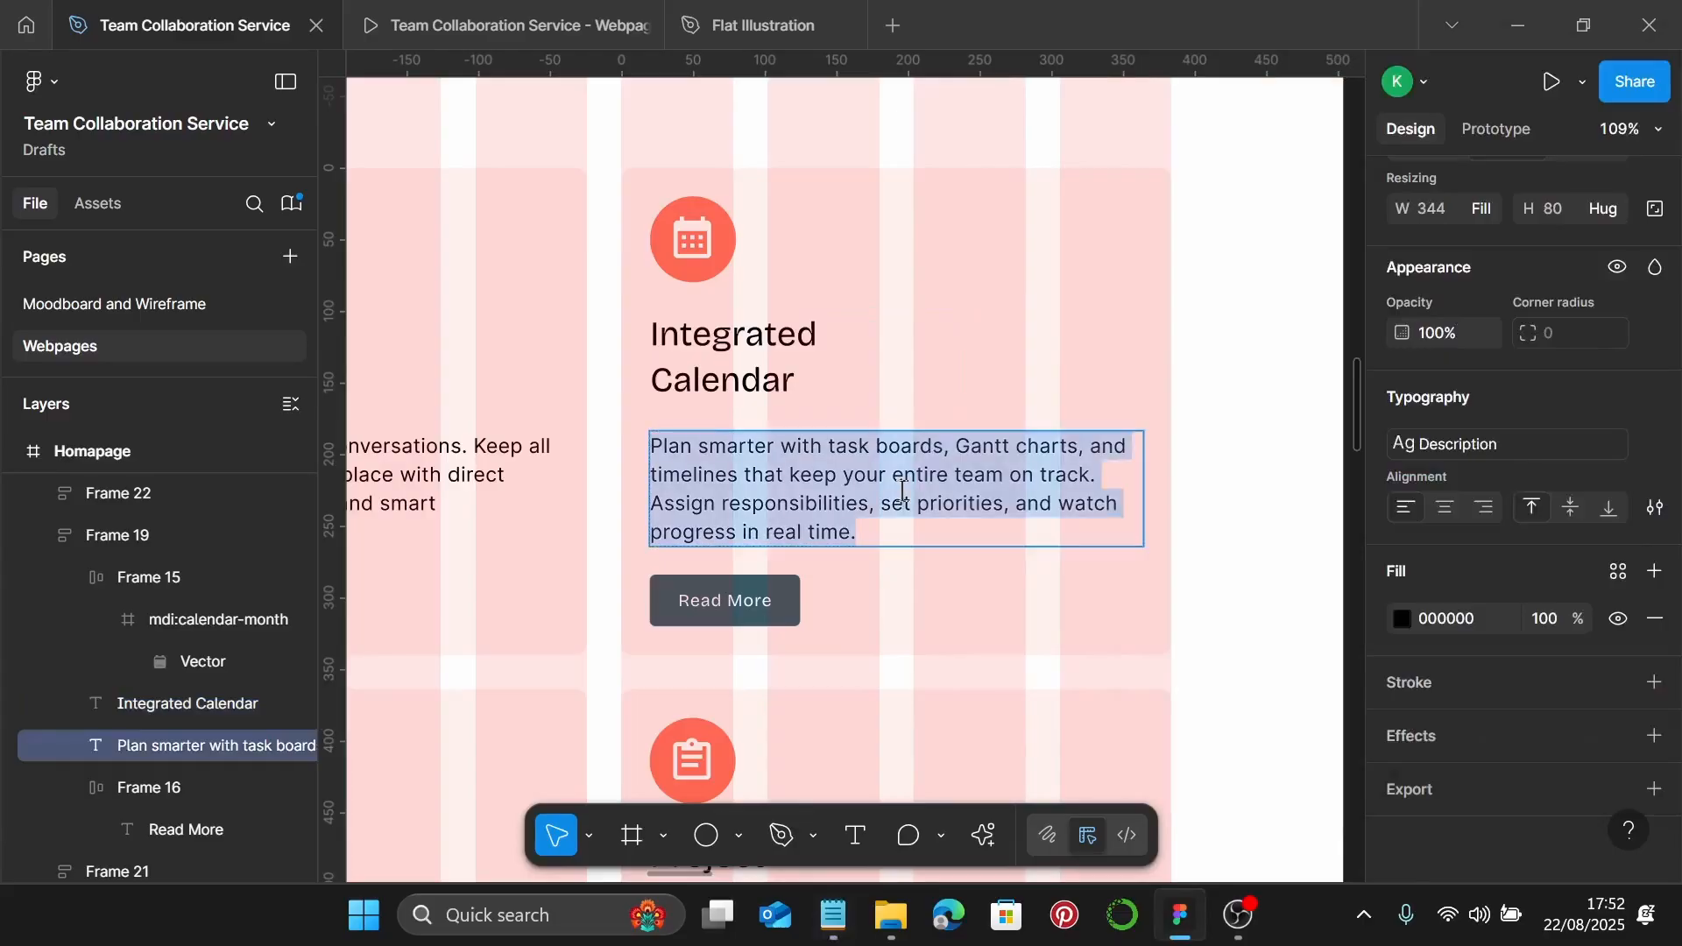
{"action": "key", "text": "ctrl+v"}
Open the Iconify plugin on the clipboard icon of the first card in the second row
{"action": "scroll", "coordinate": [903, 491], "scroll_direction": "down", "scroll_amount": 3}
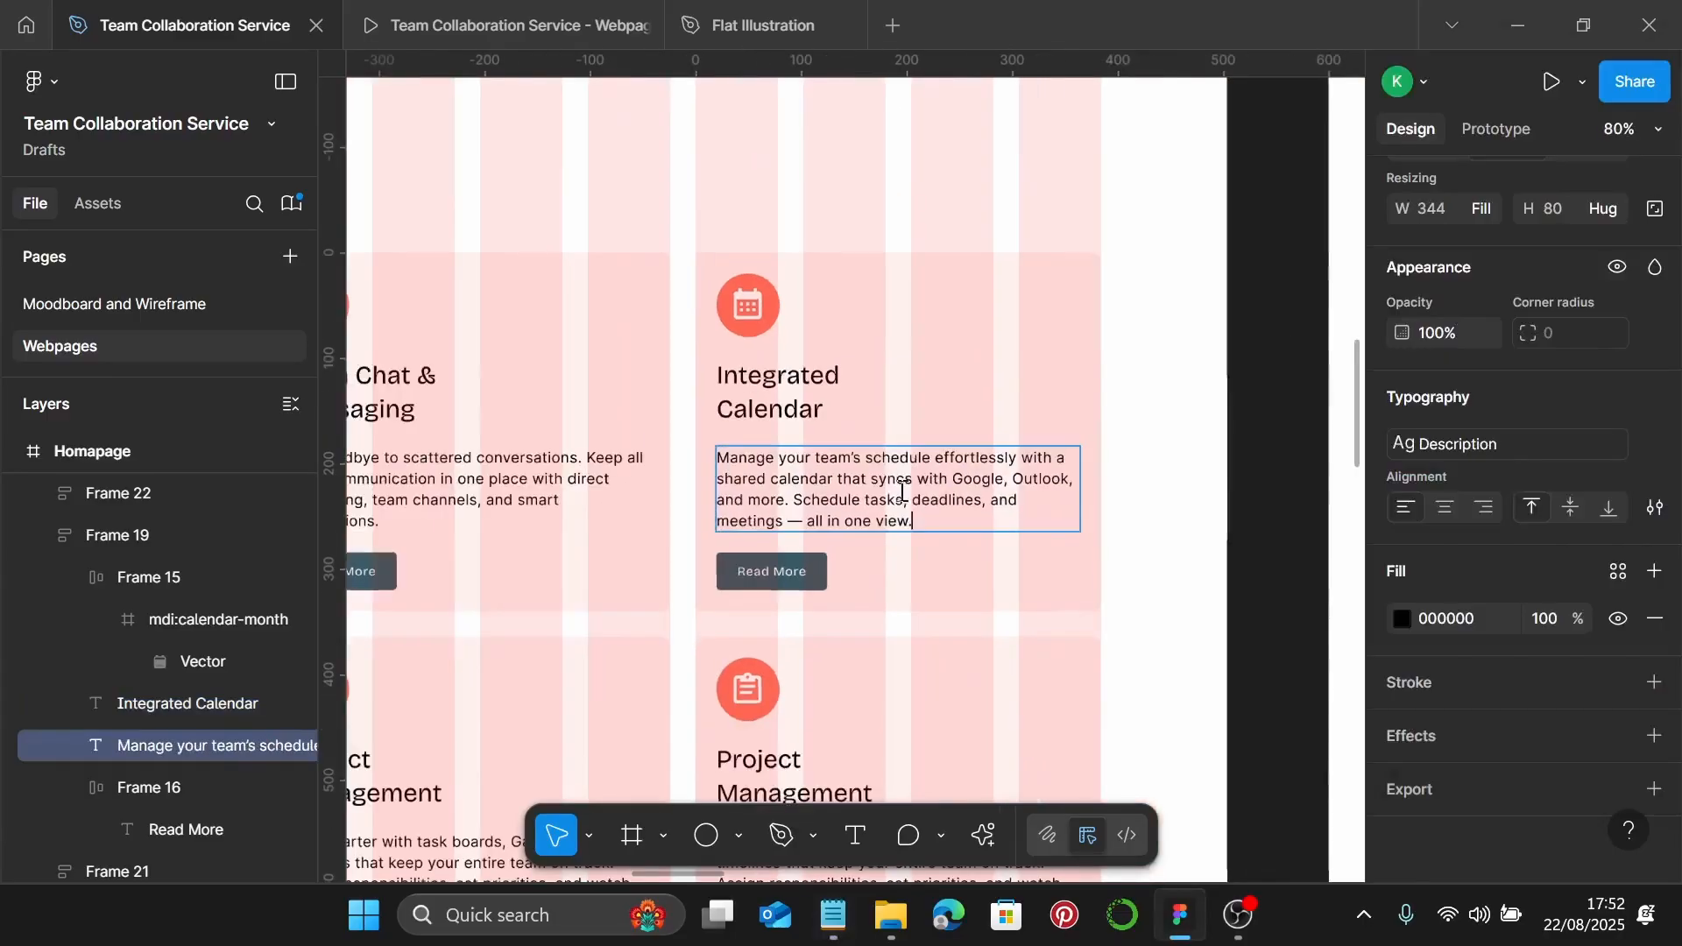
{"action": "scroll", "coordinate": [902, 491], "scroll_direction": "left", "scroll_amount": 3}
{"action": "scroll", "coordinate": [903, 491], "scroll_direction": "down", "scroll_amount": 3}
{"action": "scroll", "coordinate": [902, 491], "scroll_direction": "left", "scroll_amount": 5}
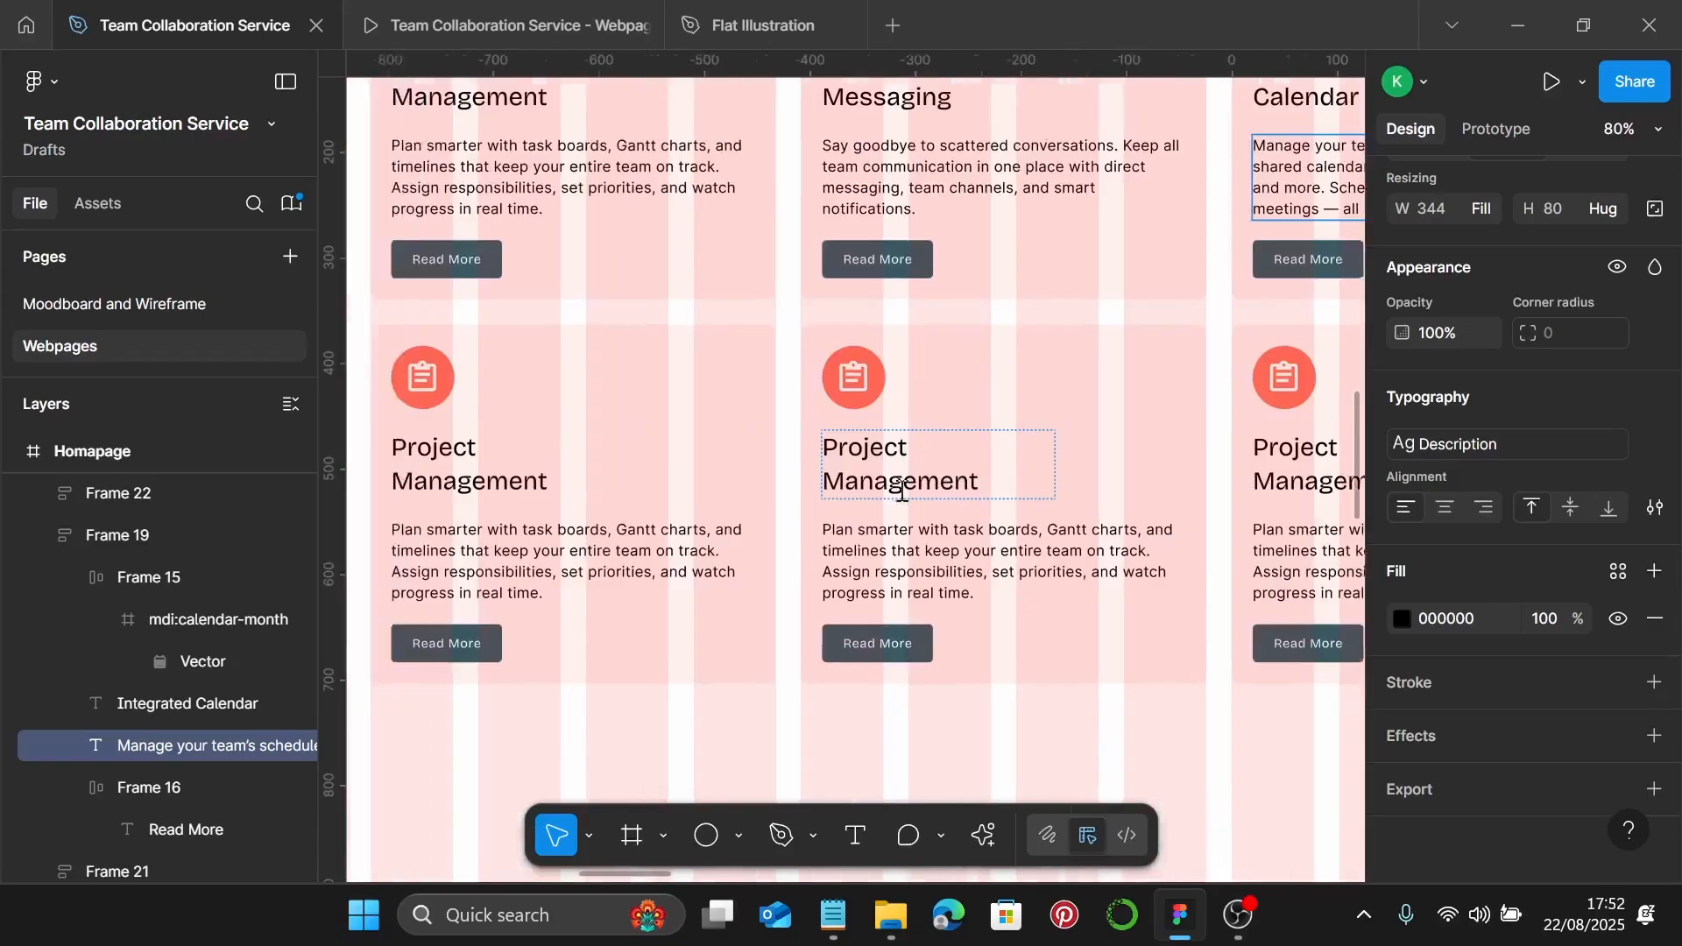
{"action": "scroll", "coordinate": [920, 455], "scroll_direction": "up", "scroll_amount": 3}
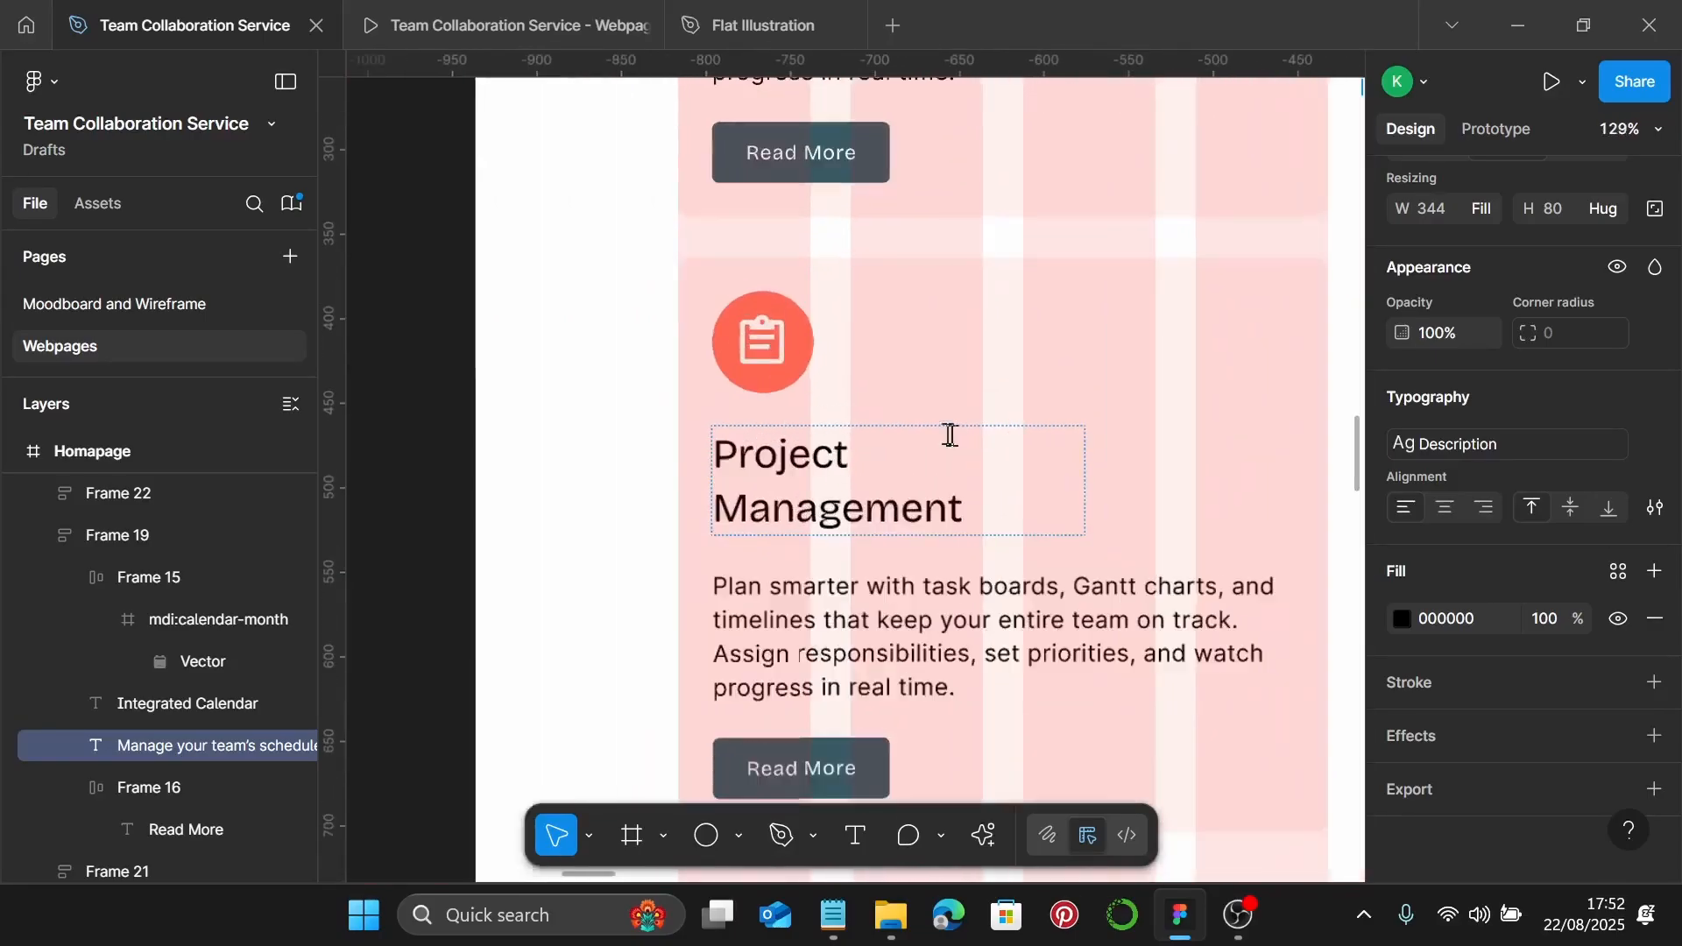
{"action": "left_click", "coordinate": [760, 351]}
{"action": "double_click", "coordinate": [759, 352]}
{"action": "double_click", "coordinate": [759, 355]}
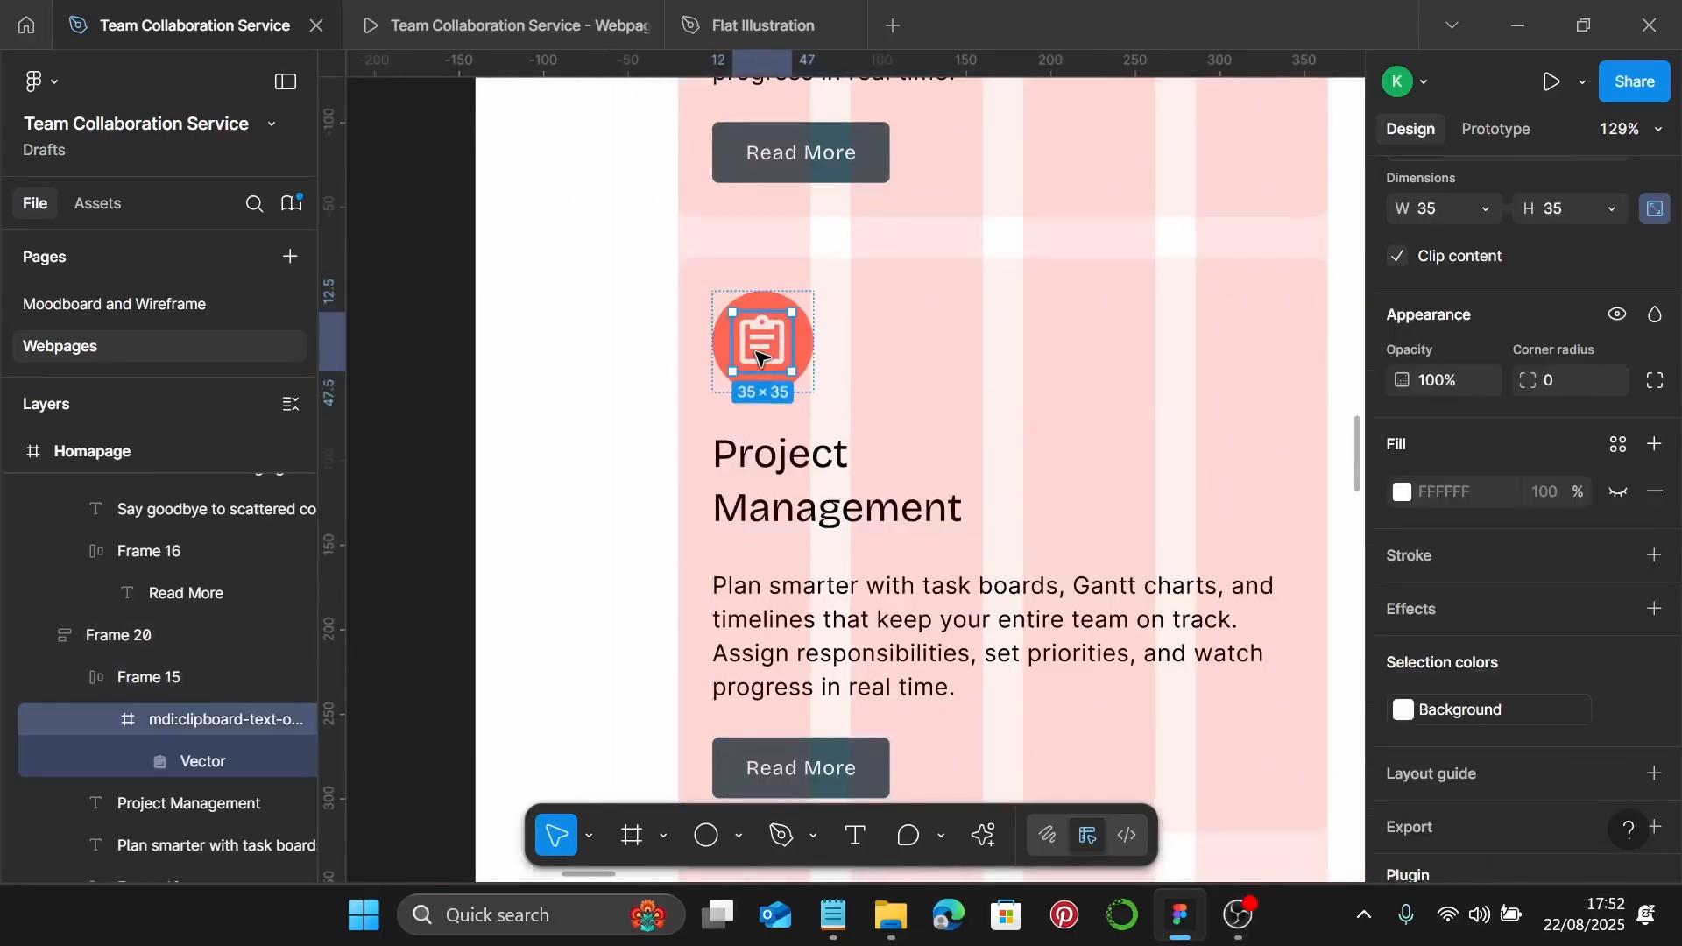
{"action": "right_click", "coordinate": [756, 353]}
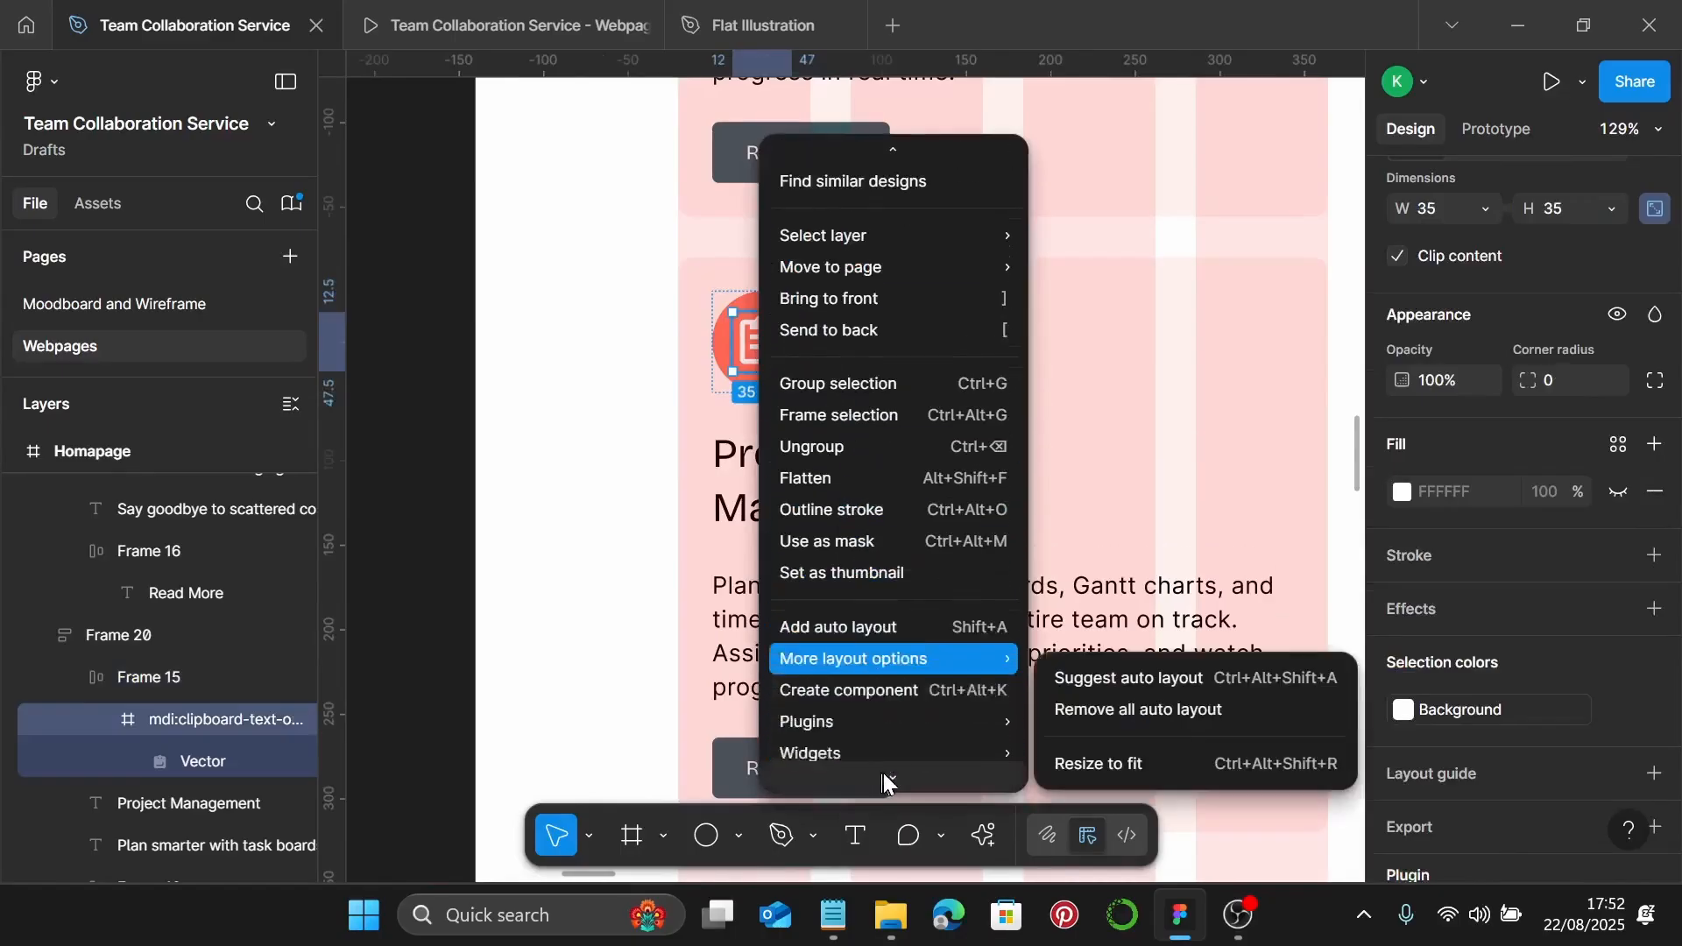
{"action": "mouse_move", "coordinate": [953, 565]}
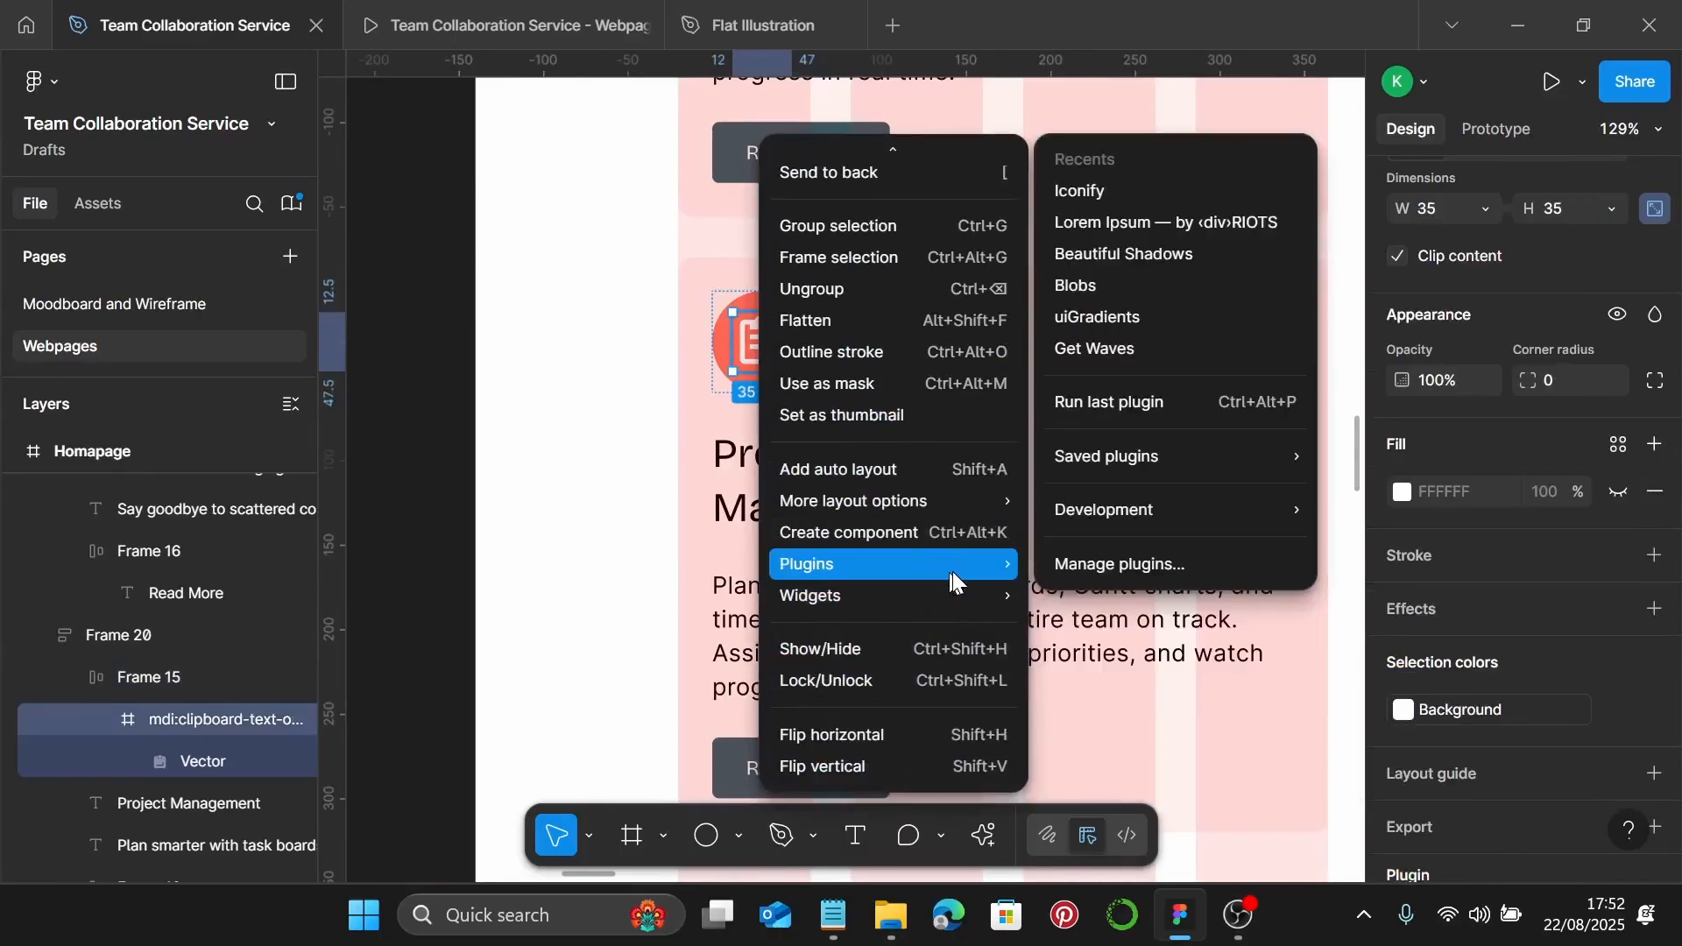
{"action": "left_click", "coordinate": [1139, 193]}
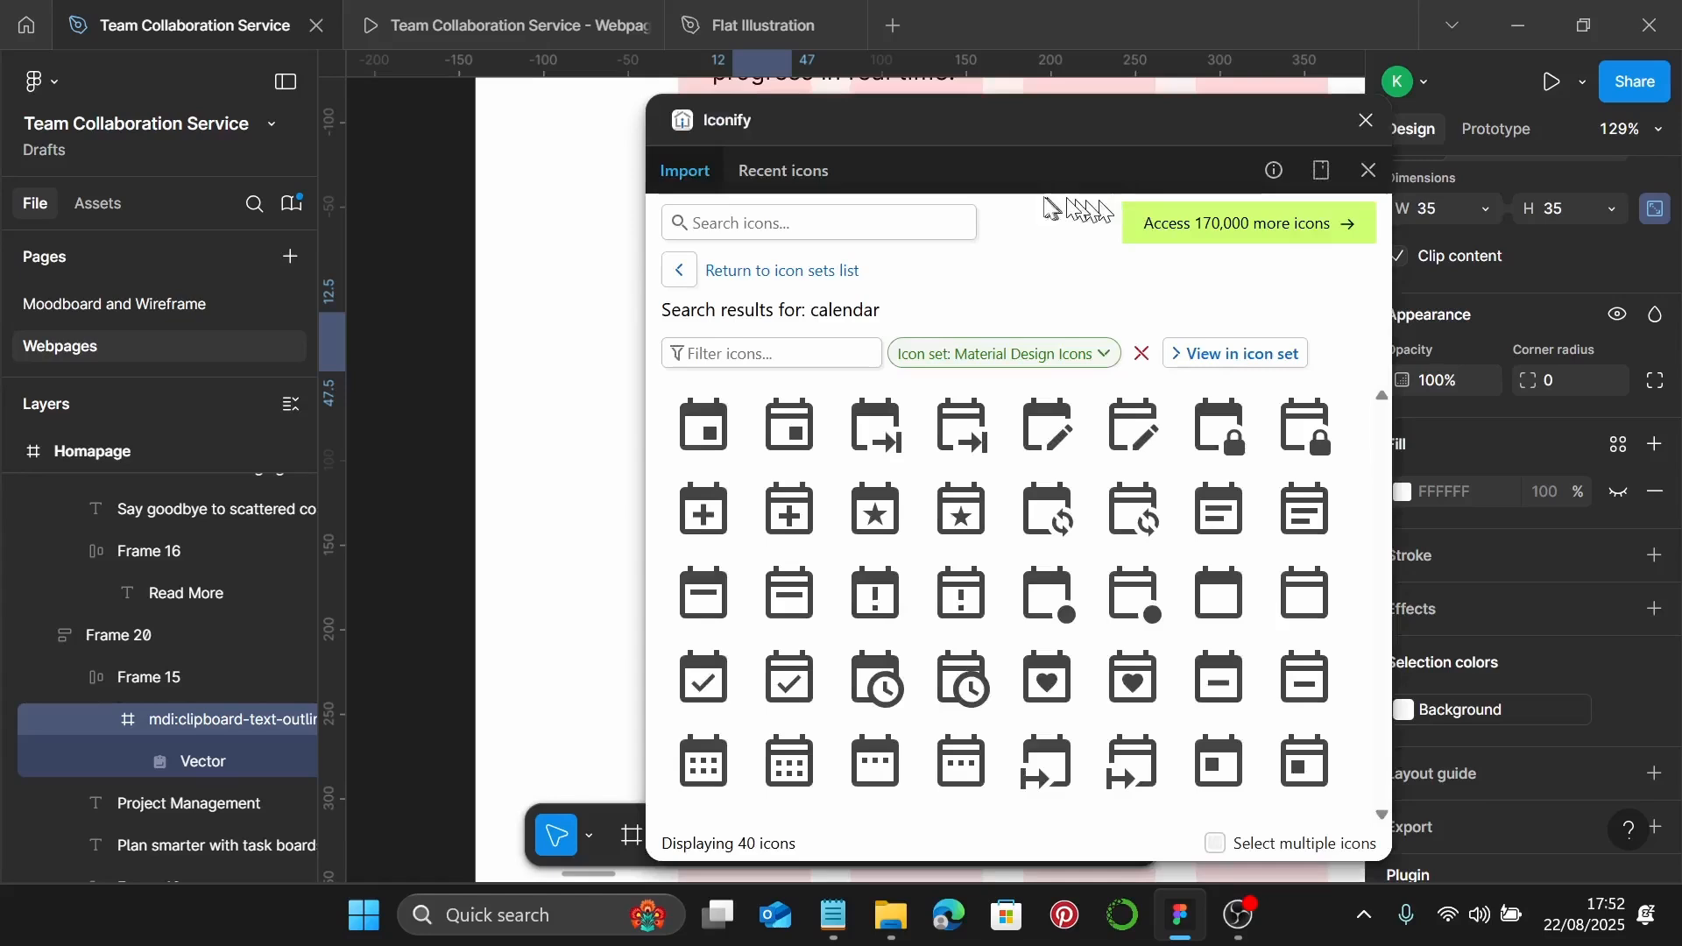
Search the icon library for "folder" and filter the results to the Material Design Icons set
{"action": "left_click", "coordinate": [898, 210]}
{"action": "type", "text": "f"}
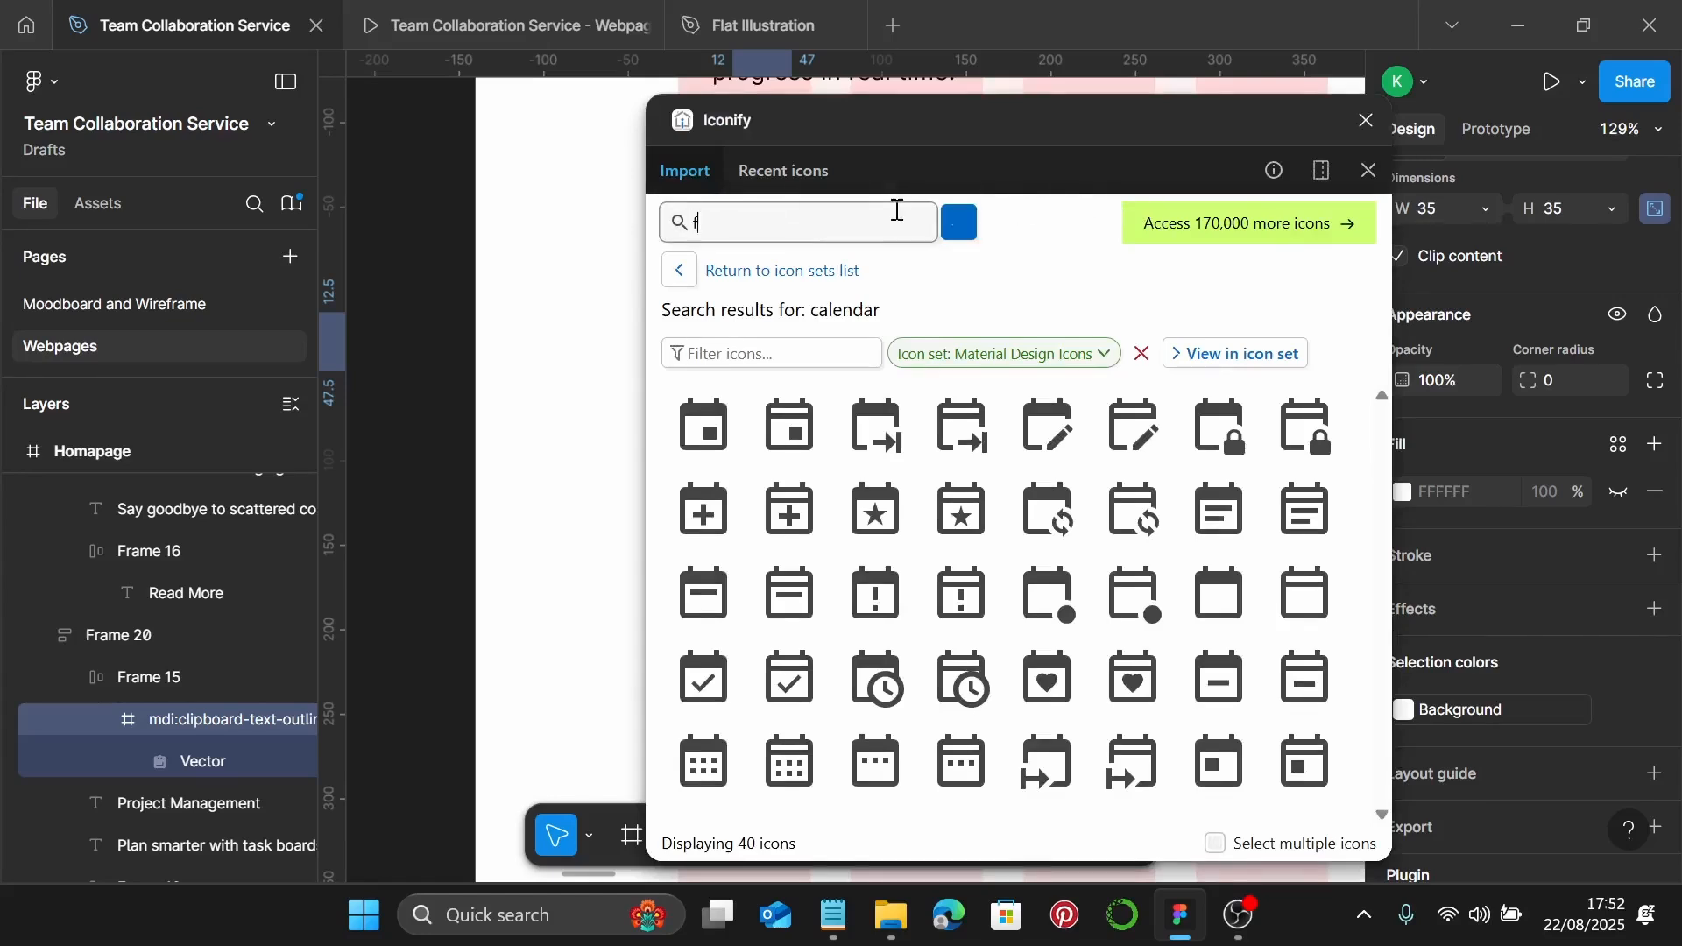
{"action": "type", "text": "older"}
{"action": "key", "text": "Return"}
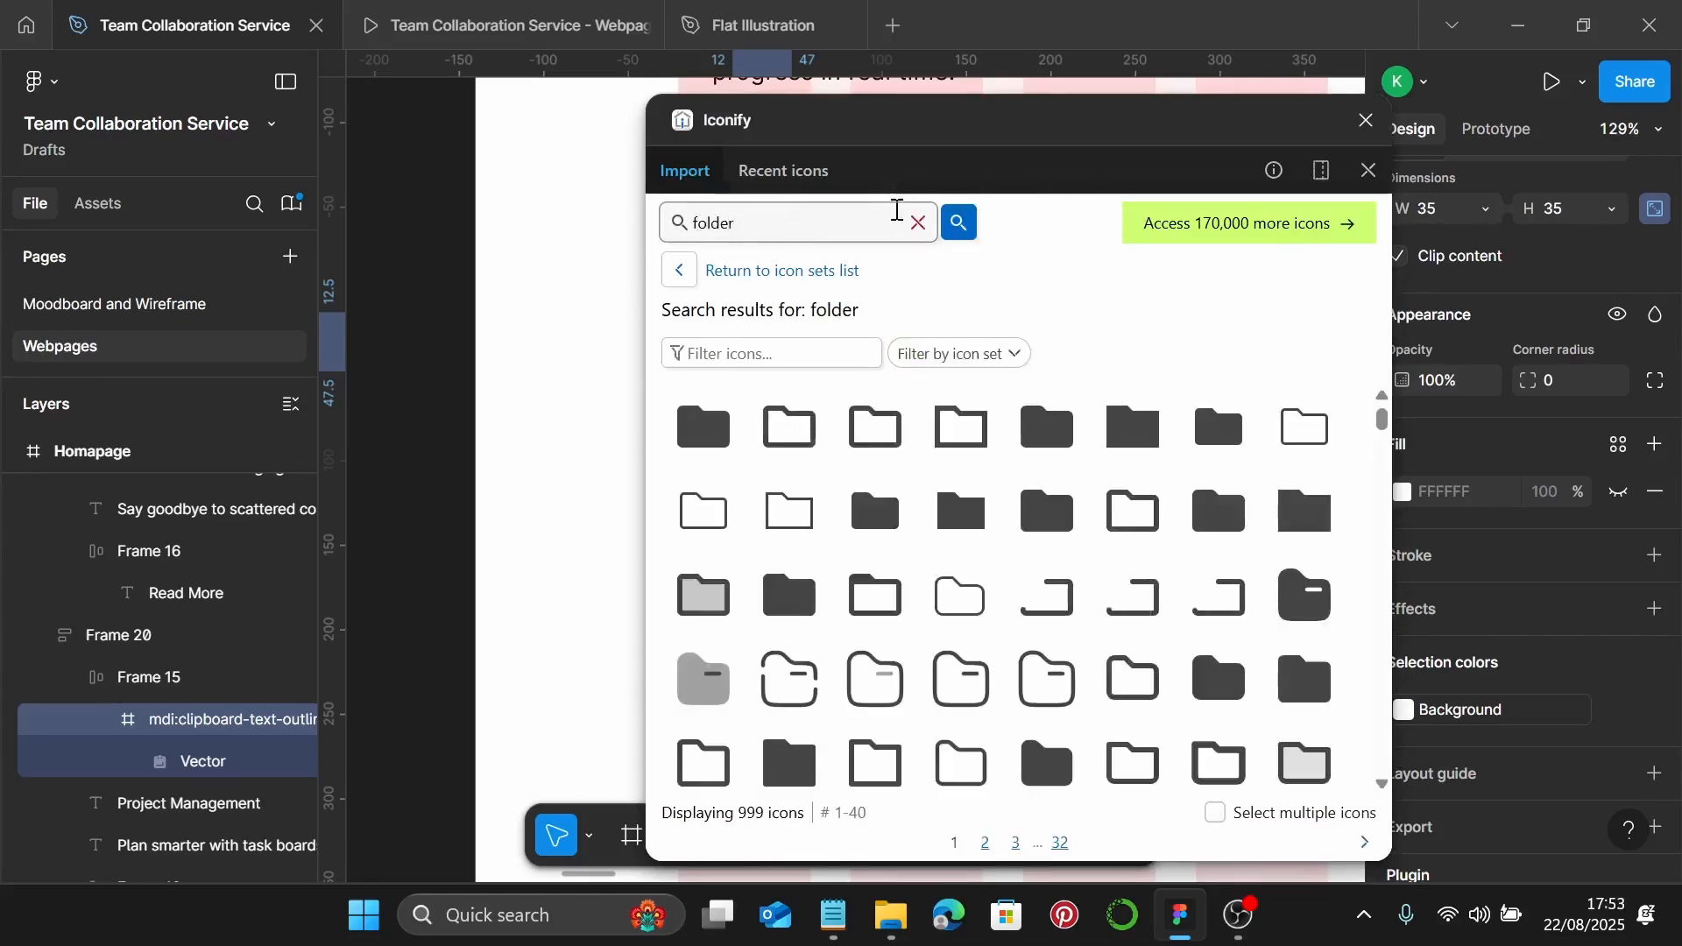
{"action": "scroll", "coordinate": [1052, 579], "scroll_direction": "down", "scroll_amount": 2}
{"action": "scroll", "coordinate": [1051, 539], "scroll_direction": "up", "scroll_amount": 2}
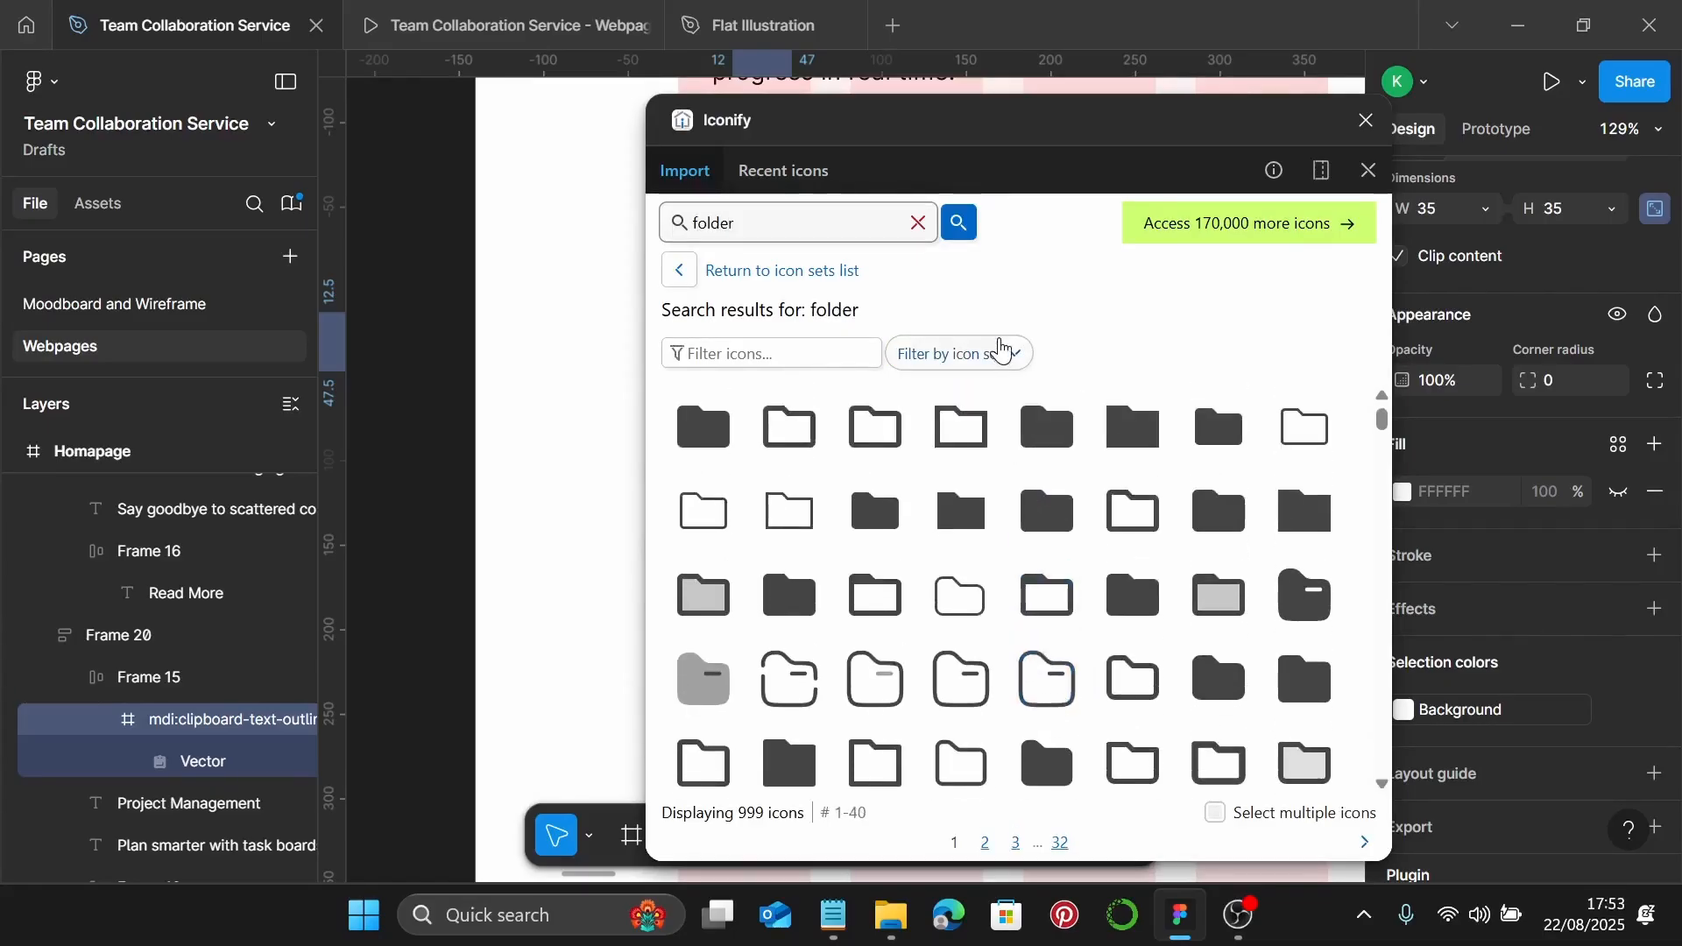
{"action": "left_click", "coordinate": [1005, 351]}
{"action": "scroll", "coordinate": [1034, 692], "scroll_direction": "down", "scroll_amount": 5}
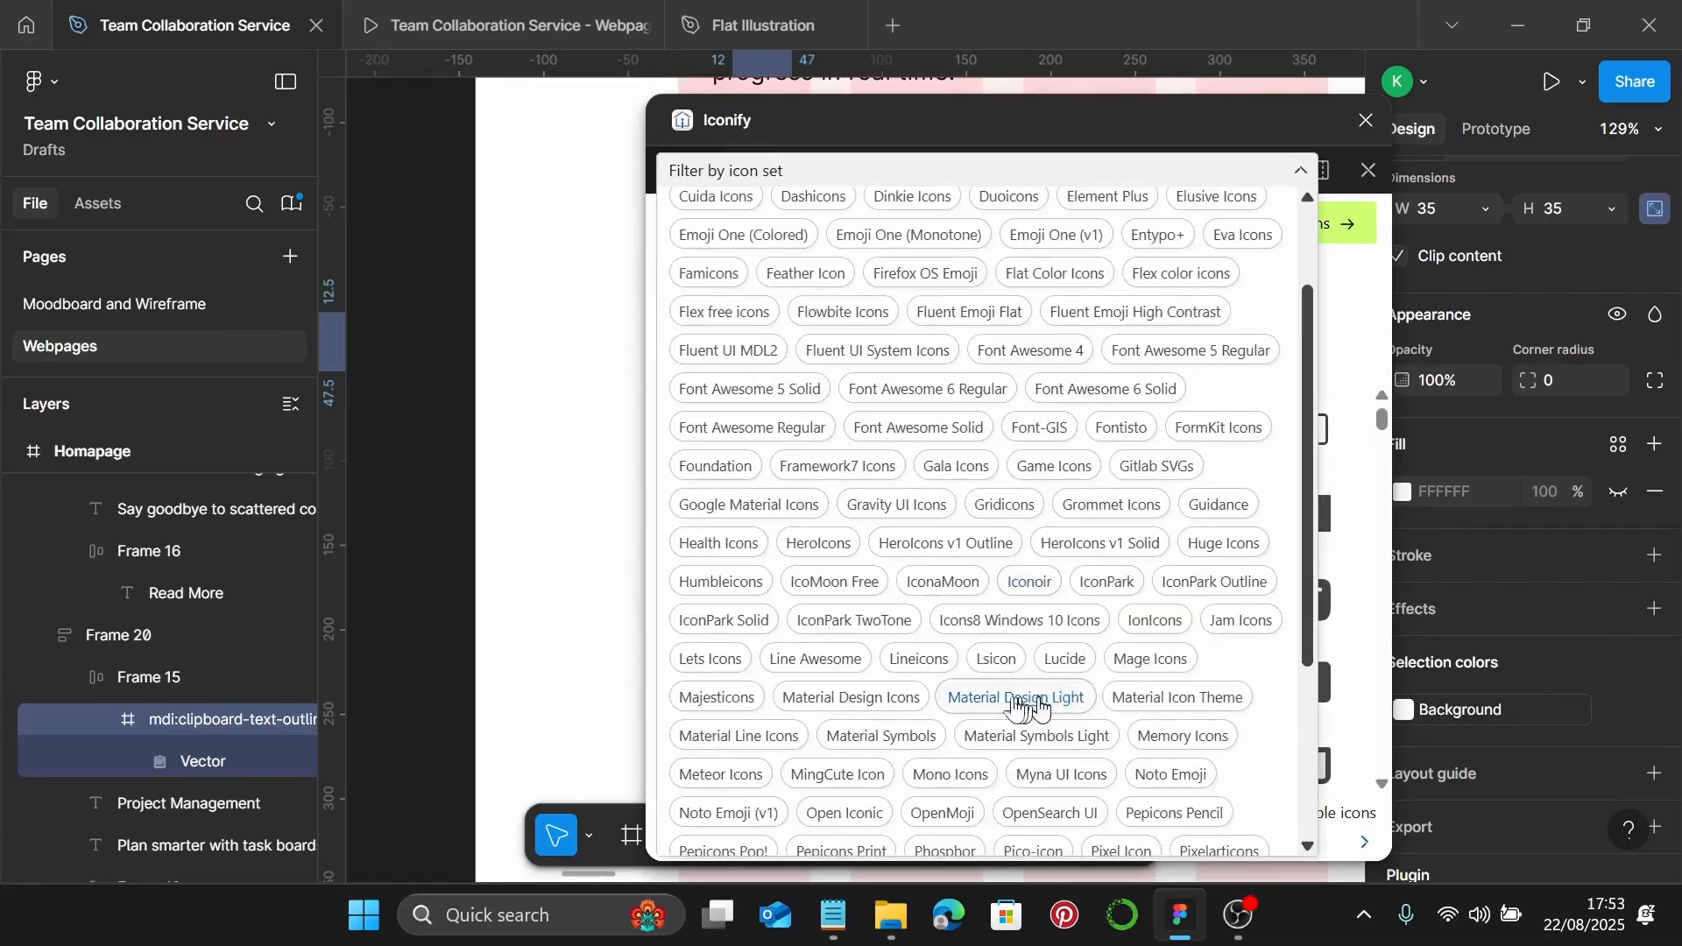
{"action": "left_click", "coordinate": [844, 697]}
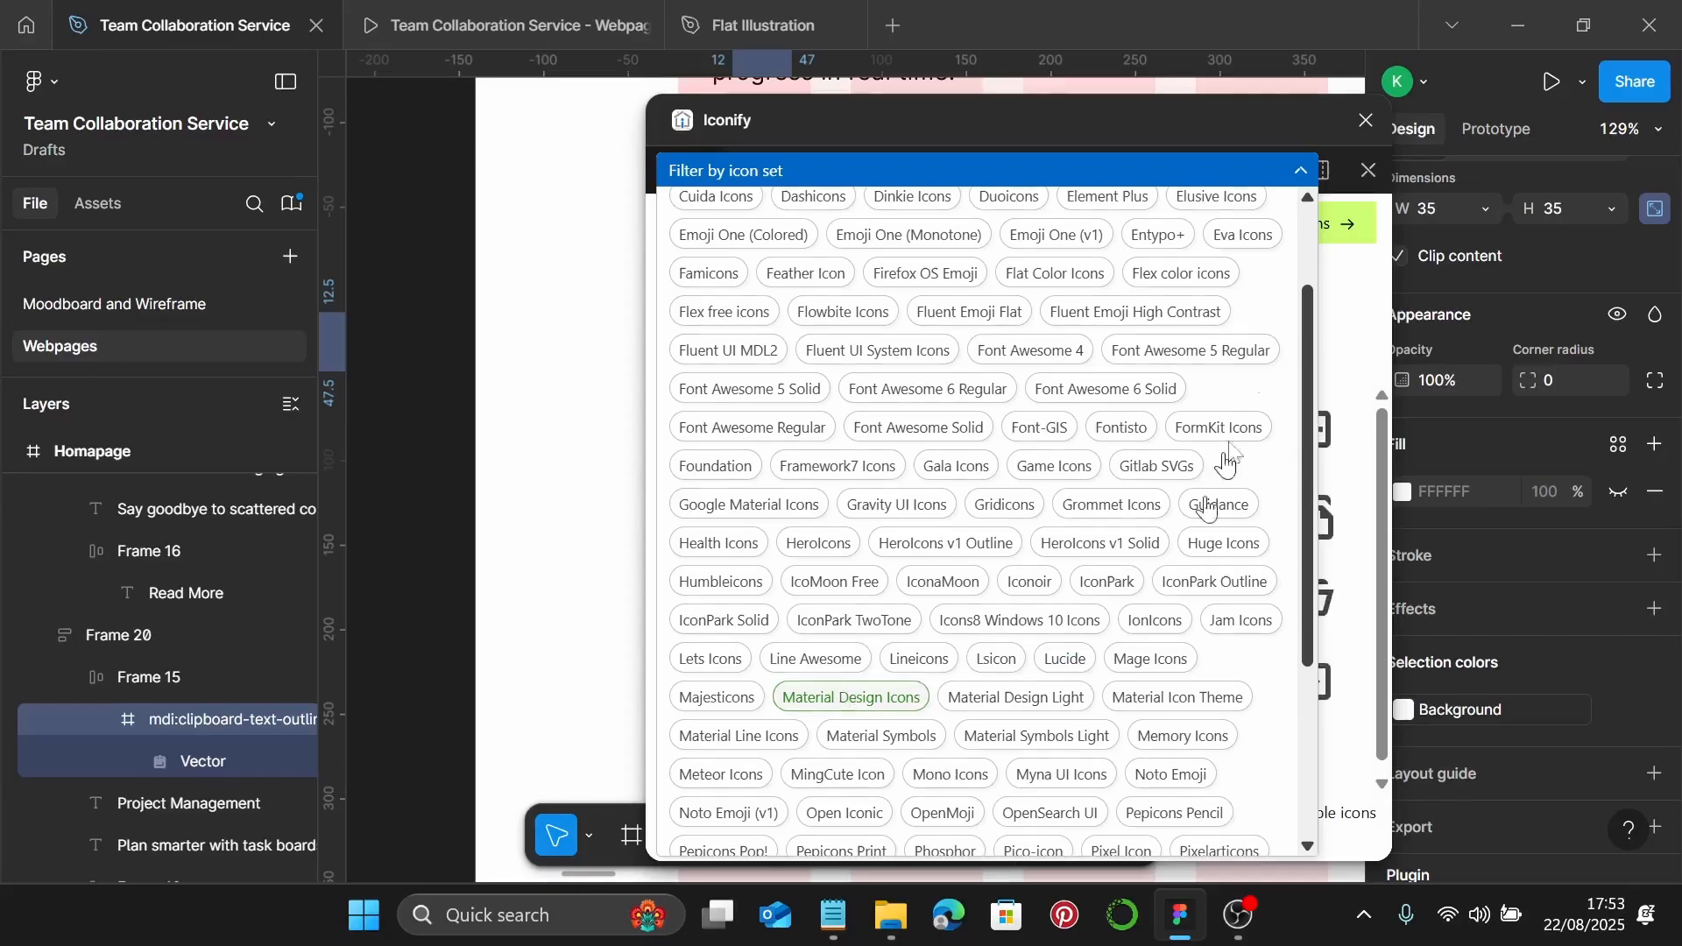
{"action": "left_click", "coordinate": [1300, 170]}
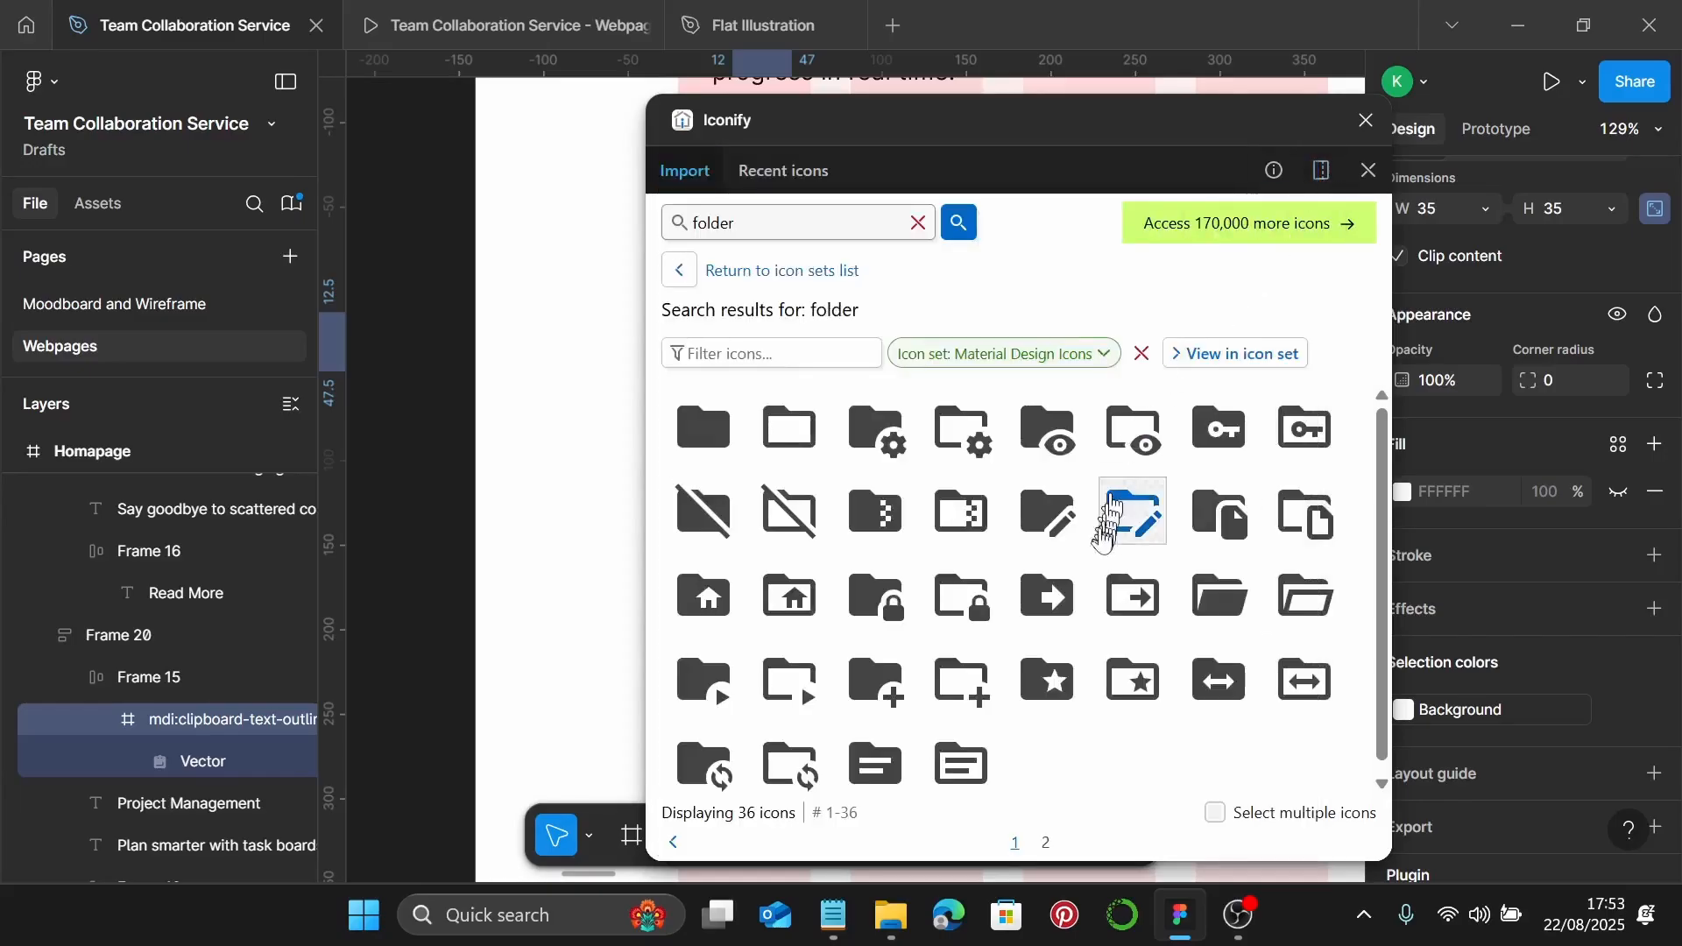
{"action": "scroll", "coordinate": [1041, 558], "scroll_direction": "down", "scroll_amount": 1}
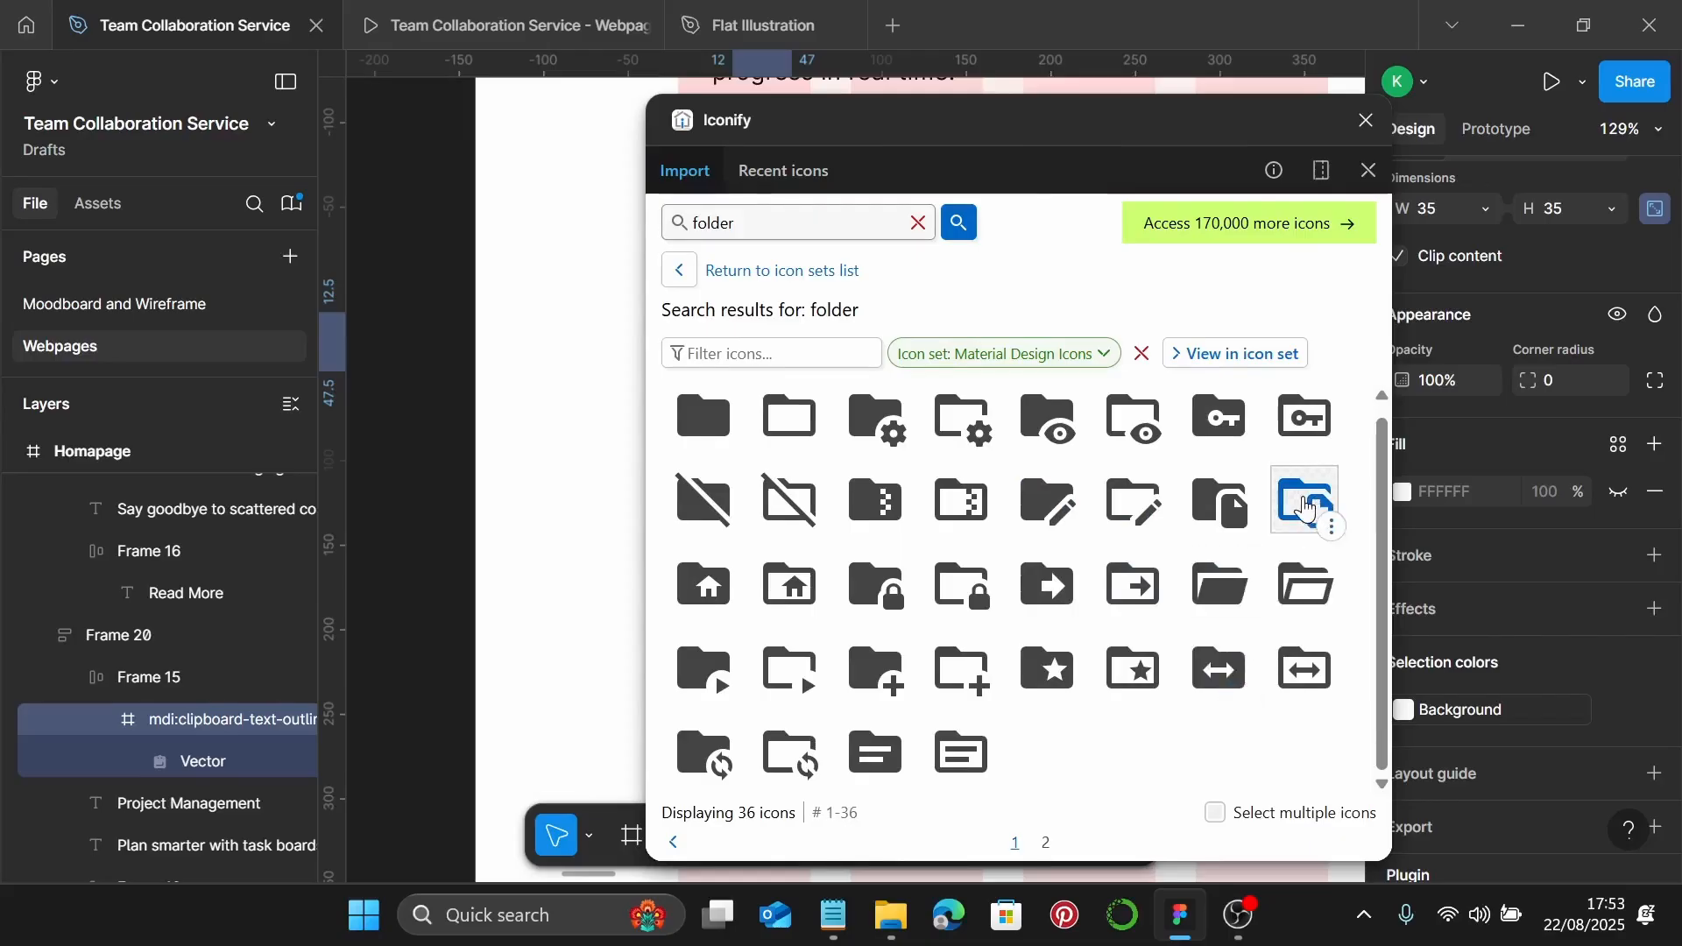
Replace the clipboard icon in the lower card's red circle with the outlined folder-file icon from Iconify, and close the plugin
{"action": "left_click", "coordinate": [1317, 512]}
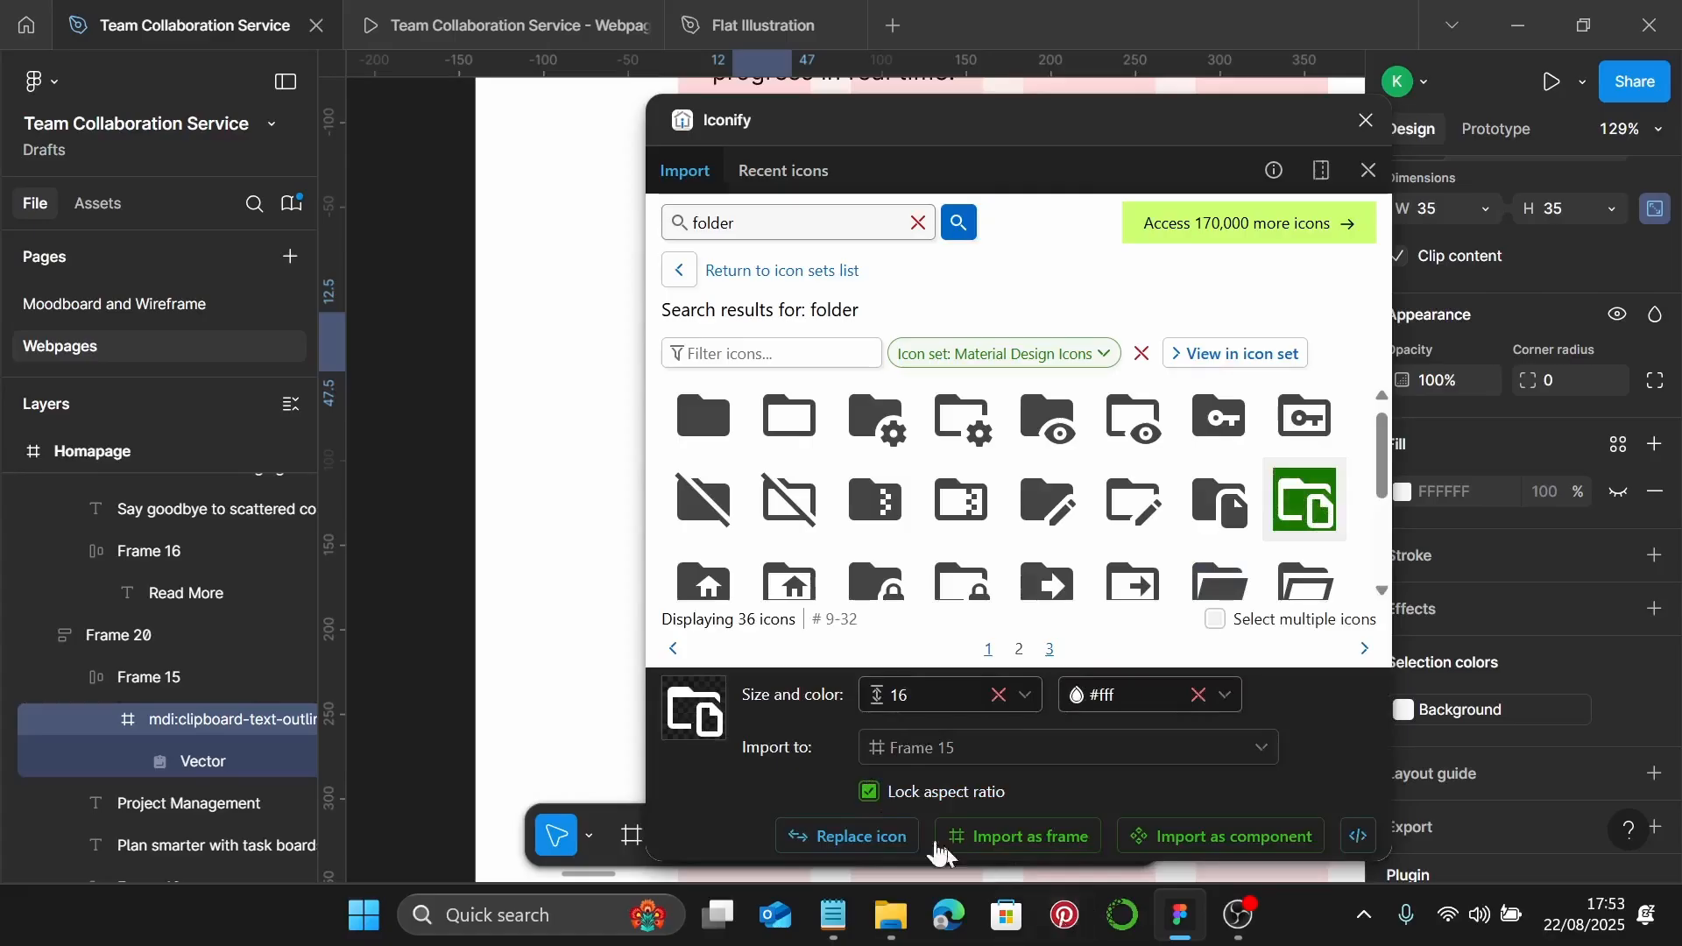
{"action": "left_click", "coordinate": [881, 837]}
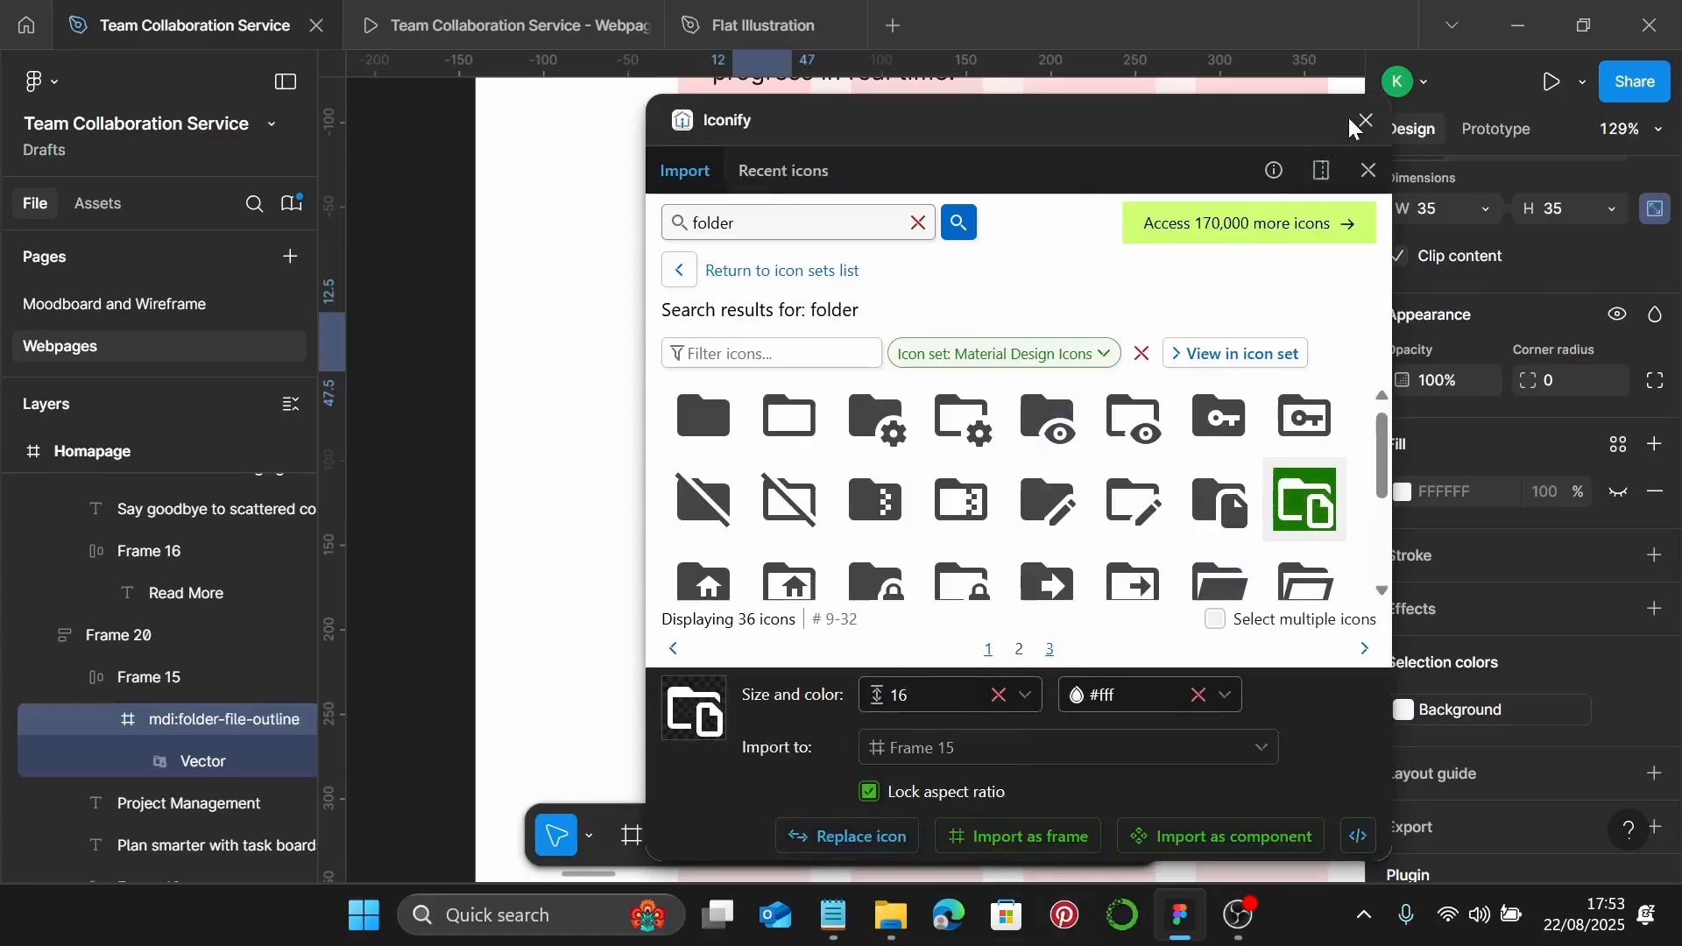
{"action": "left_click", "coordinate": [1356, 125]}
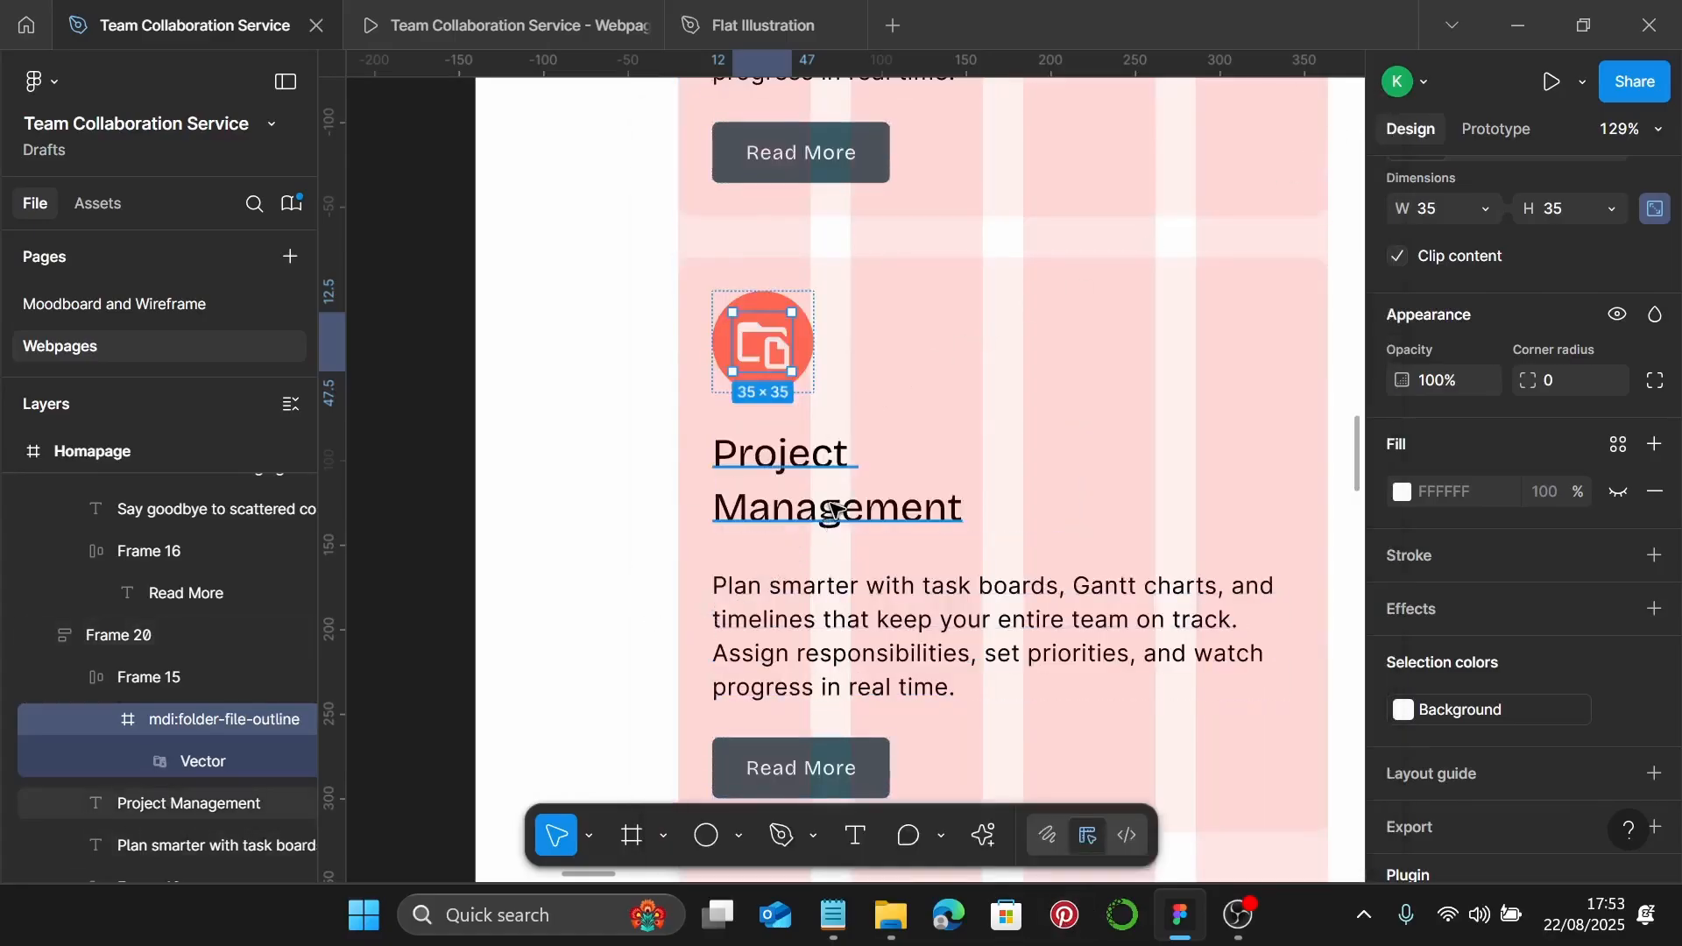
Copy the title "File Sharing & Collaboration" from the Notepad text and replace the "Project Management" heading under the folder icon in Figma with it
{"action": "left_click", "coordinate": [833, 915]}
{"action": "scroll", "coordinate": [1271, 519], "scroll_direction": "down", "scroll_amount": 2}
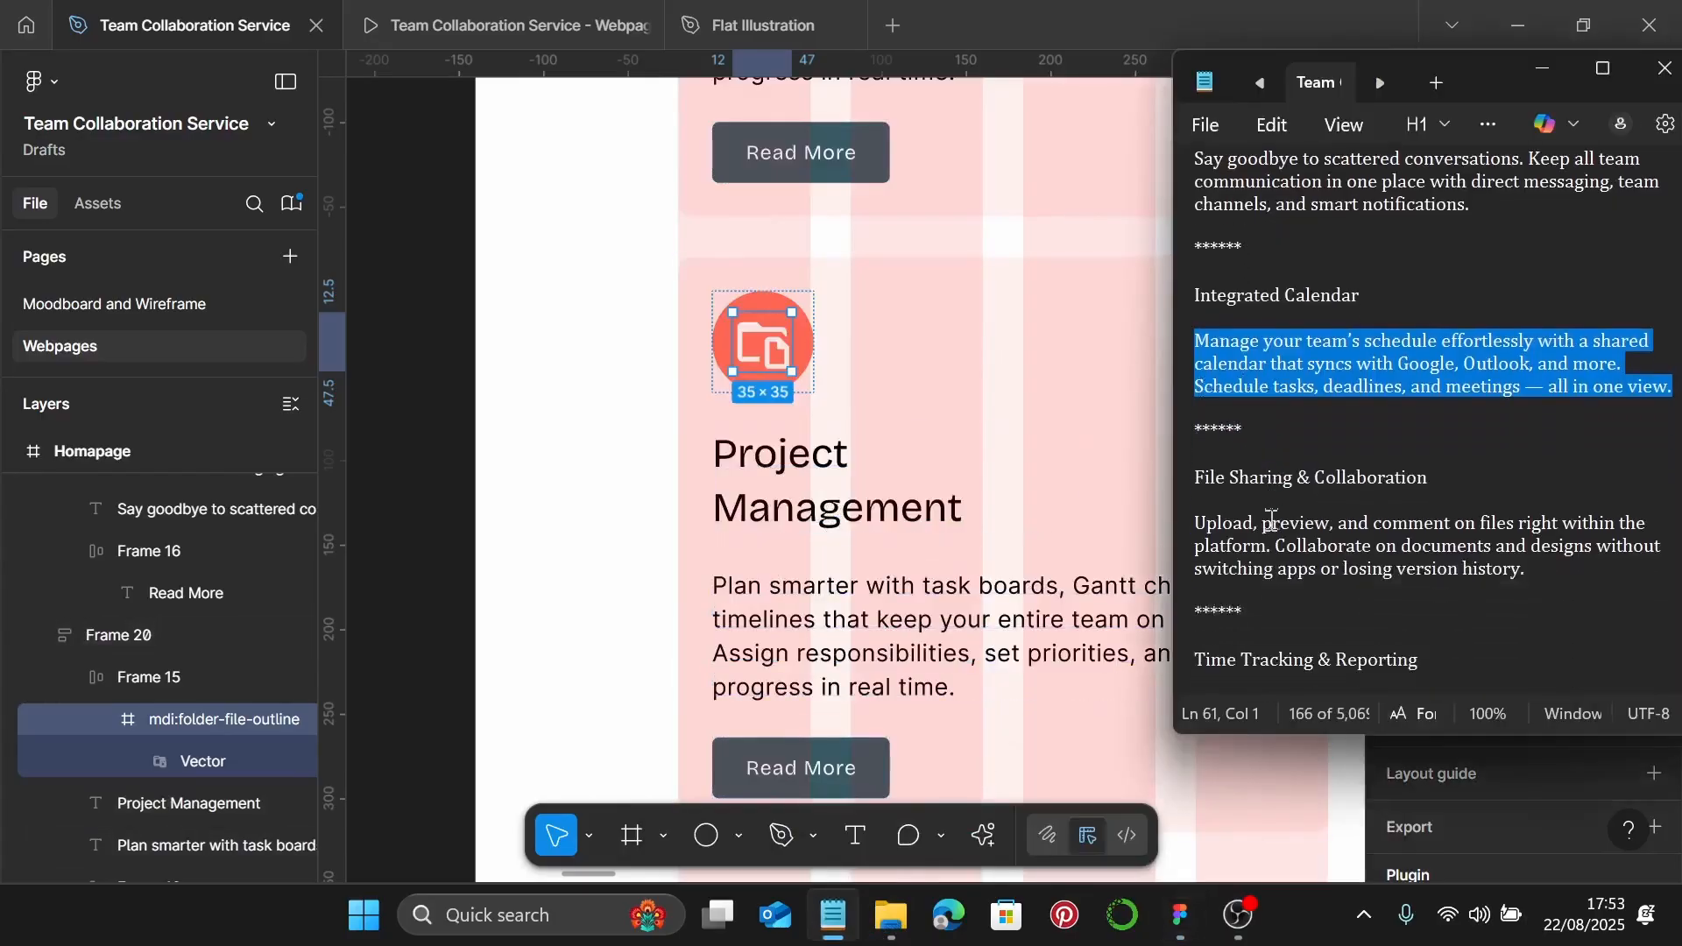
{"action": "left_click_drag", "start_coordinate": [1437, 477], "coordinate": [1194, 477]}
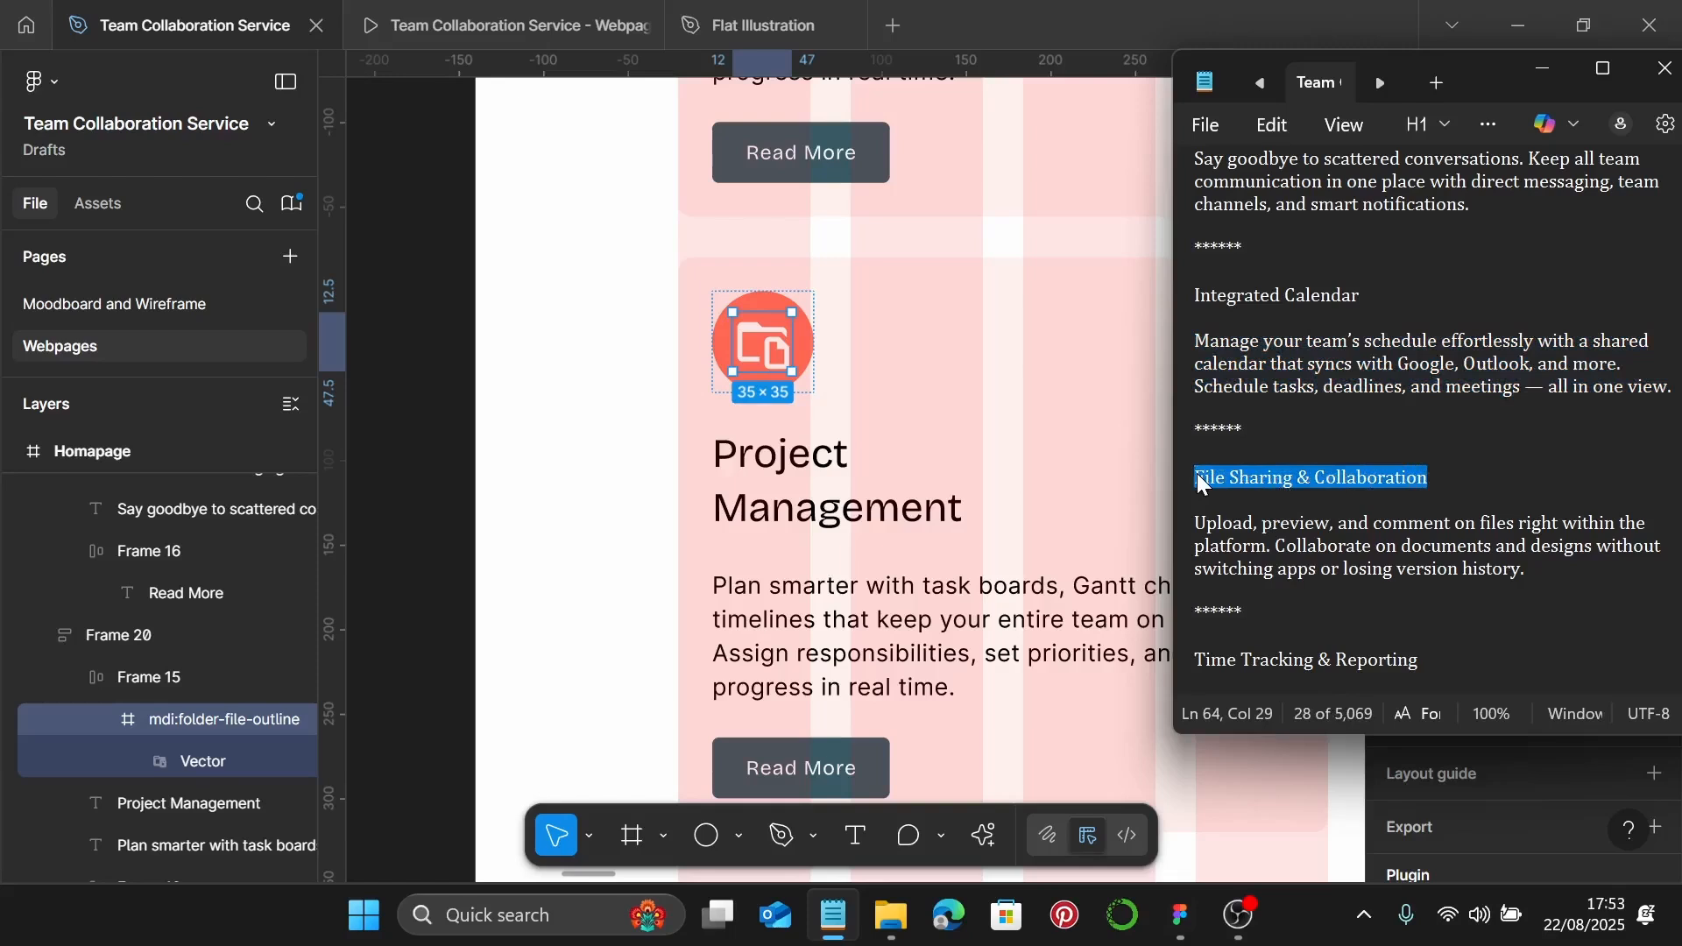
{"action": "left_click", "coordinate": [817, 489]}
{"action": "double_click", "coordinate": [818, 493]}
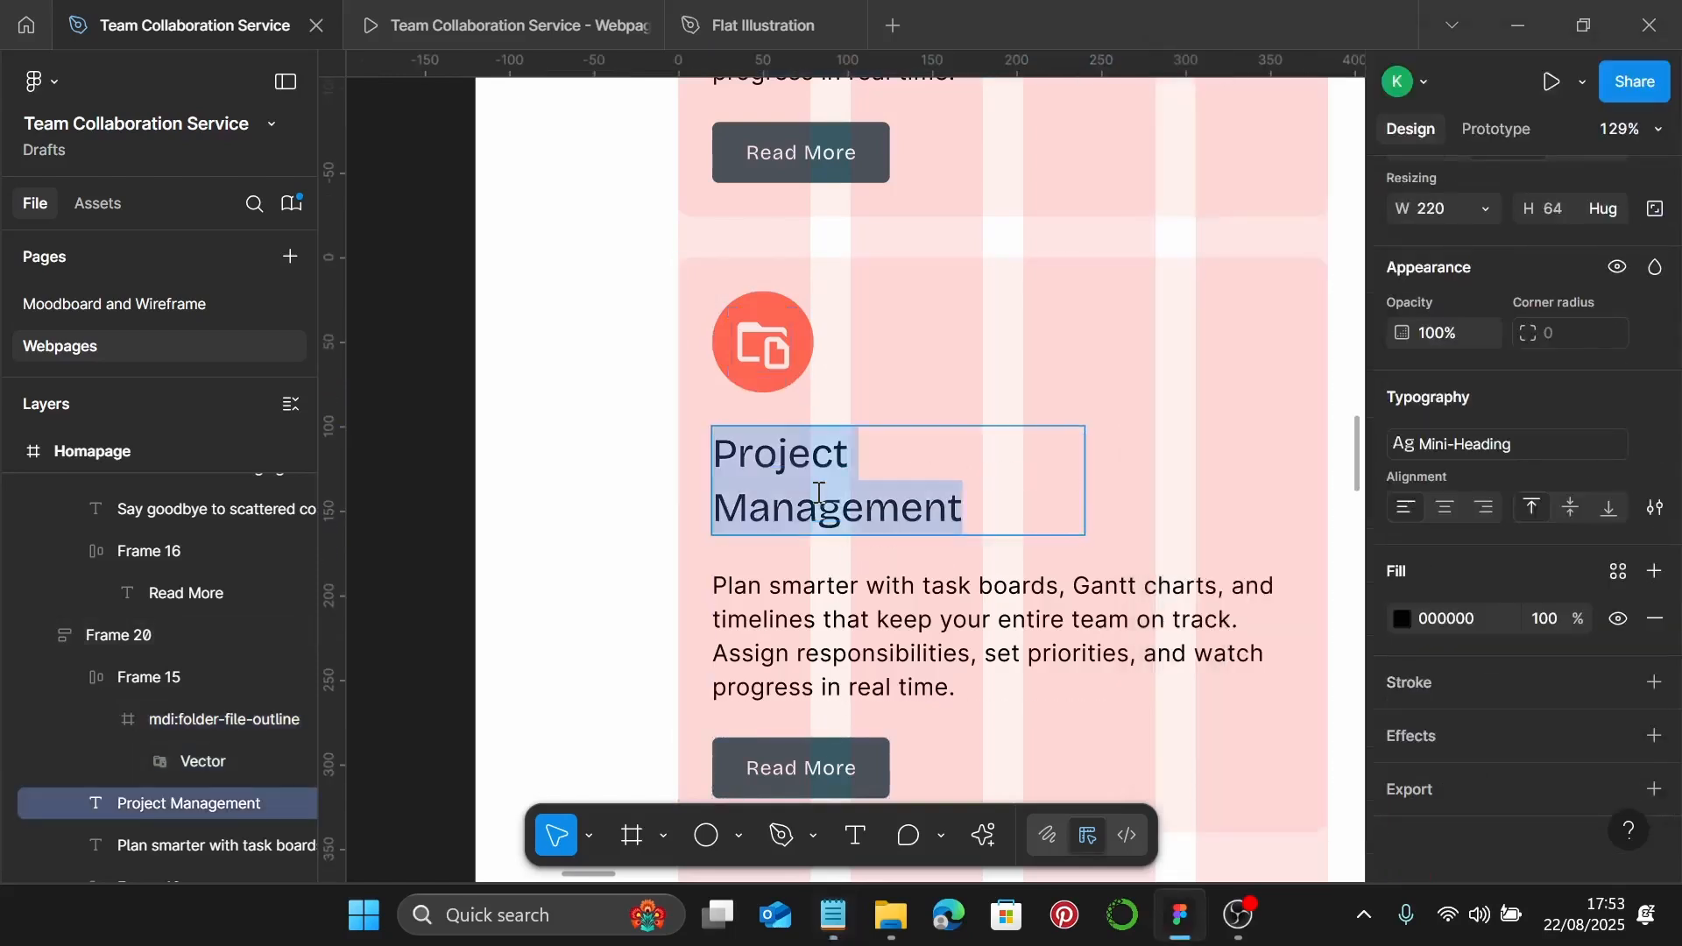
{"action": "key", "text": "ctrl+v"}
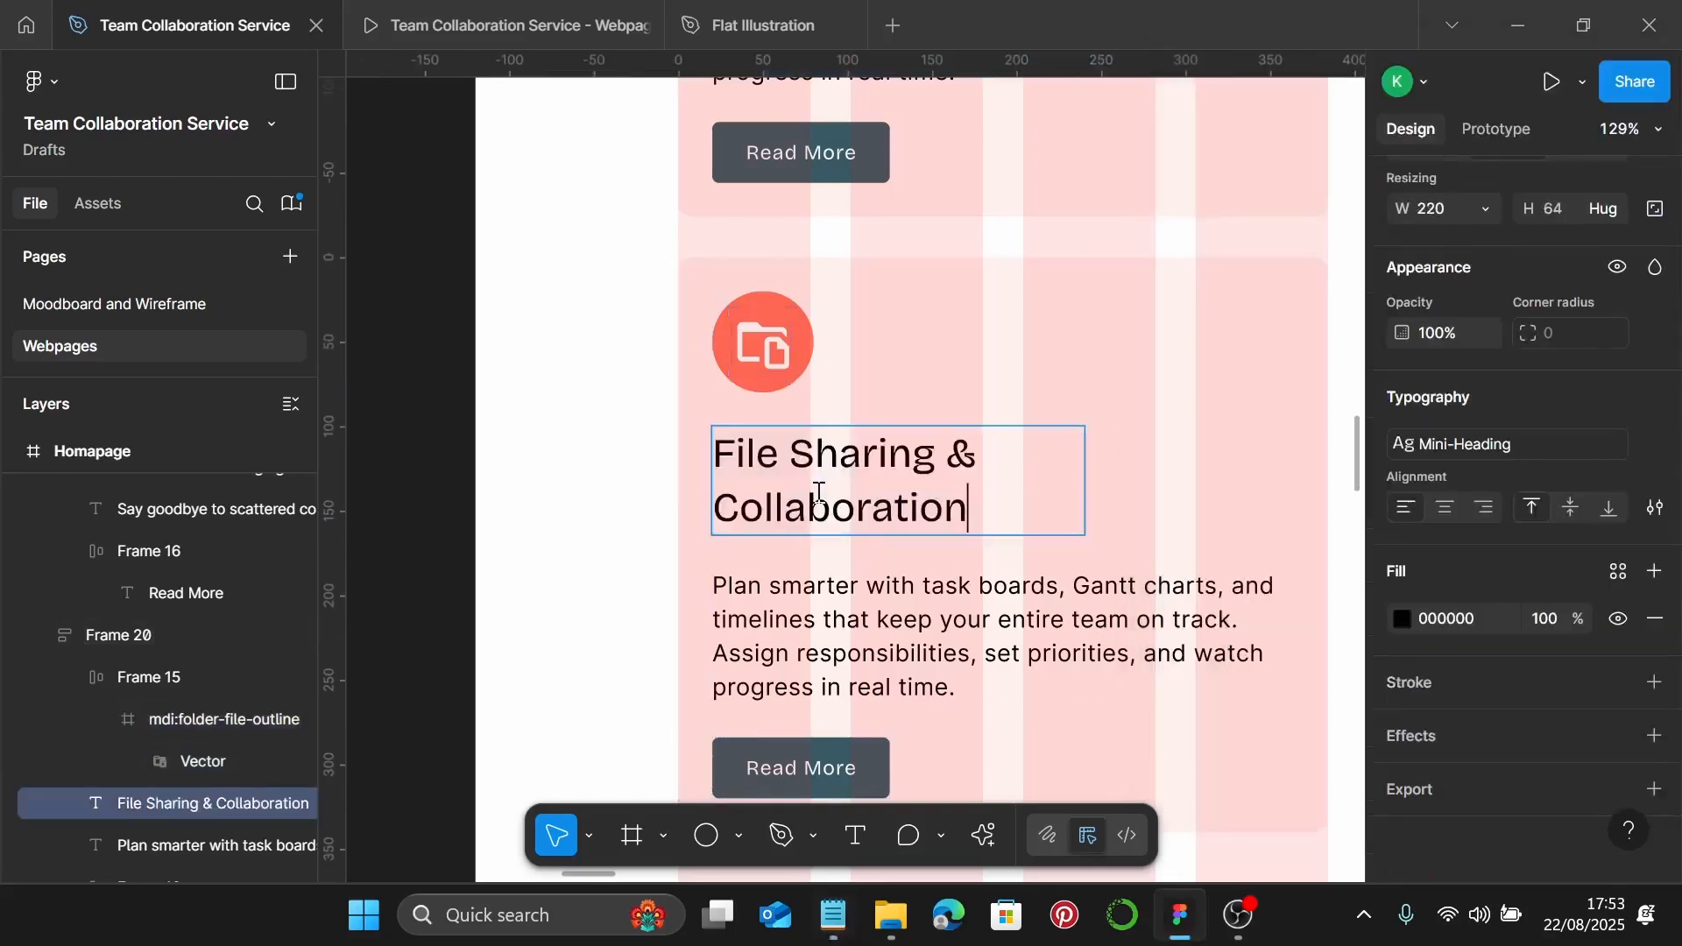
Replace the description in the File Sharing & Collaboration card with the matching "Upload, preview, and comment on files…" paragraph from the Notepad text
{"action": "left_click", "coordinate": [833, 915]}
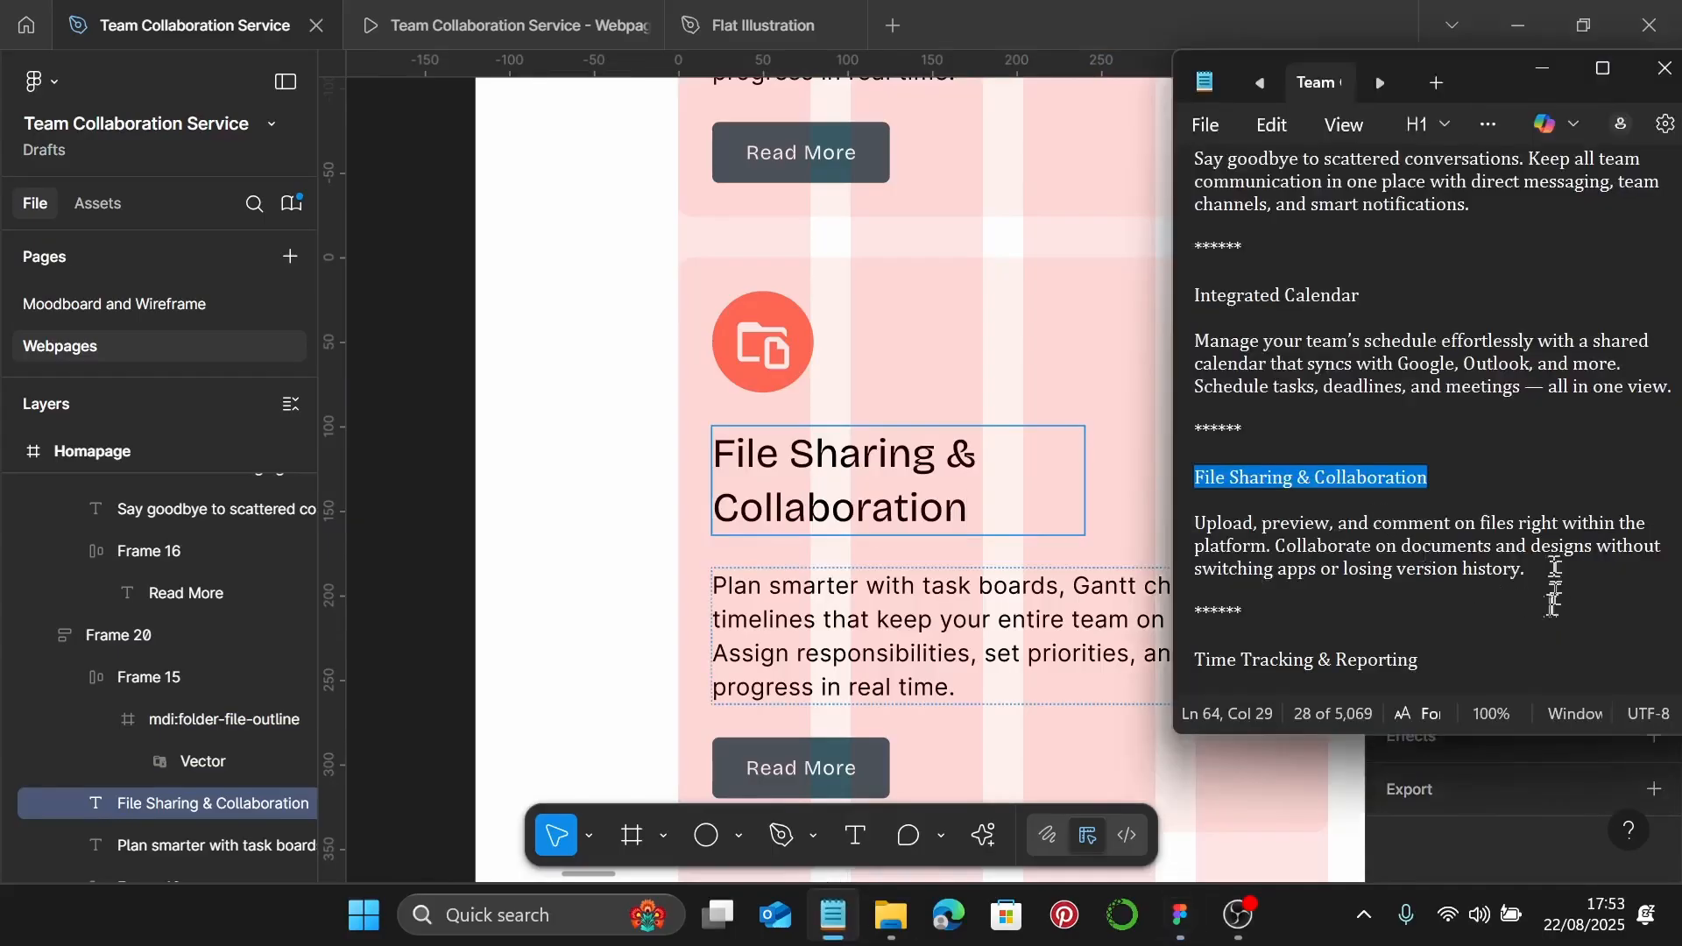
{"action": "left_click_drag", "start_coordinate": [1528, 570], "coordinate": [1210, 523]}
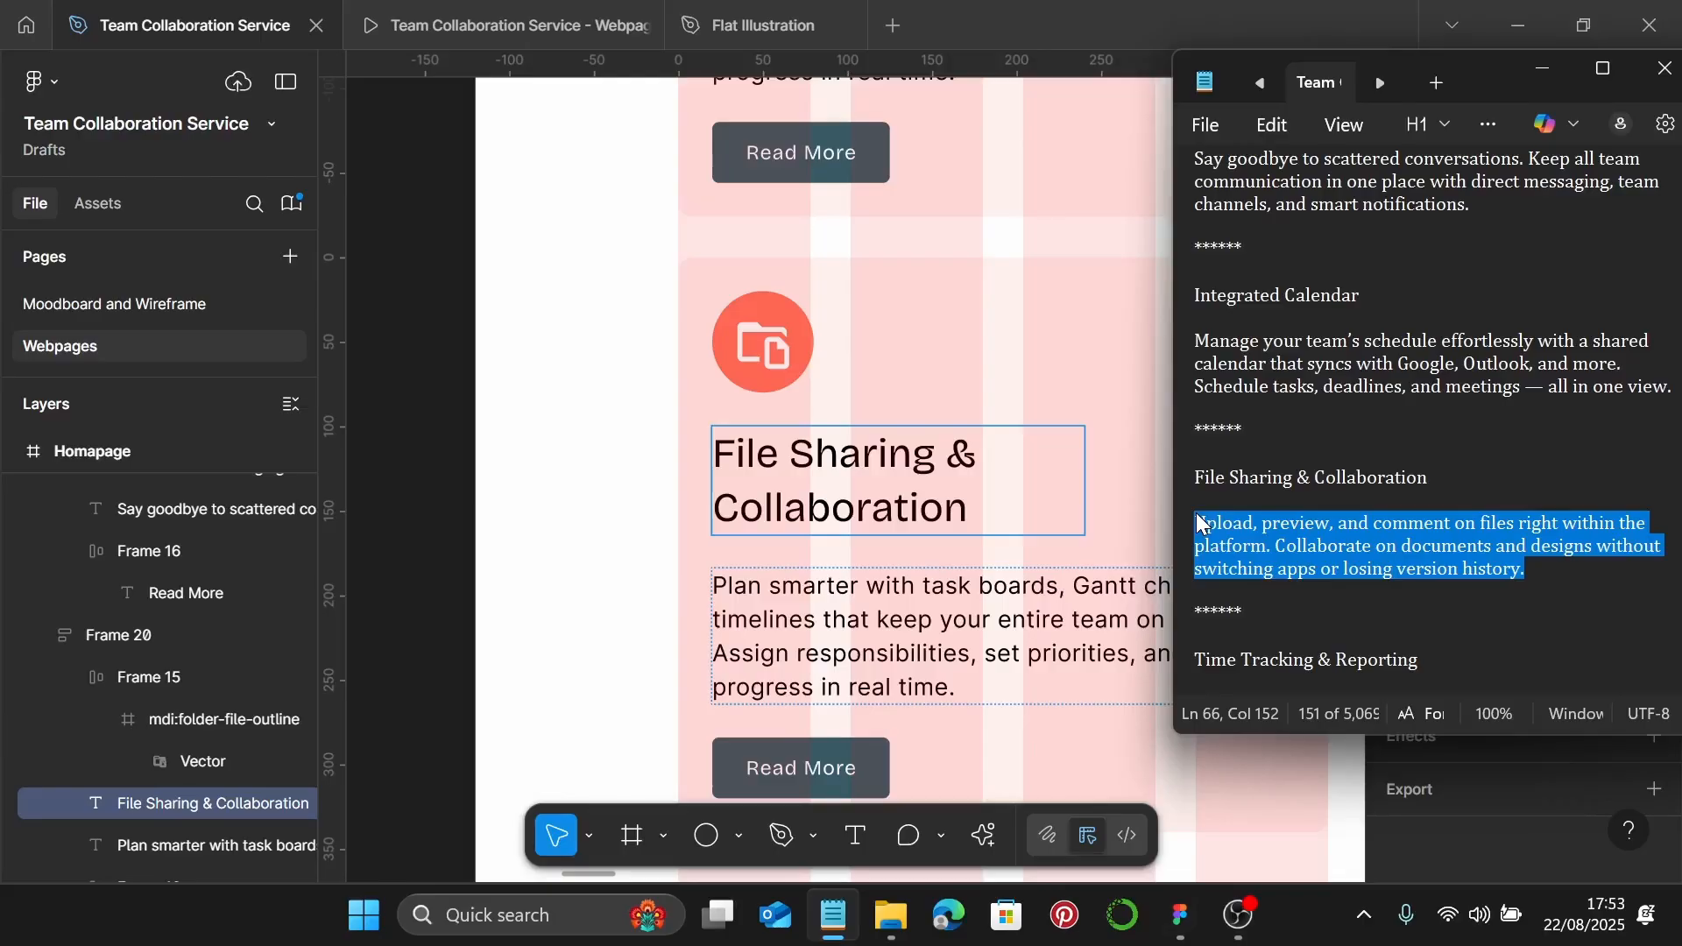
{"action": "triple_click", "coordinate": [877, 653]}
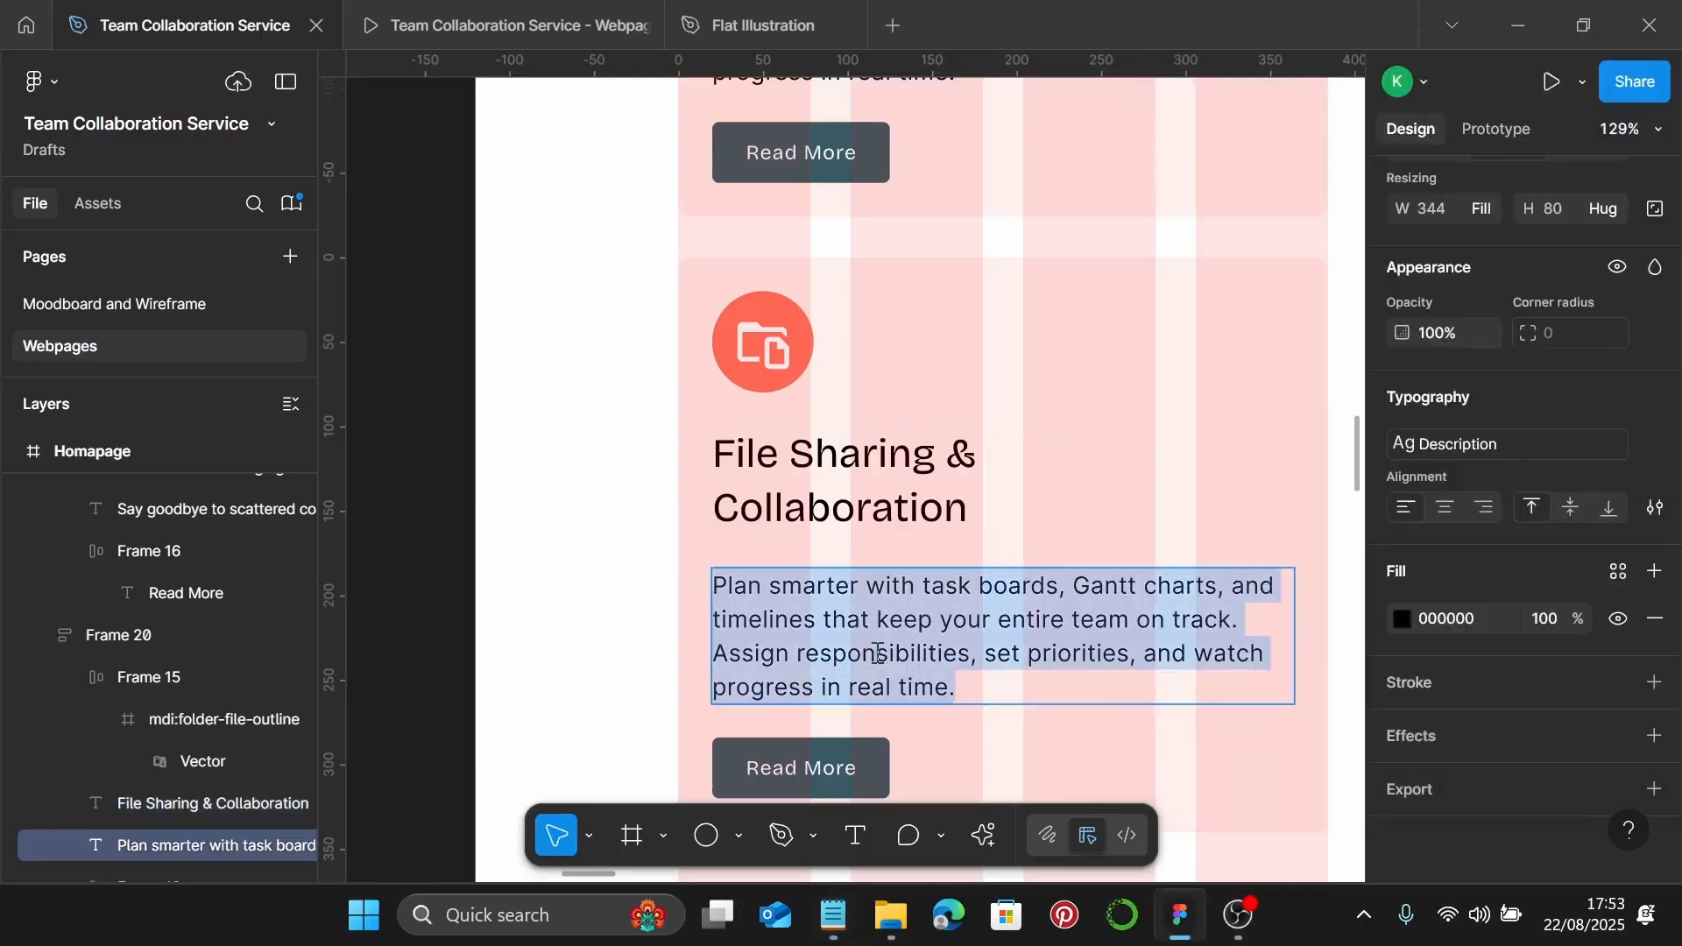
{"action": "key", "text": "ctrl+v"}
{"action": "scroll", "coordinate": [877, 653], "scroll_direction": "down", "scroll_amount": 3}
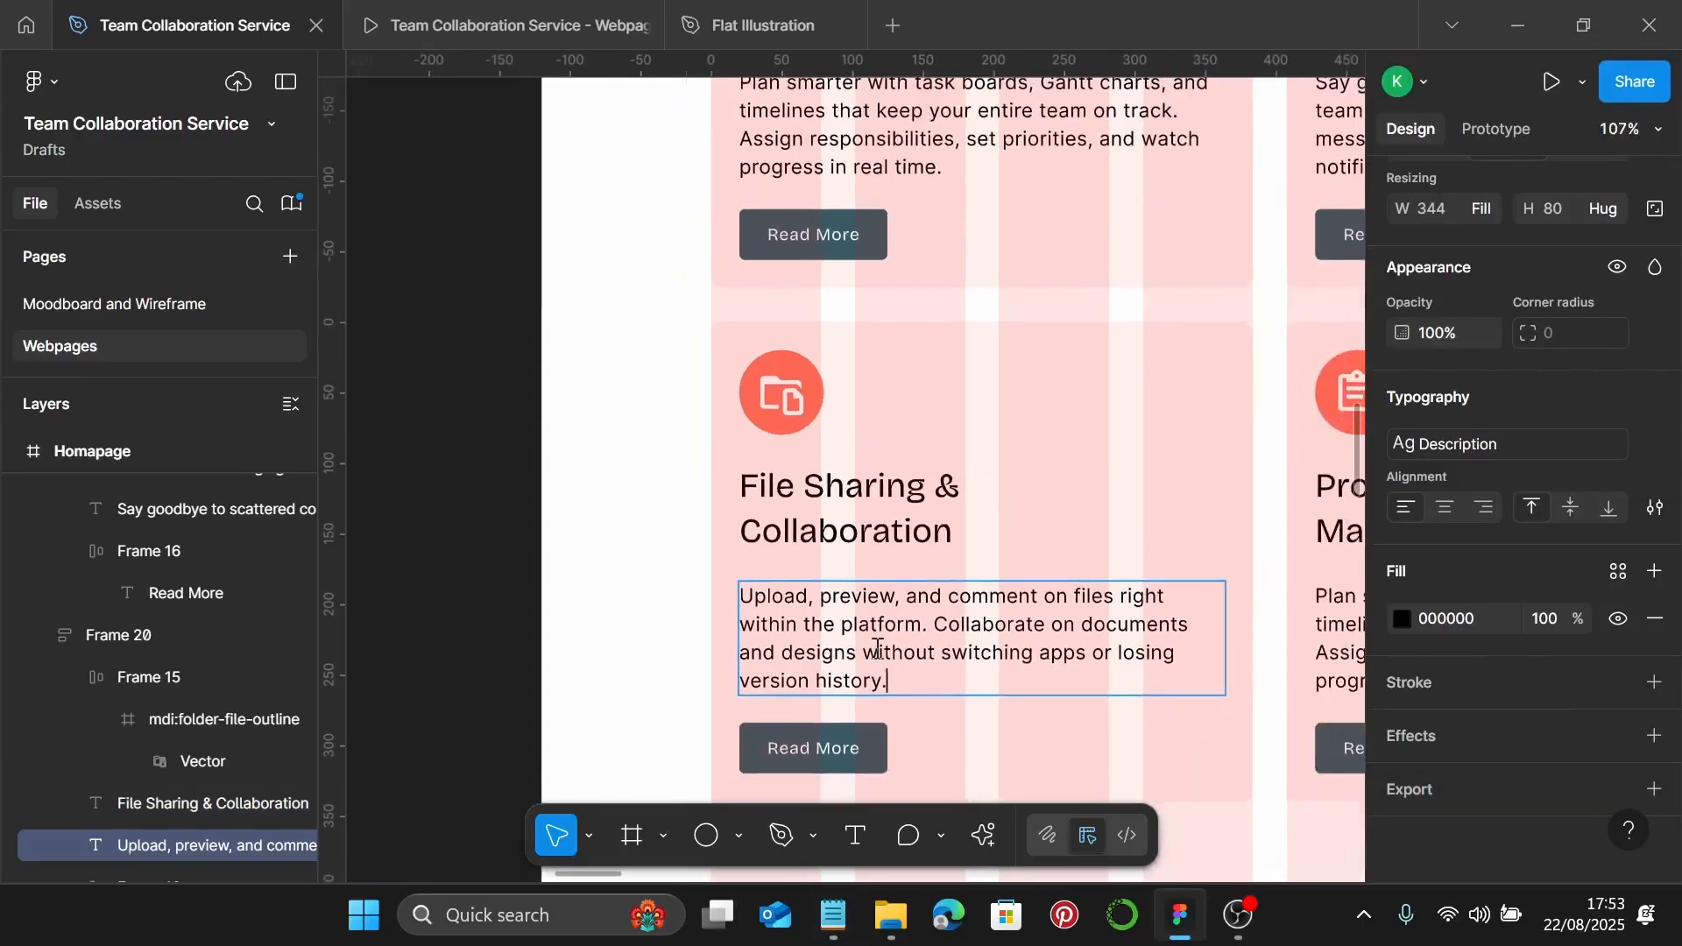
{"action": "scroll", "coordinate": [1041, 512], "scroll_direction": "right", "scroll_amount": 2}
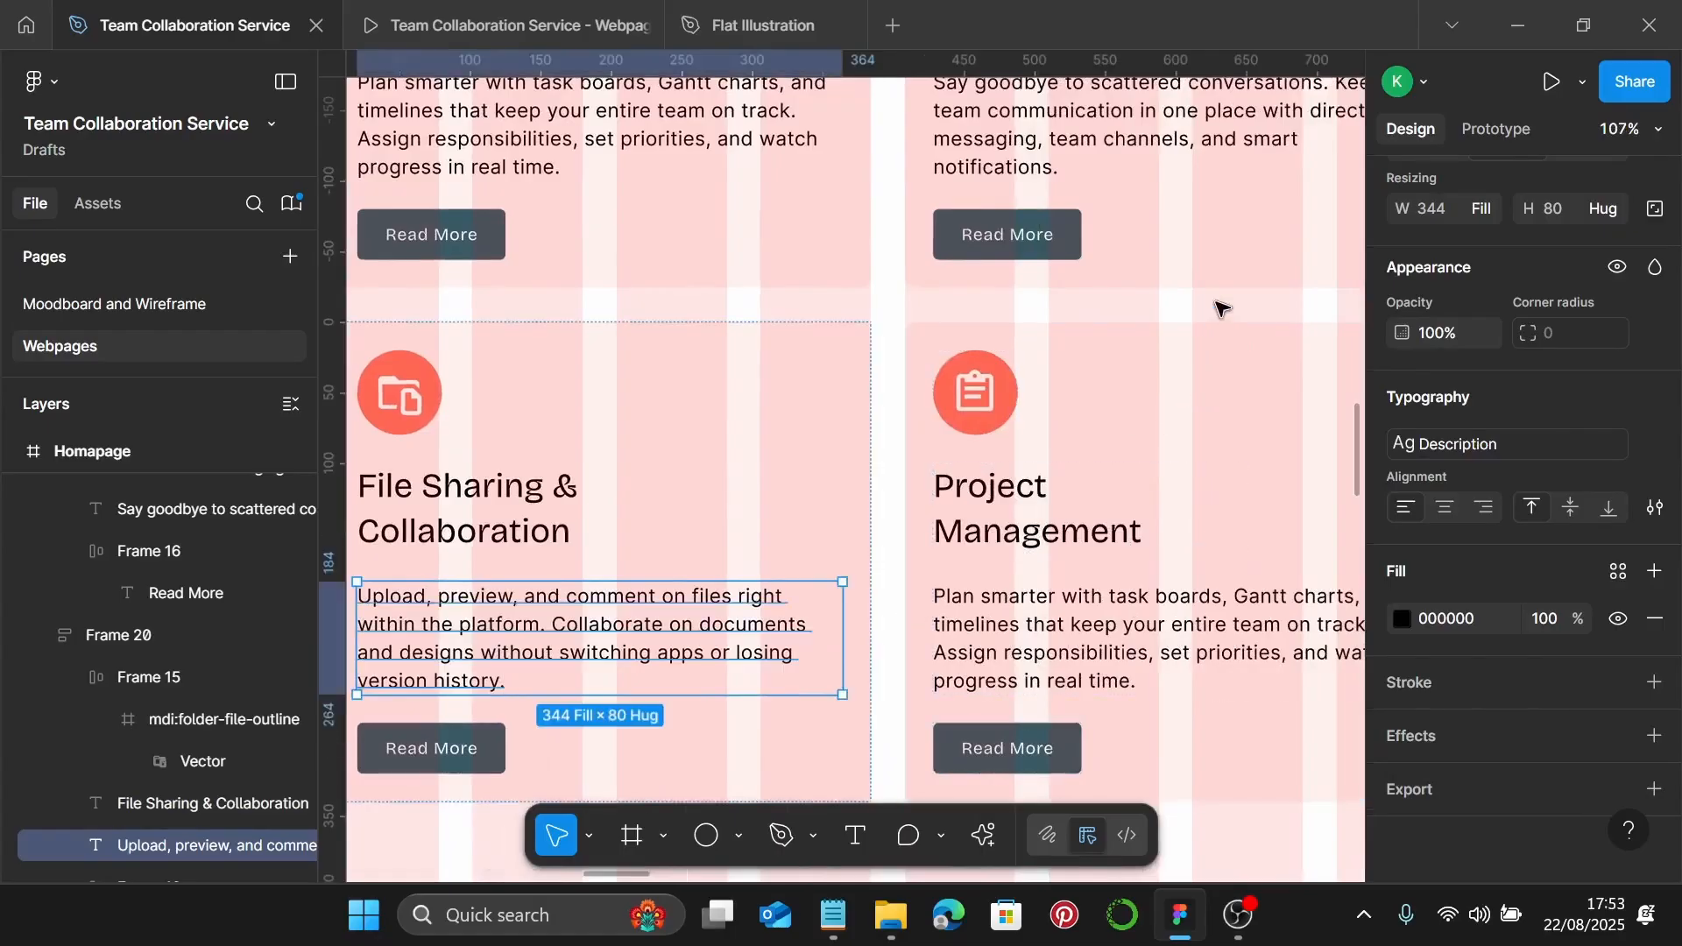
{"action": "left_click", "coordinate": [1216, 306]}
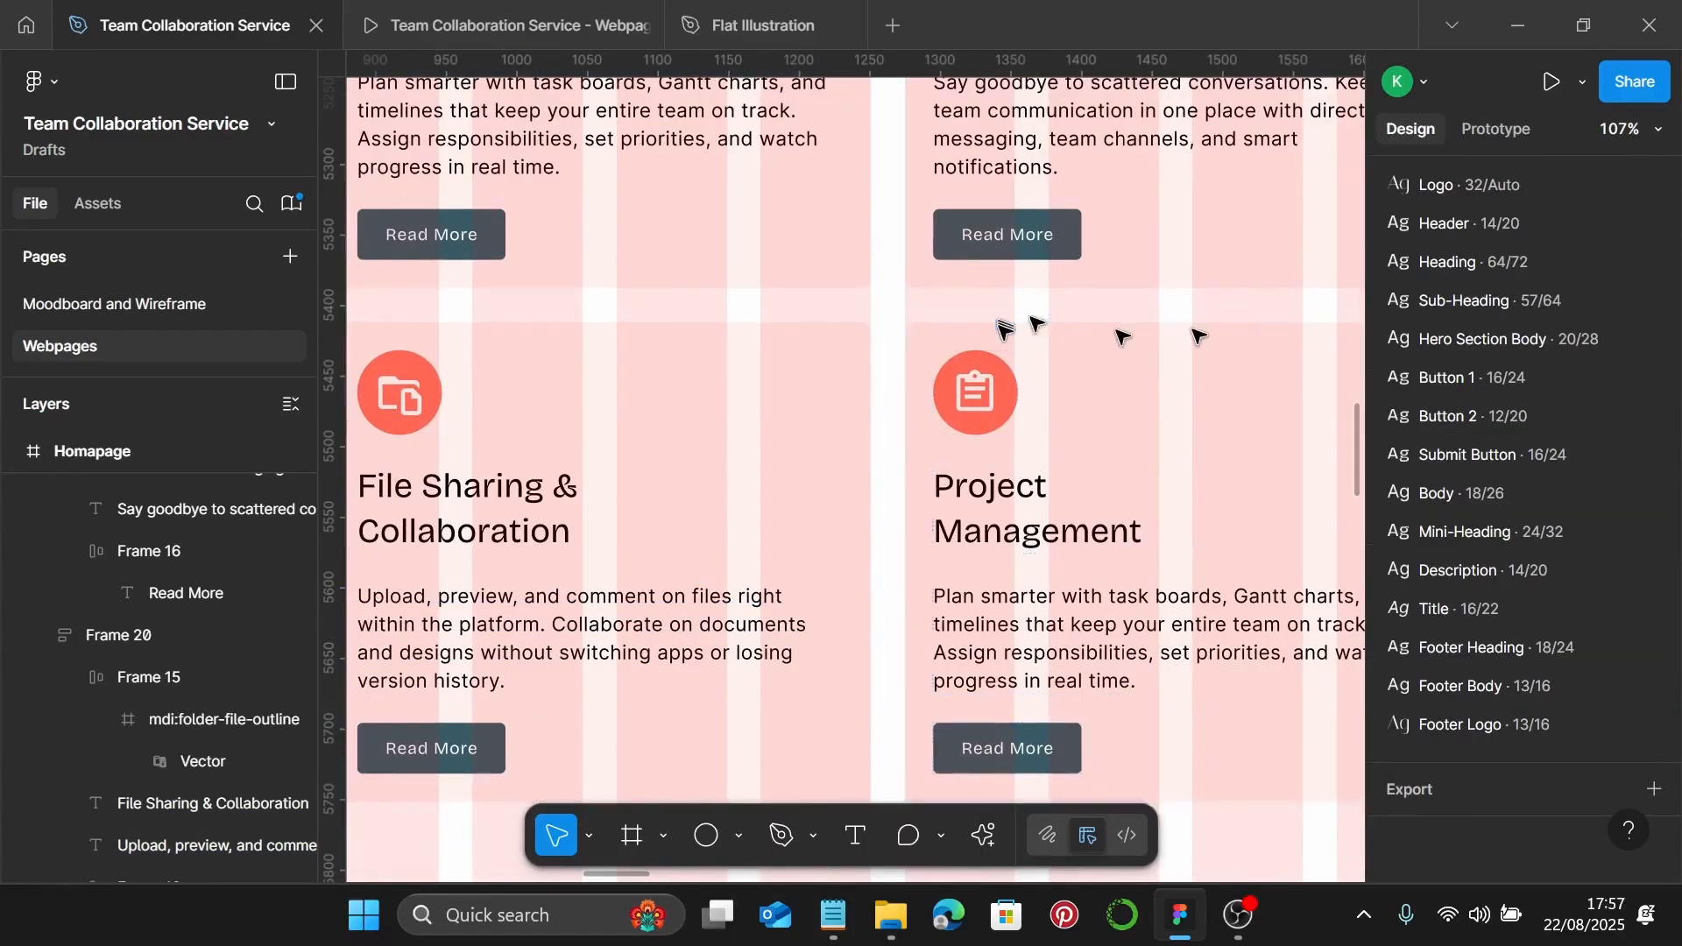
Select the clipboard icon in the adjacent Project Management card and launch the Iconify plugin for it
{"action": "left_click", "coordinate": [995, 391]}
{"action": "double_click", "coordinate": [988, 393]}
{"action": "double_click", "coordinate": [987, 399]}
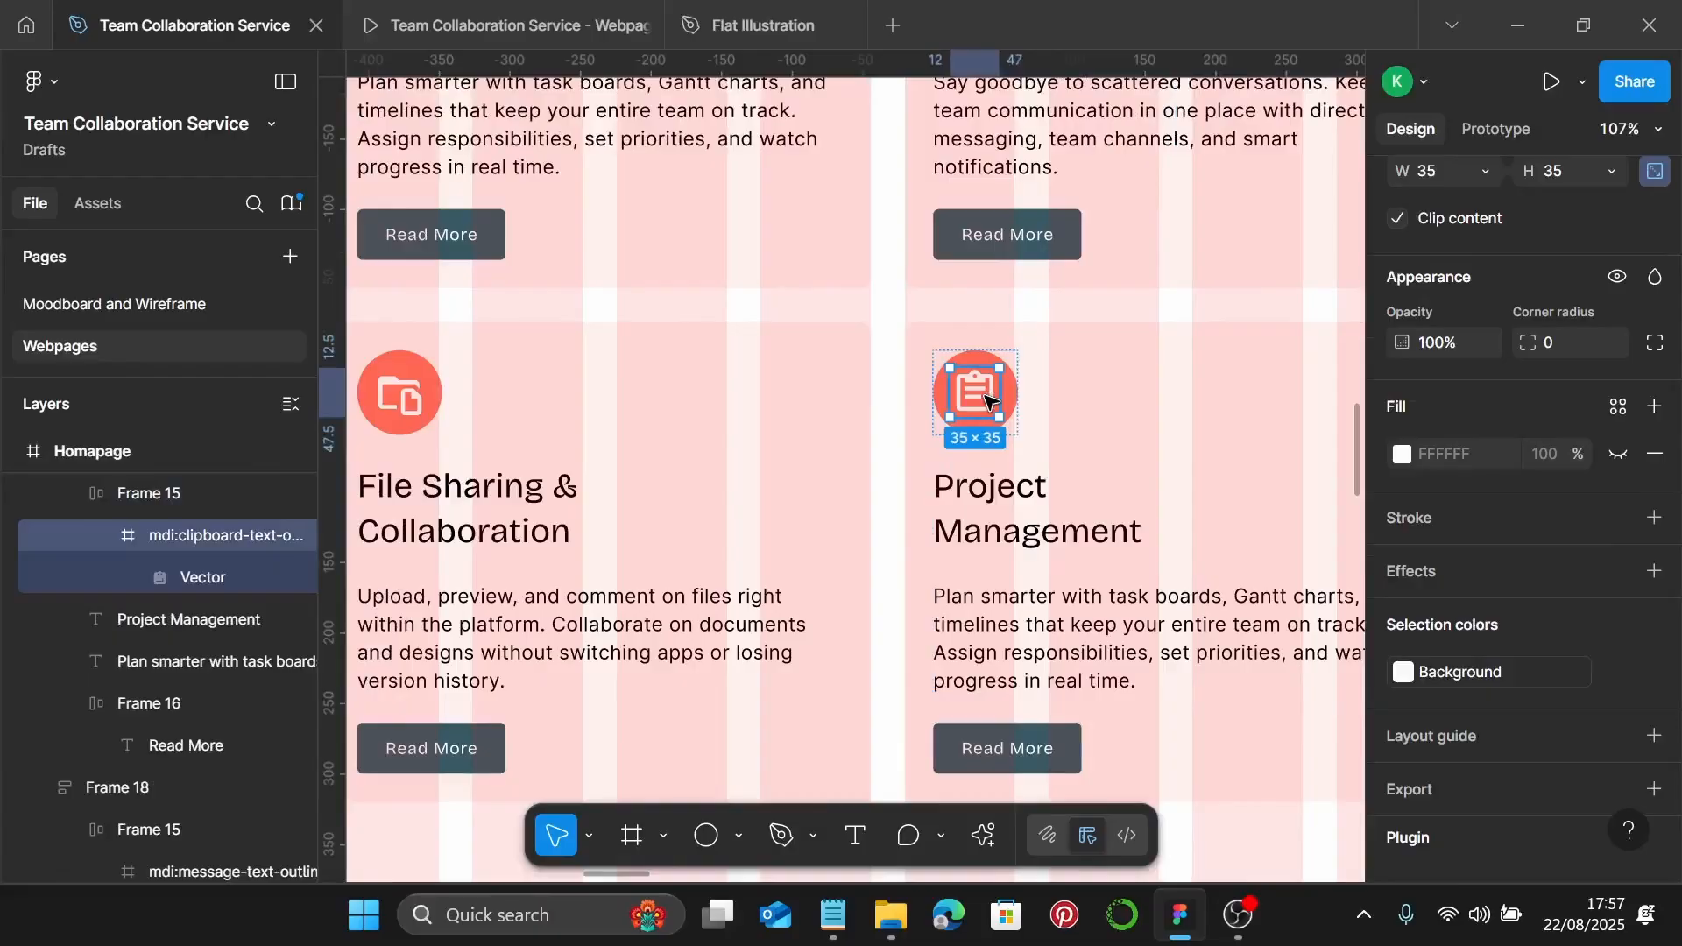
{"action": "right_click", "coordinate": [985, 396]}
{"action": "scroll", "coordinate": [1106, 617], "scroll_direction": "down", "scroll_amount": 3}
{"action": "mouse_move", "coordinate": [1136, 659]}
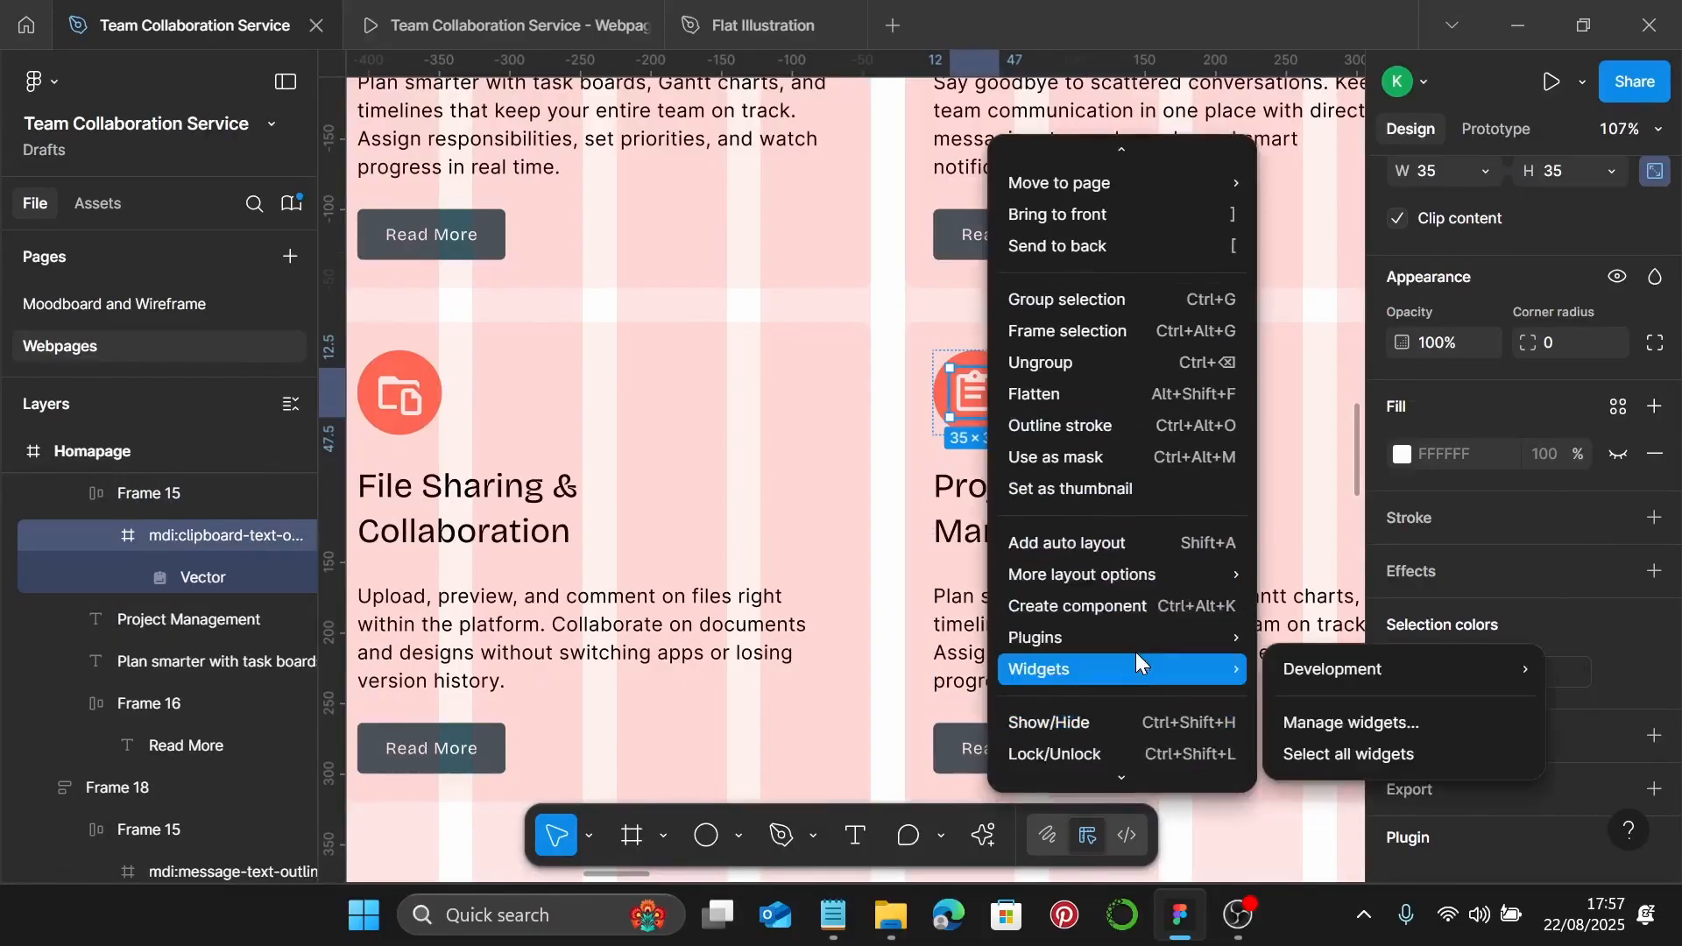
{"action": "left_click", "coordinate": [1364, 268]}
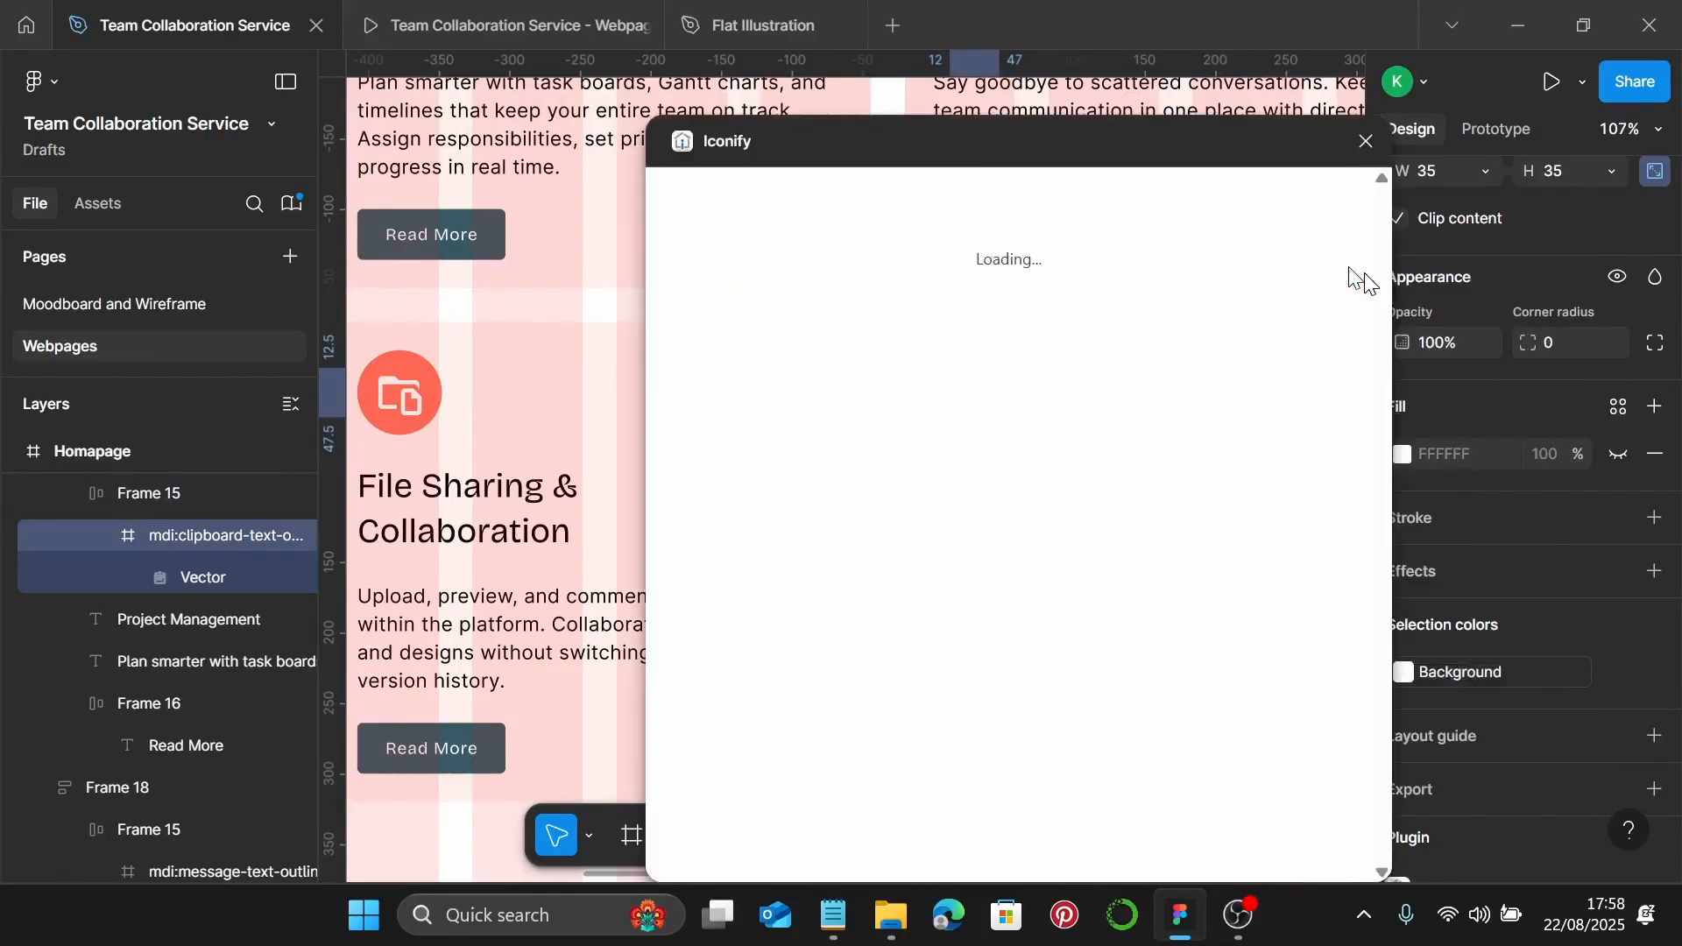
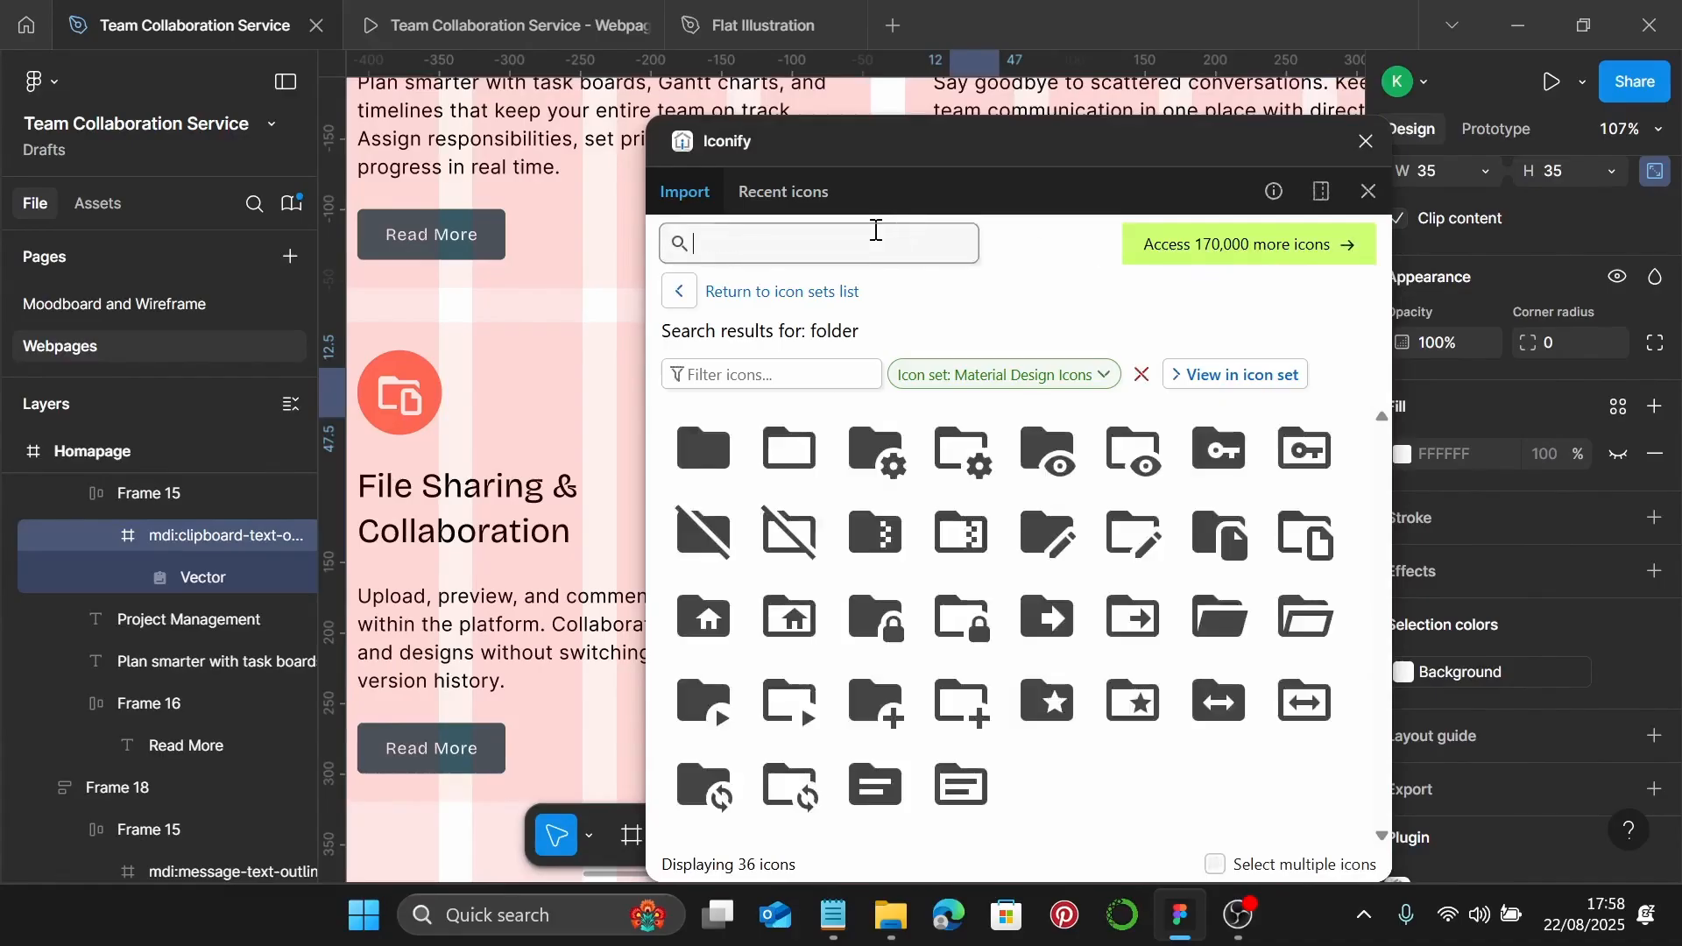
Search Iconify for "timer" and limit the results to the Material Design Icons set
{"action": "left_click", "coordinate": [876, 230]}
{"action": "type", "text": "timer"}
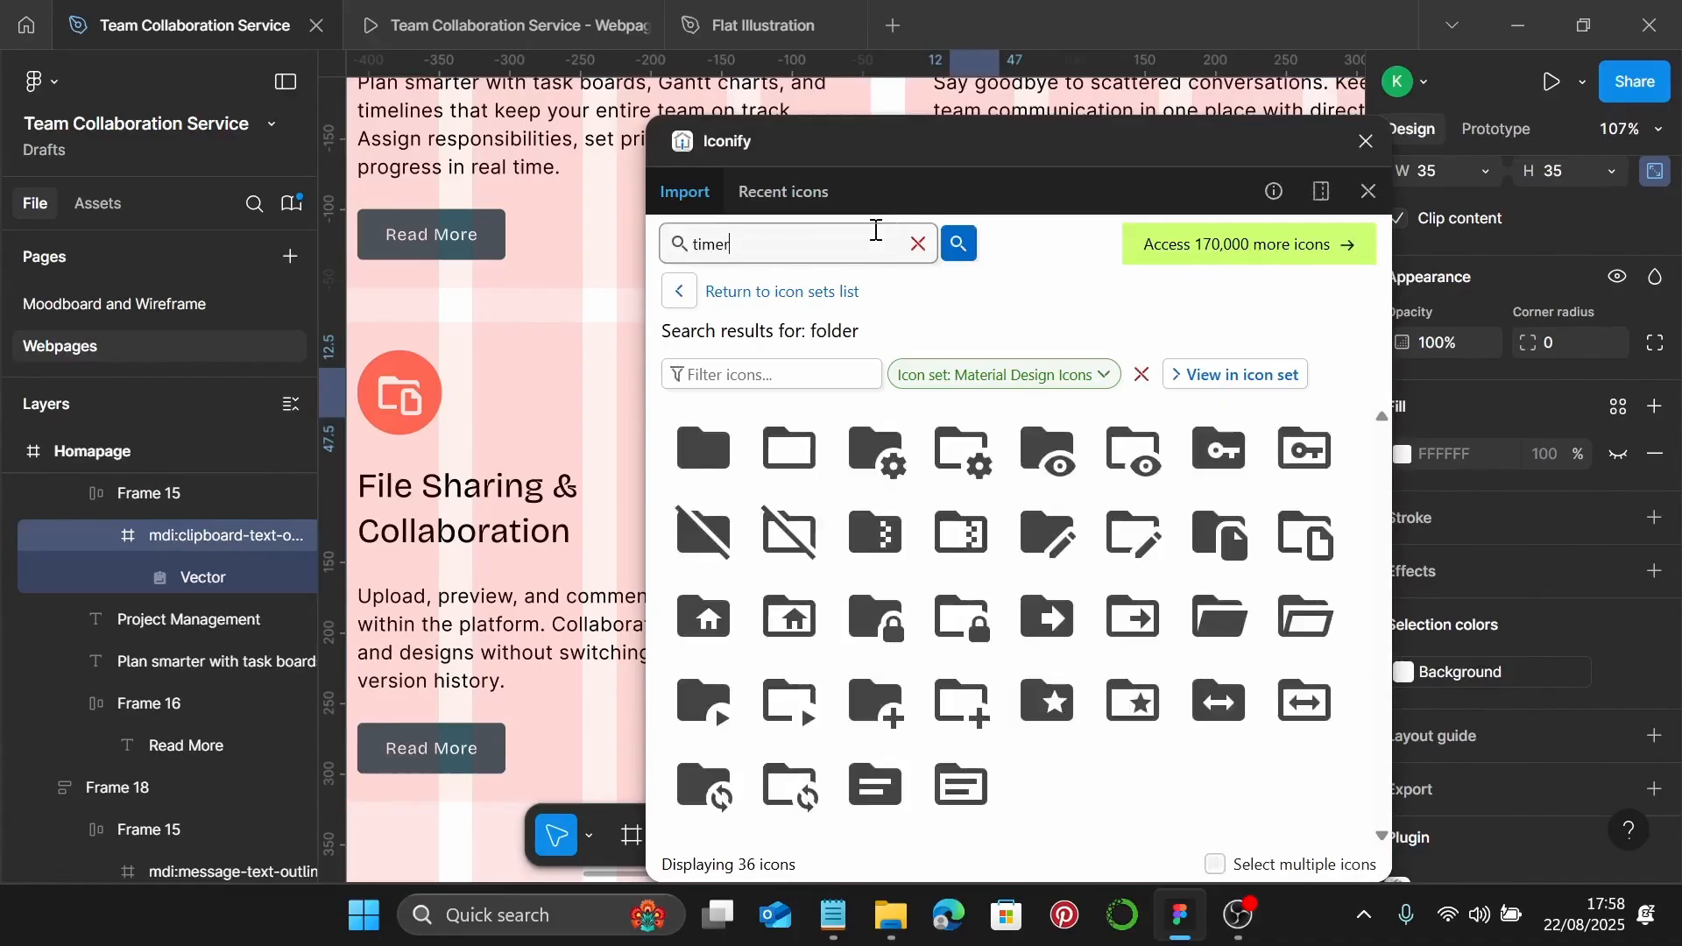
{"action": "key", "text": "Return"}
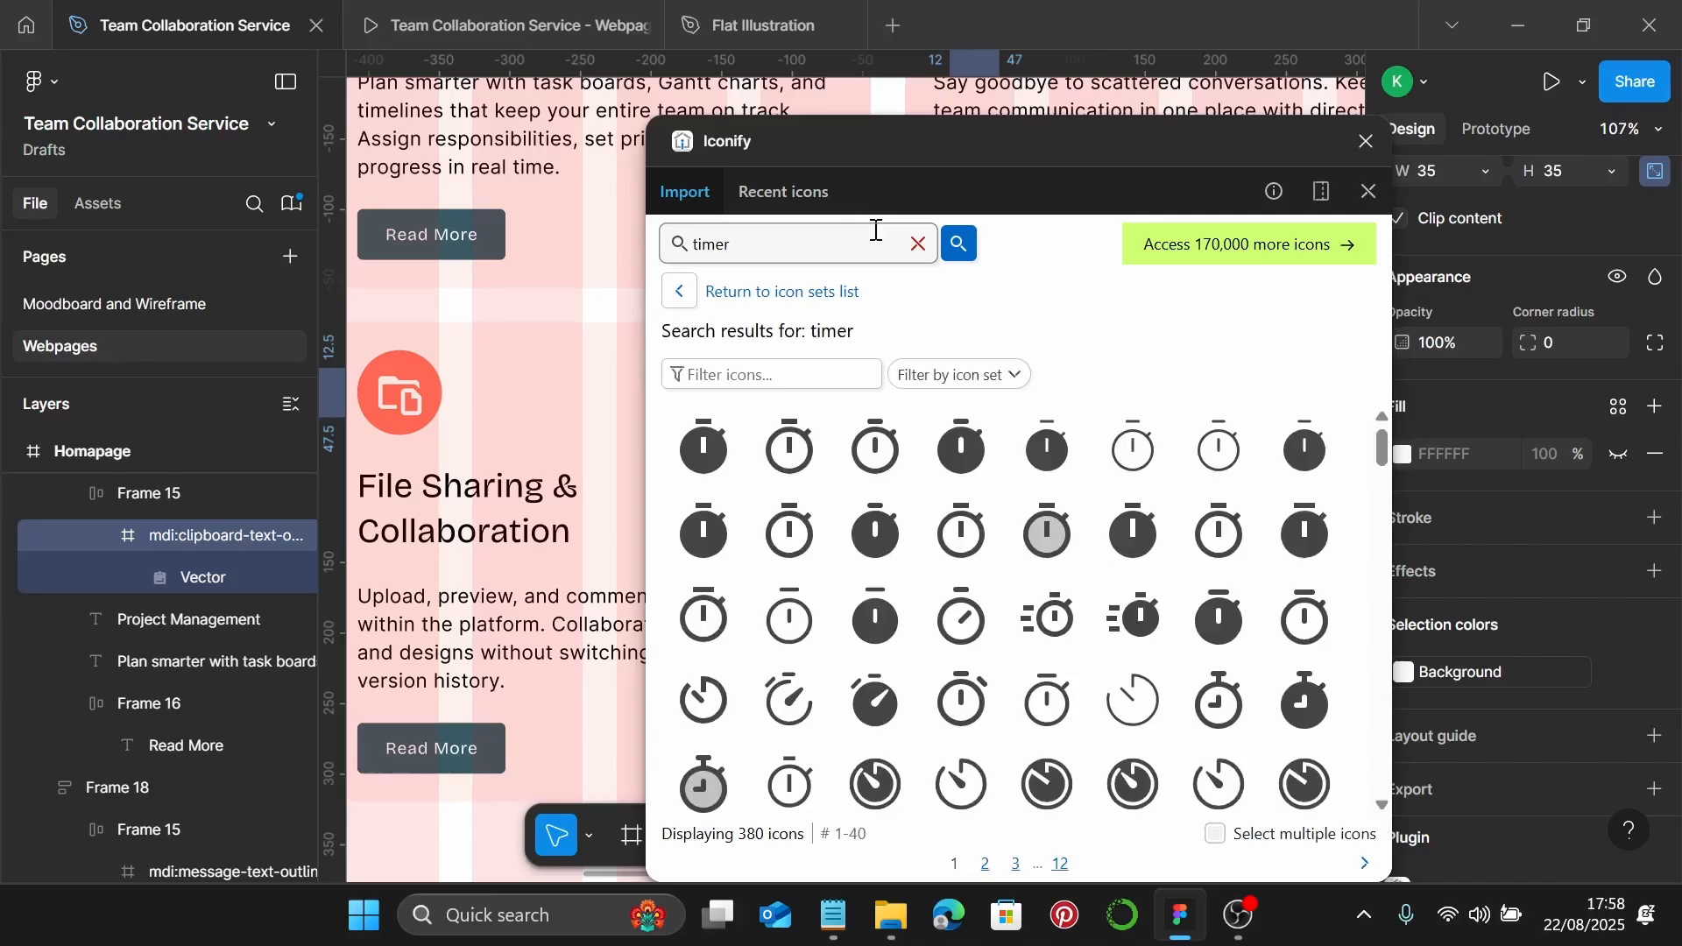
{"action": "left_click", "coordinate": [987, 374]}
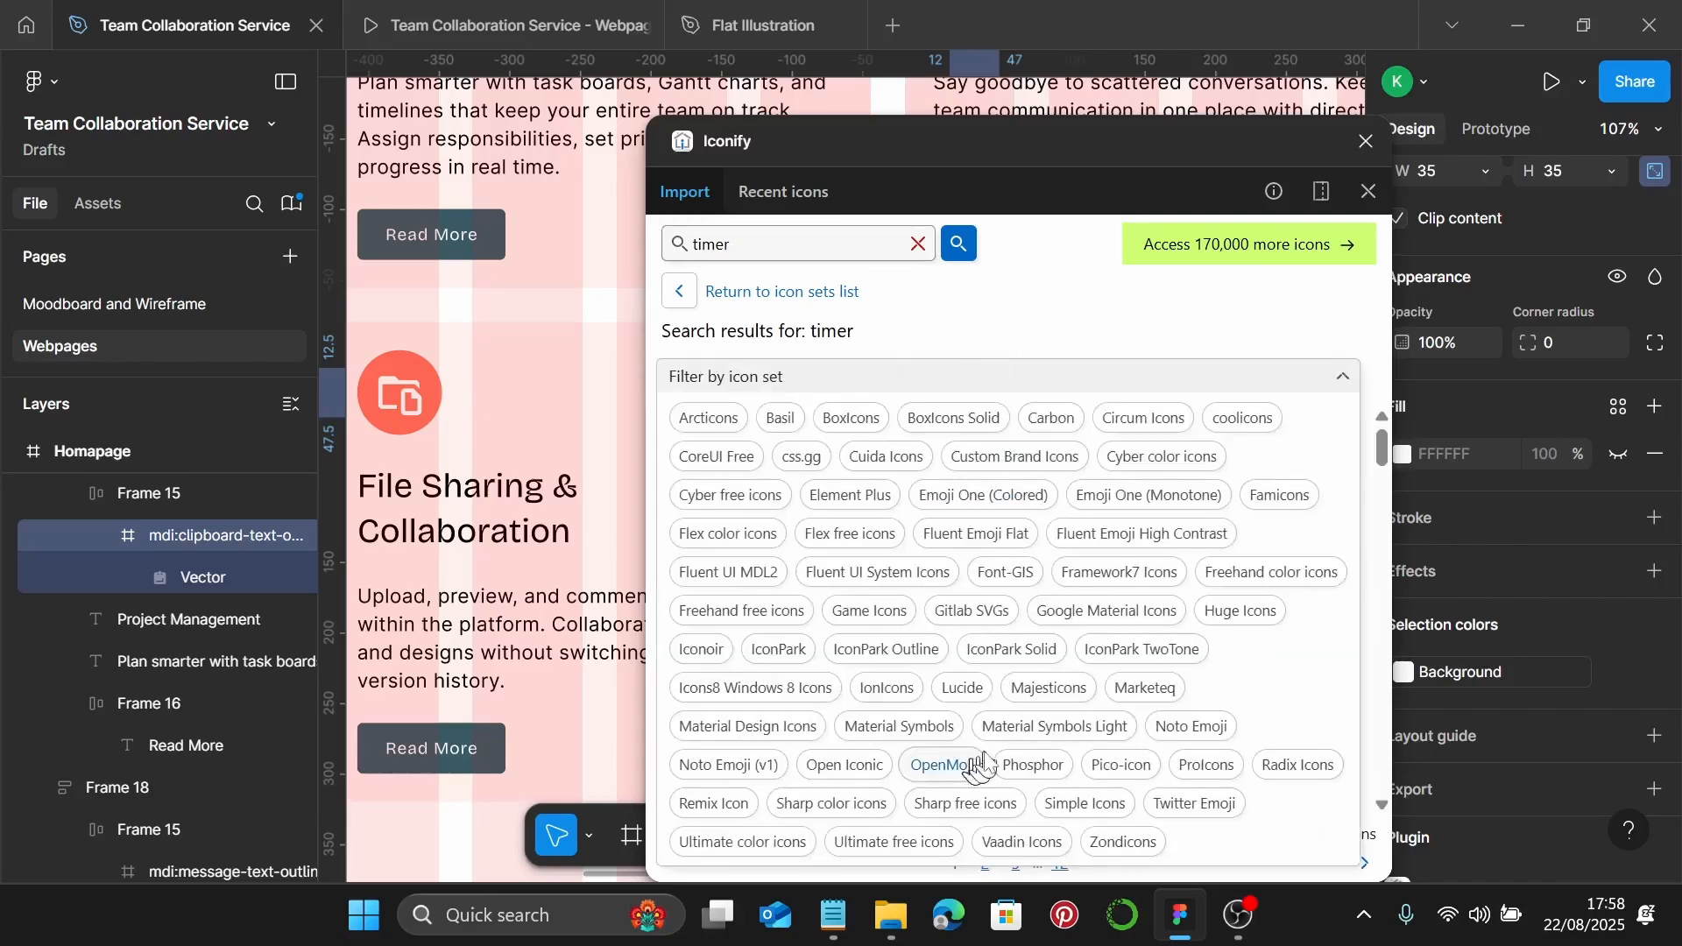
{"action": "left_click", "coordinate": [763, 727]}
{"action": "left_click", "coordinate": [1344, 376]}
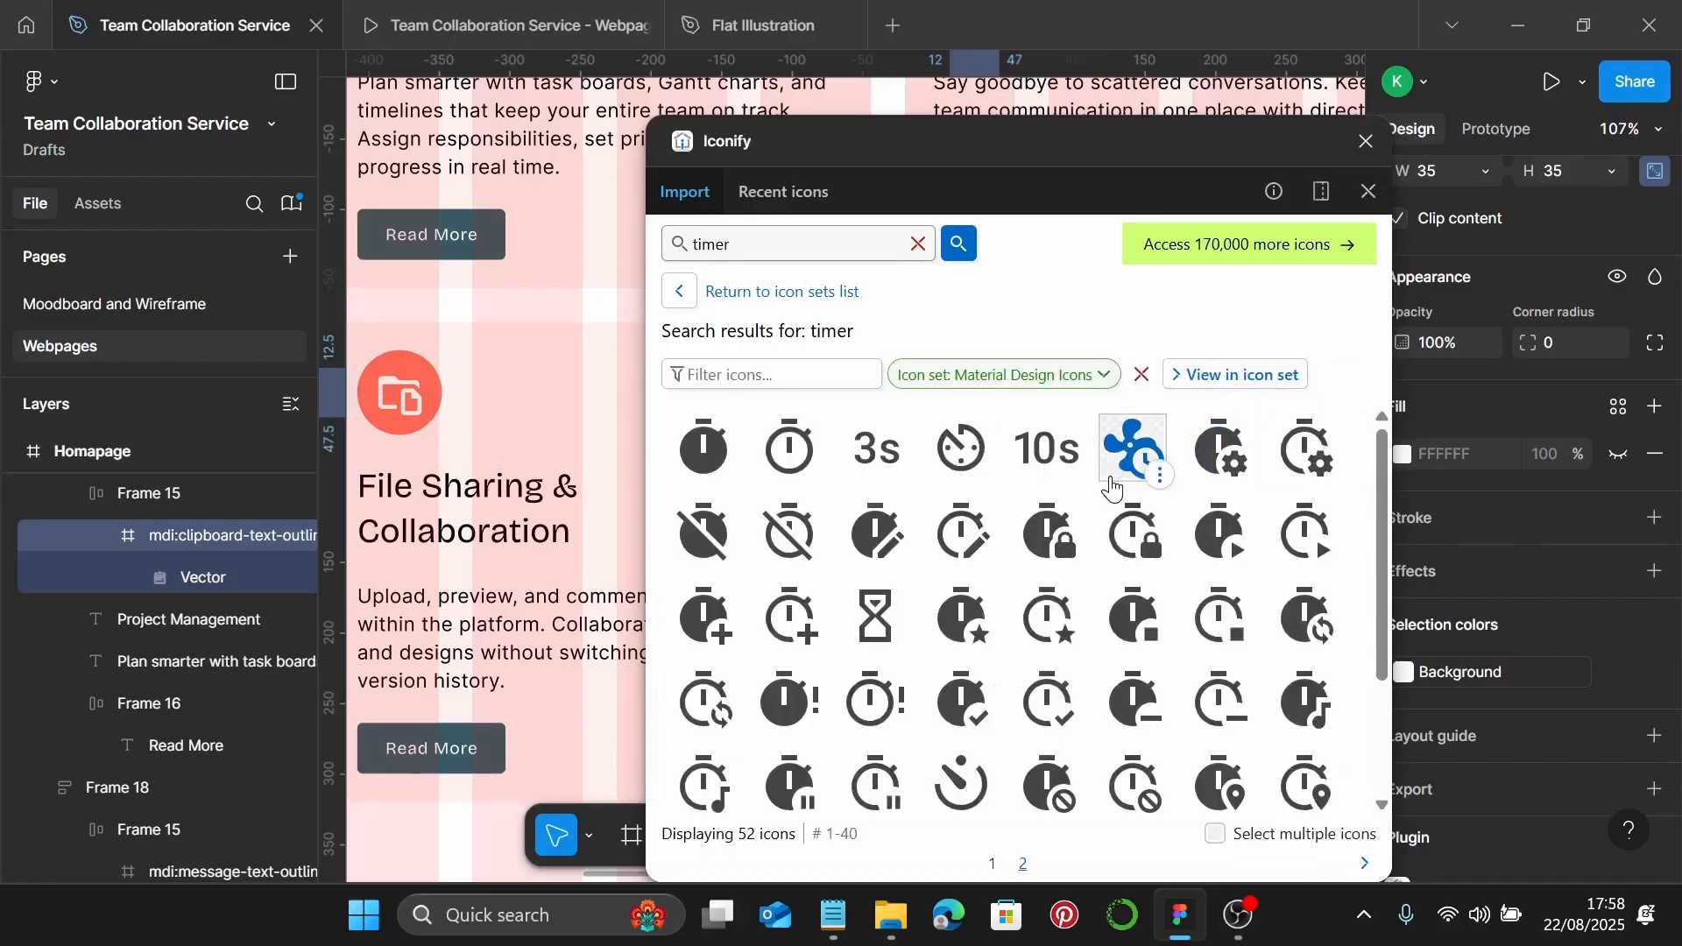
Replace the selected clipboard icon with the plain outlined timer icon and close Iconify
{"action": "scroll", "coordinate": [1117, 517], "scroll_direction": "down", "scroll_amount": 3}
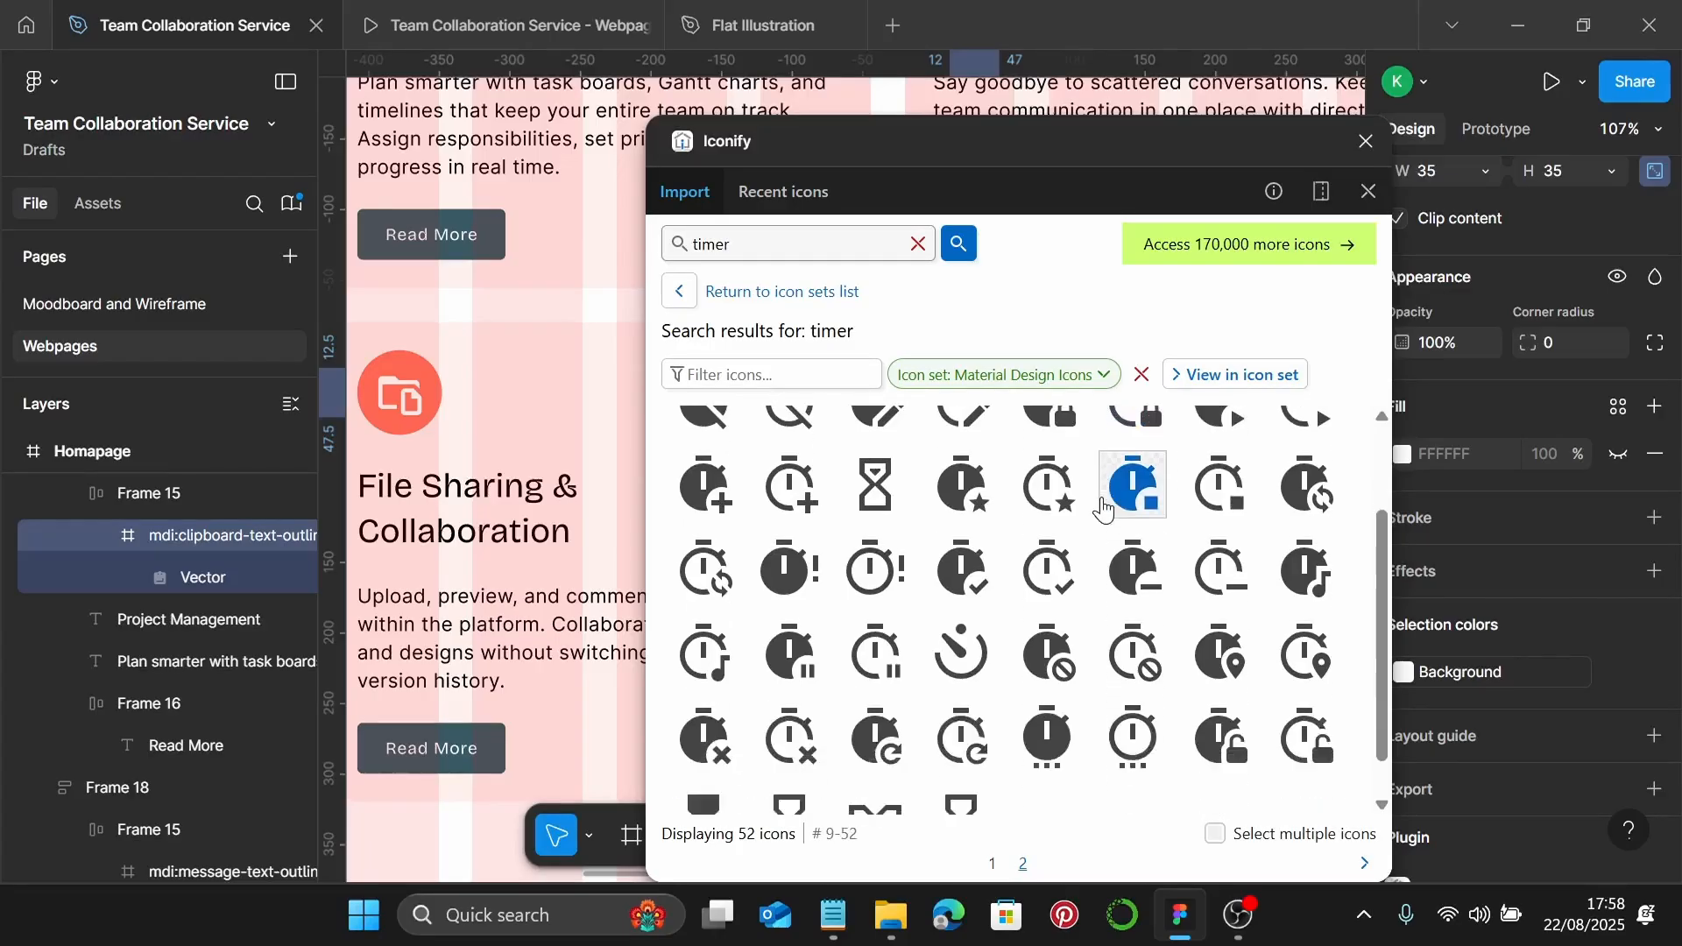
{"action": "scroll", "coordinate": [1117, 517], "scroll_direction": "up", "scroll_amount": 3}
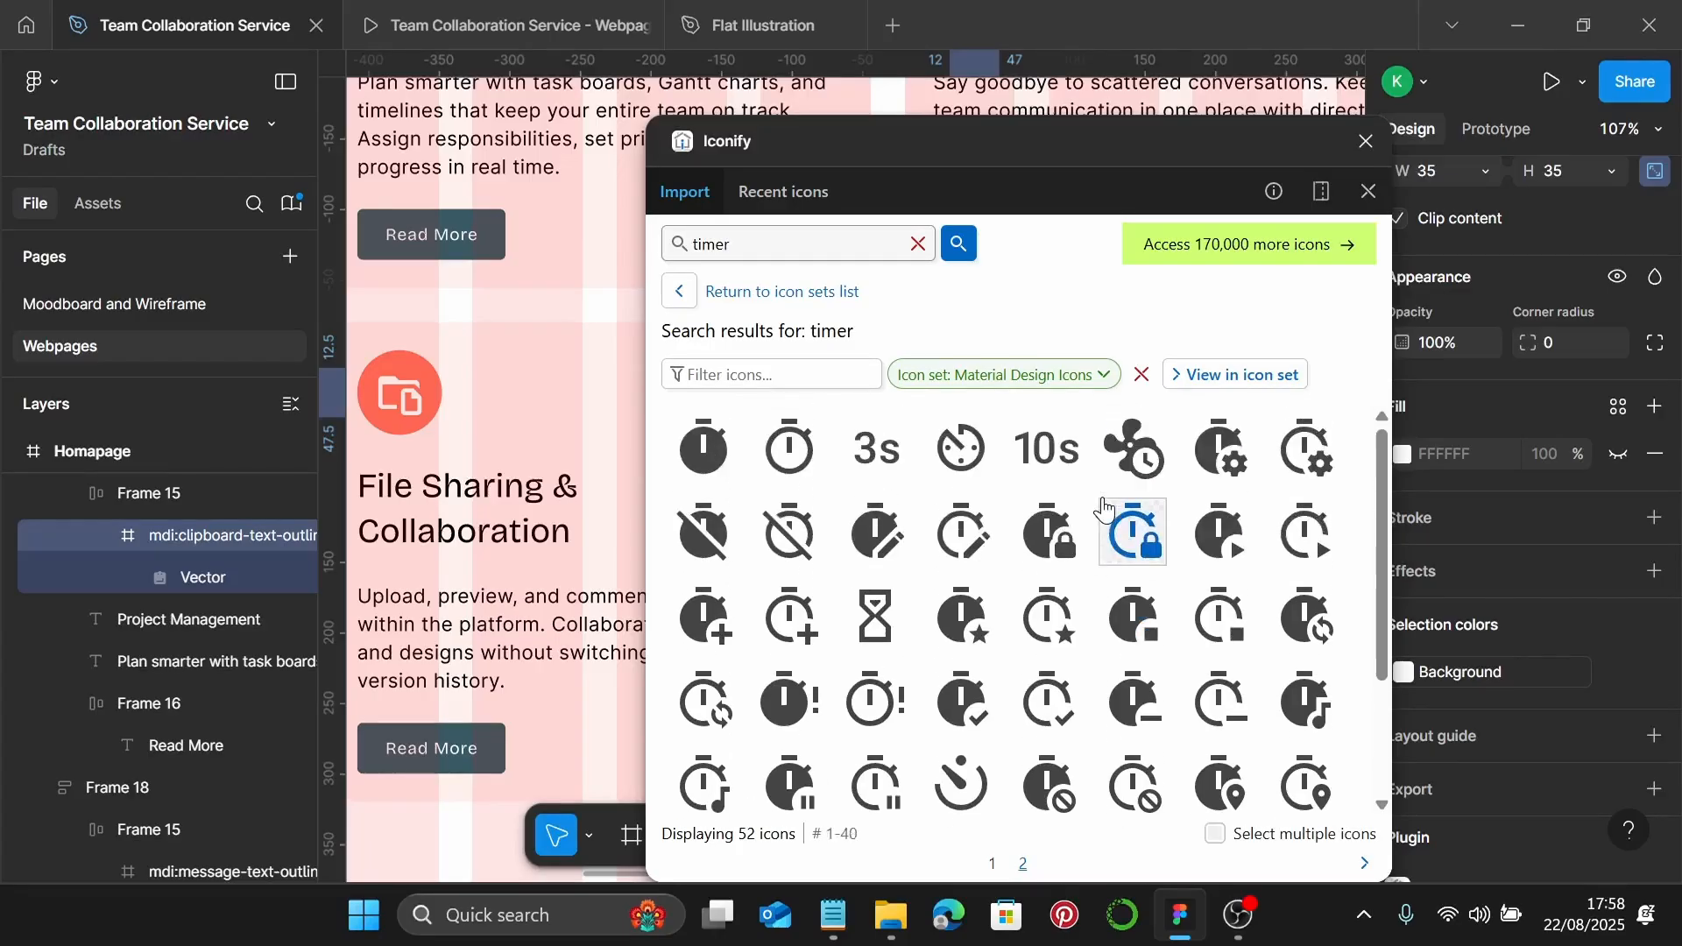
{"action": "left_click", "coordinate": [788, 453]}
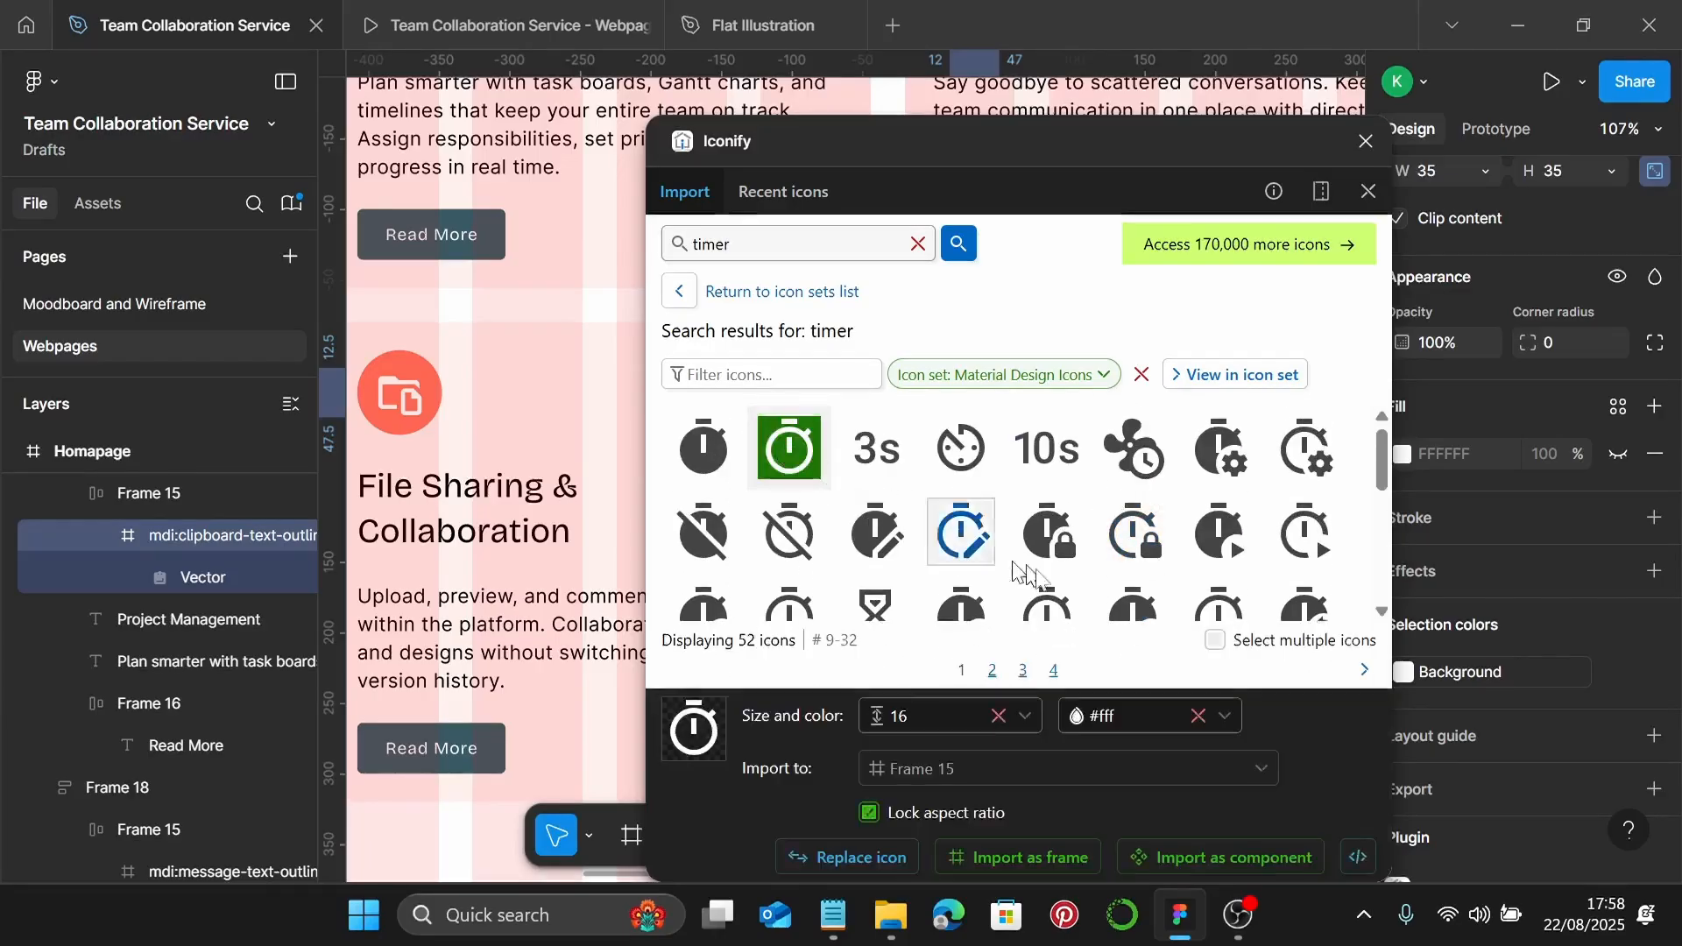
{"action": "left_click", "coordinate": [805, 855]}
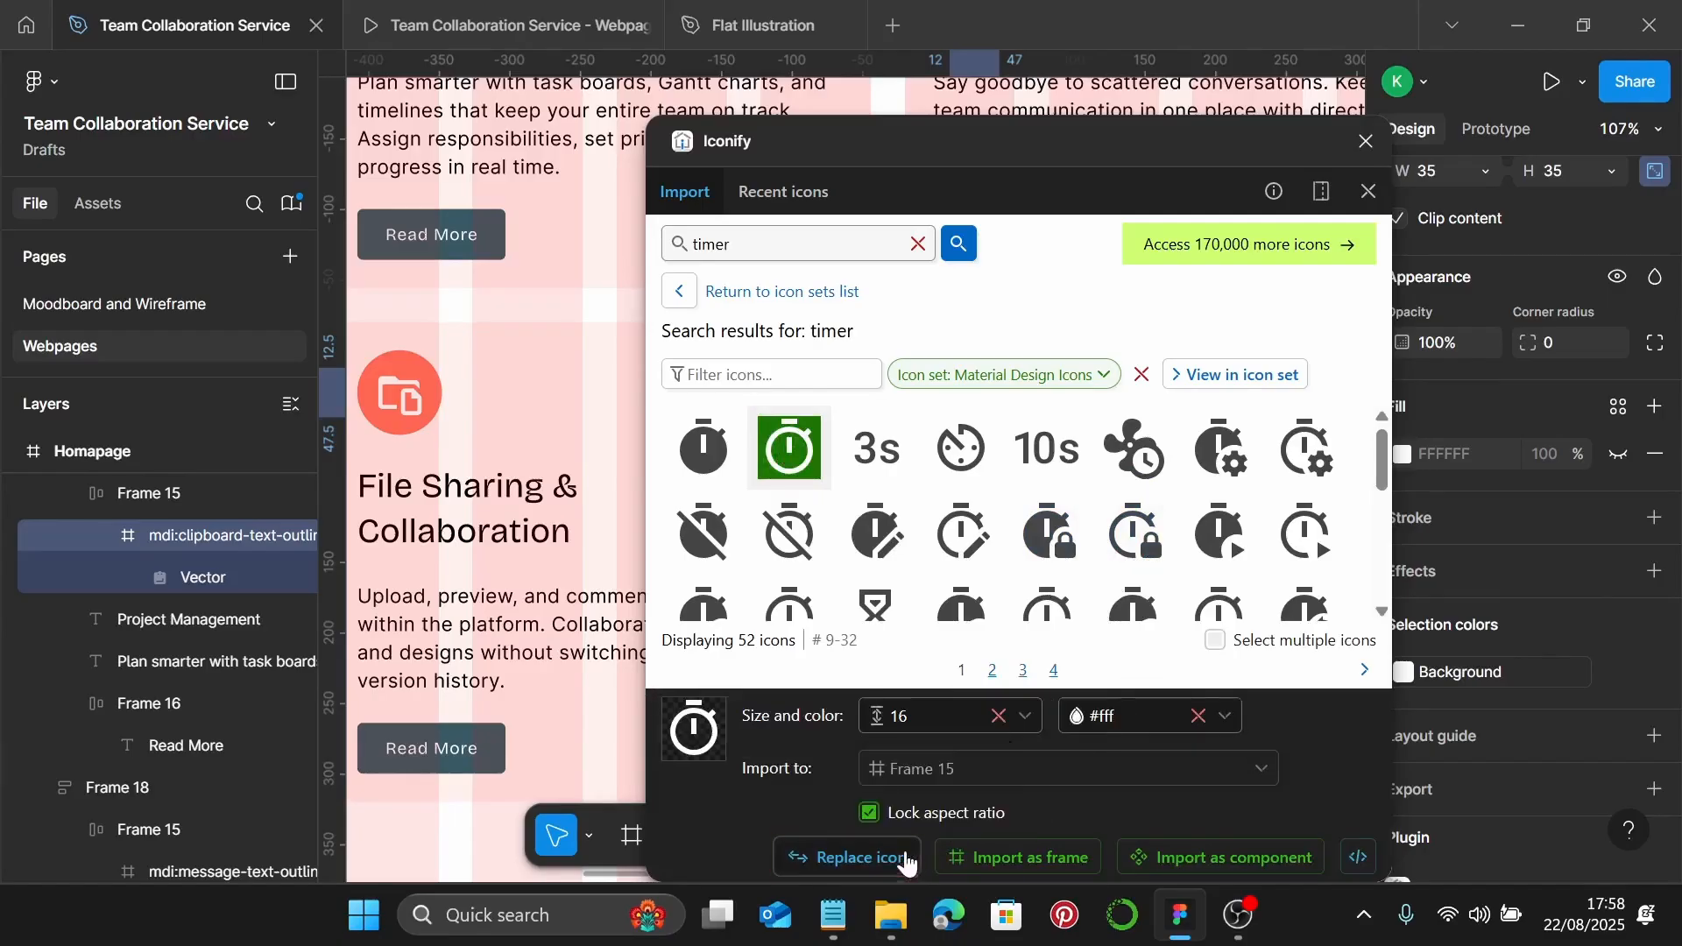
{"action": "left_click", "coordinate": [1367, 140]}
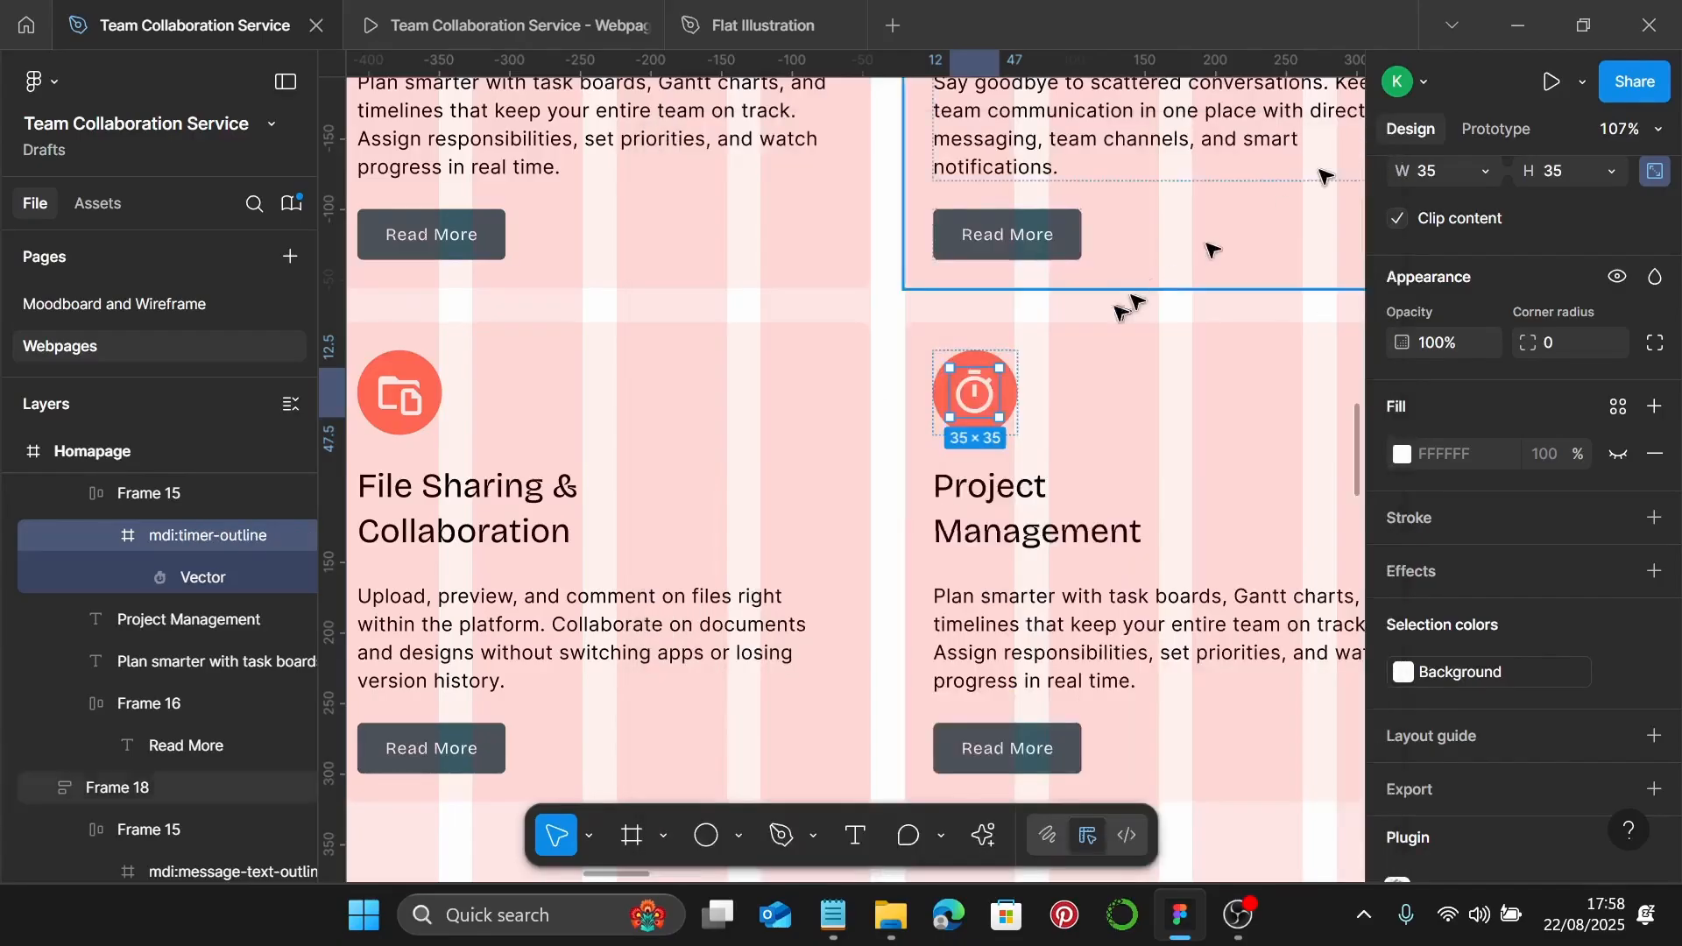
Copy the title "Time Tracking & Reporting" from the Notepad text and replace the heading under the timer icon in Figma with it
{"action": "scroll", "coordinate": [1095, 425], "scroll_direction": "down", "scroll_amount": 1}
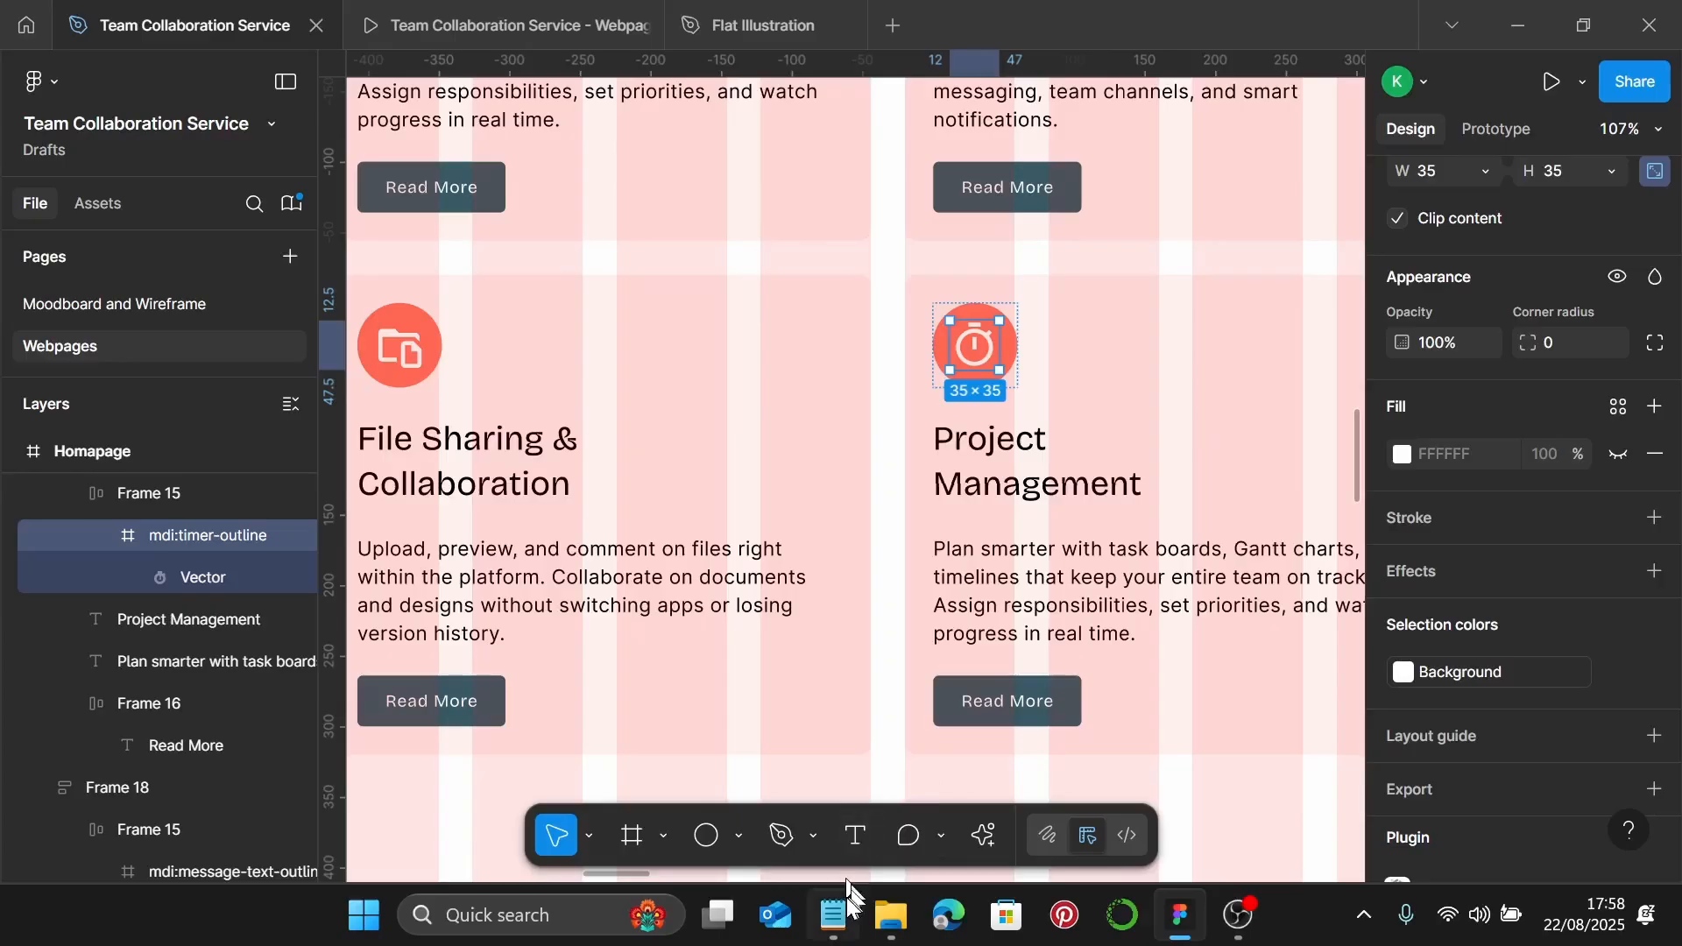
{"action": "left_click", "coordinate": [833, 913]}
{"action": "scroll", "coordinate": [1226, 645], "scroll_direction": "down", "scroll_amount": 2}
{"action": "left_click_drag", "start_coordinate": [1420, 526], "coordinate": [1195, 525]}
{"action": "key", "text": "ctrl+c"}
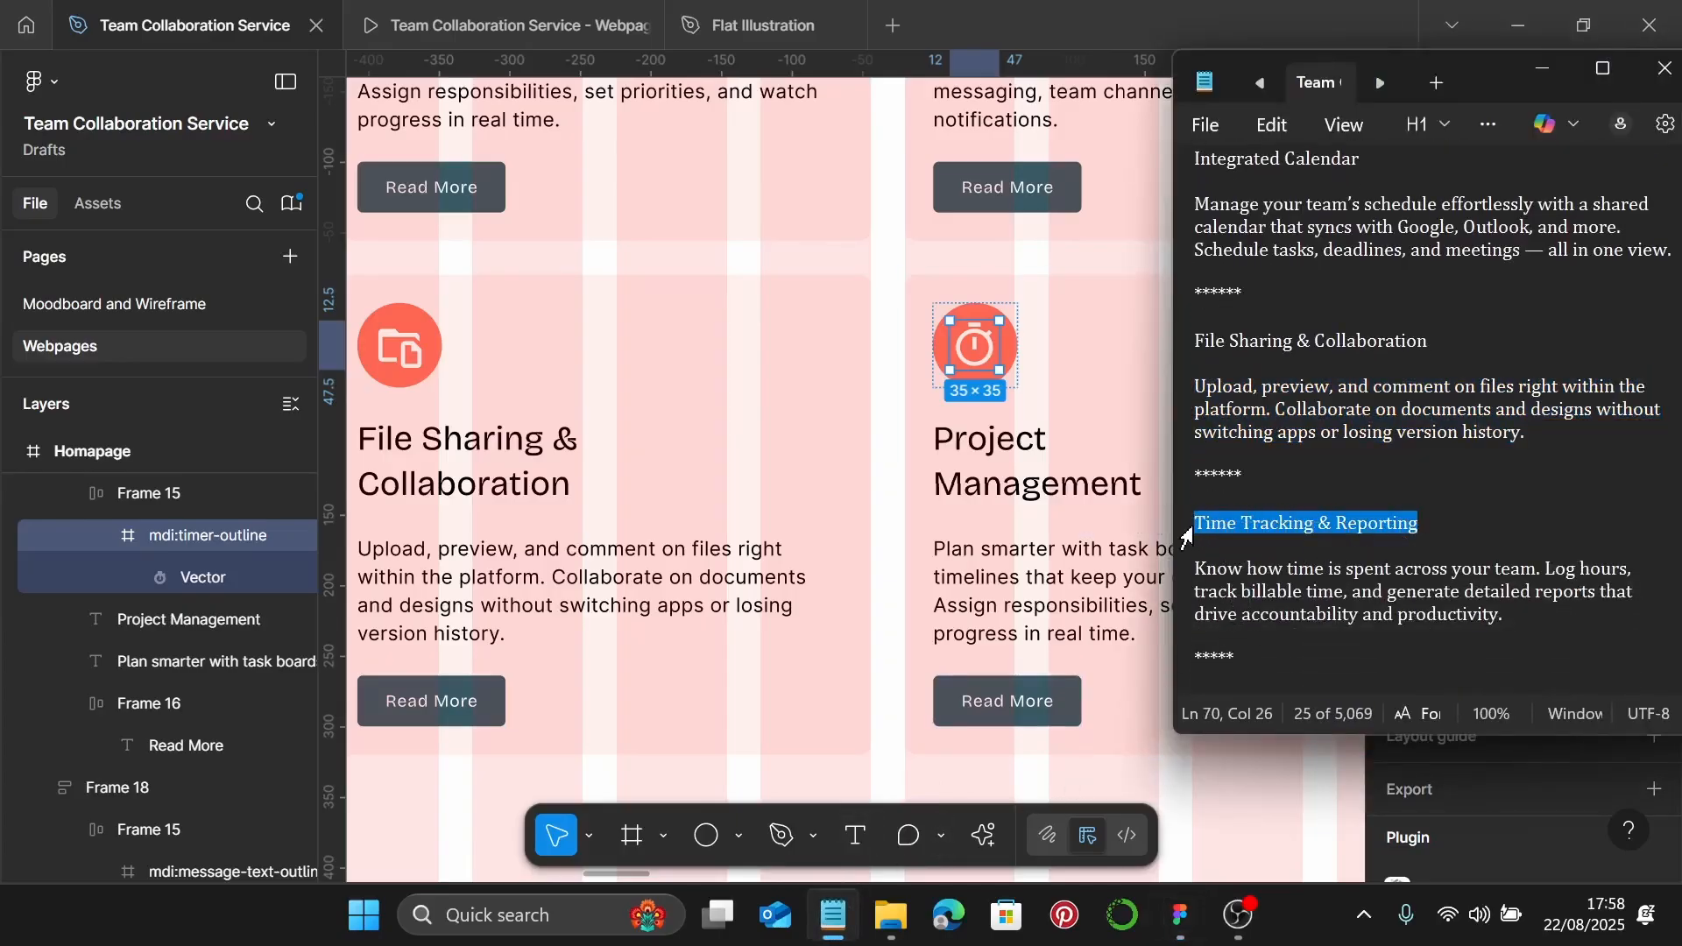
{"action": "left_click", "coordinate": [1052, 482]}
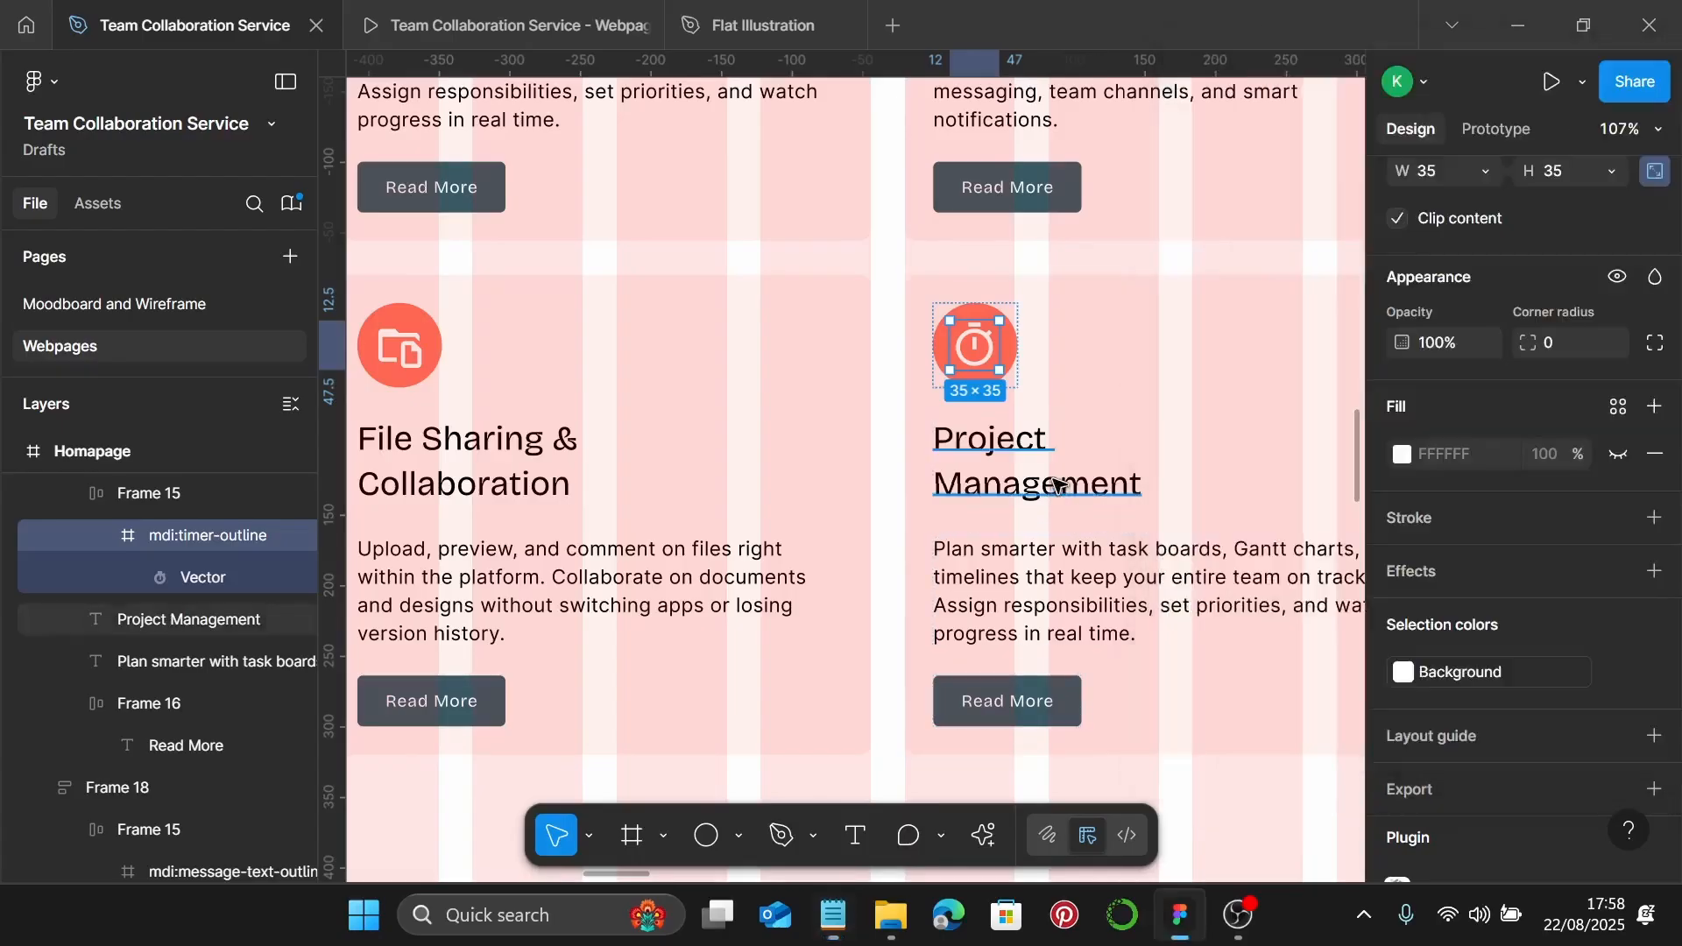
{"action": "double_click", "coordinate": [1056, 480]}
{"action": "key", "text": "ctrl+v"}
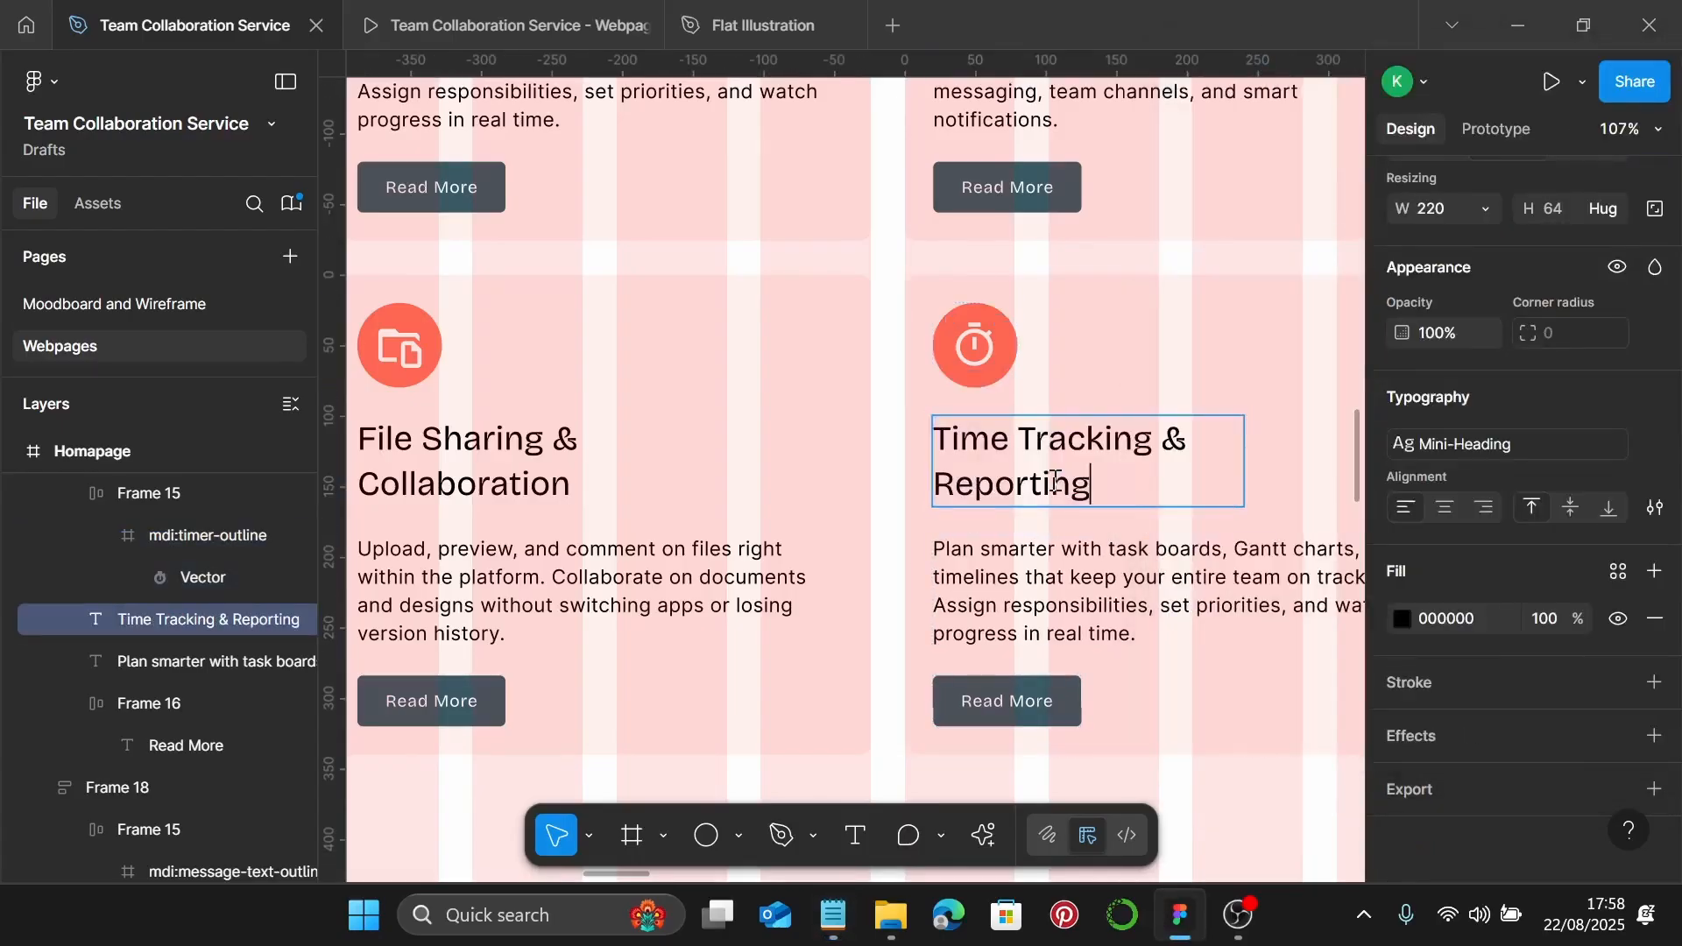
Replace the description in the Time Tracking & Reporting card with the matching "Know how time is spent across your team…" paragraph from the Notepad text
{"action": "left_click", "coordinate": [832, 915]}
{"action": "scroll", "coordinate": [1487, 487], "scroll_direction": "down", "scroll_amount": 2}
{"action": "left_click_drag", "start_coordinate": [1504, 480], "coordinate": [1205, 438]}
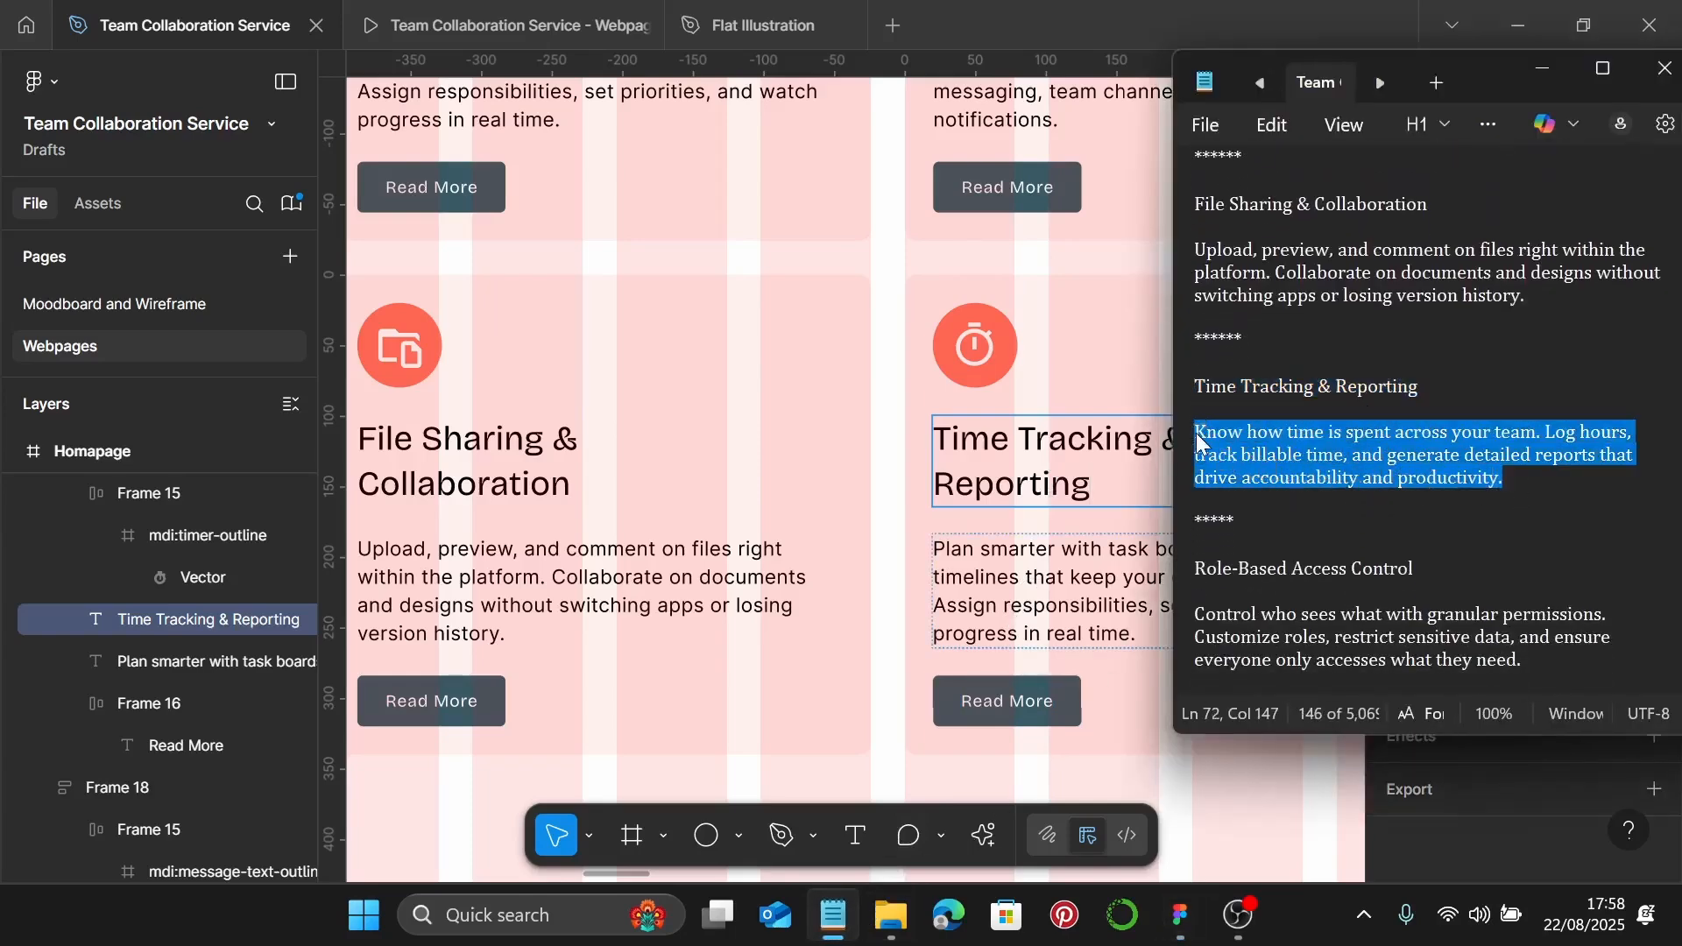
{"action": "left_click", "coordinate": [1165, 473]}
{"action": "double_click", "coordinate": [1103, 604]}
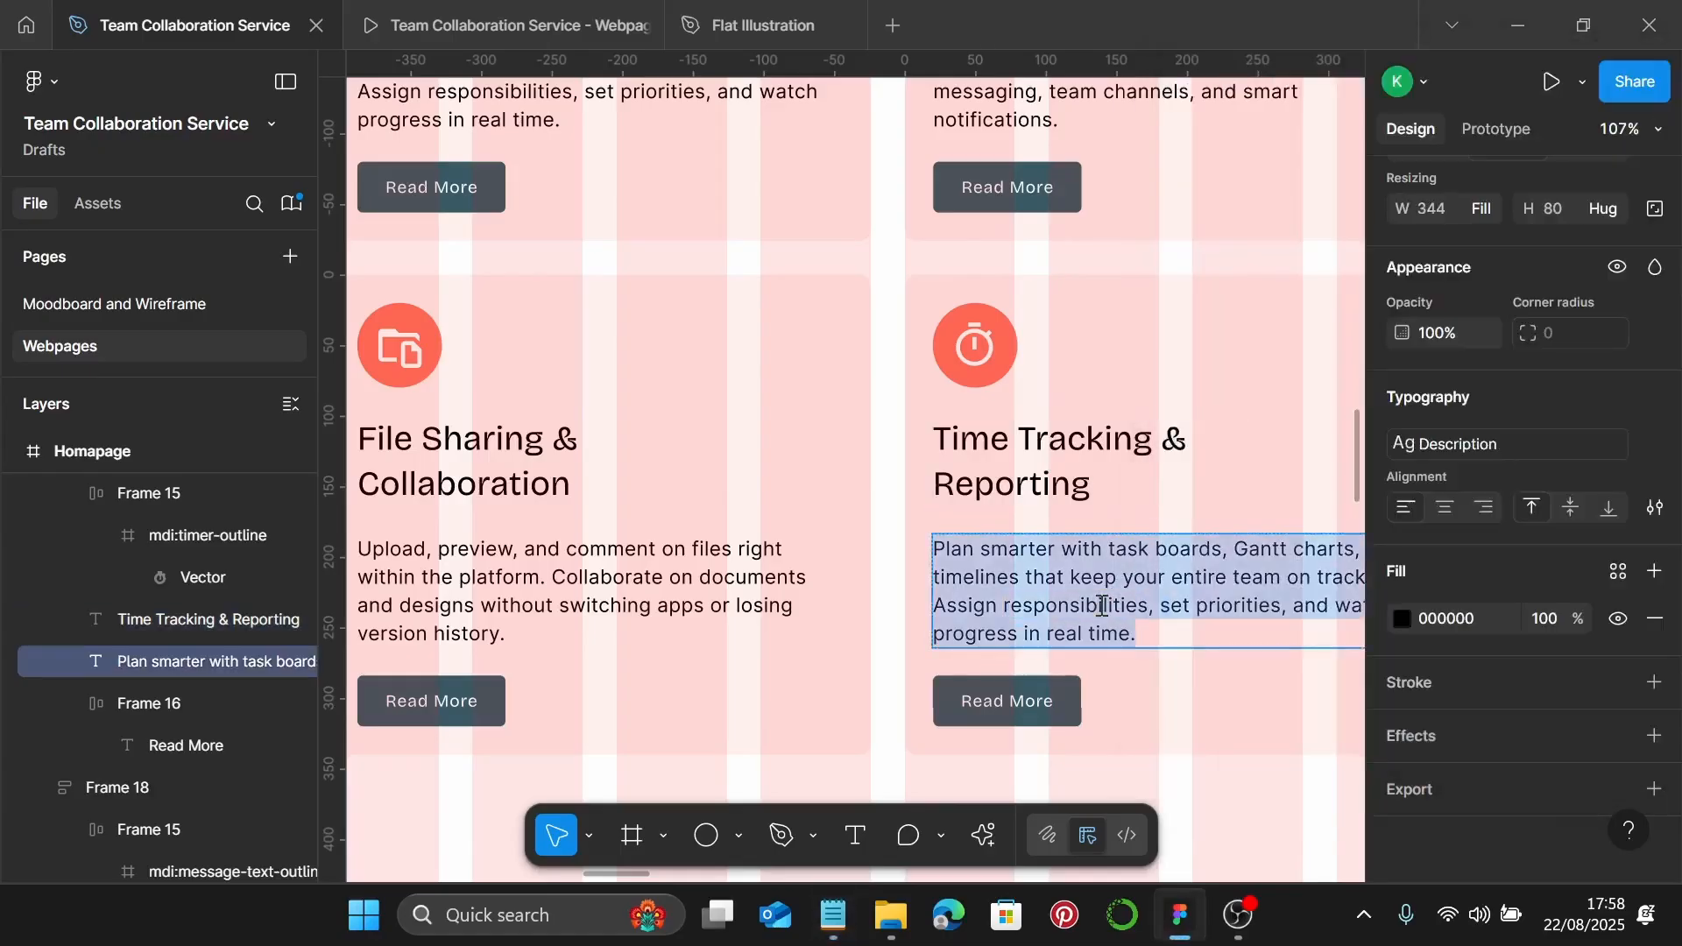
{"action": "type", "text": "Know how time is spent across your team. Log hours, track billable time, and generate detailed reports that drive accountability and productivity."}
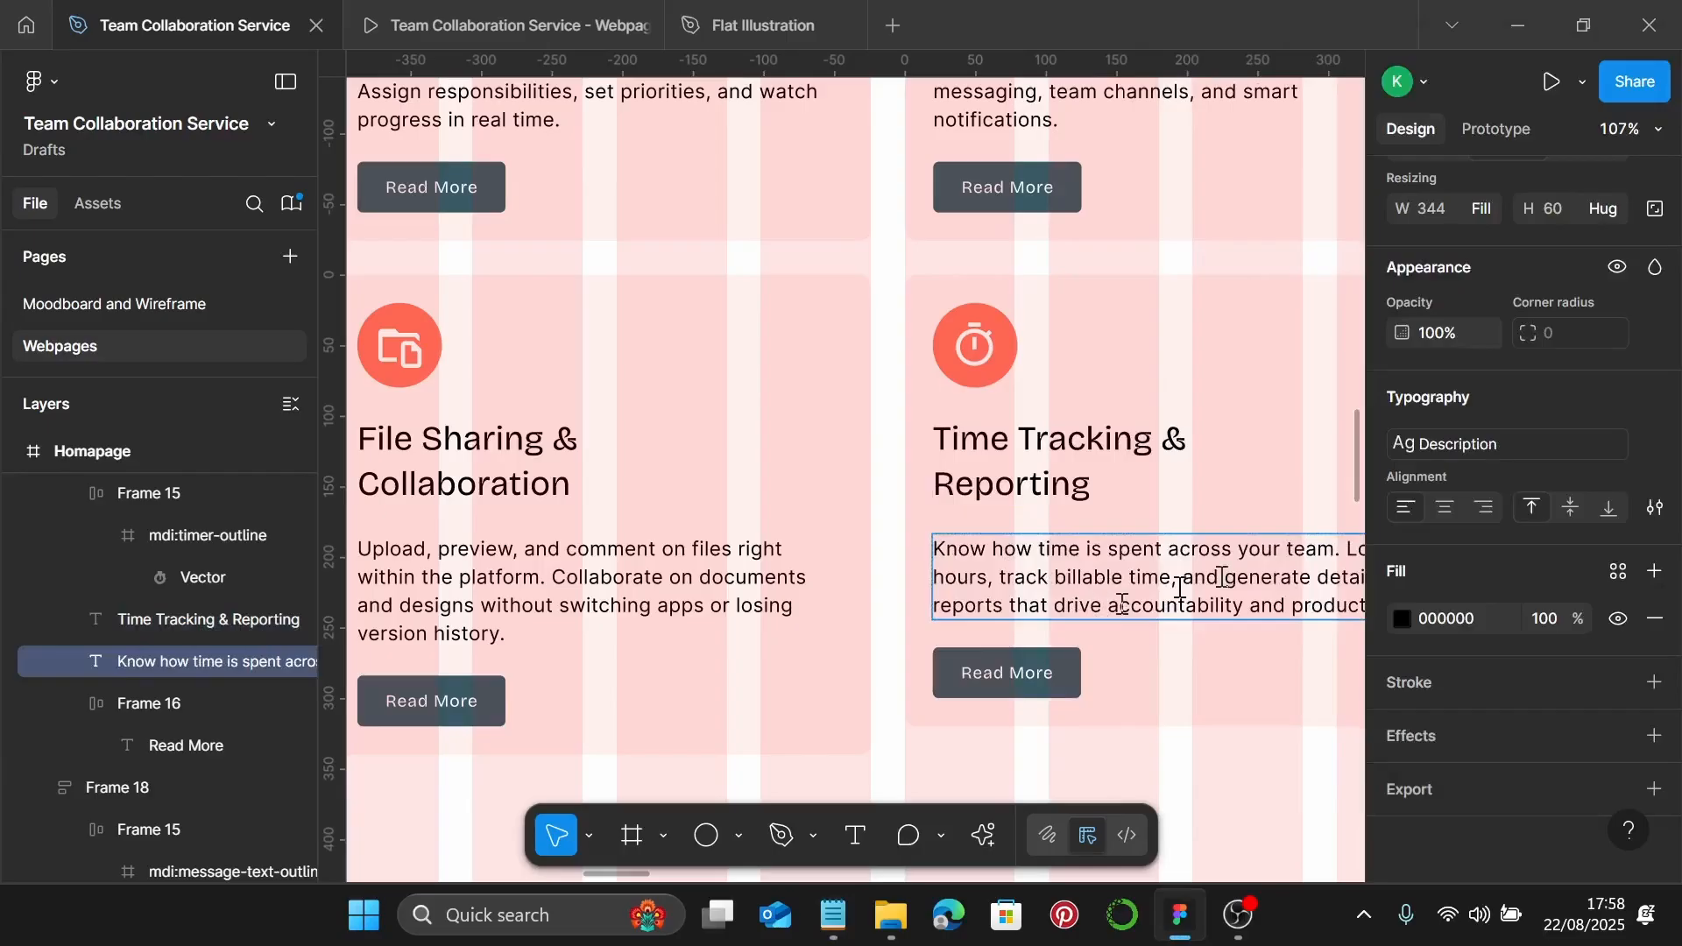
{"action": "scroll", "coordinate": [1200, 558], "scroll_direction": "right", "scroll_amount": 3}
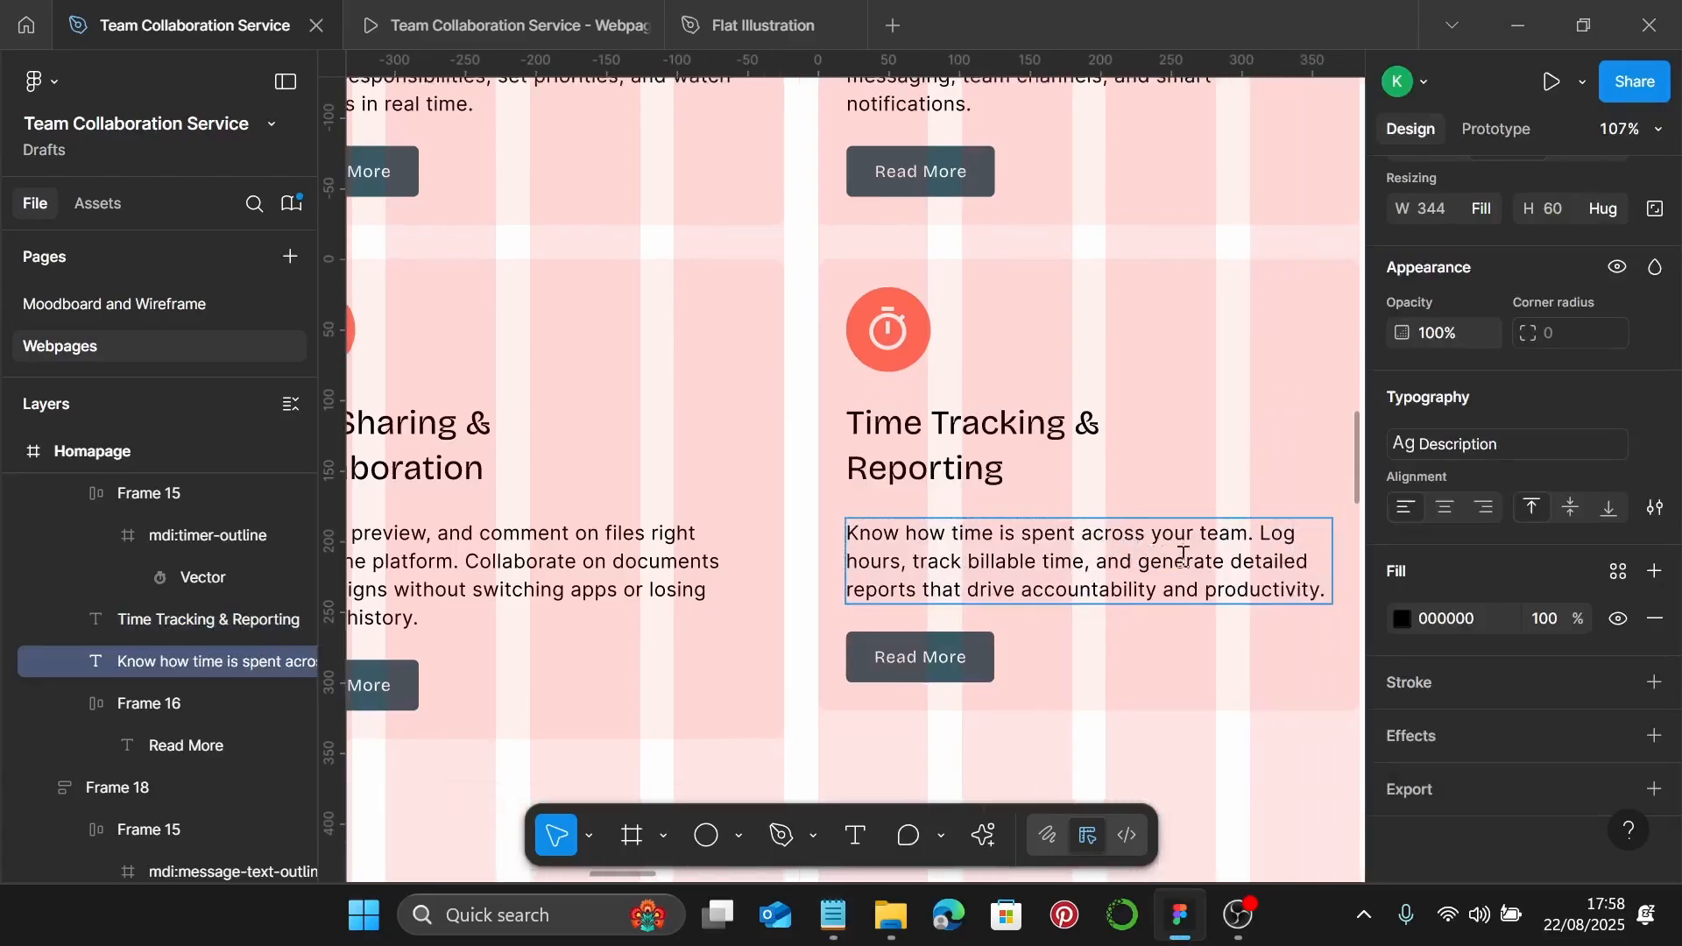
{"action": "key", "text": "Escape"}
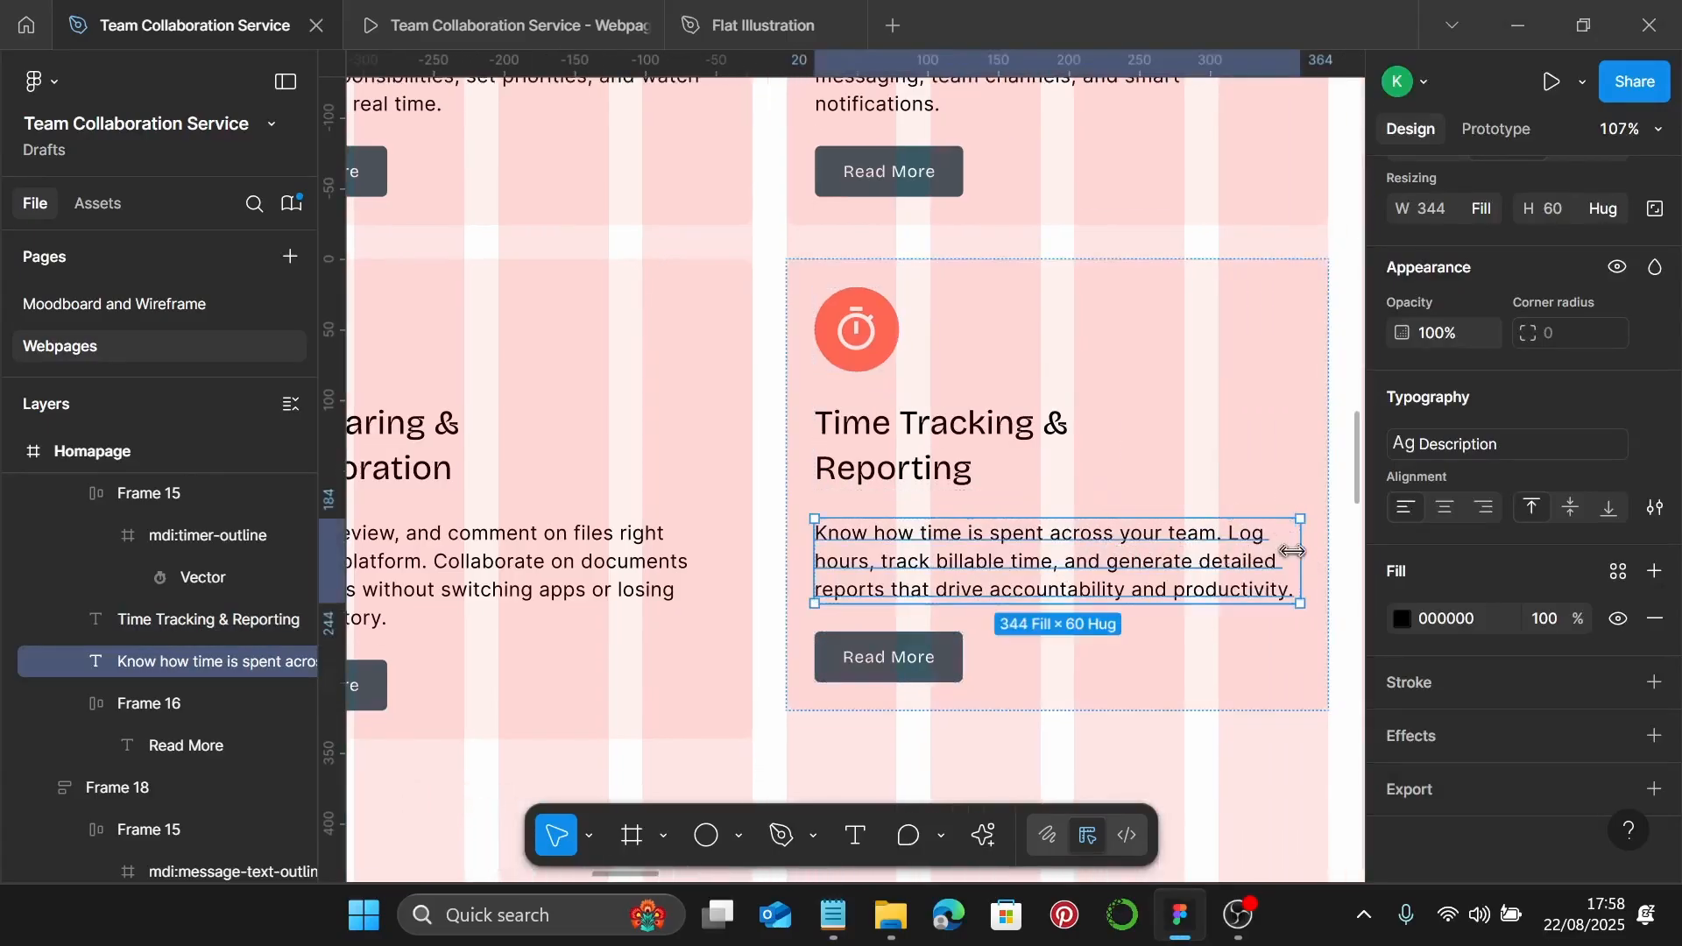
Narrow the description text box in the Time Tracking & Reporting card to a width of 334
{"action": "left_click_drag", "start_coordinate": [1286, 551], "coordinate": [1285, 551]}
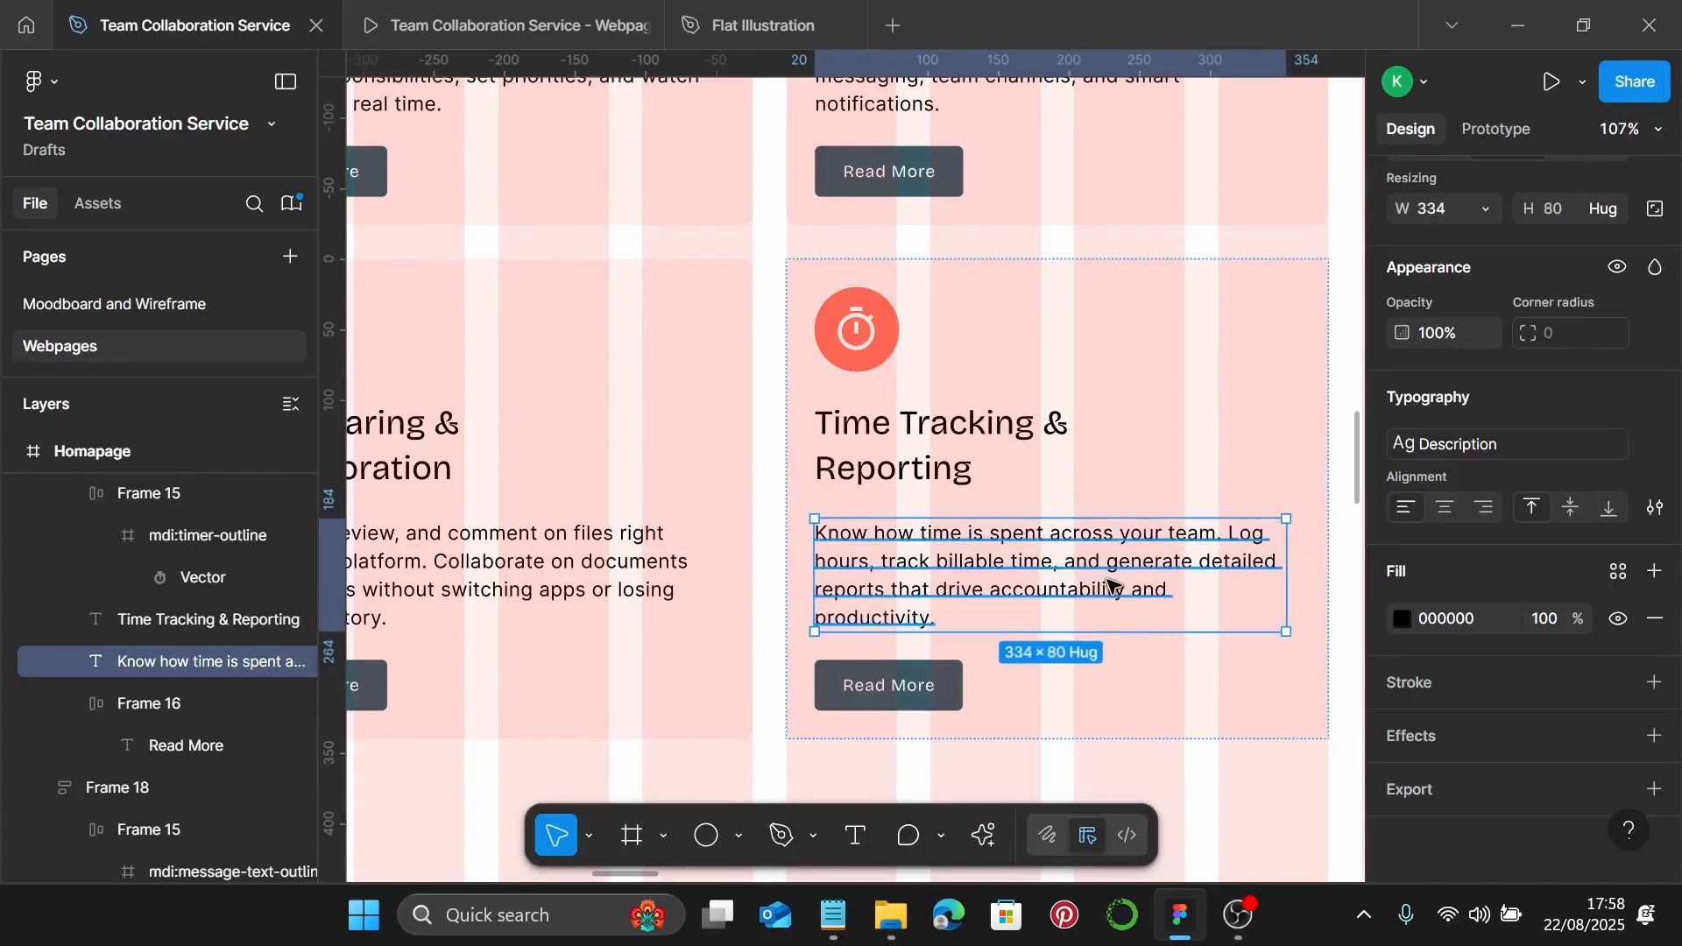
{"action": "scroll", "coordinate": [1111, 585], "scroll_direction": "down", "scroll_amount": 3}
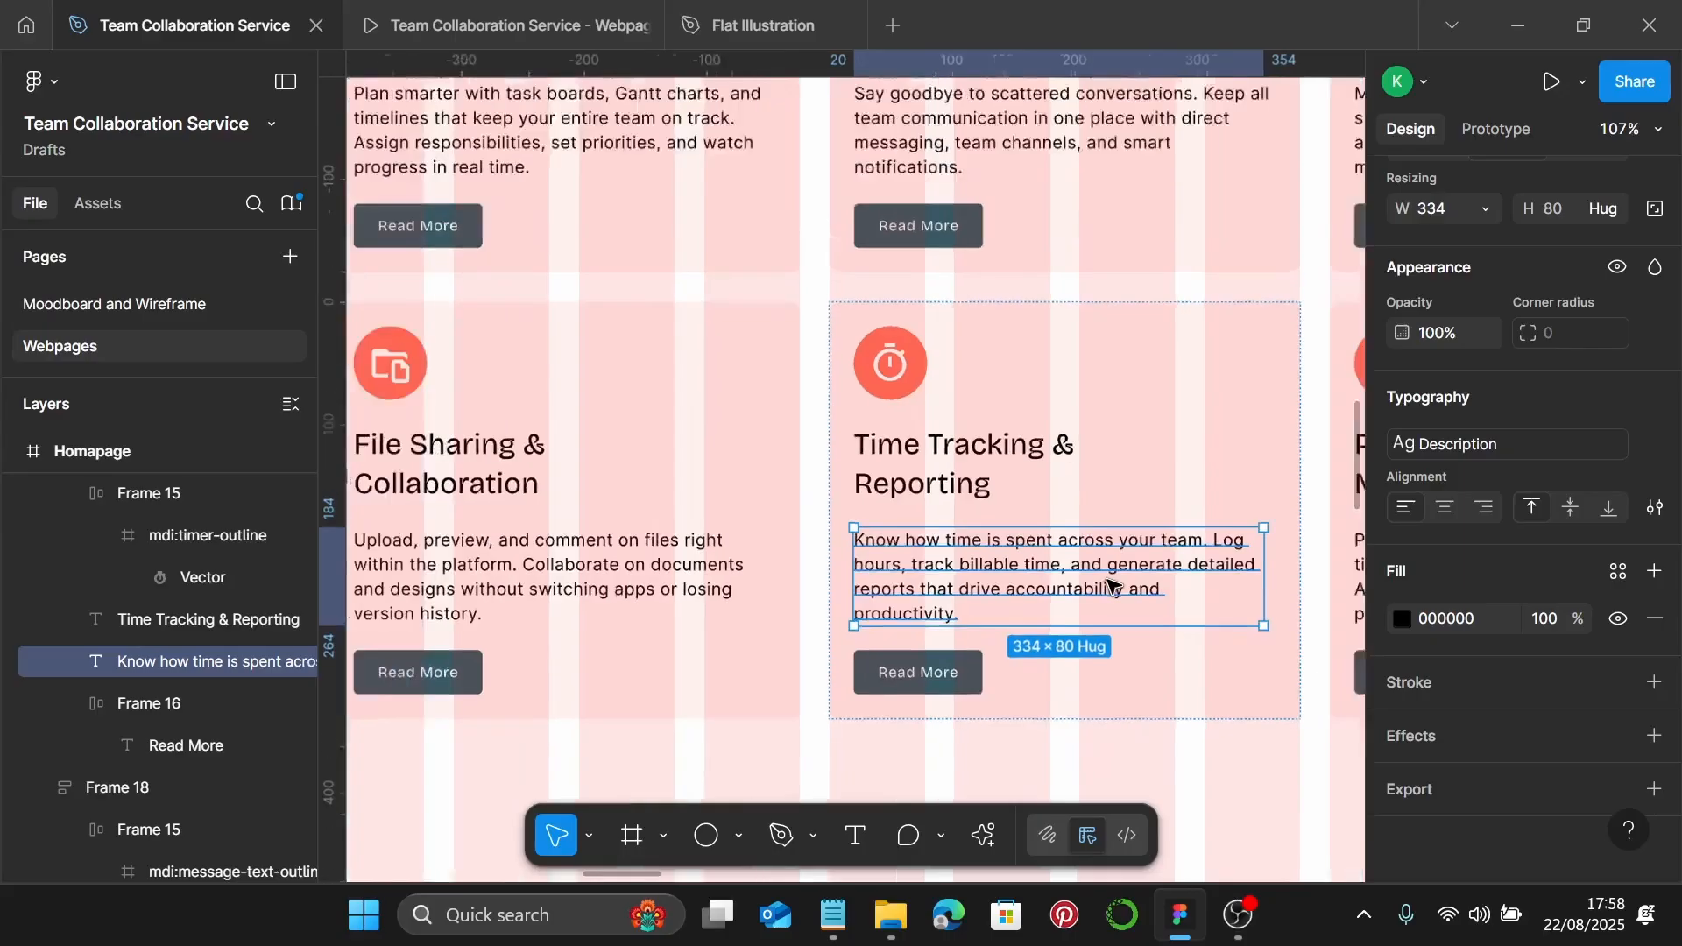
{"action": "scroll", "coordinate": [1065, 558], "scroll_direction": "right", "scroll_amount": 2}
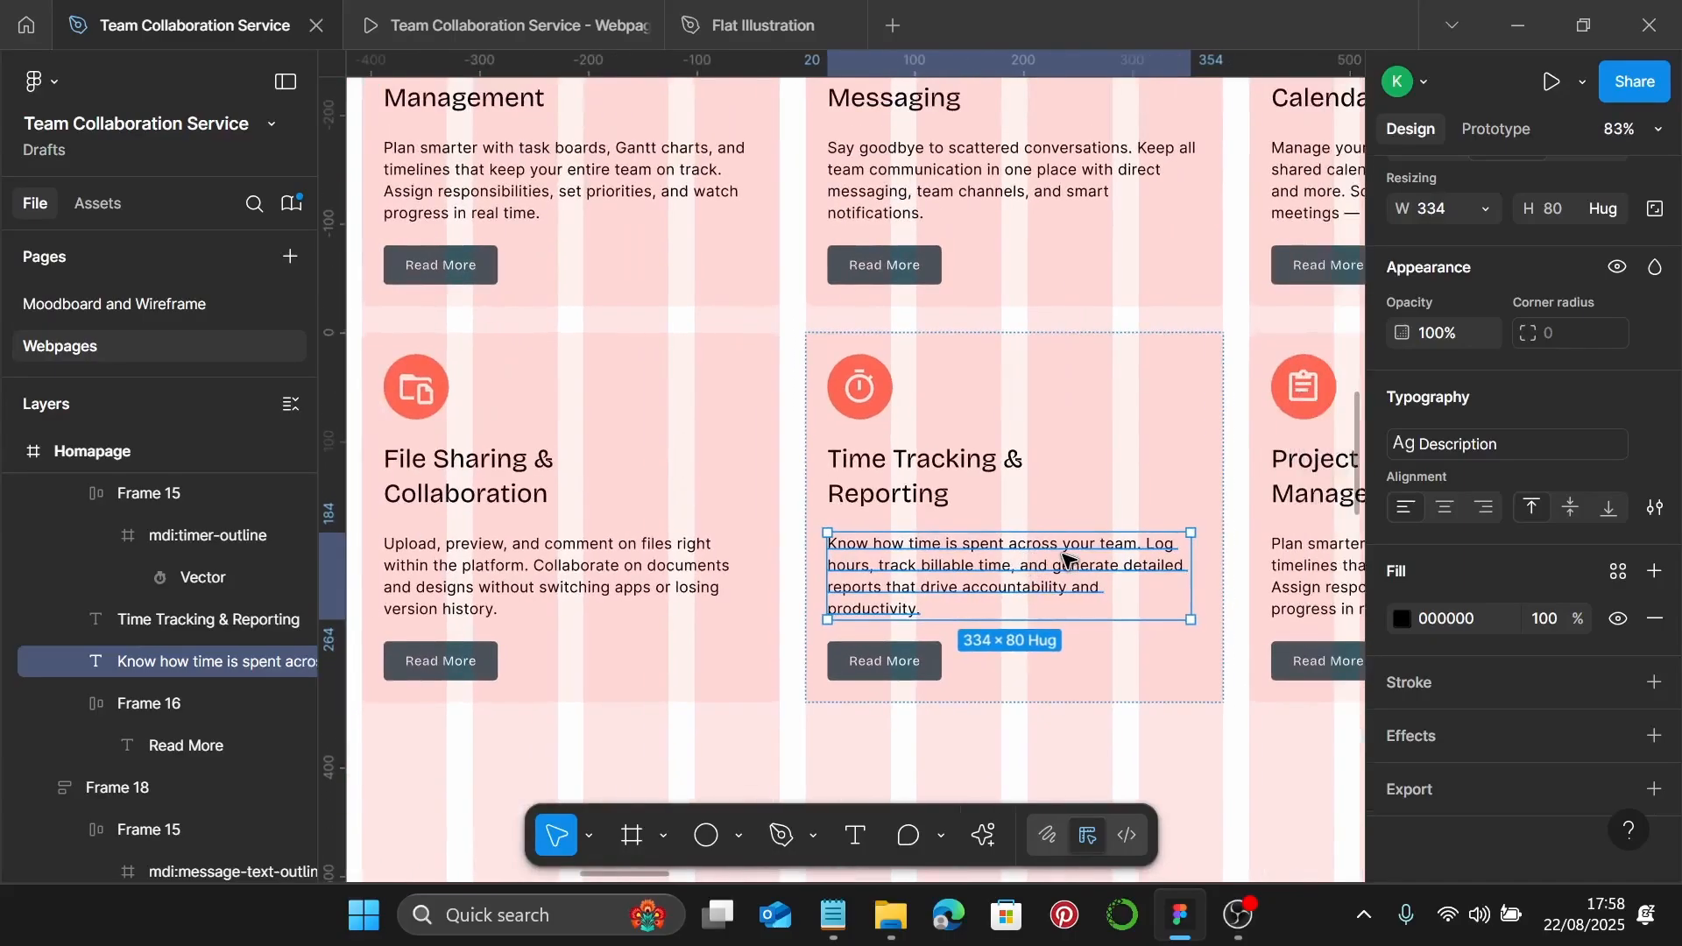
Select the clipboard icon in the last card of the second row and open the Iconify plugin for it
{"action": "scroll", "coordinate": [1066, 557], "scroll_direction": "right", "scroll_amount": 5}
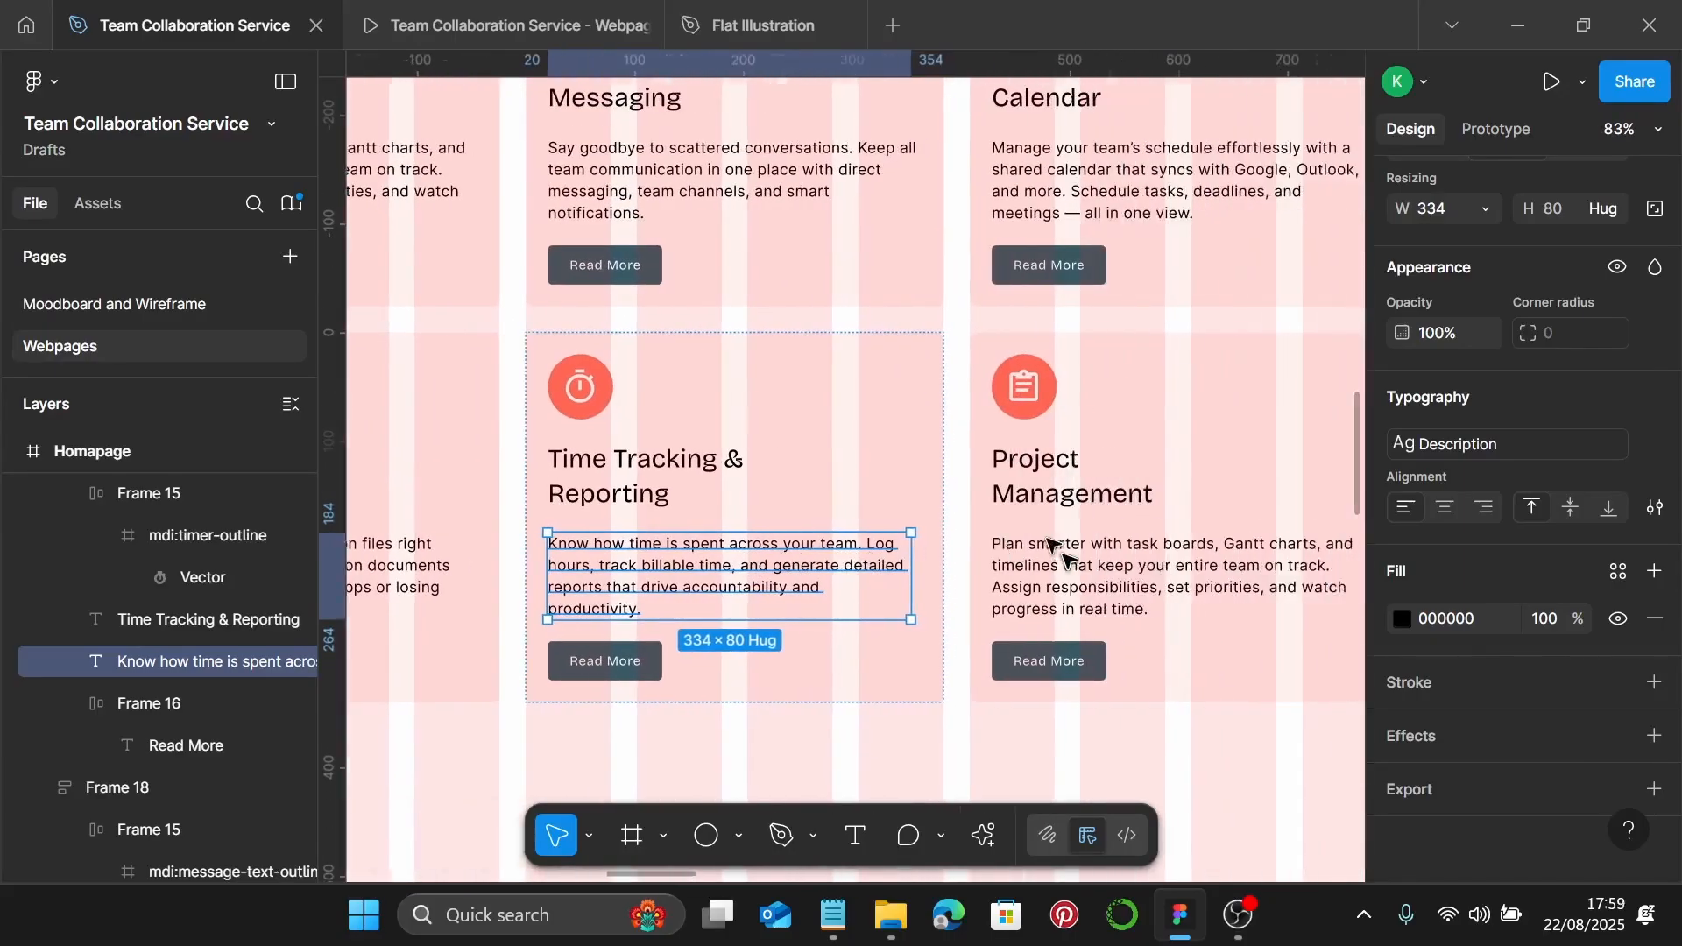
{"action": "scroll", "coordinate": [1069, 526], "scroll_direction": "right", "scroll_amount": 2}
{"action": "scroll", "coordinate": [1087, 438], "scroll_direction": "up", "scroll_amount": 3}
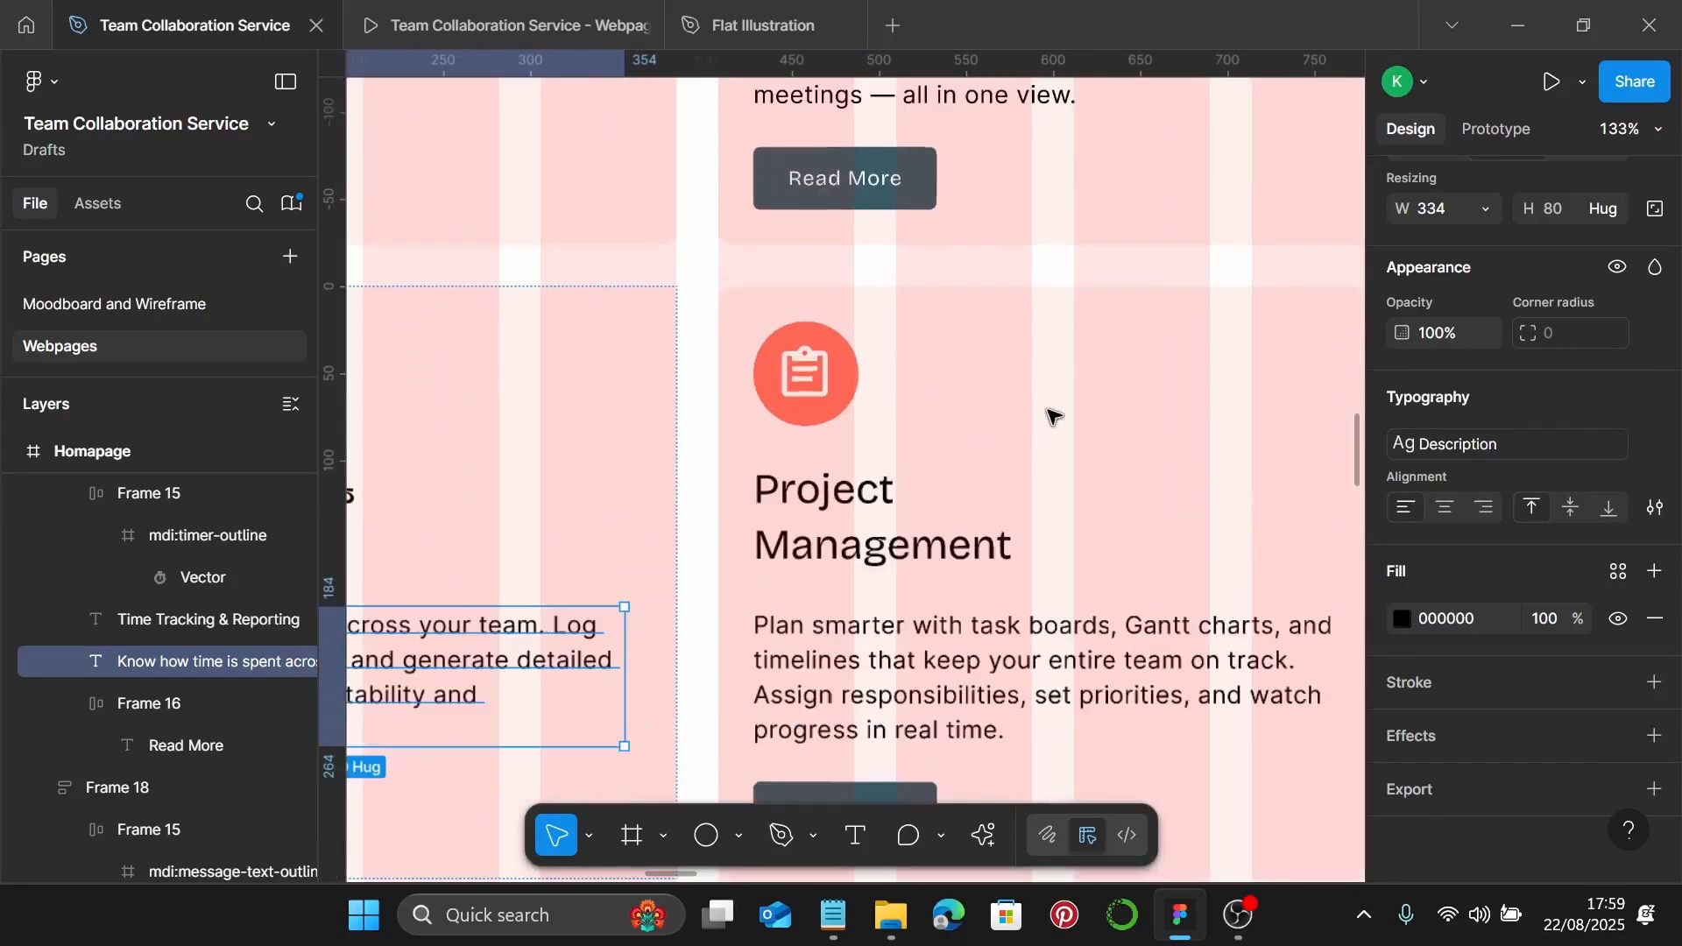
{"action": "scroll", "coordinate": [876, 390], "scroll_direction": "down", "scroll_amount": 1}
{"action": "left_click", "coordinate": [815, 375]}
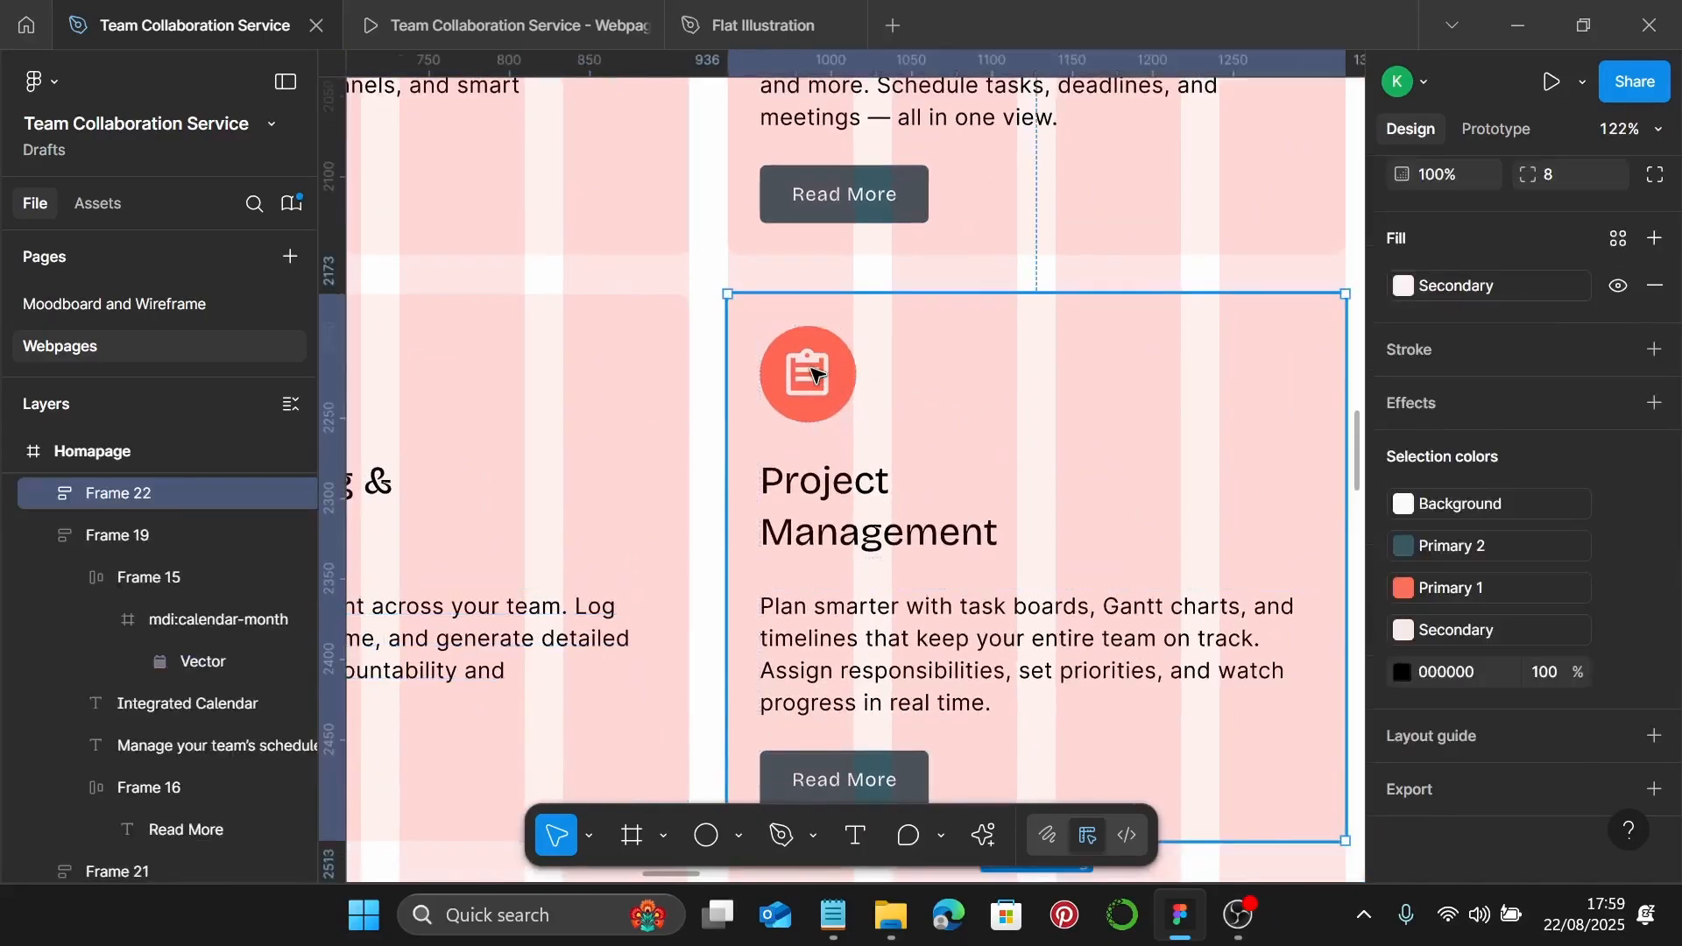
{"action": "double_click", "coordinate": [814, 375]}
{"action": "right_click", "coordinate": [814, 377]}
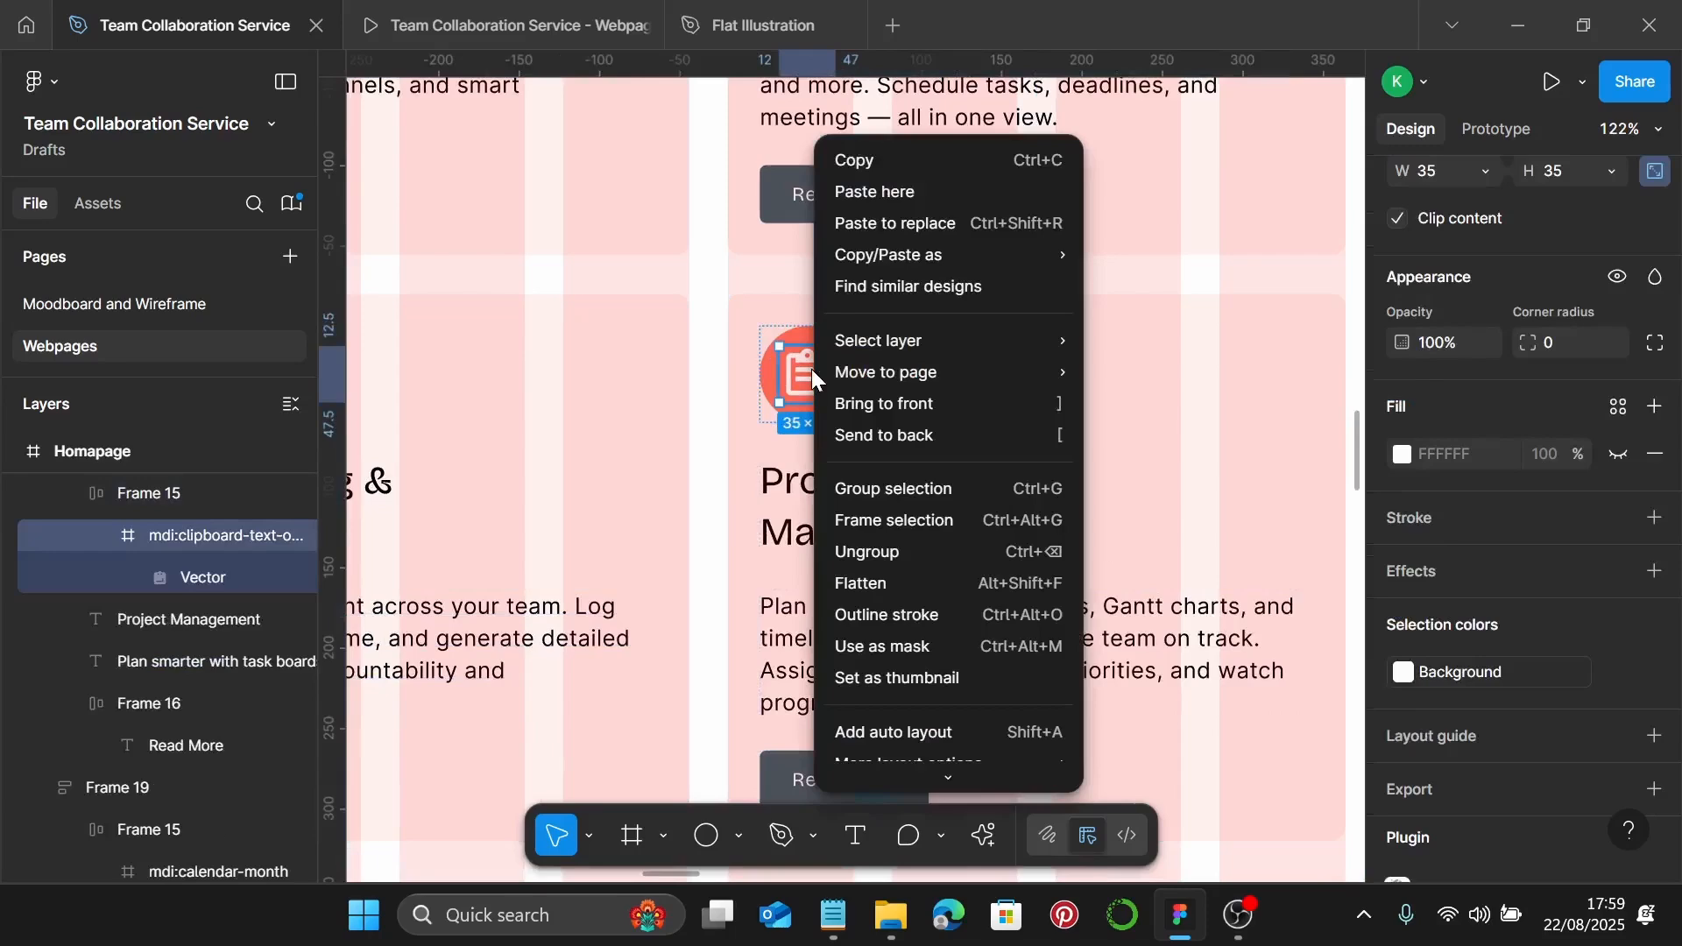
{"action": "mouse_move", "coordinate": [983, 679]}
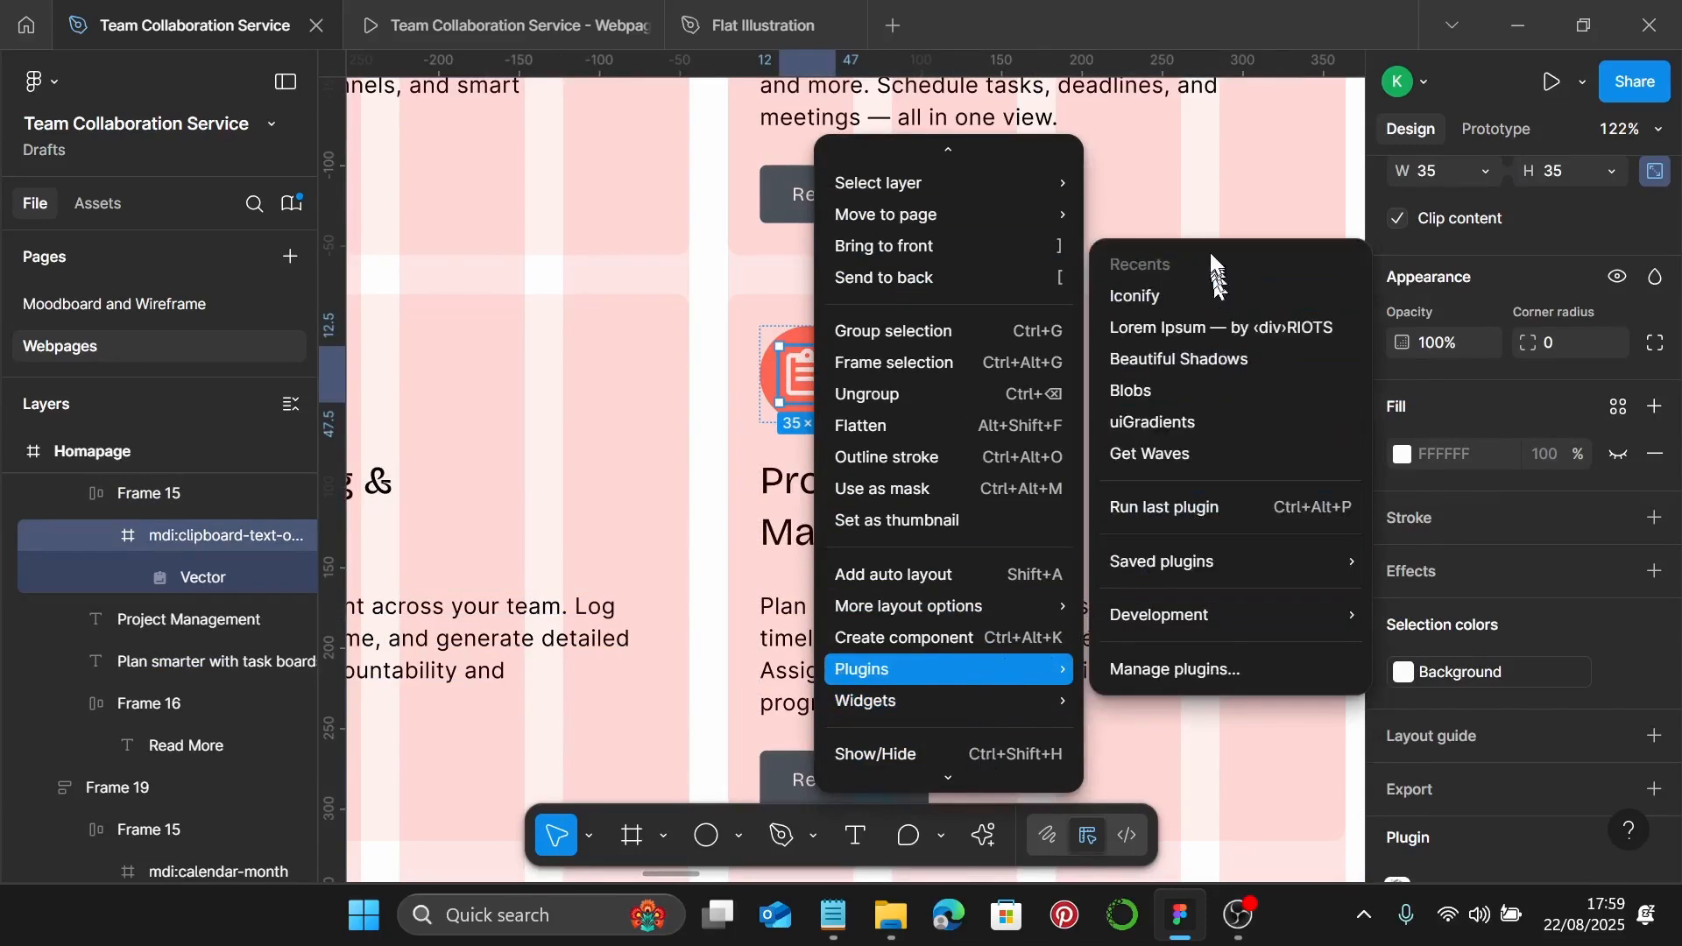
{"action": "left_click", "coordinate": [1207, 289]}
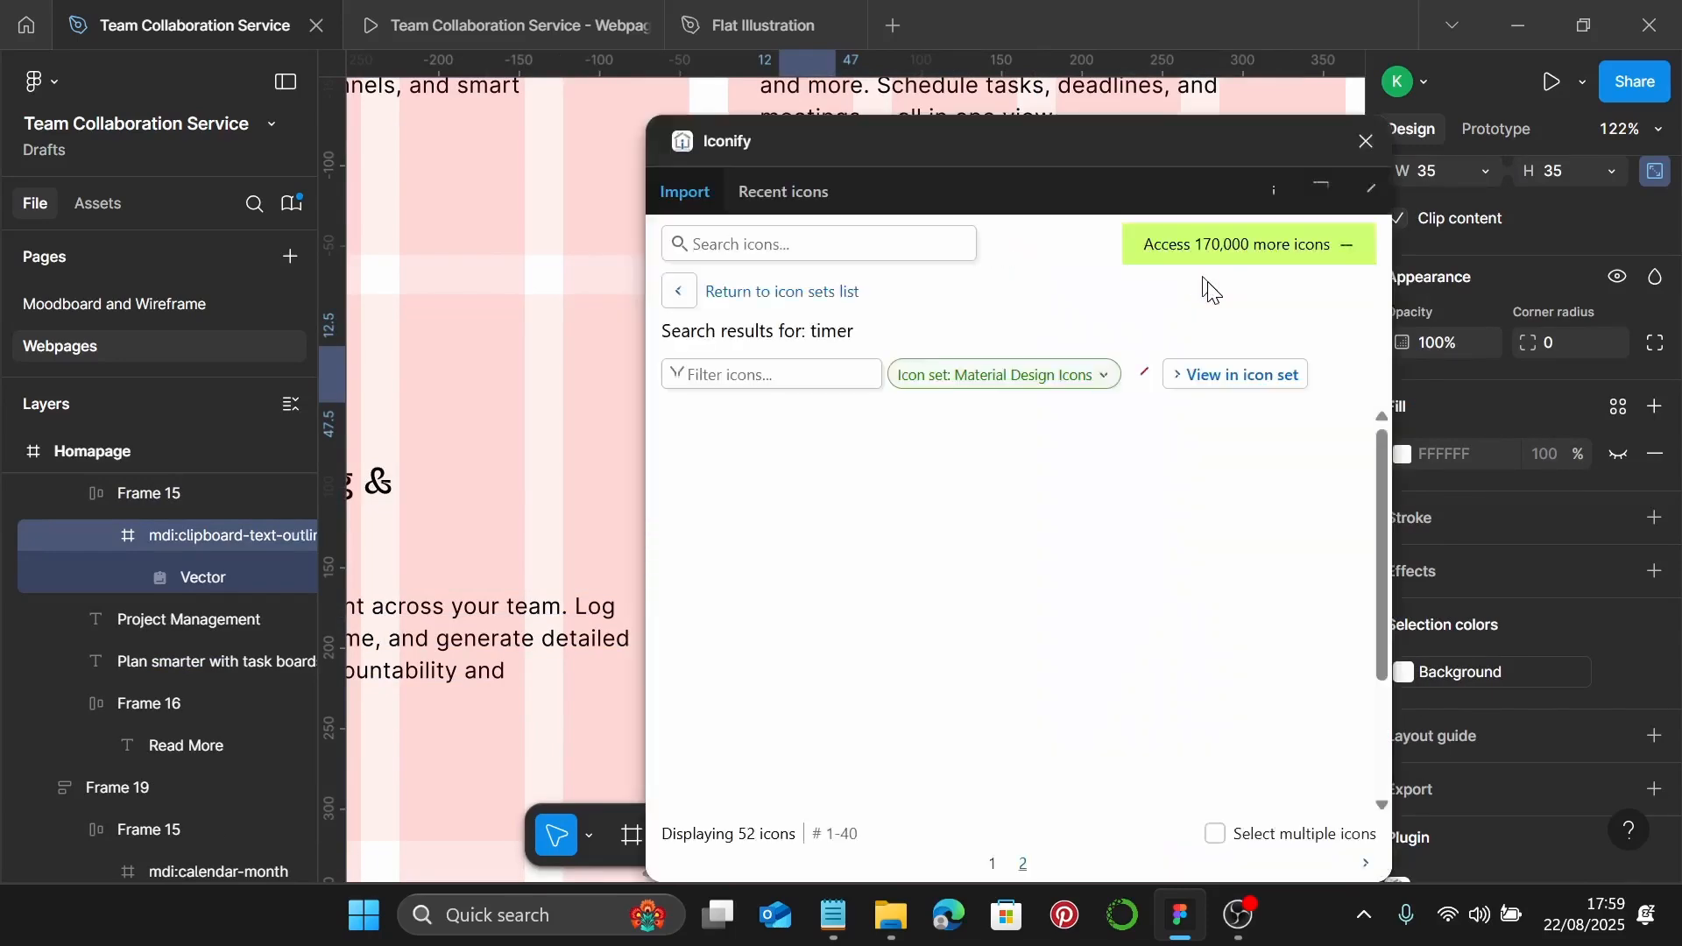
Search Iconify for "lock" and limit the results to the Material Design Icons set
{"action": "left_click", "coordinate": [879, 255]}
{"action": "type", "text": "lock"}
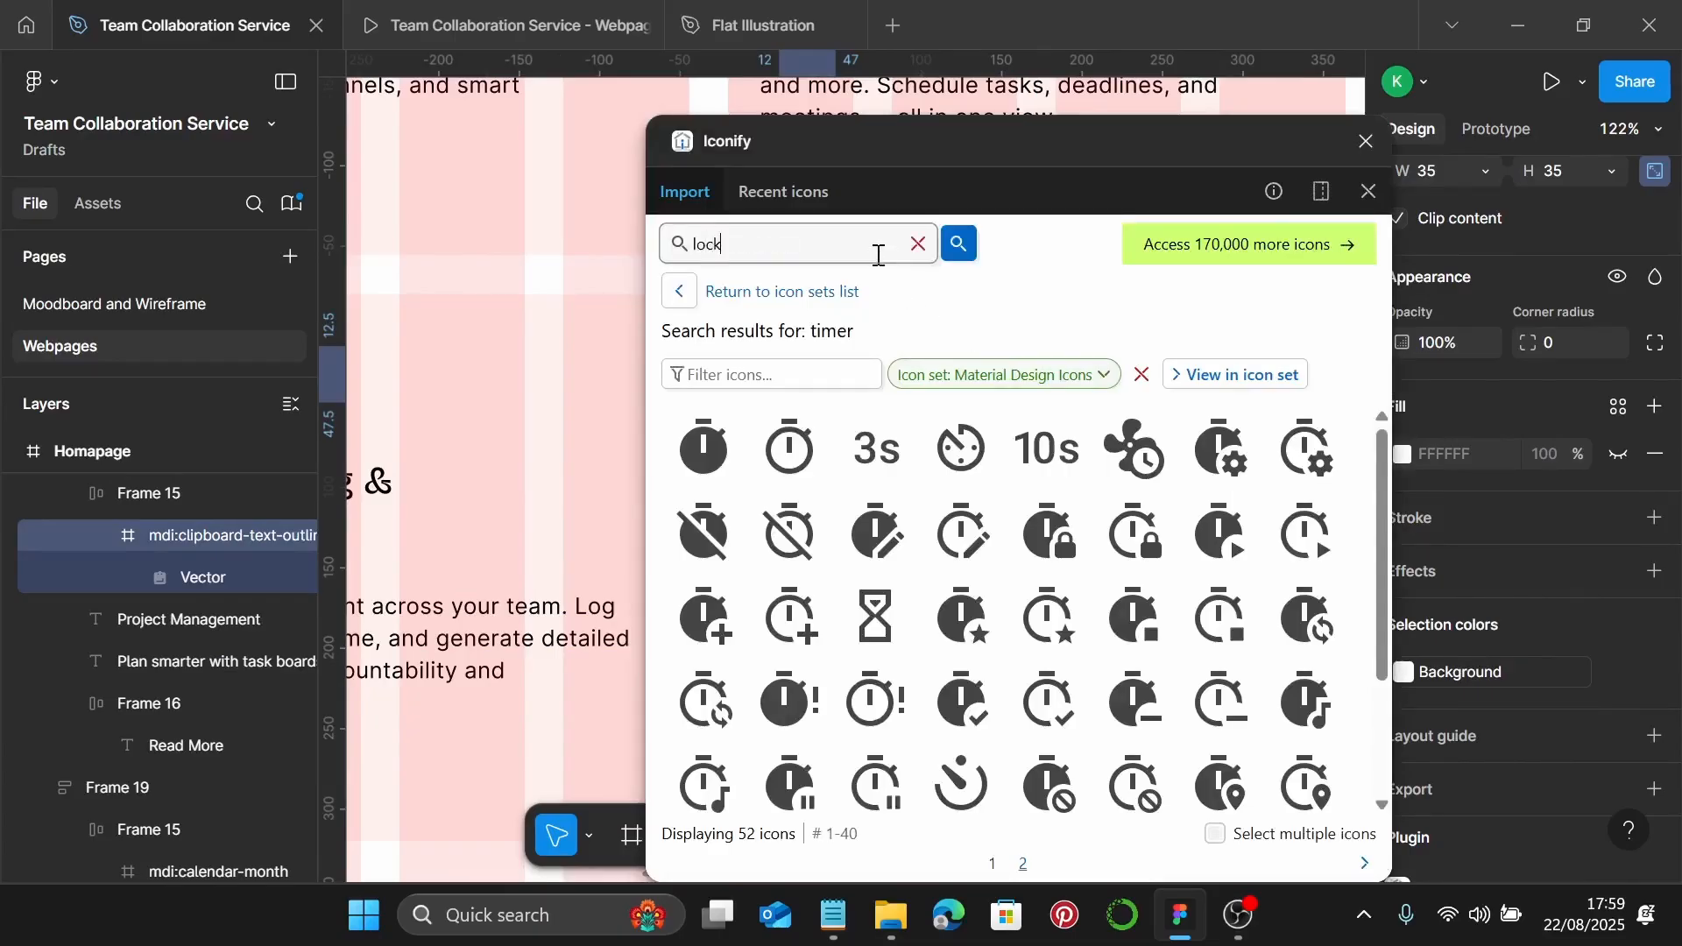
{"action": "key", "text": "Return"}
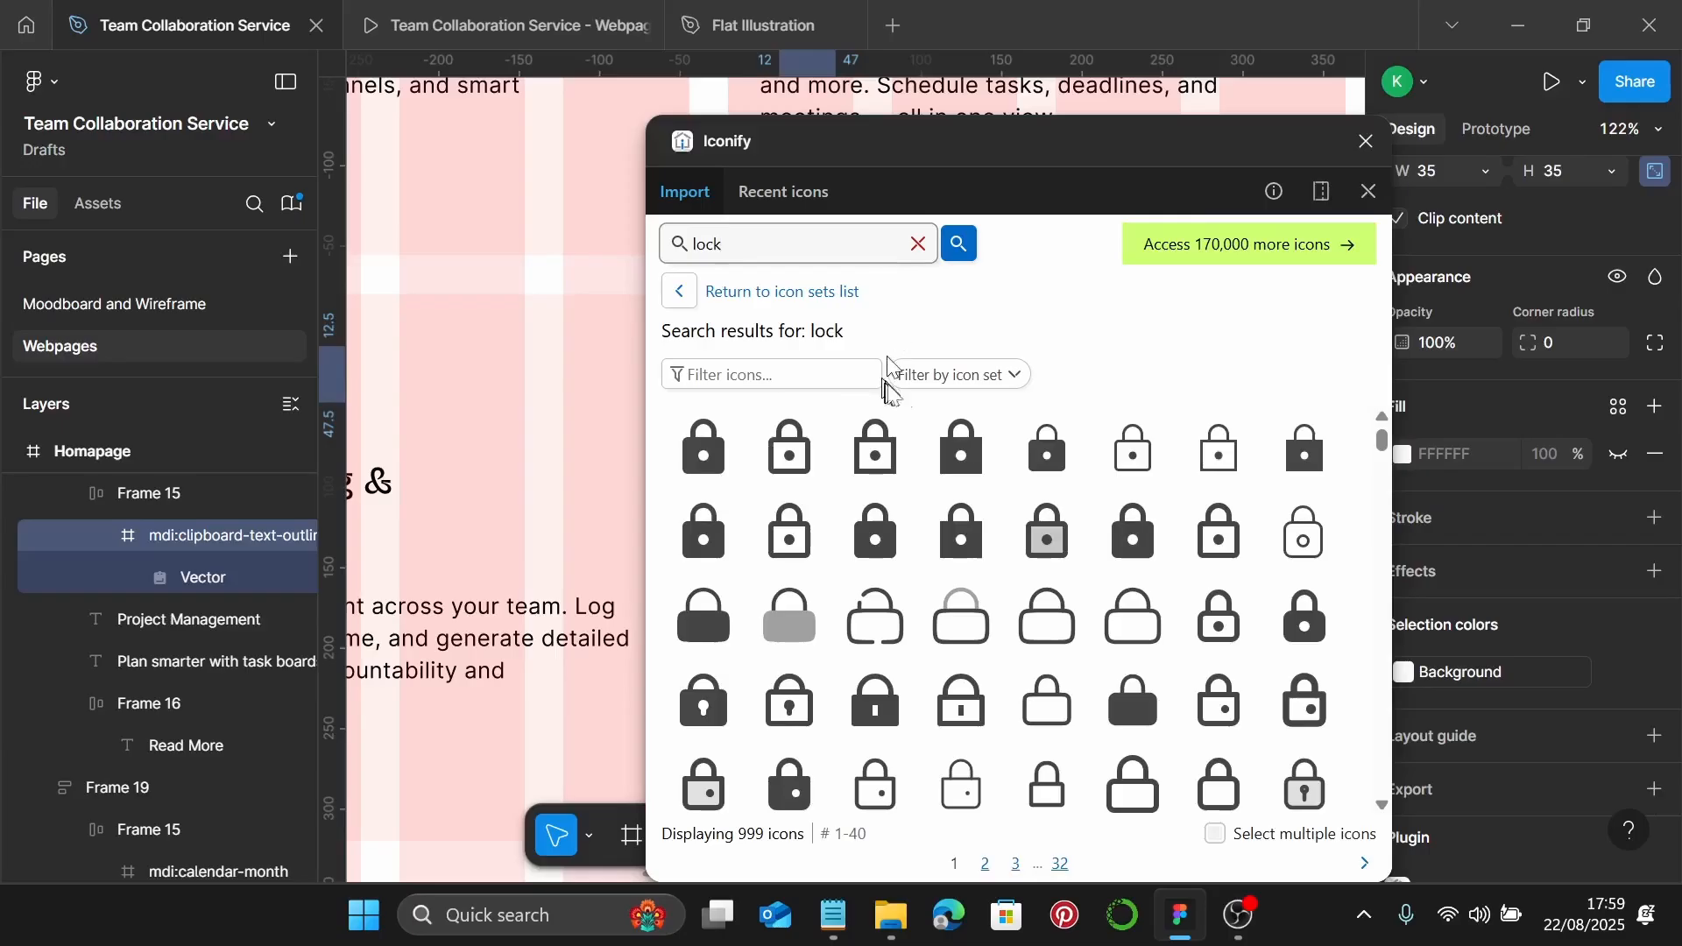
{"action": "left_click", "coordinate": [892, 377]}
{"action": "scroll", "coordinate": [855, 745], "scroll_direction": "down", "scroll_amount": 1}
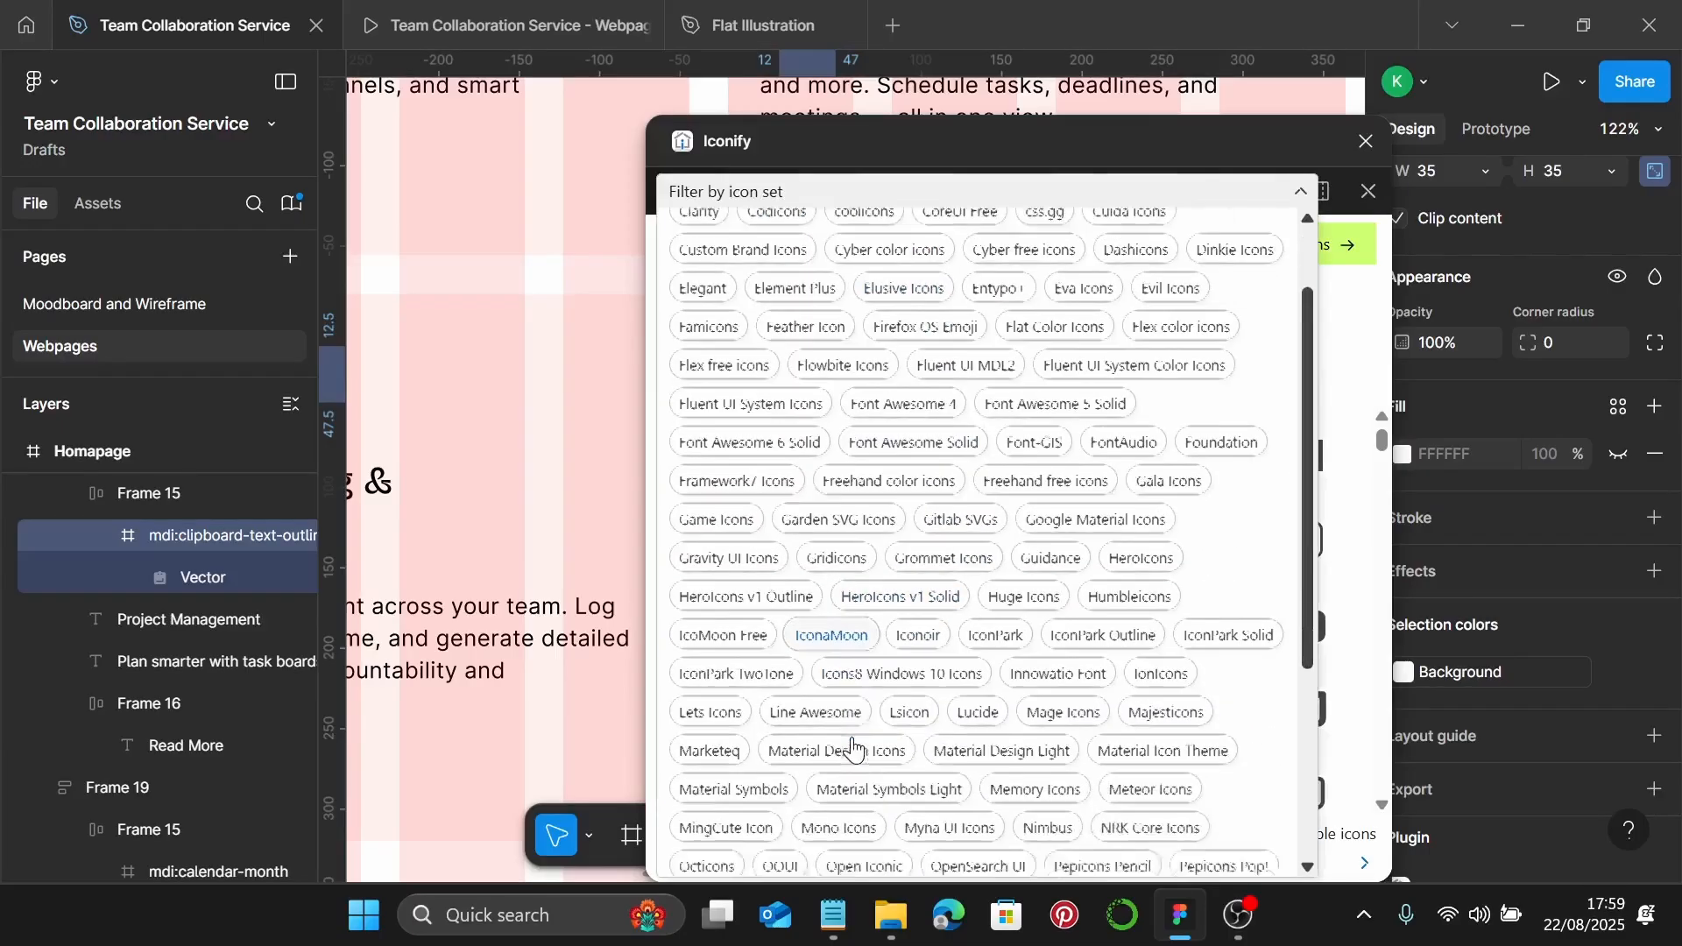
{"action": "left_click", "coordinate": [848, 720]}
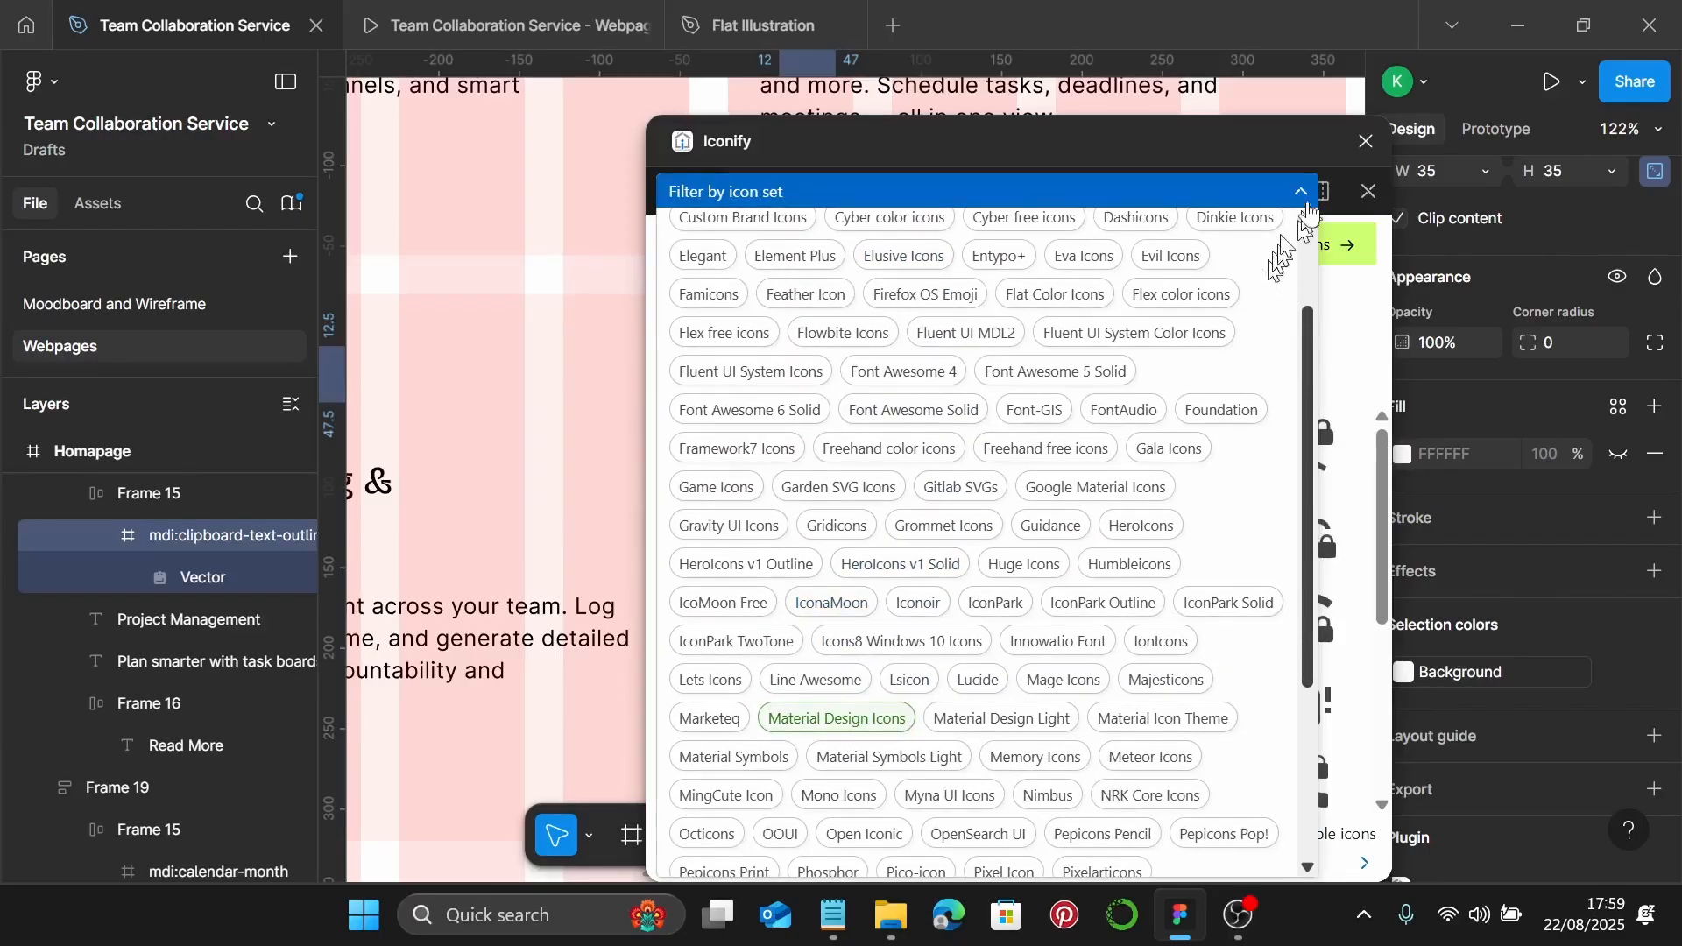
{"action": "left_click", "coordinate": [1302, 194]}
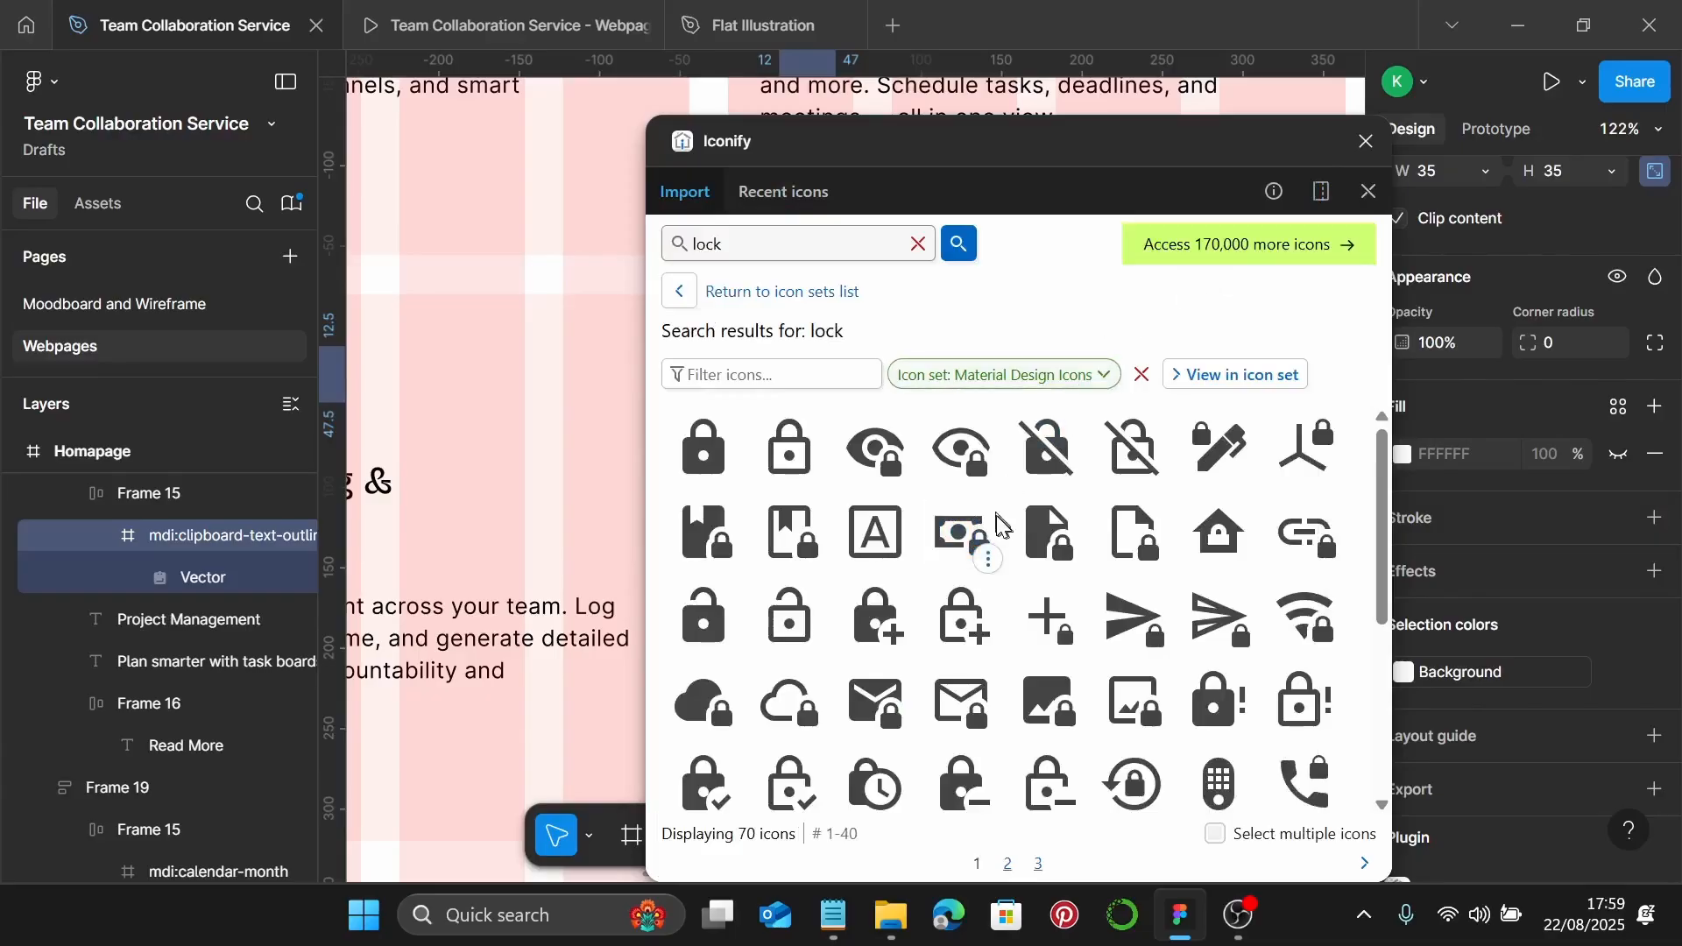
Replace the selected clipboard icon with the plain outlined lock icon and close Iconify
{"action": "left_click", "coordinate": [789, 447]}
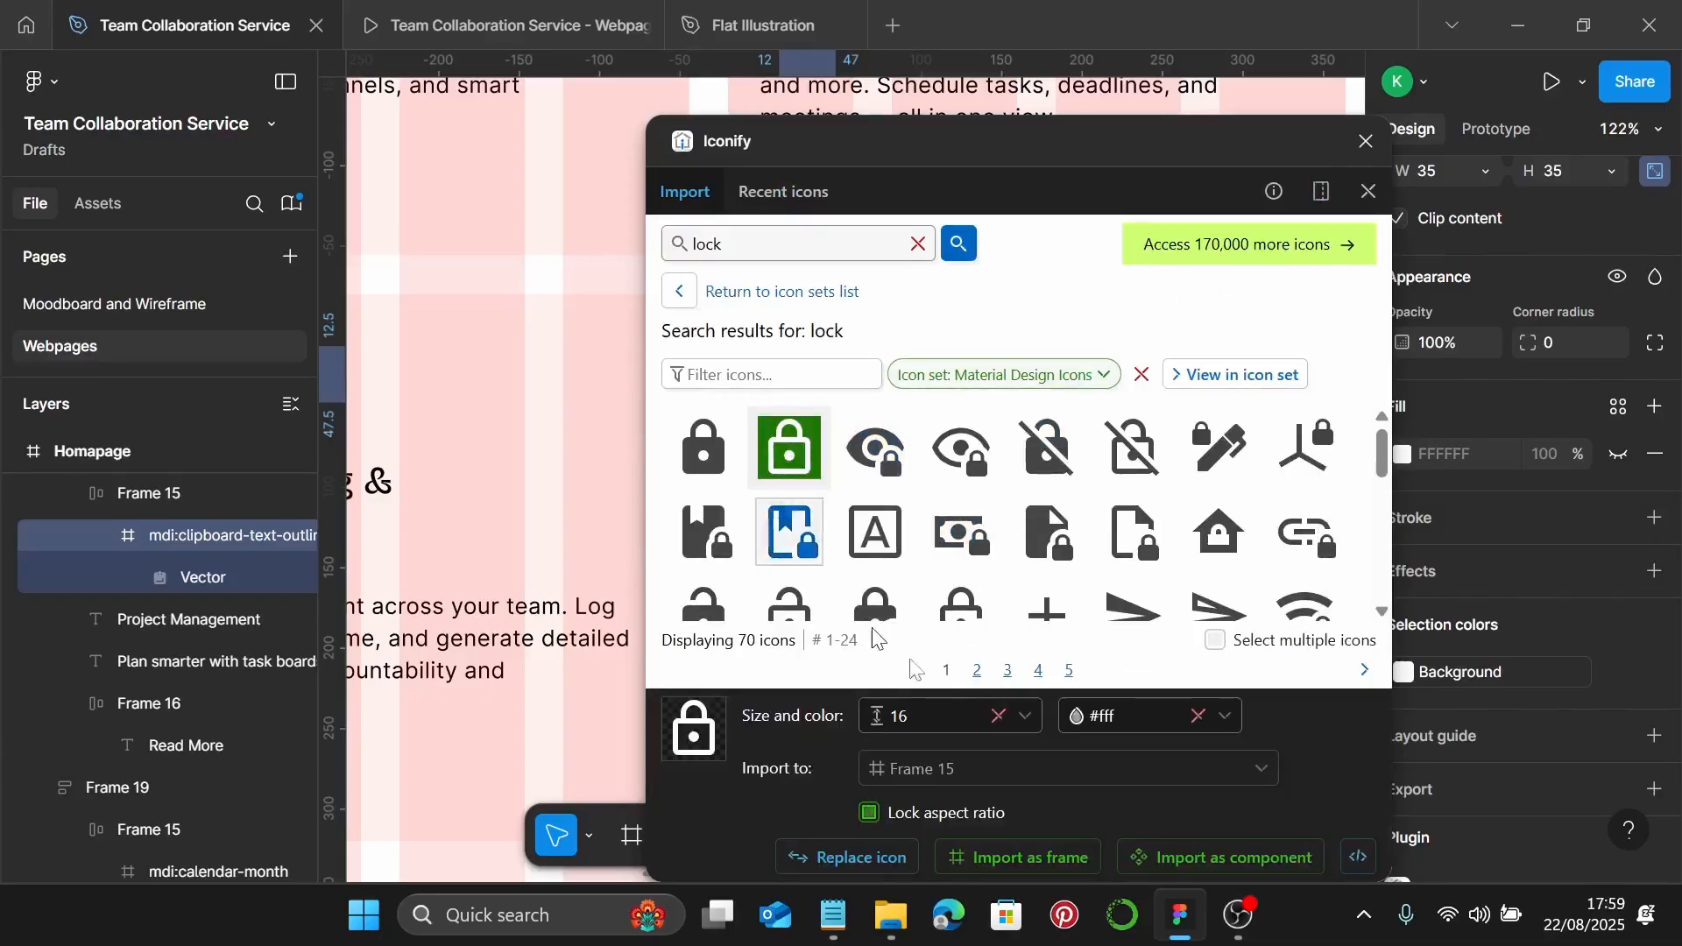
{"action": "left_click", "coordinate": [819, 855]}
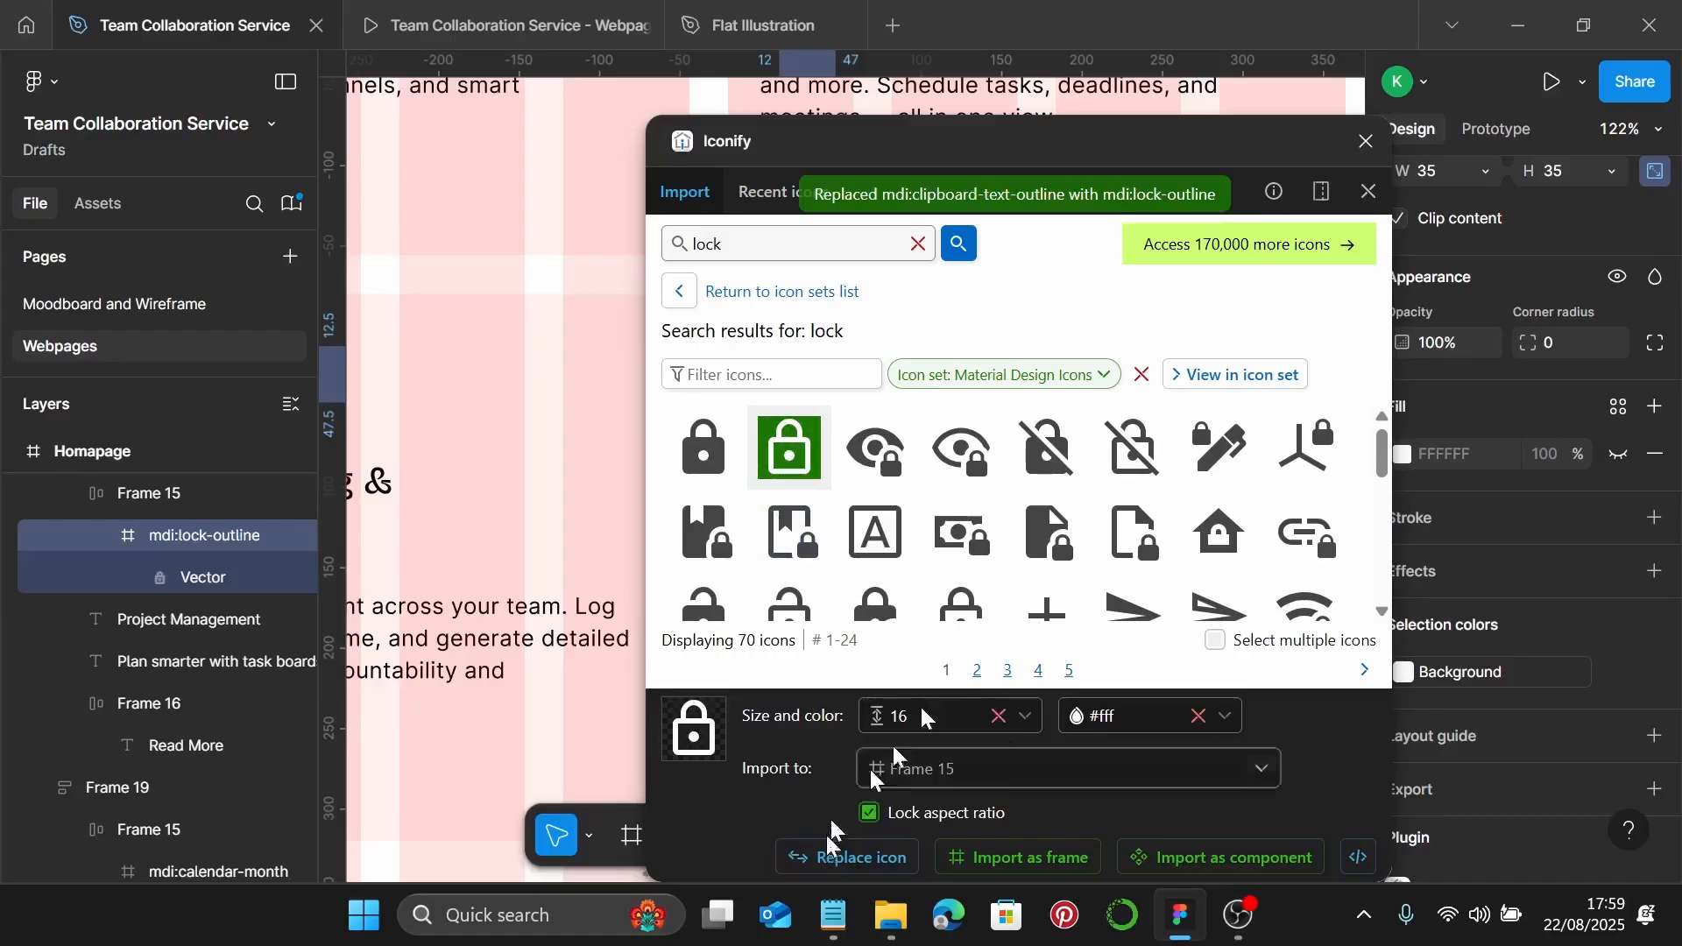
{"action": "left_click", "coordinate": [1366, 140]}
Copy the title "Role-Based Access Control" from the Notepad text and replace the heading under the lock icon in Figma with it
{"action": "scroll", "coordinate": [934, 489], "scroll_direction": "down", "scroll_amount": 2}
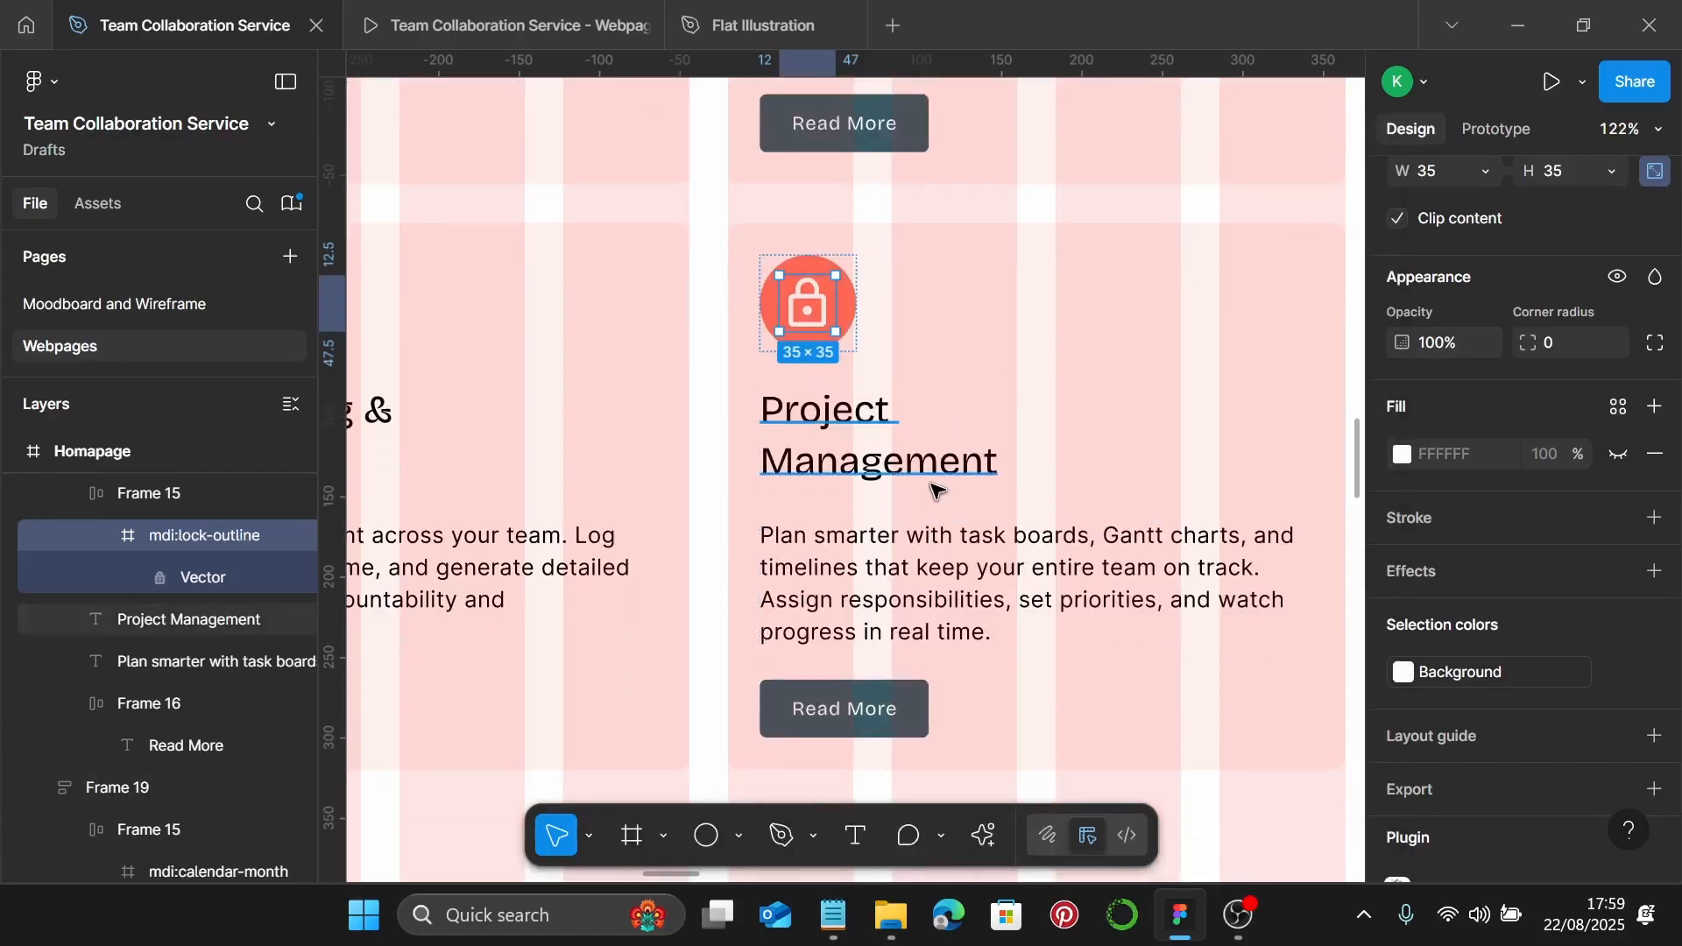
{"action": "left_click", "coordinate": [832, 915]}
{"action": "scroll", "coordinate": [1402, 449], "scroll_direction": "down", "scroll_amount": 3}
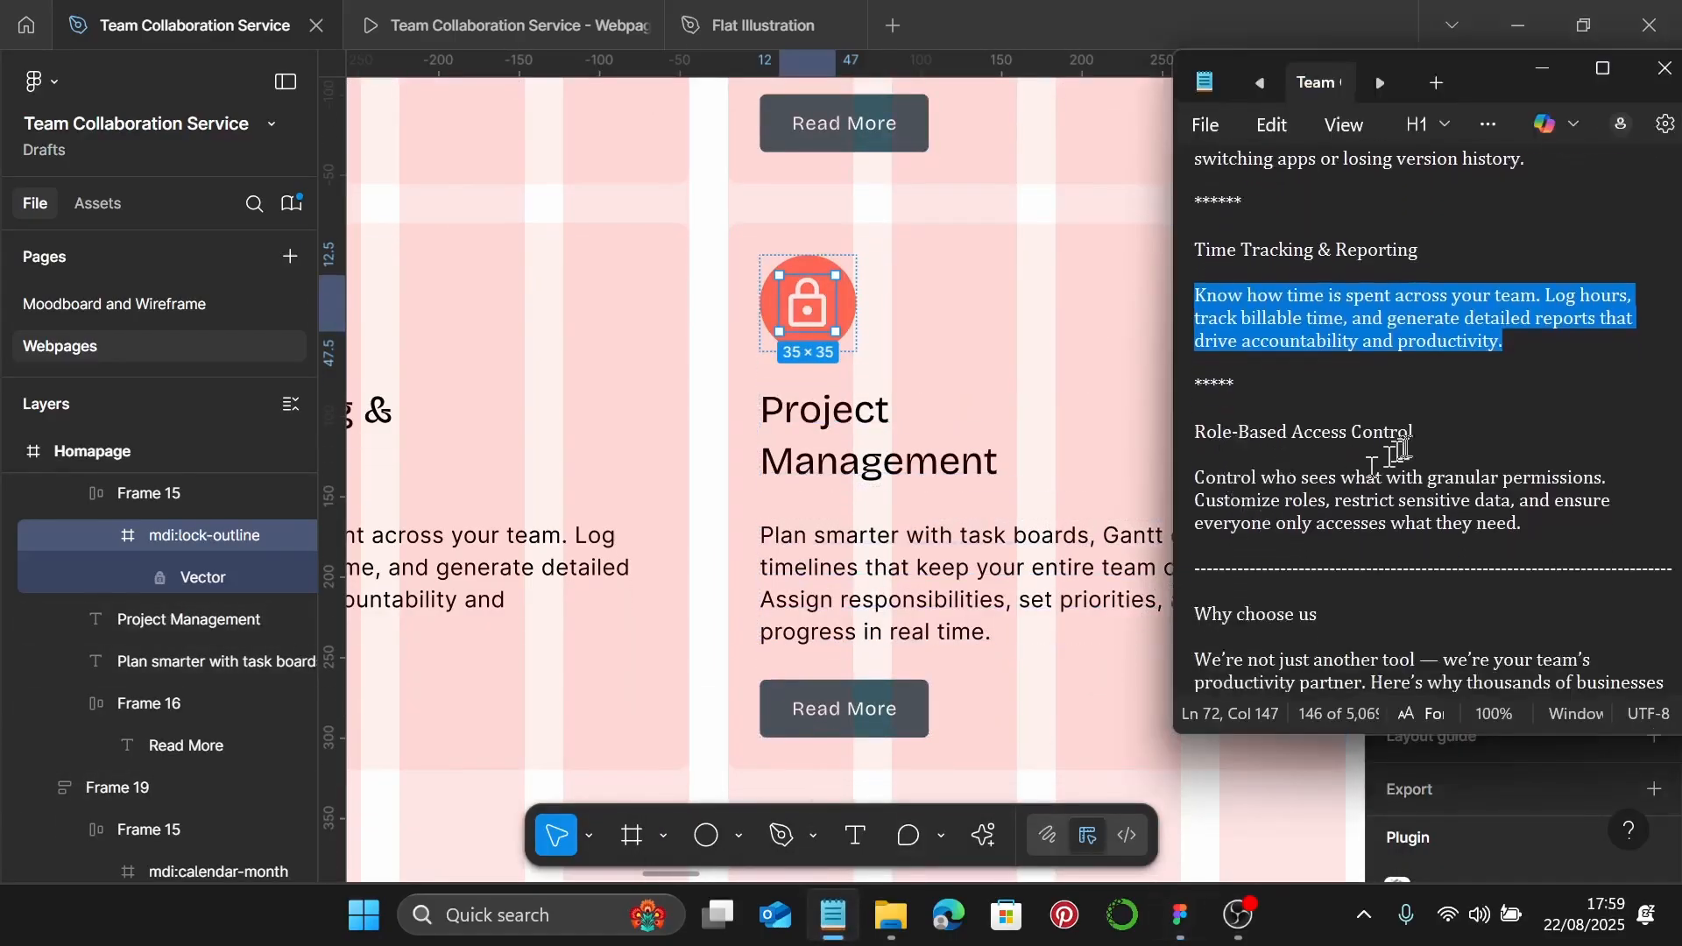
{"action": "left_click_drag", "start_coordinate": [1413, 434], "coordinate": [1194, 434]}
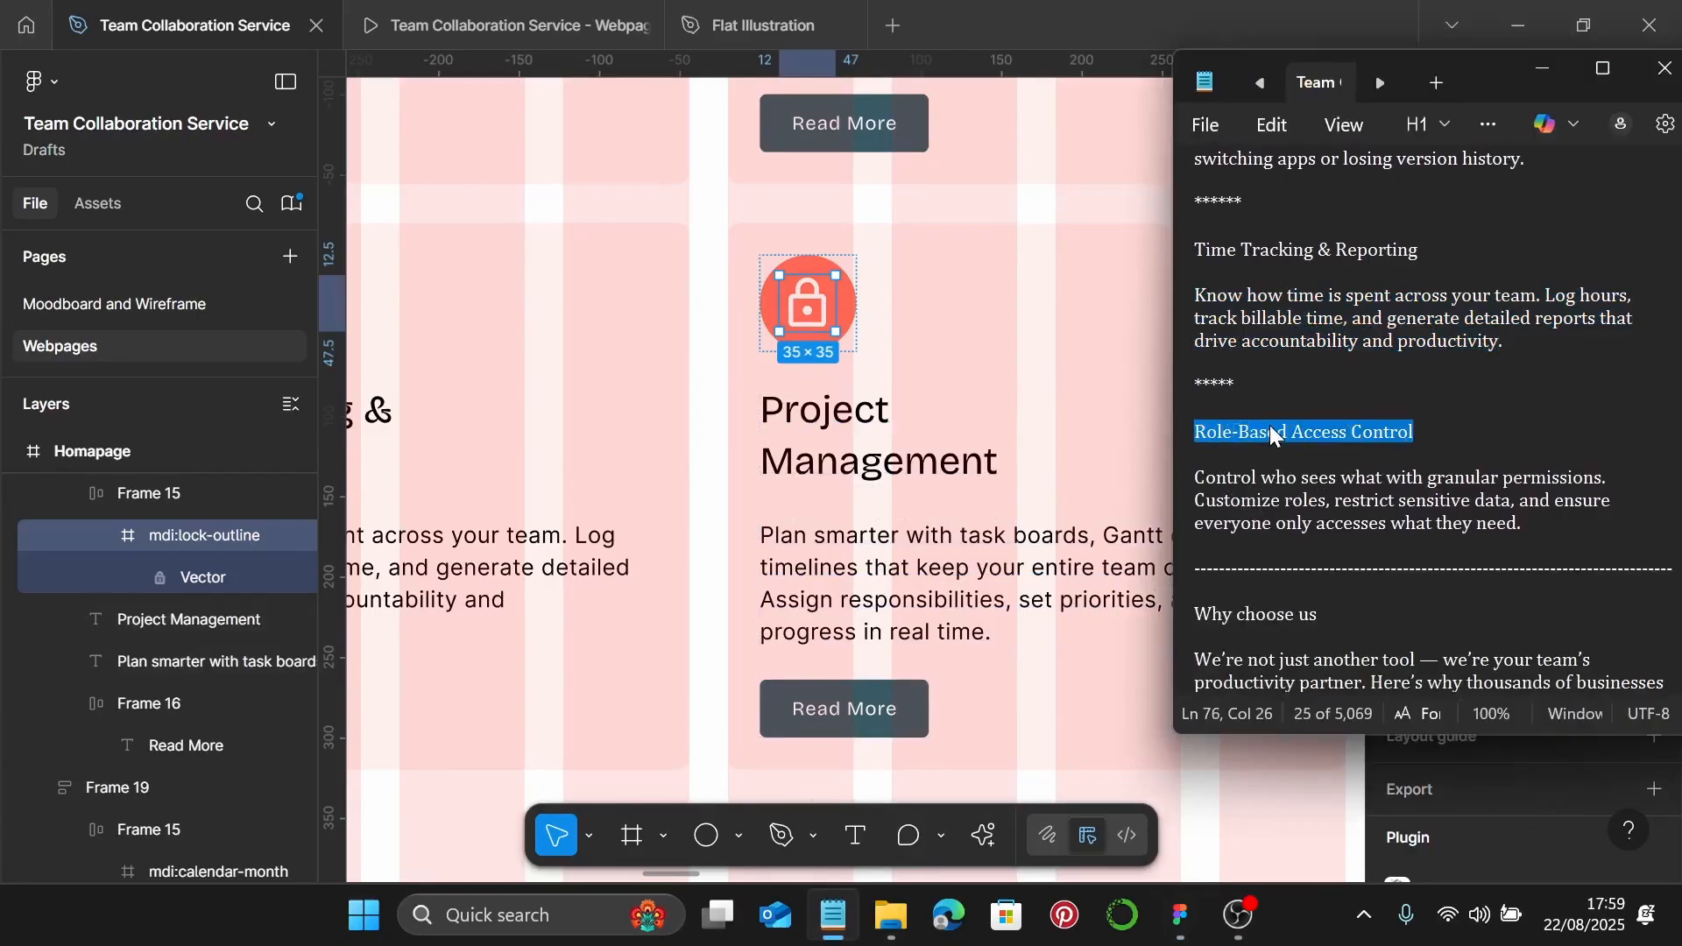
{"action": "double_click", "coordinate": [838, 432]}
{"action": "key", "text": "ctrl+v"}
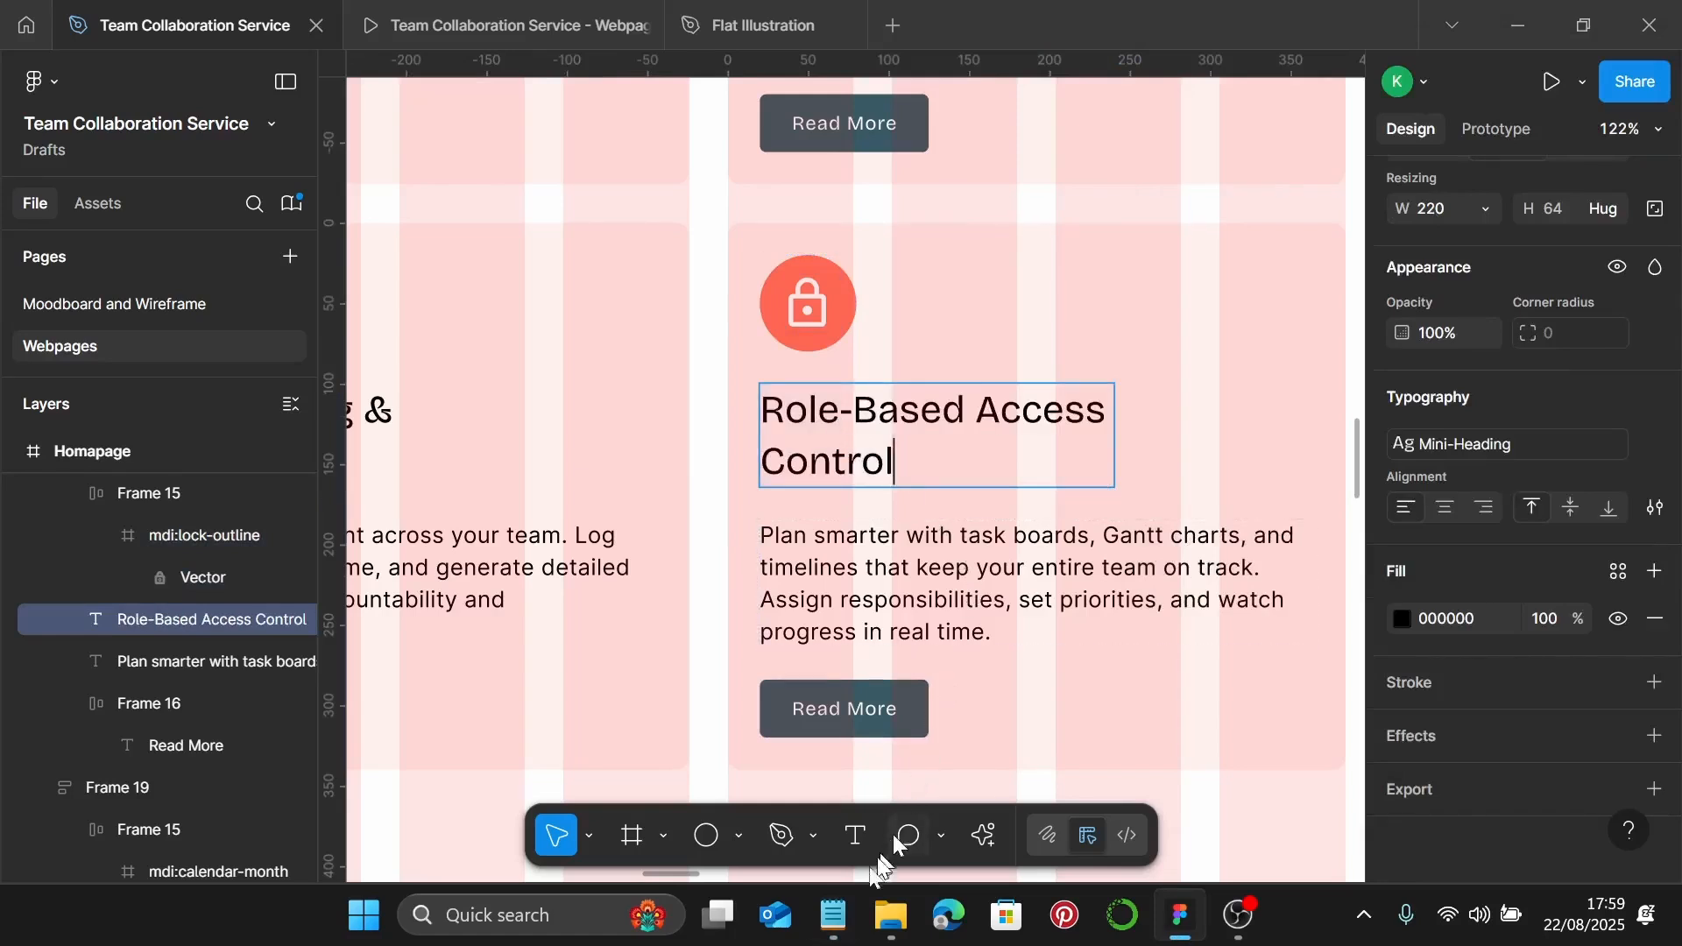
Replace the description in the Role-Based Access Control card with the matching "Control who sees what with granular permissions…" paragraph from the Notepad text
{"action": "left_click", "coordinate": [833, 916]}
{"action": "left_click_drag", "start_coordinate": [1528, 524], "coordinate": [1195, 486]}
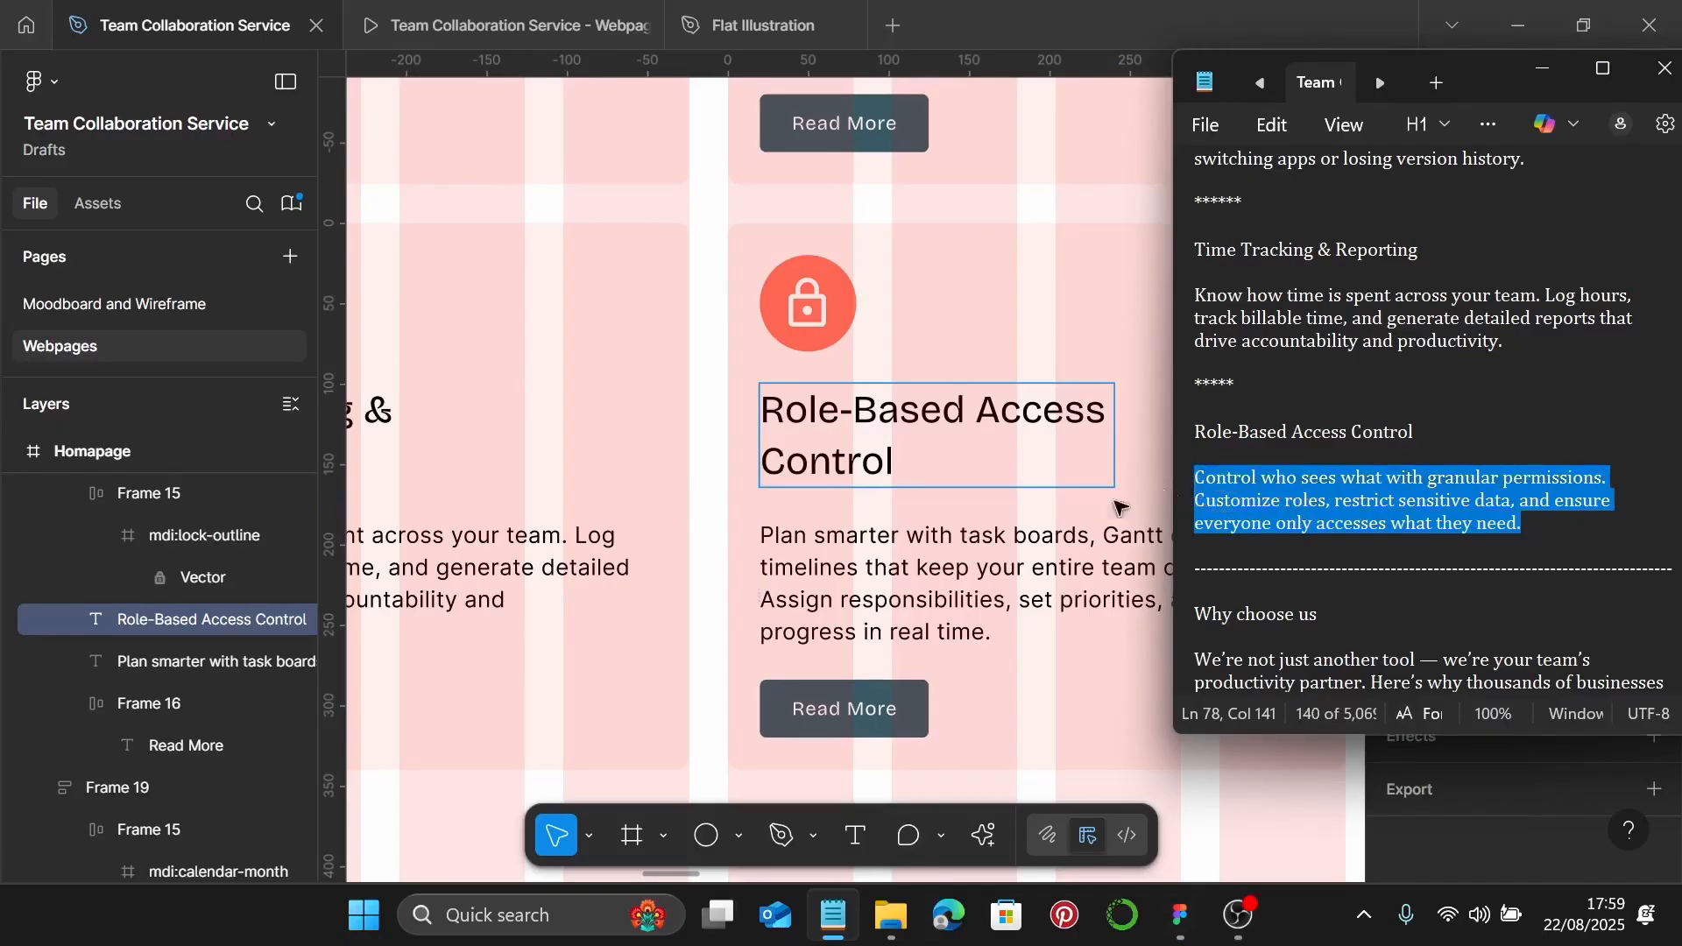
{"action": "left_click", "coordinate": [1013, 560]}
{"action": "double_click", "coordinate": [1010, 564]}
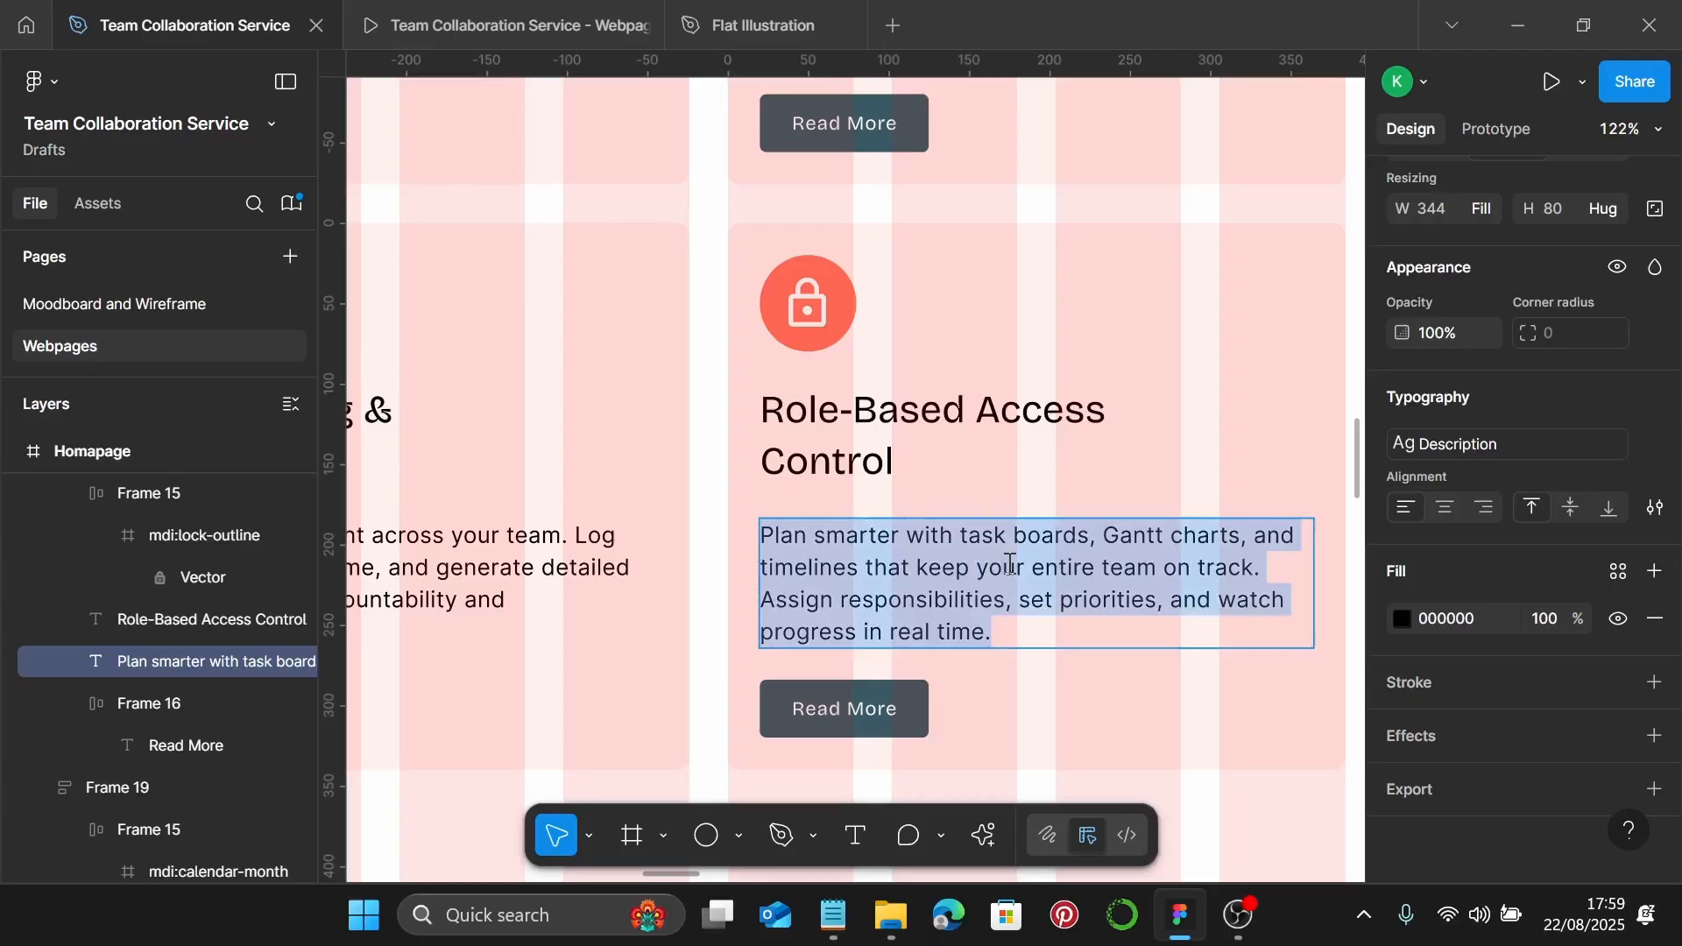
{"action": "key", "text": "ctrl+v"}
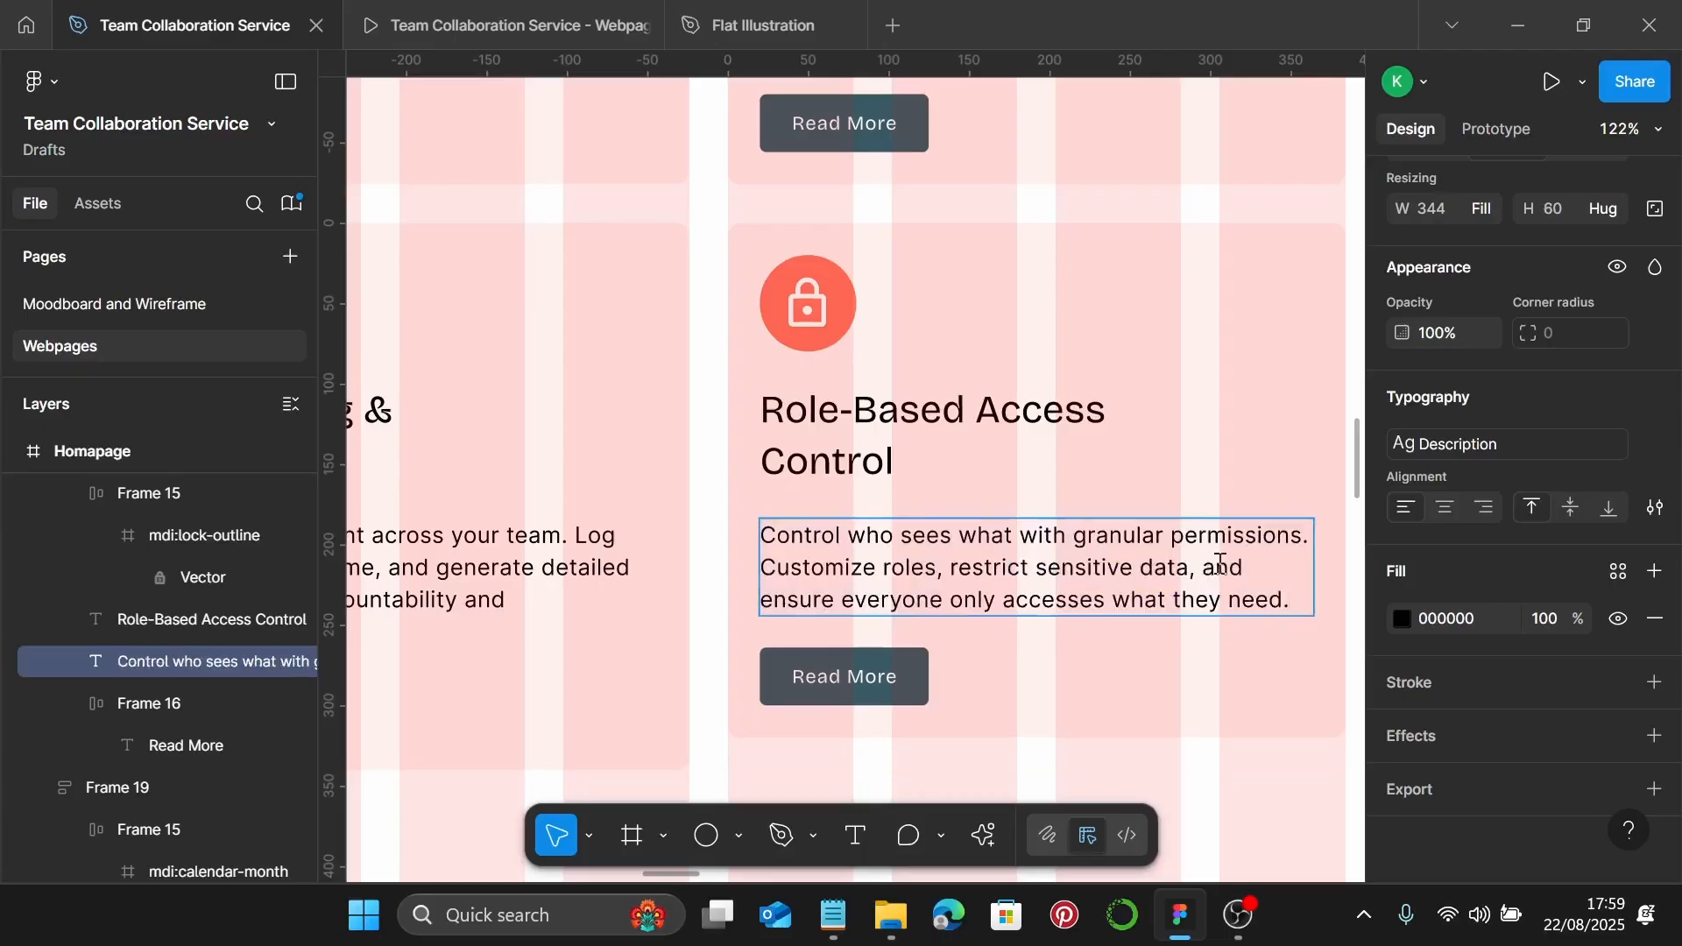
Narrow the description text box in the Role-Based Access Control card to a width of 337 and deselect it
{"action": "scroll", "coordinate": [1287, 545], "scroll_direction": "right", "scroll_amount": 1}
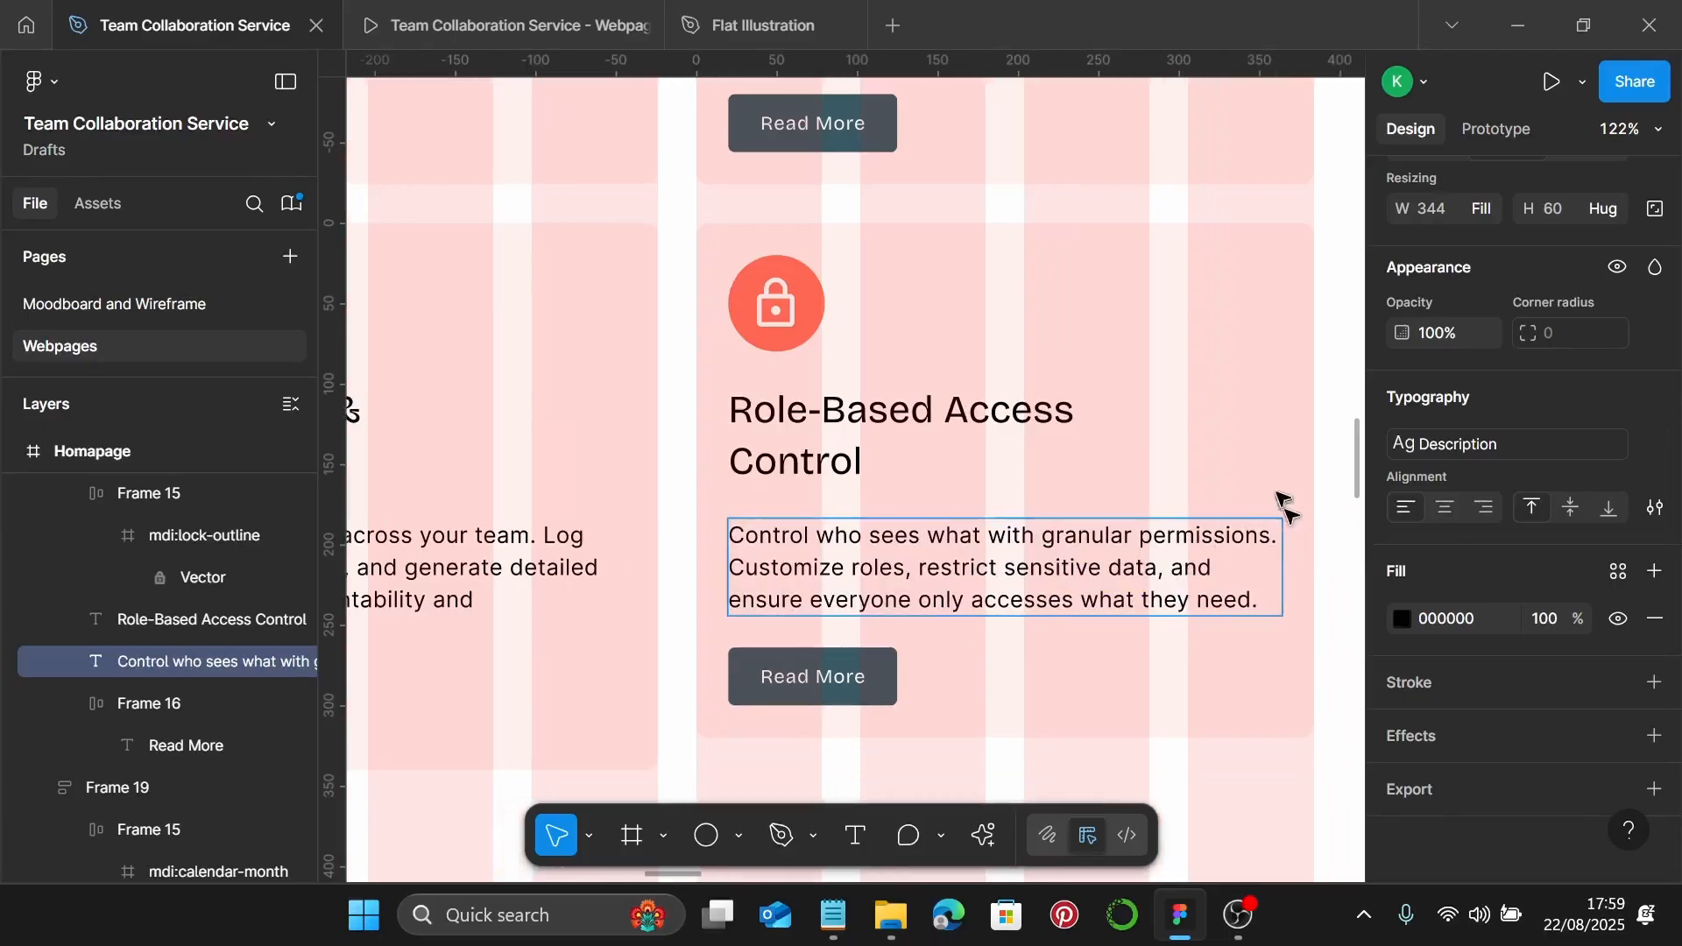
{"action": "key", "text": "Escape"}
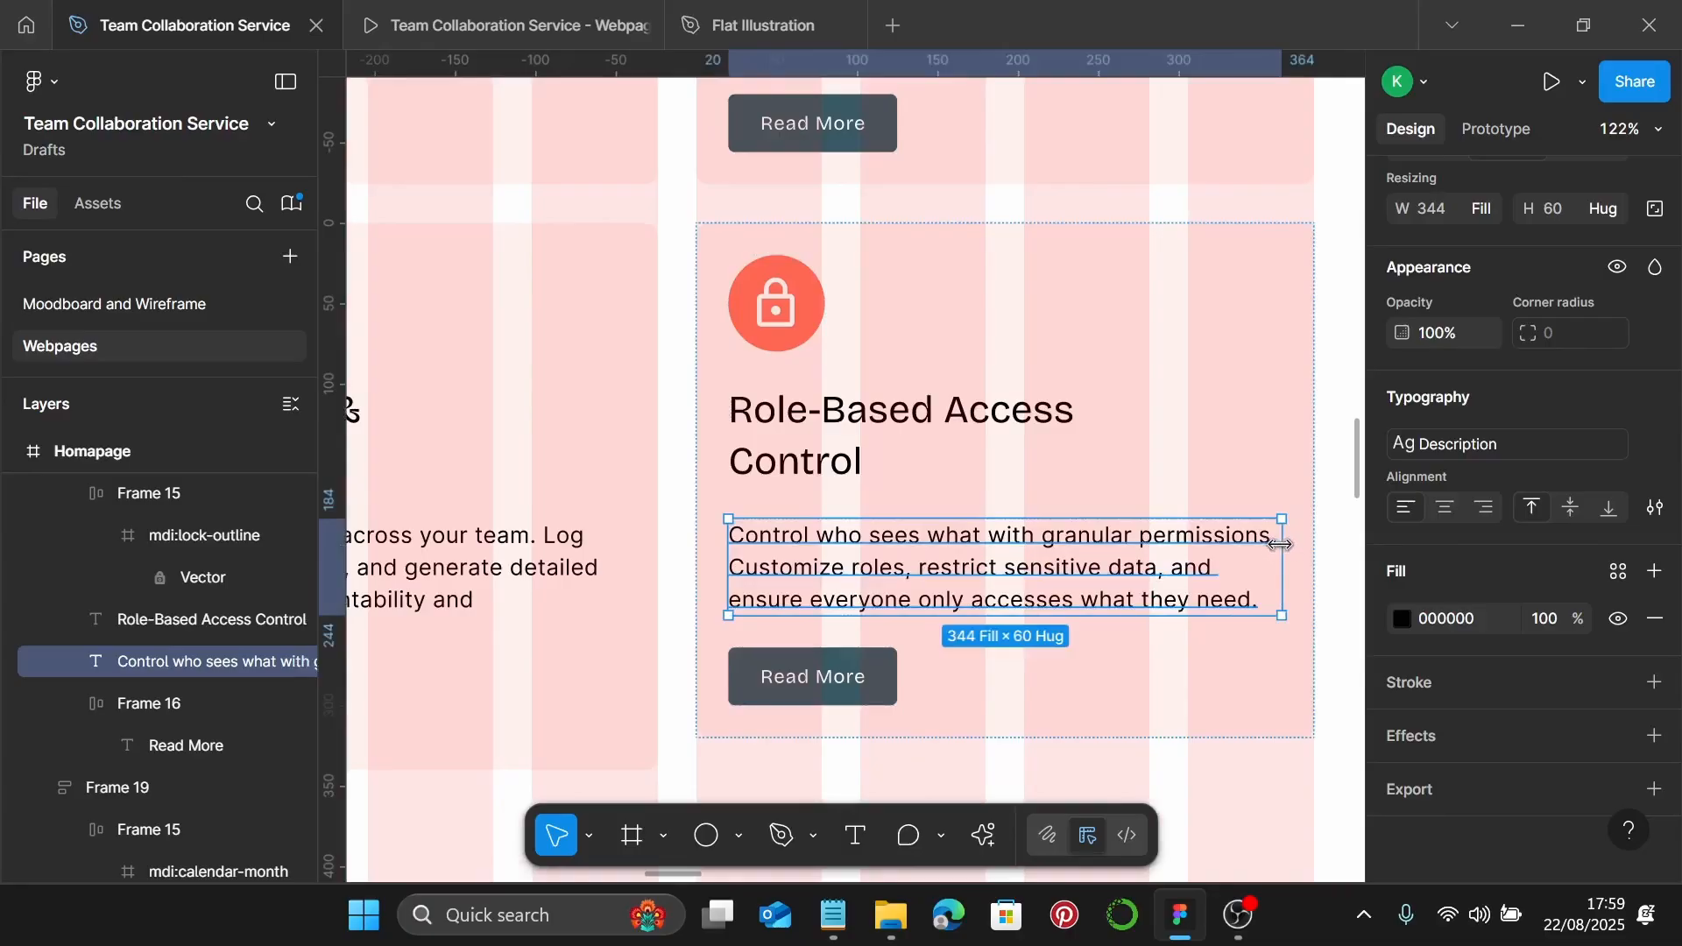
{"action": "left_click_drag", "start_coordinate": [1275, 545], "coordinate": [1270, 554]}
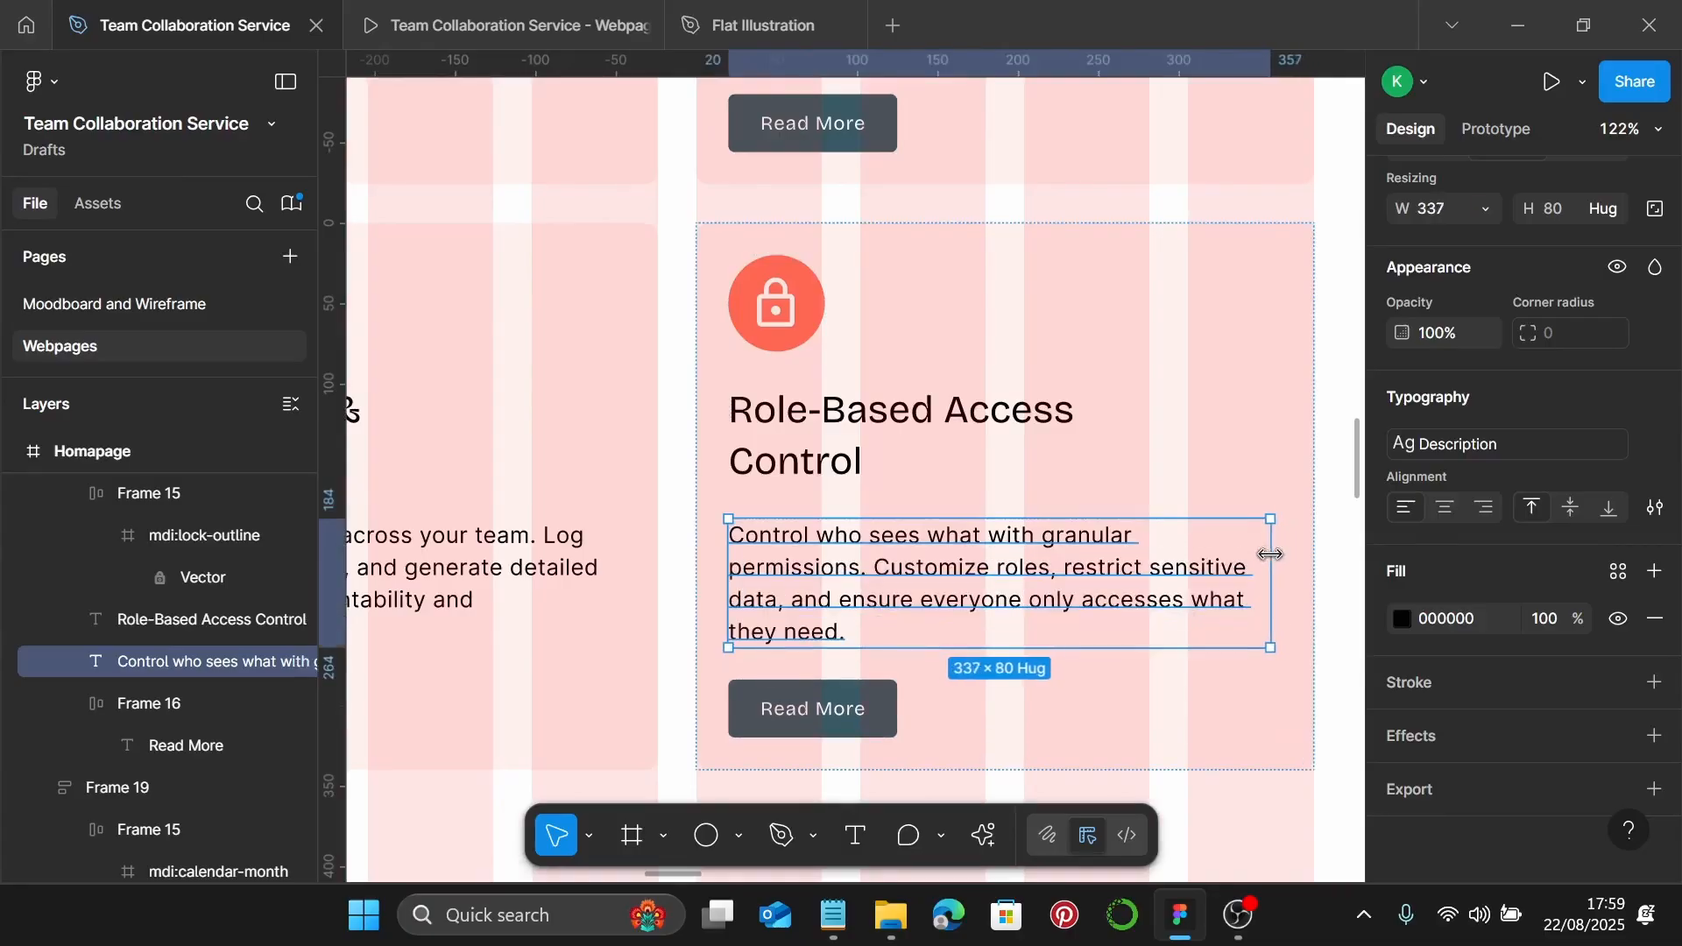
{"action": "scroll", "coordinate": [1222, 397], "scroll_direction": "down", "scroll_amount": 5}
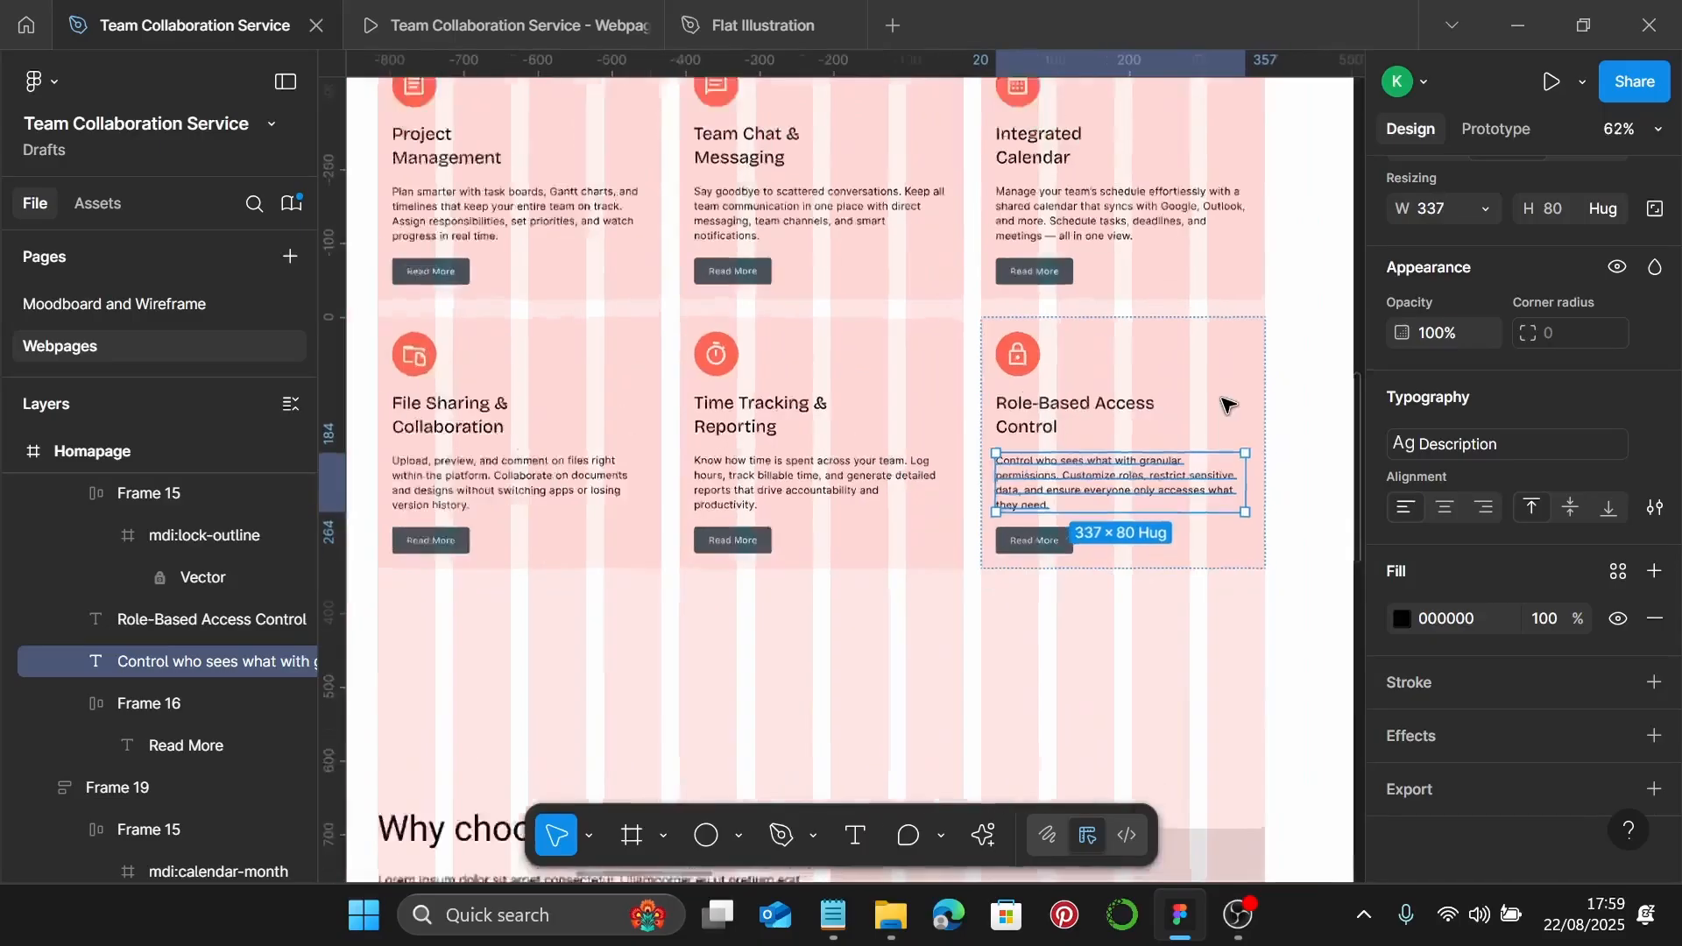
{"action": "left_click", "coordinate": [1127, 544]}
Nudge the "Key services" heading down to about Y 1725, closer to the feature cards, checking its spacing against the first card
{"action": "scroll", "coordinate": [823, 311], "scroll_direction": "up", "scroll_amount": 3}
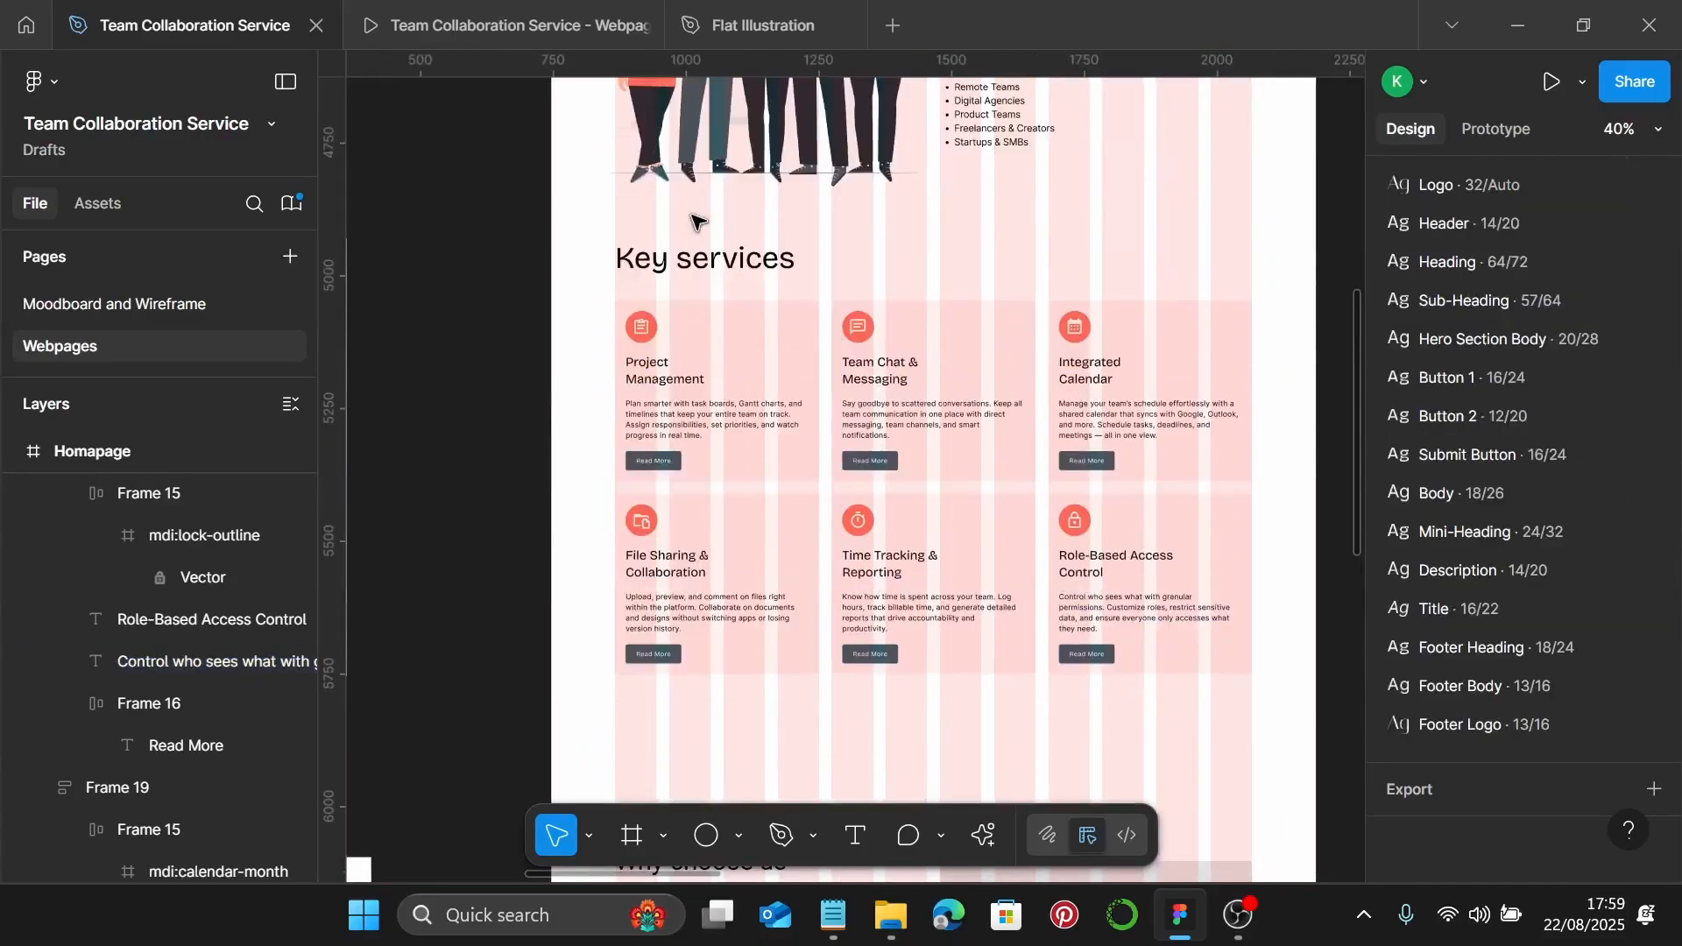
{"action": "left_click", "coordinate": [701, 259]}
{"action": "left_click", "coordinate": [701, 320], "text": "shift"}
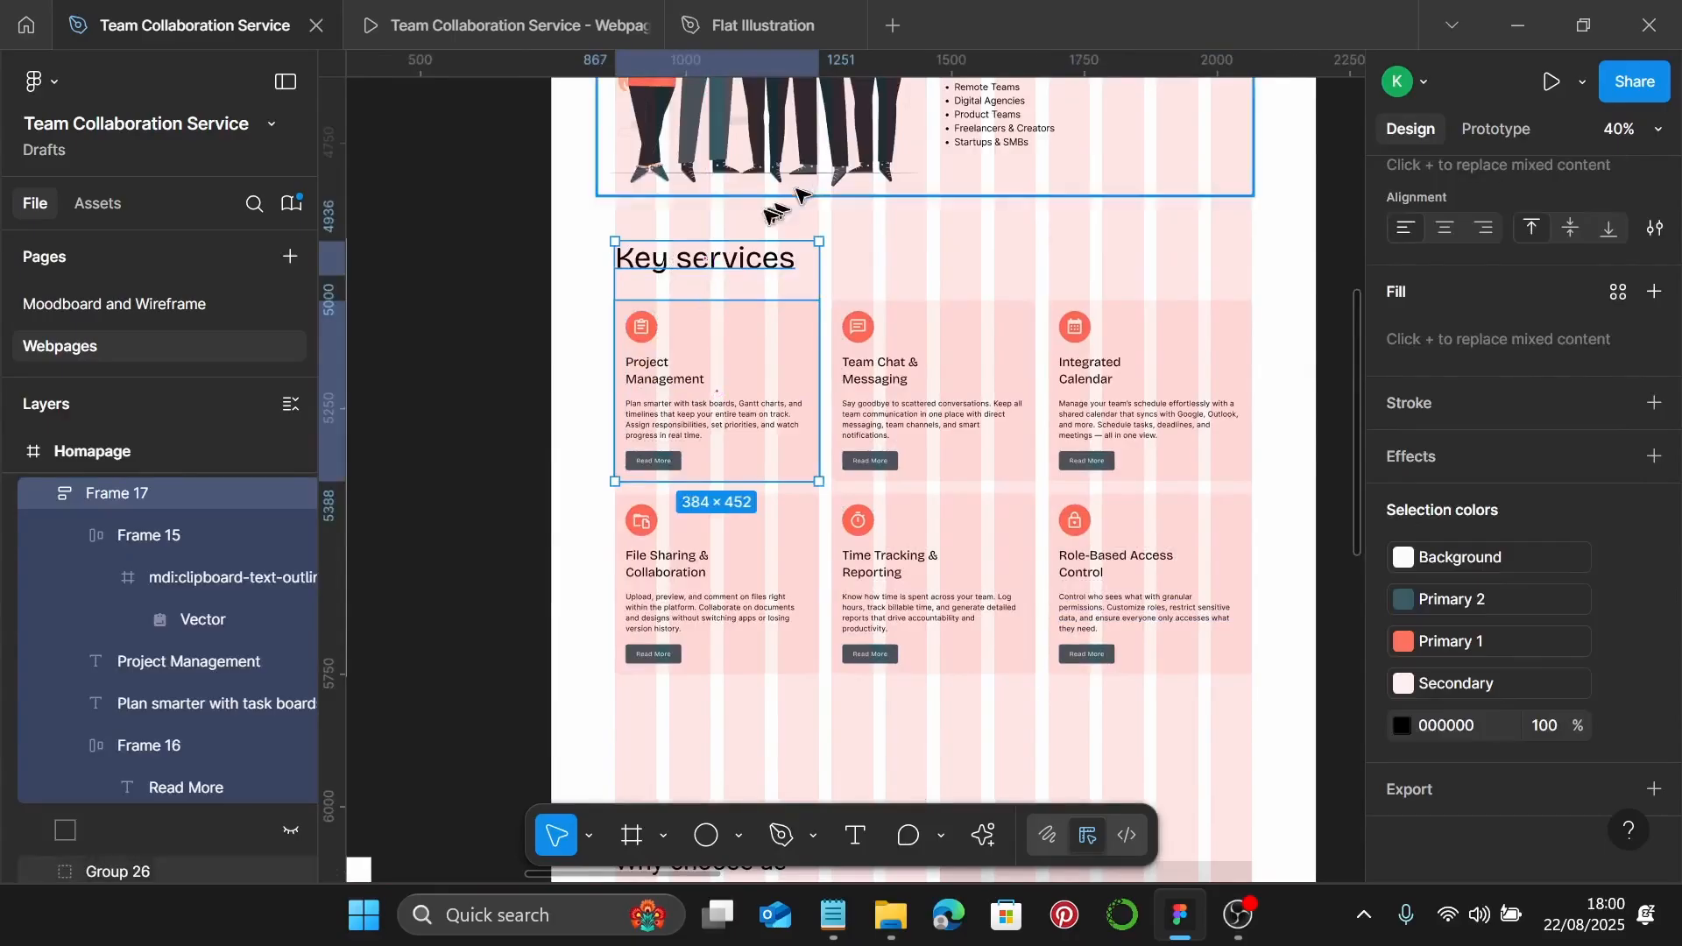
{"action": "left_click", "coordinate": [727, 263]}
{"action": "key", "text": "Down"}
{"action": "key", "text": "Down"}
{"action": "key", "text": "Down"}
{"action": "key", "text": "Down"}
{"action": "key", "text": "Down"}
{"action": "key", "text": "Down"}
{"action": "key", "text": "Down"}
{"action": "key", "text": "Down"}
{"action": "key", "text": "Down"}
{"action": "key", "text": "Down"}
{"action": "key", "text": "Down"}
{"action": "key", "text": "Down"}
{"action": "key", "text": "Down"}
{"action": "key", "text": "Down"}
{"action": "key", "text": "Down"}
{"action": "key", "text": "Down"}
{"action": "key", "text": "Down"}
{"action": "key", "text": "Down"}
{"action": "key", "text": "Down"}
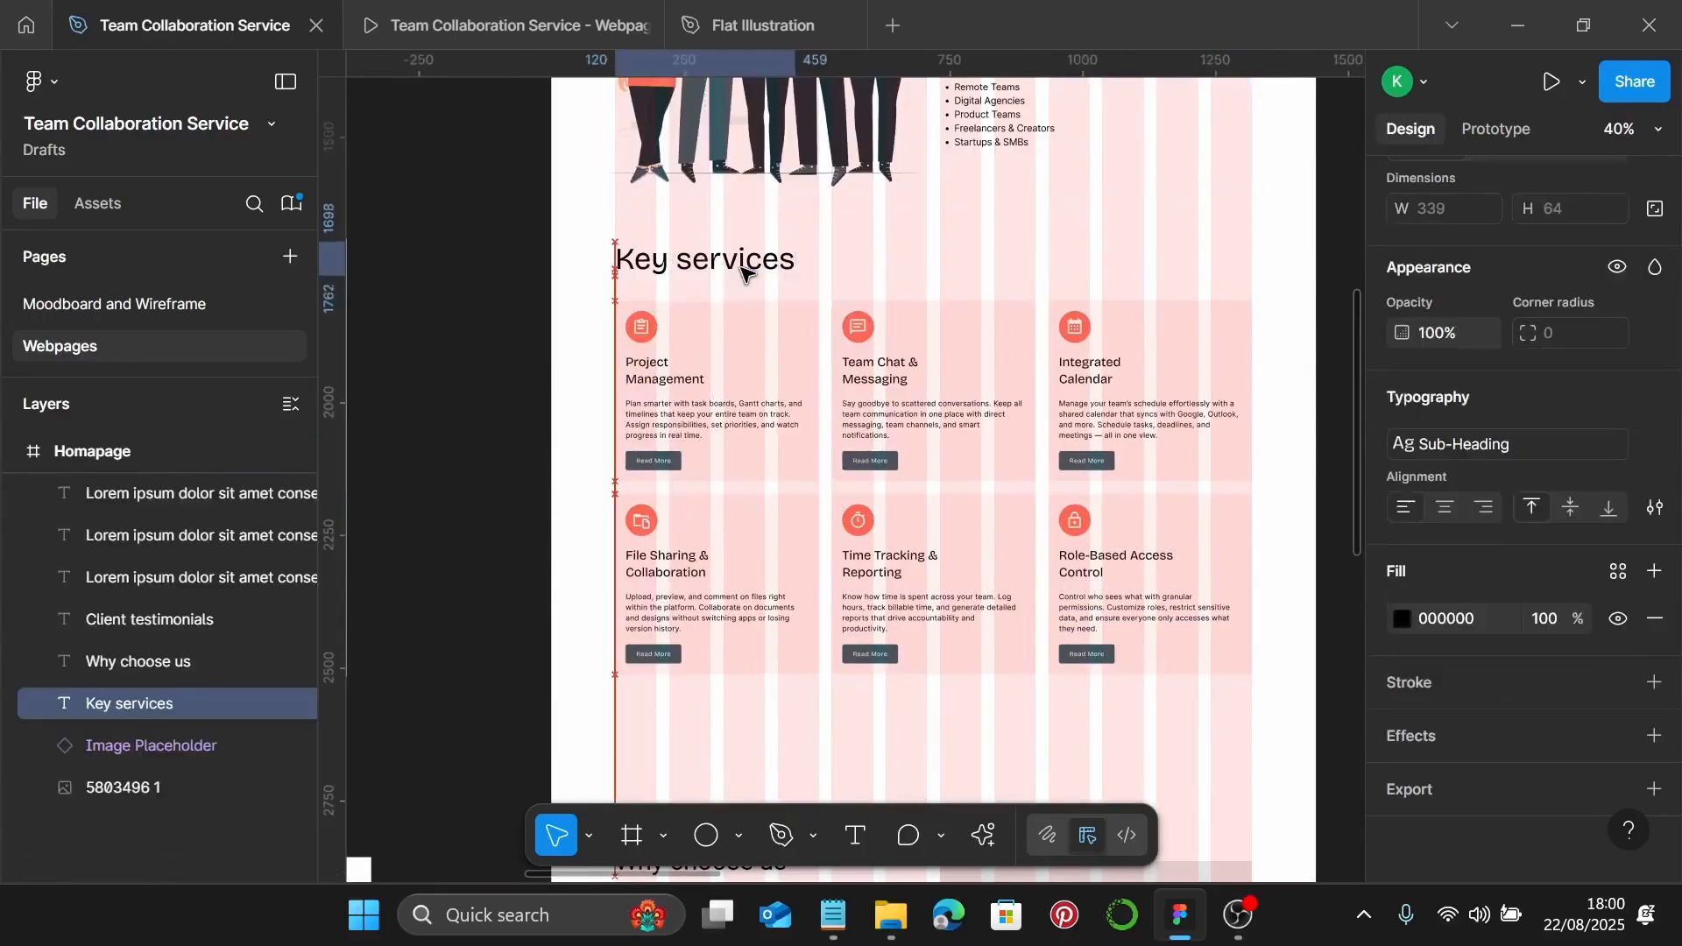
{"action": "left_click", "coordinate": [716, 317]}
{"action": "left_click", "coordinate": [747, 278]}
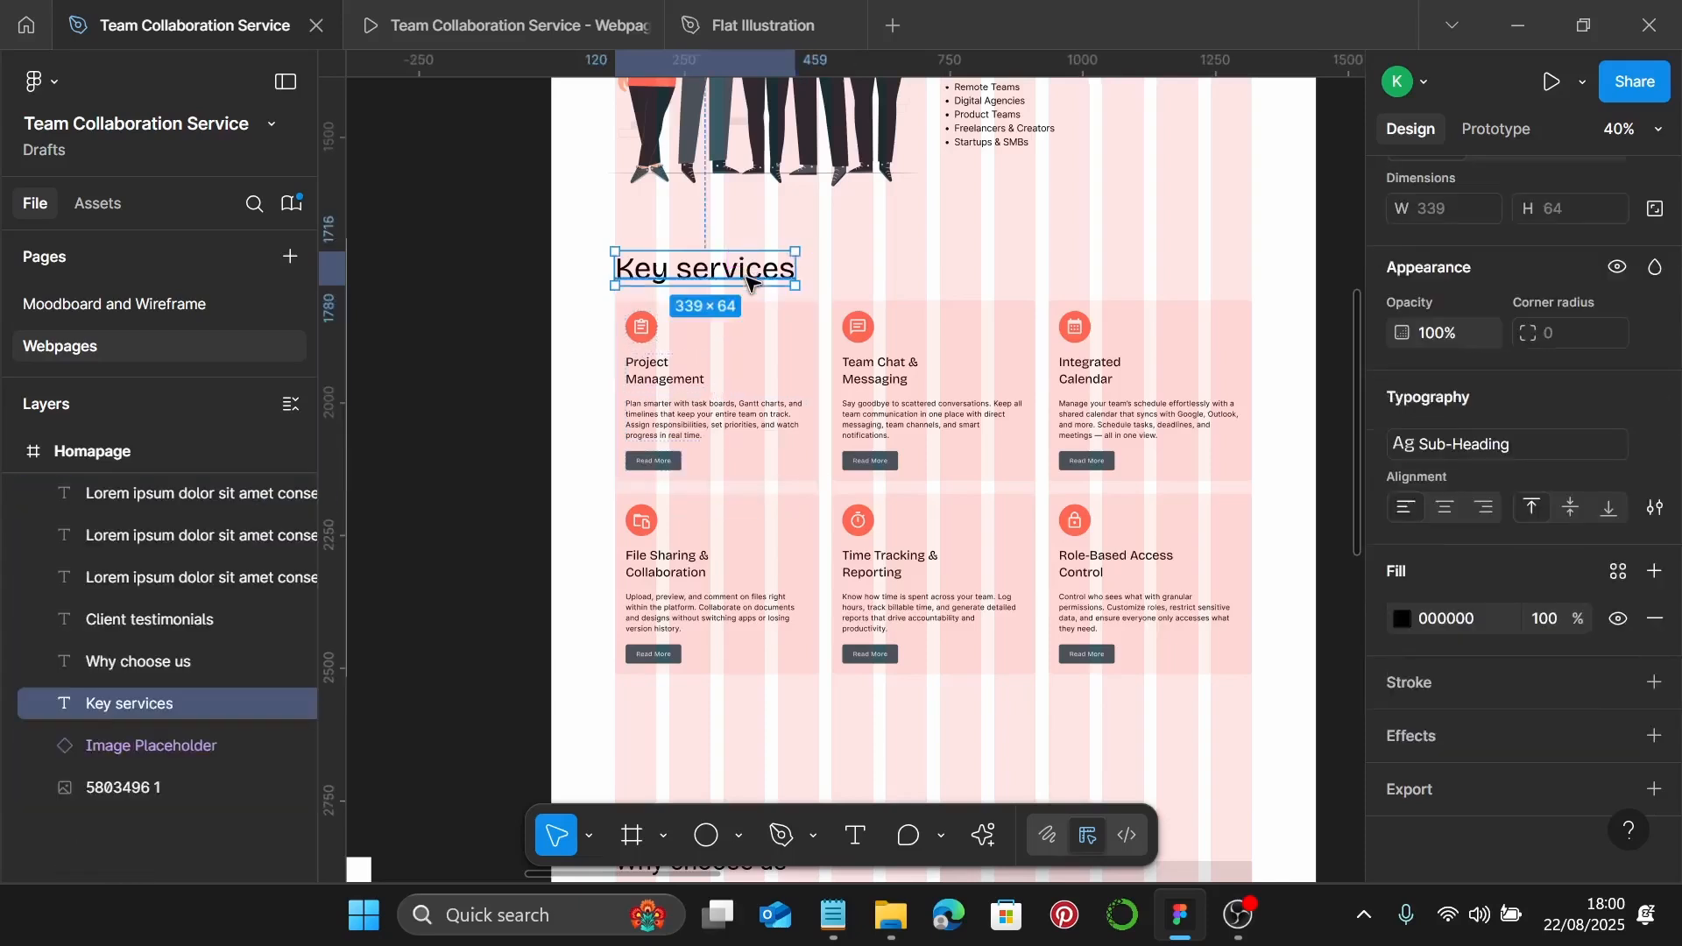
{"action": "key", "text": "Down"}
{"action": "key", "text": "Down"}
{"action": "key", "text": "Down"}
{"action": "key", "text": "Down"}
{"action": "key", "text": "Down"}
{"action": "key", "text": "Down"}
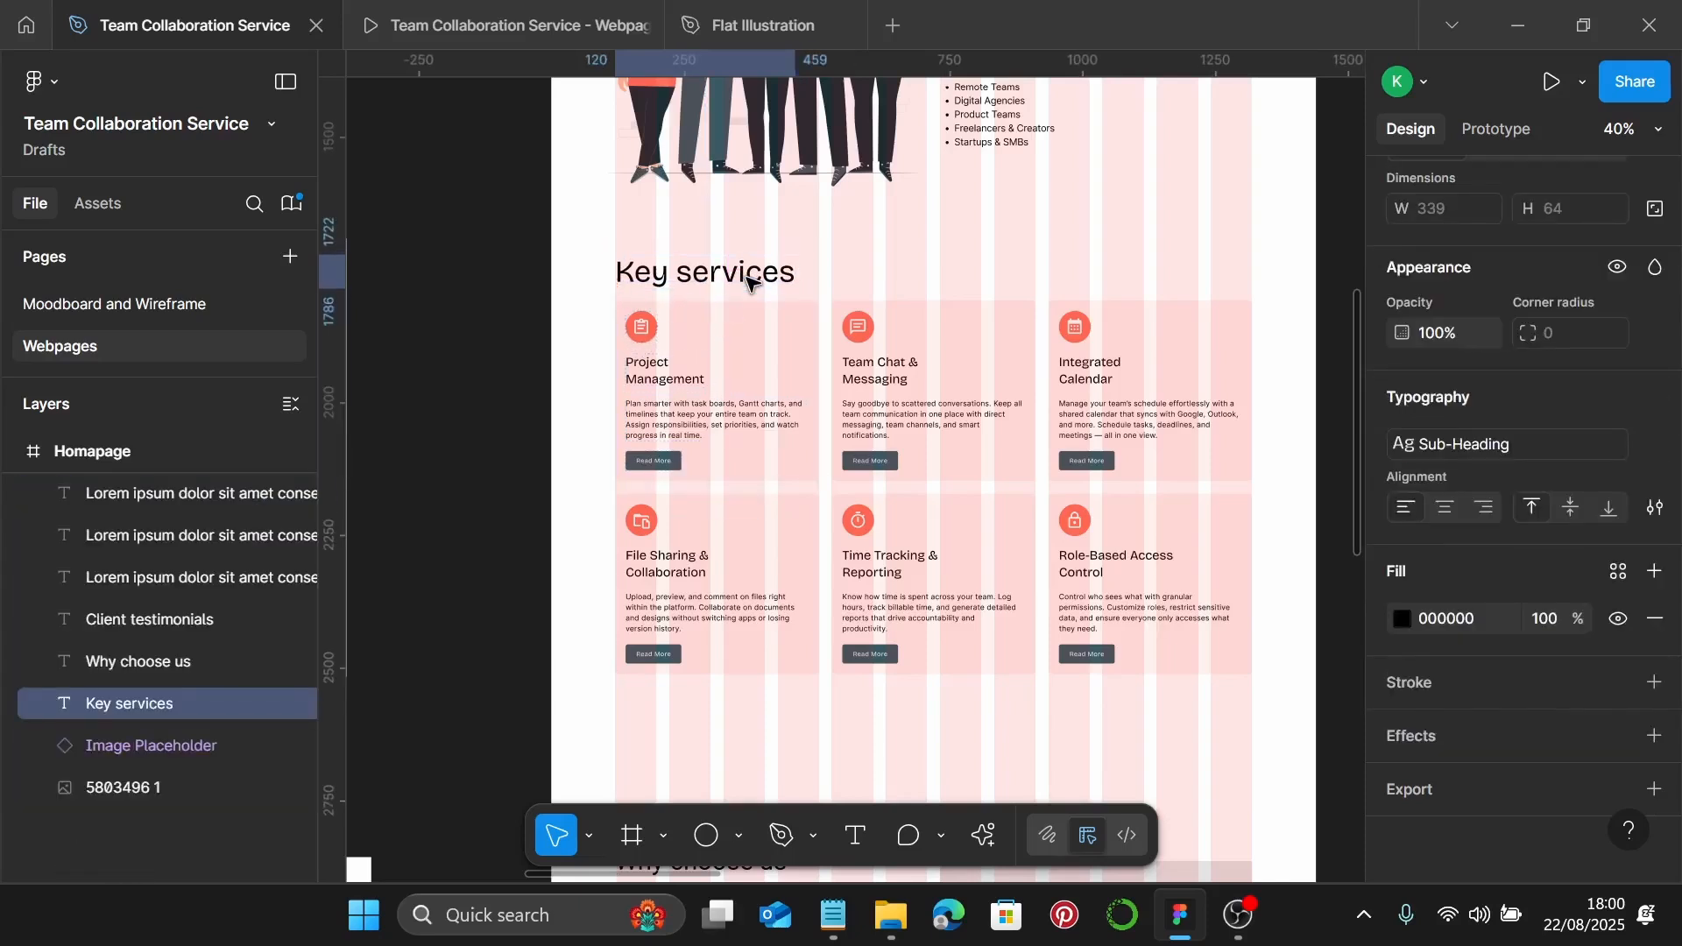
{"action": "left_click", "coordinate": [767, 333]}
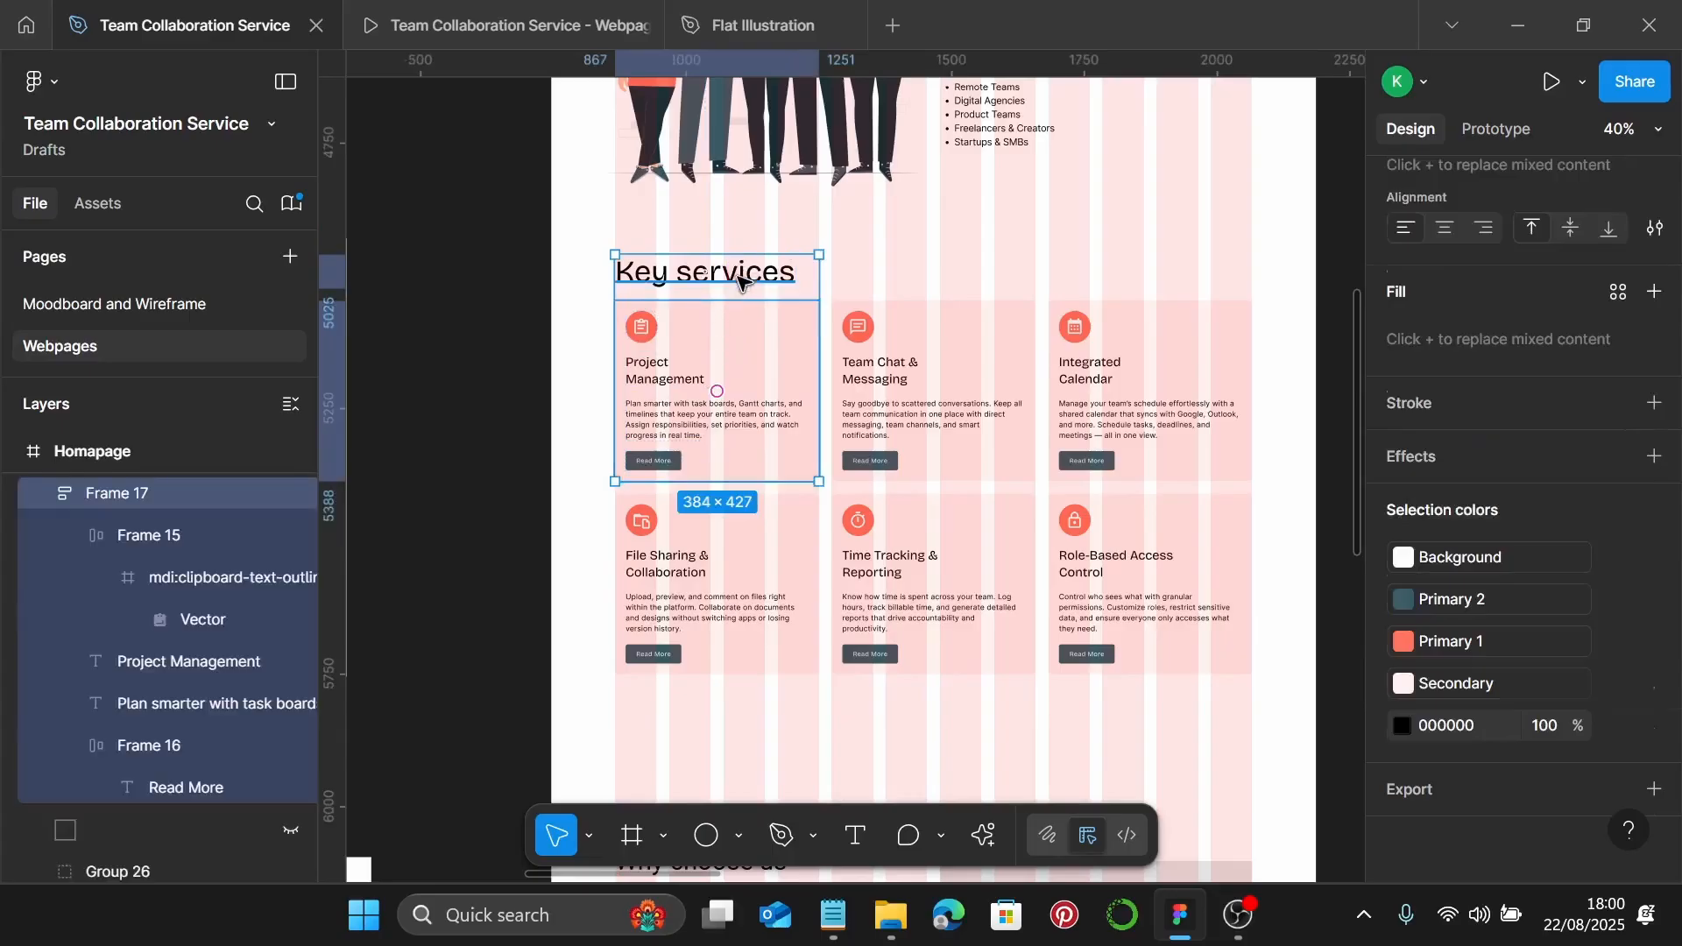
{"action": "left_click", "coordinate": [738, 279]}
{"action": "key", "text": "Down"}
{"action": "key", "text": "Down"}
{"action": "key", "text": "Down"}
{"action": "key", "text": "Down"}
{"action": "key", "text": "Down"}
{"action": "key", "text": "Down"}
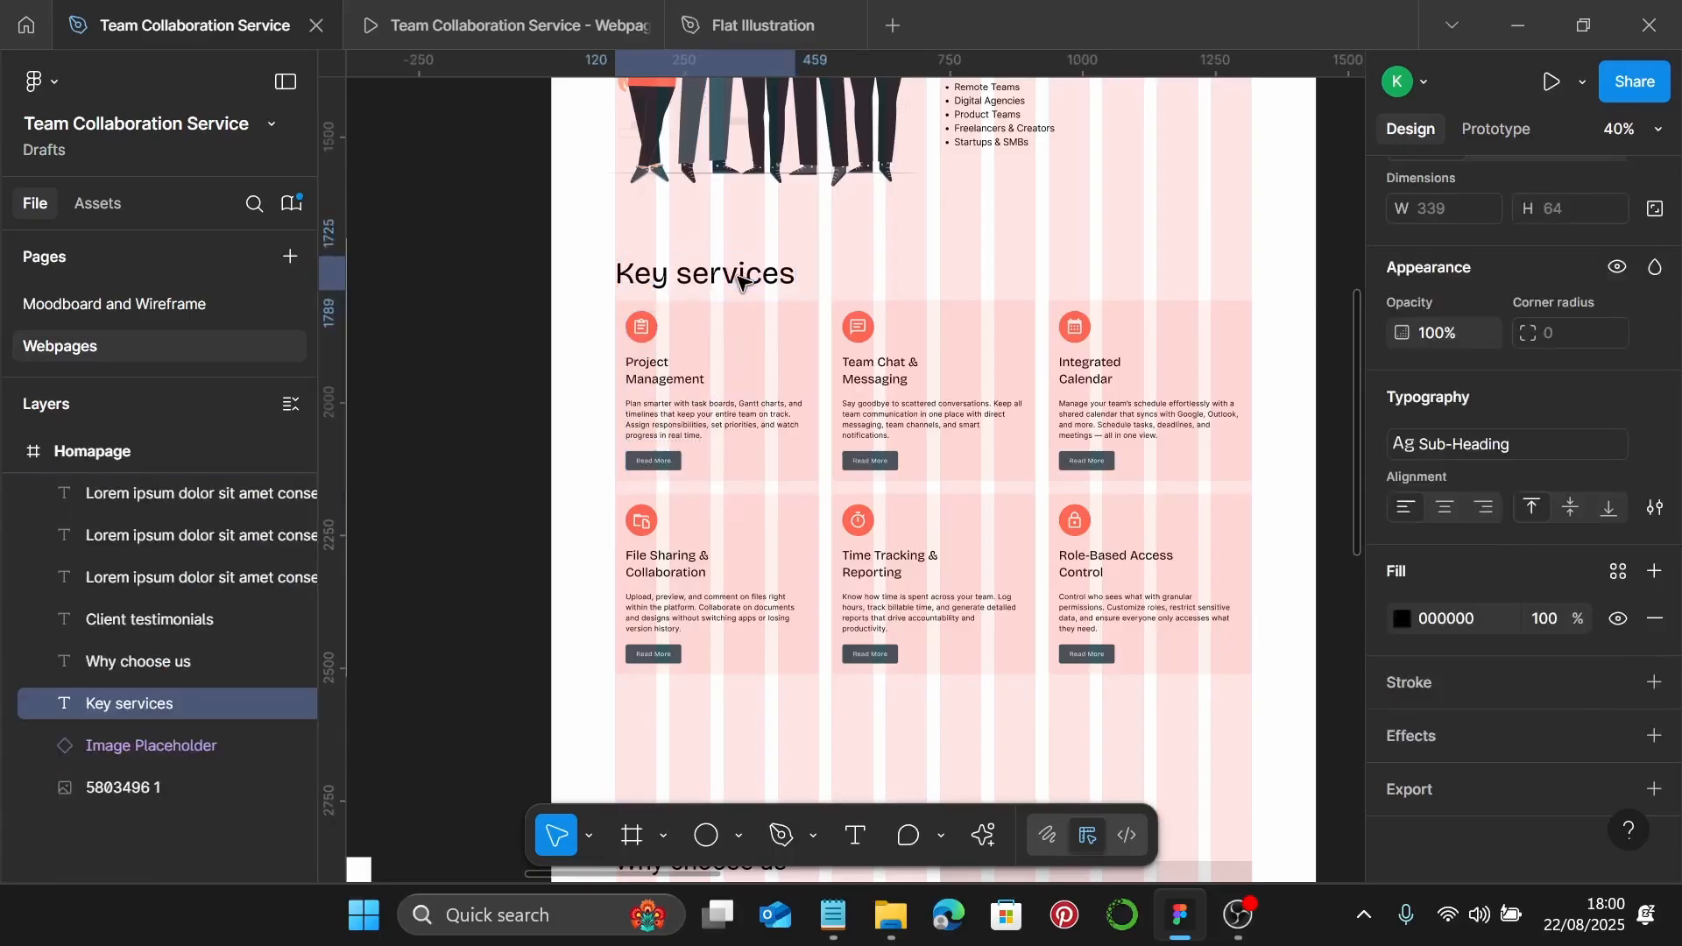
Review the Key services section in the homepage prototype preview, checking all six cards and the heading spacing
{"action": "left_click", "coordinate": [585, 234]}
{"action": "left_click_drag", "start_coordinate": [585, 237], "coordinate": [1106, 624]}
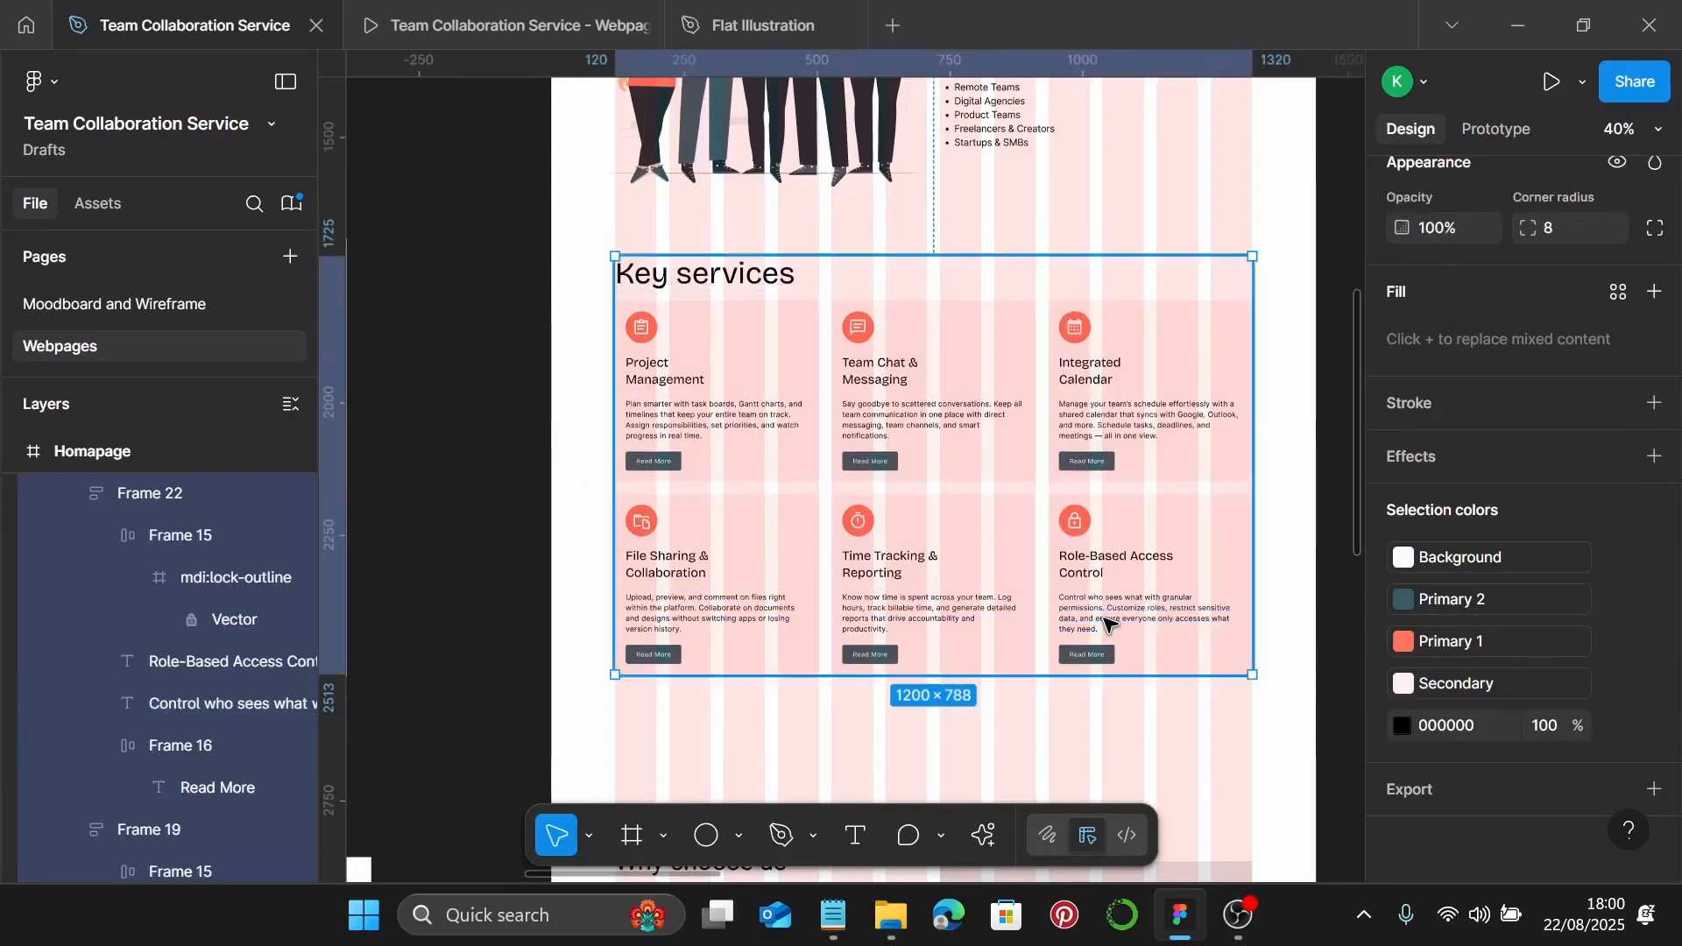
{"action": "left_click", "coordinate": [445, 29]}
{"action": "scroll", "coordinate": [872, 457], "scroll_direction": "down", "scroll_amount": 8}
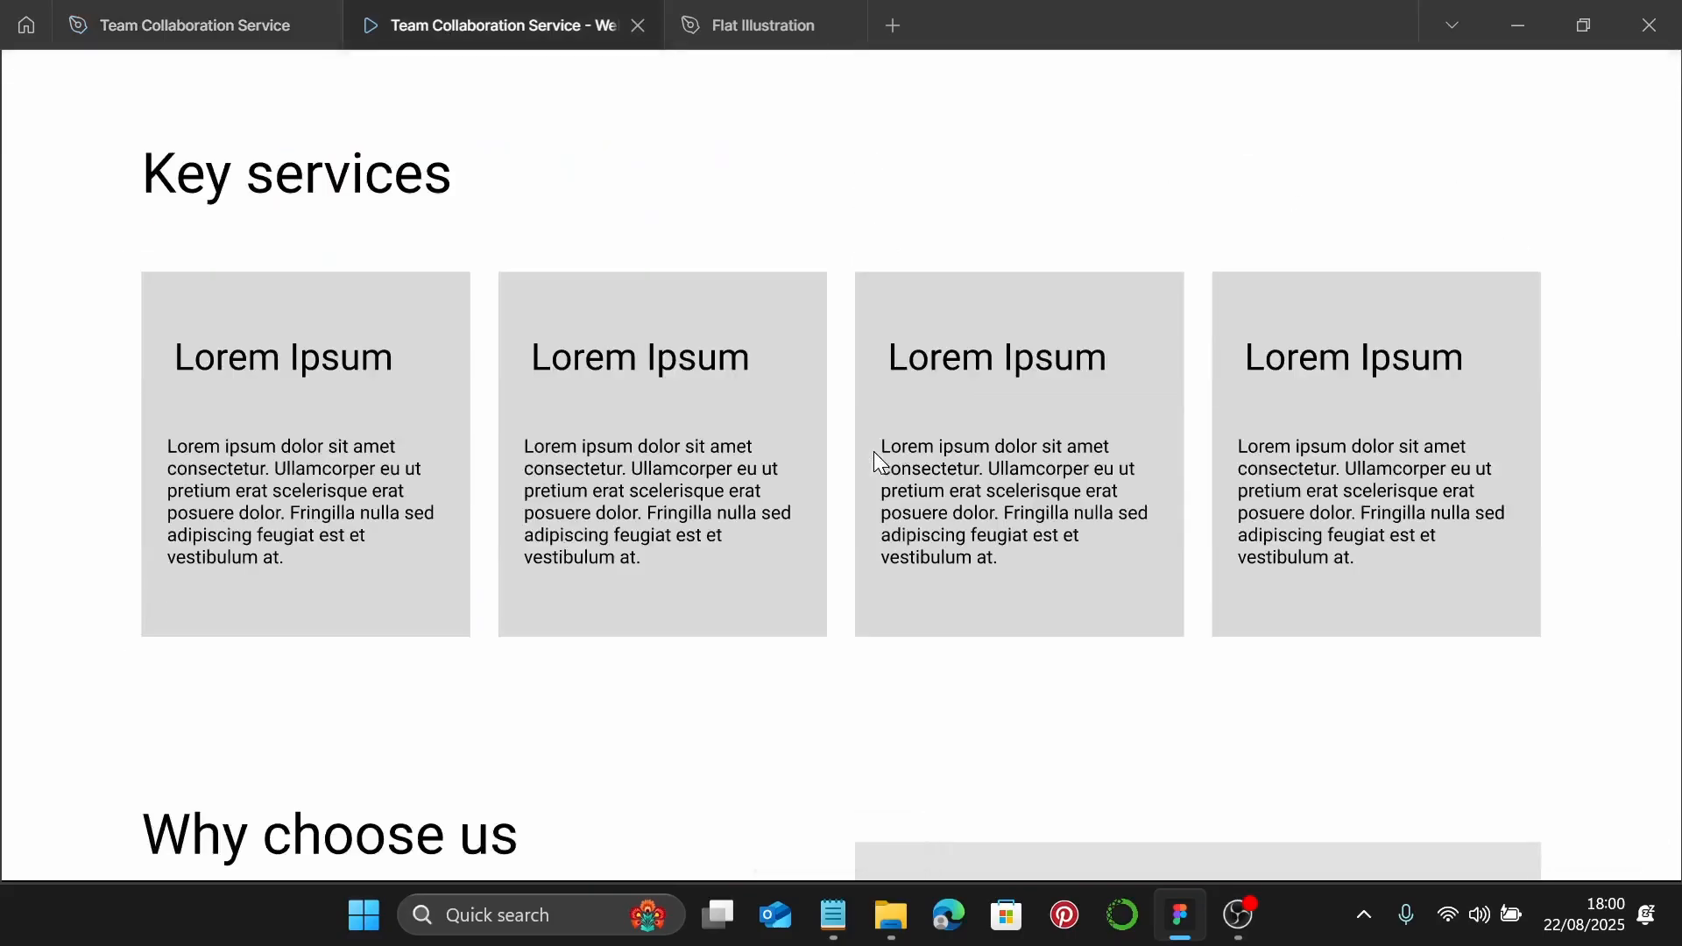
{"action": "key", "text": "Right"}
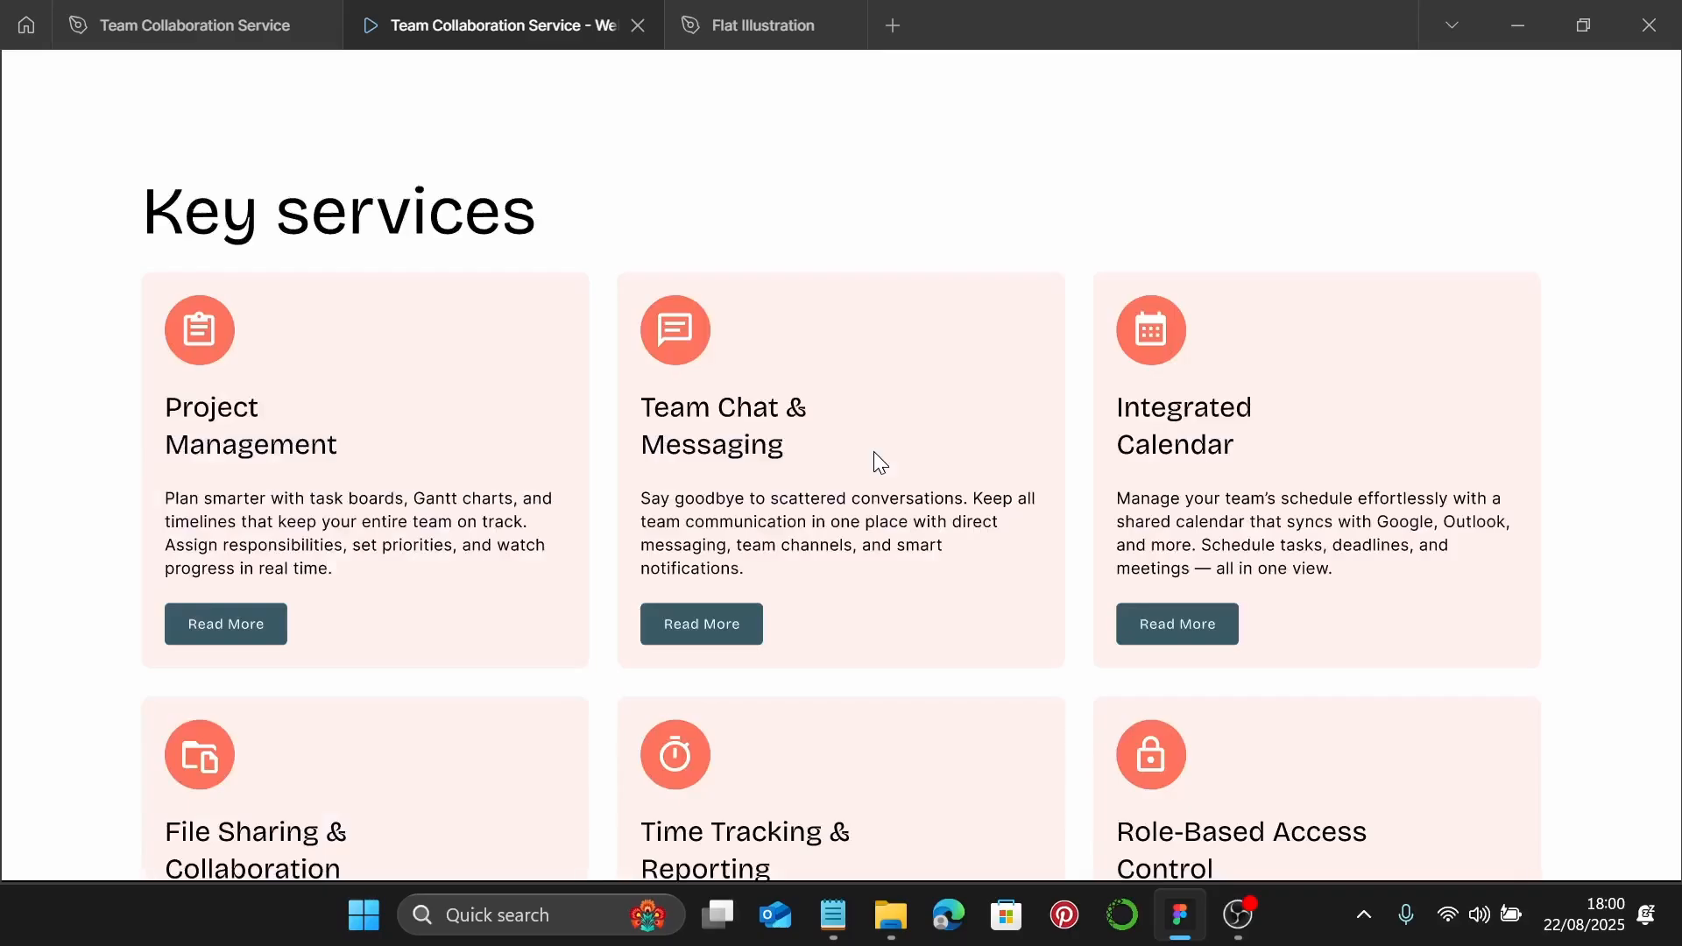
{"action": "scroll", "coordinate": [880, 462], "scroll_direction": "down", "scroll_amount": 3}
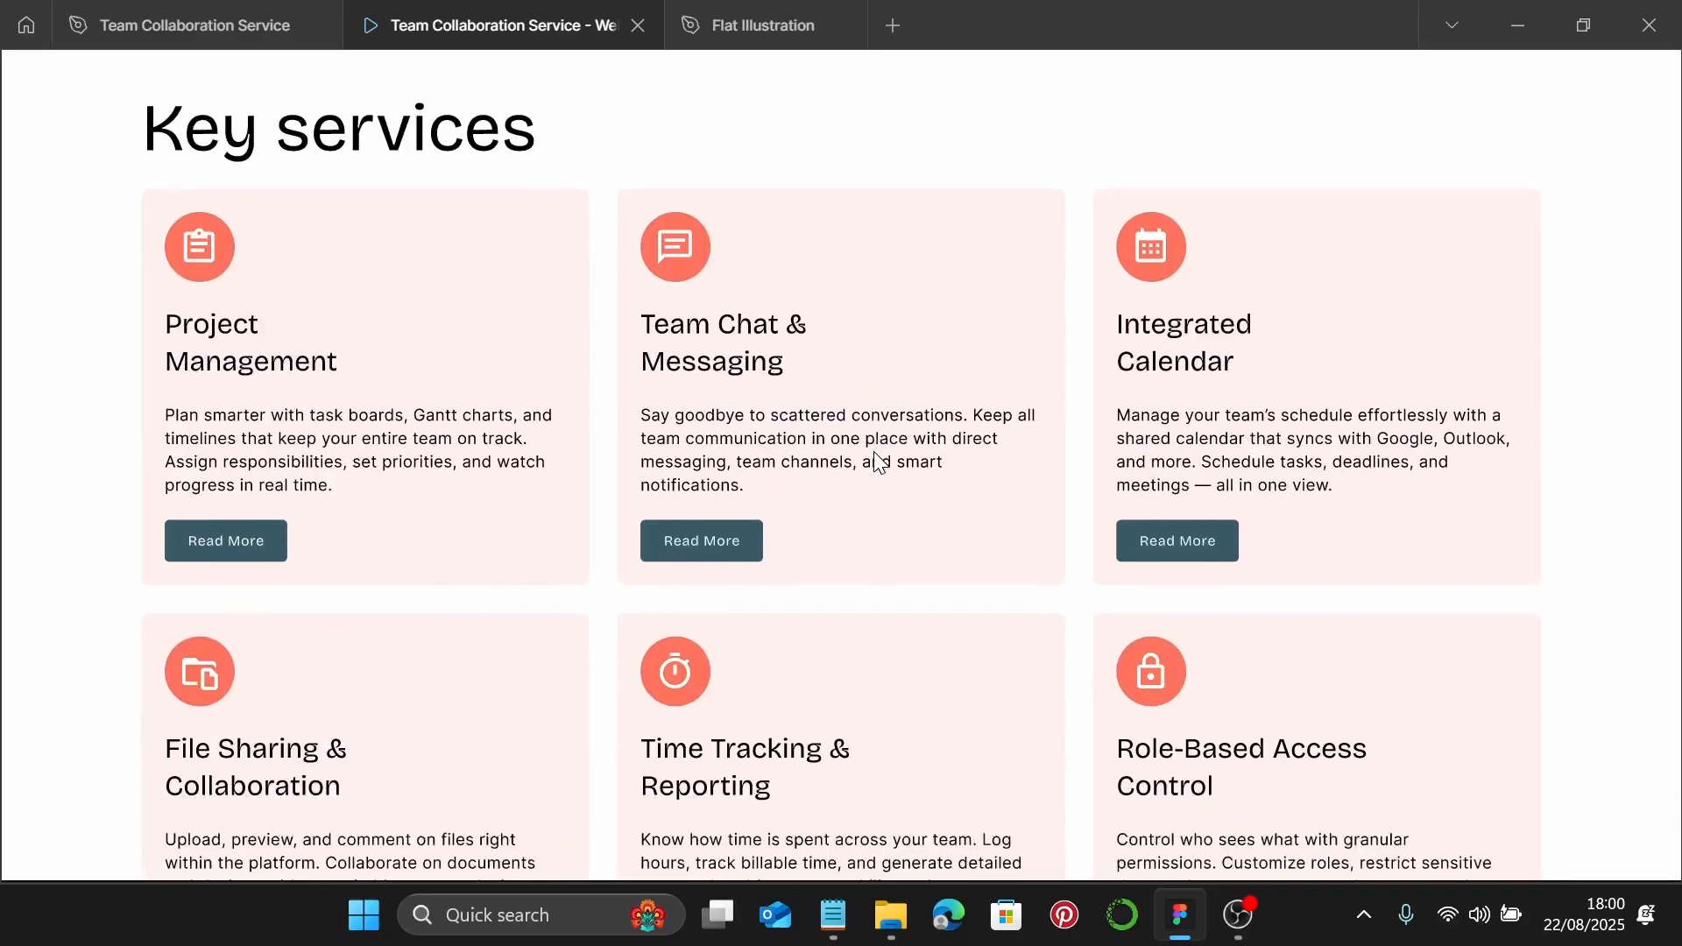
{"action": "scroll", "coordinate": [880, 462], "scroll_direction": "down", "scroll_amount": 1}
{"action": "scroll", "coordinate": [879, 462], "scroll_direction": "up", "scroll_amount": 2}
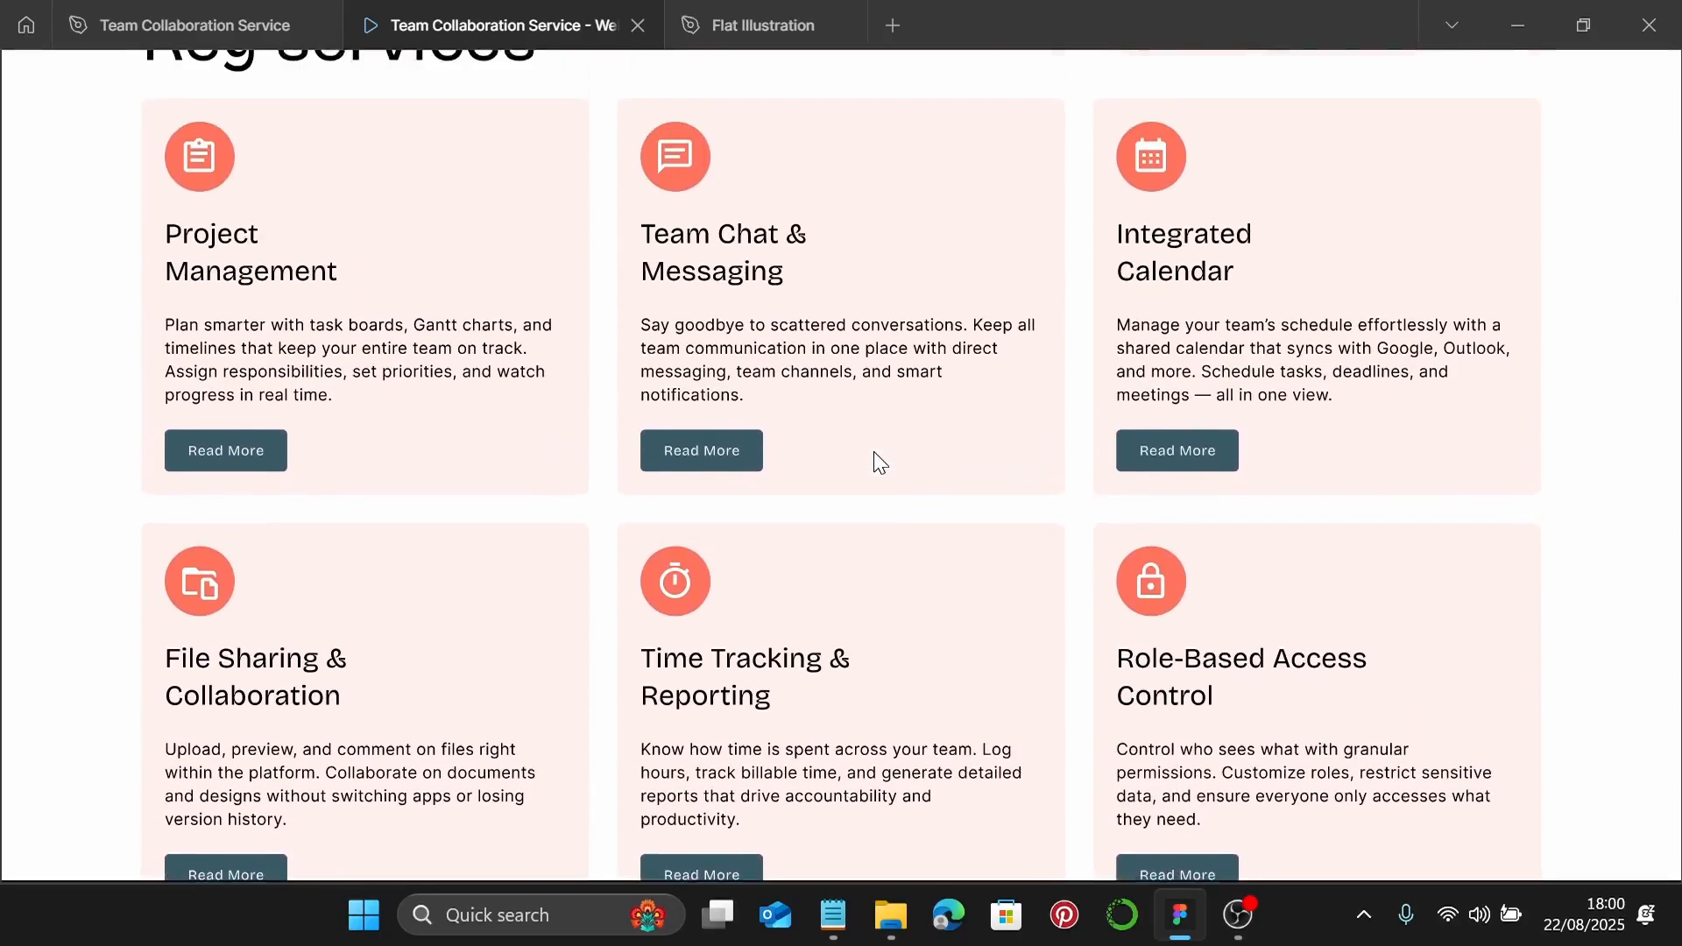
{"action": "scroll", "coordinate": [879, 461], "scroll_direction": "down", "scroll_amount": 1}
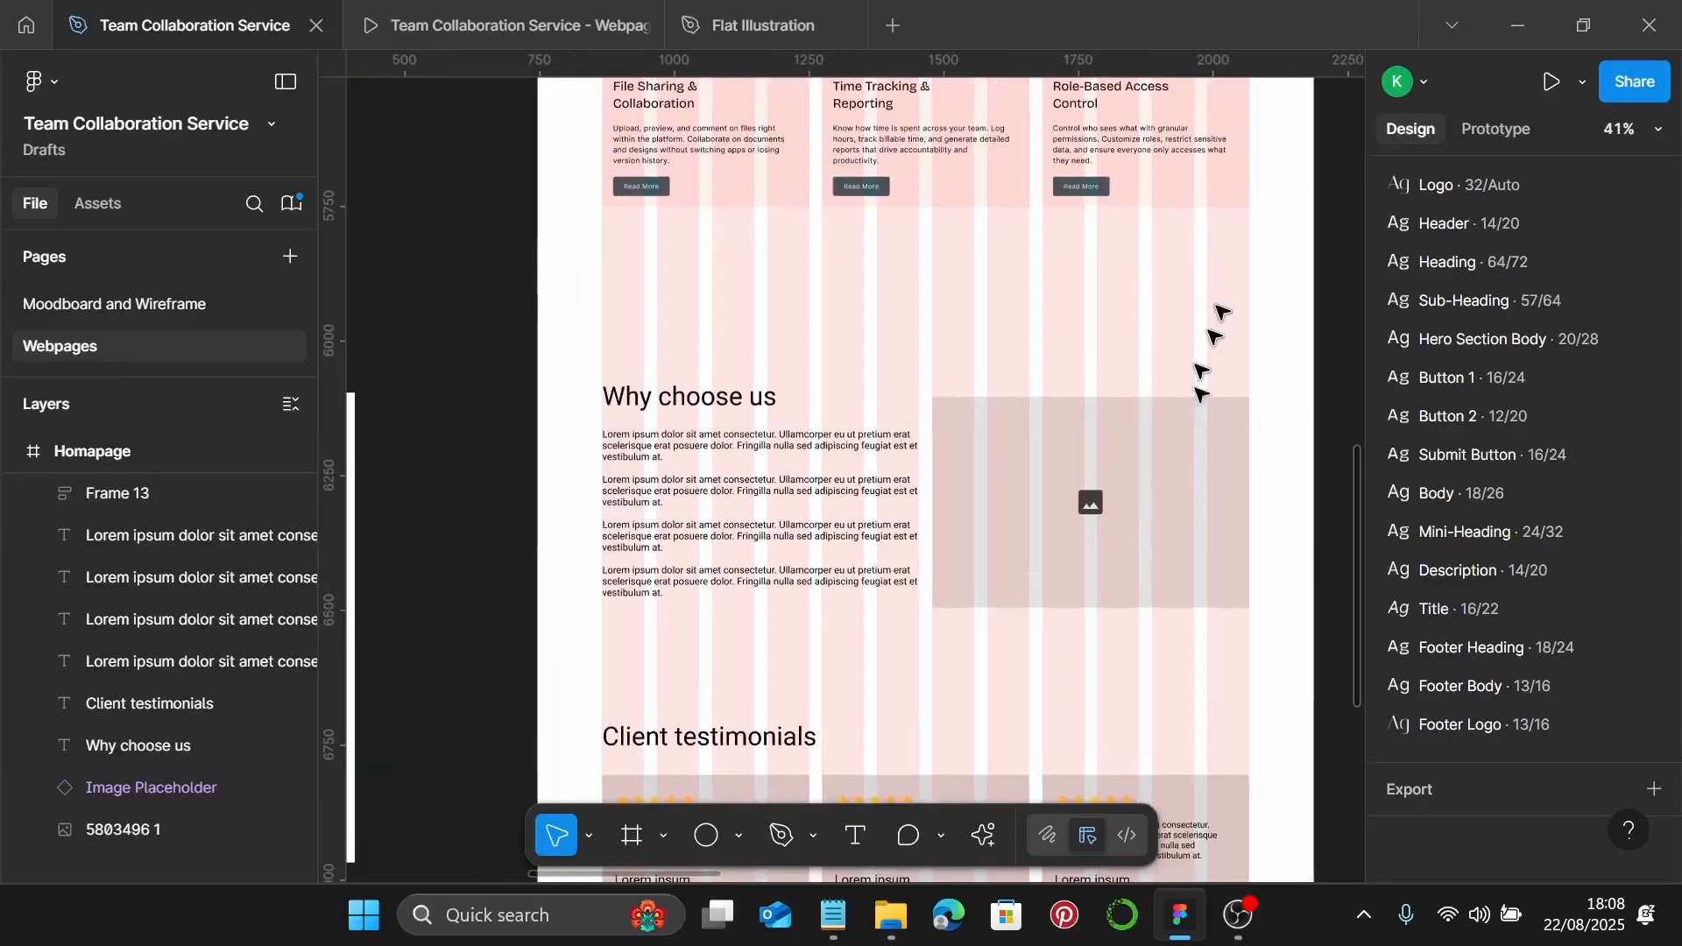
Delete the image placeholder in the Why choose us section and move the heading and first lorem ipsum paragraph into its column at X 732
{"action": "left_click", "coordinate": [1128, 469]}
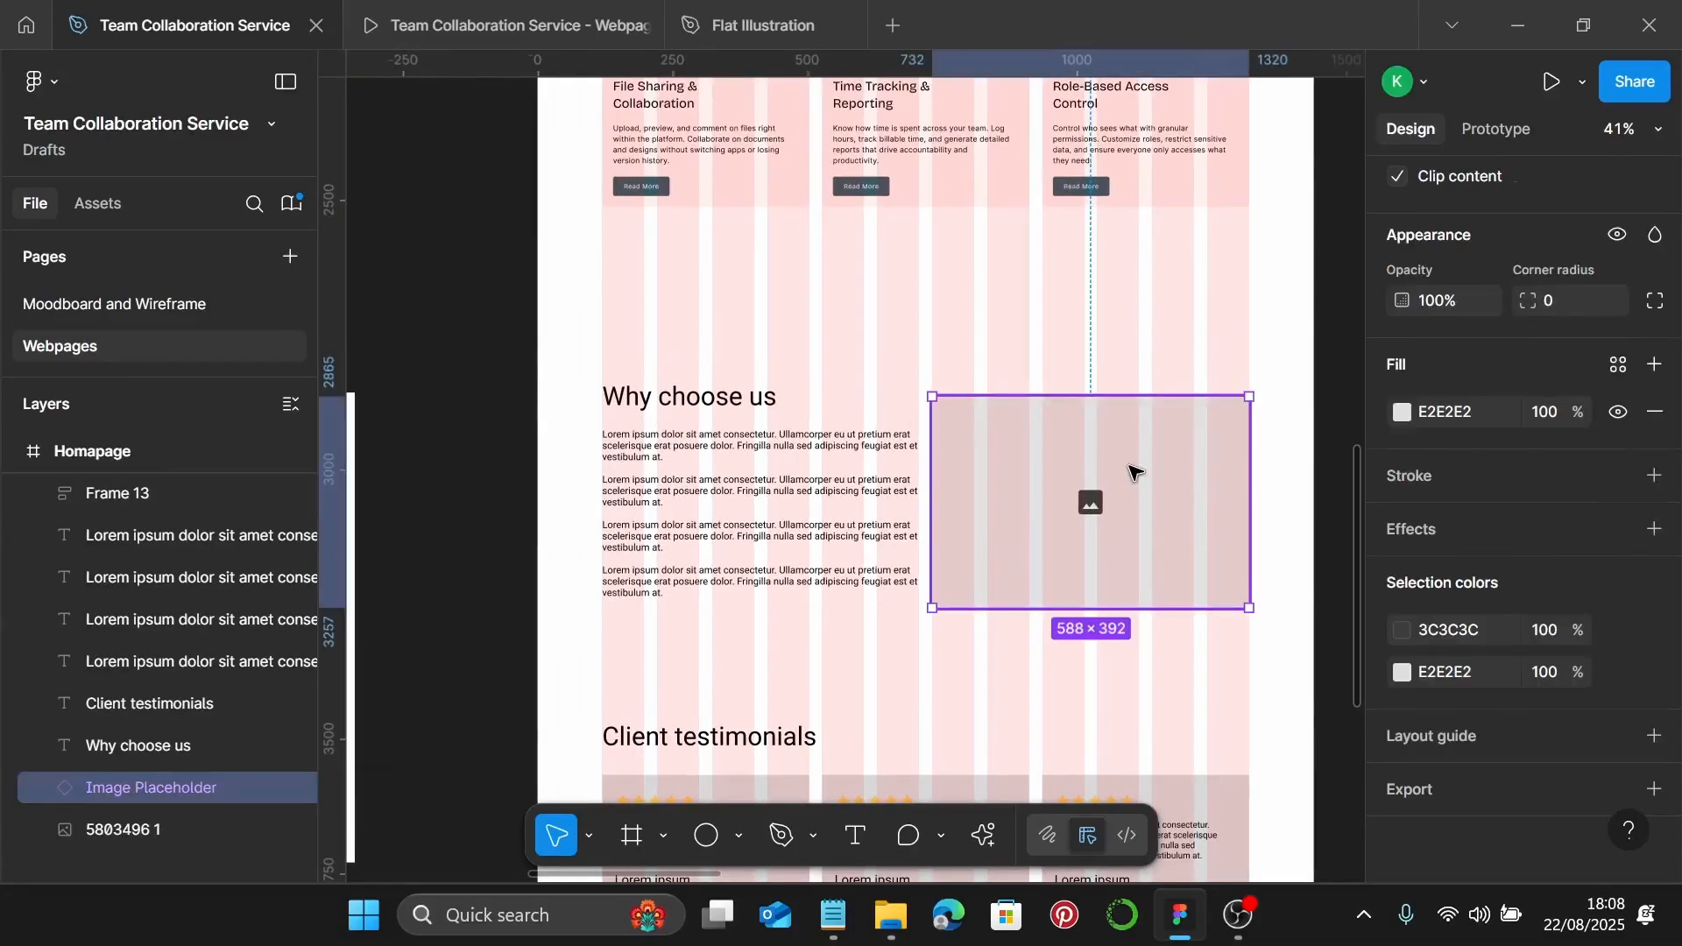
{"action": "key", "text": "Delete"}
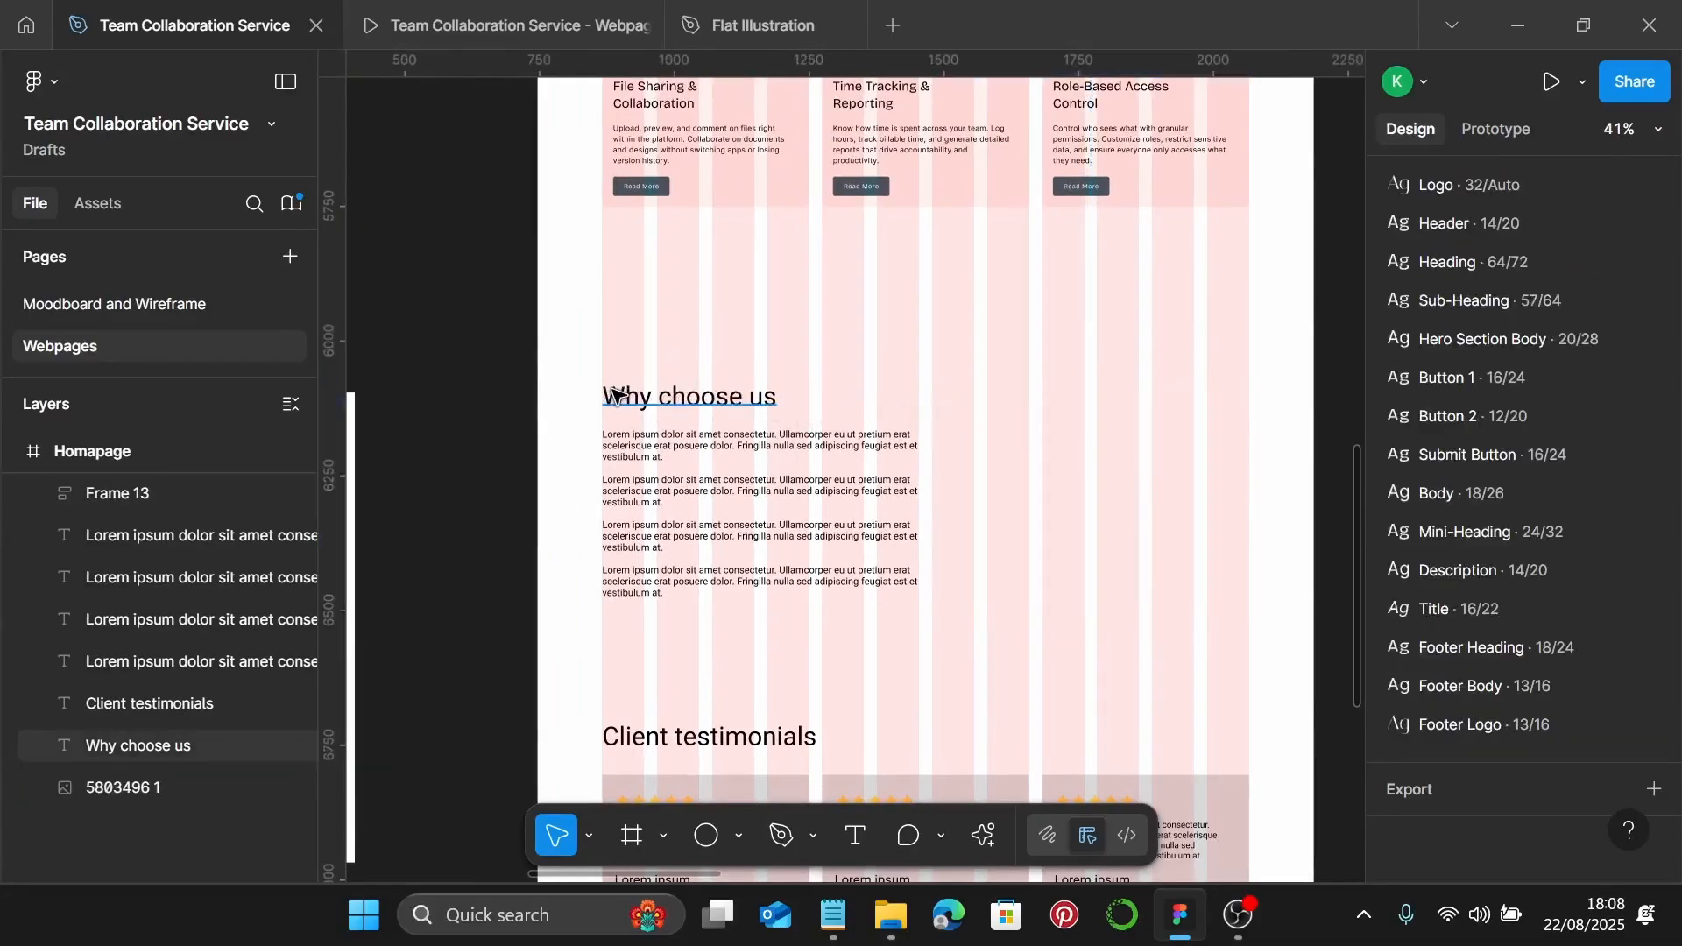
{"action": "left_click_drag", "start_coordinate": [615, 396], "coordinate": [948, 375]}
{"action": "left_click", "coordinate": [751, 443]}
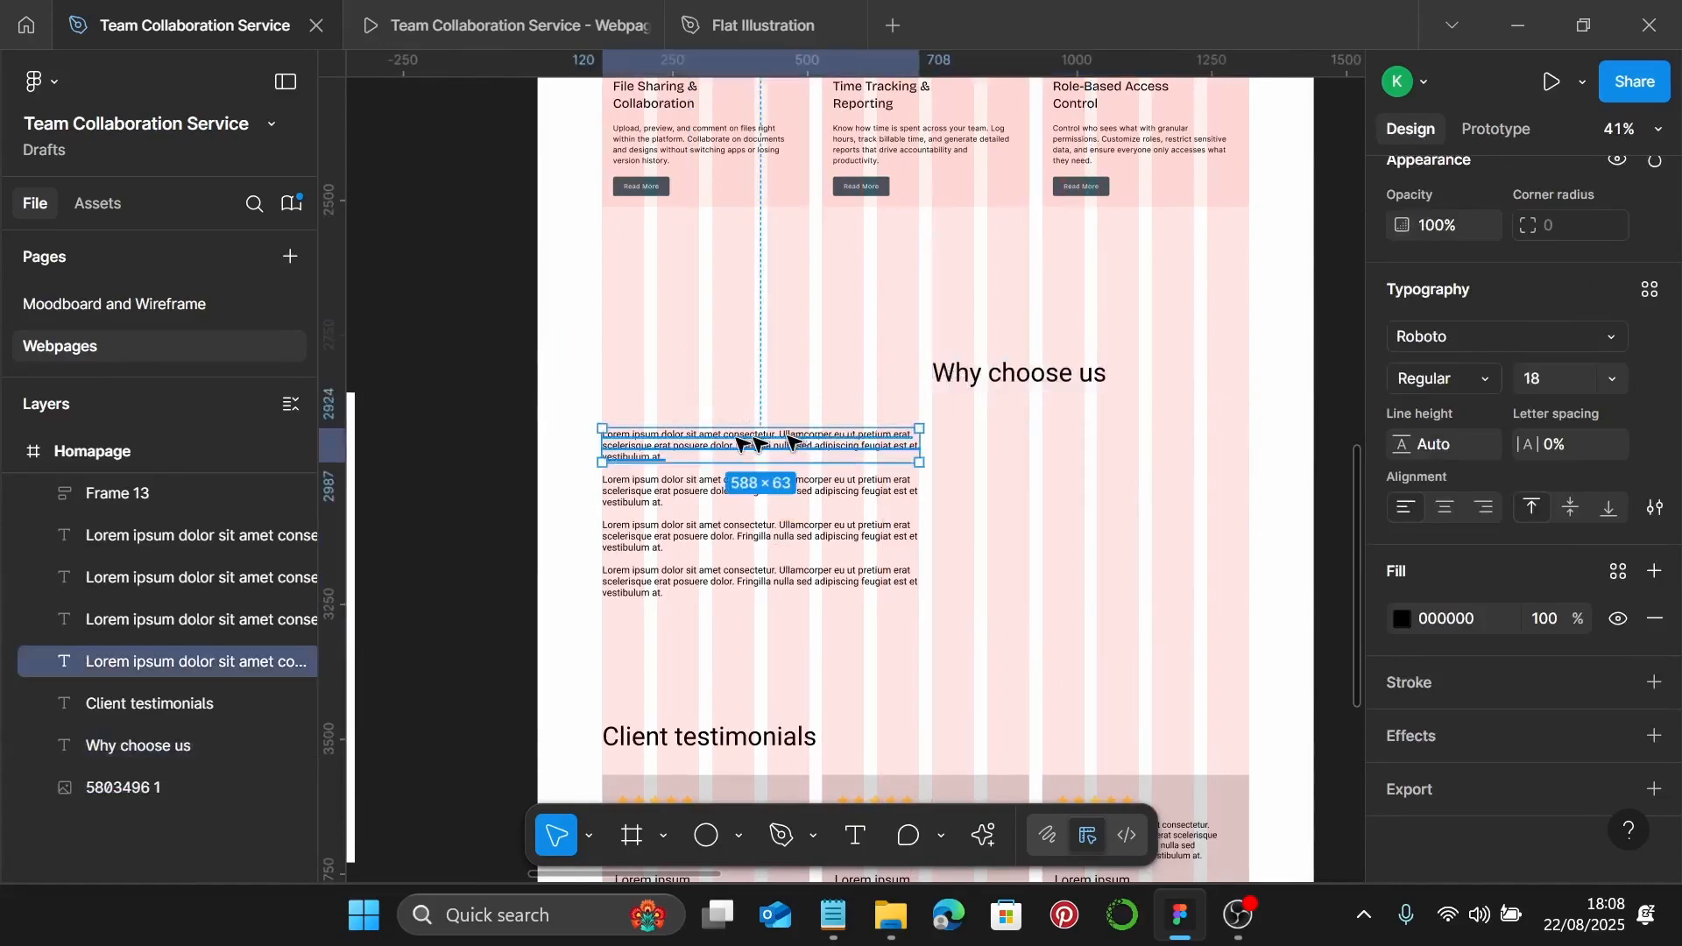
{"action": "left_click_drag", "start_coordinate": [754, 442], "coordinate": [1013, 421]}
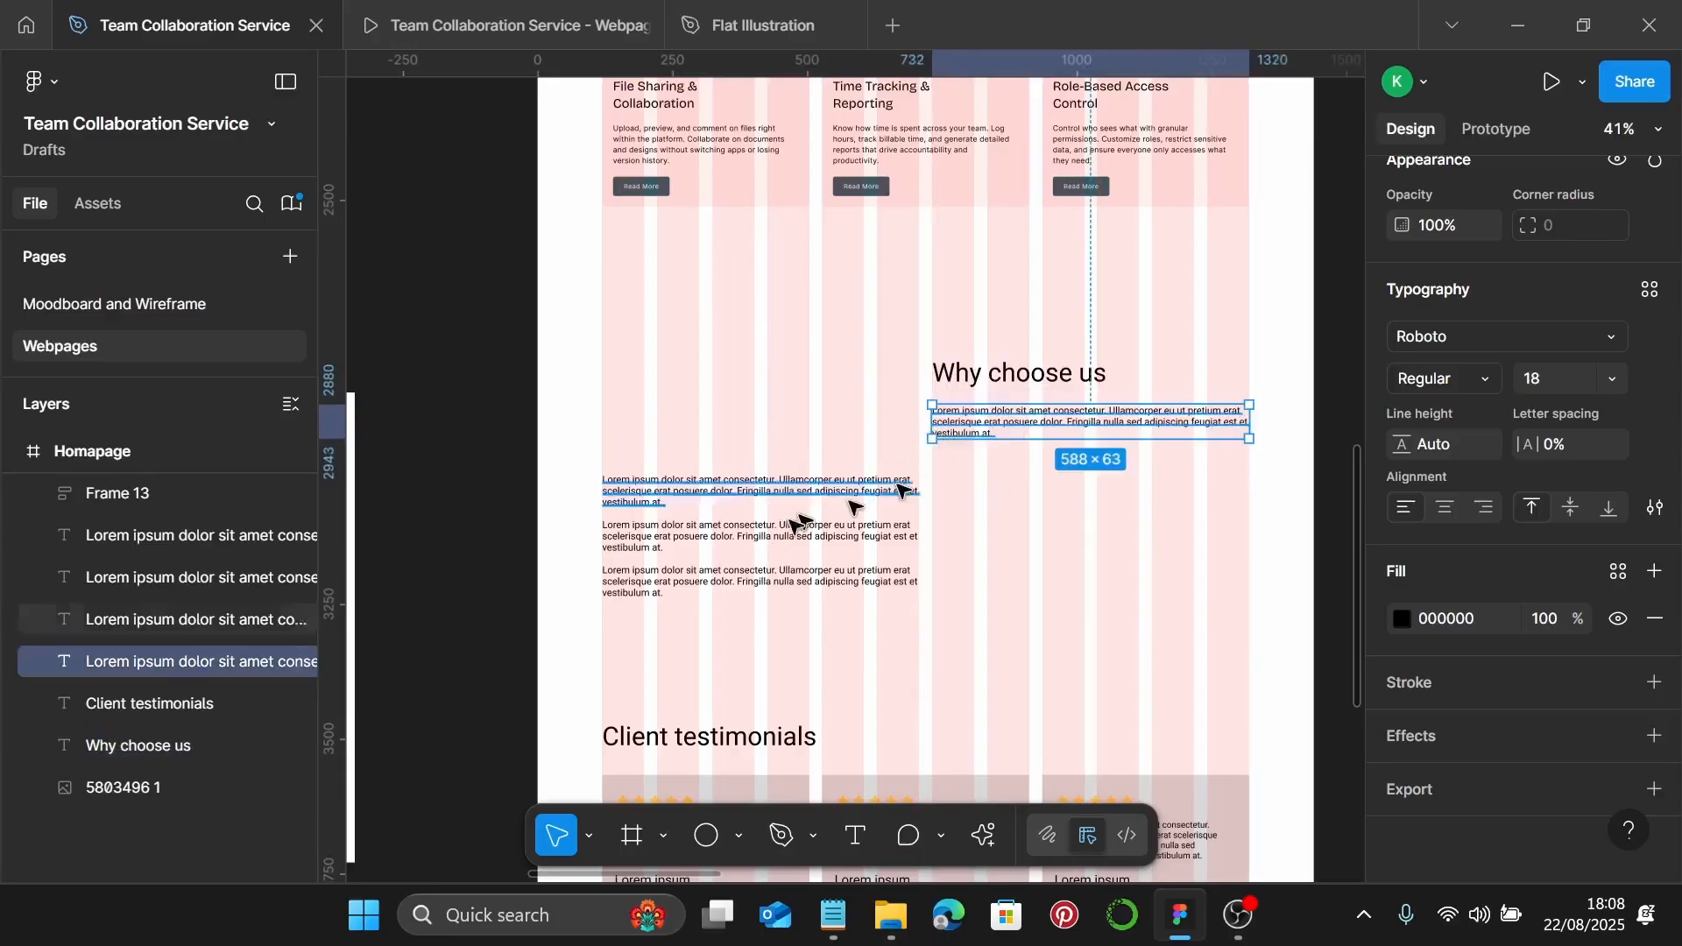
Apply the Sub-Heading text style to the "Why choose us" heading and move it up to about Y 2755
{"action": "scroll", "coordinate": [894, 526], "scroll_direction": "up", "scroll_amount": 2, "text": "ctrl"}
{"action": "scroll", "coordinate": [1052, 395], "scroll_direction": "right", "scroll_amount": 3}
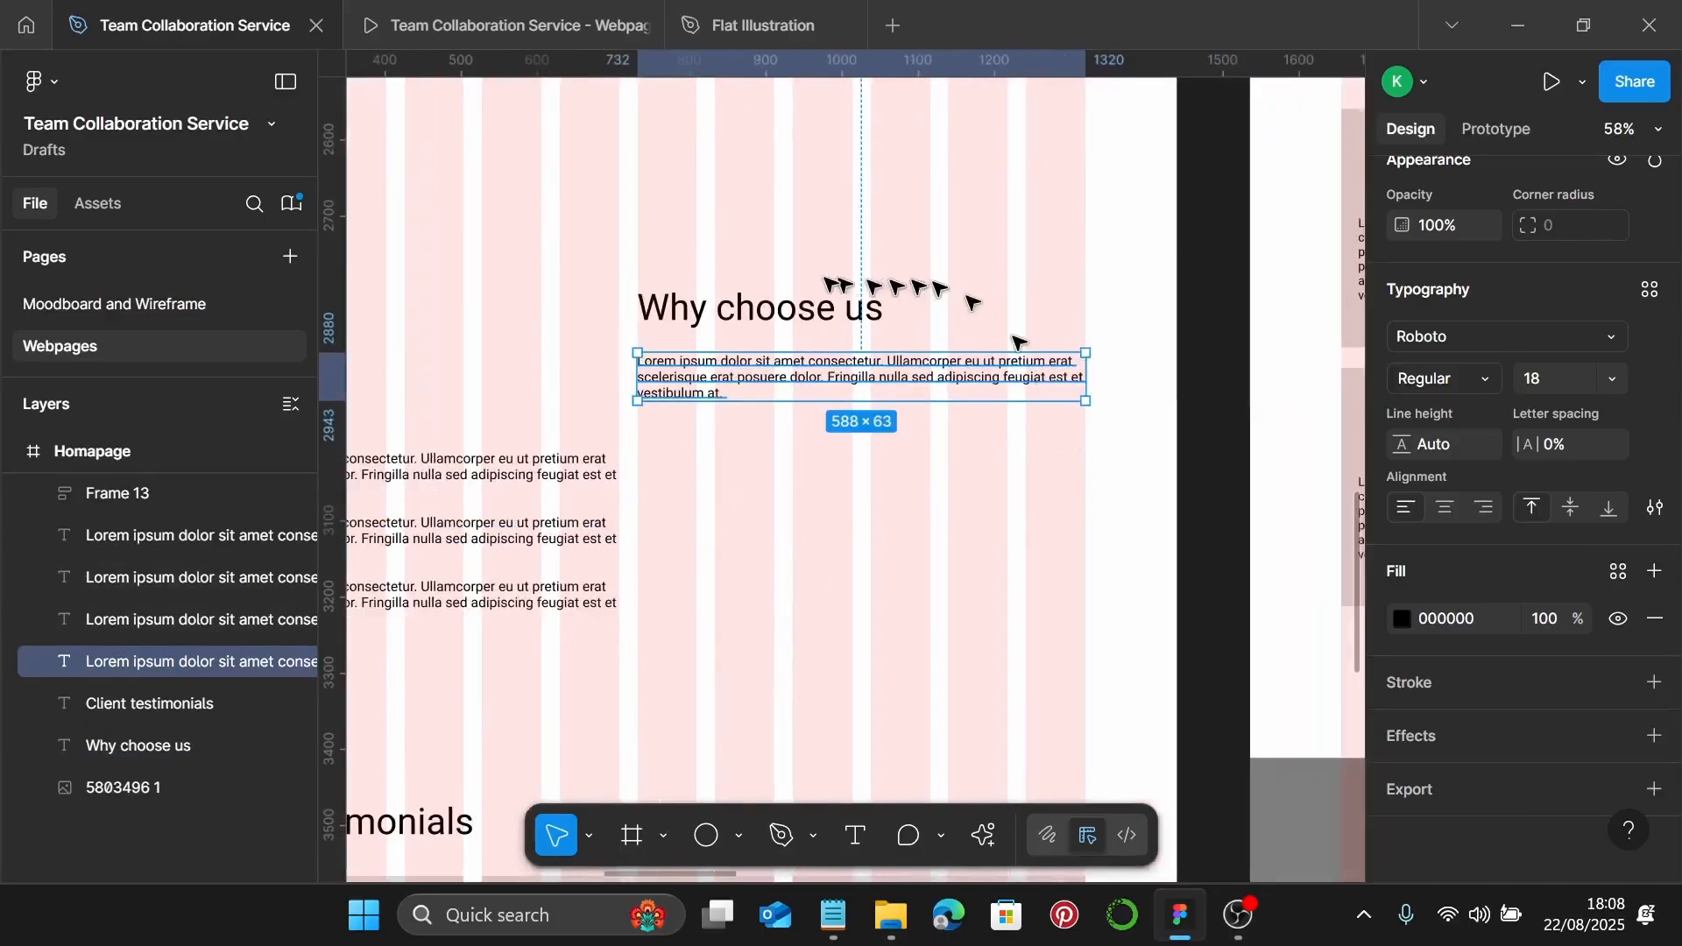
{"action": "left_click", "coordinate": [770, 304]}
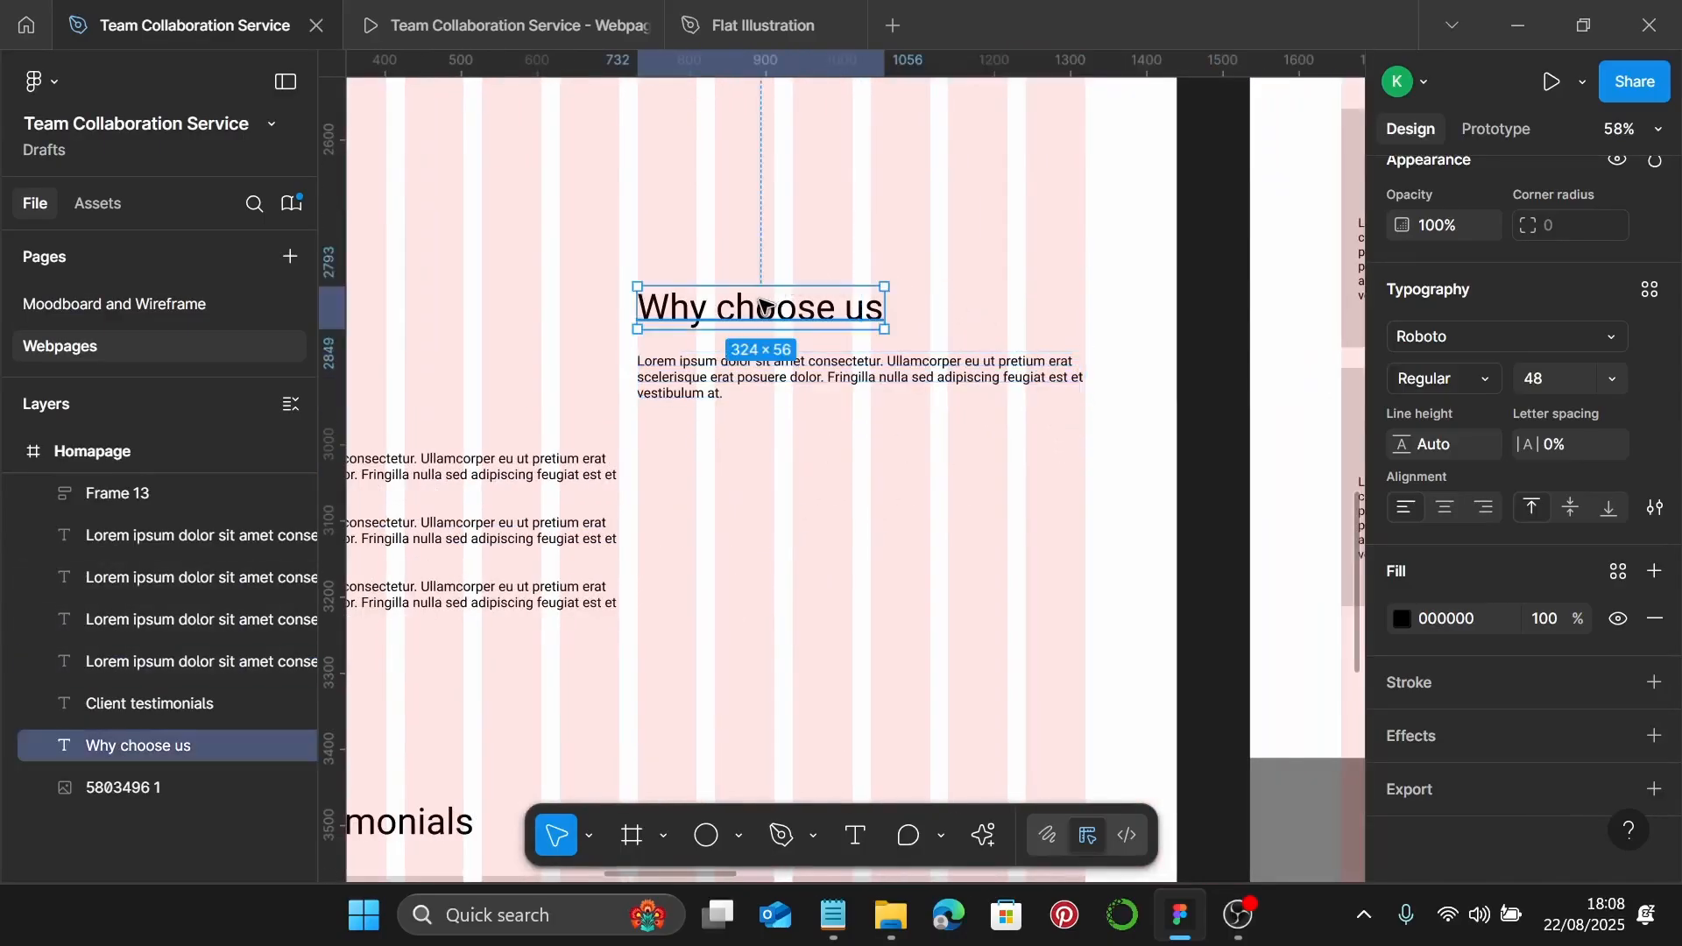
{"action": "left_click", "coordinate": [1648, 291]}
{"action": "left_click", "coordinate": [1206, 527]}
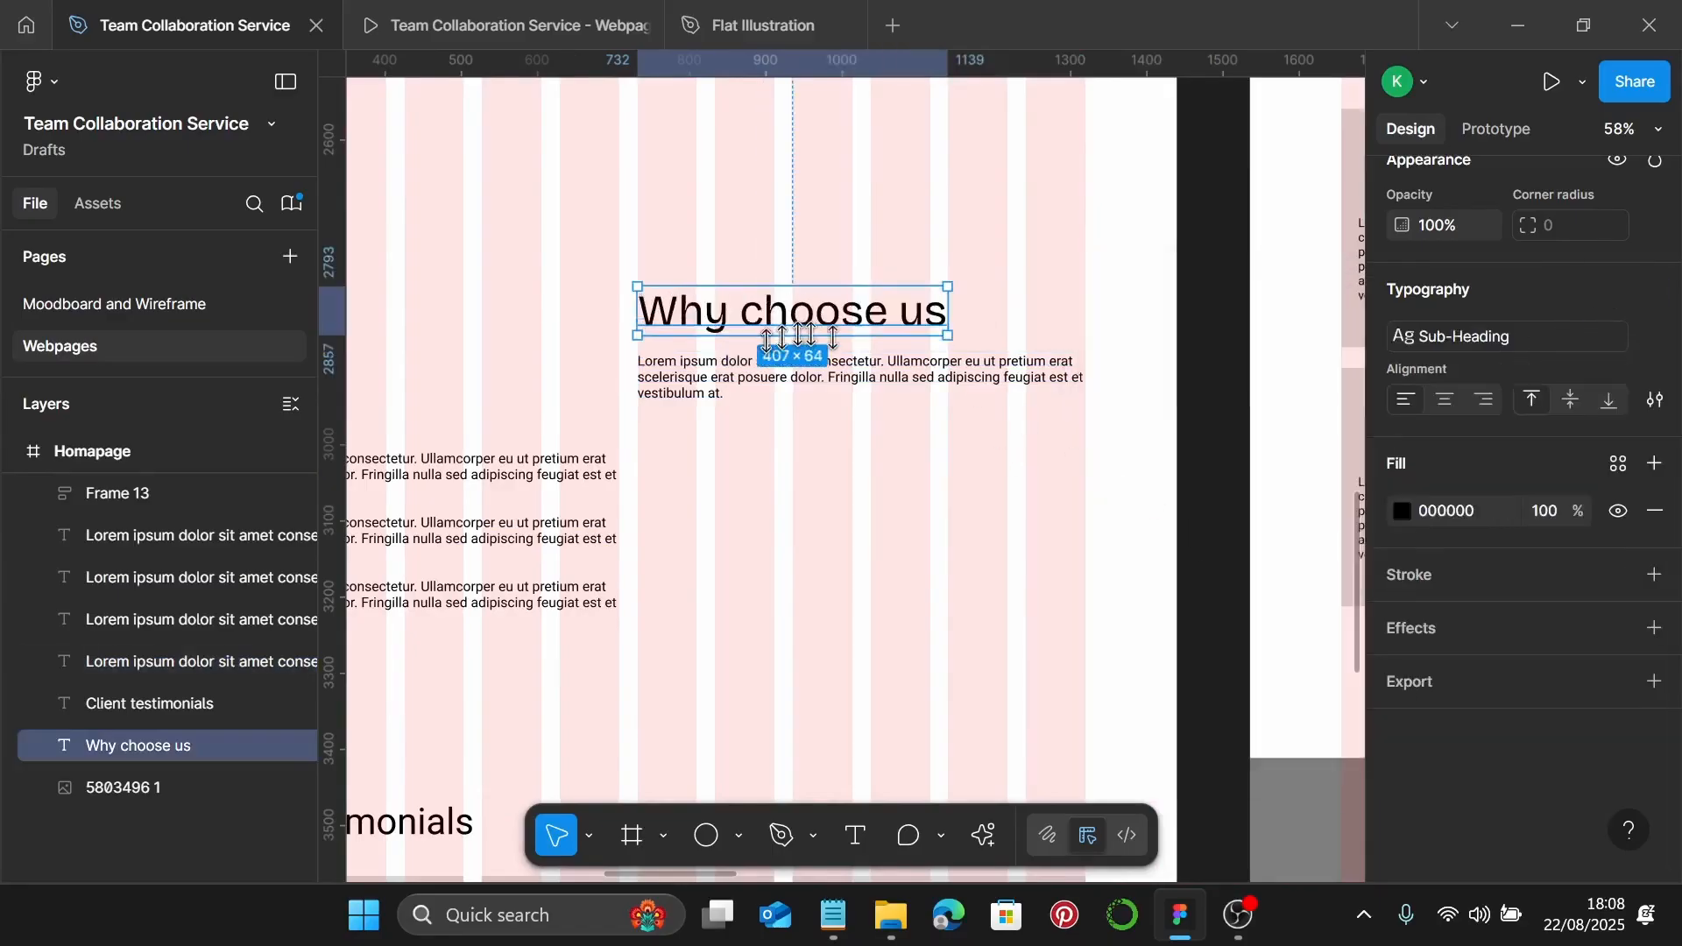
{"action": "left_click_drag", "start_coordinate": [770, 330], "coordinate": [771, 301]}
Apply the Body text style to the paragraph under "Why choose us" and move it up to about Y 2850
{"action": "left_click", "coordinate": [725, 382]}
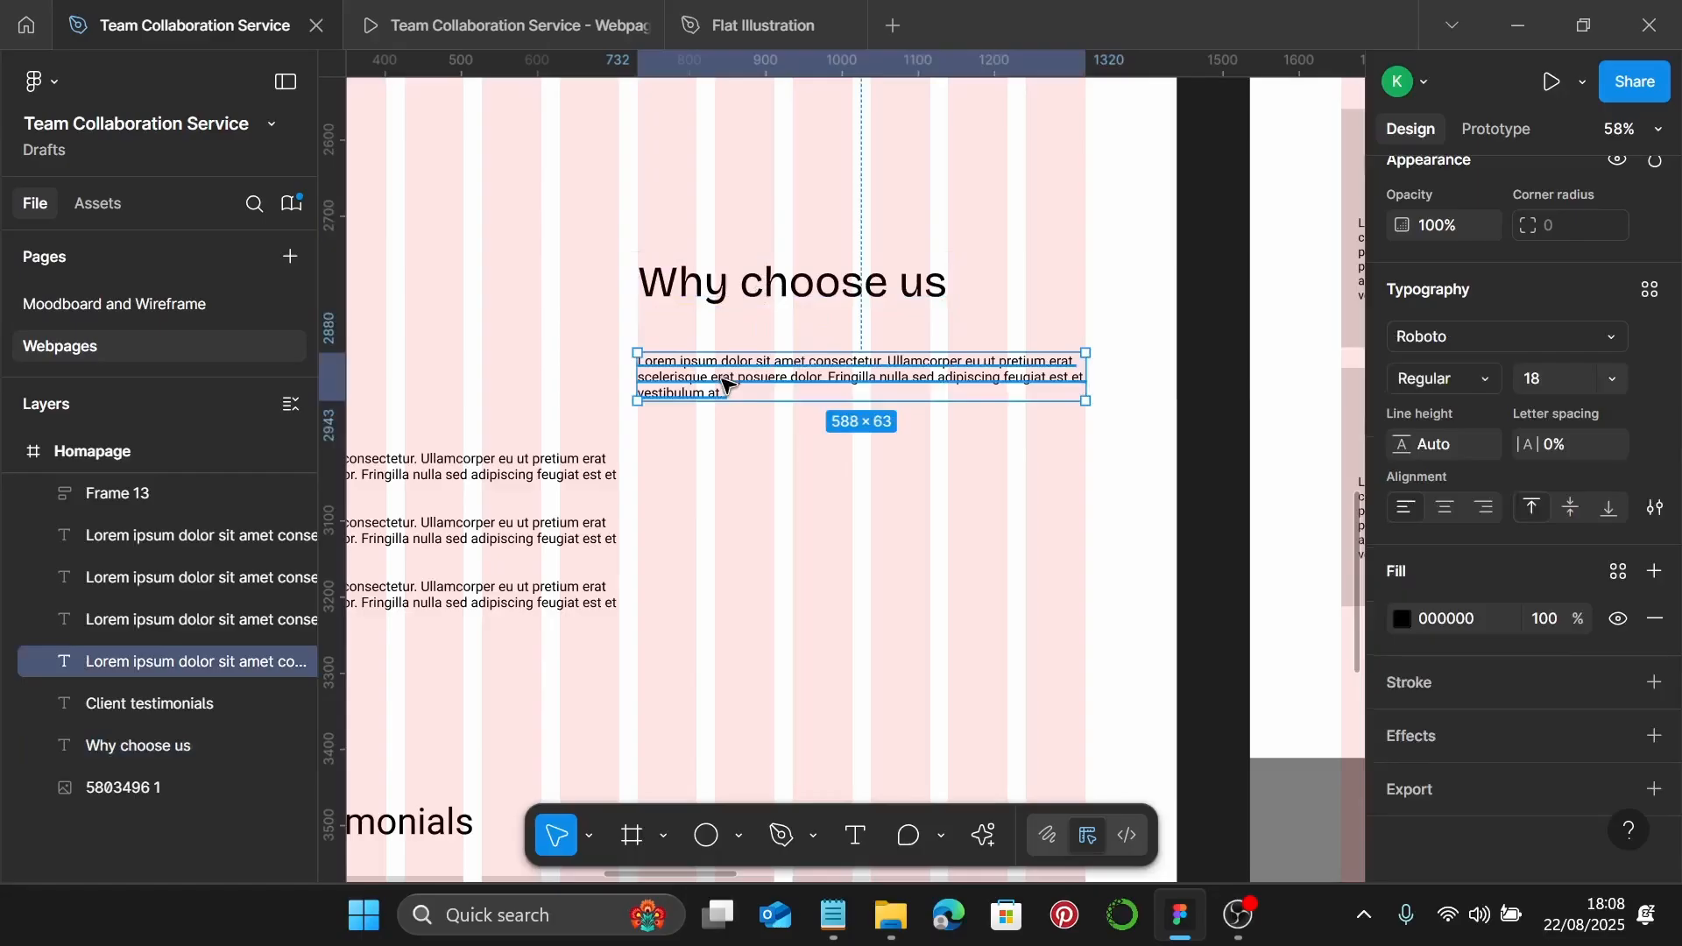
{"action": "left_click", "coordinate": [1649, 292]}
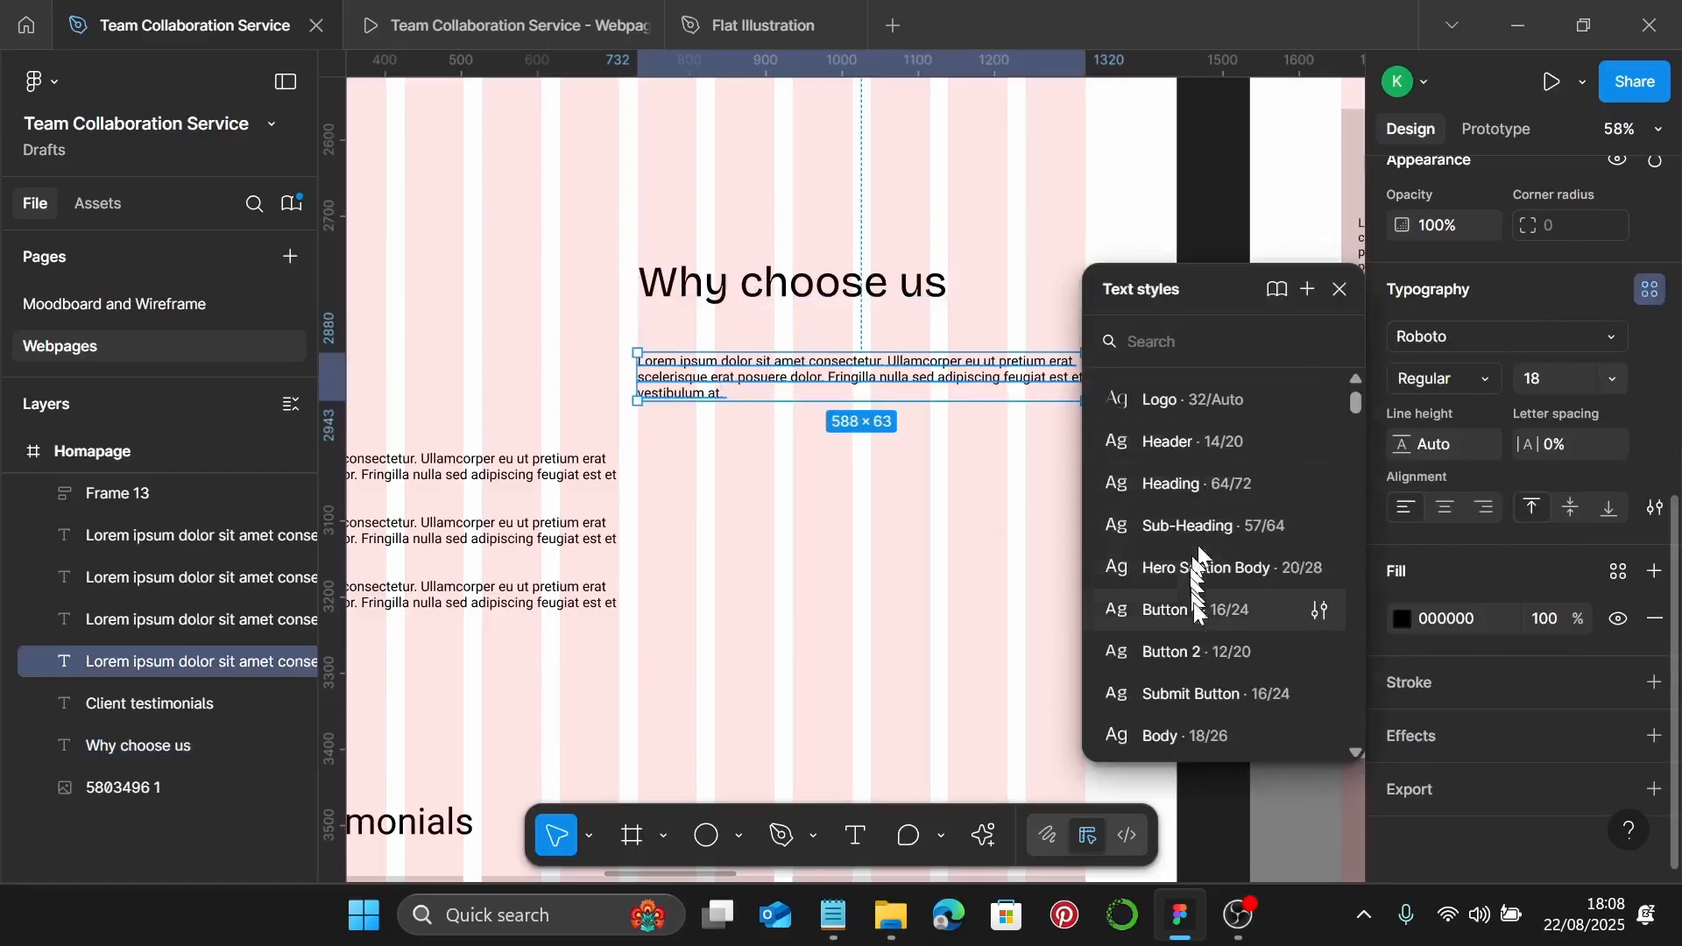
{"action": "left_click", "coordinate": [1207, 743]}
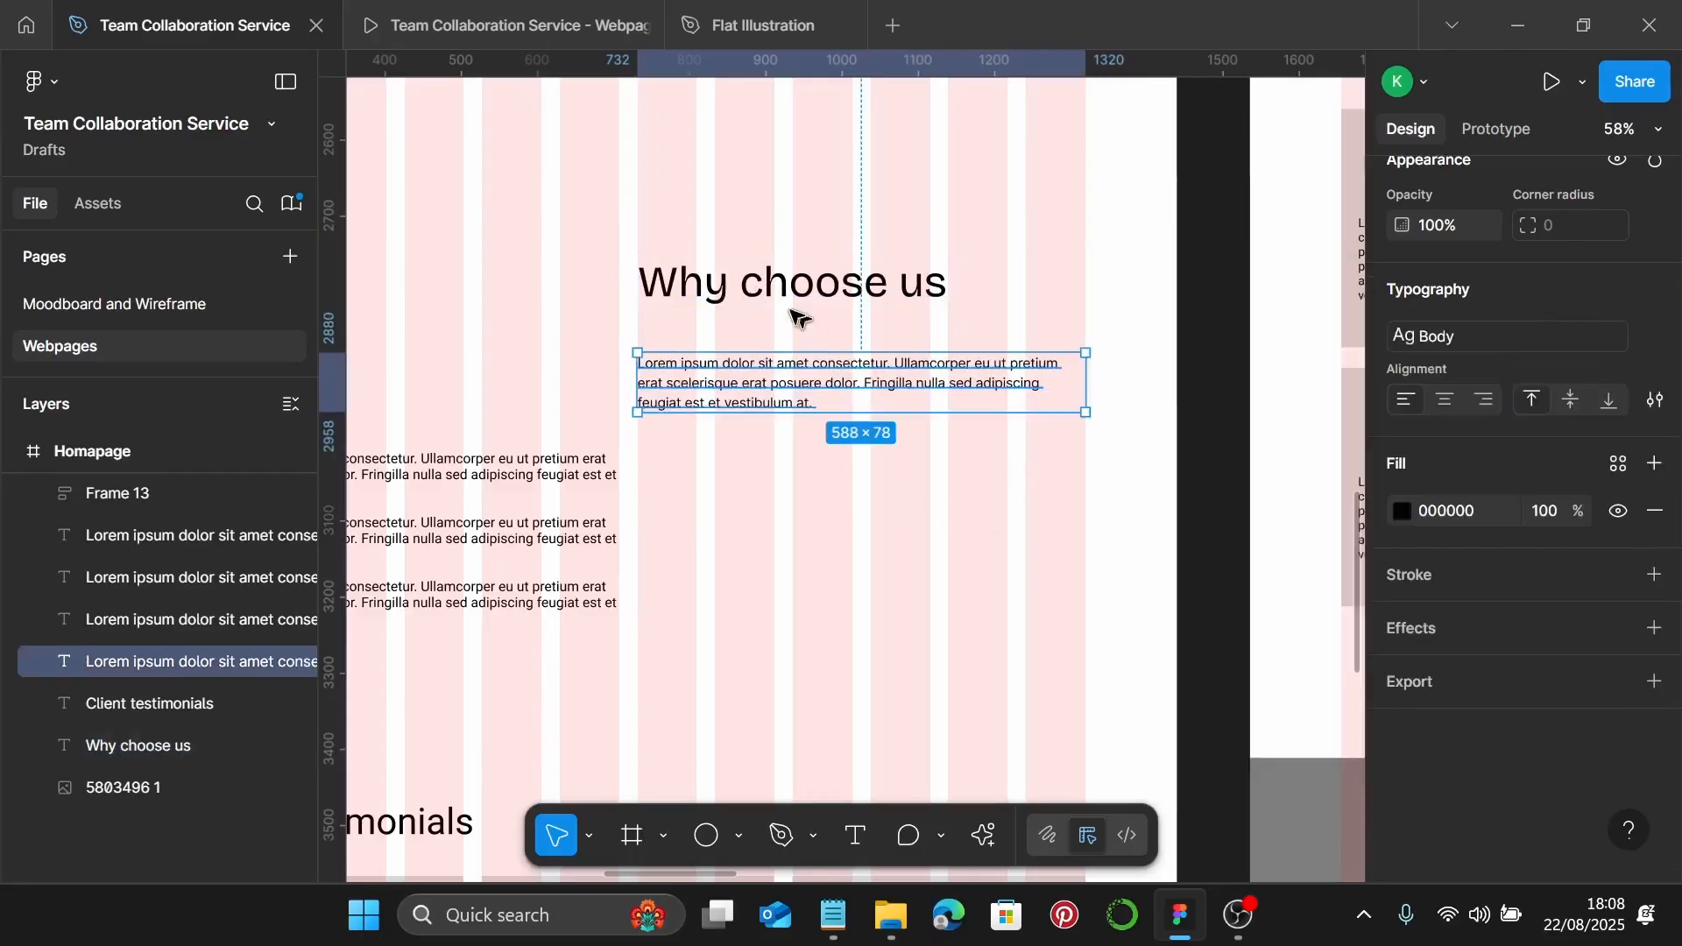
{"action": "scroll", "coordinate": [736, 345], "scroll_direction": "up", "scroll_amount": 2}
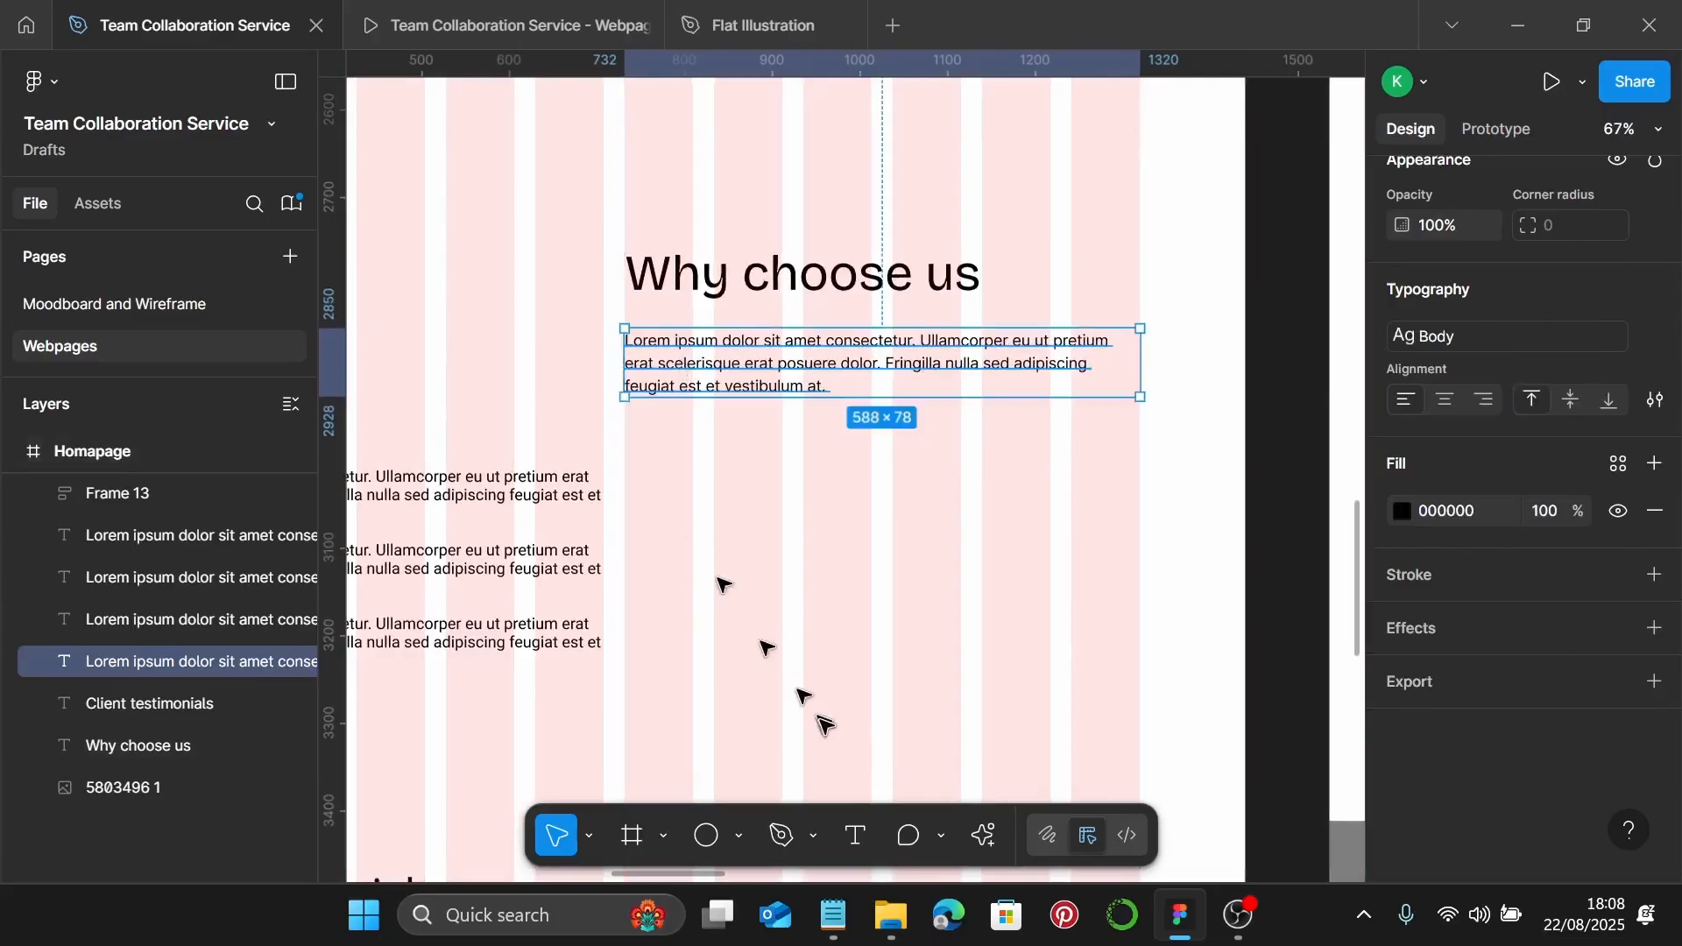
Replace the paragraph under "Why choose us" with the "We're not just another tool…" text copied from Notepad
{"action": "left_click", "coordinate": [833, 914]}
{"action": "scroll", "coordinate": [1317, 510], "scroll_direction": "down", "scroll_amount": 2}
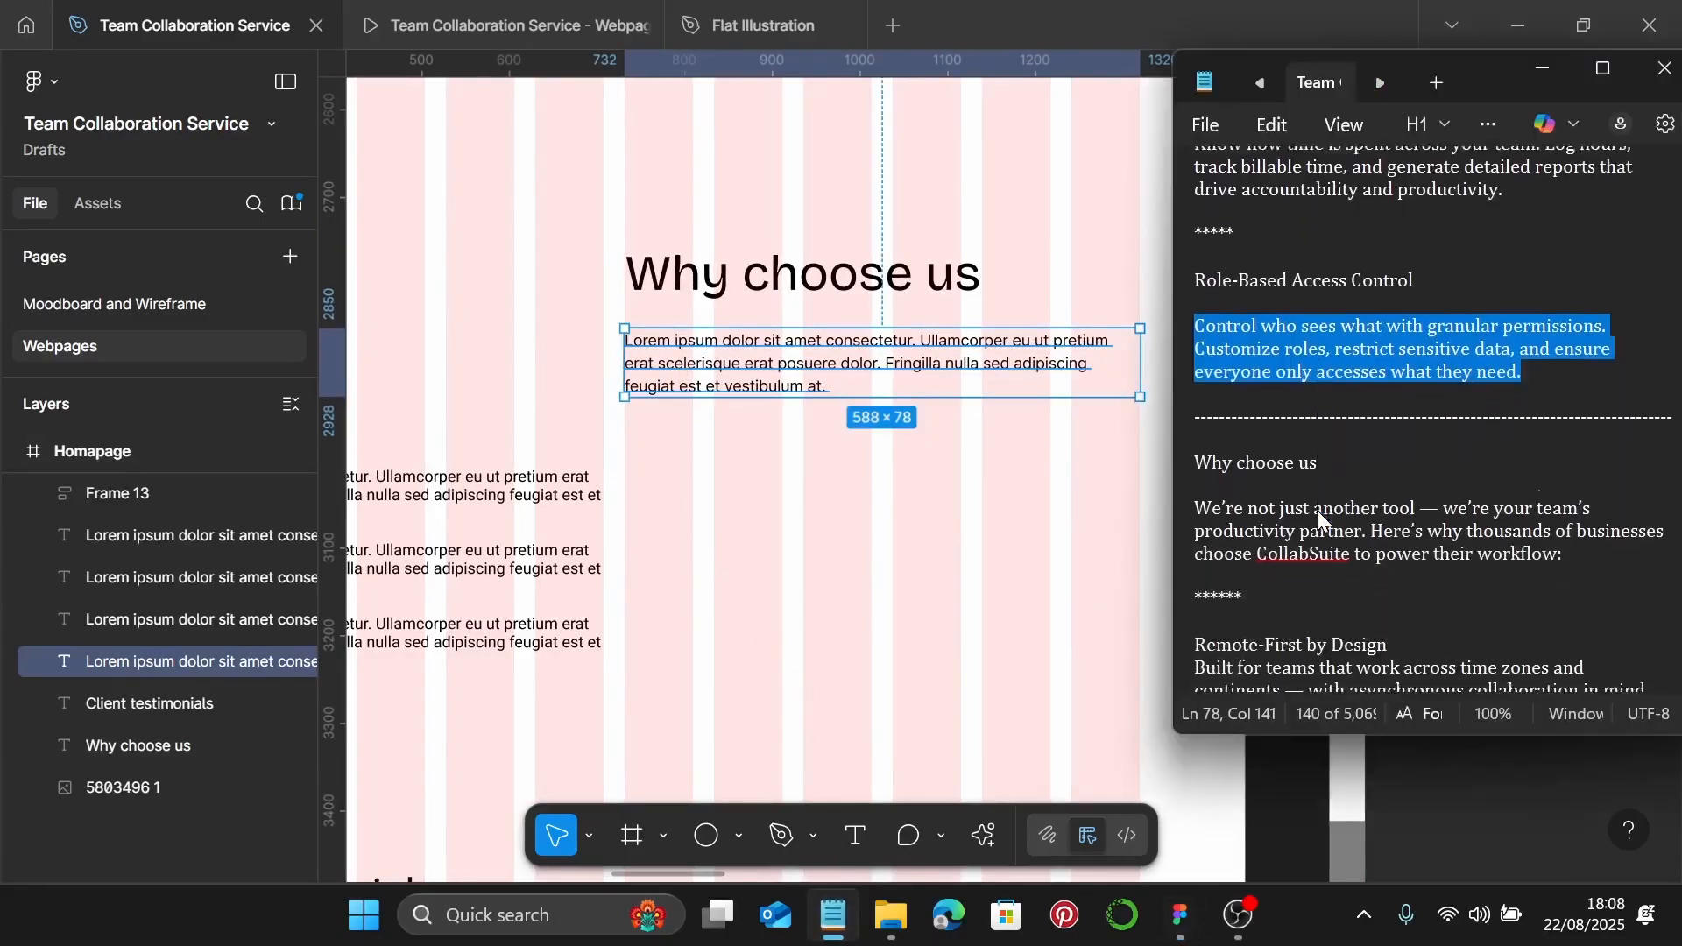
{"action": "scroll", "coordinate": [1317, 510], "scroll_direction": "down", "scroll_amount": 2}
{"action": "left_click_drag", "start_coordinate": [1564, 432], "coordinate": [1202, 393]}
{"action": "key", "text": "ctrl+c"}
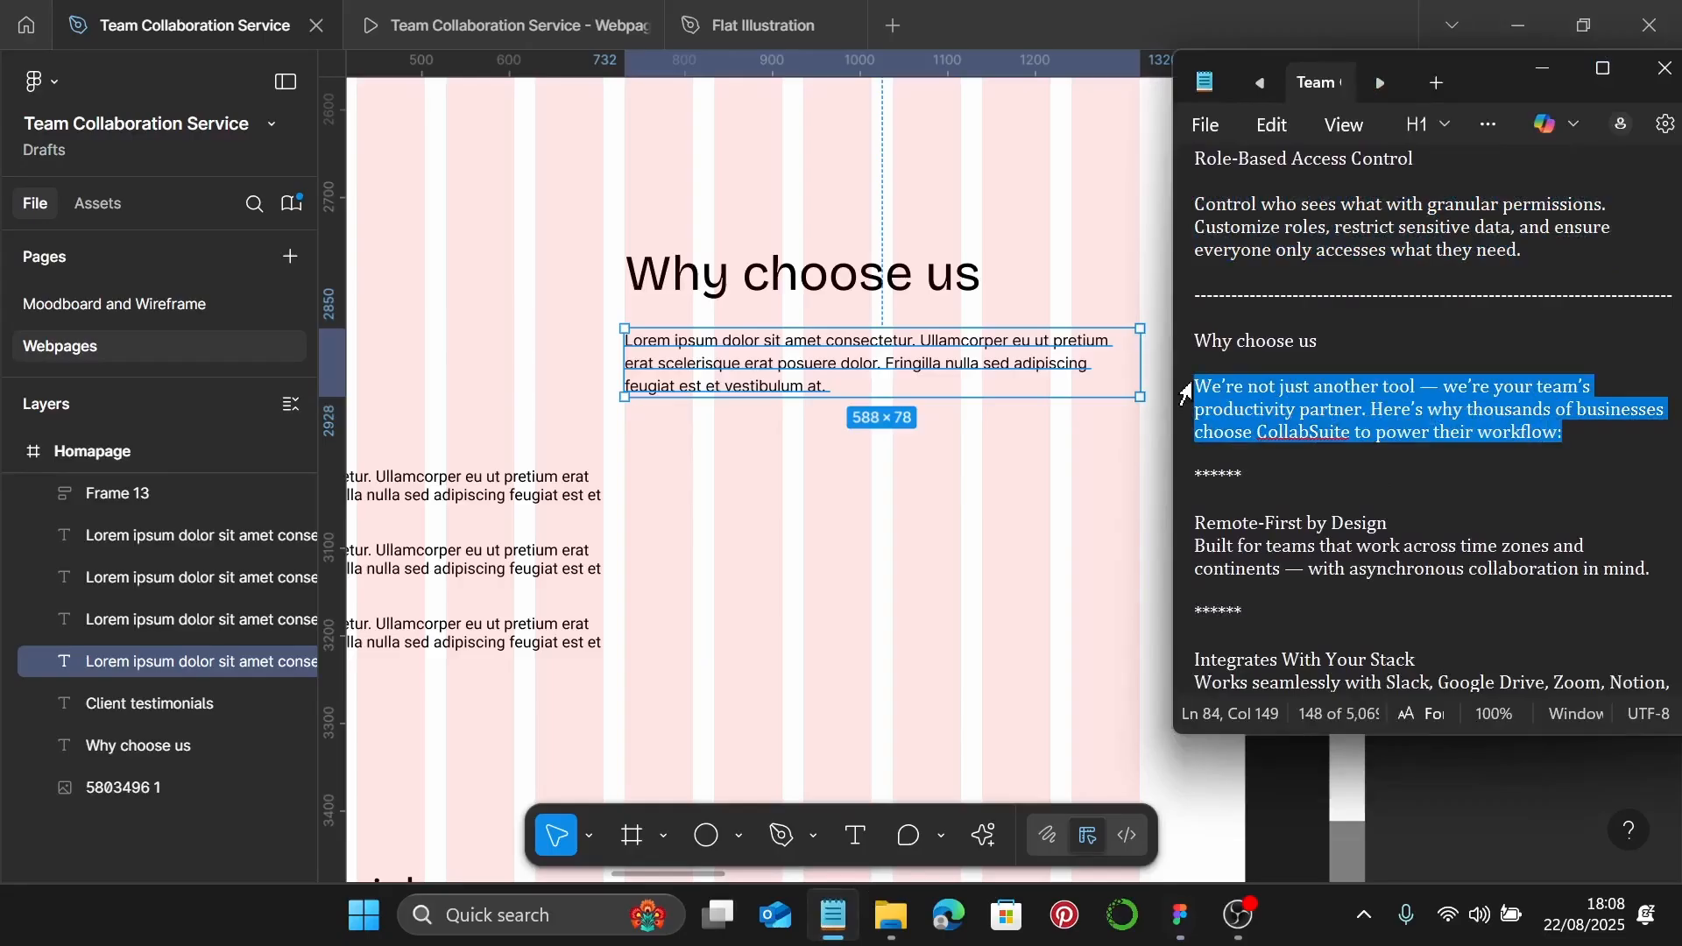
{"action": "double_click", "coordinate": [957, 368]}
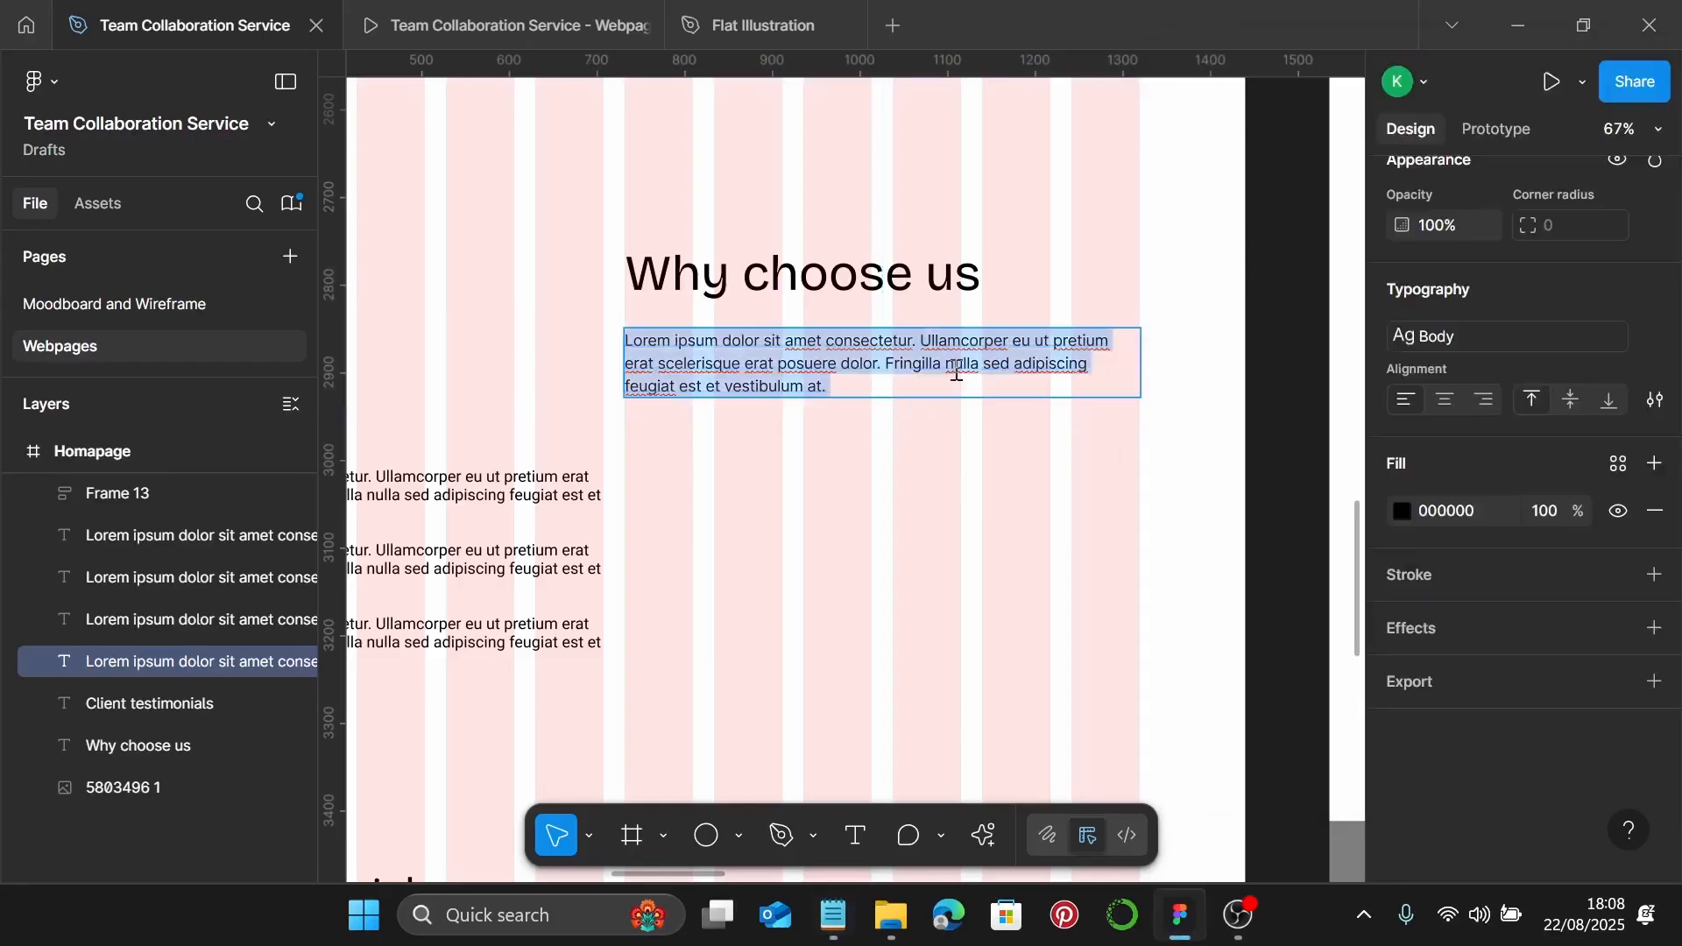
{"action": "key", "text": "ctrl+v"}
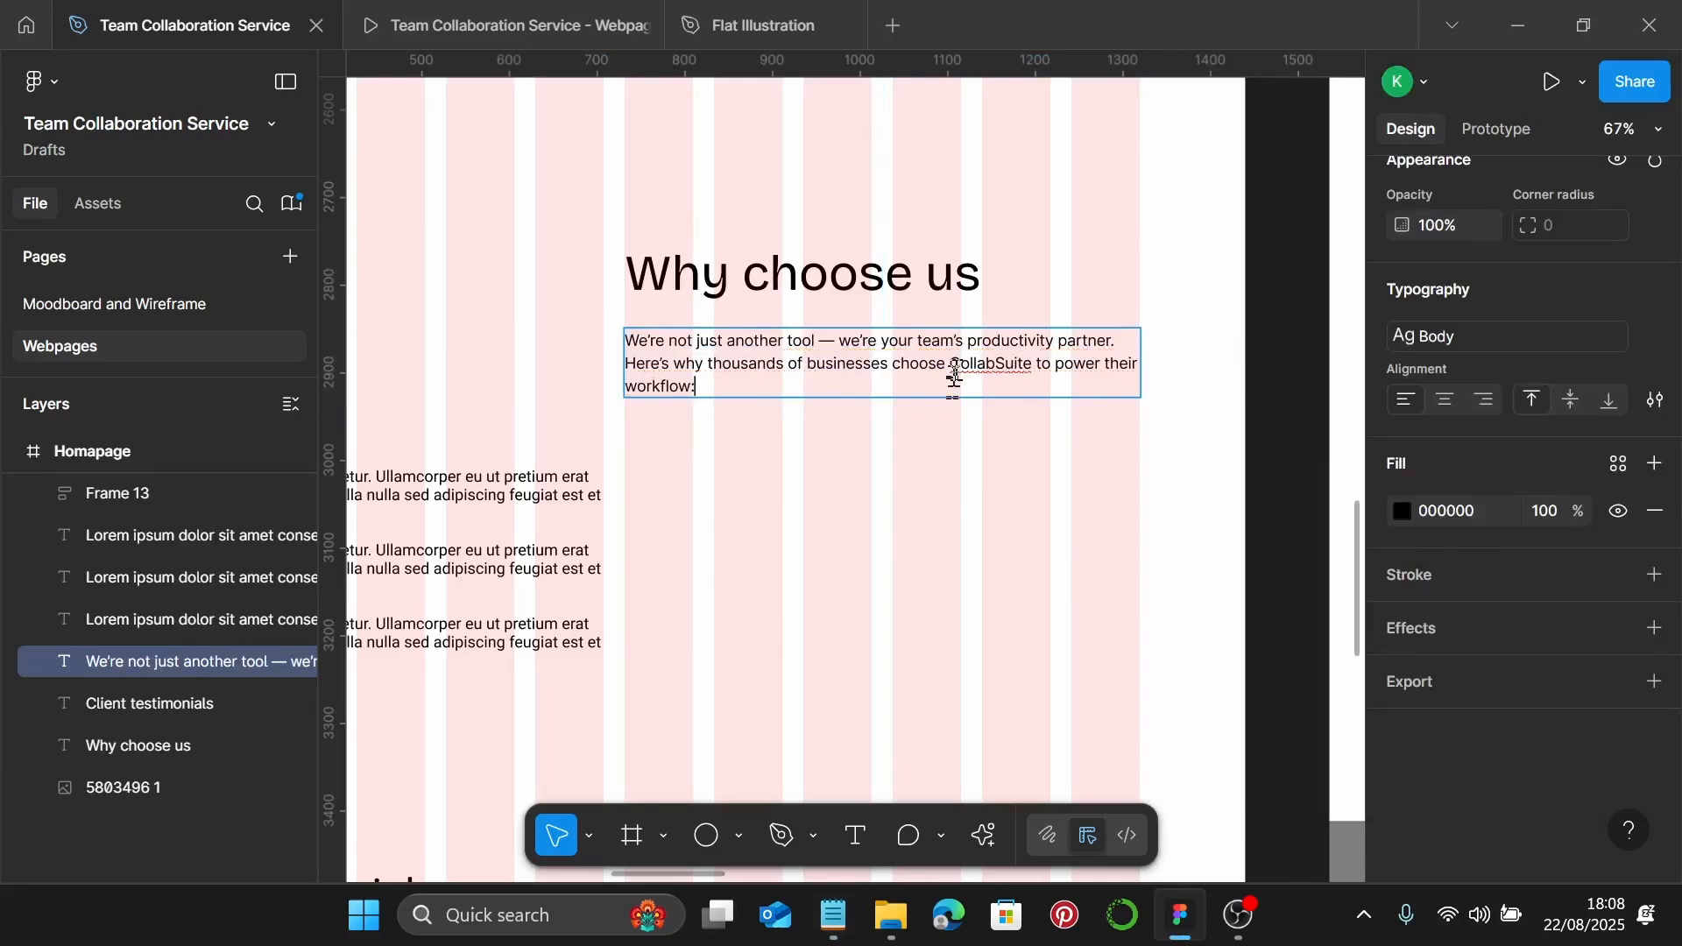
{"action": "key", "text": "Escape"}
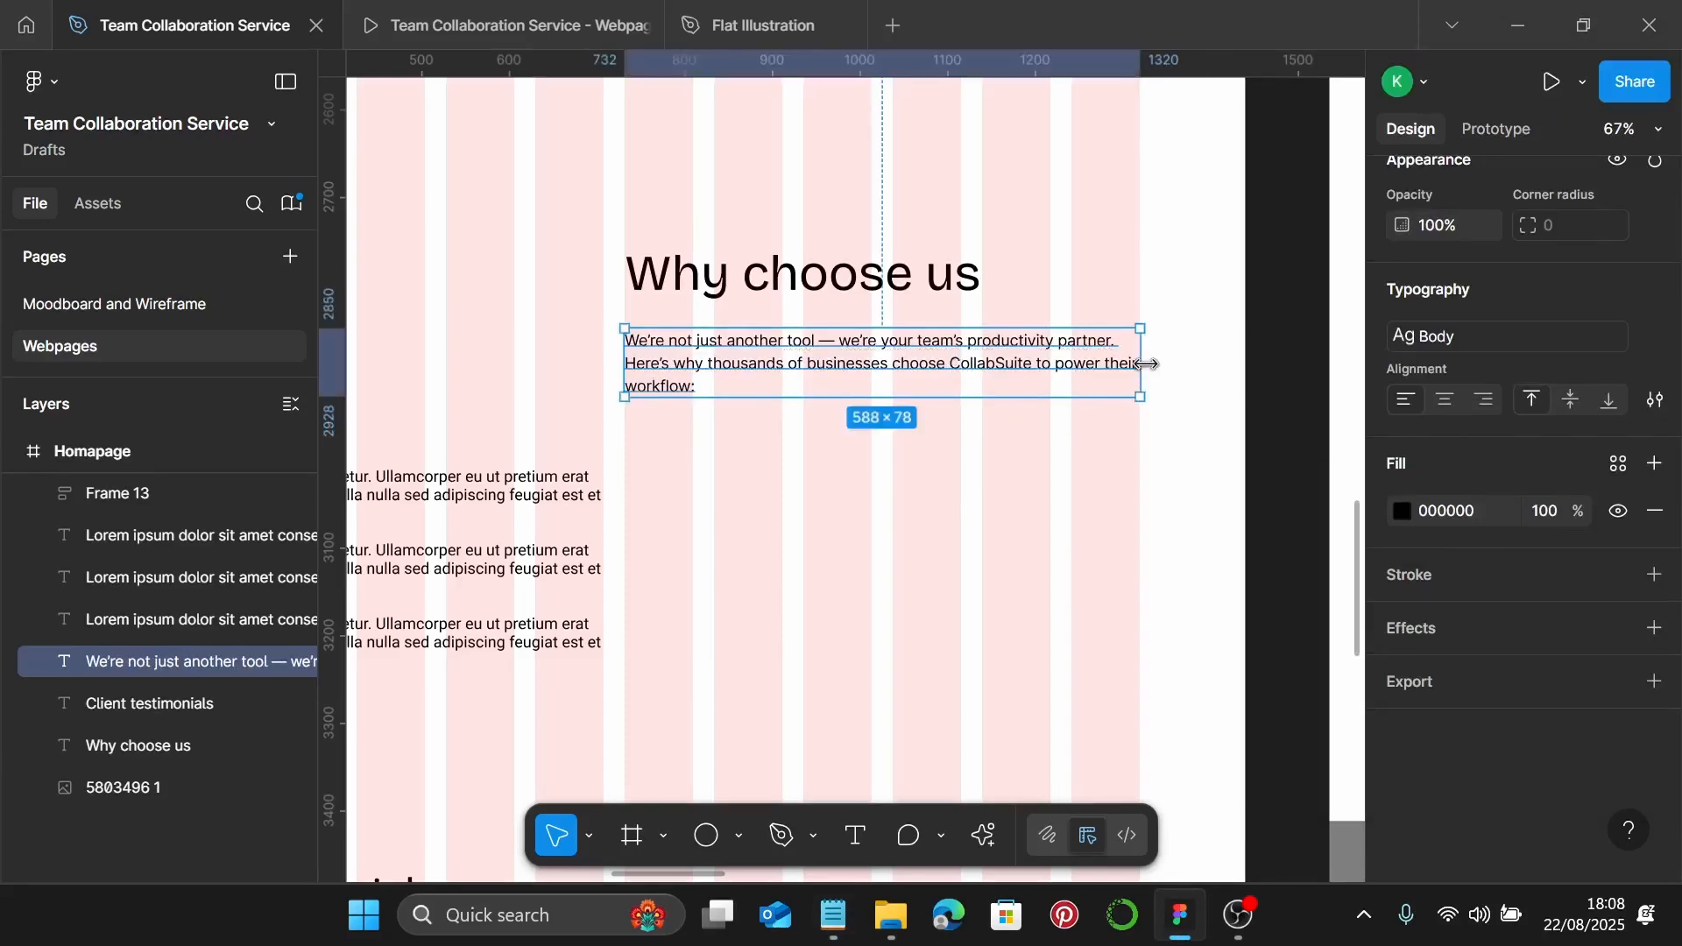
Narrow the "We're not just another tool…" text box to a width of 542
{"action": "left_click_drag", "start_coordinate": [1139, 363], "coordinate": [1101, 366]}
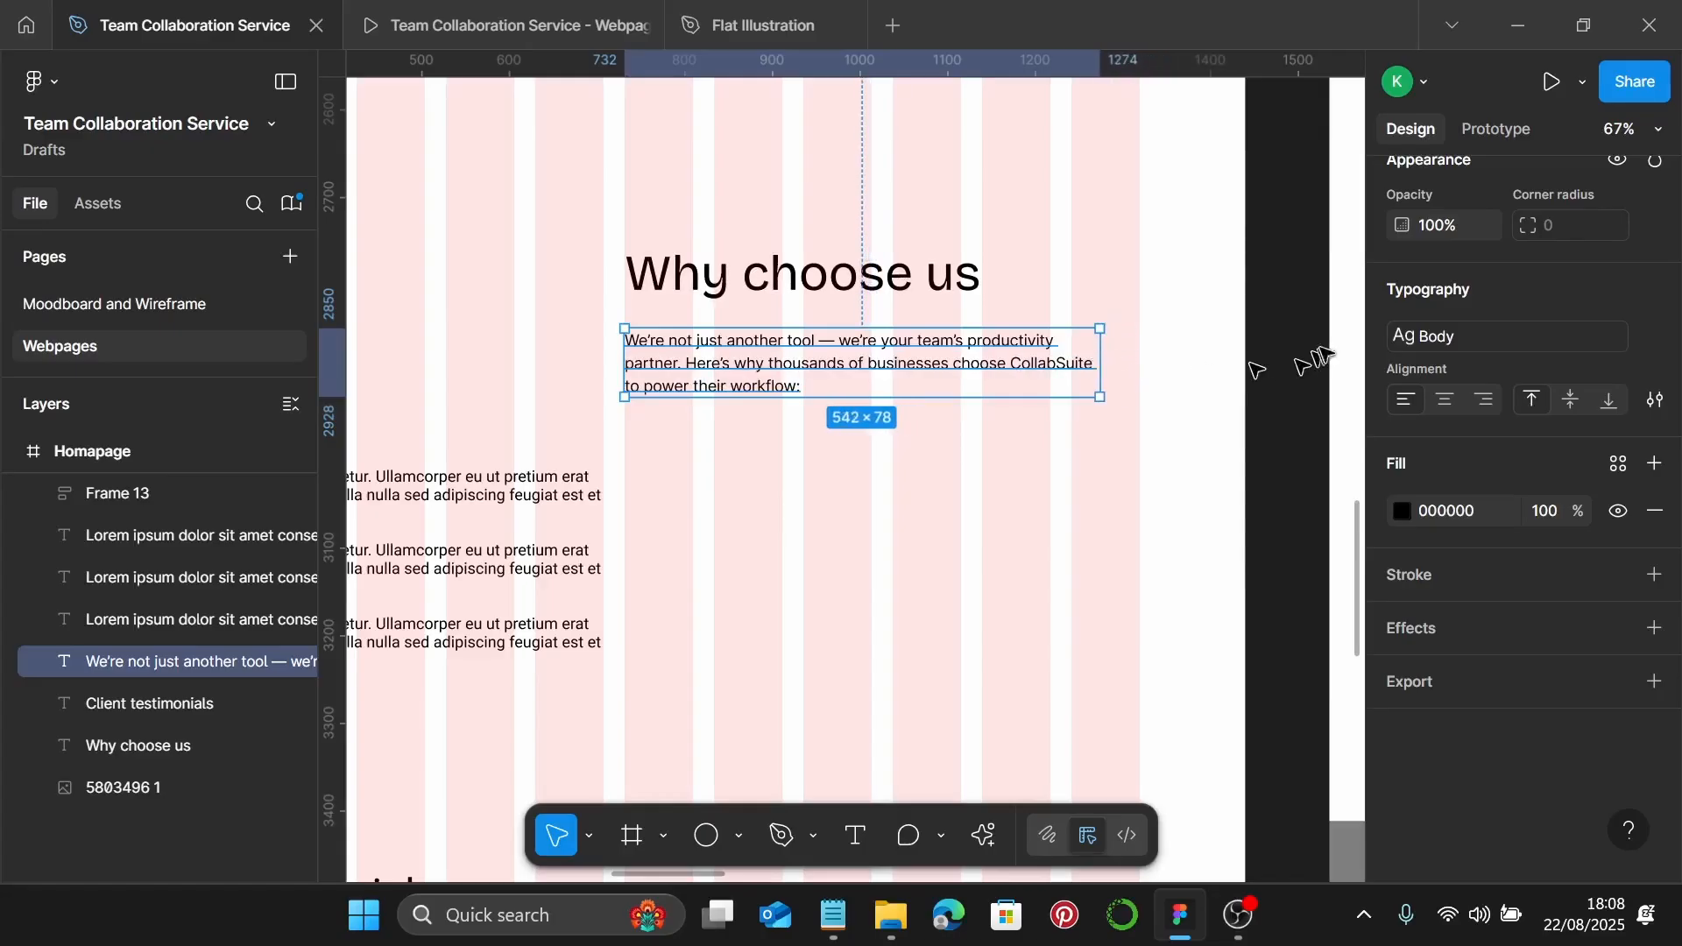
{"action": "scroll", "coordinate": [1323, 355], "scroll_direction": "up", "scroll_amount": 1}
{"action": "scroll", "coordinate": [1512, 338], "scroll_direction": "up", "scroll_amount": 5}
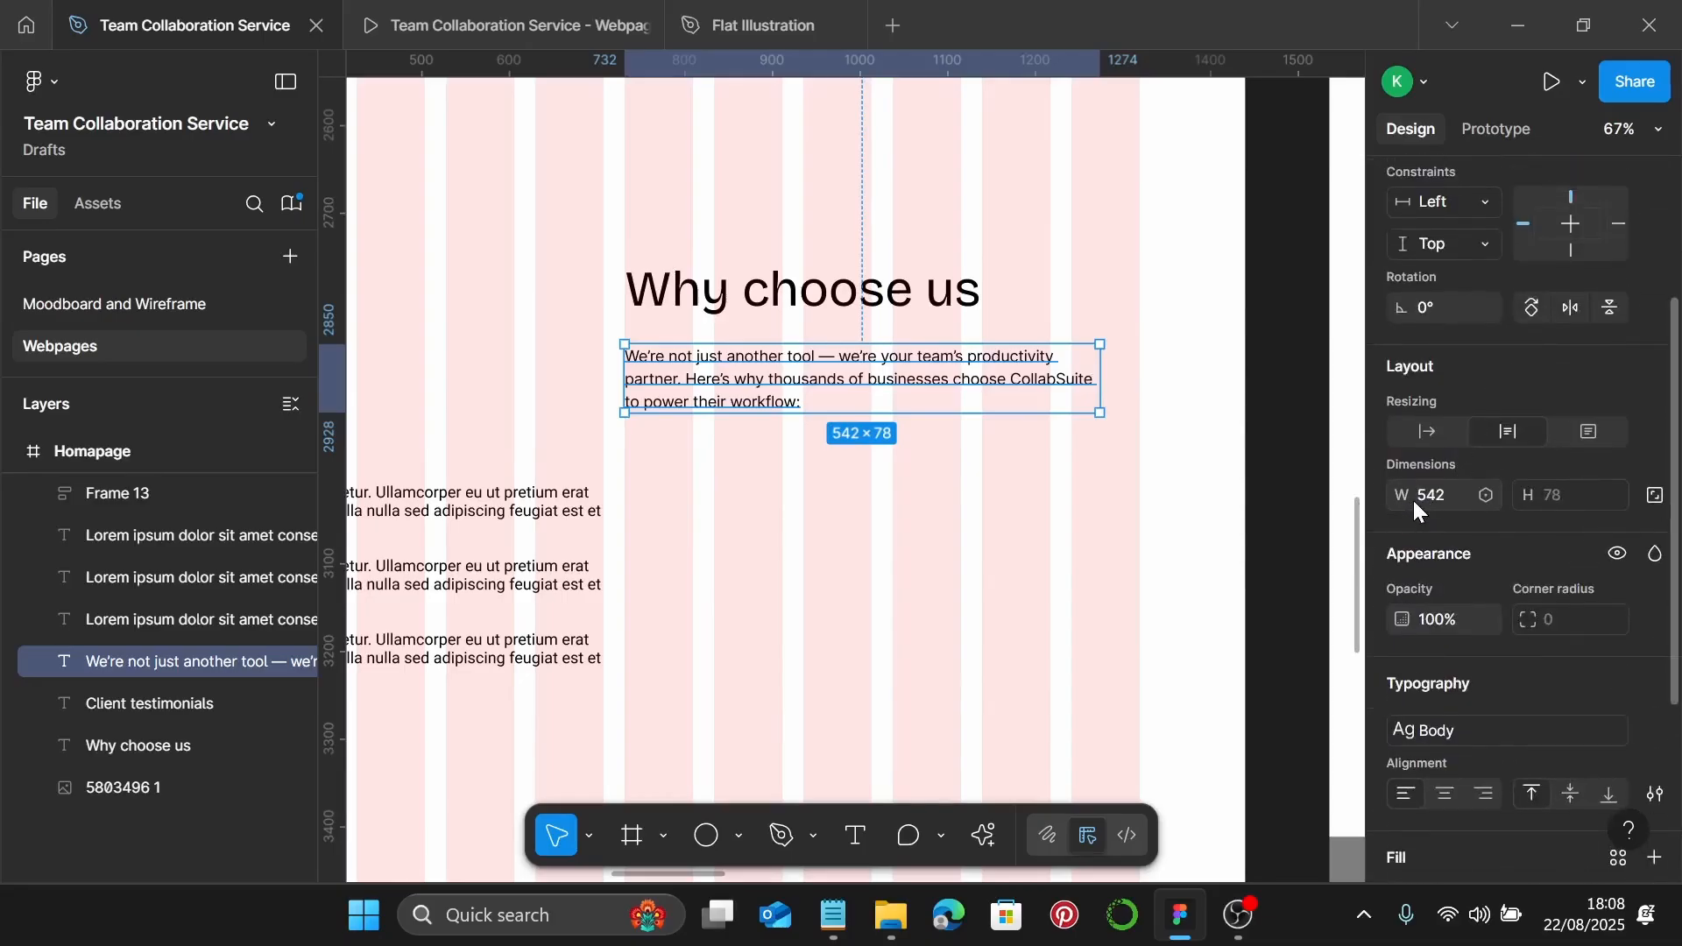
{"action": "scroll", "coordinate": [701, 390], "scroll_direction": "up", "scroll_amount": 1}
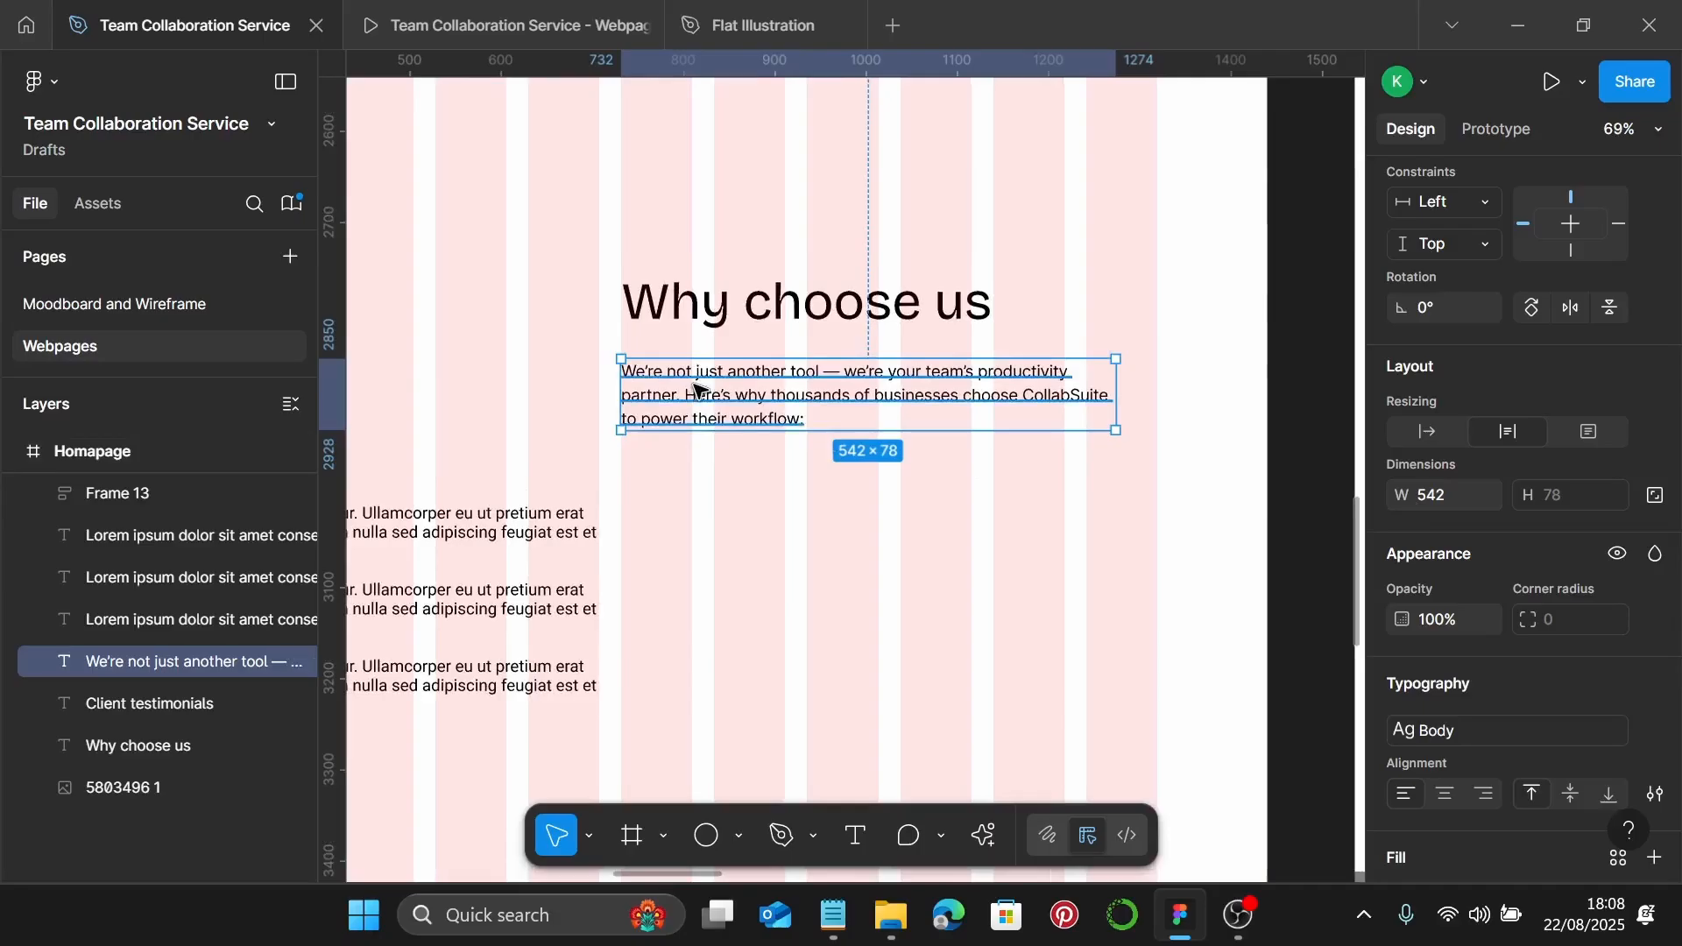
Move the intro paragraph up to about Y 2838 and align its left edge with the "Why choose us" heading
{"action": "left_click_drag", "start_coordinate": [692, 383], "coordinate": [699, 388]}
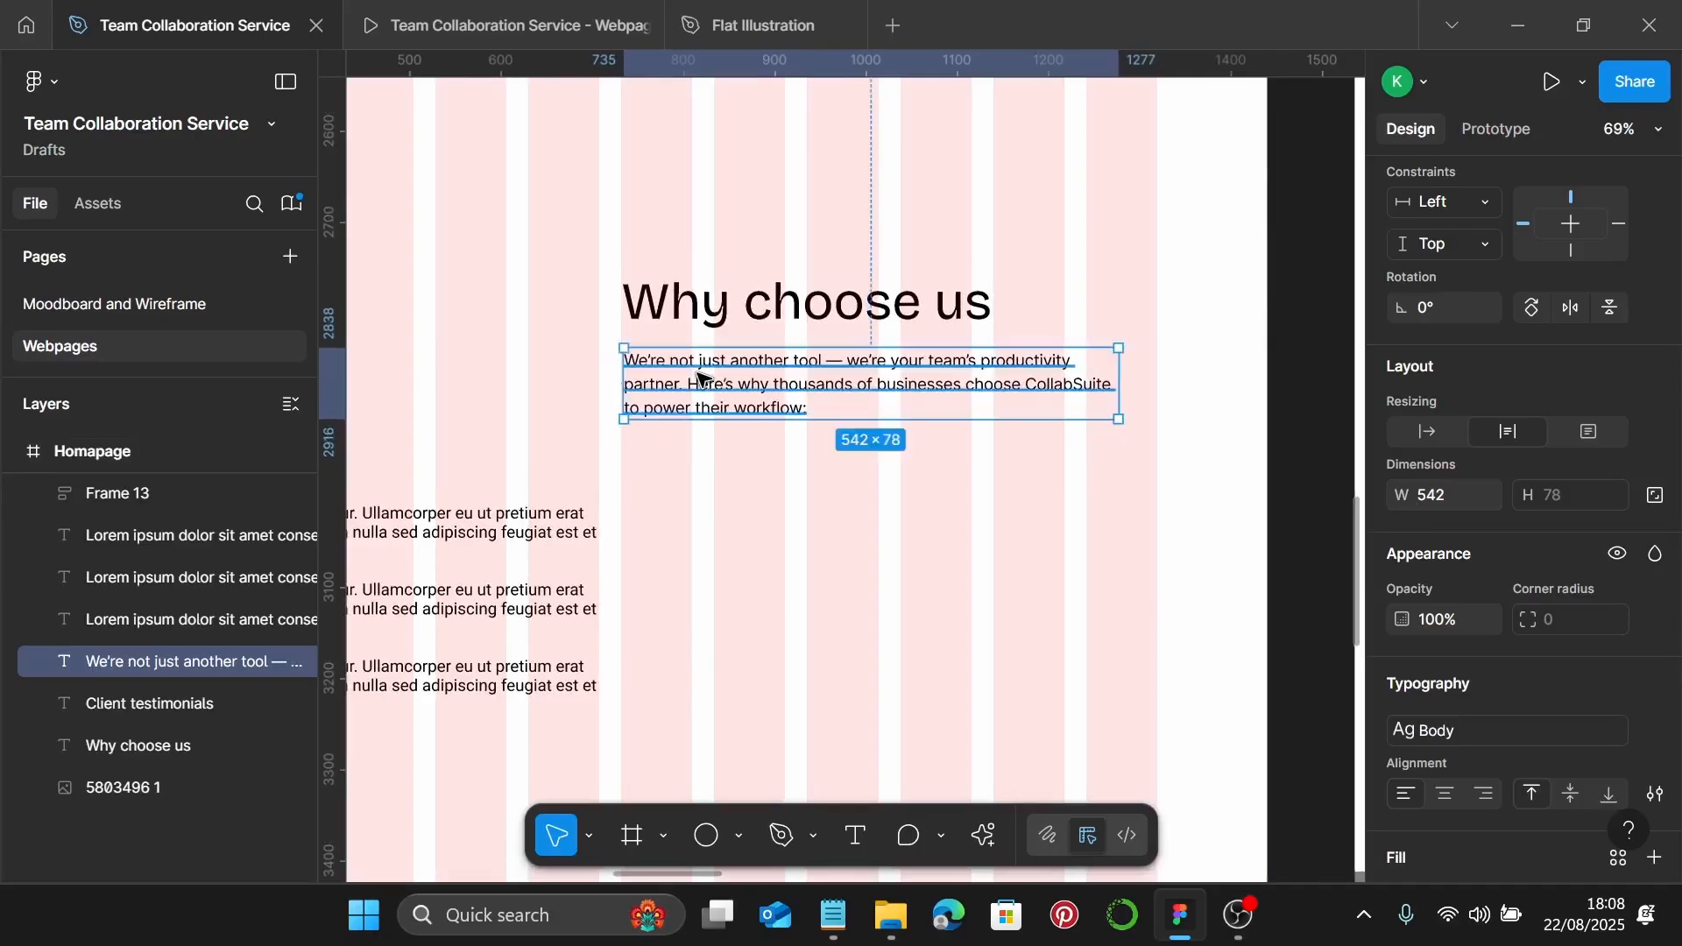
{"action": "scroll", "coordinate": [666, 372], "scroll_direction": "up", "scroll_amount": 10}
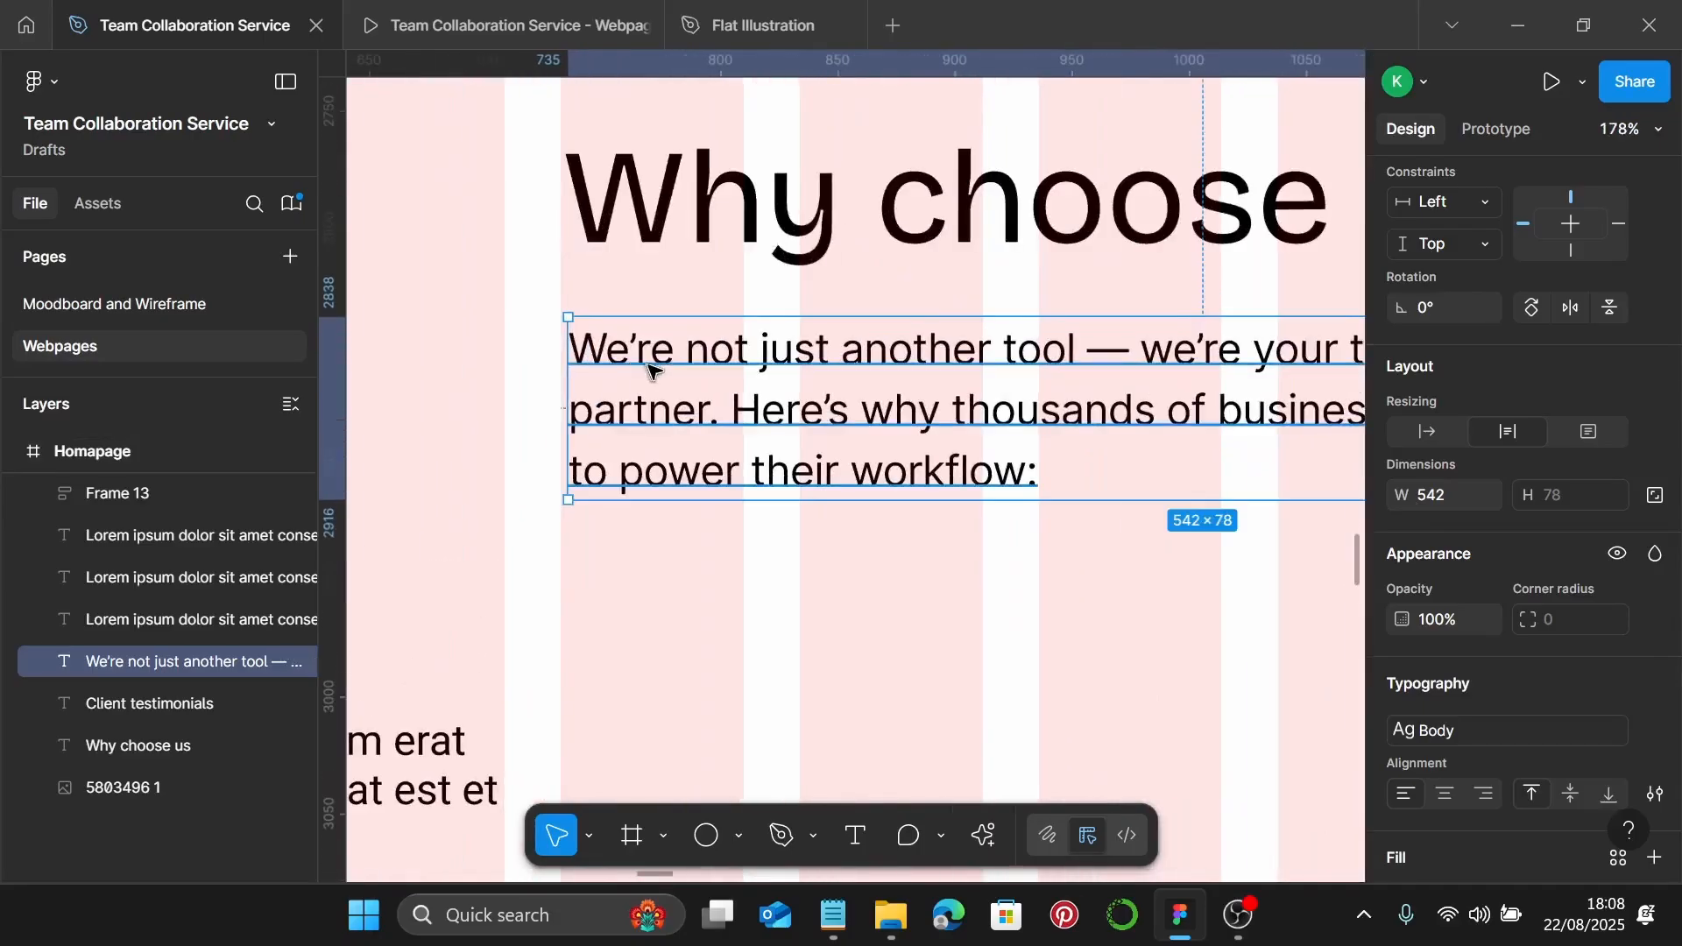
{"action": "left_click", "coordinate": [764, 244], "text": "shift"}
{"action": "scroll", "coordinate": [761, 245], "scroll_direction": "down", "scroll_amount": 3}
{"action": "scroll", "coordinate": [1485, 291], "scroll_direction": "up", "scroll_amount": 3}
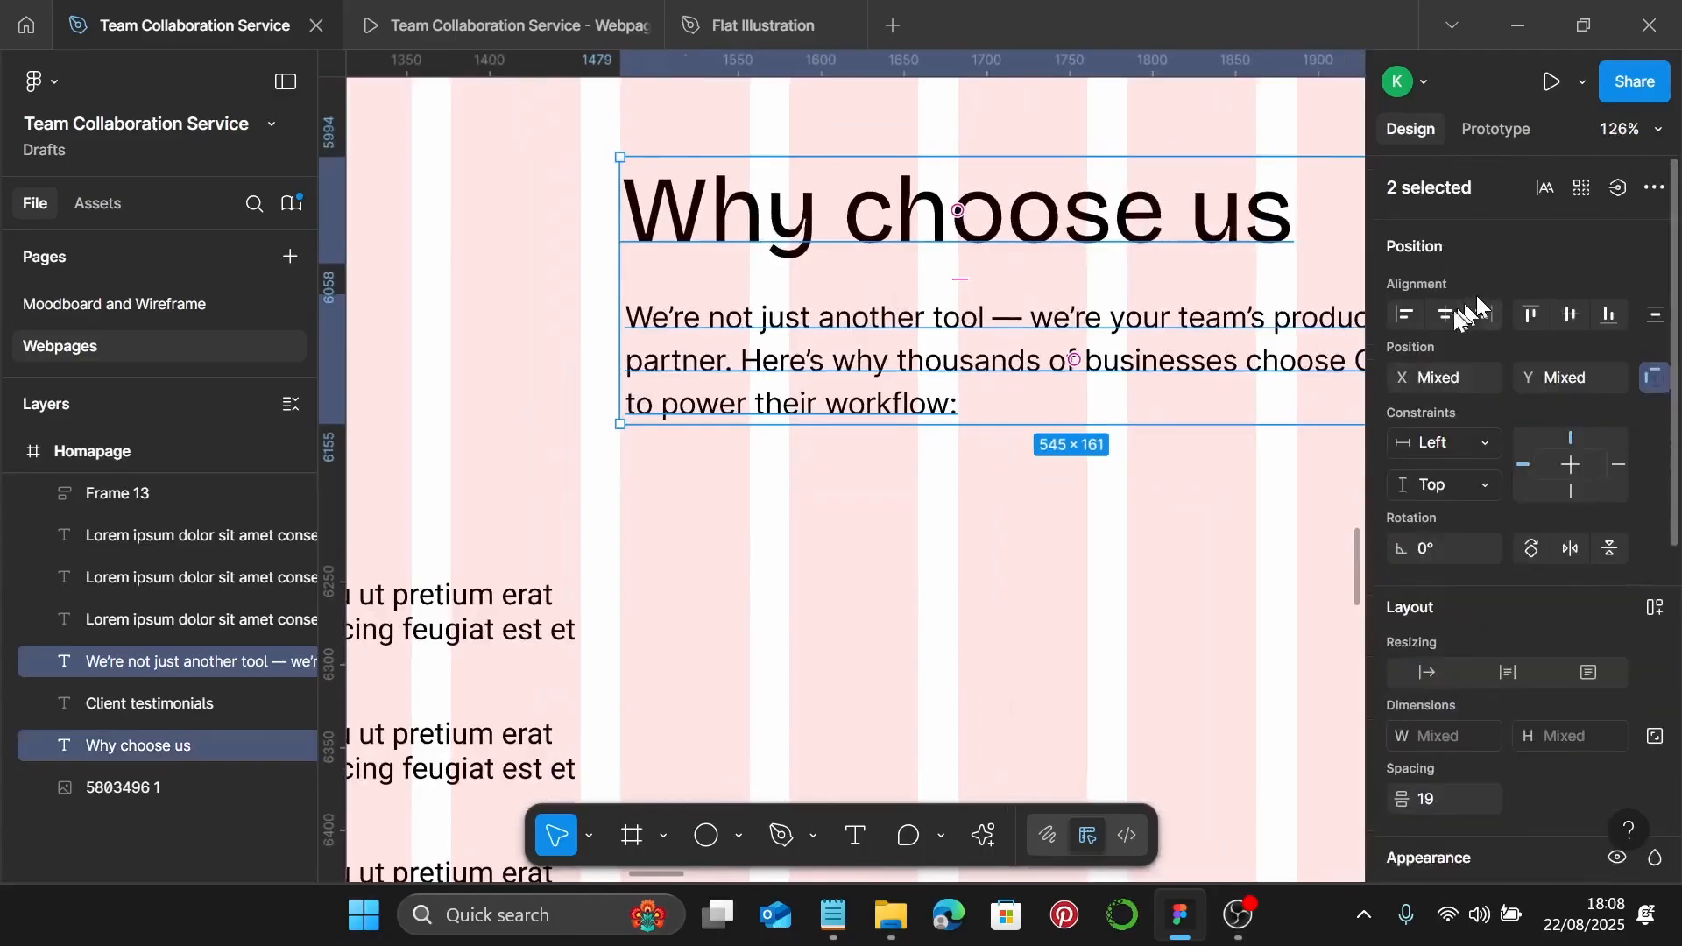
{"action": "left_click", "coordinate": [1406, 314]}
Wrap the "Why choose us" heading and intro paragraph in a vertical auto layout with a gap of 20
{"action": "scroll", "coordinate": [998, 341], "scroll_direction": "down", "scroll_amount": 3}
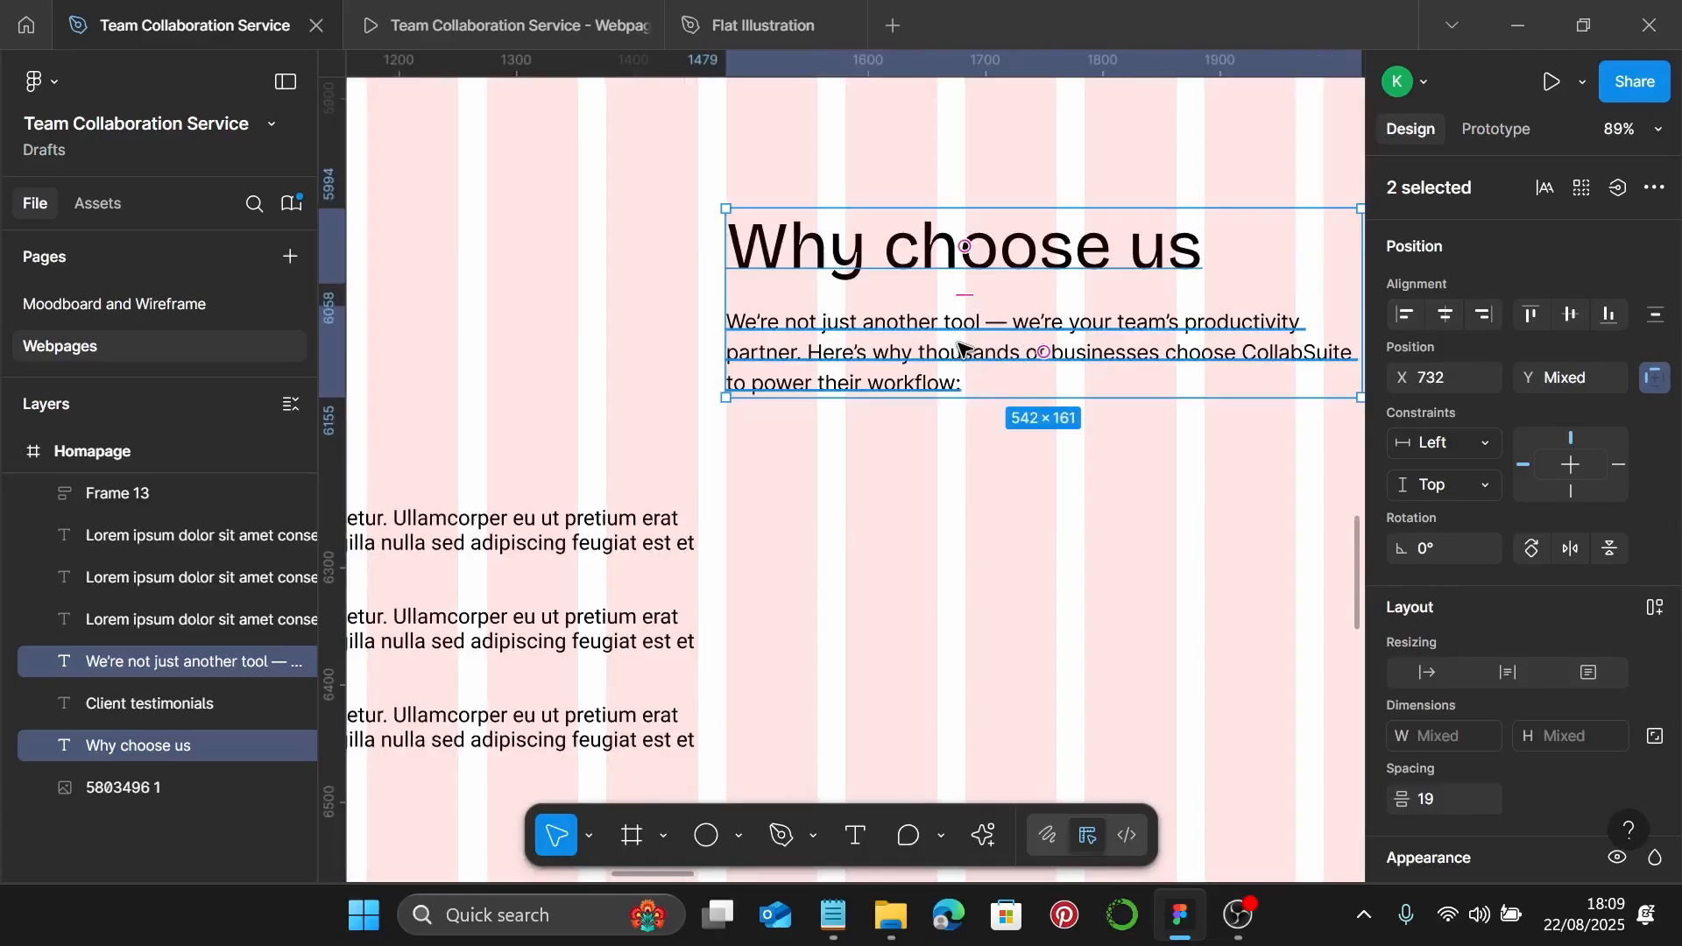
{"action": "key", "text": "shift+a"}
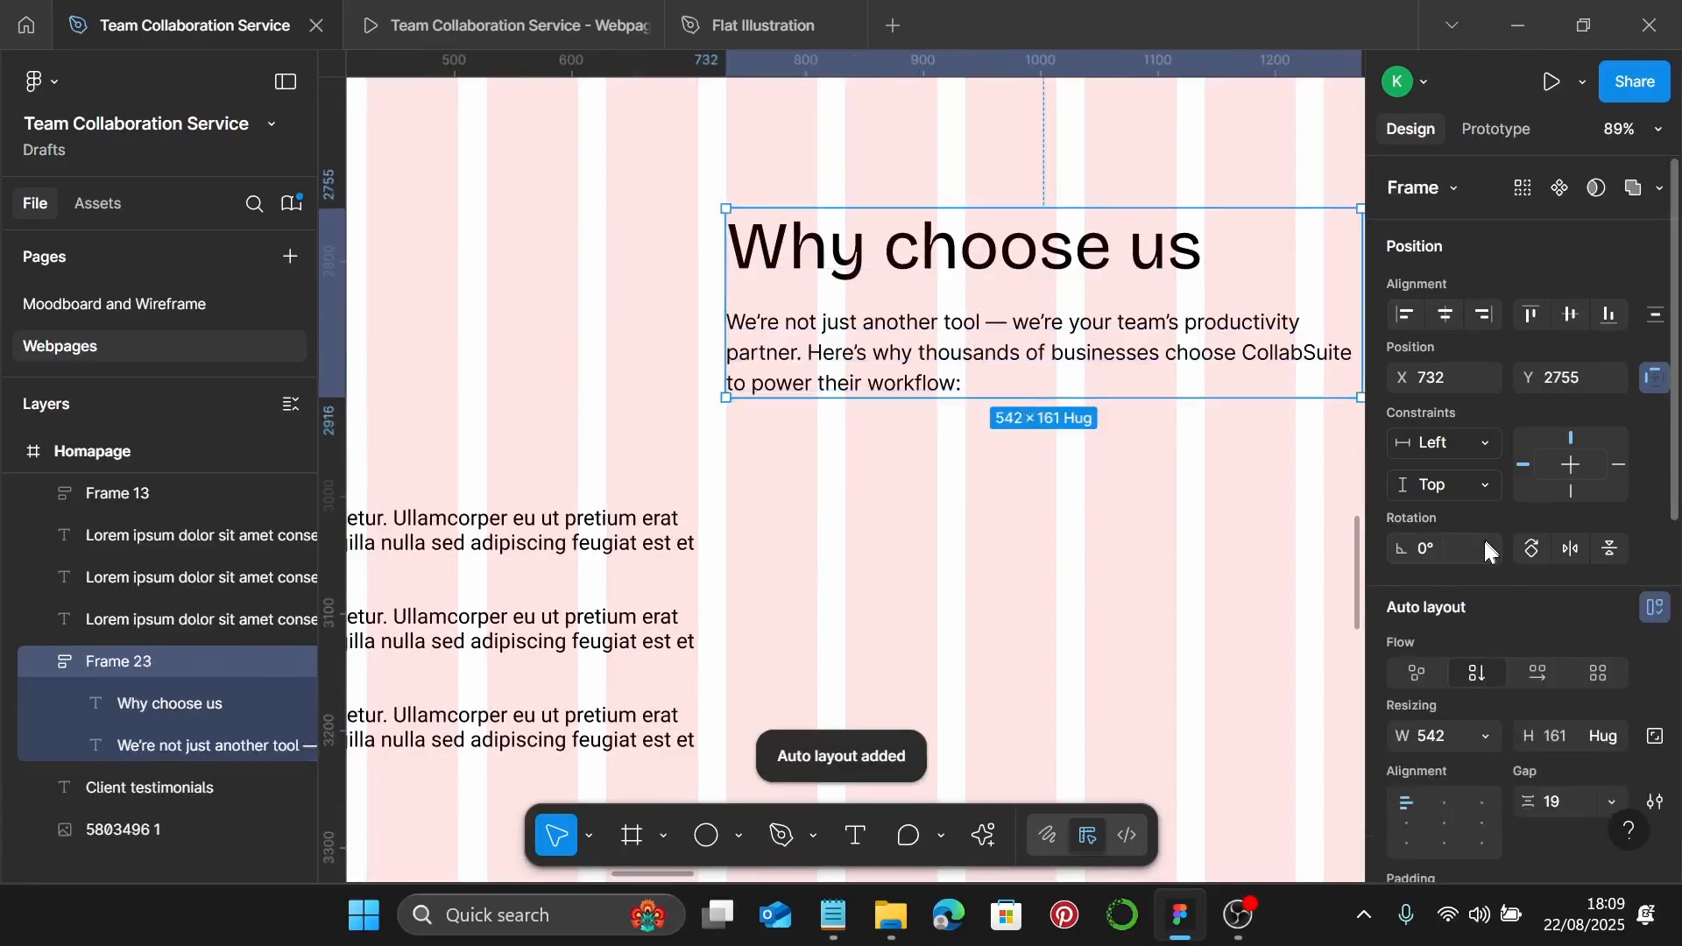
{"action": "scroll", "coordinate": [1533, 640], "scroll_direction": "down", "scroll_amount": 3}
{"action": "left_click", "coordinate": [1566, 671]}
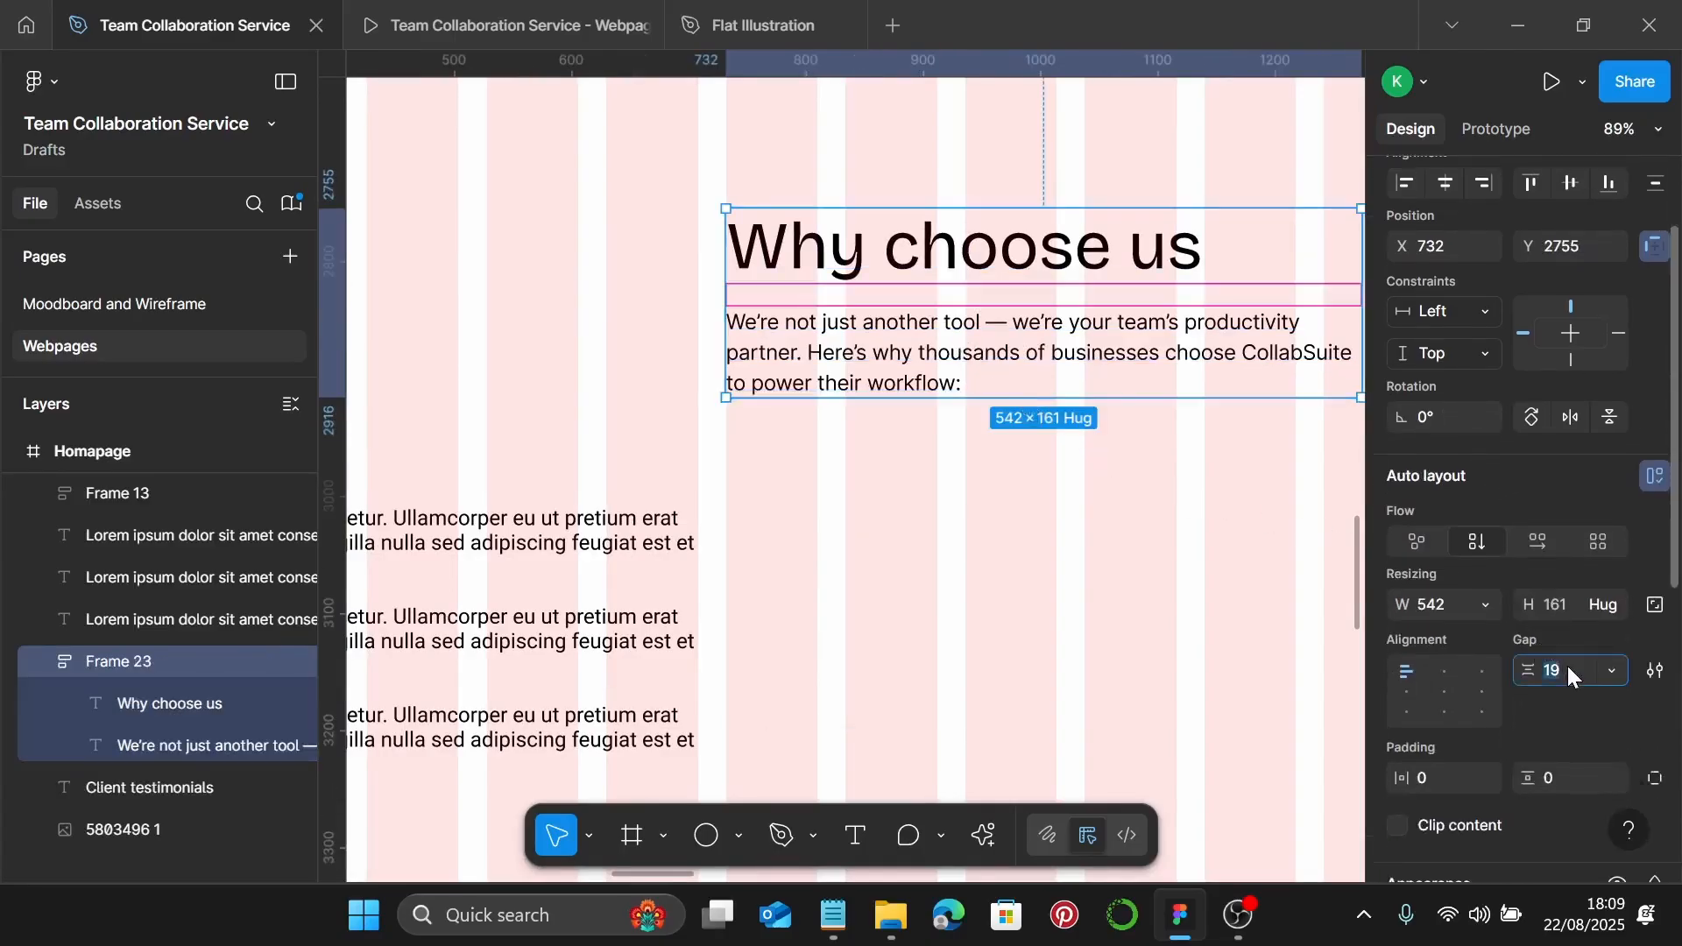
{"action": "key", "text": "Return"}
{"action": "scroll", "coordinate": [985, 574], "scroll_direction": "down", "scroll_amount": 5}
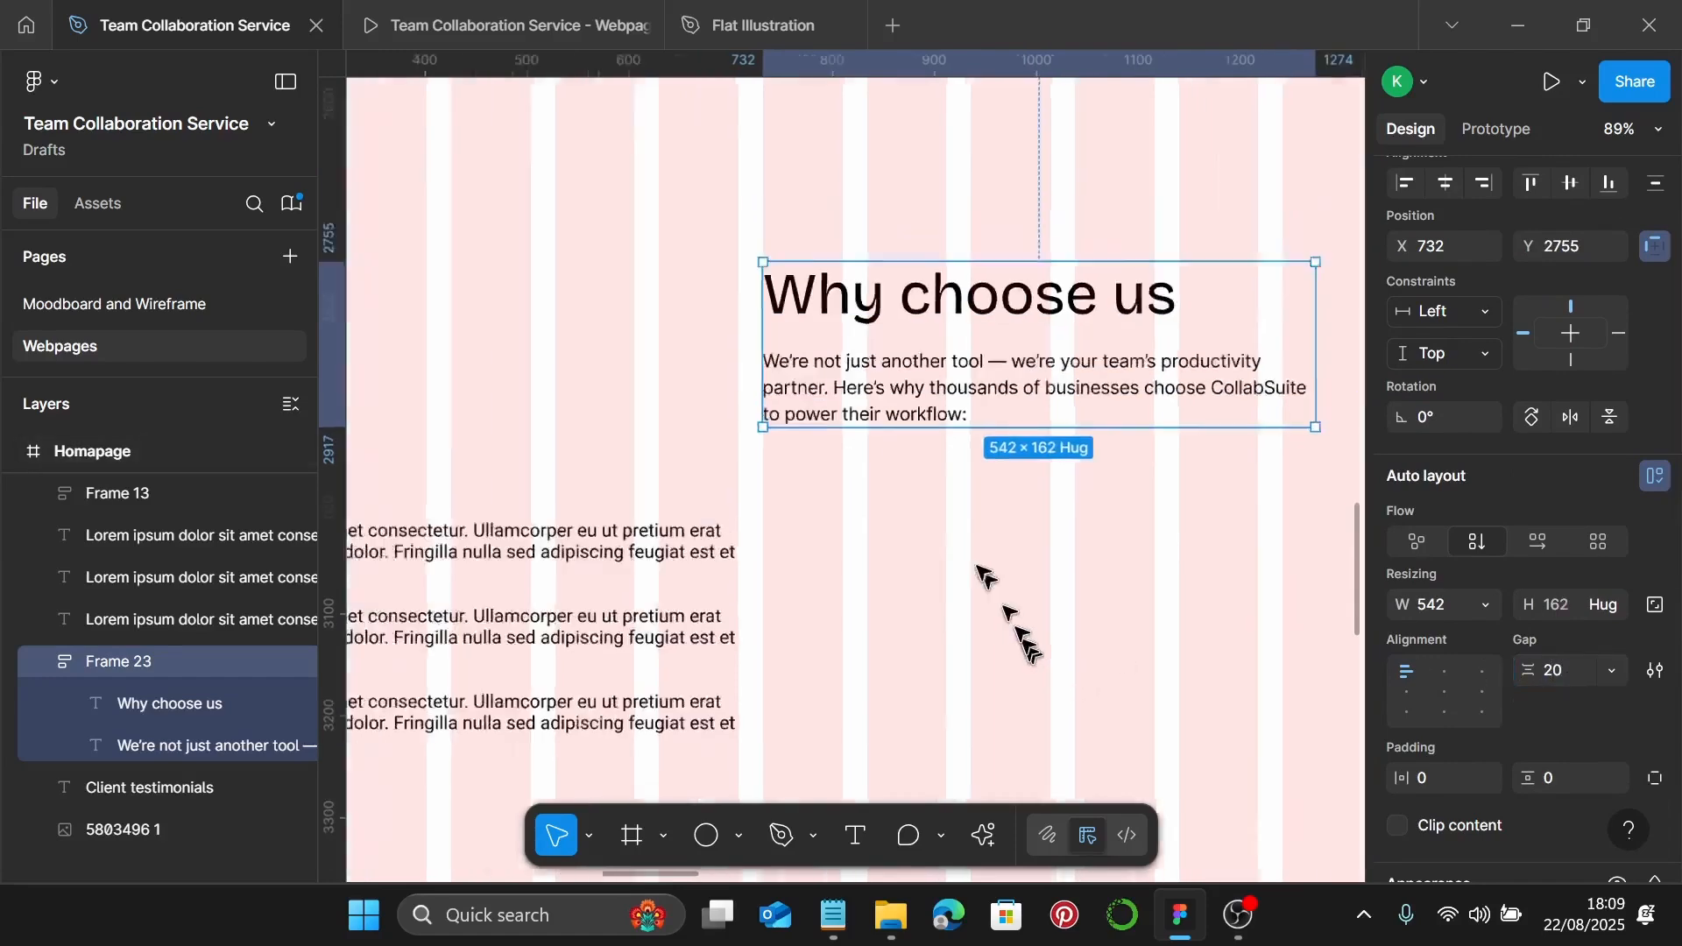
Move the uppermost remaining lorem ipsum paragraph below the Why choose us intro and delete the other two placeholder paragraphs
{"action": "scroll", "coordinate": [876, 539], "scroll_direction": "down", "scroll_amount": 1}
{"action": "left_click", "coordinate": [646, 515]}
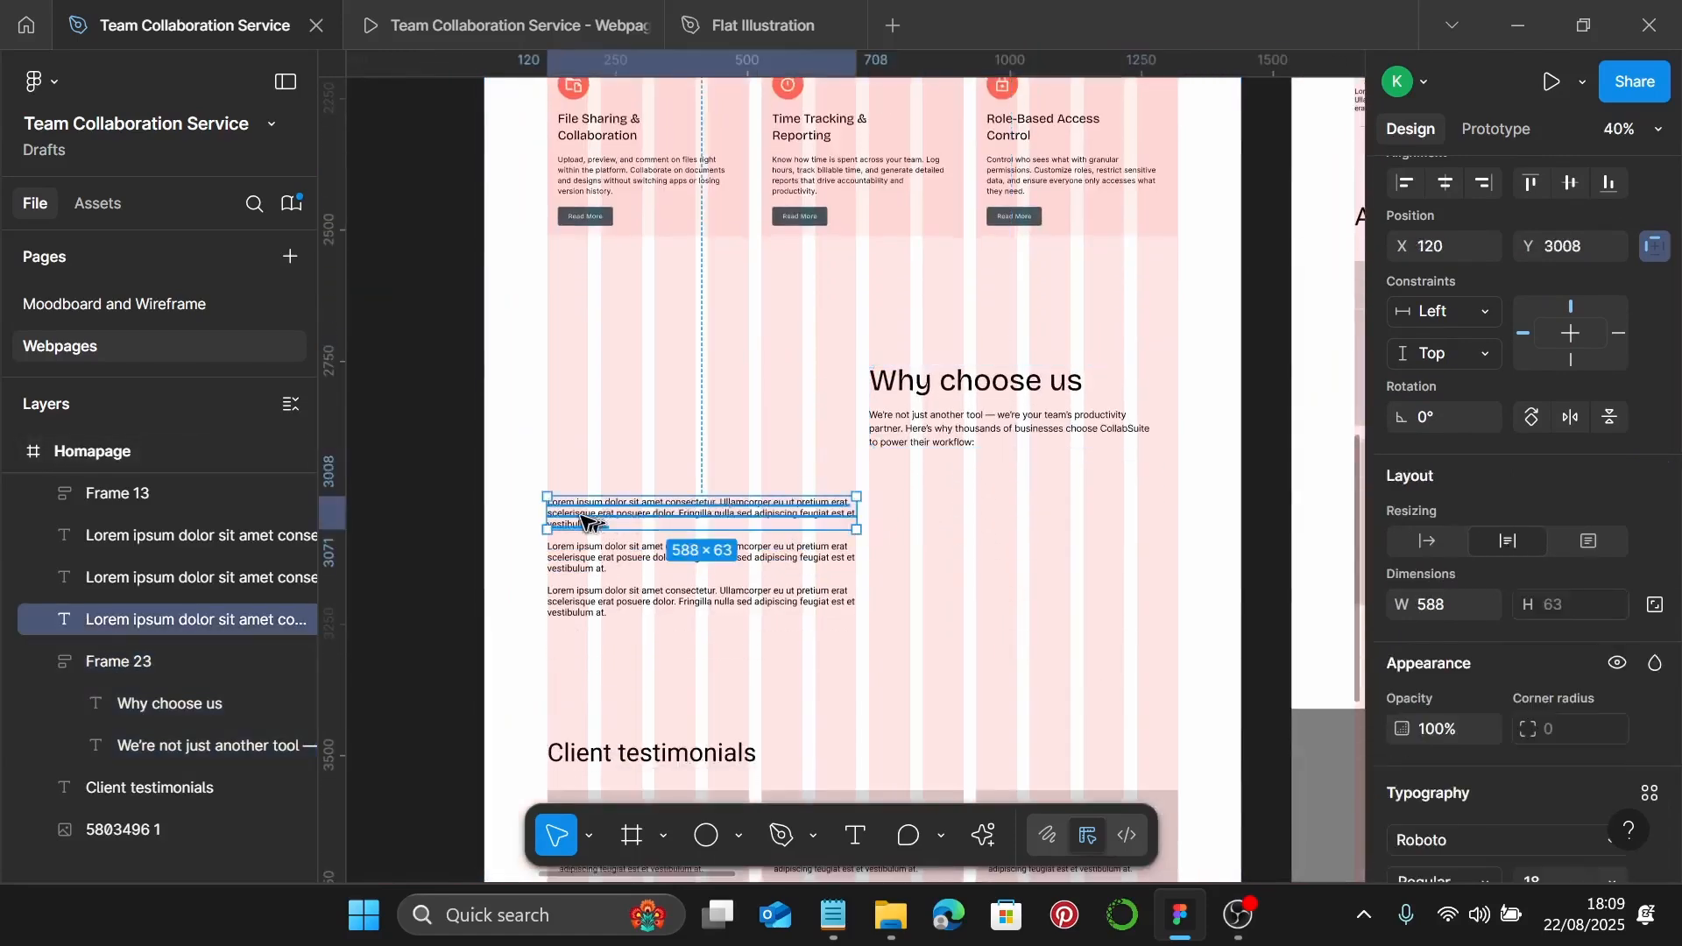
{"action": "left_click_drag", "start_coordinate": [585, 523], "coordinate": [903, 508]}
{"action": "left_click", "coordinate": [725, 549]}
{"action": "left_click", "coordinate": [722, 594], "text": "shift"}
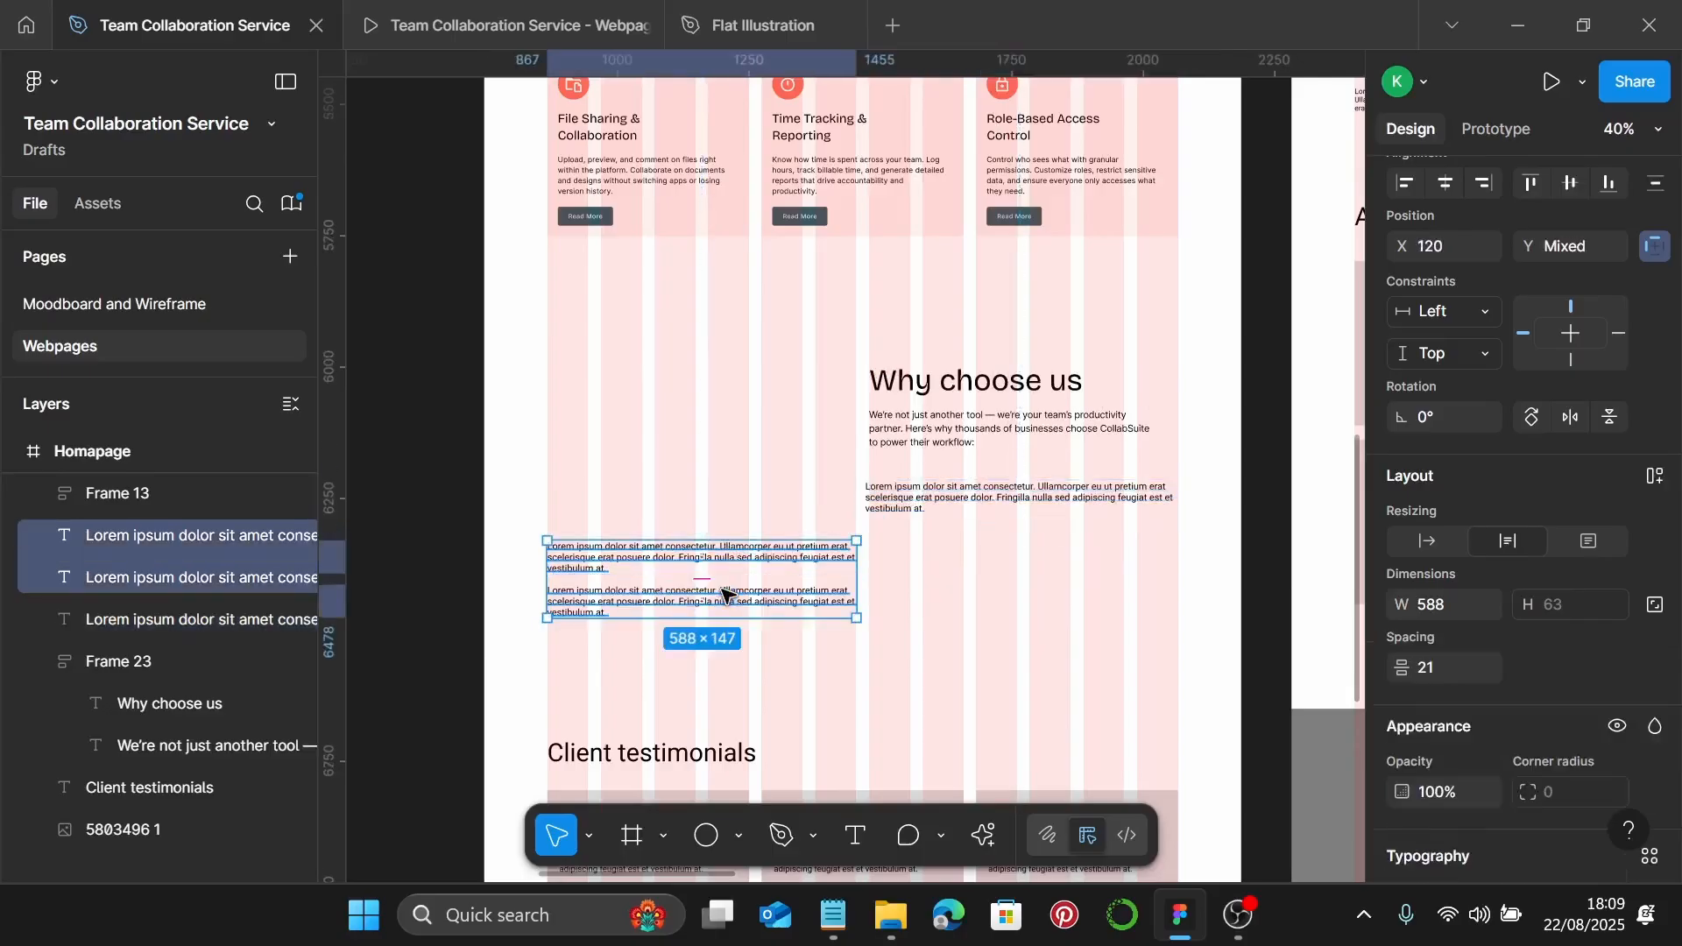
{"action": "key", "text": "Delete"}
{"action": "scroll", "coordinate": [734, 575], "scroll_direction": "up", "scroll_amount": 1}
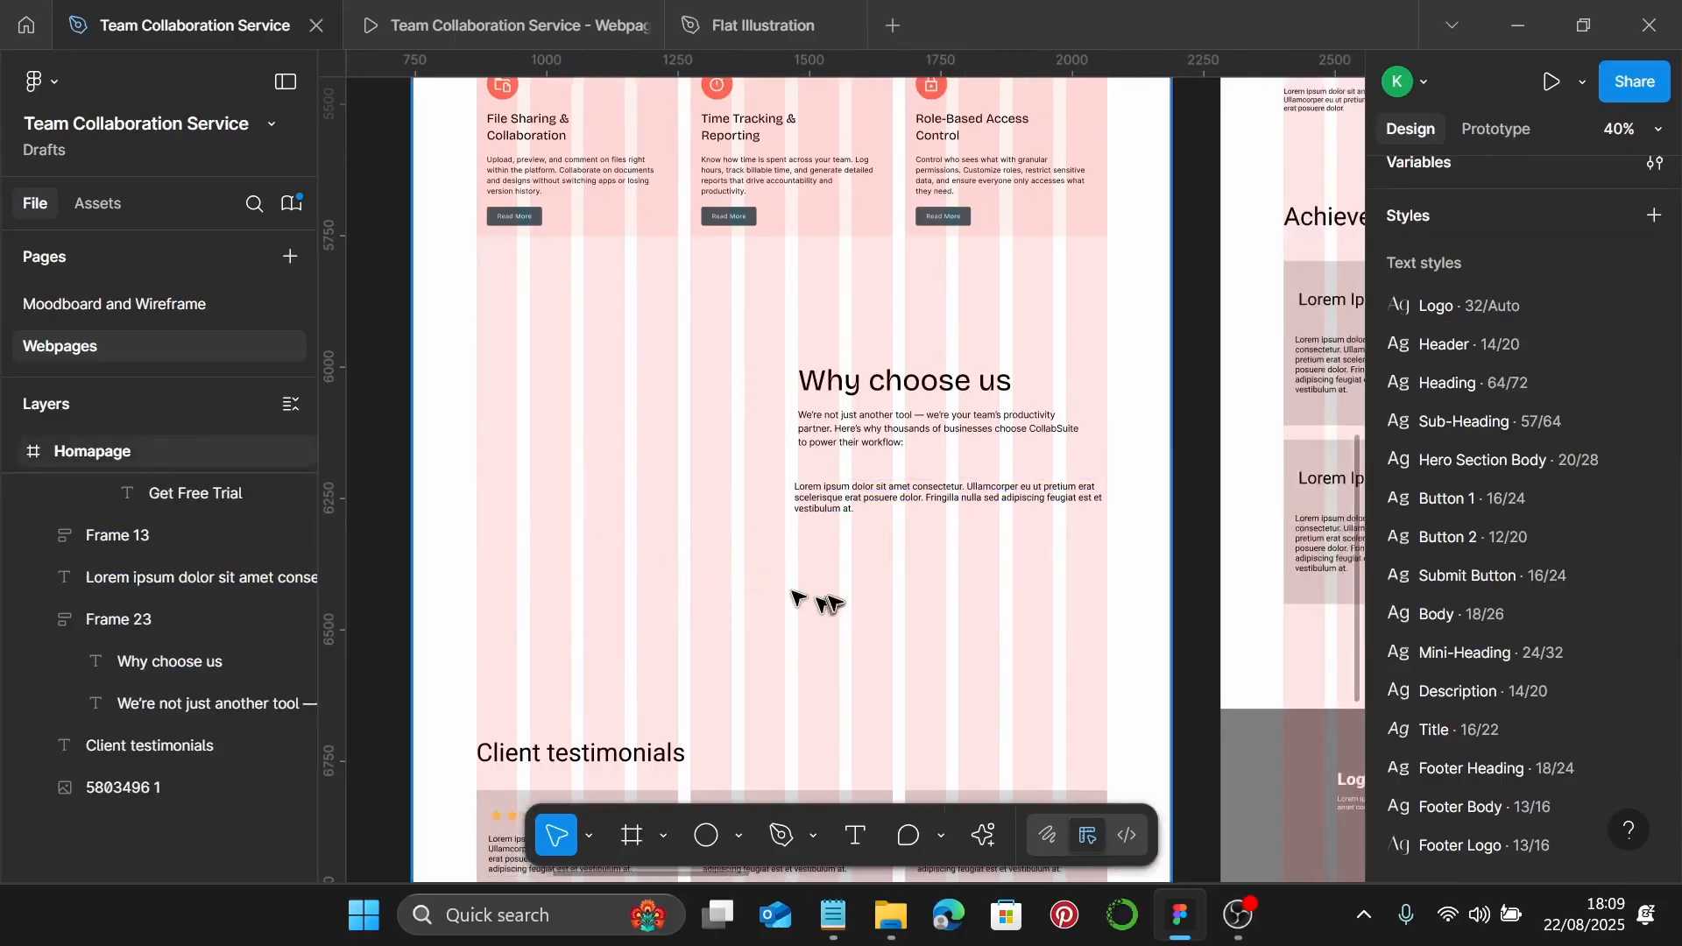
Apply the Mini-Heading text style to the lorem ipsum paragraph below the Why choose us intro and duplicate it directly underneath
{"action": "scroll", "coordinate": [807, 601], "scroll_direction": "up", "scroll_amount": 5}
{"action": "left_click", "coordinate": [817, 407]}
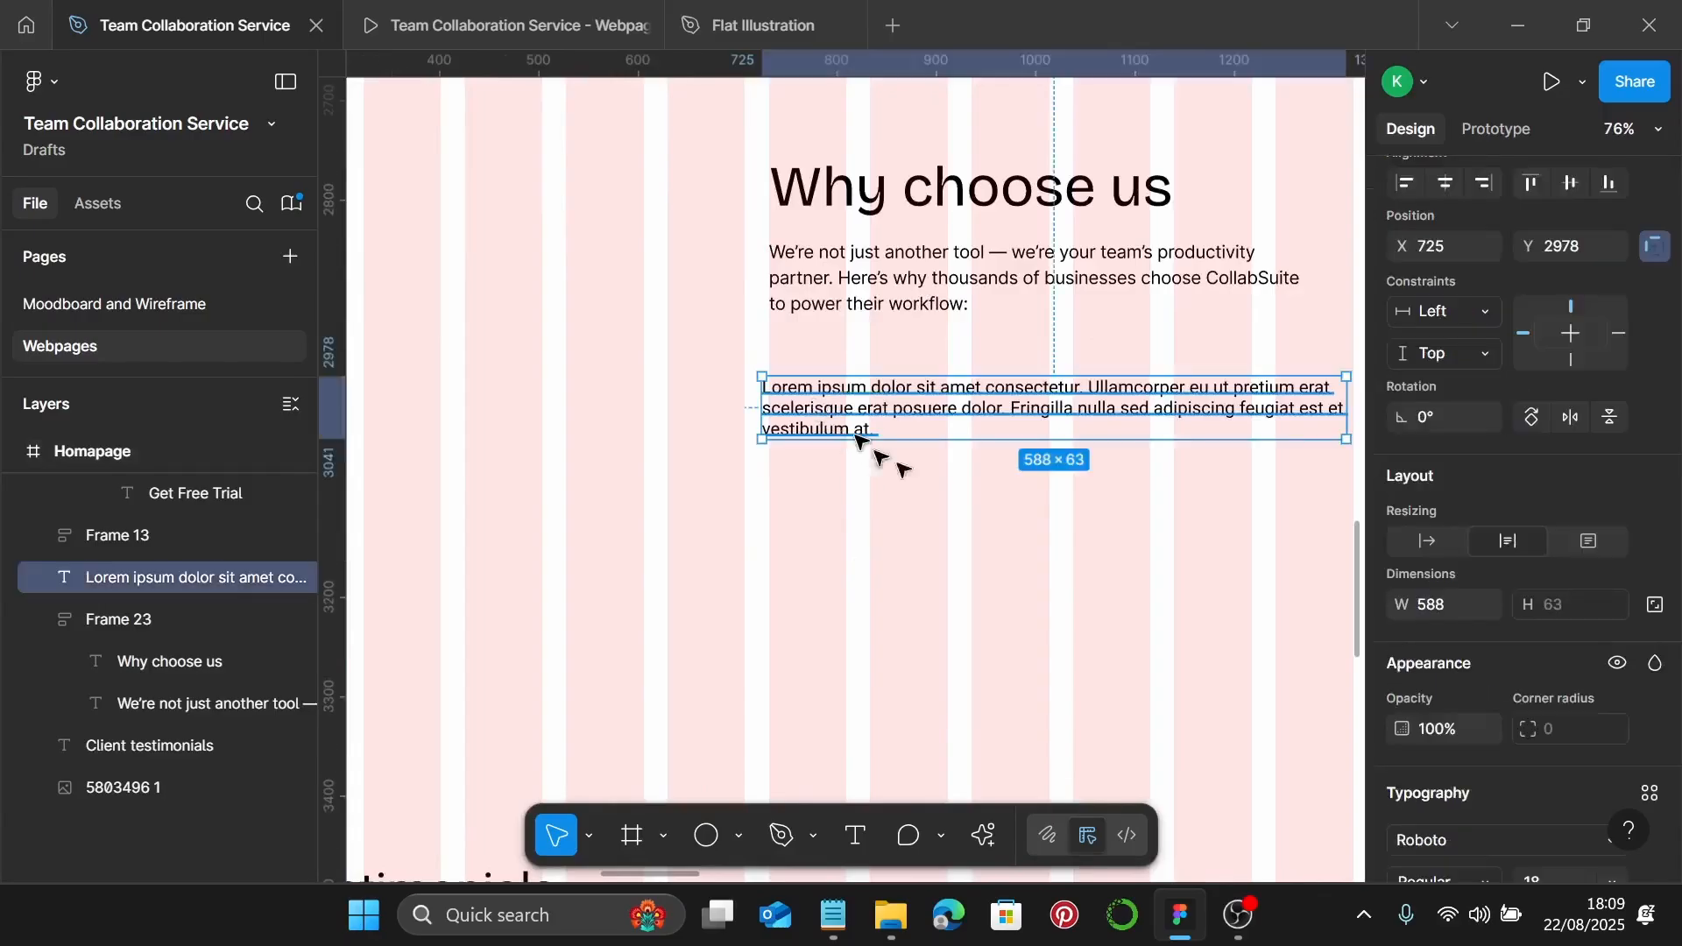
{"action": "scroll", "coordinate": [1438, 538], "scroll_direction": "down", "scroll_amount": 3}
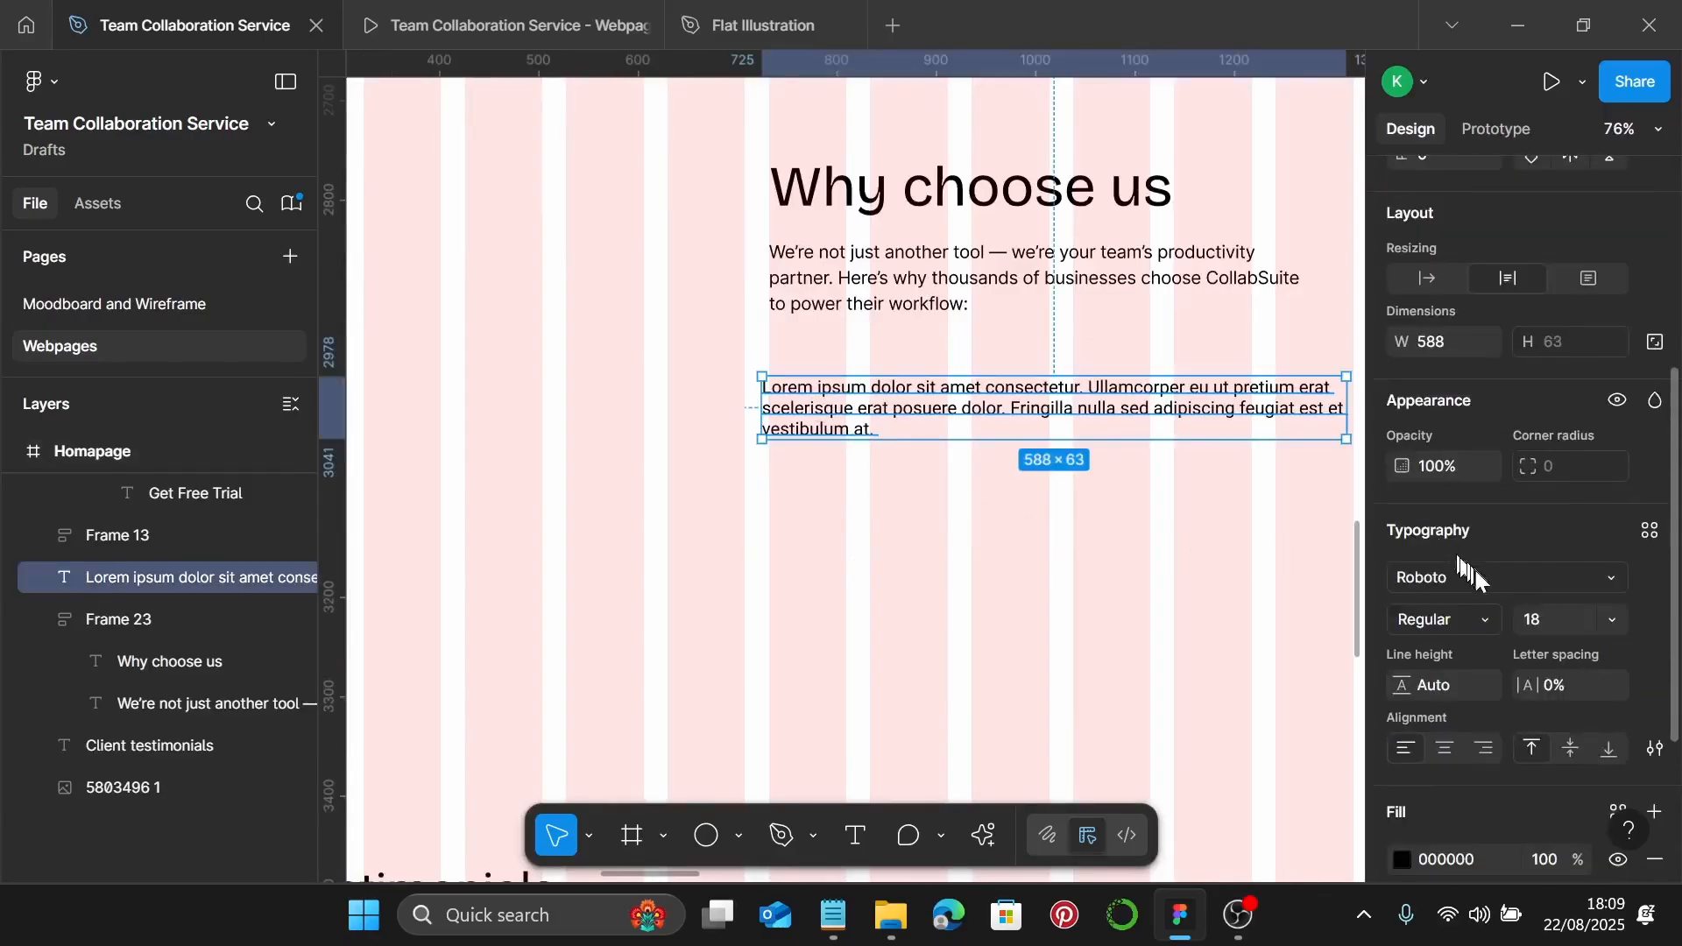
{"action": "left_click", "coordinate": [1649, 530]}
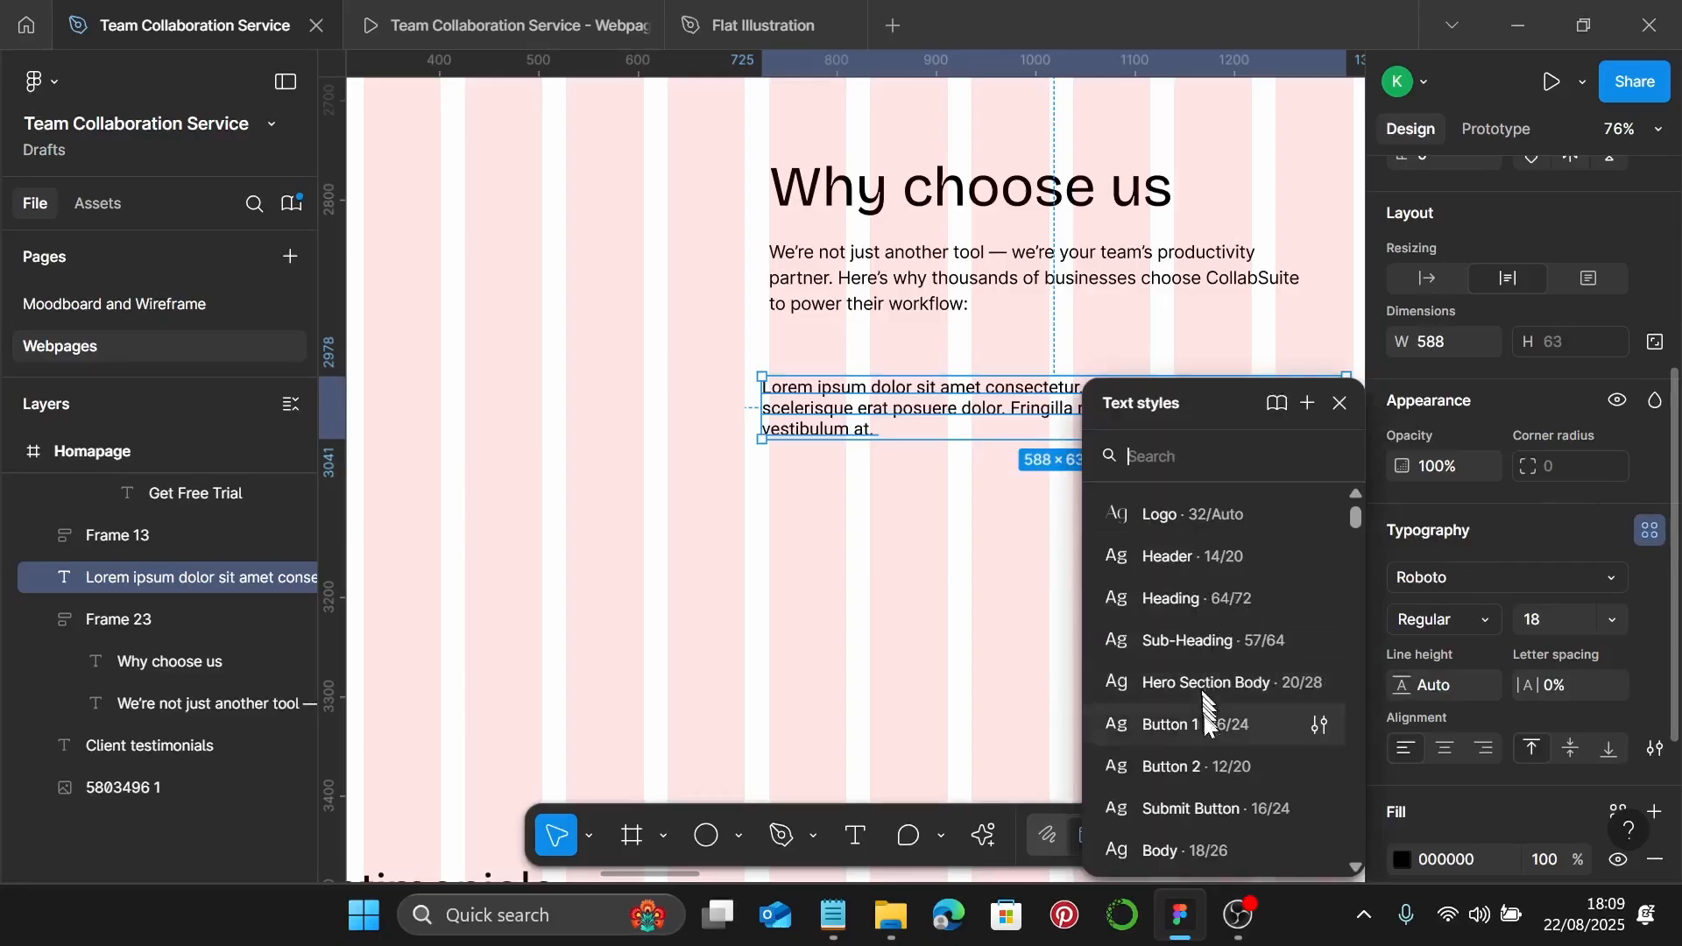
{"action": "scroll", "coordinate": [1212, 738], "scroll_direction": "down", "scroll_amount": 3}
{"action": "scroll", "coordinate": [1213, 738], "scroll_direction": "up", "scroll_amount": 2}
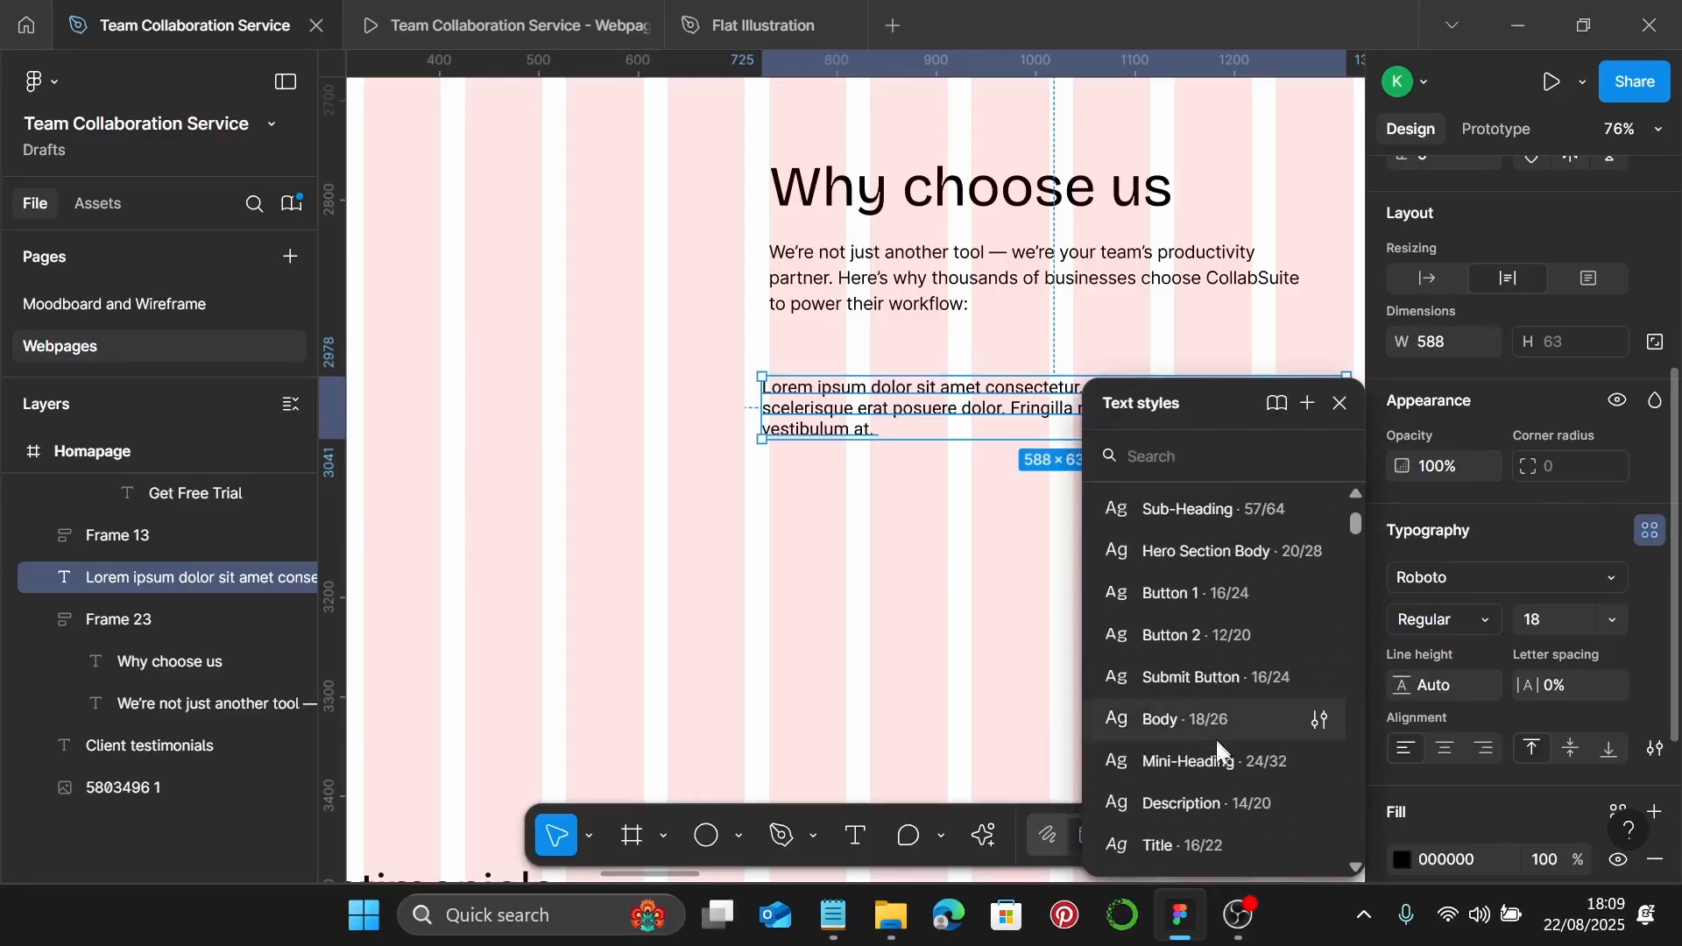
{"action": "left_click", "coordinate": [1223, 764]}
{"action": "scroll", "coordinate": [1017, 473], "scroll_direction": "down", "scroll_amount": 3}
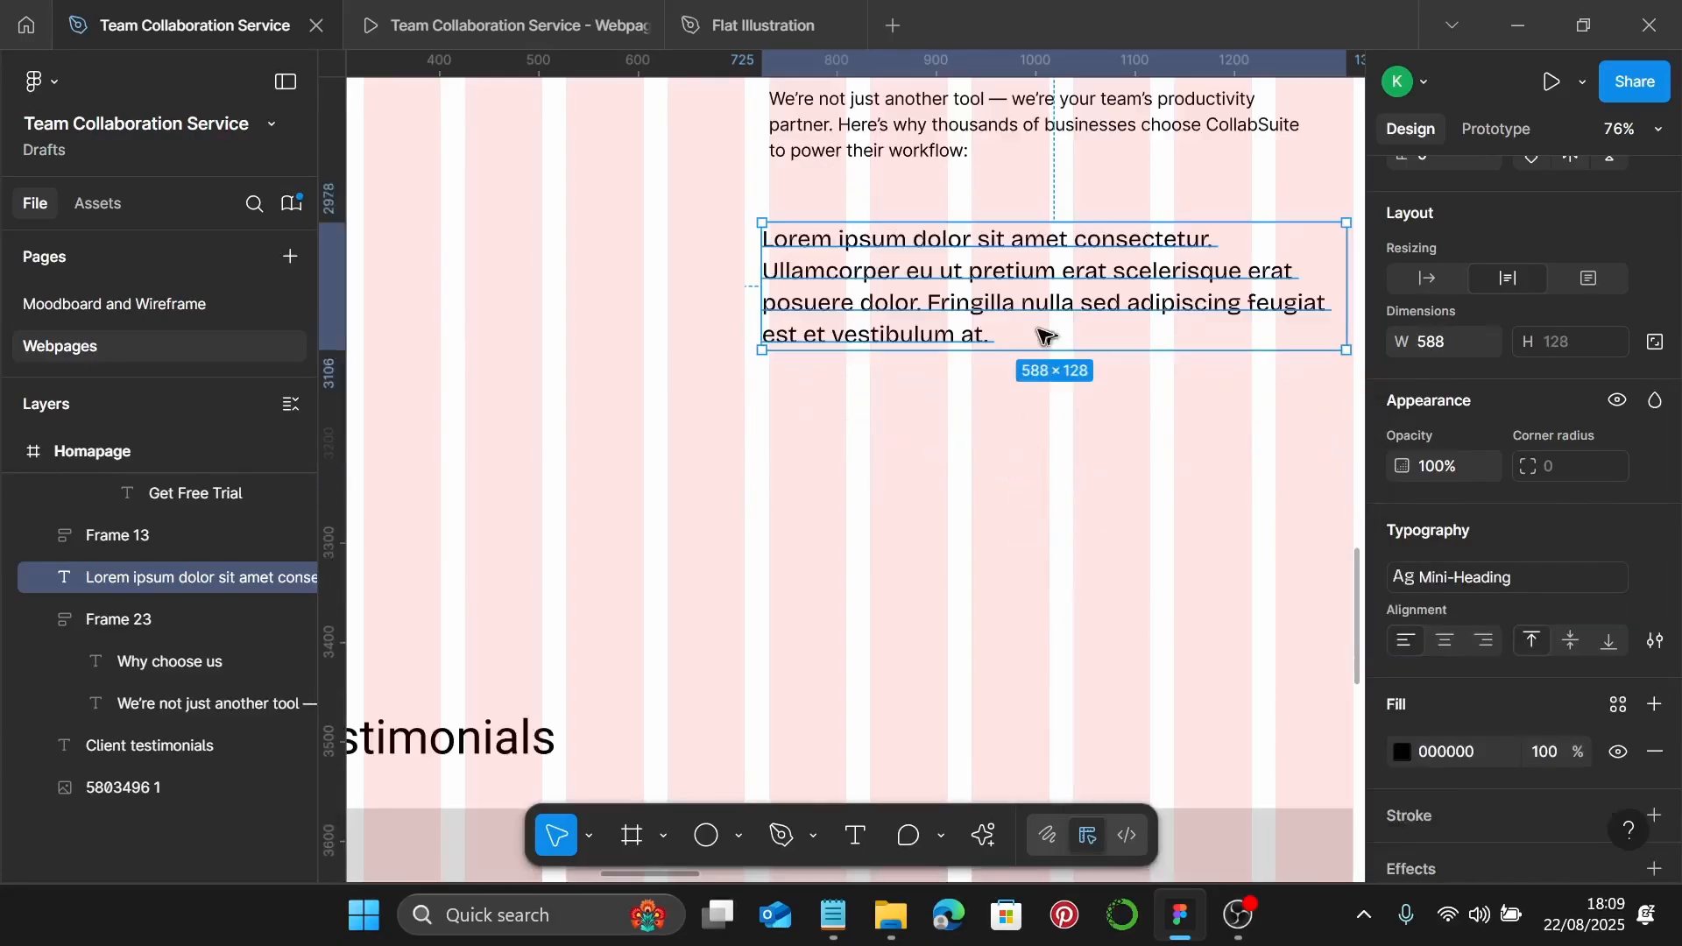
{"action": "left_click_drag", "start_coordinate": [1032, 271], "coordinate": [1032, 460]}
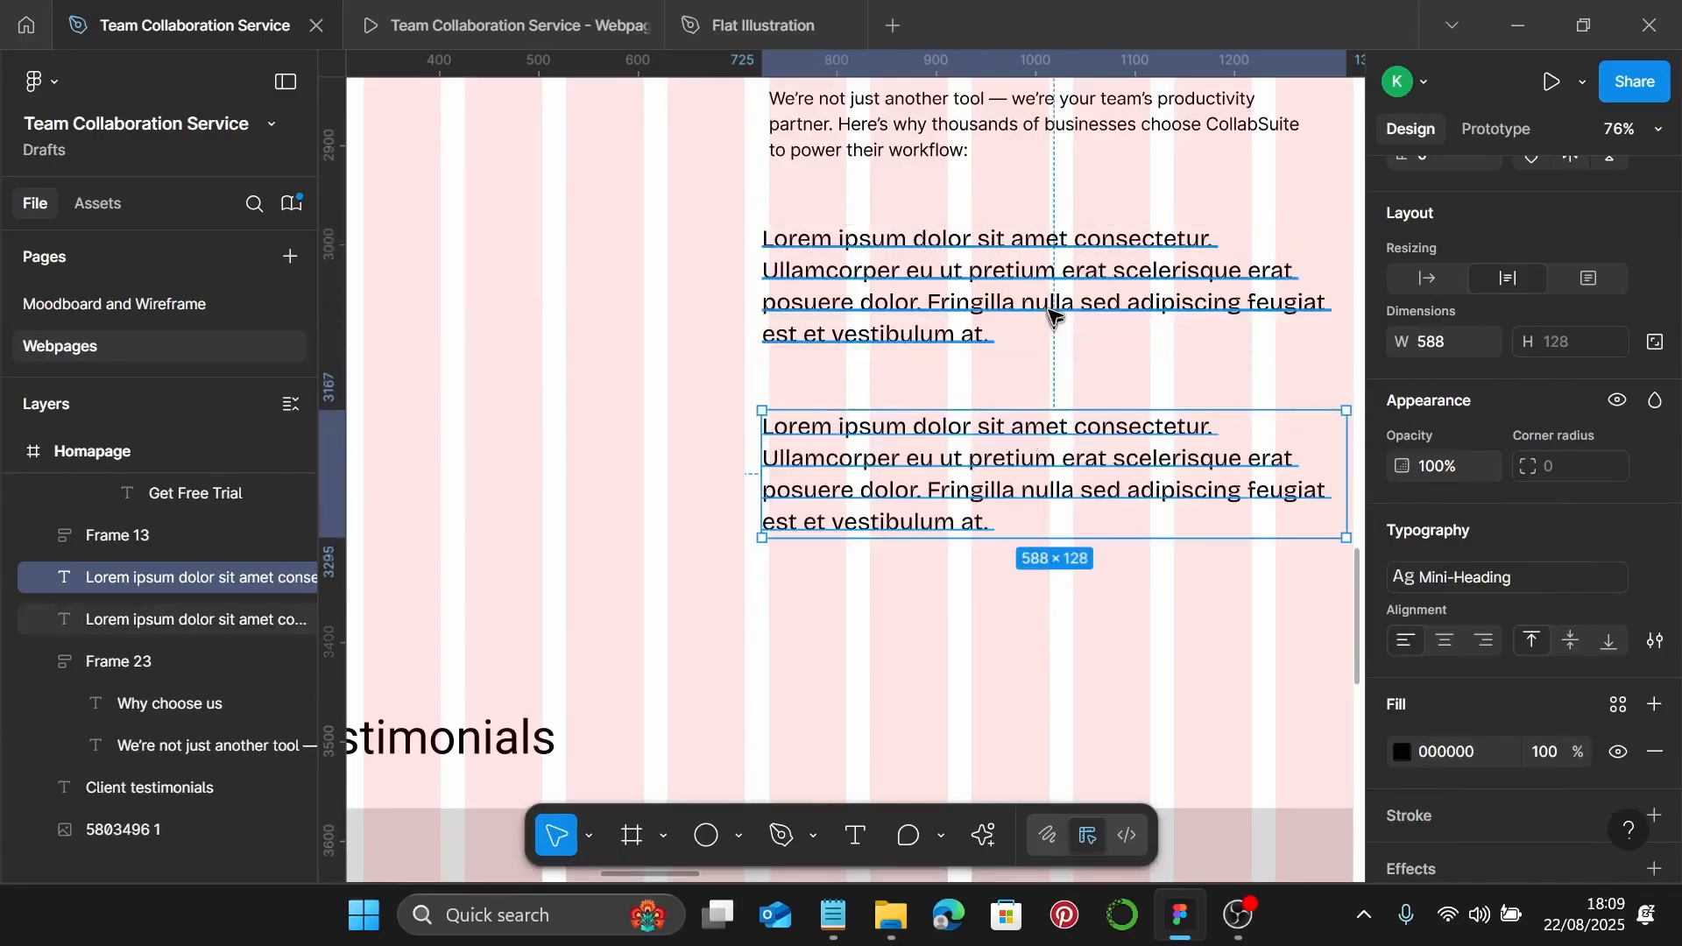
Replace the upper lorem ipsum paragraph with "Remote-First by Design" from the Notepad copy and set its text box to auto width
{"action": "left_click", "coordinate": [833, 914]}
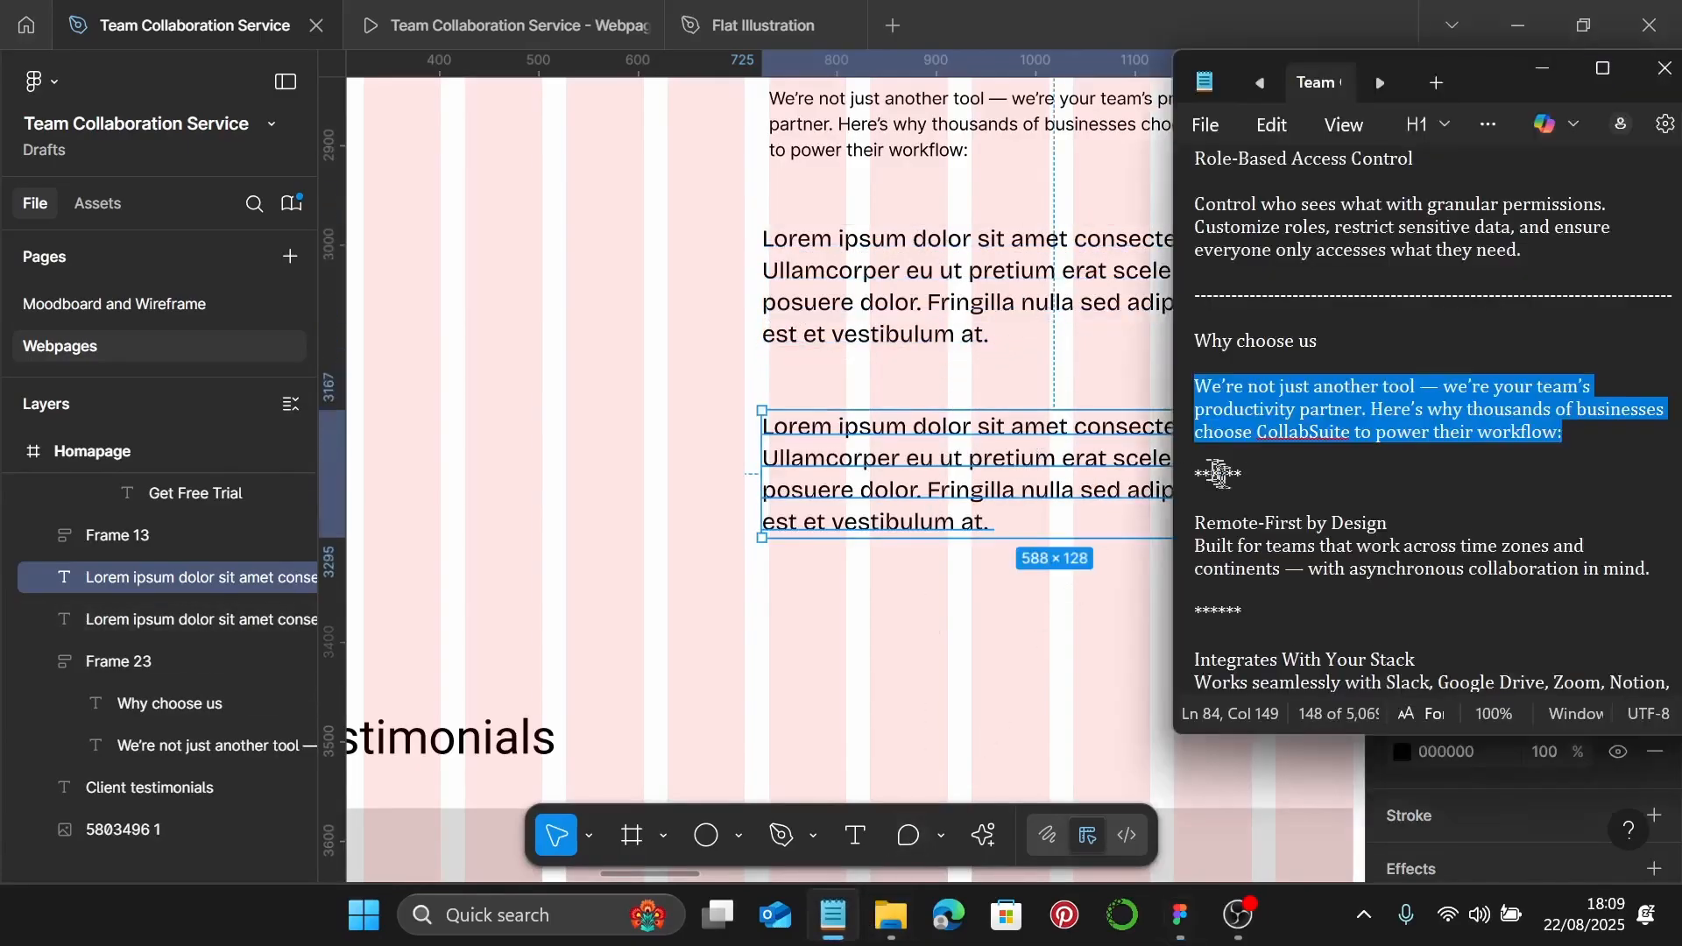
{"action": "scroll", "coordinate": [1393, 461], "scroll_direction": "down", "scroll_amount": 1}
{"action": "left_click_drag", "start_coordinate": [1444, 457], "coordinate": [1193, 455]}
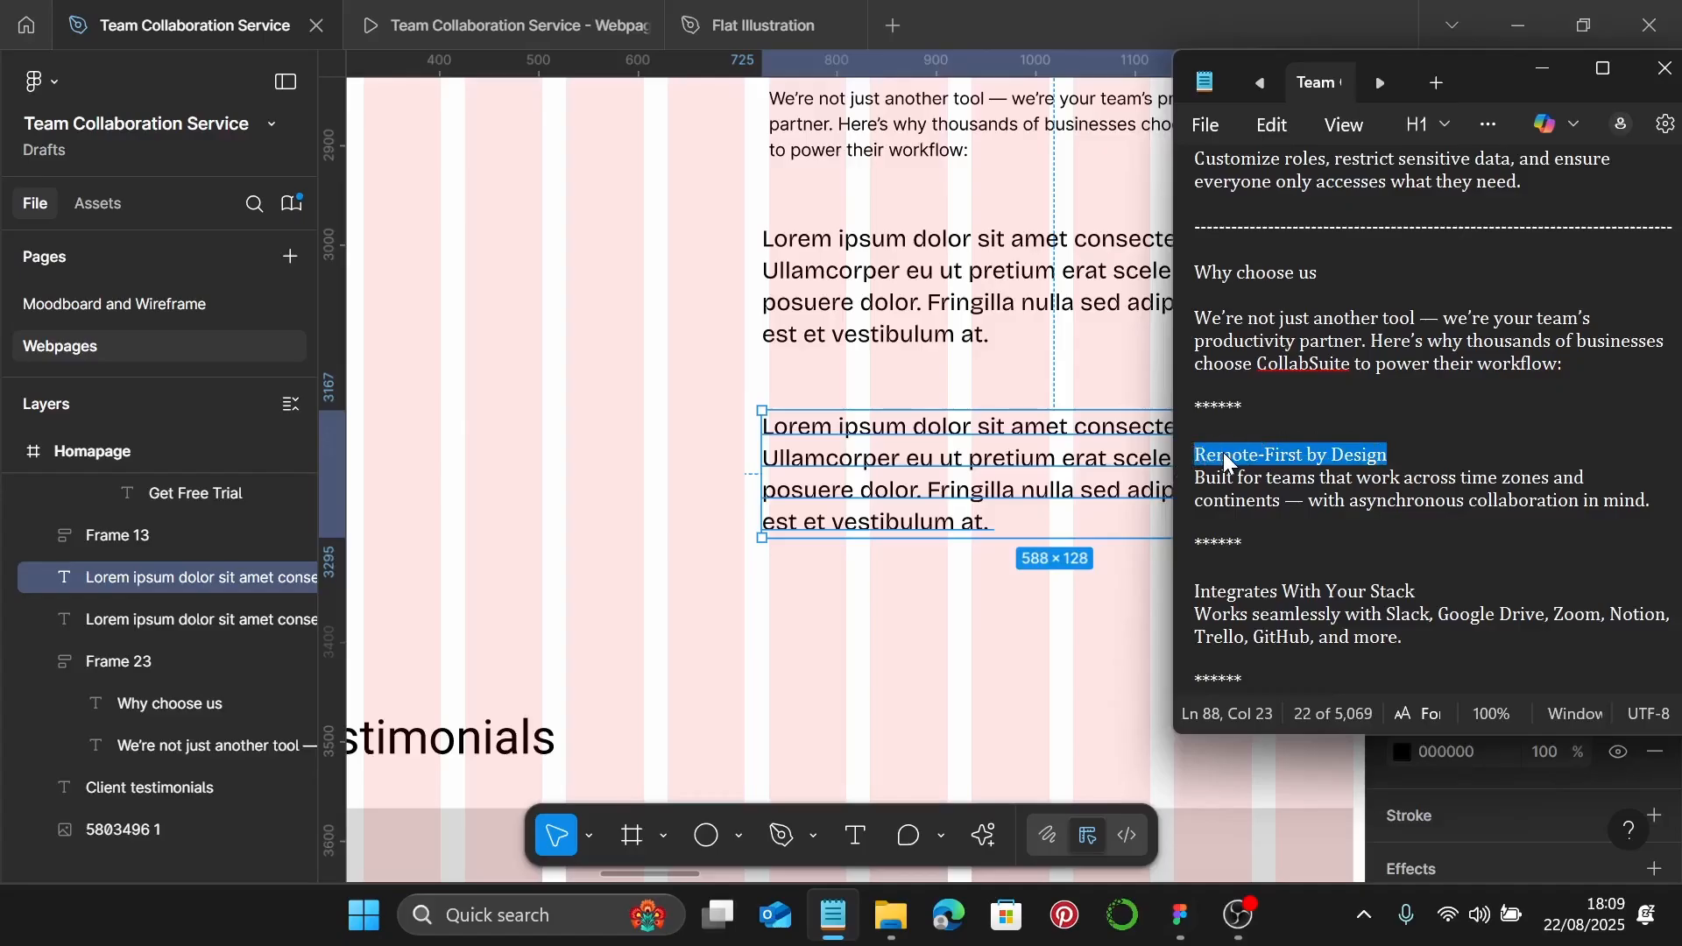
{"action": "left_click", "coordinate": [976, 330]}
{"action": "double_click", "coordinate": [931, 324]}
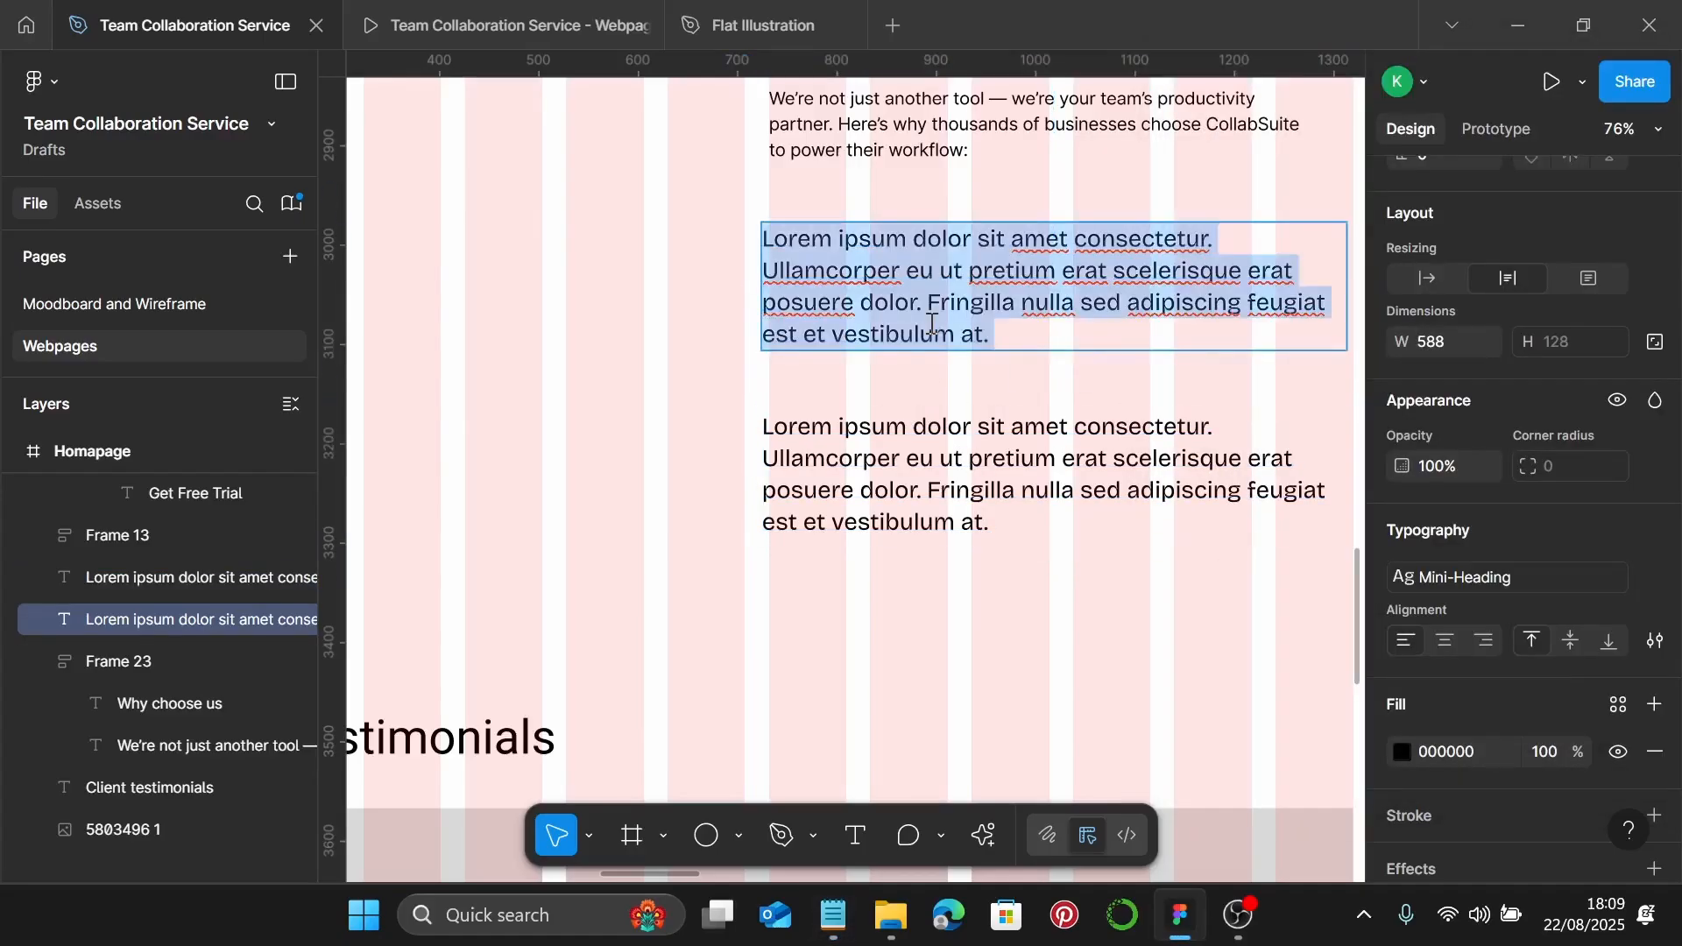
{"action": "type", "text": "Remote-First by Design"}
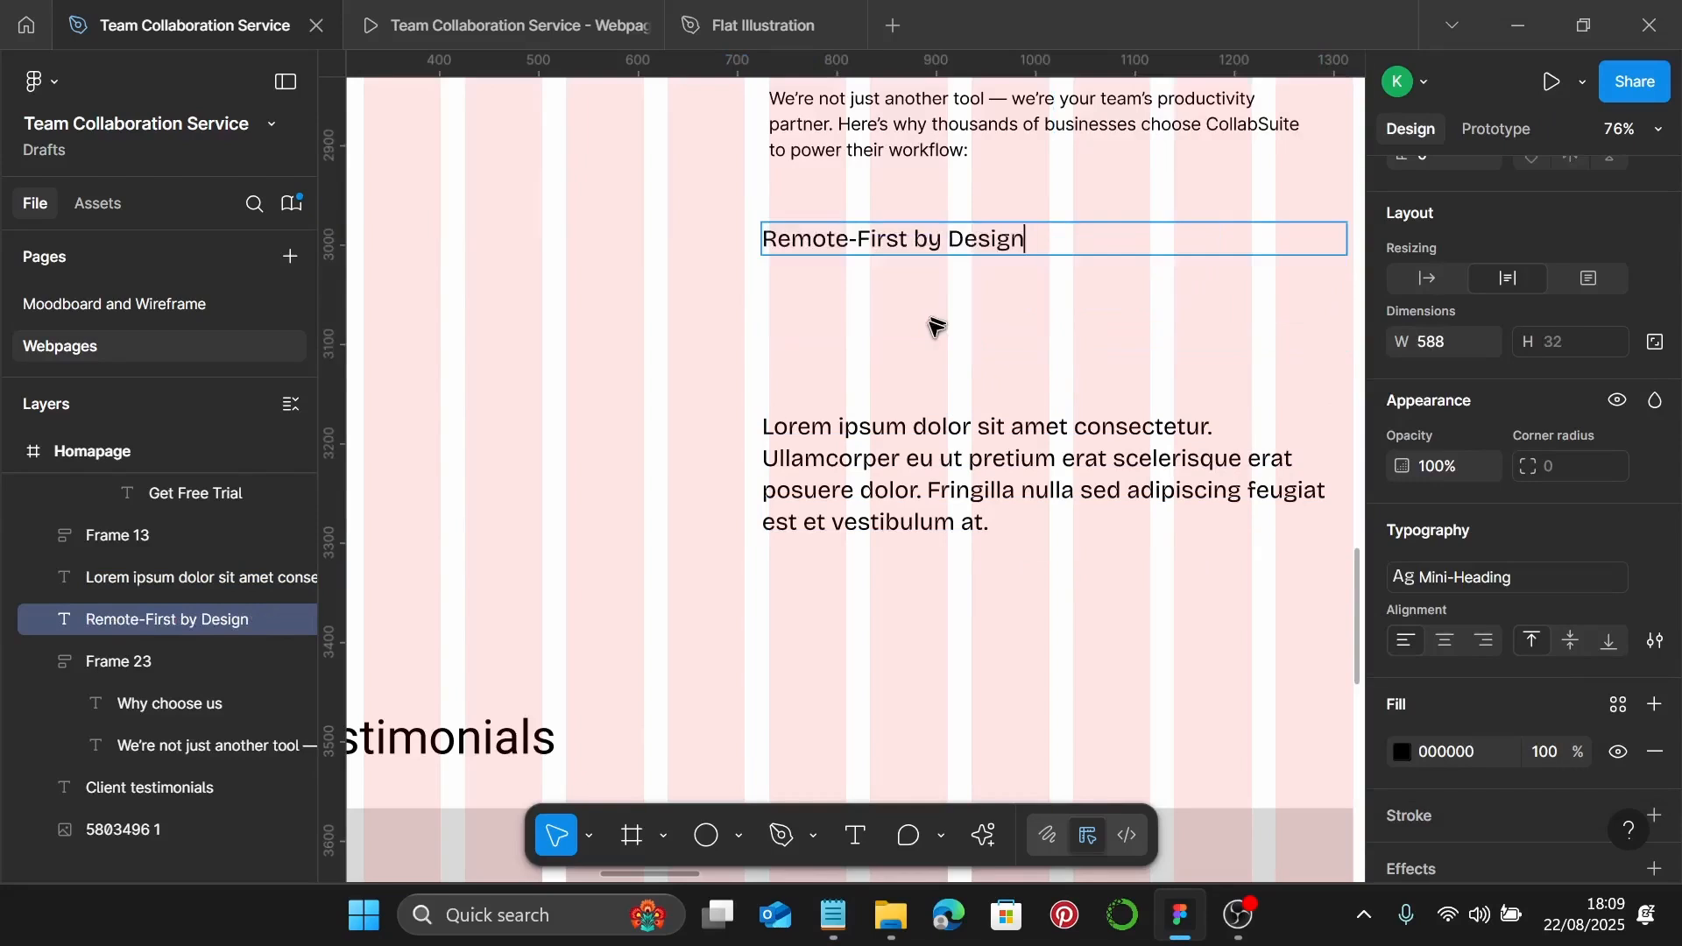
{"action": "left_click", "coordinate": [1426, 273]}
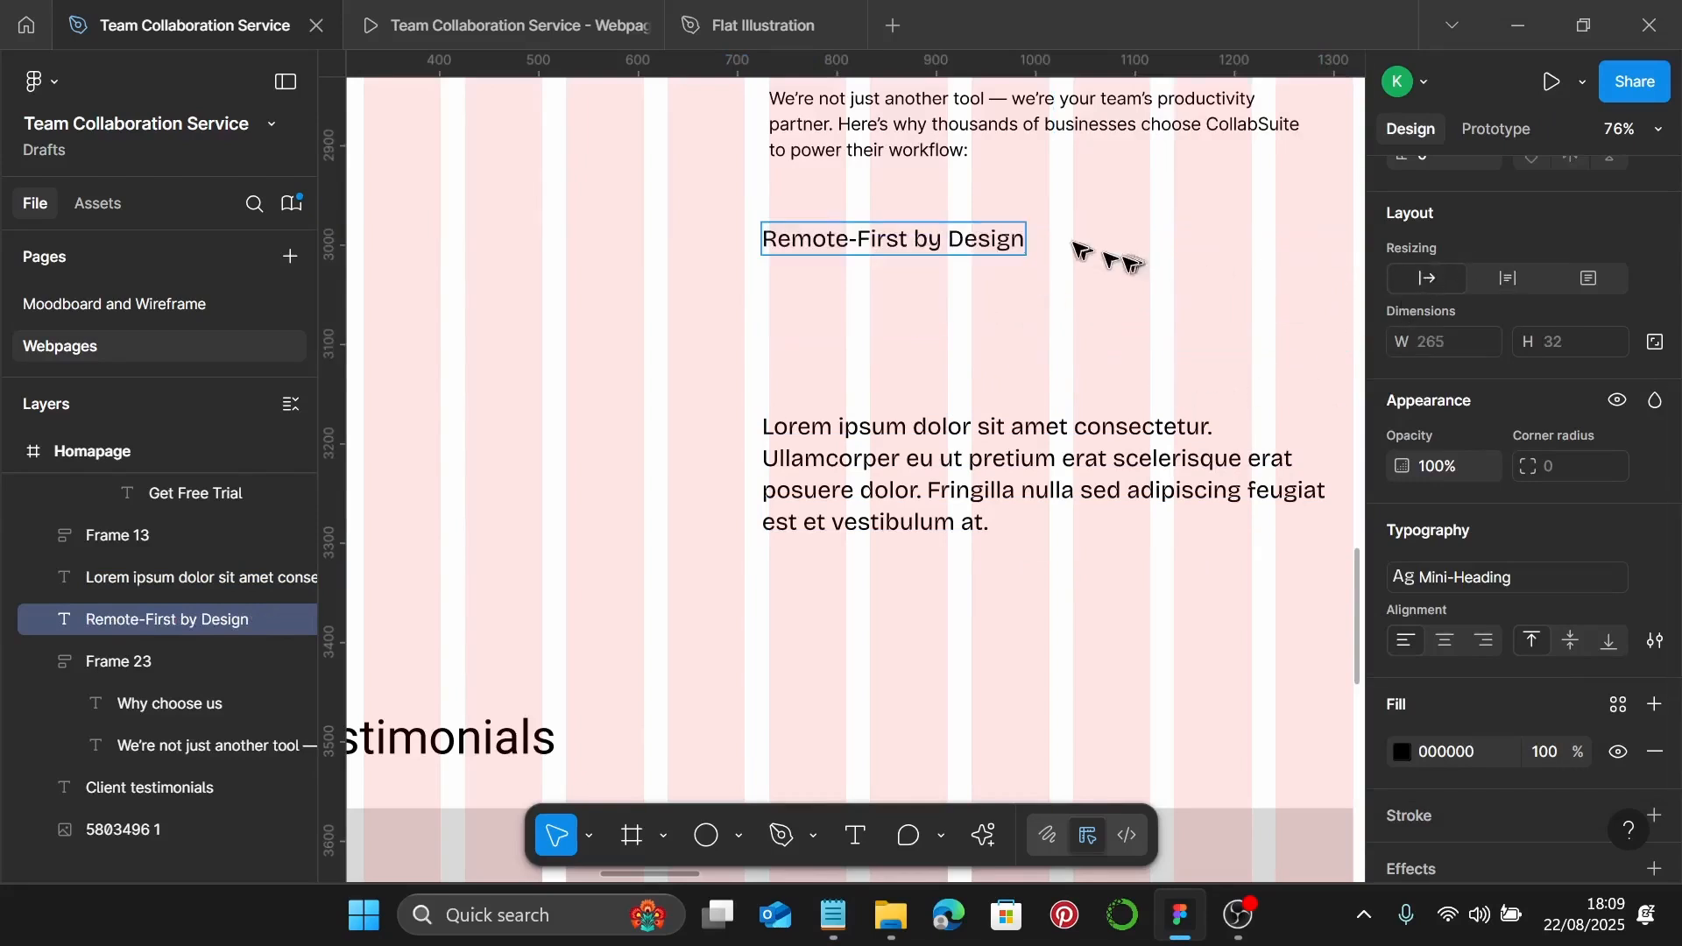
Apply the Body text style to the remaining lorem ipsum paragraph and move it up under "Remote-First by Design", at about Y 3026
{"action": "scroll", "coordinate": [1059, 289], "scroll_direction": "up", "scroll_amount": 1}
{"action": "left_click", "coordinate": [878, 477]}
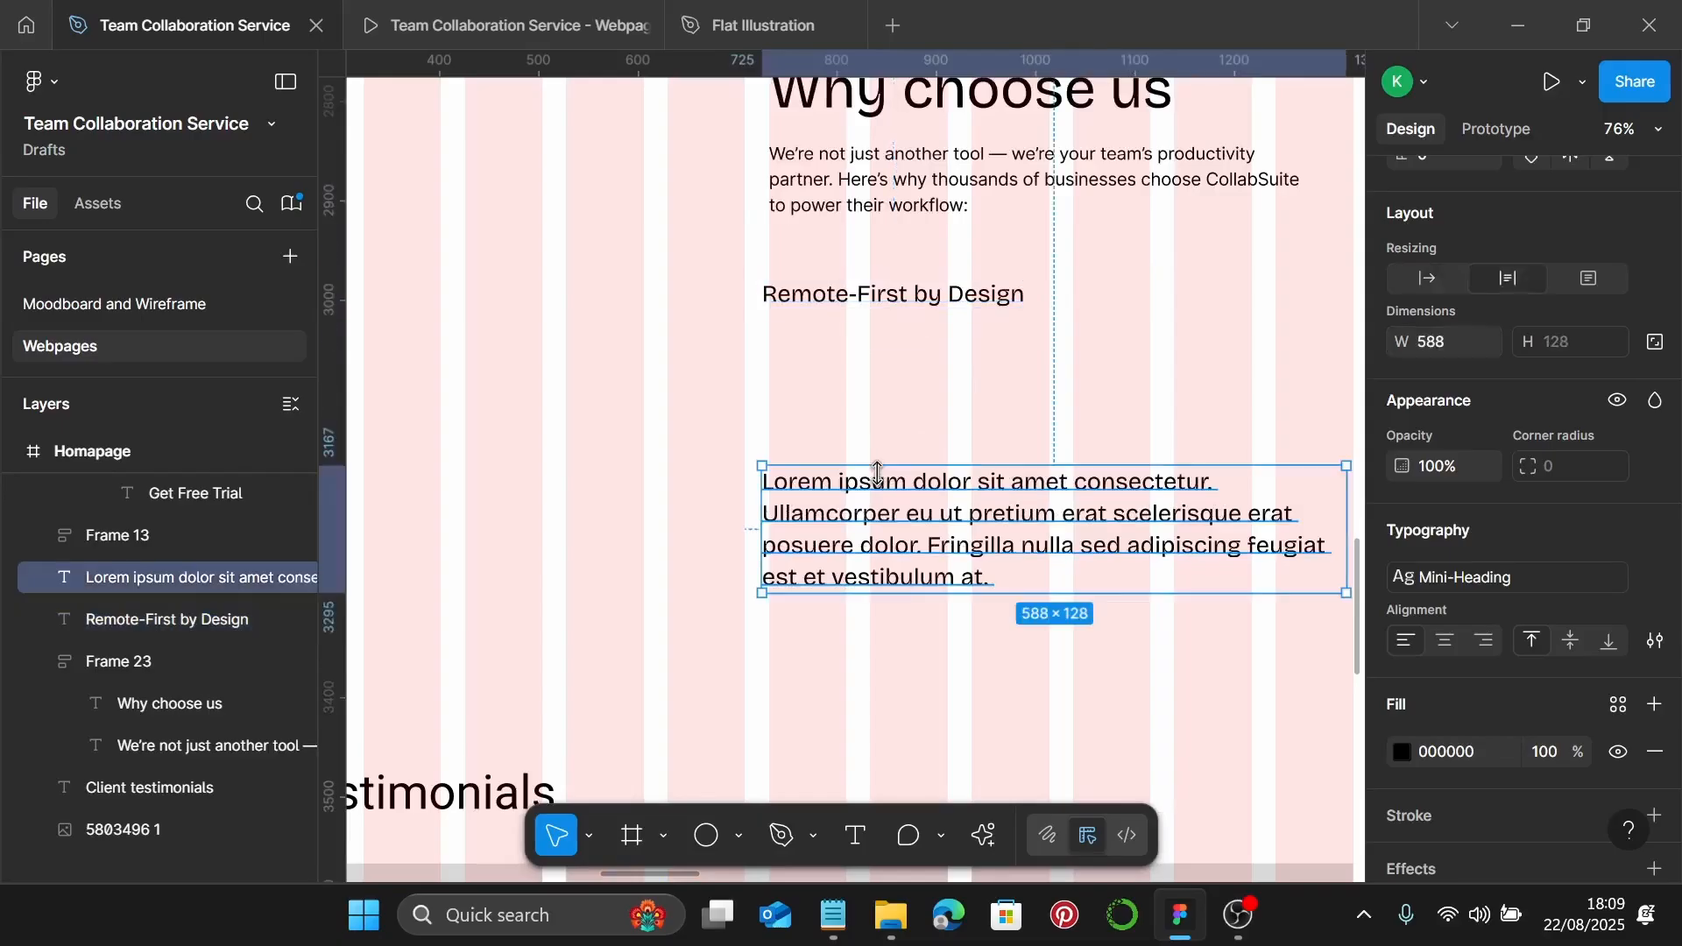
{"action": "left_click", "coordinate": [1564, 574]}
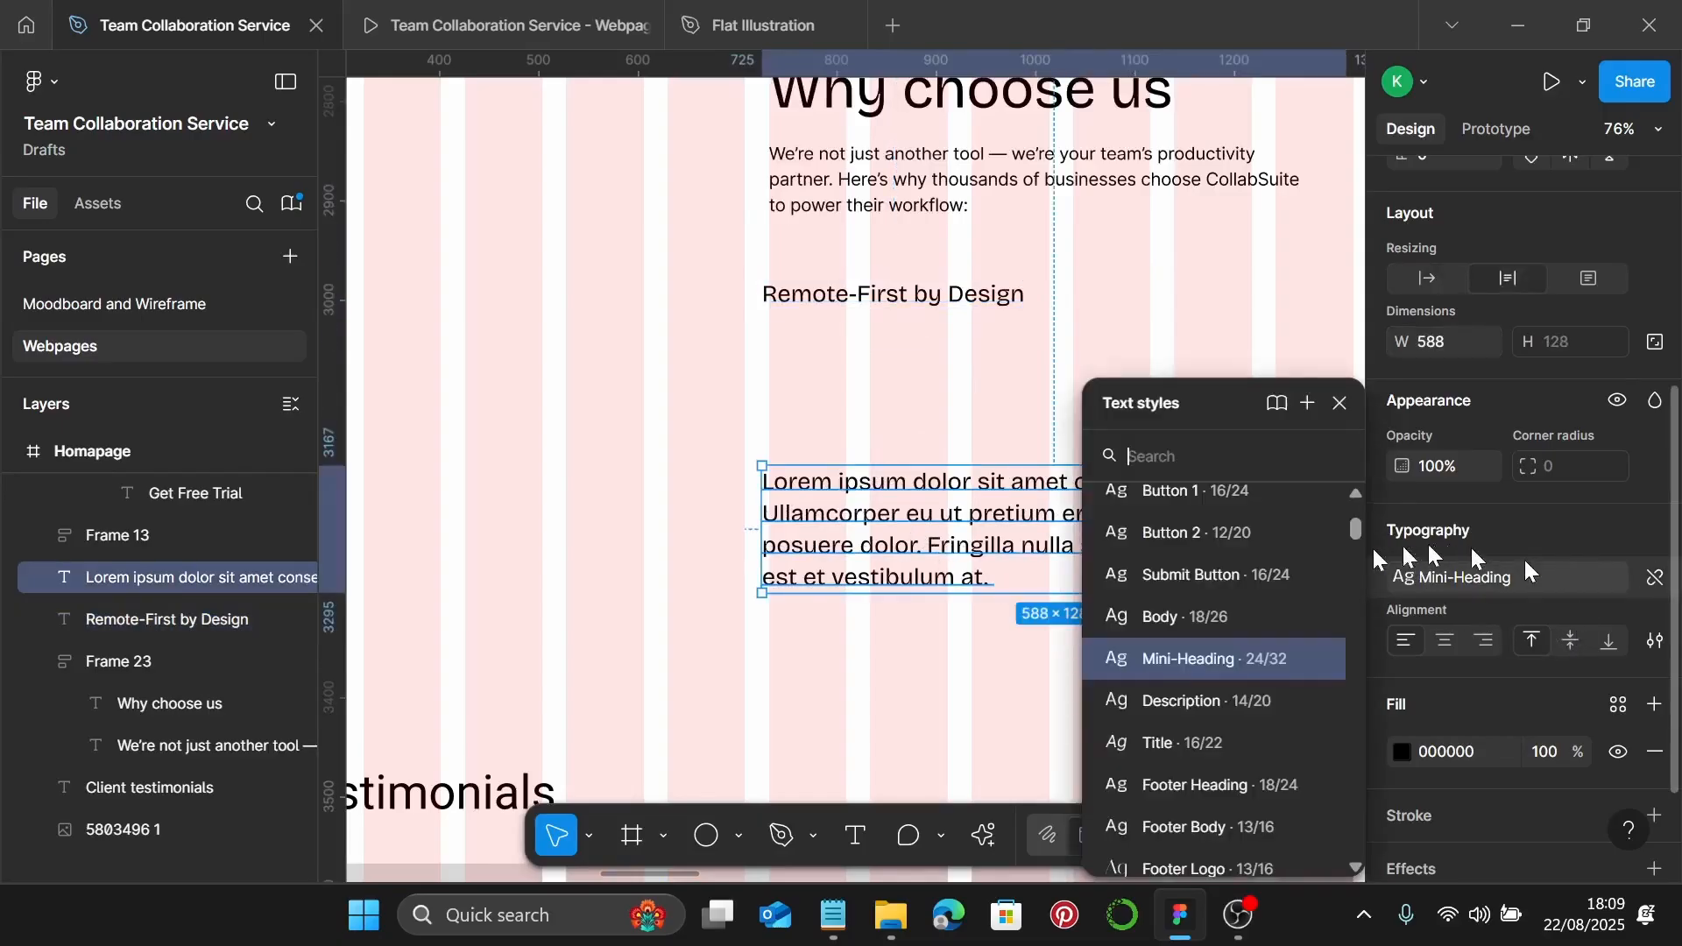
{"action": "scroll", "coordinate": [1211, 809], "scroll_direction": "down", "scroll_amount": 3}
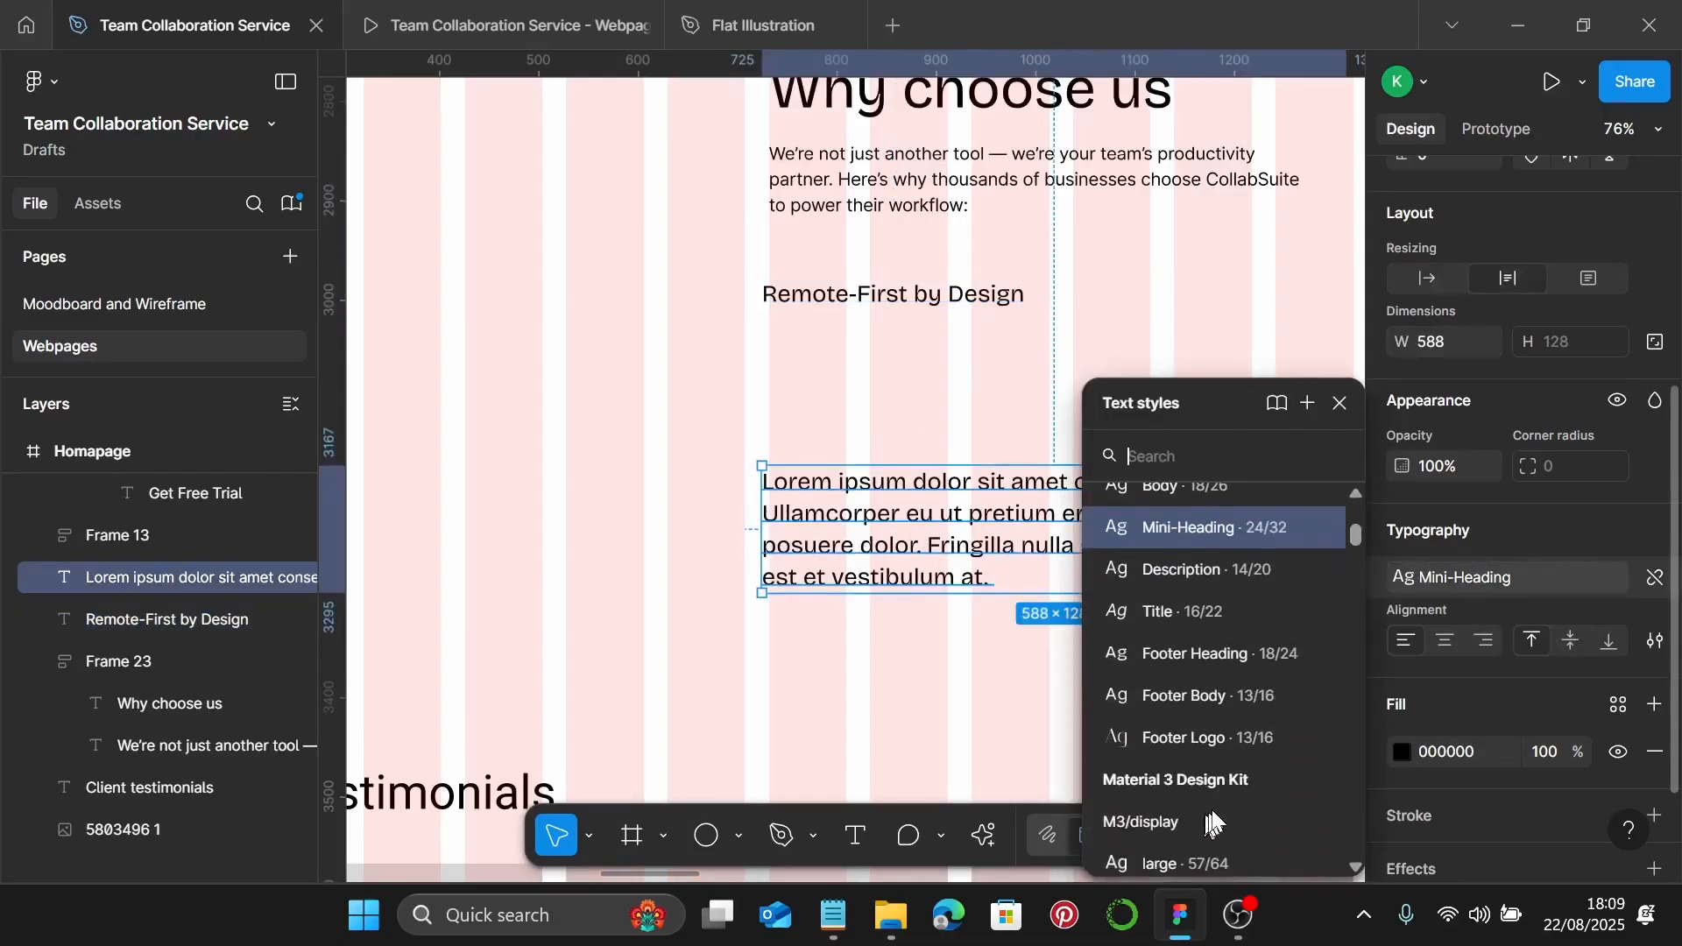
{"action": "scroll", "coordinate": [1233, 728], "scroll_direction": "up", "scroll_amount": 3}
{"action": "left_click", "coordinate": [1208, 624]}
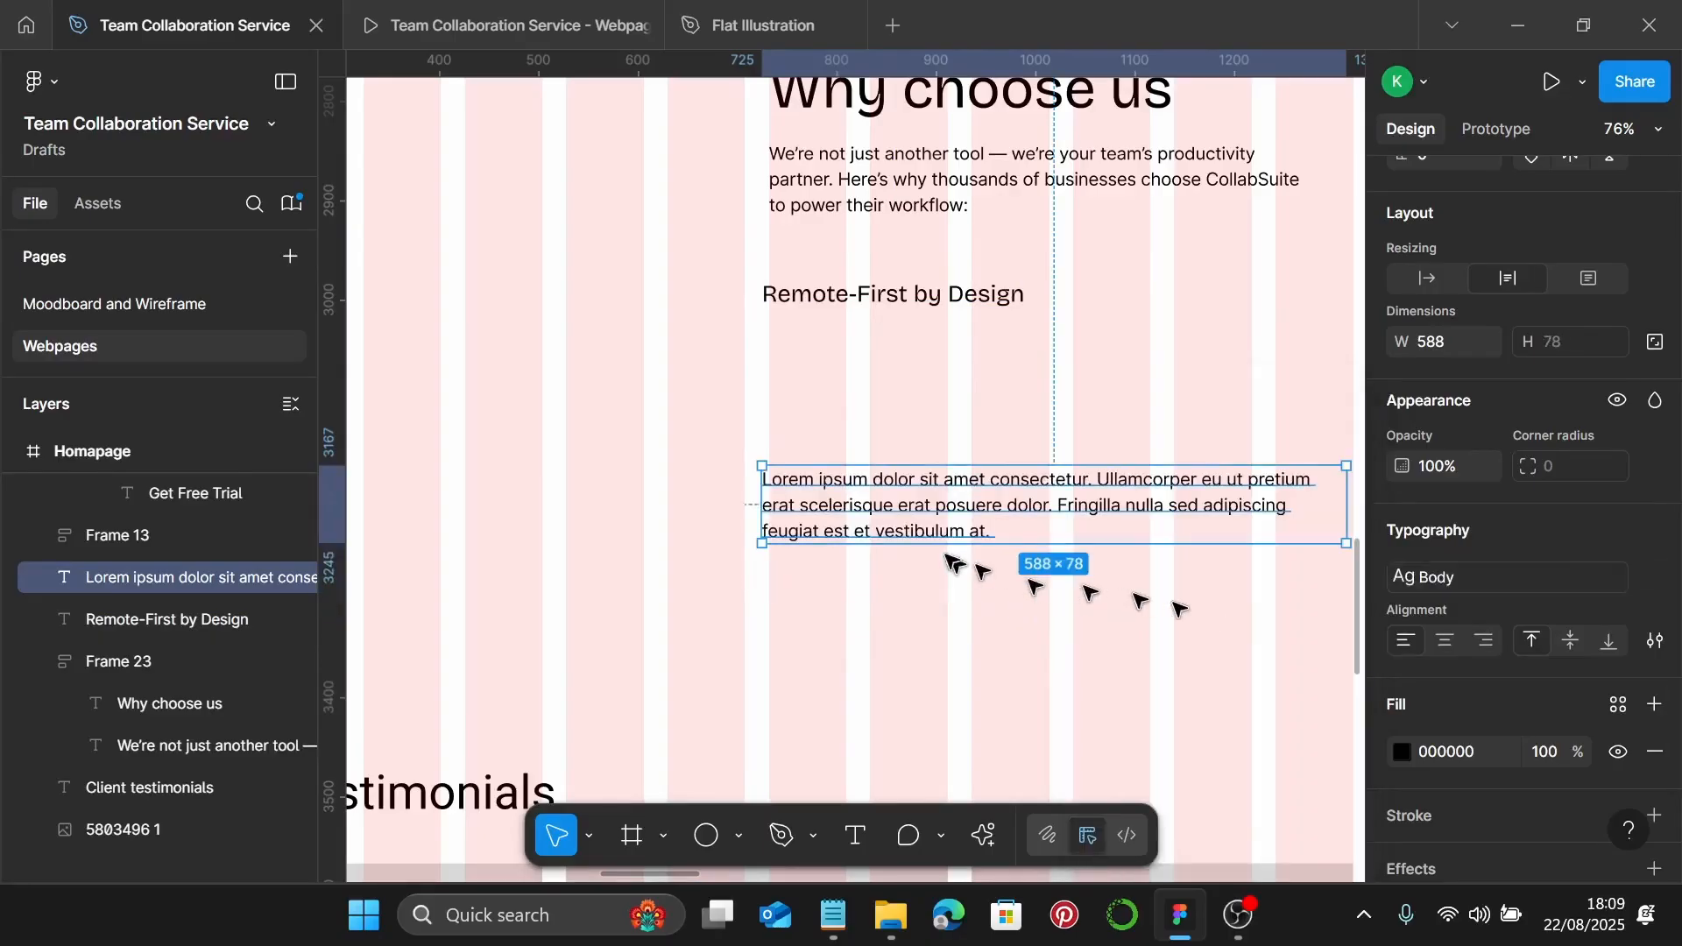
{"action": "left_click_drag", "start_coordinate": [901, 529], "coordinate": [900, 390]}
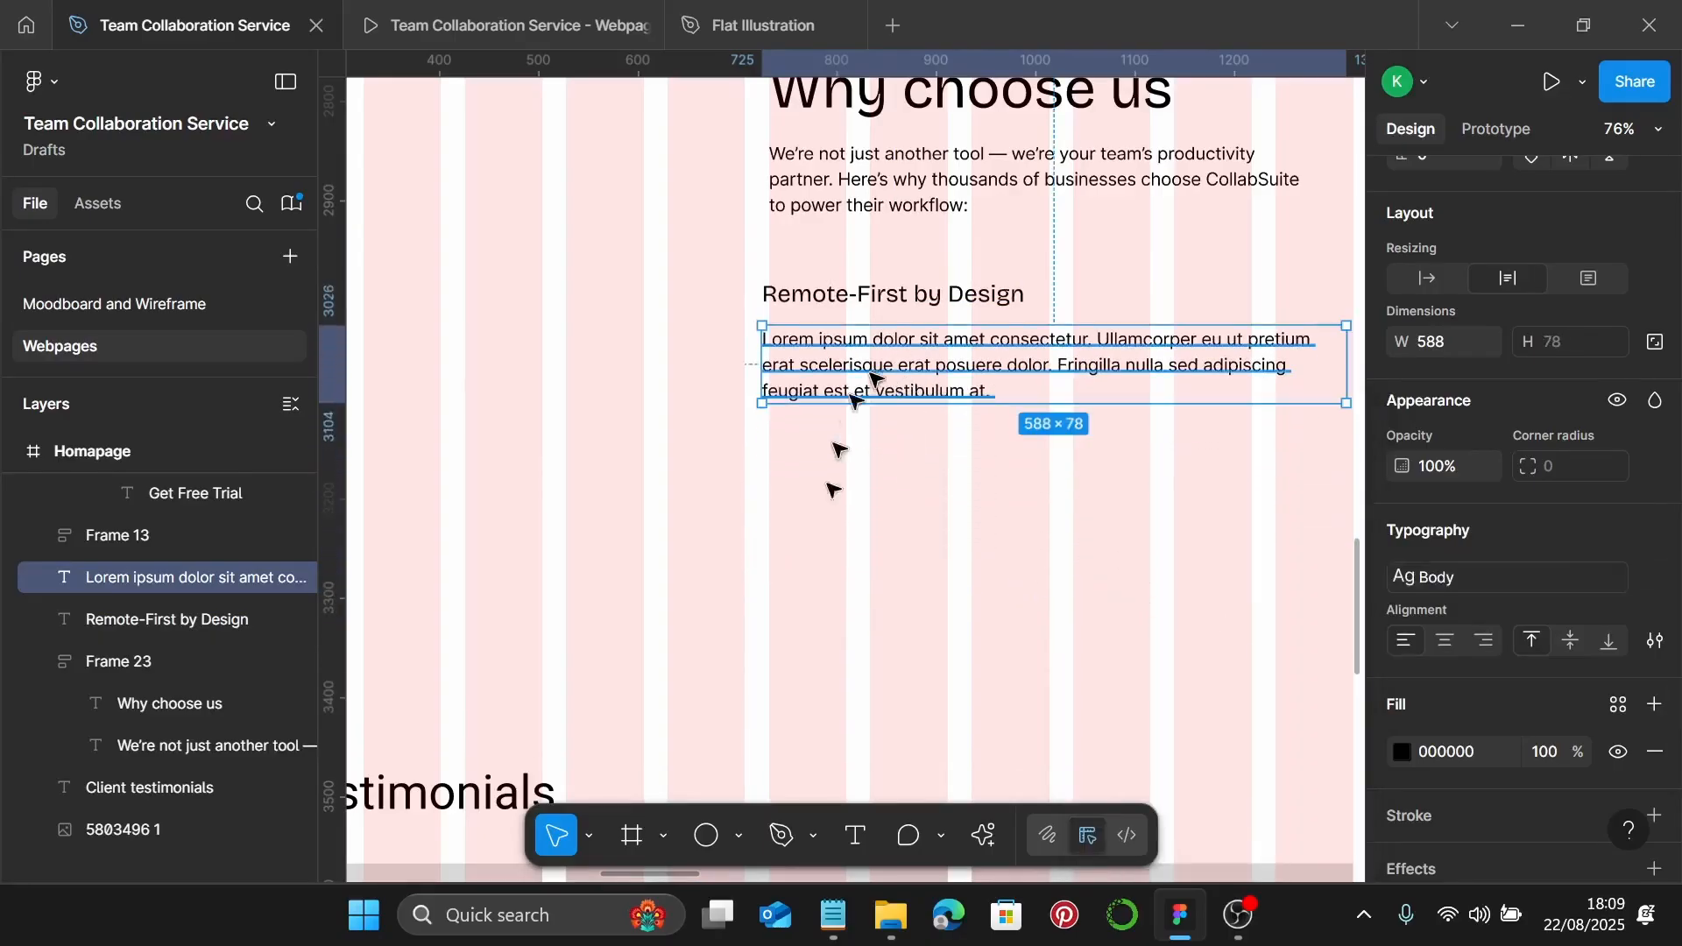
Replace that placeholder with "Built for teams that work across time zones and continents — with asynchronous collaboration in mind." from the Notepad copy
{"action": "left_click", "coordinate": [832, 914]}
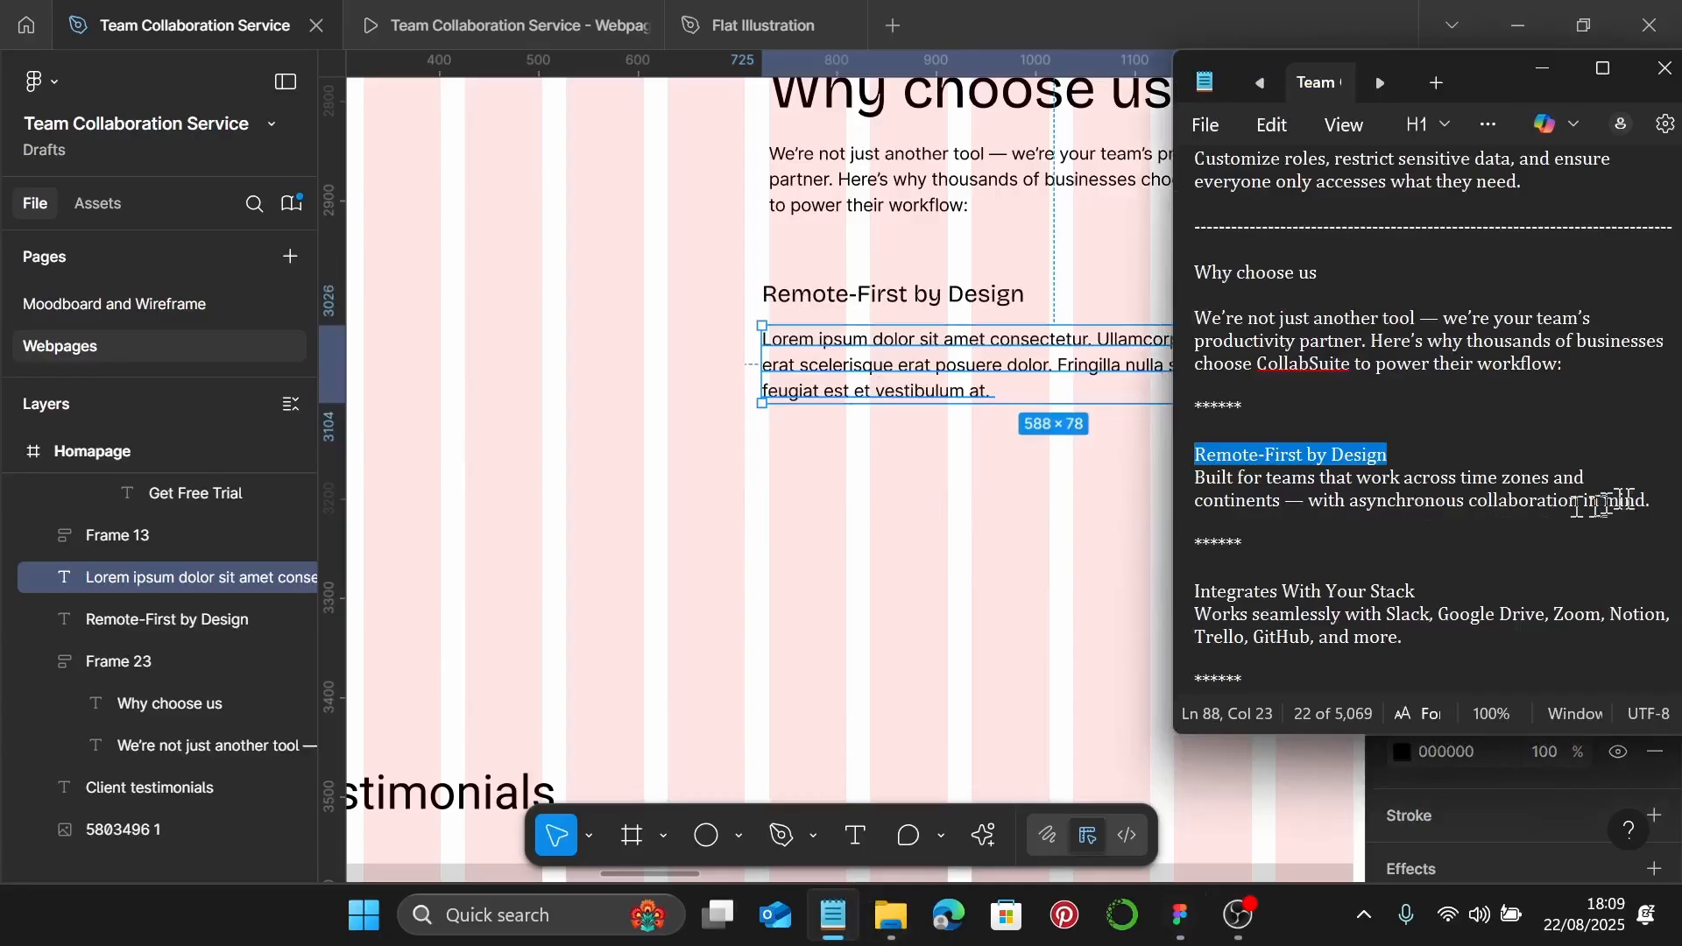
{"action": "left_click_drag", "start_coordinate": [1653, 501], "coordinate": [1202, 482]}
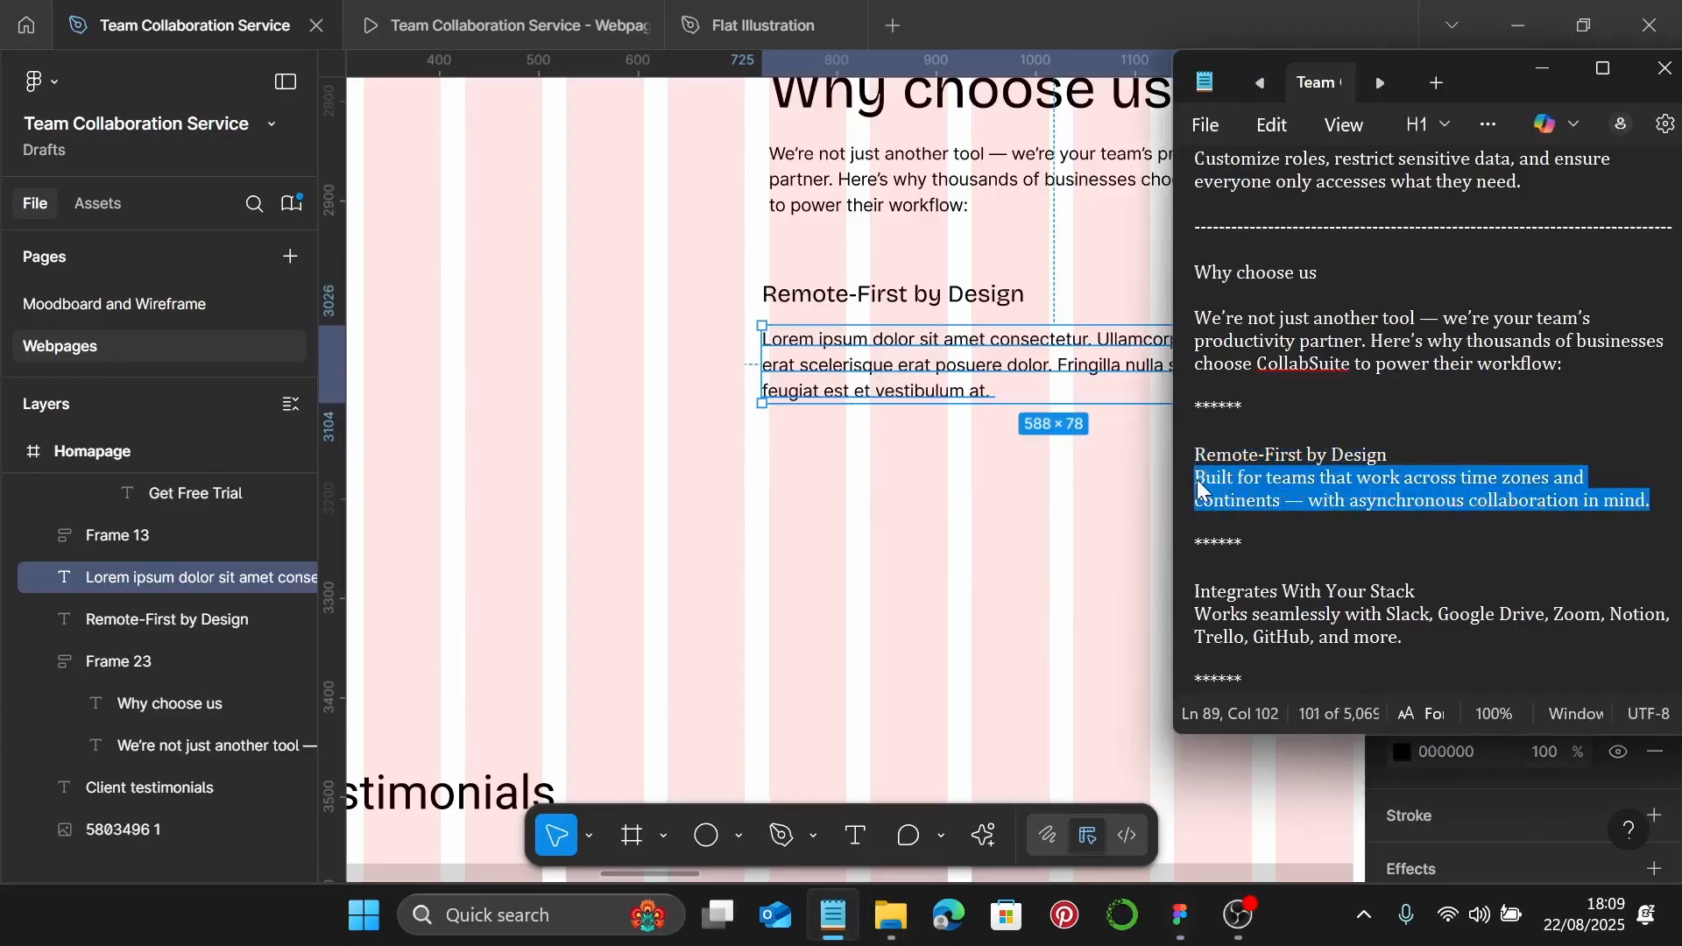
{"action": "key", "text": "ctrl+c"}
{"action": "double_click", "coordinate": [940, 366]}
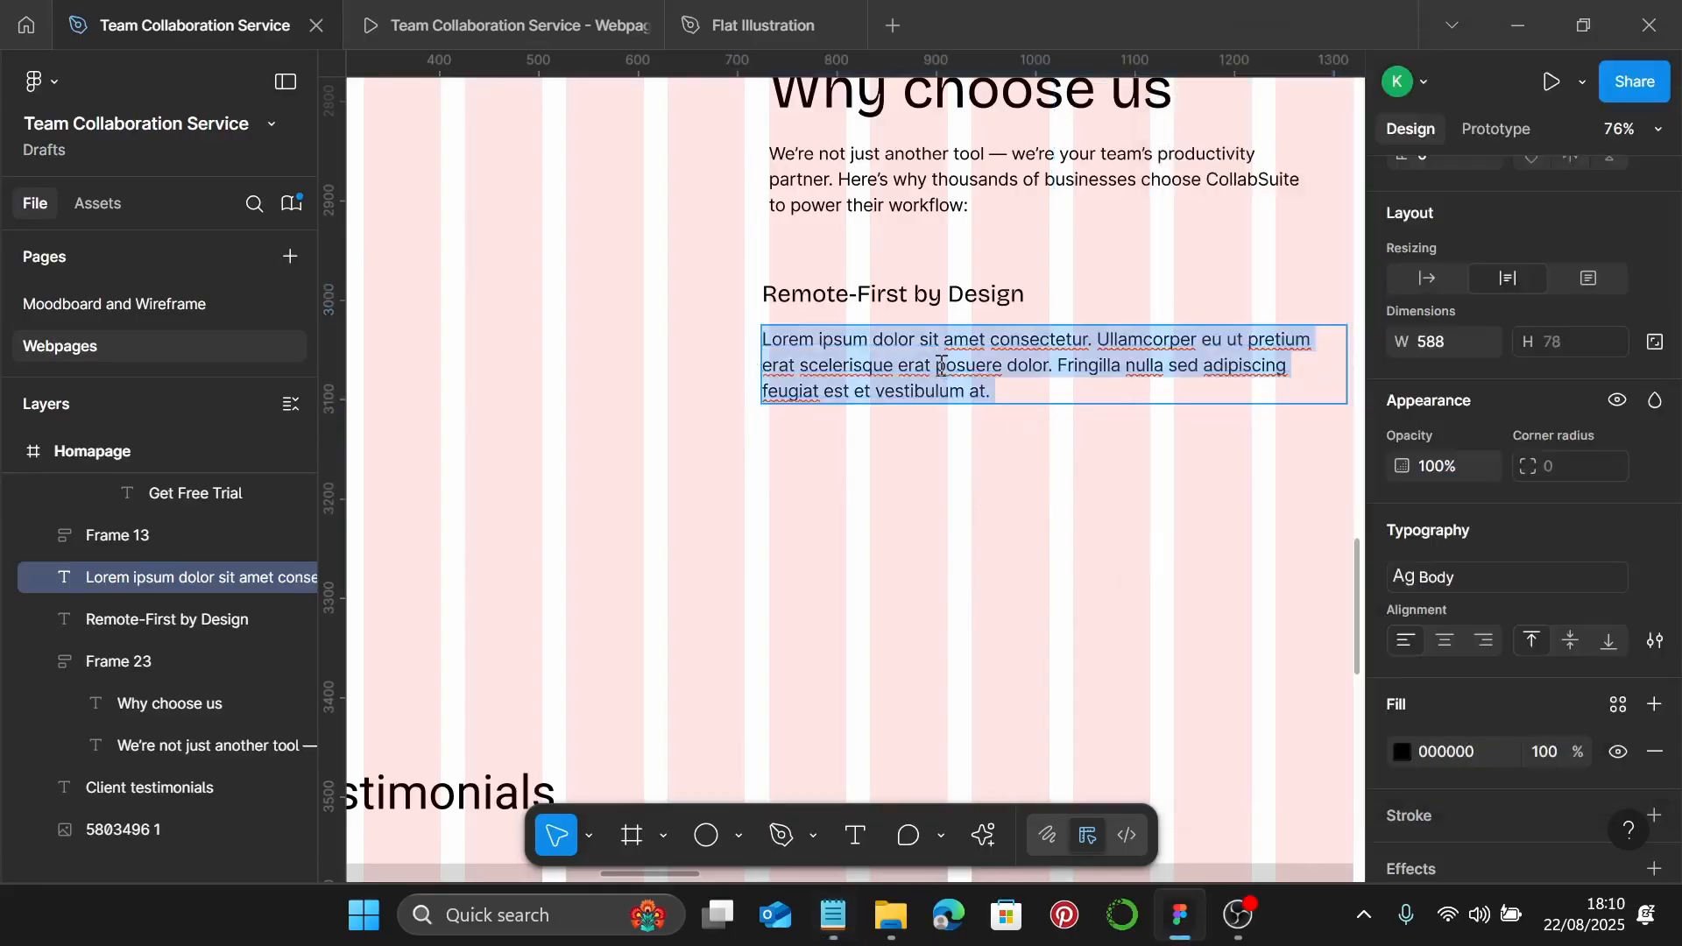
{"action": "key", "text": "ctrl+v"}
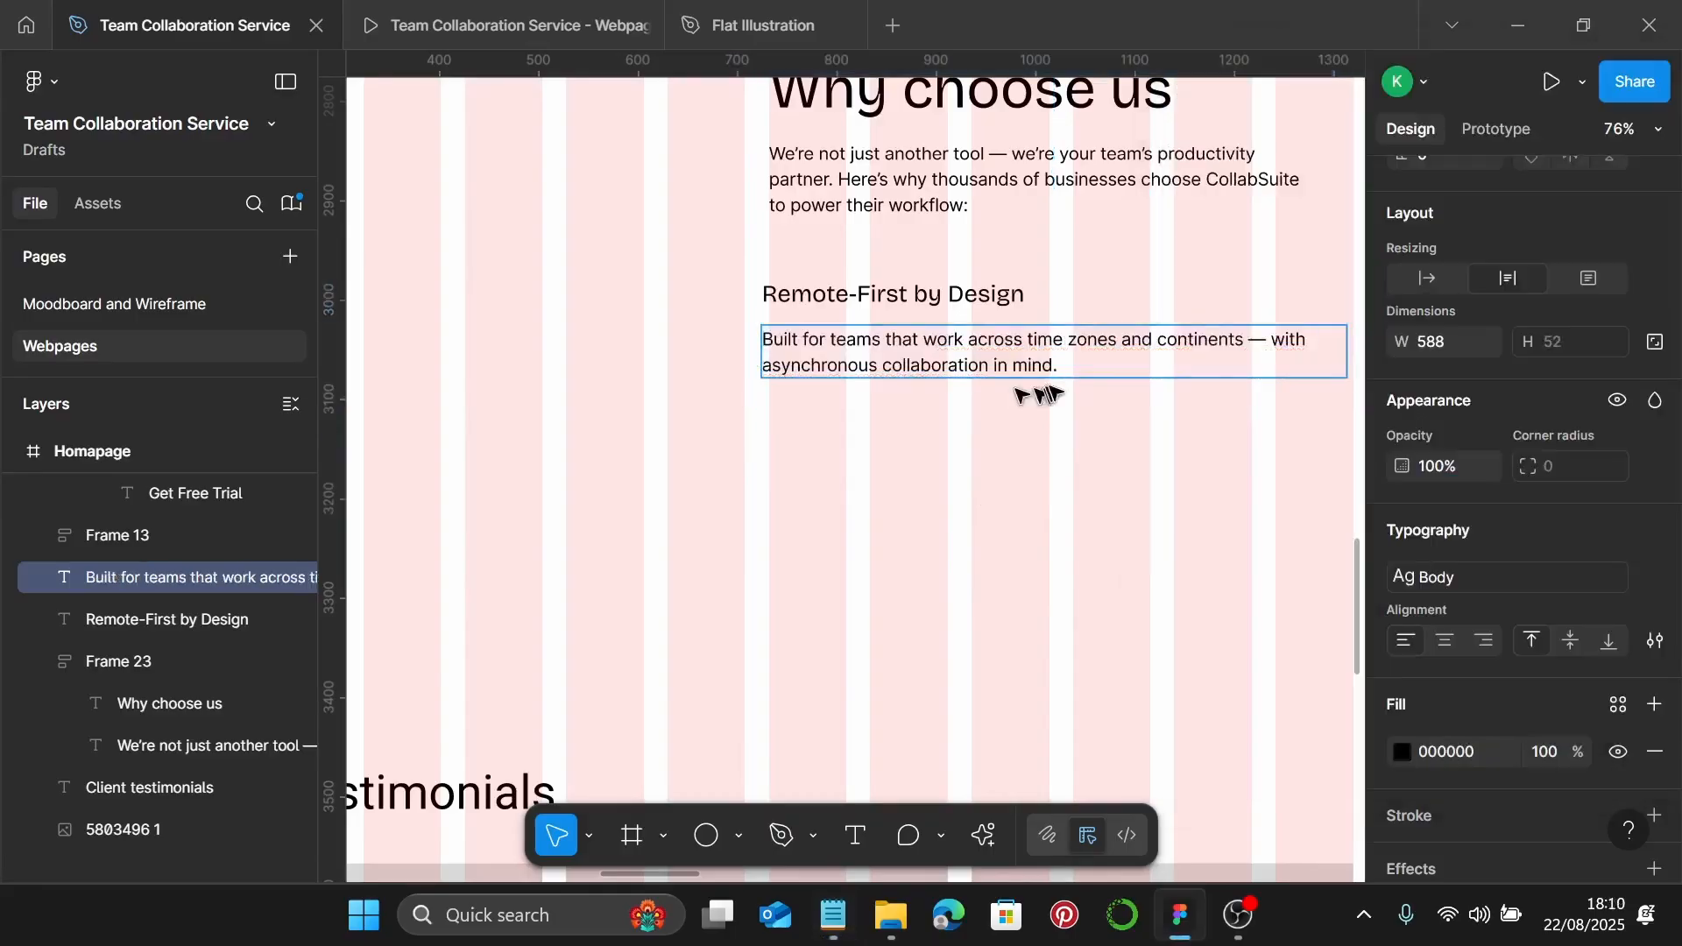
{"action": "key", "text": "Escape"}
{"action": "key", "text": "Escape"}
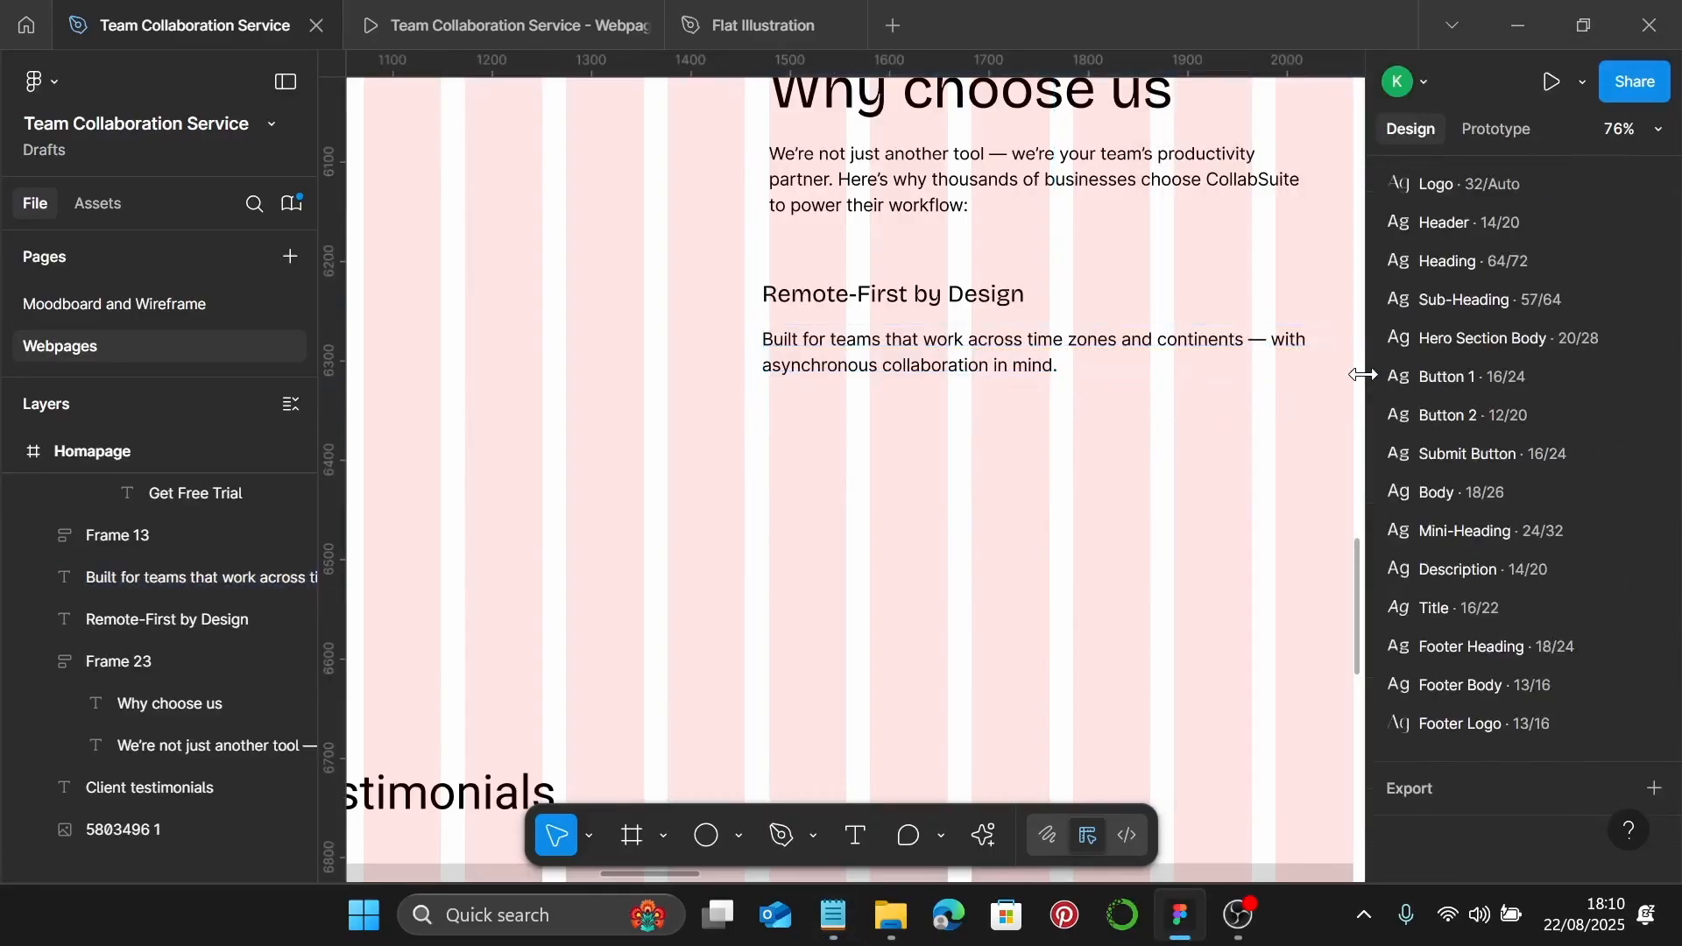
Narrow the "Built for teams…" text box to a width of 501 and wrap it with its heading in a vertical auto layout, gap 5
{"action": "left_click", "coordinate": [1139, 340]}
{"action": "left_click_drag", "start_coordinate": [1332, 361], "coordinate": [1247, 361]}
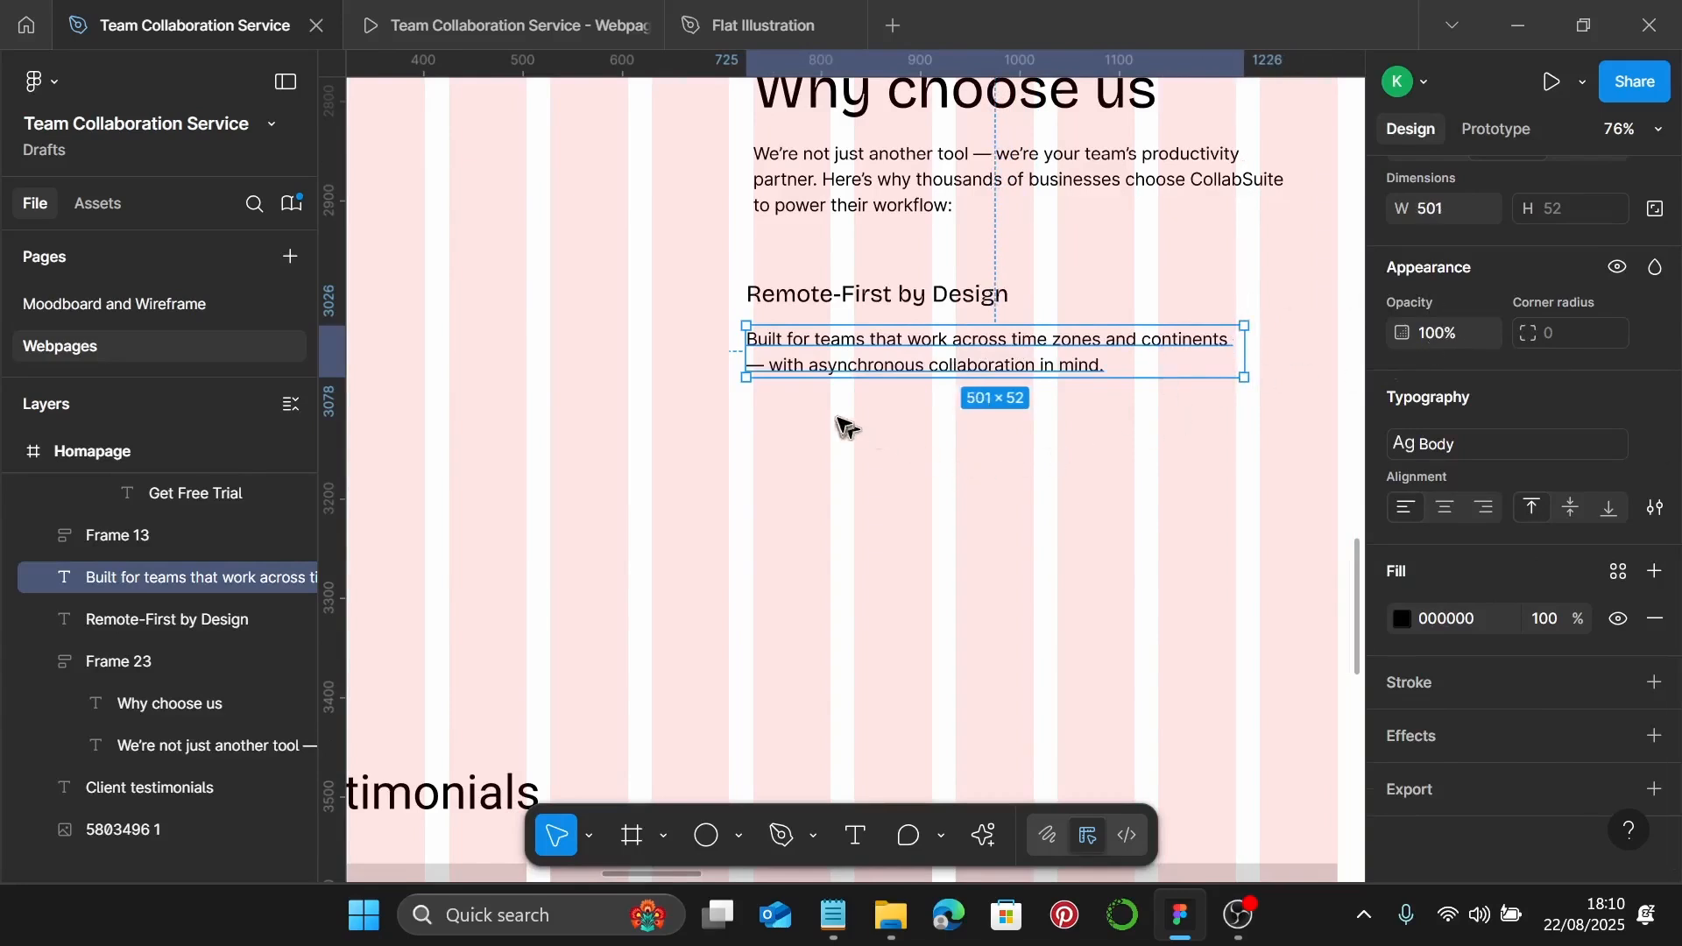
{"action": "left_click", "coordinate": [879, 298], "text": "shift"}
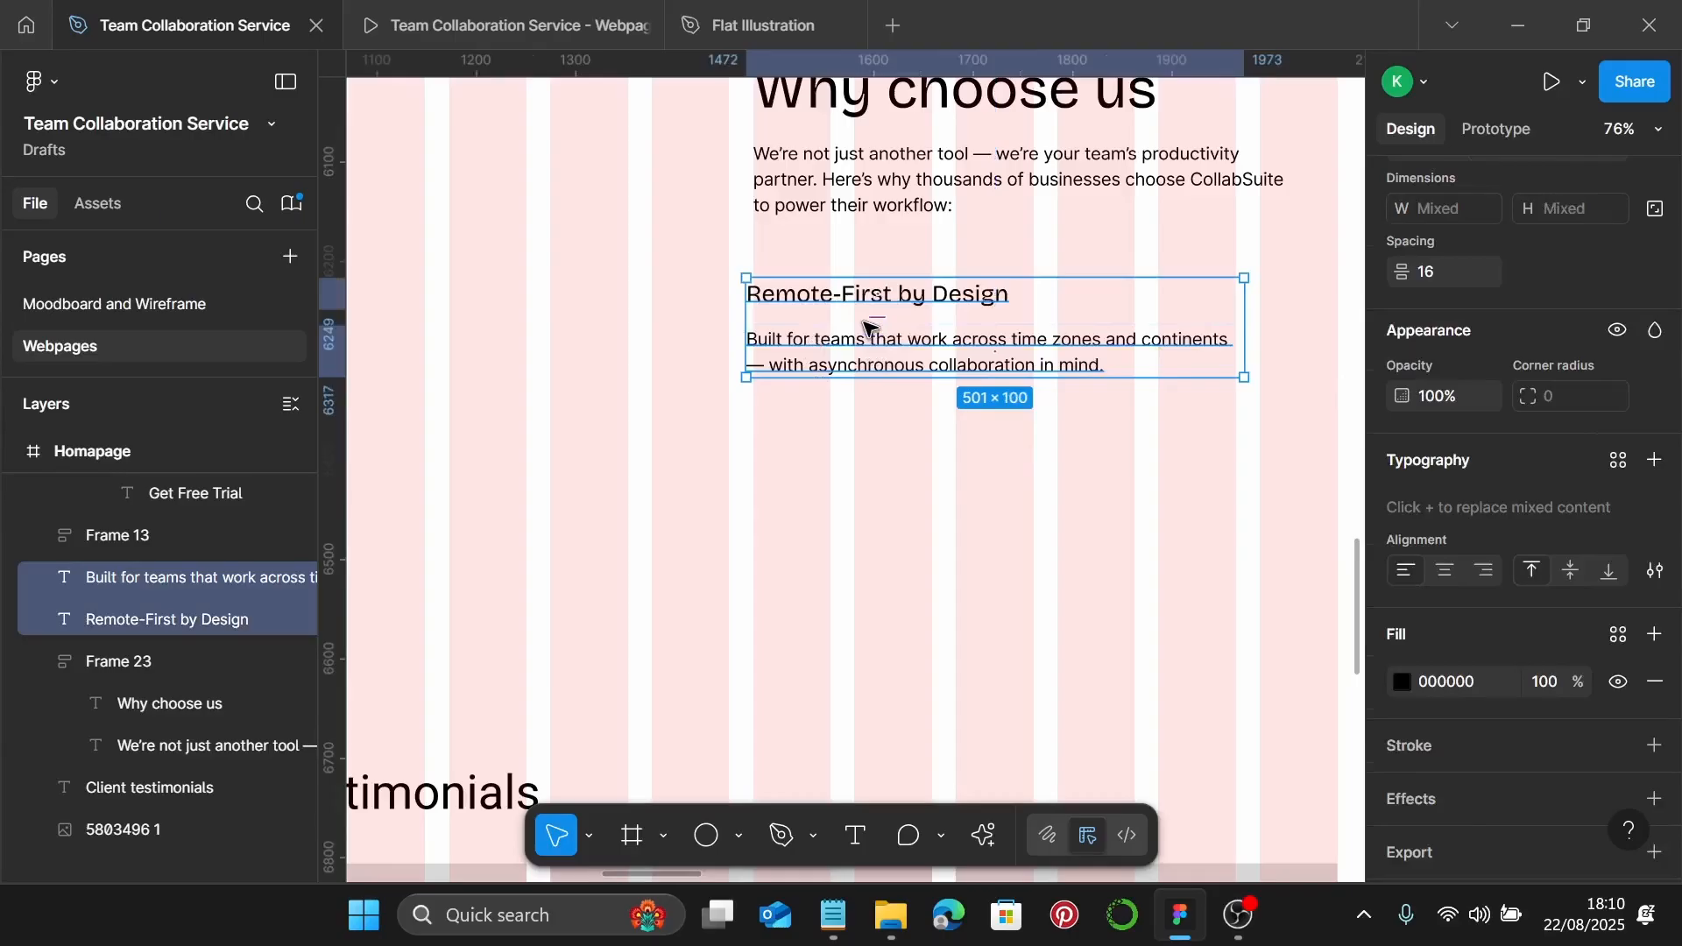
{"action": "key", "text": "shift+a"}
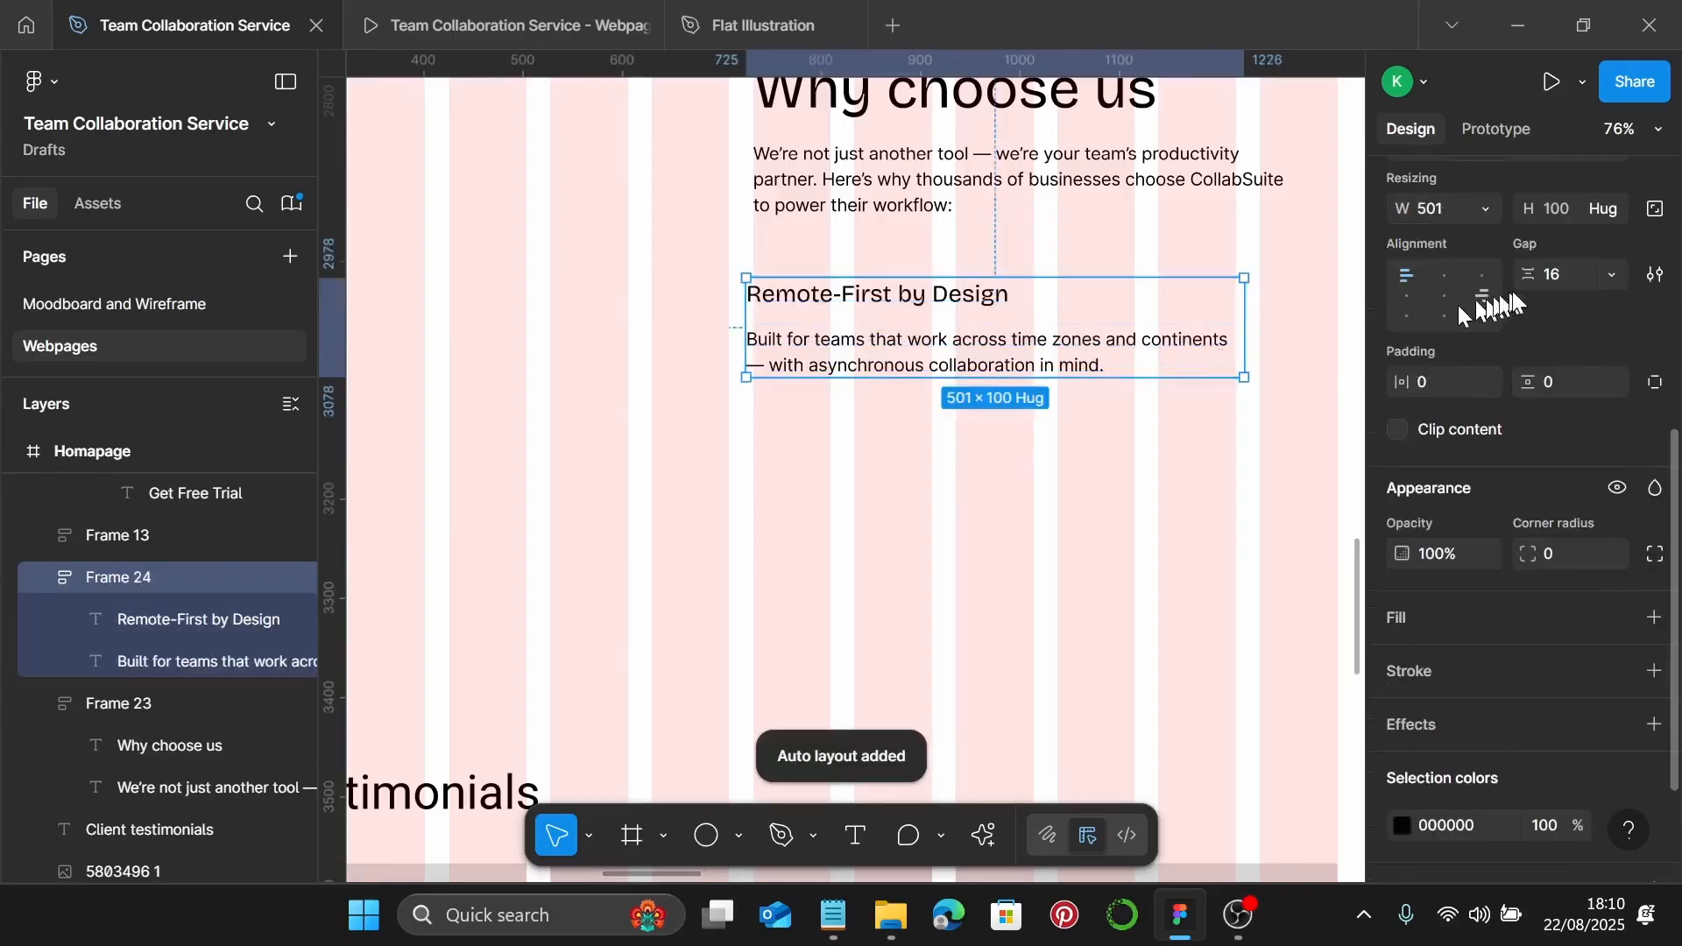
{"action": "left_click", "coordinate": [1590, 285]}
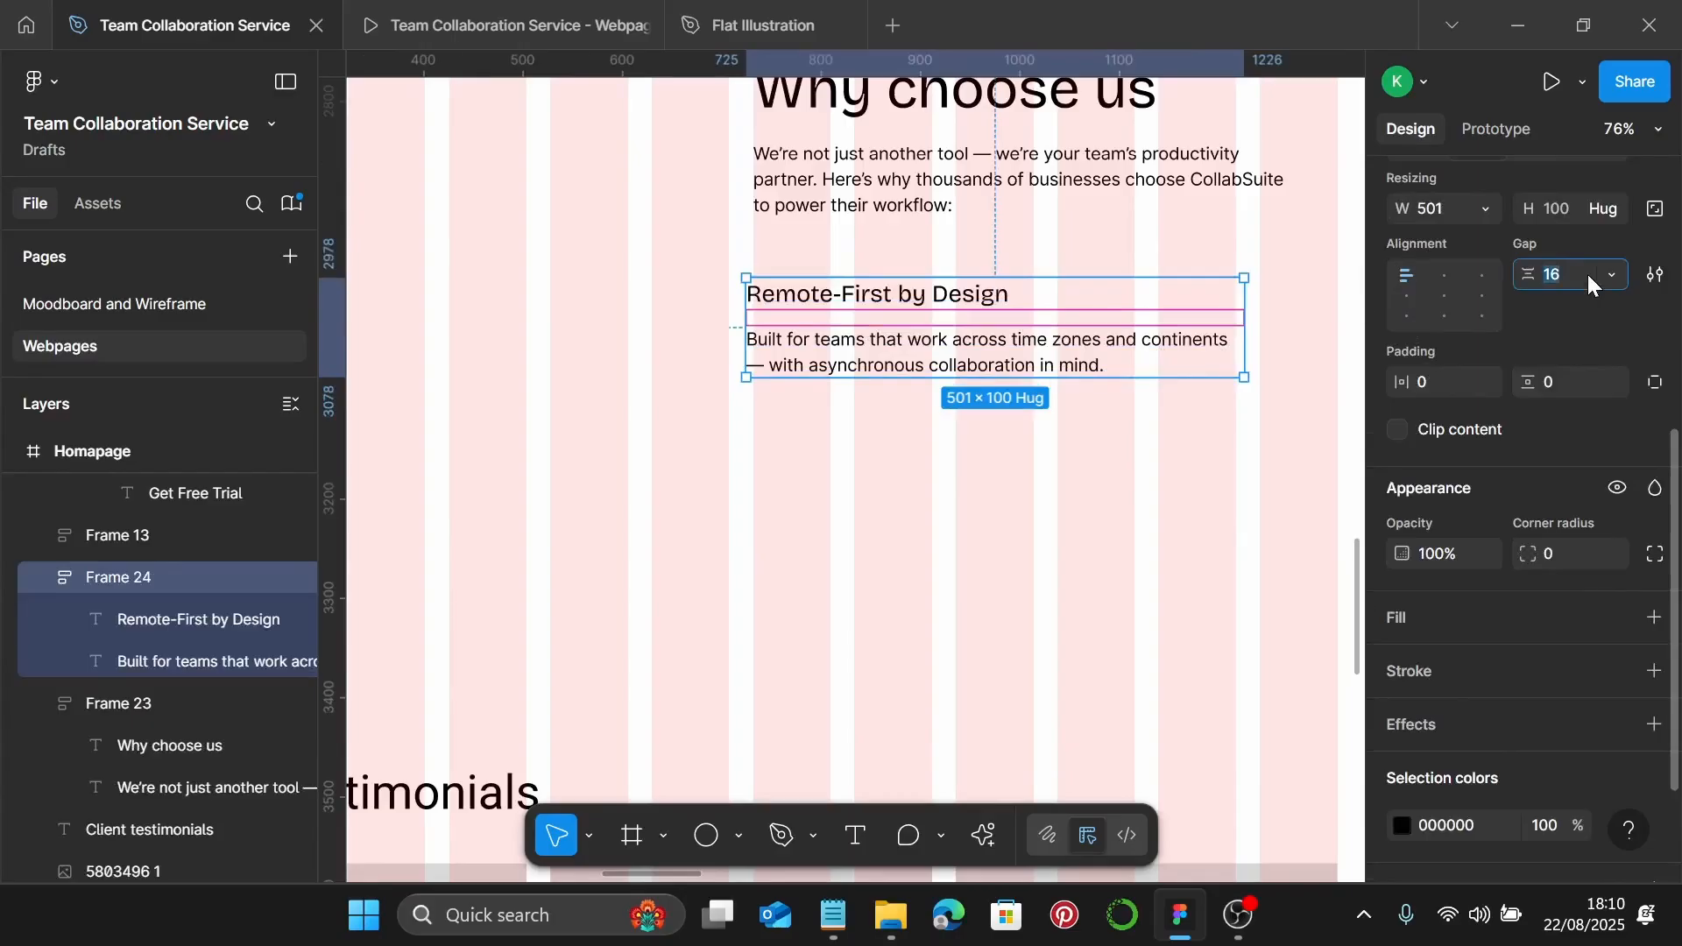
{"action": "key", "text": "Return"}
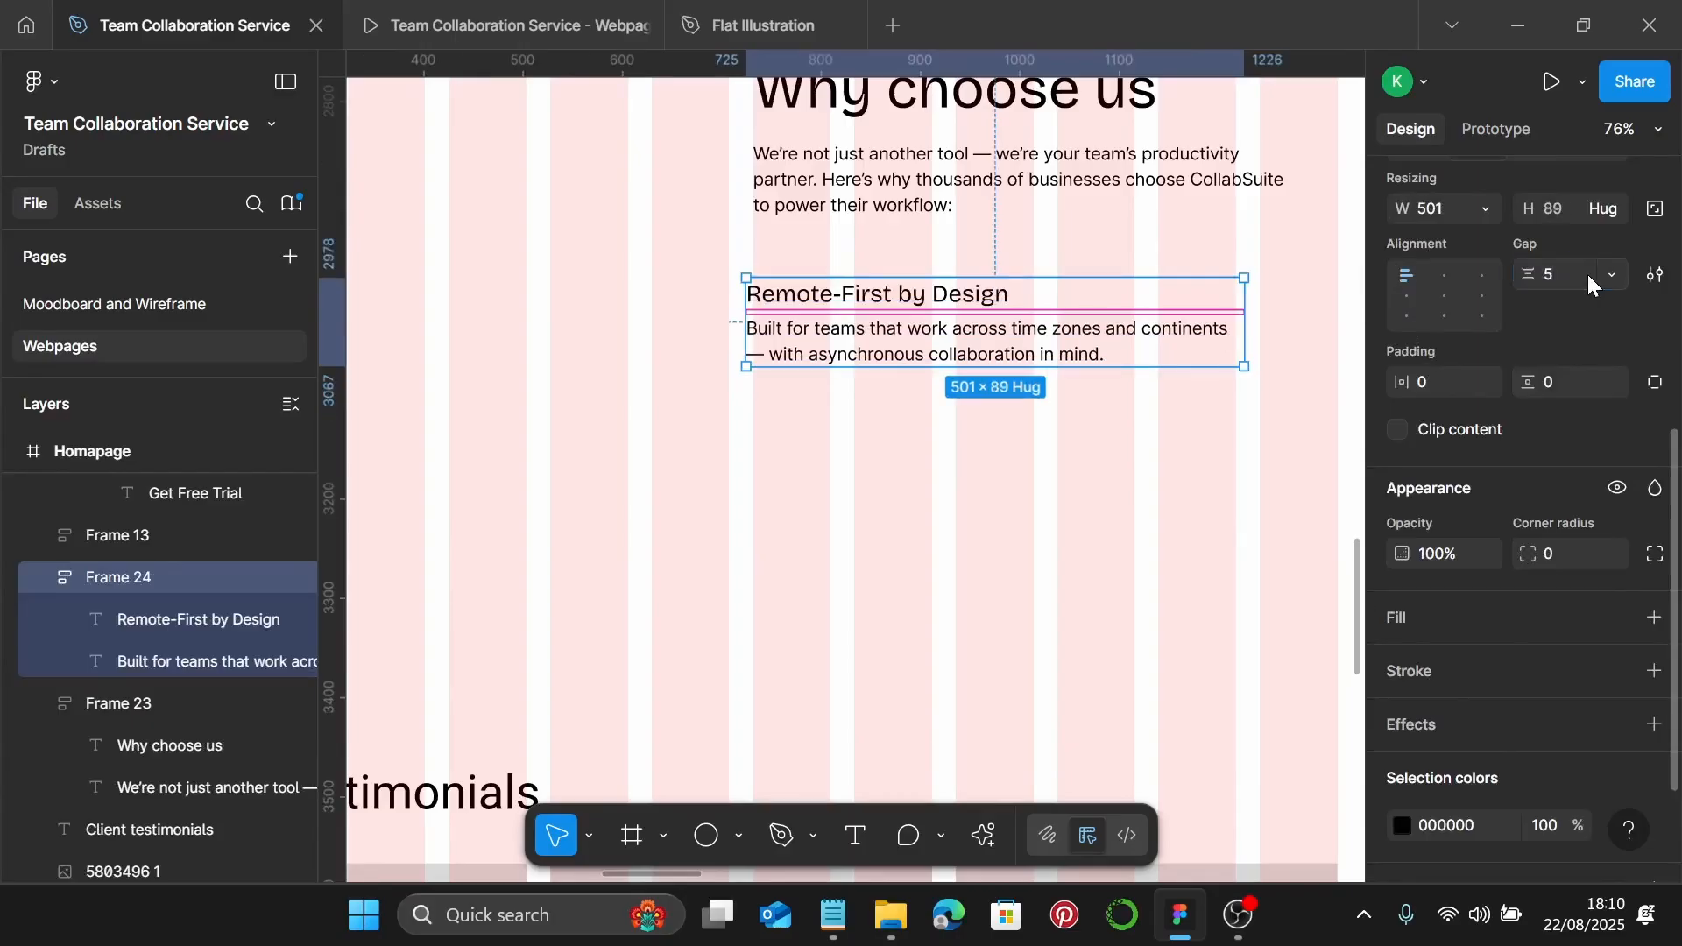
{"action": "key", "text": "Escape"}
Duplicate the "Remote-First by Design" block four times down the column, with the second block at about Y 3097 and the last at about Y 3448
{"action": "scroll", "coordinate": [936, 260], "scroll_direction": "down", "scroll_amount": 1}
{"action": "left_click", "coordinate": [936, 260]}
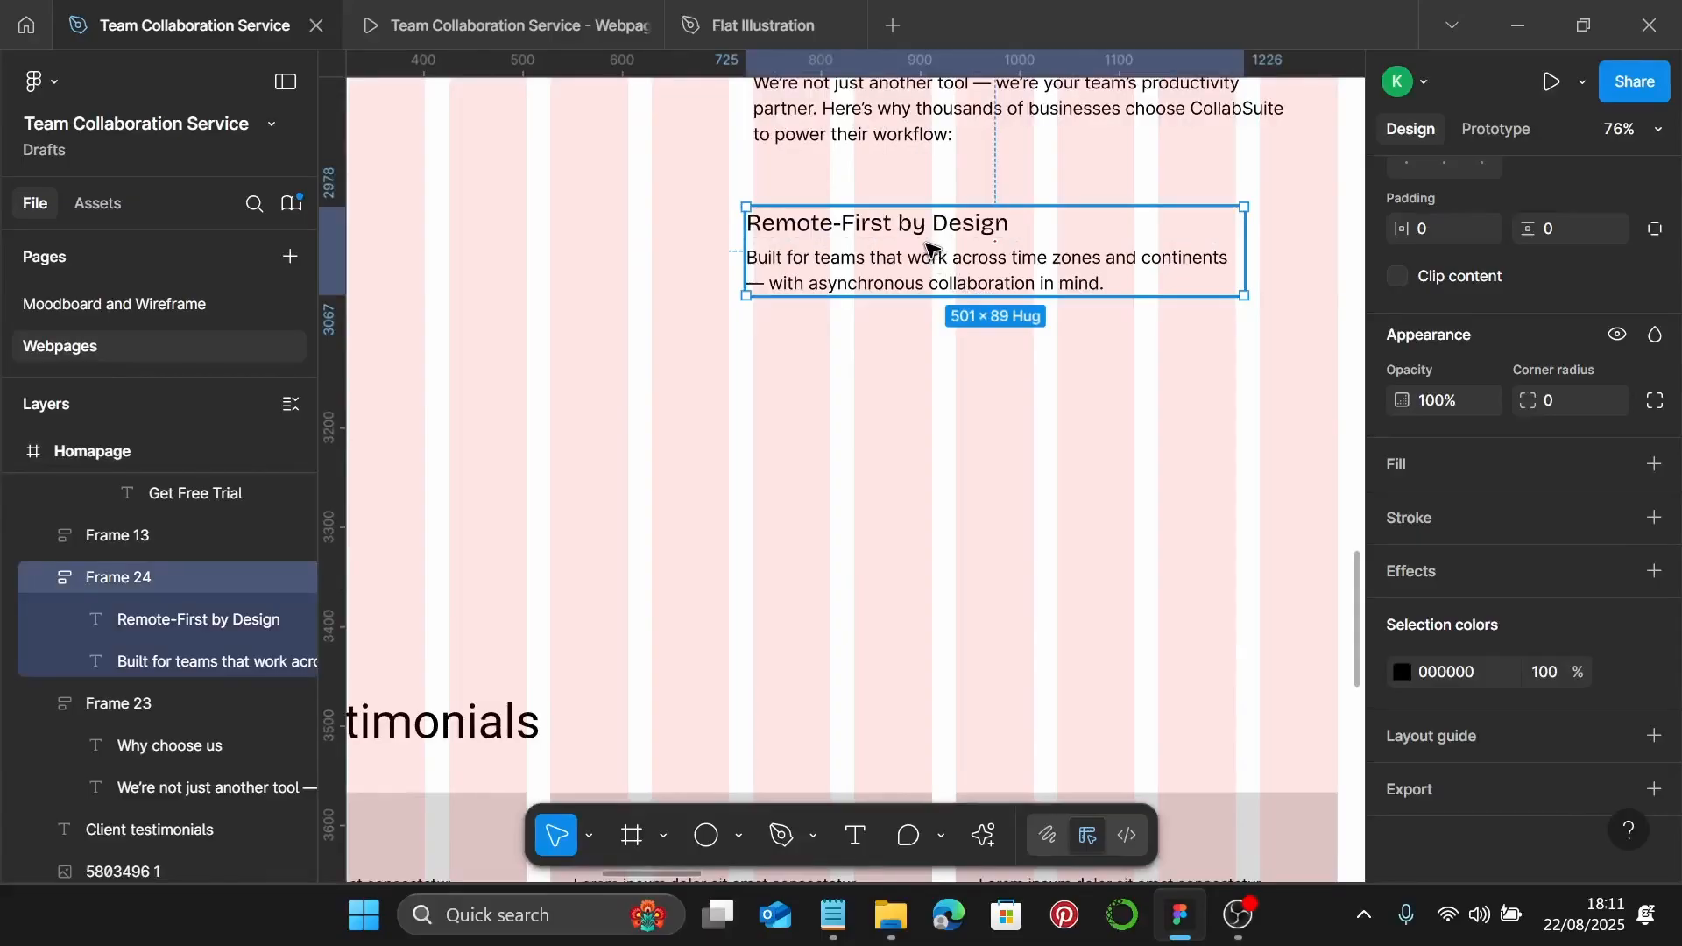
{"action": "left_click_drag", "start_coordinate": [928, 240], "coordinate": [956, 458], "text": "alt"}
{"action": "left_click_drag", "start_coordinate": [957, 458], "coordinate": [965, 593], "text": "alt"}
{"action": "left_click", "coordinate": [968, 461]}
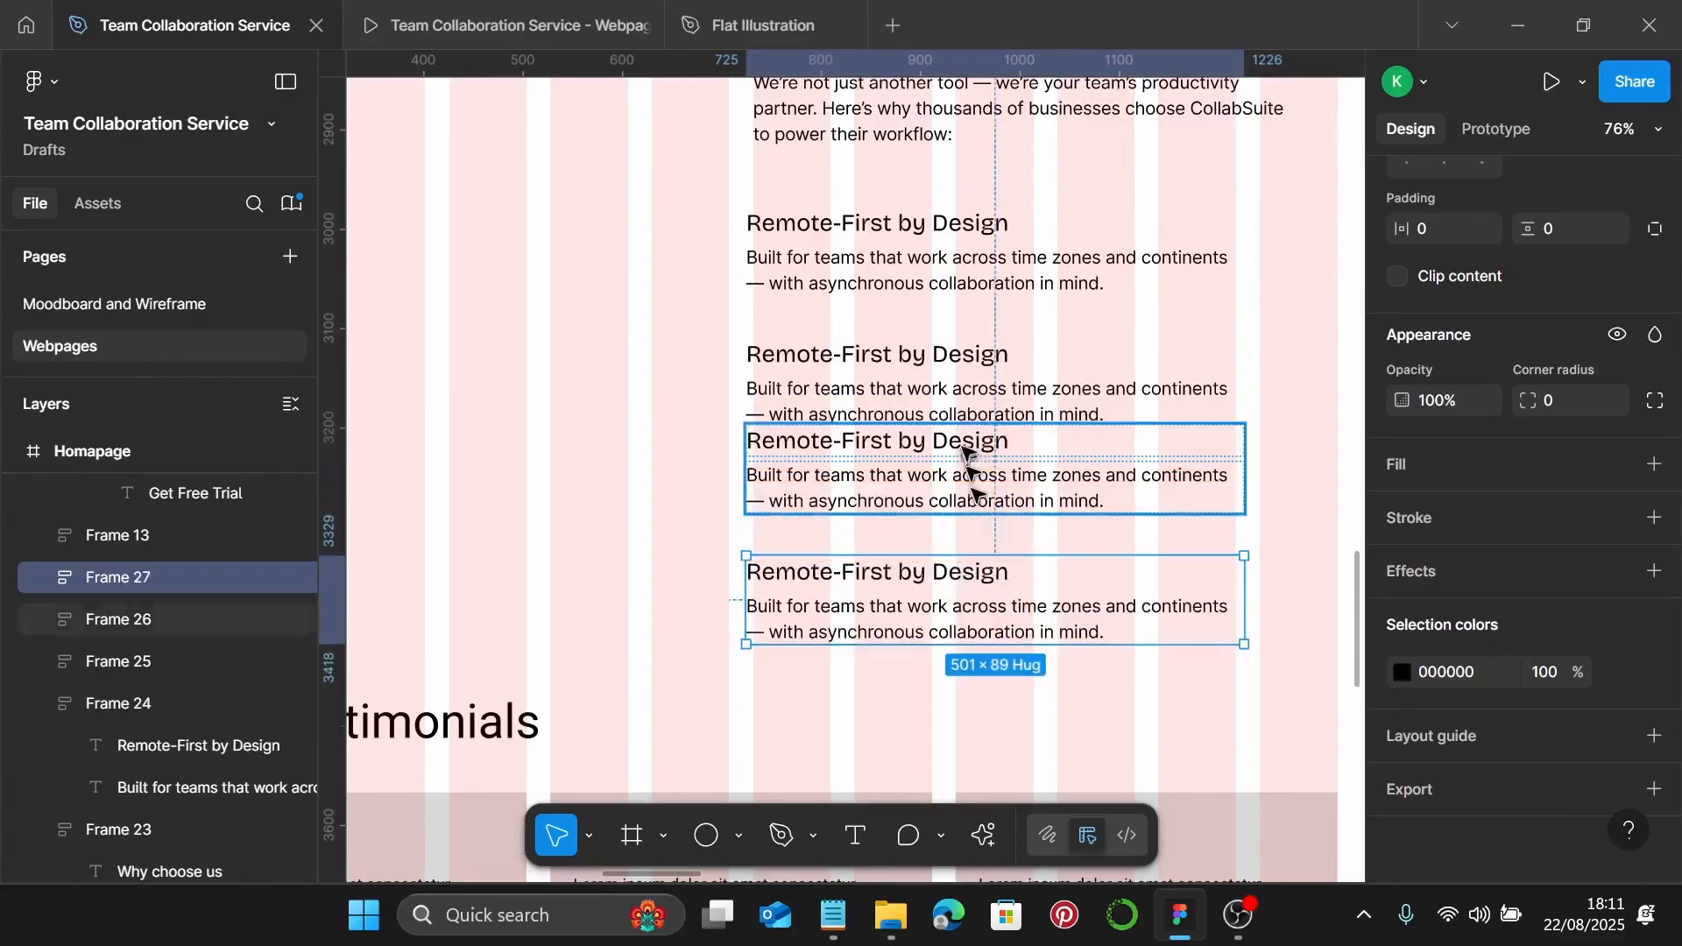
{"action": "left_click", "coordinate": [960, 391]}
{"action": "left_click_drag", "start_coordinate": [955, 391], "coordinate": [952, 379]}
{"action": "scroll", "coordinate": [969, 379], "scroll_direction": "down", "scroll_amount": 4}
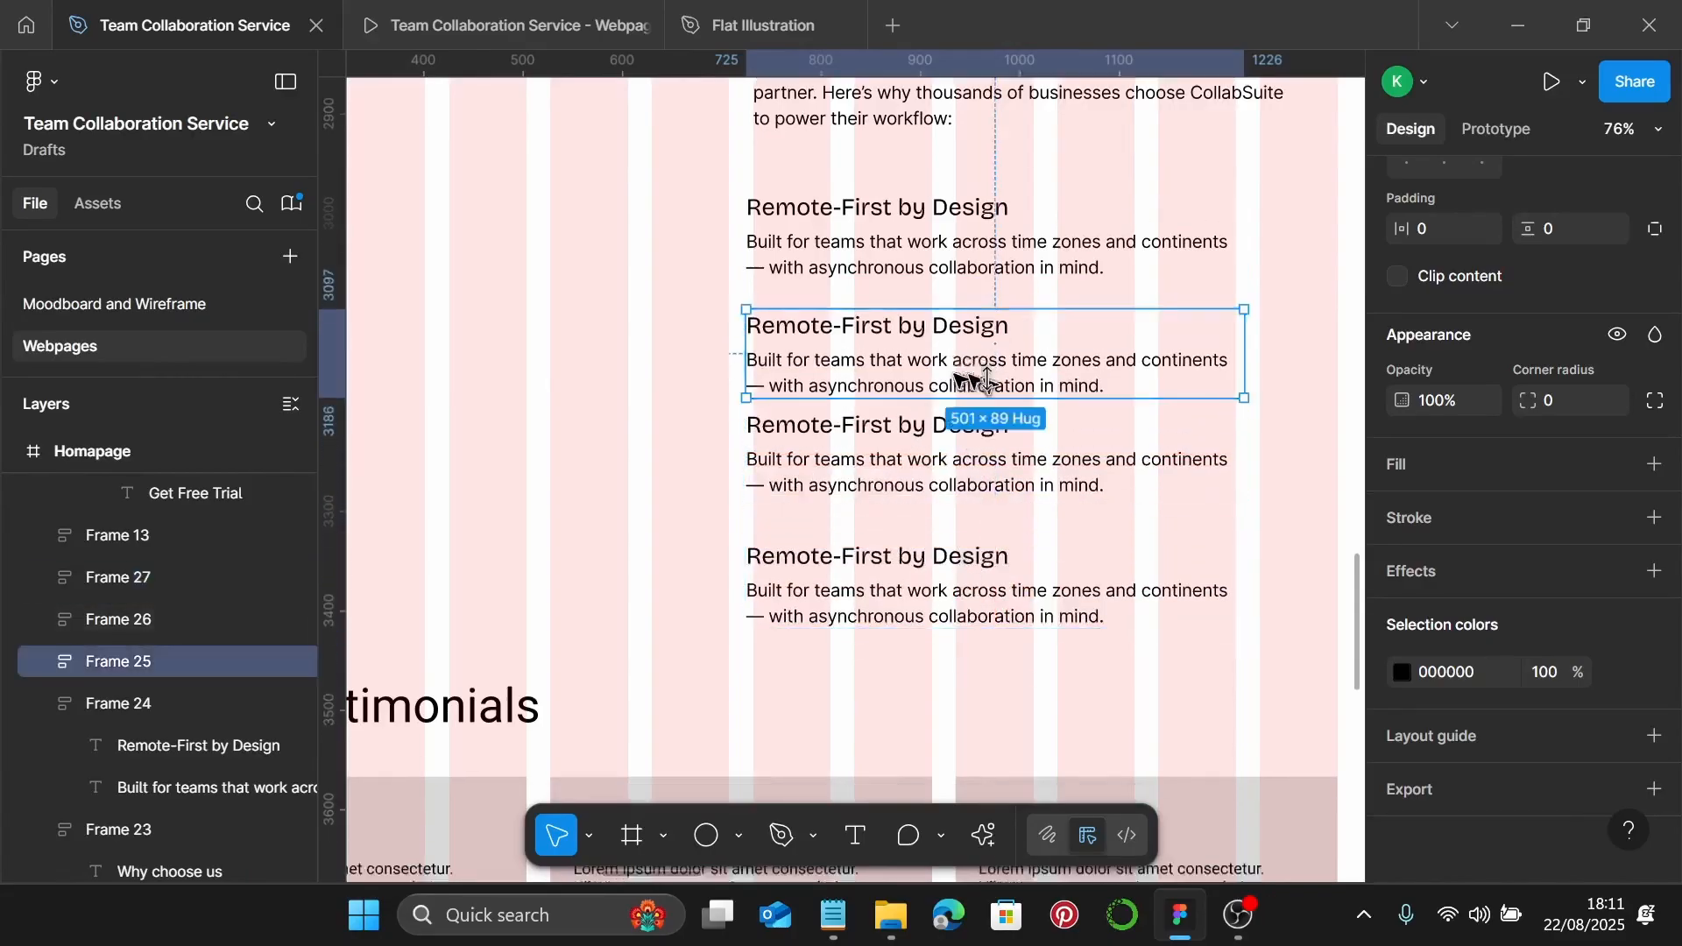
{"action": "left_click", "coordinate": [955, 428]}
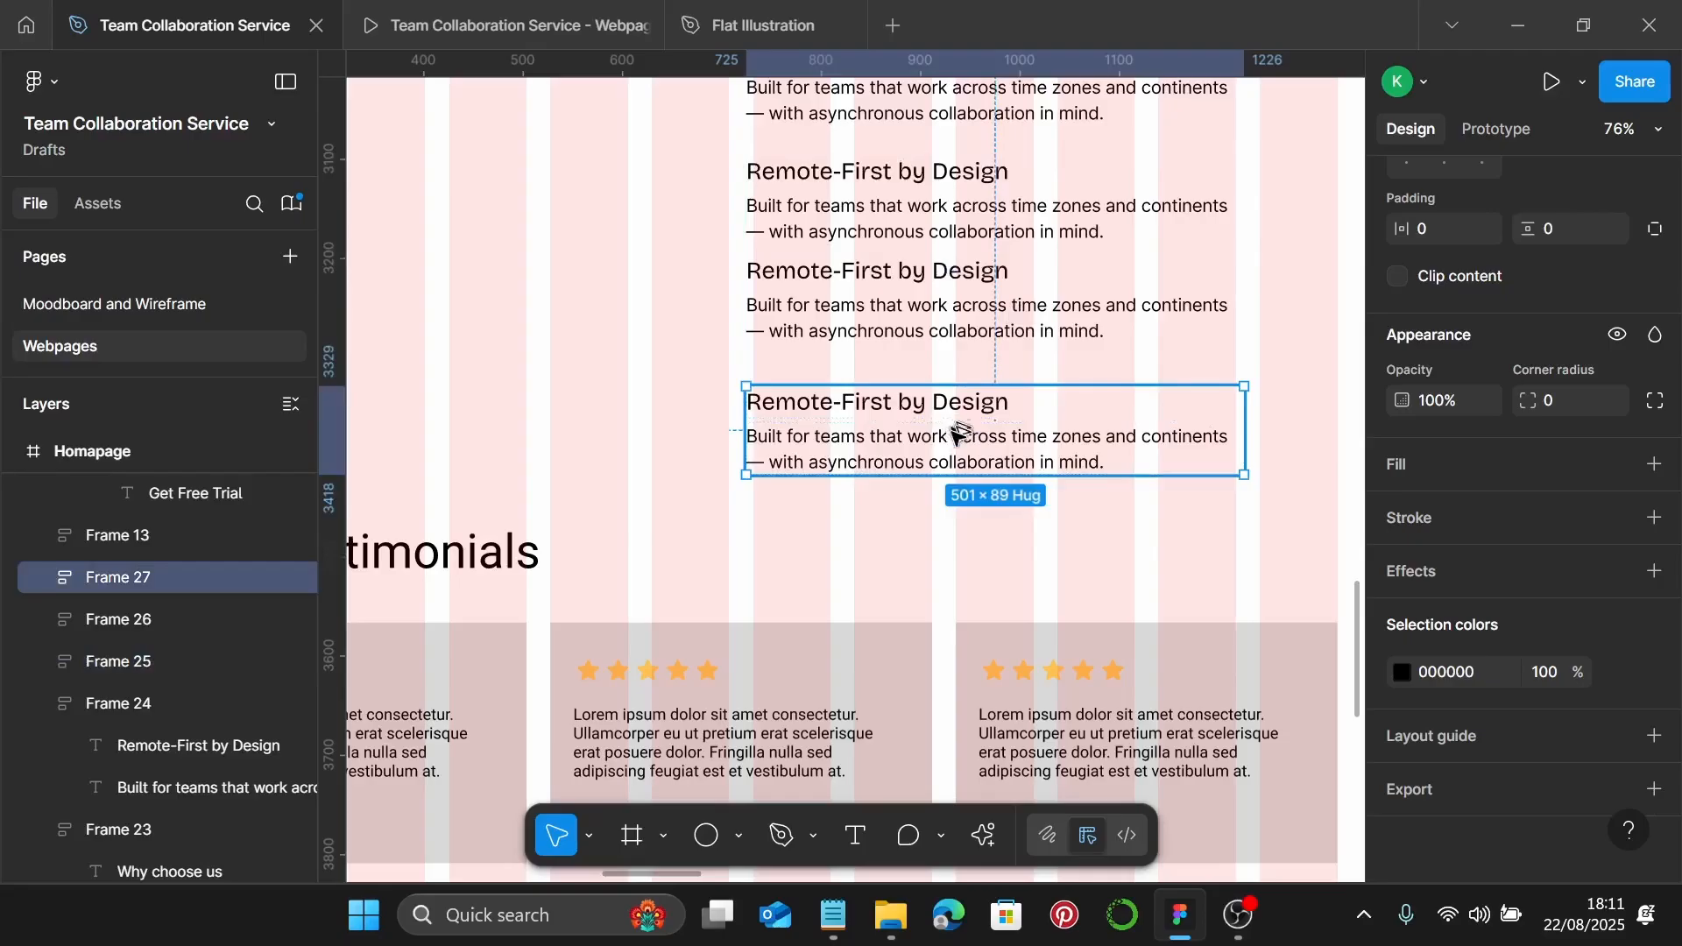
{"action": "left_click_drag", "start_coordinate": [958, 429], "coordinate": [975, 537], "text": "alt"}
Move the uppermost "Remote-First by Design" block up to Y 2938, closer to the Why choose us intro
{"action": "scroll", "coordinate": [1034, 438], "scroll_direction": "up", "scroll_amount": 3}
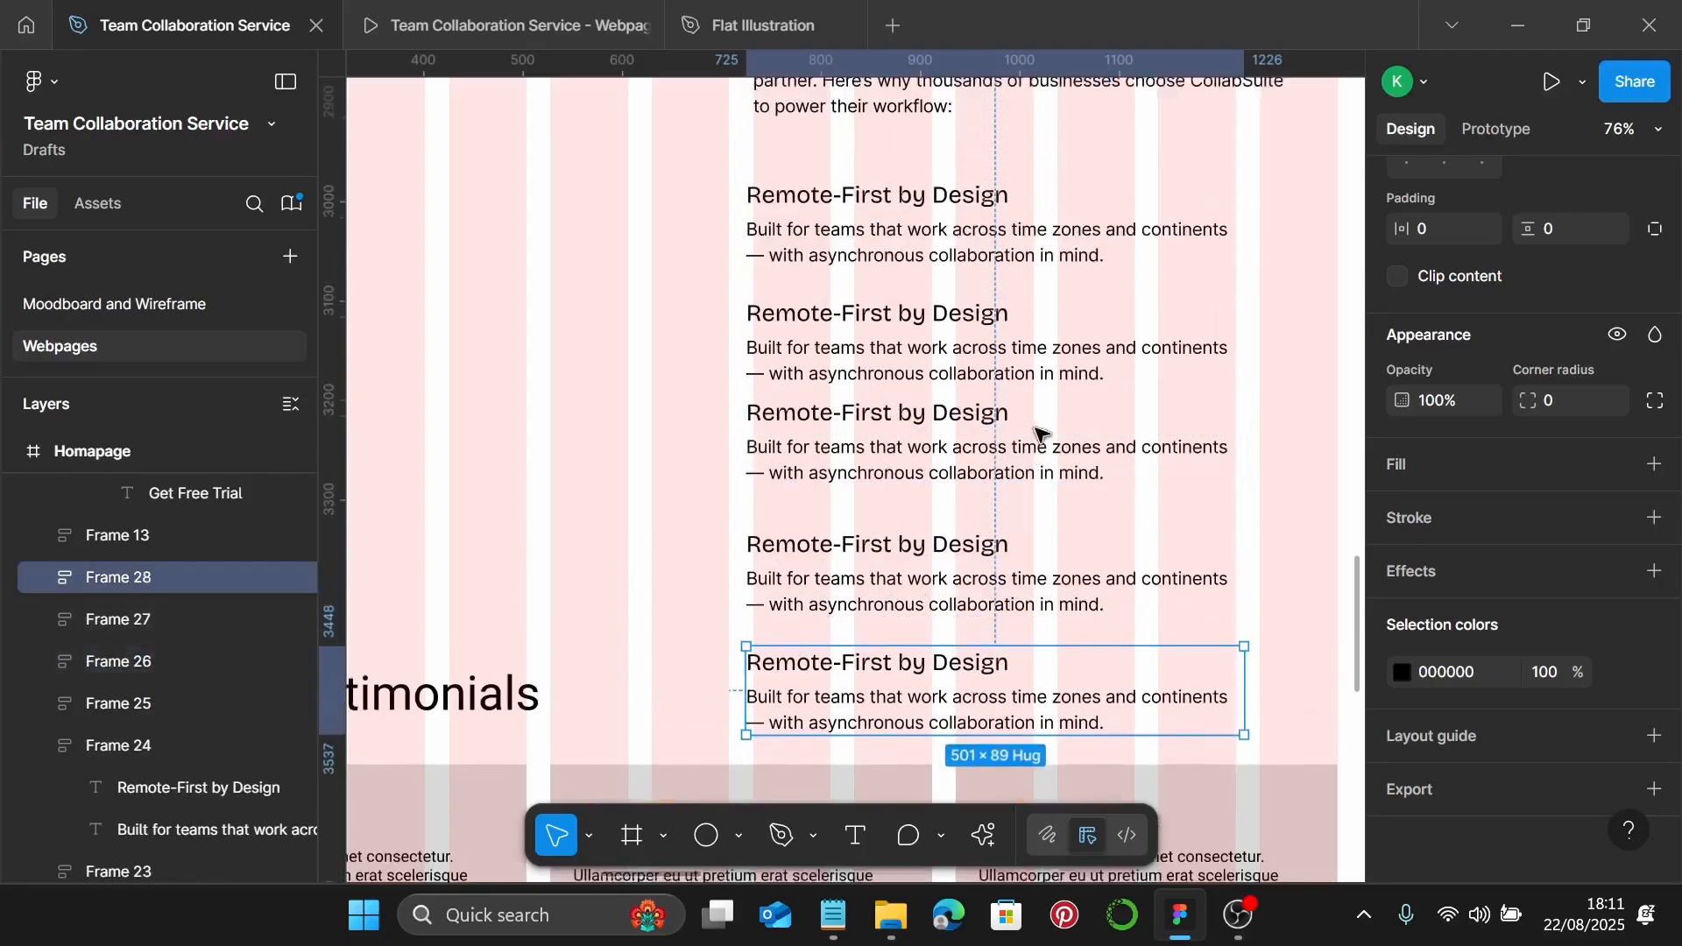
{"action": "scroll", "coordinate": [1038, 433], "scroll_direction": "up", "scroll_amount": 3}
{"action": "left_click", "coordinate": [1023, 421]}
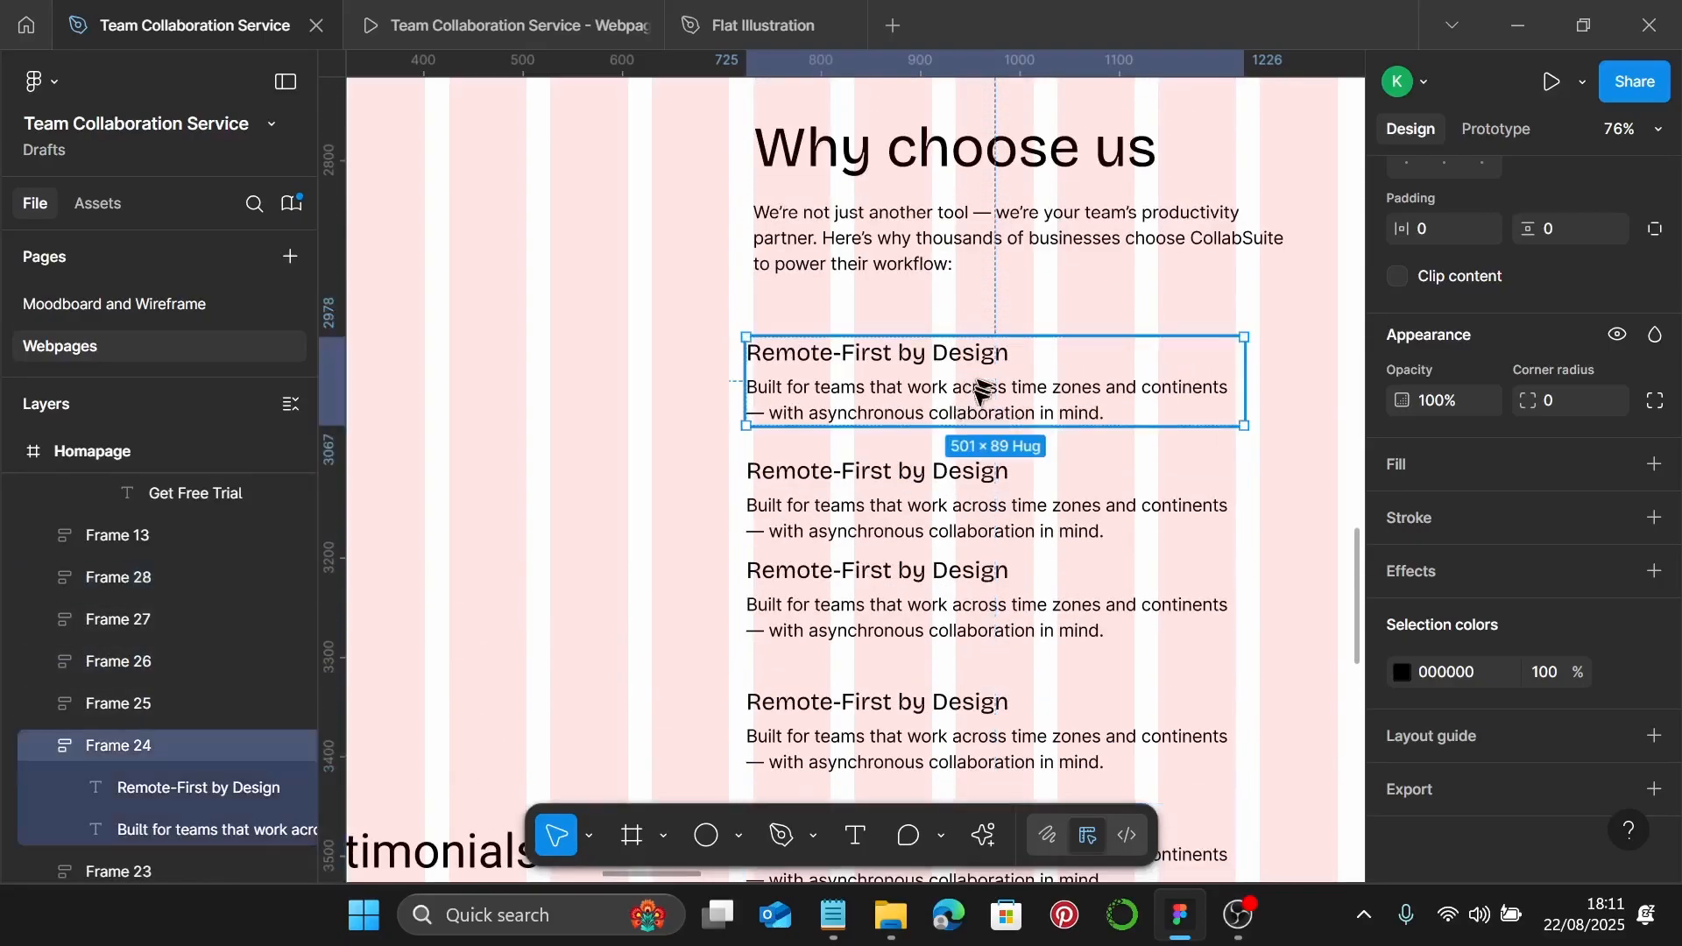
{"action": "left_click_drag", "start_coordinate": [979, 402], "coordinate": [978, 364]}
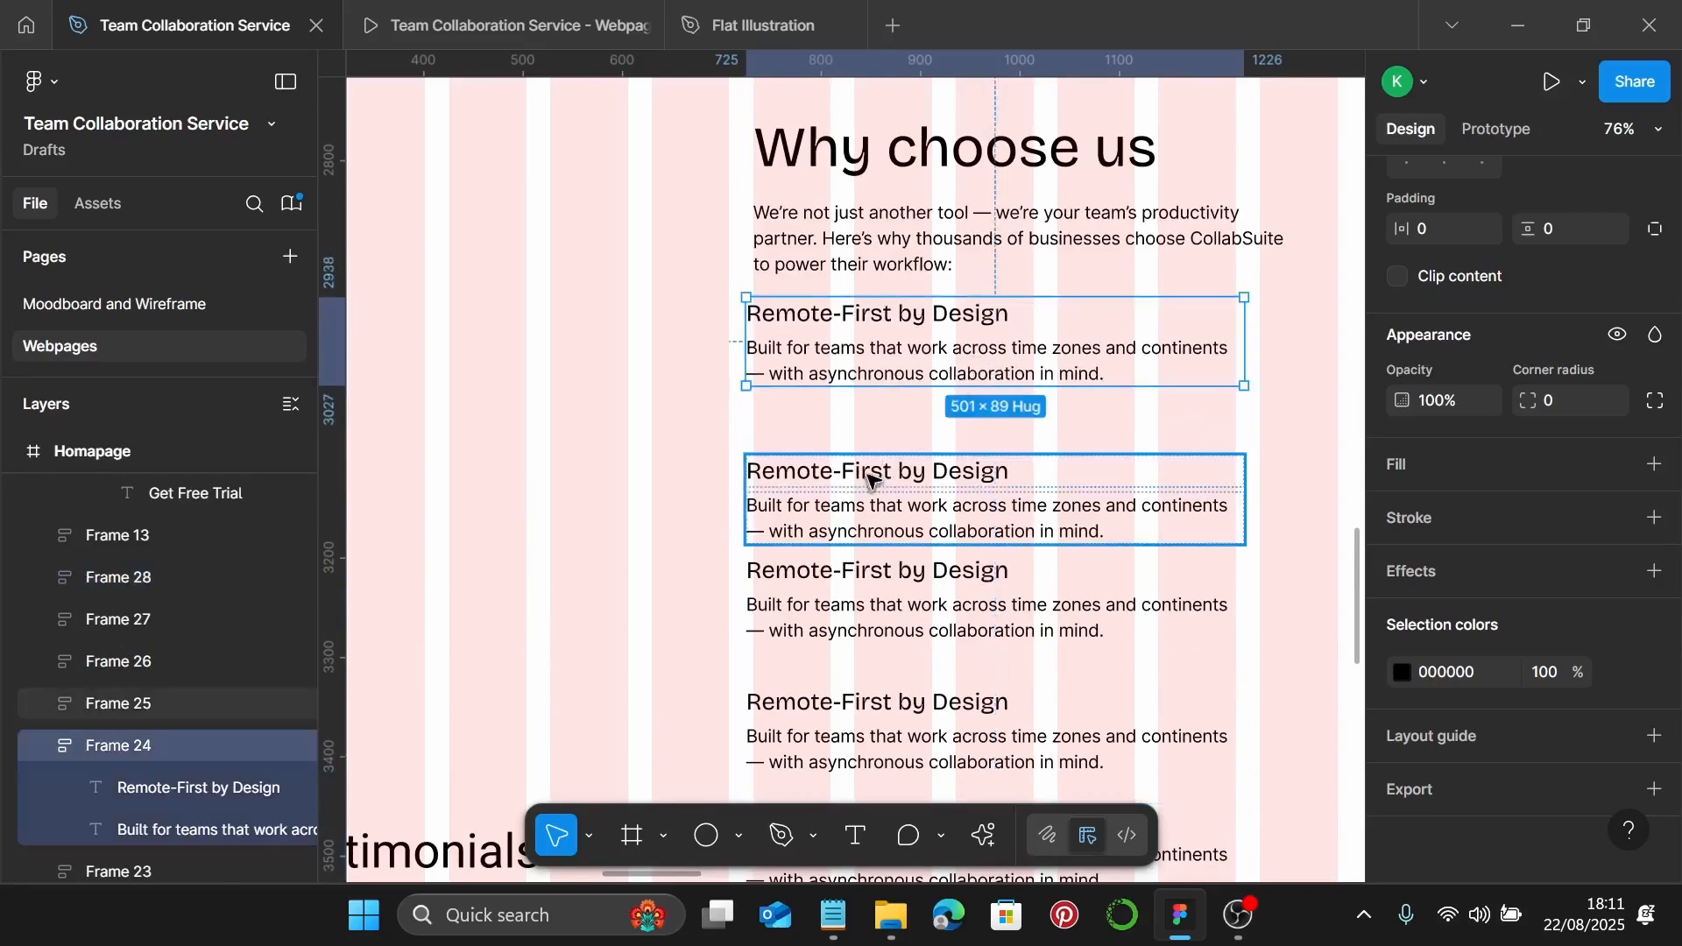
Replace the second feature block's heading with "Integrates With Your Stack" from the Notepad copy
{"action": "left_click", "coordinate": [888, 507]}
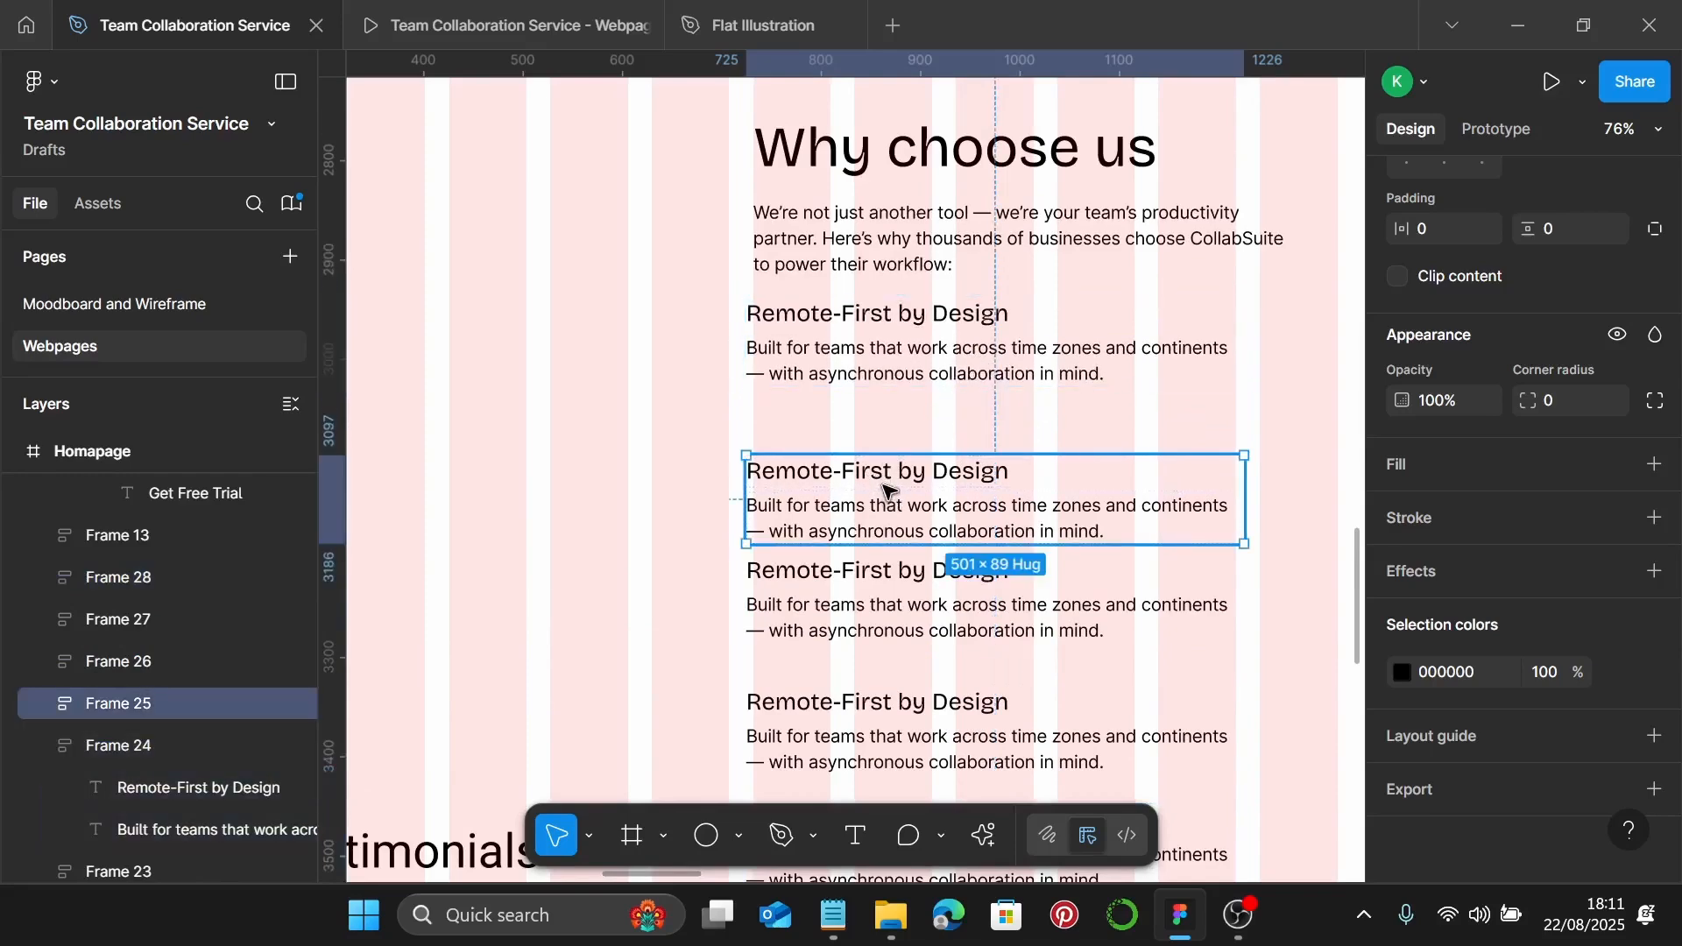
{"action": "left_click", "coordinate": [833, 915]}
{"action": "scroll", "coordinate": [1279, 565], "scroll_direction": "down", "scroll_amount": 3}
{"action": "left_click_drag", "start_coordinate": [1415, 386], "coordinate": [1213, 386]}
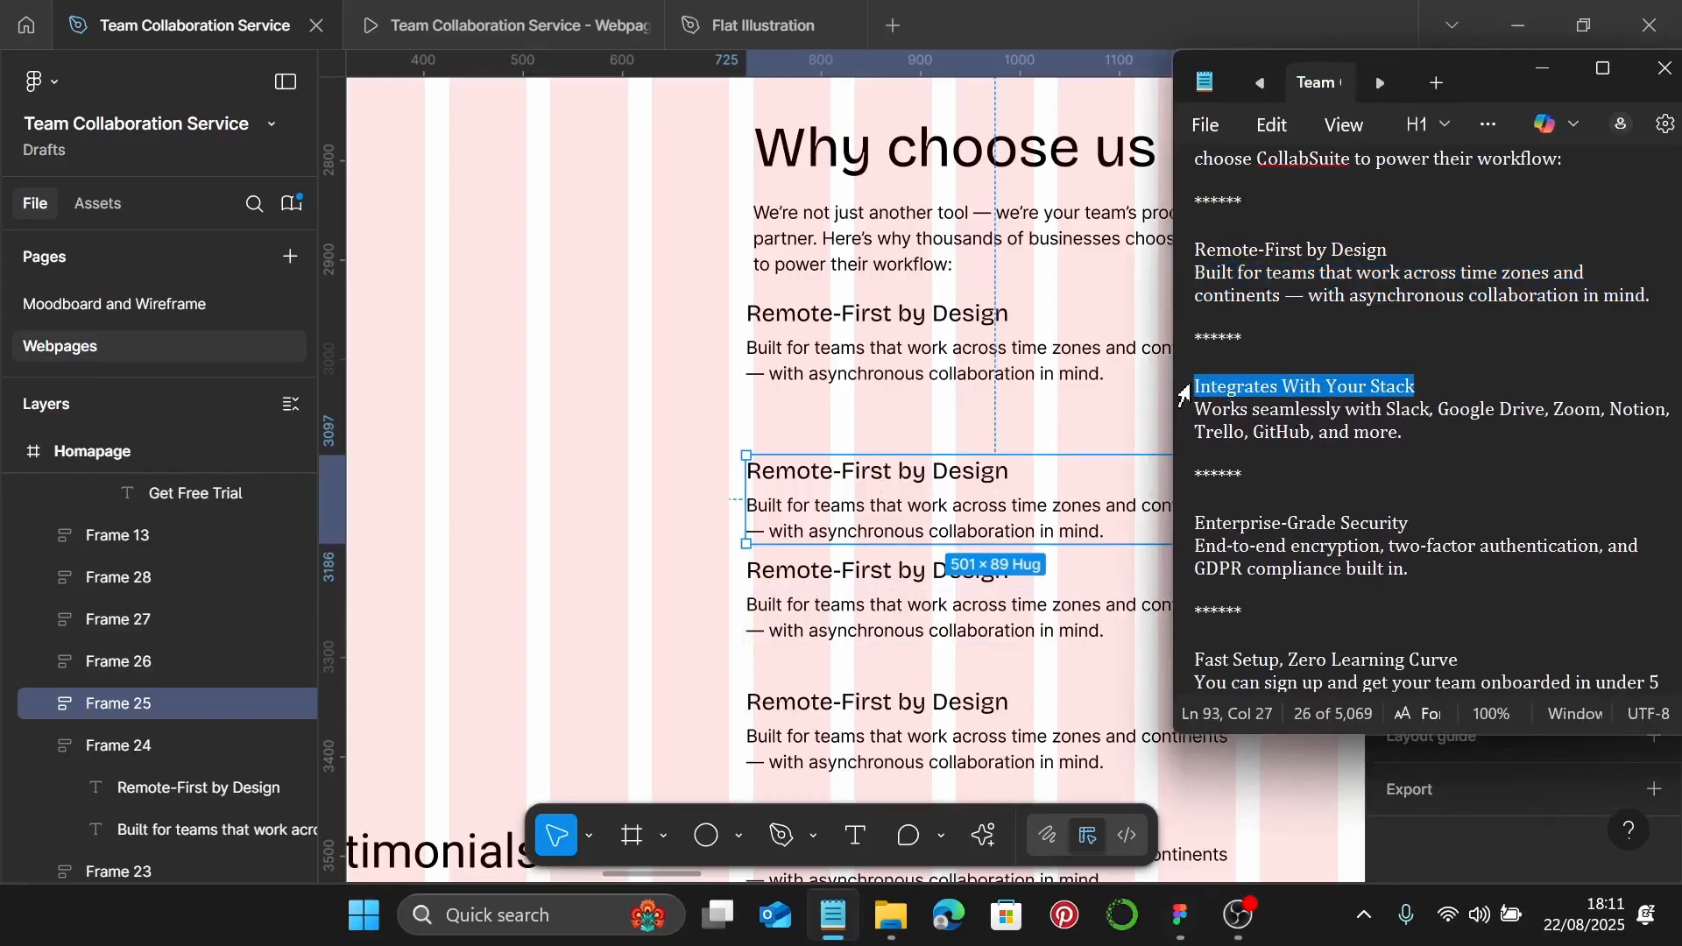
{"action": "left_click", "coordinate": [893, 484]}
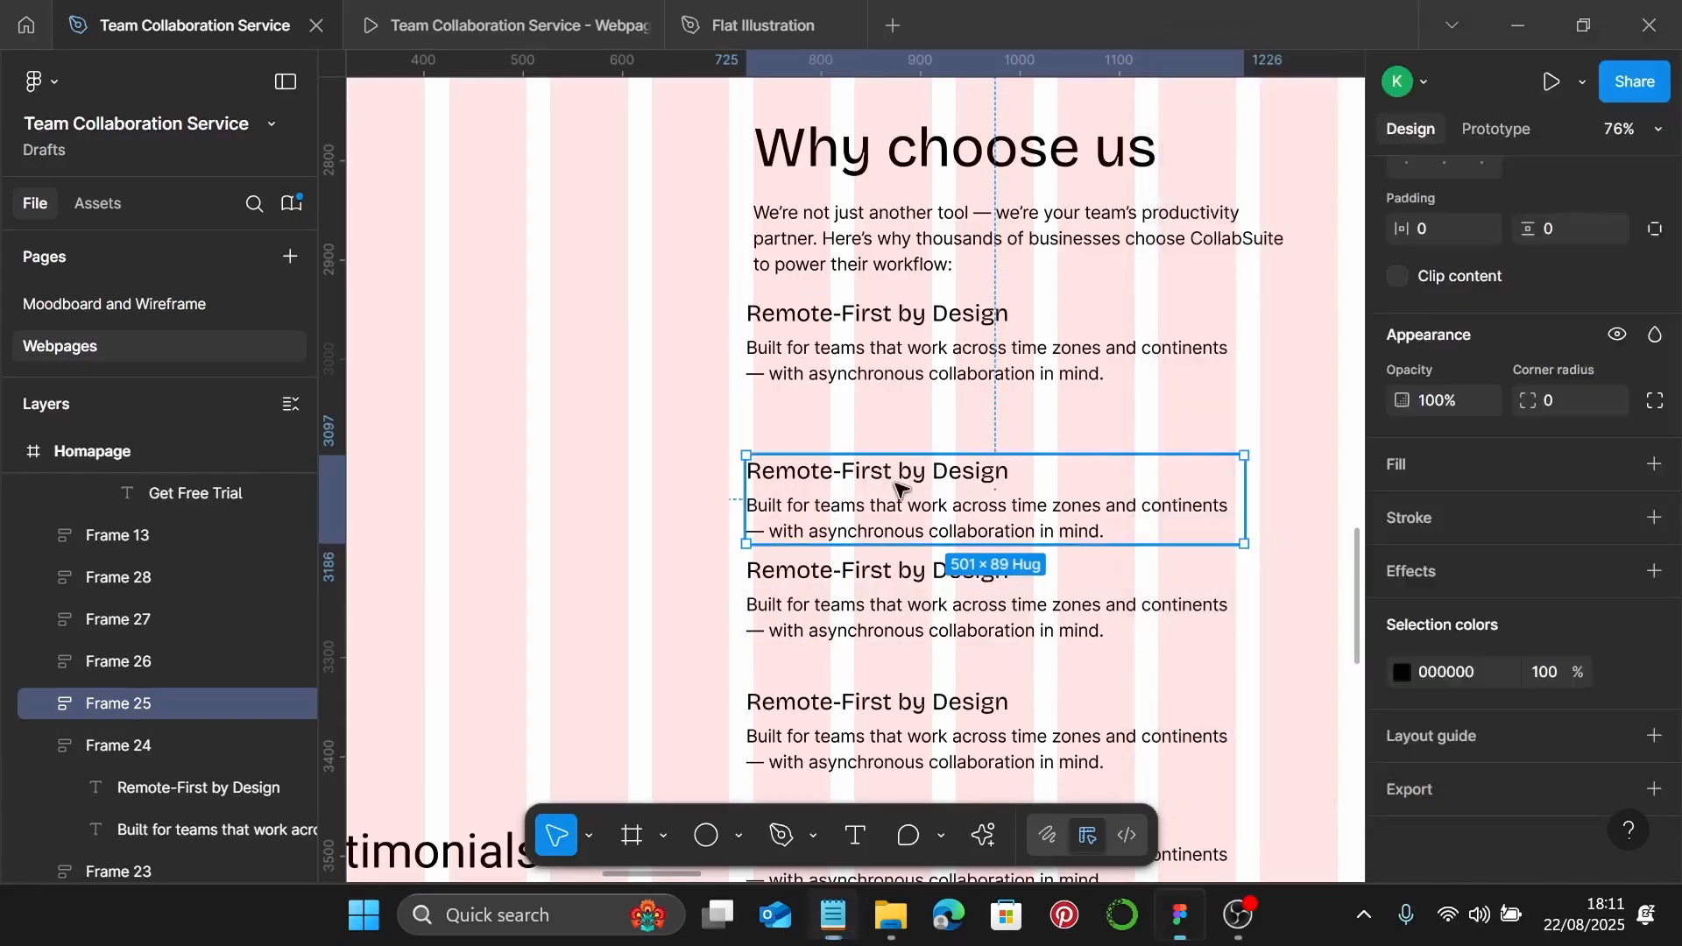
{"action": "left_click", "coordinate": [895, 480]}
{"action": "double_click", "coordinate": [895, 477]}
{"action": "key", "text": "ctrl+v"}
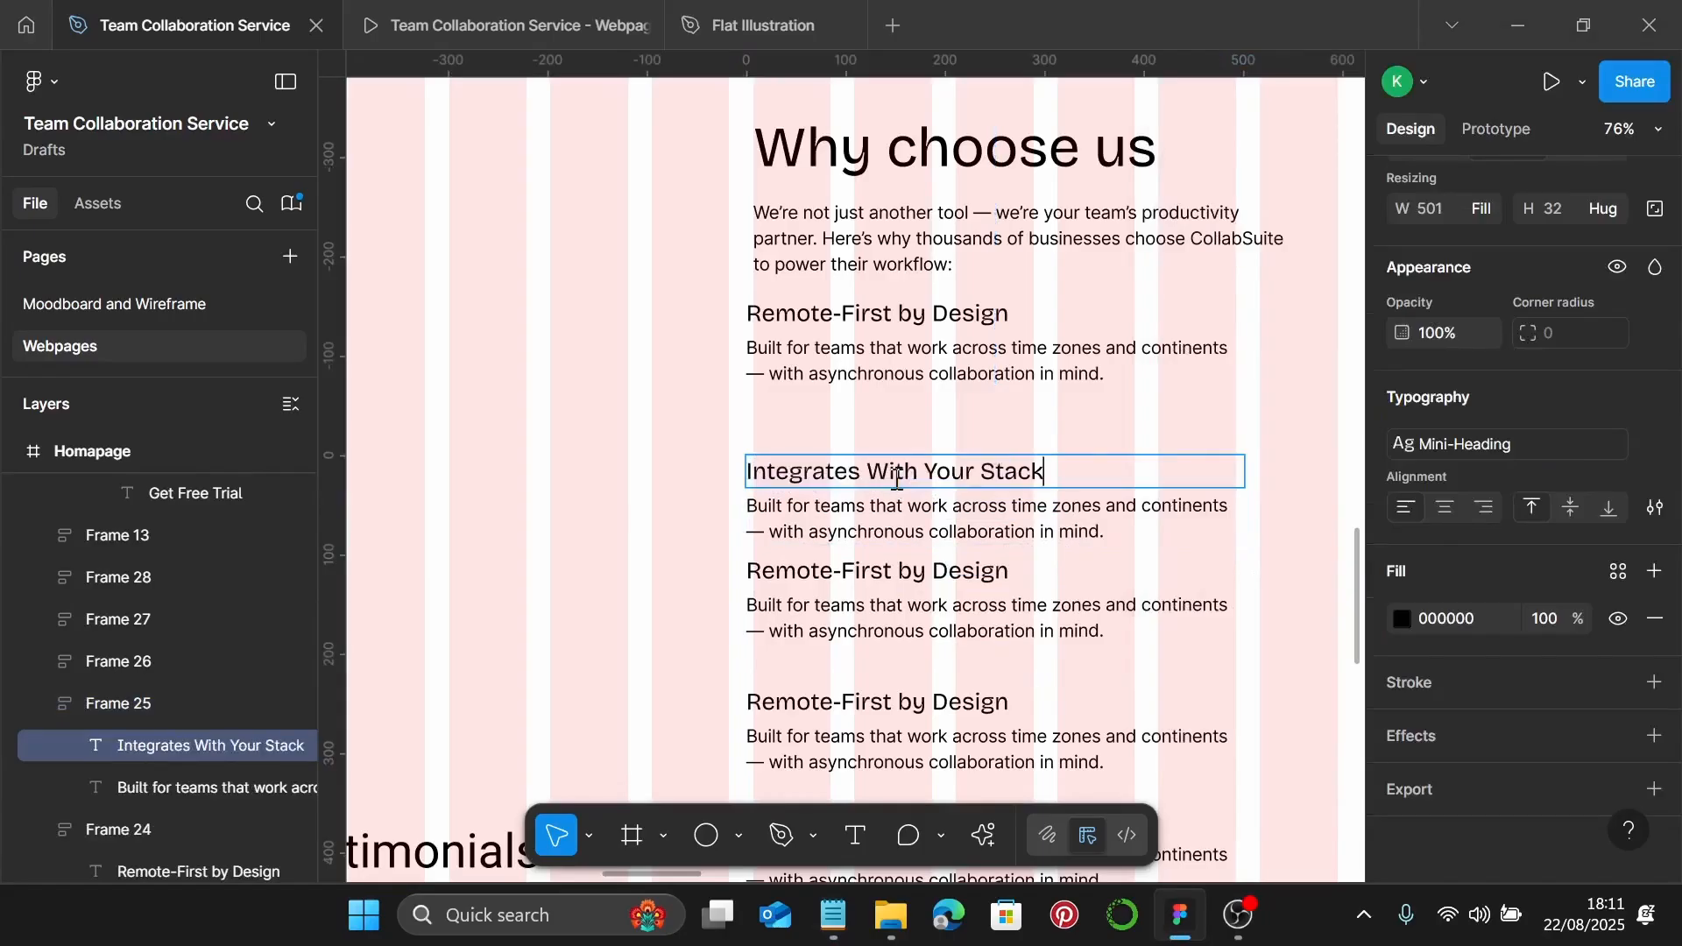
Replace the body under "Integrates With Your Stack" with "Works seamlessly with Slack, Google Drive, Zoom, Notion, Trello, GitHub, and more." from Notepad
{"action": "left_click", "coordinate": [833, 915]}
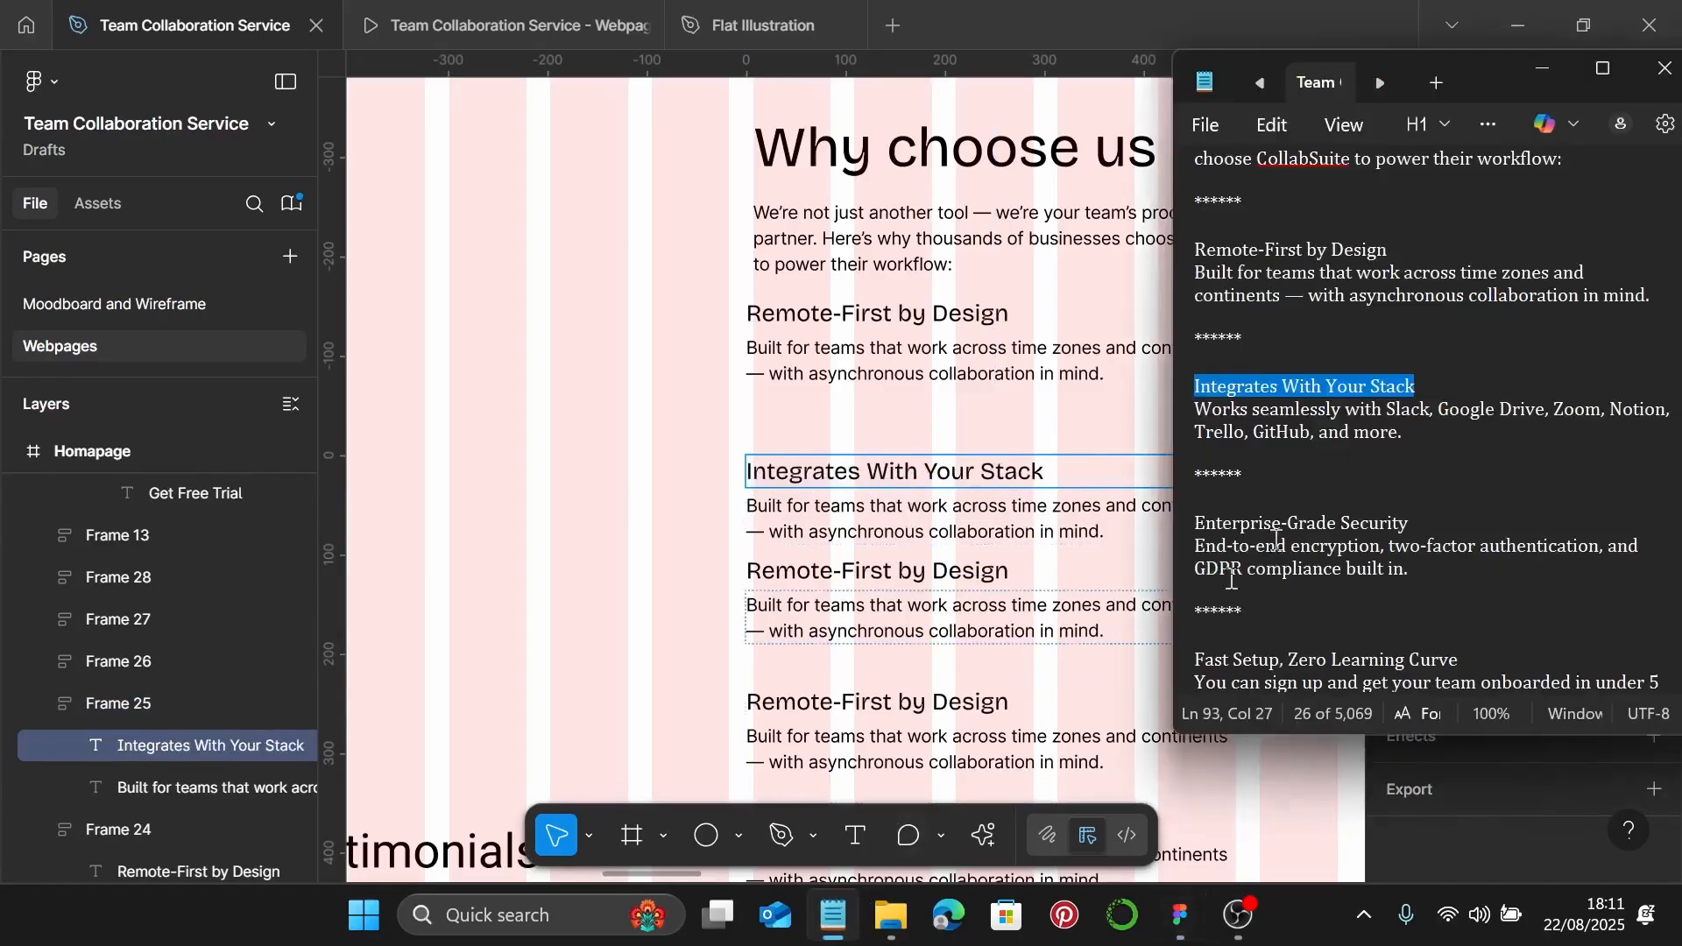
{"action": "left_click_drag", "start_coordinate": [1435, 435], "coordinate": [1194, 409]}
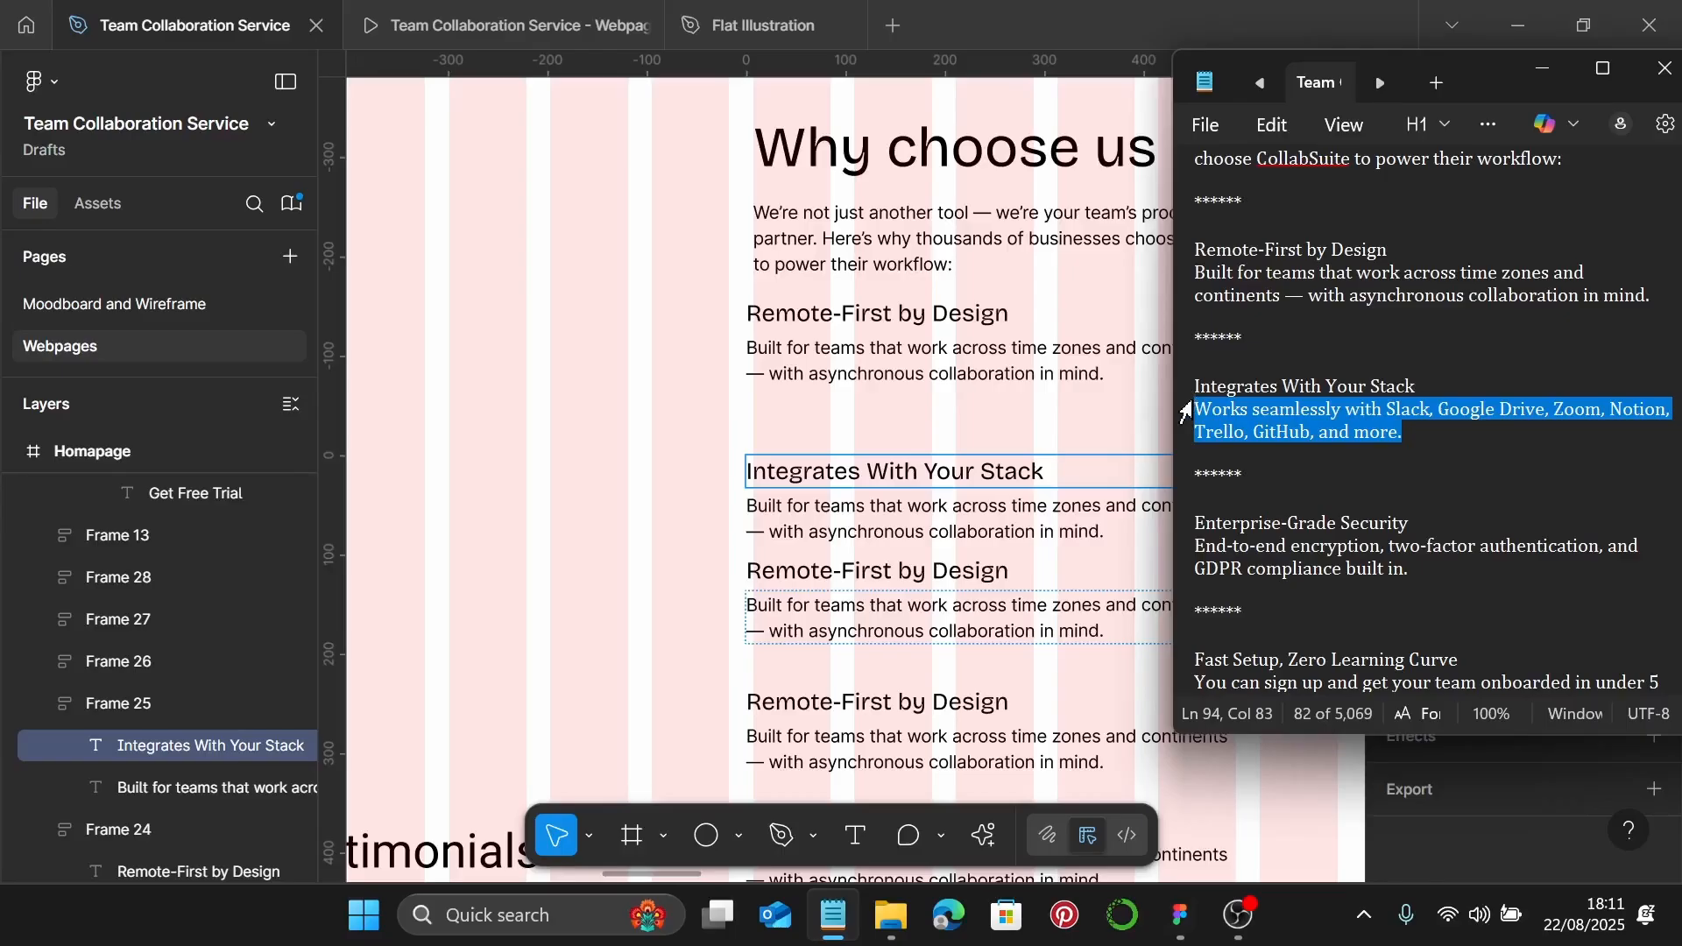
{"action": "double_click", "coordinate": [994, 534]}
{"action": "key", "text": "ctrl+v"}
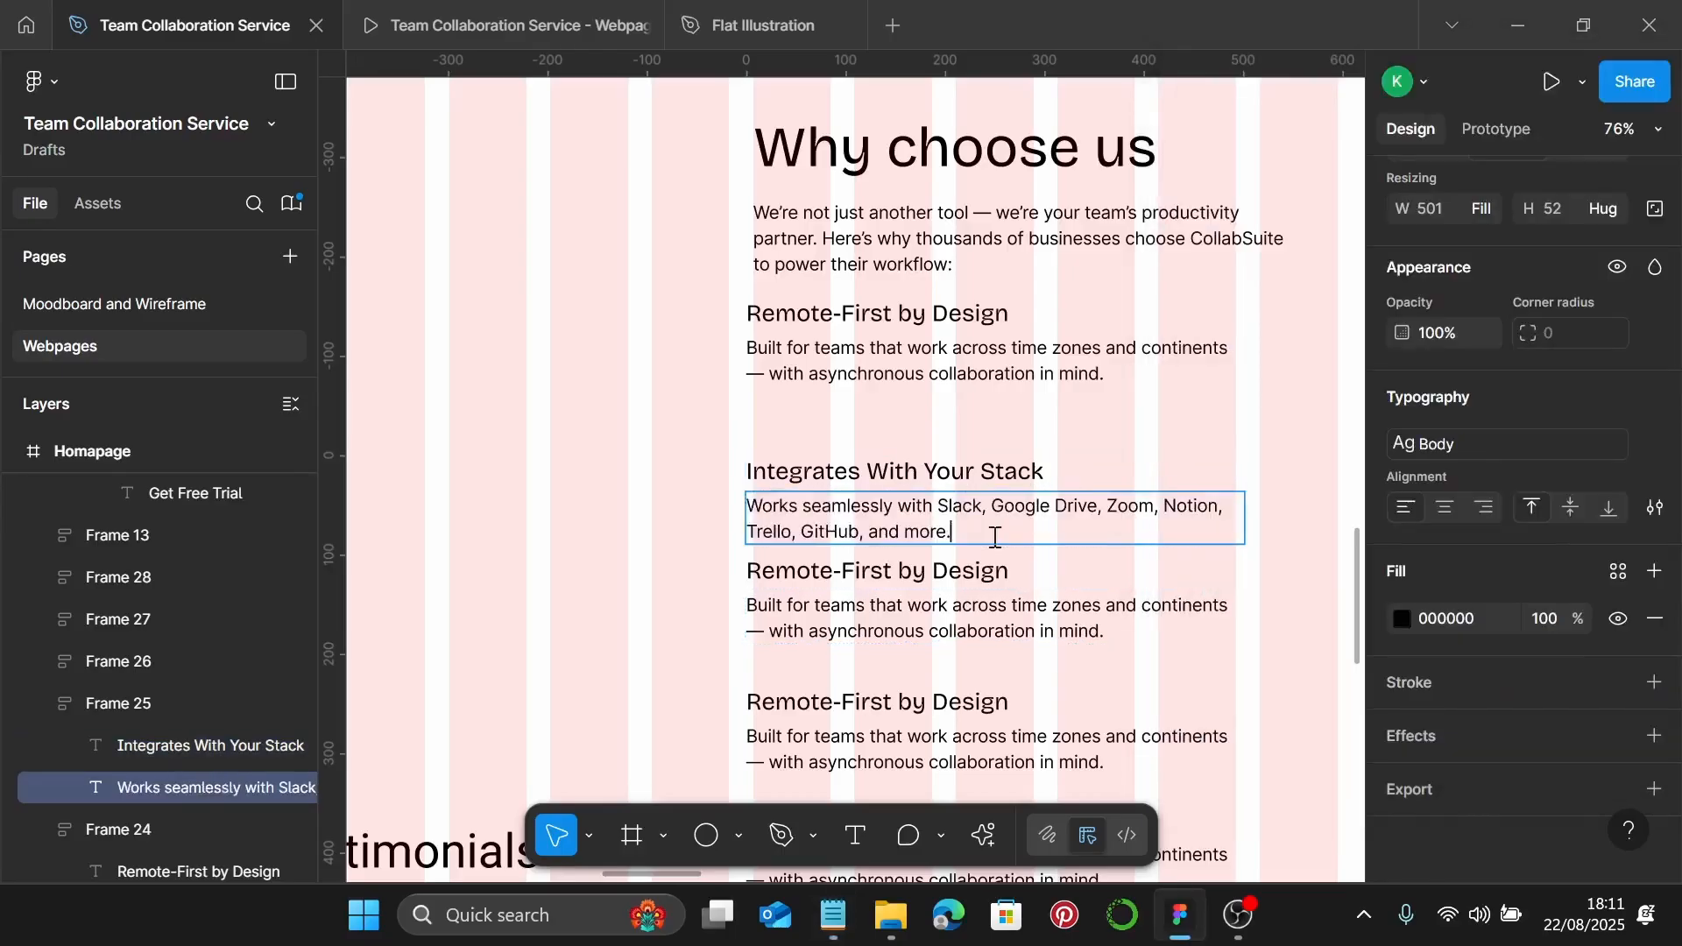
Replace the third feature block's heading with "Enterprise-Grade Security" from the Notepad copy
{"action": "scroll", "coordinate": [1034, 508], "scroll_direction": "down", "scroll_amount": 3}
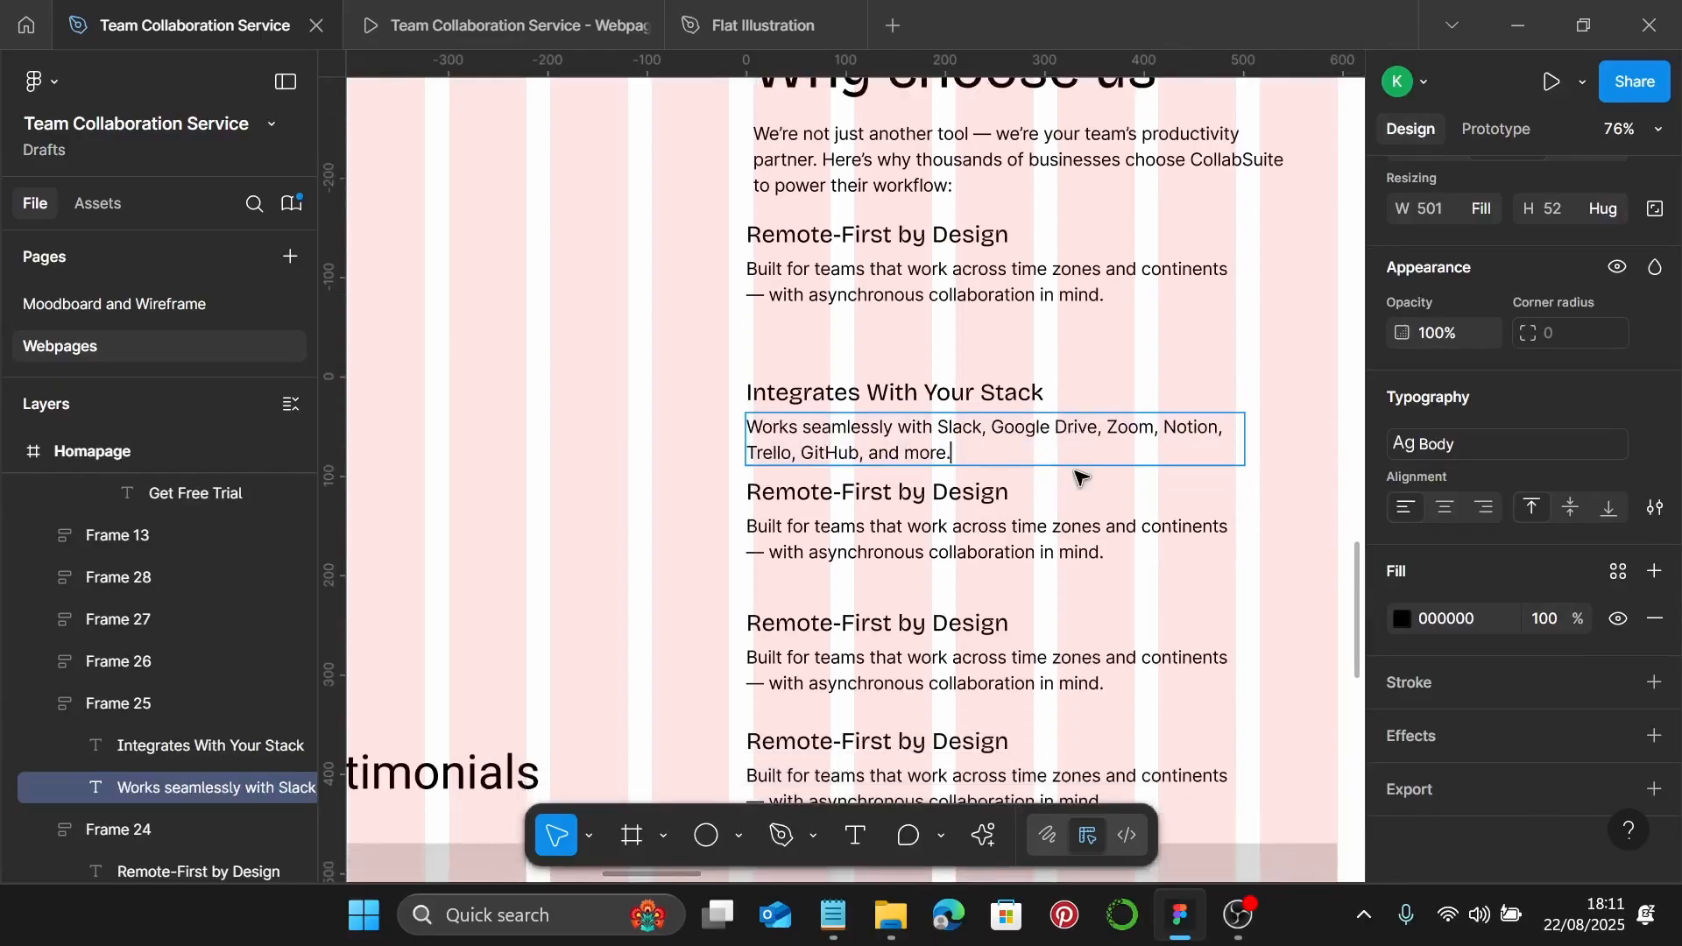
{"action": "left_click", "coordinate": [832, 915]}
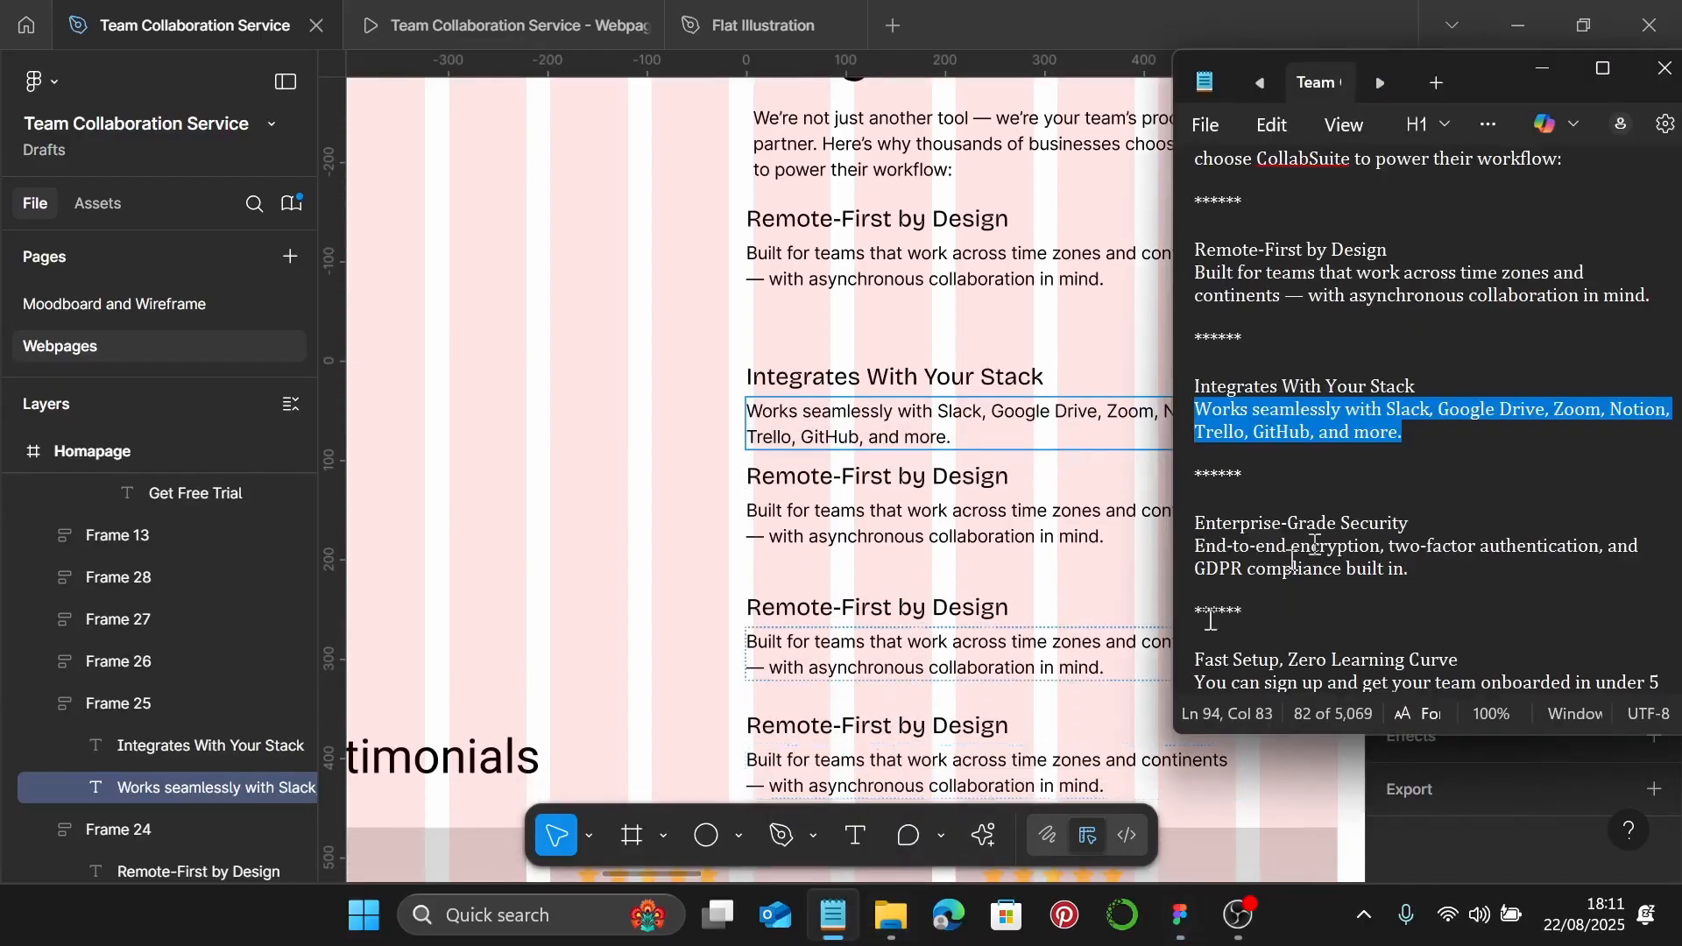
{"action": "scroll", "coordinate": [1366, 508], "scroll_direction": "down", "scroll_amount": 1}
{"action": "left_click_drag", "start_coordinate": [1434, 444], "coordinate": [1205, 444]}
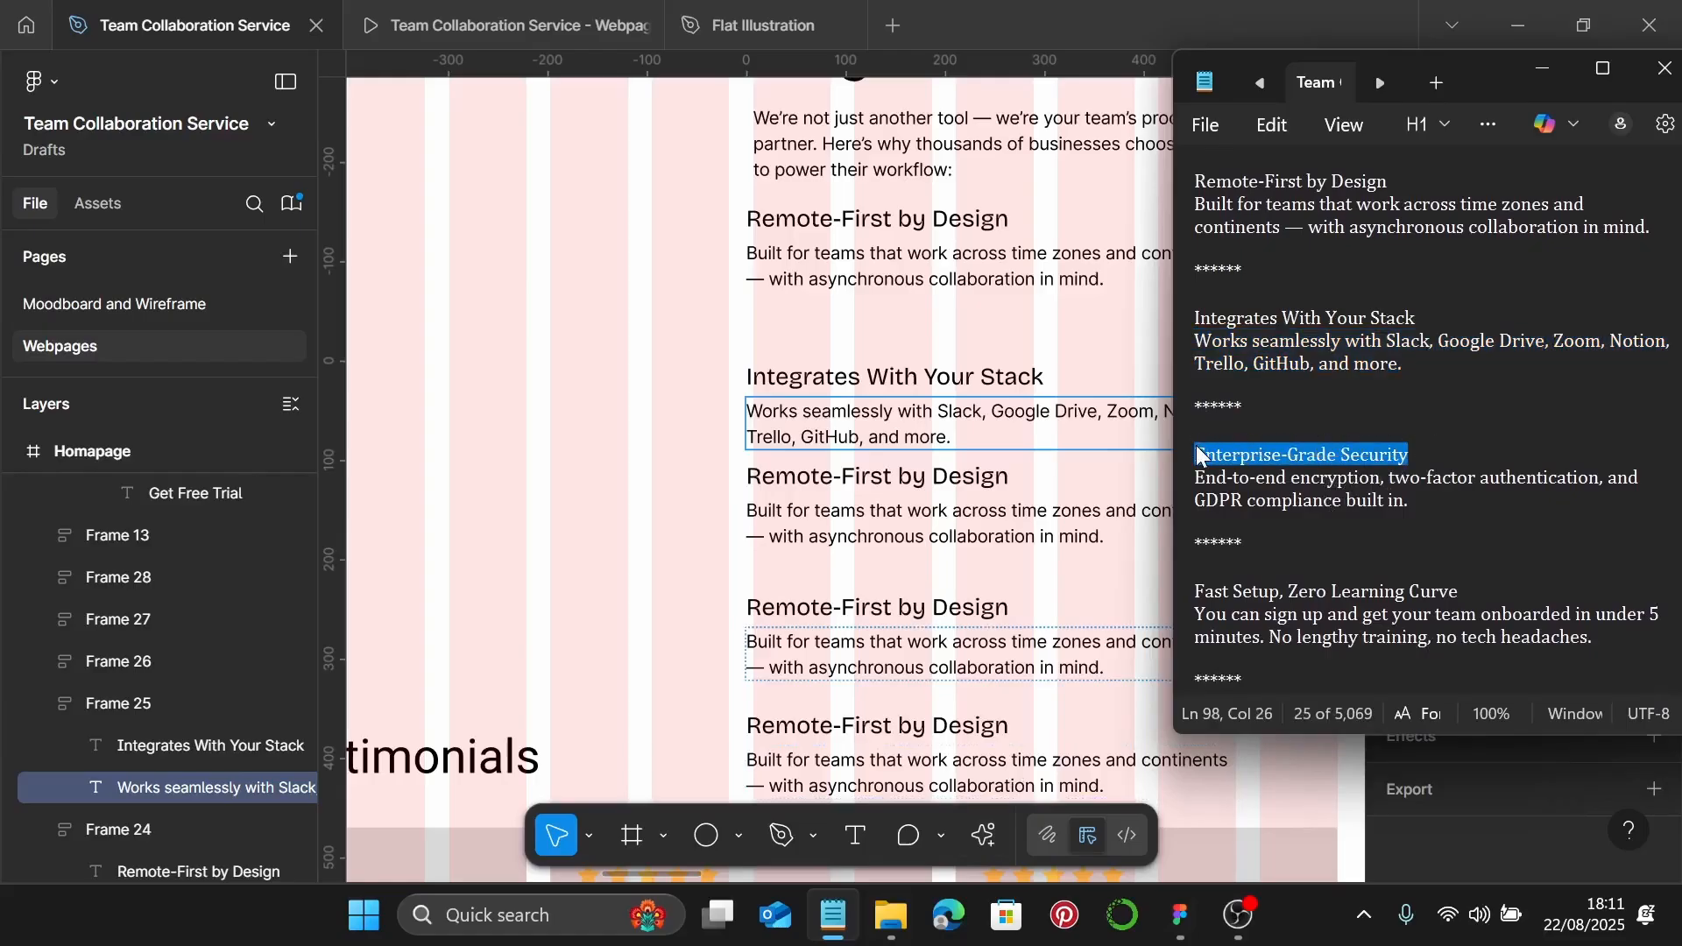
{"action": "left_click", "coordinate": [939, 482]}
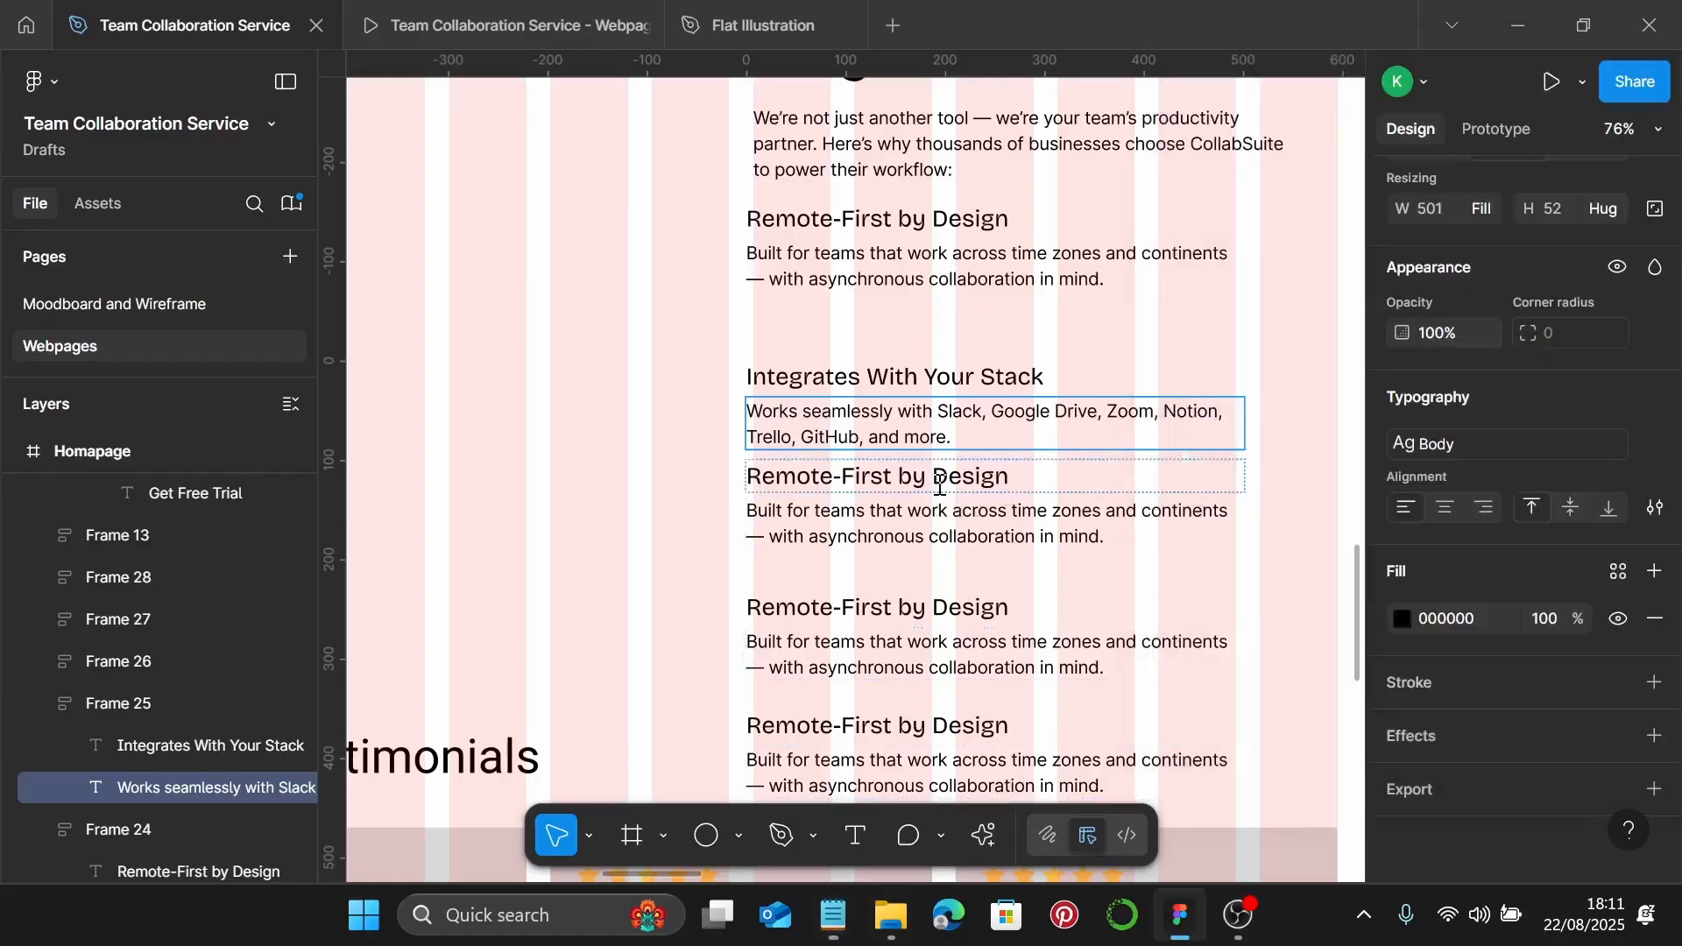
{"action": "double_click", "coordinate": [939, 482]}
{"action": "type", "text": "Enterprise-Grade Security"}
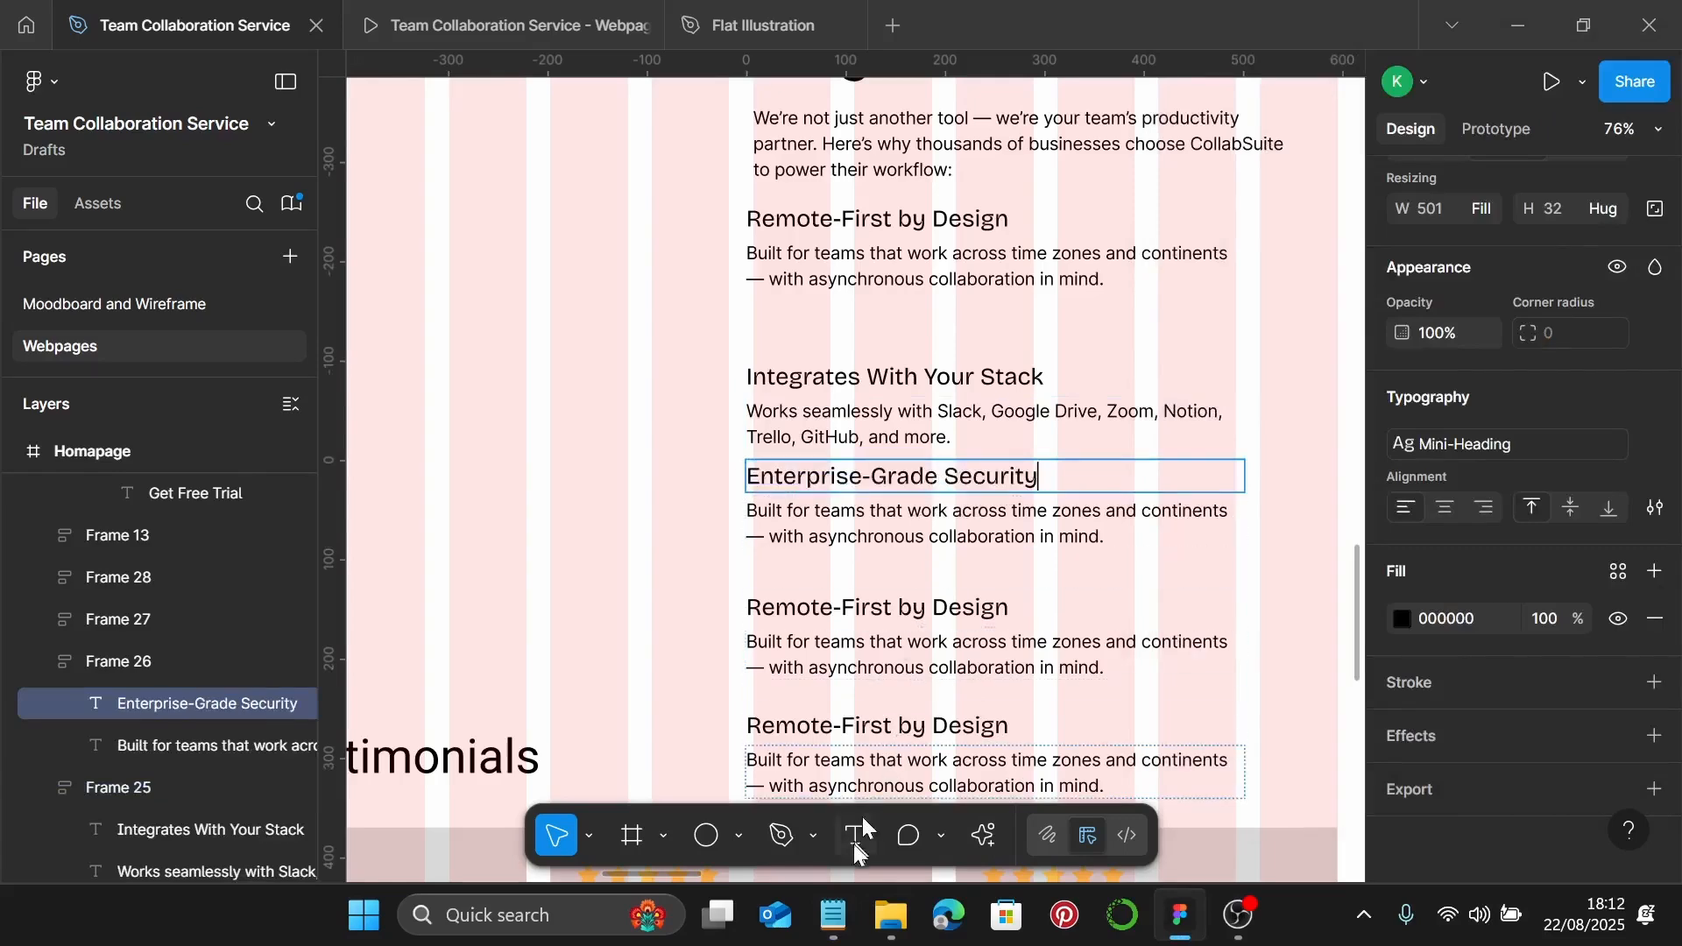
Replace the body under "Enterprise-Grade Security" with "End-to-end encryption, two-factor authentication, and GDPR compliance built in." from Notepad
{"action": "left_click", "coordinate": [832, 915]}
{"action": "left_click_drag", "start_coordinate": [1407, 508], "coordinate": [1189, 481]}
{"action": "key", "text": "ctrl+c"}
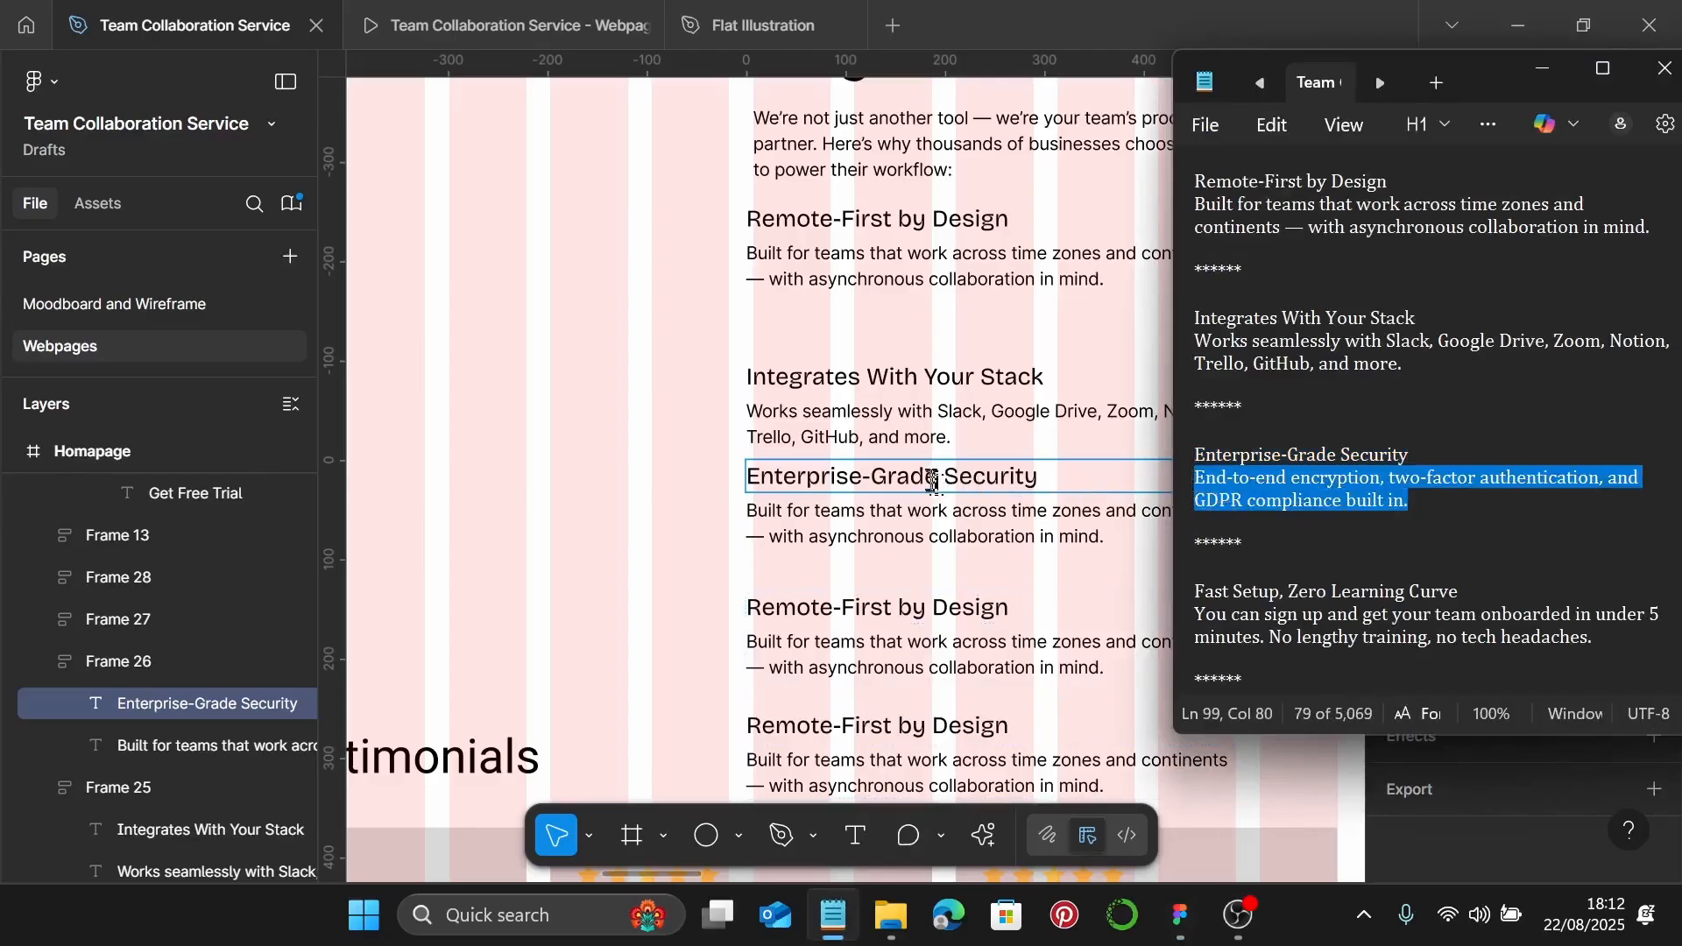
{"action": "left_click", "coordinate": [854, 508]}
{"action": "double_click", "coordinate": [820, 501]}
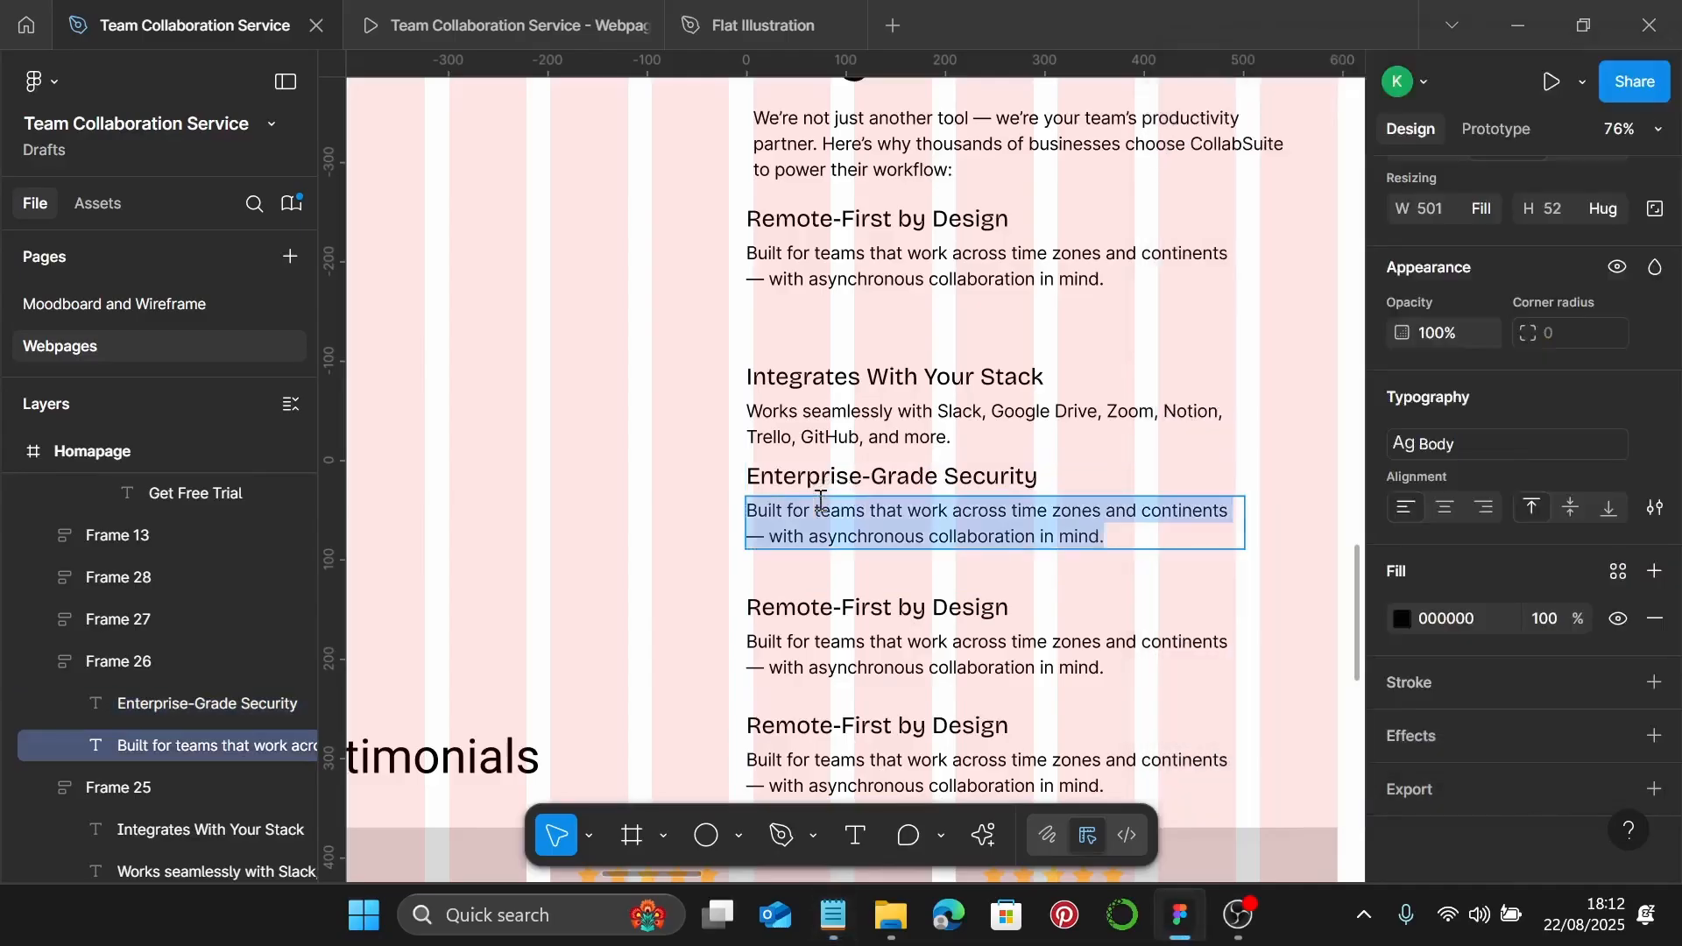
{"action": "key", "text": "ctrl+v"}
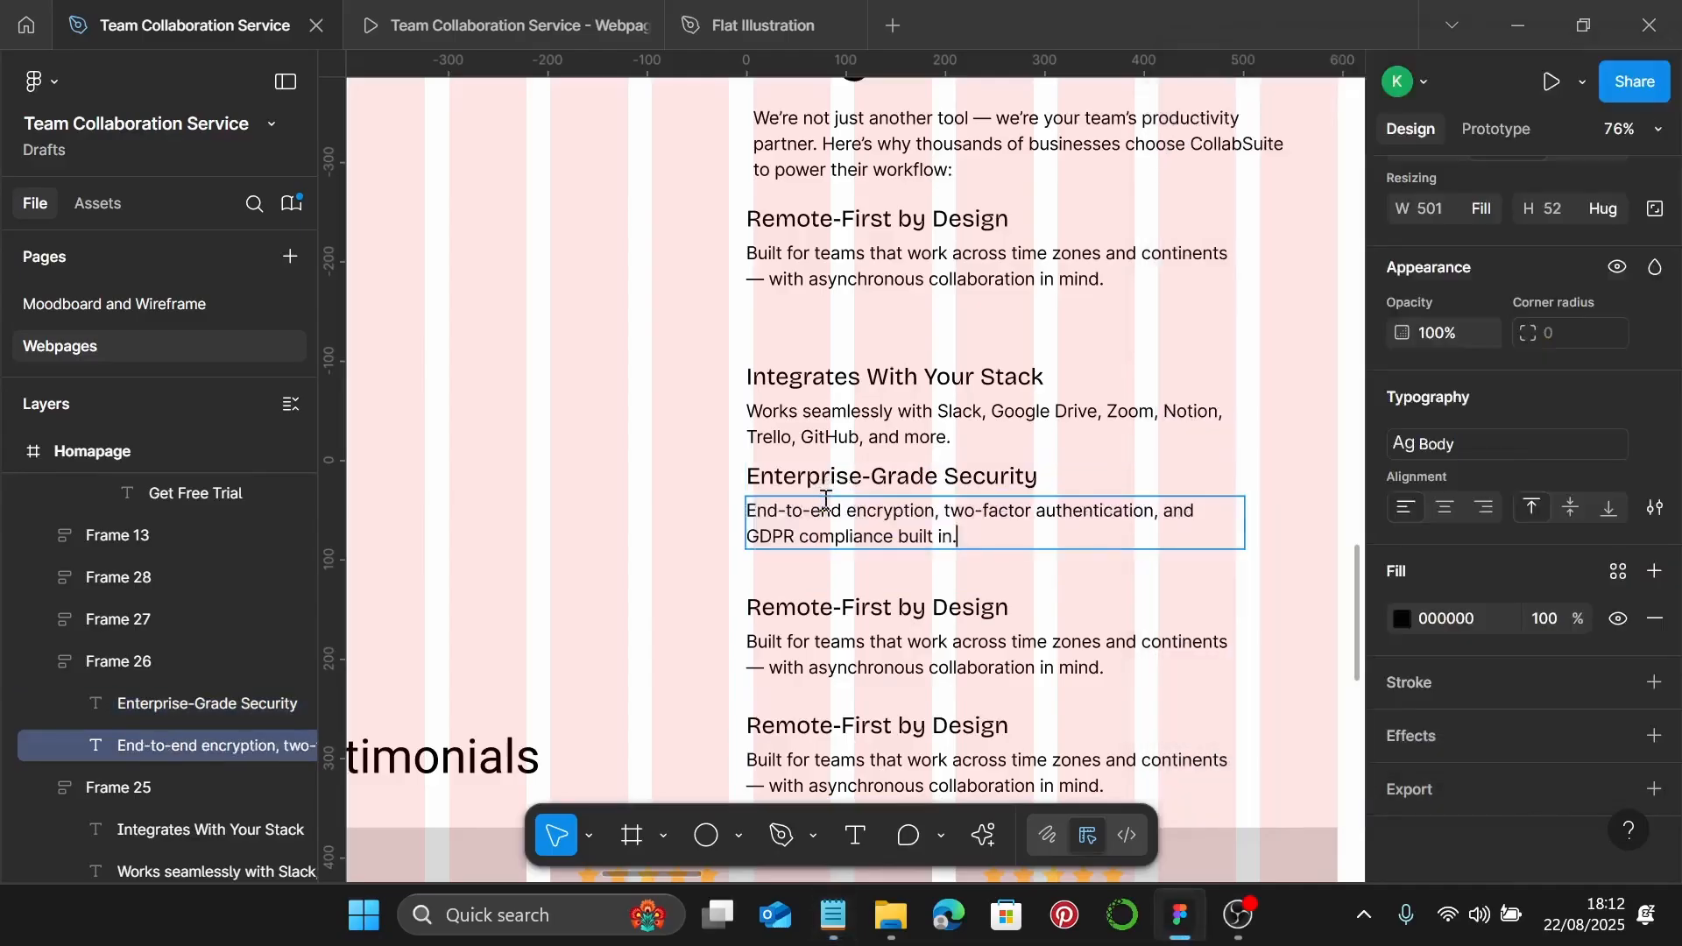
Replace the fourth feature block's heading with "Fast Setup, Zero Learning Curve" from the Notepad copy
{"action": "scroll", "coordinate": [825, 499], "scroll_direction": "down", "scroll_amount": 3}
{"action": "left_click", "coordinate": [825, 920]}
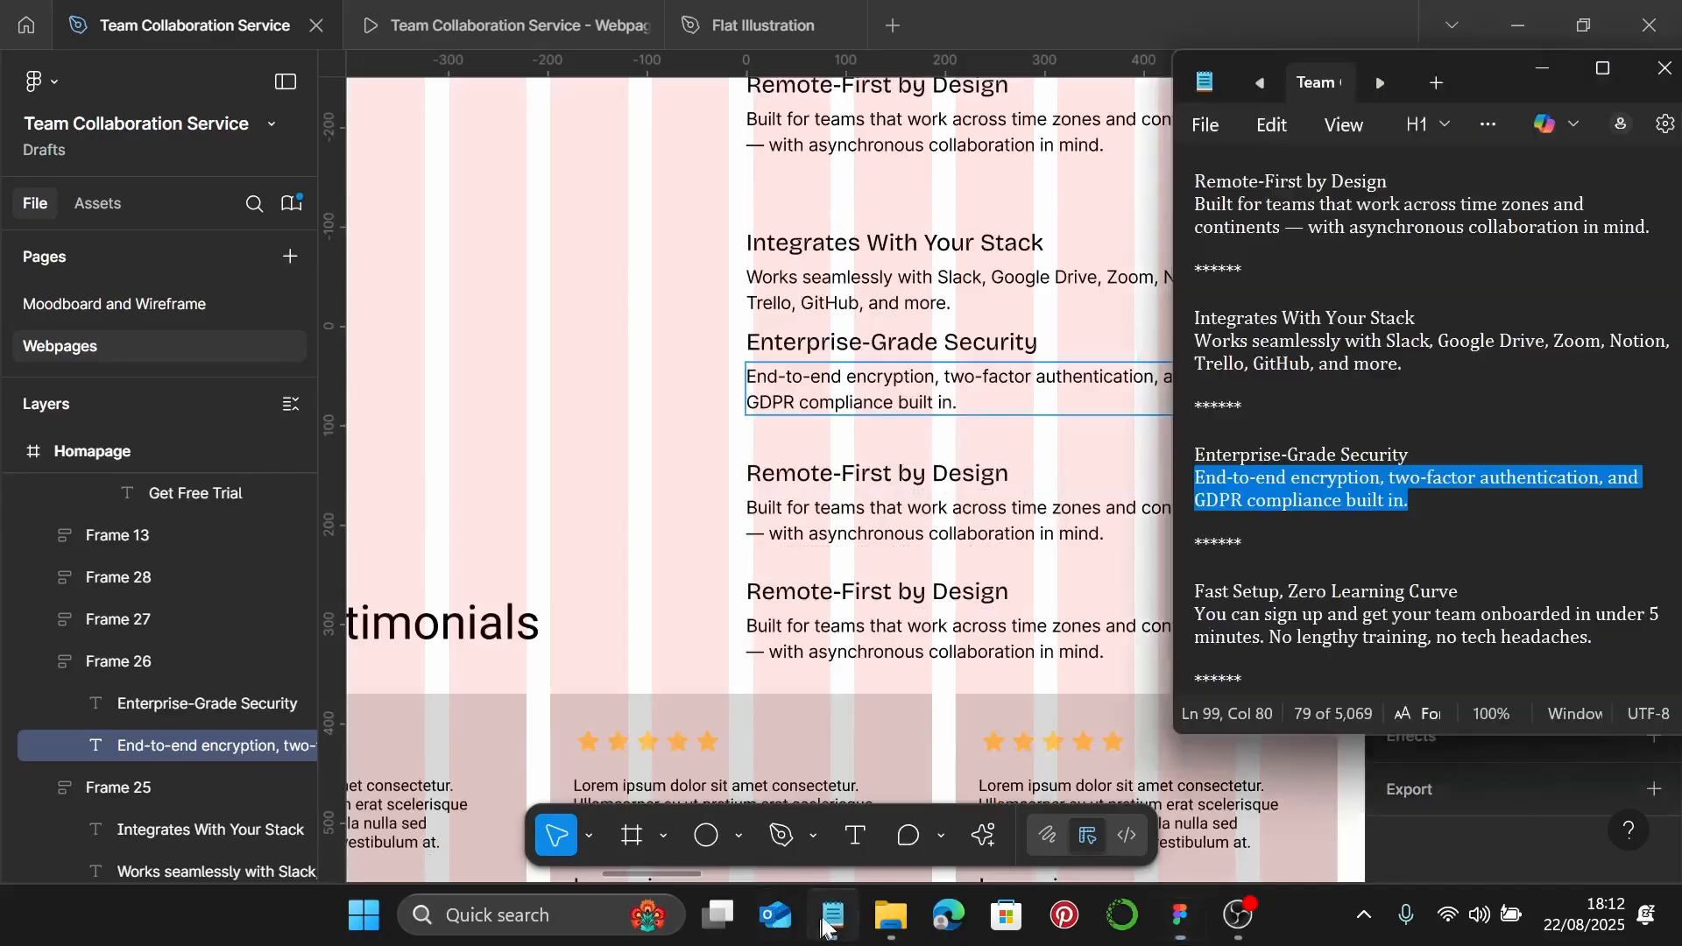
{"action": "scroll", "coordinate": [1271, 613], "scroll_direction": "down", "scroll_amount": 2}
{"action": "left_click", "coordinate": [1477, 456]}
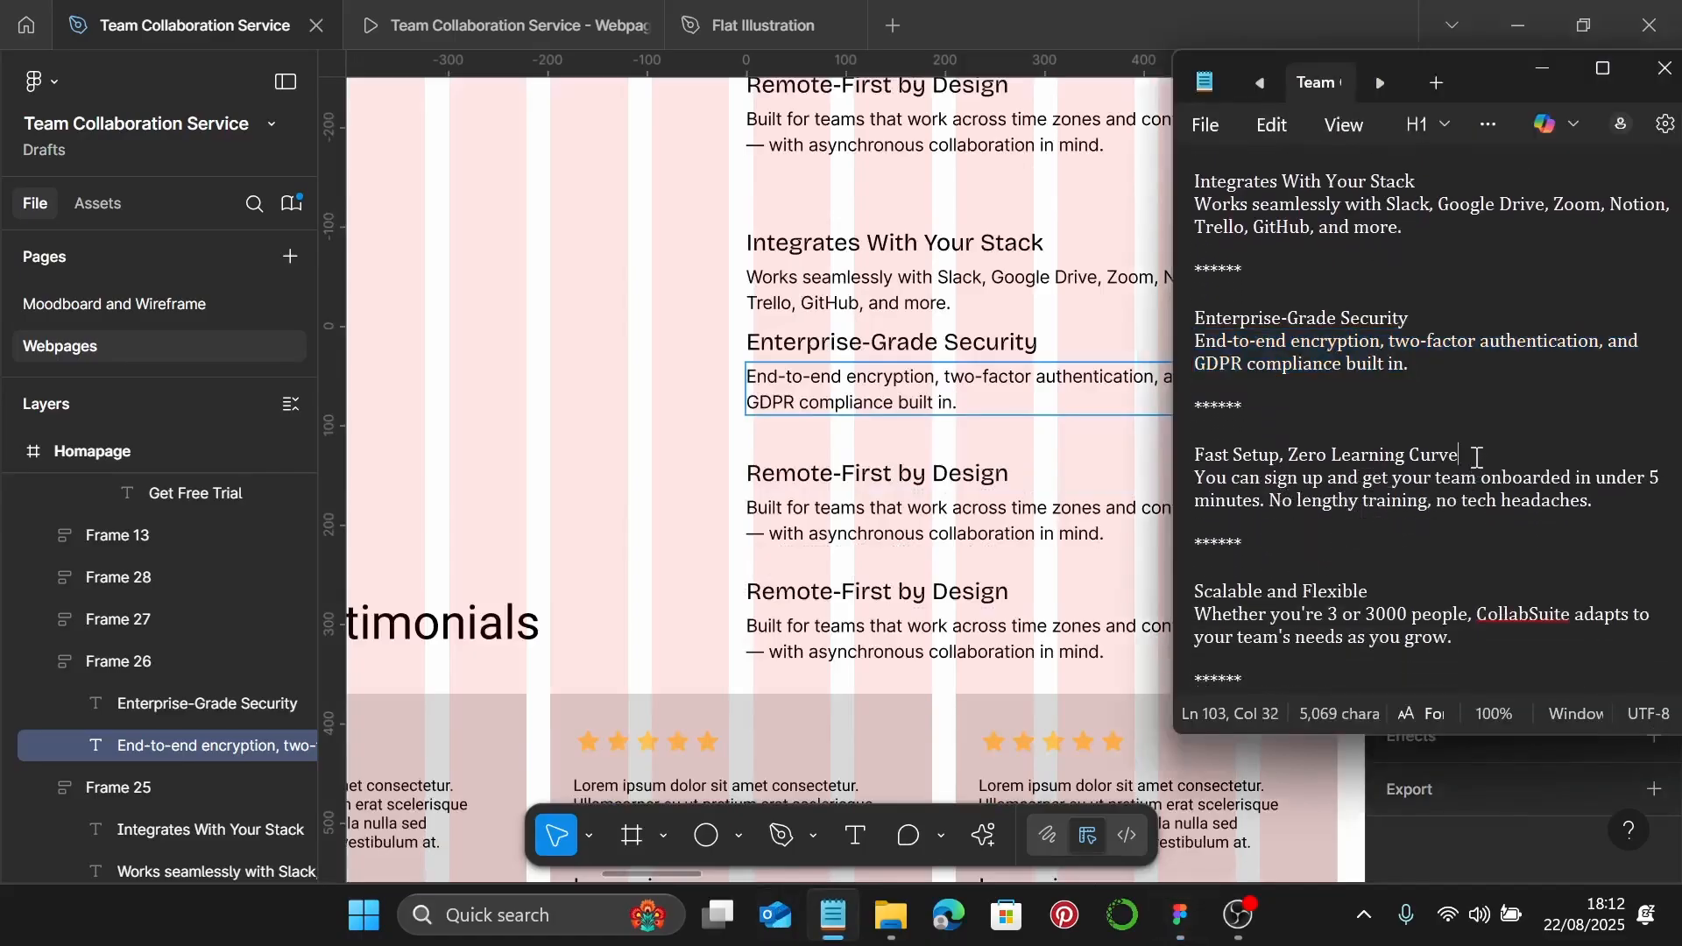
{"action": "left_click_drag", "start_coordinate": [1477, 456], "coordinate": [1183, 464]}
{"action": "key", "text": "ctrl+c"}
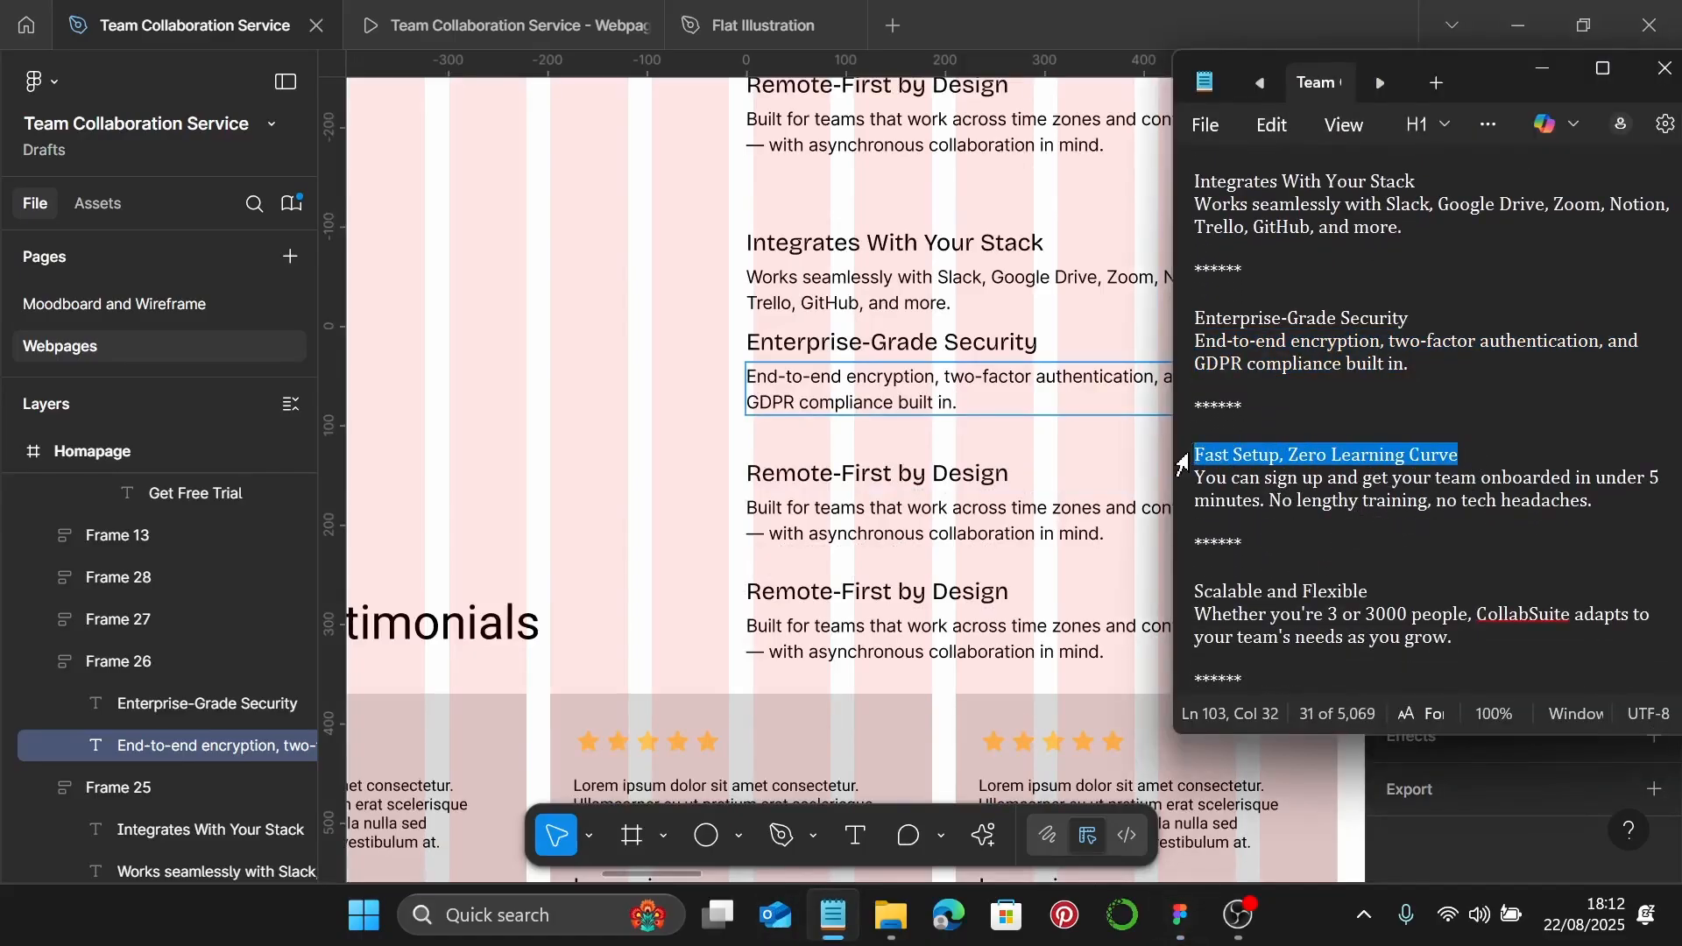
{"action": "left_click", "coordinate": [984, 470]}
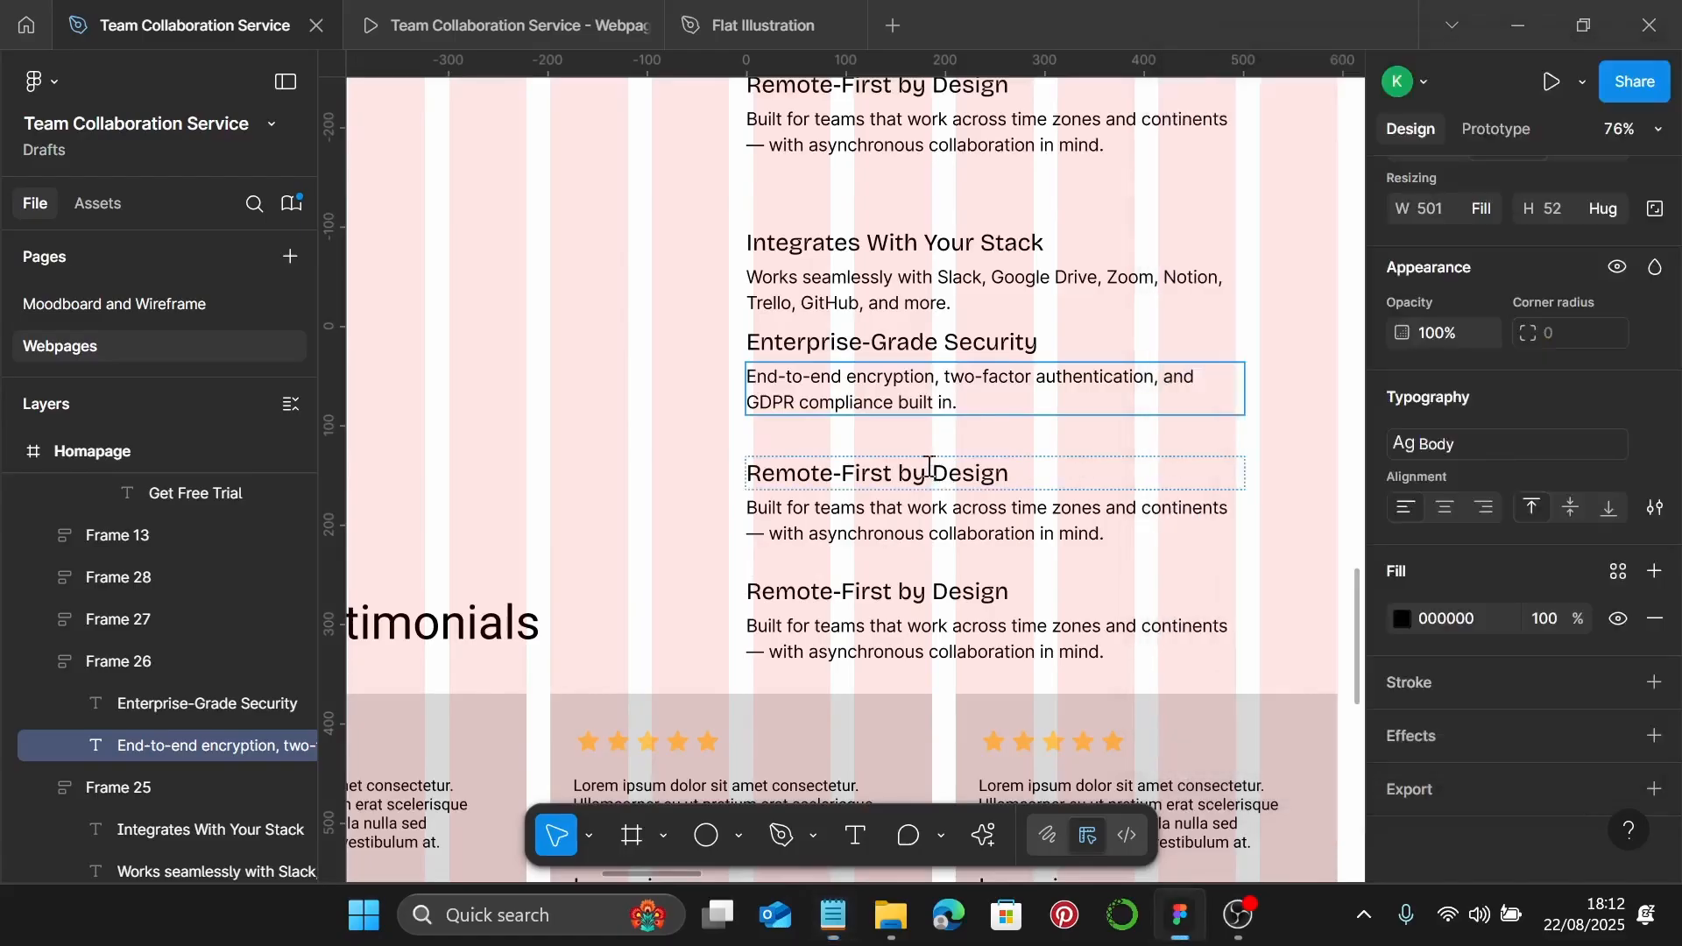
{"action": "double_click", "coordinate": [984, 472]}
{"action": "key", "text": "ctrl+v"}
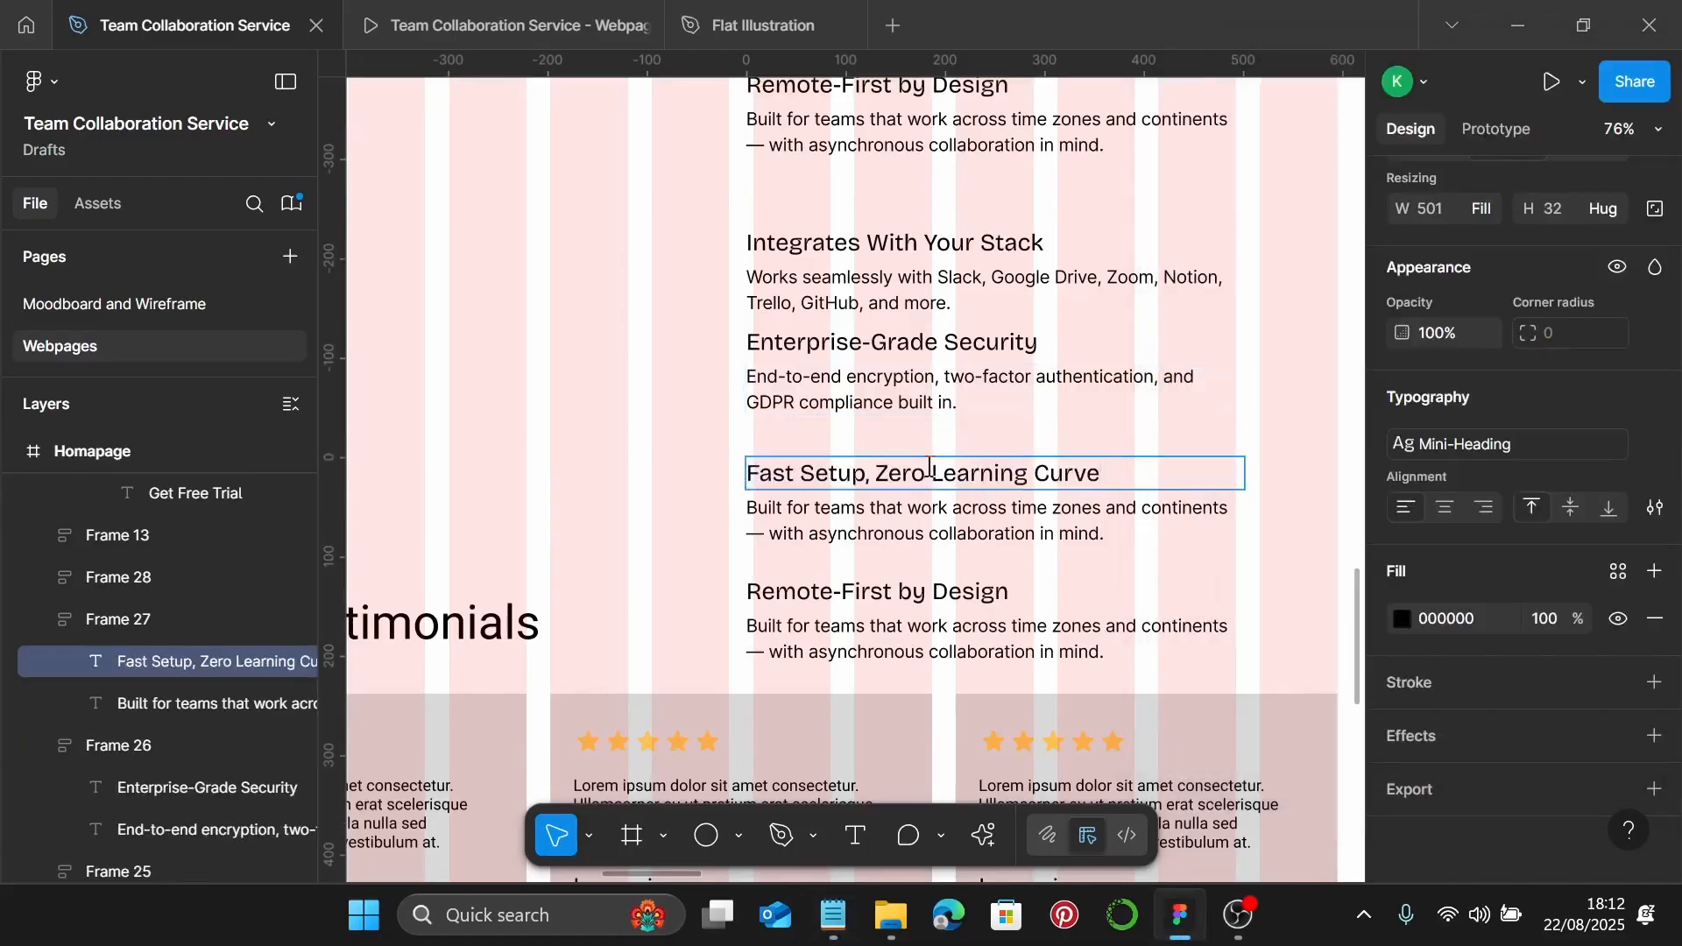
Fill the fourth block's body from Notepad: "You can sign up and get your team onboarded in under 5 minutes. No lengthy training, no tech headaches."
{"action": "left_click", "coordinate": [833, 916]}
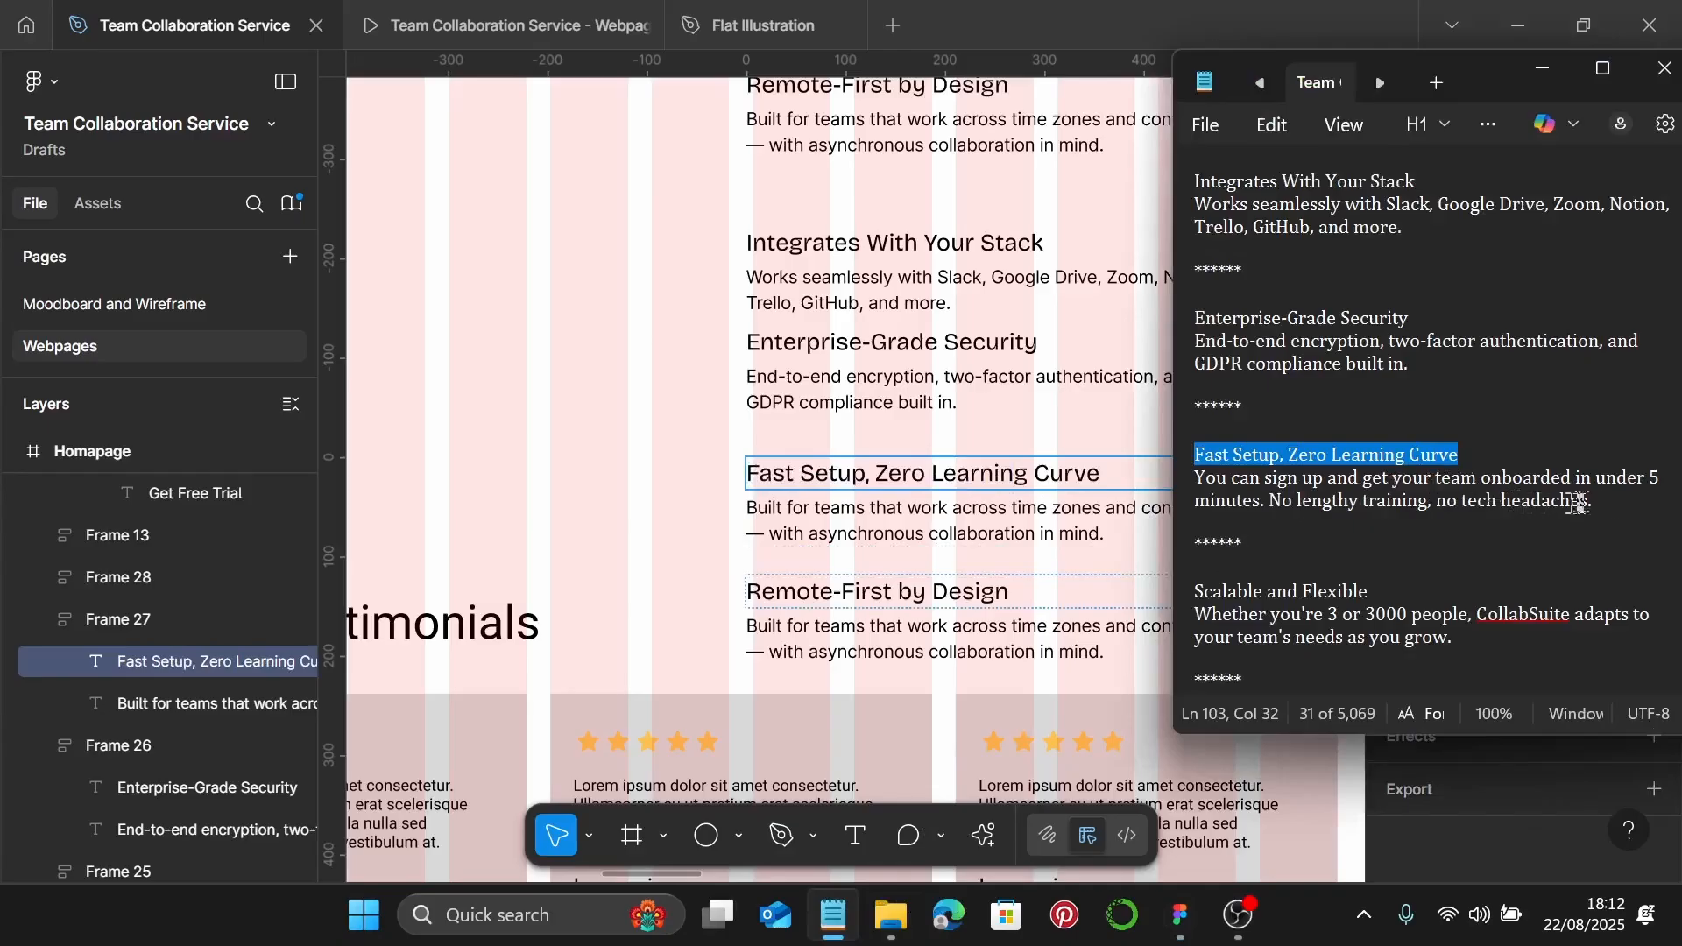
{"action": "left_click_drag", "start_coordinate": [1593, 502], "coordinate": [1212, 488]}
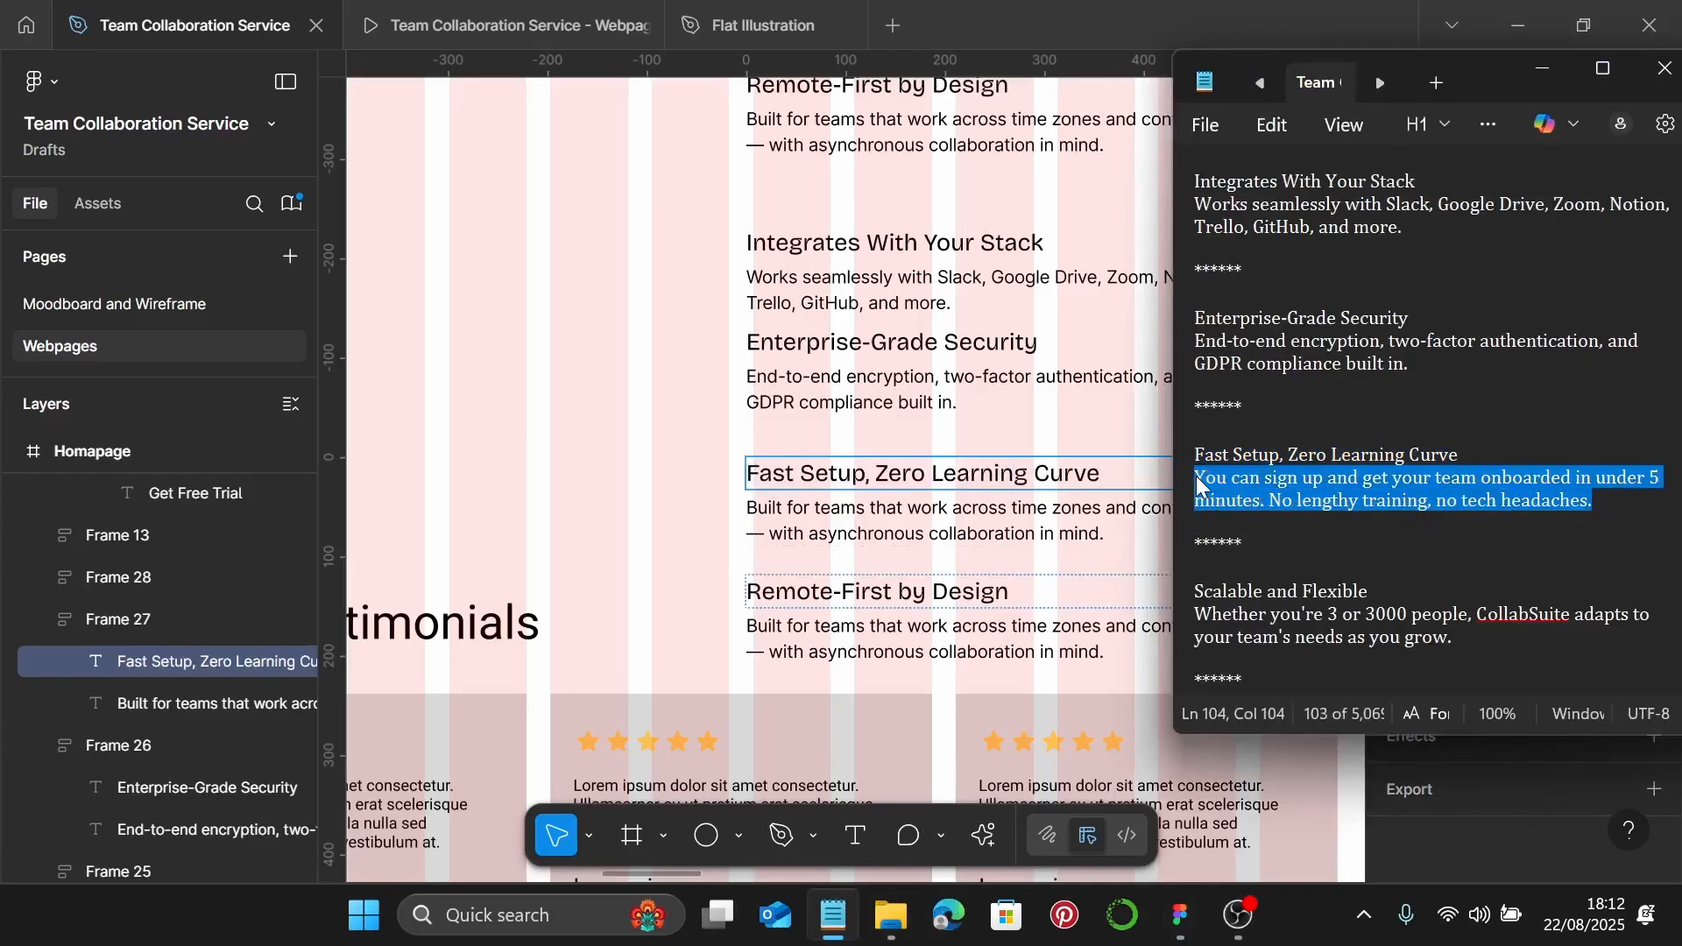
{"action": "left_click", "coordinate": [961, 543]}
{"action": "double_click", "coordinate": [960, 526]}
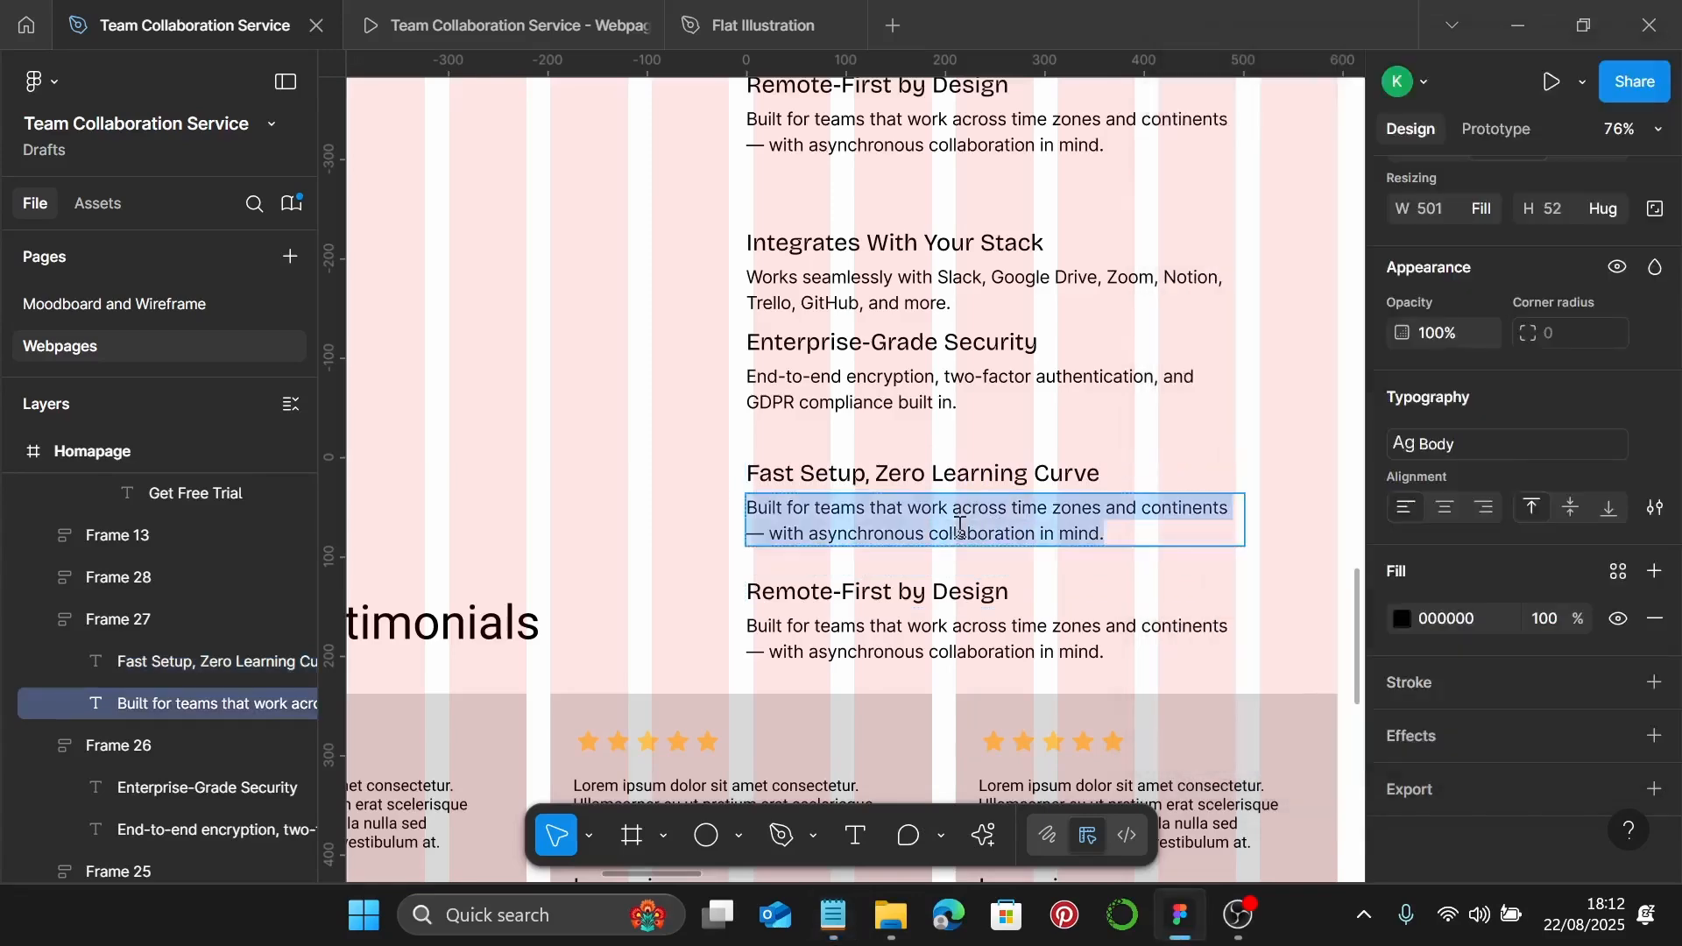
{"action": "type", "text": "You can sign up and get your team onboarded in under 5 minutes. No lengthy training, no tech headaches."}
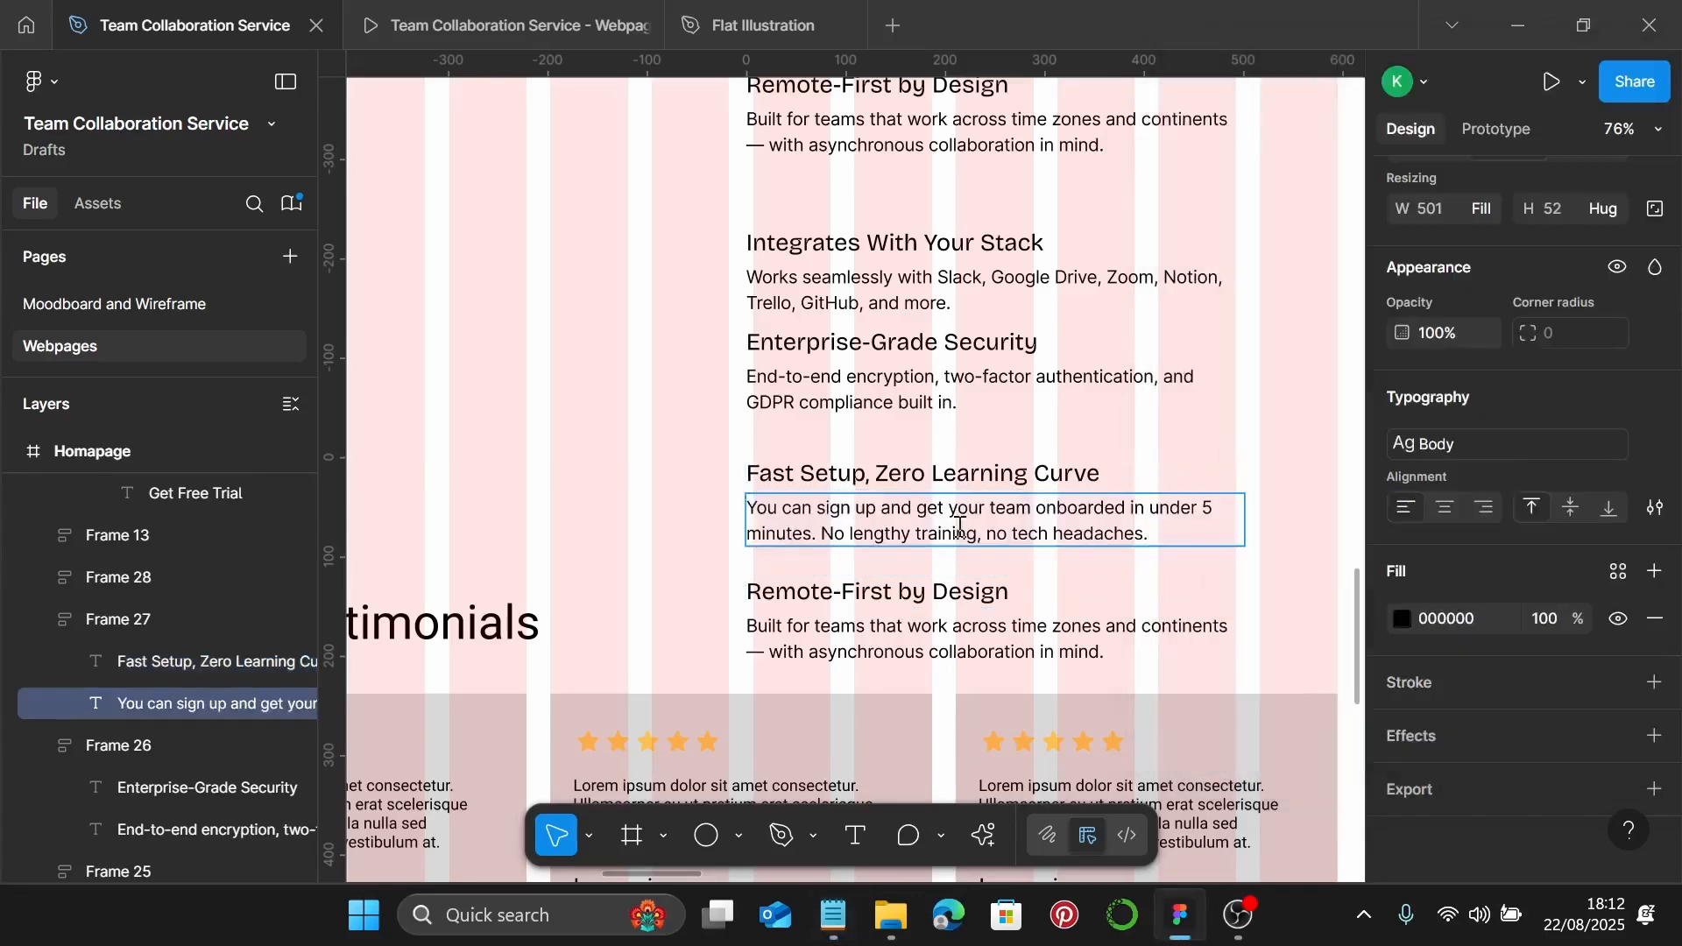
Replace the last feature block's heading with "Scalable and Flexible" from the Notepad copy
{"action": "scroll", "coordinate": [960, 526], "scroll_direction": "down", "scroll_amount": 1}
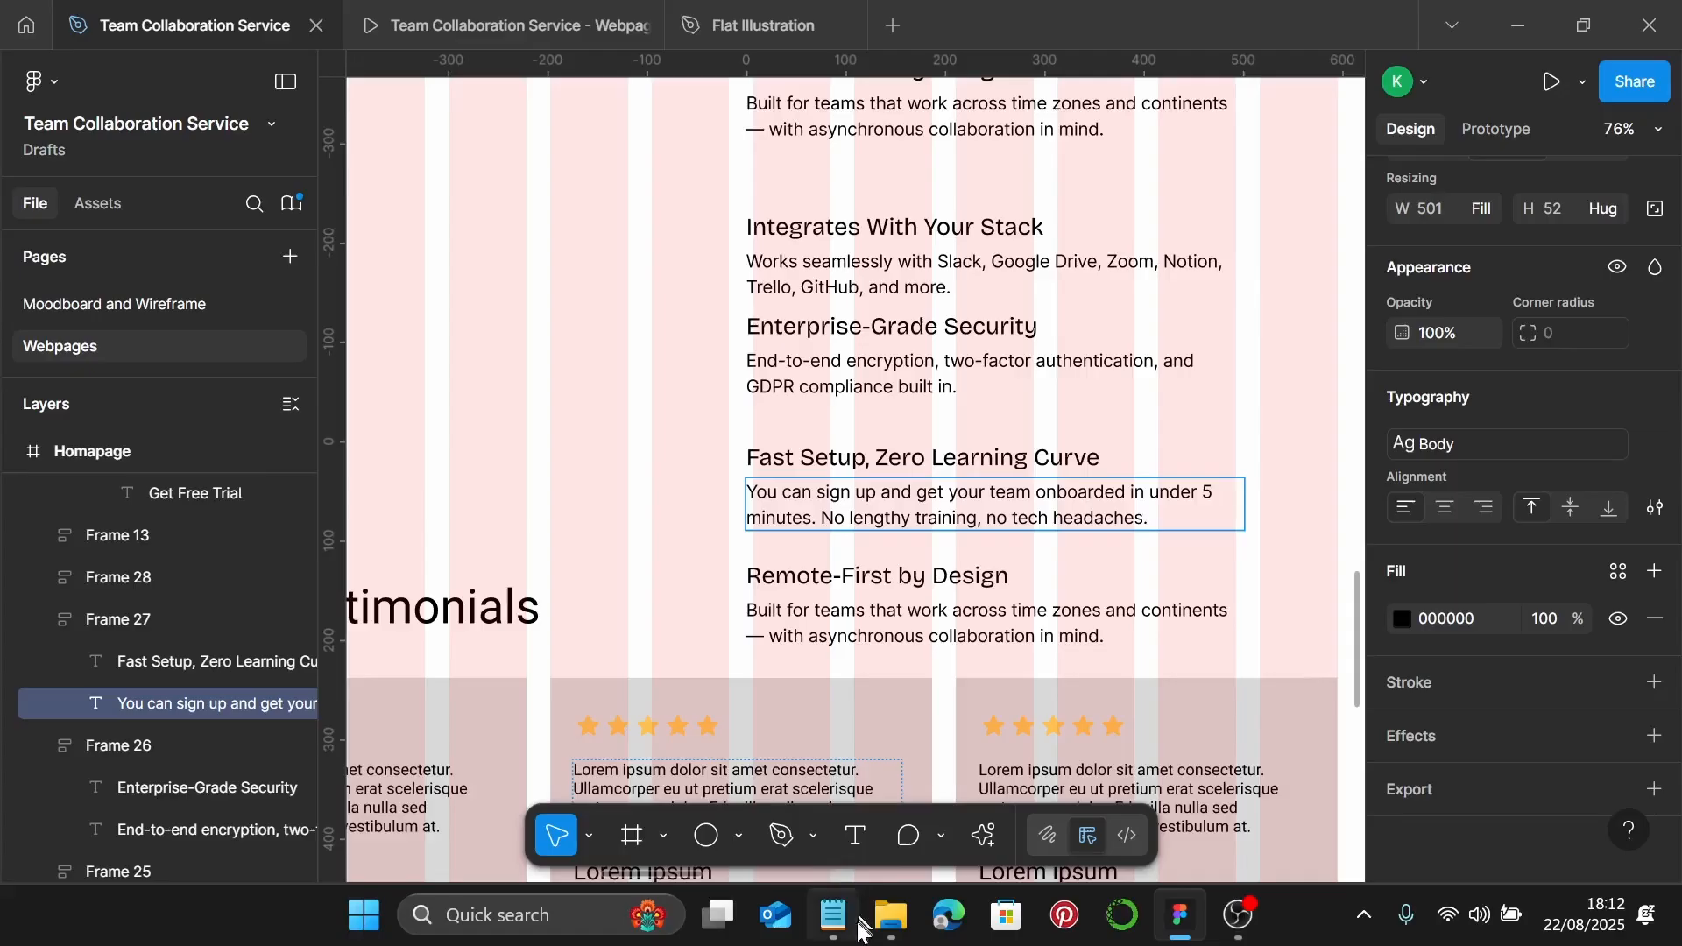
{"action": "left_click", "coordinate": [832, 915]}
{"action": "scroll", "coordinate": [1497, 490], "scroll_direction": "down", "scroll_amount": 2}
{"action": "scroll", "coordinate": [1497, 491], "scroll_direction": "down", "scroll_amount": 1}
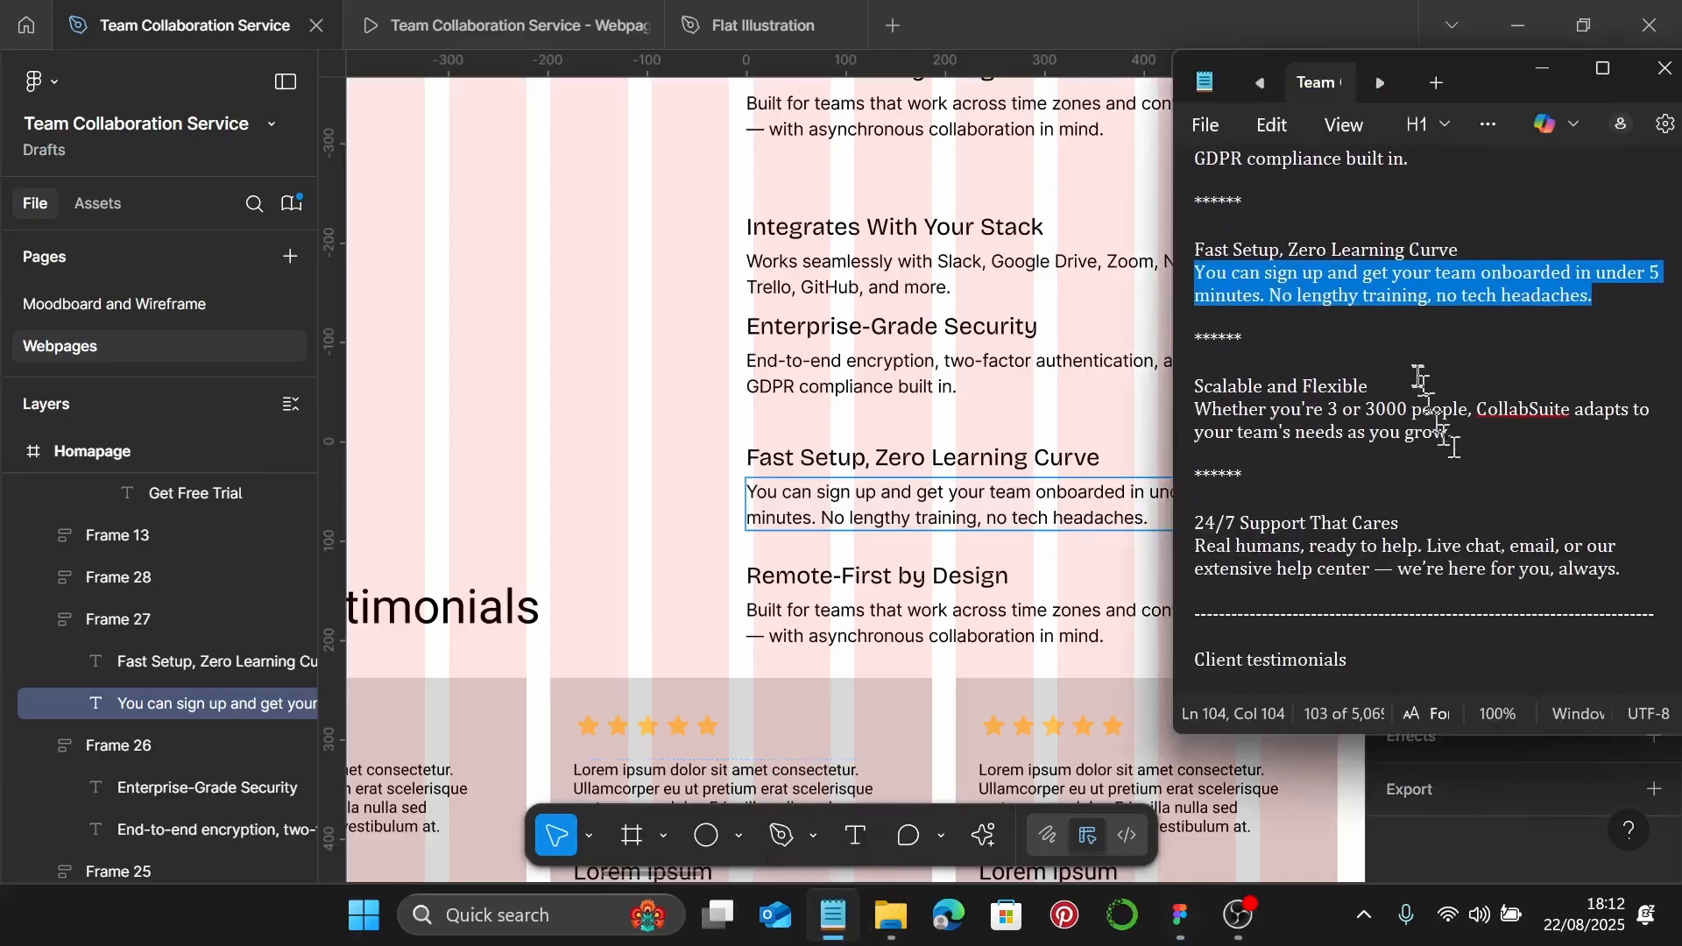
{"action": "left_click_drag", "start_coordinate": [1414, 375], "coordinate": [1199, 396]}
{"action": "key", "text": "ctrl+c"}
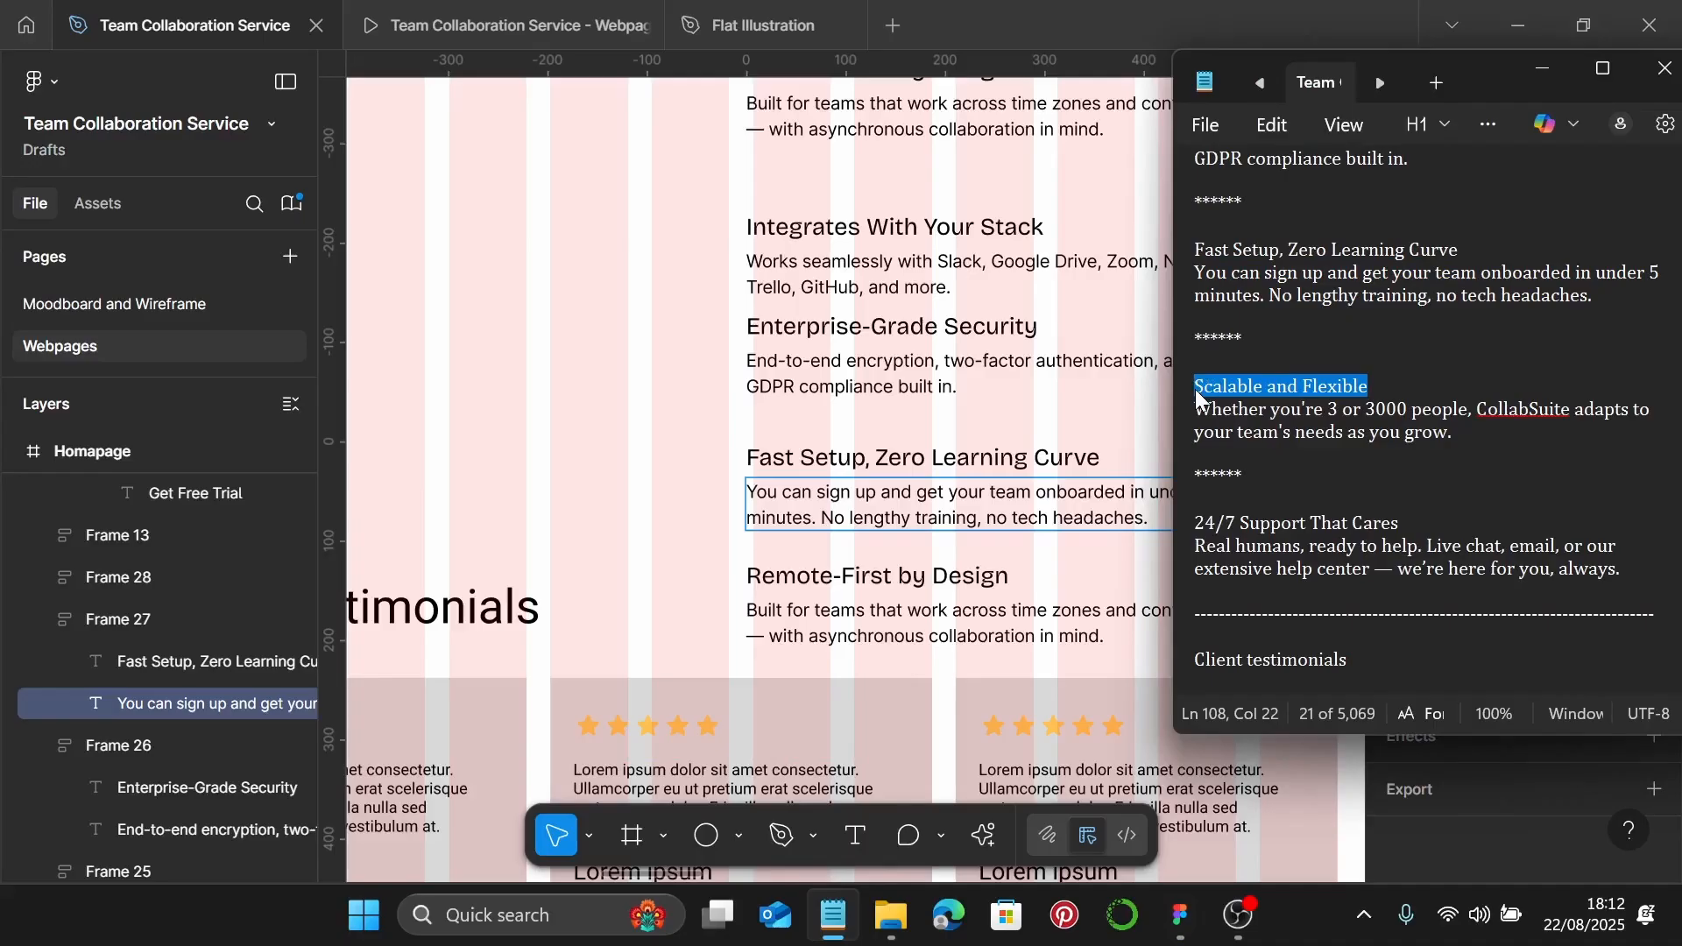
{"action": "left_click", "coordinate": [893, 578]}
{"action": "double_click", "coordinate": [893, 579]}
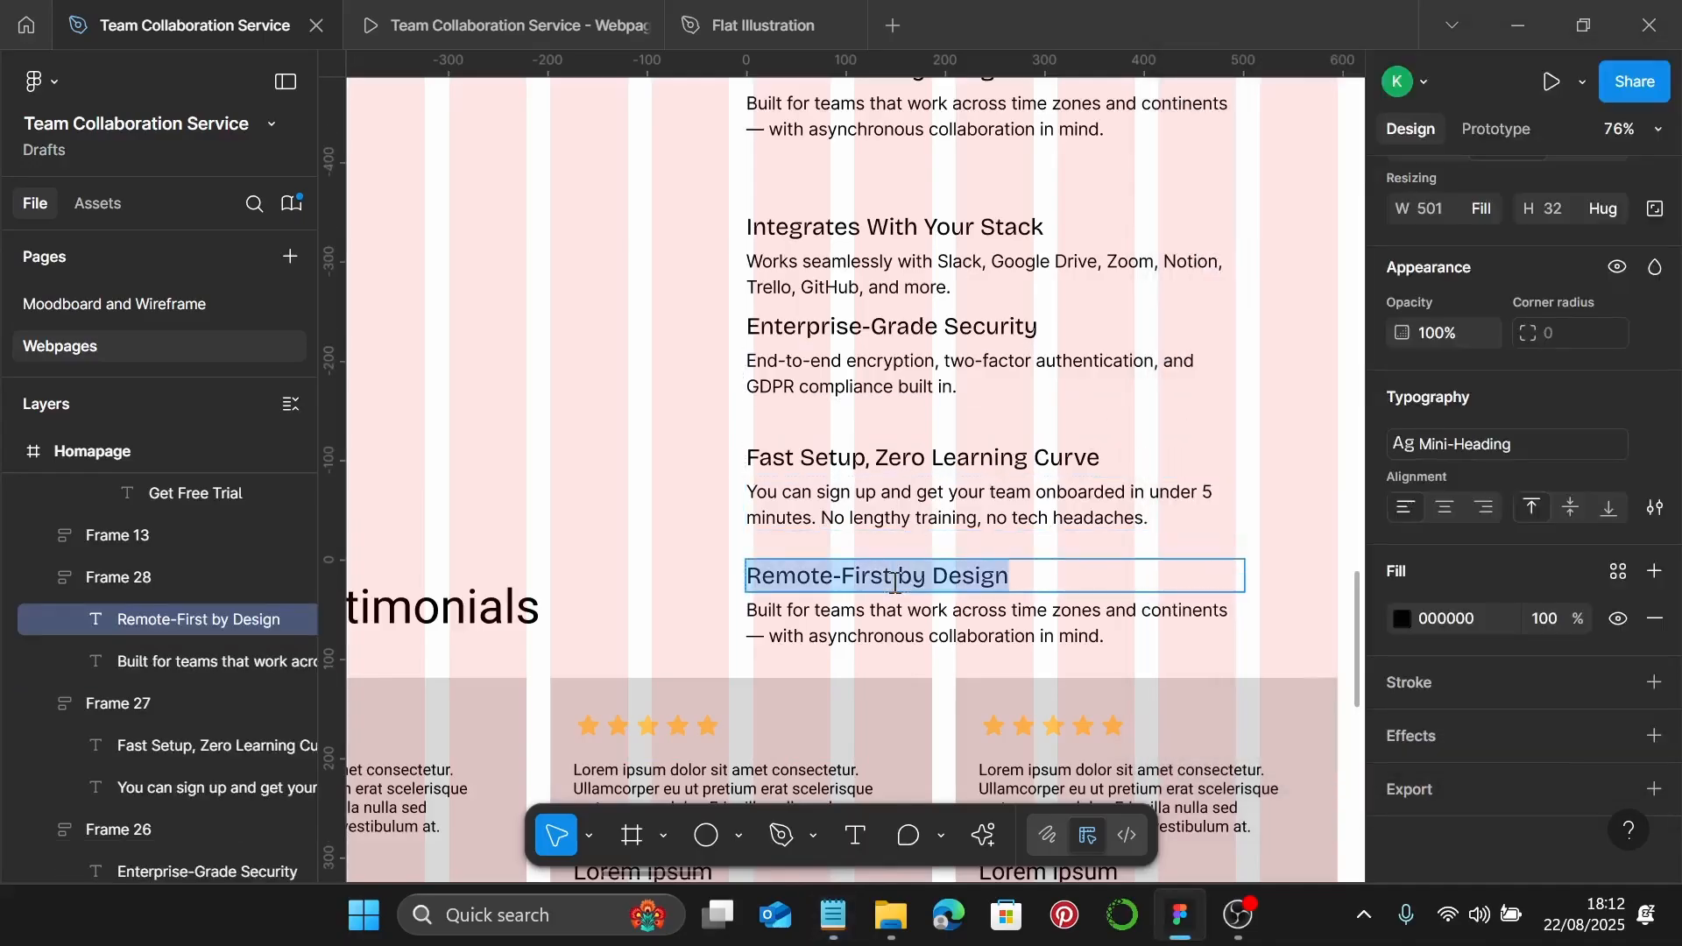
{"action": "key", "text": "ctrl+v"}
Replace the body under "Scalable and Flexible" with "Whether you're 3 or 3000 people, CollabSuite adapts to your team's needs as you grow." from Notepad
{"action": "left_click", "coordinate": [832, 915]}
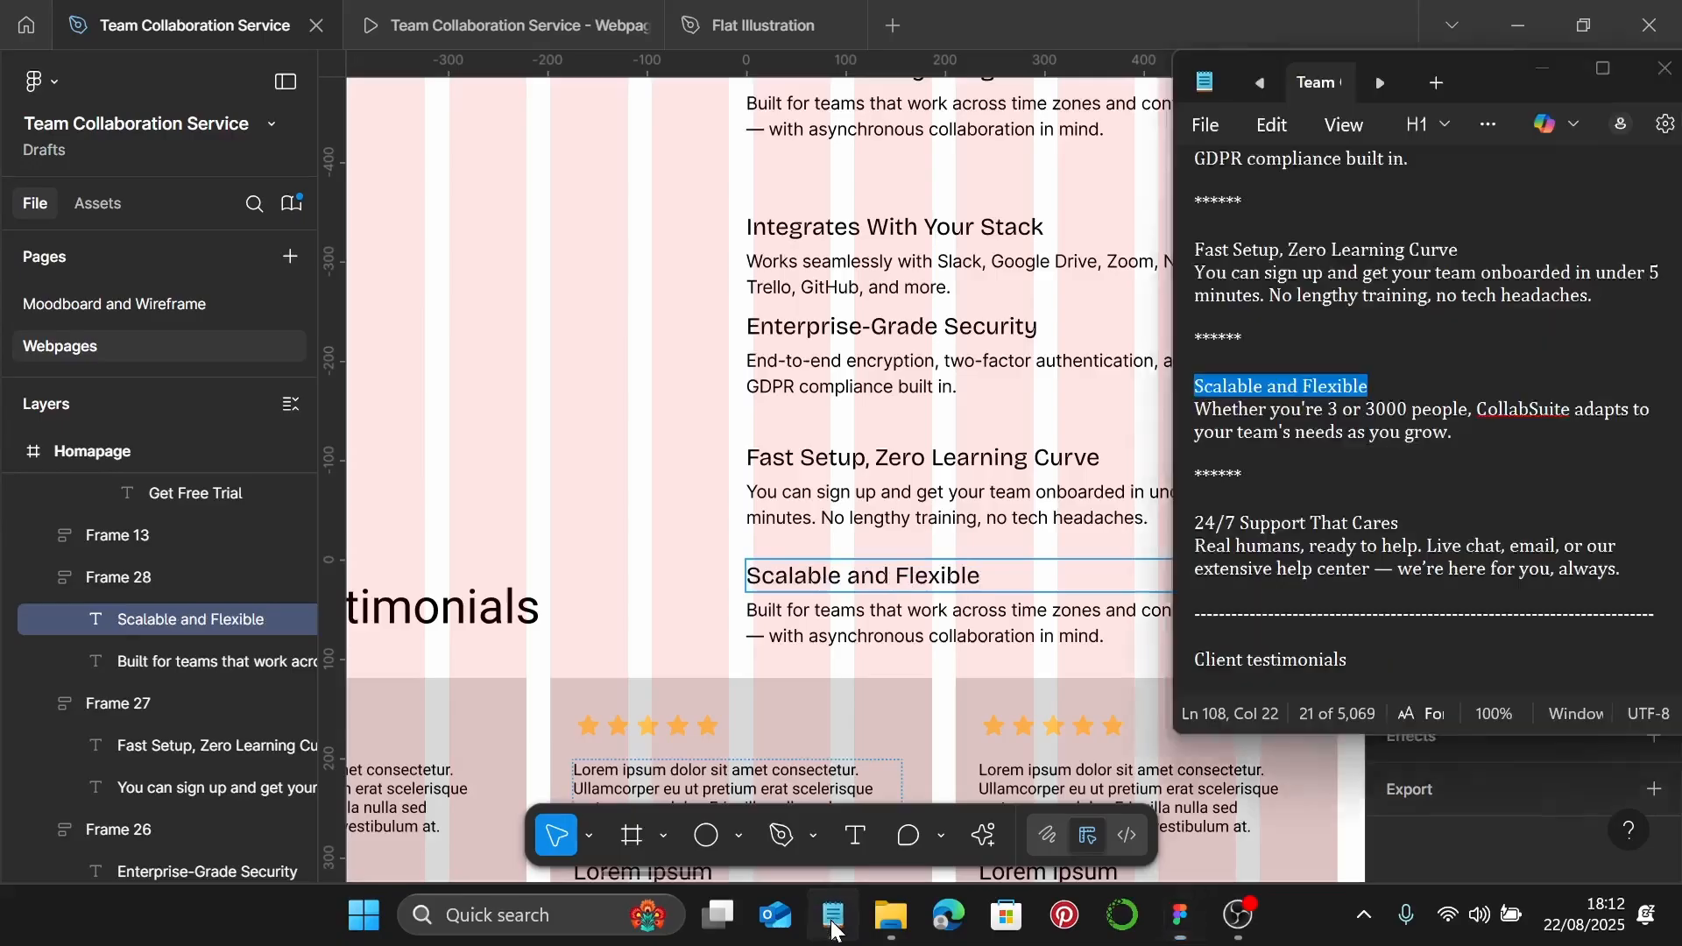
{"action": "left_click_drag", "start_coordinate": [1456, 432], "coordinate": [1189, 406]}
{"action": "key", "text": "ctrl+c"}
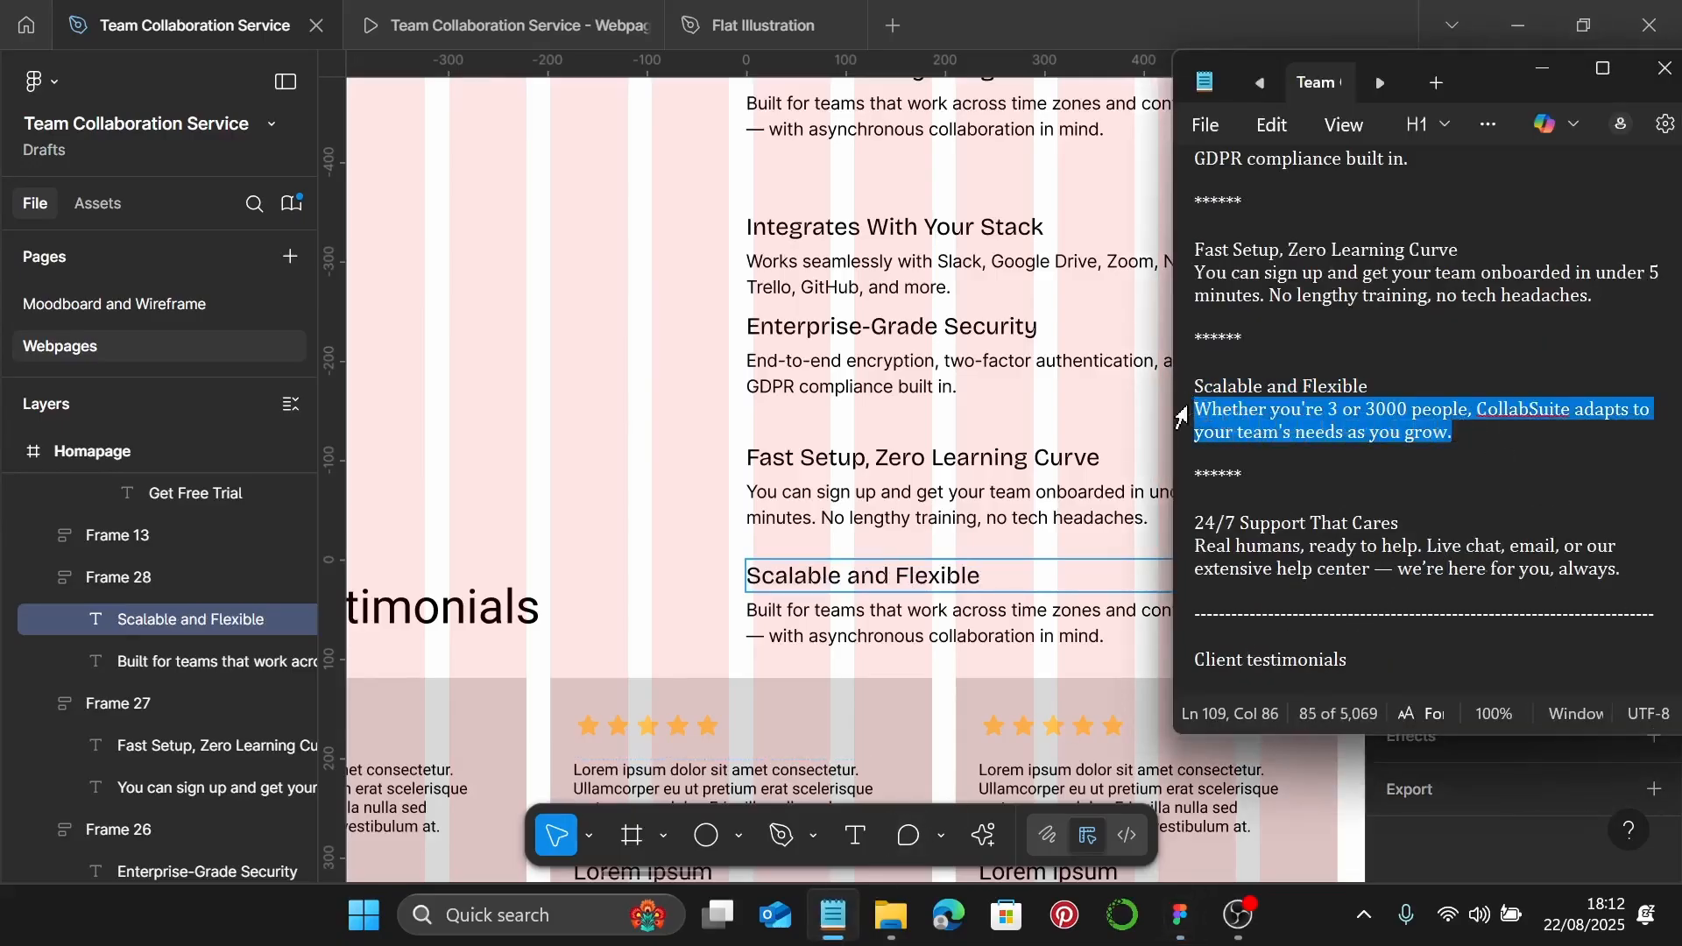
{"action": "left_click", "coordinate": [834, 605]}
{"action": "double_click", "coordinate": [834, 601]}
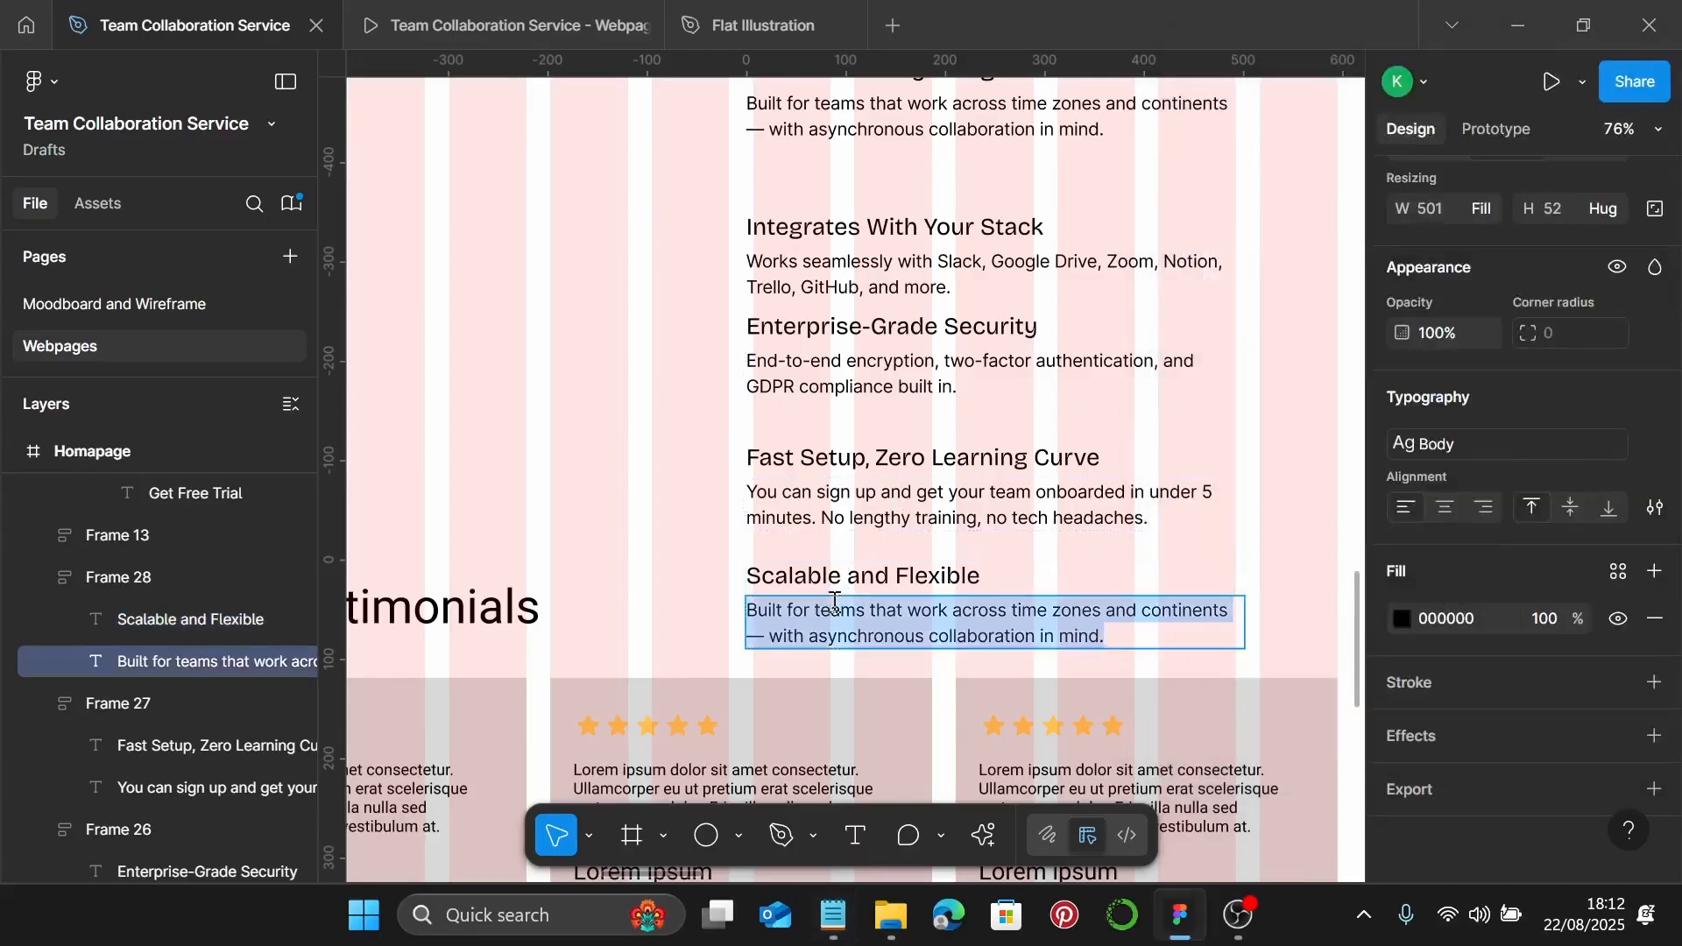
{"action": "key", "text": "ctrl+v"}
Move the Why choose us heading, intro and all five feature blocks up together, away from the Client testimonials section
{"action": "key", "text": "ctrl+minus"}
{"action": "key", "text": "Escape"}
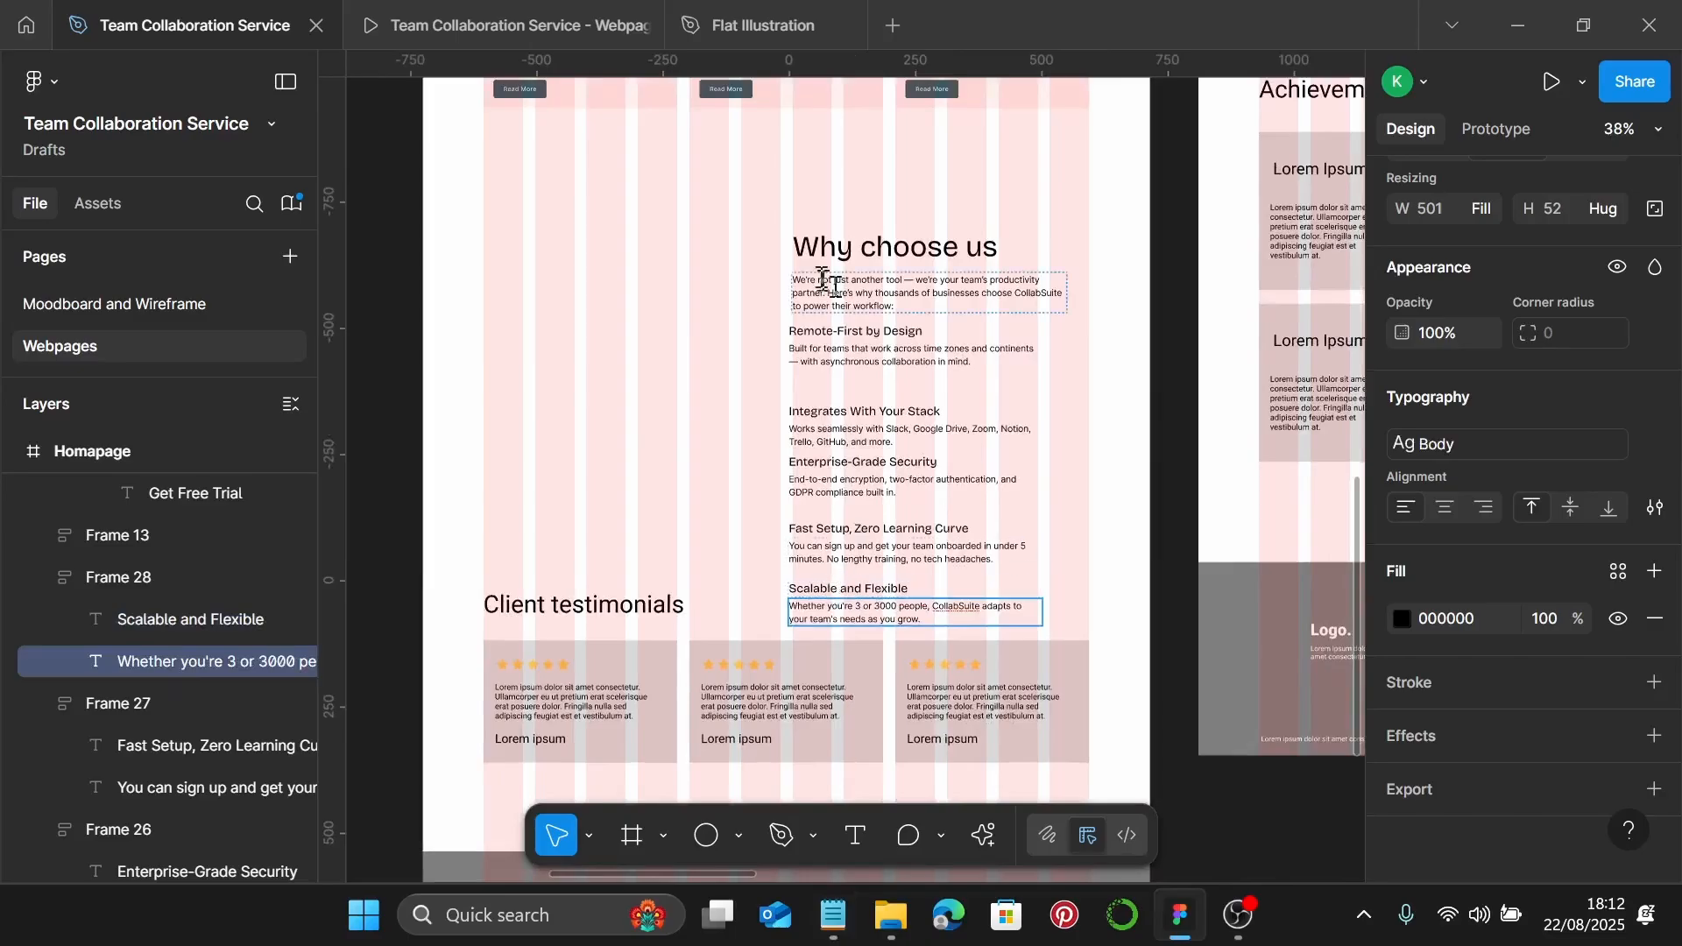
{"action": "left_click_drag", "start_coordinate": [717, 171], "coordinate": [1083, 624]}
{"action": "left_click_drag", "start_coordinate": [887, 590], "coordinate": [905, 506]}
{"action": "scroll", "coordinate": [903, 504], "scroll_direction": "down", "scroll_amount": 3}
{"action": "scroll", "coordinate": [867, 412], "scroll_direction": "up", "scroll_amount": 5}
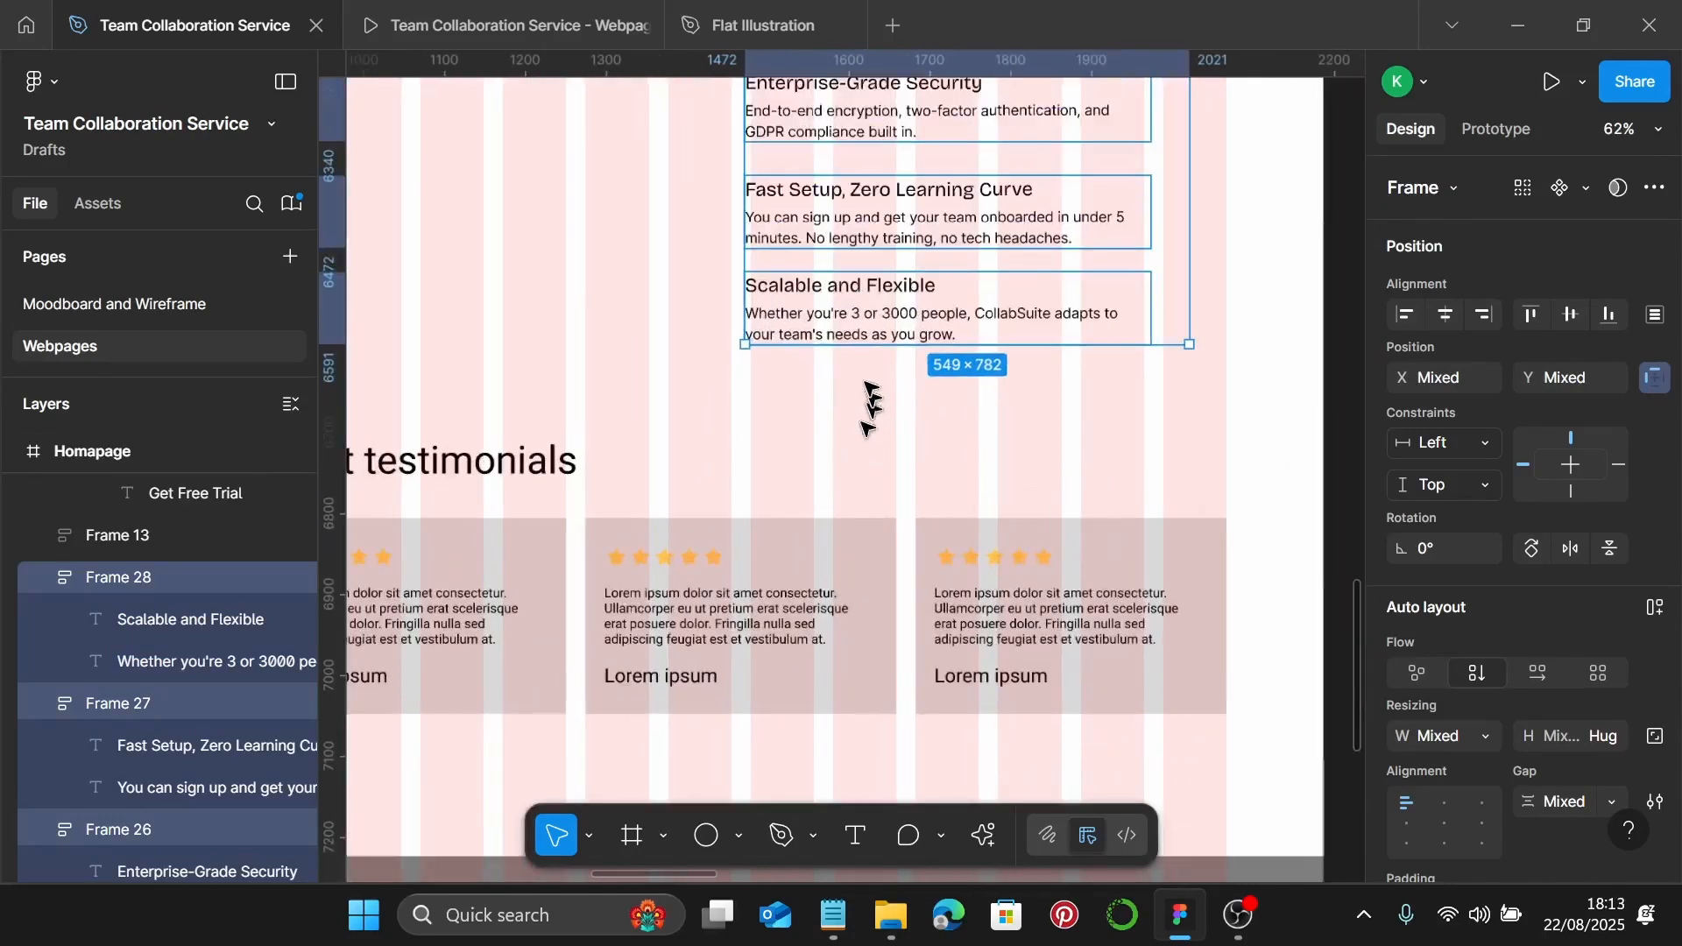
Duplicate the "Scalable and Flexible" block directly beneath the original and delete the extra overlapping copy
{"action": "left_click", "coordinate": [806, 318]}
{"action": "left_click_drag", "start_coordinate": [837, 318], "coordinate": [836, 394], "text": "alt"}
{"action": "left_click_drag", "start_coordinate": [837, 395], "coordinate": [837, 407], "text": "alt"}
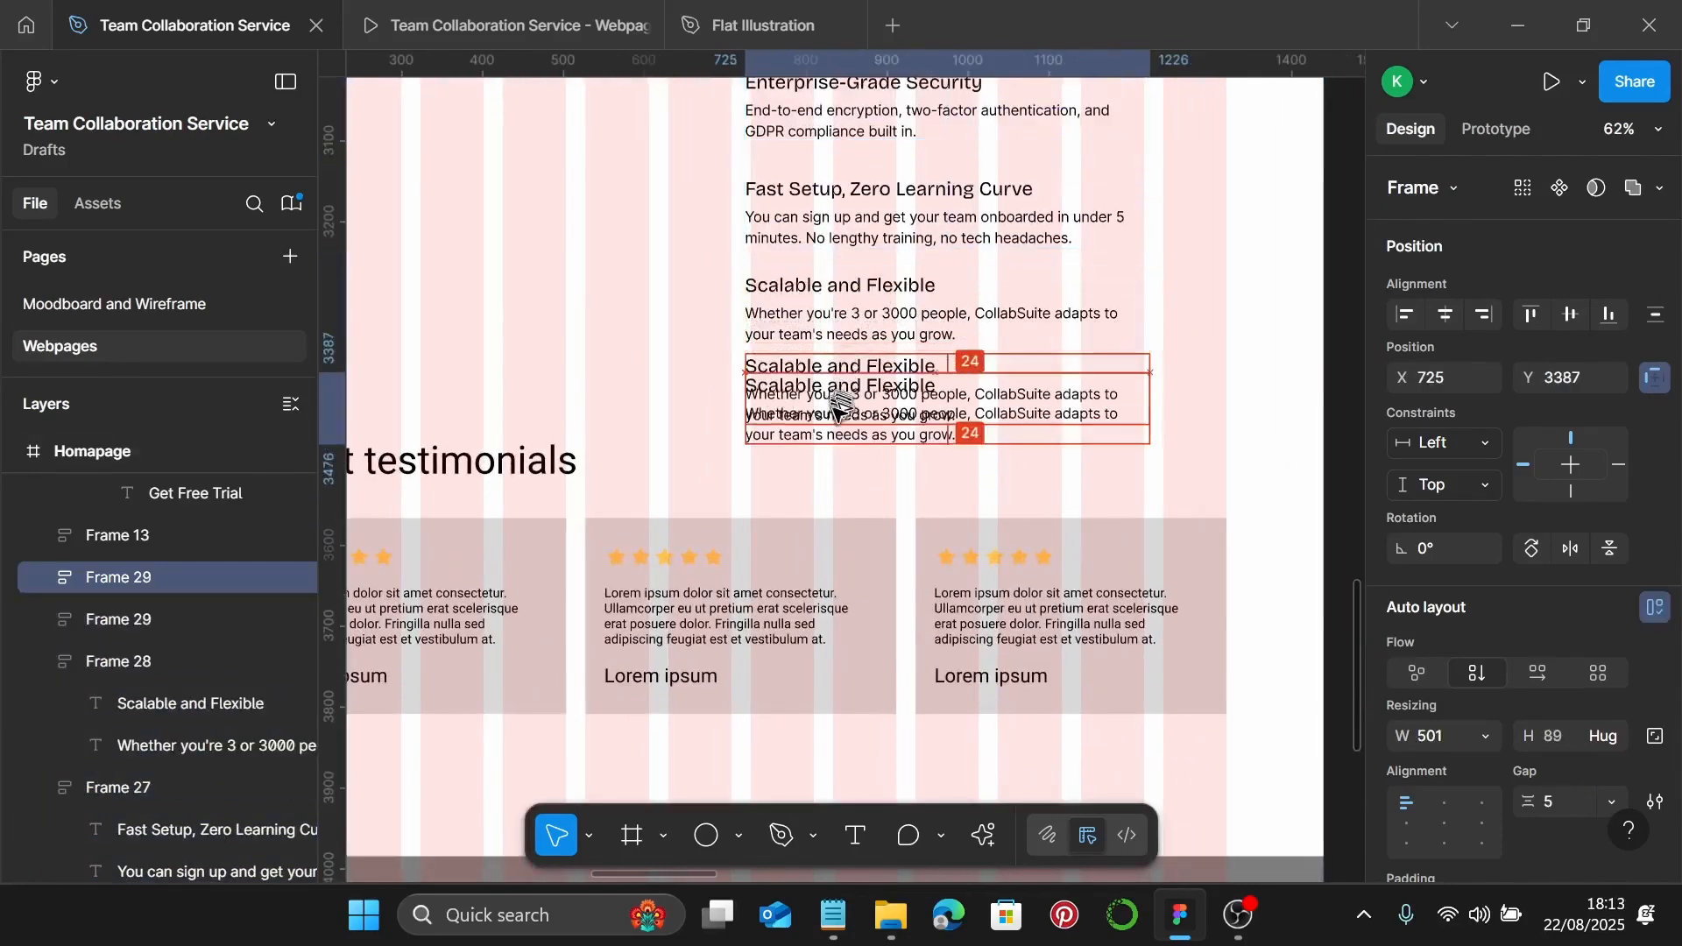
{"action": "key", "text": "Delete"}
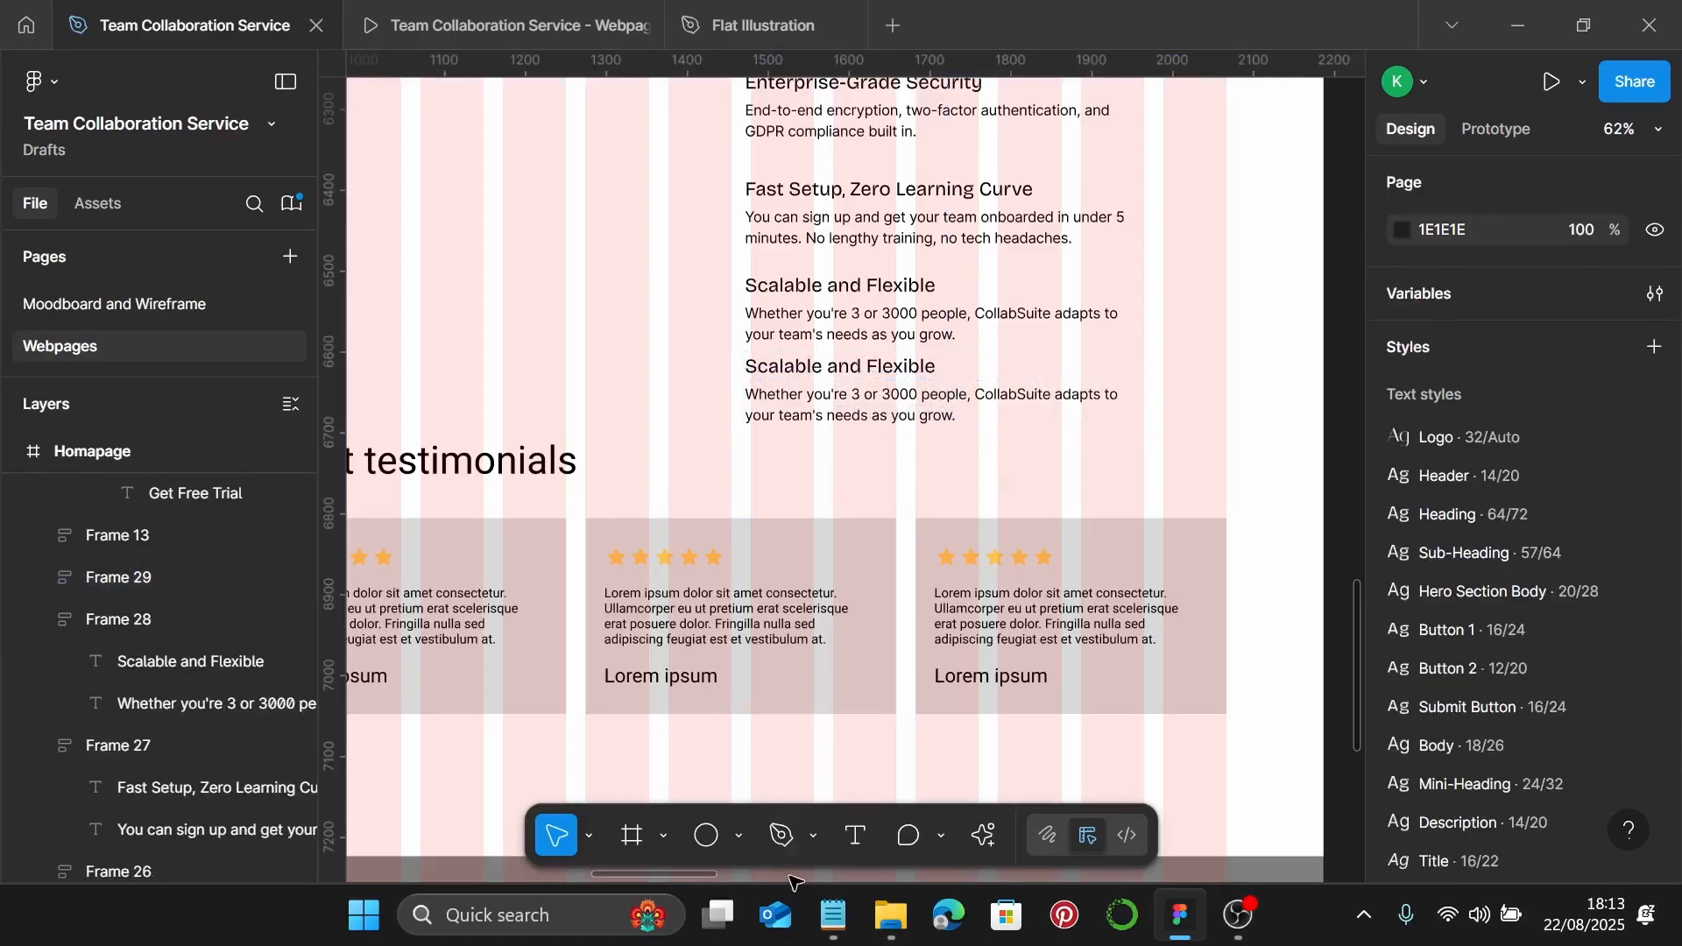
Replace the heading of the duplicated last feature block with "24/7 Support That Cares" from the Notepad copy
{"action": "left_click", "coordinate": [815, 916]}
{"action": "left_click_drag", "start_coordinate": [1401, 523], "coordinate": [1190, 518]}
{"action": "key", "text": "ctrl+c"}
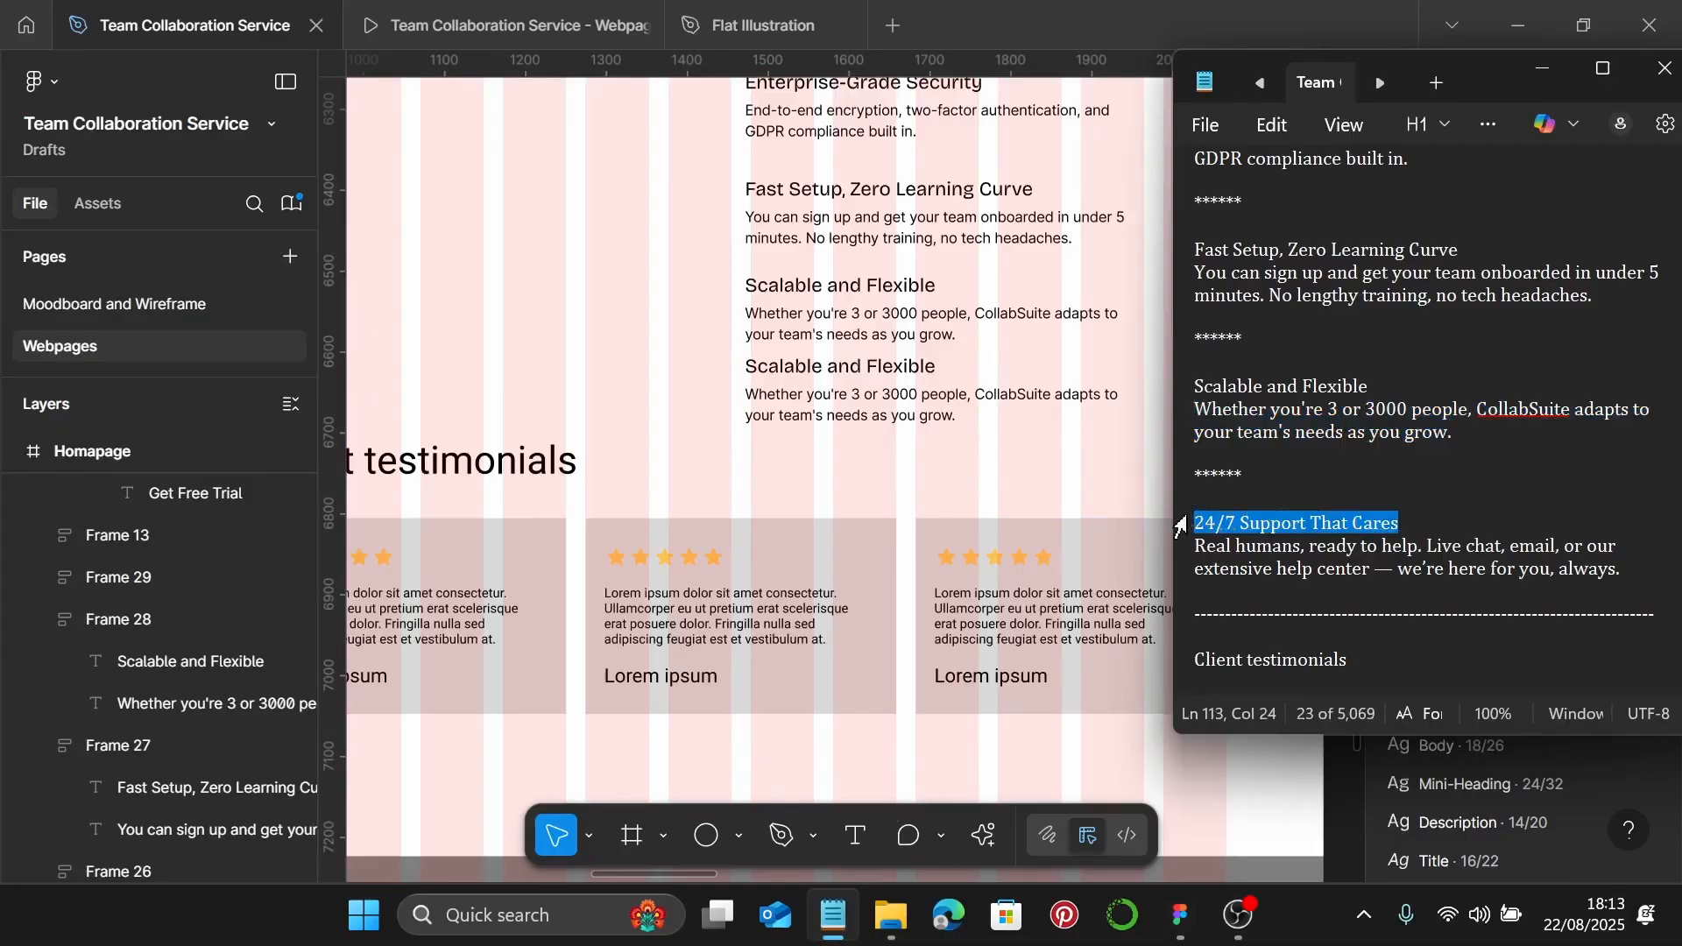
{"action": "left_click", "coordinate": [900, 371]}
{"action": "double_click", "coordinate": [898, 368]}
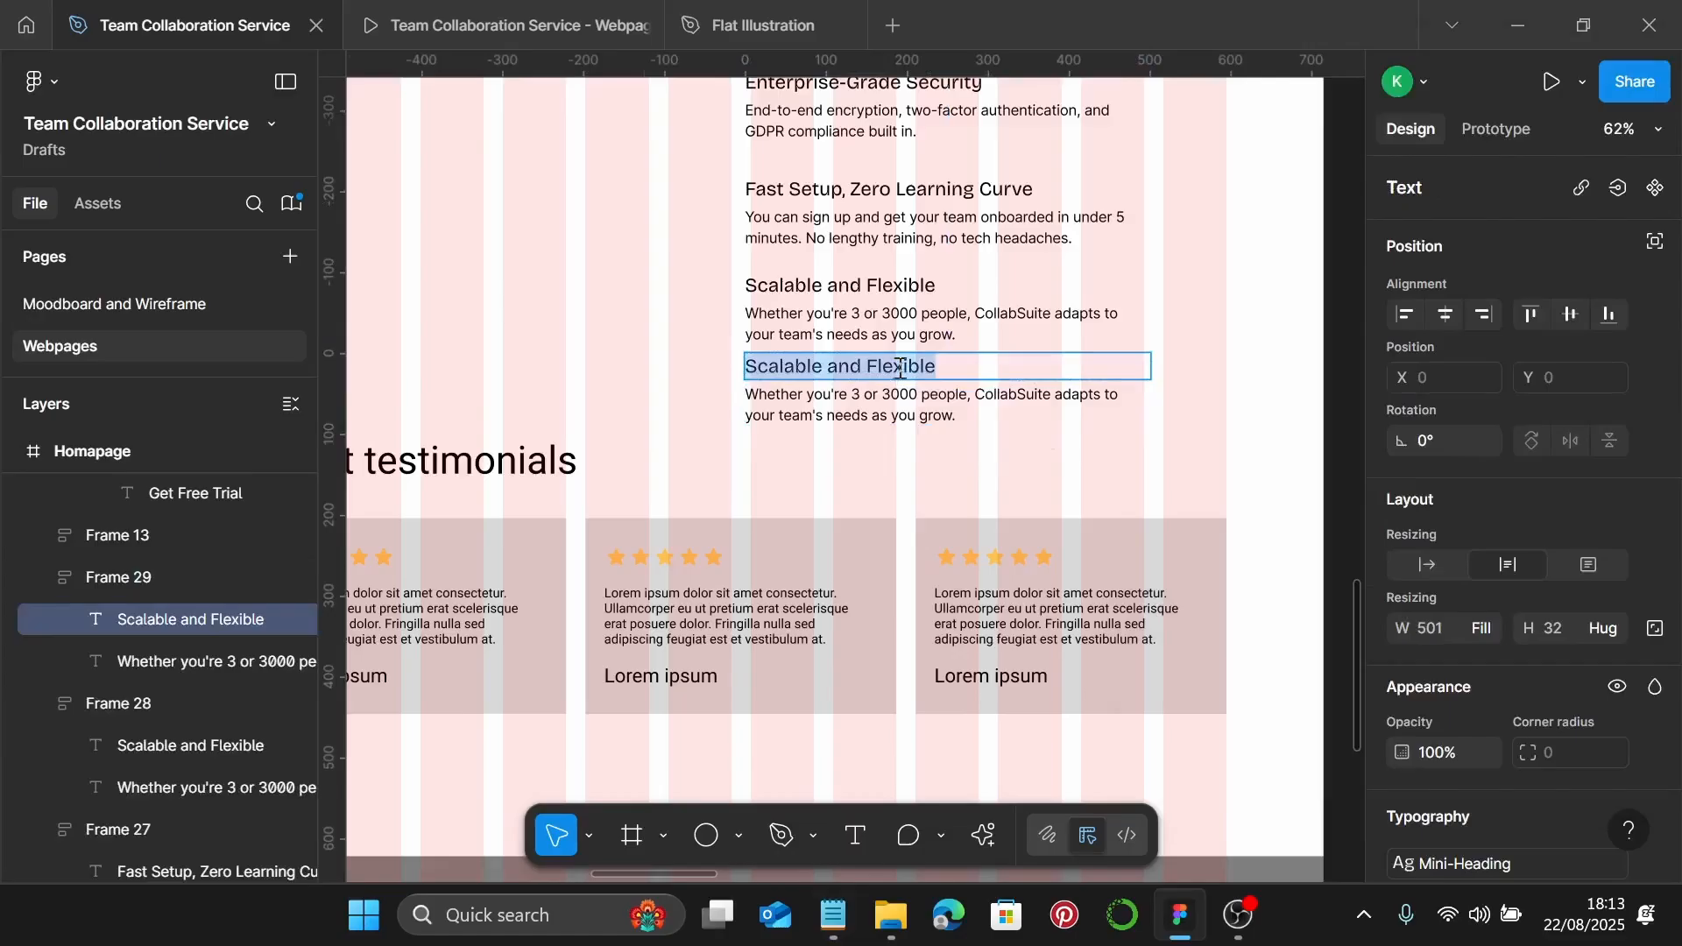
{"action": "key", "text": "ctrl+v"}
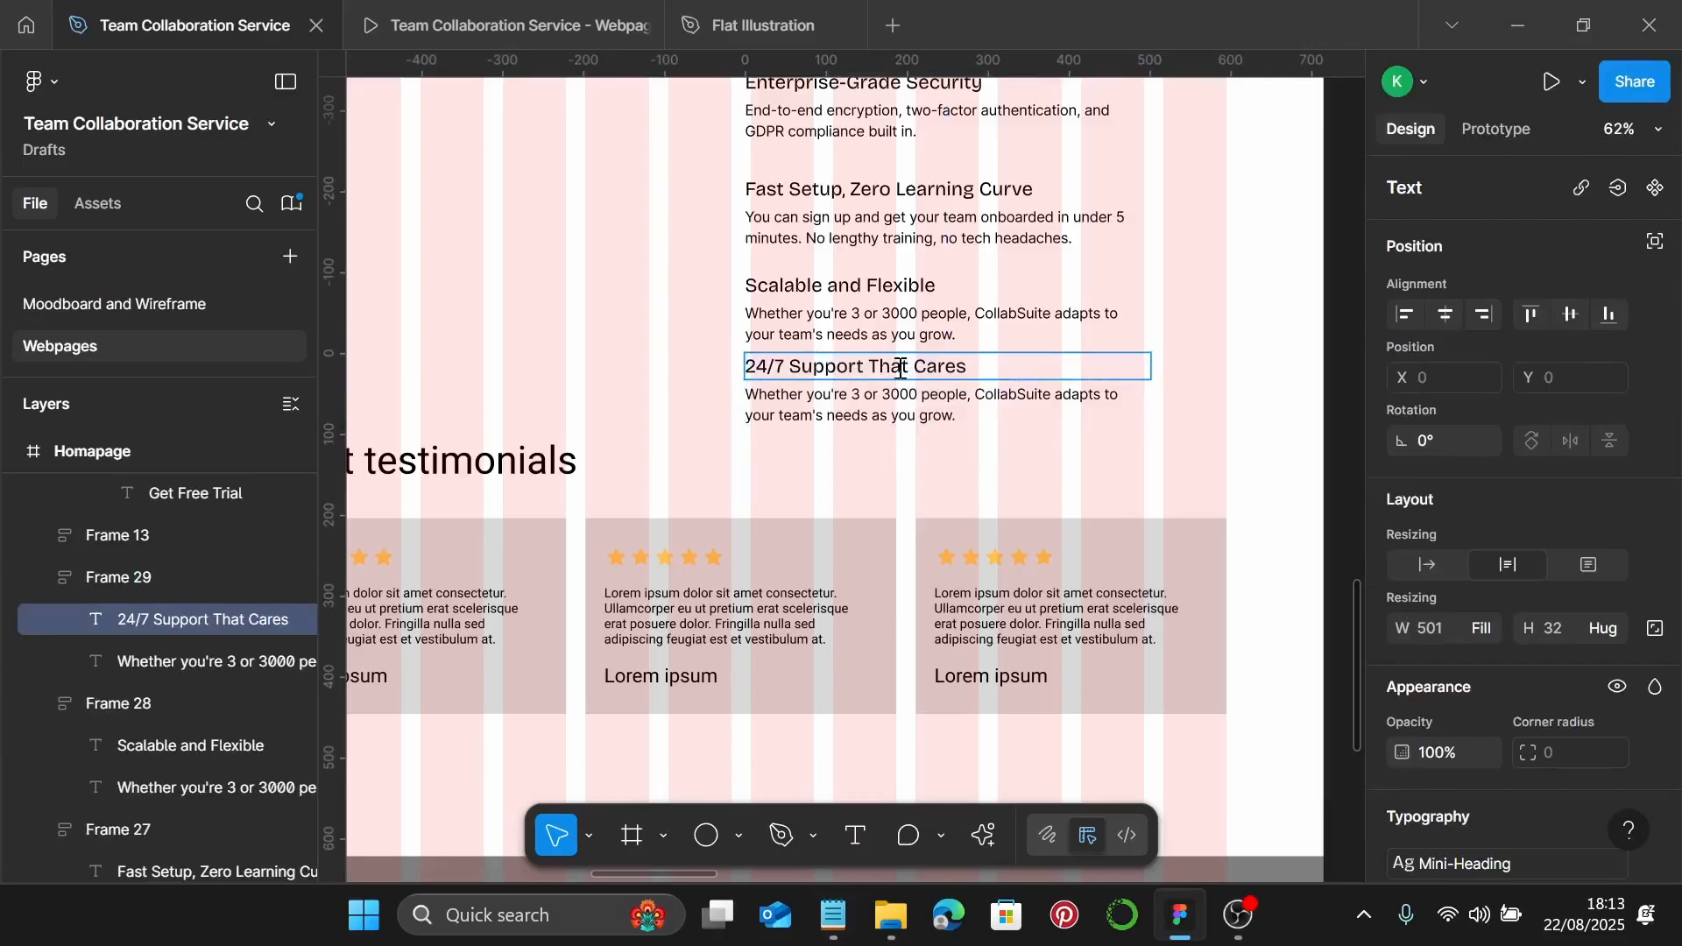
Replace the body under "24/7 Support That Cares" with "Real humans, ready to help. Live chat, email, or our extensive help center — we're here for you, always."
{"action": "left_click", "coordinate": [837, 913]}
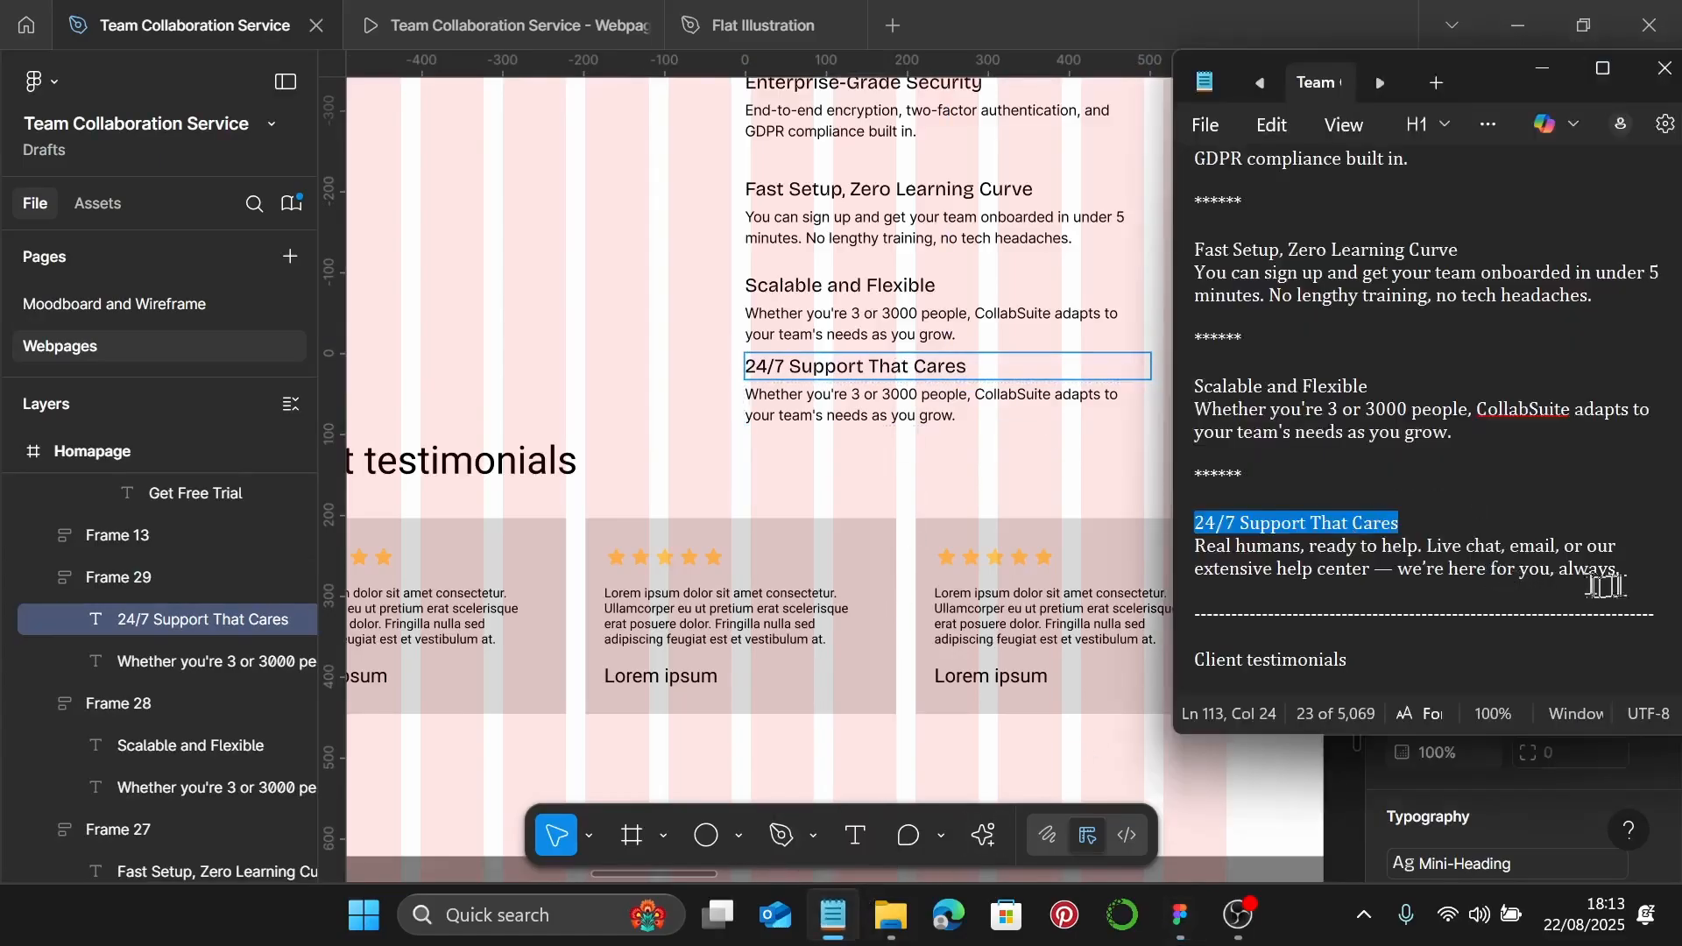
{"action": "left_click_drag", "start_coordinate": [1622, 571], "coordinate": [1201, 547]}
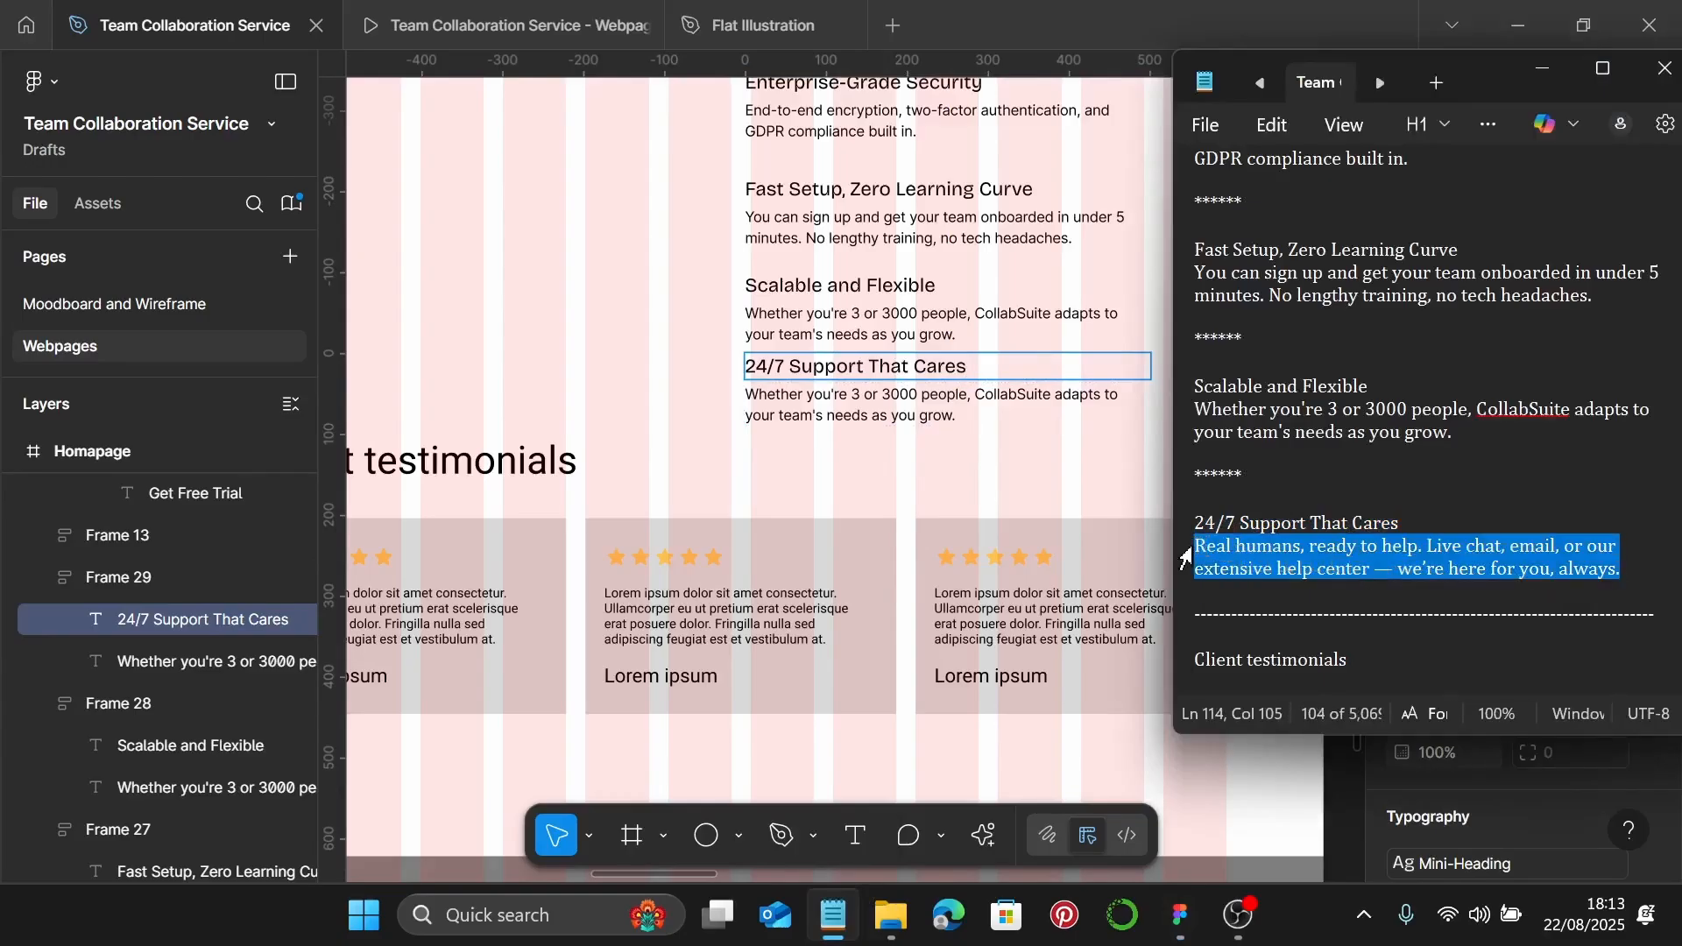
{"action": "left_click", "coordinate": [912, 427]}
{"action": "double_click", "coordinate": [912, 427]}
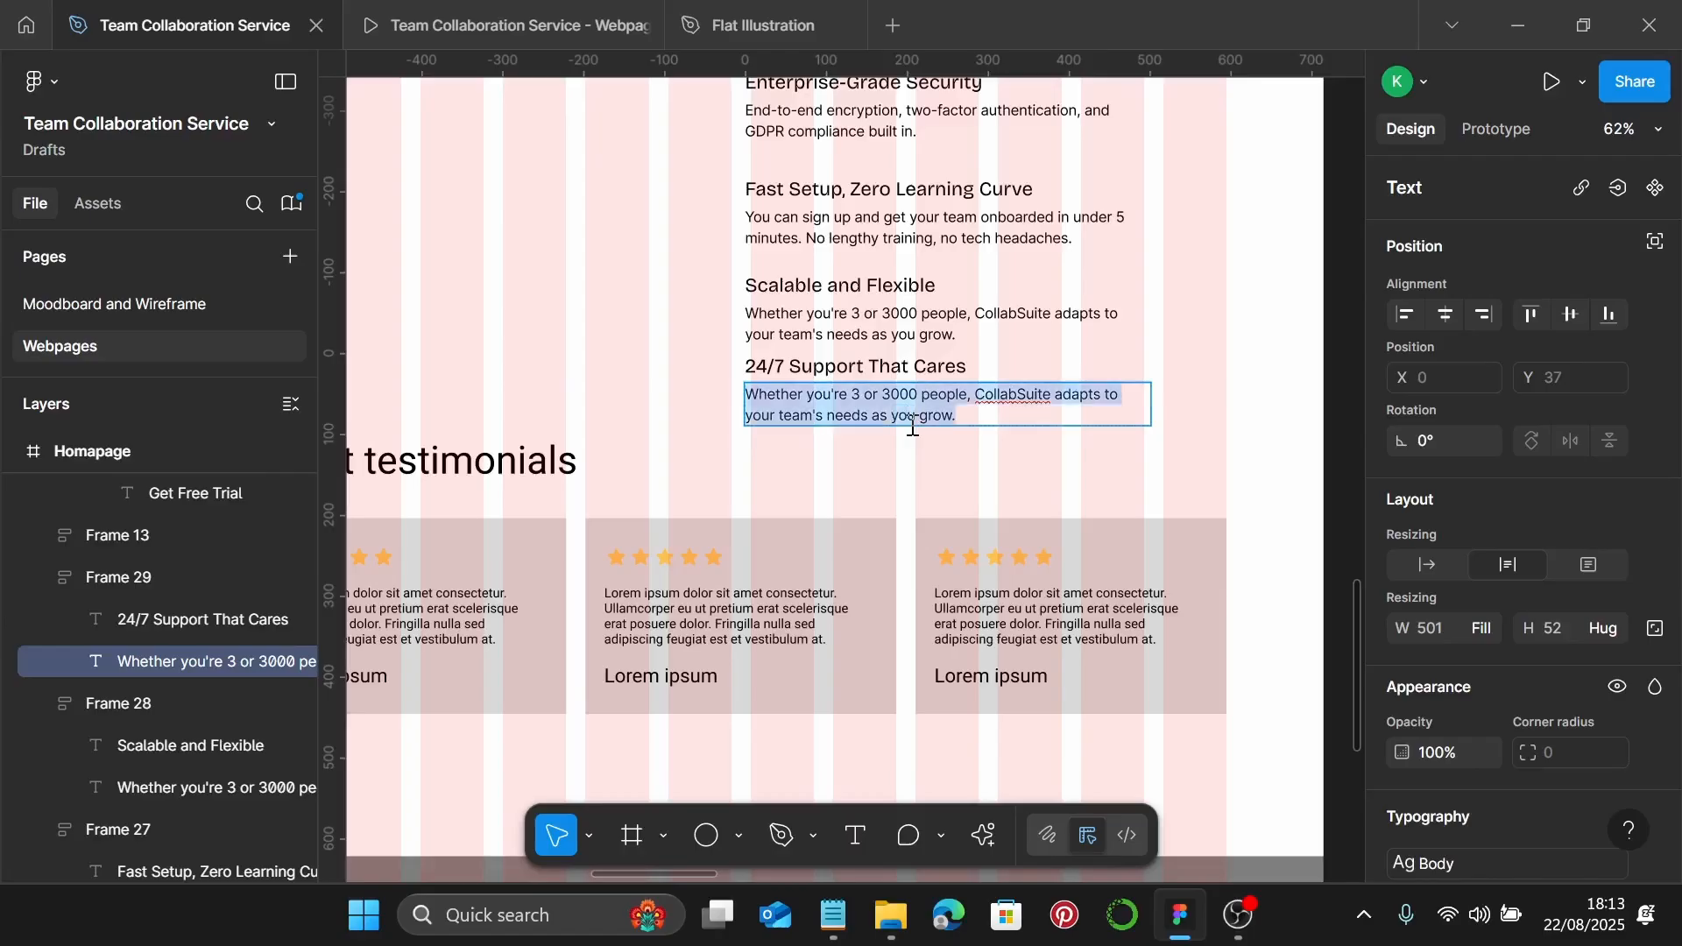
{"action": "type", "text": "Real humans, ready to help. Live chat, email, or our extensive help center —we're here for you, always."}
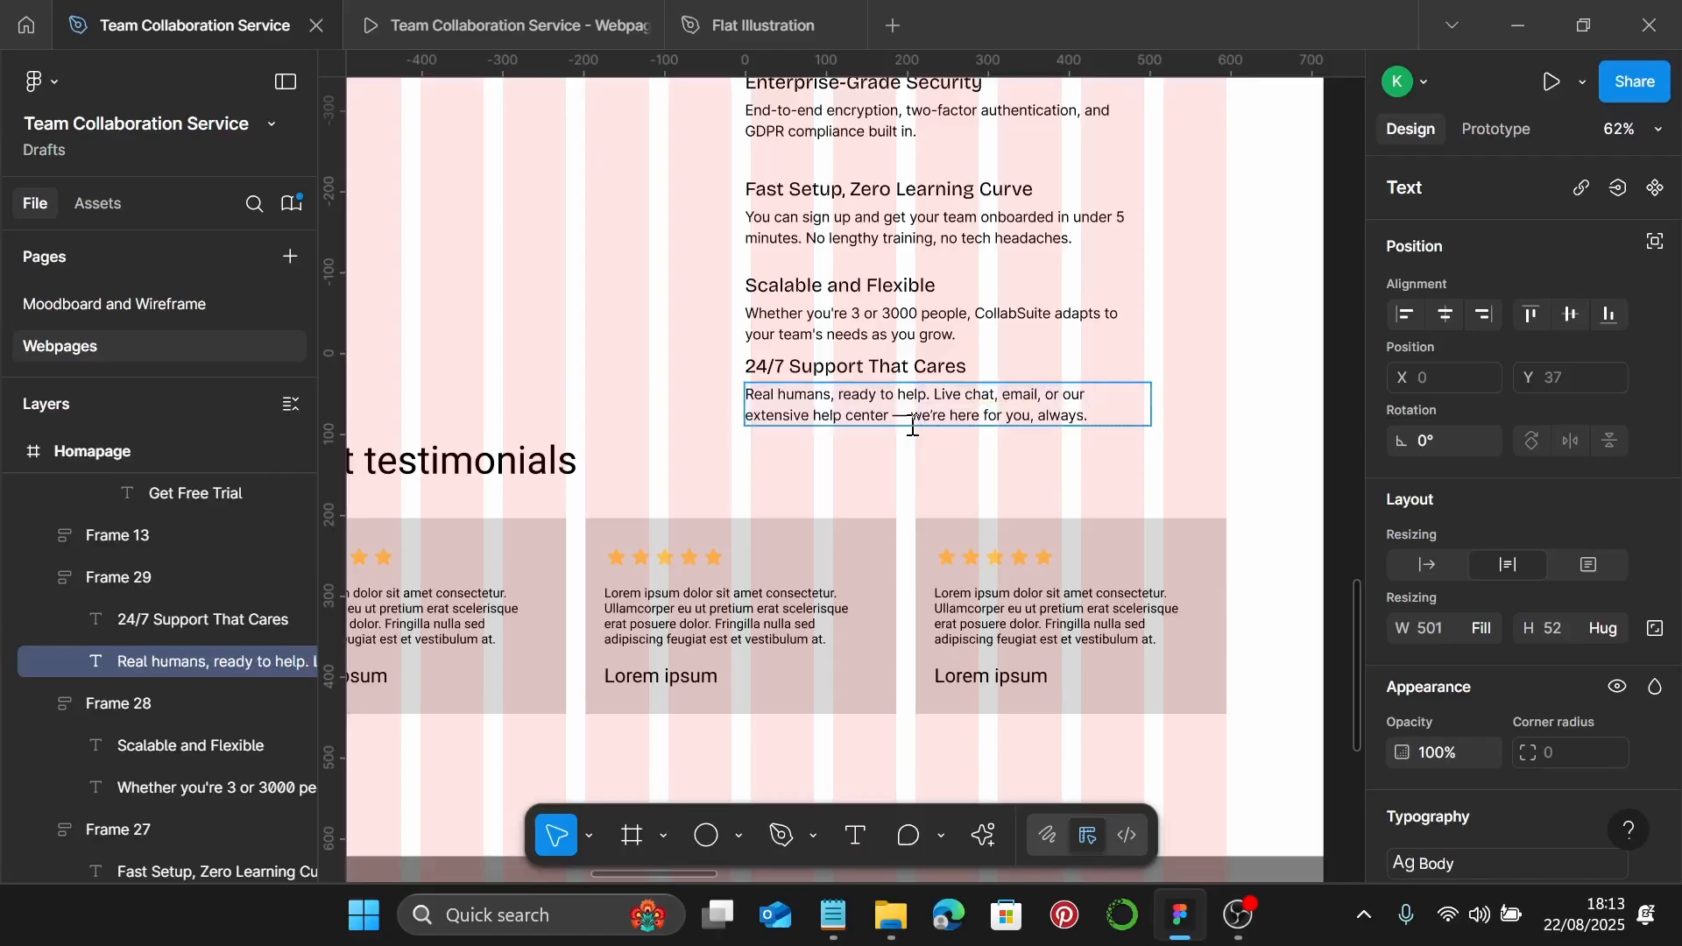
{"action": "scroll", "coordinate": [882, 401], "scroll_direction": "down", "scroll_amount": 3}
{"action": "key", "text": "Escape"}
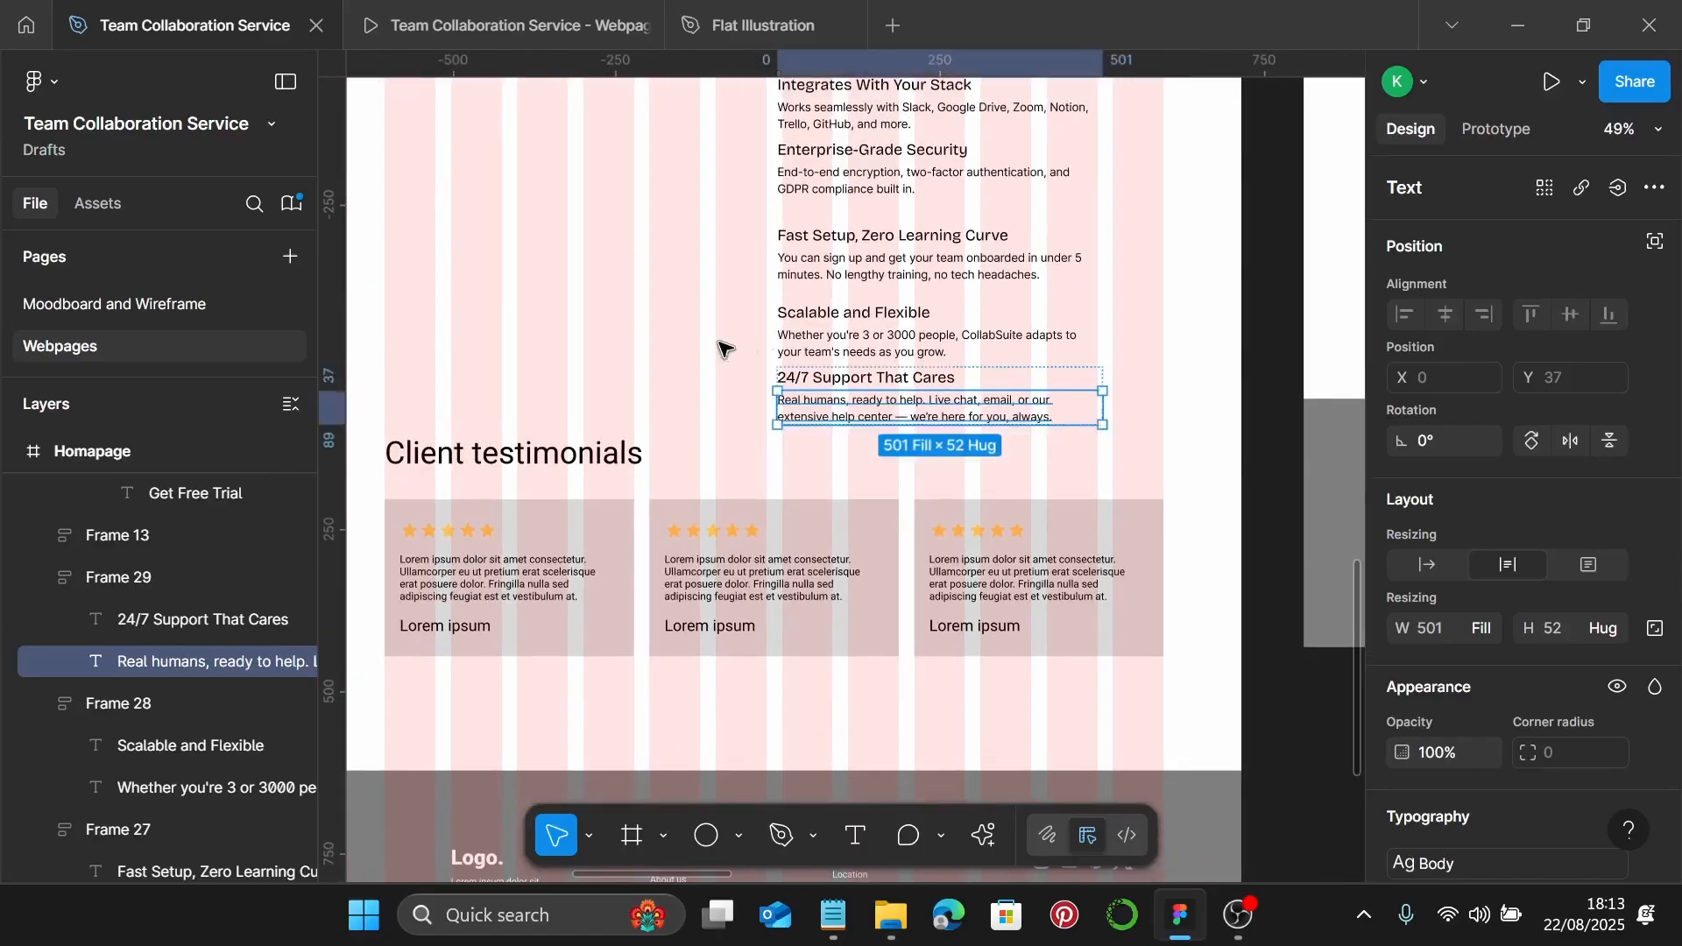
Combine the Why choose us heading block and all six feature blocks into one vertical auto layout frame
{"action": "scroll", "coordinate": [831, 358], "scroll_direction": "up", "scroll_amount": 3}
{"action": "scroll", "coordinate": [619, 365], "scroll_direction": "up", "scroll_amount": 4}
{"action": "left_click", "coordinate": [620, 364]}
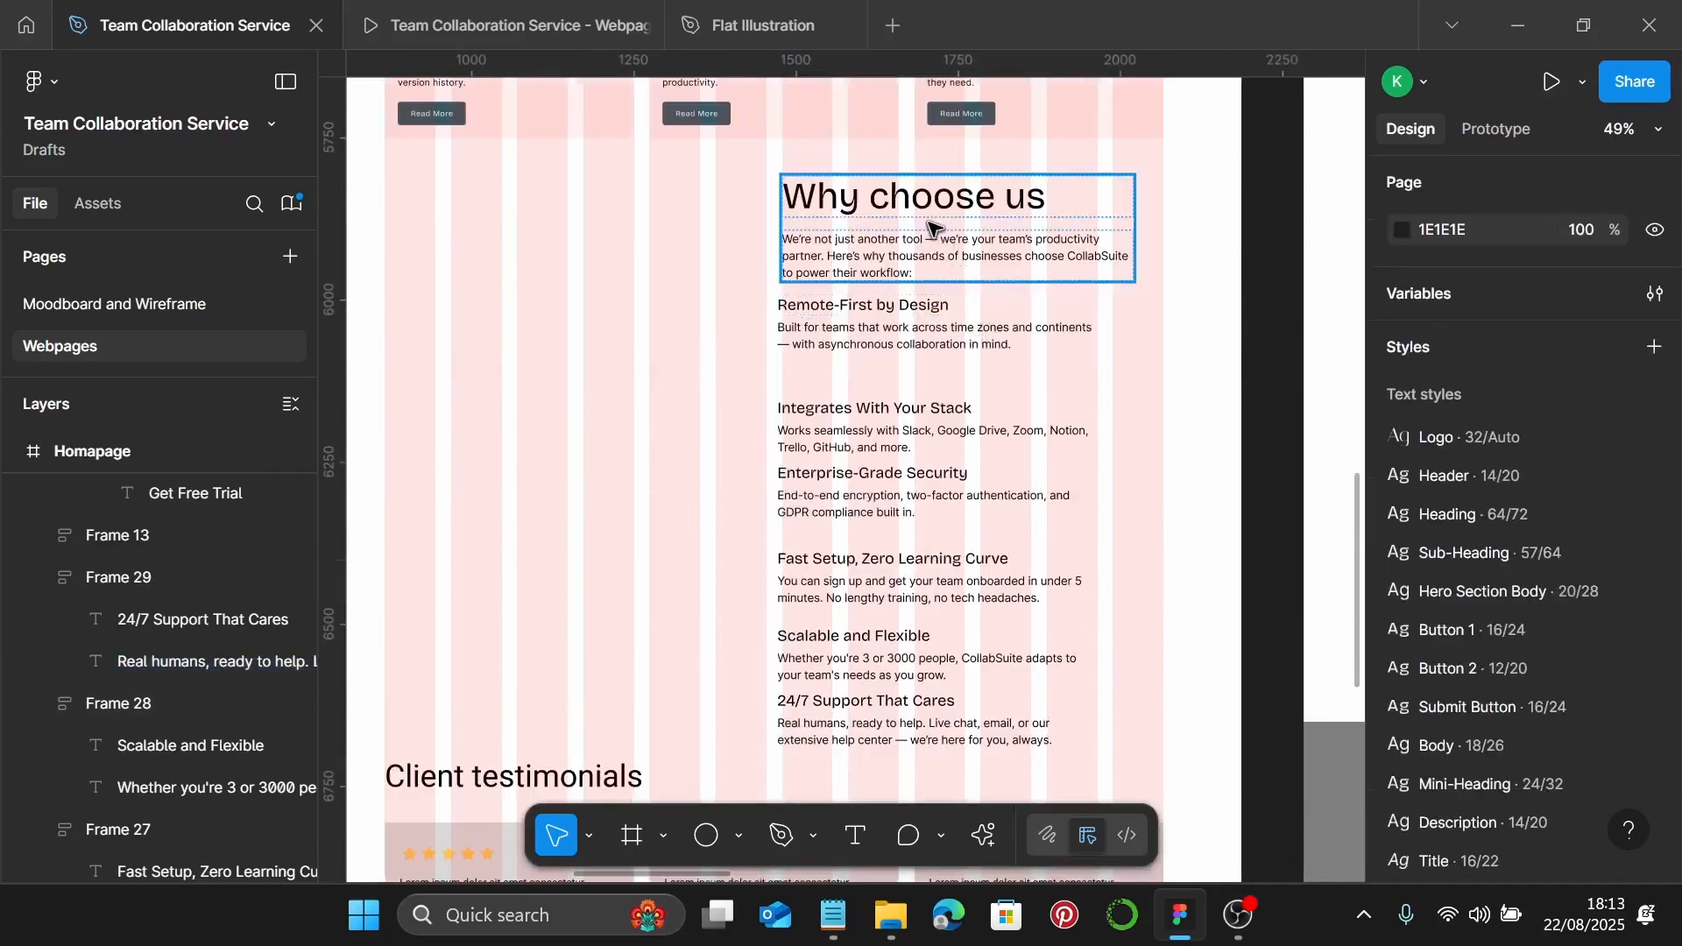
{"action": "left_click", "coordinate": [885, 228]}
{"action": "left_click", "coordinate": [868, 324], "text": "shift"}
{"action": "left_click", "coordinate": [867, 430], "text": "shift"}
{"action": "left_click", "coordinate": [867, 512], "text": "shift"}
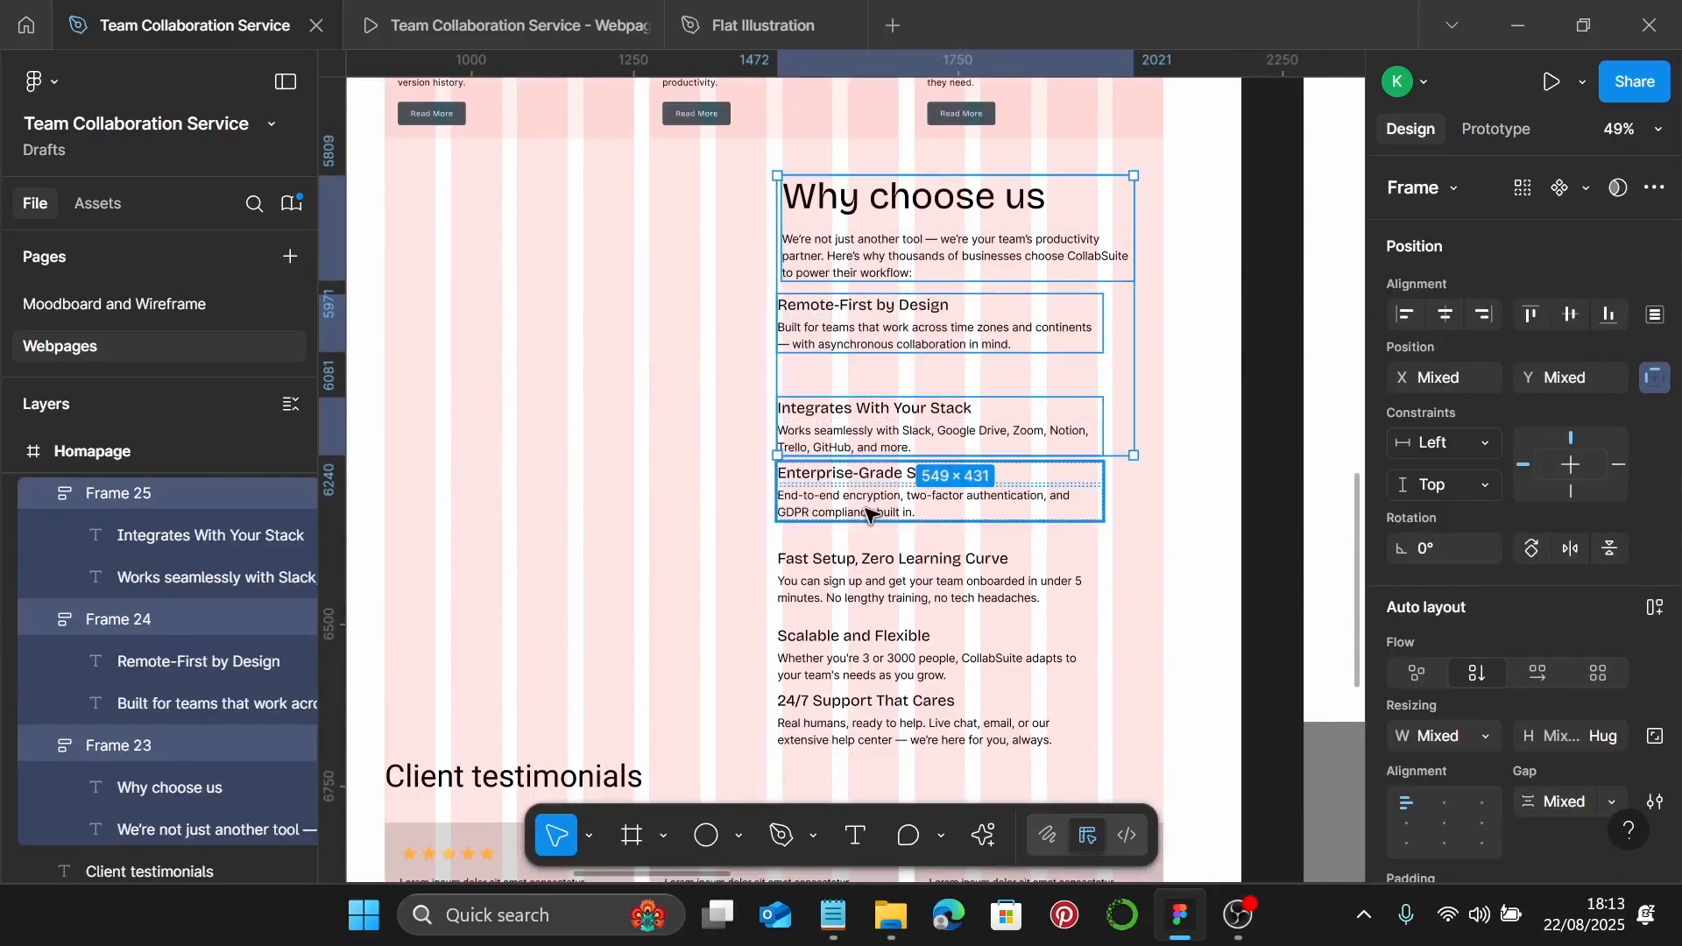
{"action": "left_click", "coordinate": [845, 594], "text": "shift"}
{"action": "left_click", "coordinate": [847, 649], "text": "shift"}
{"action": "left_click", "coordinate": [846, 711], "text": "shift"}
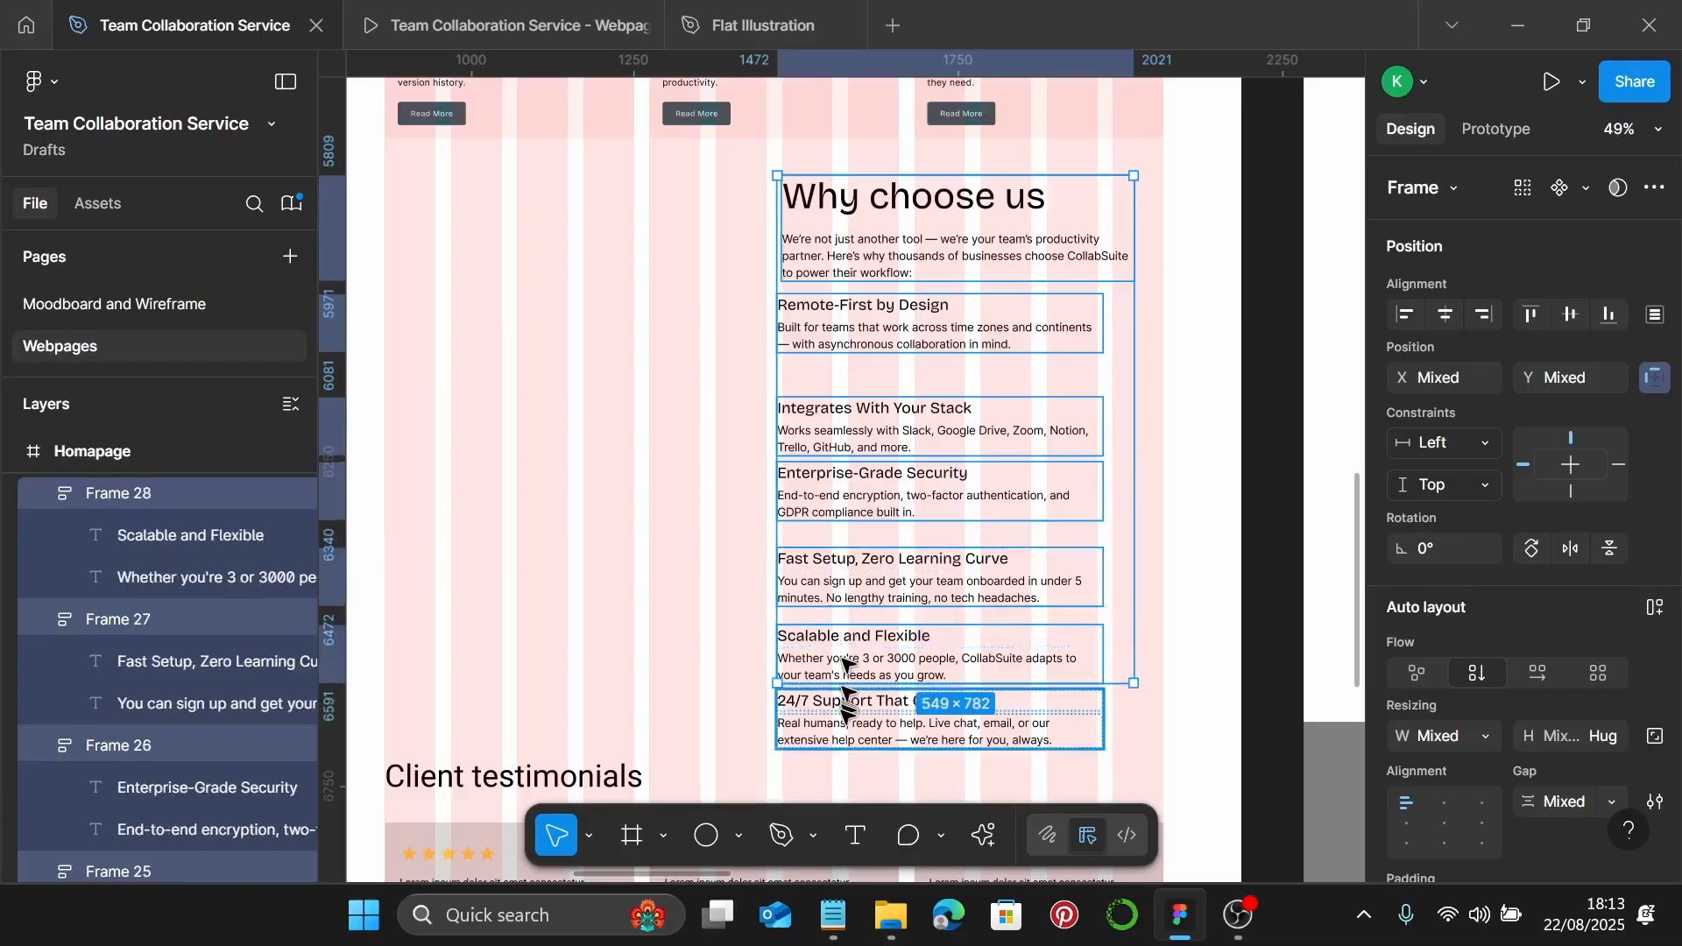
{"action": "key", "text": "shift+a"}
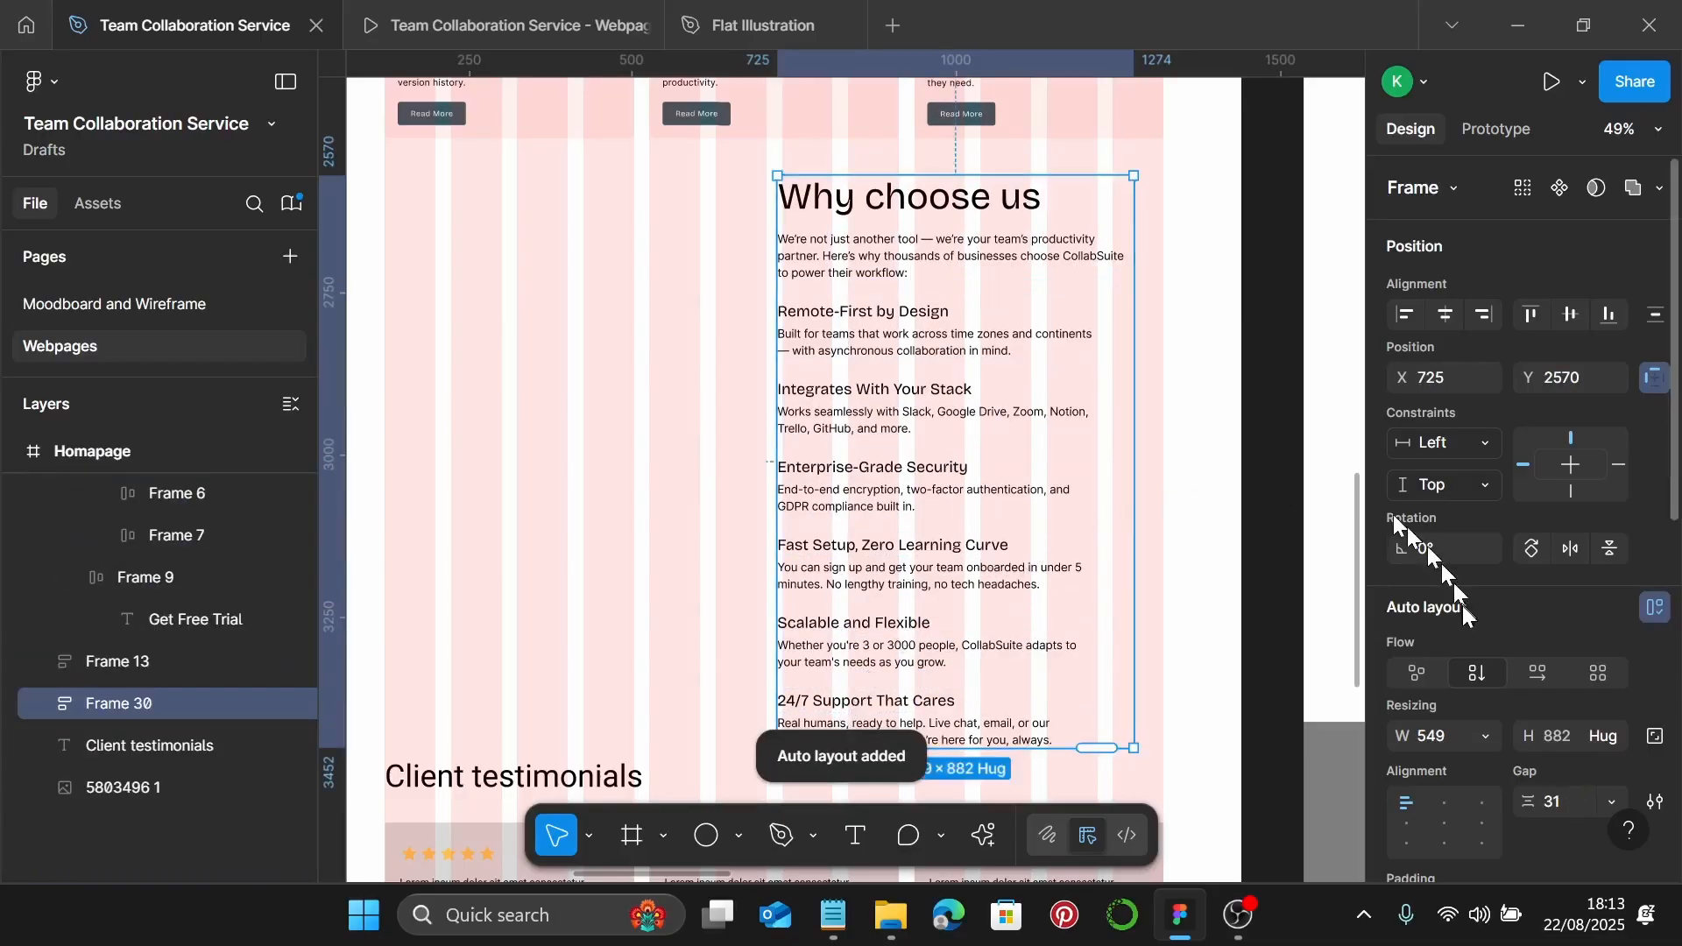
Set the gap between the items of the Why choose us auto layout to 20
{"action": "scroll", "coordinate": [1488, 706], "scroll_direction": "down", "scroll_amount": 3}
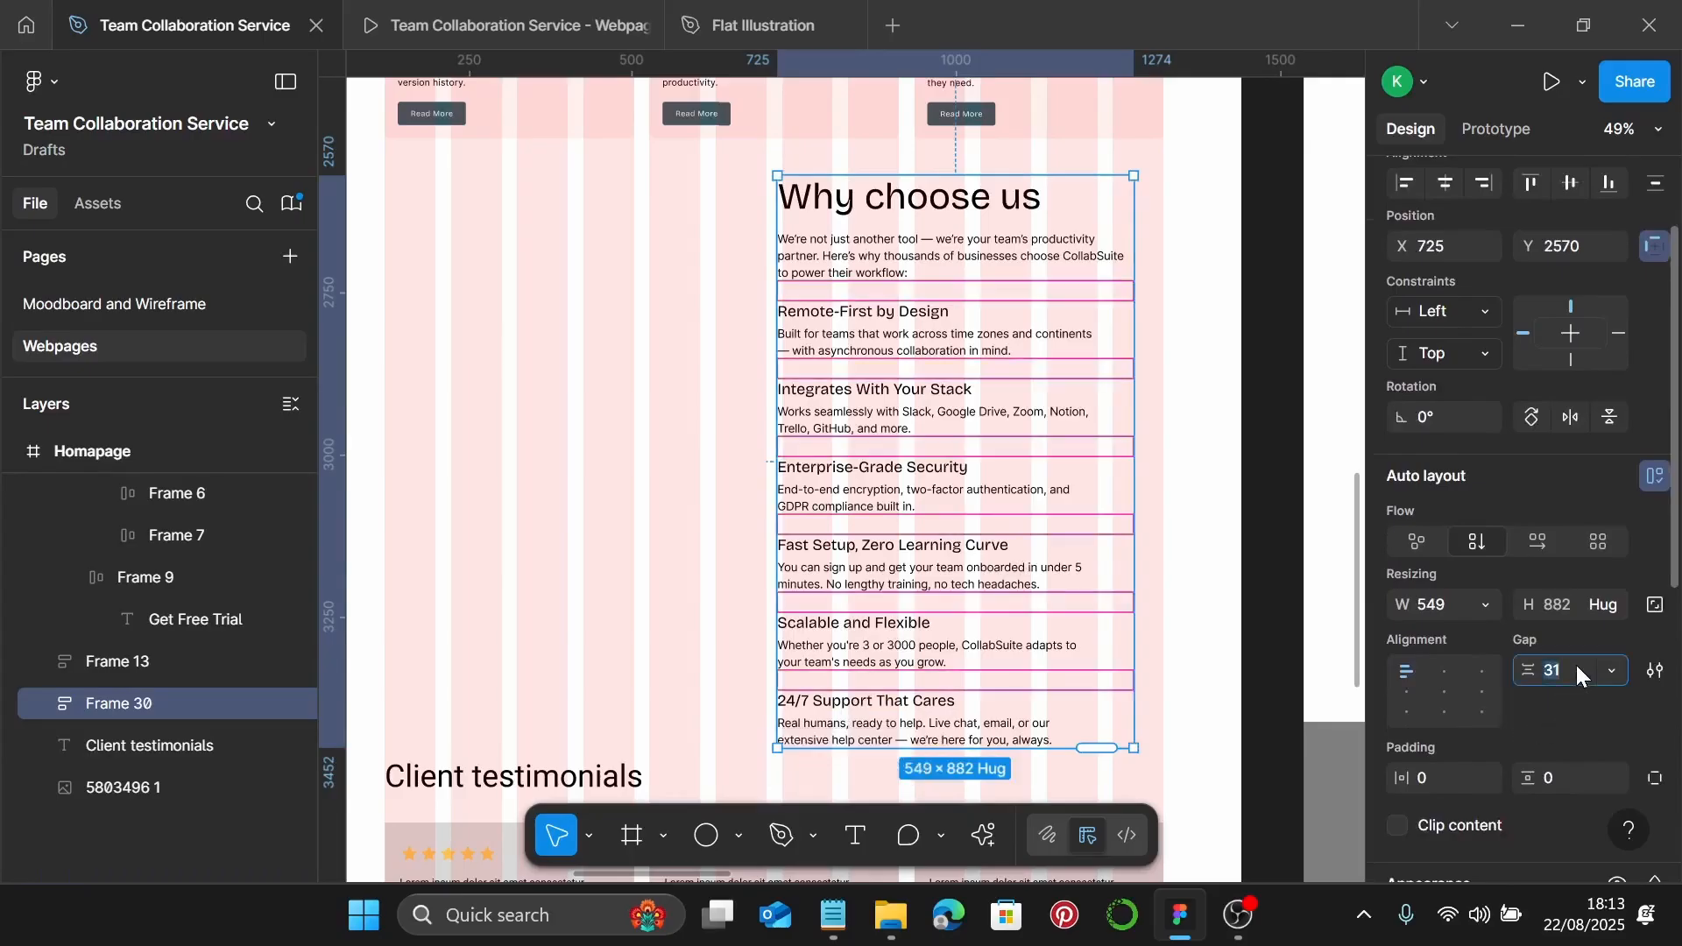
{"action": "key", "text": "Return"}
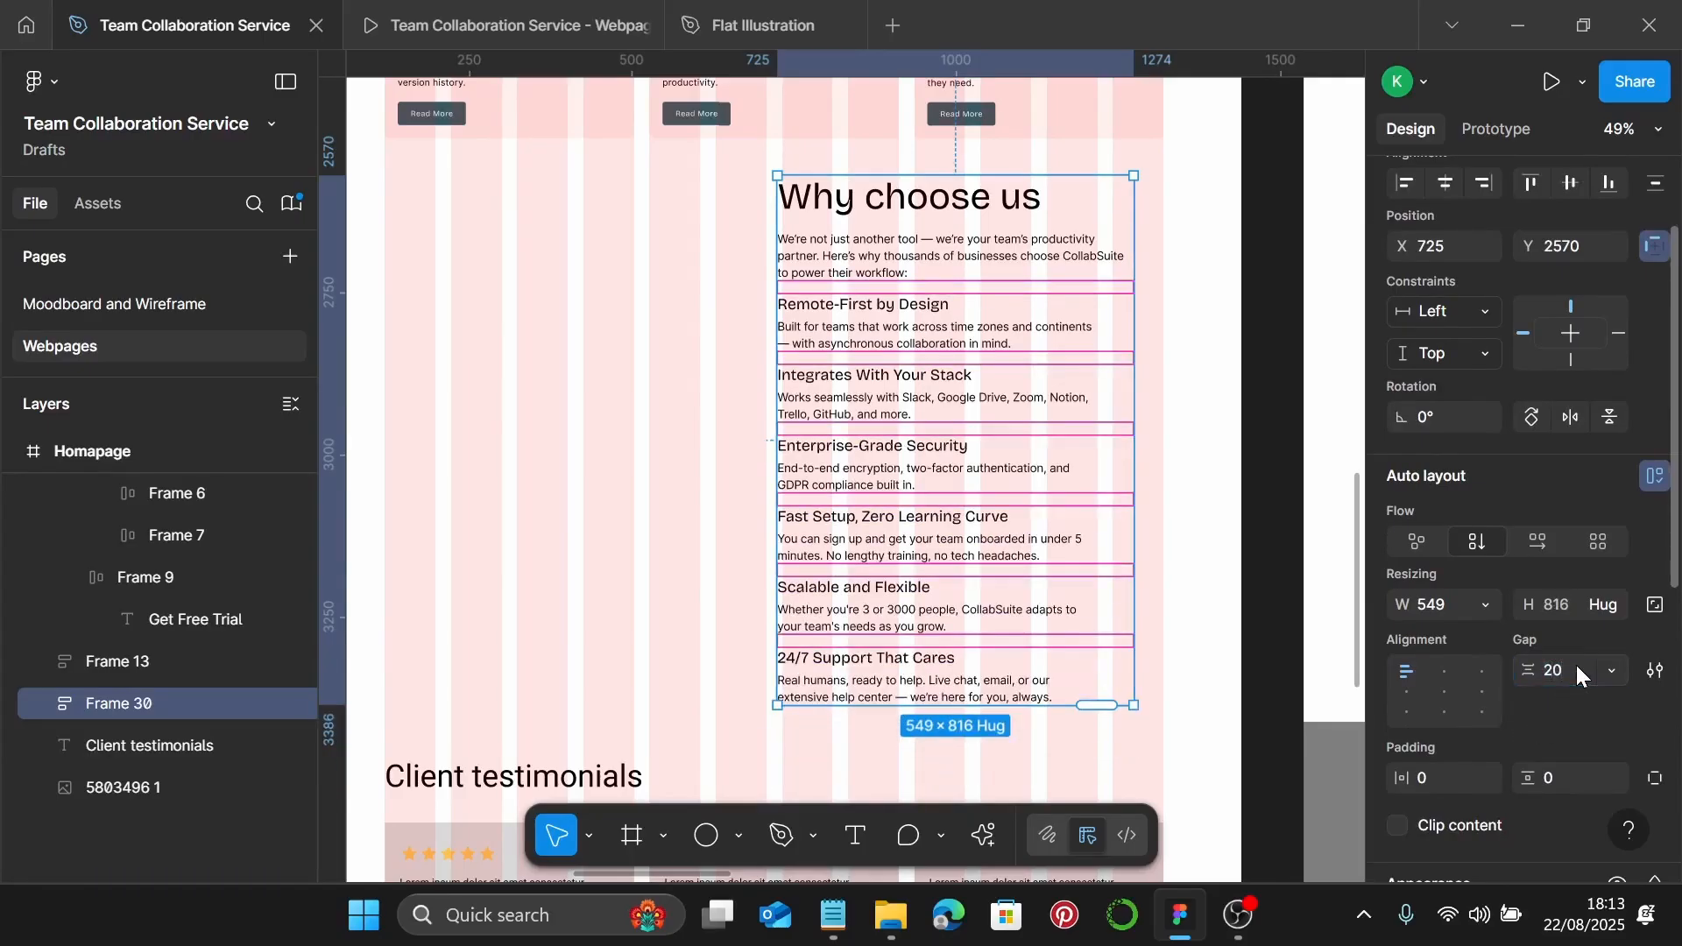
{"action": "left_click", "coordinate": [744, 508]}
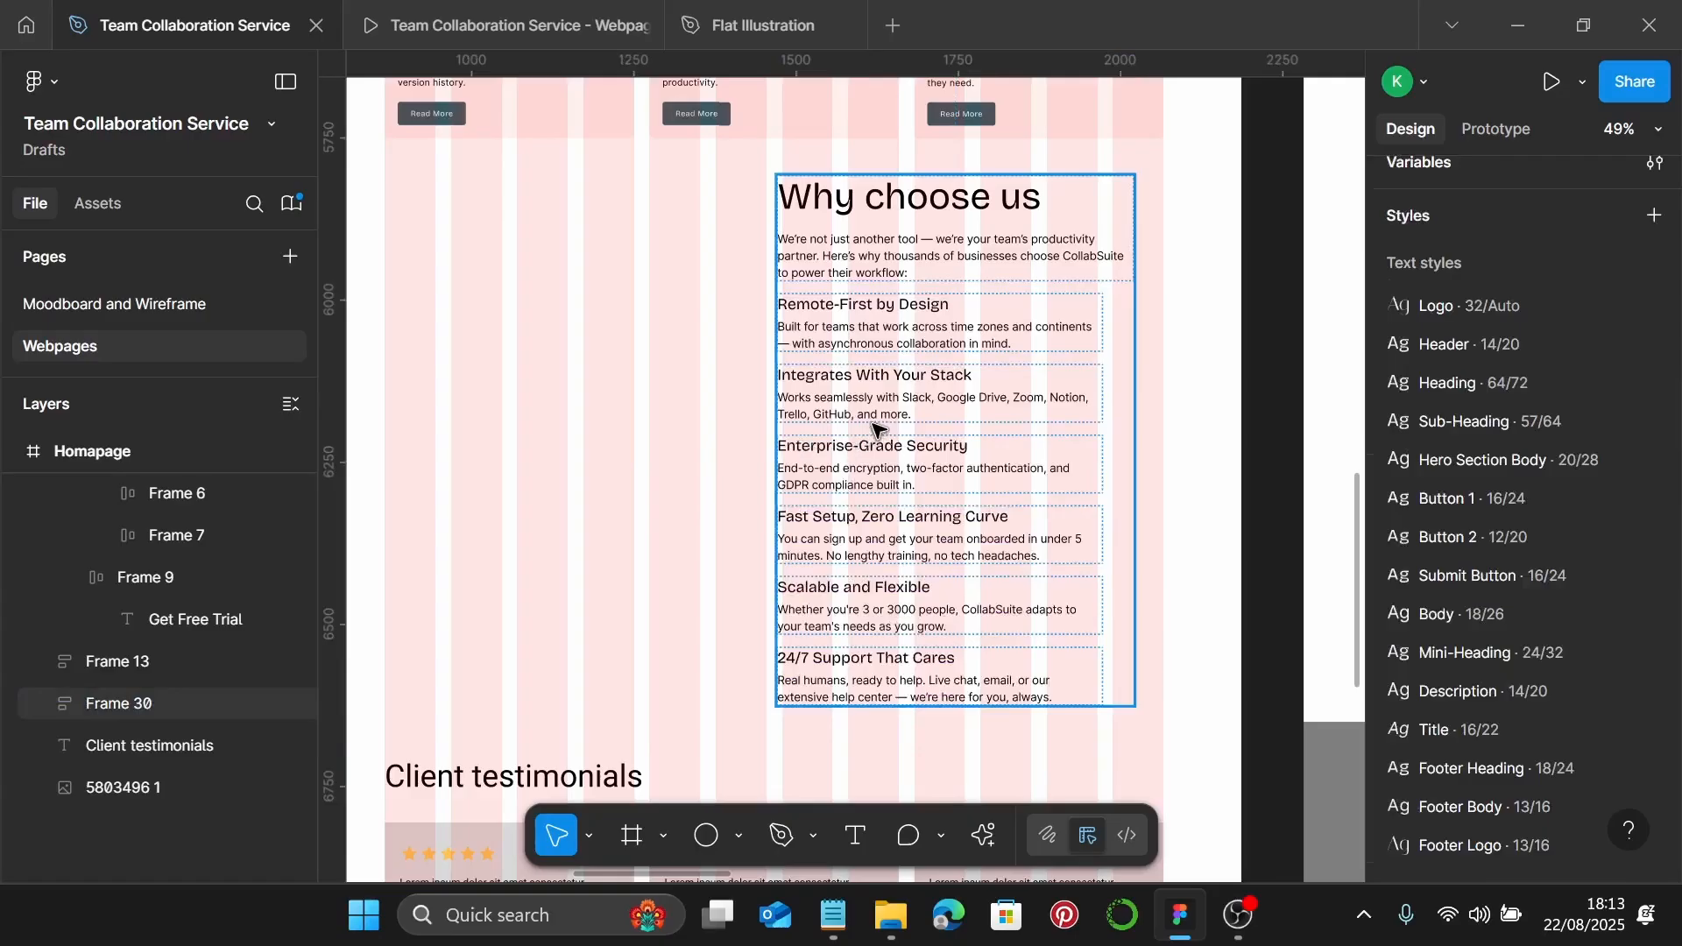
Move the Why choose us frame to X 771, Y 2596 so it meets the outer edge of the last grid column
{"action": "left_click_drag", "start_coordinate": [865, 414], "coordinate": [894, 431]}
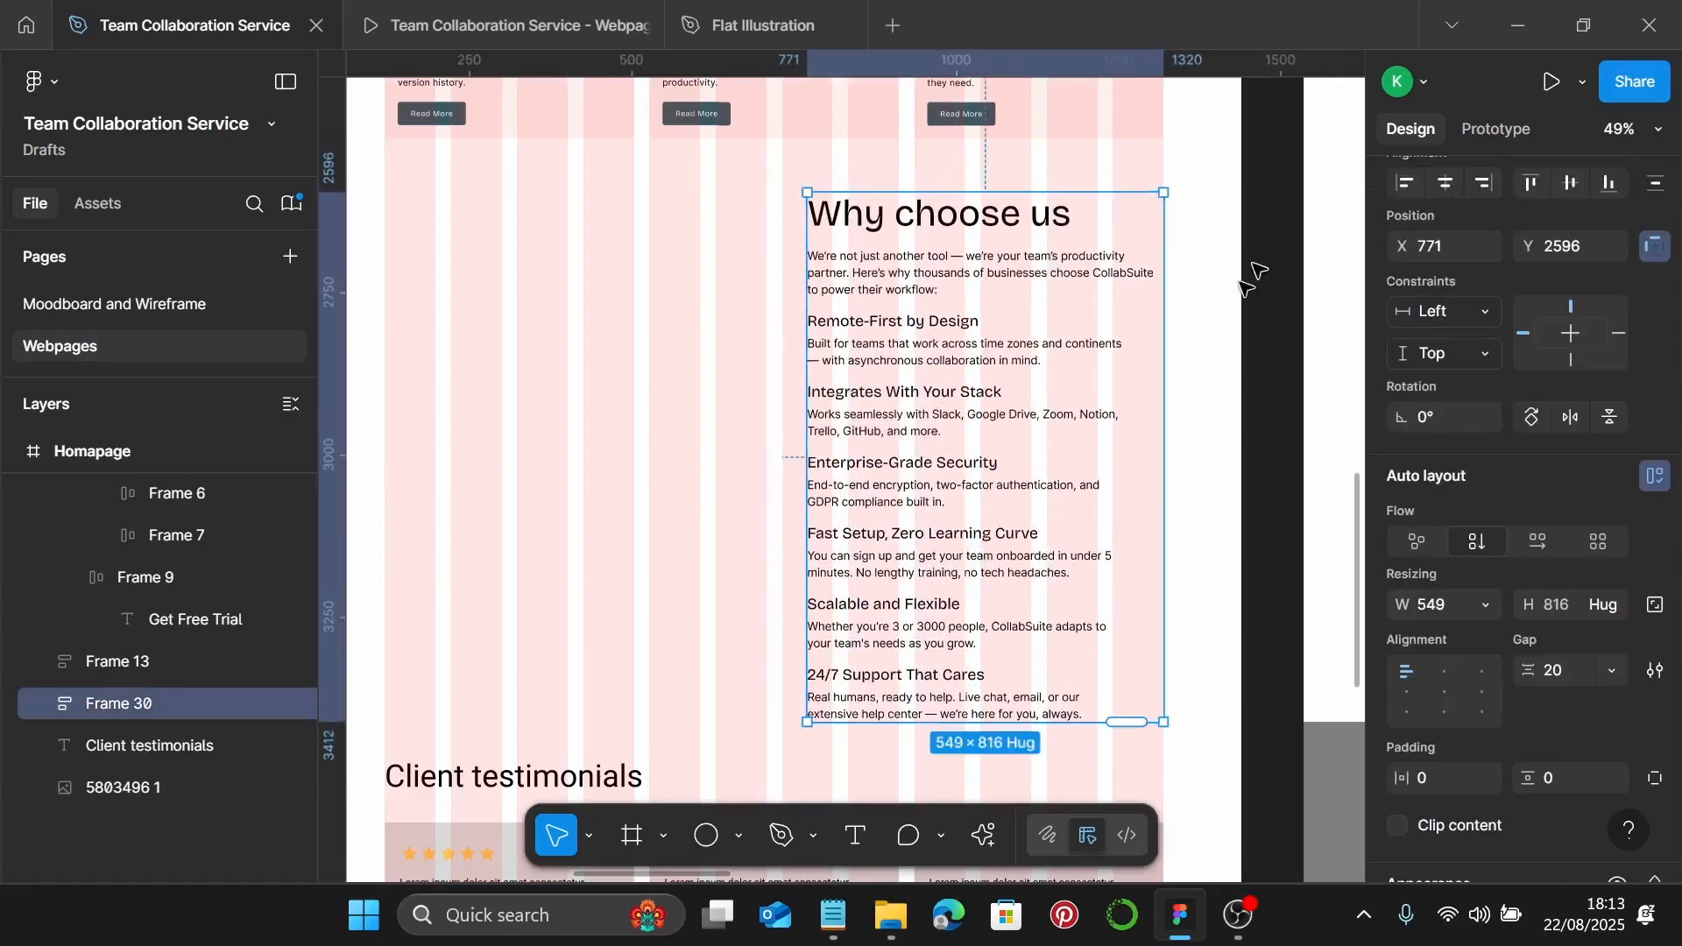
{"action": "scroll", "coordinate": [1198, 183], "scroll_direction": "up", "scroll_amount": 5}
{"action": "scroll", "coordinate": [1192, 180], "scroll_direction": "up", "scroll_amount": 5}
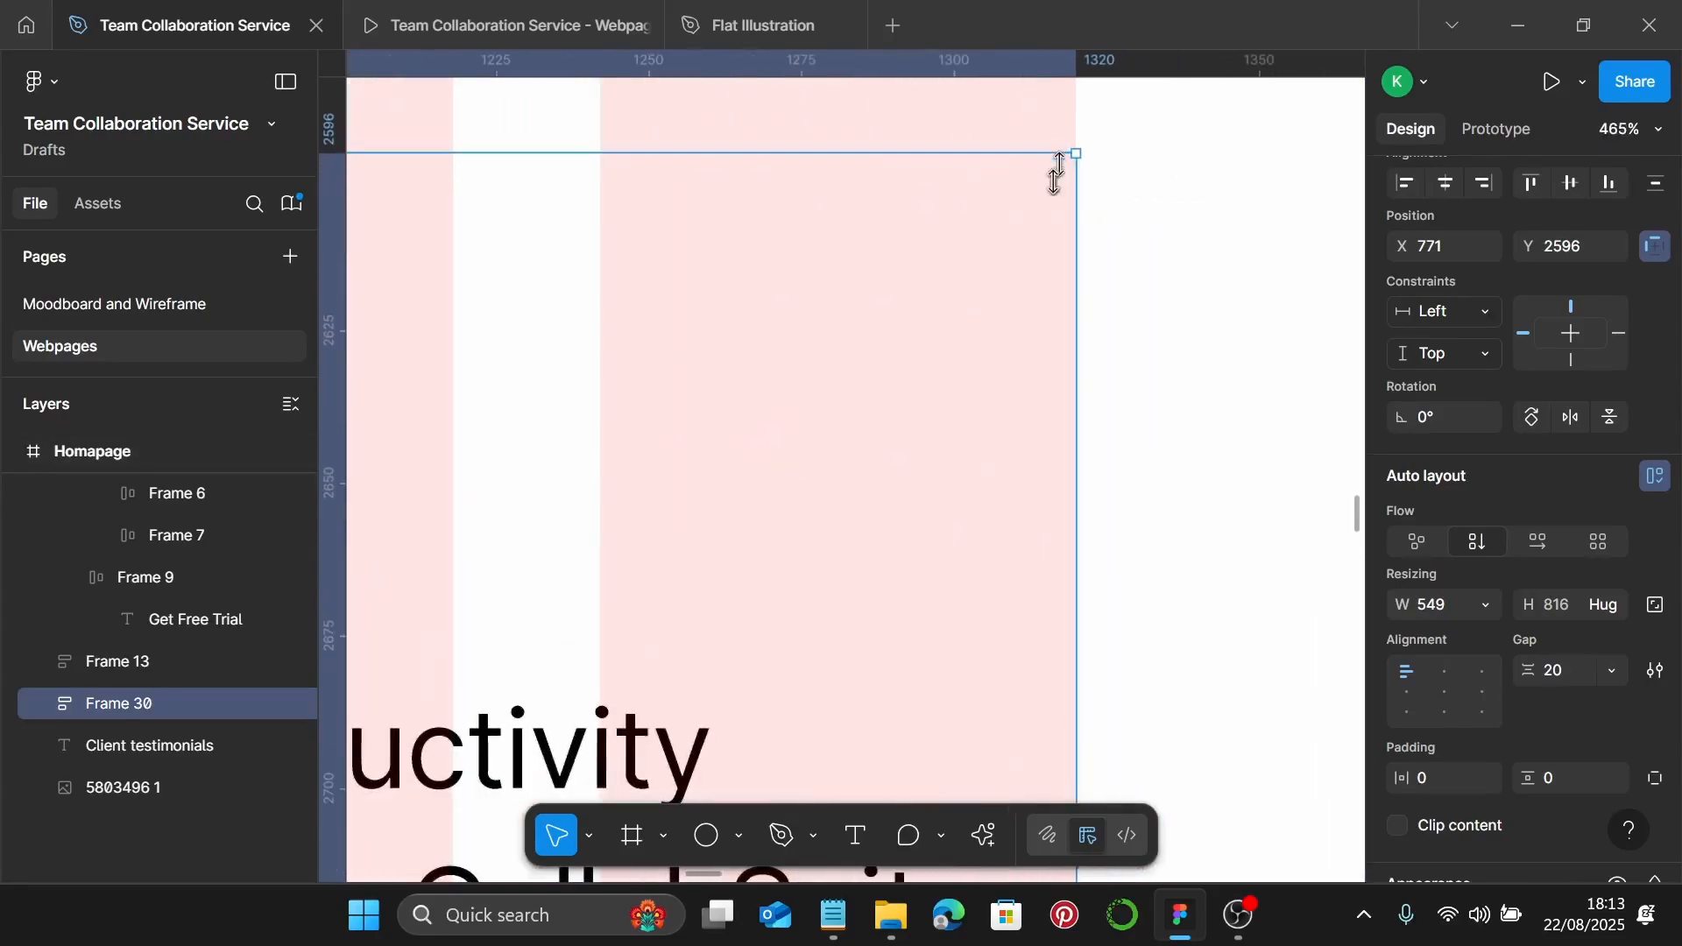
{"action": "scroll", "coordinate": [1090, 193], "scroll_direction": "down", "scroll_amount": 3}
{"action": "scroll", "coordinate": [1089, 191], "scroll_direction": "down", "scroll_amount": 5}
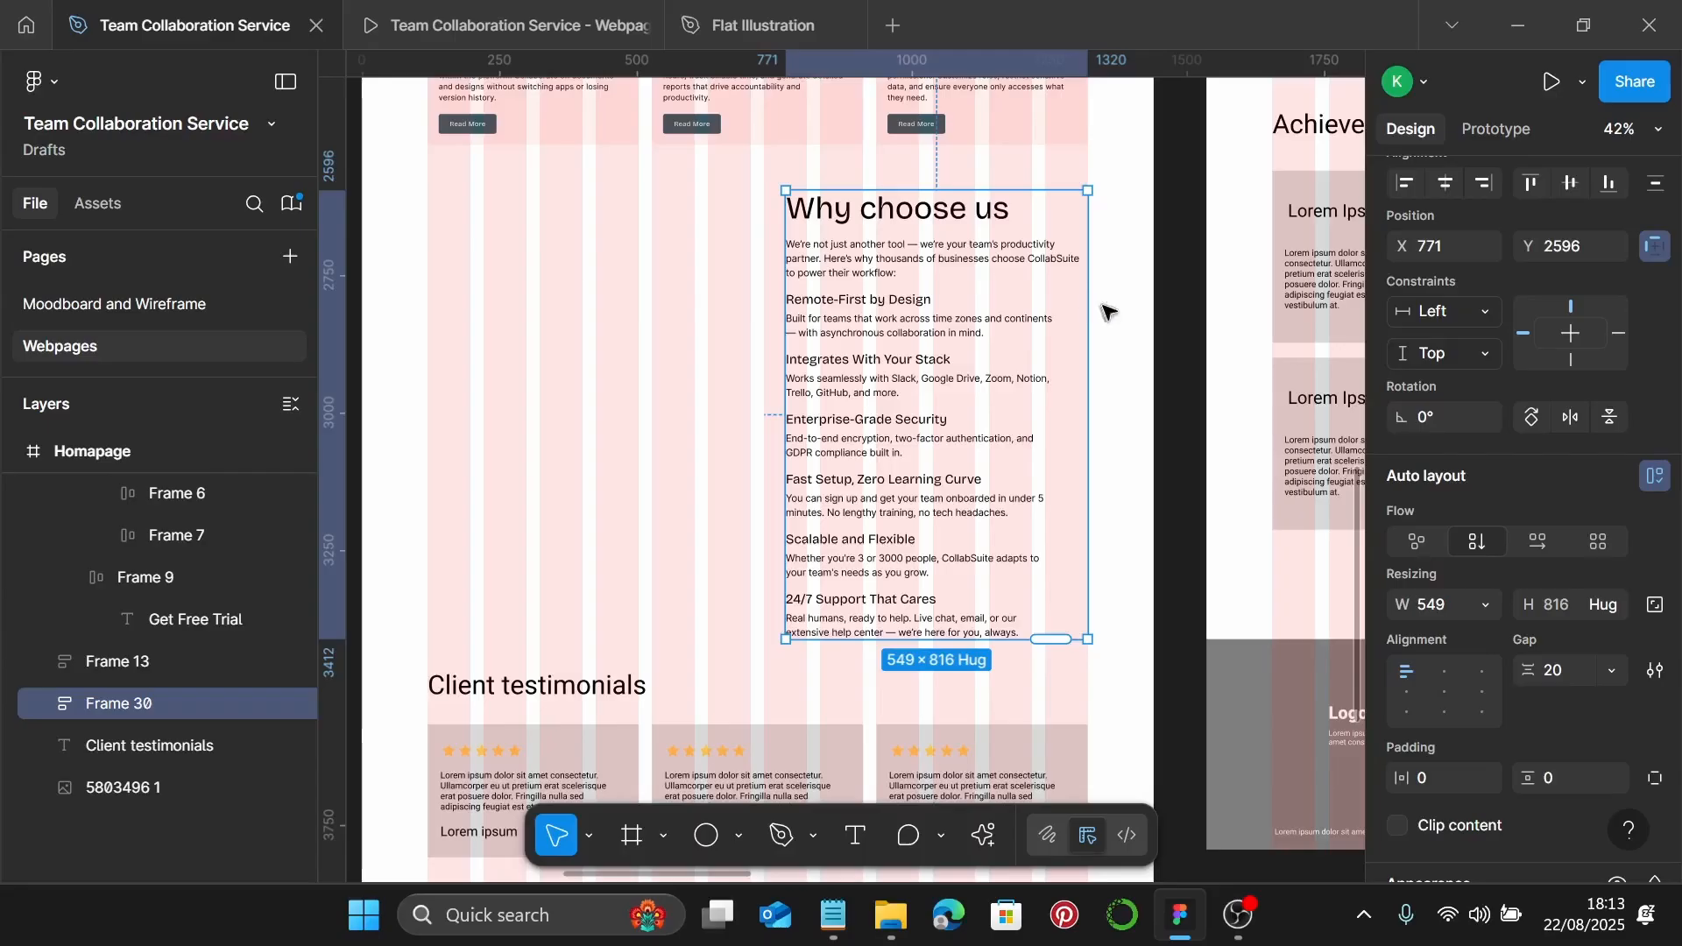
{"action": "left_click", "coordinate": [1130, 294]}
Bring the Advantages illustration from beside the page into the homepage's empty area next to the Why choose us text
{"action": "scroll", "coordinate": [751, 403], "scroll_direction": "down", "scroll_amount": 5}
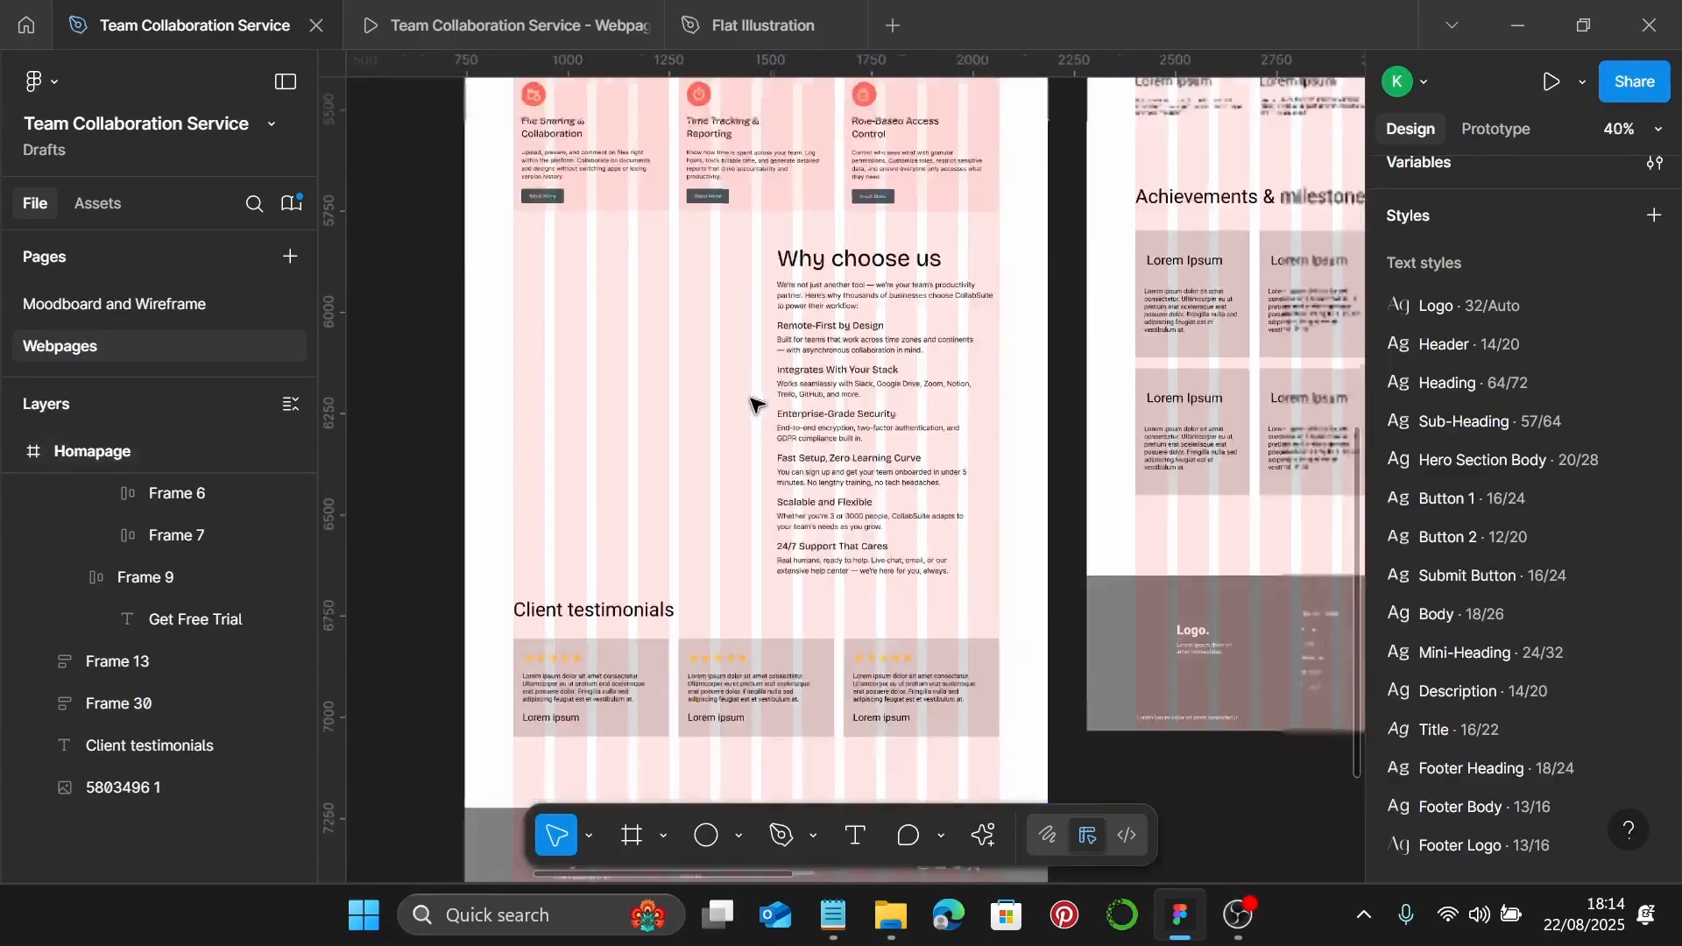
{"action": "left_click", "coordinate": [498, 243]}
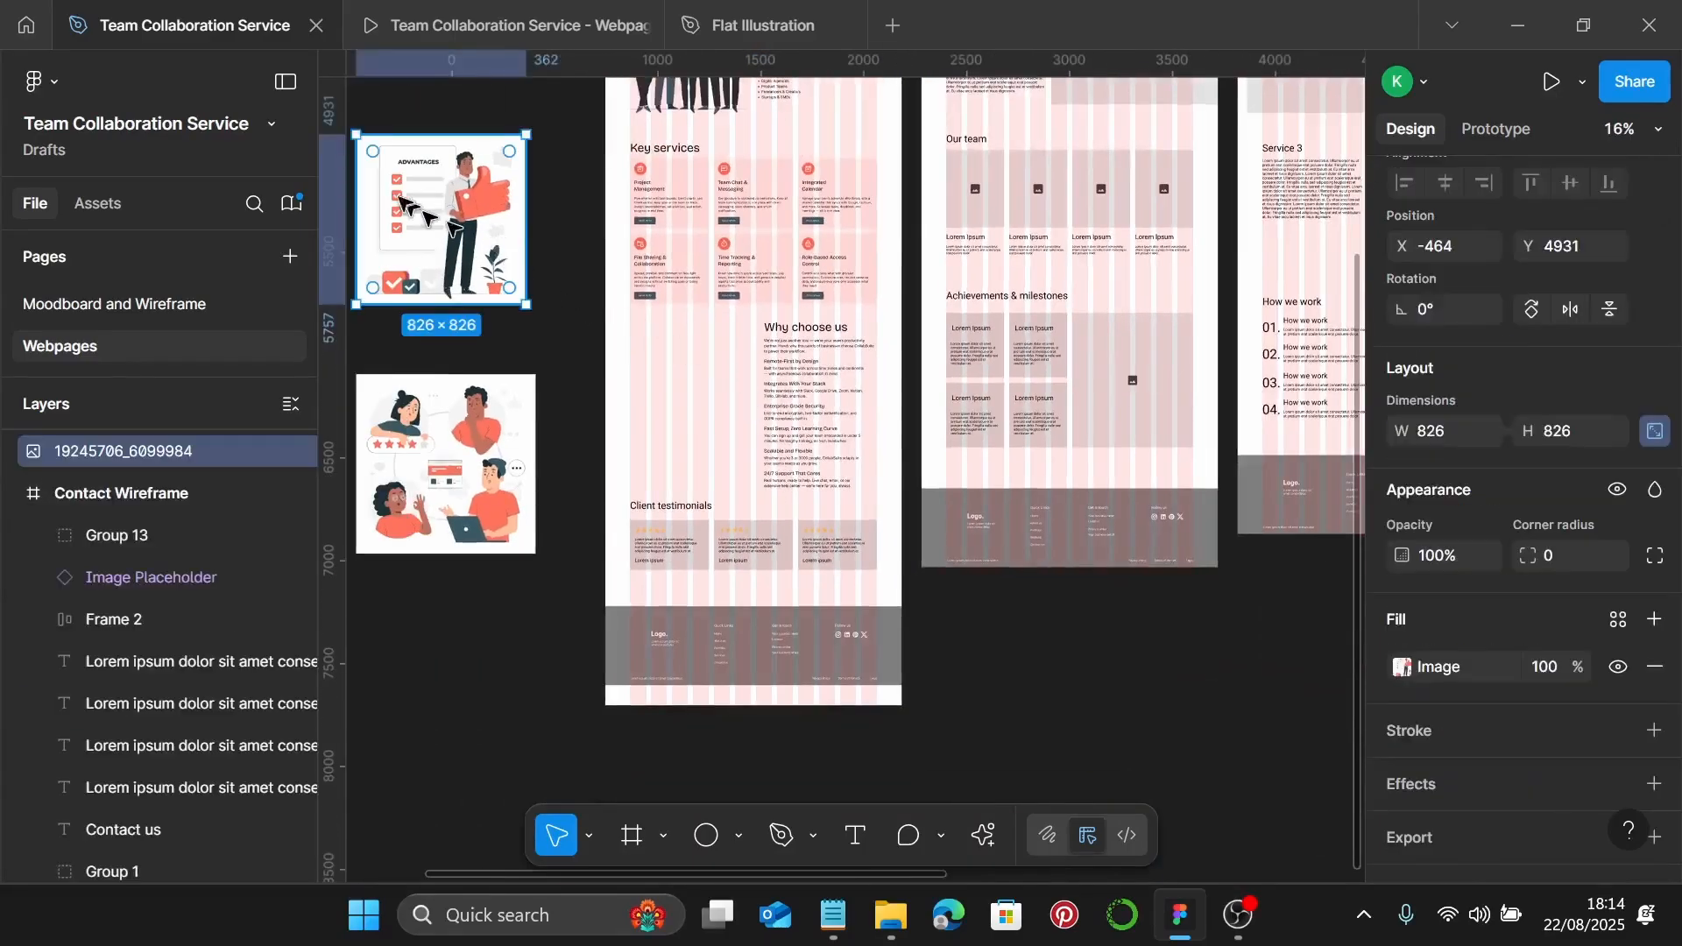
{"action": "left_click_drag", "start_coordinate": [392, 183], "coordinate": [670, 355]}
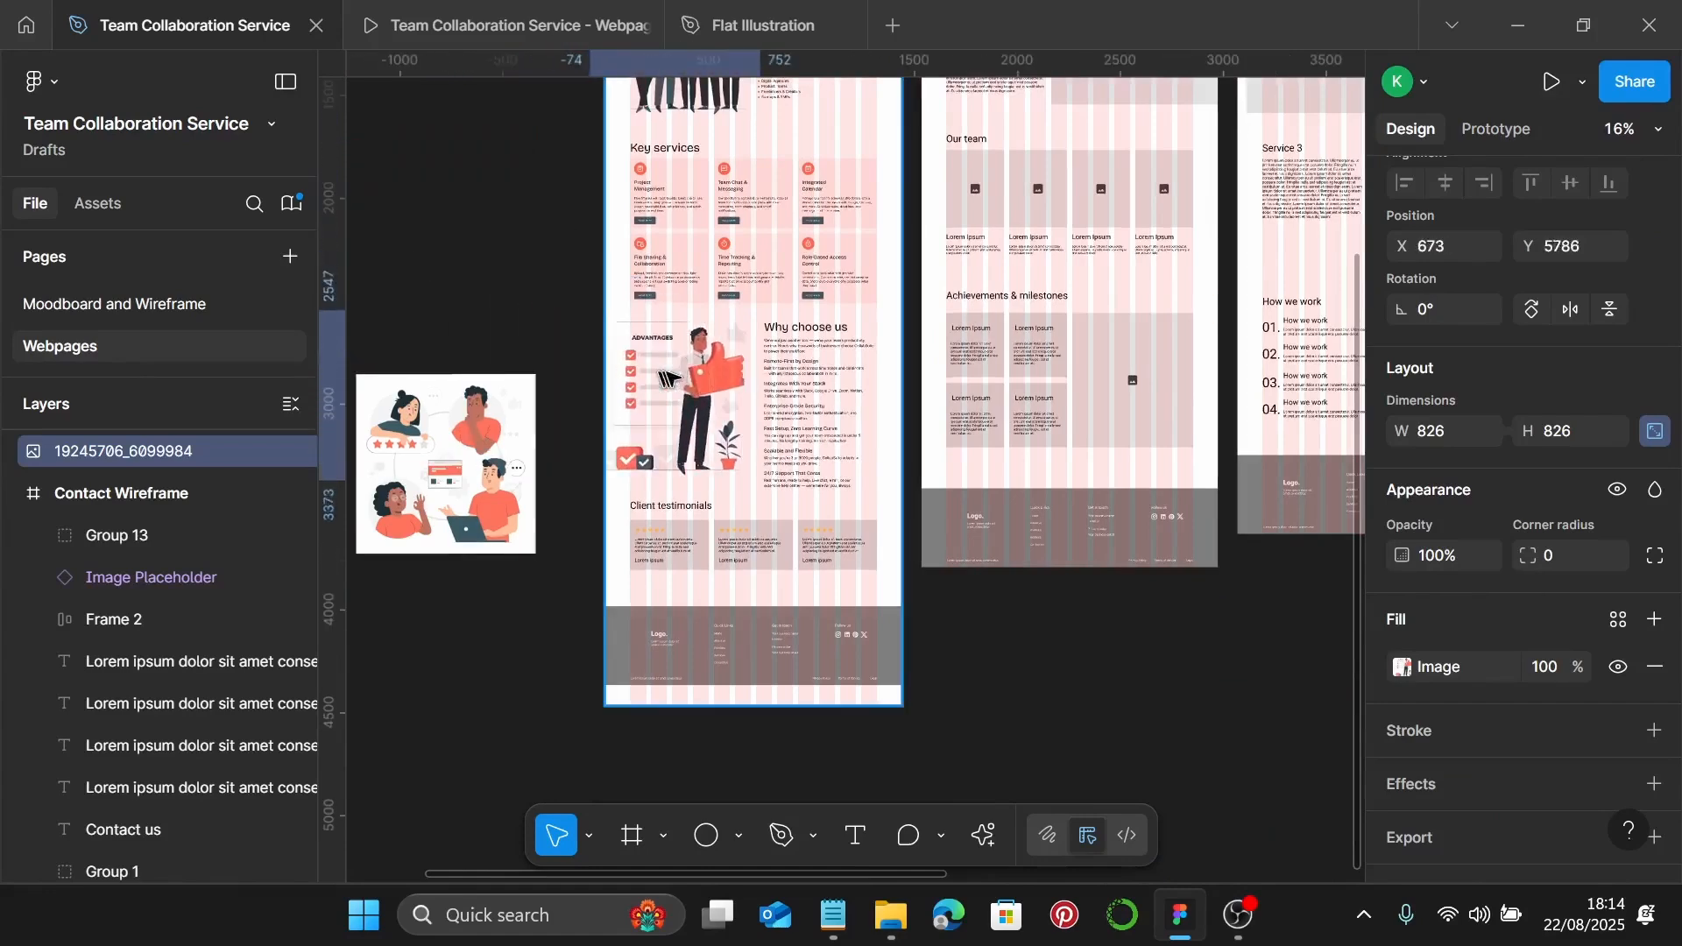
{"action": "scroll", "coordinate": [690, 359], "scroll_direction": "up", "scroll_amount": 3}
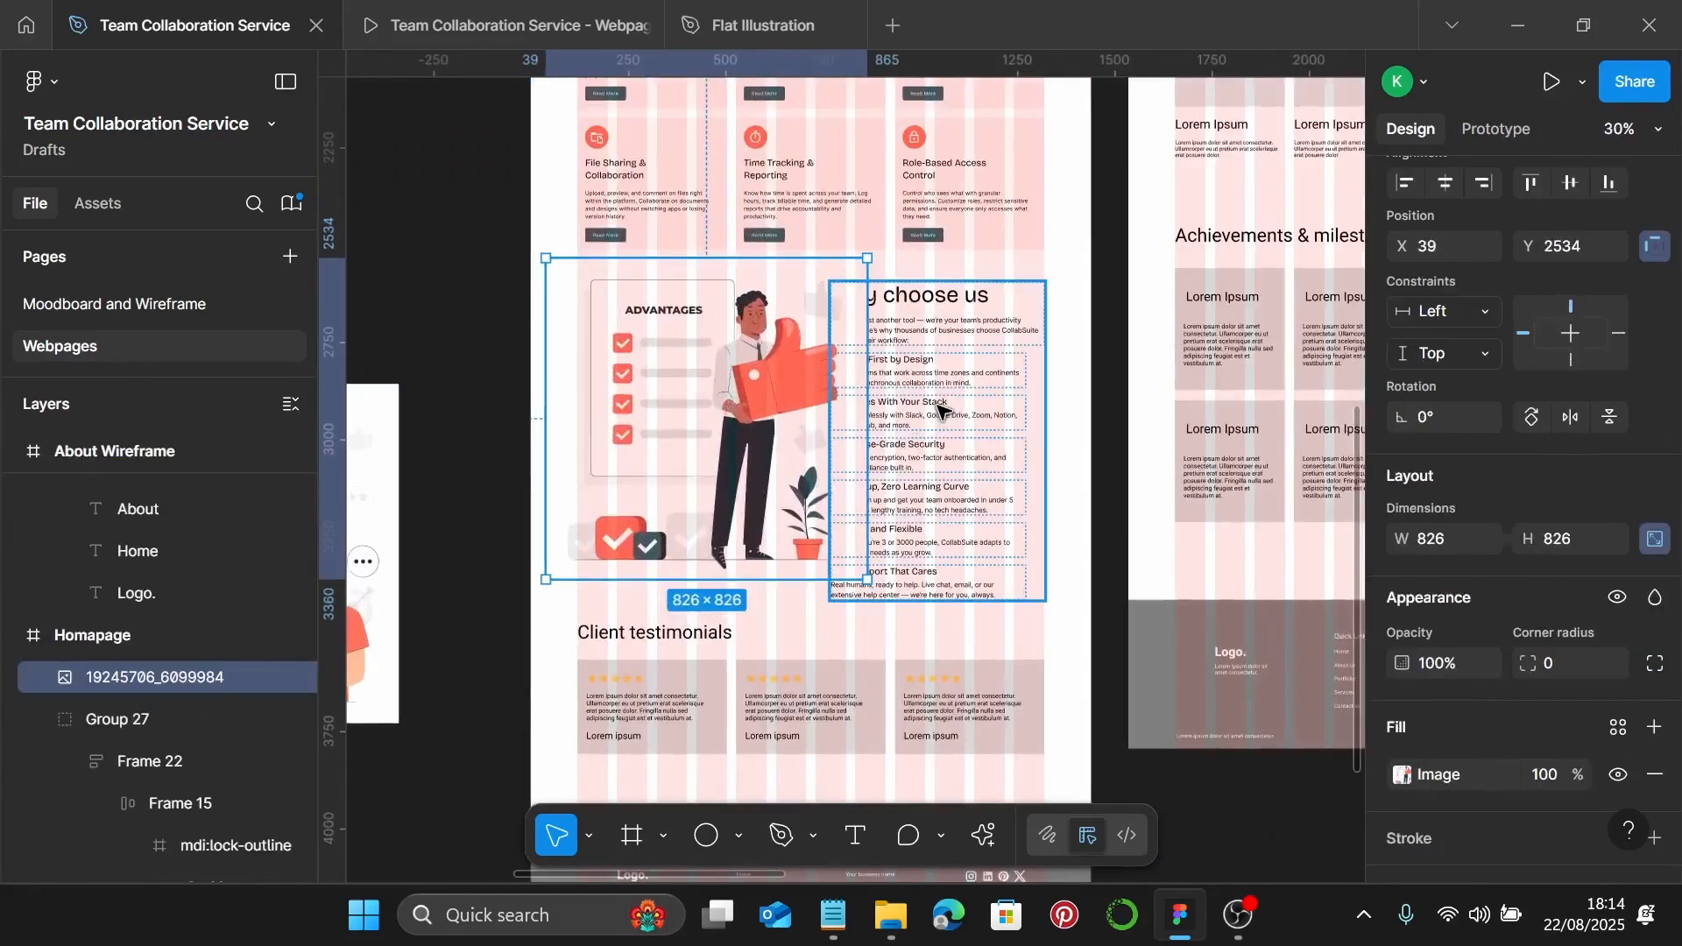
Resize the Advantages illustration proportionally to 816 × 816 to match the height of the Why choose us text frame
{"action": "left_click", "coordinate": [942, 420]}
{"action": "scroll", "coordinate": [1507, 571], "scroll_direction": "down", "scroll_amount": 1}
{"action": "scroll", "coordinate": [1507, 572], "scroll_direction": "down", "scroll_amount": 3}
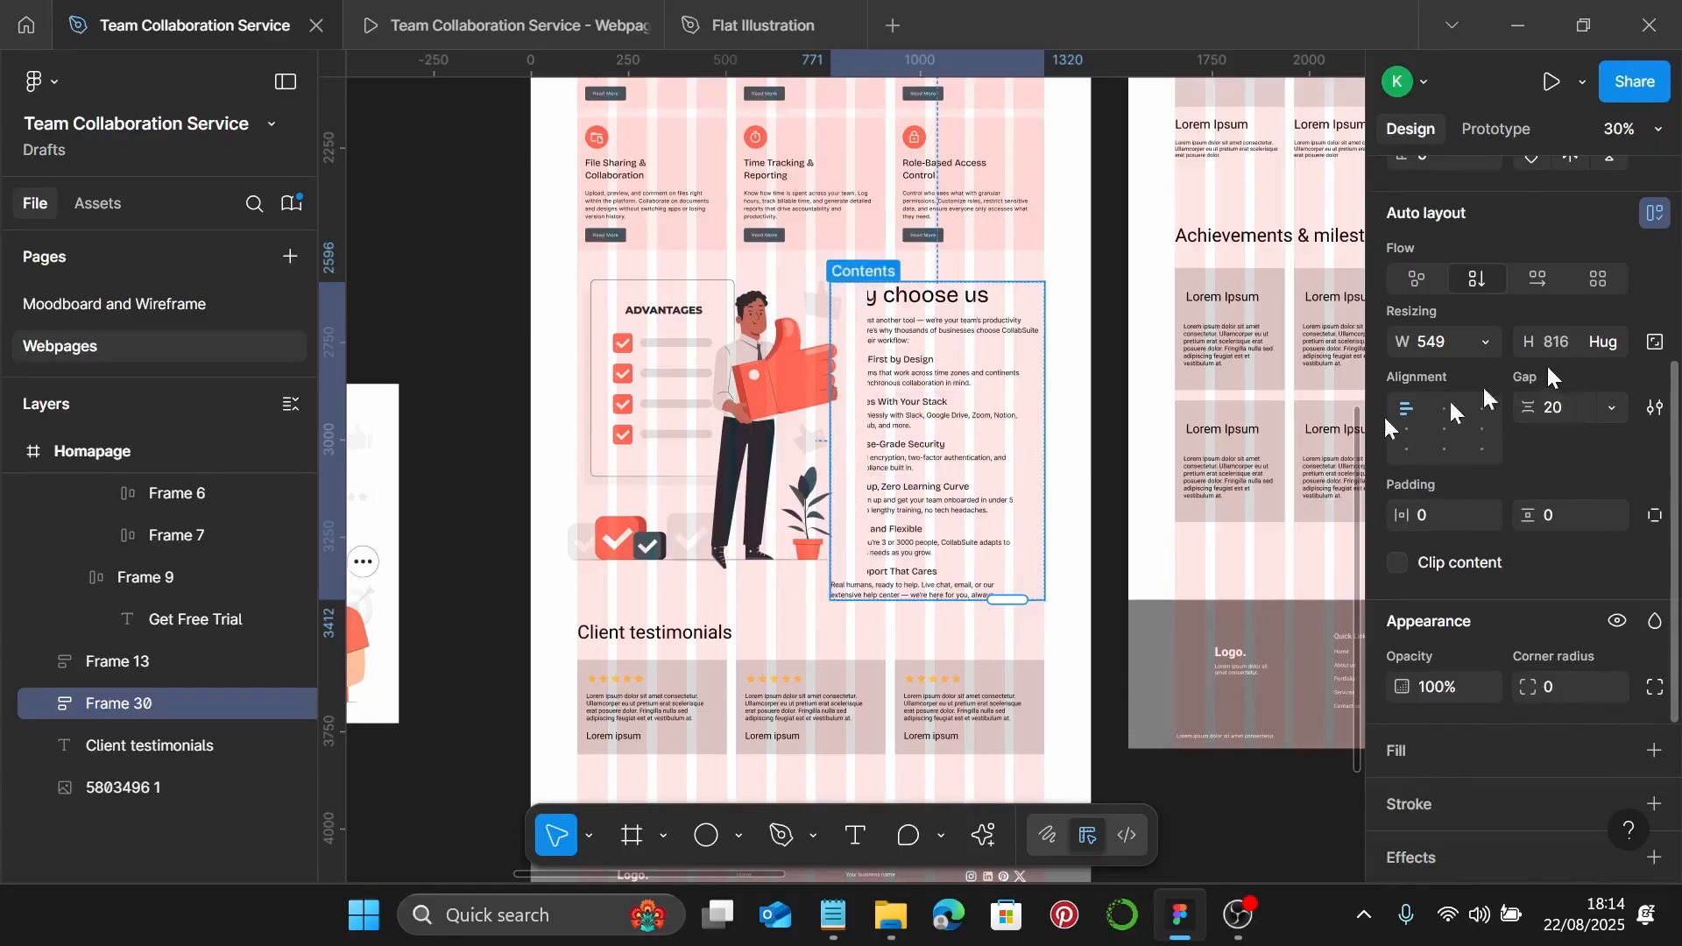
{"action": "left_click", "coordinate": [753, 443]}
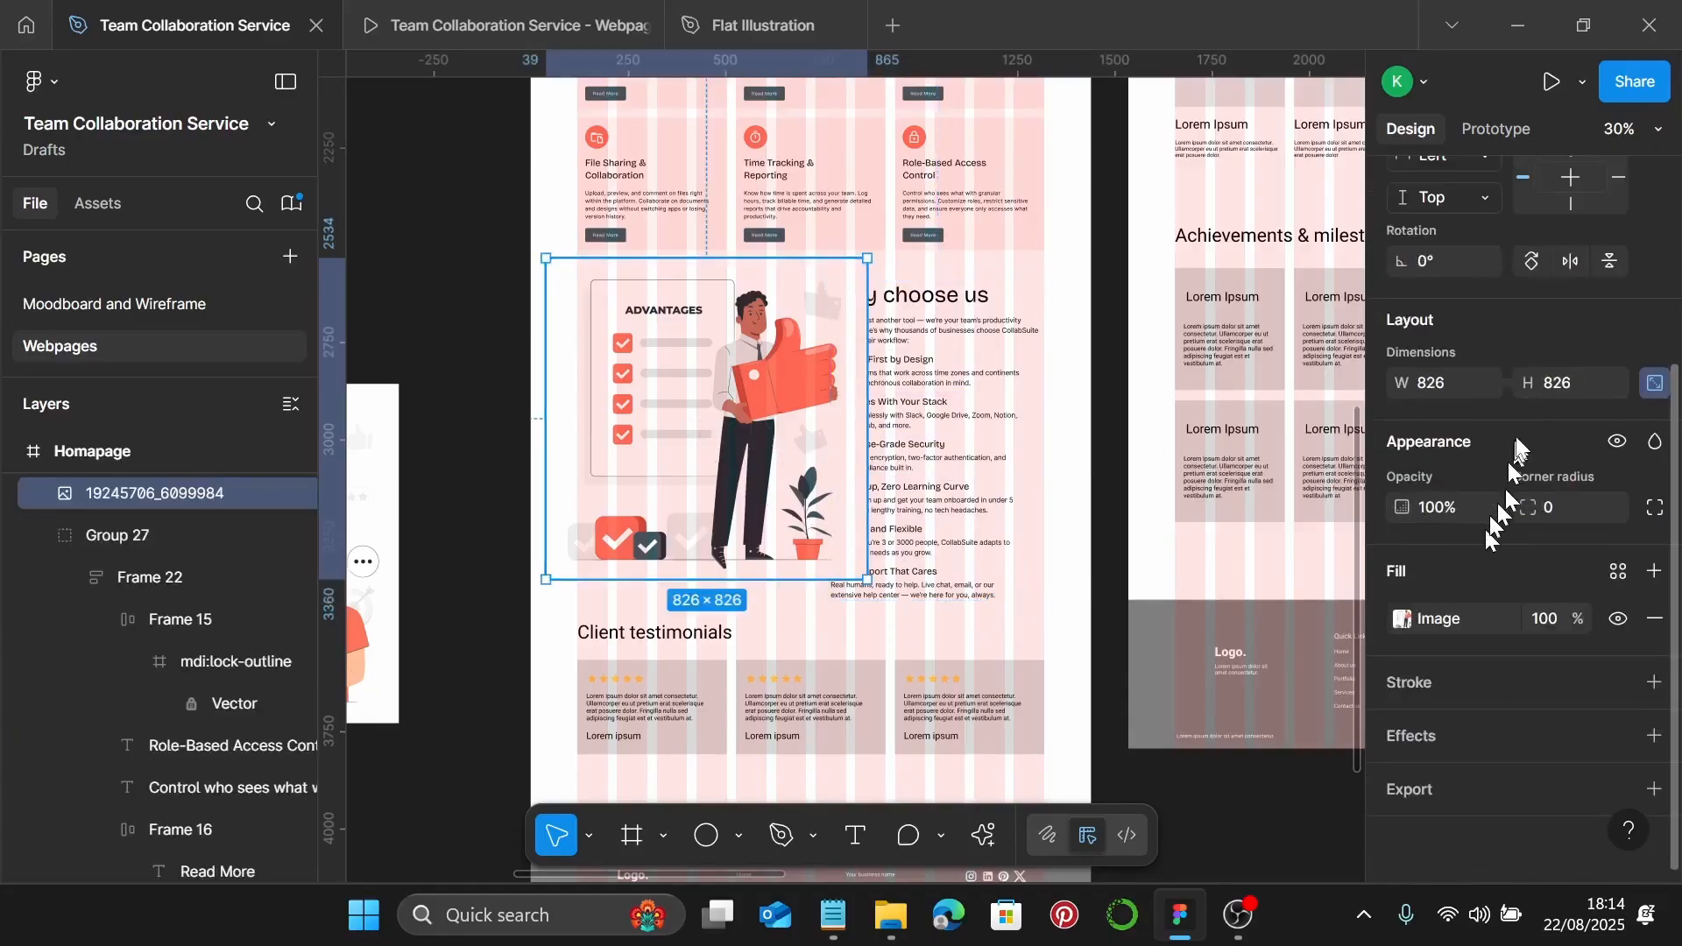
{"action": "left_click", "coordinate": [1553, 391]}
{"action": "type", "text": "816"}
{"action": "key", "text": "Return"}
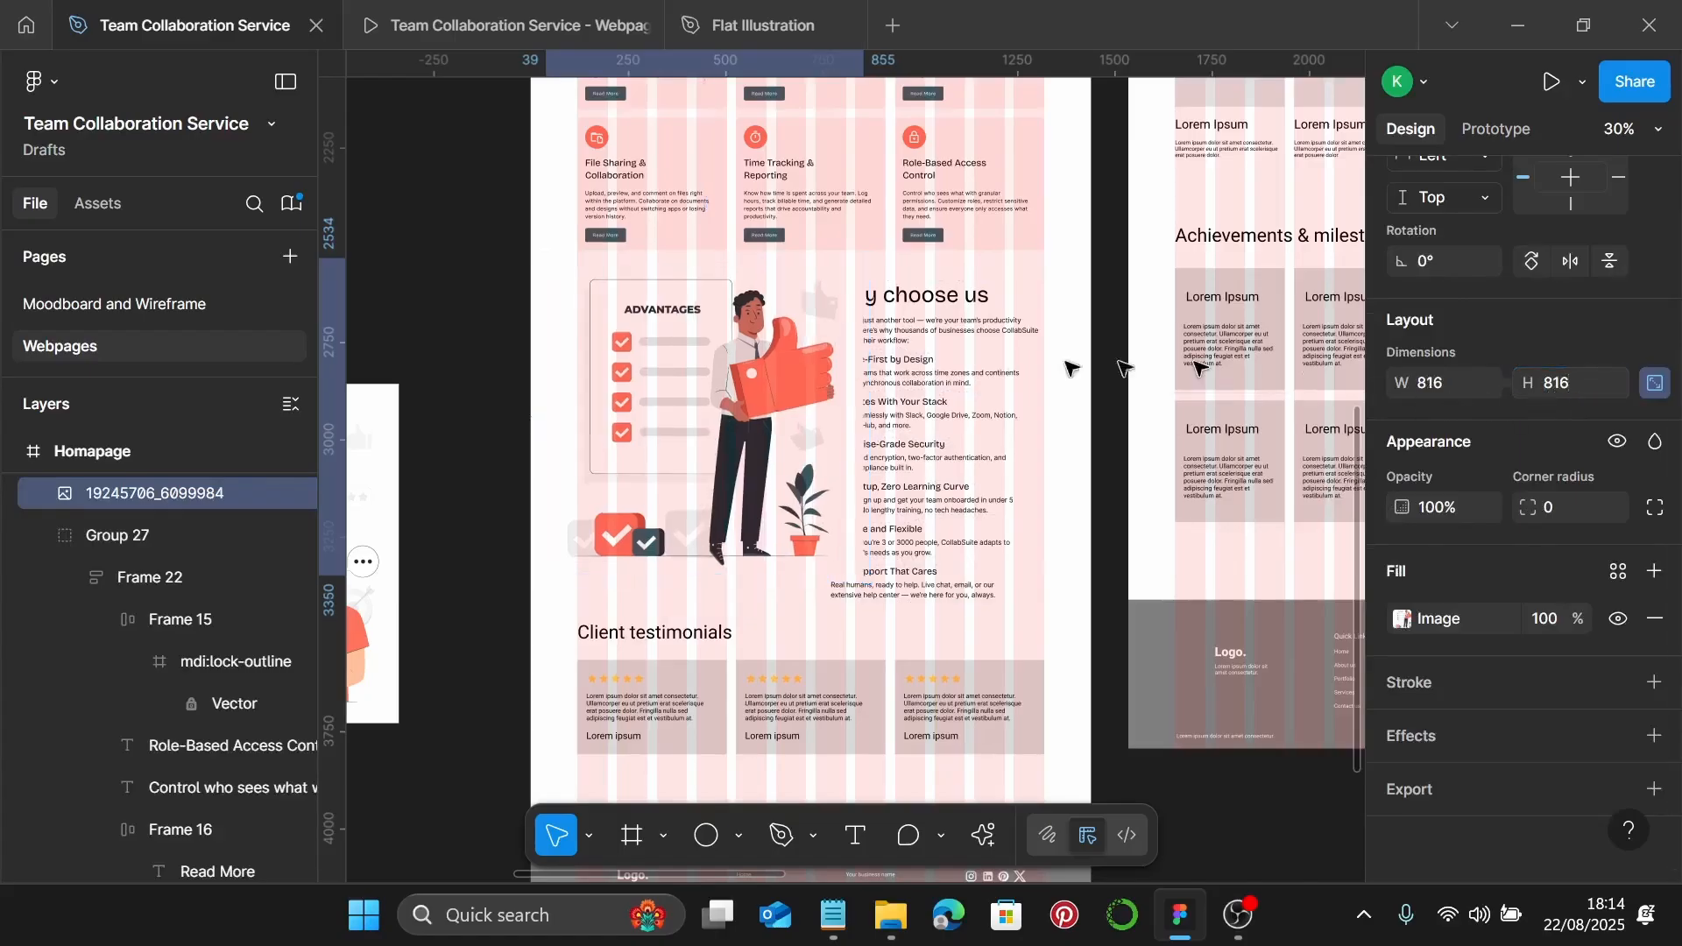
Move the Advantages illustration flush with the homepage's outer edge at Y 2604 and send it behind the Why choose us text
{"action": "scroll", "coordinate": [767, 456], "scroll_direction": "up", "scroll_amount": 3}
{"action": "left_click_drag", "start_coordinate": [752, 451], "coordinate": [711, 455]}
{"action": "scroll", "coordinate": [401, 184], "scroll_direction": "up", "scroll_amount": 10}
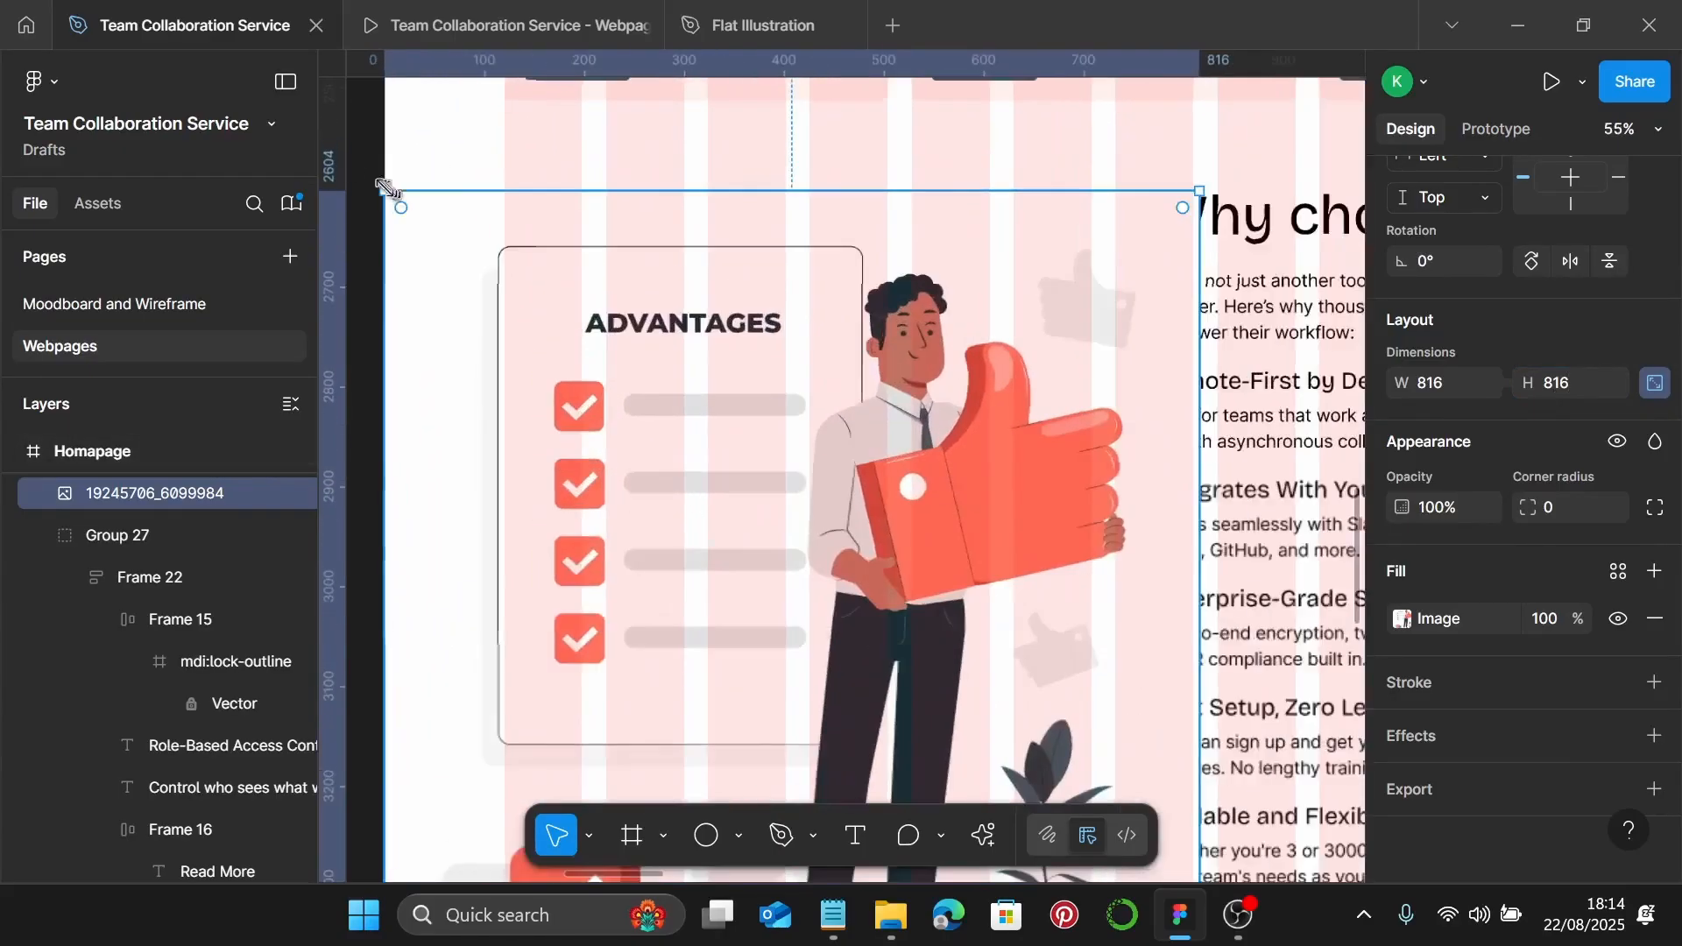
{"action": "scroll", "coordinate": [415, 217], "scroll_direction": "down", "scroll_amount": 10}
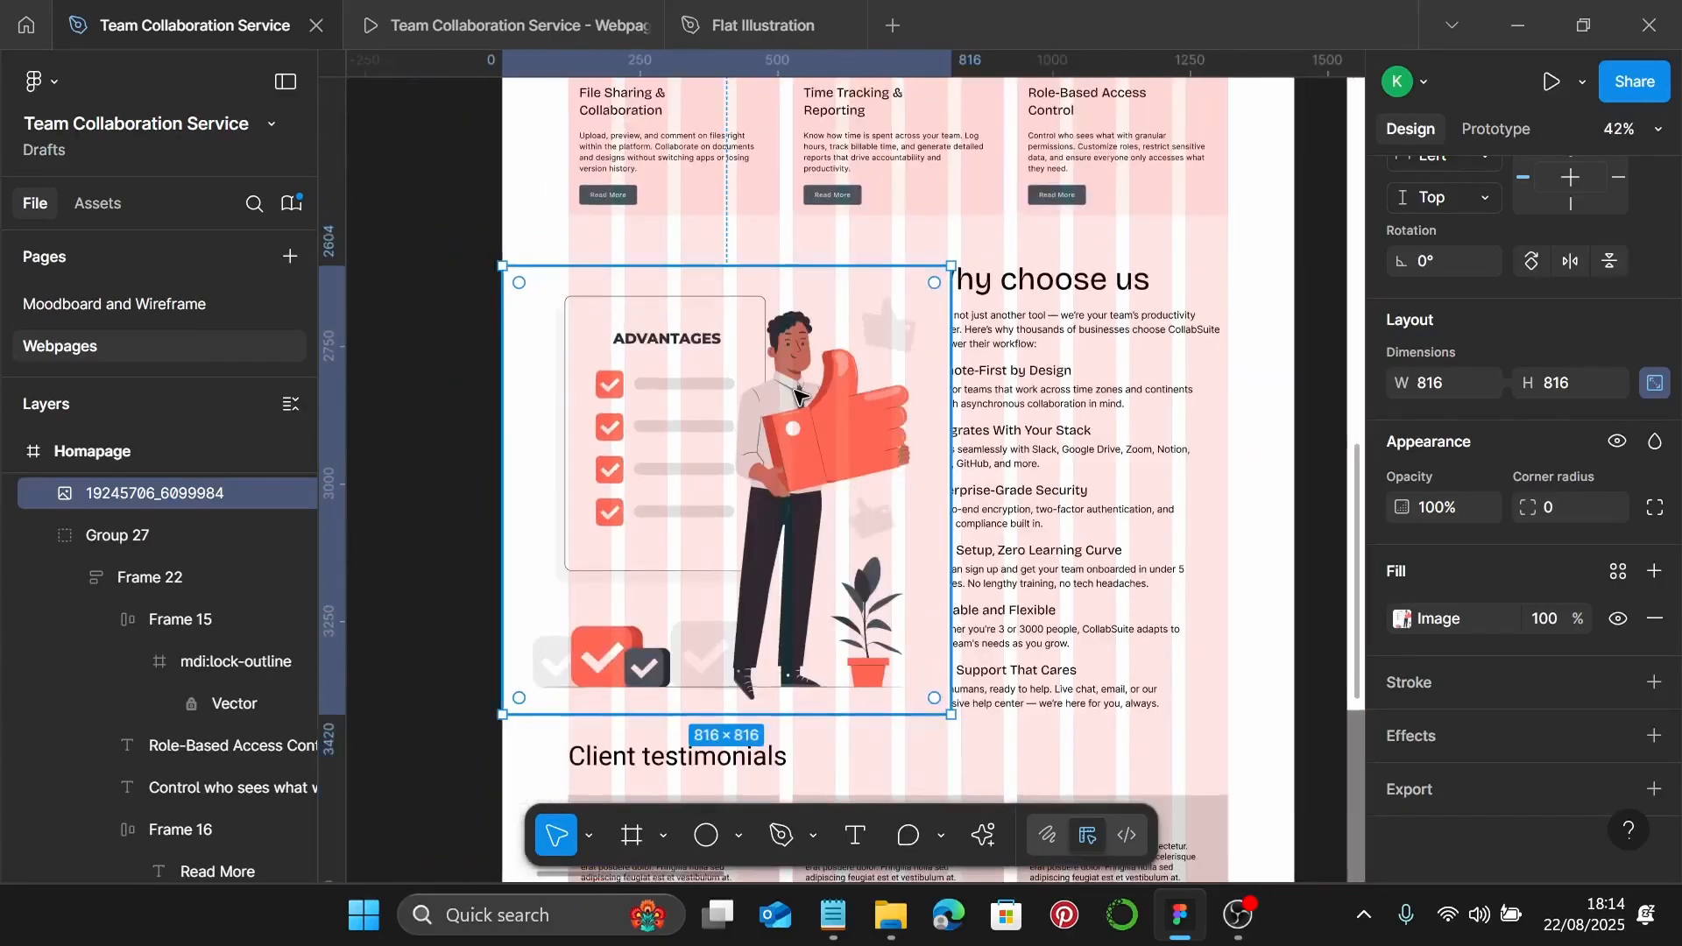
{"action": "key", "text": "bracketleft"}
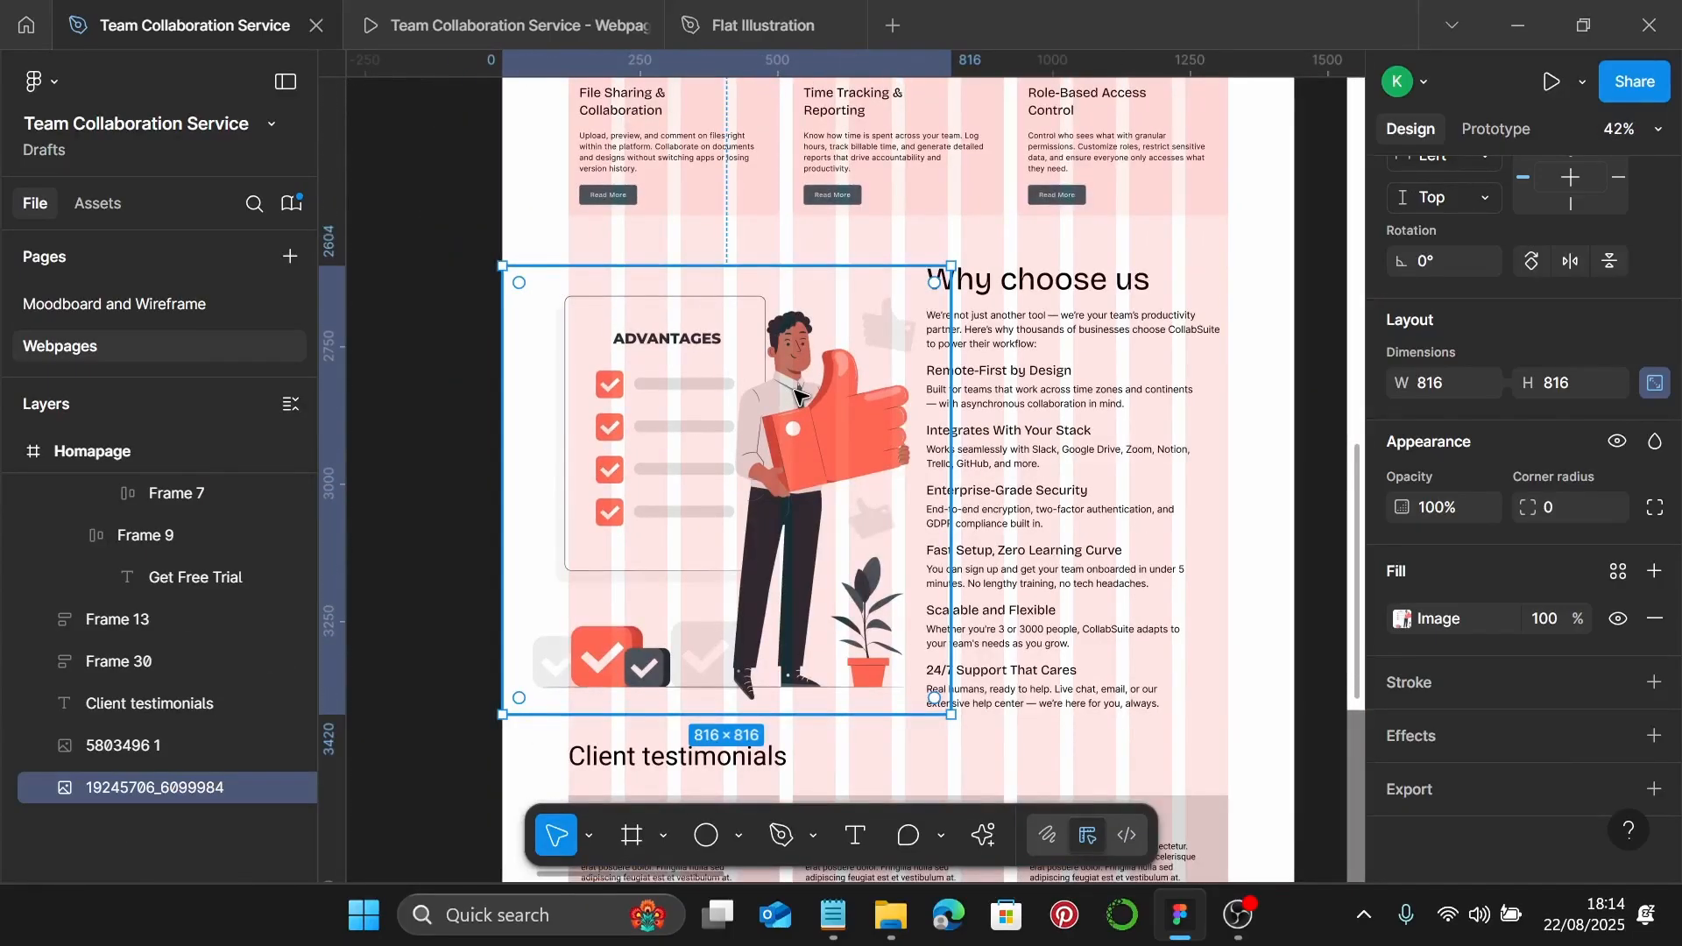
Align the Advantages illustration and the Why choose us frame by their vertical centers and group them
{"action": "left_click", "coordinate": [1017, 451], "text": "shift"}
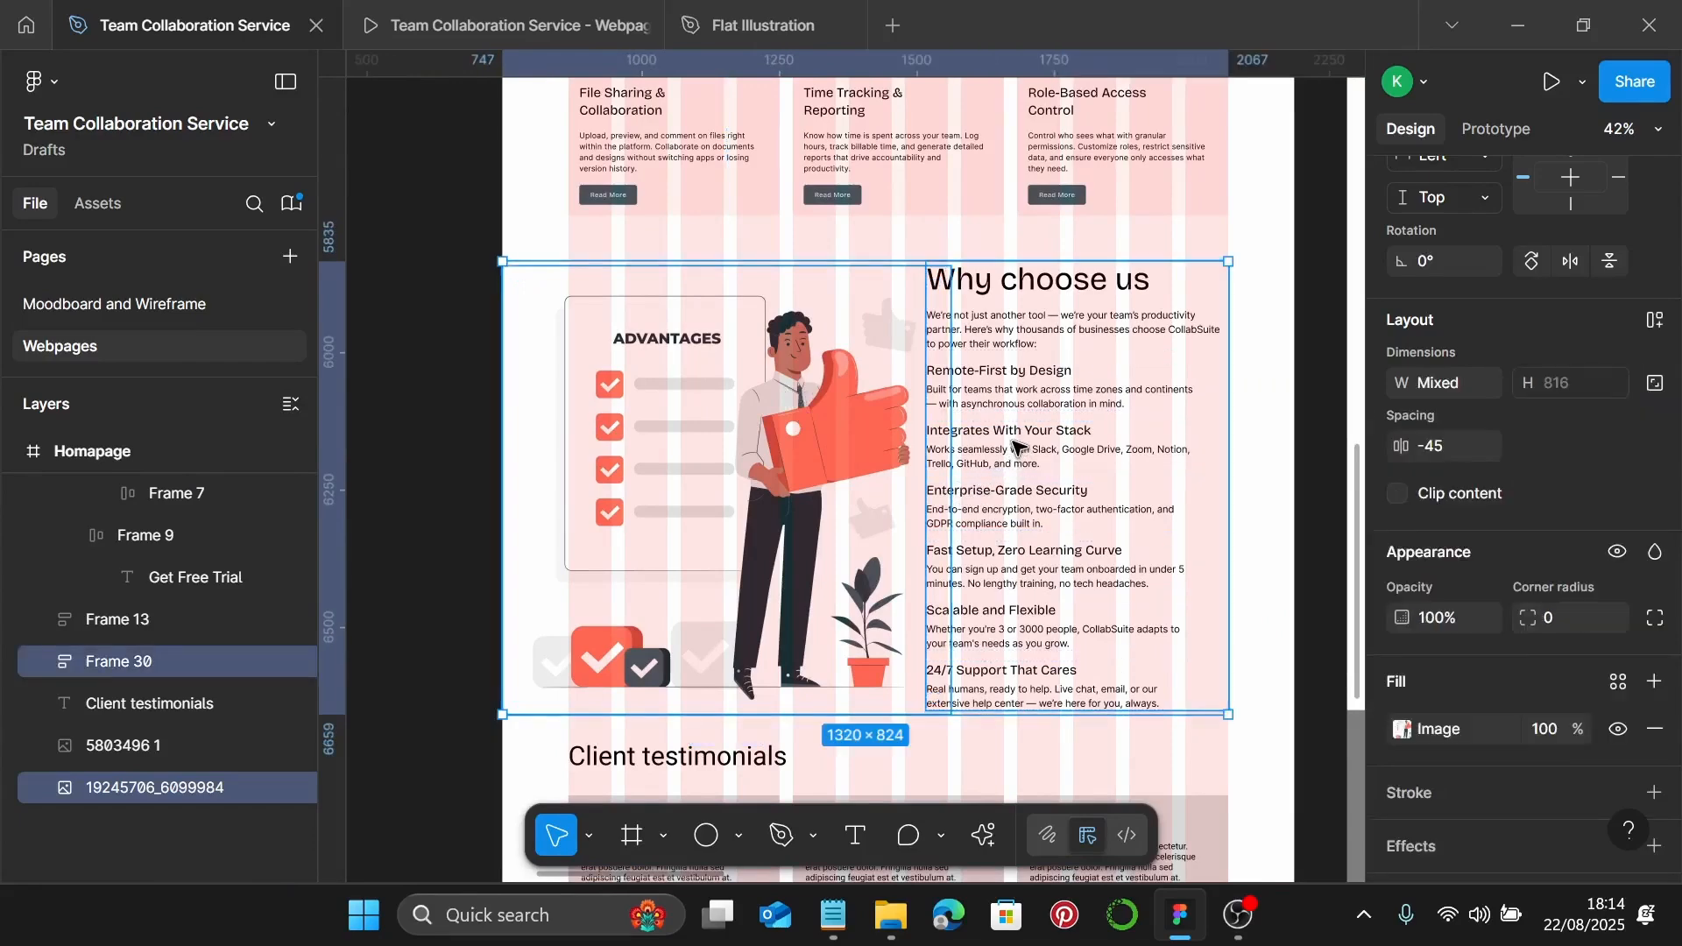
{"action": "key", "text": "alt+v"}
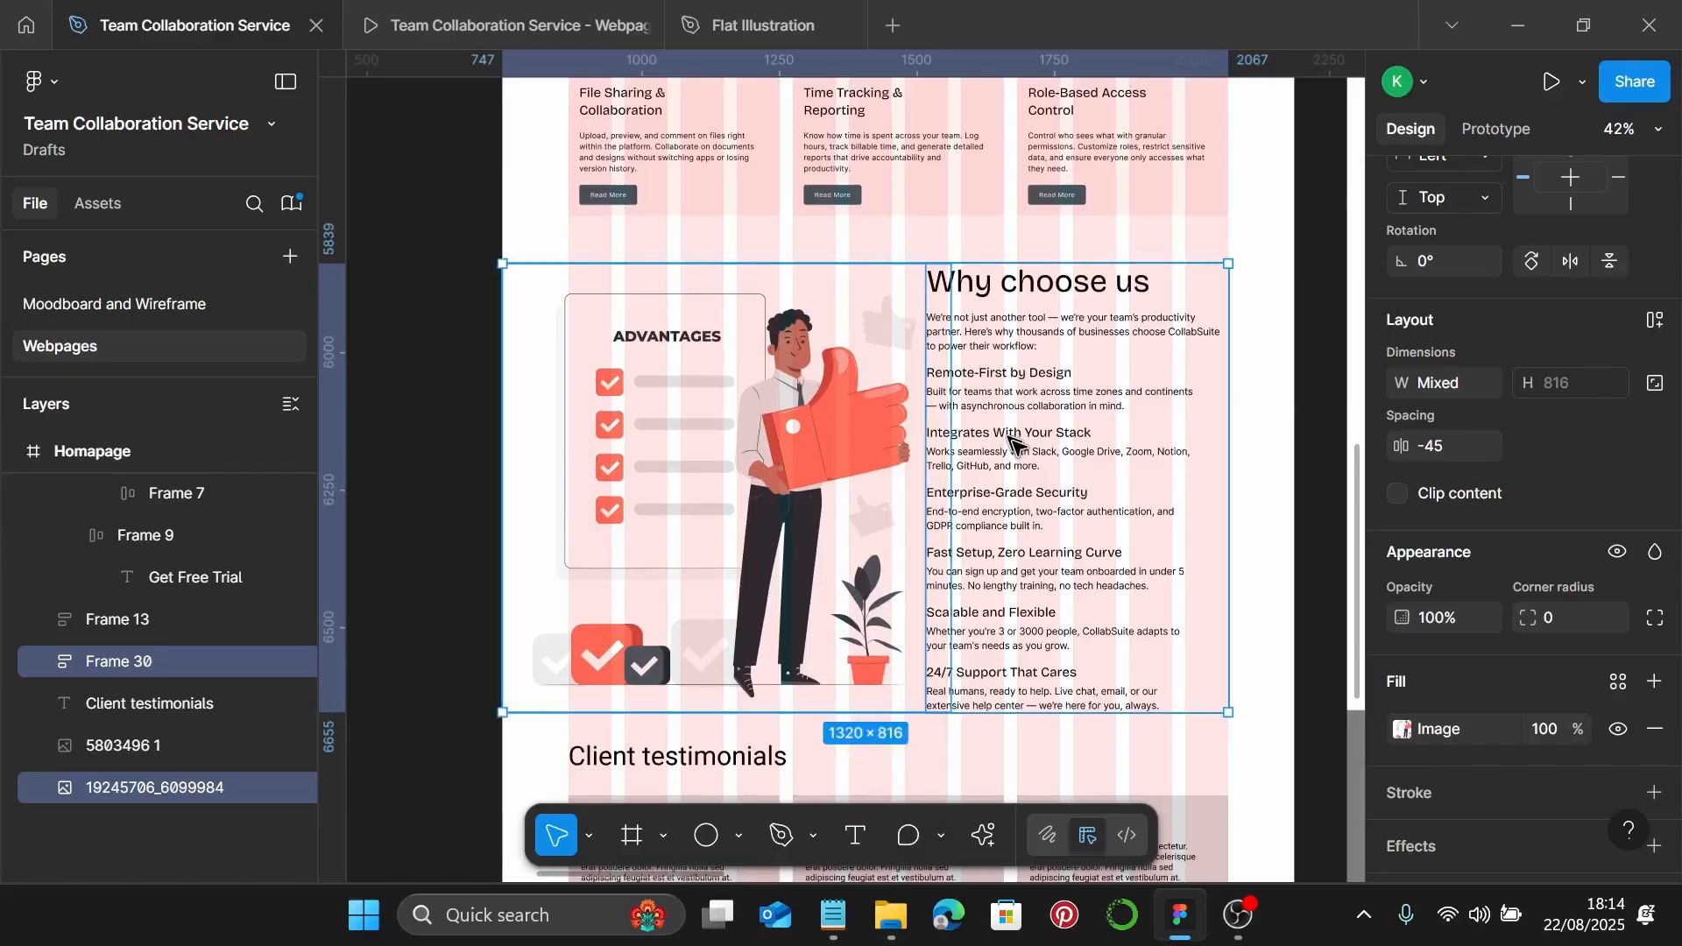
{"action": "key", "text": "ctrl+g"}
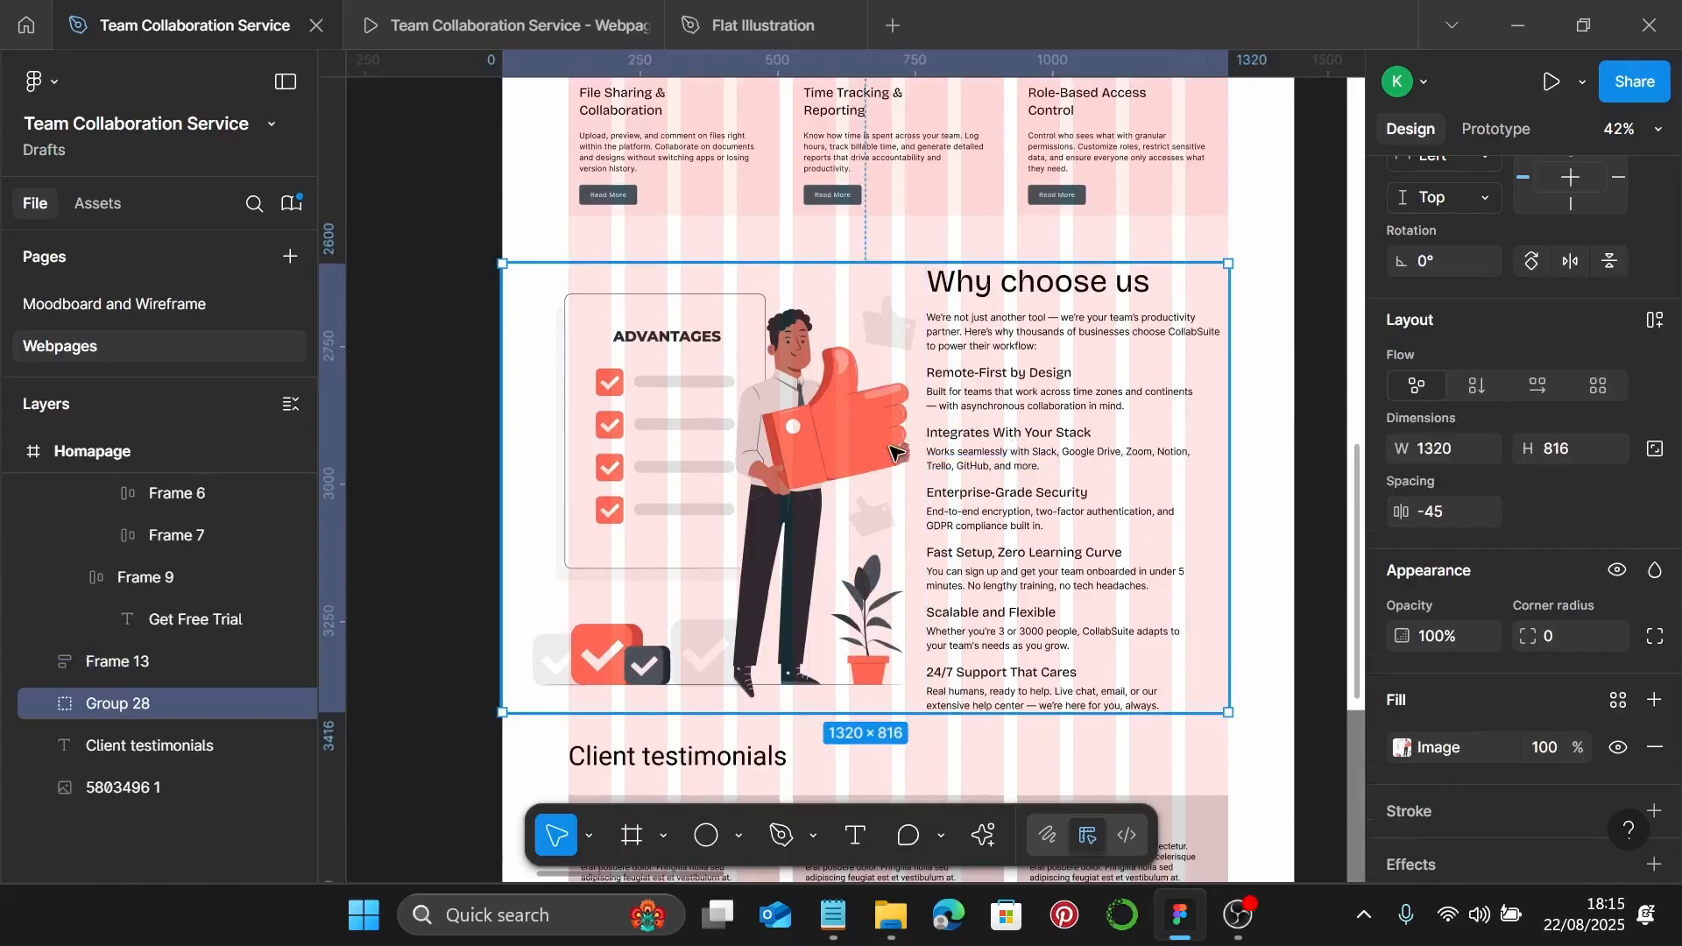
Check the Why choose us section with its illustration in the prototype preview, then return to the design file
{"action": "left_click", "coordinate": [492, 18]}
{"action": "scroll", "coordinate": [995, 470], "scroll_direction": "down", "scroll_amount": 5}
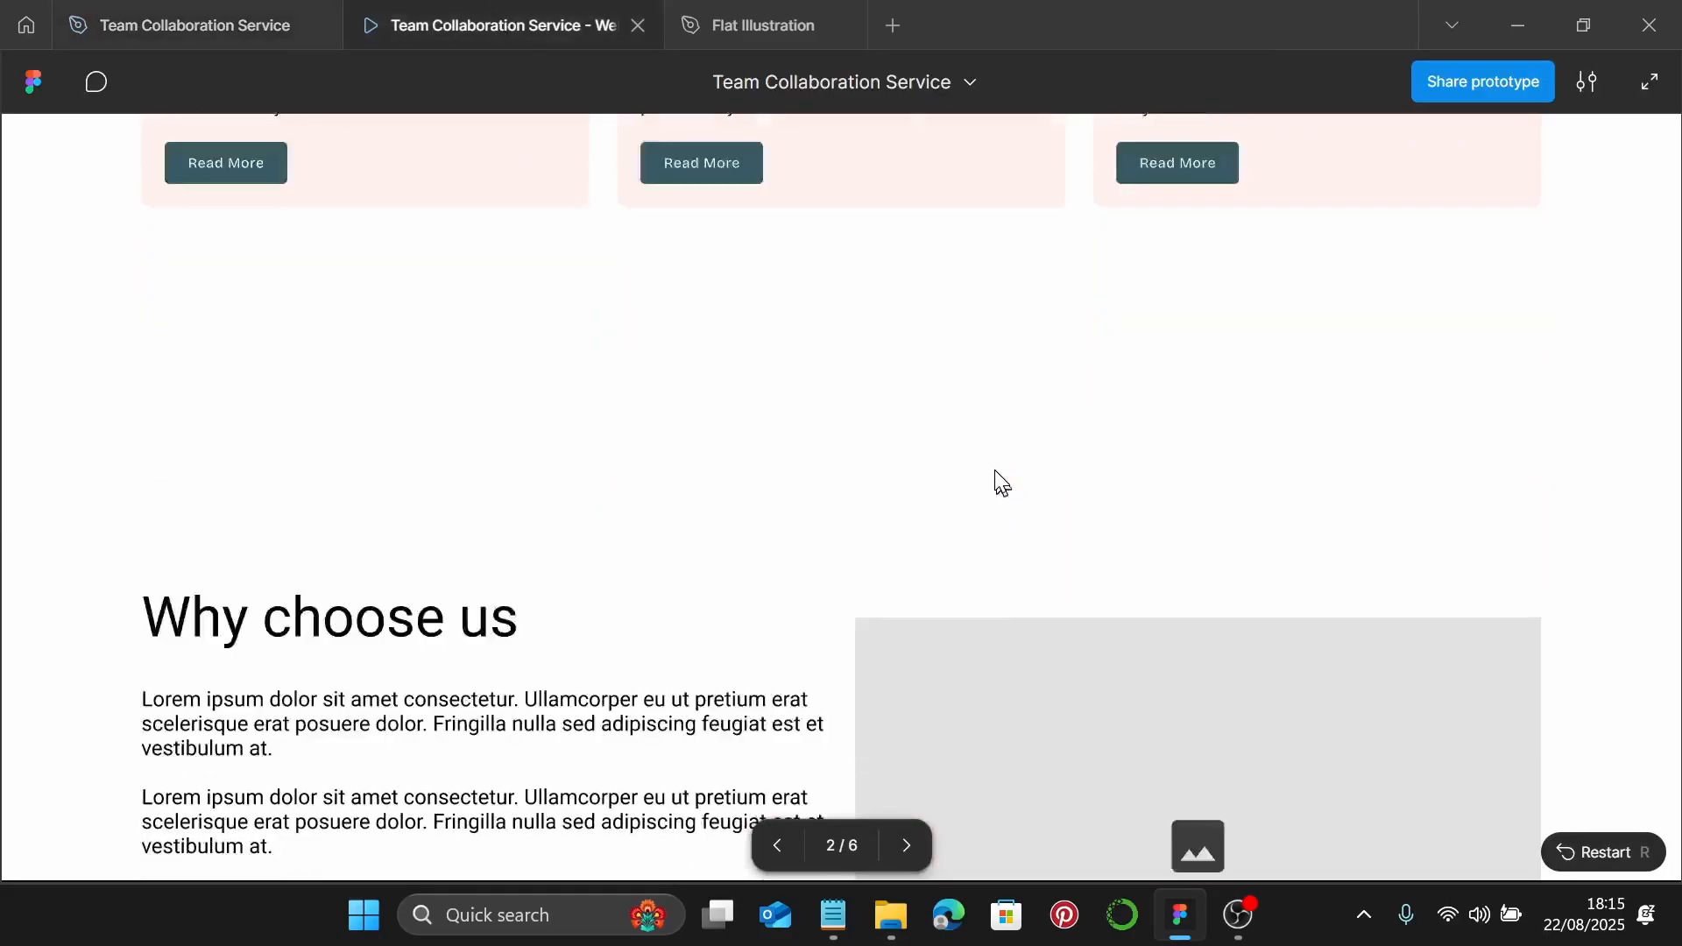
{"action": "scroll", "coordinate": [995, 470], "scroll_direction": "down", "scroll_amount": 3}
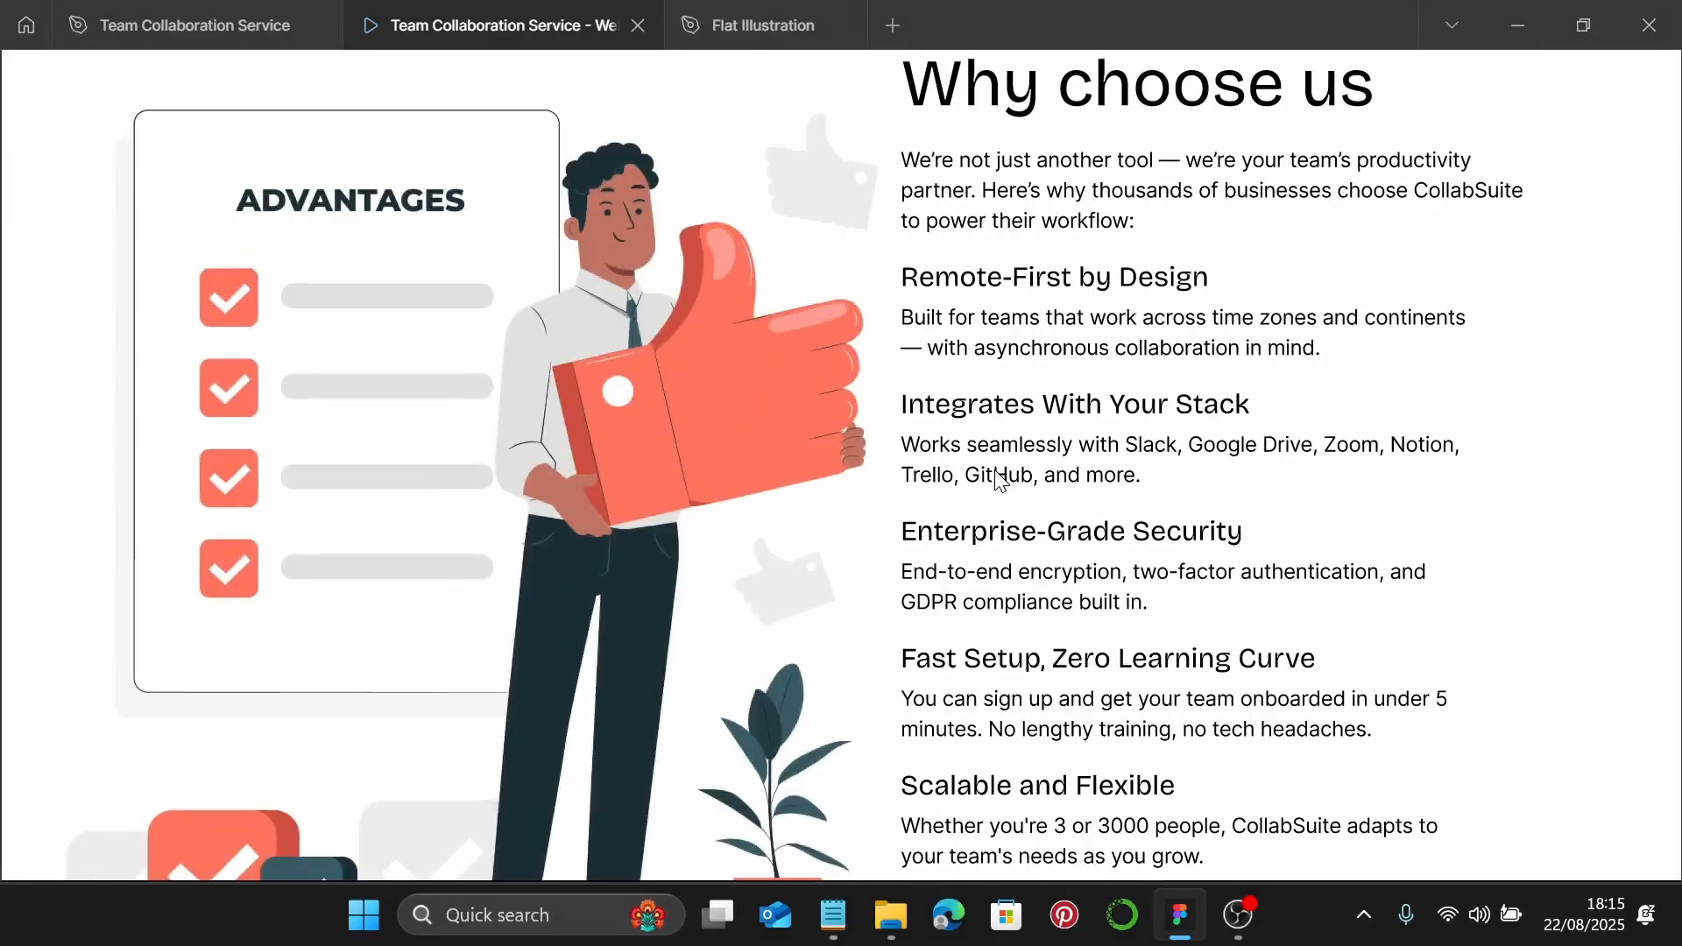
{"action": "scroll", "coordinate": [995, 472], "scroll_direction": "down", "scroll_amount": 1}
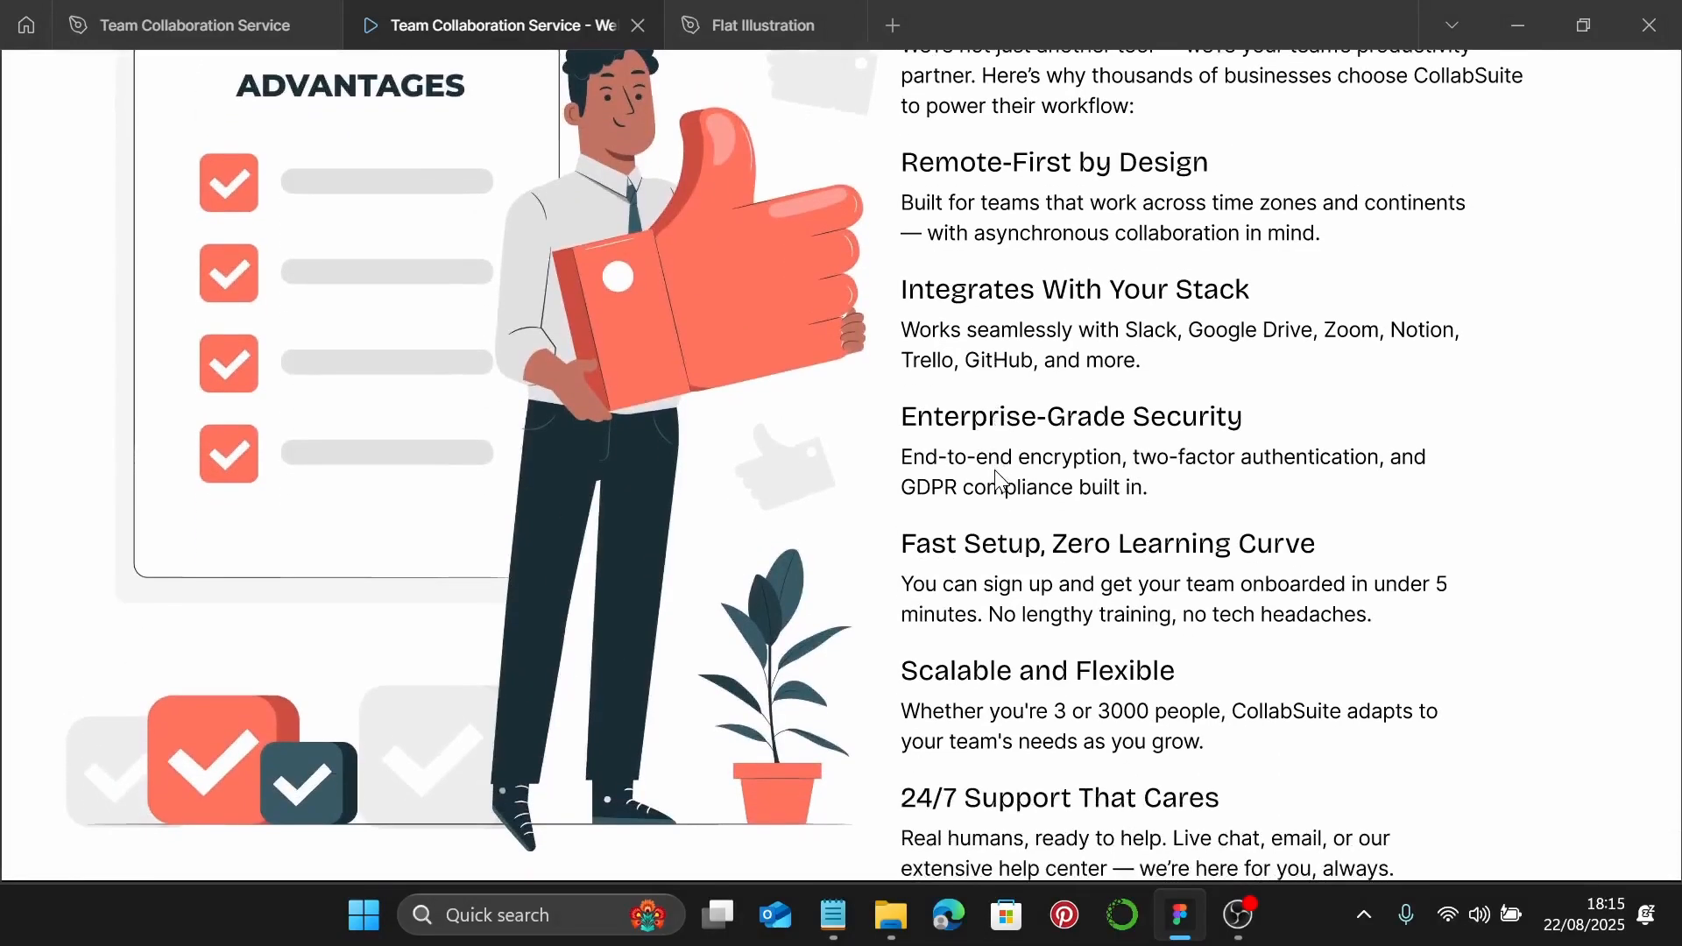
{"action": "left_click", "coordinate": [191, 35]}
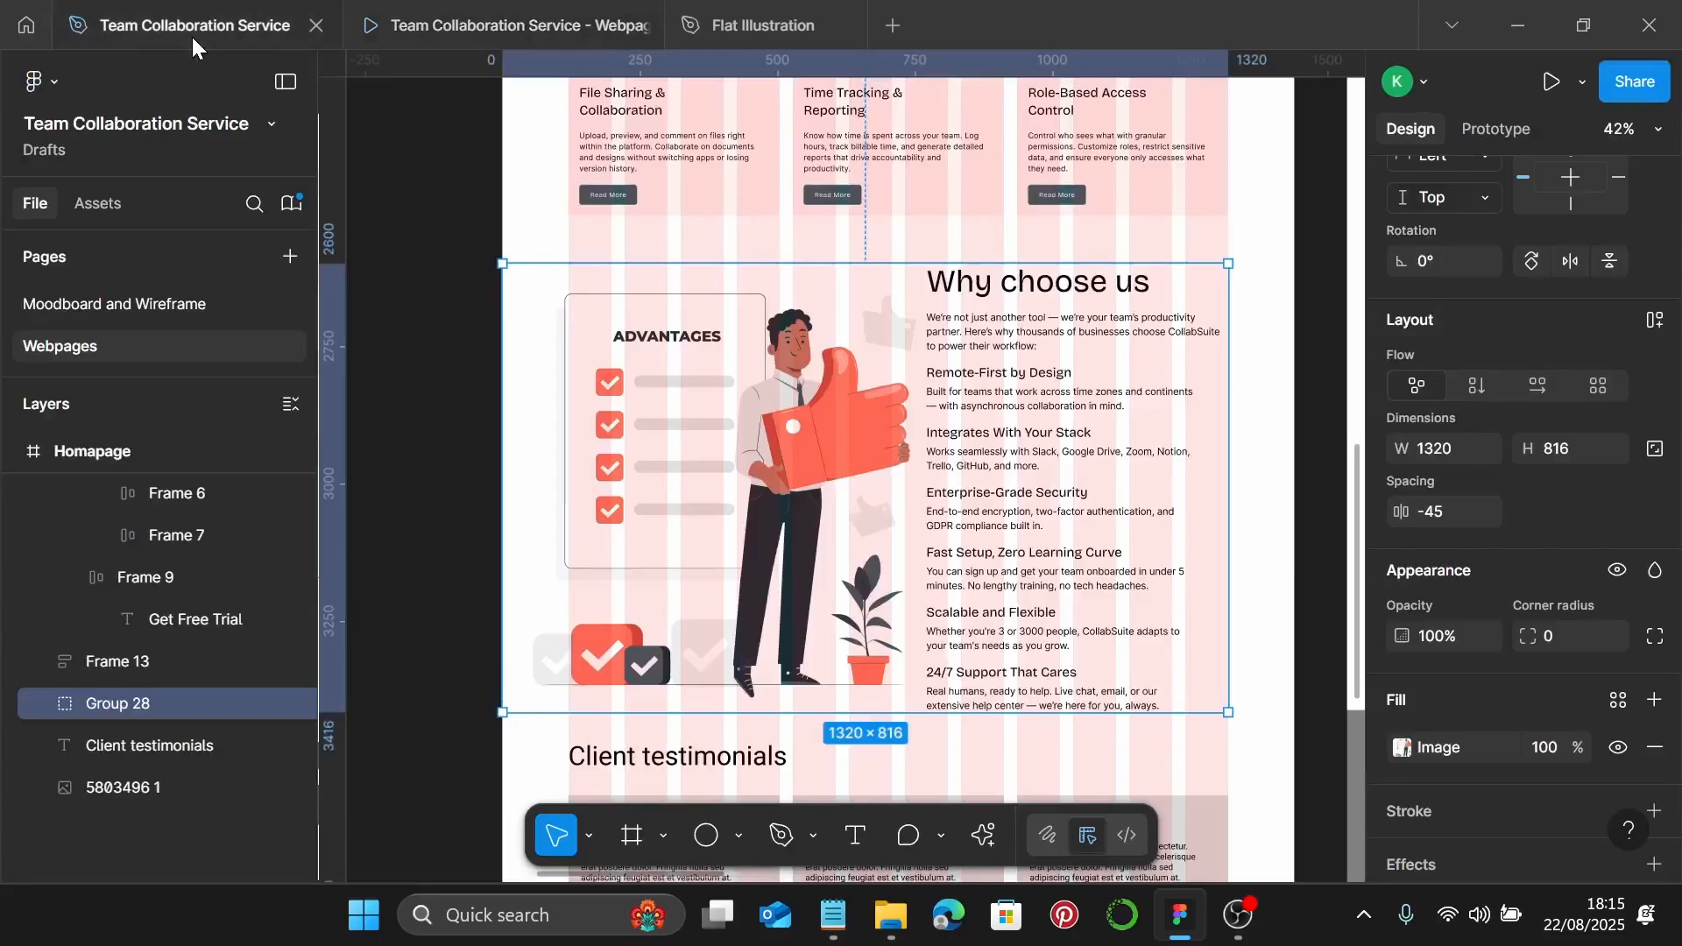
Lengthen the homepage frame downward and move the footer group down to Y 4666
{"action": "left_click", "coordinate": [1327, 569]}
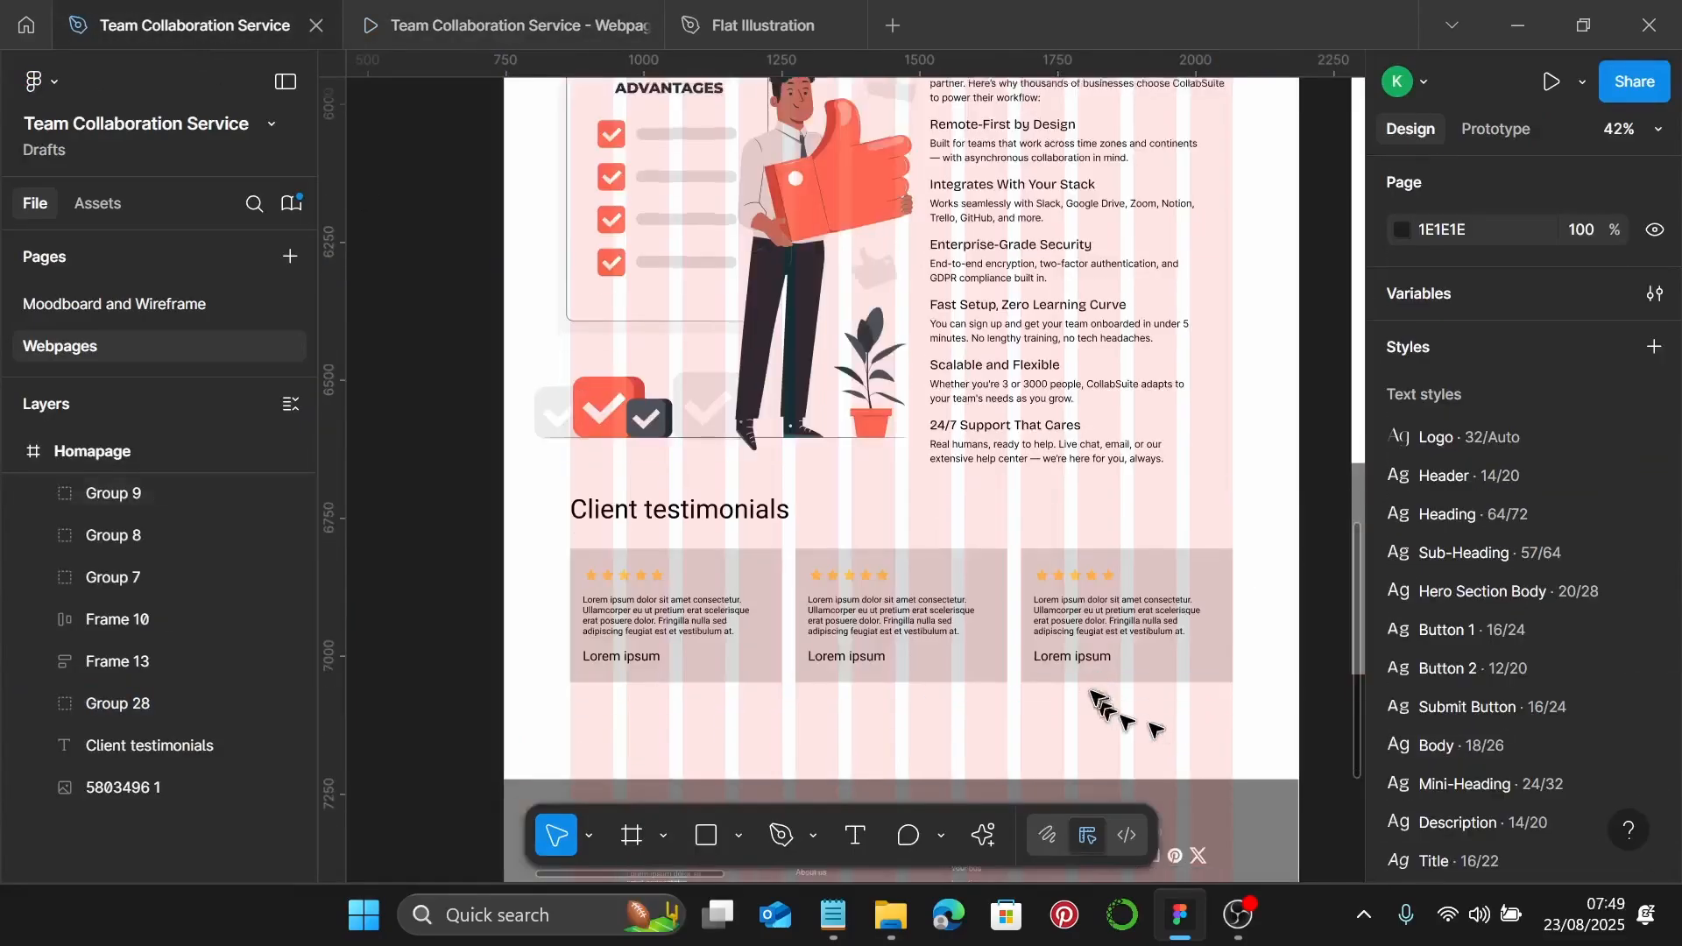
{"action": "scroll", "coordinate": [1042, 670], "scroll_direction": "down", "scroll_amount": 1}
{"action": "right_click", "coordinate": [981, 570]}
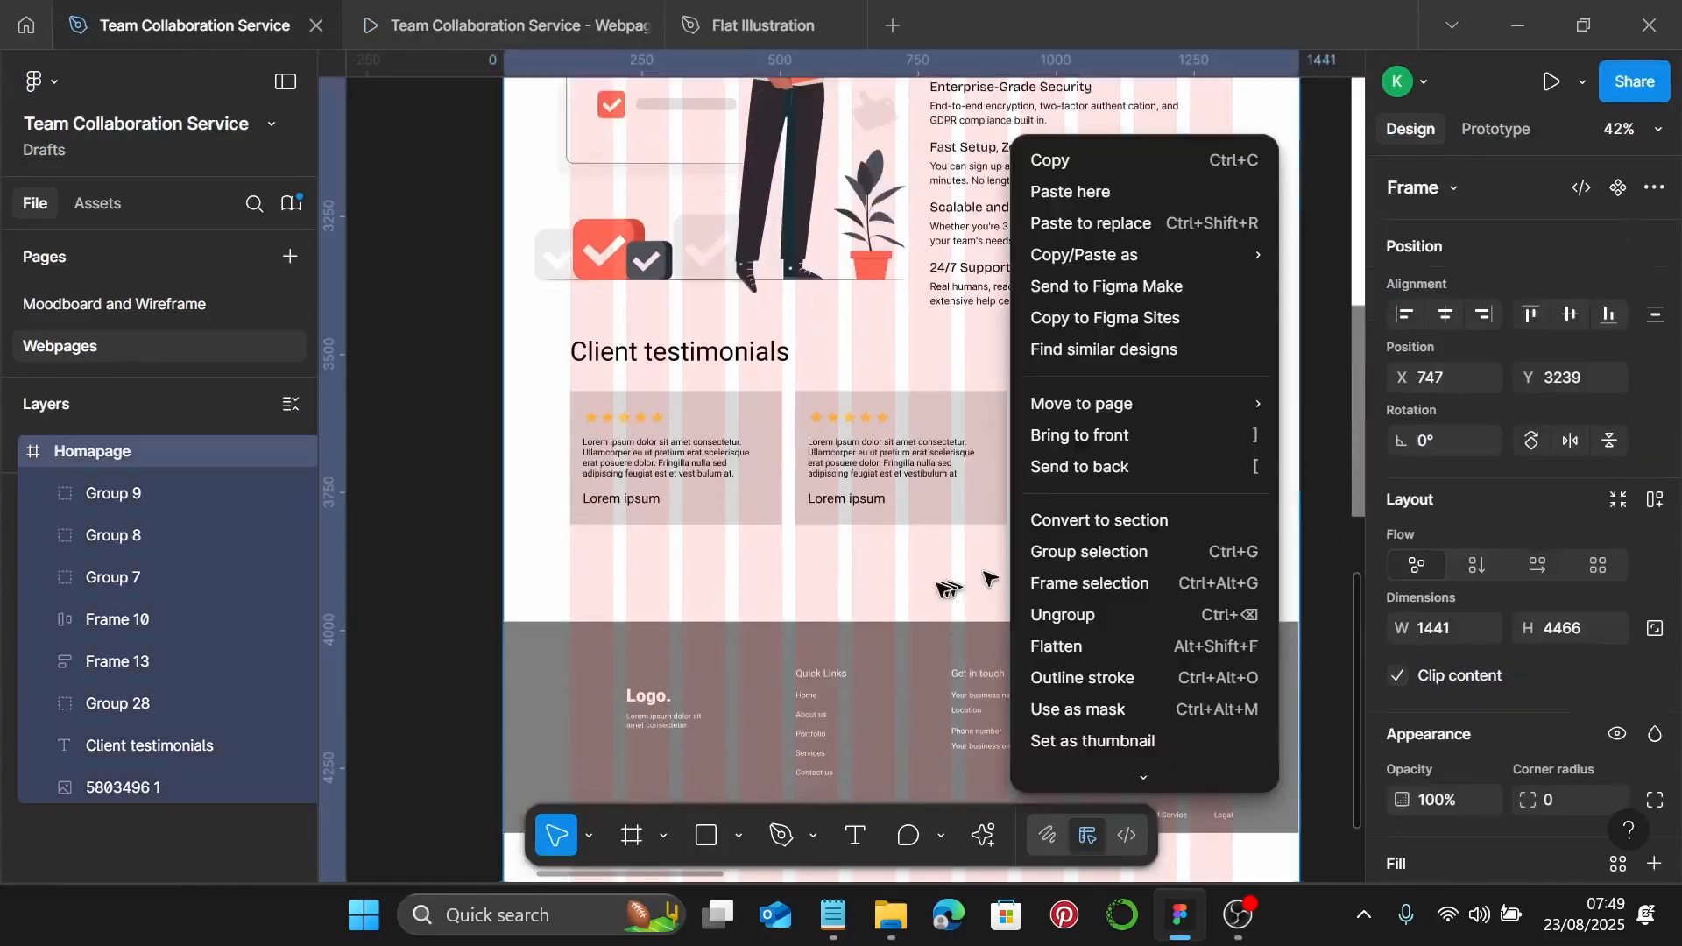
{"action": "left_click", "coordinate": [890, 571]}
{"action": "scroll", "coordinate": [890, 572], "scroll_direction": "down", "scroll_amount": 3}
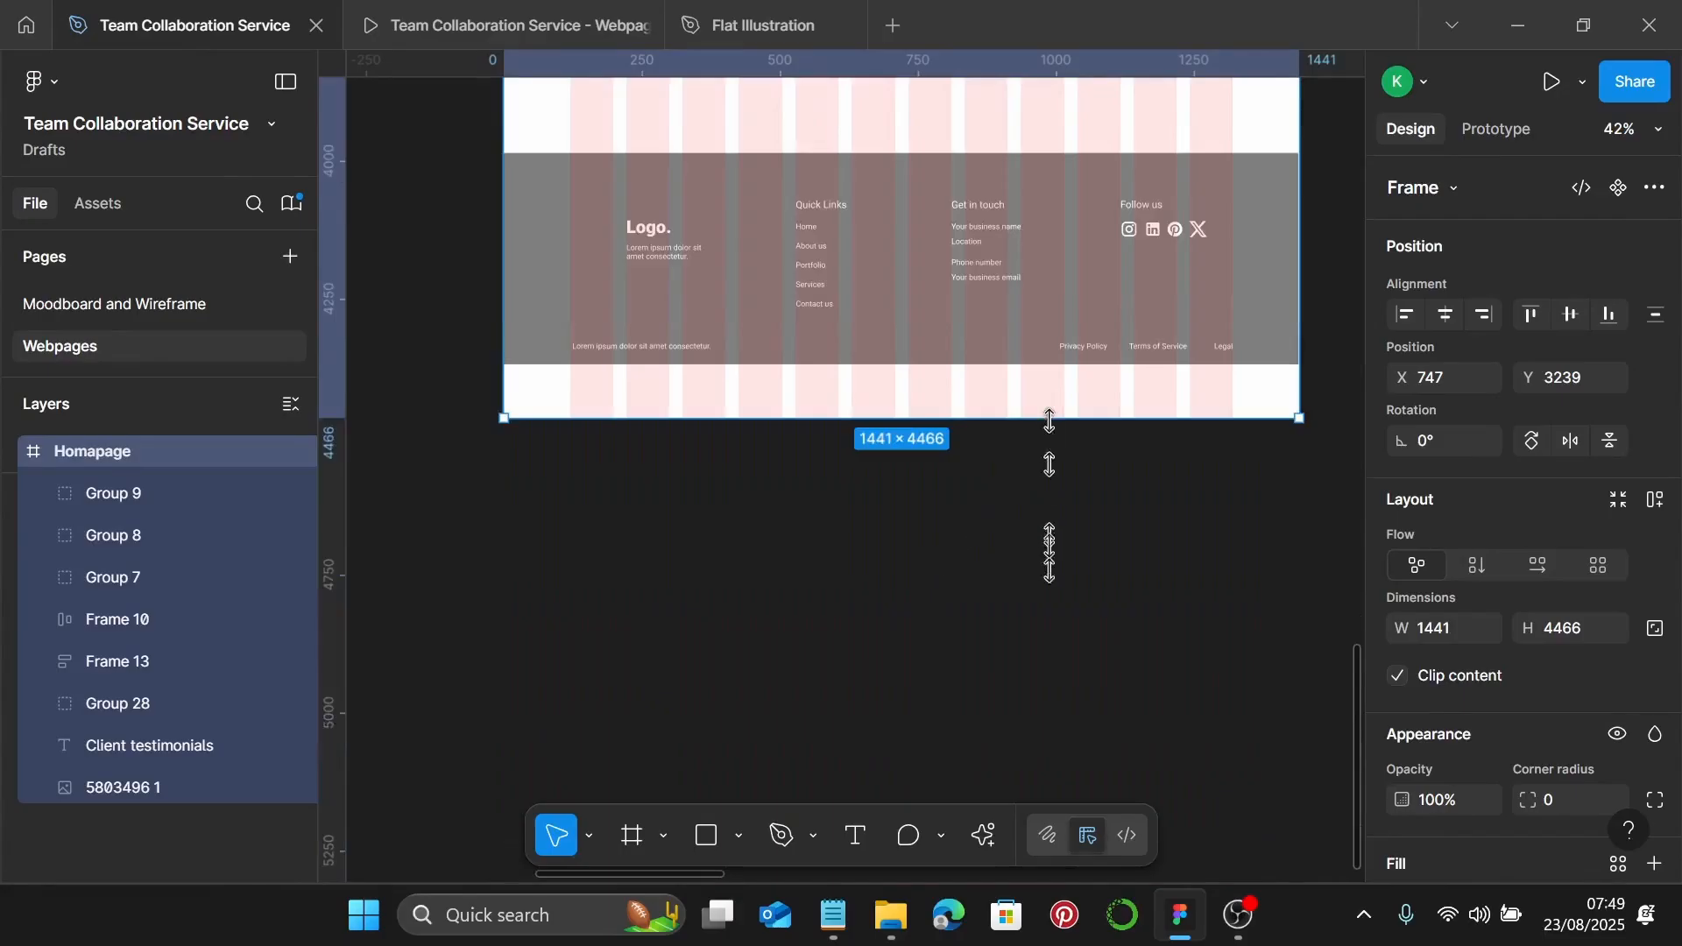
{"action": "left_click_drag", "start_coordinate": [1048, 420], "coordinate": [1055, 759]}
{"action": "left_click", "coordinate": [1081, 344]}
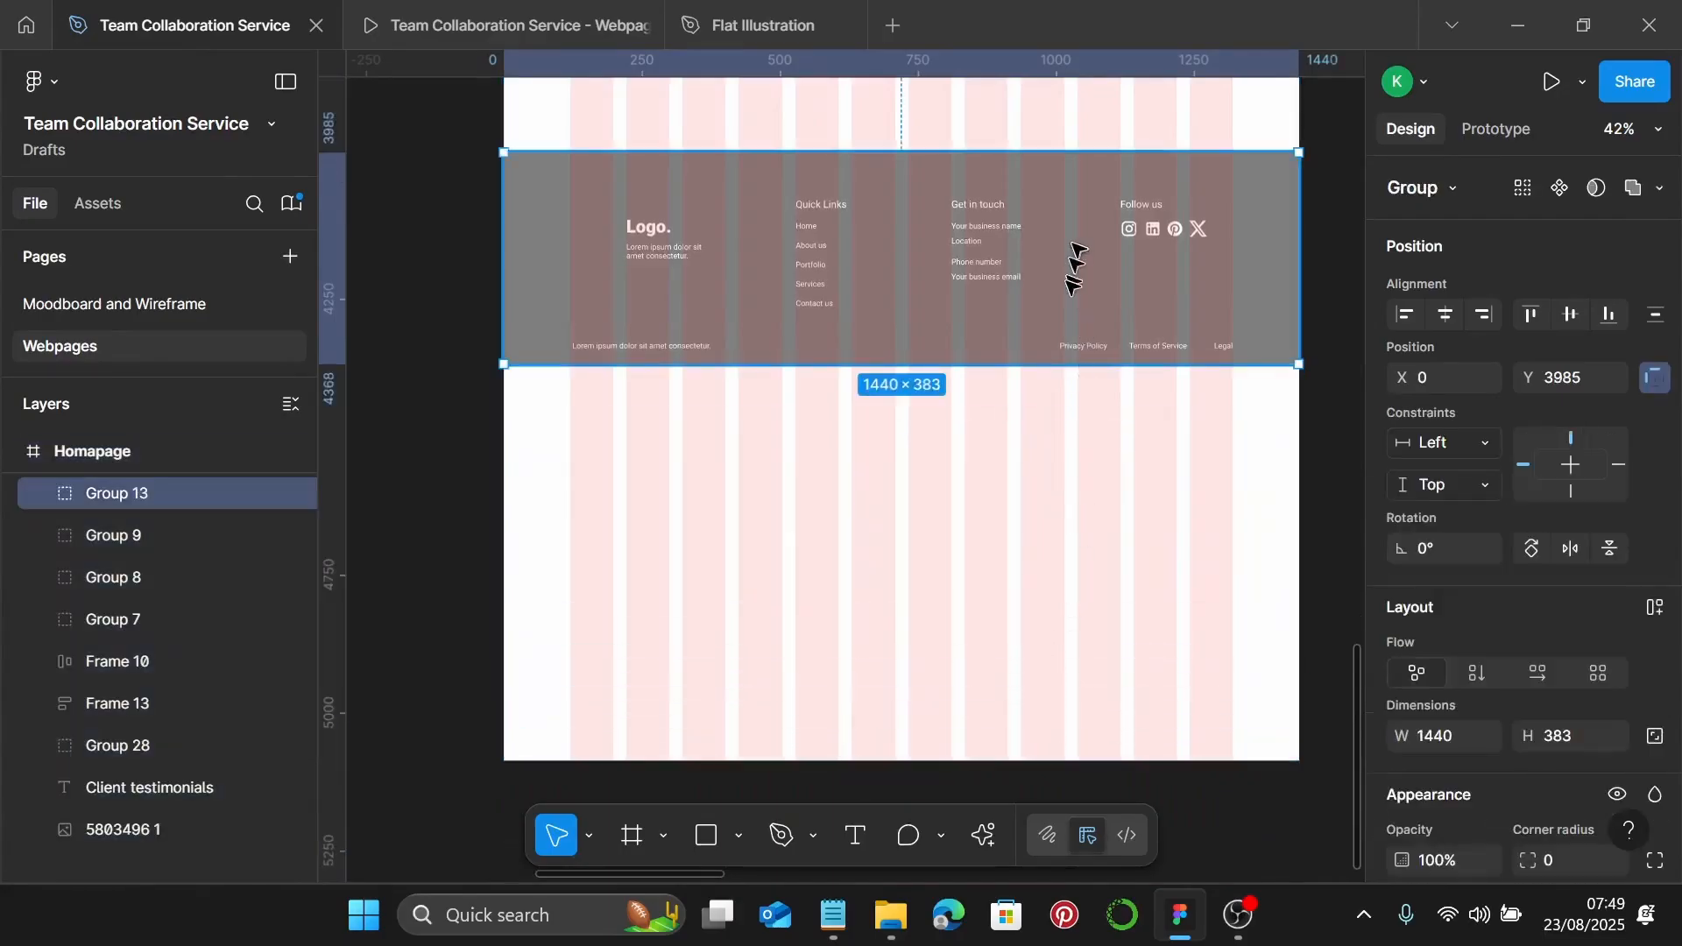
{"action": "left_click_drag", "start_coordinate": [1073, 280], "coordinate": [1074, 639]}
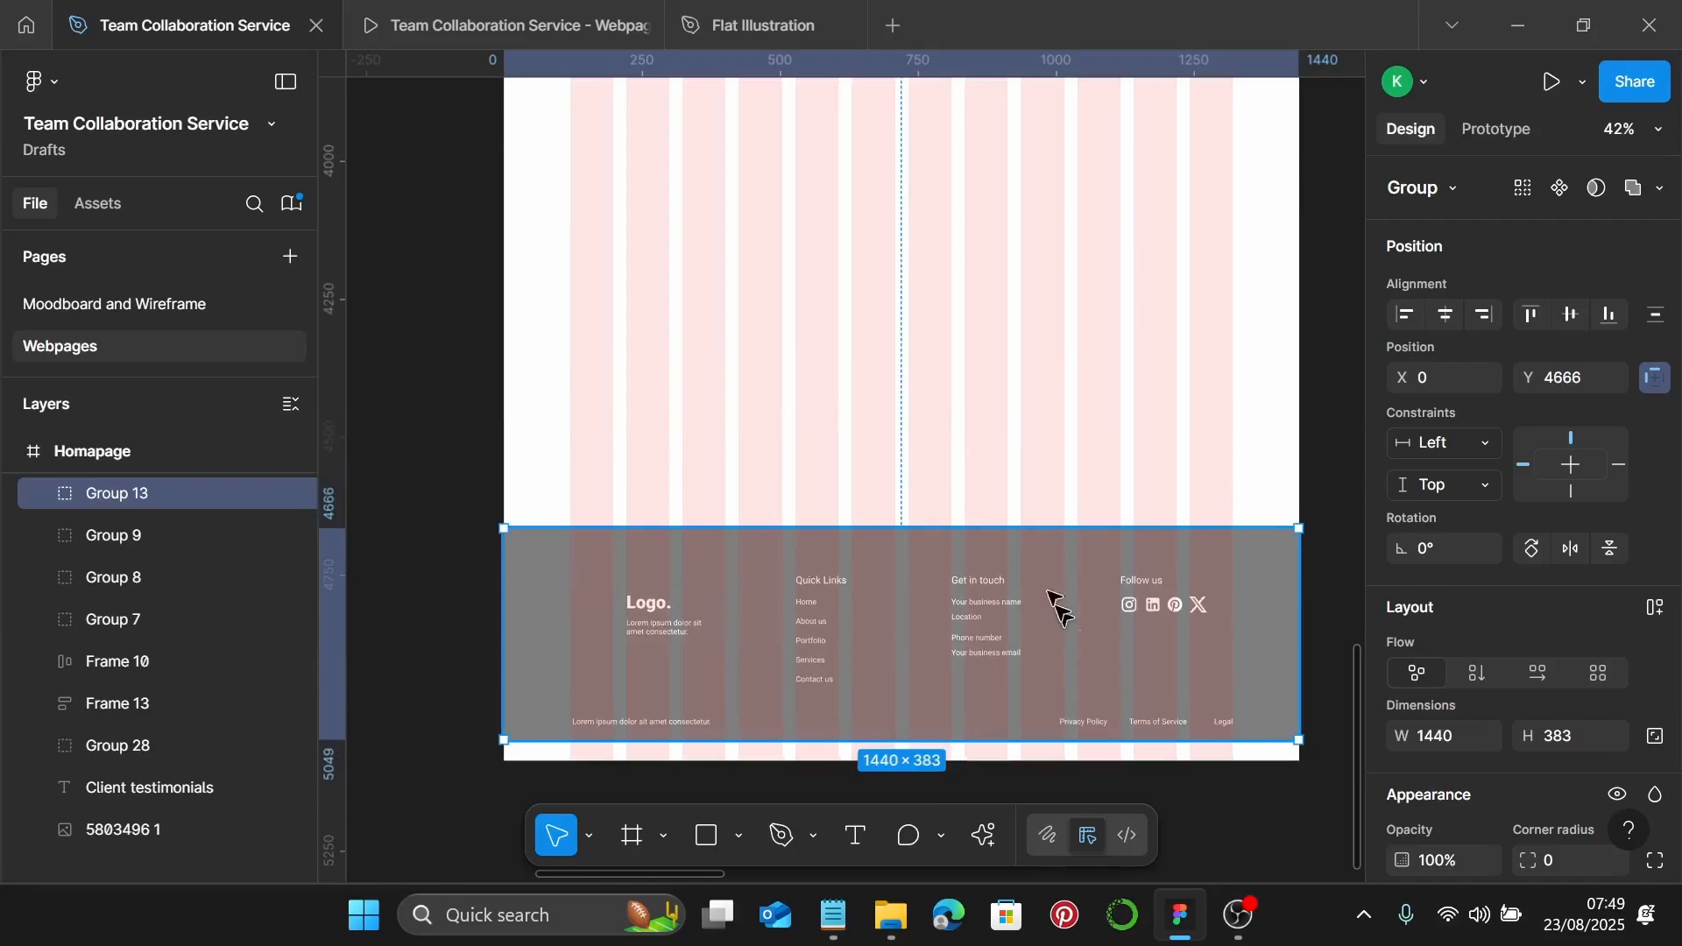
Ungroup the first client testimonial card into its separate text, star and background elements
{"action": "scroll", "coordinate": [1017, 535], "scroll_direction": "up", "scroll_amount": 3}
{"action": "left_click", "coordinate": [685, 352]}
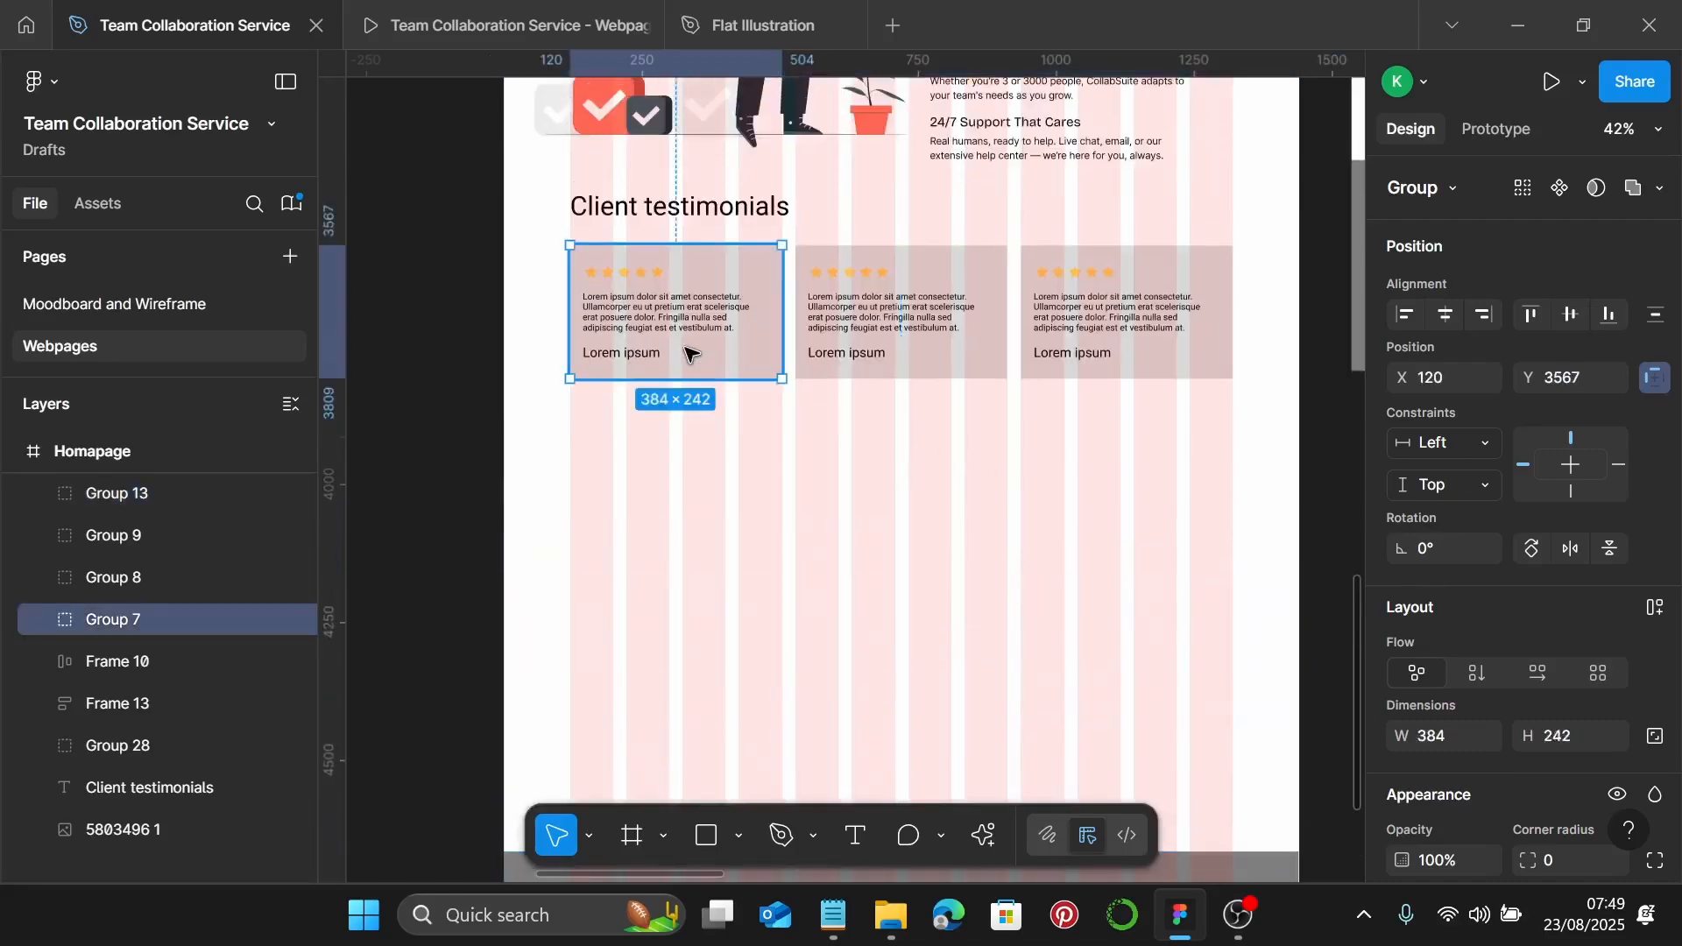
{"action": "left_click", "coordinate": [886, 334], "text": "shift"}
{"action": "scroll", "coordinate": [672, 332], "scroll_direction": "up", "scroll_amount": 5}
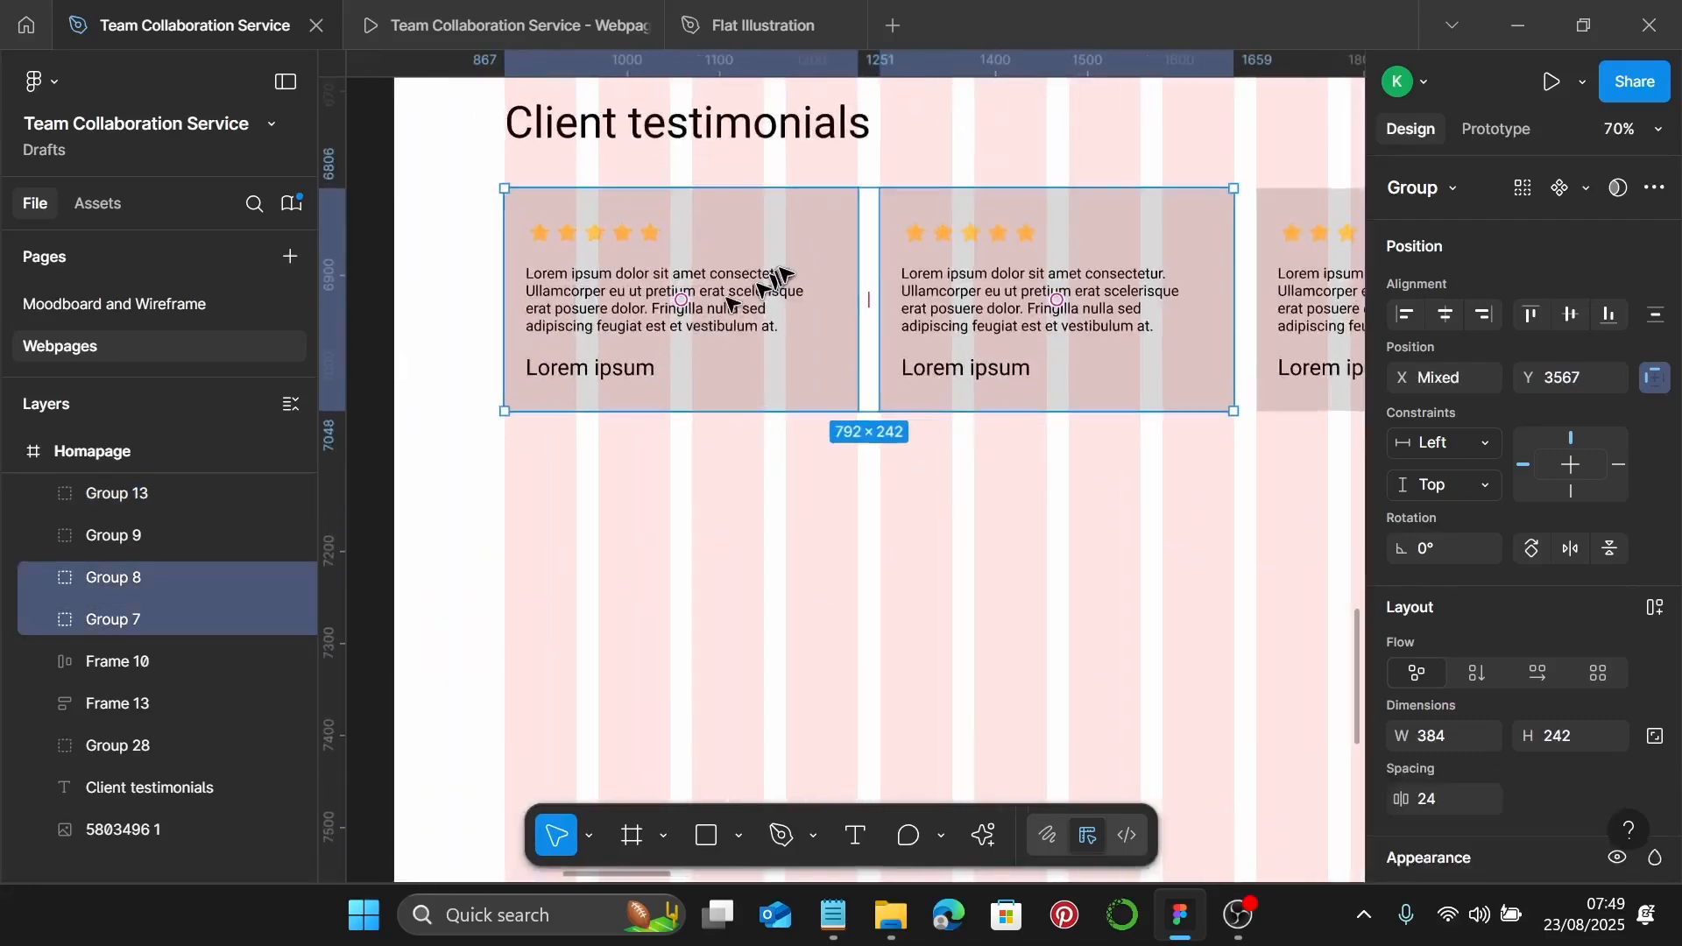
{"action": "left_click", "coordinate": [780, 274]}
{"action": "key", "text": "Return"}
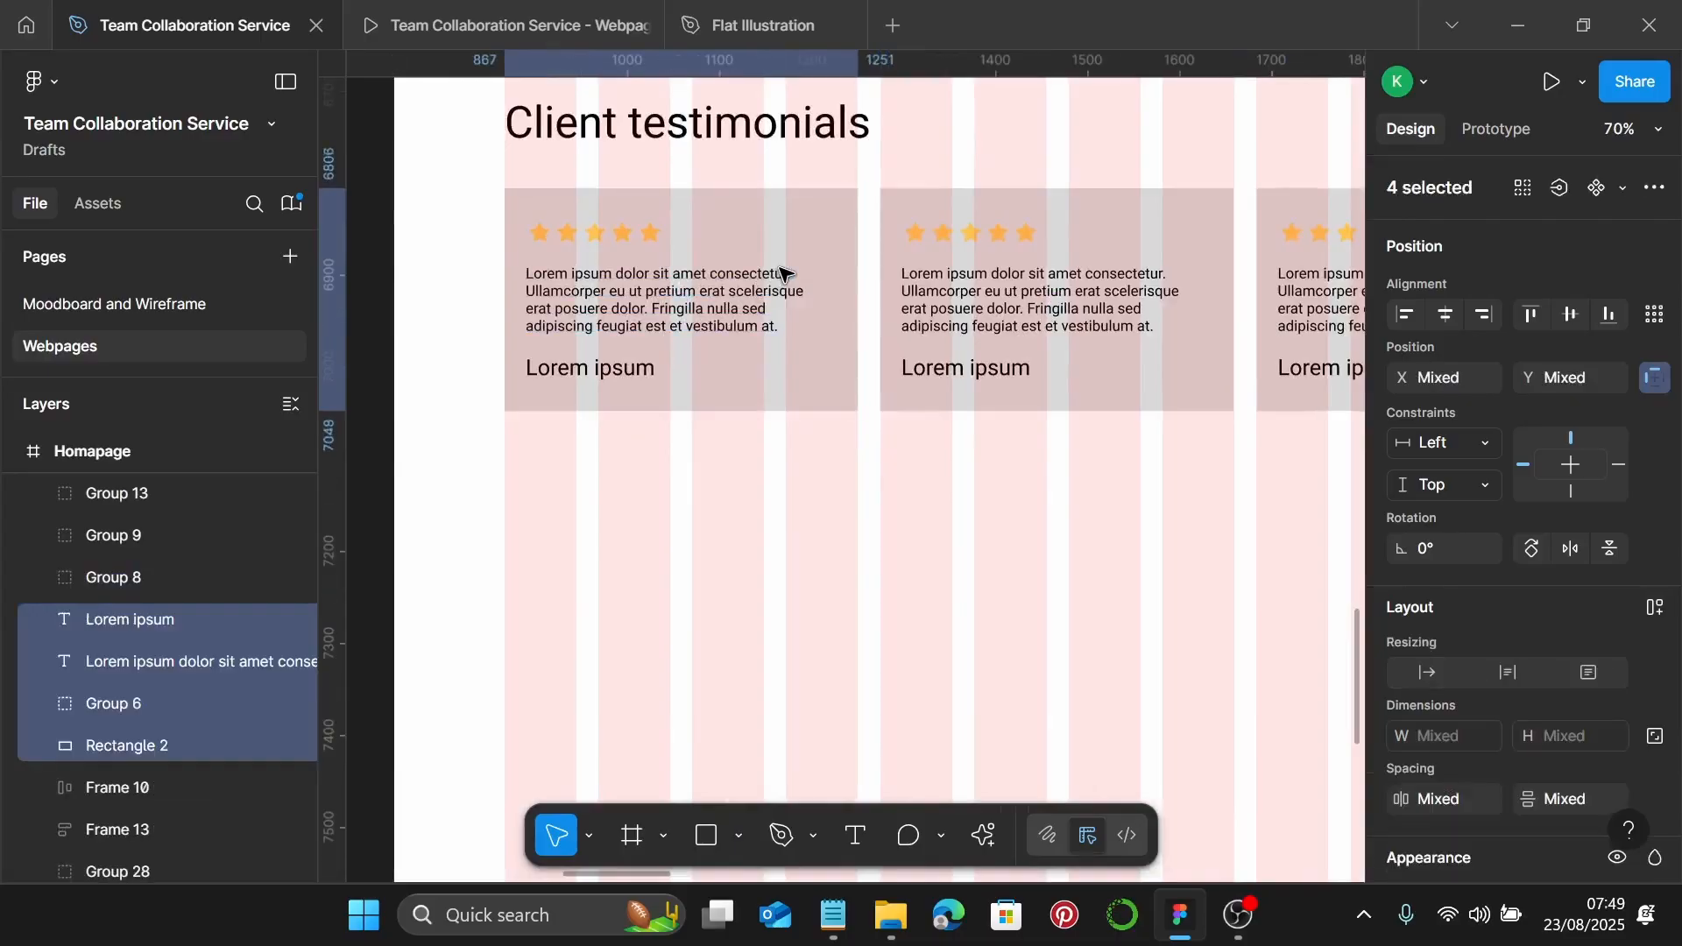
Delete the first testimonial's stars and background rectangle together with the other two testimonial cards
{"action": "left_click", "coordinate": [583, 232]}
{"action": "left_click", "coordinate": [845, 256], "text": "shift"}
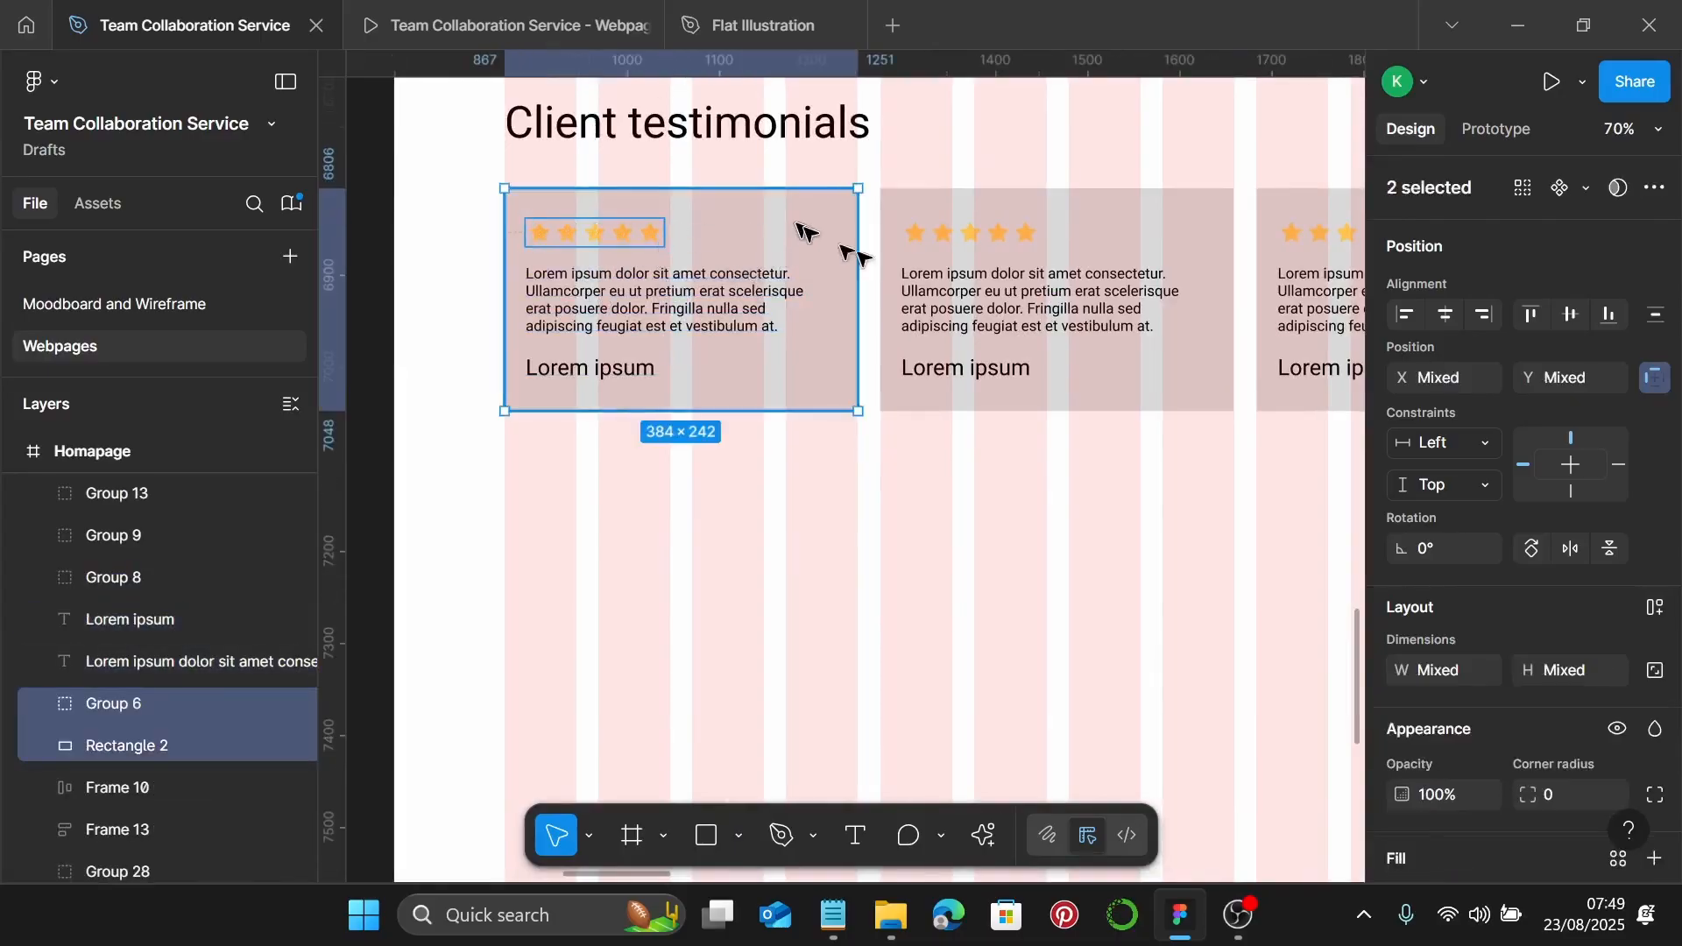
{"action": "left_click", "coordinate": [1091, 289], "text": "shift"}
{"action": "scroll", "coordinate": [1078, 313], "scroll_direction": "right", "scroll_amount": 5}
{"action": "left_click", "coordinate": [1052, 305], "text": "shift"}
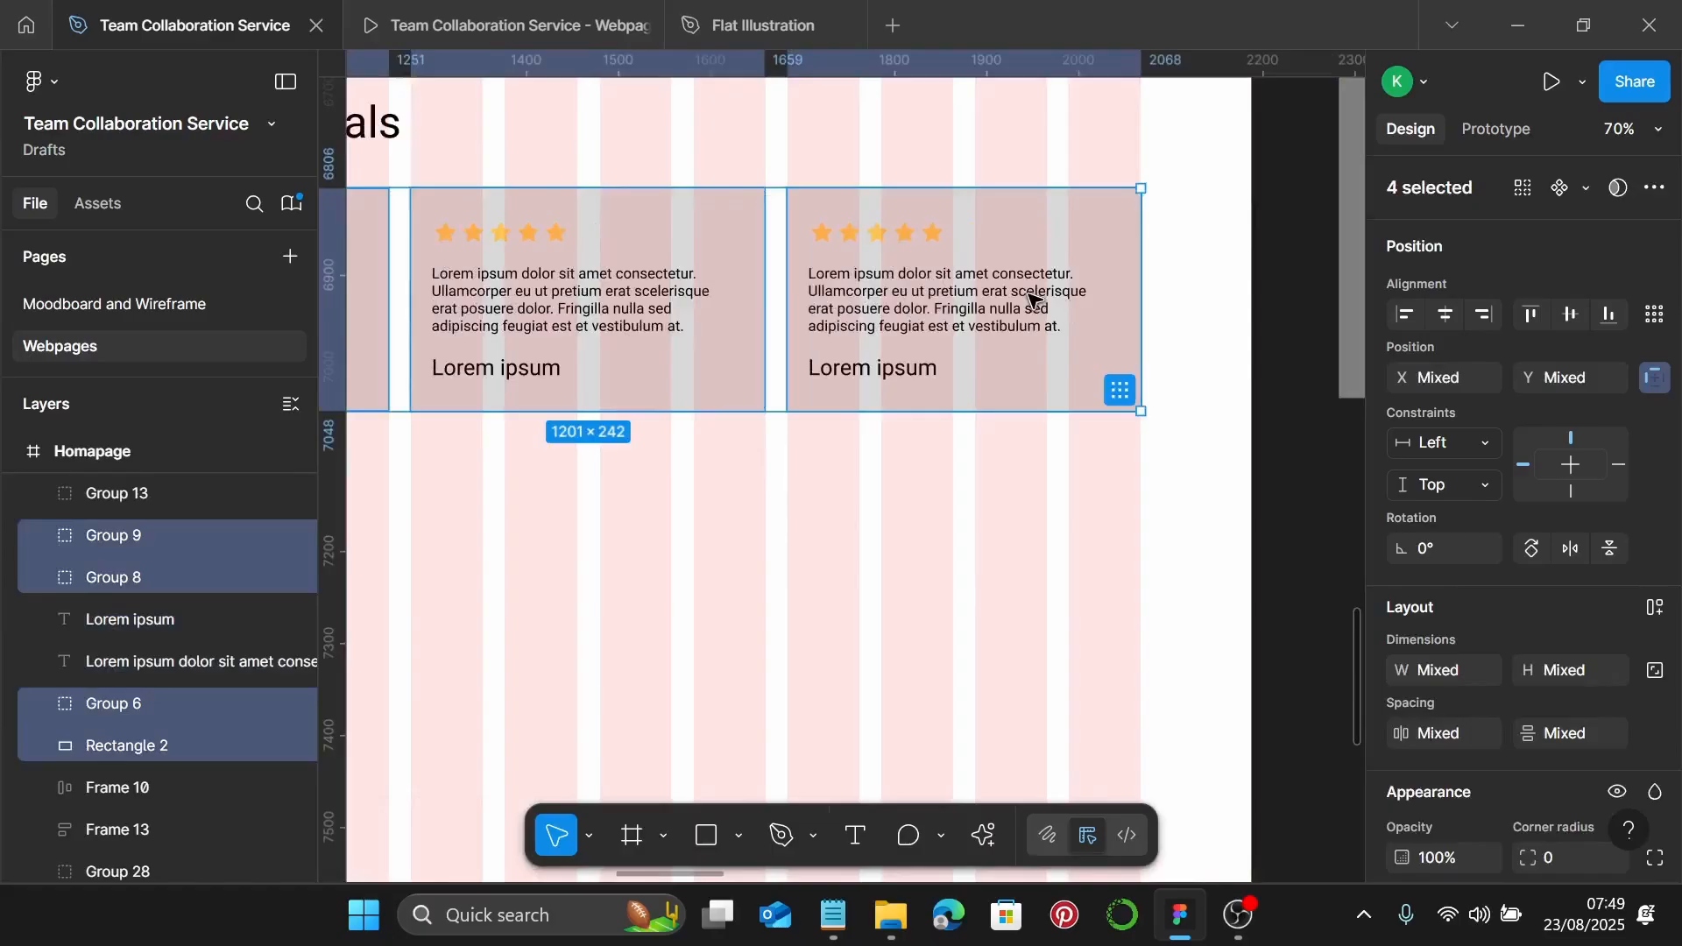
{"action": "key", "text": "Delete"}
{"action": "scroll", "coordinate": [1004, 294], "scroll_direction": "left", "scroll_amount": 5}
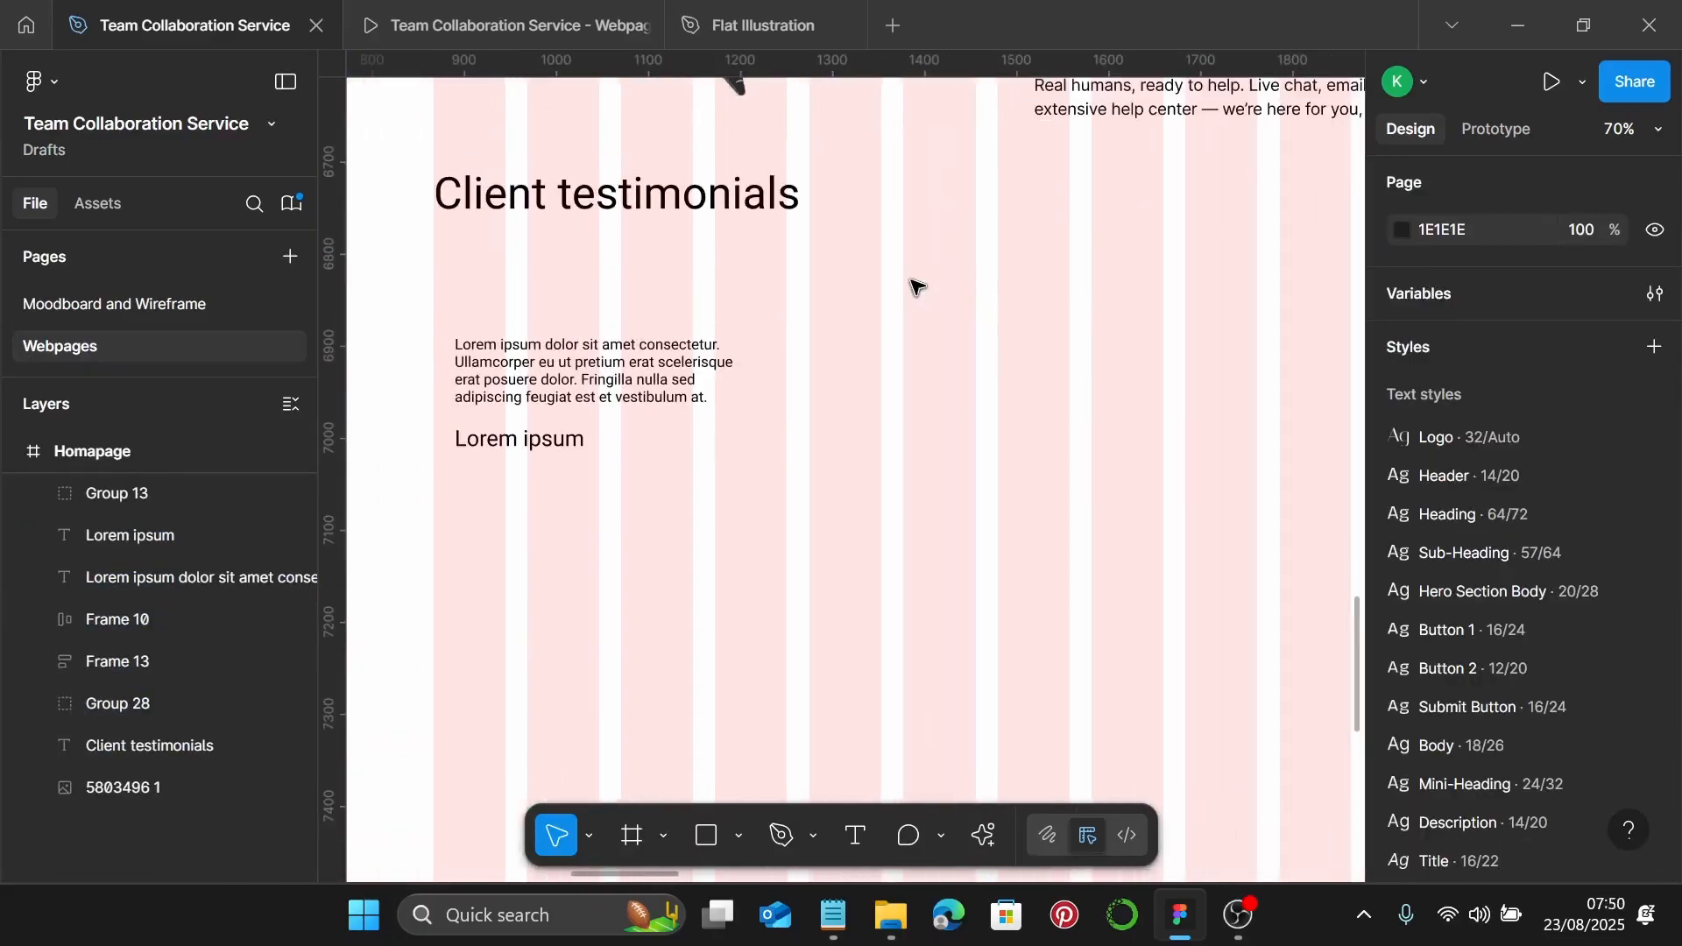
Apply the Sub-Heading text style to the Client testimonials heading
{"action": "left_click", "coordinate": [574, 195]}
{"action": "scroll", "coordinate": [421, 203], "scroll_direction": "up", "scroll_amount": 15}
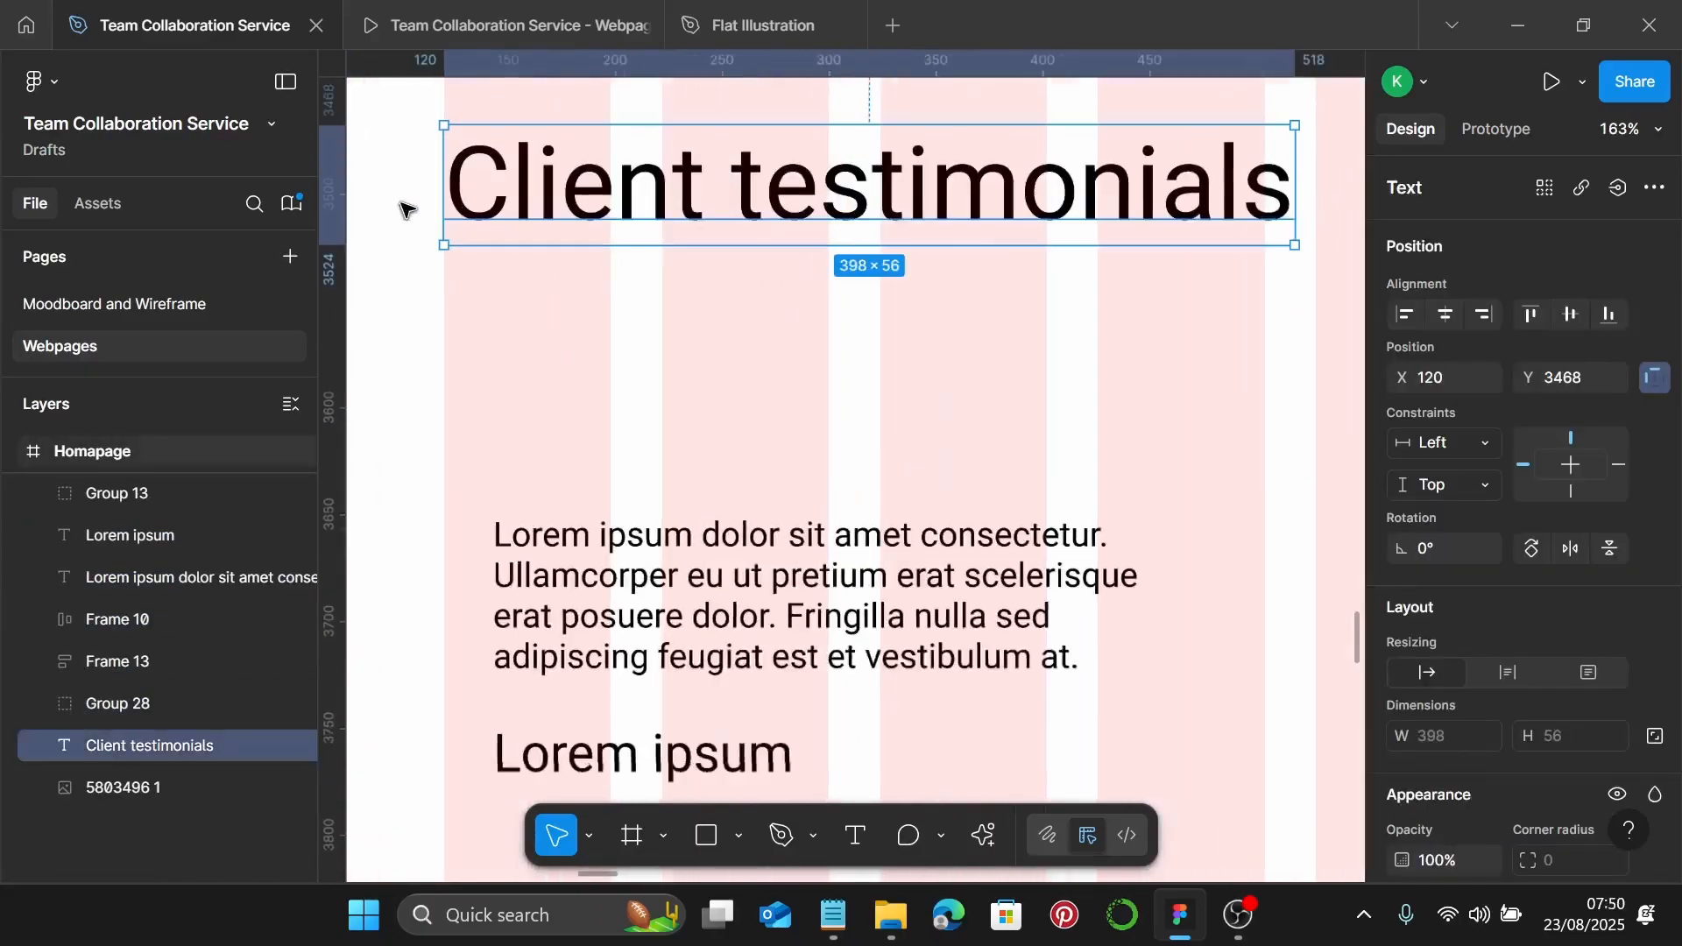
{"action": "scroll", "coordinate": [491, 191], "scroll_direction": "down", "scroll_amount": 10}
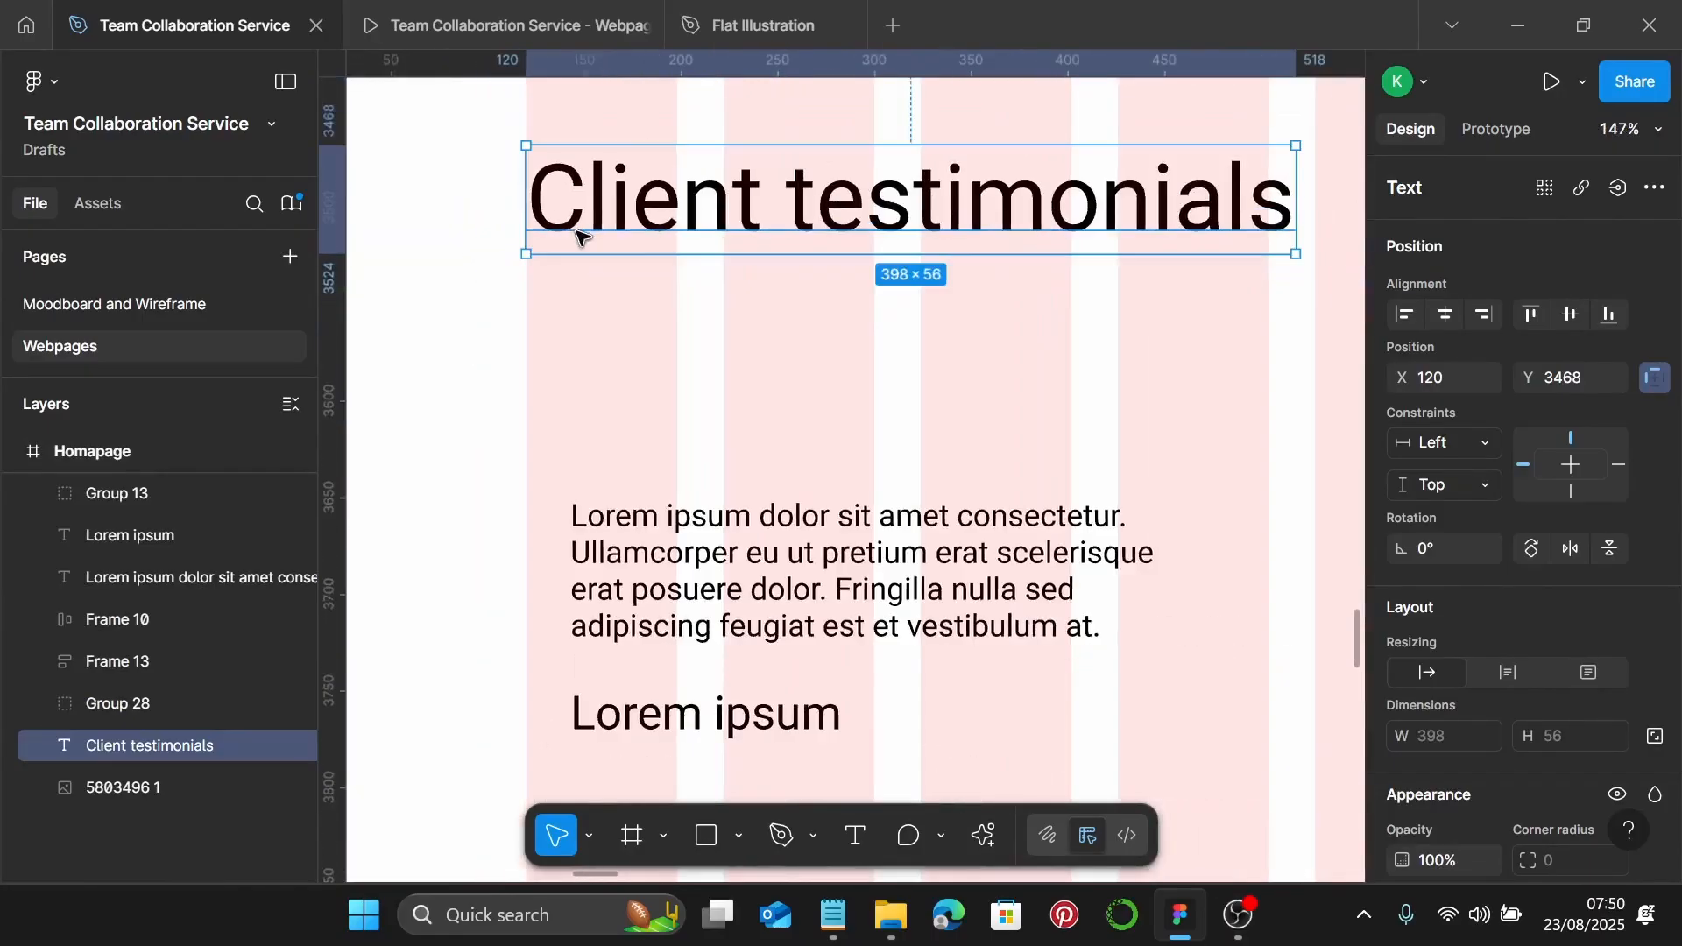
{"action": "scroll", "coordinate": [1547, 627], "scroll_direction": "down", "scroll_amount": 5}
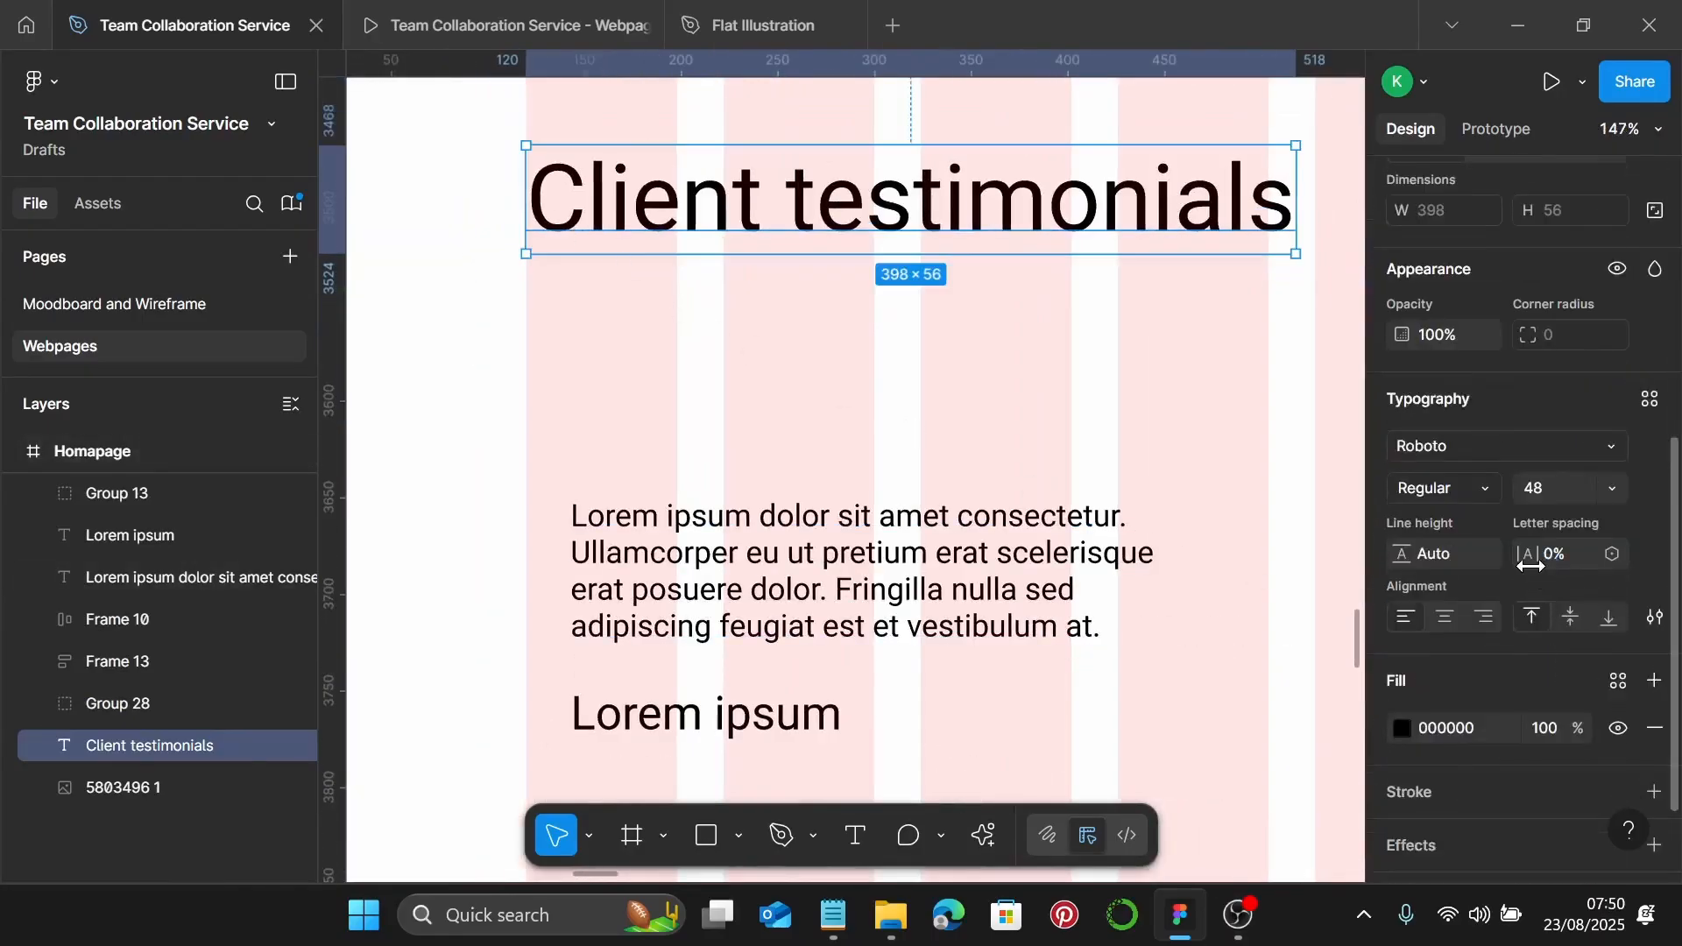
{"action": "left_click", "coordinate": [1650, 398]}
{"action": "scroll", "coordinate": [1174, 727], "scroll_direction": "down", "scroll_amount": 3}
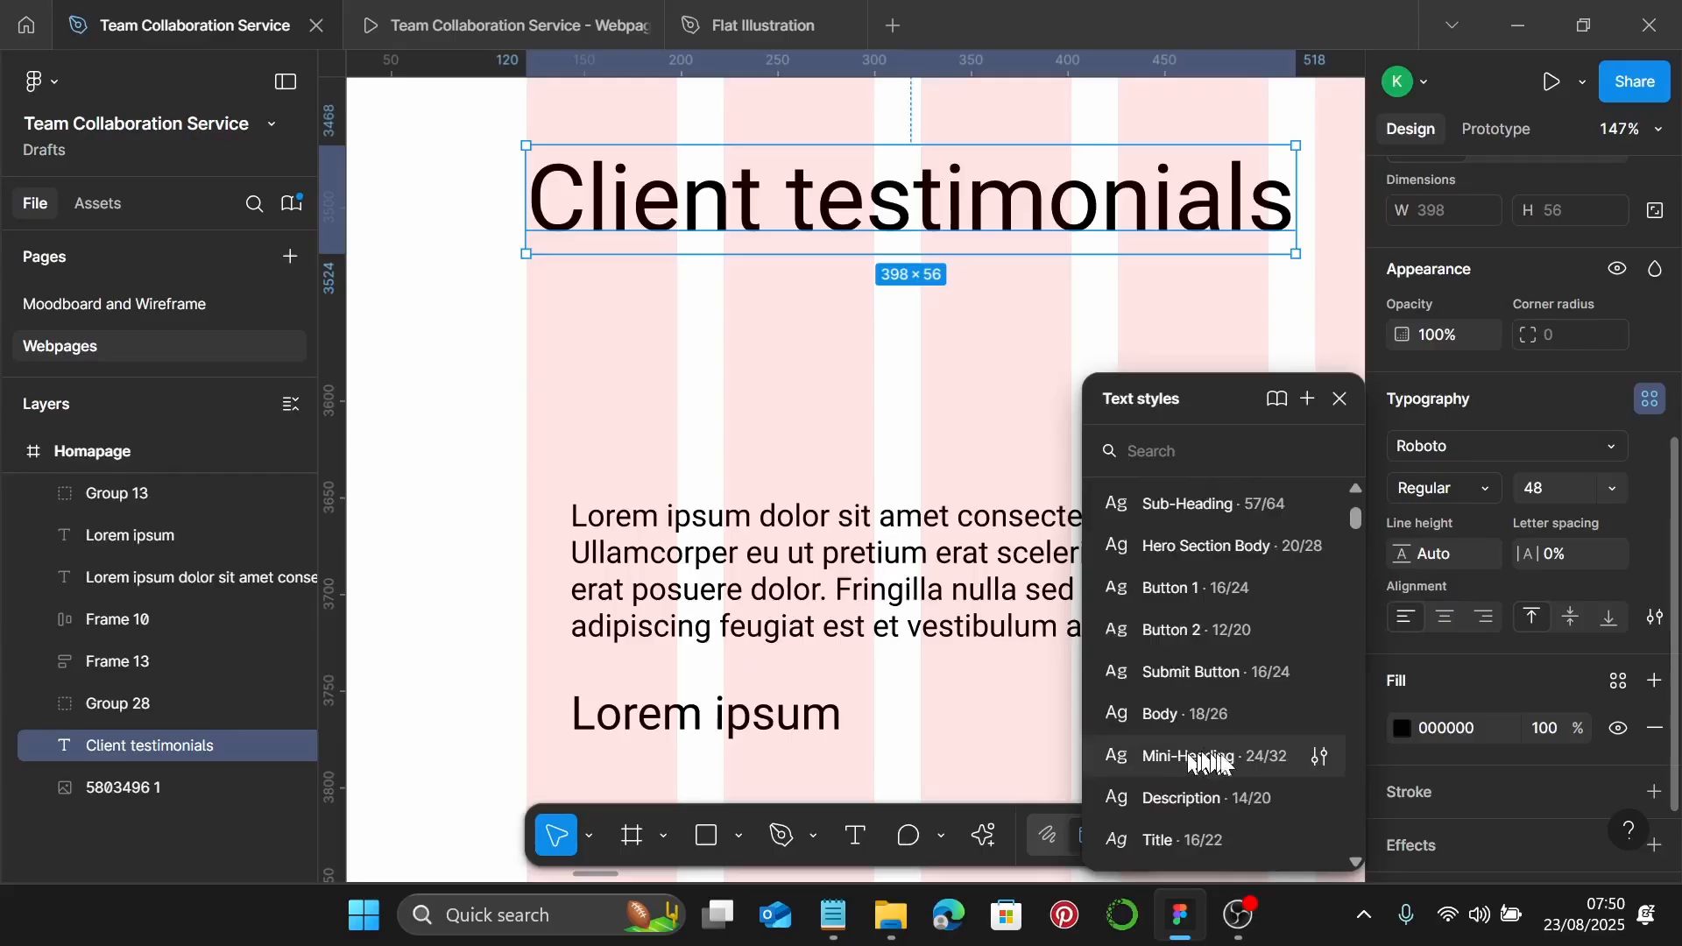
{"action": "scroll", "coordinate": [1234, 759], "scroll_direction": "up", "scroll_amount": 3}
{"action": "left_click", "coordinate": [1244, 634]}
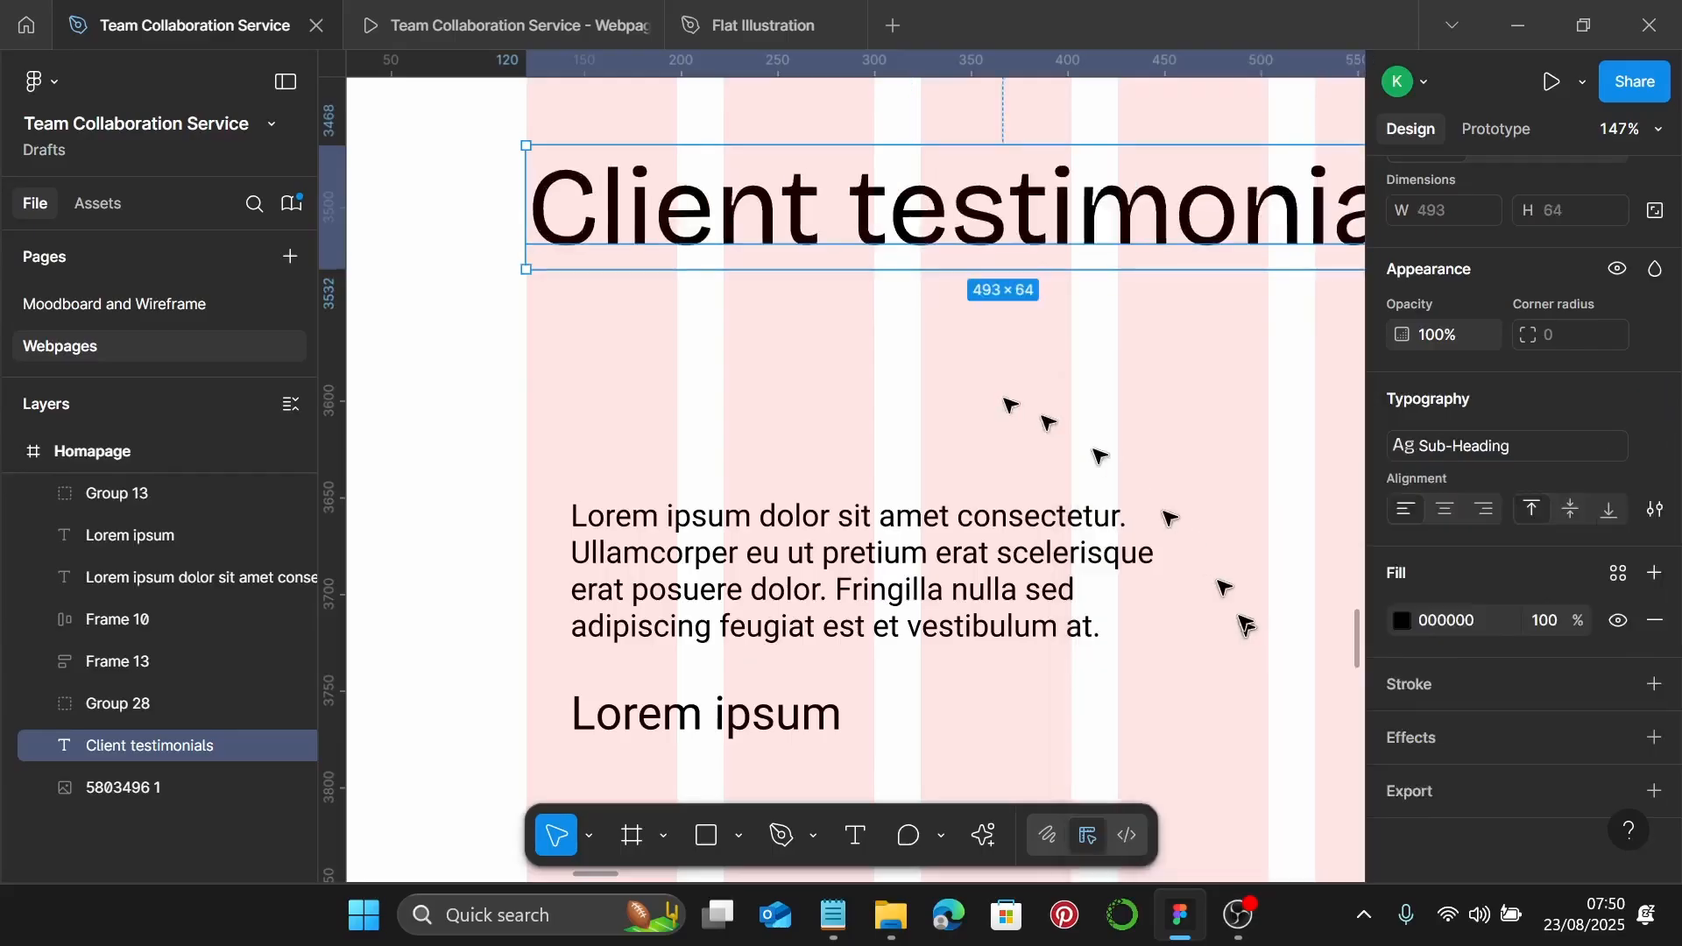
Place the short Lorem ipsum text above the placeholder paragraph and shift both down to clear space under the Client testimonials heading
{"action": "left_click", "coordinate": [767, 552]}
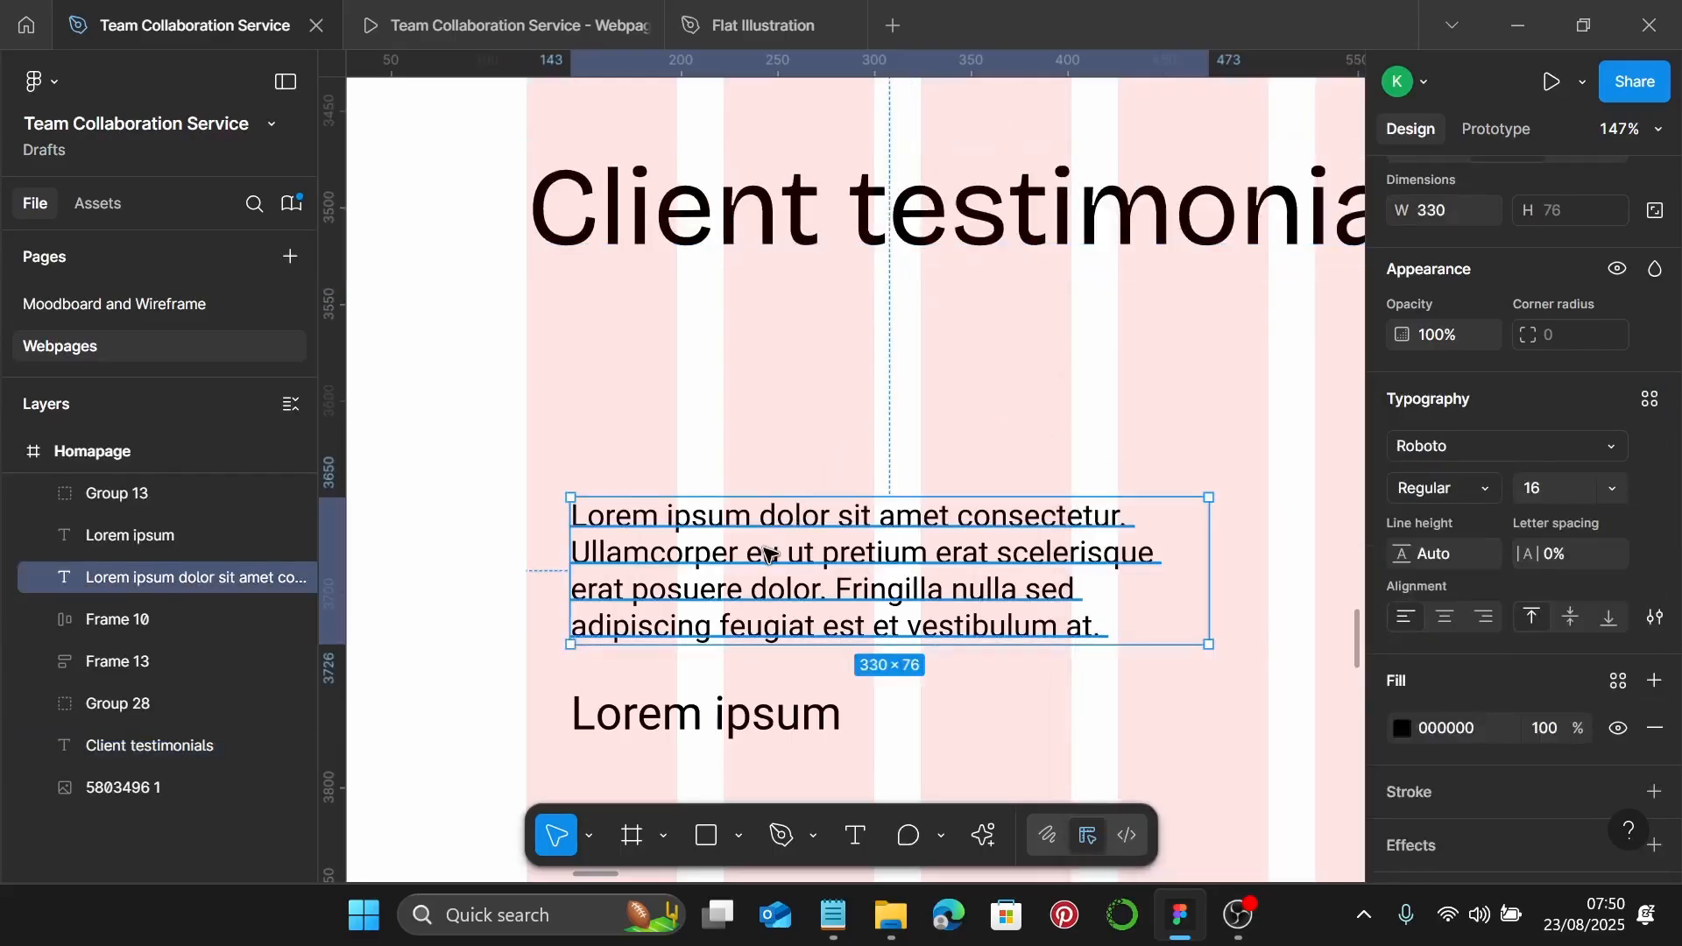
{"action": "left_click_drag", "start_coordinate": [710, 713], "coordinate": [701, 390]}
{"action": "scroll", "coordinate": [701, 390], "scroll_direction": "down", "scroll_amount": 5}
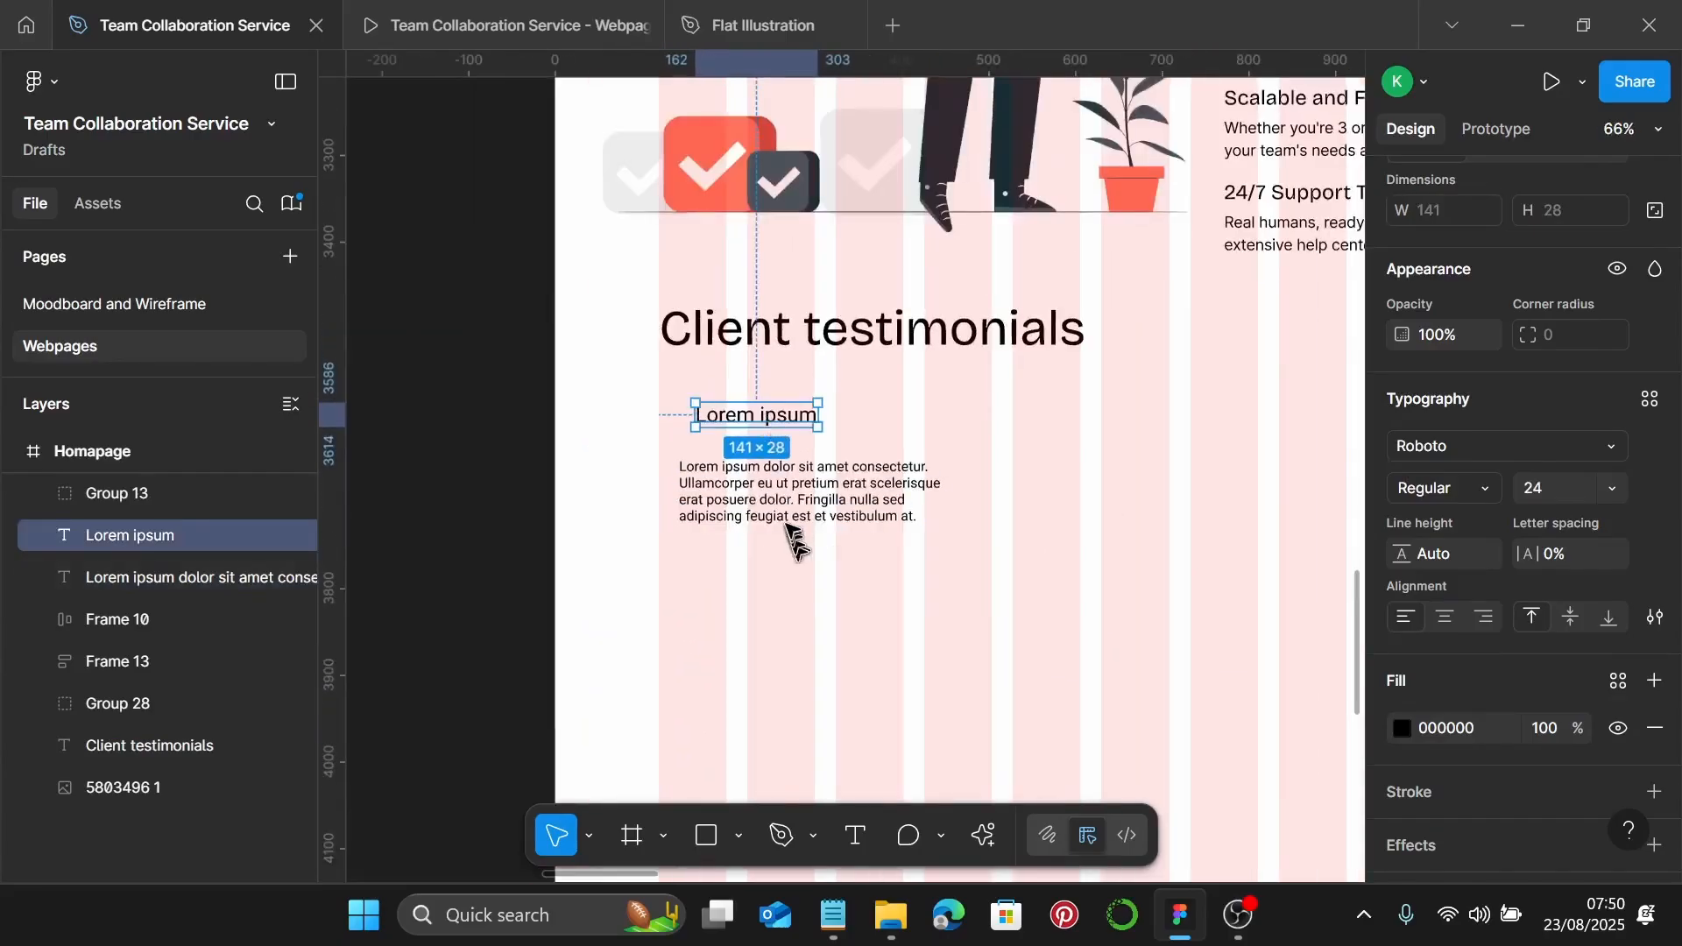
{"action": "left_click", "coordinate": [793, 539]}
{"action": "left_click_drag", "start_coordinate": [762, 525], "coordinate": [745, 685]}
{"action": "left_click", "coordinate": [735, 407]}
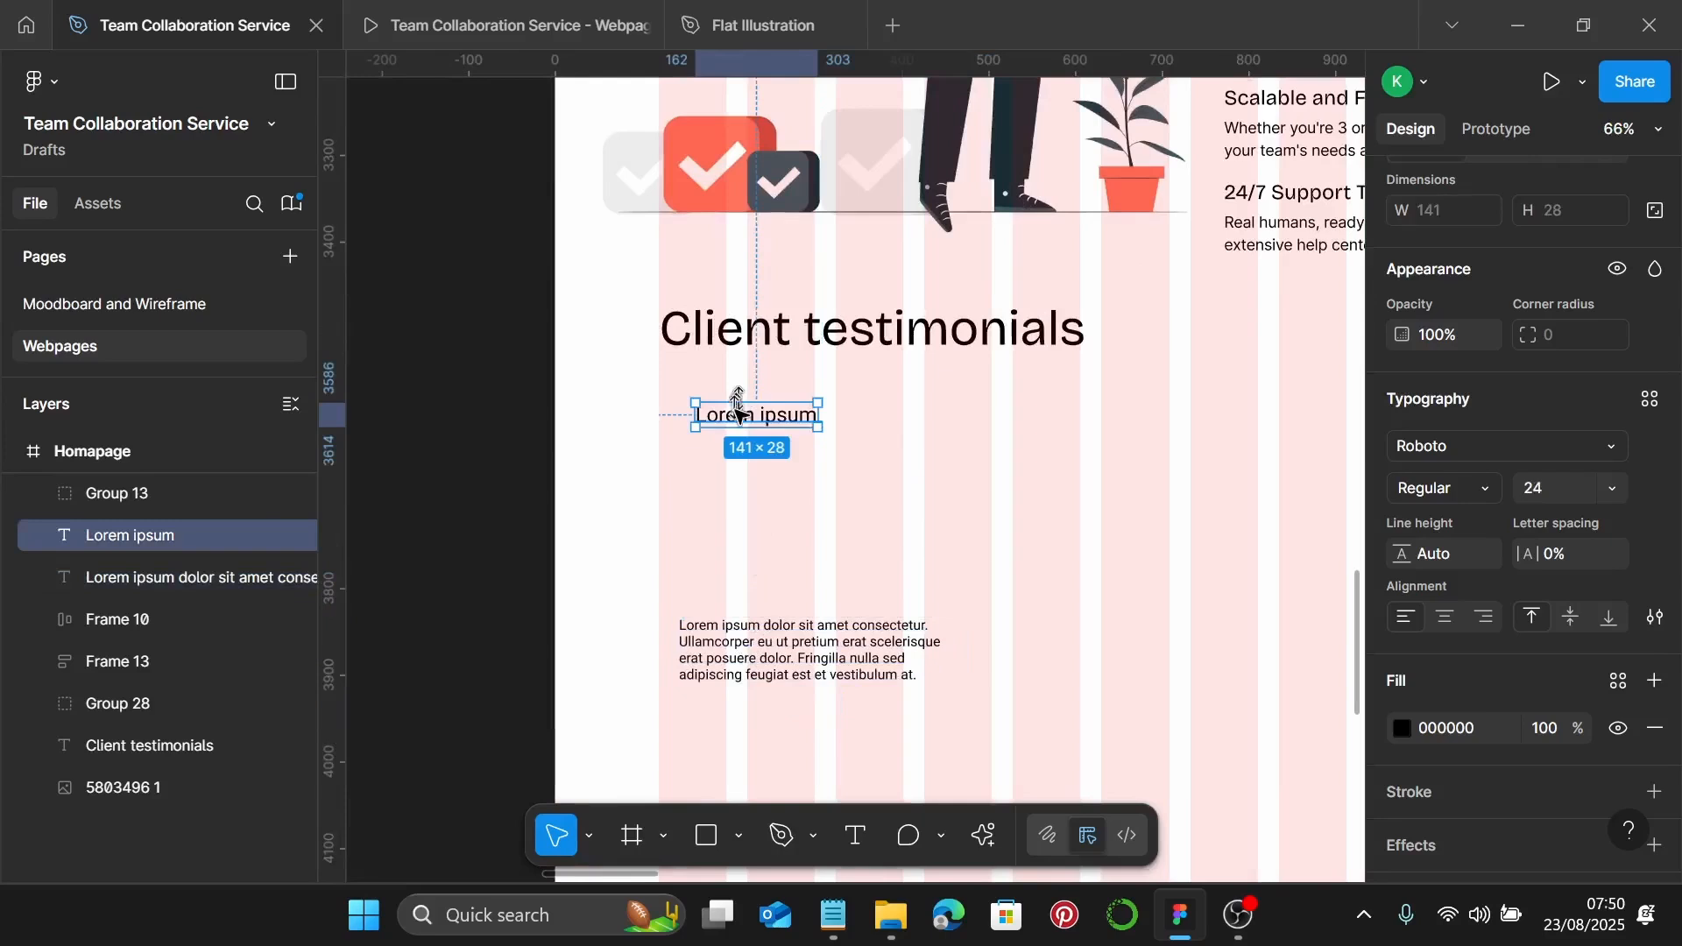
{"action": "left_click_drag", "start_coordinate": [736, 407], "coordinate": [754, 536]}
Draw a card rectangle below the Client testimonials heading and set its size to 510 × 165
{"action": "scroll", "coordinate": [778, 499], "scroll_direction": "up", "scroll_amount": 1}
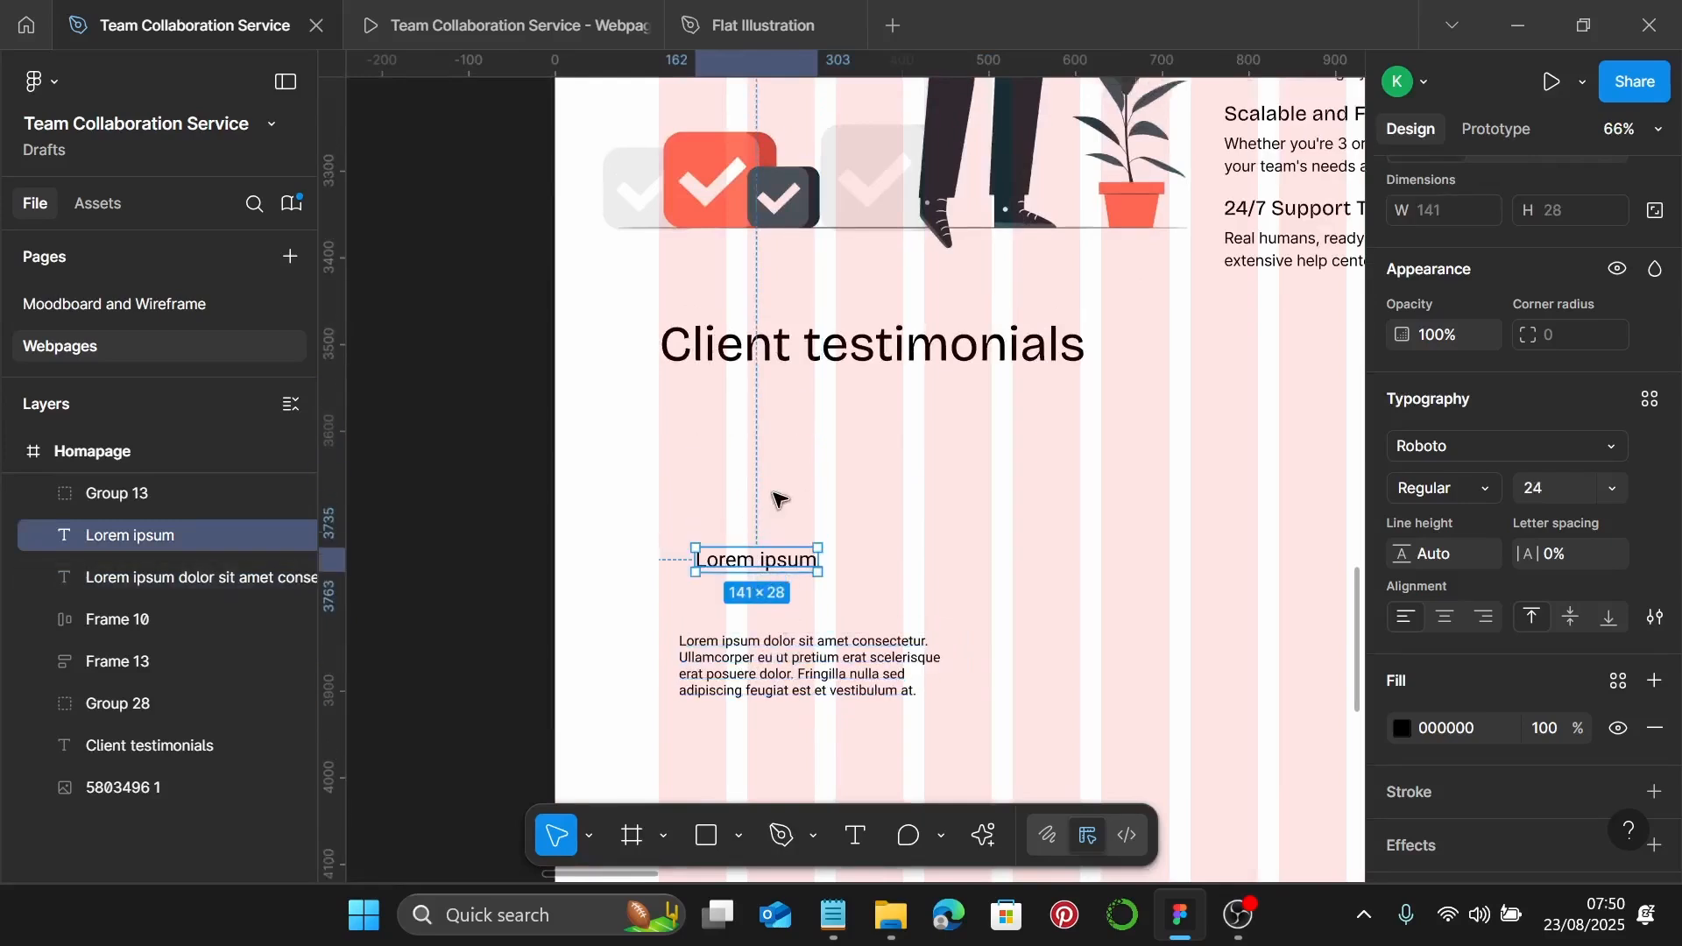
{"action": "scroll", "coordinate": [778, 500], "scroll_direction": "up", "scroll_amount": 2}
{"action": "left_click", "coordinate": [698, 828]}
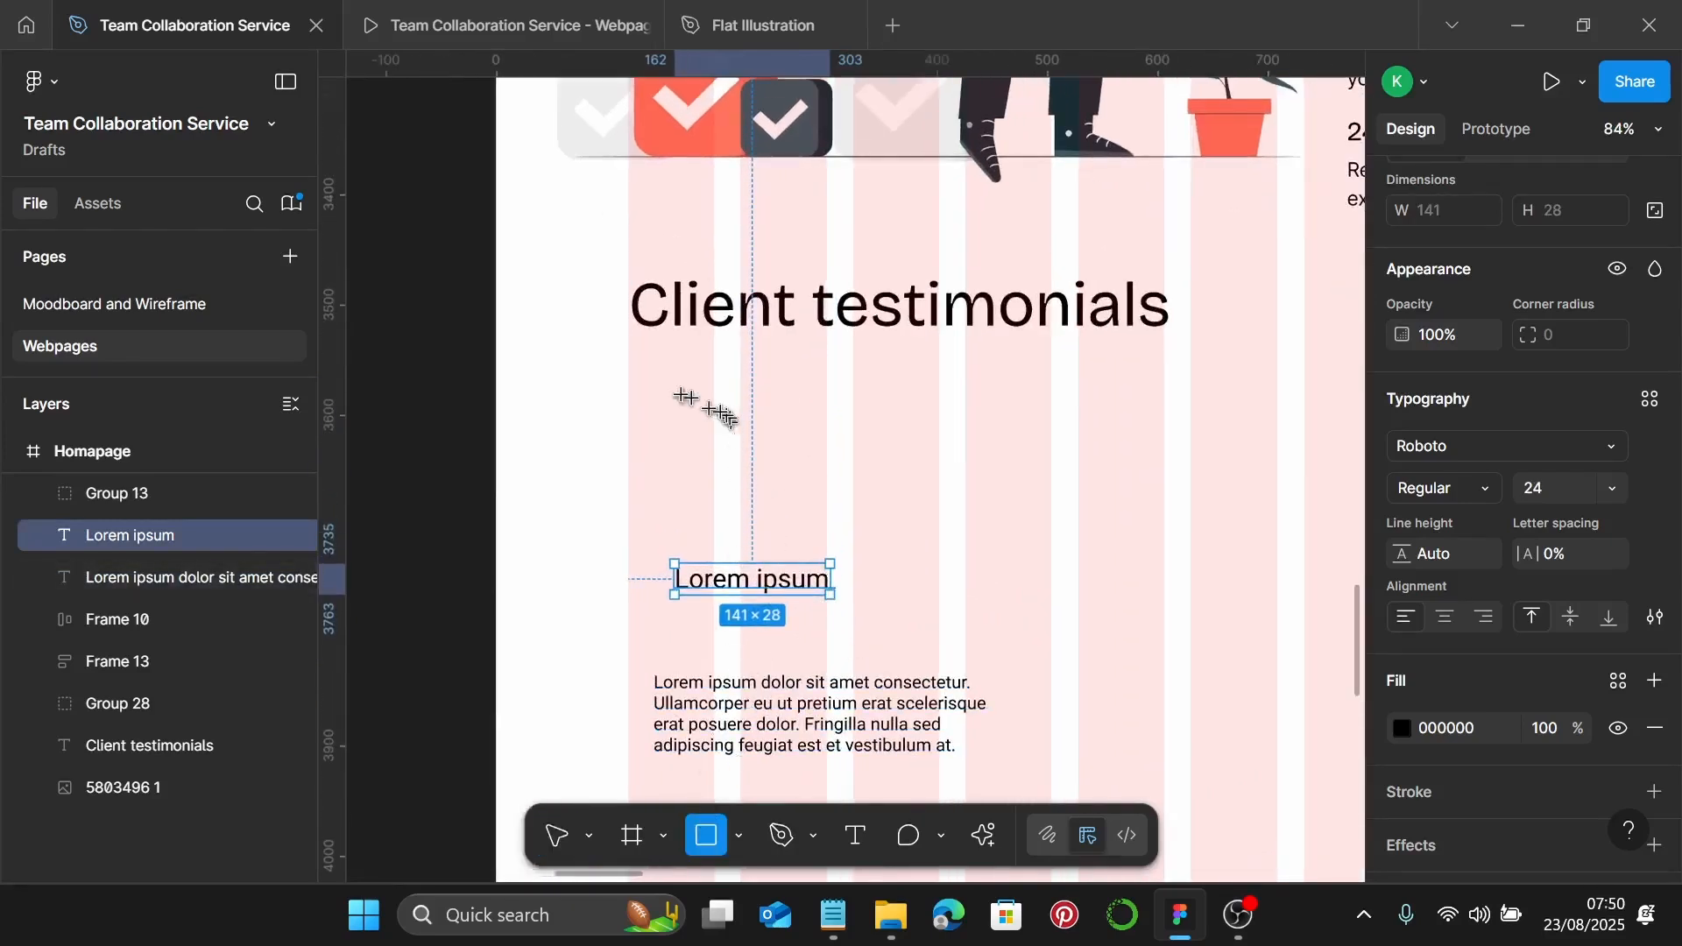
{"action": "left_click_drag", "start_coordinate": [660, 384], "coordinate": [1128, 520]}
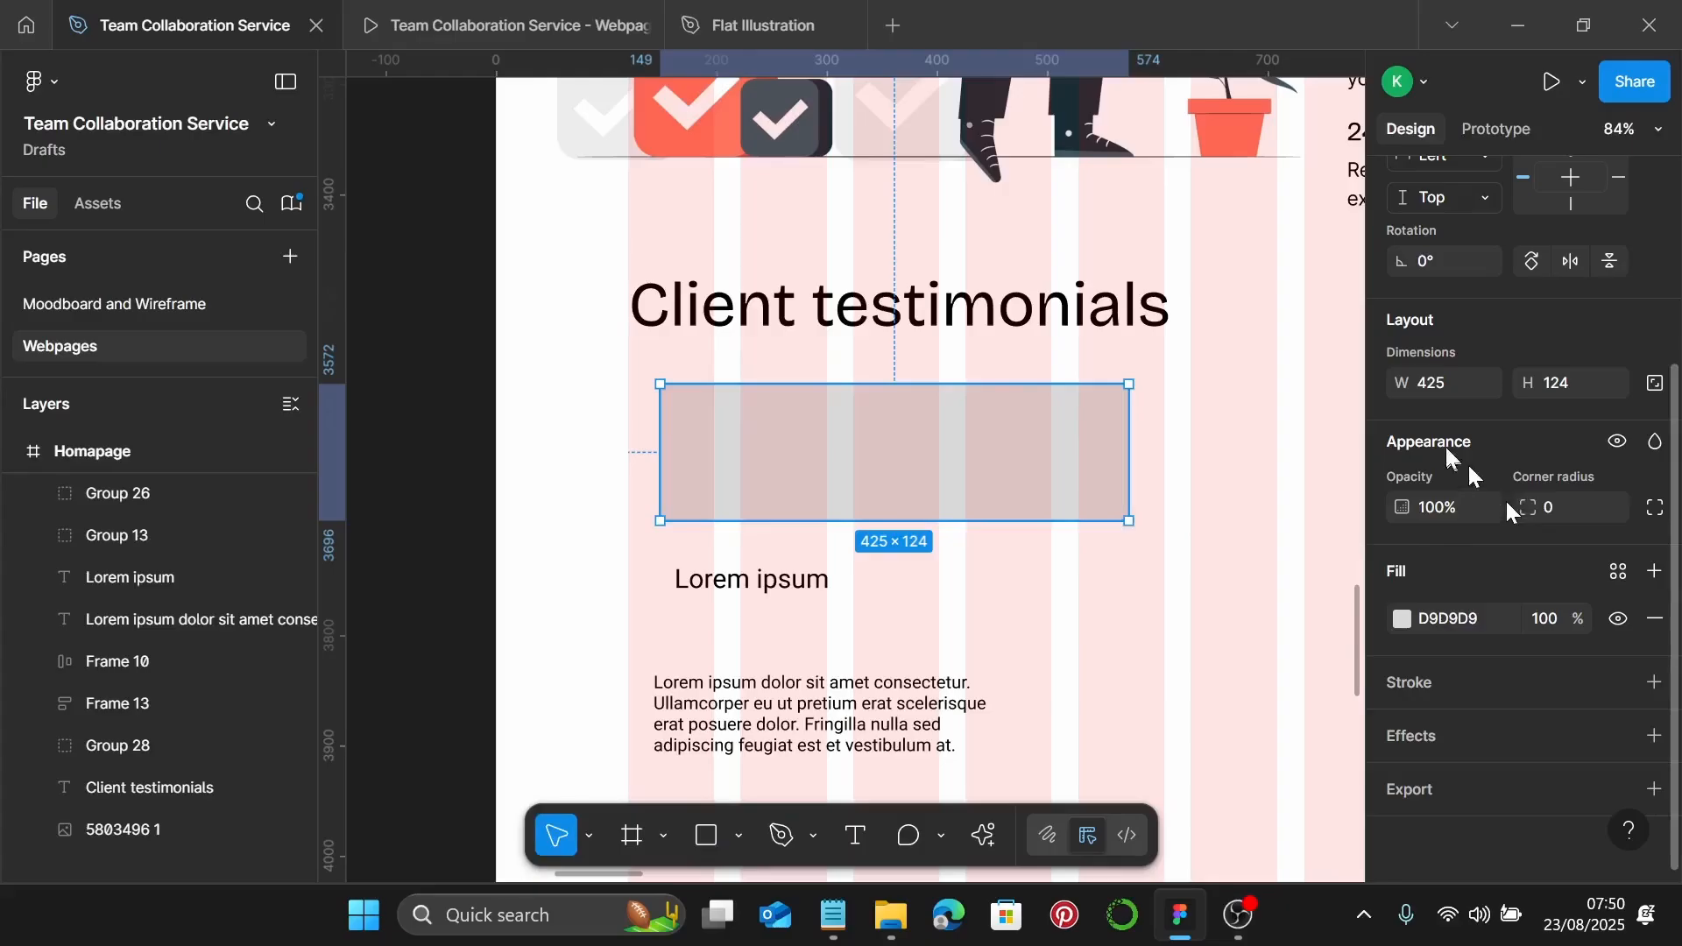
{"action": "left_click", "coordinate": [1442, 382]}
{"action": "type", "text": "510"}
{"action": "key", "text": "Return"}
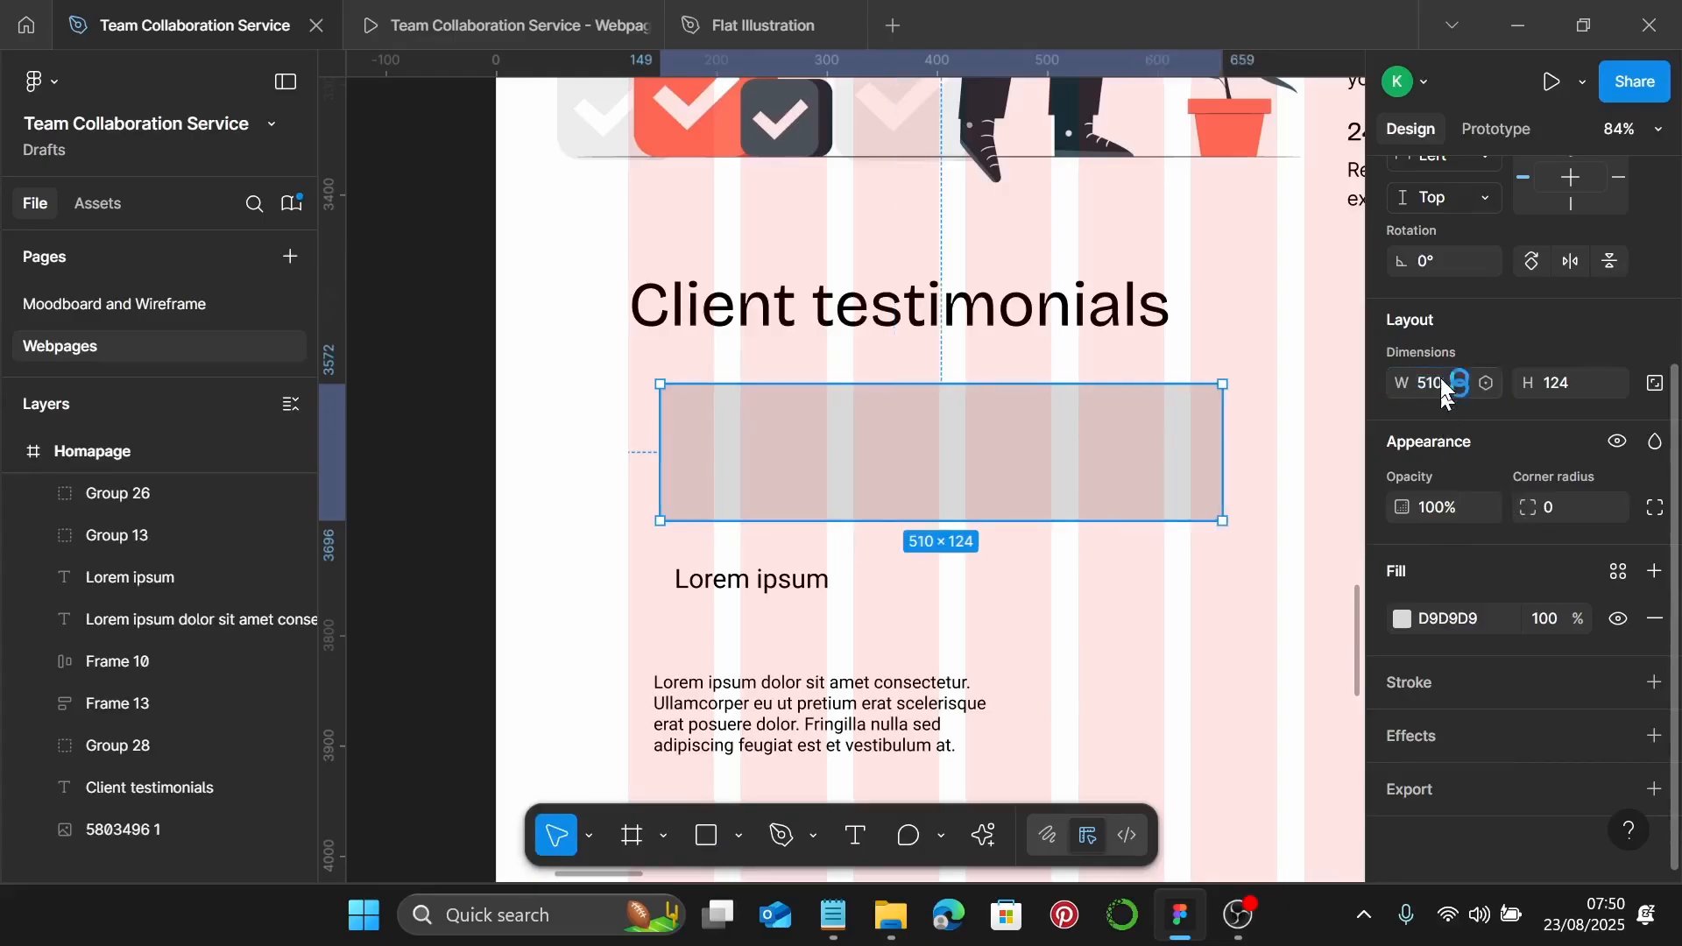
{"action": "left_click", "coordinate": [1578, 384]}
{"action": "type", "text": "165"}
{"action": "key", "text": "Return"}
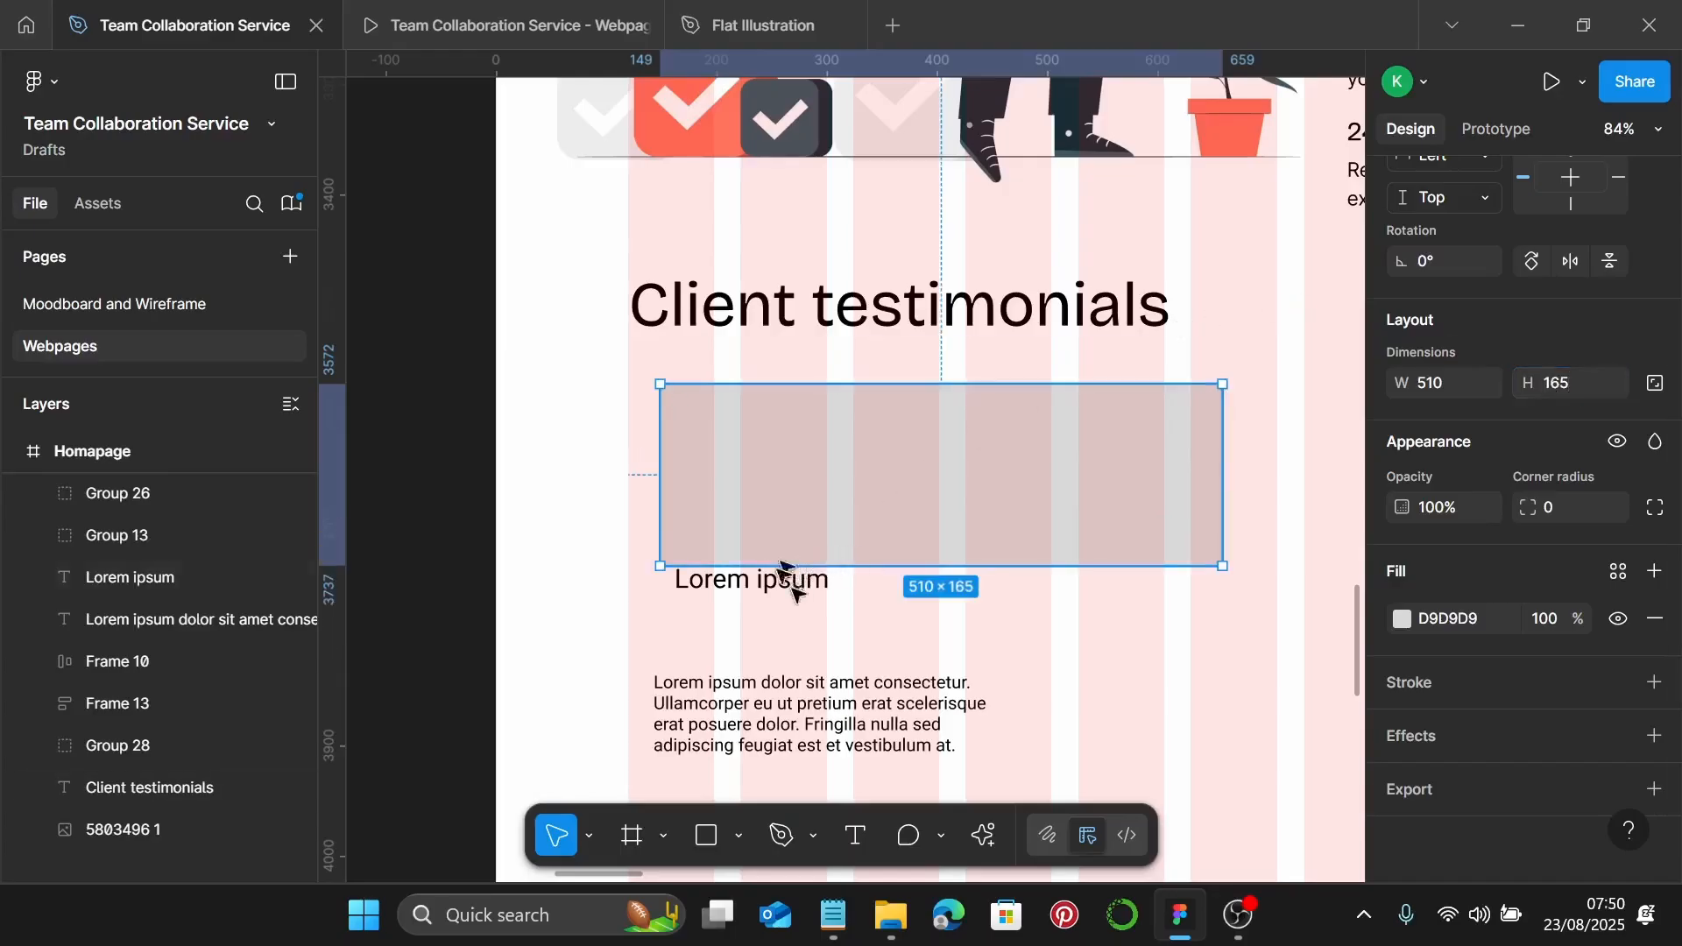
Move the short Lorem ipsum text clear below the card rectangle and align the rectangle with the heading at X 120, Y 3561
{"action": "left_click", "coordinate": [755, 581]}
{"action": "left_click_drag", "start_coordinate": [751, 586], "coordinate": [755, 631]}
{"action": "scroll", "coordinate": [801, 482], "scroll_direction": "up", "scroll_amount": 1}
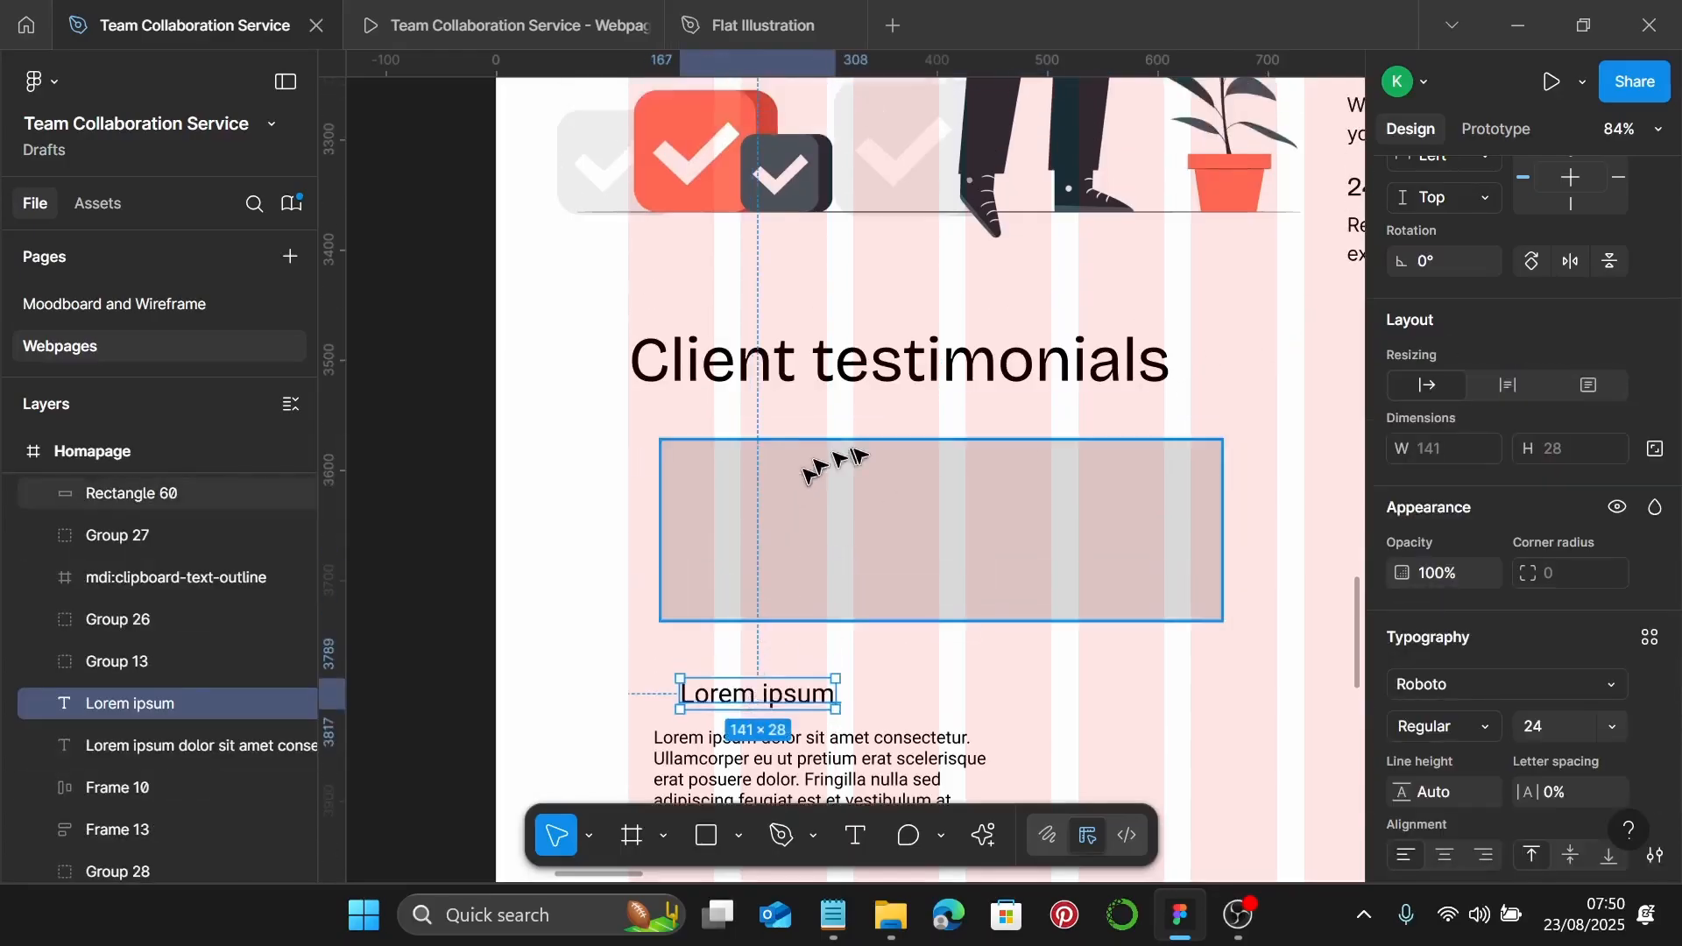
{"action": "left_click", "coordinate": [837, 478]}
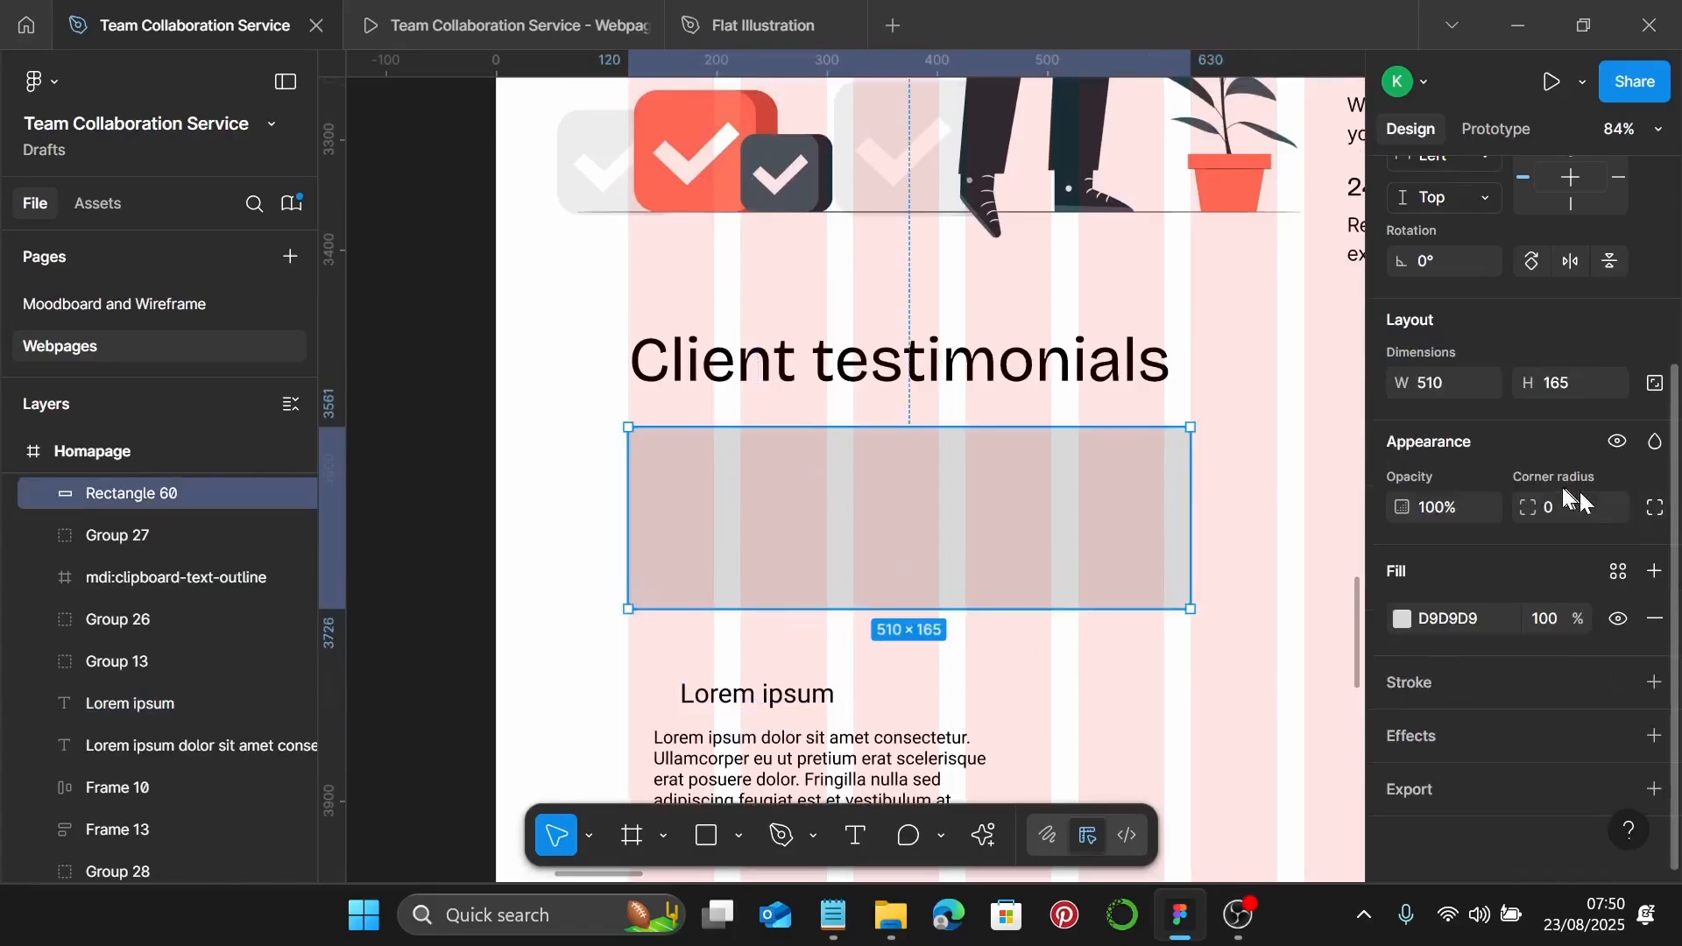
Round the card rectangle's corners to a radius of 8 and replace its fill with a stroke
{"action": "type", "text": "8"}
{"action": "key", "text": "Return"}
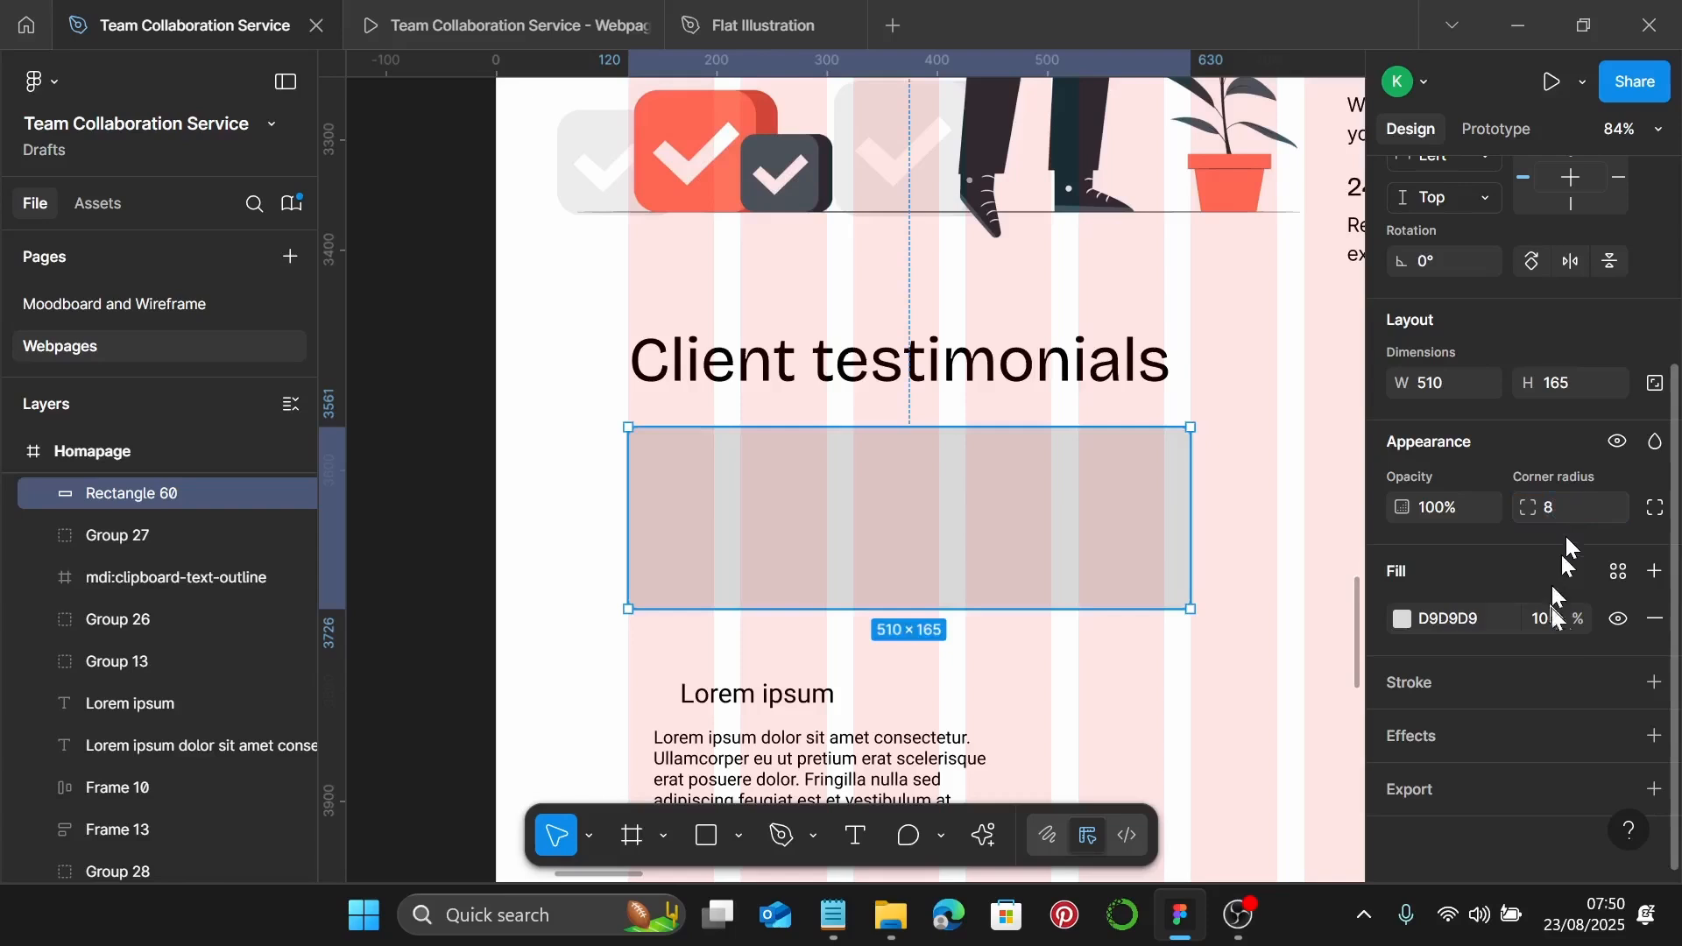
{"action": "left_click", "coordinate": [1653, 693]}
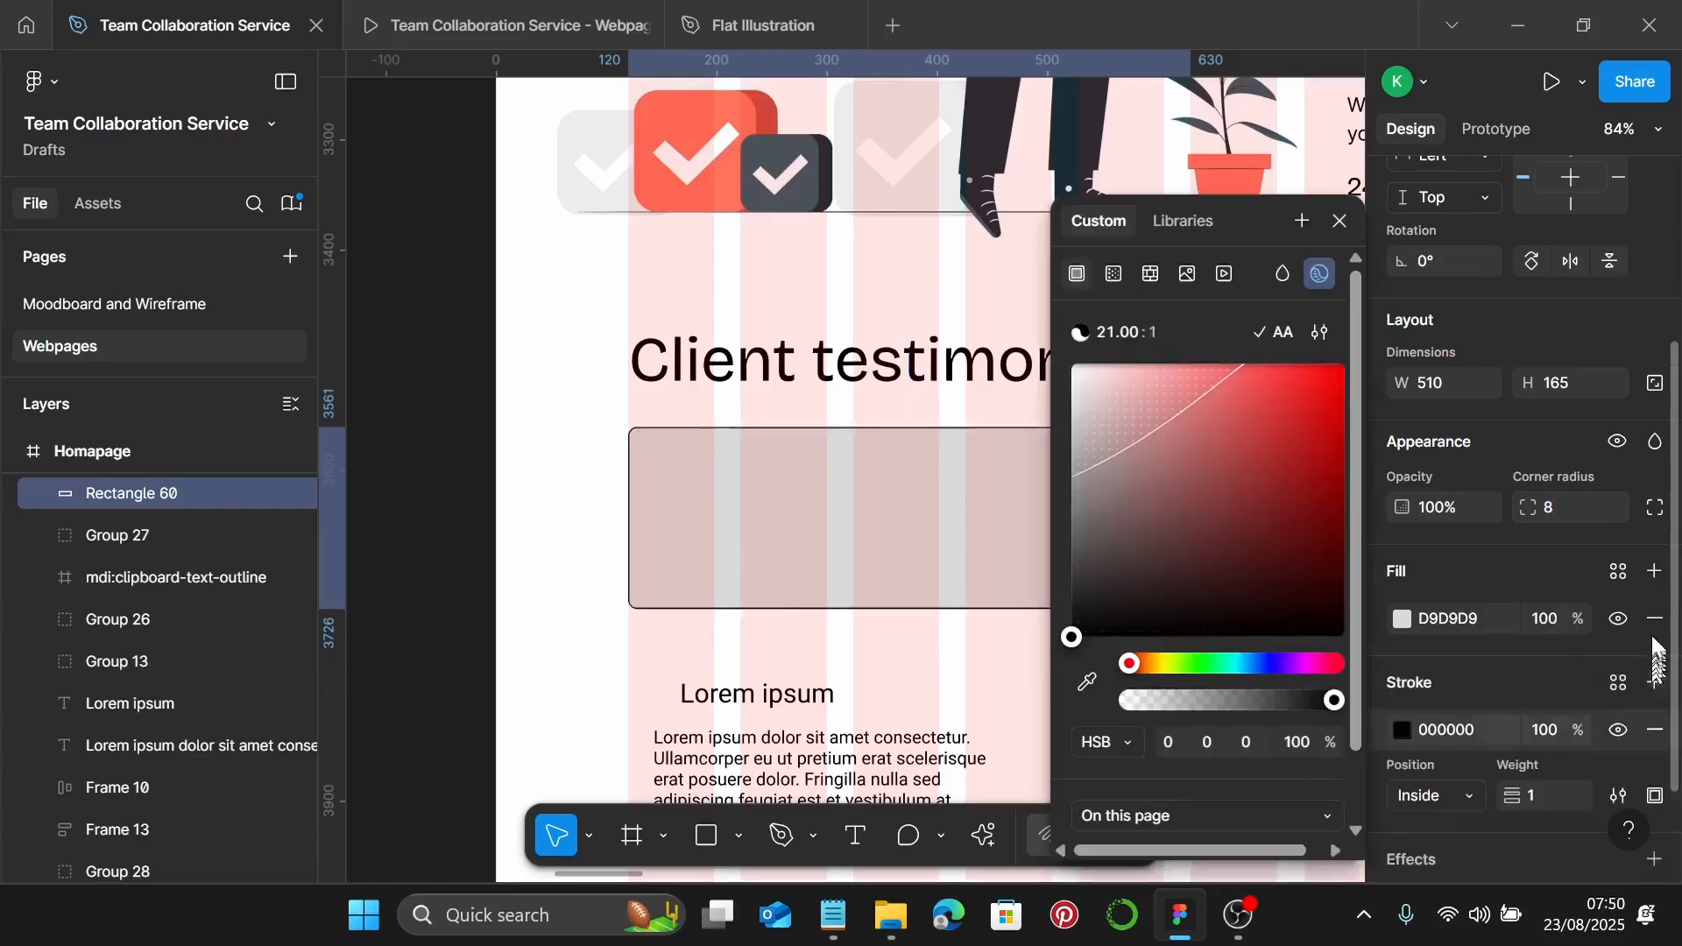
{"action": "left_click", "coordinate": [1654, 619]}
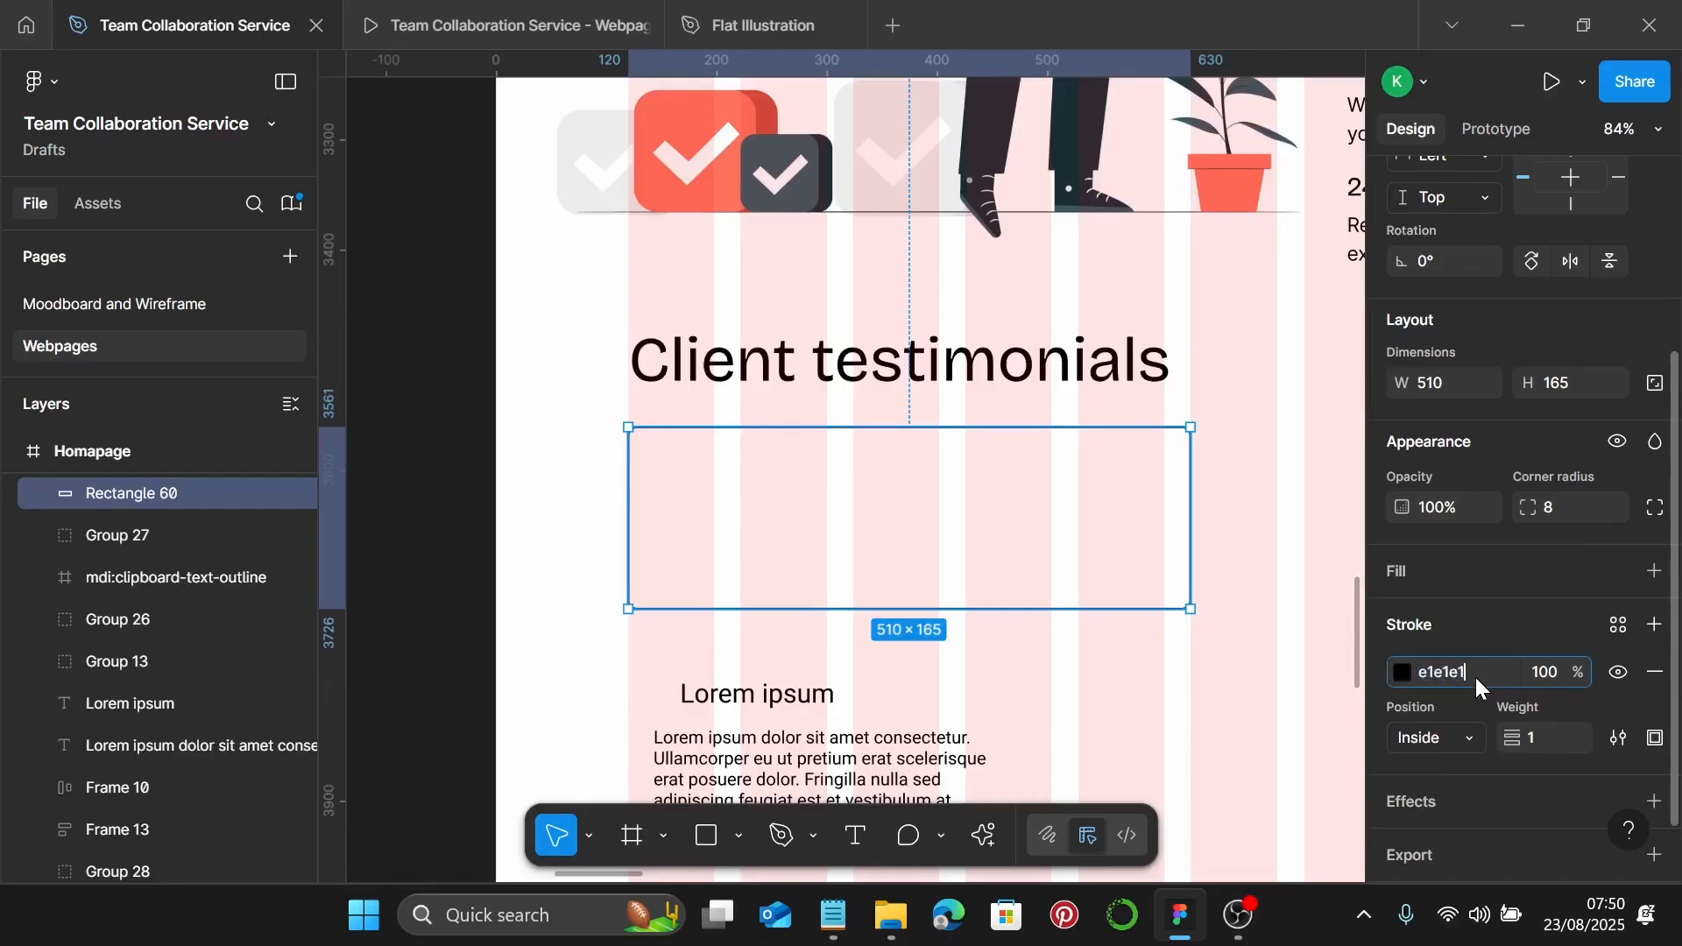
Set the card rectangle's stroke to colour E1E1E1 with a weight of 3
{"action": "key", "text": "Return"}
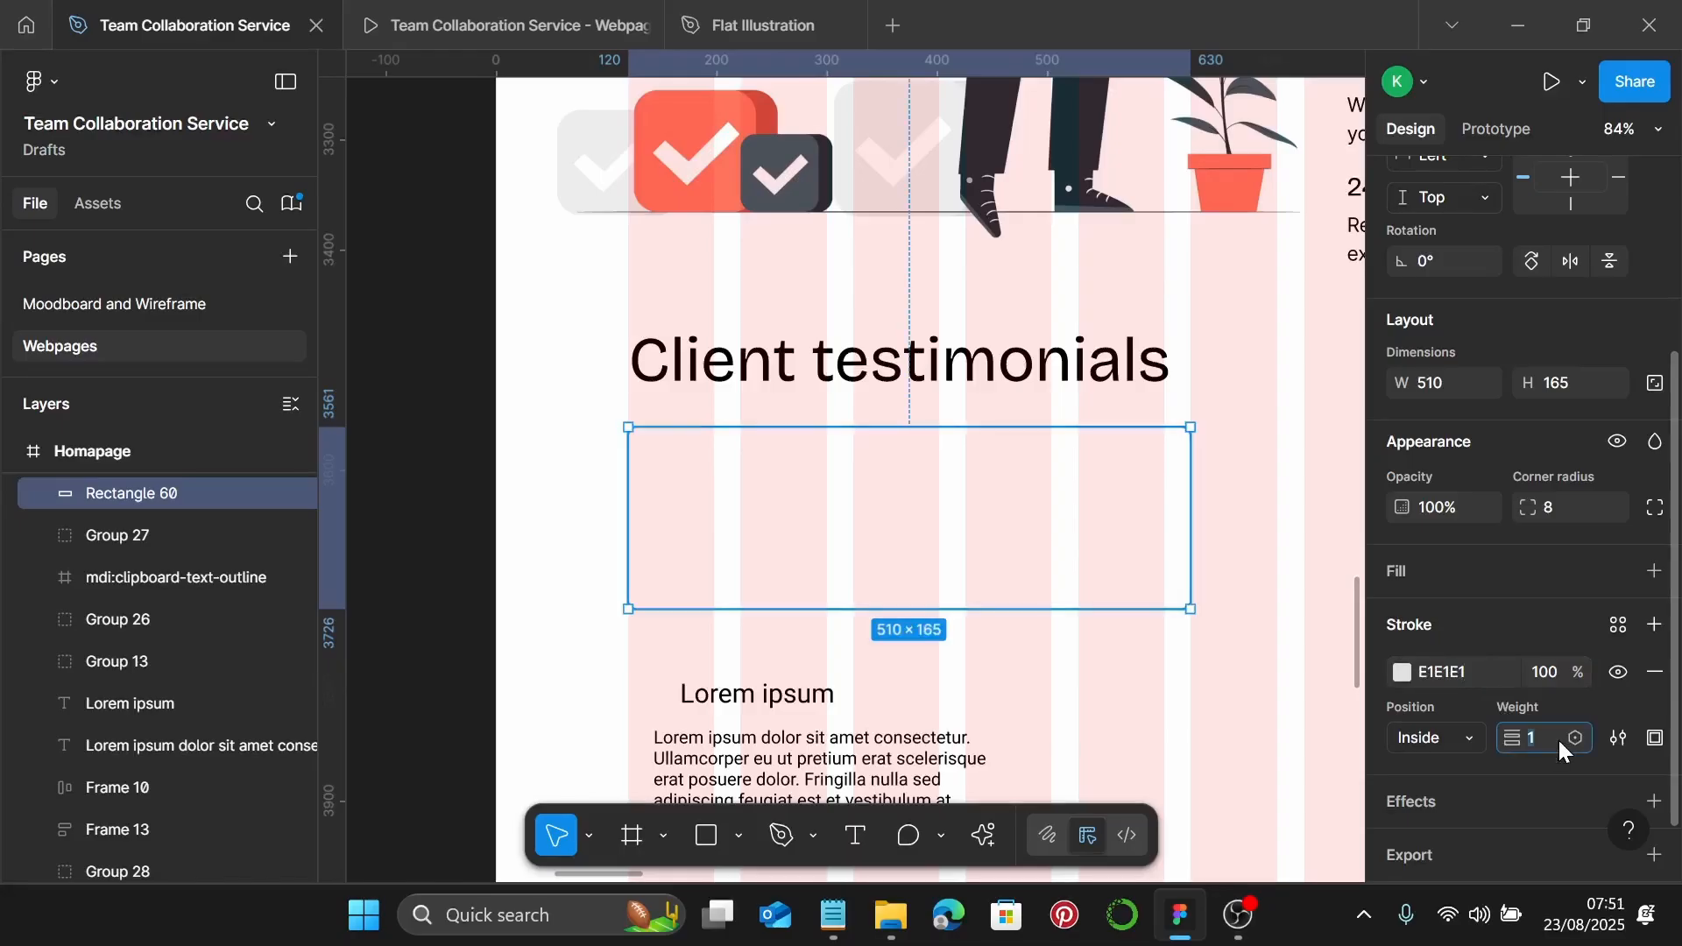
{"action": "type", "text": "3"}
{"action": "key", "text": "Return"}
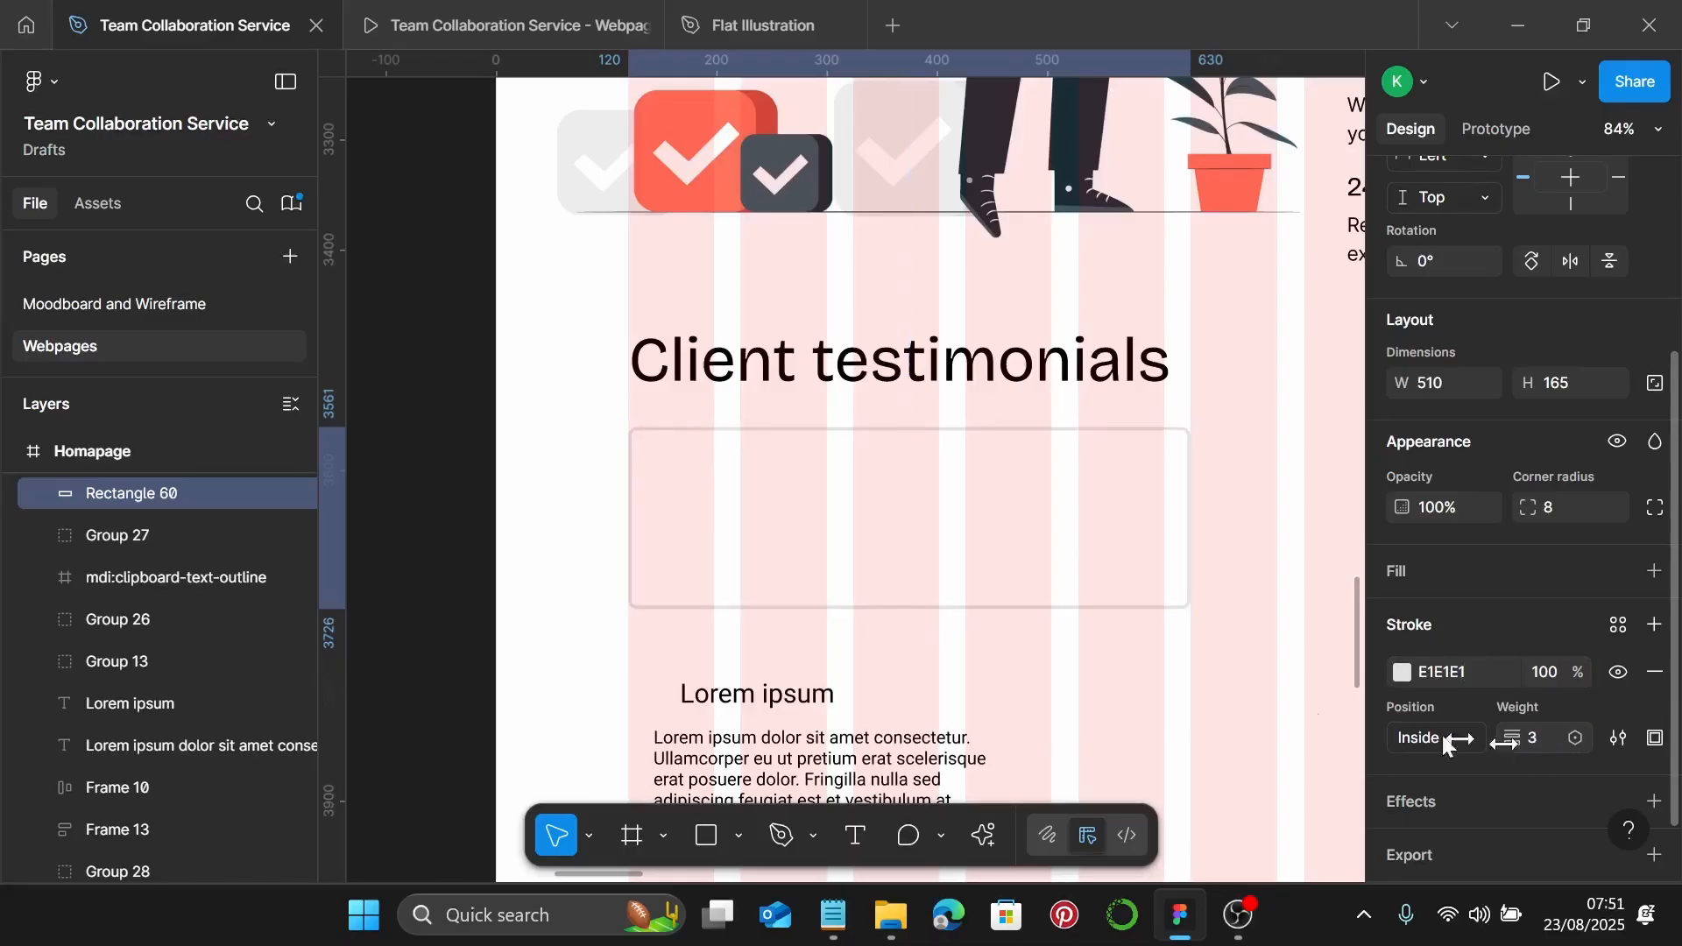
{"action": "scroll", "coordinate": [824, 561], "scroll_direction": "down", "scroll_amount": 1}
{"action": "scroll", "coordinate": [1139, 536], "scroll_direction": "up", "scroll_amount": 2}
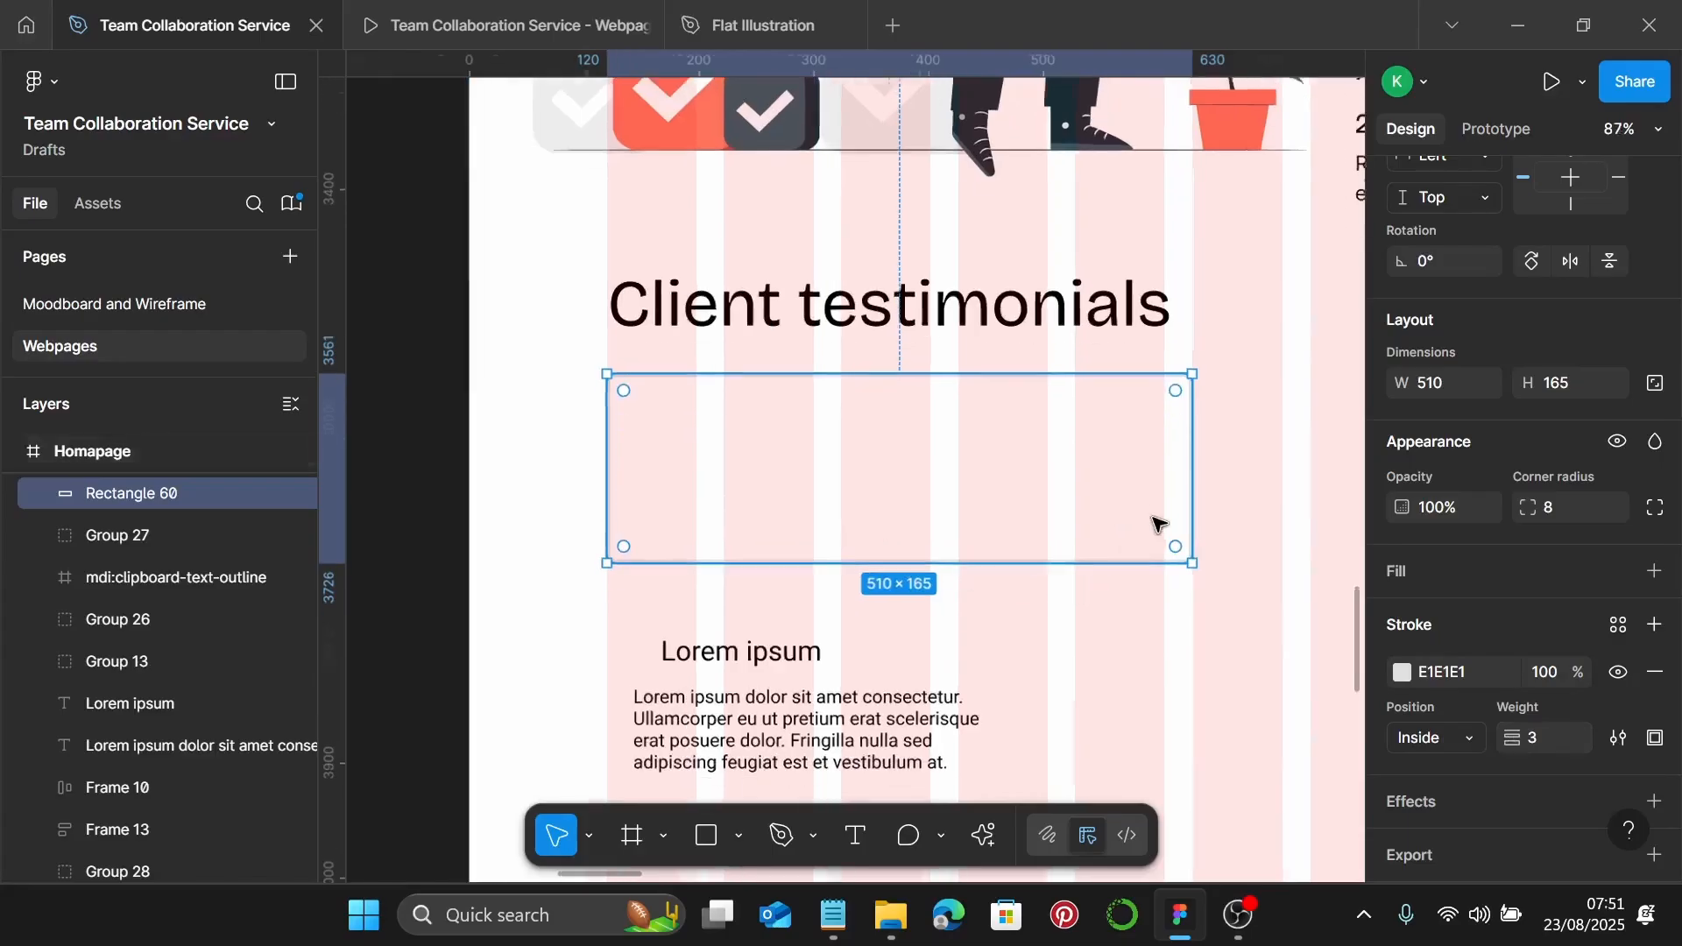
{"action": "left_click", "coordinate": [1196, 615]}
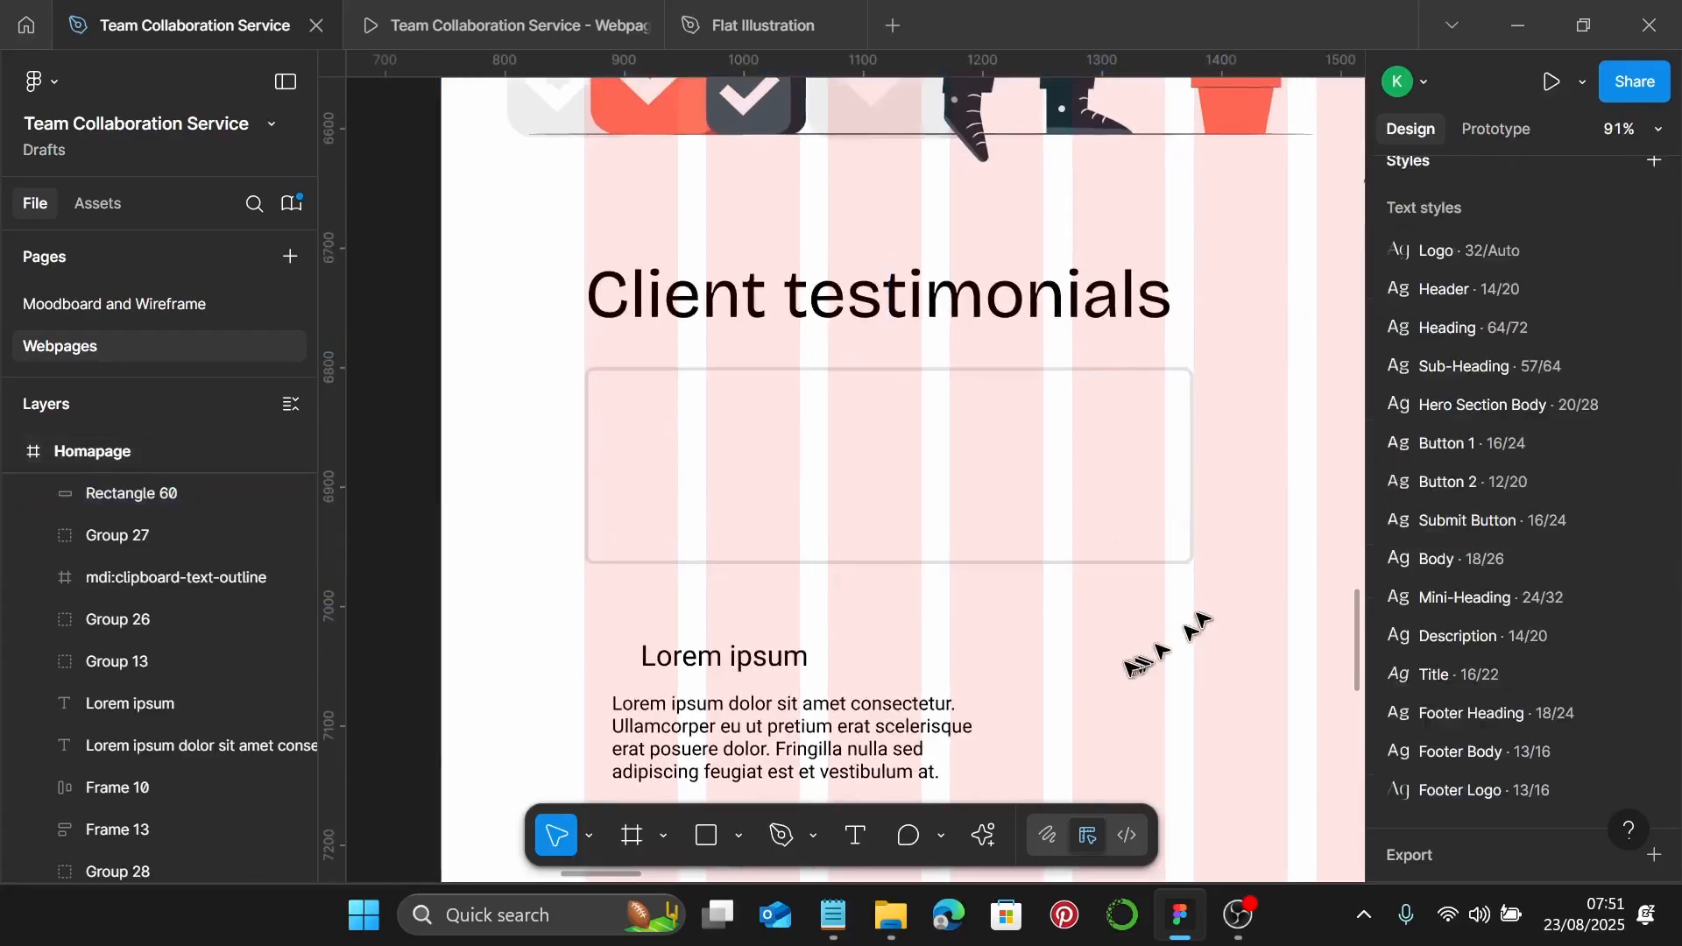
Draw a narrow bar at the card's left edge, size it 10 × 165 and align it with the card at Y 3561
{"action": "left_click", "coordinate": [708, 836]}
{"action": "left_click_drag", "start_coordinate": [585, 383], "coordinate": [611, 576]}
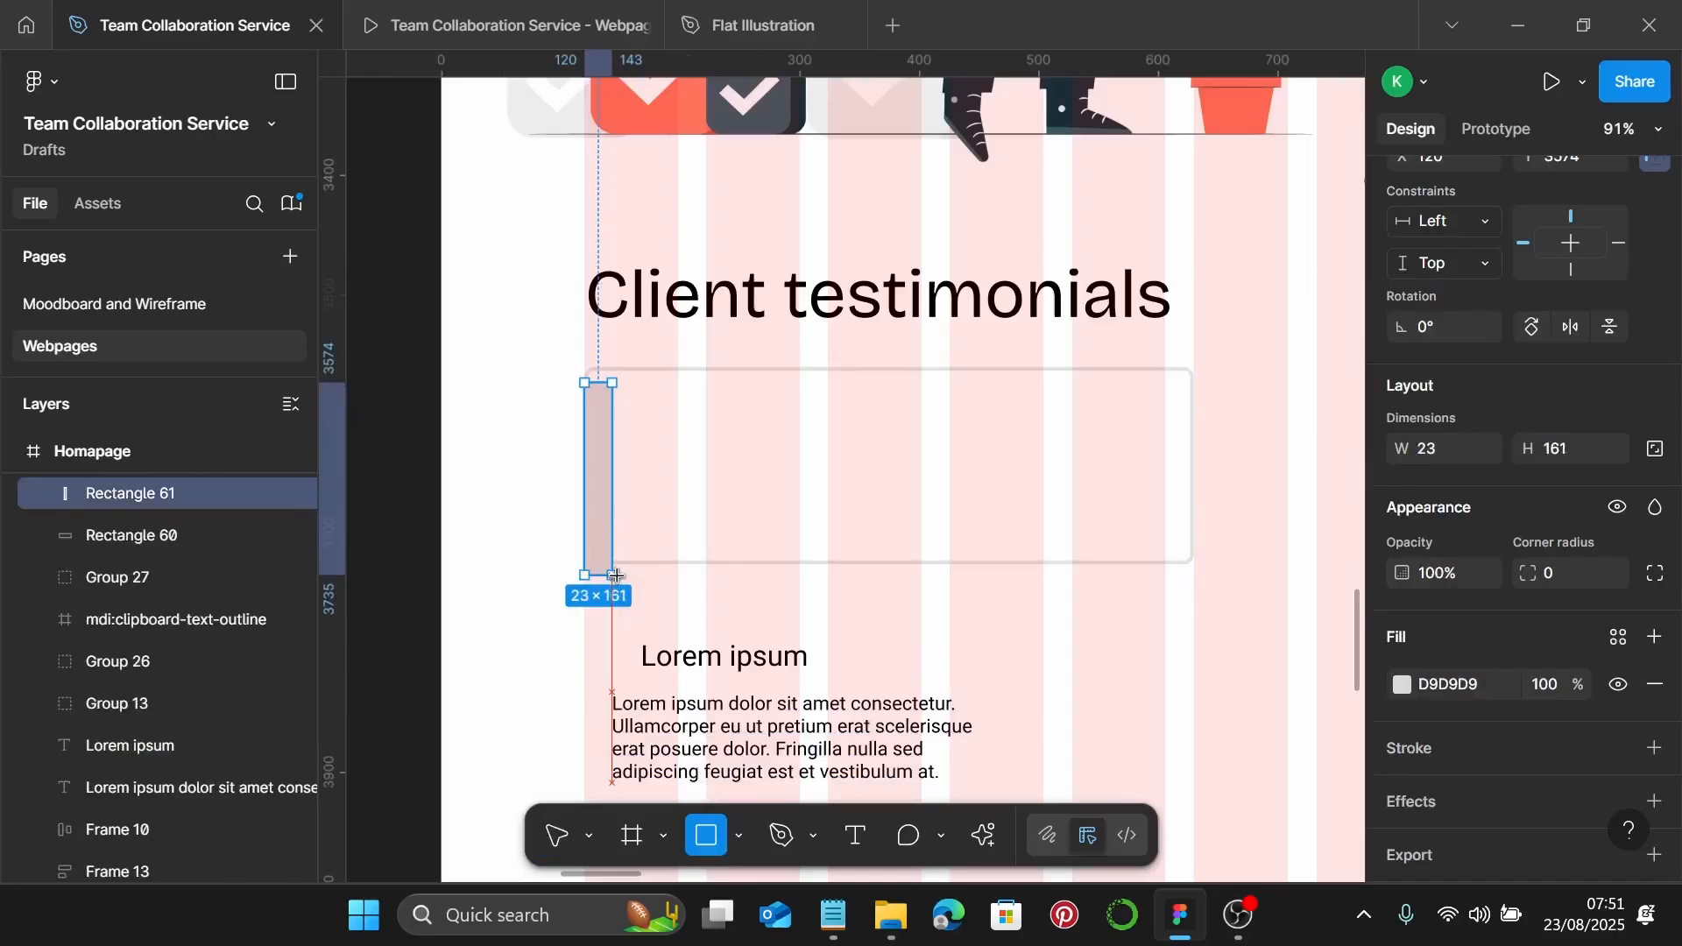
{"action": "left_click", "coordinate": [1569, 451]}
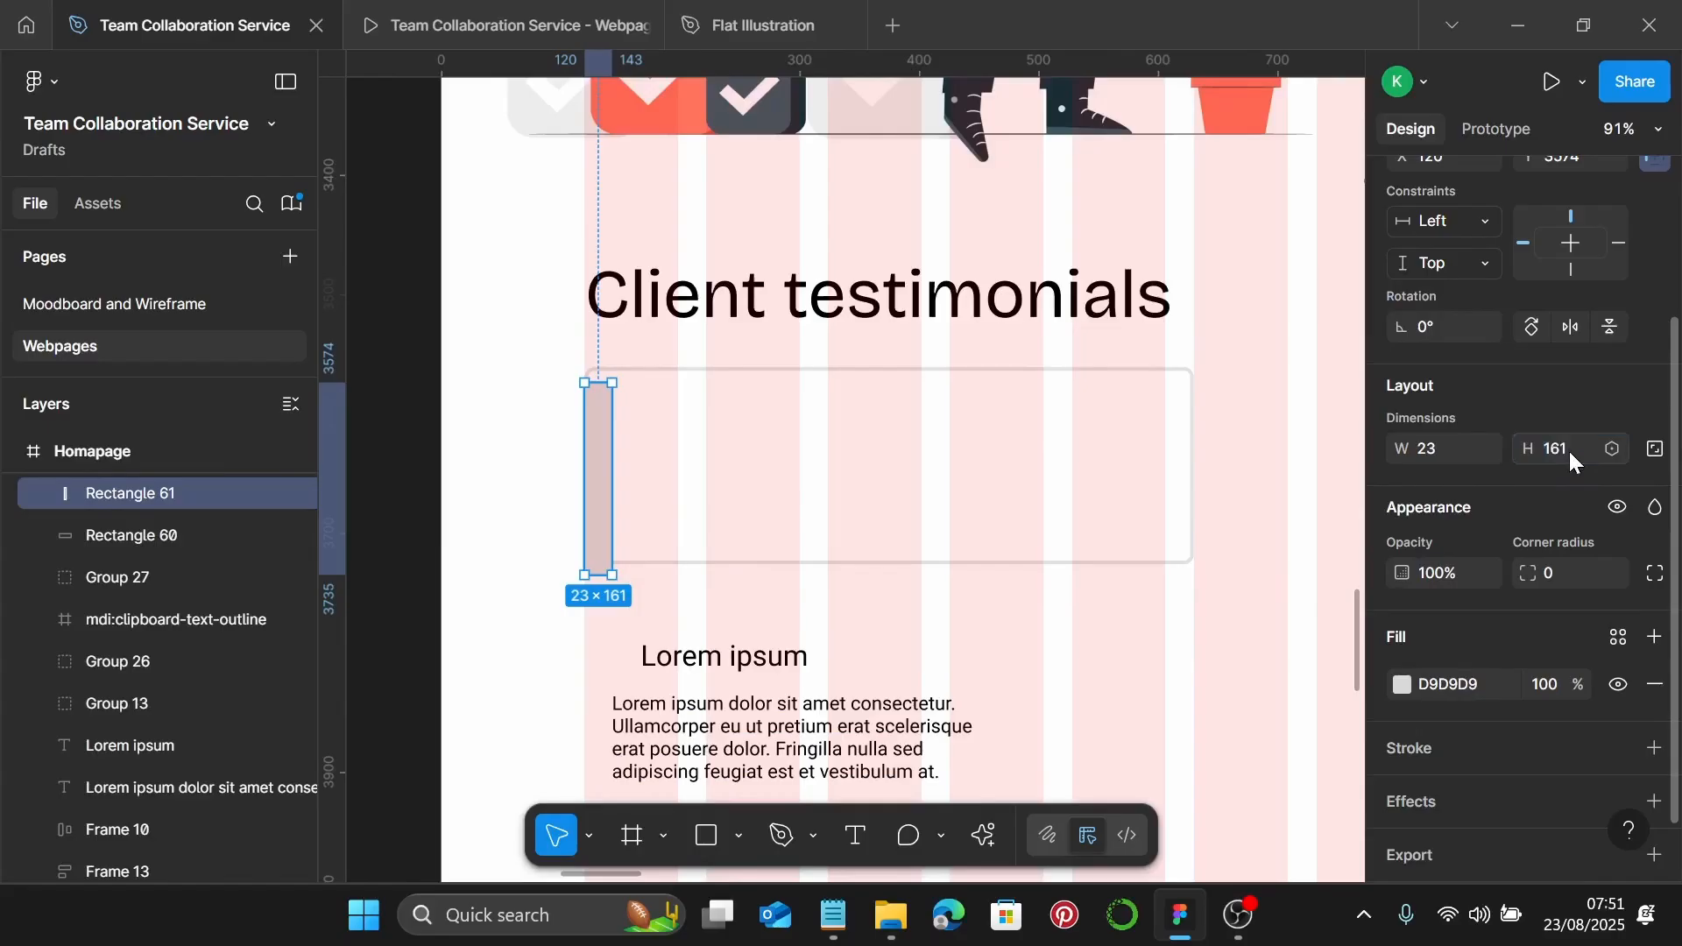
{"action": "left_click", "coordinate": [1569, 451]}
{"action": "key", "text": "Return"}
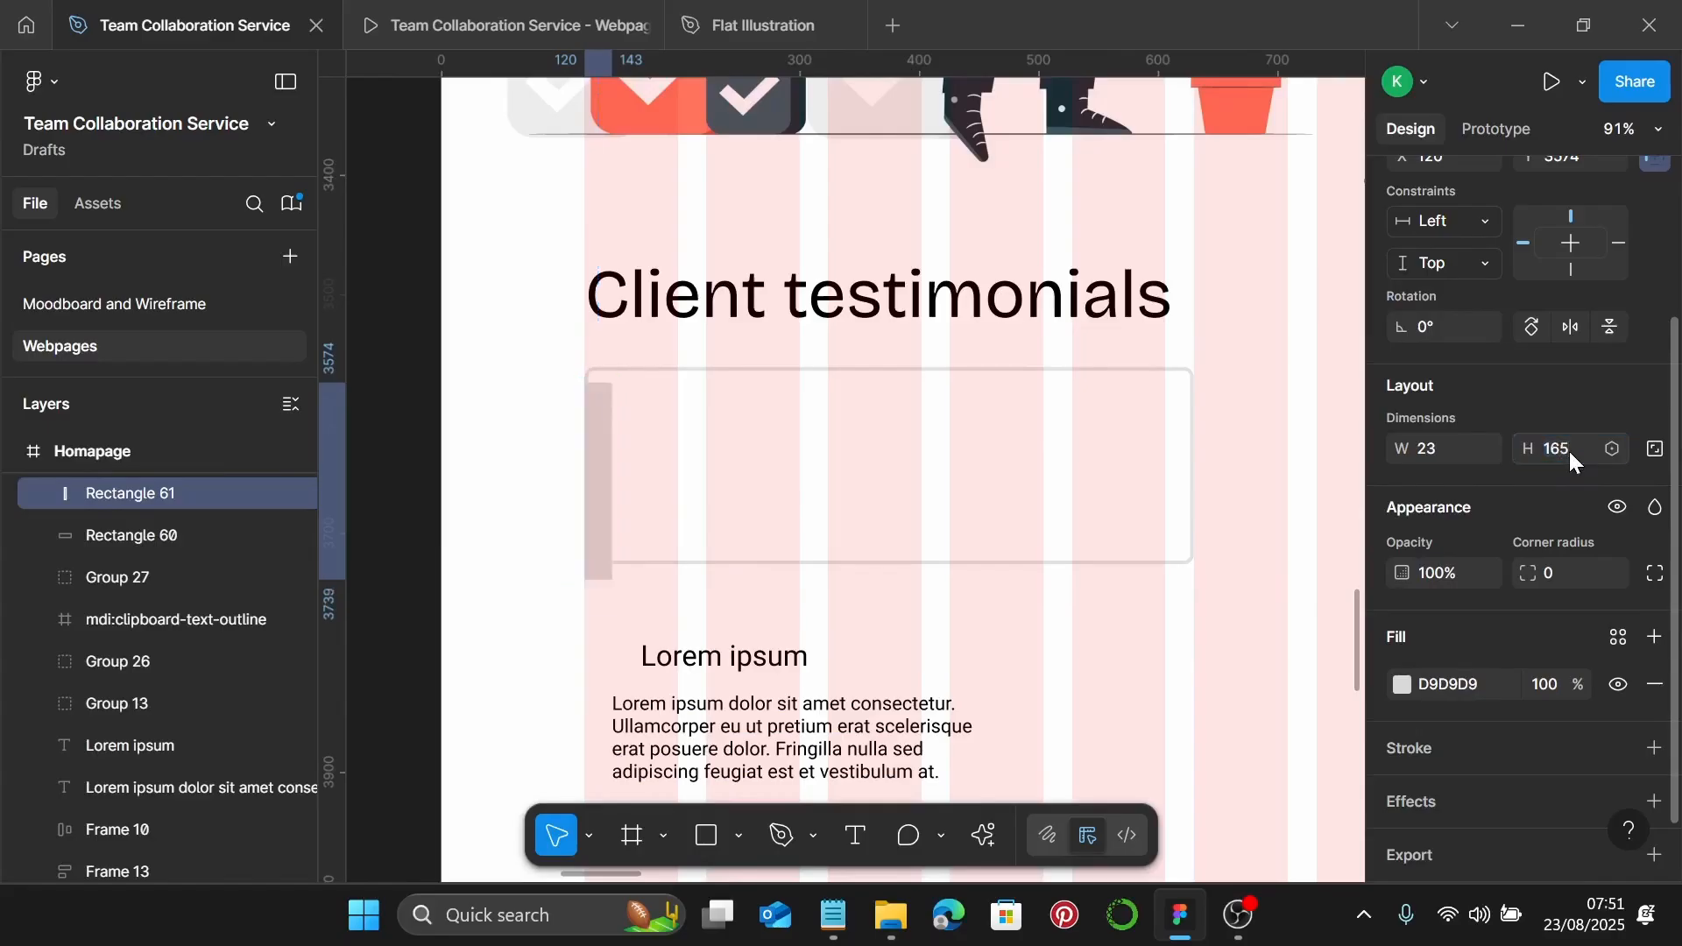
{"action": "left_click", "coordinate": [1443, 449]}
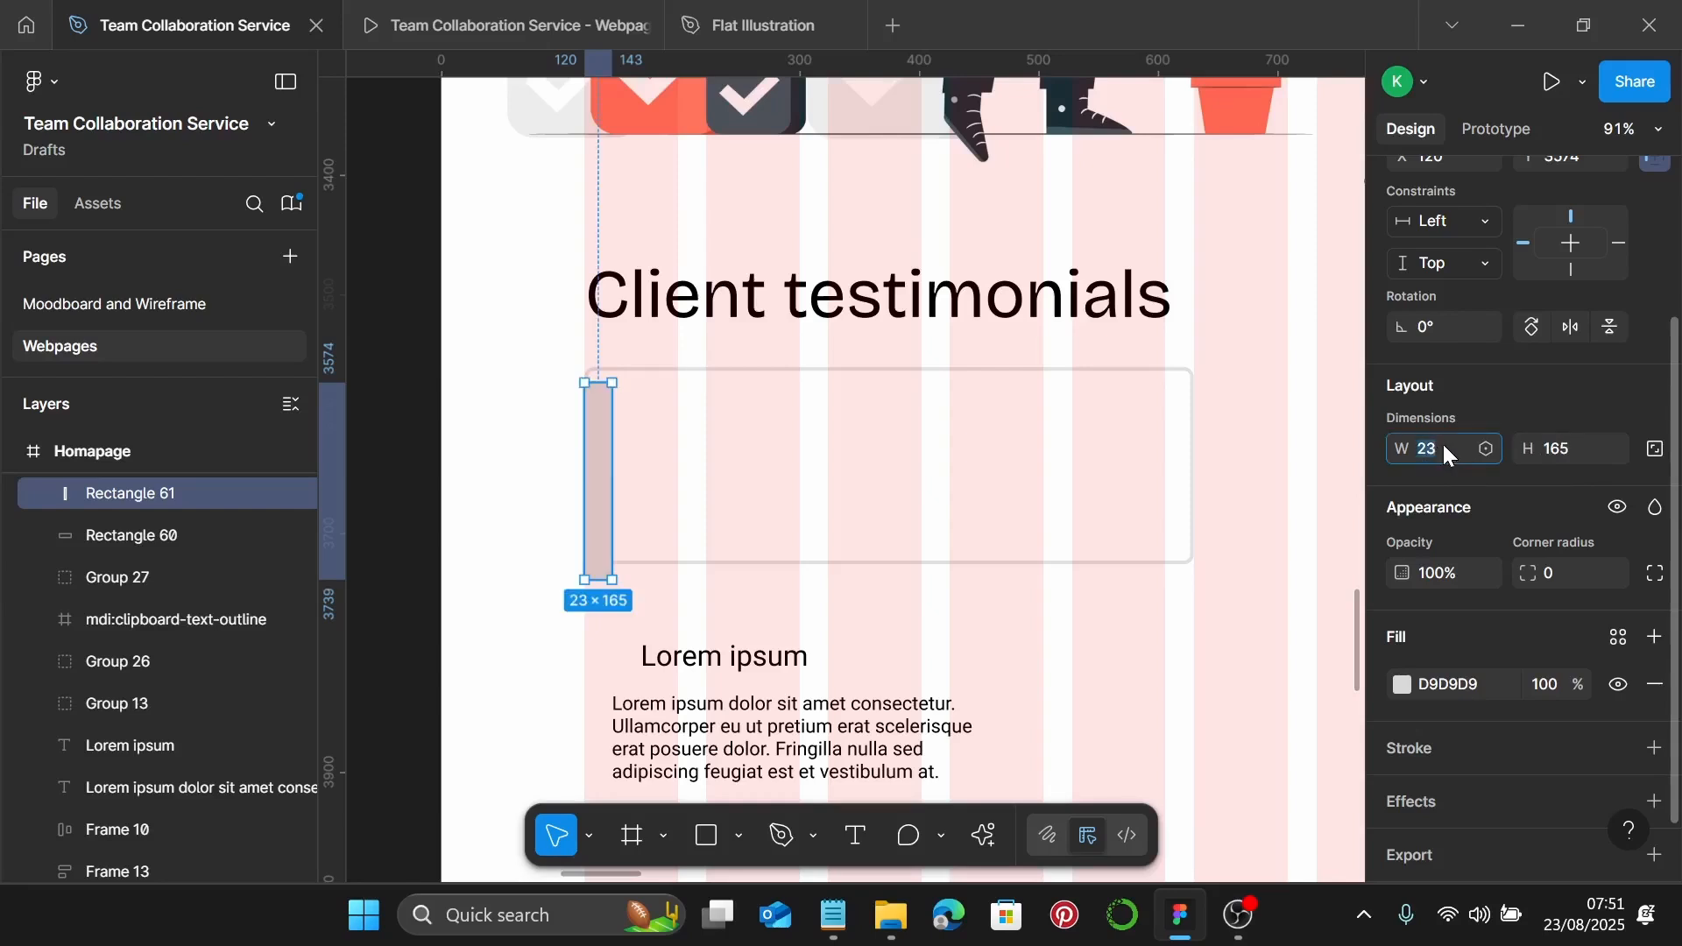
{"action": "type", "text": "10"}
{"action": "key", "text": "Return"}
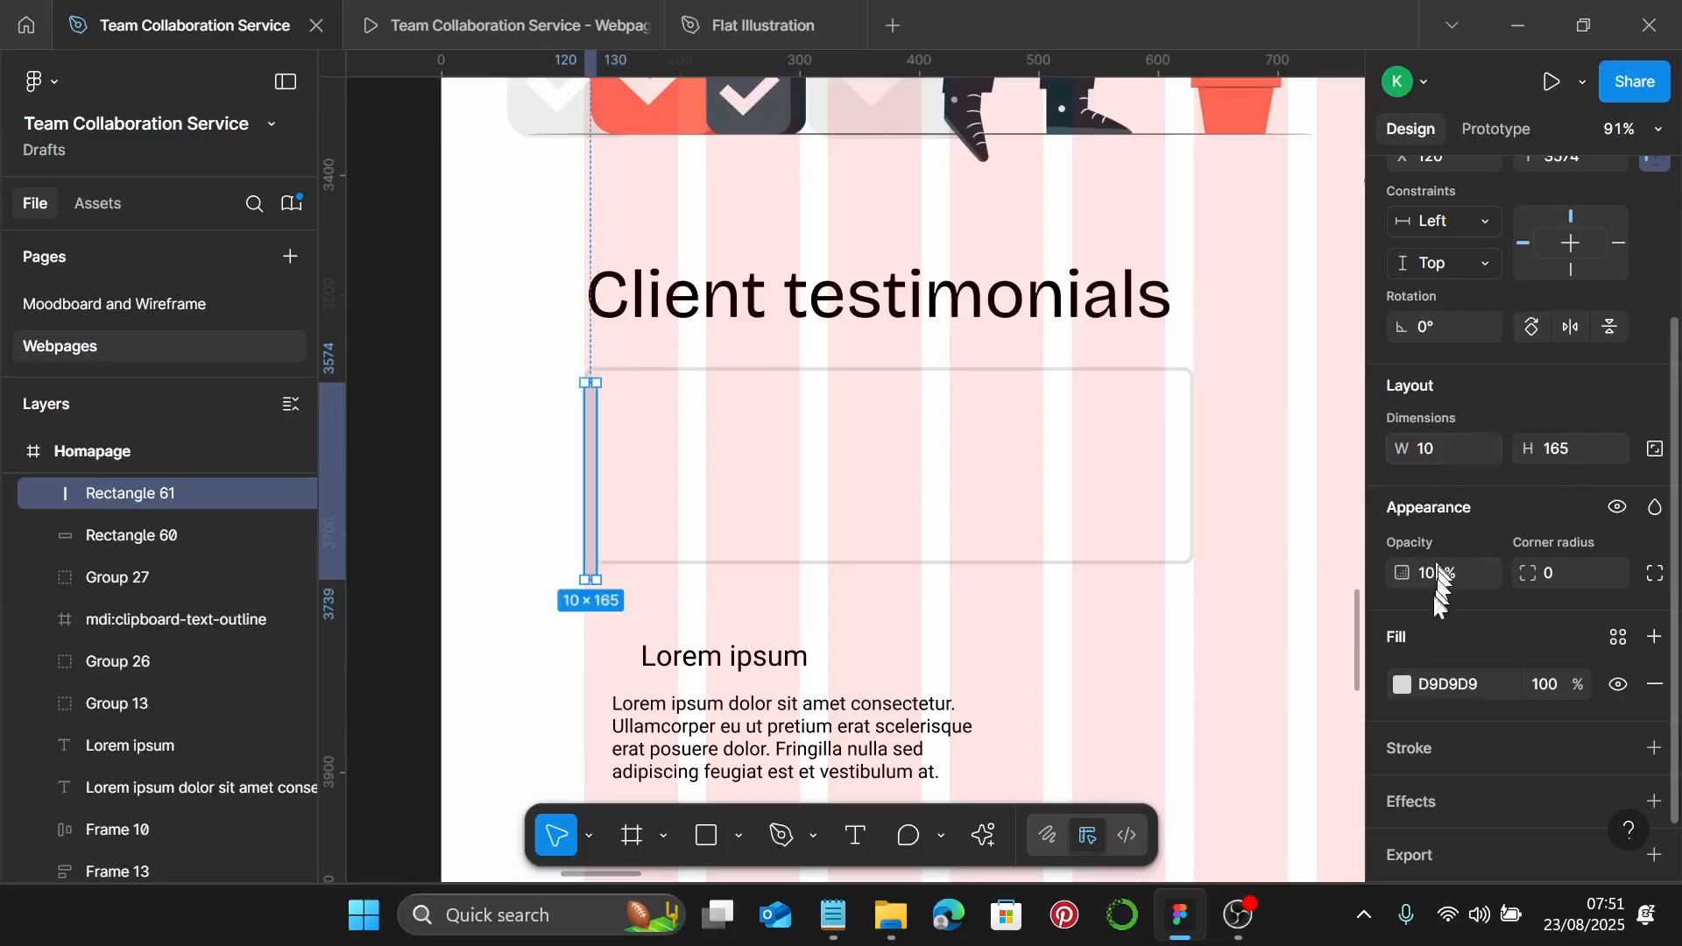
{"action": "scroll", "coordinate": [593, 469], "scroll_direction": "up", "scroll_amount": 3}
{"action": "mouse_move", "coordinate": [594, 473]}
{"action": "left_mouse_down"}
{"action": "mouse_move", "coordinate": [611, 450]}
{"action": "mouse_move", "coordinate": [593, 449]}
{"action": "left_mouse_up"}
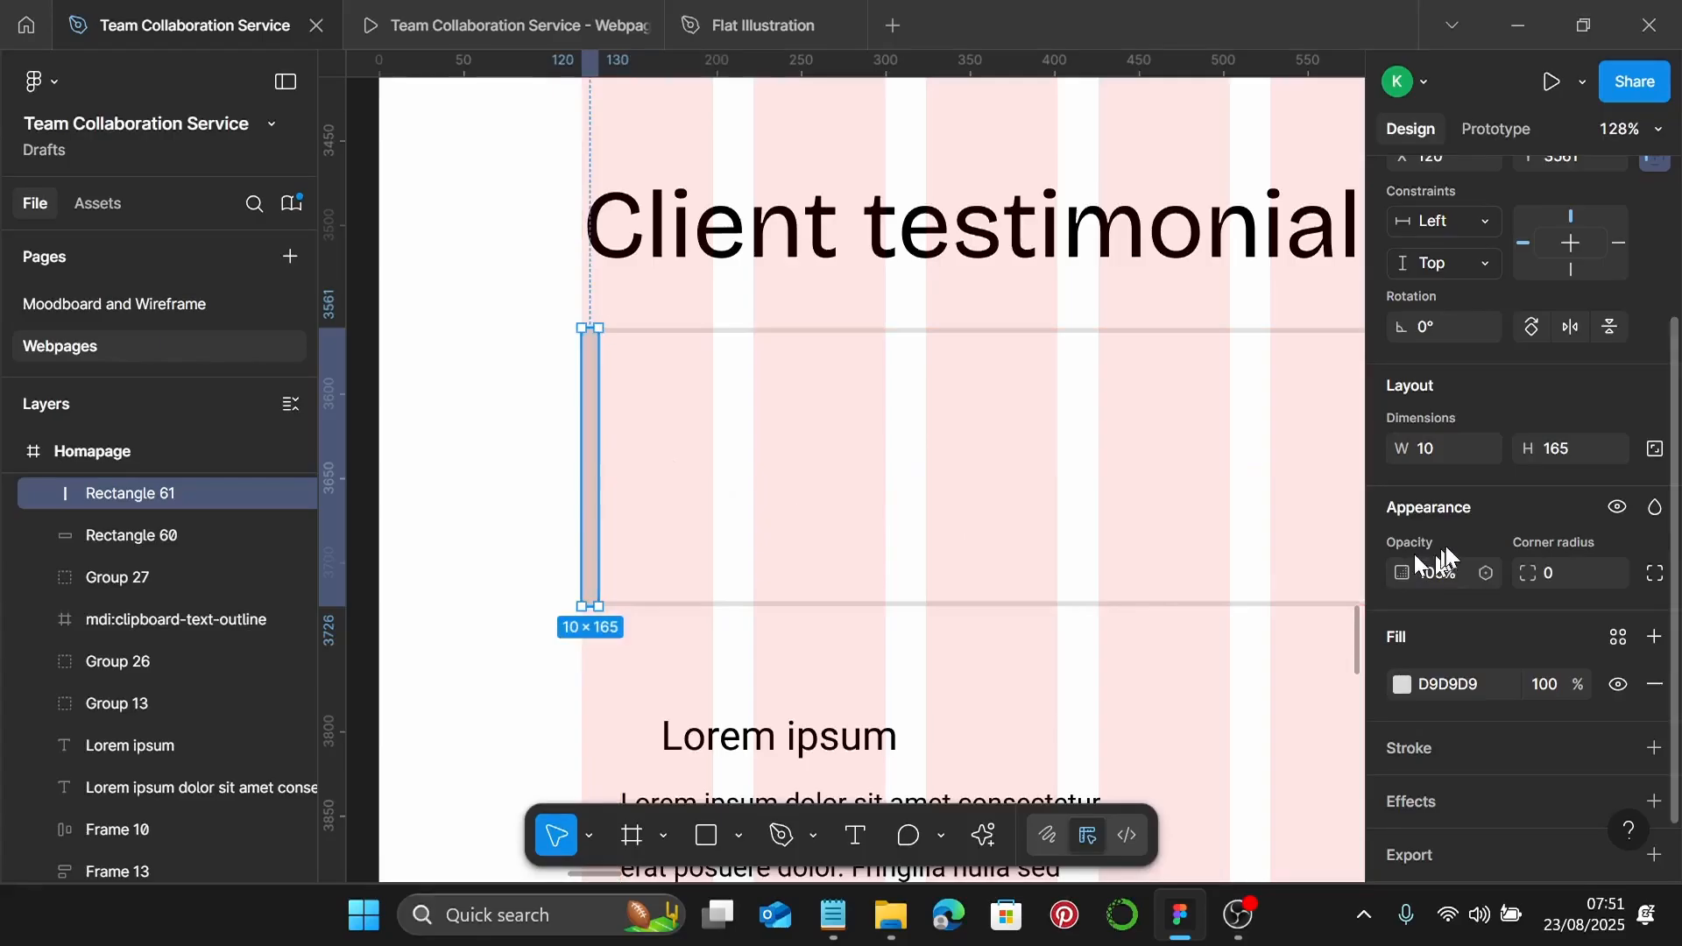
Round only the bar's top-left and bottom-left corners to a radius of 8
{"action": "left_click", "coordinate": [1654, 573]}
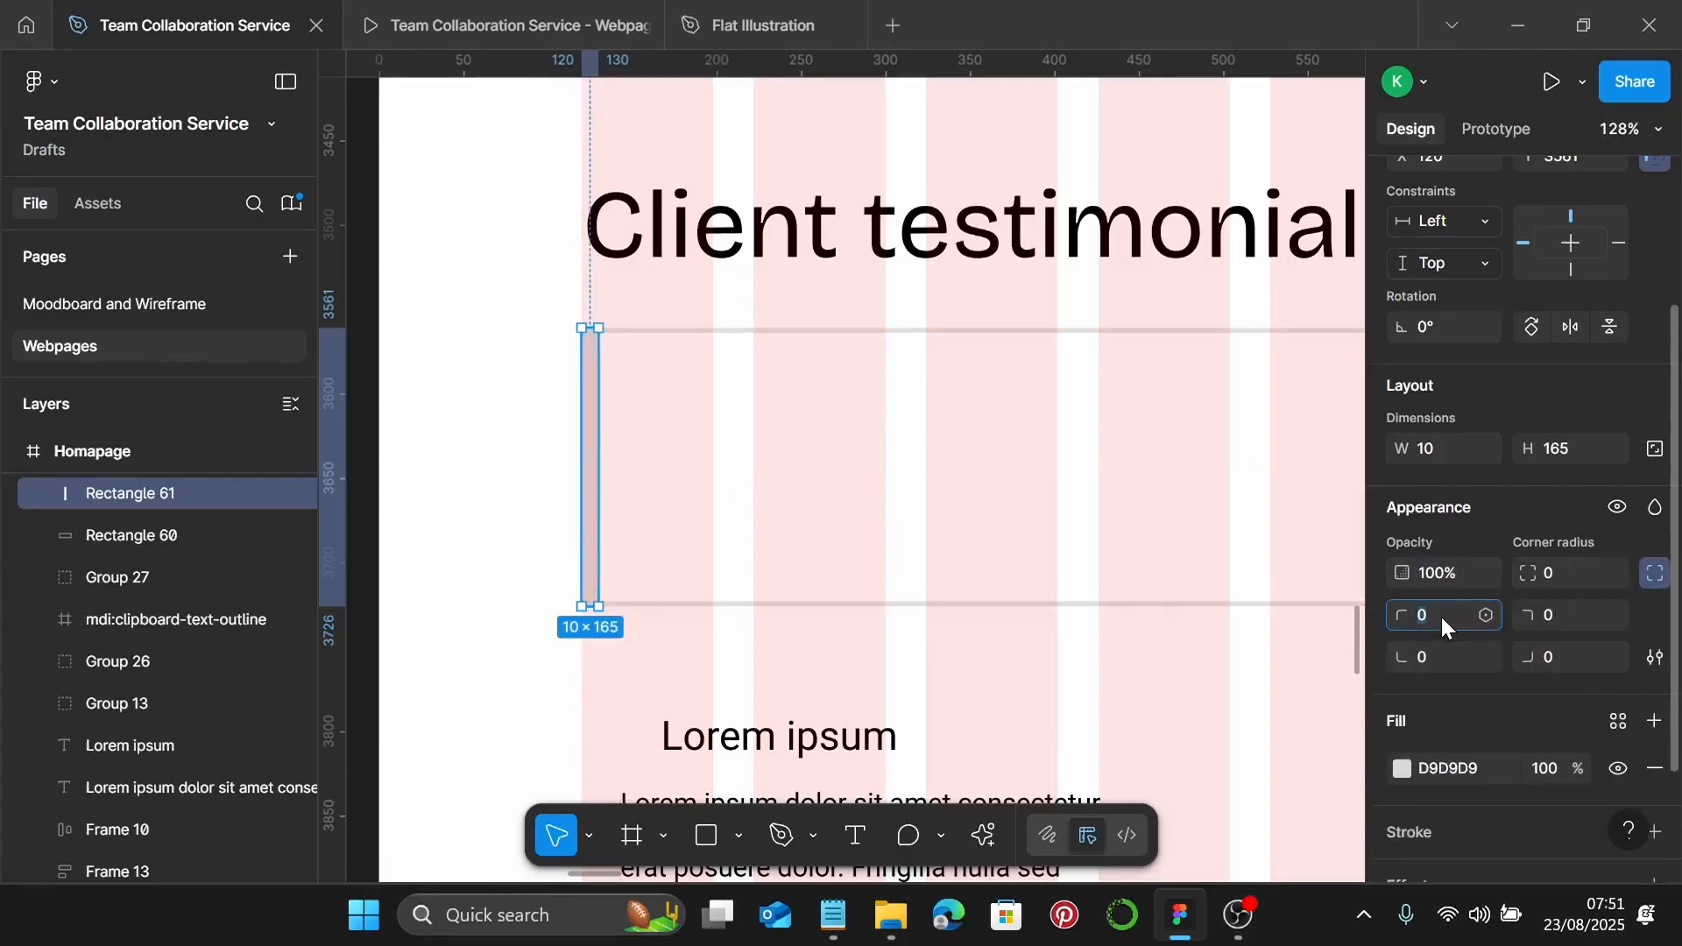
{"action": "type", "text": "8"}
{"action": "key", "text": "Return"}
{"action": "left_click", "coordinate": [1433, 656]}
{"action": "type", "text": "8"}
{"action": "key", "text": "Return"}
Set the fill colour of the card's left-edge bar to E1E1E1
{"action": "scroll", "coordinate": [1437, 657], "scroll_direction": "down", "scroll_amount": 3}
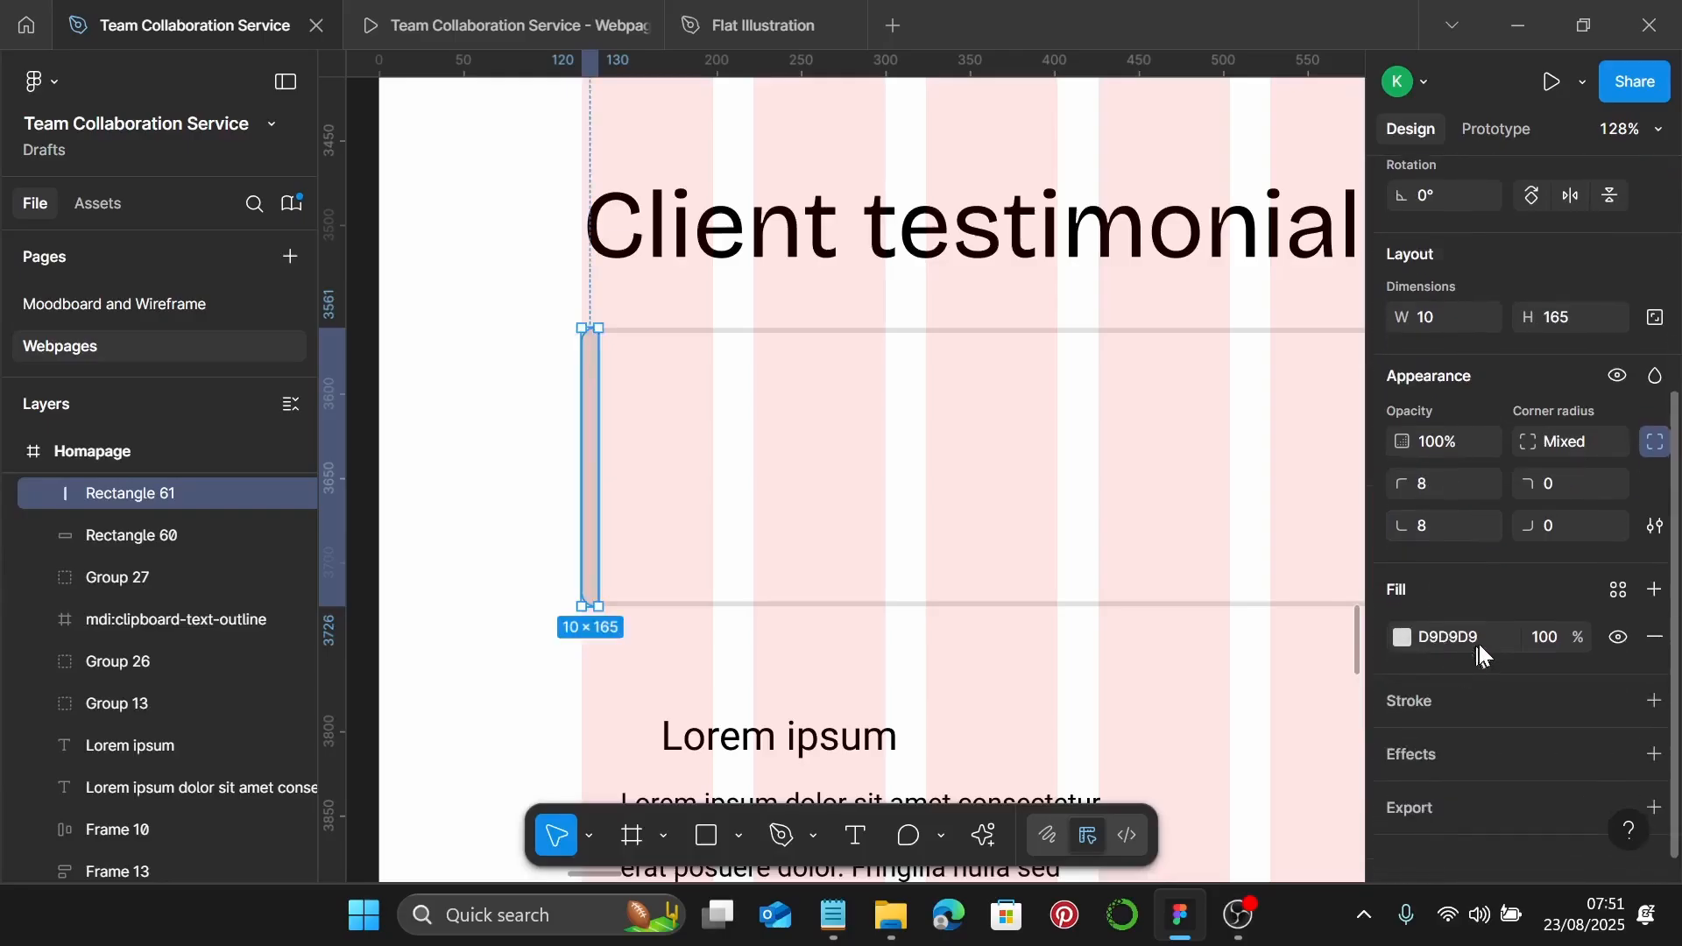
{"action": "left_click", "coordinate": [1478, 641]}
{"action": "type", "text": "e1e1e1"}
{"action": "key", "text": "Return"}
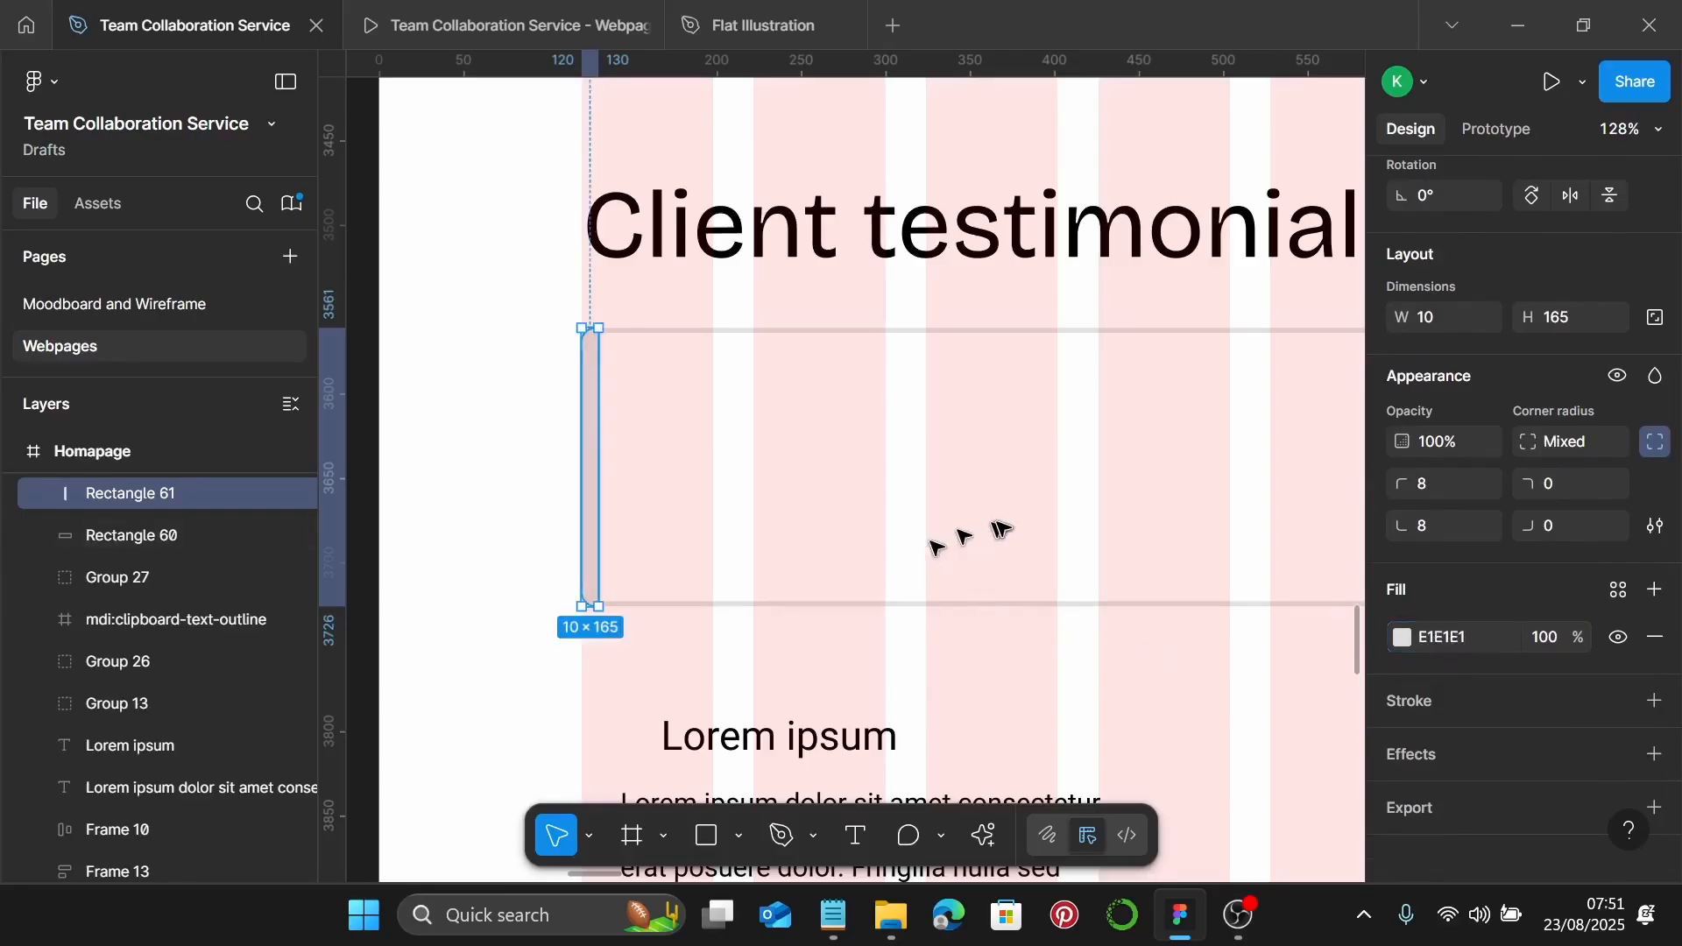
{"action": "scroll", "coordinate": [995, 526], "scroll_direction": "right", "scroll_amount": 5}
{"action": "scroll", "coordinate": [995, 525], "scroll_direction": "down", "scroll_amount": 1}
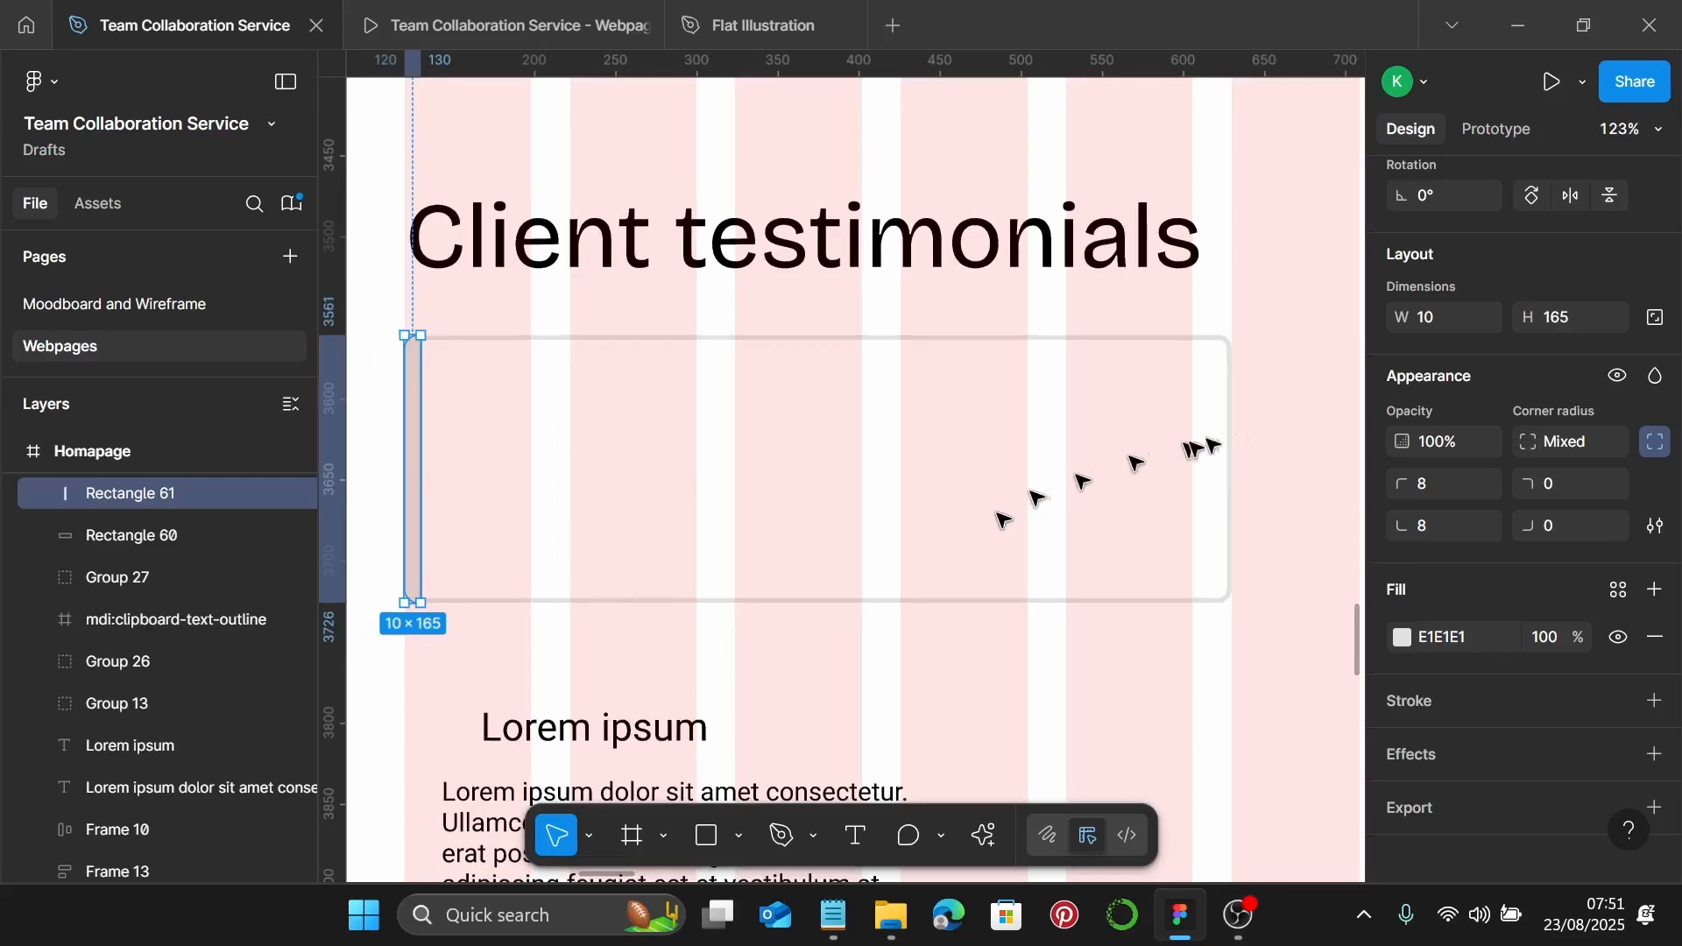
{"action": "left_click", "coordinate": [1265, 425]}
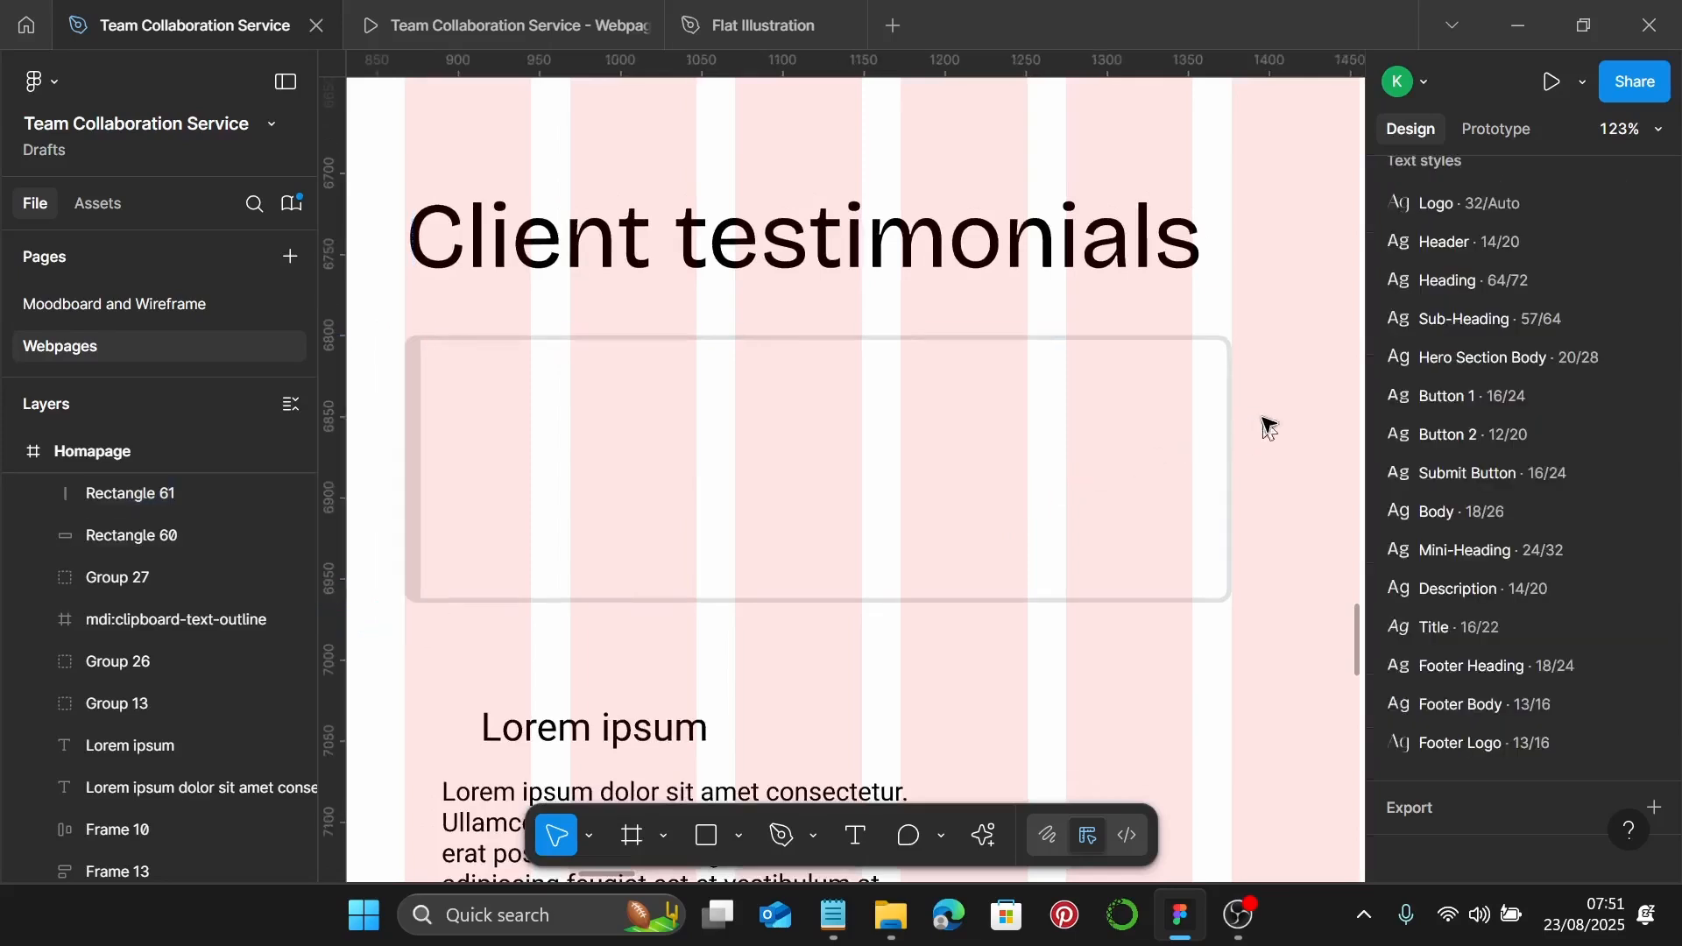
Add a text layer containing an opening double quotation mark near the right end of the testimonial card
{"action": "left_click", "coordinate": [848, 837]}
{"action": "left_click", "coordinate": [1110, 400]}
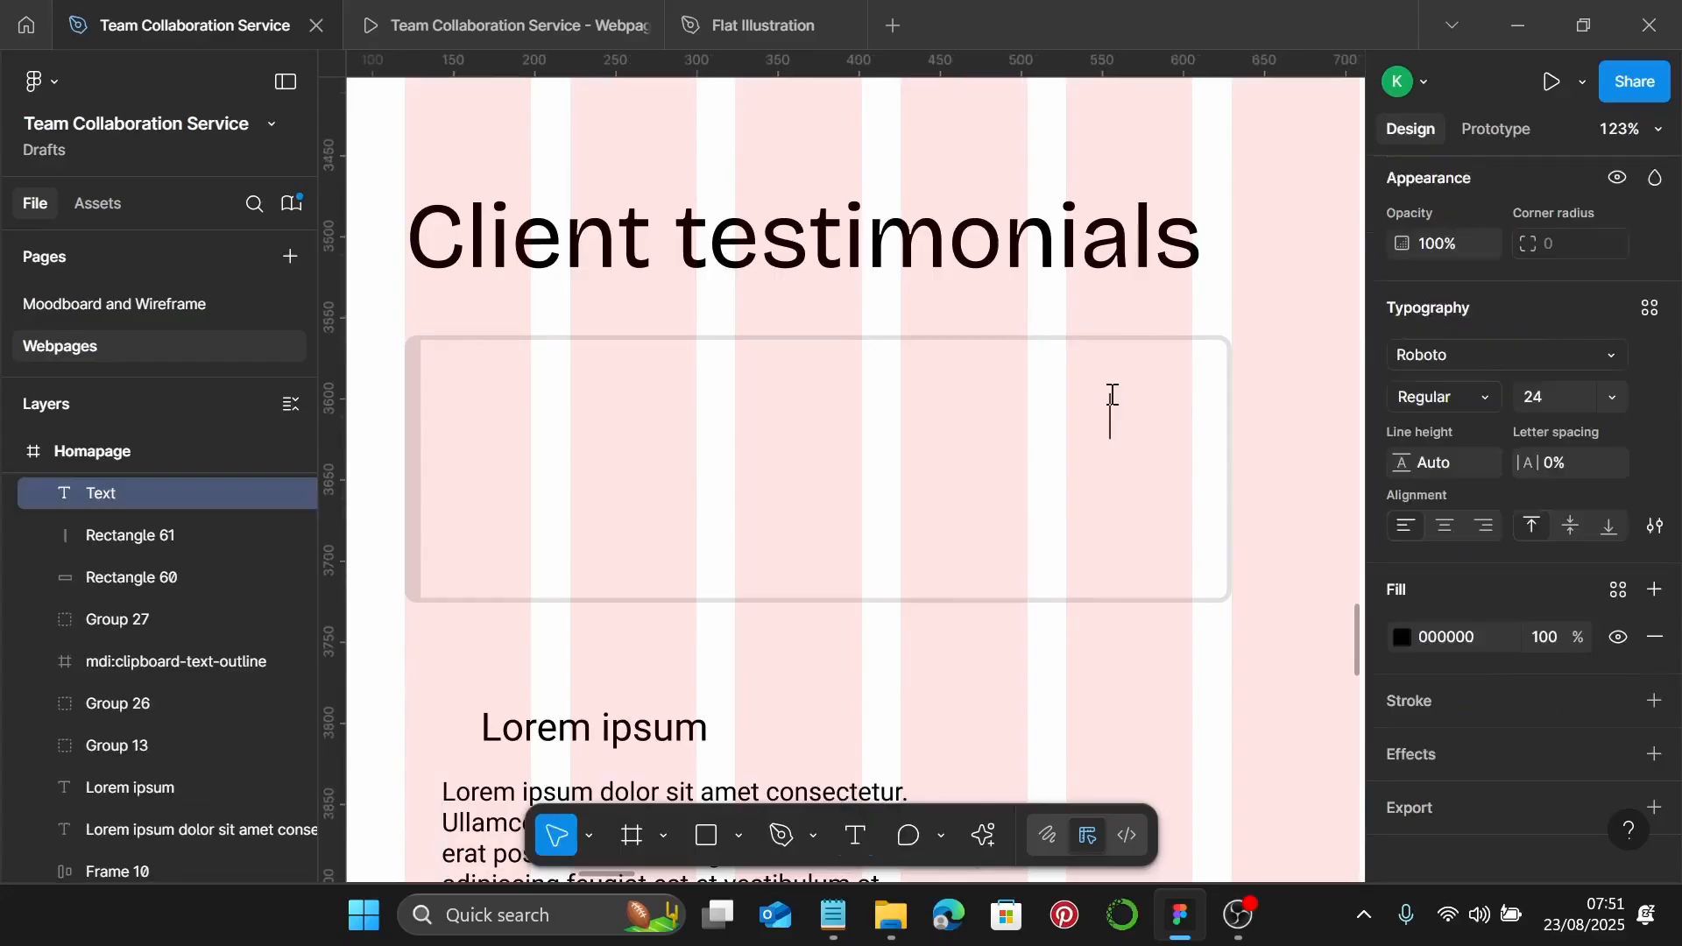
{"action": "type", "text": "\""}
{"action": "scroll", "coordinate": [1183, 430], "scroll_direction": "up", "scroll_amount": 5}
{"action": "key", "text": "Escape"}
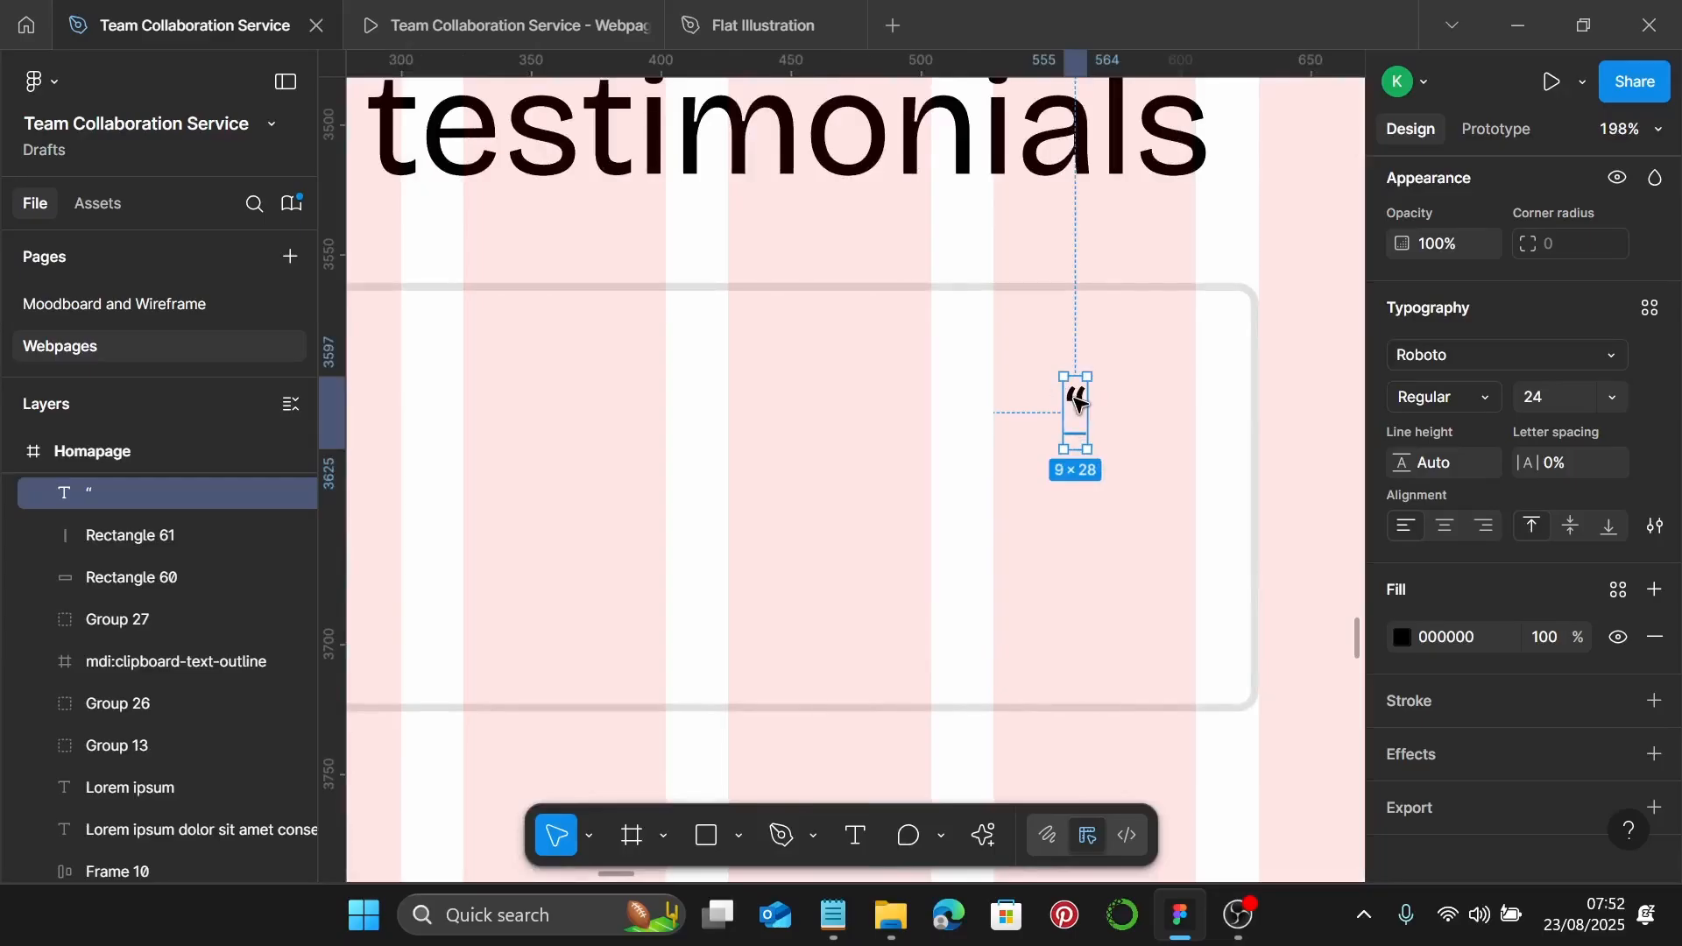
Set the quotation mark's font to Baskerville Old Face at size 96
{"action": "left_click", "coordinate": [1171, 406]}
{"action": "left_click", "coordinate": [1075, 401]}
{"action": "left_click", "coordinate": [1469, 361]}
{"action": "type", "text": "bask"}
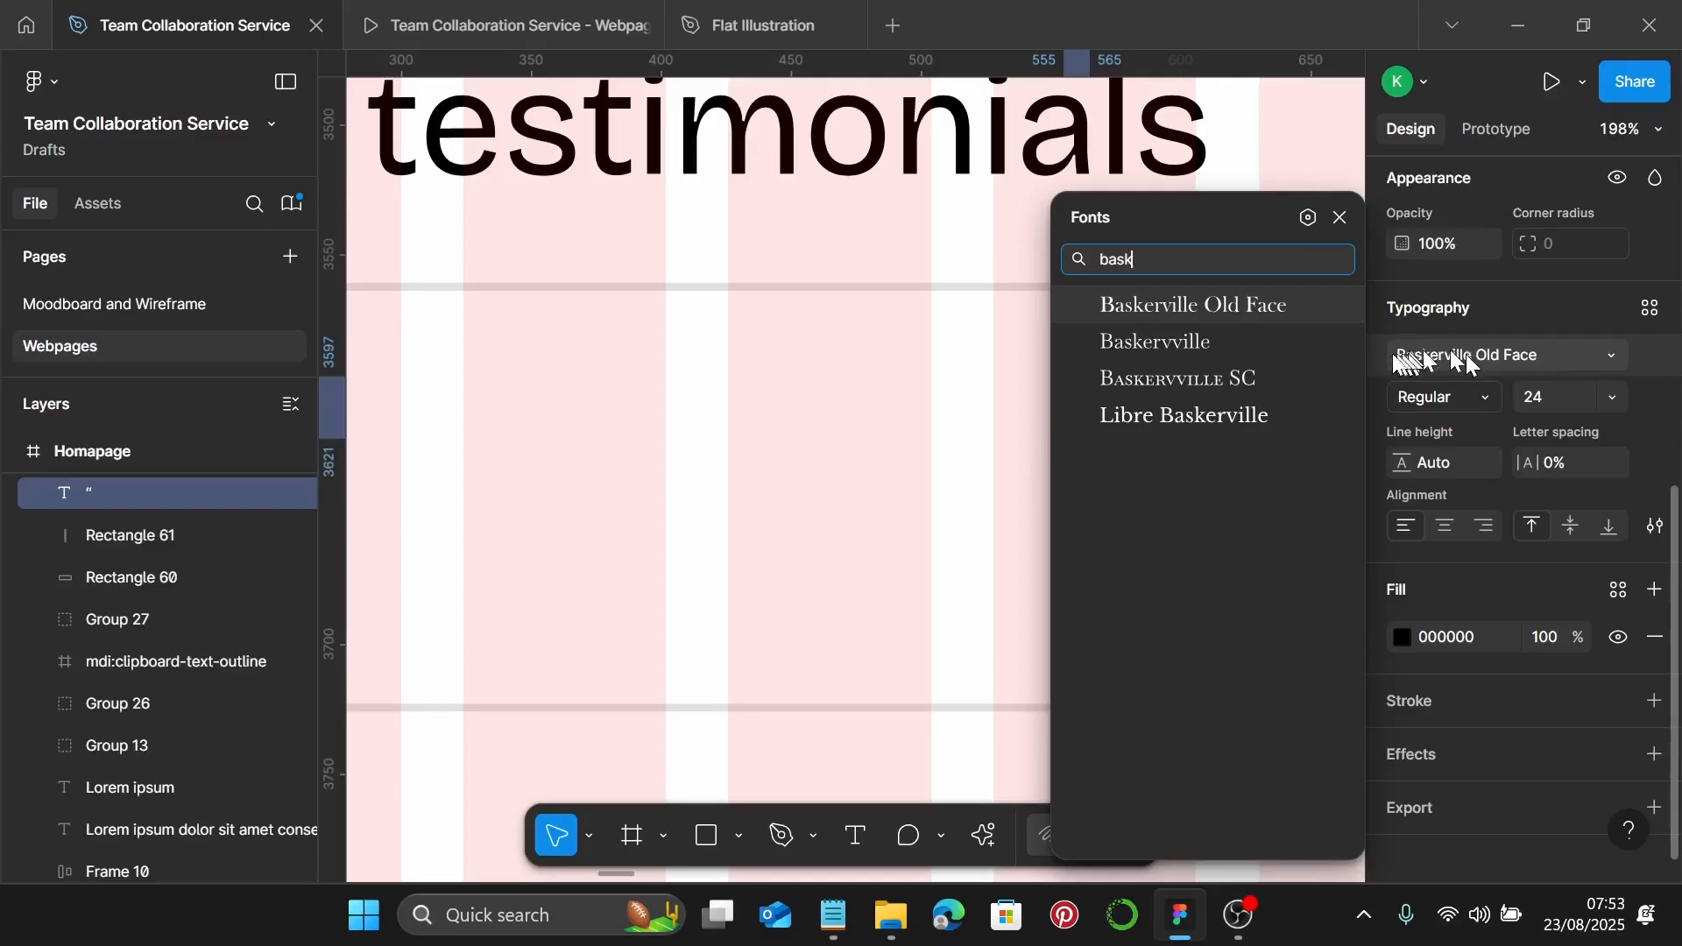
{"action": "left_click", "coordinate": [1261, 307]}
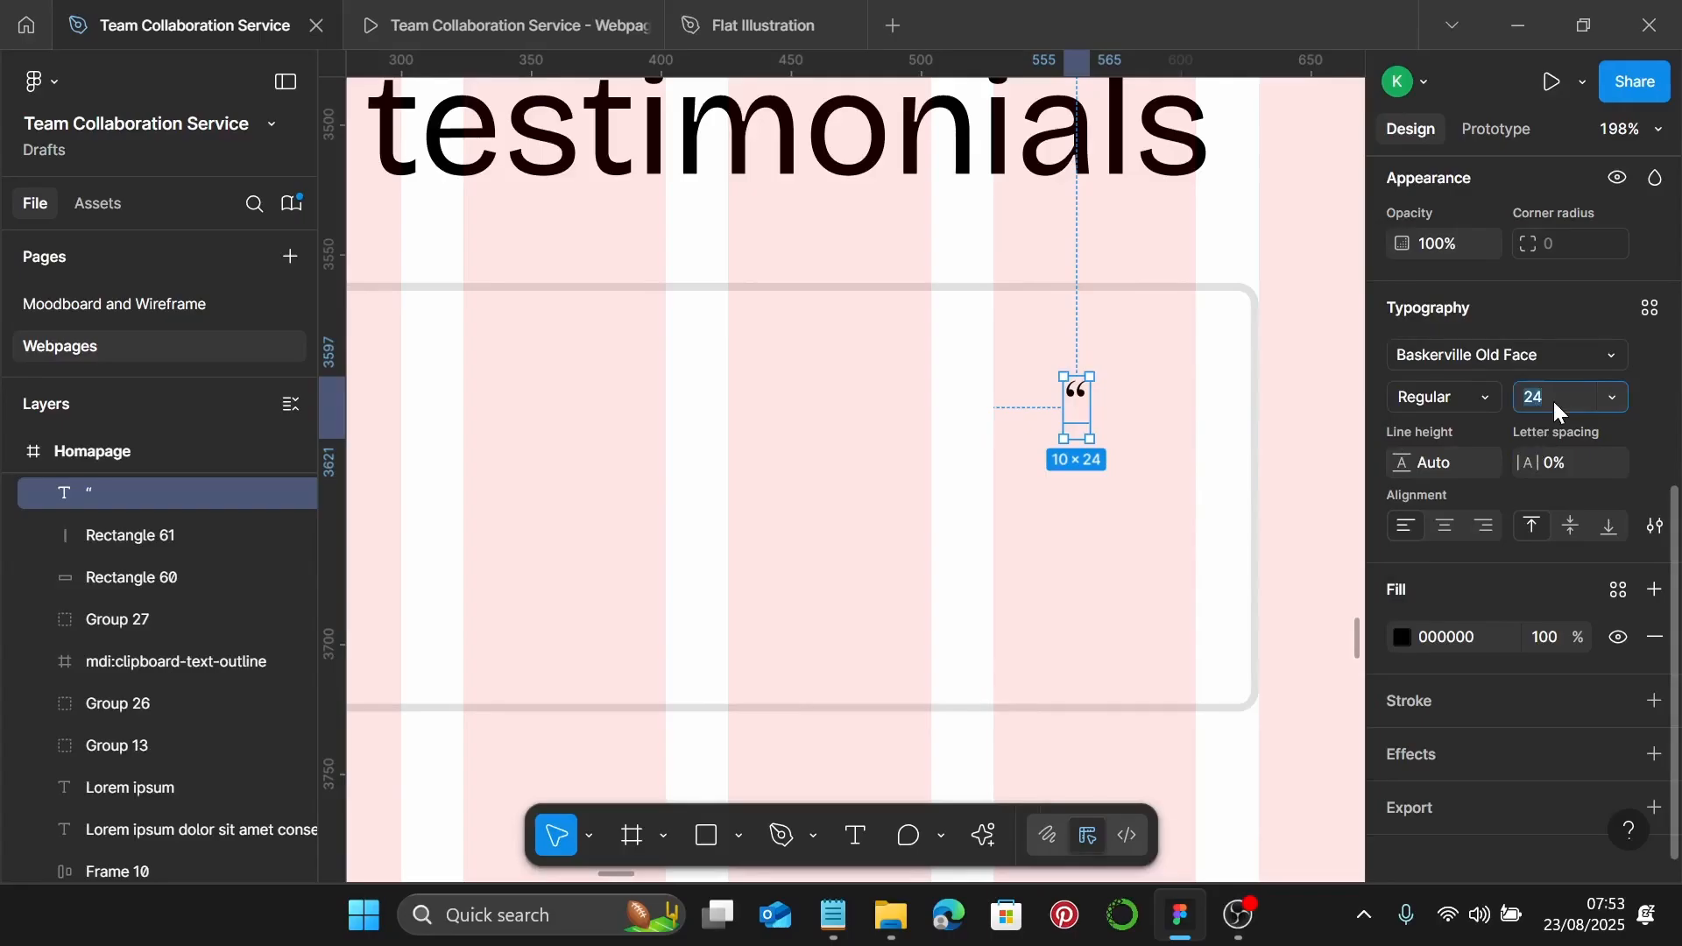
{"action": "type", "text": "96"}
{"action": "key", "text": "Return"}
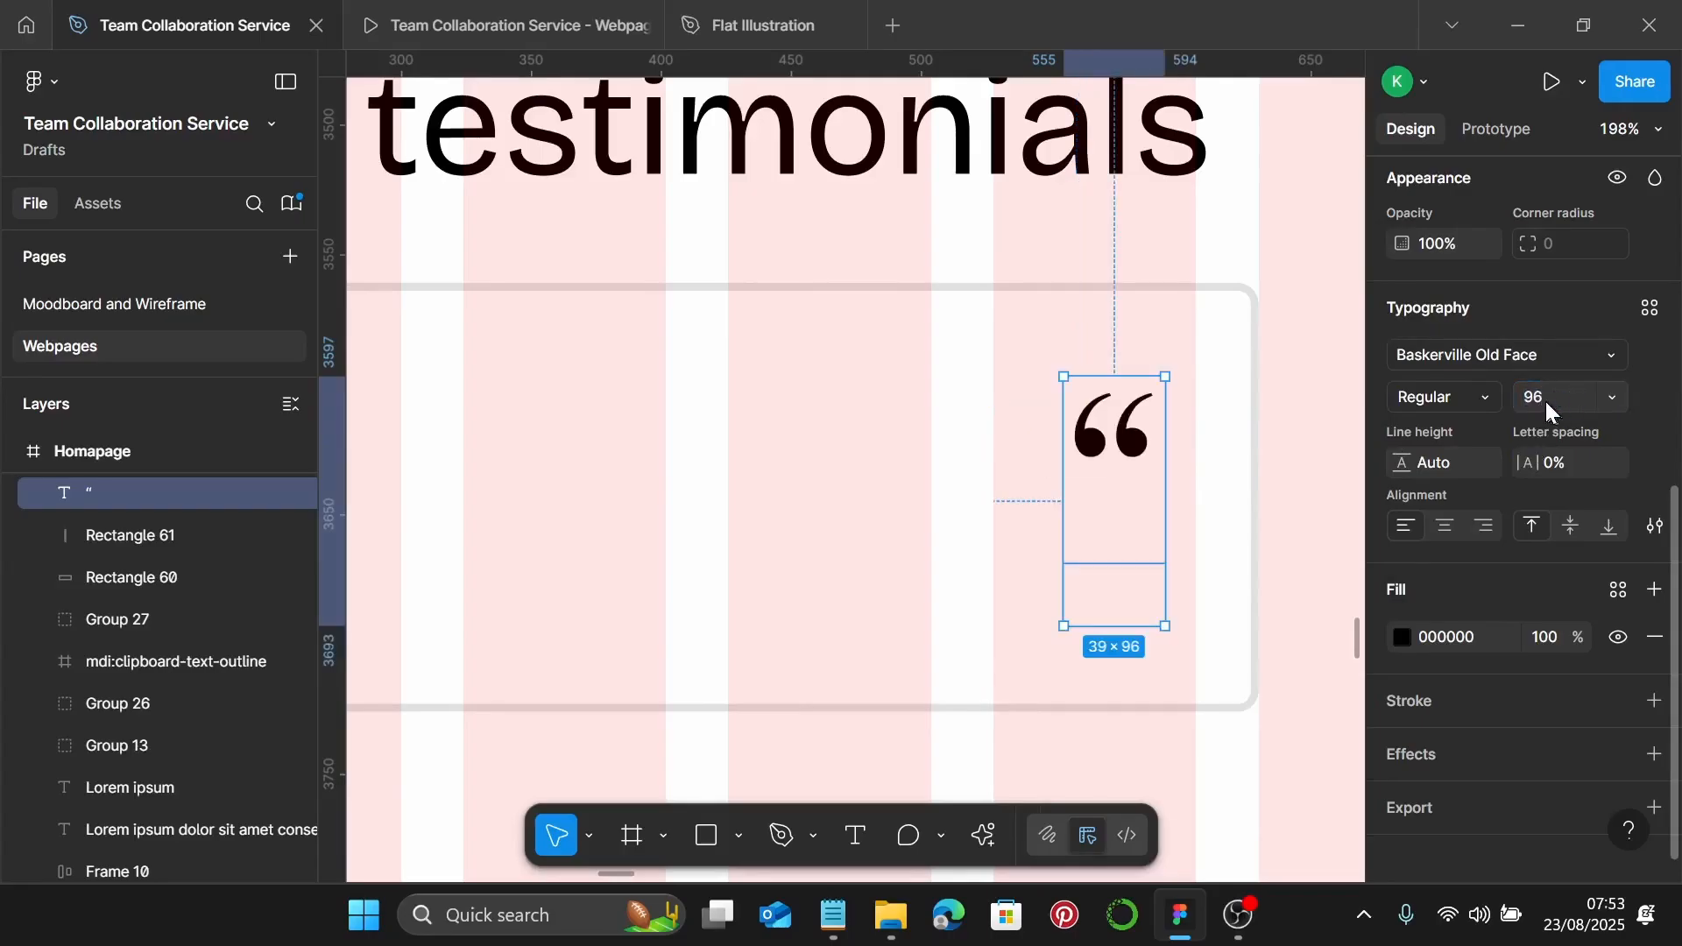
Give the quotation mark a line height of 84 and the fill colour E1E1E1
{"action": "left_click", "coordinate": [1469, 465]}
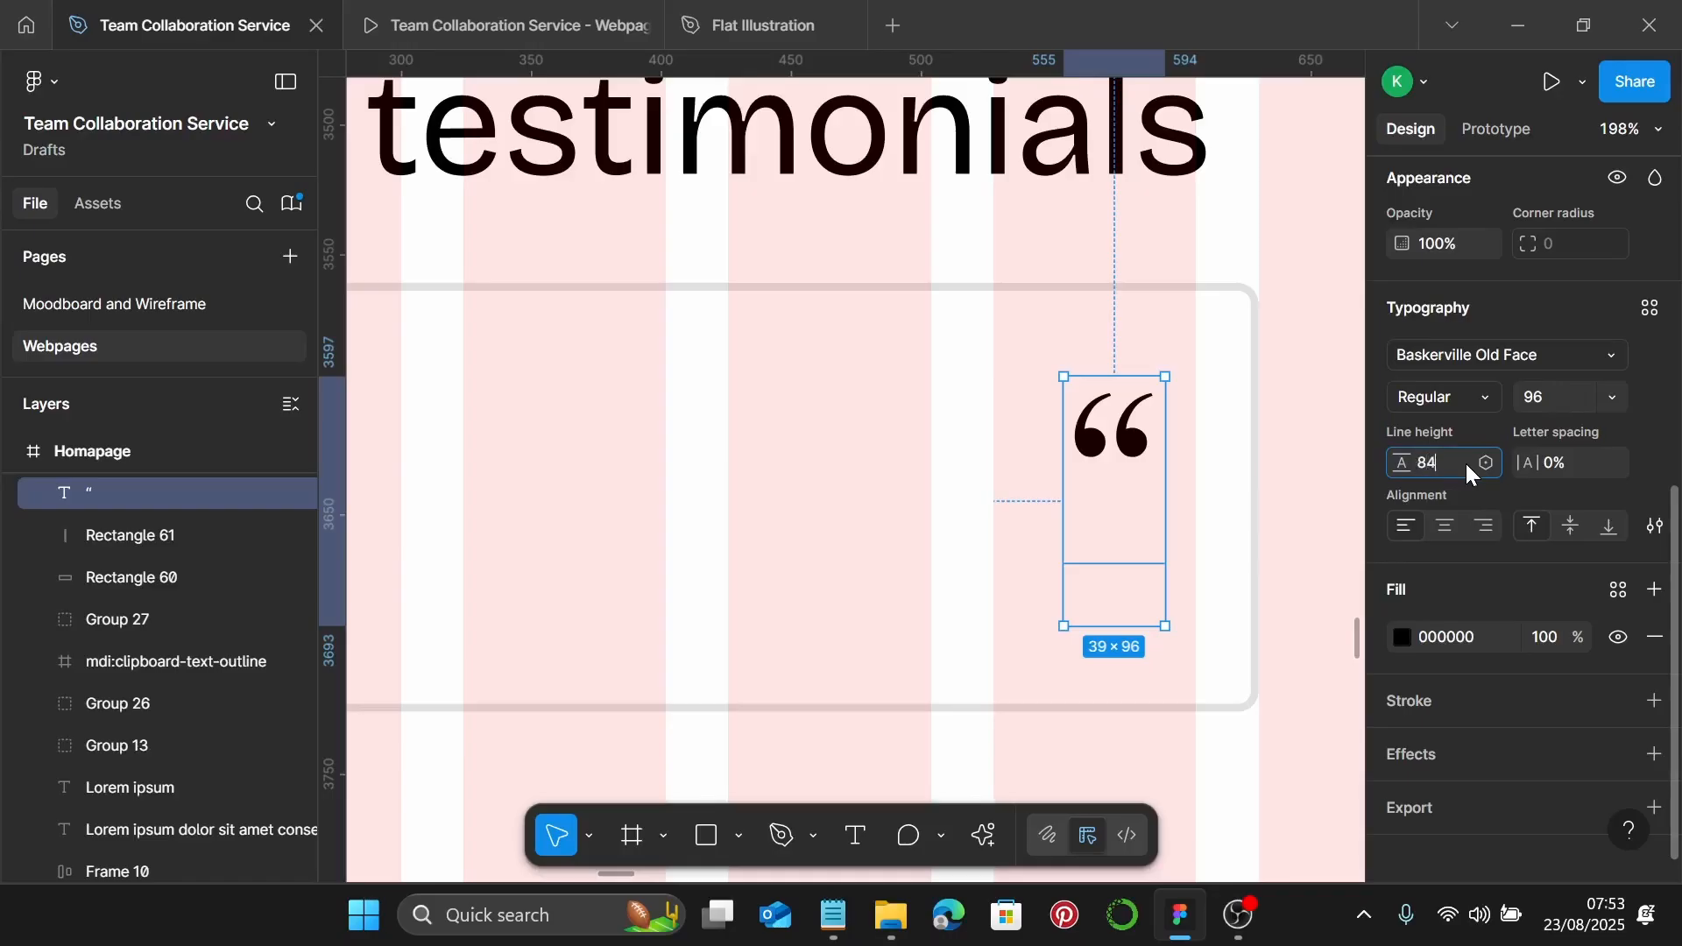
{"action": "key", "text": "Return"}
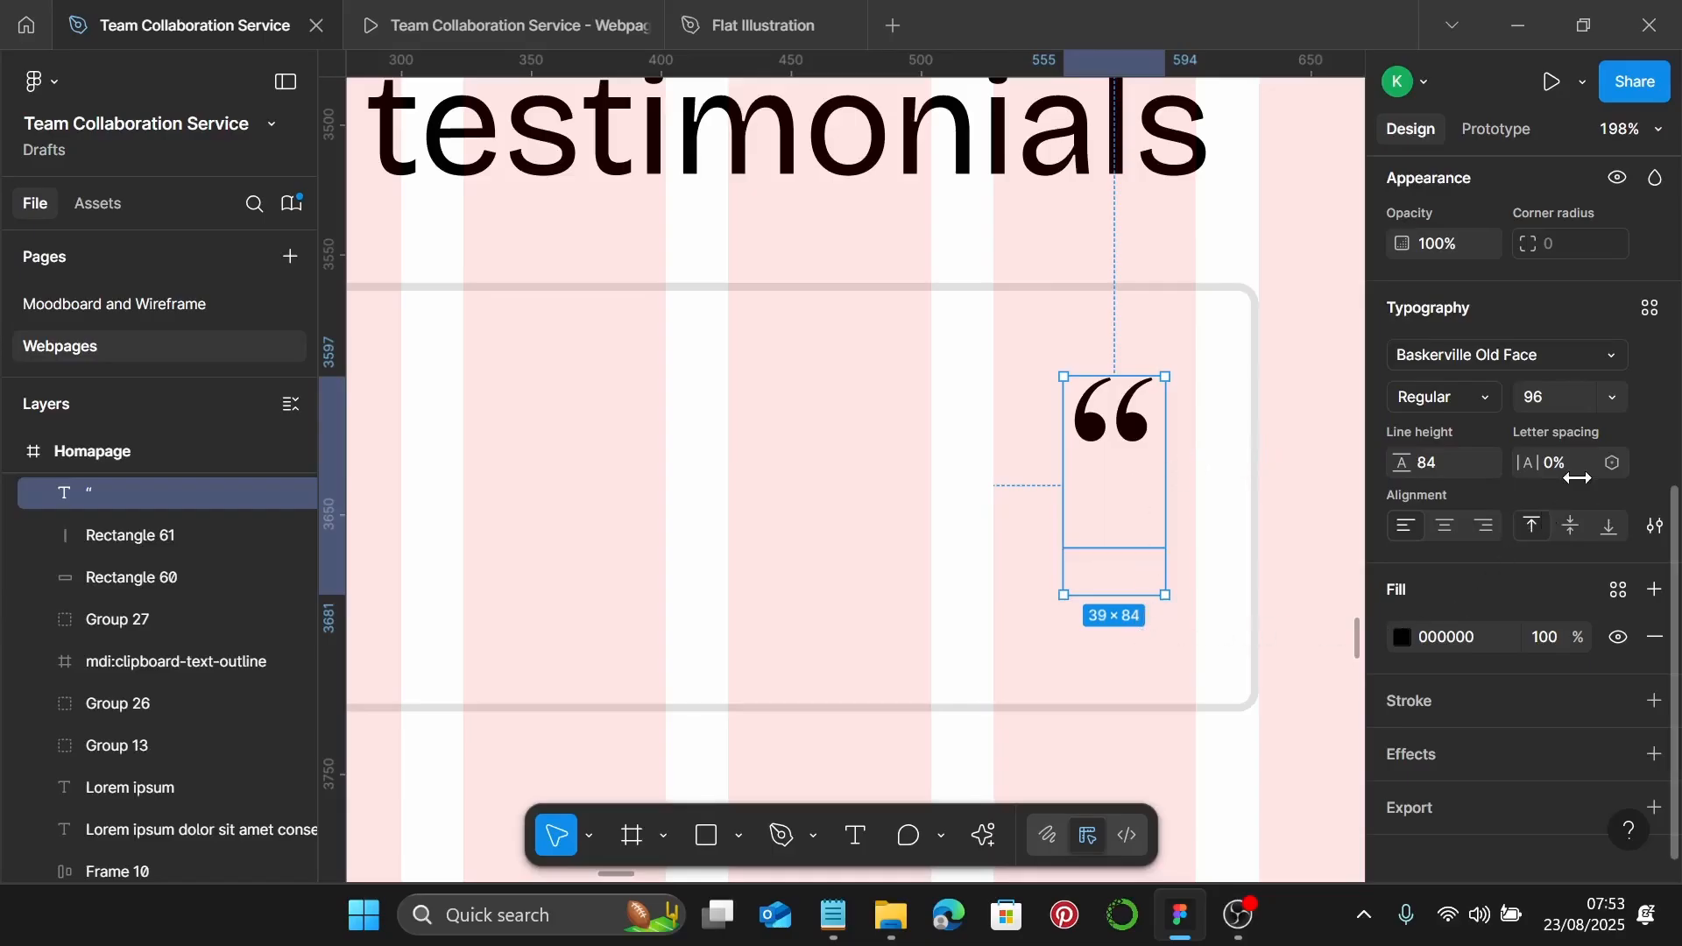
{"action": "left_click", "coordinate": [1457, 636]}
{"action": "type", "text": "e1e1e1"}
{"action": "key", "text": "Return"}
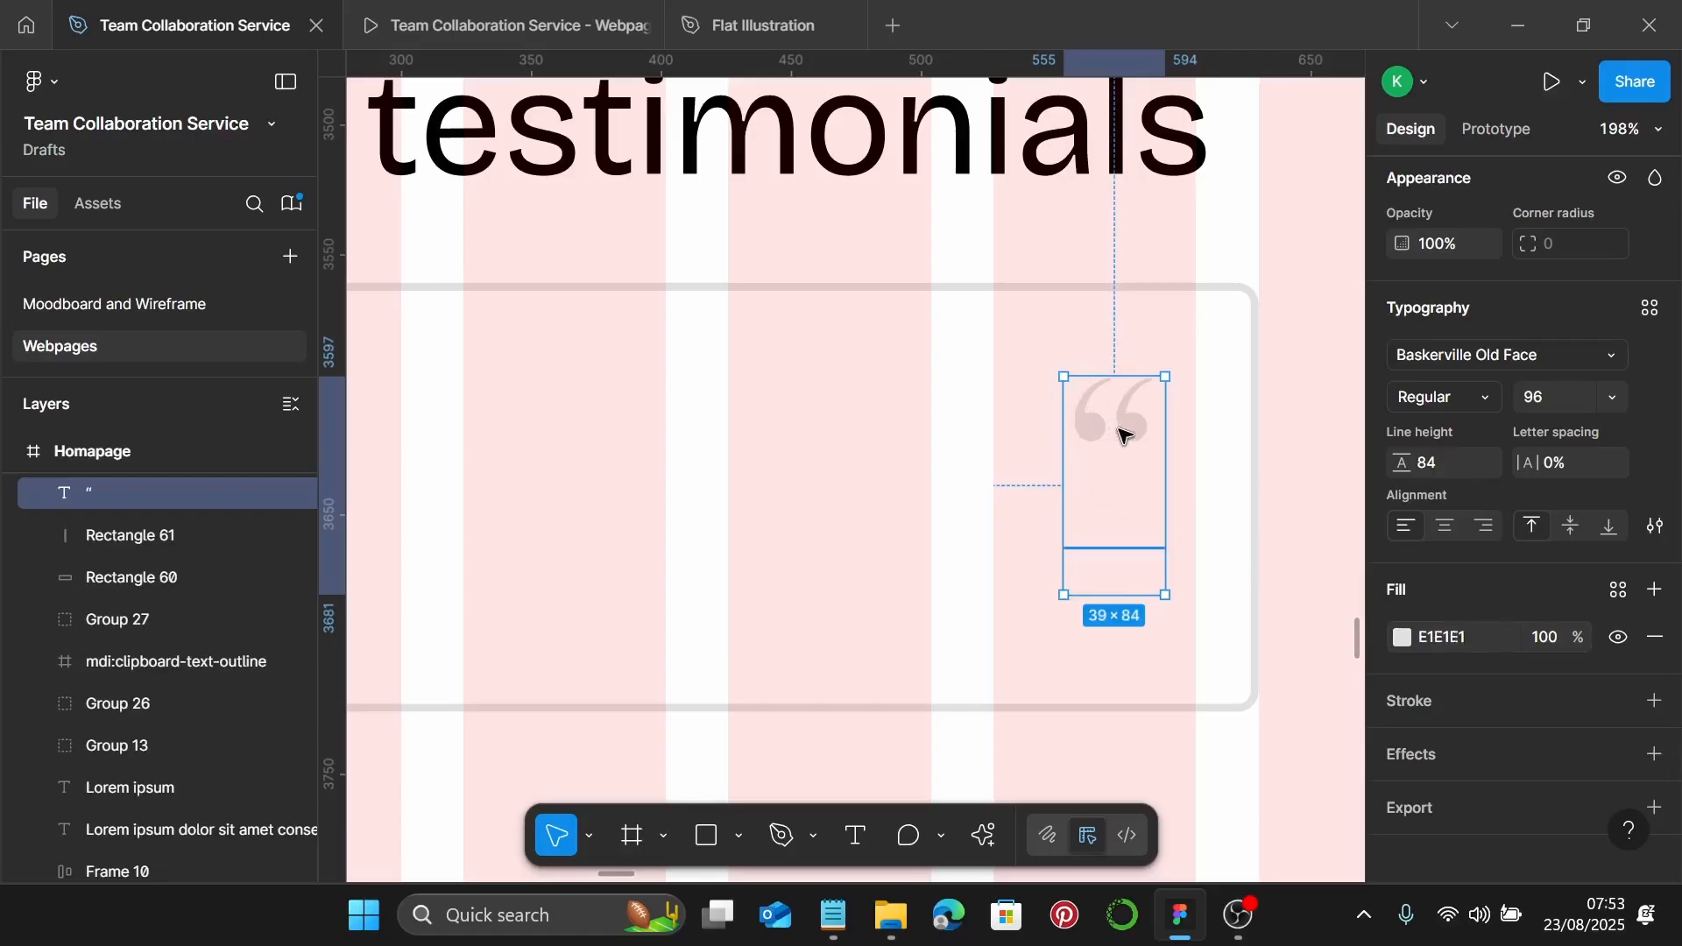
Flip the quotation mark horizontally and place it in the card's upper-right corner at X 567, Y 3578
{"action": "left_click_drag", "start_coordinate": [1125, 433], "coordinate": [1168, 388]}
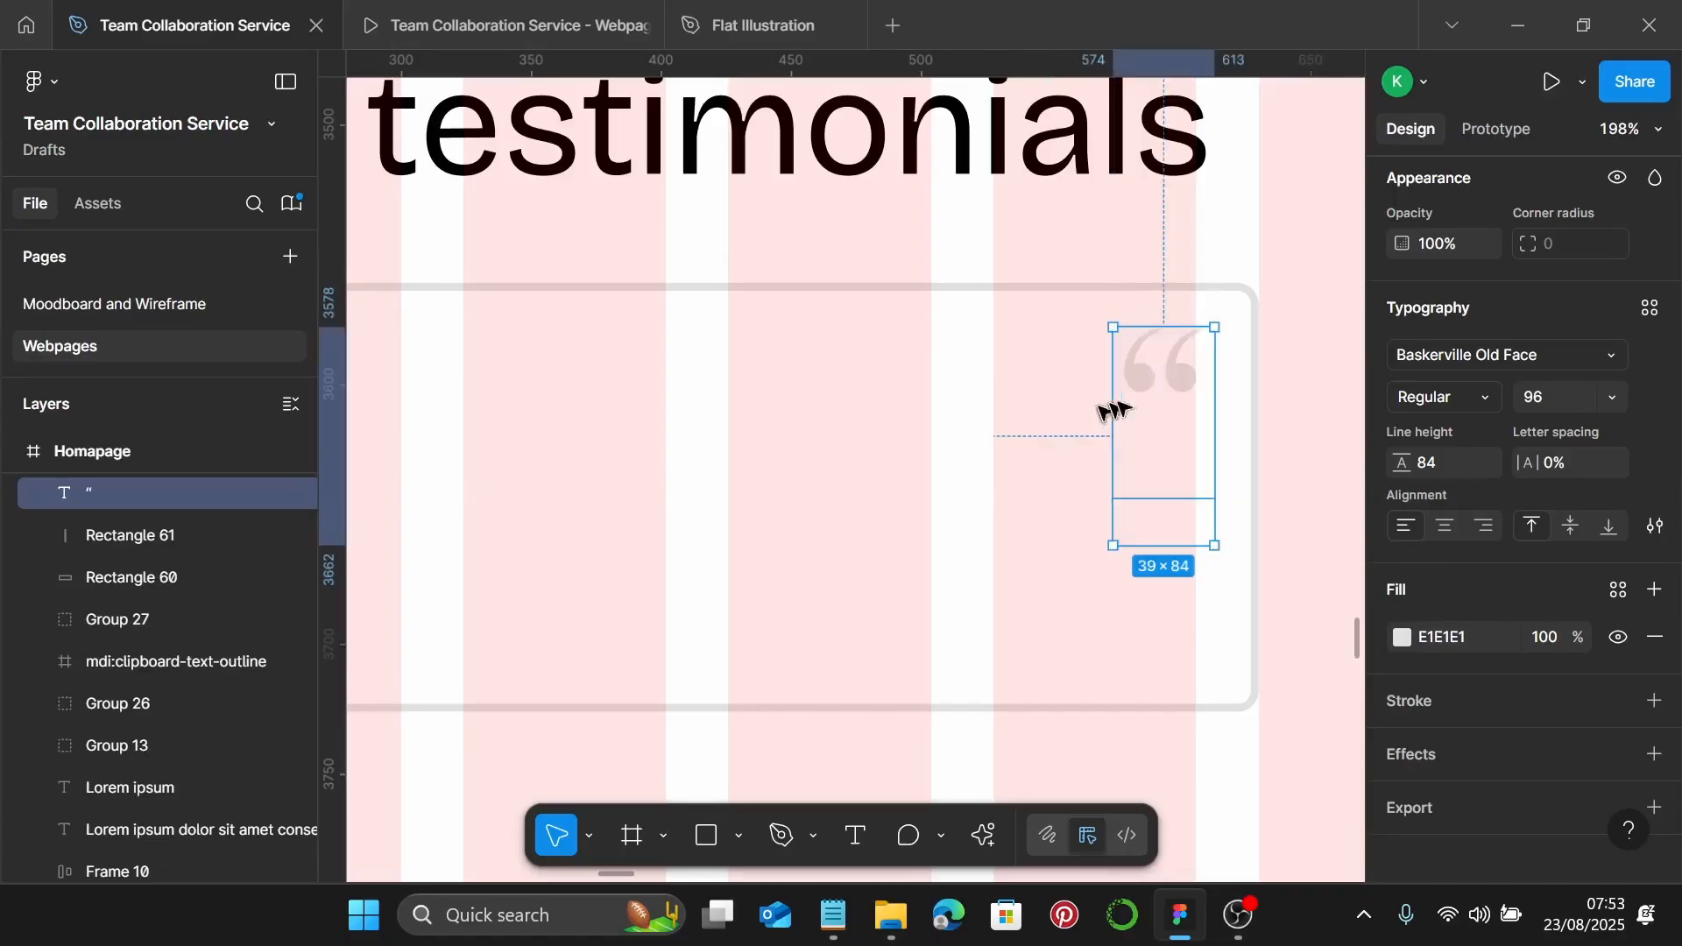
{"action": "scroll", "coordinate": [1517, 454], "scroll_direction": "up", "scroll_amount": 5}
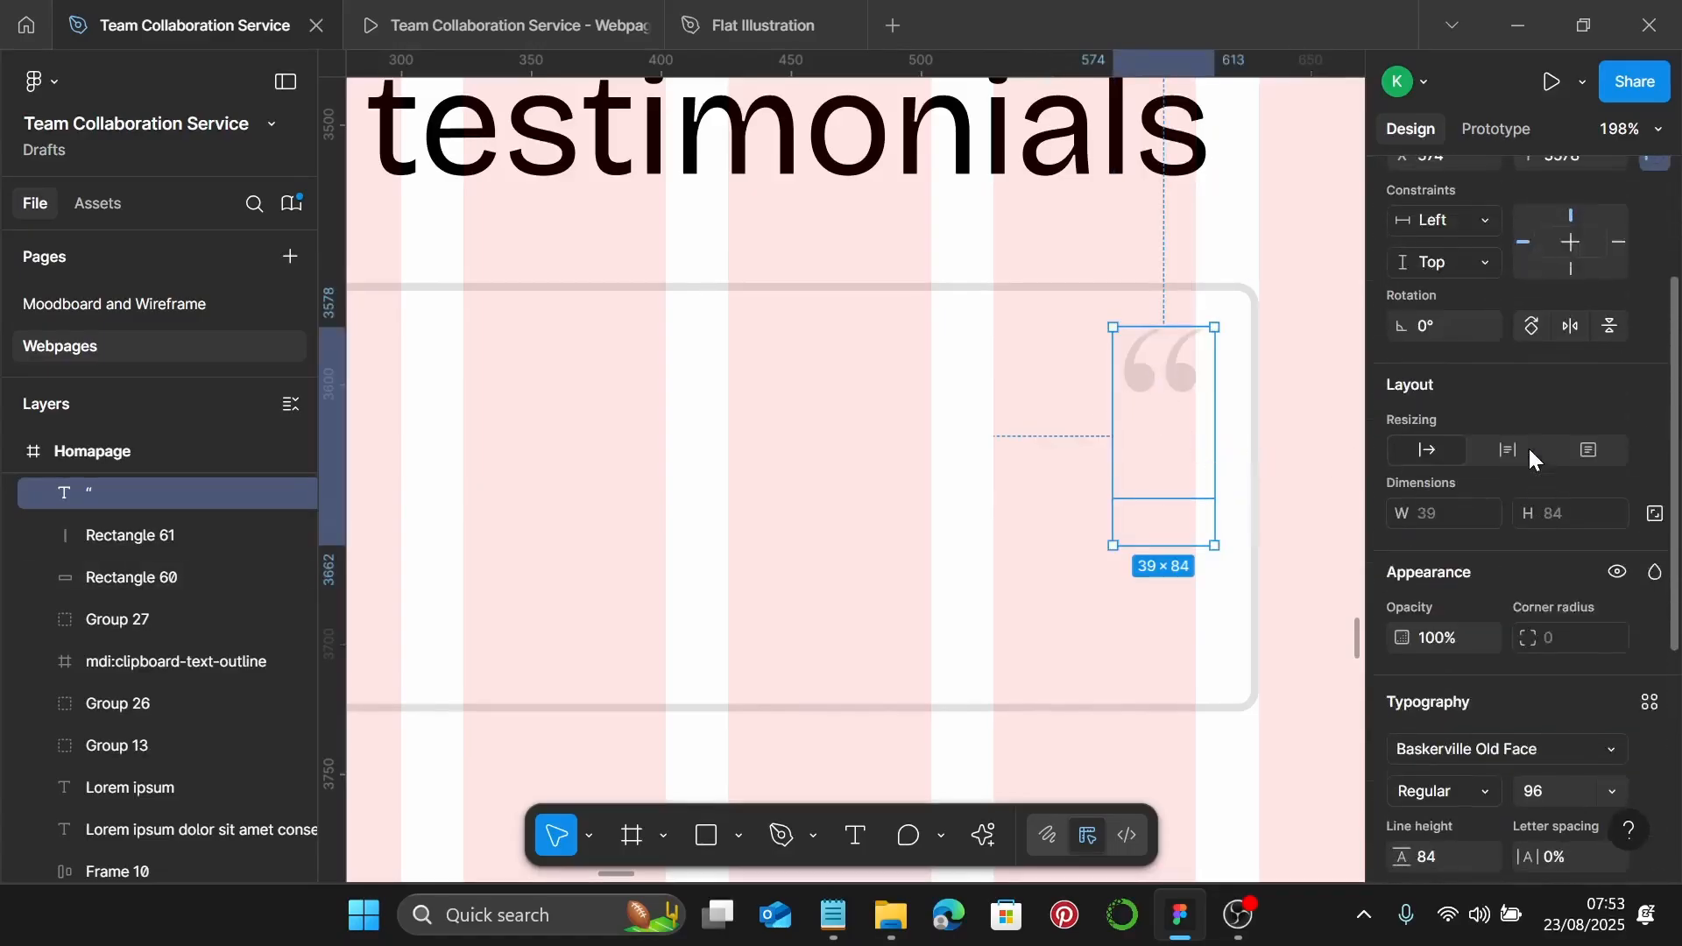
{"action": "left_click", "coordinate": [1572, 328]}
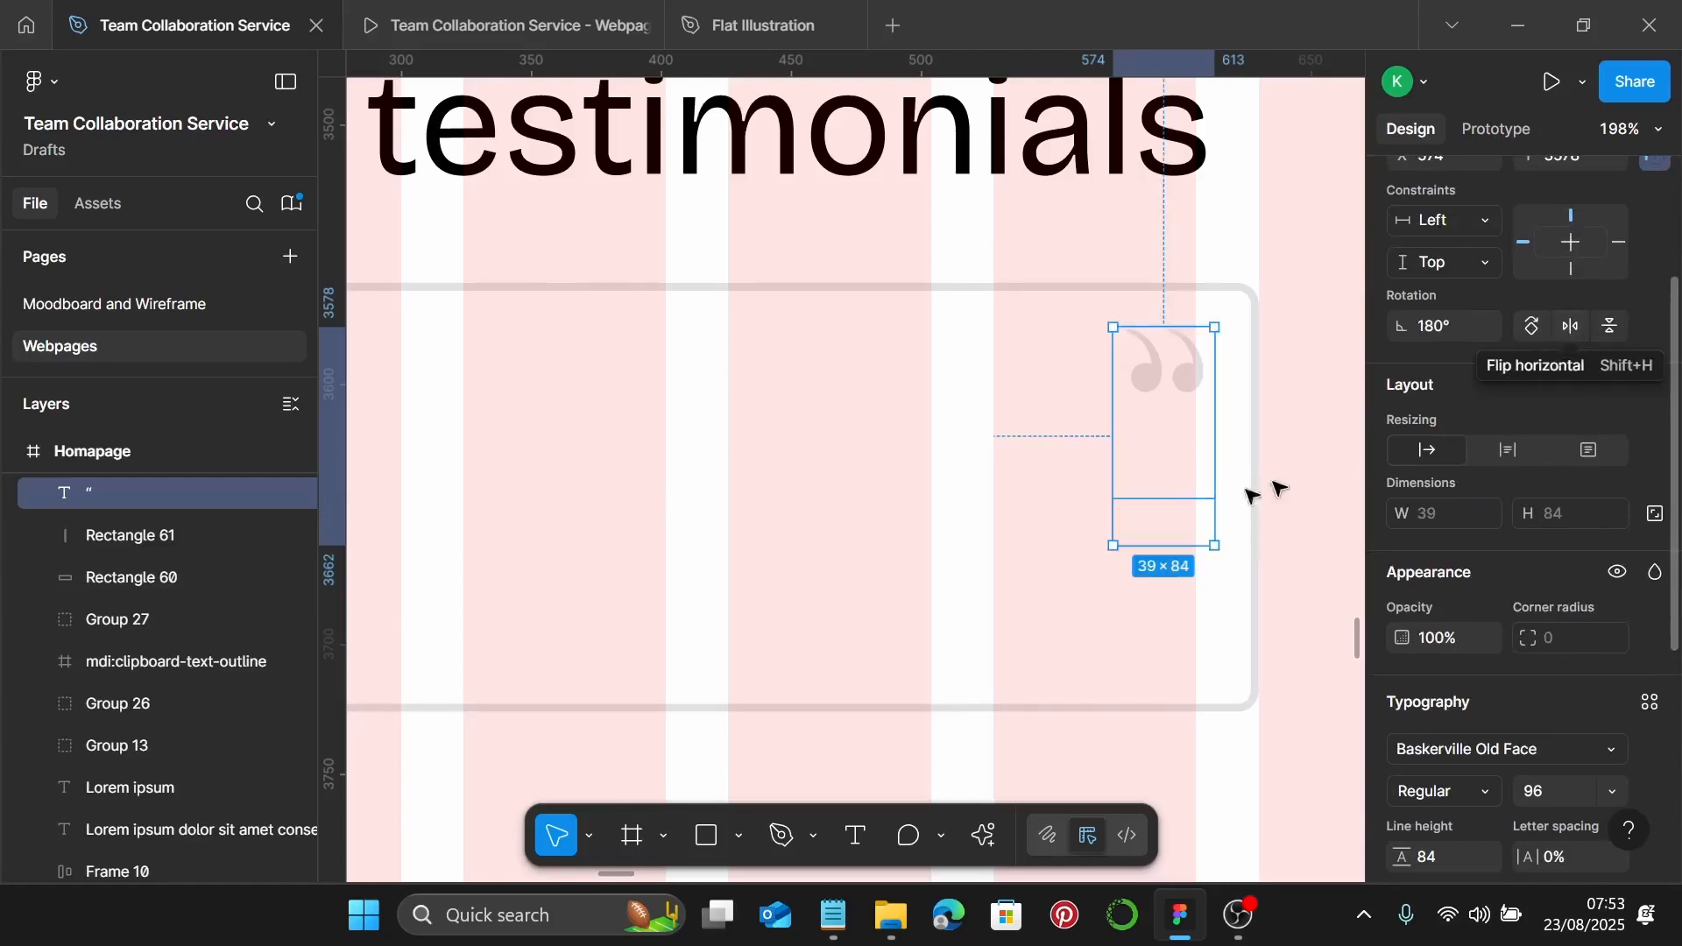
{"action": "scroll", "coordinate": [1051, 499], "scroll_direction": "down", "scroll_amount": 4}
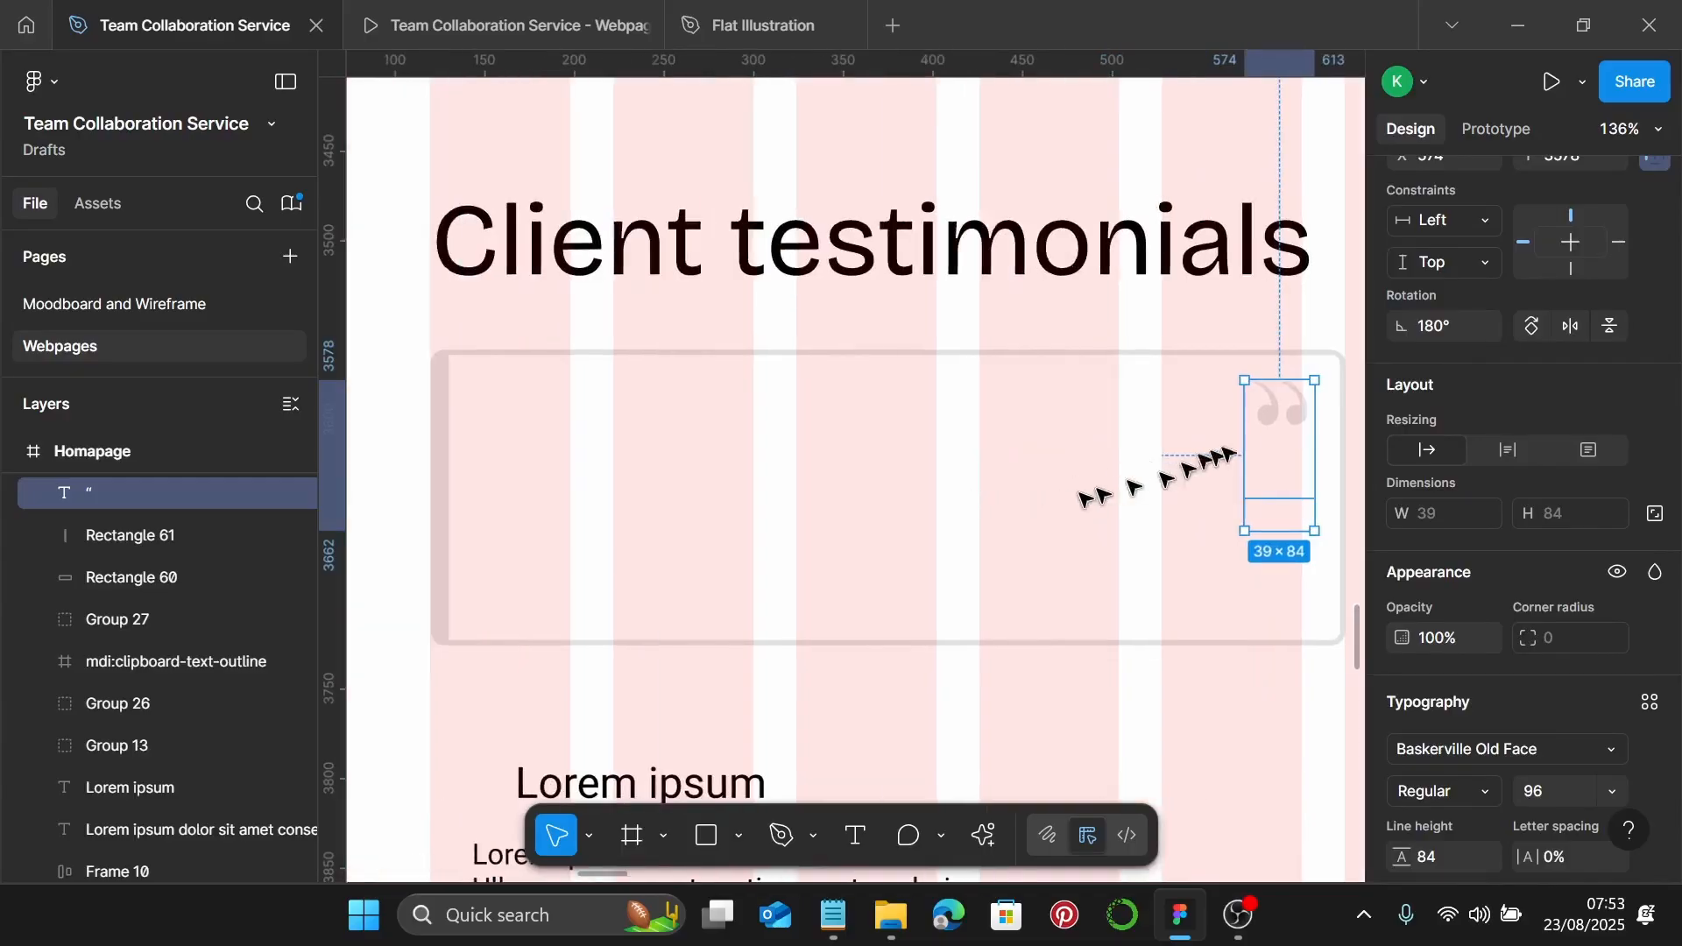
{"action": "left_click_drag", "start_coordinate": [1296, 404], "coordinate": [1288, 401]}
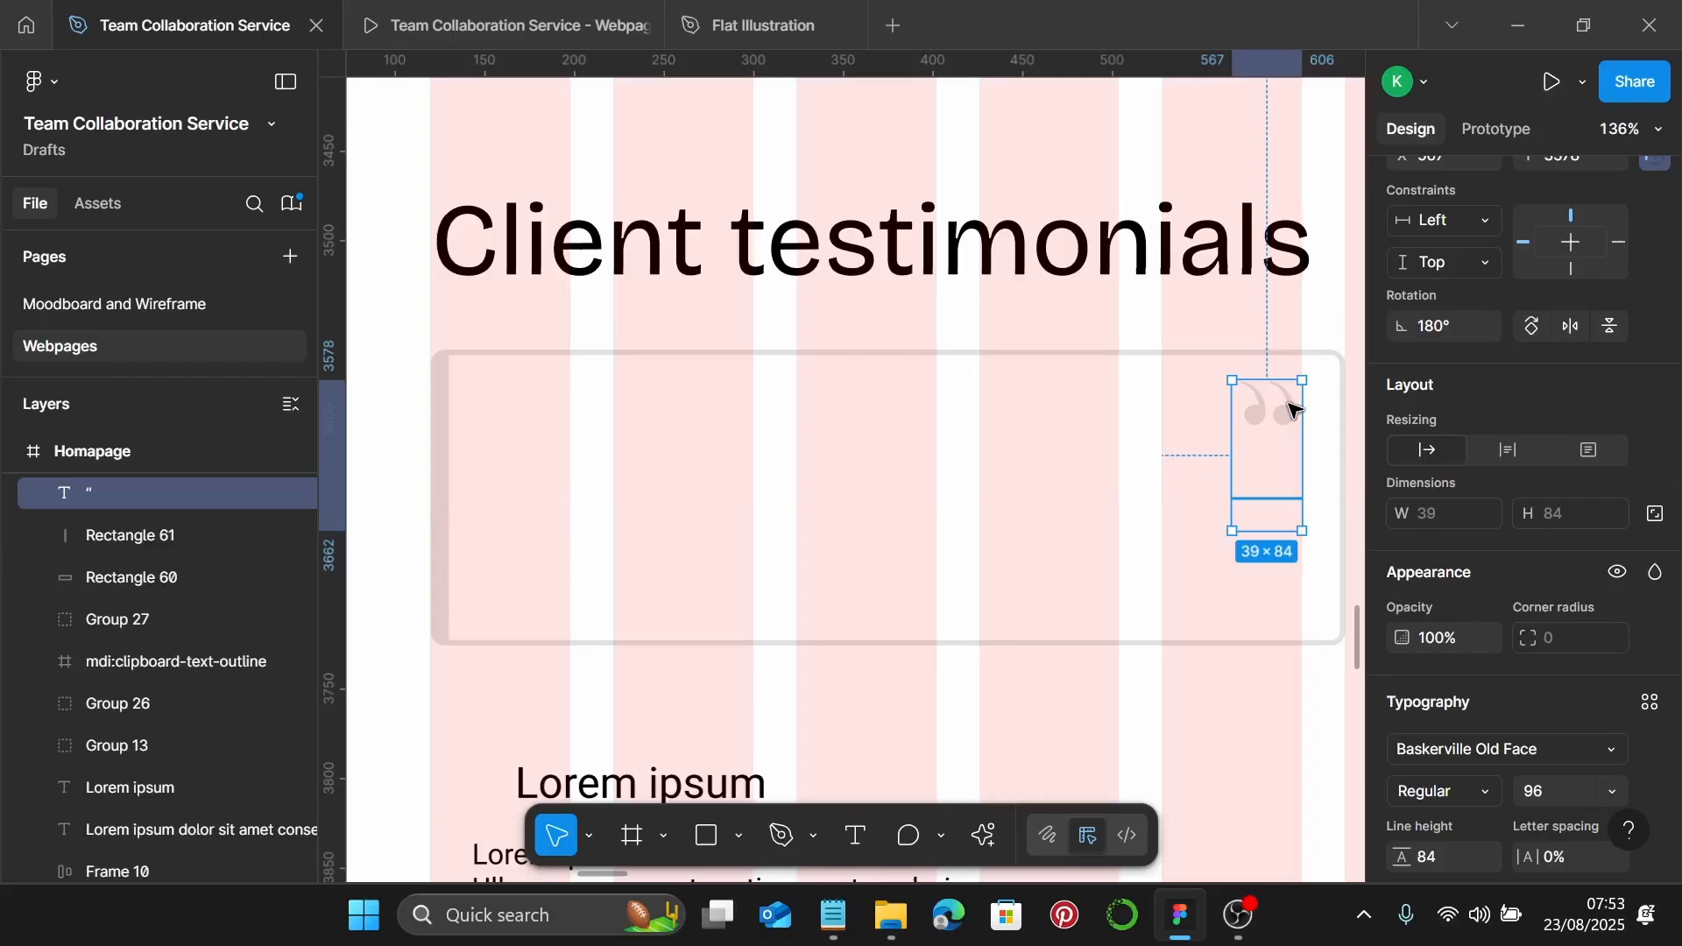
{"action": "scroll", "coordinate": [1291, 408], "scroll_direction": "down", "scroll_amount": 1}
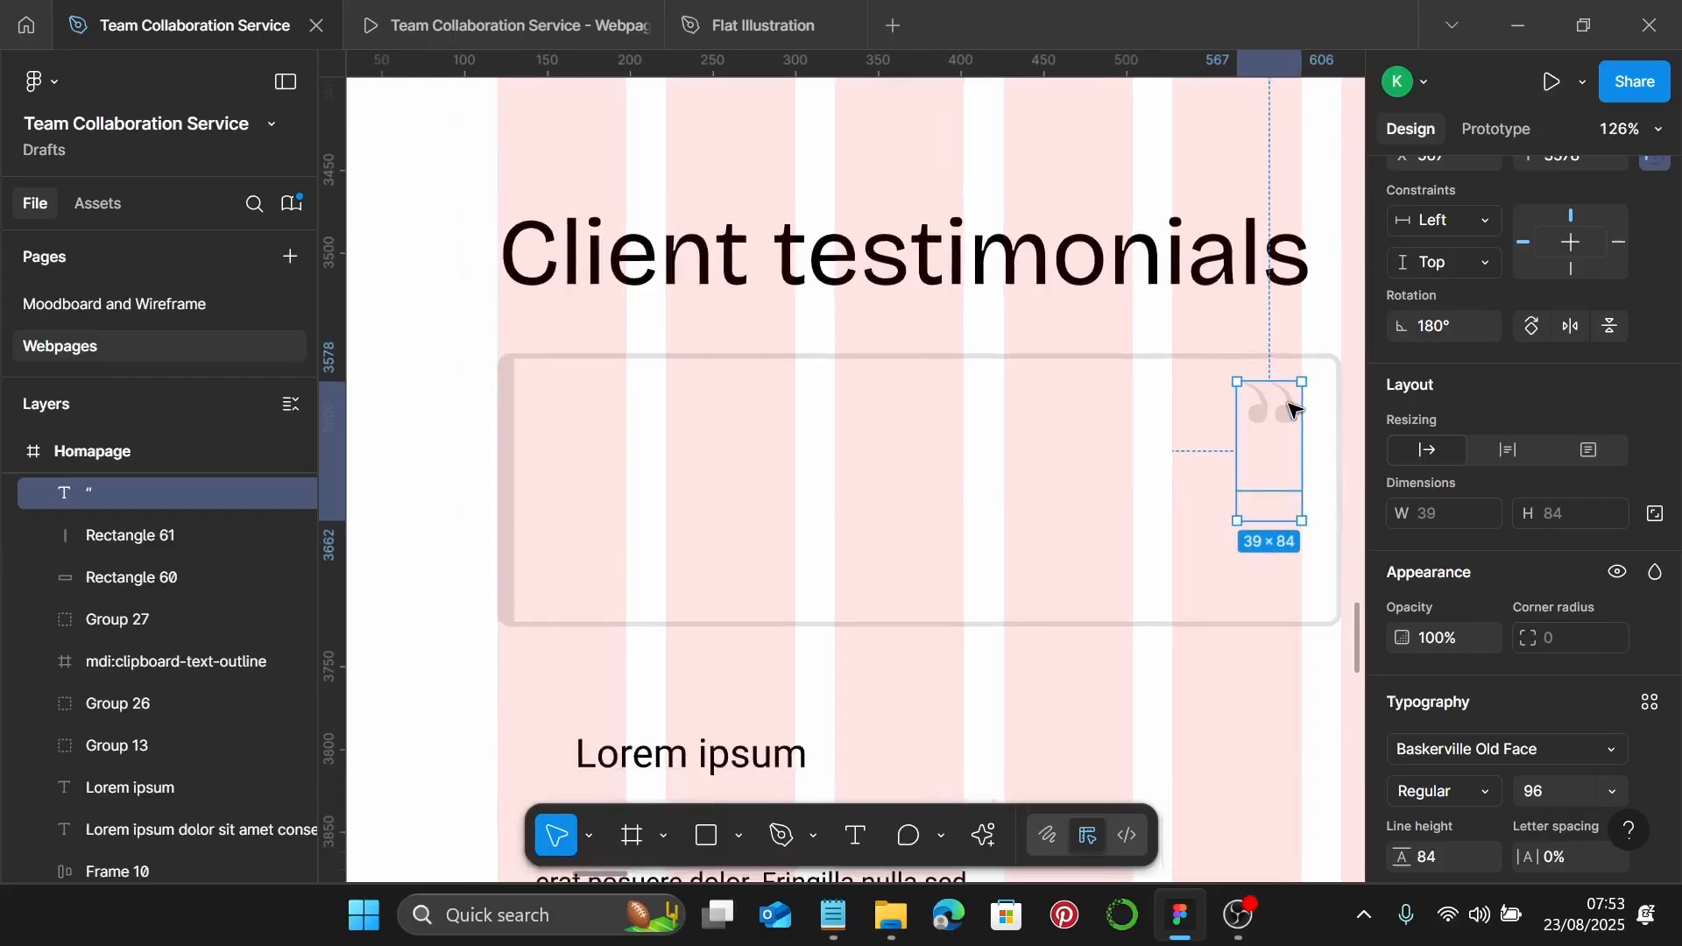
Place an ellipse on the empty canvas beside the photo of the woman in the blue top
{"action": "scroll", "coordinate": [1291, 407], "scroll_direction": "down", "scroll_amount": 12}
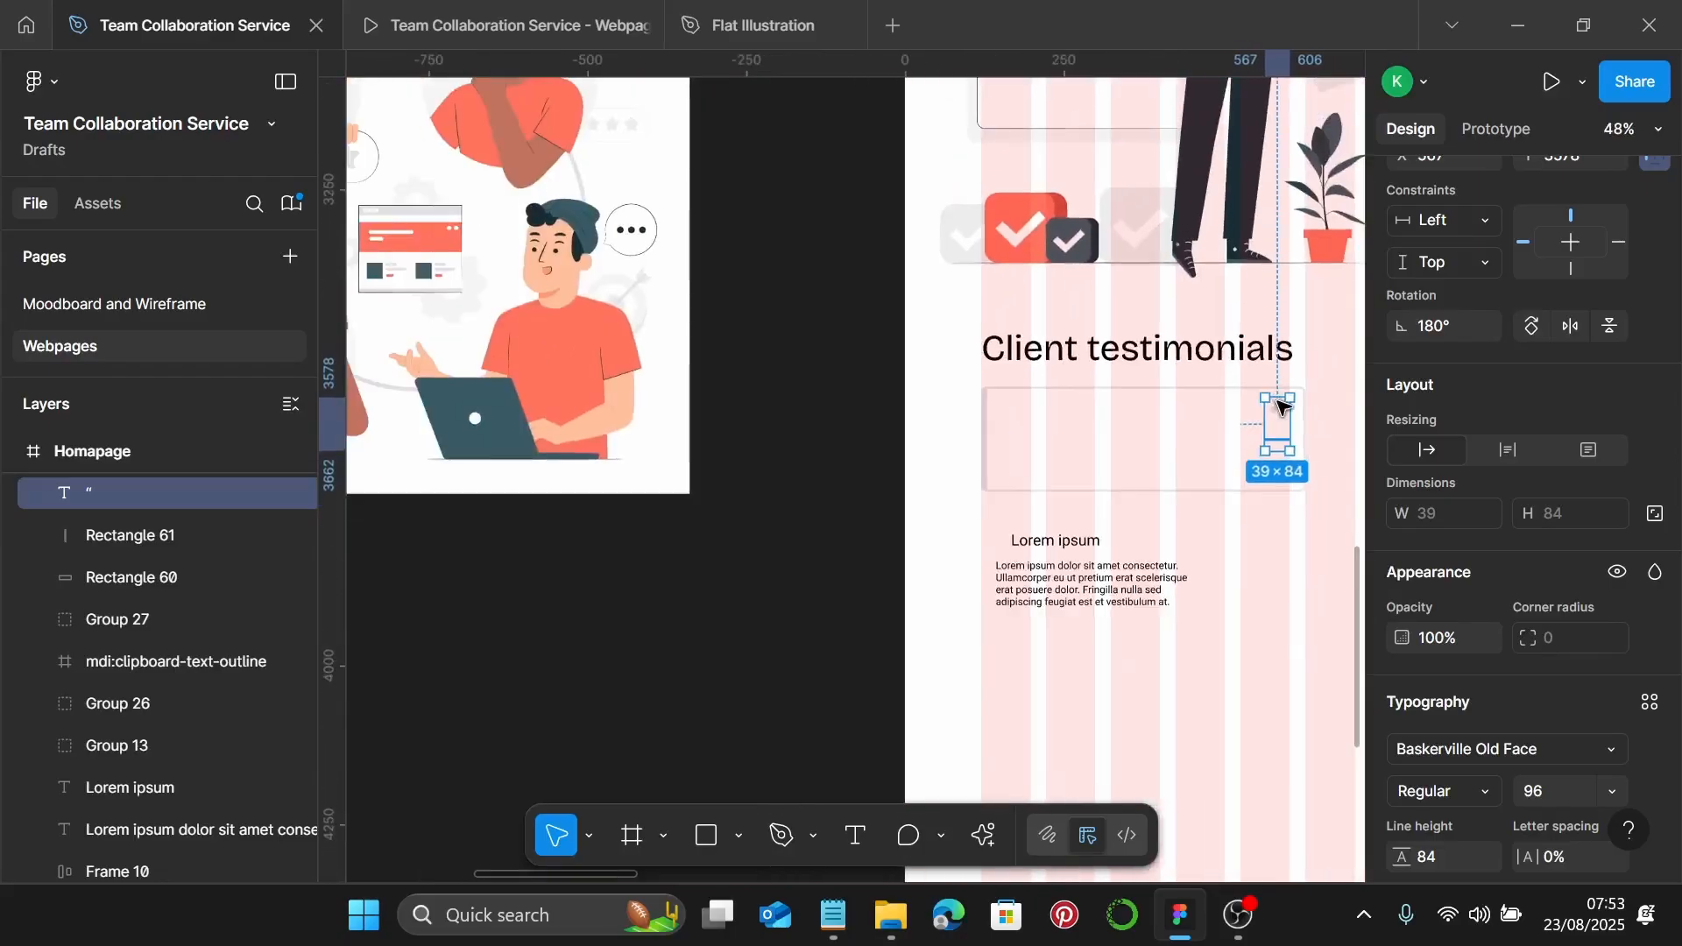
{"action": "scroll", "coordinate": [1281, 407], "scroll_direction": "down", "scroll_amount": 8}
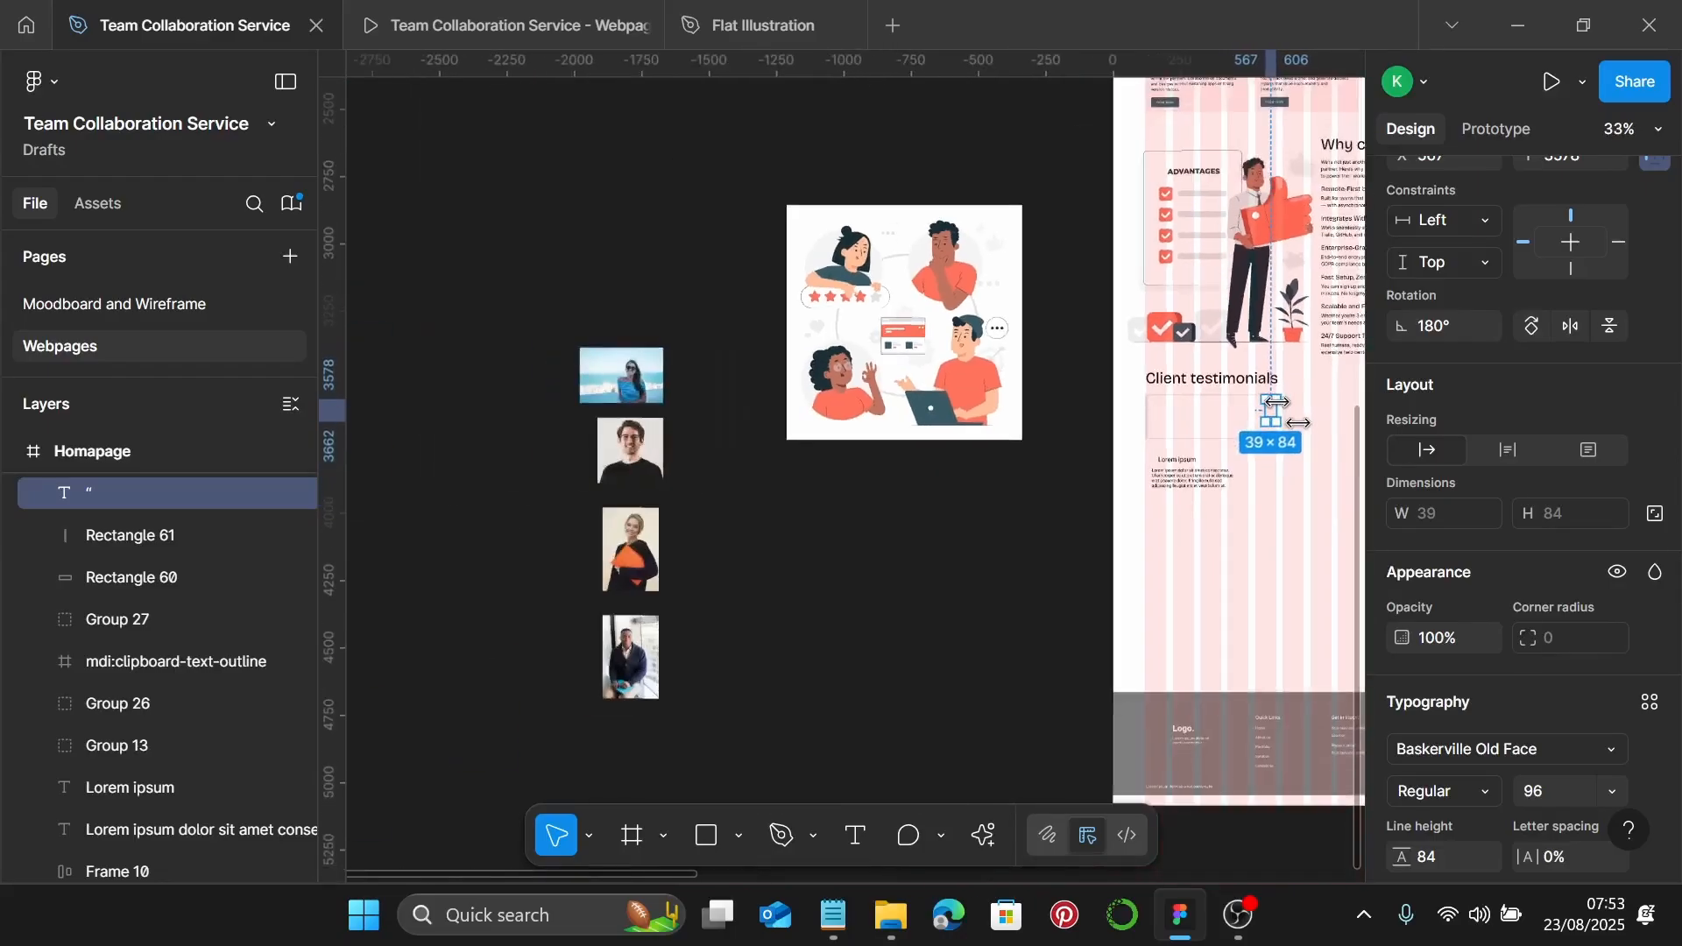
{"action": "scroll", "coordinate": [1275, 403], "scroll_direction": "left", "scroll_amount": 5}
{"action": "scroll", "coordinate": [1017, 444], "scroll_direction": "up", "scroll_amount": 6}
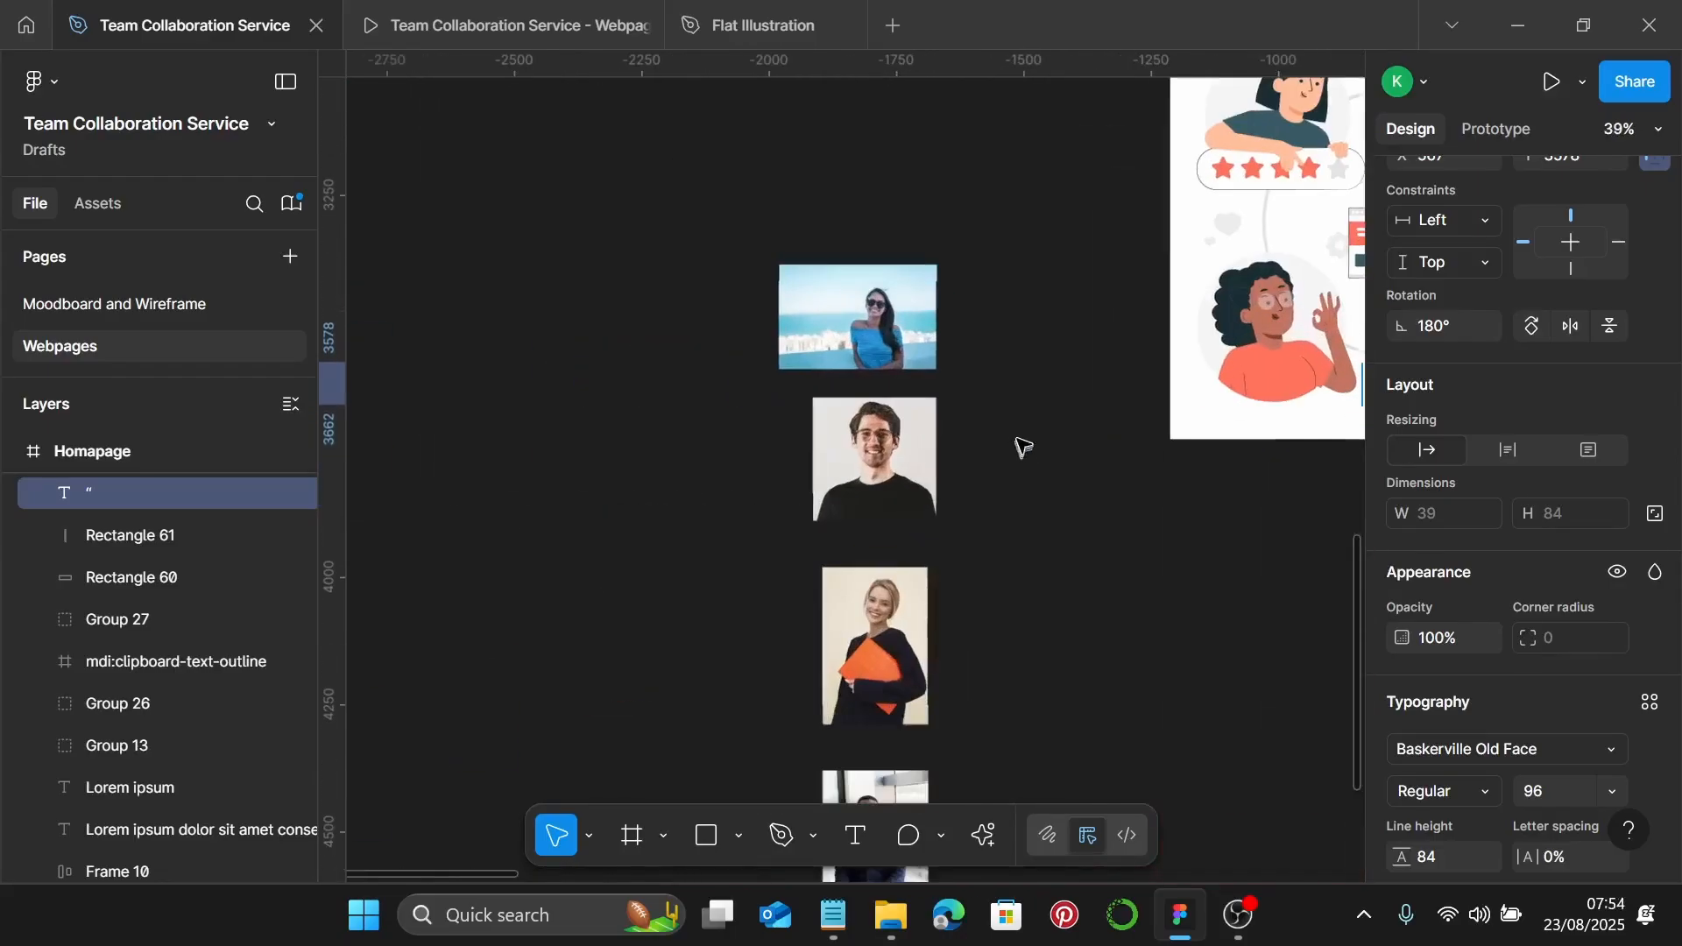
{"action": "left_click", "coordinate": [1007, 370]}
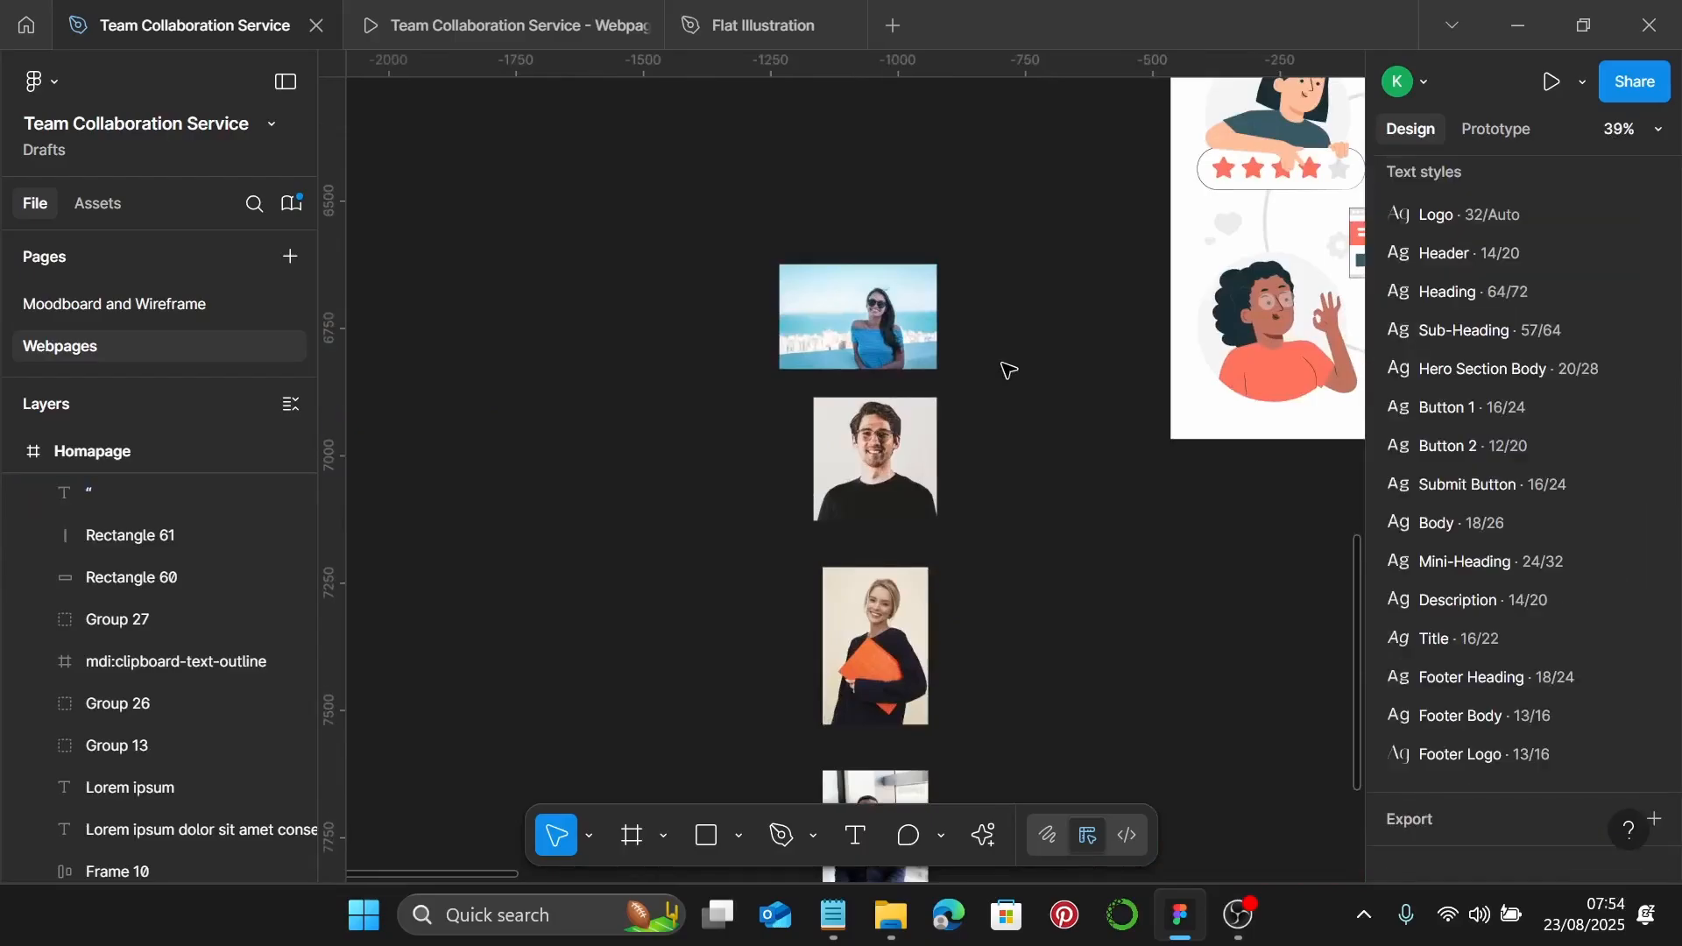
{"action": "scroll", "coordinate": [1078, 398], "scroll_direction": "up", "scroll_amount": 5}
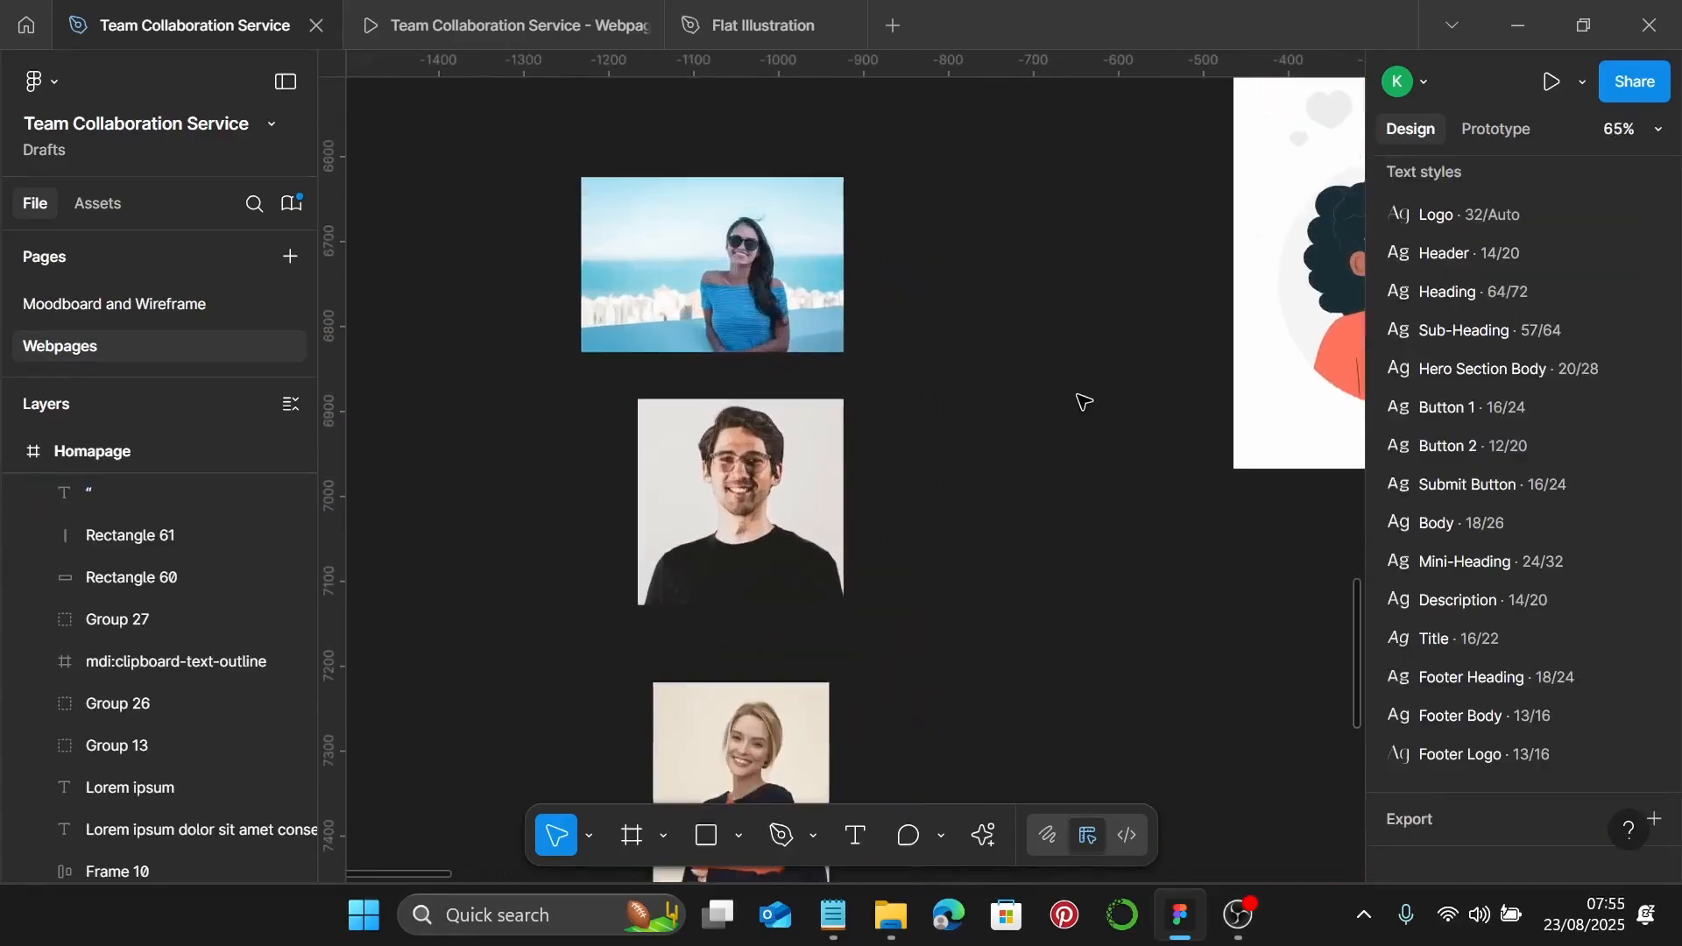
{"action": "left_click", "coordinate": [739, 835]}
{"action": "left_click", "coordinate": [886, 691]}
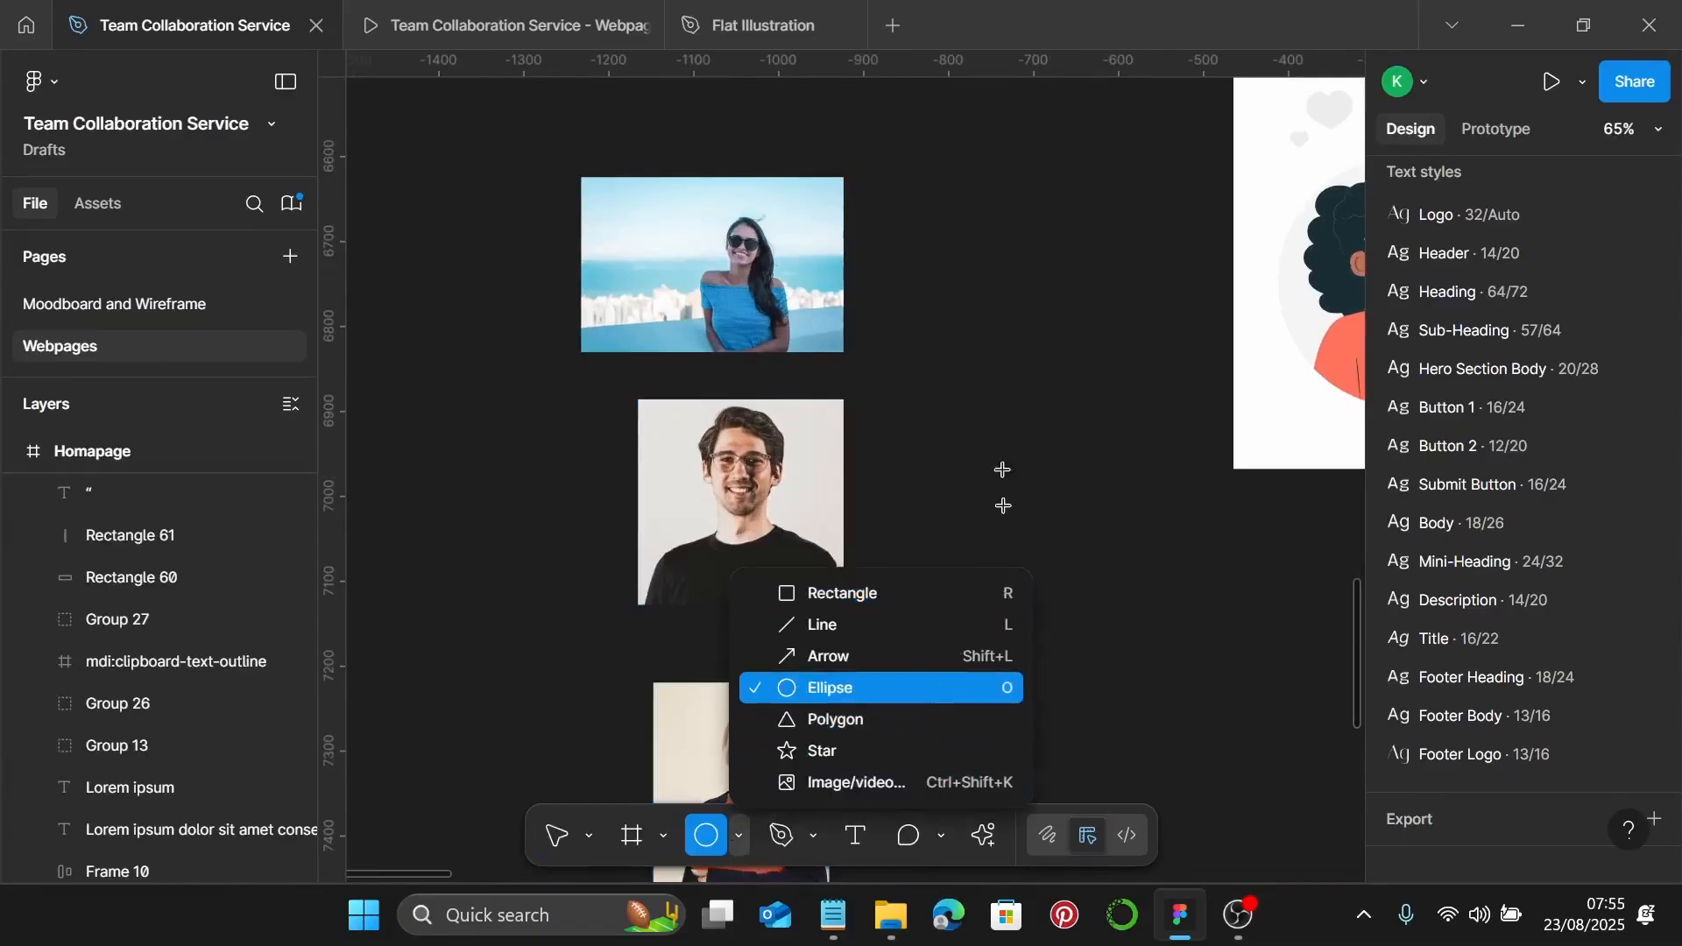
{"action": "left_click", "coordinate": [985, 298]}
Set the ellipse's width and height to 115 × 115
{"action": "left_click", "coordinate": [1475, 386]}
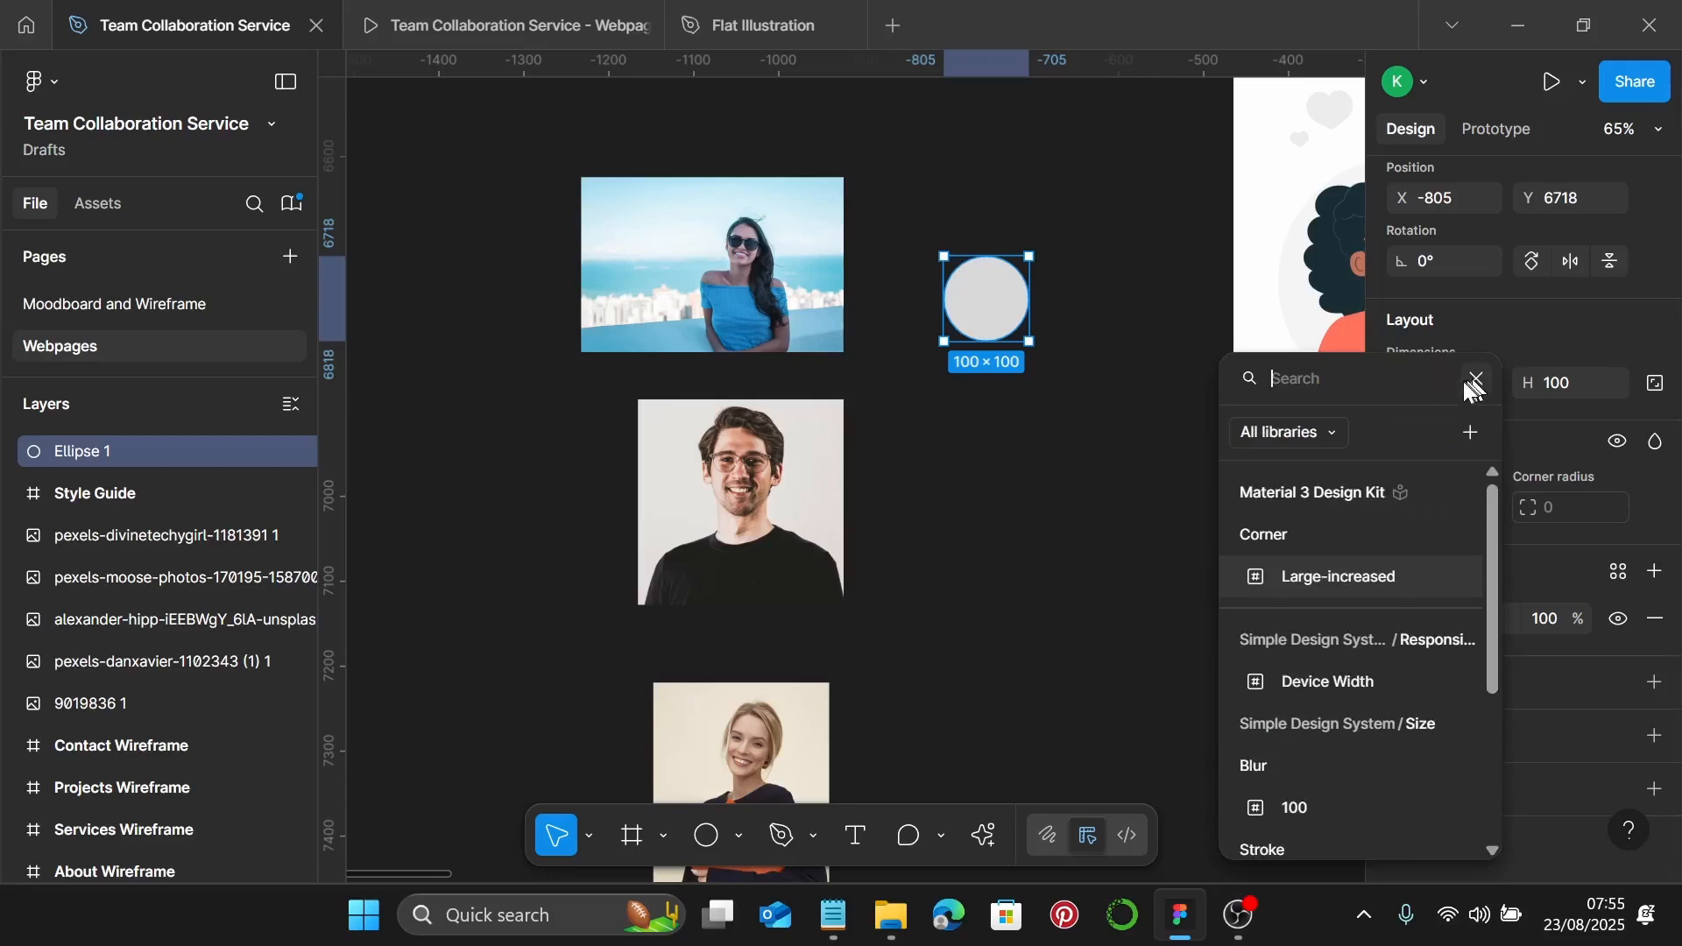
{"action": "left_click", "coordinate": [1475, 380]}
{"action": "left_click", "coordinate": [1452, 384]}
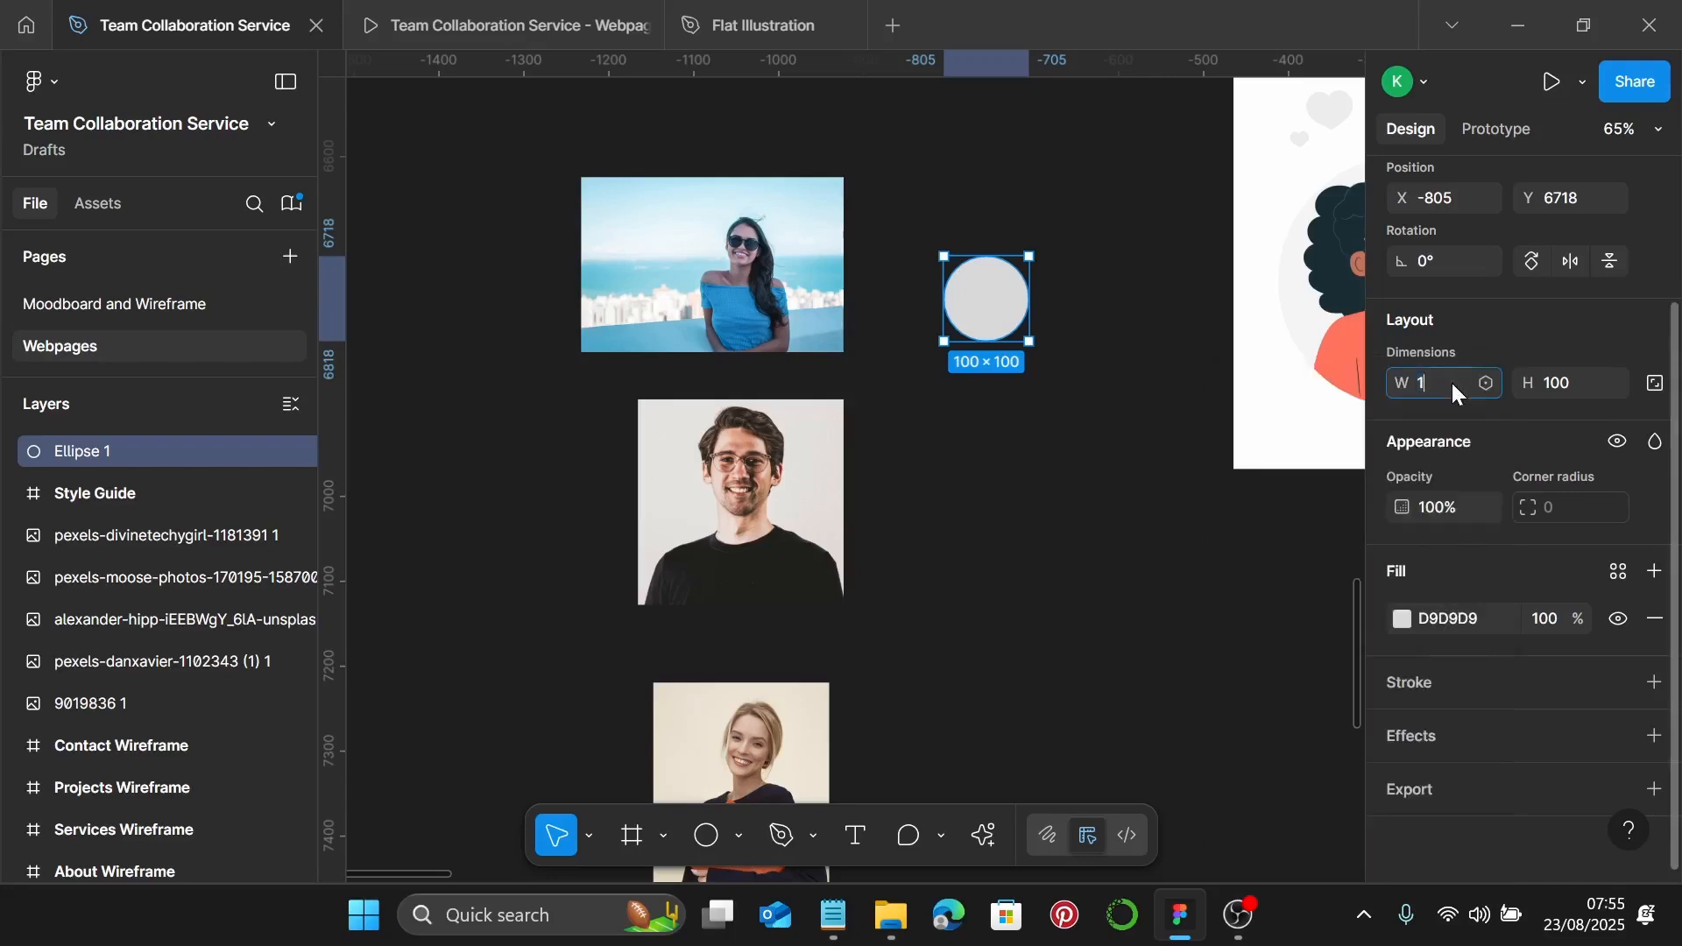
{"action": "type", "text": "115"}
{"action": "key", "text": "Return"}
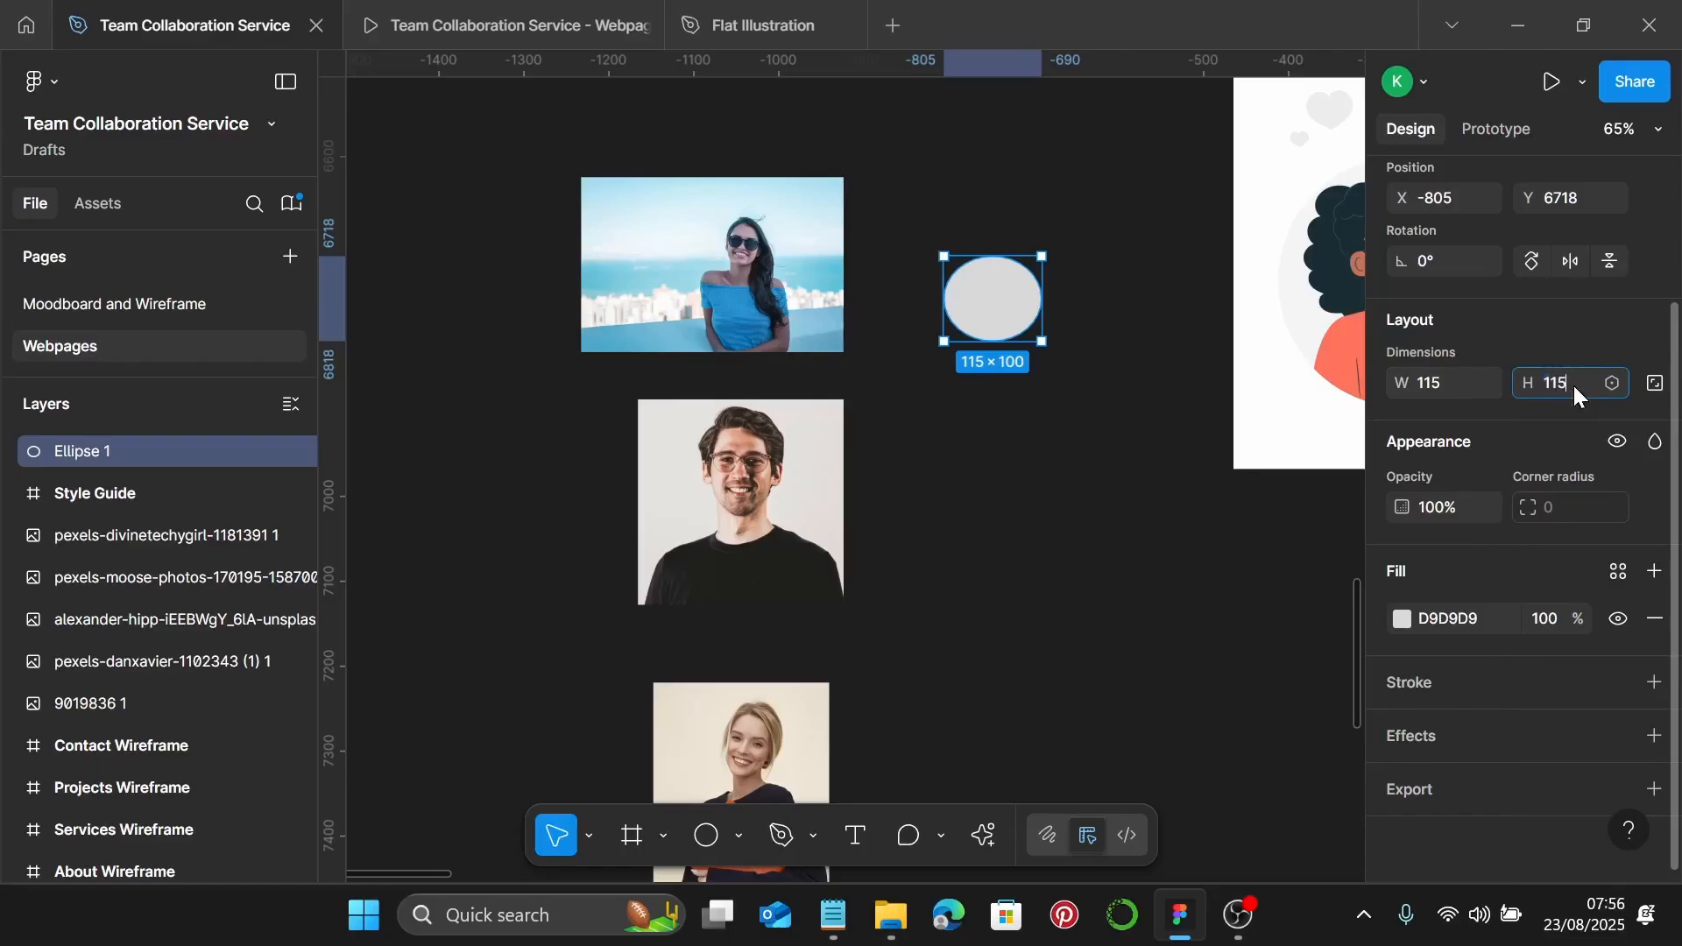
{"action": "left_click", "coordinate": [1573, 382]}
{"action": "type", "text": "115"}
{"action": "key", "text": "Return"}
{"action": "scroll", "coordinate": [1173, 329], "scroll_direction": "up", "scroll_amount": 5}
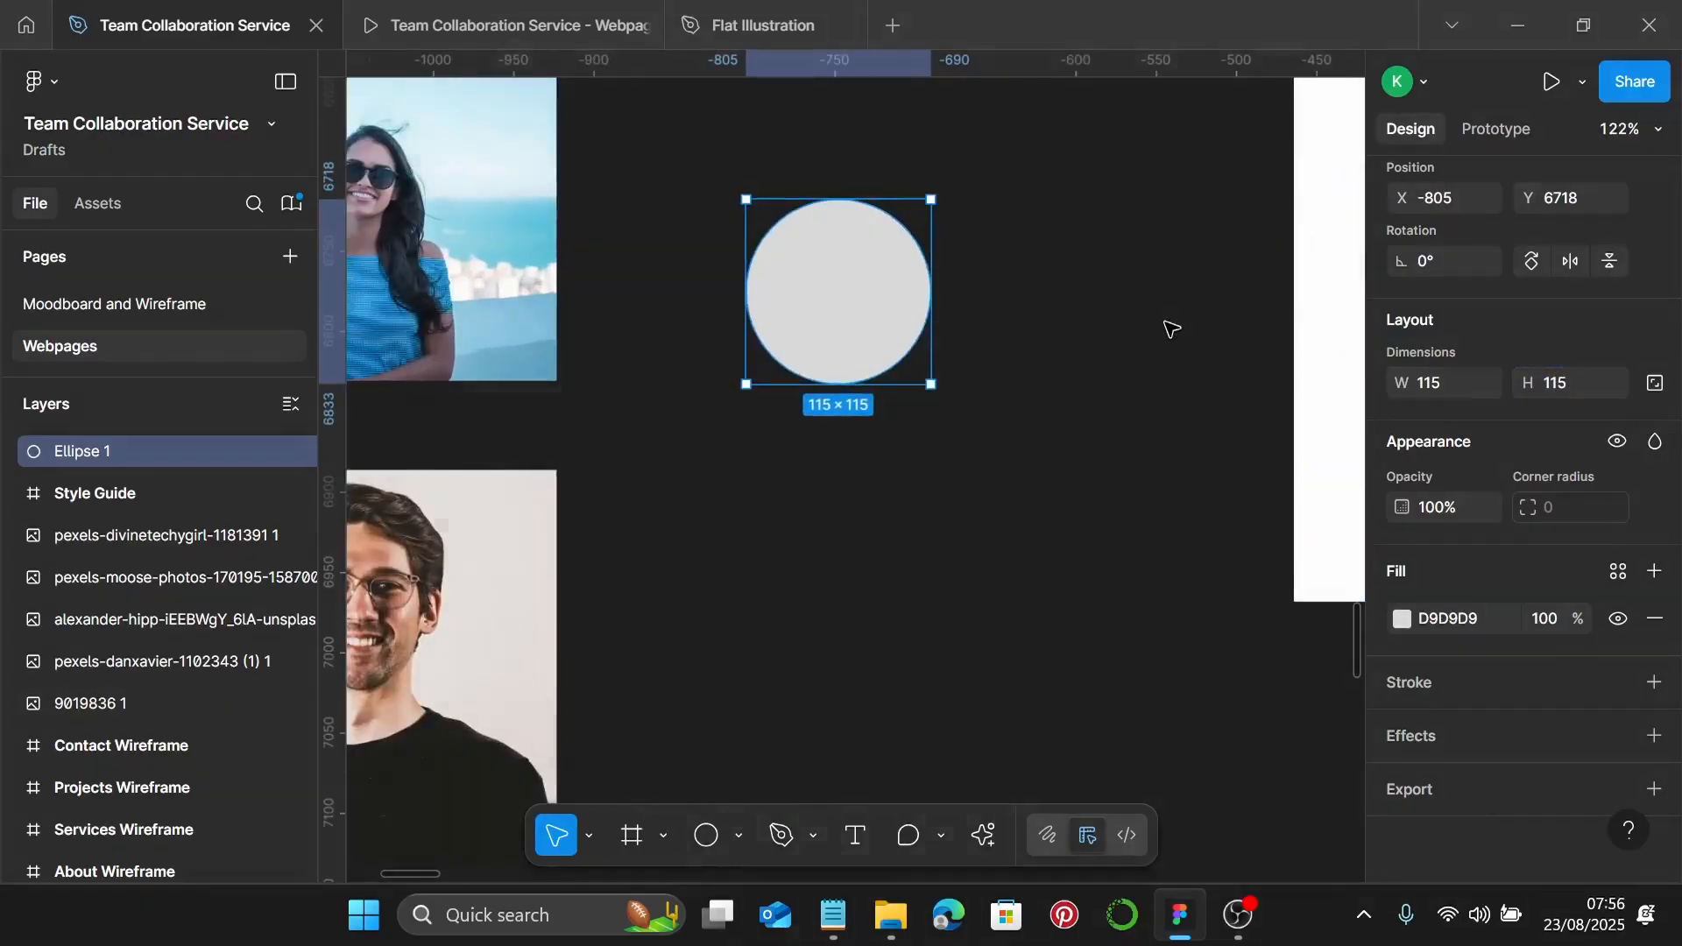
Place copies of the 115 × 115 ellipse beside the photos of the man in glasses, the woman with the orange folder and the seated man
{"action": "scroll", "coordinate": [1172, 328], "scroll_direction": "down", "scroll_amount": 3}
{"action": "scroll", "coordinate": [1168, 327], "scroll_direction": "left", "scroll_amount": 1}
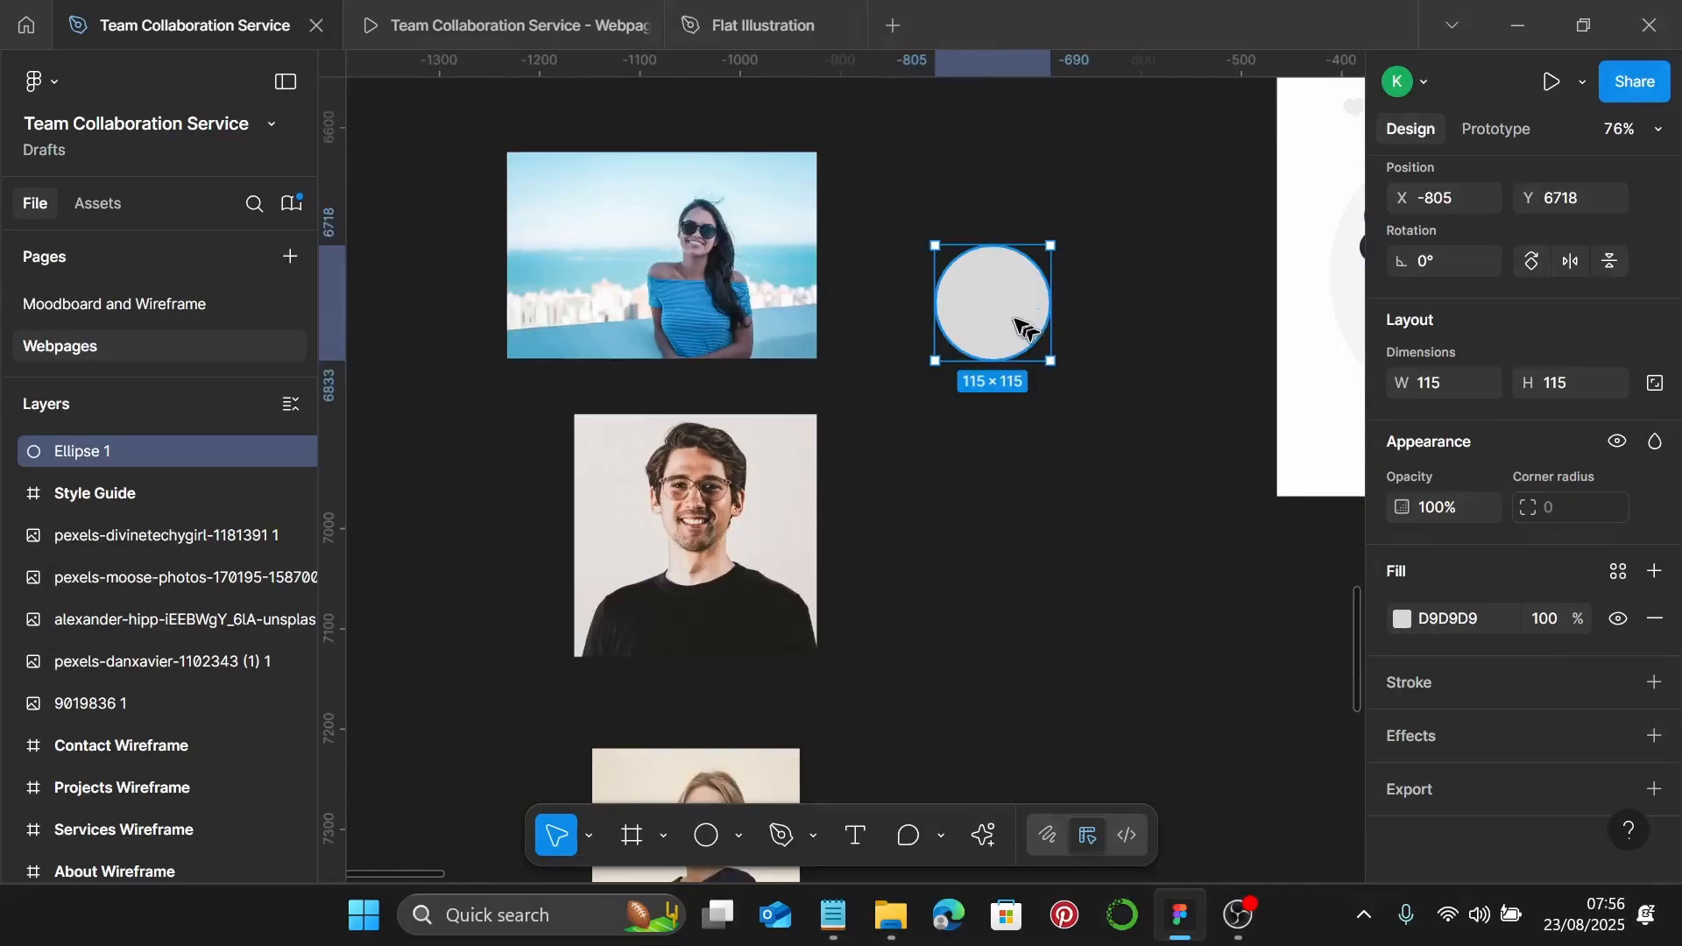
{"action": "left_click_drag", "start_coordinate": [1025, 328], "coordinate": [935, 426]}
{"action": "scroll", "coordinate": [935, 289], "scroll_direction": "down", "scroll_amount": 4}
{"action": "scroll", "coordinate": [943, 432], "scroll_direction": "down", "scroll_amount": 4}
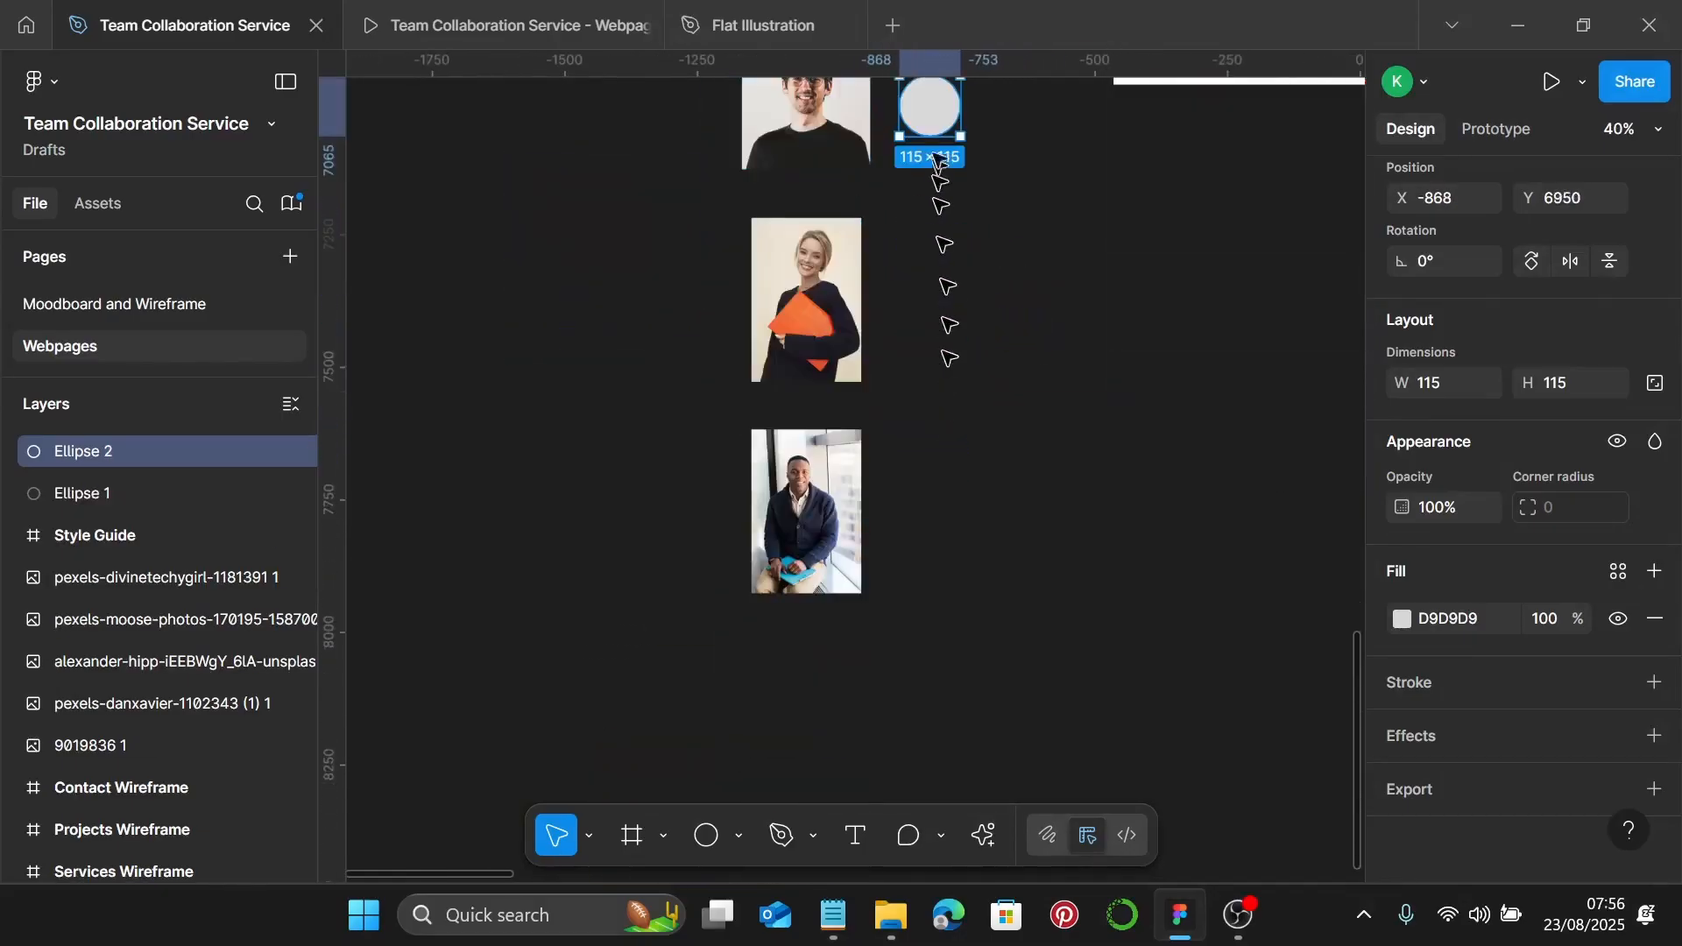
{"action": "left_click_drag", "start_coordinate": [931, 122], "coordinate": [931, 143]}
{"action": "left_click_drag", "start_coordinate": [930, 142], "coordinate": [930, 164]}
{"action": "left_click_drag", "start_coordinate": [931, 178], "coordinate": [931, 278]}
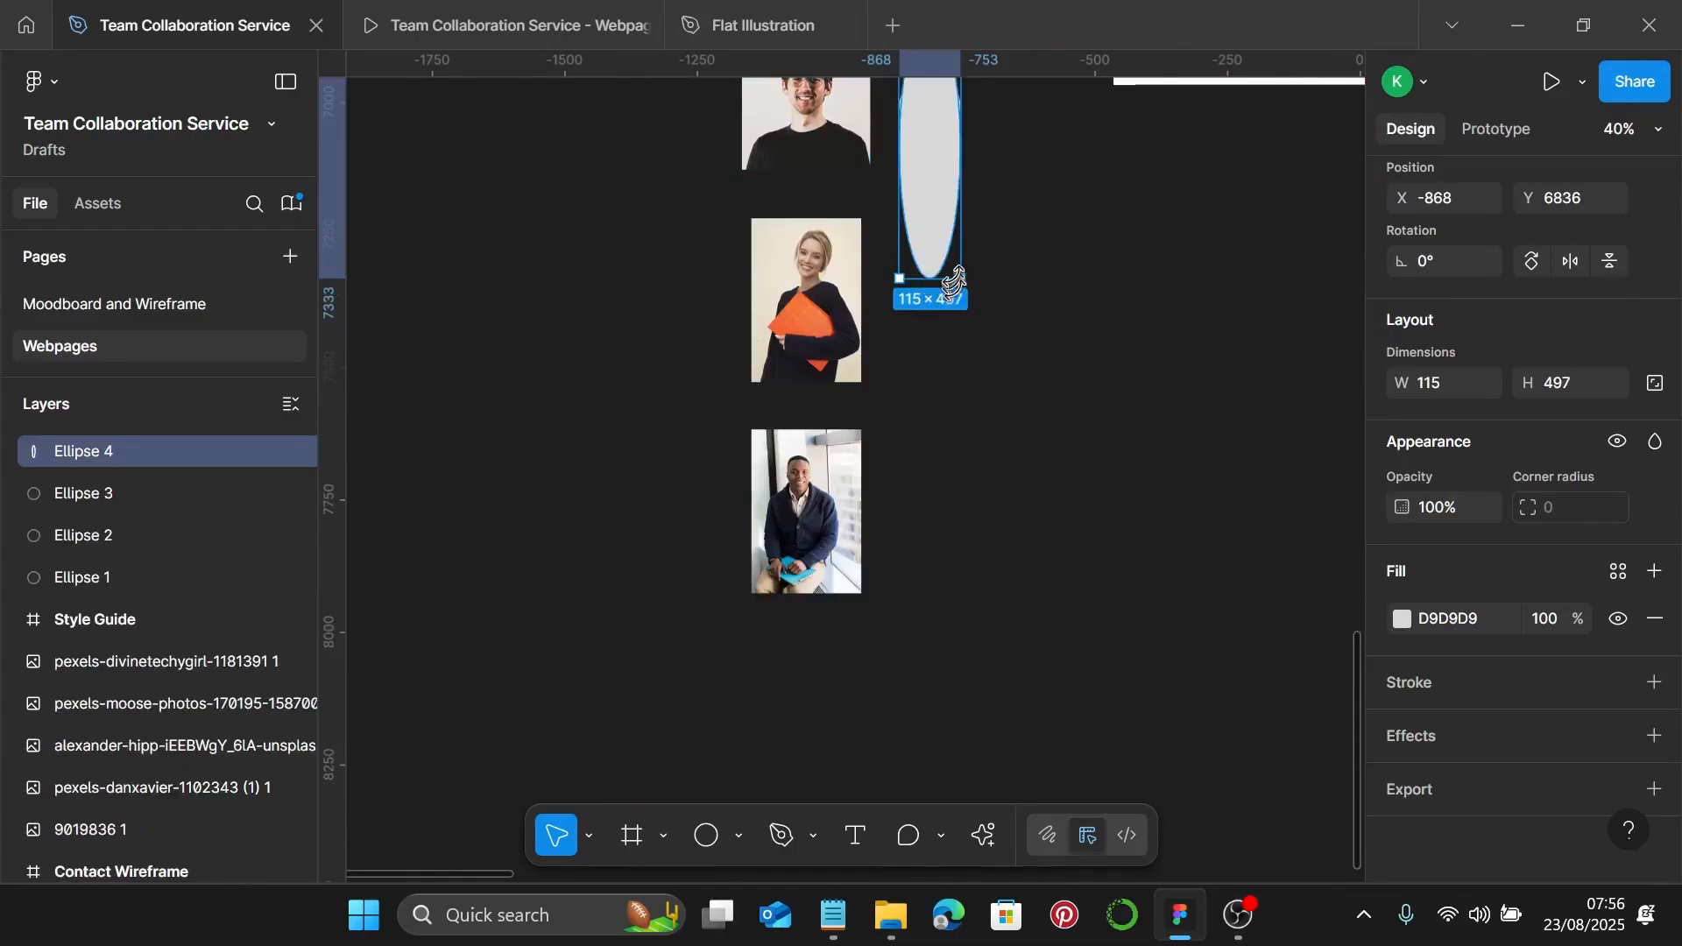
{"action": "key", "text": "ctrl+z"}
{"action": "scroll", "coordinate": [930, 175], "scroll_direction": "up", "scroll_amount": 1}
{"action": "left_click_drag", "start_coordinate": [929, 166], "coordinate": [929, 551]}
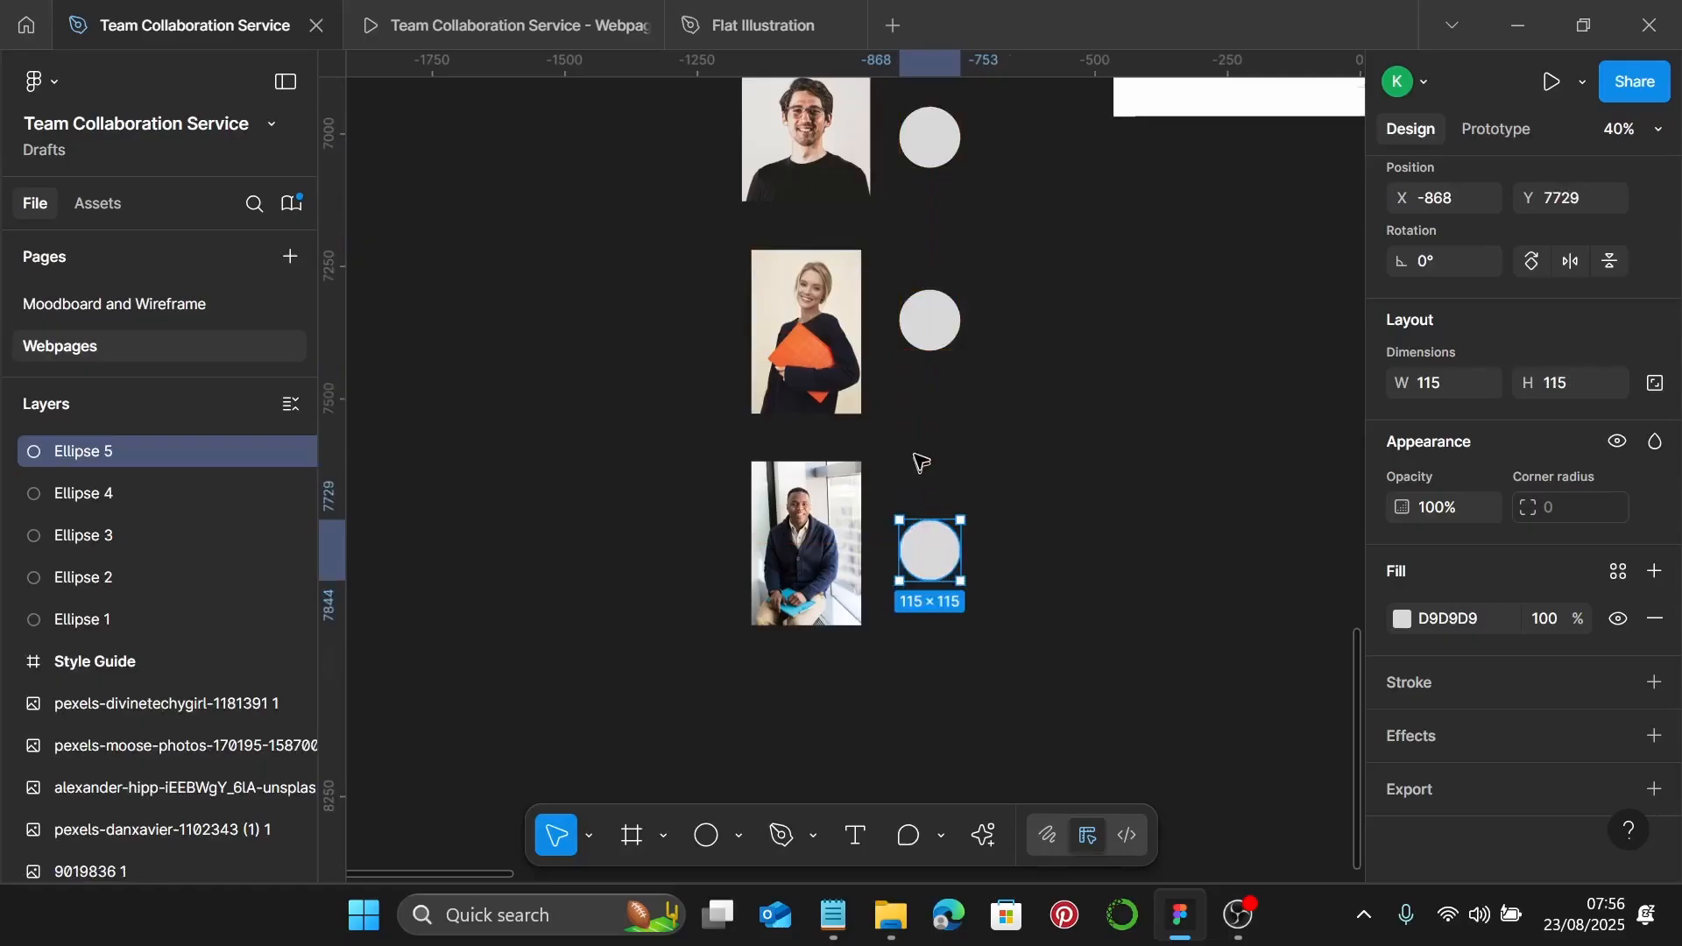
Move the first ellipse over the woman in the blue top and send it to the back, behind her photo
{"action": "scroll", "coordinate": [919, 461], "scroll_direction": "up", "scroll_amount": 5}
{"action": "scroll", "coordinate": [931, 488], "scroll_direction": "up", "scroll_amount": 2}
{"action": "scroll", "coordinate": [907, 503], "scroll_direction": "up", "scroll_amount": 2}
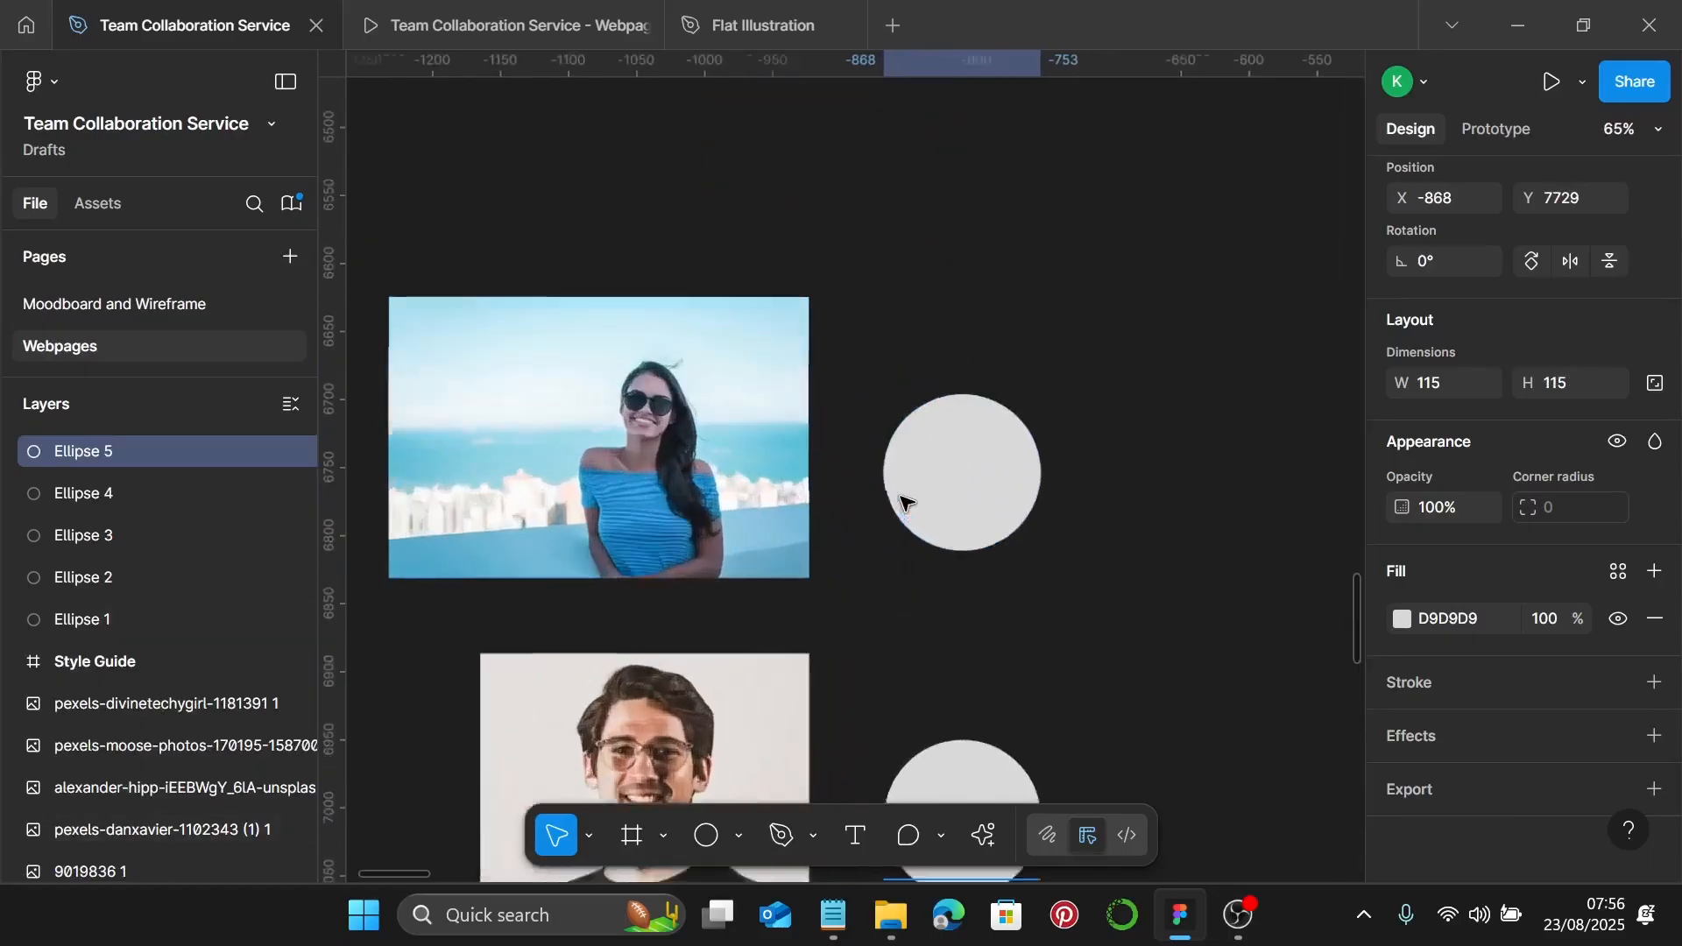
{"action": "scroll", "coordinate": [907, 503], "scroll_direction": "up", "scroll_amount": 3}
{"action": "left_click_drag", "start_coordinate": [964, 485], "coordinate": [625, 430]}
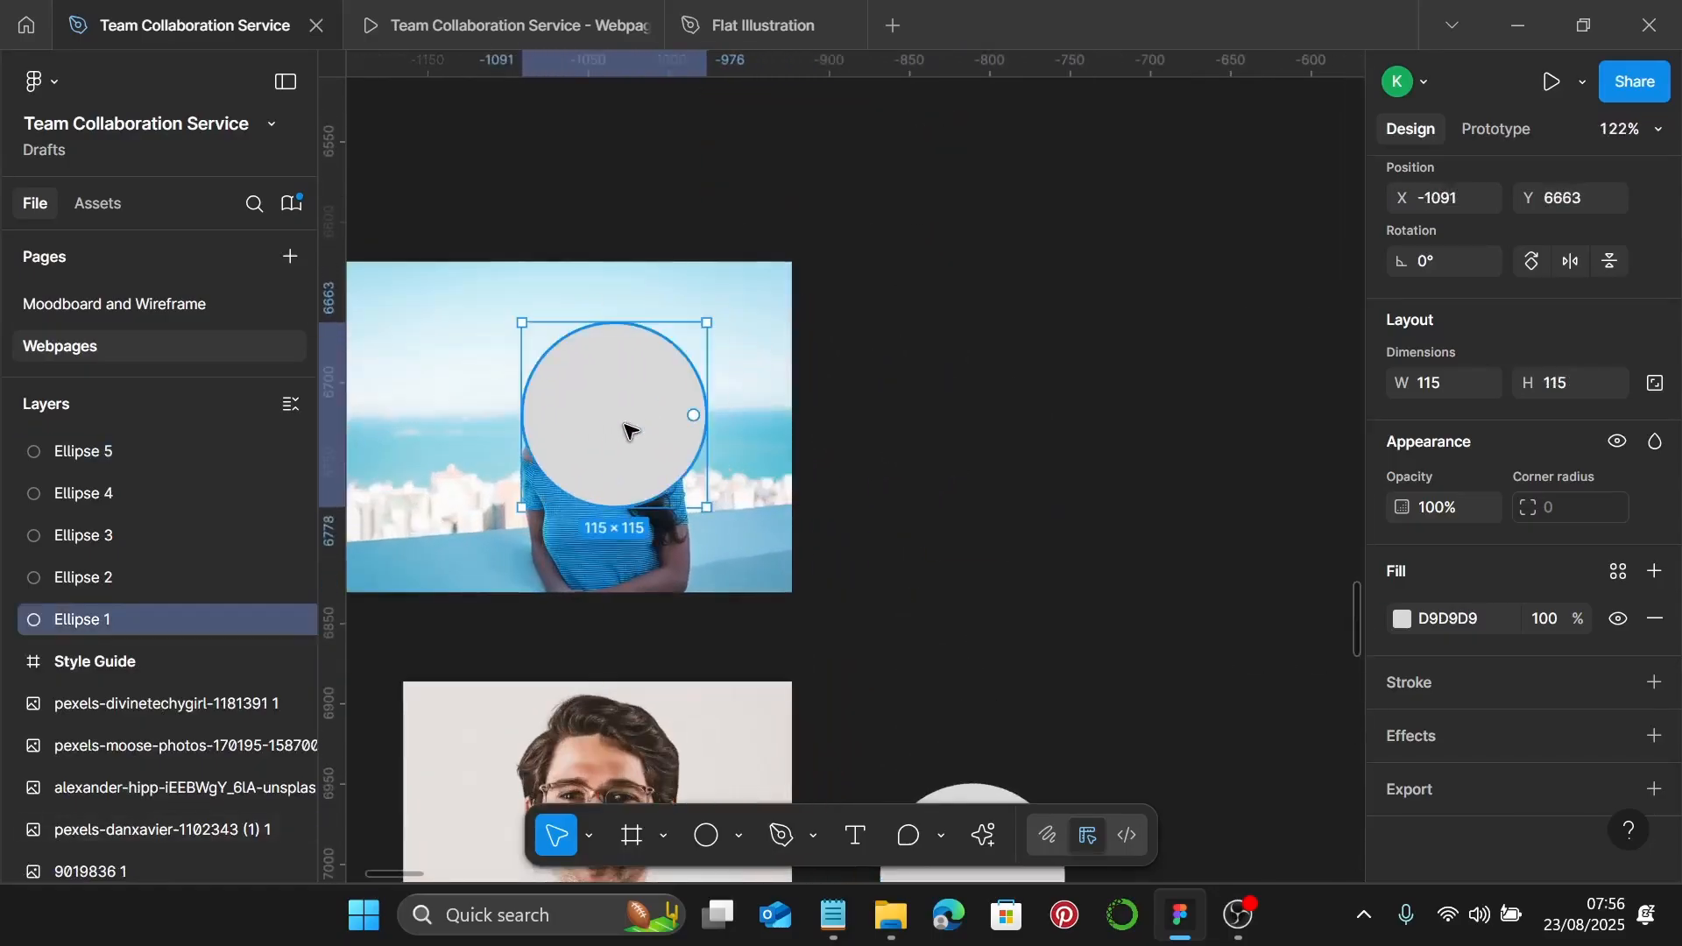
{"action": "scroll", "coordinate": [625, 429], "scroll_direction": "left", "scroll_amount": 5}
{"action": "key", "text": "bracketleft"}
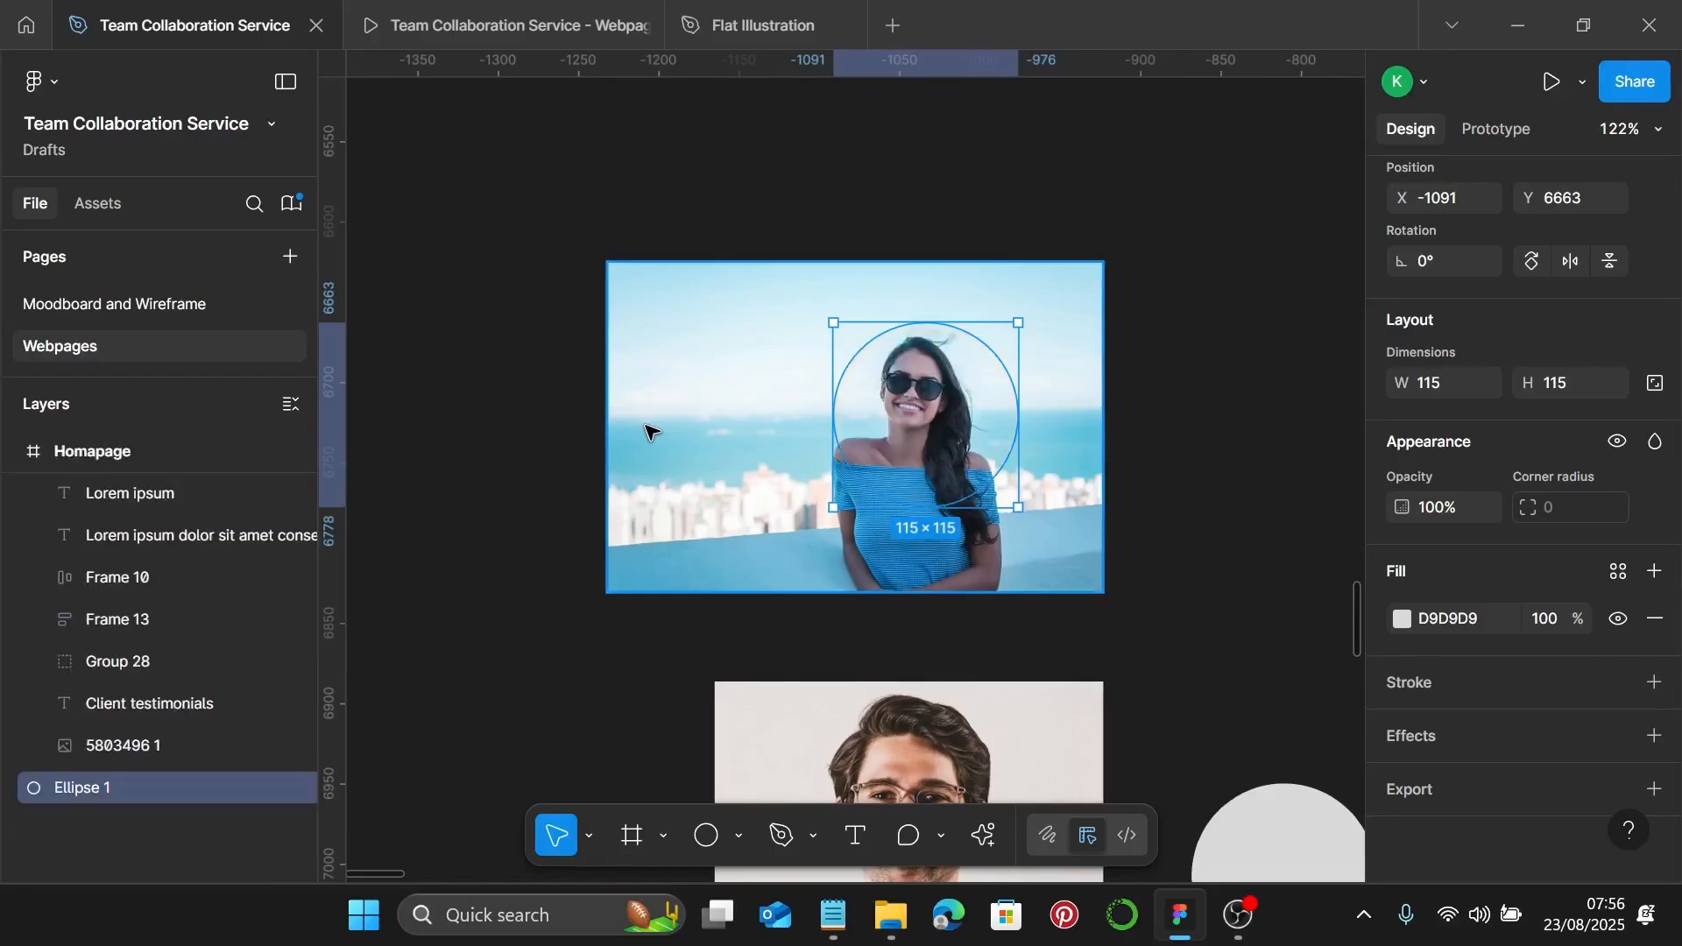
Intersect the ellipse with the photo of the woman in the blue top to make a circular picture
{"action": "left_click", "coordinate": [771, 499], "text": "shift"}
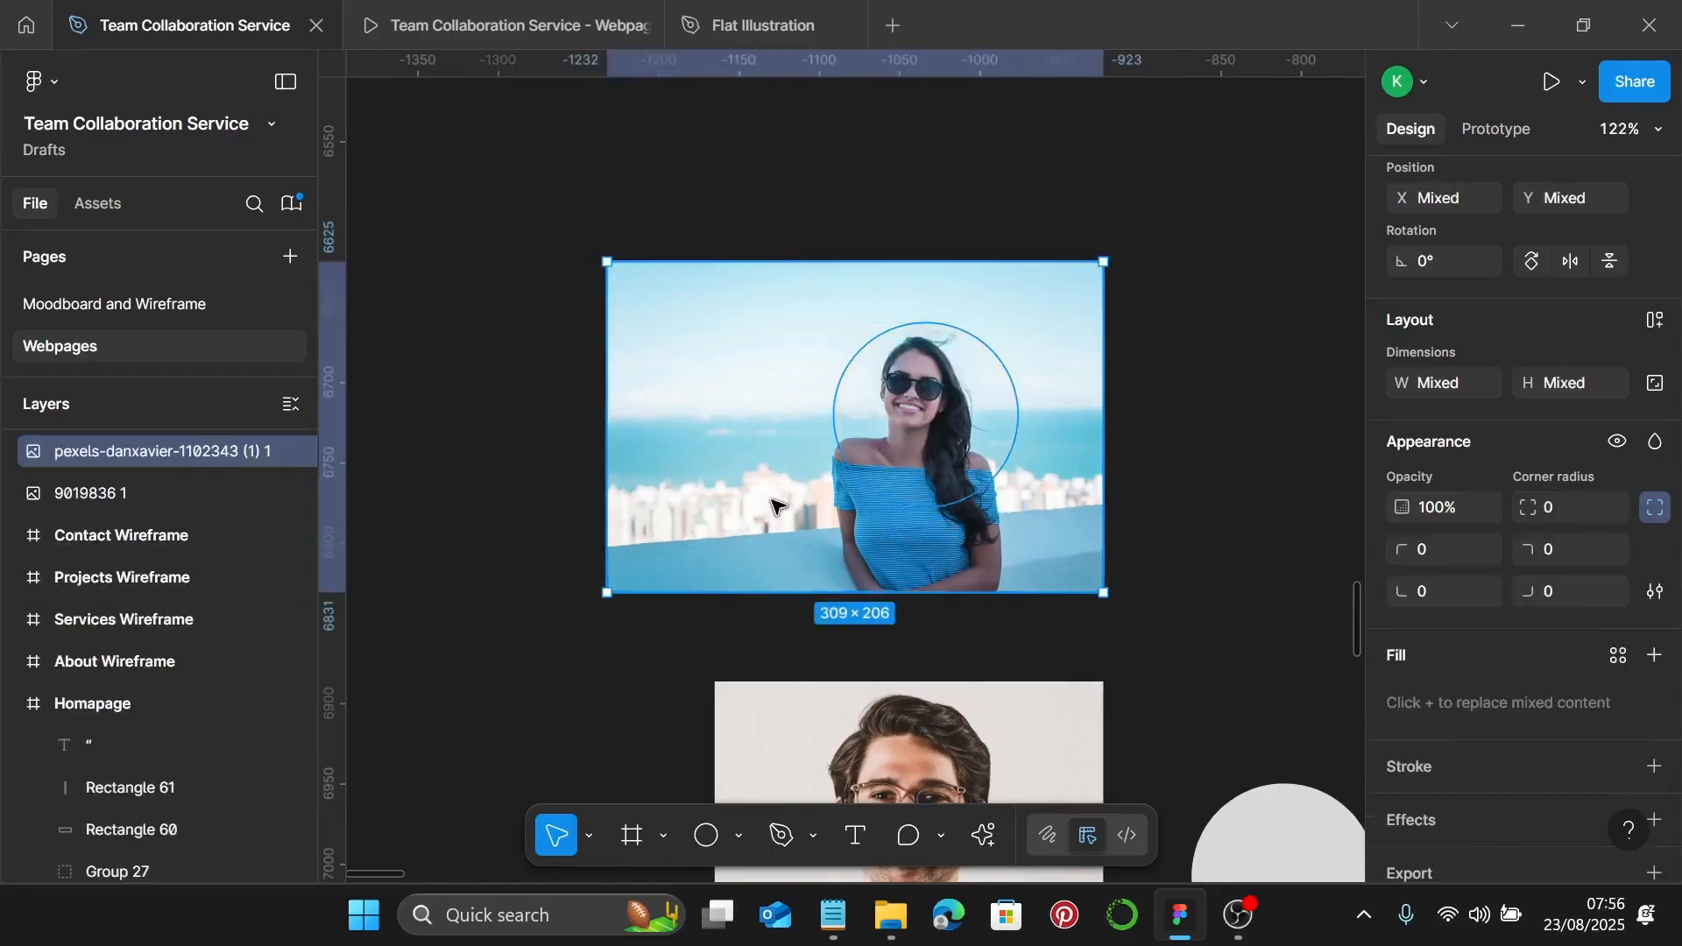
{"action": "scroll", "coordinate": [1581, 319], "scroll_direction": "up", "scroll_amount": 3}
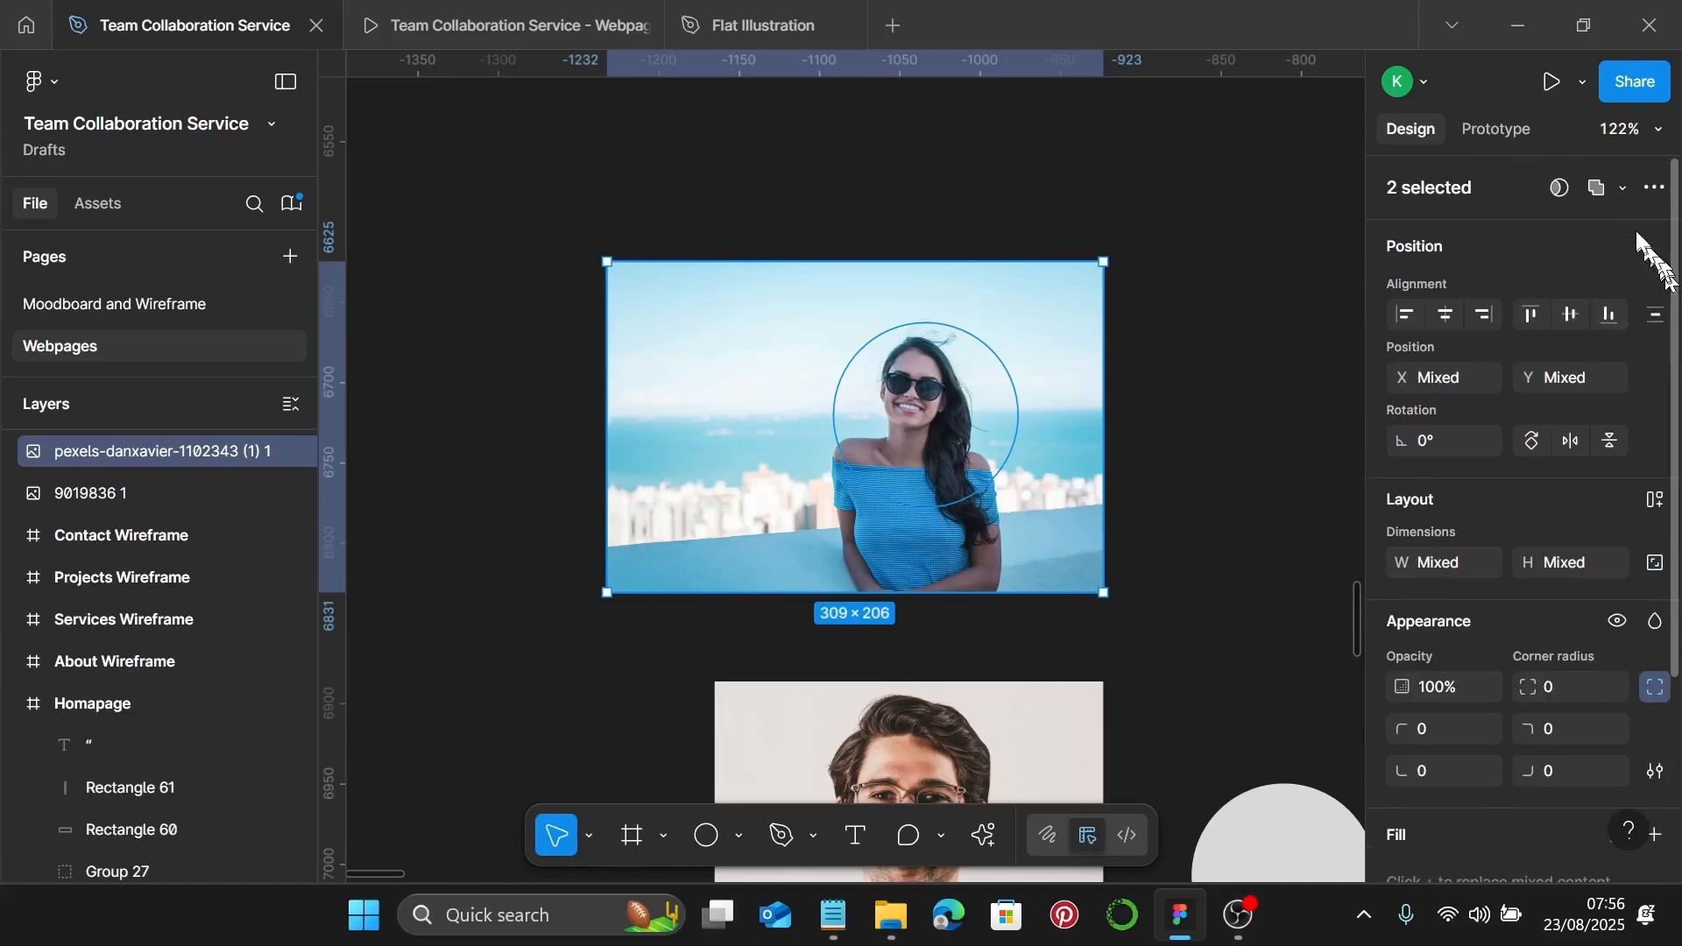
{"action": "left_click", "coordinate": [1622, 187]}
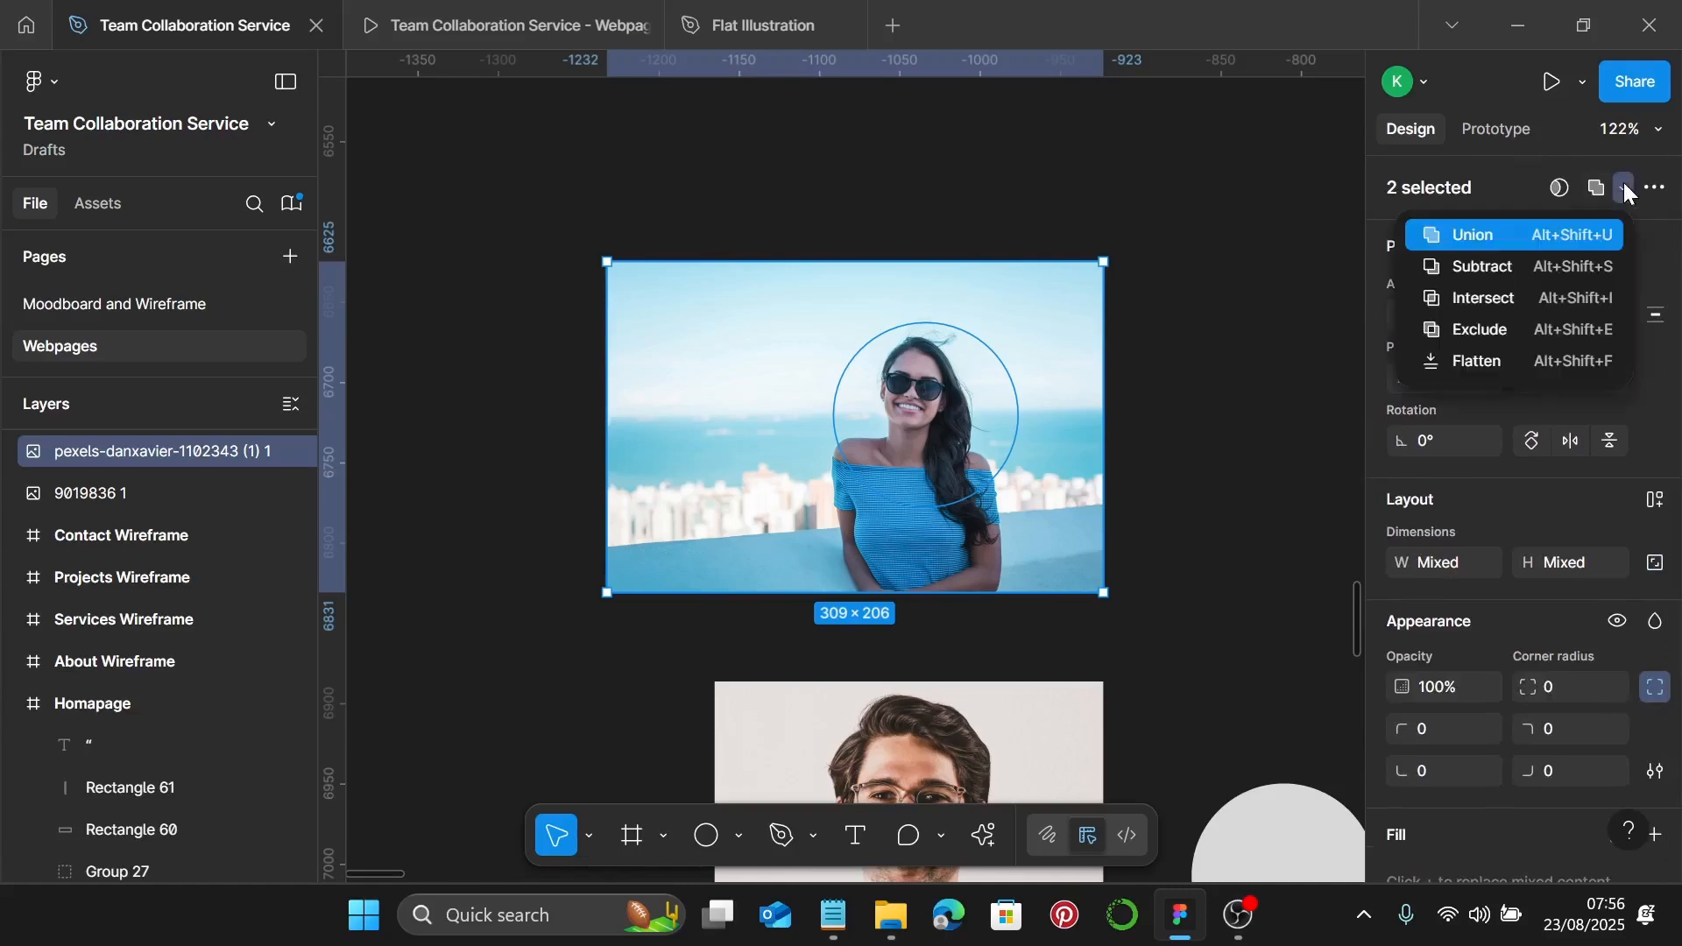
{"action": "left_click", "coordinate": [1522, 303]}
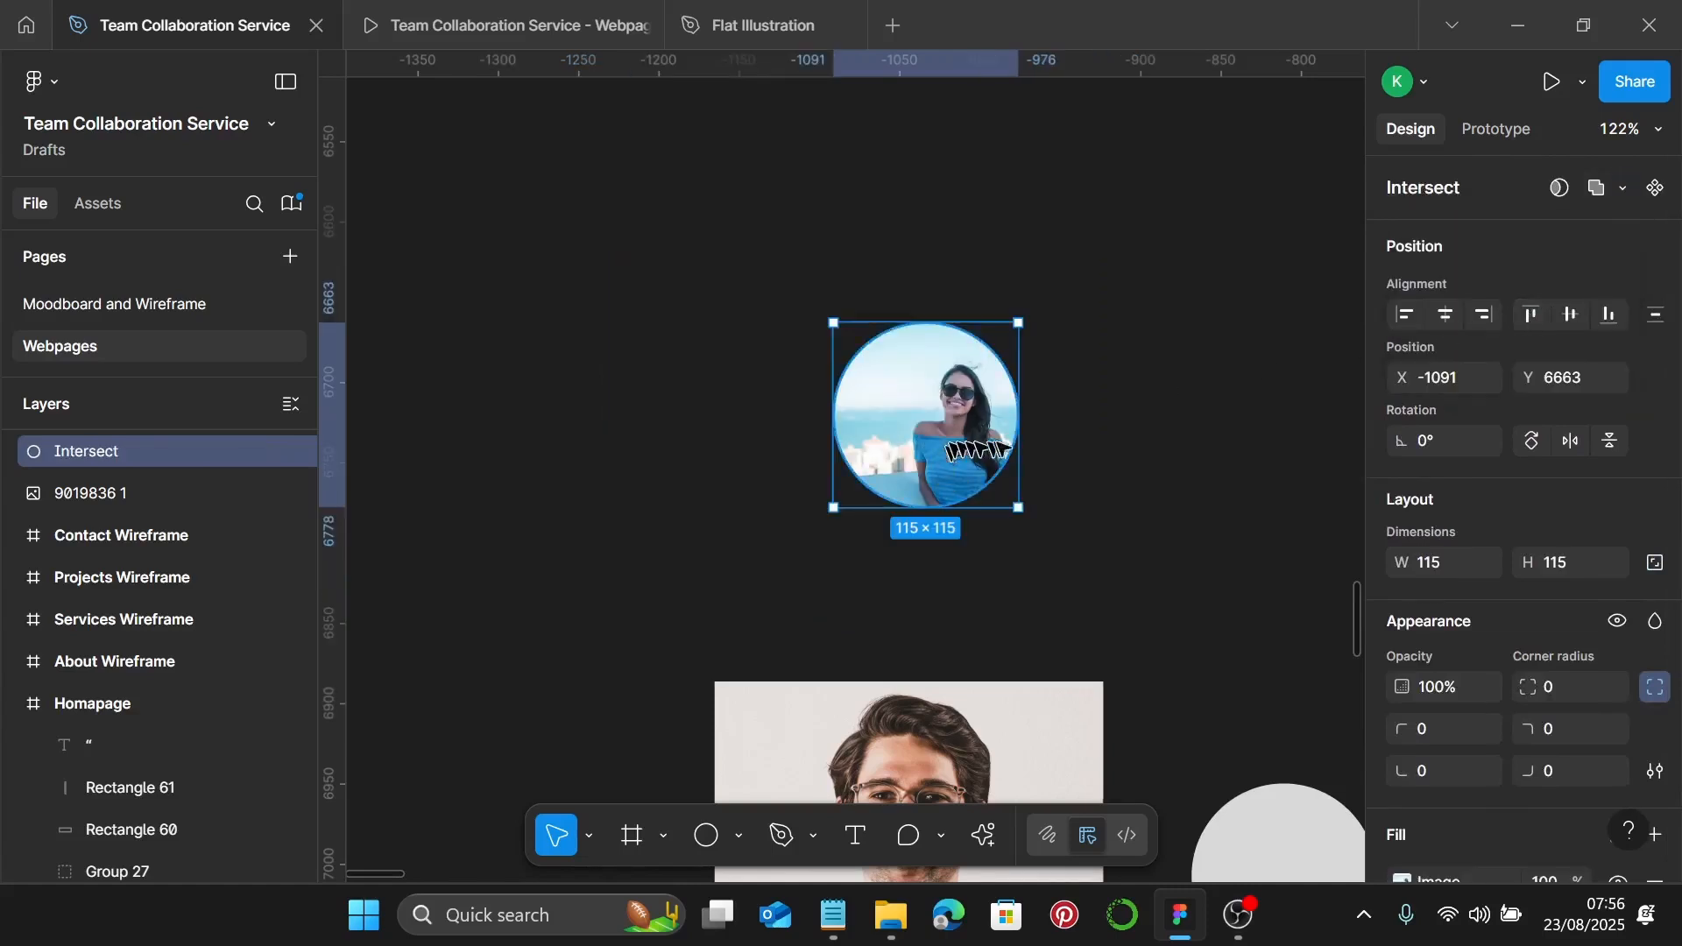
Set the circular picture's image fill to Crop, then enlarge and shift the image to centre the woman in the circle
{"action": "scroll", "coordinate": [1520, 552], "scroll_direction": "down", "scroll_amount": 3}
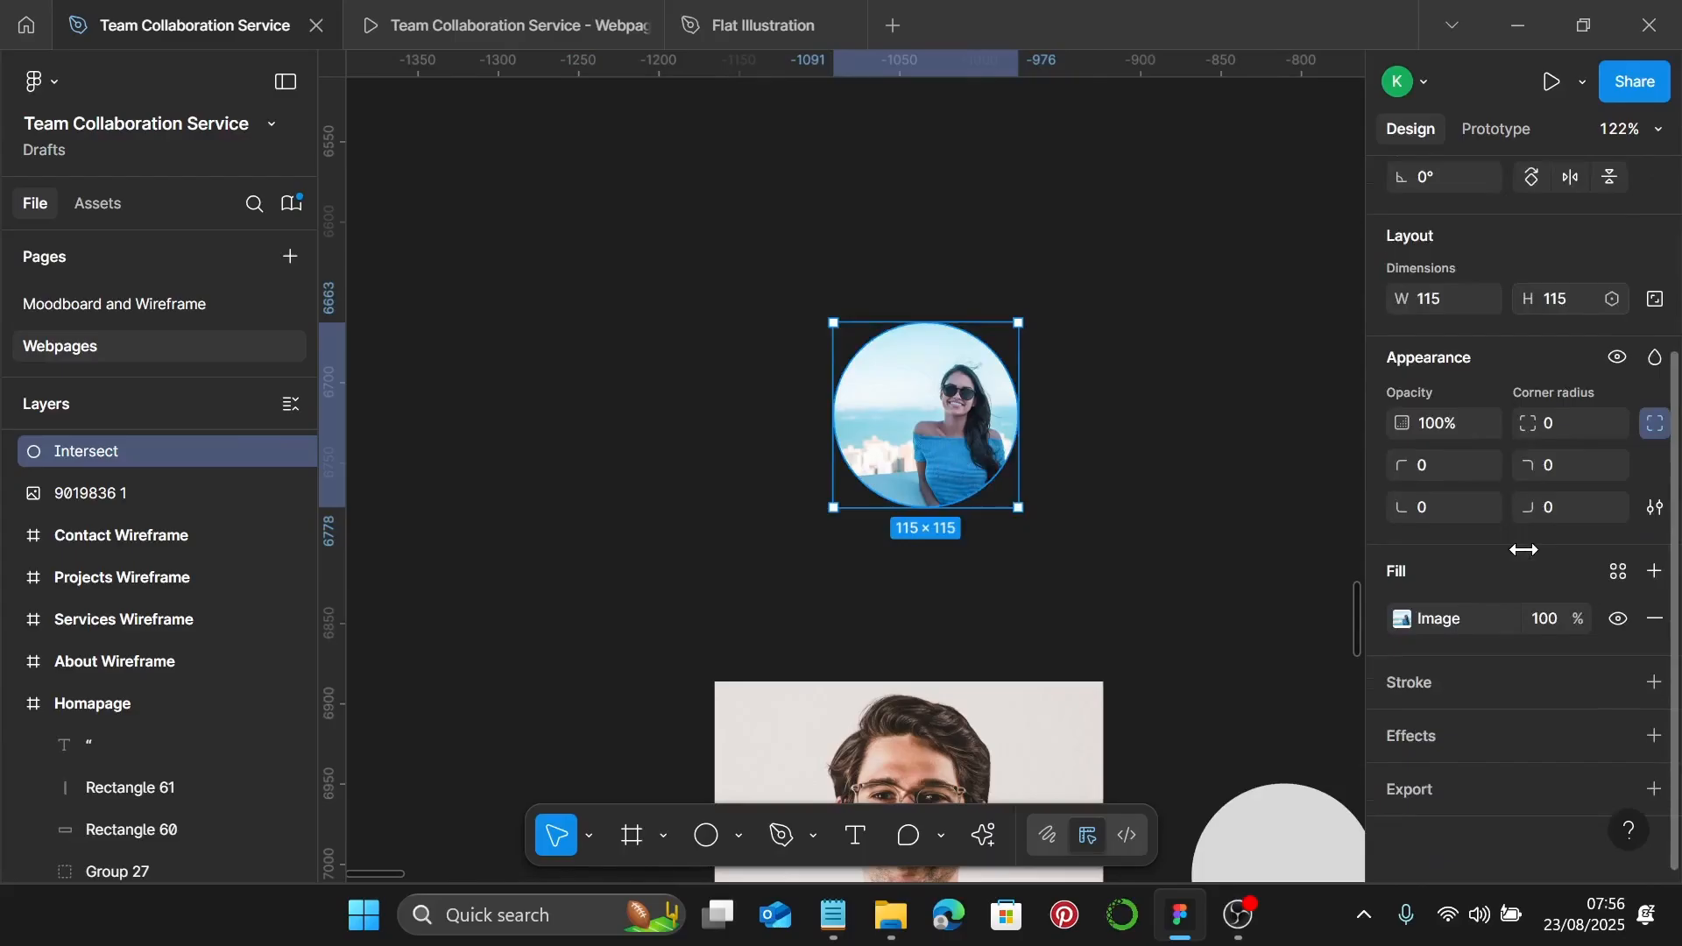
{"action": "left_click", "coordinate": [1412, 627]}
{"action": "left_click", "coordinate": [1139, 338]}
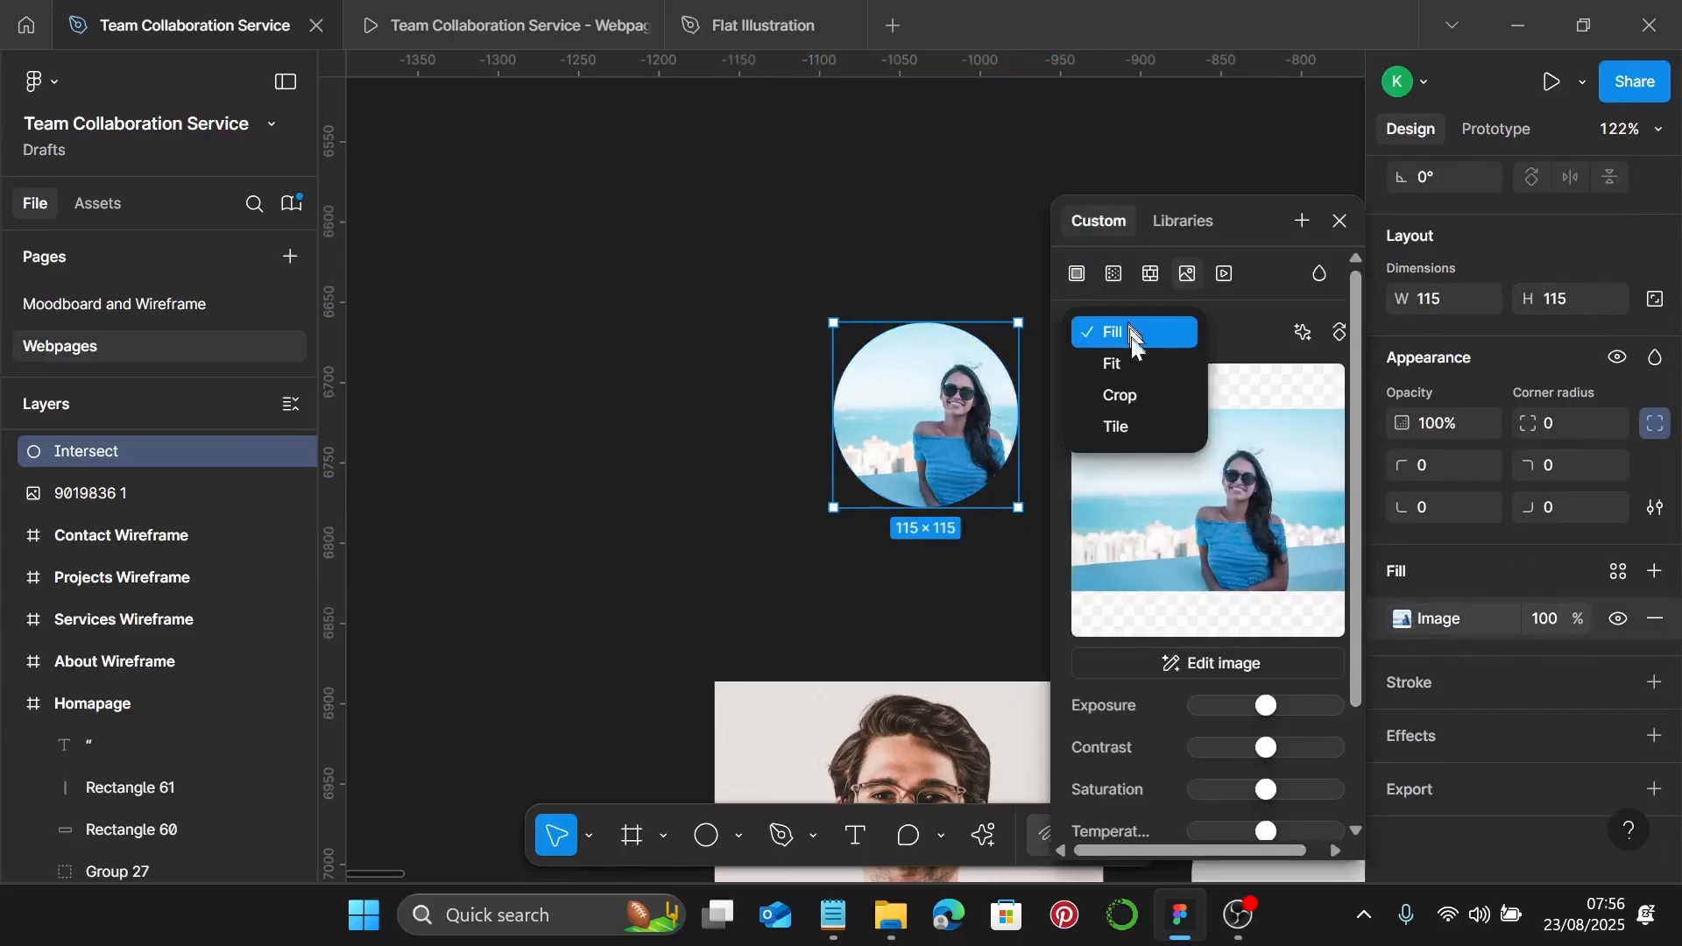
{"action": "left_click", "coordinate": [1134, 396]}
{"action": "left_click_drag", "start_coordinate": [981, 424], "coordinate": [953, 424]}
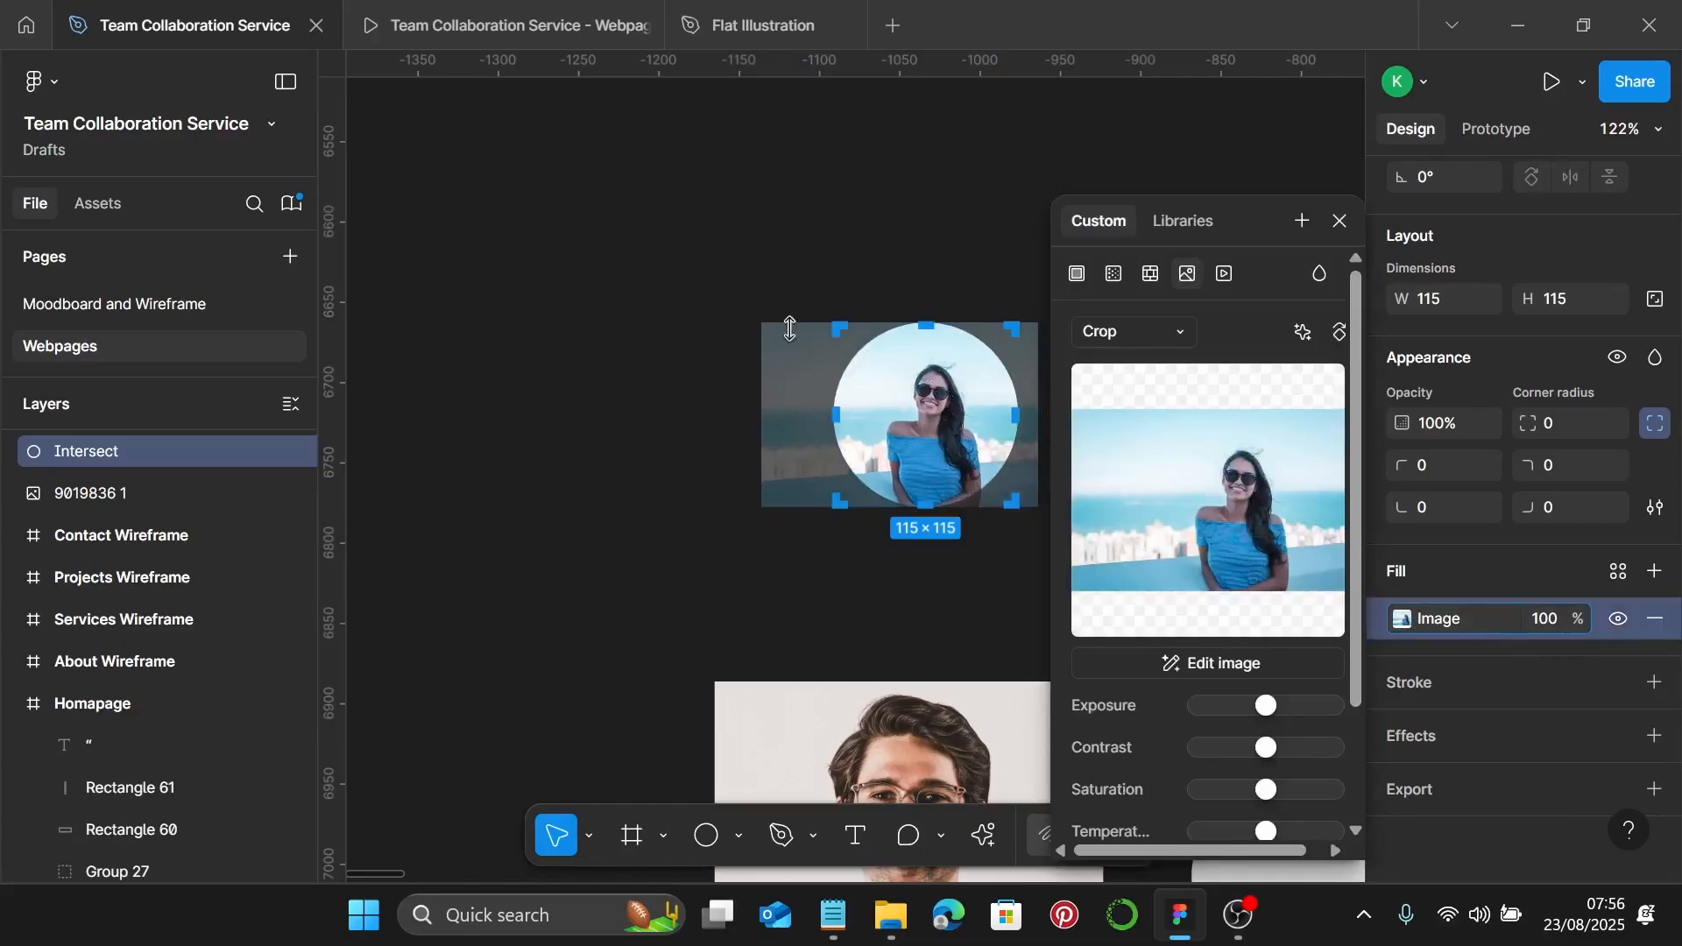
{"action": "left_click_drag", "start_coordinate": [788, 329], "coordinate": [788, 290]}
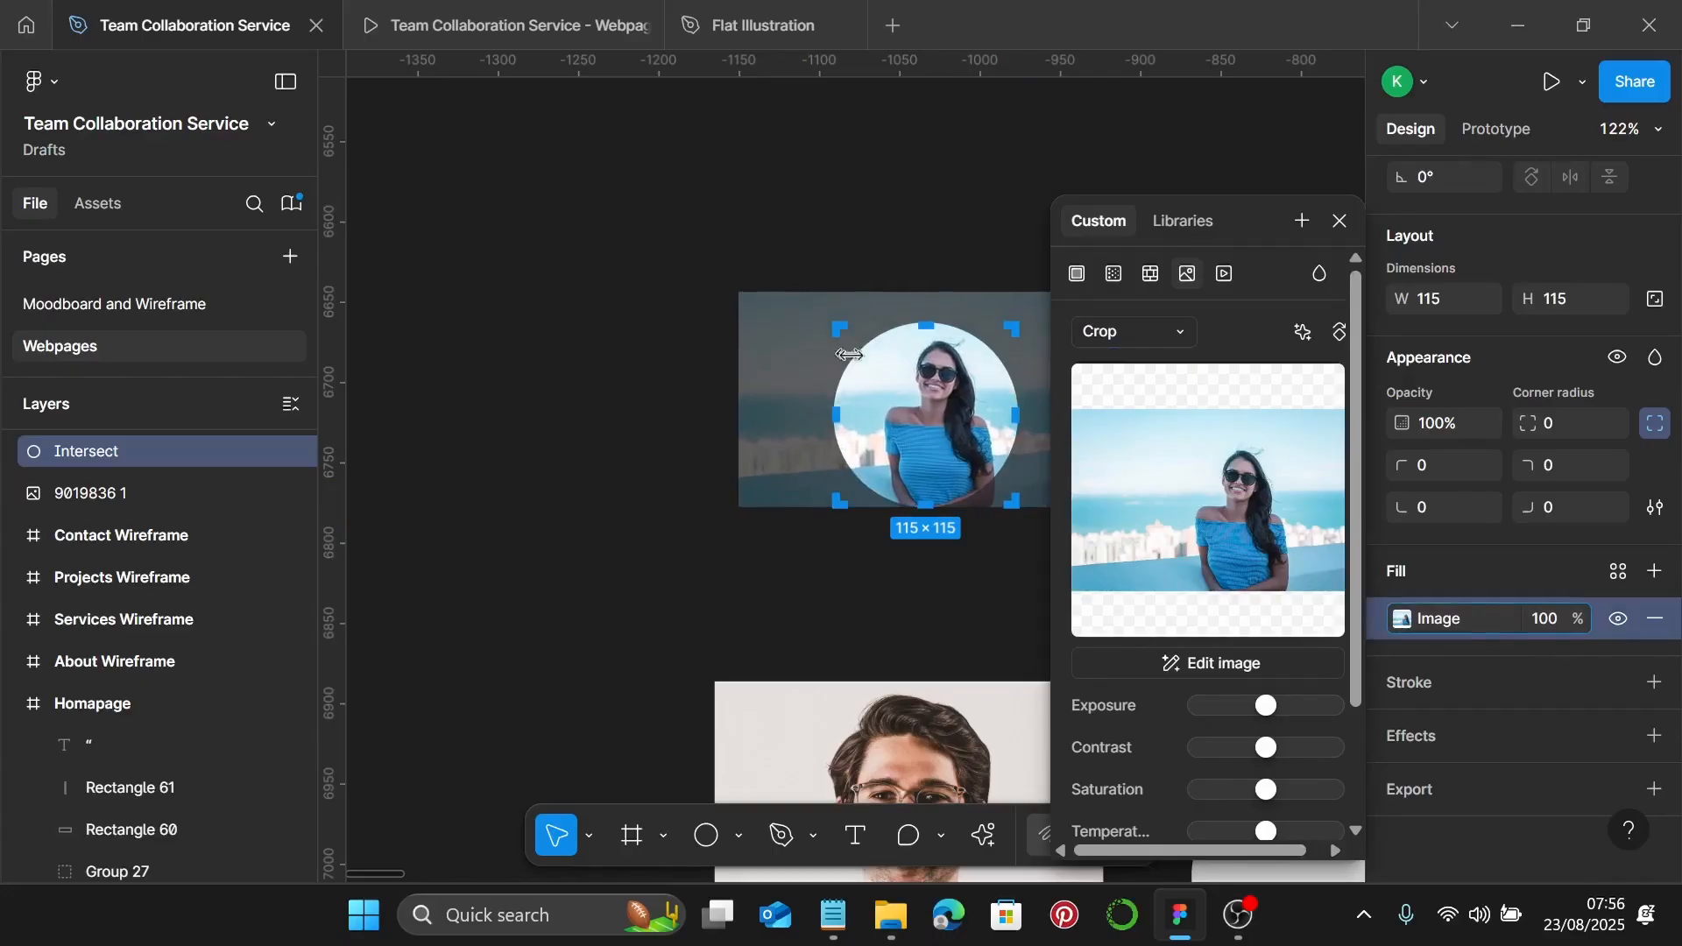
{"action": "left_click_drag", "start_coordinate": [936, 387], "coordinate": [920, 384]}
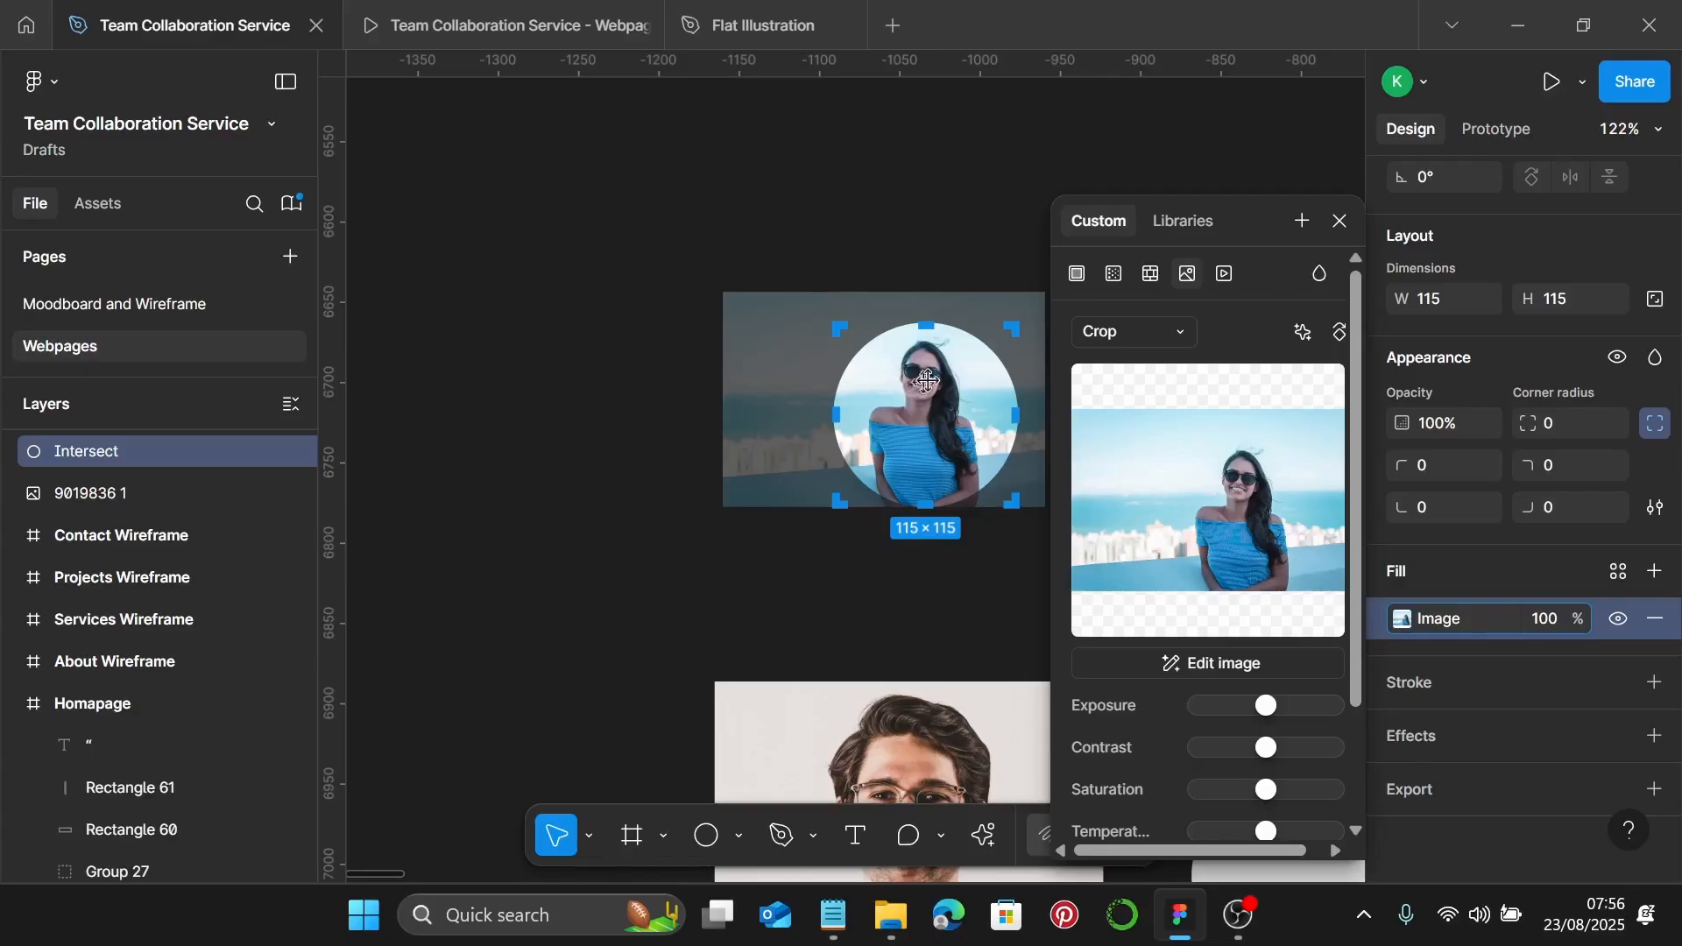
{"action": "key", "text": "Escape"}
Move one ellipse over the face of the man in glasses and delete the duplicate ellipse beside his photo
{"action": "scroll", "coordinate": [973, 421], "scroll_direction": "down", "scroll_amount": 5}
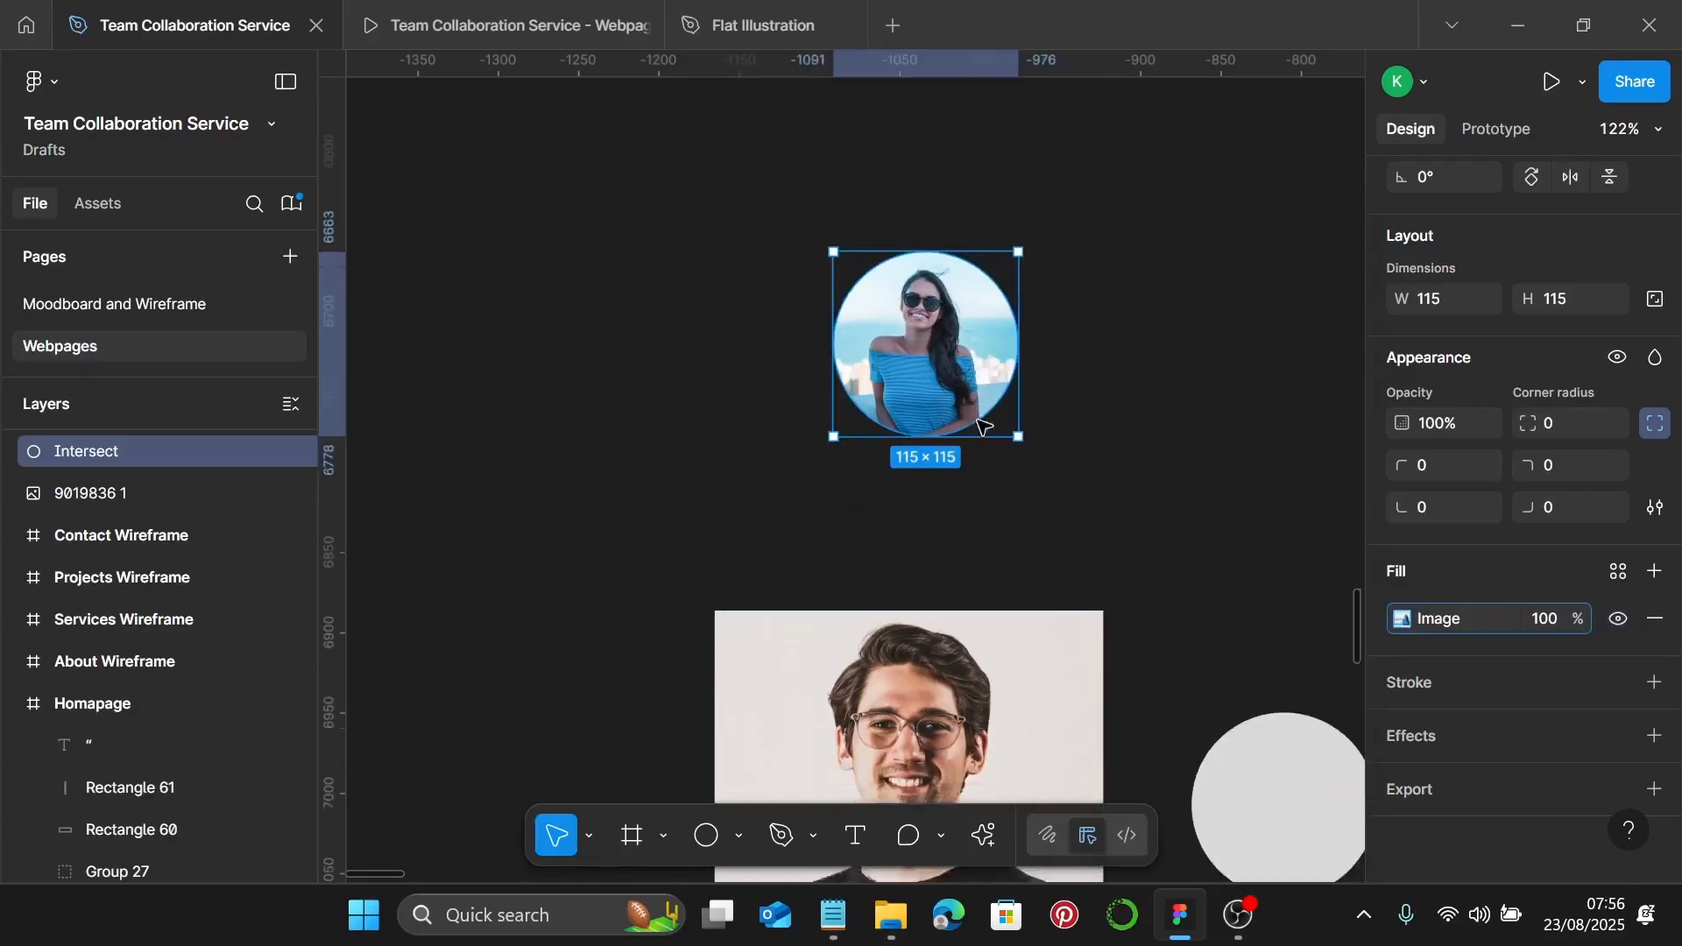
{"action": "left_click", "coordinate": [1262, 499]}
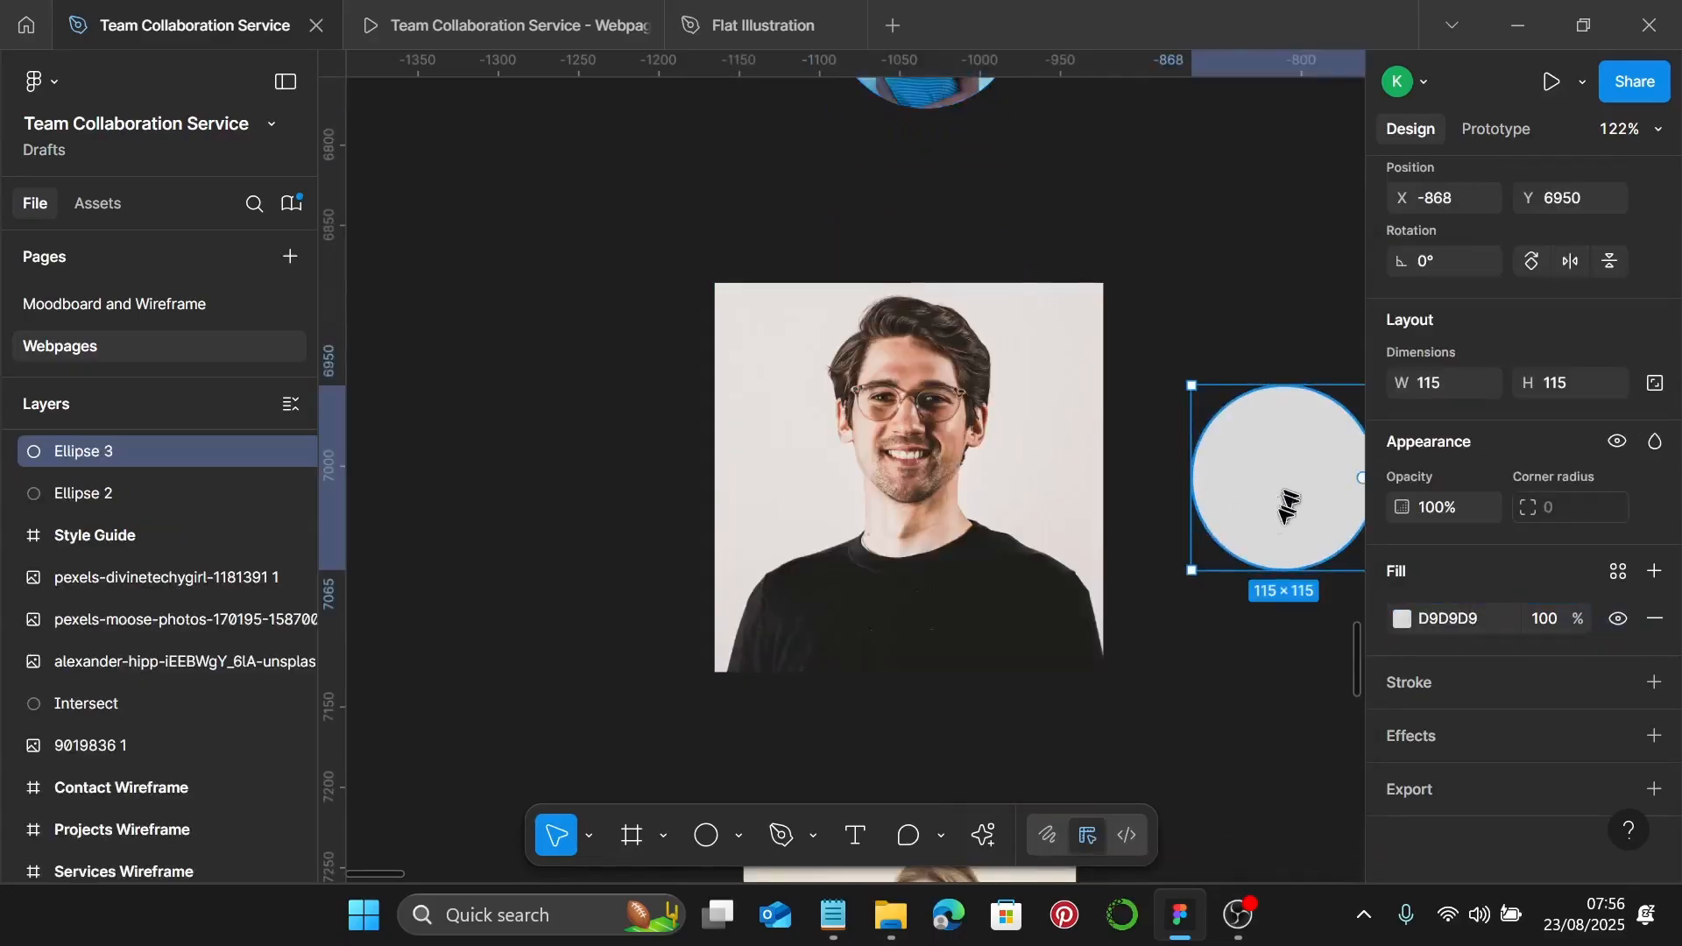
{"action": "left_click_drag", "start_coordinate": [1276, 499], "coordinate": [932, 459]}
{"action": "left_click", "coordinate": [1231, 476]}
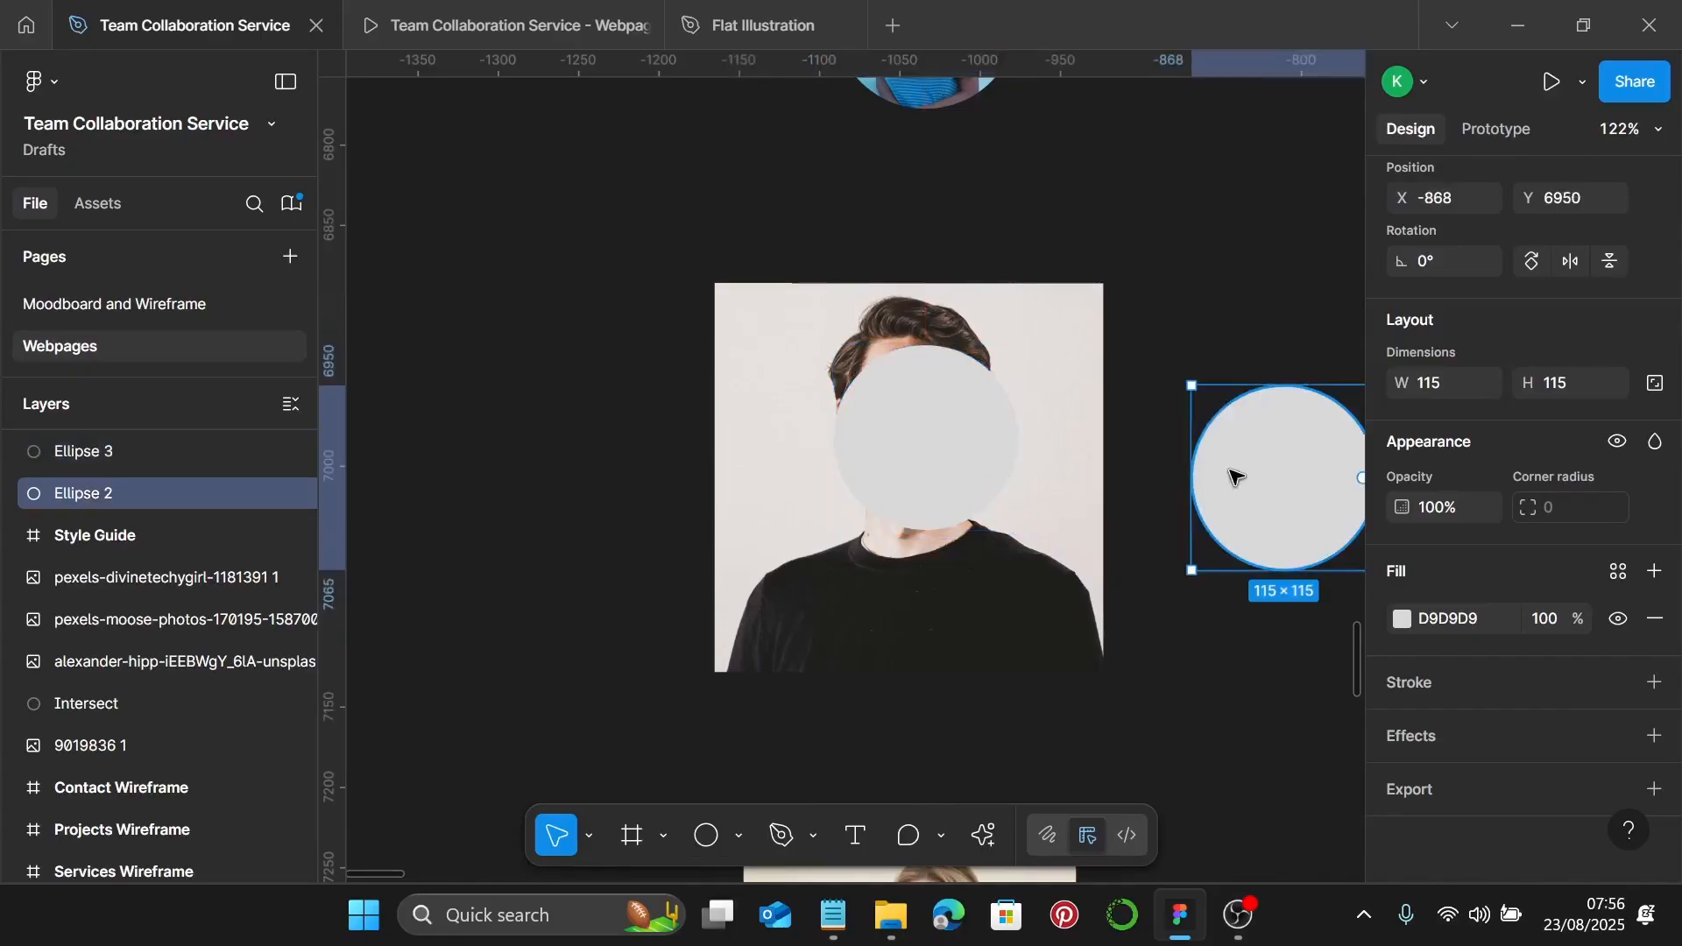
{"action": "key", "text": "Delete"}
Send the ellipse behind the photo of the man in glasses and intersect the two into a circular picture
{"action": "left_click", "coordinate": [916, 434]}
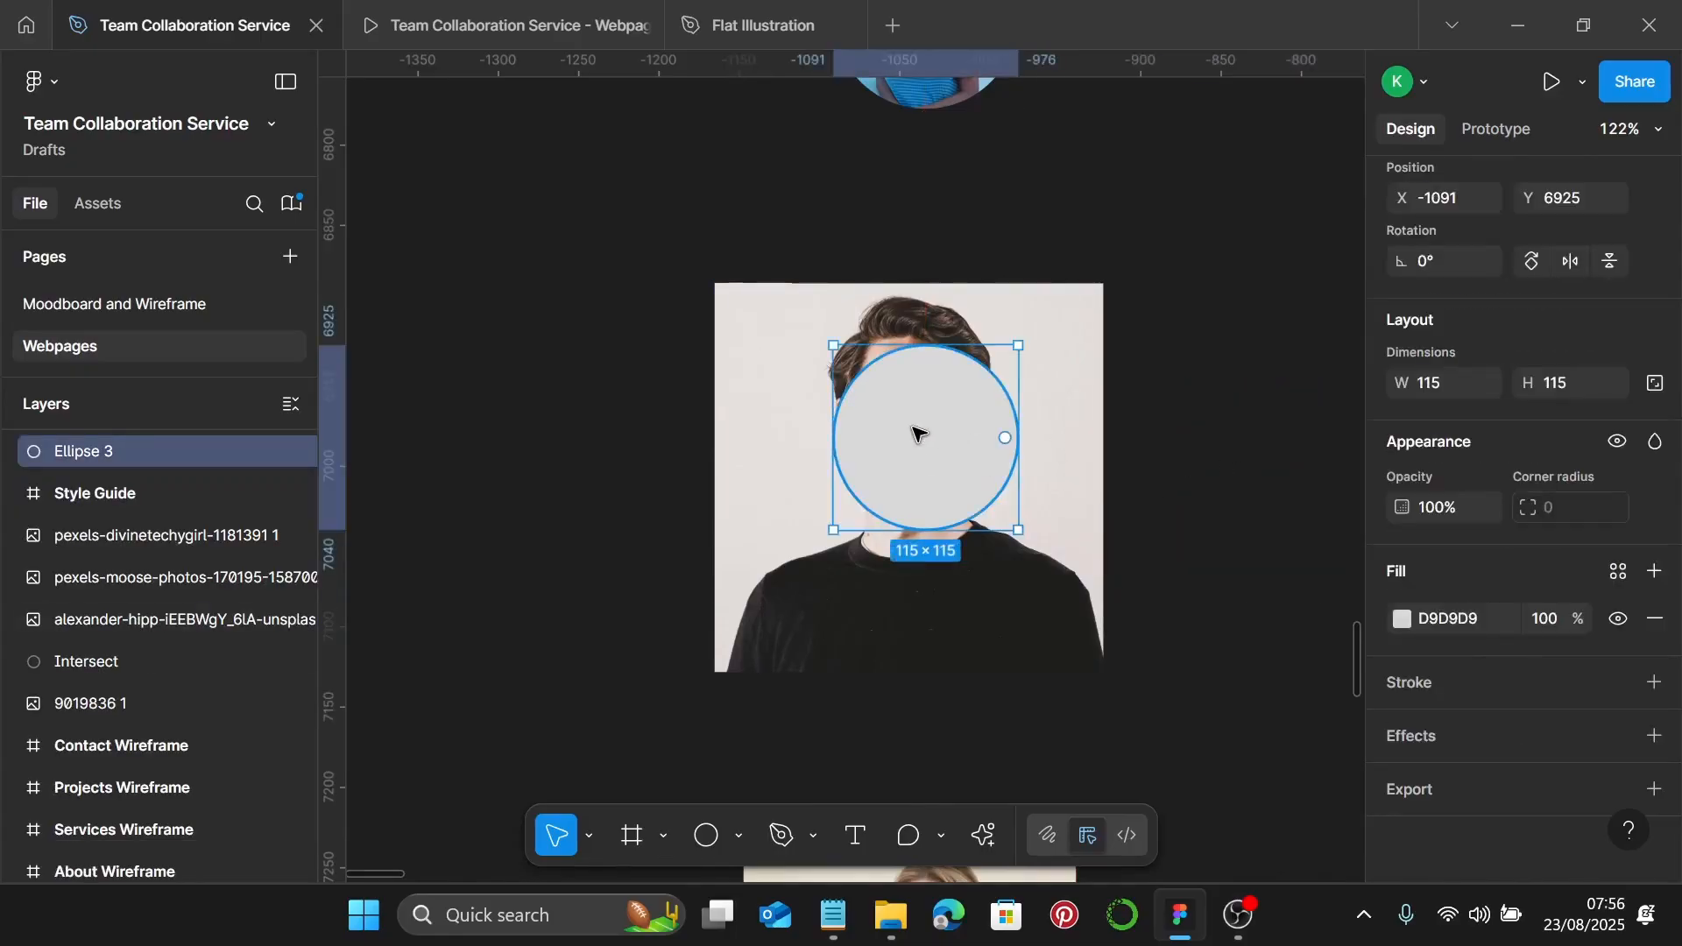
{"action": "key", "text": "ctrl+shift+bracketleft"}
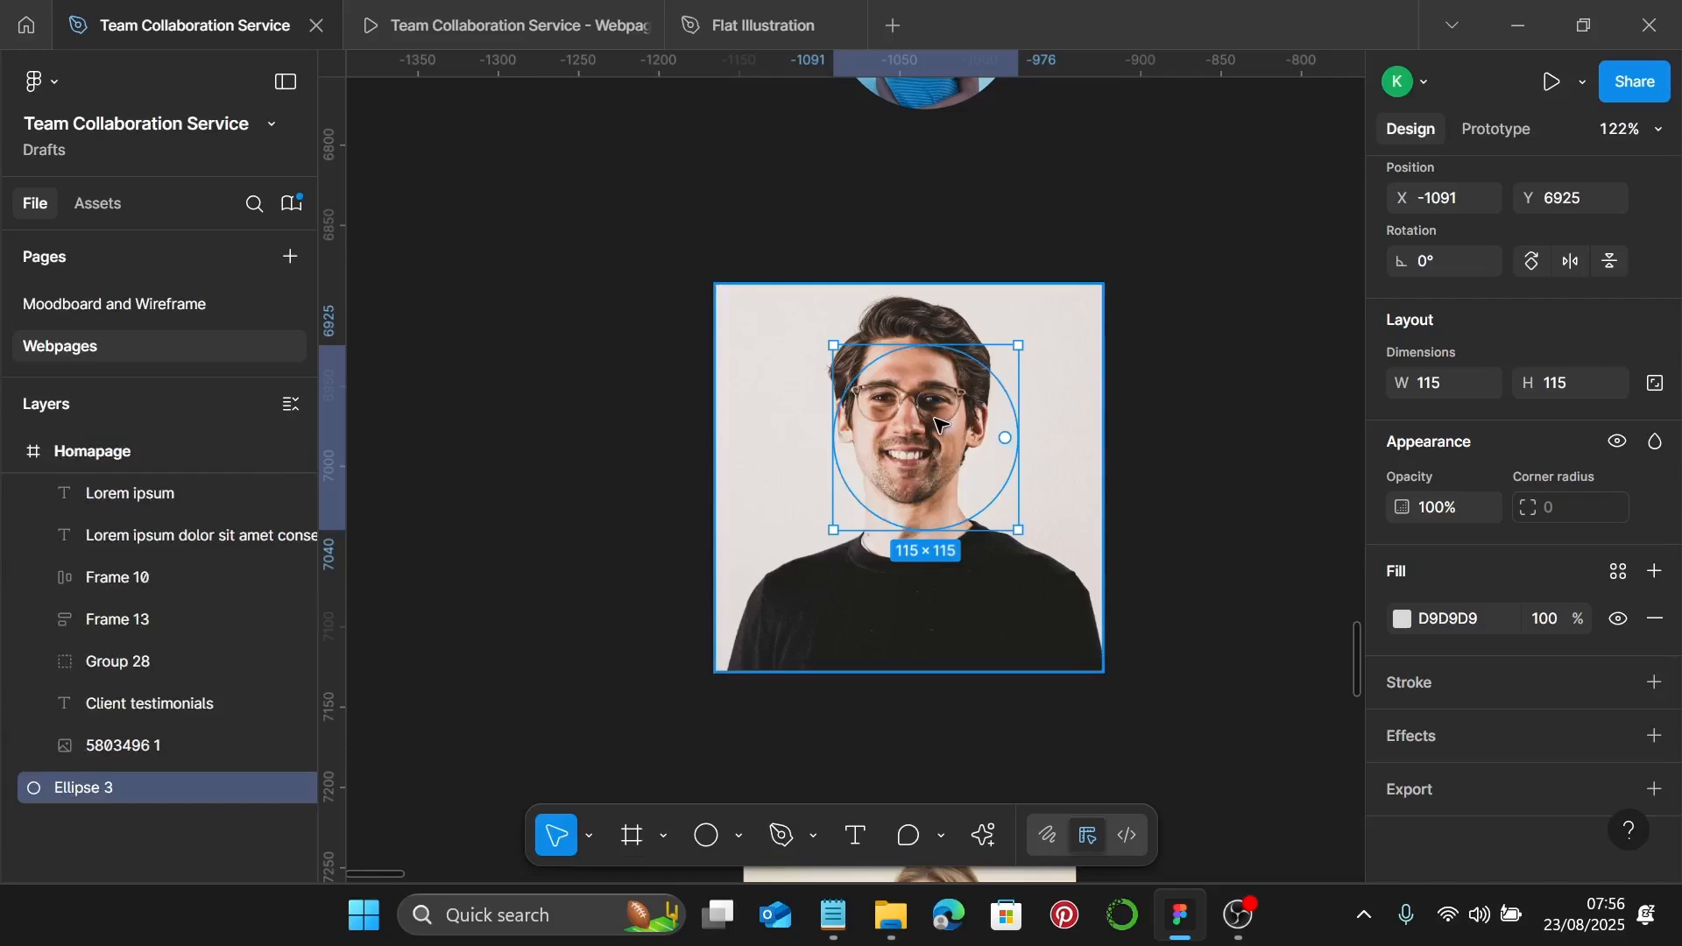
{"action": "left_click", "coordinate": [1077, 460], "text": "shift"}
{"action": "scroll", "coordinate": [1559, 351], "scroll_direction": "down", "scroll_amount": 1}
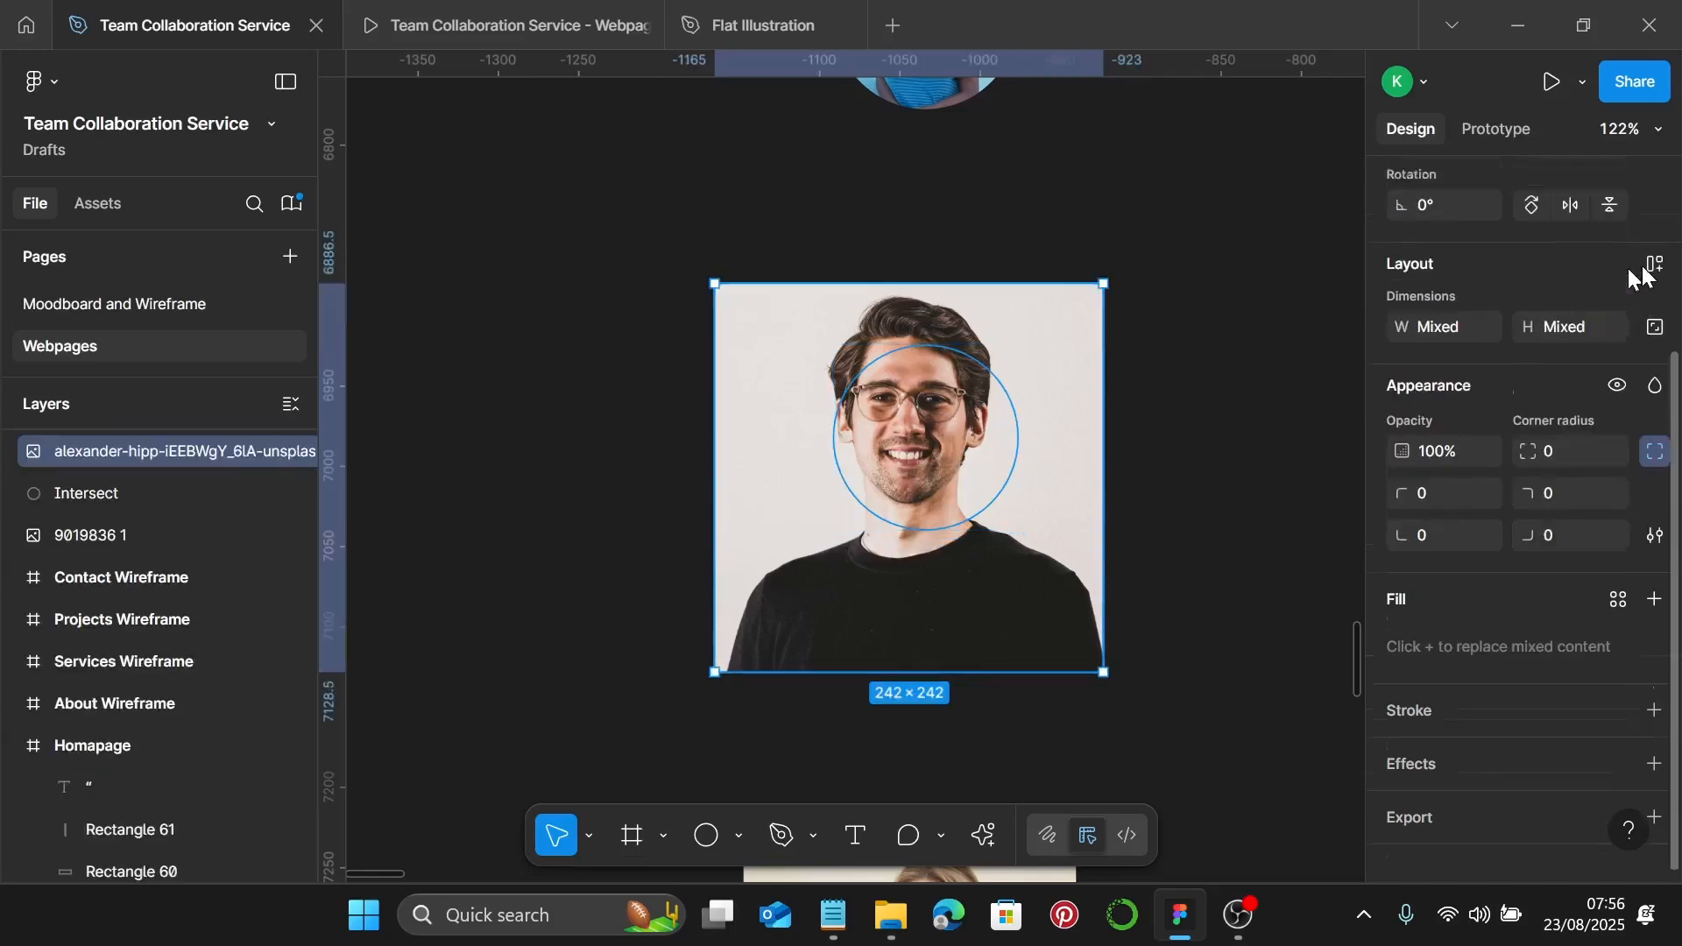
{"action": "scroll", "coordinate": [1640, 276], "scroll_direction": "up", "scroll_amount": 2}
{"action": "left_click", "coordinate": [1624, 188]}
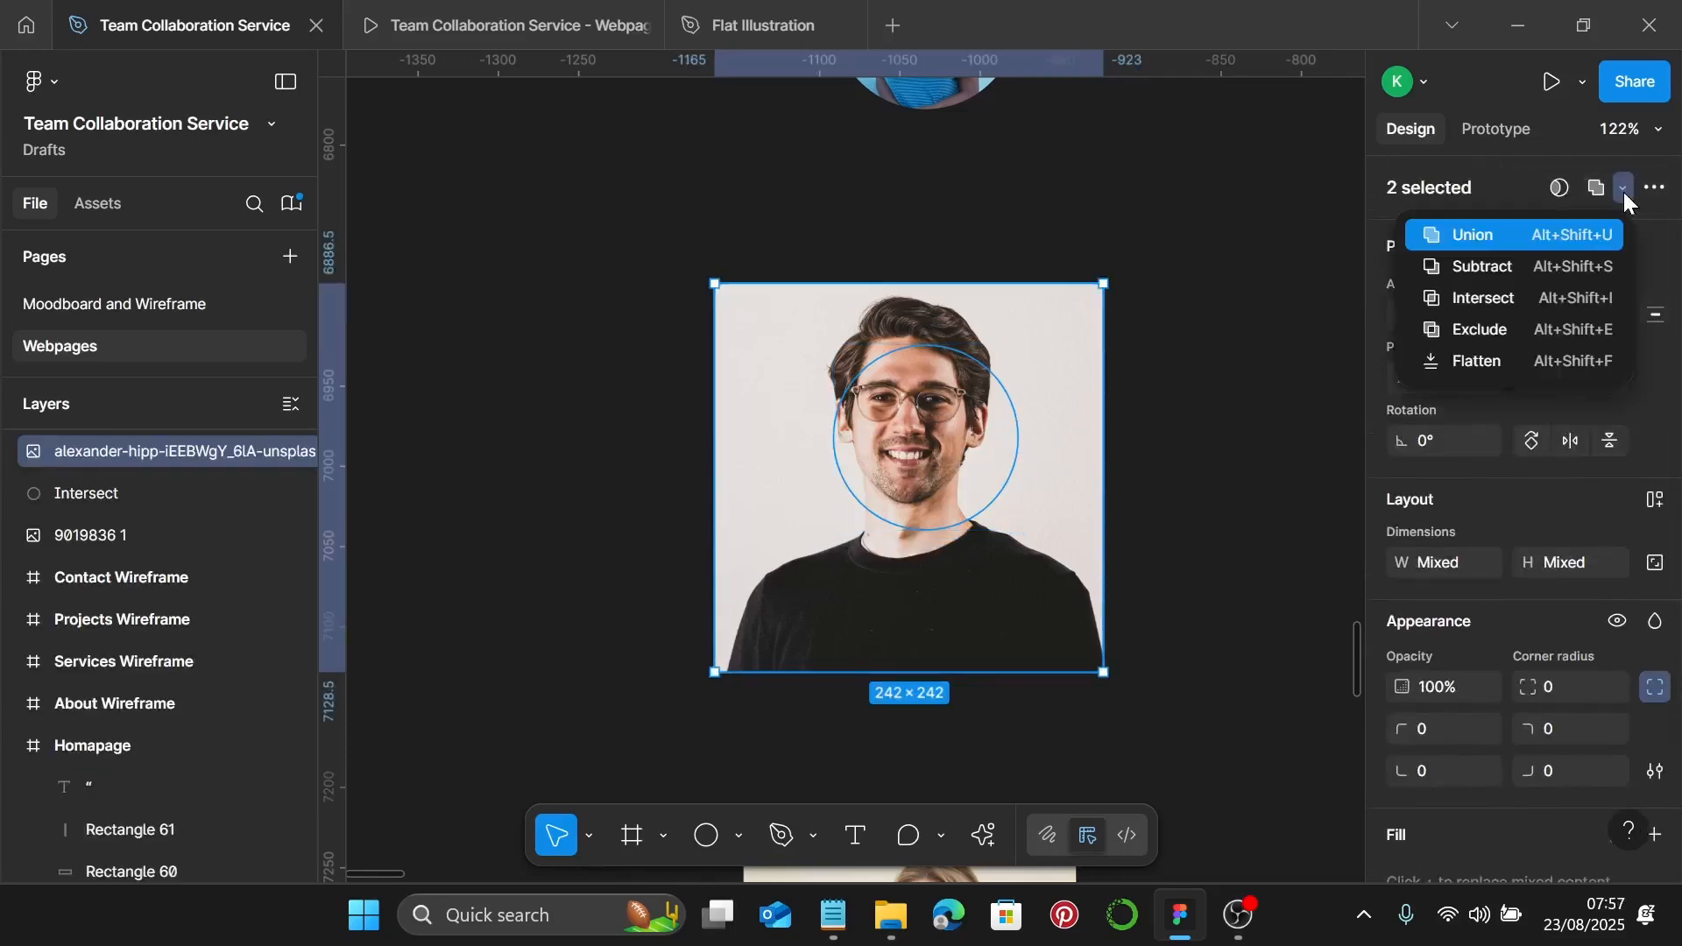
{"action": "left_click", "coordinate": [1493, 297]}
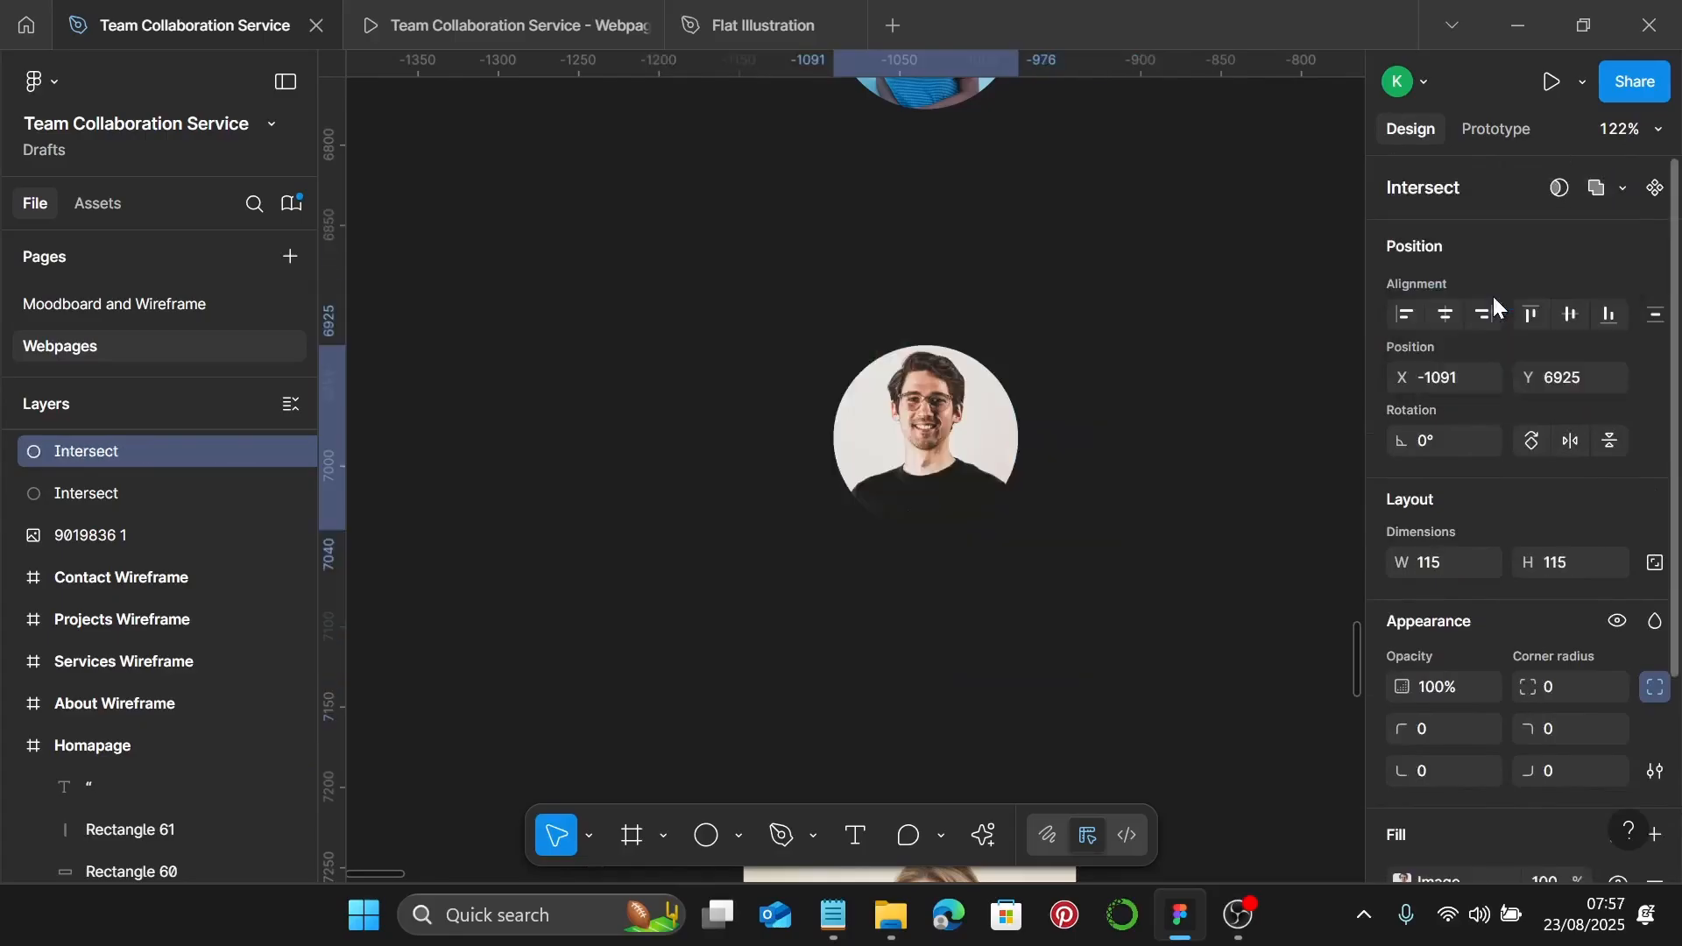
Move the neighbouring ellipse over the face of the woman with the orange folder and send it behind her photo
{"action": "scroll", "coordinate": [1133, 418], "scroll_direction": "down", "scroll_amount": 4}
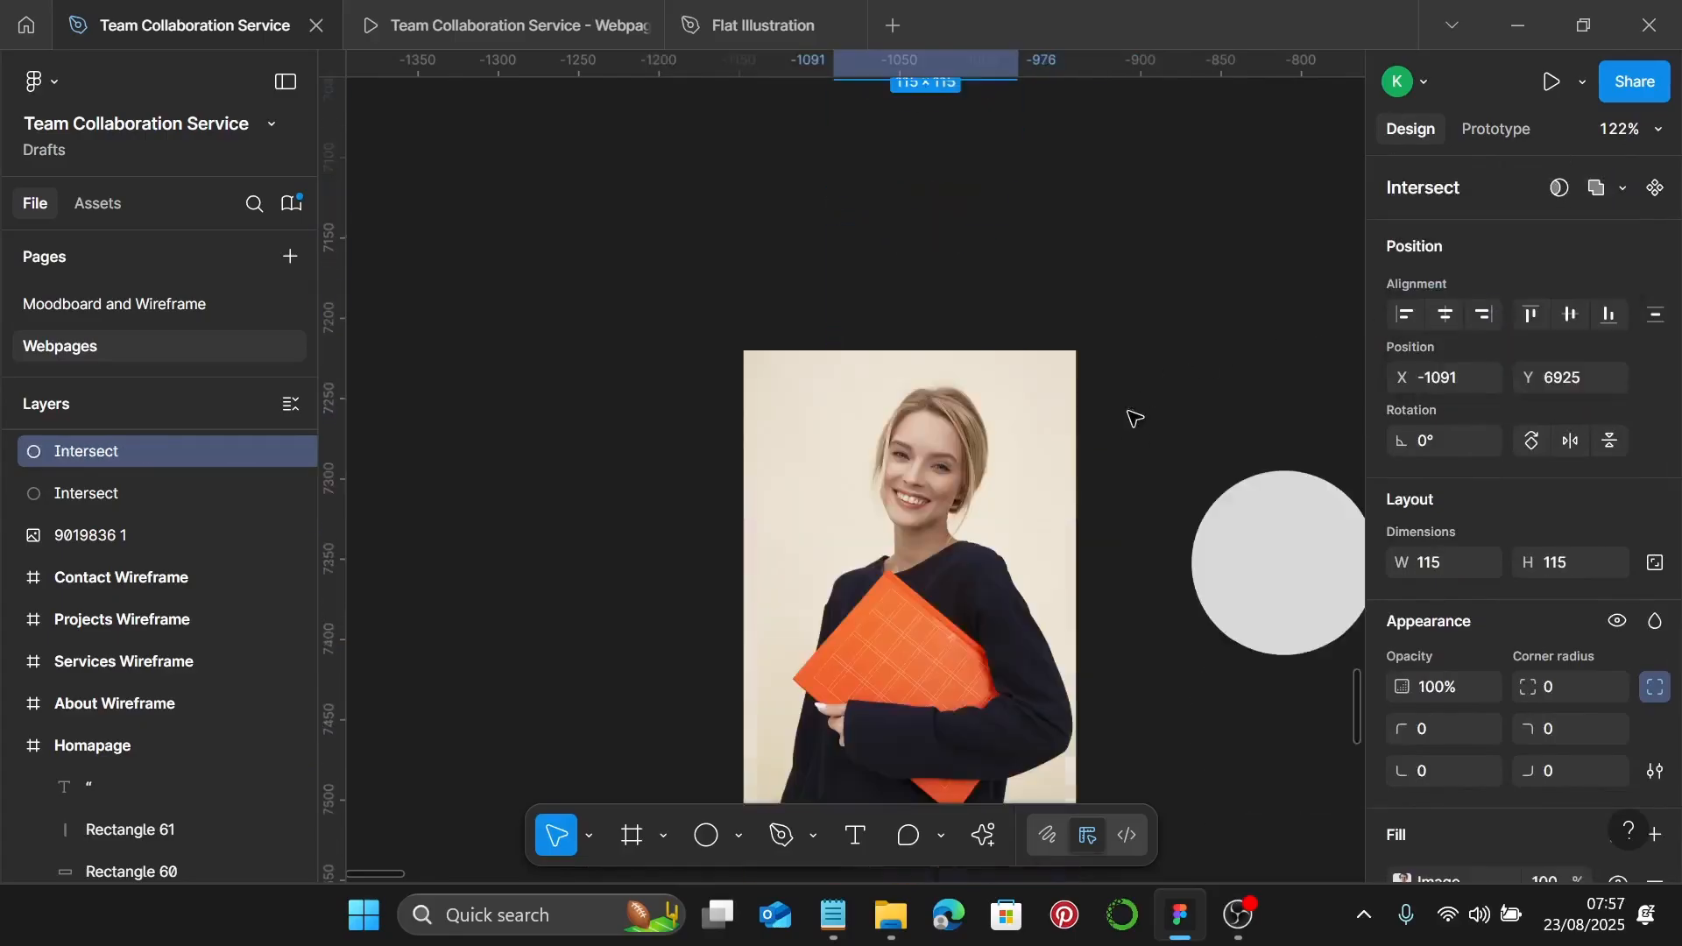
{"action": "left_click", "coordinate": [1284, 570]}
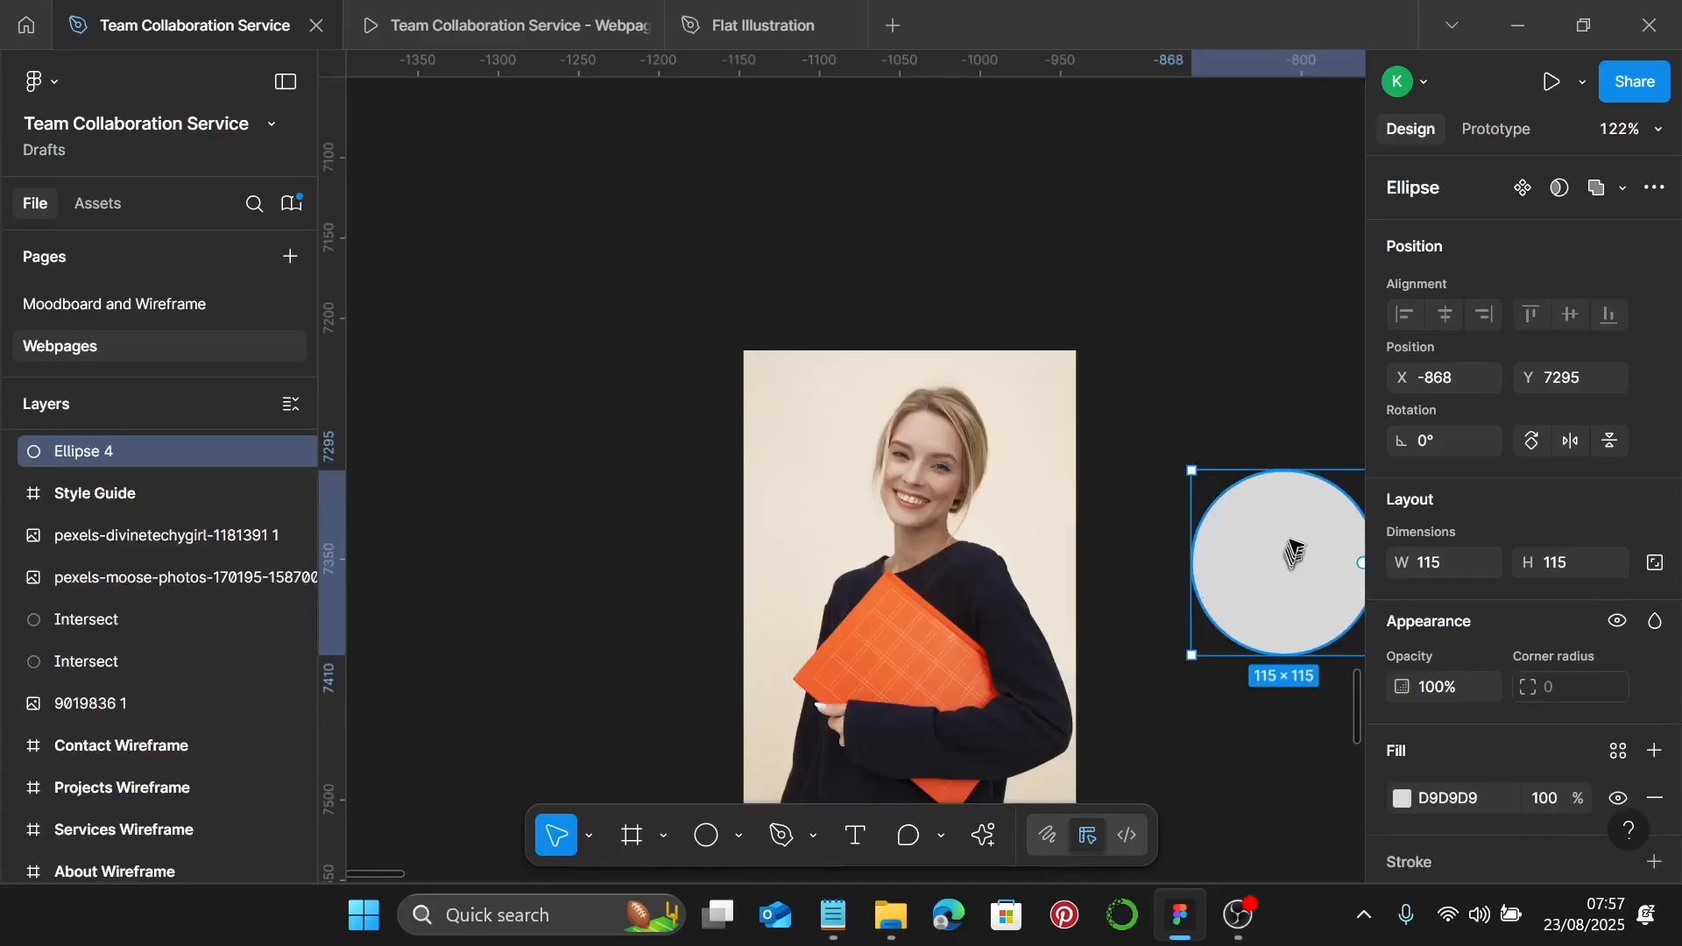
{"action": "left_click_drag", "start_coordinate": [1288, 554], "coordinate": [939, 471]}
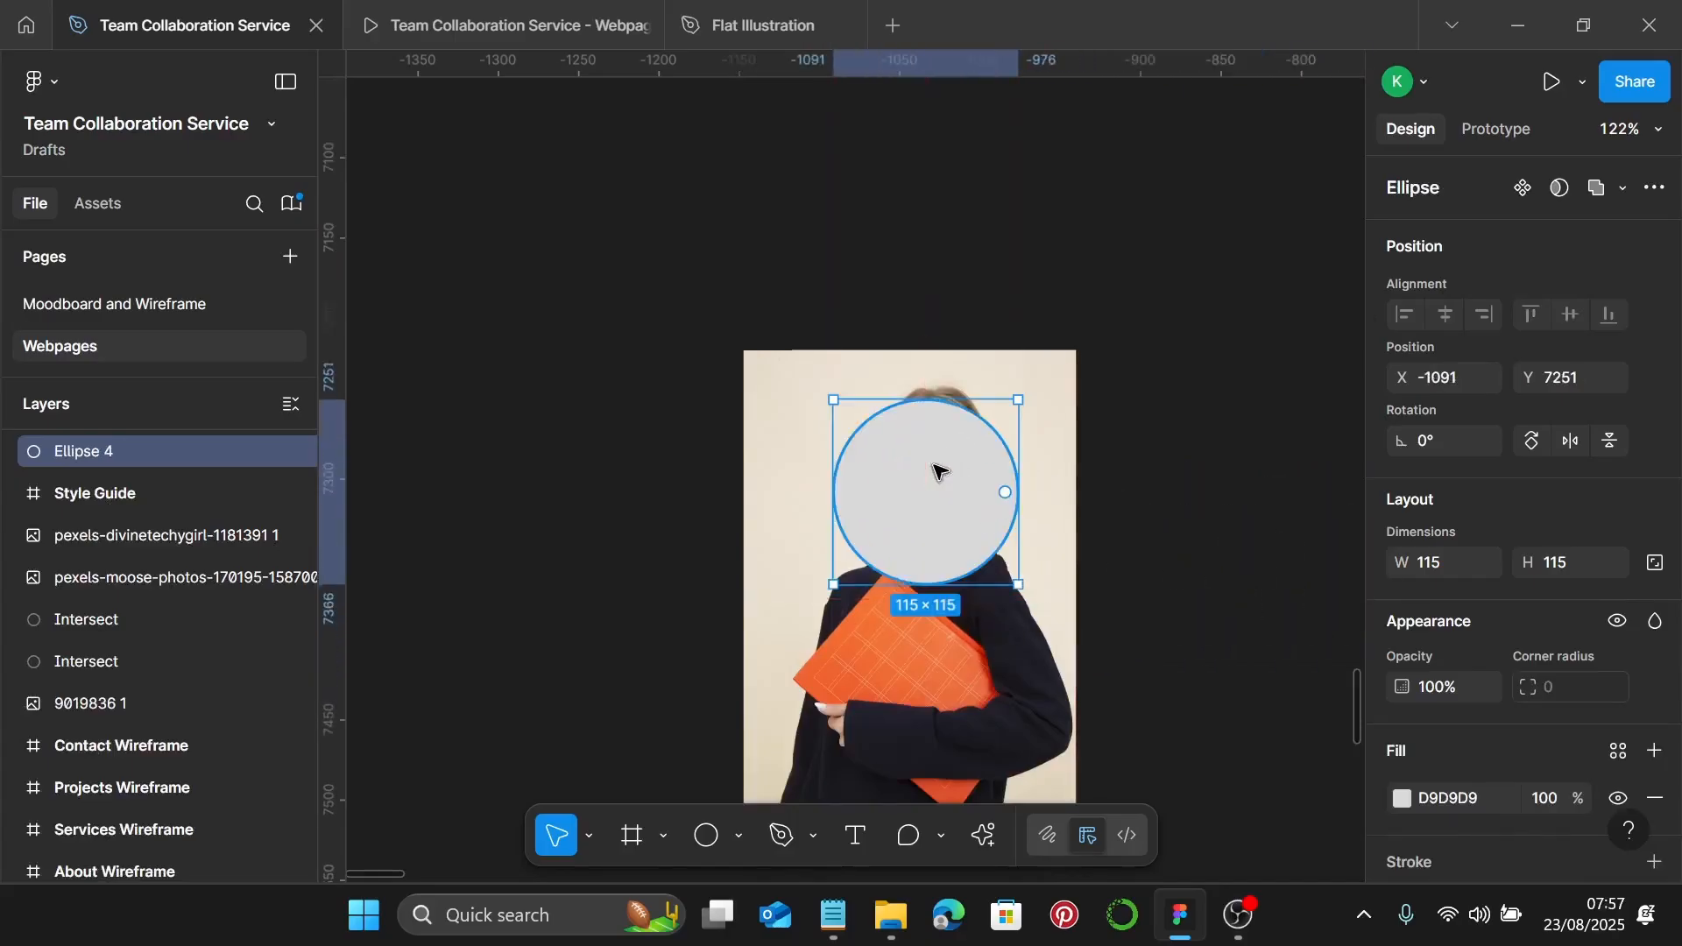
{"action": "key", "text": "["}
Intersect the ellipse with the photo of the woman holding the orange folder
{"action": "left_click", "coordinate": [1020, 635], "text": "shift"}
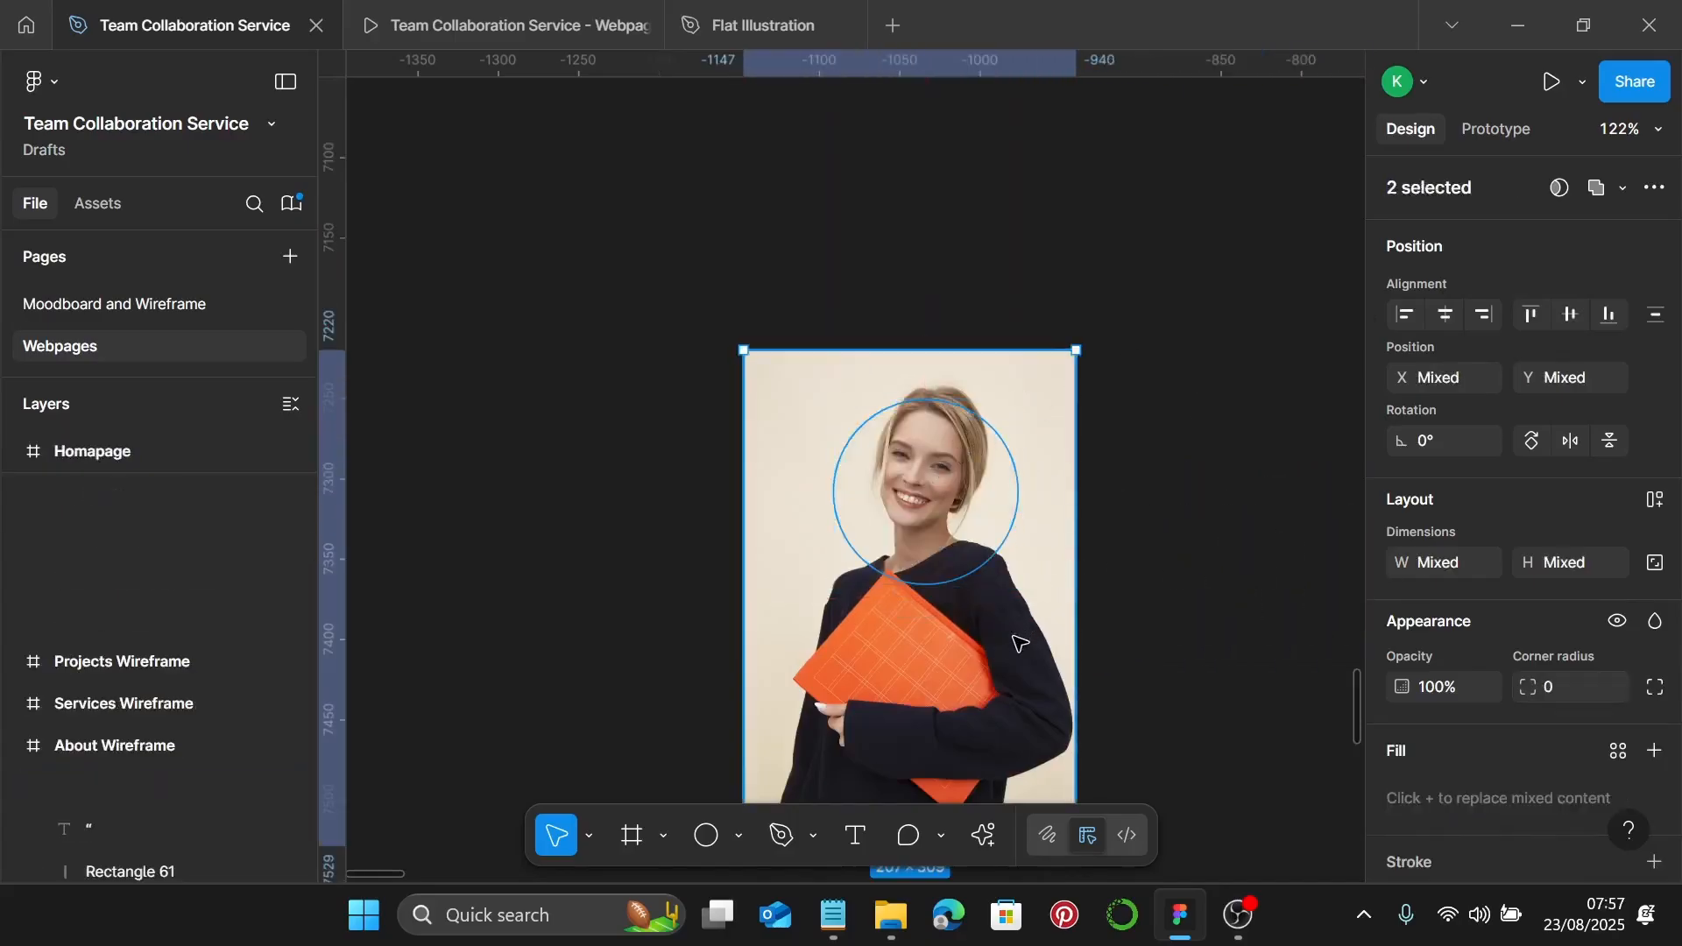
{"action": "left_click", "coordinate": [1617, 189]}
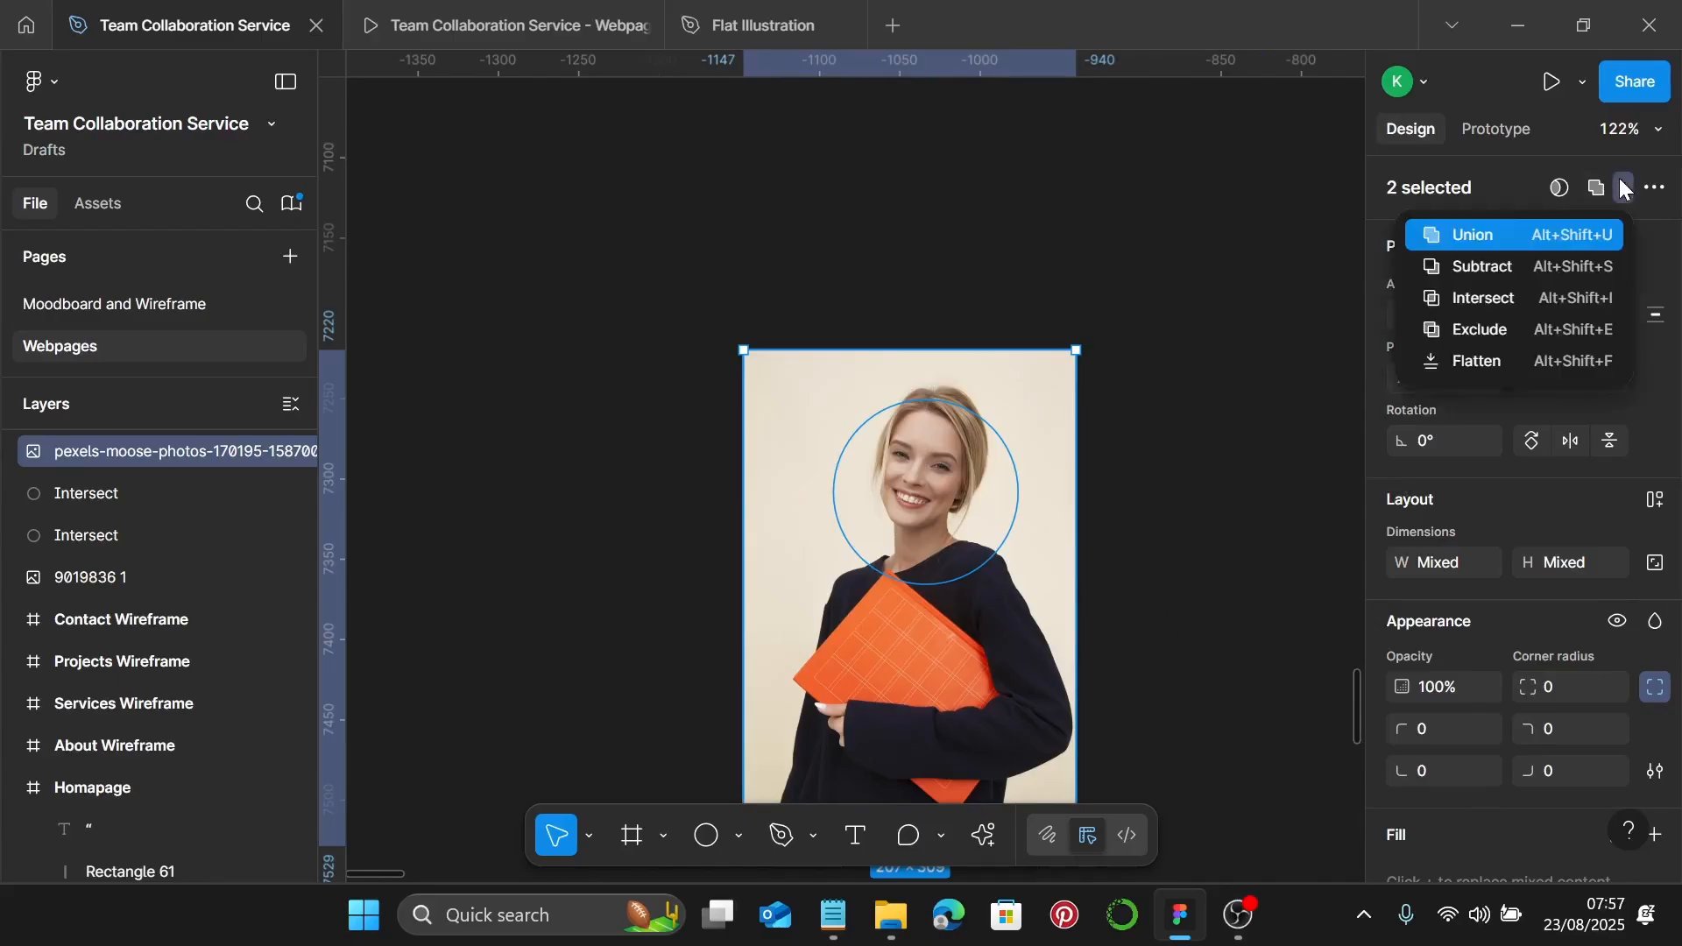
{"action": "left_click", "coordinate": [1491, 294]}
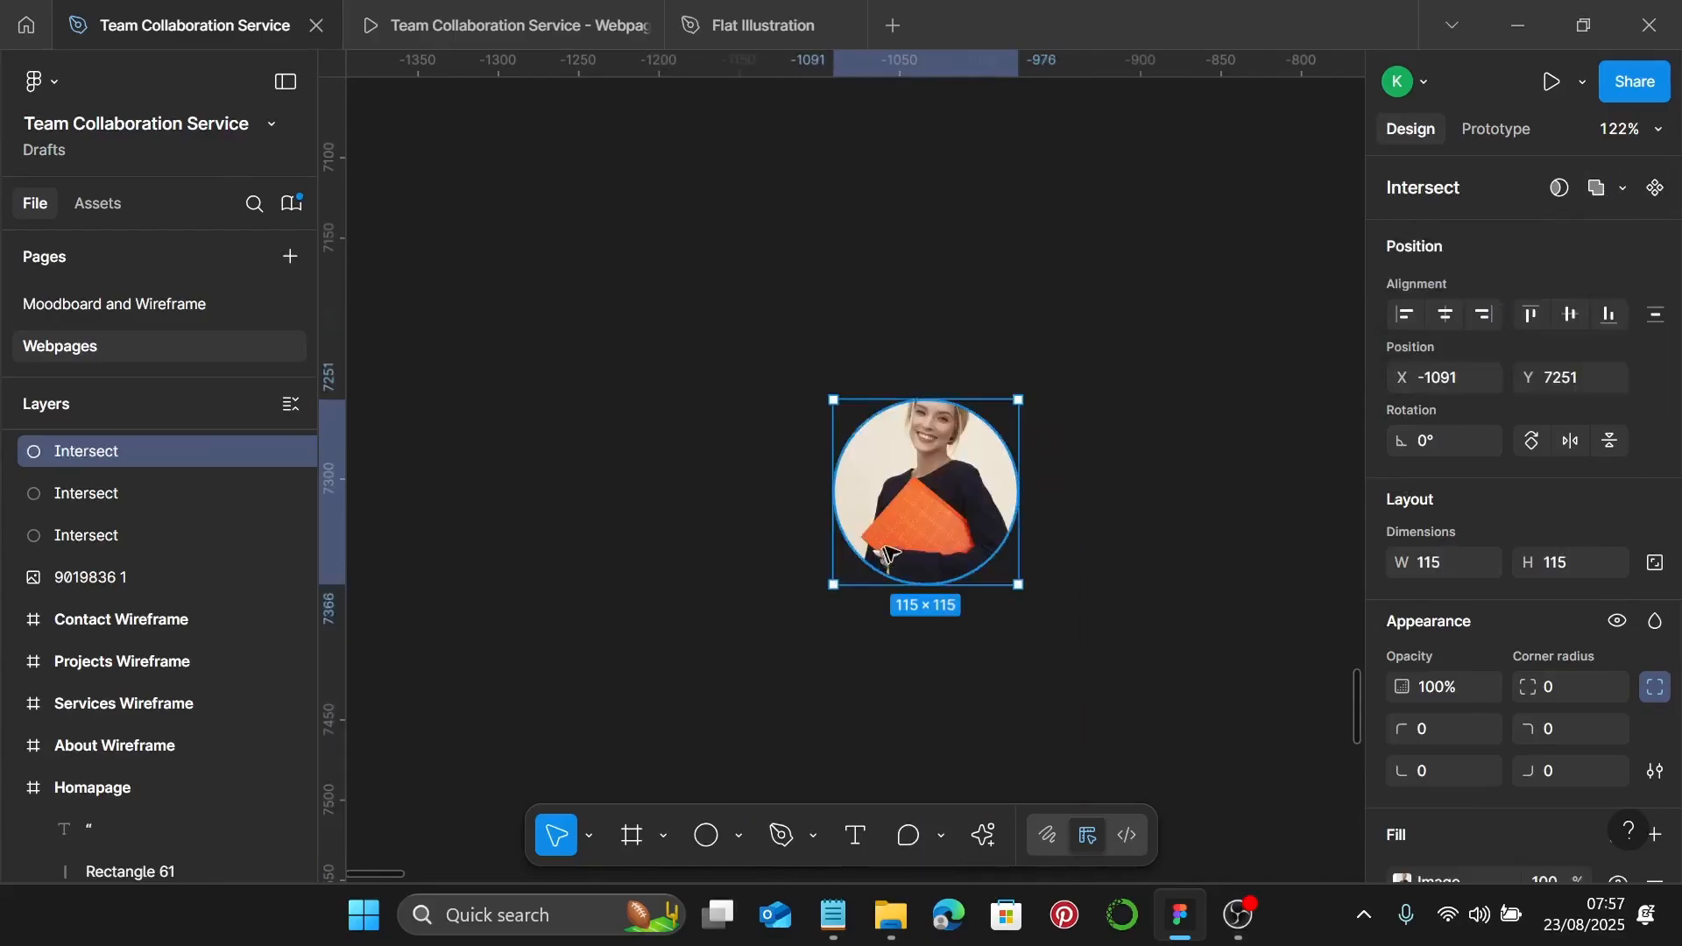
Set the image fill of the circular orange-folder woman picture to Crop and shift the photo down until her whole head is inside
{"action": "scroll", "coordinate": [1472, 630], "scroll_direction": "down", "scroll_amount": 3}
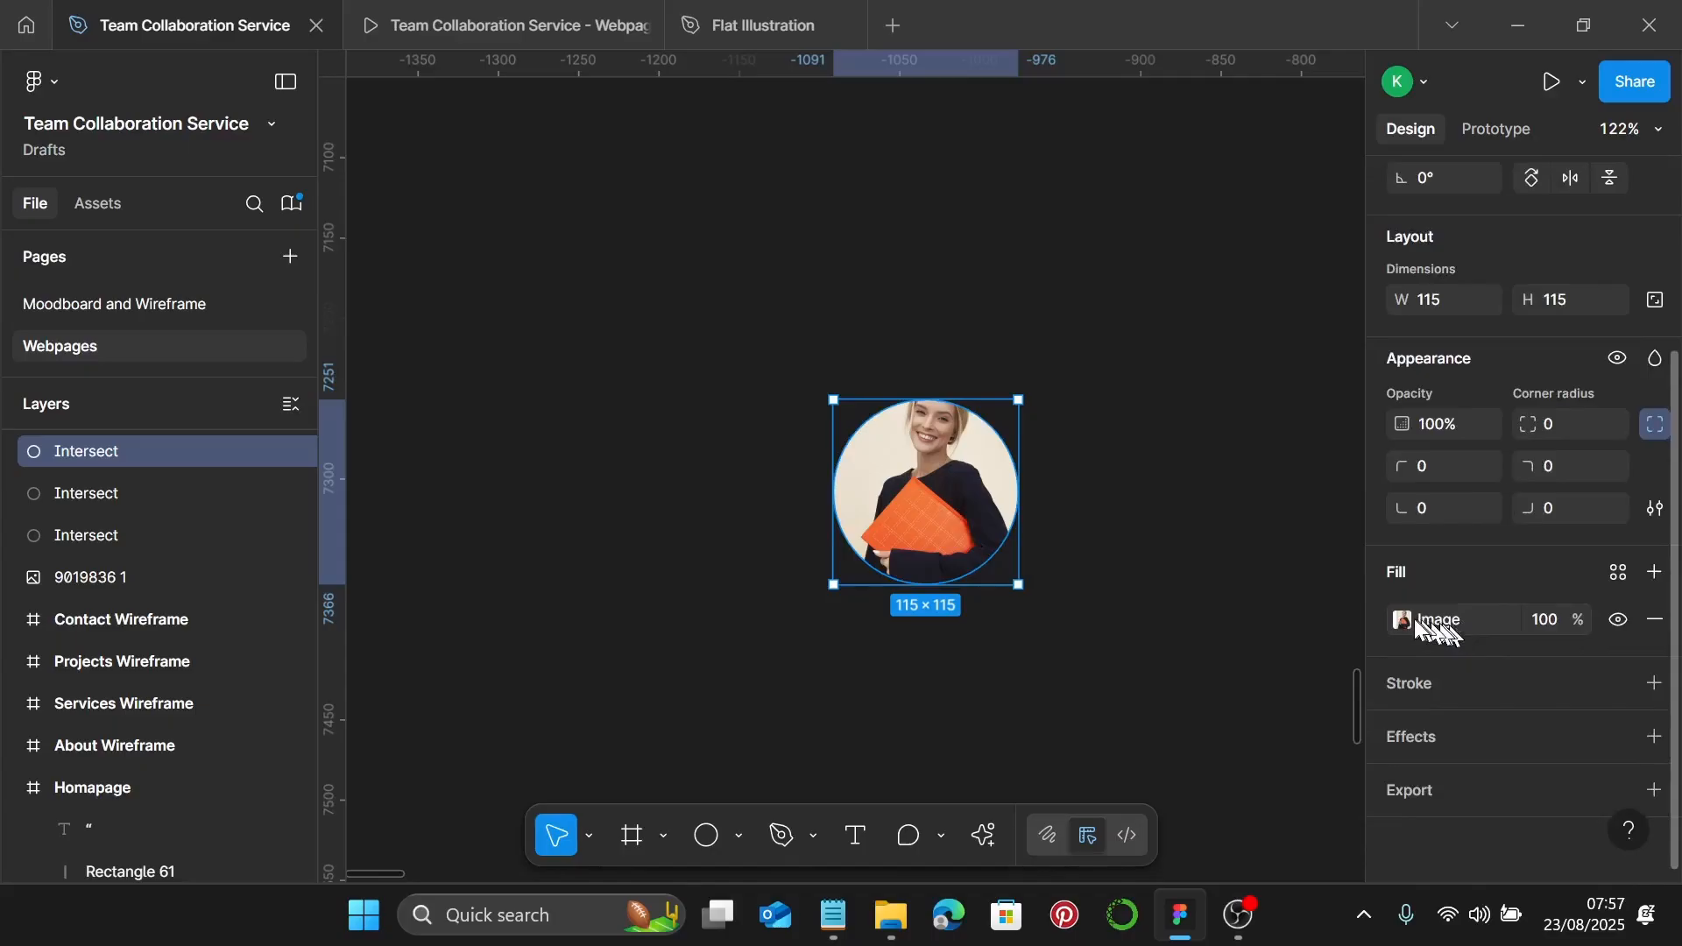
{"action": "left_click", "coordinate": [1401, 619]}
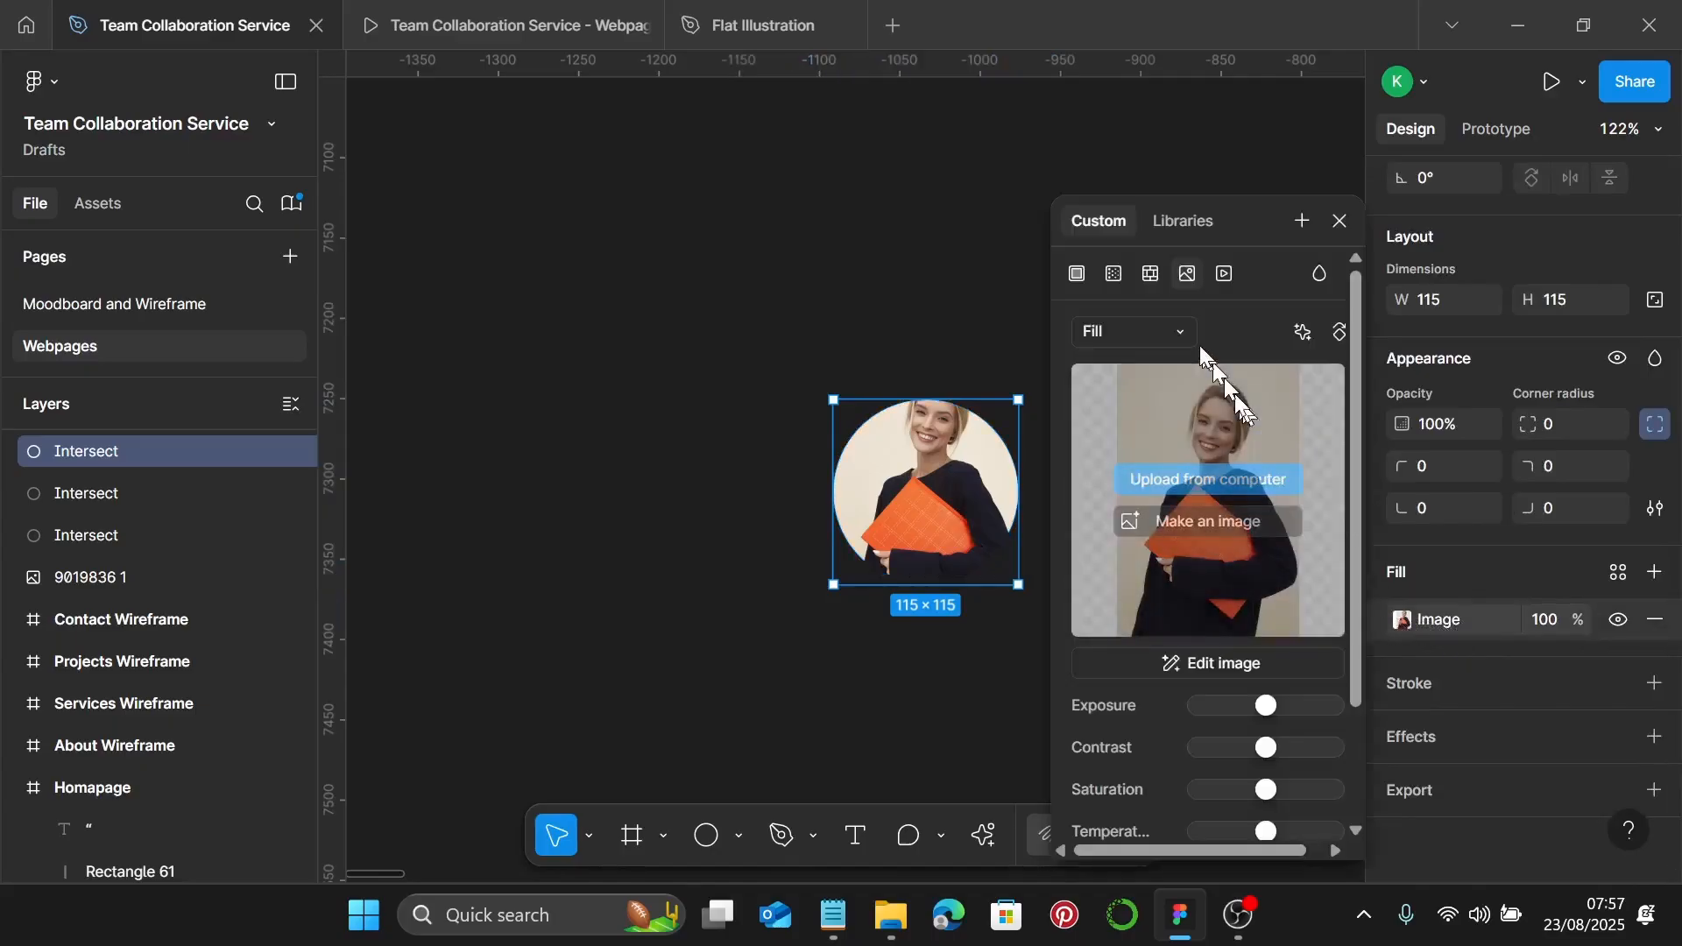
{"action": "left_click", "coordinate": [1171, 344]}
{"action": "left_click", "coordinate": [1160, 392]}
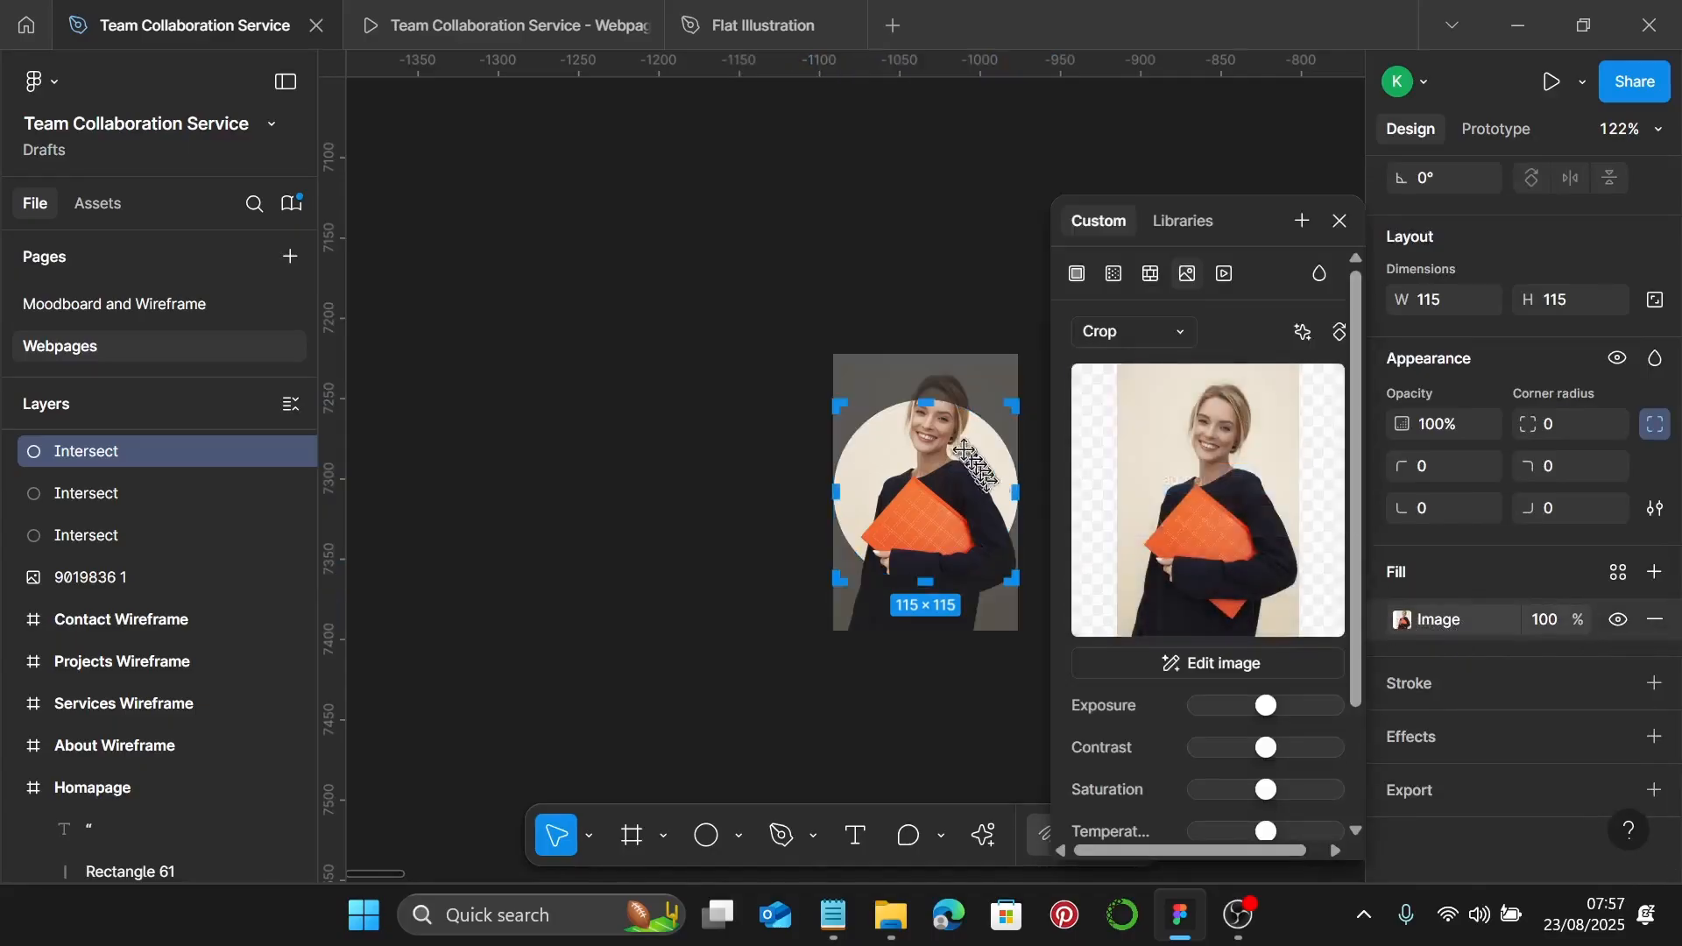
{"action": "left_click_drag", "start_coordinate": [961, 451], "coordinate": [965, 478]}
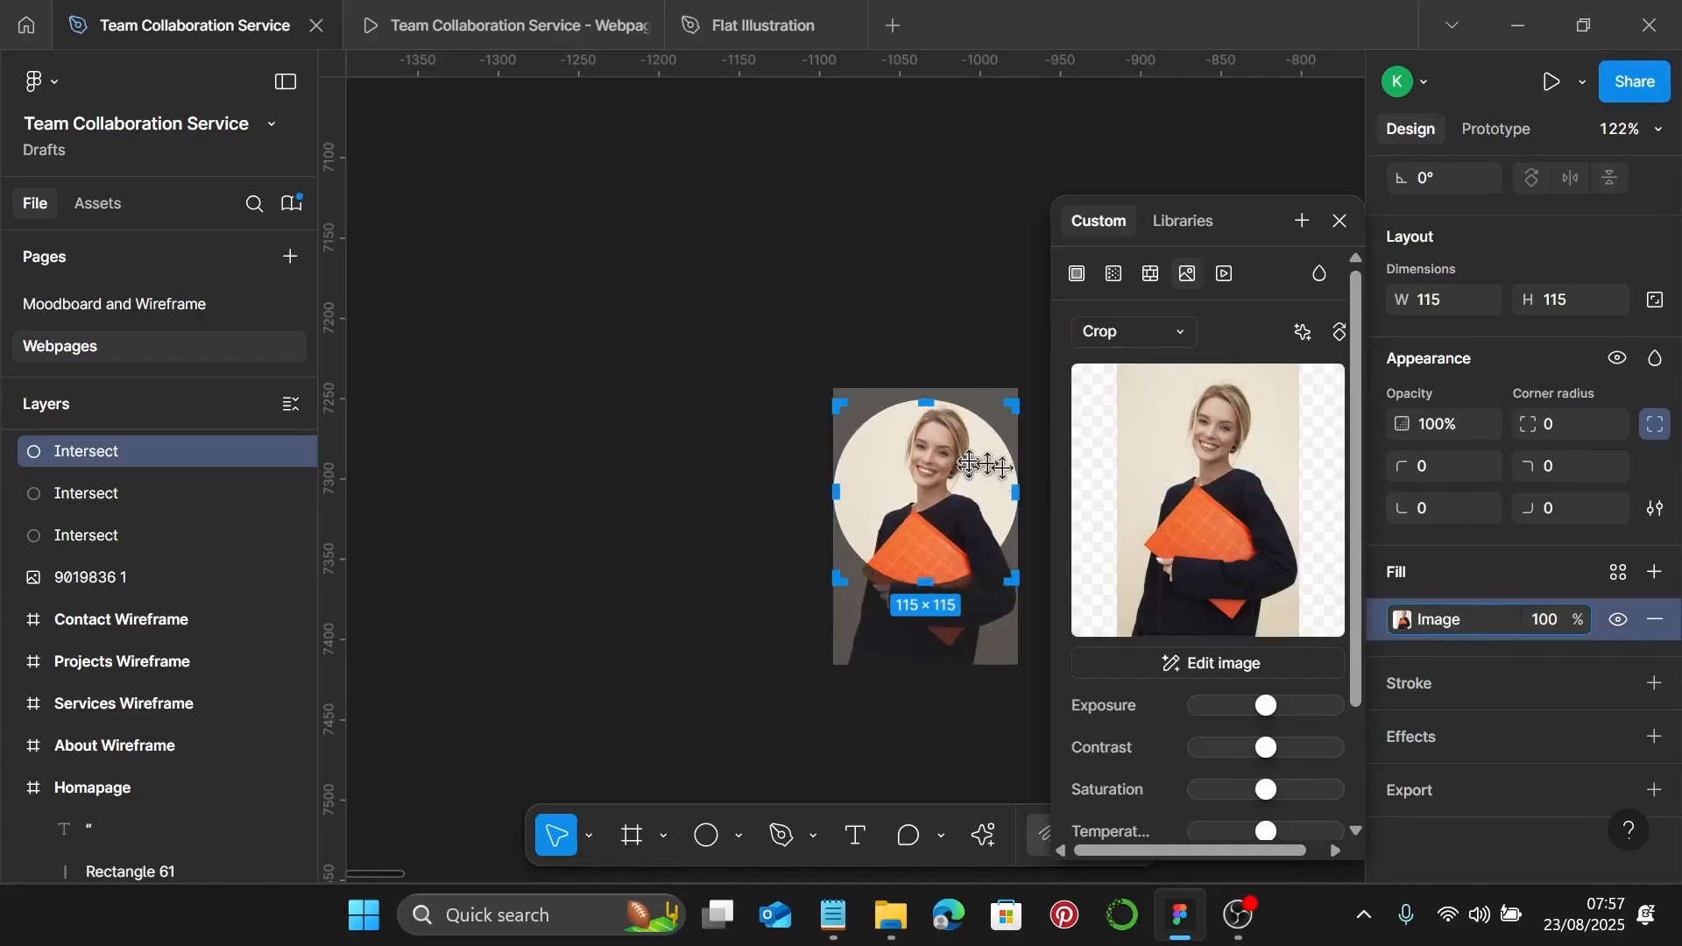
{"action": "scroll", "coordinate": [961, 482], "scroll_direction": "up", "scroll_amount": 1}
{"action": "scroll", "coordinate": [965, 484], "scroll_direction": "down", "scroll_amount": 2}
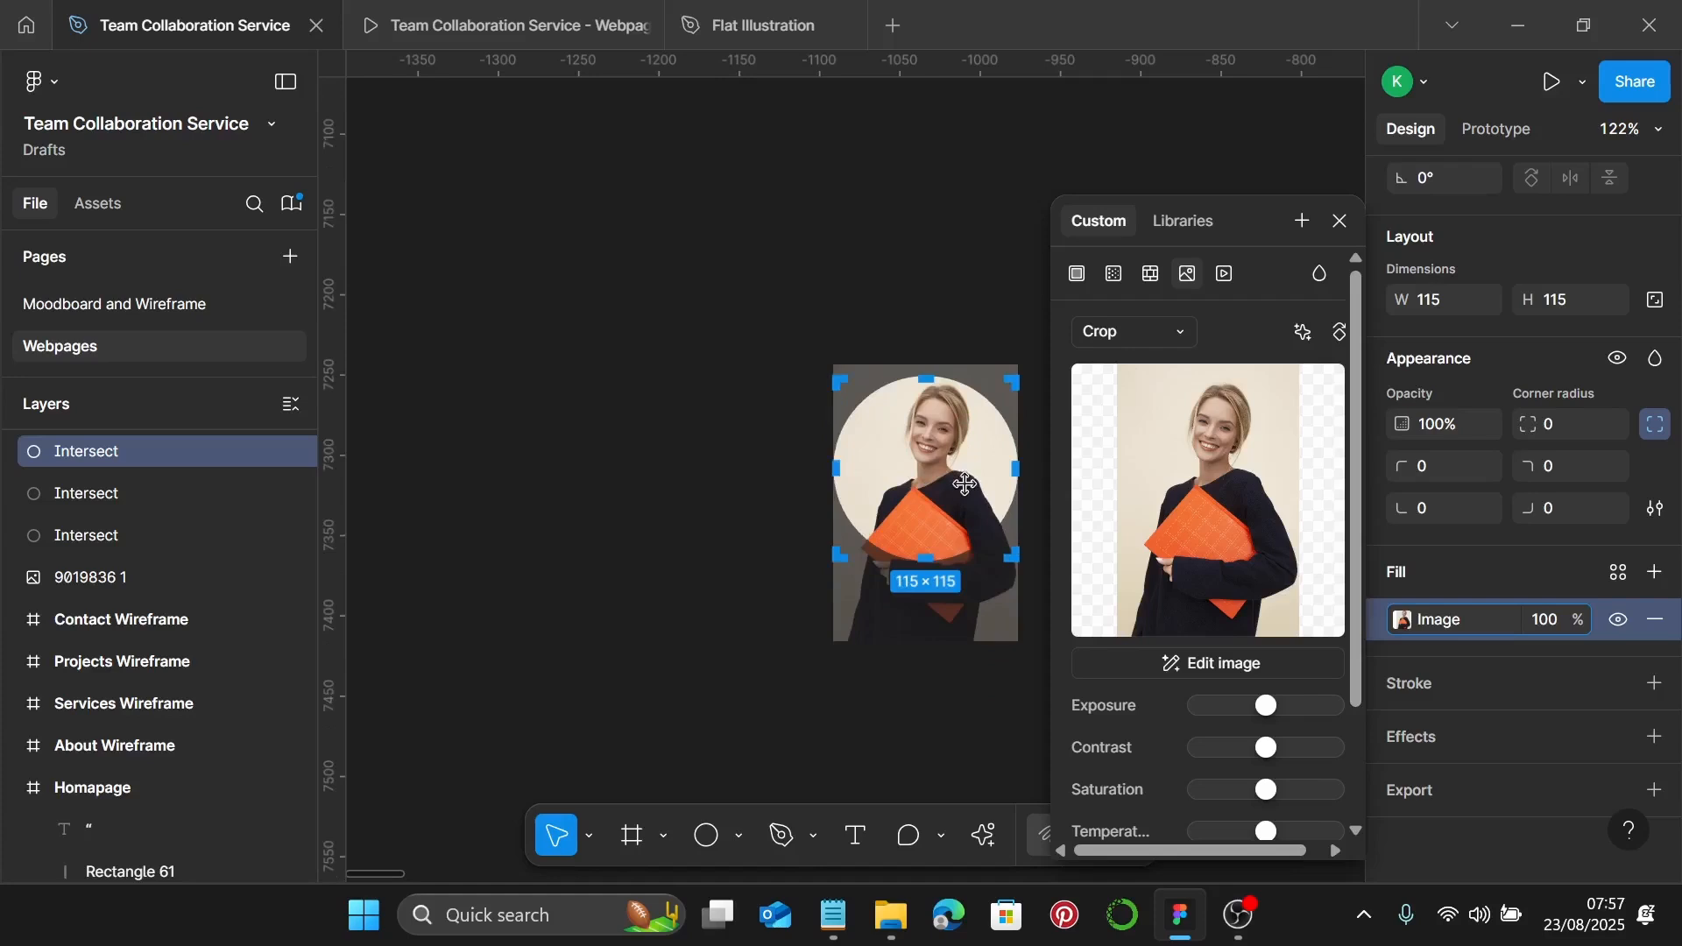
{"action": "key", "text": "Escape"}
Move the remaining ellipse over the face of the seated man in the navy cardigan and send it behind his photo
{"action": "scroll", "coordinate": [1037, 491], "scroll_direction": "down", "scroll_amount": 5}
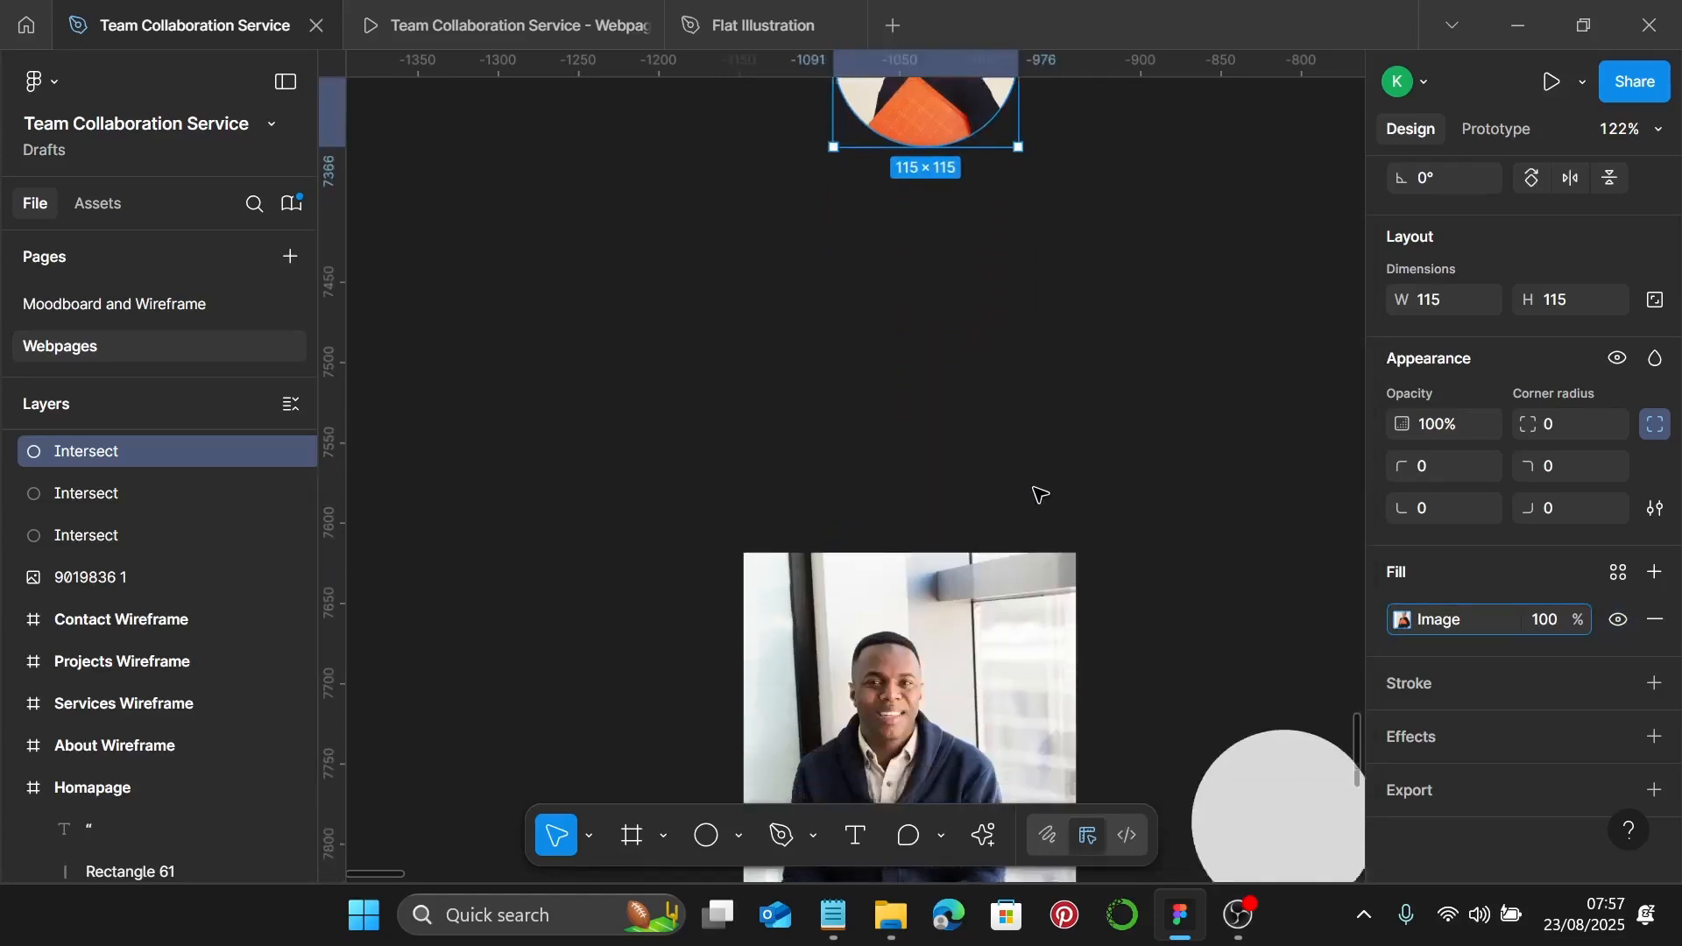
{"action": "scroll", "coordinate": [1036, 491], "scroll_direction": "down", "scroll_amount": 3, "text": "ctrl"}
{"action": "left_click", "coordinate": [1176, 664]}
{"action": "left_click_drag", "start_coordinate": [1186, 661], "coordinate": [952, 603]}
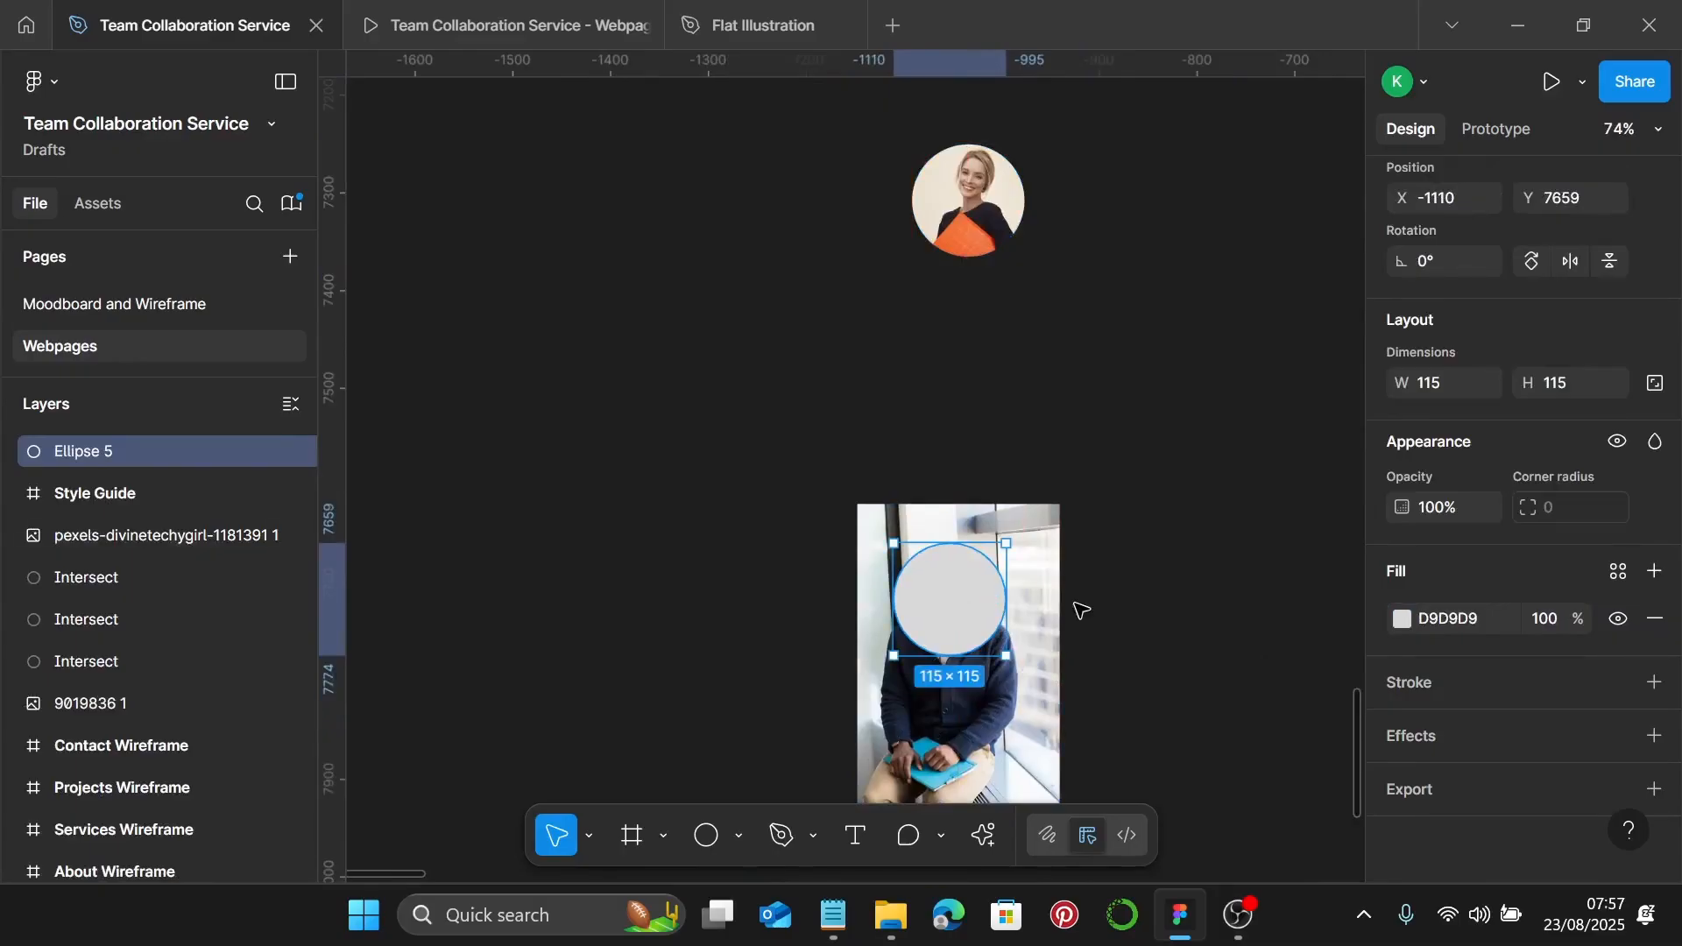
{"action": "key", "text": "ctrl+shift+bracketleft"}
Intersect the ellipse with the photo of the seated man in the navy cardigan
{"action": "left_click", "coordinate": [1051, 613], "text": "shift"}
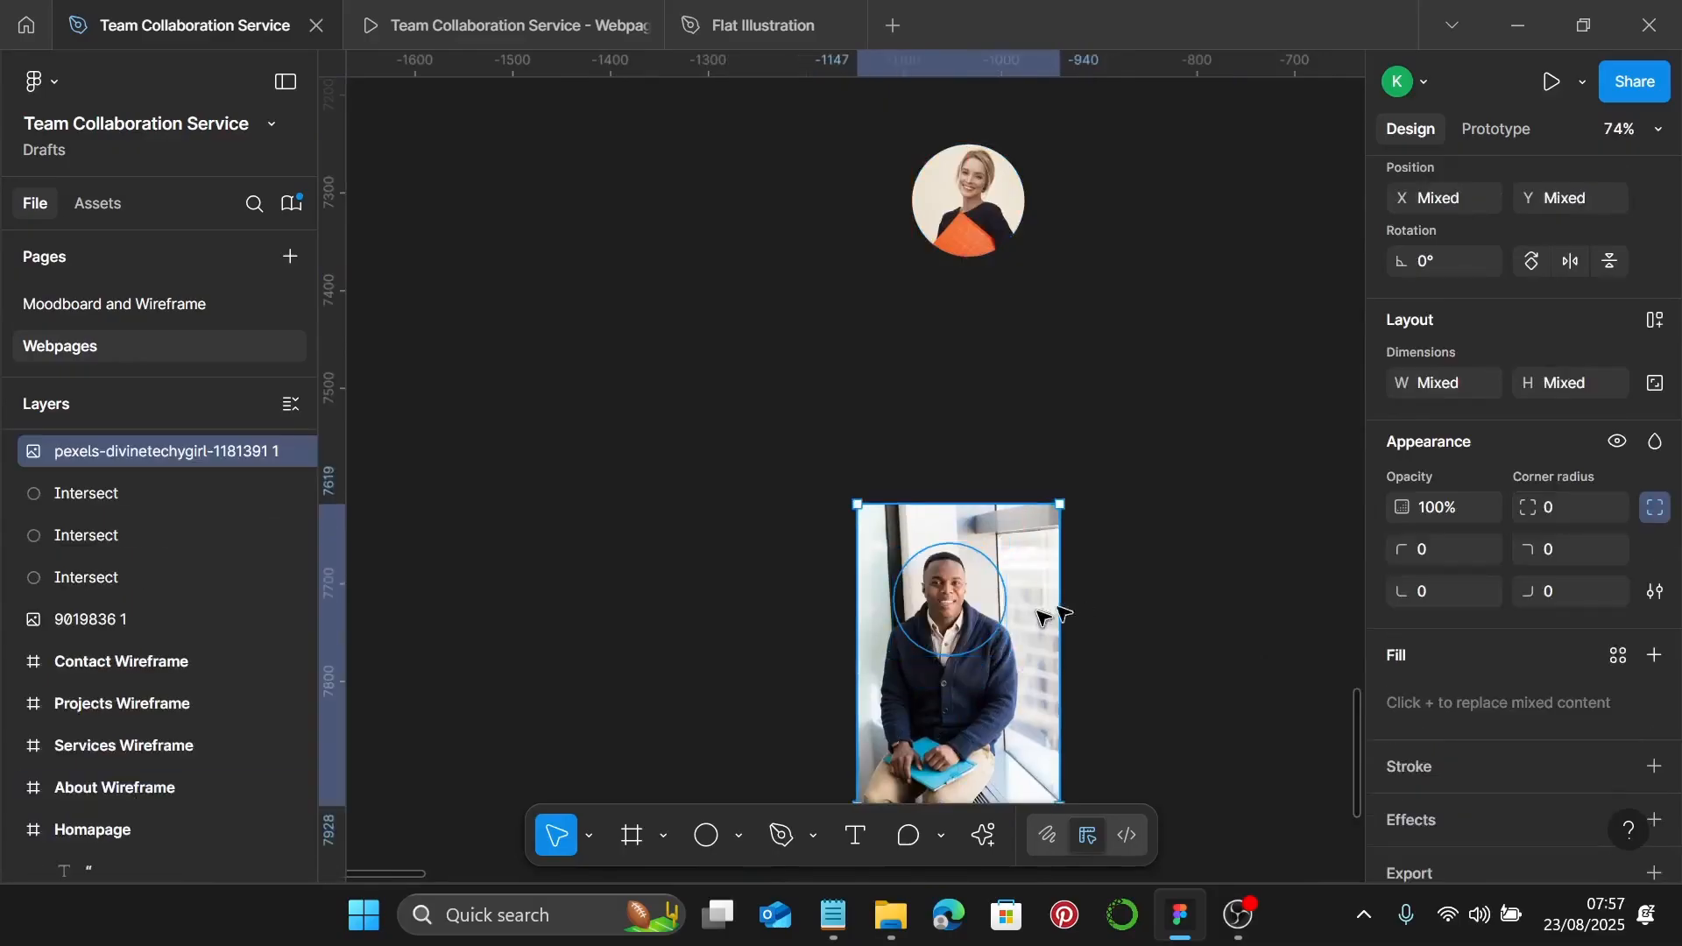
{"action": "left_click", "coordinate": [1624, 193]}
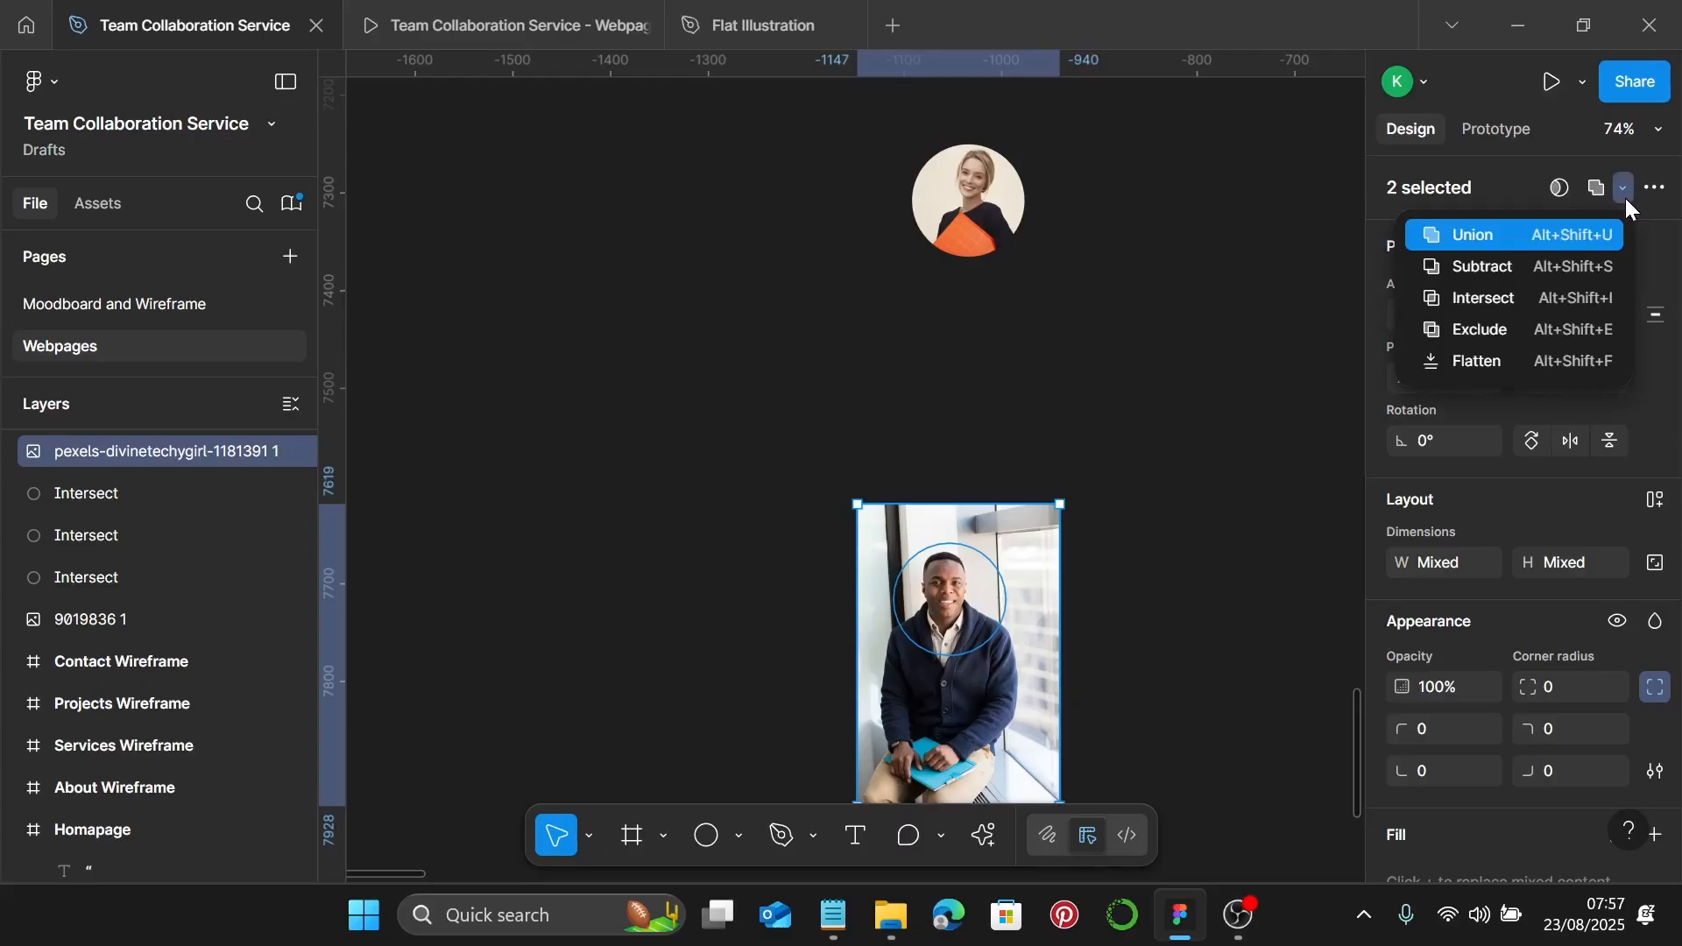
{"action": "left_click", "coordinate": [1507, 301]}
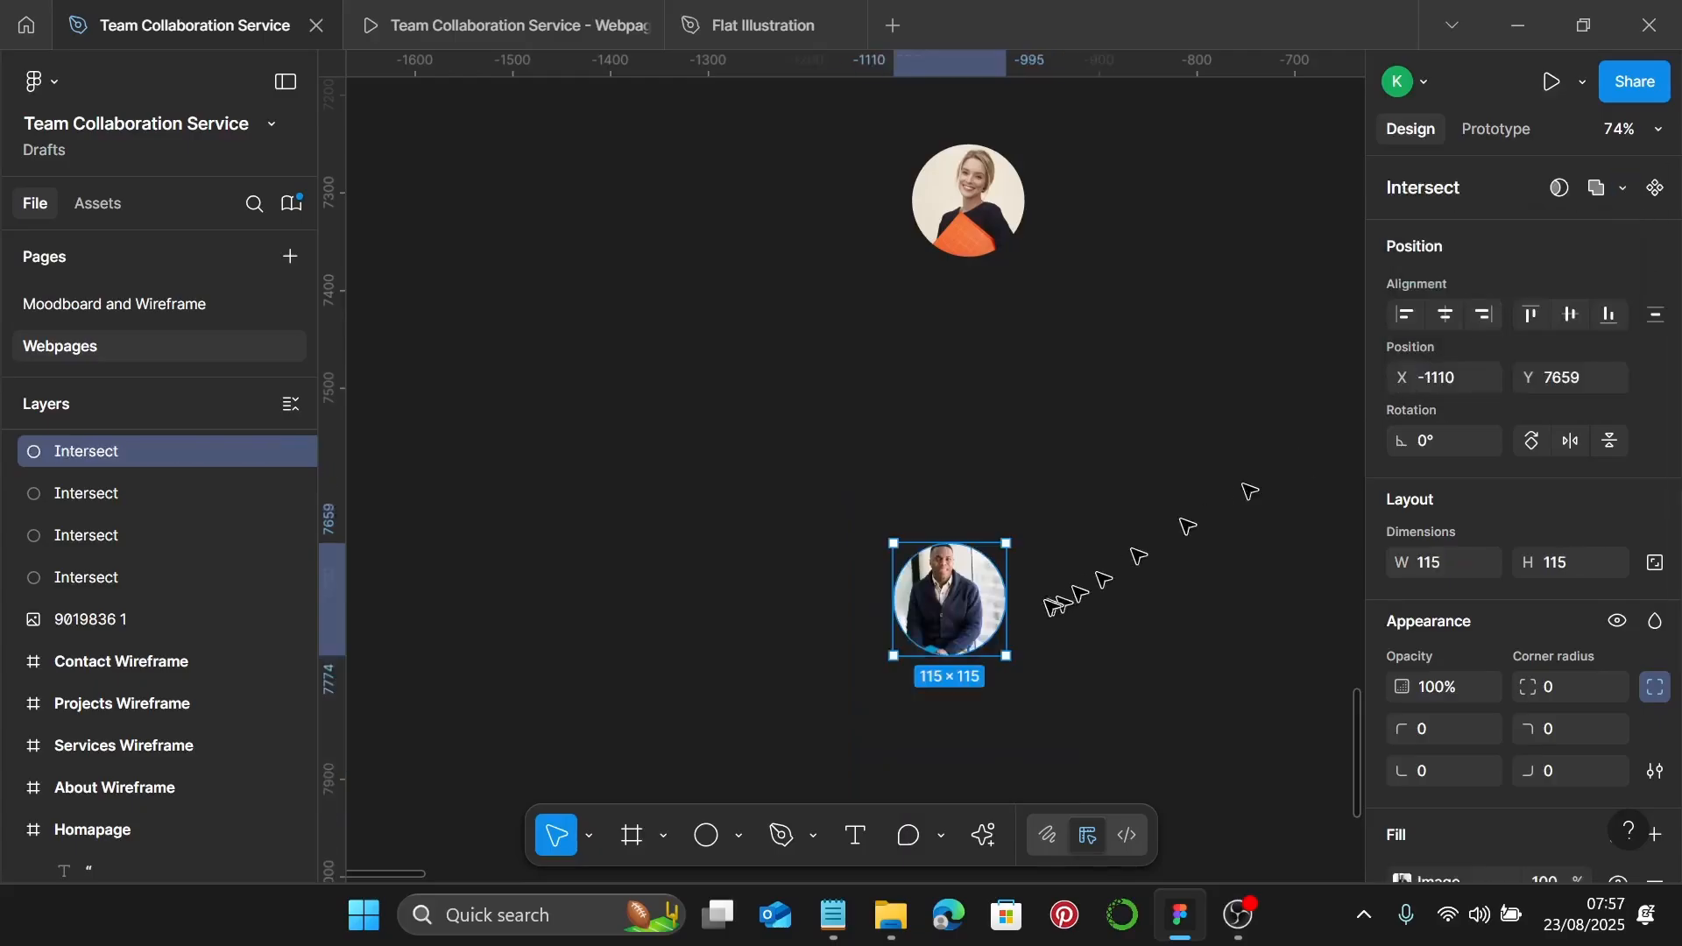
Set the seated man's image fill to Crop and shift the photo down so his head sits inside the circle
{"action": "scroll", "coordinate": [1039, 601], "scroll_direction": "down", "scroll_amount": 2}
{"action": "scroll", "coordinate": [993, 552], "scroll_direction": "up", "scroll_amount": 5, "text": "ctrl"}
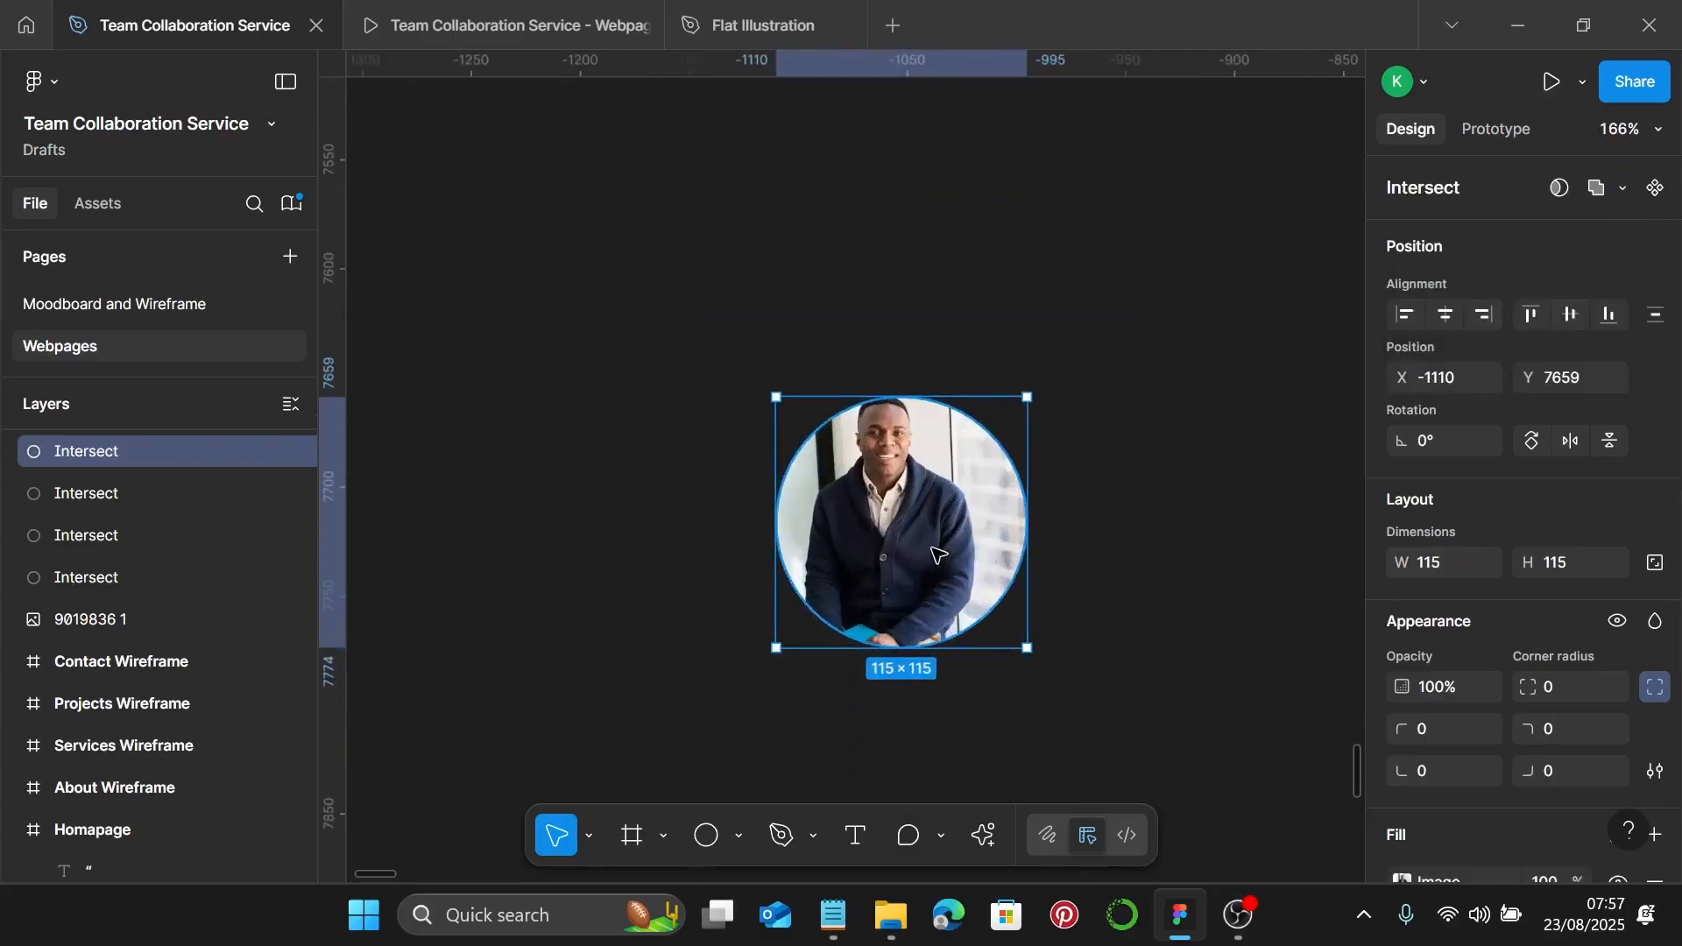
{"action": "scroll", "coordinate": [1489, 587], "scroll_direction": "down", "scroll_amount": 3}
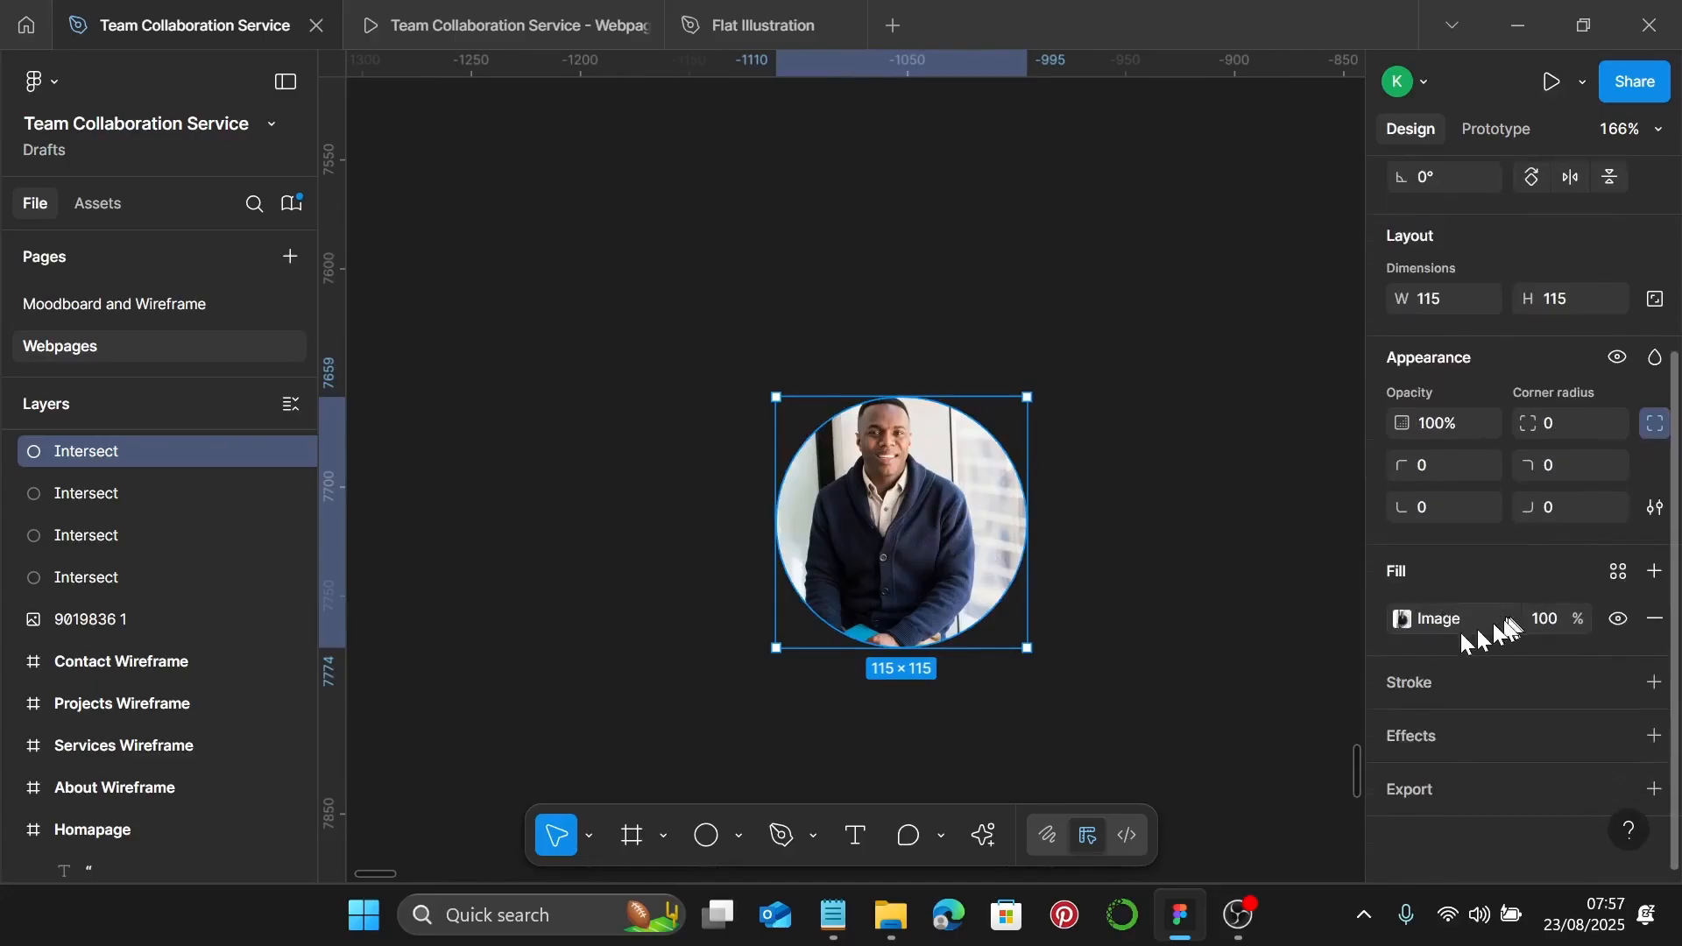
{"action": "left_click", "coordinate": [1402, 620]}
{"action": "left_click", "coordinate": [1175, 345]}
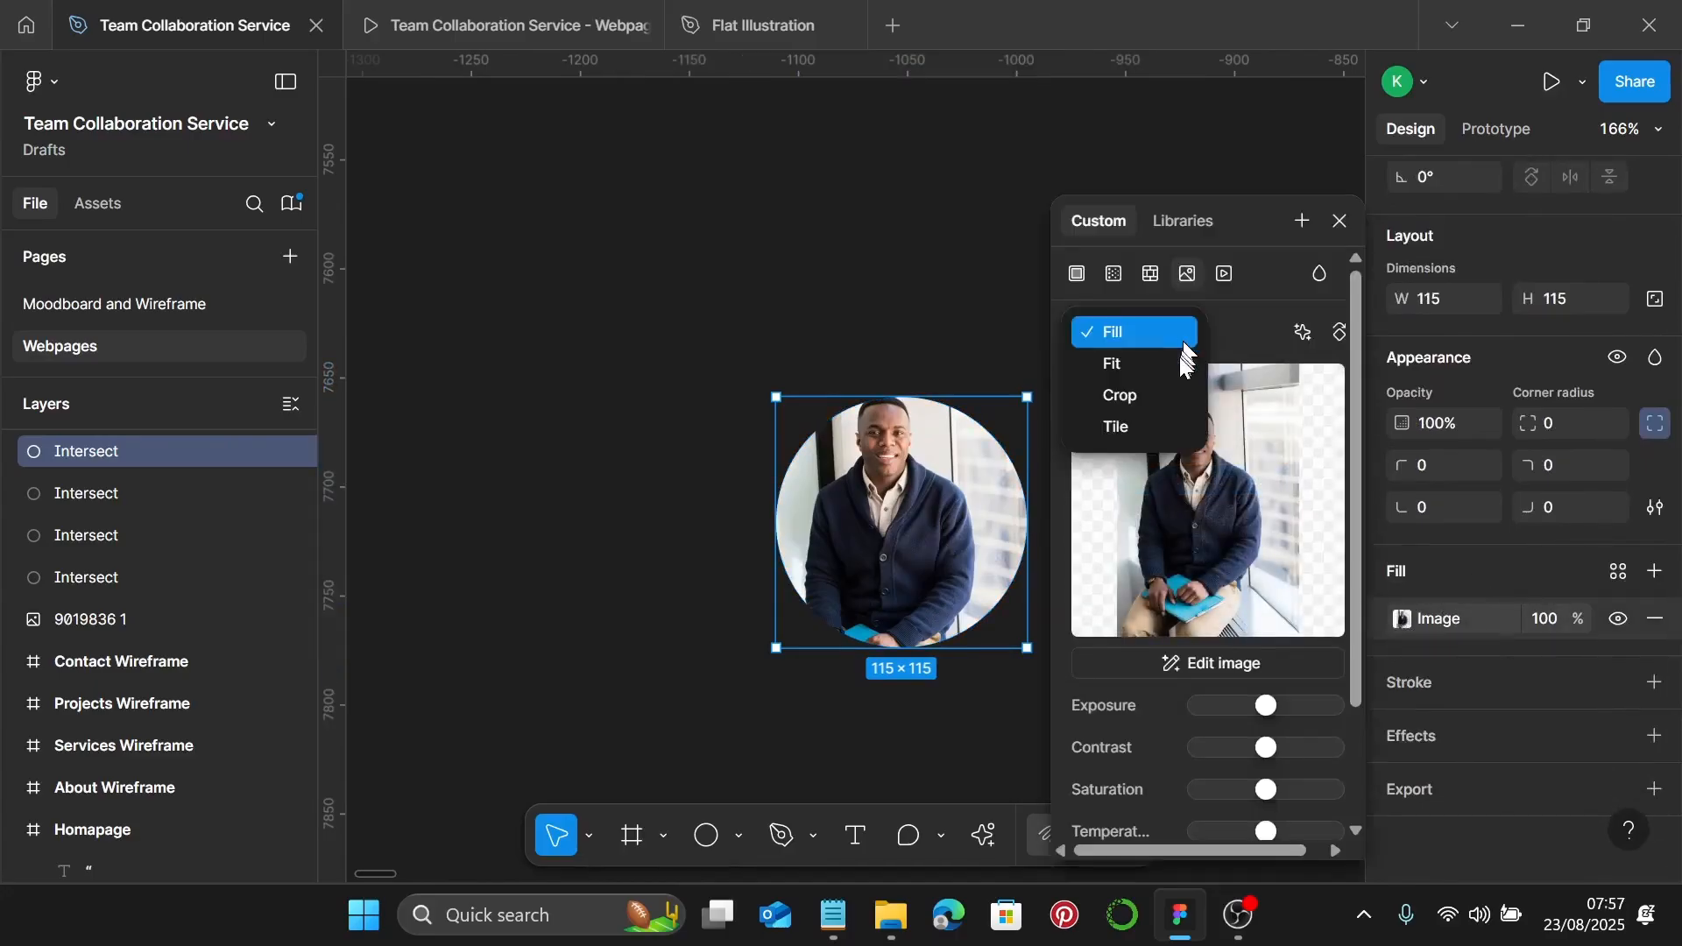
{"action": "left_click", "coordinate": [1180, 391]}
{"action": "left_click_drag", "start_coordinate": [936, 450], "coordinate": [931, 484]}
{"action": "scroll", "coordinate": [930, 486], "scroll_direction": "right", "scroll_amount": 2}
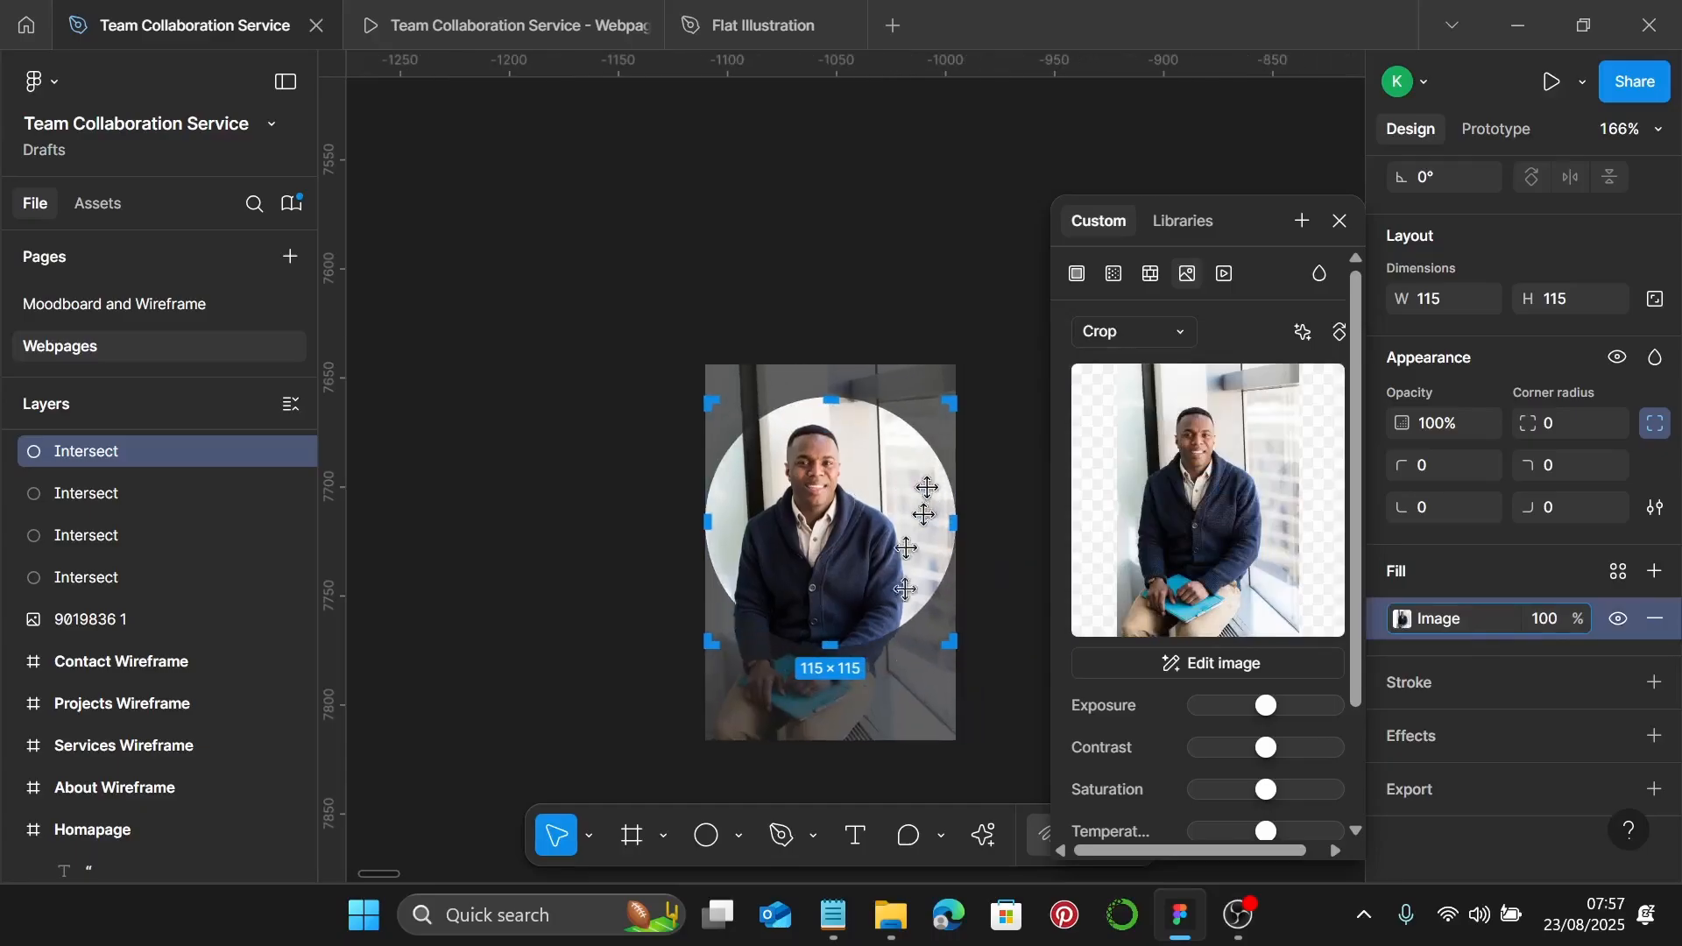
Enlarge the seated man's photo within the crop, centre his face in the circle and finish cropping
{"action": "left_click_drag", "start_coordinate": [958, 697], "coordinate": [989, 711]}
{"action": "left_click_drag", "start_coordinate": [822, 504], "coordinate": [823, 505]}
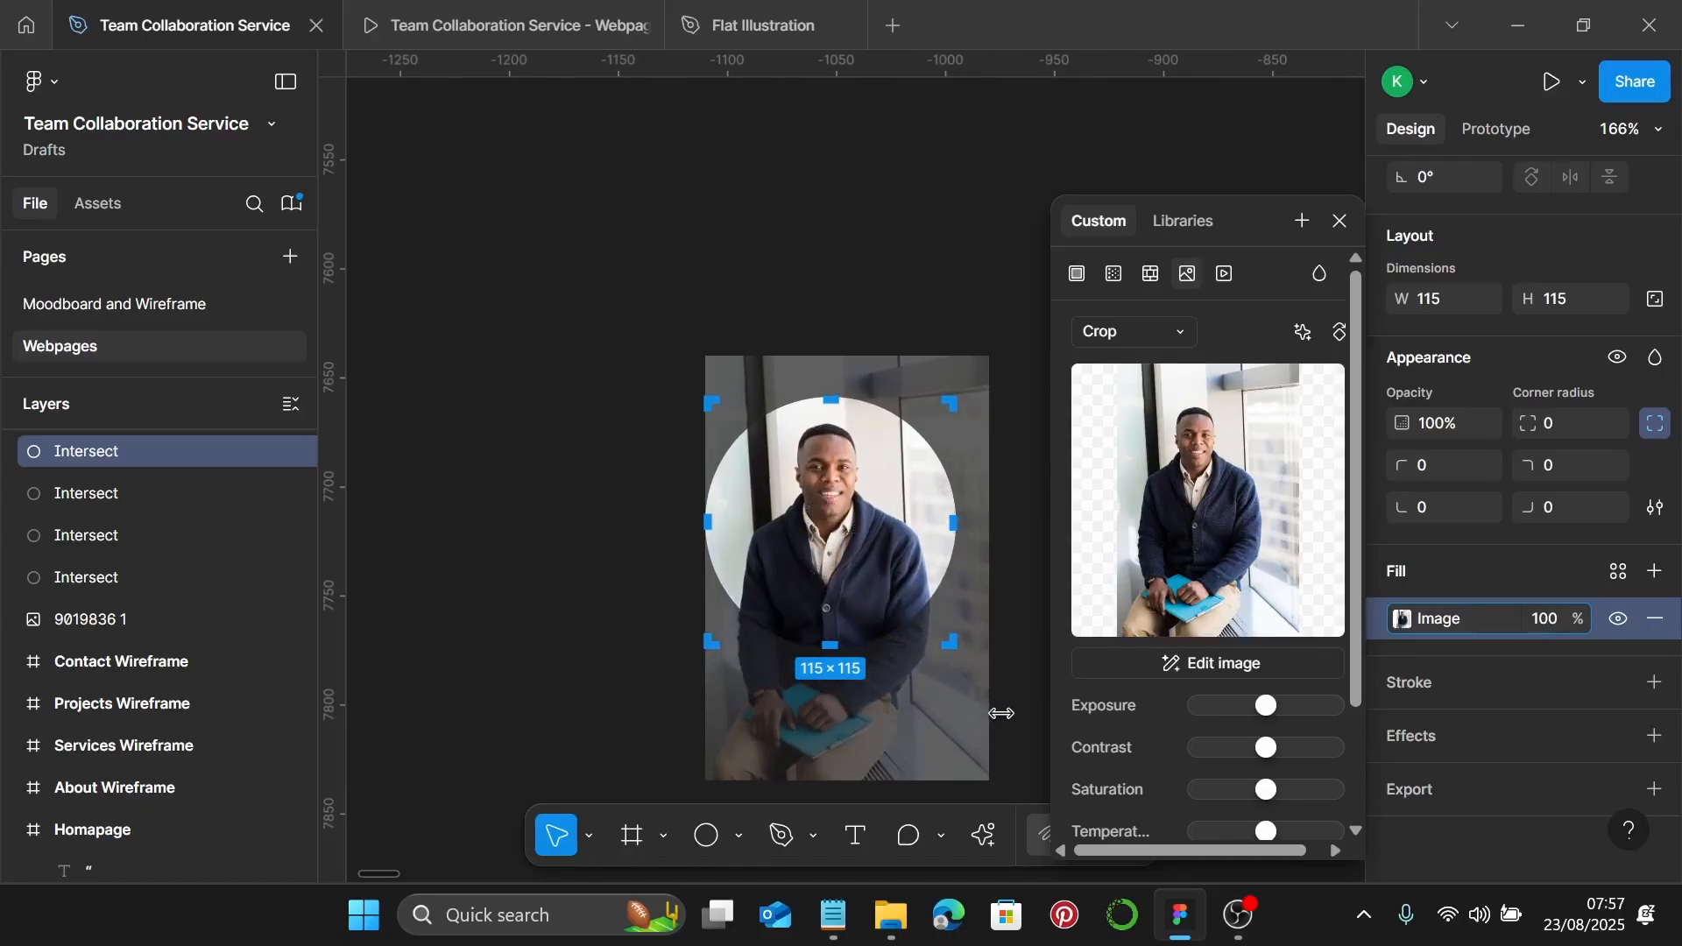
{"action": "left_click_drag", "start_coordinate": [1002, 714], "coordinate": [1006, 717]}
{"action": "left_click_drag", "start_coordinate": [821, 489], "coordinate": [821, 495]}
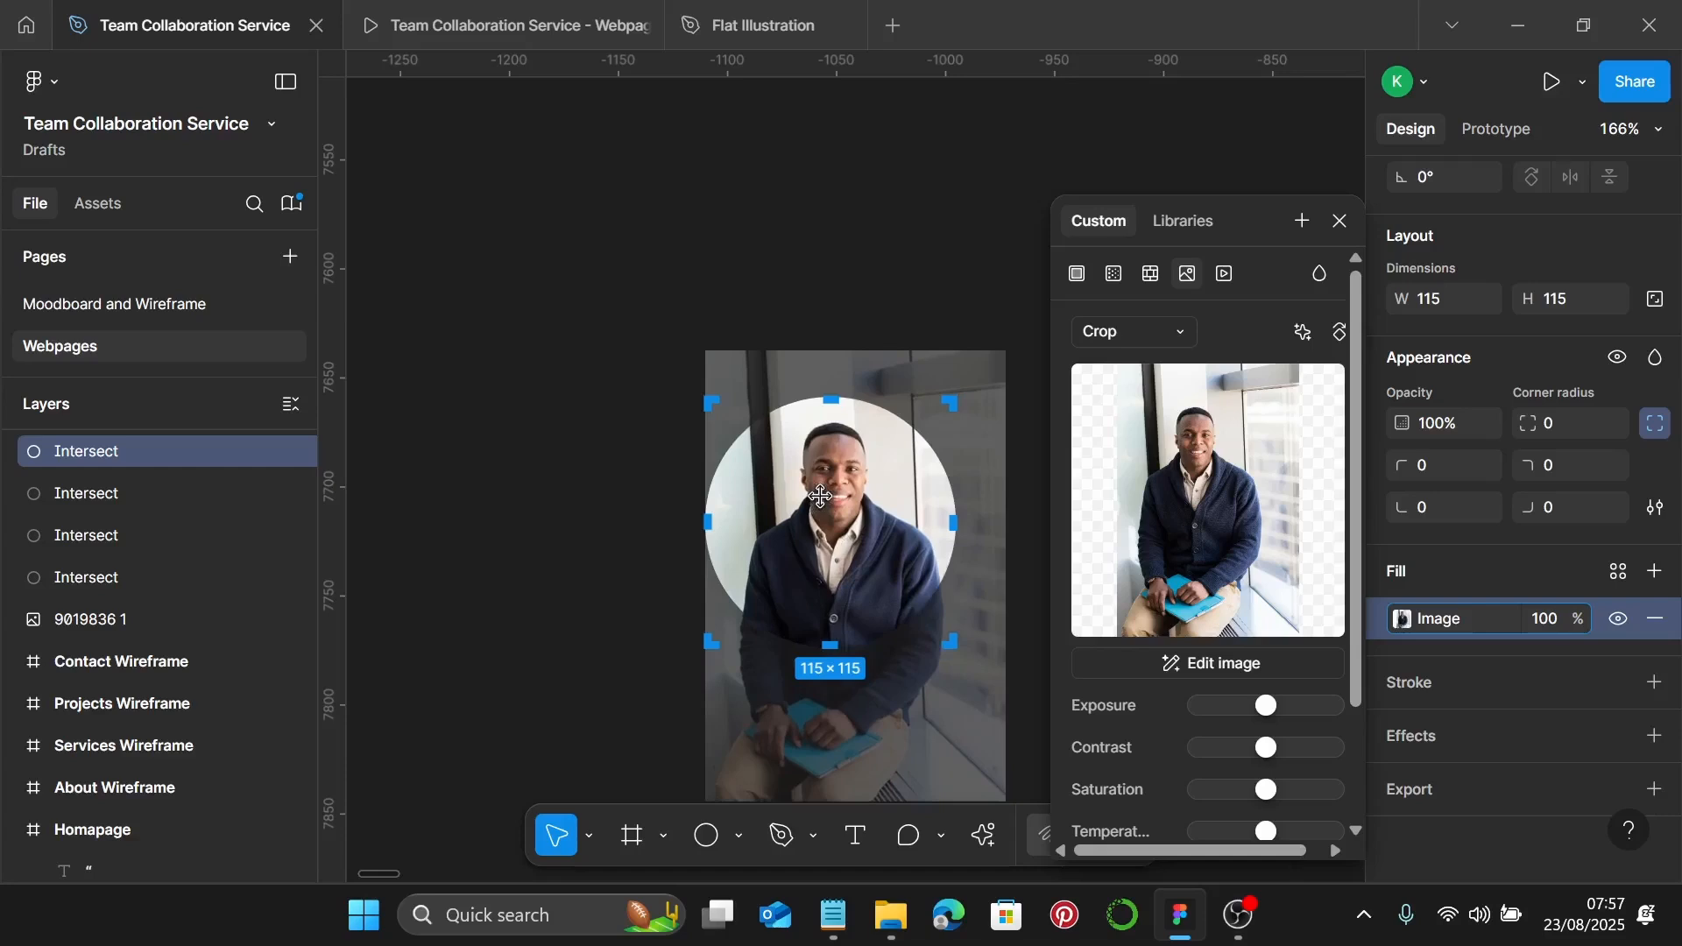
{"action": "key", "text": "Escape"}
Lock the aspect ratio of the circular sunglasses woman picture and enlarge the man in glasses' circle to 122 × 122
{"action": "scroll", "coordinate": [1003, 435], "scroll_direction": "down", "scroll_amount": 5}
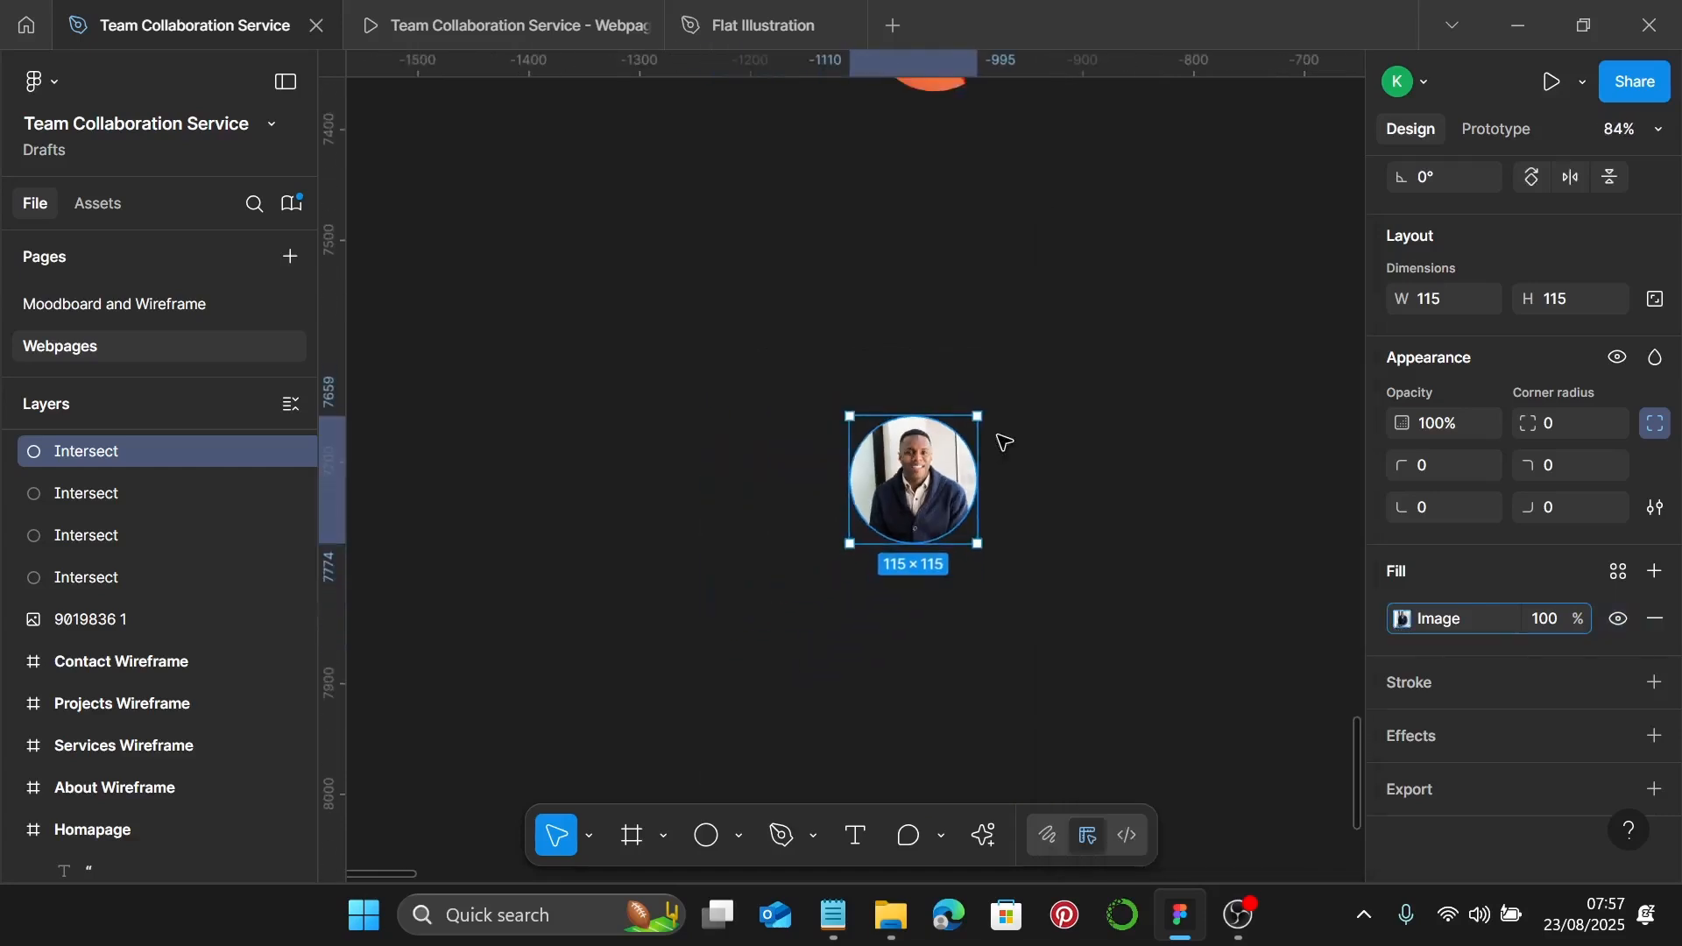
{"action": "scroll", "coordinate": [1004, 438], "scroll_direction": "up", "scroll_amount": 3}
{"action": "scroll", "coordinate": [1006, 442], "scroll_direction": "down", "scroll_amount": 4}
{"action": "scroll", "coordinate": [1113, 359], "scroll_direction": "up", "scroll_amount": 5}
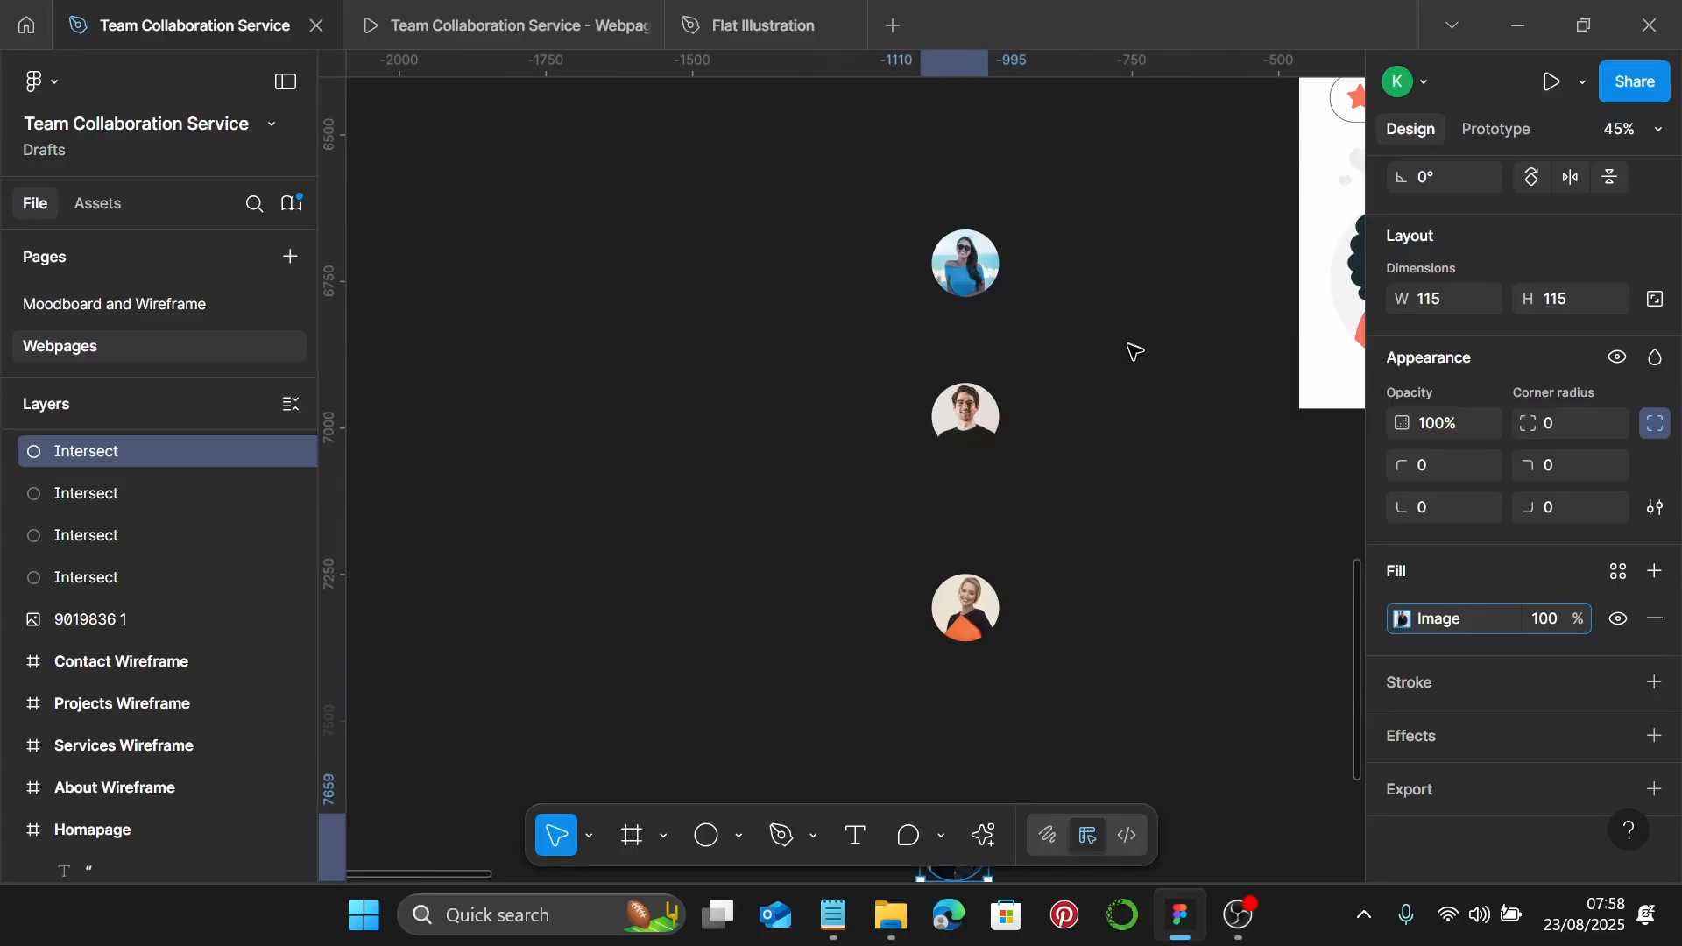
{"action": "left_click", "coordinate": [975, 284]}
{"action": "scroll", "coordinate": [1037, 256], "scroll_direction": "up", "scroll_amount": 4}
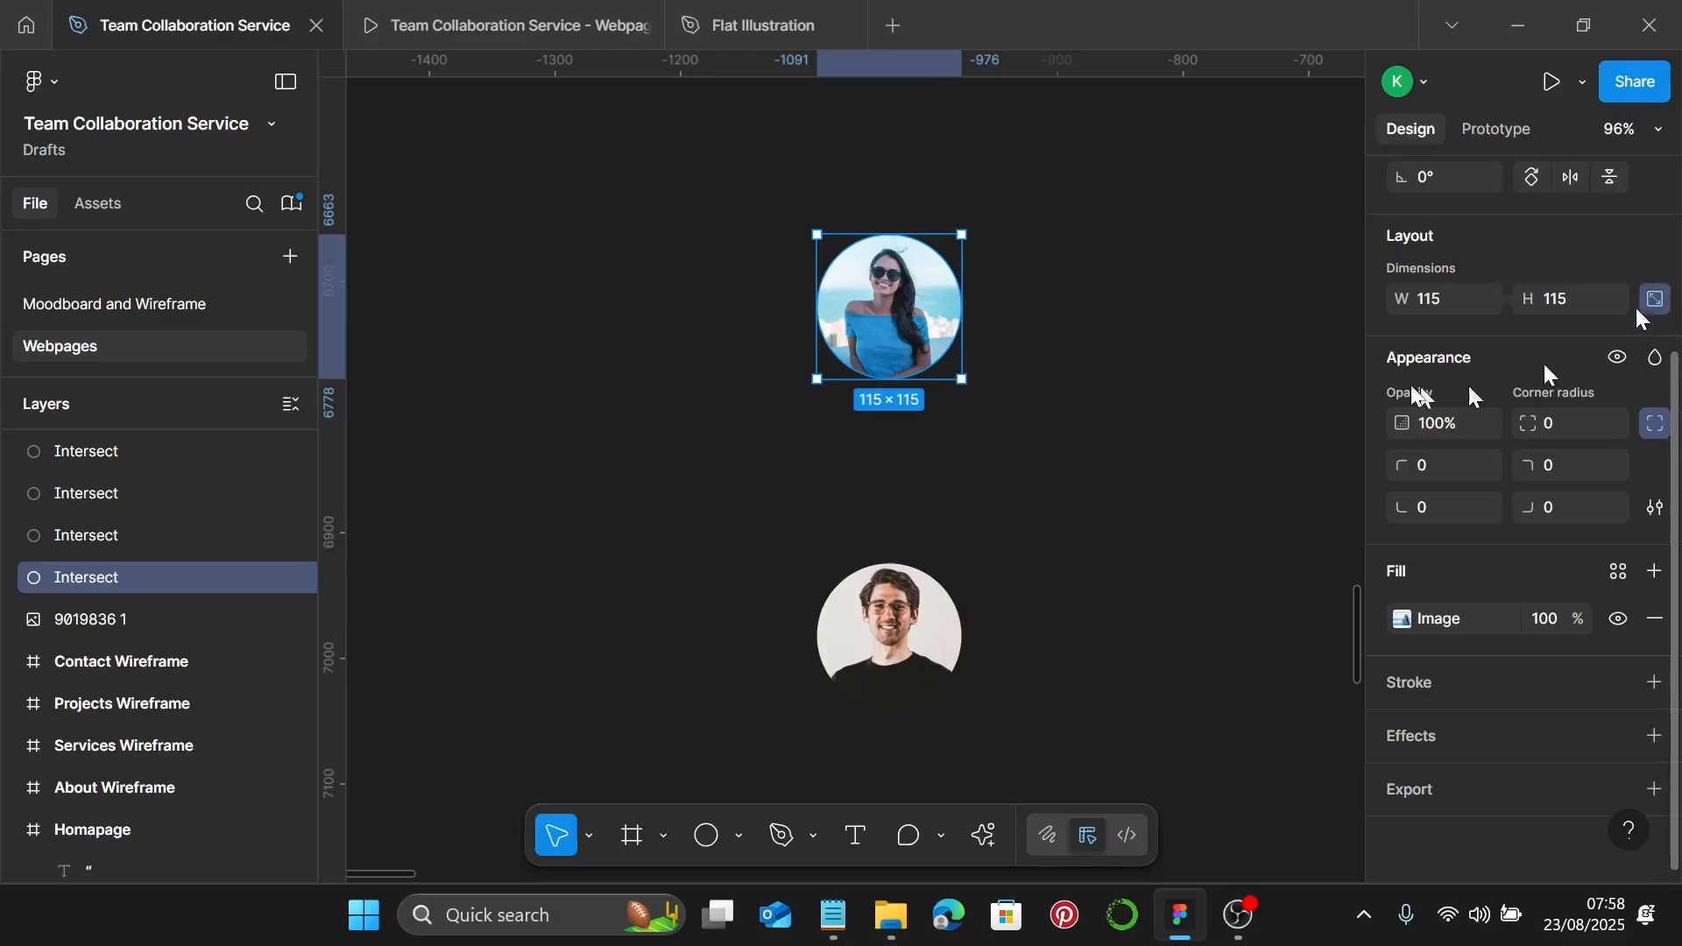
{"action": "left_click", "coordinate": [942, 618]}
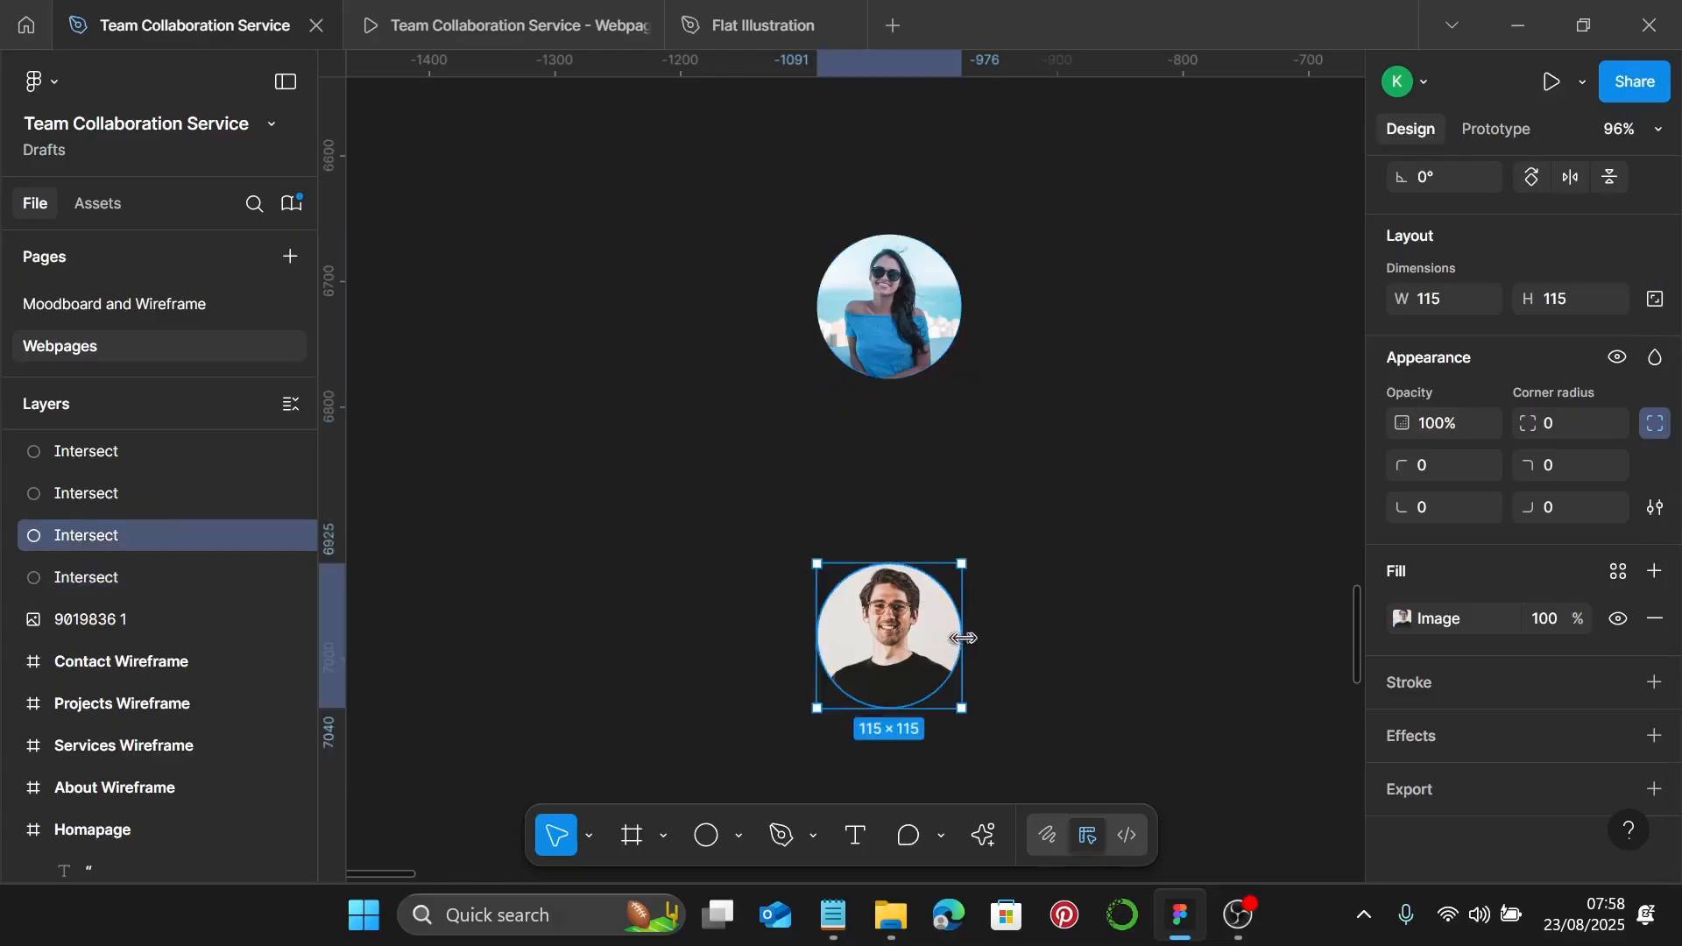
{"action": "left_click_drag", "start_coordinate": [964, 637], "coordinate": [997, 627]}
Try to widen the circular picture of the woman with the orange folder, and undo the resize
{"action": "scroll", "coordinate": [1208, 620], "scroll_direction": "down", "scroll_amount": 1}
{"action": "scroll", "coordinate": [942, 534], "scroll_direction": "down", "scroll_amount": 6}
{"action": "left_click", "coordinate": [939, 518]}
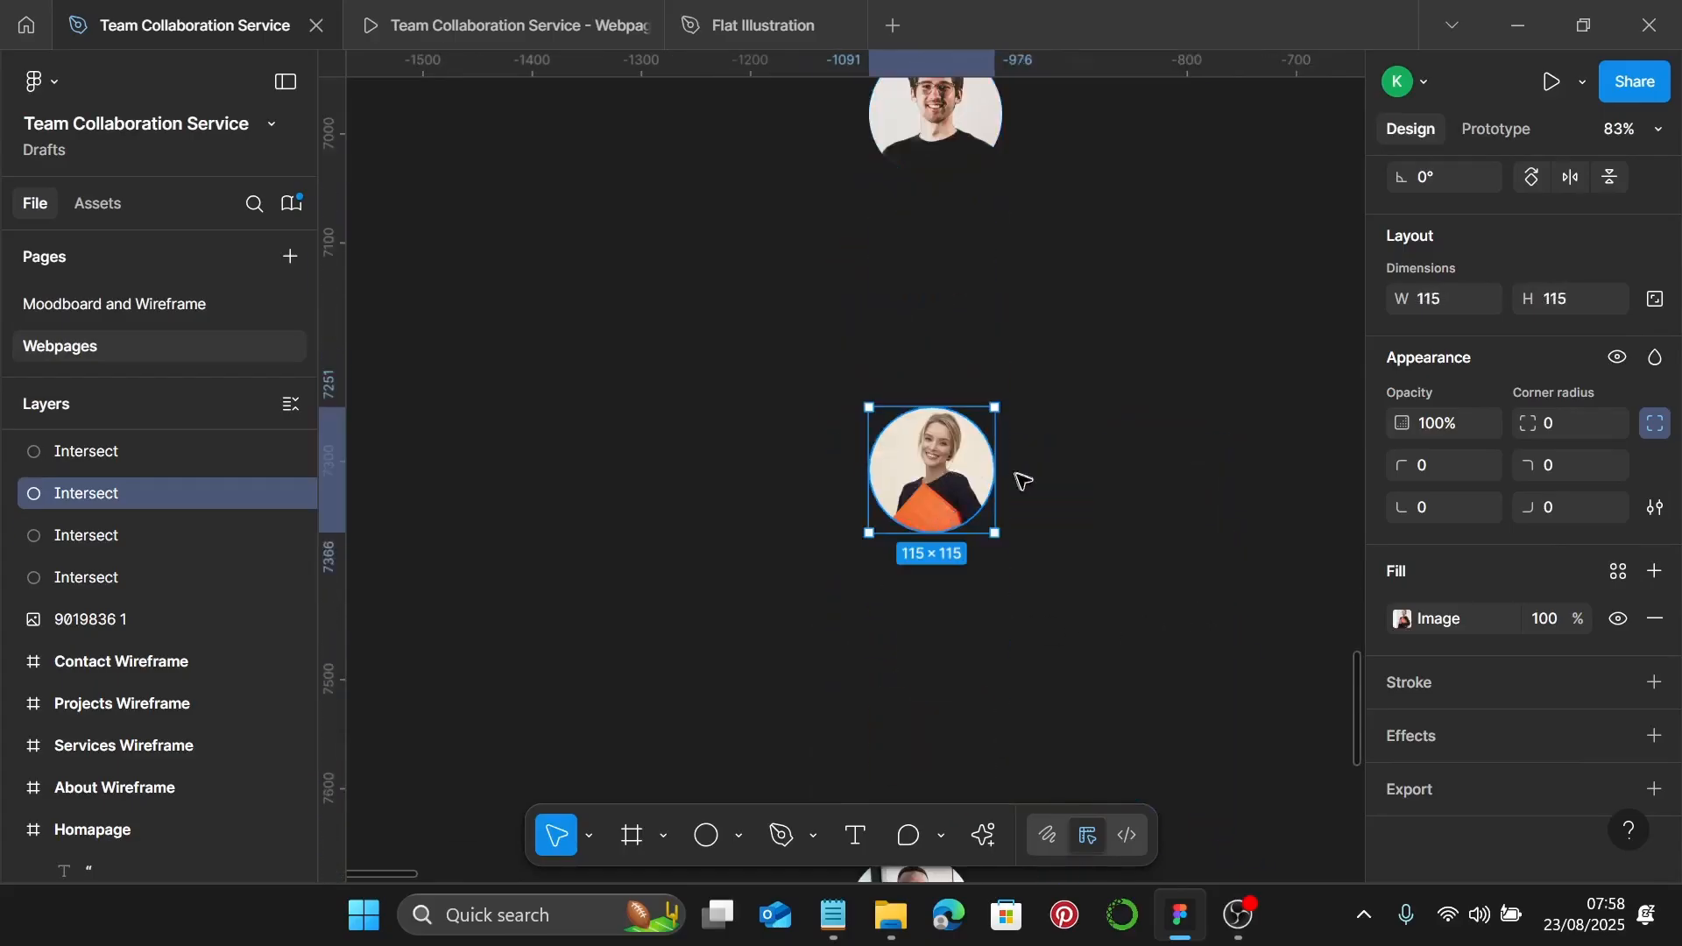
{"action": "left_click_drag", "start_coordinate": [1000, 473], "coordinate": [1152, 497]}
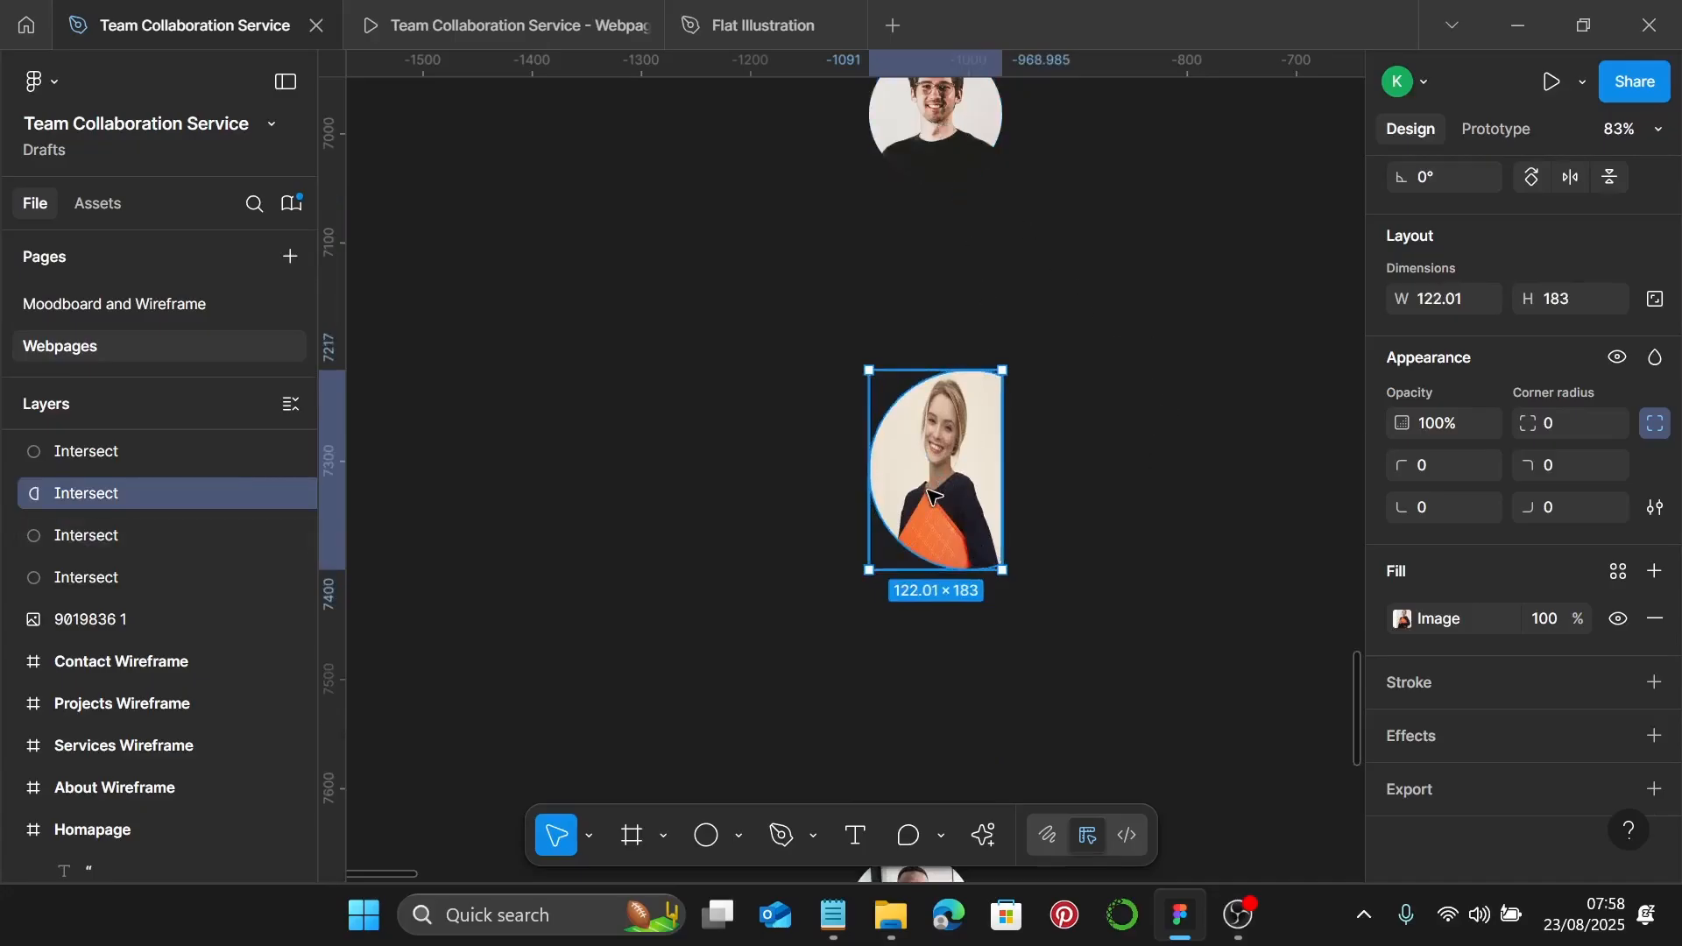
{"action": "key", "text": "ctrl+z"}
Lock the aspect ratio of the circular pictures of the man in glasses and the woman with the orange folder
{"action": "scroll", "coordinate": [973, 394], "scroll_direction": "up", "scroll_amount": 3}
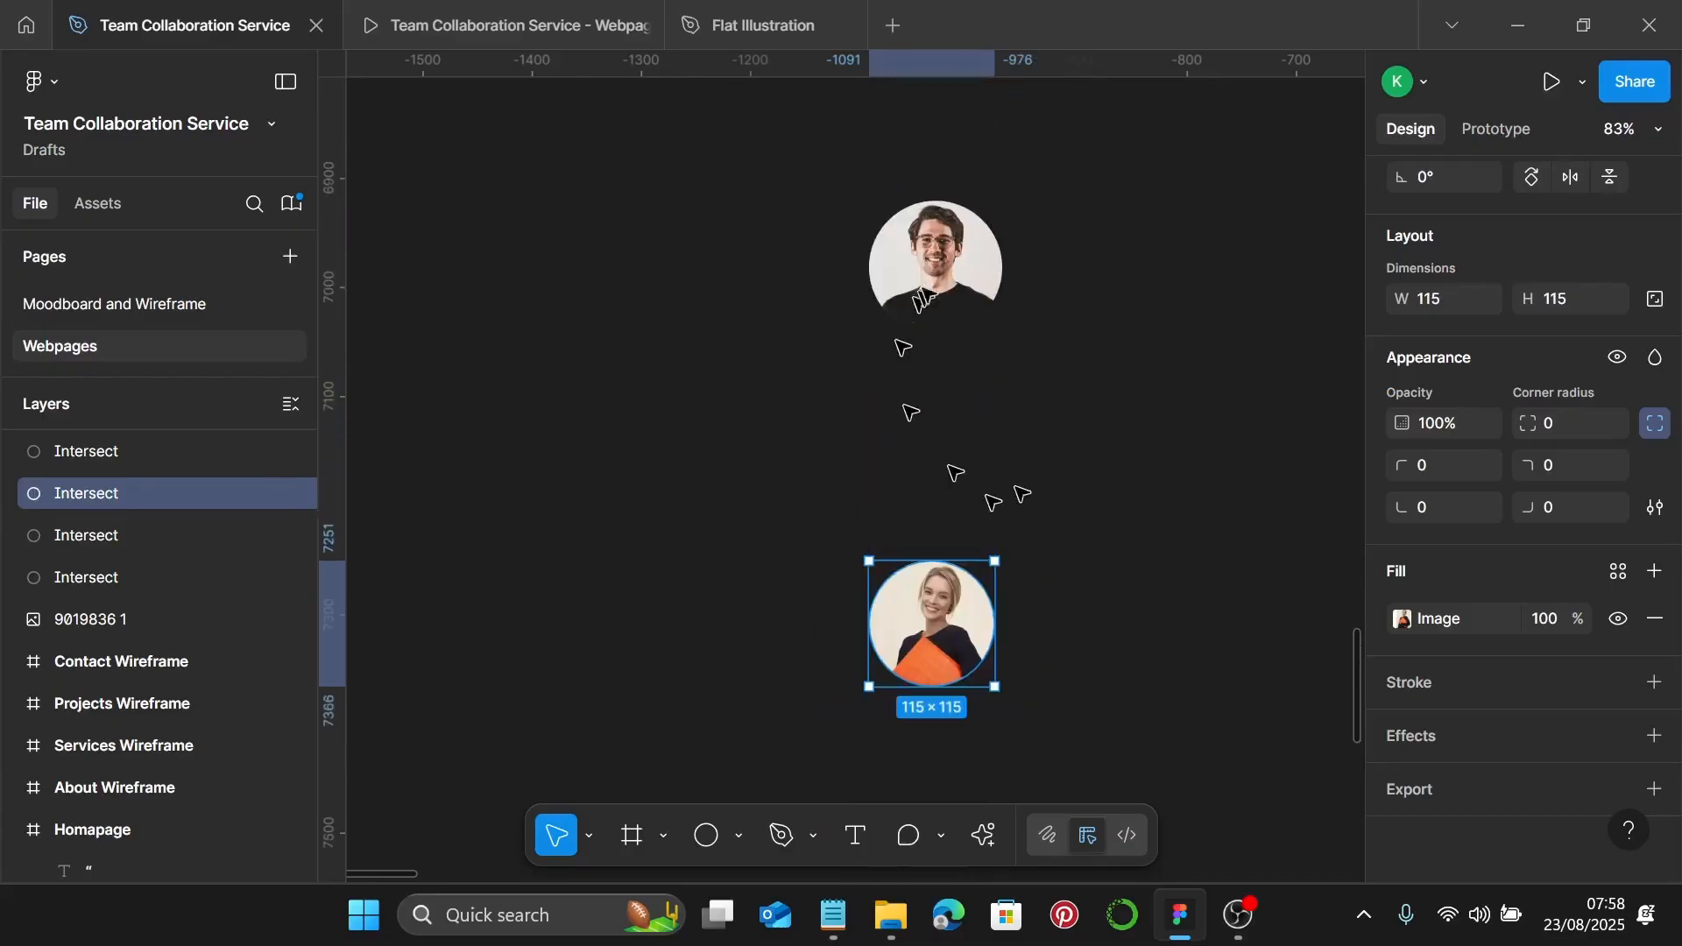
{"action": "left_click", "coordinate": [933, 263]}
{"action": "left_click", "coordinate": [1657, 301]}
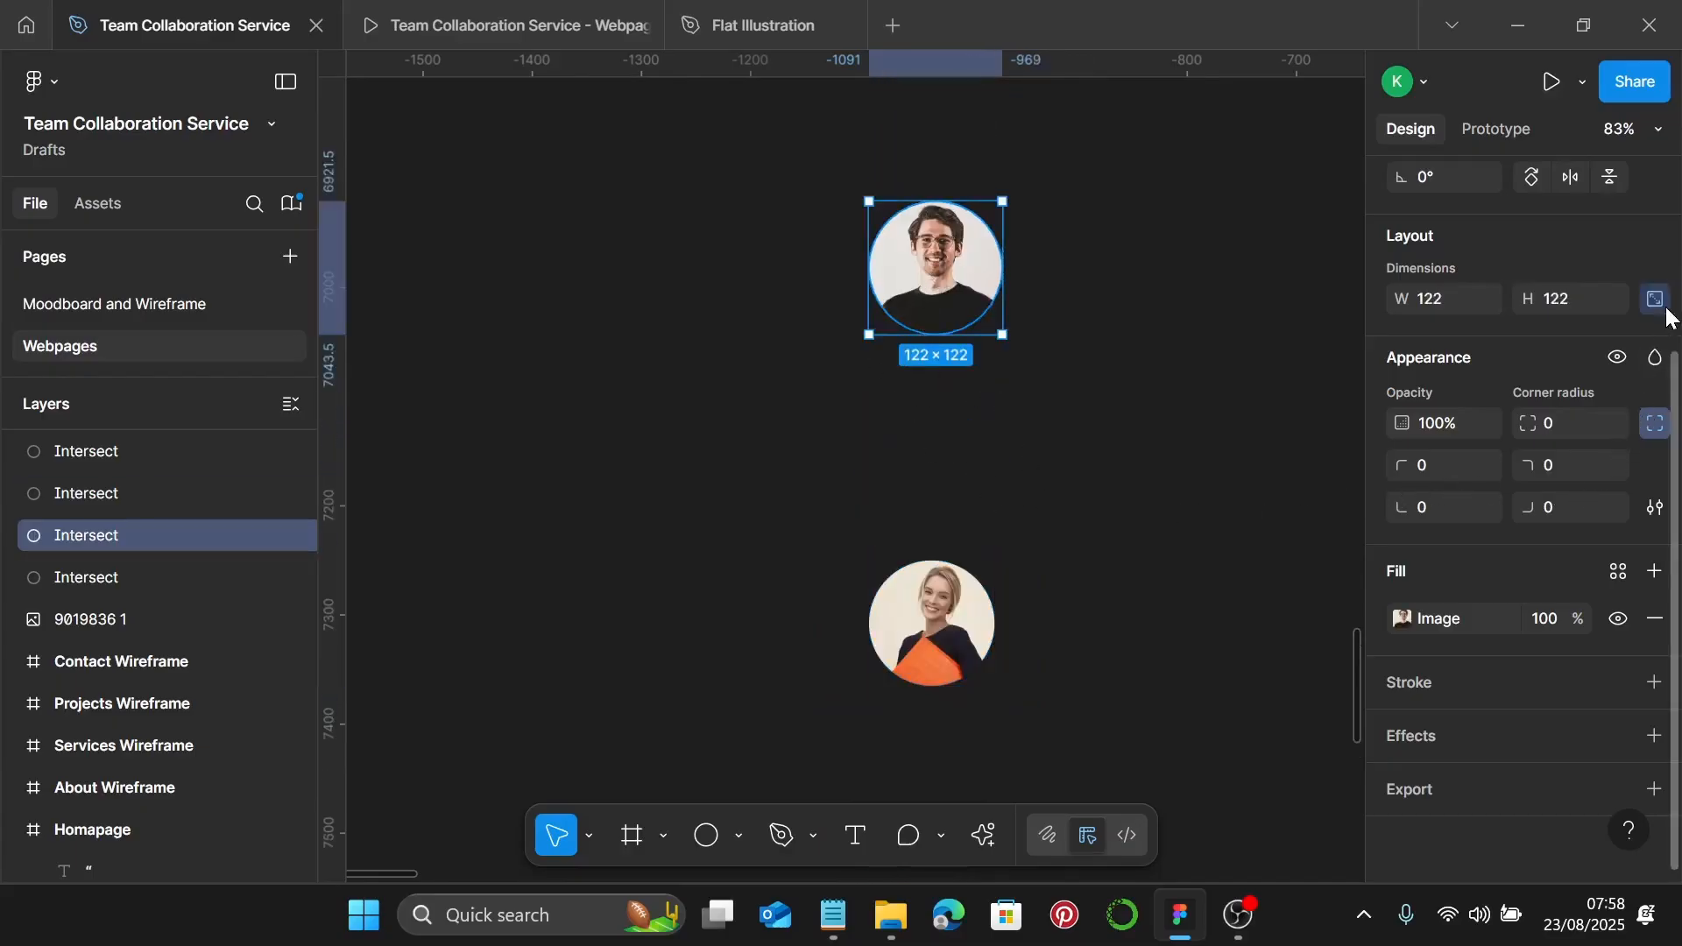
{"action": "left_click", "coordinate": [977, 613]}
{"action": "left_click", "coordinate": [1655, 300]}
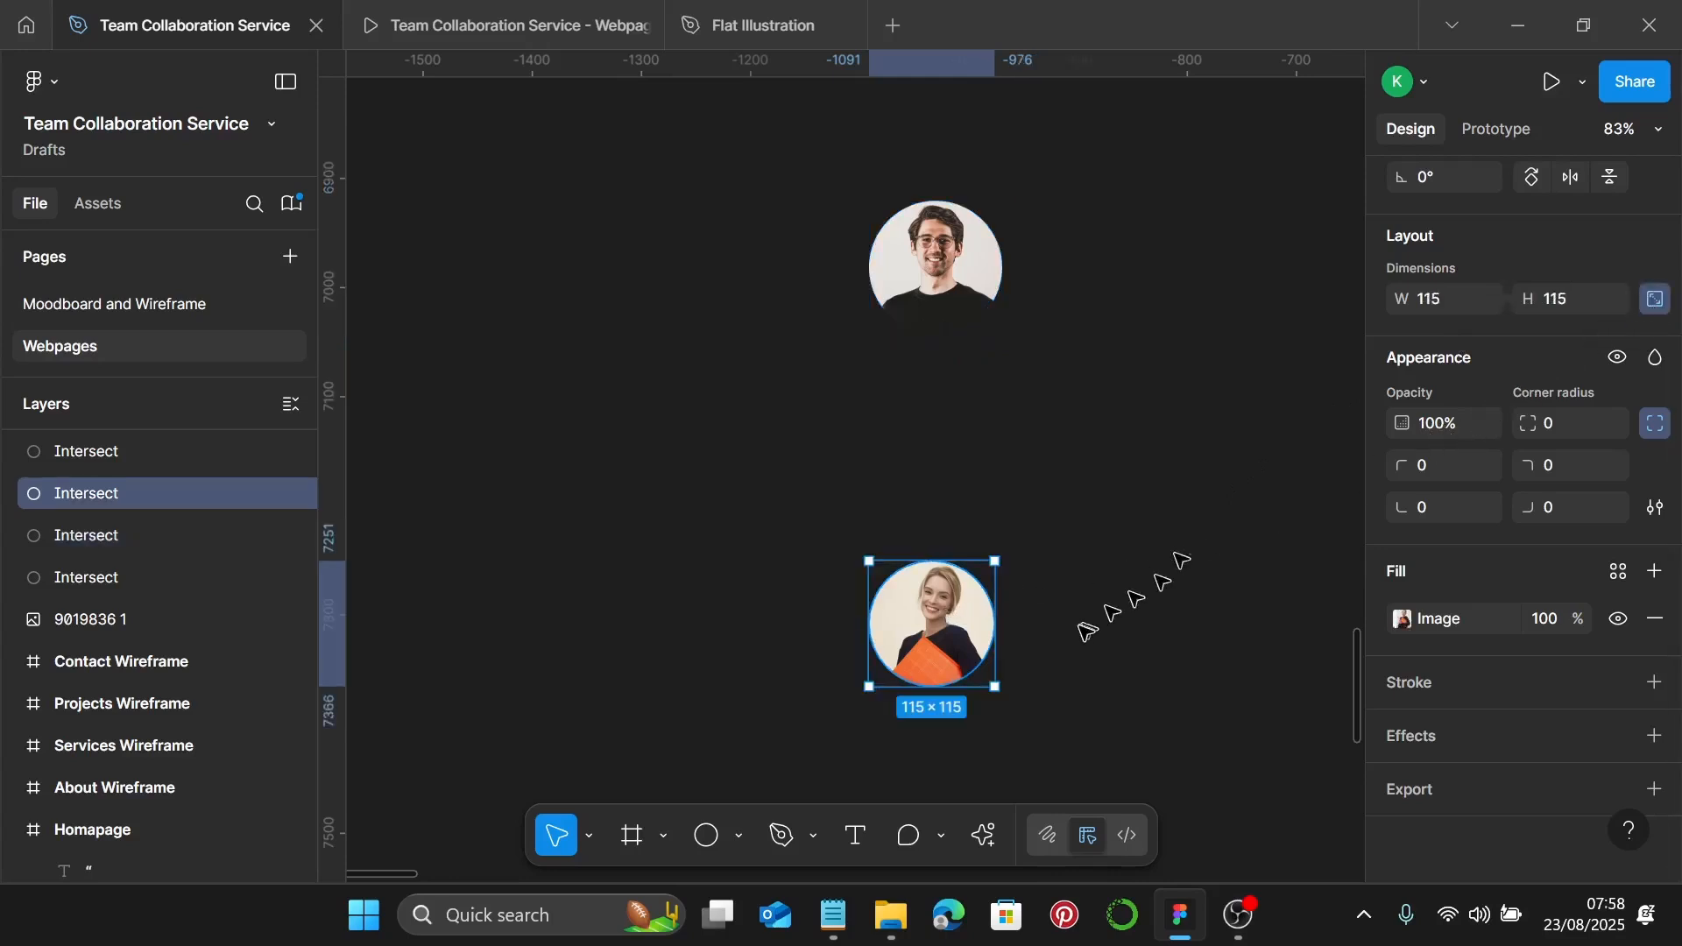
{"action": "left_click_drag", "start_coordinate": [994, 628], "coordinate": [1071, 638]}
{"action": "key", "text": "ctrl+z"}
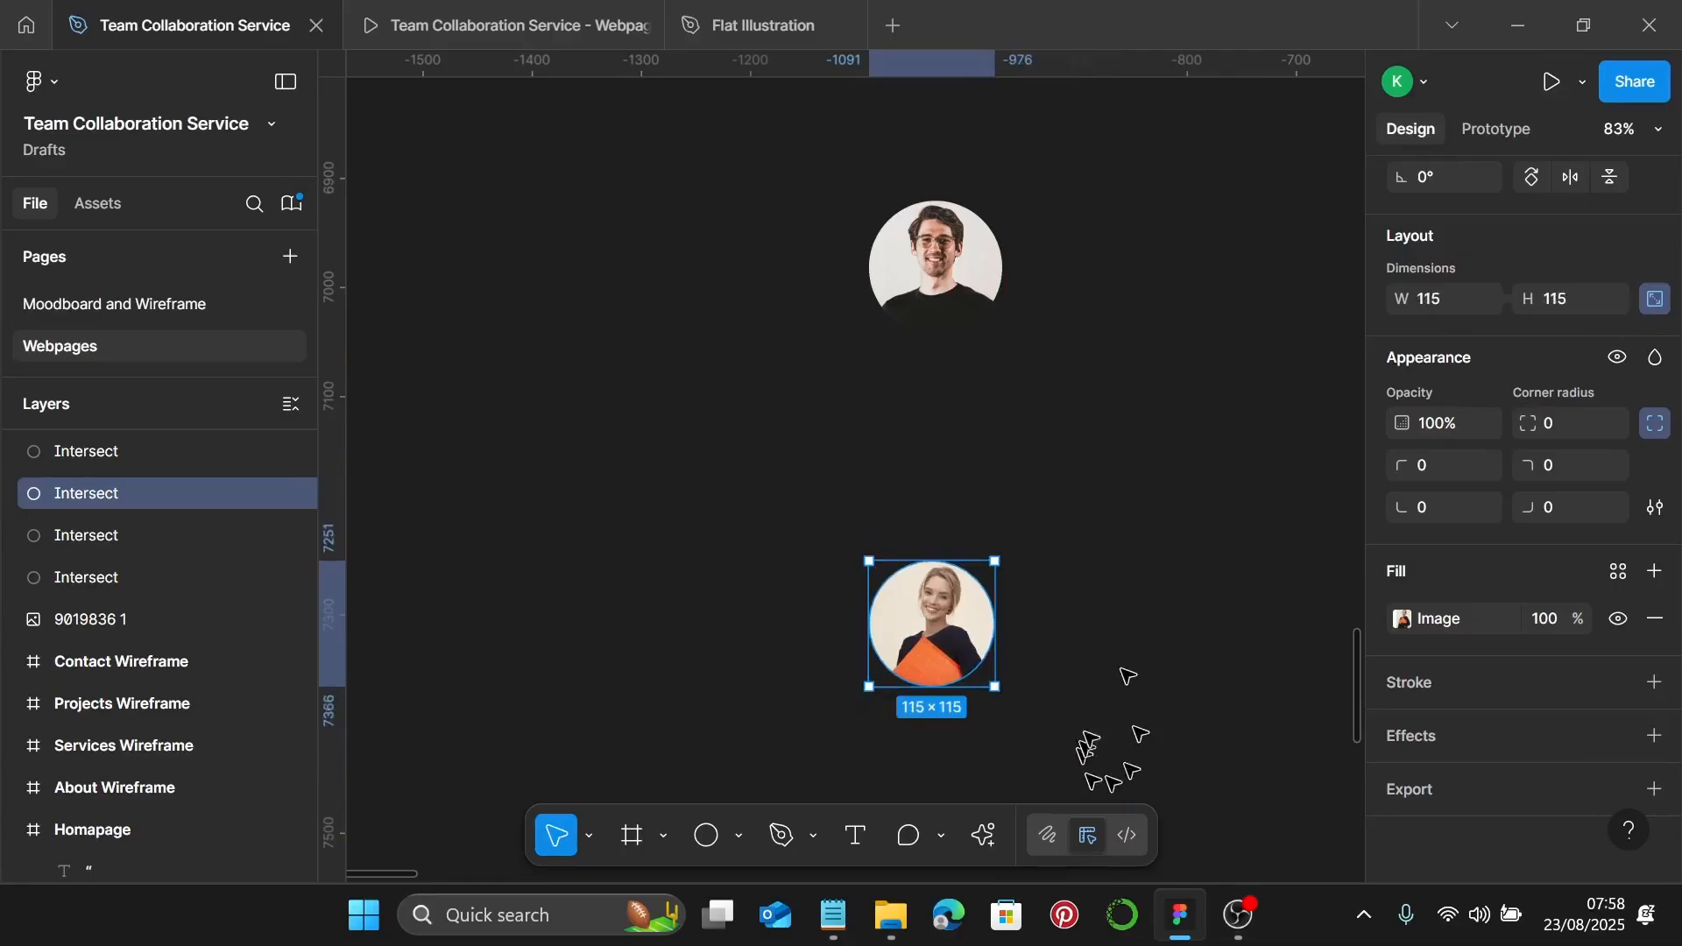
Undo a trial resize of the seated man's circular picture and lock its aspect ratio
{"action": "scroll", "coordinate": [1052, 595], "scroll_direction": "down", "scroll_amount": 5}
{"action": "left_click", "coordinate": [896, 530]}
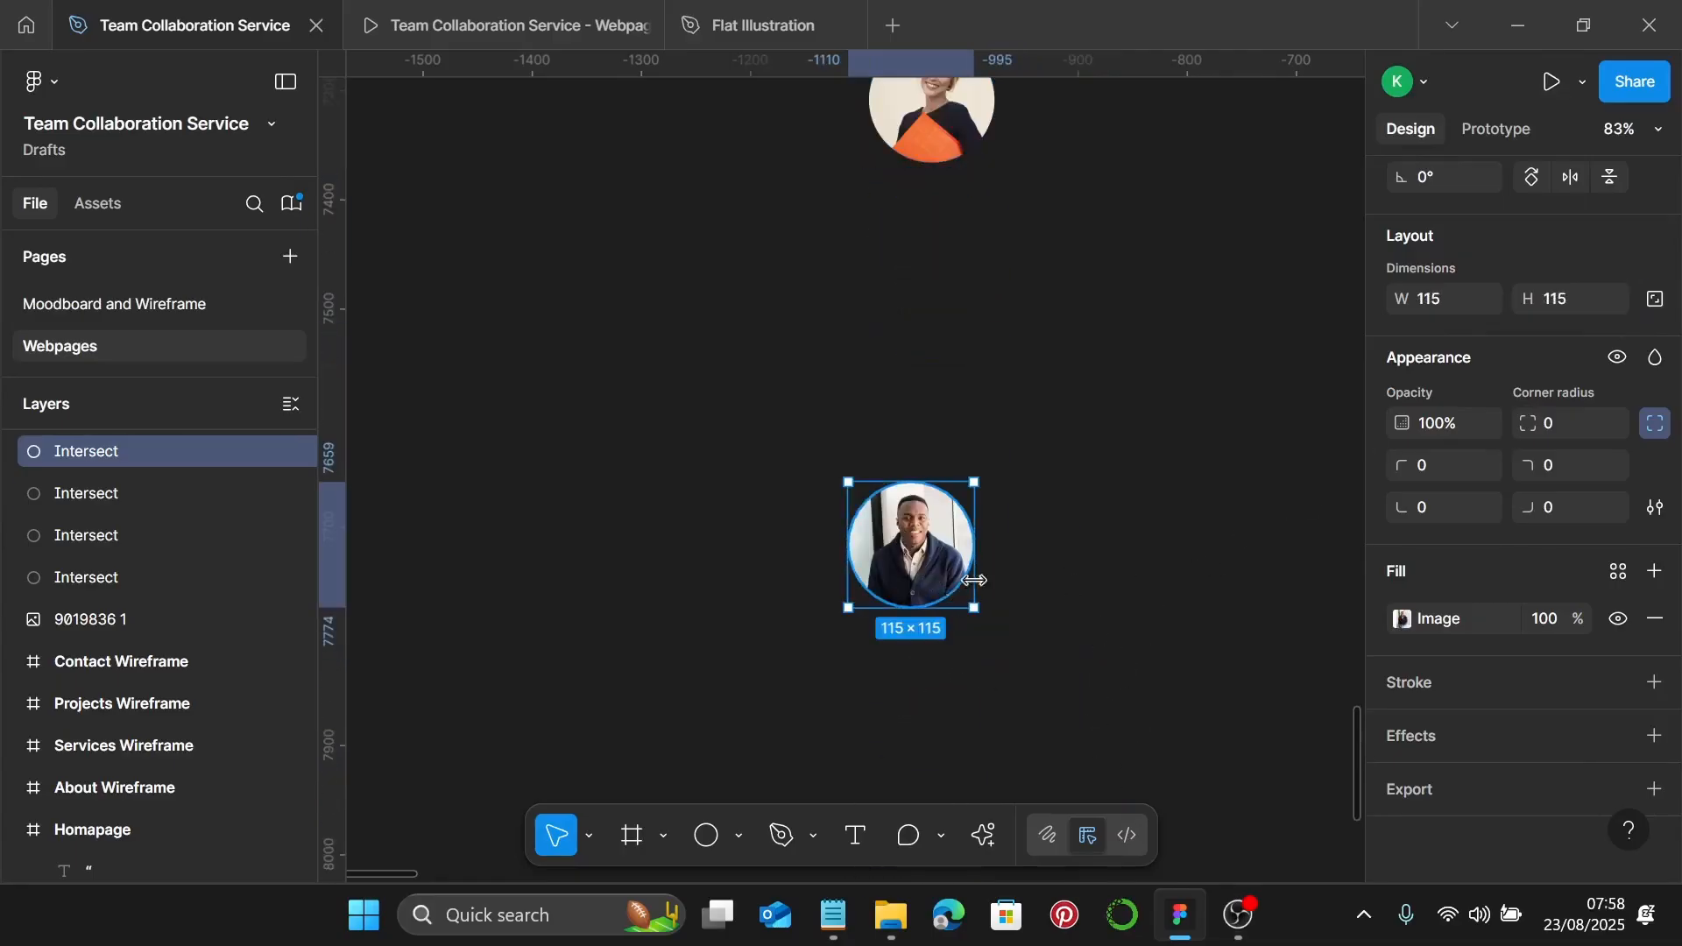
{"action": "mouse_move", "coordinate": [976, 562]}
{"action": "left_mouse_down"}
{"action": "mouse_move", "coordinate": [1025, 560]}
{"action": "mouse_move", "coordinate": [987, 562]}
{"action": "left_mouse_up"}
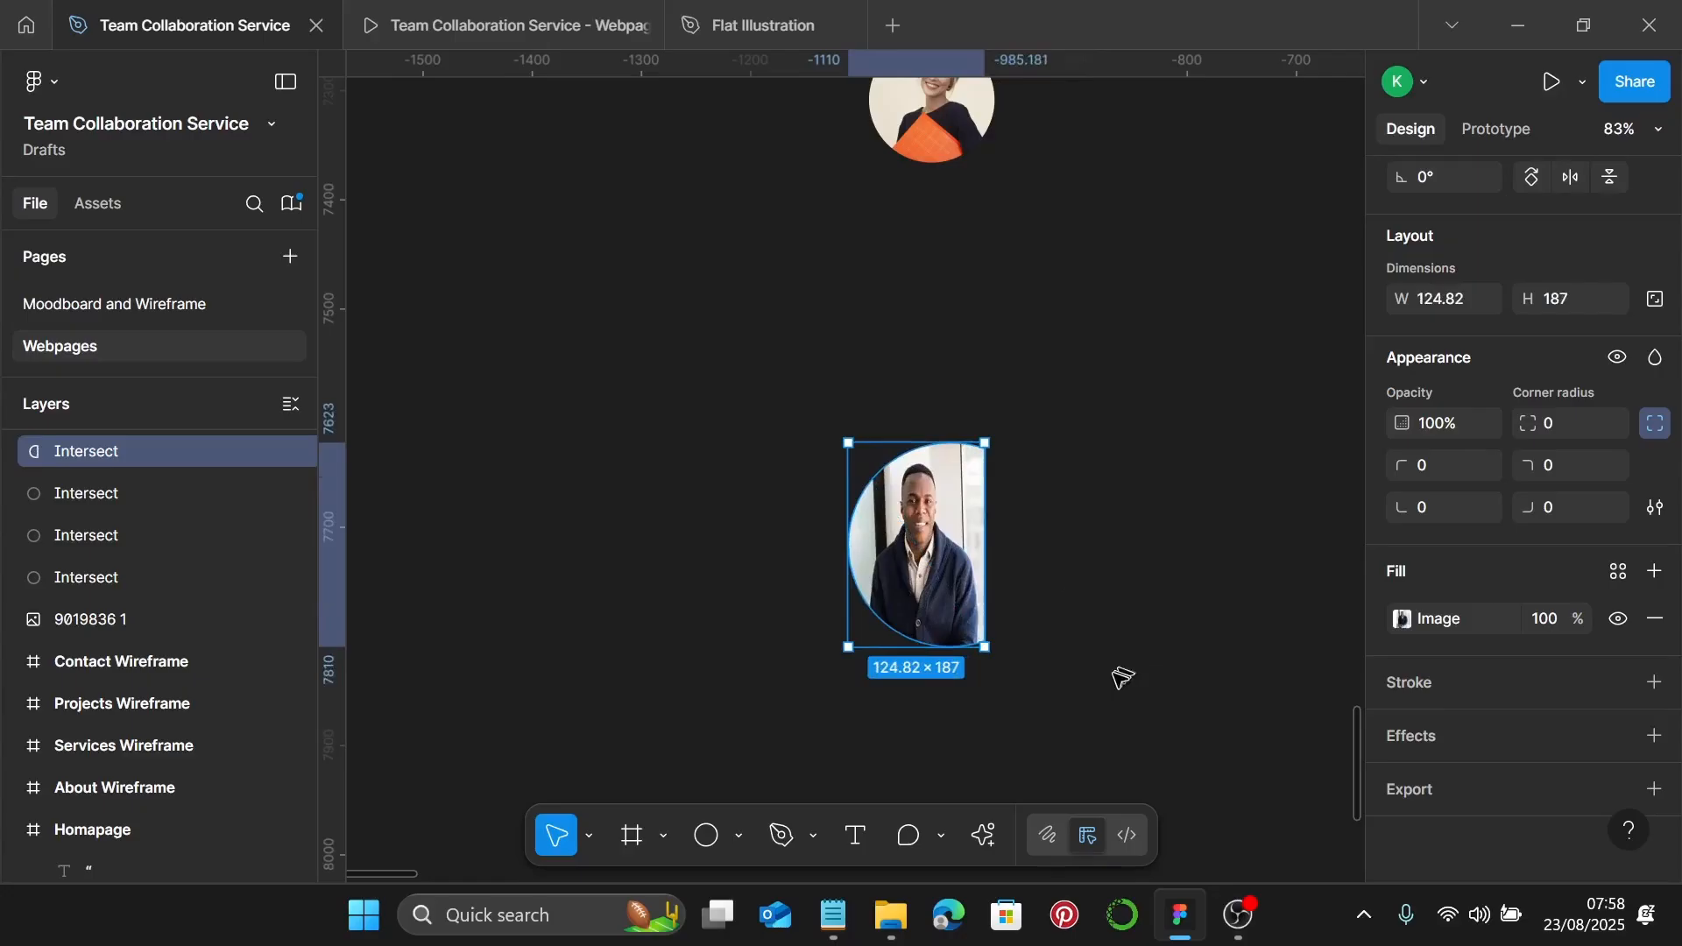
{"action": "key", "text": "ctrl+z"}
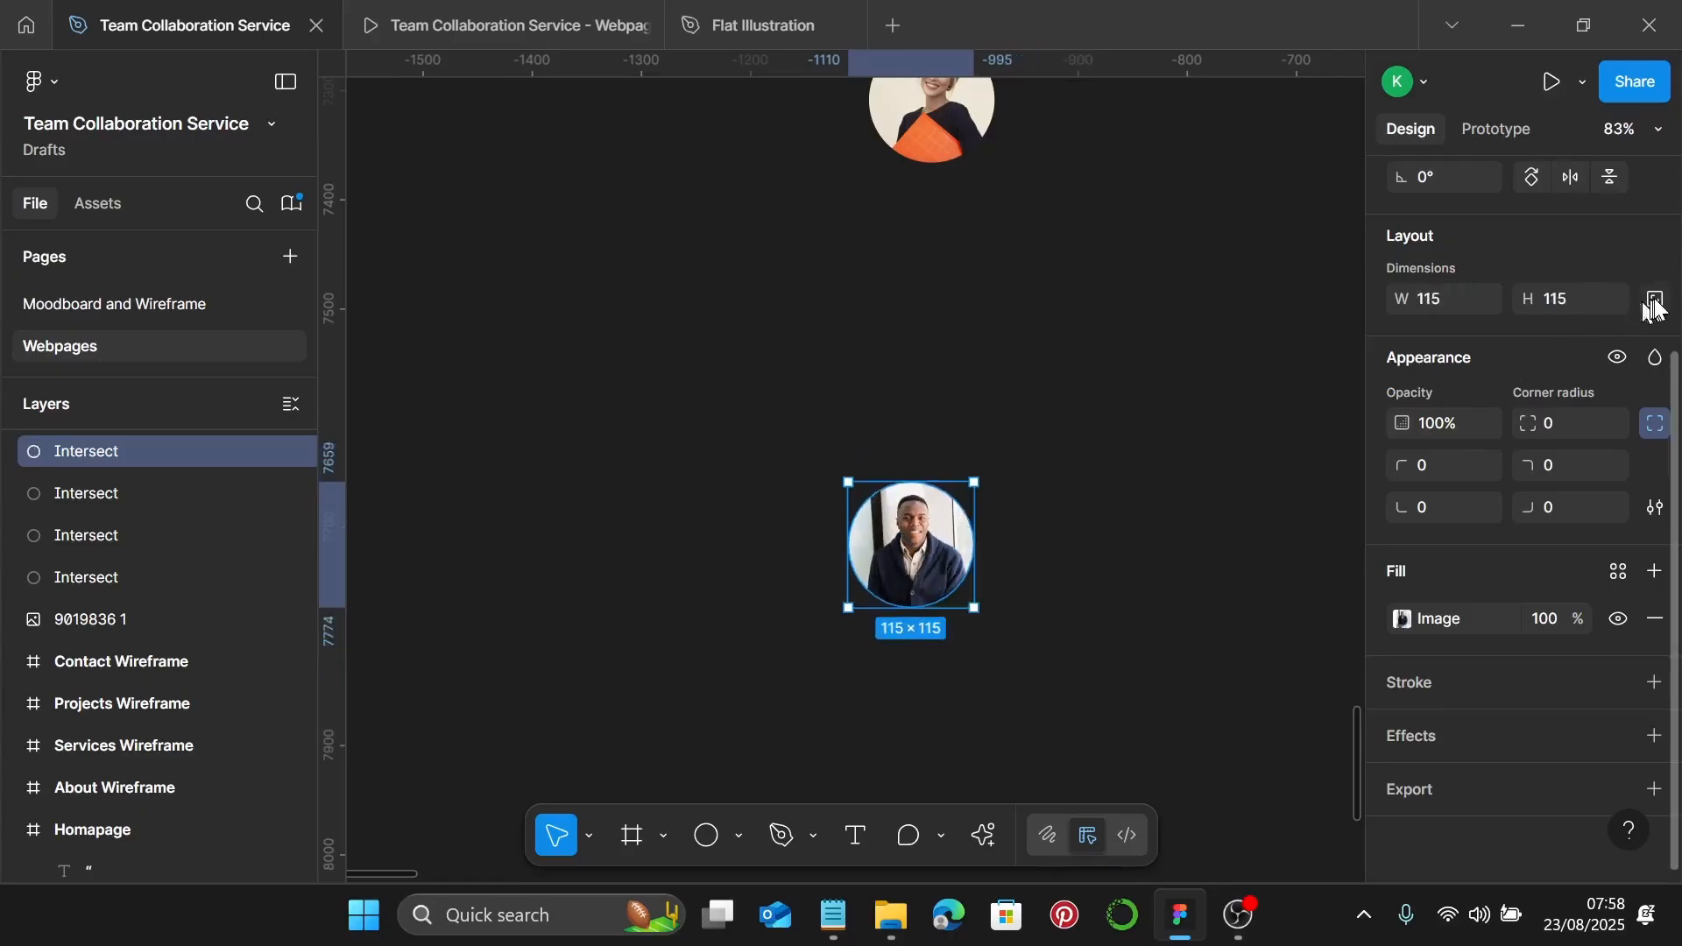
{"action": "left_click", "coordinate": [1655, 302]}
Cut the circular picture of the woman in sunglasses from the empty canvas
{"action": "scroll", "coordinate": [929, 473], "scroll_direction": "up", "scroll_amount": 10}
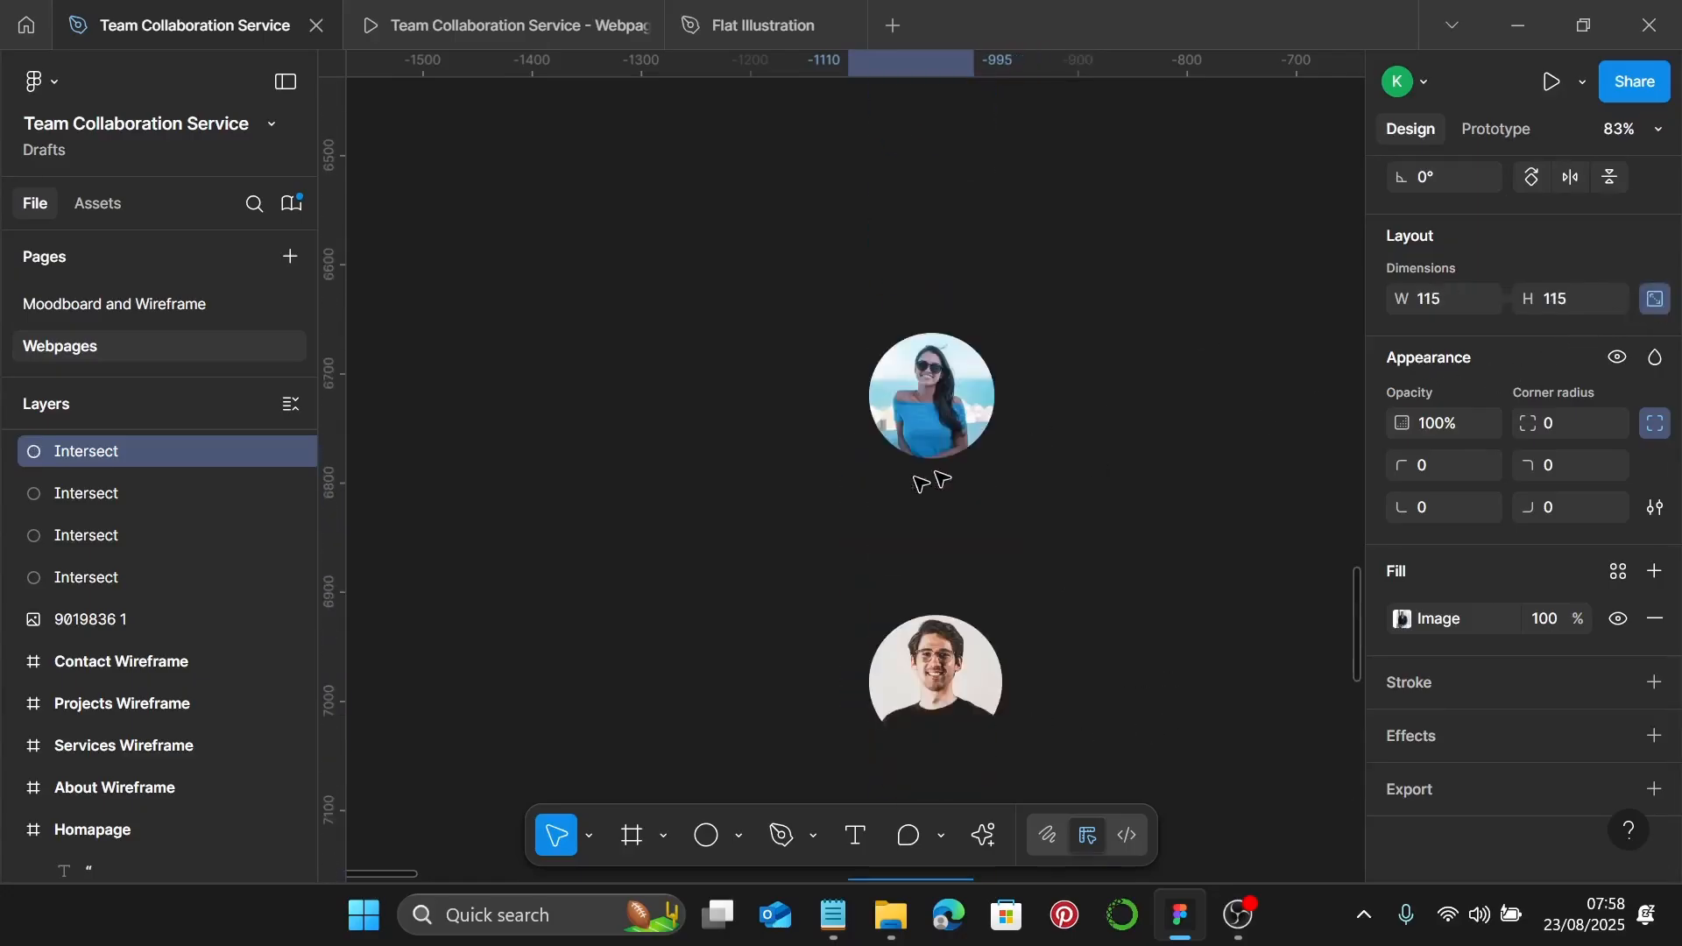
{"action": "left_click", "coordinate": [920, 412]}
{"action": "left_click_drag", "start_coordinate": [714, 293], "coordinate": [1051, 515]}
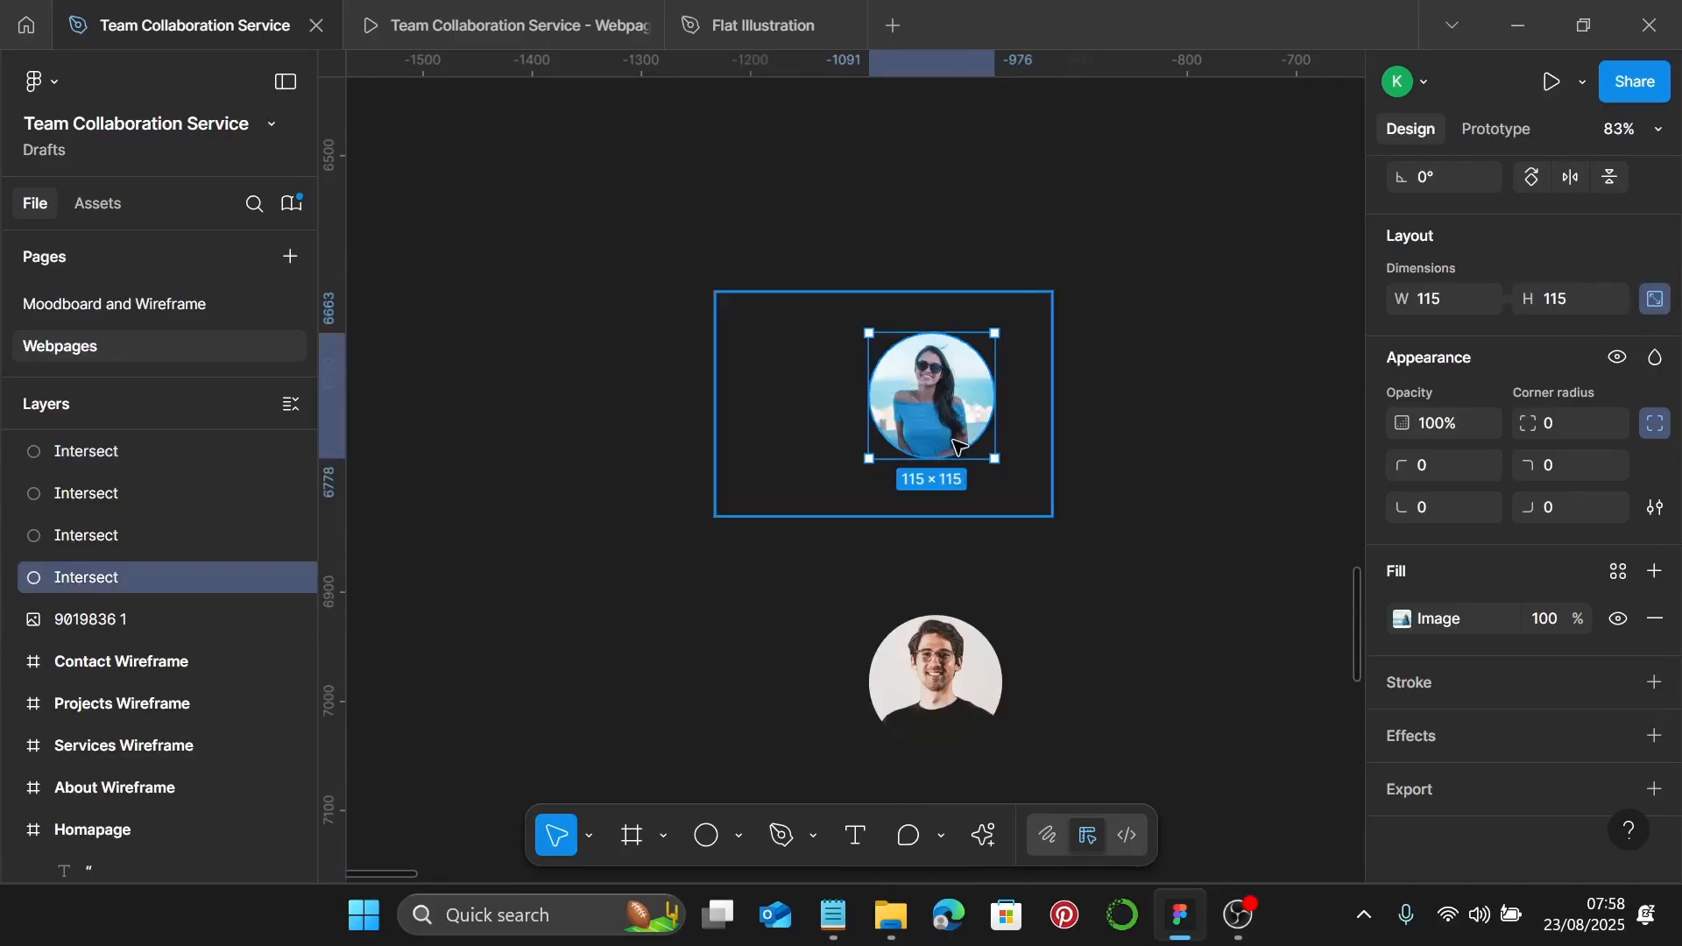
{"action": "key", "text": "Delete"}
Paste the sunglasses woman's picture into the Homapage frame and place it inside the left end of the testimonial card, about X 148, Y 3586
{"action": "scroll", "coordinate": [984, 455], "scroll_direction": "down", "scroll_amount": 5}
{"action": "scroll", "coordinate": [984, 458], "scroll_direction": "right", "scroll_amount": 15}
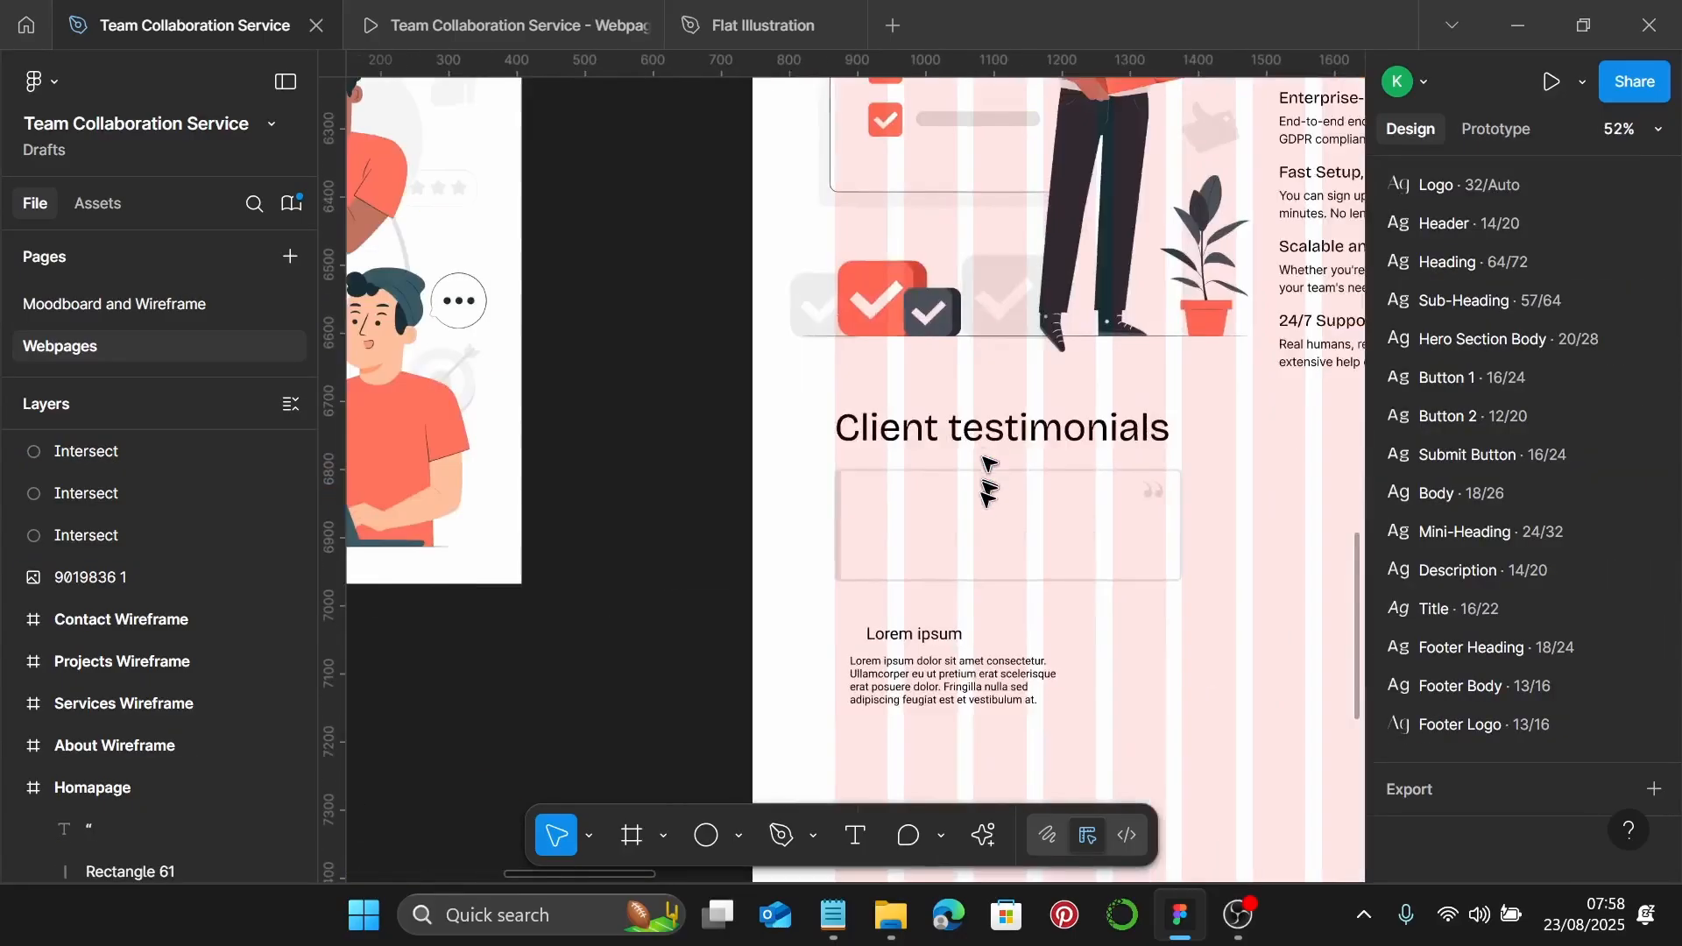
{"action": "scroll", "coordinate": [879, 476], "scroll_direction": "up", "scroll_amount": 5}
{"action": "right_click", "coordinate": [758, 493]}
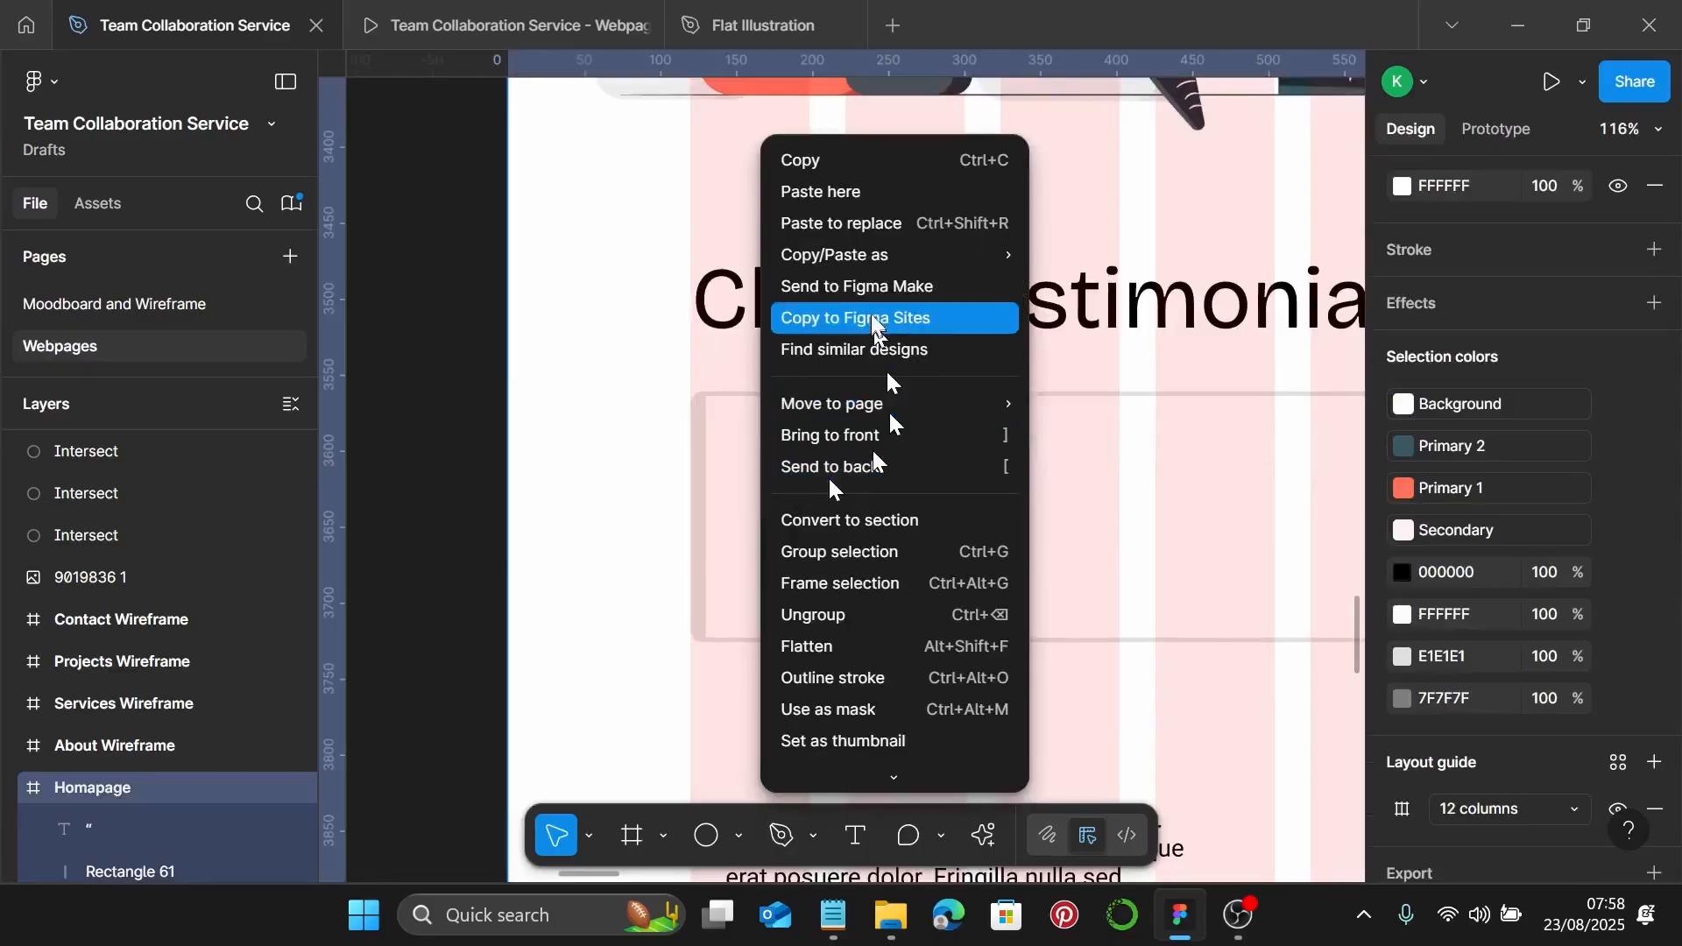
{"action": "left_click", "coordinate": [846, 192]}
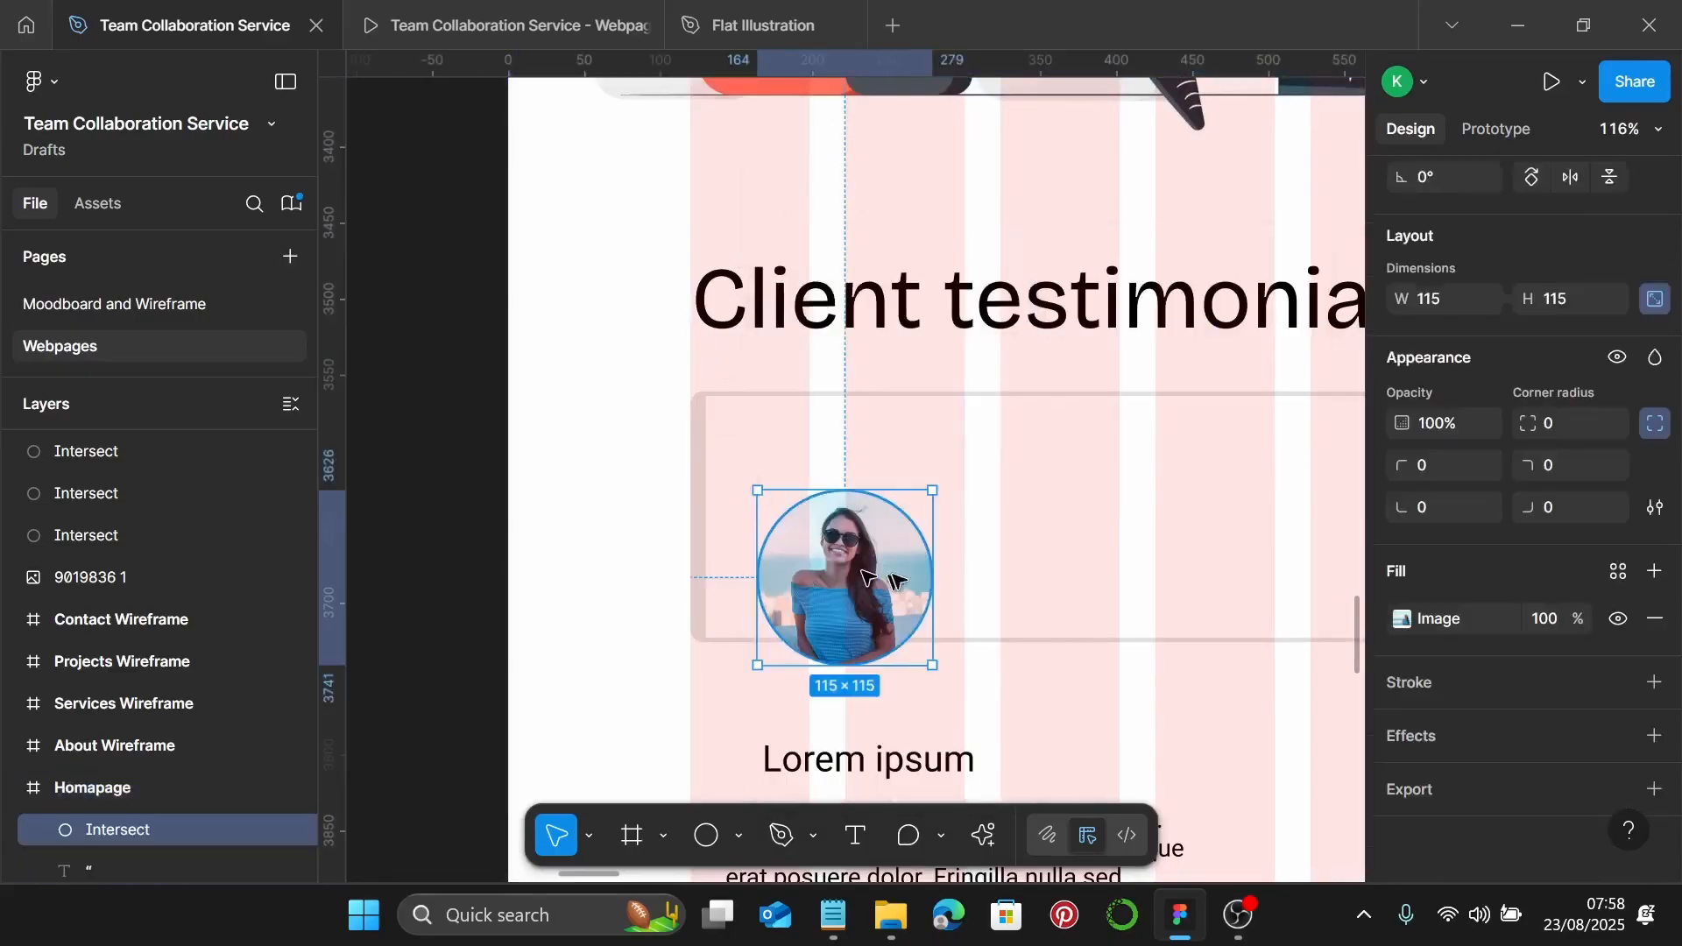
{"action": "left_click_drag", "start_coordinate": [861, 591], "coordinate": [835, 529]}
{"action": "scroll", "coordinate": [887, 559], "scroll_direction": "down", "scroll_amount": 5}
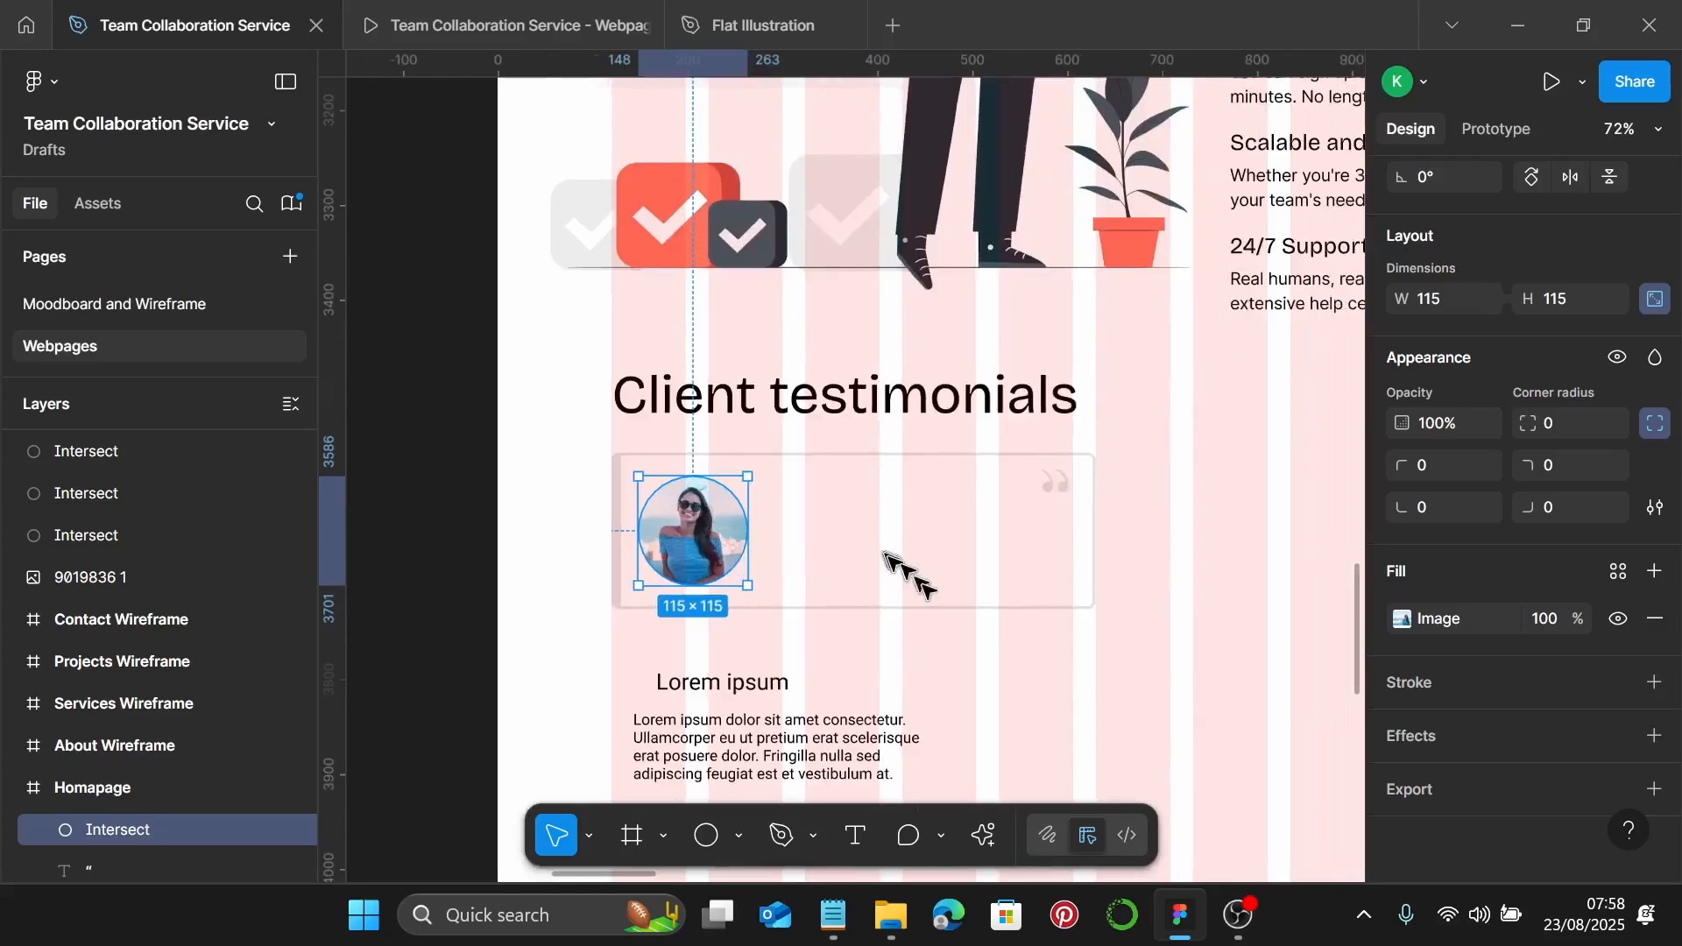
Move the placeholder heading and paragraph together into the testimonial card, beside the sunglasses woman's circular picture
{"action": "left_click", "coordinate": [1039, 633]}
{"action": "scroll", "coordinate": [1039, 632], "scroll_direction": "down", "scroll_amount": 2}
{"action": "left_click", "coordinate": [698, 535]}
{"action": "left_click", "coordinate": [704, 586], "text": "shift"}
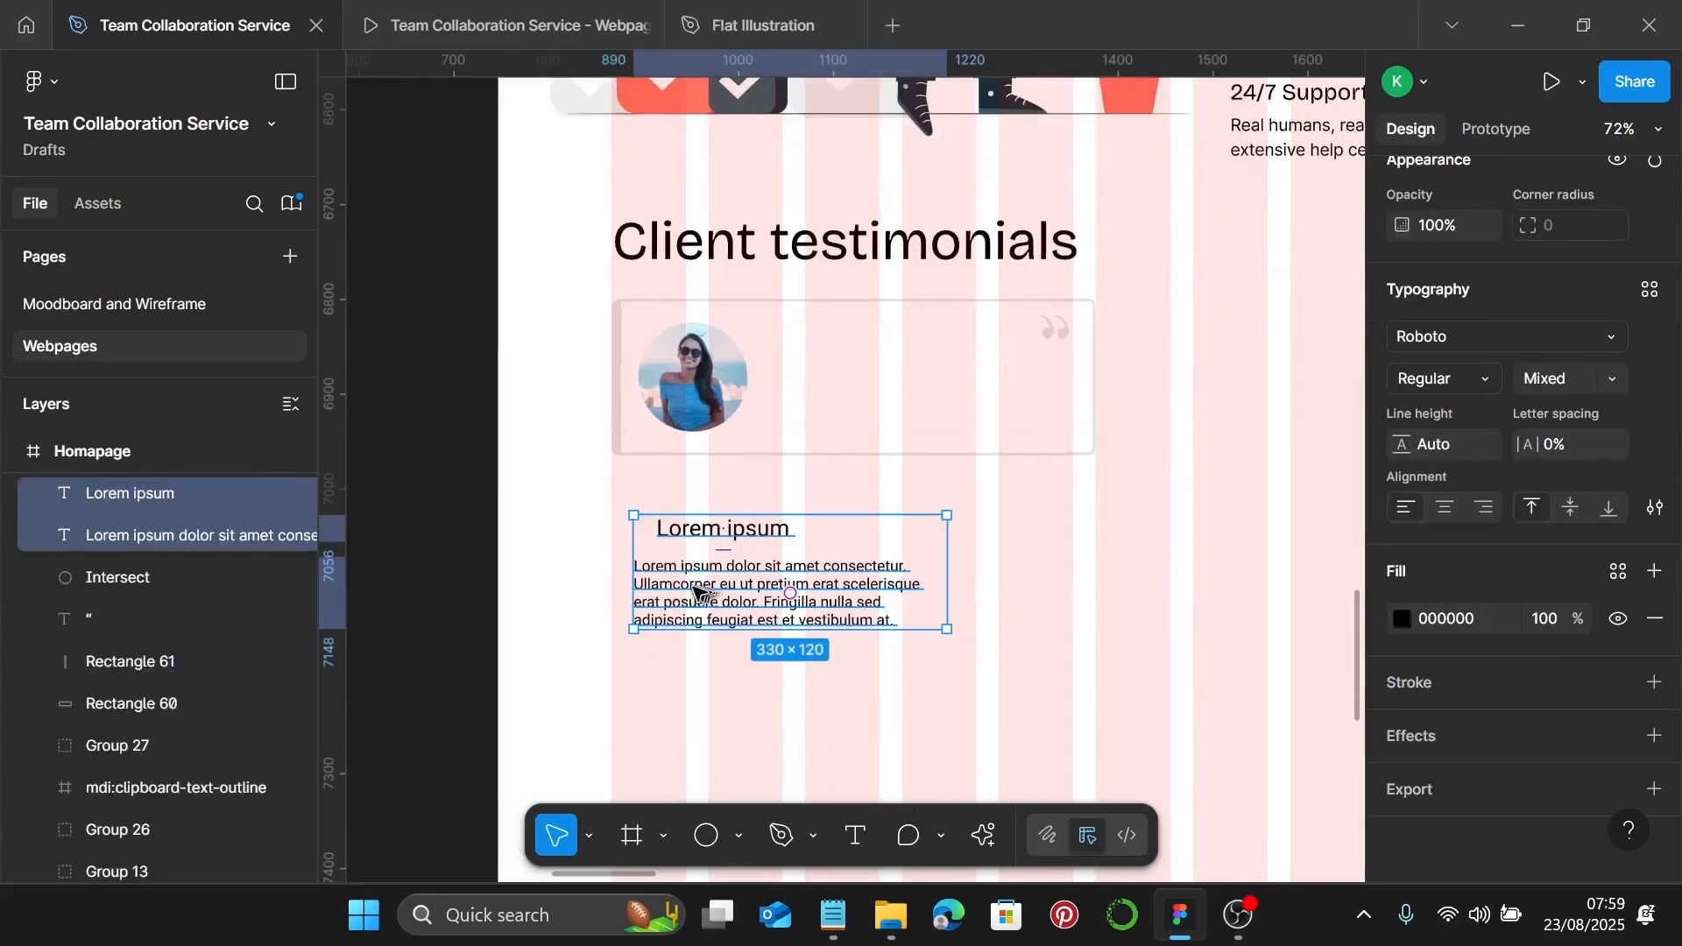
{"action": "left_click_drag", "start_coordinate": [695, 593], "coordinate": [829, 401]}
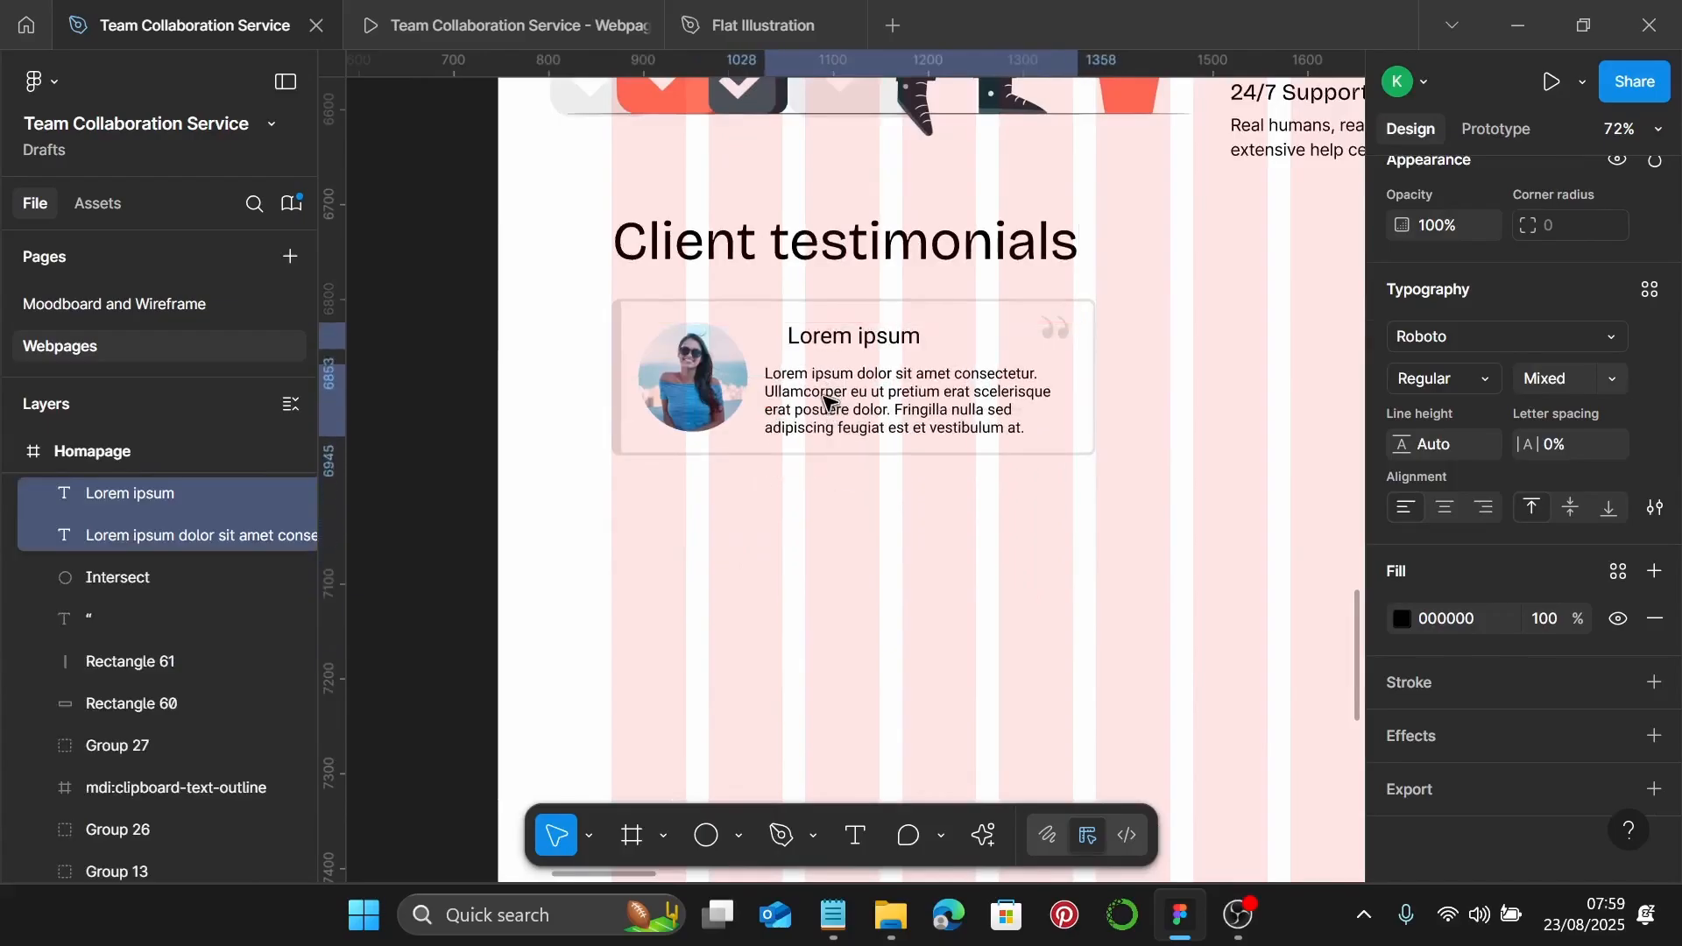
Align the Lorem ipsum heading's left edge with the paragraph below it inside the testimonial card
{"action": "scroll", "coordinate": [829, 402], "scroll_direction": "up", "scroll_amount": 3}
{"action": "scroll", "coordinate": [818, 377], "scroll_direction": "up", "scroll_amount": 2}
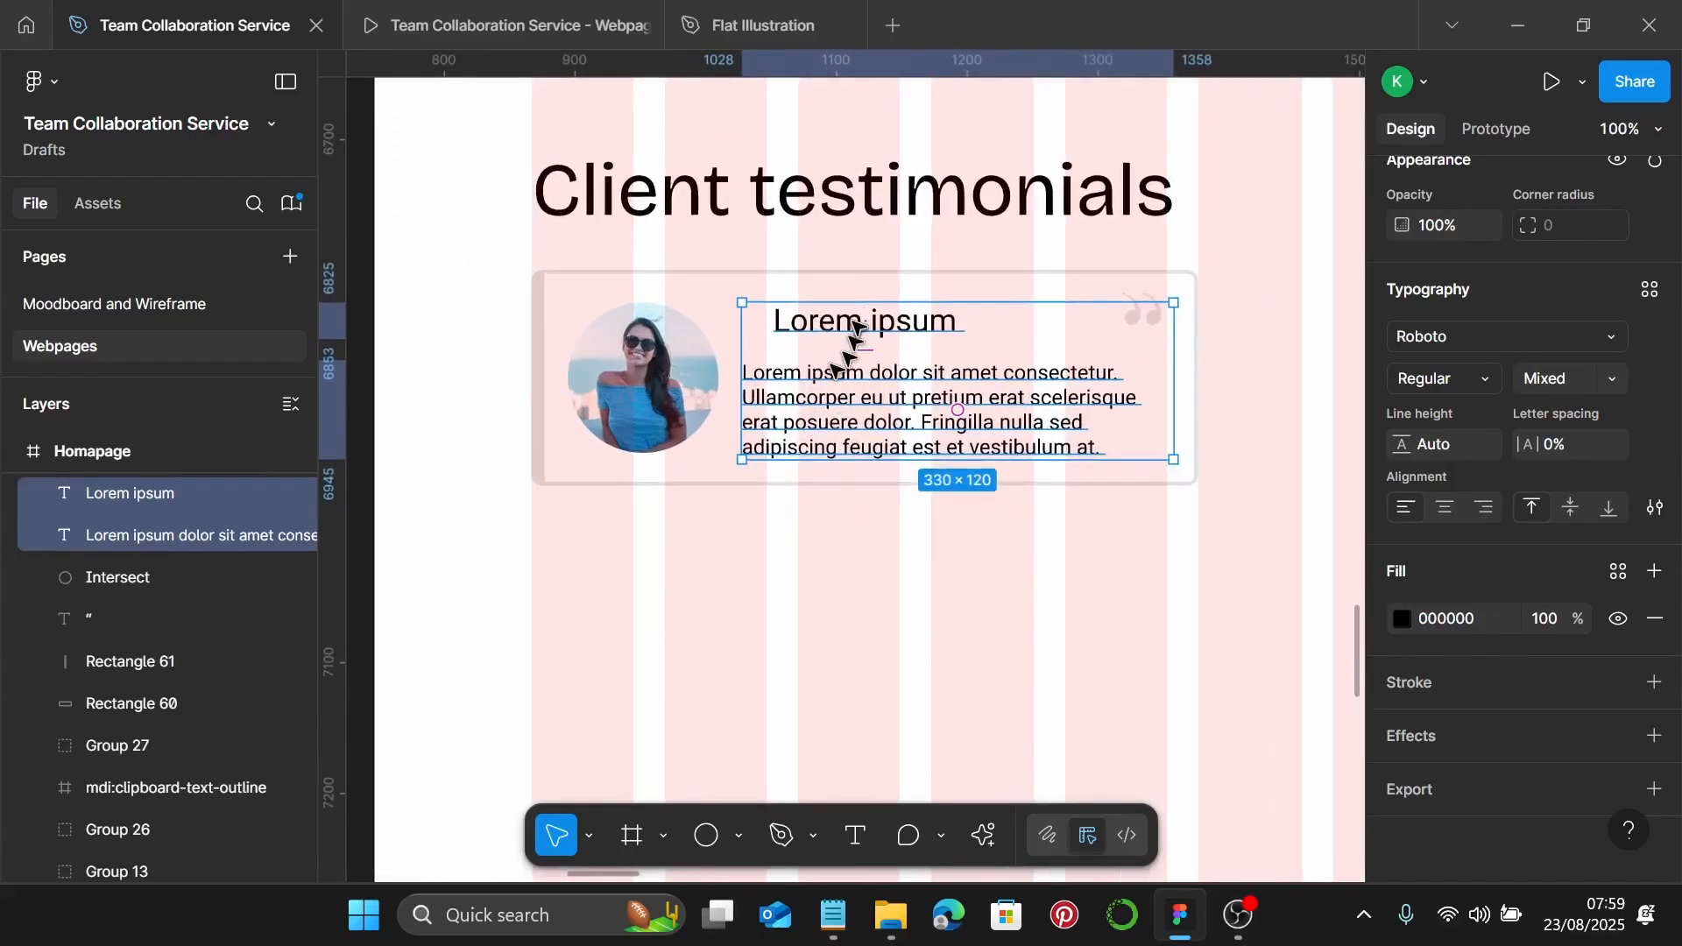
{"action": "left_click", "coordinate": [824, 340]}
{"action": "left_click_drag", "start_coordinate": [828, 326], "coordinate": [797, 327]}
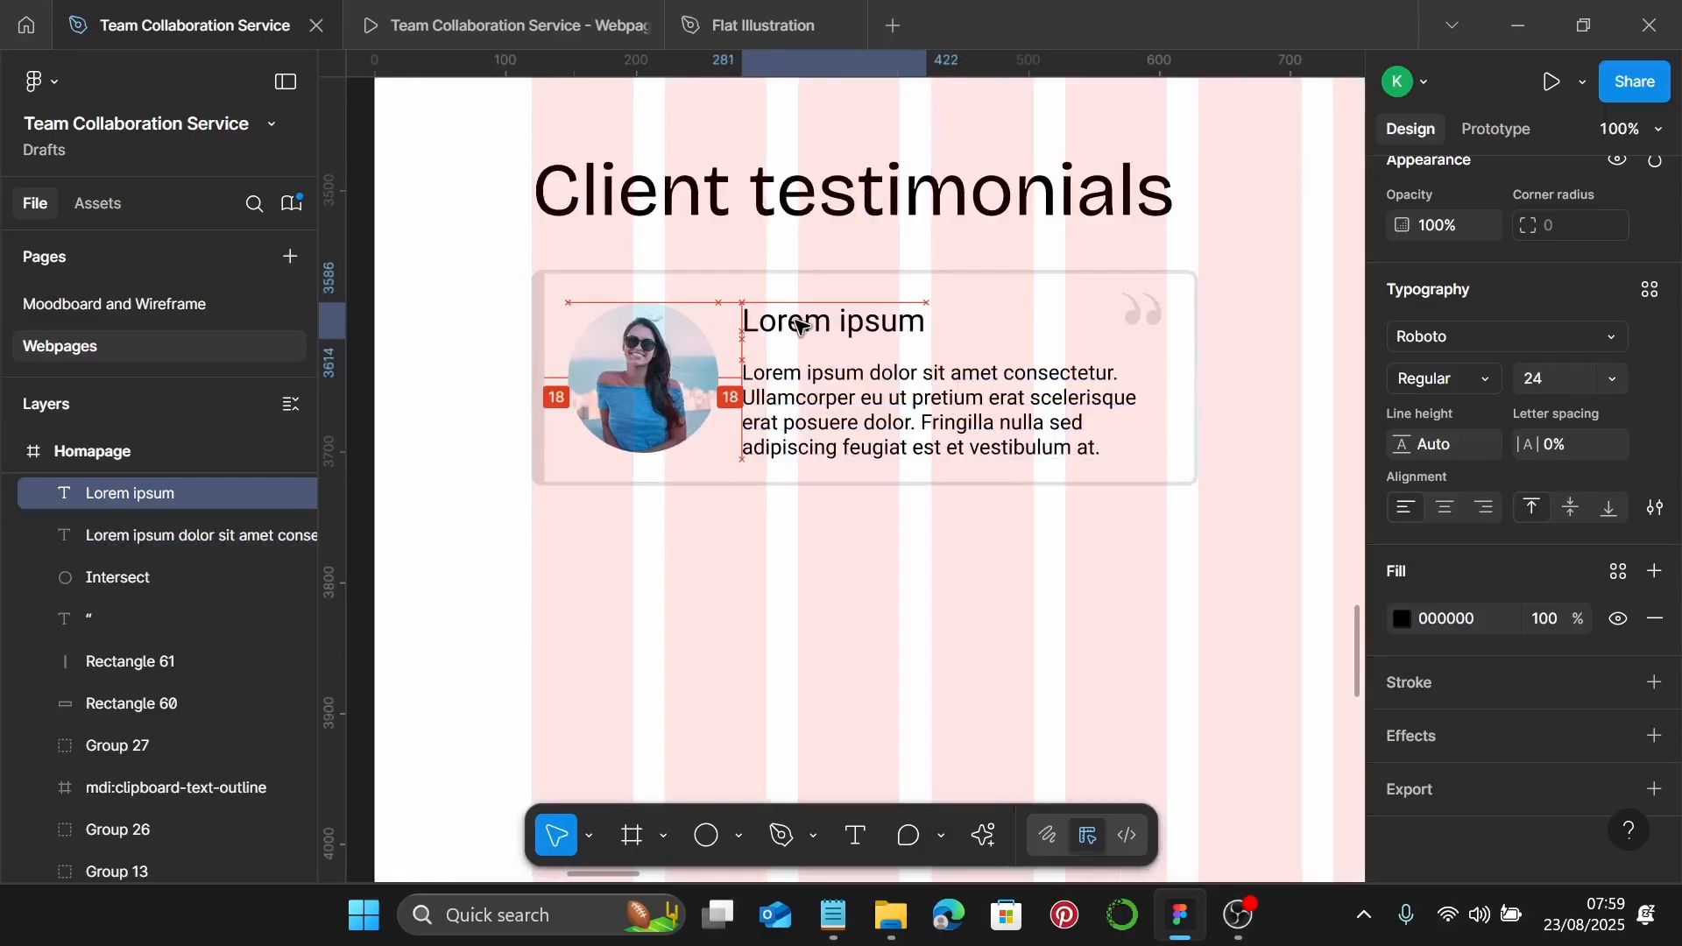
{"action": "left_click", "coordinate": [973, 622]}
Switch to the Notepad content file and copy the first client's name under Client testimonials
{"action": "left_click", "coordinate": [837, 912]}
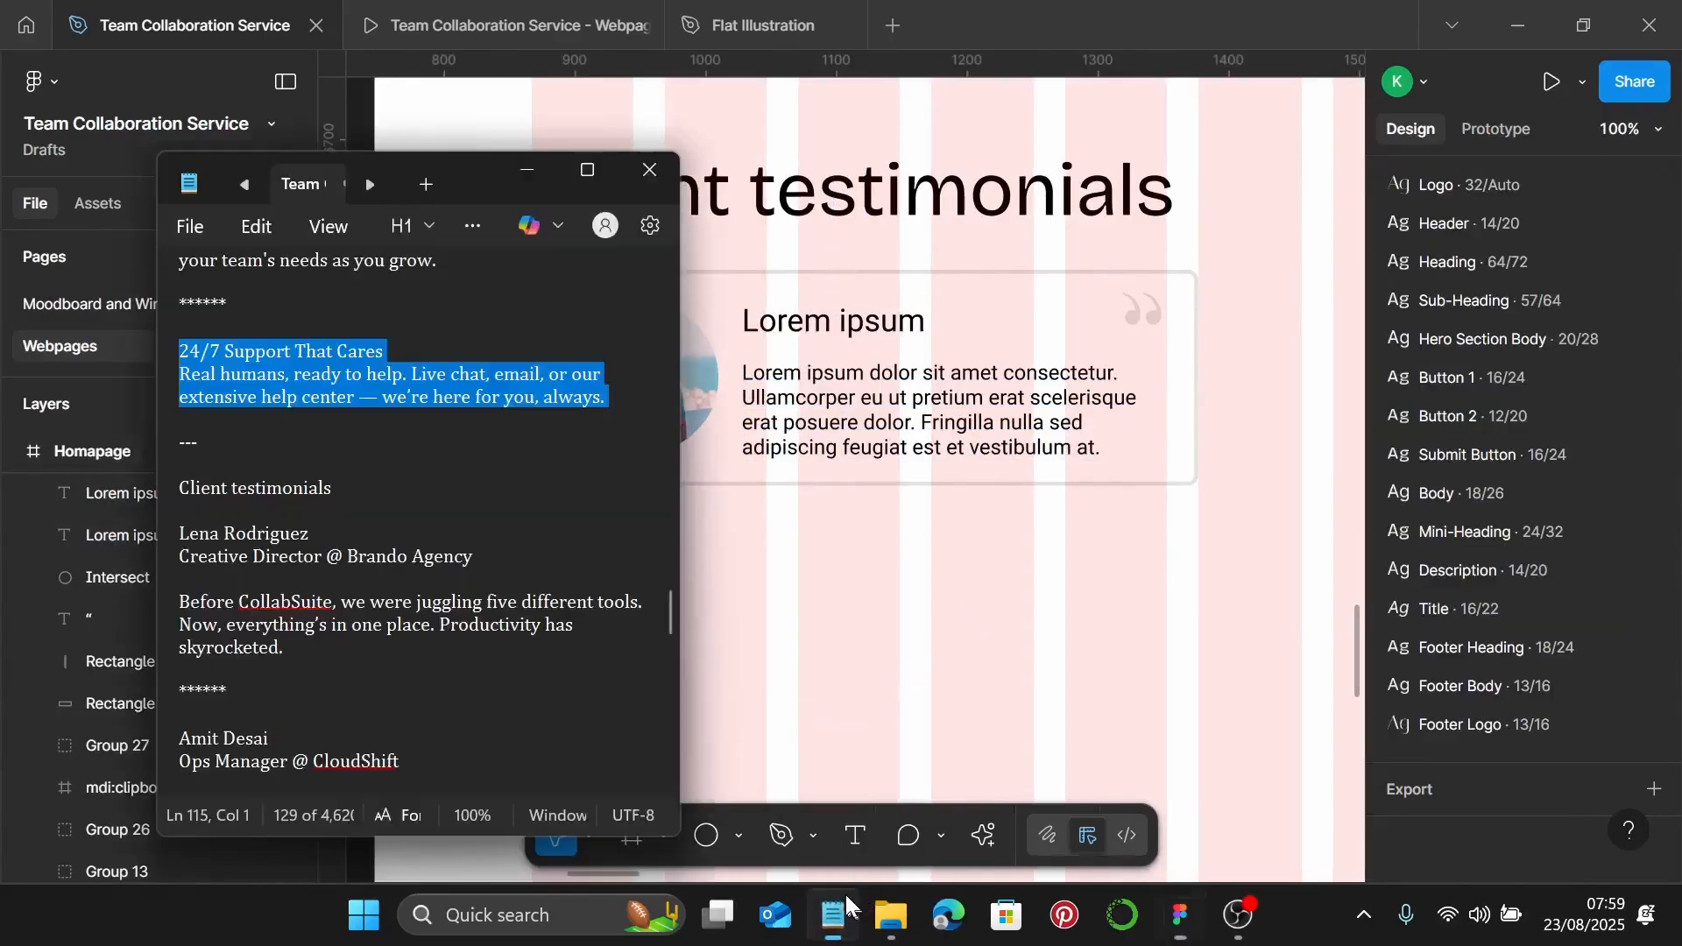
{"action": "left_click_drag", "start_coordinate": [477, 176], "coordinate": [1417, 126]}
{"action": "scroll", "coordinate": [1297, 419], "scroll_direction": "down", "scroll_amount": 1}
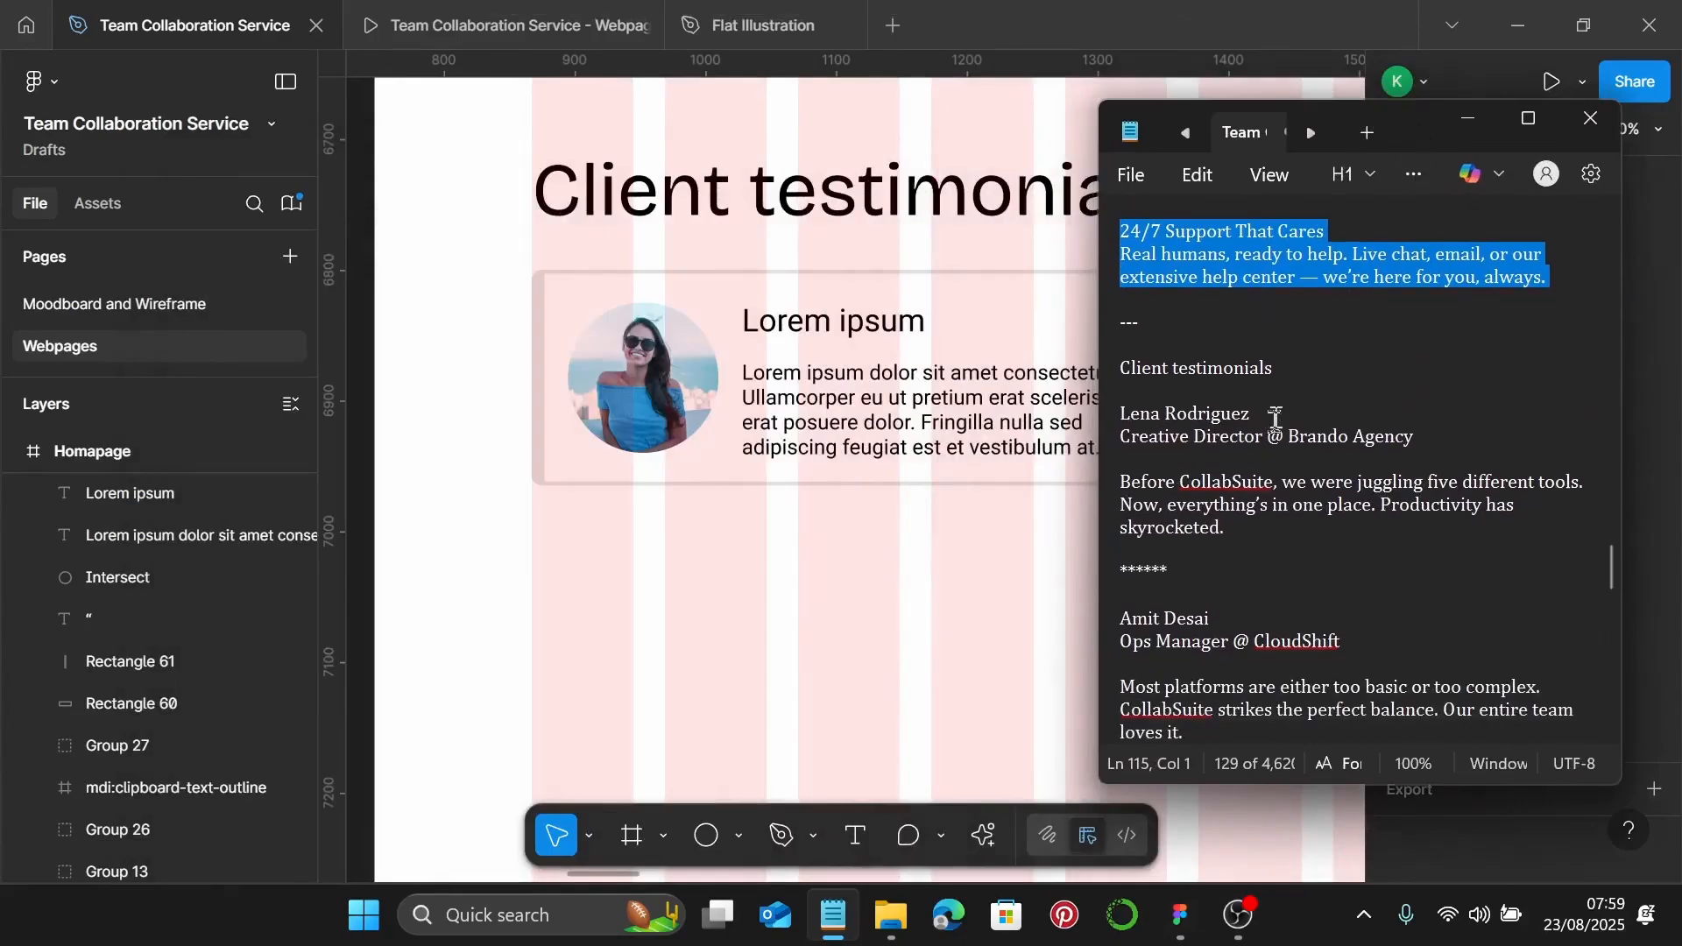
{"action": "left_click_drag", "start_coordinate": [1253, 414], "coordinate": [1122, 413]}
{"action": "key", "text": "ctrl+c"}
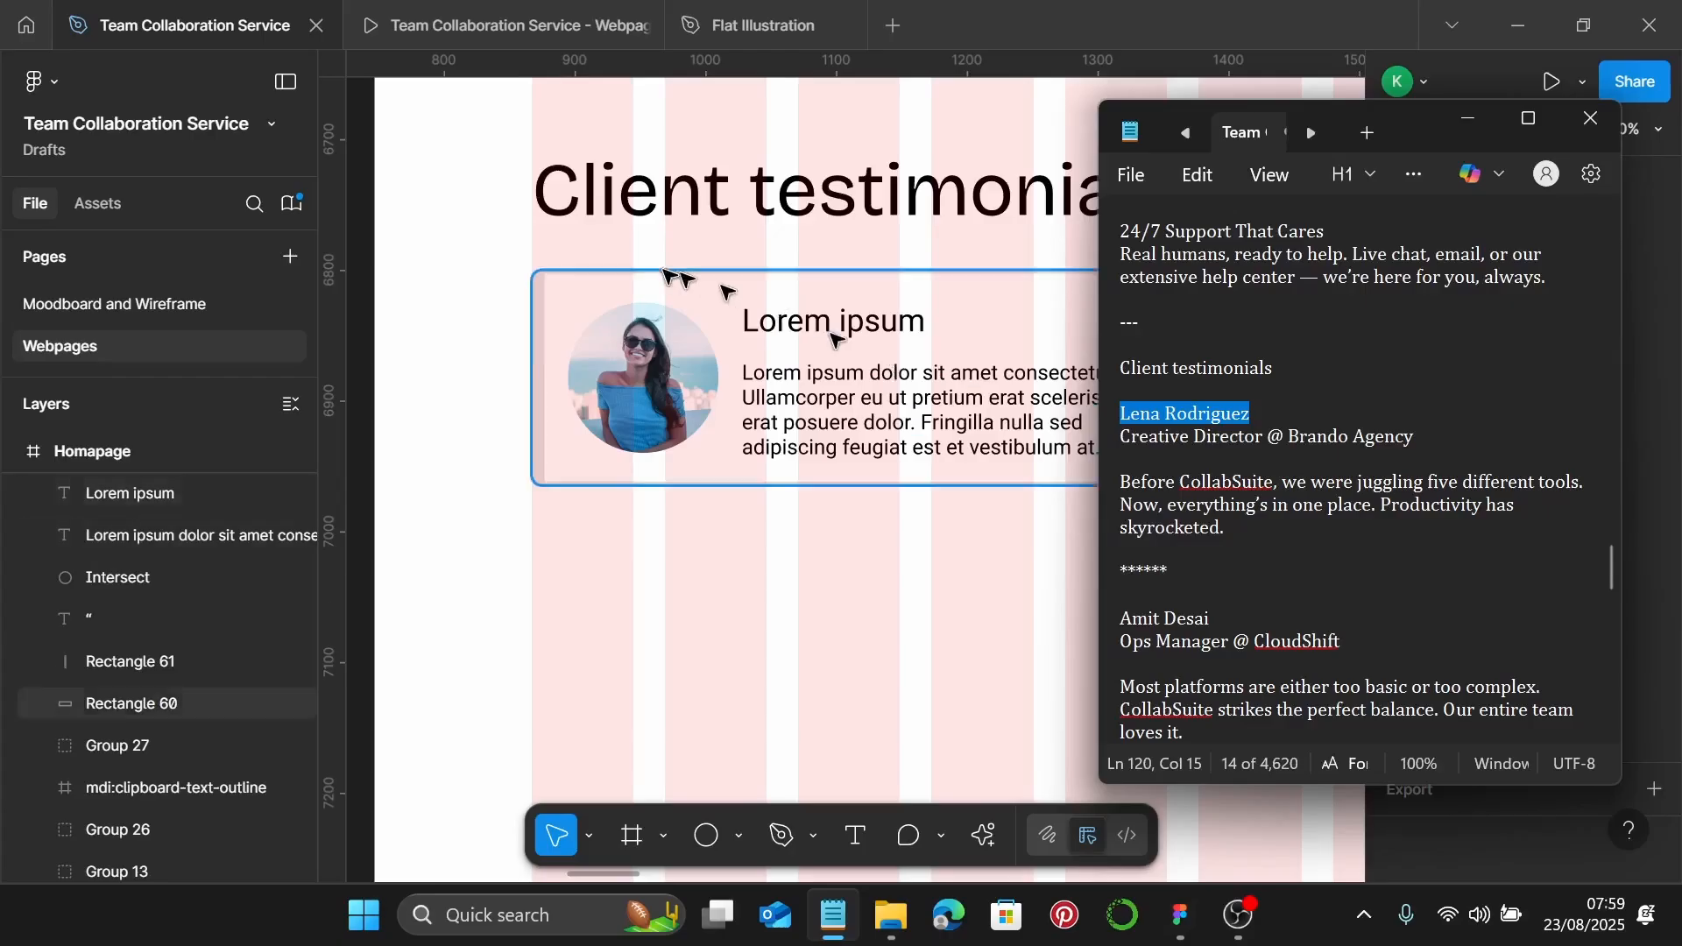
Replace the testimonial card's Lorem ipsum heading with the copied client's name
{"action": "left_click", "coordinate": [832, 322]}
{"action": "double_click", "coordinate": [843, 333]}
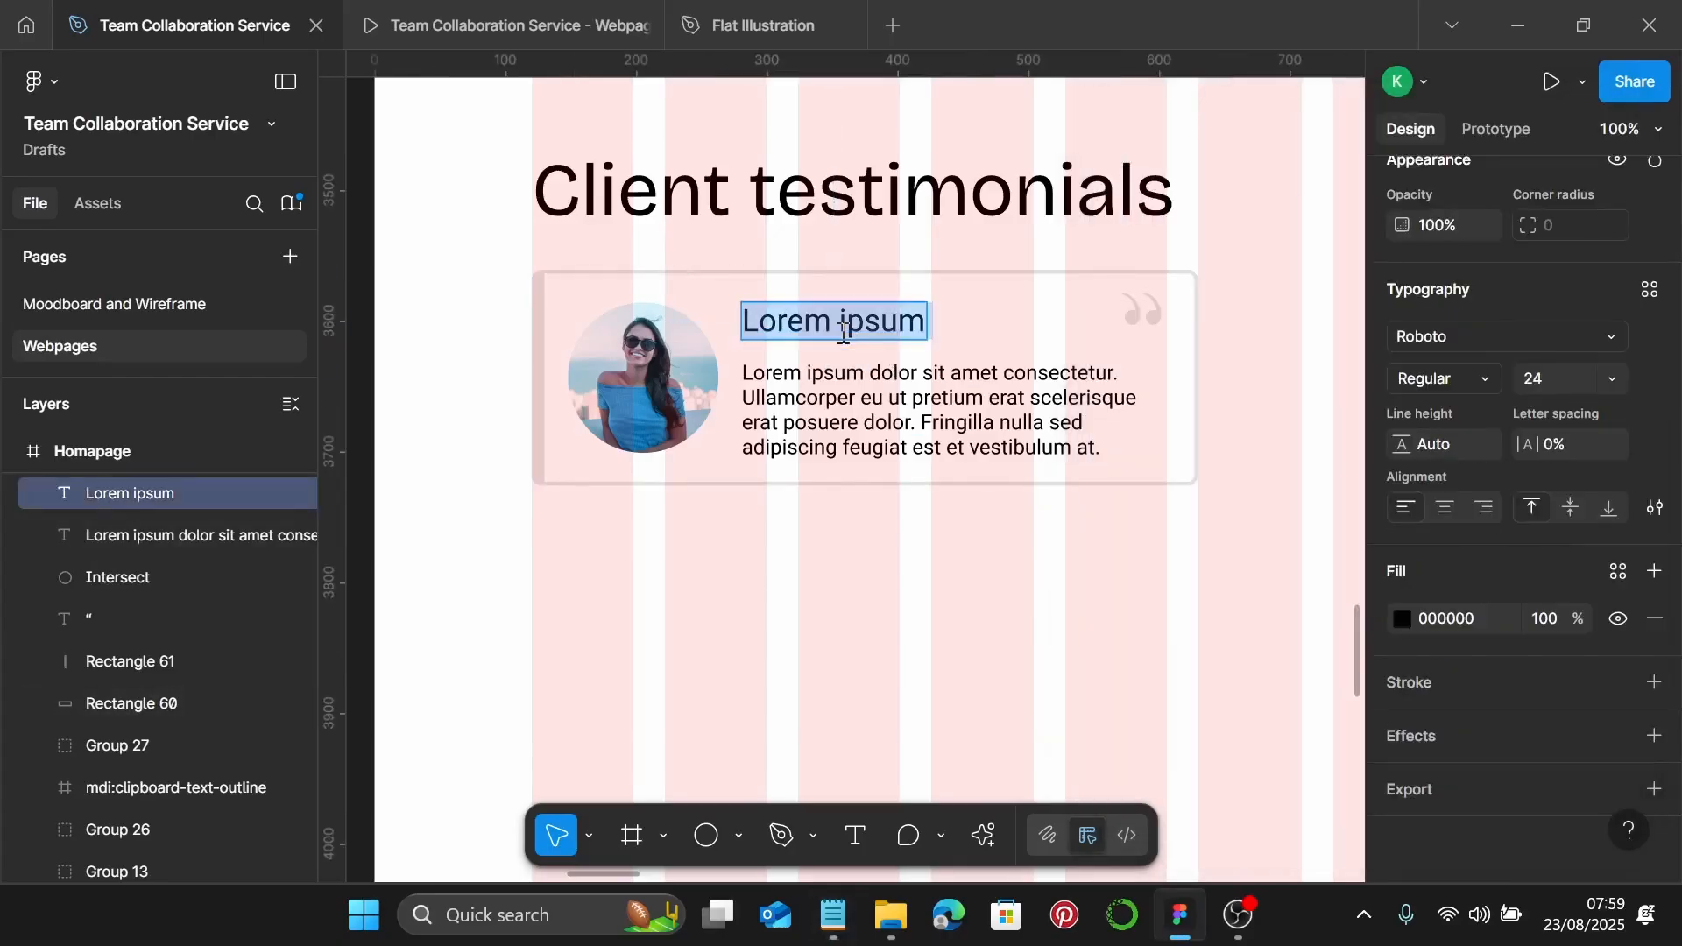
{"action": "key", "text": "ctrl+v"}
{"action": "key", "text": "Escape"}
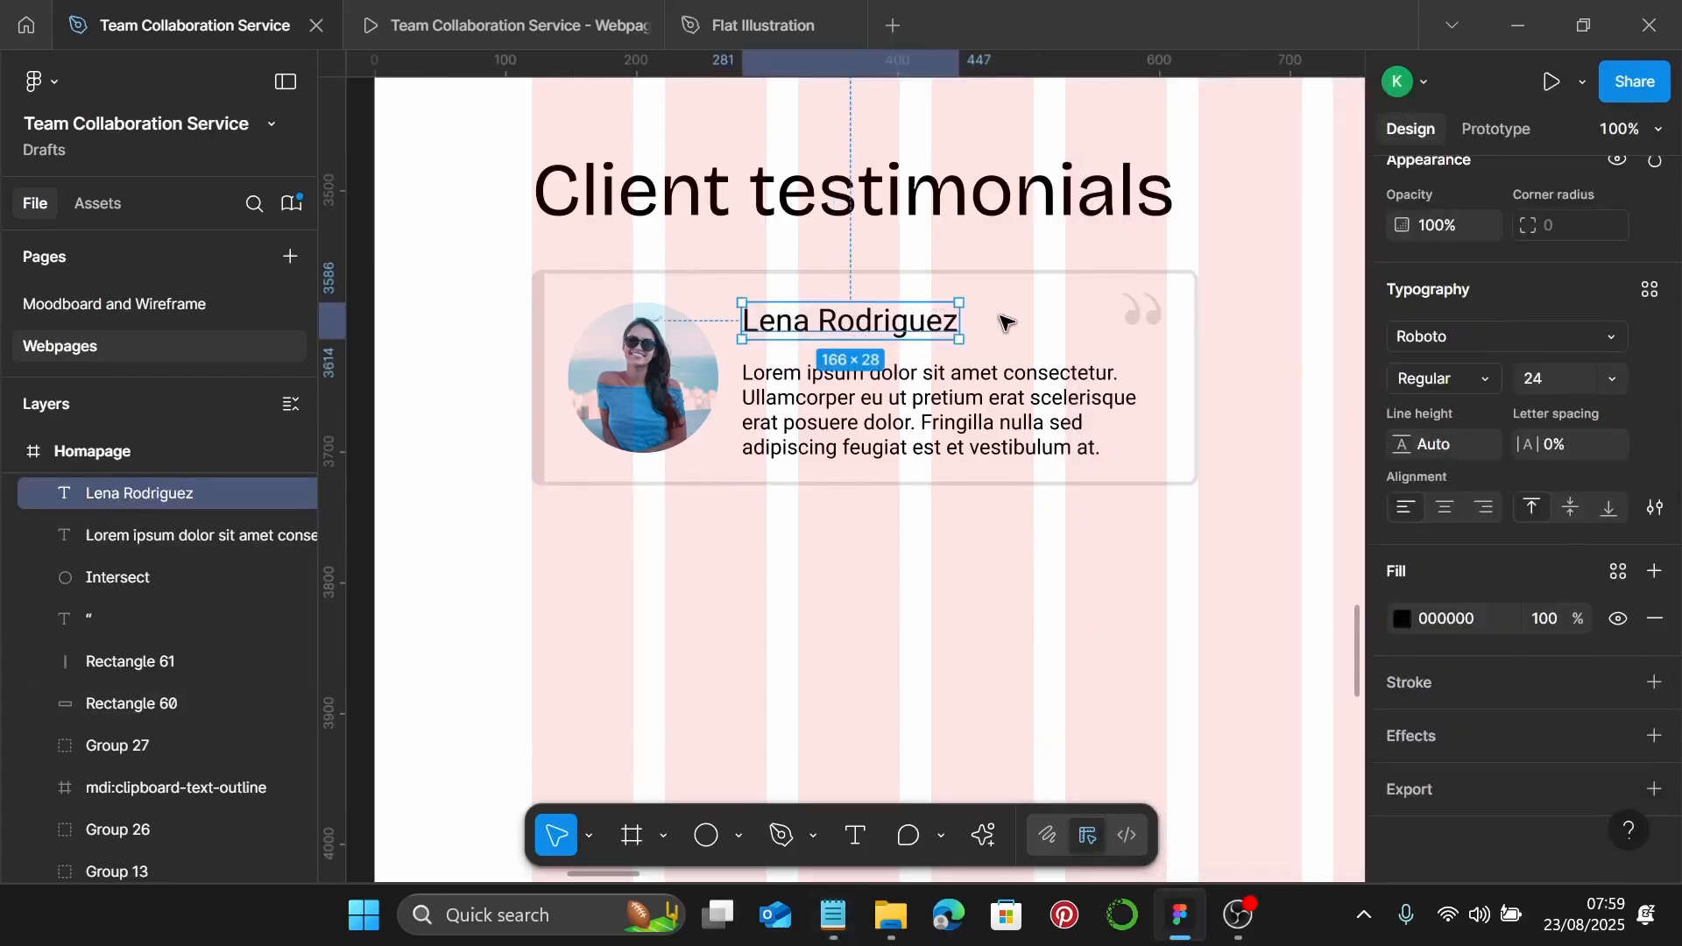
Apply the Mini-Heading text style to the client's name and shift it slightly upward in the card
{"action": "left_click", "coordinate": [1645, 291]}
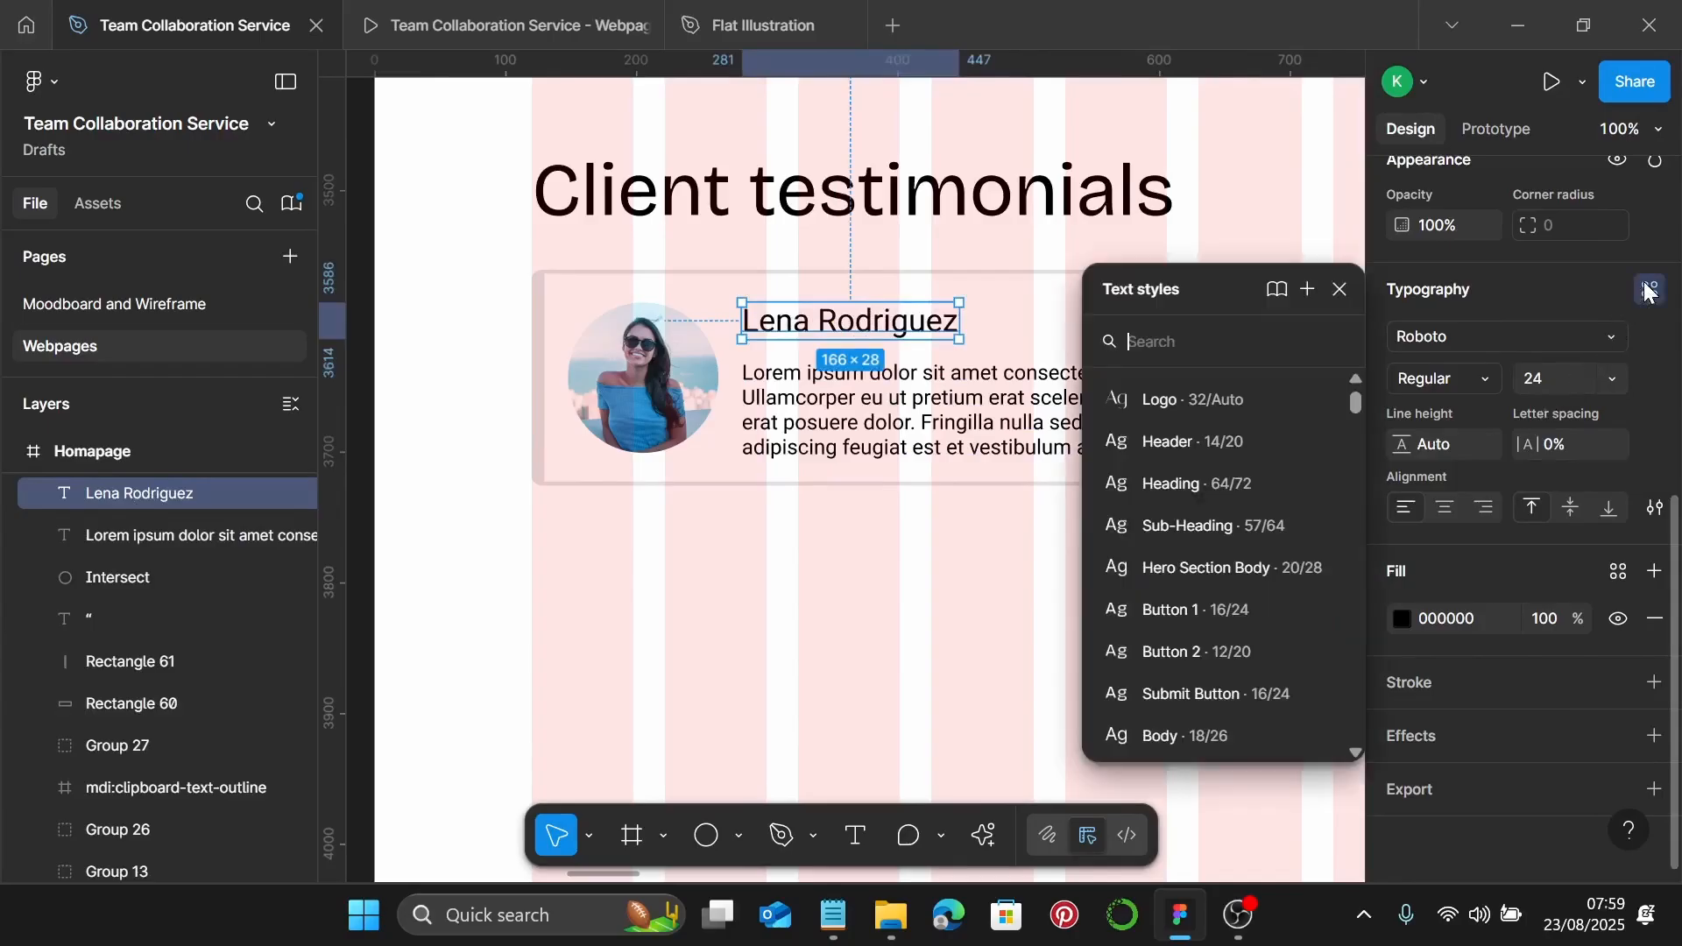
{"action": "scroll", "coordinate": [1198, 664], "scroll_direction": "down", "scroll_amount": 3}
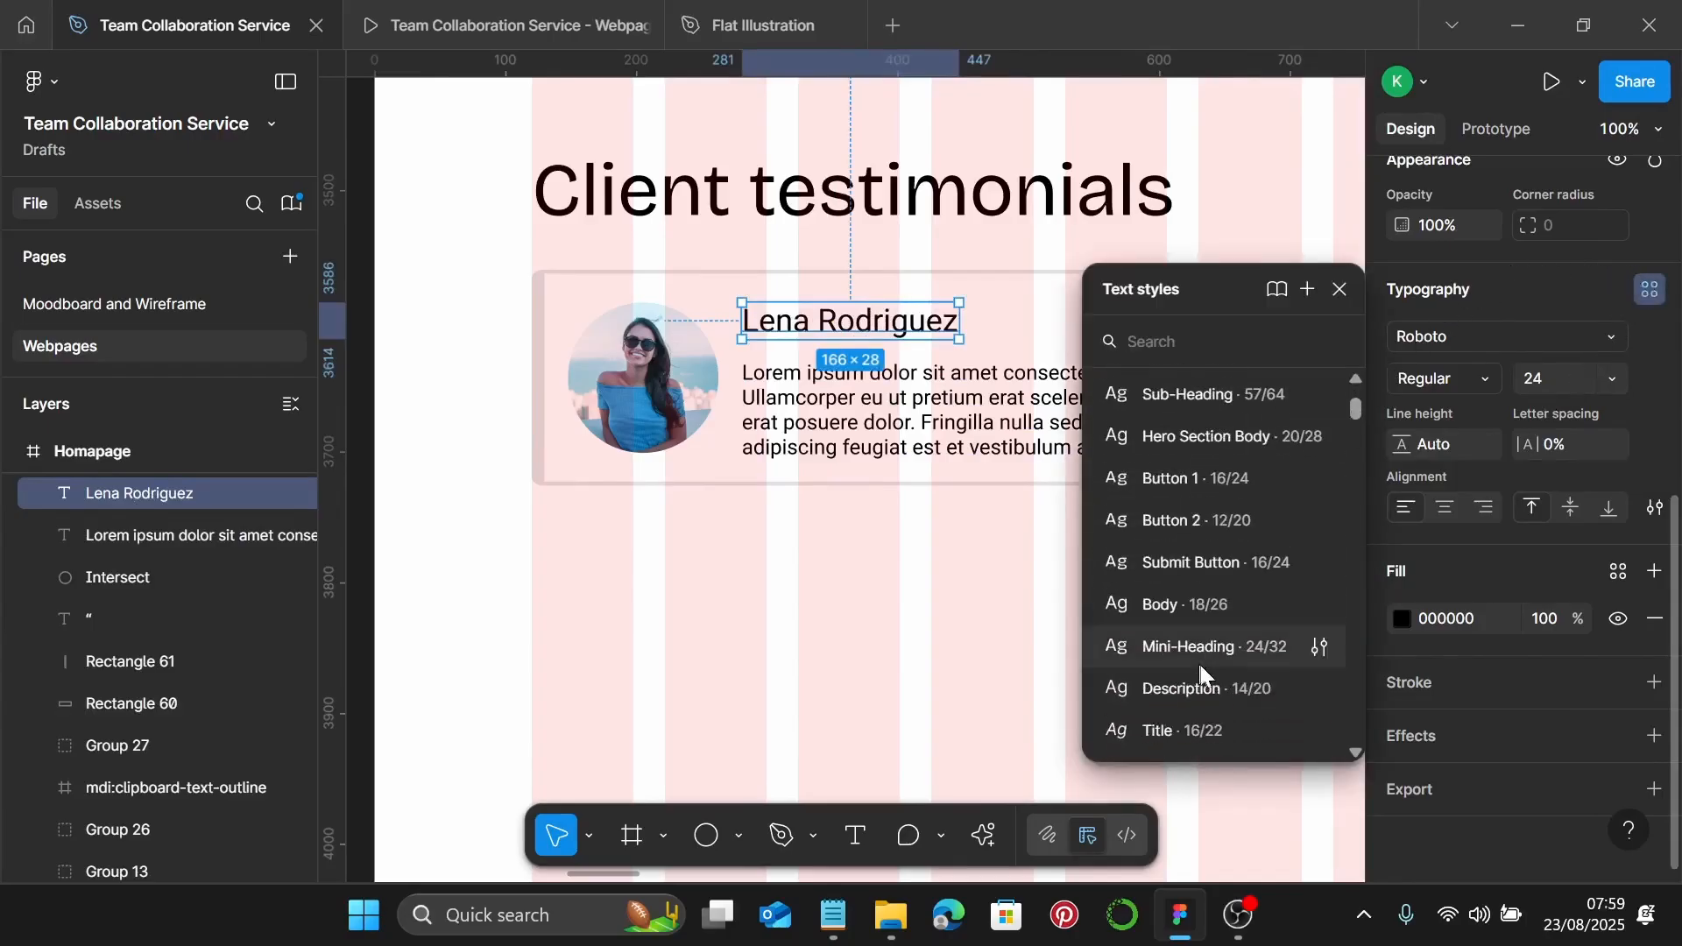
{"action": "left_click", "coordinate": [1212, 655]}
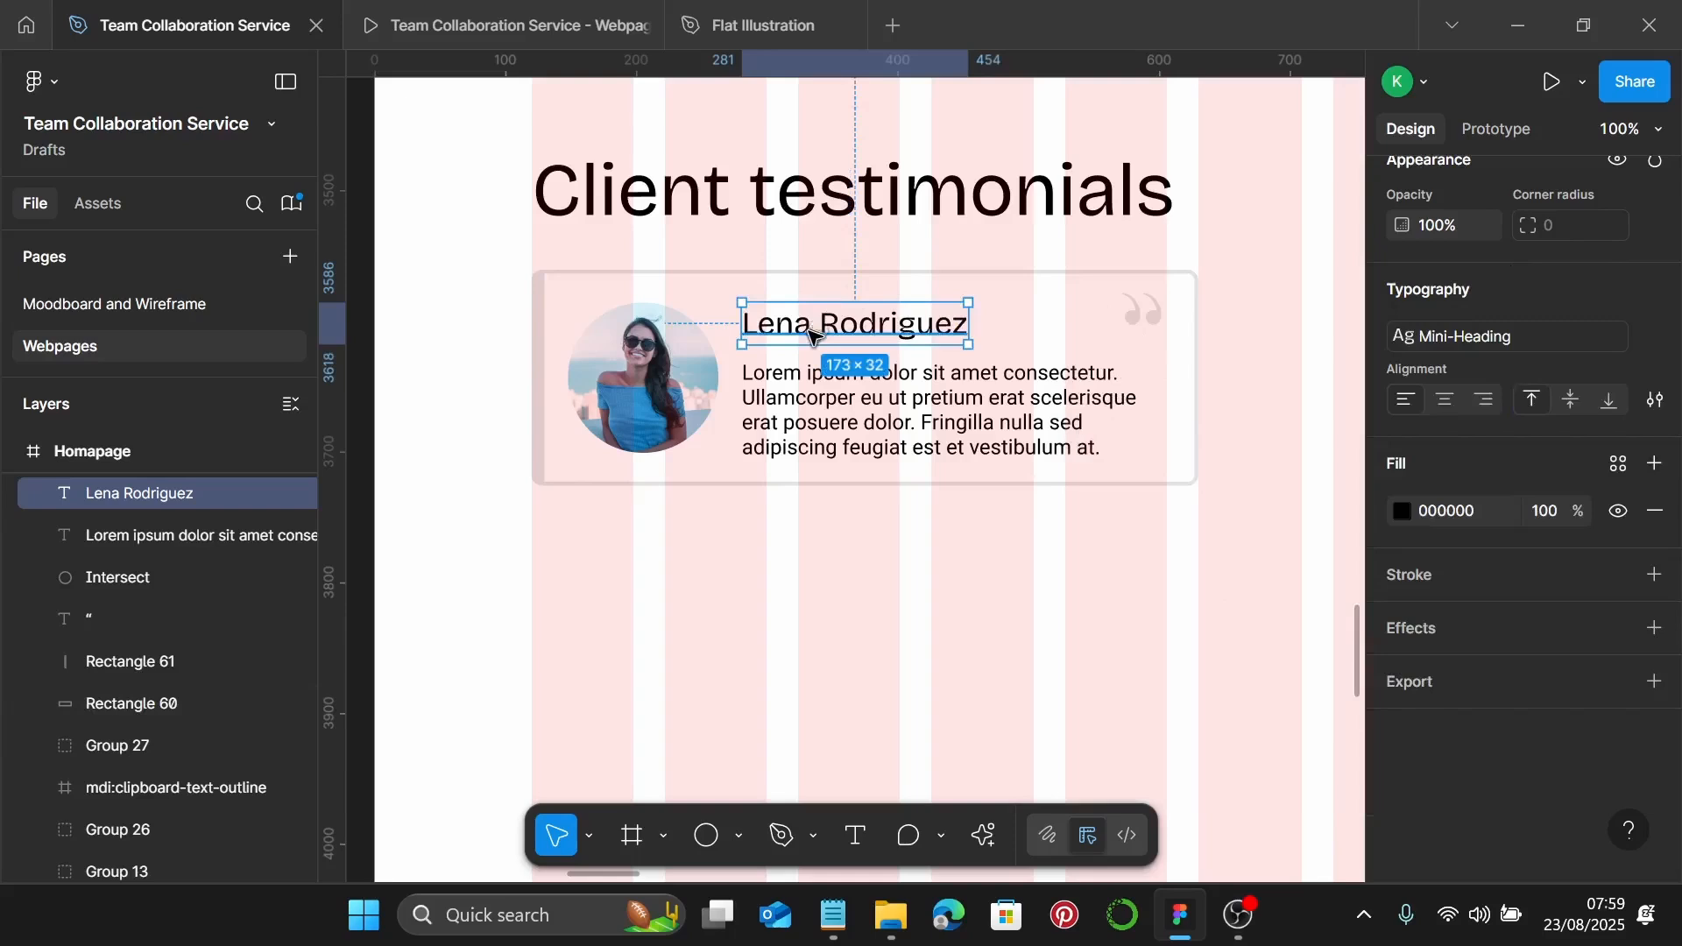
{"action": "left_click_drag", "start_coordinate": [810, 333], "coordinate": [807, 322]}
Duplicate the placeholder paragraph, placing one version directly below the client's name, and apply the Title text style to it
{"action": "left_click", "coordinate": [782, 391]}
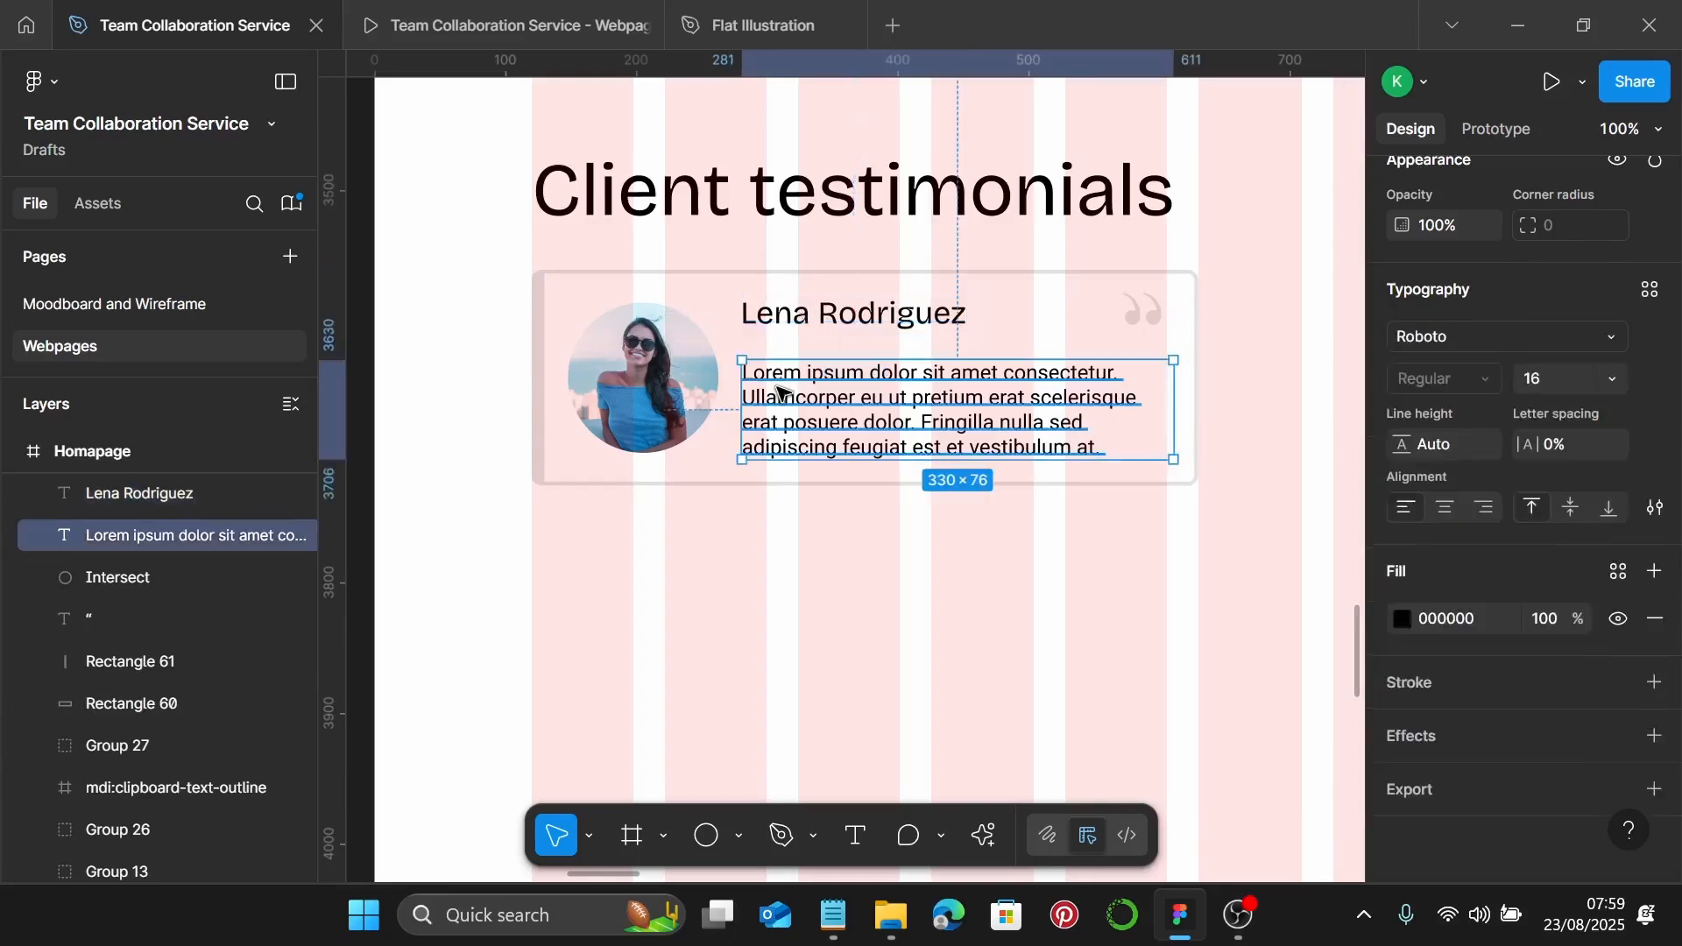
{"action": "left_click_drag", "start_coordinate": [797, 391], "coordinate": [786, 359]}
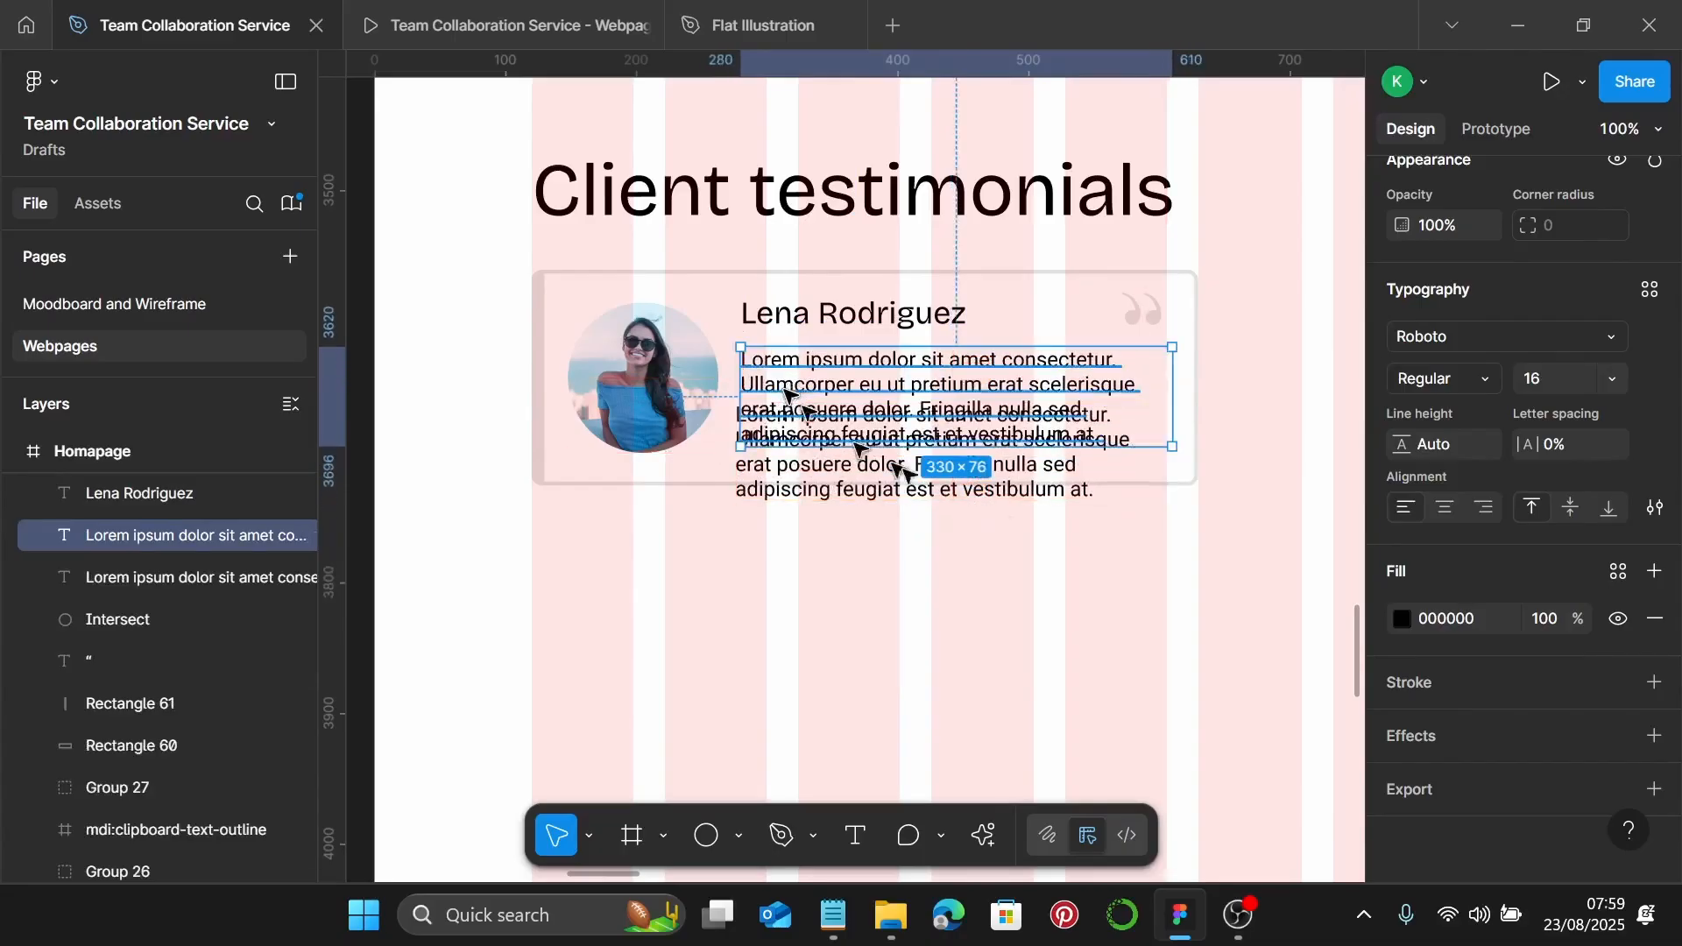
{"action": "left_click", "coordinate": [1647, 289]}
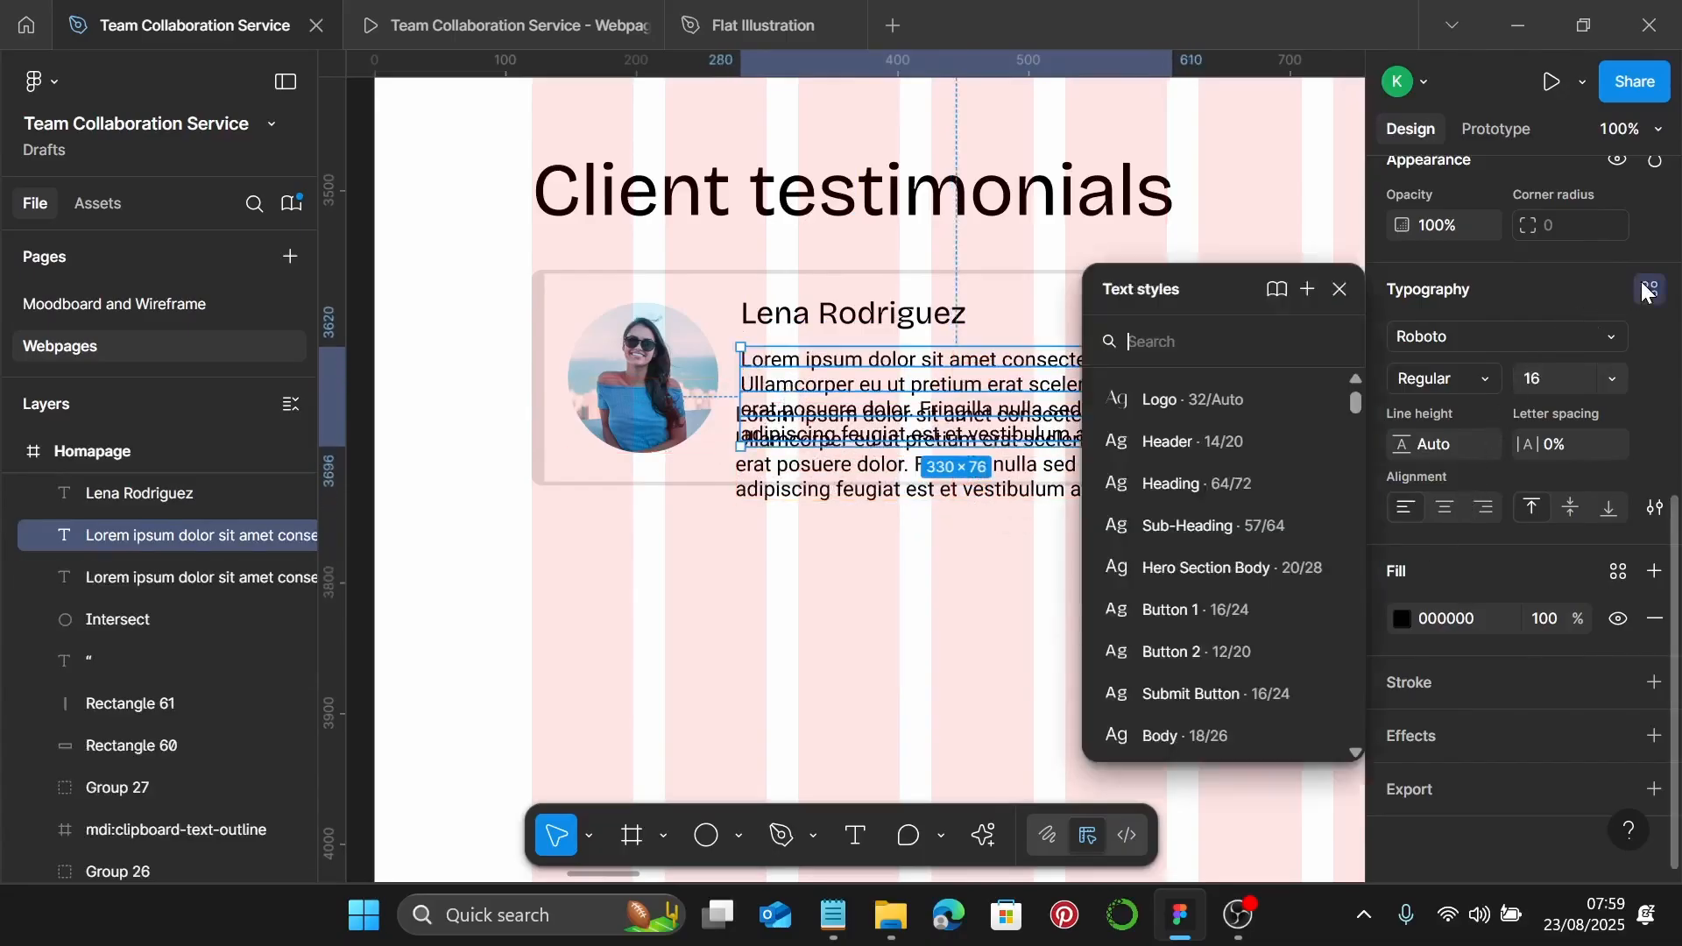
{"action": "scroll", "coordinate": [1219, 696], "scroll_direction": "down", "scroll_amount": 2}
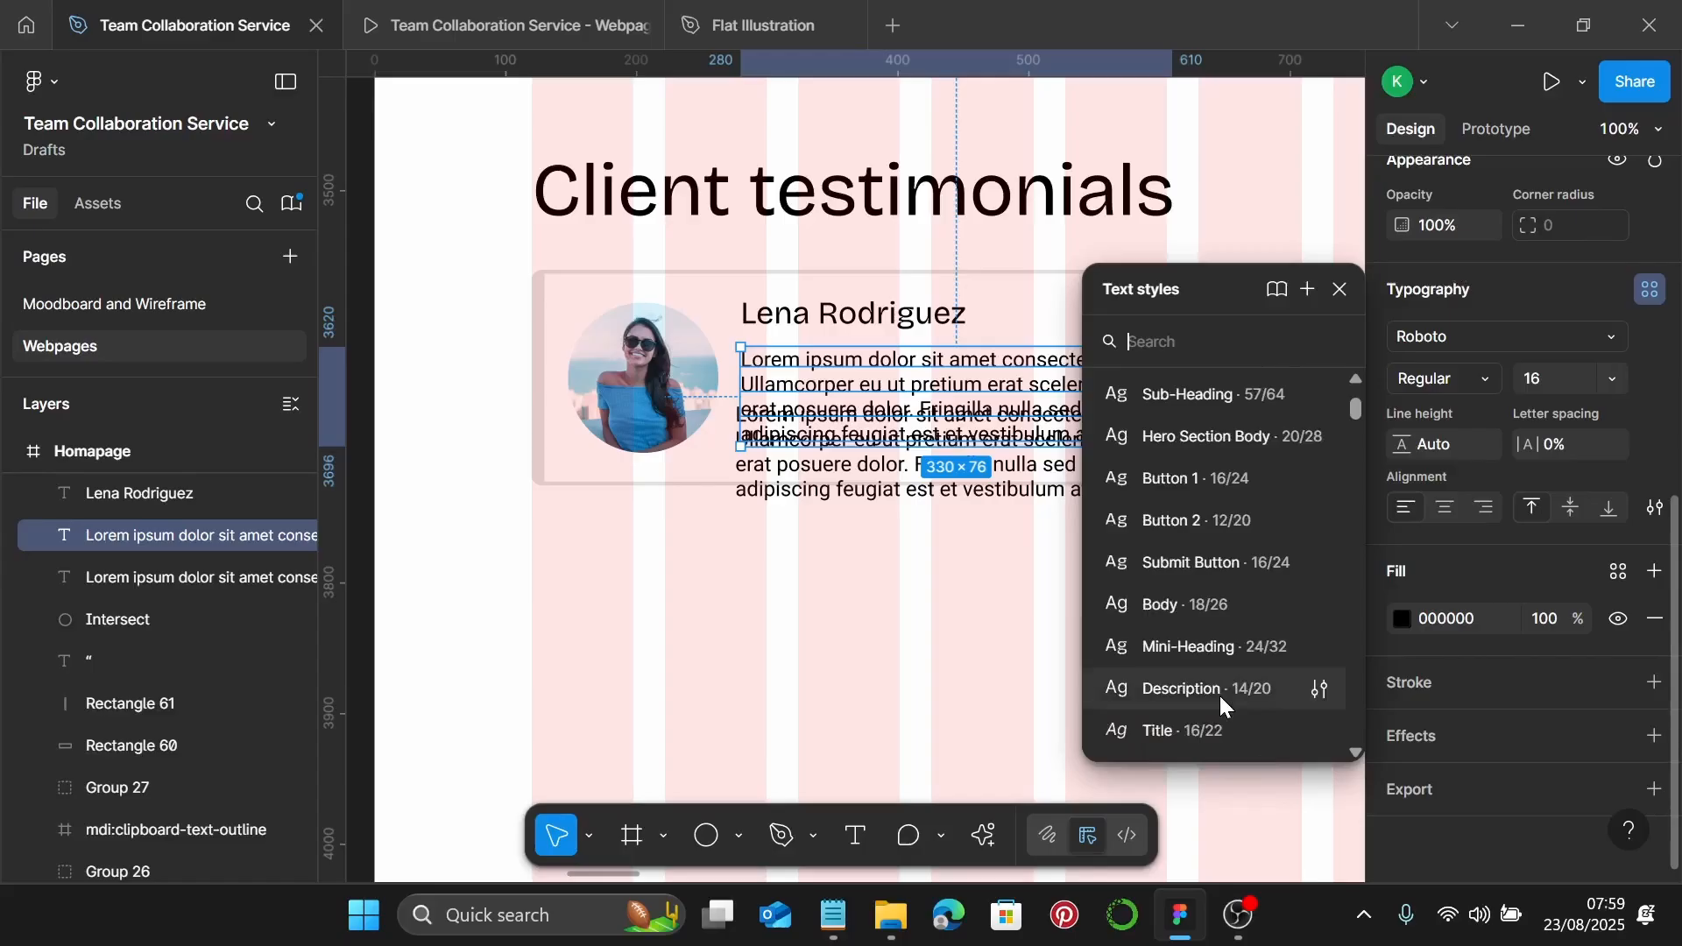
{"action": "left_click", "coordinate": [1198, 727]}
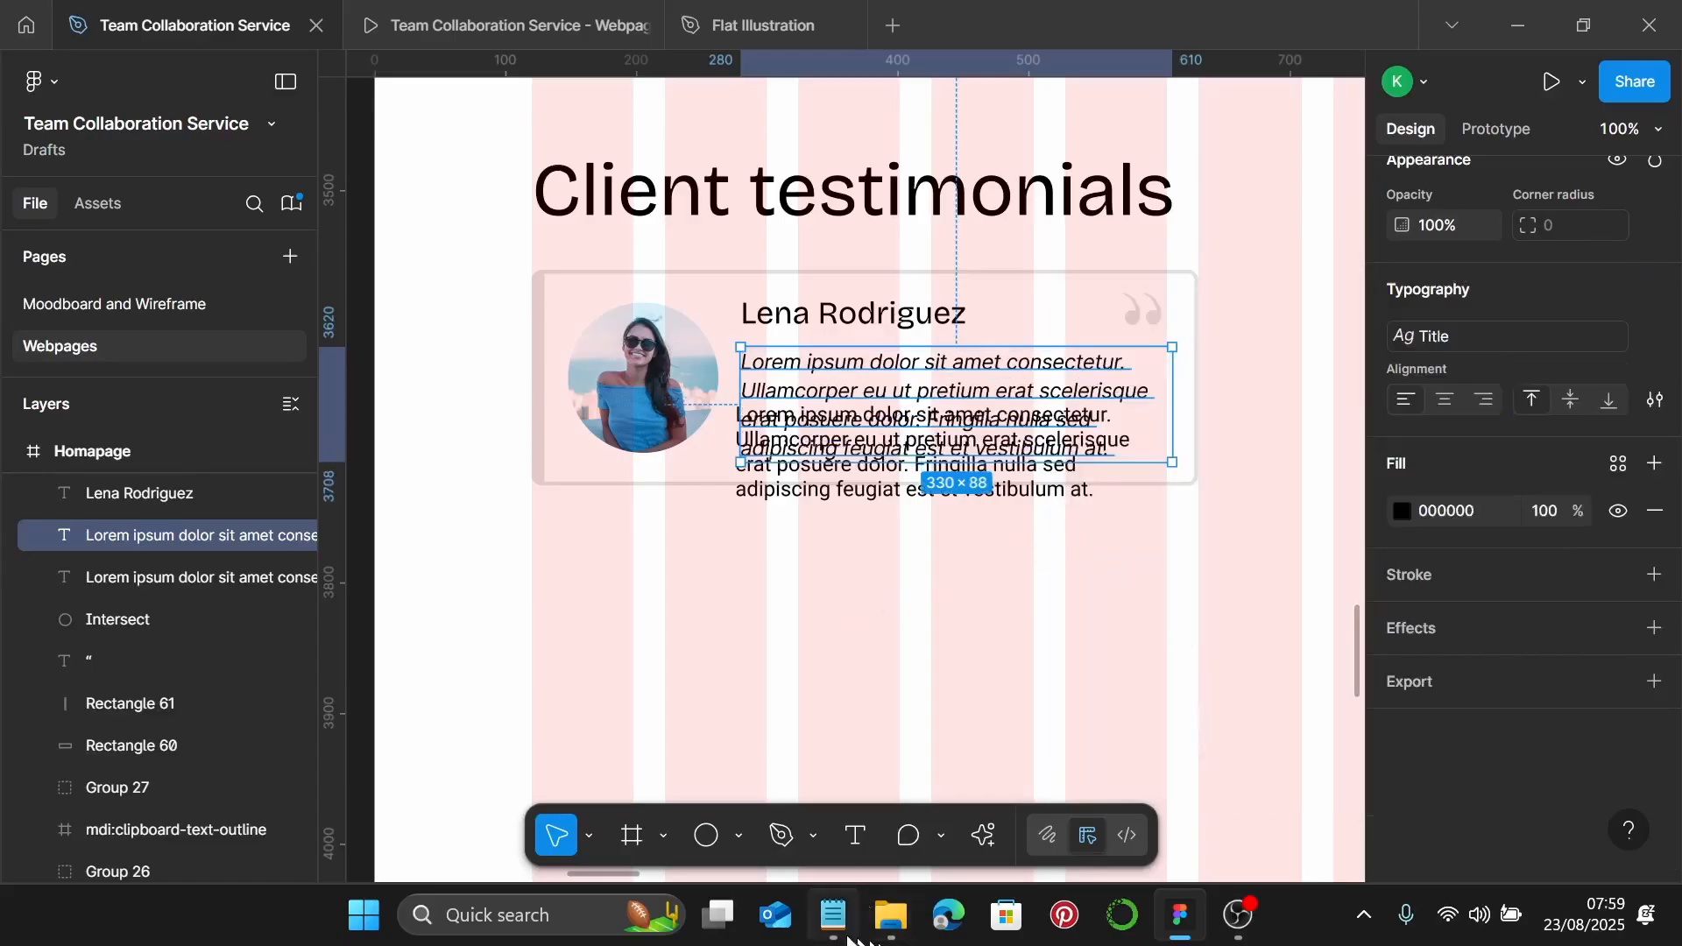
Replace the italic placeholder with "Creative Director @ Brando Agency" from the Notepad file and set its resizing to auto width
{"action": "left_click", "coordinate": [833, 915]}
{"action": "left_click_drag", "start_coordinate": [1414, 436], "coordinate": [1139, 438]}
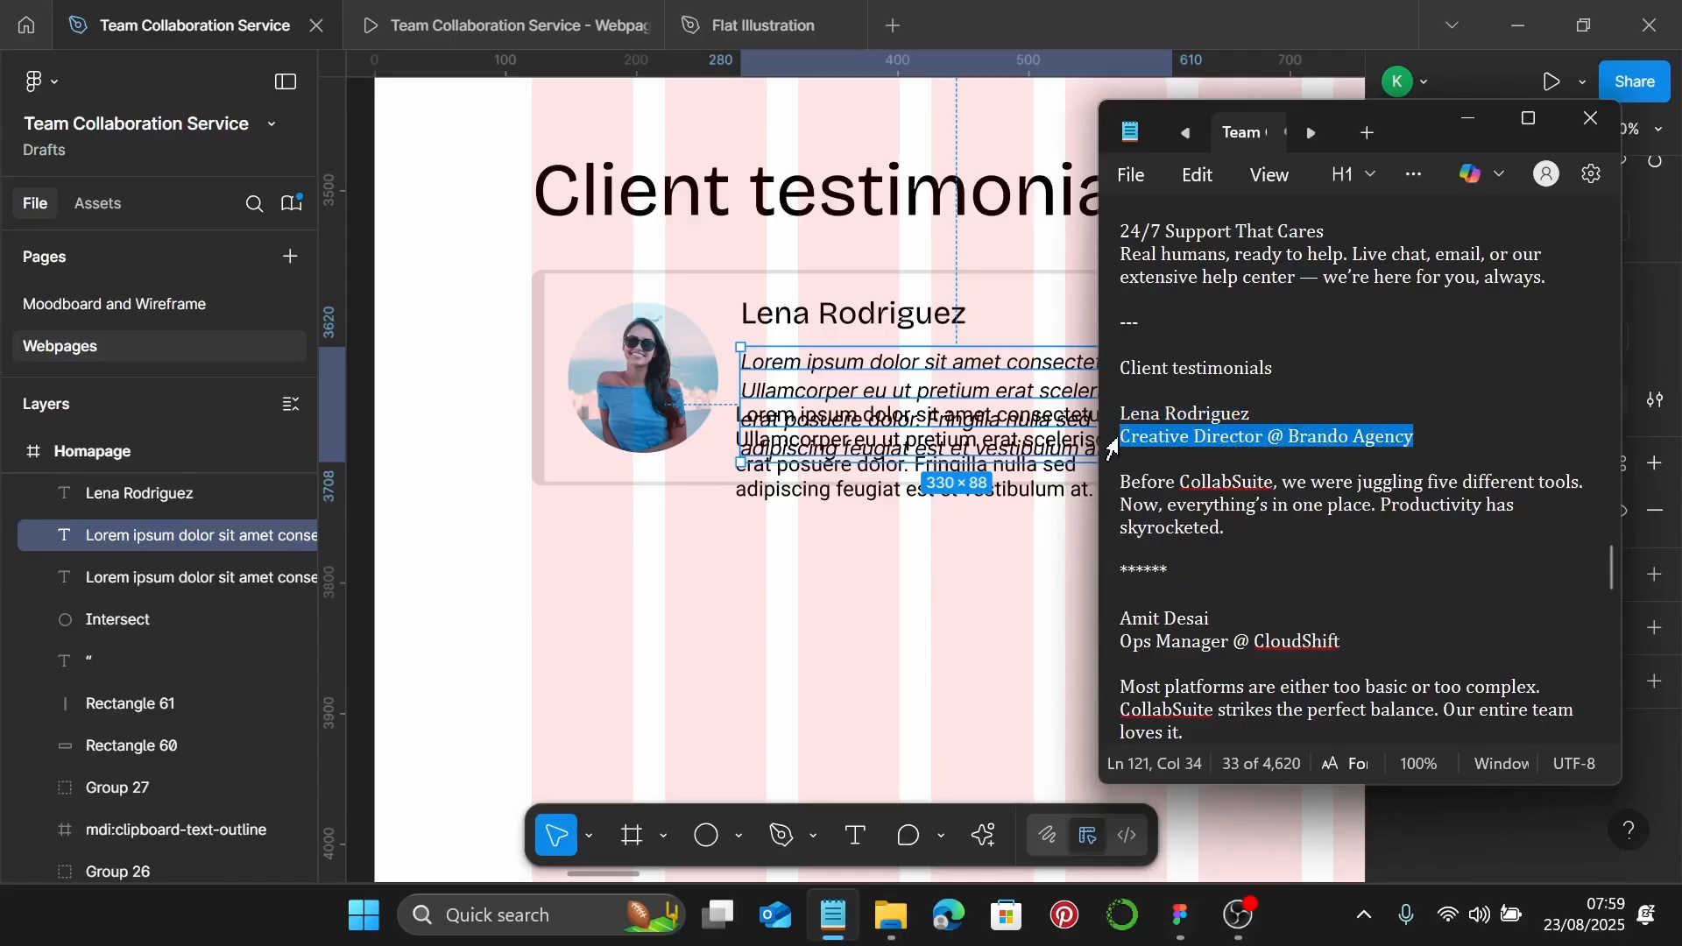
{"action": "double_click", "coordinate": [920, 375]}
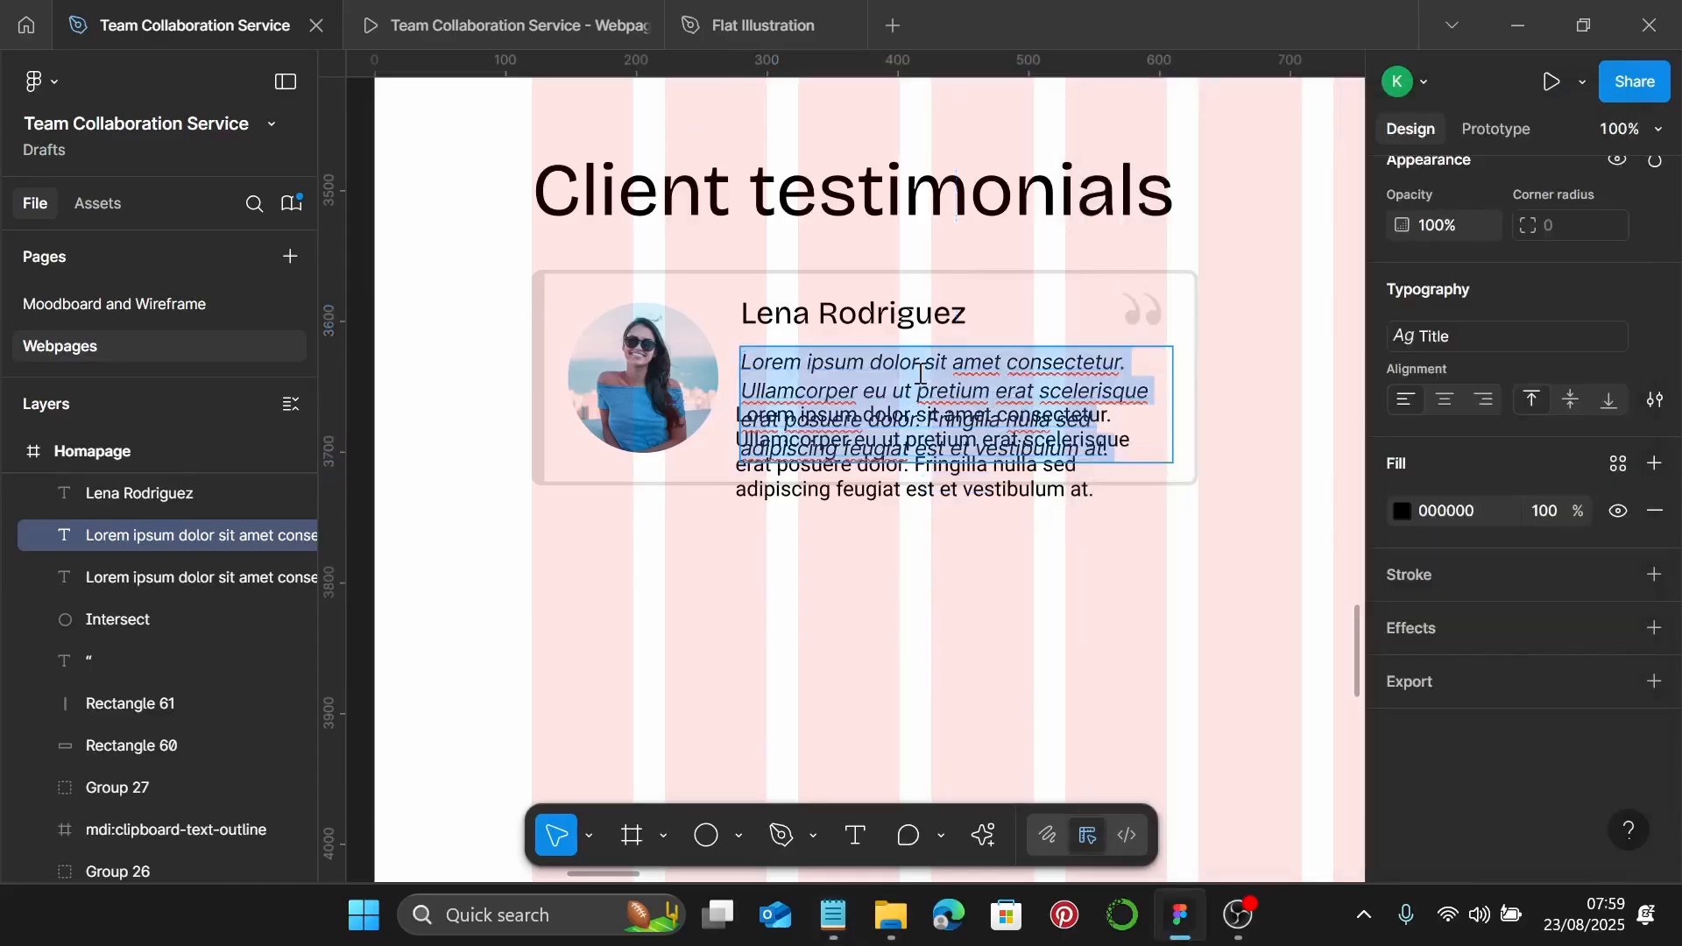
{"action": "type", "text": "Creative Director @ Brando Agency"}
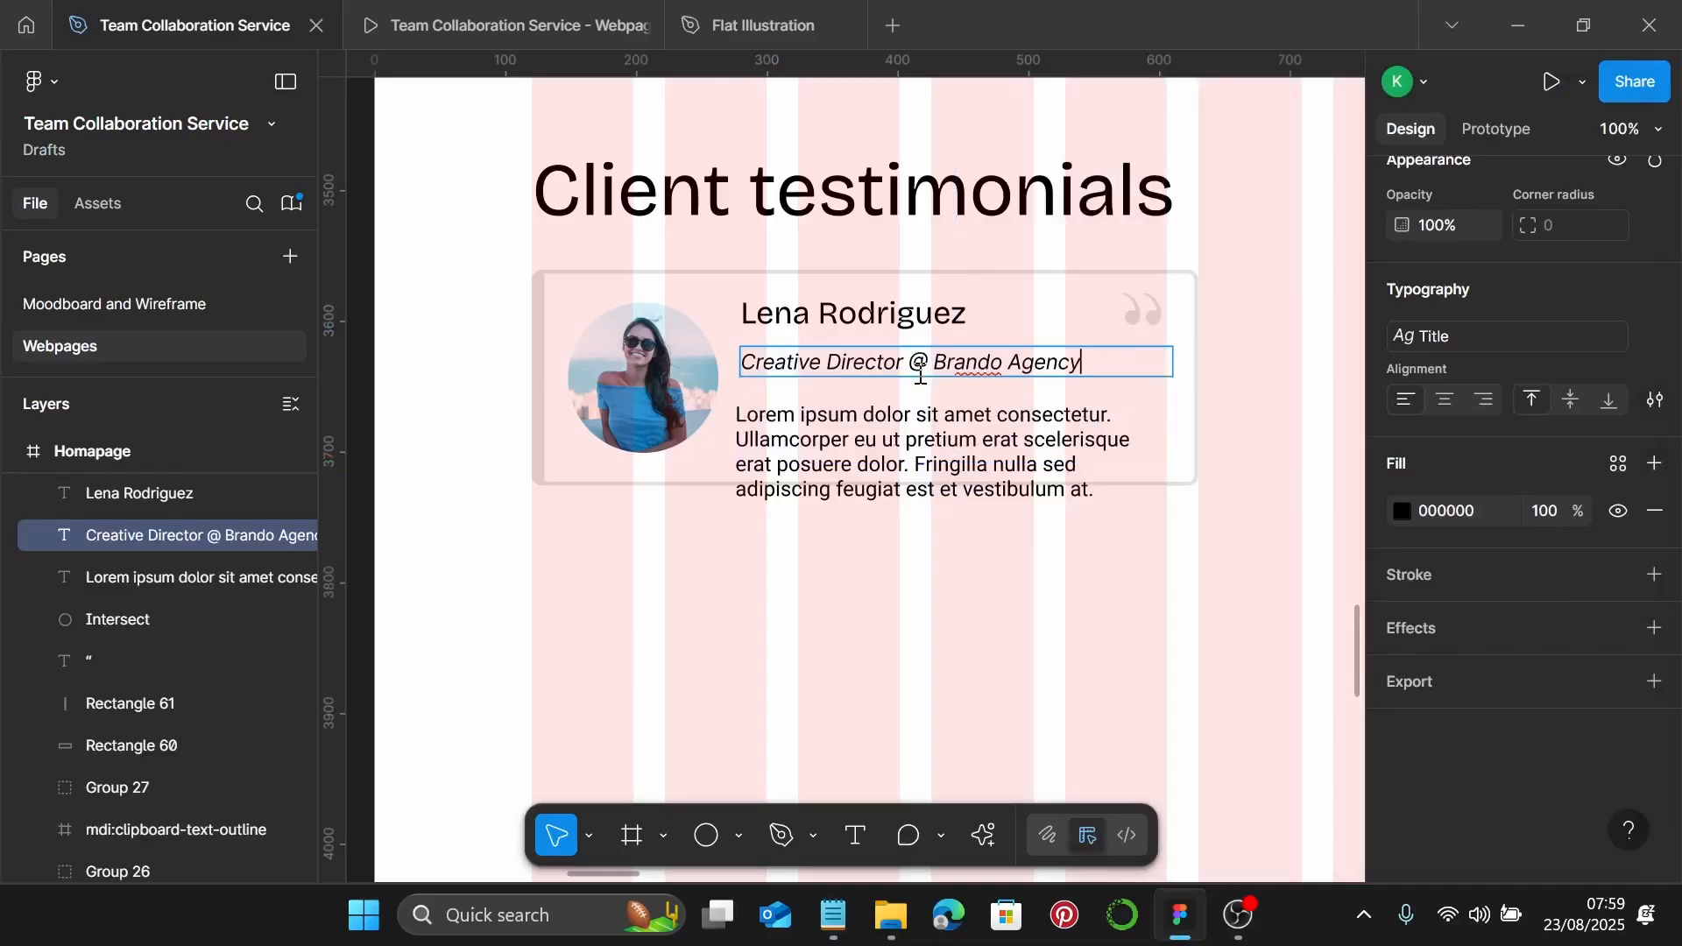
{"action": "scroll", "coordinate": [1427, 345], "scroll_direction": "up", "scroll_amount": 5}
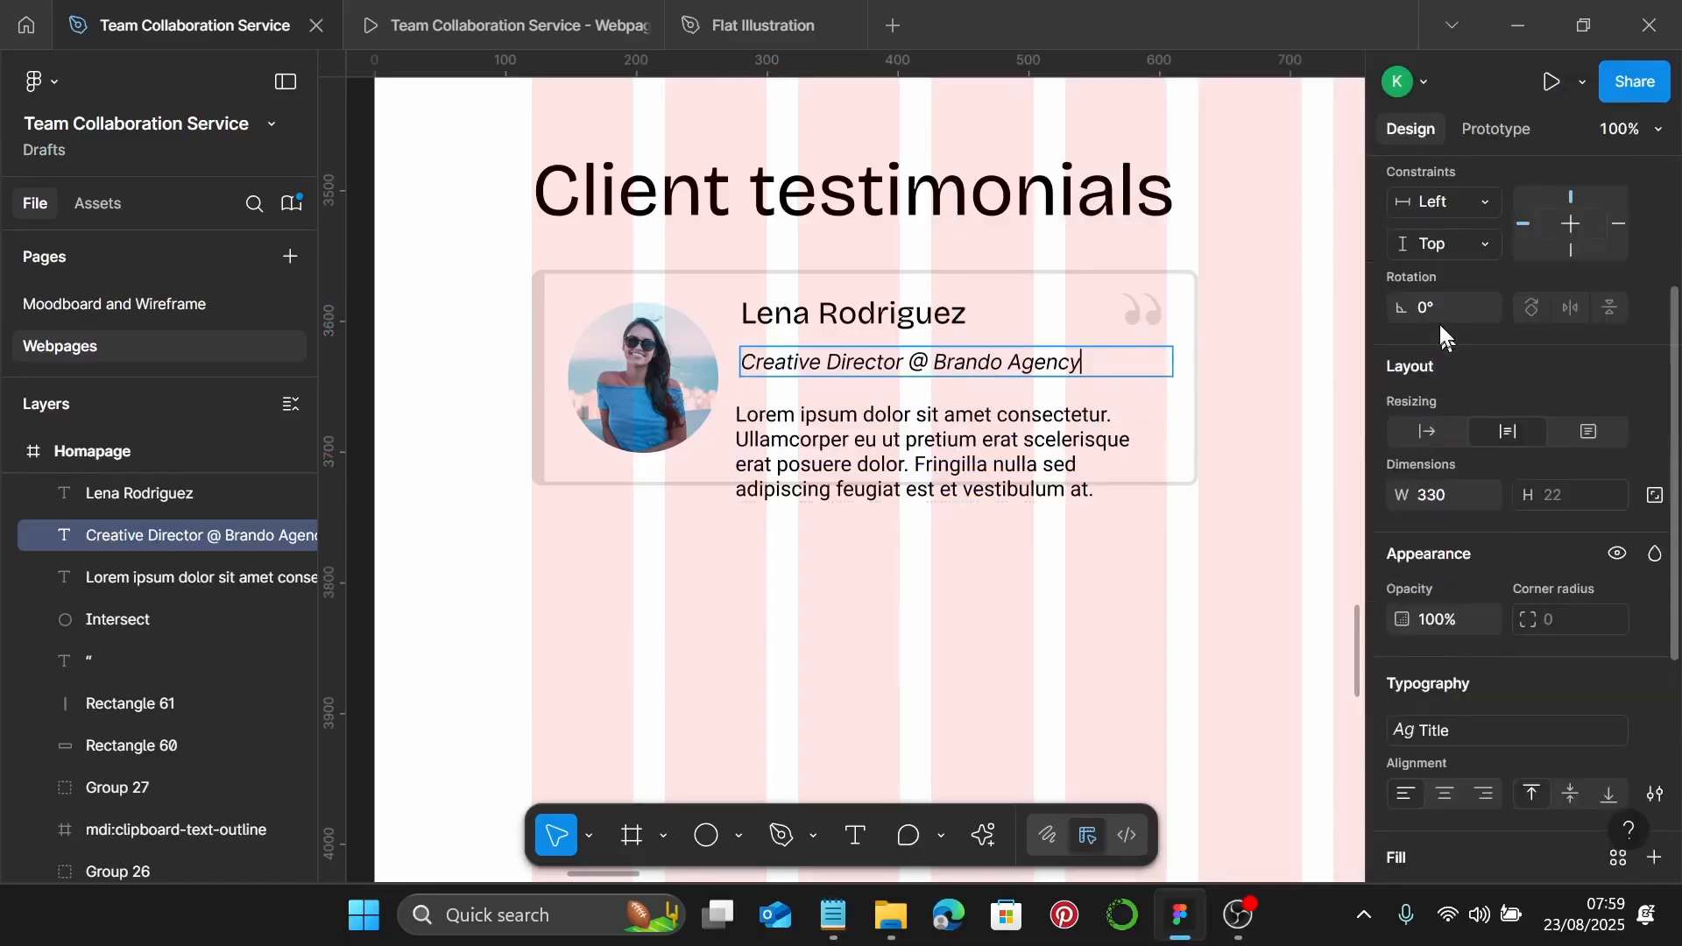
{"action": "left_click", "coordinate": [1419, 438]}
{"action": "scroll", "coordinate": [751, 416], "scroll_direction": "up", "scroll_amount": 1}
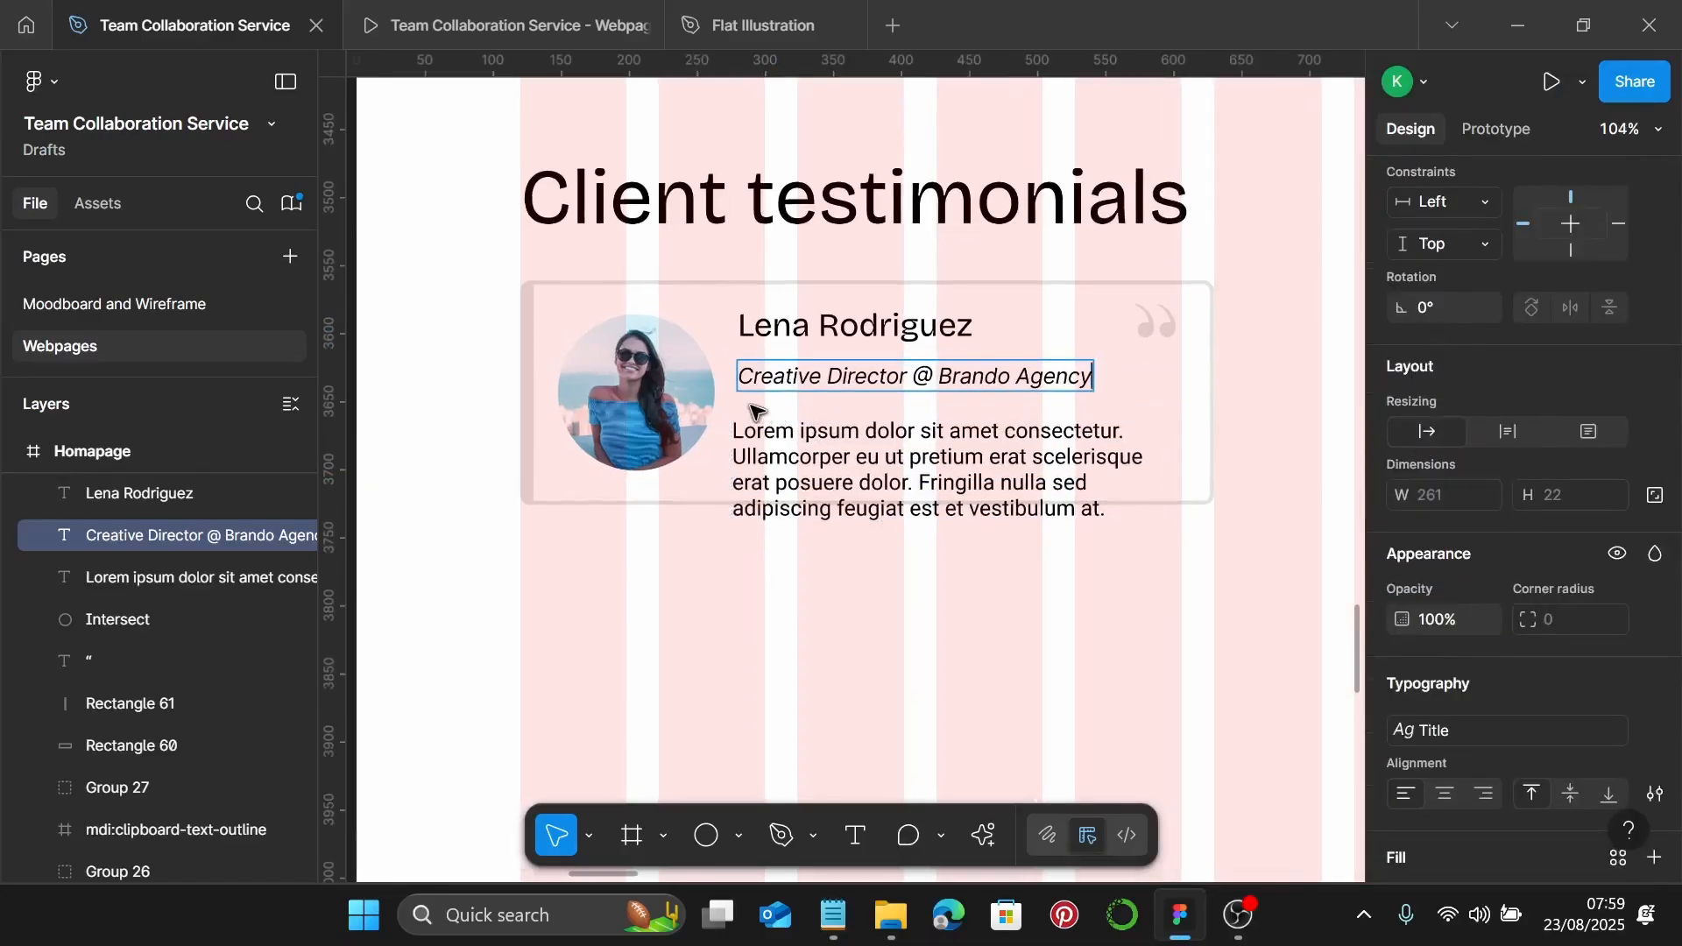
Move the job title up against the client's name and wrap both texts in a vertical auto layout with gap 0
{"action": "left_click_drag", "start_coordinate": [769, 388], "coordinate": [774, 372]}
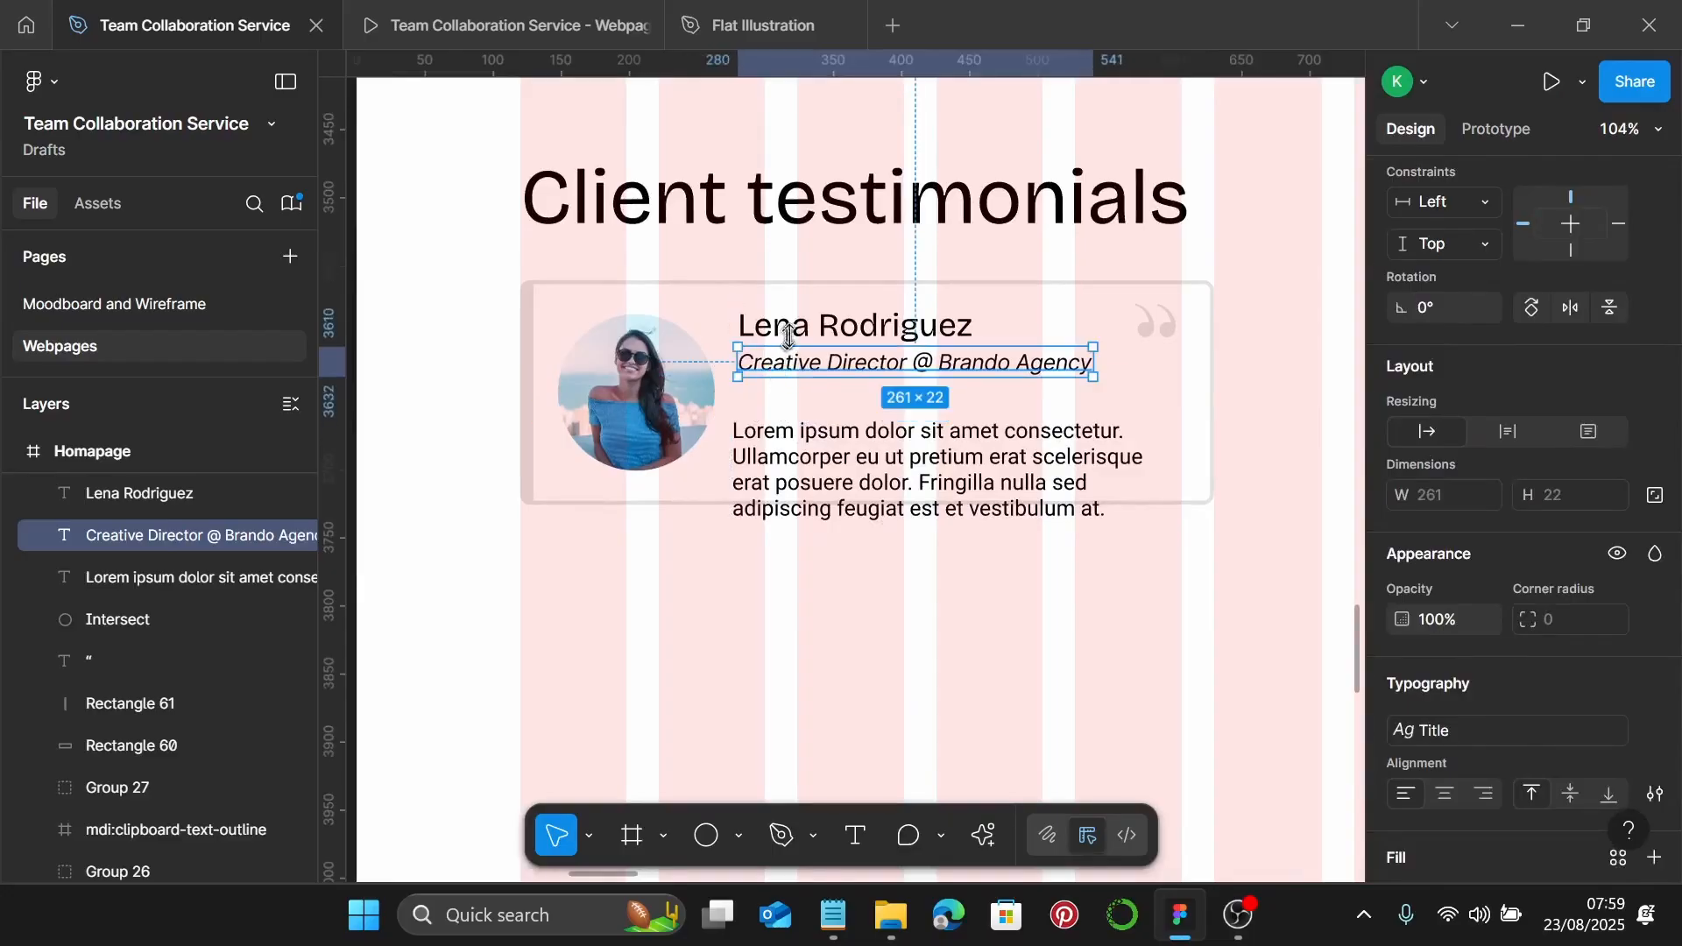
{"action": "left_click", "coordinate": [791, 333], "text": "shift"}
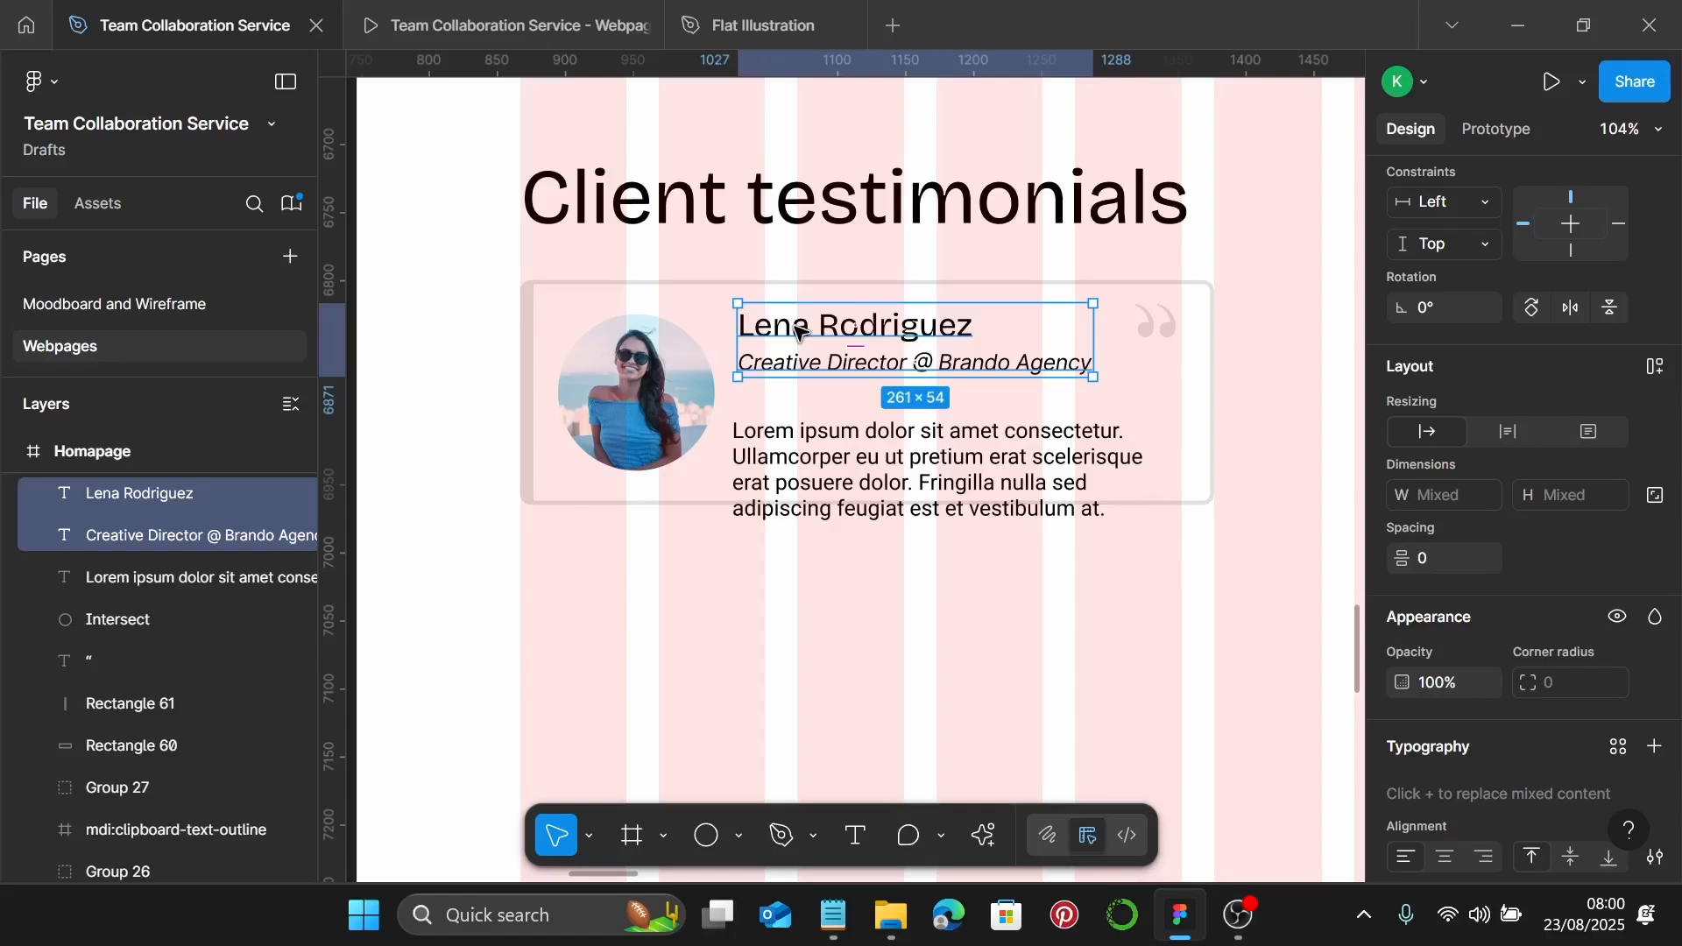
{"action": "key", "text": "shift+a"}
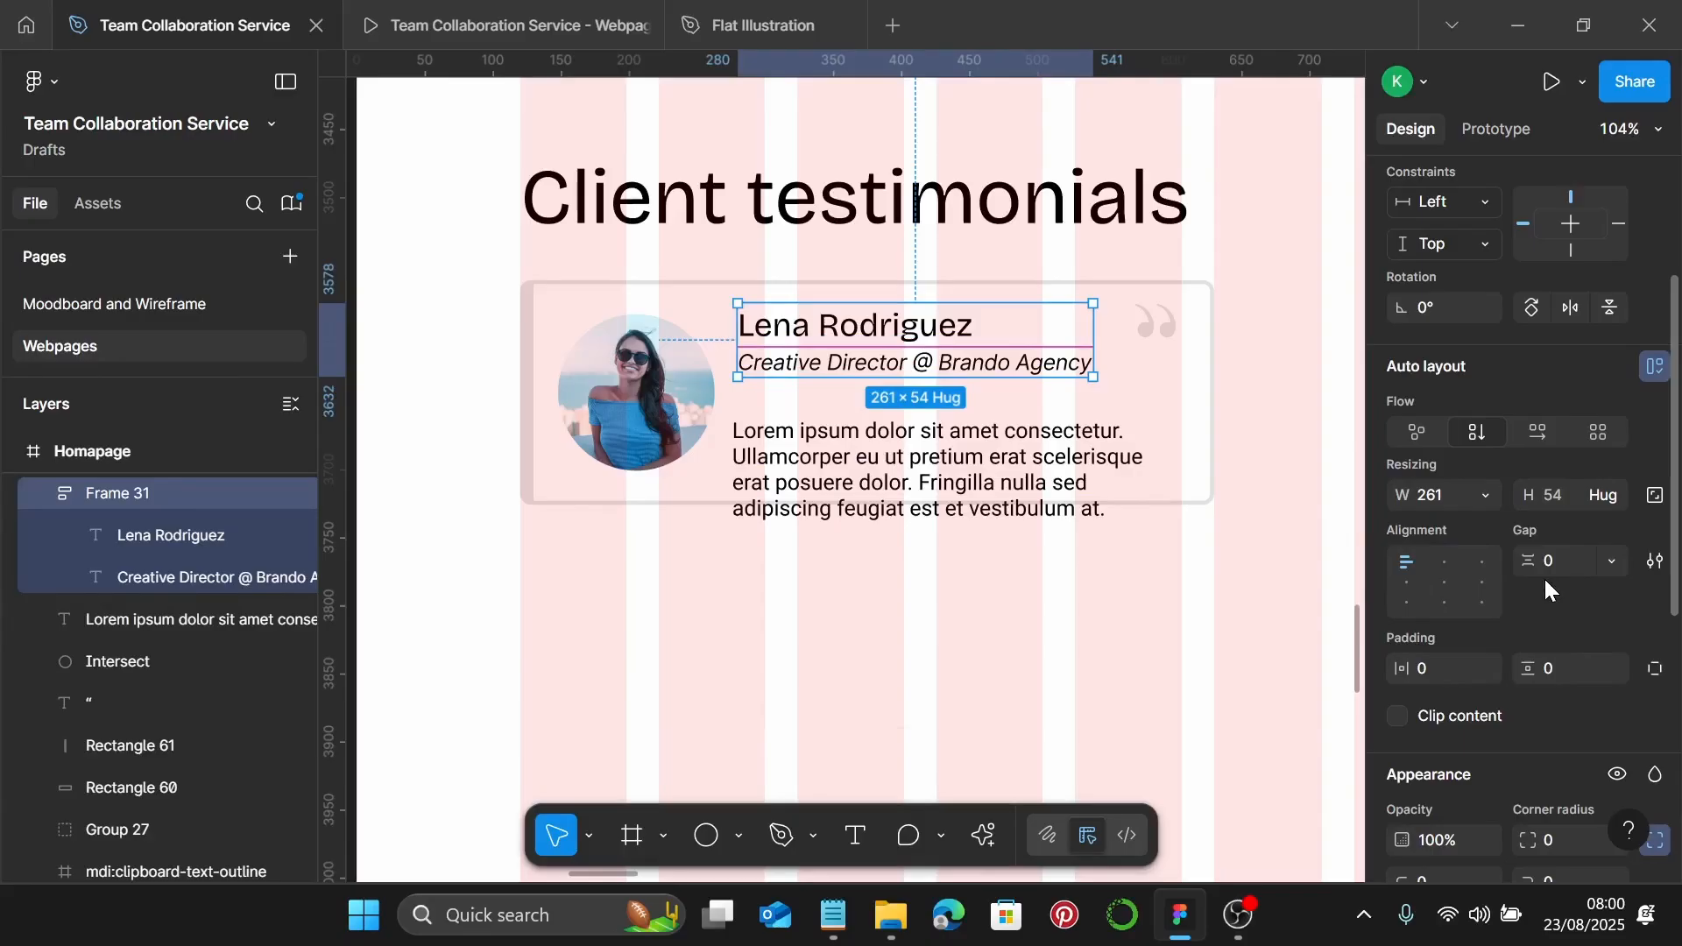
Apply the Description text style to the remaining placeholder paragraph in the testimonial card
{"action": "left_click", "coordinate": [1146, 515]}
{"action": "scroll", "coordinate": [1538, 535], "scroll_direction": "down", "scroll_amount": 5}
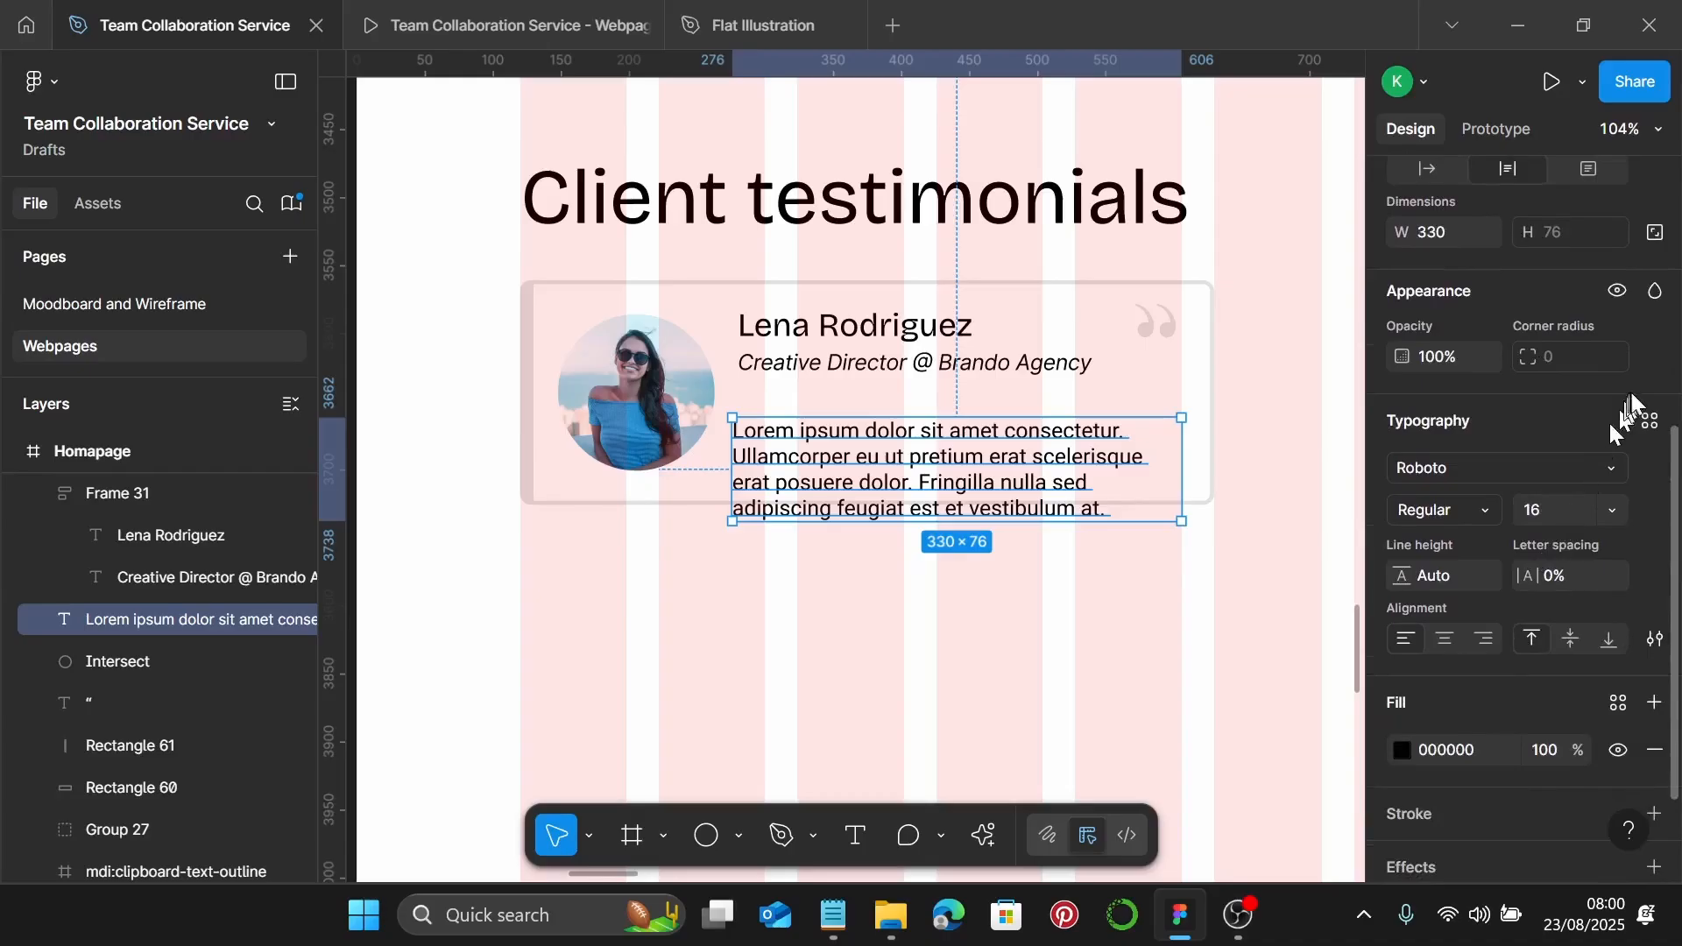
{"action": "left_click", "coordinate": [1650, 423]}
{"action": "scroll", "coordinate": [1232, 655], "scroll_direction": "down", "scroll_amount": 3}
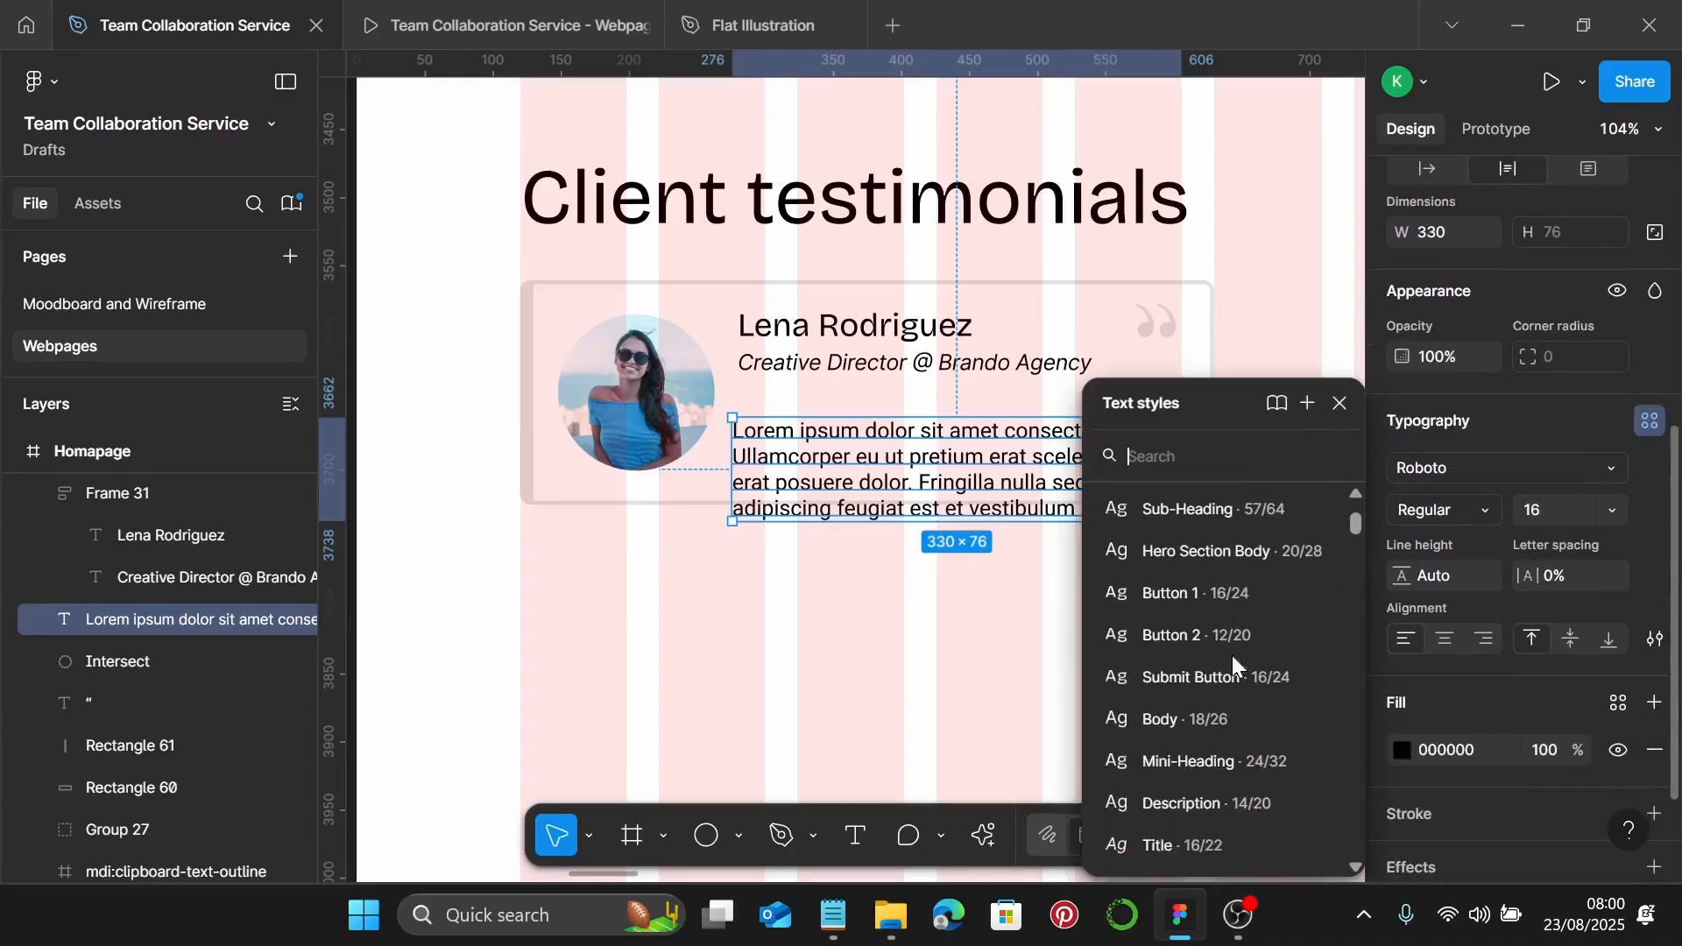
{"action": "scroll", "coordinate": [1232, 655], "scroll_direction": "down", "scroll_amount": 2}
{"action": "left_click", "coordinate": [1232, 657]}
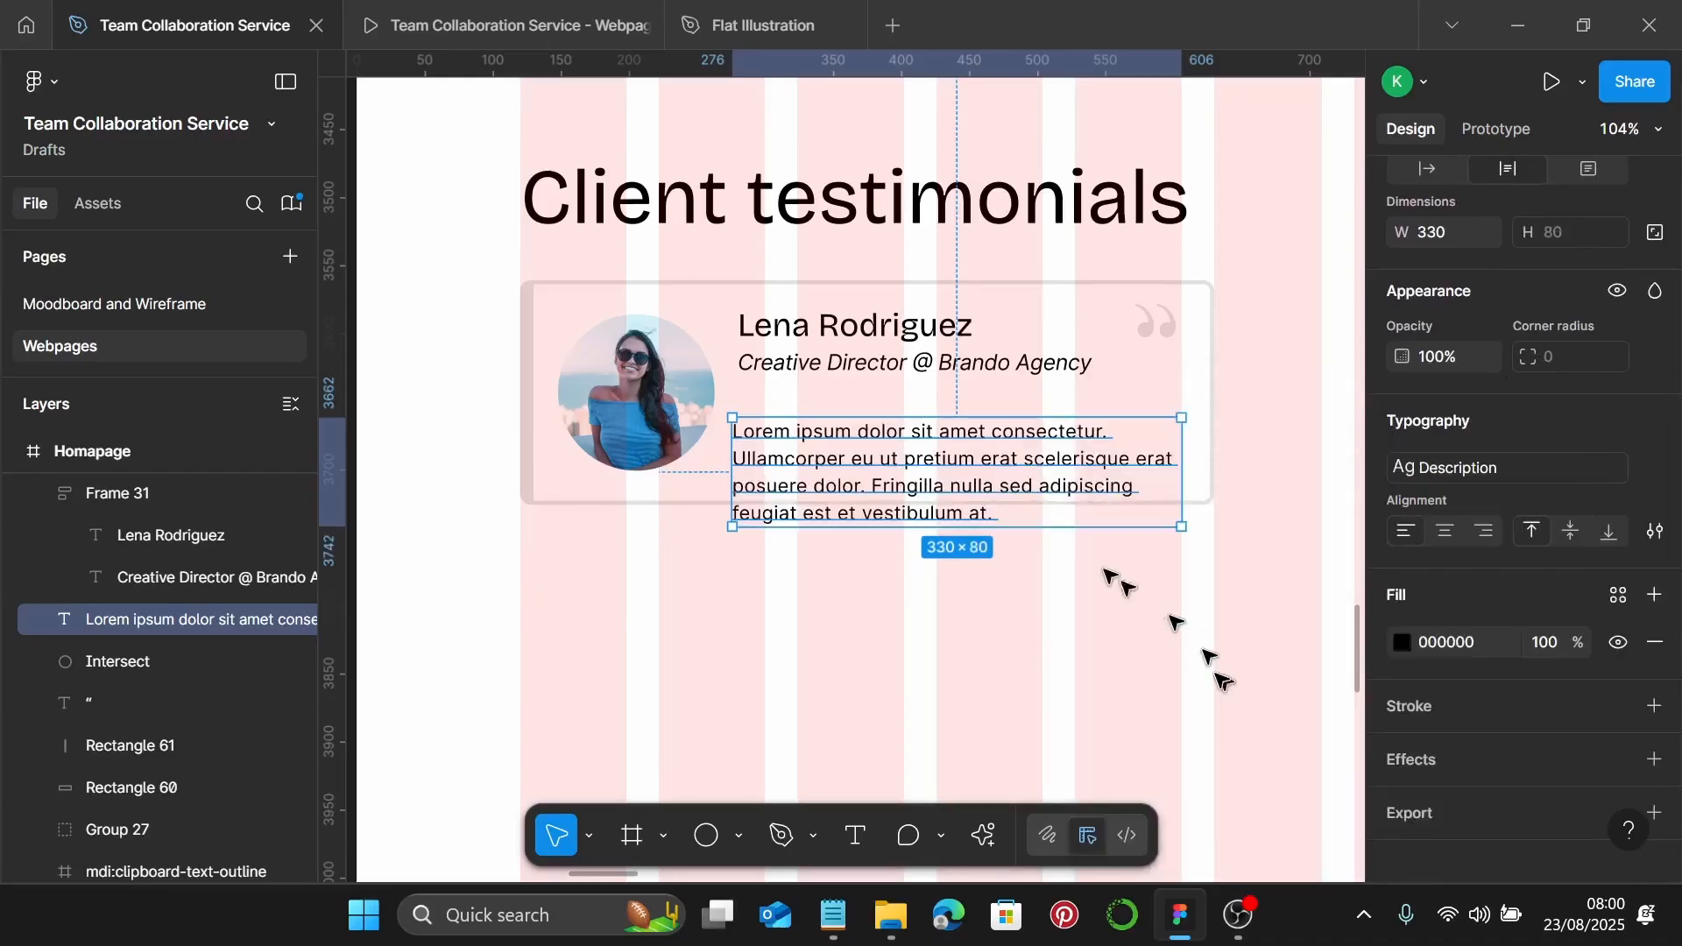
Replace the placeholder paragraph with the "Before CollabSuite, we were juggling five different tools..." quote from Notepad and narrow it to 291 wide
{"action": "left_click", "coordinate": [832, 915]}
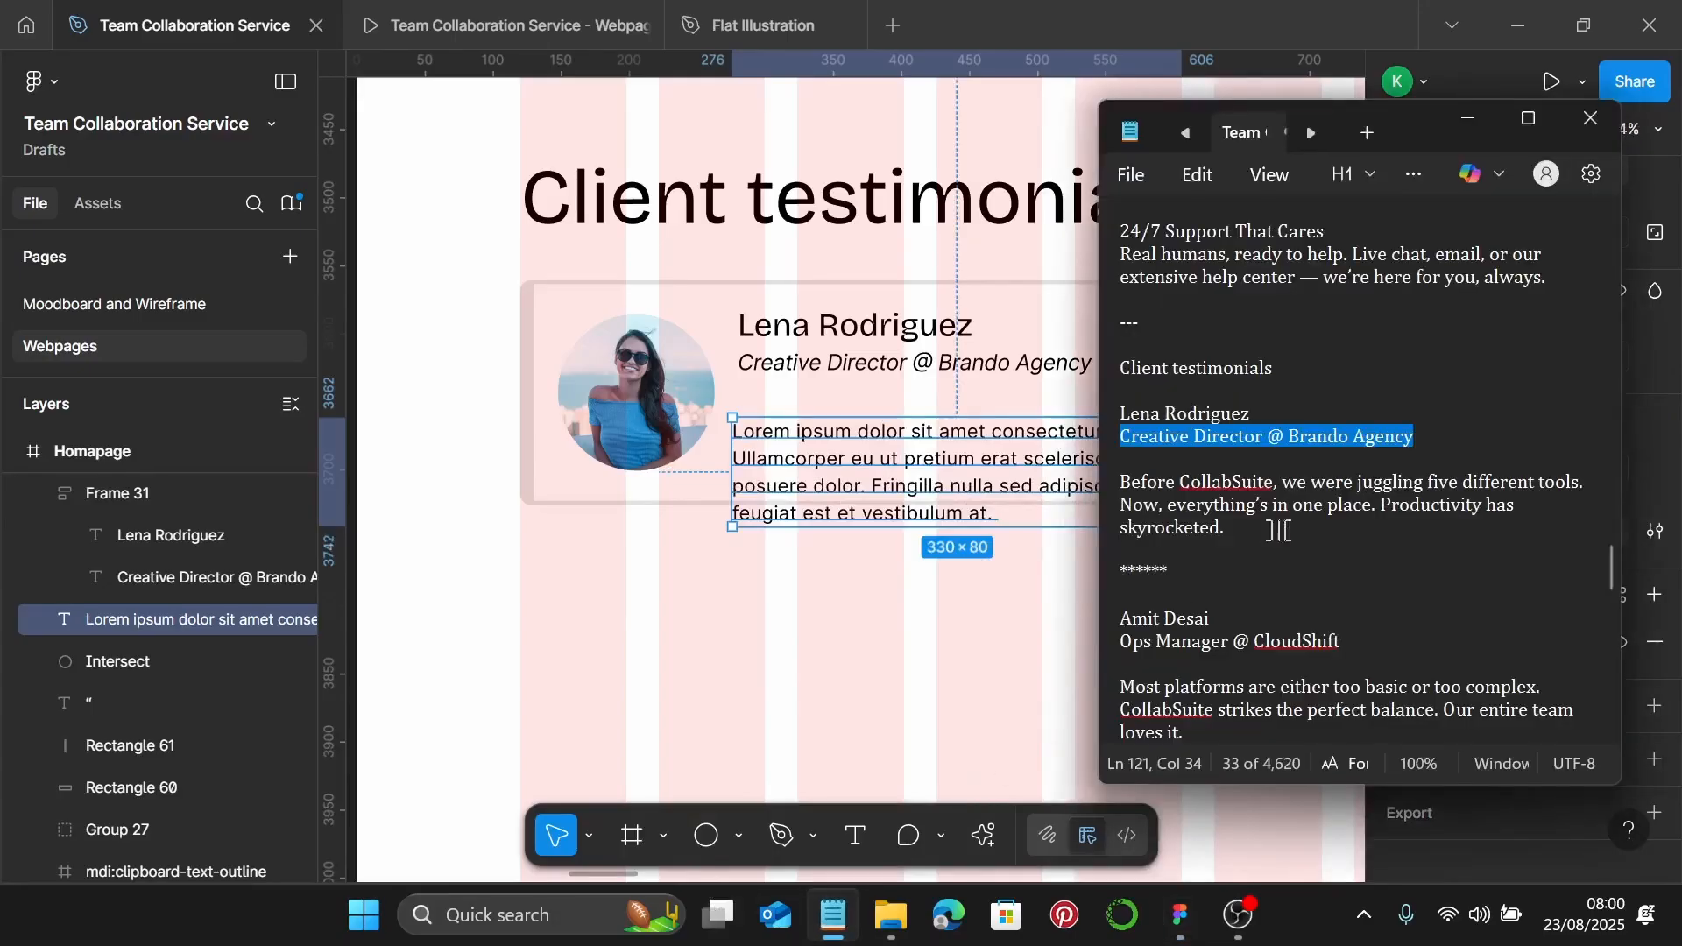
{"action": "left_click_drag", "start_coordinate": [1279, 530], "coordinate": [1133, 490]}
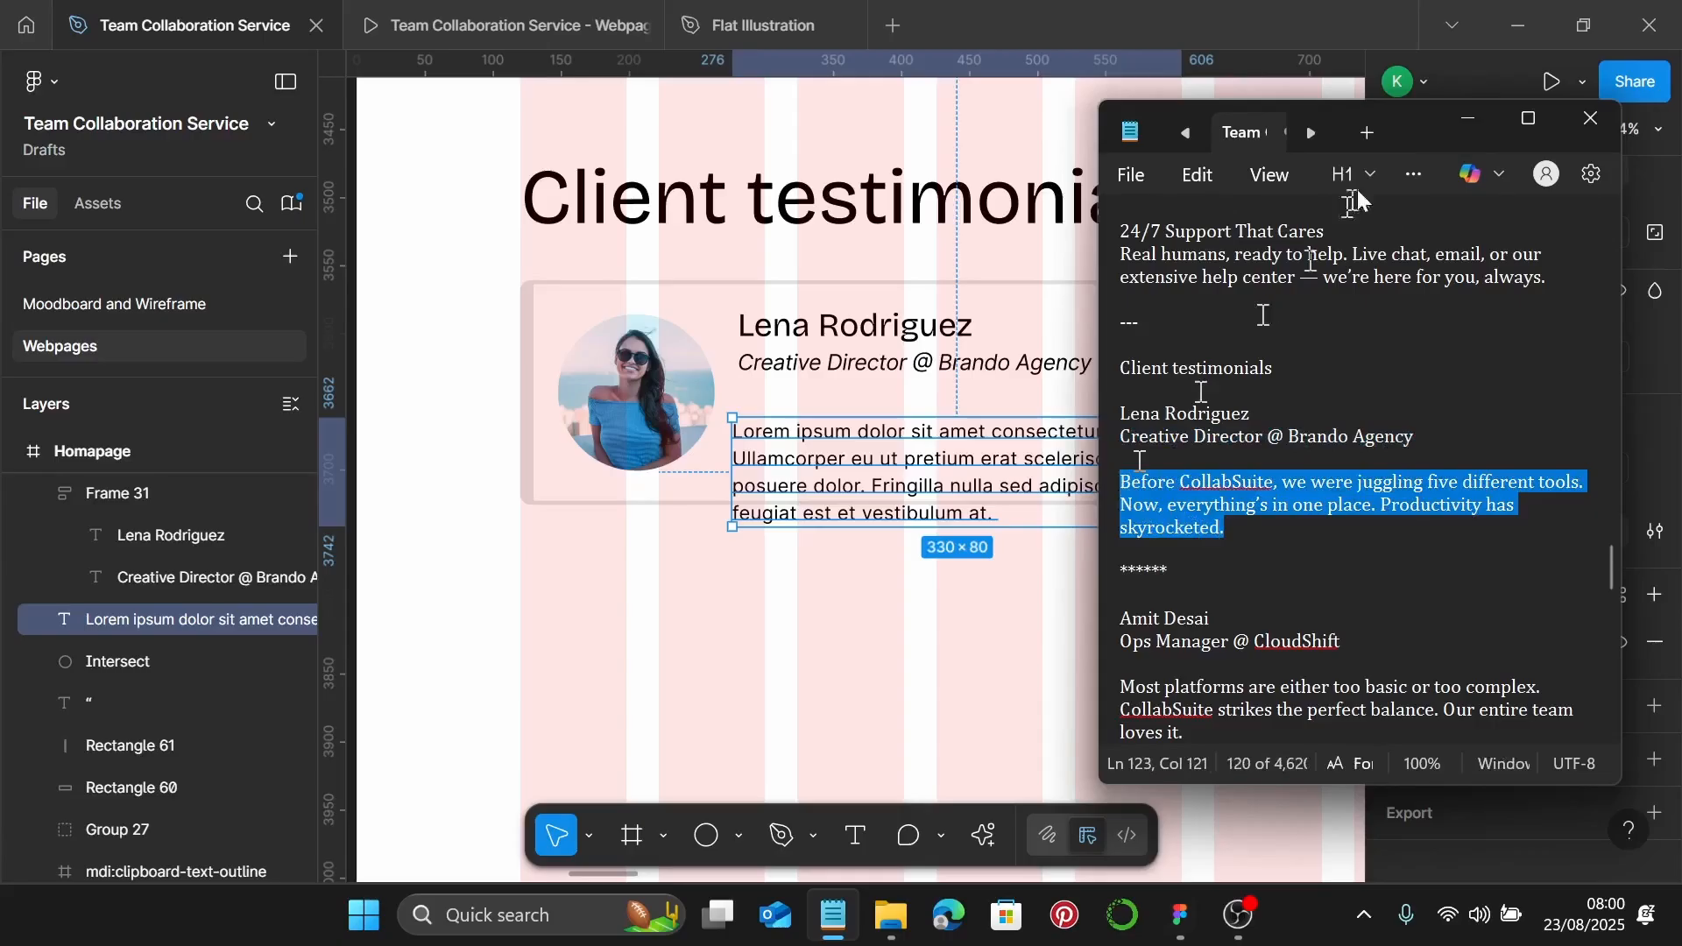
{"action": "left_click", "coordinate": [1470, 131]}
{"action": "double_click", "coordinate": [853, 465]}
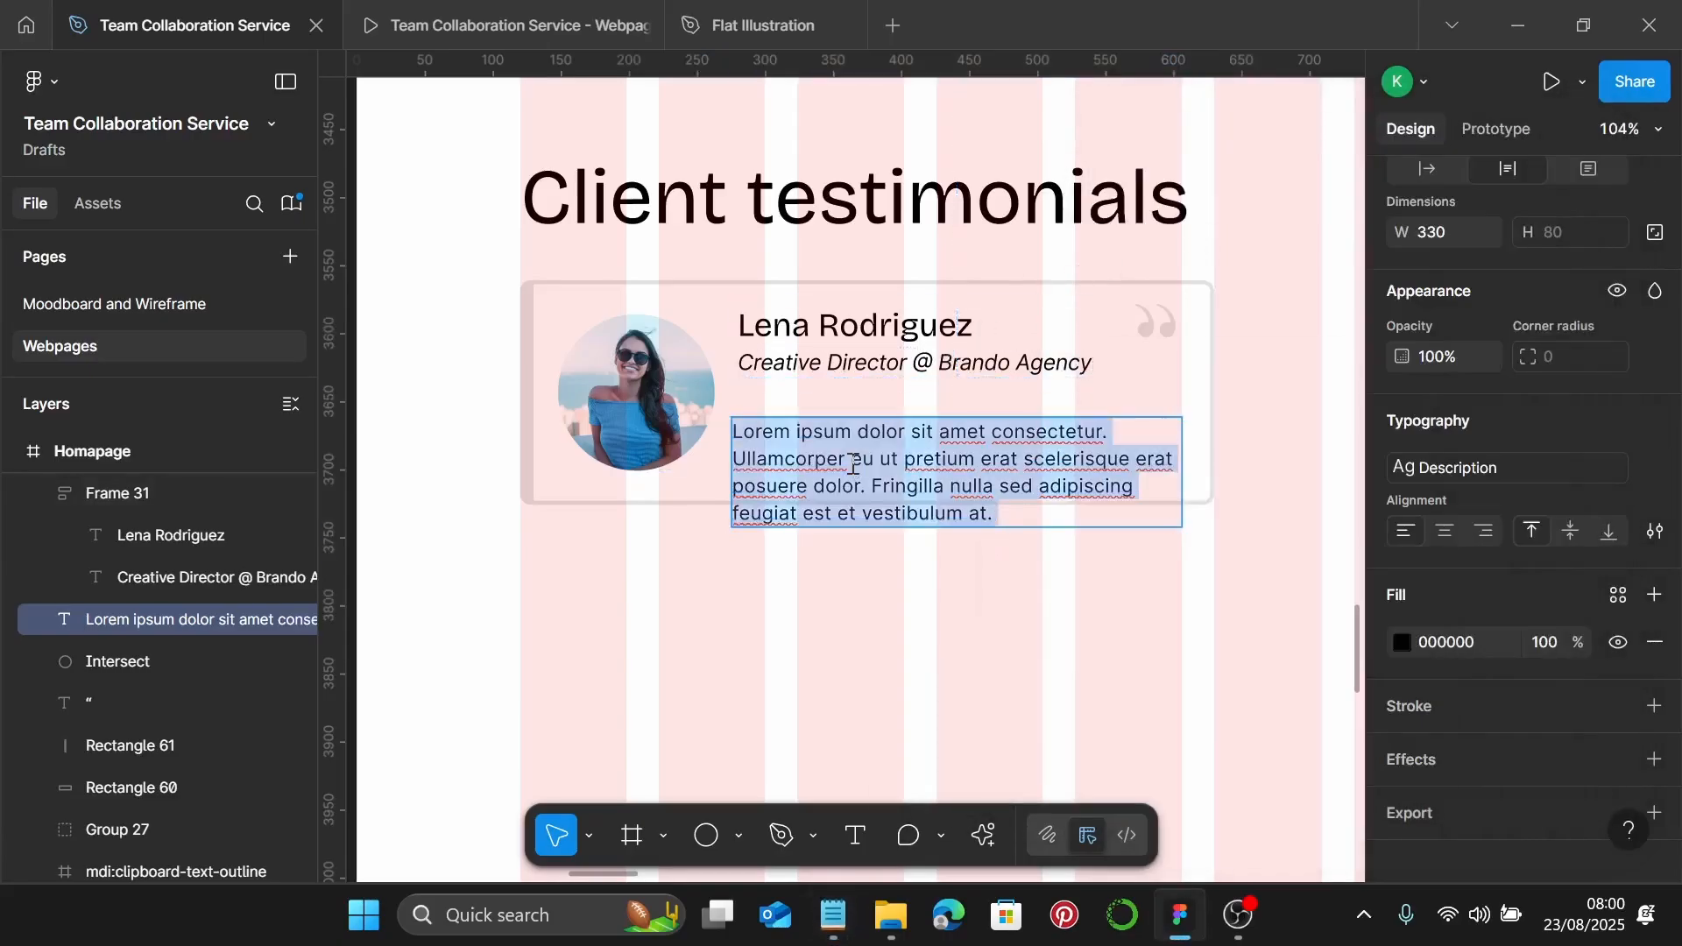
{"action": "type", "text": "Before CollabSuite, we were juggling five different tools. Now, everything’s in one place. Productivity has skyrocketed."}
{"action": "key", "text": "Escape"}
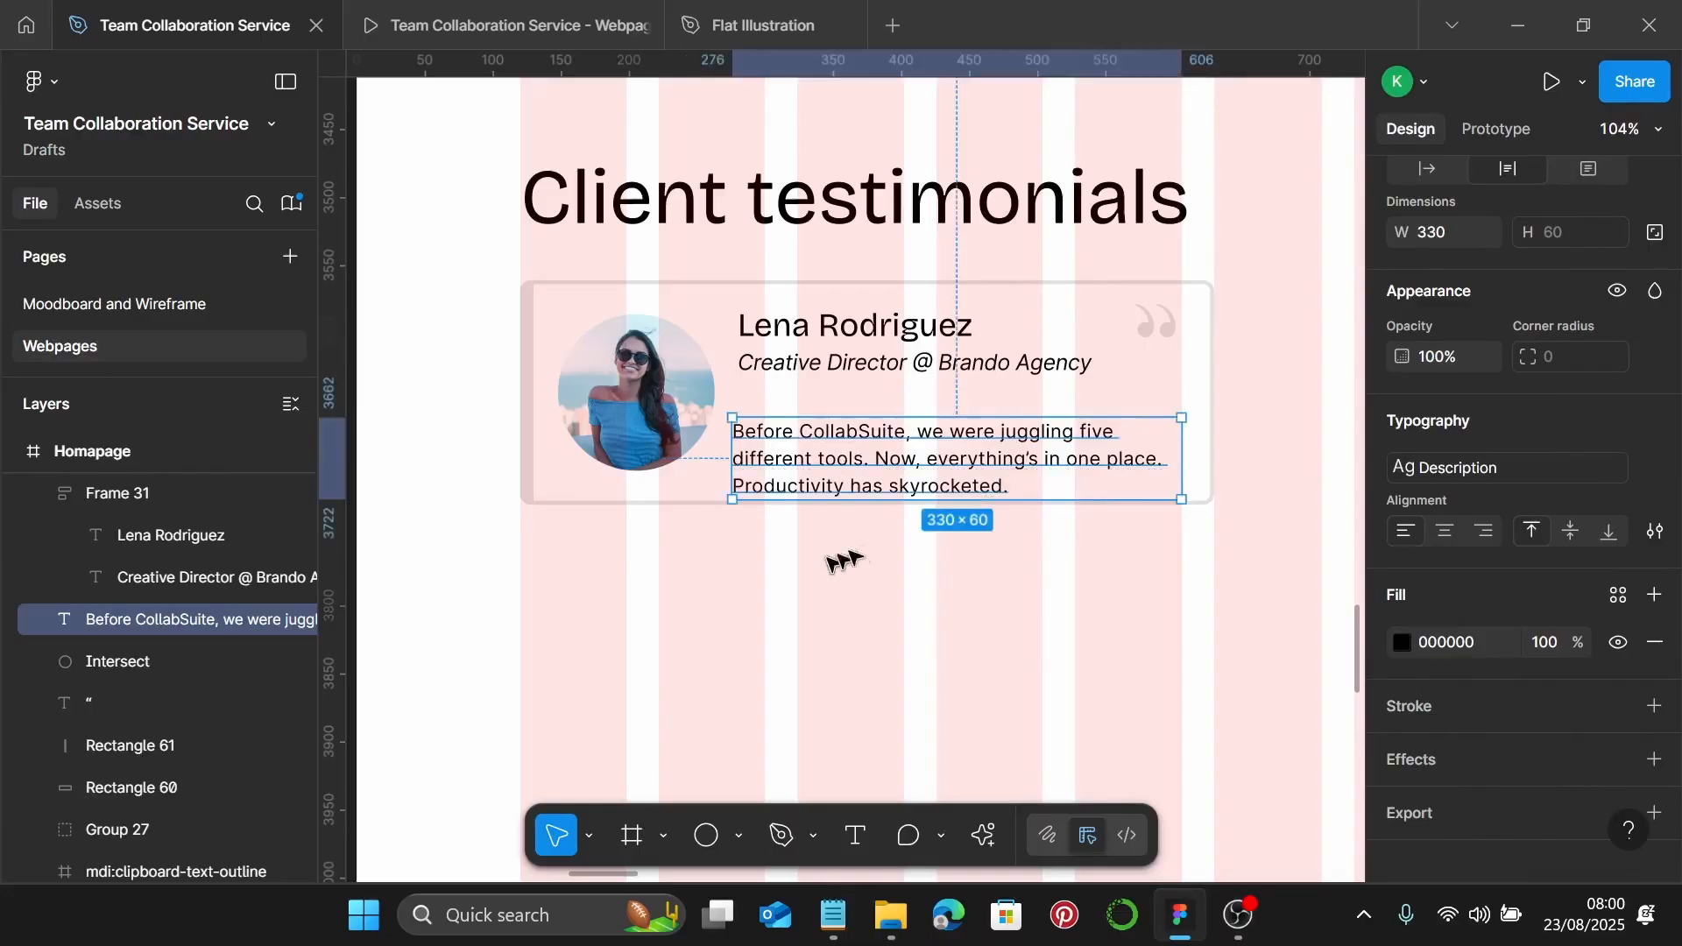
{"action": "left_click_drag", "start_coordinate": [1171, 459], "coordinate": [1130, 461]}
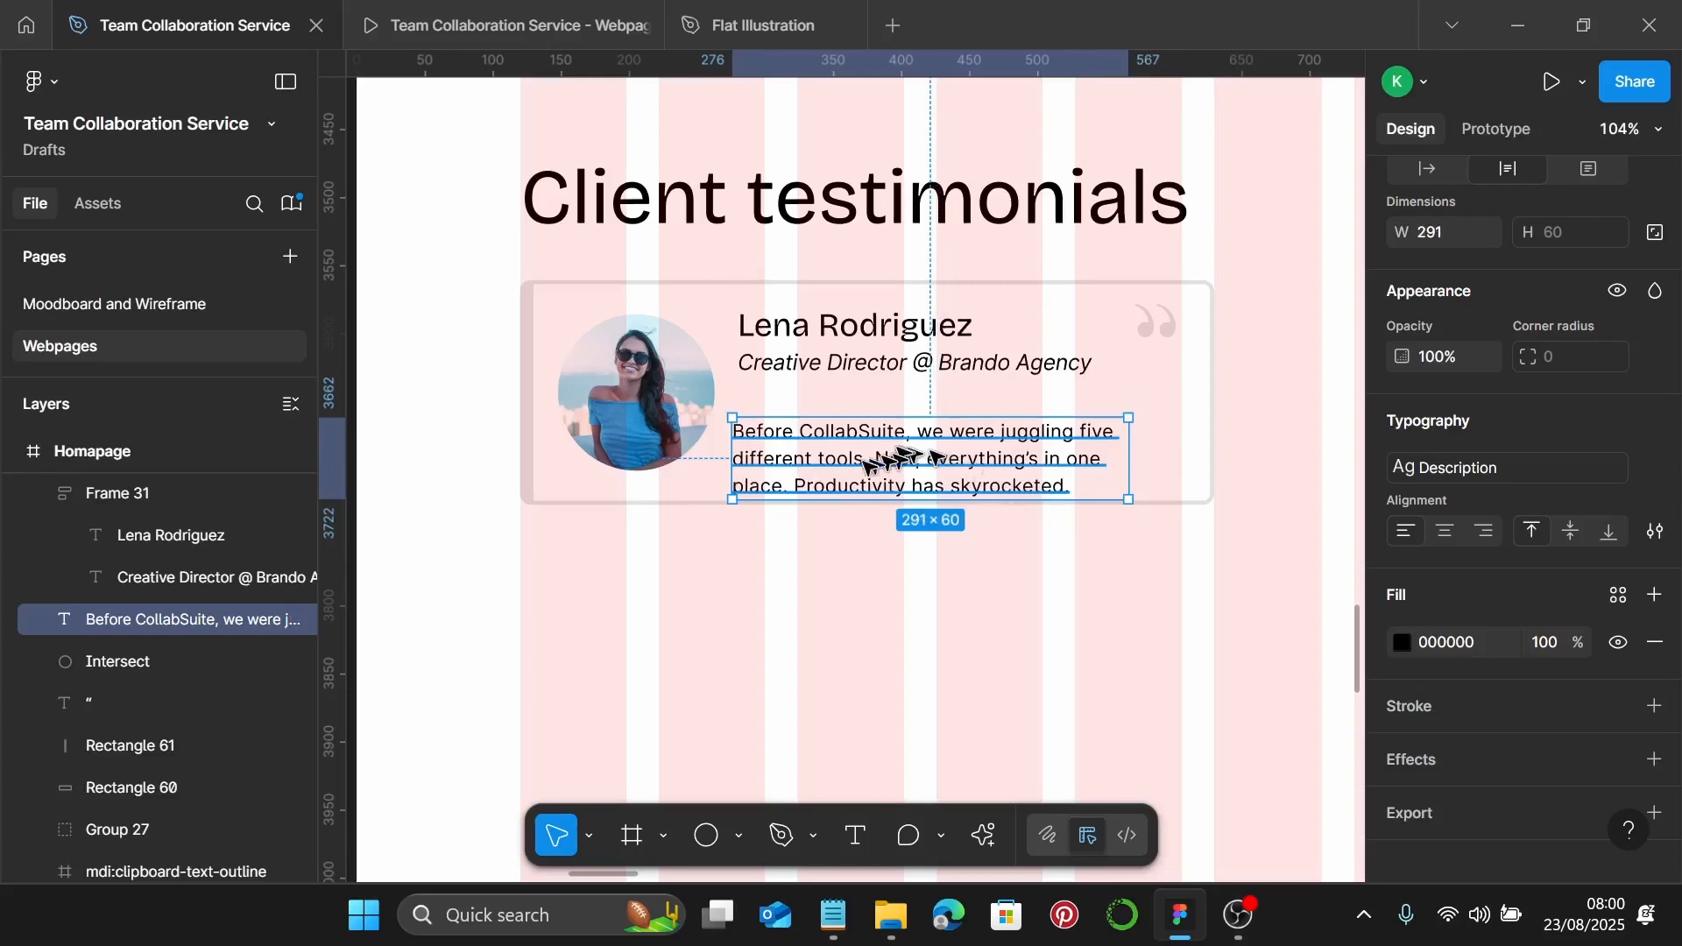
Place the quote just below the job title, left-aligned with it, and wrap it with the name frame in a vertical auto layout
{"action": "left_click_drag", "start_coordinate": [787, 467], "coordinate": [796, 440]}
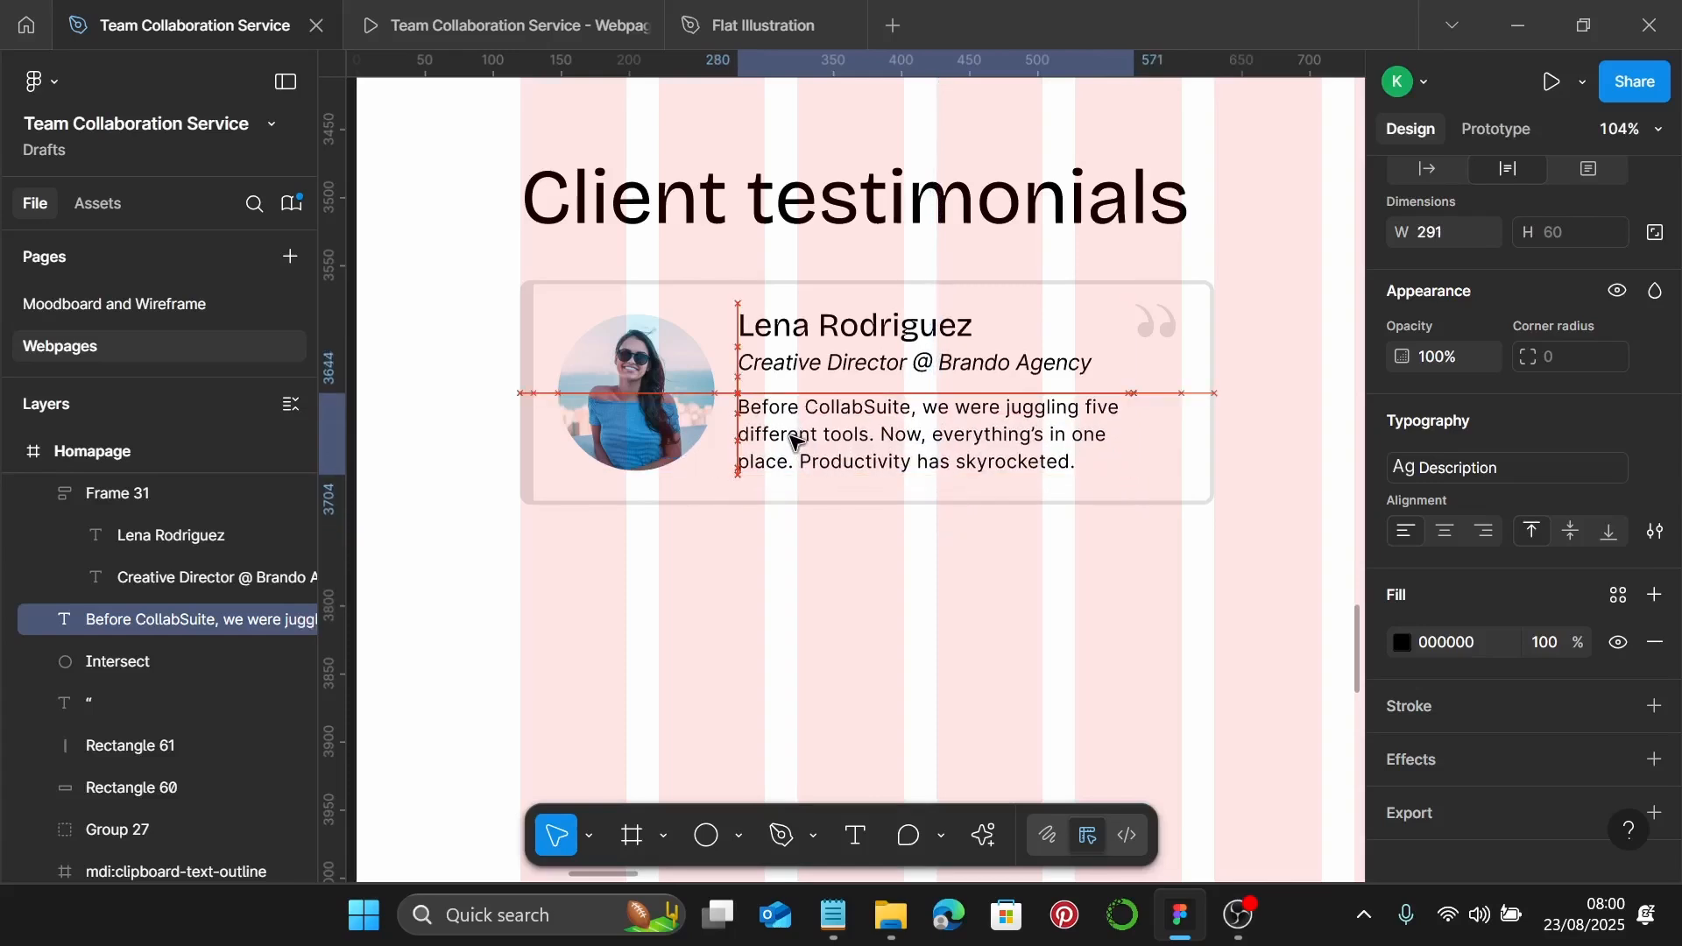
{"action": "left_click", "coordinate": [906, 361], "text": "shift"}
{"action": "key", "text": "shift+a"}
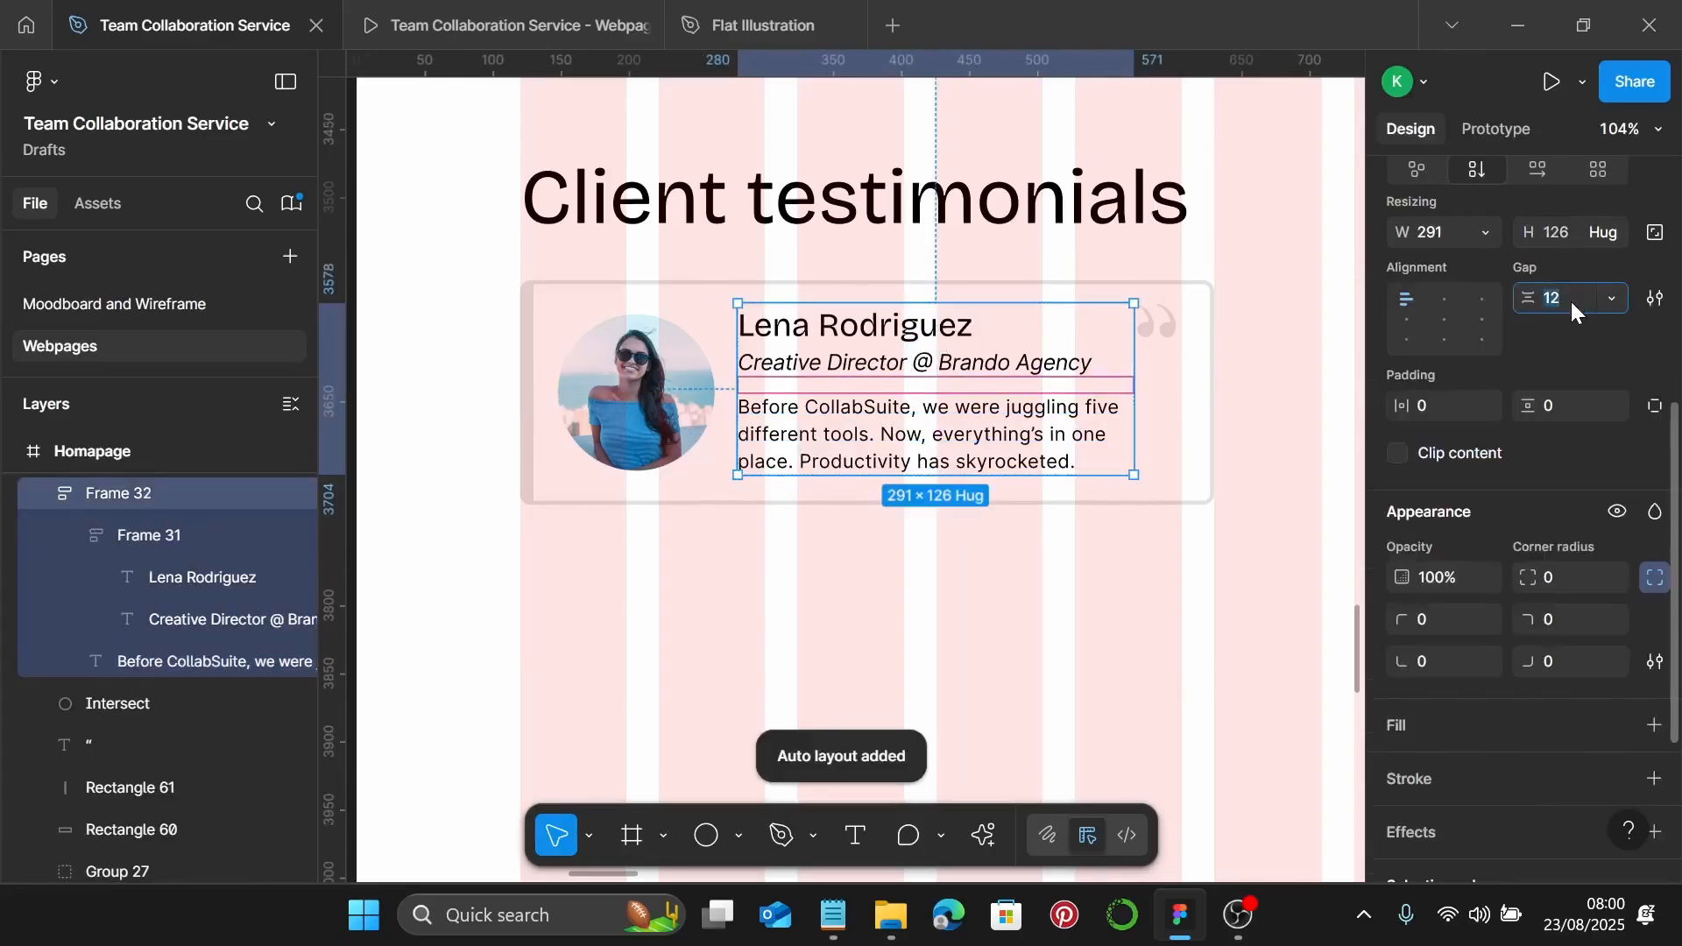
Set the gap between the name frame and the quote in the testimonial text frame to 10
{"action": "type", "text": "10"}
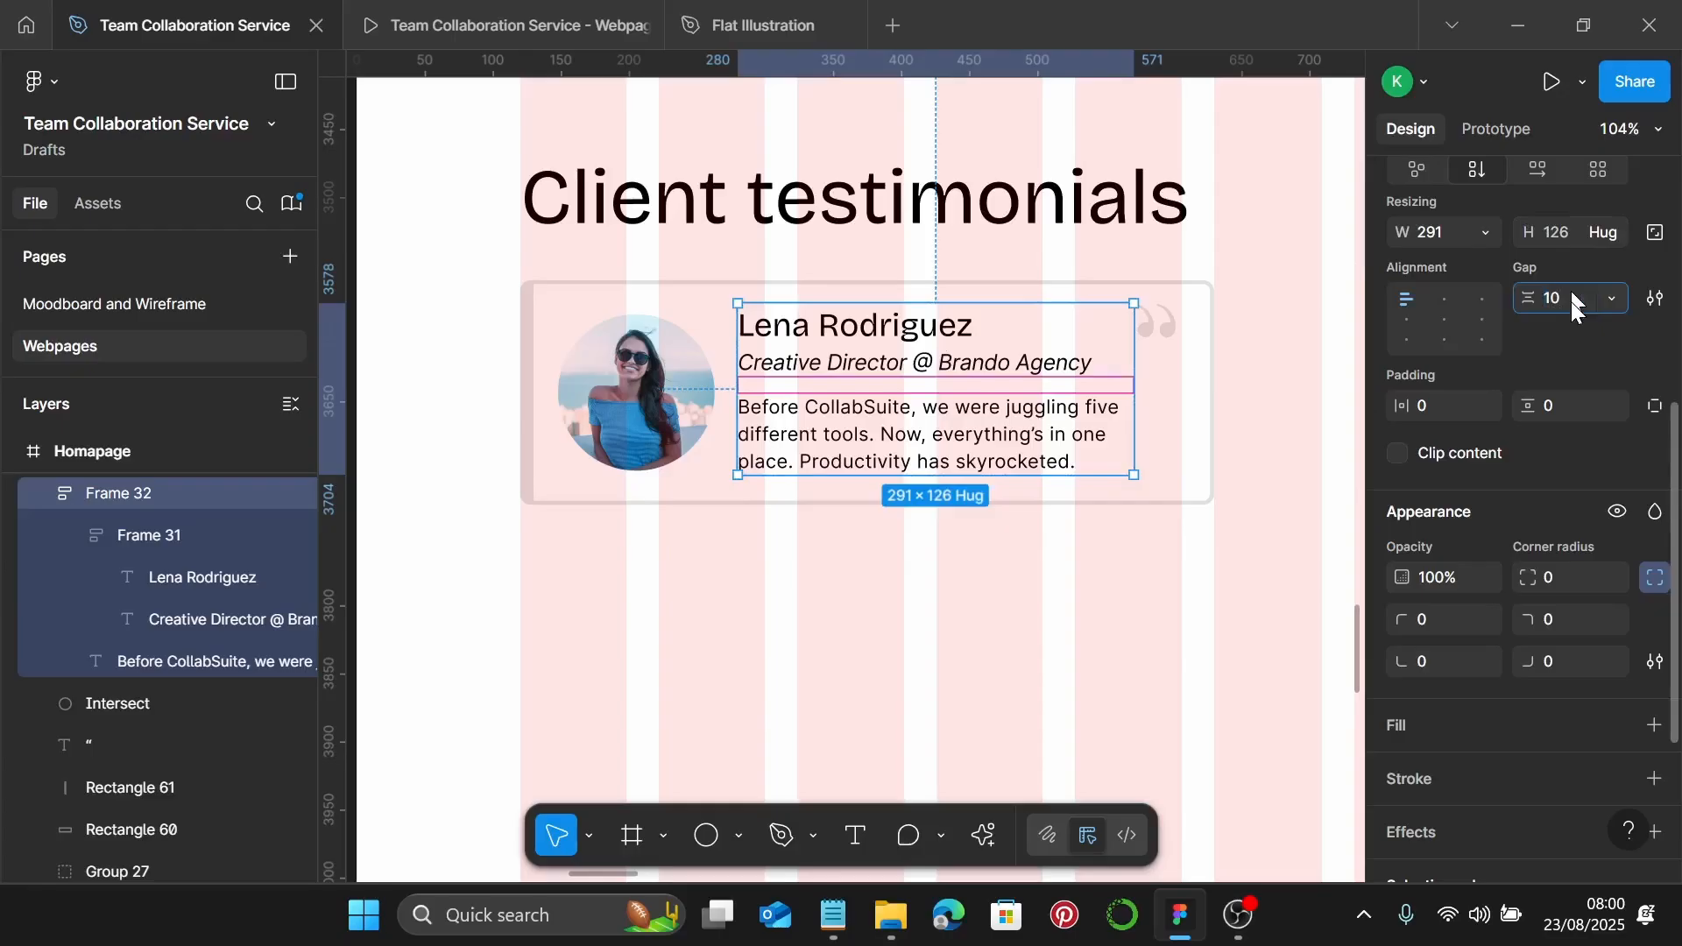
{"action": "key", "text": "Return"}
{"action": "left_click", "coordinate": [1117, 625]}
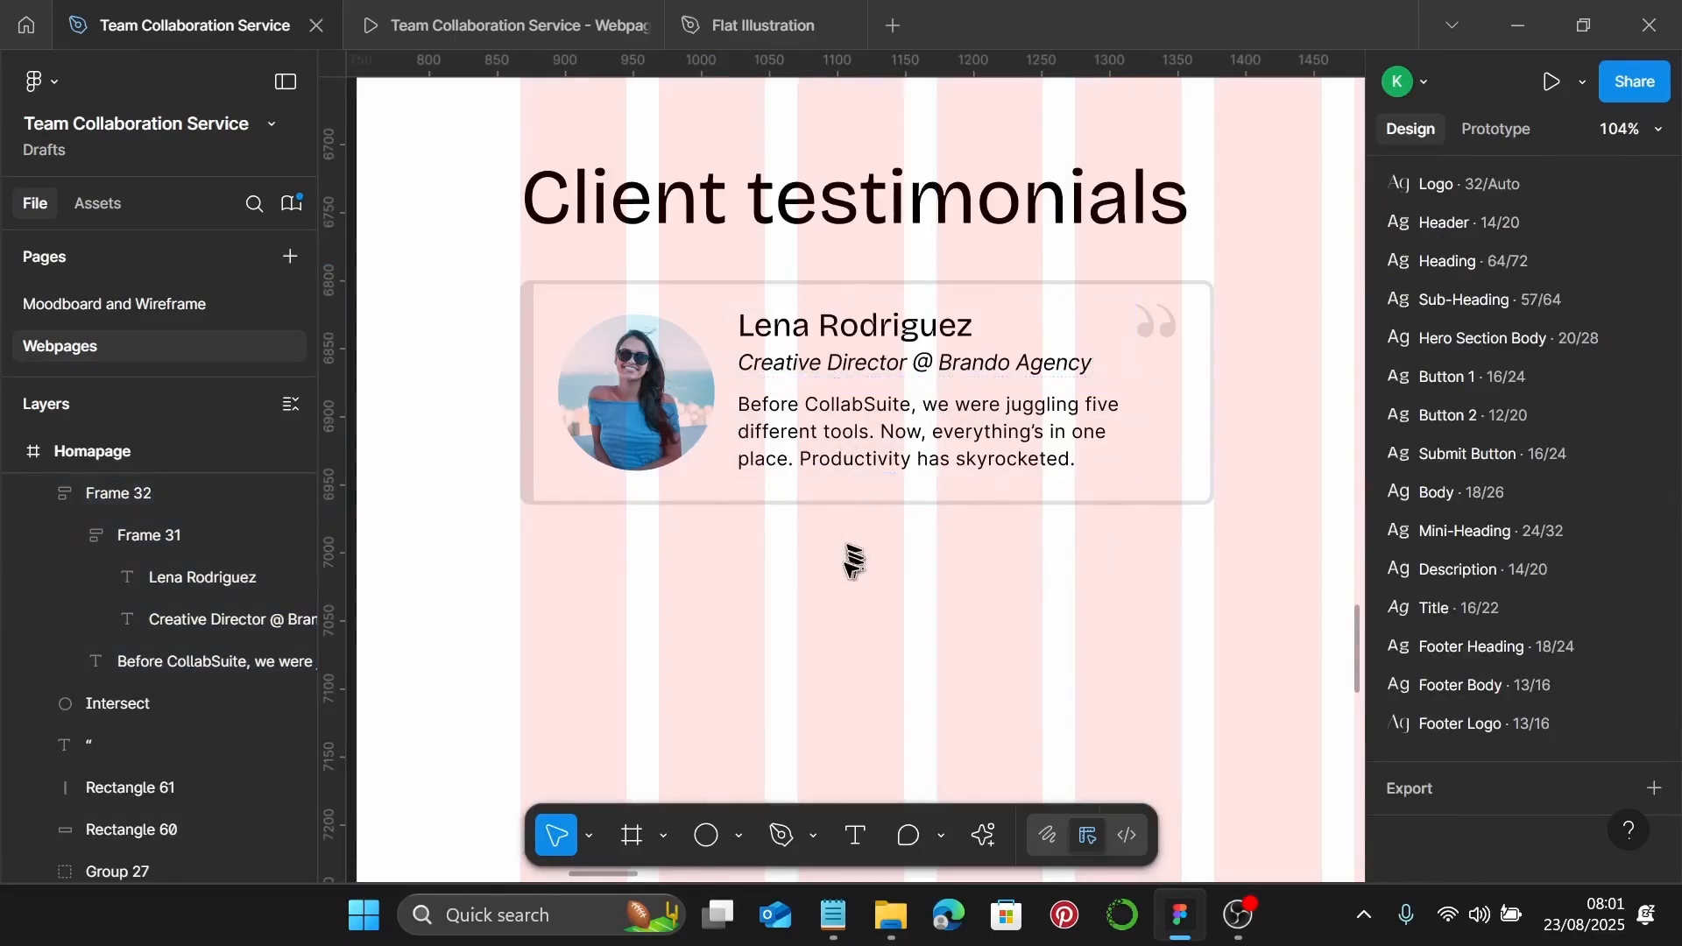
Set the horizontal spacing between the testimonial card's grey accent bar and the client photo to 20
{"action": "left_click", "coordinate": [528, 373]}
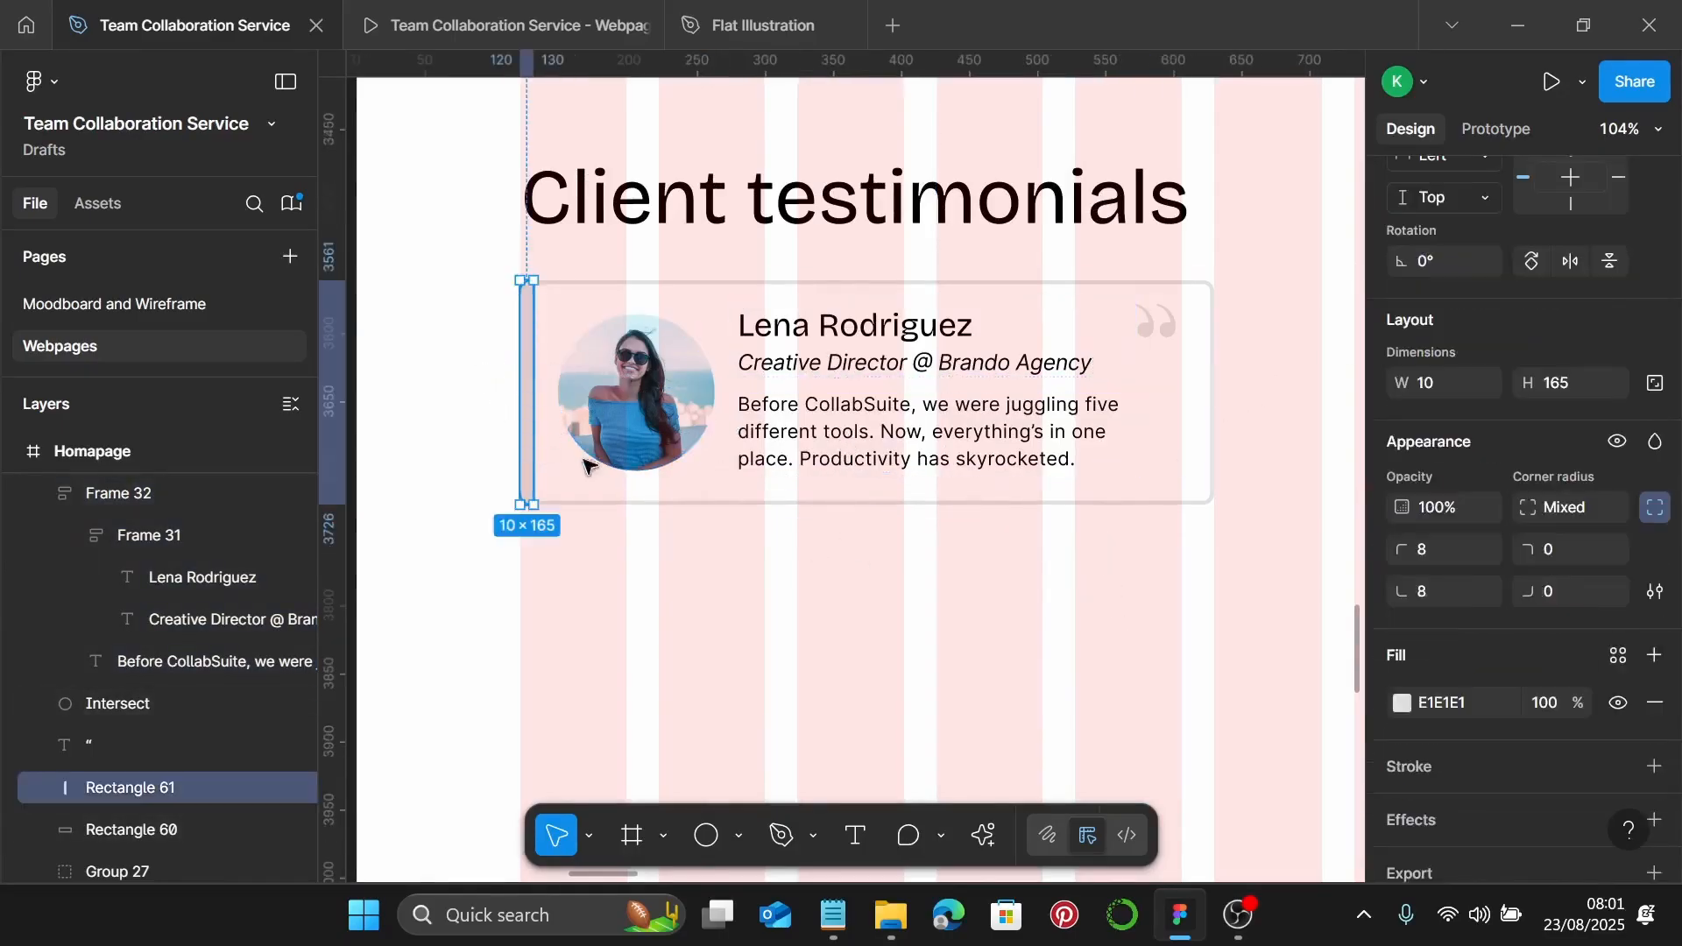
{"action": "left_click", "coordinate": [626, 390], "text": "shift"}
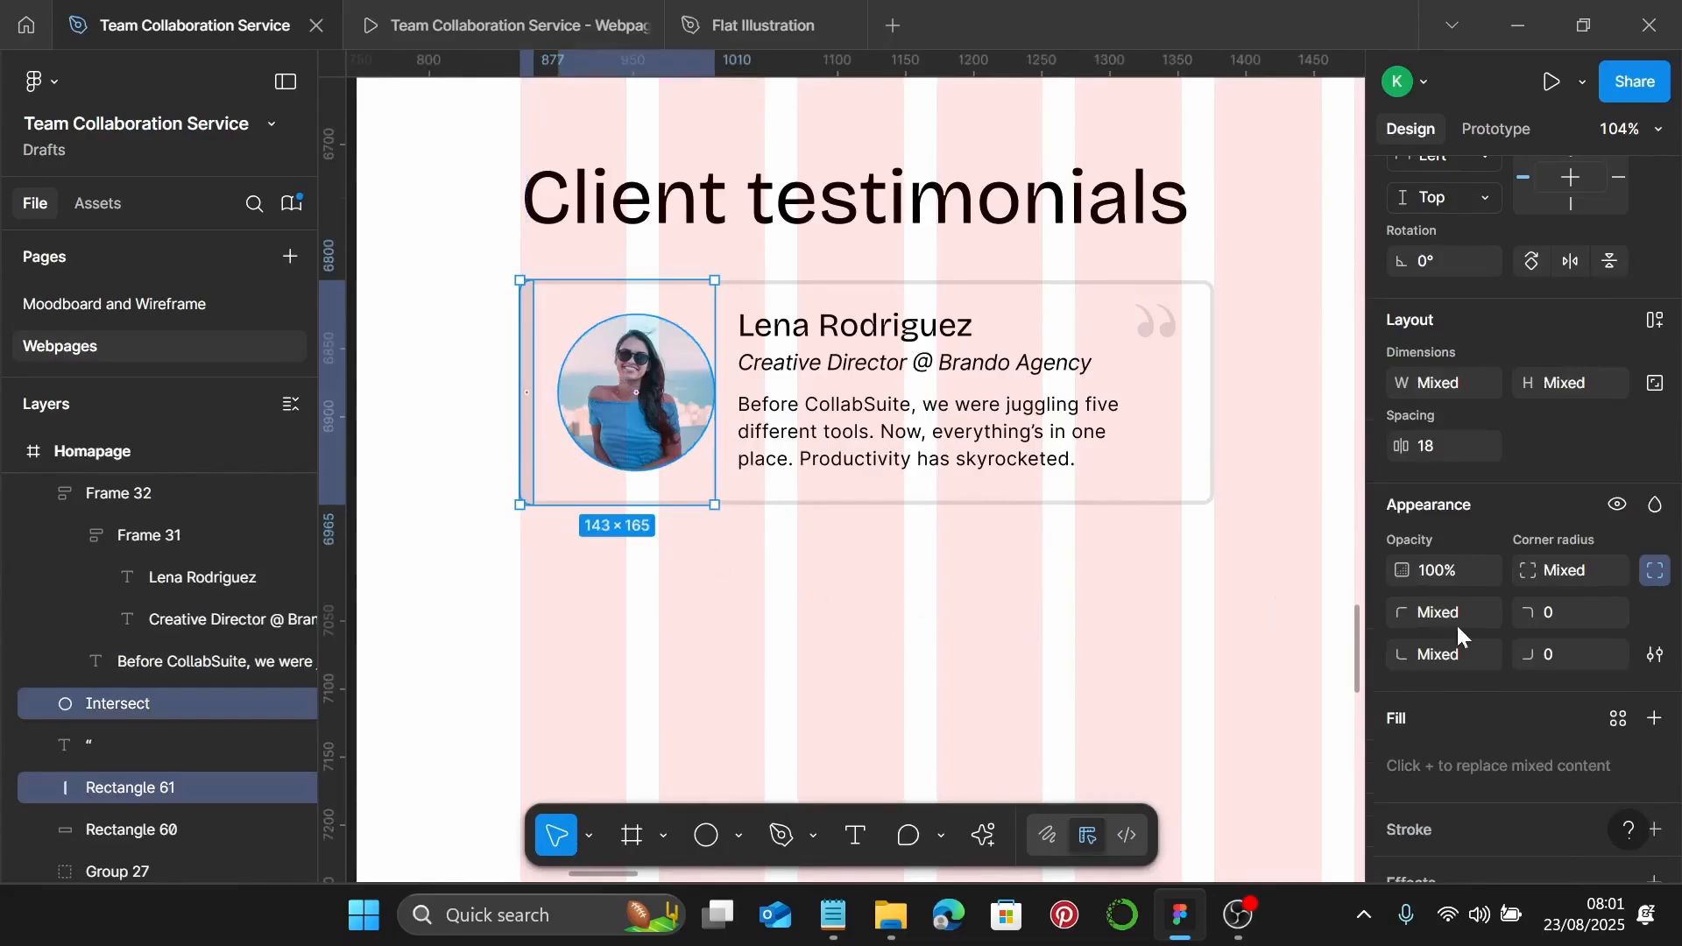
{"action": "type", "text": "20"}
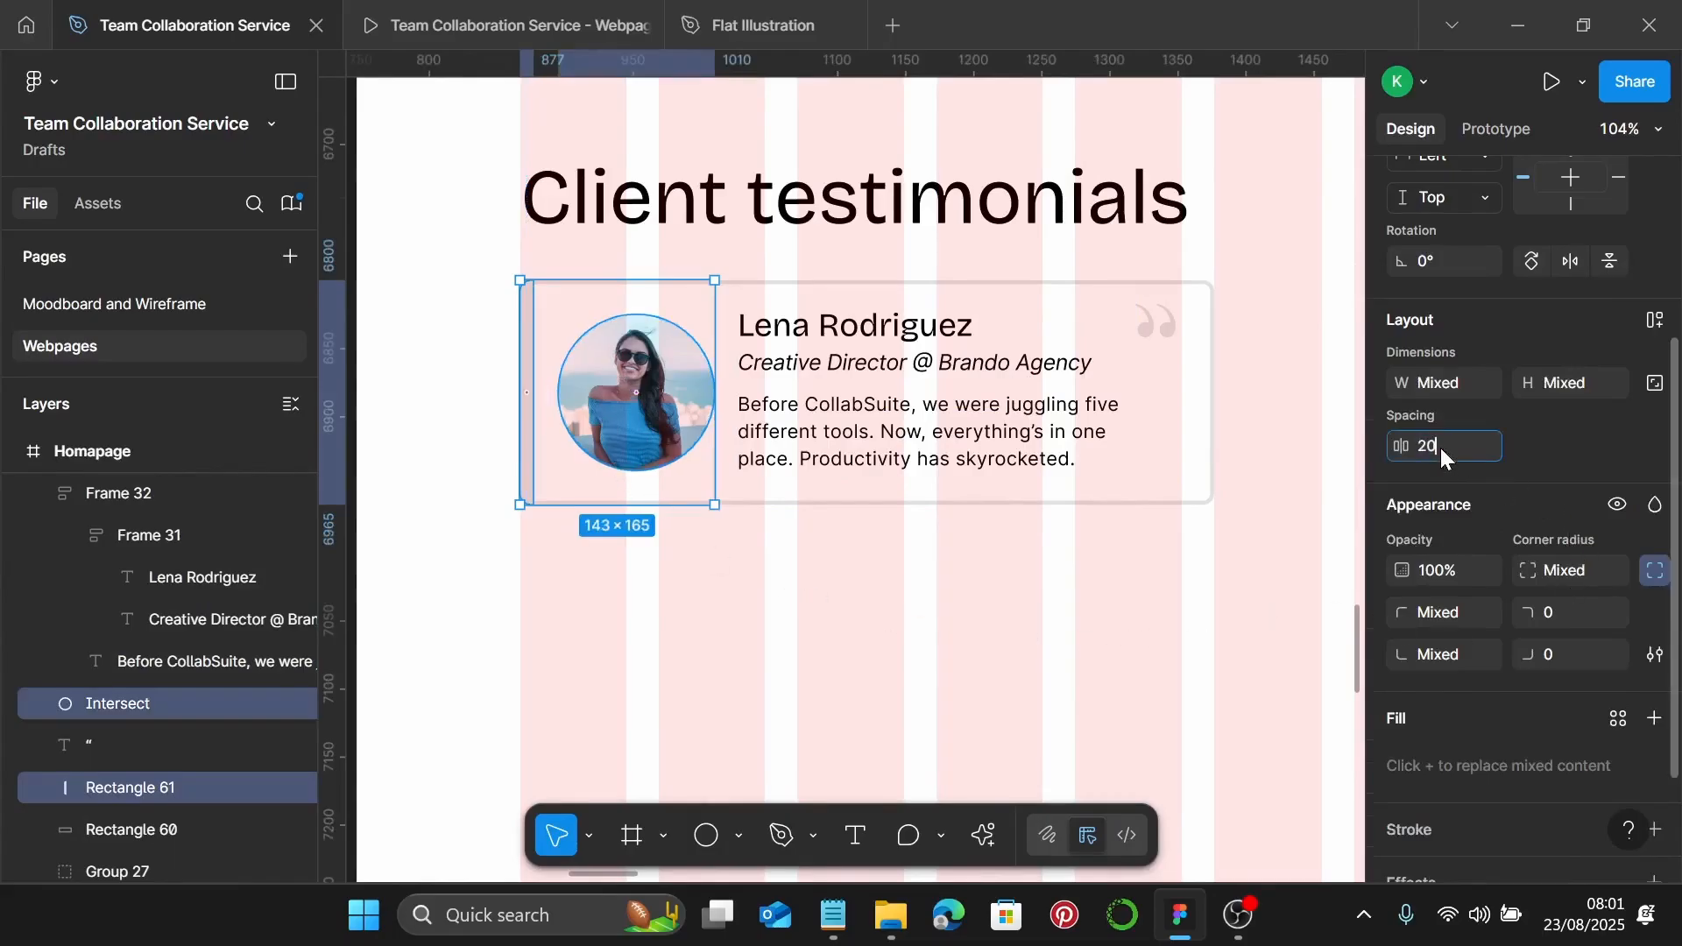
{"action": "key", "text": "Return"}
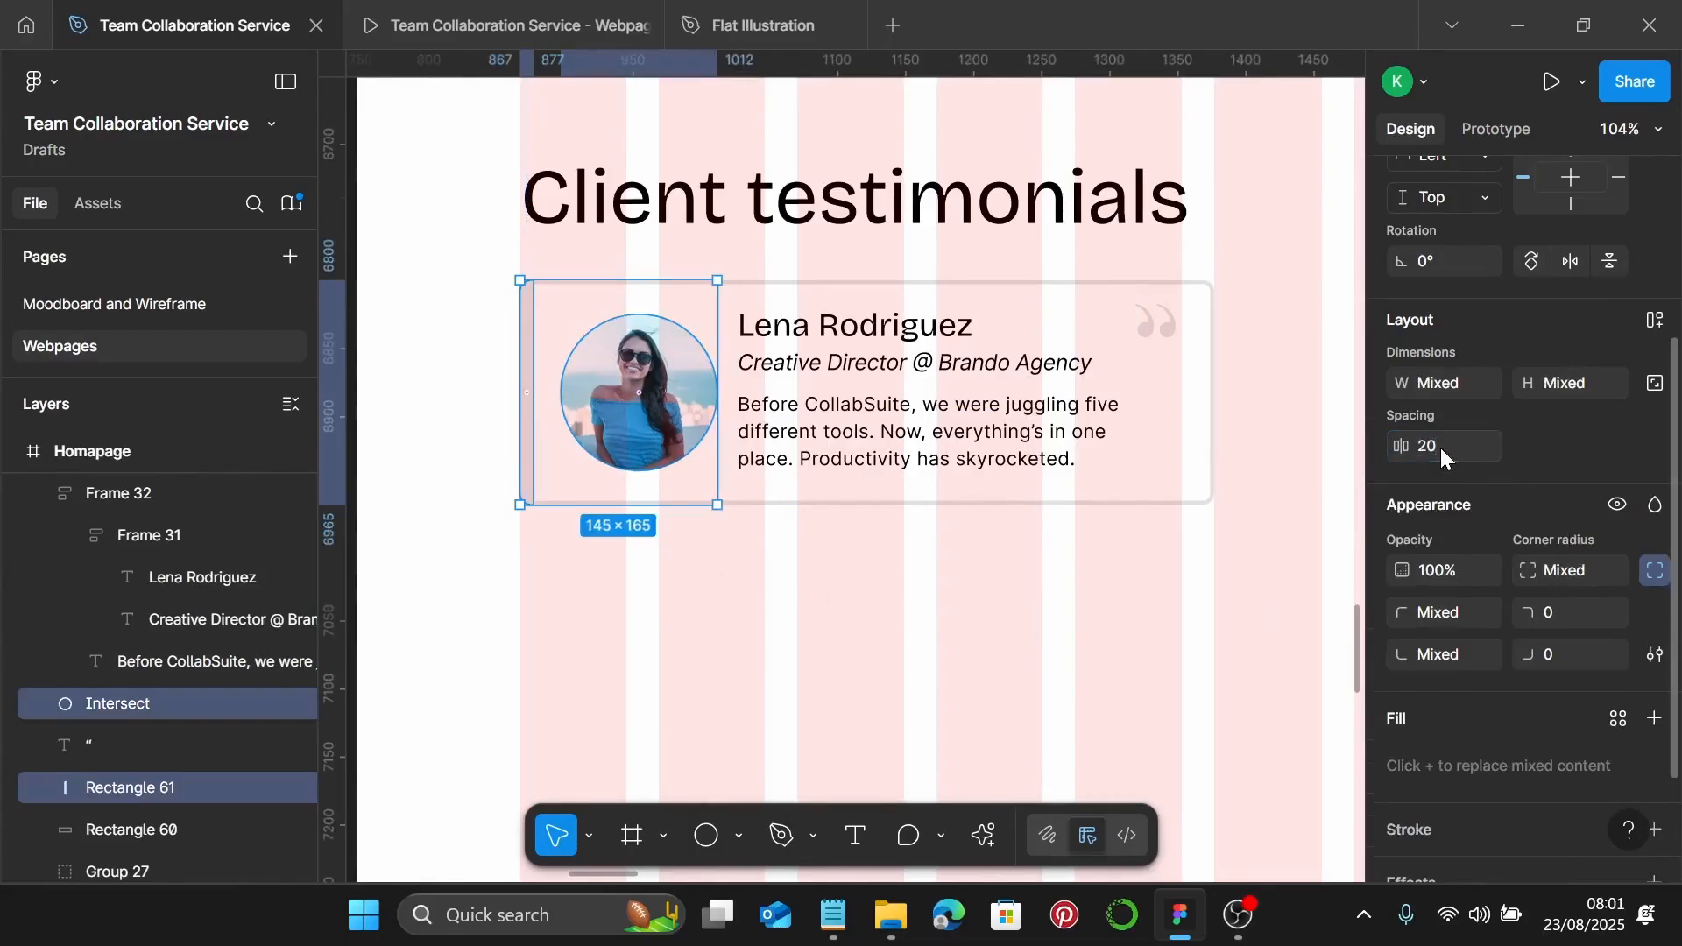
Set the horizontal spacing between the client photo and the testimonial text frame to 20
{"action": "left_click", "coordinate": [692, 394]}
{"action": "left_click", "coordinate": [854, 403], "text": "shift"}
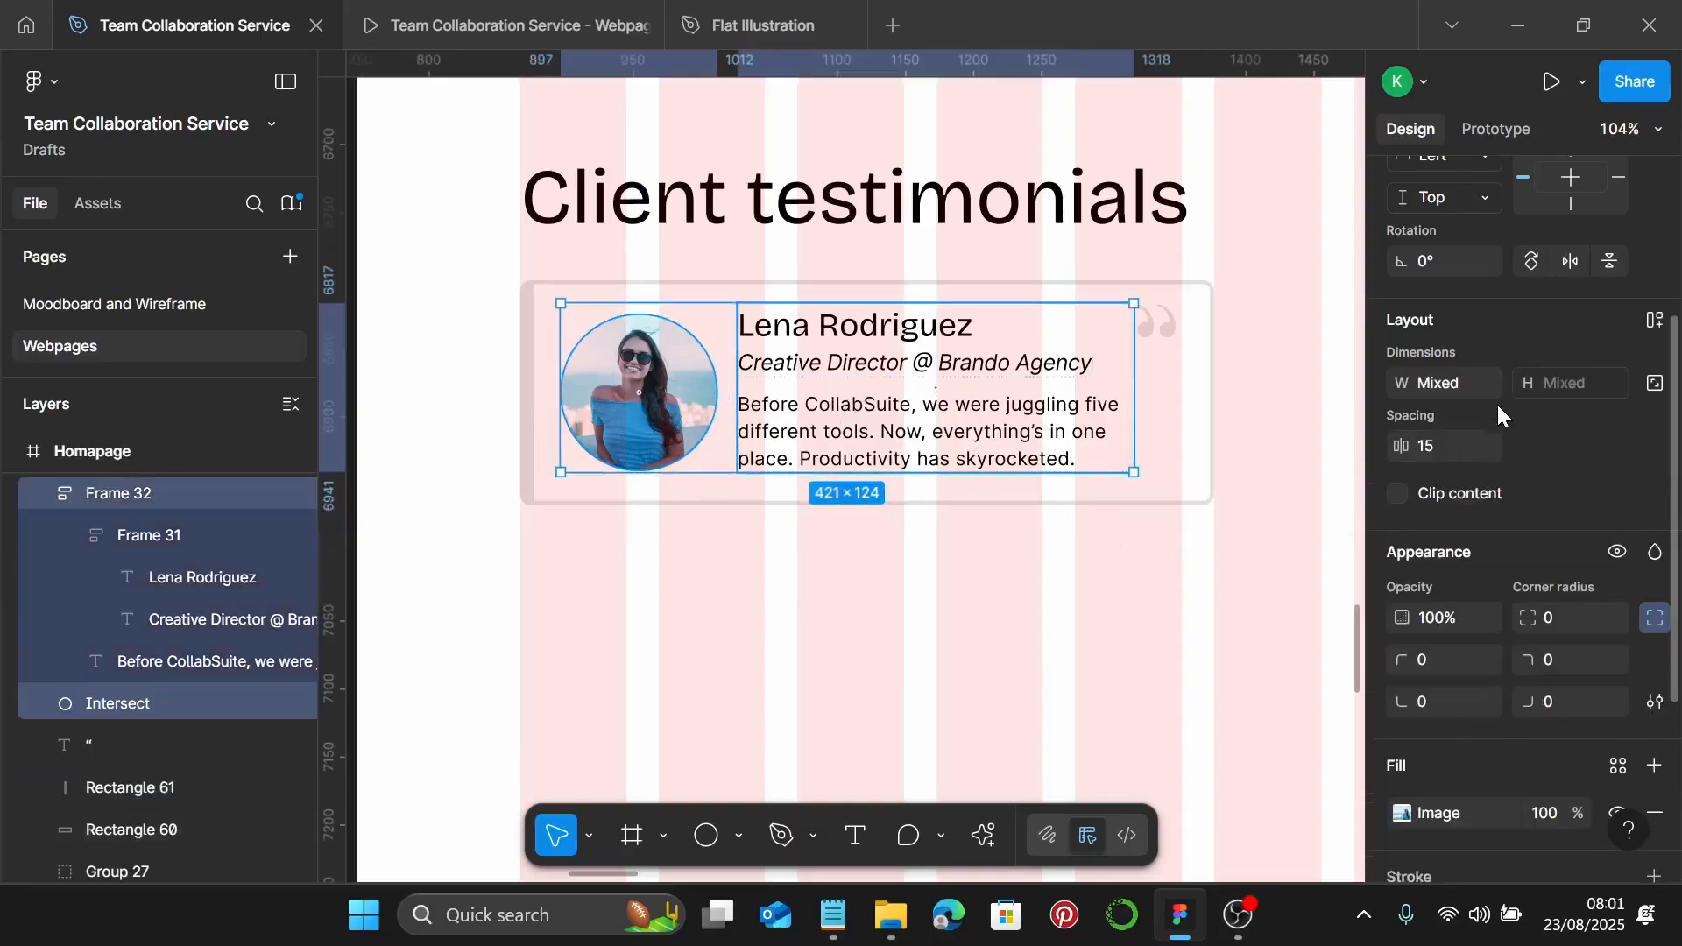
{"action": "left_click", "coordinate": [1468, 450]}
{"action": "type", "text": "20"}
{"action": "key", "text": "Return"}
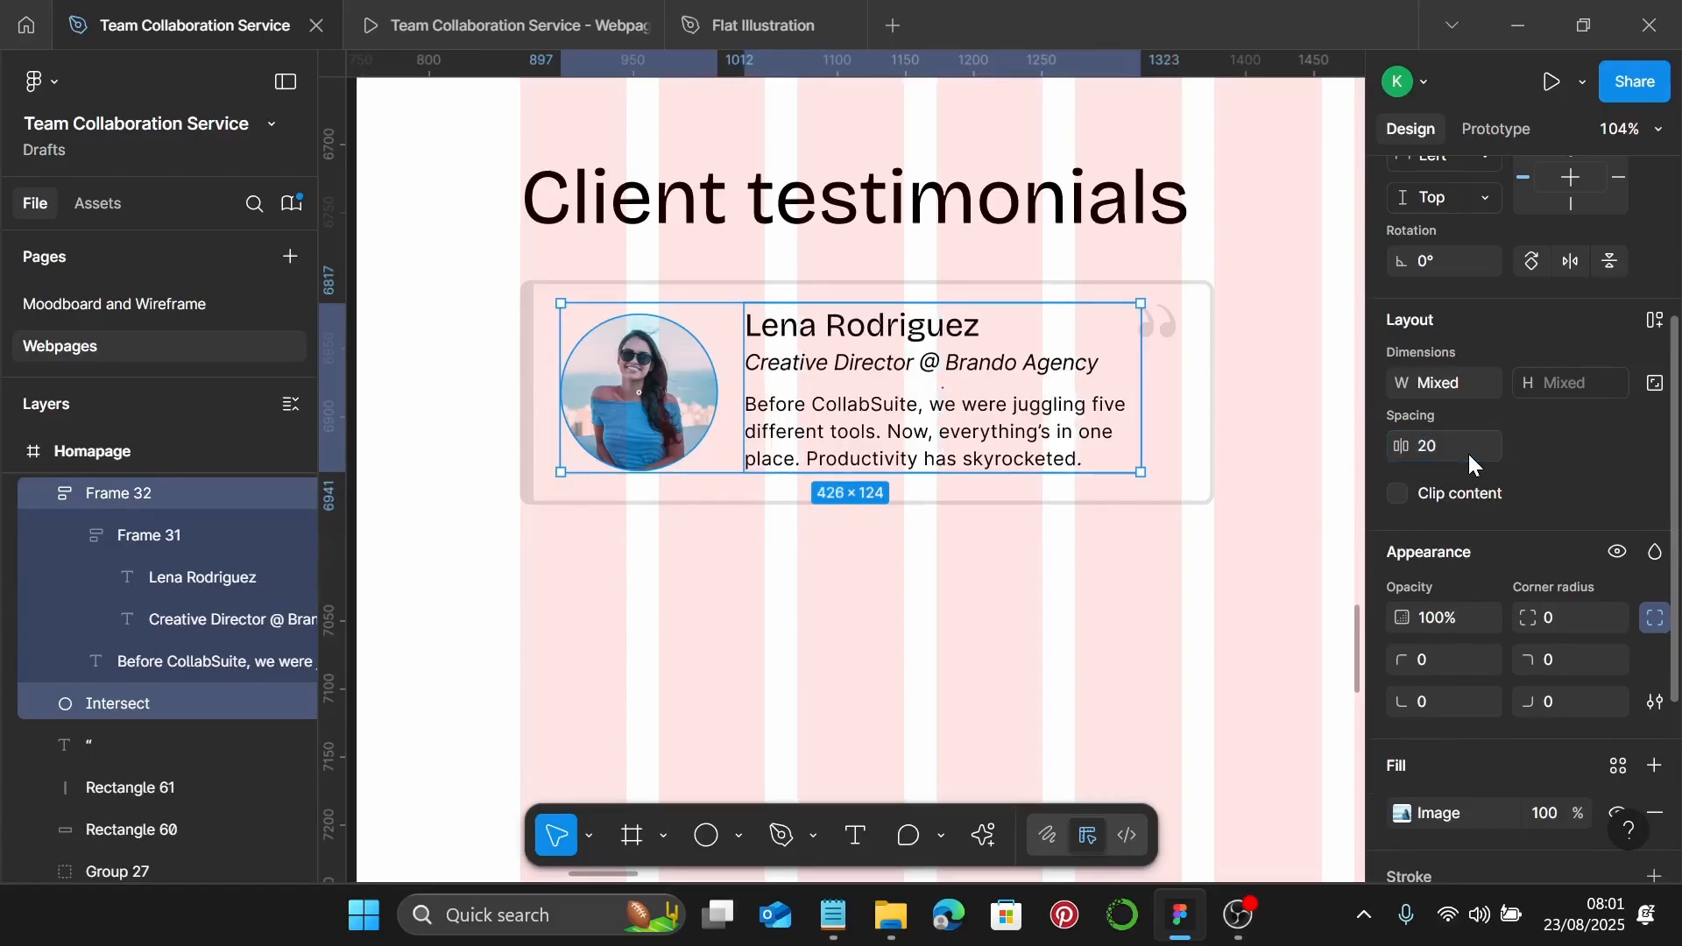
{"action": "left_click", "coordinate": [603, 611]}
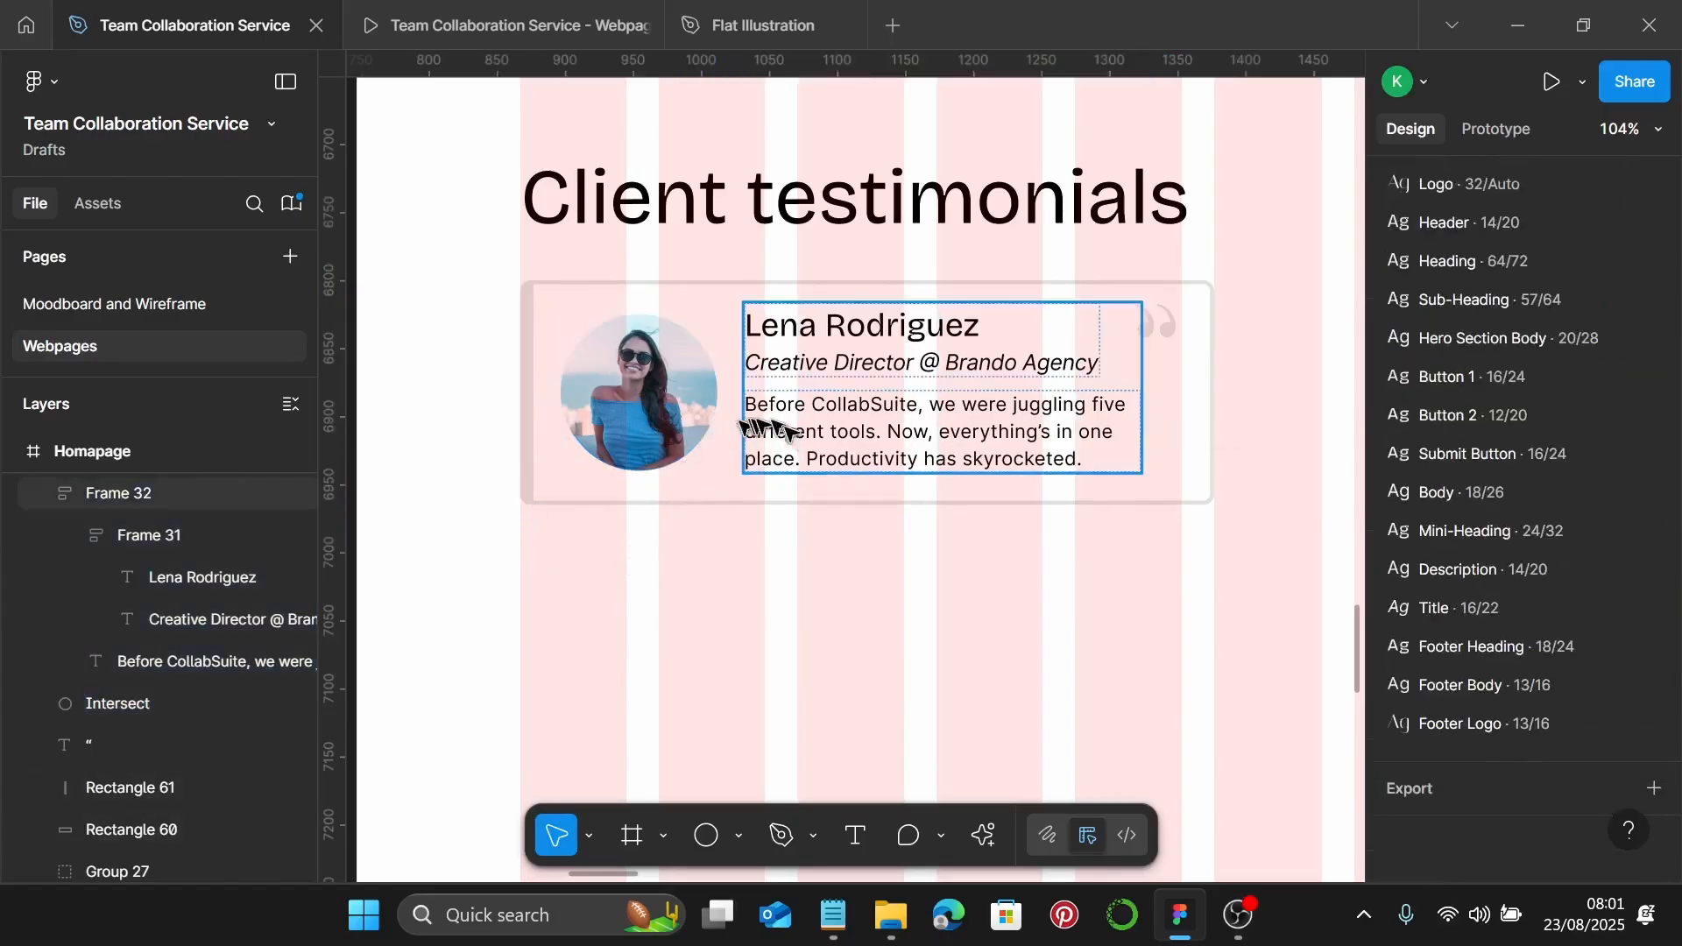
Align the client photo with the vertical centre of the card's grey accent bar
{"action": "scroll", "coordinate": [823, 438], "scroll_direction": "down", "scroll_amount": 2}
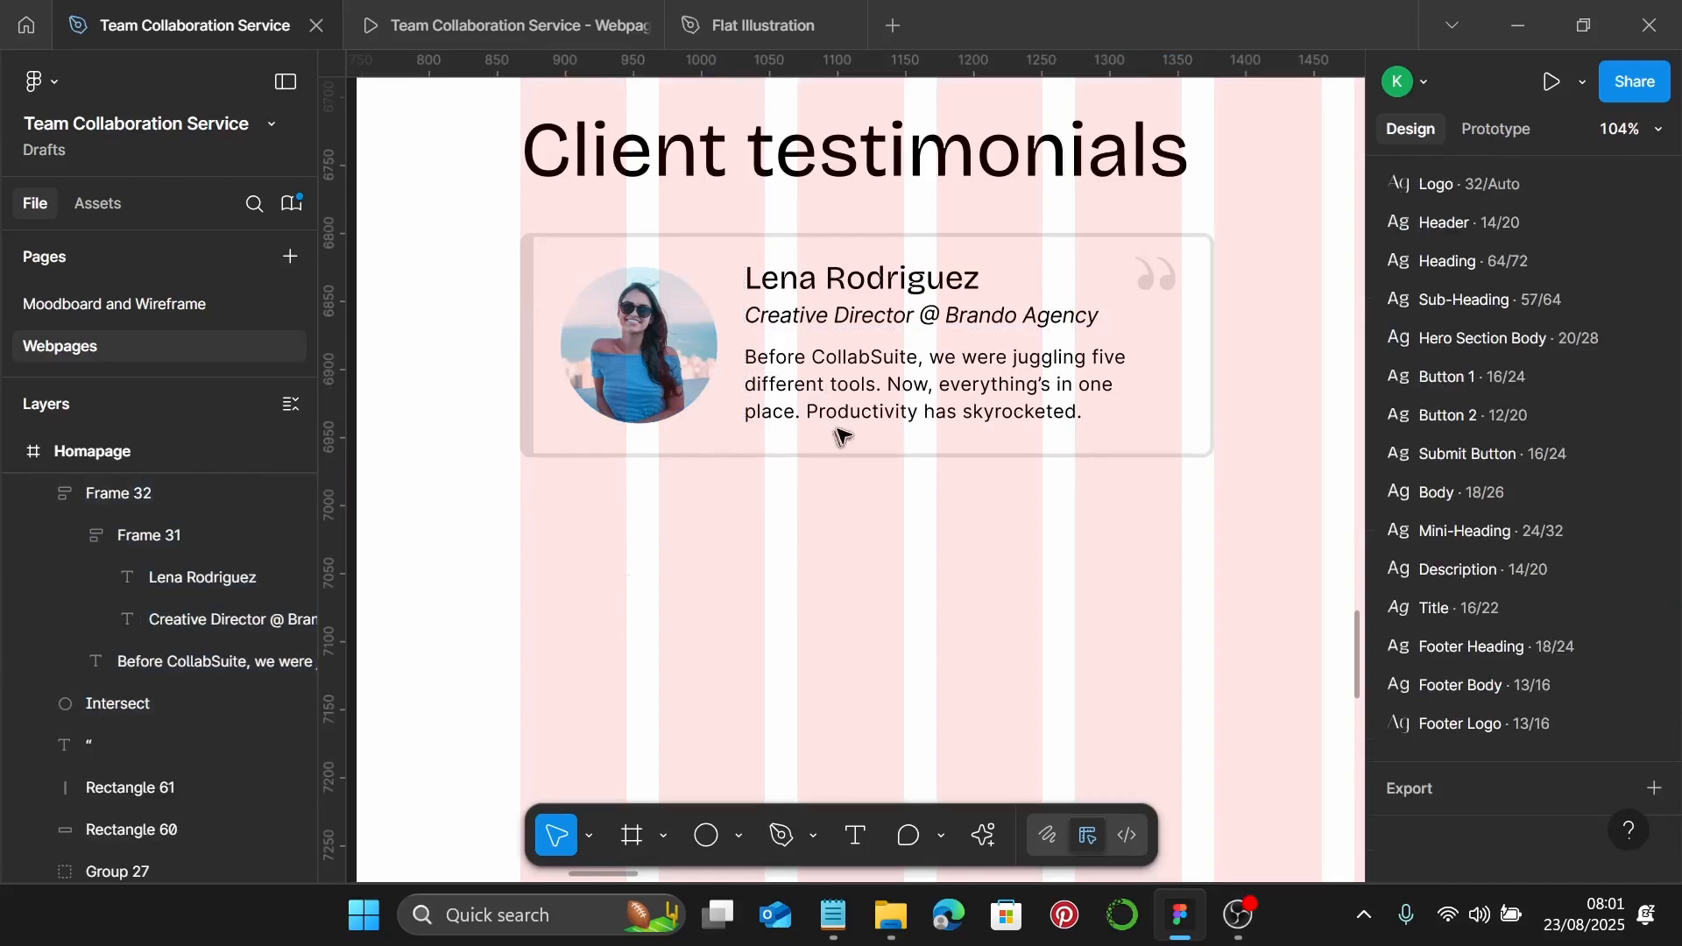
{"action": "left_click", "coordinate": [844, 359]}
{"action": "left_click", "coordinate": [655, 353]}
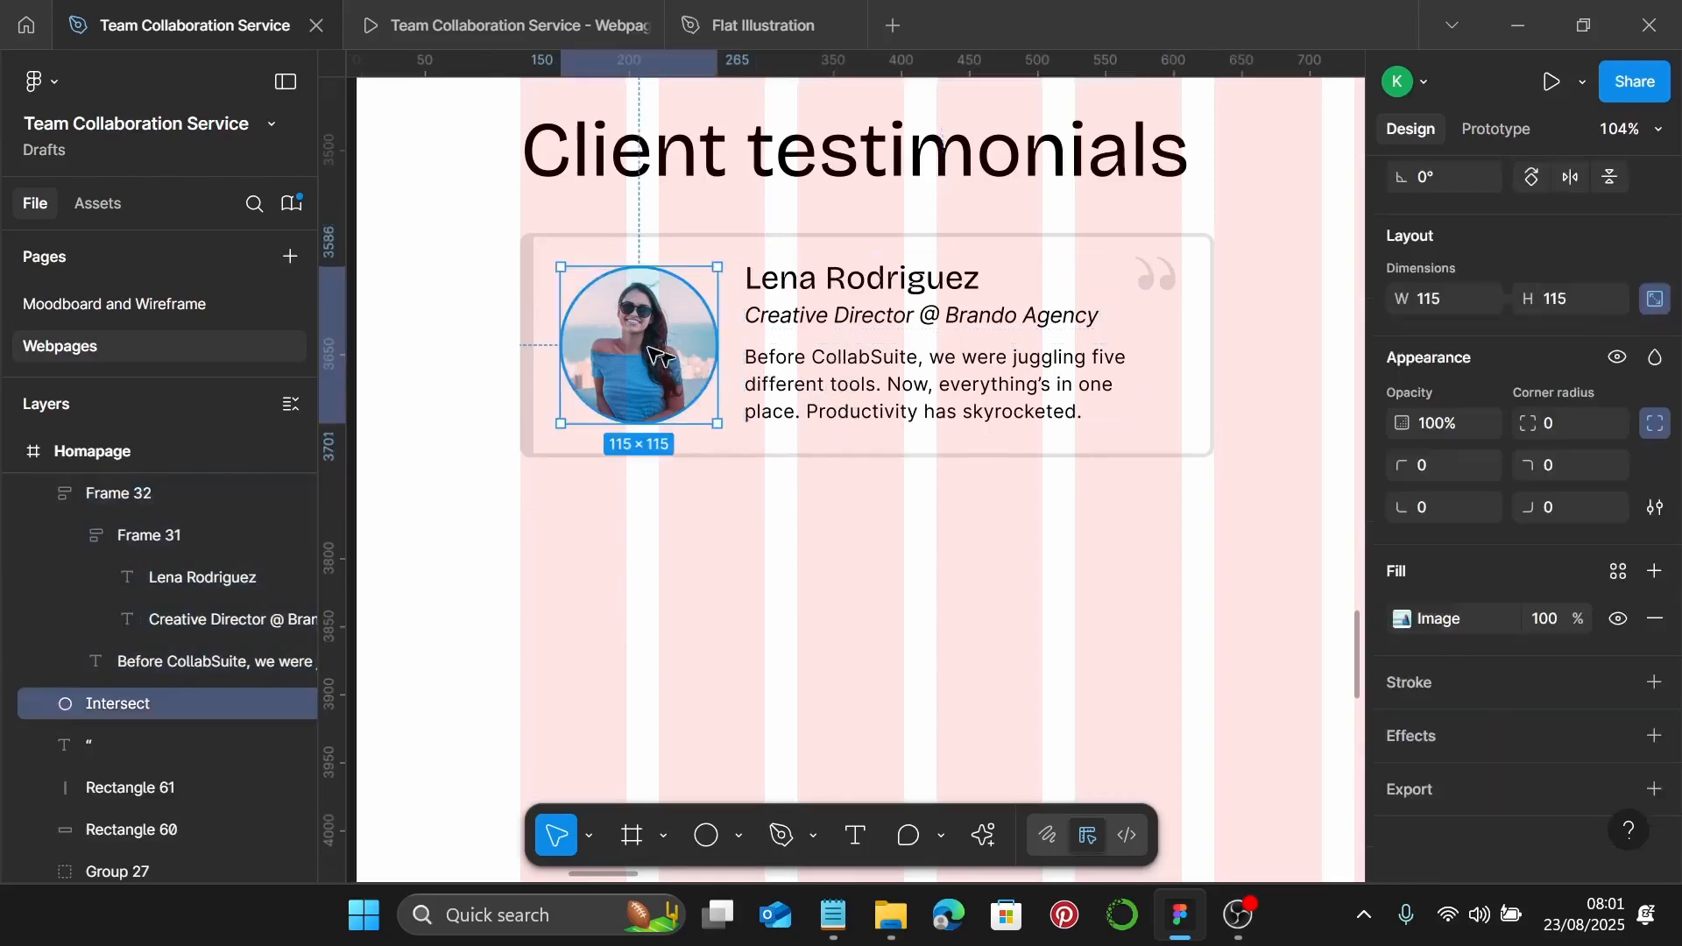
{"action": "left_click_drag", "start_coordinate": [648, 345], "coordinate": [650, 357]}
{"action": "left_click", "coordinate": [528, 428]}
{"action": "left_click", "coordinate": [647, 359], "text": "shift"}
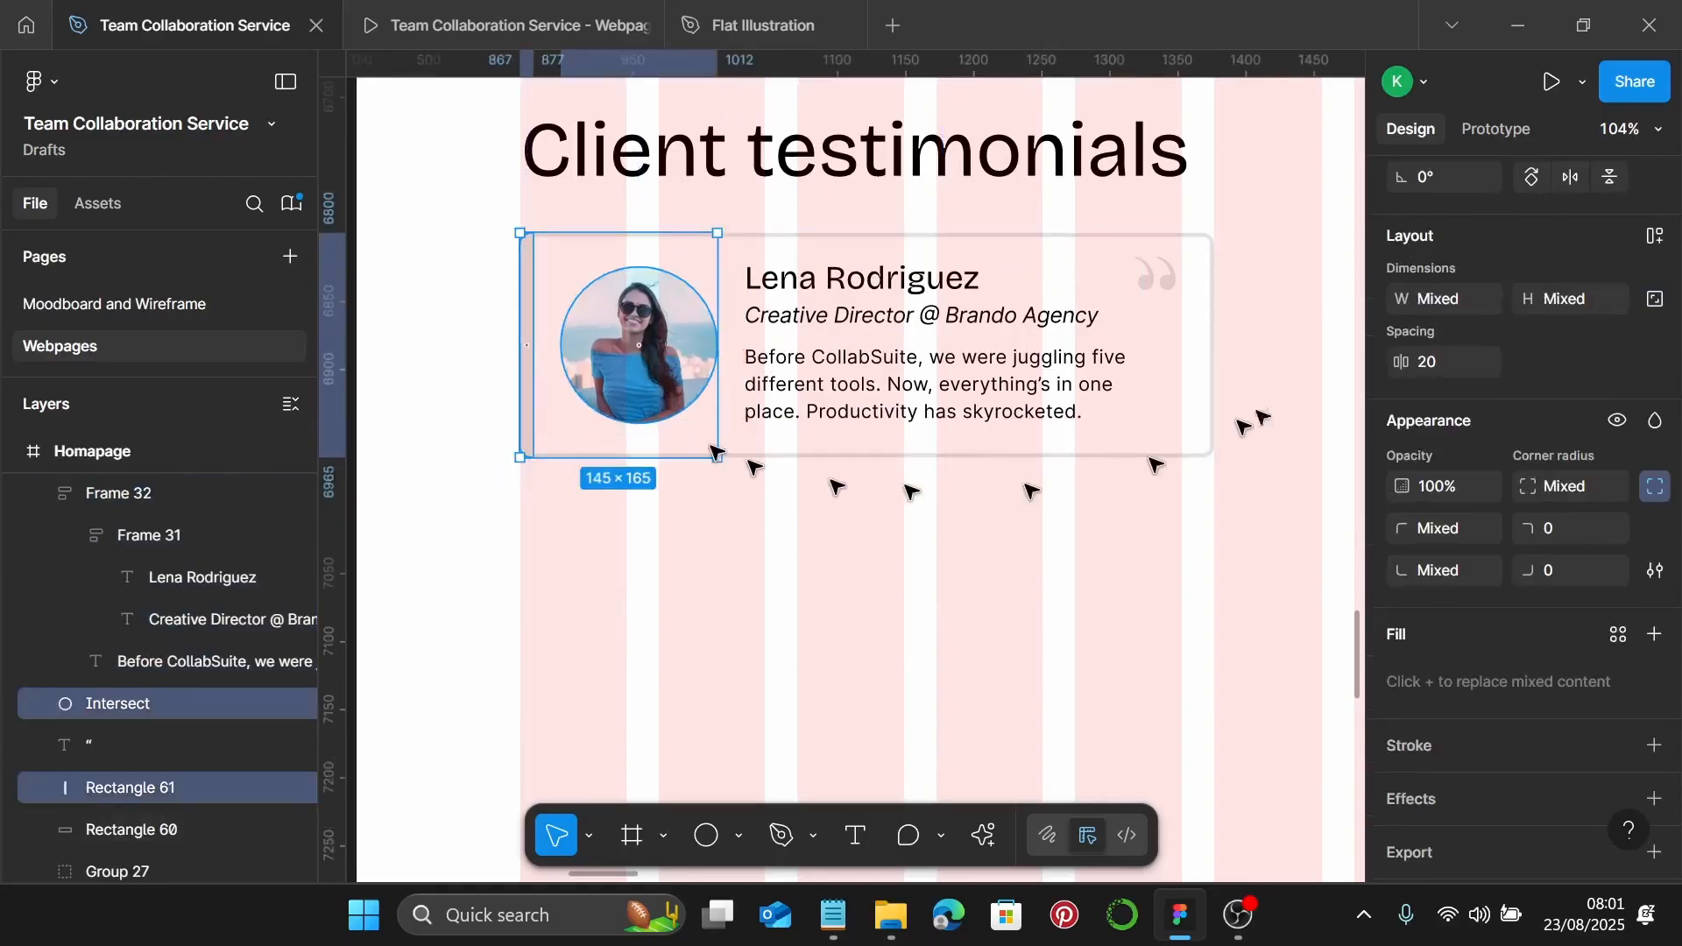
{"action": "scroll", "coordinate": [1471, 377], "scroll_direction": "up", "scroll_amount": 5}
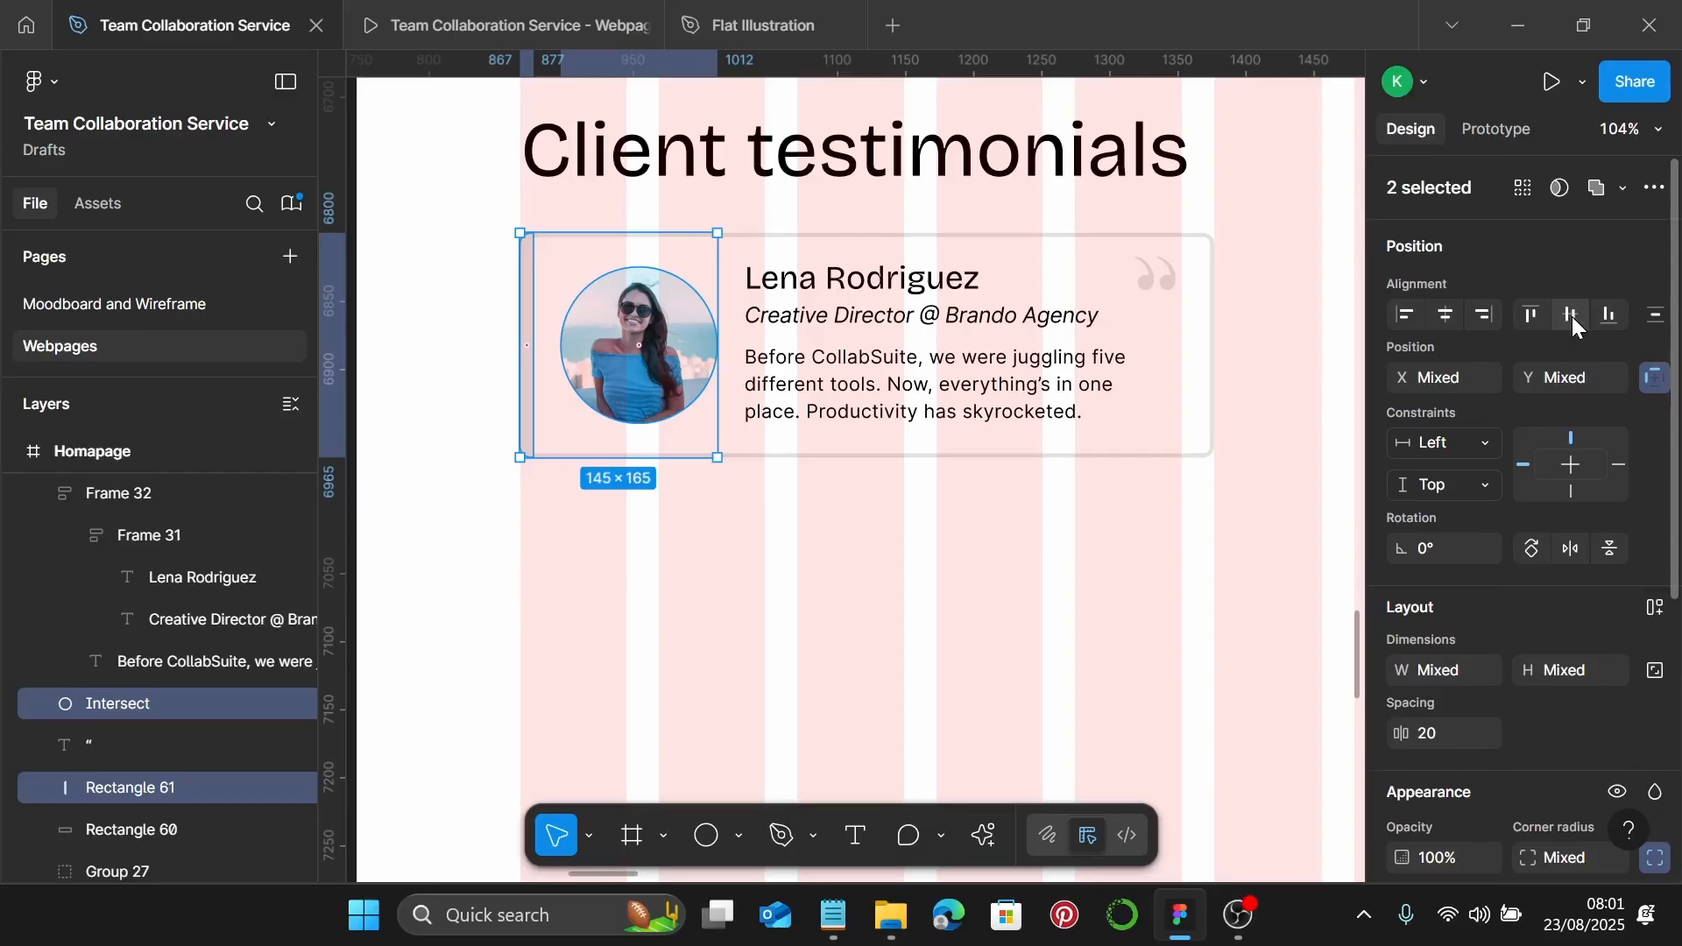
Align the testimonial text frame and the client photo on their vertical centres
{"action": "left_click", "coordinate": [676, 361]}
{"action": "left_click", "coordinate": [819, 378], "text": "shift"}
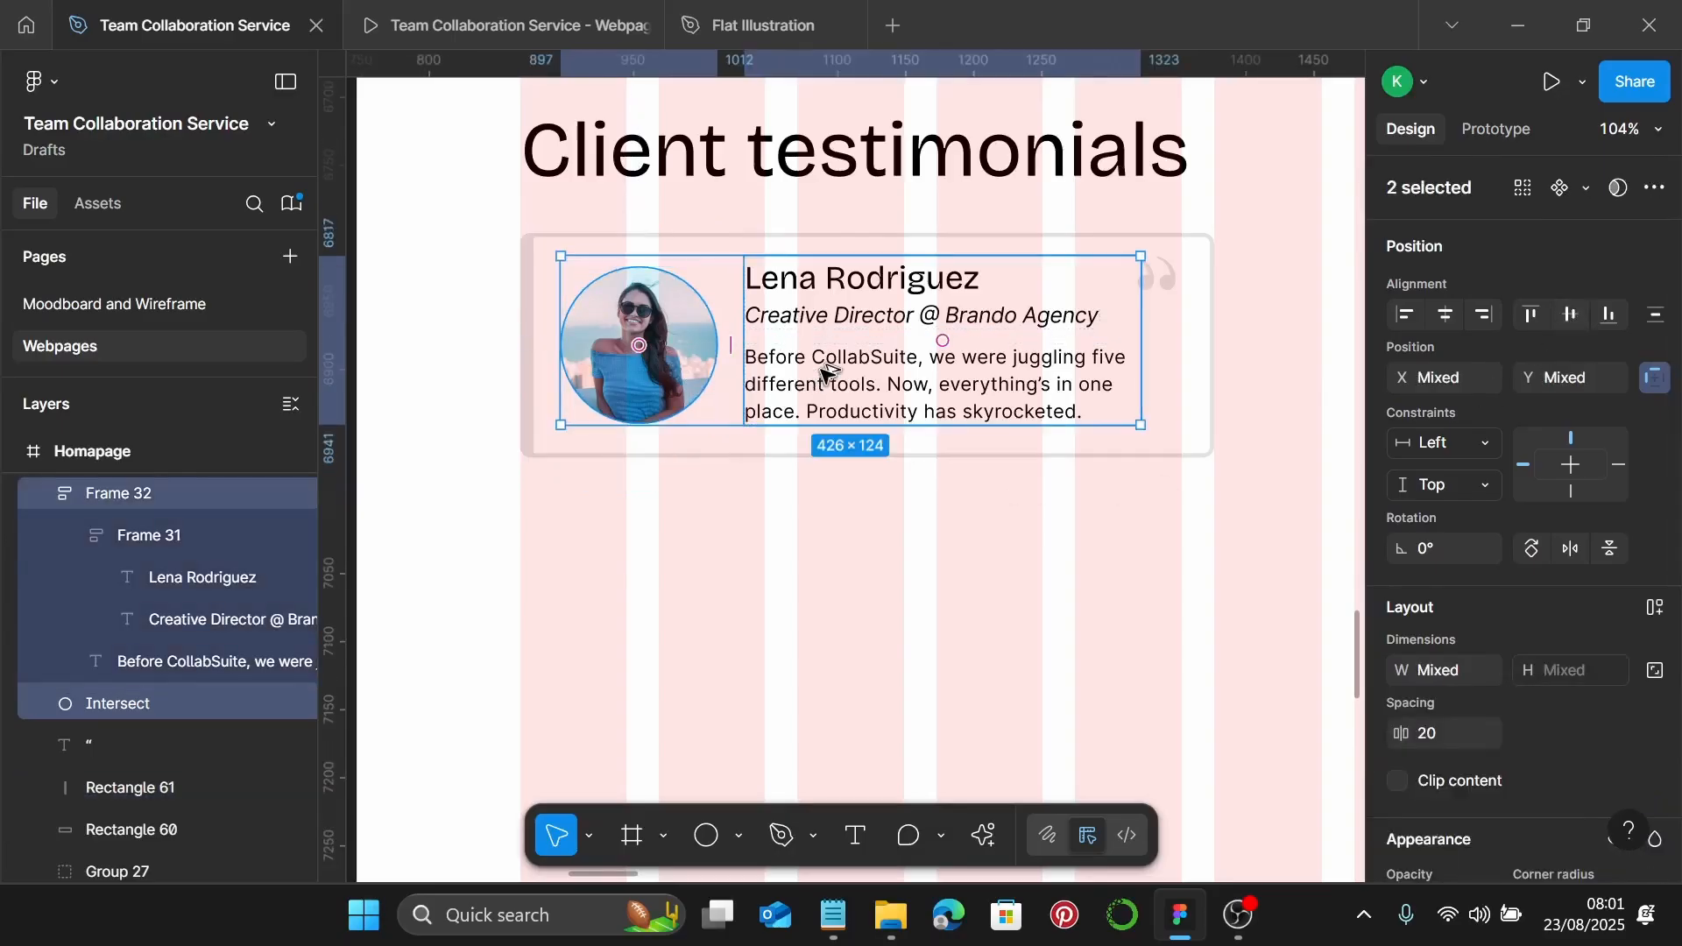
Vertically centre the testimonial card's text block on the accent bar along the card's edge
{"action": "key", "text": "alt+v"}
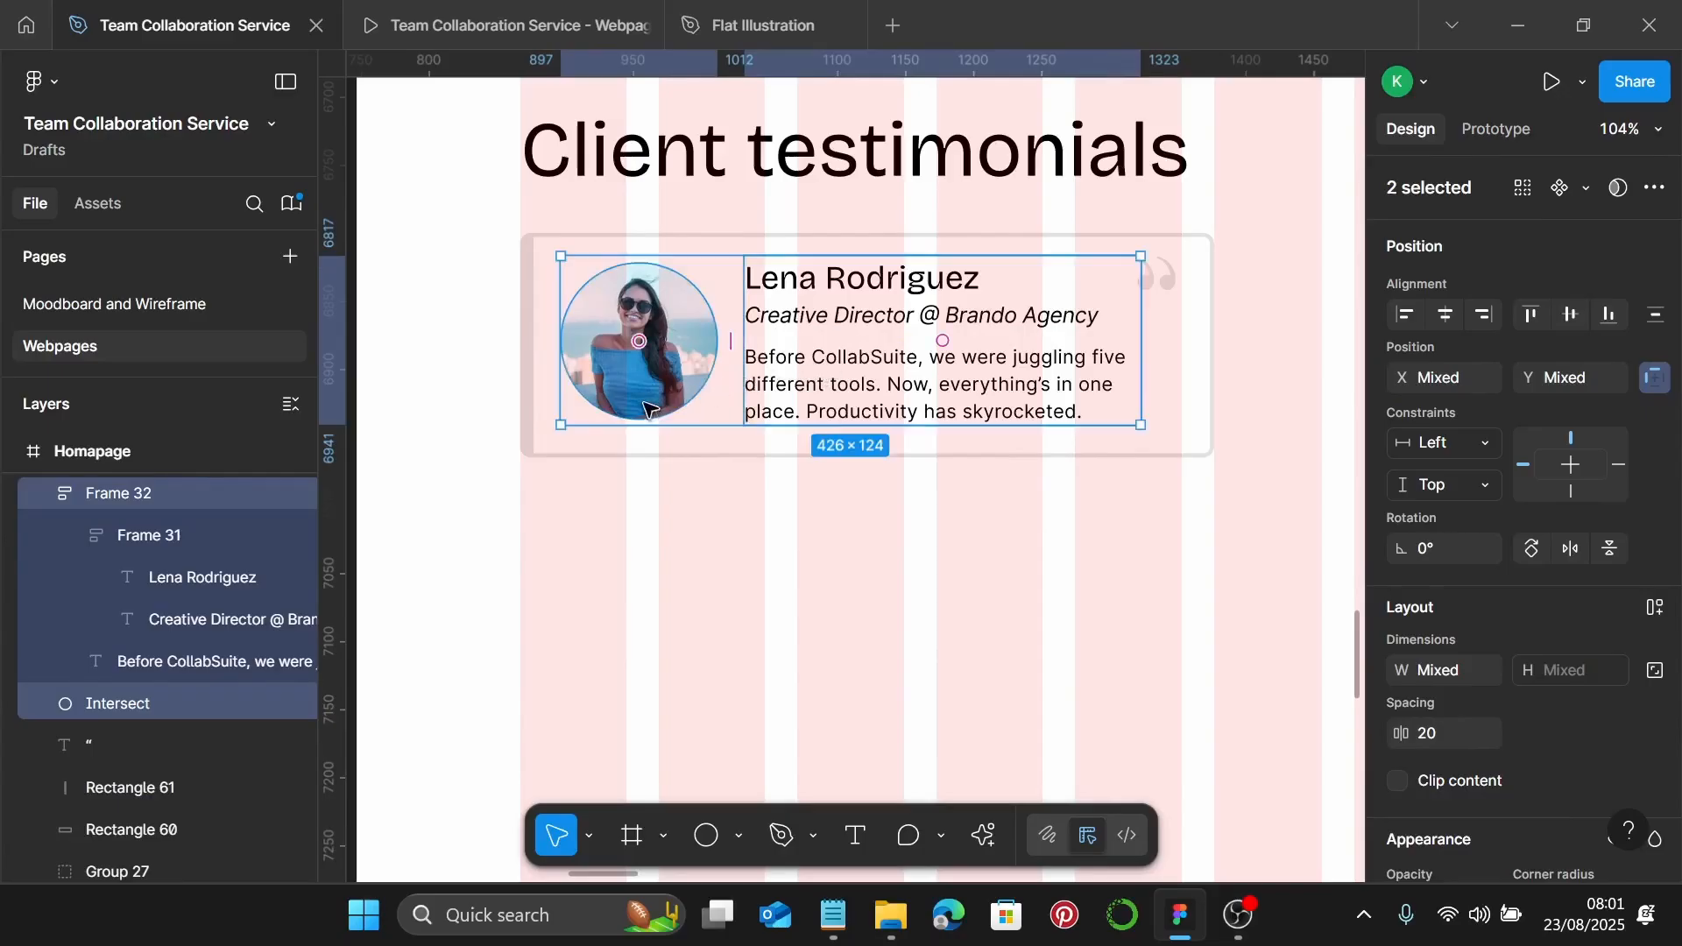
{"action": "left_click", "coordinate": [528, 373]}
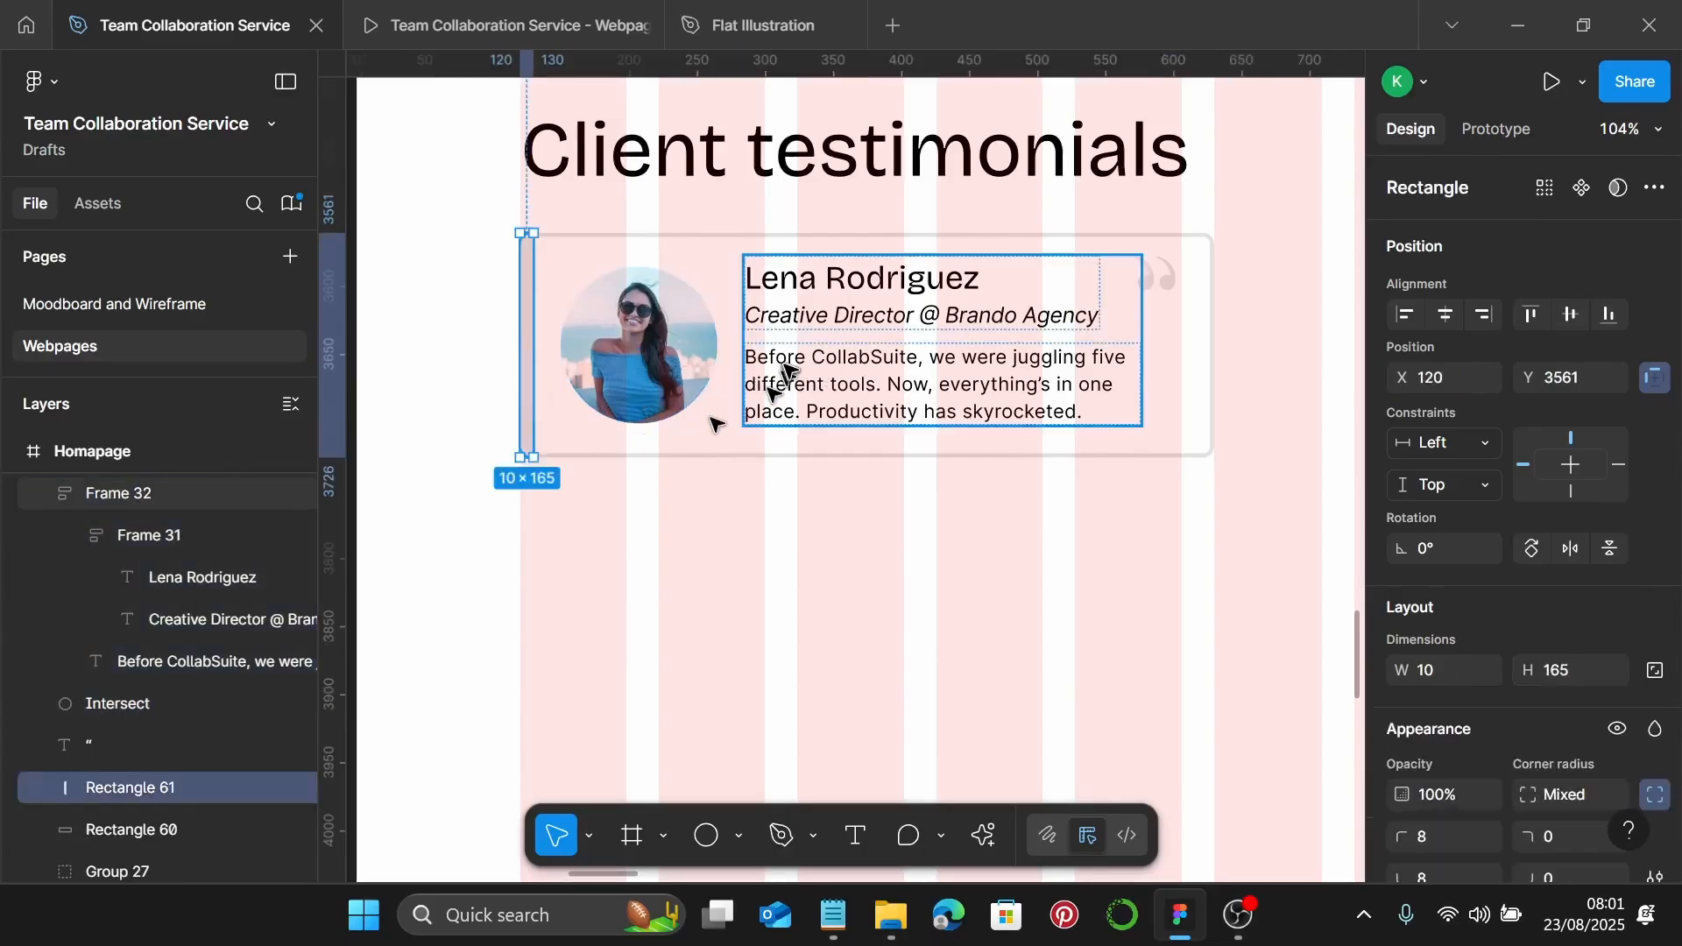
{"action": "left_click", "coordinate": [786, 368], "text": "shift"}
{"action": "key", "text": "alt+v"}
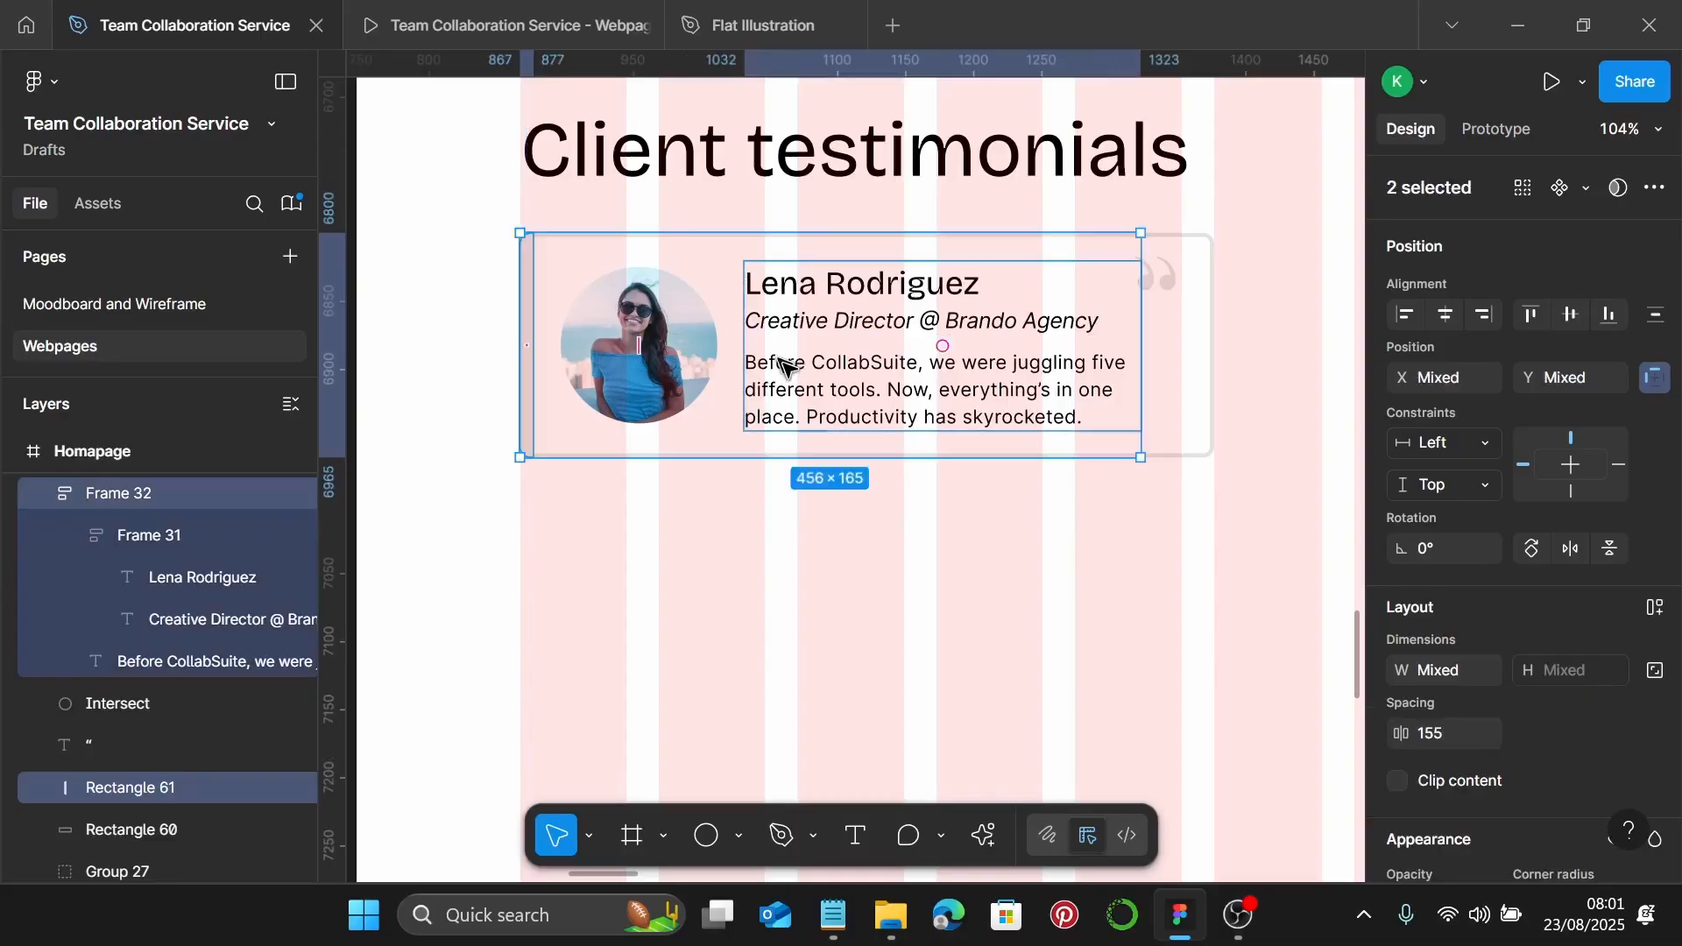
{"action": "left_click", "coordinate": [1087, 517]}
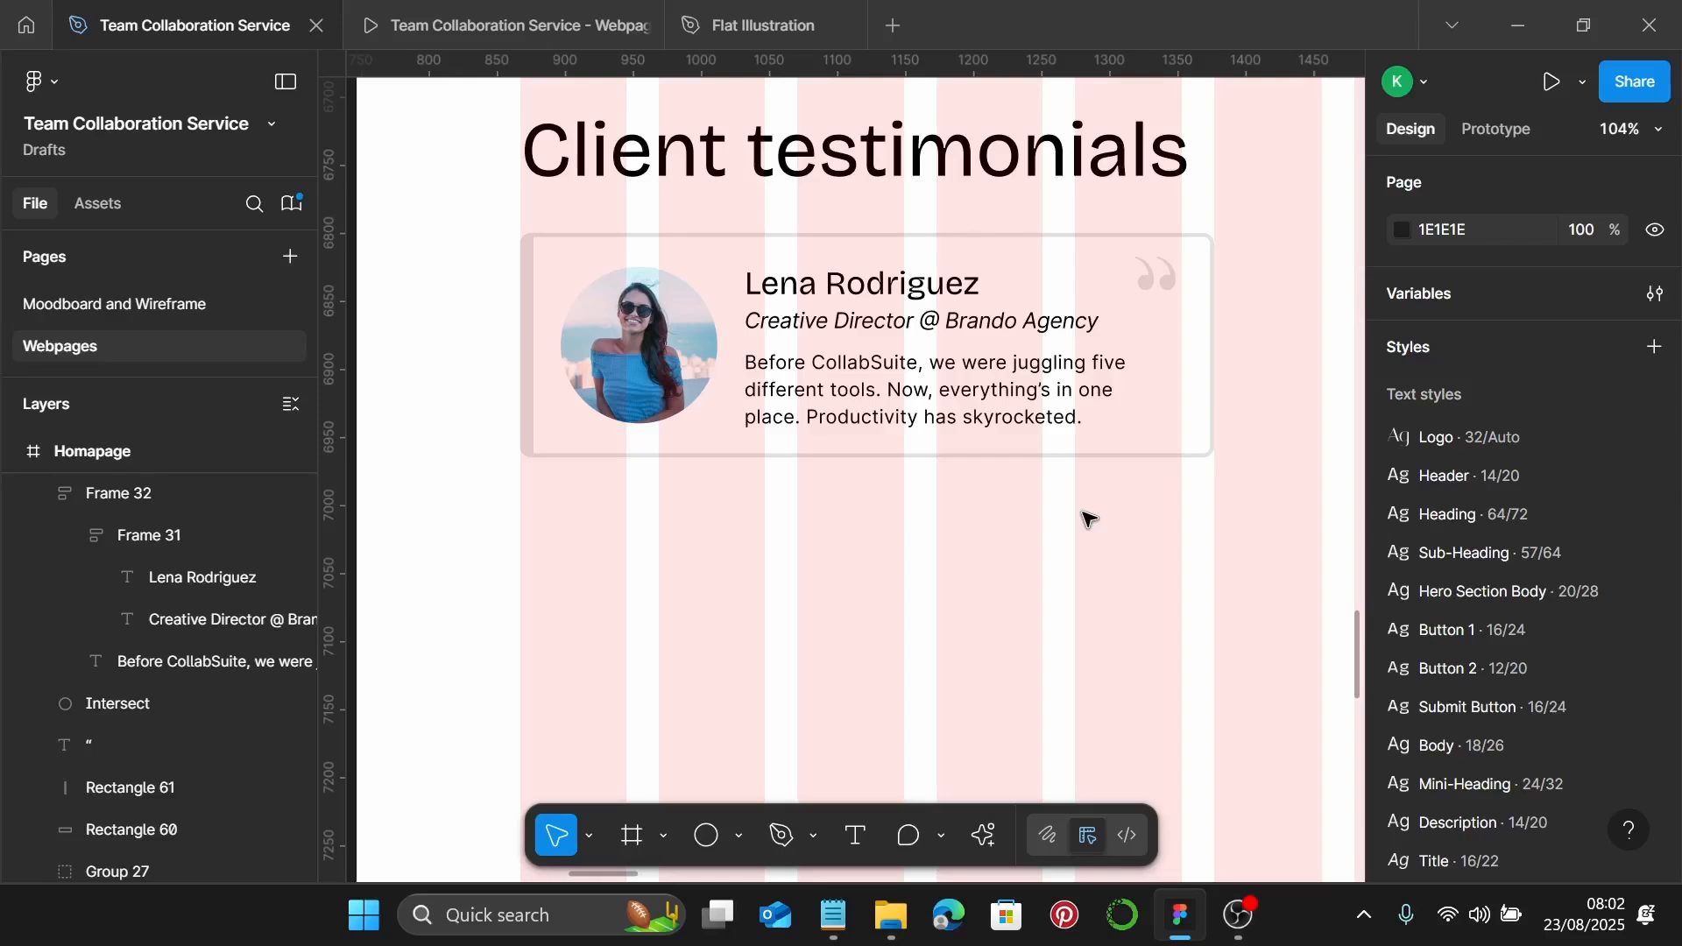
Recolour the testimonial card's accent bar and quotation mark with the Primary 1 coral library colour
{"action": "left_click", "coordinate": [527, 364]}
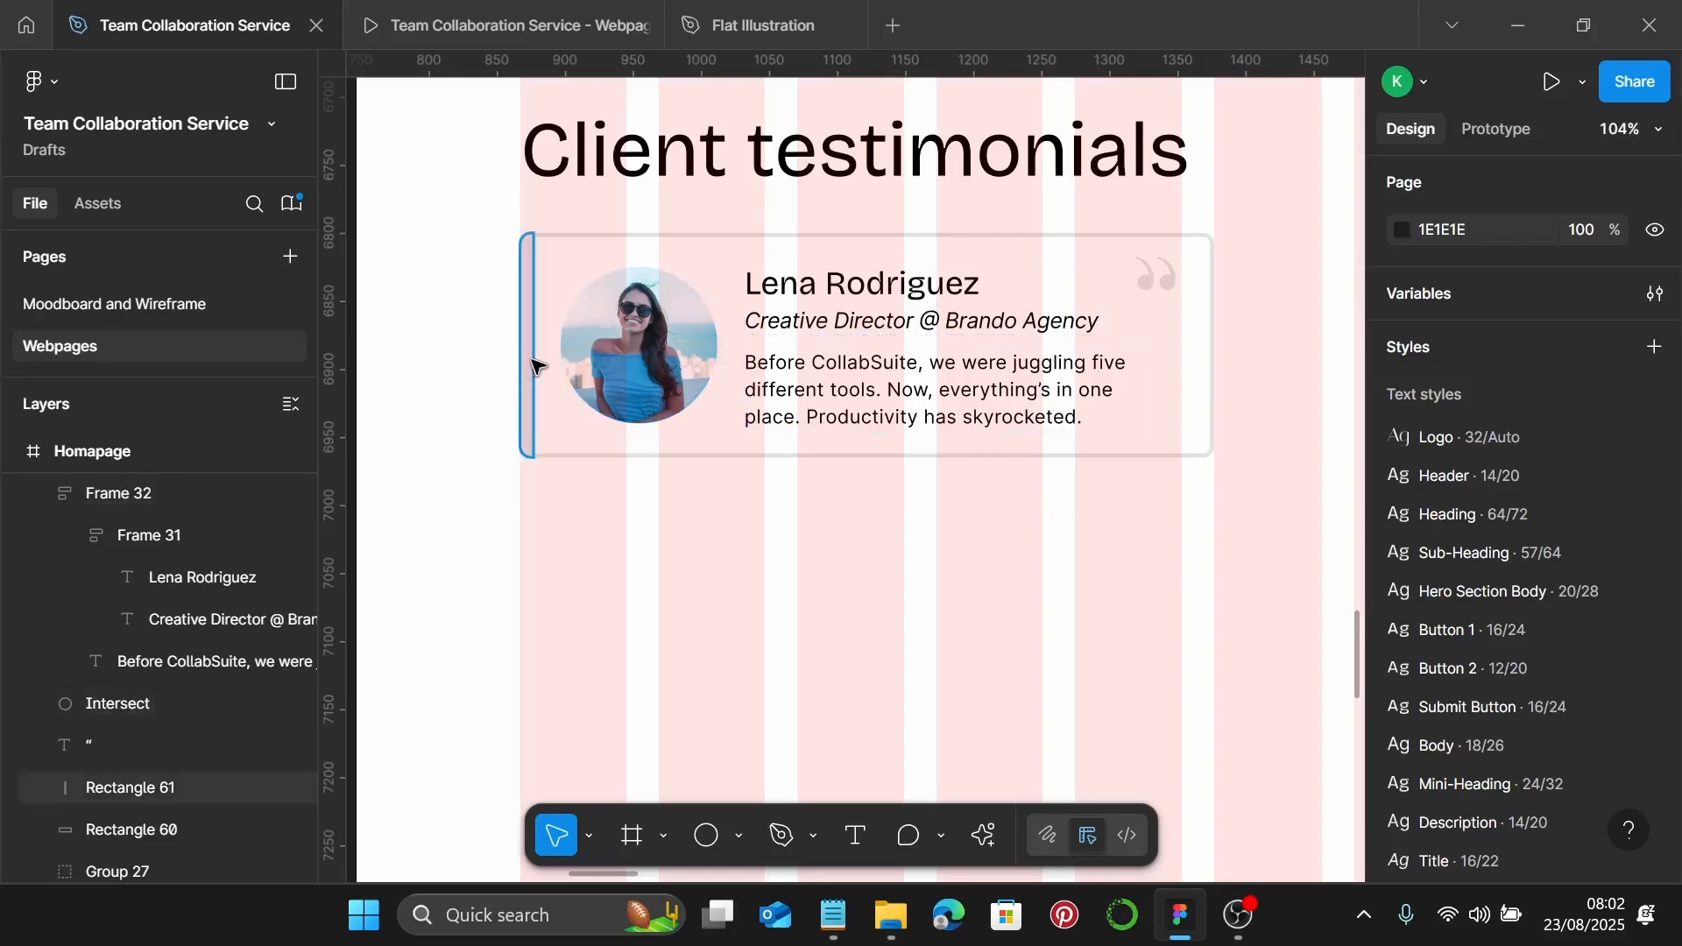
{"action": "left_click", "coordinate": [1158, 277], "text": "shift"}
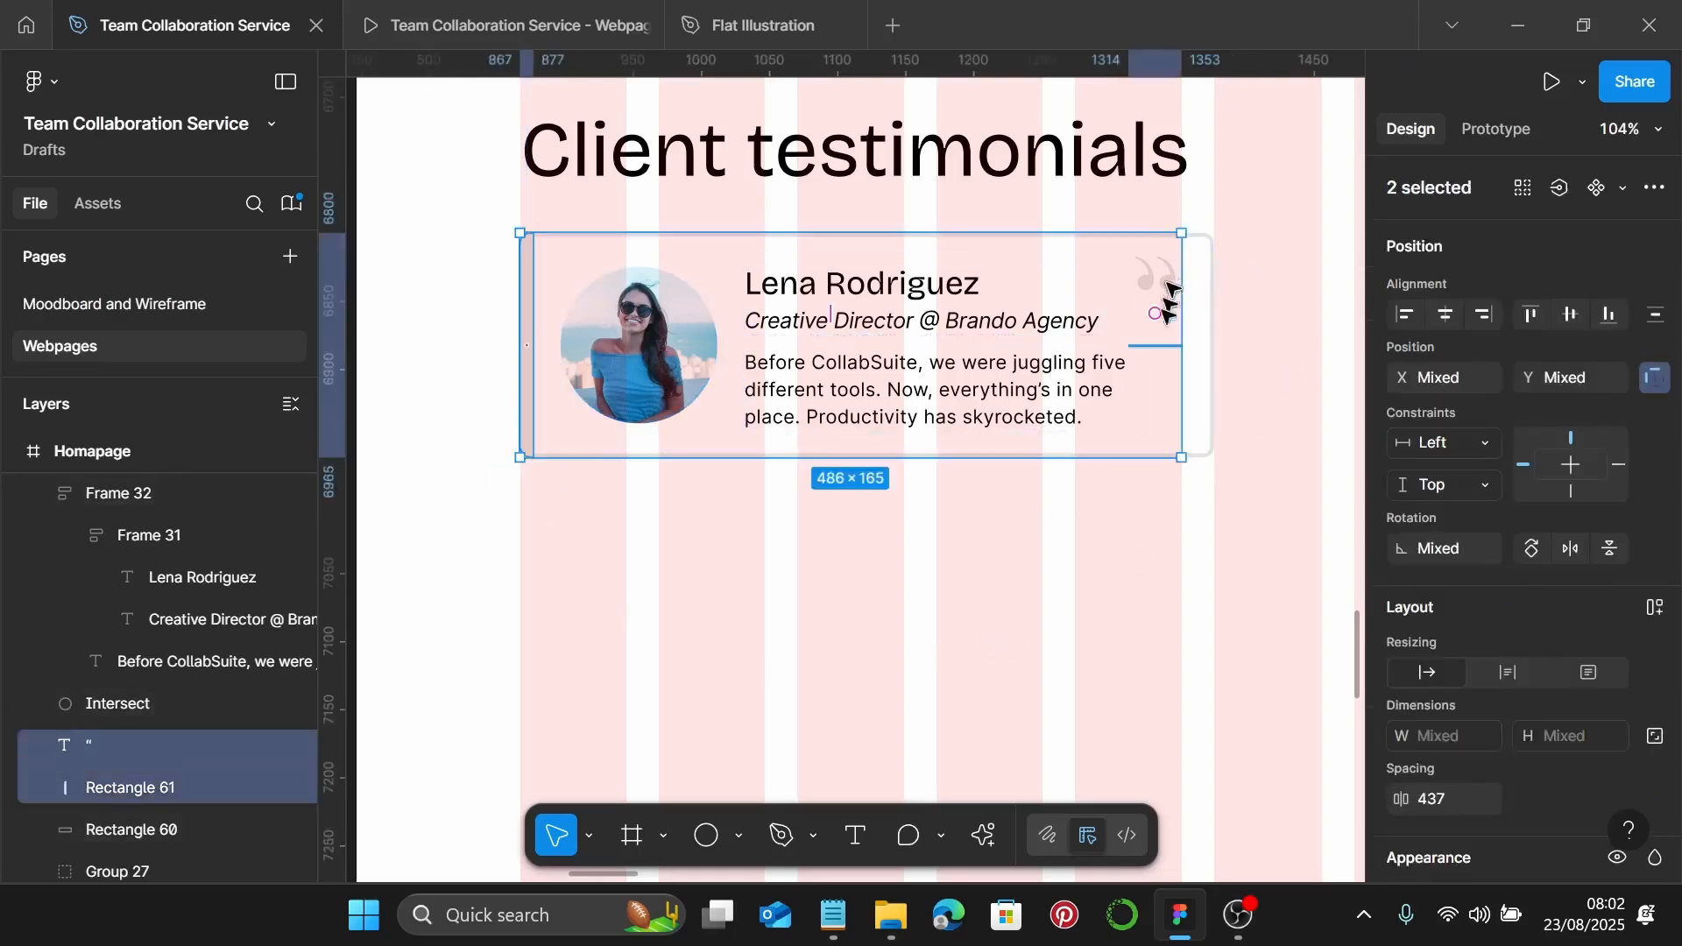
{"action": "scroll", "coordinate": [1558, 493], "scroll_direction": "down", "scroll_amount": 10}
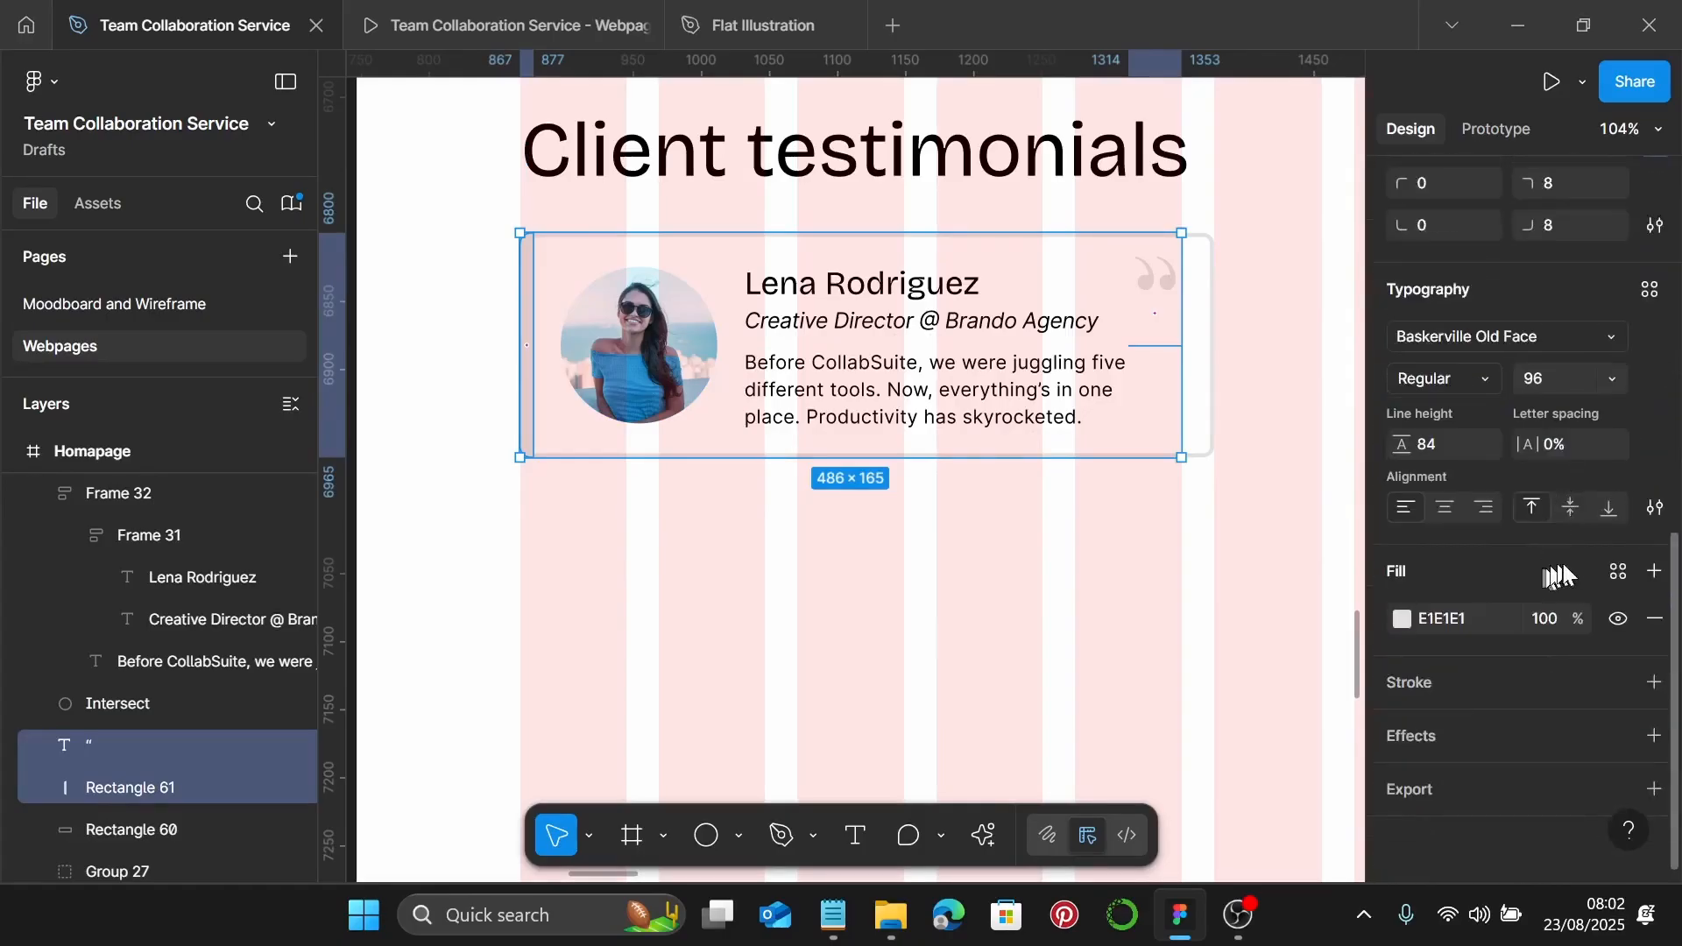
{"action": "left_click", "coordinate": [1616, 569]}
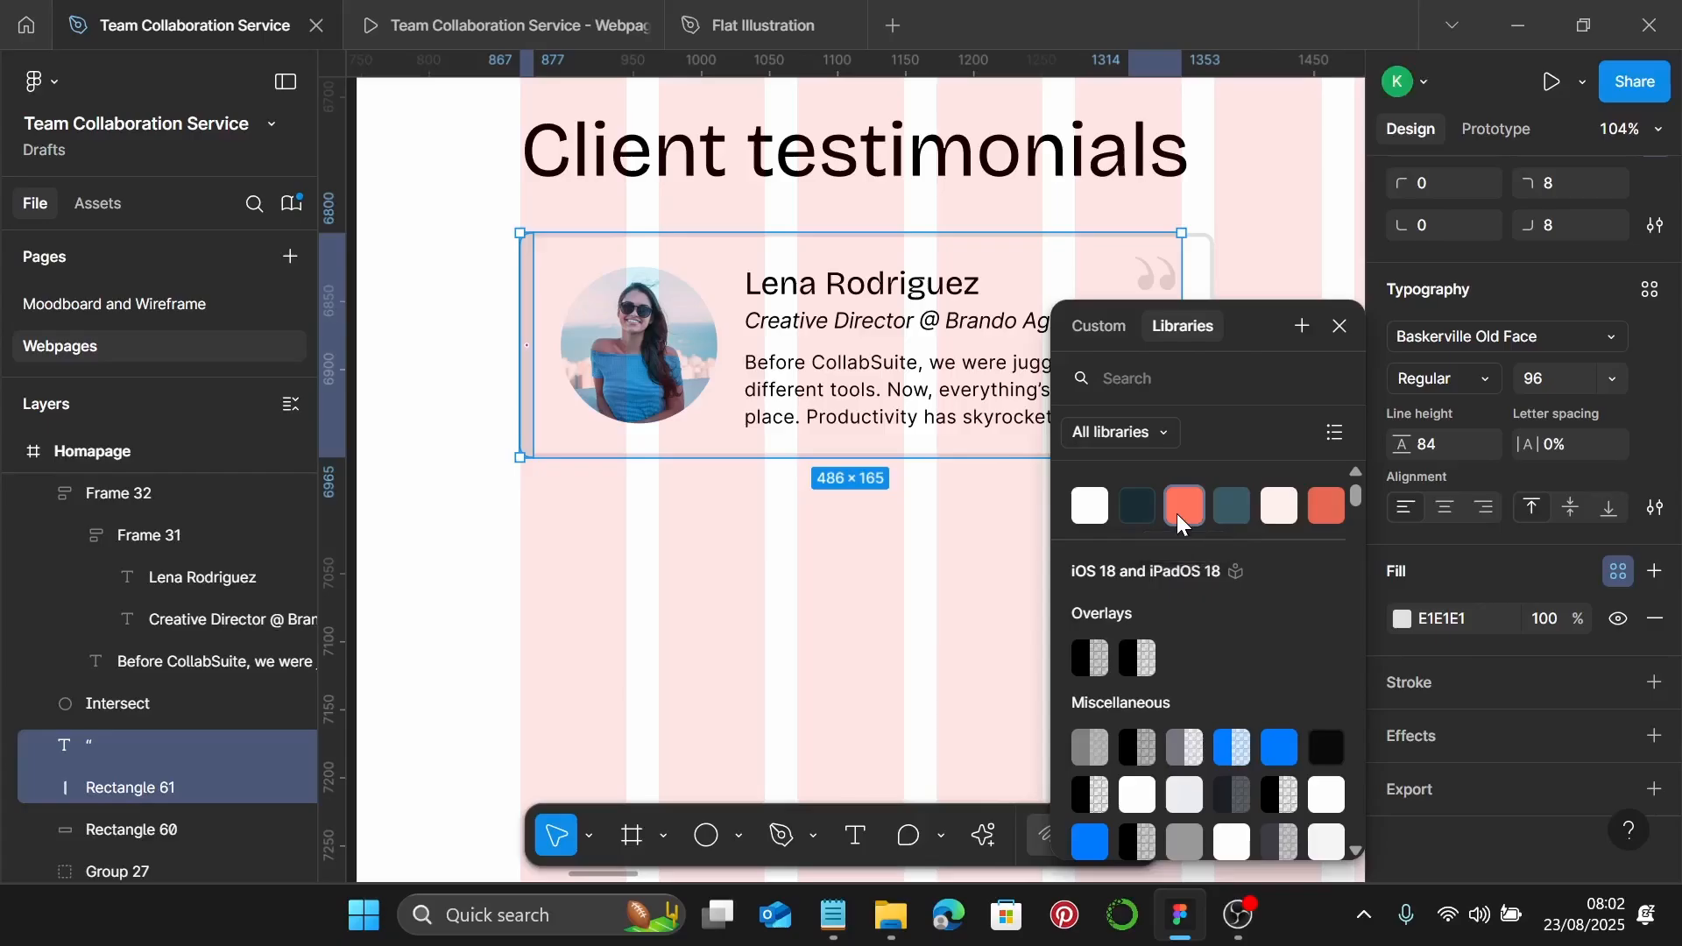
{"action": "left_click", "coordinate": [1178, 520]}
{"action": "left_click", "coordinate": [1220, 593]}
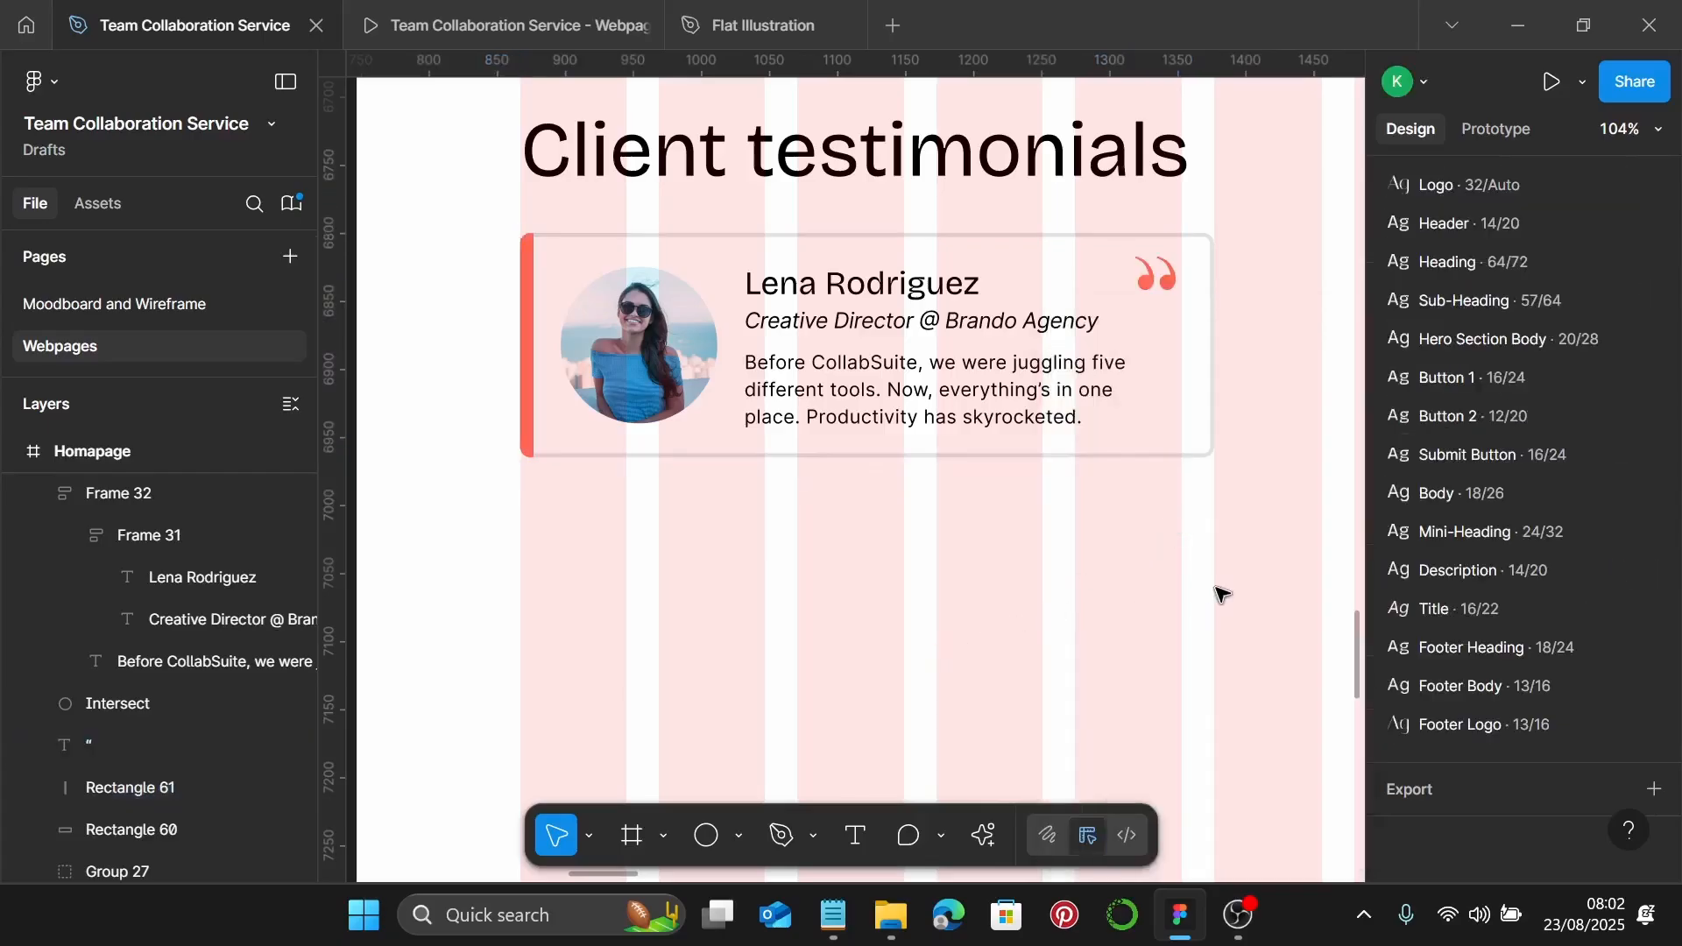
Group all elements of the testimonial card, including its border, accent bar, photo, text and quotation mark
{"action": "scroll", "coordinate": [1148, 556], "scroll_direction": "down", "scroll_amount": 5}
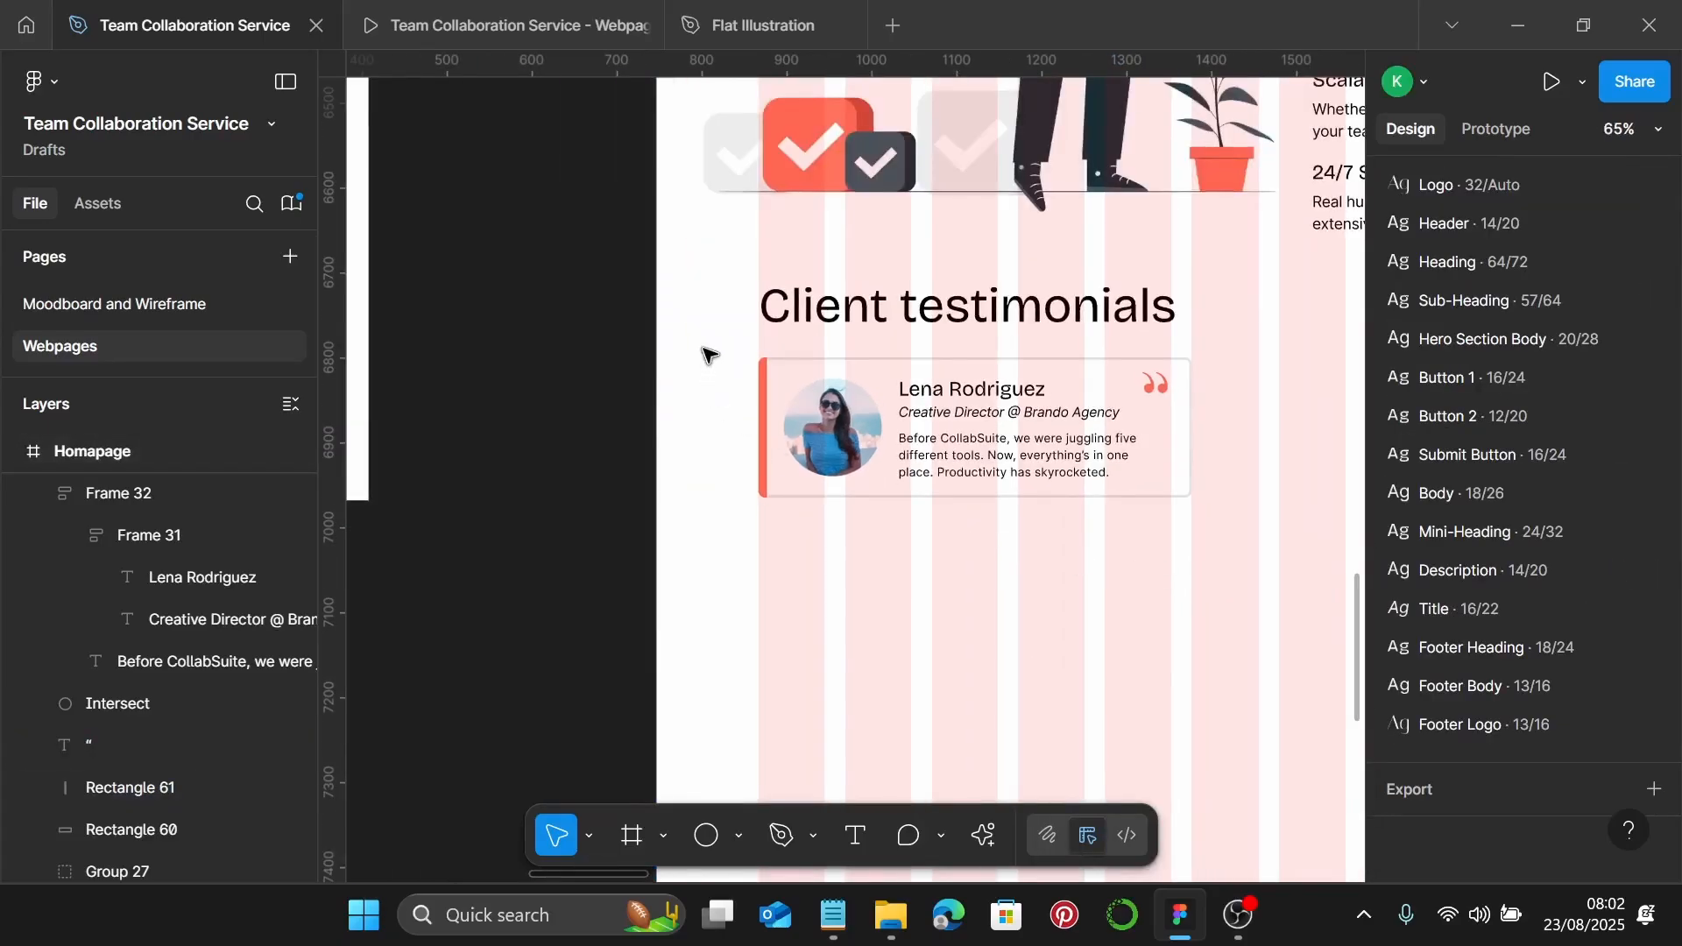
{"action": "mouse_move", "coordinate": [708, 354]}
{"action": "left_mouse_down"}
{"action": "mouse_move", "coordinate": [1194, 497]}
{"action": "mouse_move", "coordinate": [1226, 551]}
{"action": "left_mouse_up"}
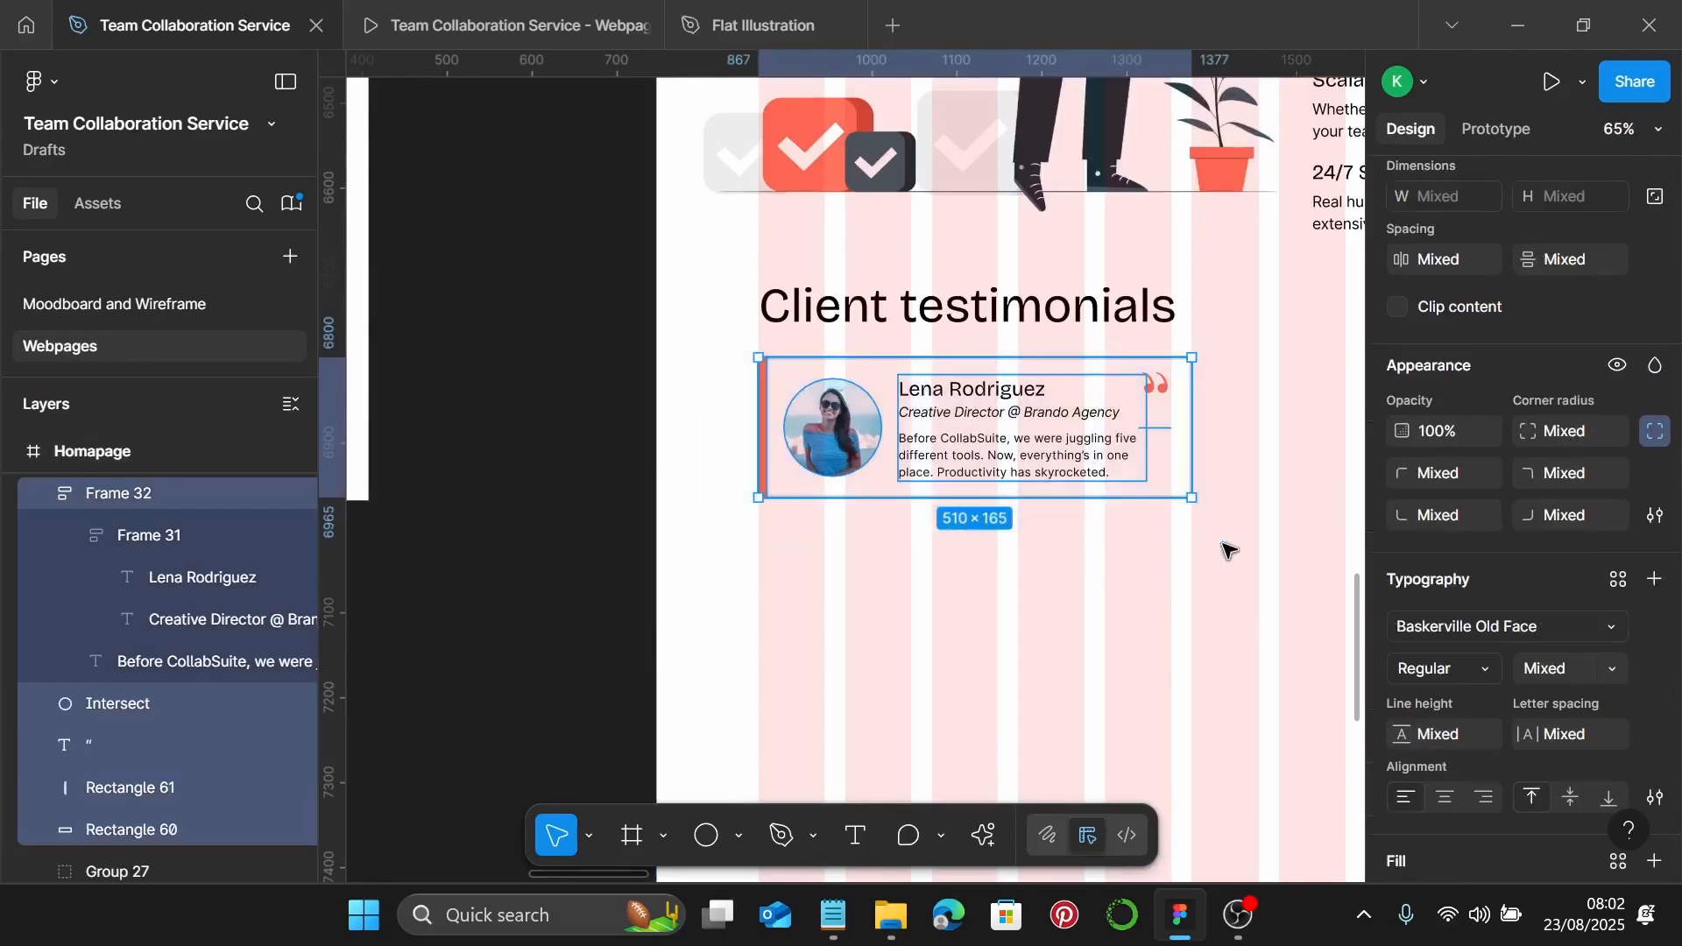
{"action": "key", "text": "ctrl+g"}
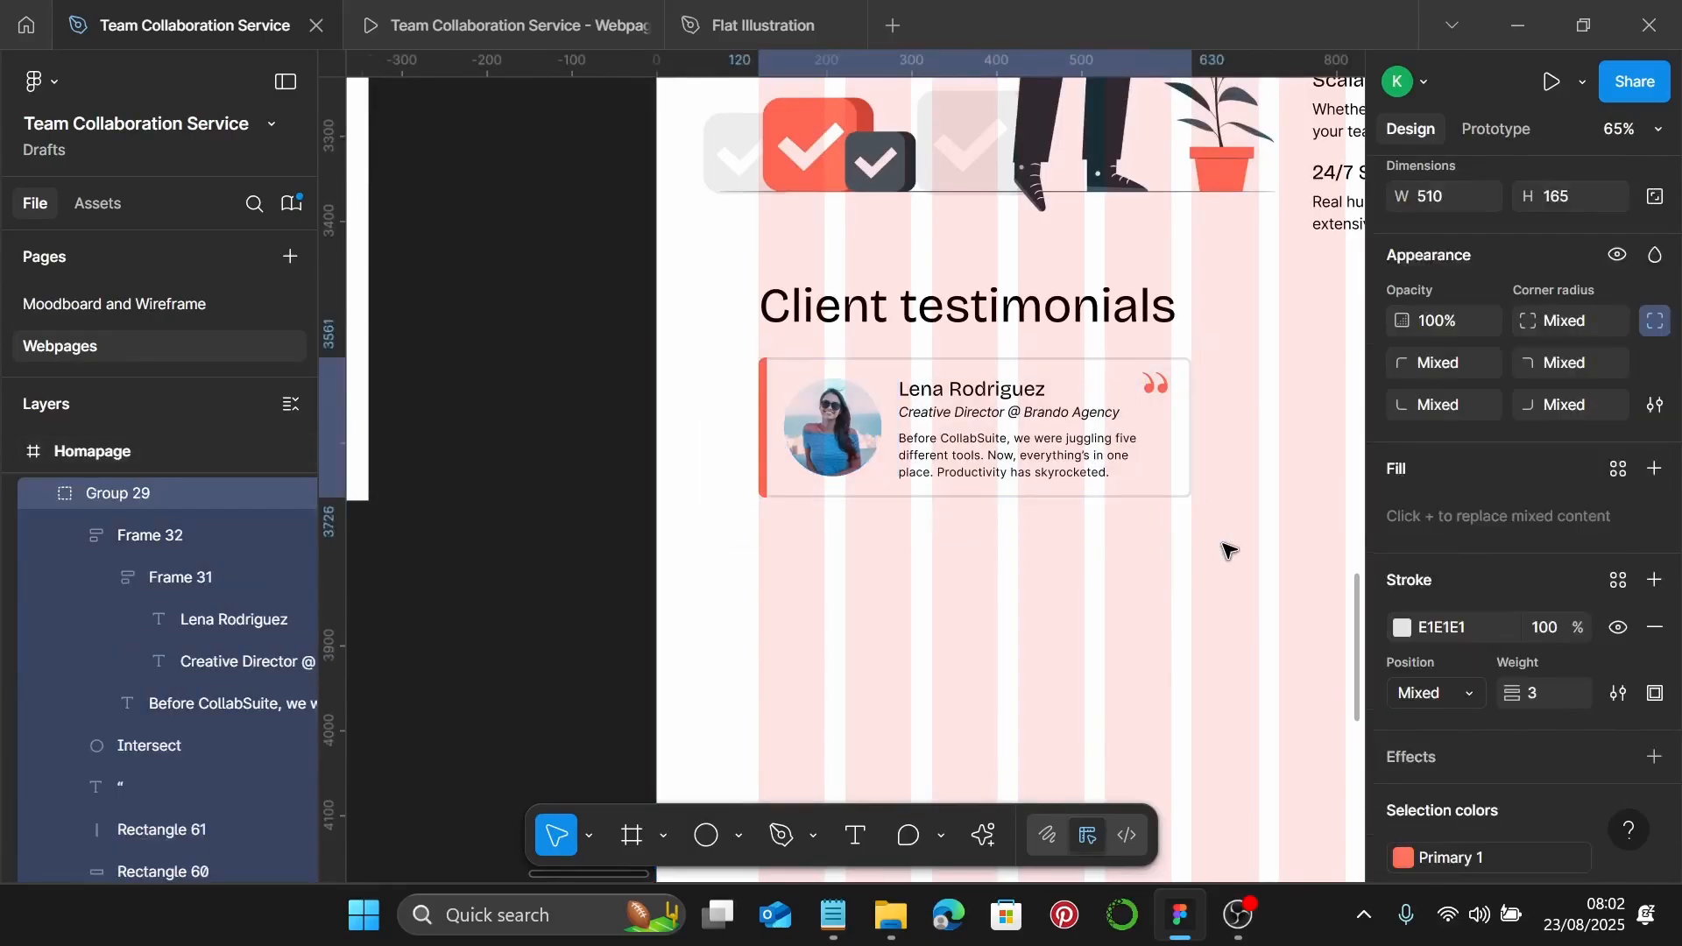
{"action": "scroll", "coordinate": [1138, 412], "scroll_direction": "down", "scroll_amount": 1}
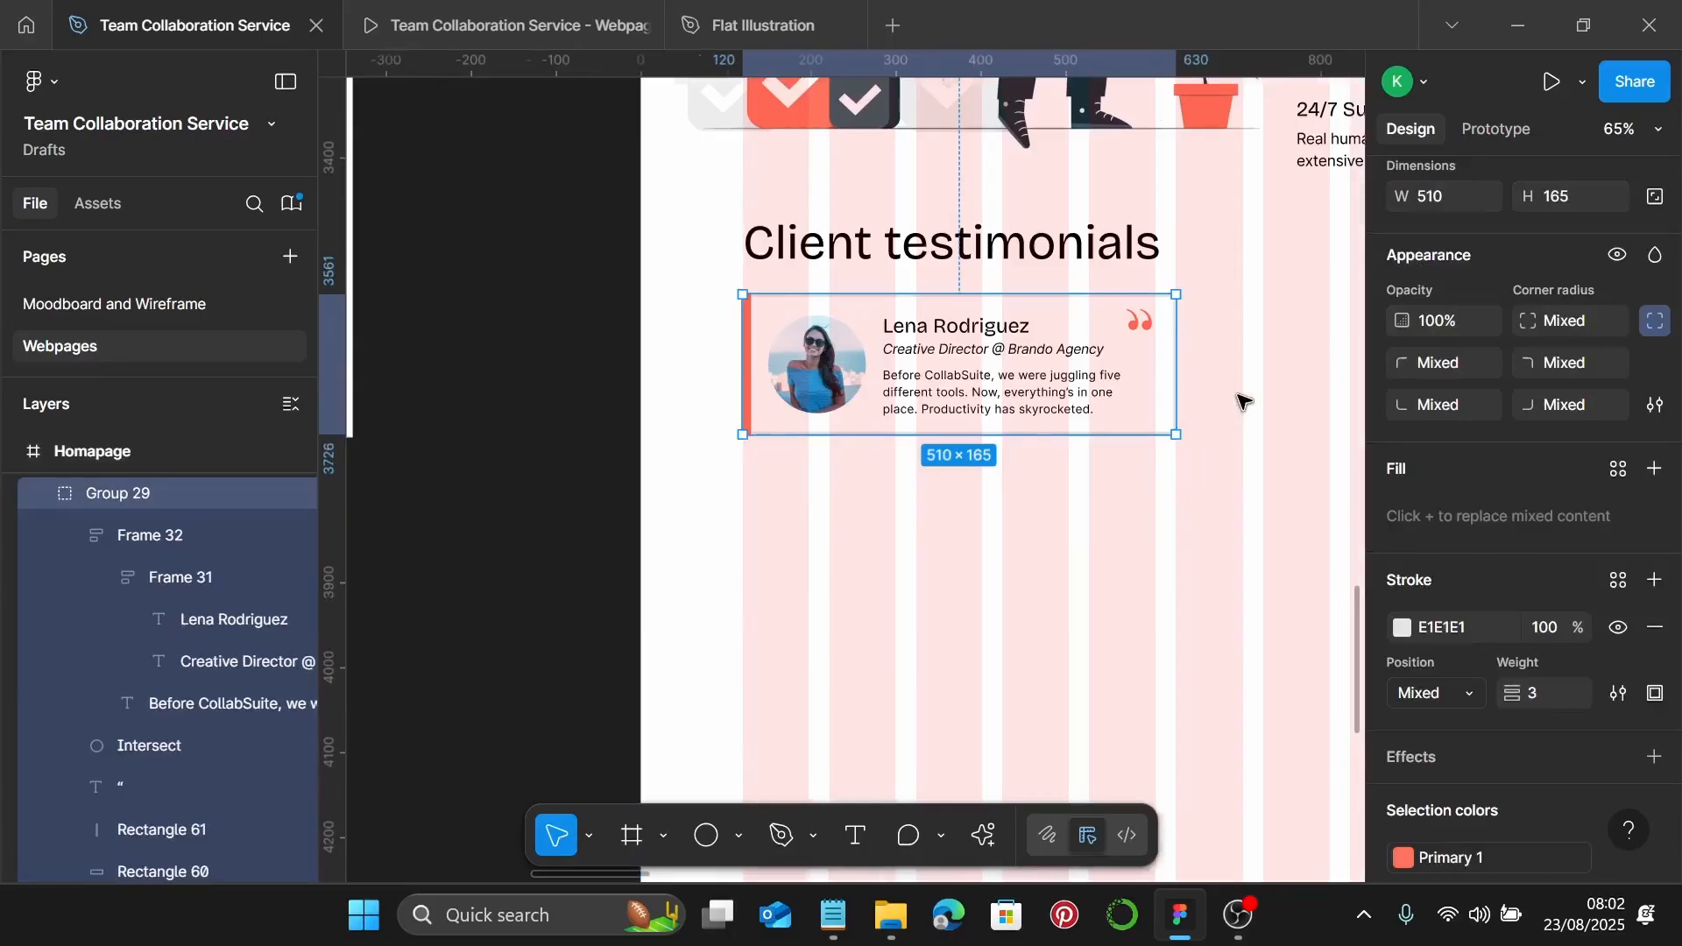
{"action": "left_click", "coordinate": [1244, 402]}
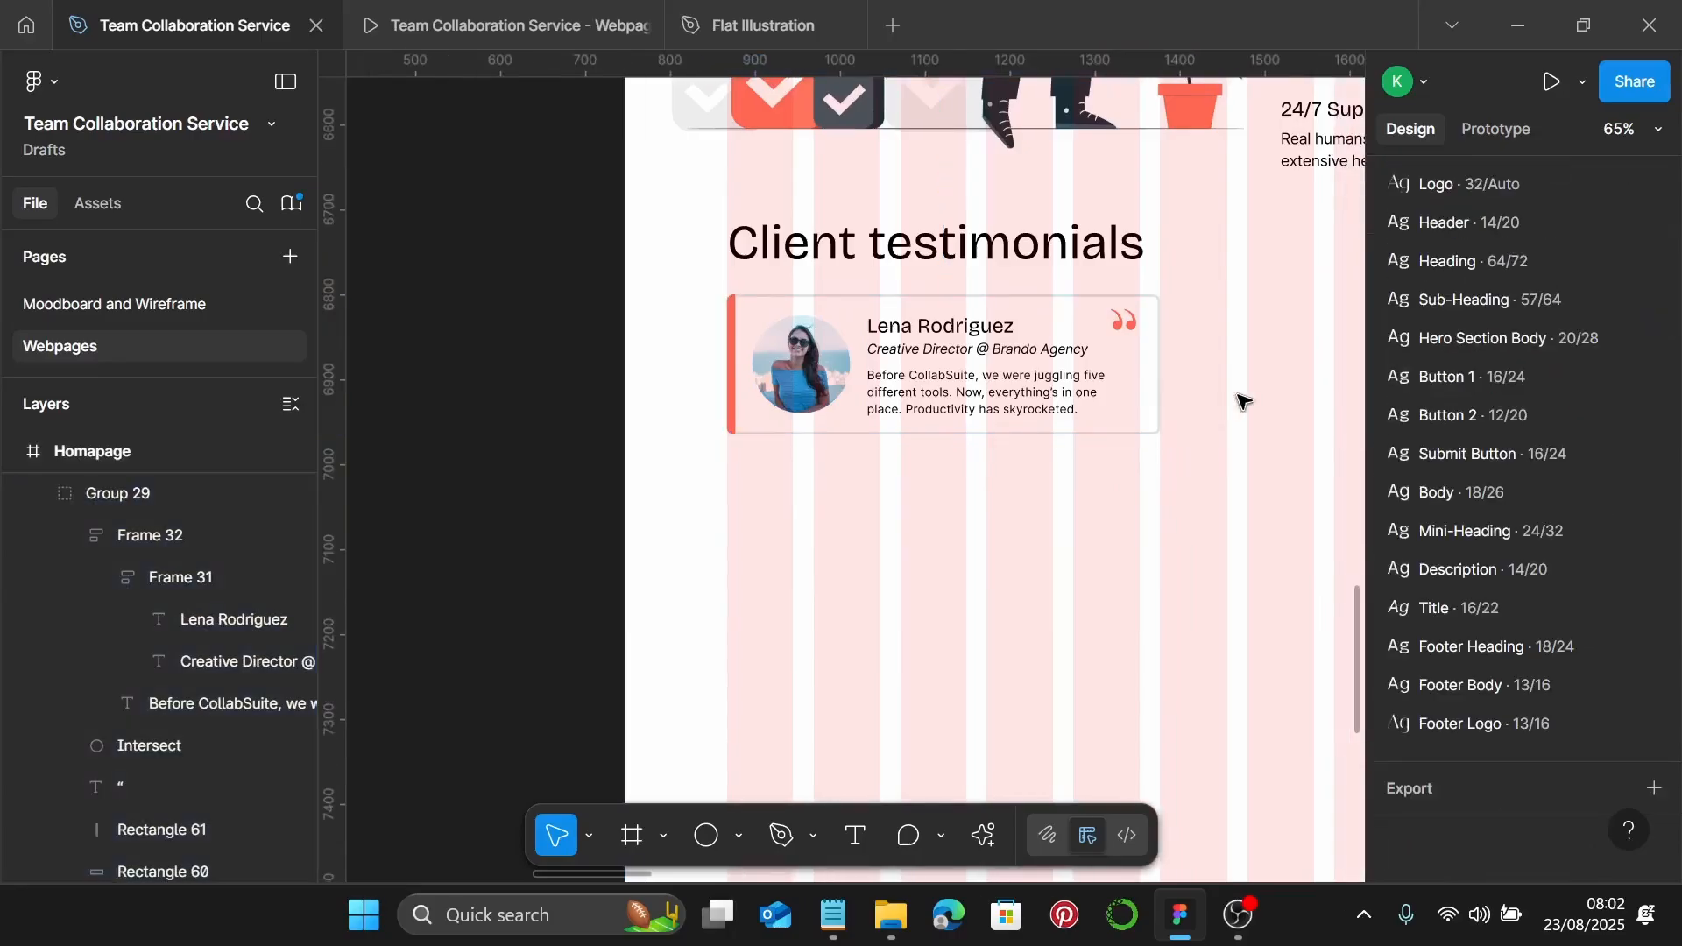
Duplicate the grouped testimonial card three times in an evenly spaced column below the original
{"action": "left_click", "coordinate": [945, 411]}
{"action": "scroll", "coordinate": [939, 420], "scroll_direction": "down", "scroll_amount": 2}
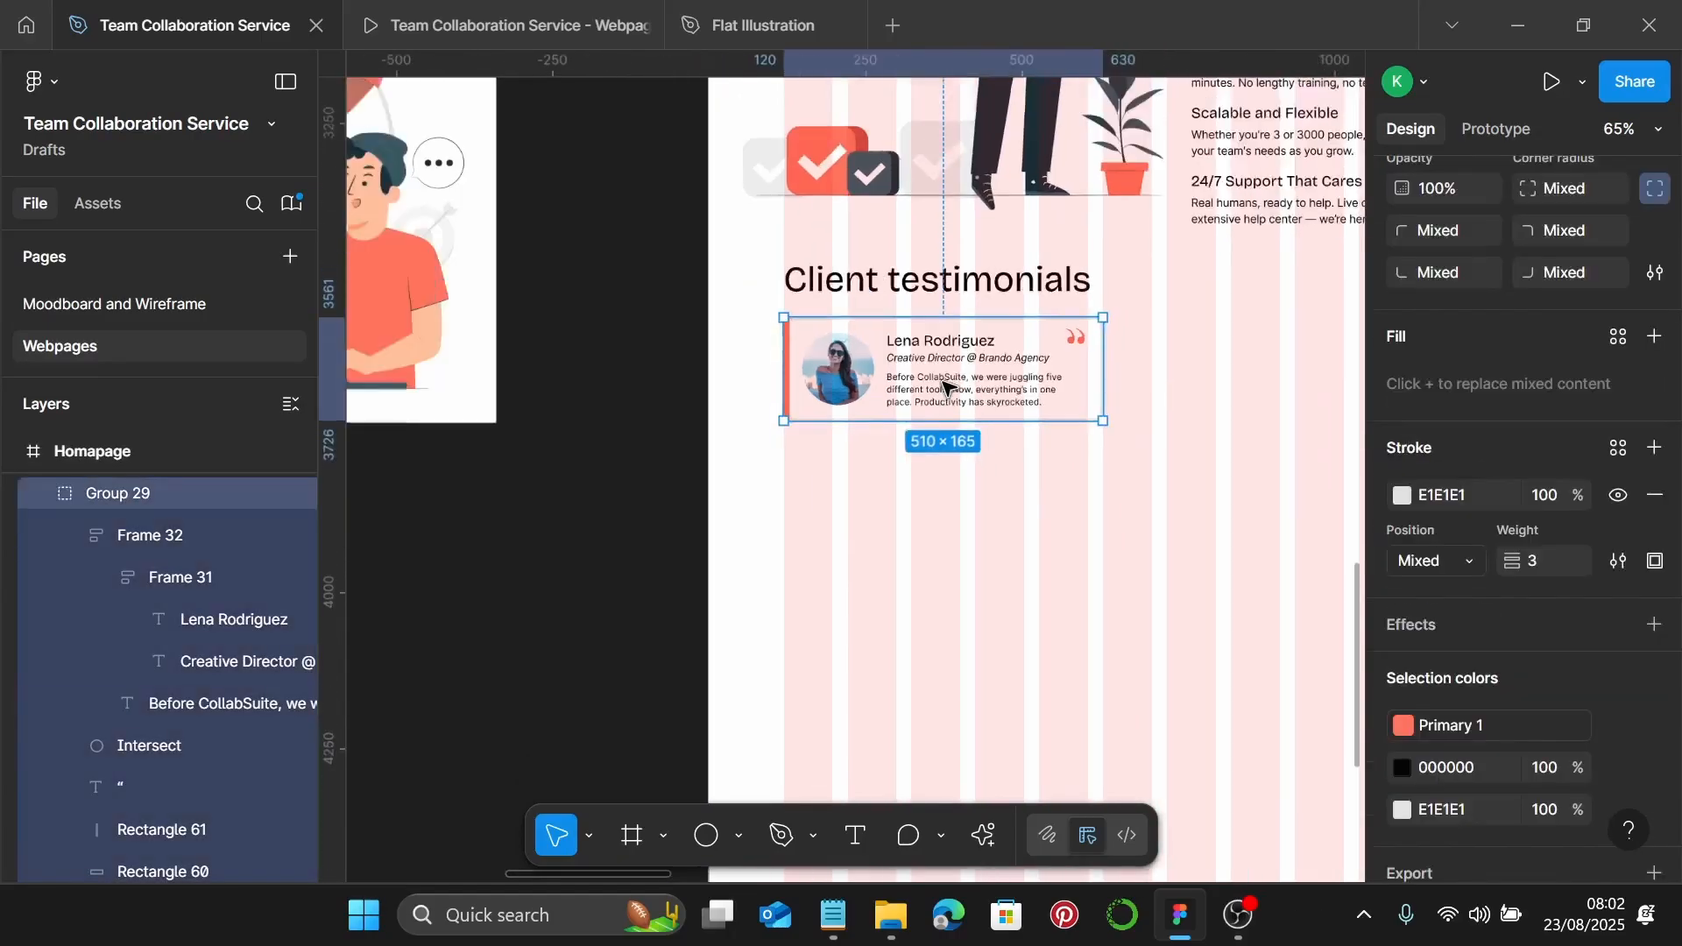
{"action": "scroll", "coordinate": [951, 390], "scroll_direction": "down", "scroll_amount": 2}
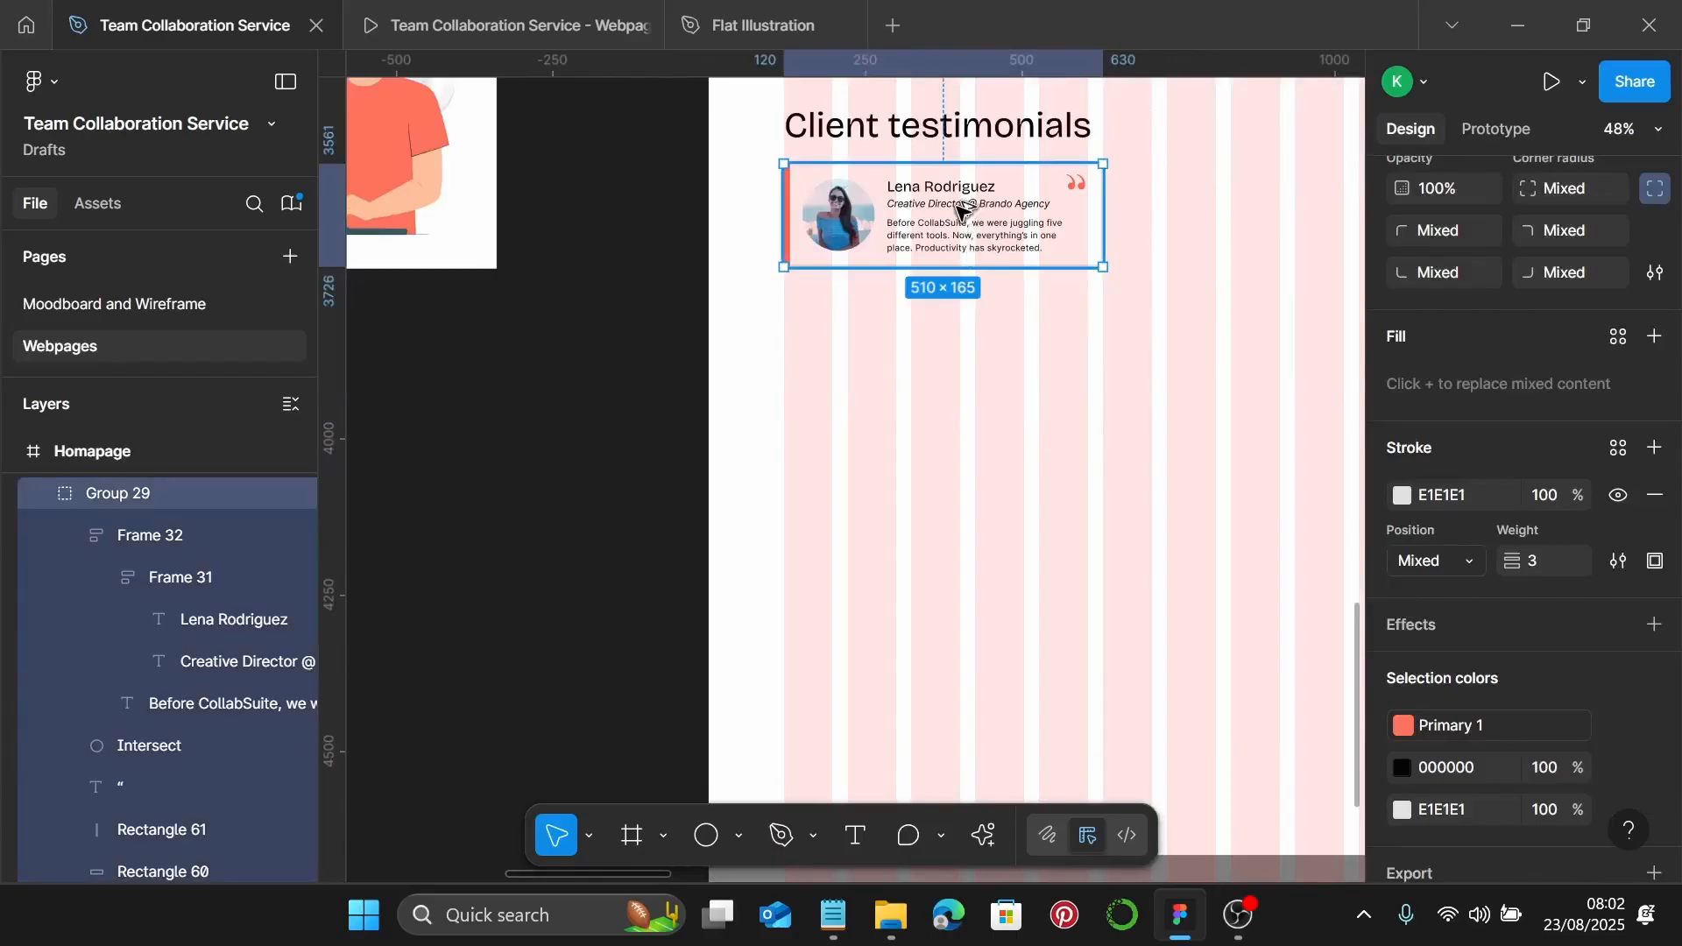
{"action": "left_click_drag", "start_coordinate": [961, 214], "coordinate": [967, 565]}
{"action": "scroll", "coordinate": [1196, 245], "scroll_direction": "down", "scroll_amount": 3}
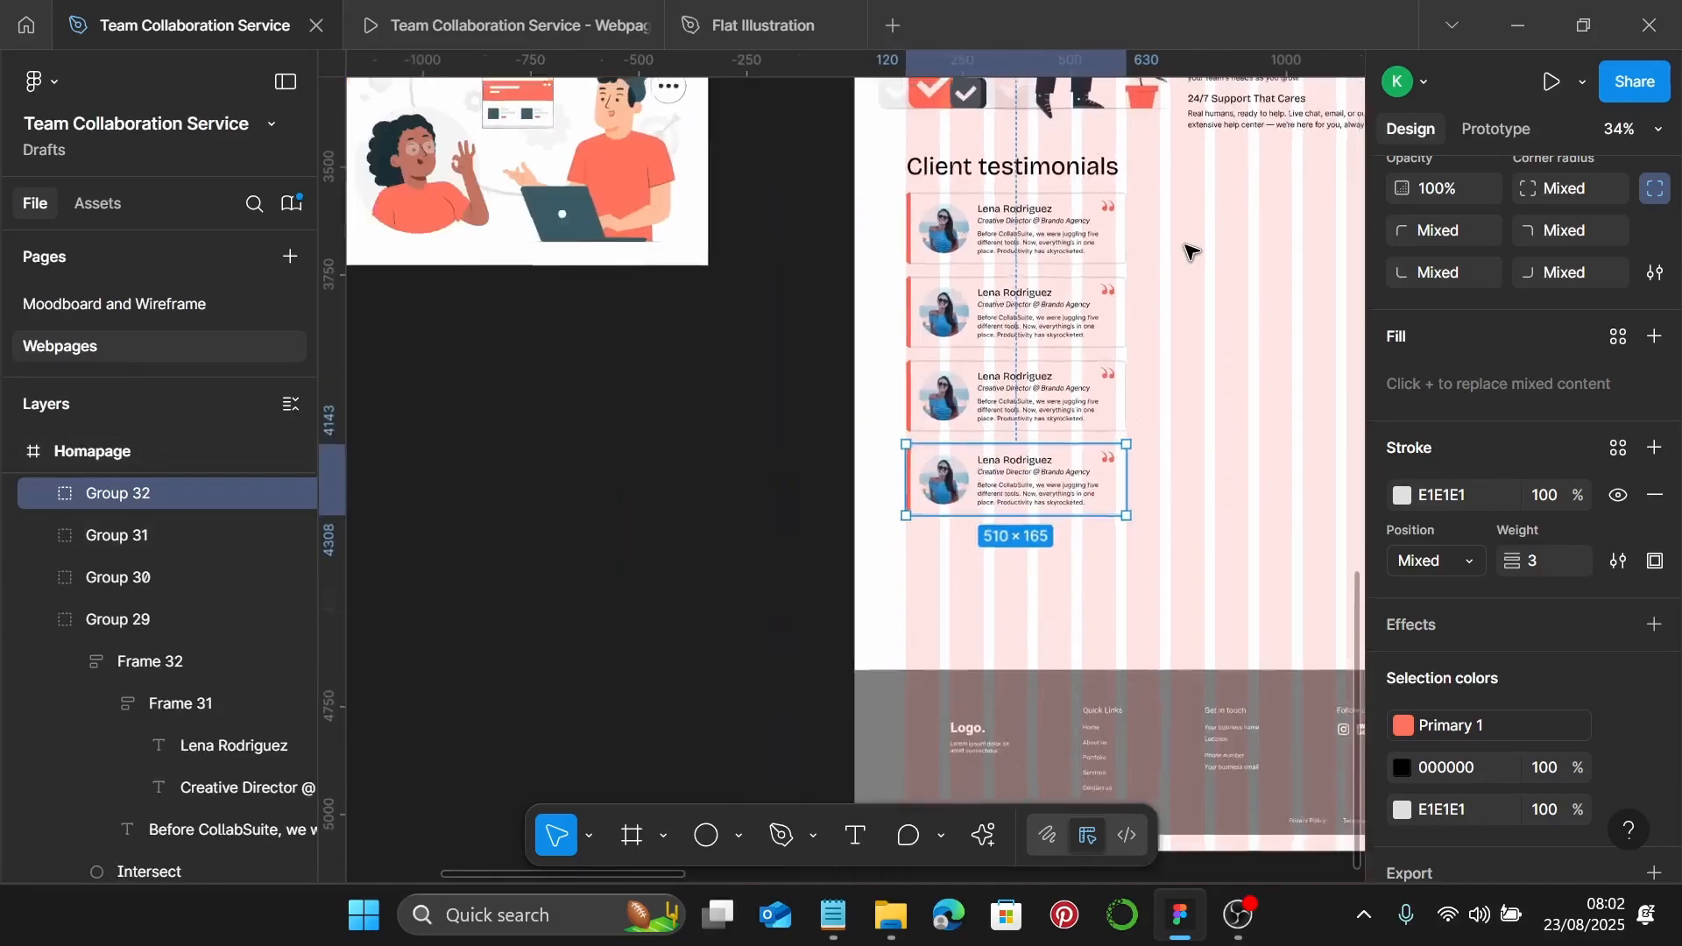
Try to replace the second testimonial card's photo with the canvas portrait of the man in glasses, and undo the replacement
{"action": "scroll", "coordinate": [1192, 255], "scroll_direction": "down", "scroll_amount": 3}
{"action": "scroll", "coordinate": [697, 285], "scroll_direction": "up", "scroll_amount": 3}
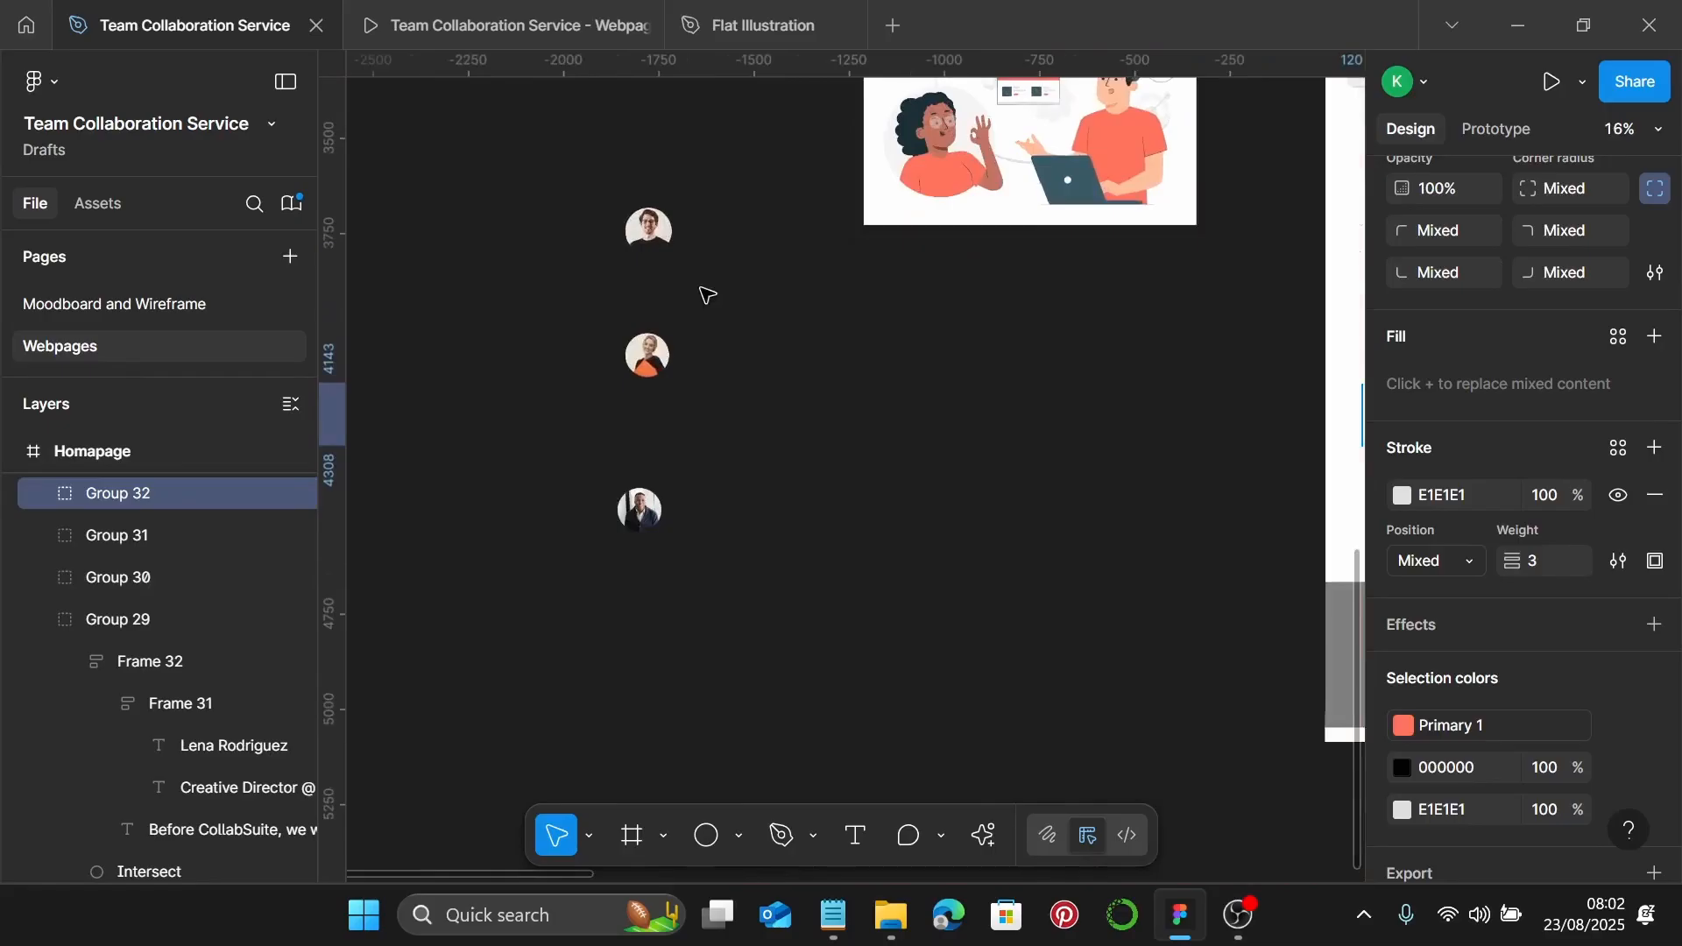
{"action": "left_click", "coordinate": [652, 239]}
{"action": "key", "text": "Delete"}
{"action": "scroll", "coordinate": [695, 251], "scroll_direction": "right", "scroll_amount": 5}
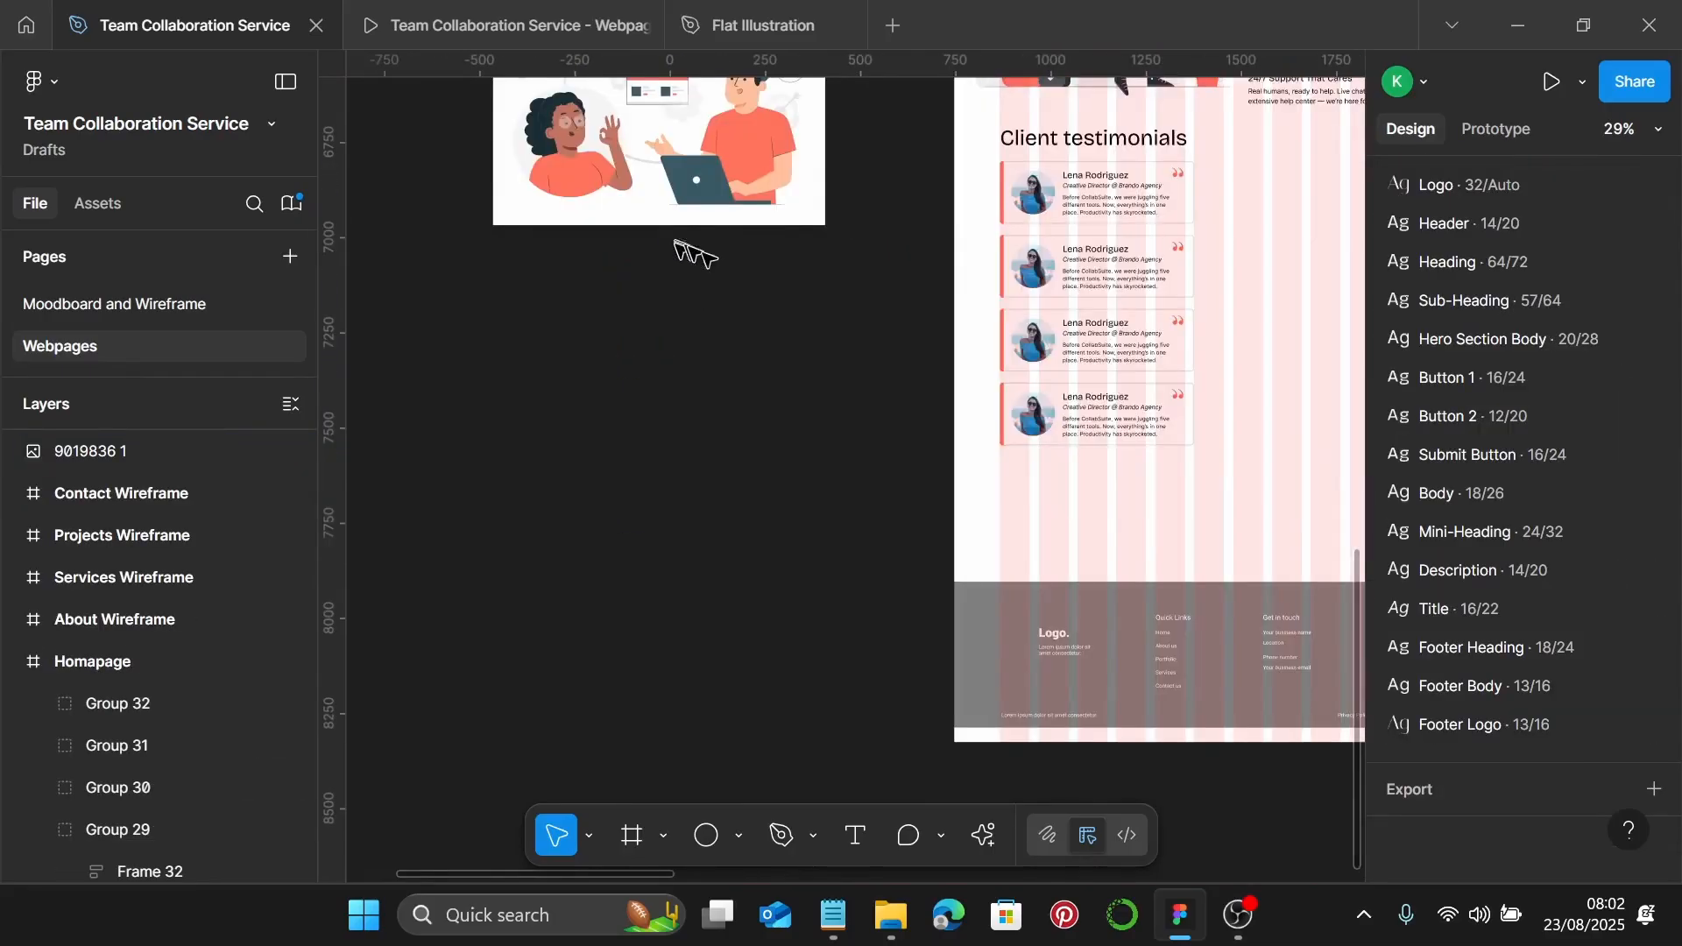
{"action": "scroll", "coordinate": [1034, 276], "scroll_direction": "up", "scroll_amount": 3}
{"action": "scroll", "coordinate": [1034, 276], "scroll_direction": "up", "scroll_amount": 3}
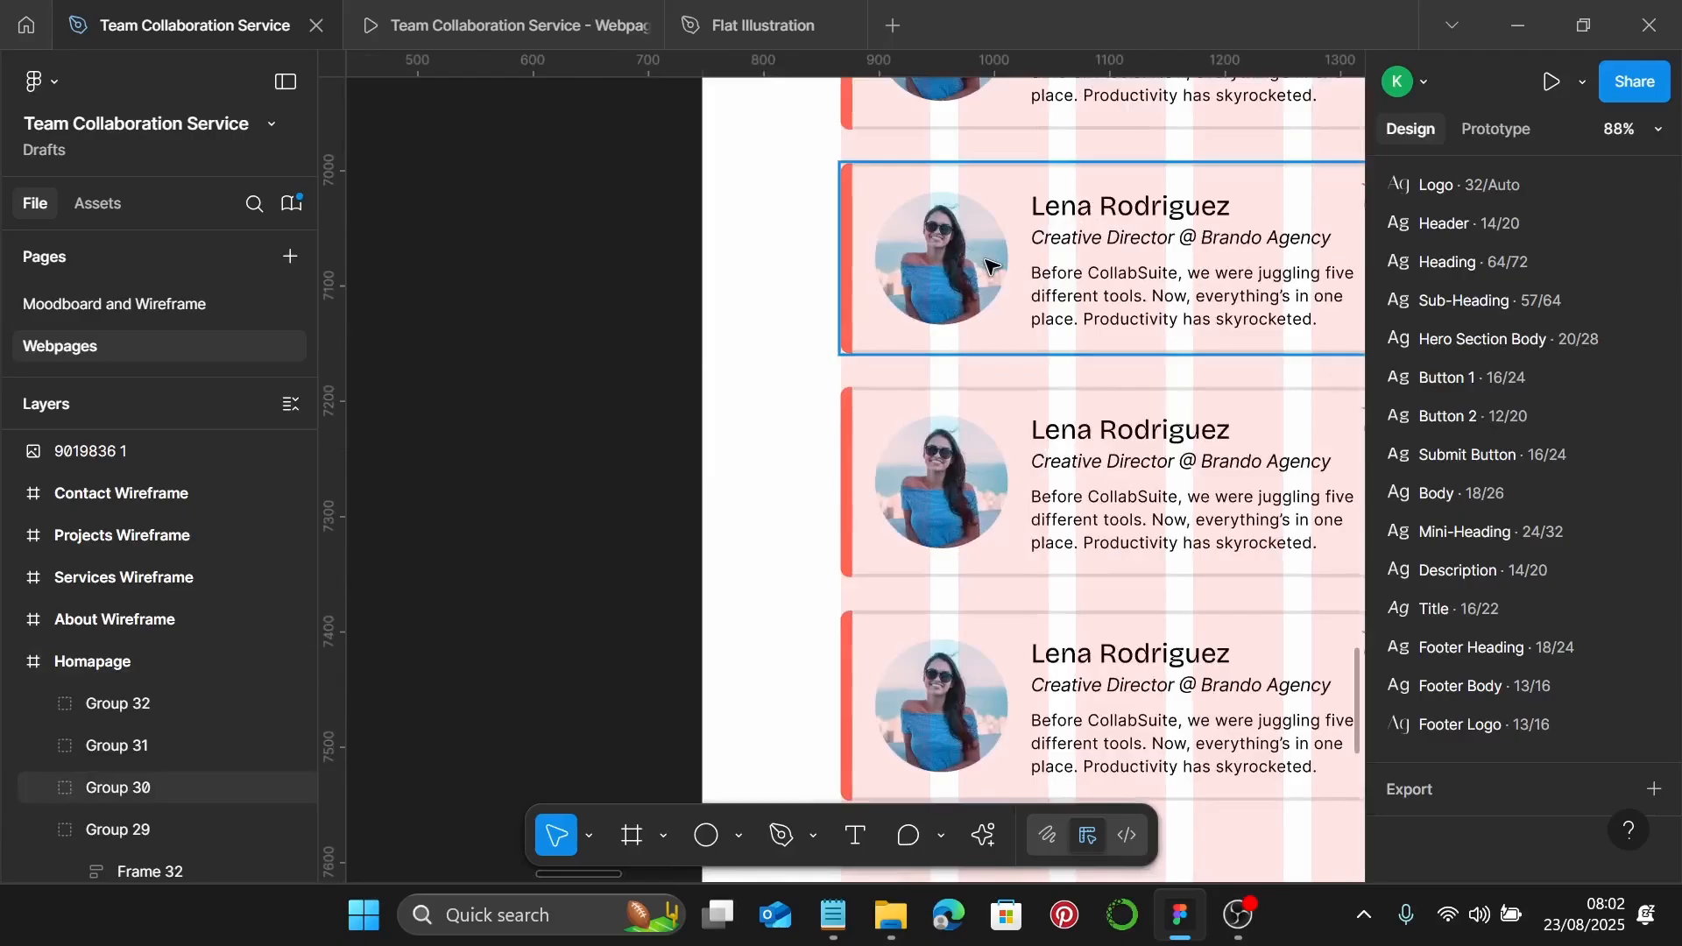
{"action": "left_click", "coordinate": [986, 263]}
{"action": "left_click", "coordinate": [986, 264]}
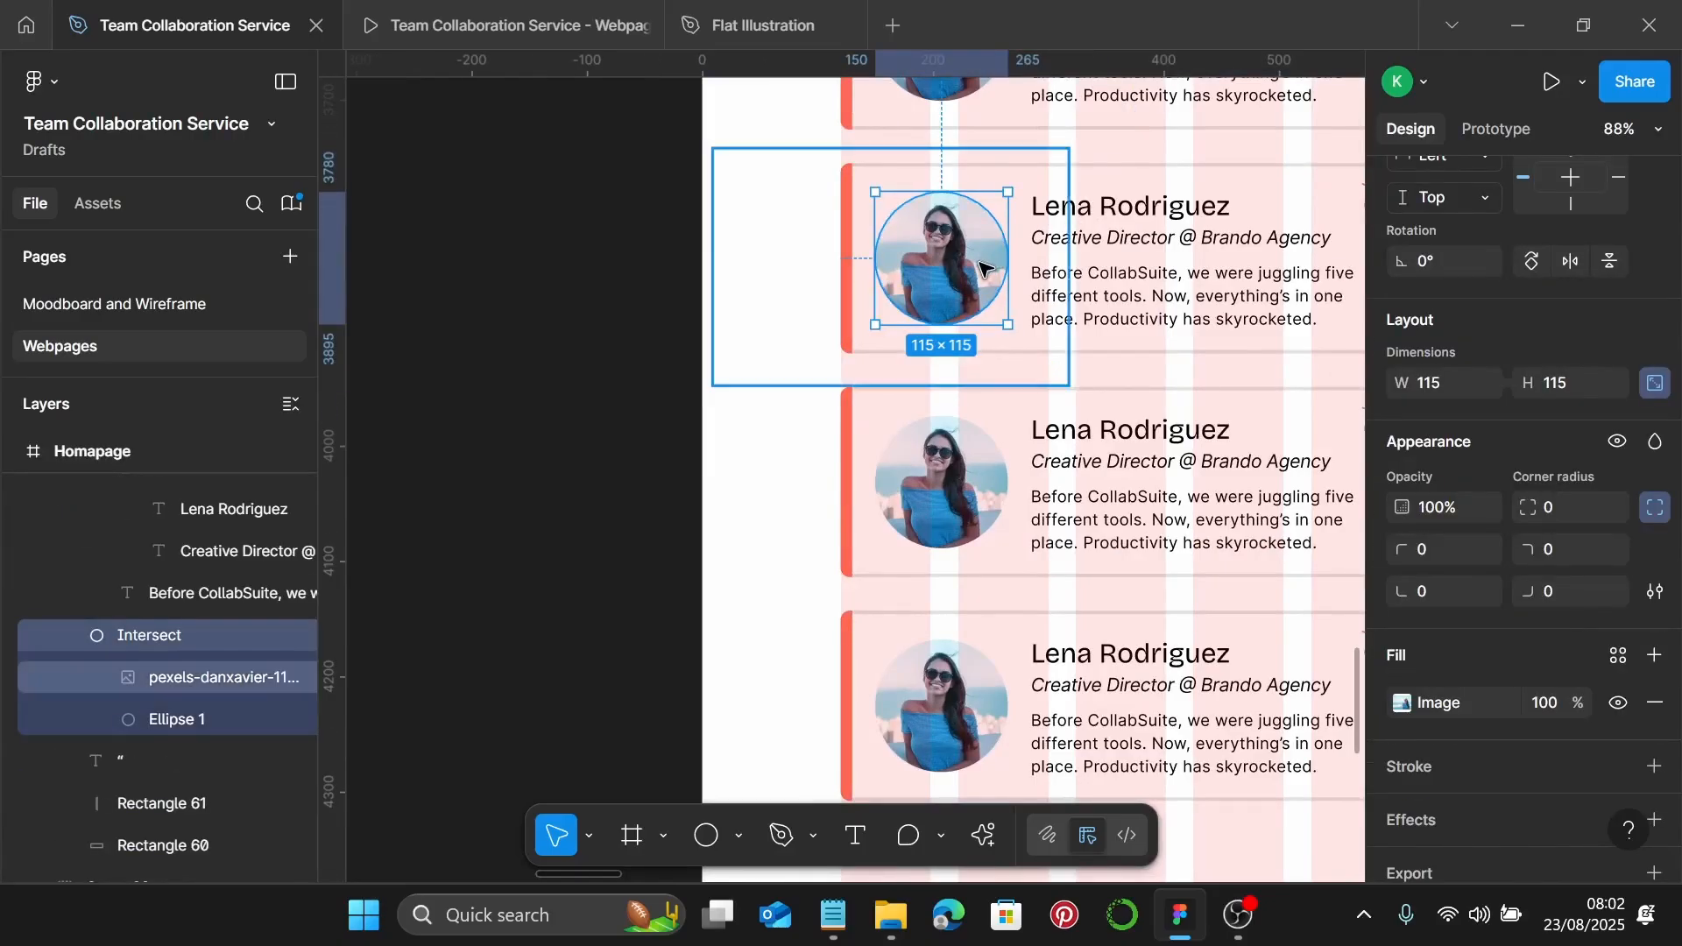
{"action": "key", "text": "ctrl+shift+r"}
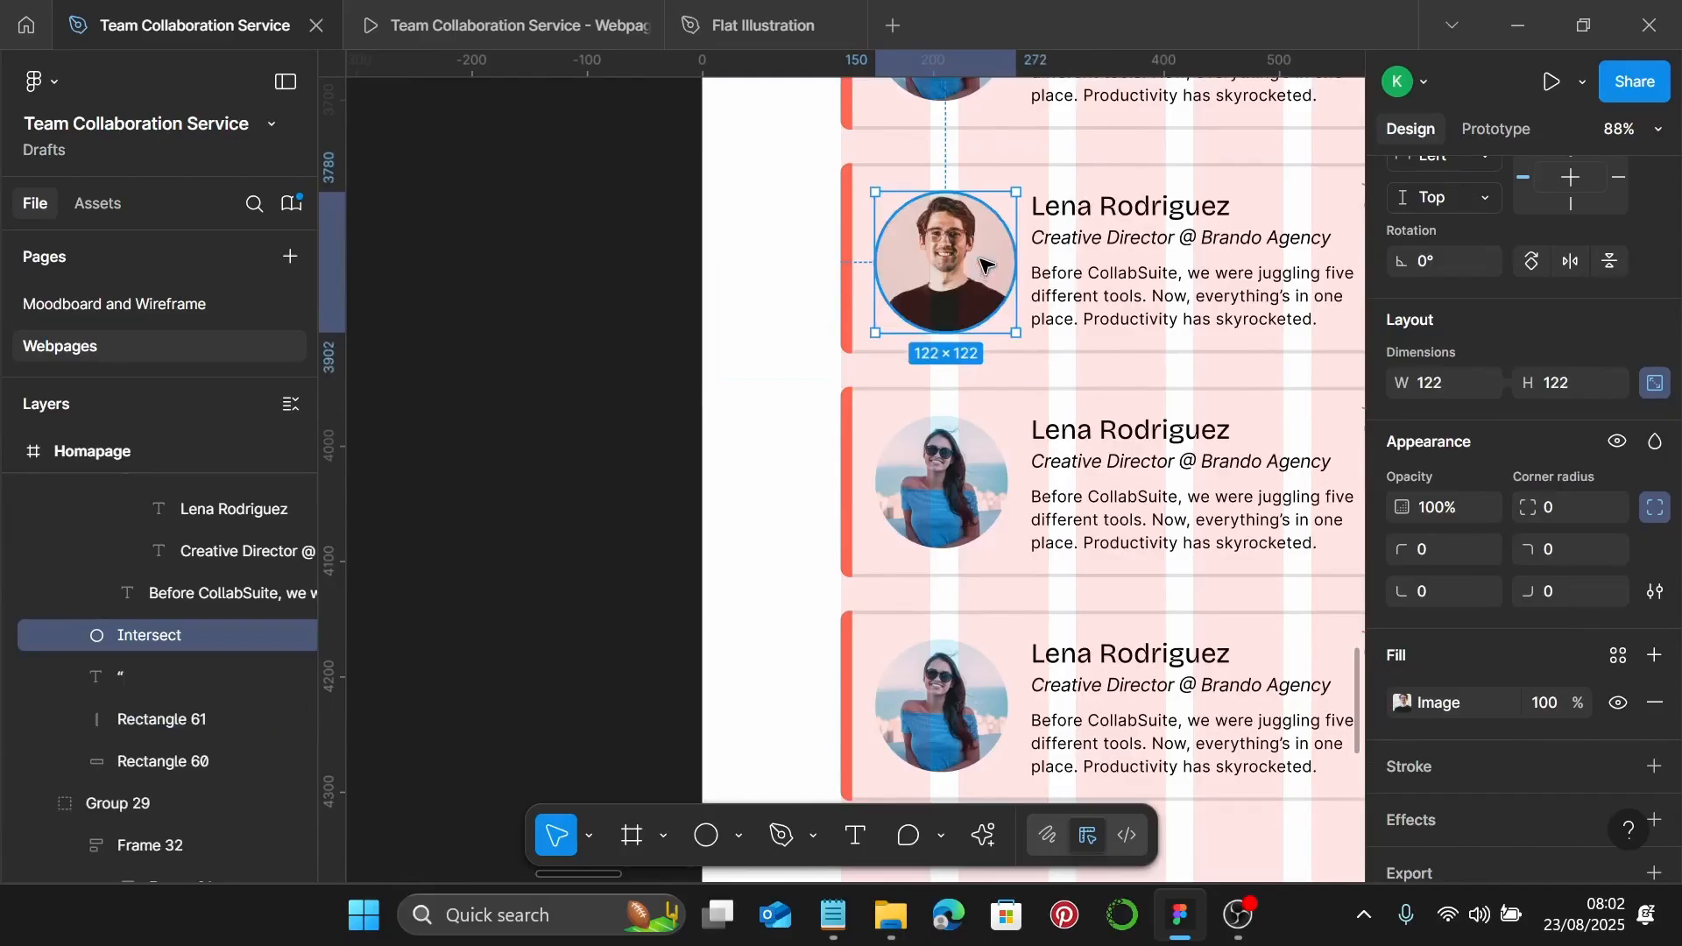
{"action": "scroll", "coordinate": [986, 264], "scroll_direction": "up", "scroll_amount": 1}
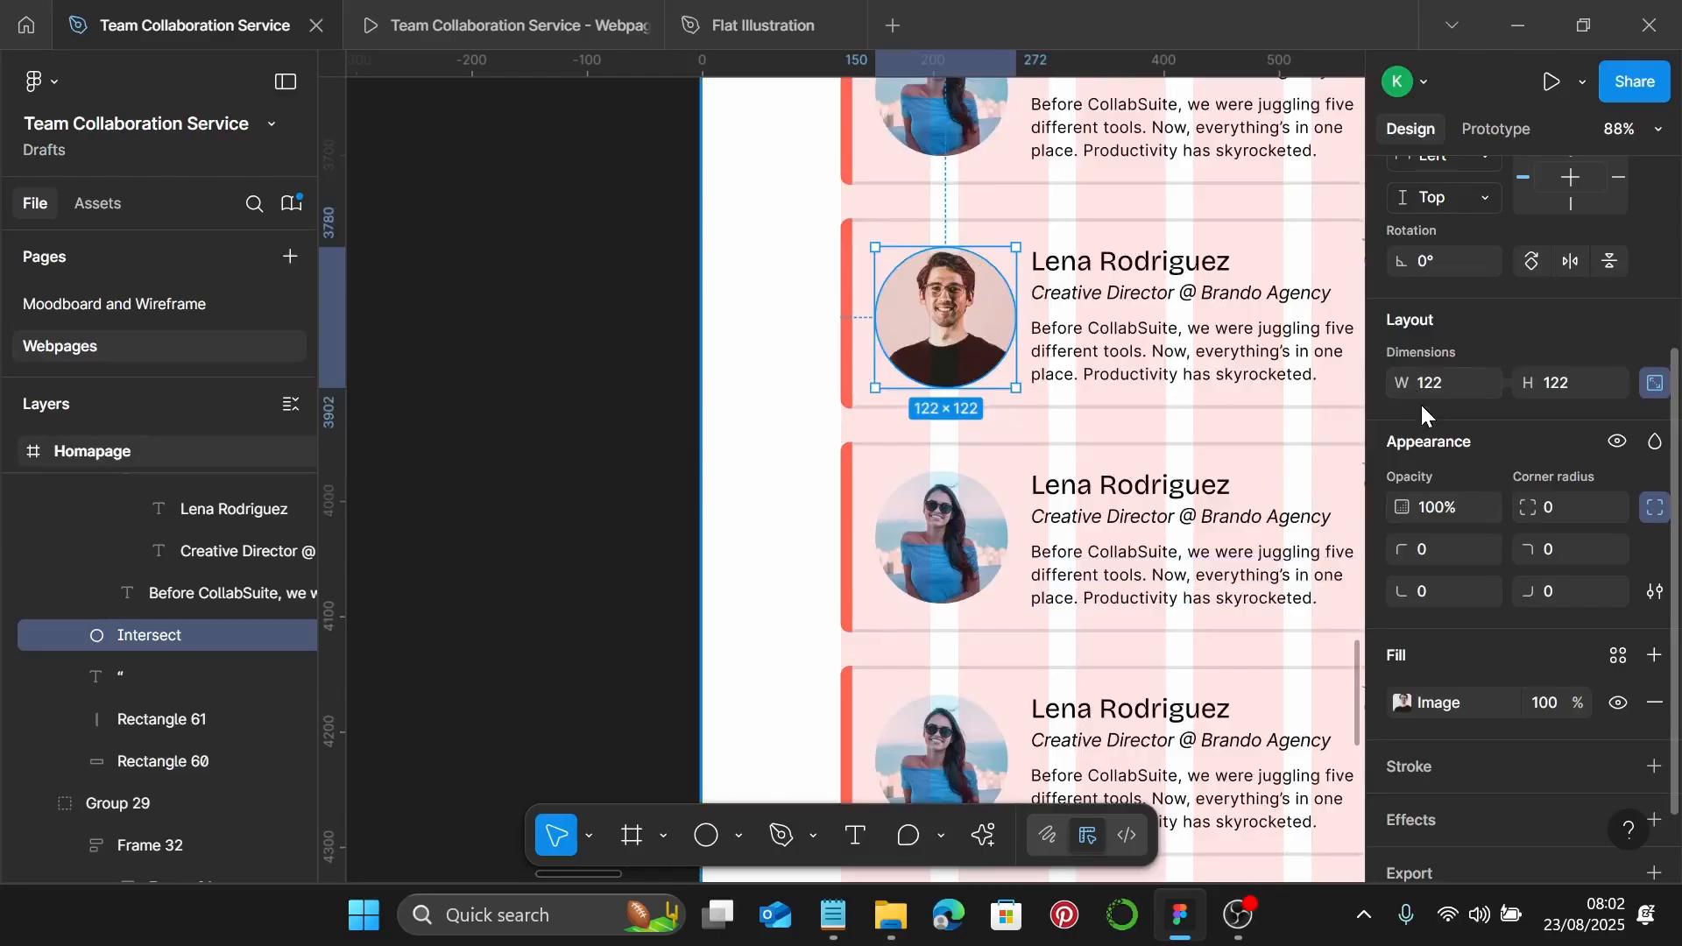
{"action": "key", "text": "ctrl+z"}
{"action": "key", "text": "Escape"}
{"action": "key", "text": "Escape"}
Paste the portrait of the man in glasses back above the other canvas portraits and resize it to 115 × 115
{"action": "scroll", "coordinate": [1108, 547], "scroll_direction": "down", "scroll_amount": 5}
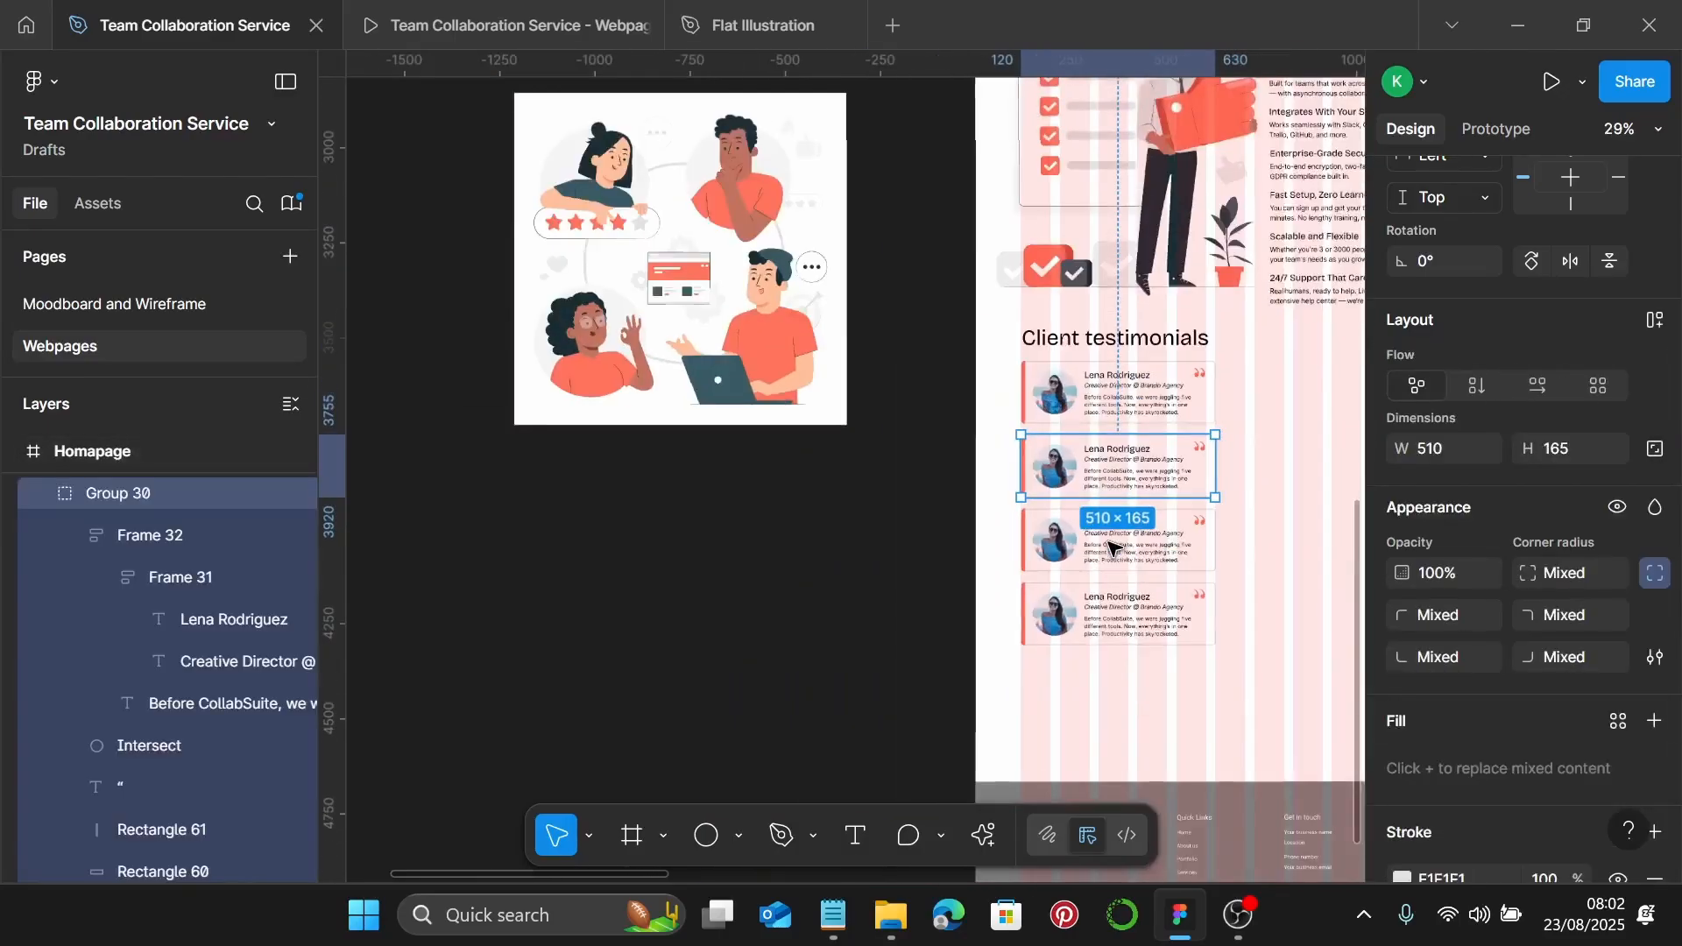
{"action": "scroll", "coordinate": [1109, 547], "scroll_direction": "left", "scroll_amount": 7}
{"action": "left_click", "coordinate": [1108, 537]}
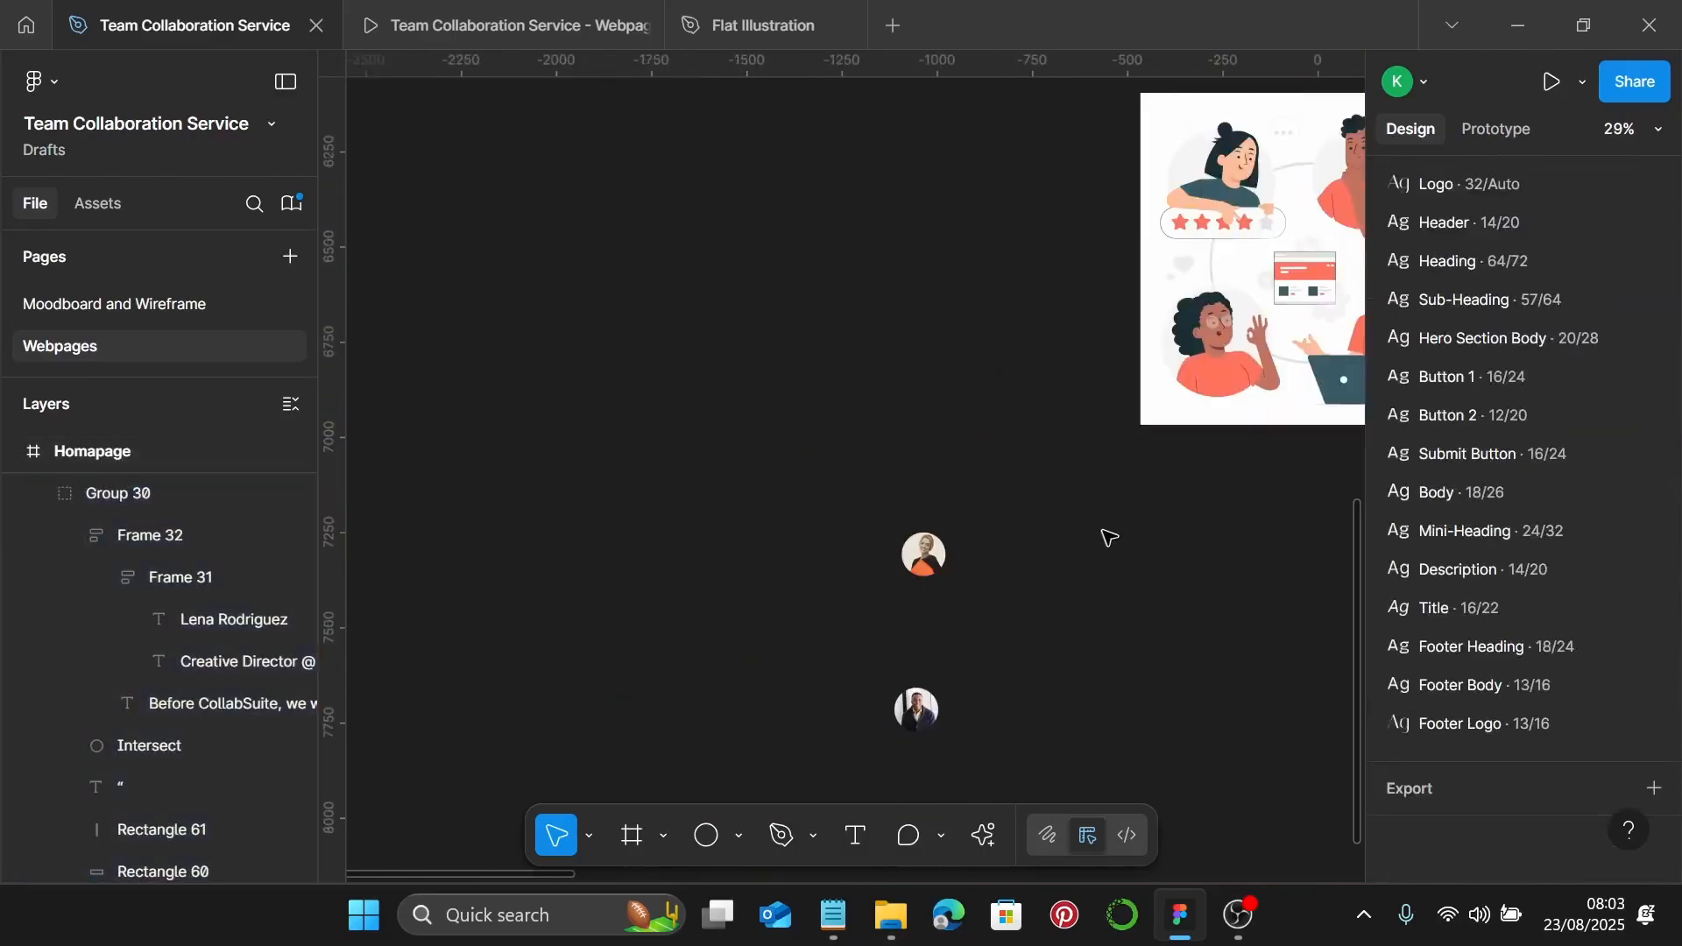
{"action": "key", "text": "ctrl+v"}
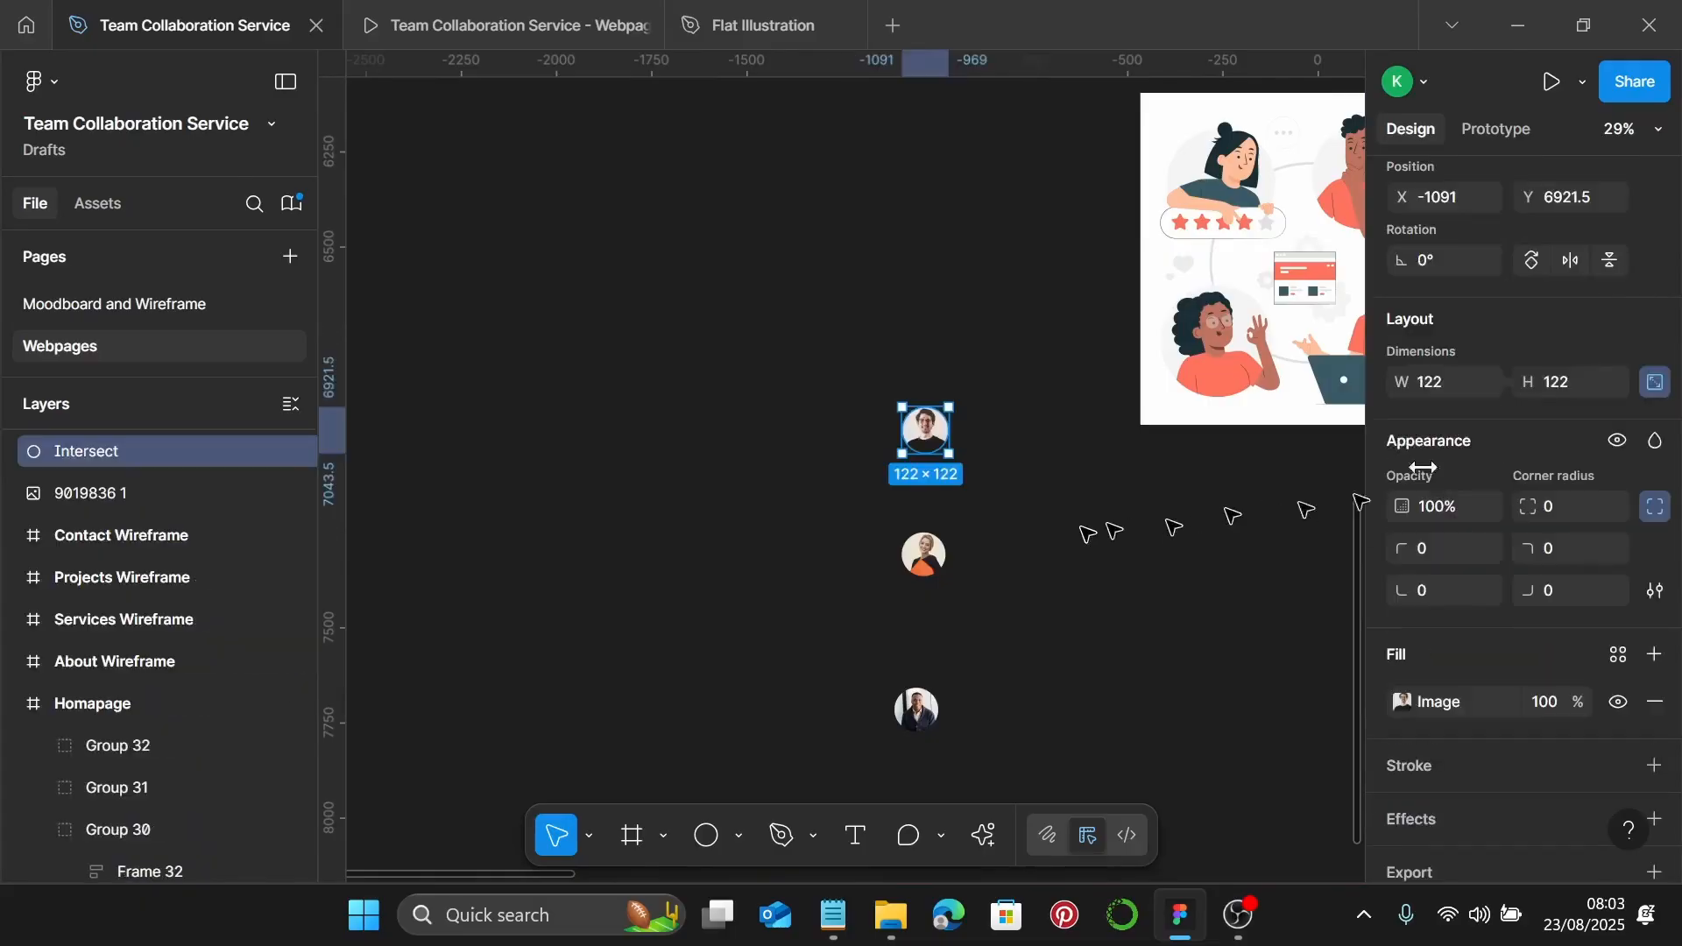
{"action": "left_click", "coordinate": [1448, 382]}
{"action": "type", "text": "115"}
{"action": "key", "text": "Return"}
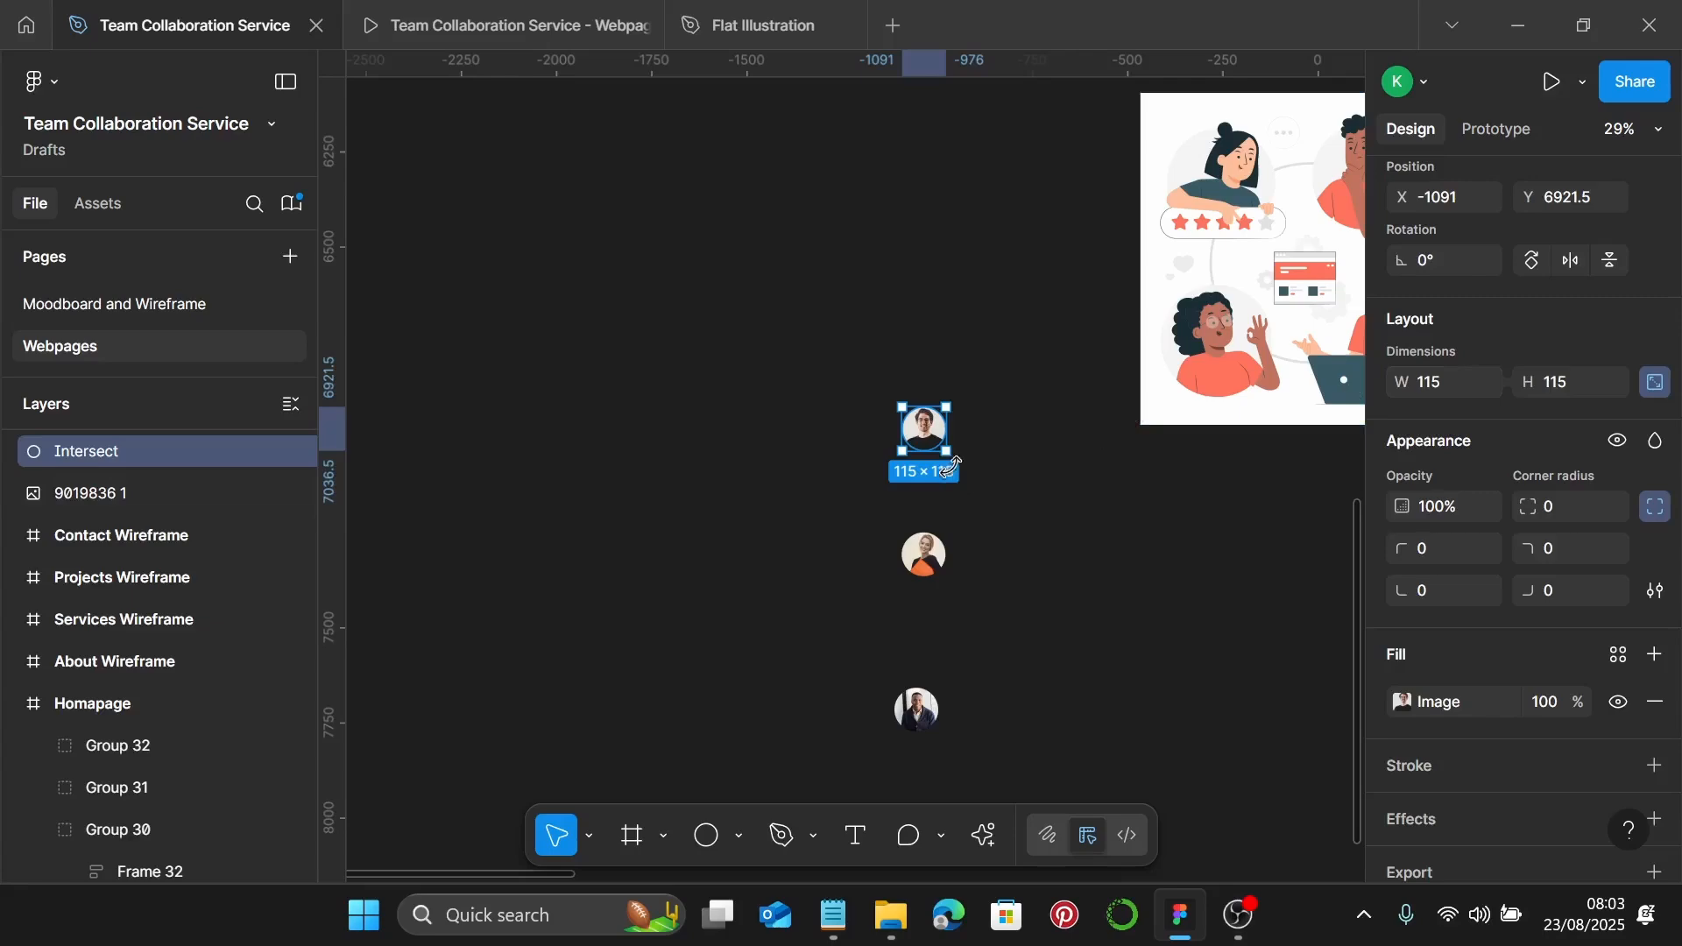
Cut the resized man's portrait from the canvas and use it to replace the photo in the second testimonial card
{"action": "key", "text": "Delete"}
{"action": "scroll", "coordinate": [964, 455], "scroll_direction": "right", "scroll_amount": 5}
{"action": "scroll", "coordinate": [845, 480], "scroll_direction": "up", "scroll_amount": 5}
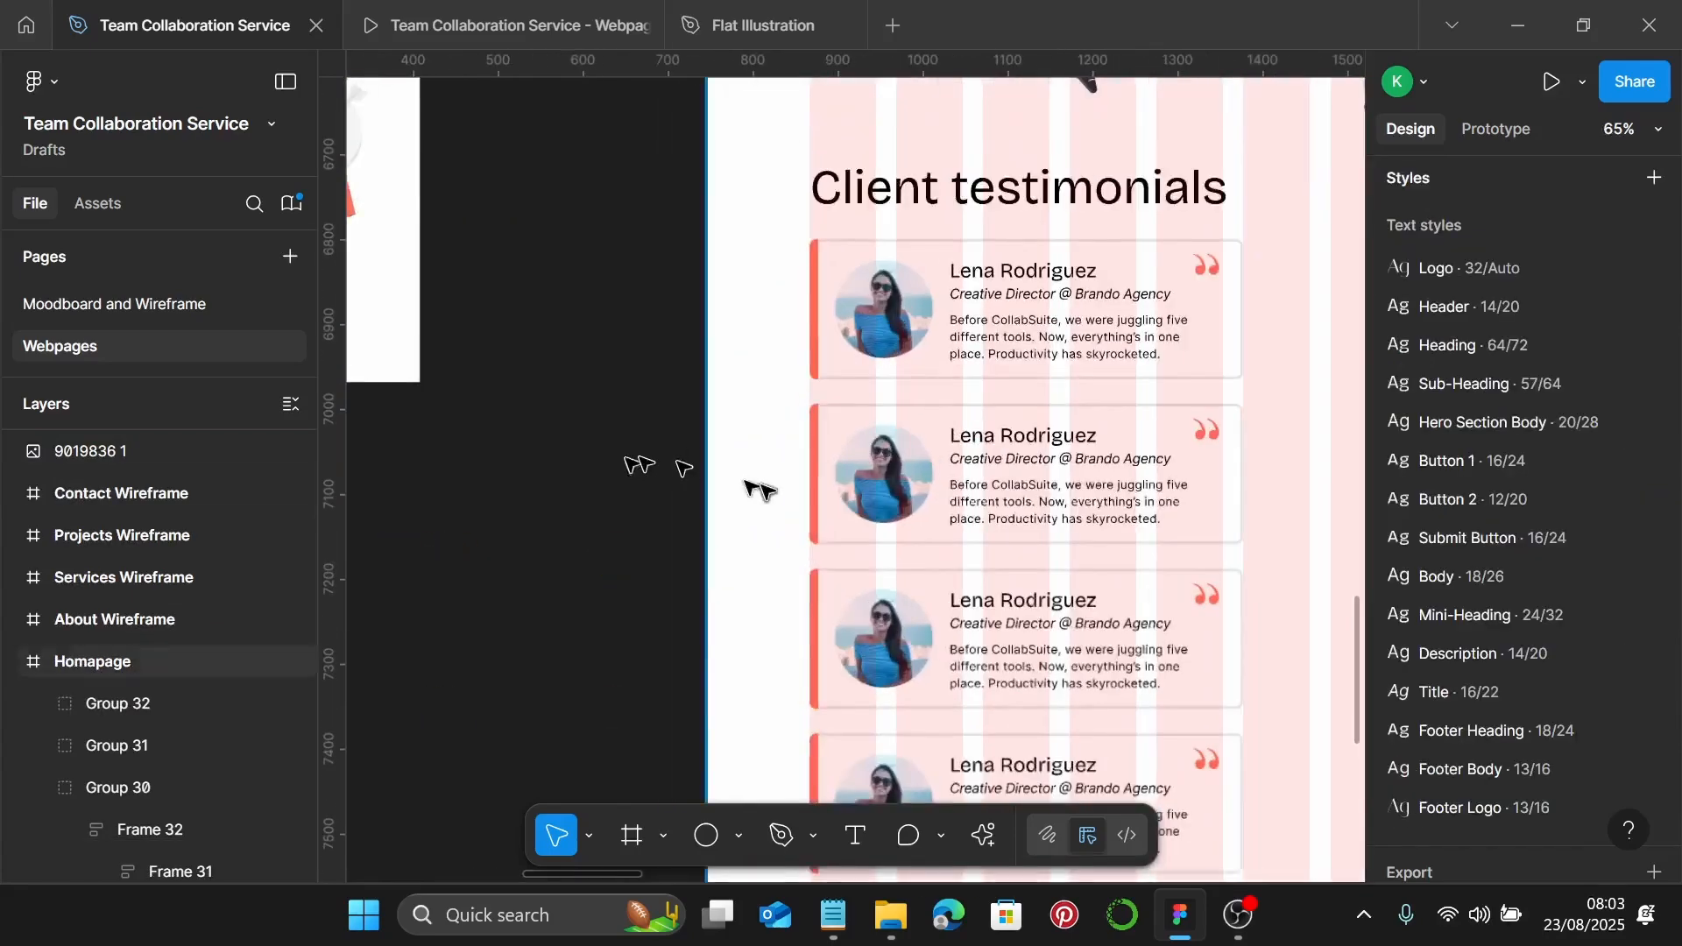
{"action": "scroll", "coordinate": [760, 484], "scroll_direction": "up", "scroll_amount": 3}
{"action": "left_click", "coordinate": [922, 491]}
{"action": "left_click", "coordinate": [923, 493]}
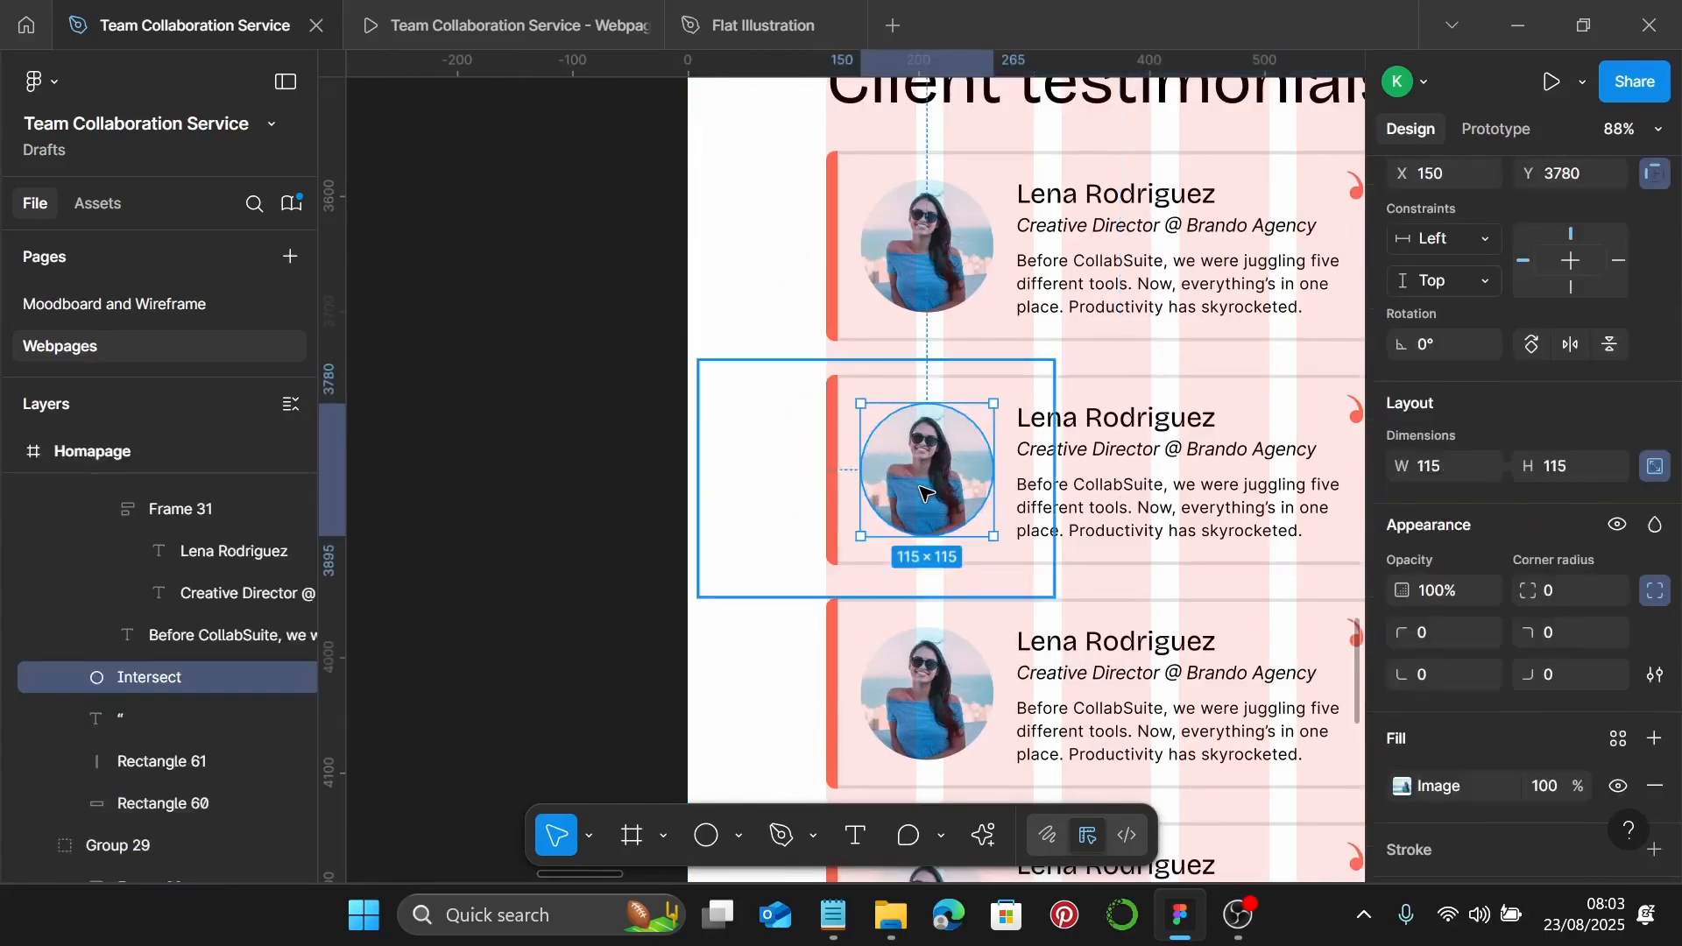
{"action": "key", "text": "ctrl+shift+r"}
{"action": "scroll", "coordinate": [922, 489], "scroll_direction": "right", "scroll_amount": 4}
{"action": "left_click", "coordinate": [1122, 429]}
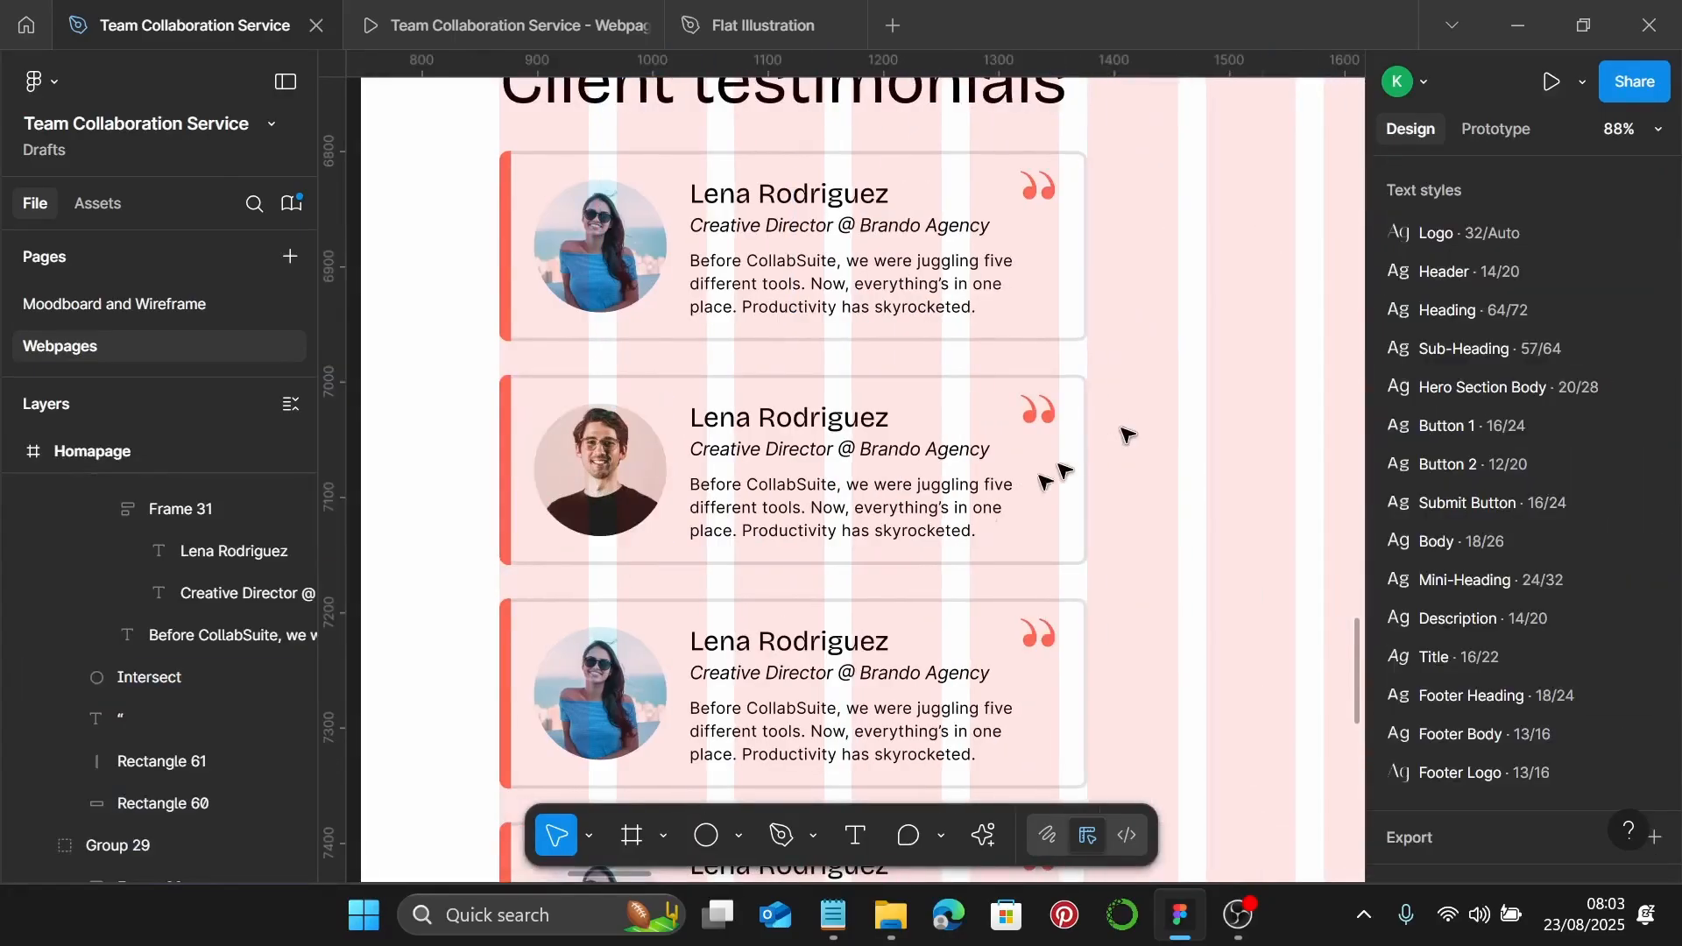
Copy the second client's name from the Notepad text and replace the name in the second testimonial card with it
{"action": "left_click", "coordinate": [832, 915]}
{"action": "scroll", "coordinate": [1290, 510], "scroll_direction": "down", "scroll_amount": 1}
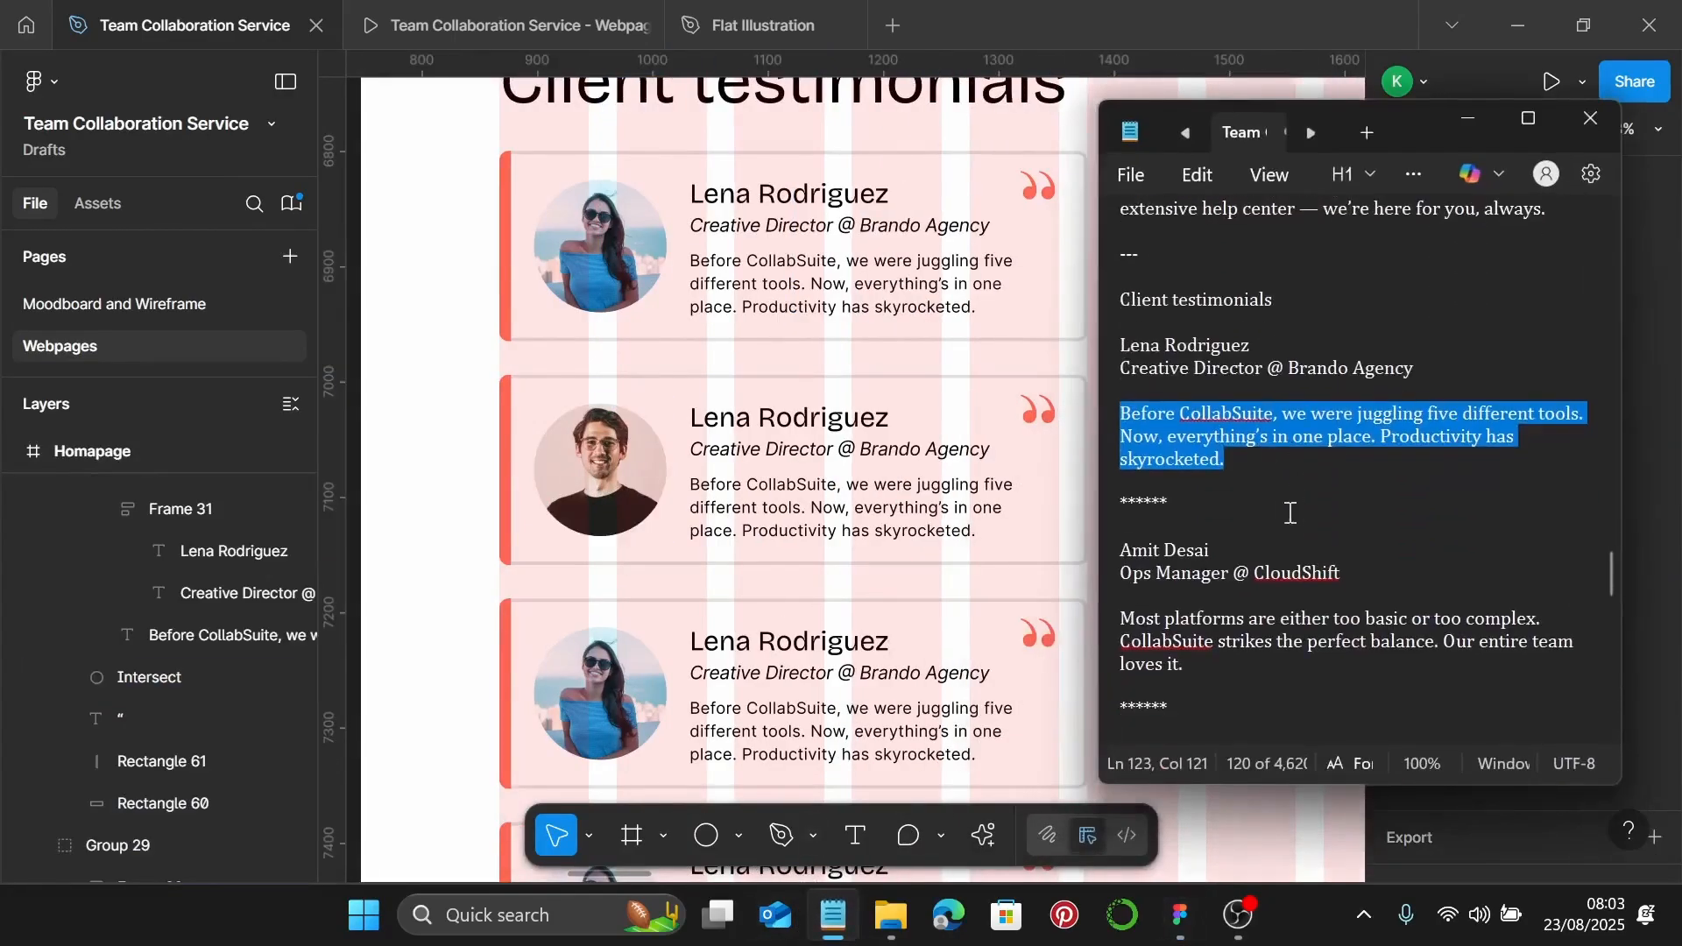
{"action": "left_click_drag", "start_coordinate": [1229, 550], "coordinate": [1121, 550]}
{"action": "key", "text": "ctrl+c"}
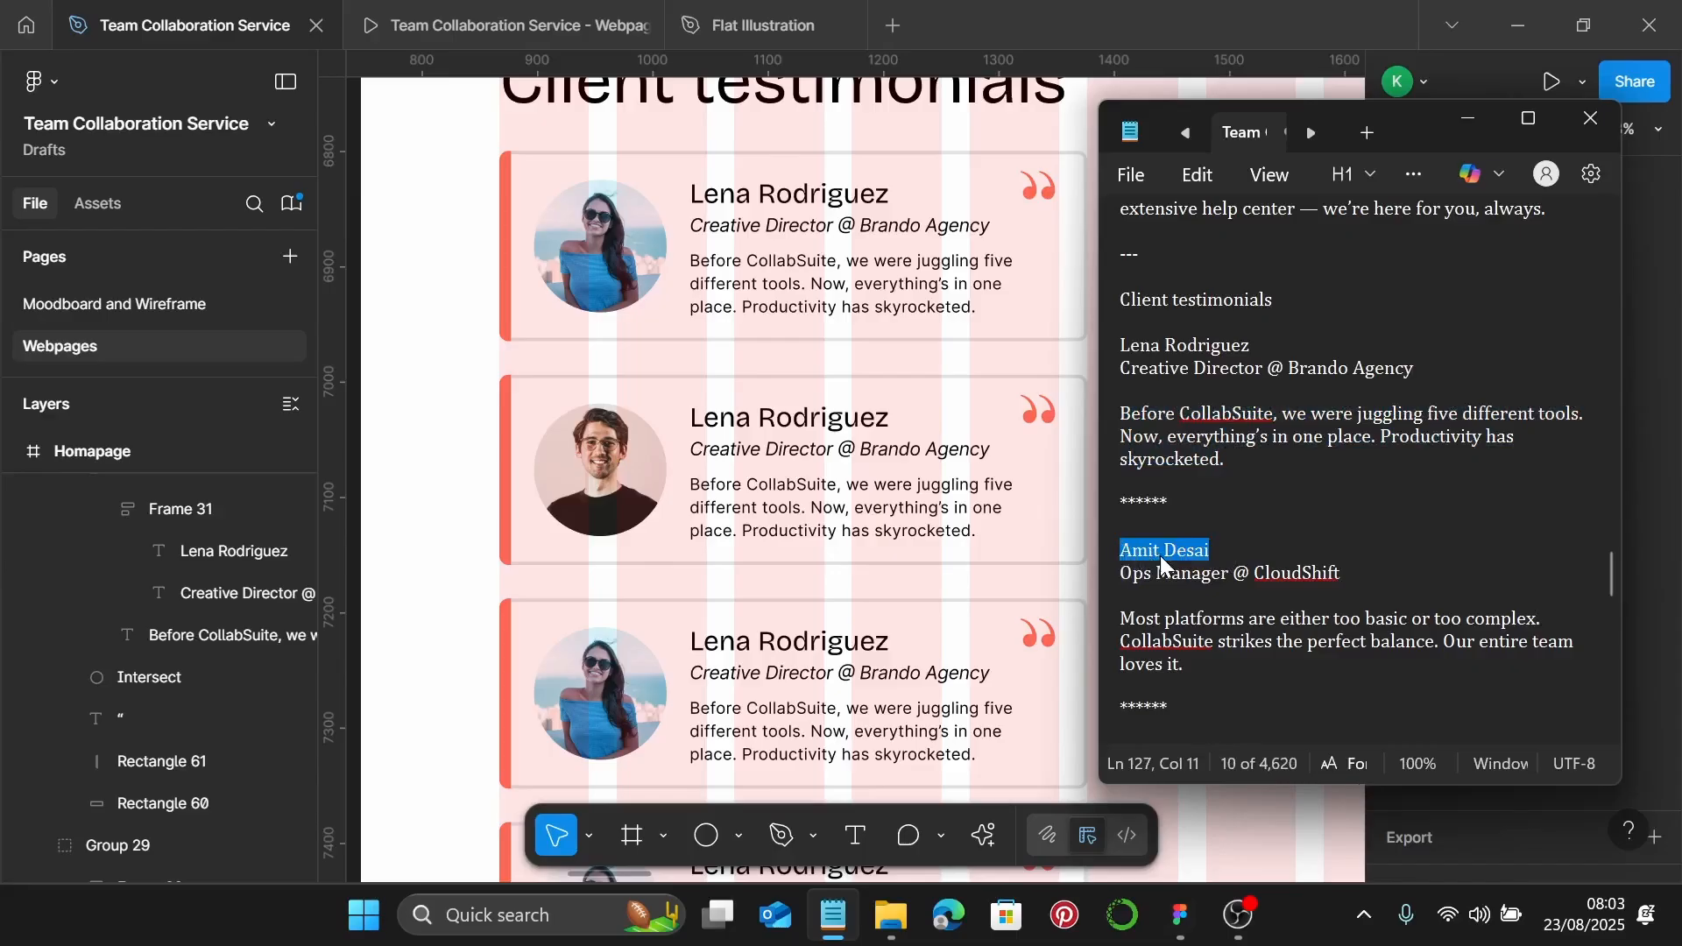
{"action": "left_click", "coordinate": [999, 450]}
{"action": "double_click", "coordinate": [832, 425]}
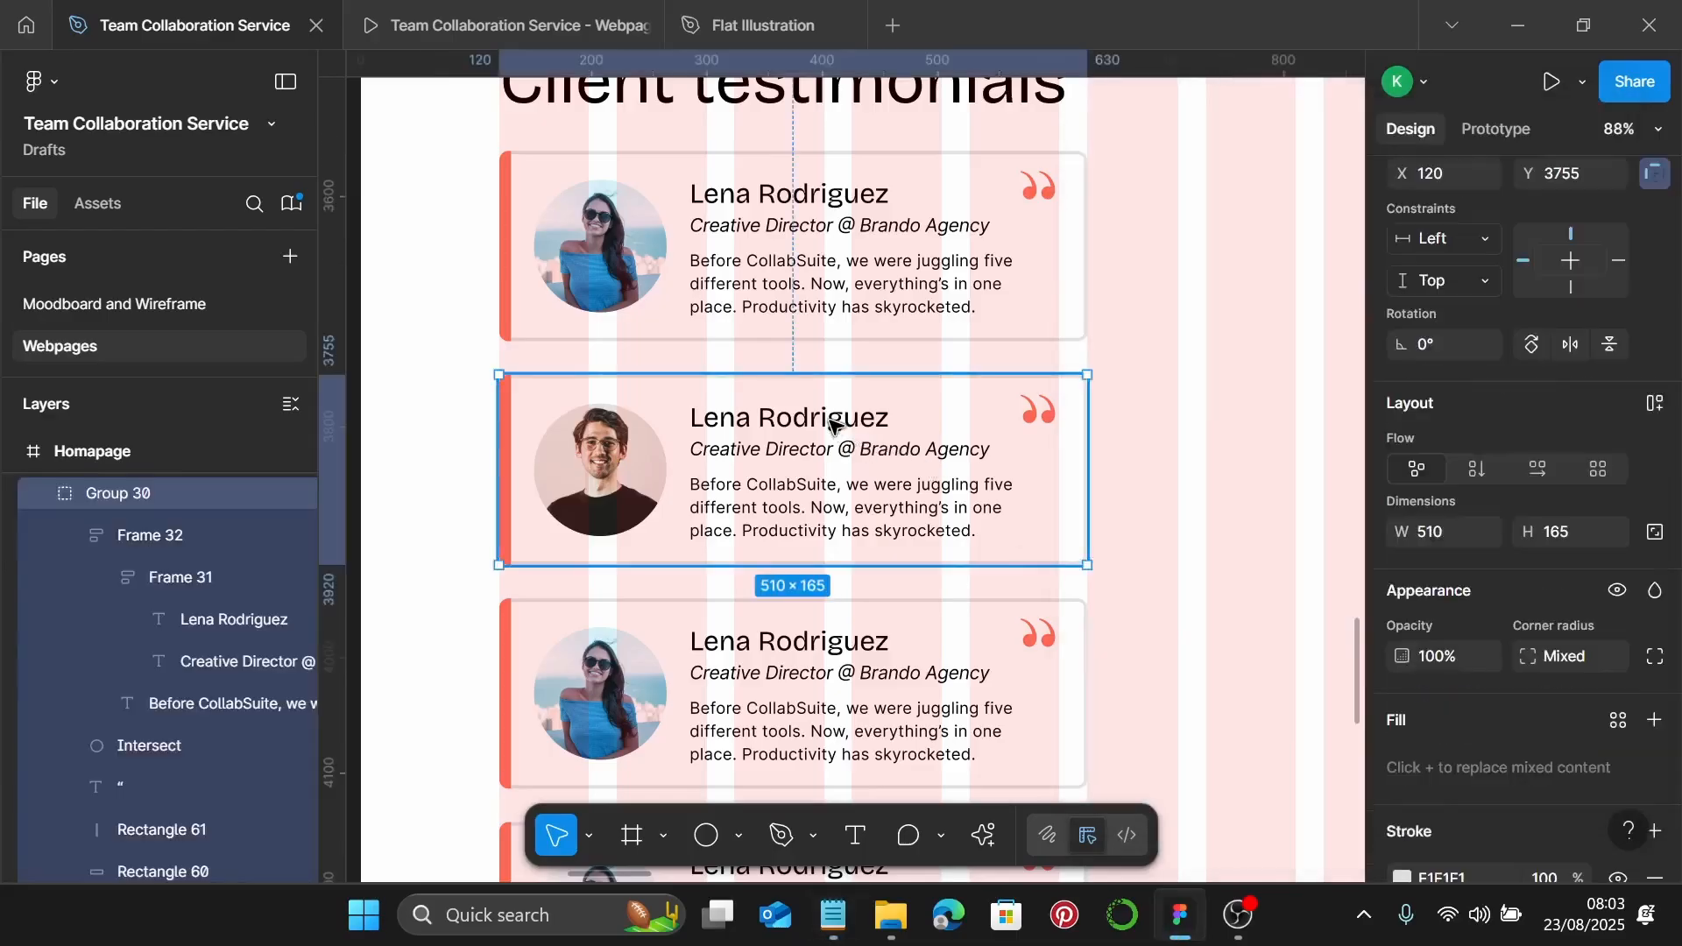
{"action": "left_click", "coordinate": [832, 425]}
{"action": "double_click", "coordinate": [833, 425]}
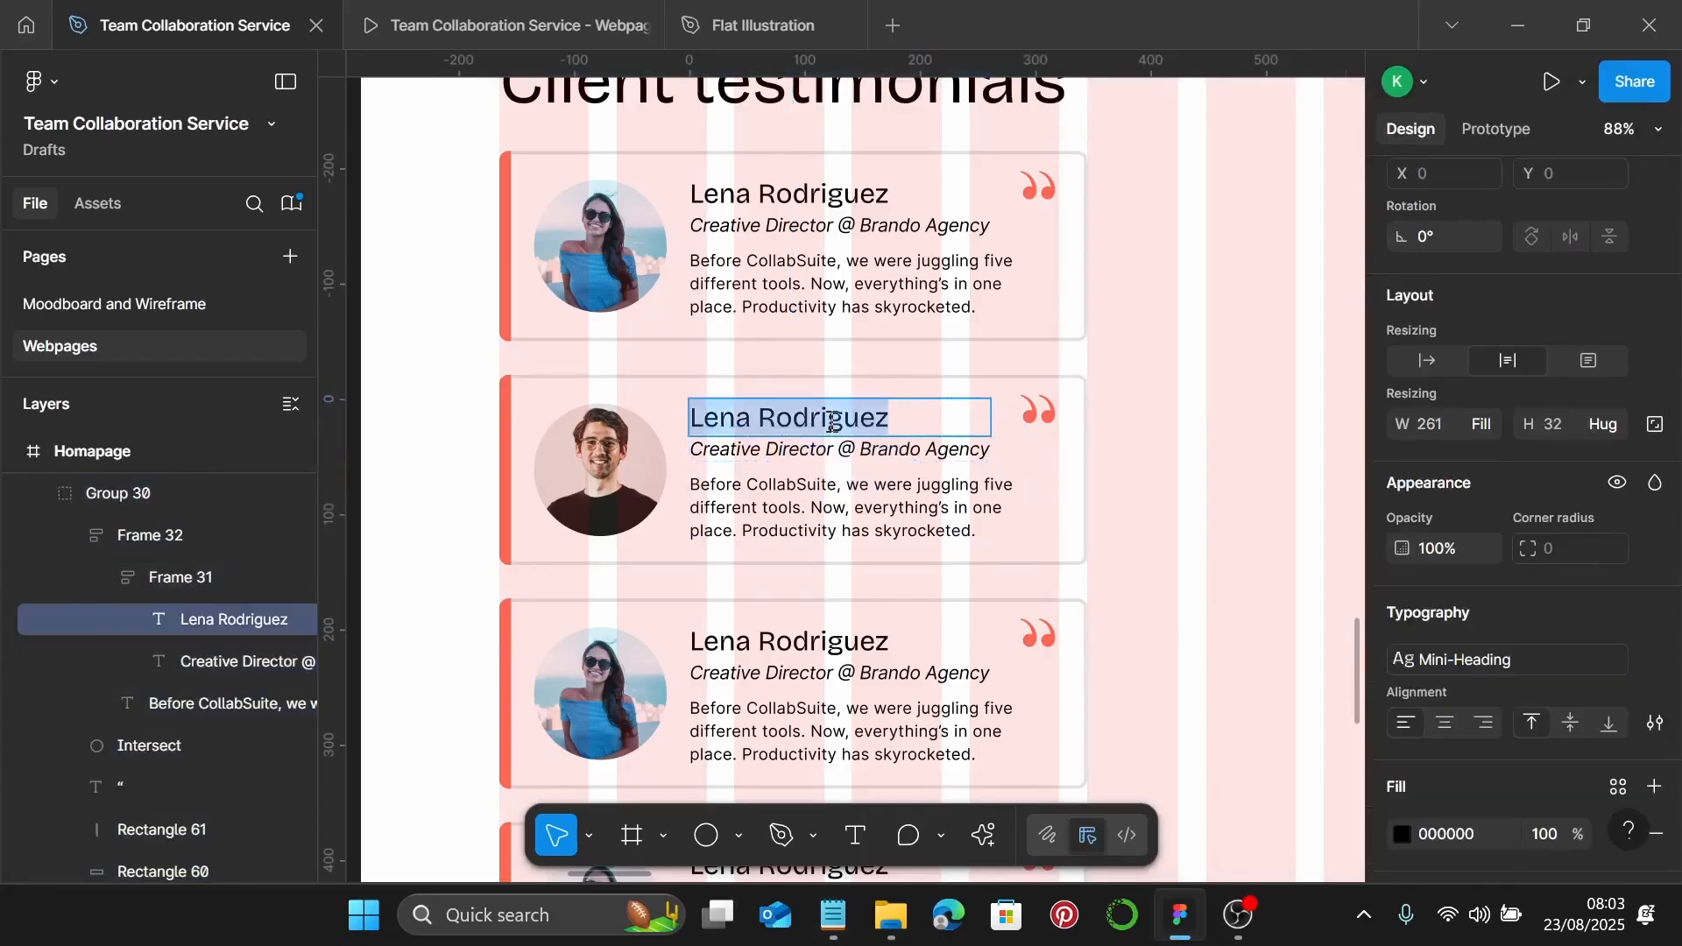
{"action": "key", "text": "ctrl+v"}
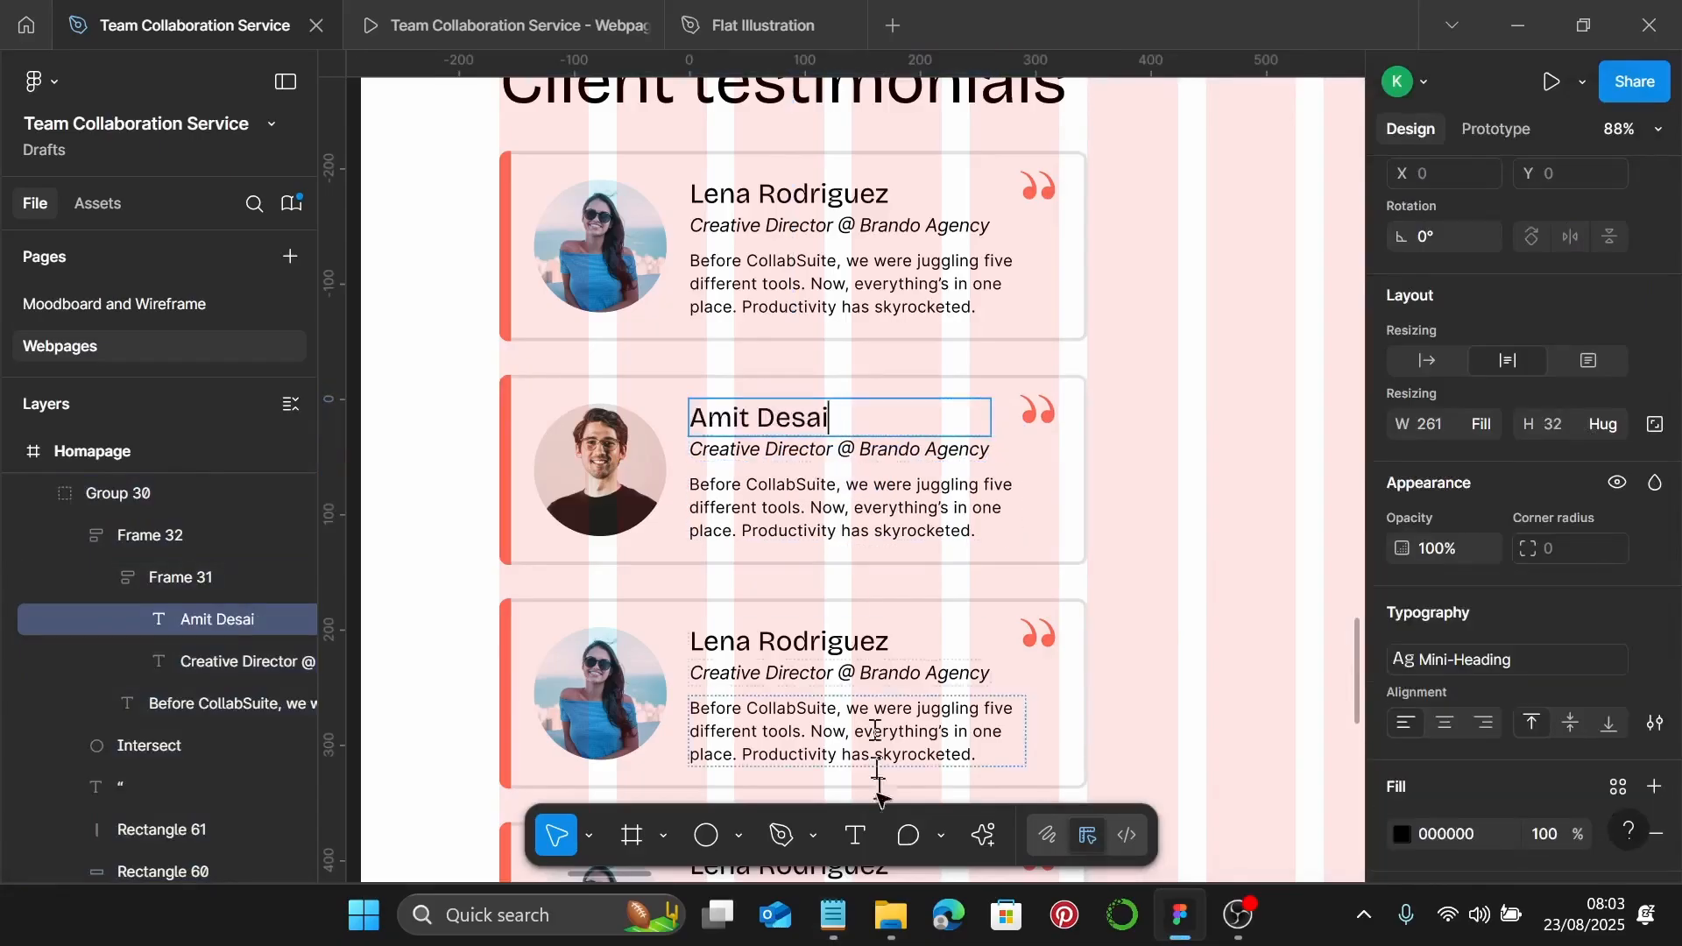
Copy the second client's role from the Notepad text and replace the second testimonial card's role line with "Ops Manager @ CloudShift"
{"action": "left_click", "coordinate": [832, 915]}
{"action": "left_click_drag", "start_coordinate": [1415, 569], "coordinate": [1121, 574]}
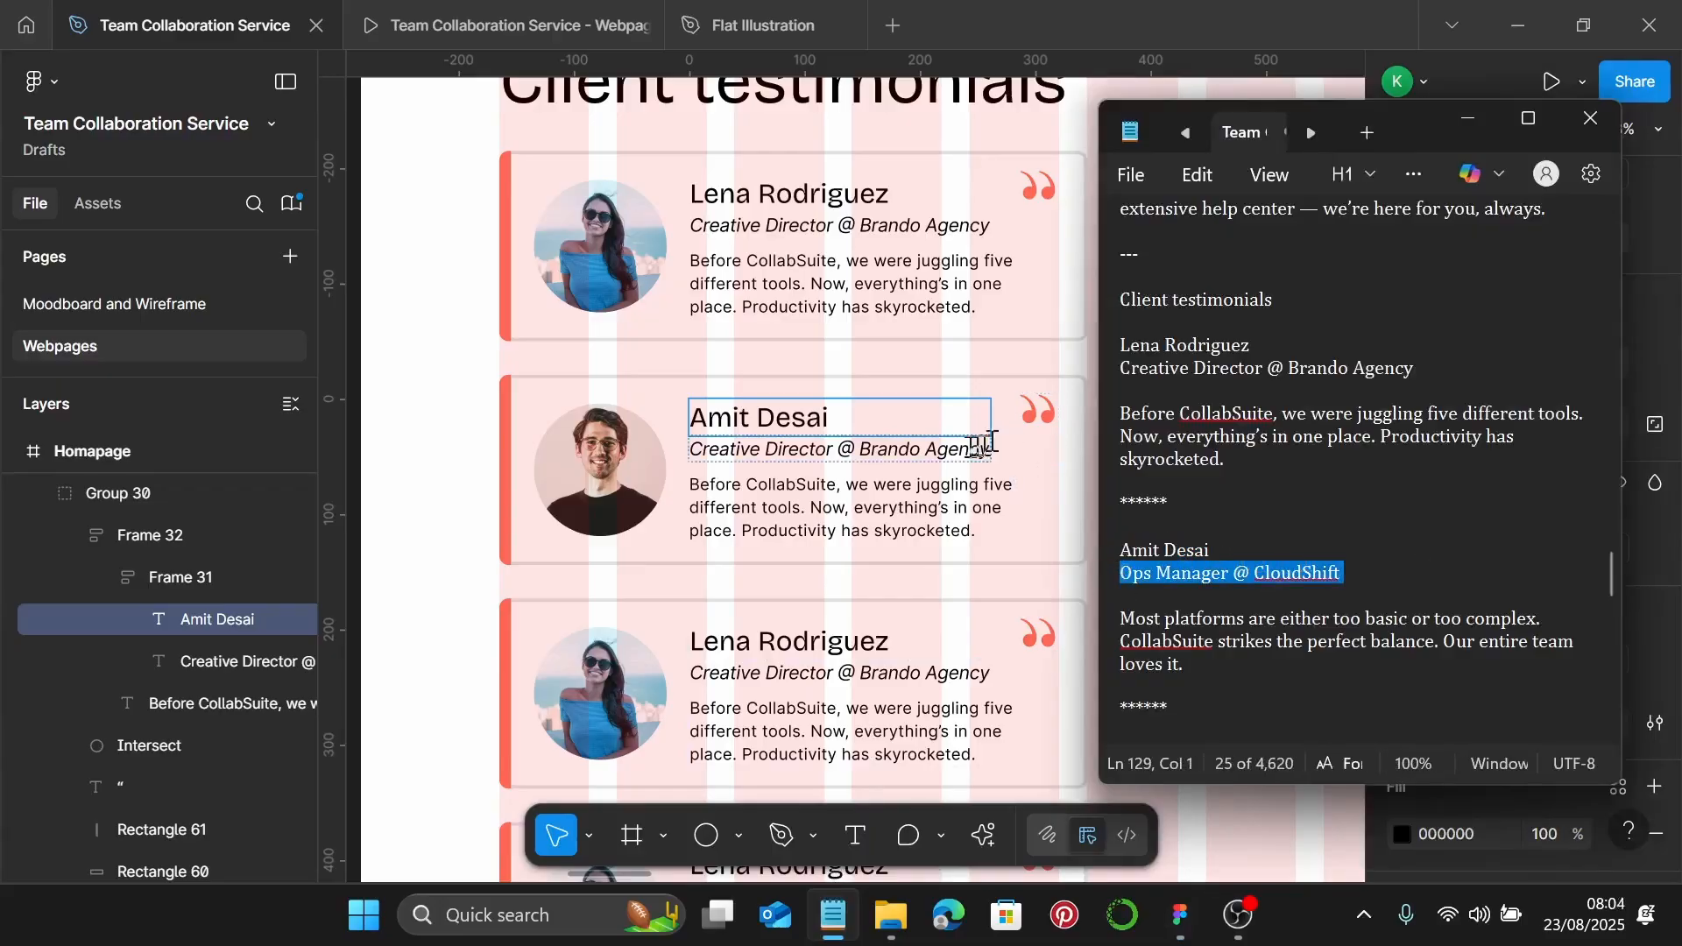
{"action": "left_click", "coordinate": [965, 449]}
{"action": "double_click", "coordinate": [965, 449]}
{"action": "type", "text": "Ops Manager @ CloudShift"}
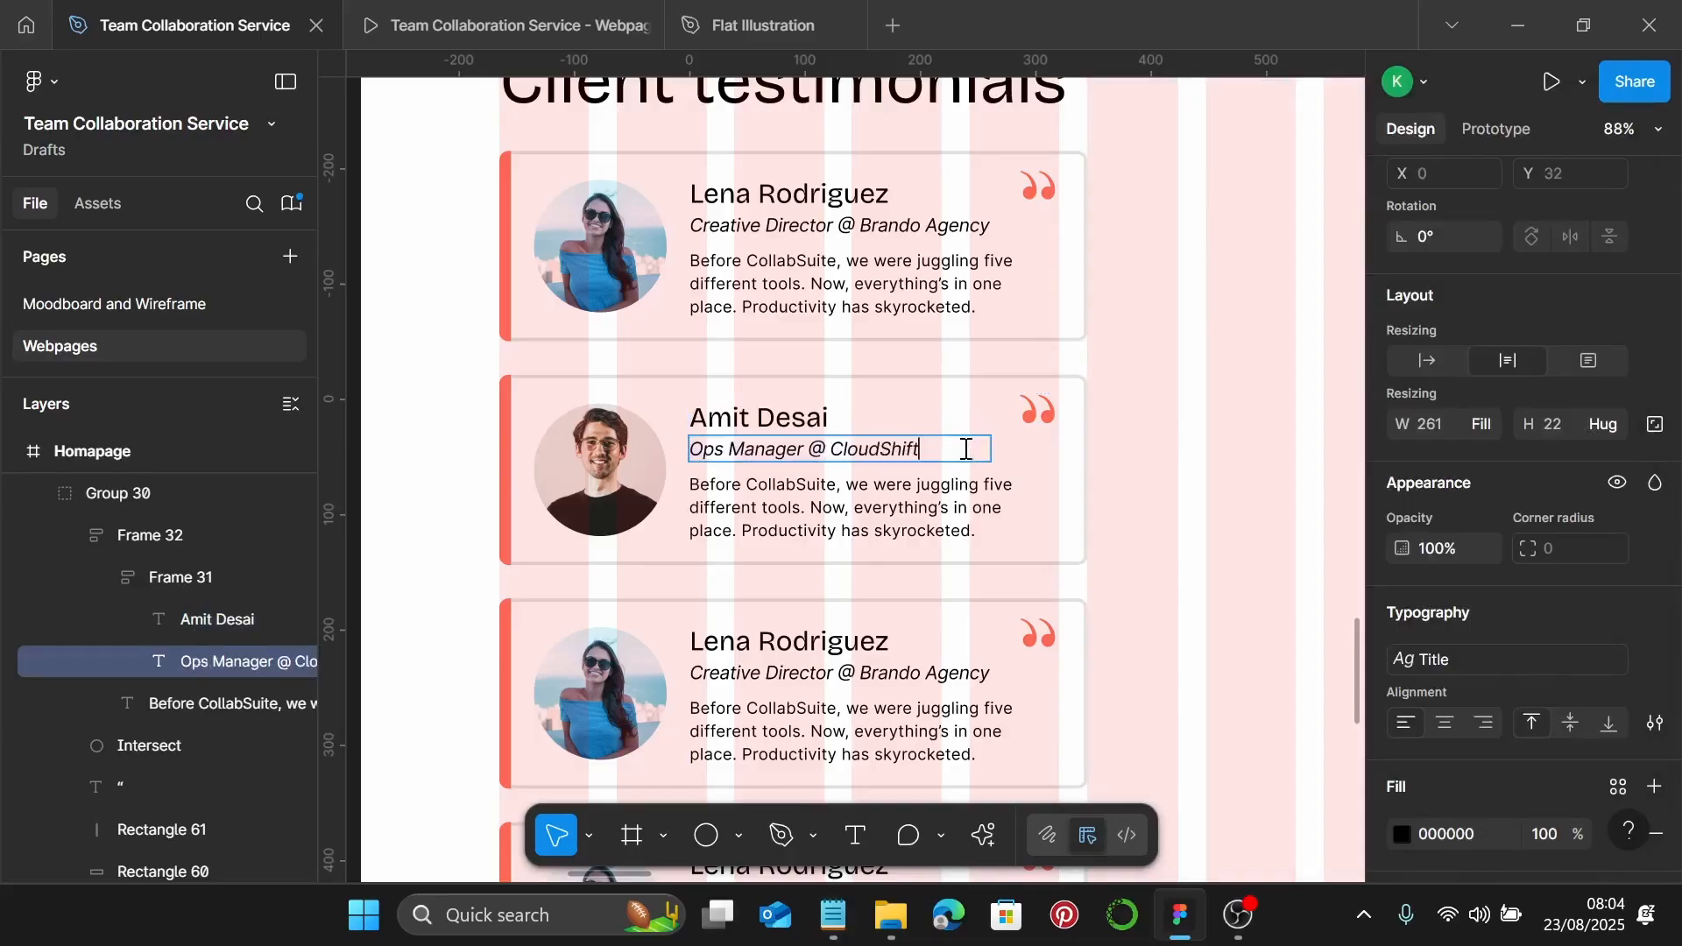
{"action": "key", "text": "Escape"}
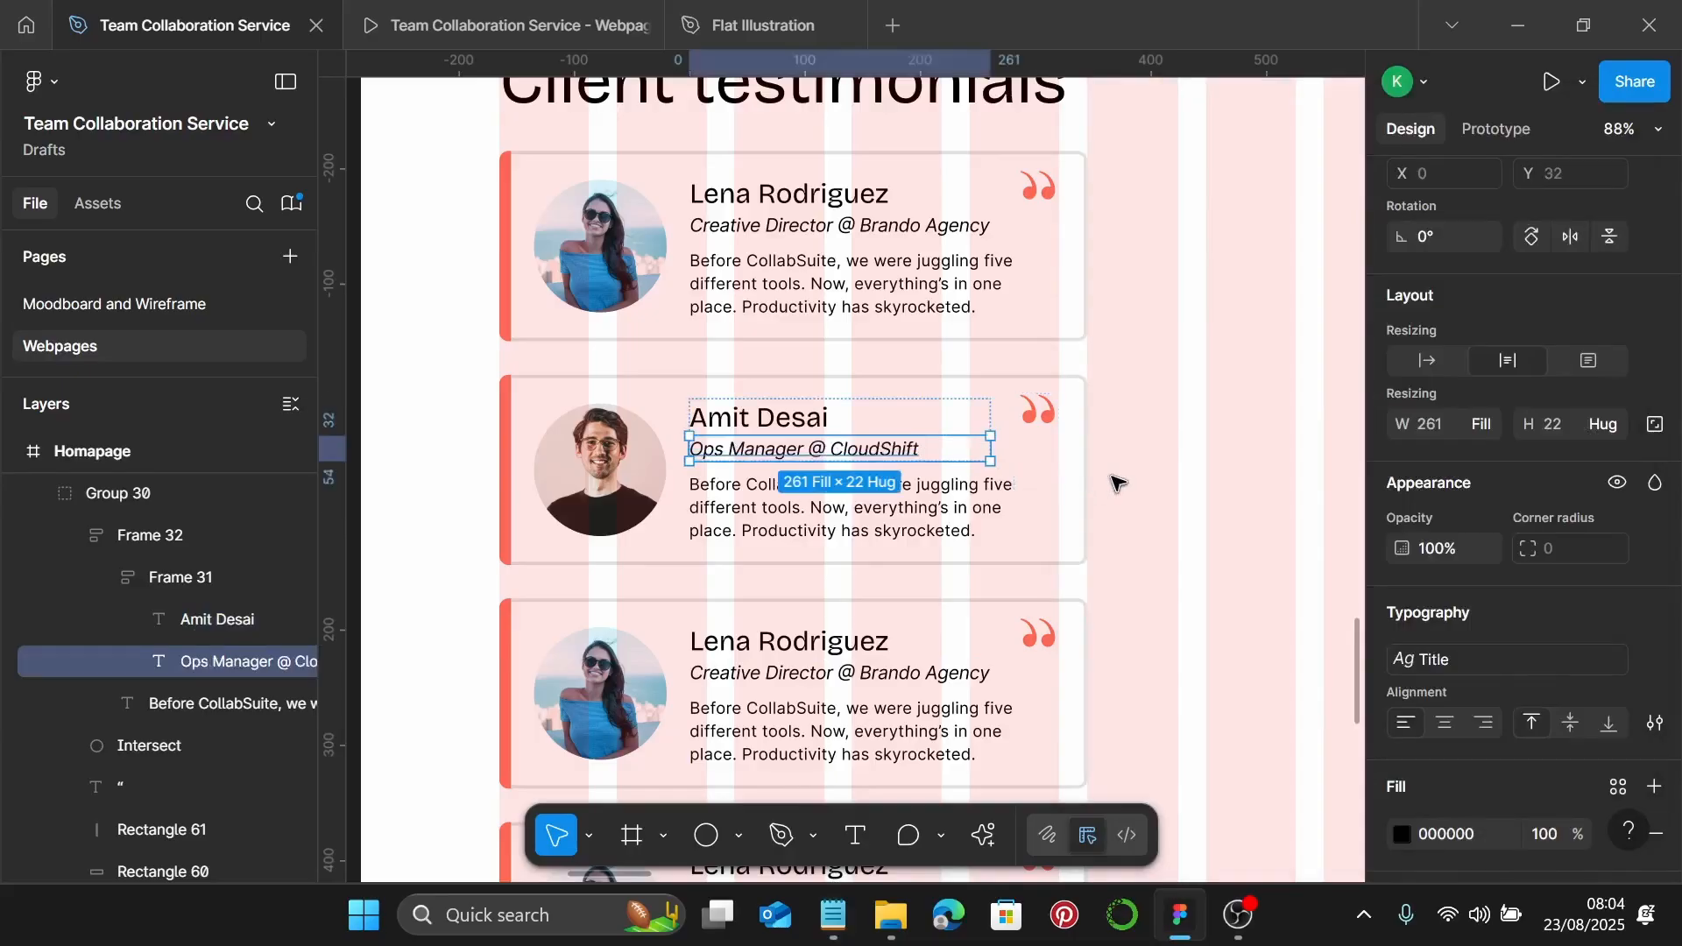
Copy the "Most platforms are either too basic or too complex" quote from Notepad and replace the second testimonial card's body text with it
{"action": "scroll", "coordinate": [1111, 479], "scroll_direction": "down", "scroll_amount": 1}
{"action": "left_click", "coordinate": [832, 915]}
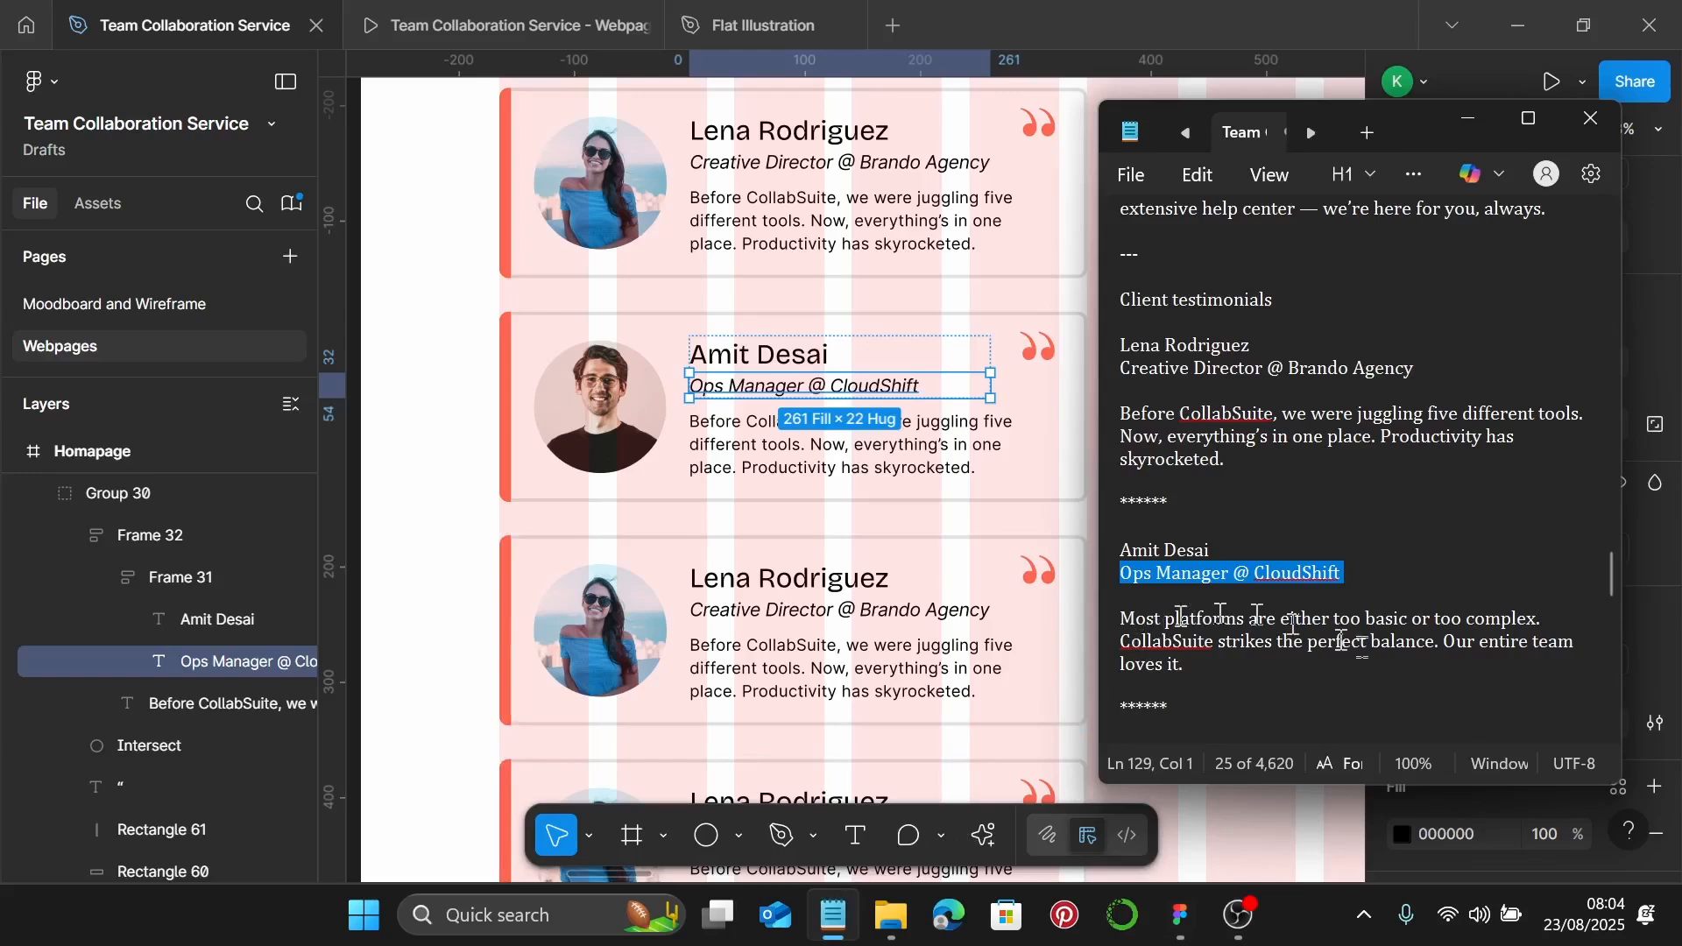
{"action": "left_click_drag", "start_coordinate": [1217, 668], "coordinate": [1122, 624]}
{"action": "key", "text": "ctrl+c"}
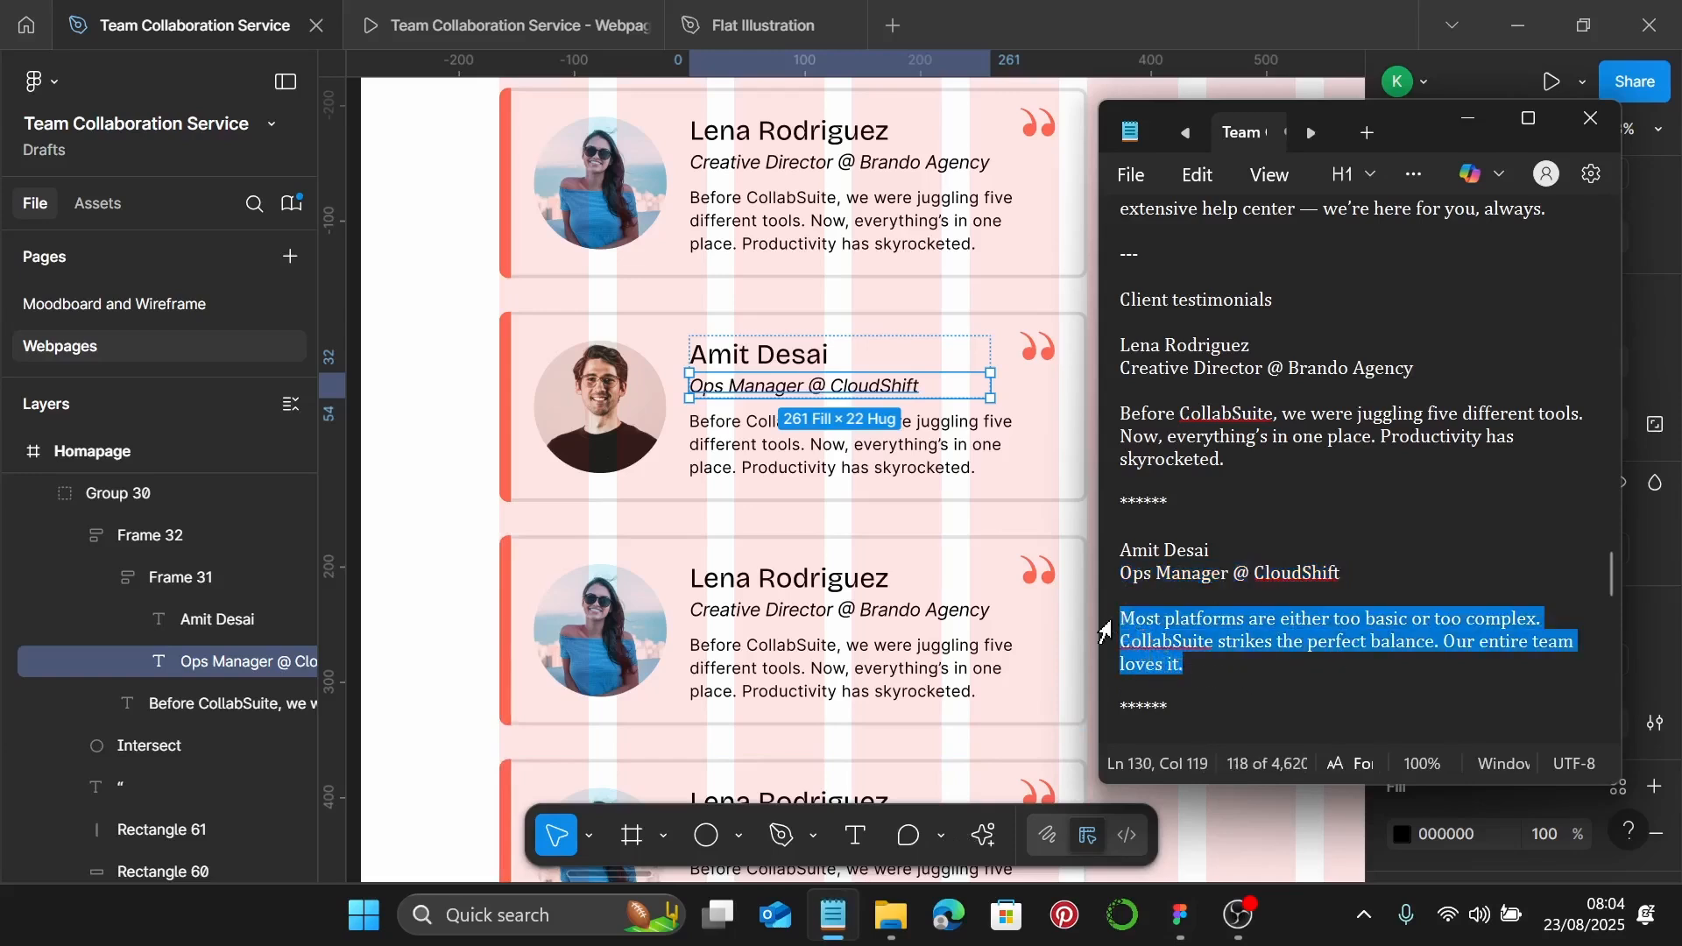
{"action": "left_click", "coordinate": [912, 444]}
{"action": "double_click", "coordinate": [905, 450]}
{"action": "key", "text": "ctrl+v"}
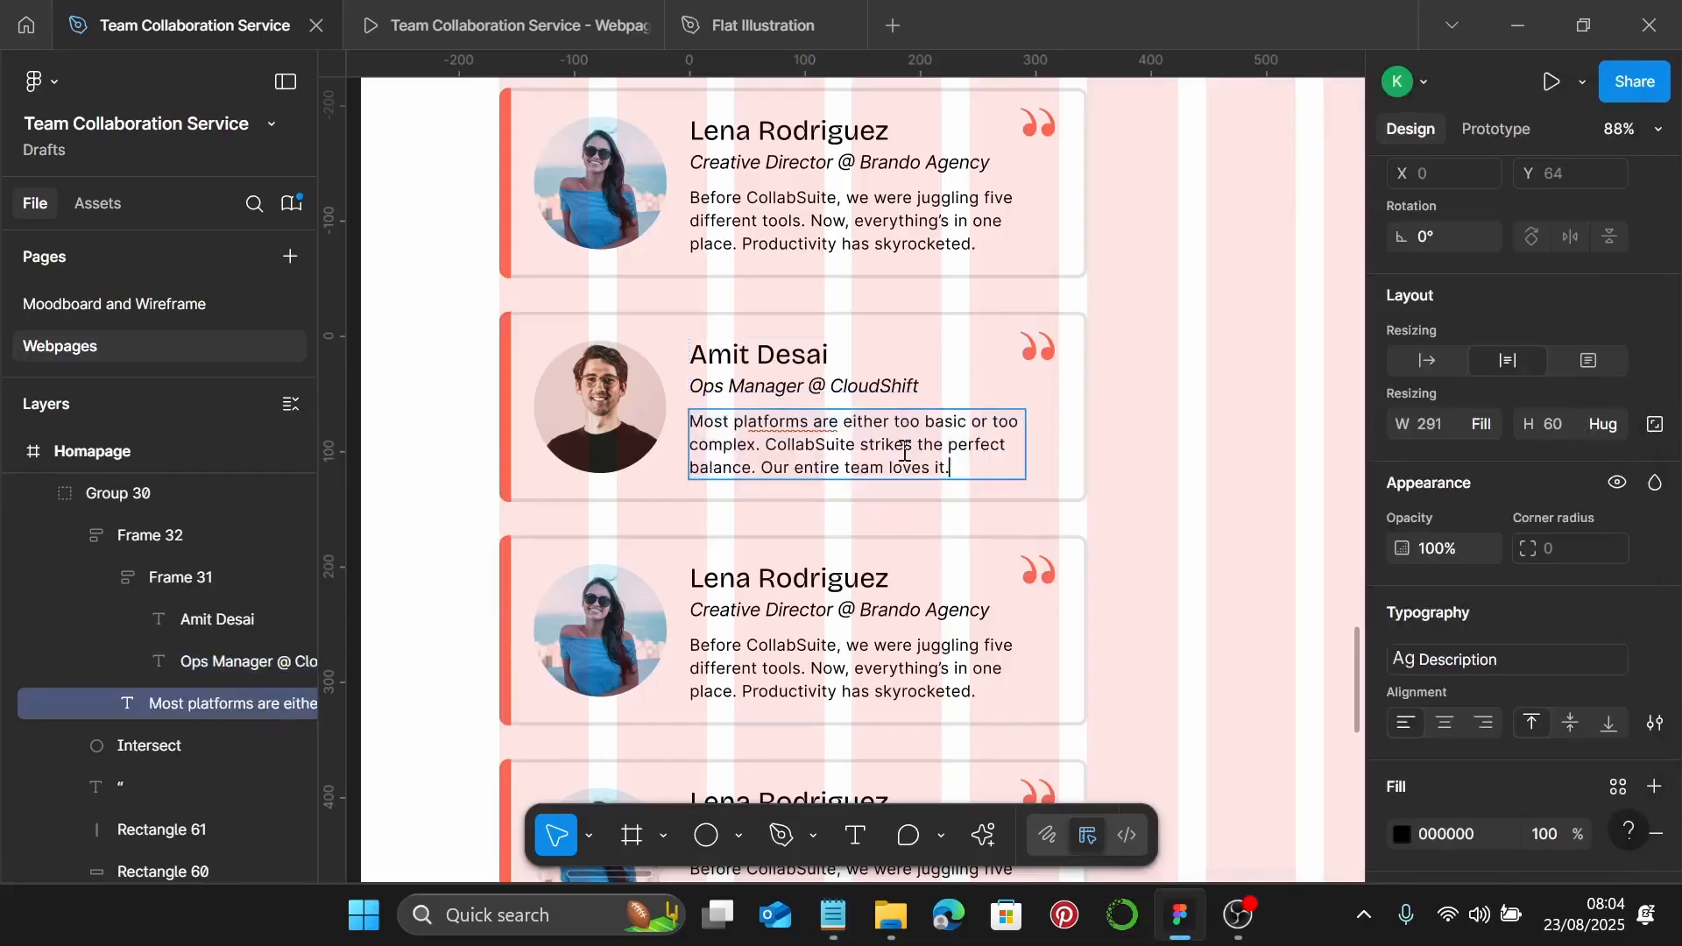
{"action": "left_click", "coordinate": [1182, 420]}
Cut the portrait of the woman in orange from the canvas and use it to replace the photo in the third testimonial card
{"action": "scroll", "coordinate": [1183, 421], "scroll_direction": "down", "scroll_amount": 5}
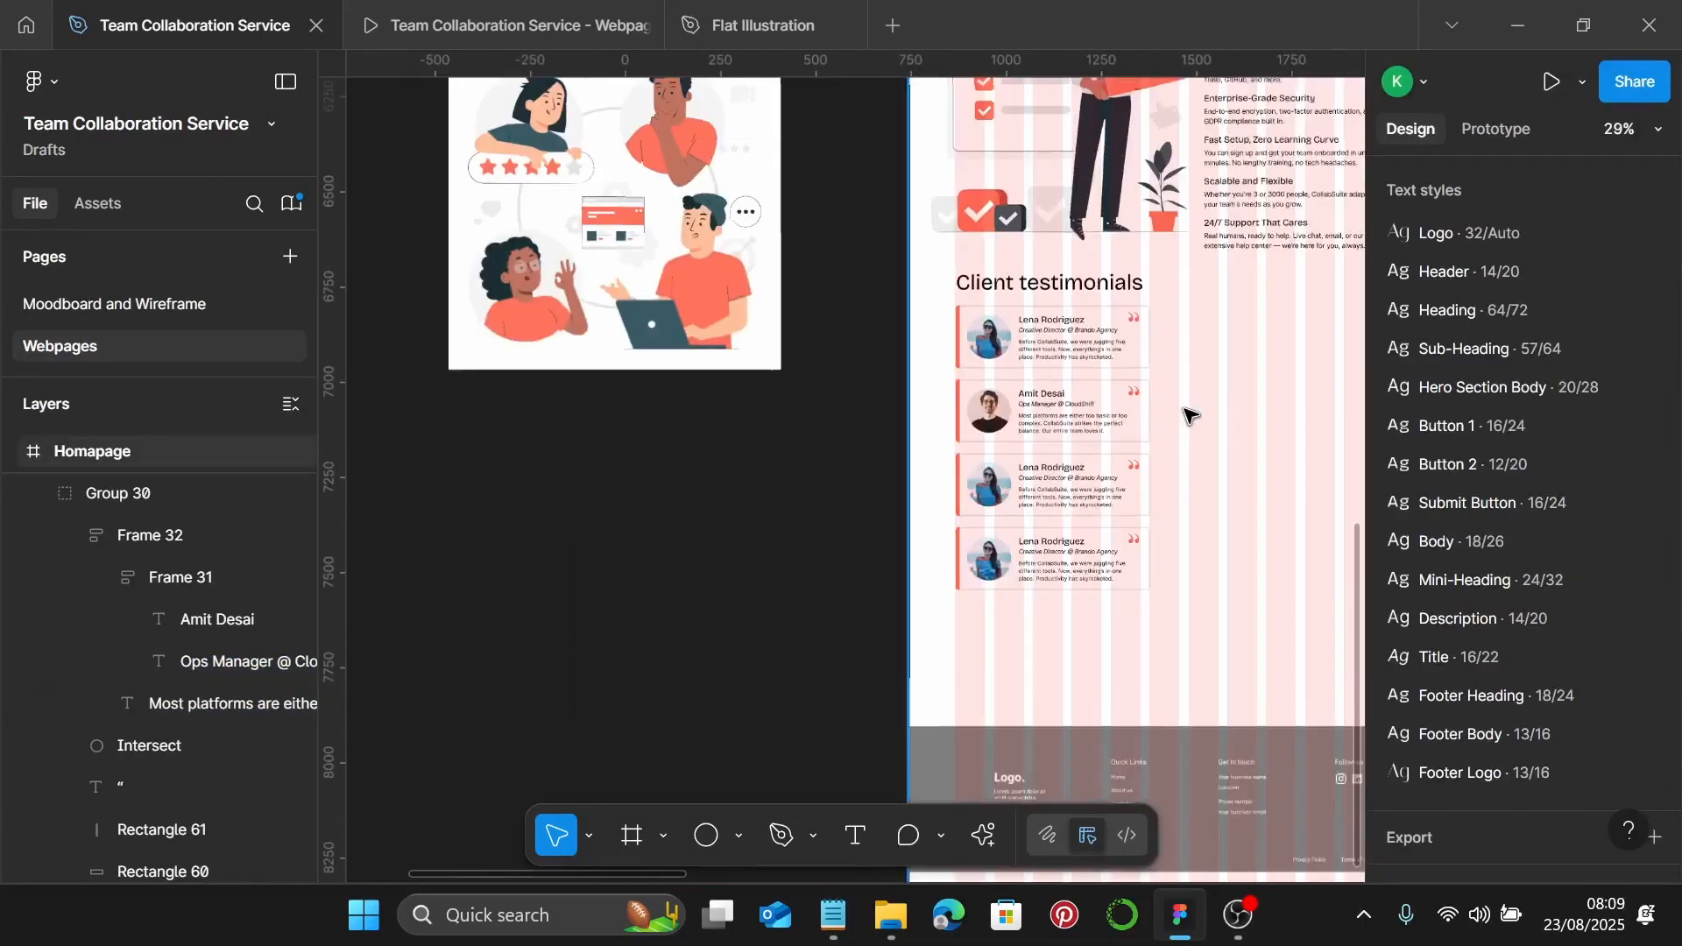
{"action": "scroll", "coordinate": [1051, 526], "scroll_direction": "left", "scroll_amount": 3}
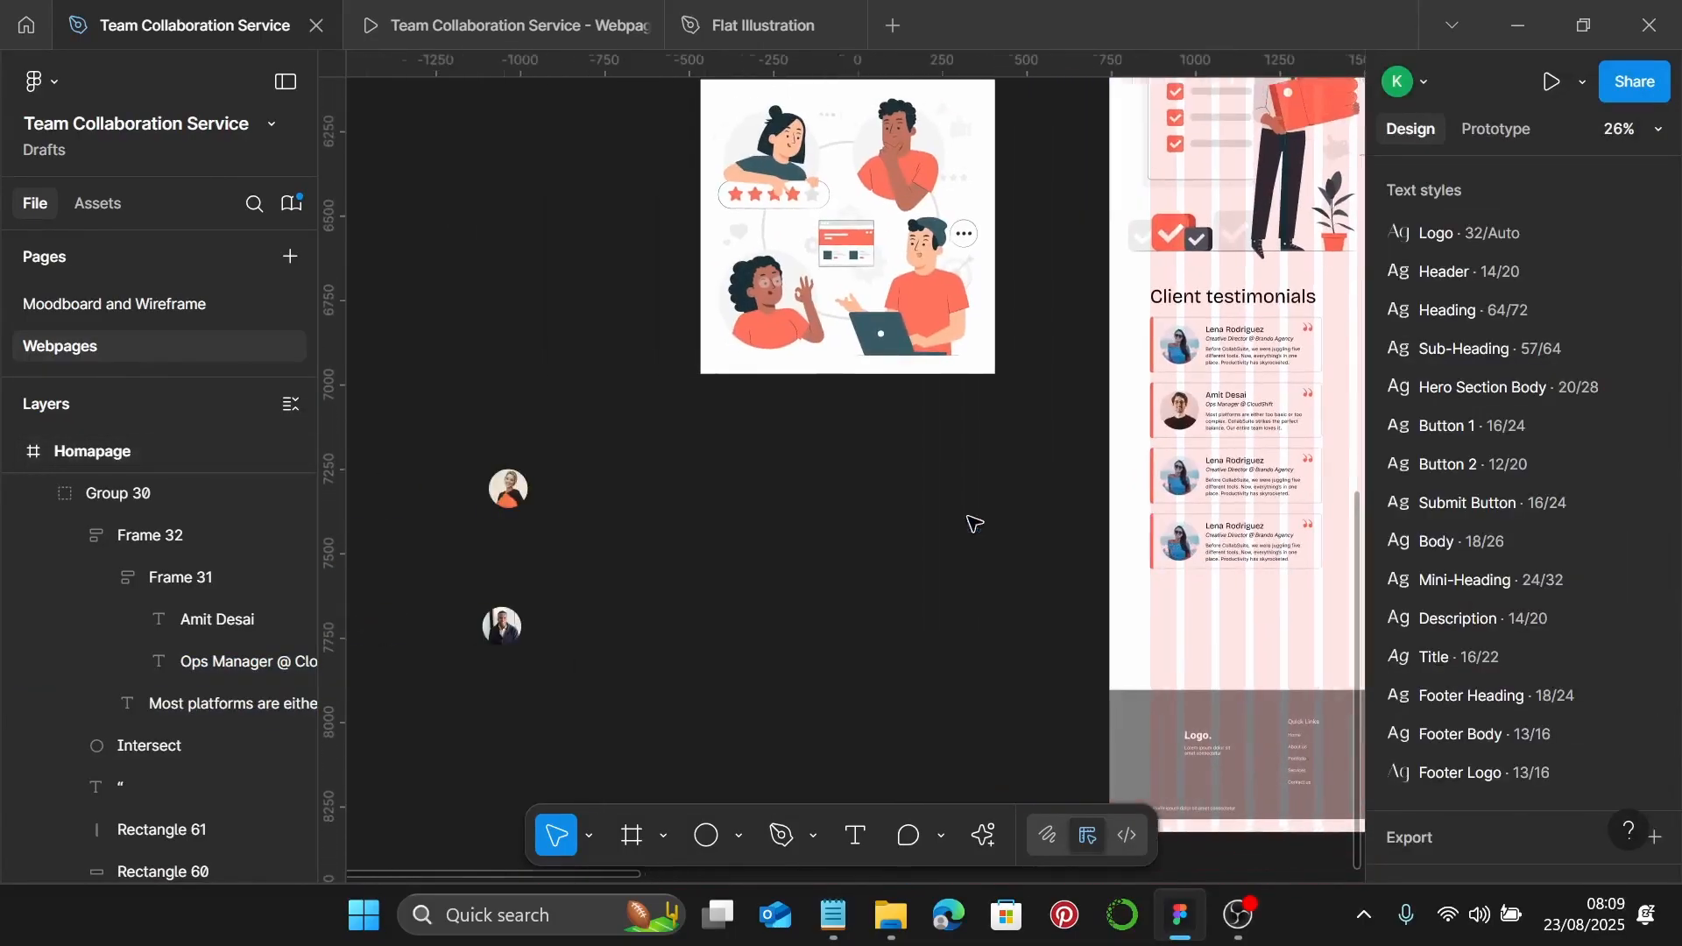
{"action": "left_click", "coordinate": [517, 485]}
{"action": "key", "text": "Delete"}
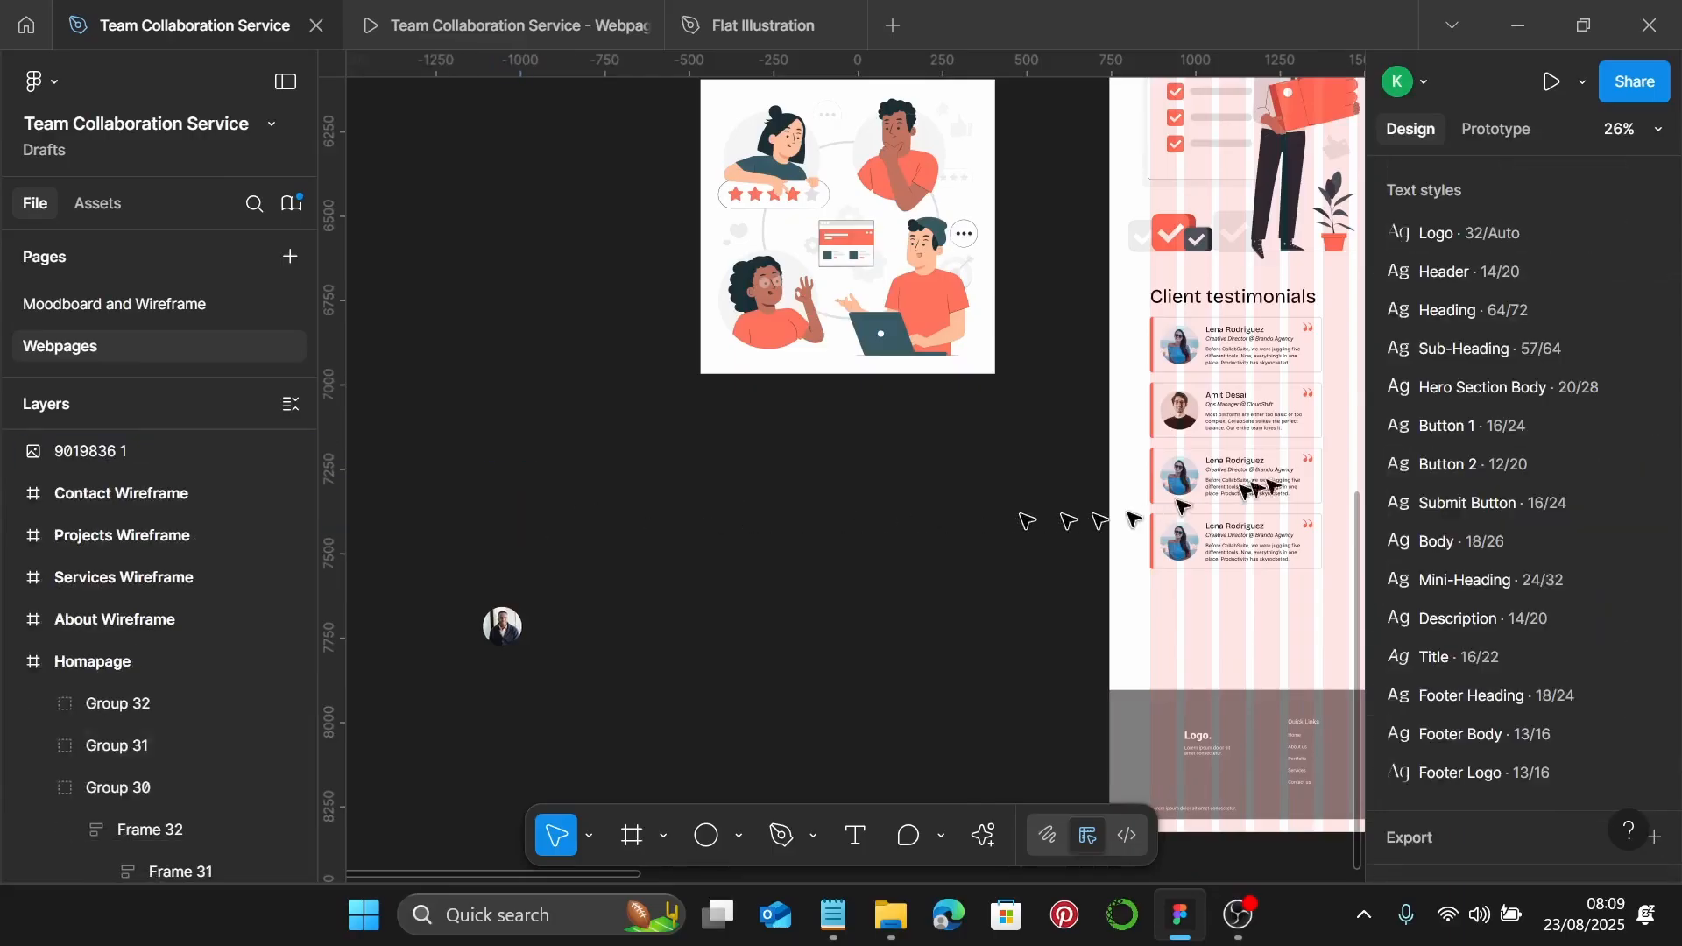
{"action": "scroll", "coordinate": [1294, 503], "scroll_direction": "up", "scroll_amount": 10}
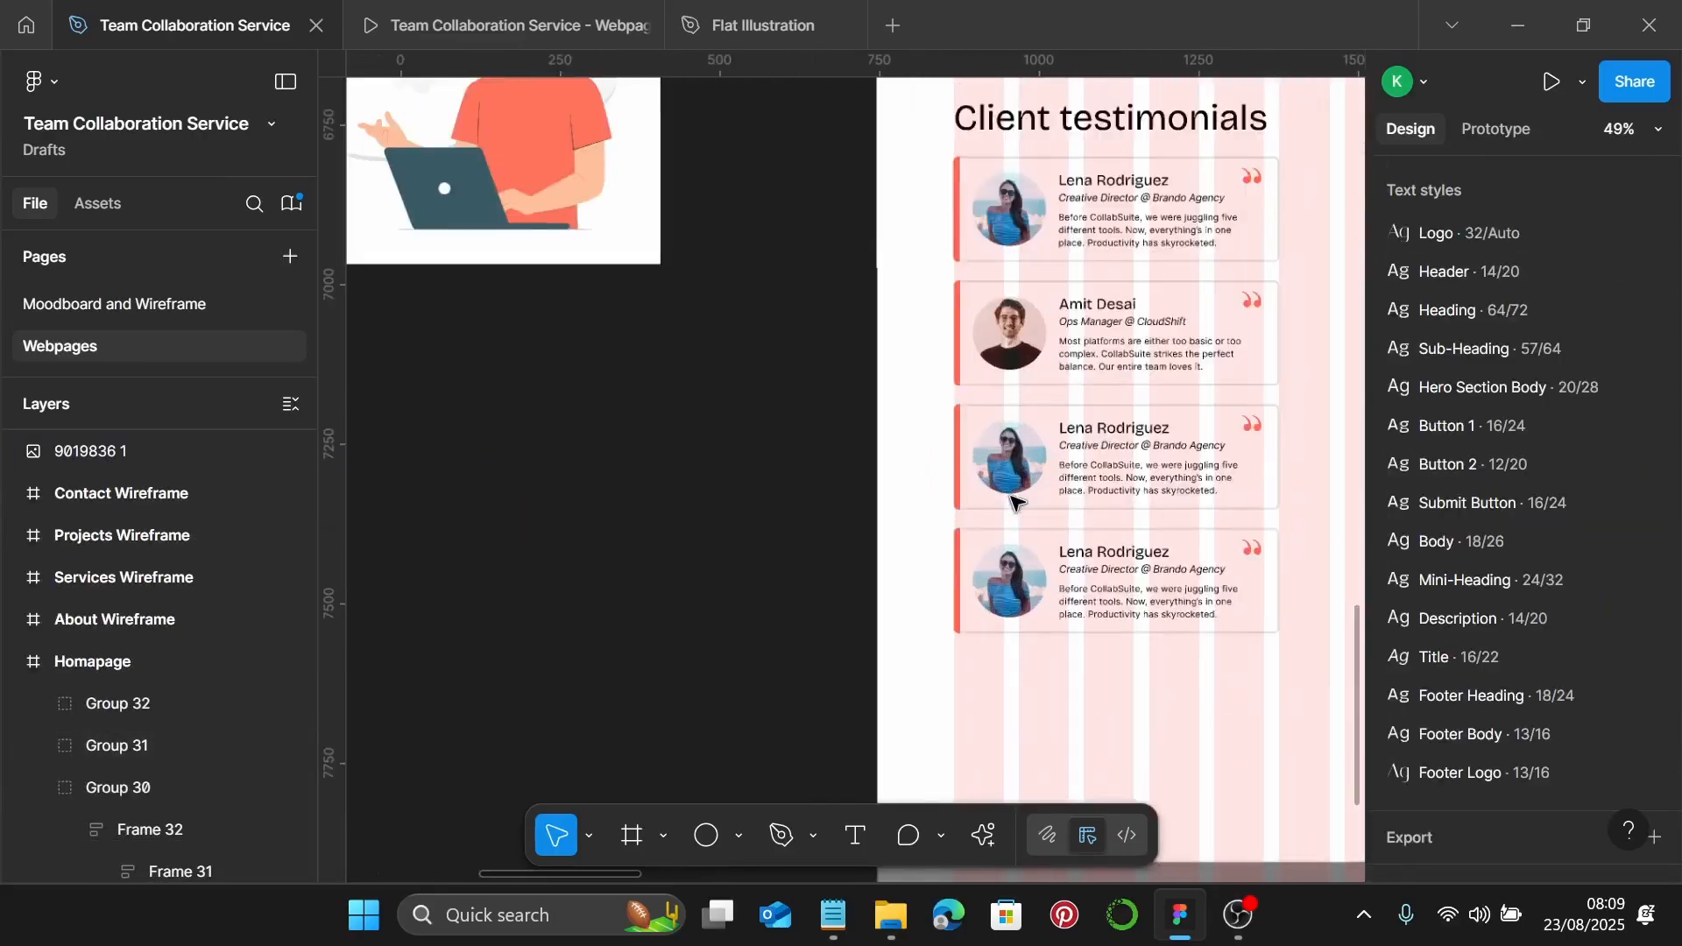
{"action": "double_click", "coordinate": [1037, 436]}
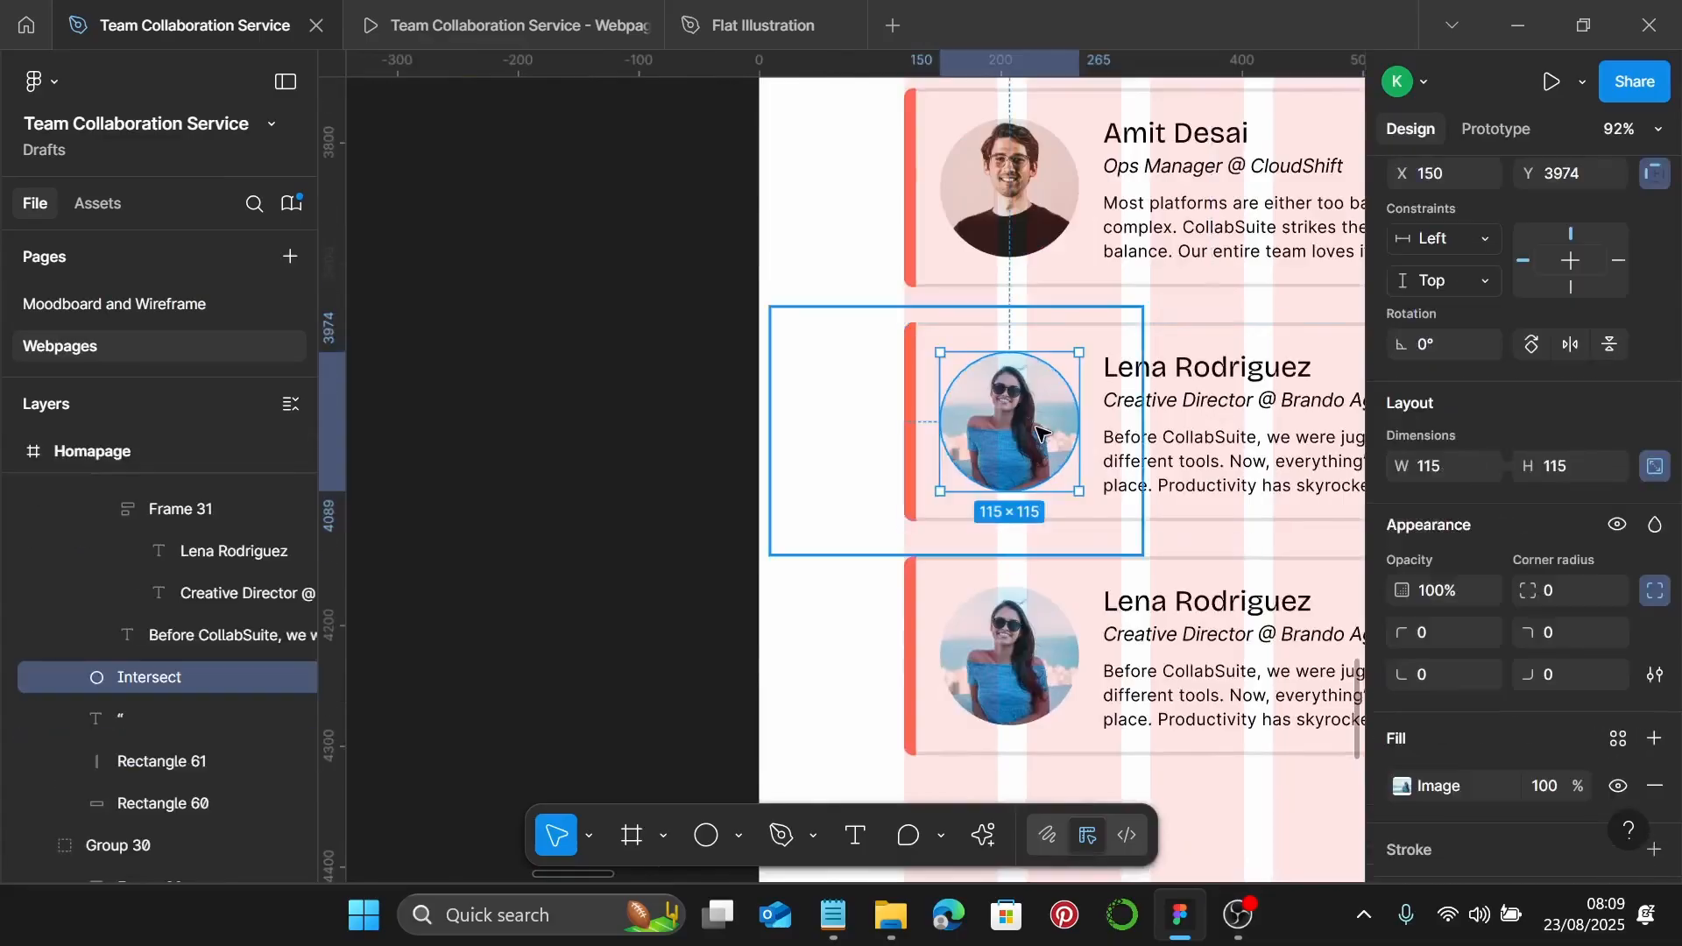
{"action": "key", "text": "ctrl+shift+r"}
Copy the third client's name from the Notepad text and replace the name in the third testimonial card with it
{"action": "scroll", "coordinate": [1040, 432], "scroll_direction": "up", "scroll_amount": 1}
{"action": "scroll", "coordinate": [1040, 432], "scroll_direction": "right", "scroll_amount": 5}
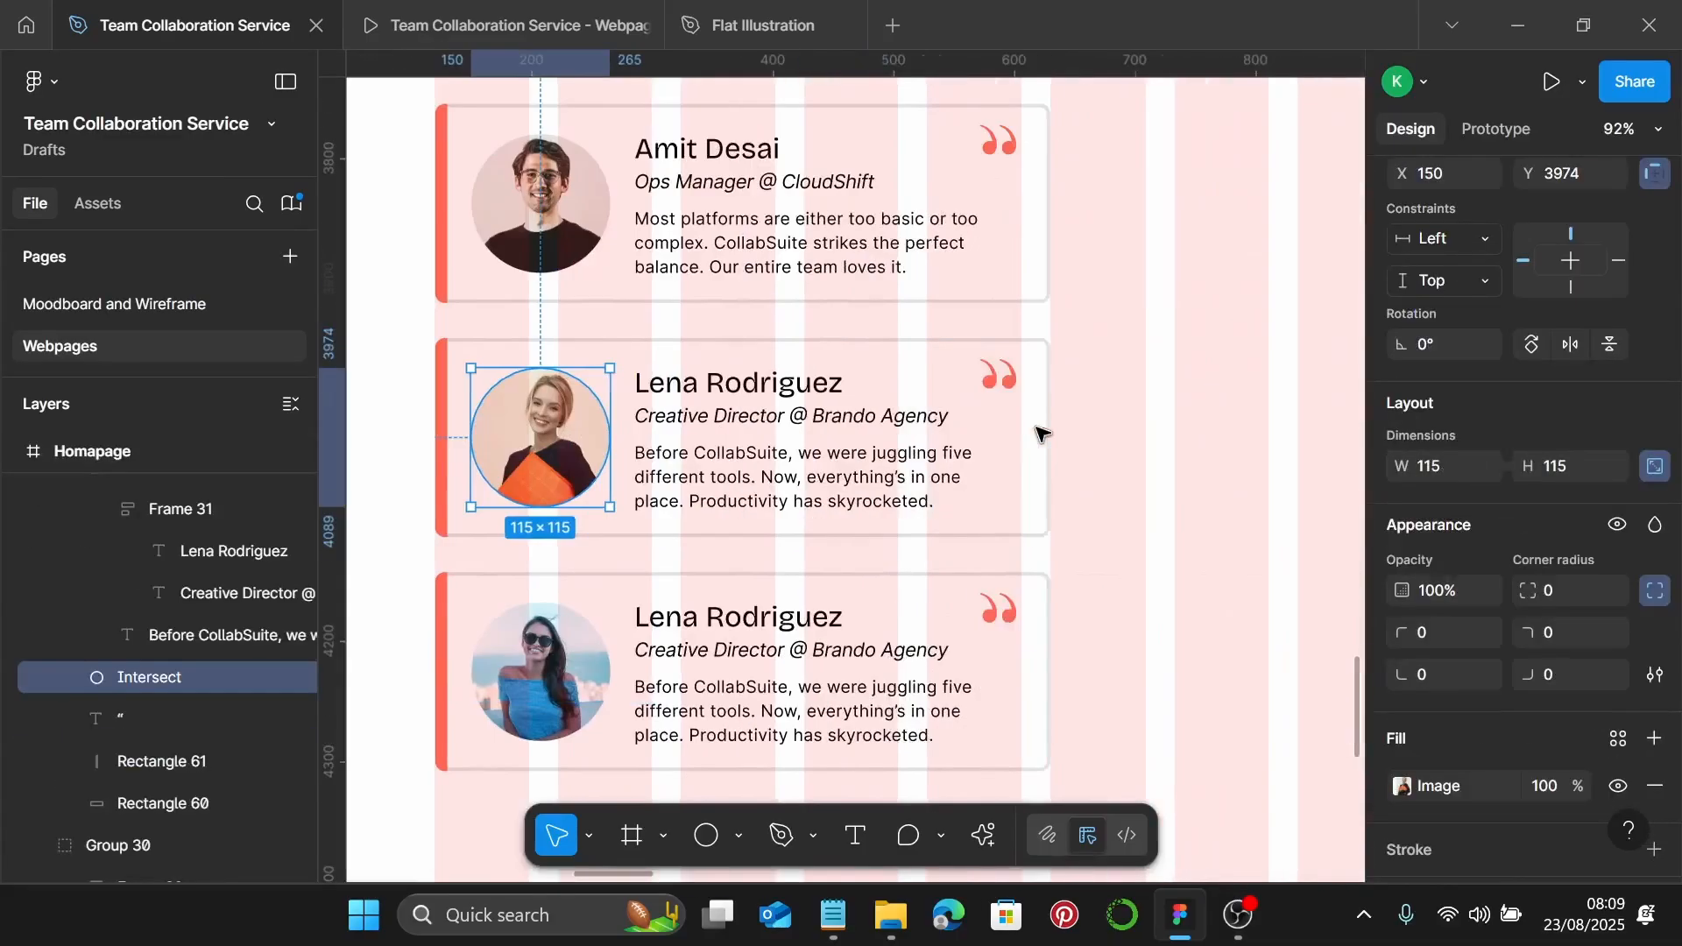
{"action": "left_click", "coordinate": [832, 914]}
{"action": "scroll", "coordinate": [1238, 507], "scroll_direction": "down", "scroll_amount": 5}
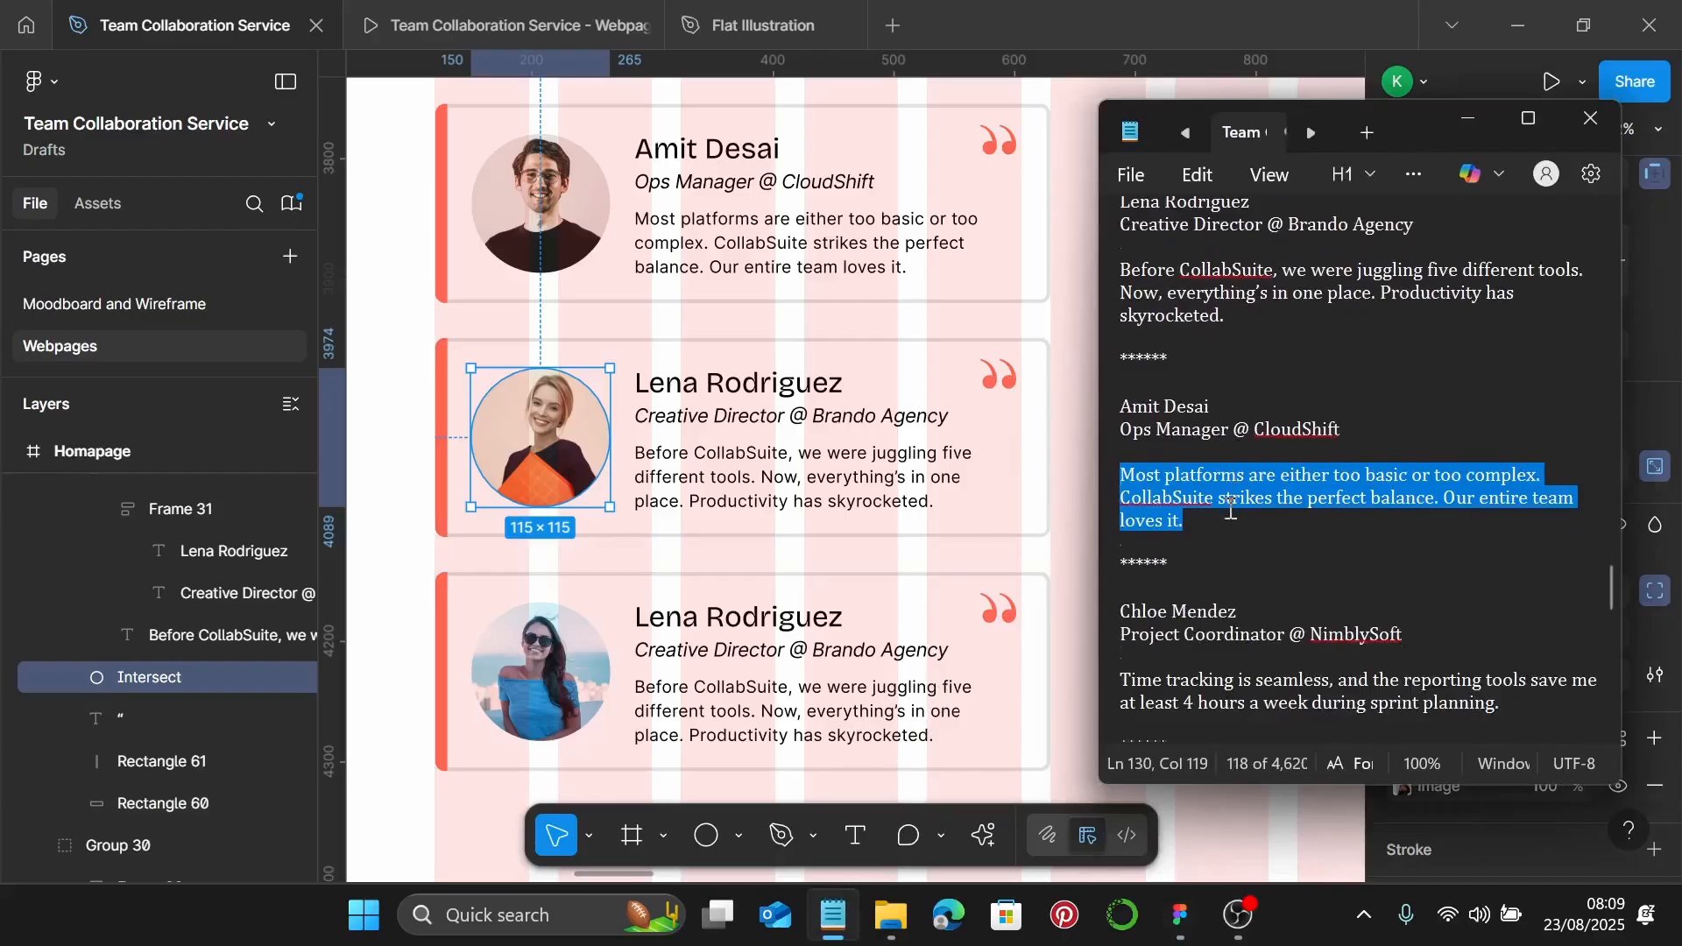
{"action": "left_click_drag", "start_coordinate": [1238, 482], "coordinate": [1110, 493]}
{"action": "key", "text": "ctrl+c"}
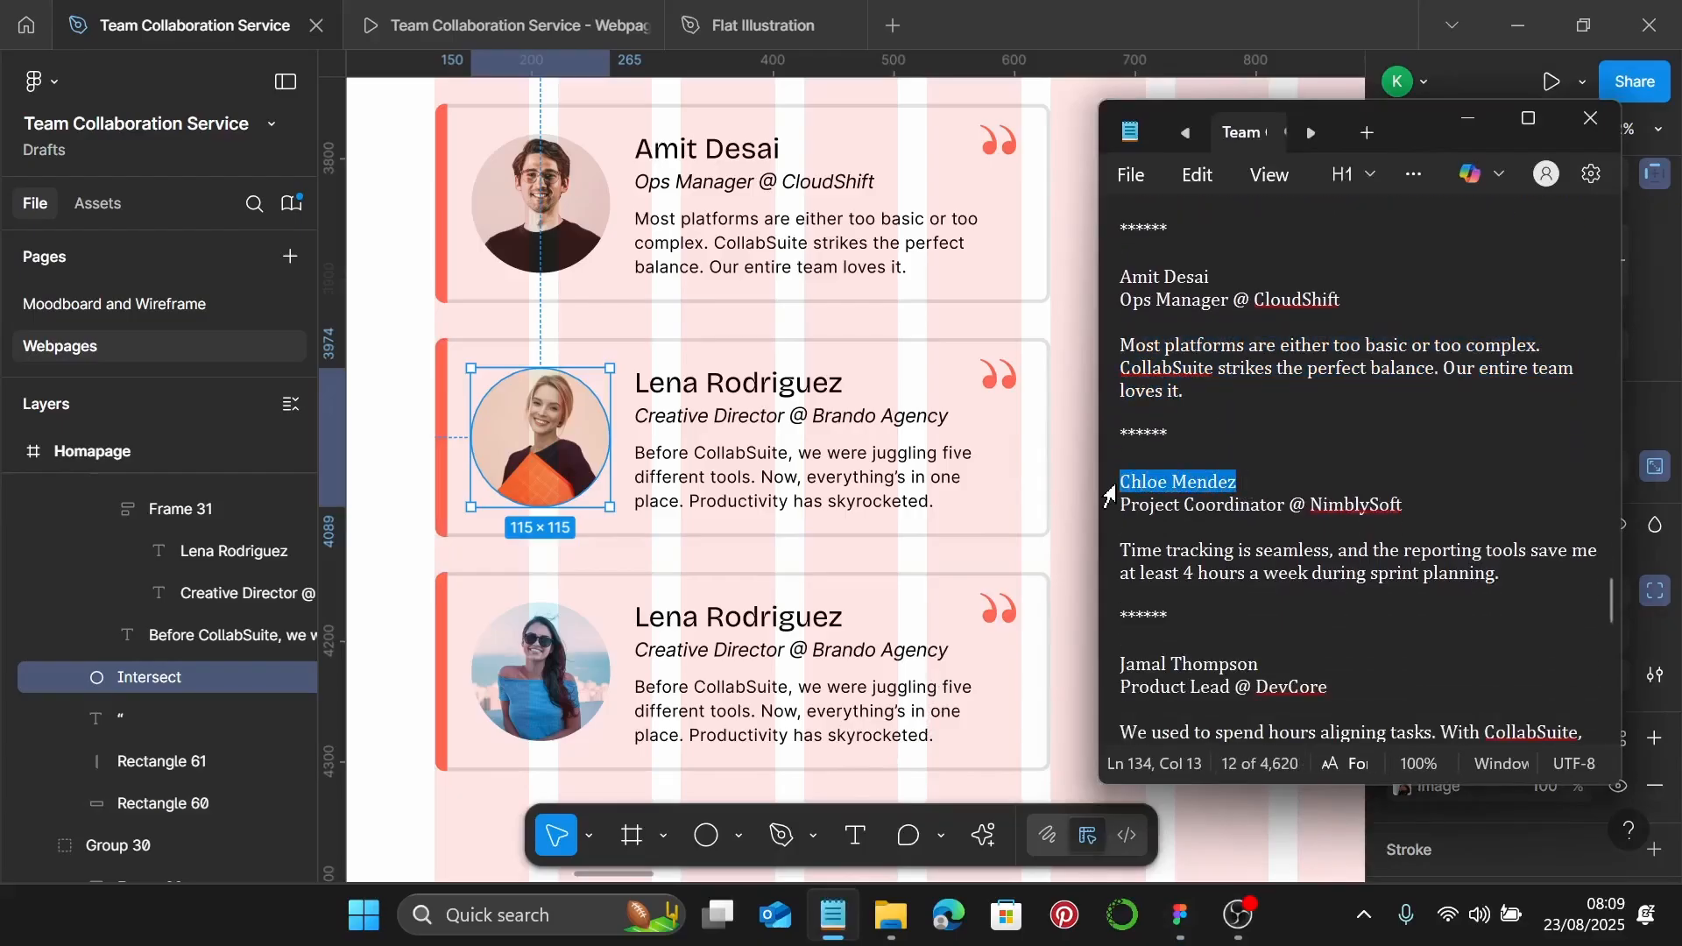
{"action": "left_click", "coordinate": [778, 403]}
{"action": "left_click", "coordinate": [778, 401]}
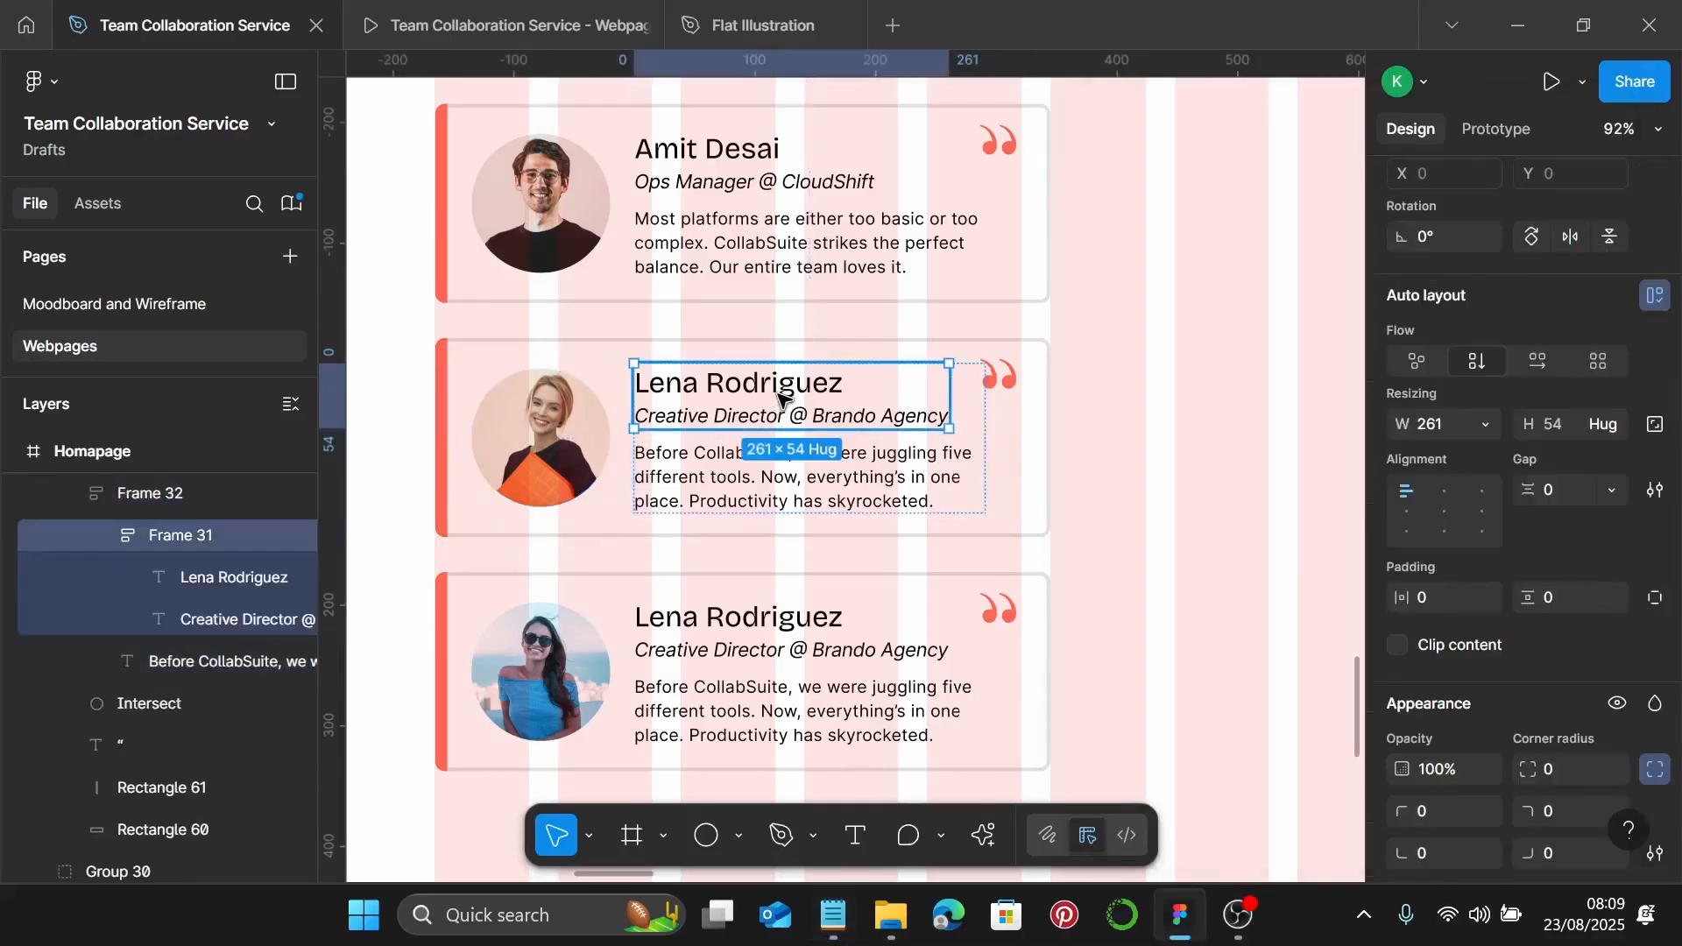
{"action": "left_click", "coordinate": [779, 396]}
{"action": "double_click", "coordinate": [781, 398]}
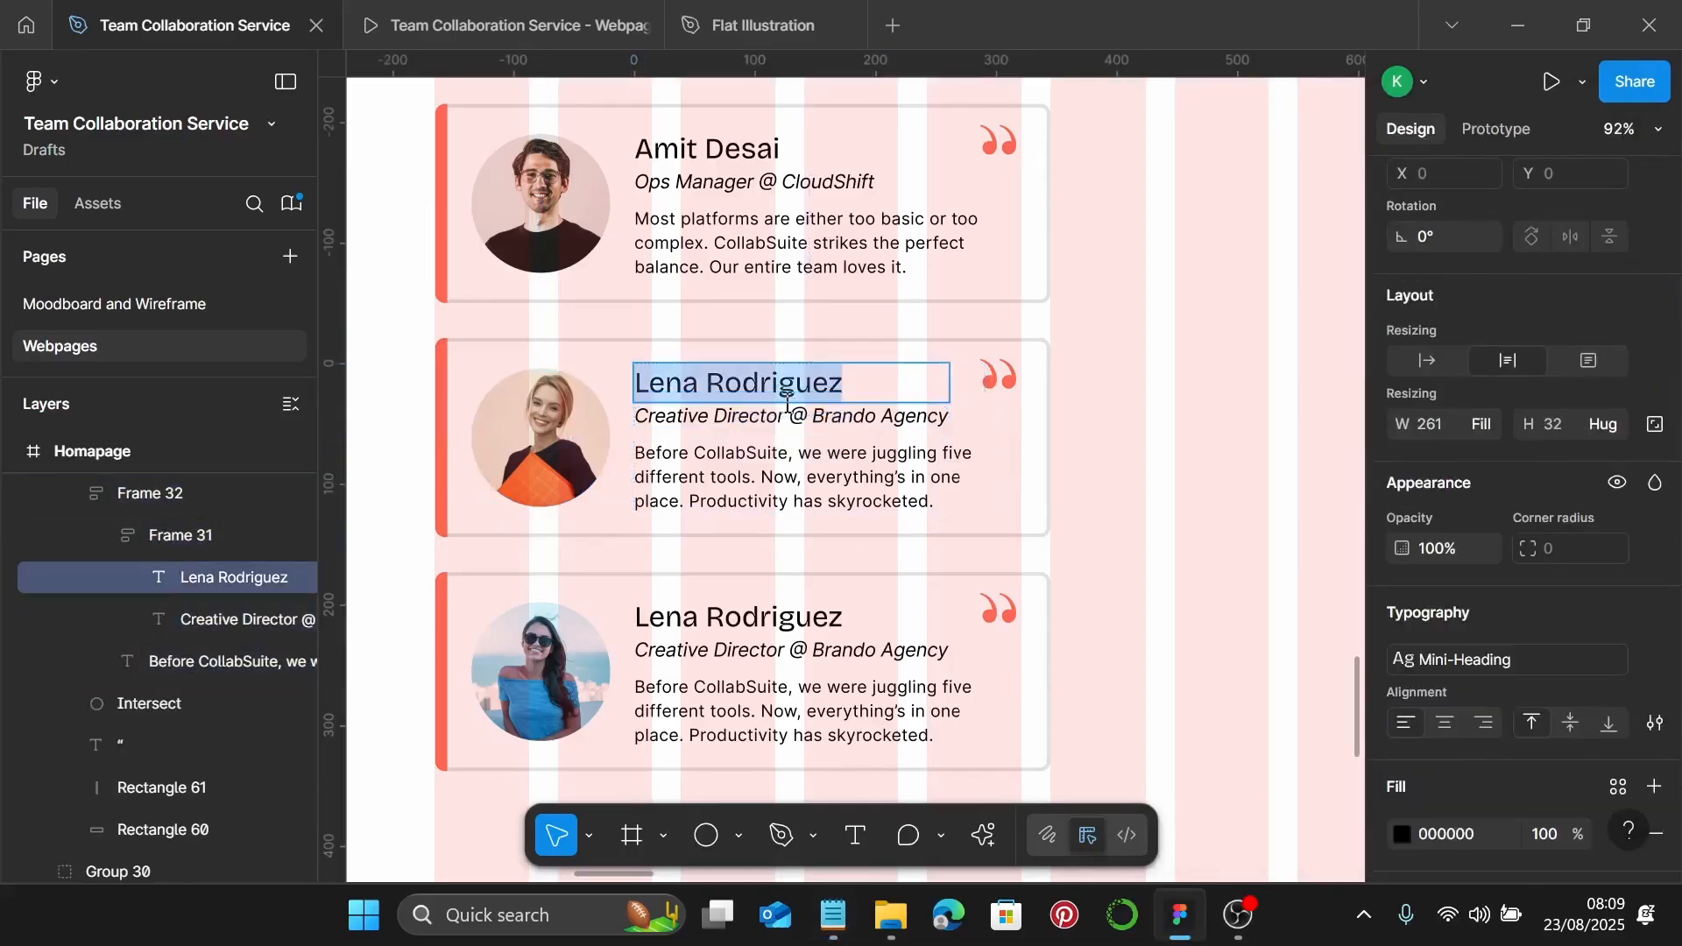
{"action": "key", "text": "ctrl+v"}
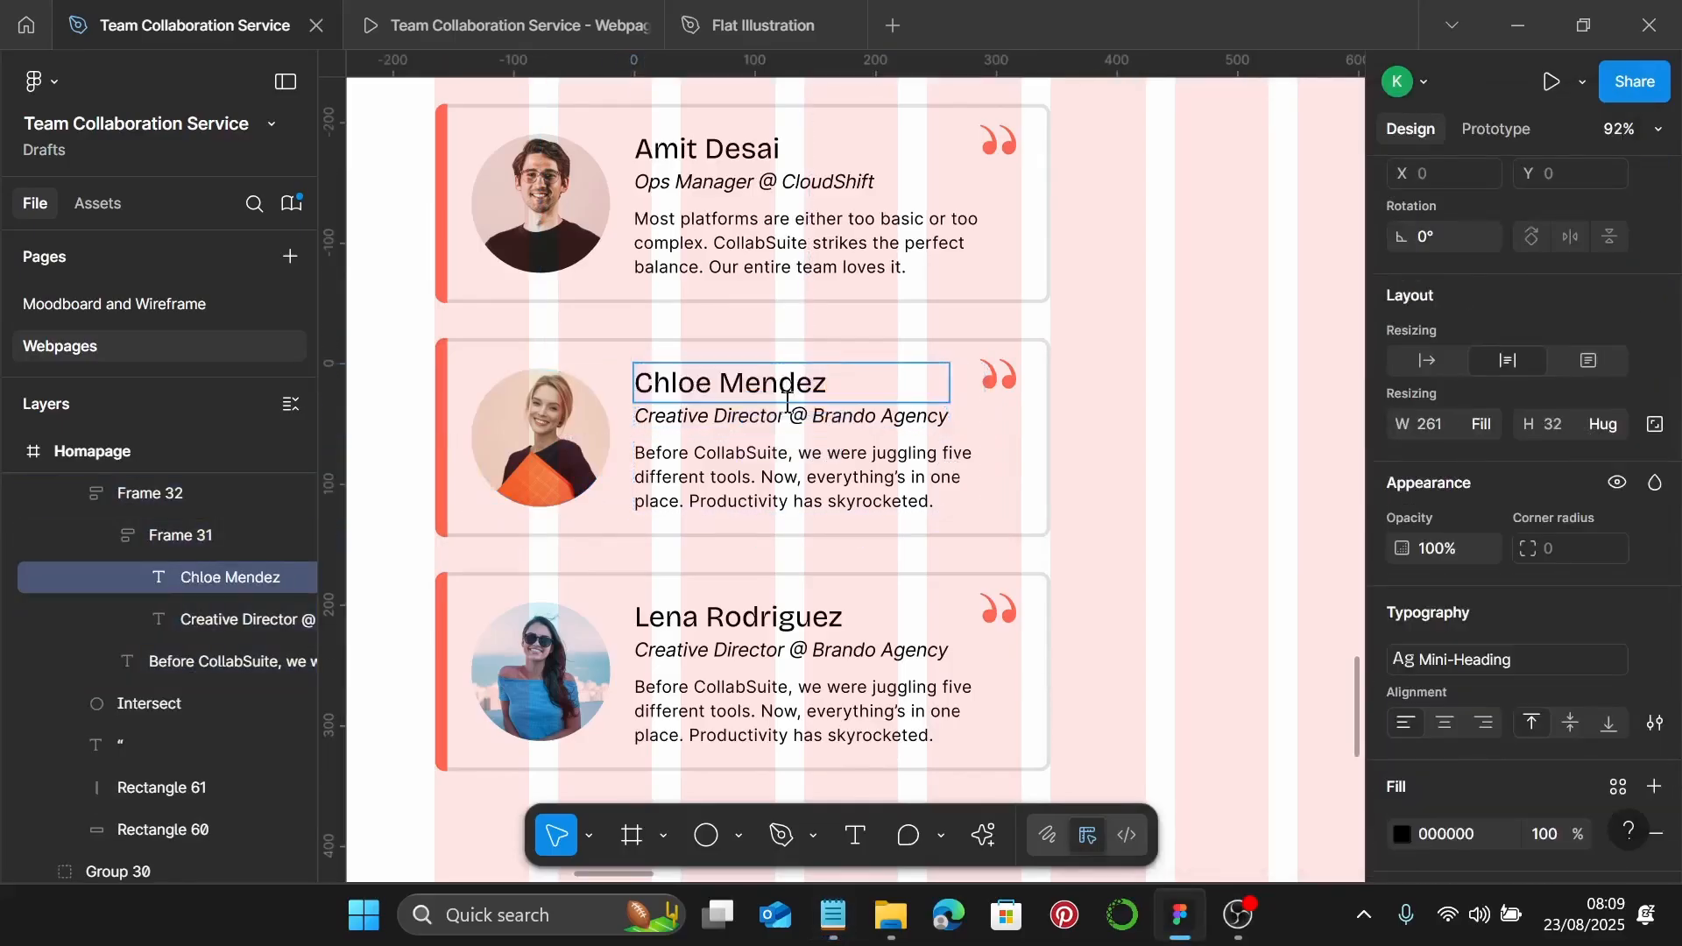
Copy the third client's role from Notepad and replace the third testimonial card's role line with "Project Coordinator @ NimblySoft"
{"action": "left_click", "coordinate": [833, 915]}
{"action": "left_click_drag", "start_coordinate": [1433, 503], "coordinate": [1112, 499]}
{"action": "key", "text": "ctrl+c"}
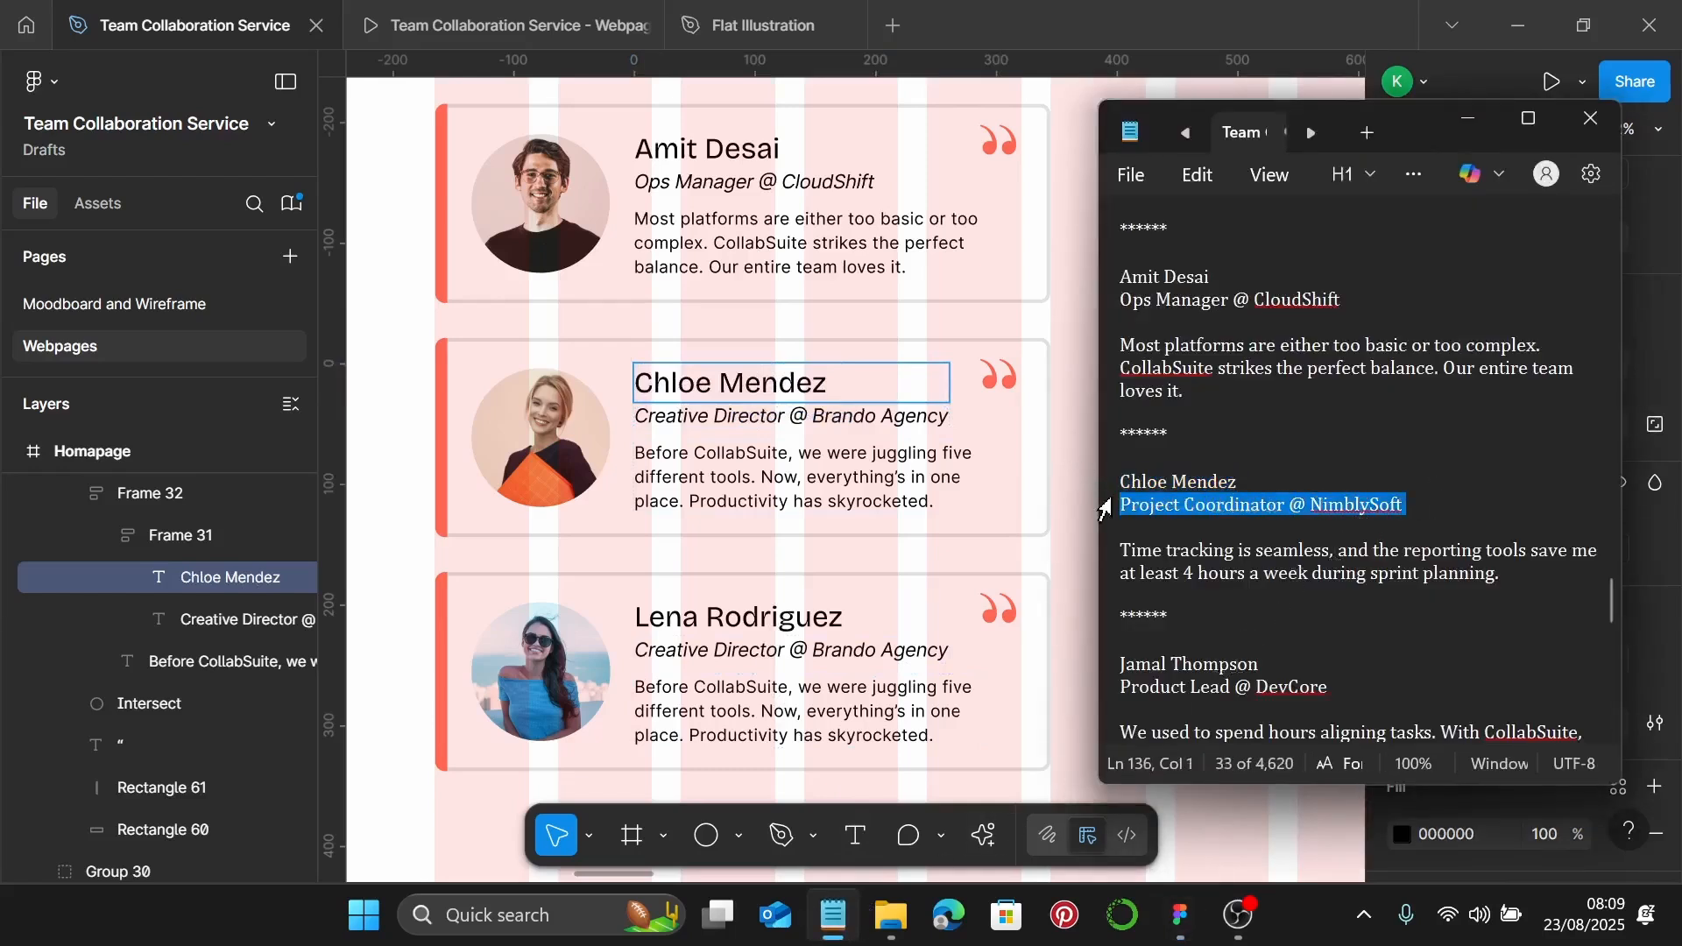
{"action": "triple_click", "coordinate": [856, 413]}
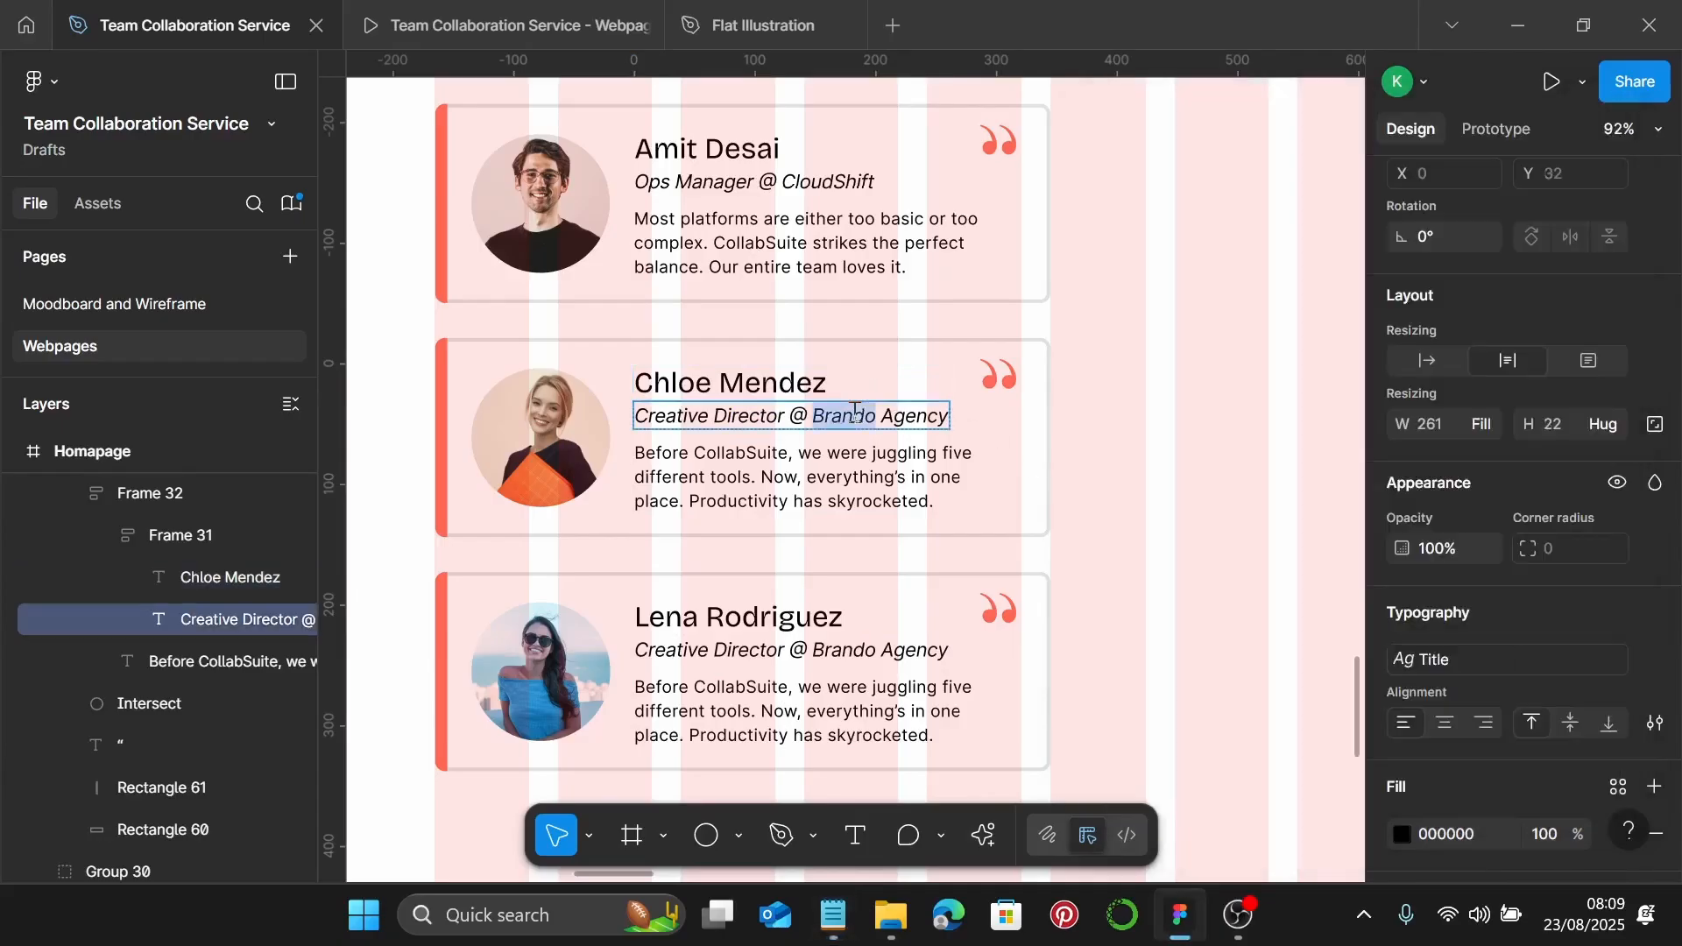
{"action": "key", "text": "ctrl+v"}
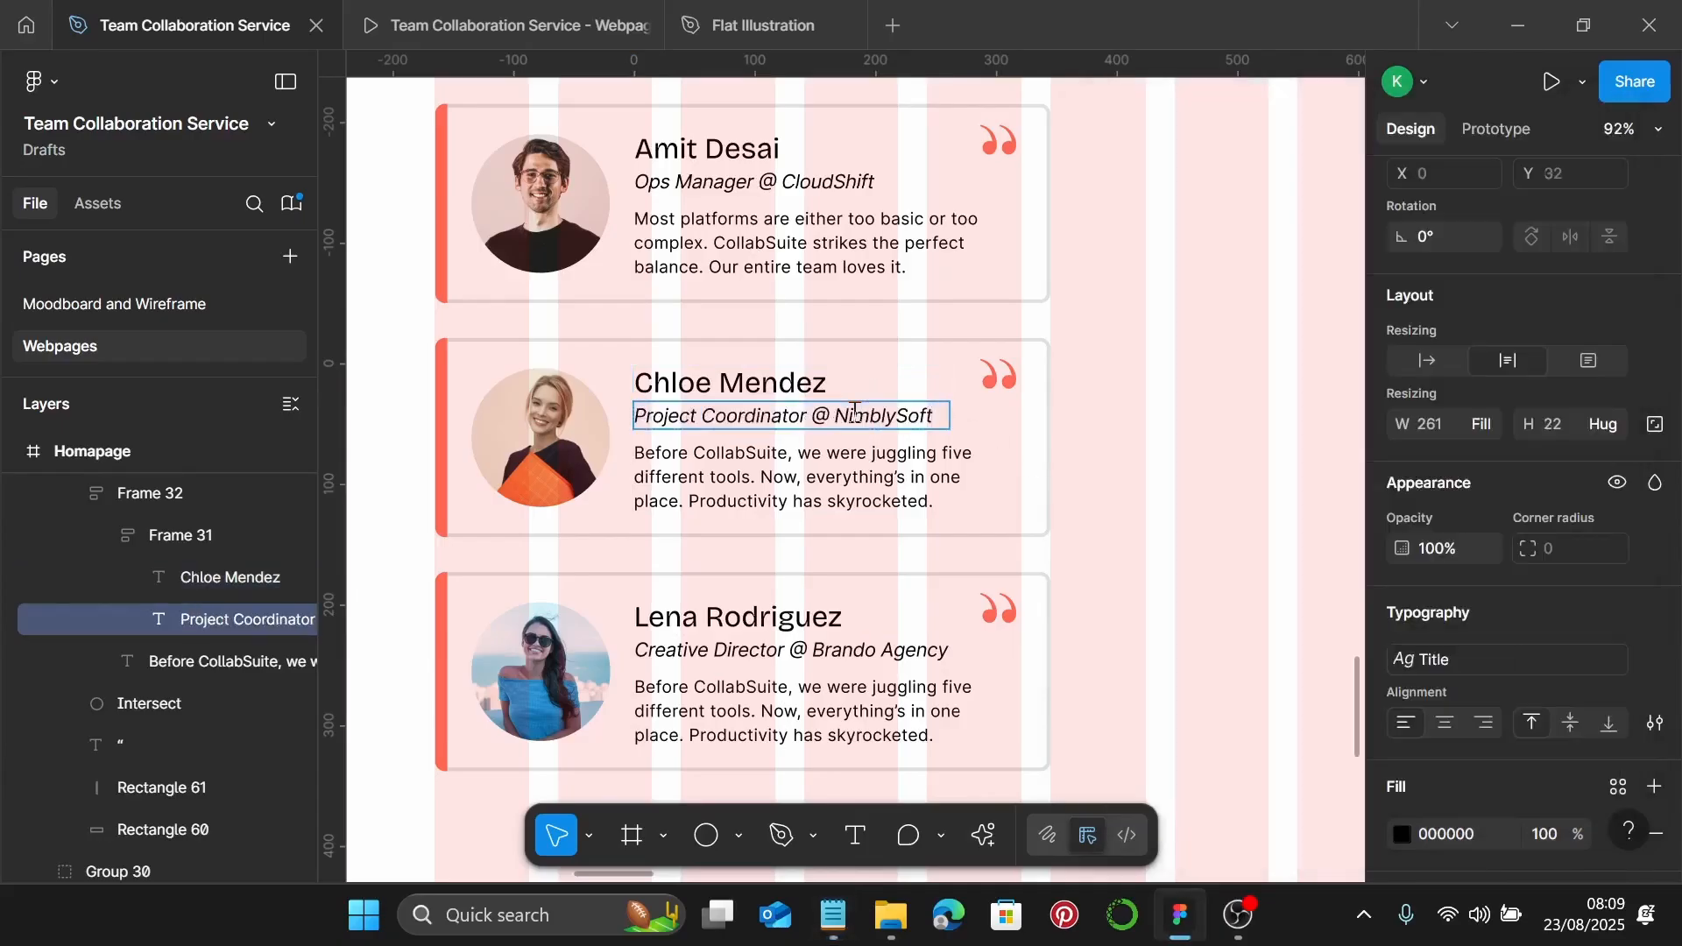
Copy the "Time tracking is seamless" quote from Notepad and replace the third testimonial card's body text with it
{"action": "left_click", "coordinate": [832, 916]}
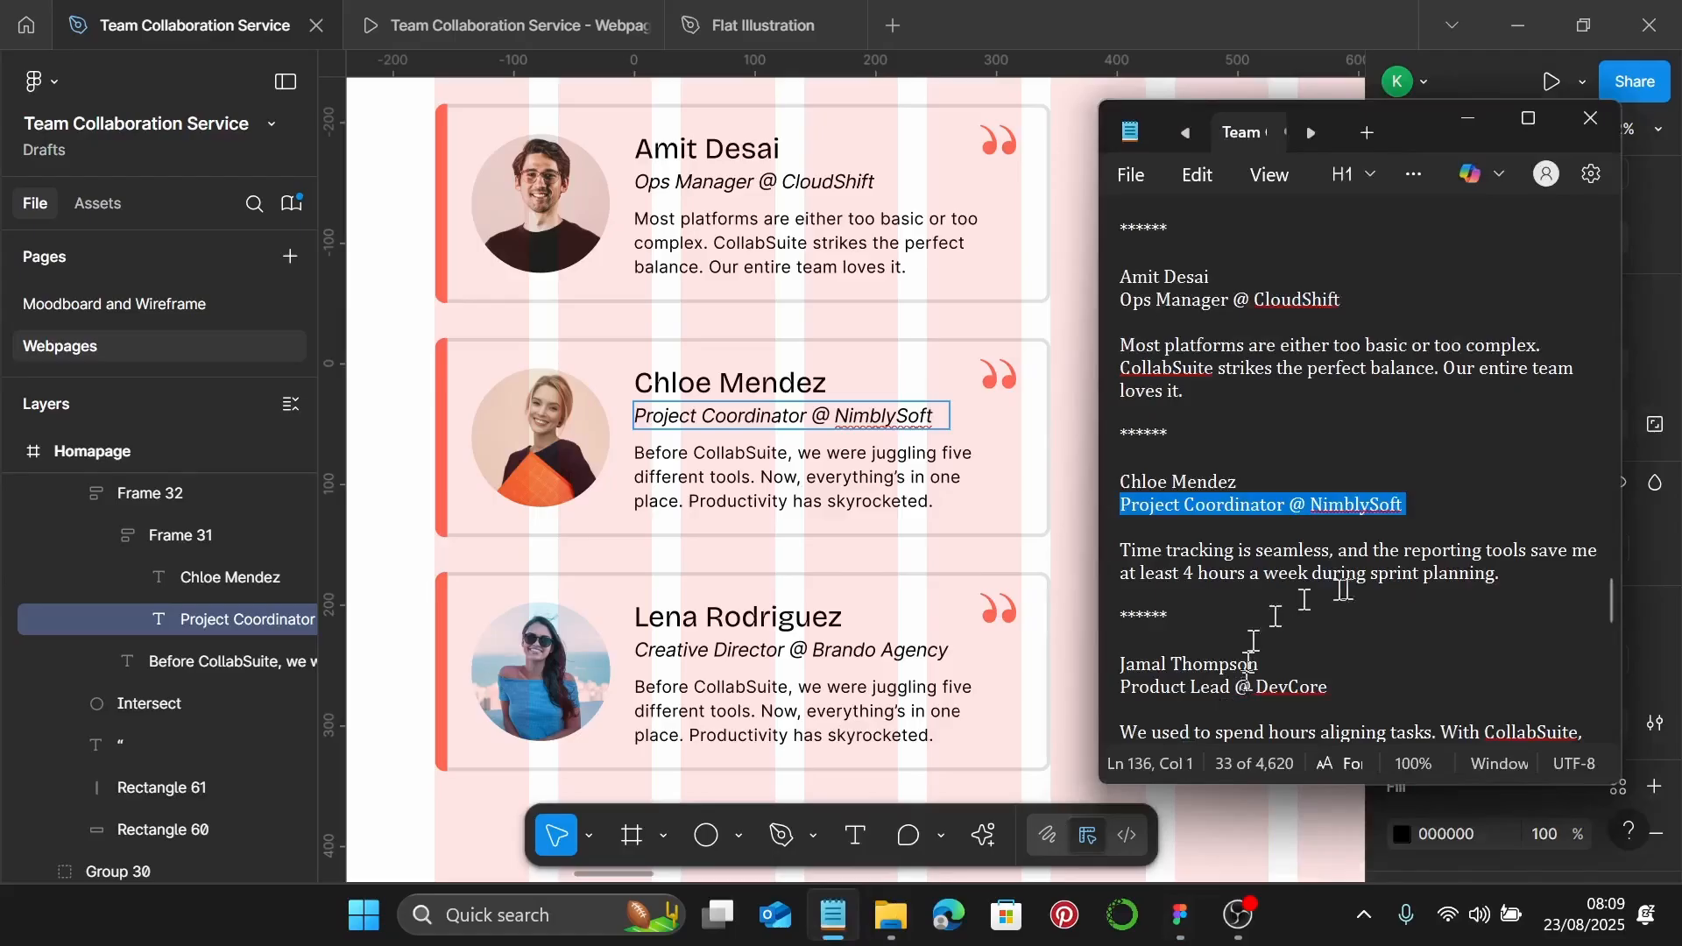
{"action": "left_click_drag", "start_coordinate": [1498, 580], "coordinate": [1130, 553]}
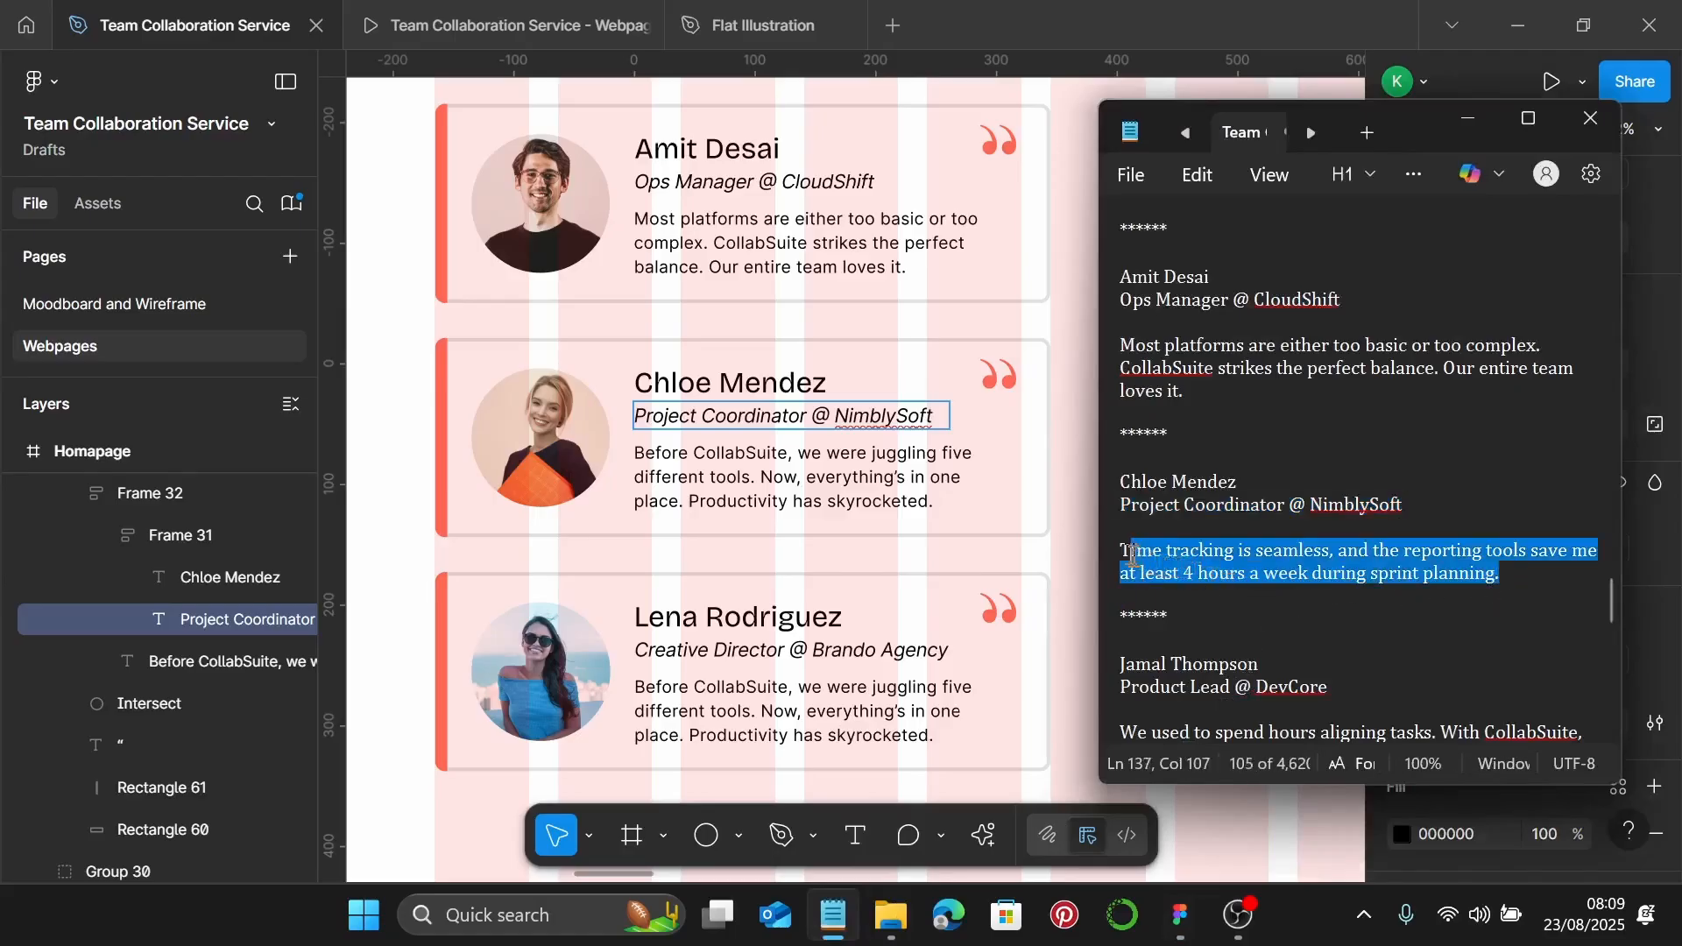
{"action": "left_click", "coordinate": [1125, 550]}
{"action": "left_click_drag", "start_coordinate": [1503, 582], "coordinate": [1139, 538]}
{"action": "key", "text": "ctrl+c"}
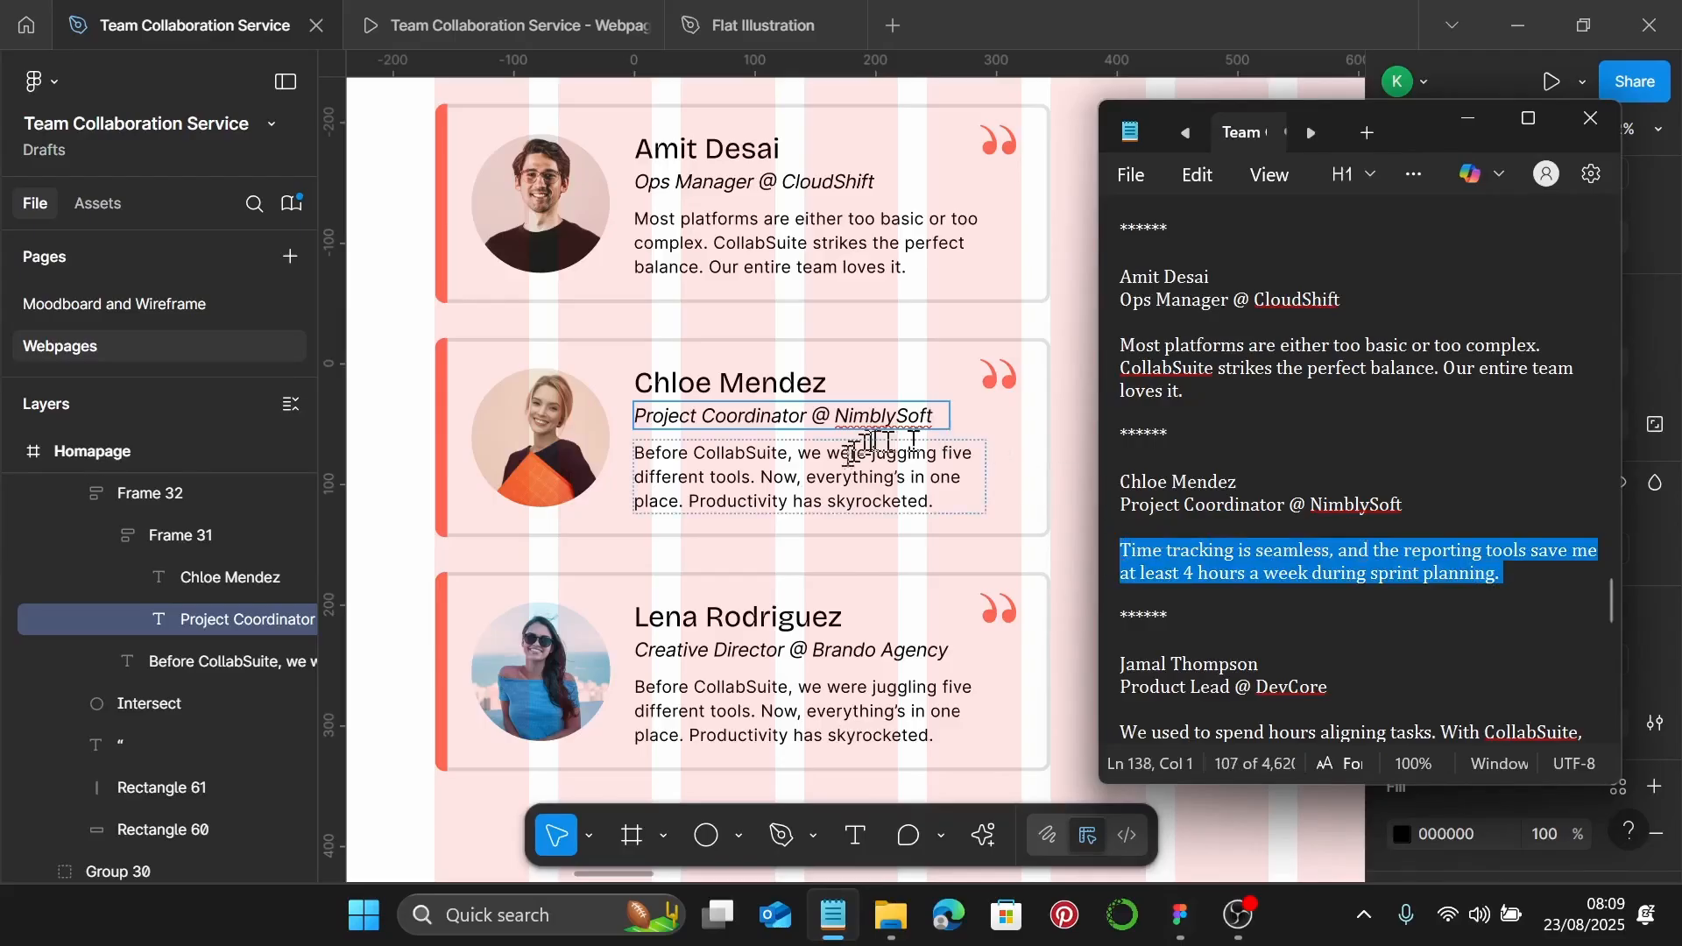
{"action": "left_click", "coordinate": [835, 475]}
{"action": "key", "text": "ctrl+a"}
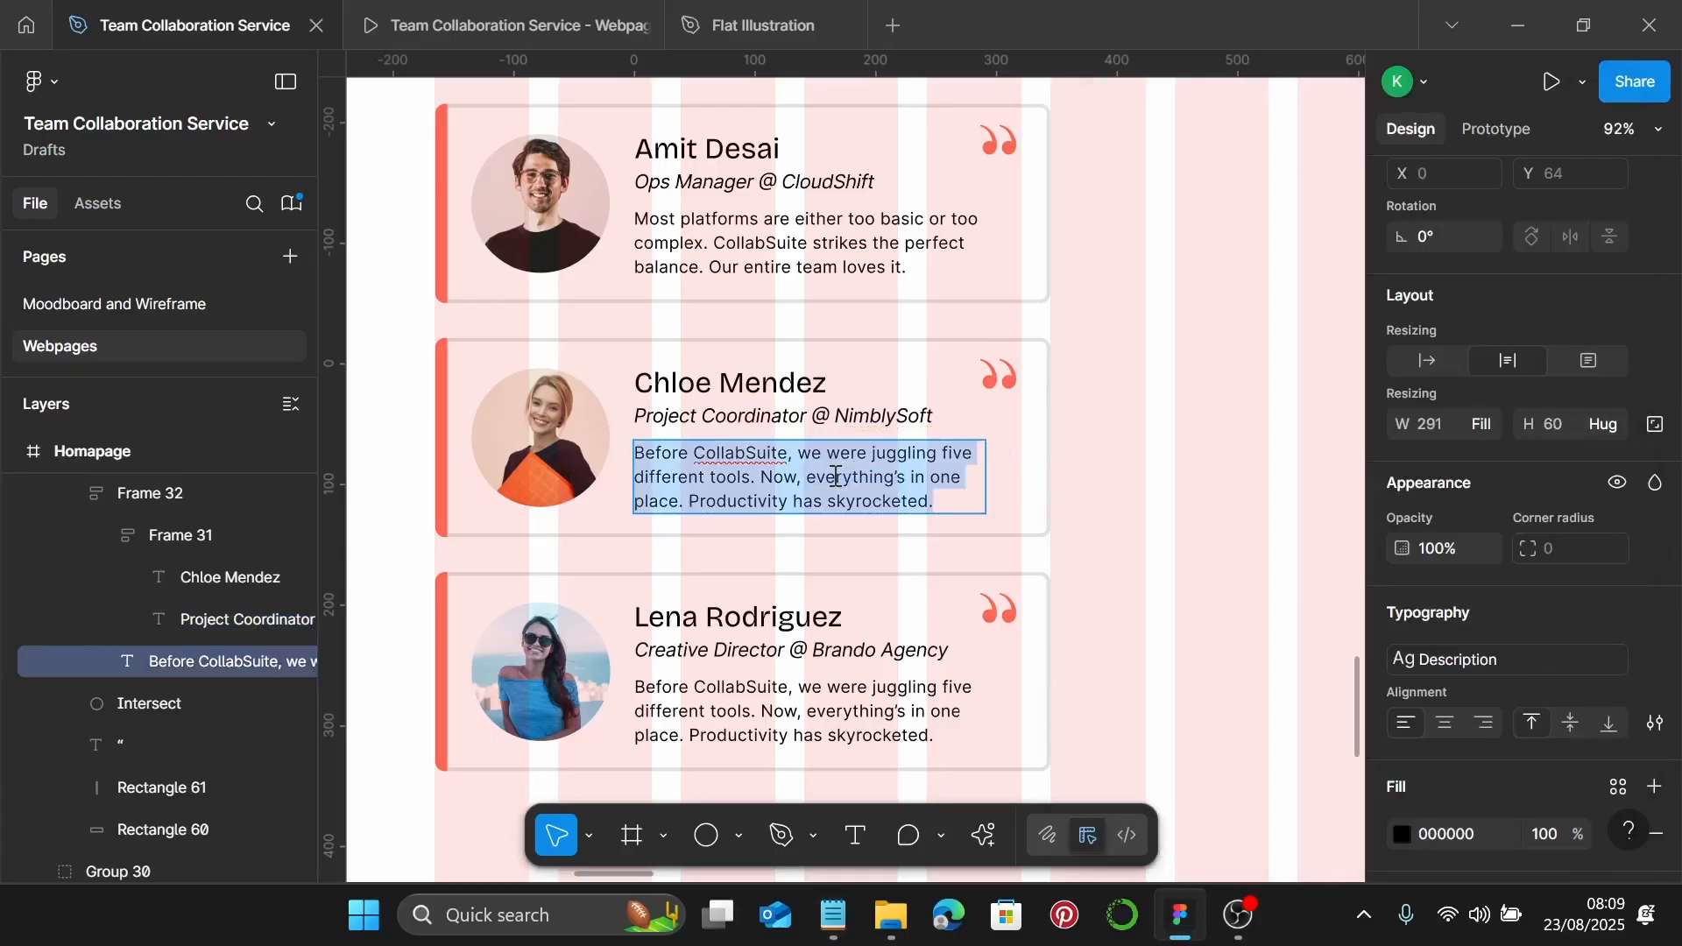
{"action": "key", "text": "ctrl+v"}
Cut the remaining portrait of the man in the dark jacket from the canvas and use it to replace the fourth testimonial card's photo
{"action": "scroll", "coordinate": [835, 475], "scroll_direction": "down", "scroll_amount": 2}
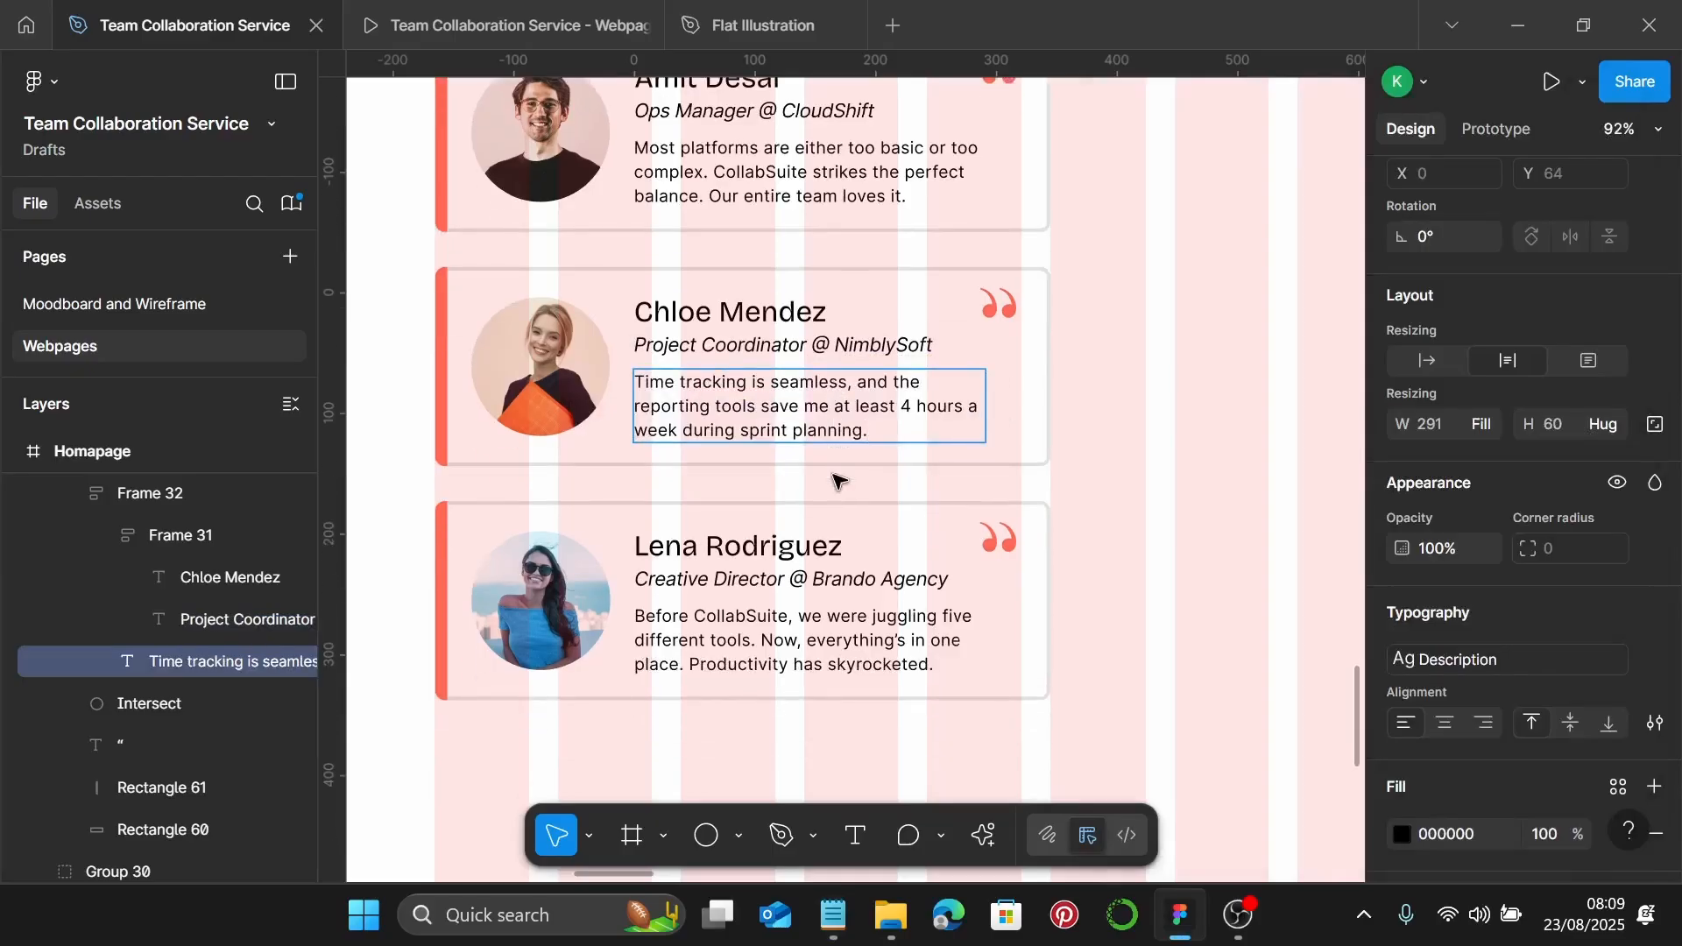
{"action": "scroll", "coordinate": [838, 479], "scroll_direction": "down", "scroll_amount": 5}
{"action": "scroll", "coordinate": [658, 493], "scroll_direction": "down", "scroll_amount": 6}
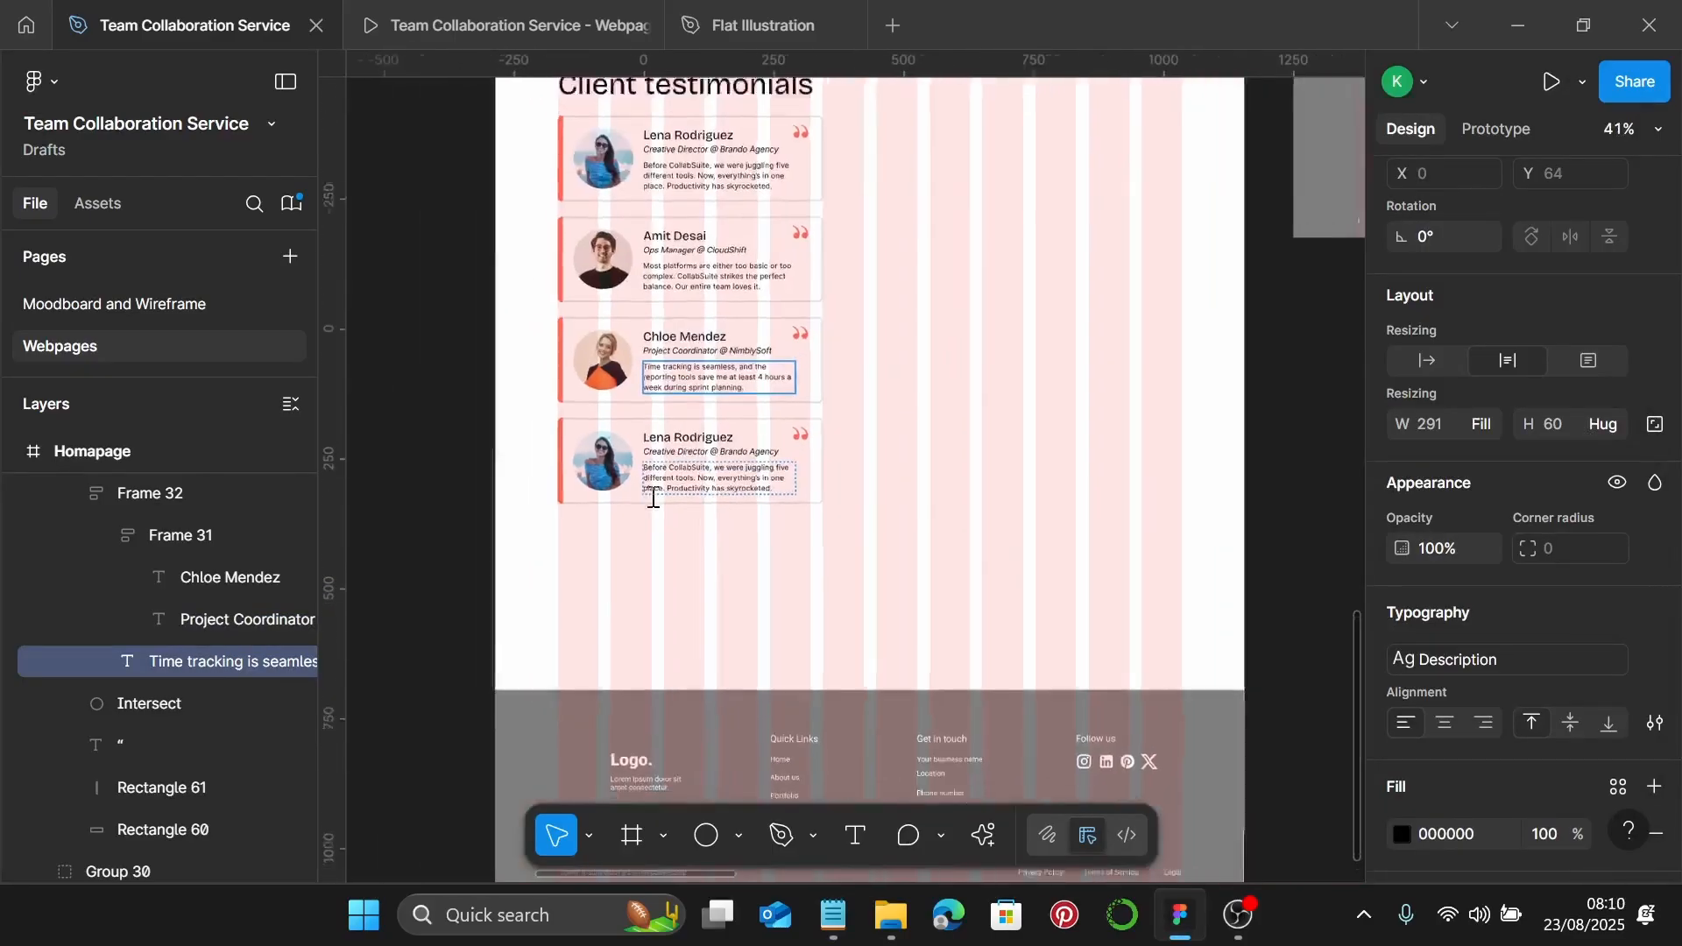
{"action": "scroll", "coordinate": [570, 526], "scroll_direction": "left", "scroll_amount": 5}
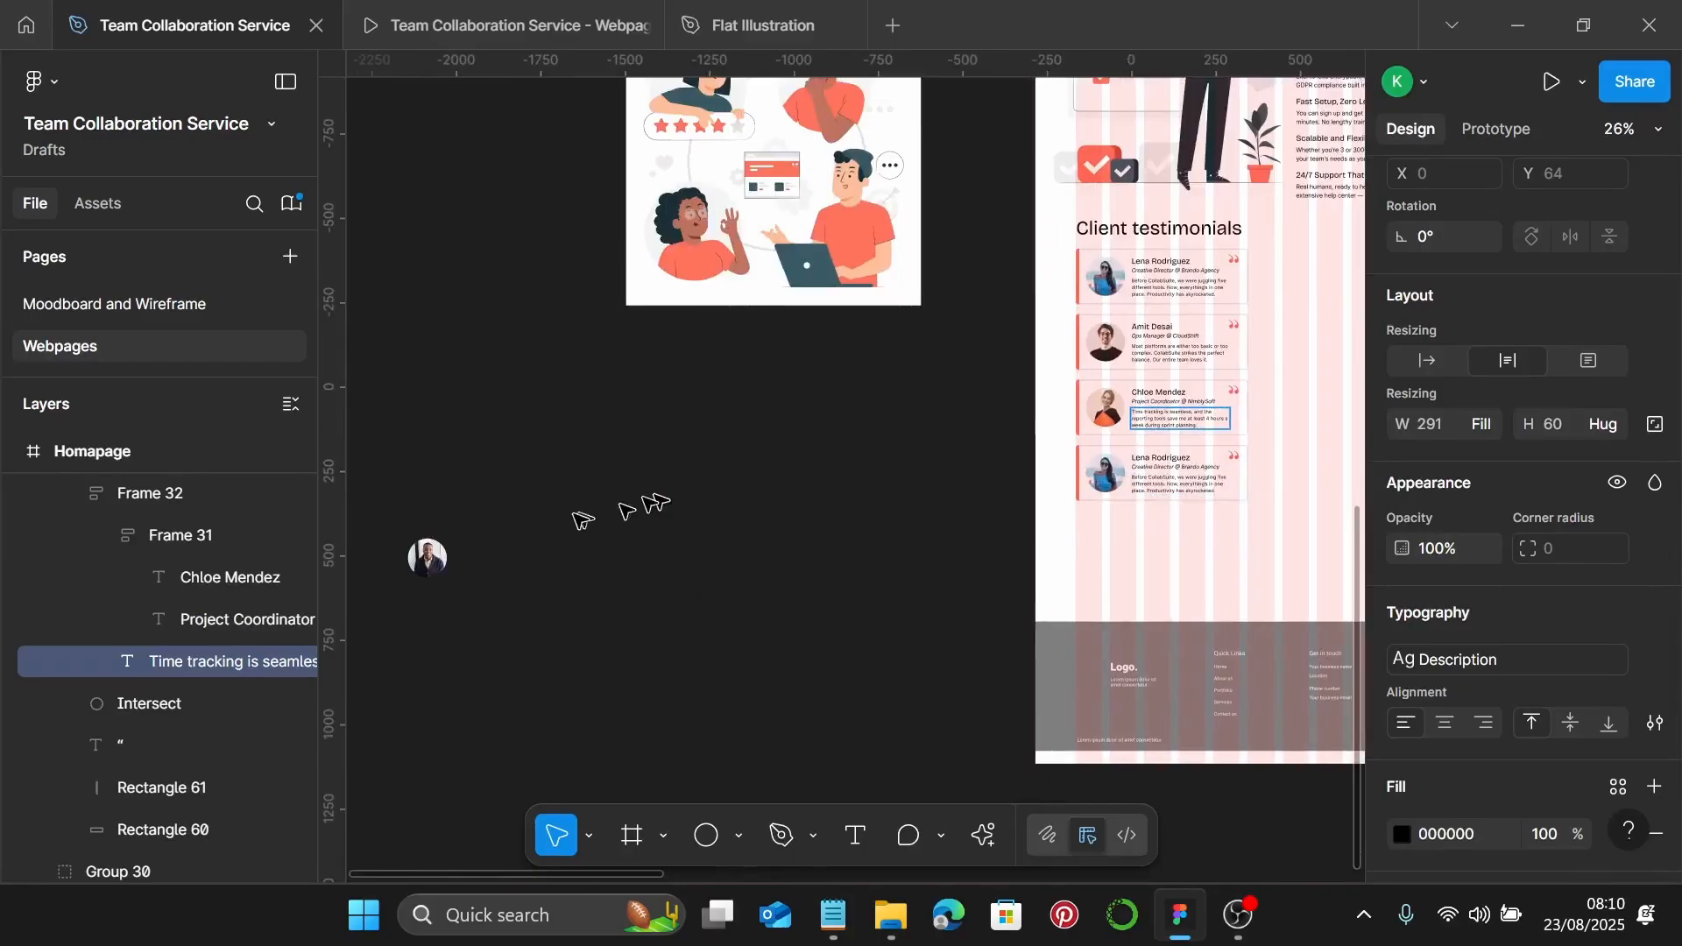
{"action": "left_click", "coordinate": [438, 553]}
{"action": "key", "text": "Delete"}
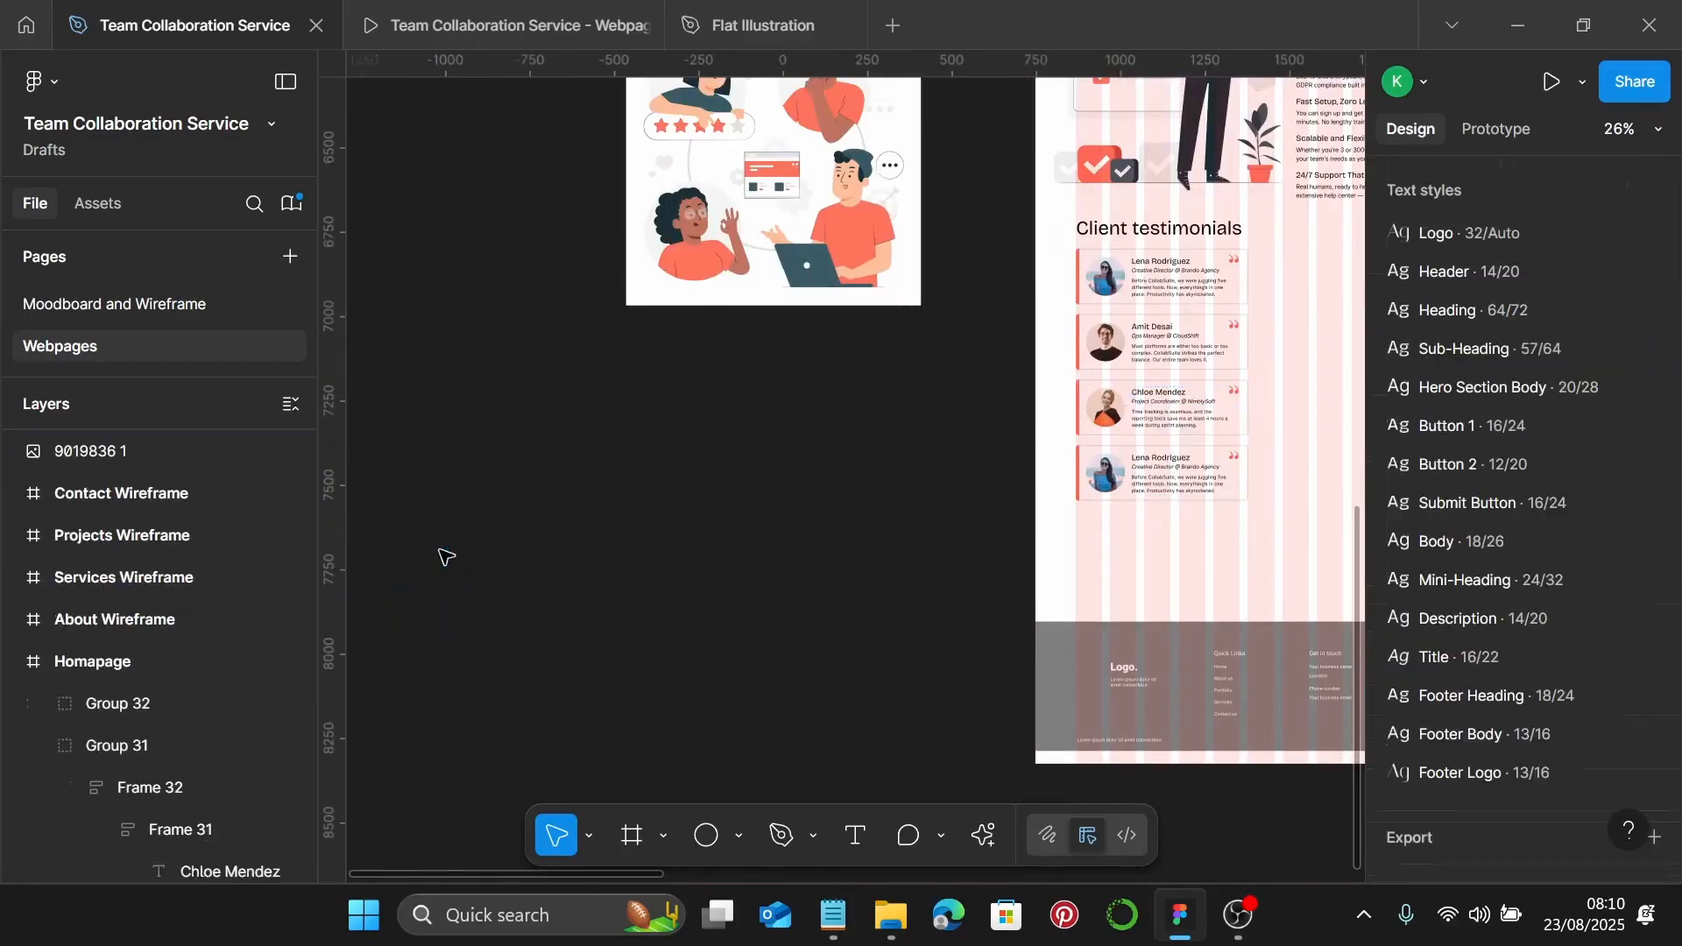
{"action": "scroll", "coordinate": [447, 556], "scroll_direction": "right", "scroll_amount": 6}
{"action": "scroll", "coordinate": [469, 473], "scroll_direction": "left", "scroll_amount": 2}
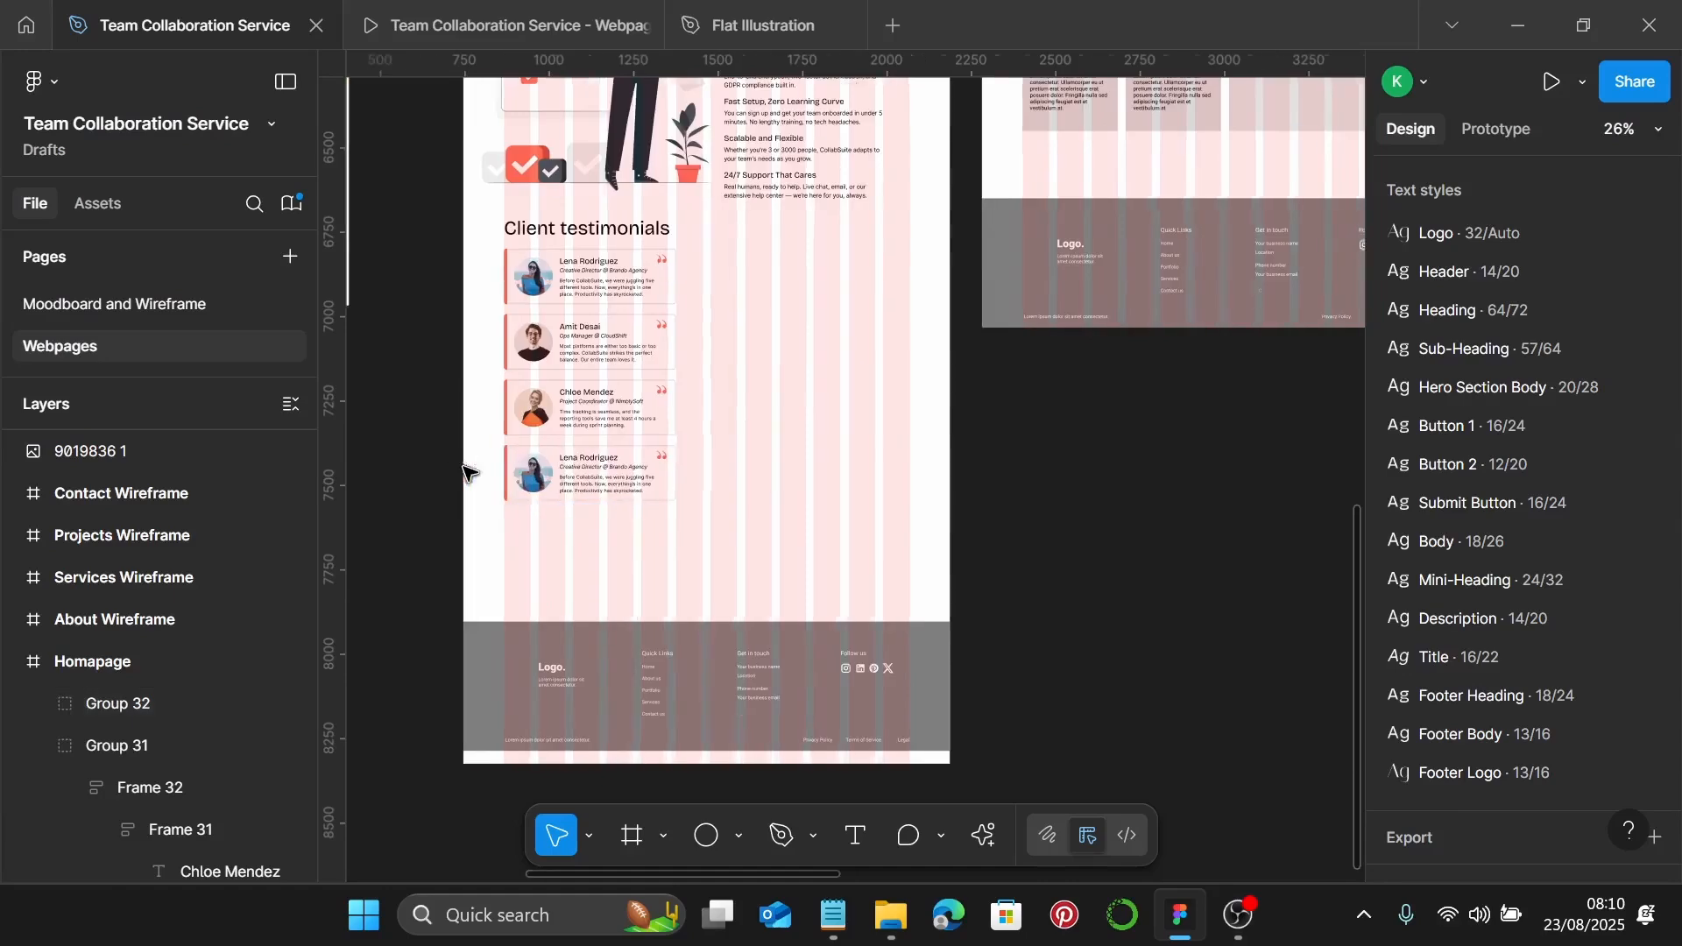
{"action": "scroll", "coordinate": [633, 526], "scroll_direction": "up", "scroll_amount": 5}
{"action": "left_click", "coordinate": [640, 470]}
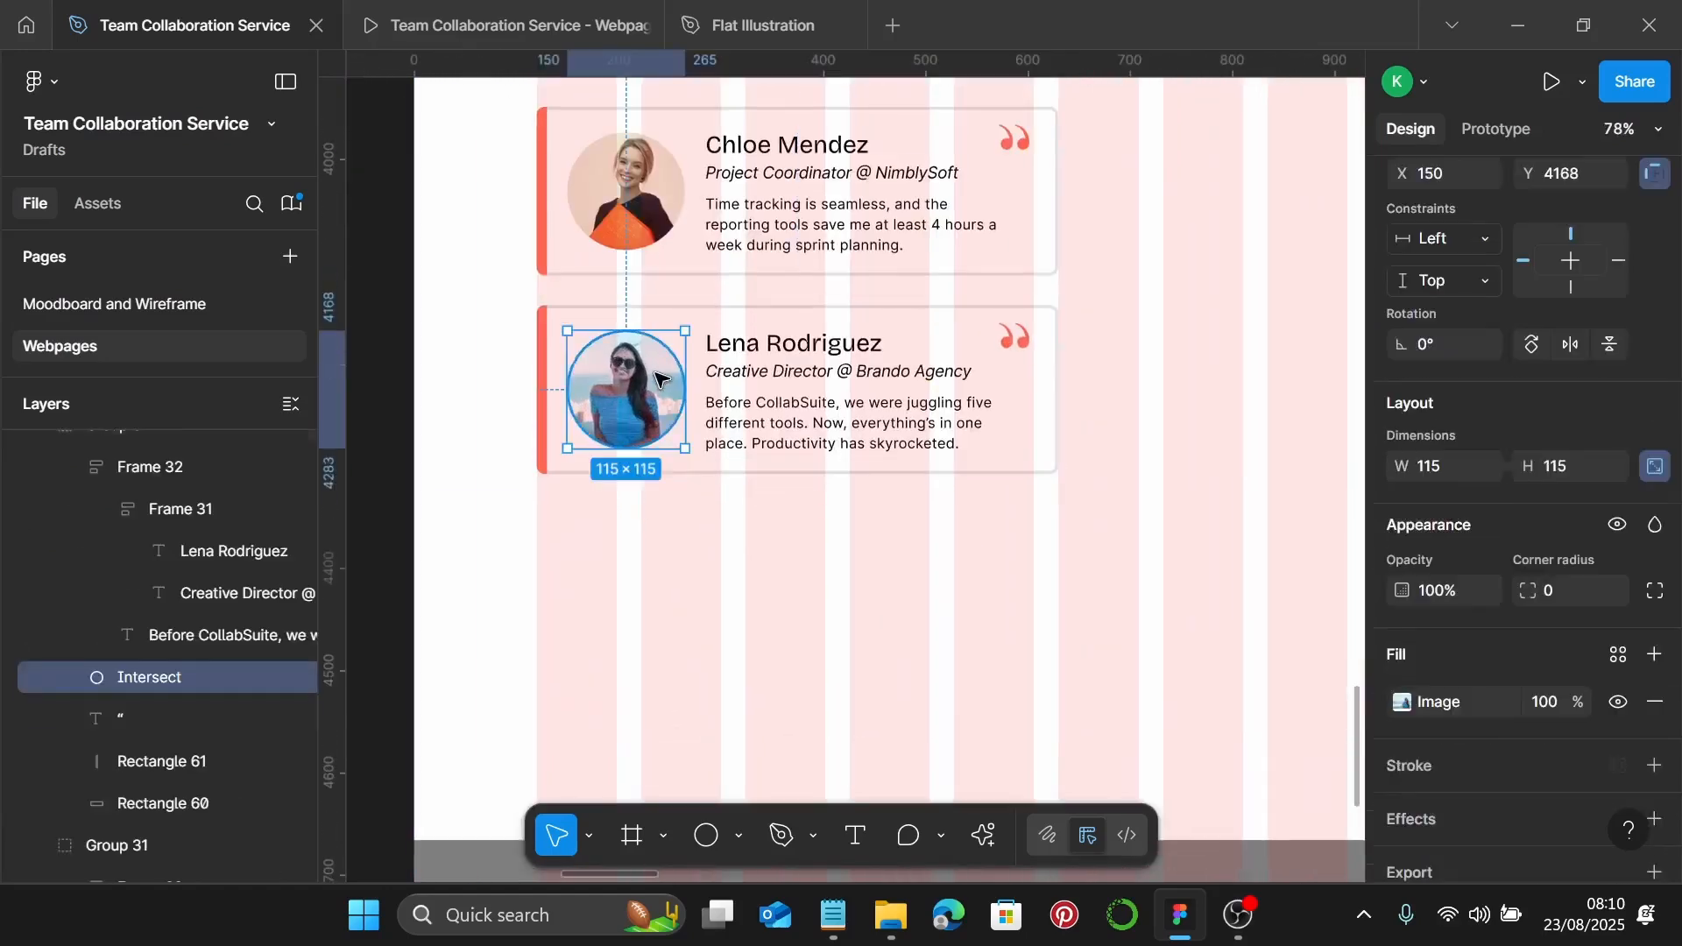
{"action": "key", "text": "ctrl+v"}
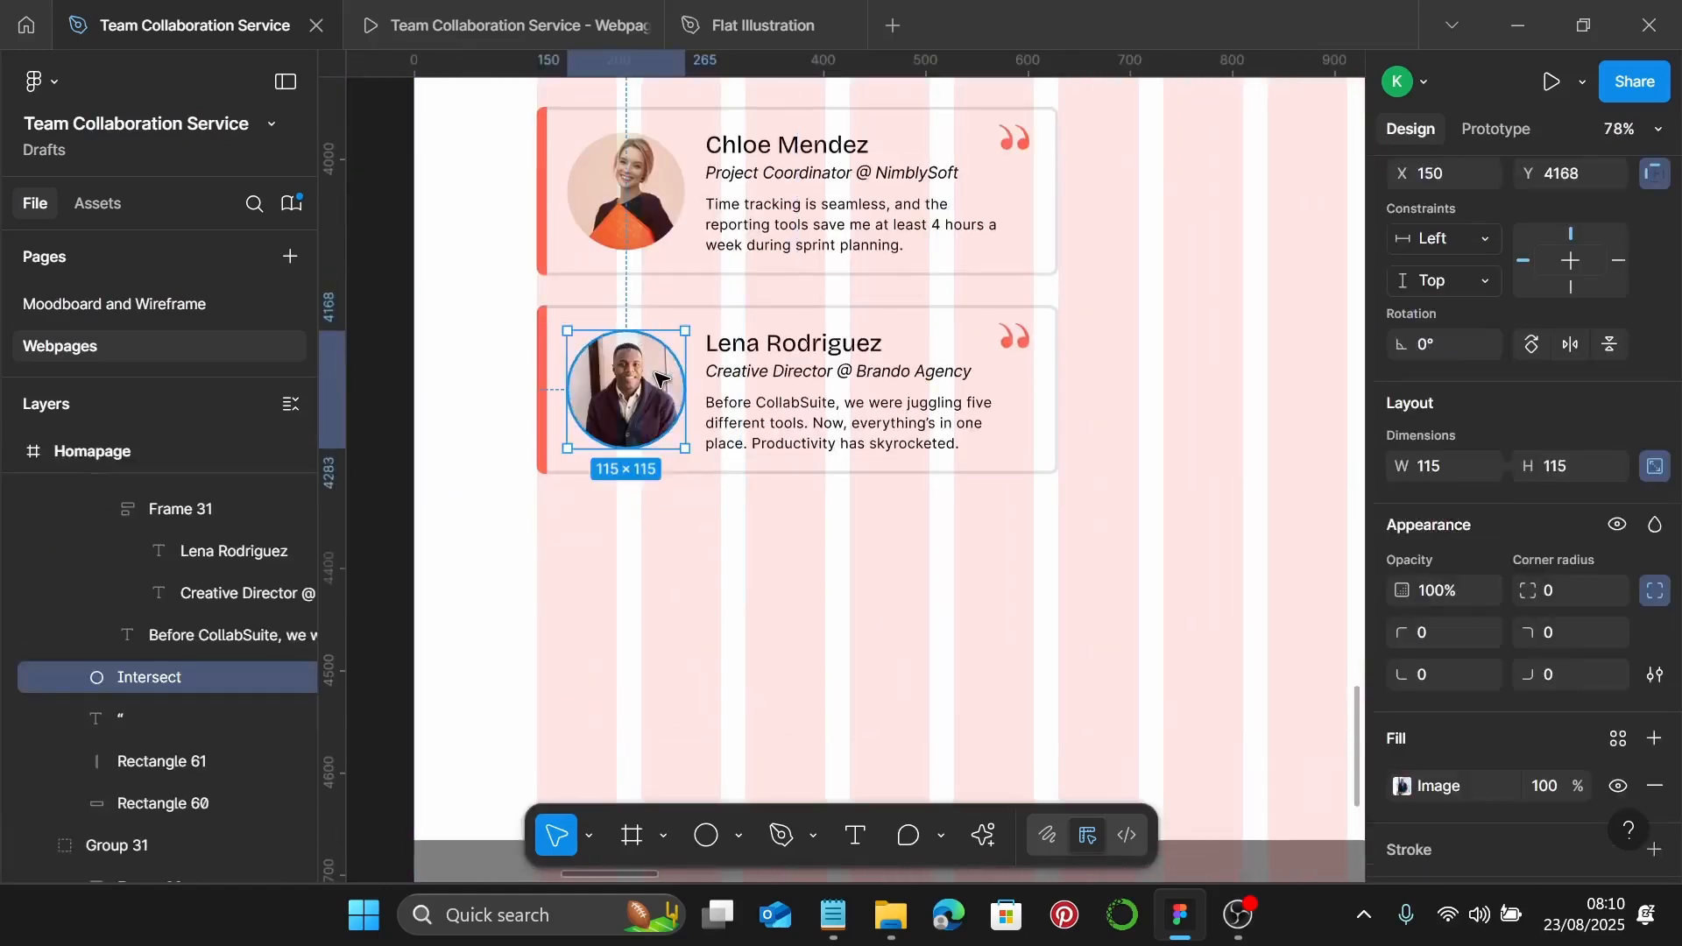
Copy the fourth client's name from the Notepad text and replace the name in the fourth testimonial card with it
{"action": "left_click", "coordinate": [832, 915]}
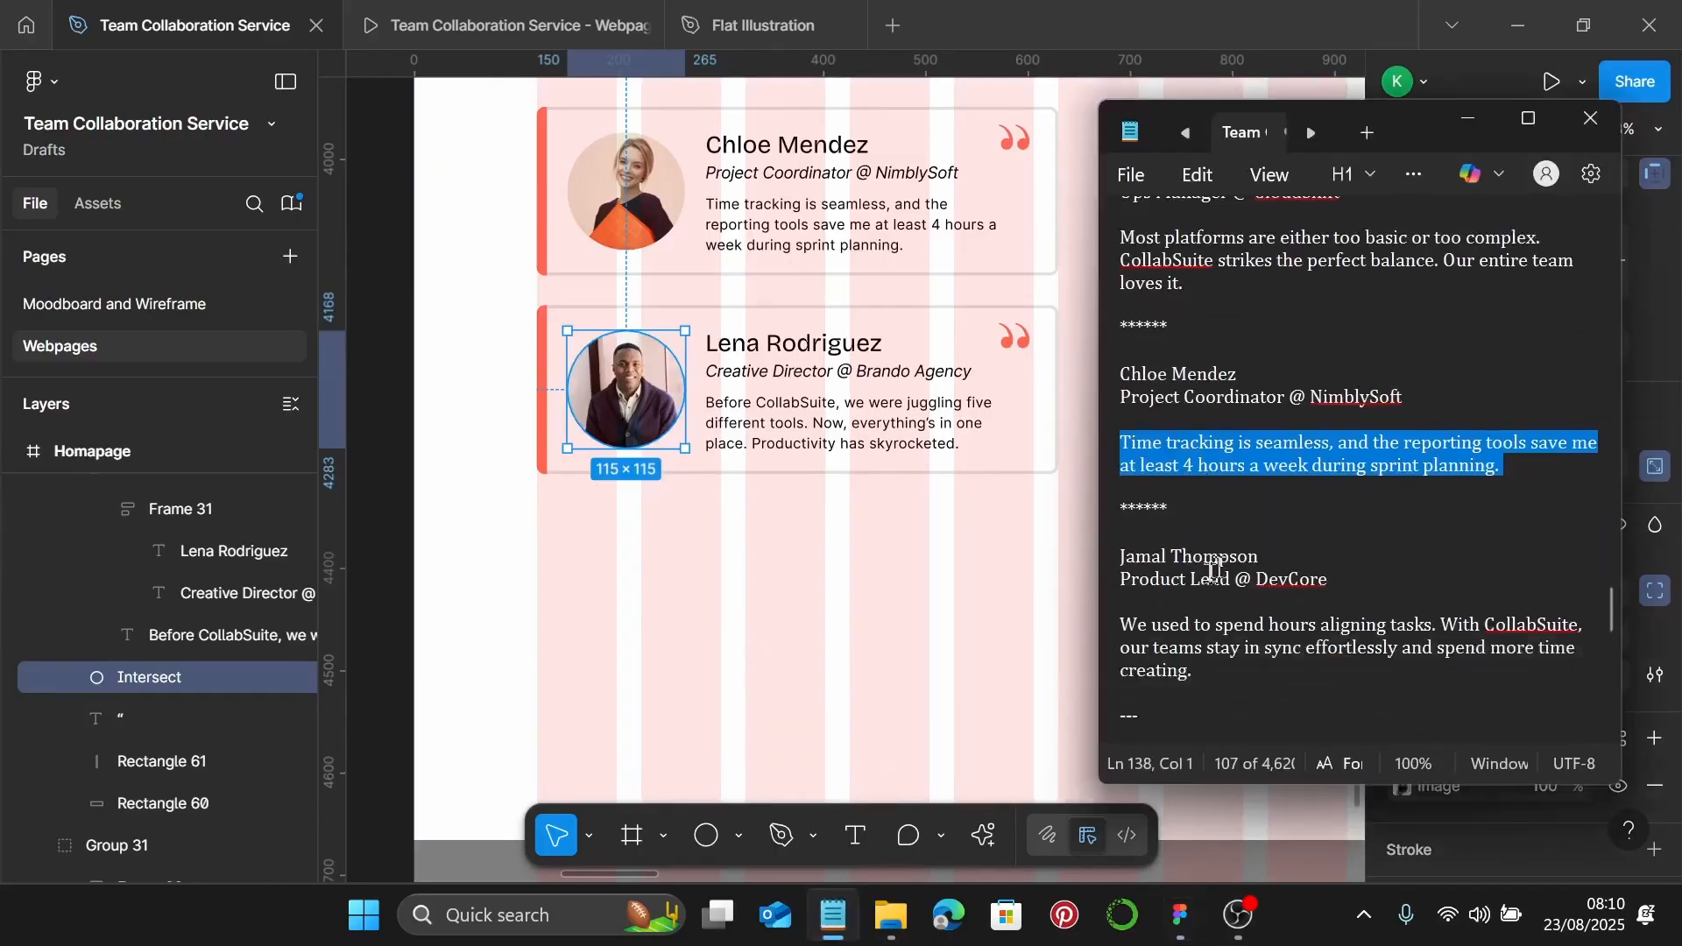
{"action": "scroll", "coordinate": [1214, 570], "scroll_direction": "down", "scroll_amount": 1}
{"action": "left_click_drag", "start_coordinate": [1260, 528], "coordinate": [1133, 527]}
{"action": "key", "text": "ctrl+c"}
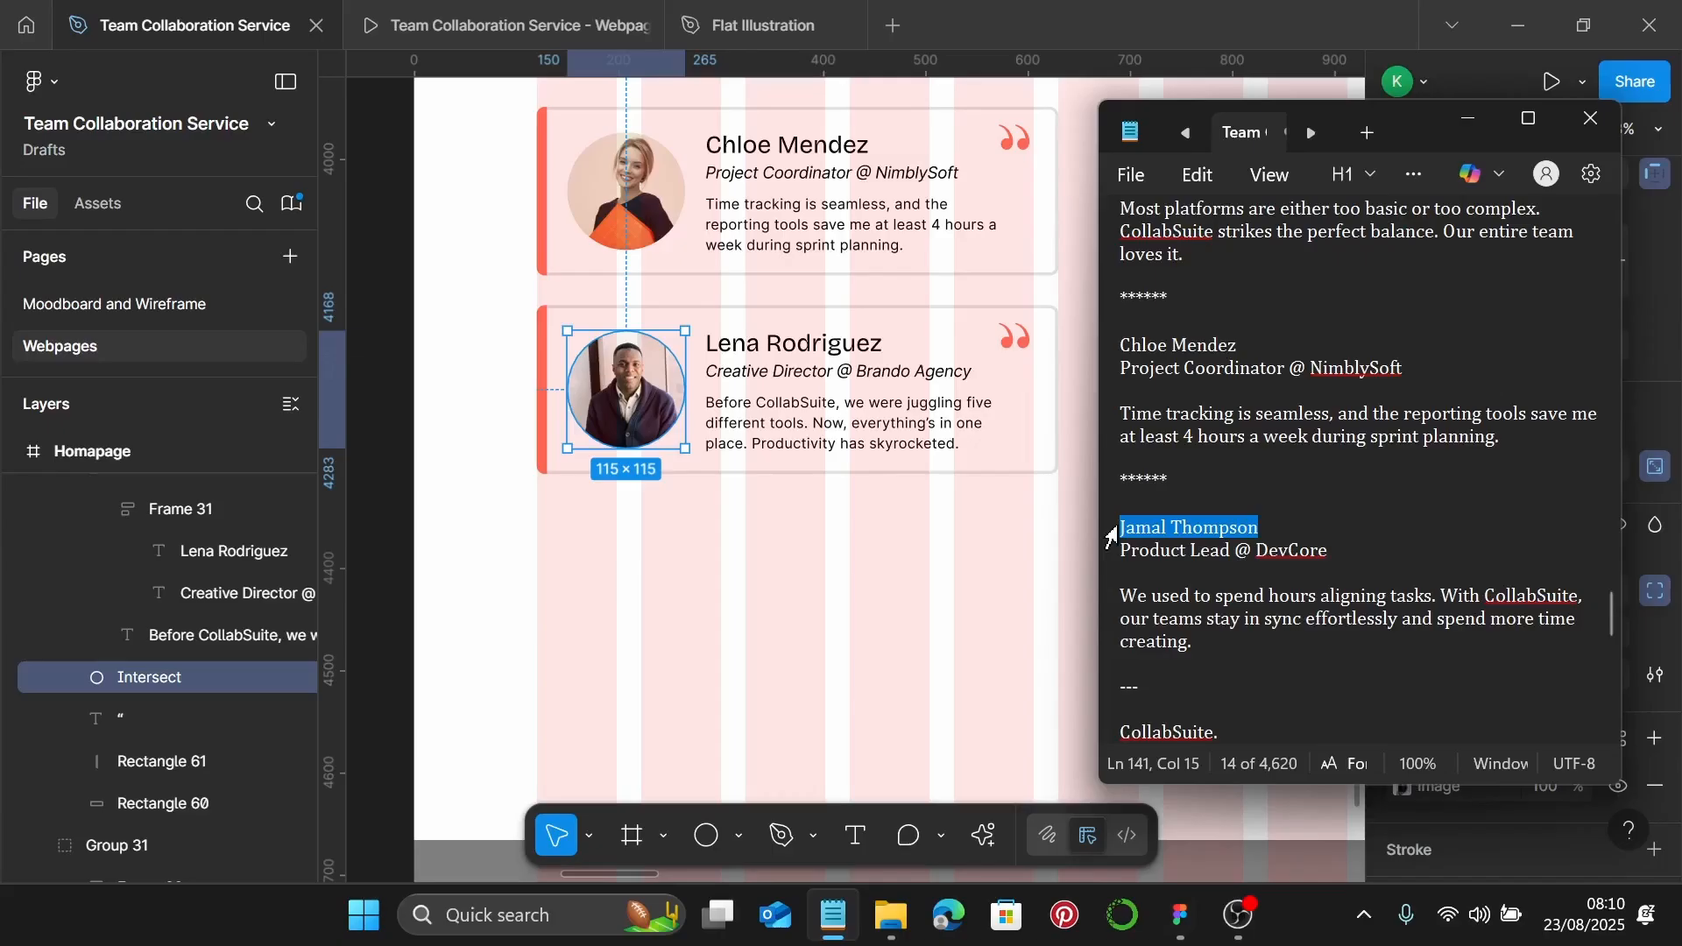
{"action": "left_click", "coordinate": [844, 355]}
{"action": "left_click", "coordinate": [843, 355]}
{"action": "left_click", "coordinate": [844, 354]}
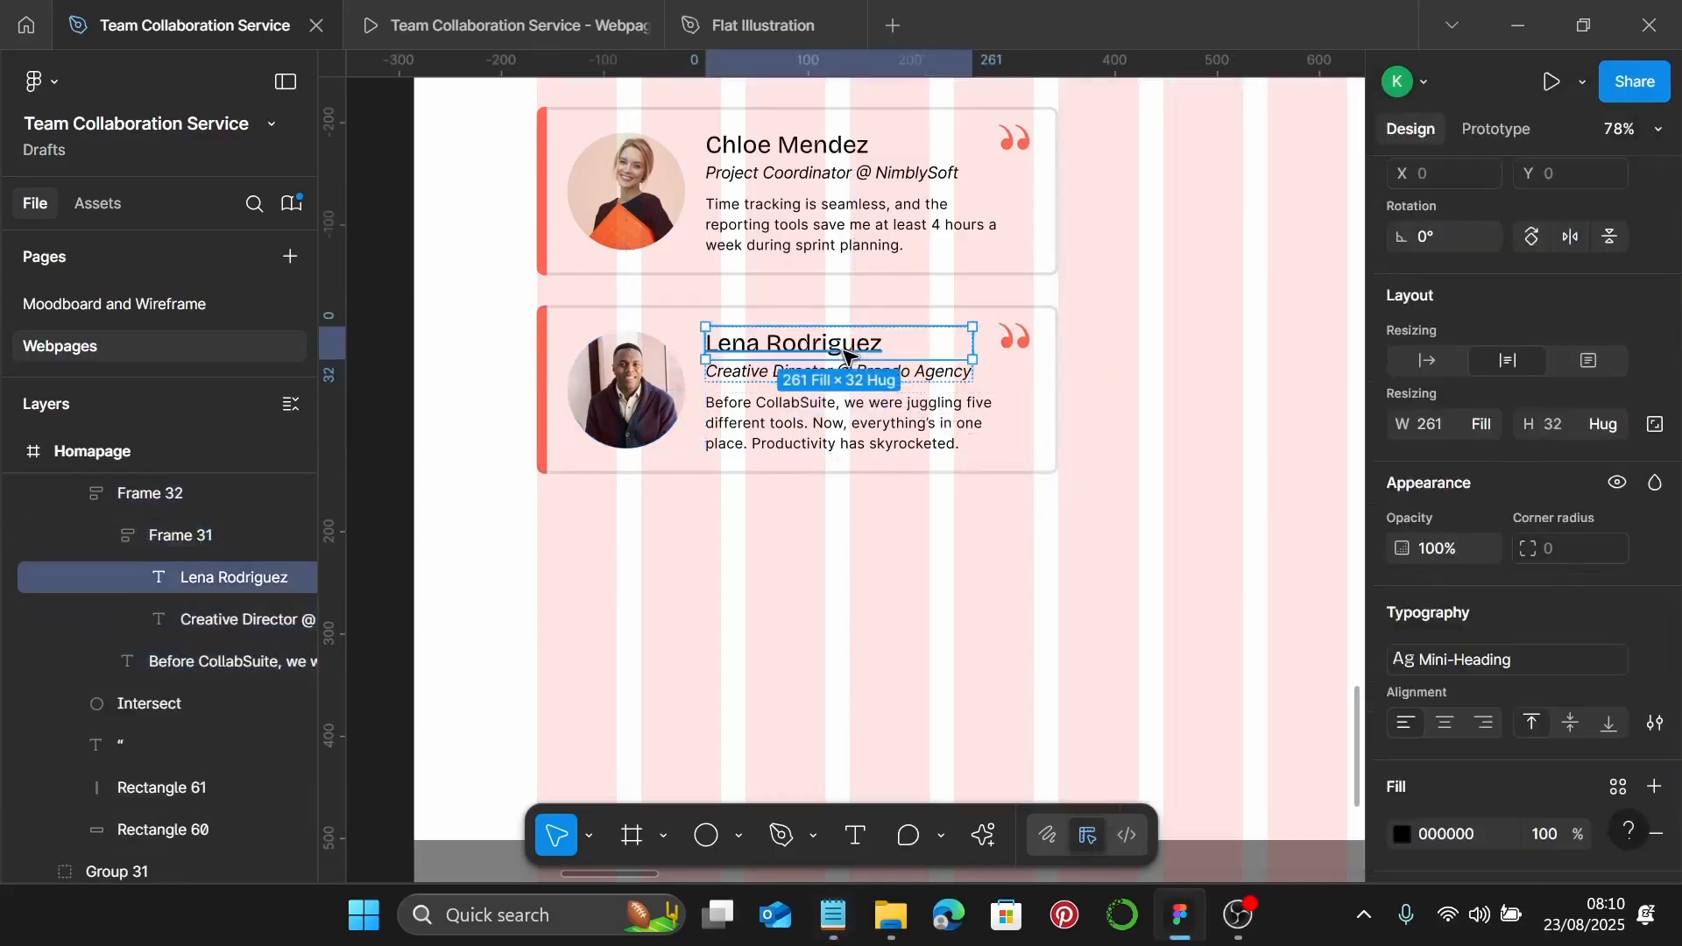
{"action": "double_click", "coordinate": [844, 352]}
{"action": "key", "text": "ctrl+v"}
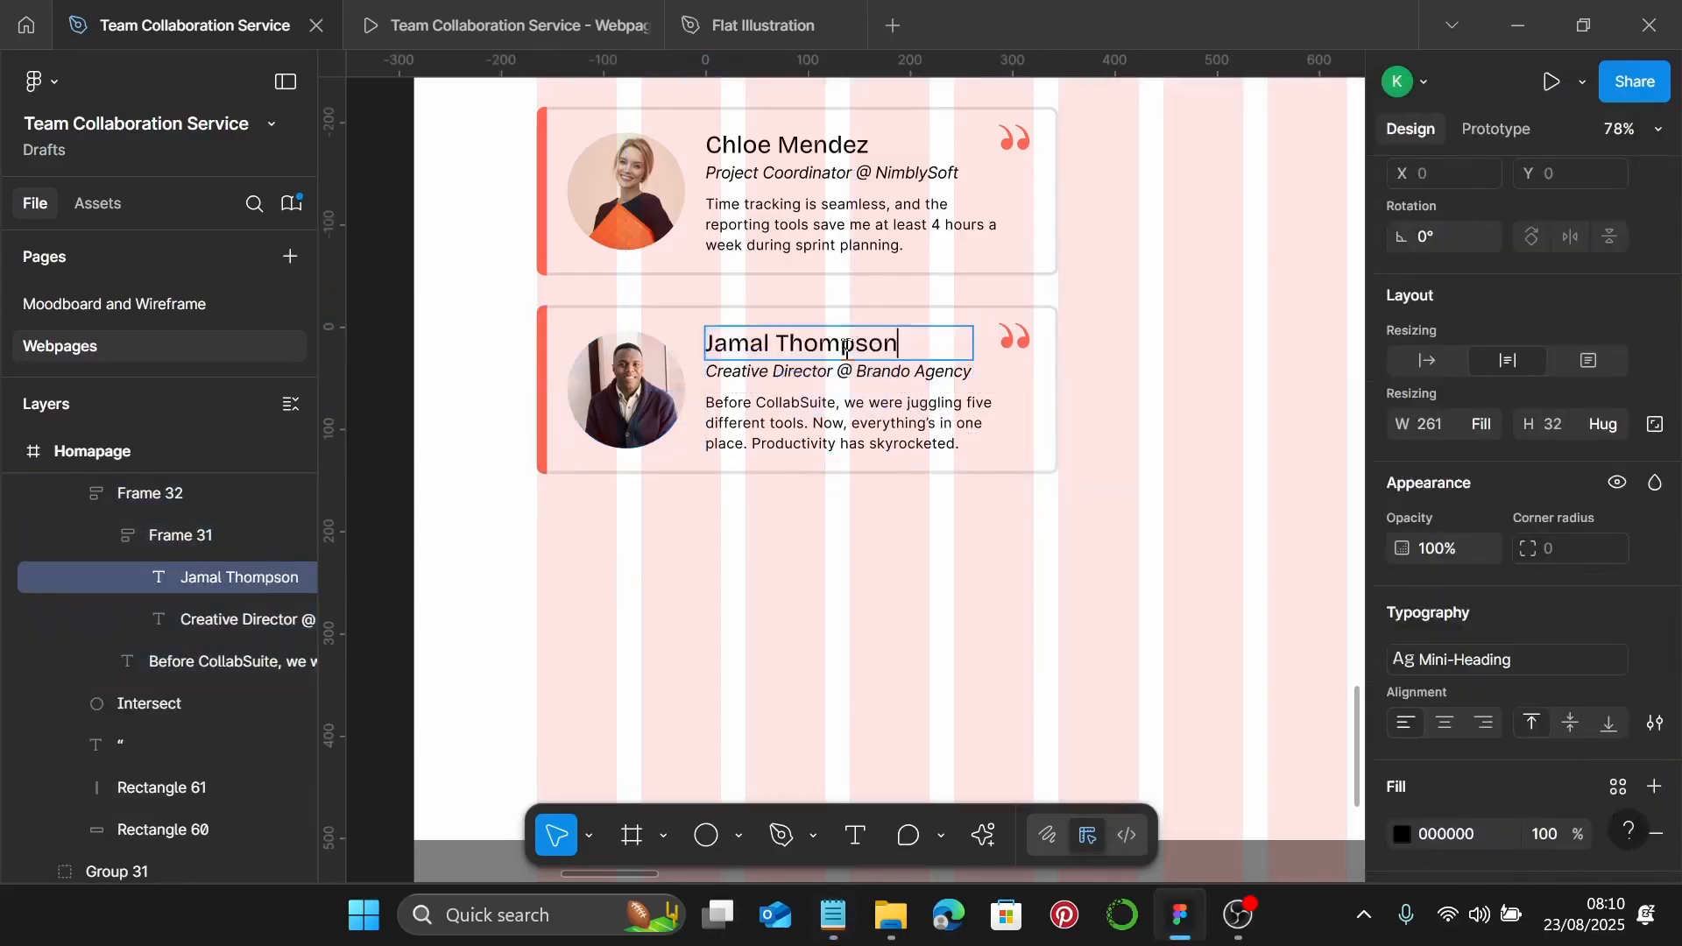
Switch to Notepad and copy the fourth client's role line, "Product Lead @ DevCore"
{"action": "left_click", "coordinate": [832, 914]}
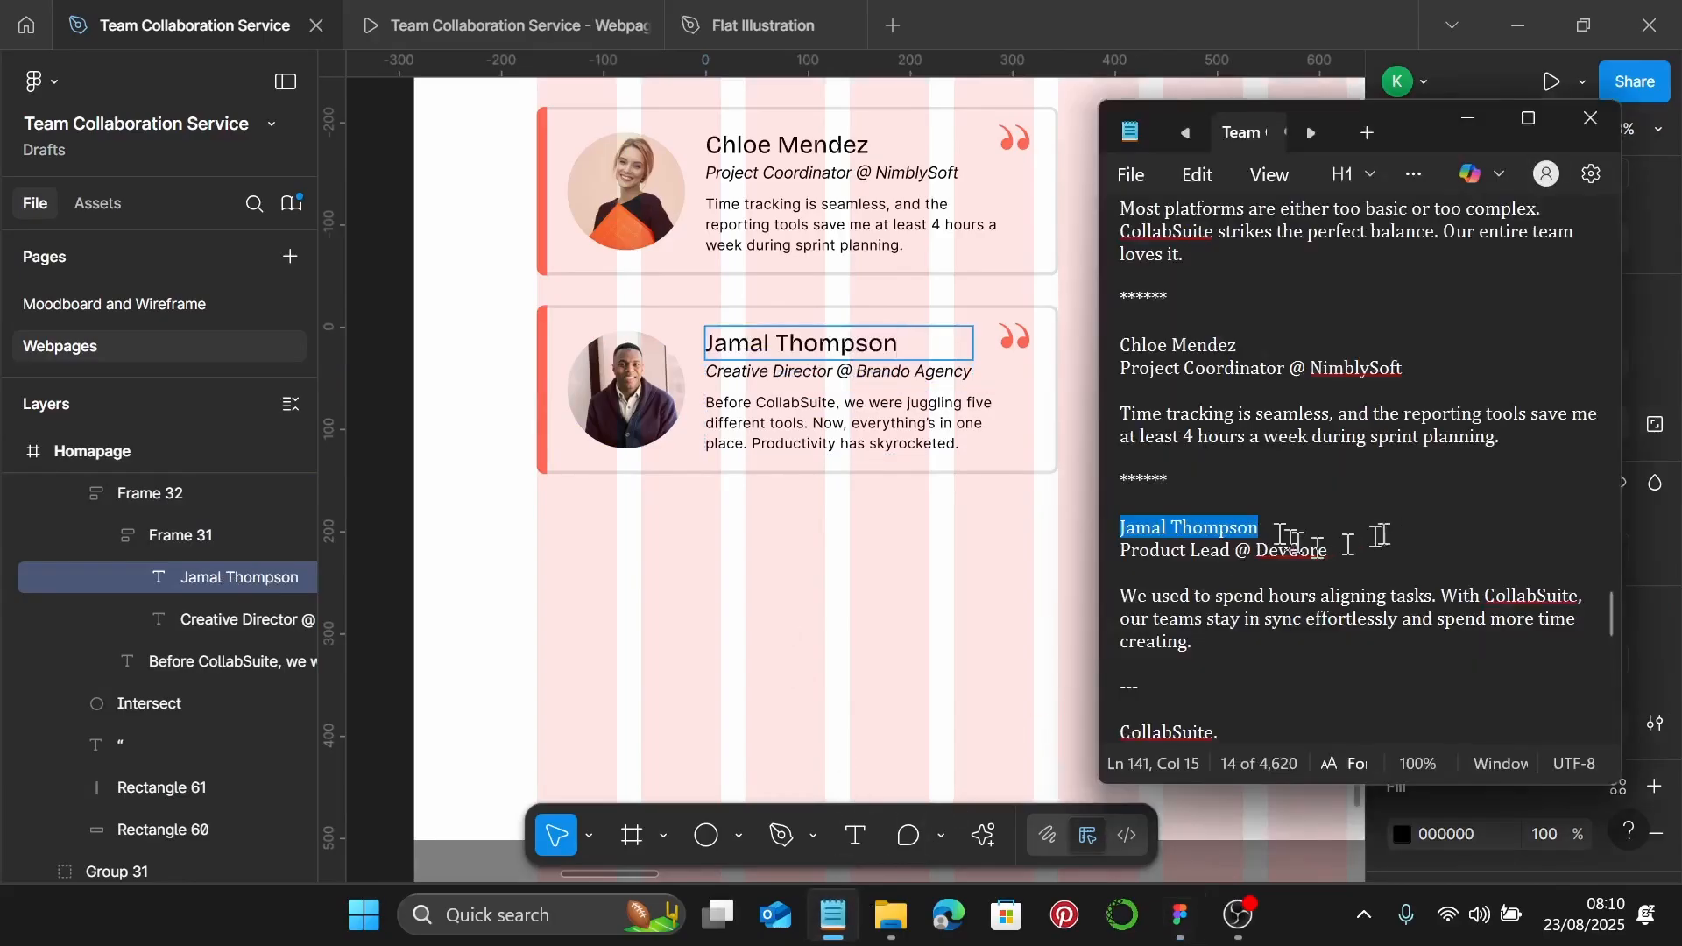
{"action": "left_click_drag", "start_coordinate": [1381, 542], "coordinate": [1109, 550]}
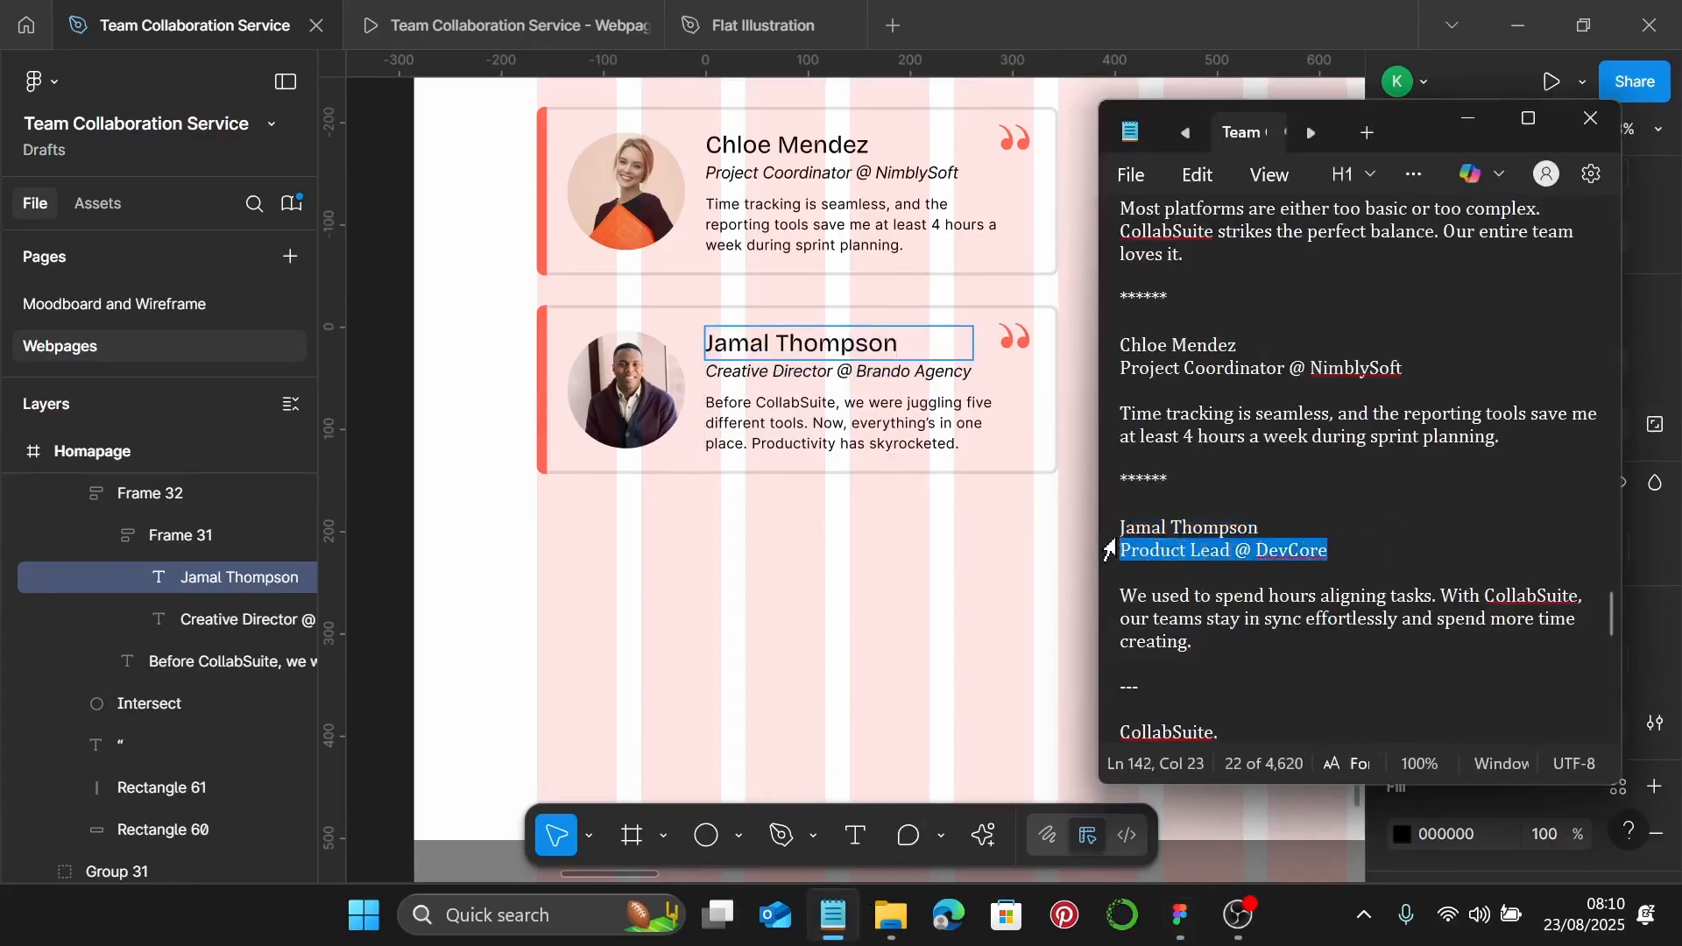
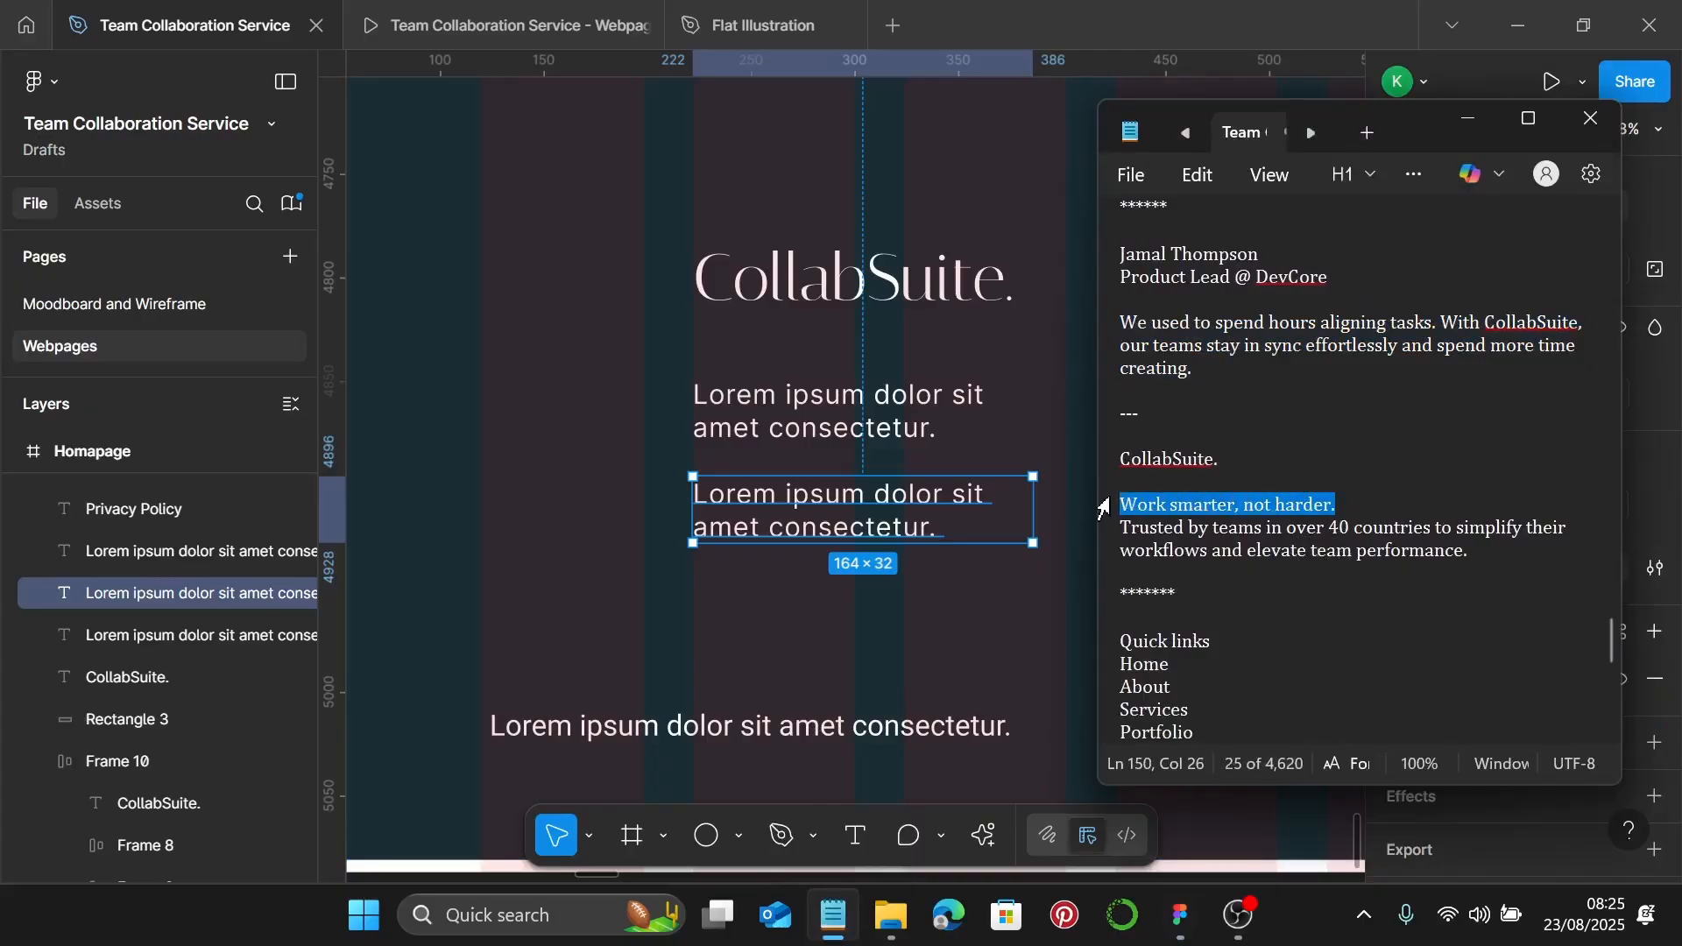
Replace the first placeholder under the footer's CollabSuite logo with "Work smarter, not harder." and make it auto width on a single line
{"action": "left_click", "coordinate": [800, 435]}
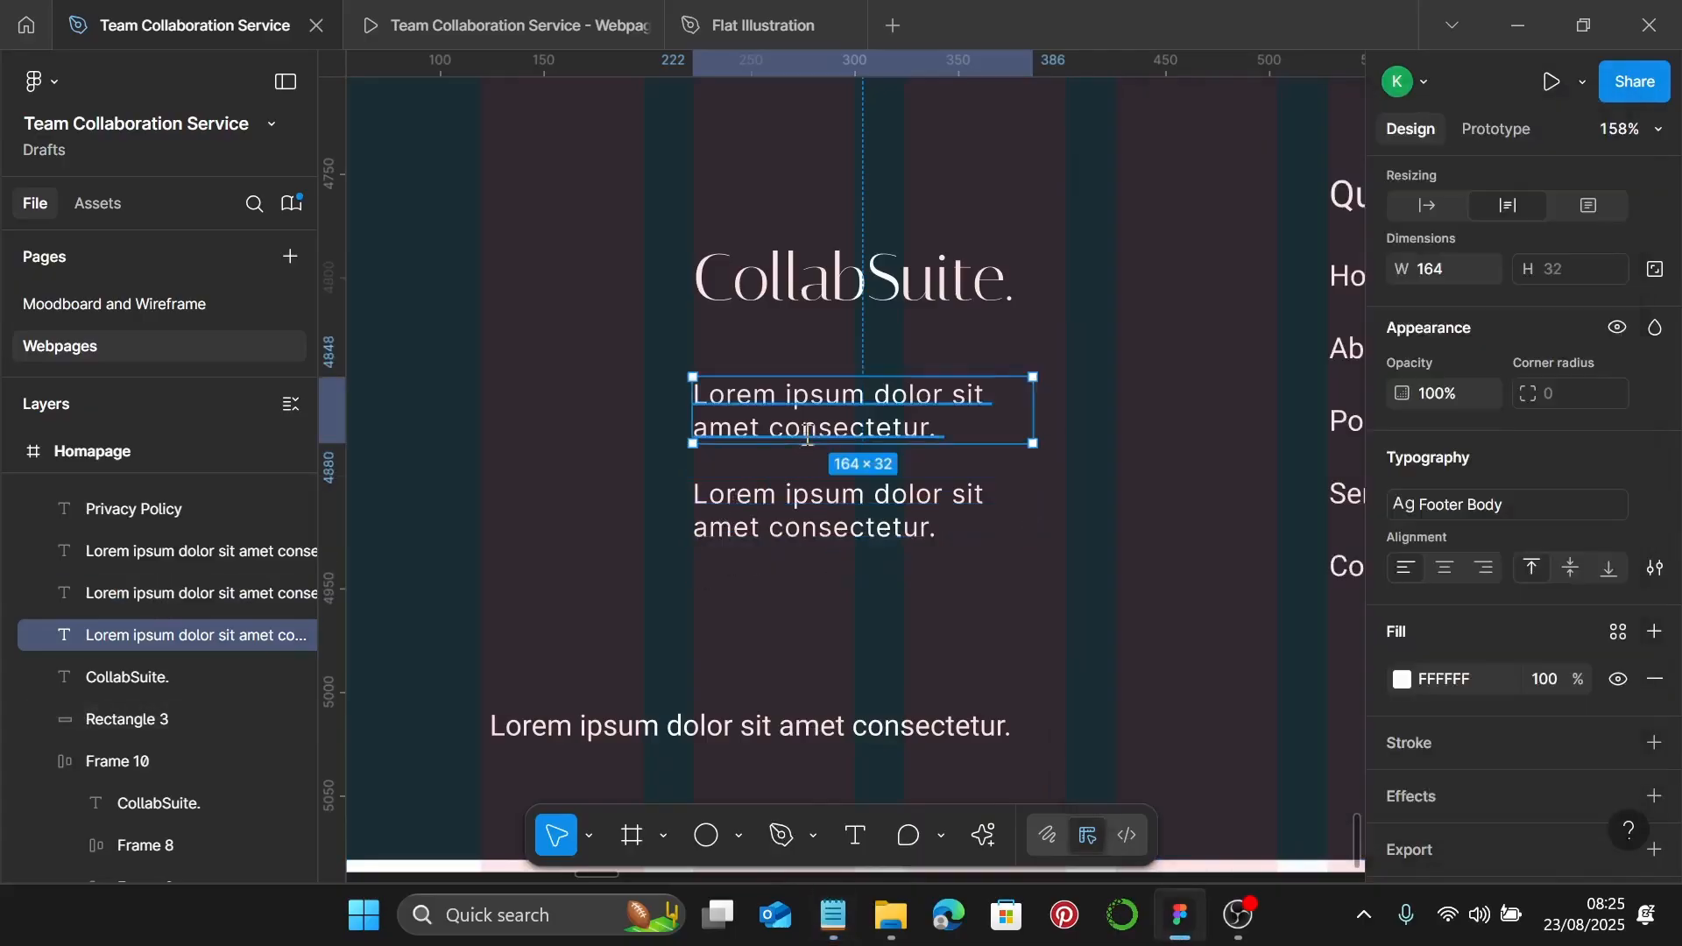
{"action": "double_click", "coordinate": [807, 434]}
{"action": "type", "text": "Work smarter, not harder."}
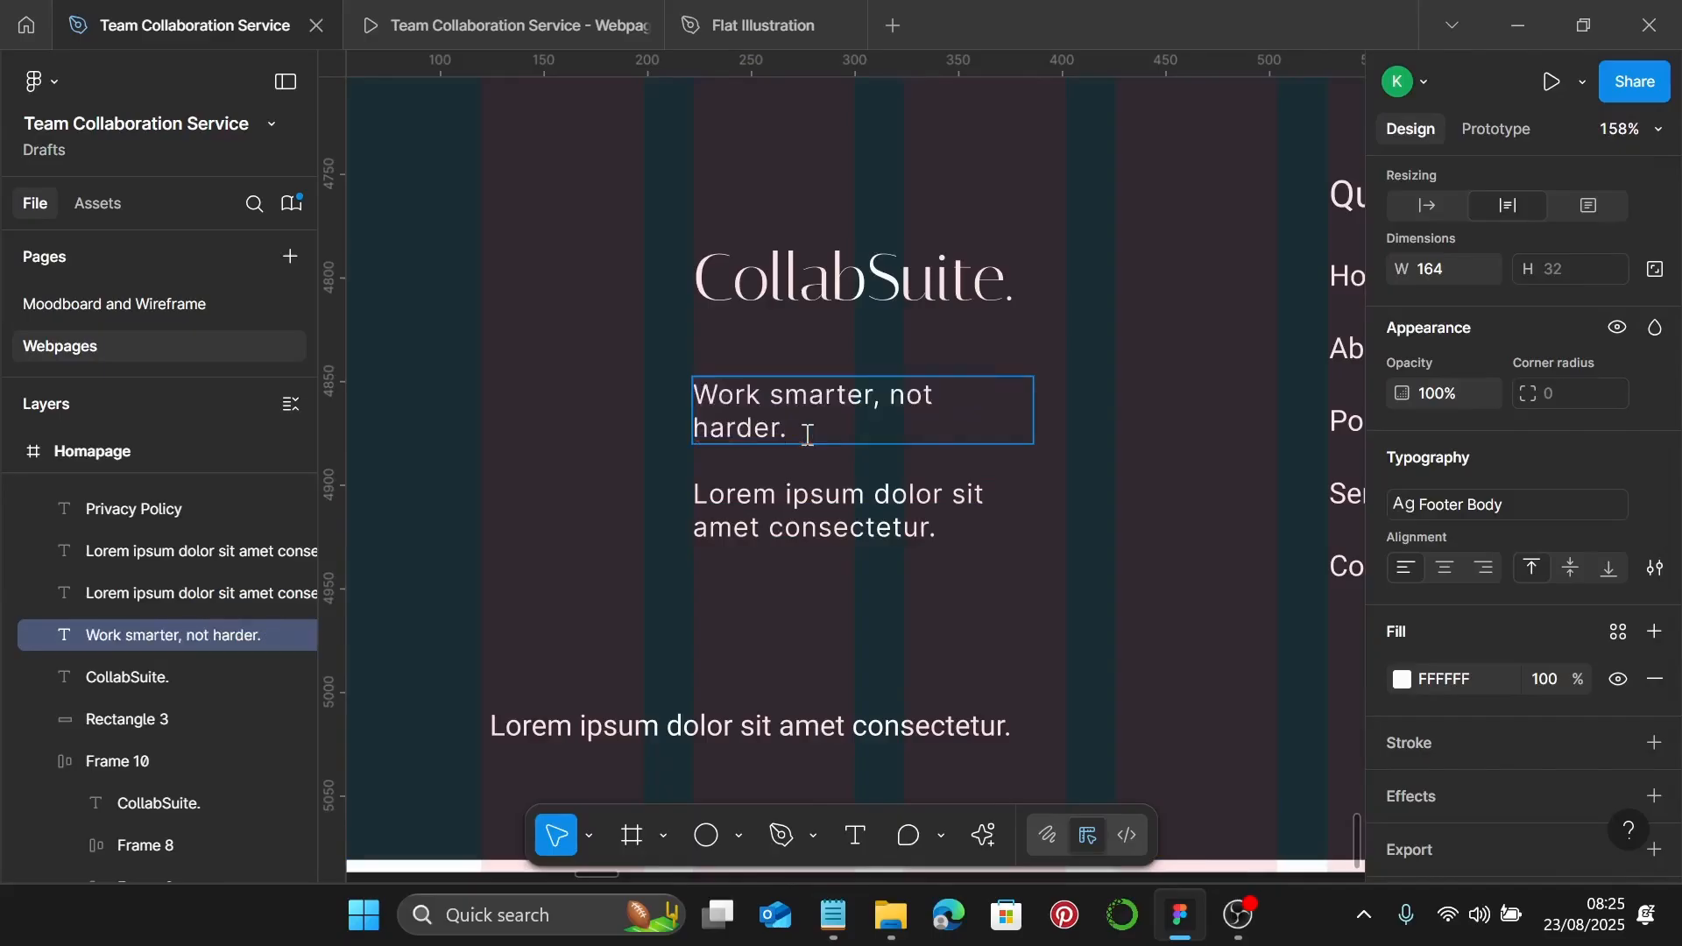
{"action": "key", "text": "Escape"}
{"action": "left_click_drag", "start_coordinate": [1035, 415], "coordinate": [1044, 414]}
{"action": "left_click", "coordinate": [1426, 205]}
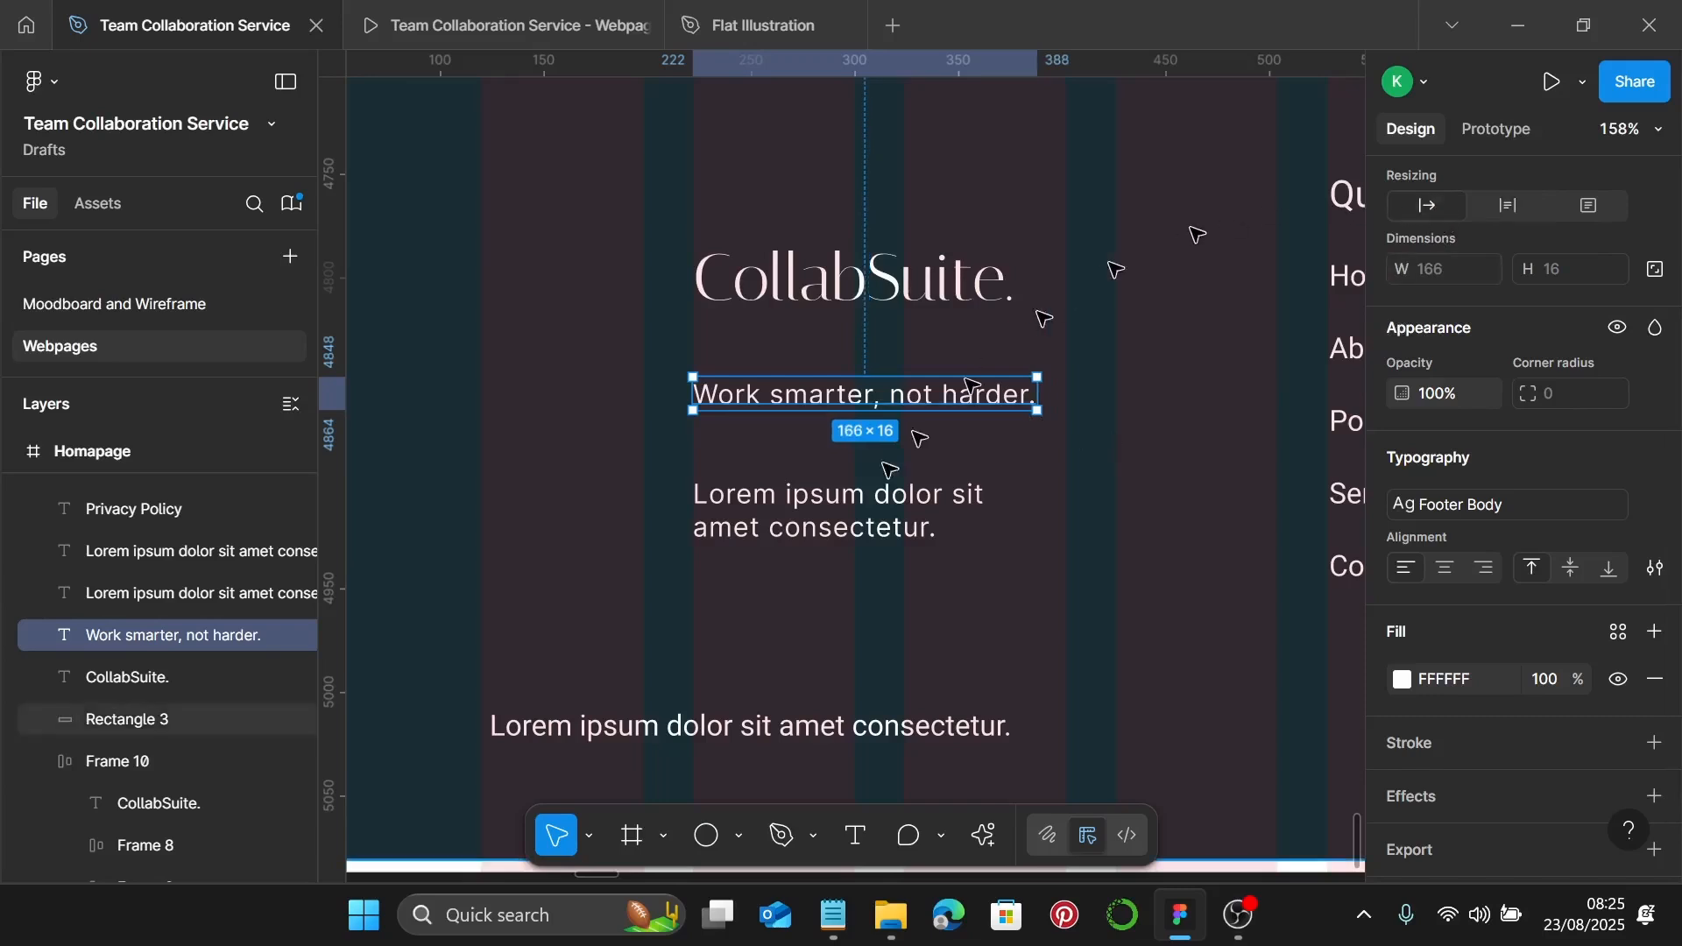
Replace the second footer placeholder with the "Trusted by teams in over 40 countries" sentence from Notepad and widen its text box to 241
{"action": "left_click", "coordinate": [833, 915]}
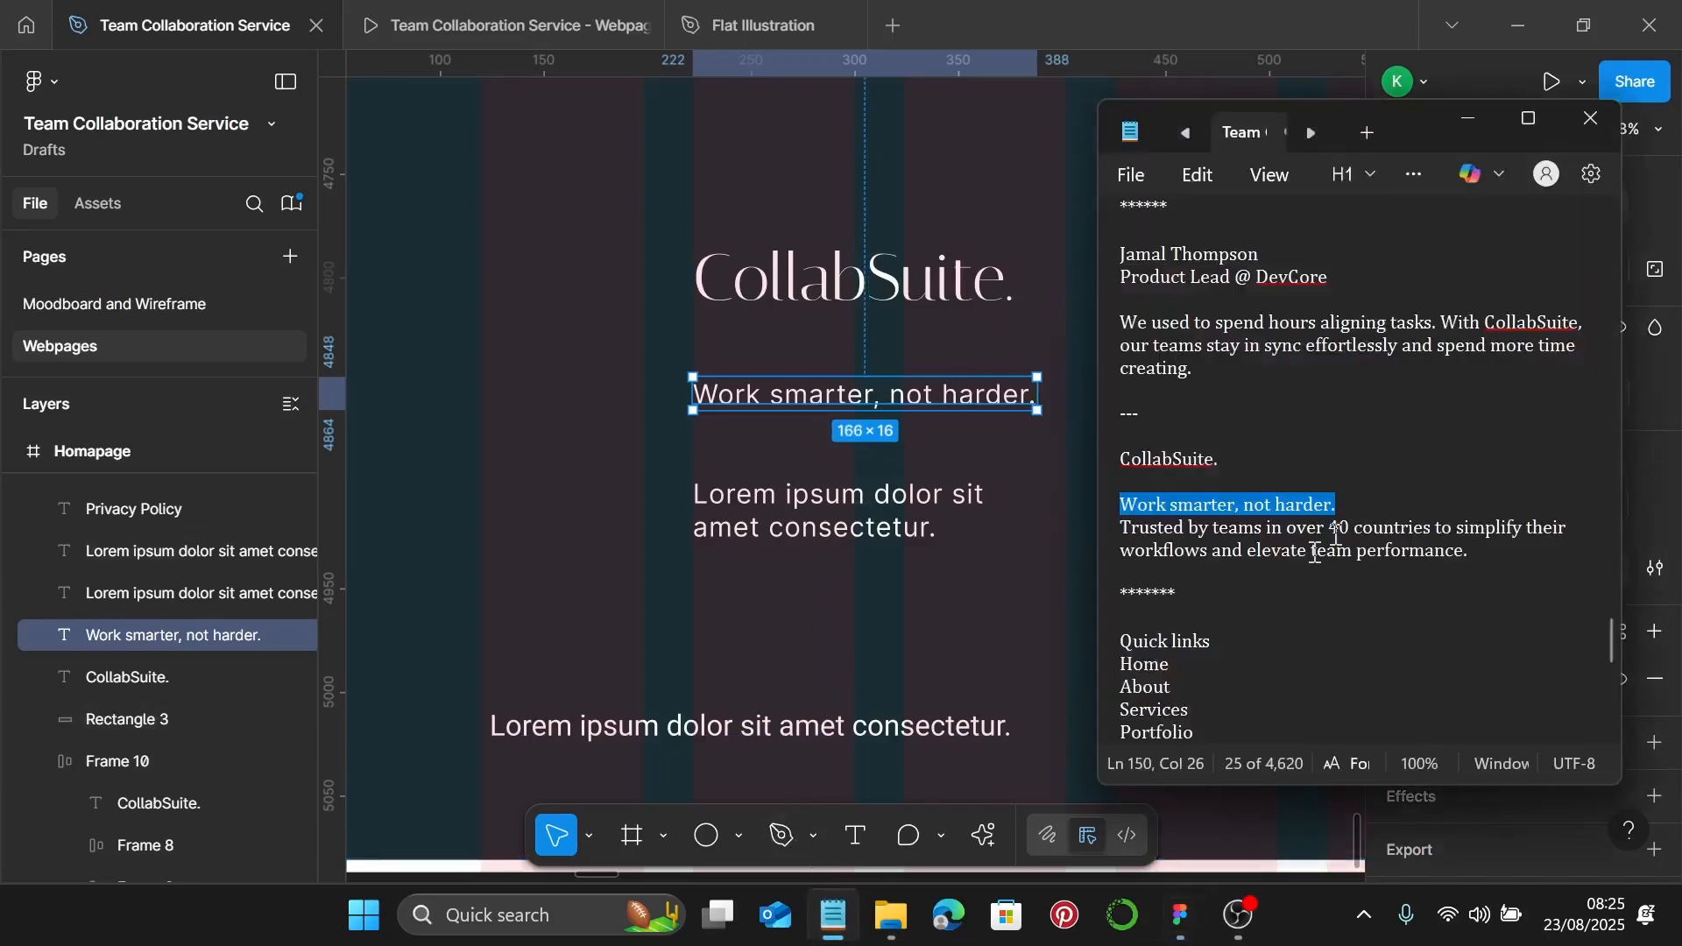
{"action": "left_click_drag", "start_coordinate": [1472, 551], "coordinate": [1126, 526]}
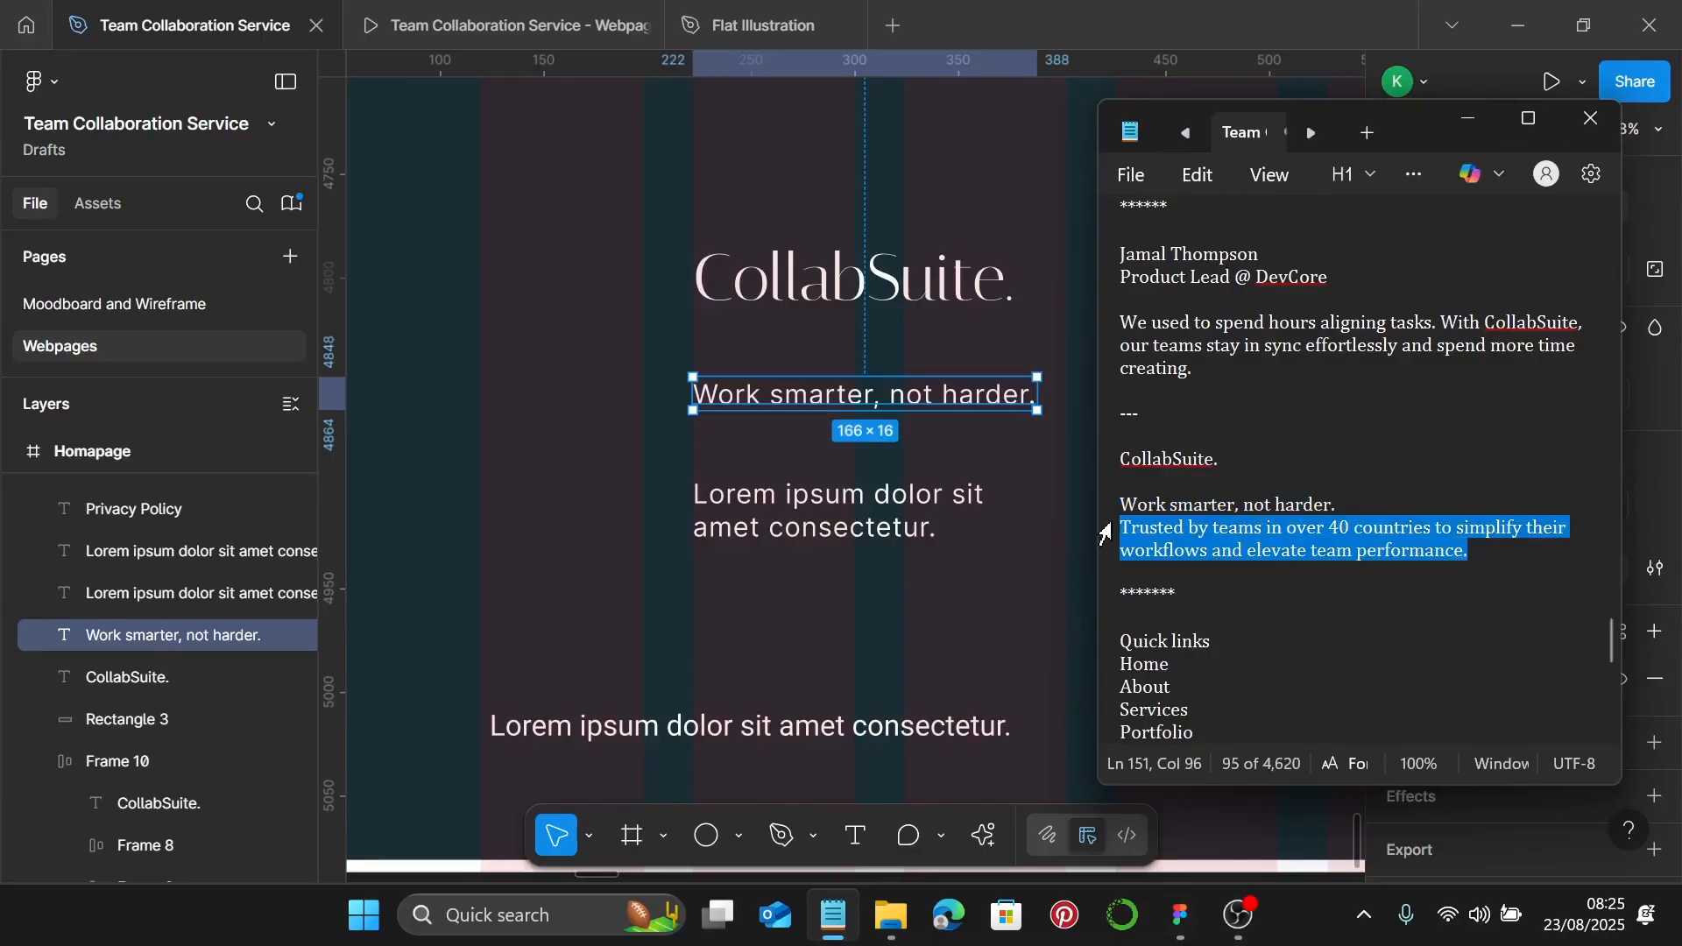
{"action": "left_click", "coordinate": [838, 530]}
{"action": "double_click", "coordinate": [839, 530]}
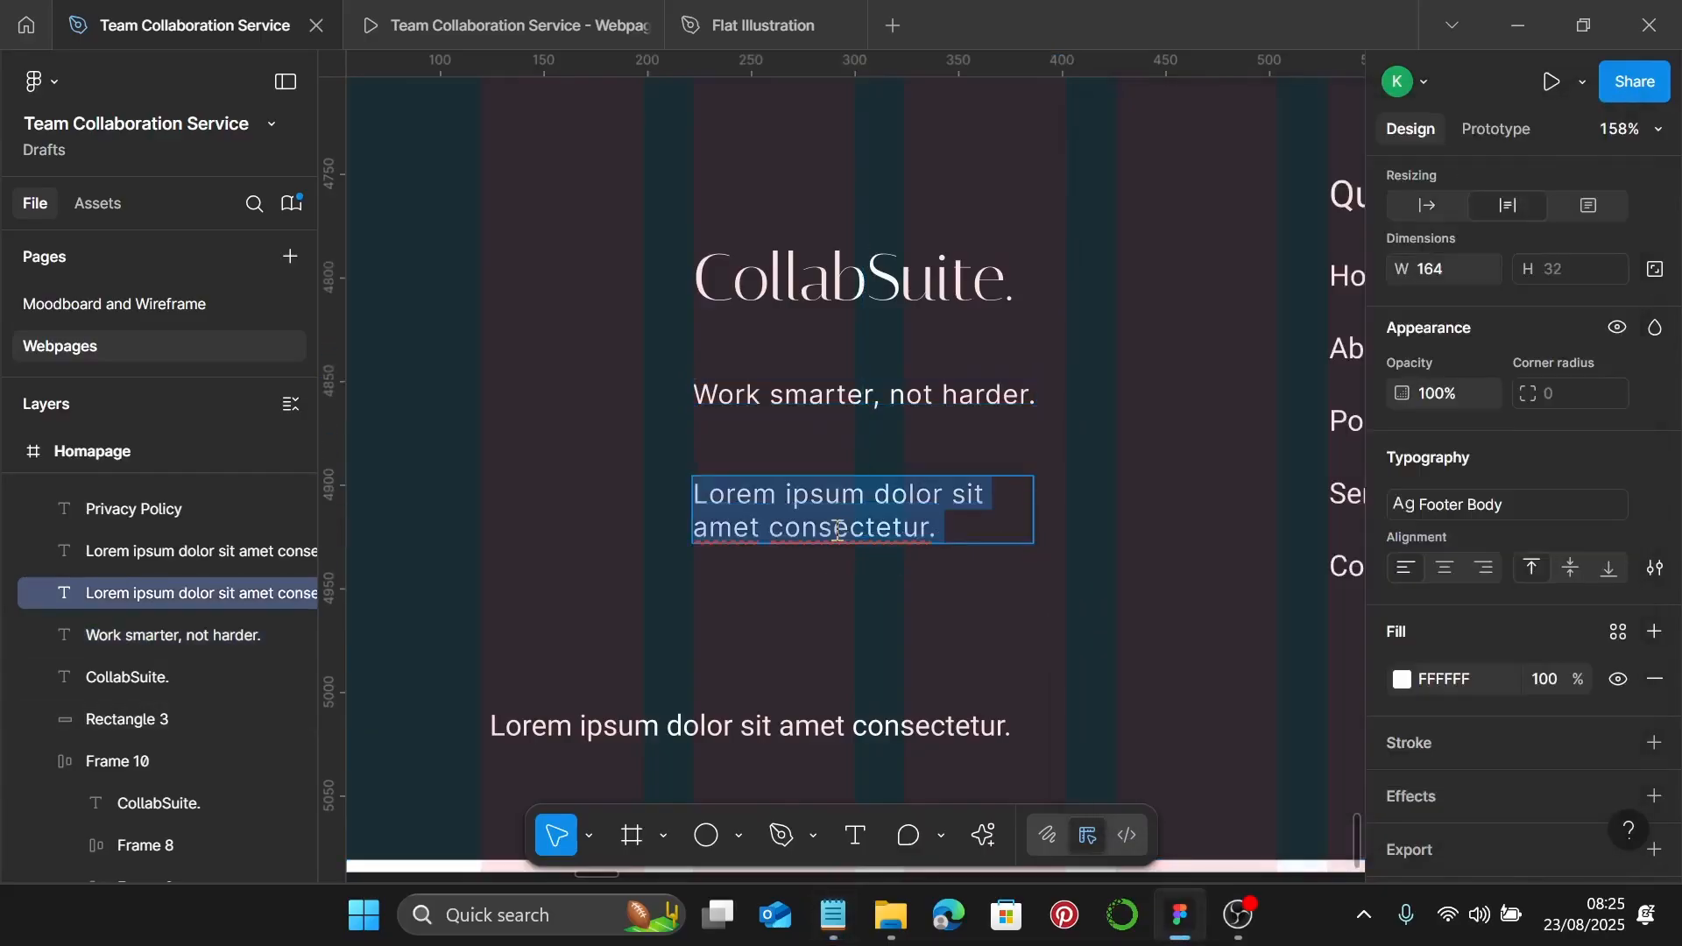
{"action": "type", "text": "Trusted by teams in over 40 countries to simplify their workflows and elevate team performance."}
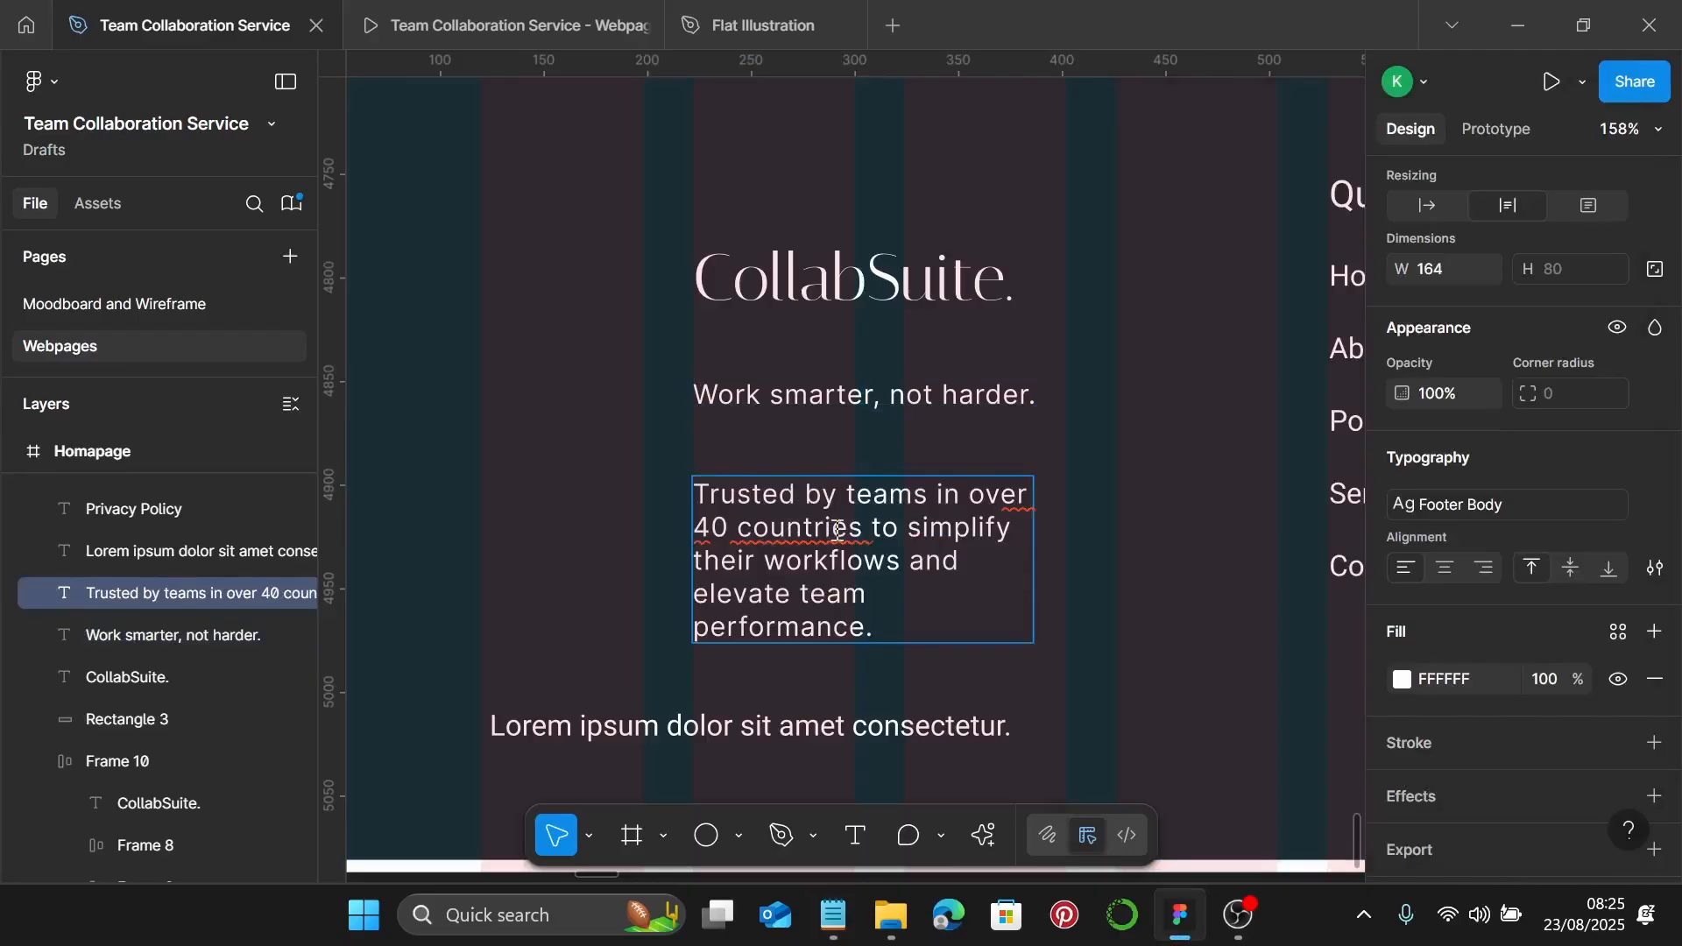
{"action": "key", "text": "Escape"}
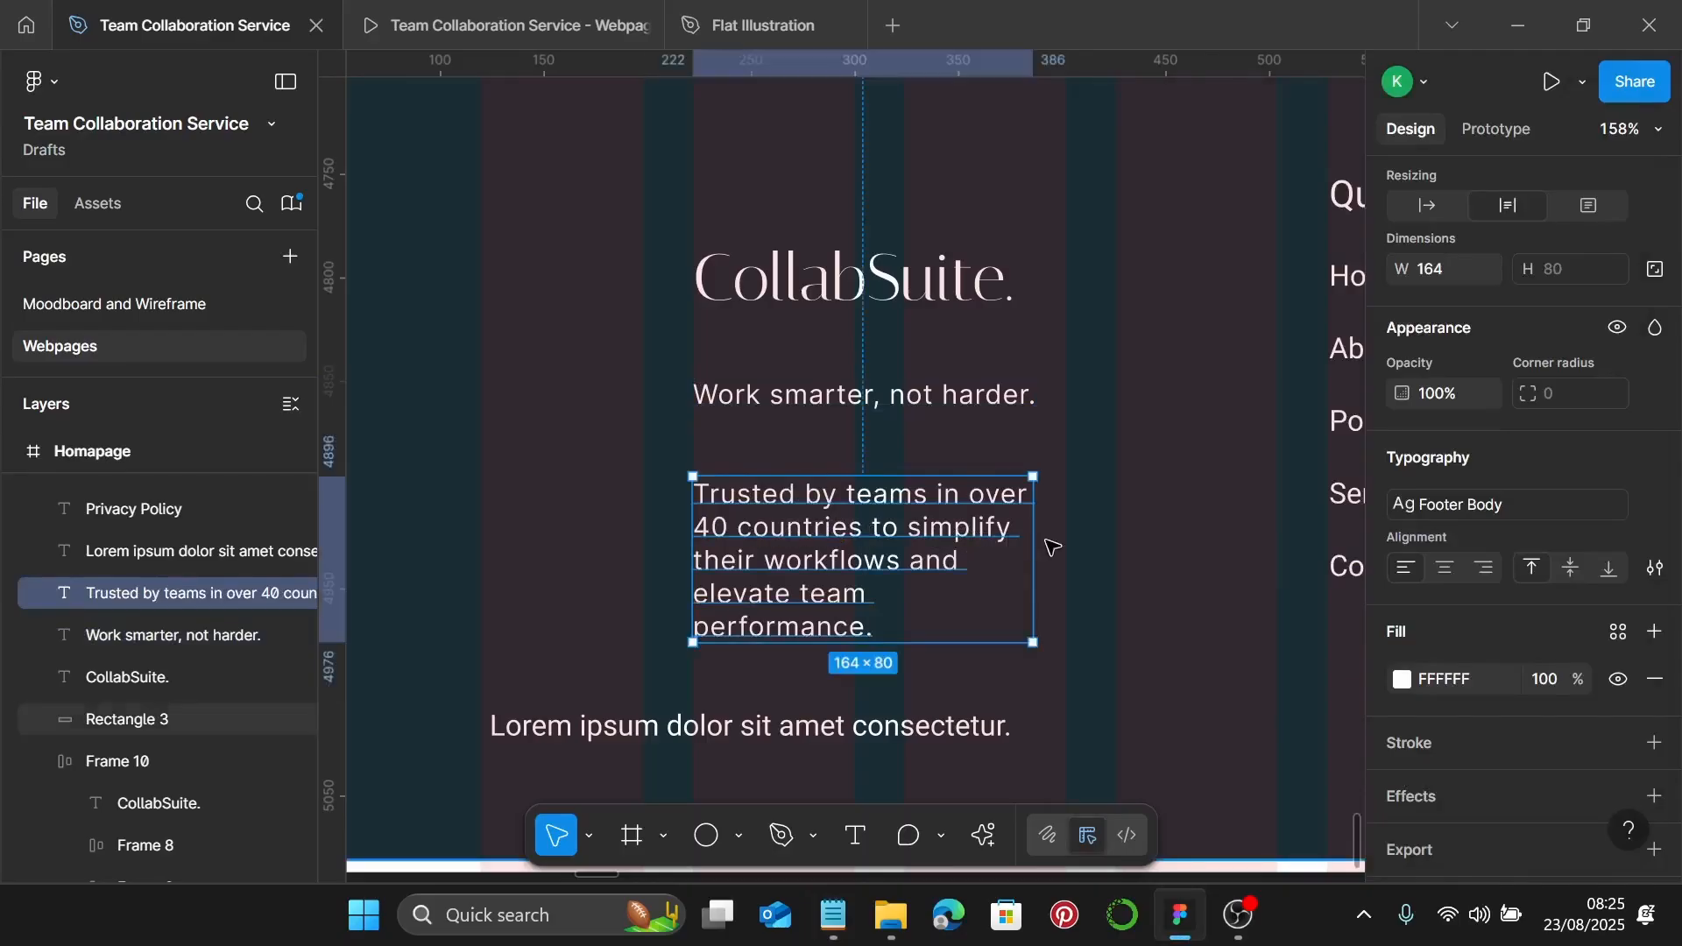
{"action": "left_click_drag", "start_coordinate": [1034, 544], "coordinate": [1191, 538]}
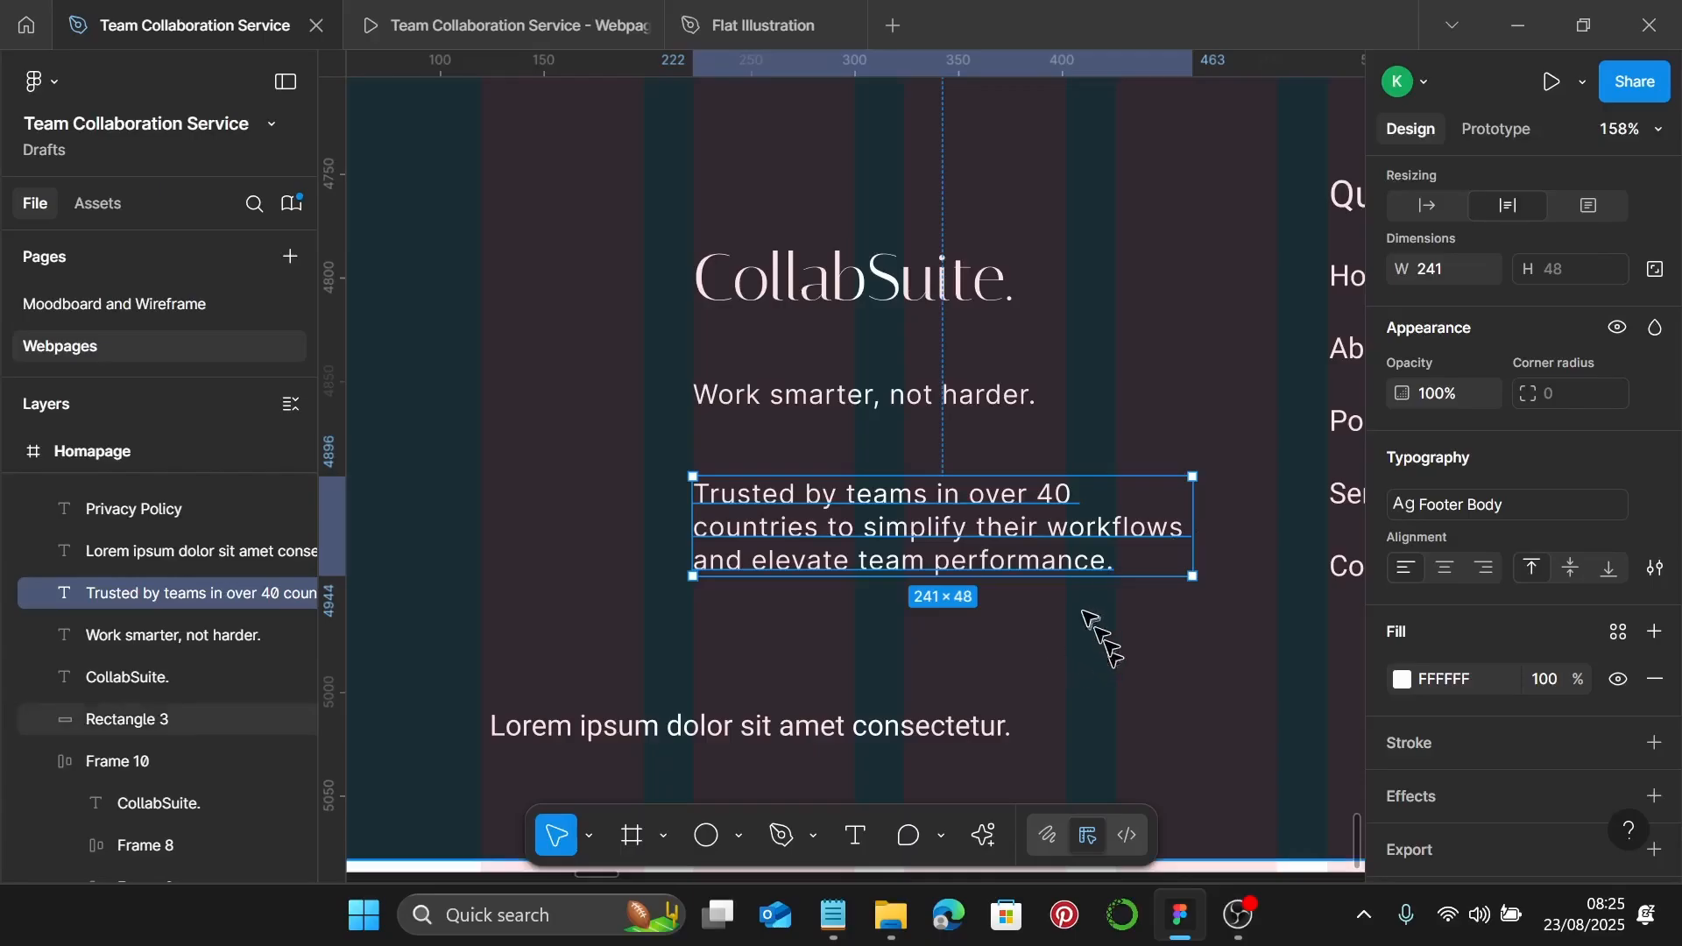
Combine the footer tagline and the "Trusted by teams" text in a vertical auto layout with a gap of 10
{"action": "left_click", "coordinate": [779, 413], "text": "shift"}
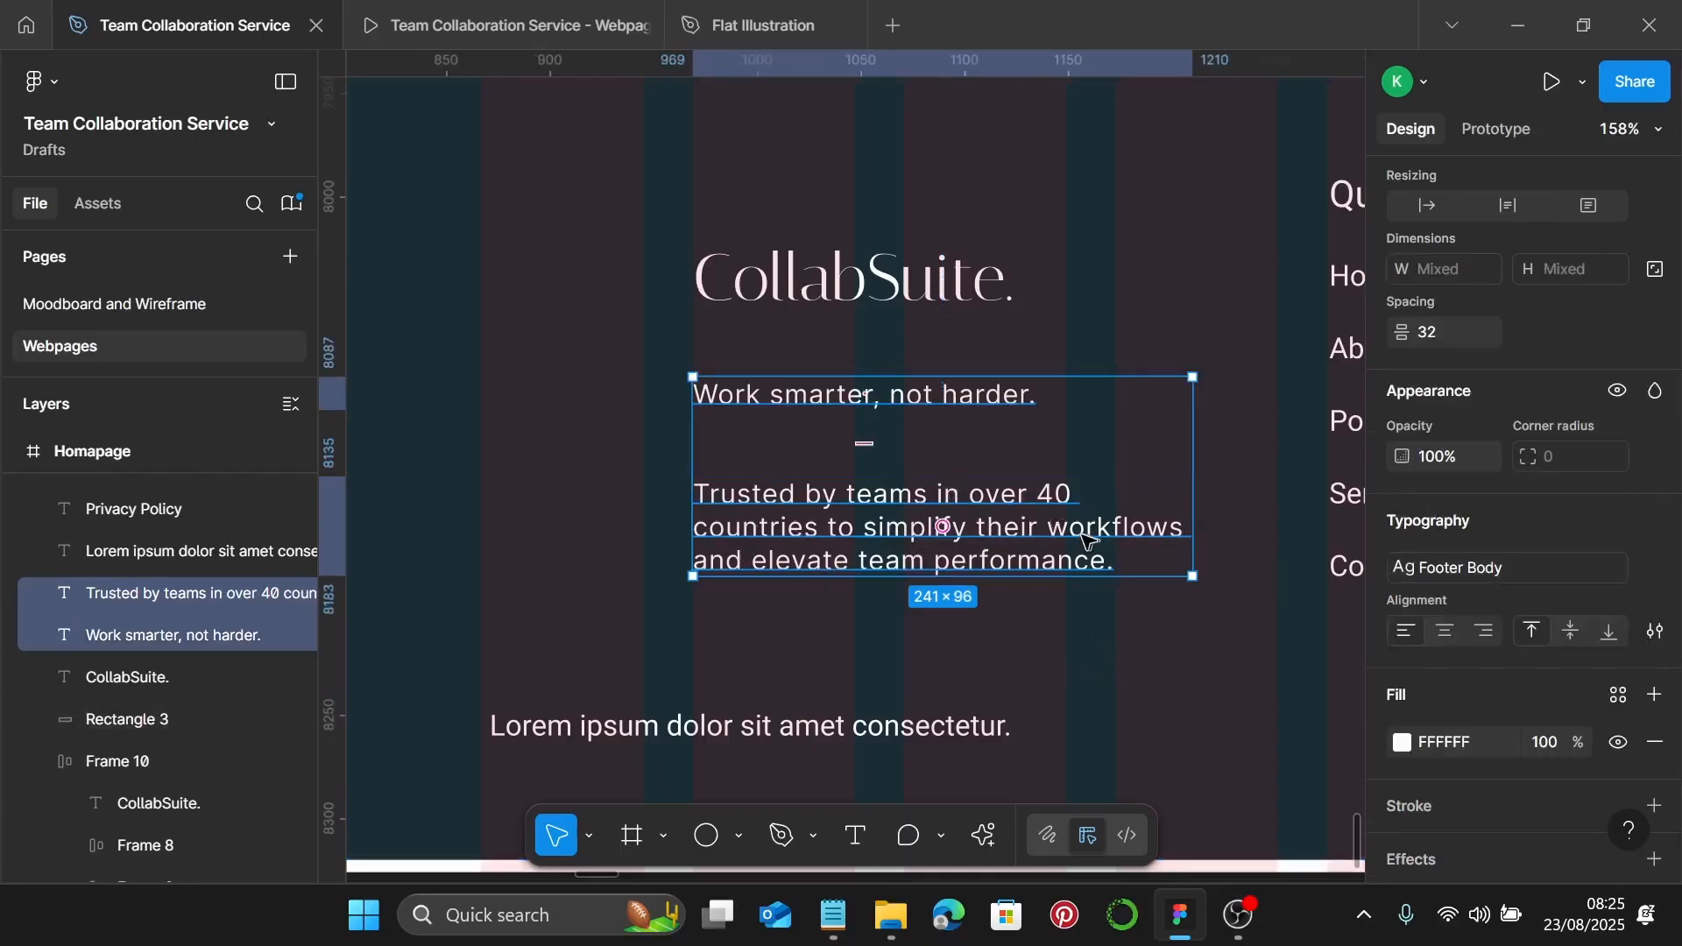
{"action": "key", "text": "shift+a"}
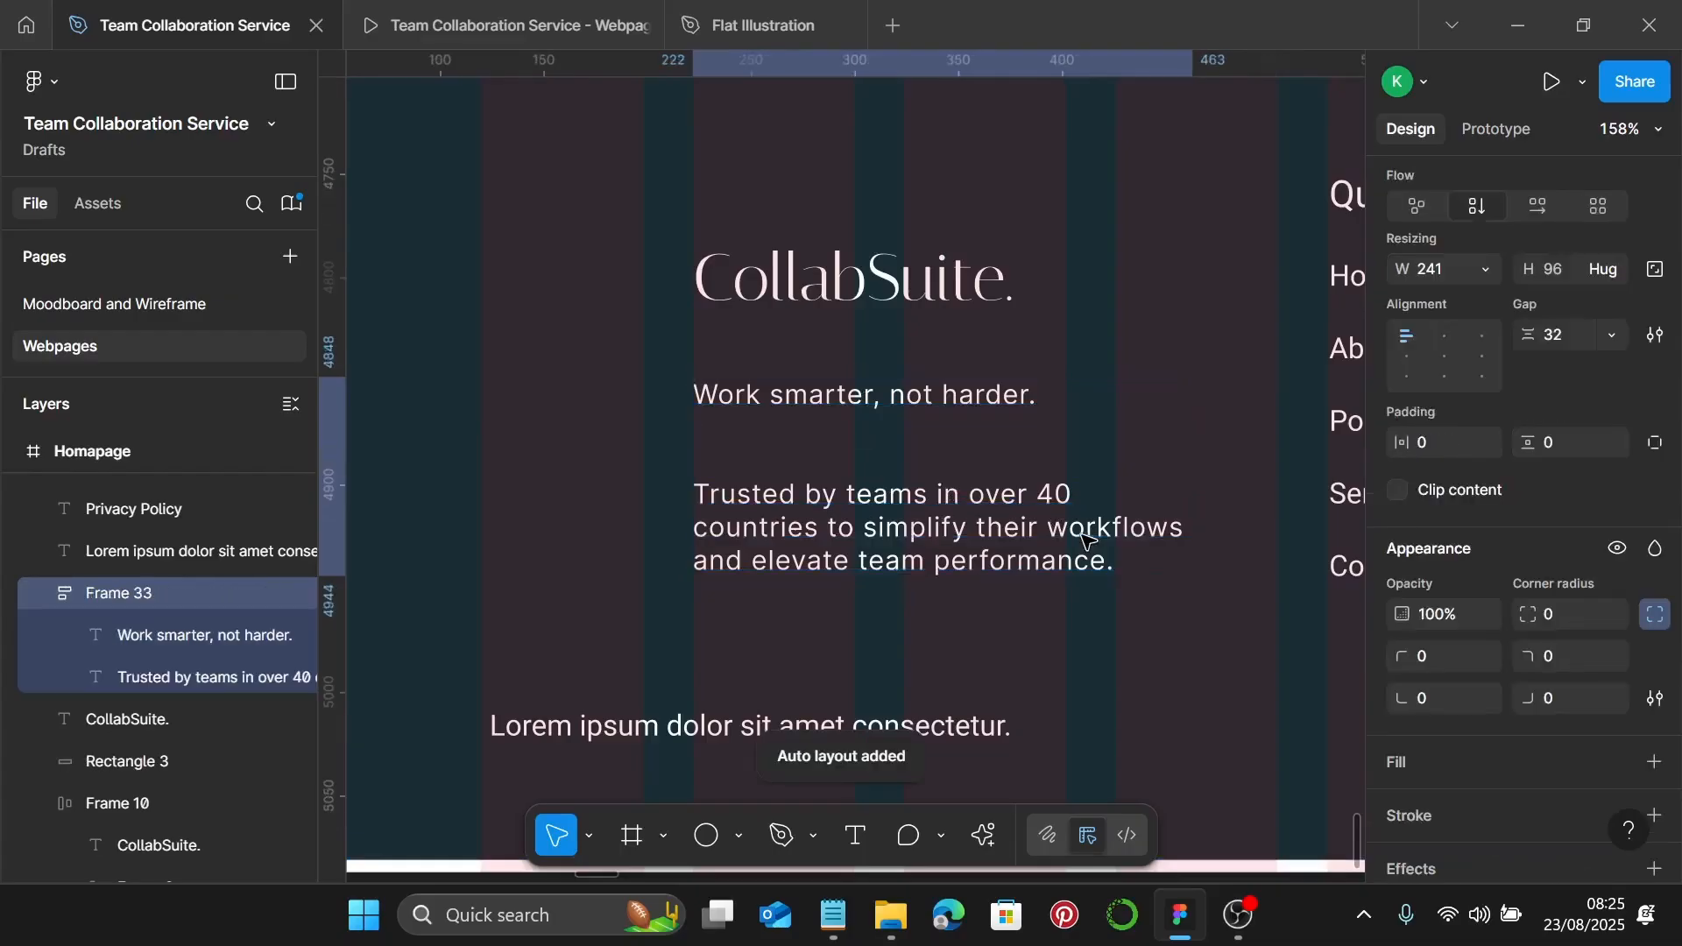
{"action": "left_click", "coordinate": [1587, 327]}
{"action": "type", "text": "1"}
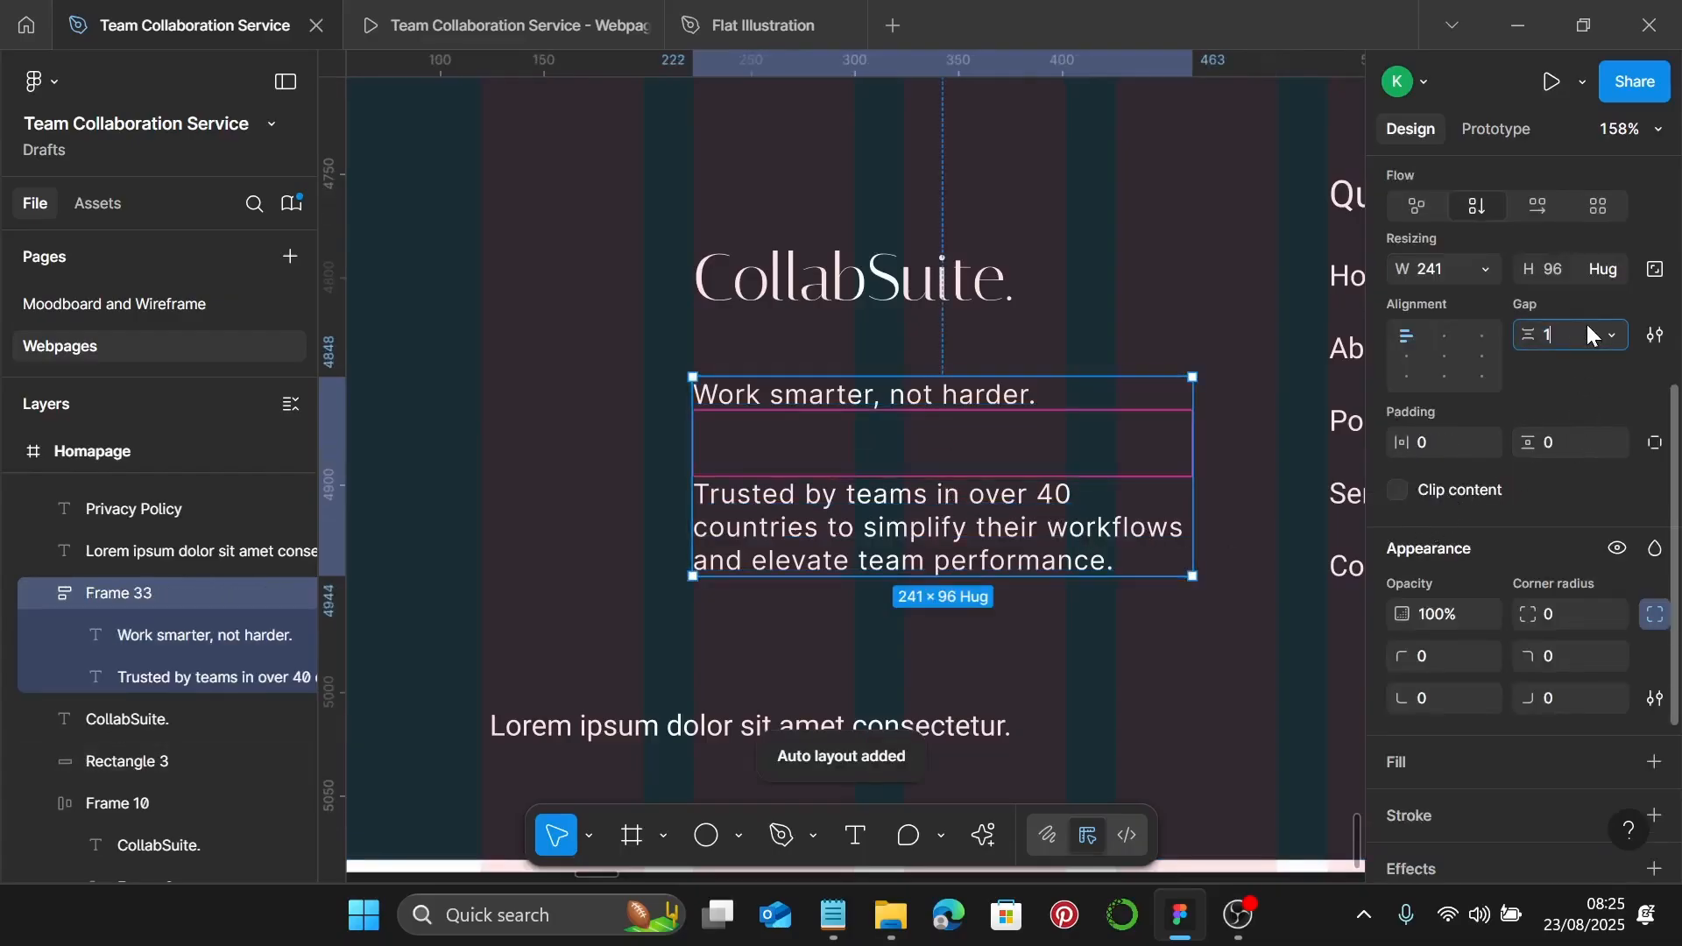
{"action": "type", "text": "0"}
{"action": "key", "text": "Return"}
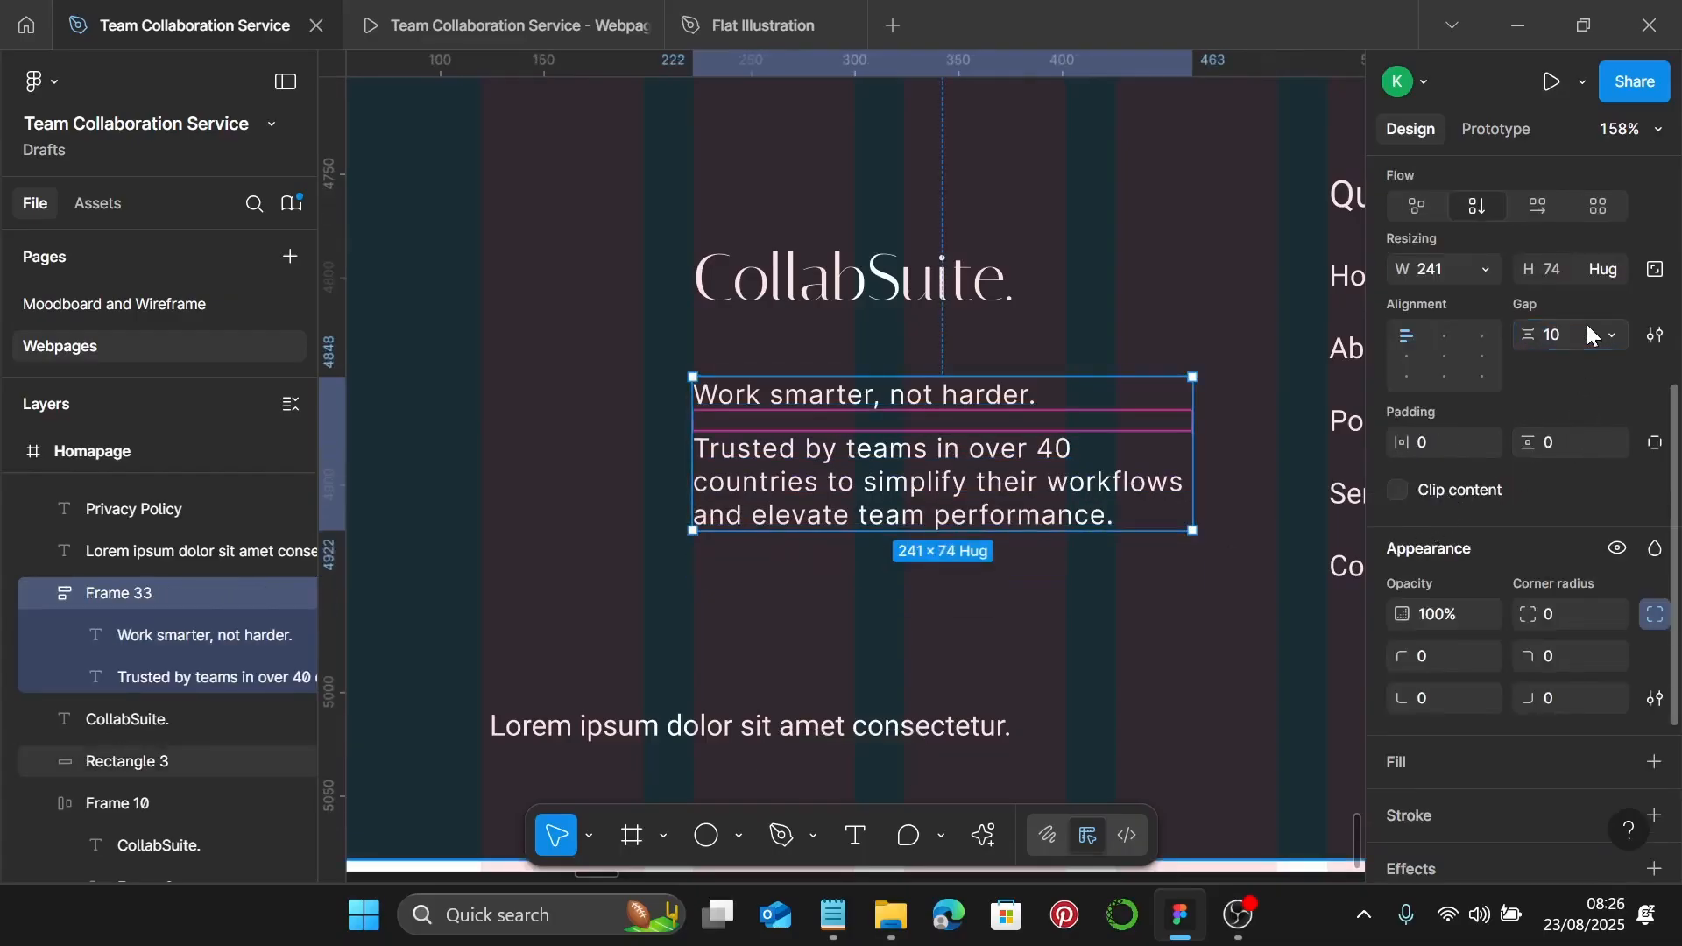
Combine the footer's CollabSuite logo and the text frame below it in a vertical auto layout with a gap of 20
{"action": "left_click", "coordinate": [823, 281]}
{"action": "left_click", "coordinate": [831, 406], "text": "shift"}
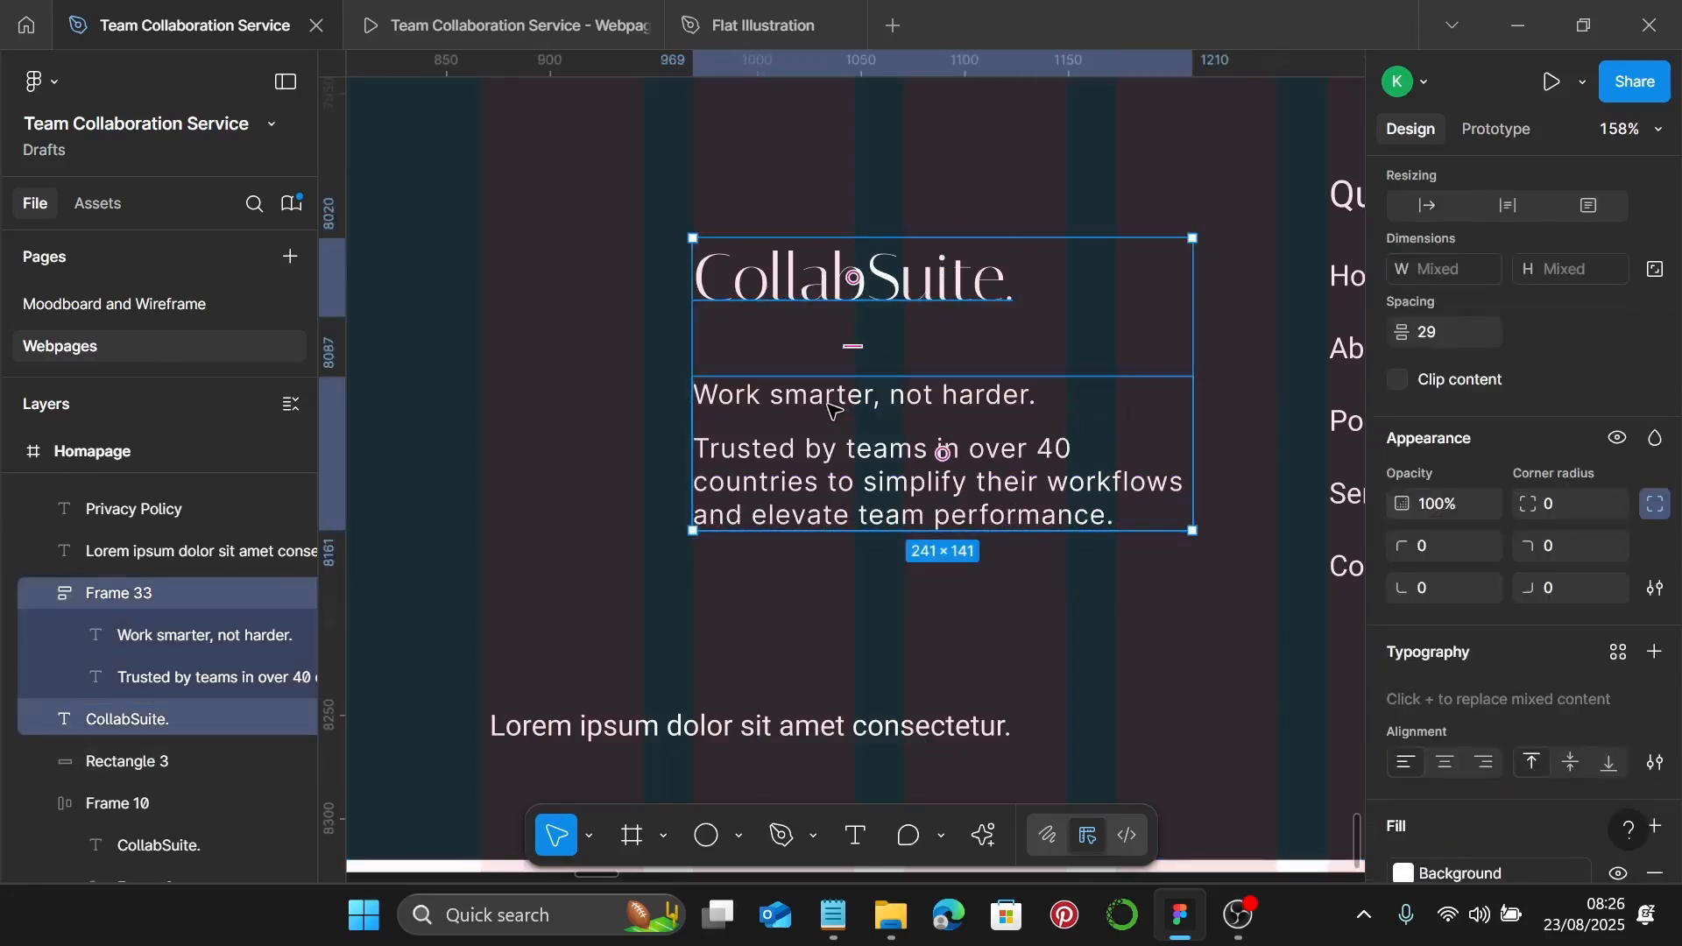
{"action": "key", "text": "shift+a"}
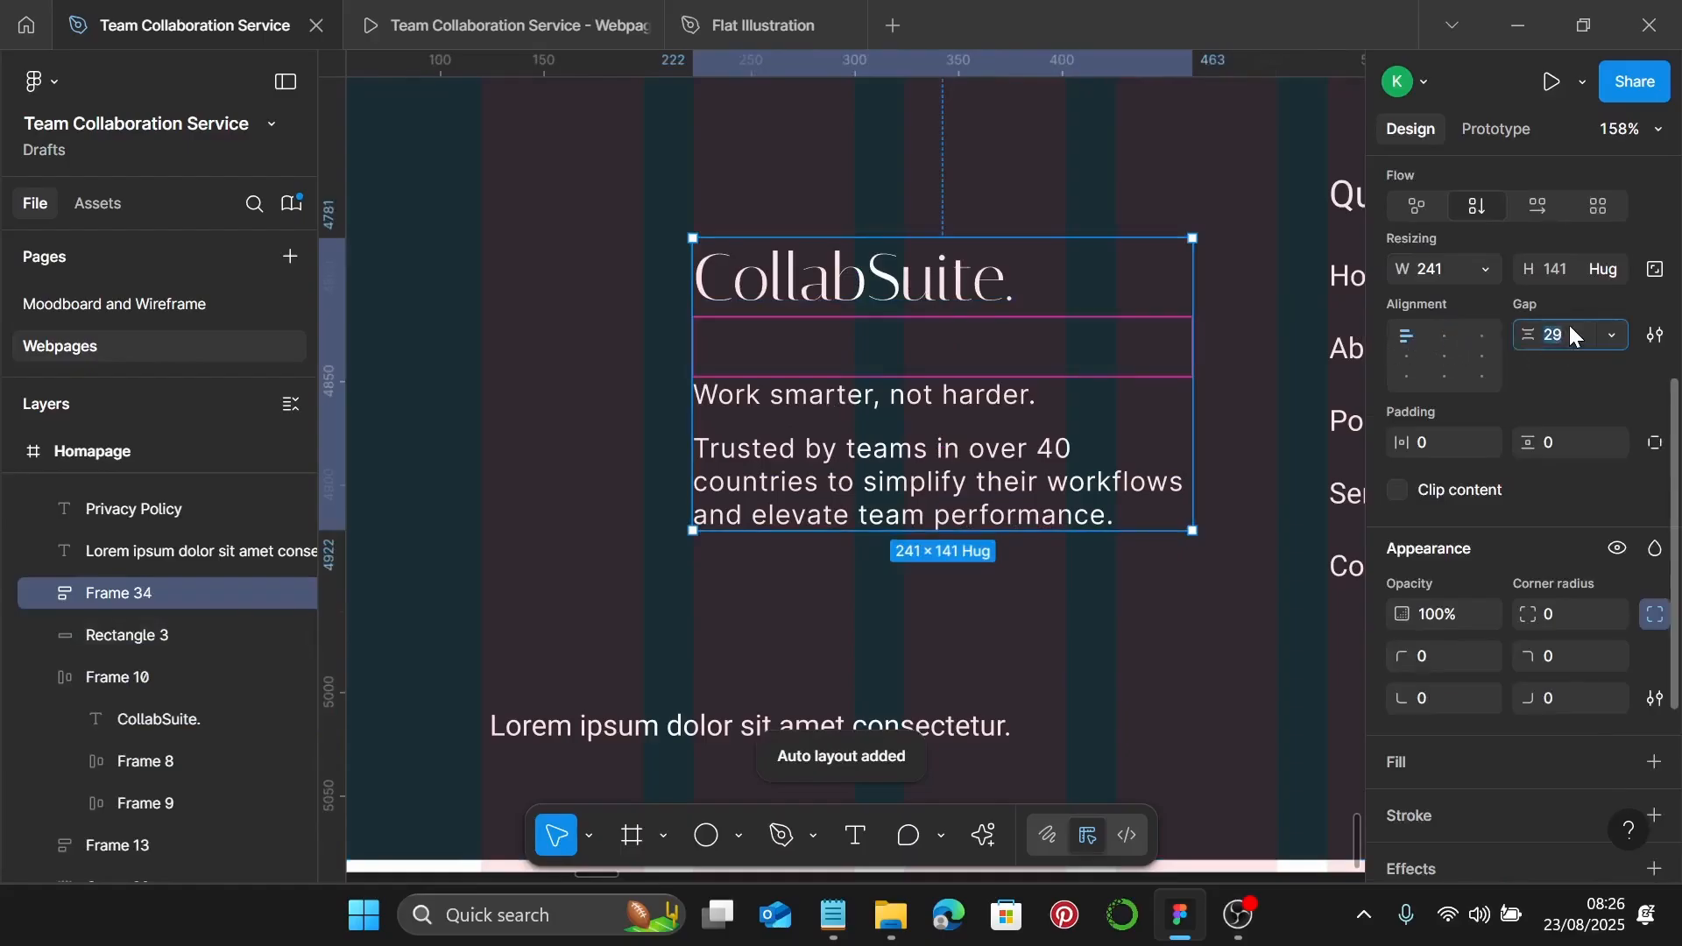
{"action": "key", "text": "Return"}
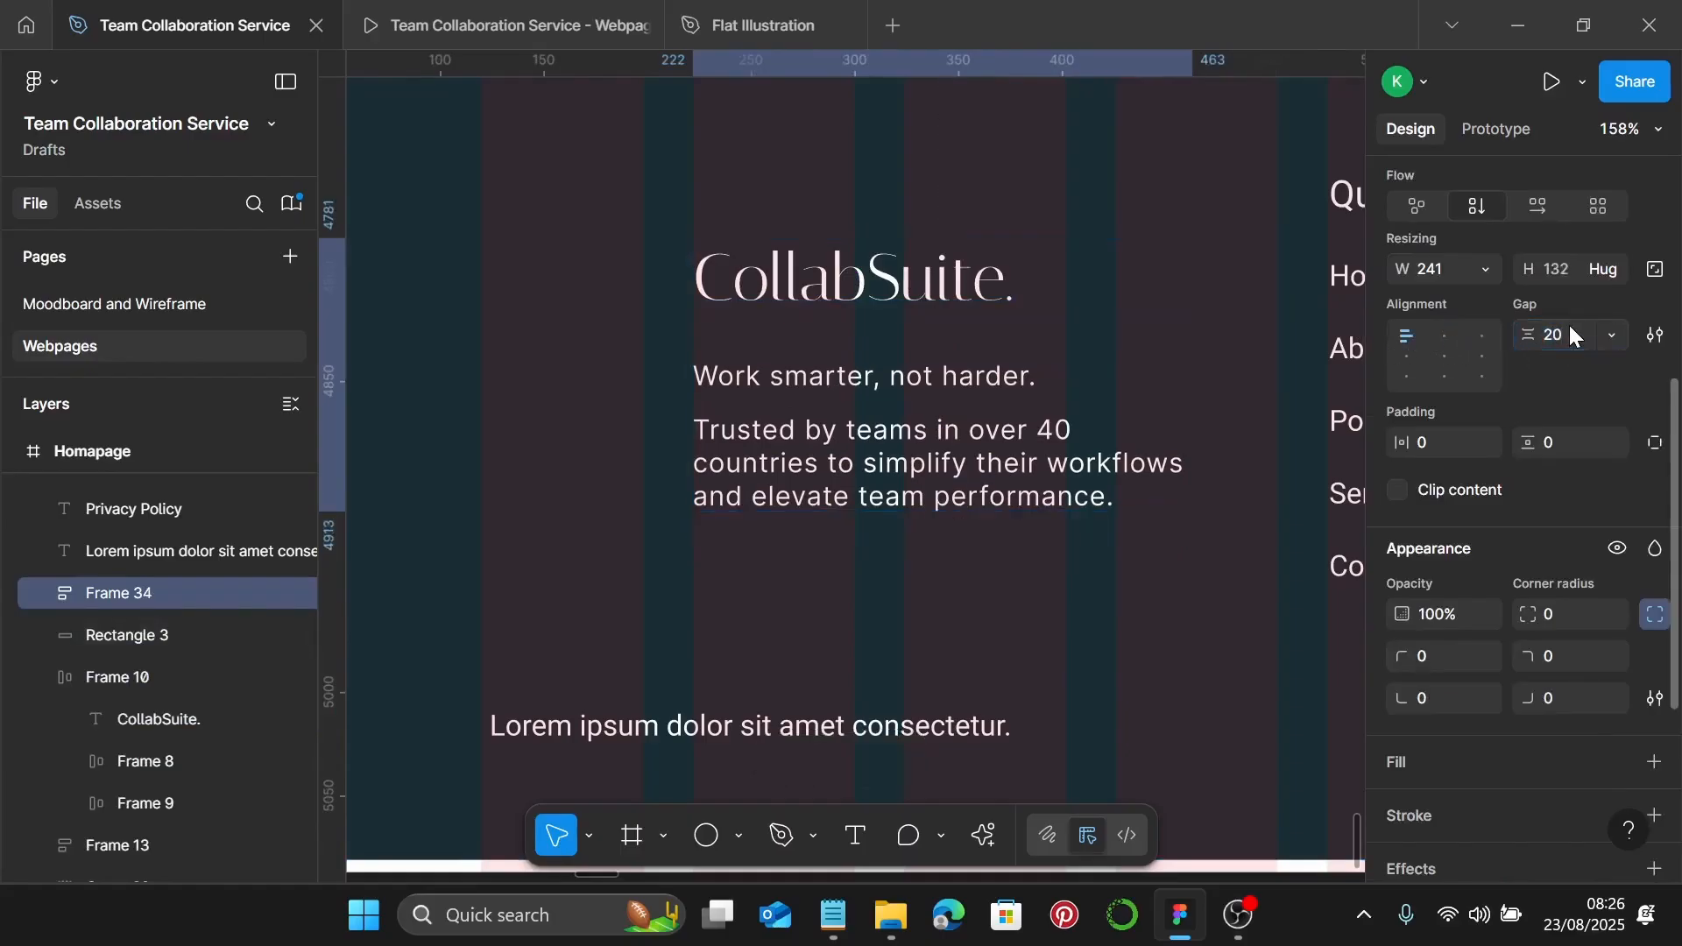
Ungroup the footer's Quick Links column into separate text layers
{"action": "scroll", "coordinate": [971, 410], "scroll_direction": "down", "scroll_amount": 5}
{"action": "scroll", "coordinate": [971, 410], "scroll_direction": "right", "scroll_amount": 5}
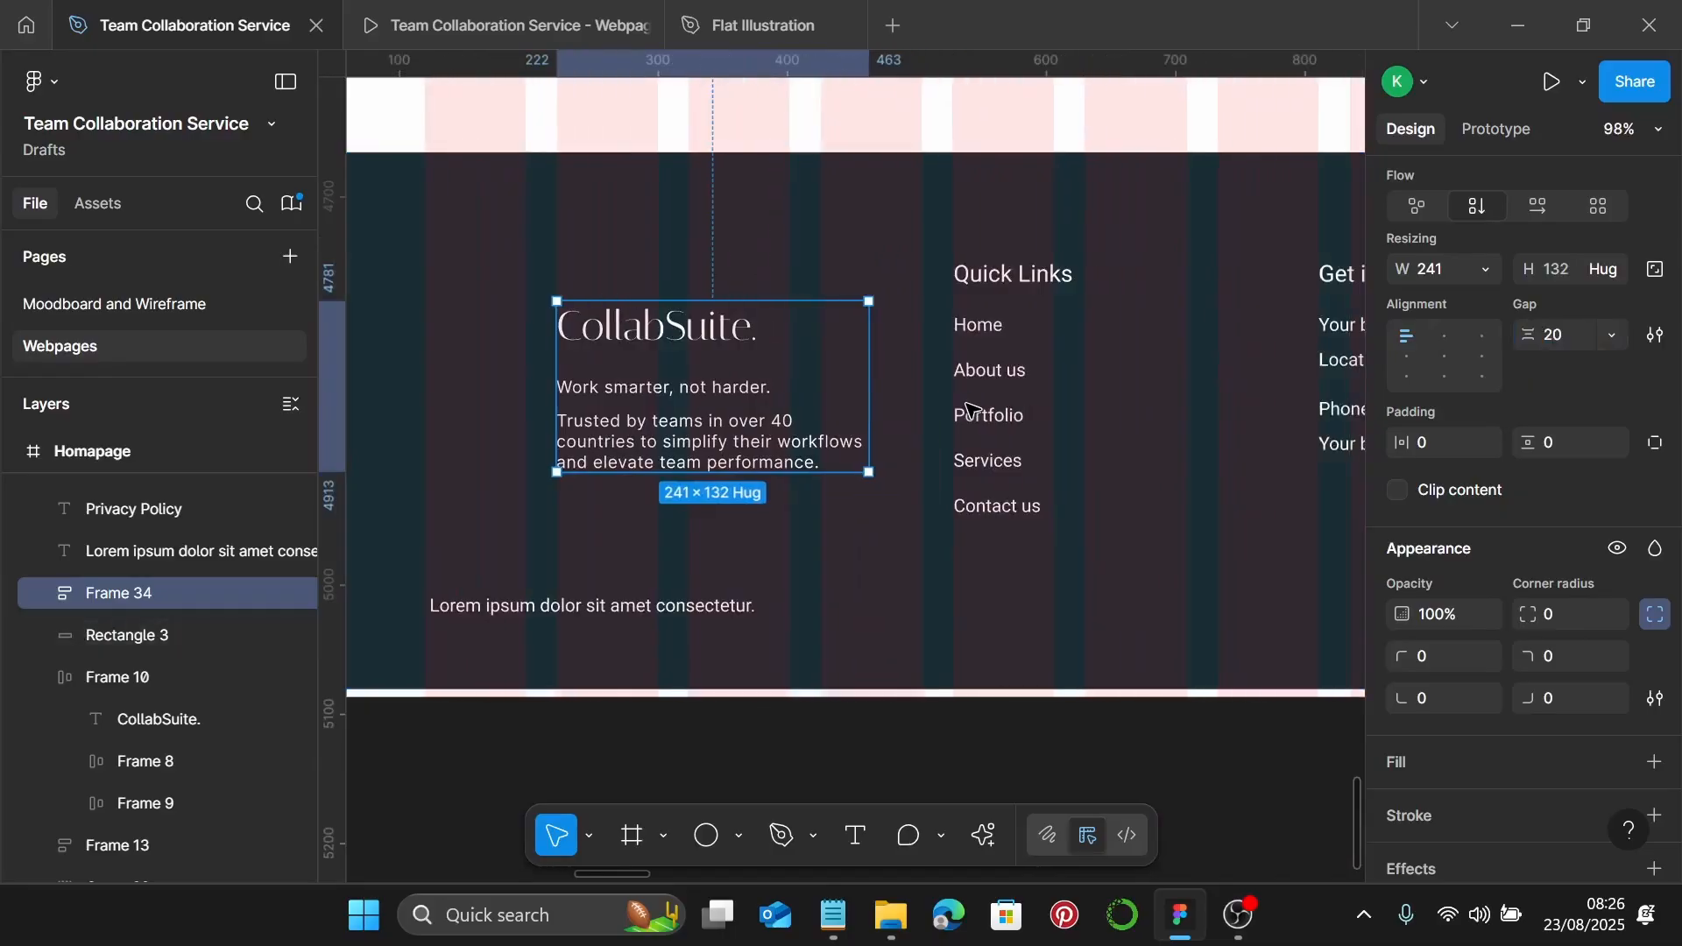
{"action": "scroll", "coordinate": [1139, 292], "scroll_direction": "up", "scroll_amount": 3}
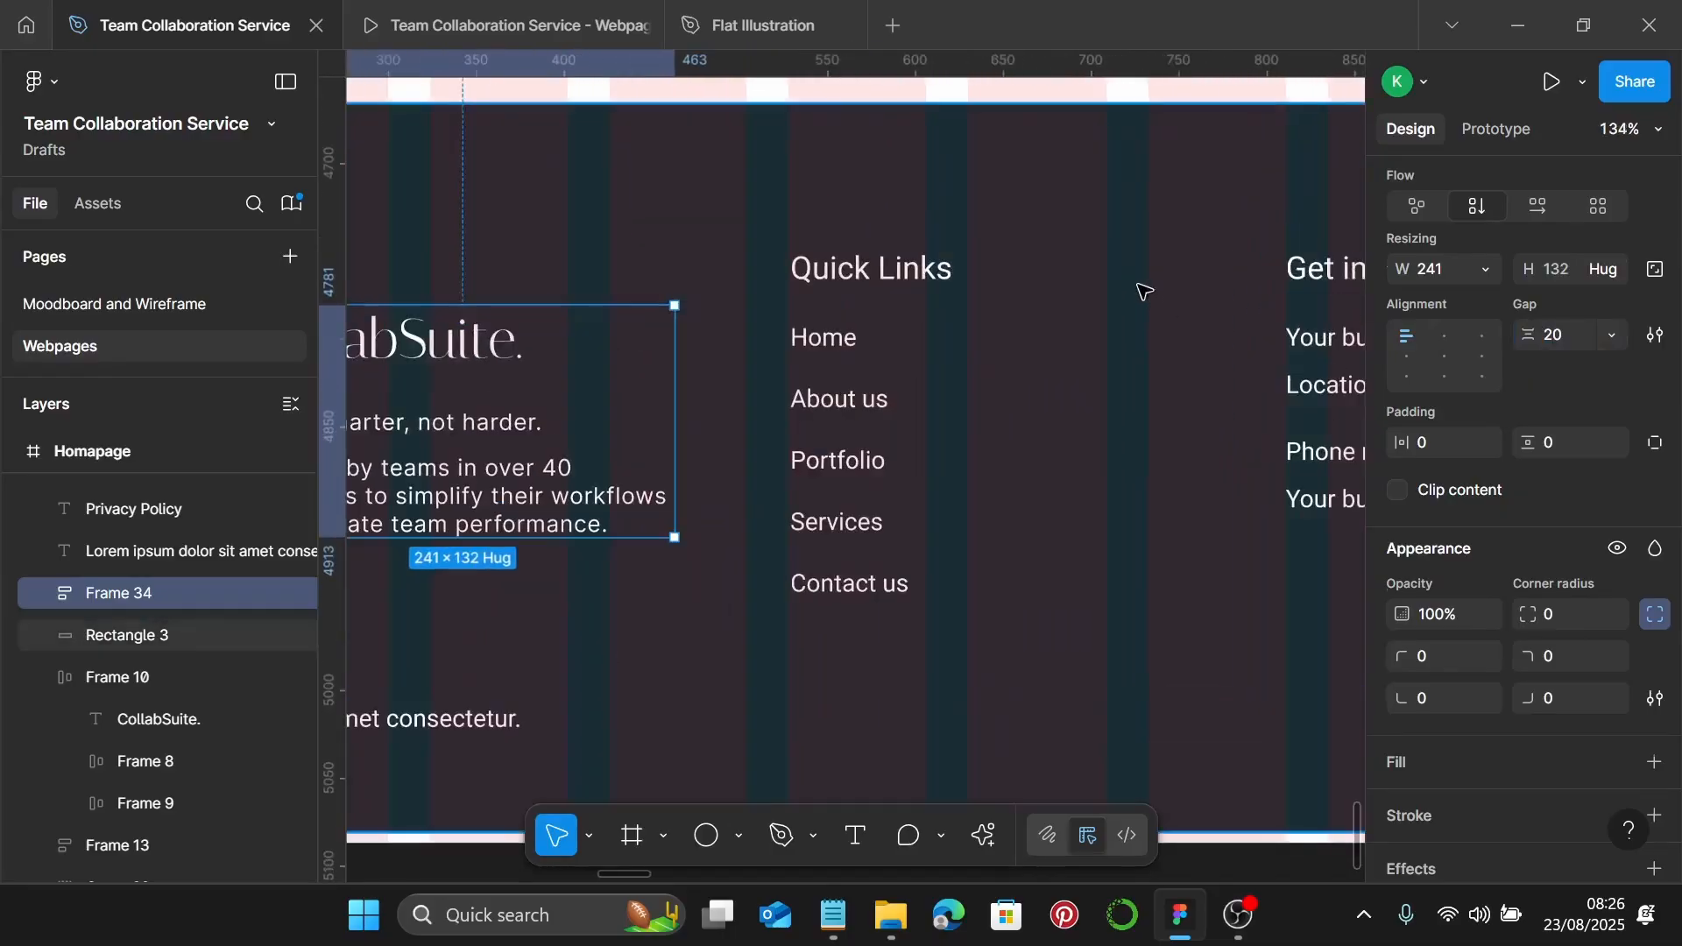
{"action": "left_click", "coordinate": [1142, 292]}
{"action": "left_click", "coordinate": [861, 271]}
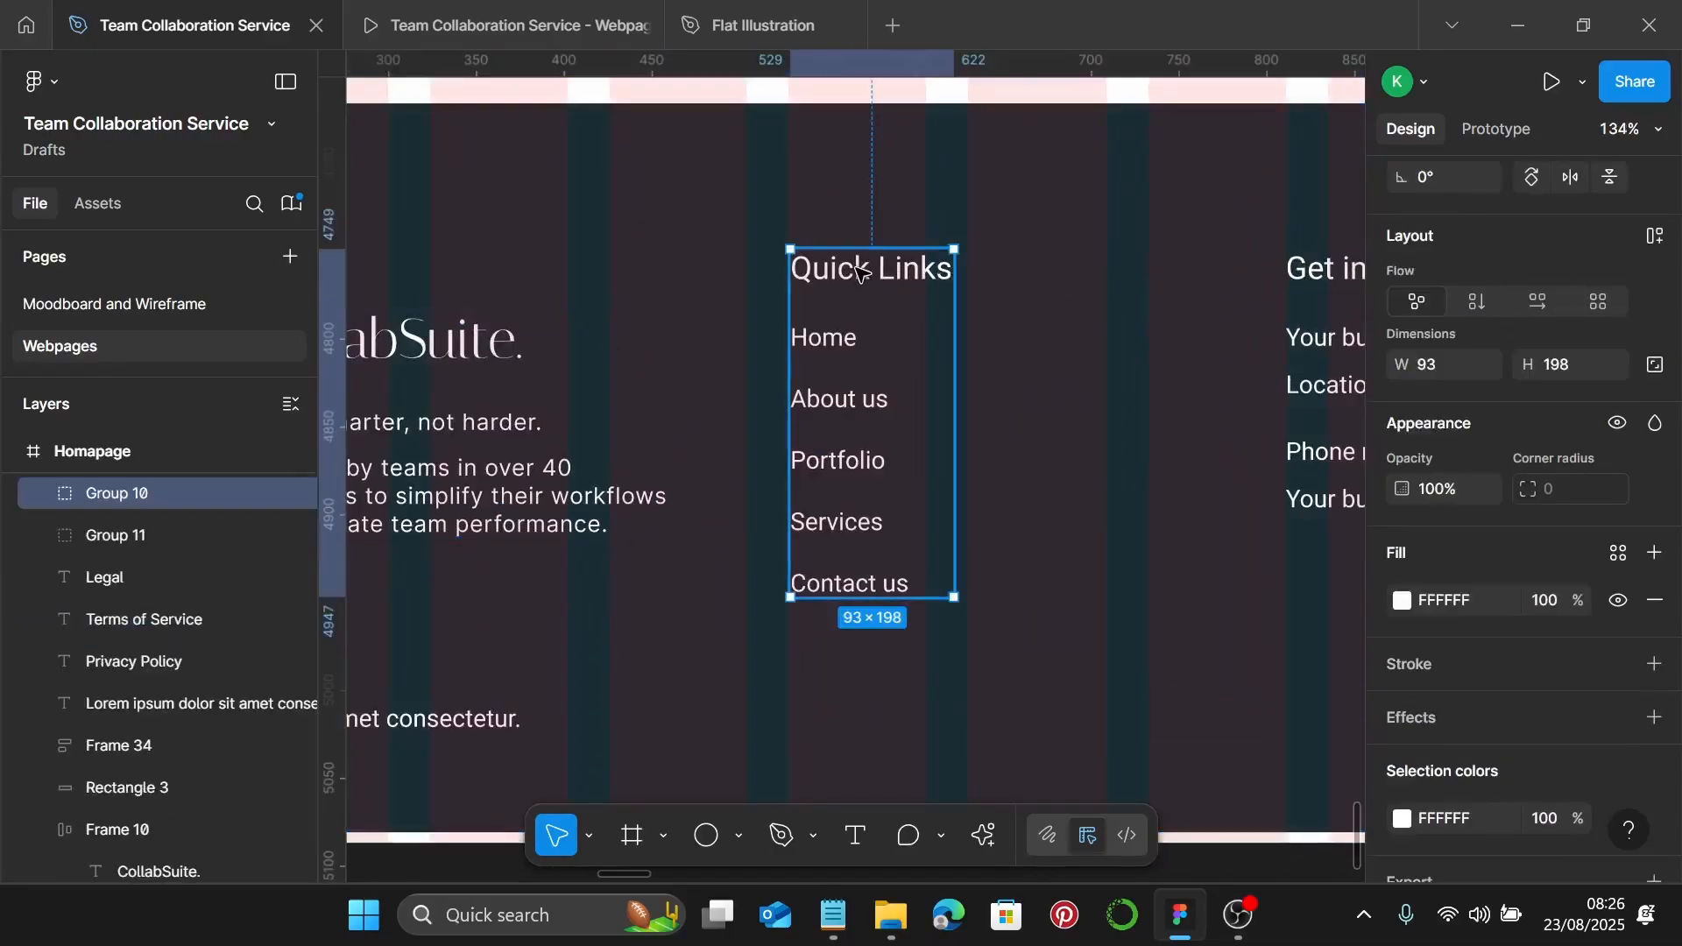
{"action": "key", "text": "Return"}
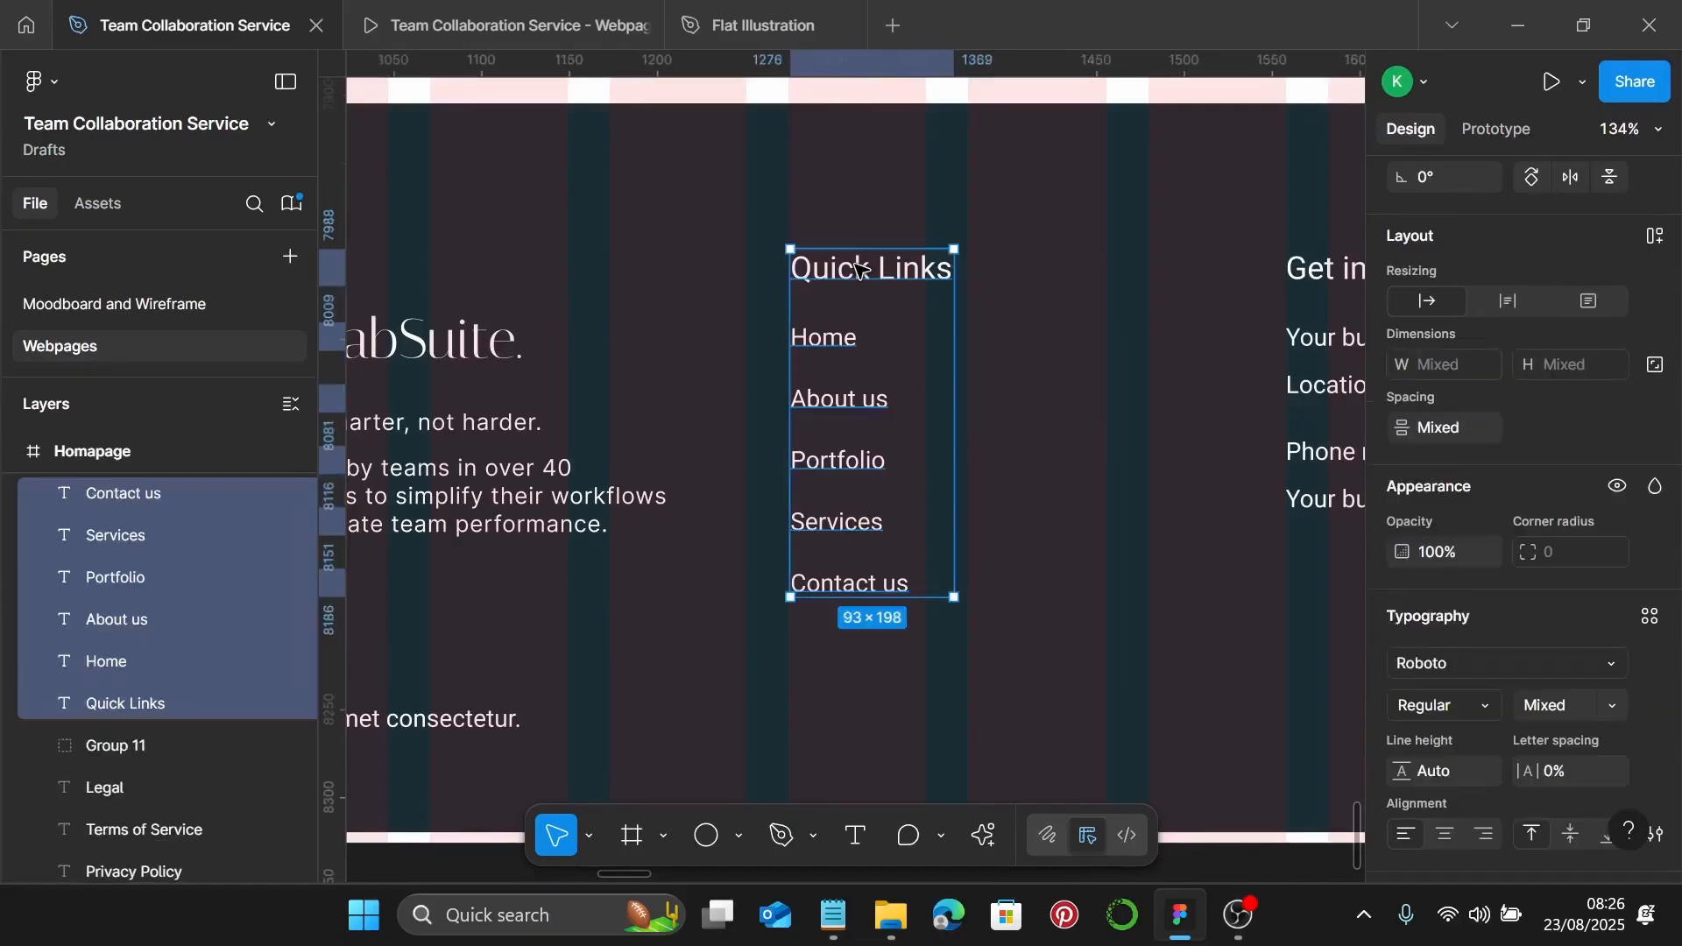
Apply the Footer Heading text style to the "Quick Links" heading
{"action": "left_click", "coordinate": [860, 269]}
{"action": "scroll", "coordinate": [855, 267], "scroll_direction": "up", "scroll_amount": 10}
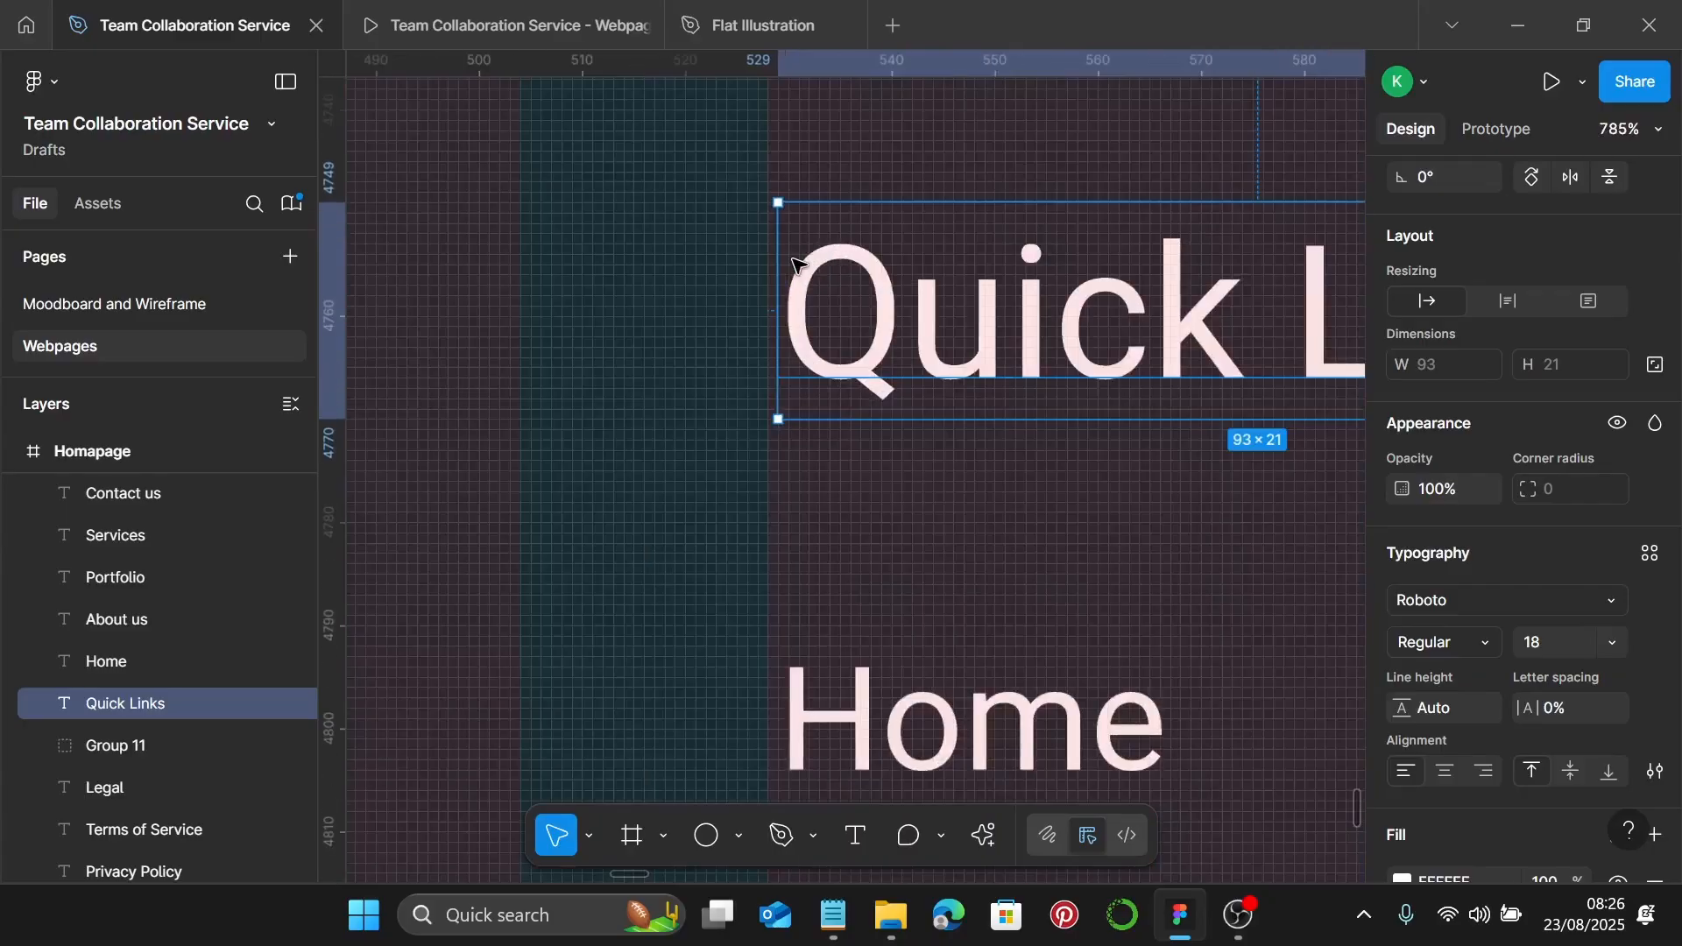
{"action": "scroll", "coordinate": [872, 349], "scroll_direction": "down", "scroll_amount": 5}
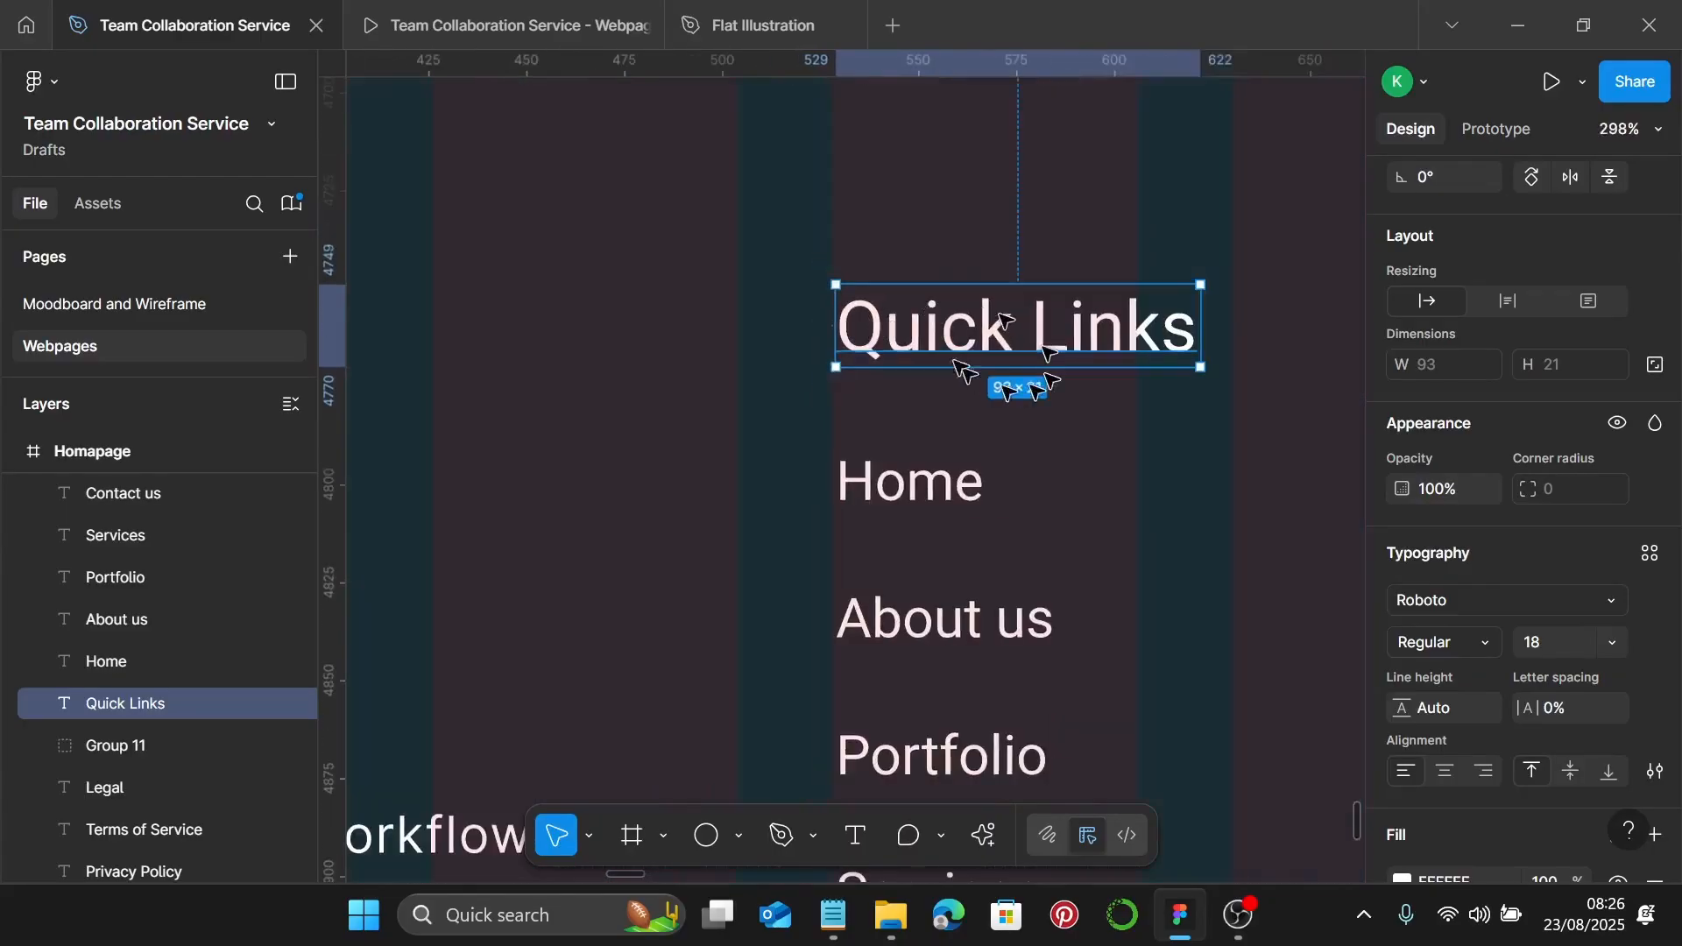
{"action": "scroll", "coordinate": [1046, 357], "scroll_direction": "down", "scroll_amount": 3}
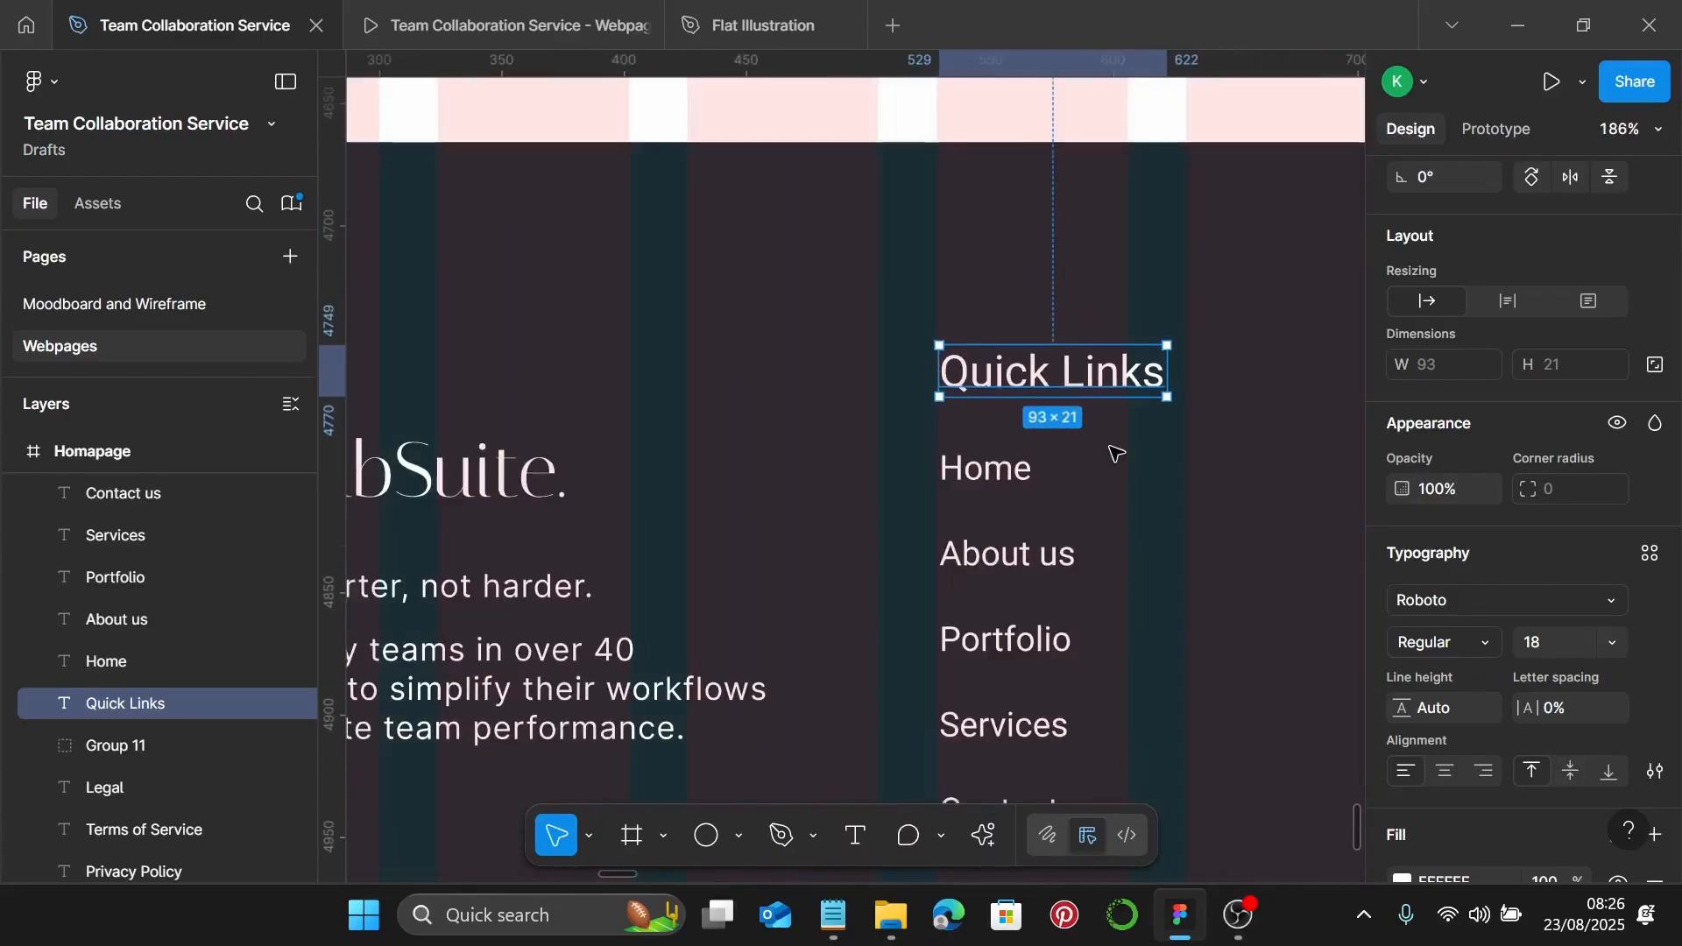
{"action": "scroll", "coordinate": [1577, 644], "scroll_direction": "down", "scroll_amount": 3}
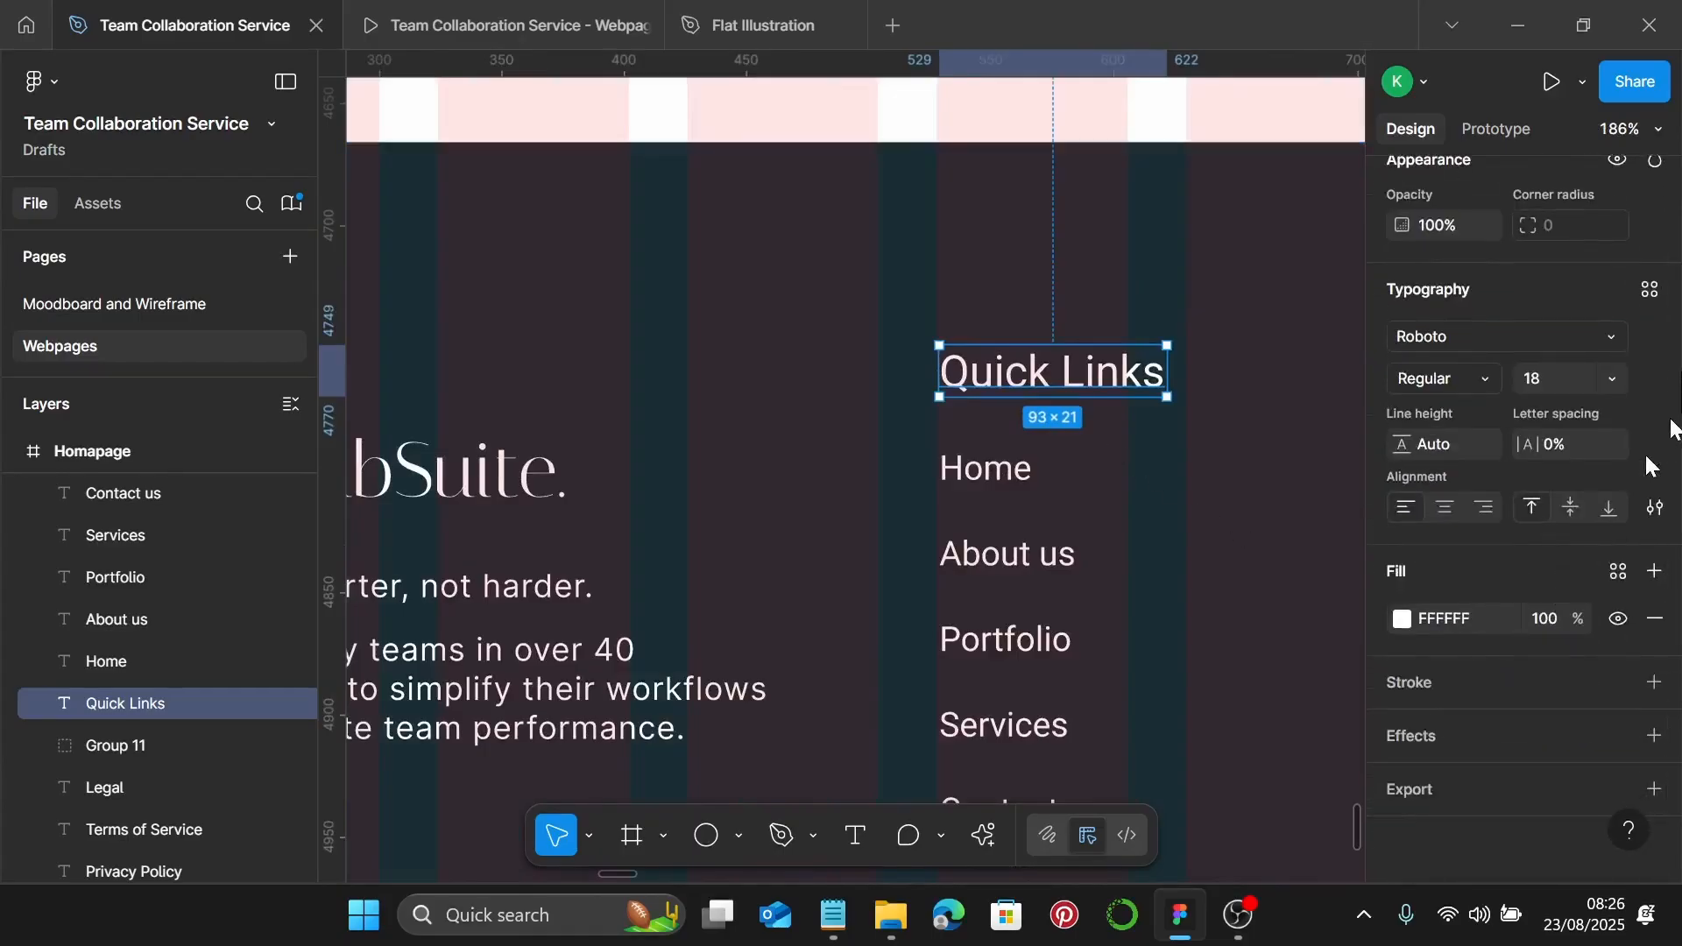
{"action": "left_click", "coordinate": [1652, 291]}
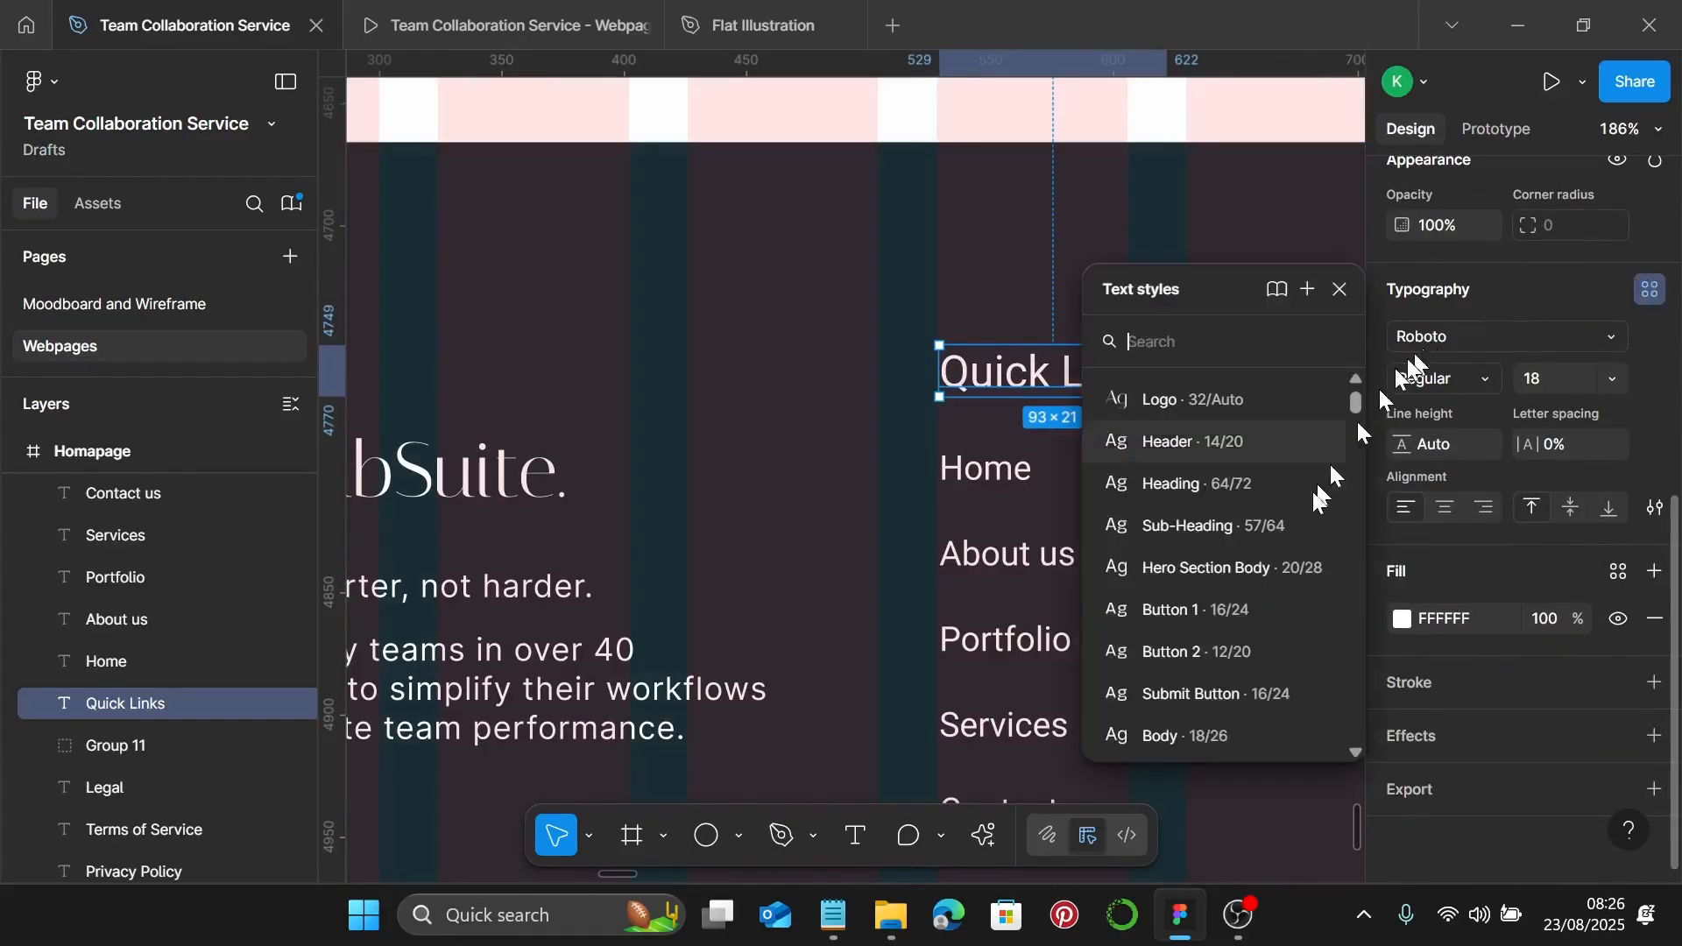
{"action": "scroll", "coordinate": [1223, 587], "scroll_direction": "down", "scroll_amount": 6}
{"action": "scroll", "coordinate": [1223, 587], "scroll_direction": "up", "scroll_amount": 3}
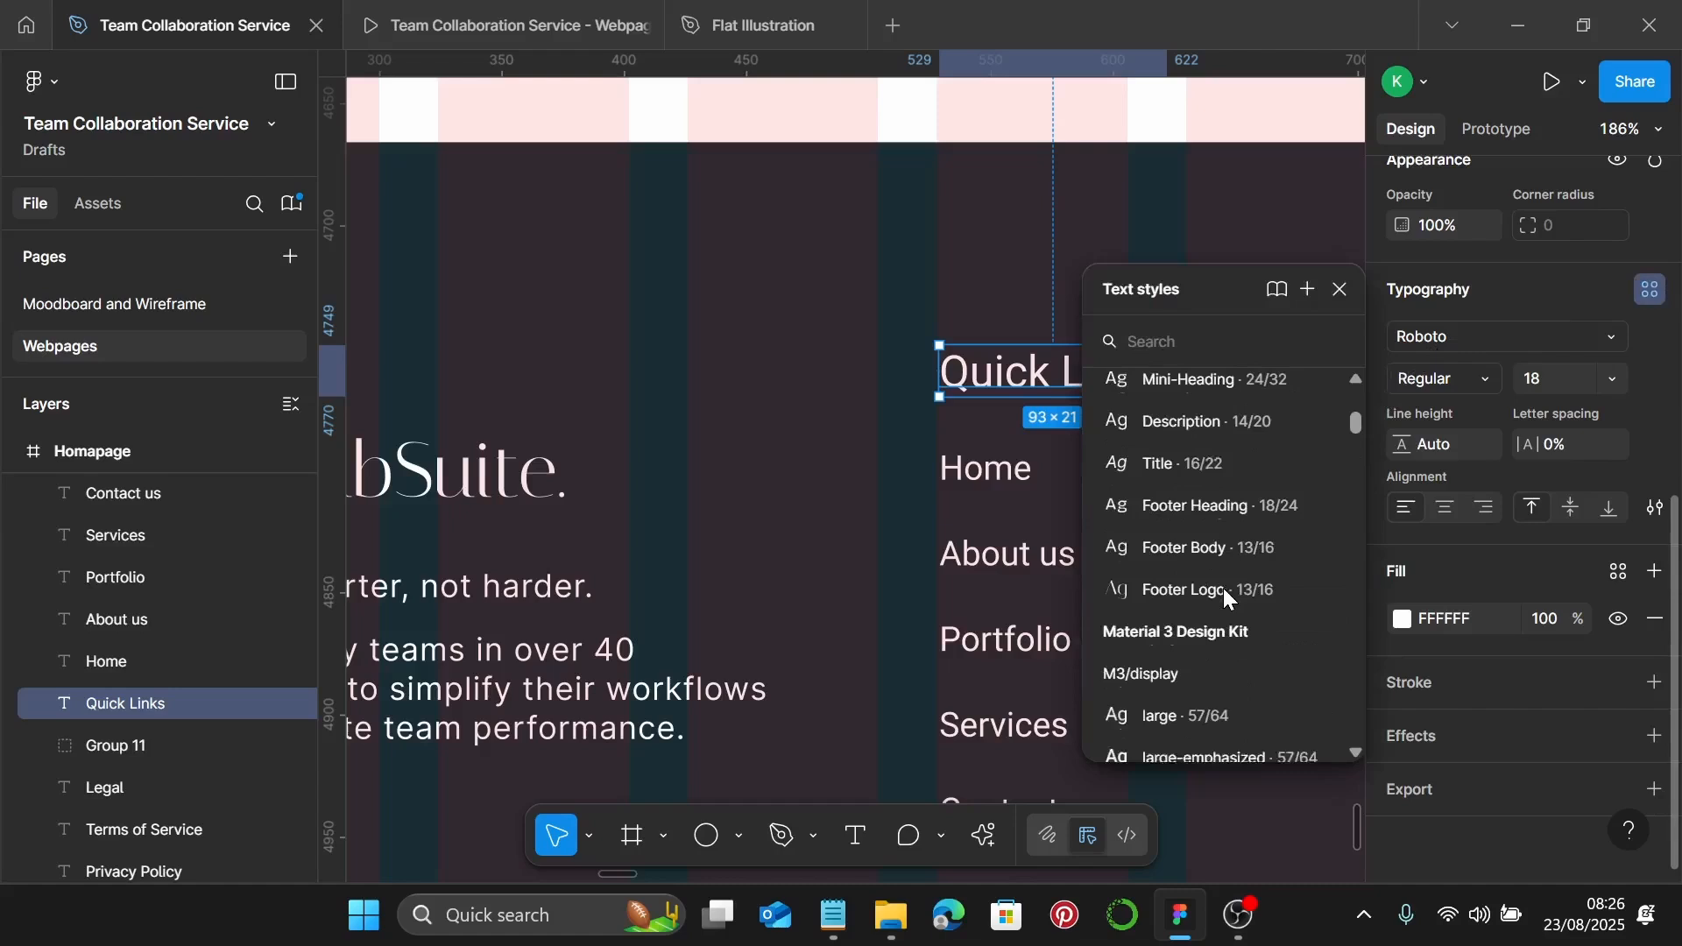
{"action": "left_click", "coordinate": [1253, 511]}
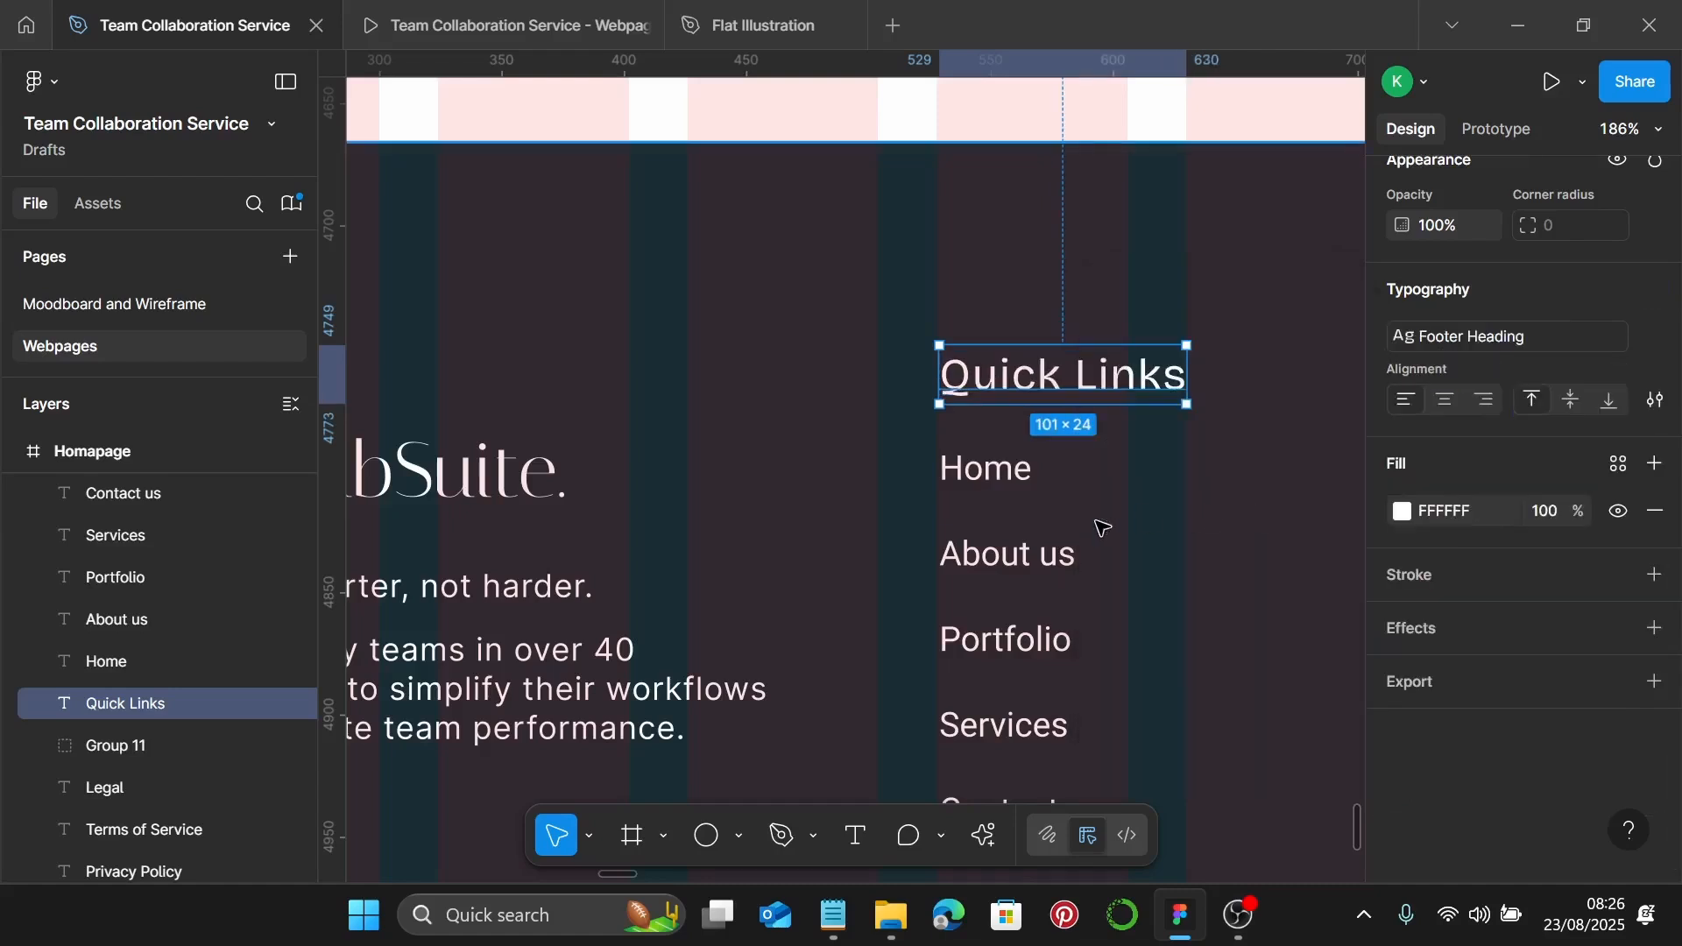
Shorten the "About us" link in the Quick Links column to "About"
{"action": "scroll", "coordinate": [1101, 526], "scroll_direction": "down", "scroll_amount": 3}
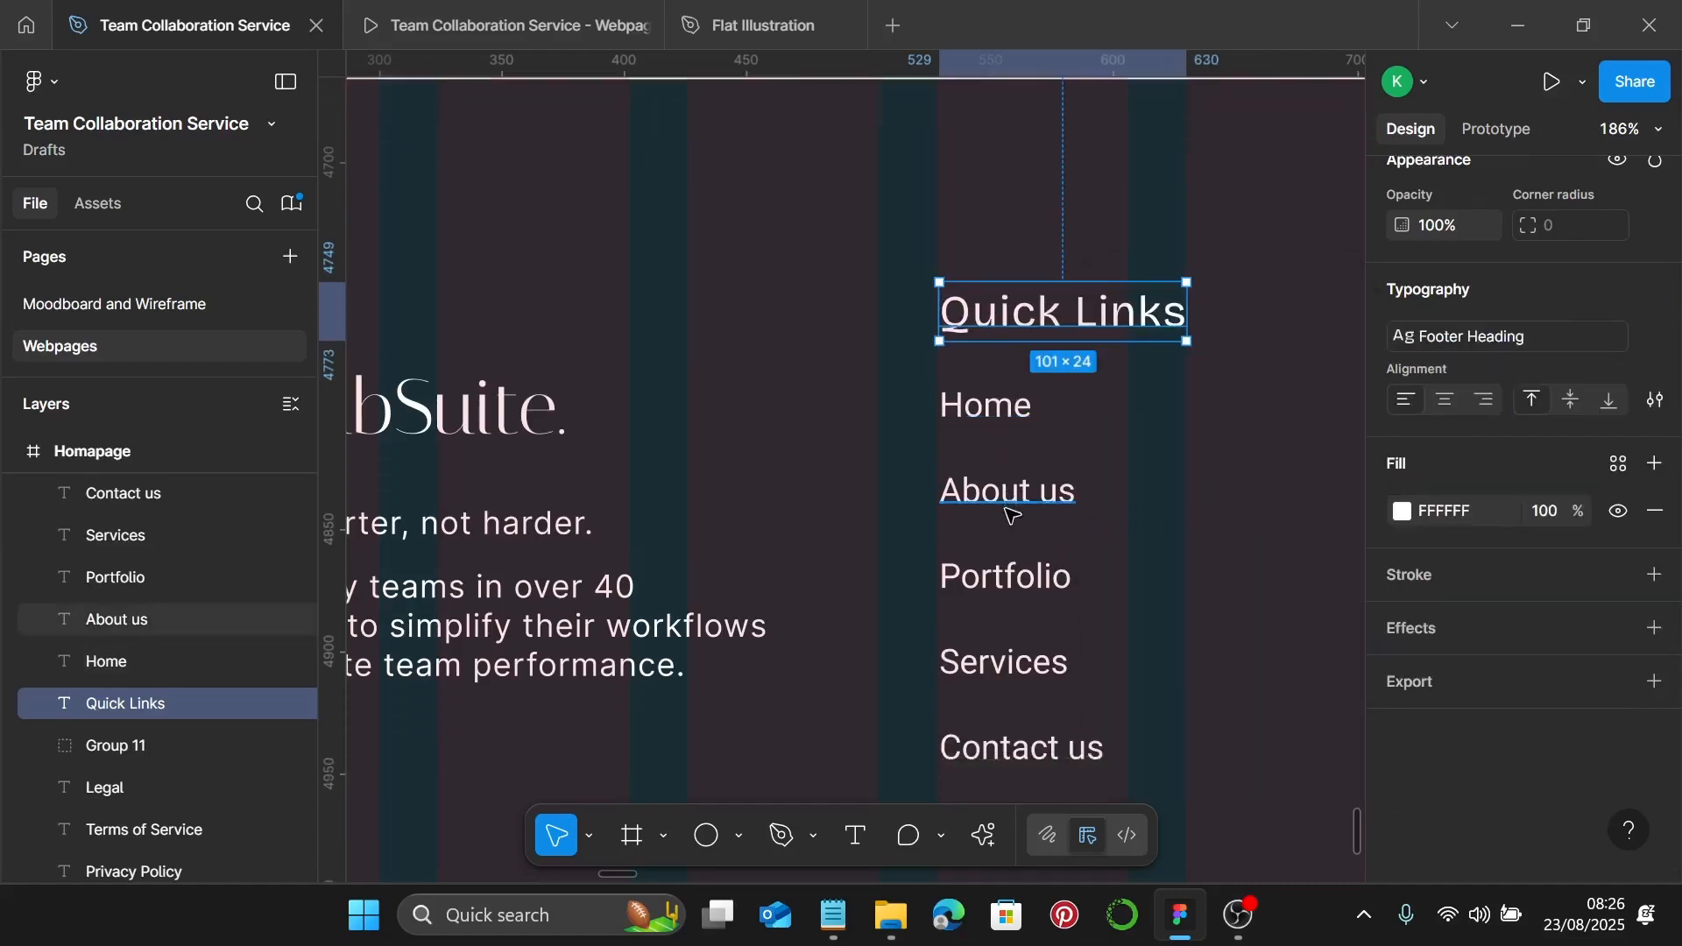
{"action": "left_click", "coordinate": [1010, 503]}
{"action": "key", "text": "Right"}
{"action": "key", "text": "BackSpace"}
{"action": "key", "text": "BackSpace"}
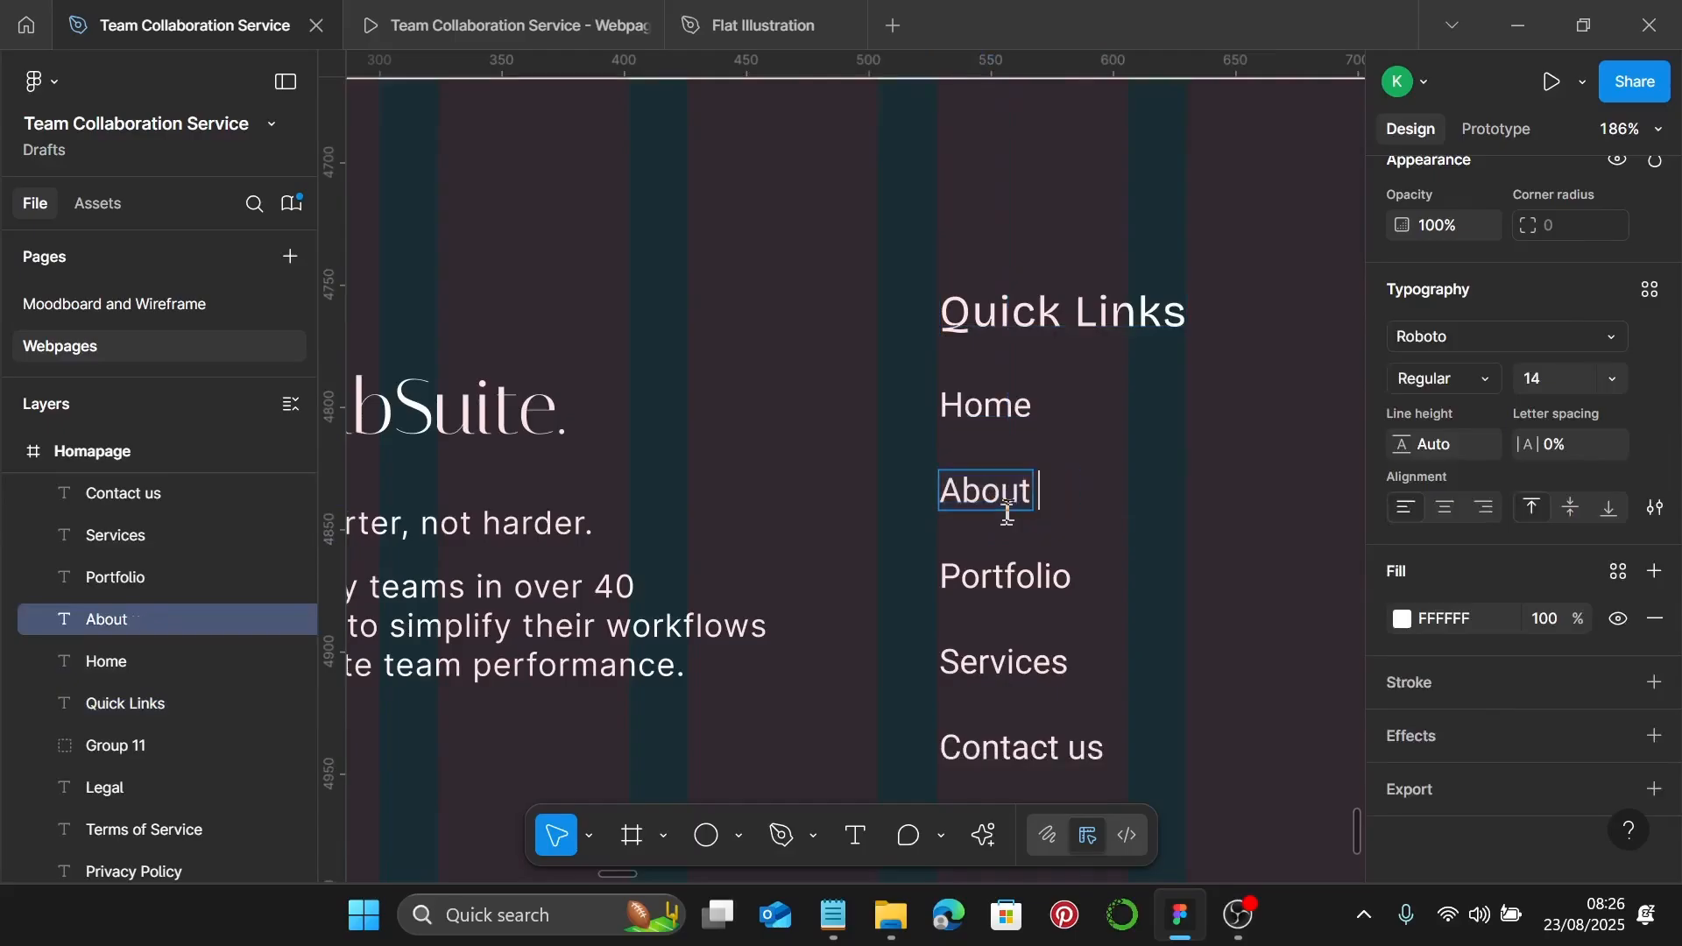
{"action": "scroll", "coordinate": [1012, 519], "scroll_direction": "down", "scroll_amount": 1}
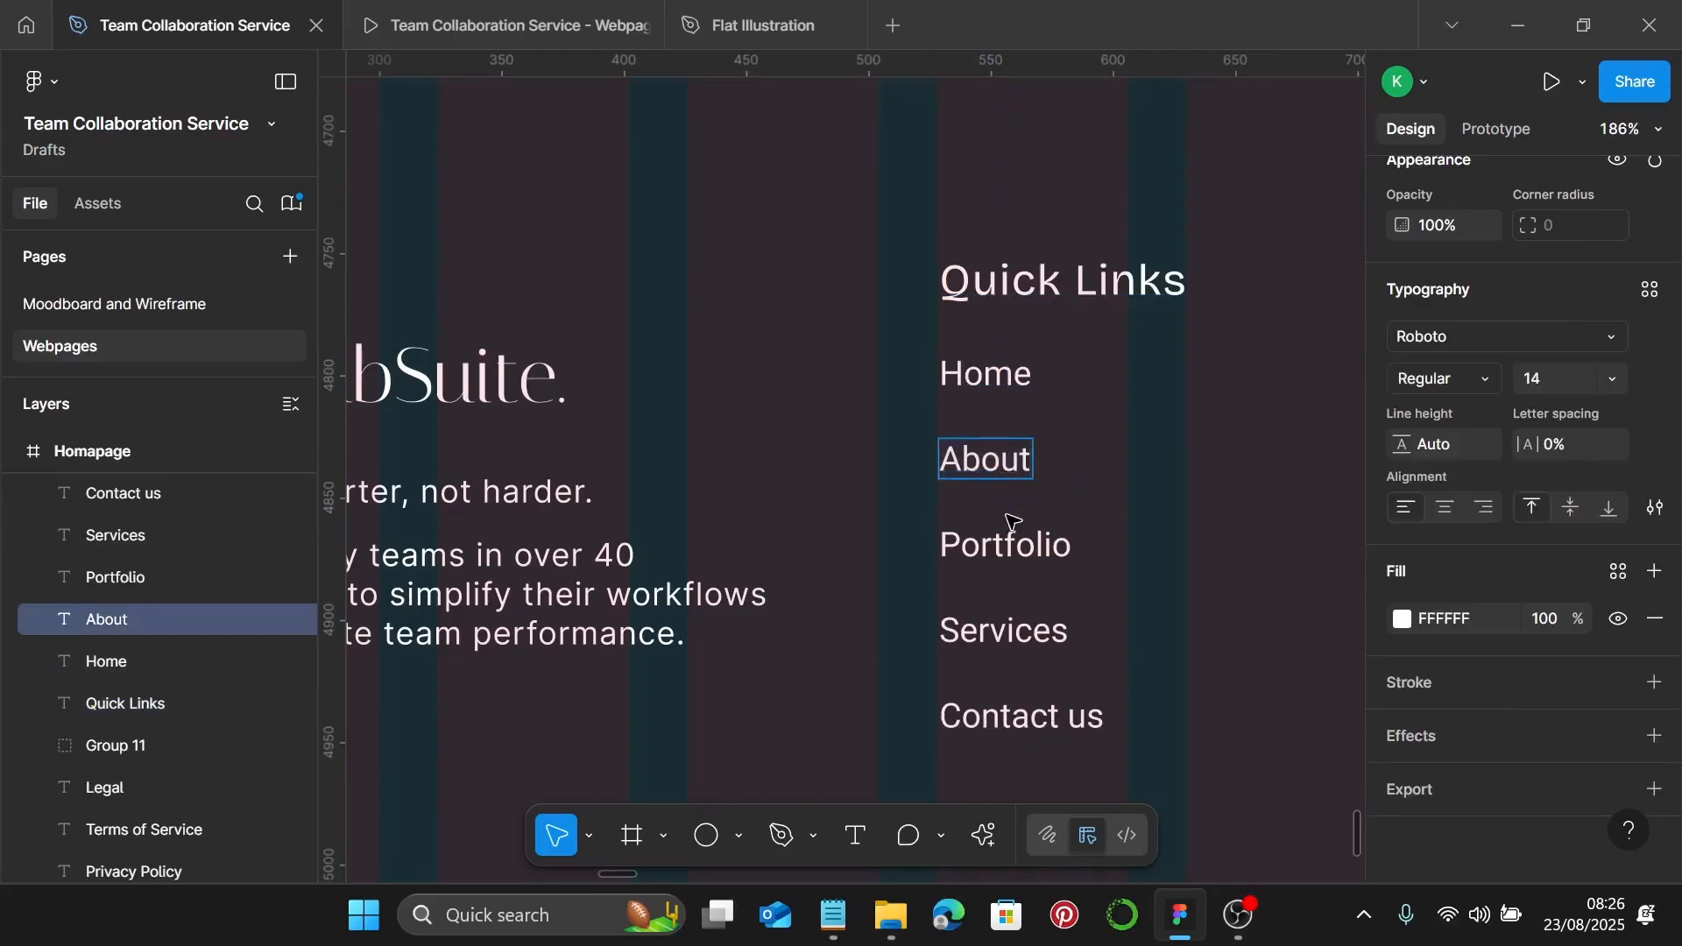
{"action": "key", "text": "Escape"}
Swap the Portfolio and Services links in the footer's Quick Links column so Services sits above Portfolio
{"action": "left_click", "coordinate": [1043, 551]}
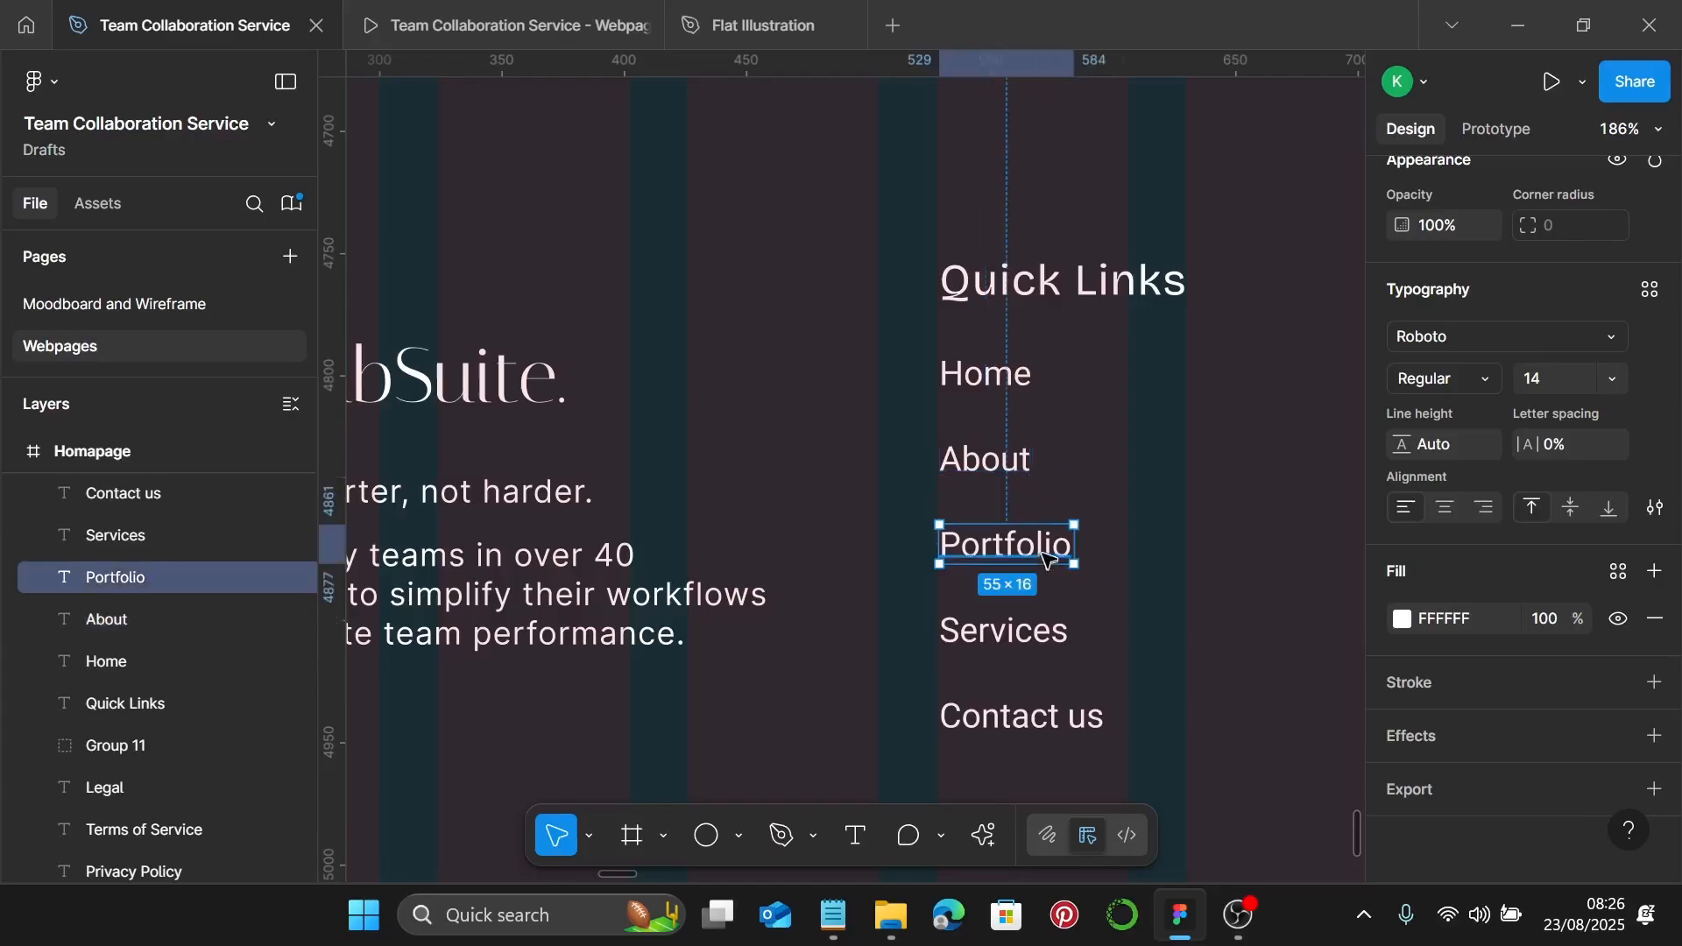
{"action": "left_click", "coordinate": [991, 653], "text": "shift"}
{"action": "scroll", "coordinate": [1007, 645], "scroll_direction": "up", "scroll_amount": 5}
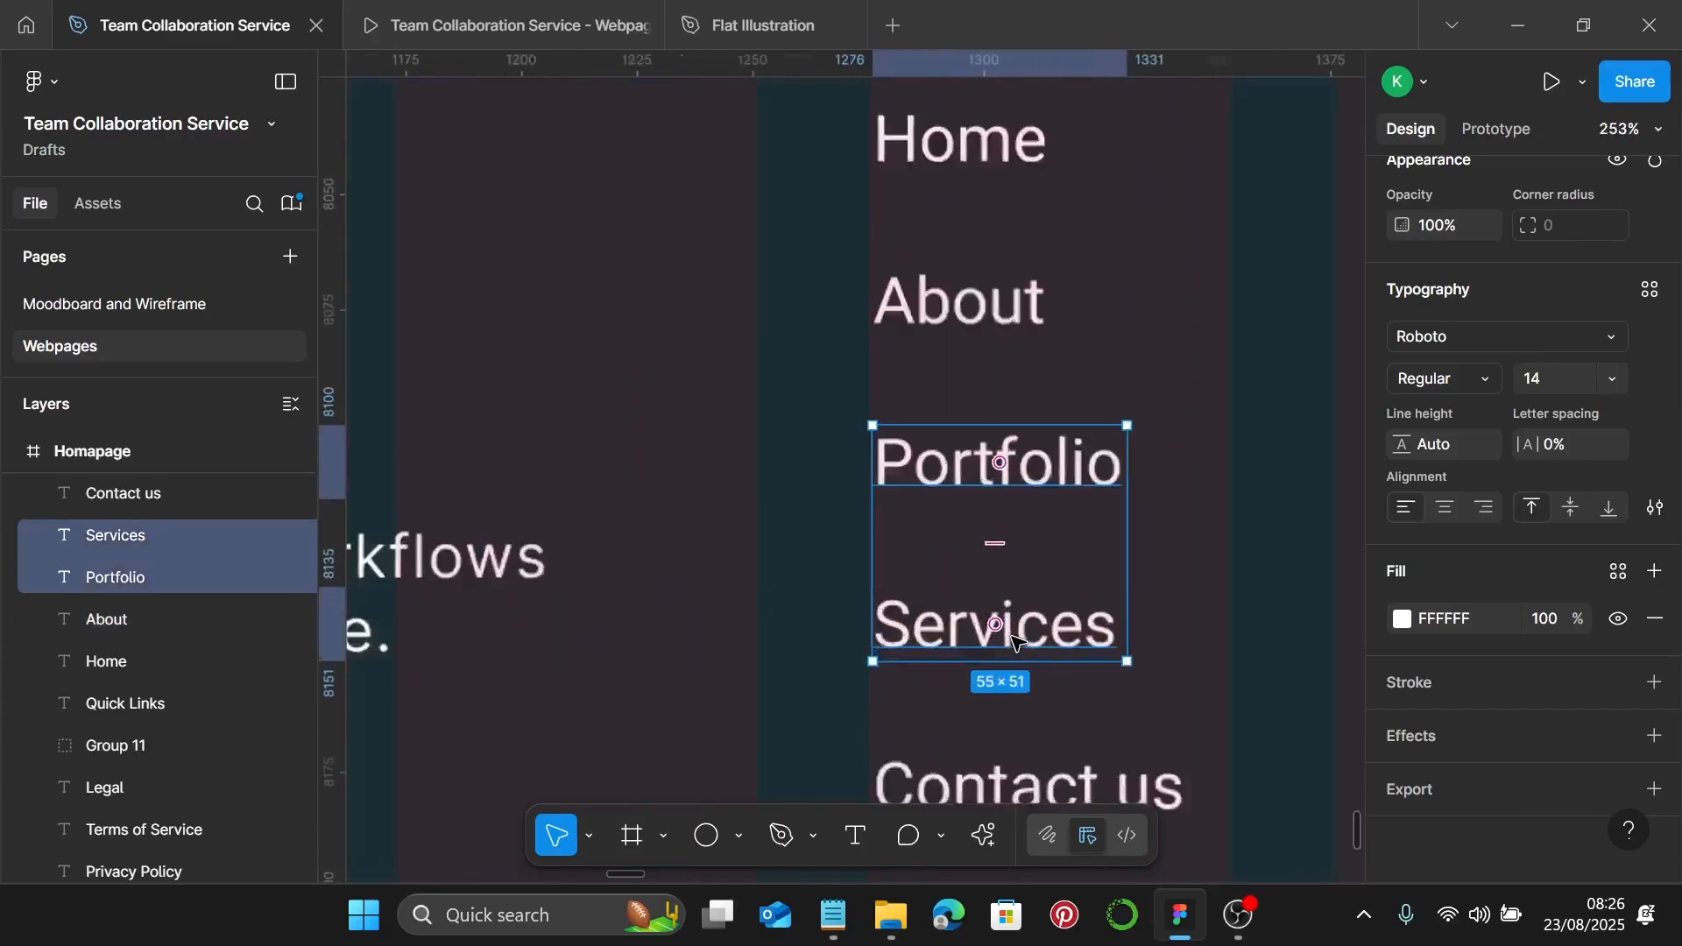
{"action": "left_click_drag", "start_coordinate": [1007, 631], "coordinate": [974, 488]}
{"action": "scroll", "coordinate": [1071, 624], "scroll_direction": "down", "scroll_amount": 5}
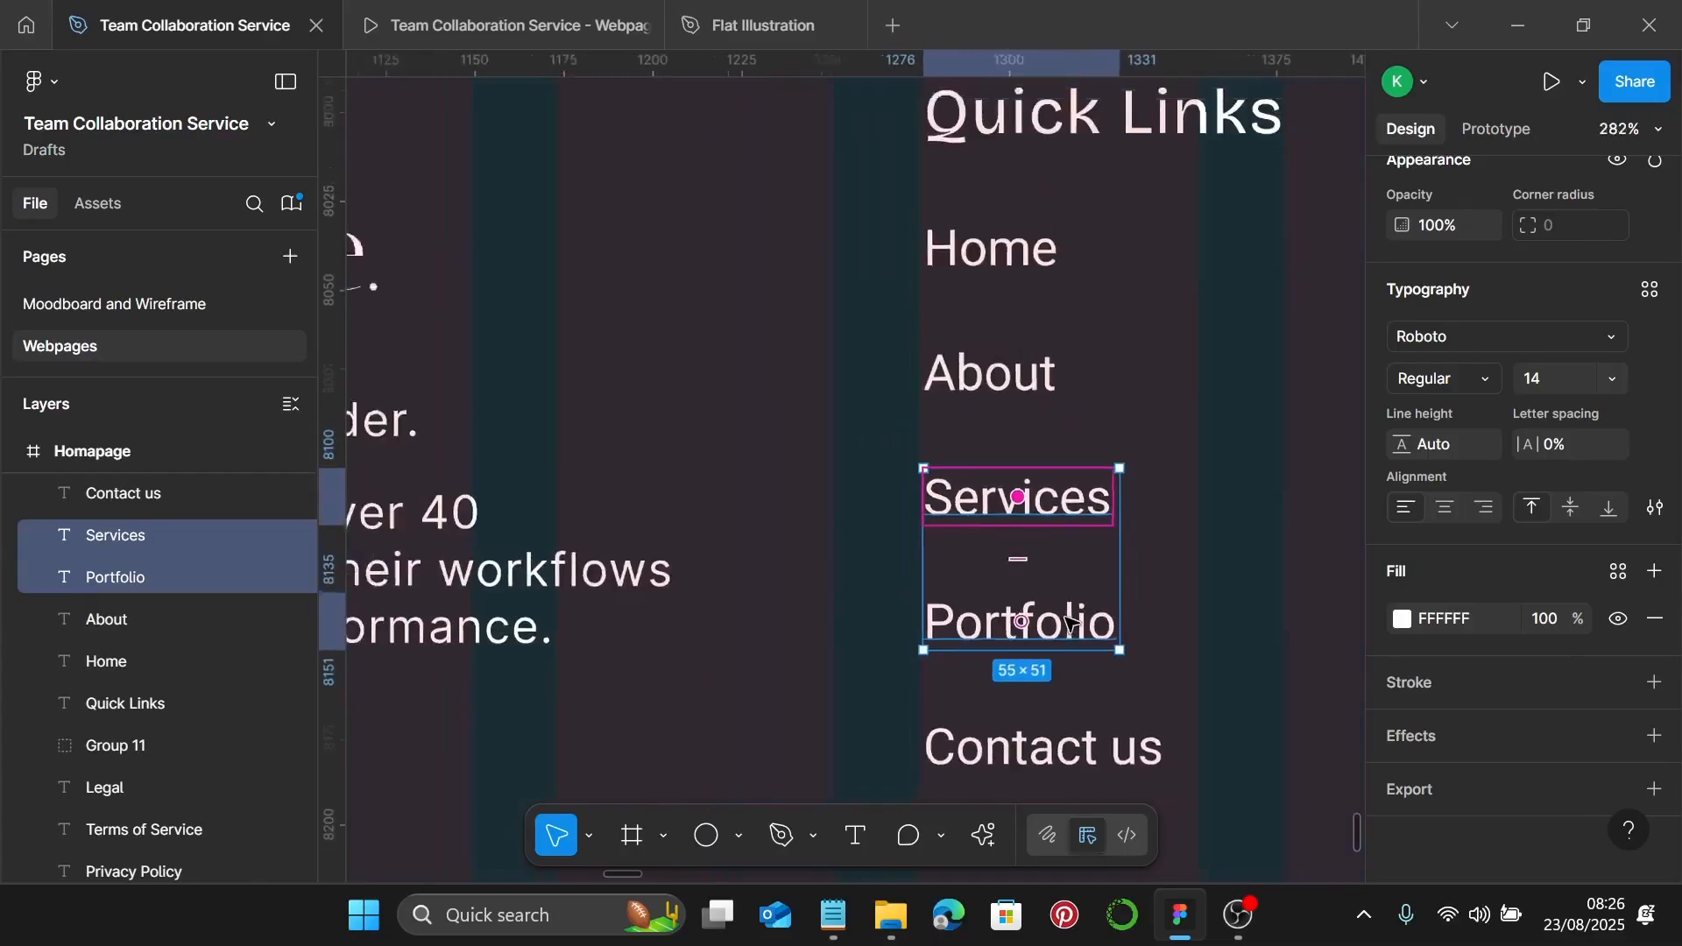
Shorten the "Contact us" link in the Quick Links column to "Contact"
{"action": "left_click", "coordinate": [1063, 664]}
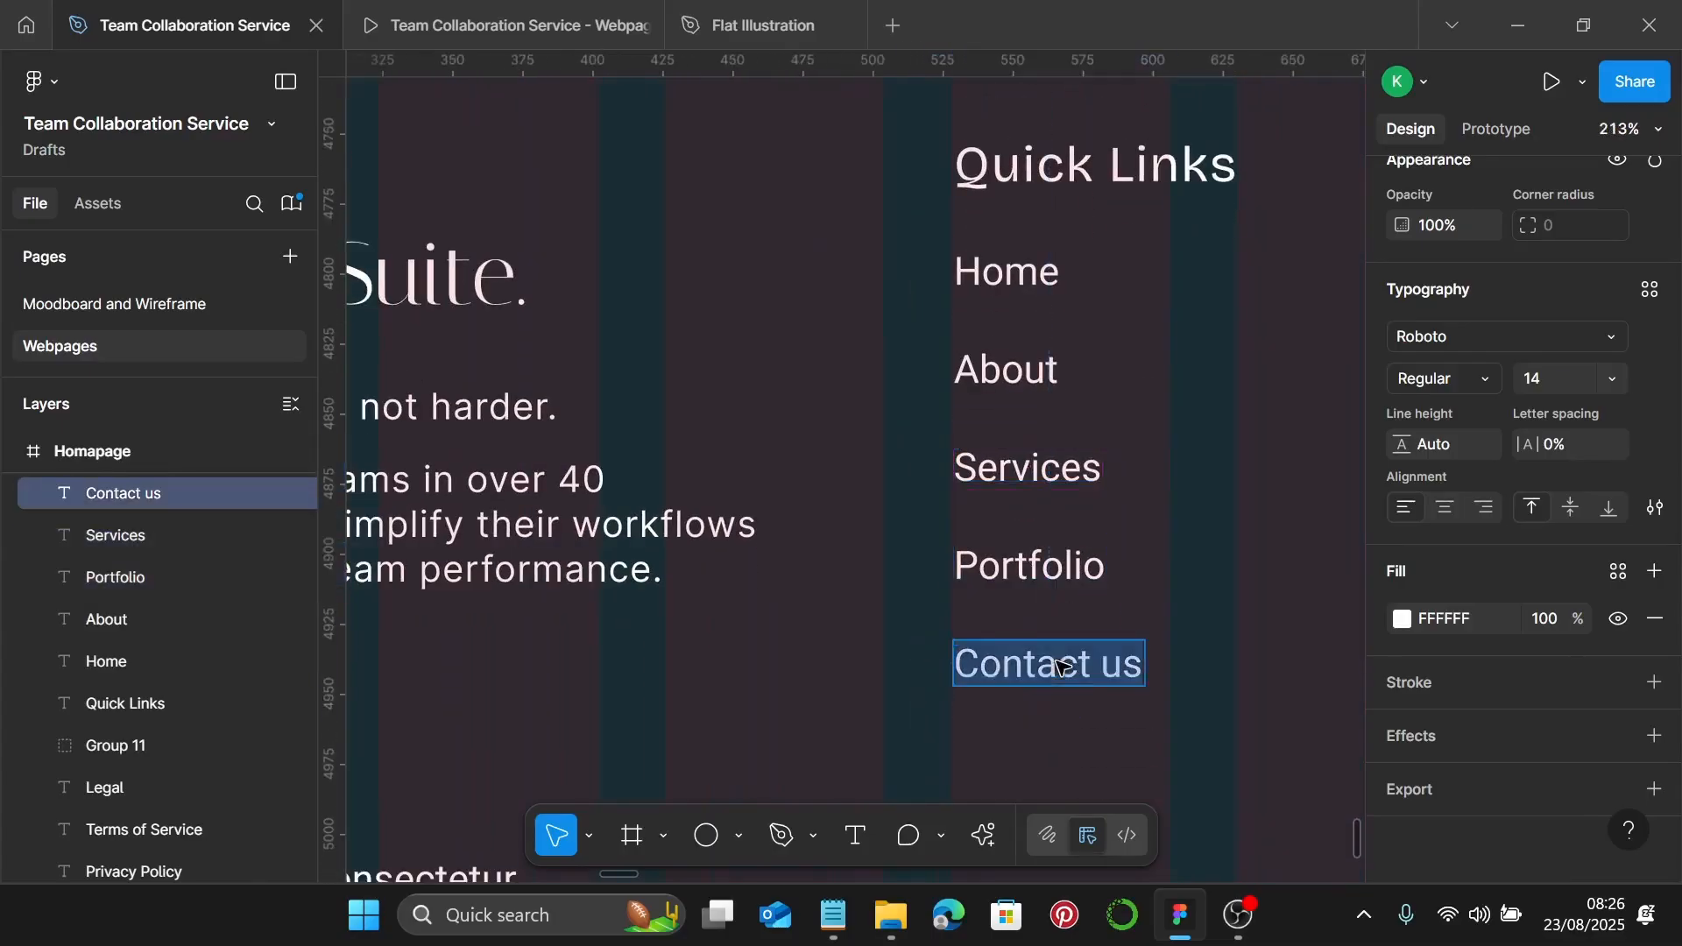
{"action": "key", "text": "Right"}
{"action": "key", "text": "BackSpace"}
{"action": "key", "text": "BackSpace"}
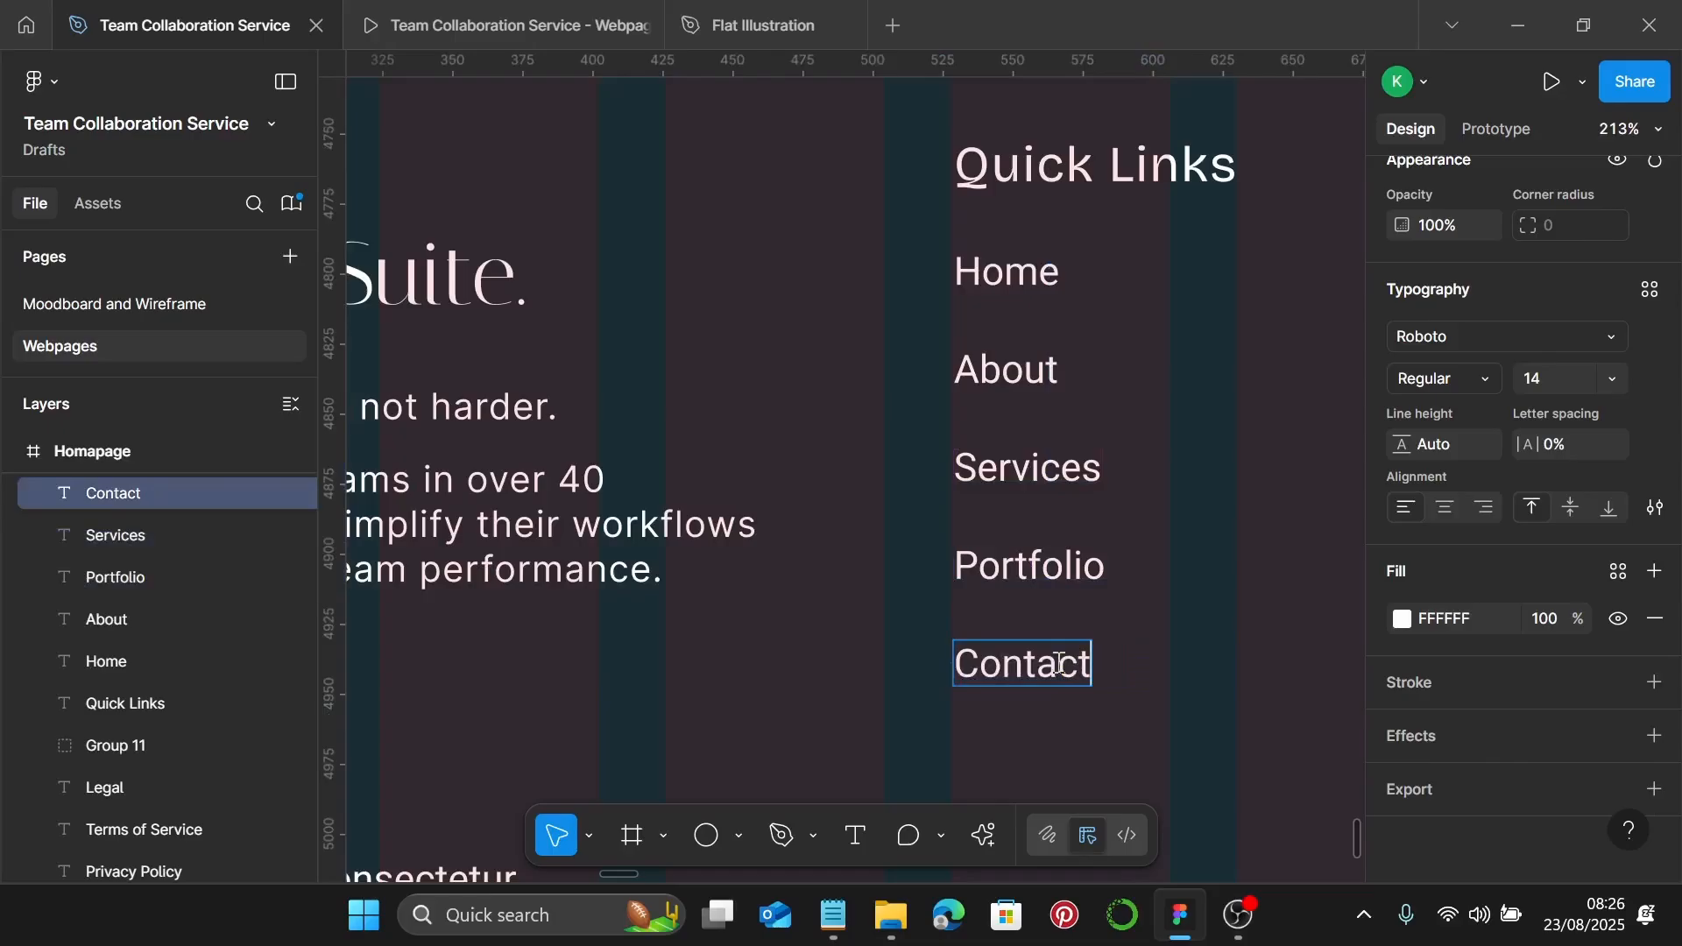
{"action": "key", "text": "Escape"}
Apply the Footer Body text style to the Home, About, Services, Portfolio and Contact links
{"action": "left_click", "coordinate": [1008, 271]}
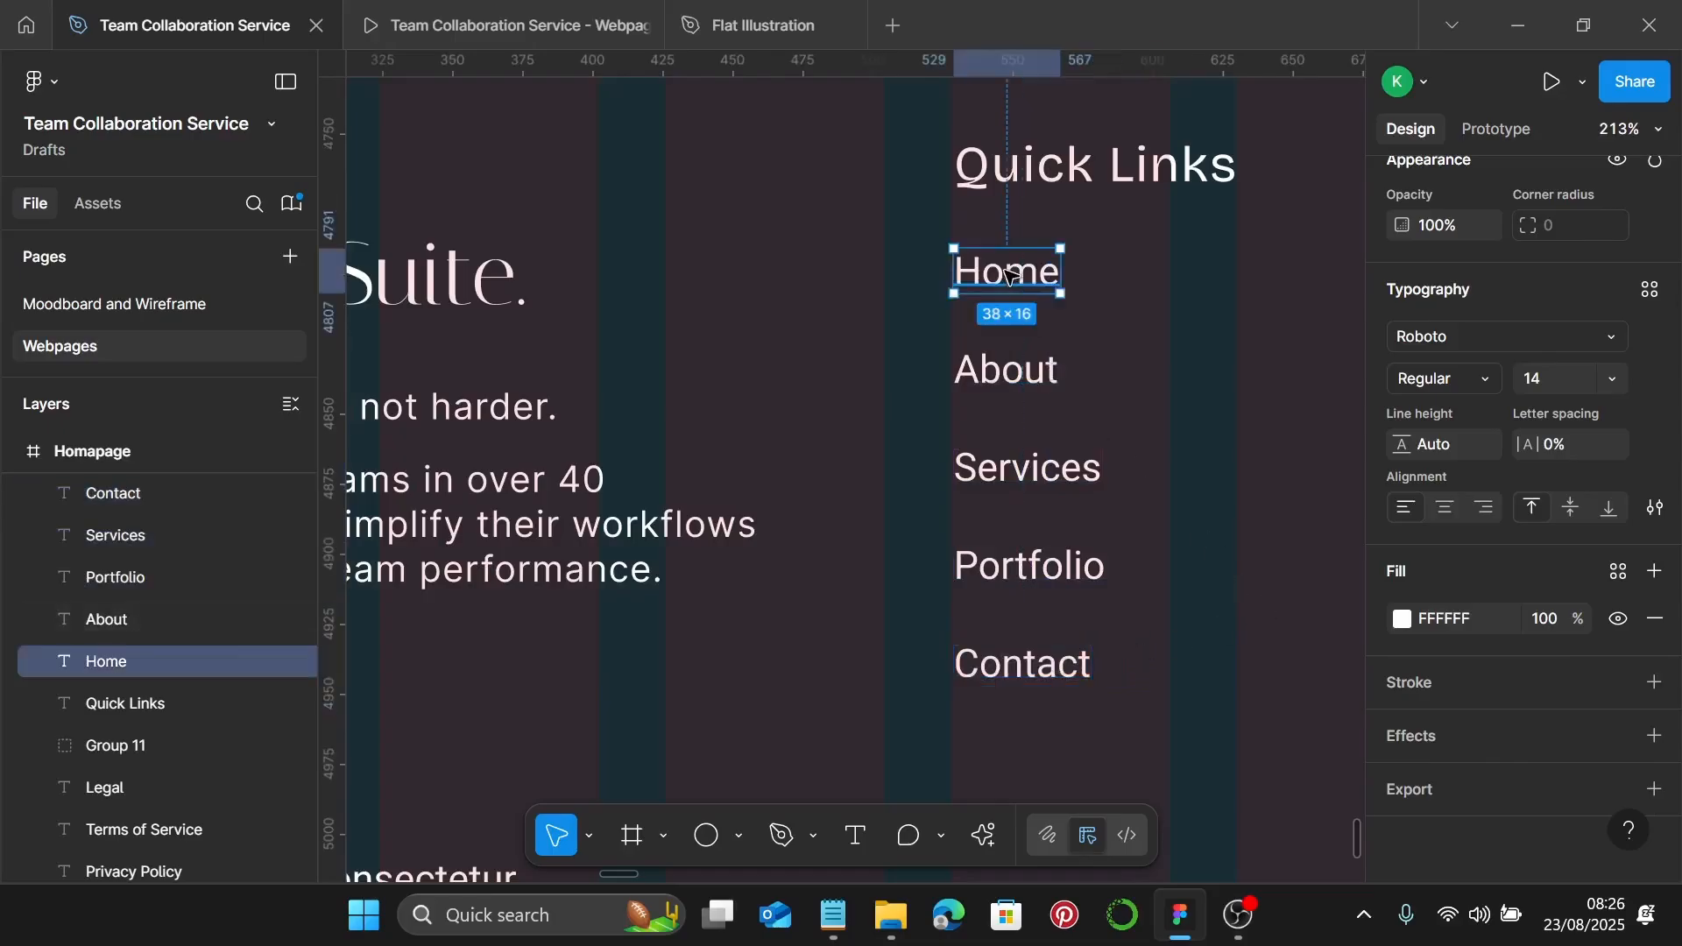
{"action": "left_click", "coordinate": [1007, 370], "text": "shift"}
{"action": "left_click", "coordinate": [1012, 468], "text": "shift"}
{"action": "left_click", "coordinate": [1017, 567], "text": "shift"}
{"action": "left_click", "coordinate": [1020, 664], "text": "shift"}
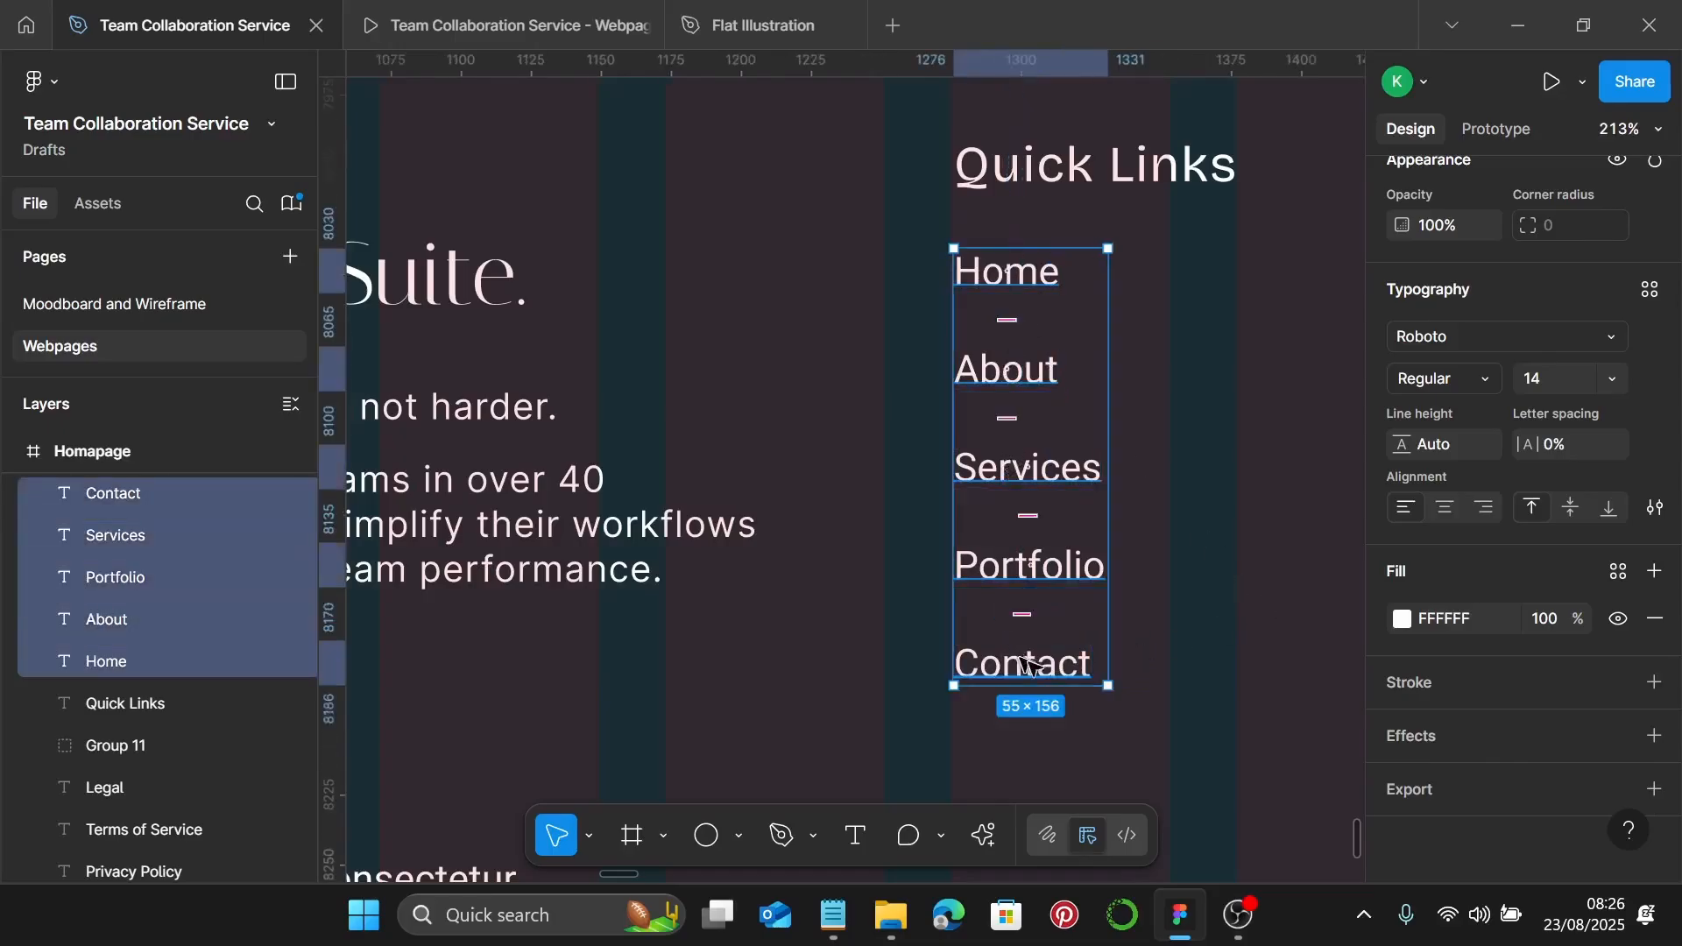
{"action": "left_click", "coordinate": [1651, 289]}
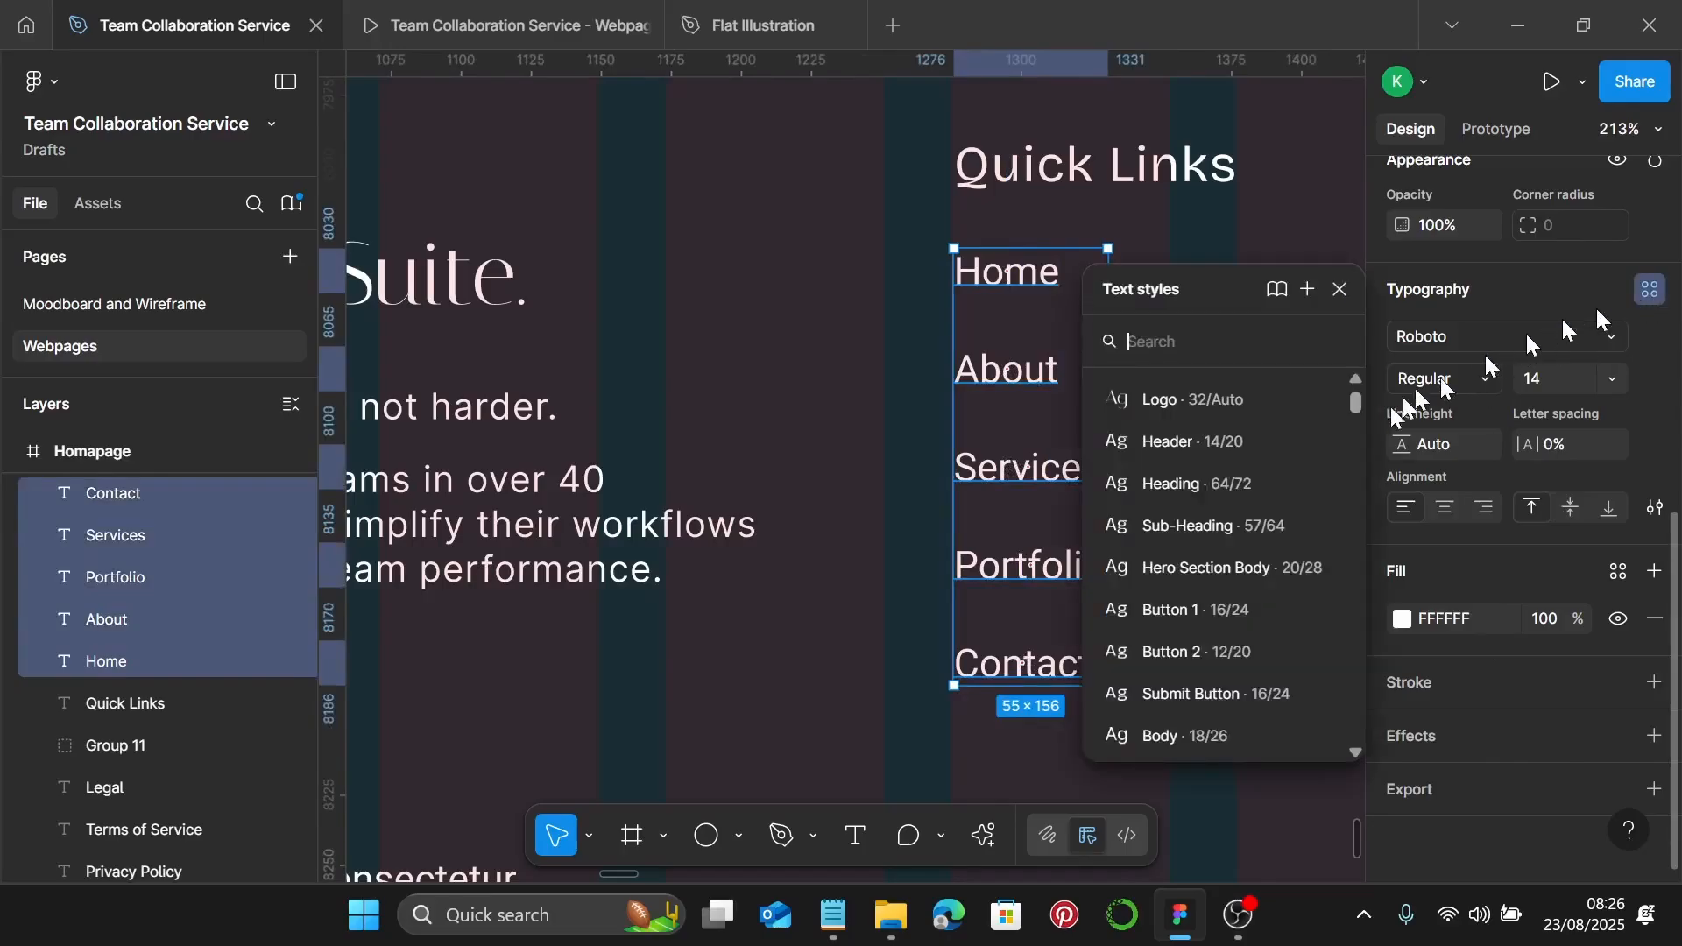
{"action": "scroll", "coordinate": [1300, 540], "scroll_direction": "down", "scroll_amount": 6}
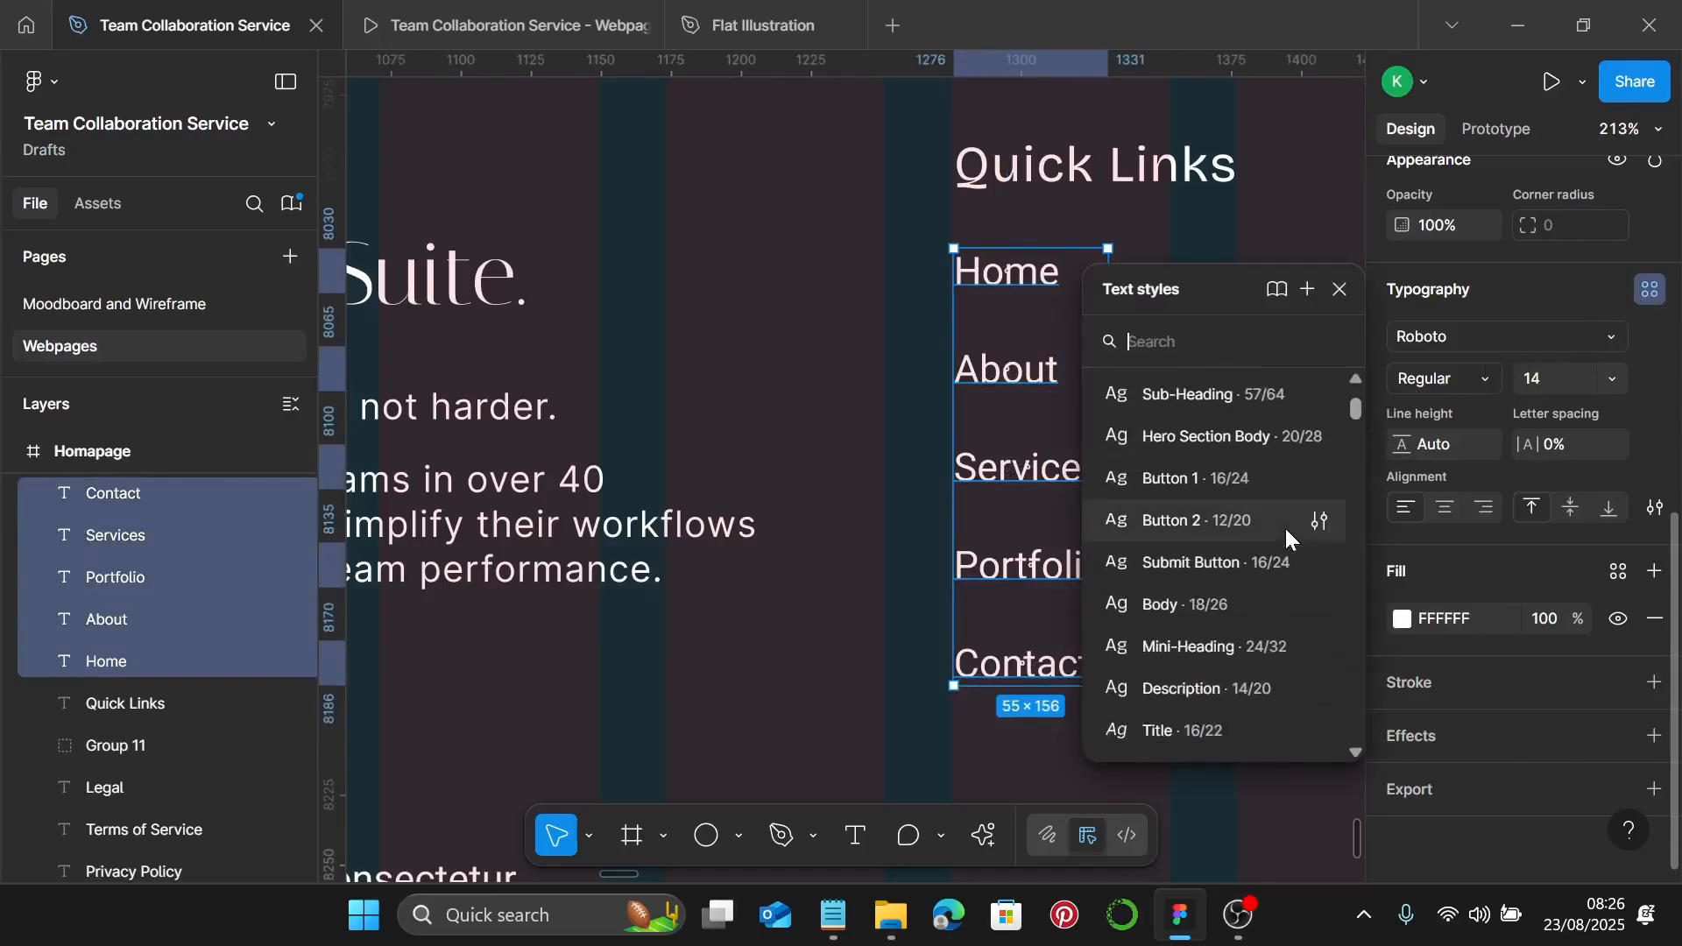
{"action": "scroll", "coordinate": [1275, 537], "scroll_direction": "down", "scroll_amount": 3}
{"action": "left_click", "coordinate": [1226, 548]}
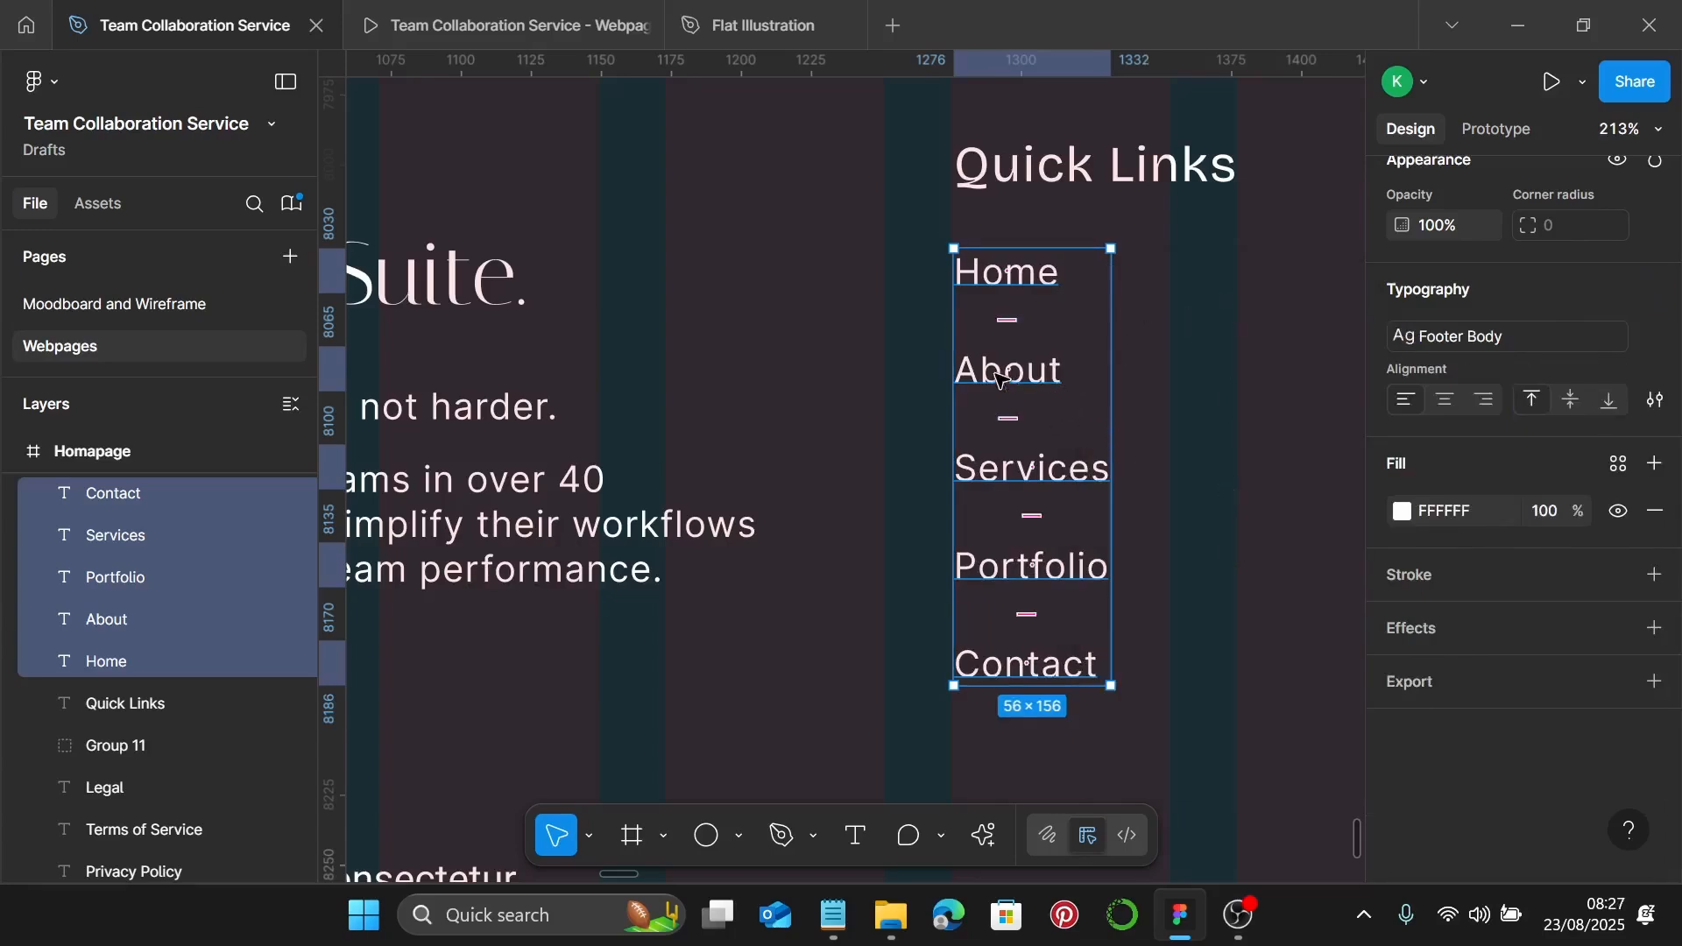
Combine the five Quick Links entries in a vertical auto layout with a gap of 10
{"action": "key", "text": "shift+a"}
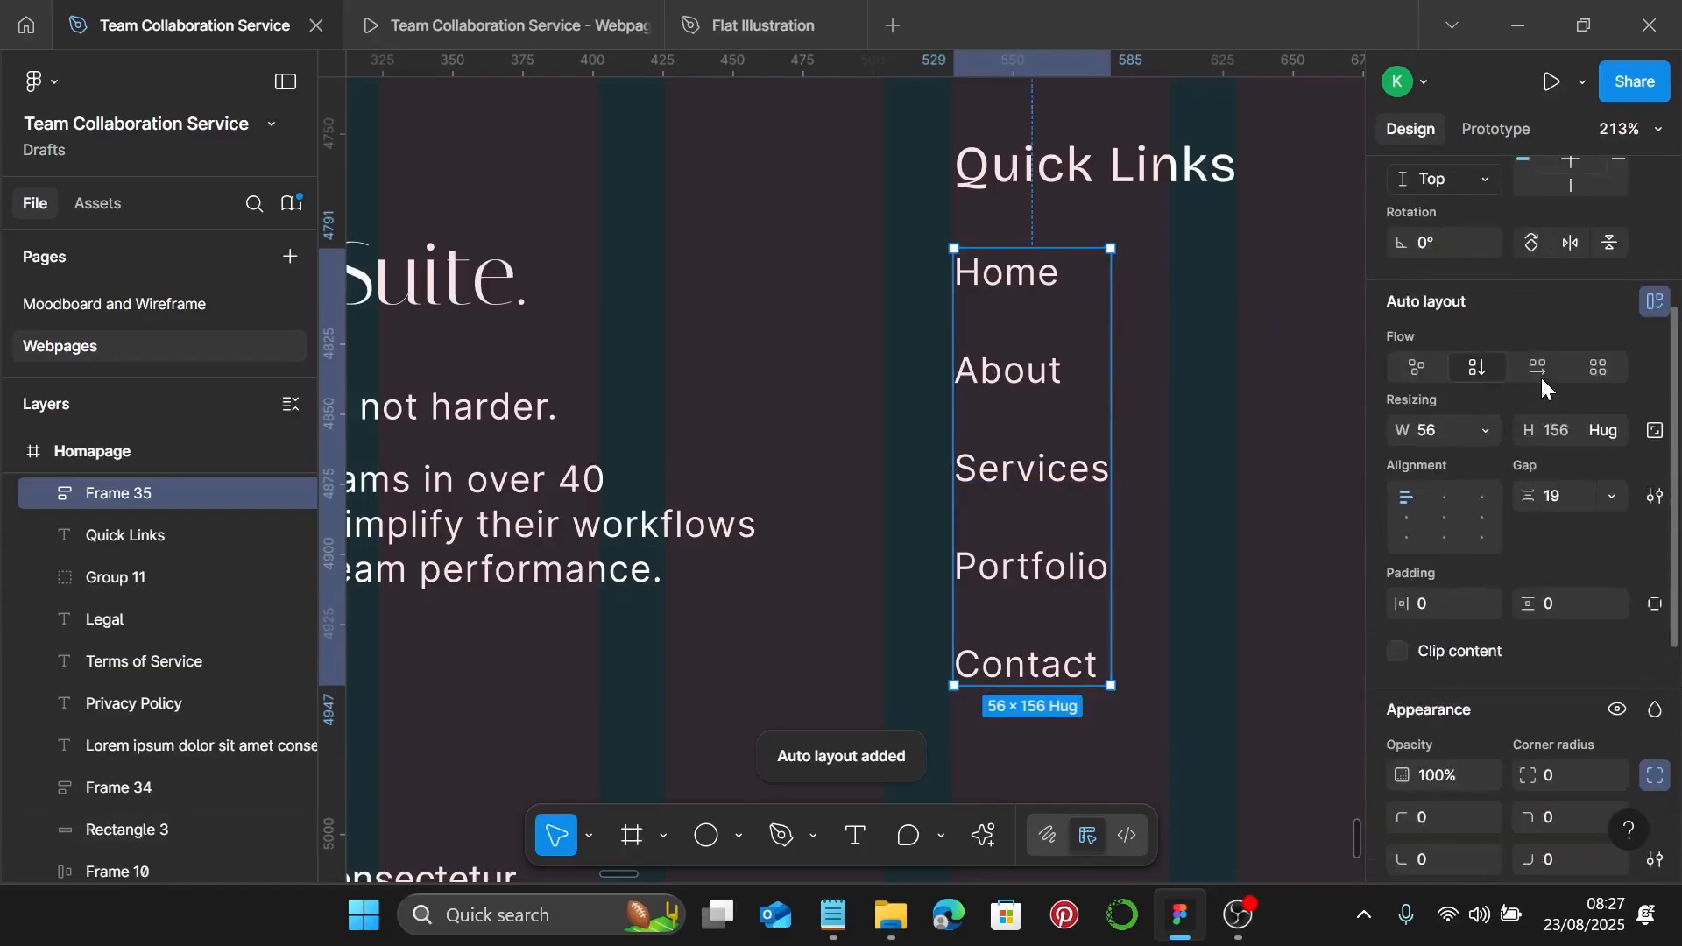
{"action": "left_click", "coordinate": [1586, 496]}
{"action": "type", "text": "10"}
{"action": "key", "text": "Return"}
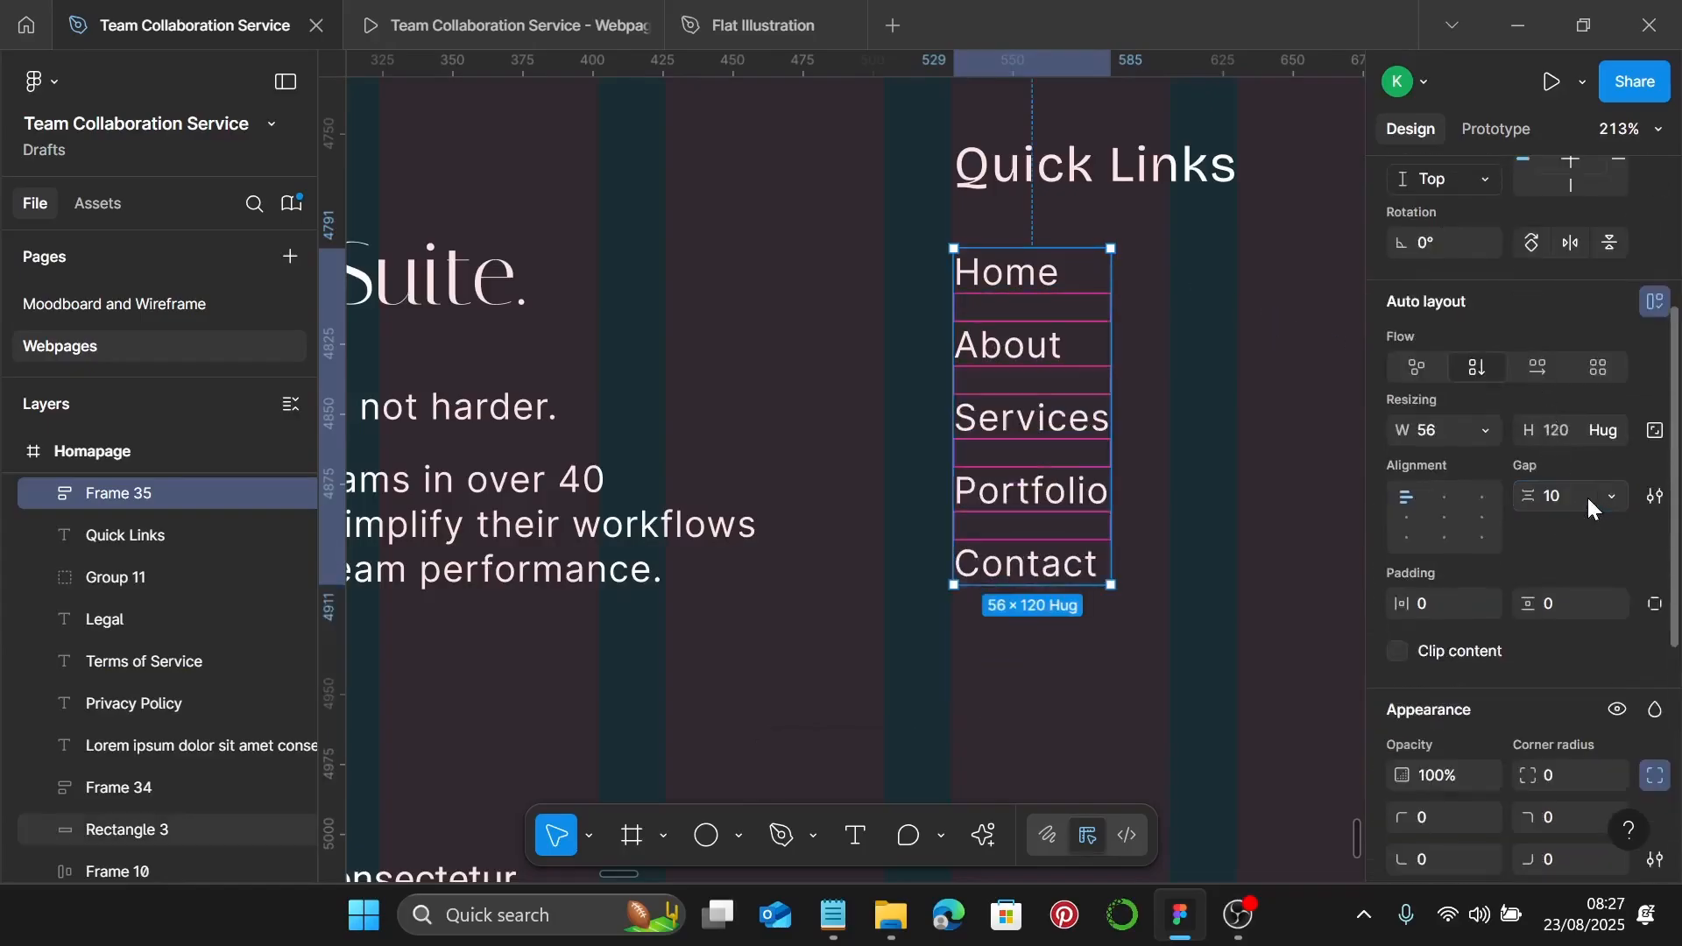
Combine the "Quick Links" heading and the links frame below it in a vertical auto layout with a gap of 15
{"action": "scroll", "coordinate": [1007, 278], "scroll_direction": "up", "scroll_amount": 2}
{"action": "left_click", "coordinate": [1002, 265]}
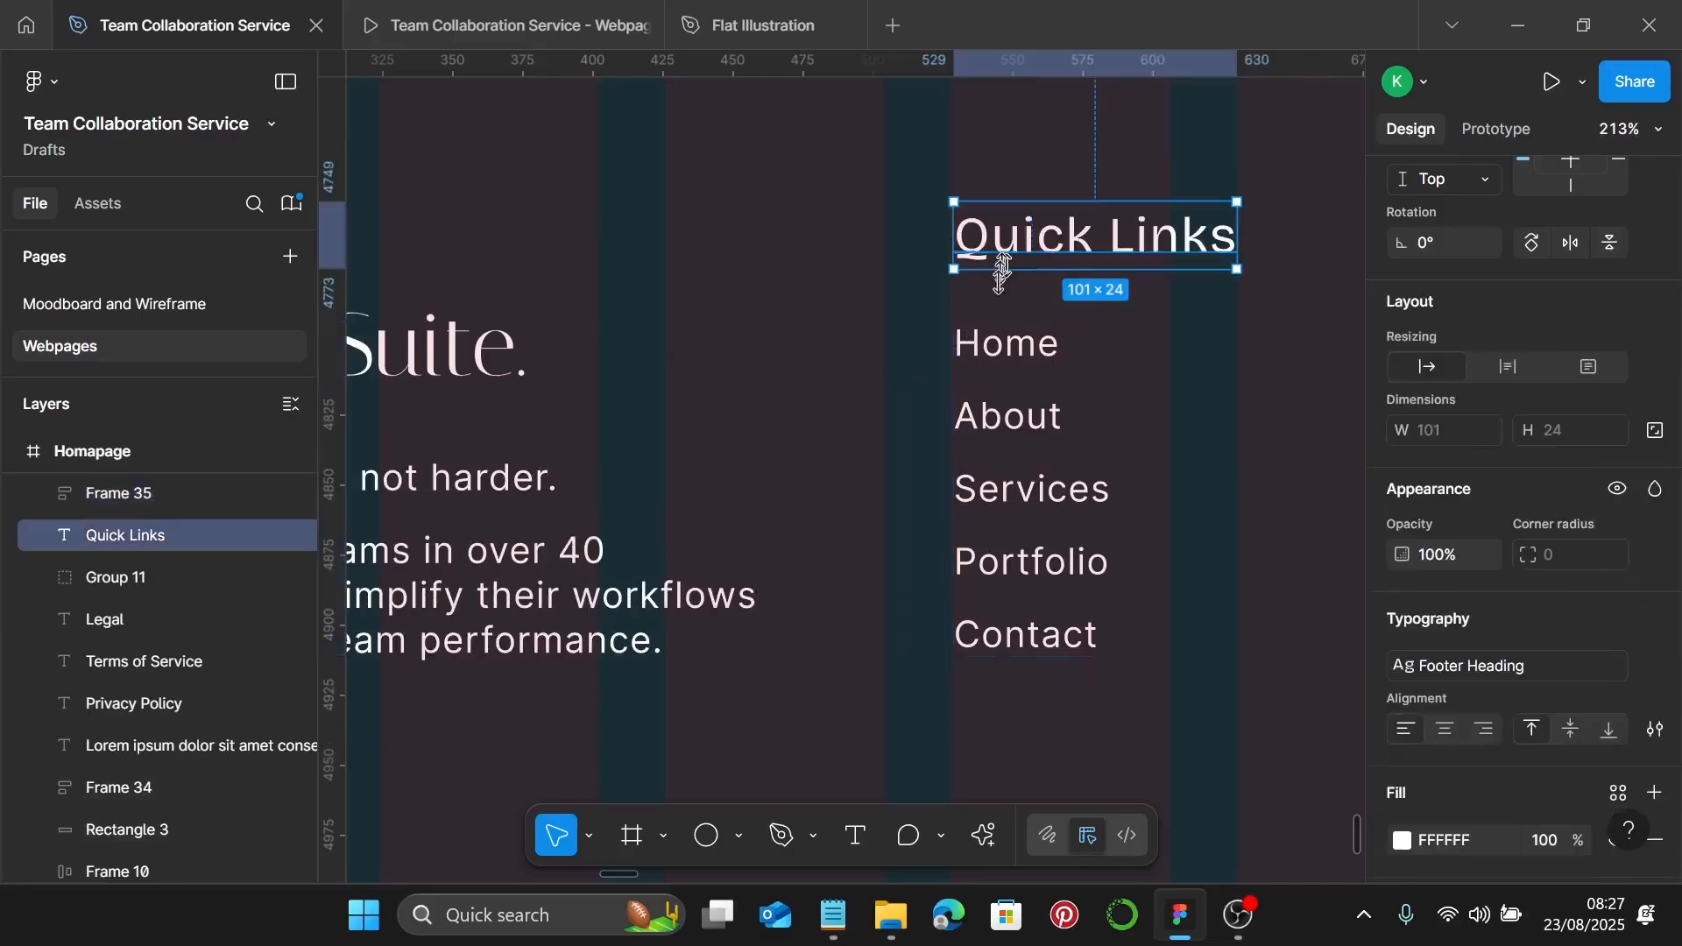
{"action": "left_click", "coordinate": [993, 345], "text": "shift"}
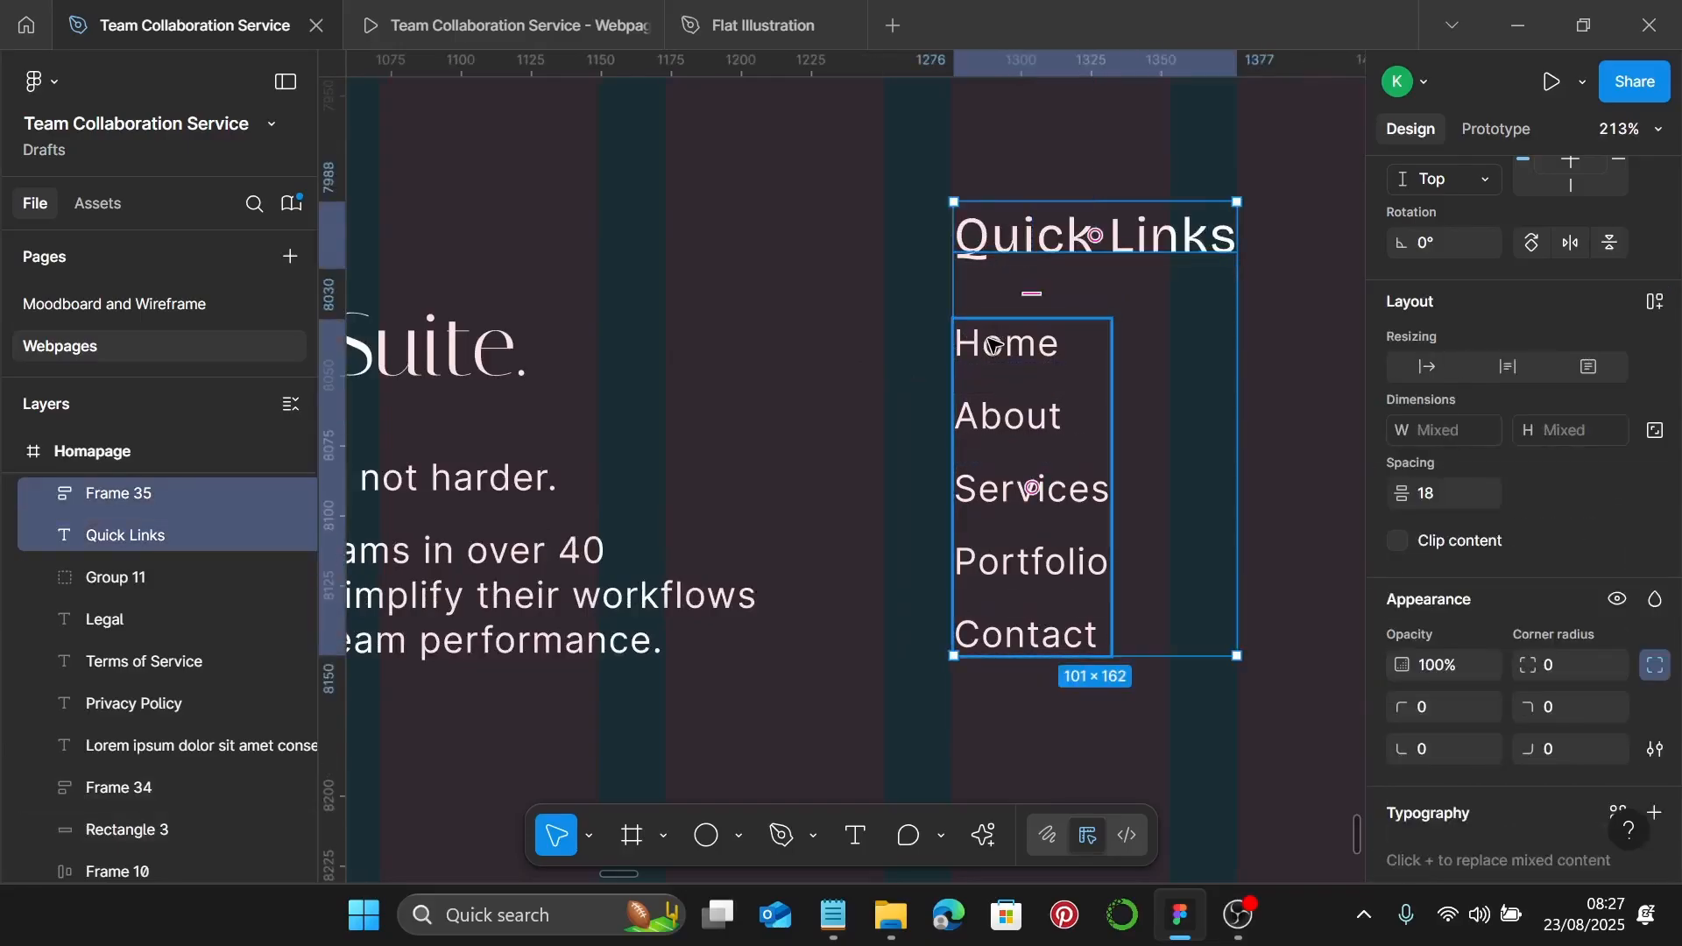
{"action": "key", "text": "shift+a"}
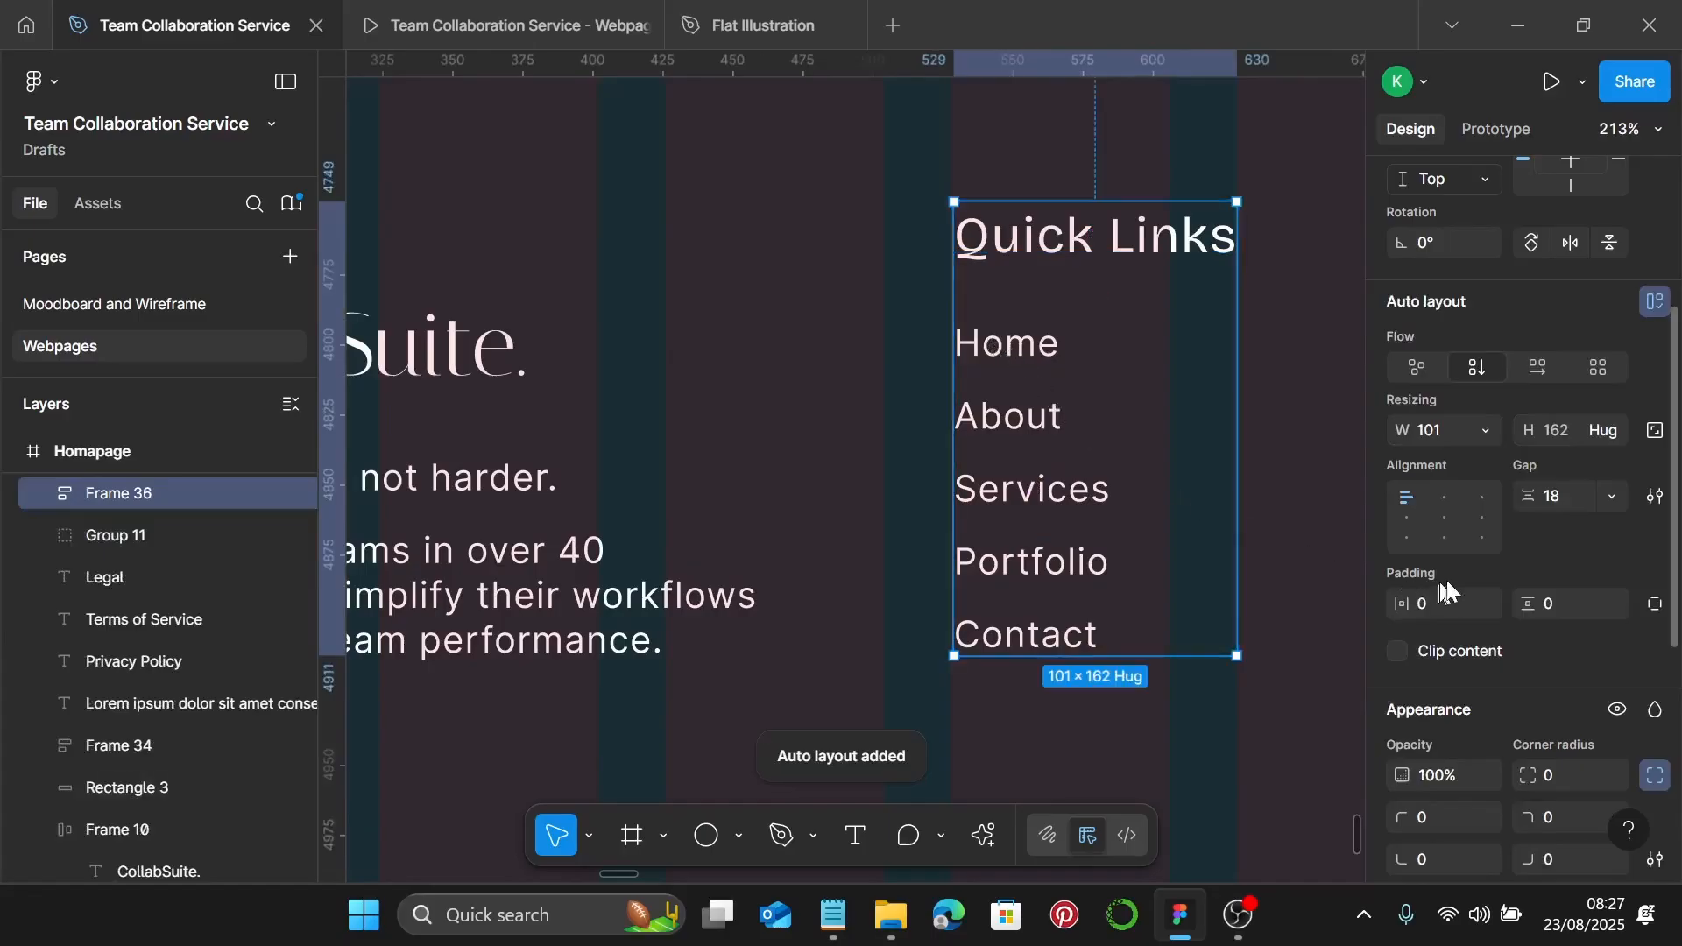
{"action": "left_click", "coordinate": [1564, 508]}
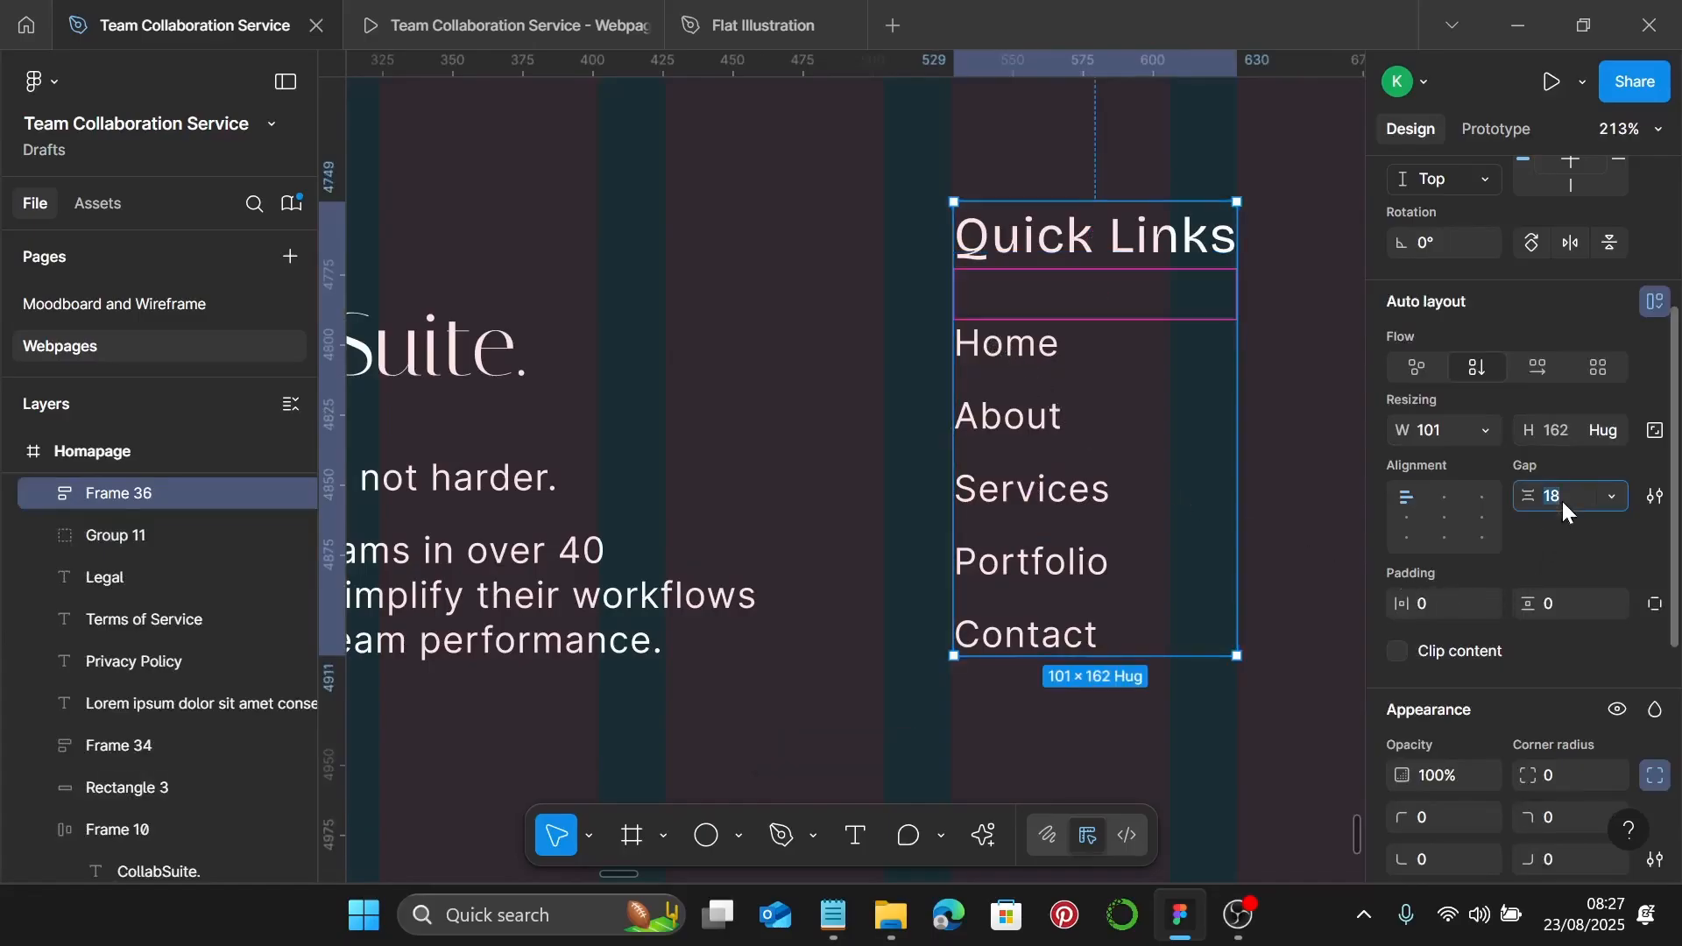
{"action": "type", "text": "15"}
{"action": "key", "text": "Return"}
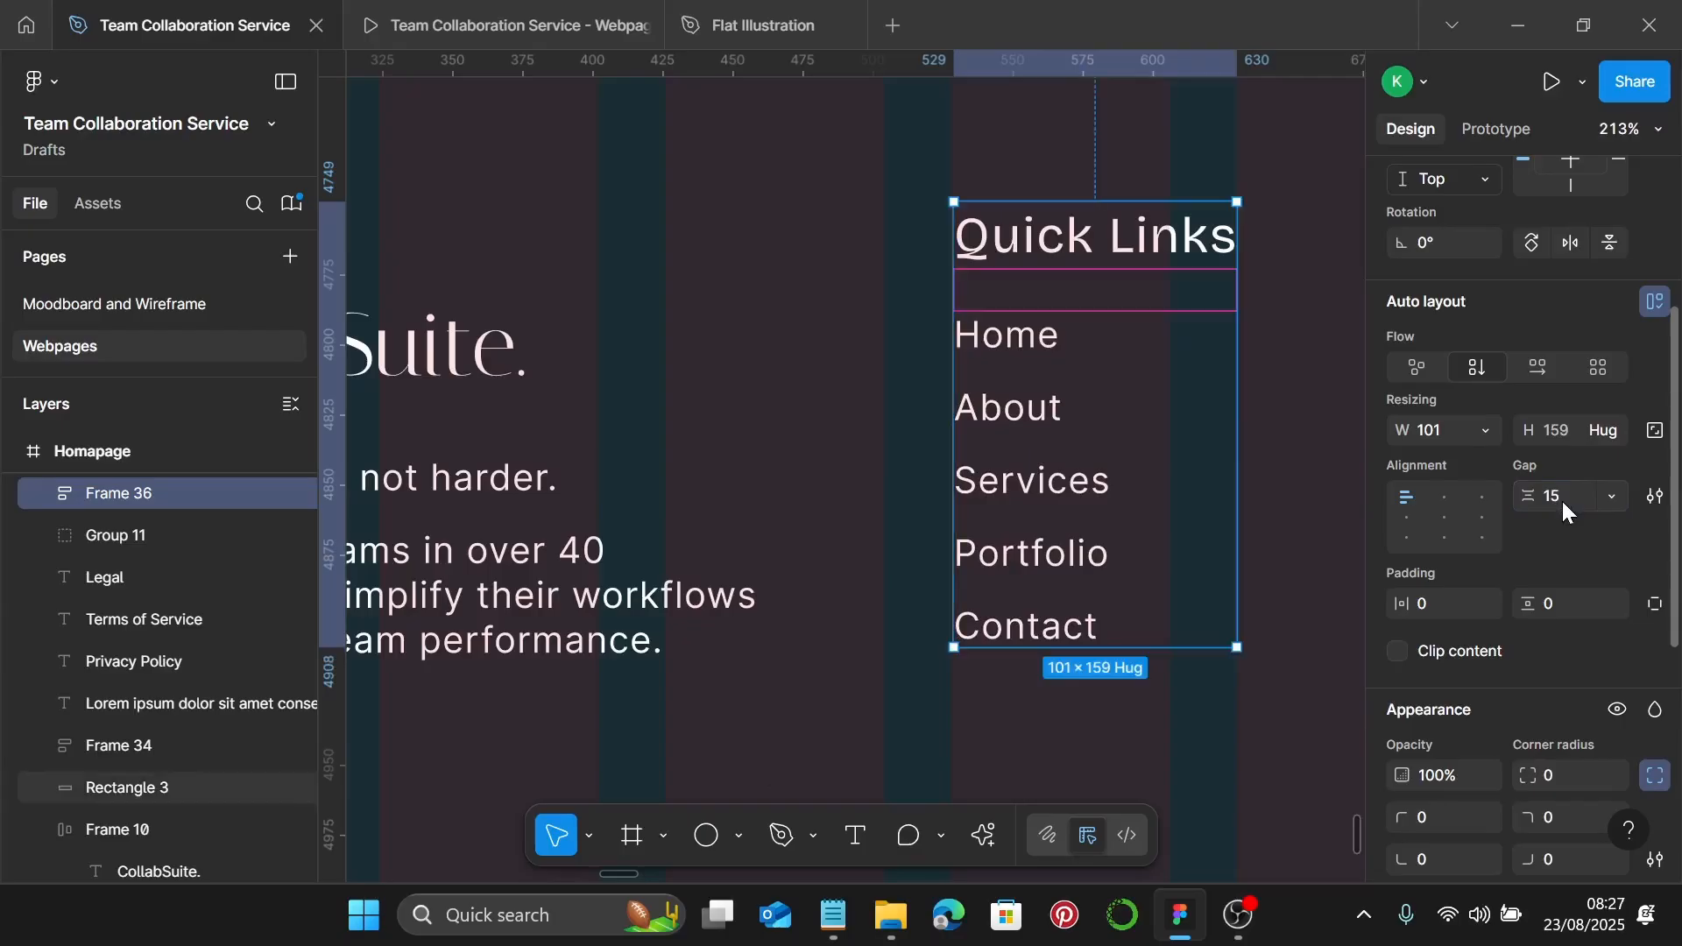
Ungroup the footer's "Get in touch" column into separate text layers
{"action": "scroll", "coordinate": [1143, 501], "scroll_direction": "down", "scroll_amount": 5}
{"action": "scroll", "coordinate": [1142, 500], "scroll_direction": "down", "scroll_amount": 1}
{"action": "scroll", "coordinate": [1142, 500], "scroll_direction": "right", "scroll_amount": 2}
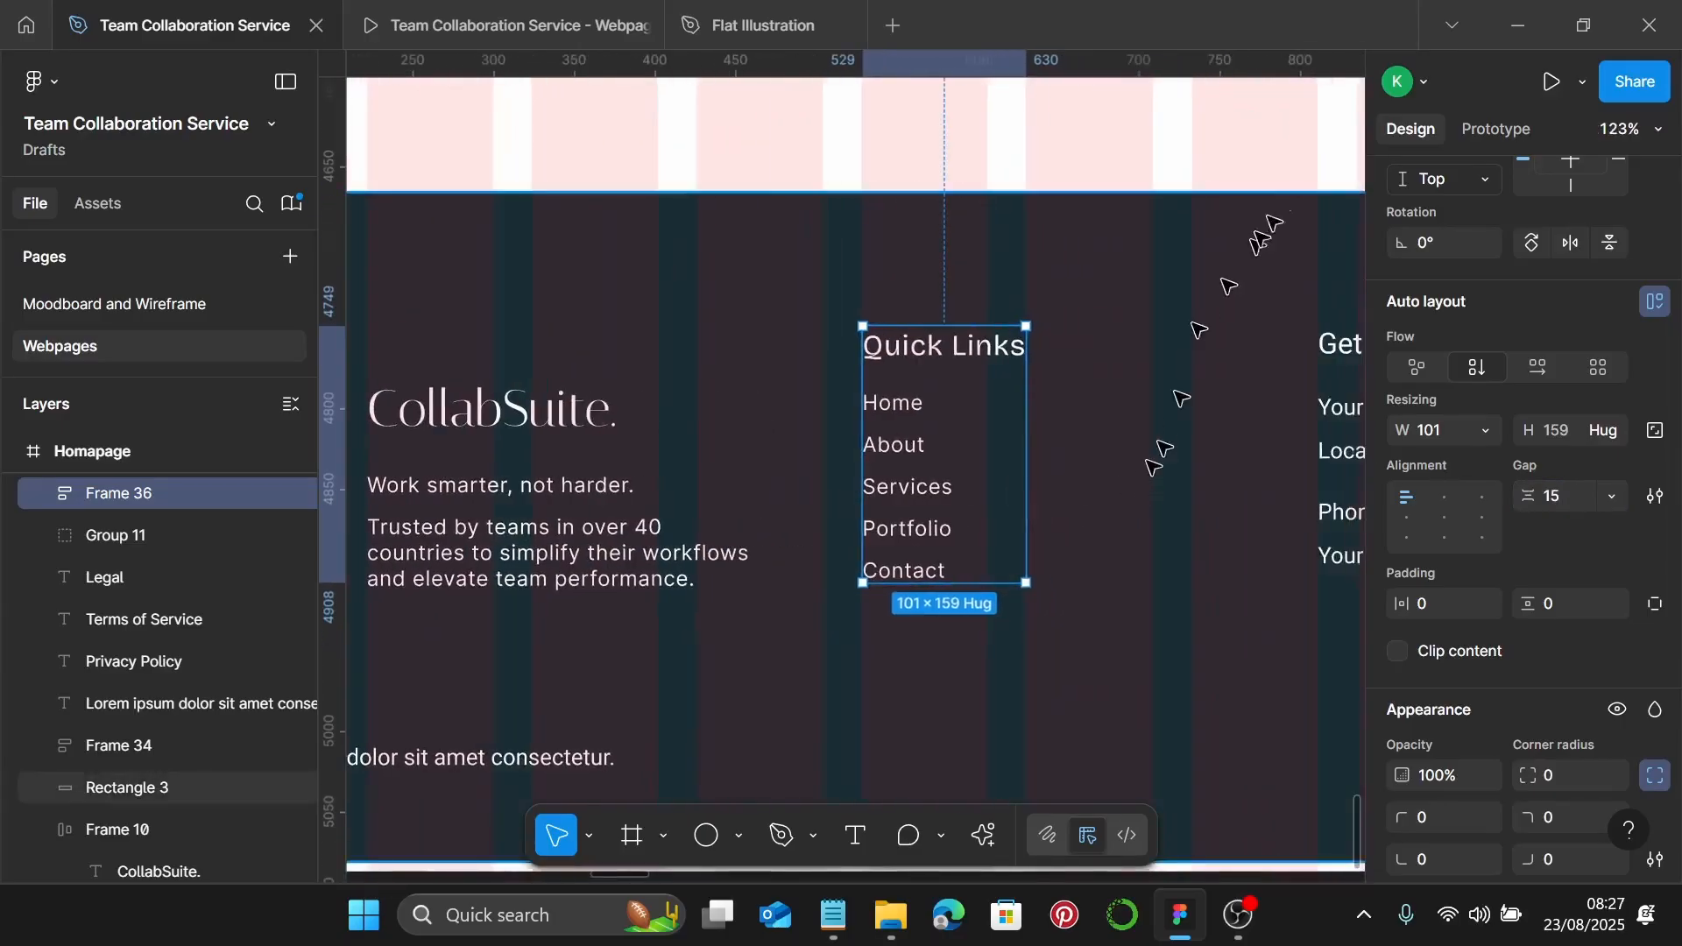
{"action": "left_click", "coordinate": [1289, 184]}
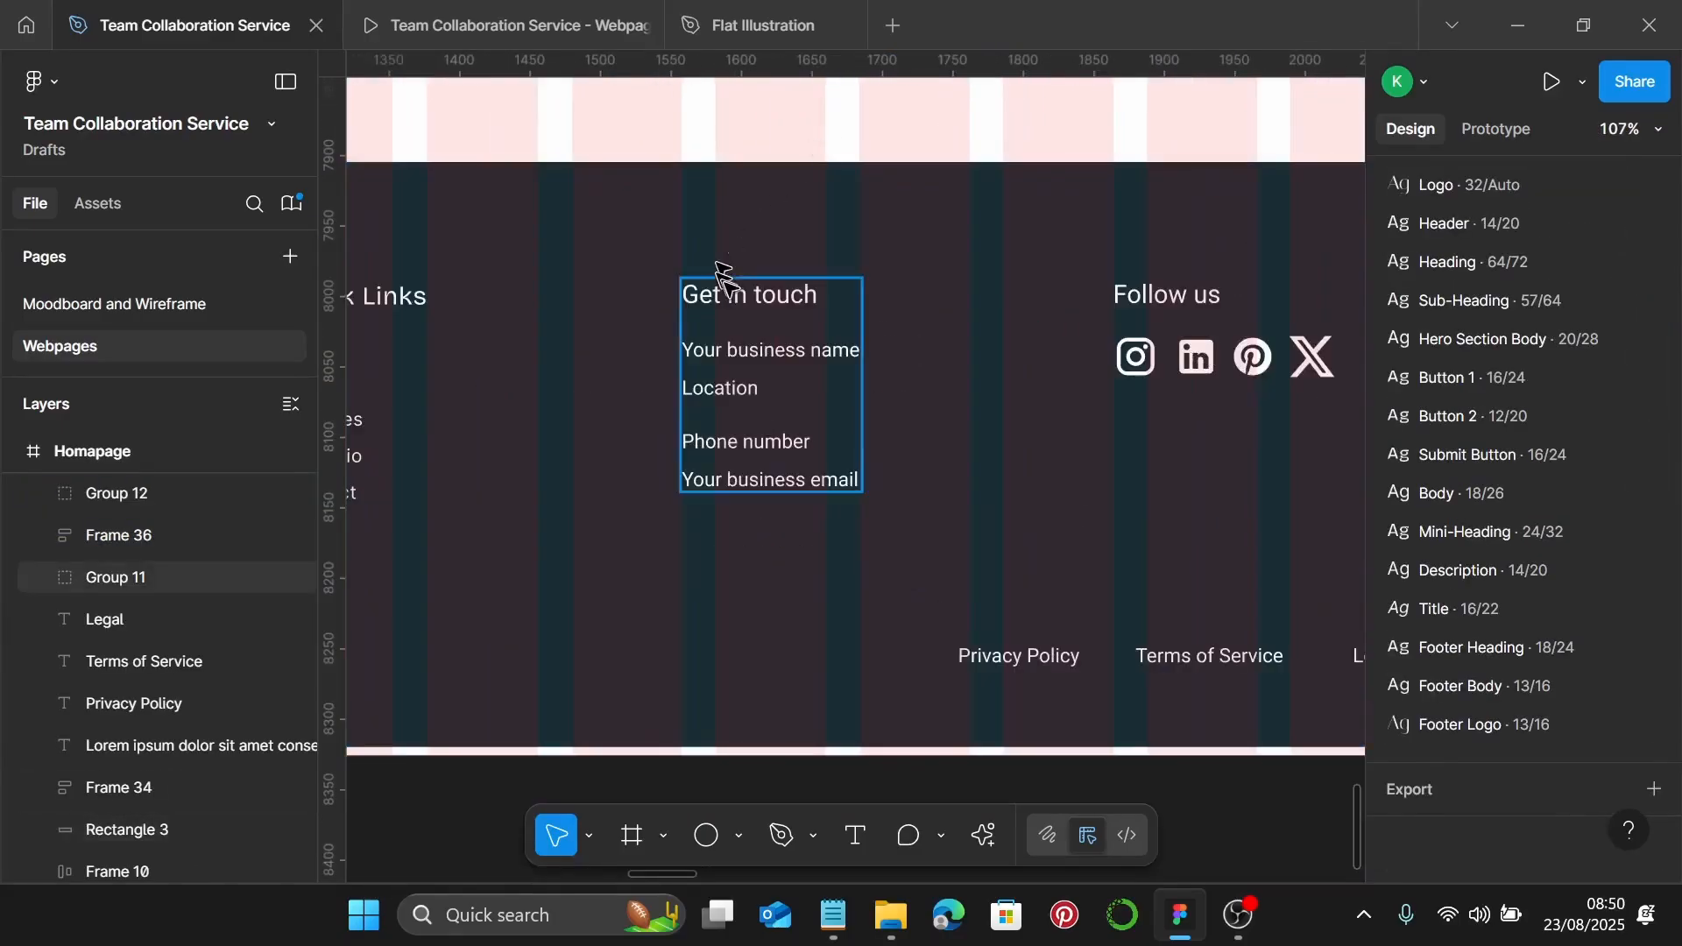
{"action": "left_click", "coordinate": [723, 285]}
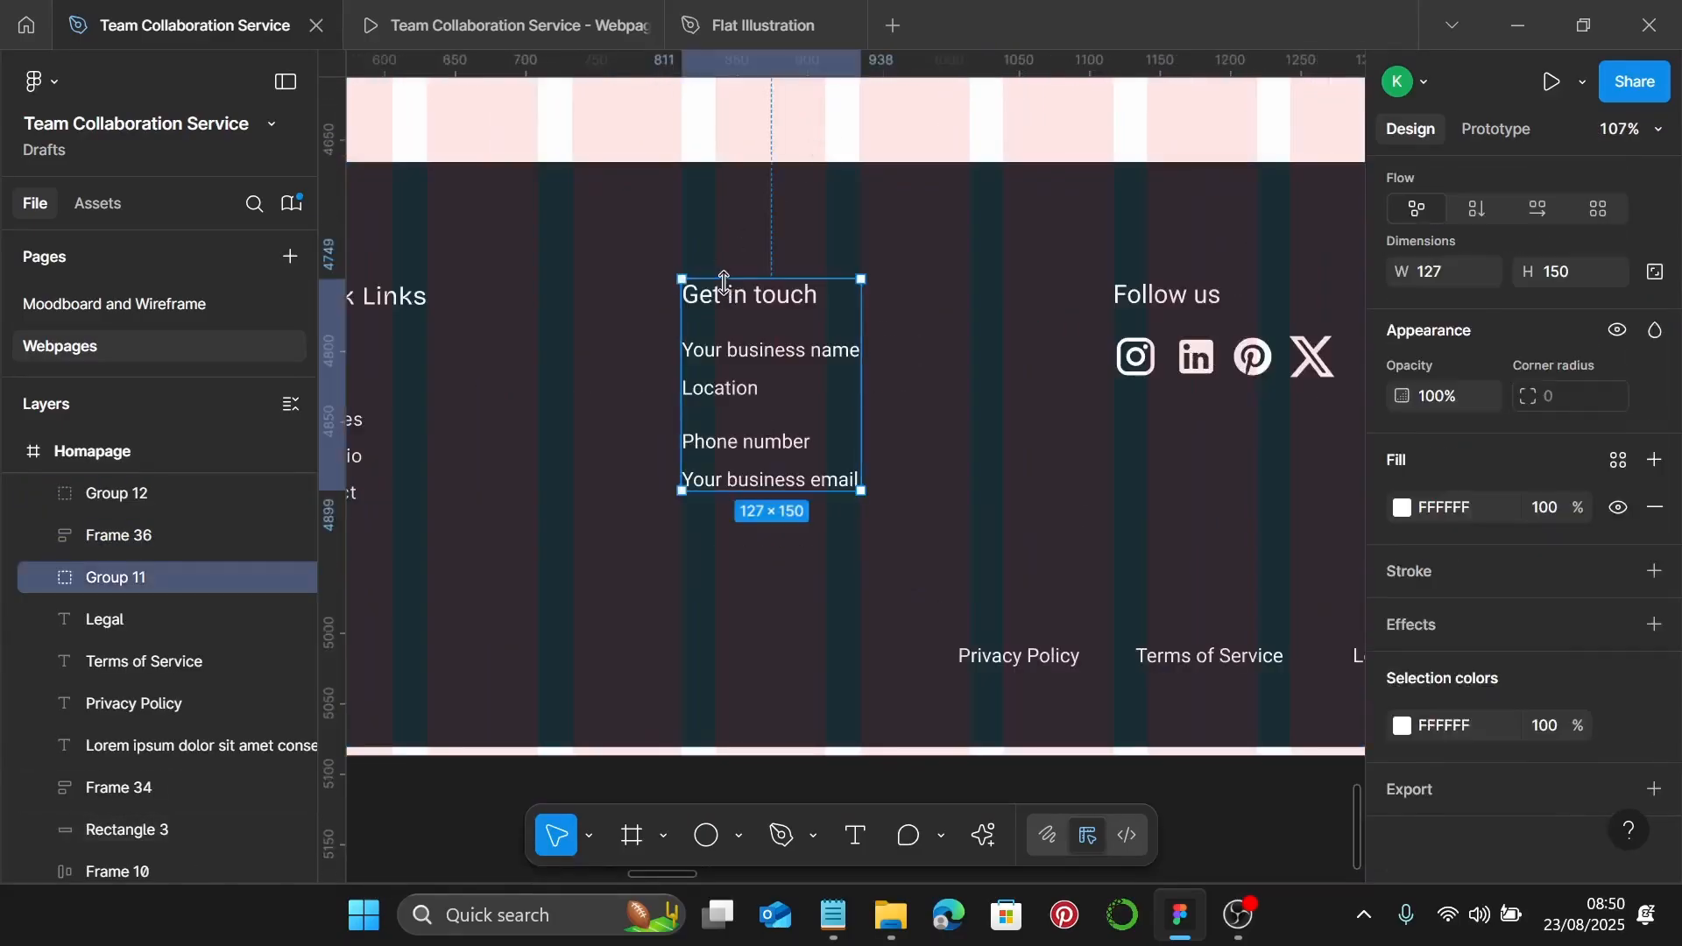
{"action": "key", "text": "ctrl+shift+g"}
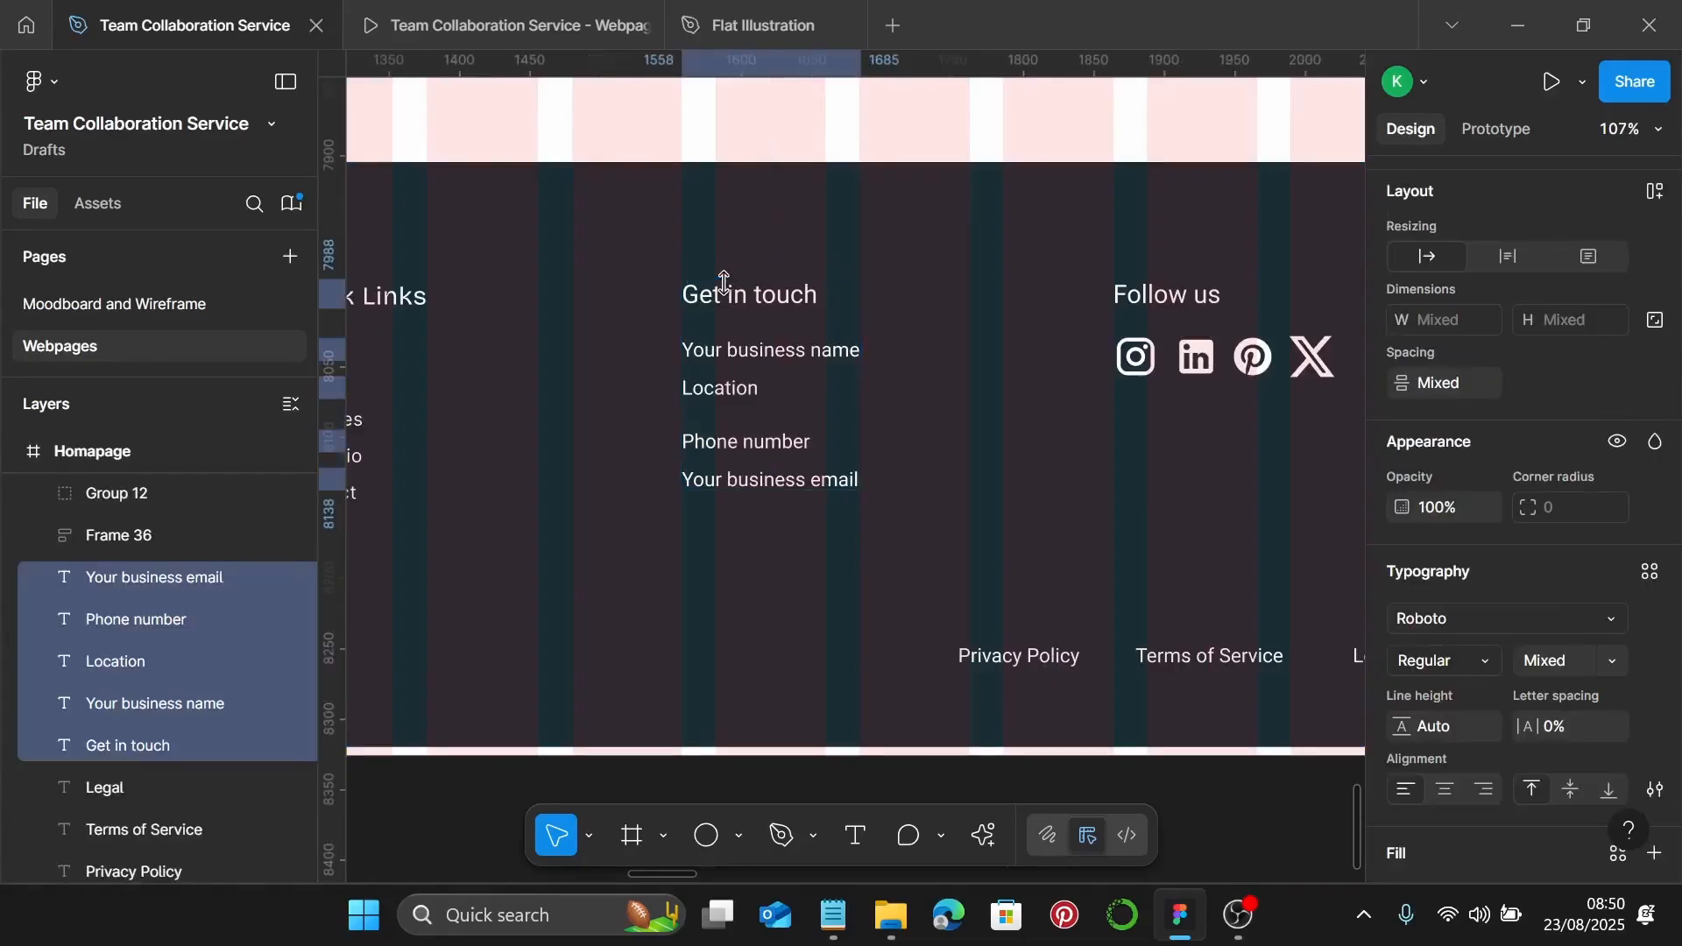
Apply the Footer Heading text style to the "Get in touch" heading
{"action": "left_click", "coordinate": [782, 314]}
{"action": "scroll", "coordinate": [1580, 430], "scroll_direction": "down", "scroll_amount": 2}
{"action": "left_click", "coordinate": [1645, 382]}
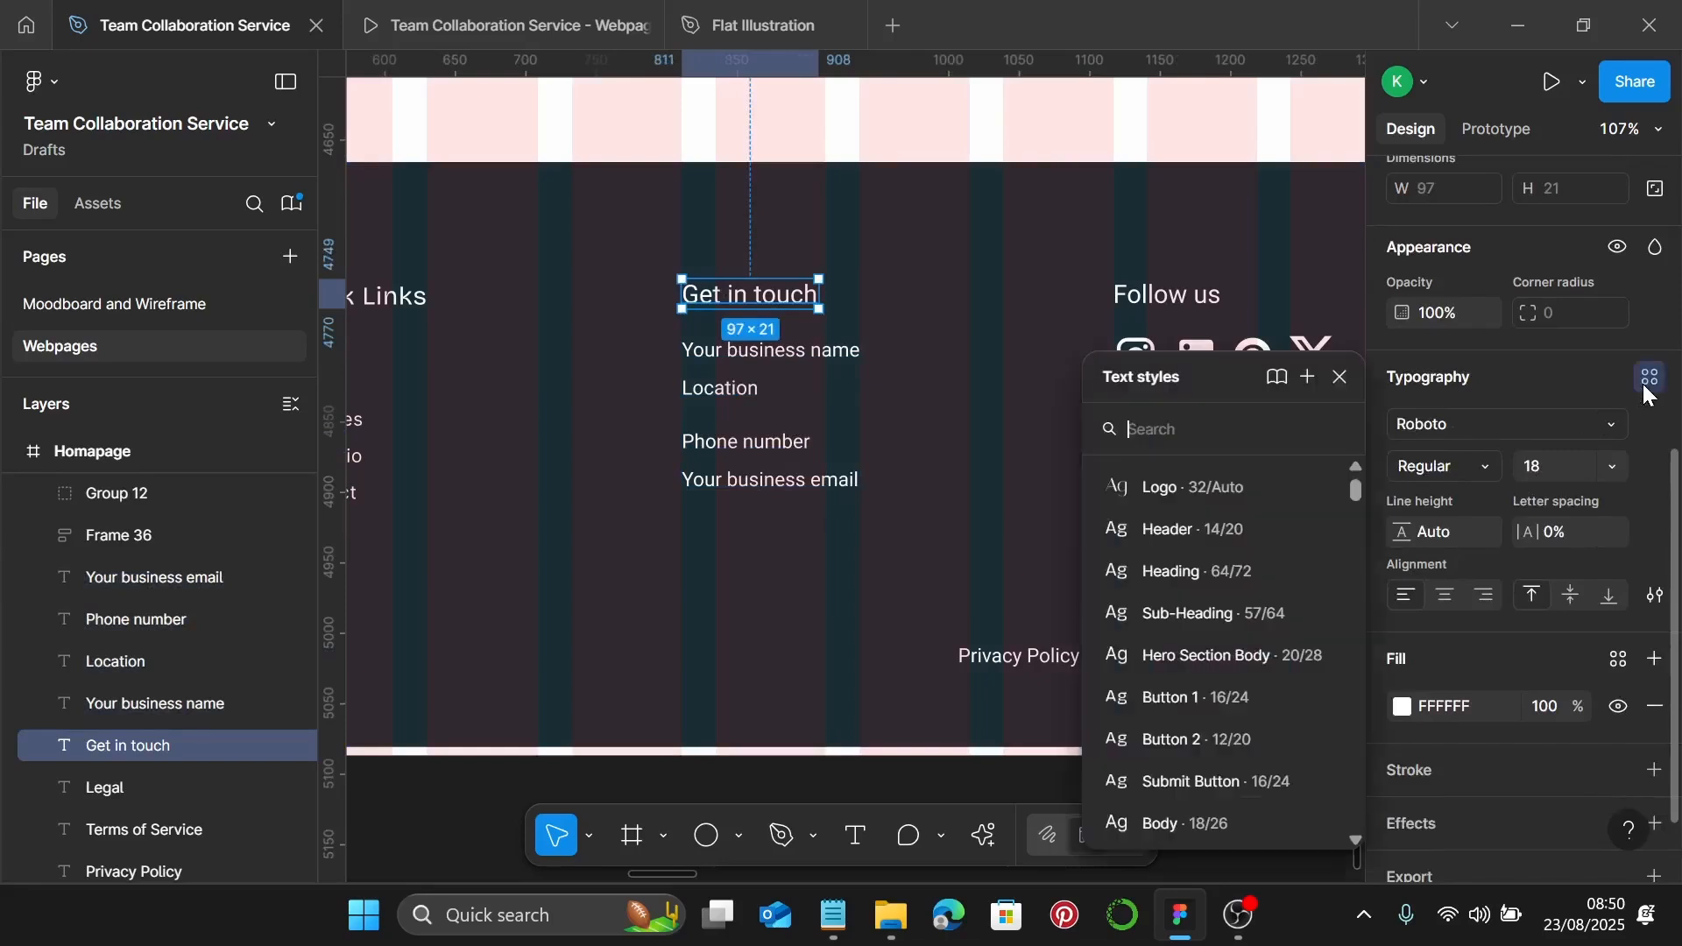
{"action": "scroll", "coordinate": [1418, 603], "scroll_direction": "down", "scroll_amount": 1}
{"action": "scroll", "coordinate": [1249, 652], "scroll_direction": "down", "scroll_amount": 5}
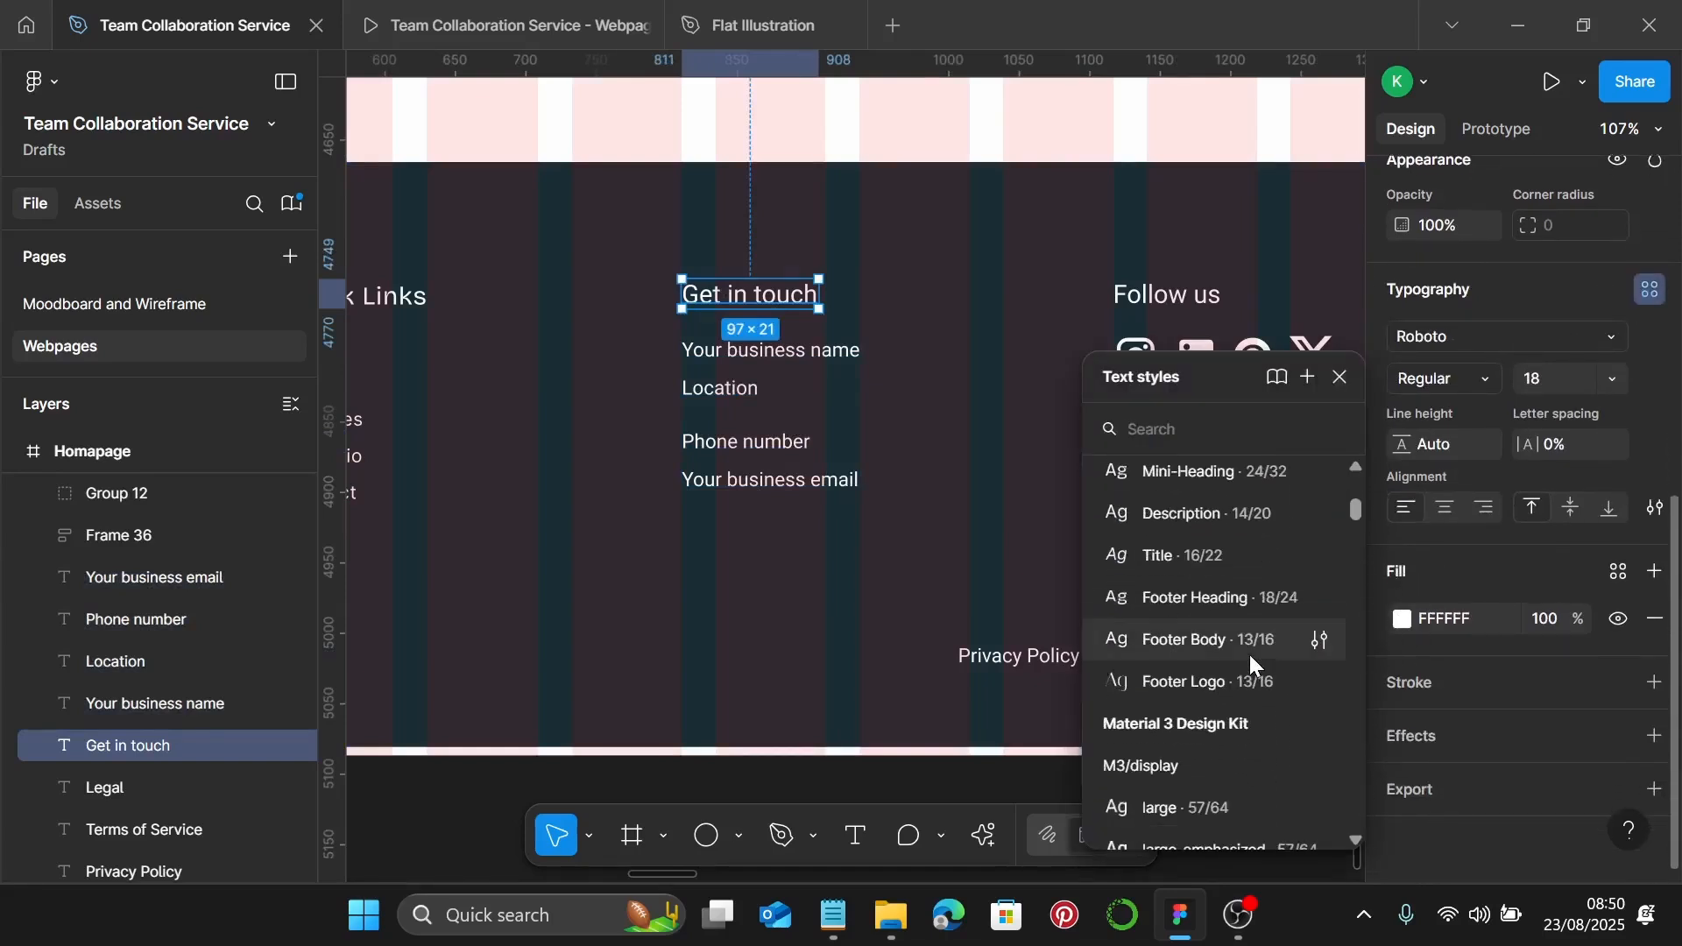
{"action": "left_click", "coordinate": [1206, 600]}
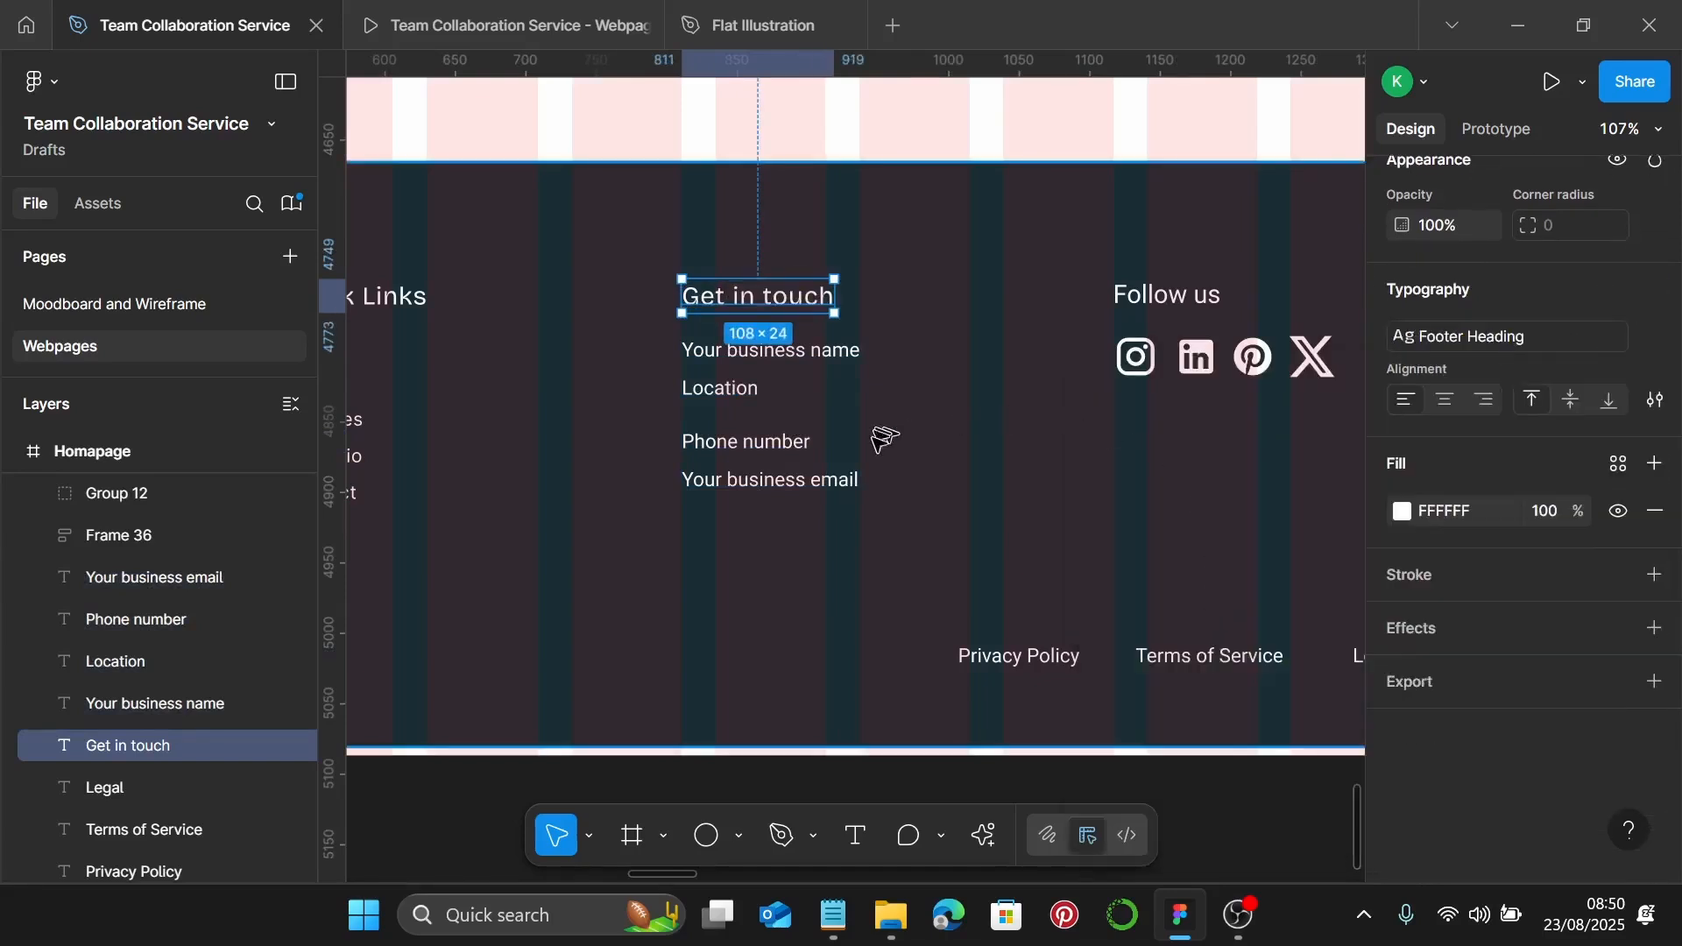
Copy "Contact Us" from the Notepad copy and replace the "Get in touch" heading in Figma with it
{"action": "left_click", "coordinate": [834, 913]}
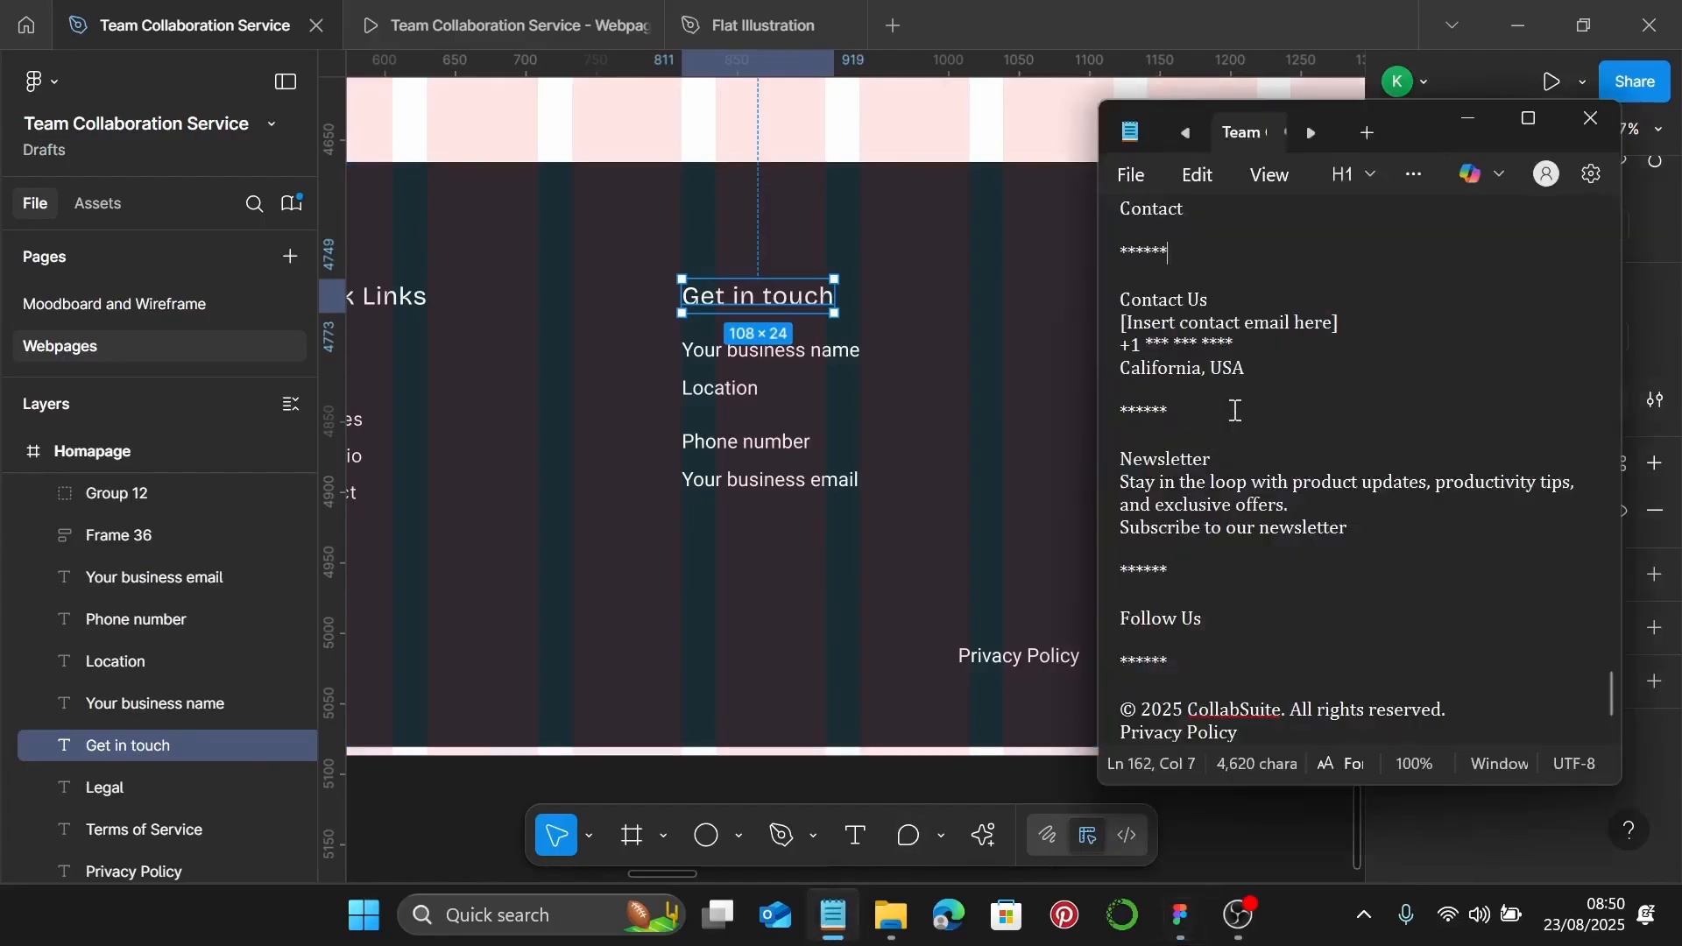
{"action": "left_click_drag", "start_coordinate": [1210, 300], "coordinate": [1124, 299]}
{"action": "key", "text": "ctrl+c"}
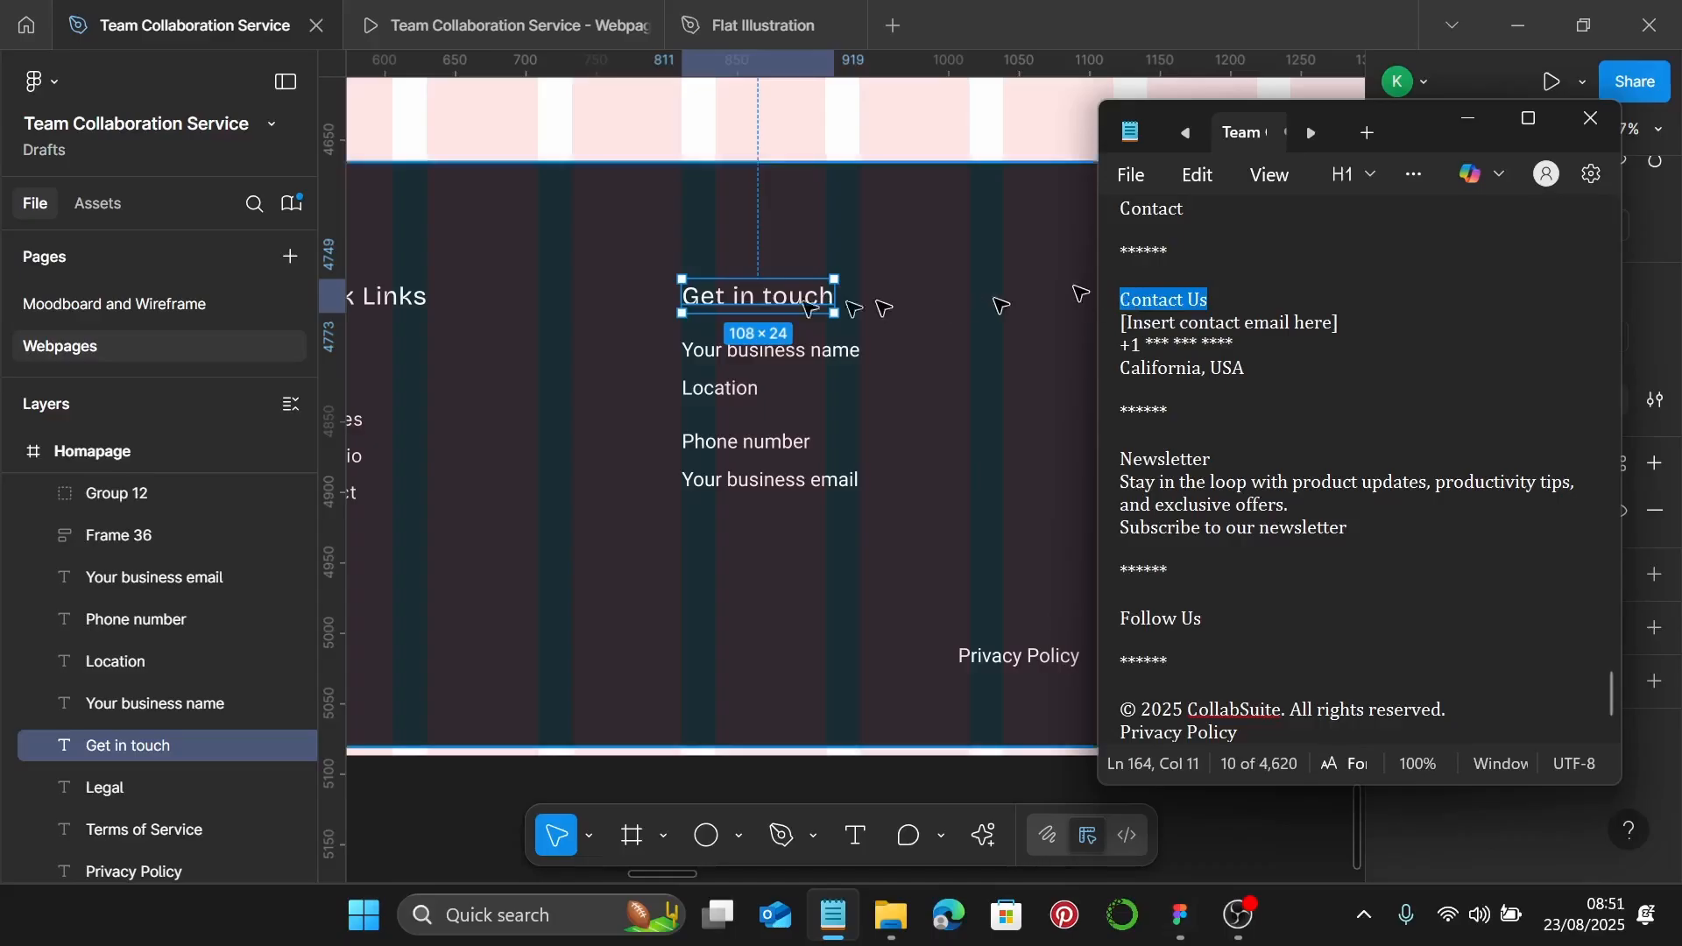
{"action": "left_click", "coordinate": [743, 298]}
{"action": "double_click", "coordinate": [743, 298]}
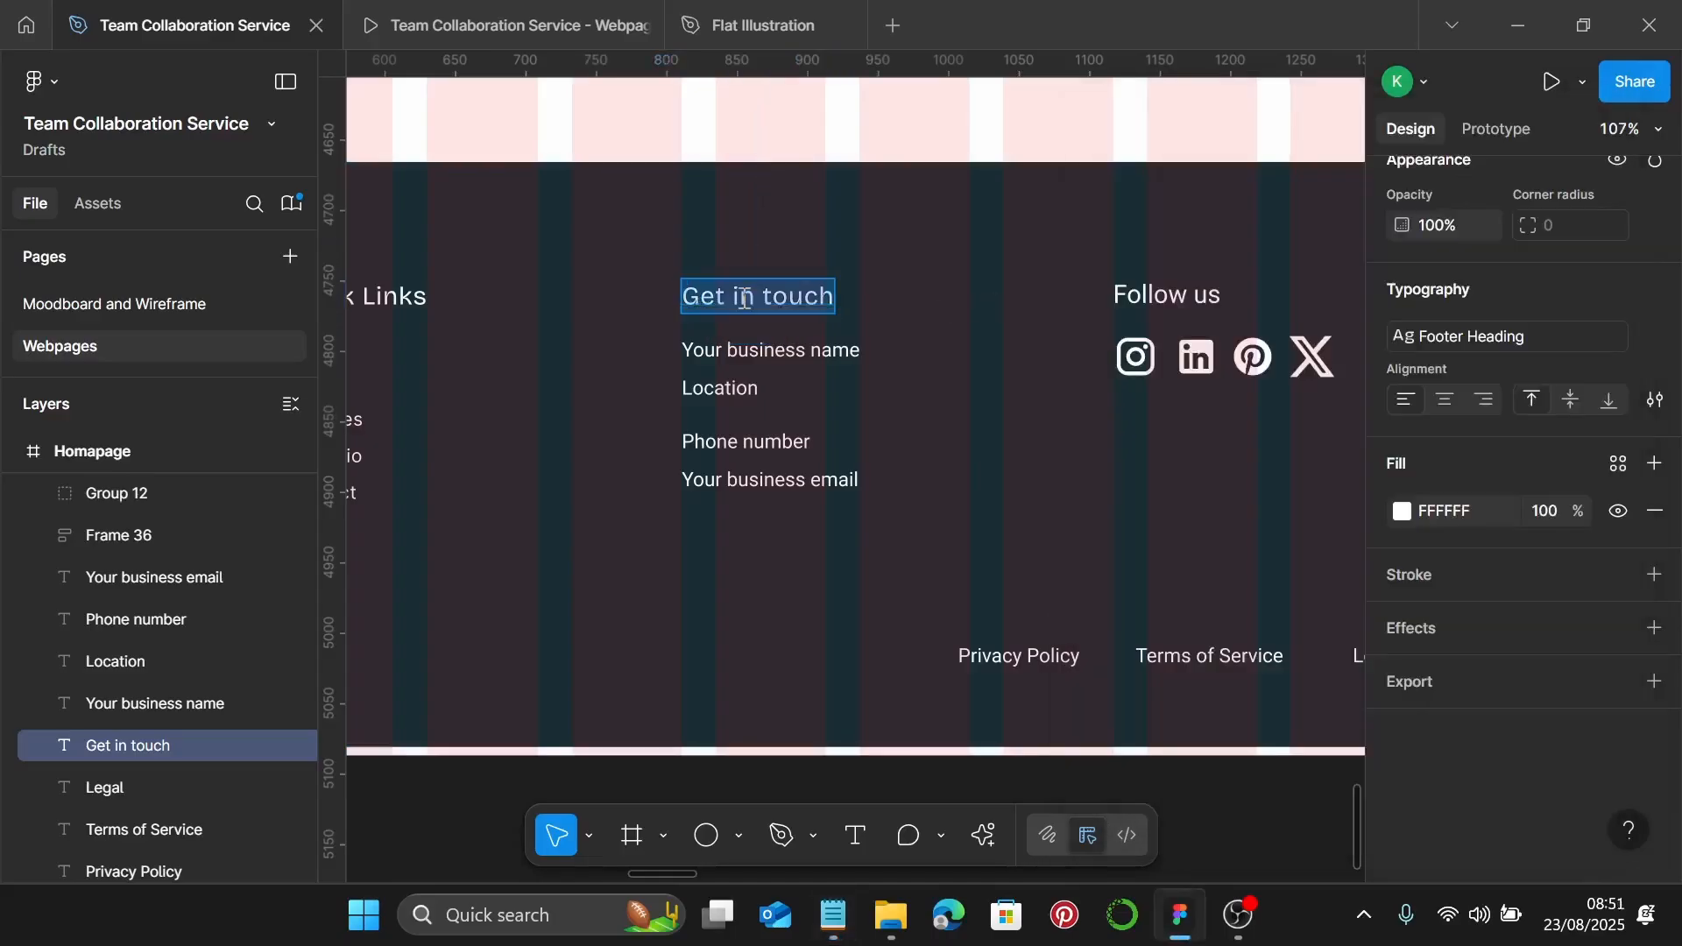
{"action": "key", "text": "ctrl+v"}
{"action": "key", "text": "Escape"}
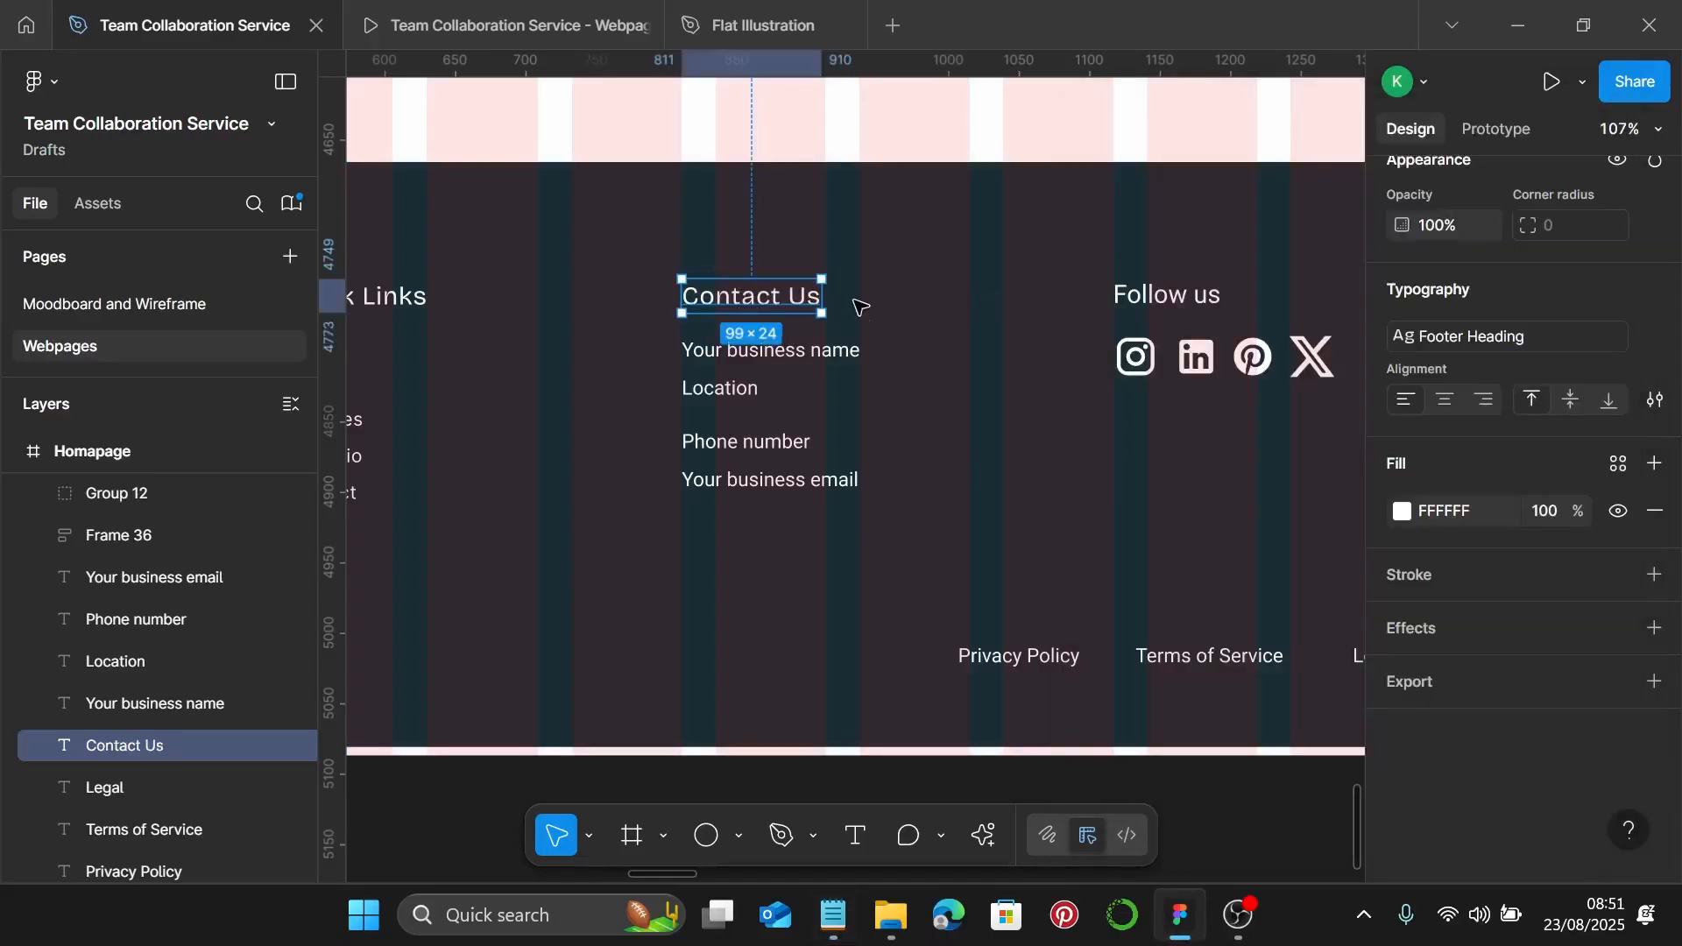
Apply the Footer Body text style to the business name, location and phone number lines, and delete the "Your business email" line
{"action": "left_click", "coordinate": [783, 359]}
{"action": "left_click", "coordinate": [701, 393], "text": "shift"}
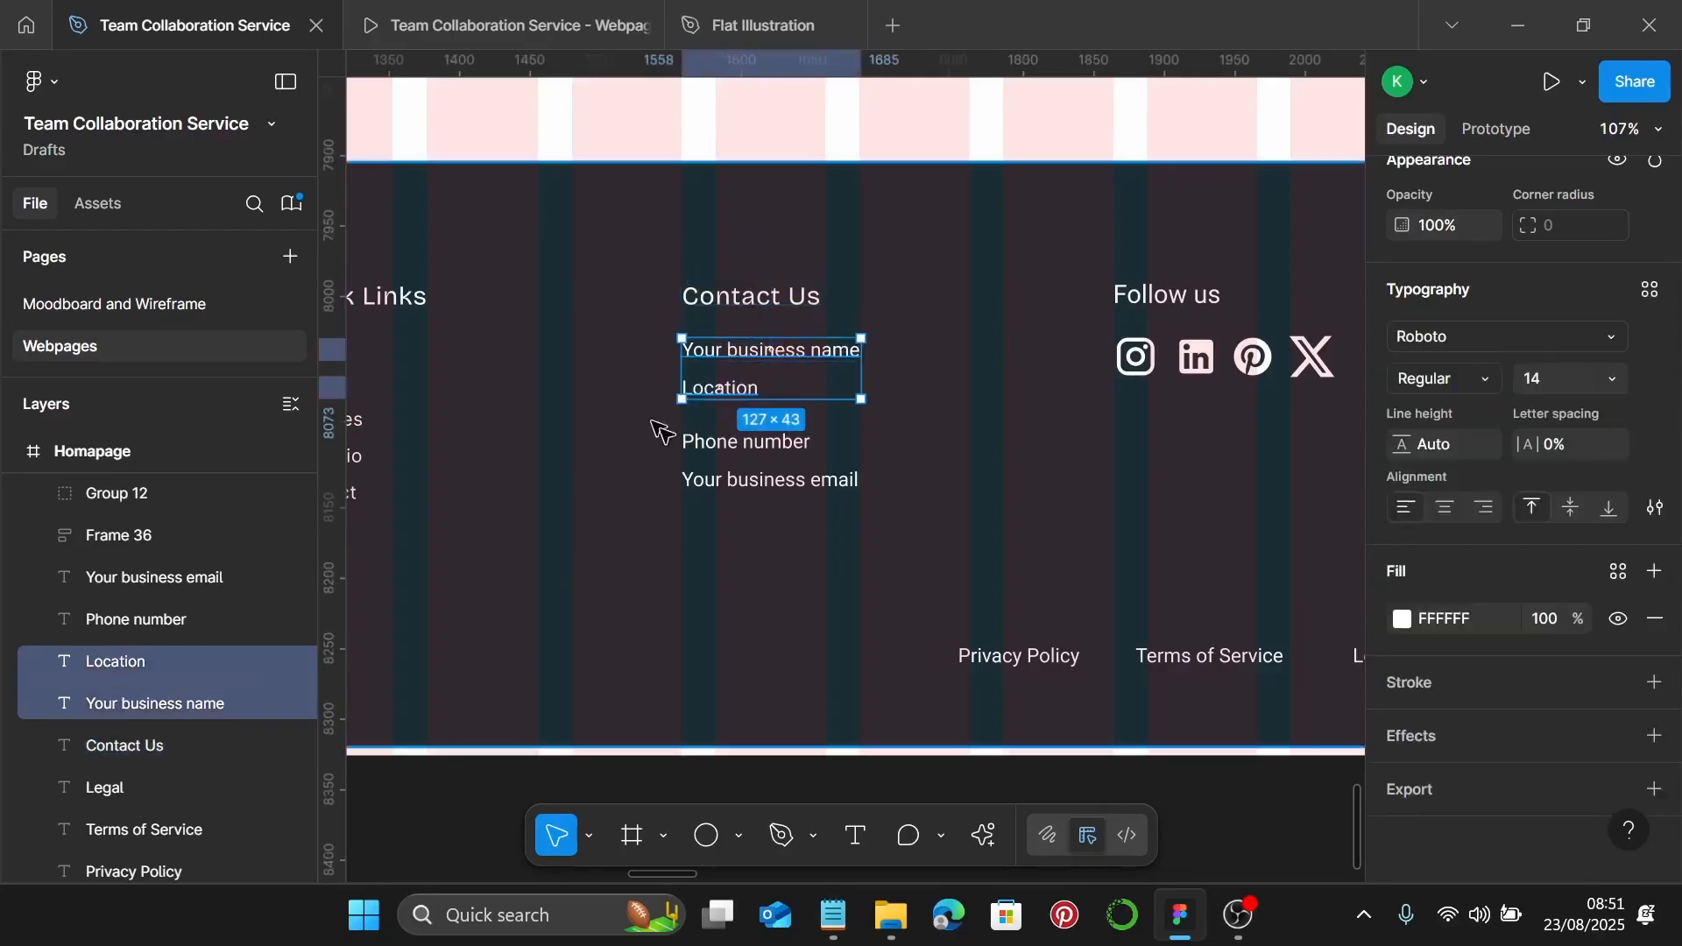
{"action": "left_click", "coordinate": [793, 447], "text": "shift"}
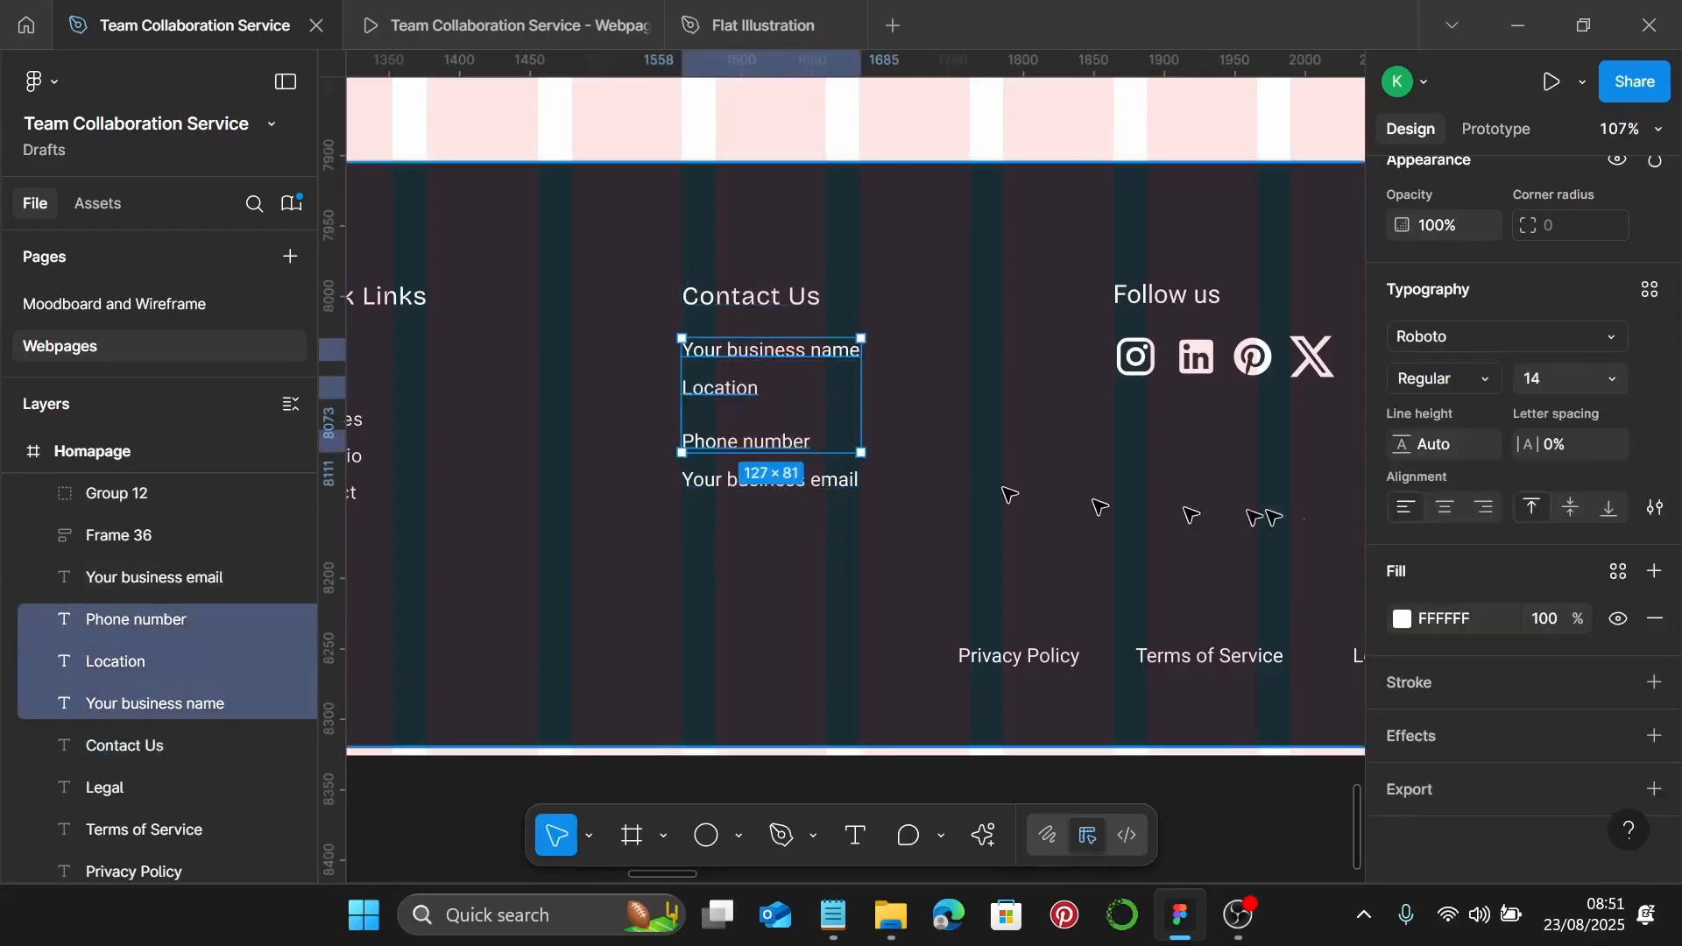
{"action": "left_click", "coordinate": [1663, 301]}
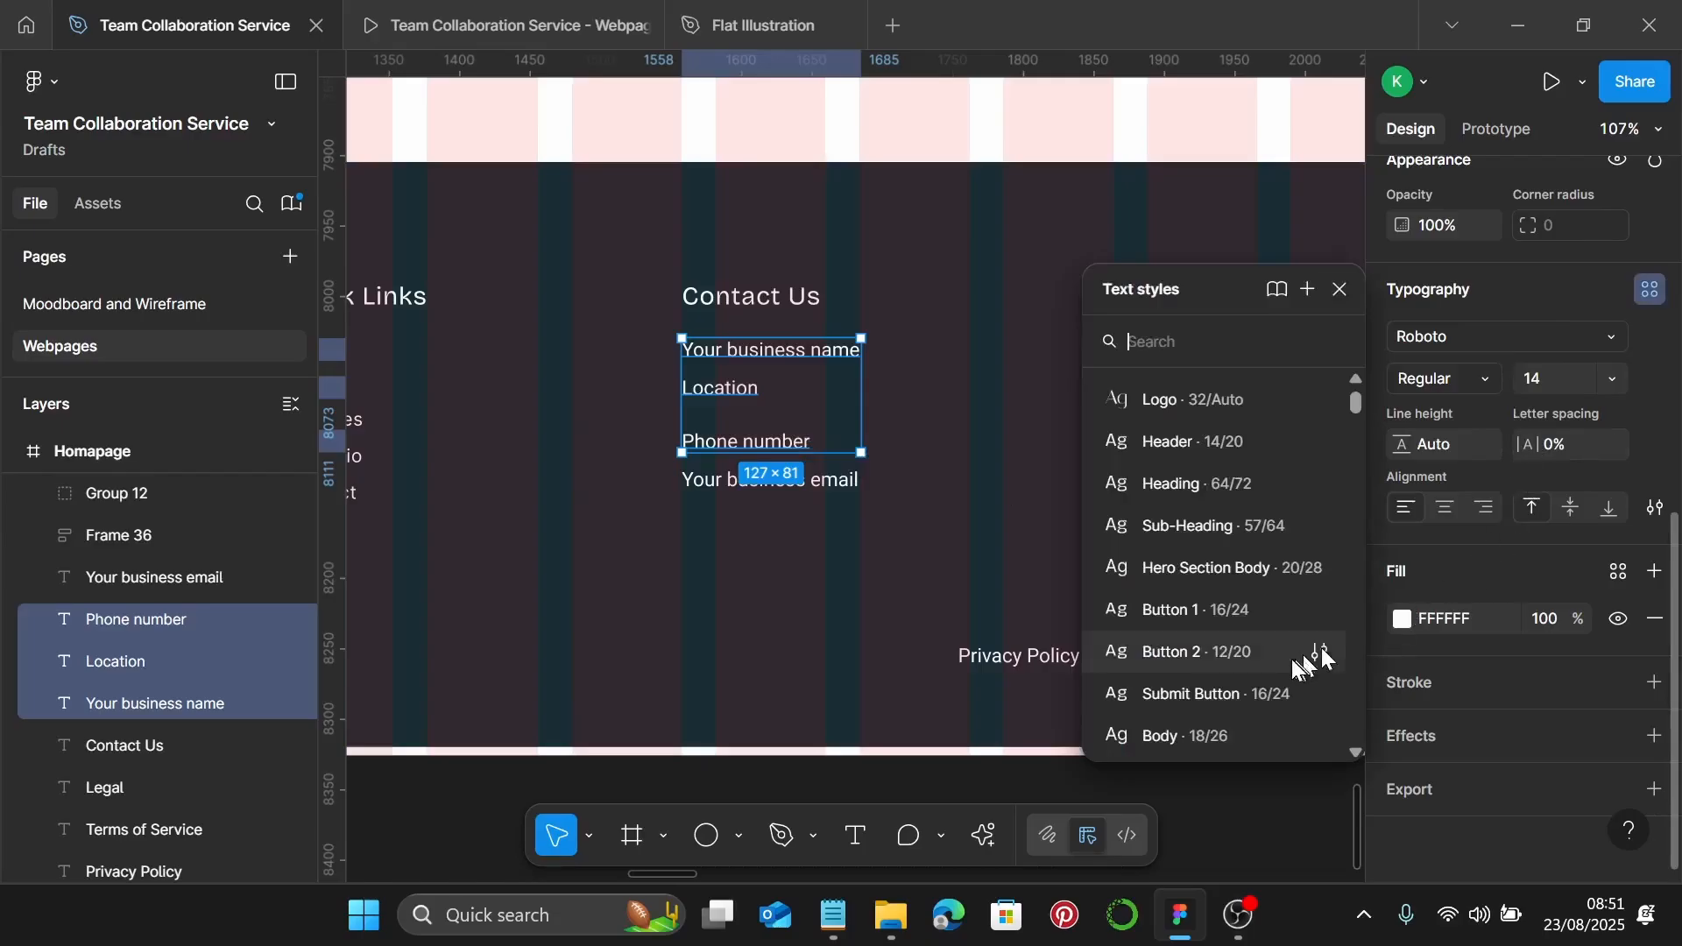
{"action": "scroll", "coordinate": [1284, 650], "scroll_direction": "down", "scroll_amount": 2}
{"action": "scroll", "coordinate": [1282, 649], "scroll_direction": "down", "scroll_amount": 2}
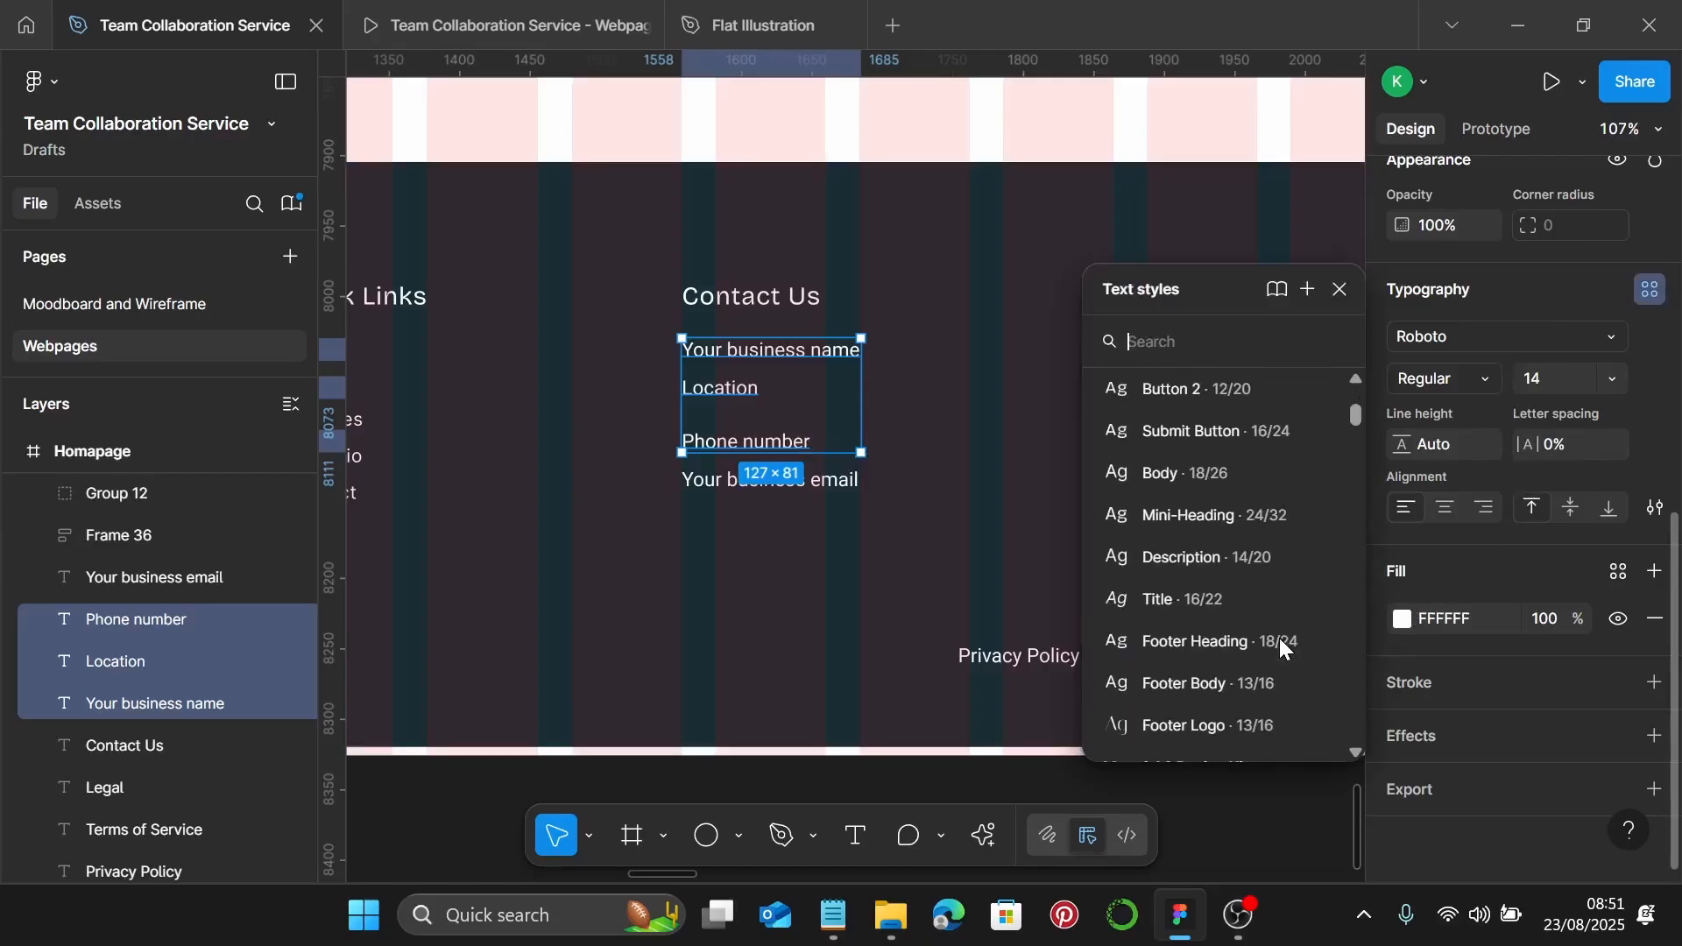
{"action": "left_click", "coordinate": [1238, 694]}
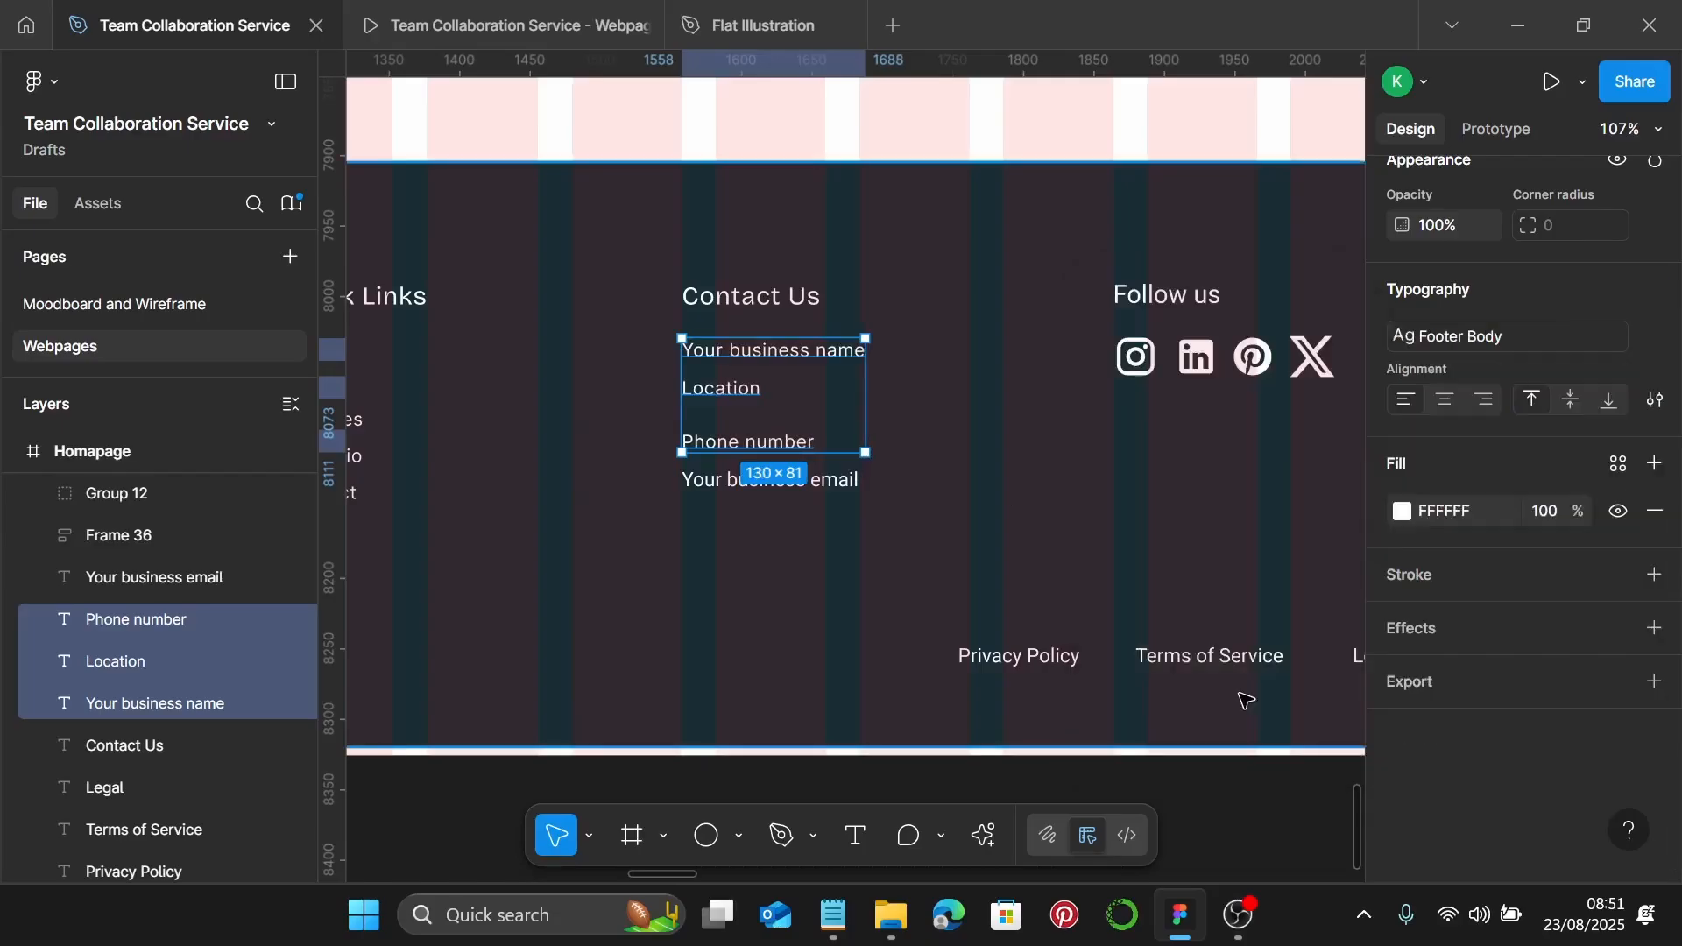
{"action": "left_click", "coordinate": [810, 492]}
{"action": "key", "text": "Delete"}
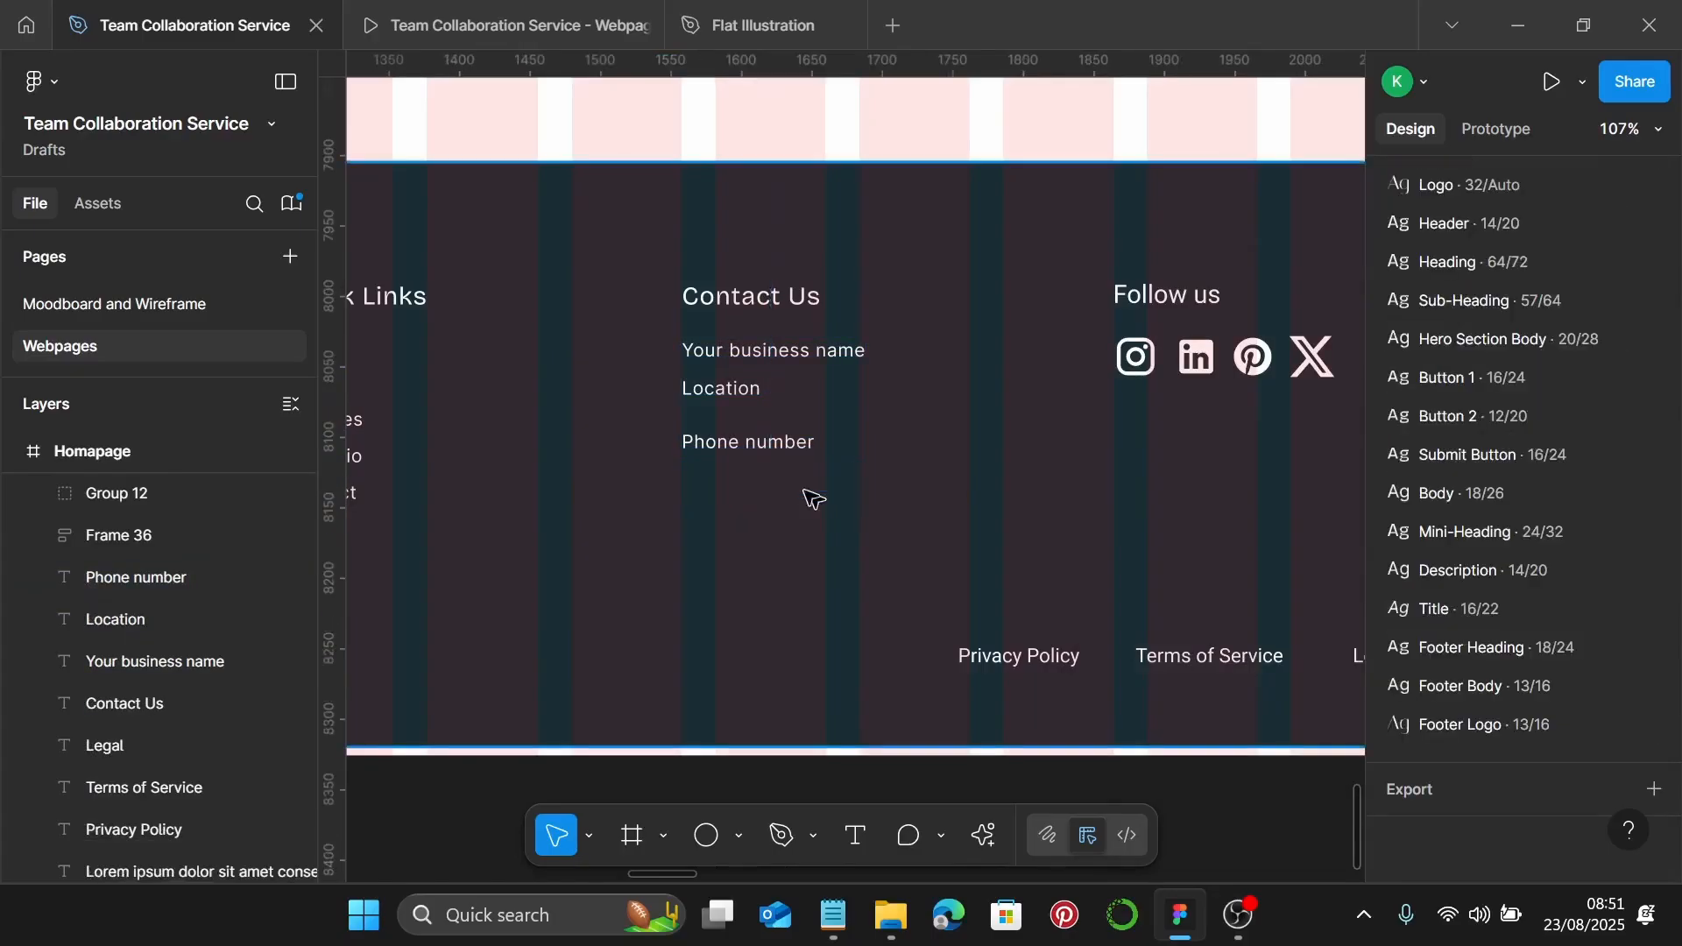
Copy "[Insert contact email here]" from the Notepad copy and replace the "Your business name" line in Figma's footer with it
{"action": "left_click", "coordinate": [833, 916]}
{"action": "scroll", "coordinate": [1386, 526], "scroll_direction": "down", "scroll_amount": 1}
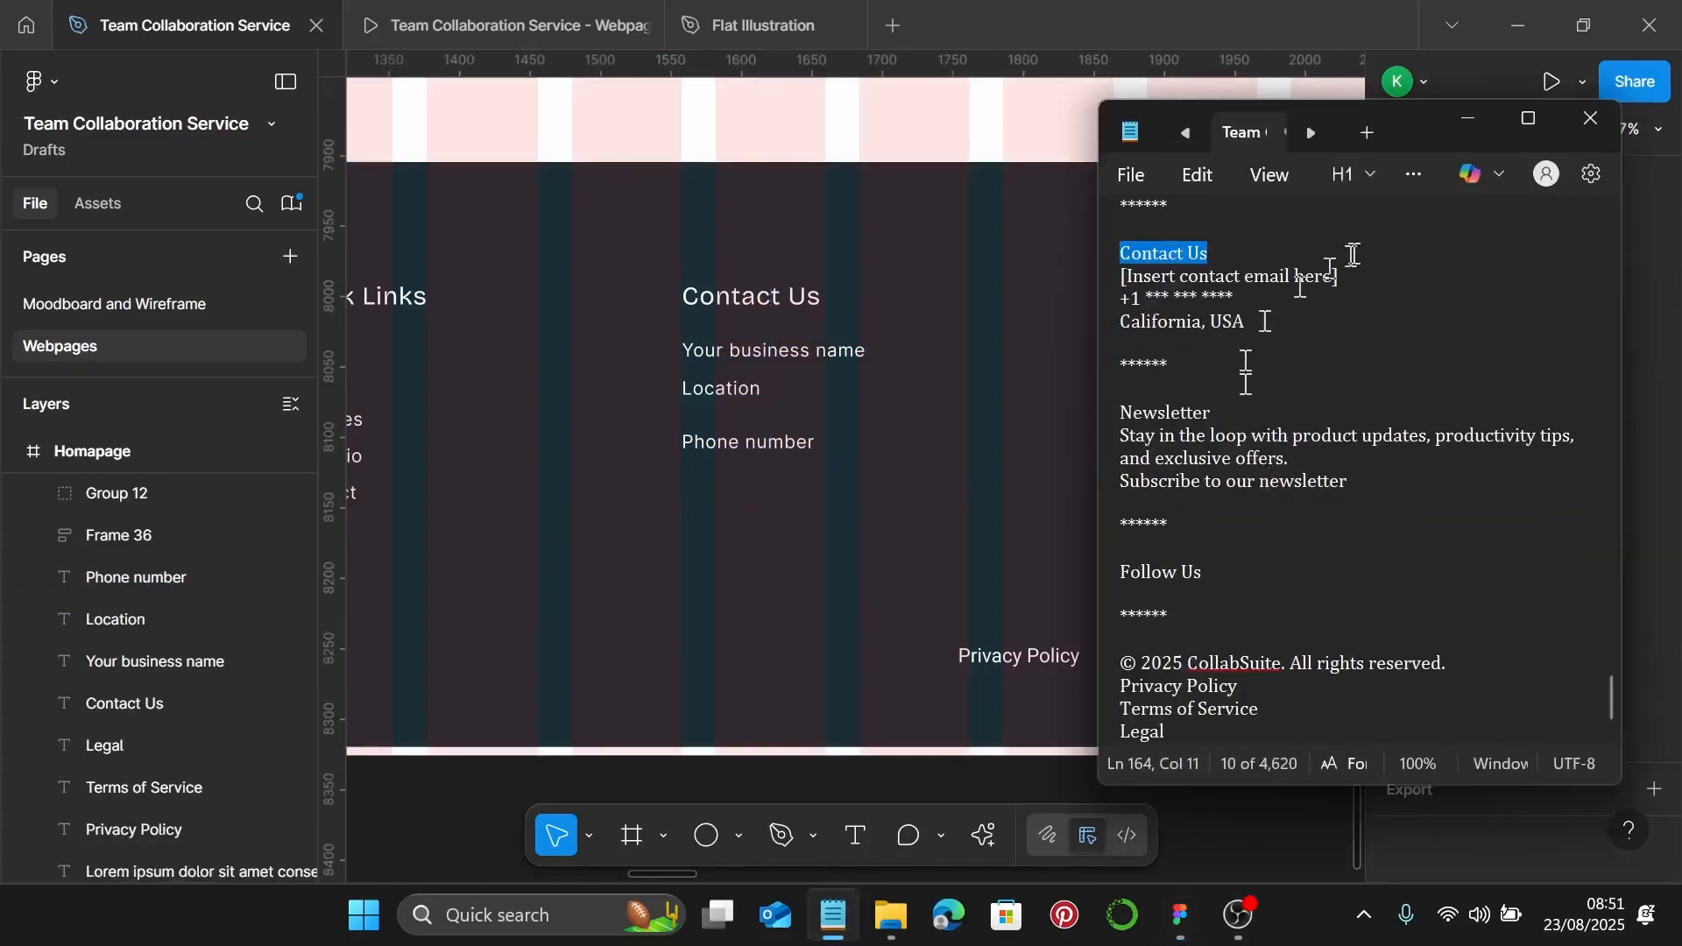
{"action": "left_click_drag", "start_coordinate": [1339, 277], "coordinate": [1128, 282]}
{"action": "key", "text": "ctrl+c"}
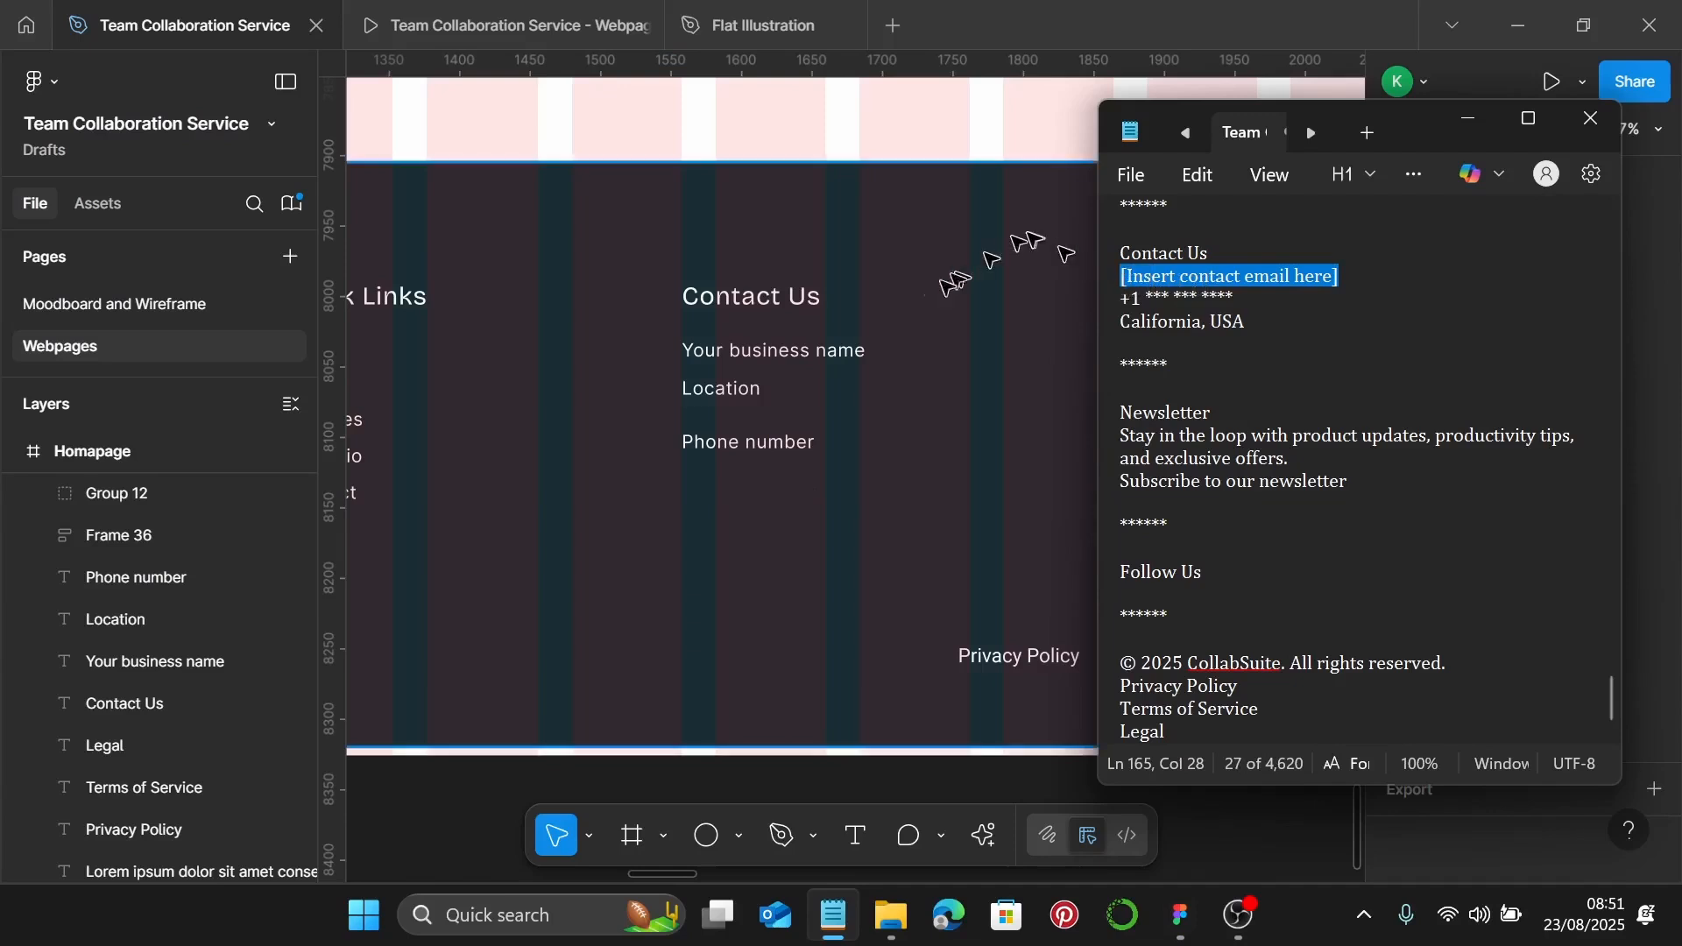
{"action": "left_click", "coordinate": [833, 347]}
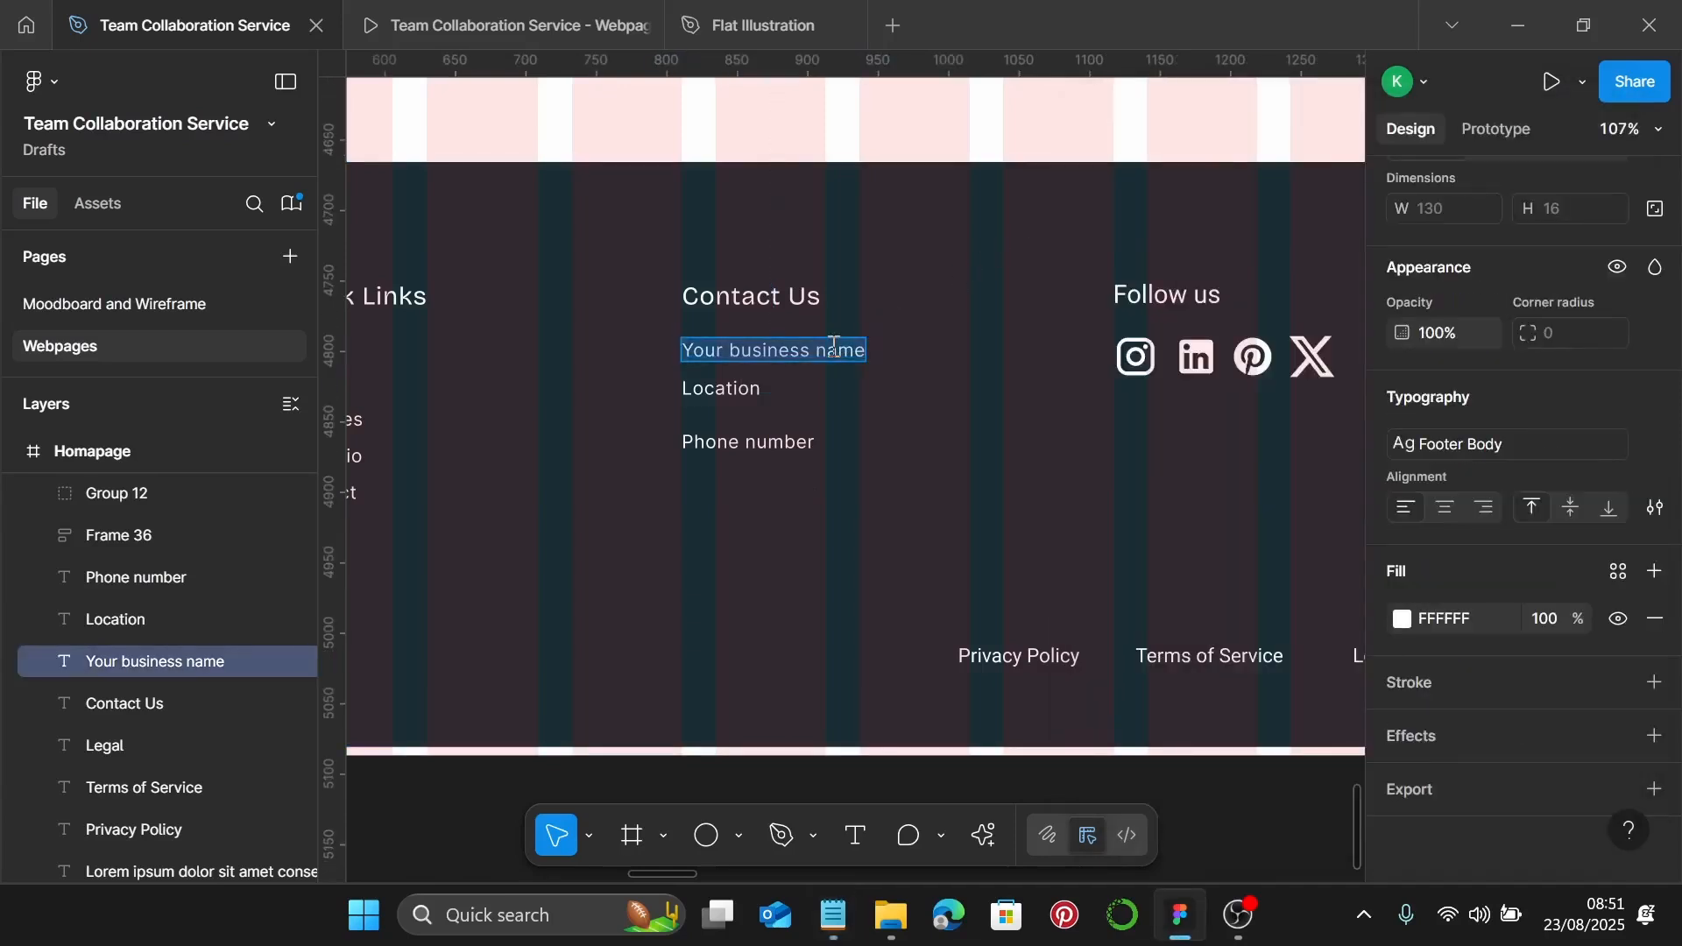
{"action": "key", "text": "ctrl+v"}
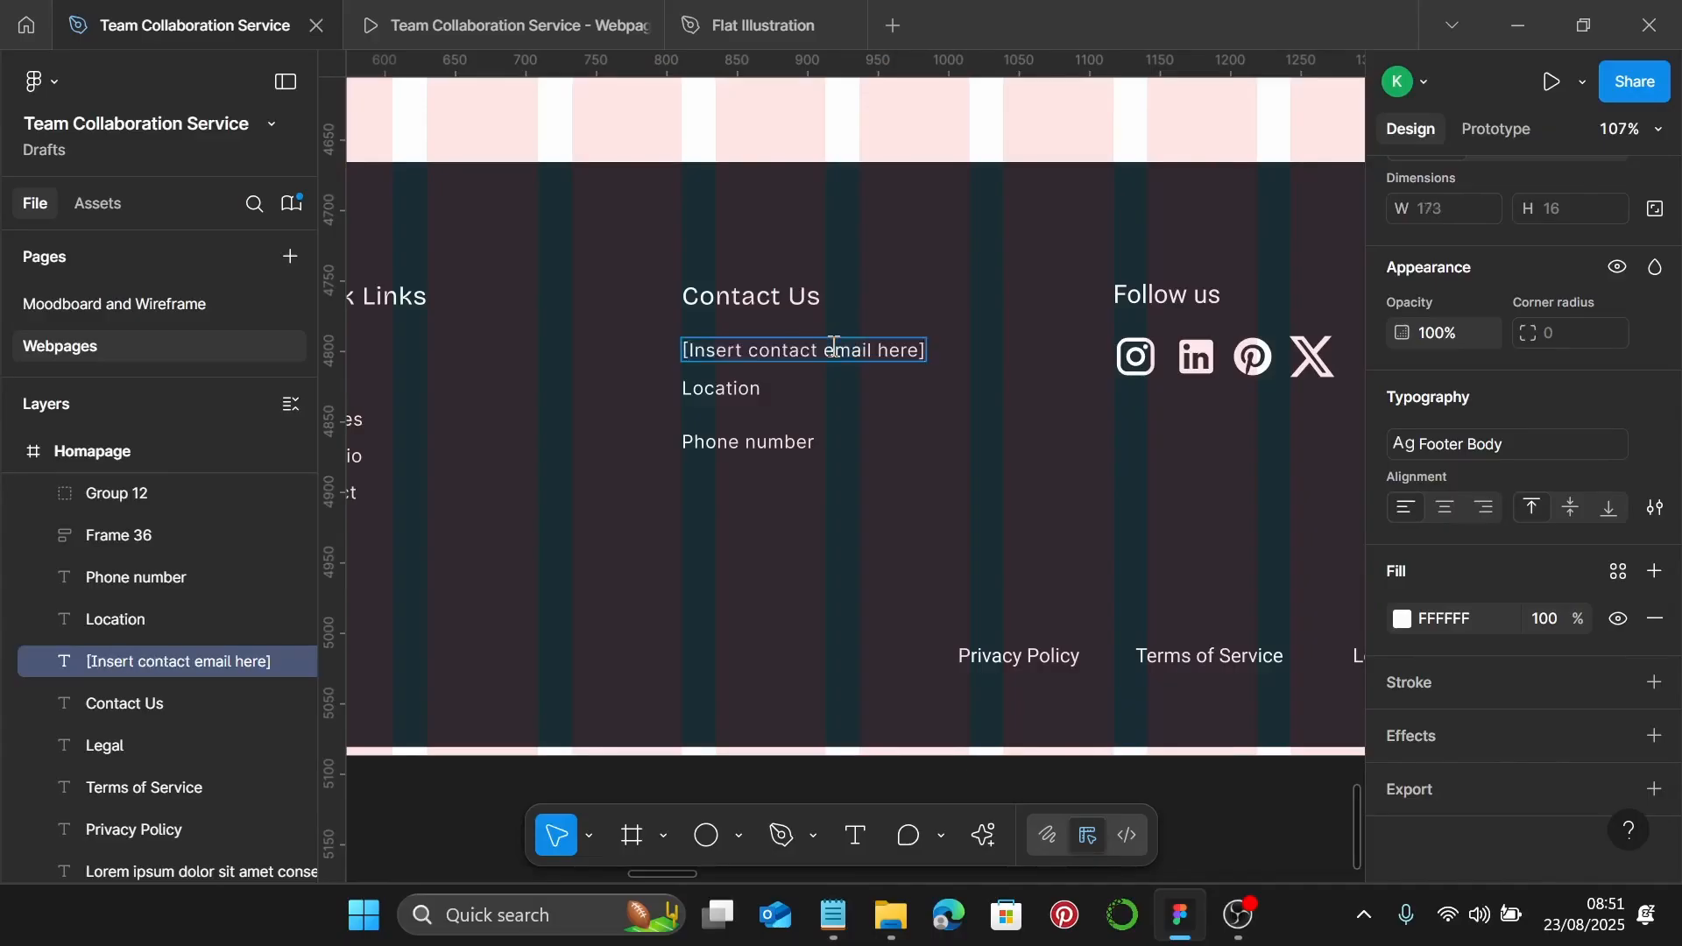
Copy the masked phone number from the Notepad copy and replace the footer's "Location" line in Figma with it
{"action": "left_click", "coordinate": [834, 916]}
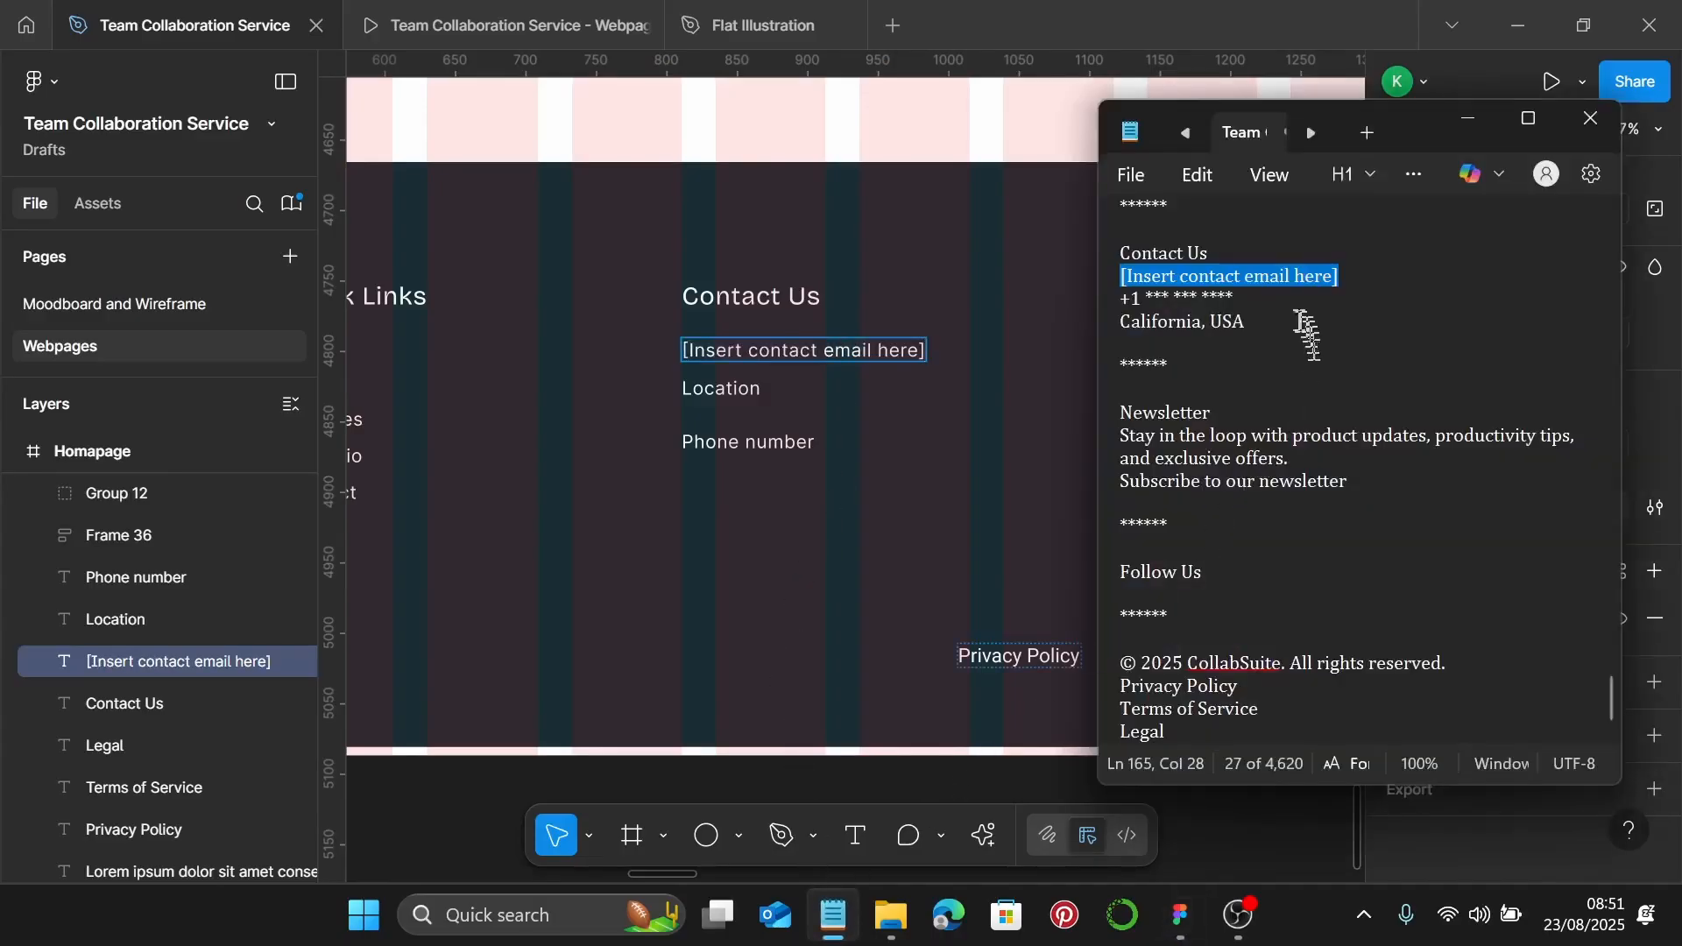
{"action": "left_click_drag", "start_coordinate": [1241, 299], "coordinate": [1130, 300]}
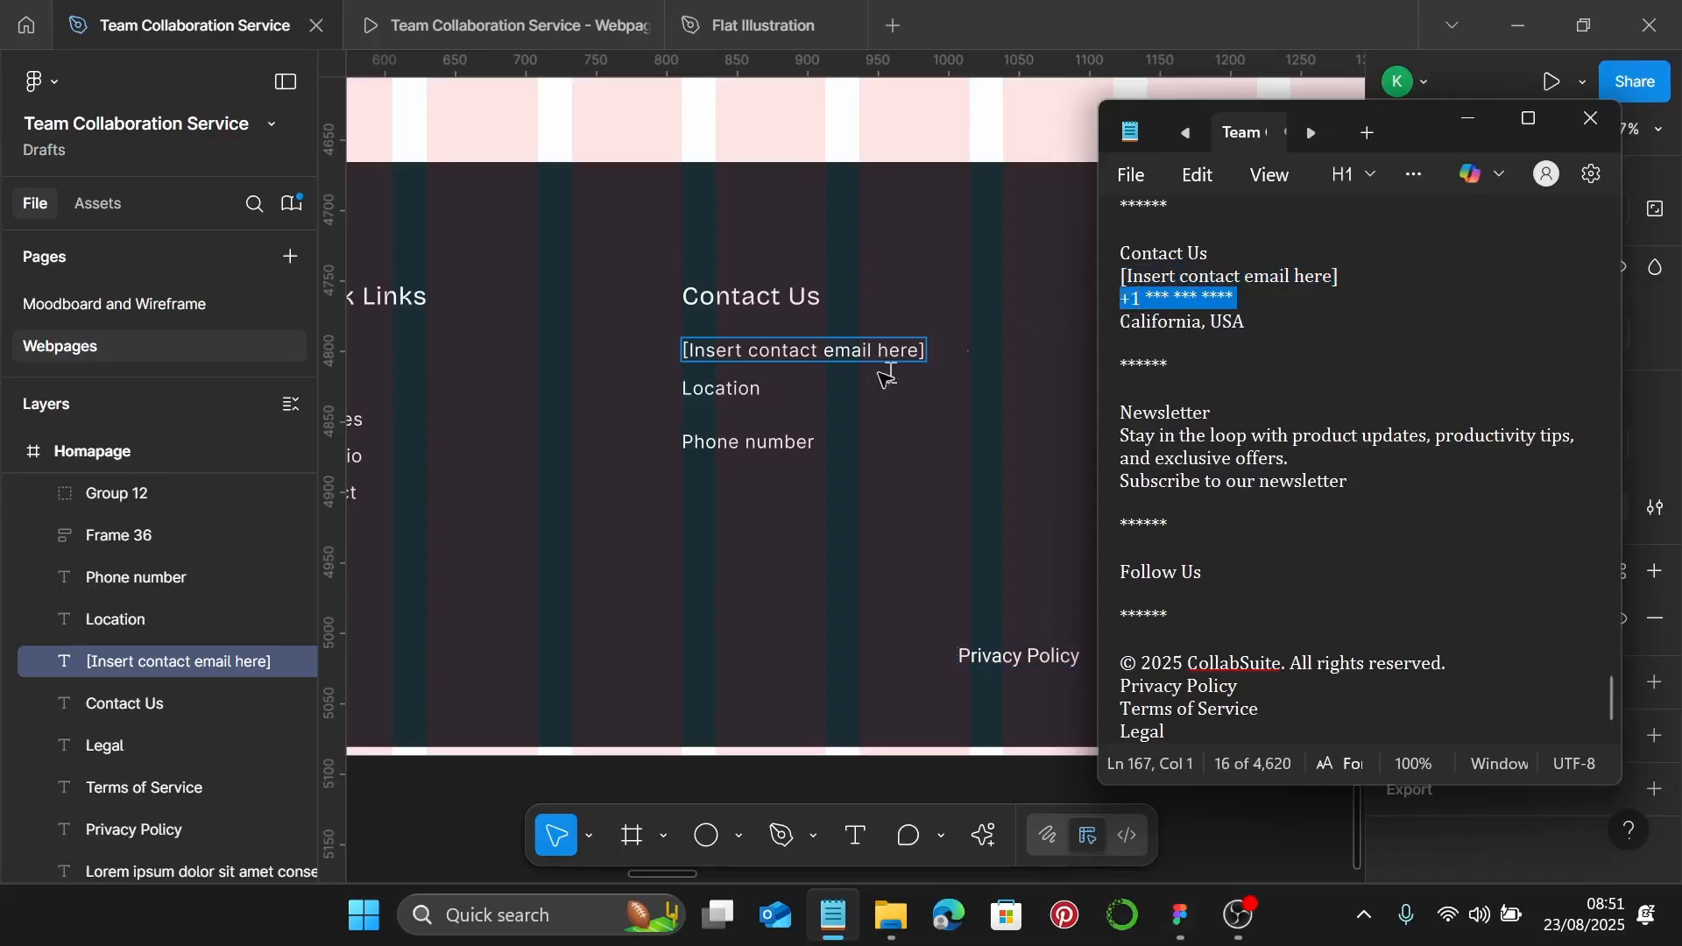
{"action": "left_click", "coordinate": [724, 387]}
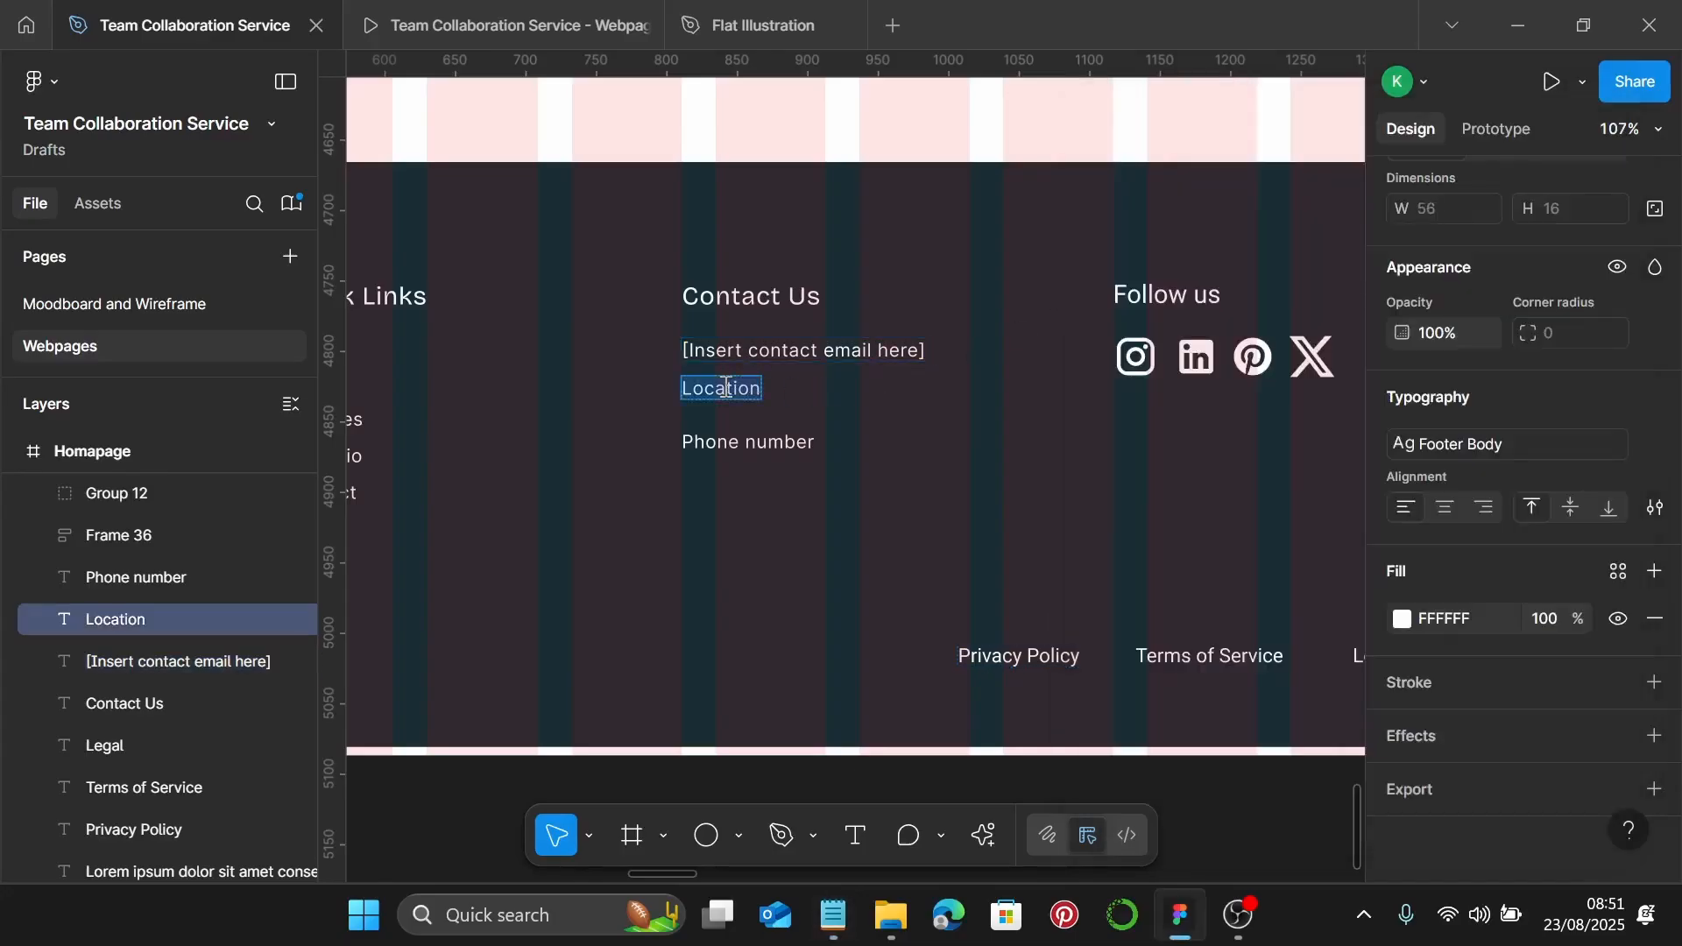
{"action": "type", "text": "+1 *** *** ****"}
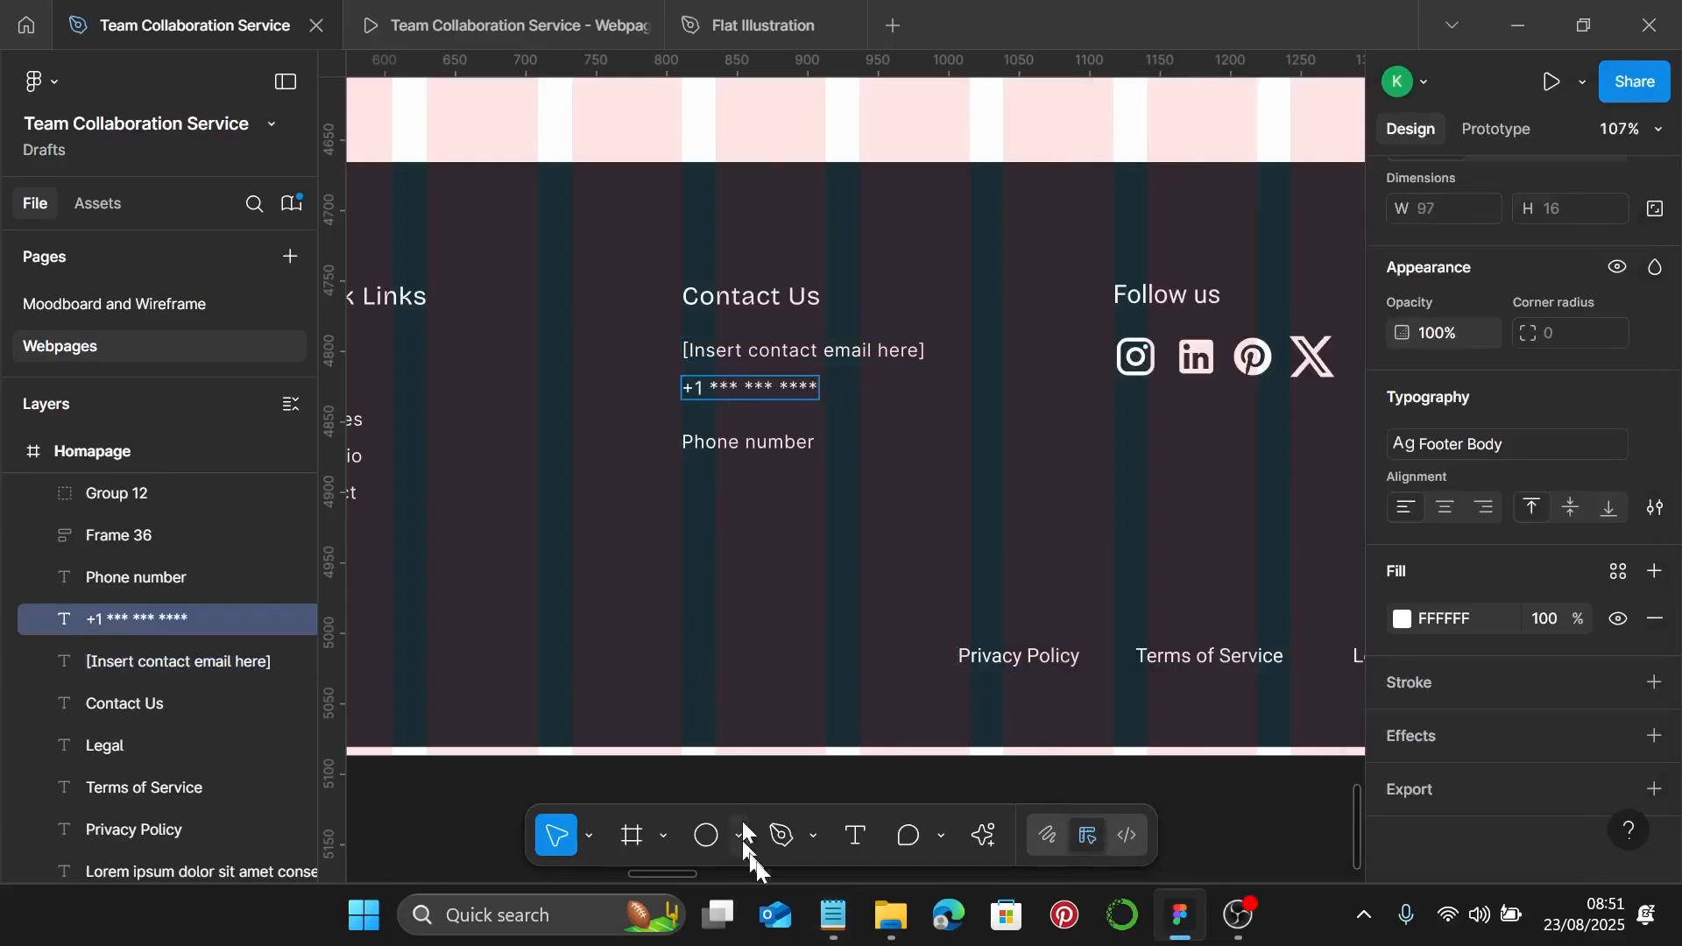
Copy "California, USA" from the Notepad copy and replace the footer's "Phone number" line in Figma with it
{"action": "left_click", "coordinate": [833, 916]}
{"action": "left_click_drag", "start_coordinate": [1238, 321], "coordinate": [1125, 321]}
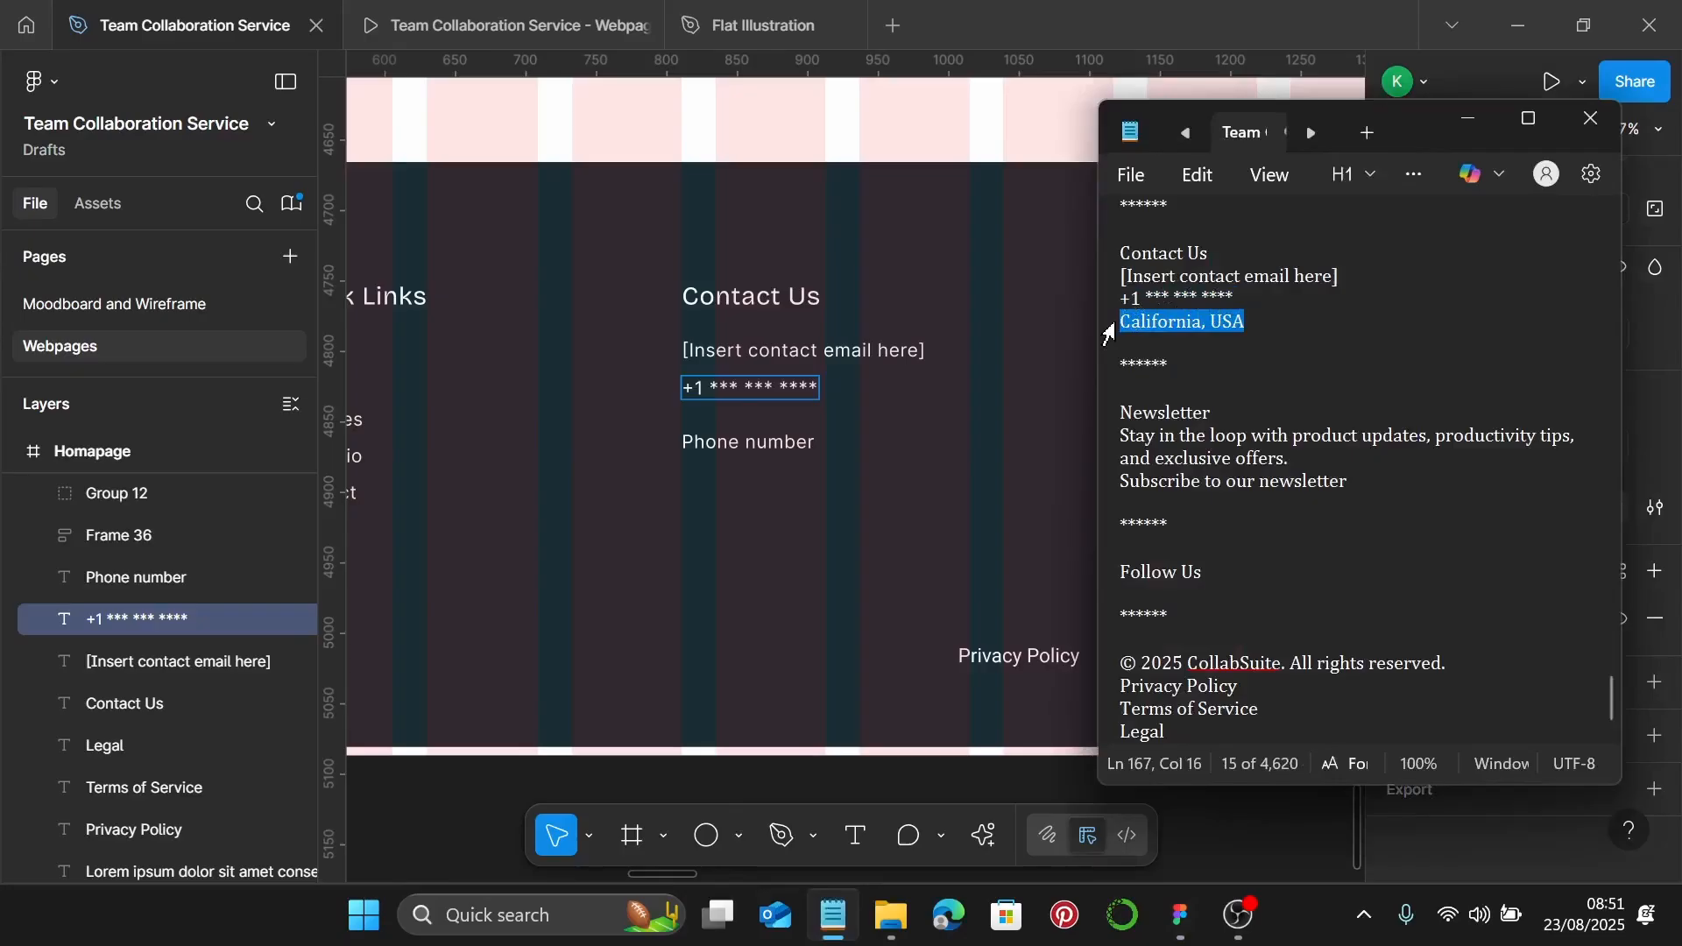
{"action": "left_click", "coordinate": [779, 436]}
{"action": "double_click", "coordinate": [779, 436]}
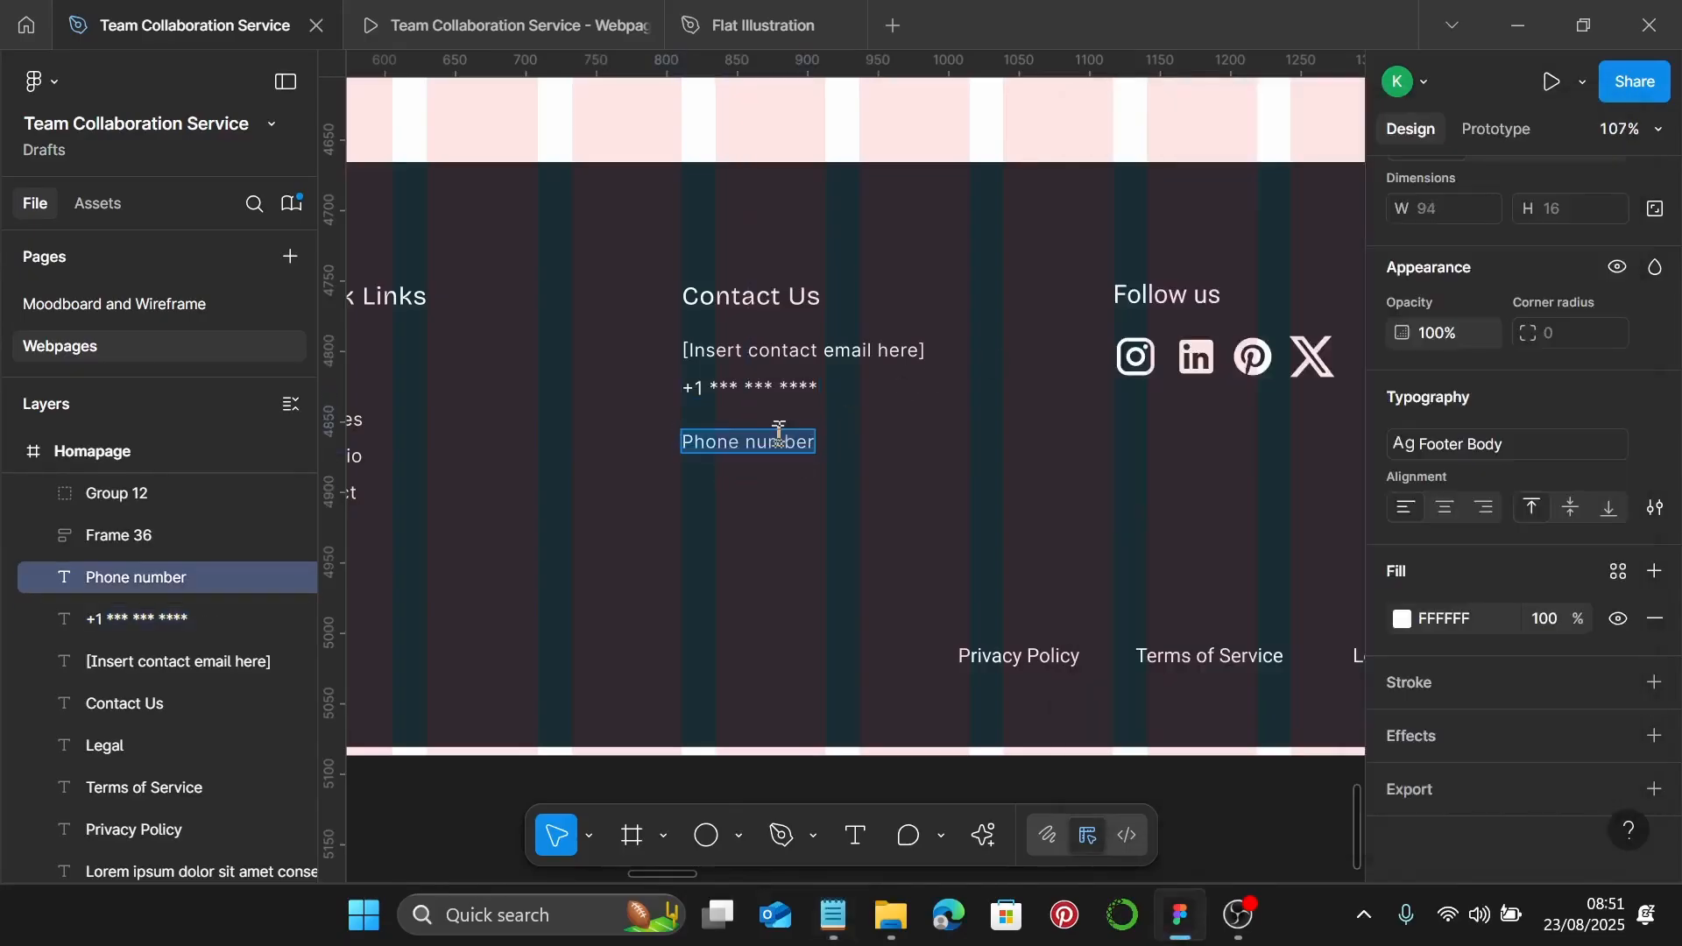
{"action": "type", "text": "California, USA"}
{"action": "key", "text": "Escape"}
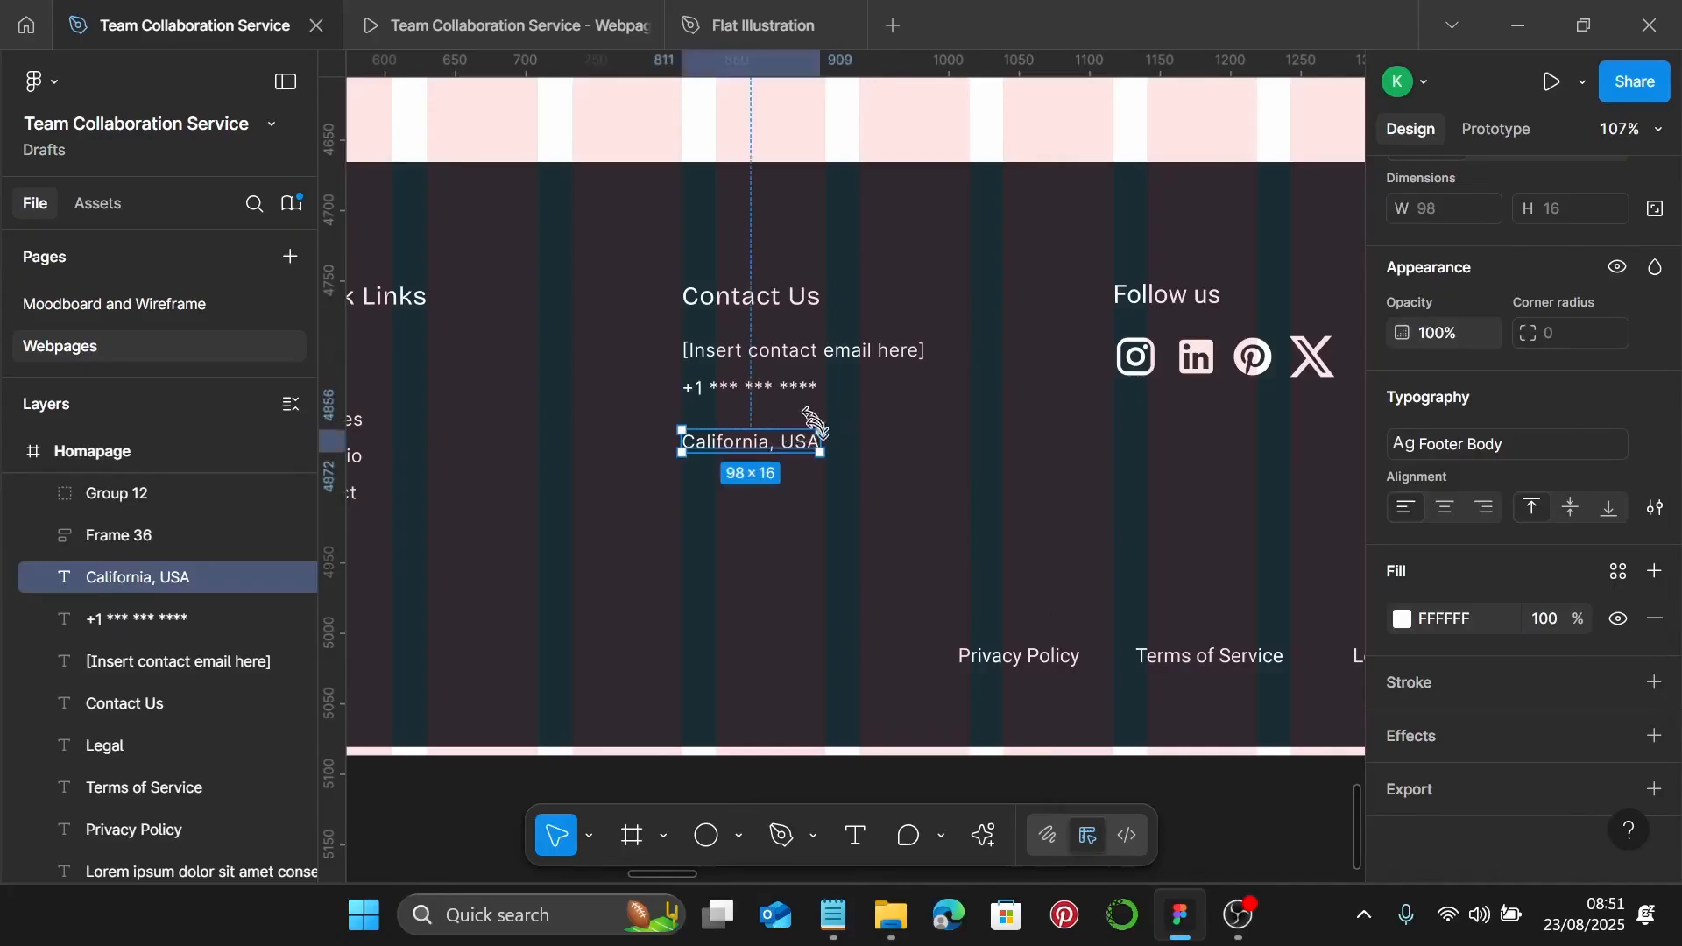
Combine the email, phone and location lines under "Contact Us" in a vertical auto layout with a gap of 10
{"action": "left_click", "coordinate": [780, 386], "text": "shift"}
{"action": "left_click", "coordinate": [758, 358], "text": "shift"}
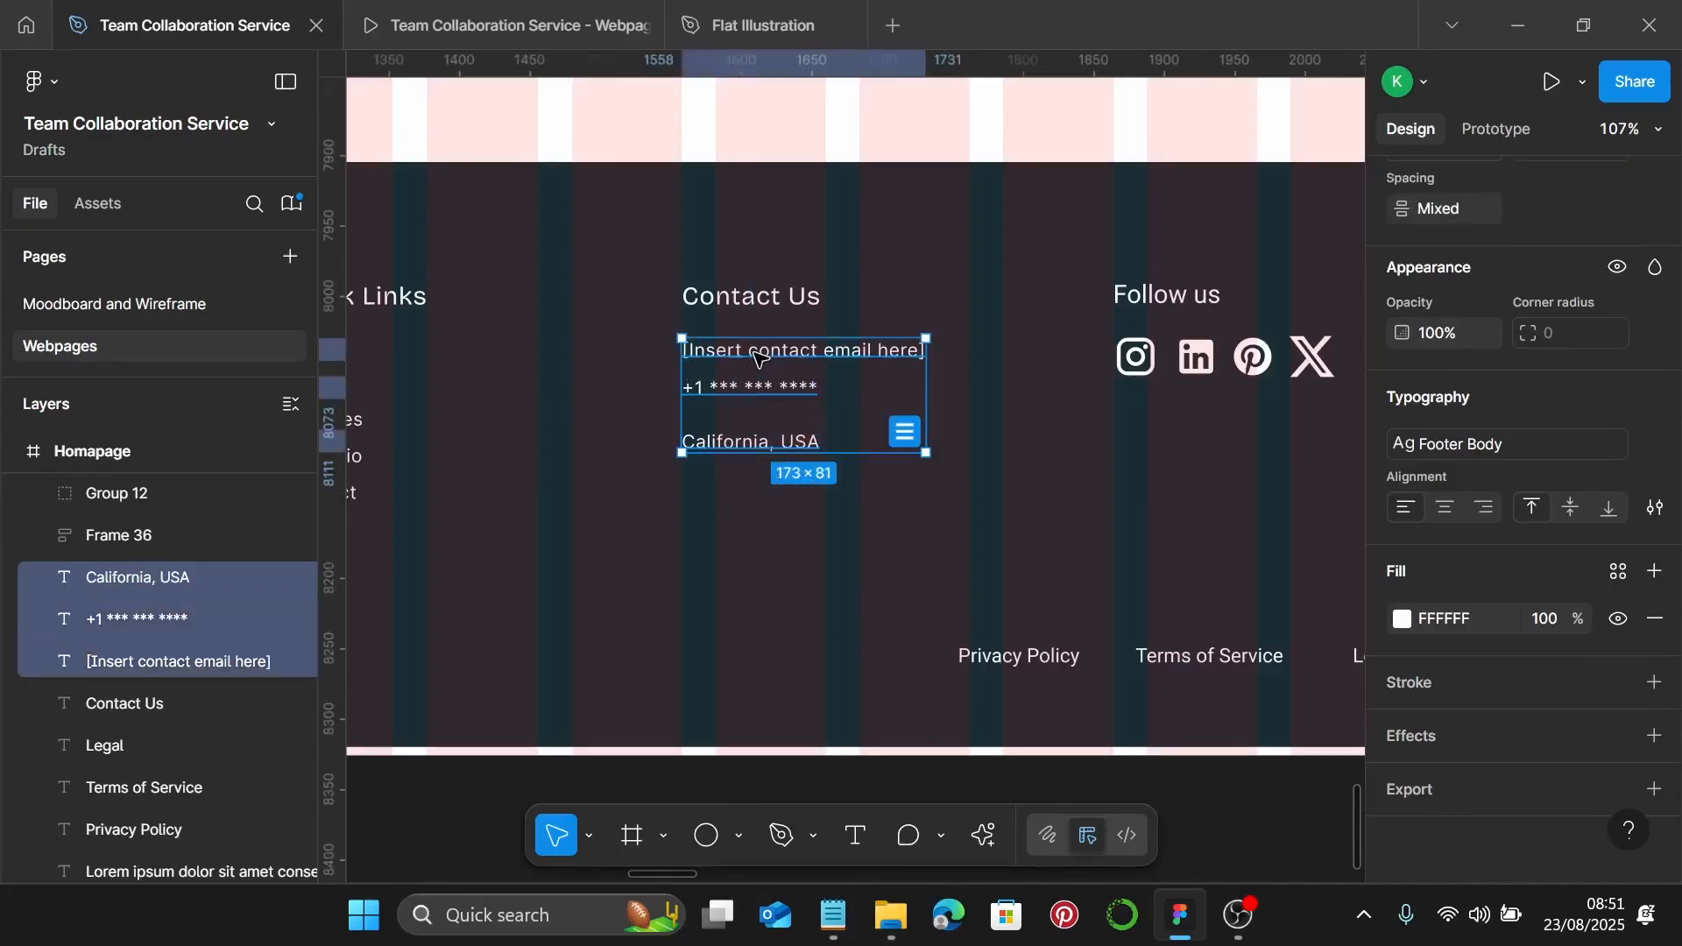
{"action": "key", "text": "shift+a"}
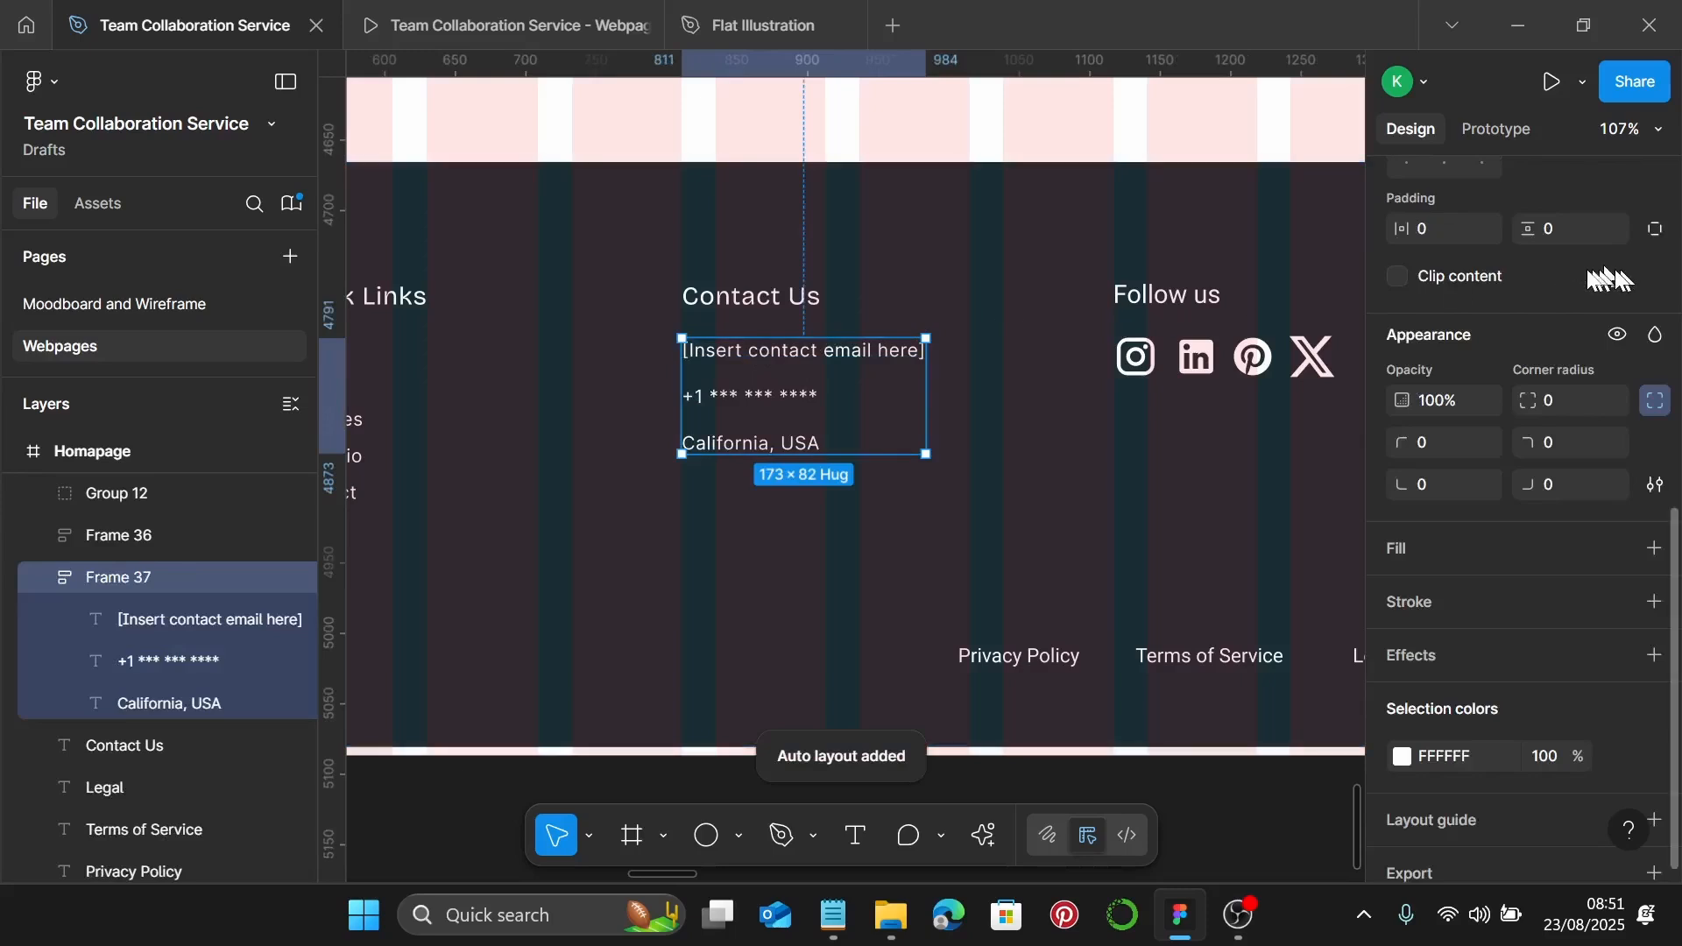
{"action": "scroll", "coordinate": [1561, 280], "scroll_direction": "up", "scroll_amount": 3}
{"action": "type", "text": "10"}
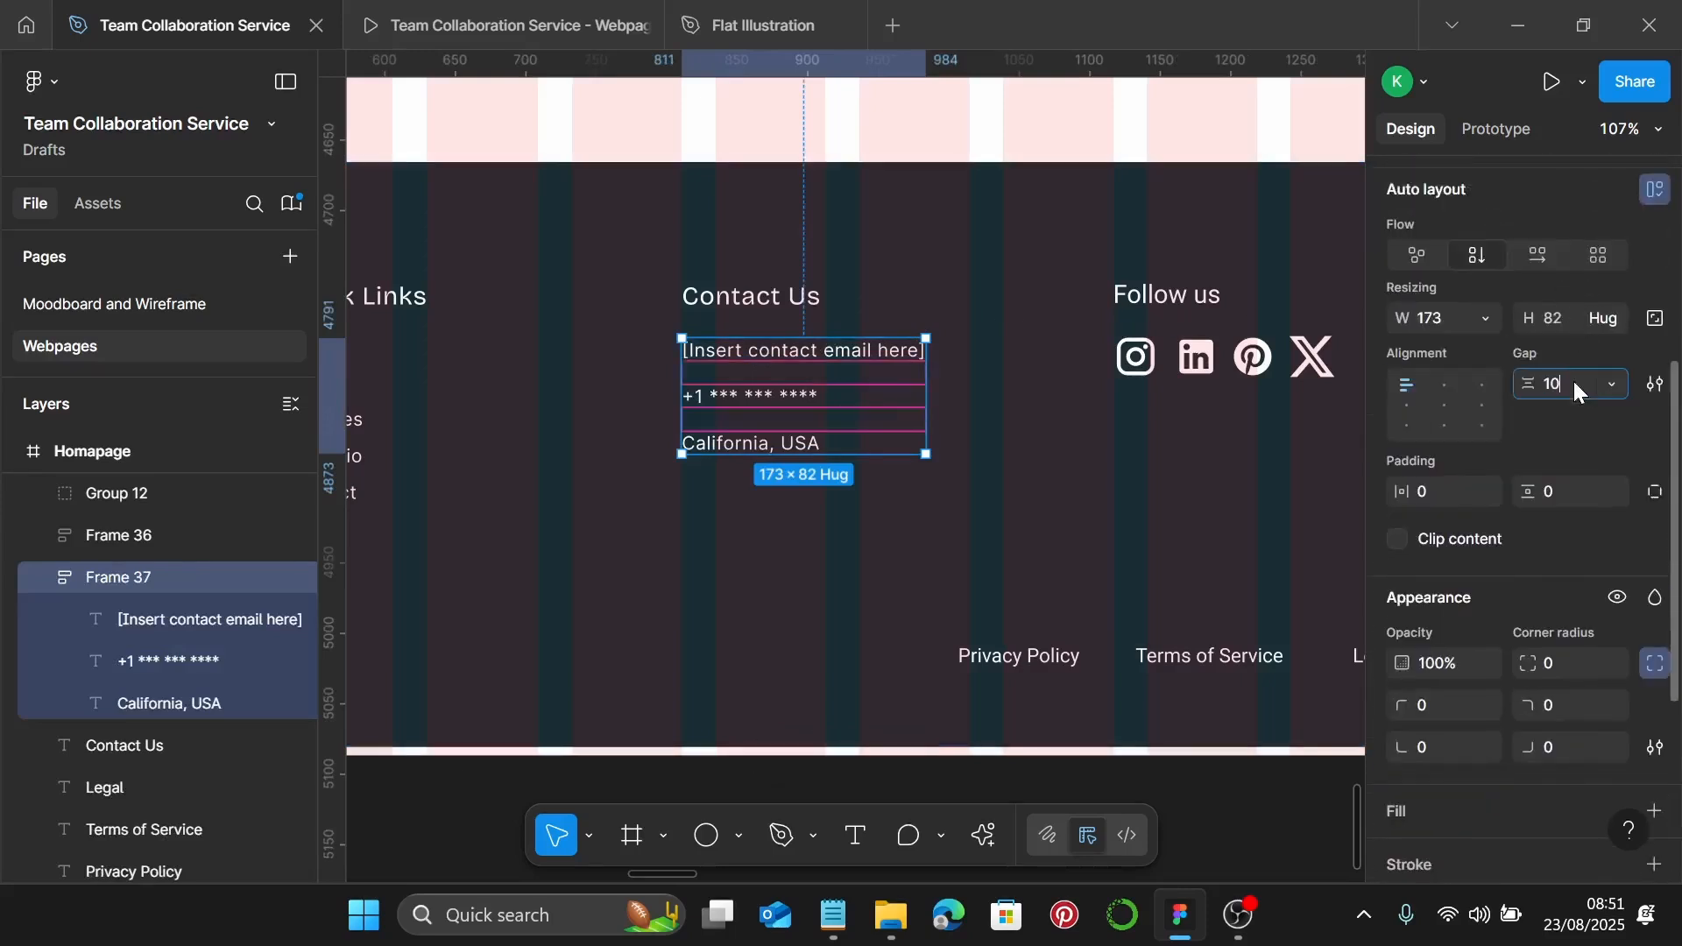
{"action": "key", "text": "Return"}
Wrap the "Contact Us" heading and its contact lines in a vertical auto layout with a gap of 15
{"action": "left_click", "coordinate": [751, 296]}
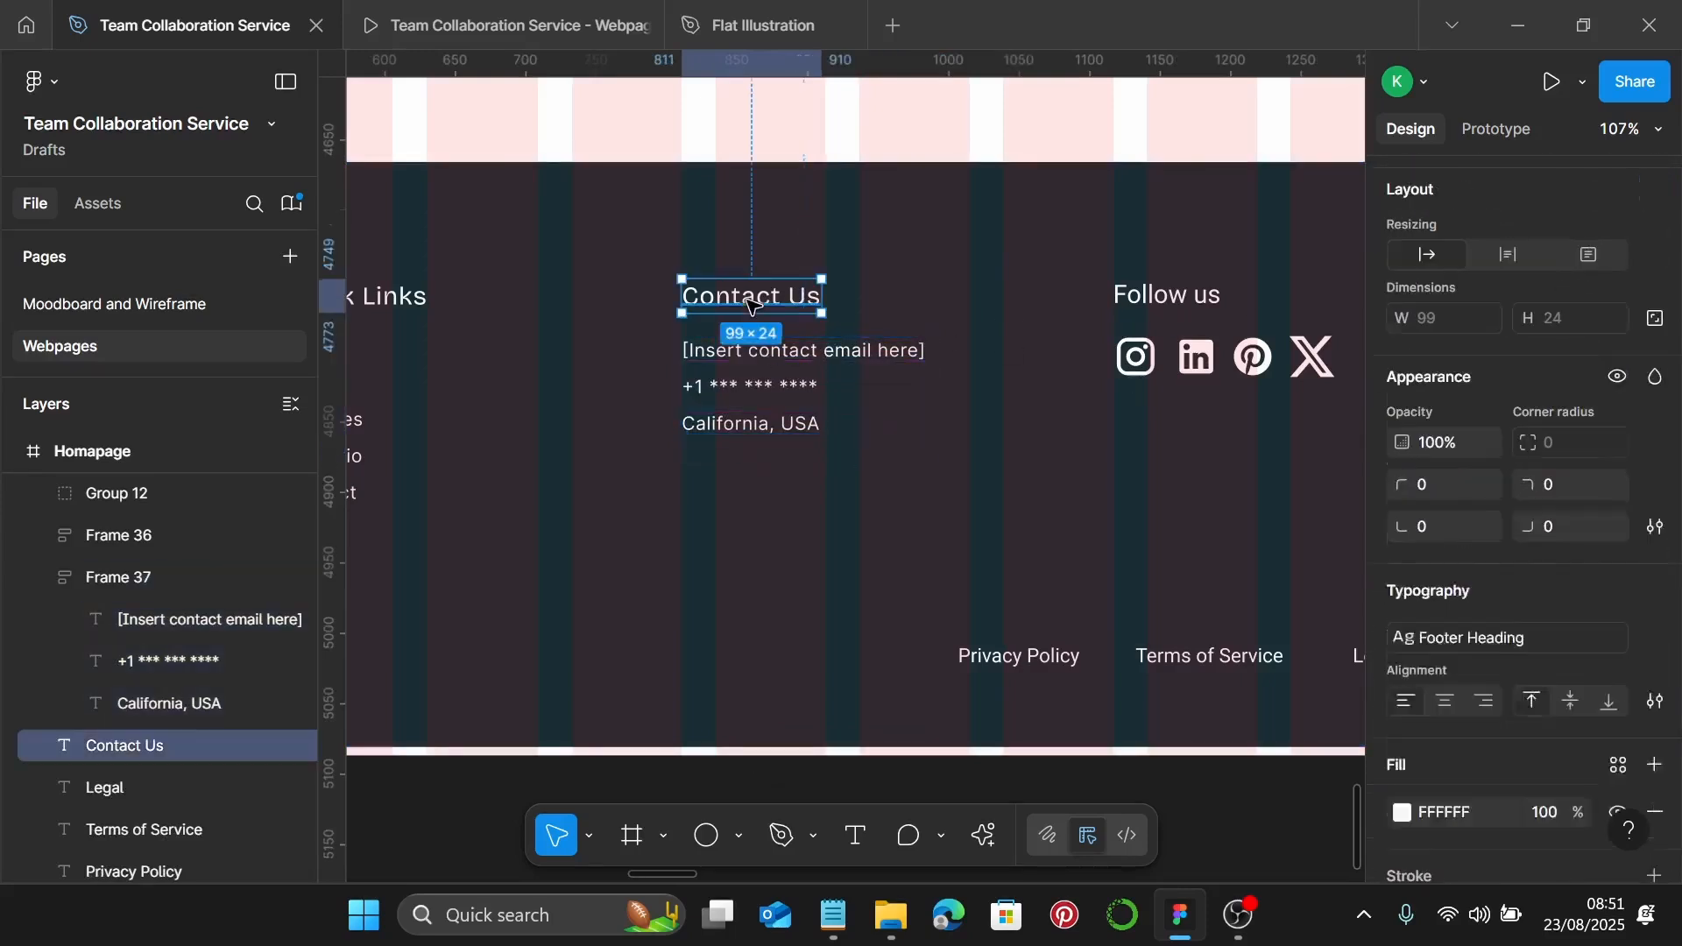
{"action": "left_click", "coordinate": [745, 365], "text": "shift"}
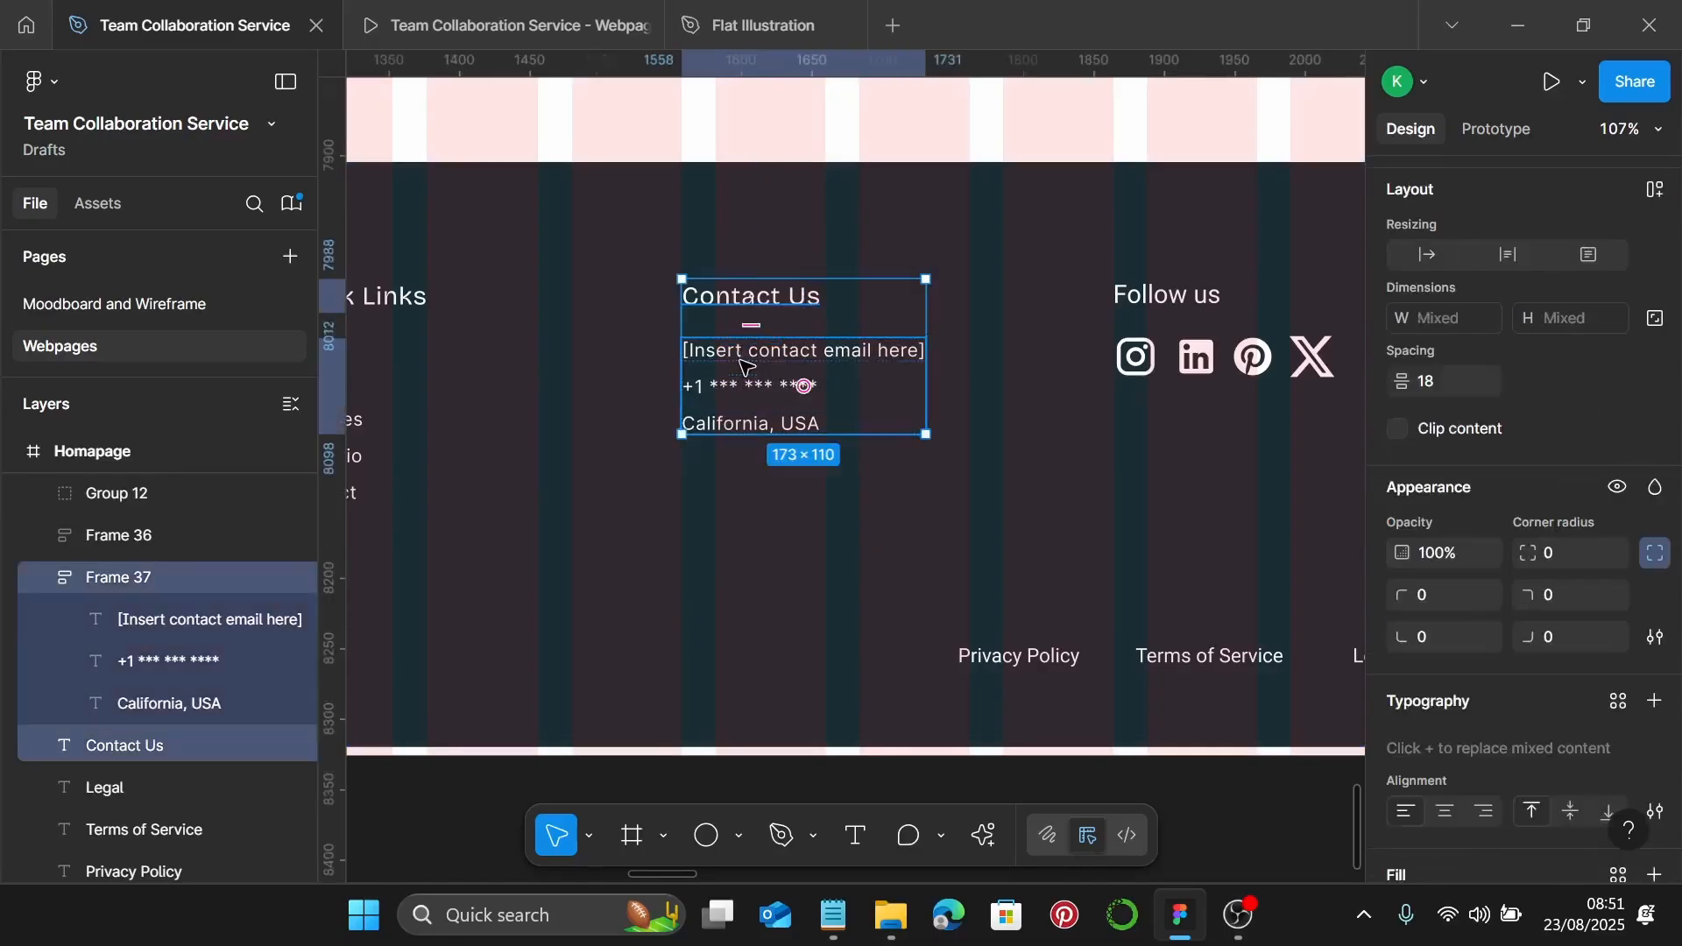
{"action": "key", "text": "shift+a"}
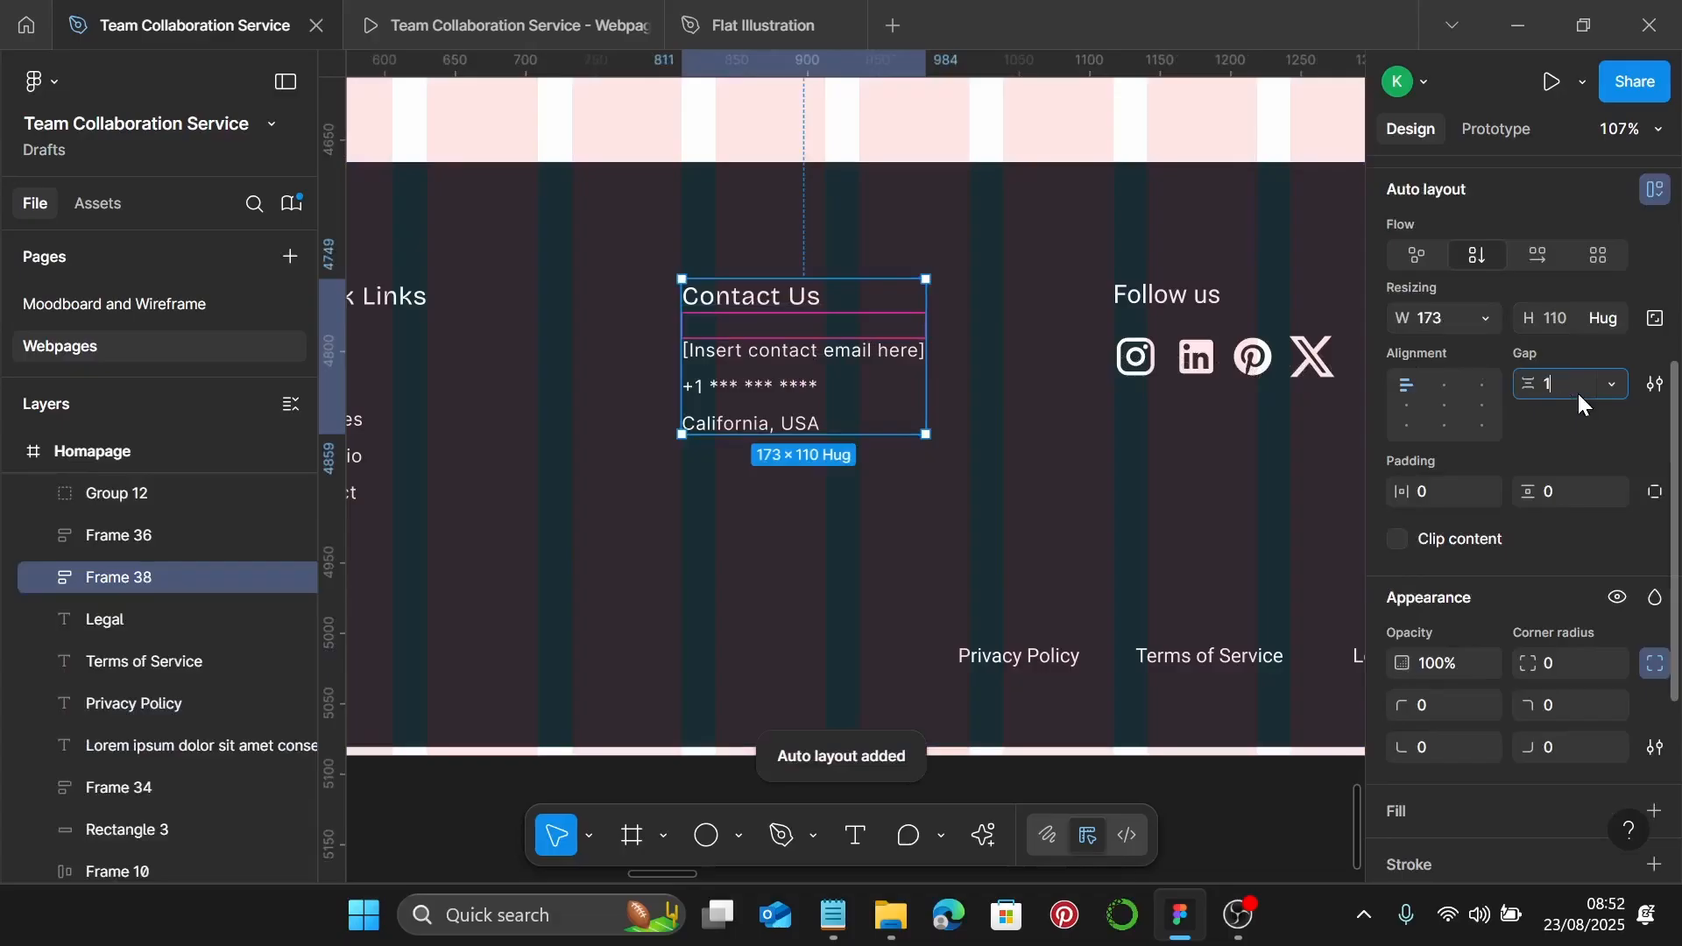
{"action": "type", "text": "5"}
{"action": "key", "text": "Return"}
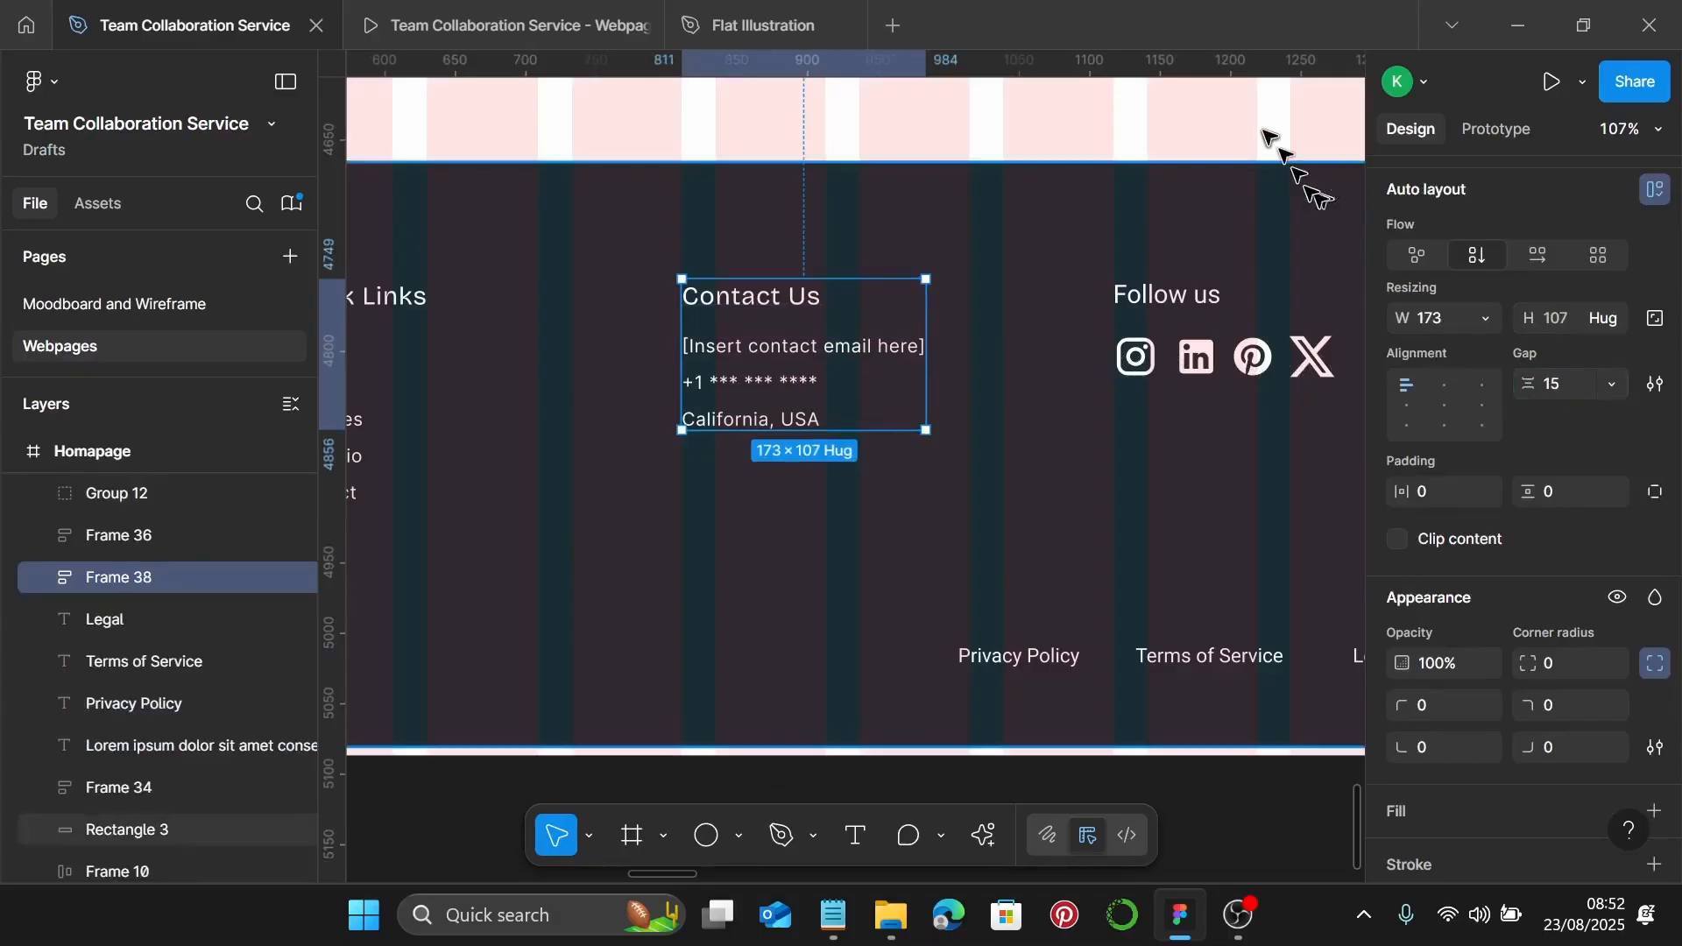
{"action": "key", "text": "Escape"}
Move the "Follow us" group with its social icons straight down by about 107 px within the footer
{"action": "left_click", "coordinate": [1139, 313]}
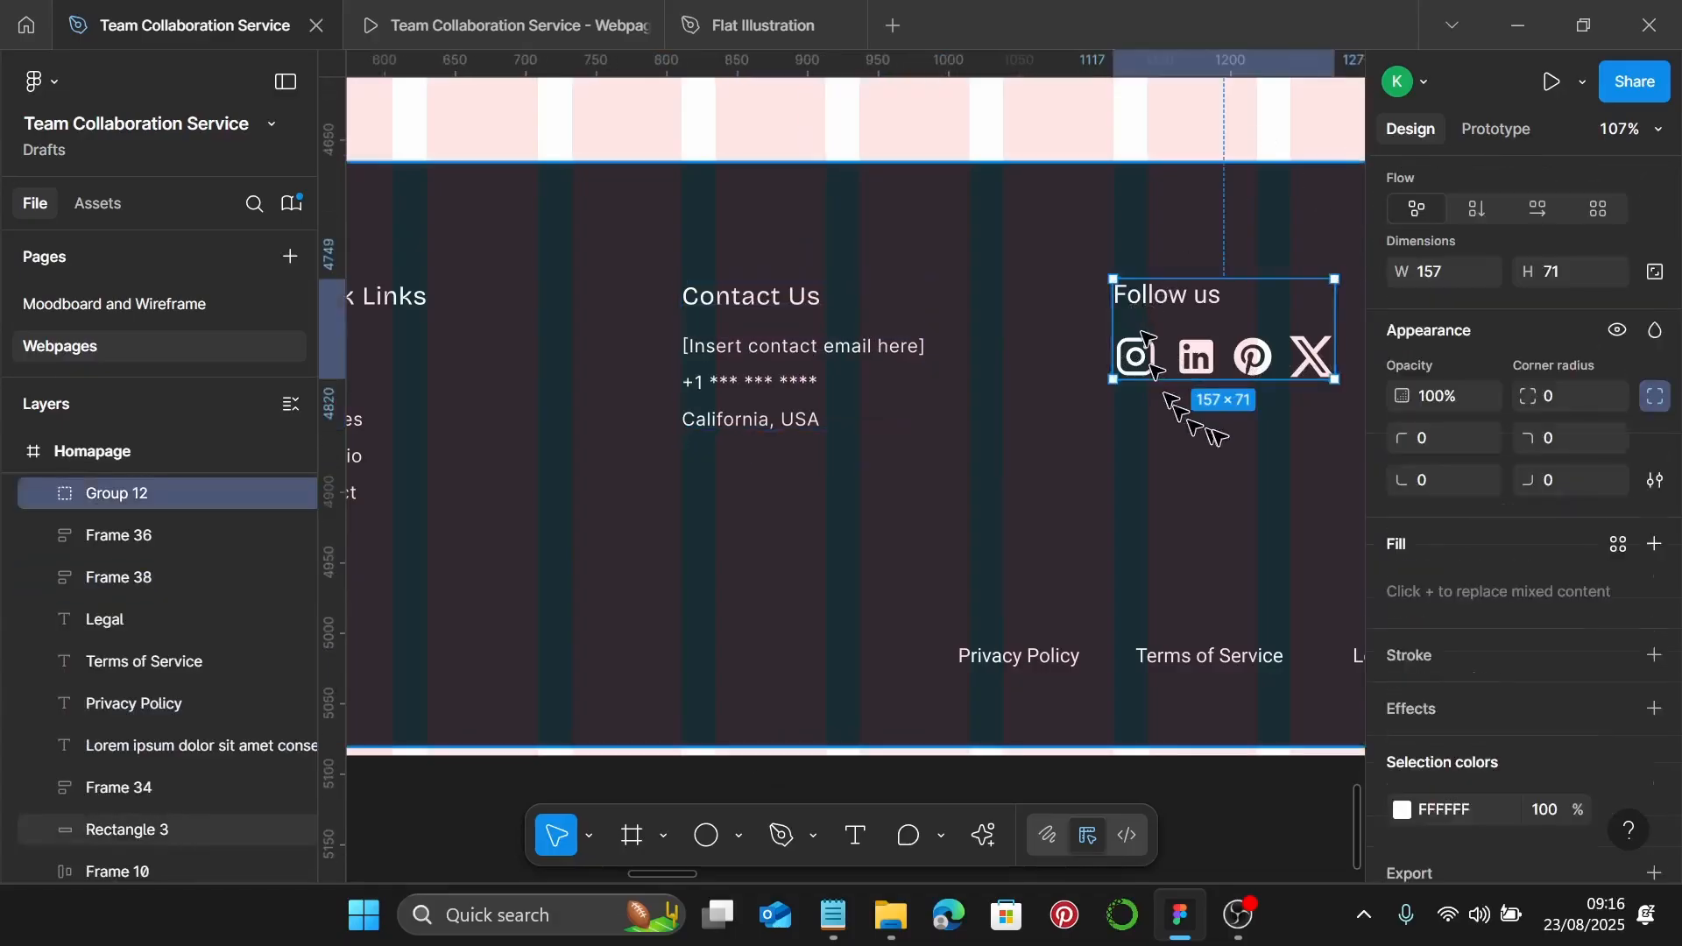
{"action": "scroll", "coordinate": [1174, 403], "scroll_direction": "right", "scroll_amount": 4}
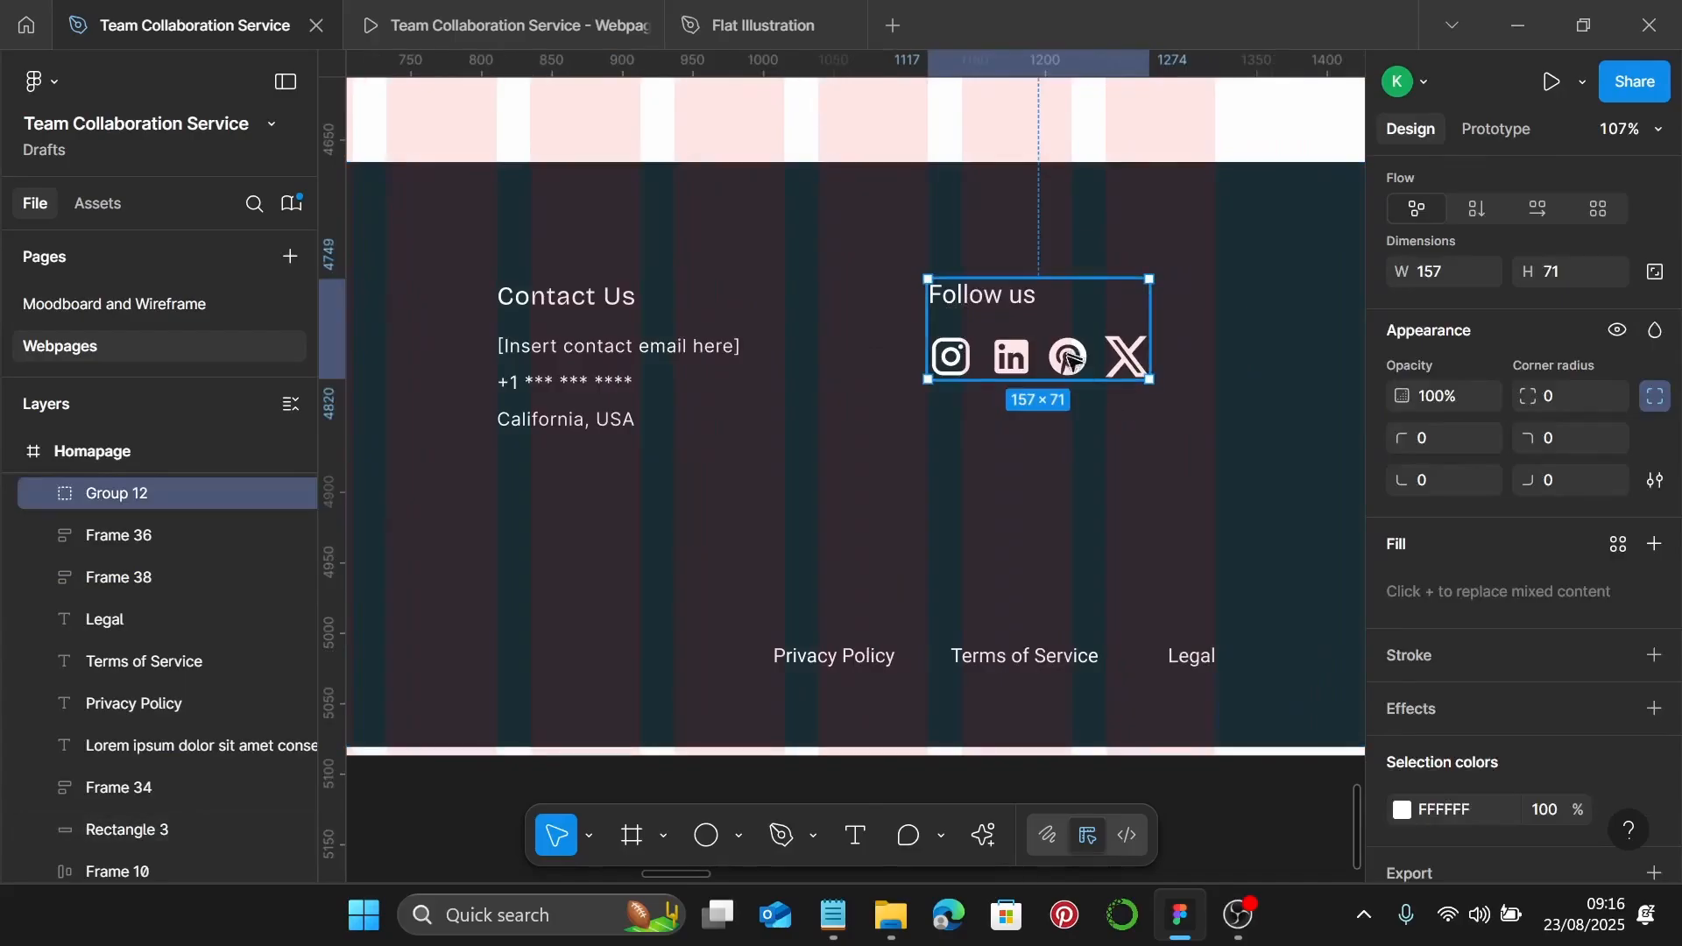
{"action": "left_click_drag", "start_coordinate": [1067, 357], "coordinate": [1067, 508]}
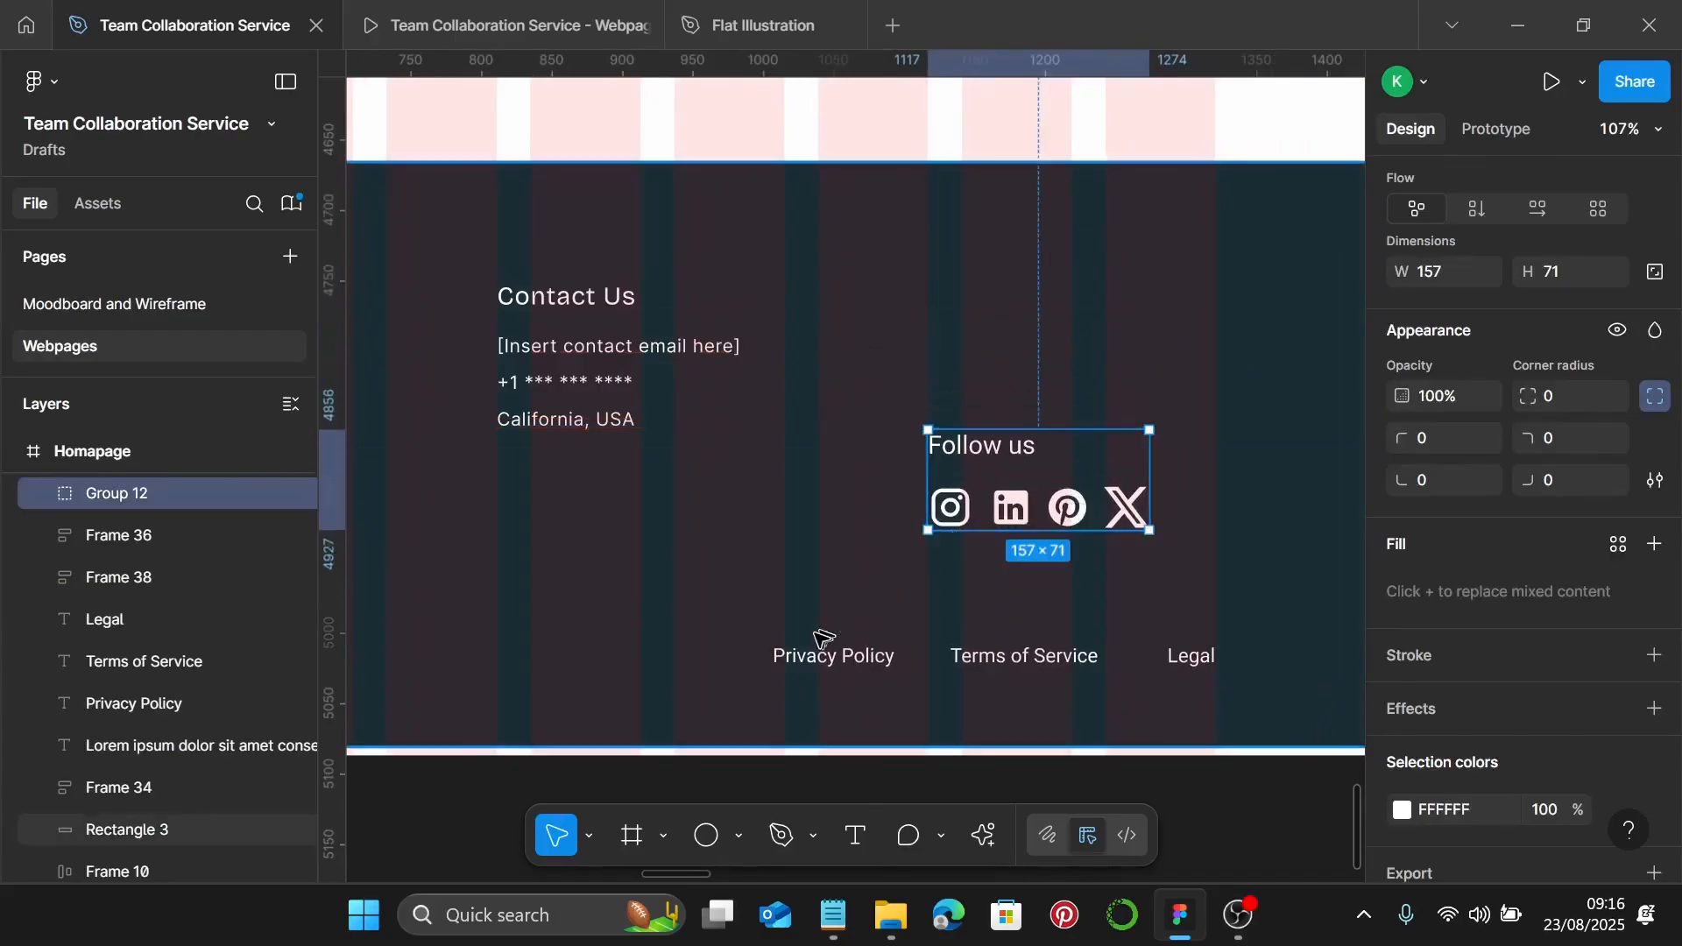
Duplicate the "Privacy Policy" text twice, placing the copies one below the other above the "Follow us" group
{"action": "left_click", "coordinate": [788, 656]}
{"action": "left_click_drag", "start_coordinate": [788, 658], "coordinate": [986, 269]}
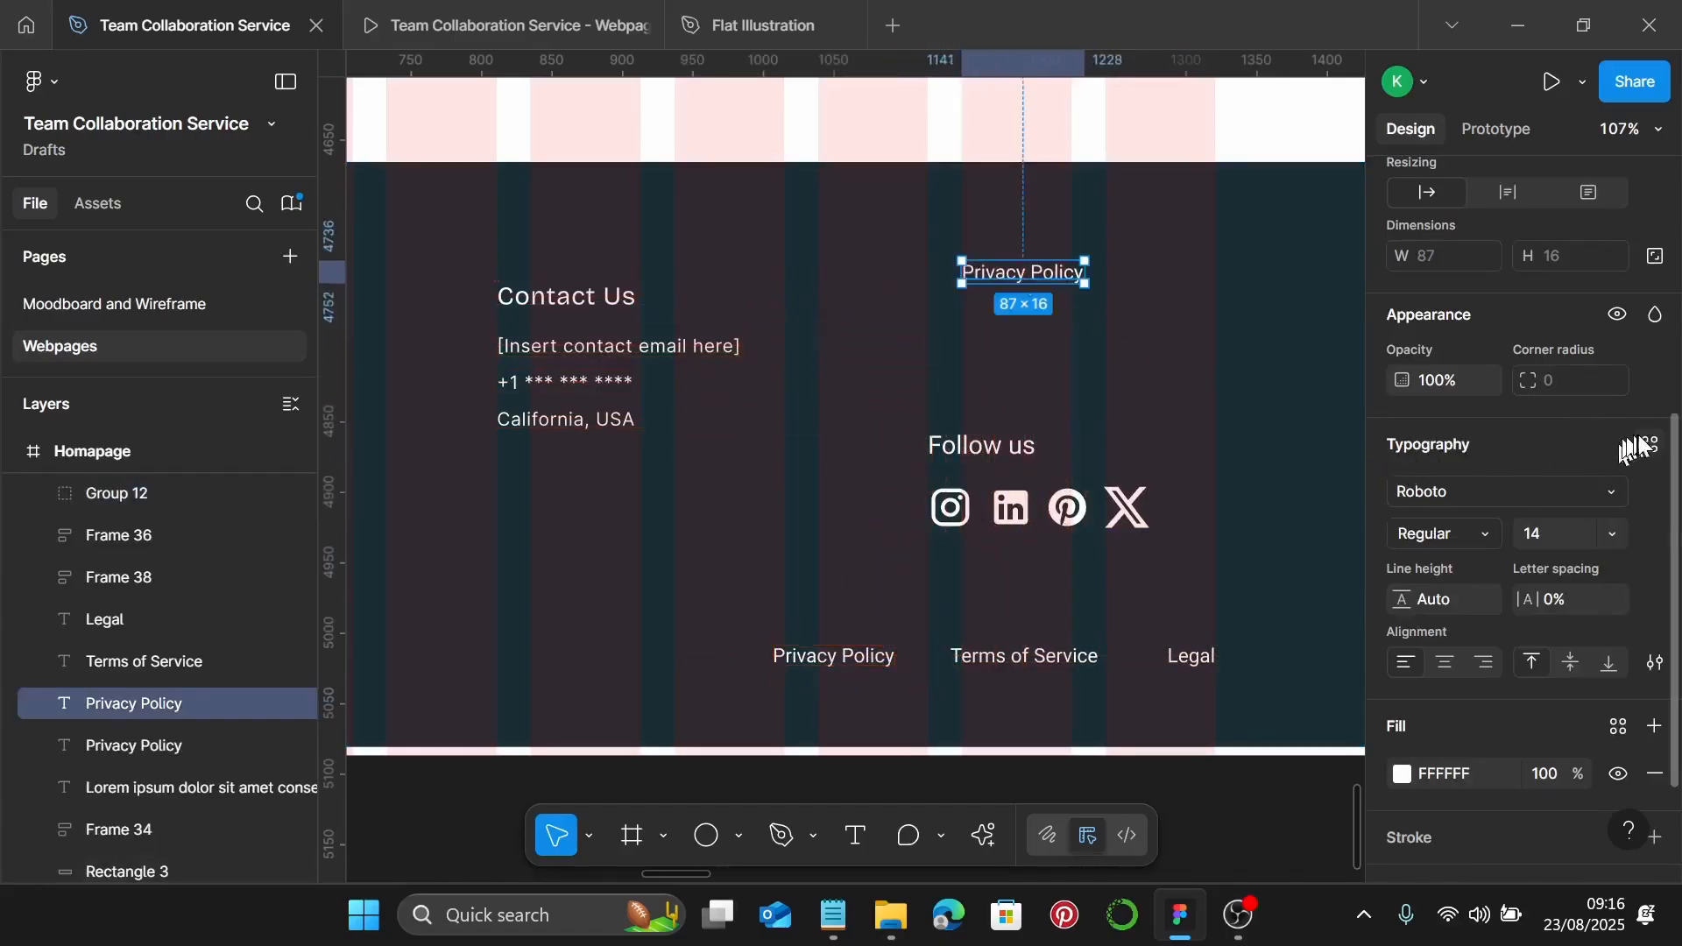
{"action": "left_click_drag", "start_coordinate": [1022, 274], "coordinate": [1024, 358]}
Apply the Footer Heading text style to the upper "Privacy Policy" copy above the "Follow us" group
{"action": "left_click", "coordinate": [1025, 275]}
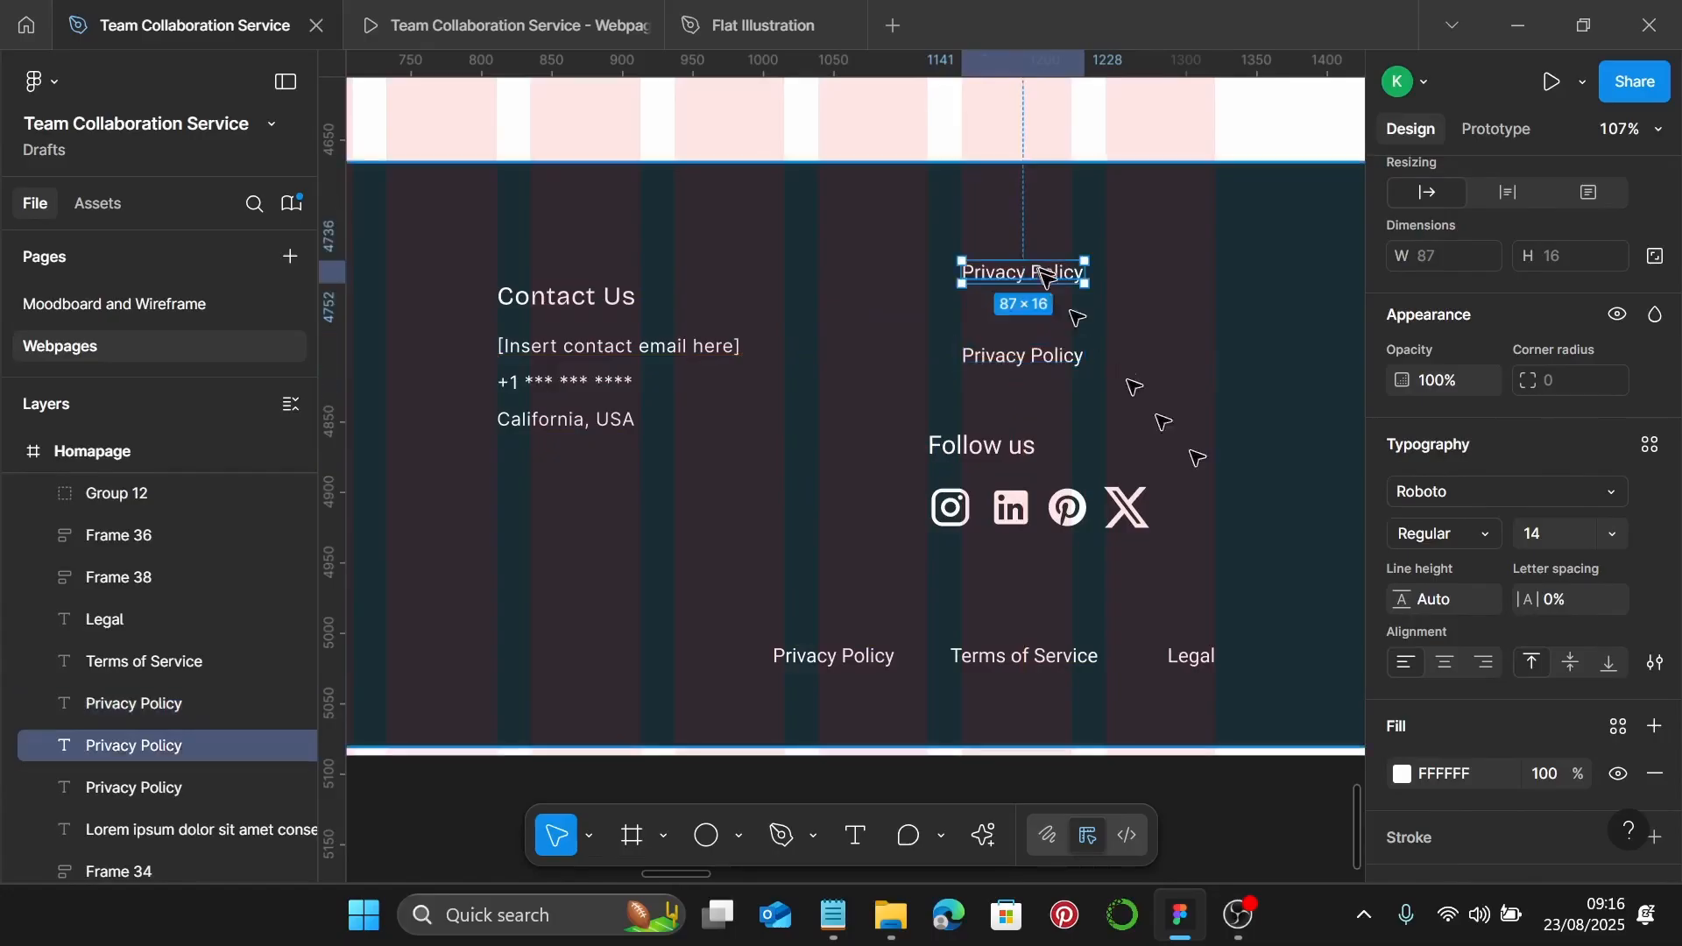
{"action": "left_click", "coordinate": [1650, 445]}
{"action": "scroll", "coordinate": [1260, 621], "scroll_direction": "down", "scroll_amount": 5}
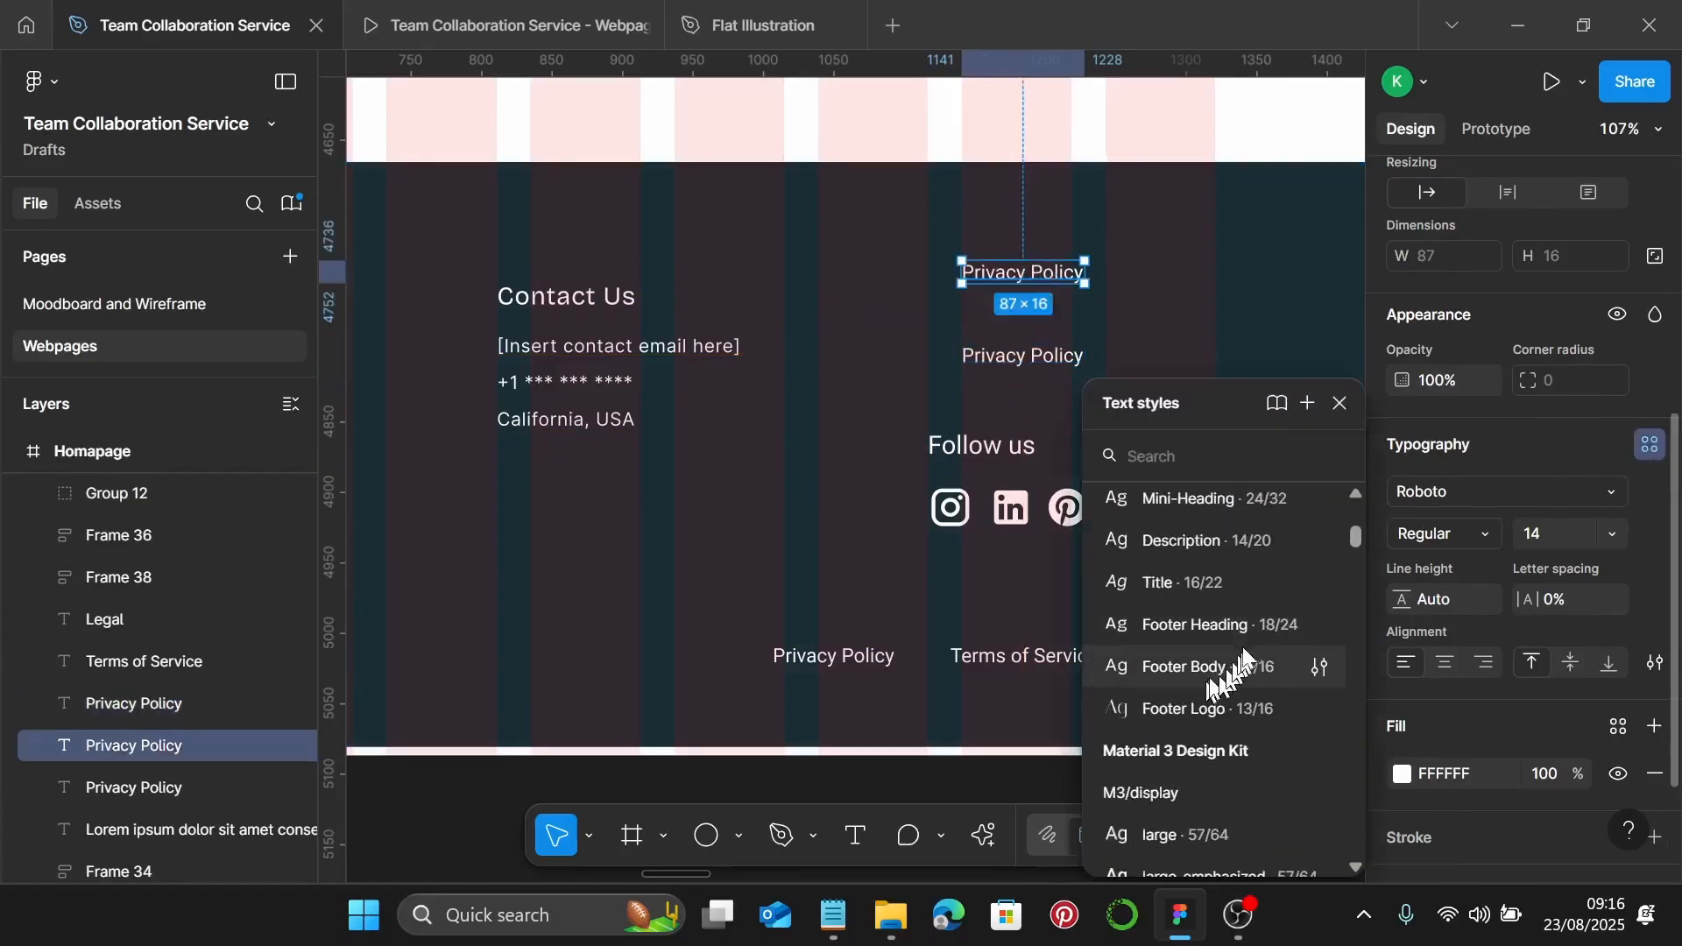
{"action": "left_click", "coordinate": [1242, 643]}
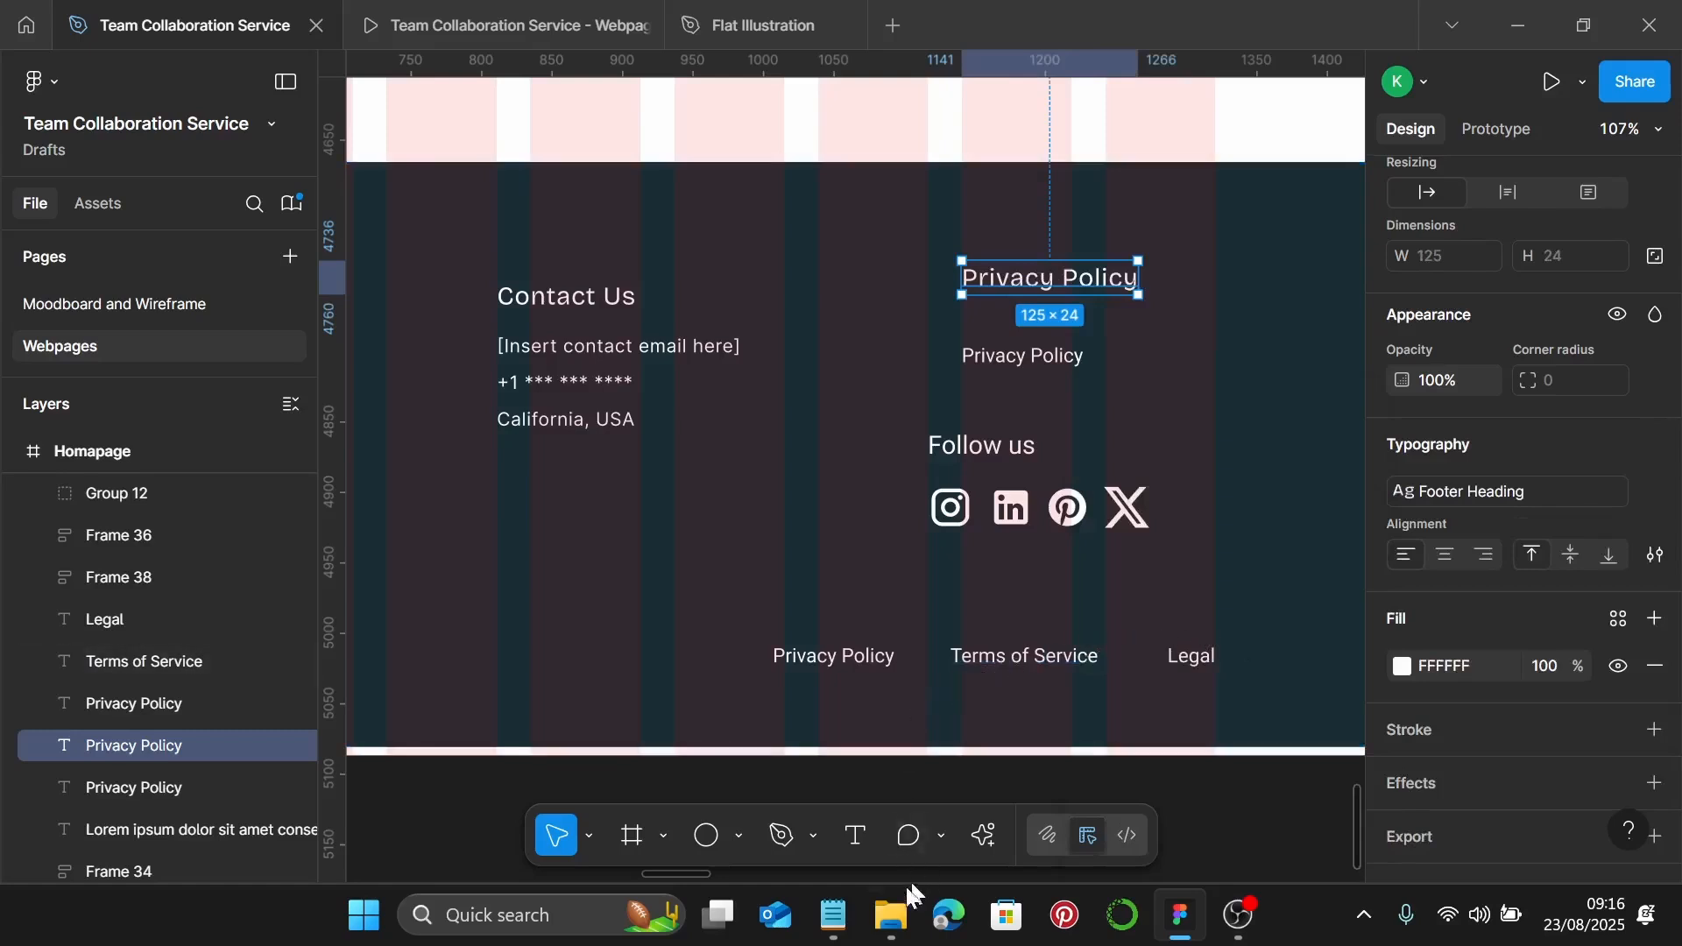
Copy "Newsletter" from the Notepad copy, replace the upper "Privacy Policy" heading in Figma with it, and move the heading slightly up
{"action": "left_click", "coordinate": [841, 925]}
{"action": "left_click_drag", "start_coordinate": [1213, 413], "coordinate": [1124, 418]}
{"action": "key", "text": "ctrl+c"}
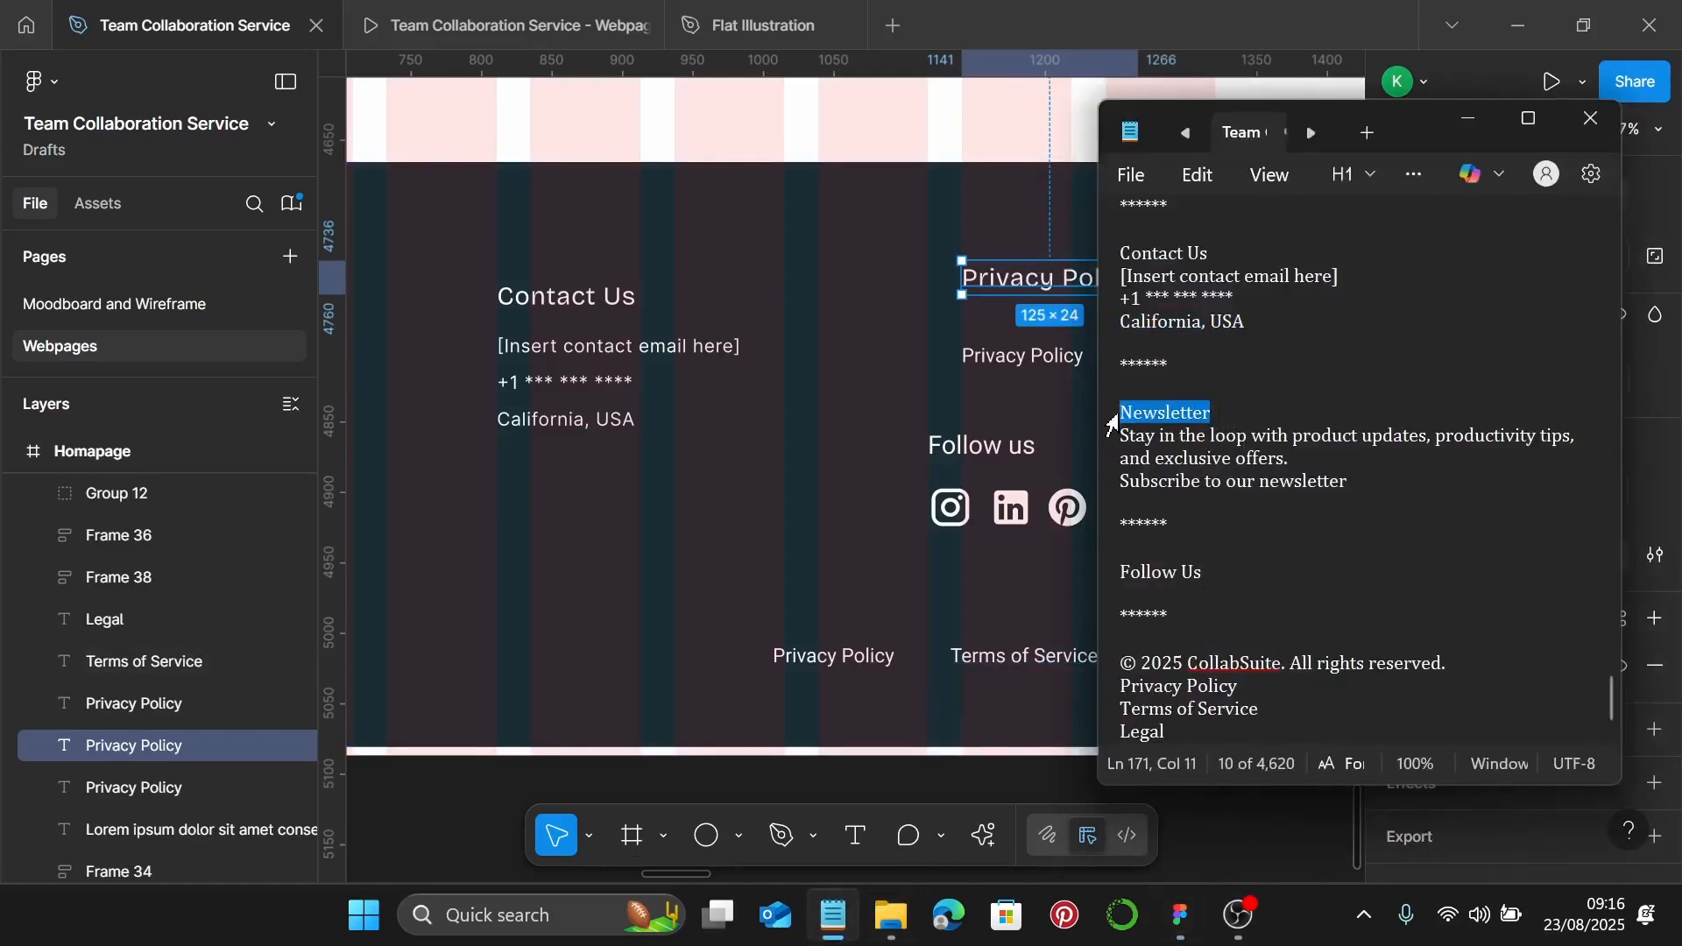
{"action": "left_click", "coordinate": [1472, 118]}
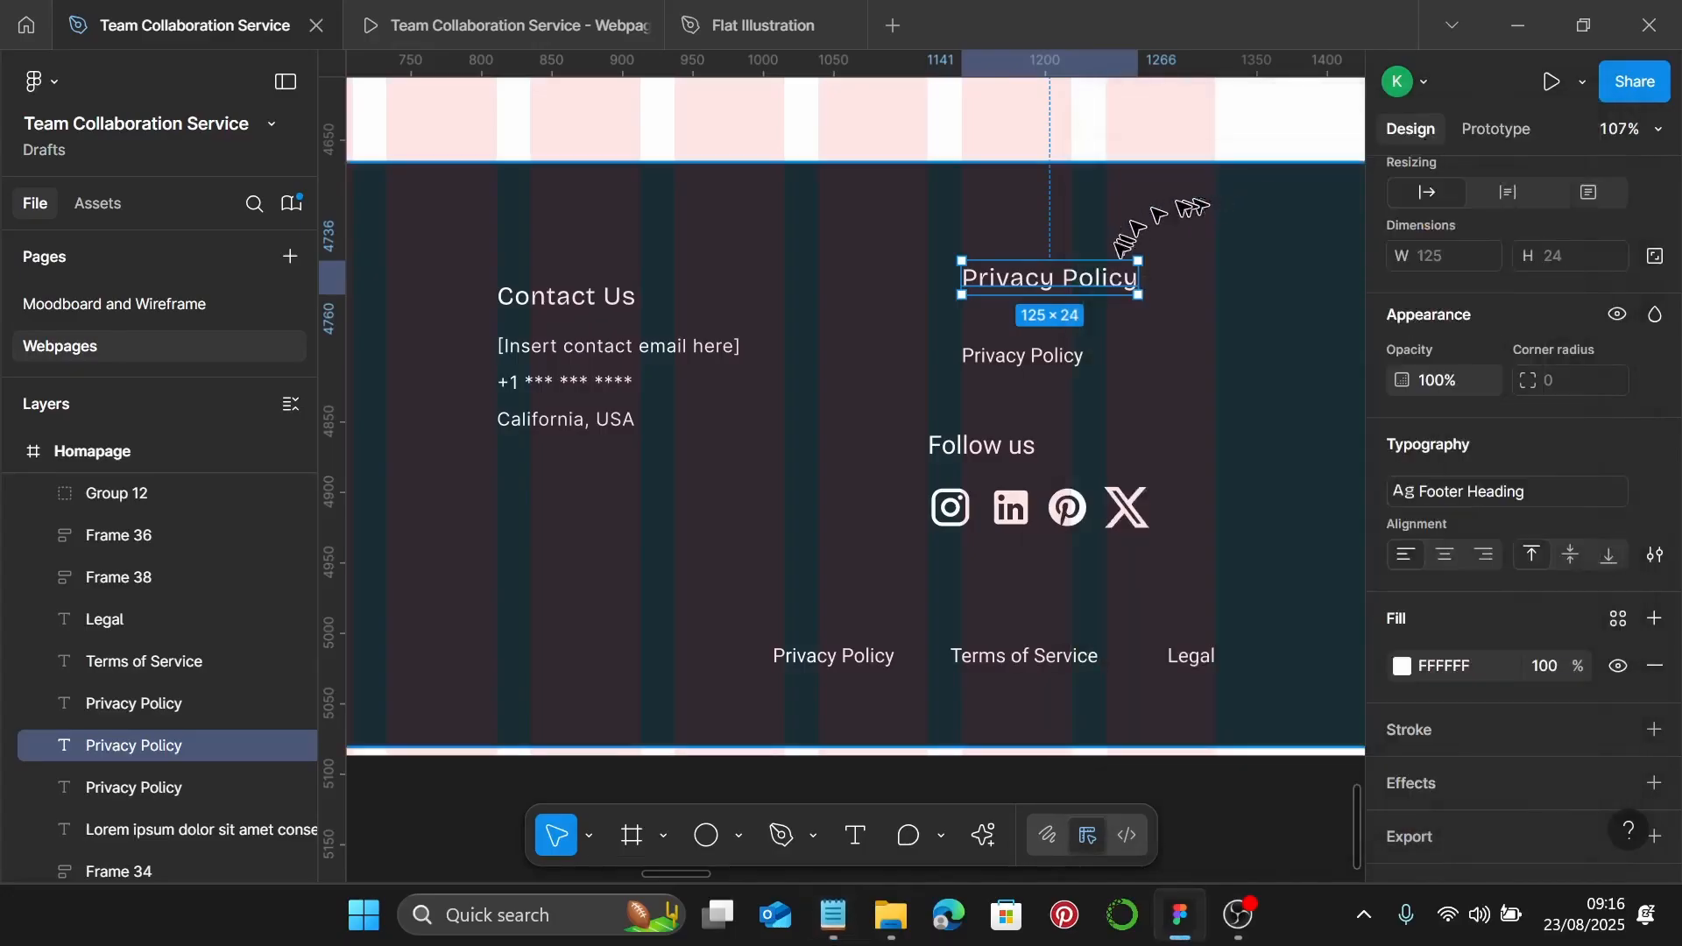
{"action": "double_click", "coordinate": [1103, 283]}
{"action": "key", "text": "ctrl+v"}
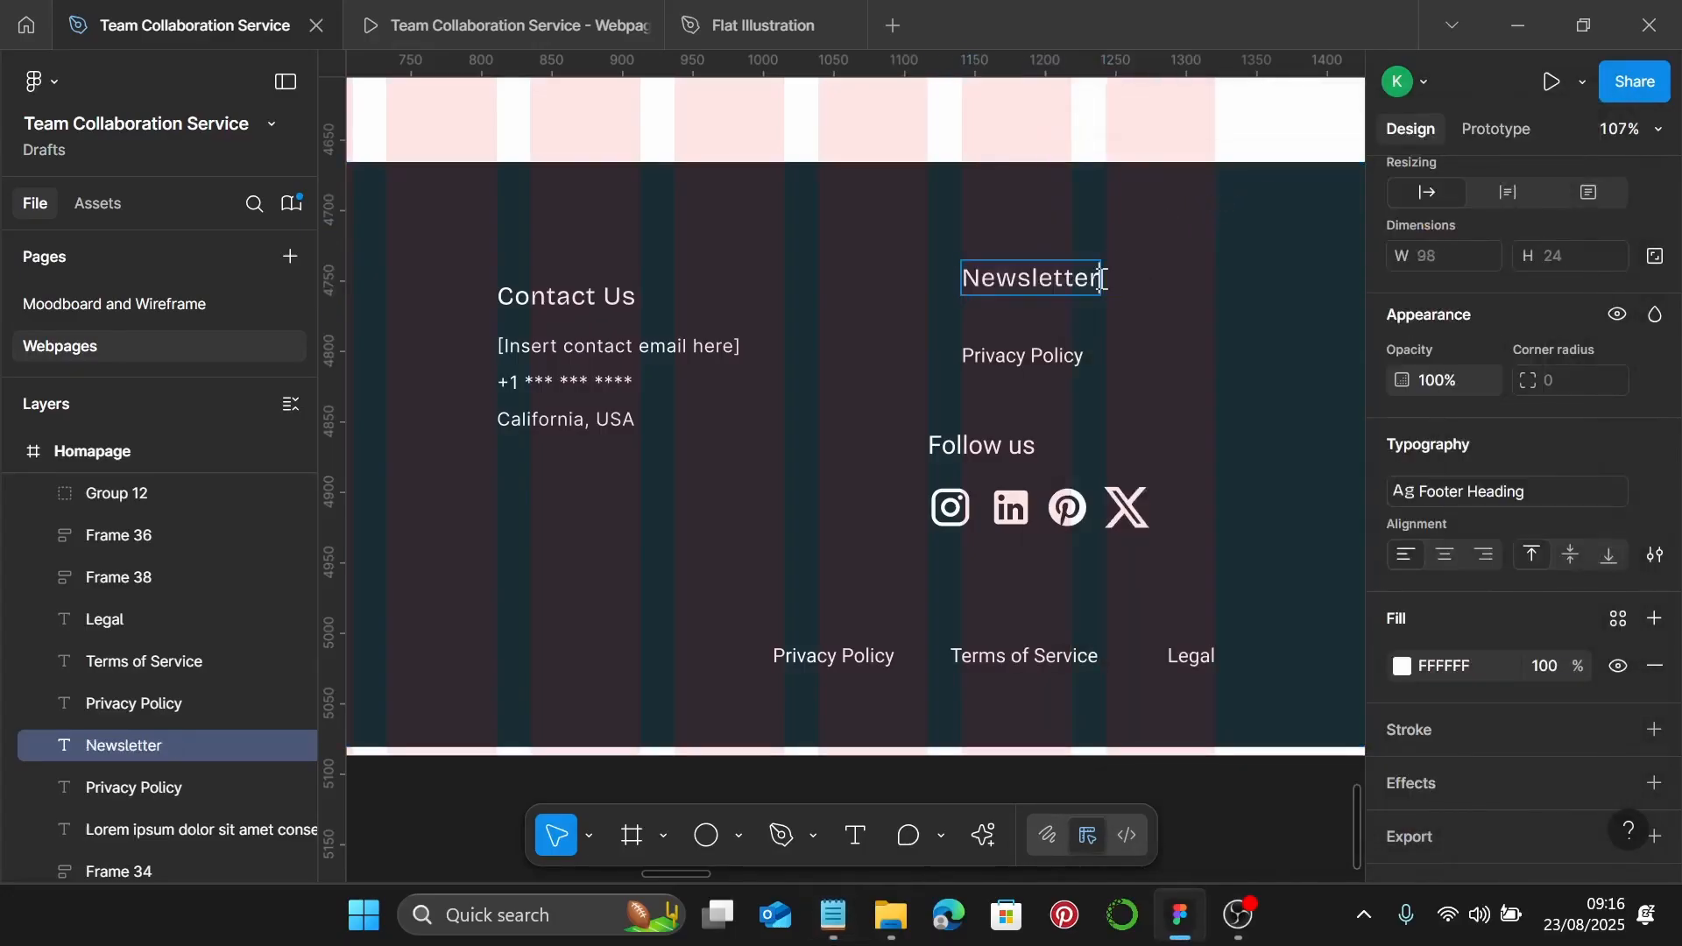
{"action": "key", "text": "Escape"}
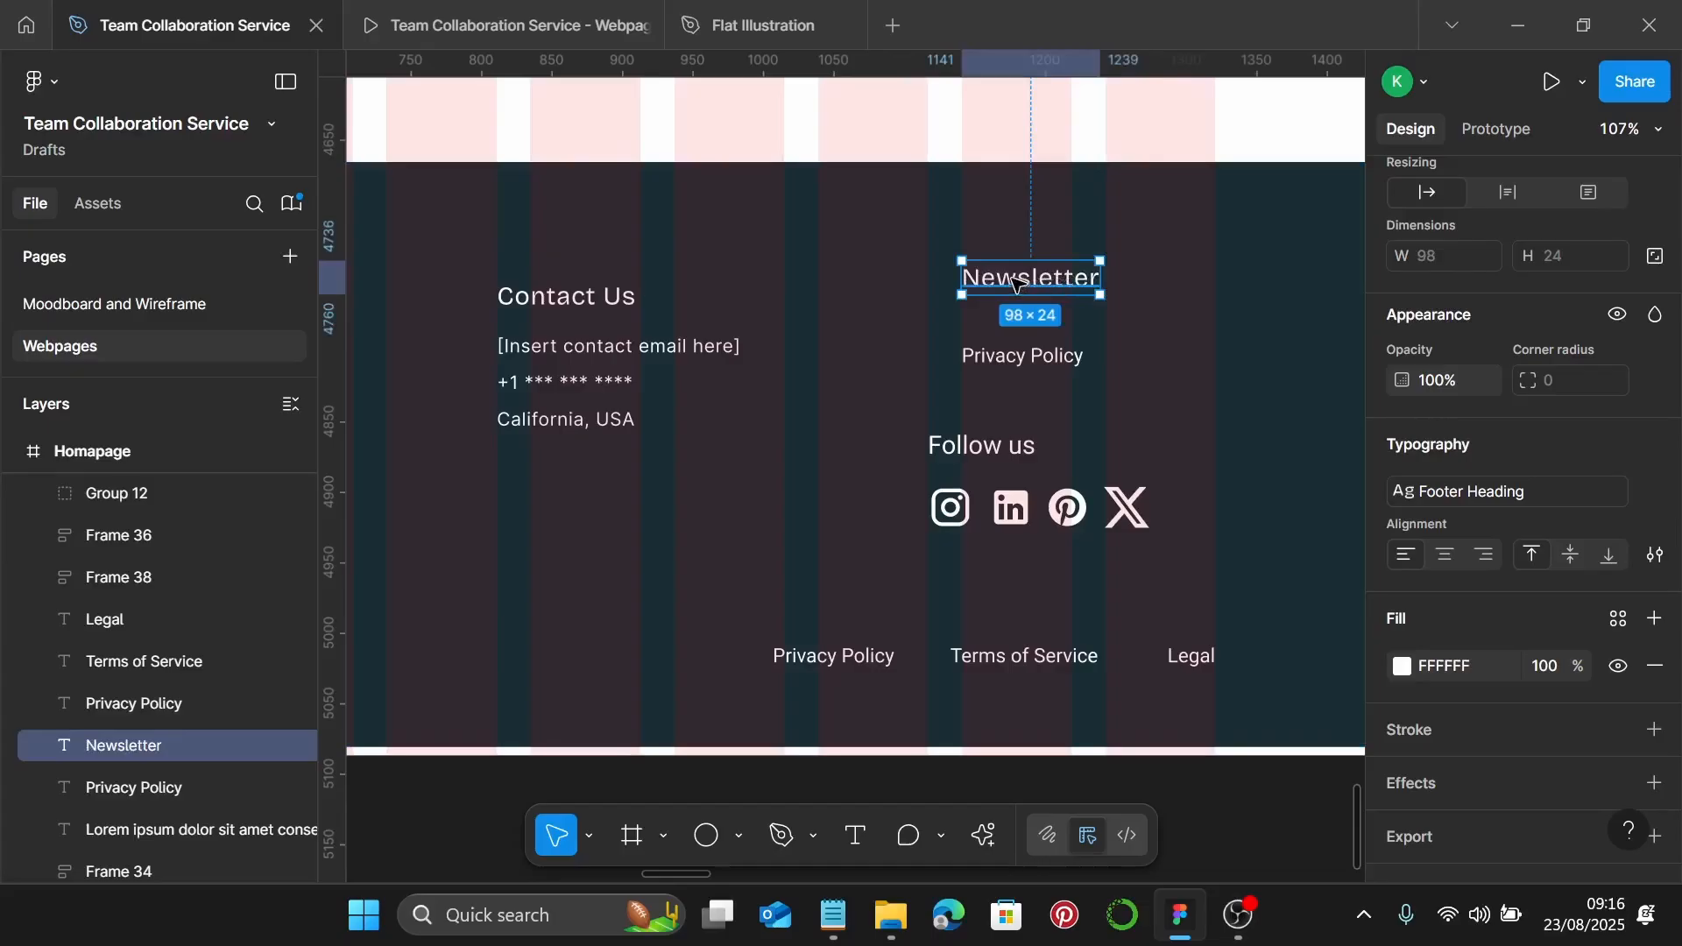
{"action": "left_click_drag", "start_coordinate": [1015, 283], "coordinate": [1016, 260]}
Apply the Footer Body text style to the remaining "Privacy Policy" copy and move it up close beneath the "Newsletter" heading
{"action": "left_click", "coordinate": [1005, 350]}
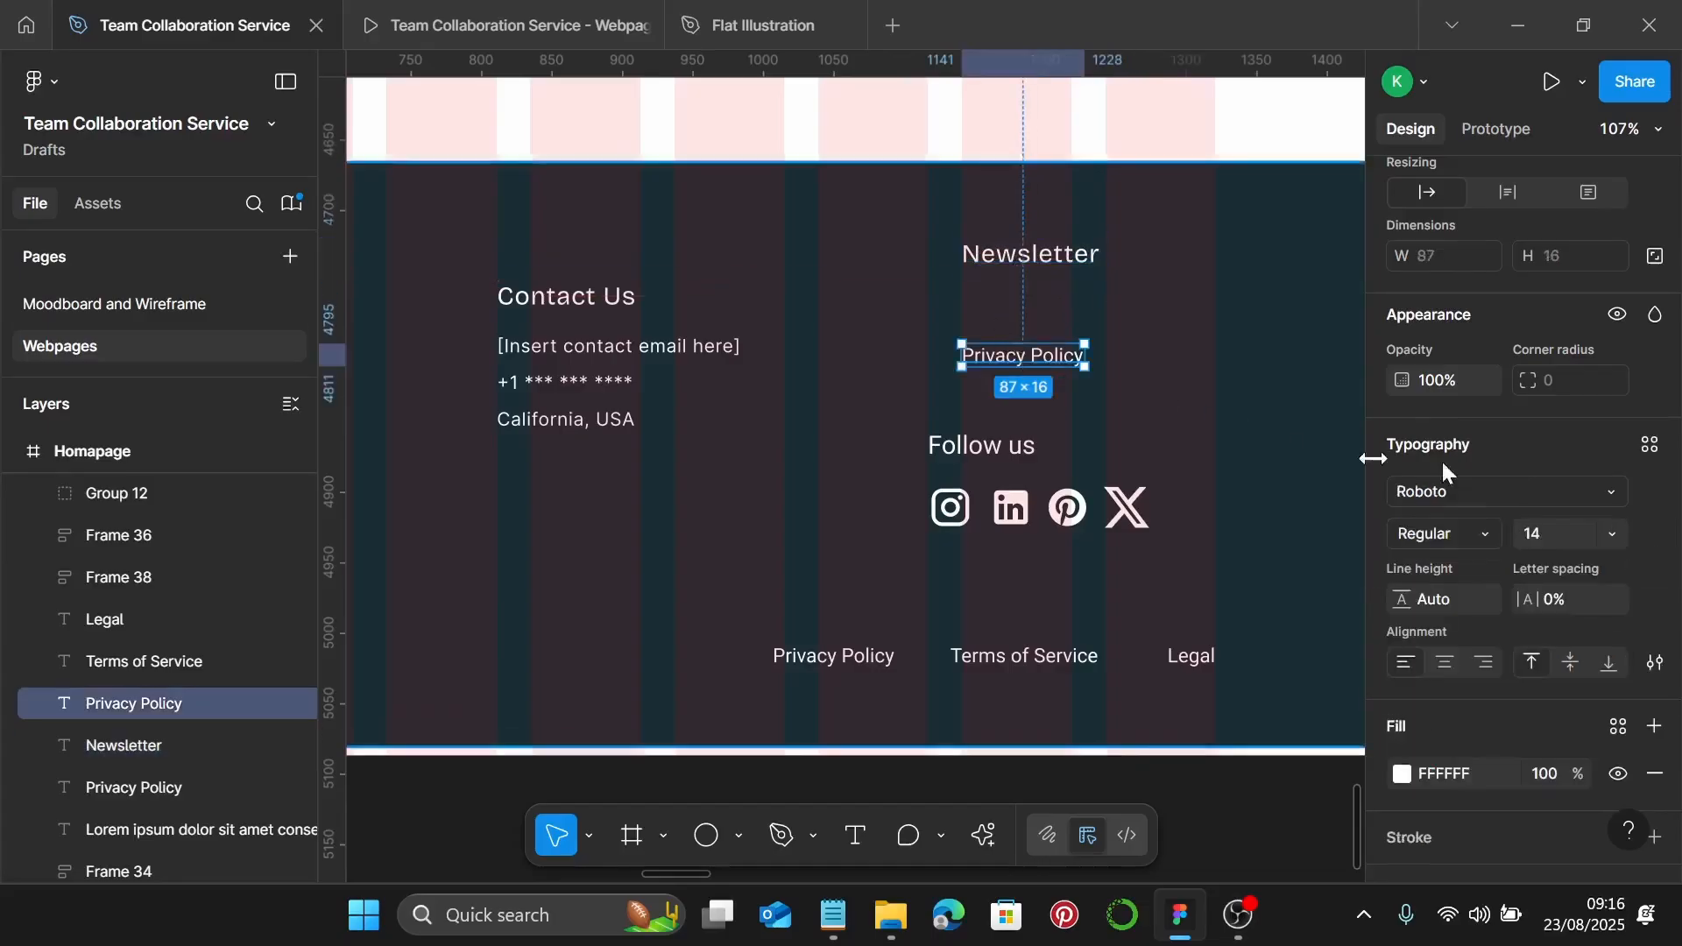
{"action": "left_click", "coordinate": [1650, 446]}
{"action": "scroll", "coordinate": [1186, 683], "scroll_direction": "down", "scroll_amount": 3}
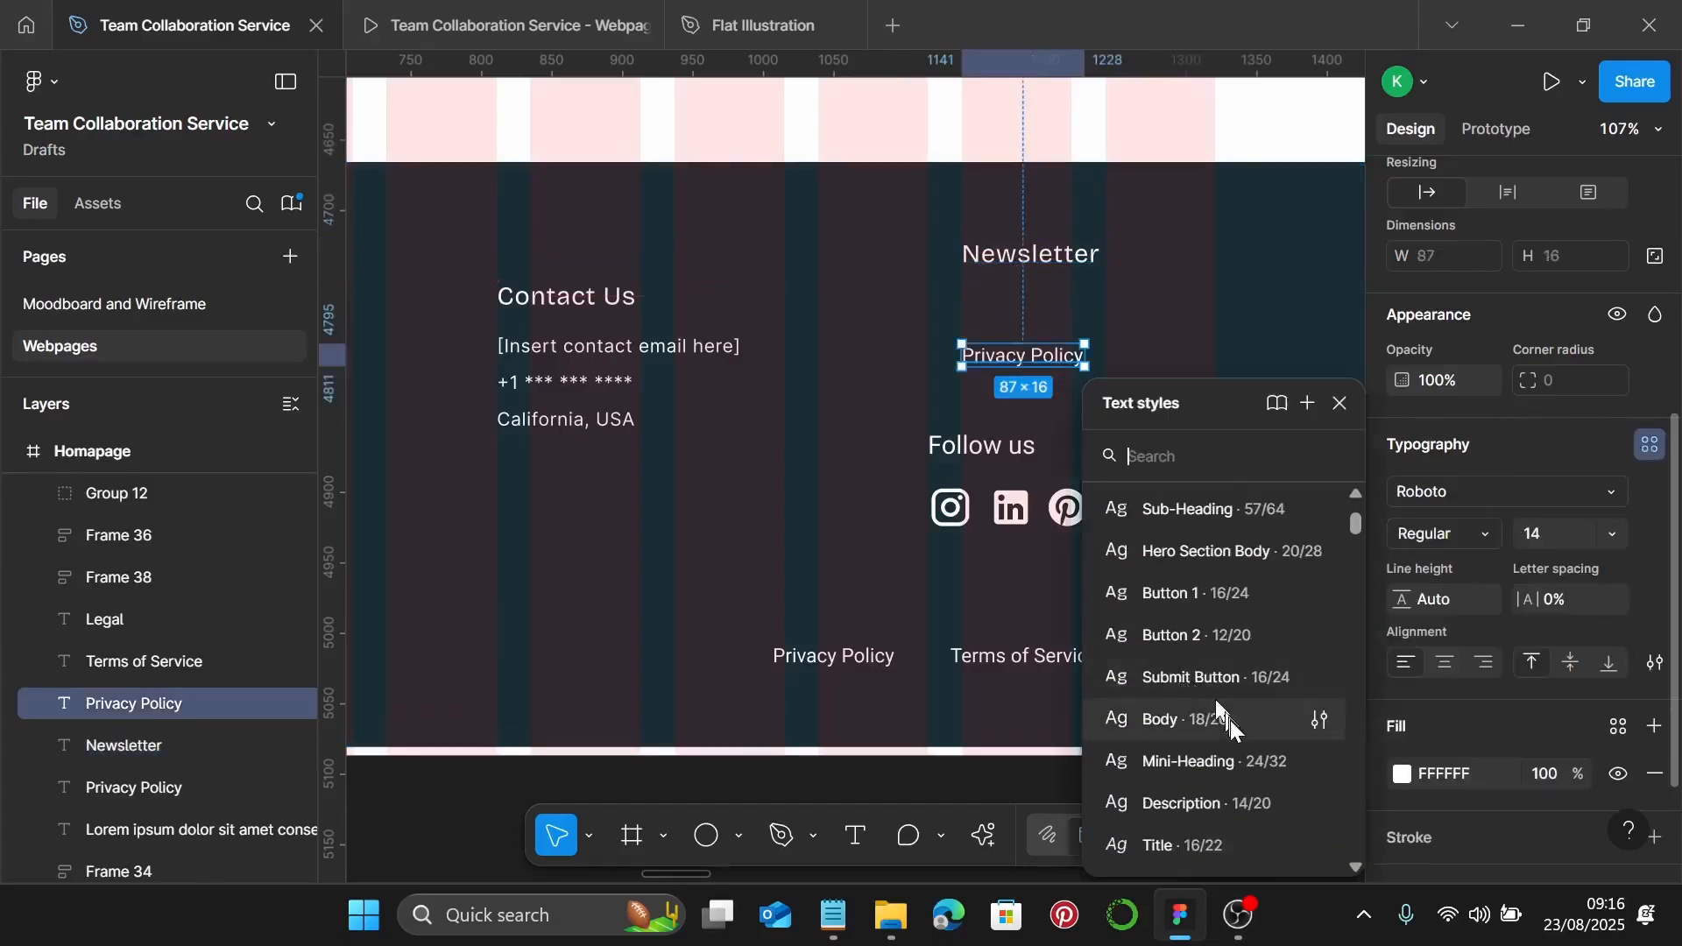
{"action": "scroll", "coordinate": [1231, 720], "scroll_direction": "down", "scroll_amount": 3}
{"action": "scroll", "coordinate": [1233, 723], "scroll_direction": "down", "scroll_amount": 3}
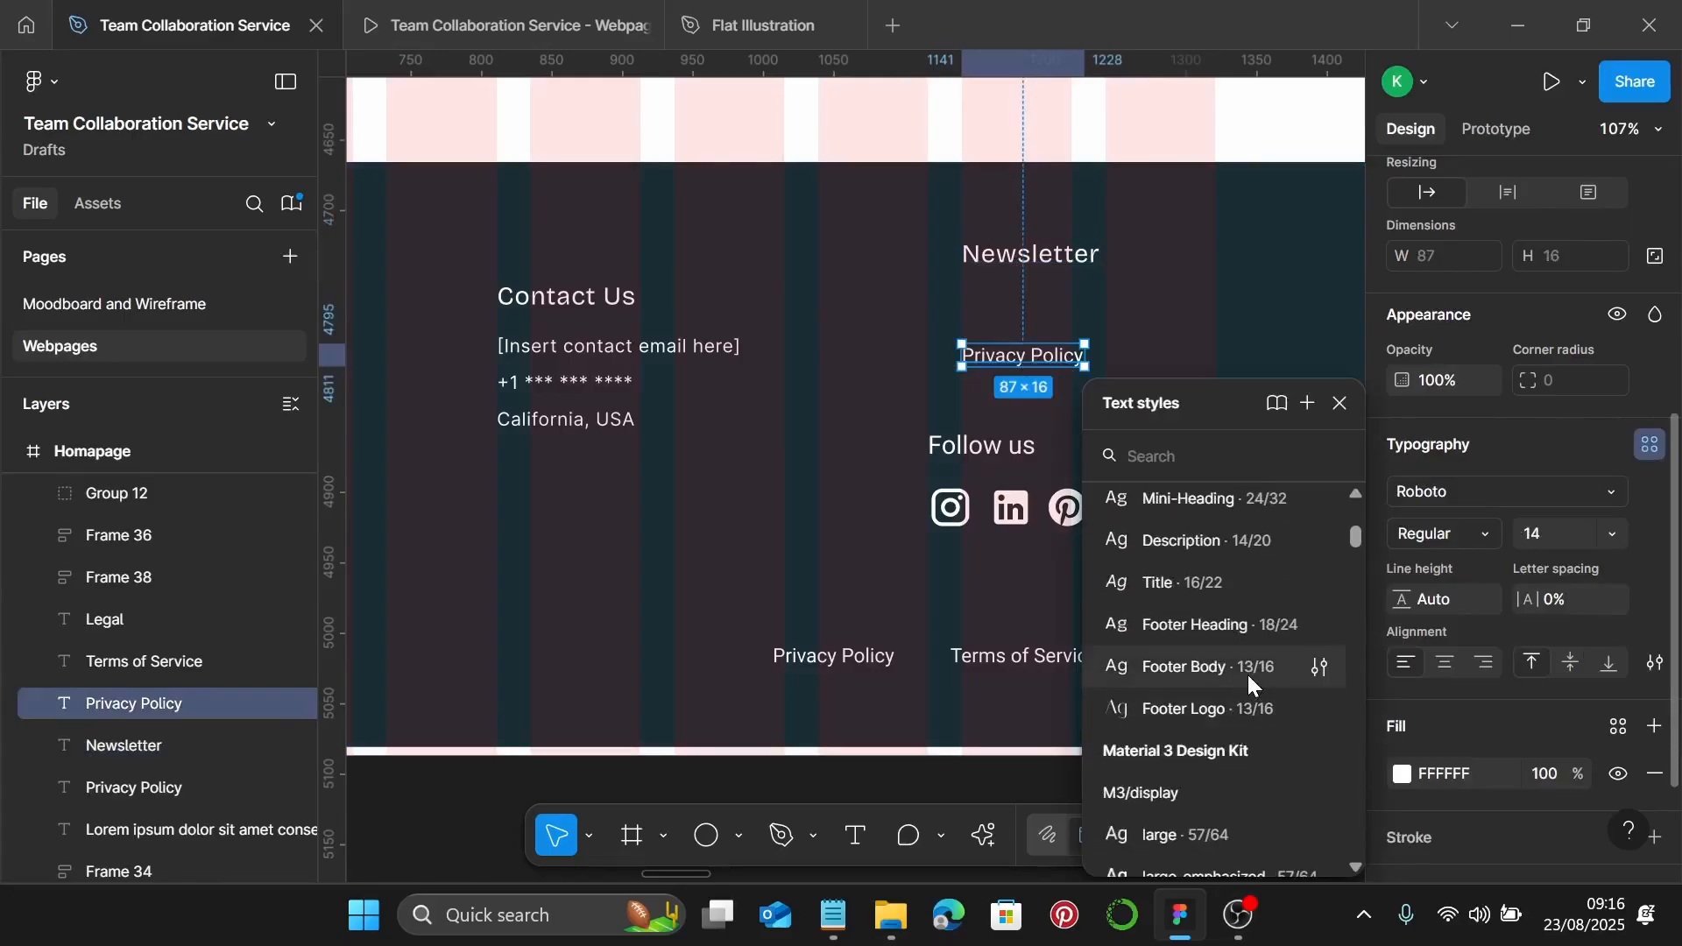
{"action": "left_click", "coordinate": [1249, 672]}
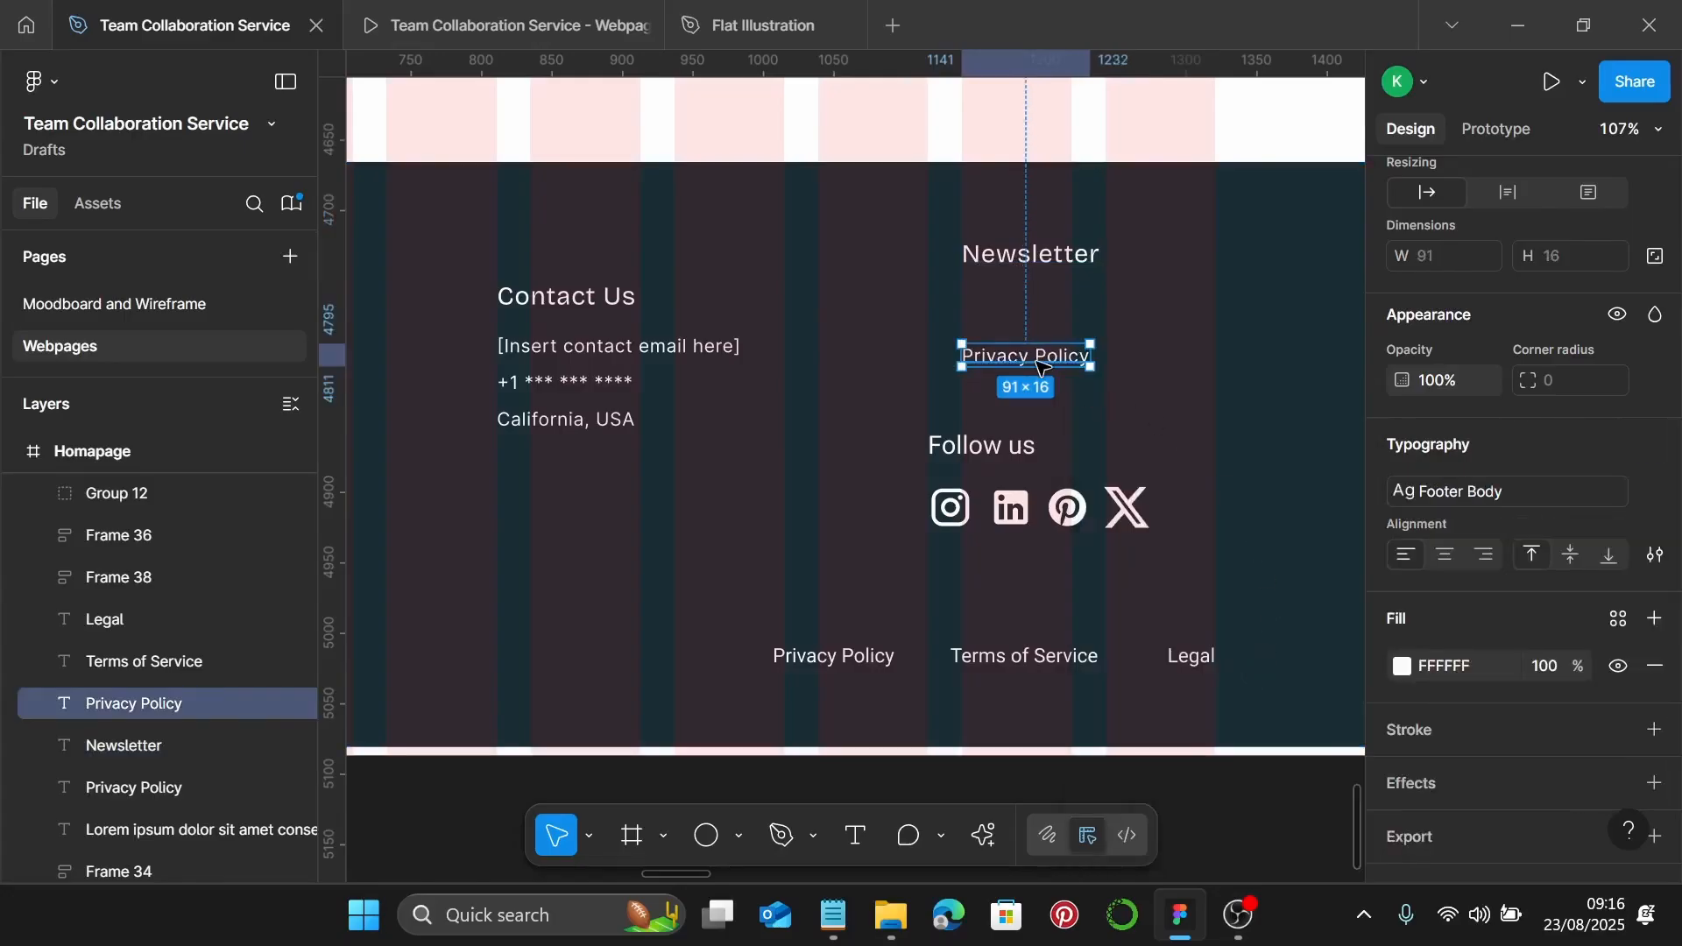
{"action": "left_click_drag", "start_coordinate": [1037, 355], "coordinate": [1037, 304]}
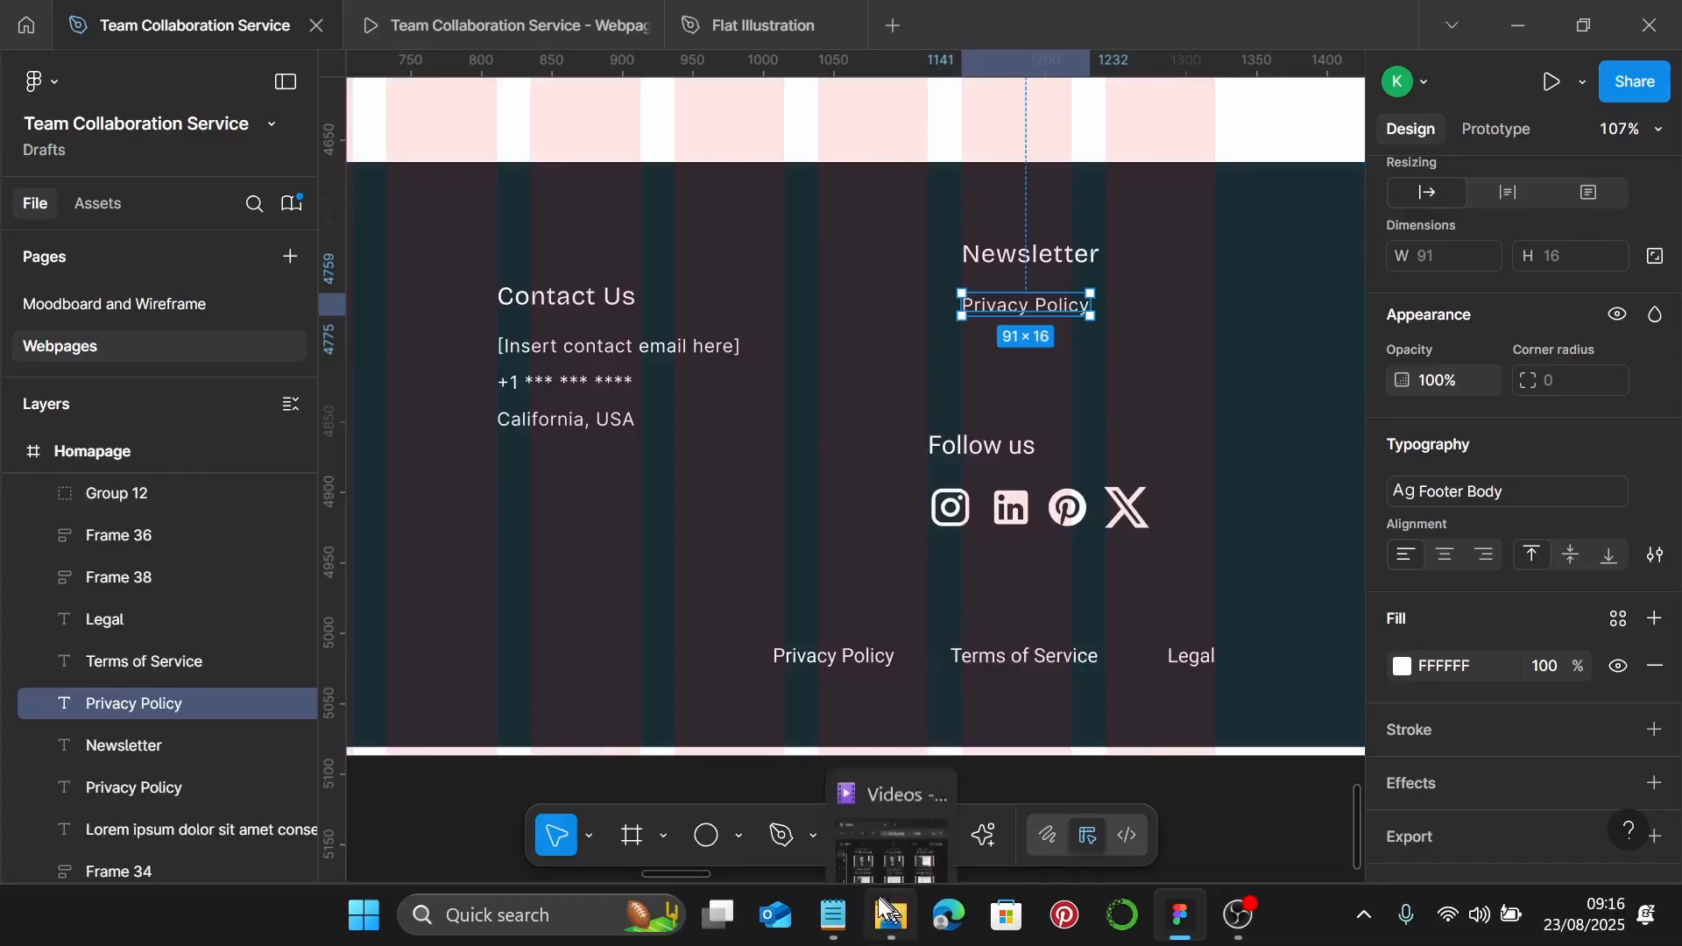
Copy the "Stay in the loop with product updates…" sentence from Notepad and replace the "Privacy Policy" text beneath the "Newsletter" heading in Figma with it
{"action": "left_click", "coordinate": [850, 925]}
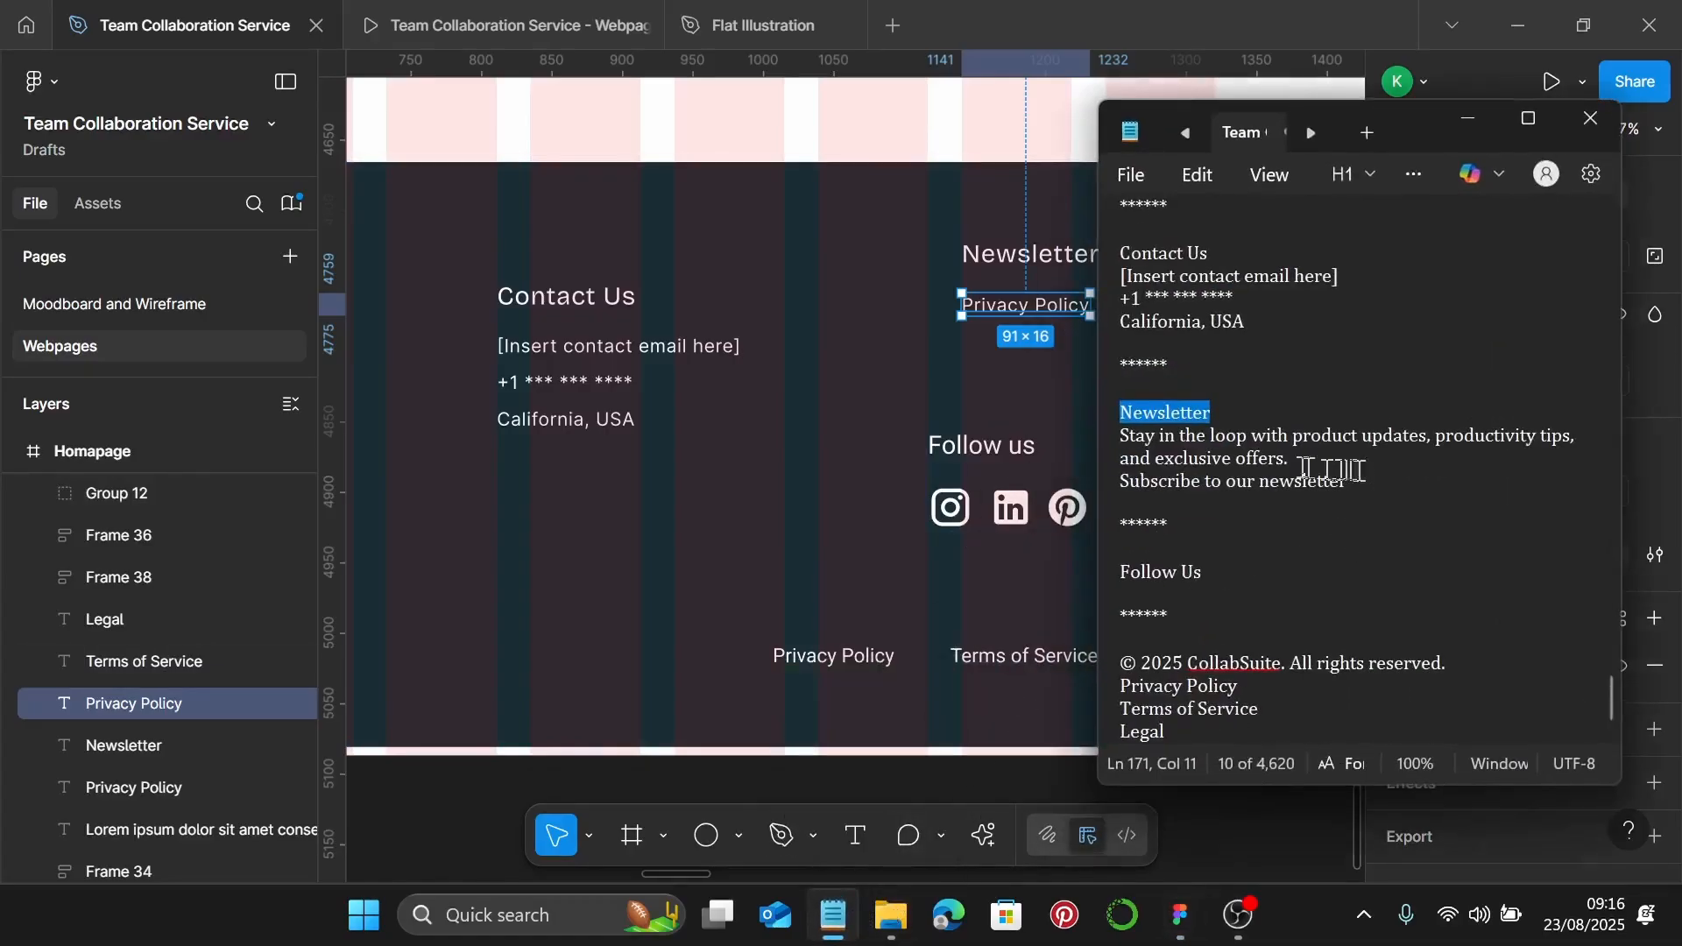
{"action": "left_click_drag", "start_coordinate": [1290, 458], "coordinate": [1122, 445]}
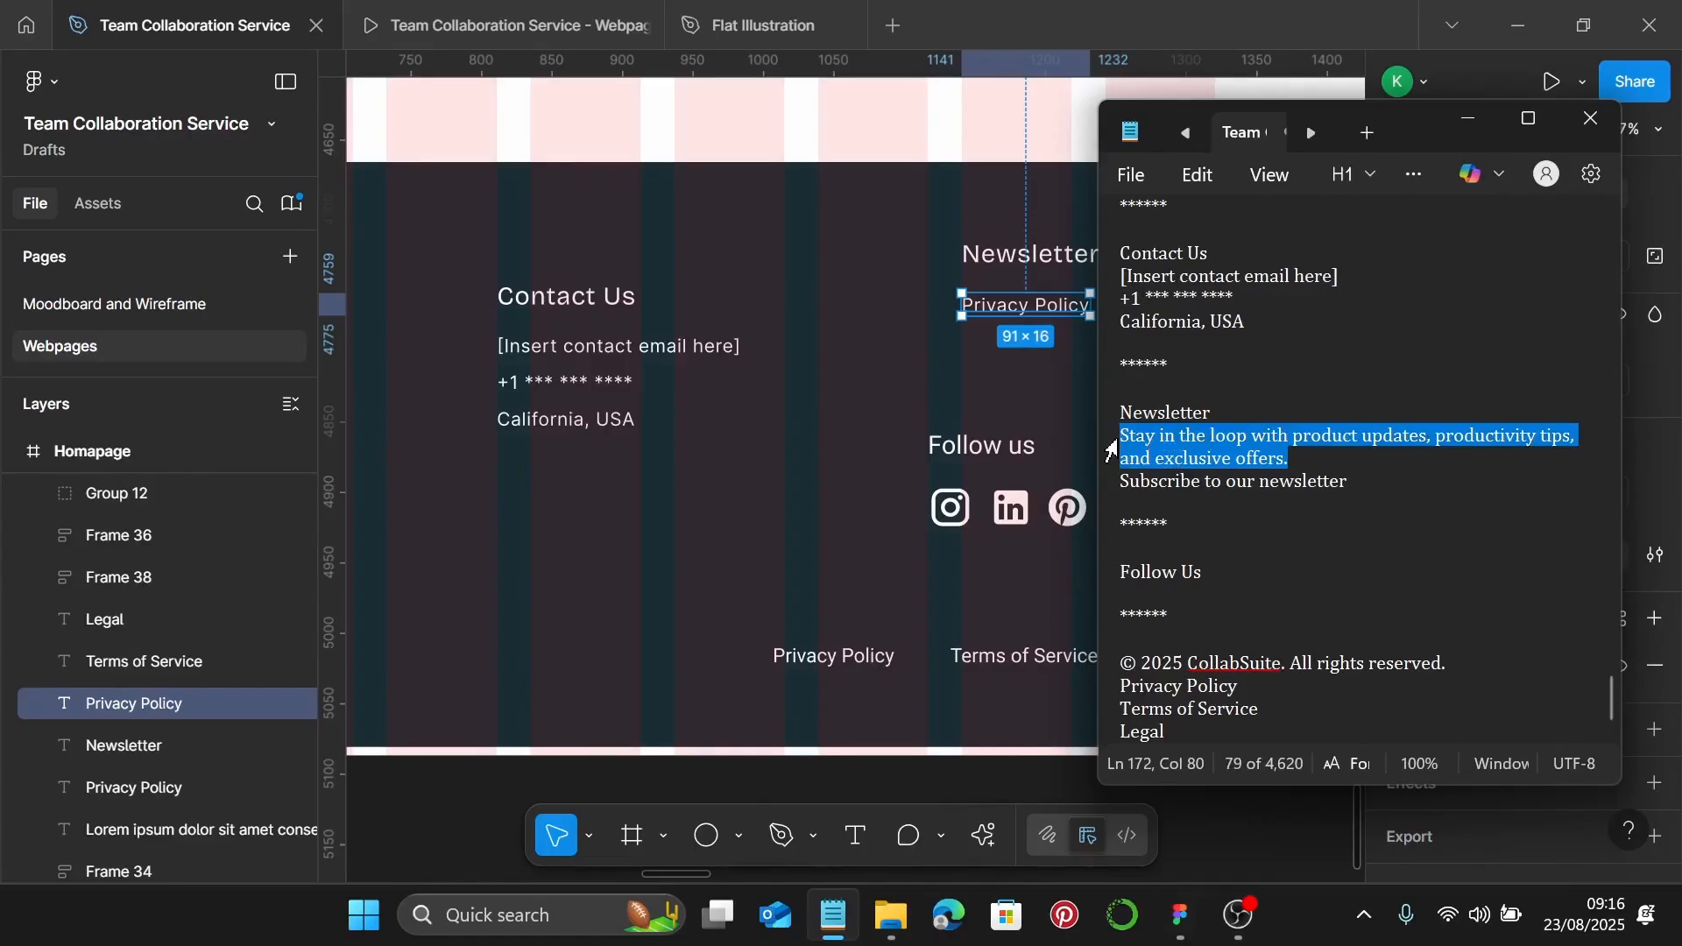
{"action": "double_click", "coordinate": [1047, 305]}
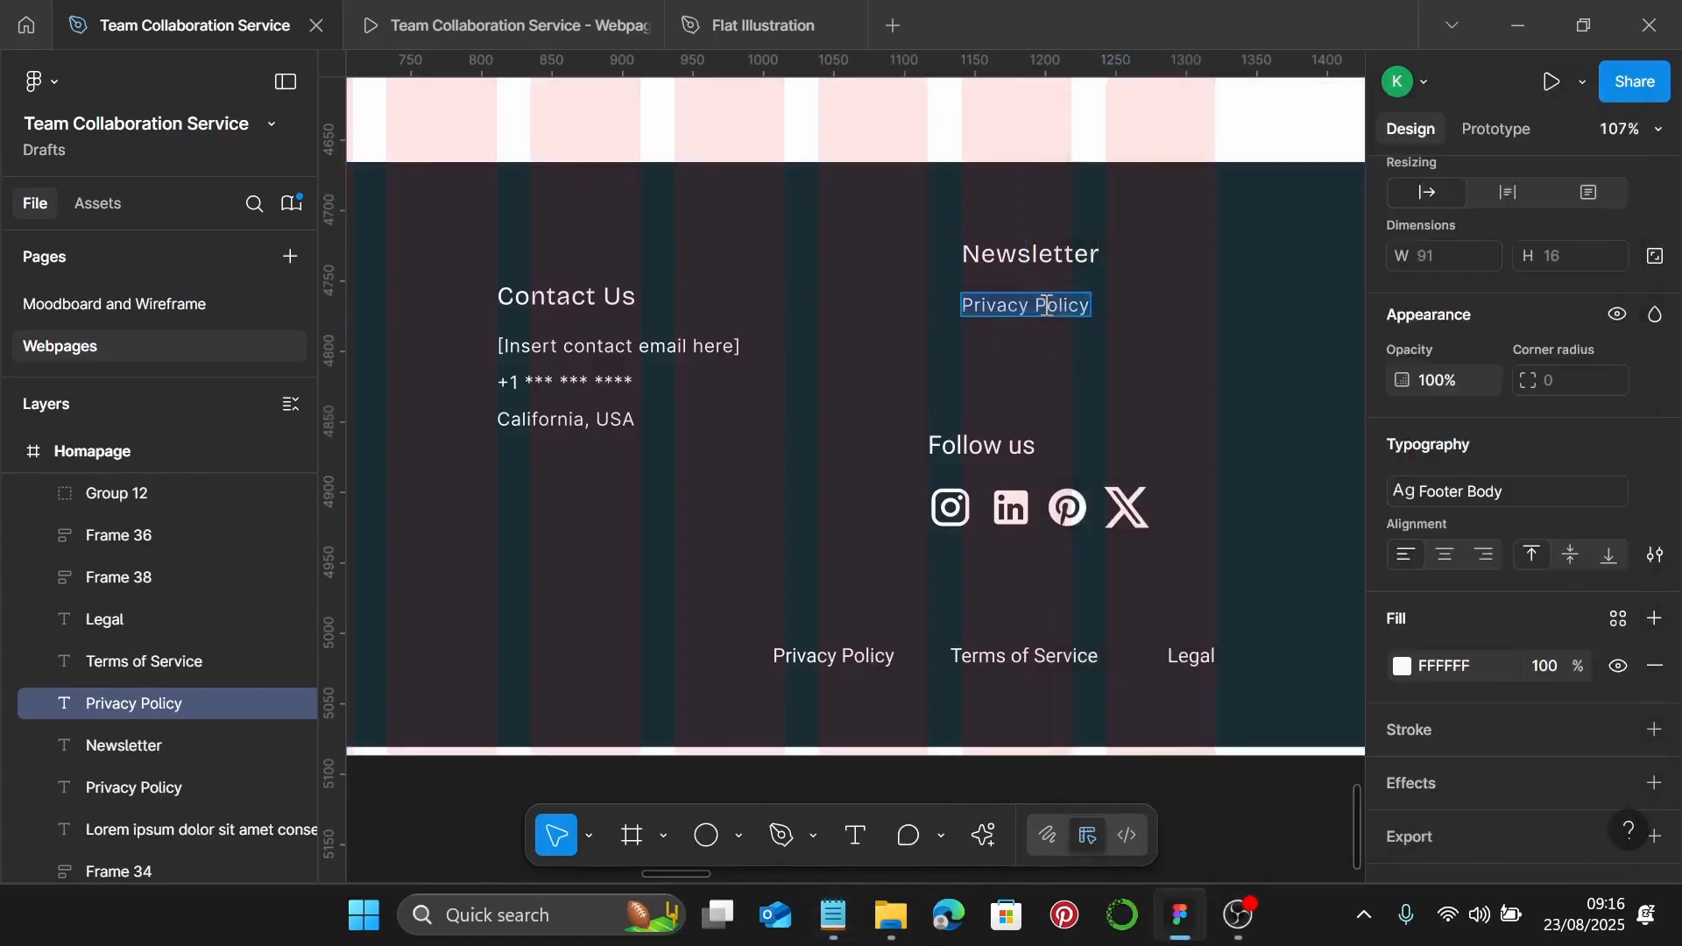
{"action": "key", "text": "ctrl+v"}
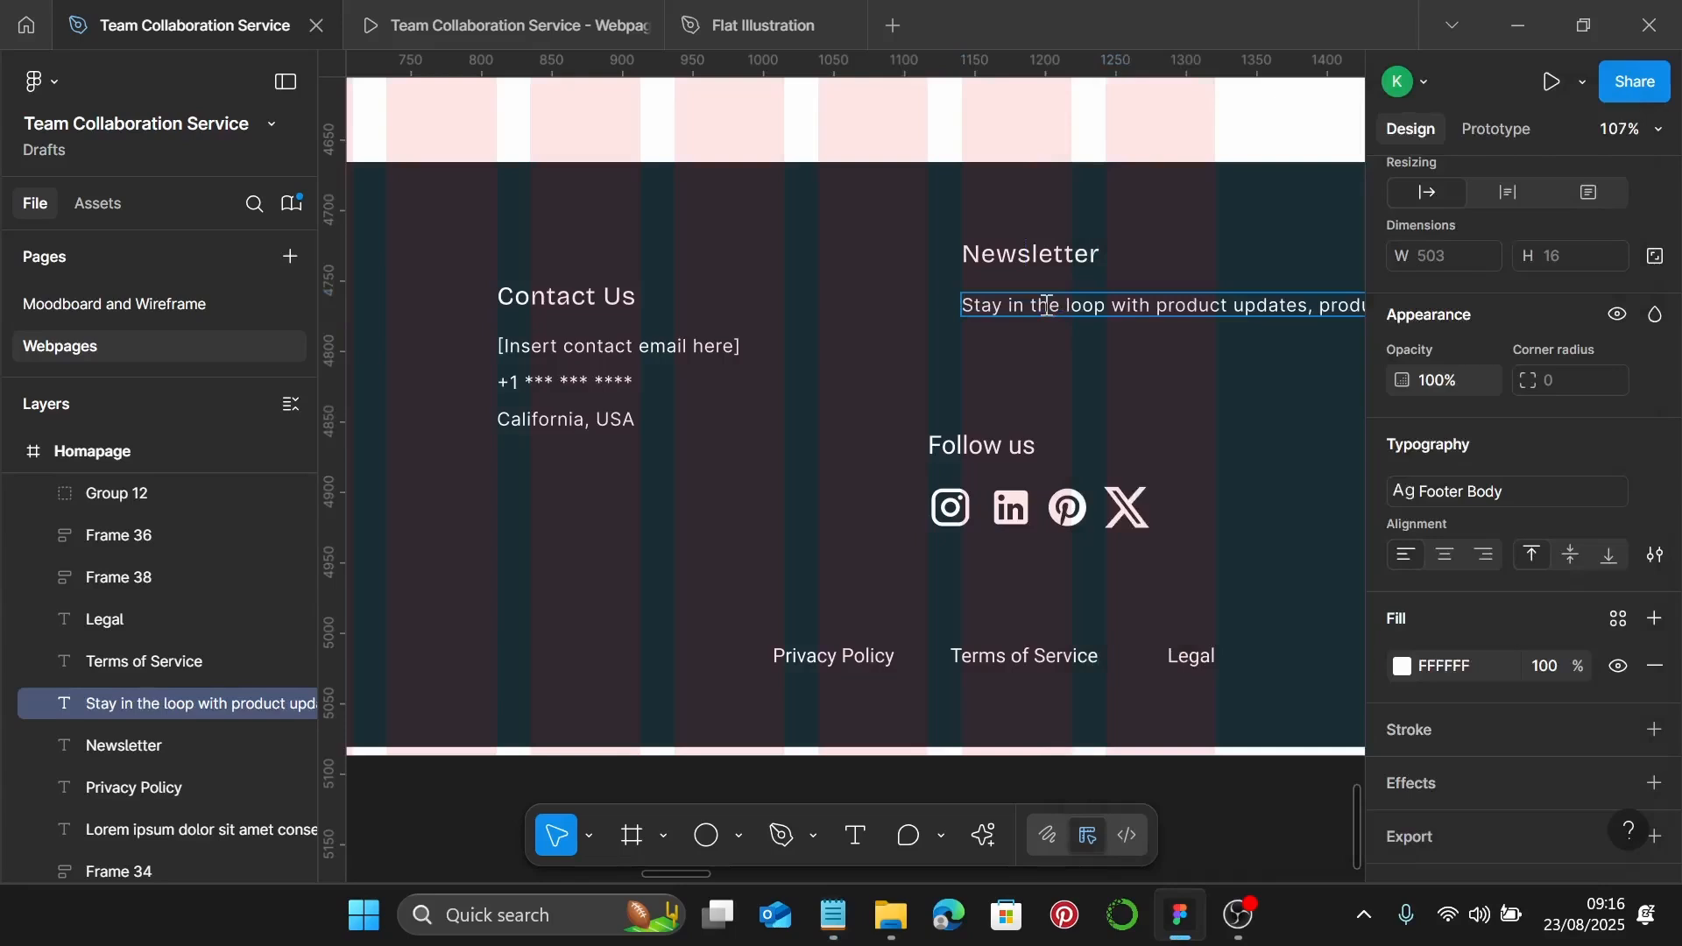
{"action": "key", "text": "Escape"}
Resize the newsletter description to 250 wide so it wraps onto two lines, and align the "Newsletter" heading with its left edge
{"action": "scroll", "coordinate": [1047, 305], "scroll_direction": "down", "scroll_amount": 5}
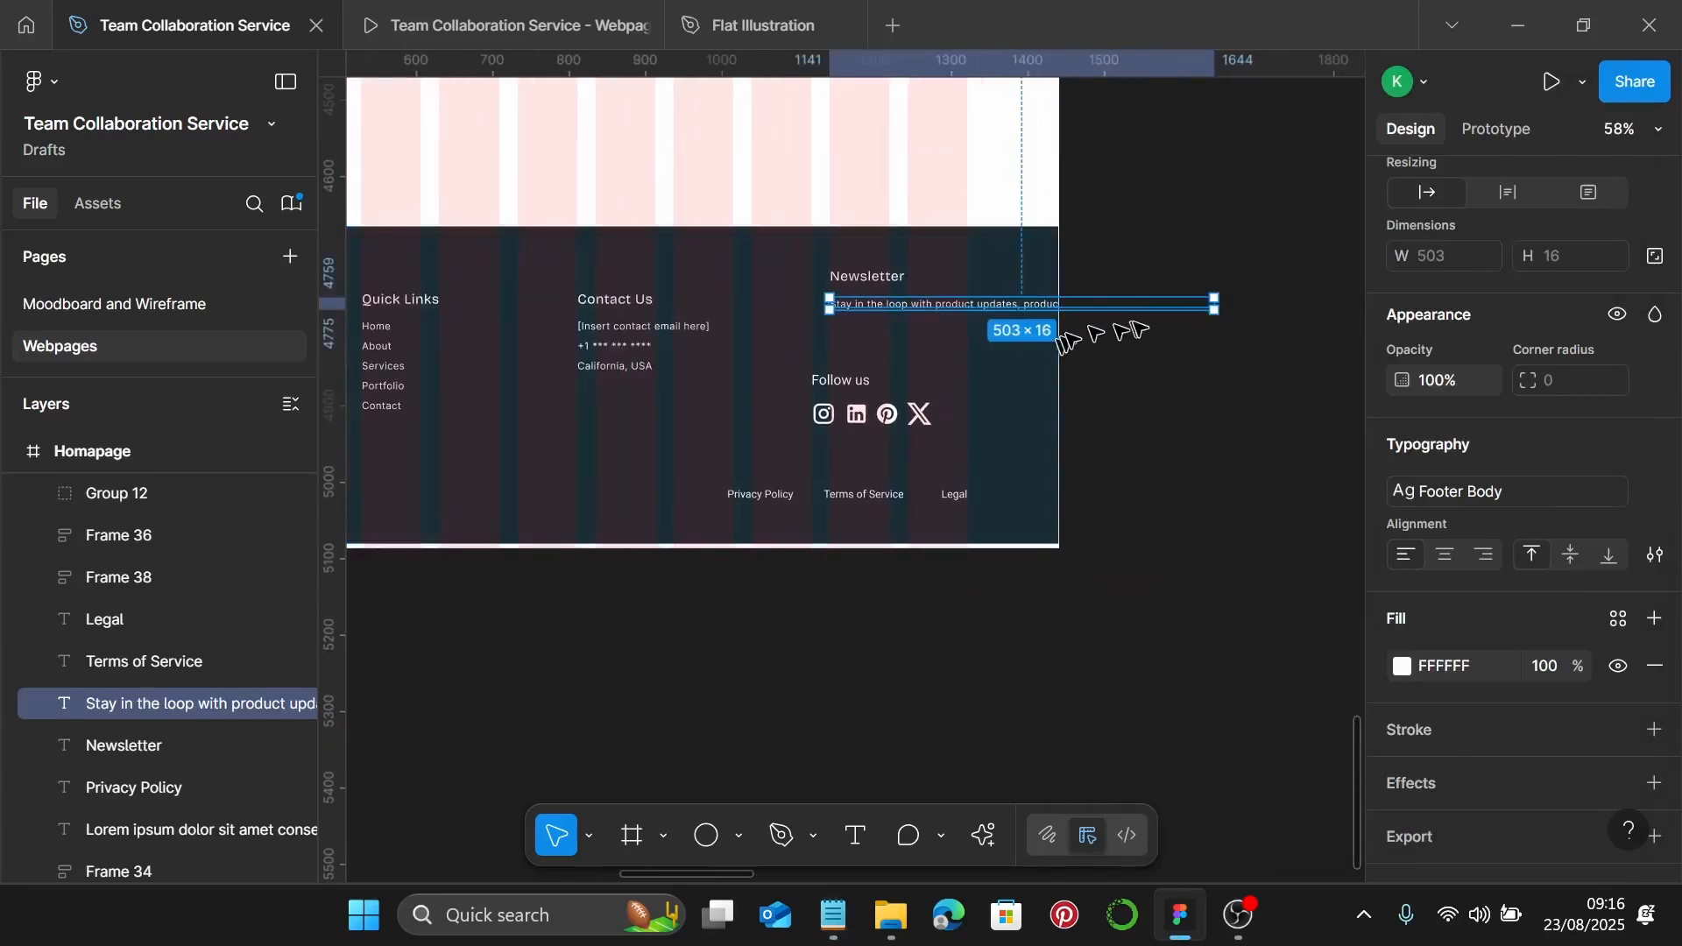
{"action": "left_click_drag", "start_coordinate": [1218, 302], "coordinate": [969, 305]}
{"action": "scroll", "coordinate": [928, 336], "scroll_direction": "up", "scroll_amount": 5}
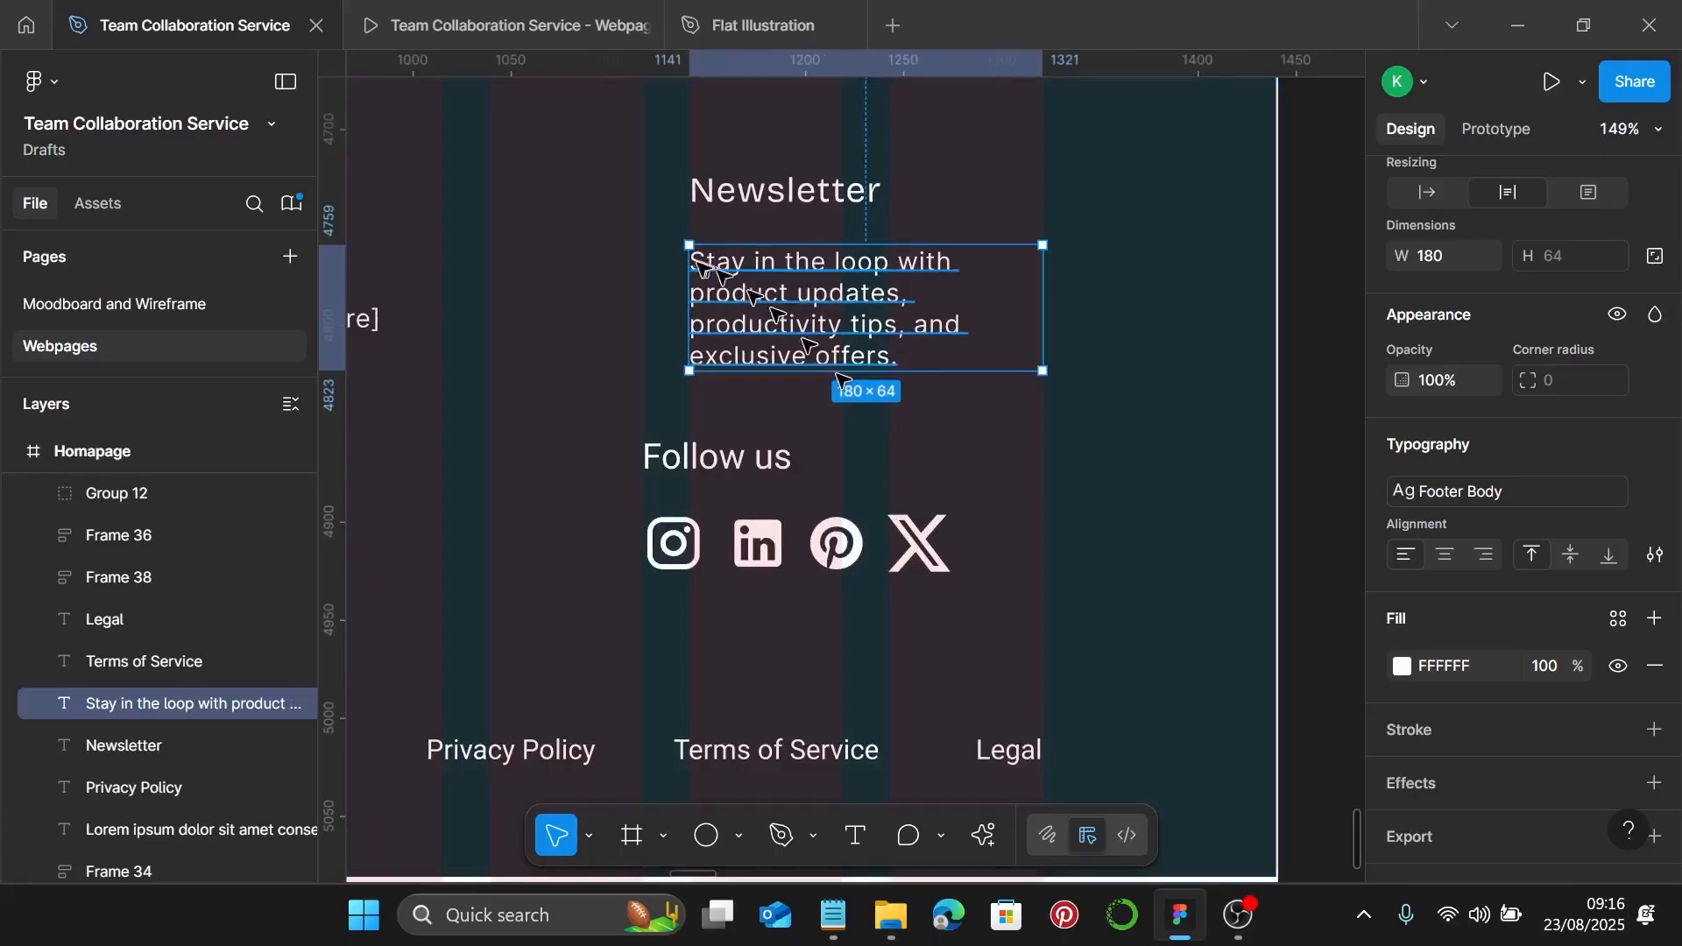
{"action": "left_click_drag", "start_coordinate": [688, 302], "coordinate": [556, 313]}
{"action": "left_click", "coordinate": [764, 194]}
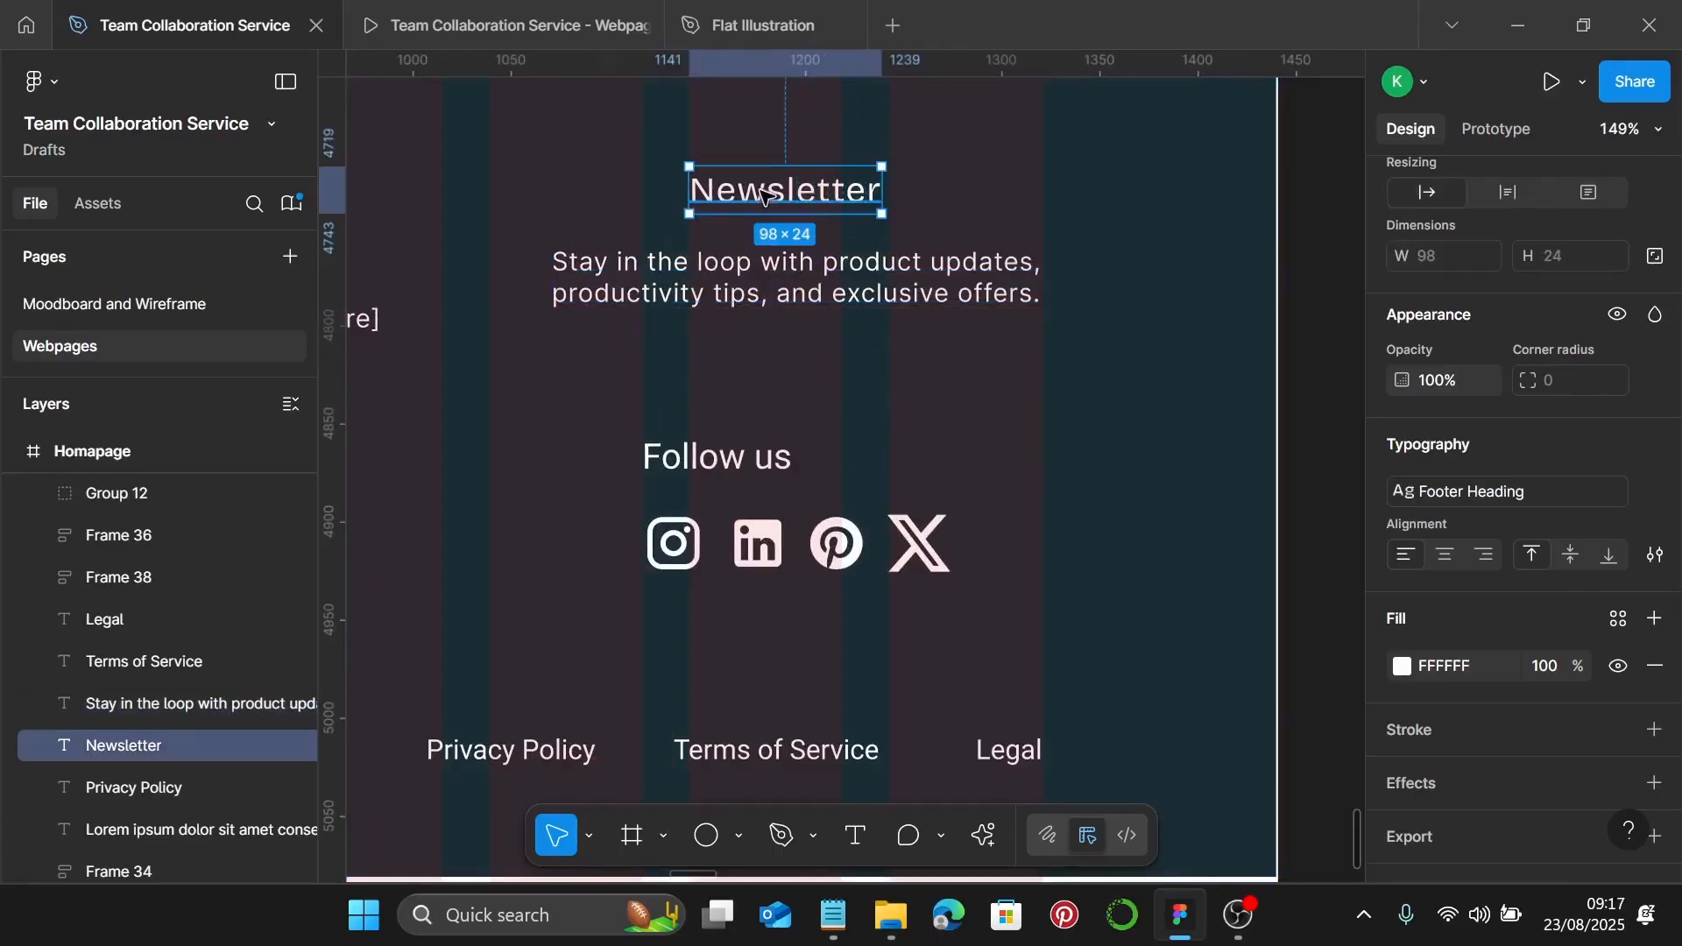
{"action": "left_click_drag", "start_coordinate": [775, 195], "coordinate": [657, 200]}
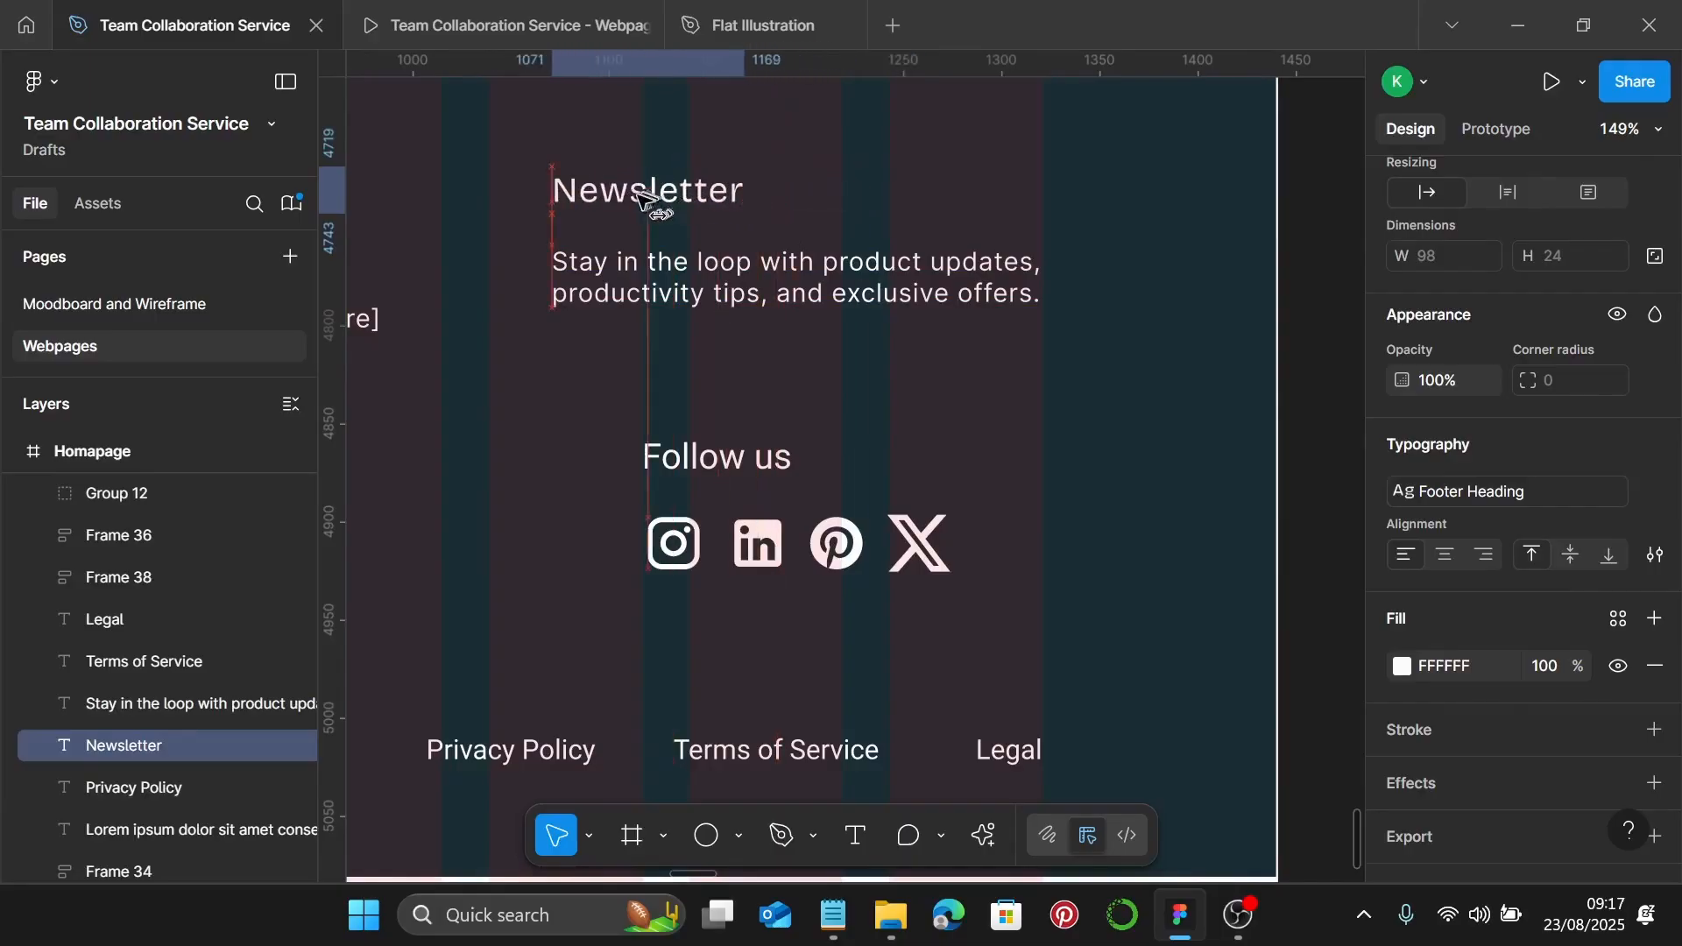
Duplicate the footer's bottom "Privacy Policy" text beneath the newsletter description and apply the Footer Body text style to the copy
{"action": "scroll", "coordinate": [763, 444], "scroll_direction": "down", "scroll_amount": 2}
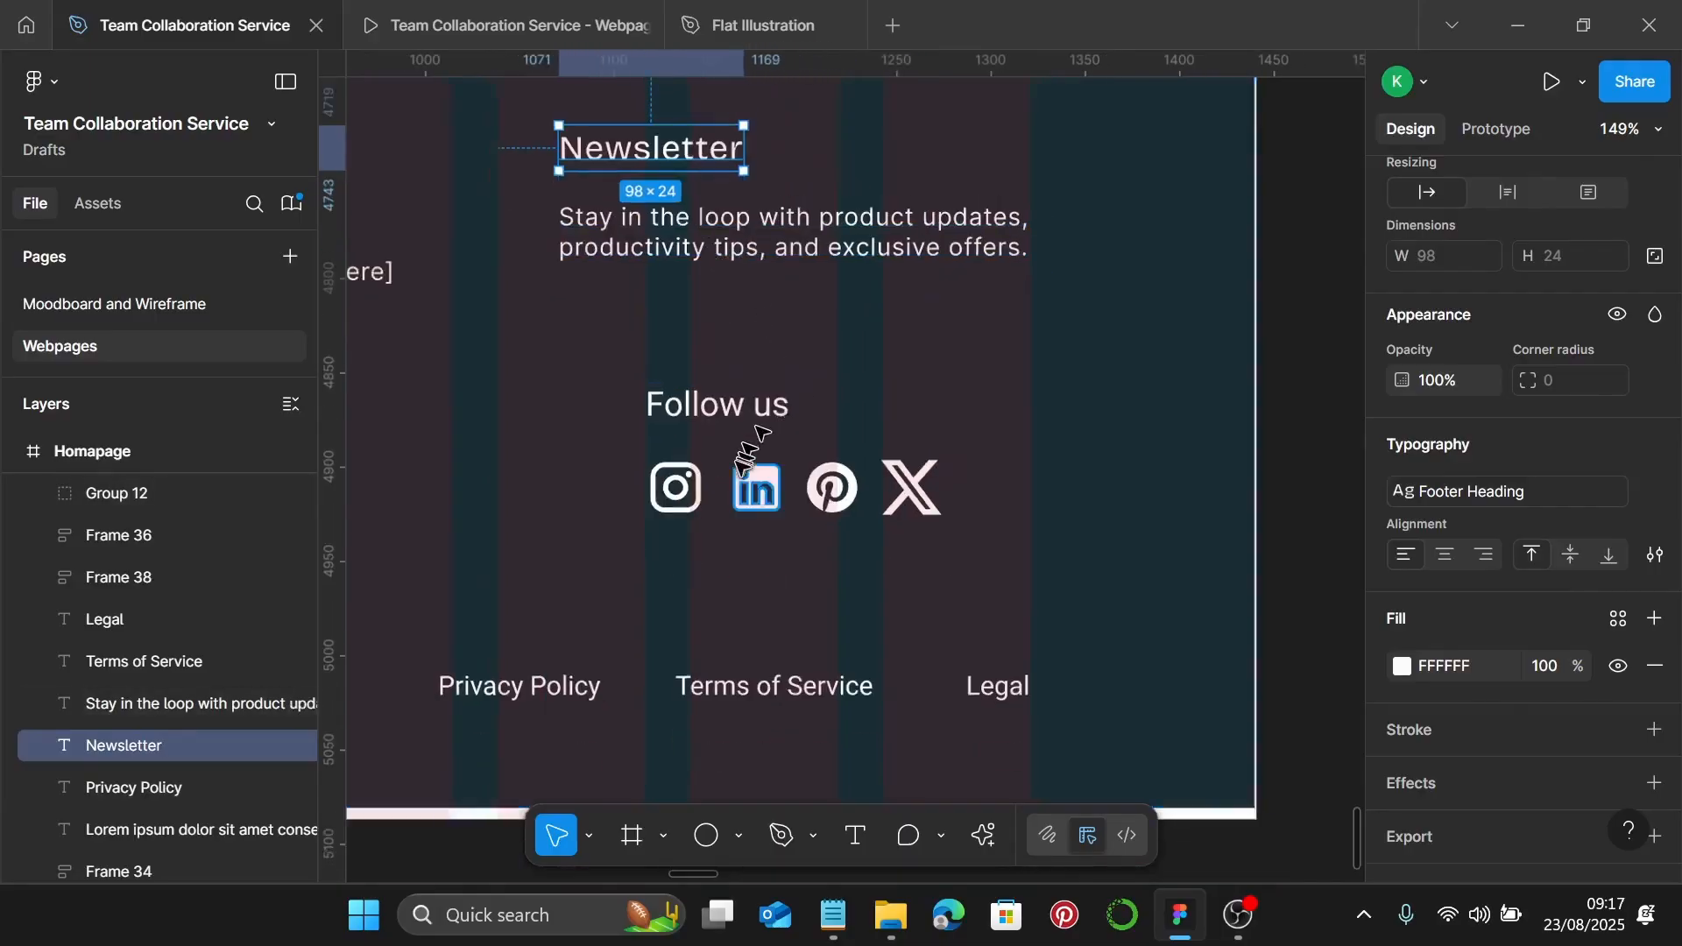
{"action": "left_click", "coordinate": [491, 683]}
{"action": "left_click_drag", "start_coordinate": [491, 683], "coordinate": [599, 326]}
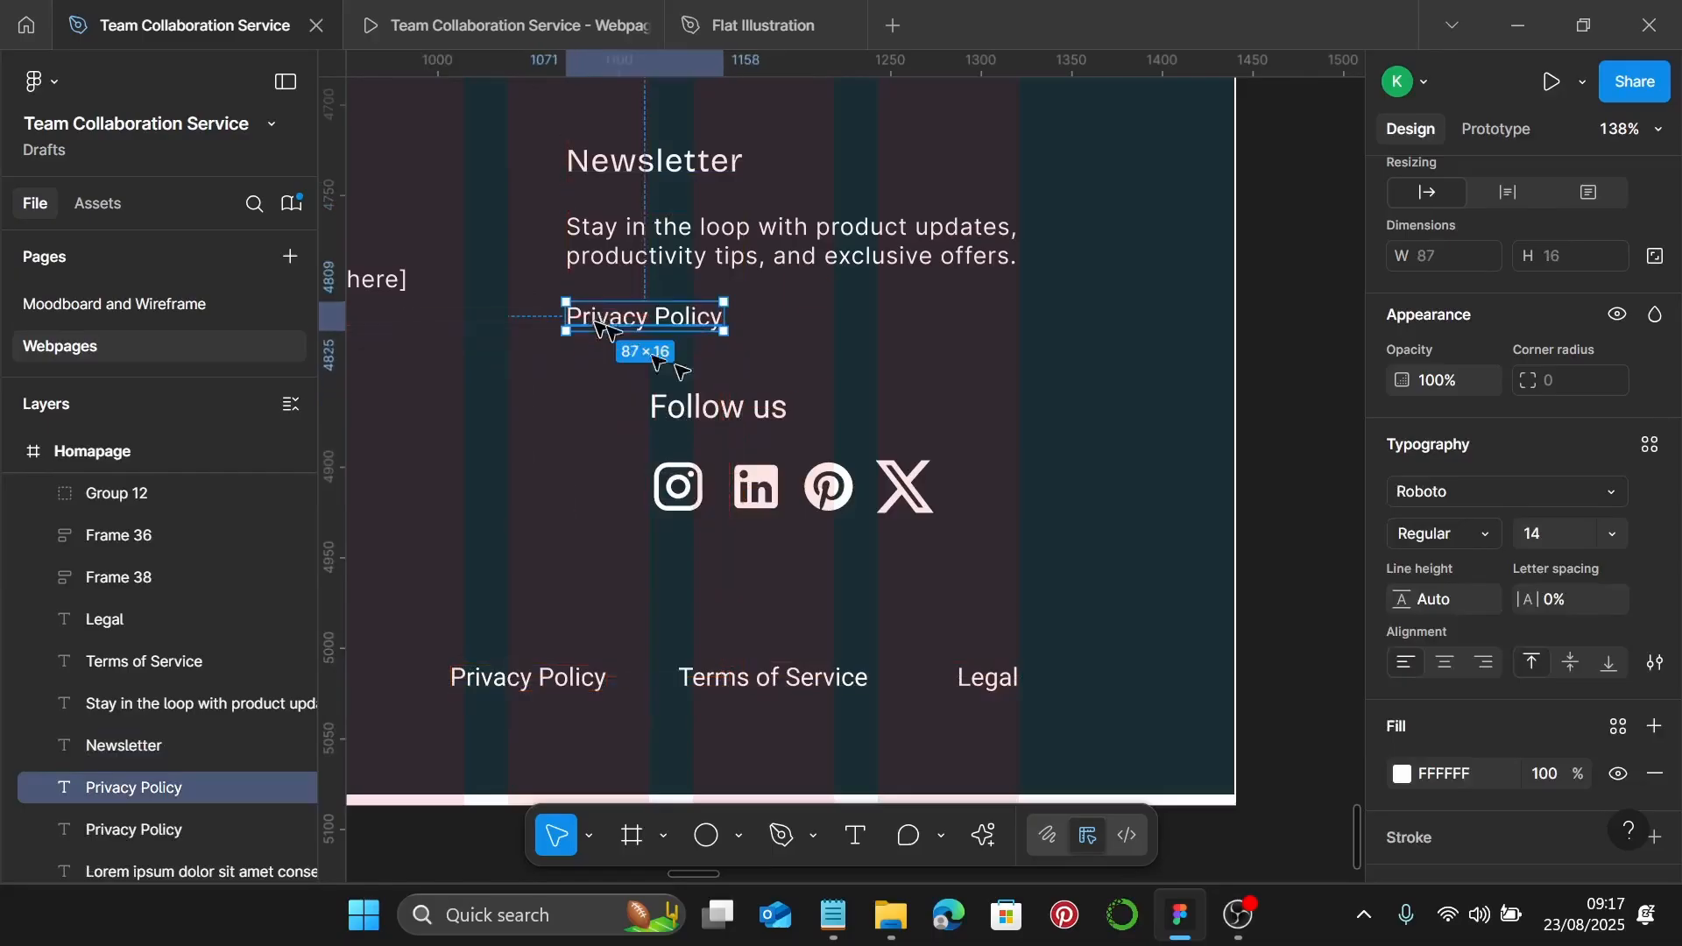
{"action": "left_click", "coordinate": [1650, 444]}
{"action": "scroll", "coordinate": [1218, 629], "scroll_direction": "down", "scroll_amount": 5}
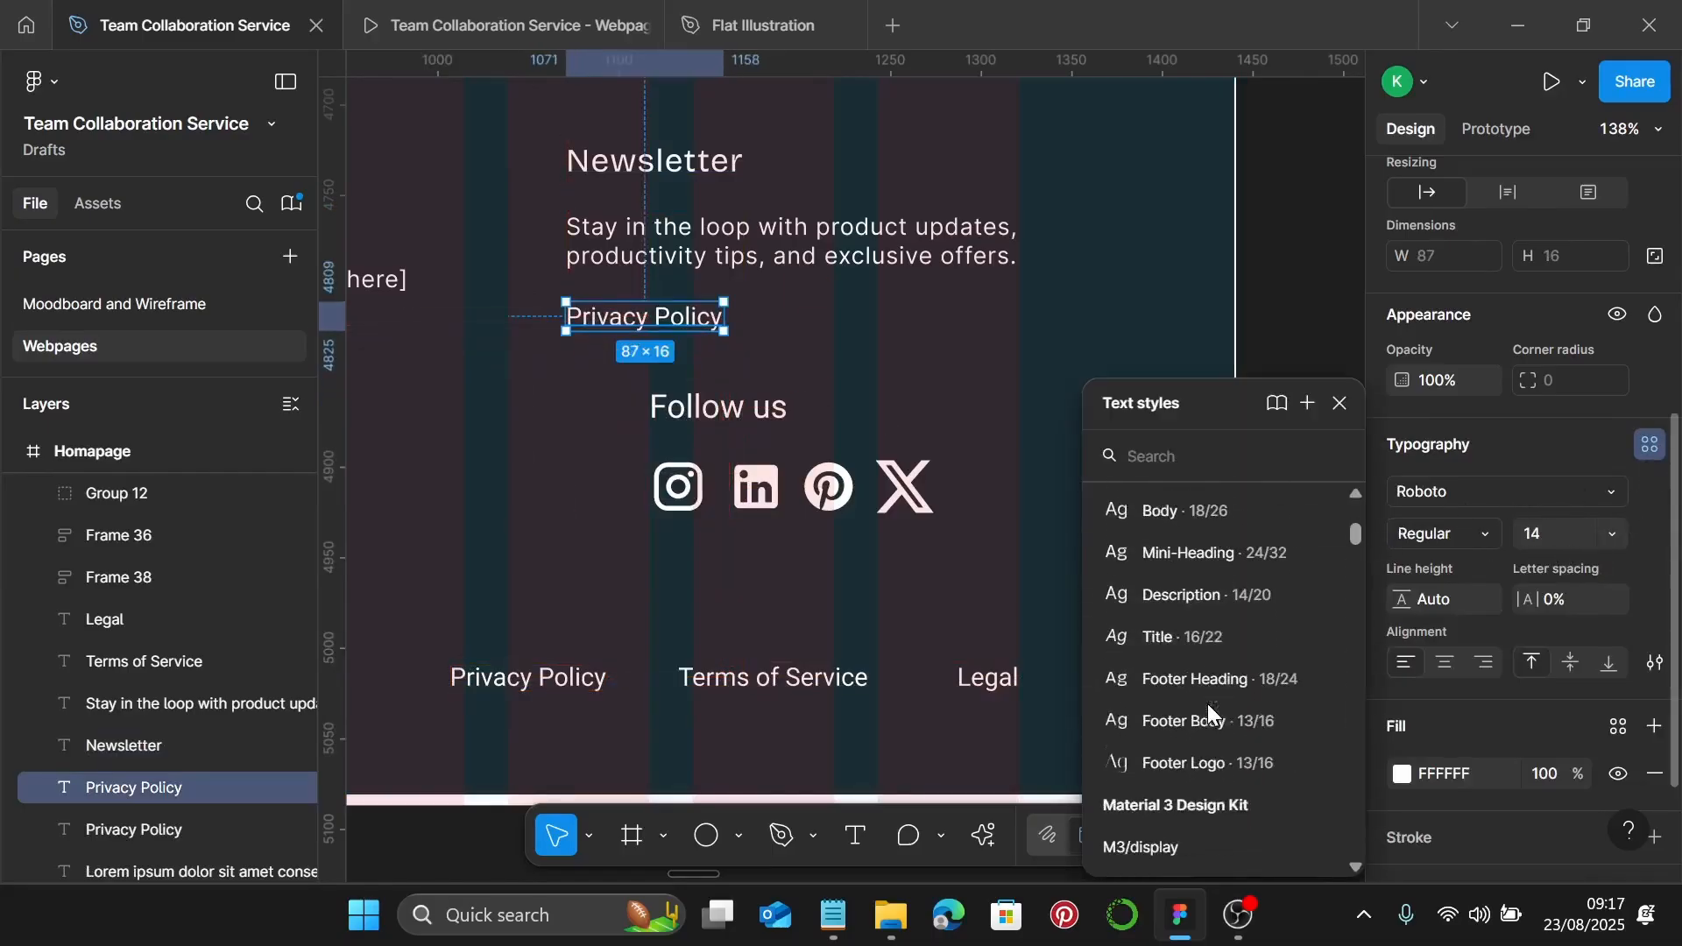
{"action": "left_click", "coordinate": [1235, 670]}
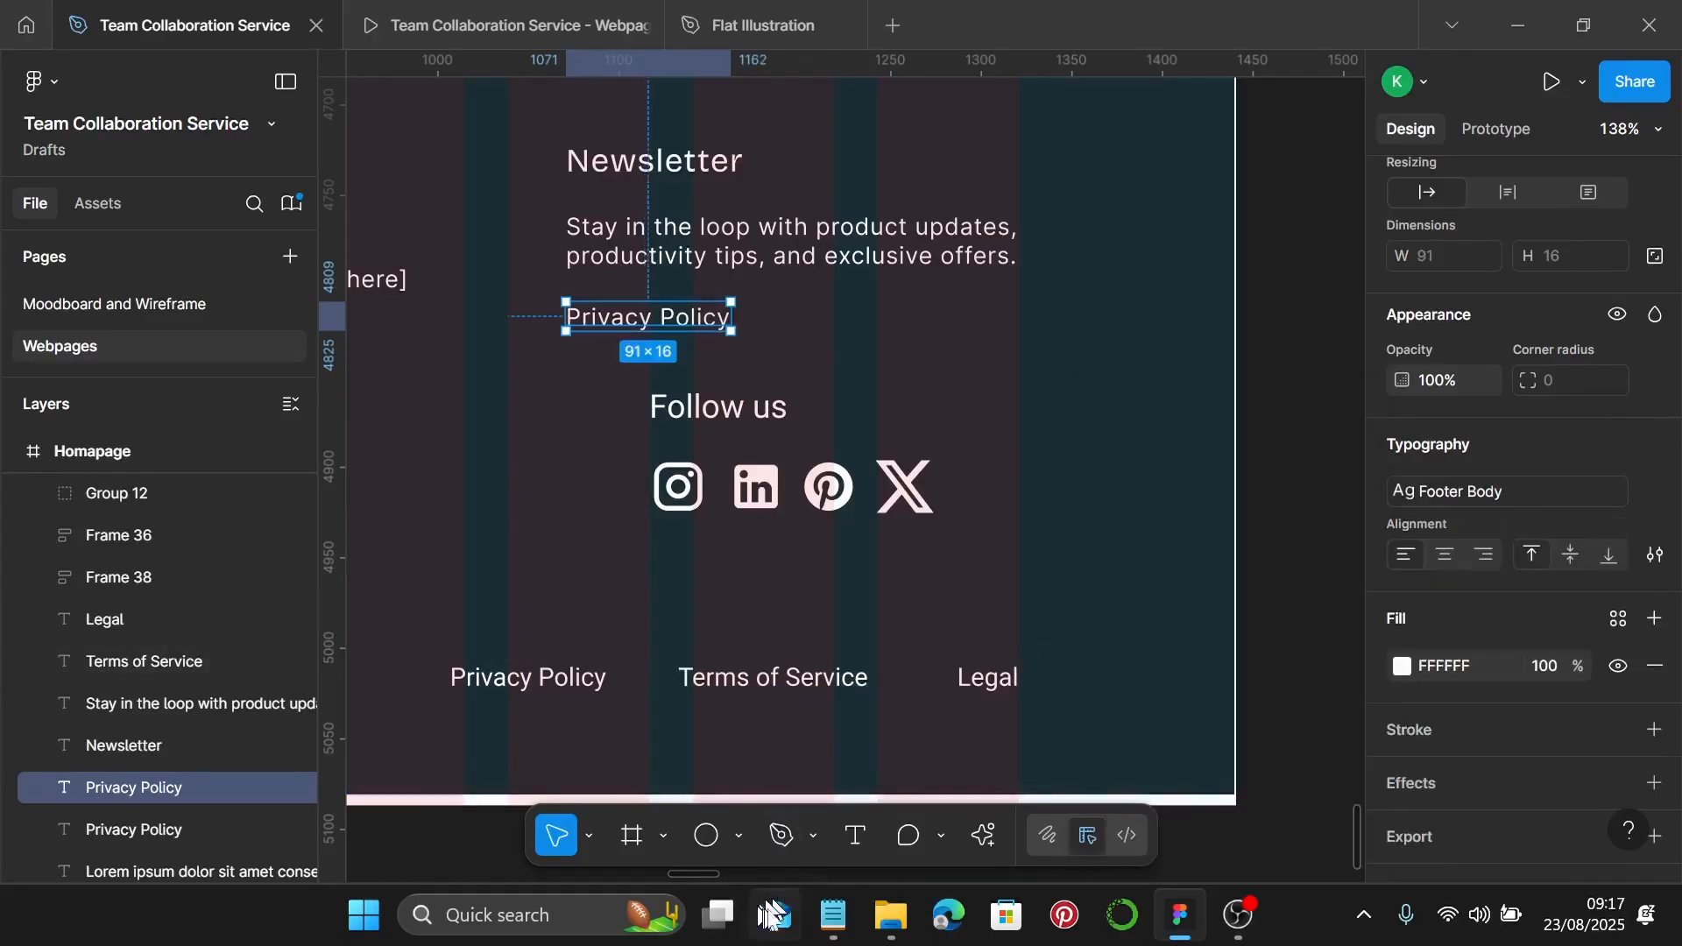
Copy "Subscribe to our newsletter" from Notepad and replace the "Privacy Policy" copy beneath the newsletter description in Figma with it
{"action": "left_click", "coordinate": [832, 916]}
{"action": "left_click_drag", "start_coordinate": [1353, 487], "coordinate": [1155, 484]}
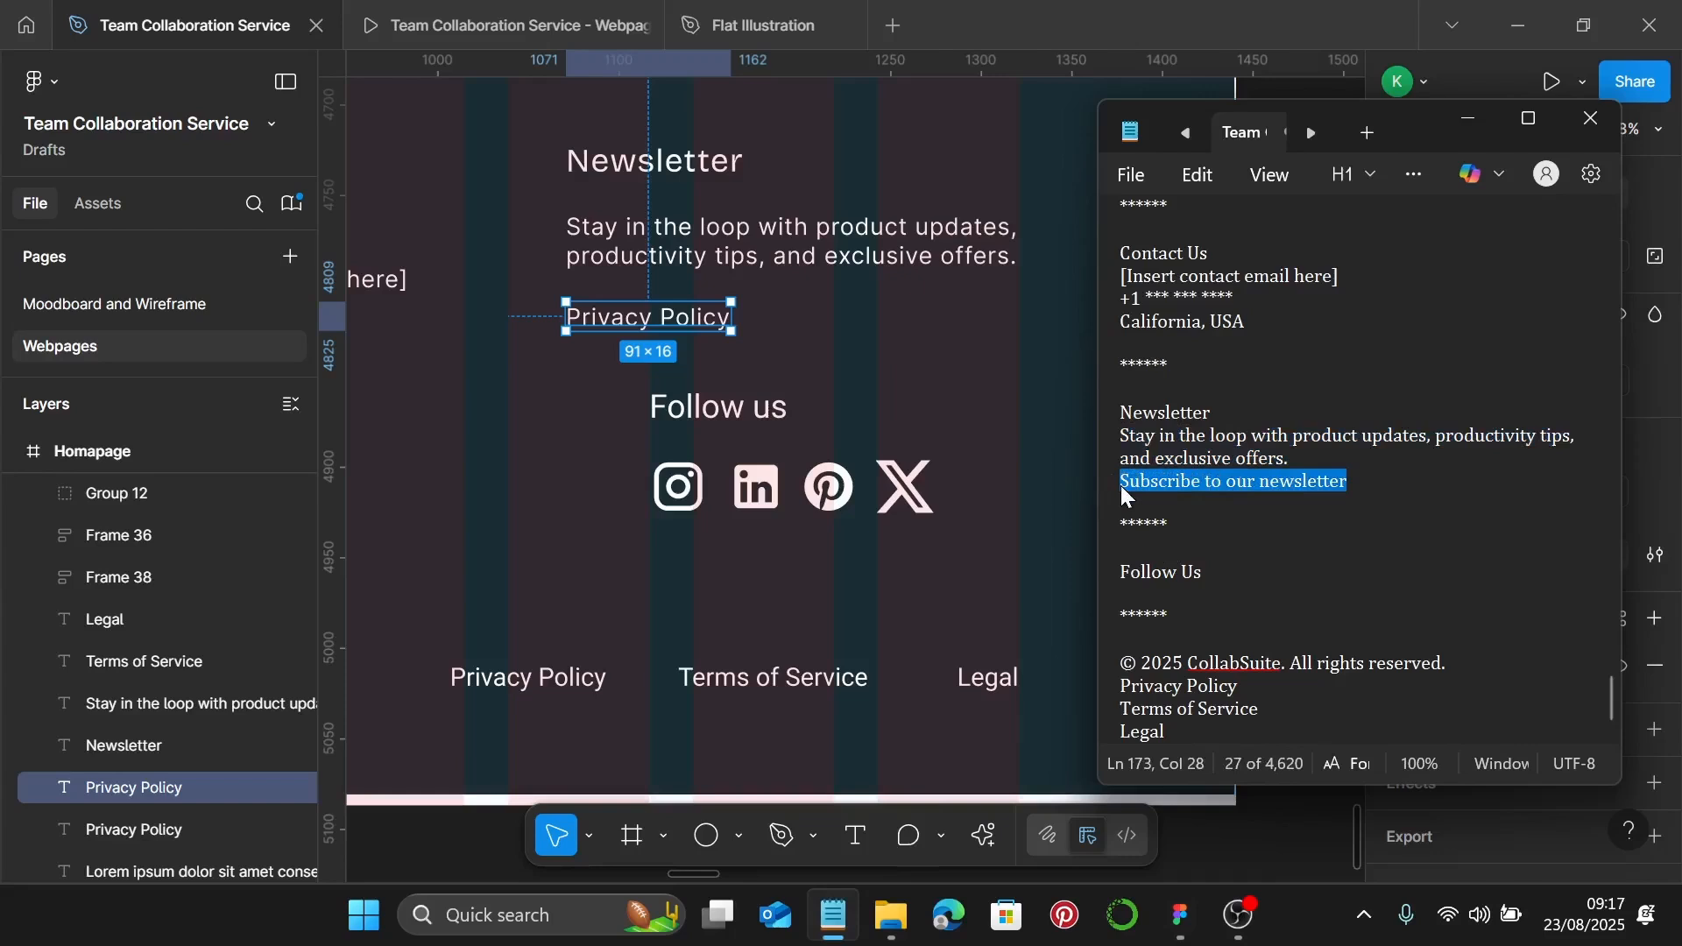
{"action": "double_click", "coordinate": [642, 322]}
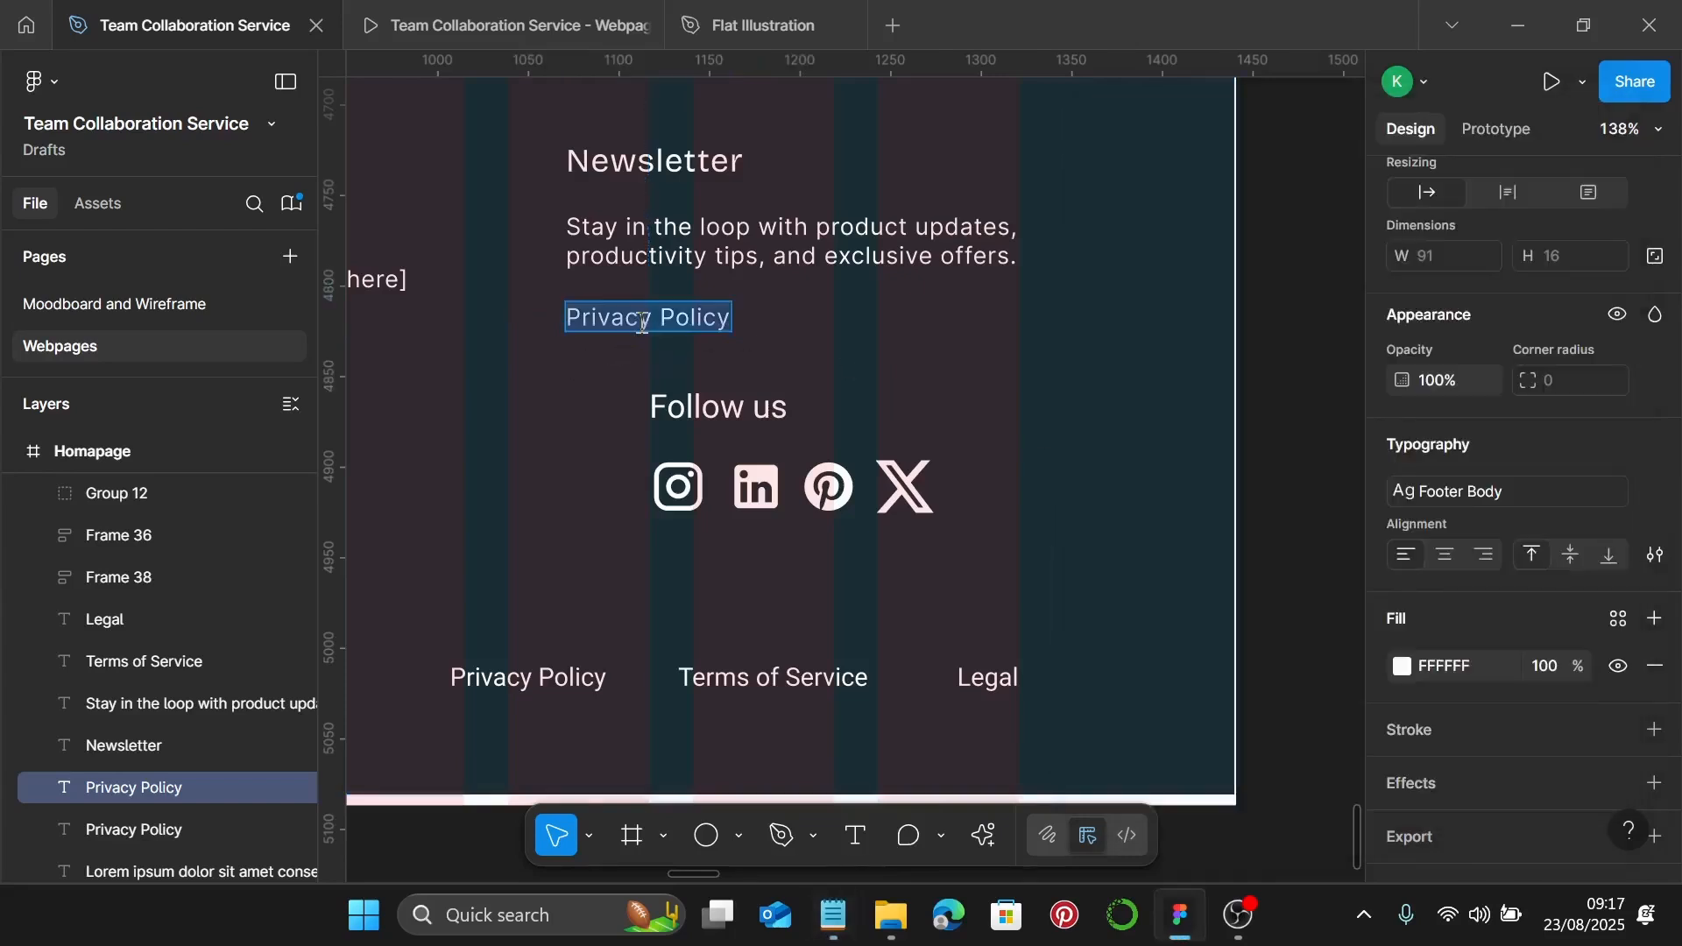
{"action": "type", "text": "Subscribe to our newsletter"}
{"action": "key", "text": "Escape"}
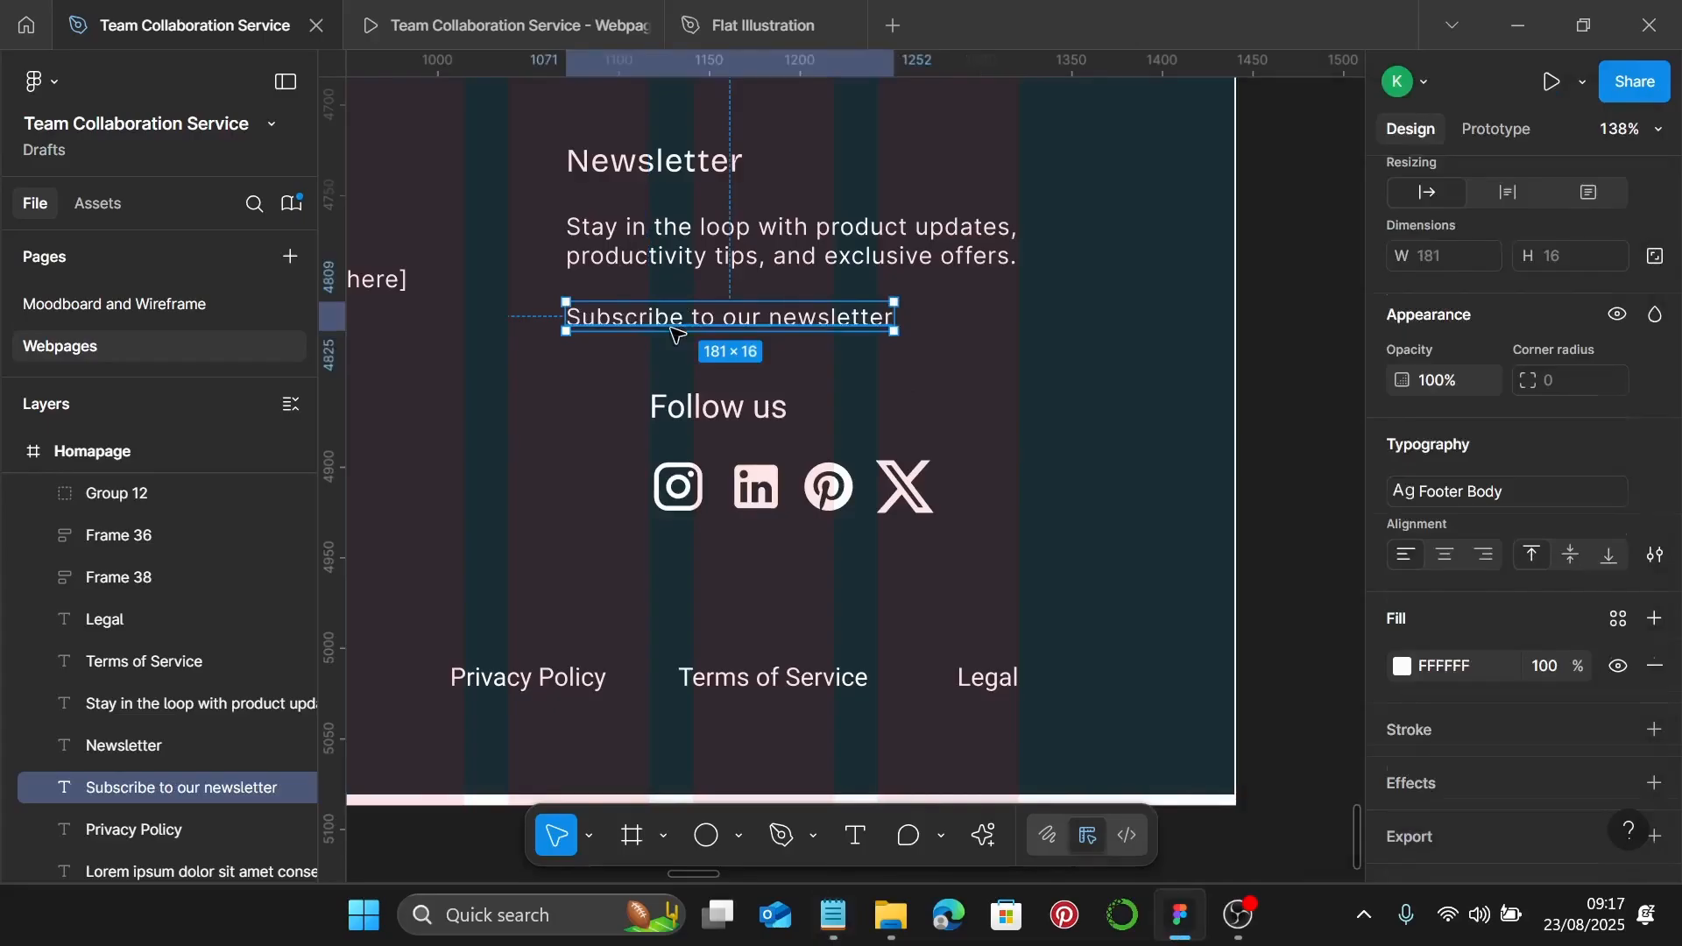
Add auto layout to the "Subscribe to our newsletter" text, shift the frame under the description, and set its vertical padding to 8
{"action": "key", "text": "shift+a"}
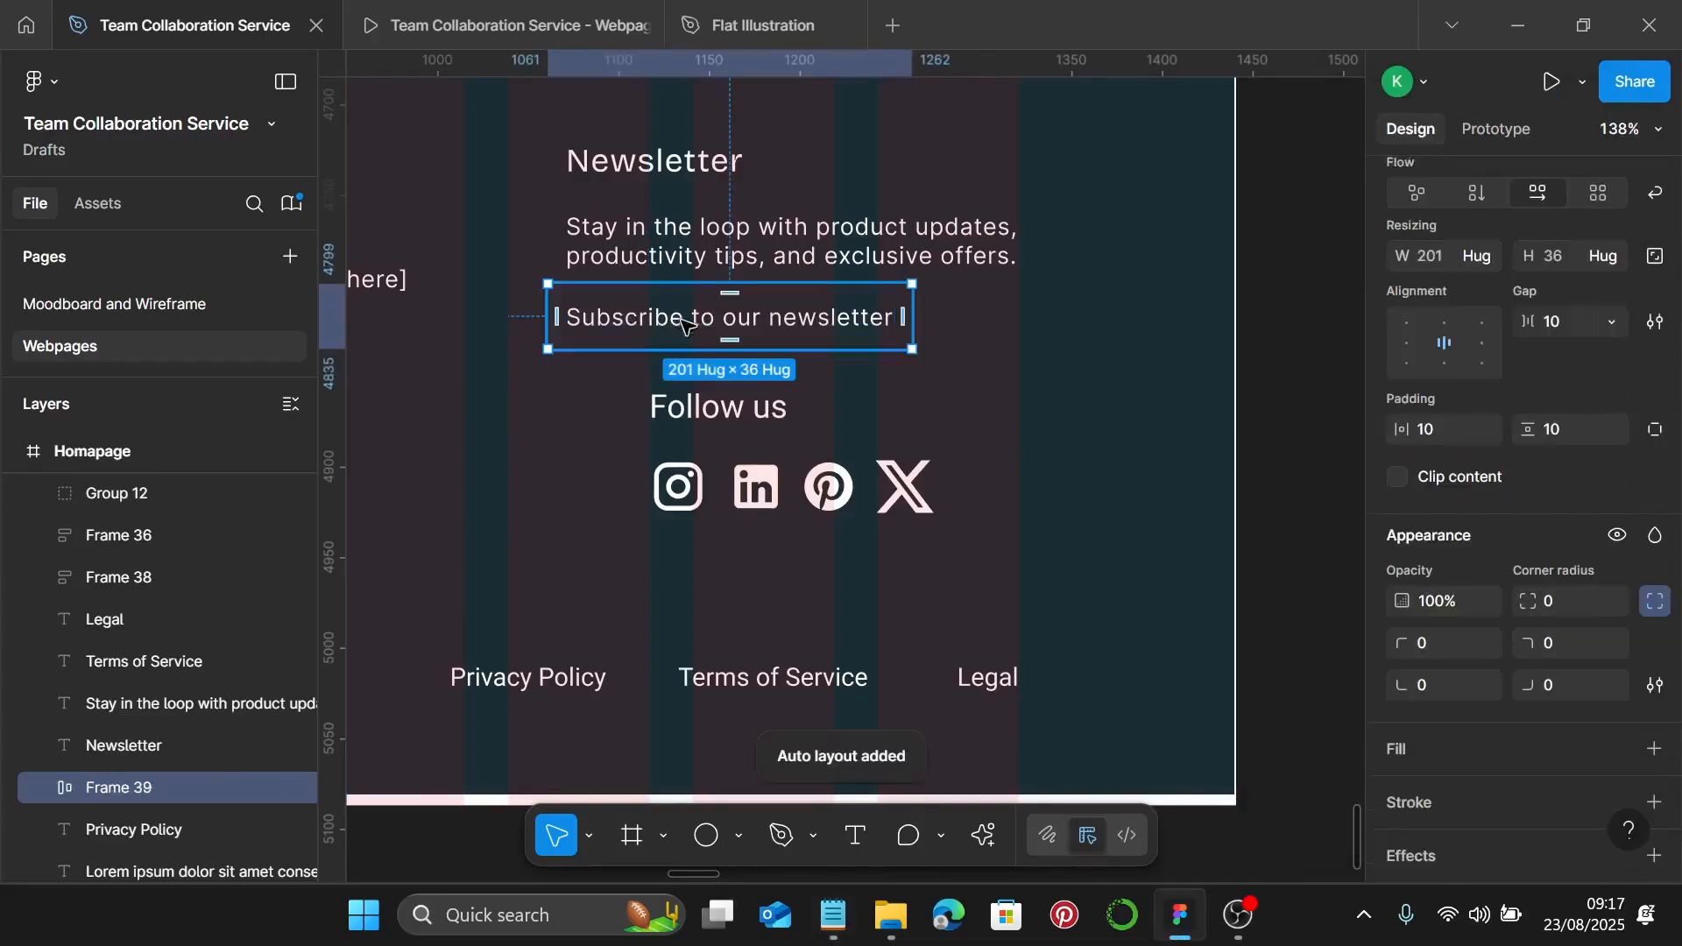
{"action": "left_click_drag", "start_coordinate": [686, 326], "coordinate": [704, 331]}
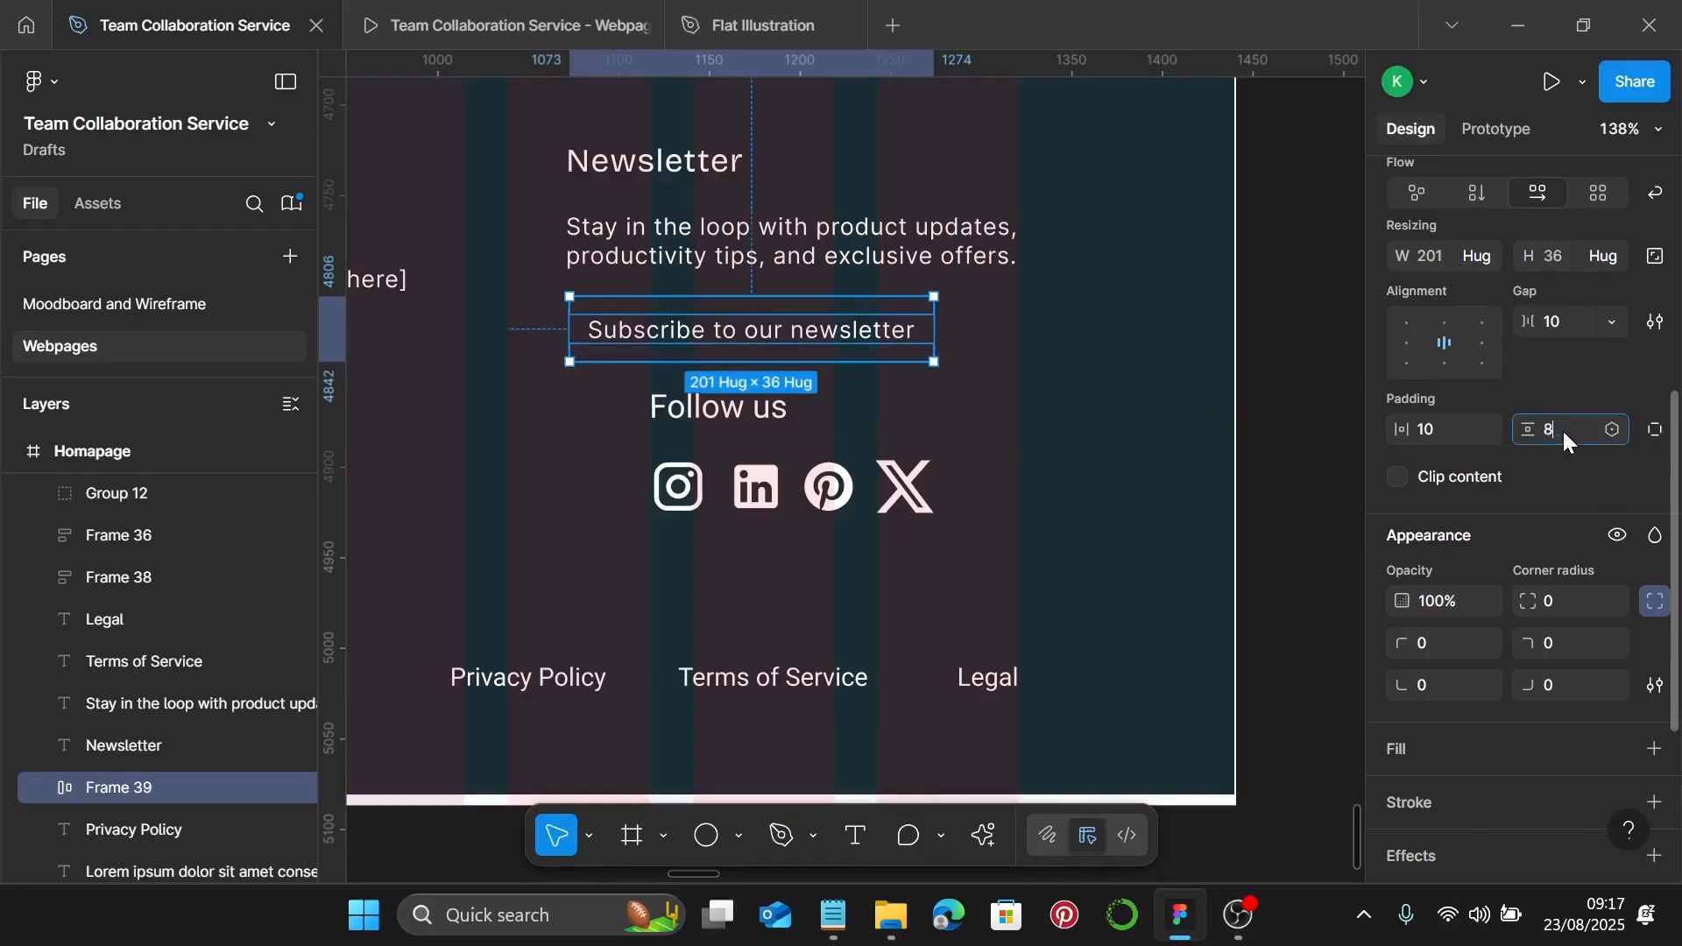
{"action": "type", "text": "8"}
{"action": "key", "text": "Return"}
{"action": "scroll", "coordinate": [850, 296], "scroll_direction": "up", "scroll_amount": 1}
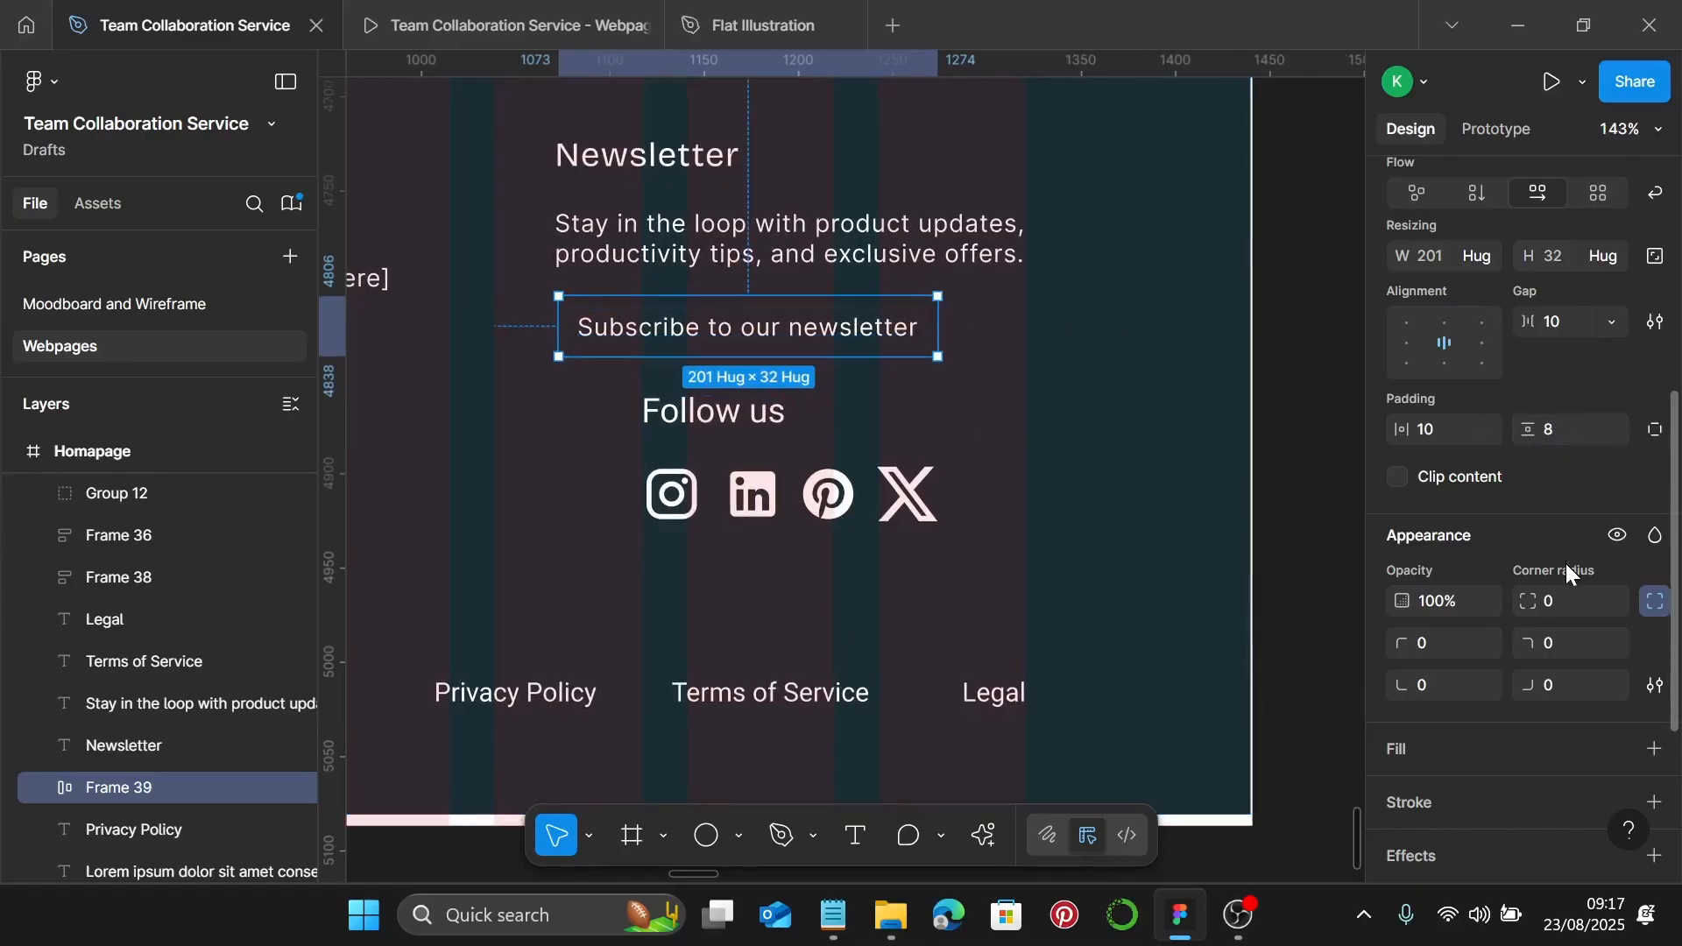
Give the "Subscribe to our newsletter" frame a corner radius of 4 and the coral Primary 1 fill
{"action": "left_click", "coordinate": [1568, 603]}
{"action": "type", "text": "4"}
{"action": "key", "text": "Return"}
{"action": "scroll", "coordinate": [1565, 588], "scroll_direction": "down", "scroll_amount": 2}
{"action": "left_click", "coordinate": [1654, 618]}
{"action": "left_click", "coordinate": [1619, 618]}
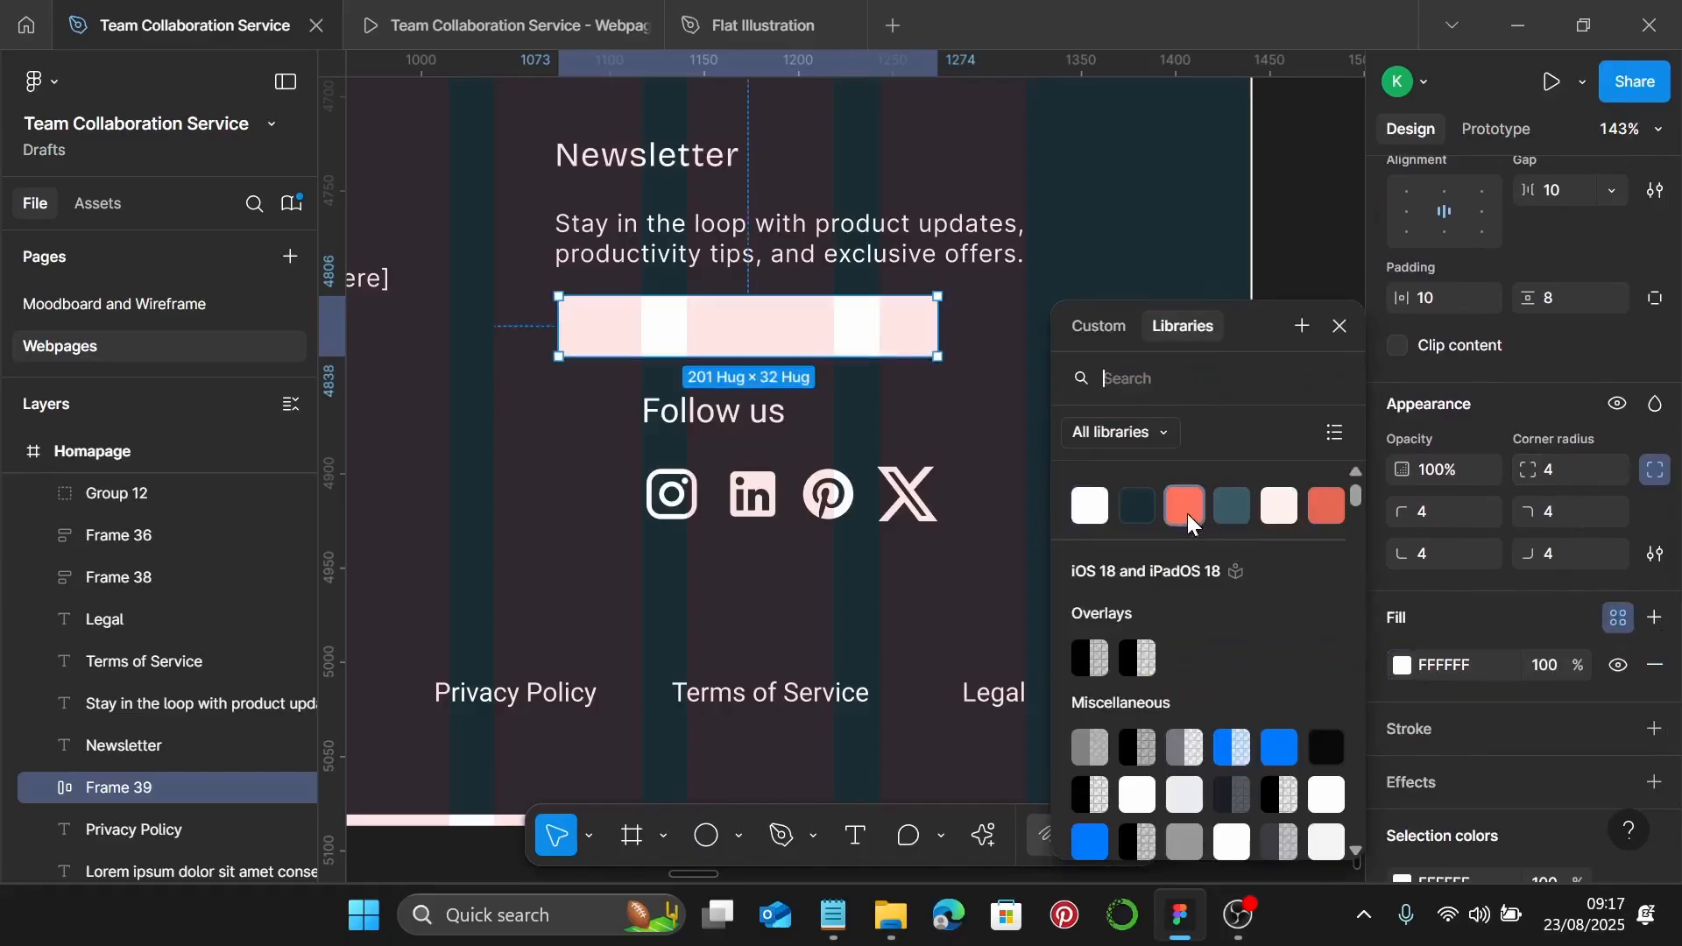
{"action": "left_click", "coordinate": [1186, 514]}
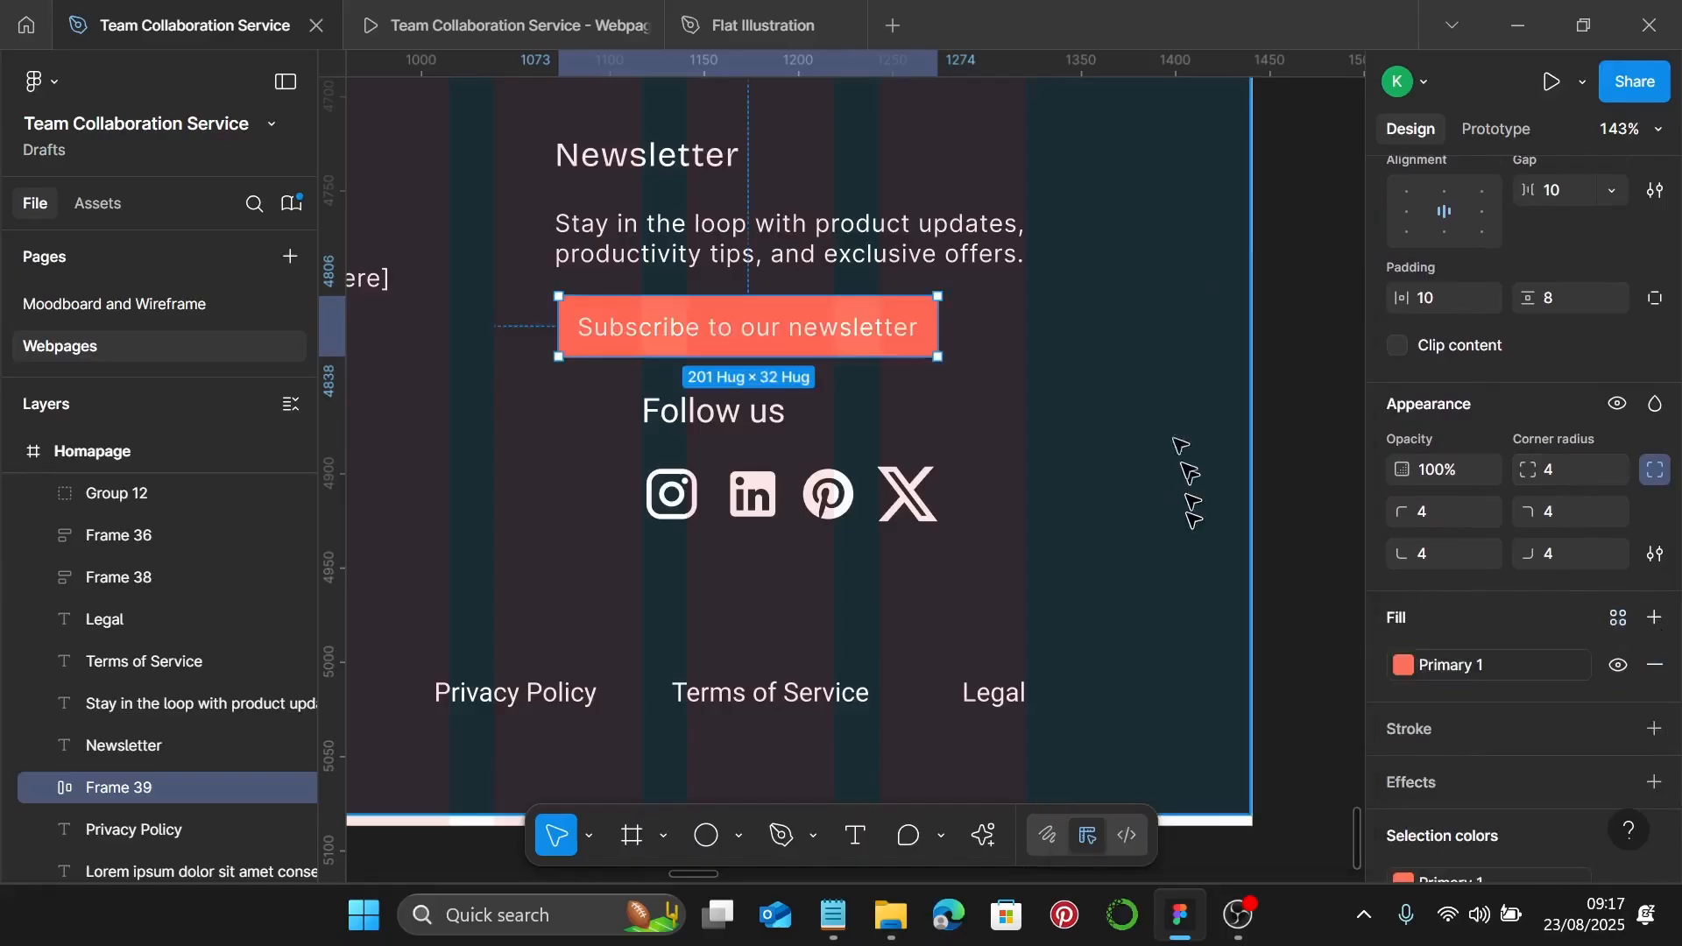
{"action": "scroll", "coordinate": [1000, 320], "scroll_direction": "down", "scroll_amount": 1}
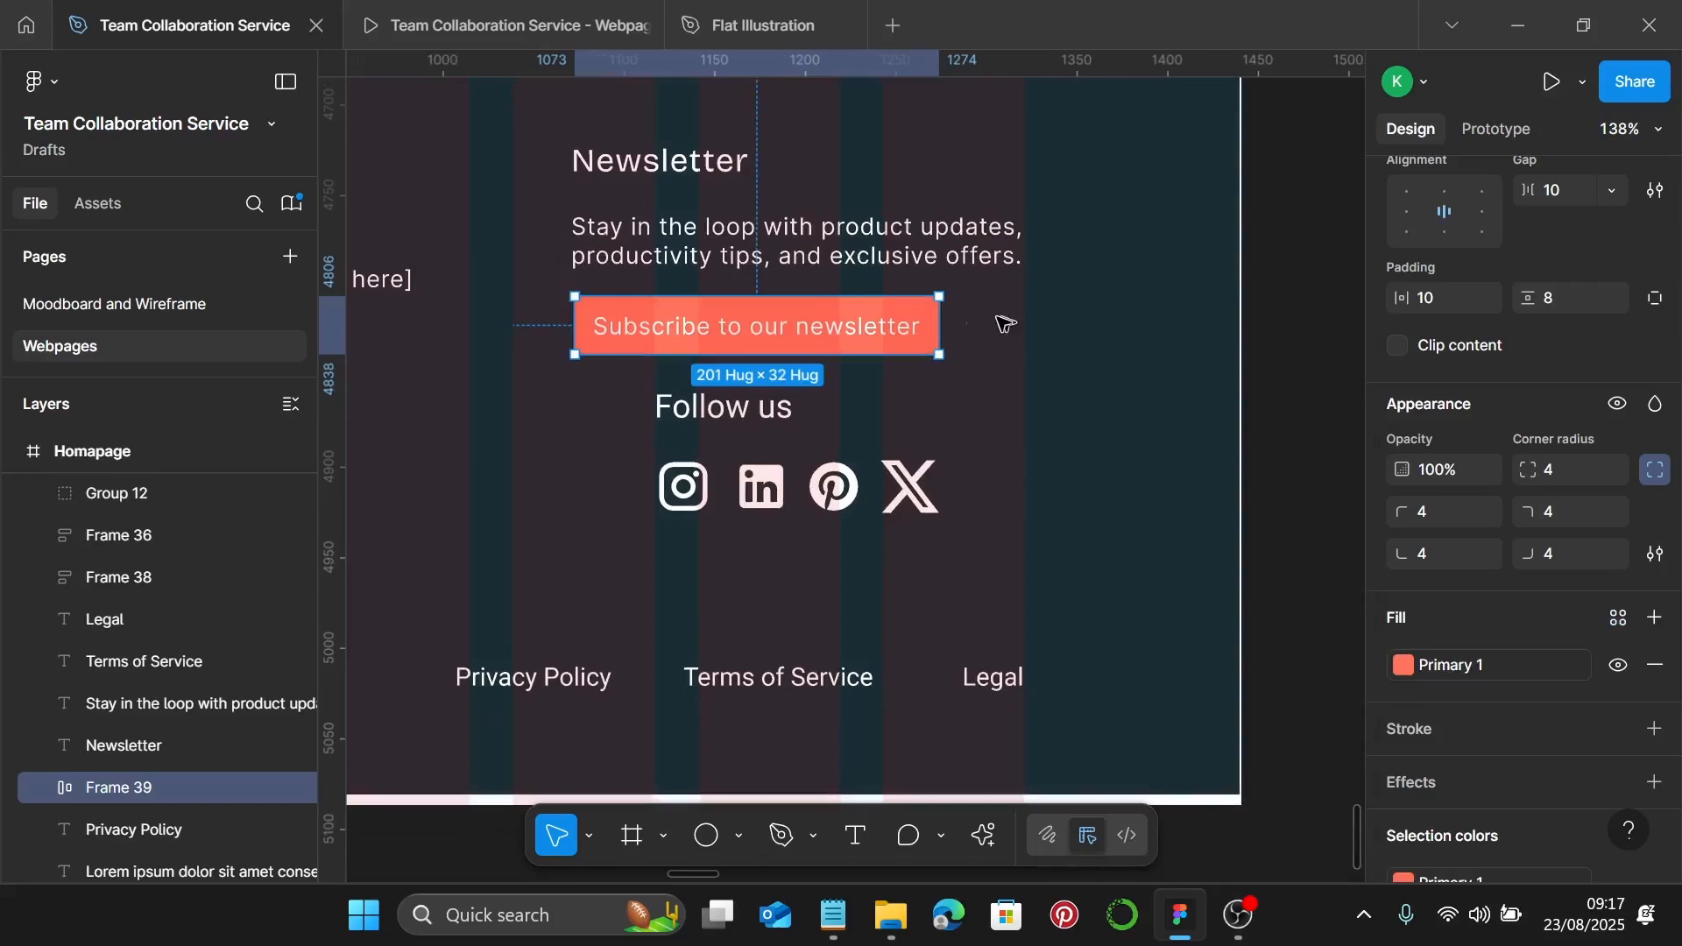
{"action": "left_click", "coordinate": [724, 254]}
{"action": "left_click", "coordinate": [680, 171], "text": "shift"}
{"action": "left_click", "coordinate": [639, 331], "text": "shift"}
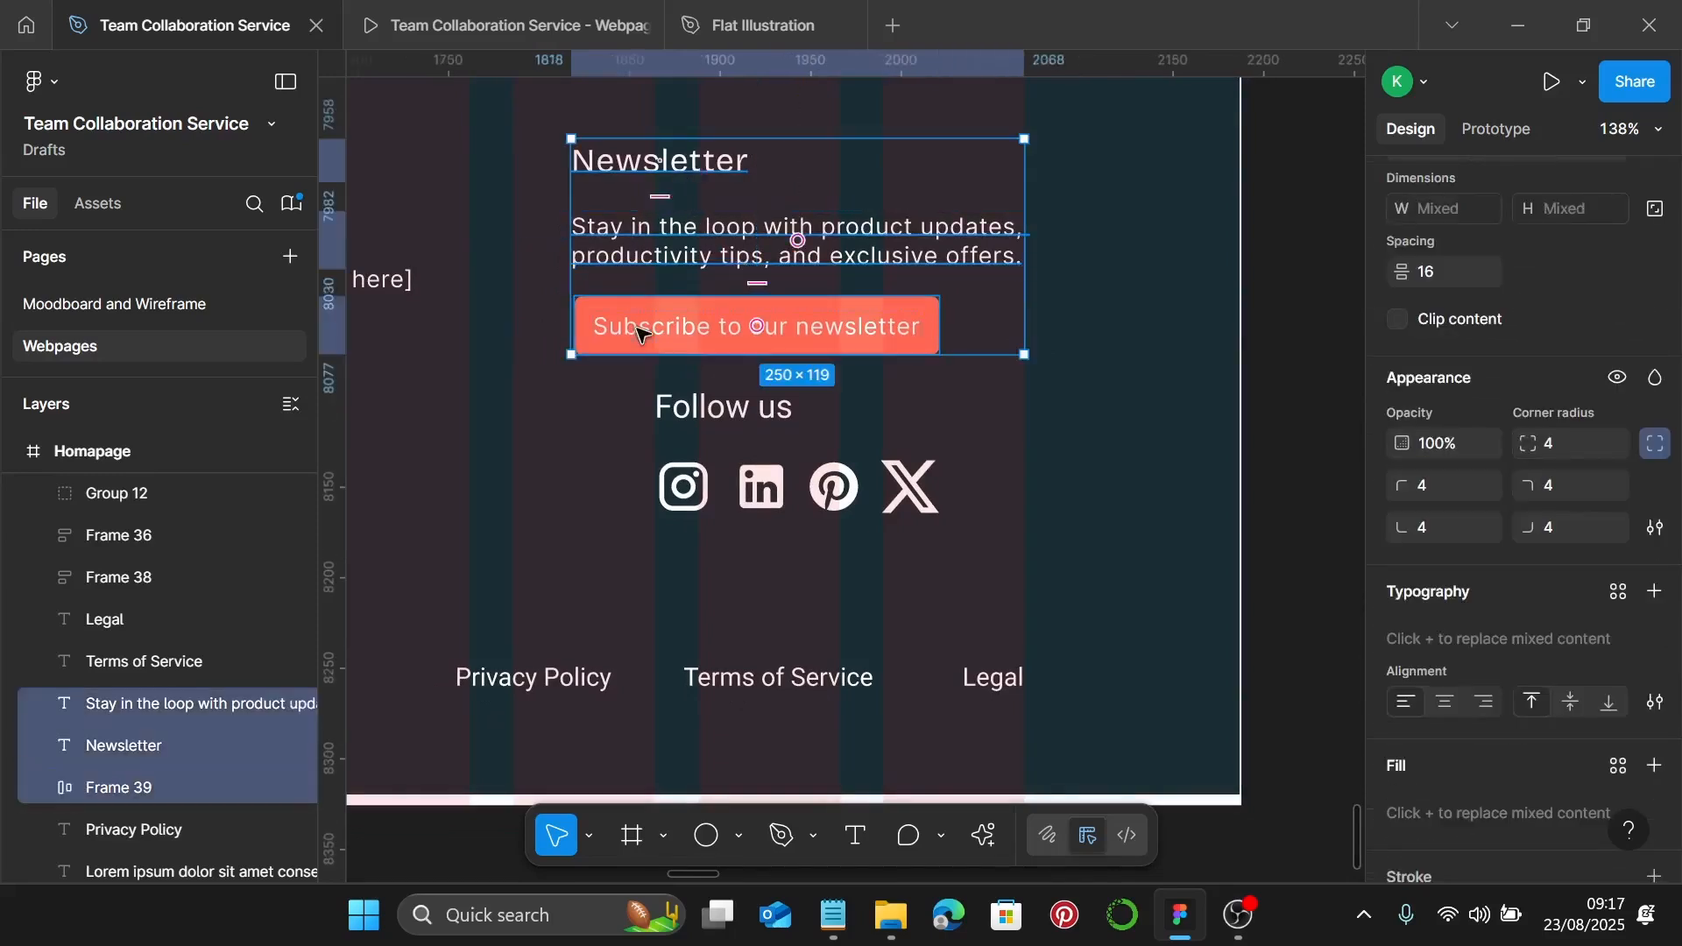
{"action": "key", "text": "shift+a"}
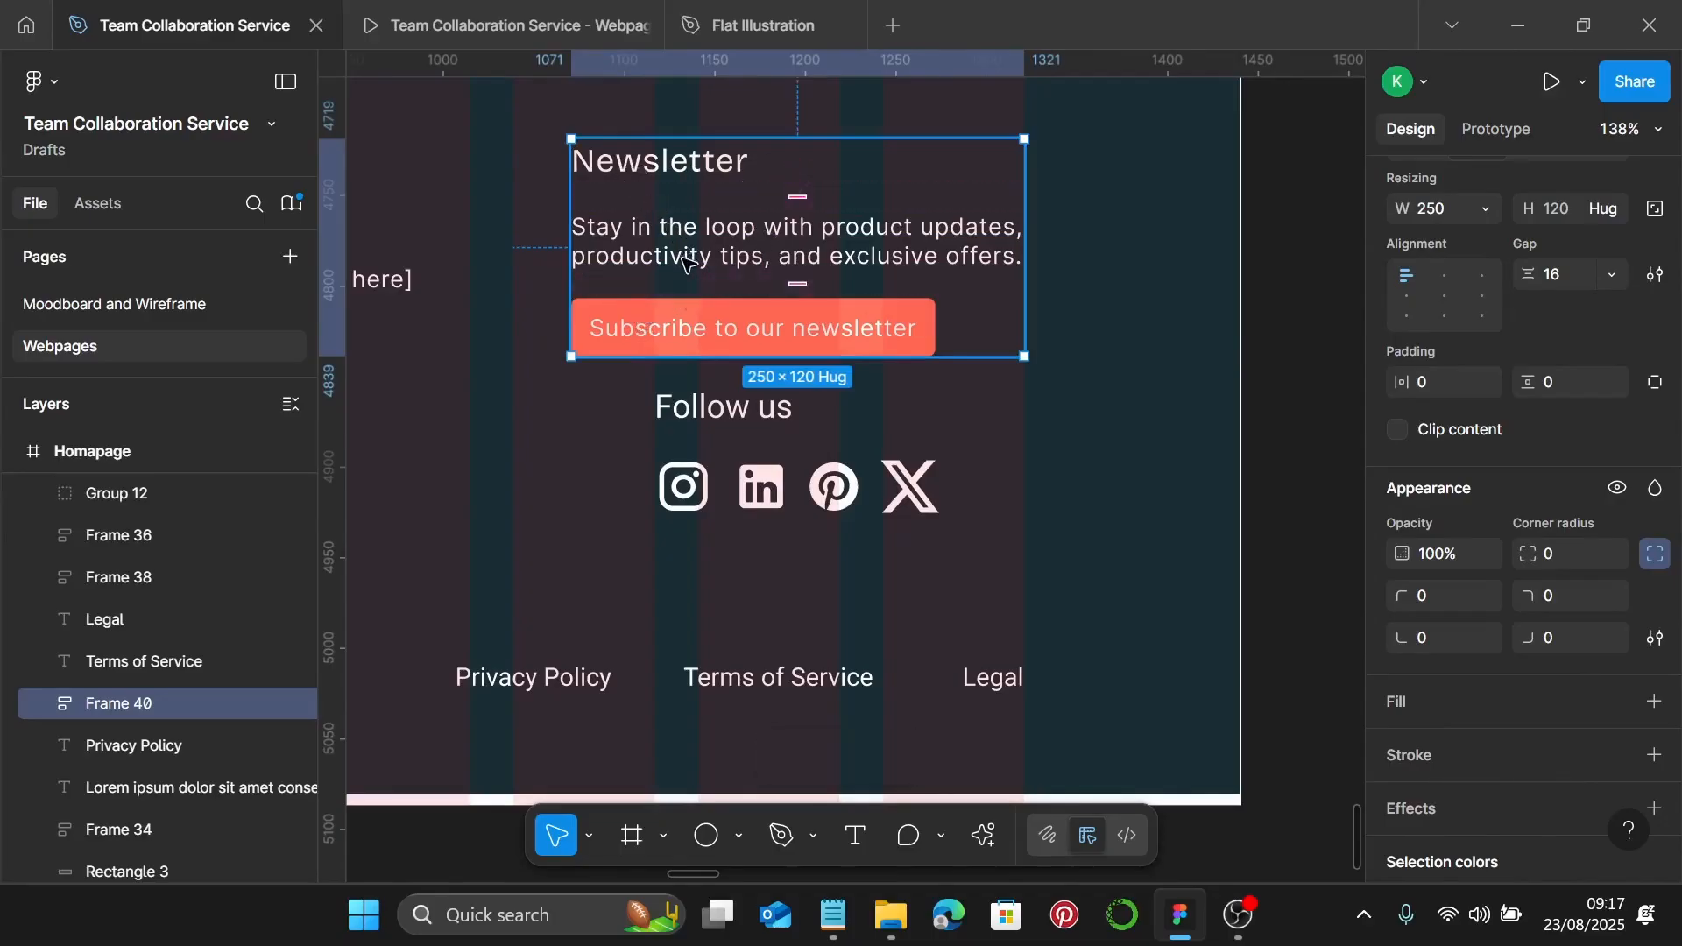
{"action": "key", "text": "ctrl+z"}
Combine the newsletter description and the subscribe button in a vertical auto layout with a gap of 10
{"action": "left_click", "coordinate": [734, 247]}
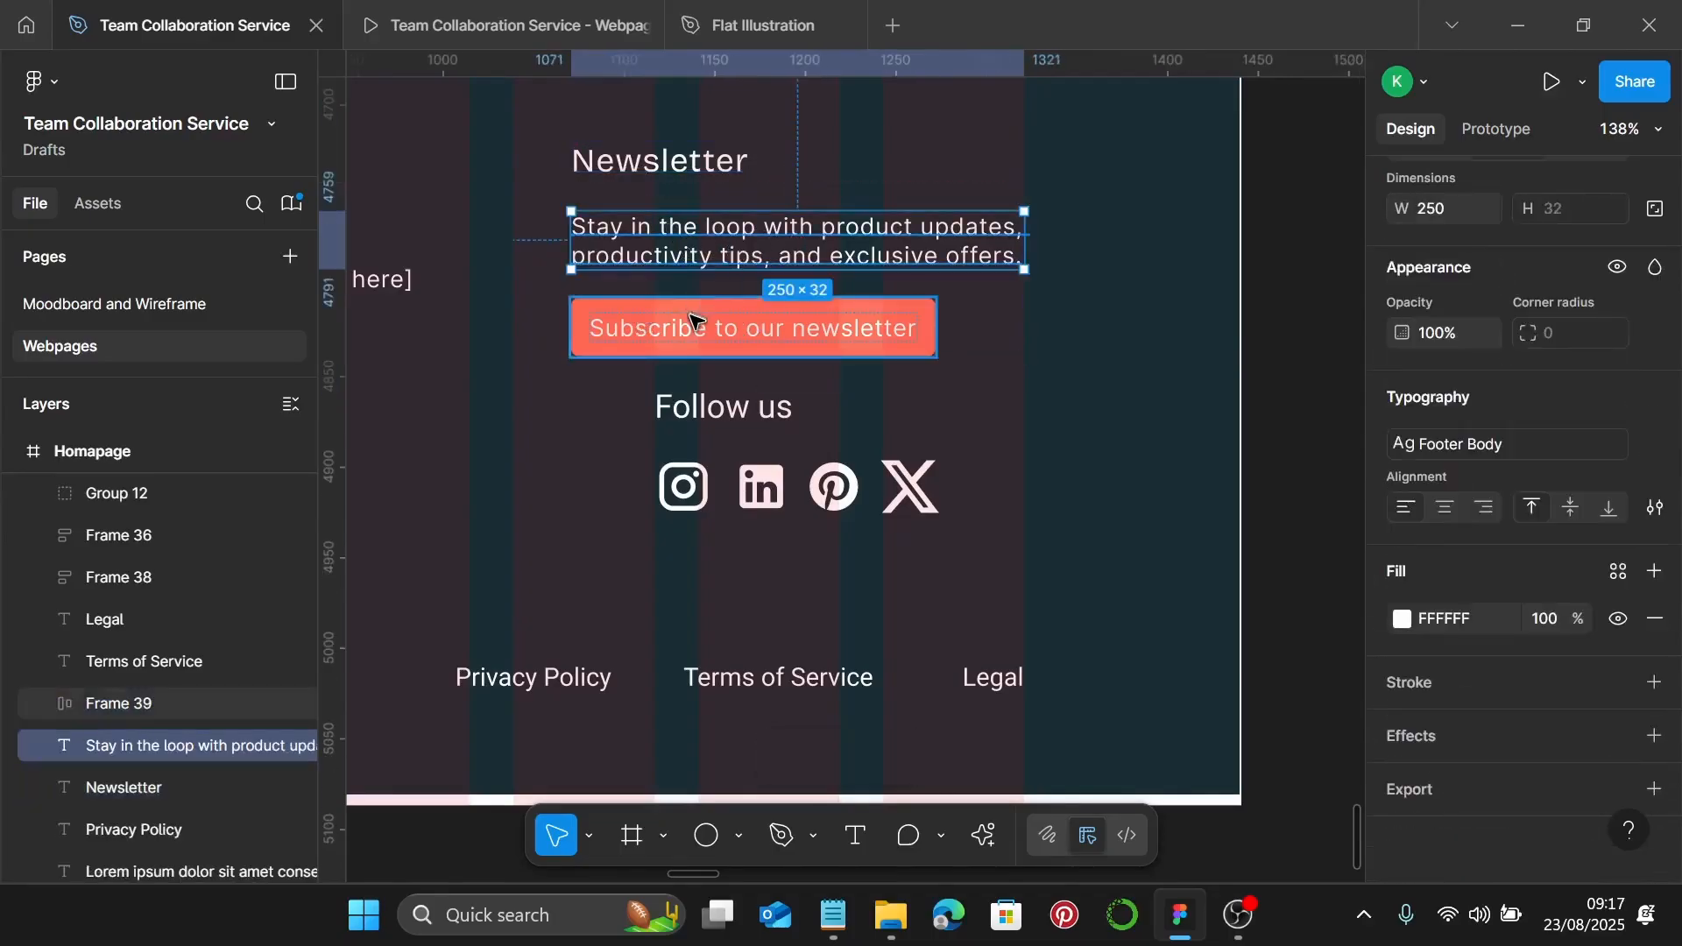
{"action": "left_click", "coordinate": [693, 323], "text": "shift"}
{"action": "key", "text": "shift+a"}
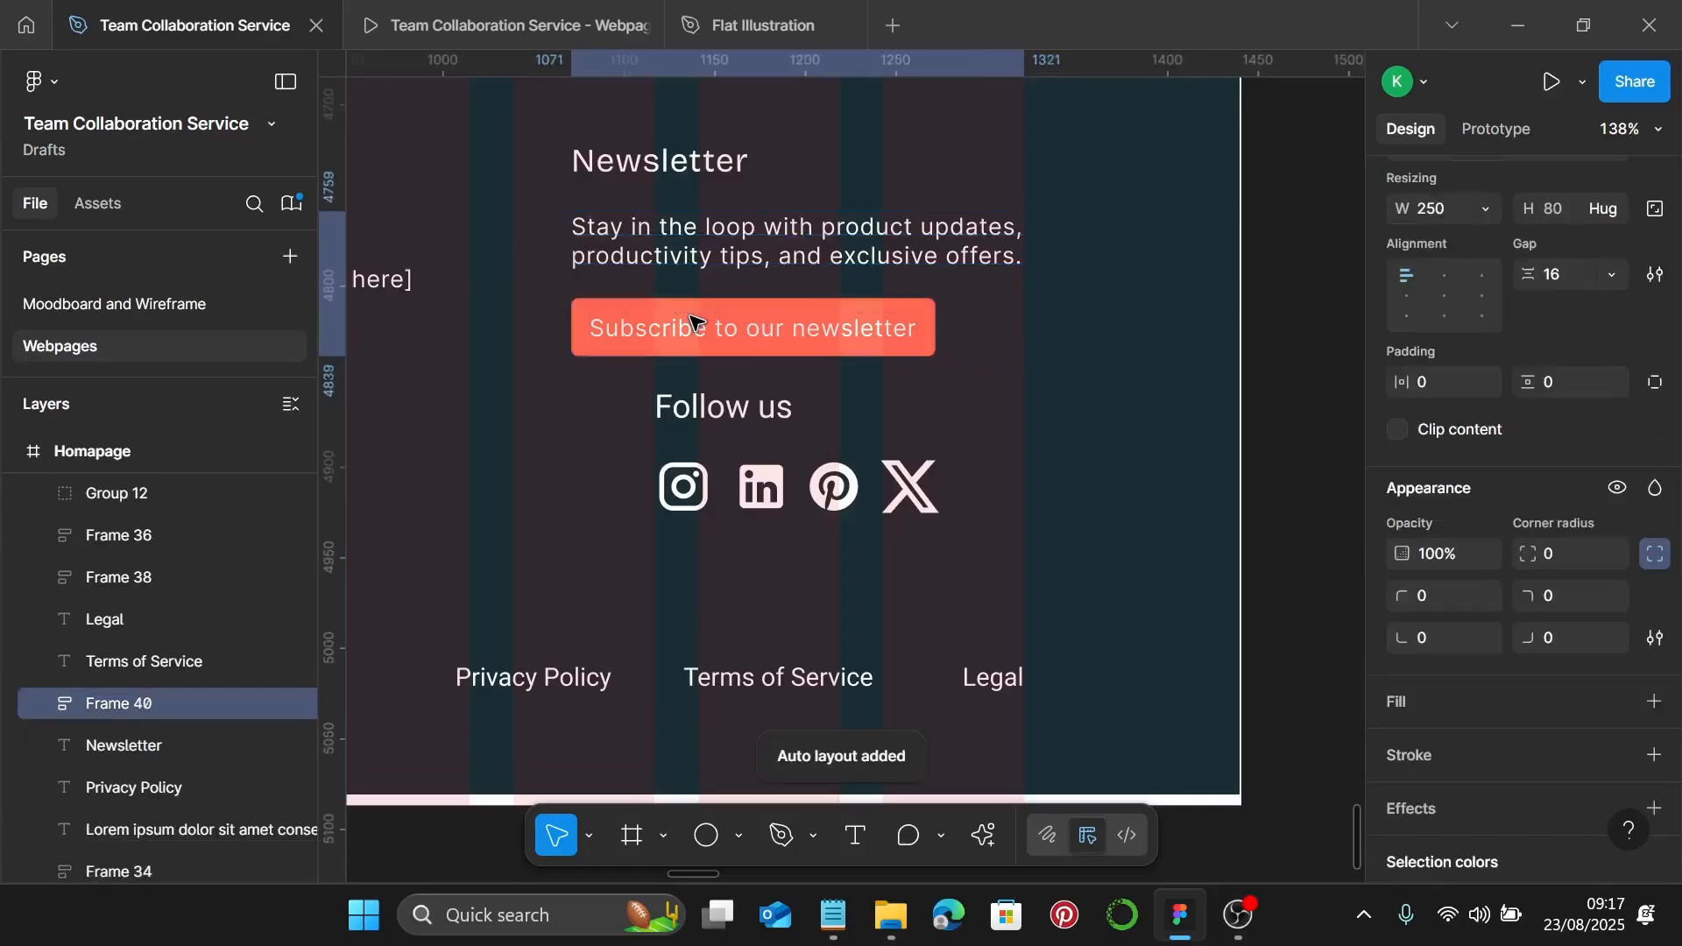
{"action": "left_click", "coordinate": [1570, 275]}
{"action": "type", "text": "10"}
{"action": "key", "text": "Return"}
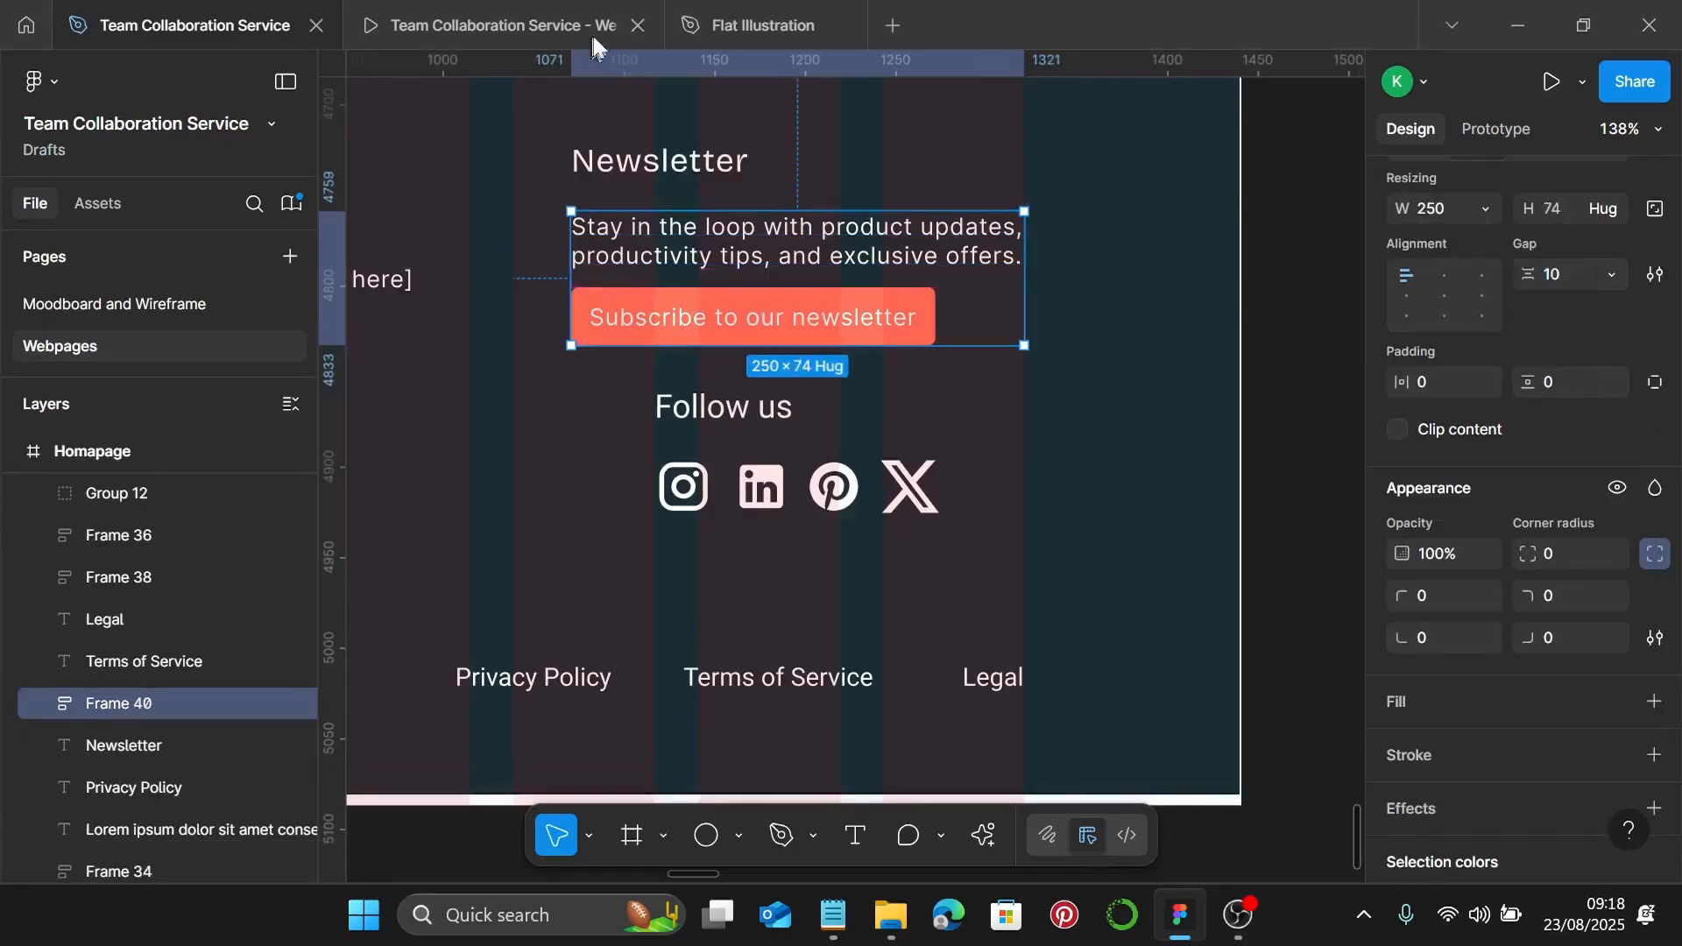
Wrap the "Newsletter" heading and the description-and-button frame in an auto layout with a gap of 15
{"action": "left_click", "coordinate": [674, 169], "text": "shift"}
{"action": "key", "text": "shift+a"}
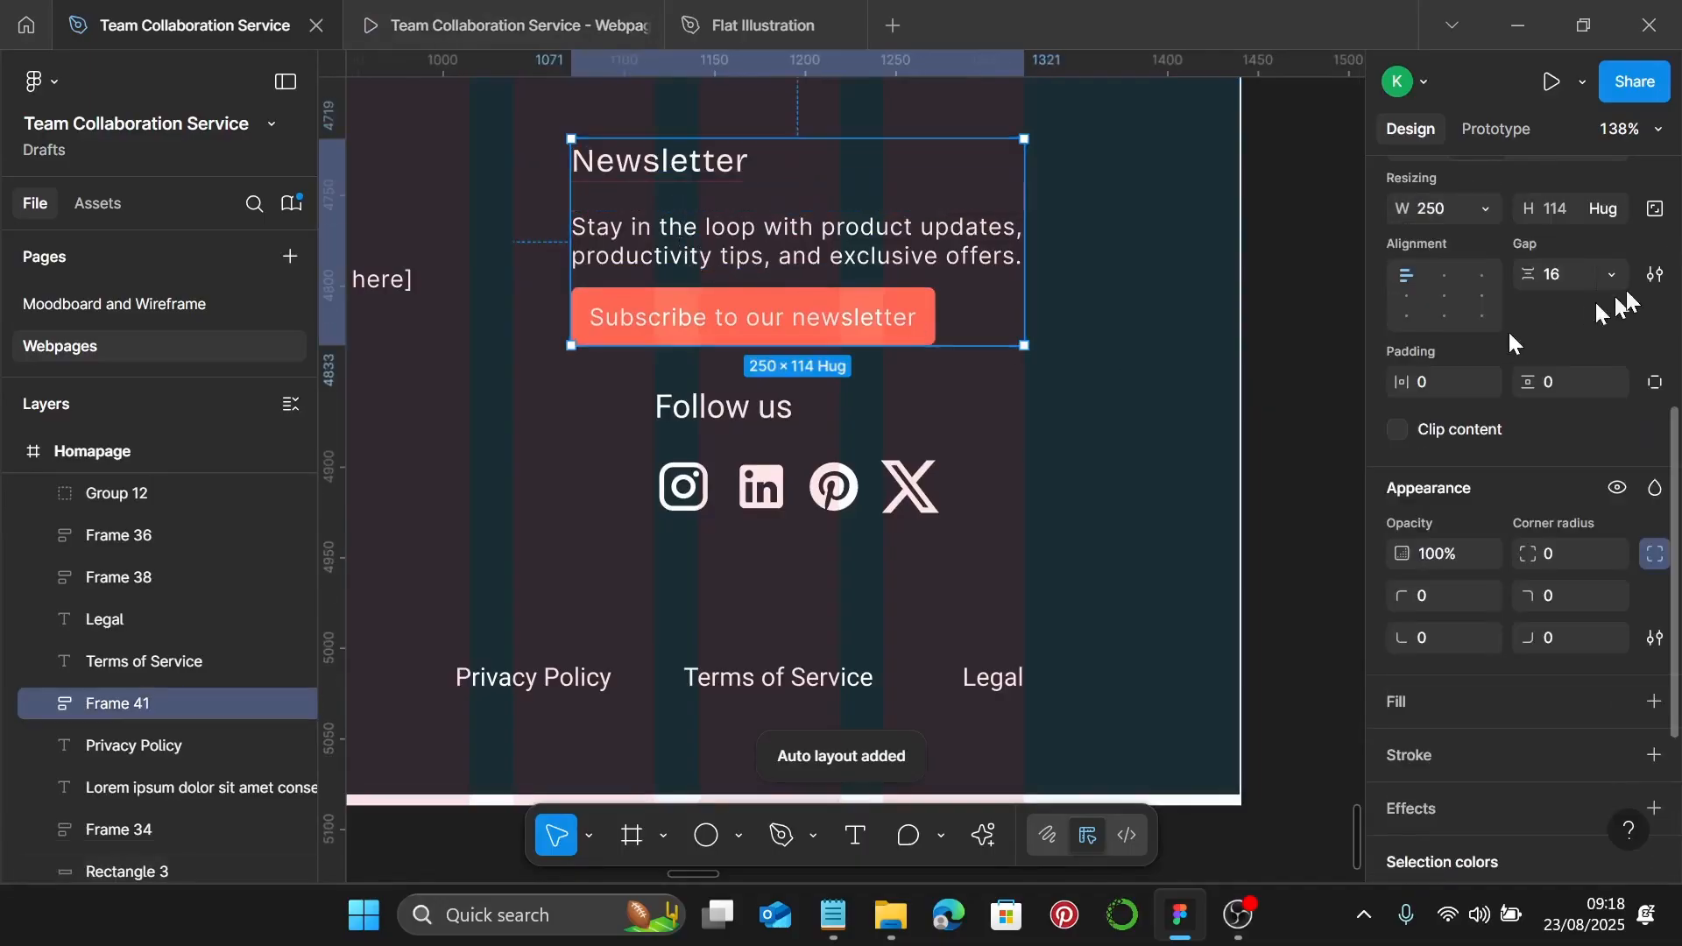
{"action": "left_click", "coordinate": [1577, 269]}
{"action": "type", "text": "1"}
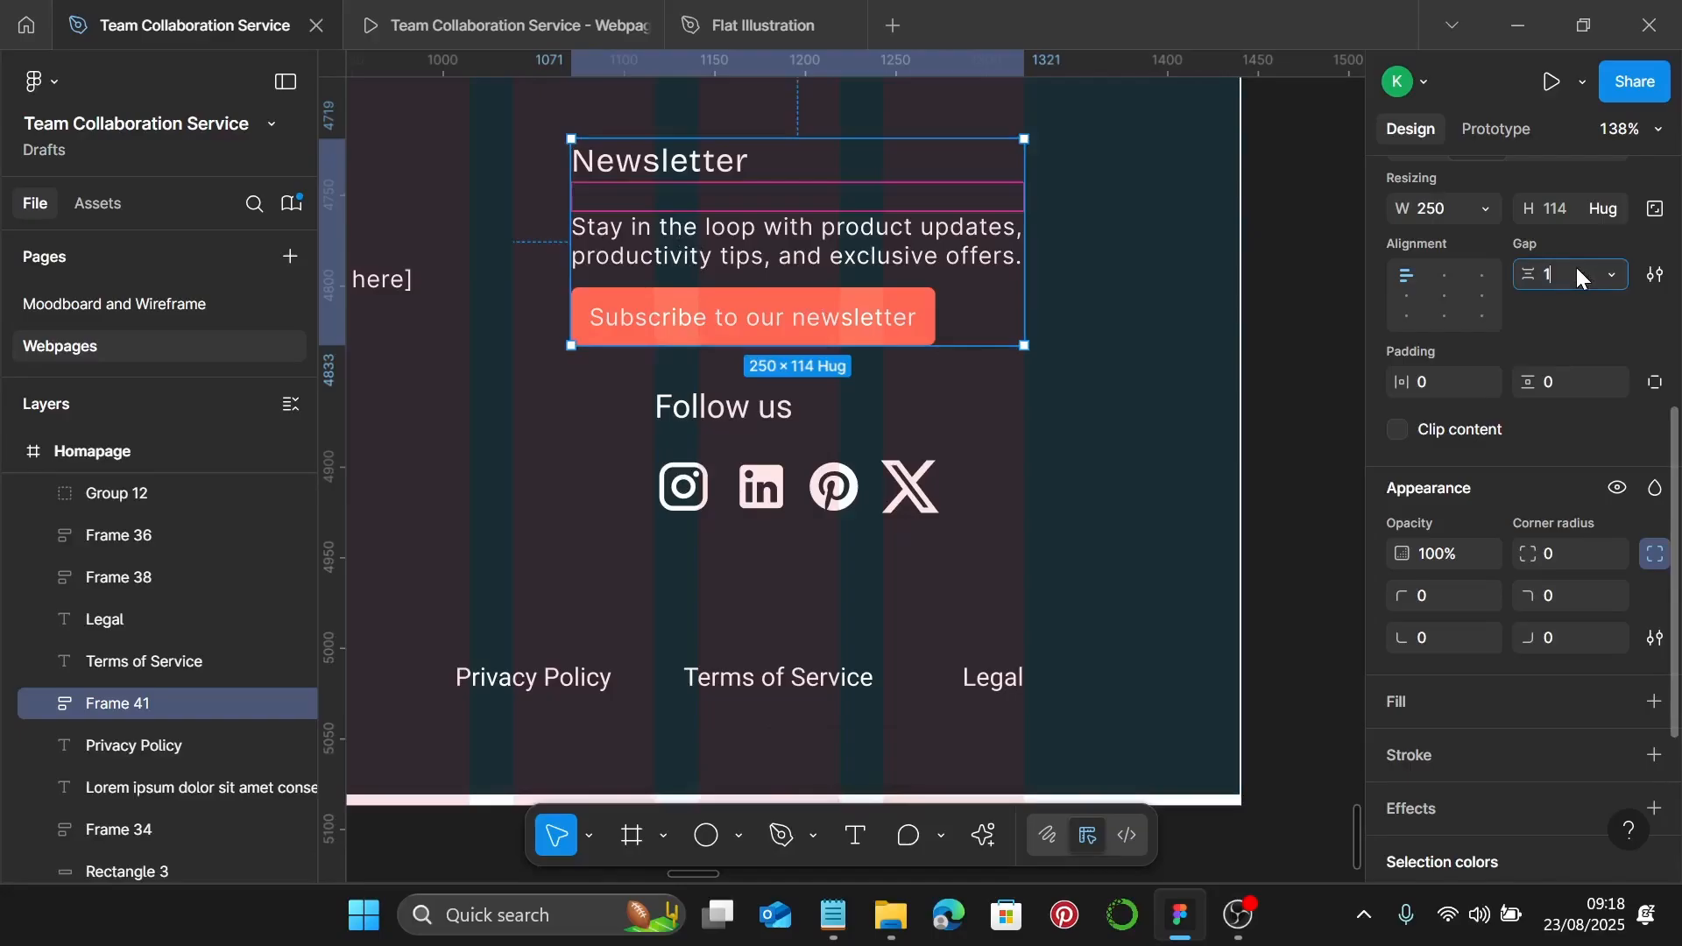
{"action": "type", "text": "5"}
{"action": "key", "text": "Return"}
{"action": "left_click", "coordinate": [1236, 262]}
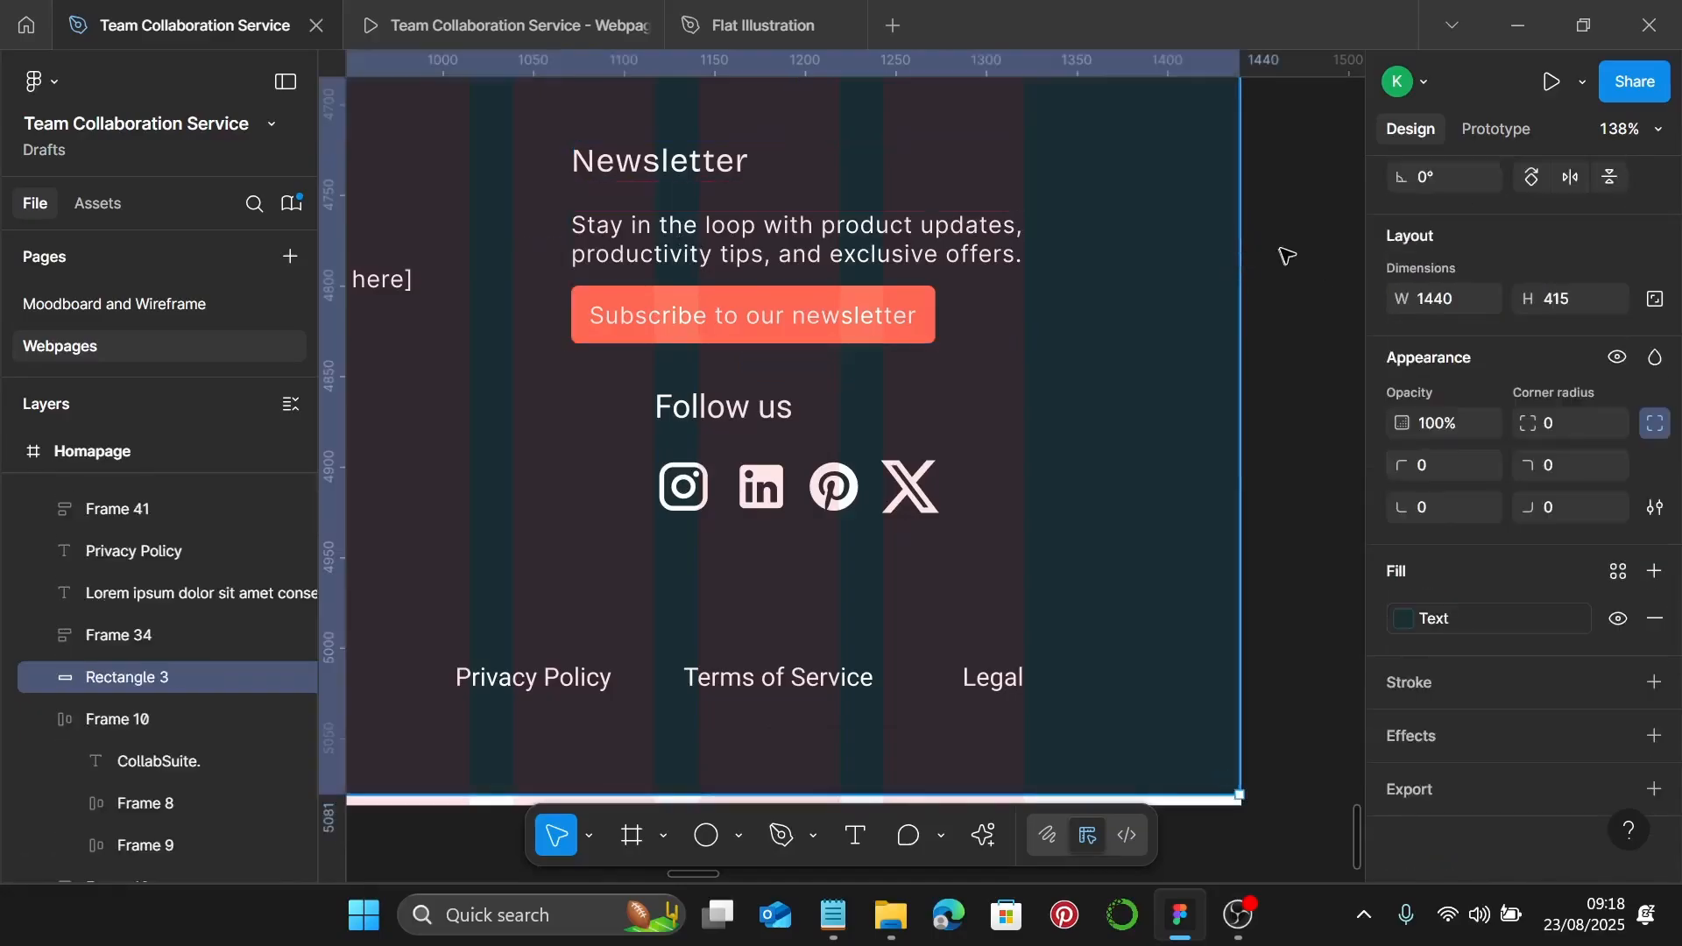
{"action": "left_click", "coordinate": [1287, 256]}
Move the newsletter block up, leaving more space above the "Follow us" group
{"action": "scroll", "coordinate": [1122, 462], "scroll_direction": "down", "scroll_amount": 5}
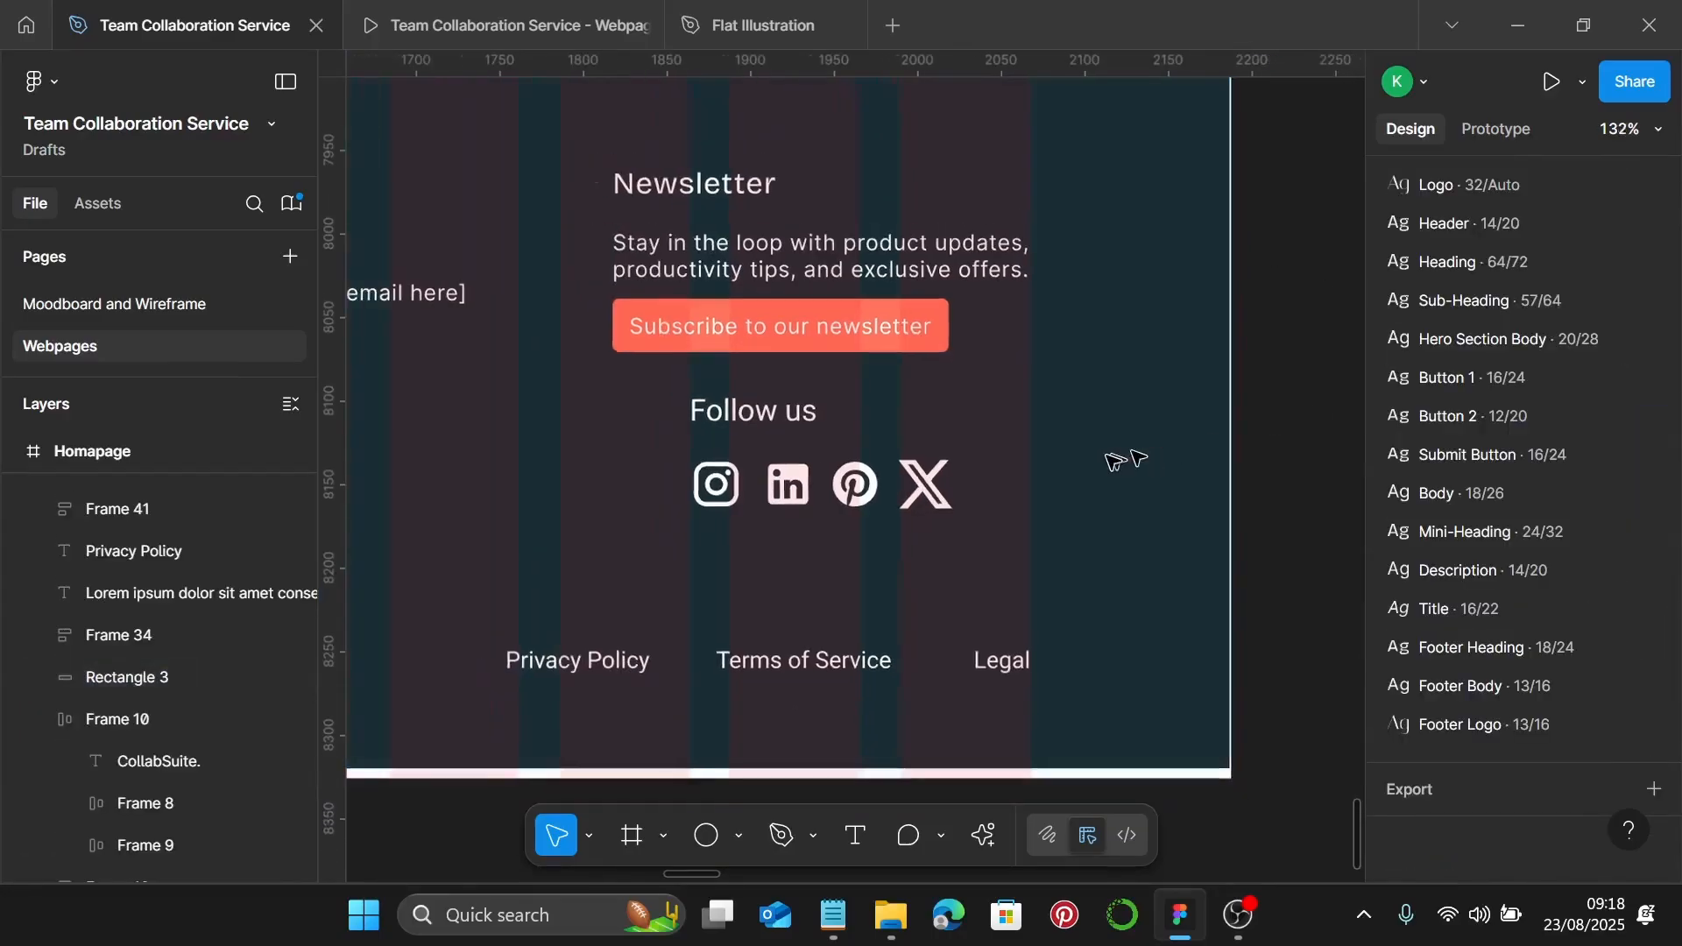
{"action": "left_click", "coordinate": [841, 477]}
{"action": "scroll", "coordinate": [867, 377], "scroll_direction": "up", "scroll_amount": 1}
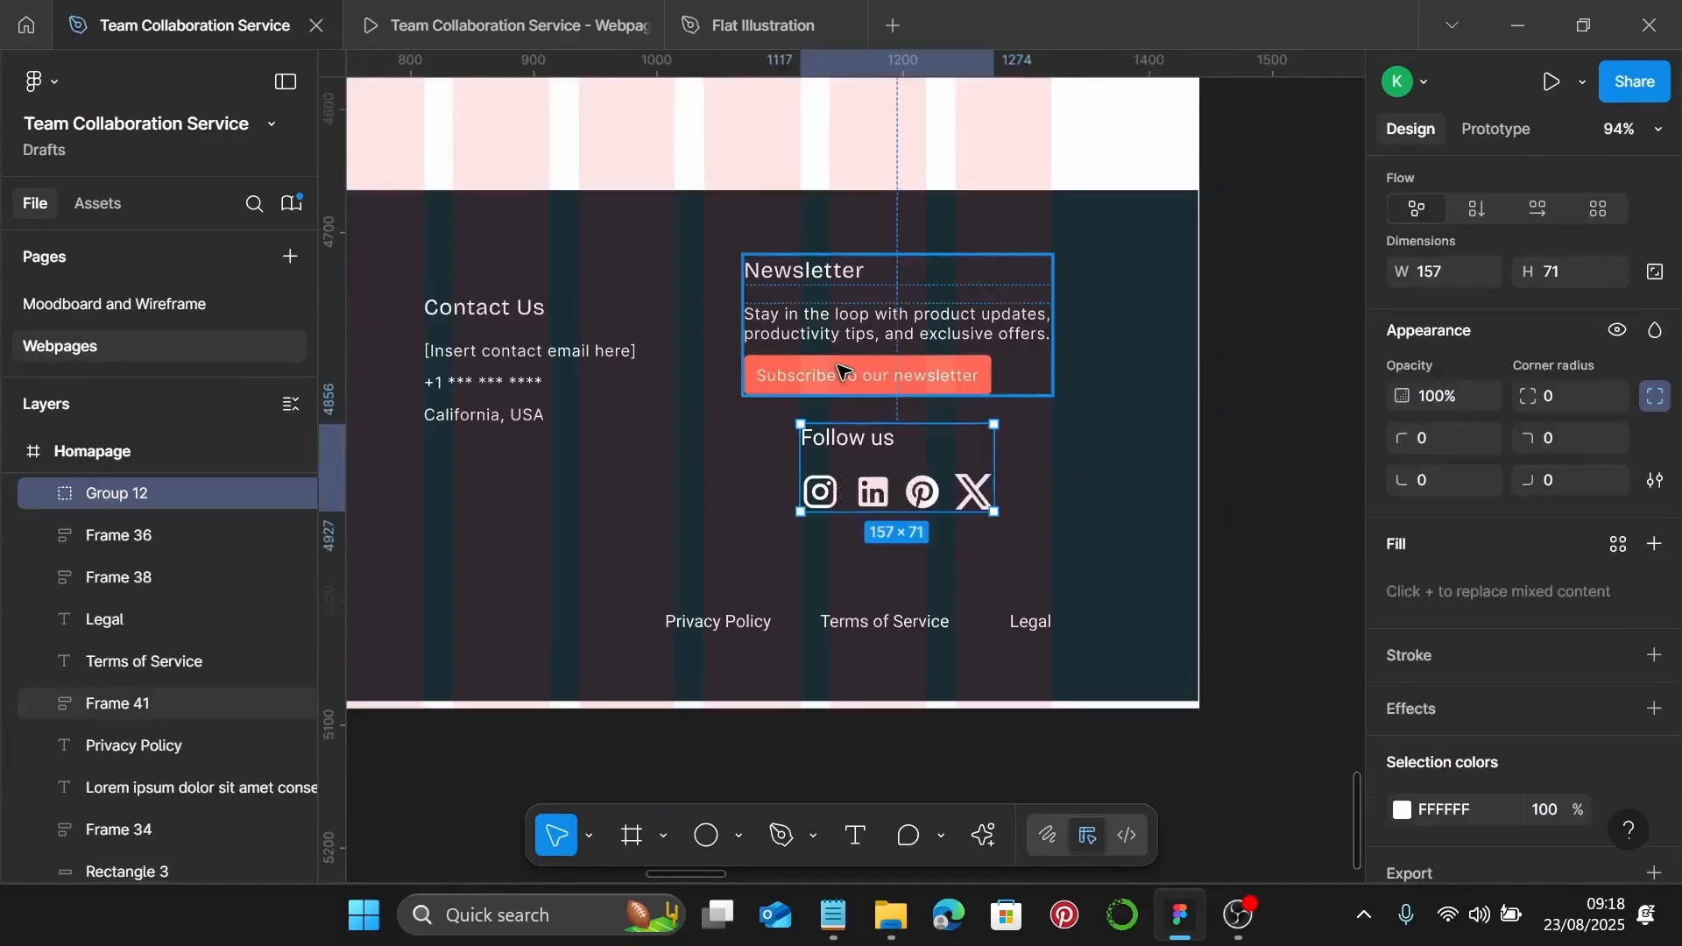
{"action": "left_click_drag", "start_coordinate": [871, 351], "coordinate": [879, 298]}
{"action": "scroll", "coordinate": [903, 328], "scroll_direction": "down", "scroll_amount": 3}
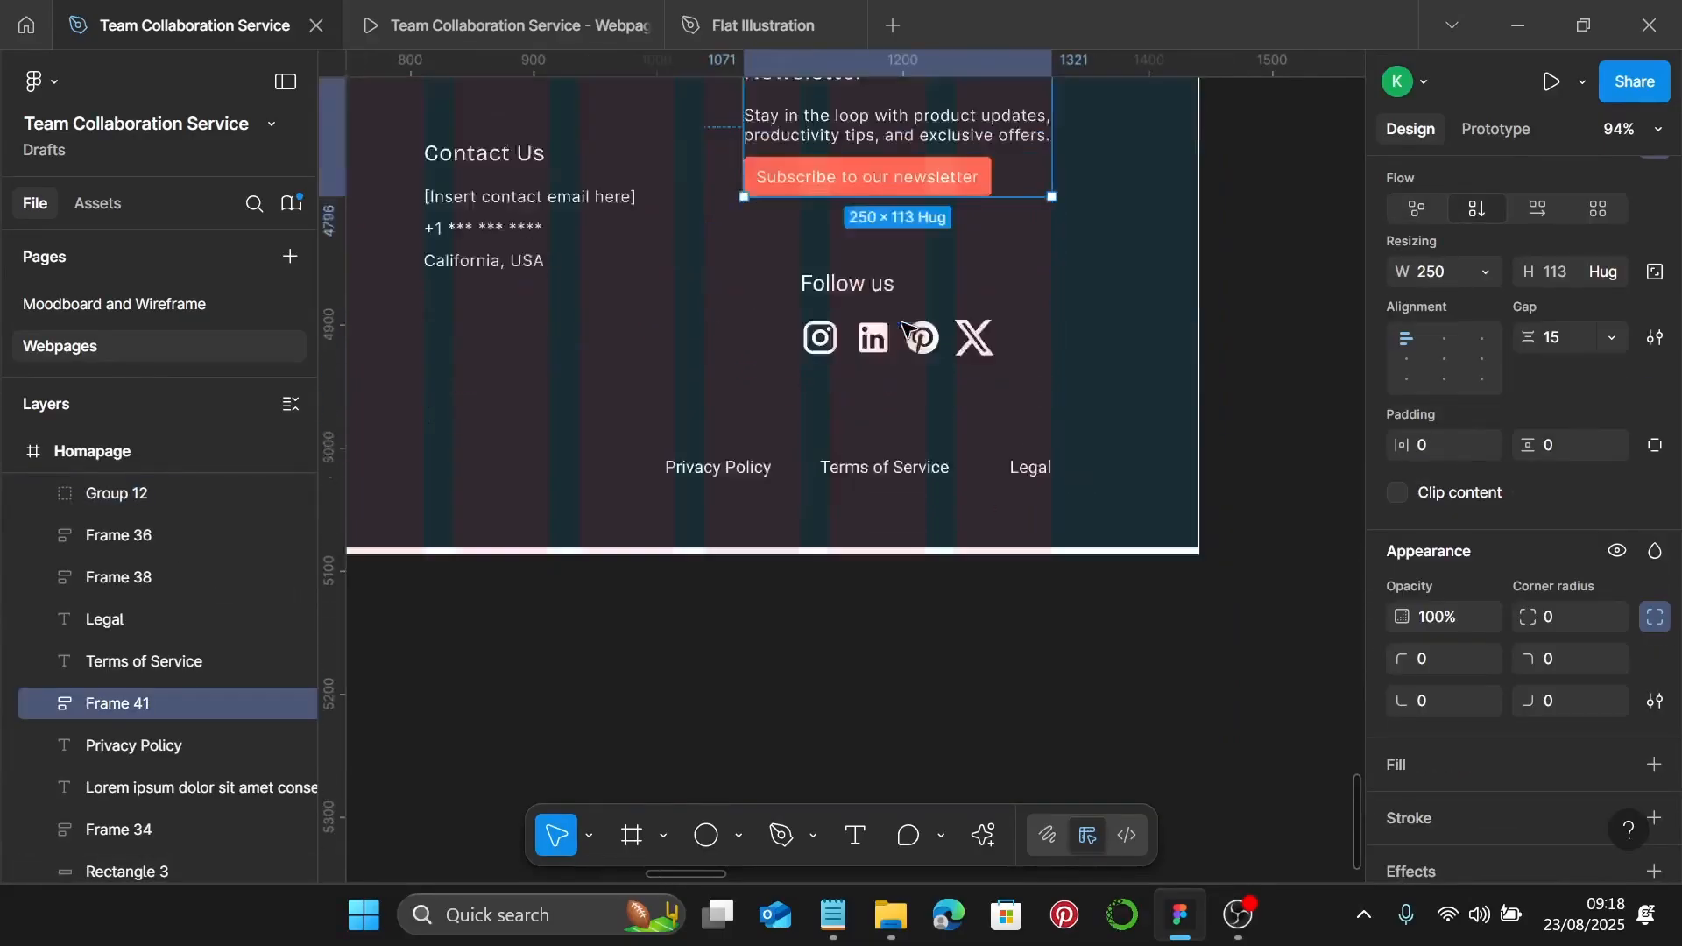
Move the "Follow us" group slightly down and to the left, and ungroup its heading and social icons
{"action": "scroll", "coordinate": [904, 329], "scroll_direction": "up", "scroll_amount": 2}
{"action": "scroll", "coordinate": [828, 398], "scroll_direction": "up", "scroll_amount": 3}
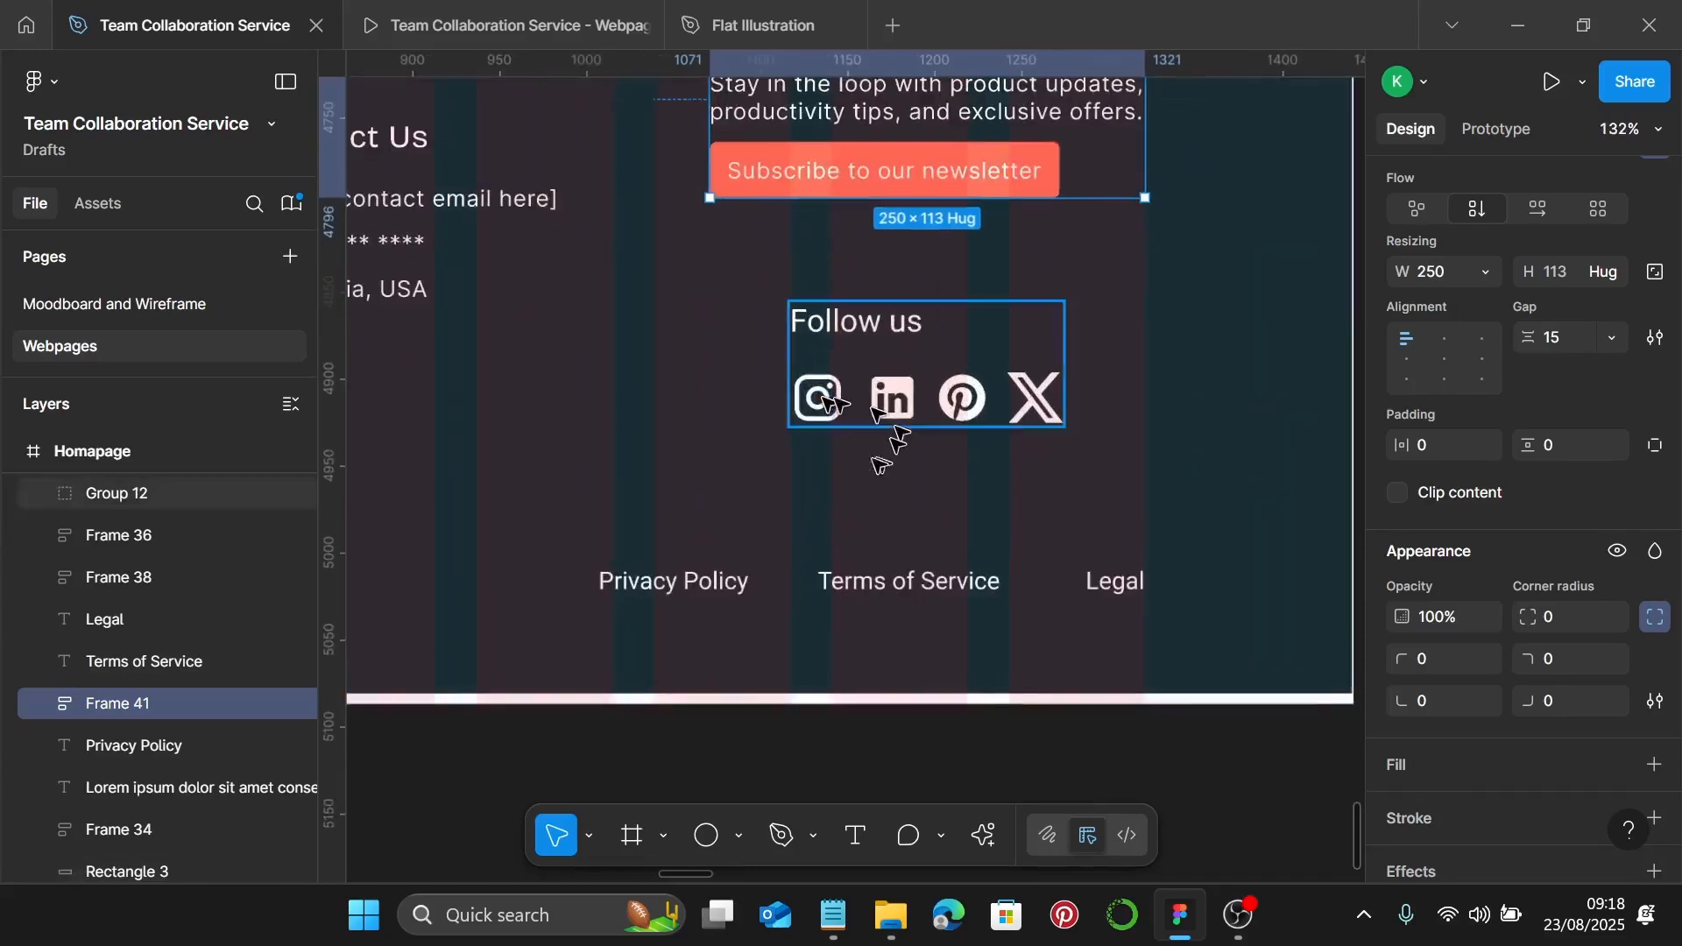
{"action": "left_click", "coordinate": [816, 385]}
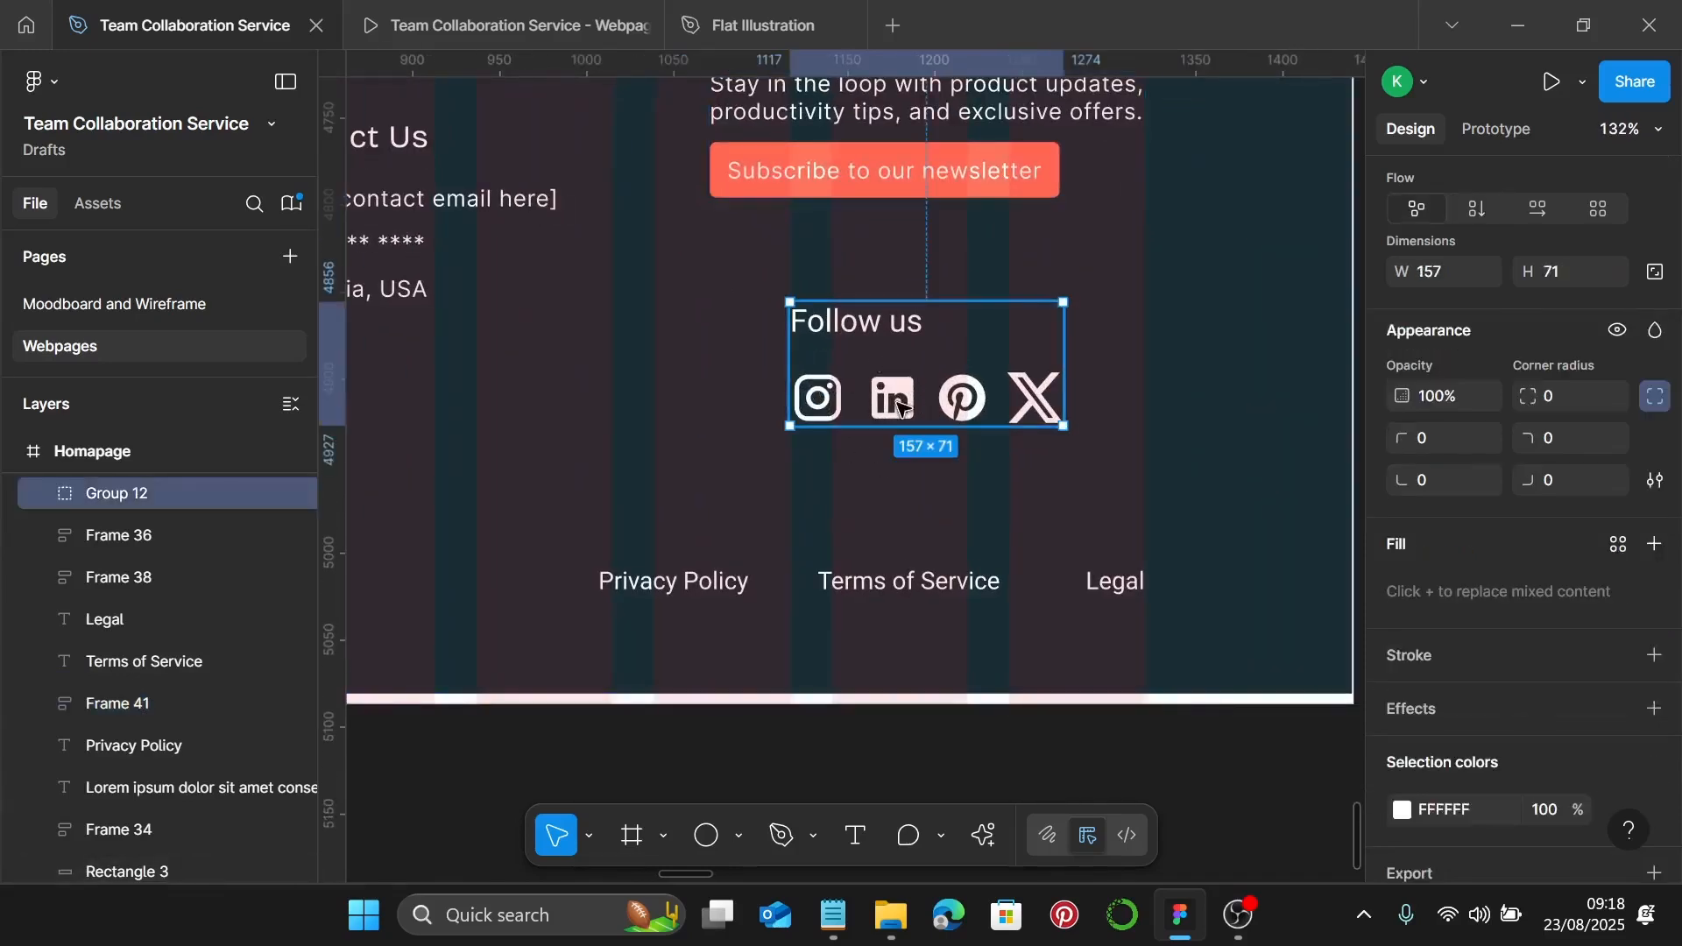
{"action": "left_click_drag", "start_coordinate": [892, 403], "coordinate": [874, 412]}
{"action": "key", "text": "ctrl+shift+g"}
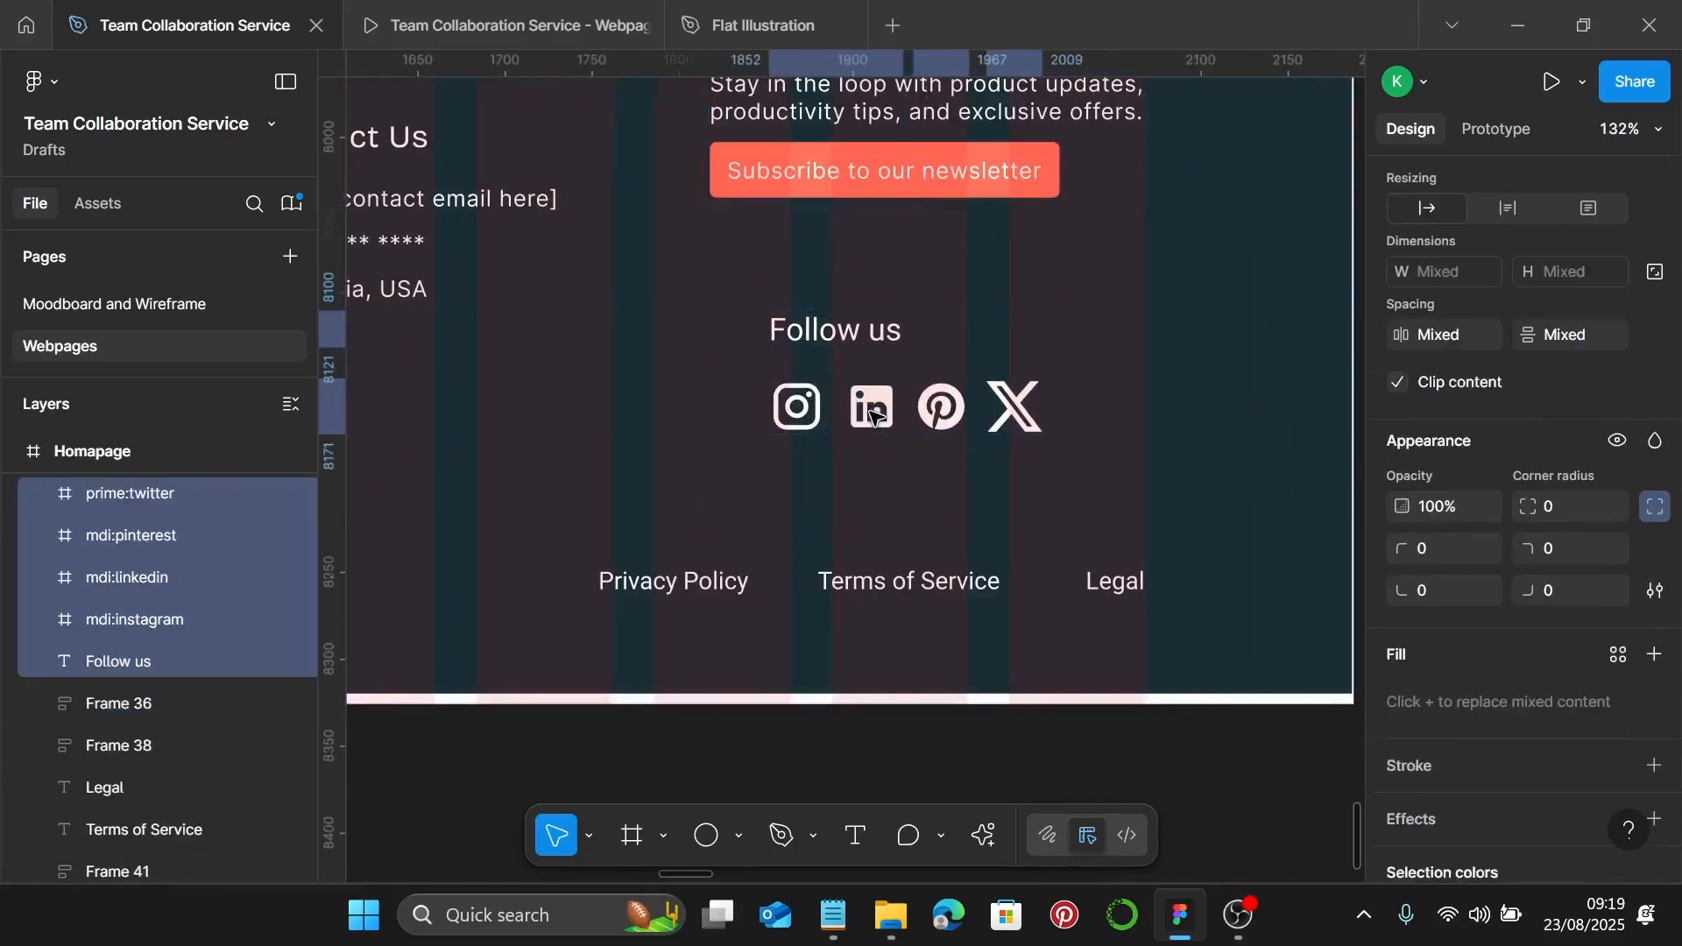
Change the social section's heading to "Follow Us" and apply the Footer Heading text style to it
{"action": "left_click", "coordinate": [825, 339]}
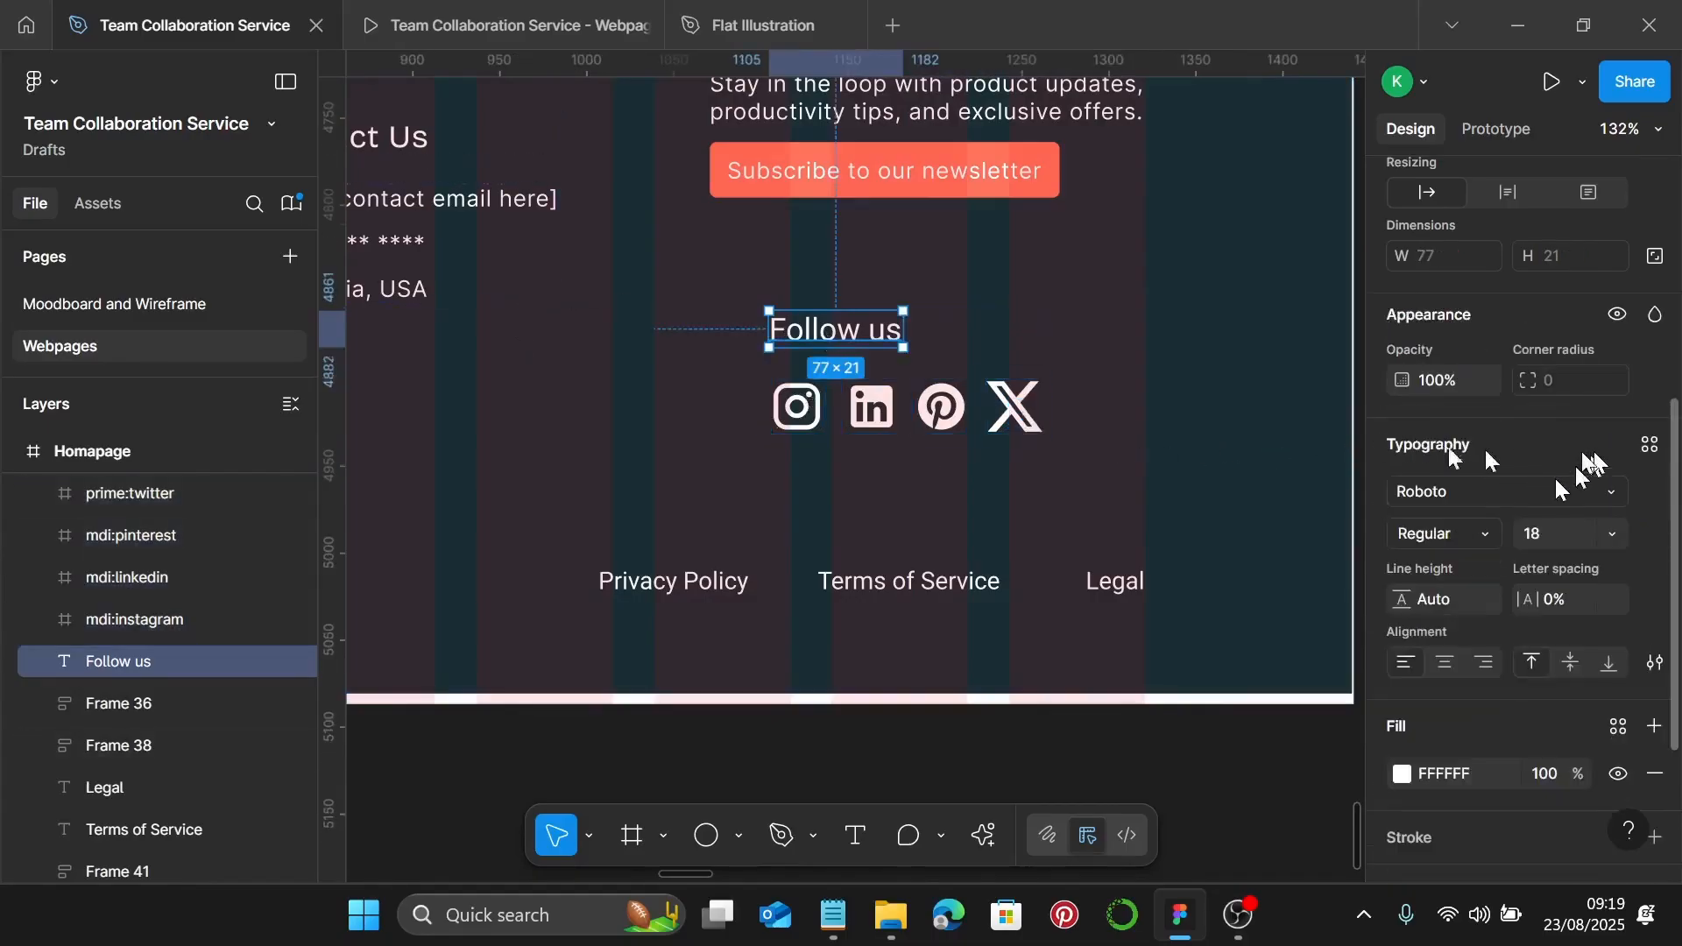
{"action": "double_click", "coordinate": [892, 338]}
{"action": "left_click", "coordinate": [889, 334]}
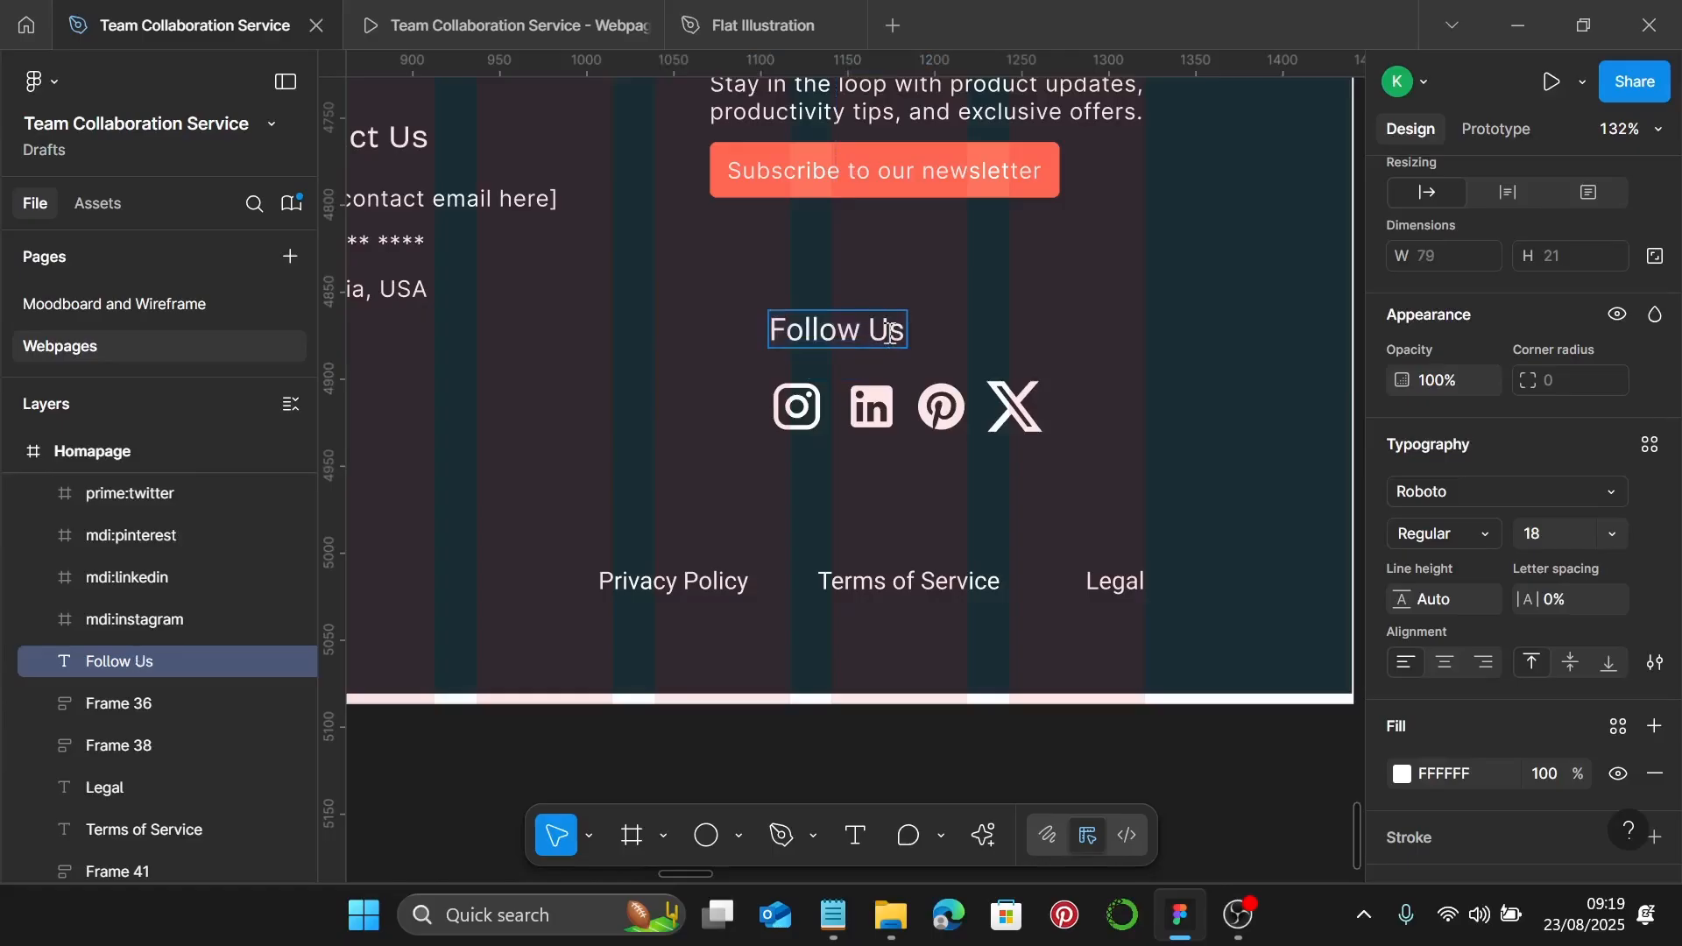
{"action": "key", "text": "Escape"}
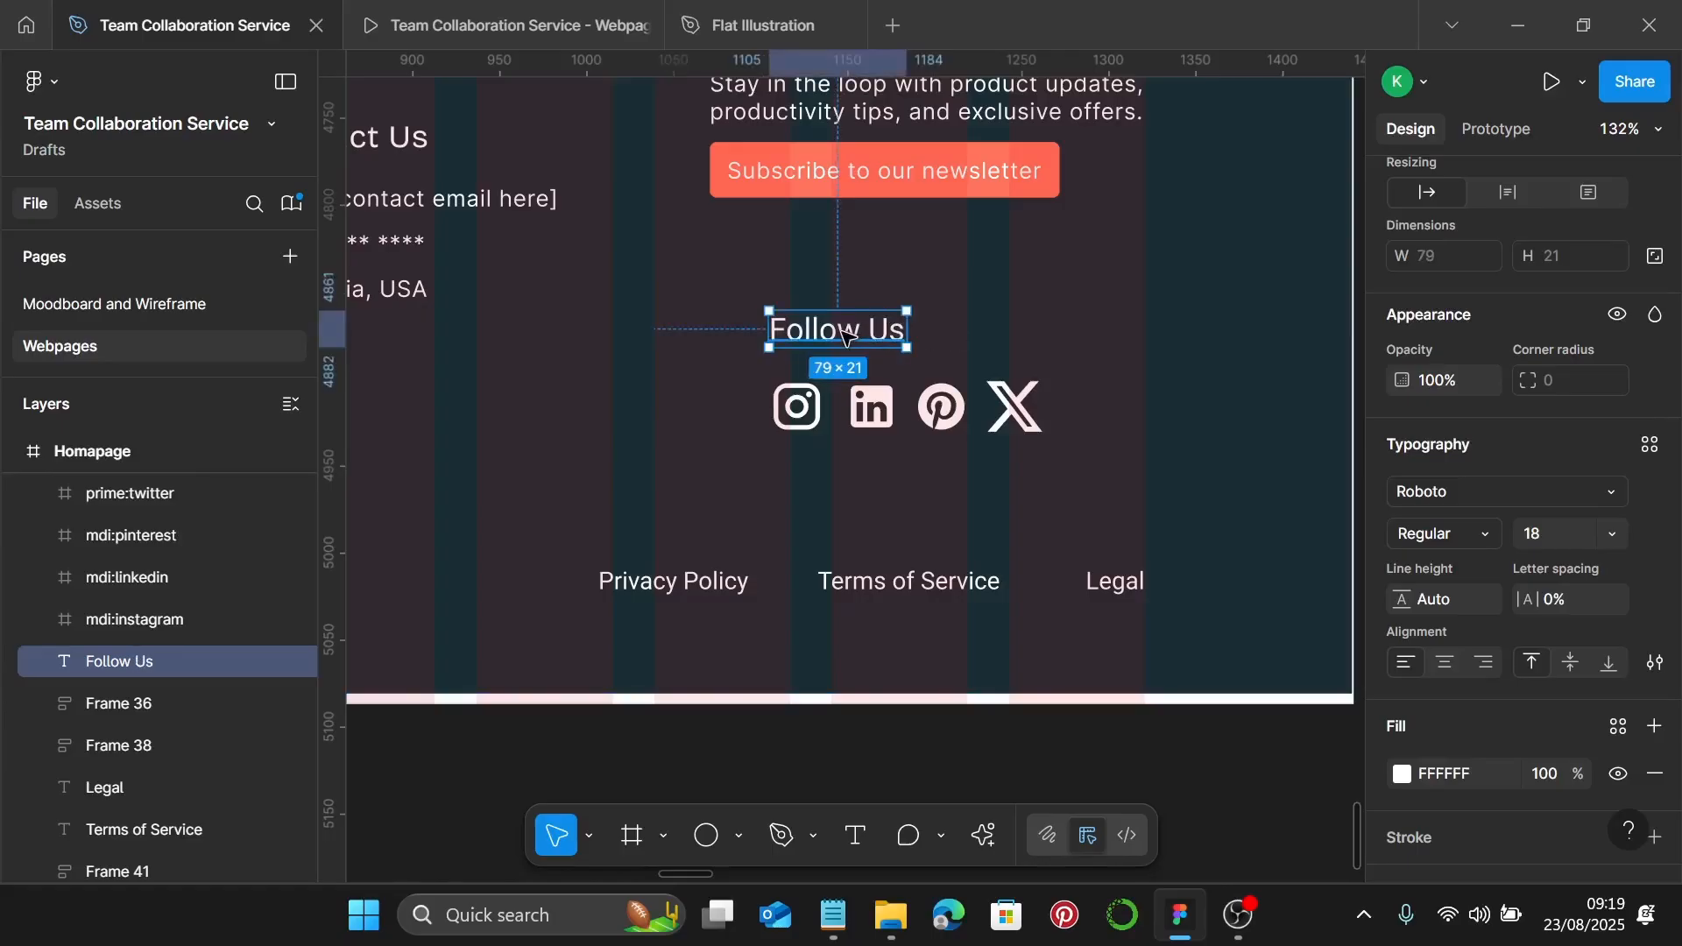
{"action": "left_click", "coordinate": [1647, 449]}
{"action": "scroll", "coordinate": [1196, 613], "scroll_direction": "down", "scroll_amount": 3}
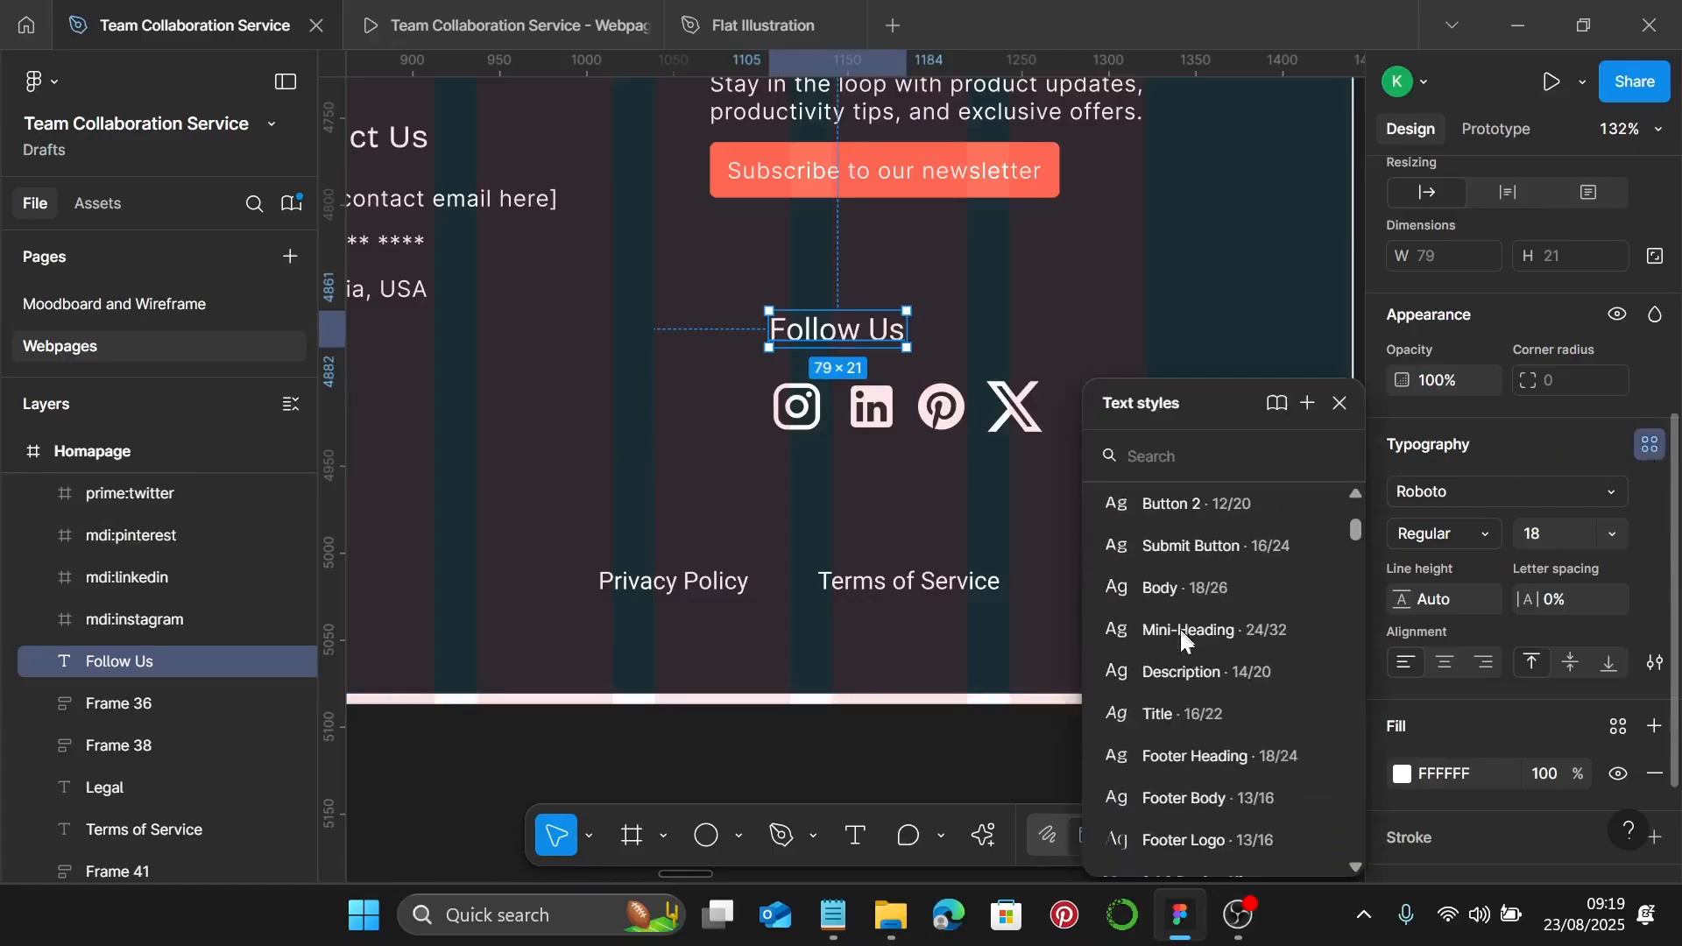
{"action": "left_click", "coordinate": [1204, 755]}
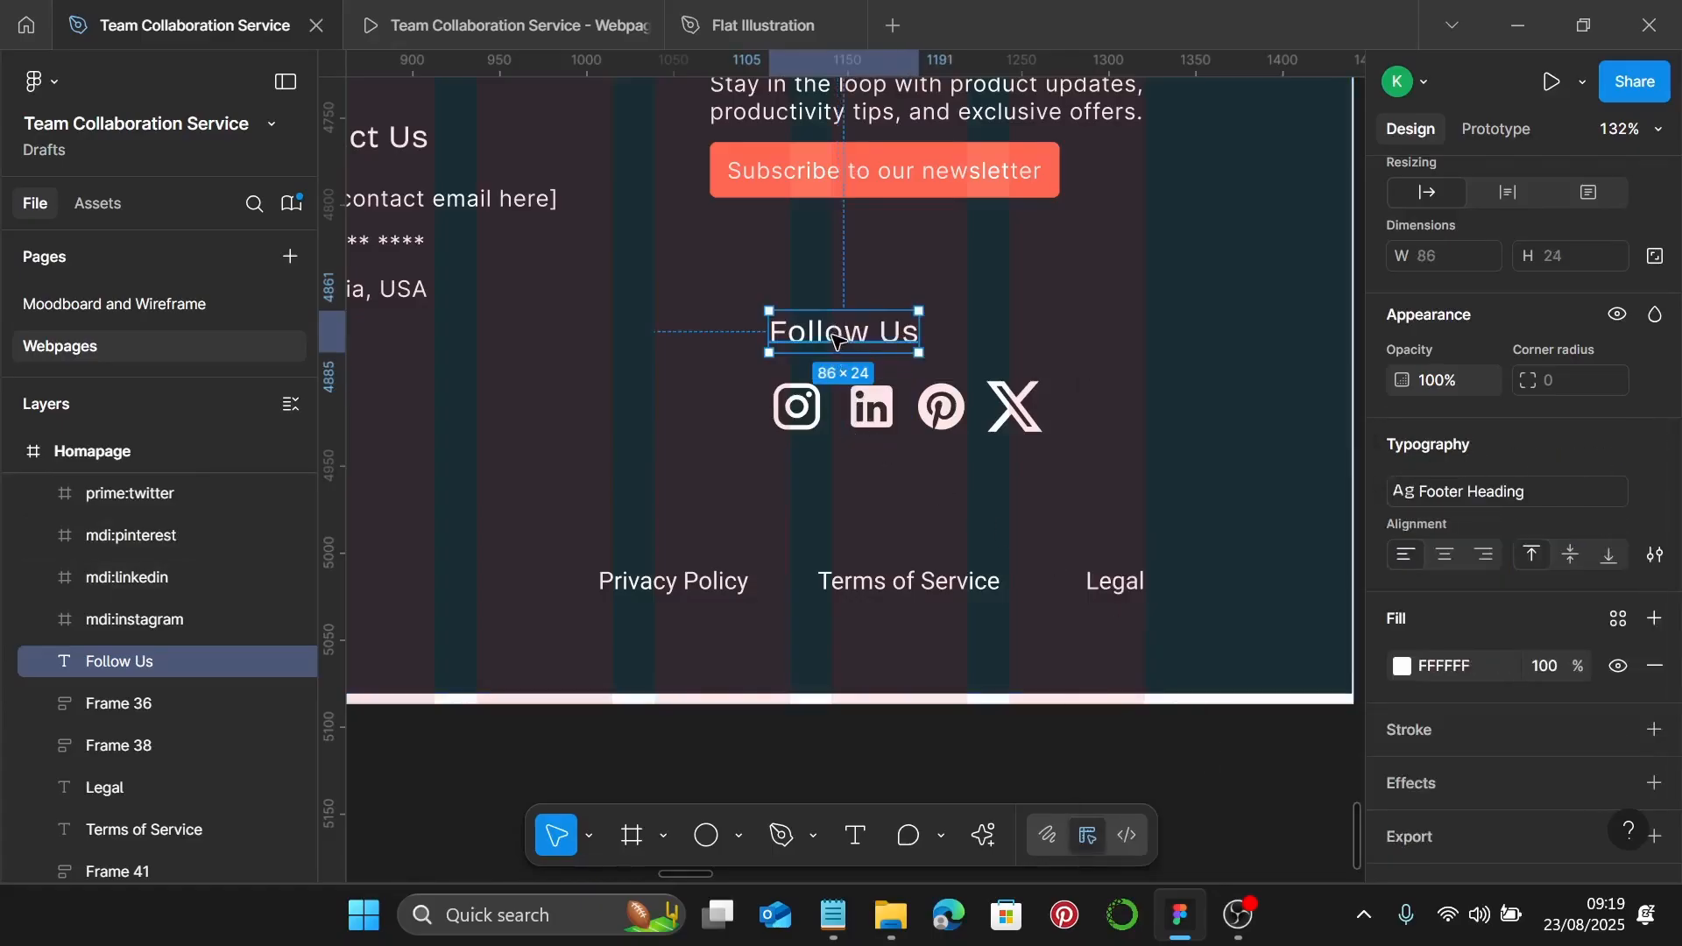
{"action": "left_click_drag", "start_coordinate": [837, 311], "coordinate": [837, 301]}
Move the Pinterest icon out of the social row and put the X icon in its place beside LinkedIn
{"action": "double_click", "coordinate": [932, 364]}
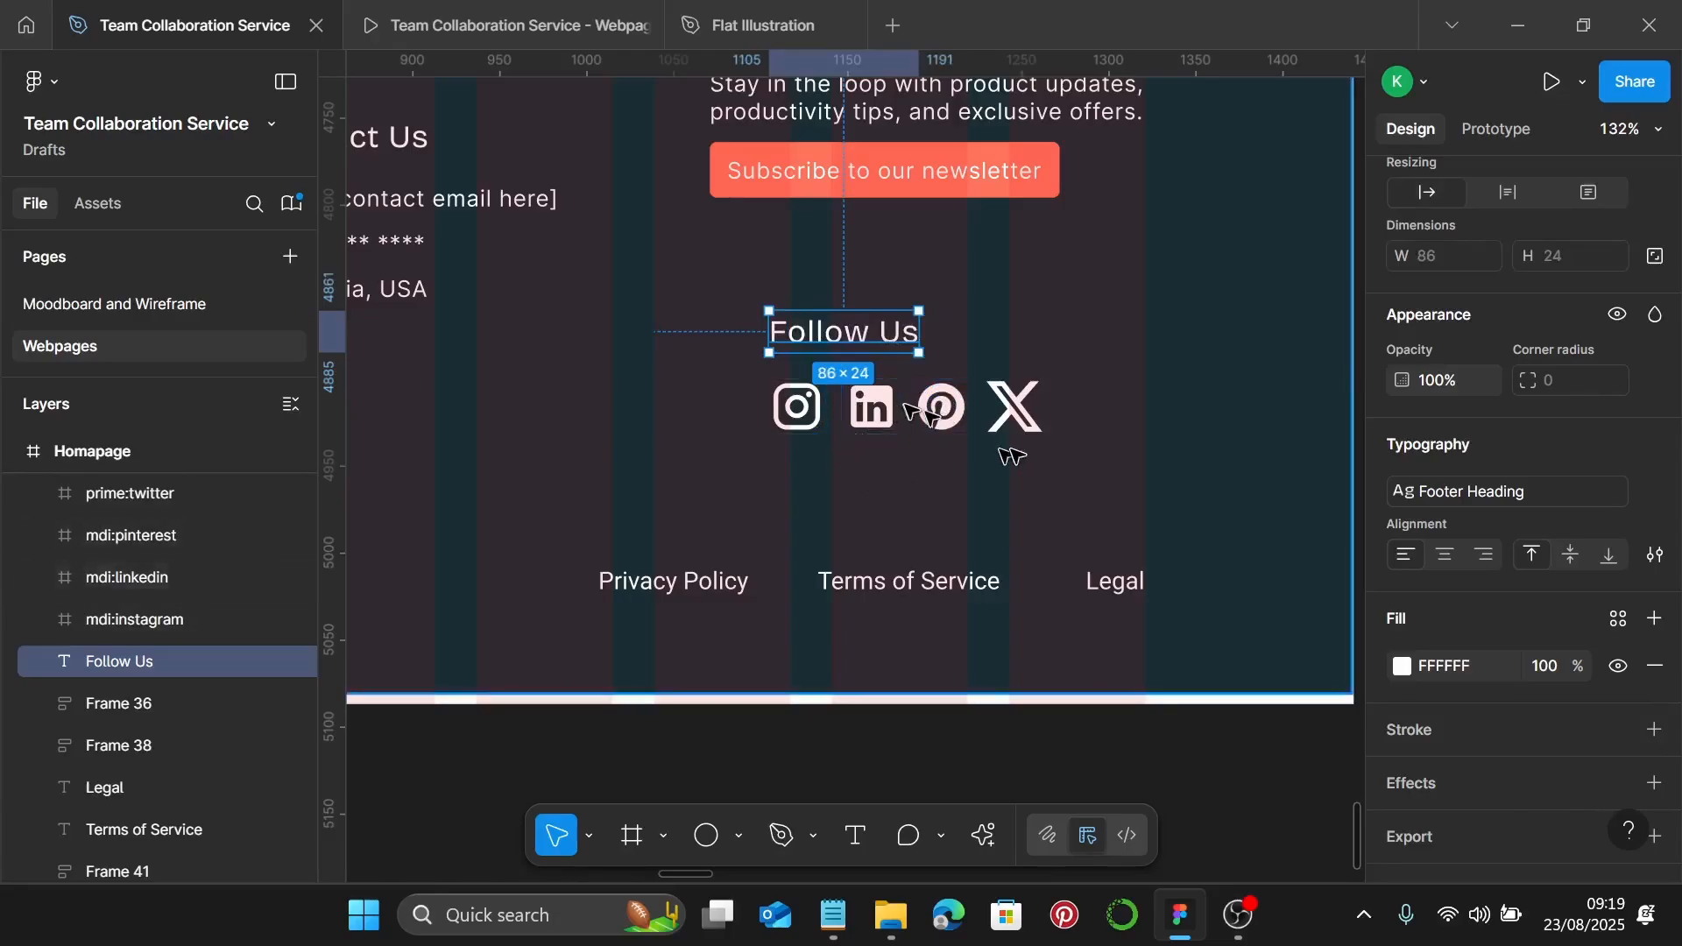
{"action": "mouse_move", "coordinate": [955, 405]}
{"action": "left_mouse_down"}
{"action": "mouse_move", "coordinate": [1079, 405]}
{"action": "mouse_move", "coordinate": [946, 408]}
{"action": "left_mouse_up"}
{"action": "left_click", "coordinate": [1007, 407]}
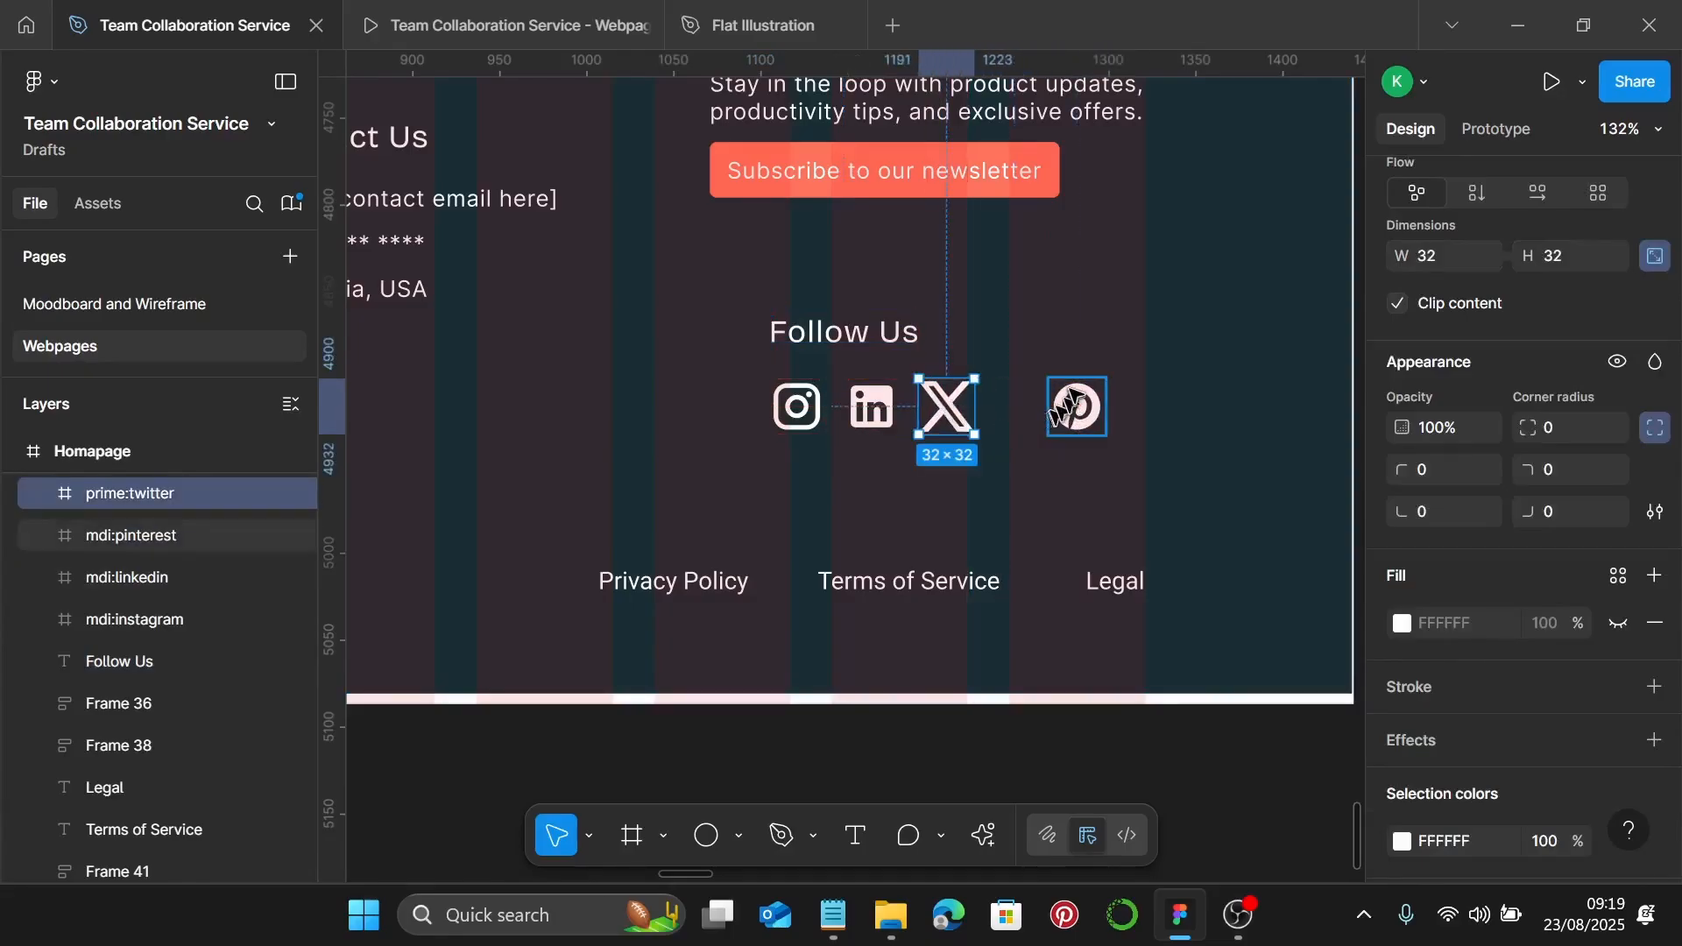
Launch the Iconify plugin beside the footer's social icons
{"action": "right_click", "coordinate": [1147, 473]}
{"action": "mouse_move", "coordinate": [1347, 736]}
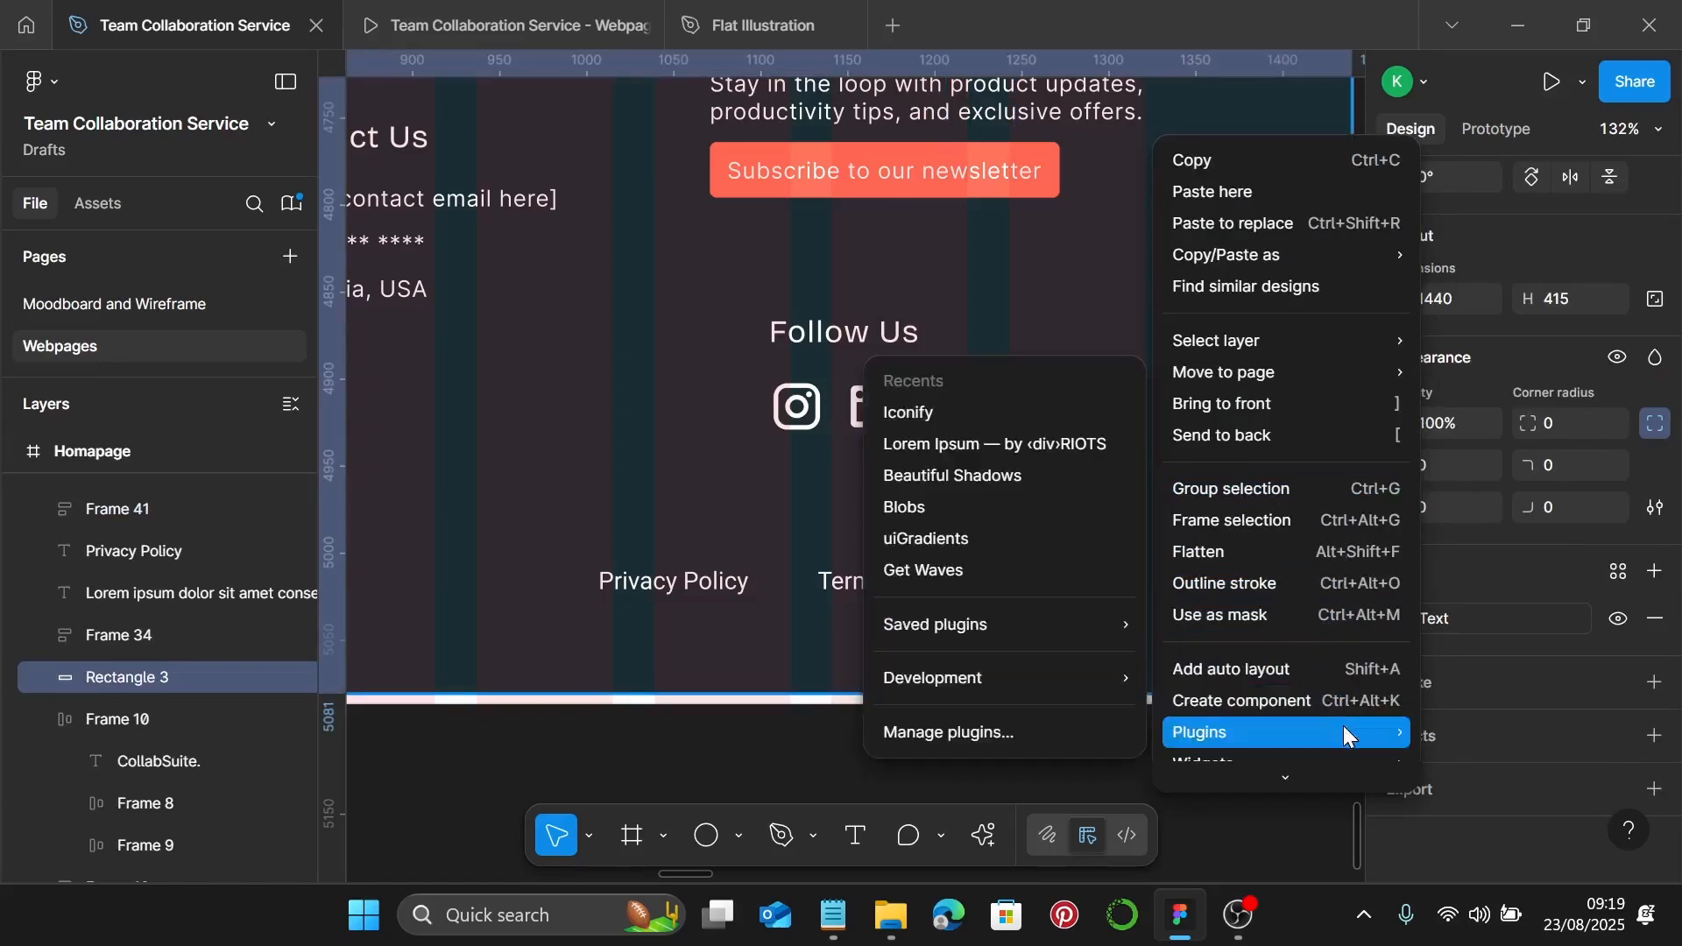
{"action": "left_click", "coordinate": [965, 414]}
{"action": "scroll", "coordinate": [860, 437], "scroll_direction": "right", "scroll_amount": 1}
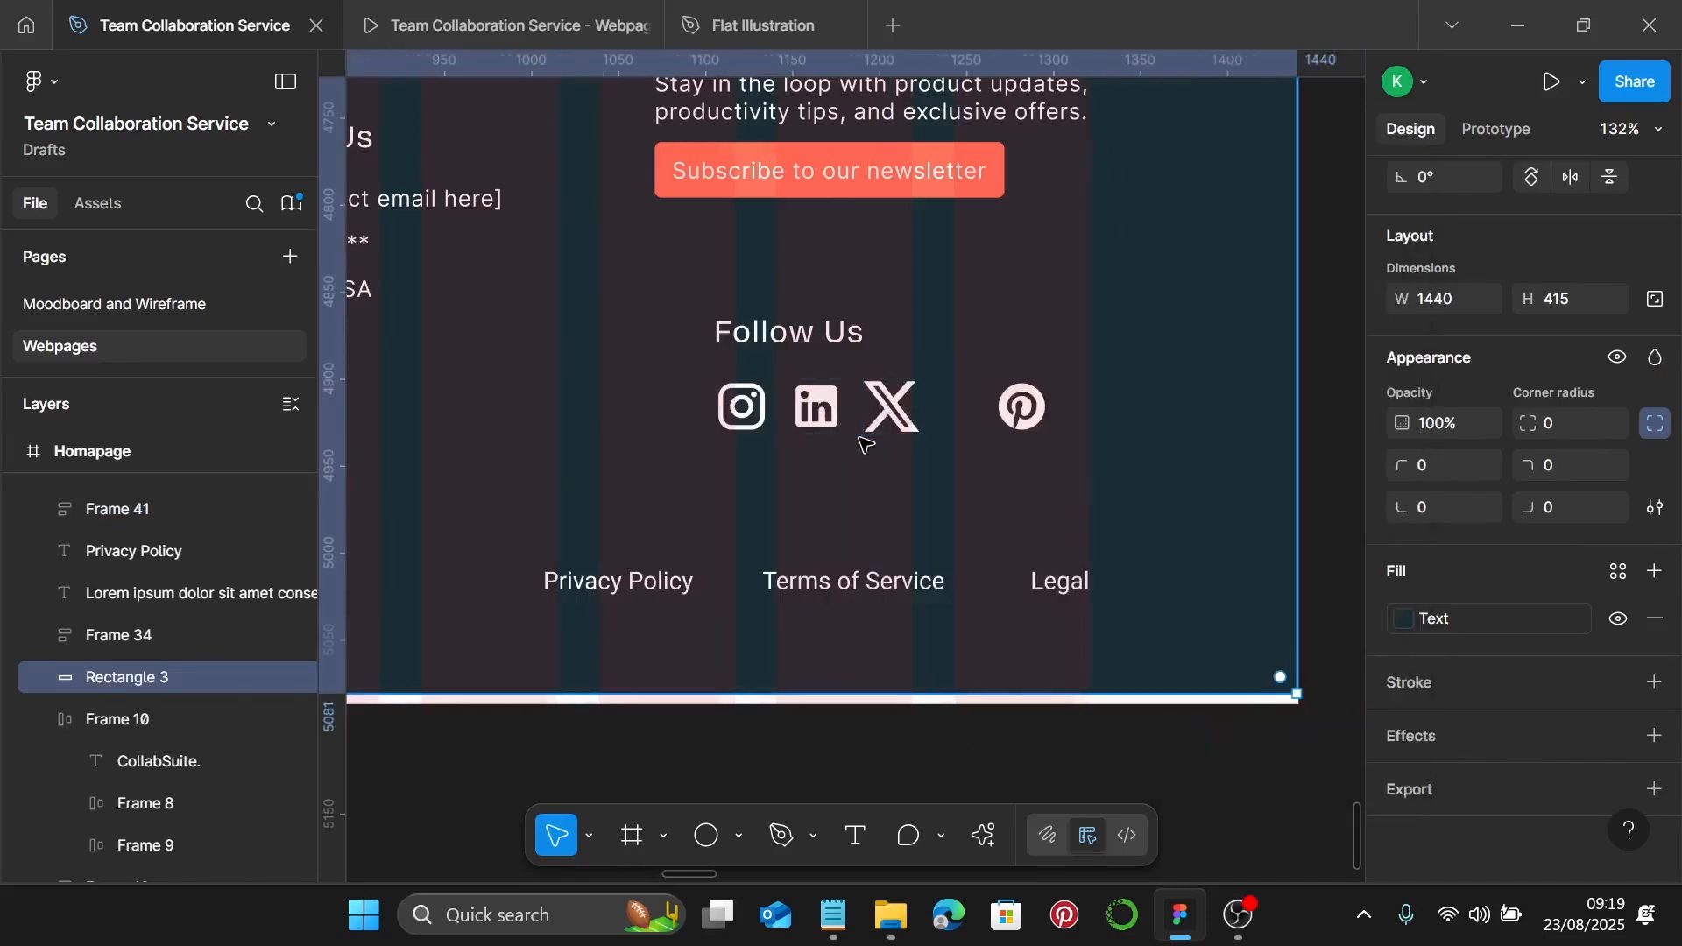
{"action": "scroll", "coordinate": [866, 444], "scroll_direction": "right", "scroll_amount": 3}
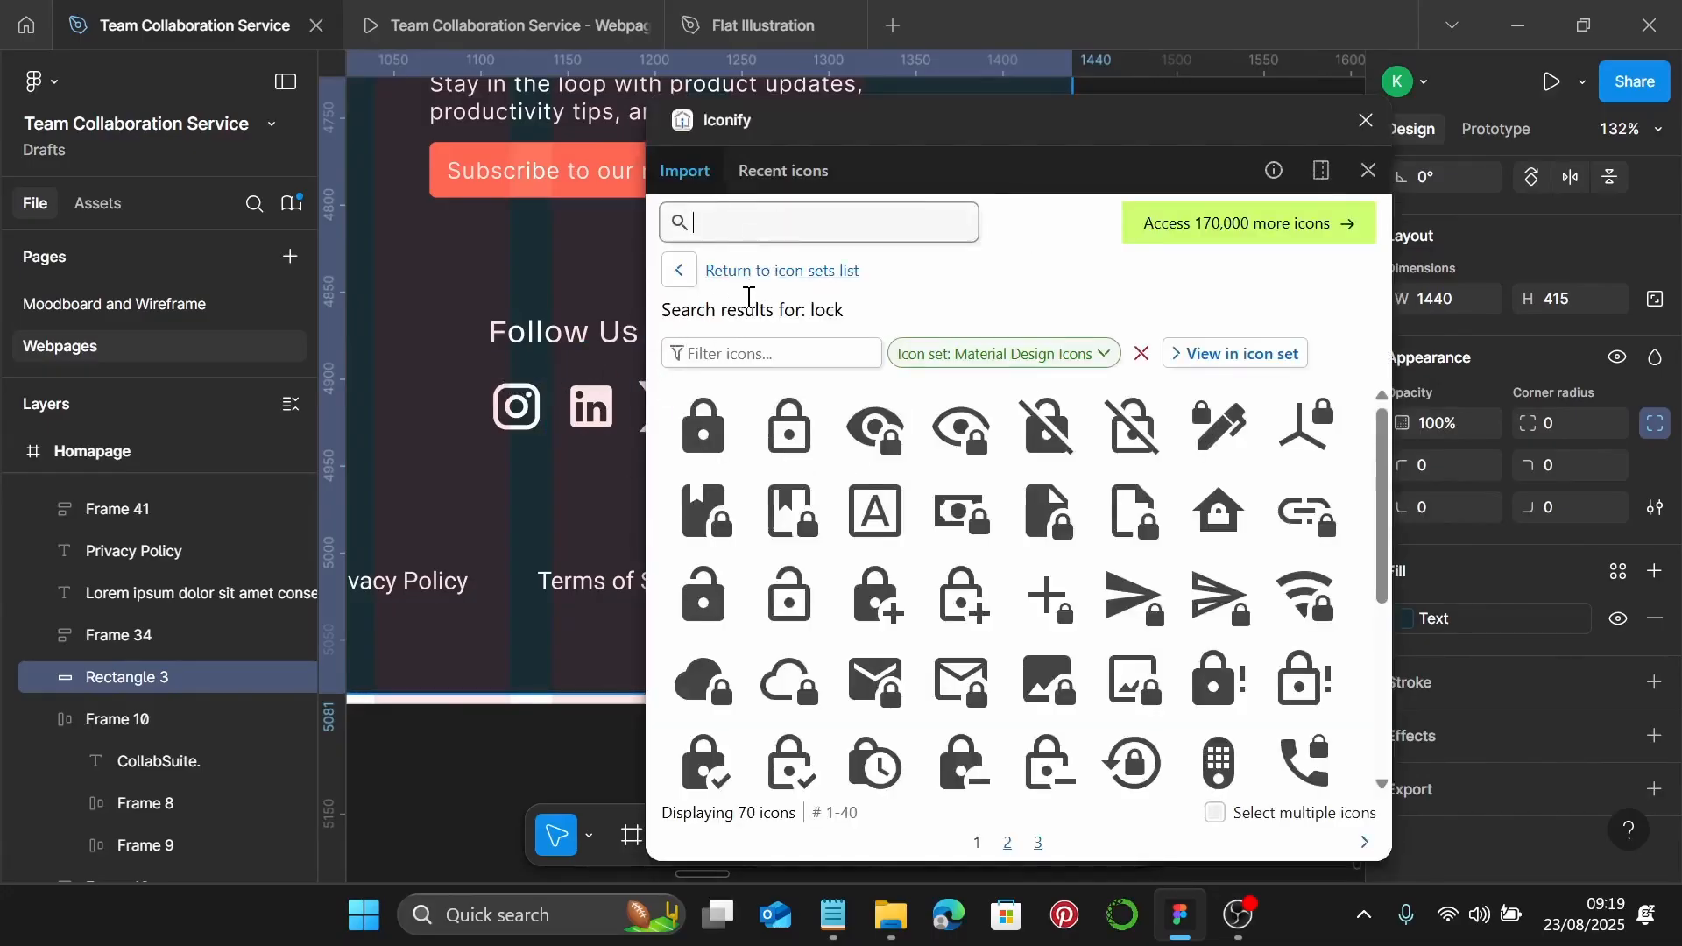
Search Iconify for "facebook" and place the first round Facebook icon near the social icons at size 16
{"action": "type", "text": "fa"}
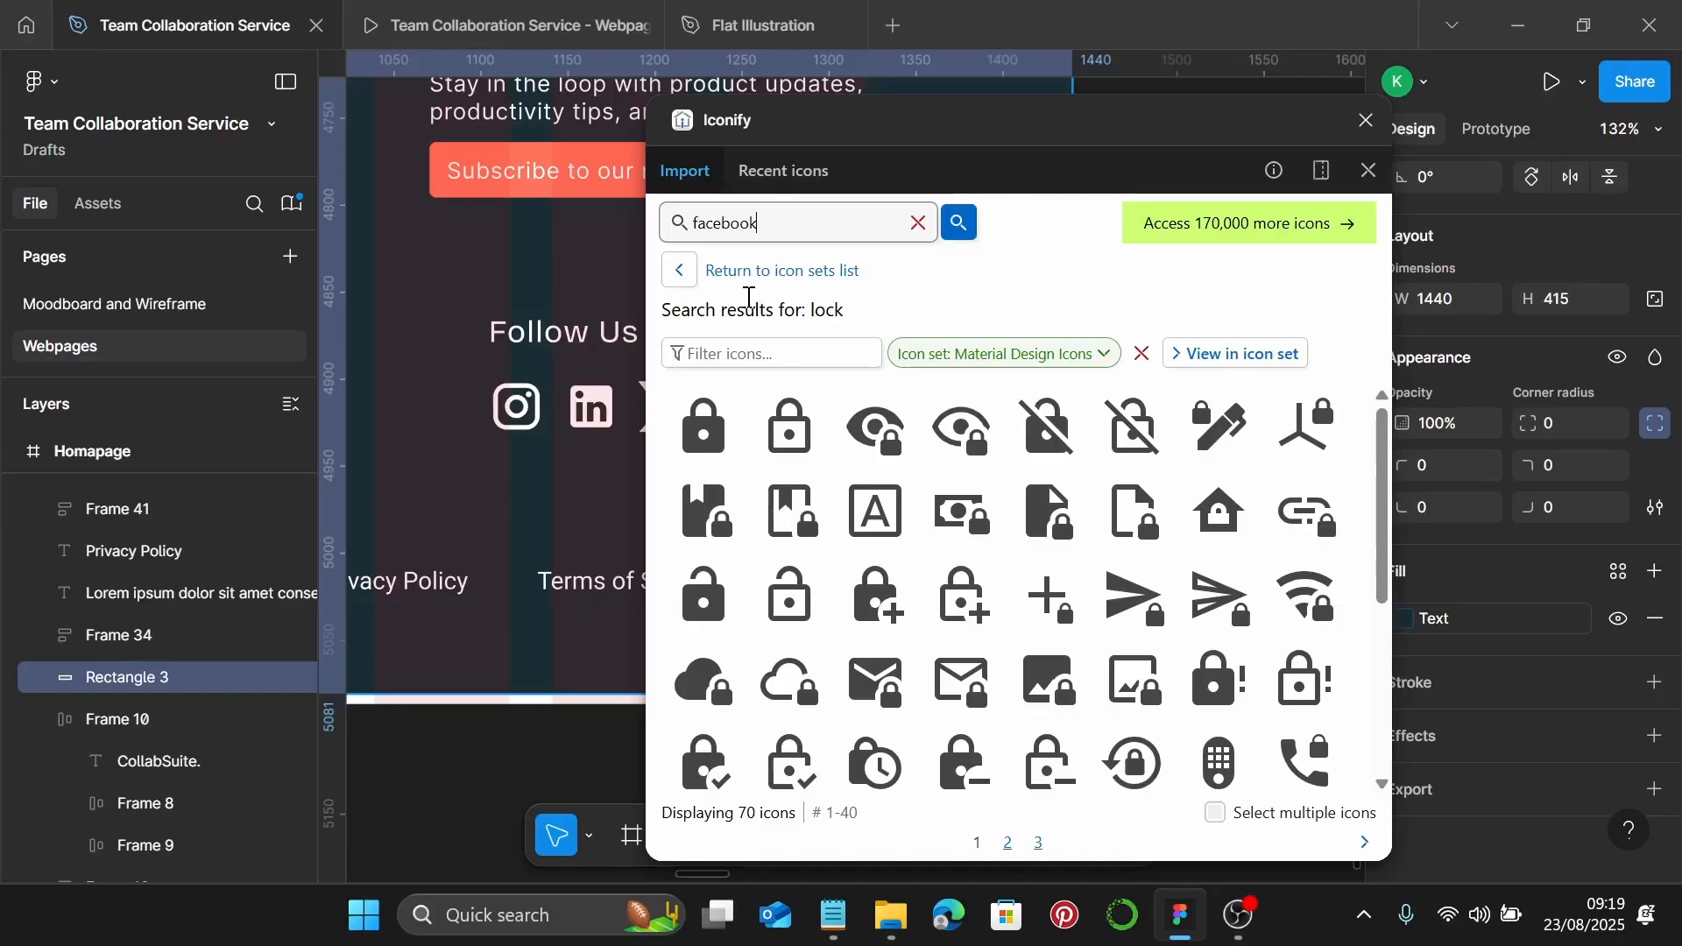
{"action": "type", "text": "cebook"}
{"action": "key", "text": "Return"}
{"action": "scroll", "coordinate": [461, 516], "scroll_direction": "right", "scroll_amount": 2}
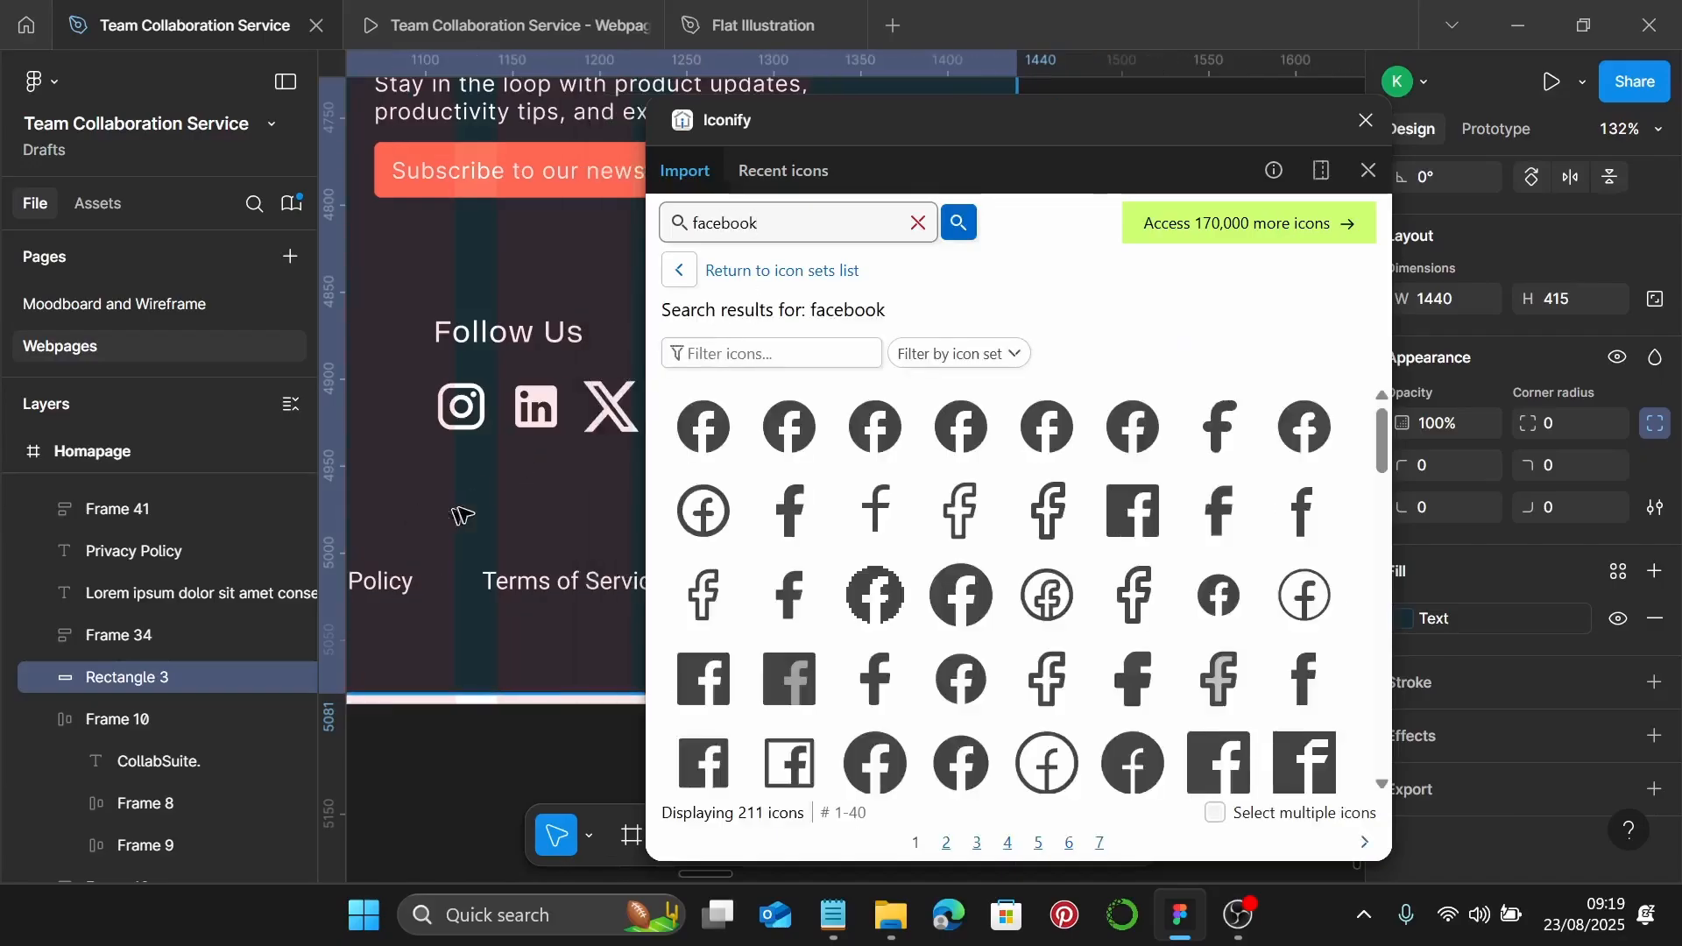
{"action": "scroll", "coordinate": [462, 515], "scroll_direction": "right", "scroll_amount": 3}
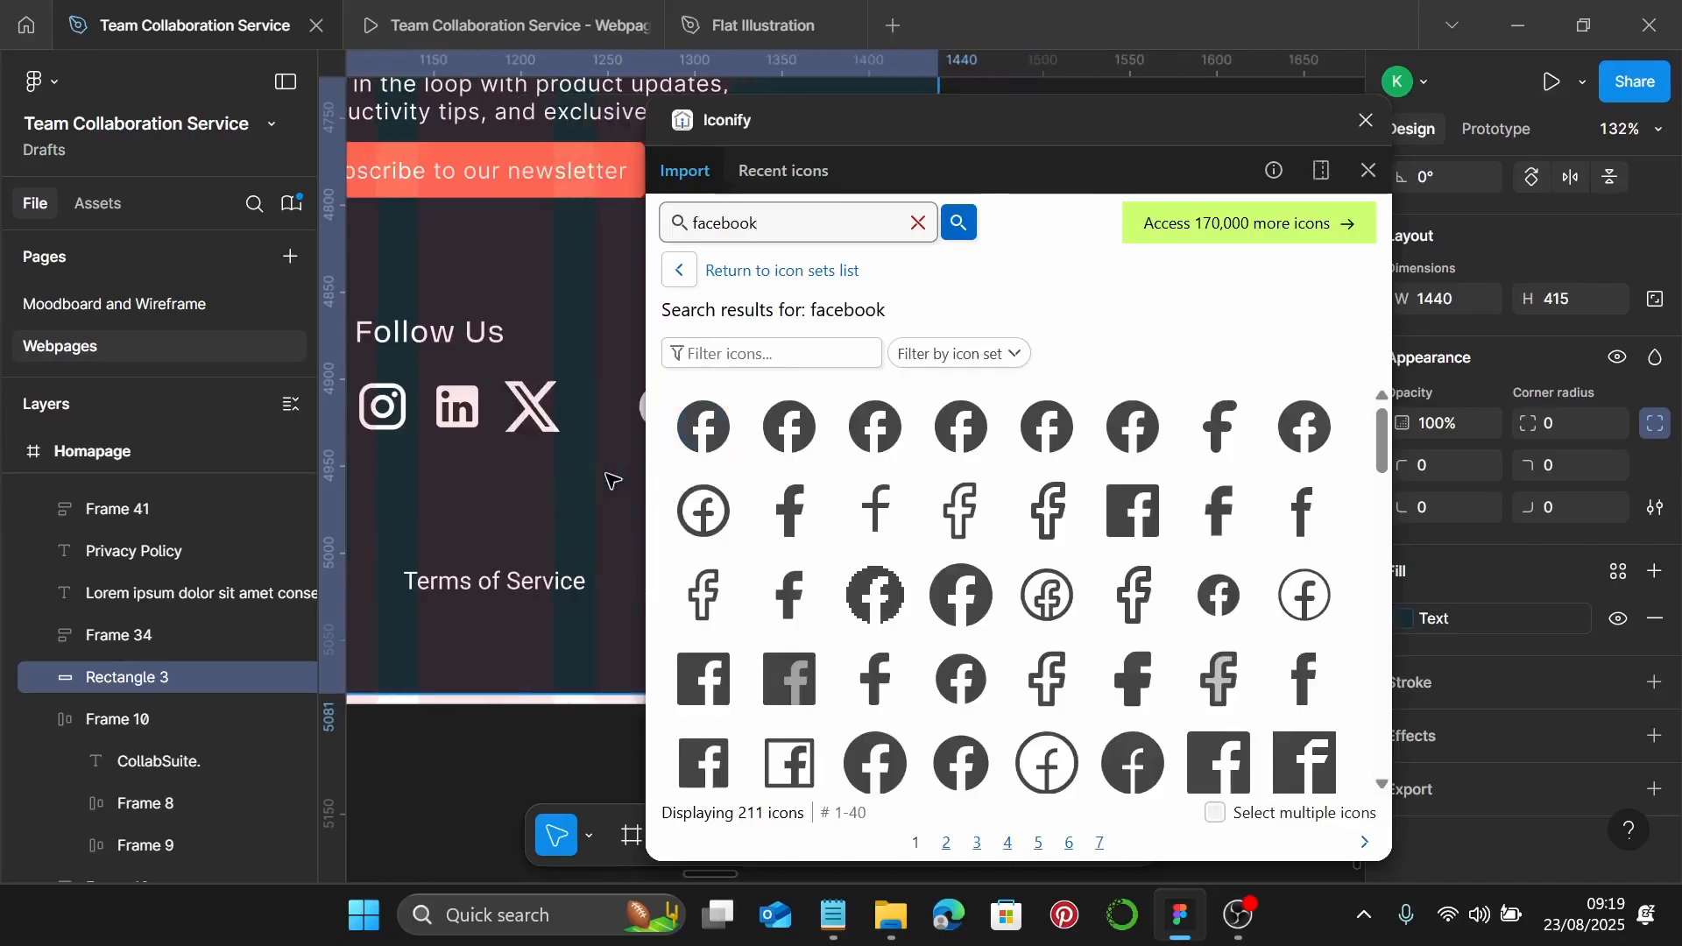
{"action": "scroll", "coordinate": [614, 481], "scroll_direction": "right", "scroll_amount": 3}
{"action": "left_click", "coordinate": [704, 428]}
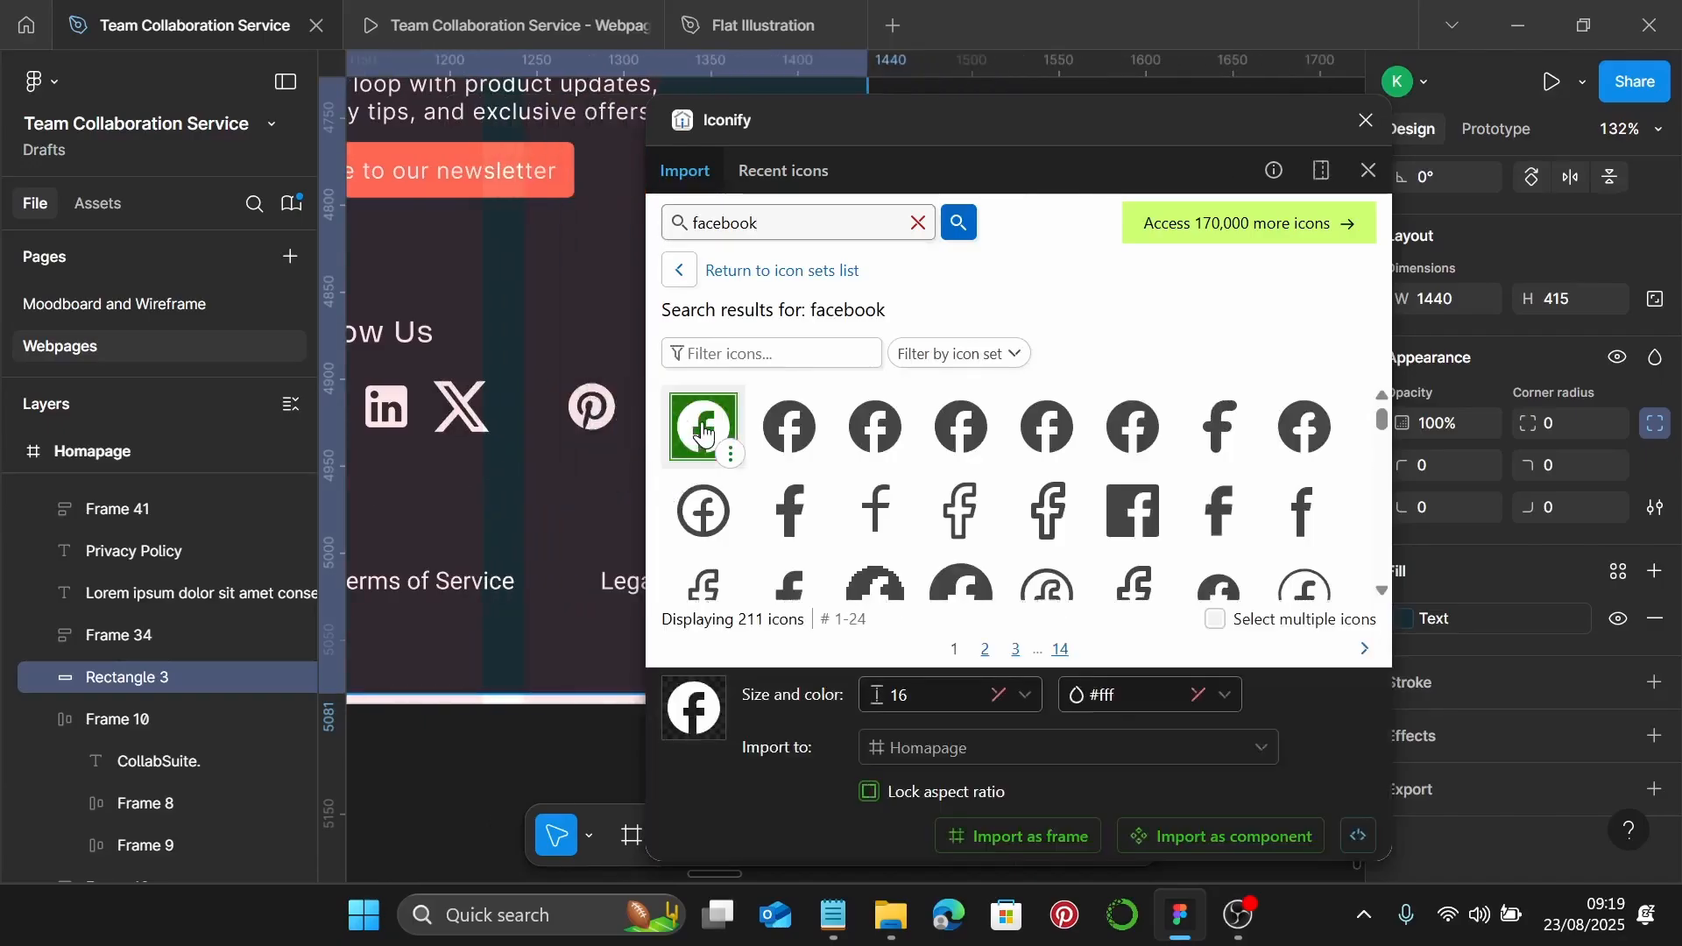
{"action": "left_click_drag", "start_coordinate": [704, 428], "coordinate": [561, 344]}
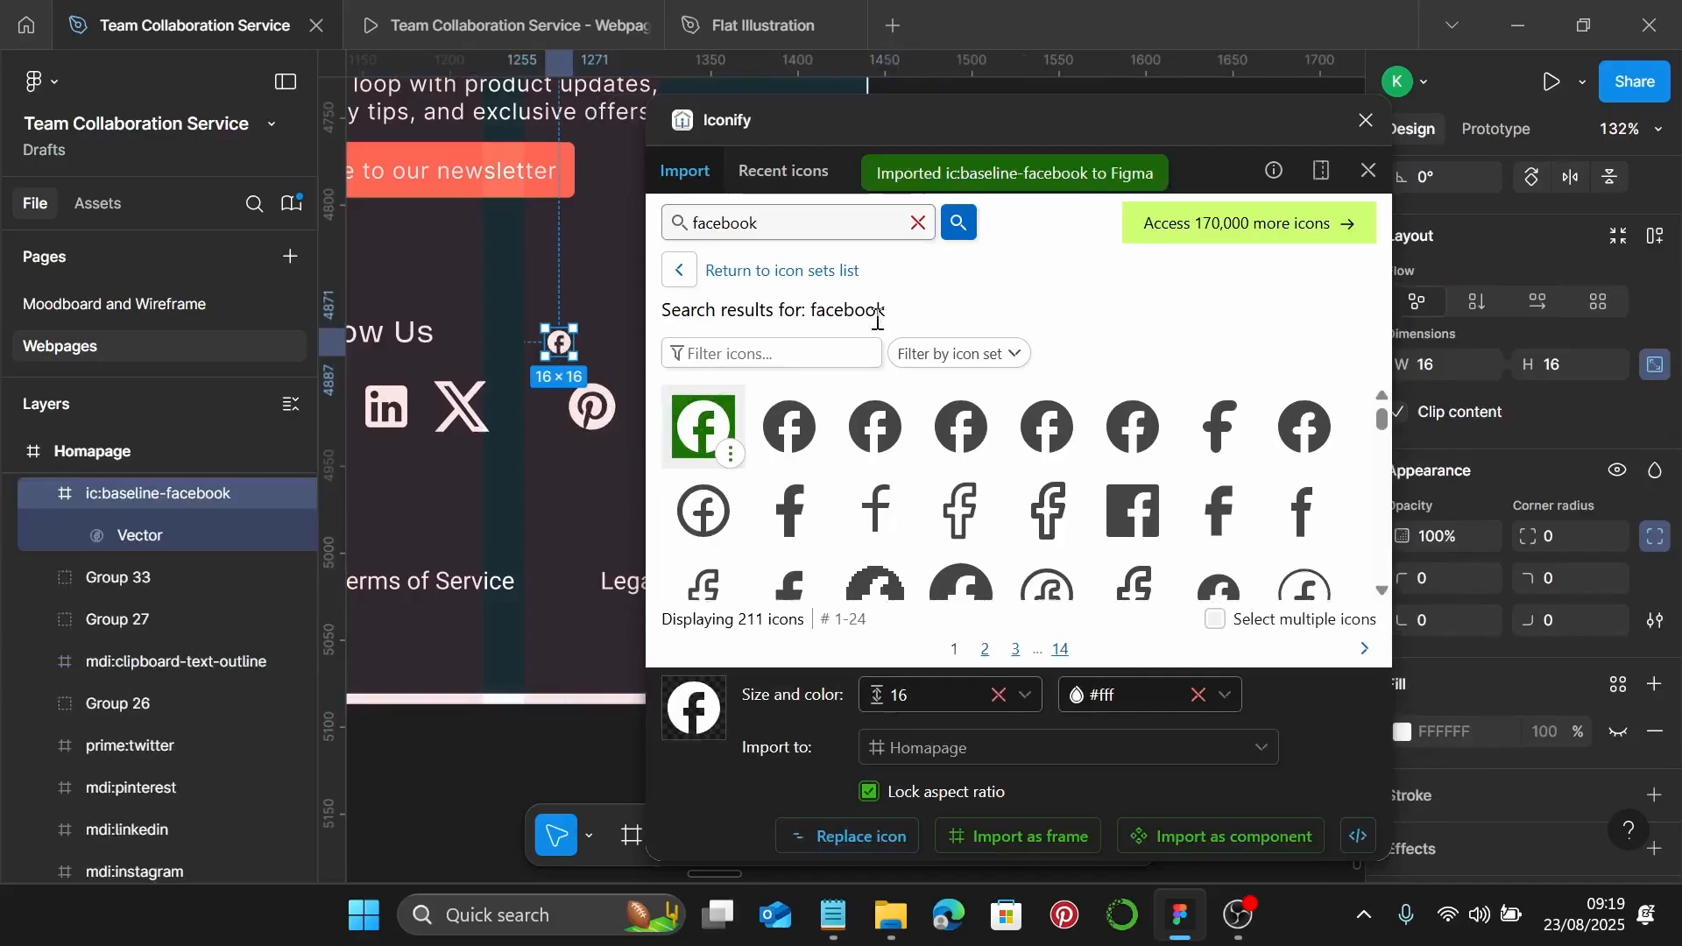
Search Iconify for "youtube", place the first YouTube icon below the social row, and close the plugin
{"action": "left_click", "coordinate": [916, 222]}
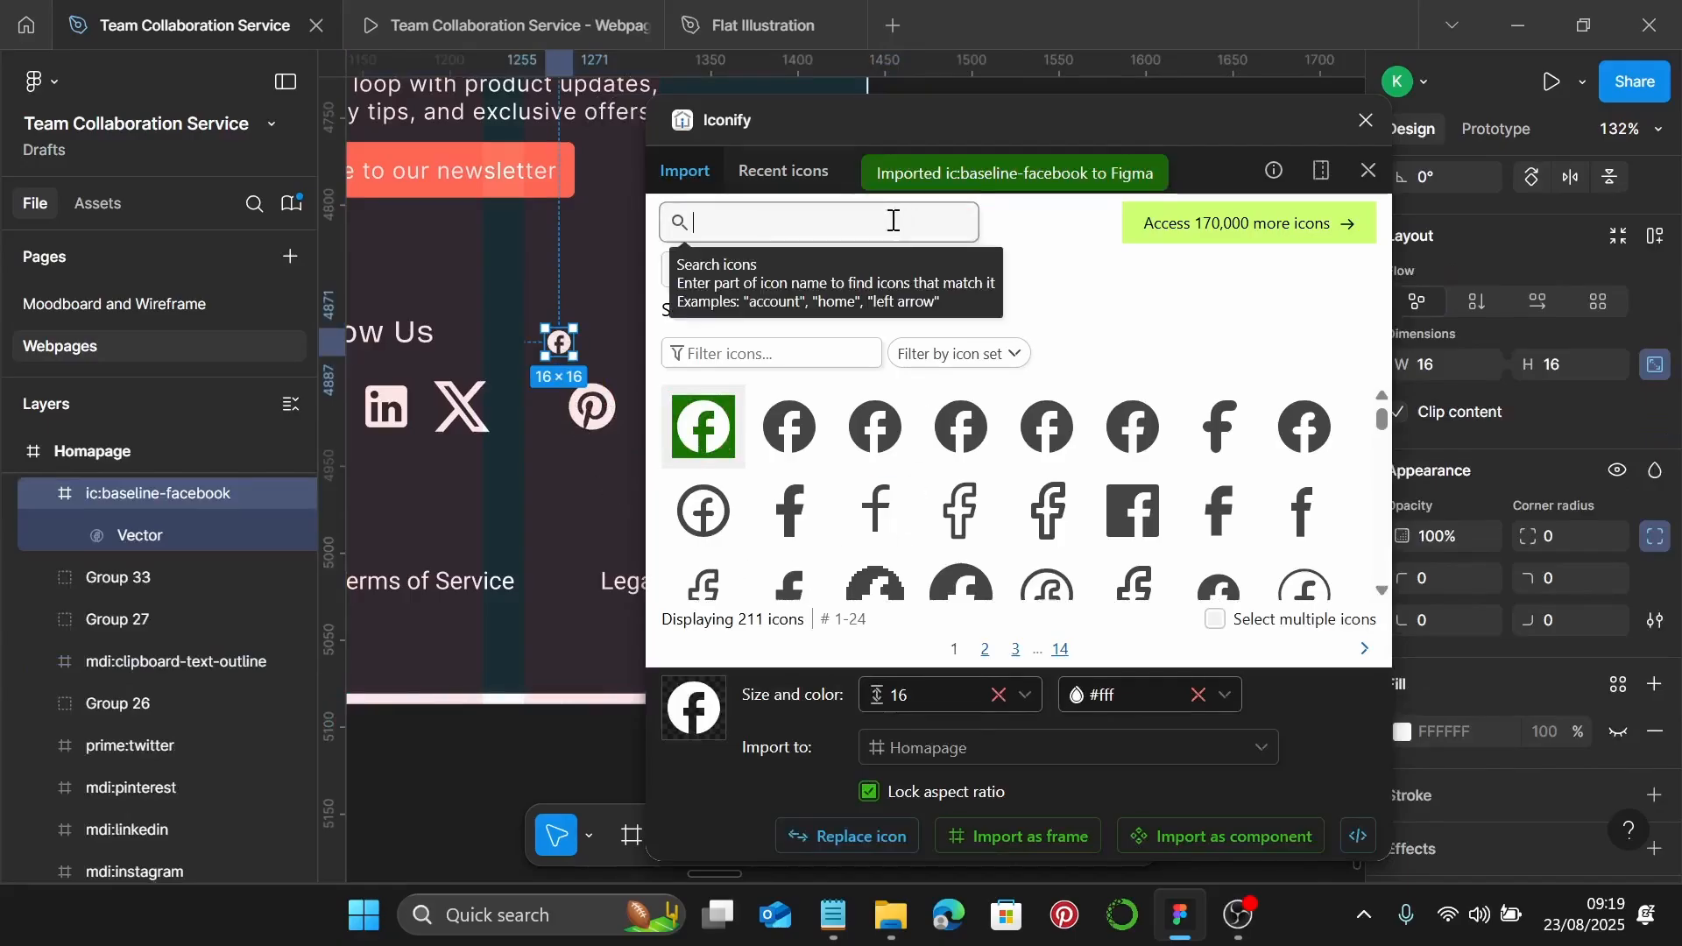
{"action": "type", "text": "youtube"}
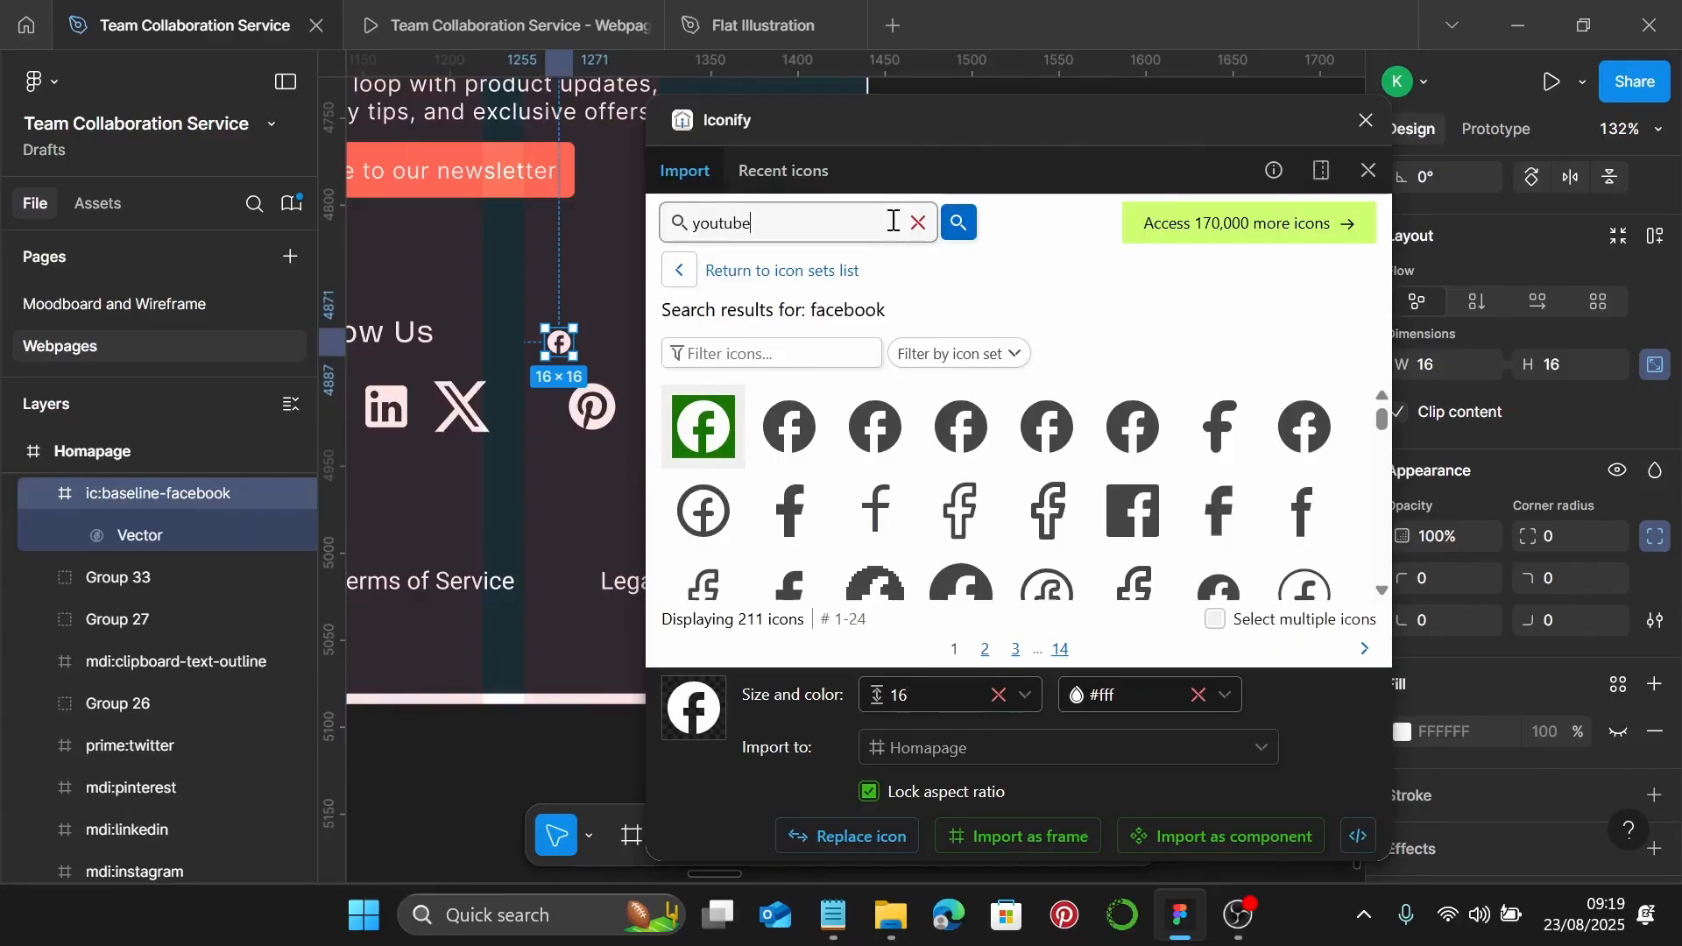
{"action": "key", "text": "Return"}
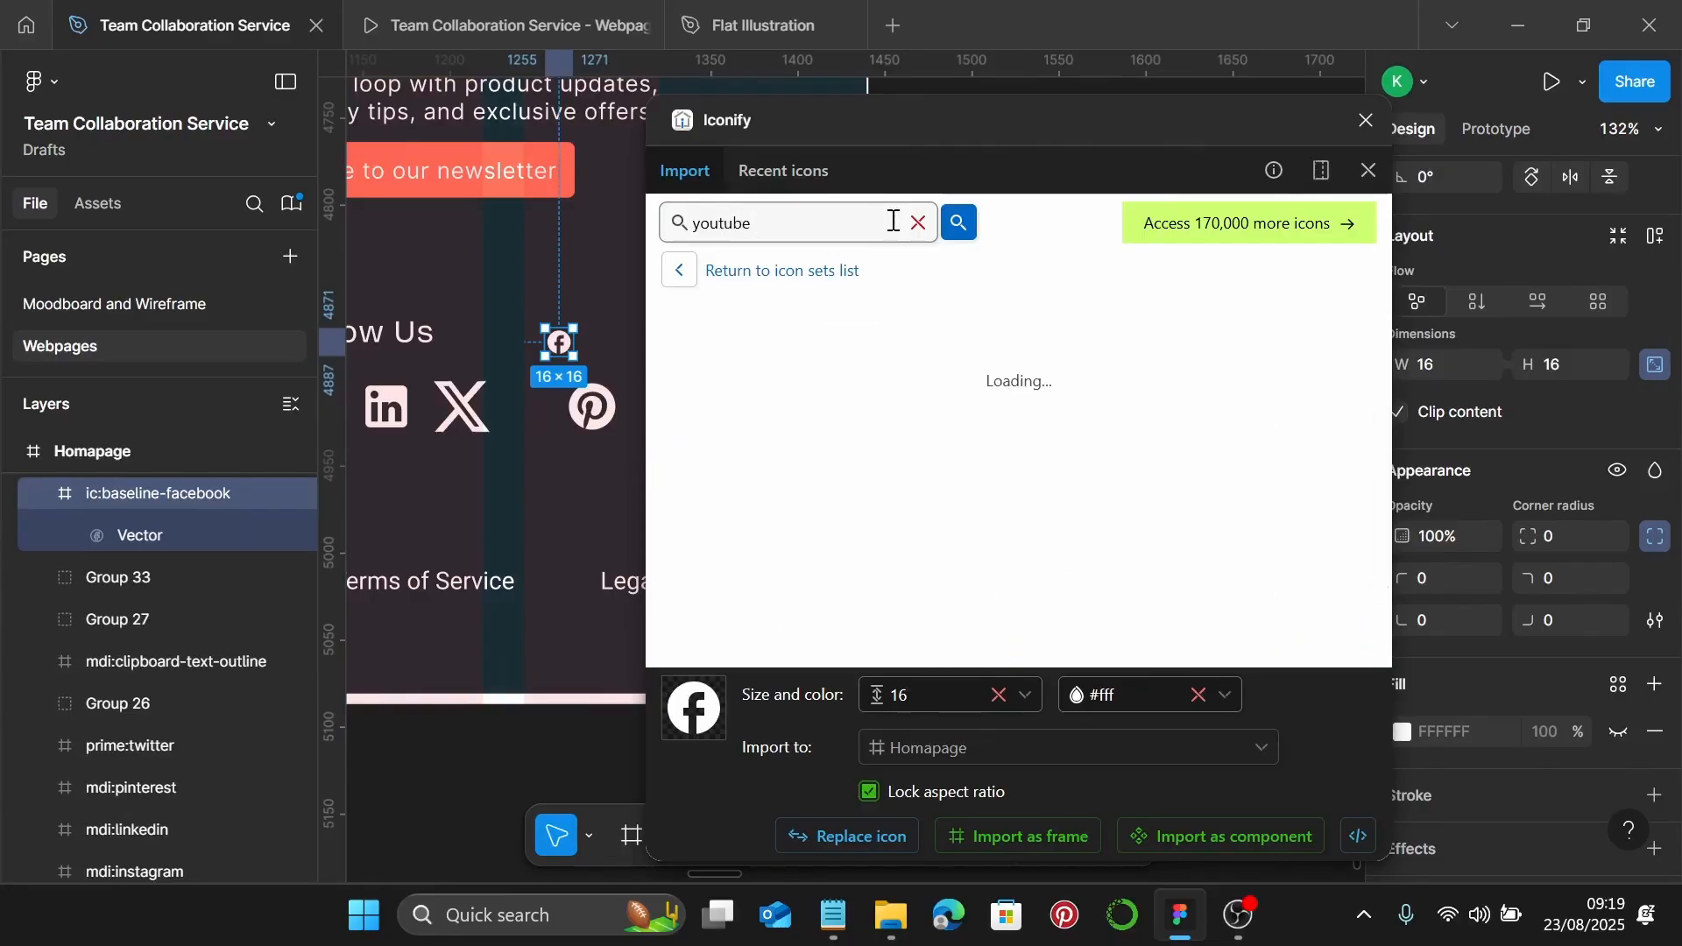
{"action": "left_click_drag", "start_coordinate": [698, 442], "coordinate": [553, 461]}
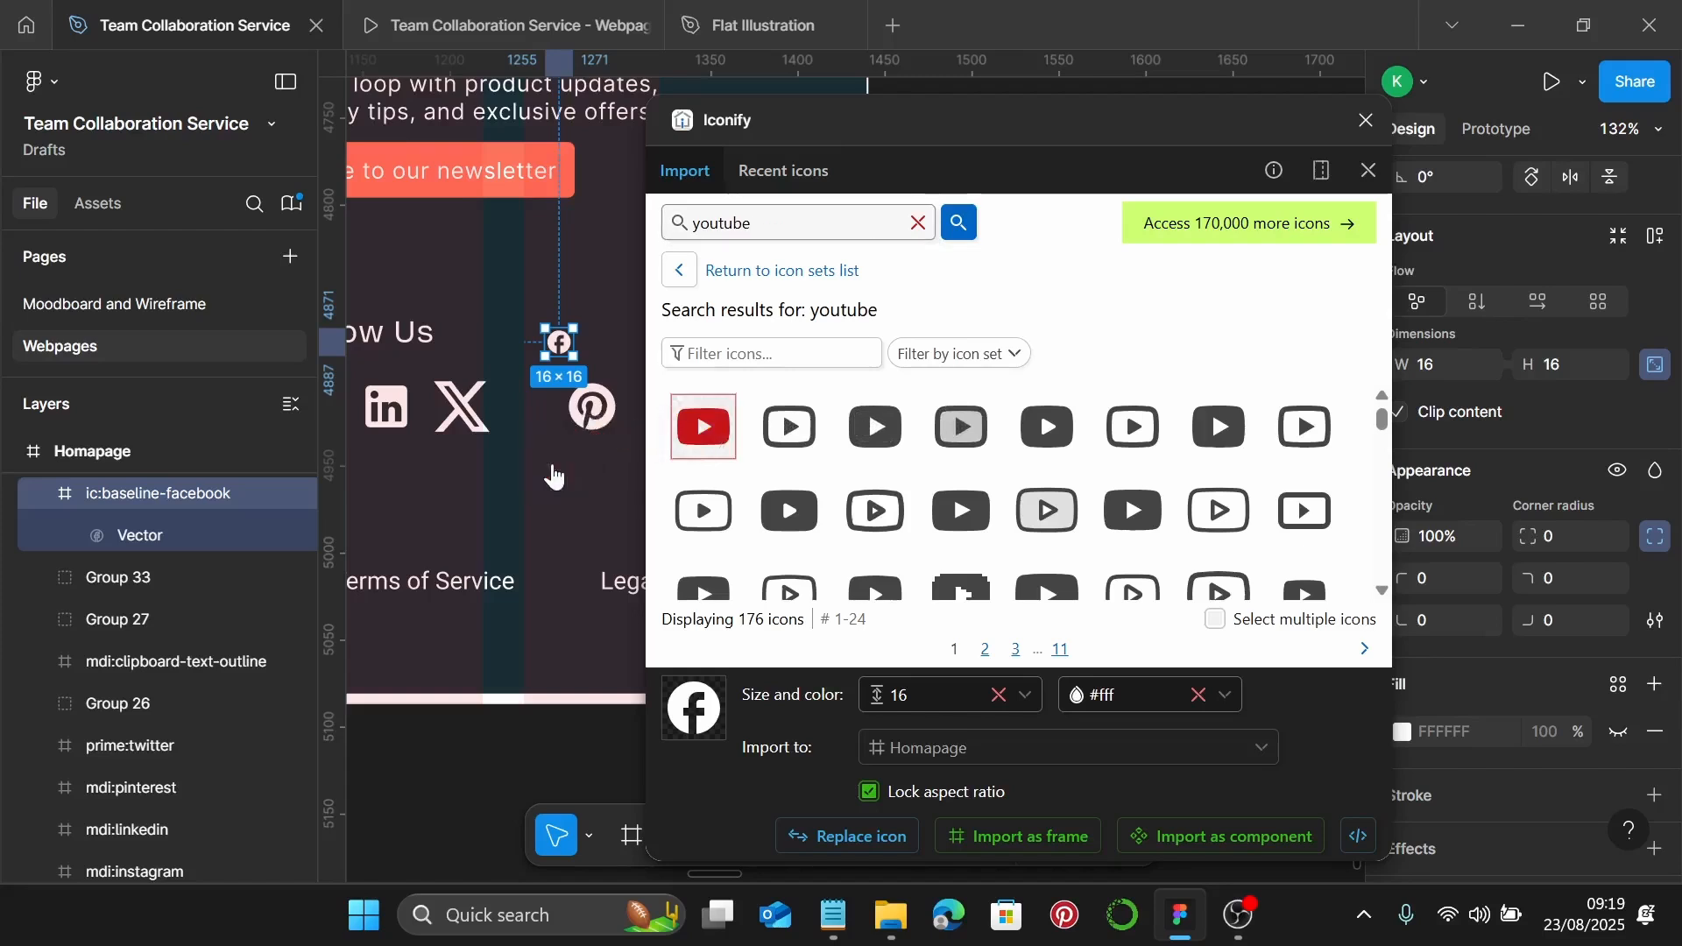
{"action": "left_click", "coordinate": [1366, 120]}
Delete the Pinterest icon from the footer
{"action": "scroll", "coordinate": [666, 412], "scroll_direction": "left", "scroll_amount": 1}
{"action": "left_click", "coordinate": [644, 411]}
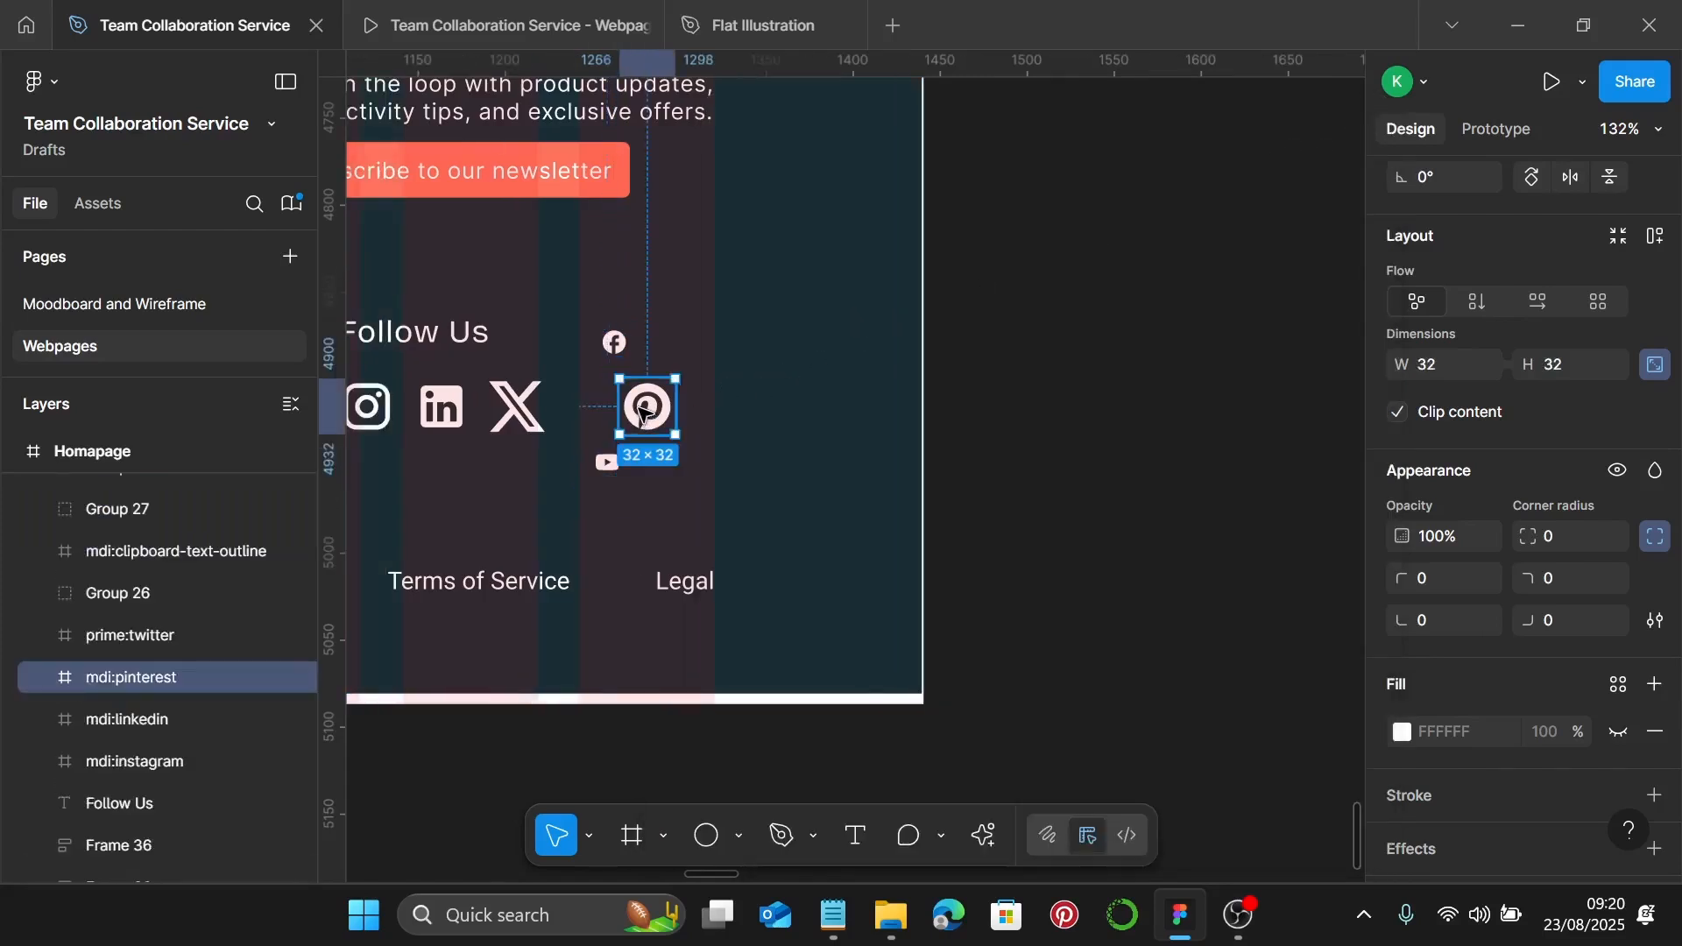
{"action": "key", "text": "Delete"}
Resize the Instagram, LinkedIn, X, Facebook and YouTube icons together to 22 × 22
{"action": "scroll", "coordinate": [639, 414], "scroll_direction": "left", "scroll_amount": 4}
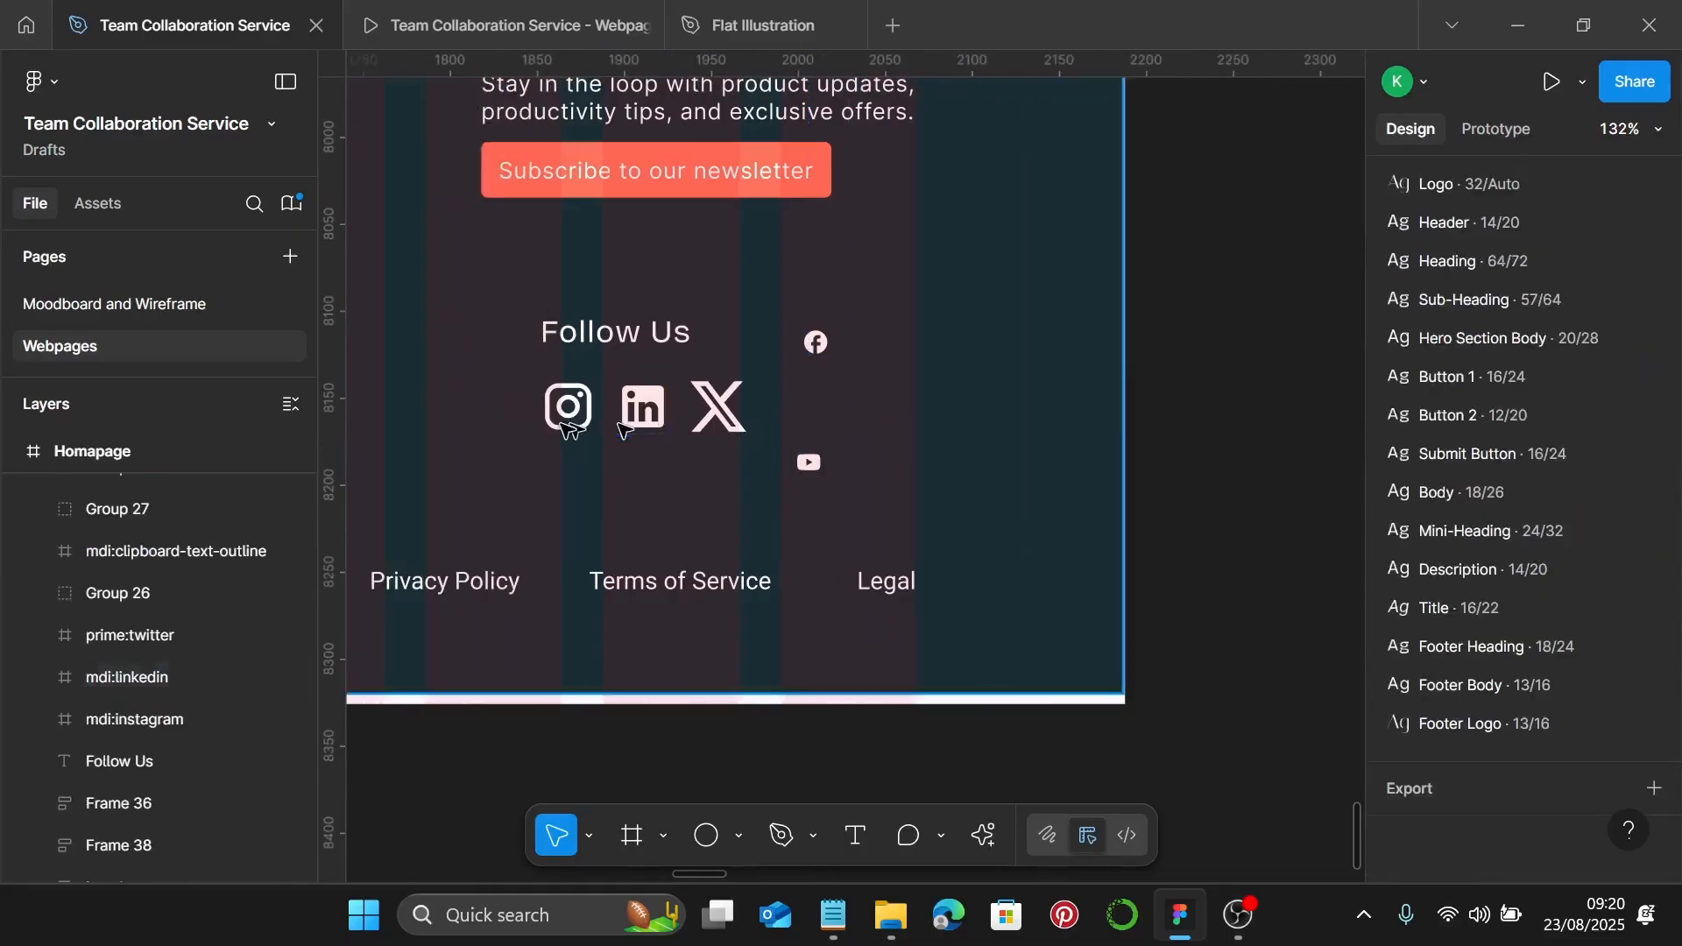
{"action": "left_click", "coordinate": [568, 428]}
{"action": "left_click", "coordinate": [625, 411], "text": "shift"}
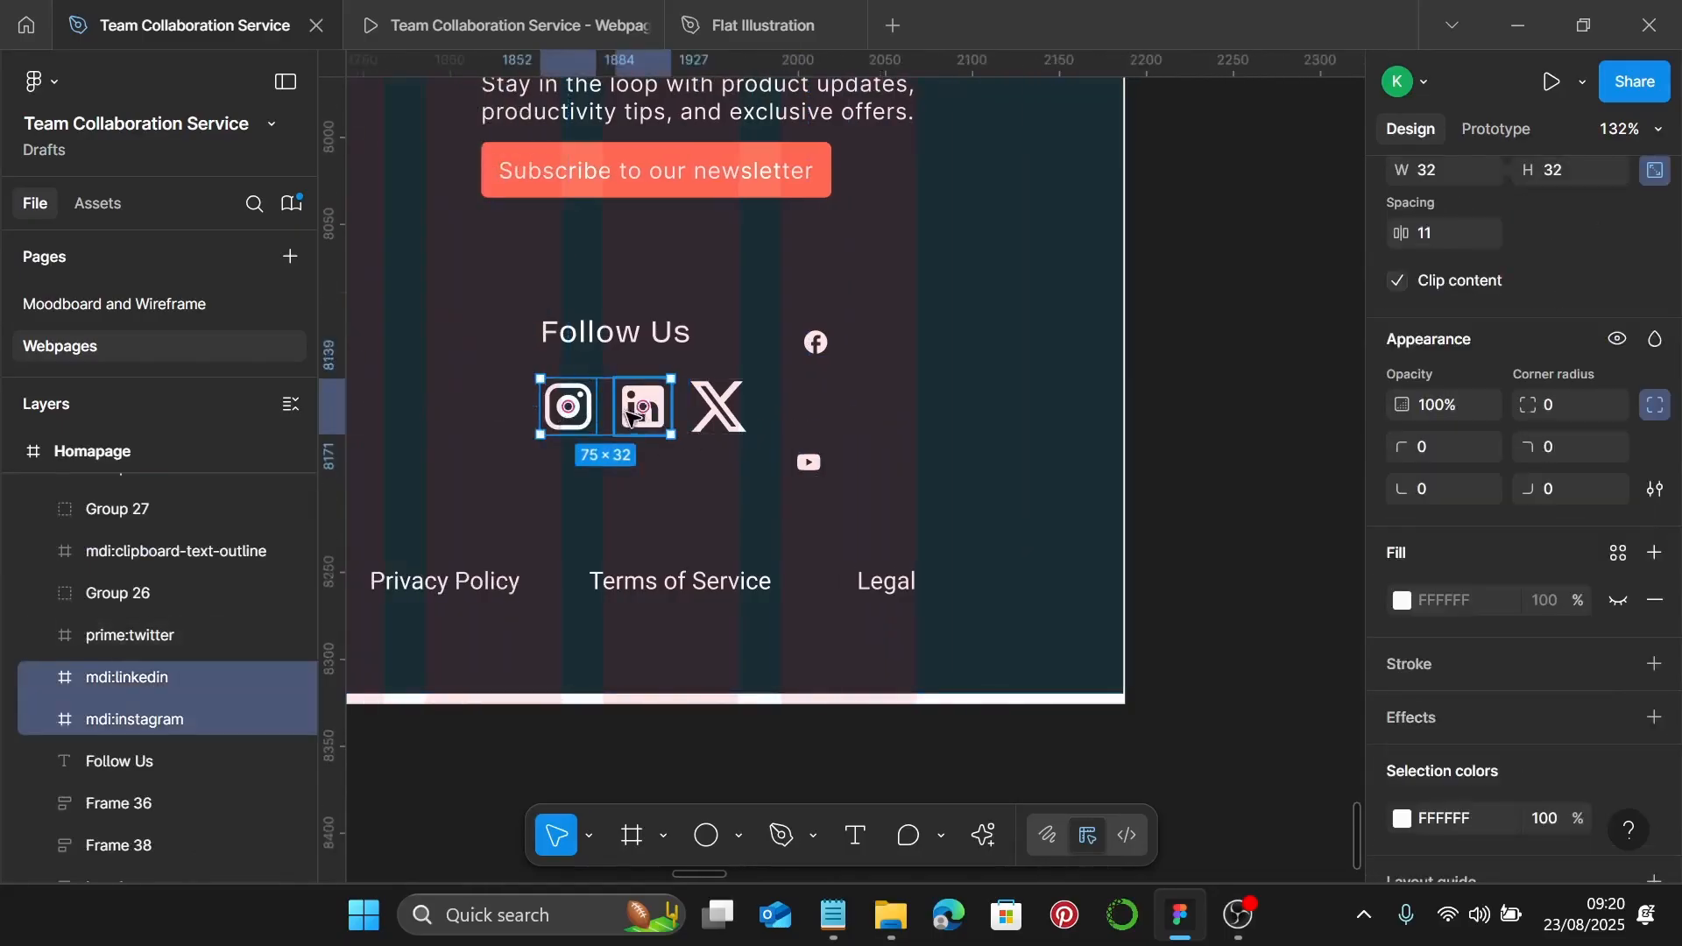
{"action": "left_click", "coordinate": [719, 407], "text": "shift"}
{"action": "left_click", "coordinate": [808, 461], "text": "shift"}
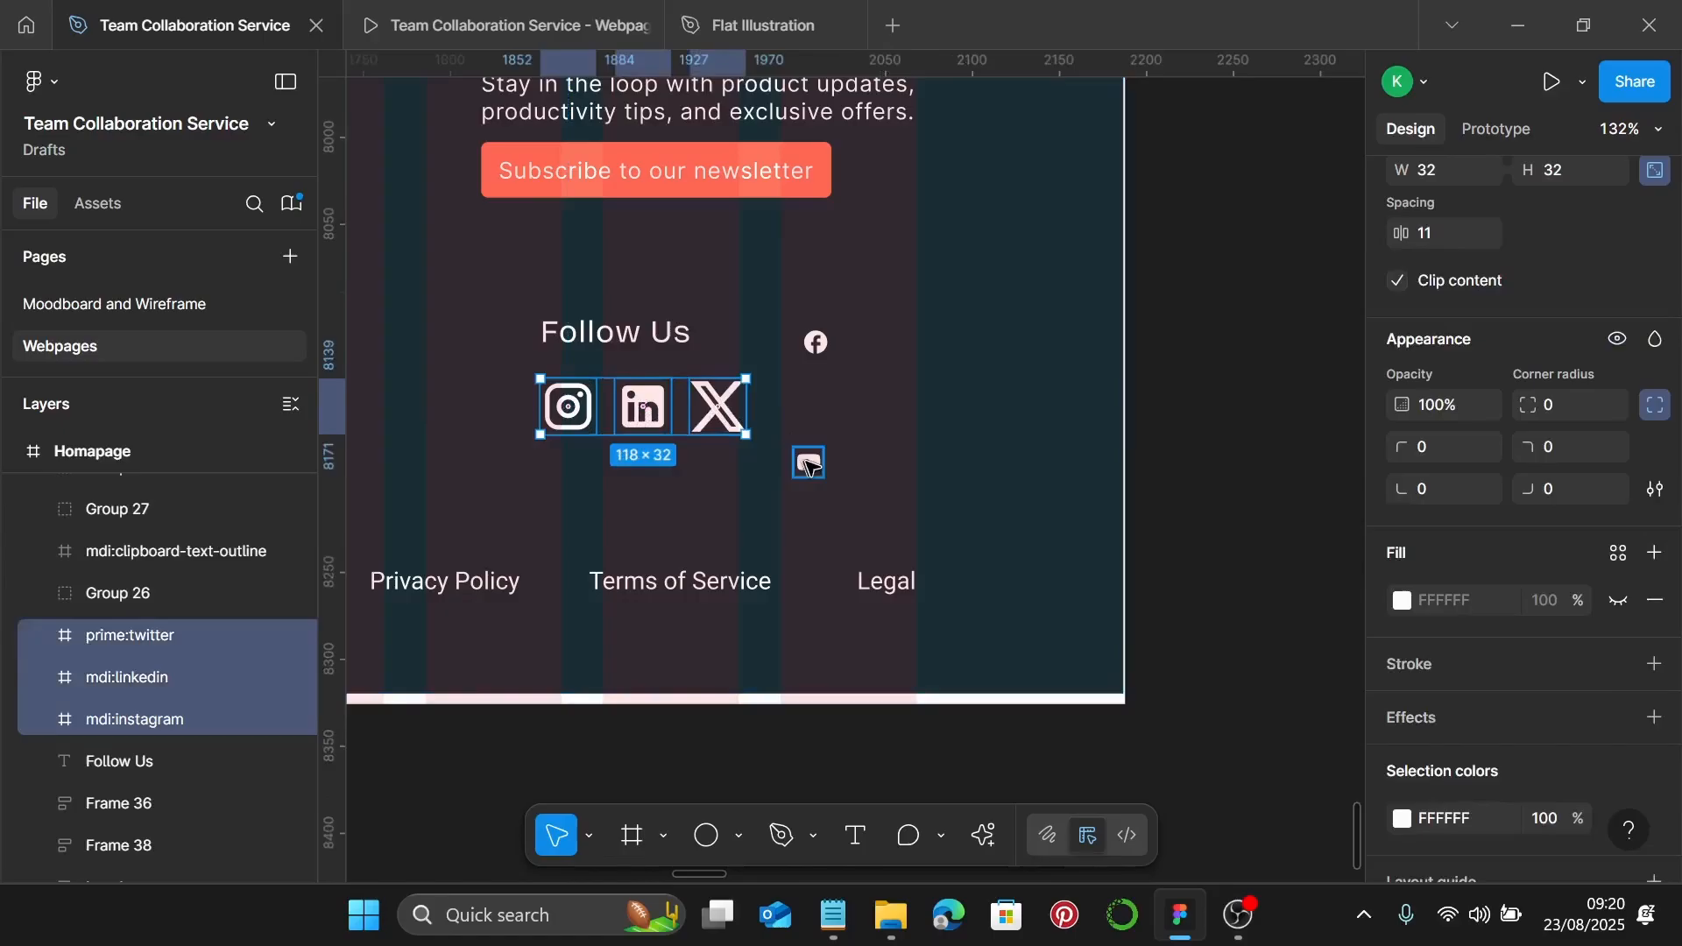
{"action": "left_click", "coordinate": [804, 343], "text": "shift"}
{"action": "scroll", "coordinate": [1489, 298], "scroll_direction": "up", "scroll_amount": 3}
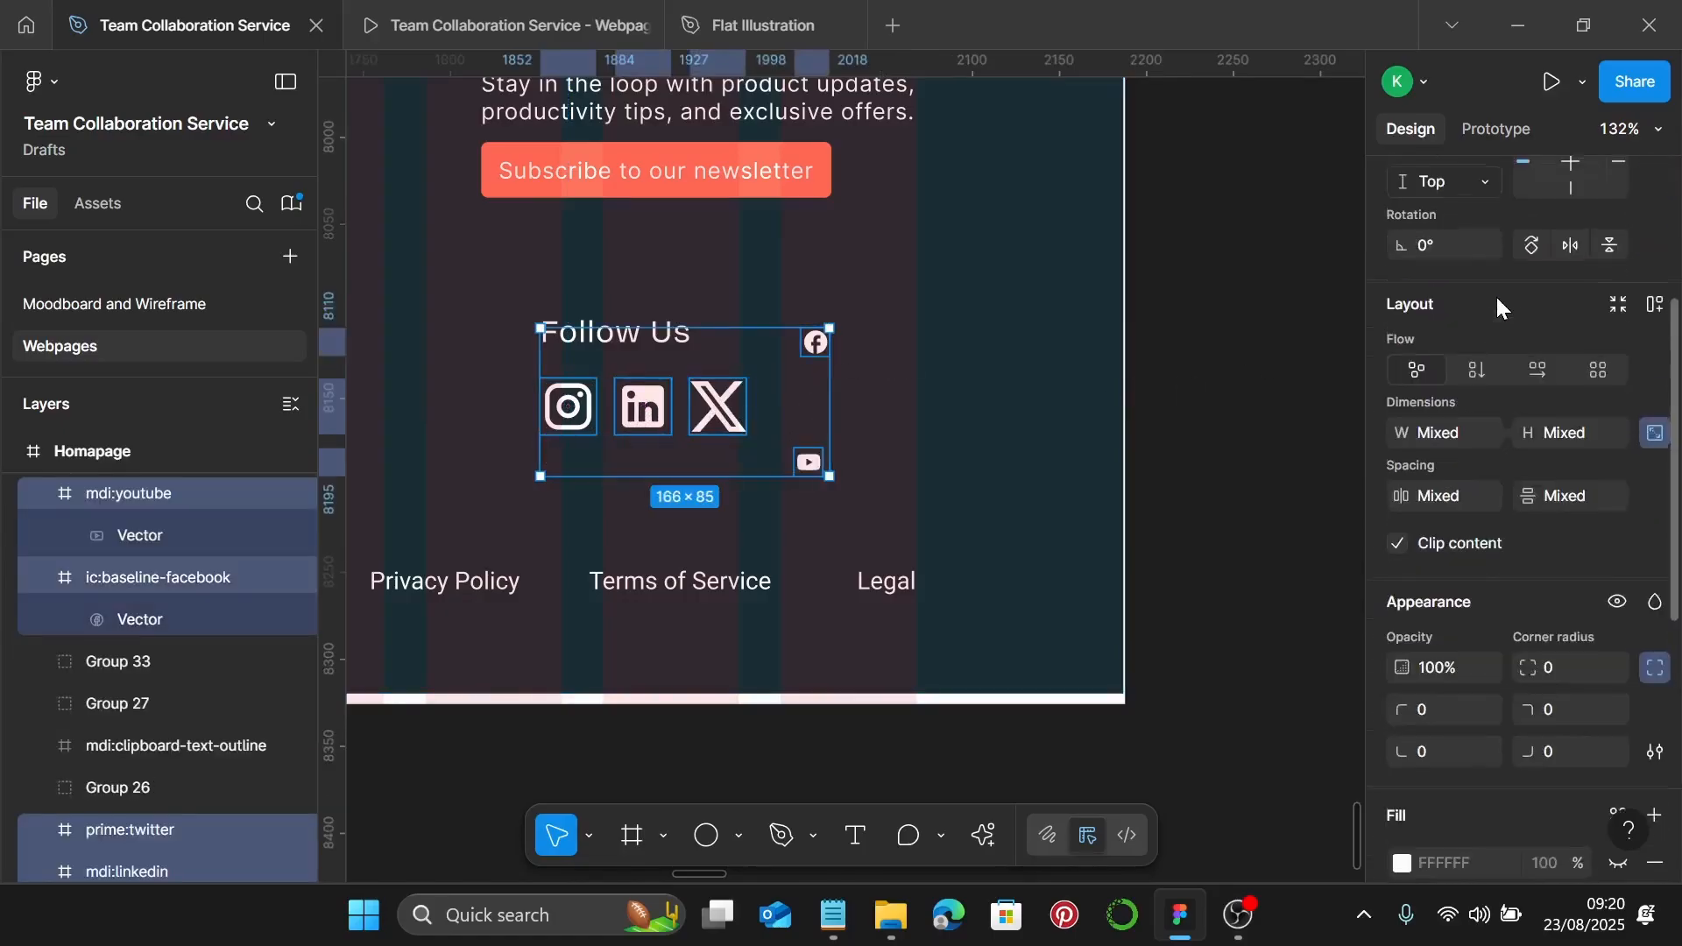
{"action": "left_click", "coordinate": [1472, 433]}
{"action": "key", "text": "Return"}
Move the Facebook and YouTube icons into the social row after the X icon
{"action": "scroll", "coordinate": [808, 411], "scroll_direction": "up", "scroll_amount": 3}
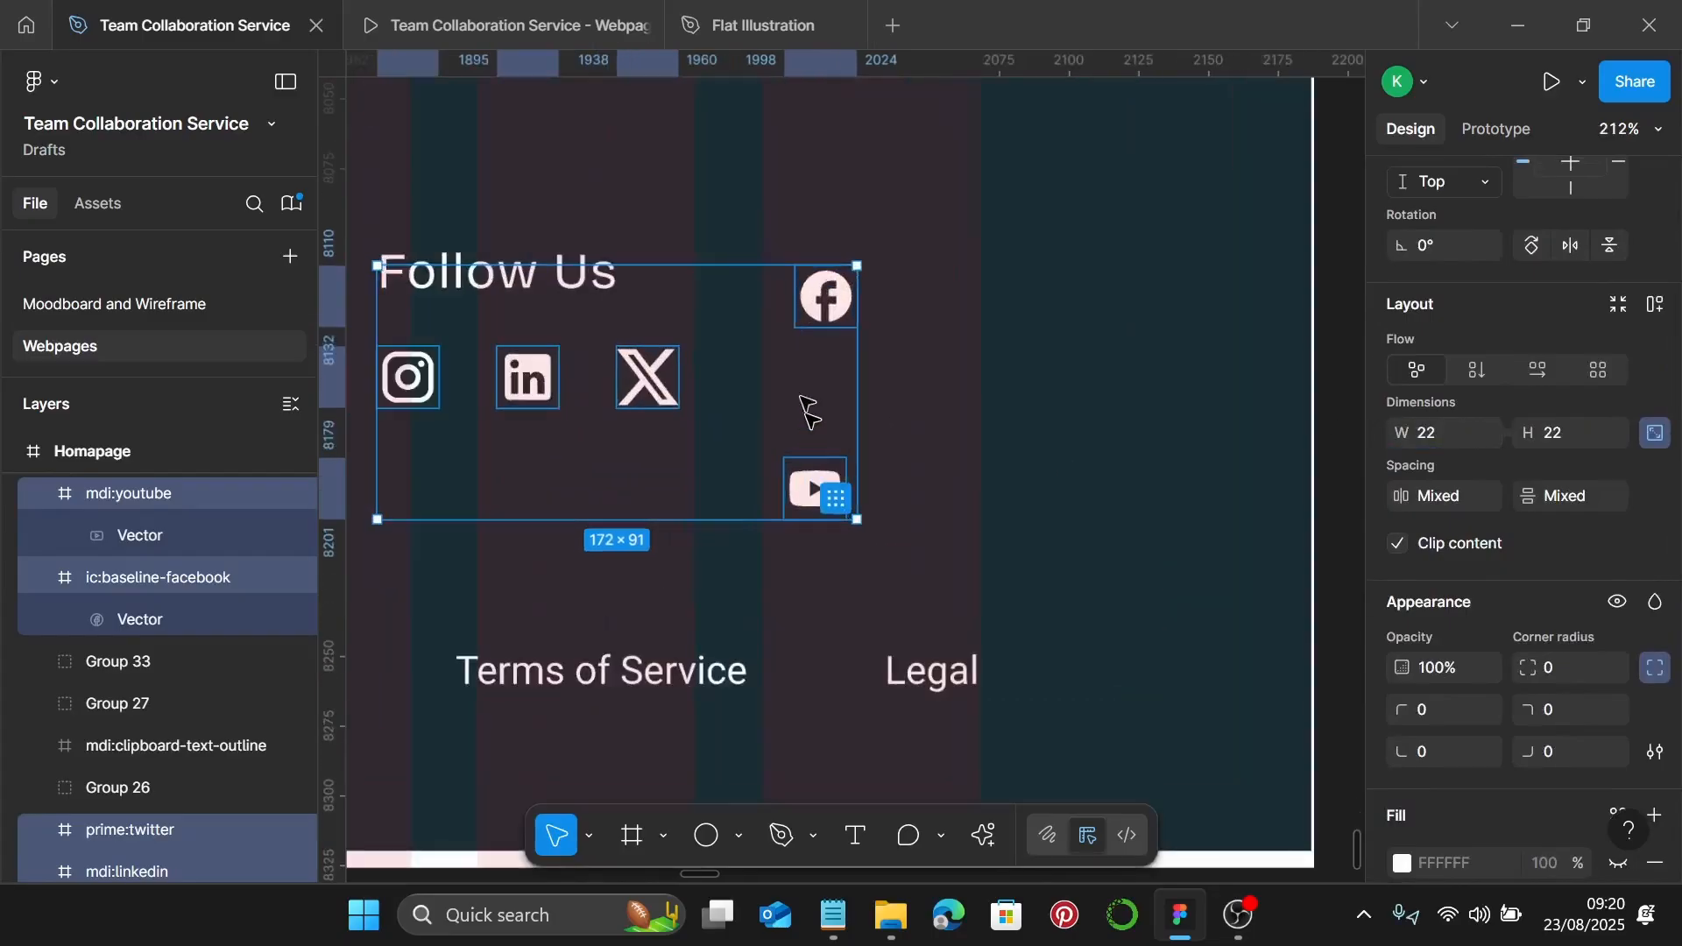
{"action": "left_click", "coordinate": [831, 305]}
{"action": "left_click_drag", "start_coordinate": [831, 308], "coordinate": [755, 378]}
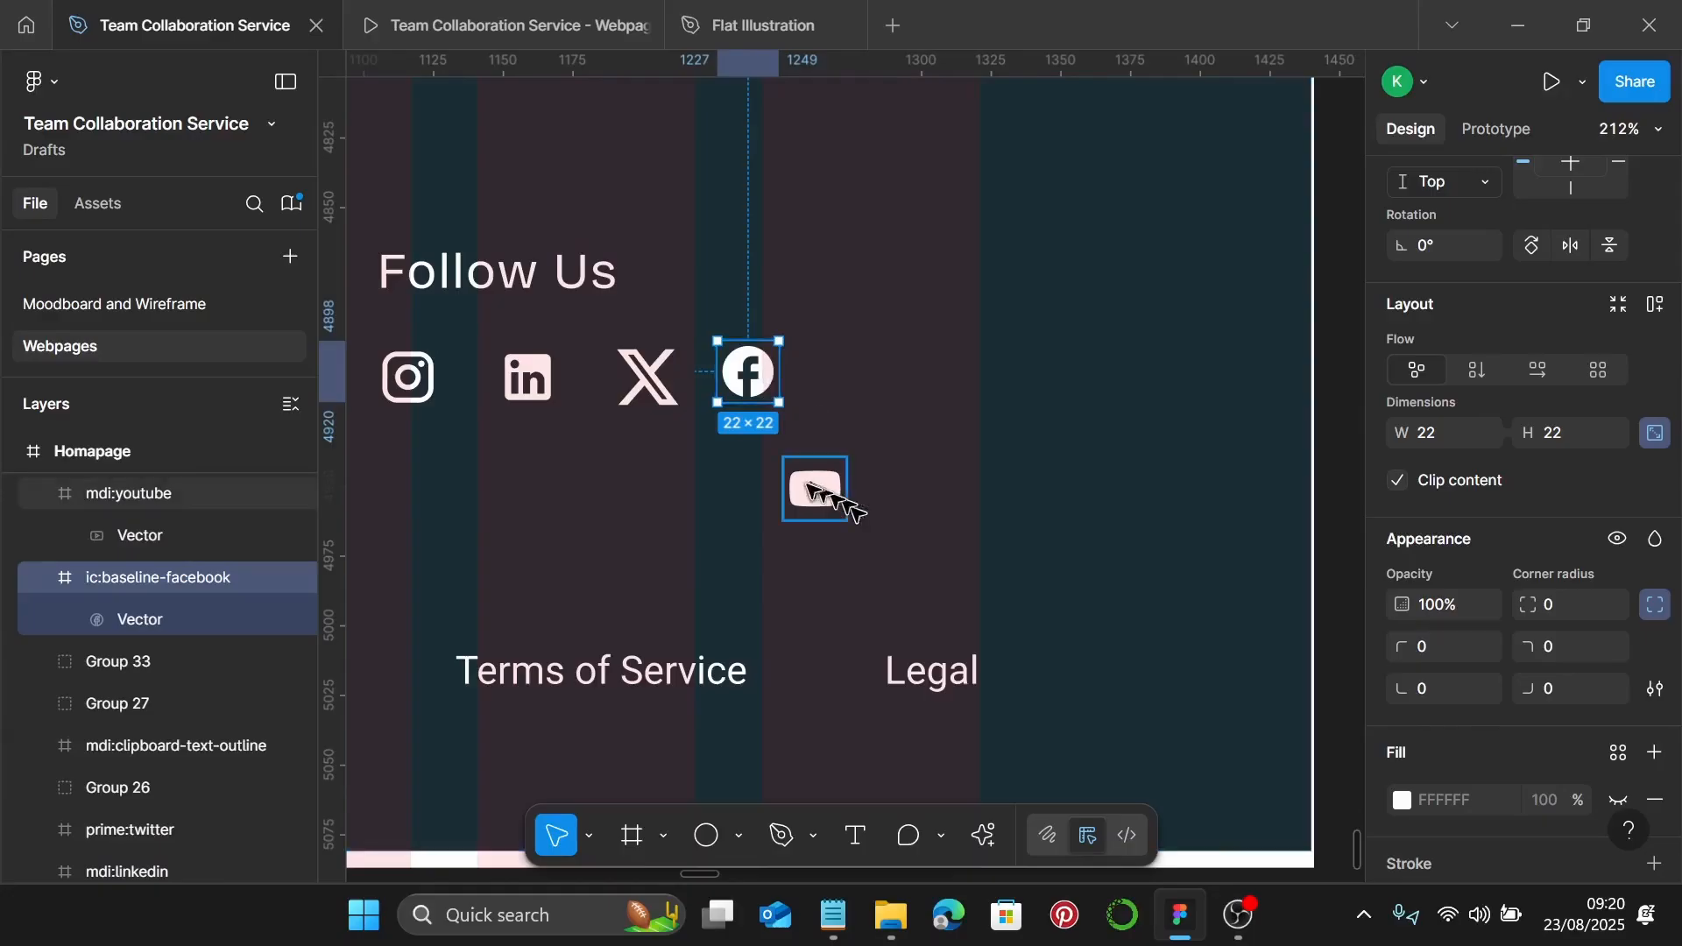
{"action": "left_click_drag", "start_coordinate": [842, 487], "coordinate": [863, 372]}
Combine the five social icons in a horizontal auto layout with a gap of 10
{"action": "left_click", "coordinate": [745, 375], "text": "shift"}
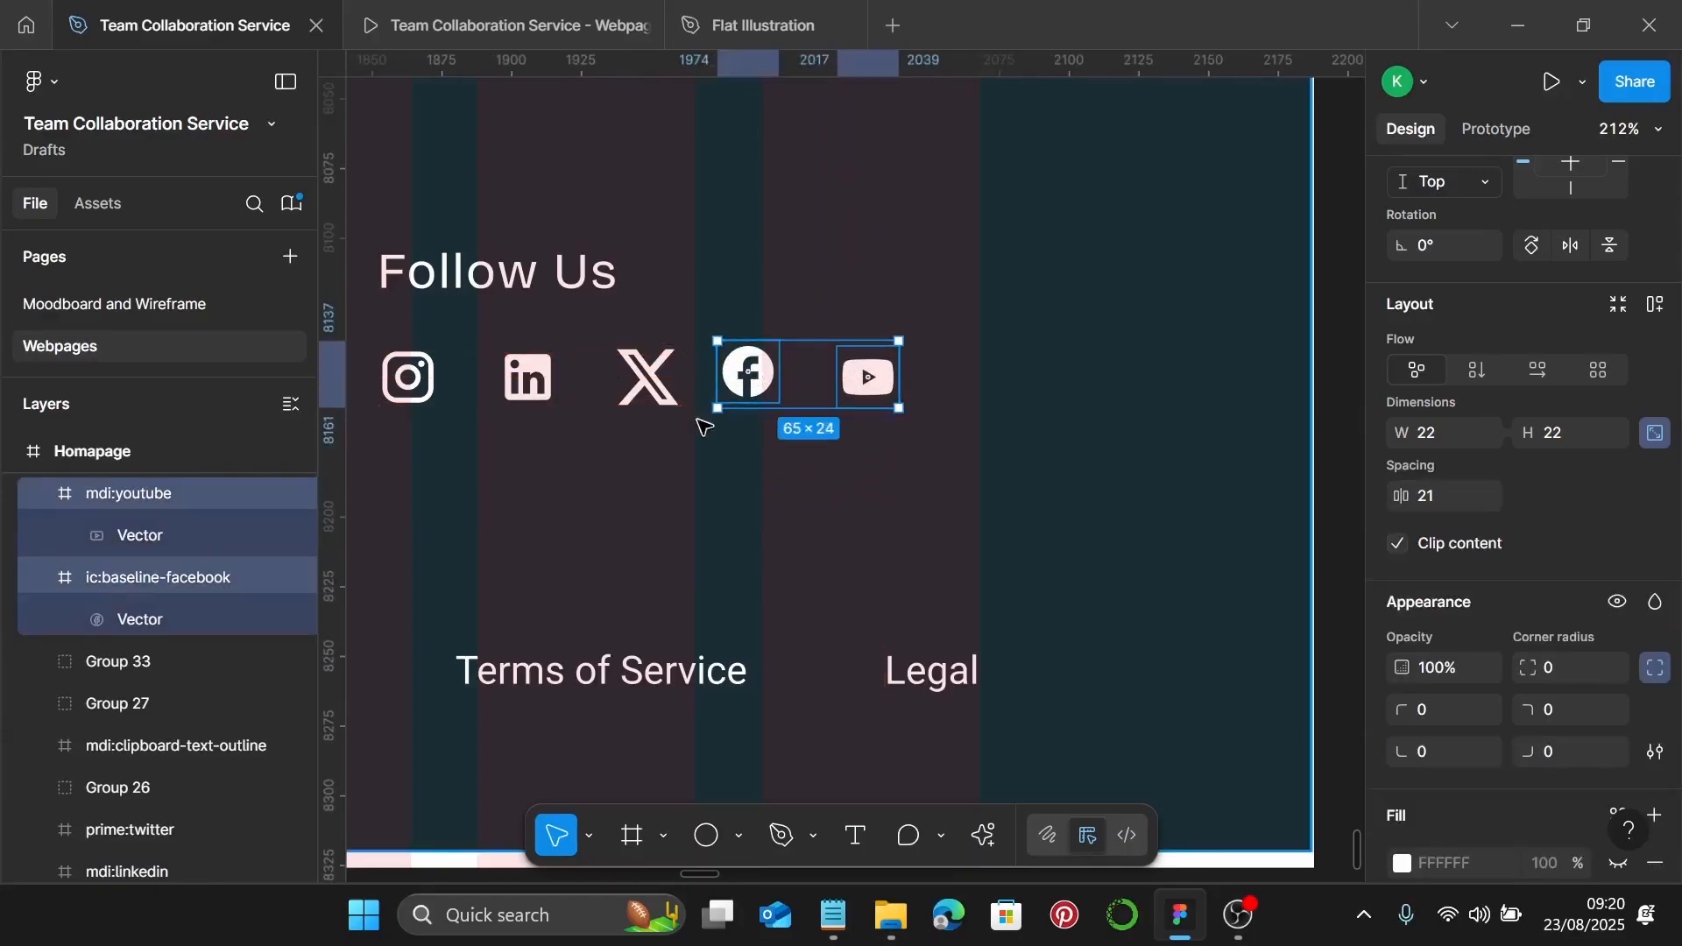
{"action": "left_click", "coordinate": [647, 376], "text": "shift"}
{"action": "left_click", "coordinate": [517, 386], "text": "shift"}
{"action": "left_click", "coordinate": [429, 383], "text": "shift"}
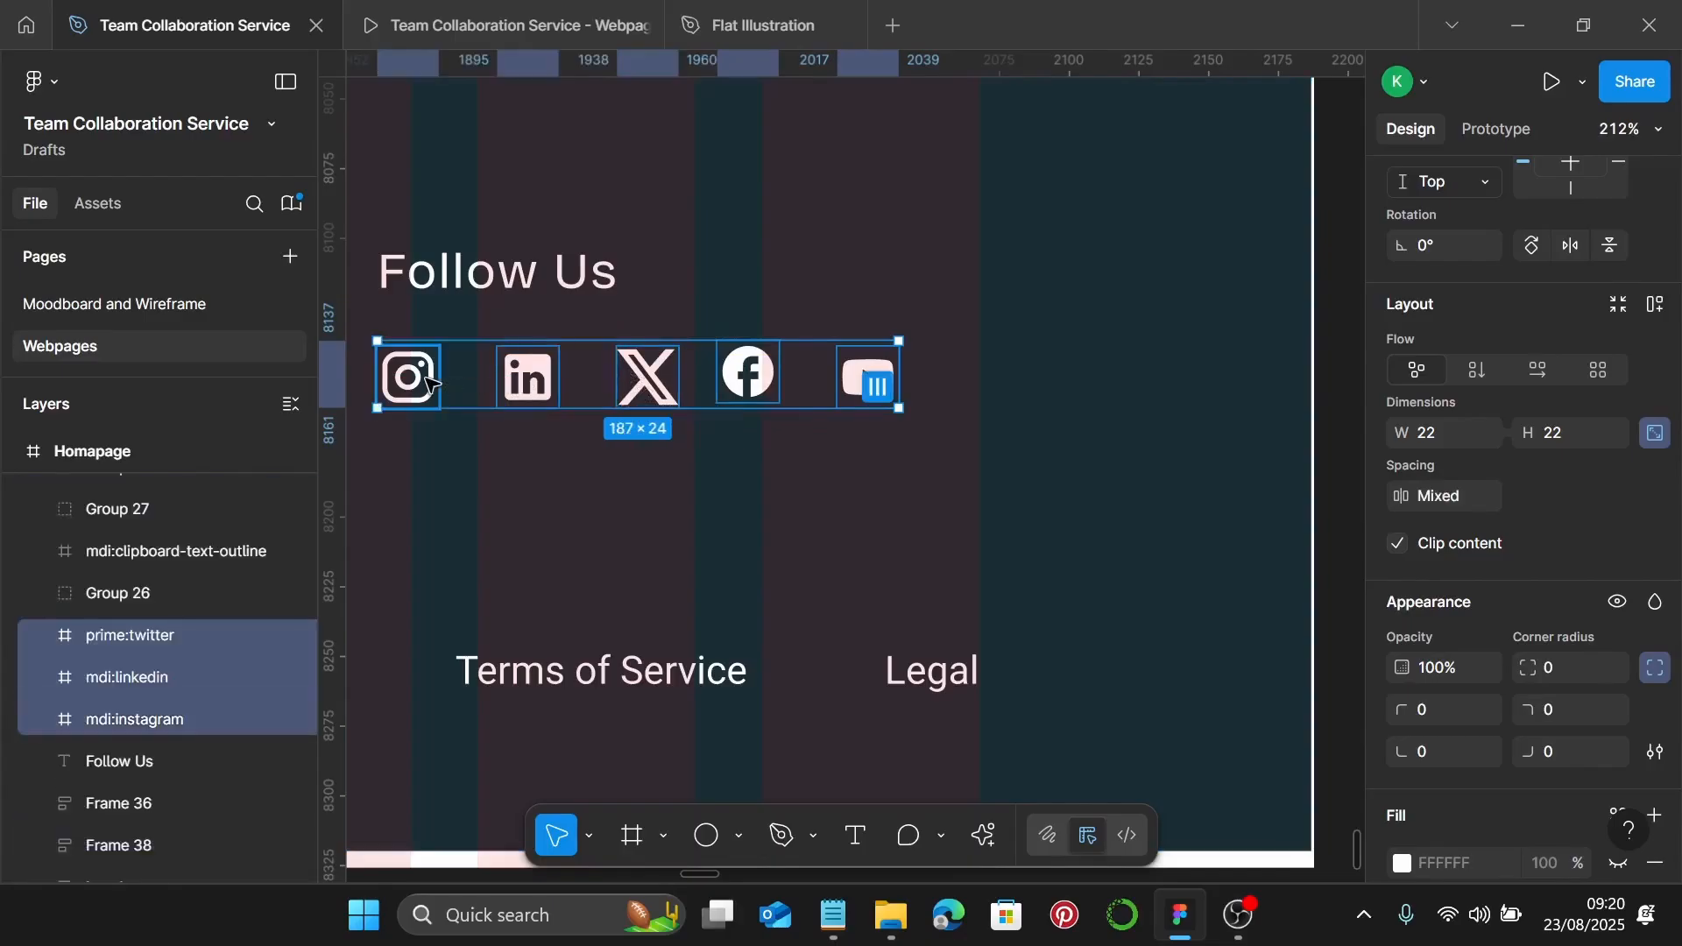
{"action": "key", "text": "shift+a"}
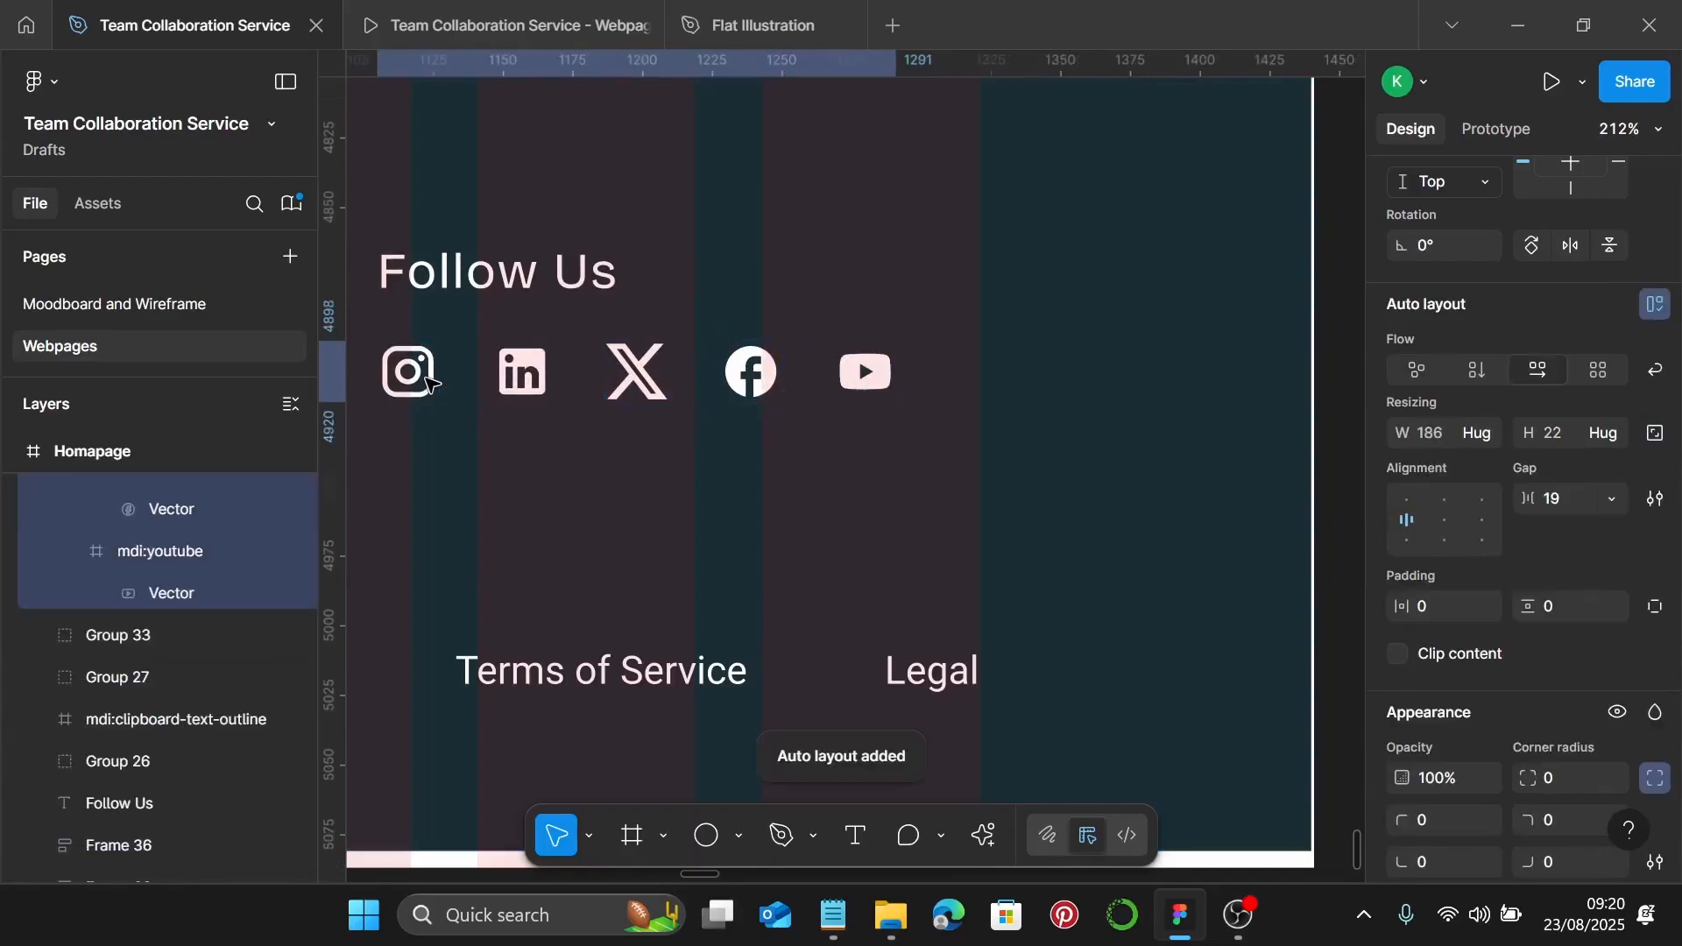
{"action": "scroll", "coordinate": [744, 460], "scroll_direction": "left", "scroll_amount": 2}
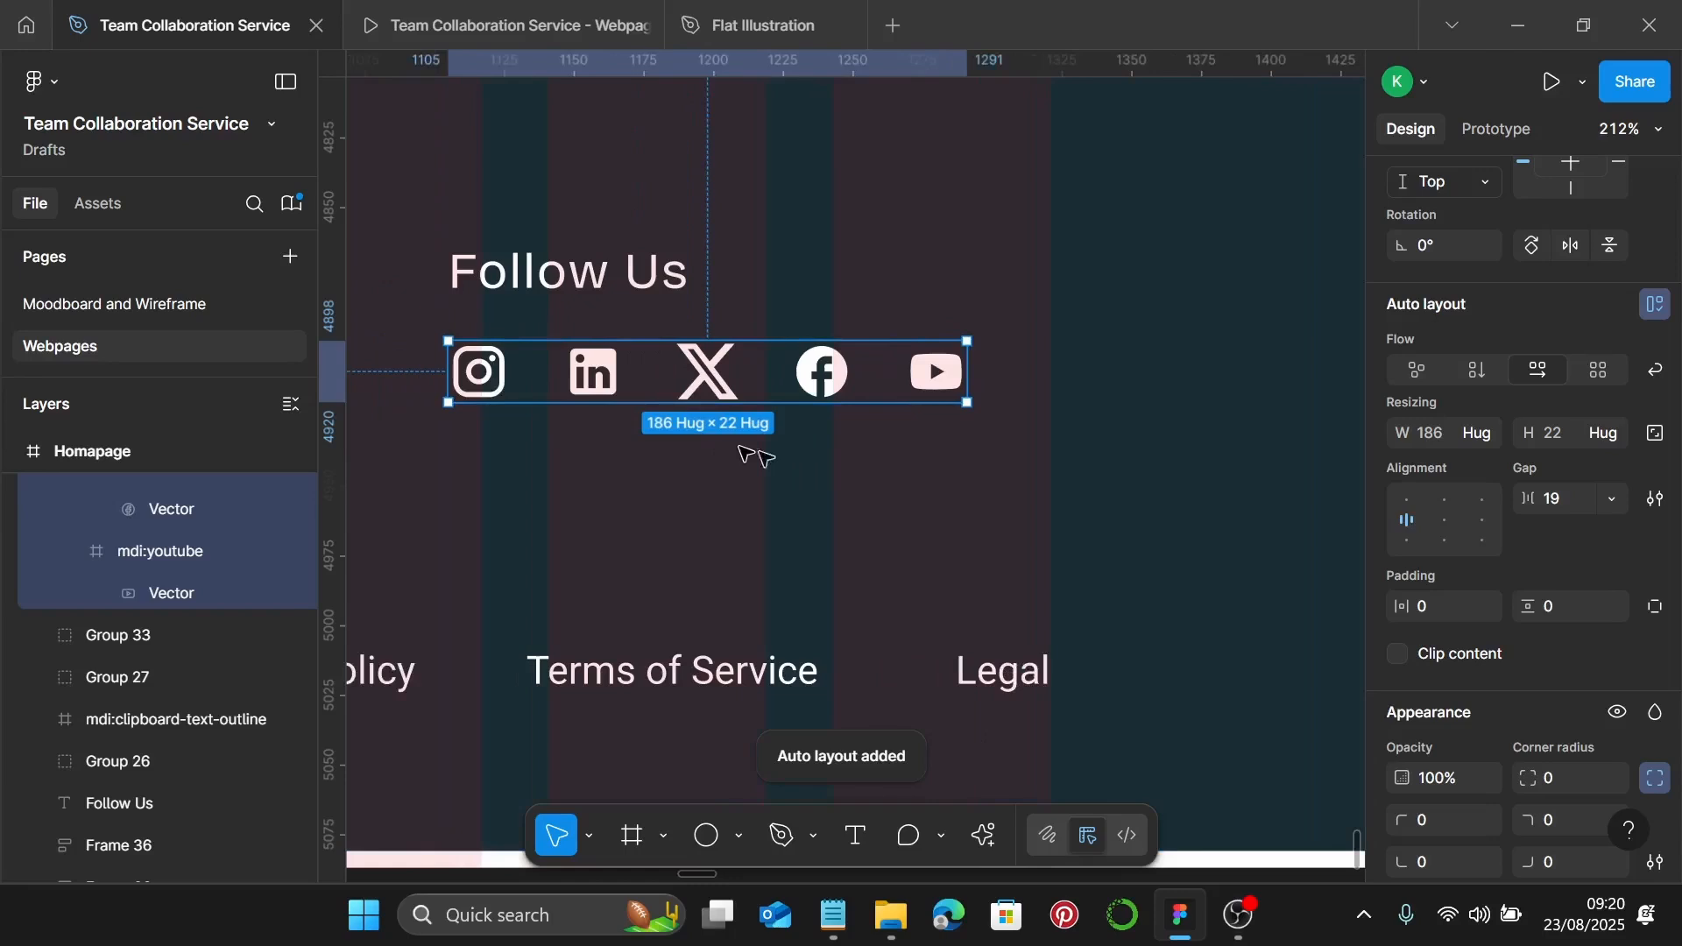
{"action": "left_click", "coordinate": [1570, 496]}
{"action": "type", "text": "10"}
{"action": "key", "text": "Return"}
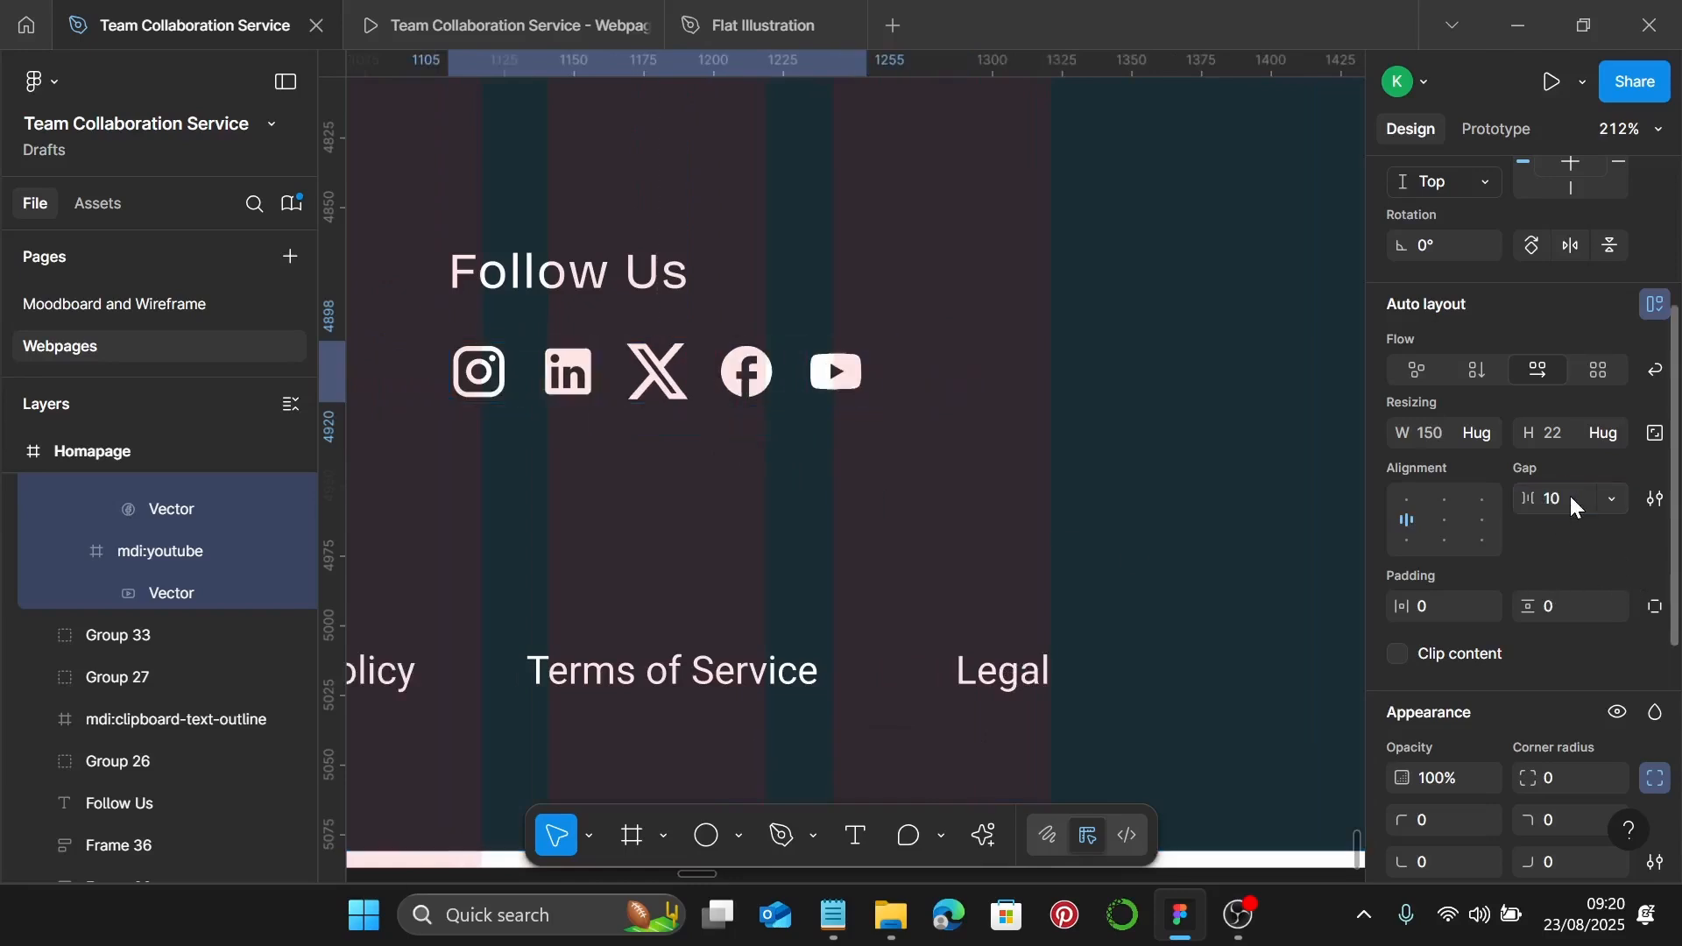
Combine the Follow Us heading and the social icon row in a vertical auto layout with a gap of 15
{"action": "scroll", "coordinate": [1037, 412], "scroll_direction": "left", "scroll_amount": 4}
{"action": "scroll", "coordinate": [1037, 412], "scroll_direction": "left", "scroll_amount": 4}
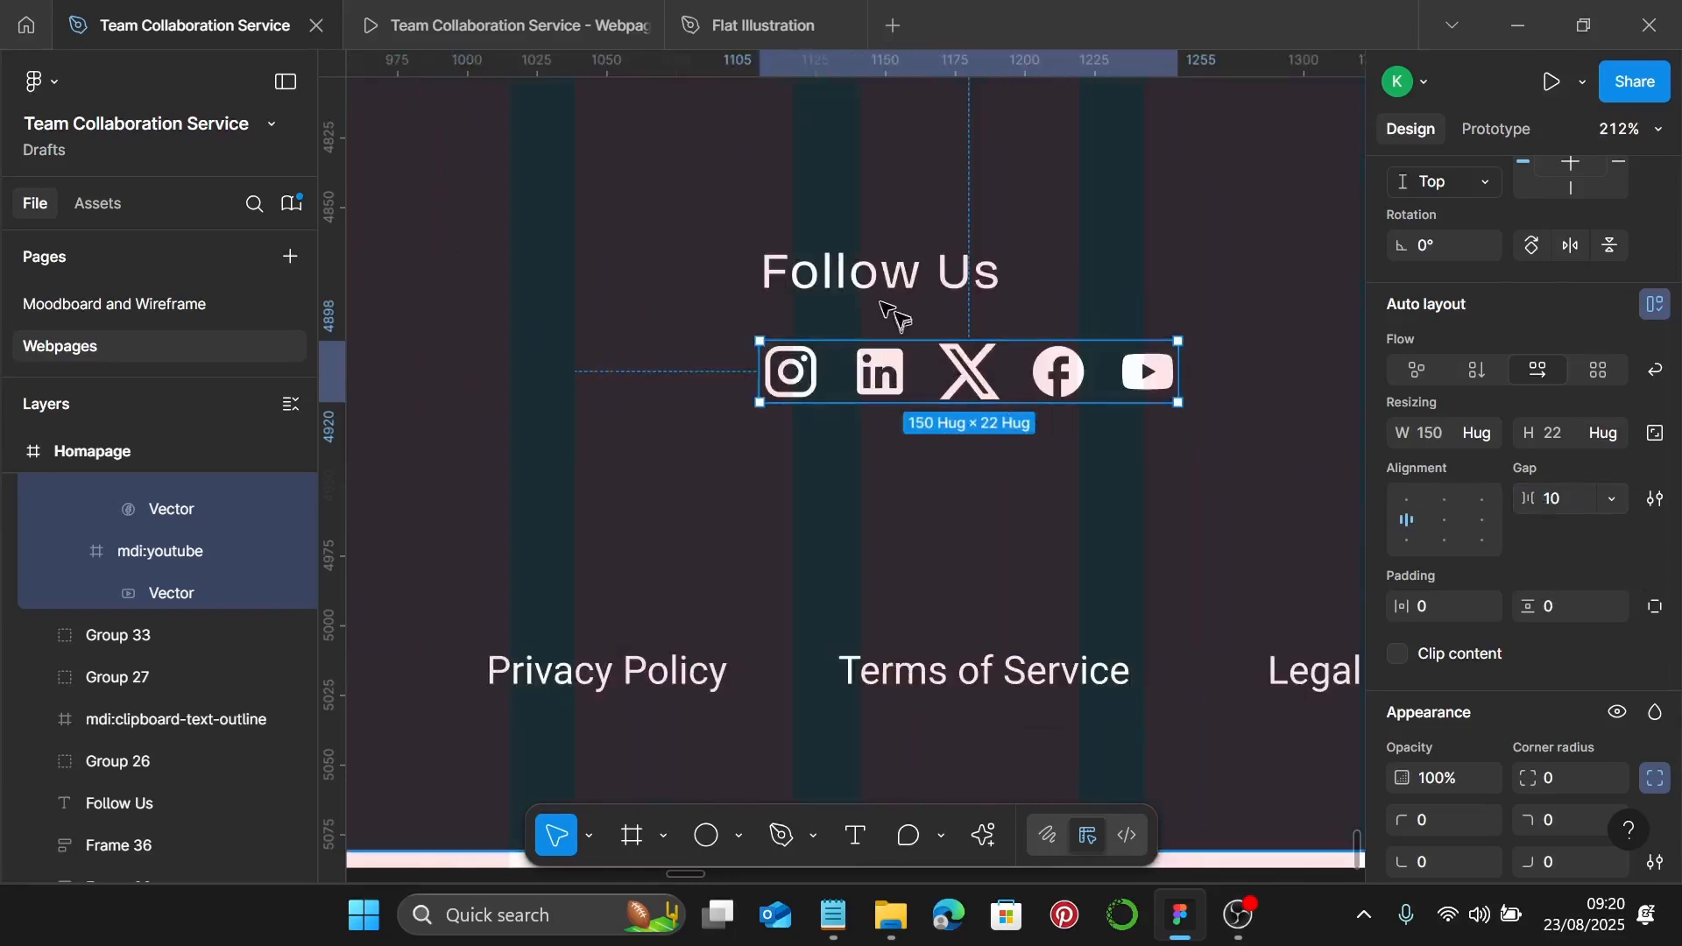
{"action": "left_click", "coordinate": [896, 298]}
{"action": "left_click", "coordinate": [874, 381], "text": "shift"}
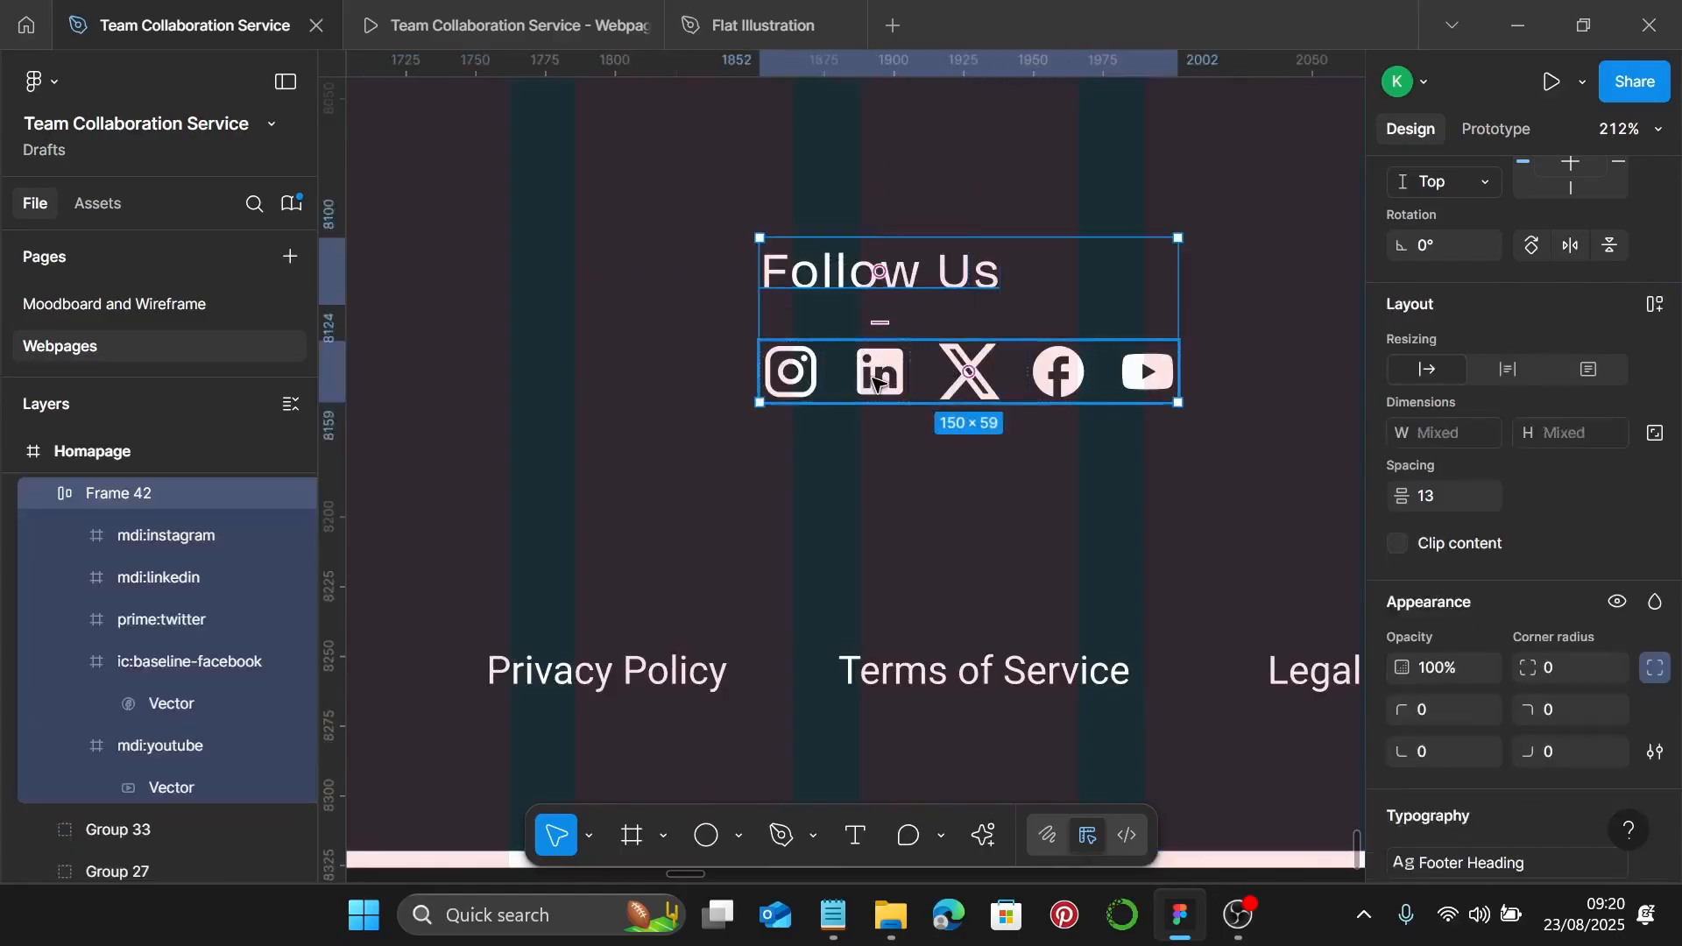
{"action": "key", "text": "shift+a"}
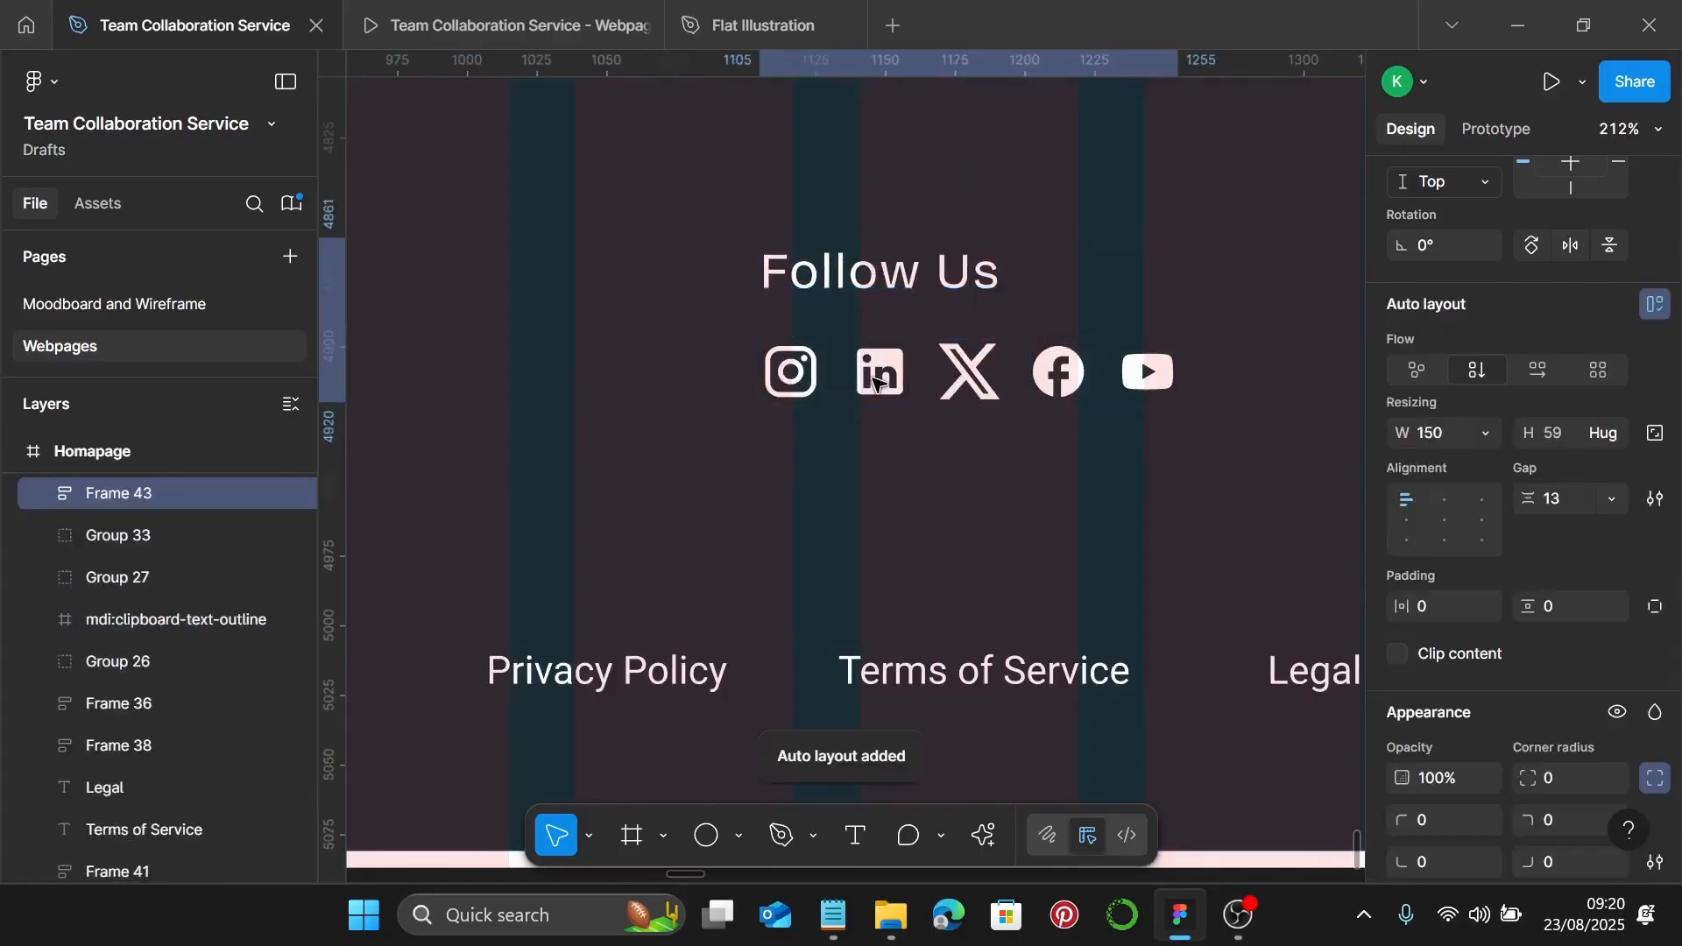
{"action": "left_click", "coordinate": [1576, 514]}
{"action": "type", "text": "1"}
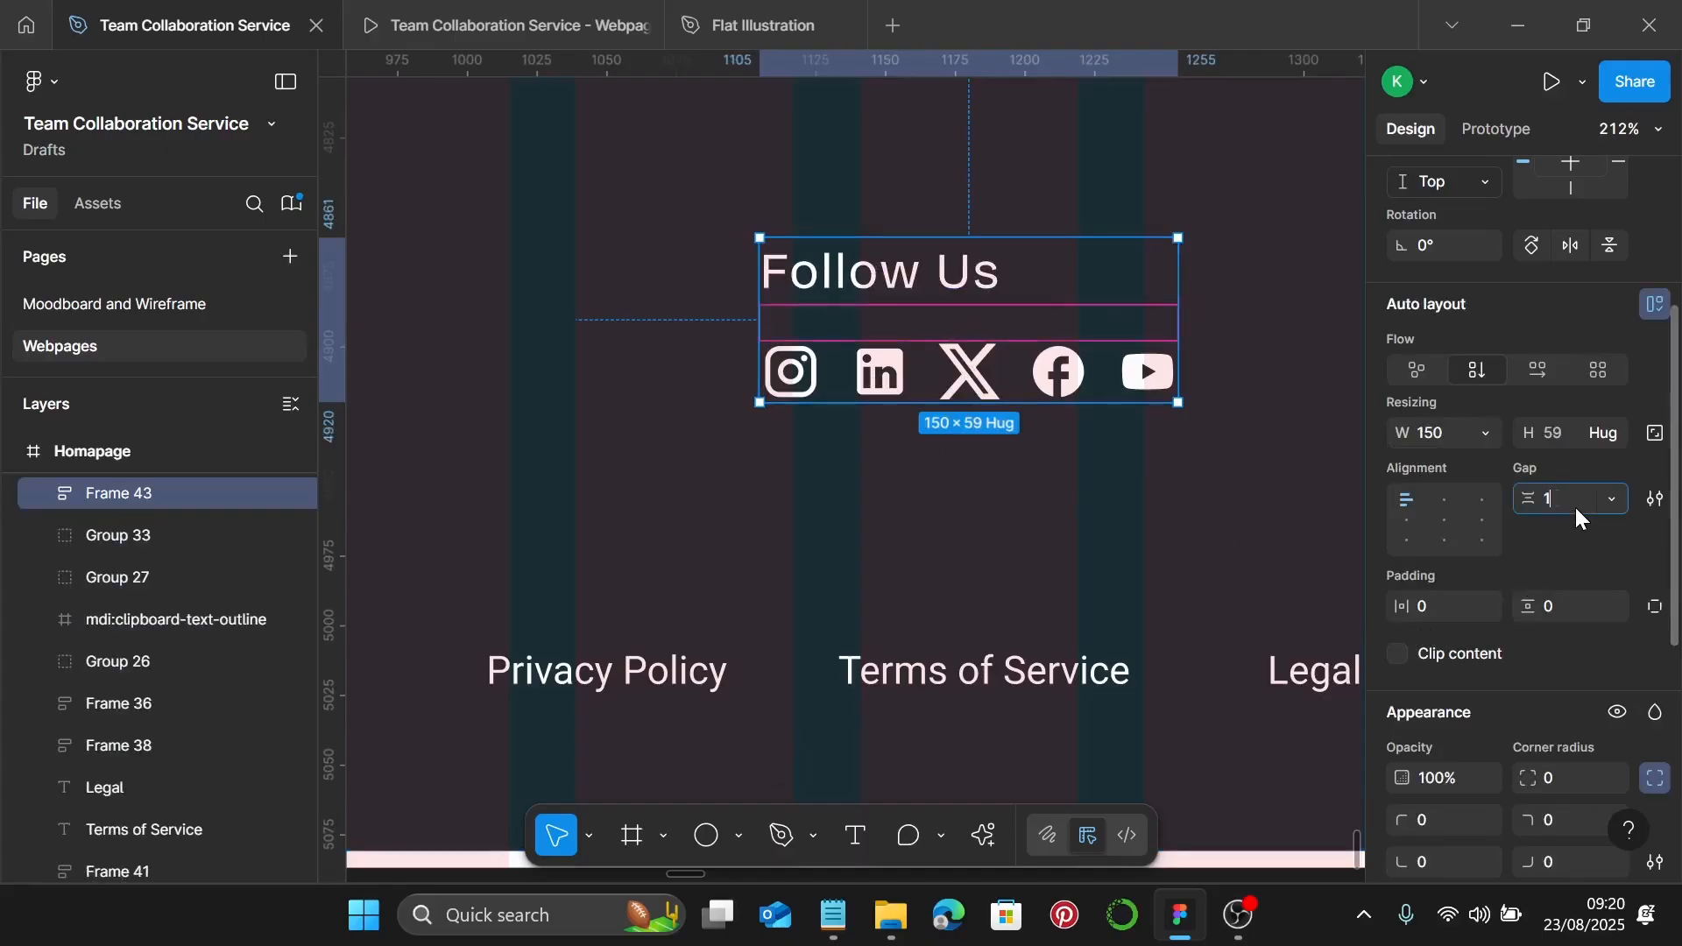
{"action": "type", "text": "5"}
{"action": "key", "text": "Return"}
{"action": "scroll", "coordinate": [1041, 541], "scroll_direction": "down", "scroll_amount": 5}
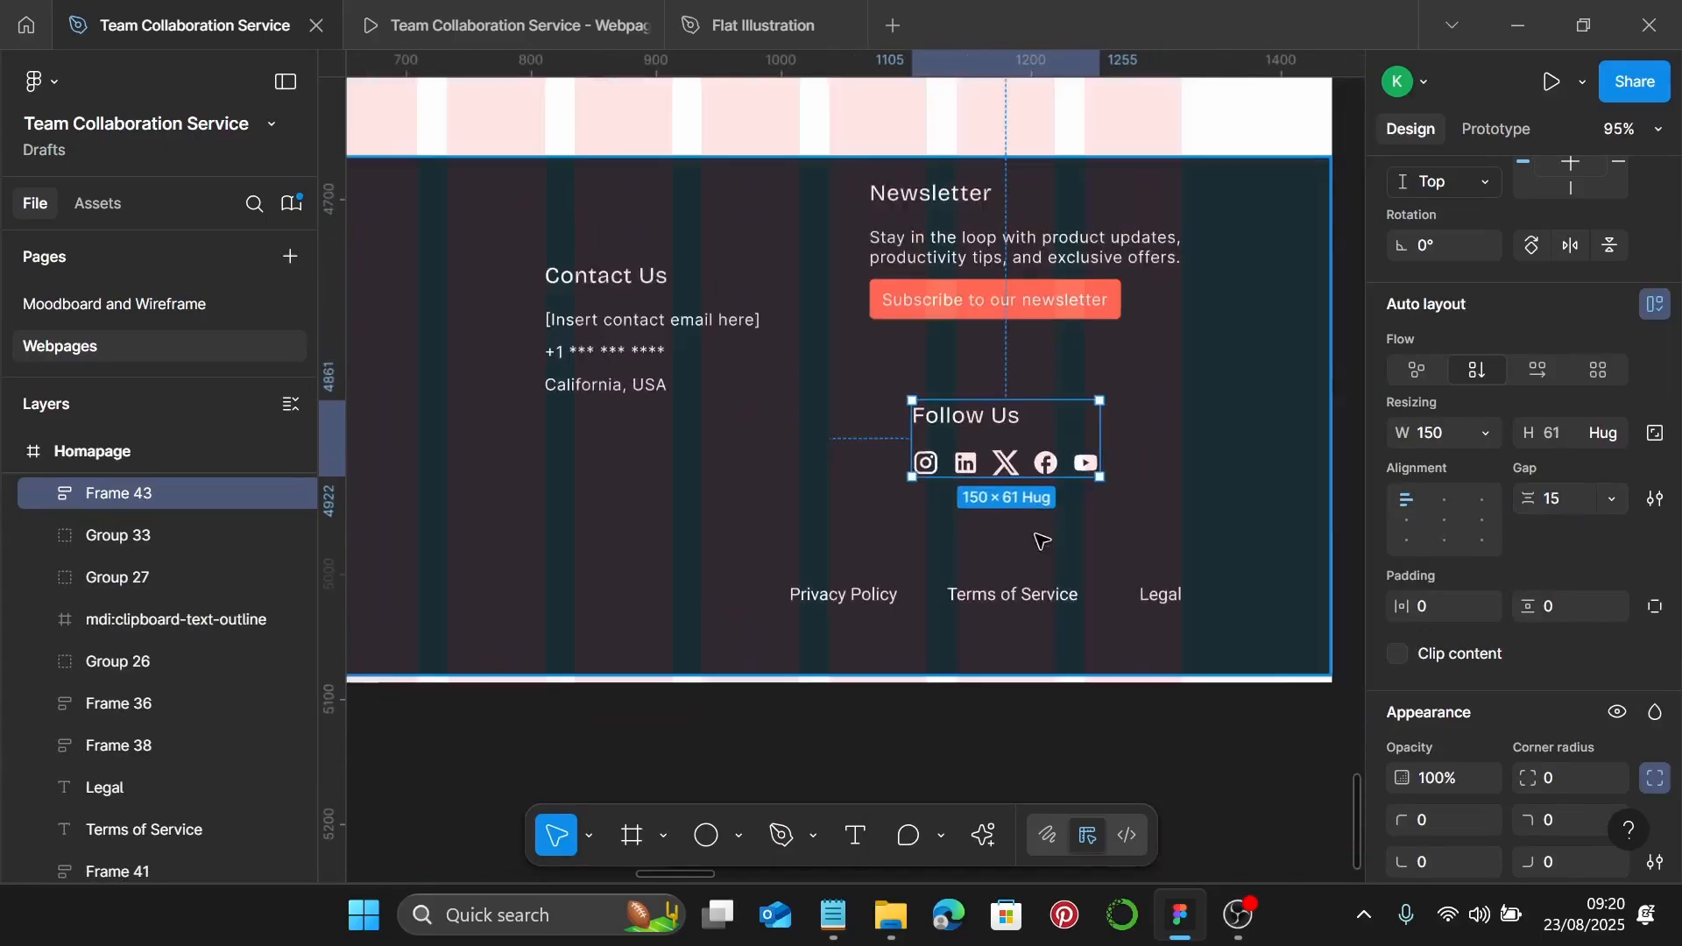
{"action": "scroll", "coordinate": [1047, 535], "scroll_direction": "left", "scroll_amount": 2}
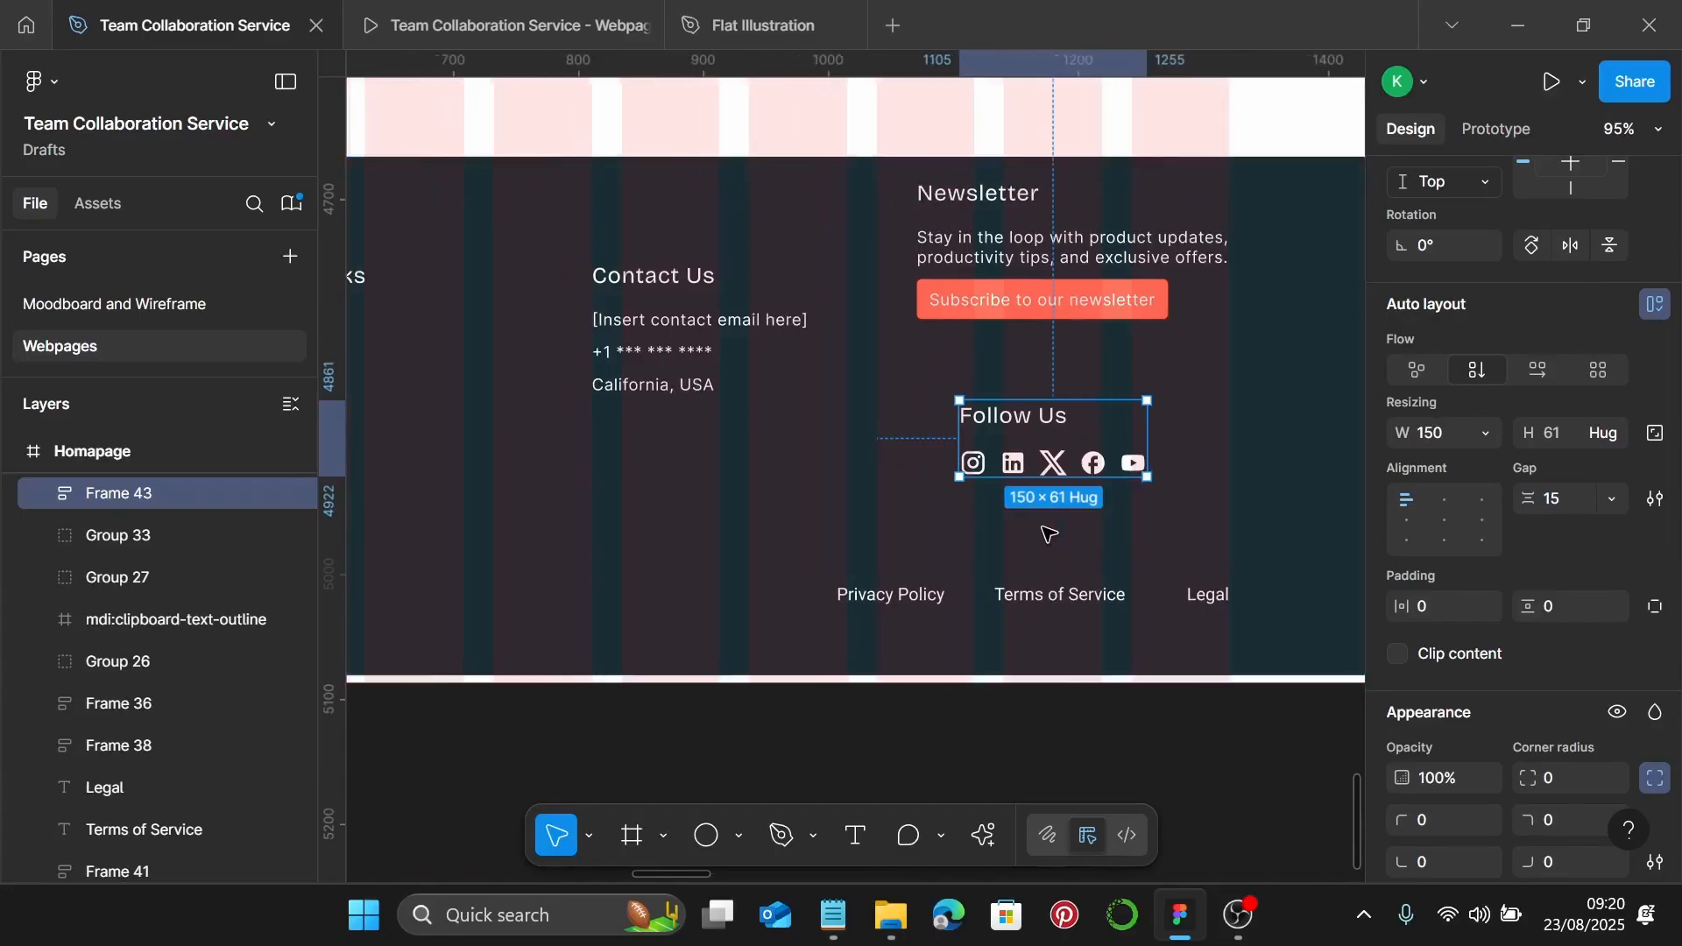
{"action": "double_click", "coordinate": [1005, 403]}
{"action": "scroll", "coordinate": [946, 443], "scroll_direction": "down", "scroll_amount": 2}
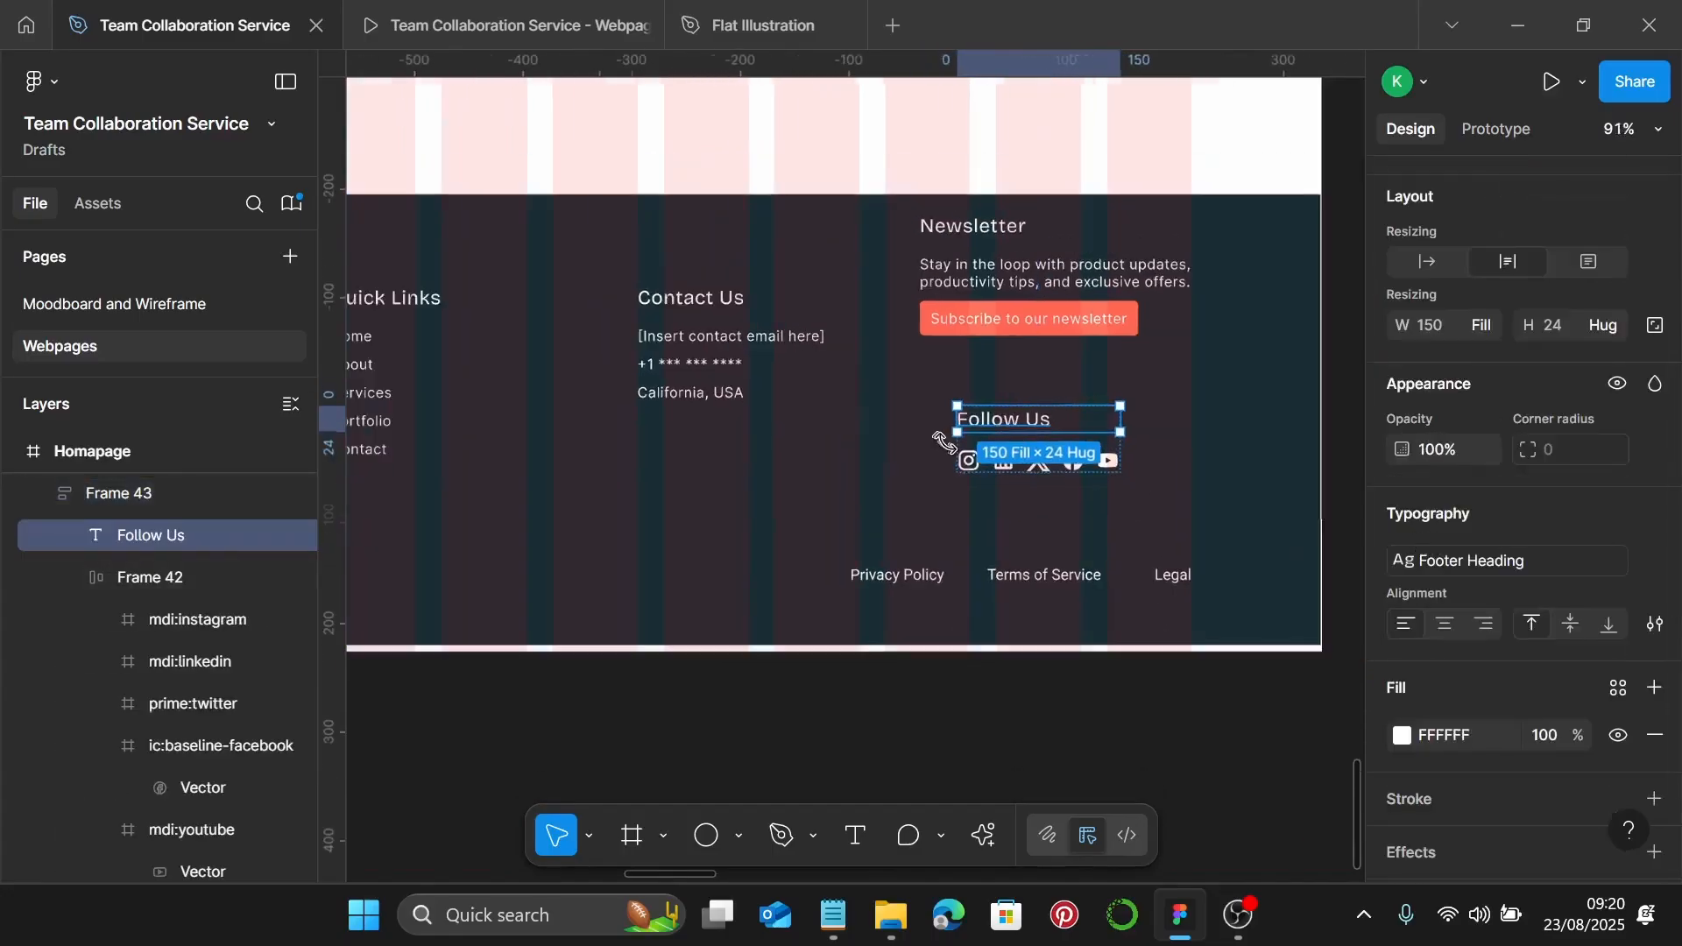
Set the footer's "Lorem ipsum dolor sit amet consectetur." placeholder text to auto width
{"action": "scroll", "coordinate": [968, 462], "scroll_direction": "left", "scroll_amount": 10}
{"action": "scroll", "coordinate": [964, 544], "scroll_direction": "left", "scroll_amount": 3}
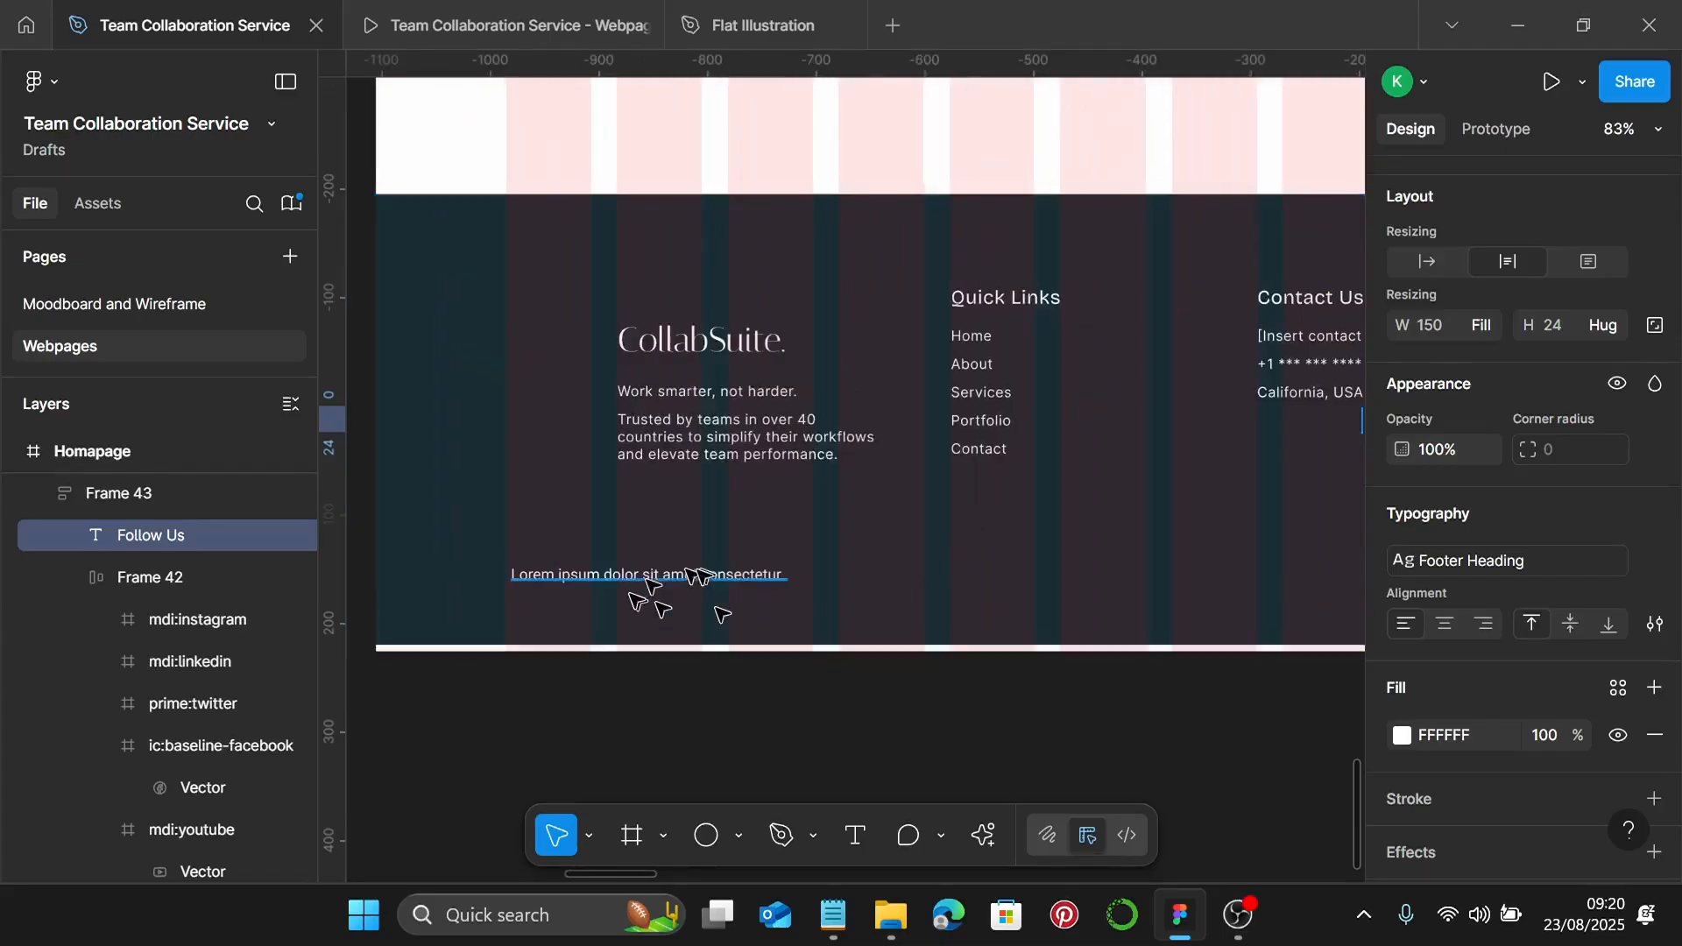
{"action": "left_click", "coordinate": [798, 670]}
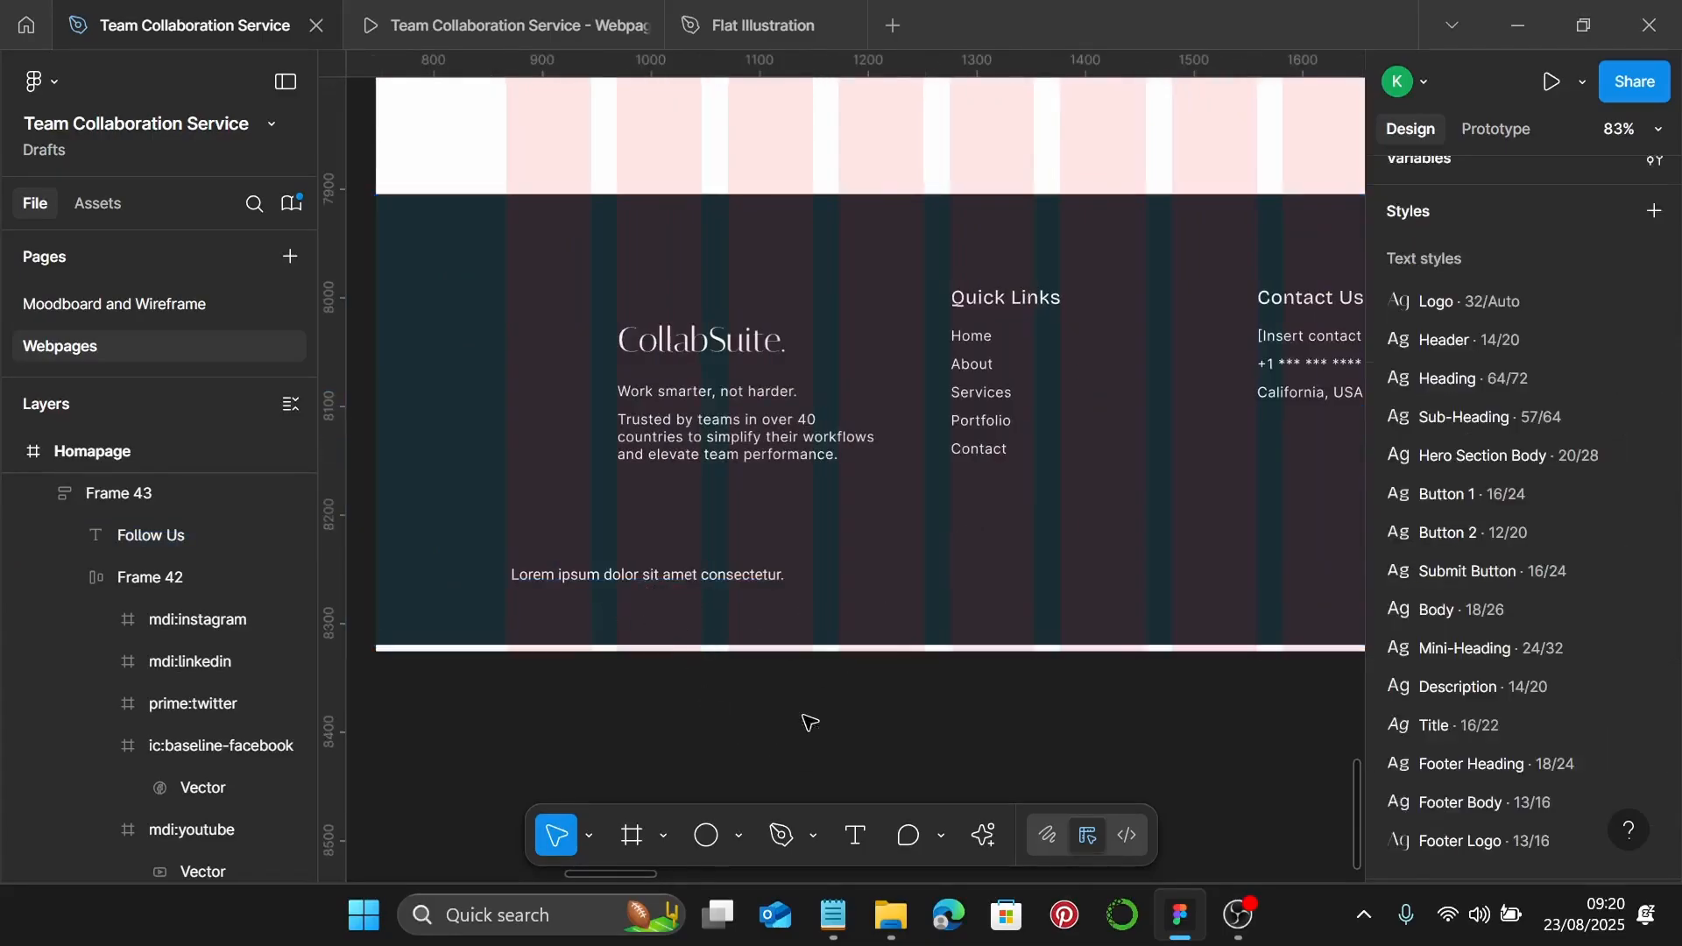
{"action": "scroll", "coordinate": [808, 722], "scroll_direction": "up", "scroll_amount": 3}
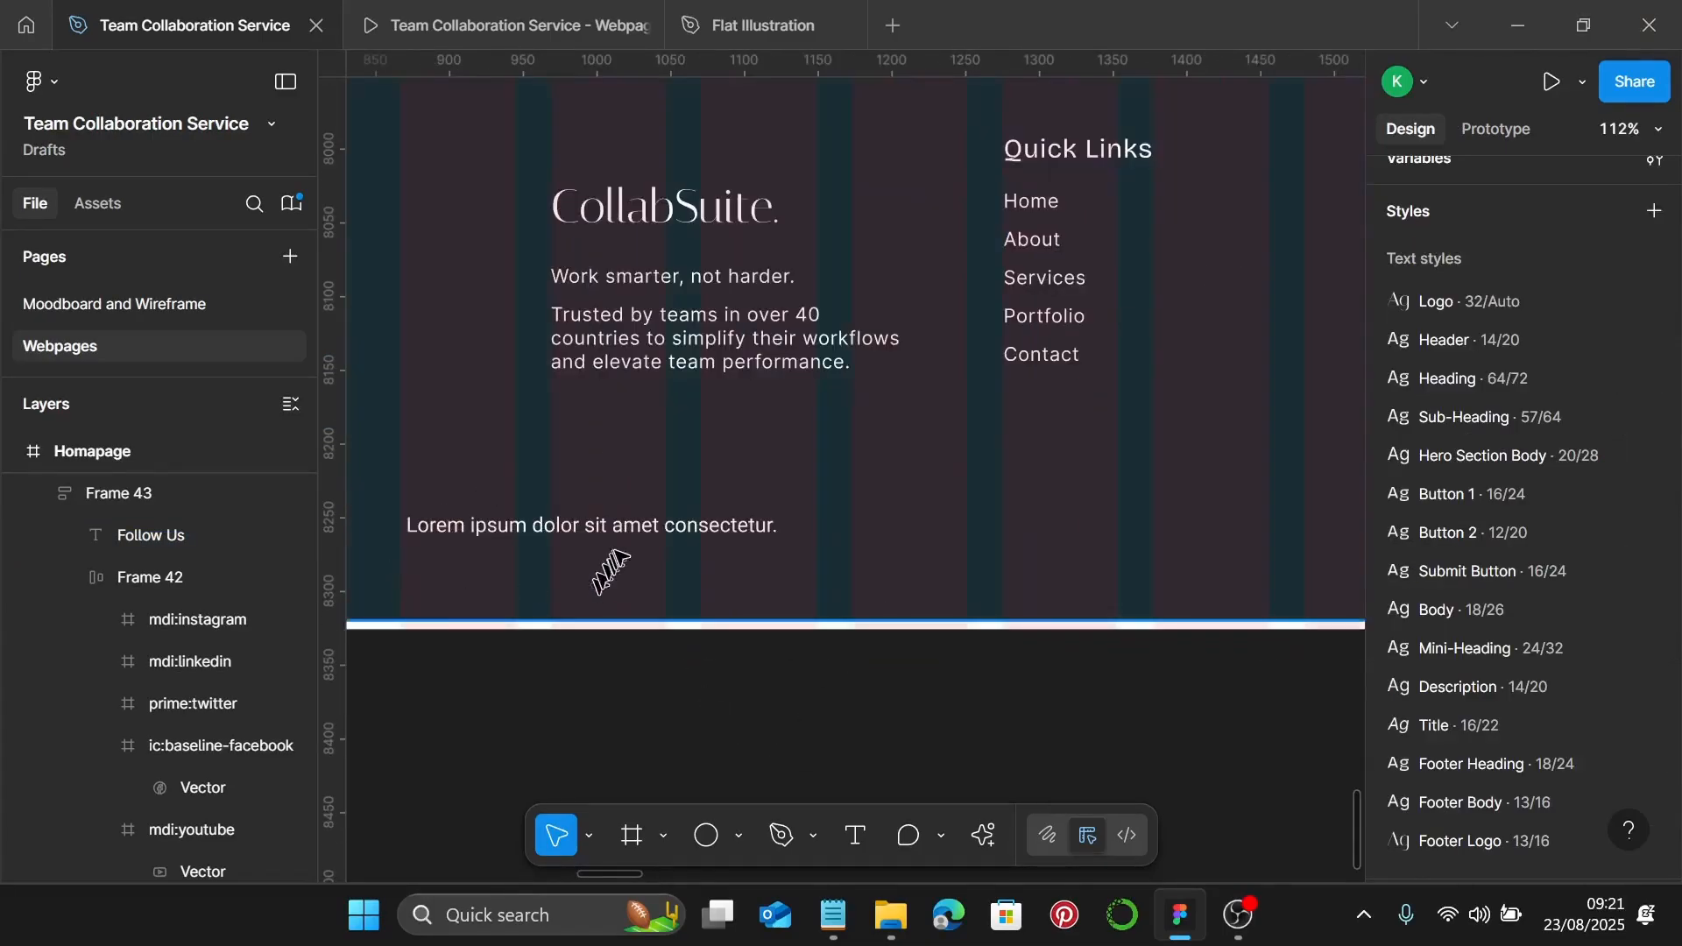
{"action": "left_click", "coordinate": [618, 526]}
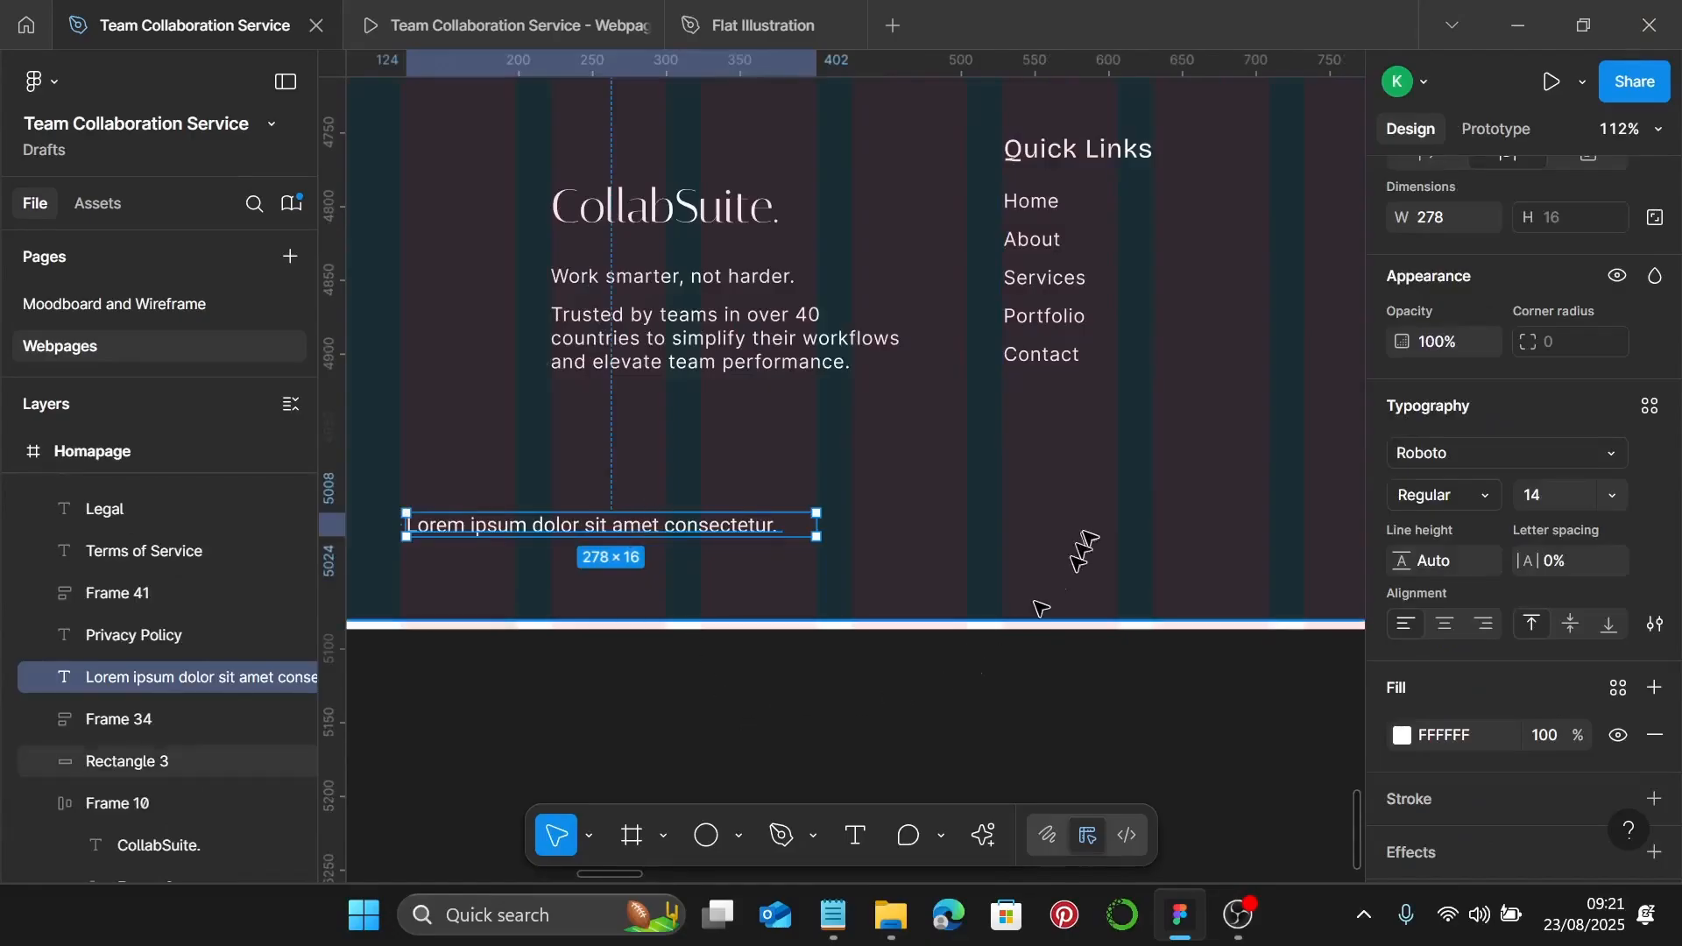
{"action": "scroll", "coordinate": [1413, 223], "scroll_direction": "up", "scroll_amount": 2}
{"action": "left_click", "coordinate": [1426, 283]}
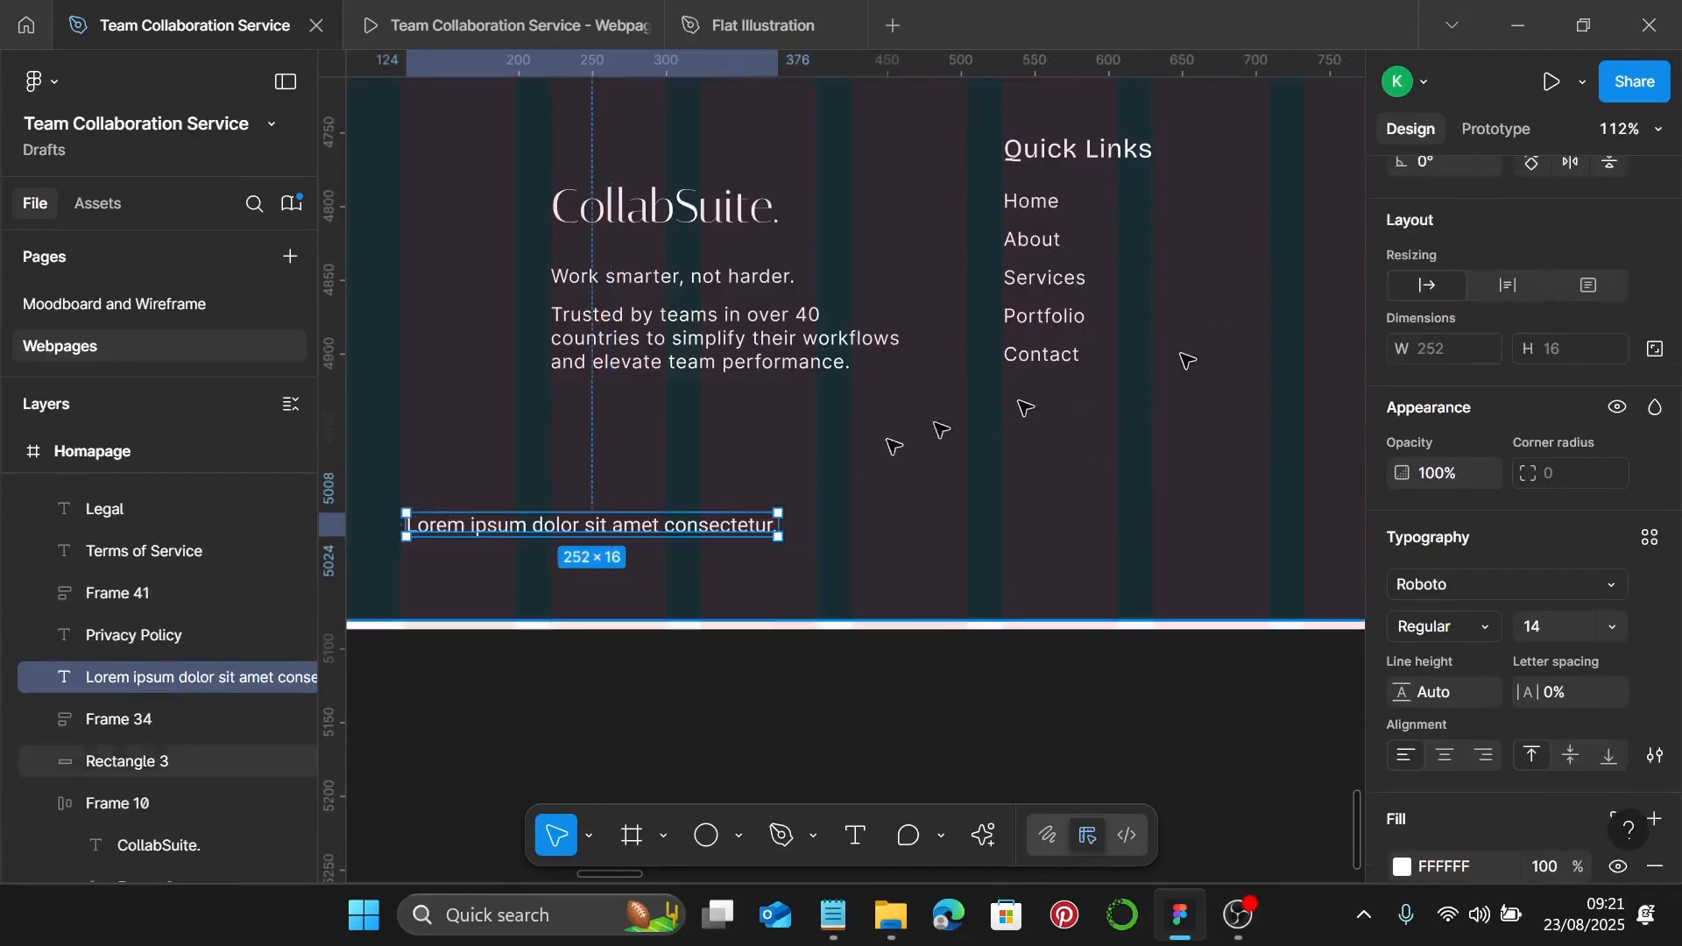
Replace the footer's Lorem ipsum placeholder with "© 2025 CollabSuite. All rights reserved." copied from the Notepad content document
{"action": "left_click", "coordinate": [834, 914]}
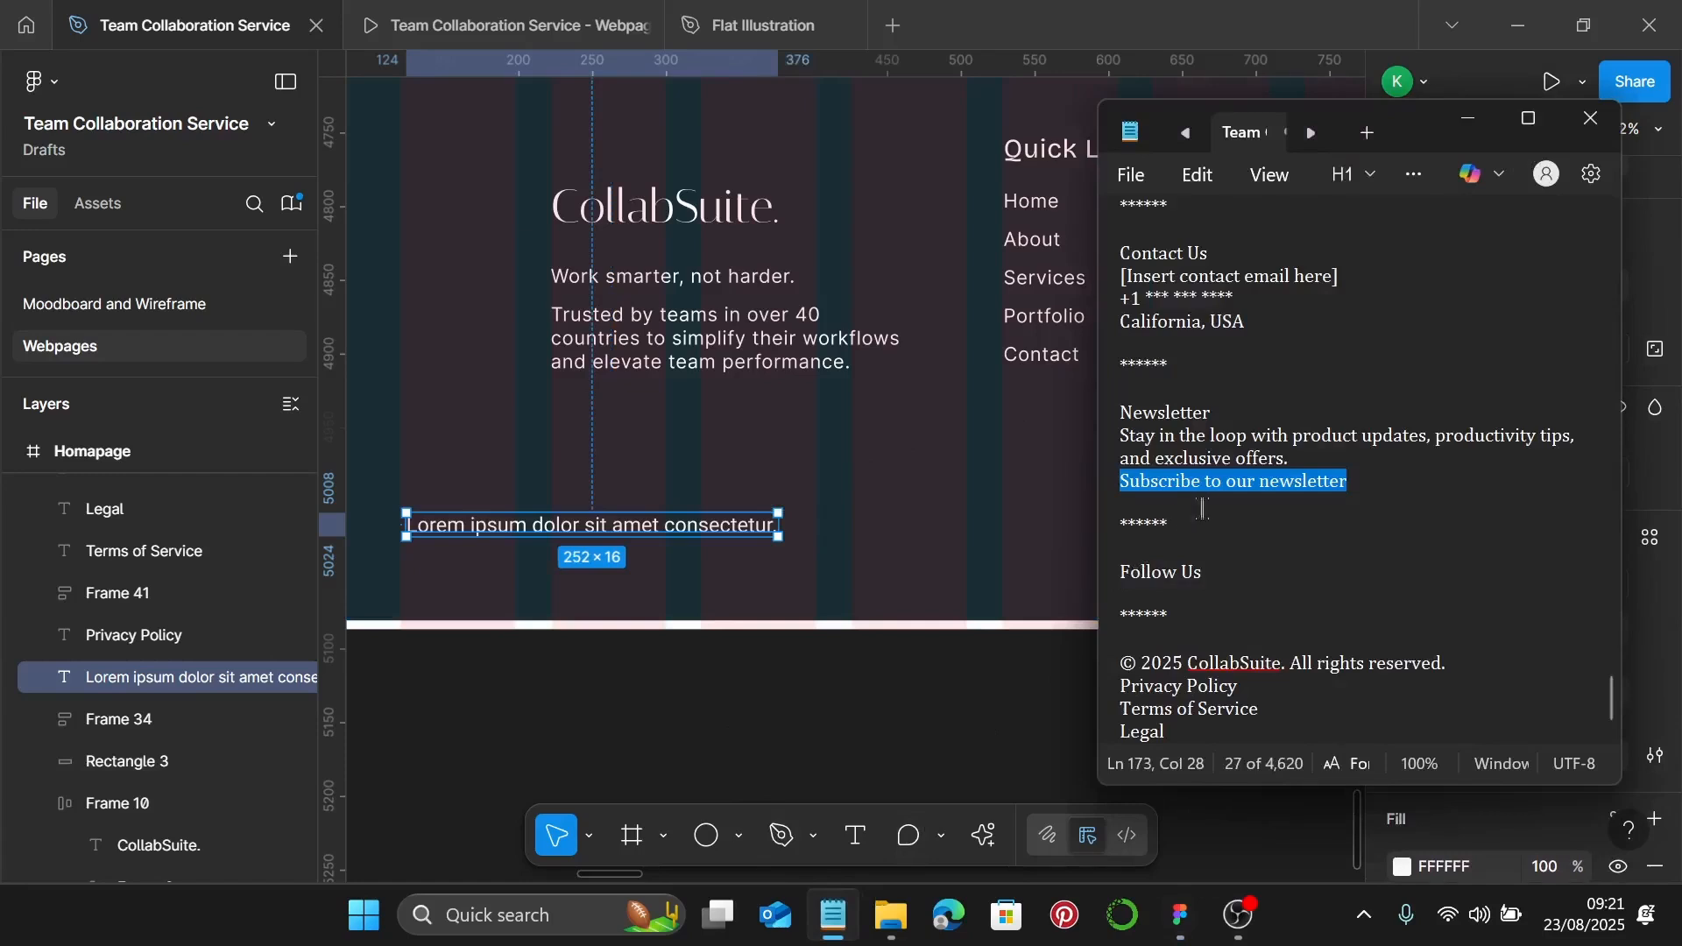
{"action": "left_click_drag", "start_coordinate": [1447, 664], "coordinate": [1121, 664]}
{"action": "key", "text": "ctrl+c"}
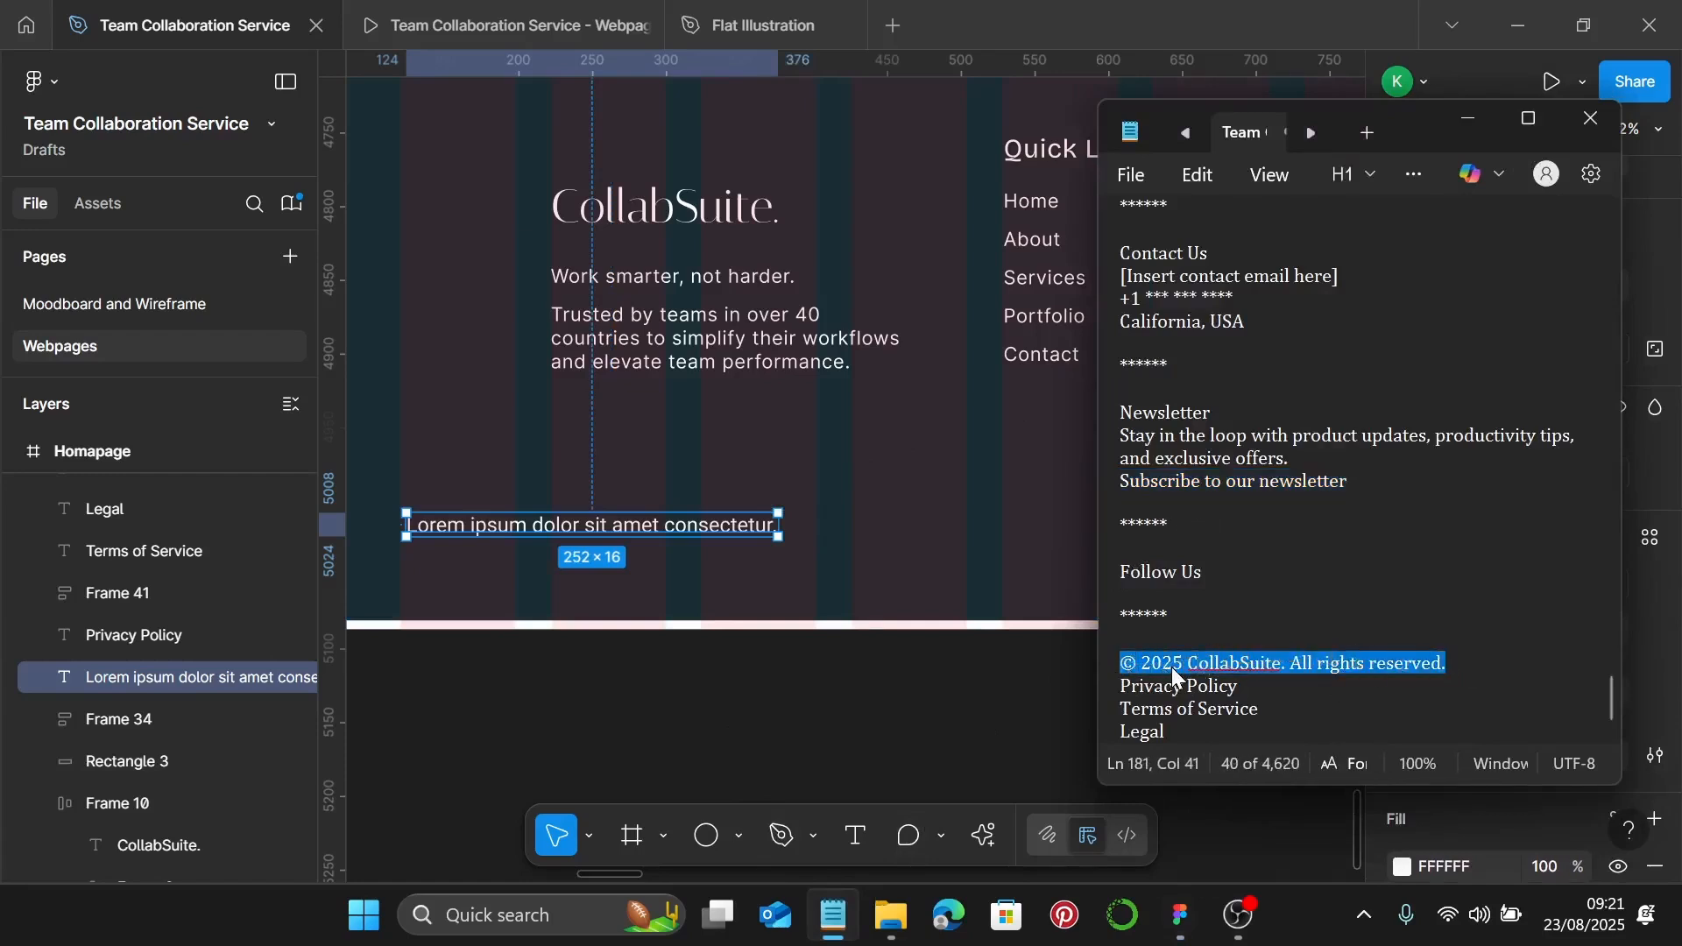
{"action": "double_click", "coordinate": [697, 523]}
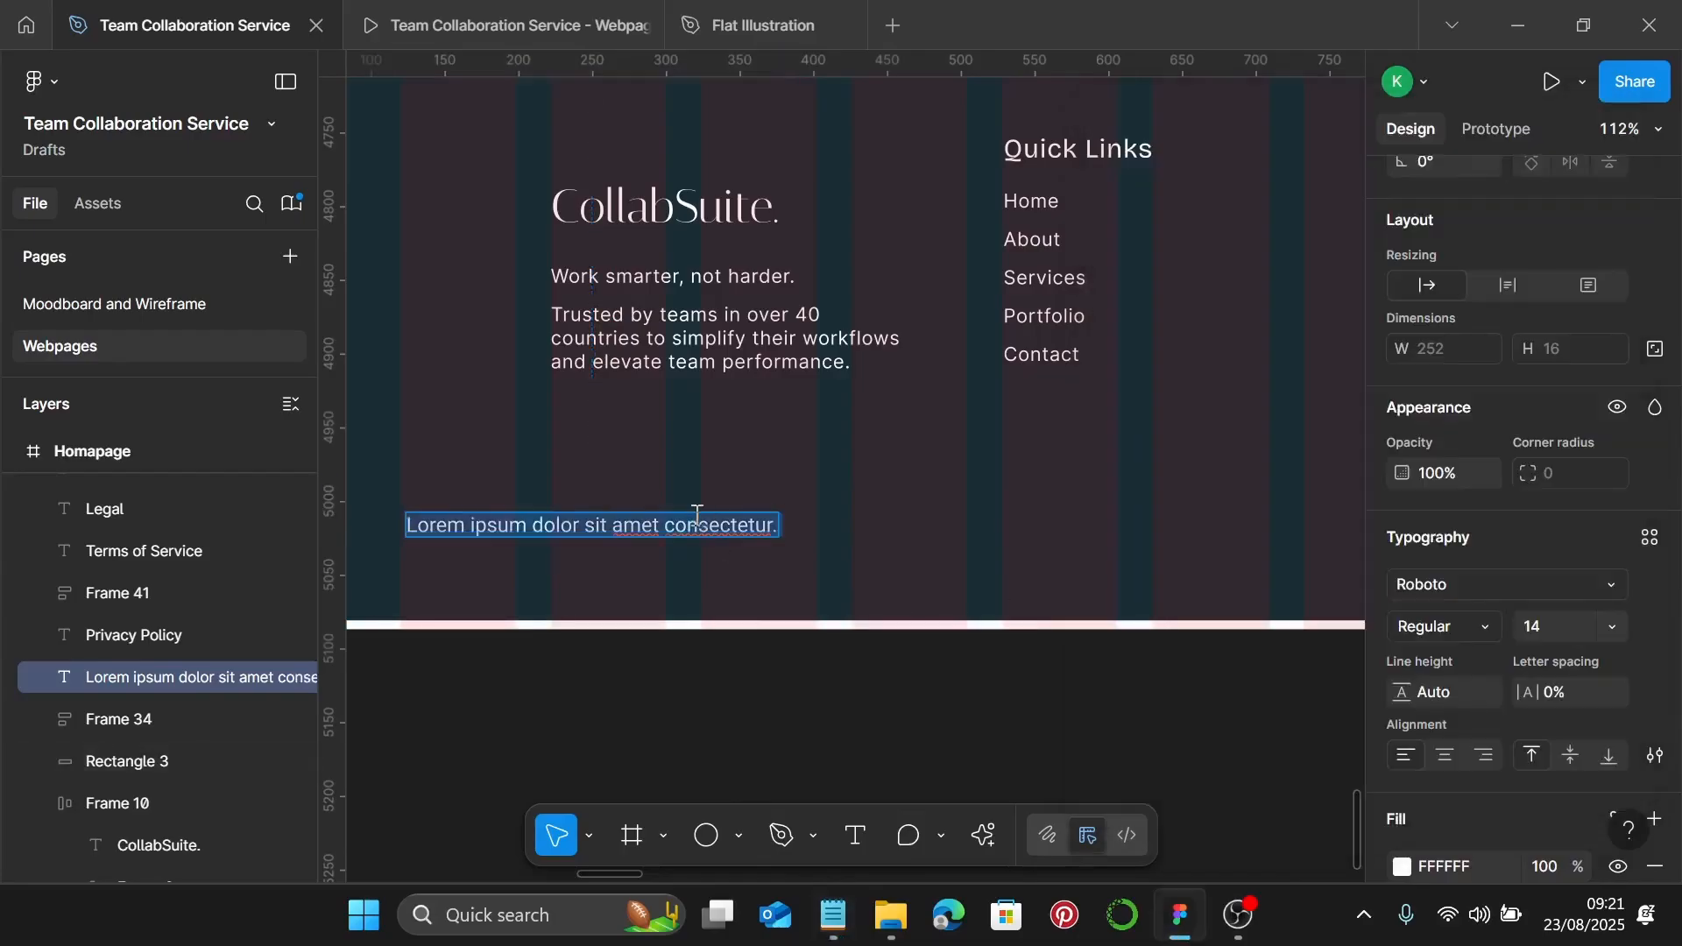
{"action": "key", "text": "ctrl+v"}
{"action": "key", "text": "Escape"}
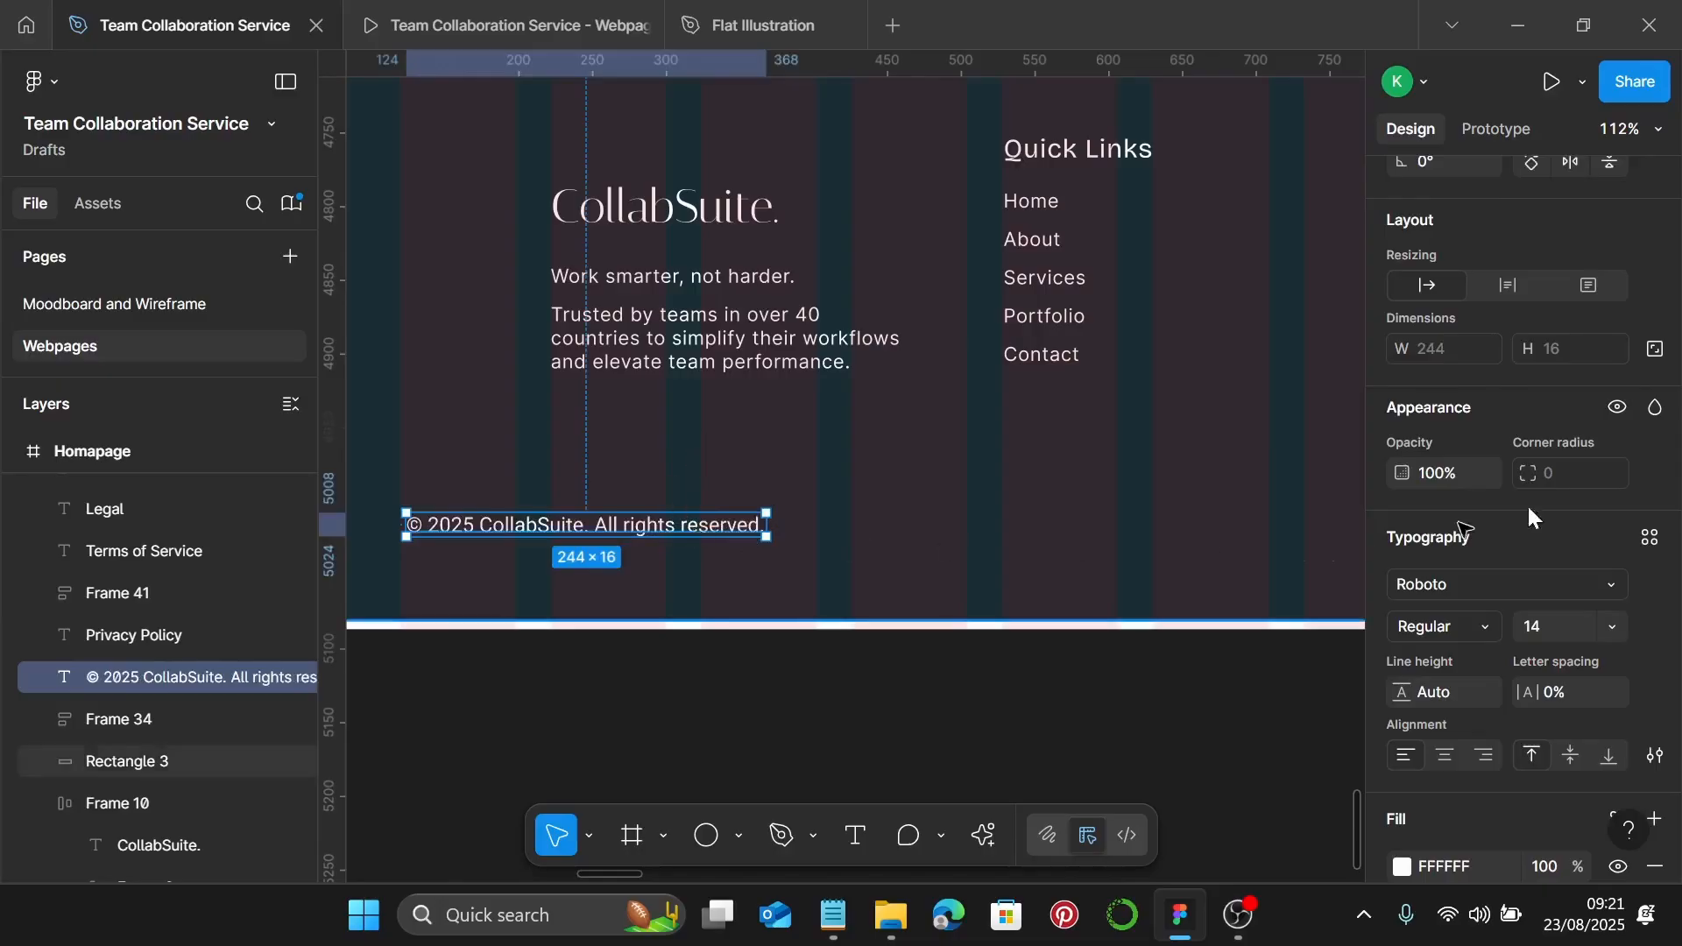
Apply the Footer Body text style to the footer's copyright line
{"action": "scroll", "coordinate": [1601, 465], "scroll_direction": "down", "scroll_amount": 3}
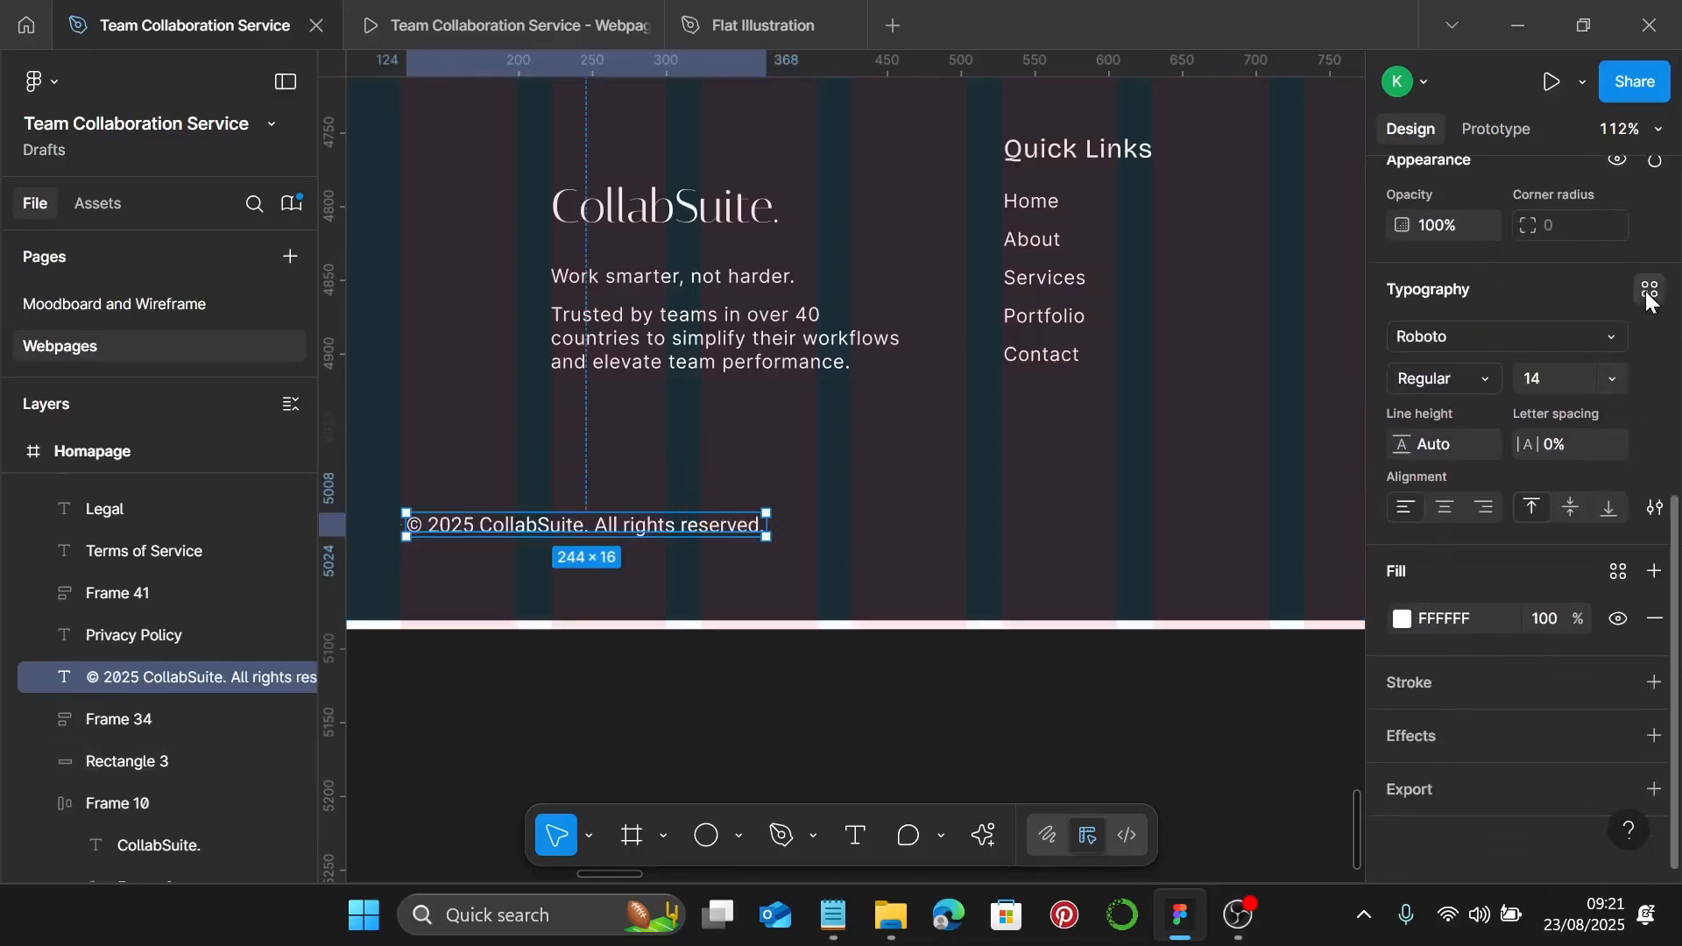
{"action": "left_click", "coordinate": [1649, 294]}
{"action": "scroll", "coordinate": [1244, 628], "scroll_direction": "down", "scroll_amount": 5}
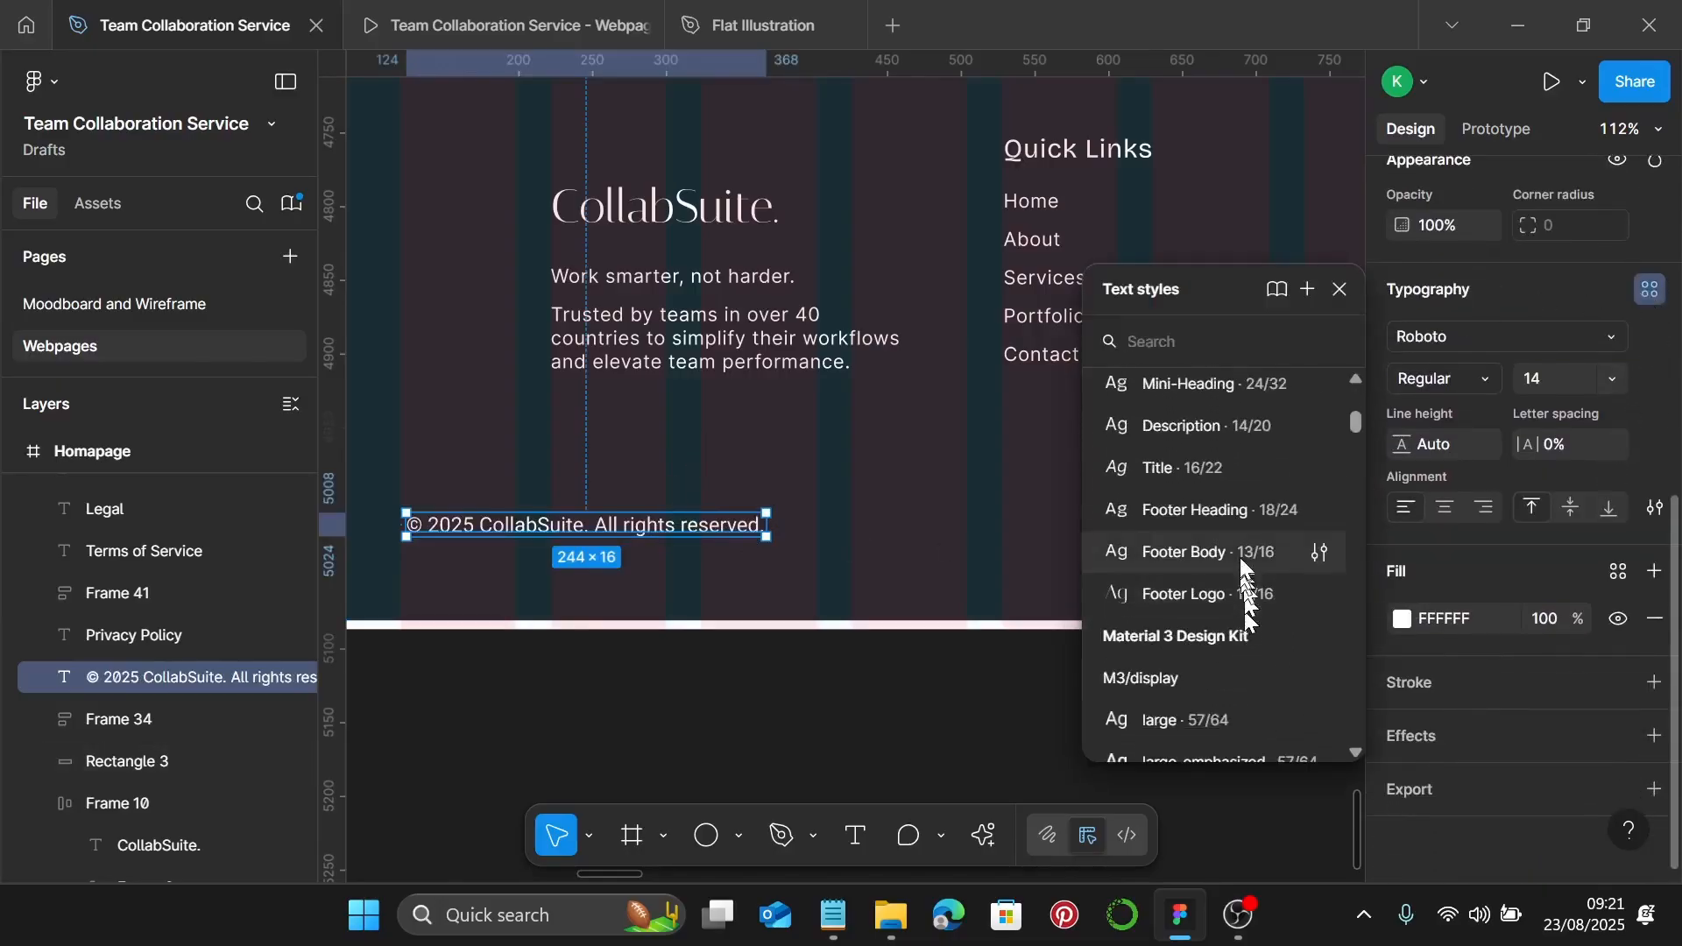
{"action": "left_click", "coordinate": [1243, 554]}
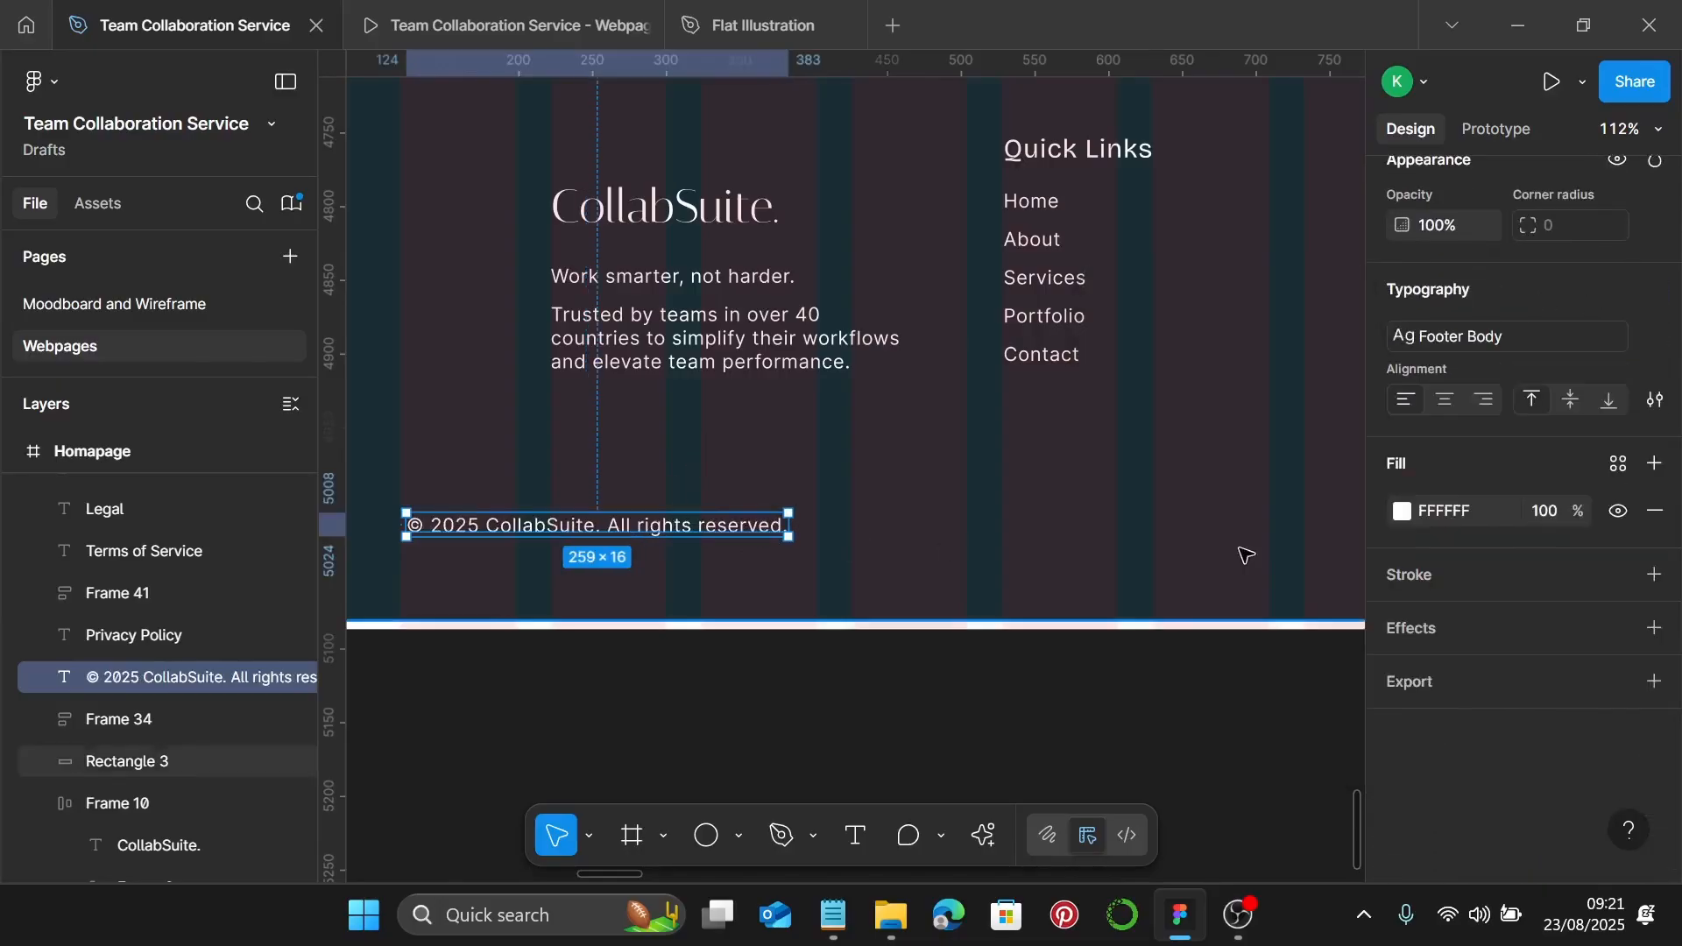
Apply the Footer Logo text style to only the word "CollabSuite." within the copyright line
{"action": "double_click", "coordinate": [577, 528]}
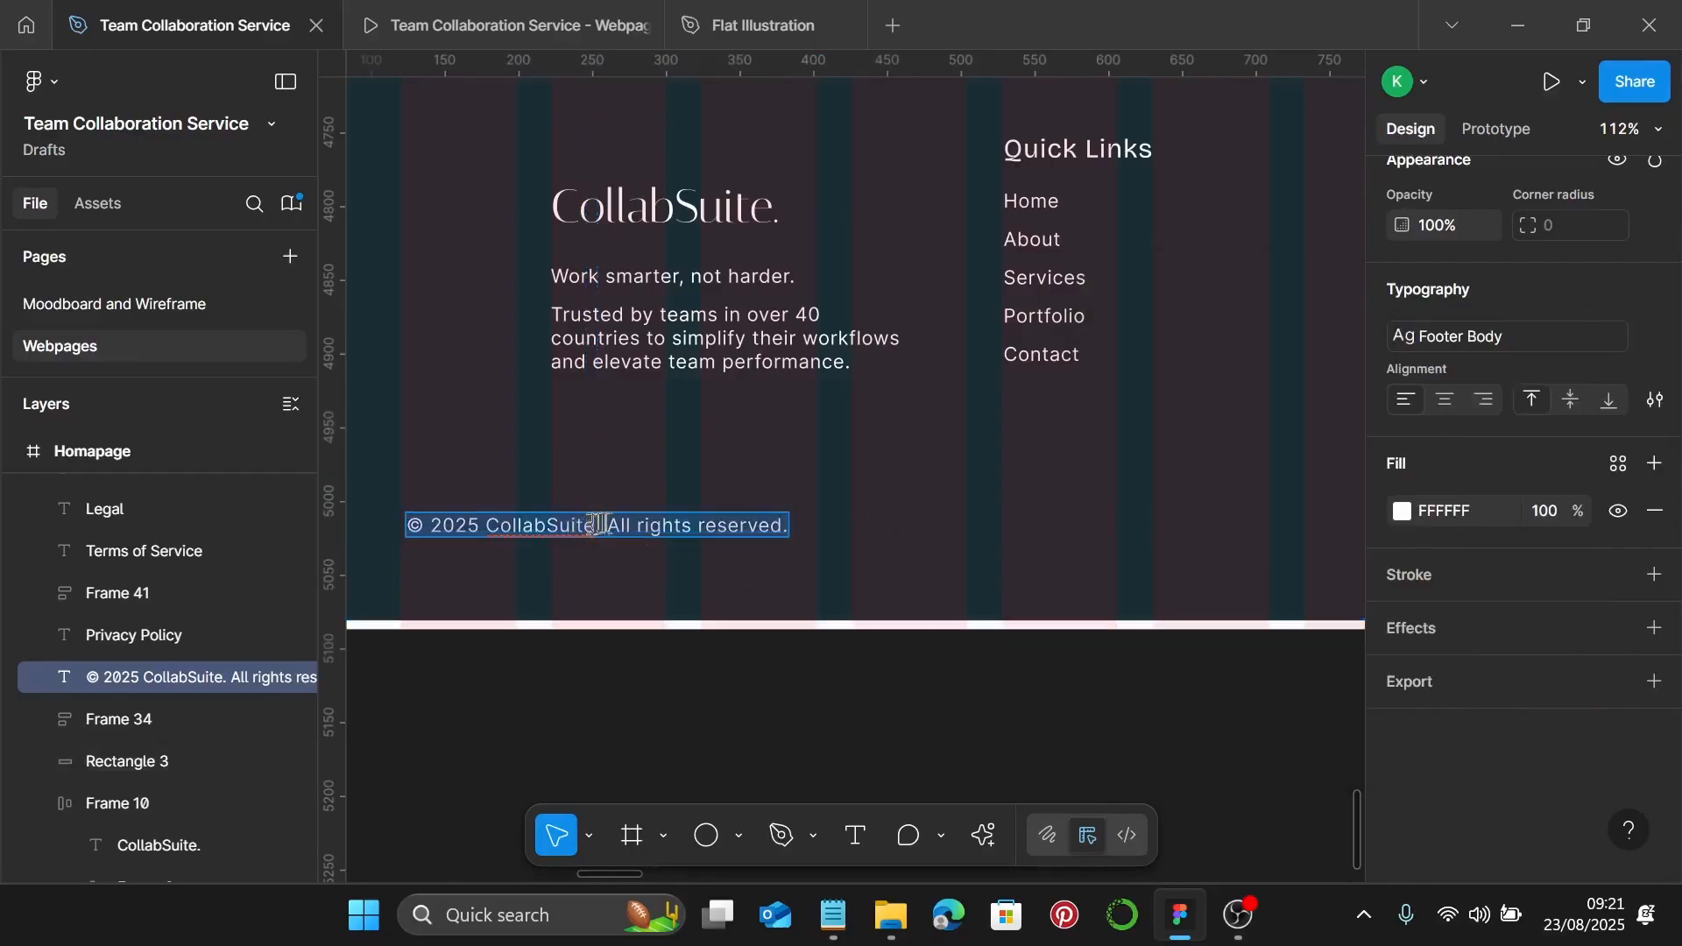
{"action": "left_click_drag", "start_coordinate": [605, 526], "coordinate": [509, 531]}
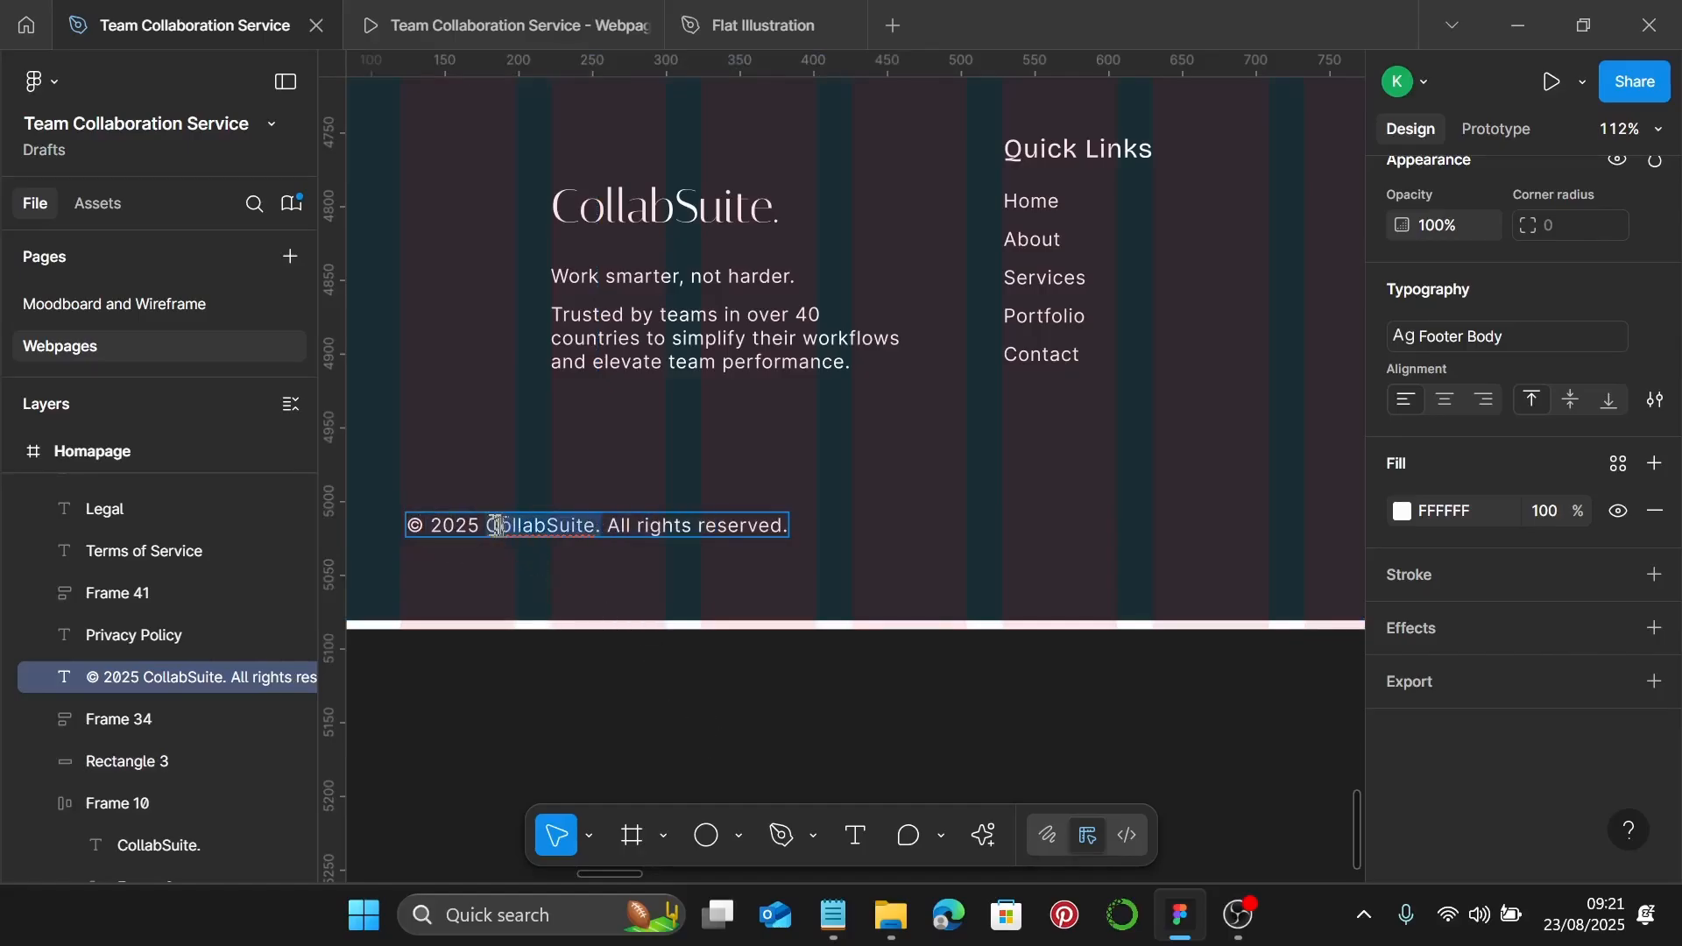
{"action": "left_click", "coordinate": [1578, 338]}
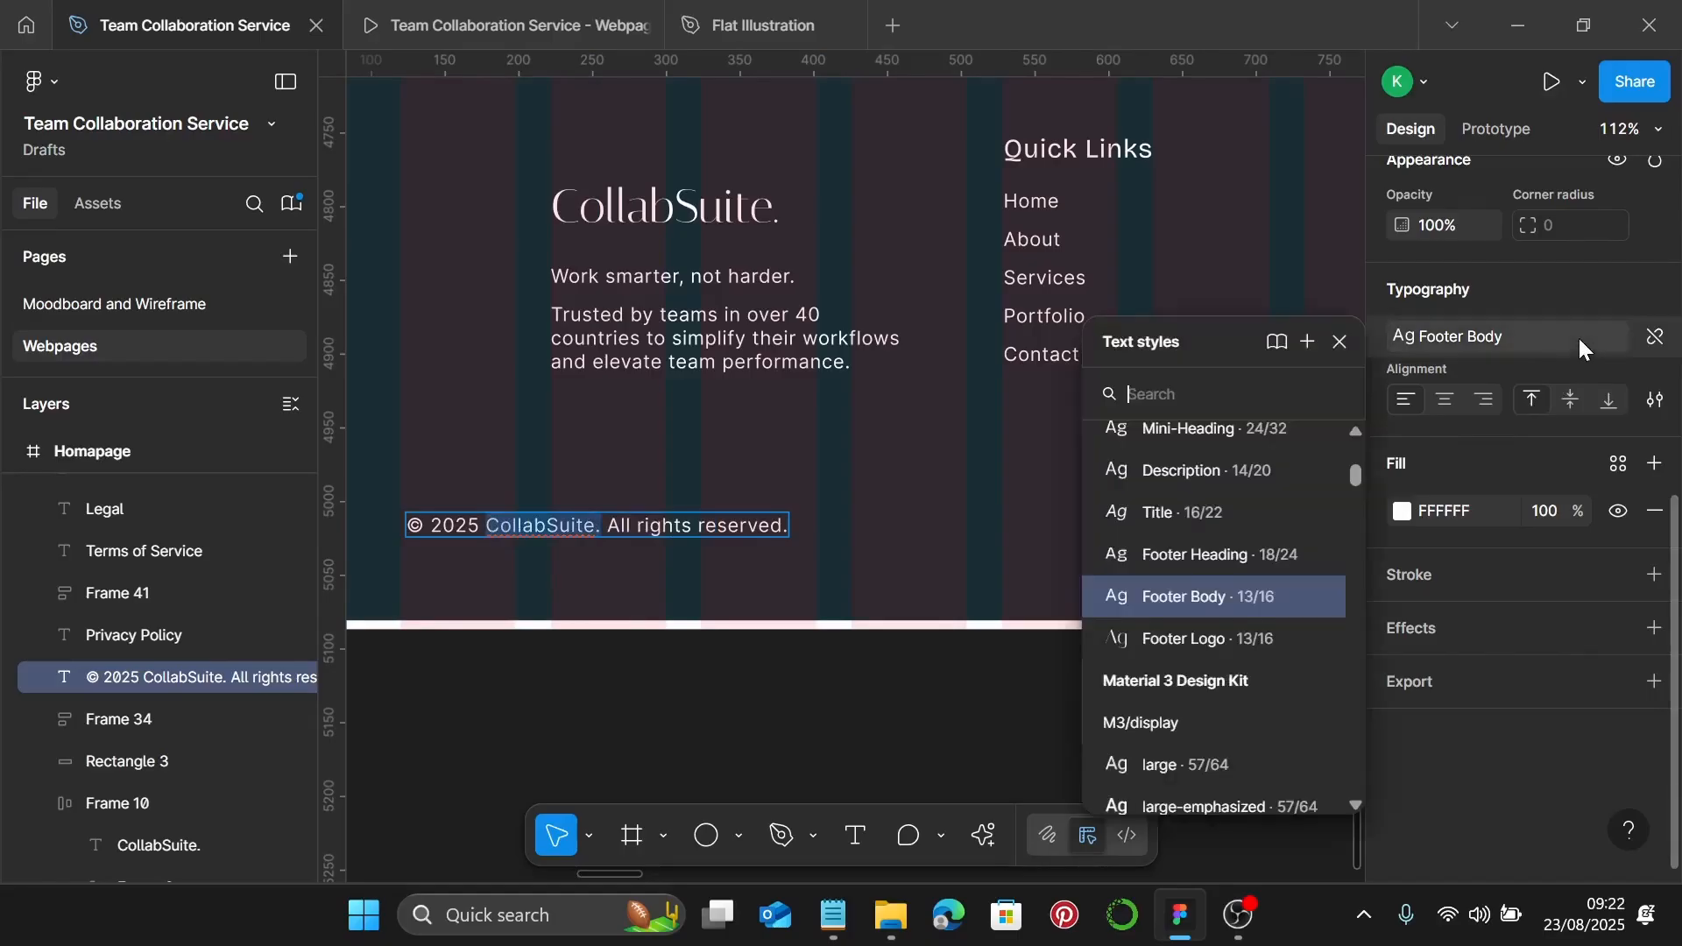
{"action": "left_click", "coordinate": [1255, 632]}
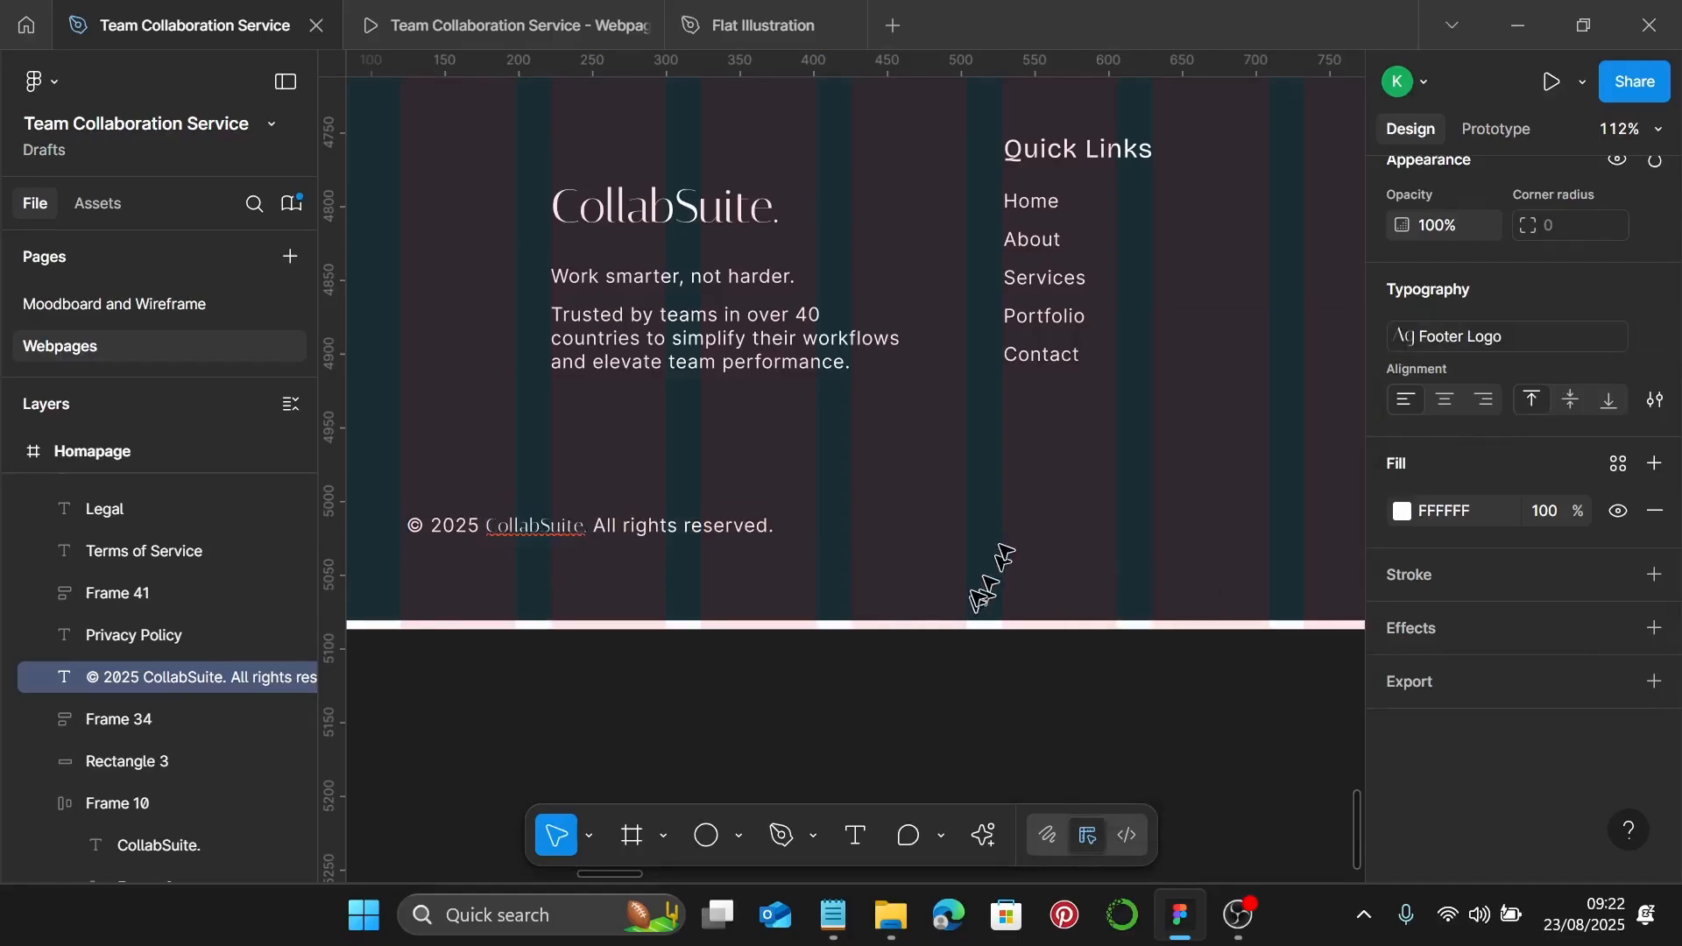
{"action": "key", "text": "Escape"}
Combine the Privacy Policy, Terms of Service and Legal links in a horizontal auto layout with a gap of 25
{"action": "scroll", "coordinate": [1006, 552], "scroll_direction": "down", "scroll_amount": 1}
{"action": "scroll", "coordinate": [1005, 552], "scroll_direction": "right", "scroll_amount": 10}
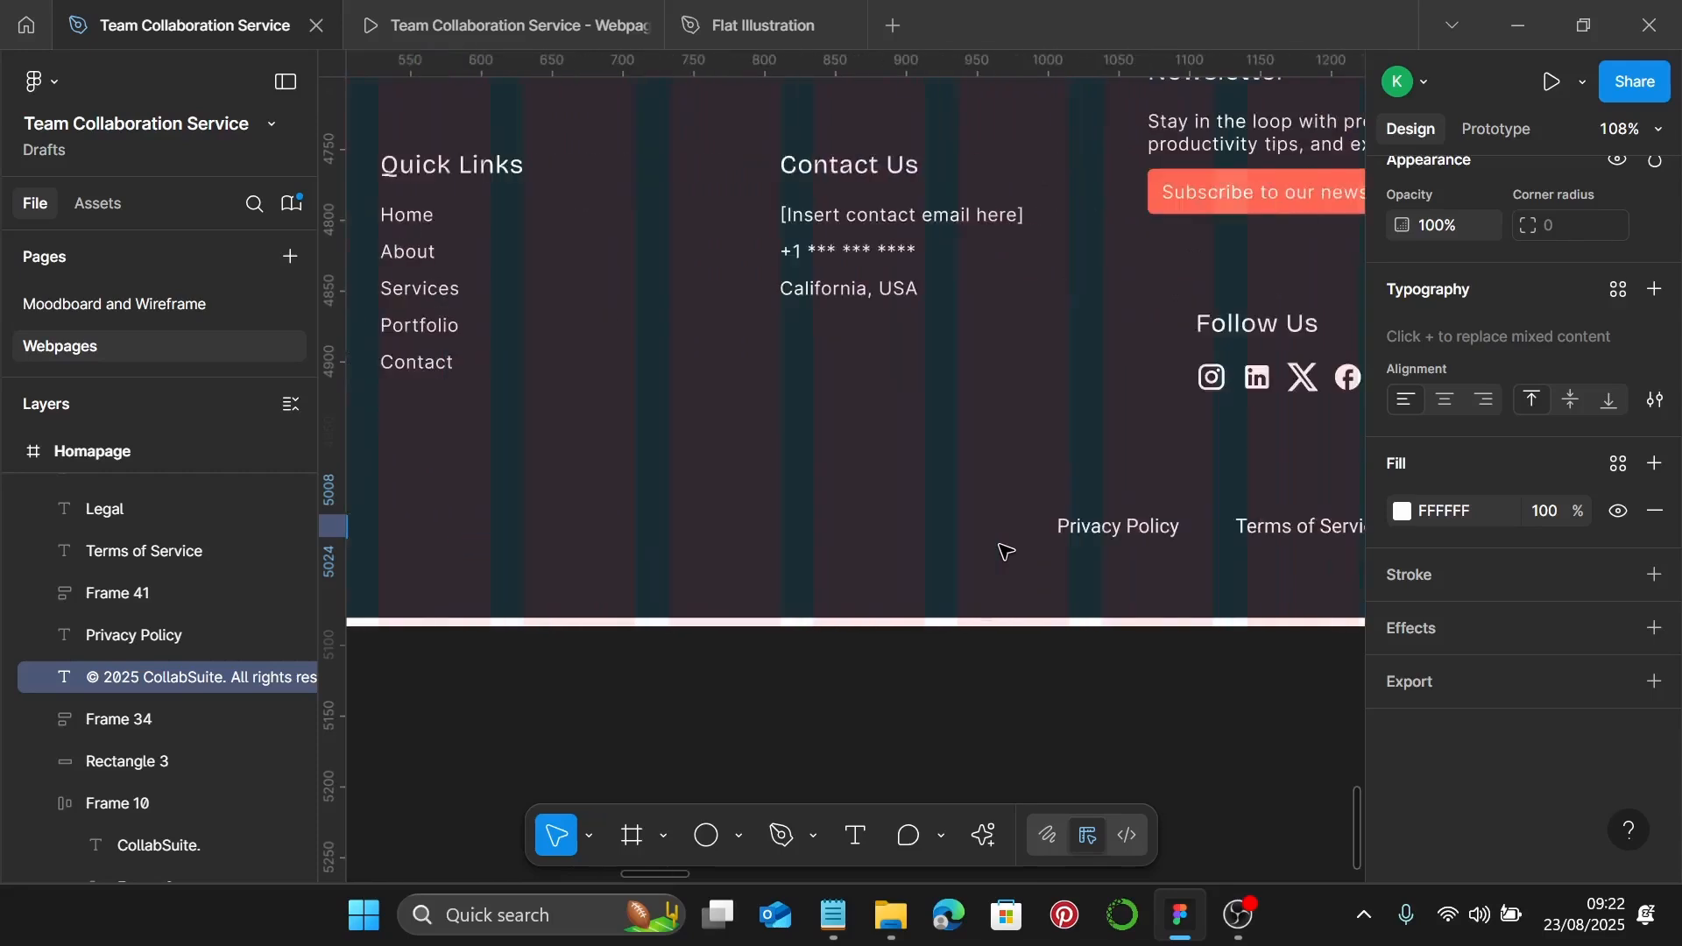
{"action": "scroll", "coordinate": [1006, 552], "scroll_direction": "right", "scroll_amount": 10}
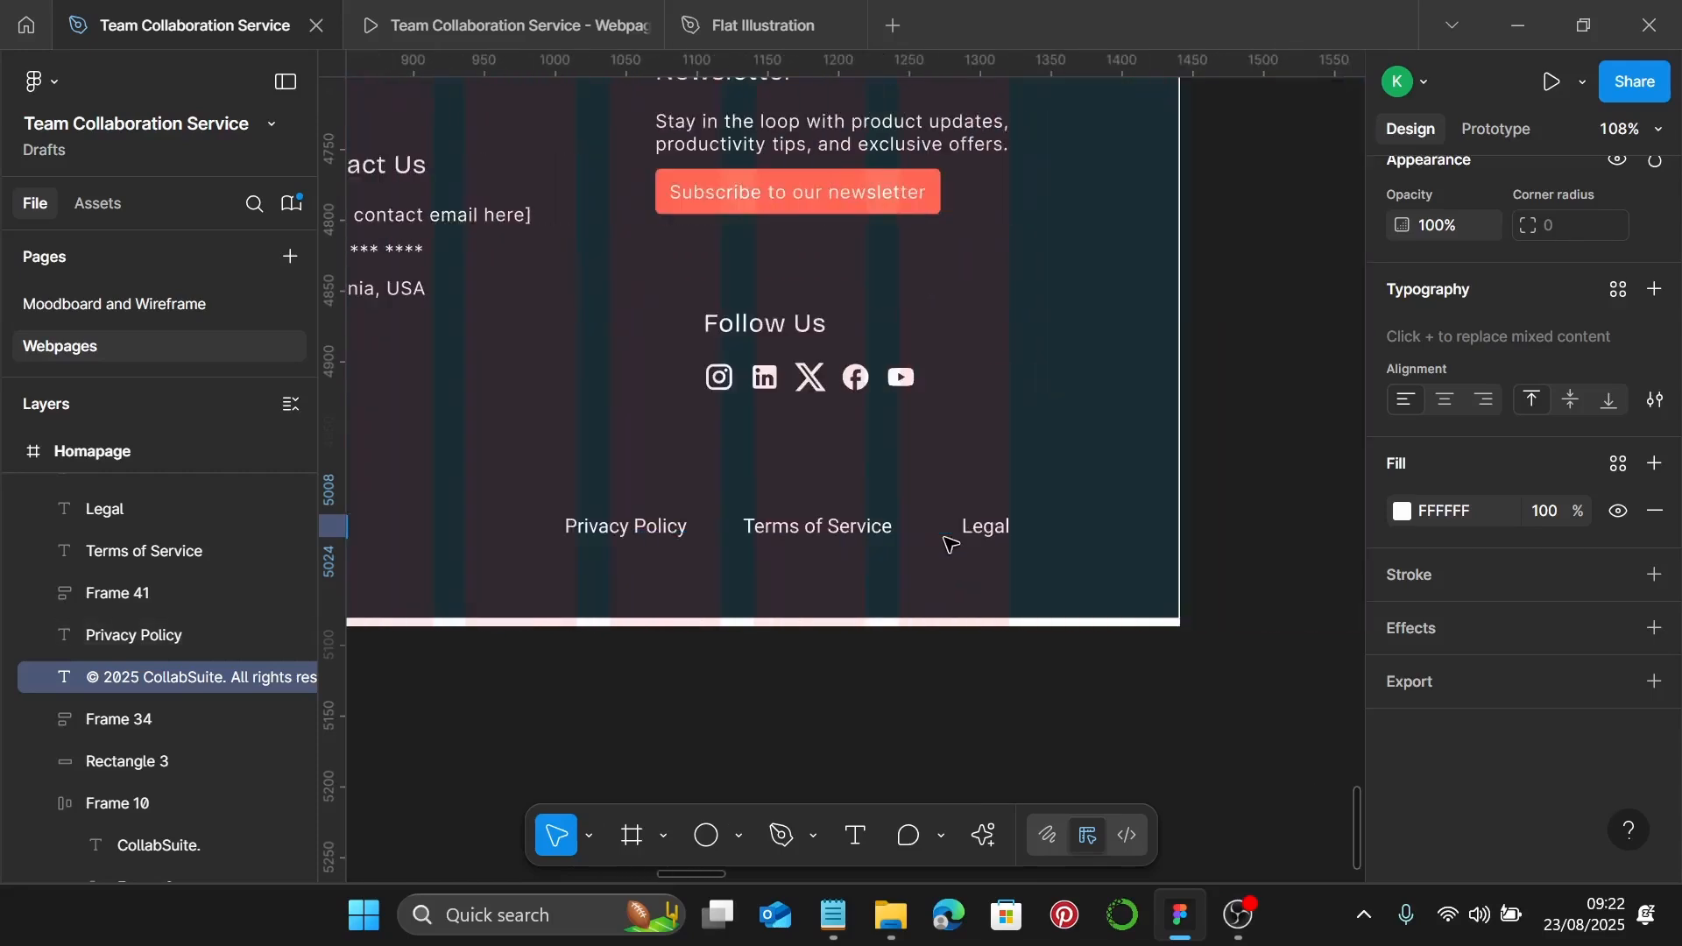
{"action": "left_click", "coordinate": [576, 526]}
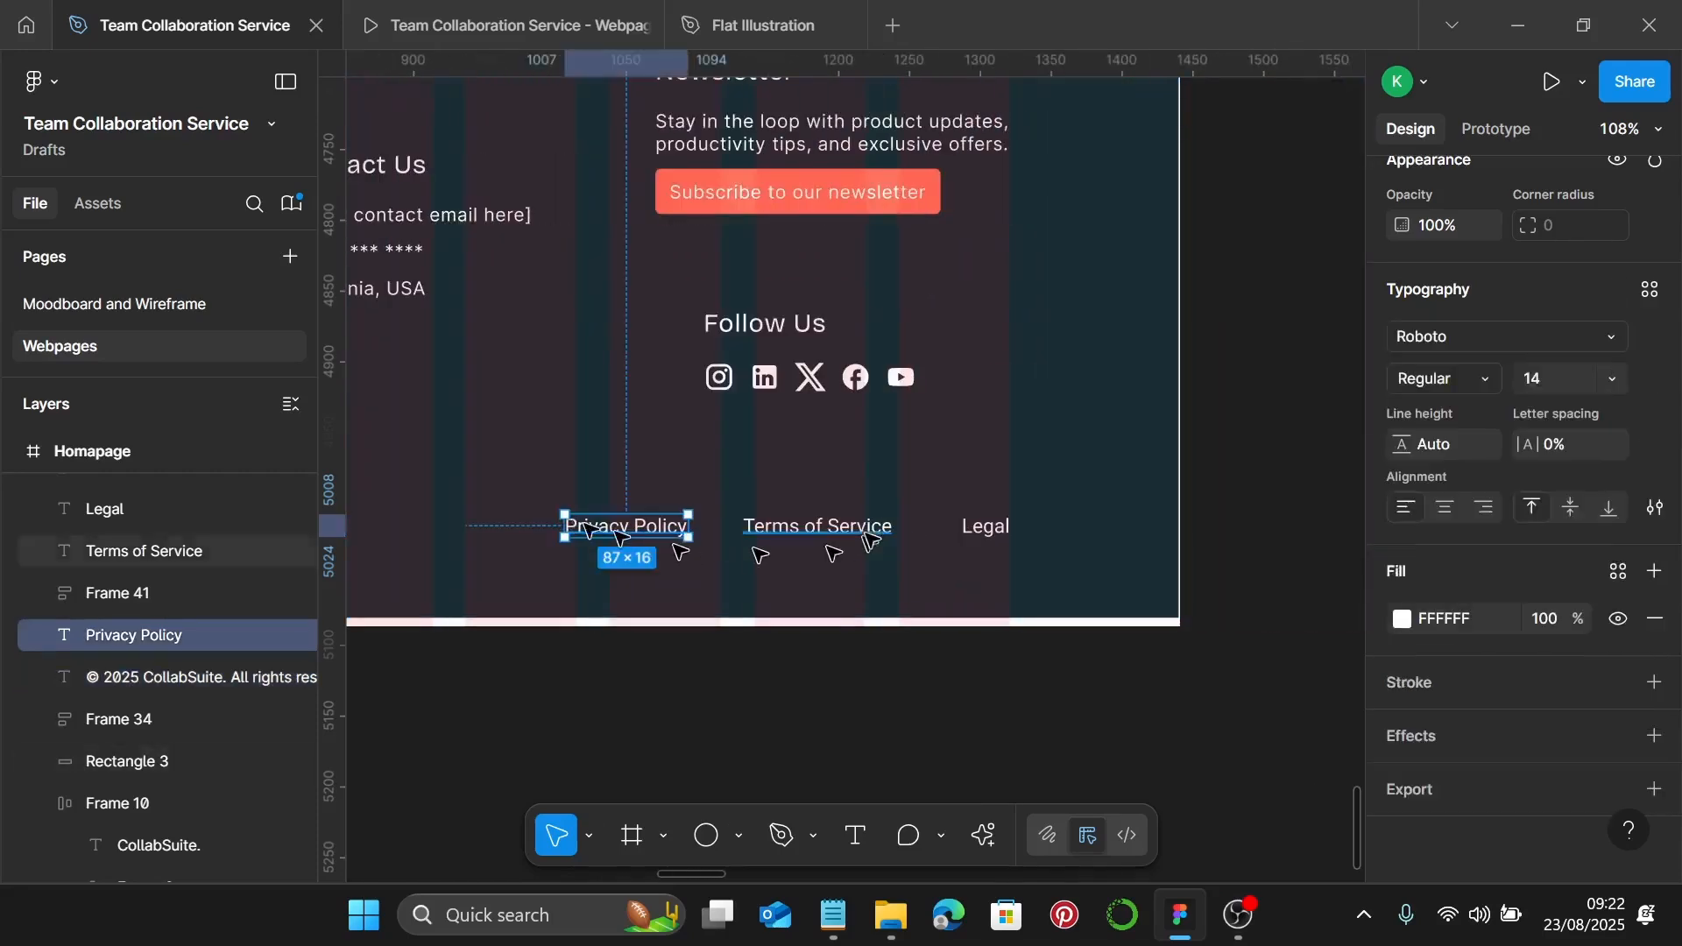
{"action": "left_click", "coordinate": [863, 528], "text": "shift"}
{"action": "left_click", "coordinate": [981, 525], "text": "shift"}
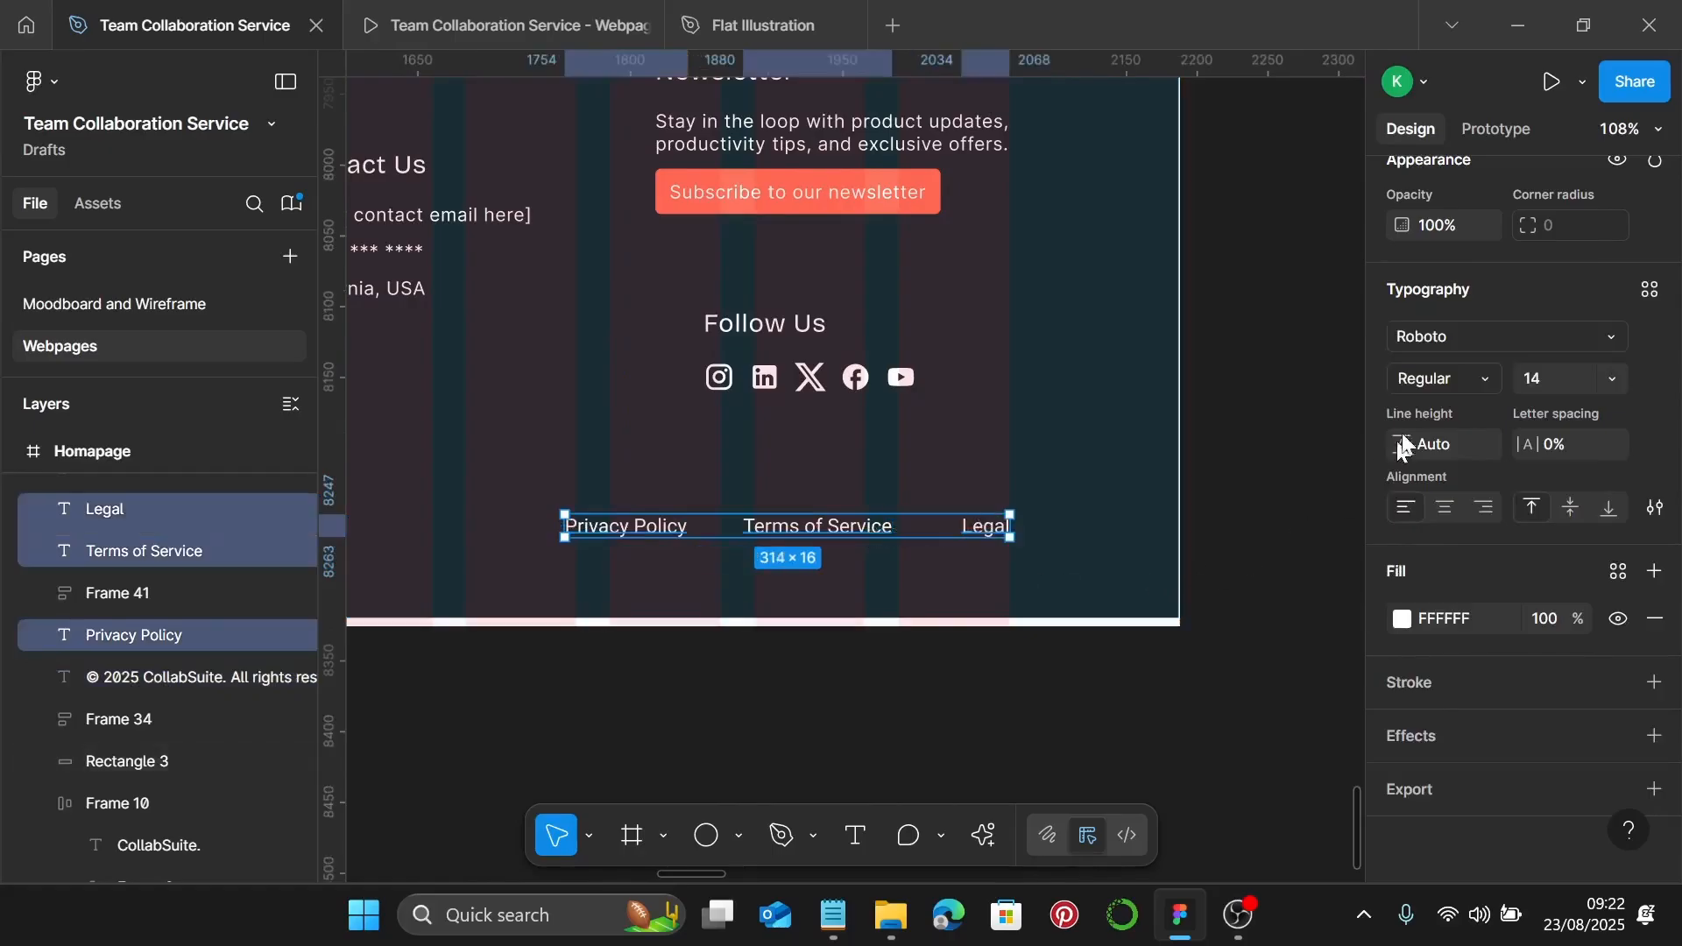
{"action": "scroll", "coordinate": [1418, 407], "scroll_direction": "up", "scroll_amount": 2}
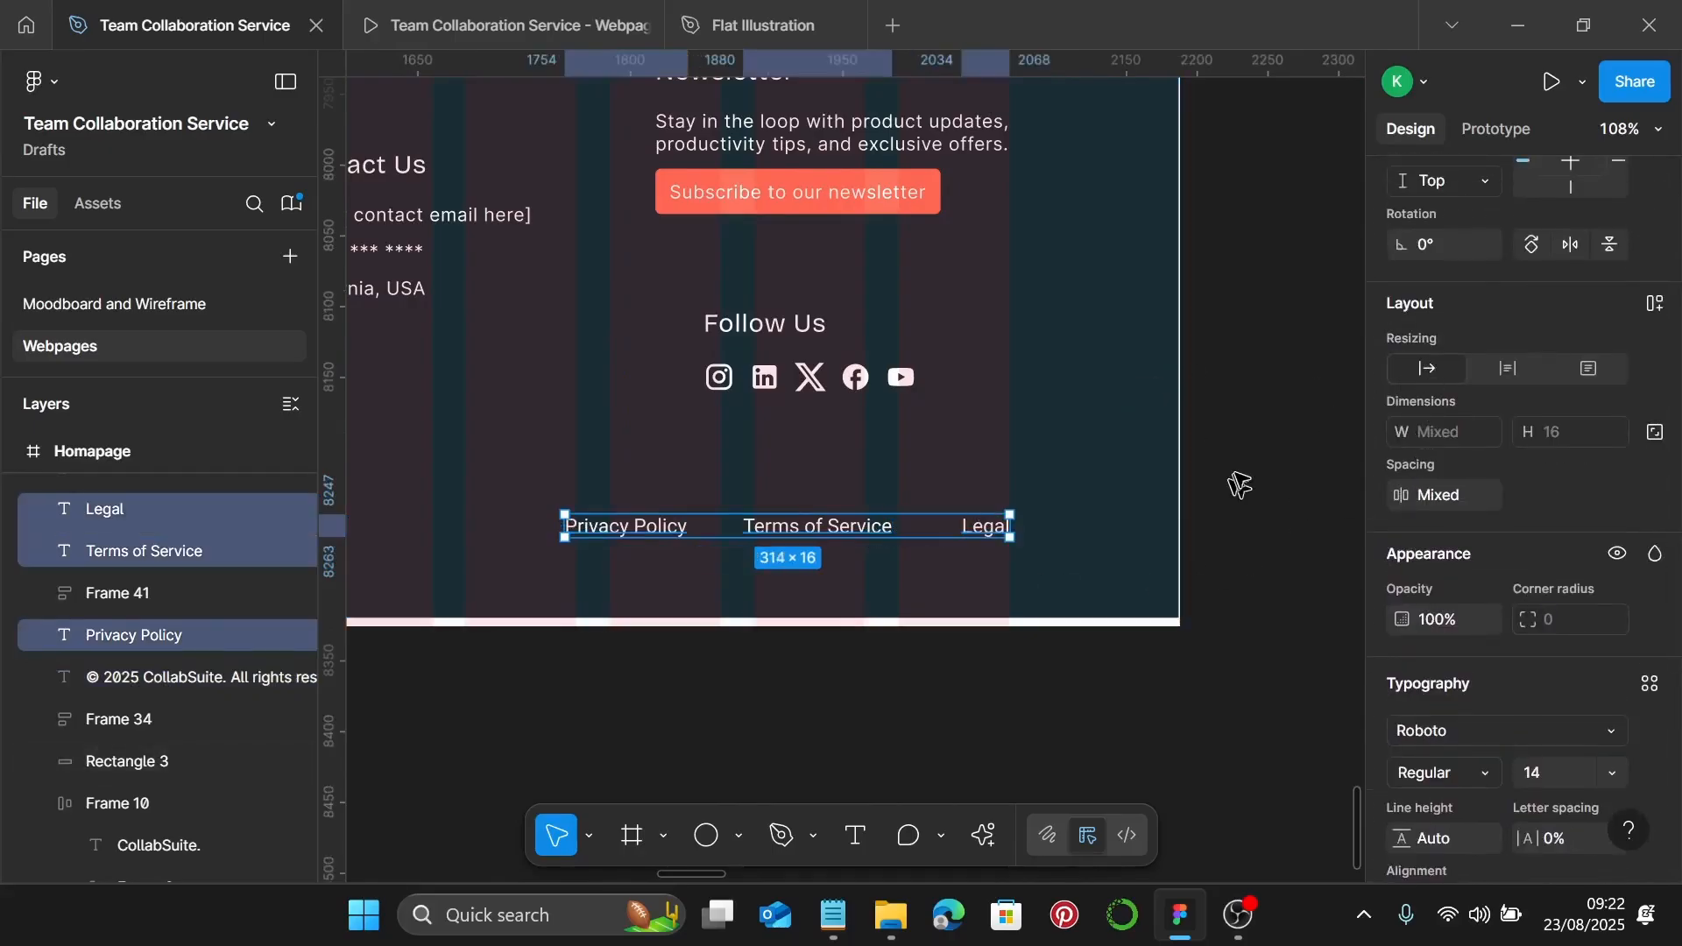
{"action": "scroll", "coordinate": [1086, 552], "scroll_direction": "down", "scroll_amount": 3}
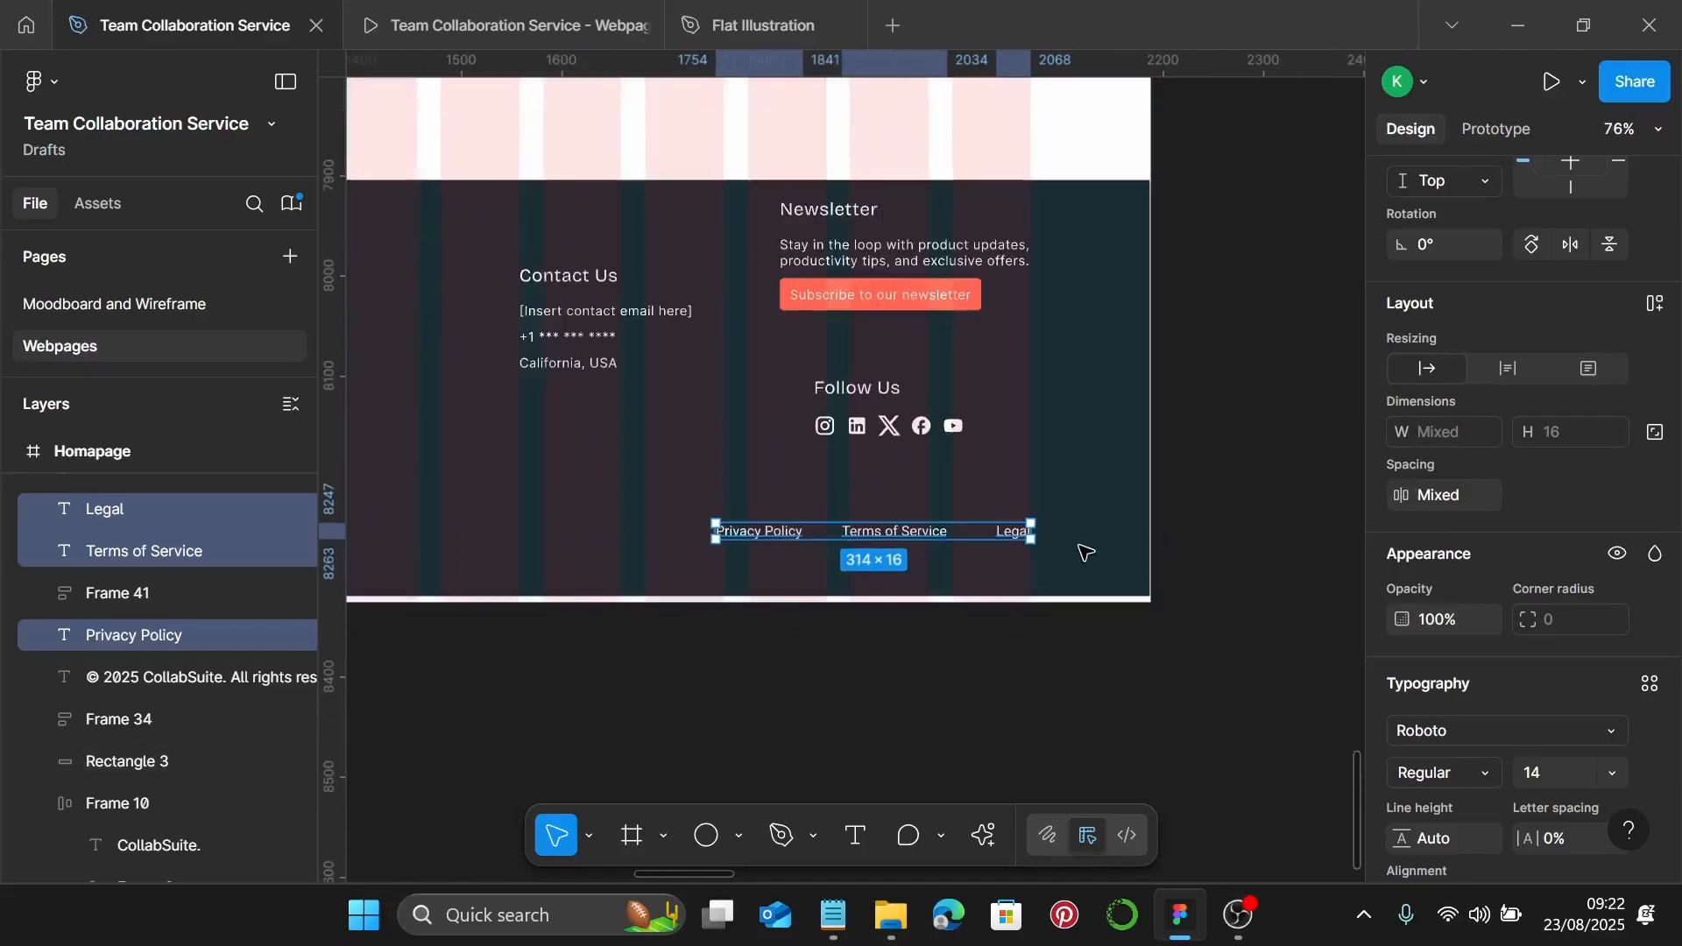
{"action": "key", "text": "shift+a"}
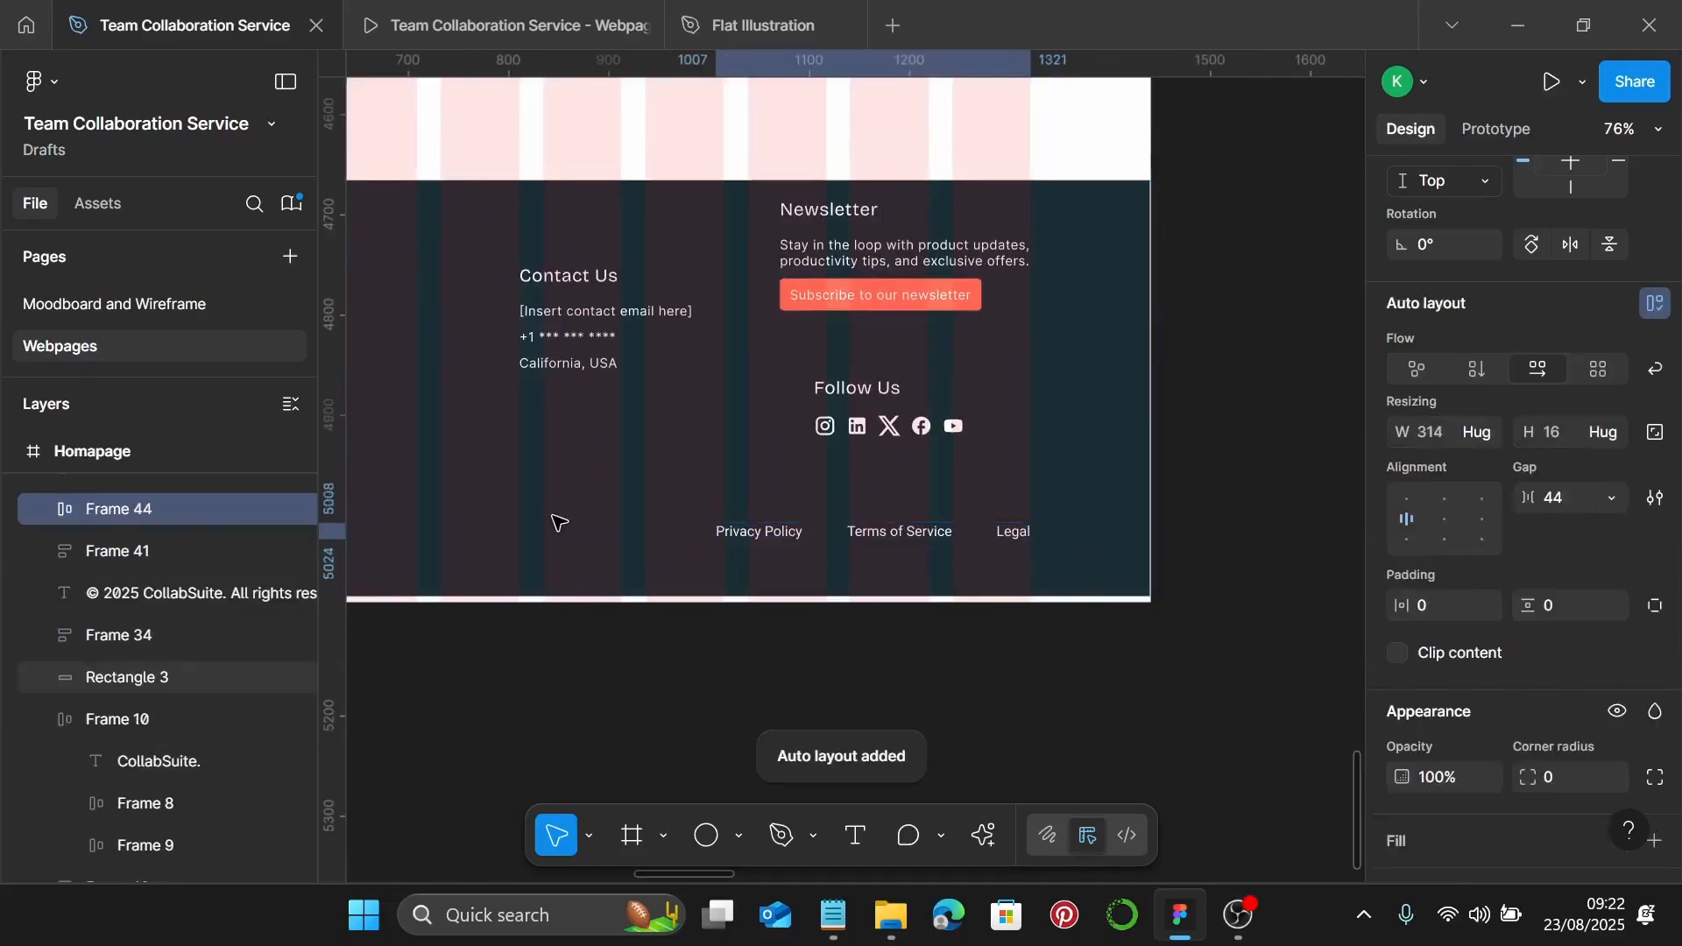
{"action": "left_click", "coordinate": [1563, 498]}
{"action": "type", "text": "25"}
{"action": "key", "text": "Return"}
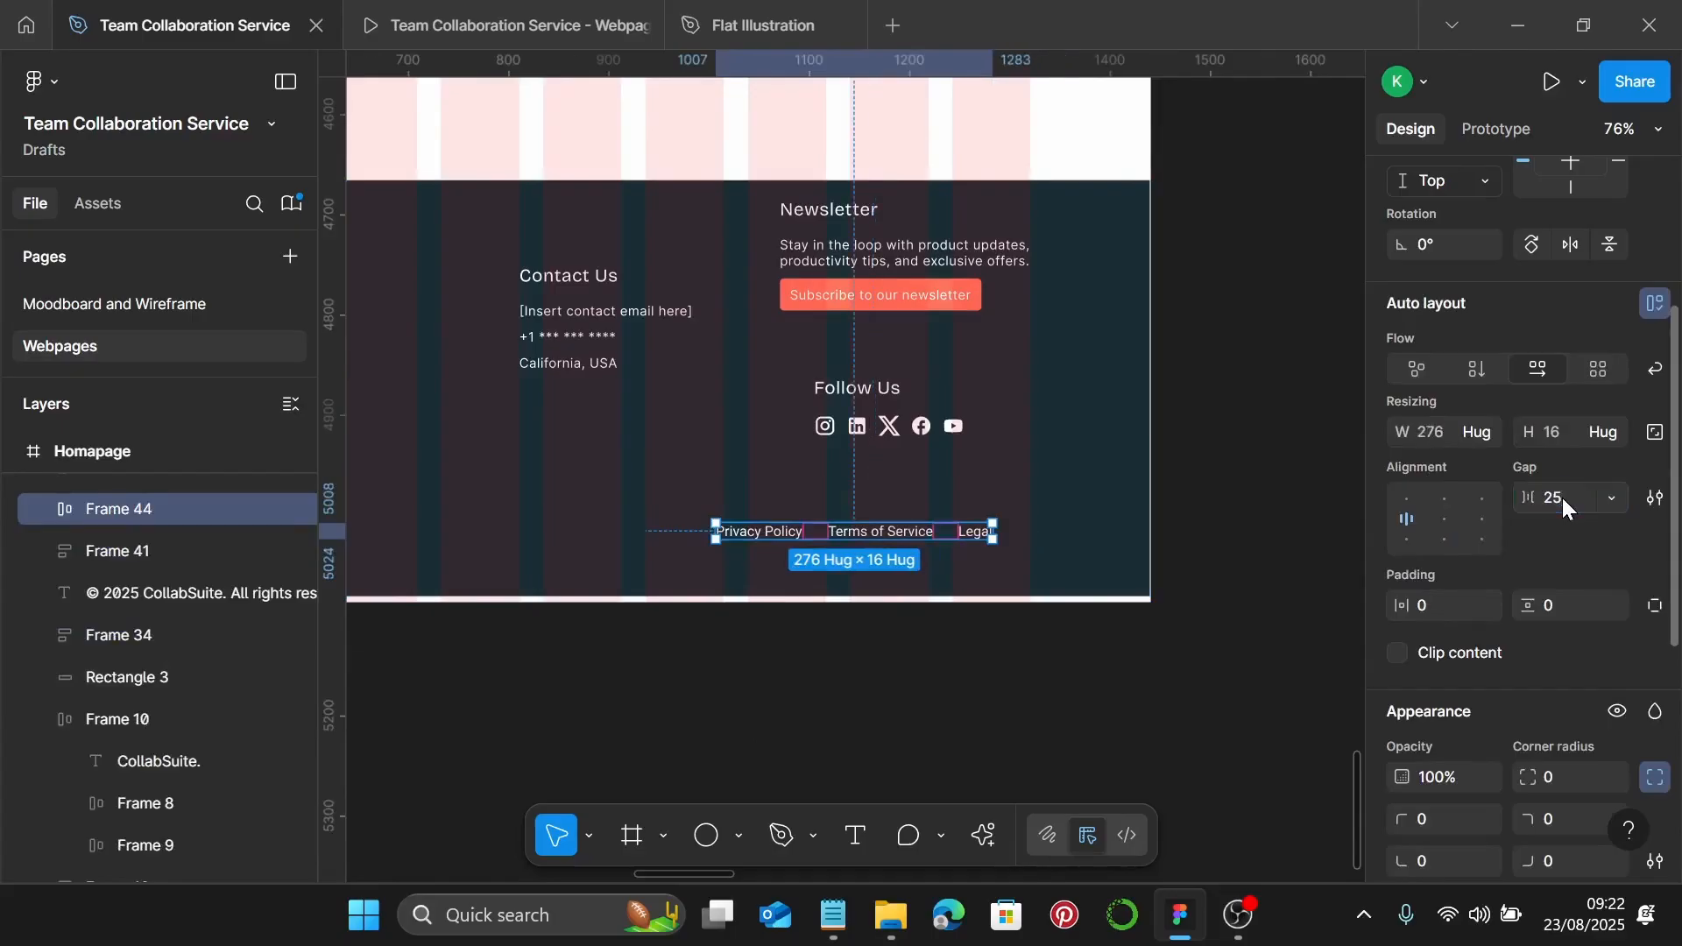
Move the legal links row so its right end aligns with the outer edge of the last layout grid column
{"action": "scroll", "coordinate": [995, 675], "scroll_direction": "up", "scroll_amount": 5}
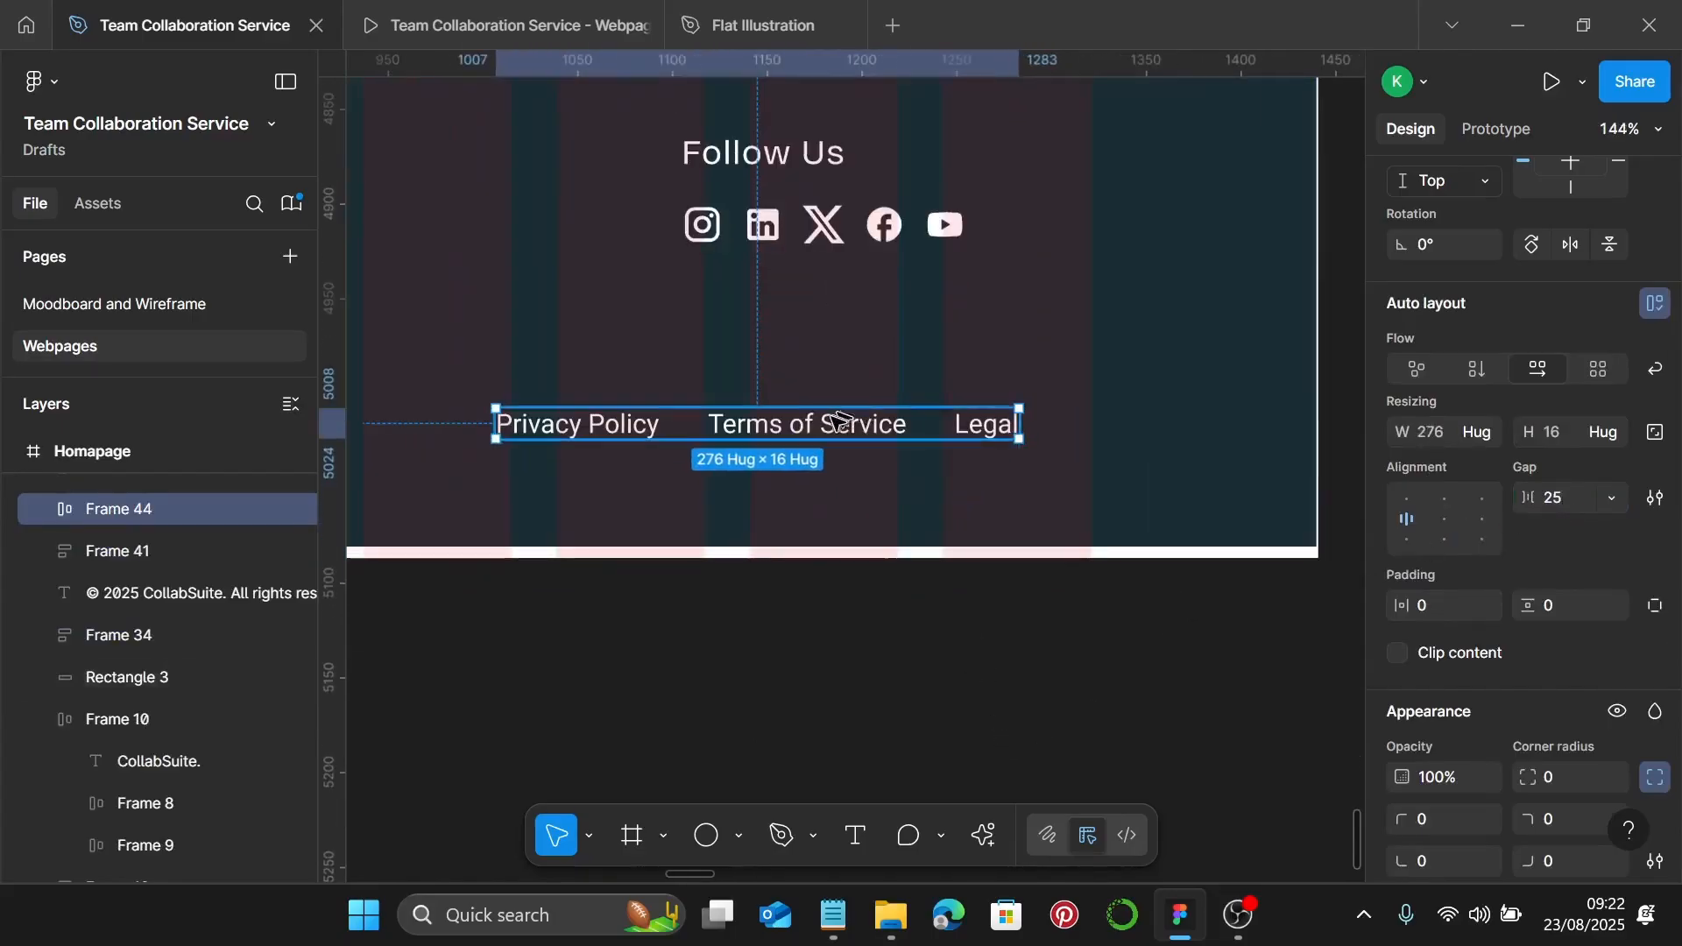
{"action": "left_click_drag", "start_coordinate": [843, 427], "coordinate": [906, 436]}
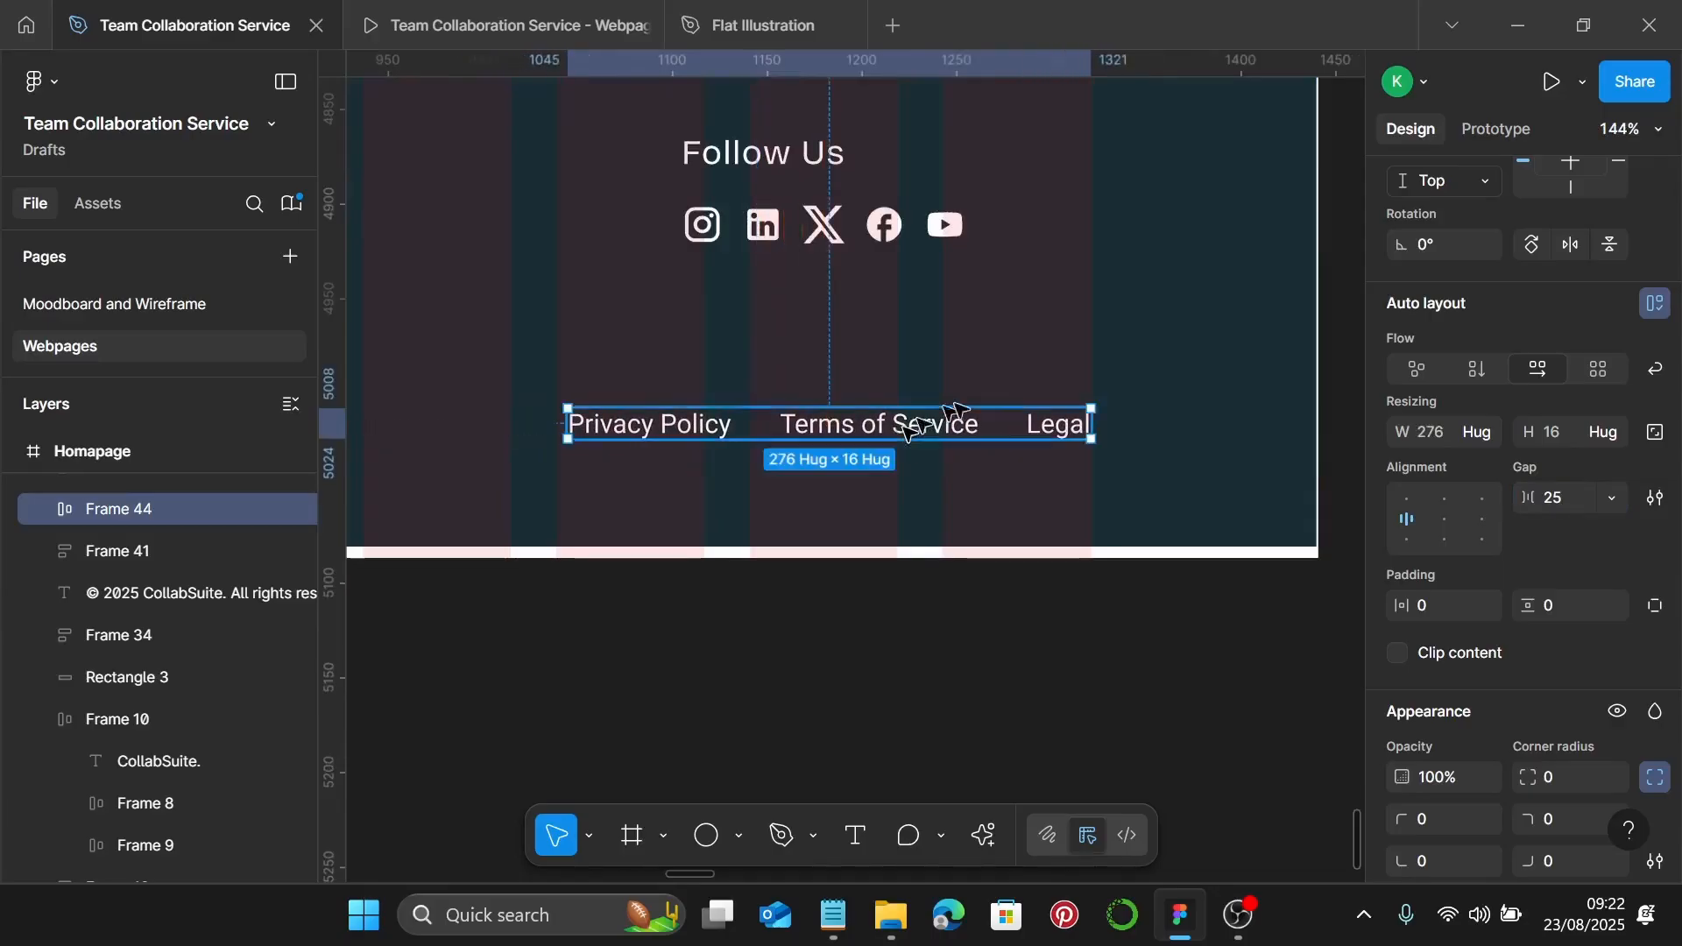
{"action": "scroll", "coordinate": [1137, 422], "scroll_direction": "up", "scroll_amount": 10}
{"action": "scroll", "coordinate": [1137, 422], "scroll_direction": "down", "scroll_amount": 10}
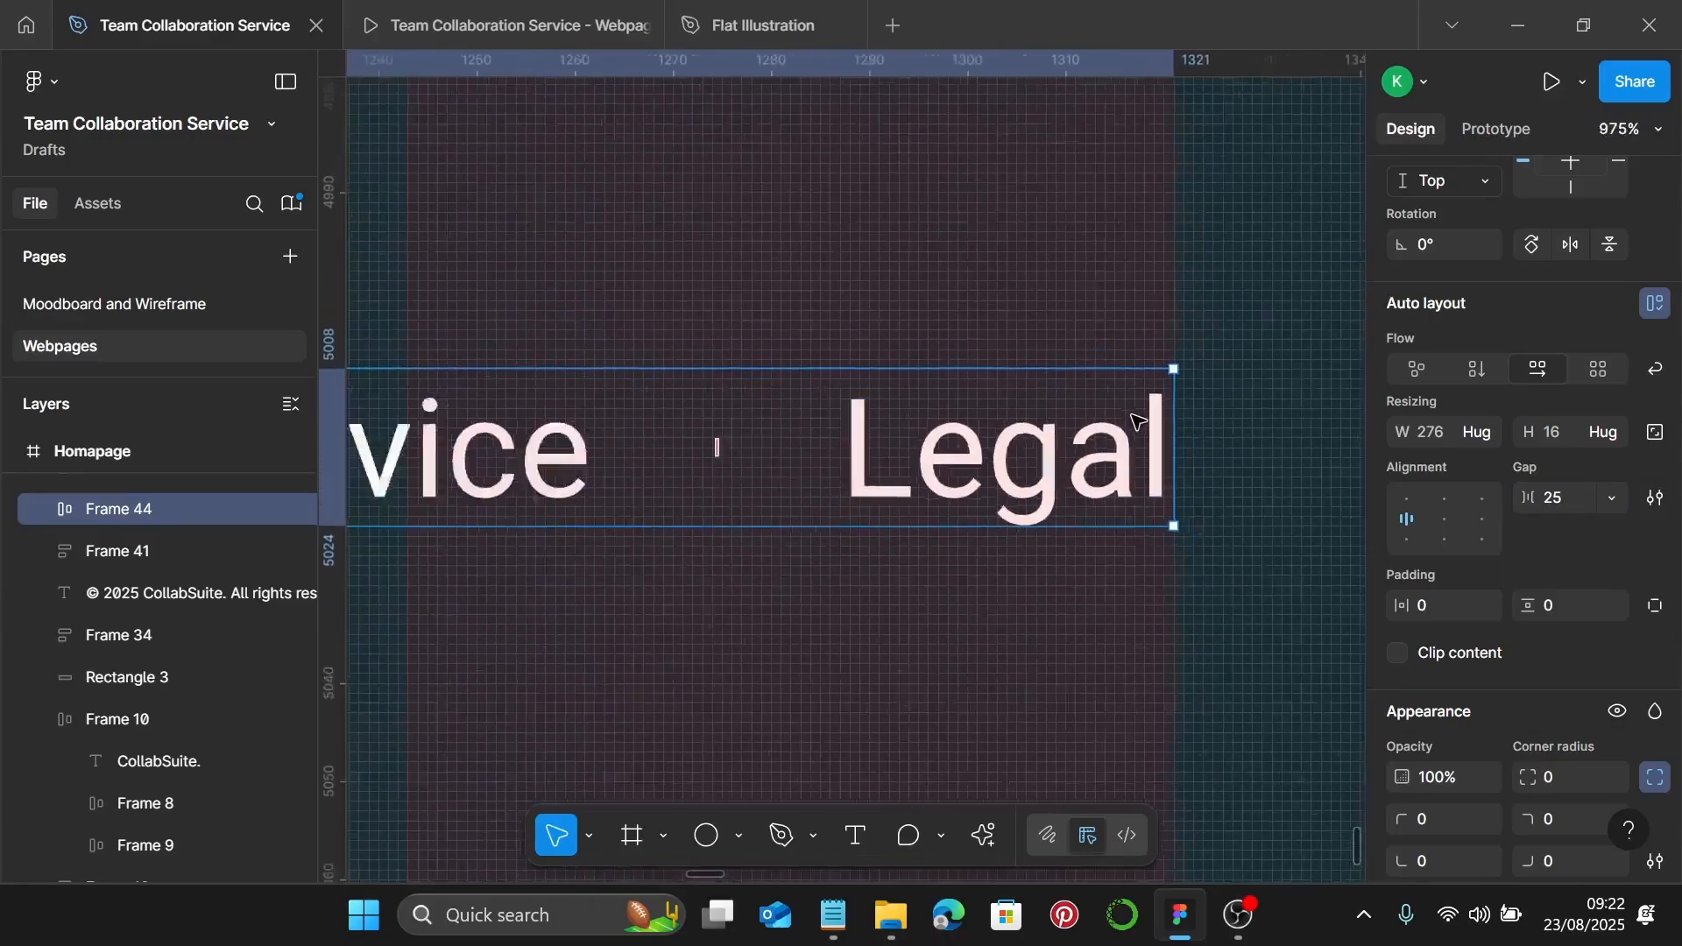
{"action": "scroll", "coordinate": [1121, 425], "scroll_direction": "left", "scroll_amount": 10}
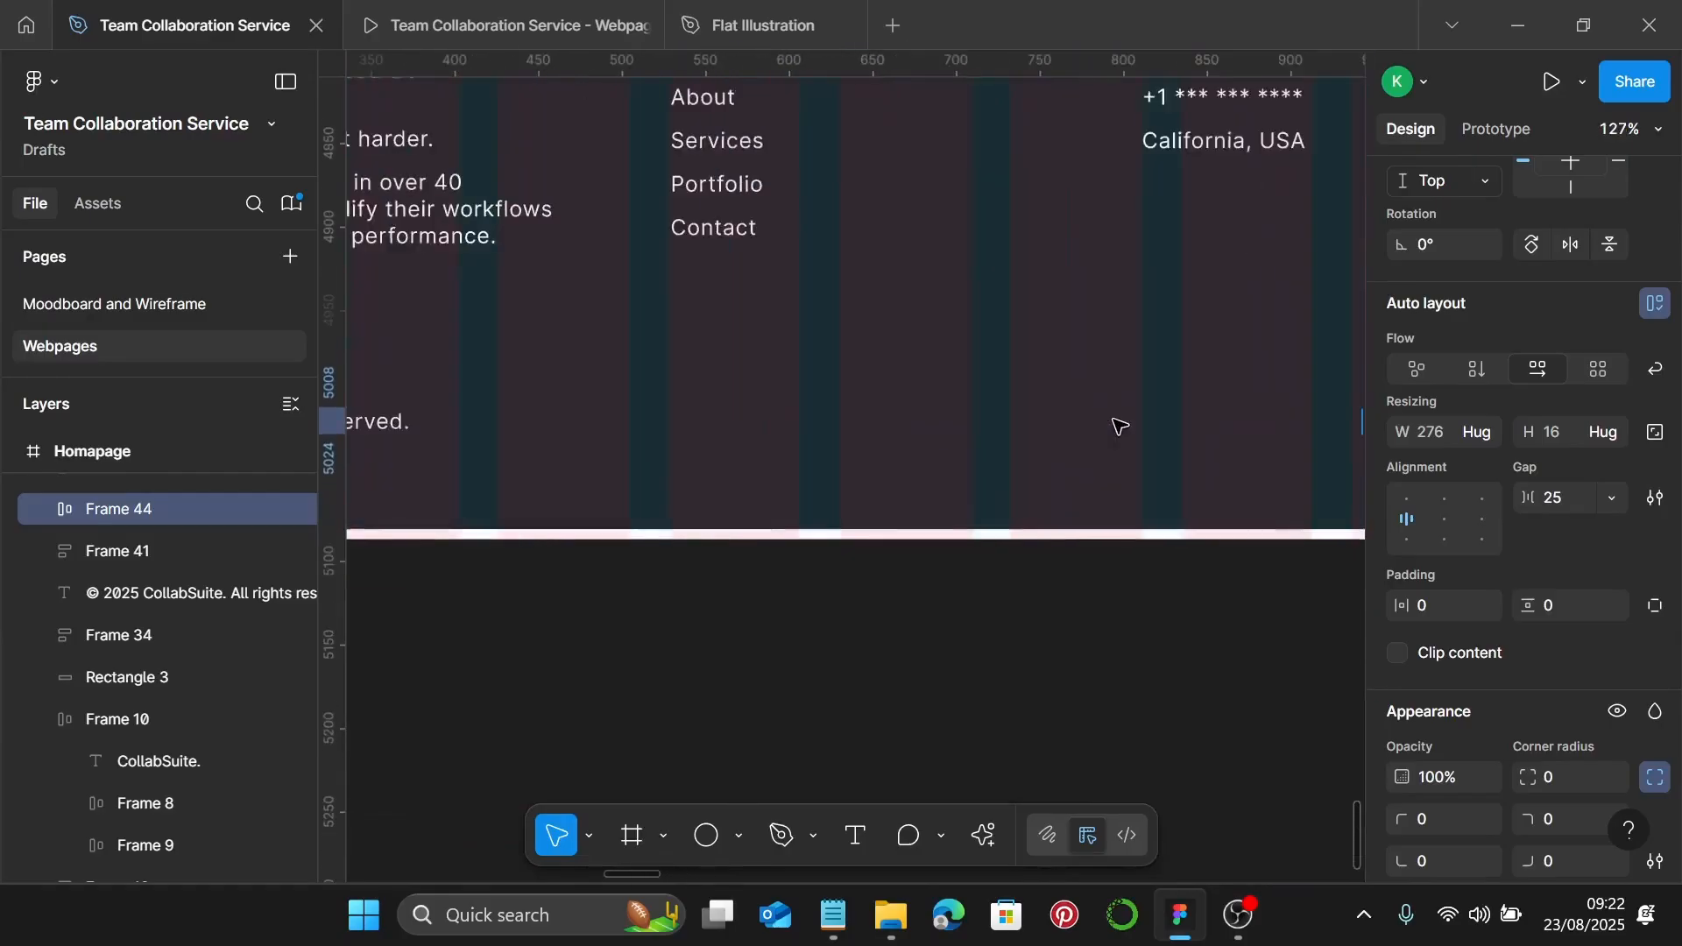
Move the copyright line so its left edge aligns with the outer edge of the first layout grid column
{"action": "scroll", "coordinate": [872, 429], "scroll_direction": "up", "scroll_amount": 4}
{"action": "scroll", "coordinate": [876, 426], "scroll_direction": "up", "scroll_amount": 5}
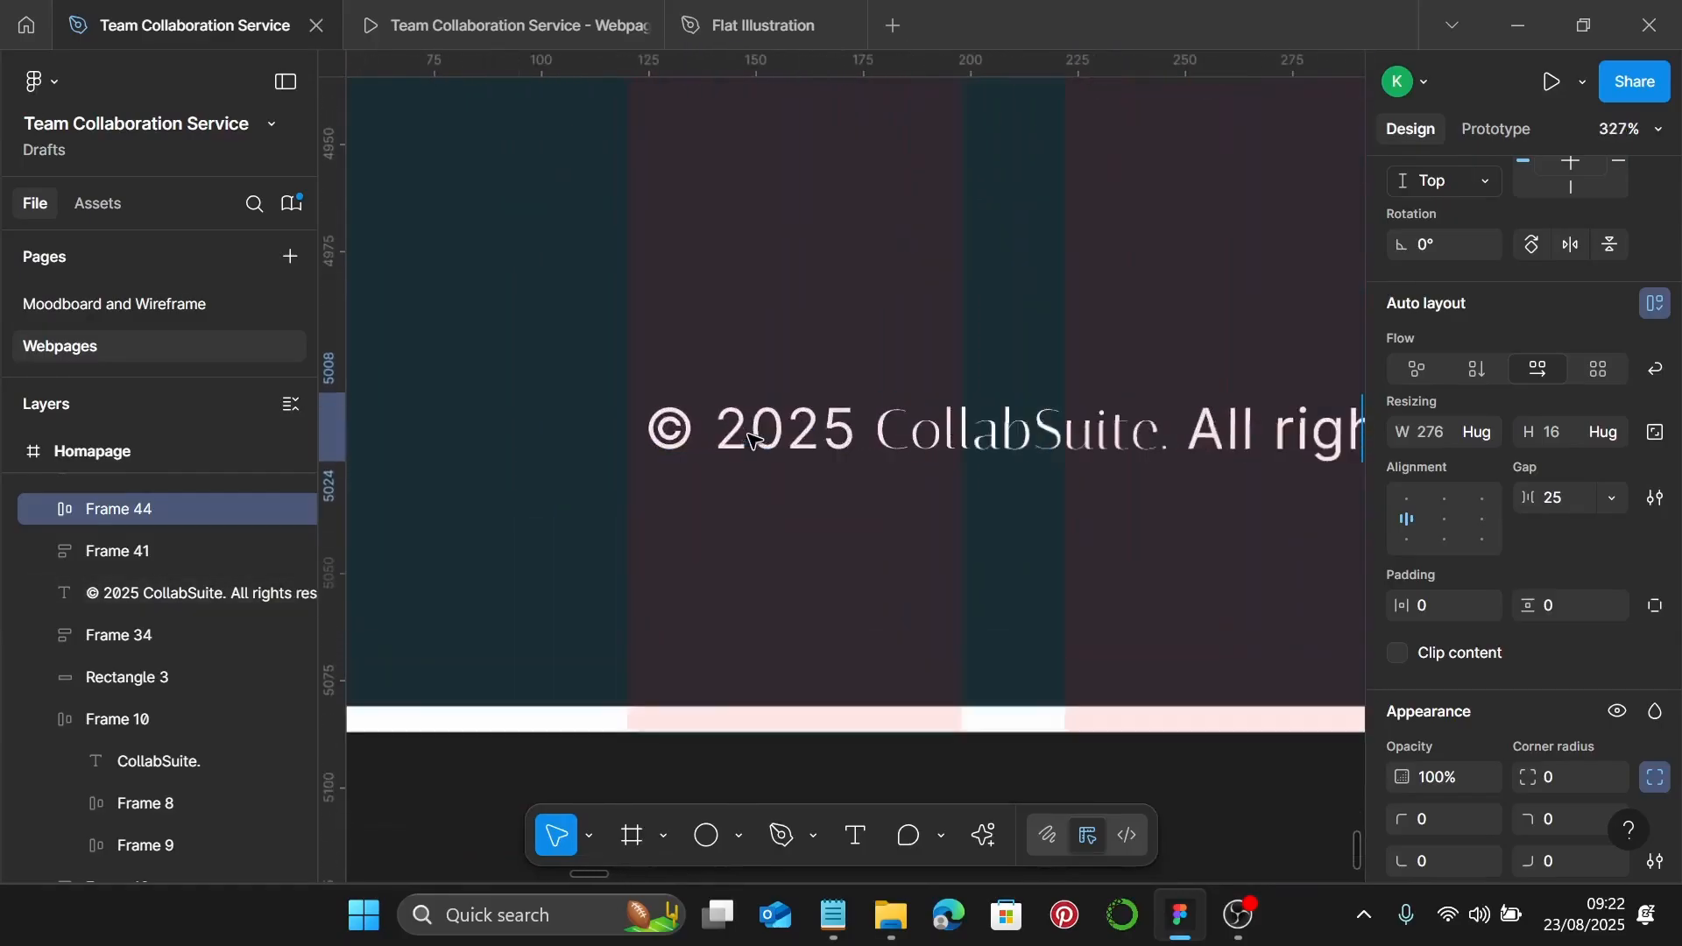
{"action": "left_click", "coordinate": [787, 438]}
{"action": "left_click_drag", "start_coordinate": [783, 437], "coordinate": [776, 442]}
{"action": "scroll", "coordinate": [776, 442], "scroll_direction": "down", "scroll_amount": 5}
{"action": "scroll", "coordinate": [776, 442], "scroll_direction": "right", "scroll_amount": 7}
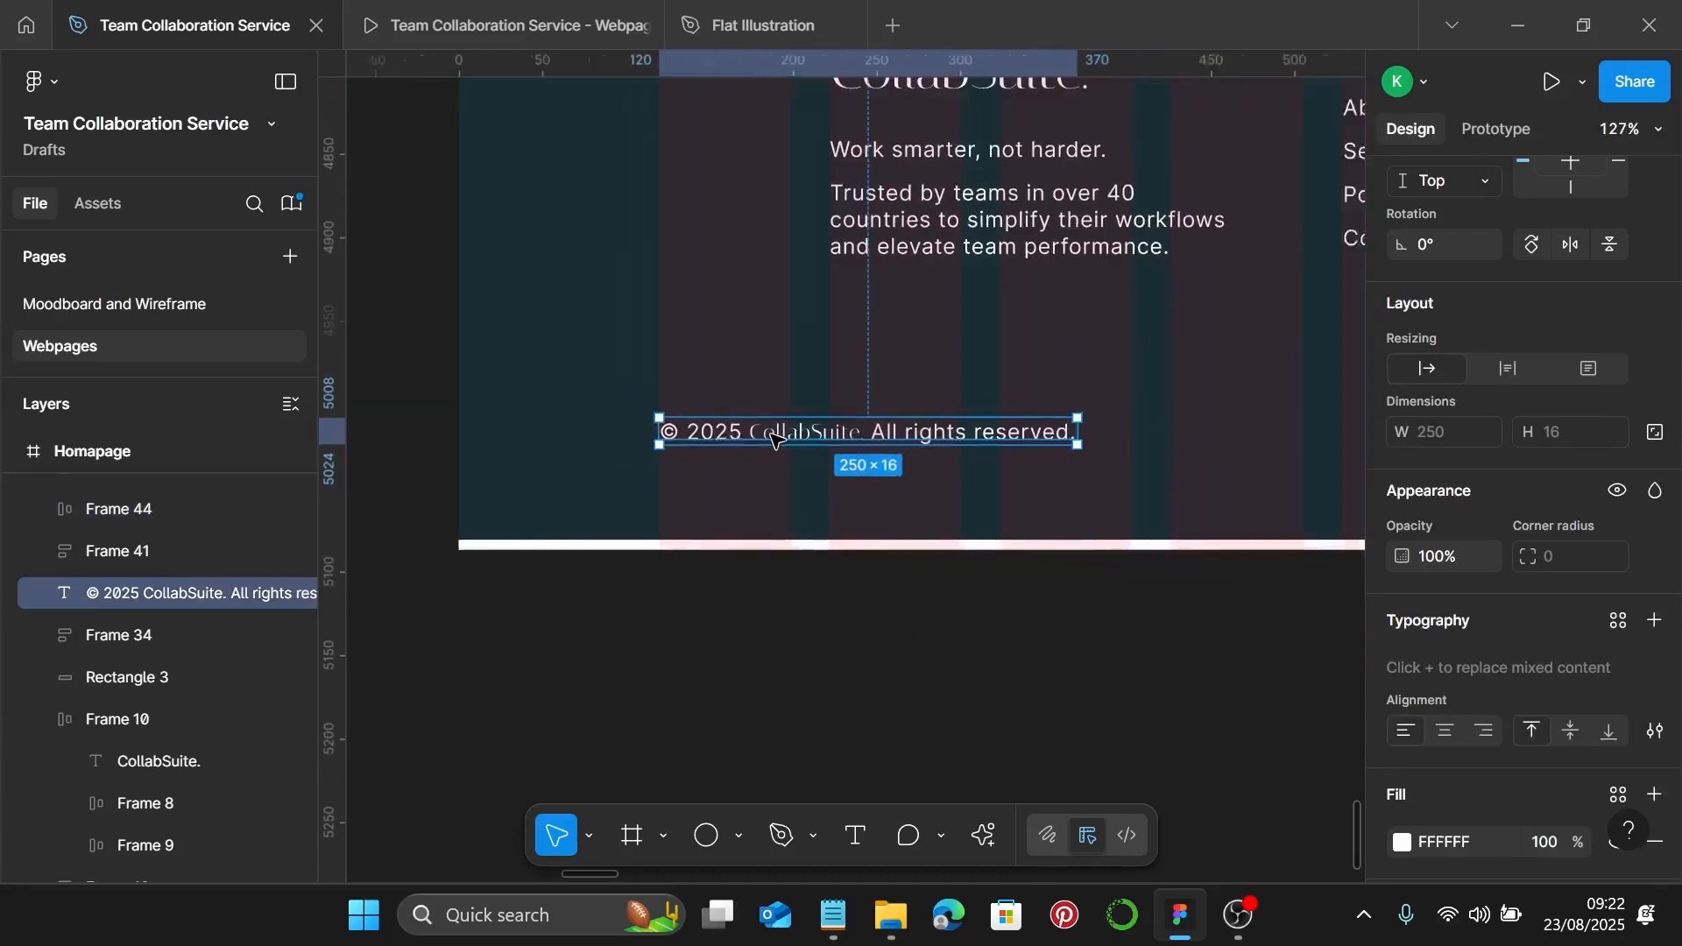
Combine the copyright line and the legal links row in one horizontal auto layout
{"action": "left_click", "coordinate": [1067, 471]}
{"action": "scroll", "coordinate": [1067, 471], "scroll_direction": "down", "scroll_amount": 2}
{"action": "scroll", "coordinate": [1067, 471], "scroll_direction": "up", "scroll_amount": 5}
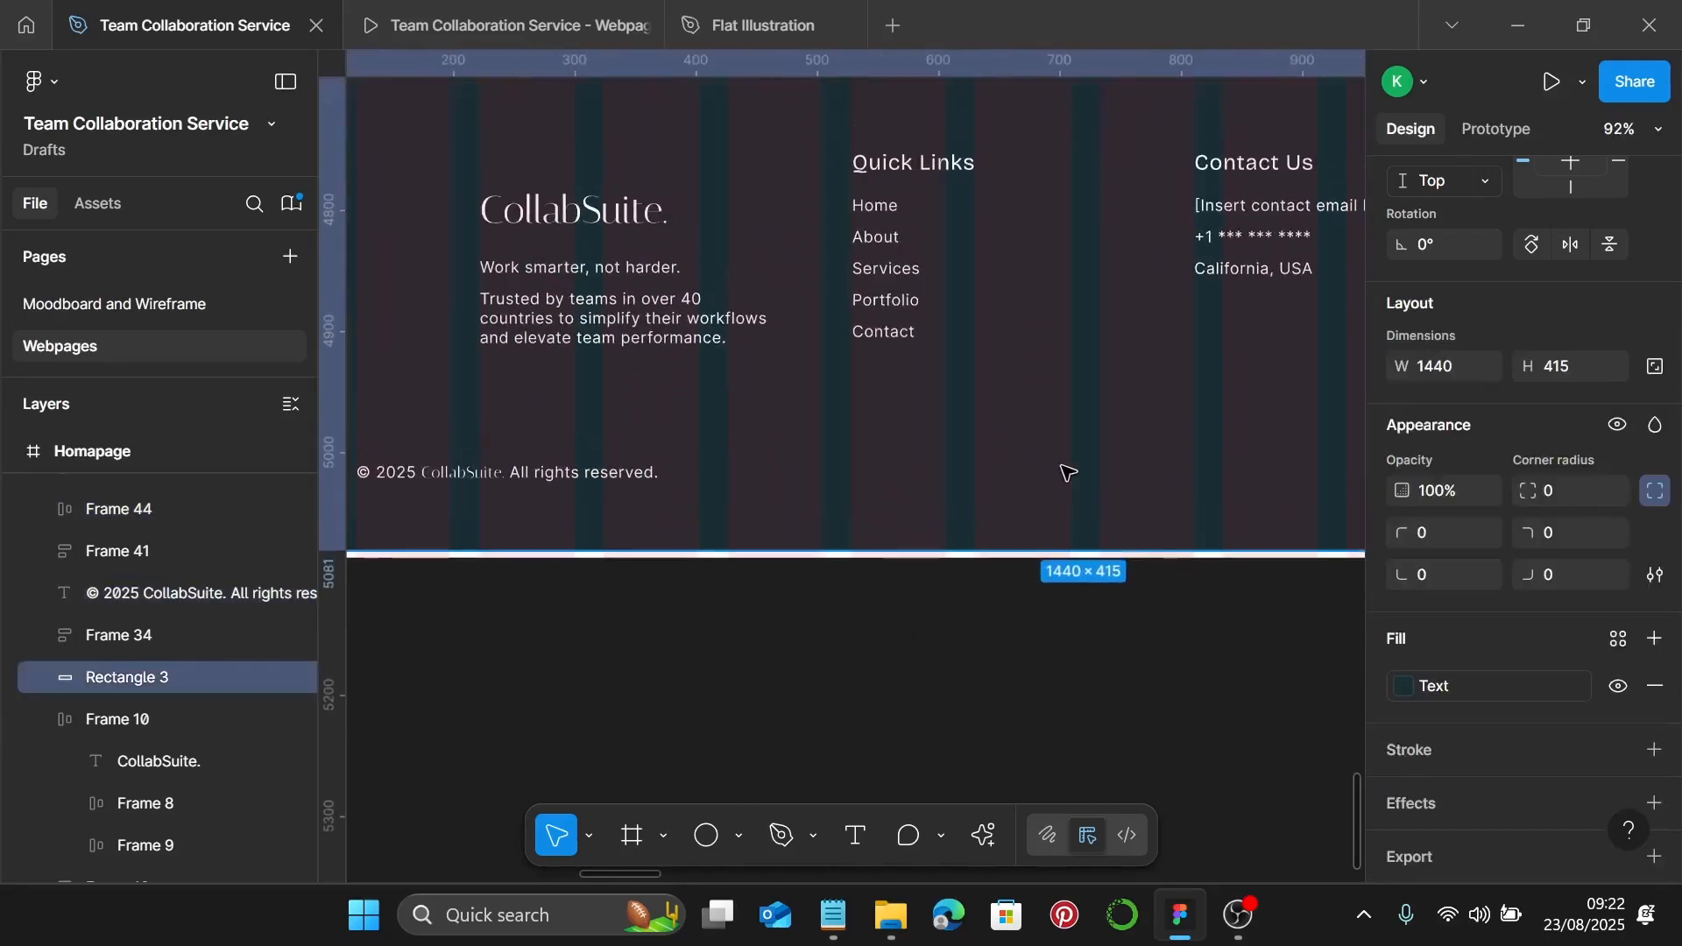
{"action": "scroll", "coordinate": [1067, 472], "scroll_direction": "down", "scroll_amount": 3}
{"action": "scroll", "coordinate": [774, 646], "scroll_direction": "down", "scroll_amount": 1}
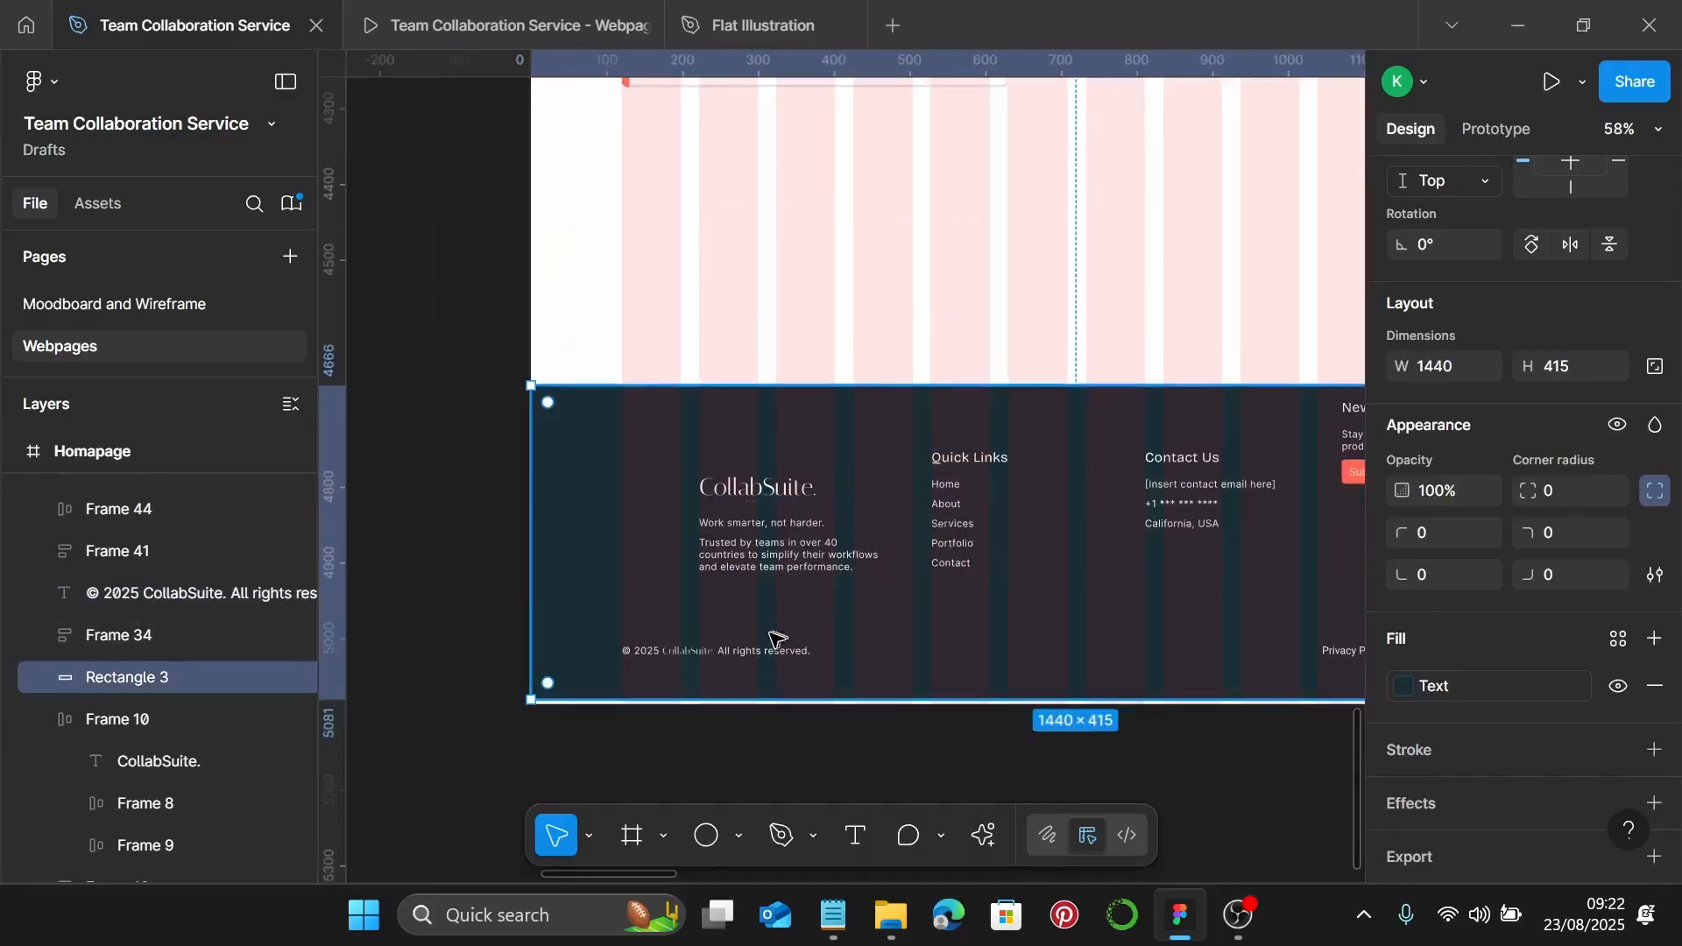
{"action": "left_click", "coordinate": [766, 648]}
{"action": "scroll", "coordinate": [844, 675], "scroll_direction": "right", "scroll_amount": 1}
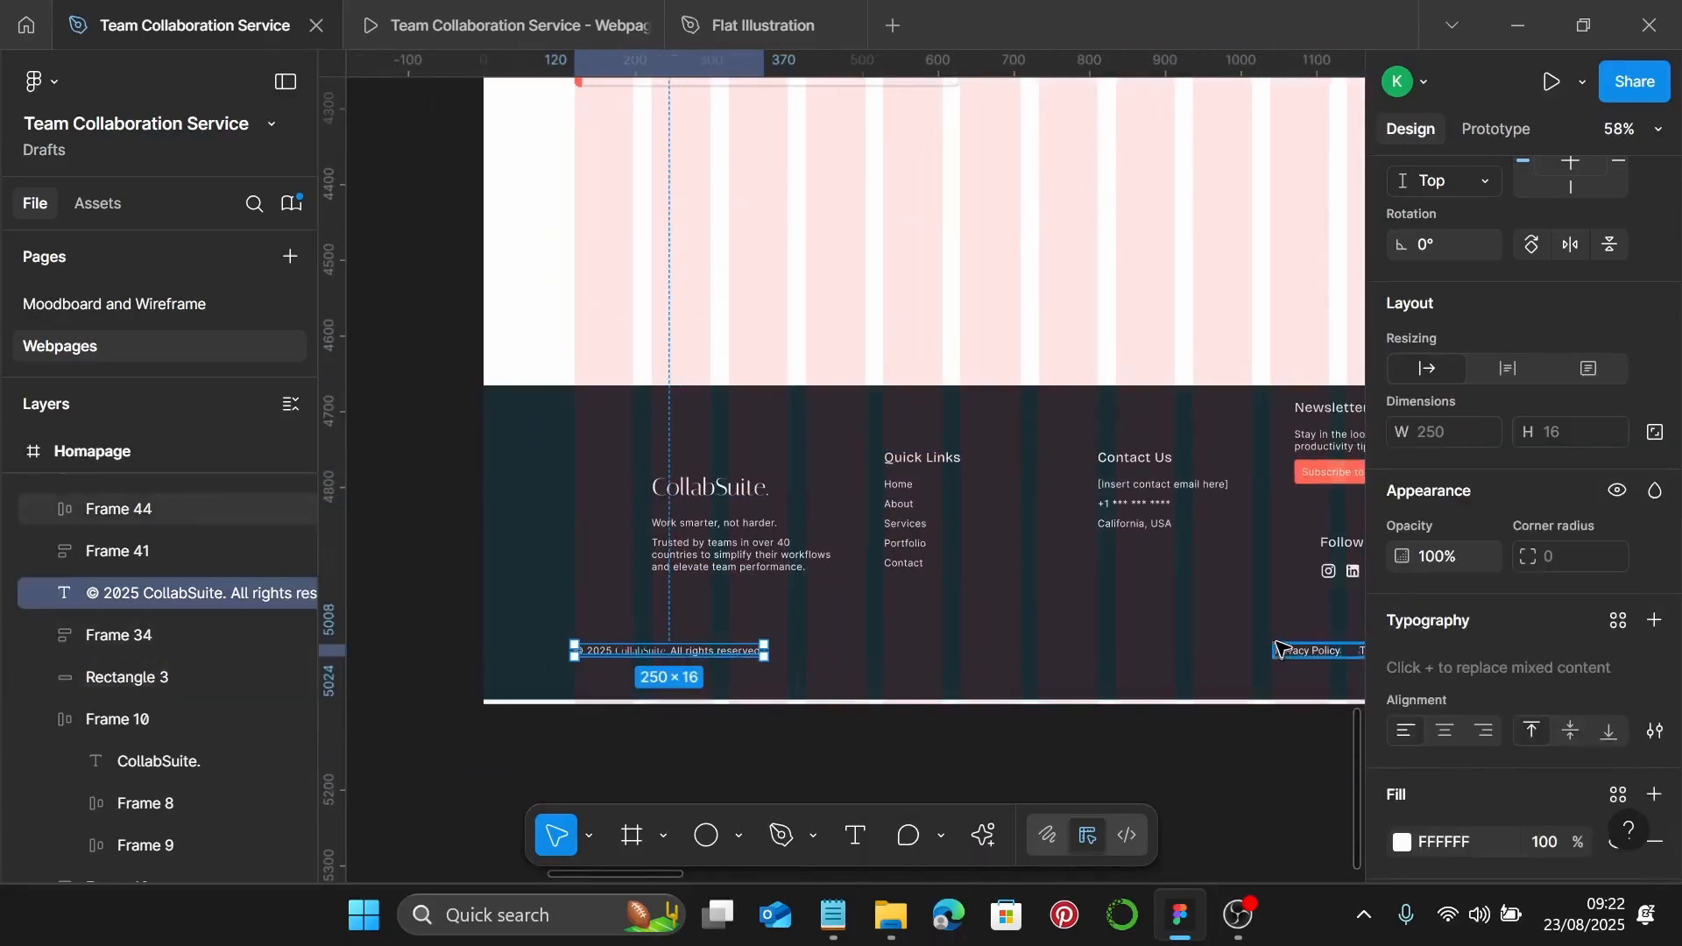
{"action": "left_click", "coordinate": [1281, 653], "text": "shift"}
{"action": "key", "text": "shift+a"}
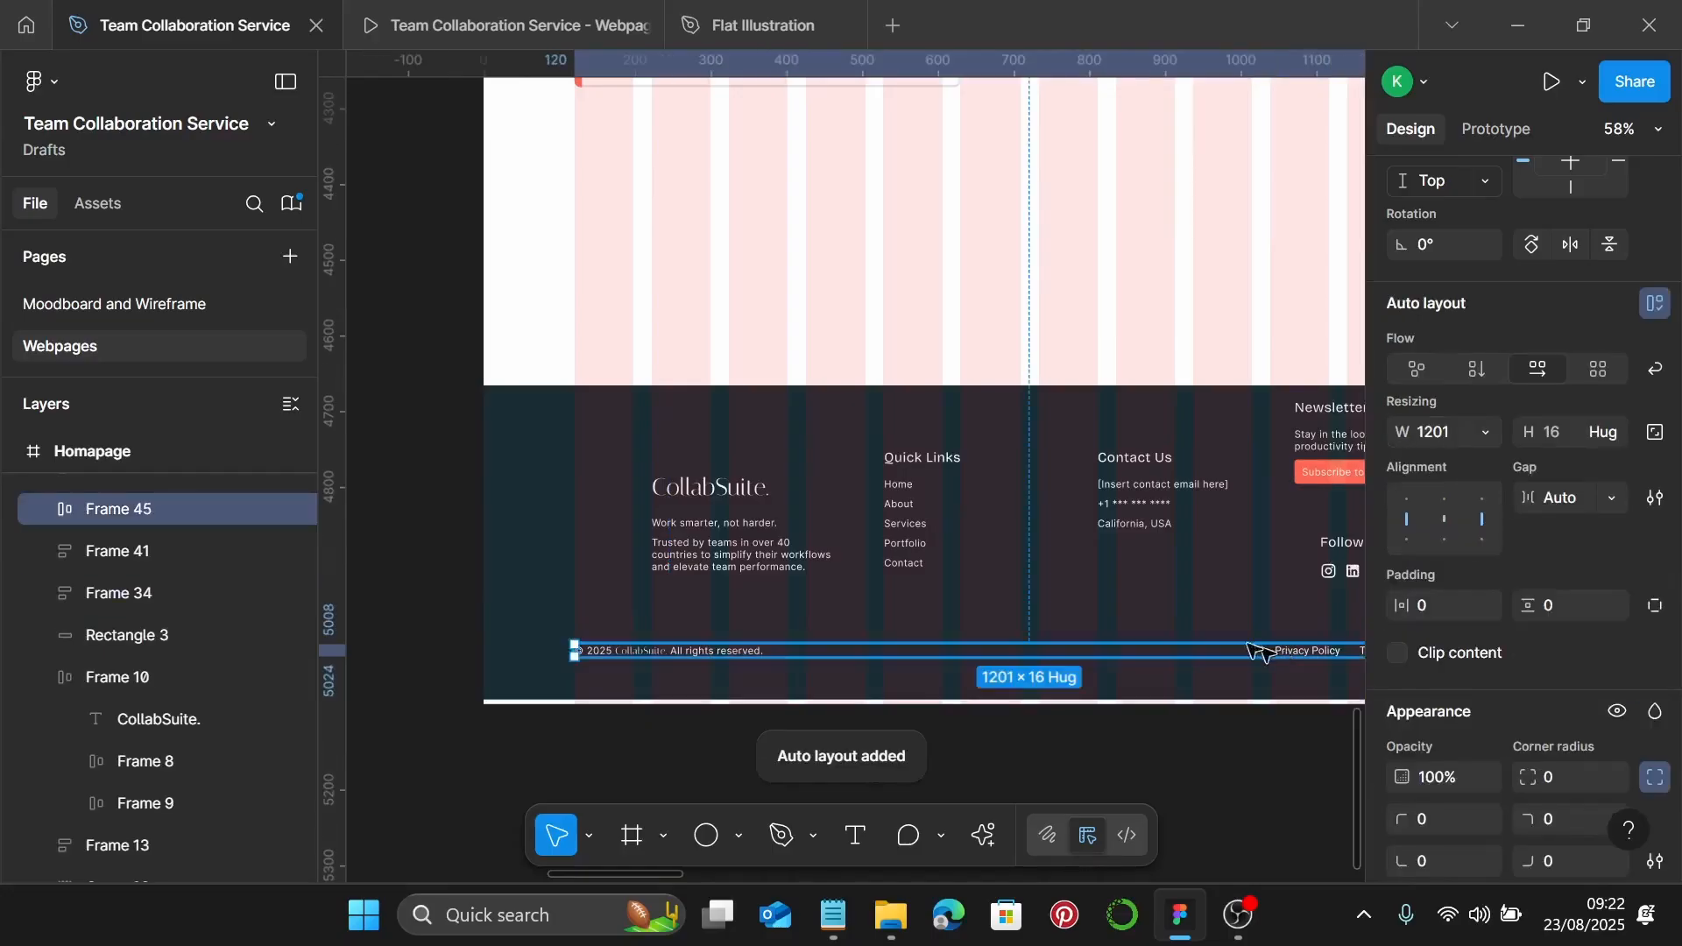
{"action": "left_click", "coordinate": [1212, 352]}
{"action": "scroll", "coordinate": [1212, 350], "scroll_direction": "right", "scroll_amount": 4}
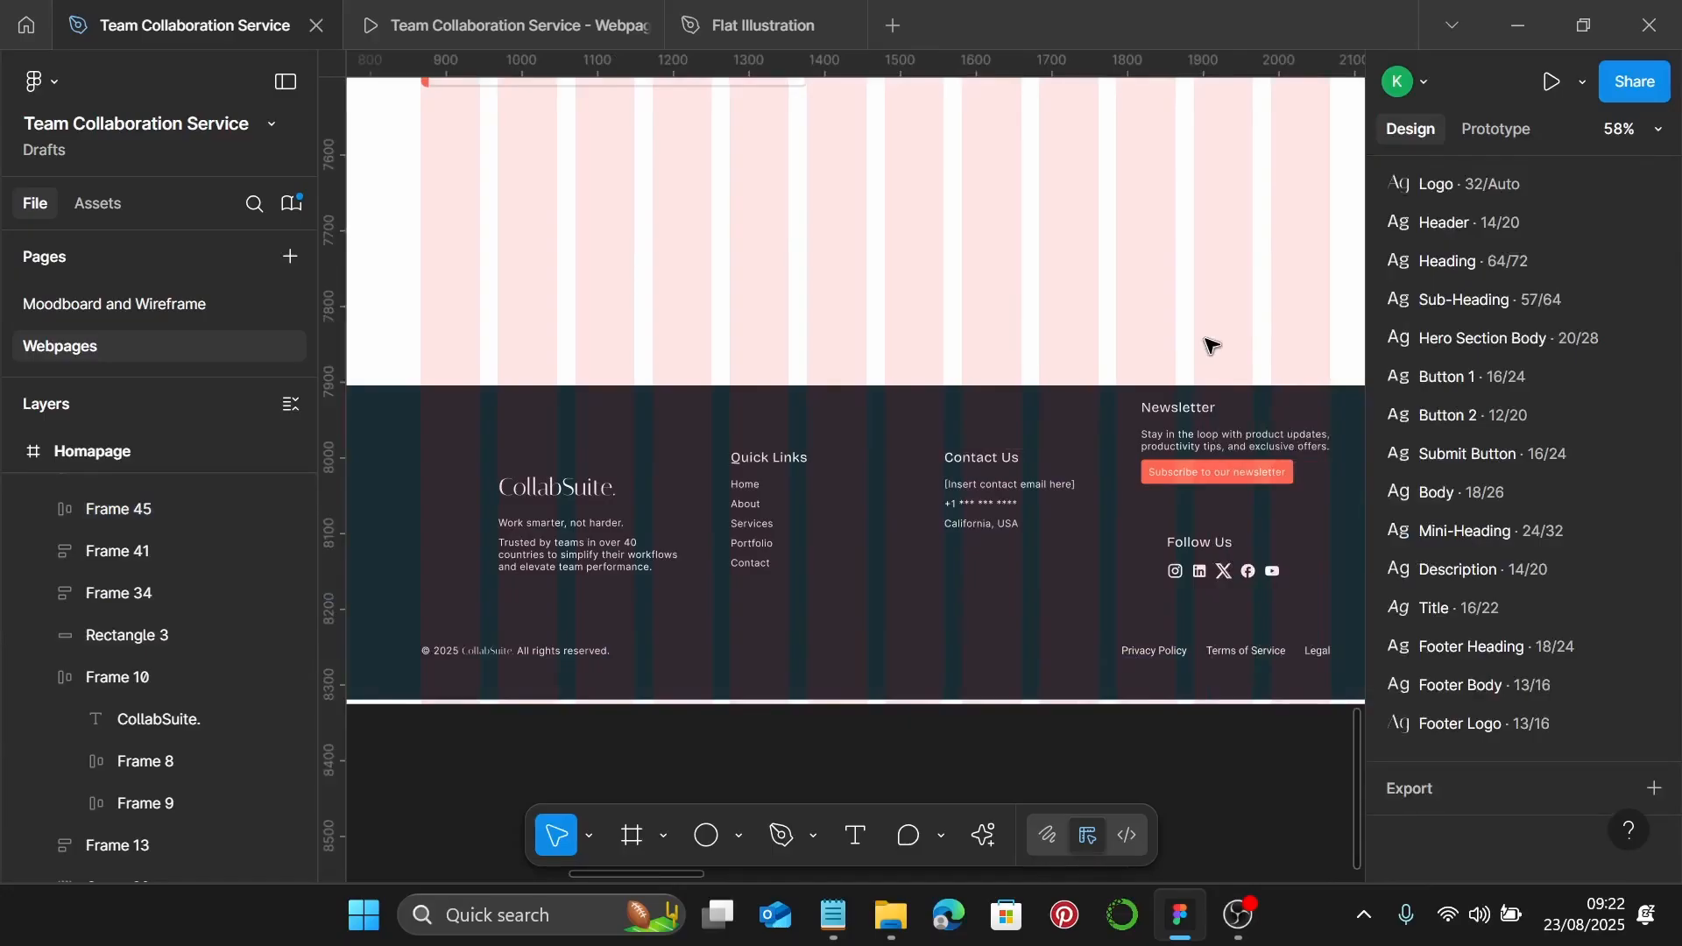
Move the footer's background rectangle down to cover the page's bottom edge and set the Homepage frame's width to 1440
{"action": "scroll", "coordinate": [876, 378], "scroll_direction": "down", "scroll_amount": 2}
{"action": "left_click", "coordinate": [515, 435]}
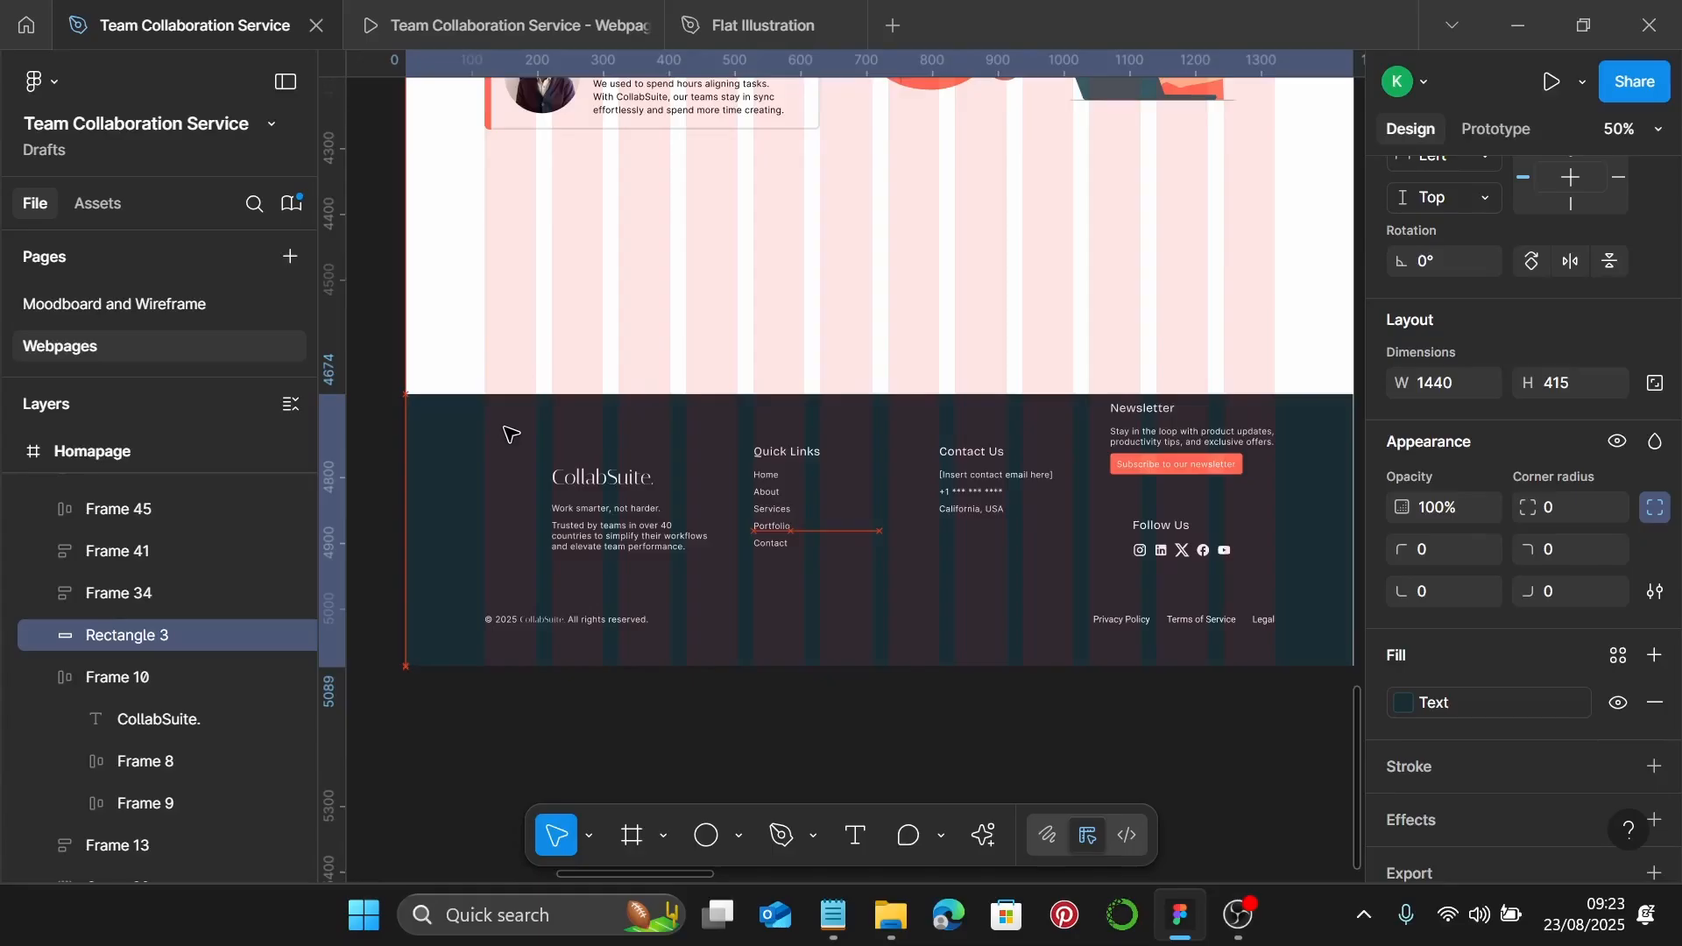
{"action": "left_click", "coordinate": [1048, 327]}
{"action": "right_click", "coordinate": [1044, 317]}
{"action": "left_click", "coordinate": [969, 317]}
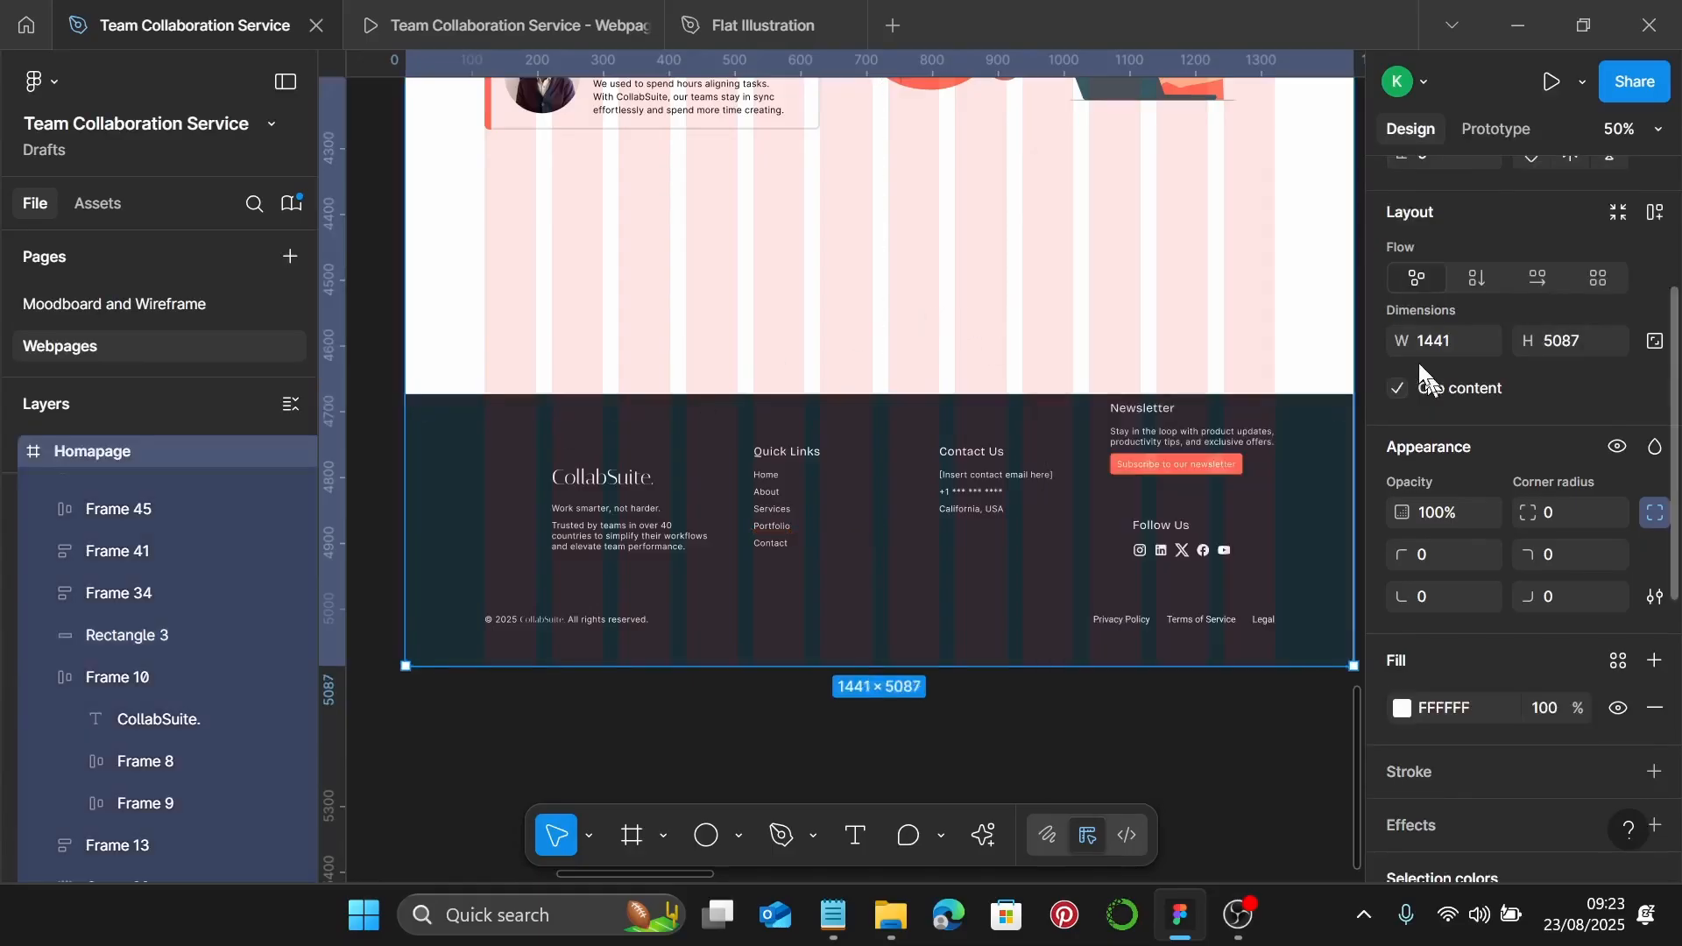
{"action": "left_click", "coordinate": [1461, 344]}
{"action": "type", "text": "1440"}
{"action": "key", "text": "Return"}
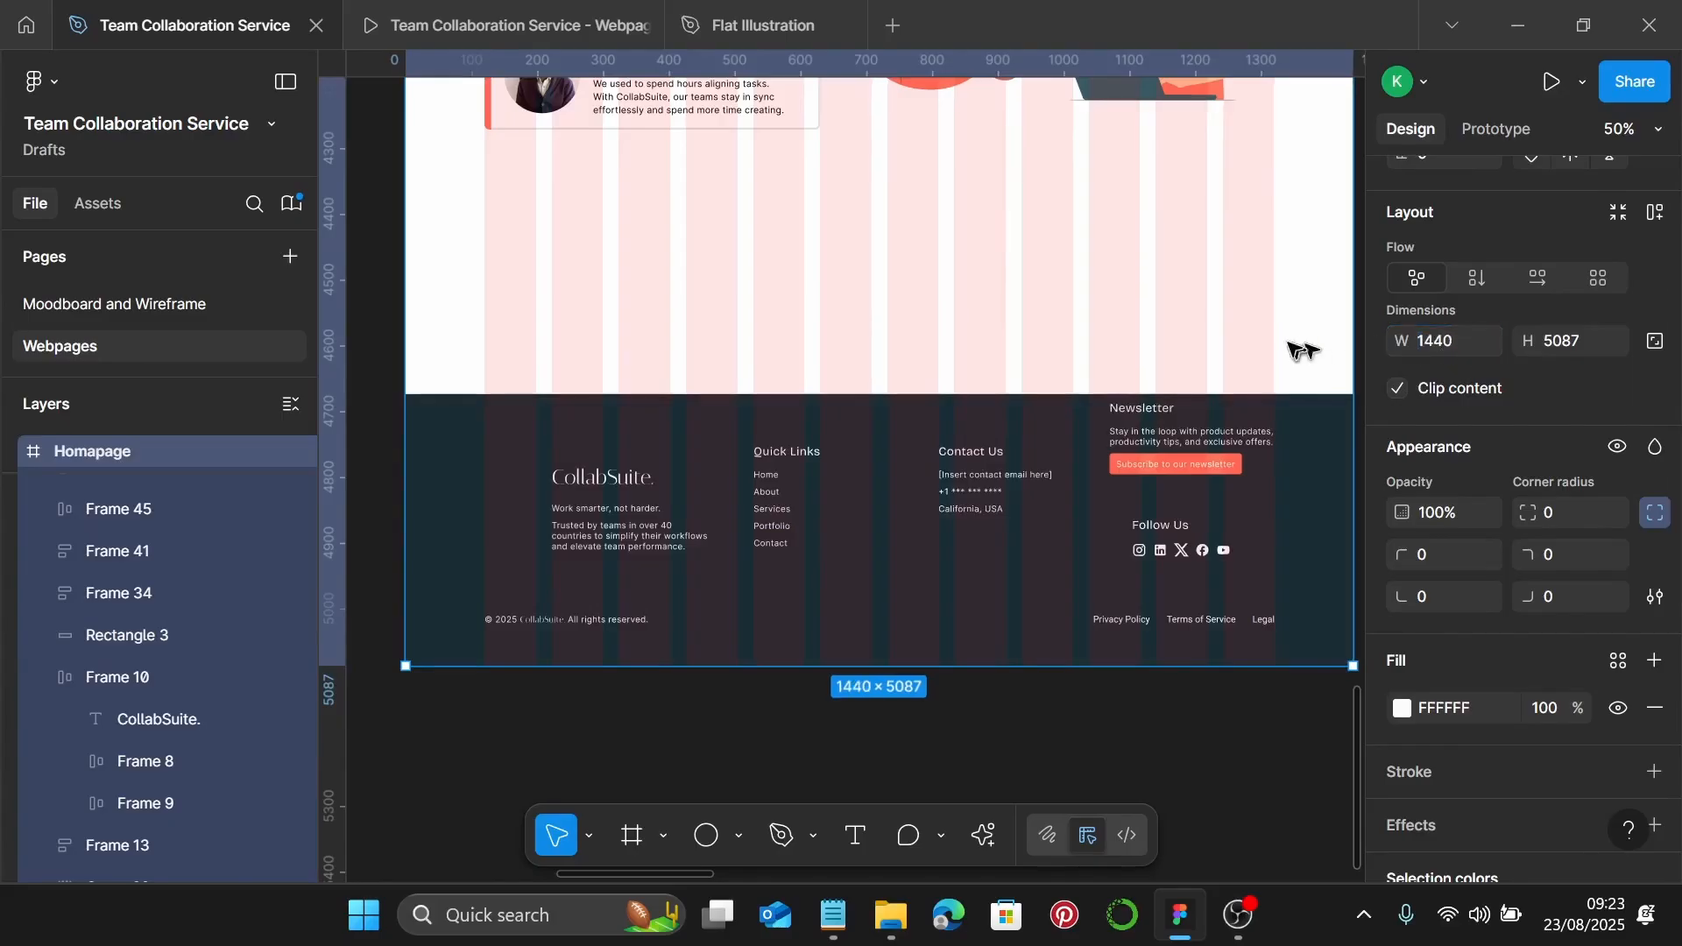
{"action": "key", "text": "Escape"}
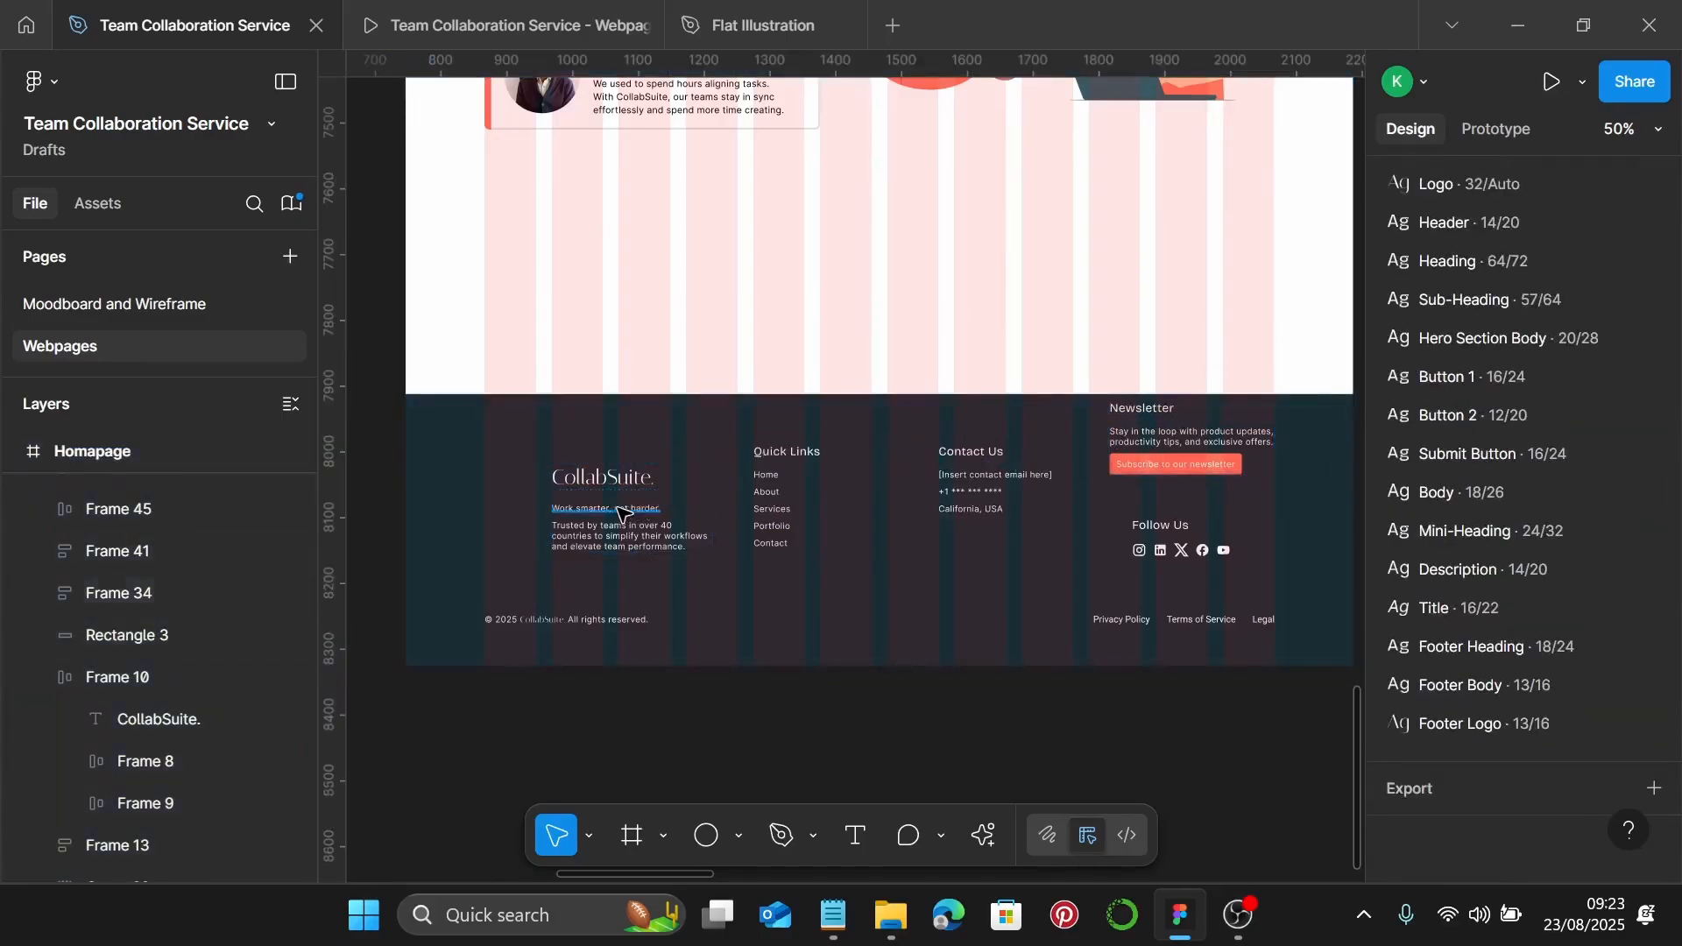
Nudge the footer's CollabSuite brand column down until its top is 120 px below the footer background's top edge
{"action": "scroll", "coordinate": [556, 522], "scroll_direction": "up", "scroll_amount": 3}
{"action": "scroll", "coordinate": [557, 522], "scroll_direction": "up", "scroll_amount": 5}
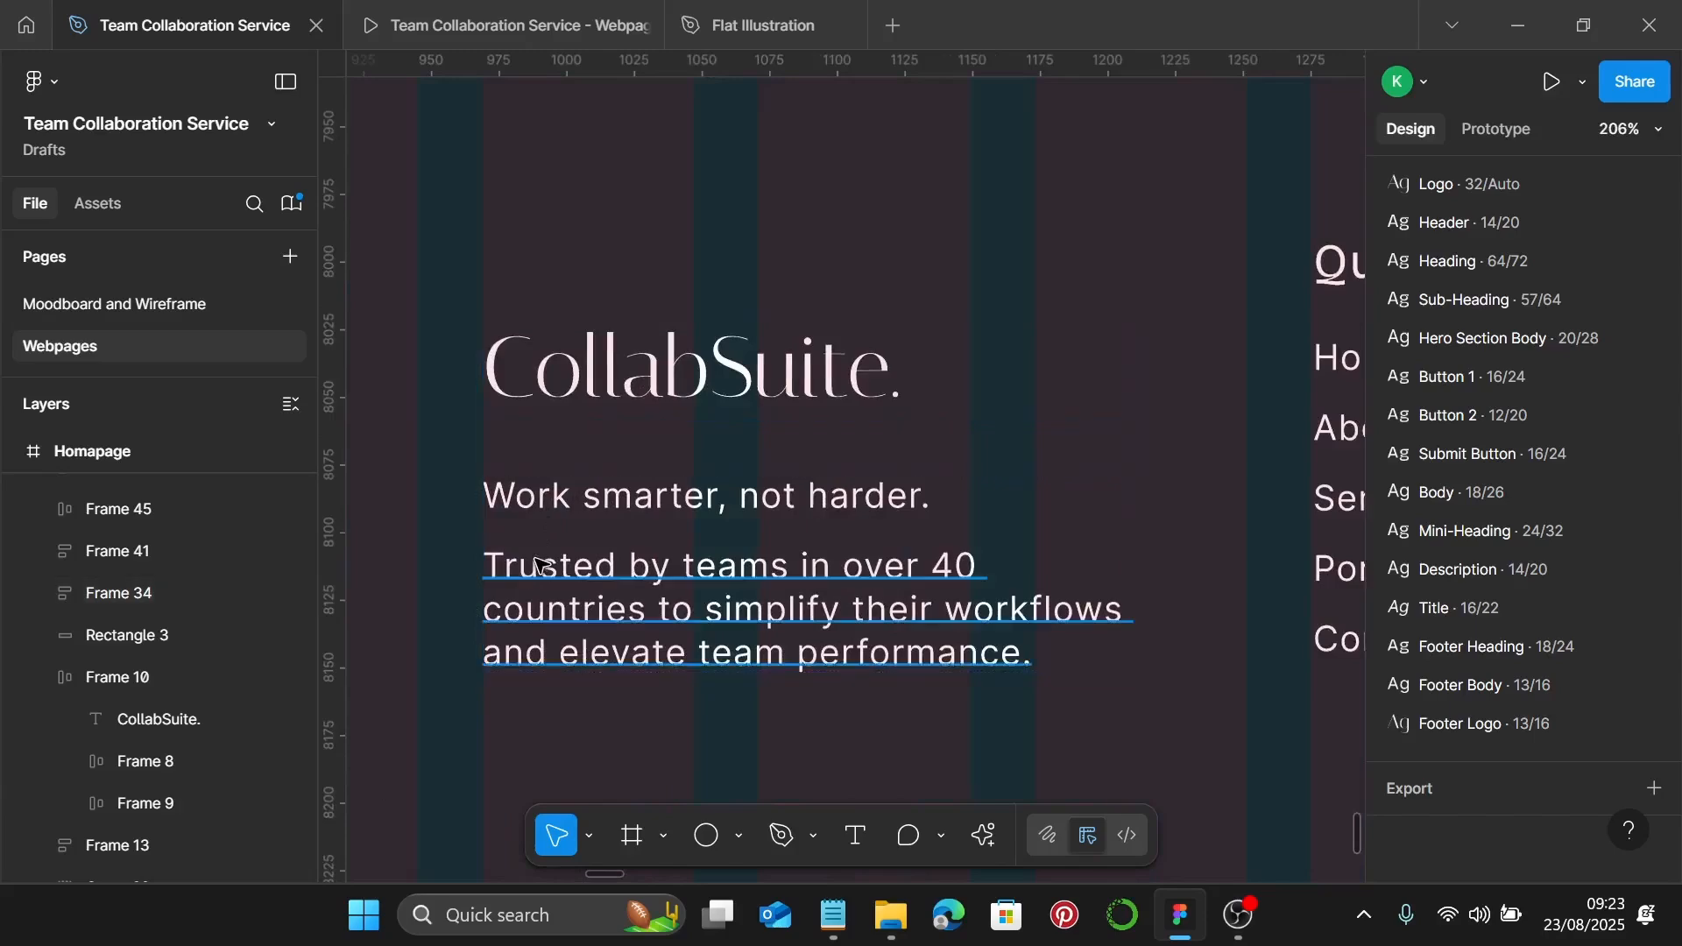
{"action": "scroll", "coordinate": [539, 565], "scroll_direction": "down", "scroll_amount": 4}
{"action": "scroll", "coordinate": [539, 565], "scroll_direction": "down", "scroll_amount": 1}
{"action": "scroll", "coordinate": [544, 564], "scroll_direction": "left", "scroll_amount": 3}
{"action": "left_click", "coordinate": [673, 563]}
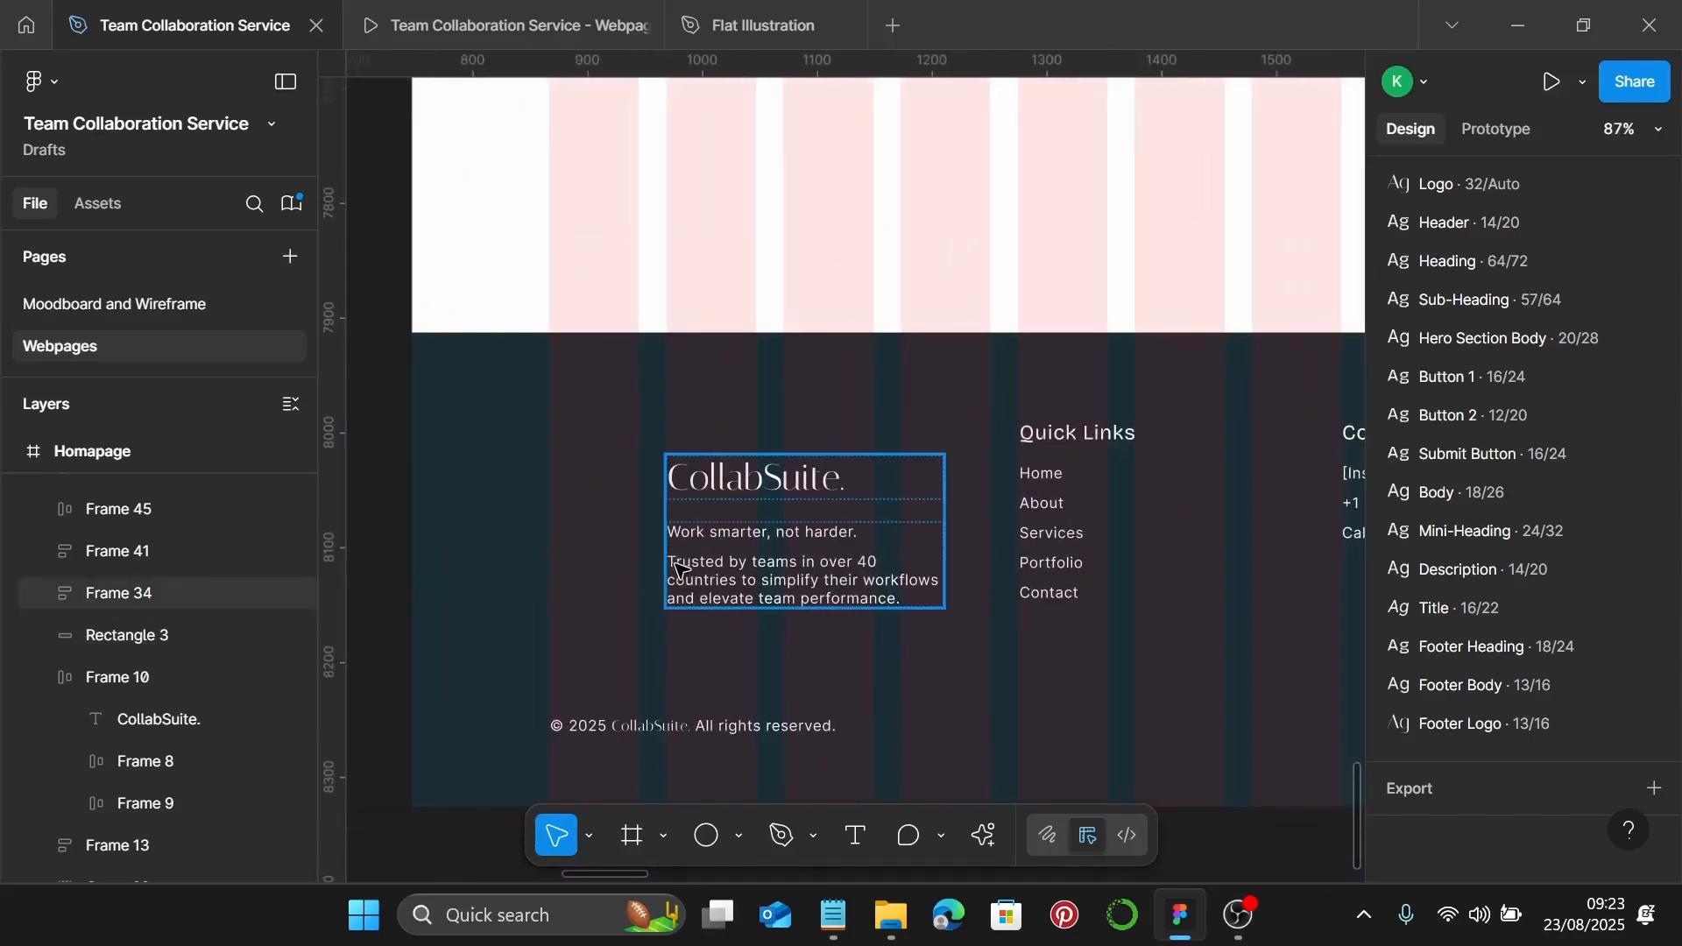
{"action": "scroll", "coordinate": [675, 564], "scroll_direction": "up", "scroll_amount": 8}
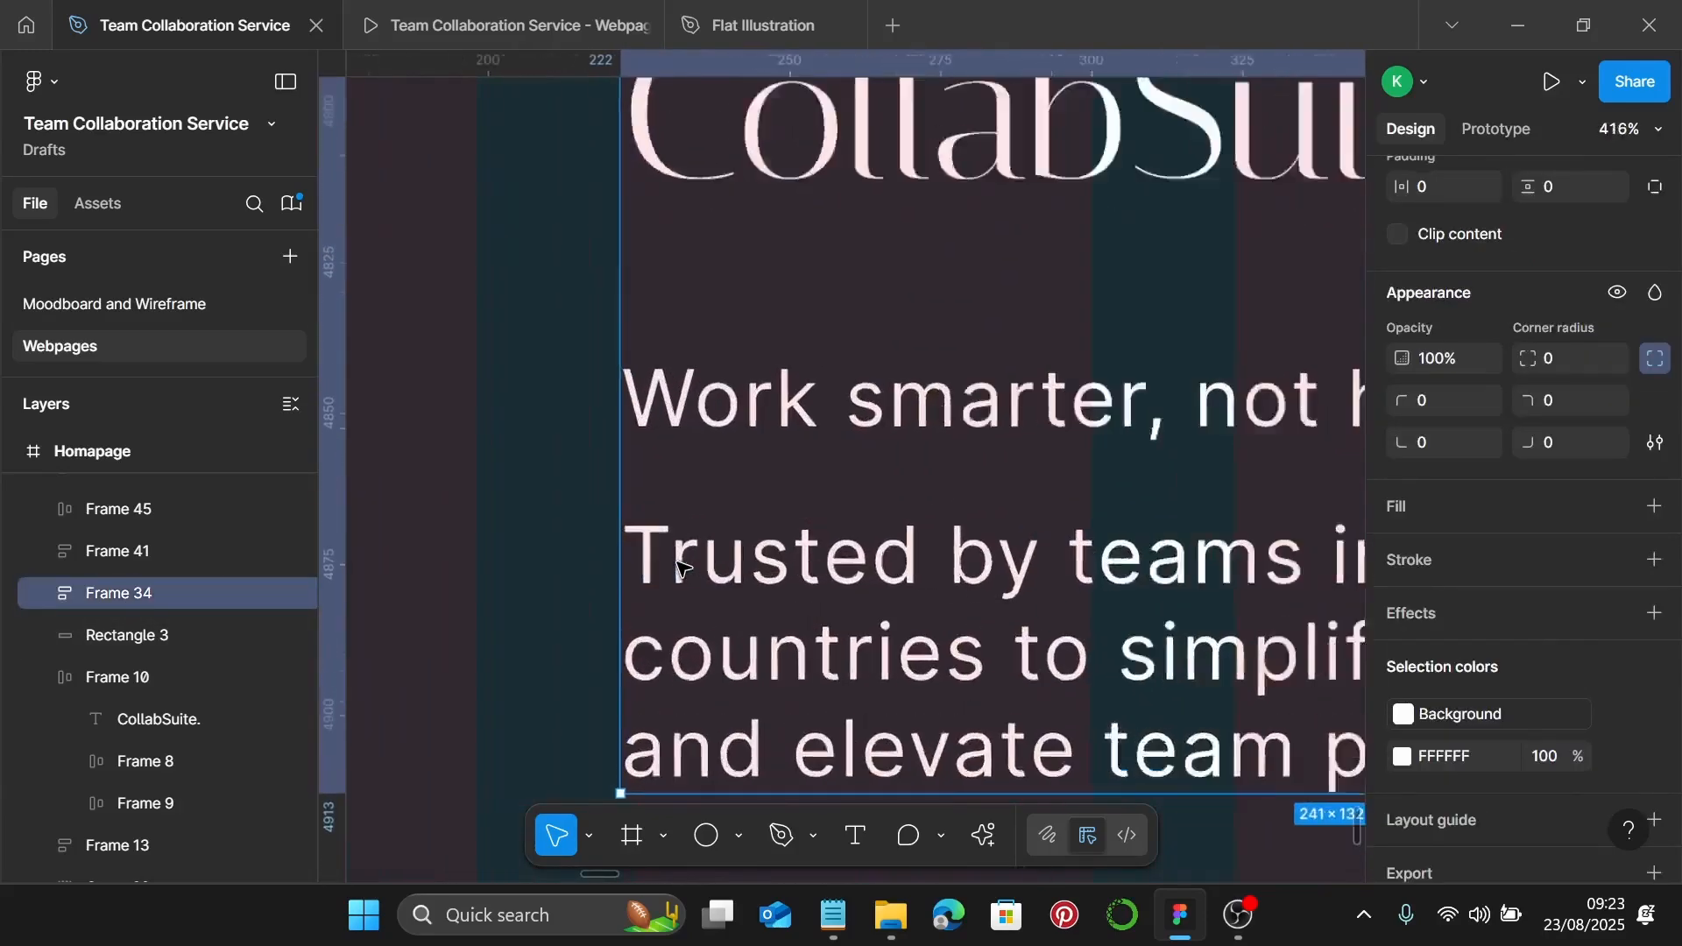
{"action": "scroll", "coordinate": [682, 567], "scroll_direction": "down", "scroll_amount": 7}
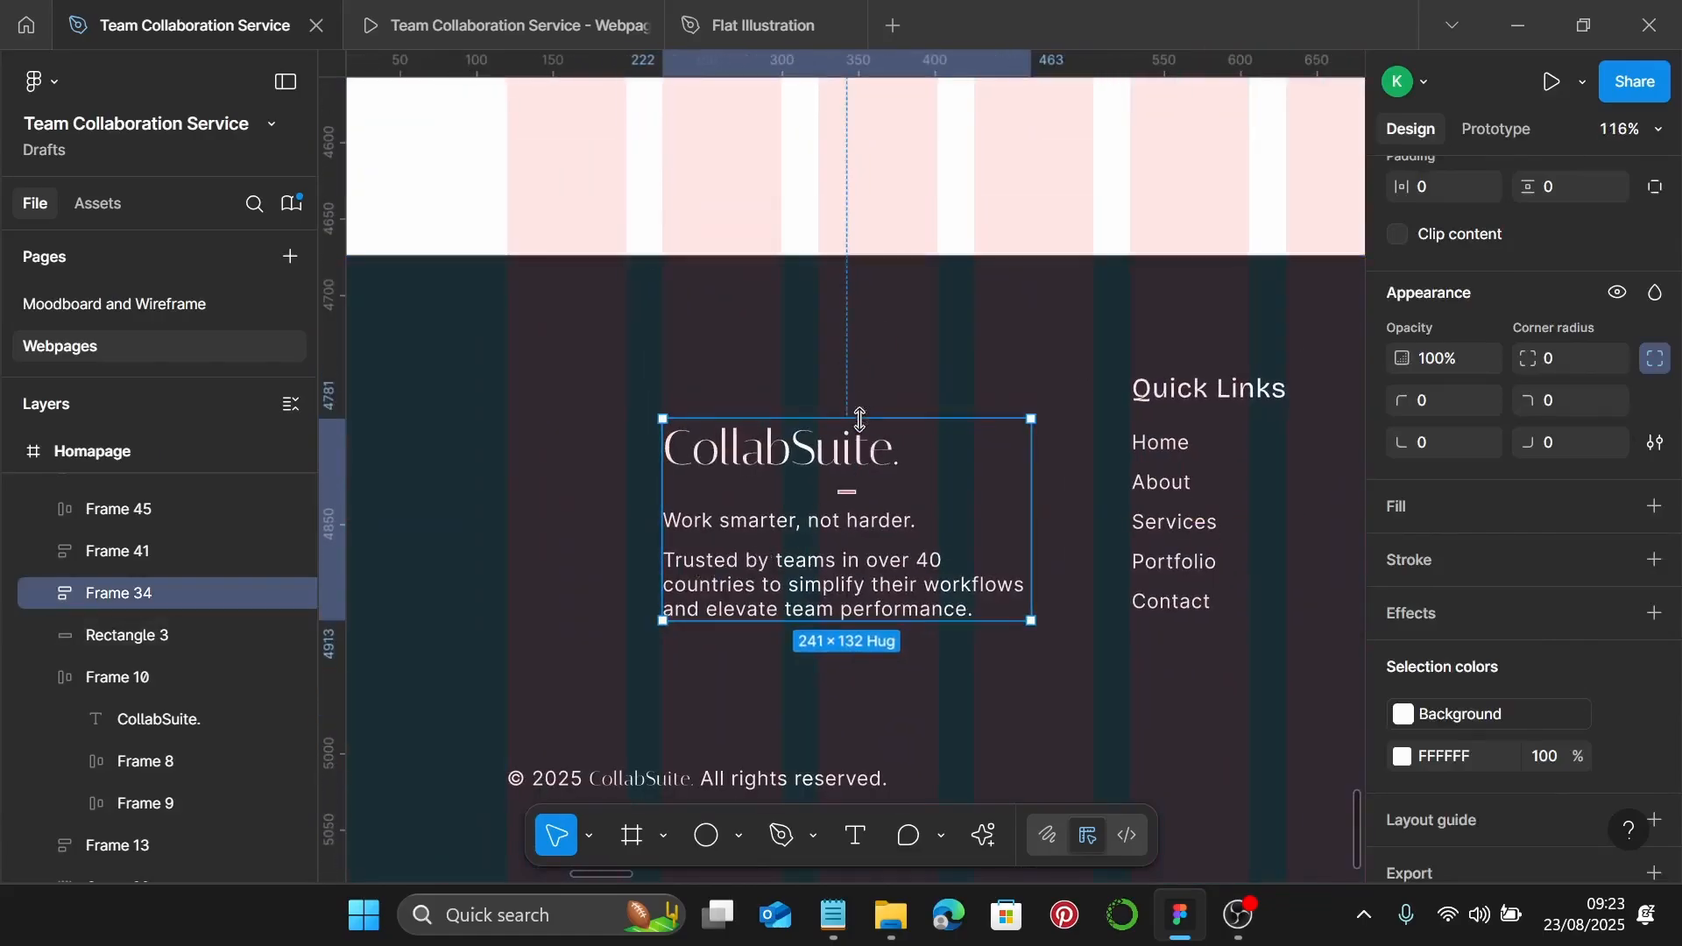
{"action": "key", "text": "alt"}
{"action": "scroll", "coordinate": [893, 298], "scroll_direction": "down", "scroll_amount": 3}
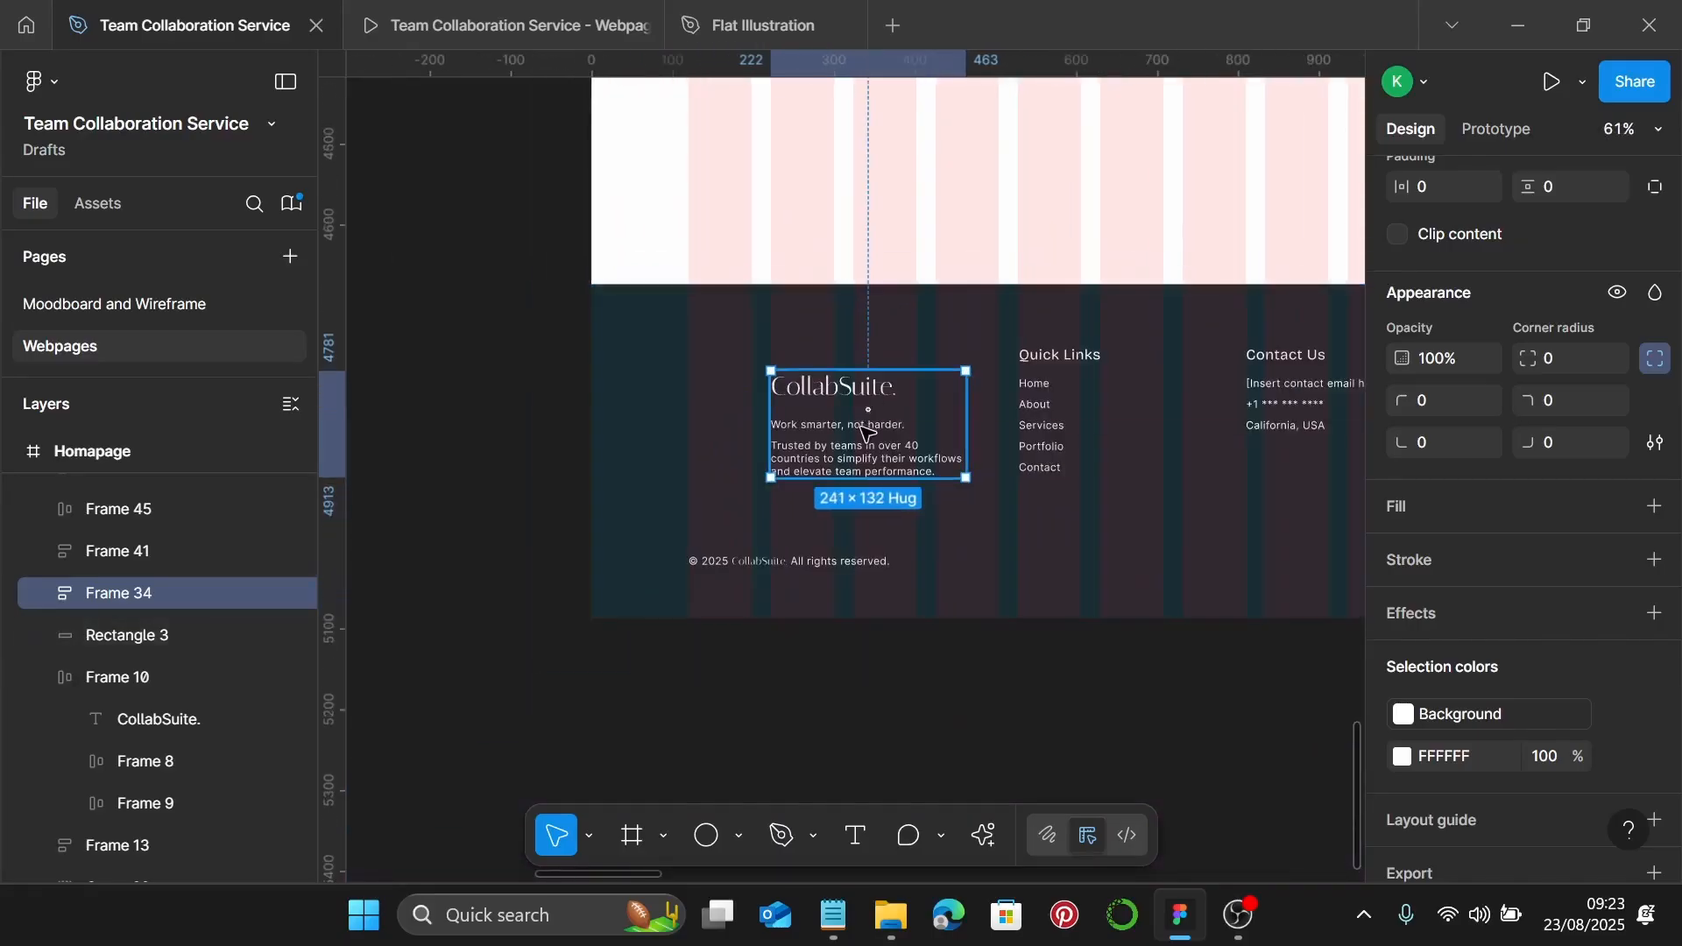
{"action": "key", "text": "Down"}
{"action": "key", "text": "Down"}
{"action": "key", "text": "Down"}
{"action": "key", "text": "Down"}
{"action": "key", "text": "Down"}
{"action": "key", "text": "Down"}
{"action": "key", "text": "Down"}
{"action": "key", "text": "Down"}
{"action": "key", "text": "Down"}
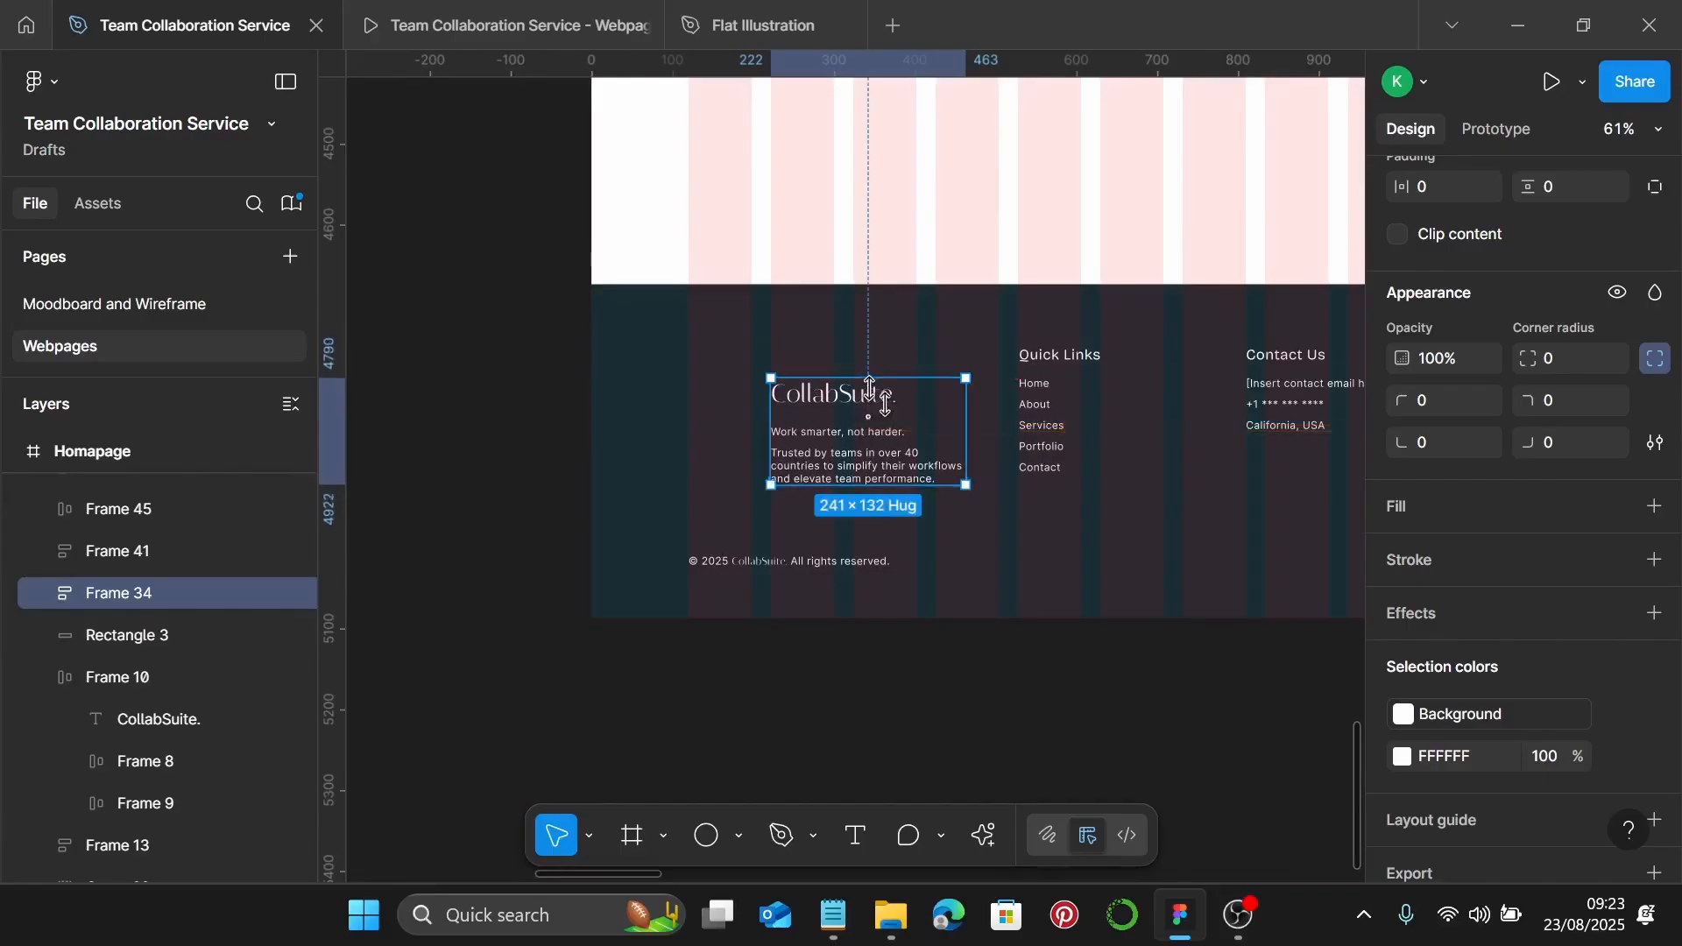
{"action": "key", "text": "alt"}
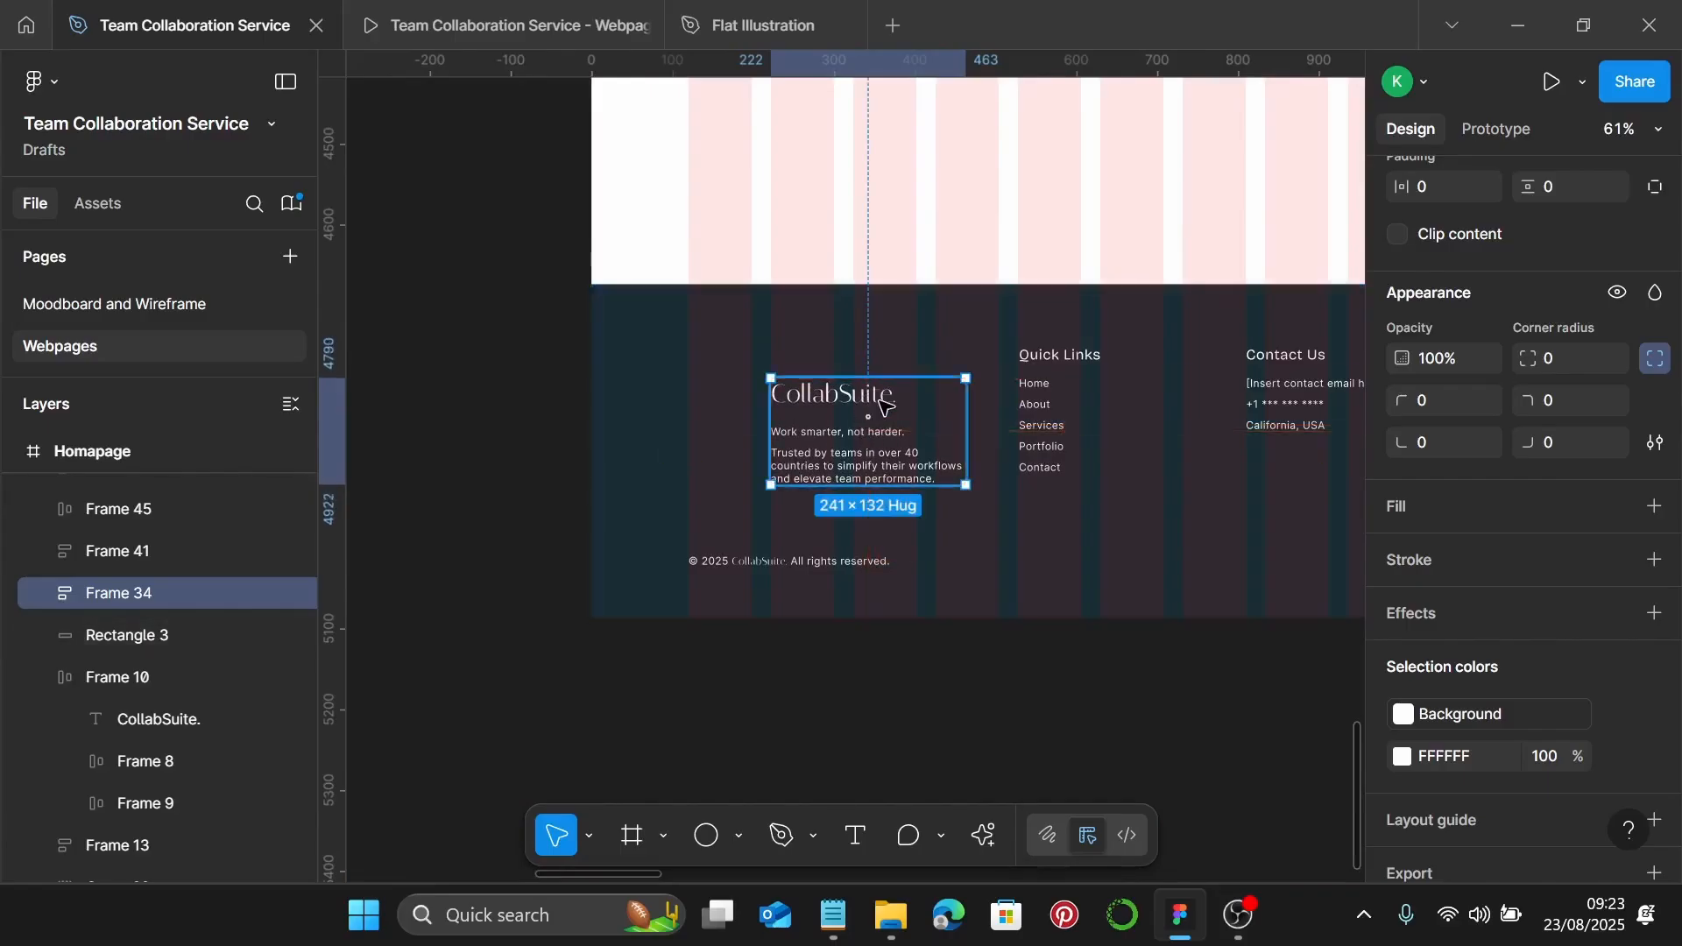
{"action": "key", "text": "Down"}
{"action": "key", "text": "Down"}
{"action": "key", "text": "Down"}
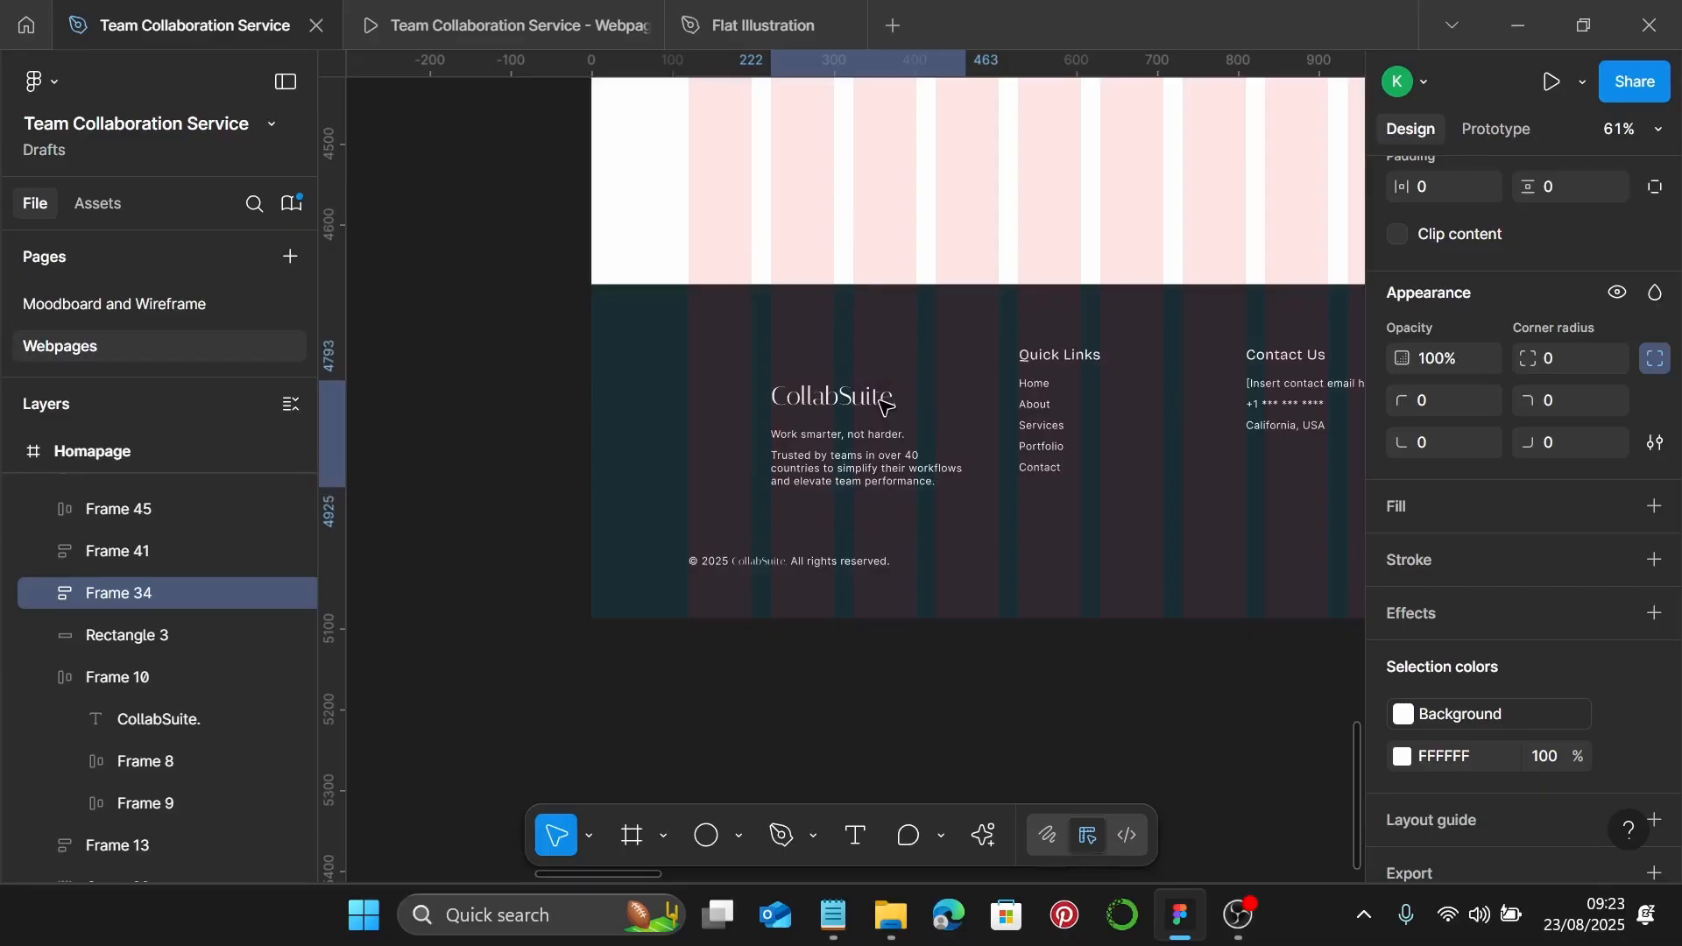
{"action": "key", "text": "Down"}
{"action": "key", "text": "alt"}
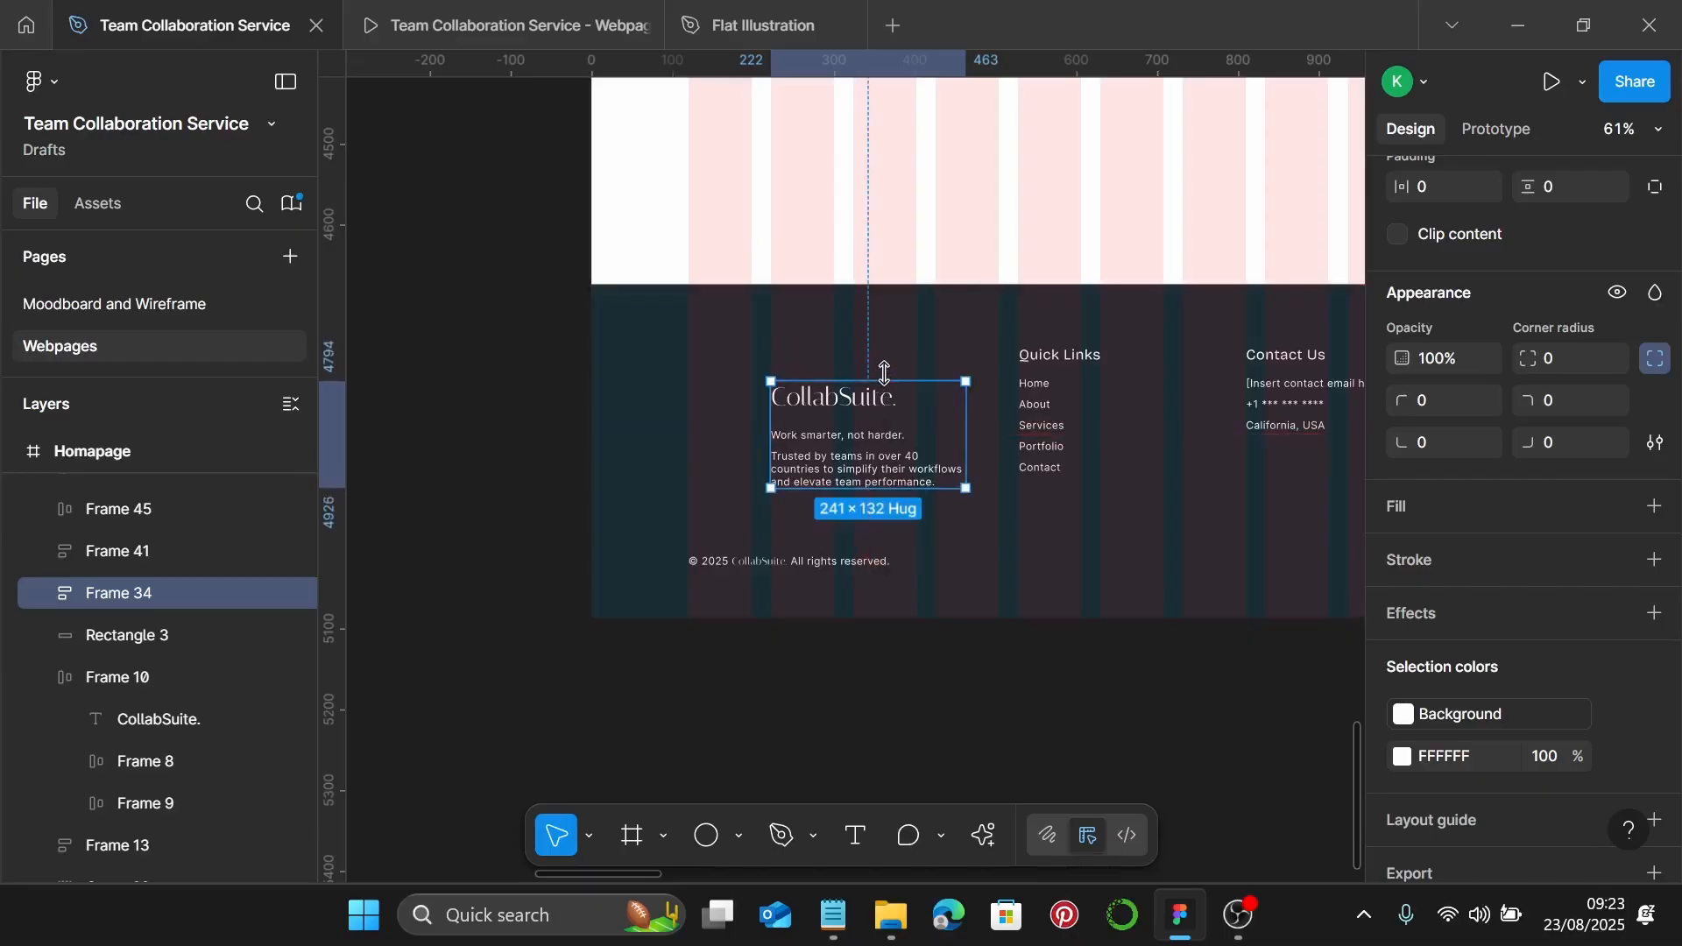
Nudge the Quick Links column up until its top is 50 px below the footer background's top edge
{"action": "scroll", "coordinate": [884, 372], "scroll_direction": "right", "scroll_amount": 3}
{"action": "left_click", "coordinate": [888, 379]}
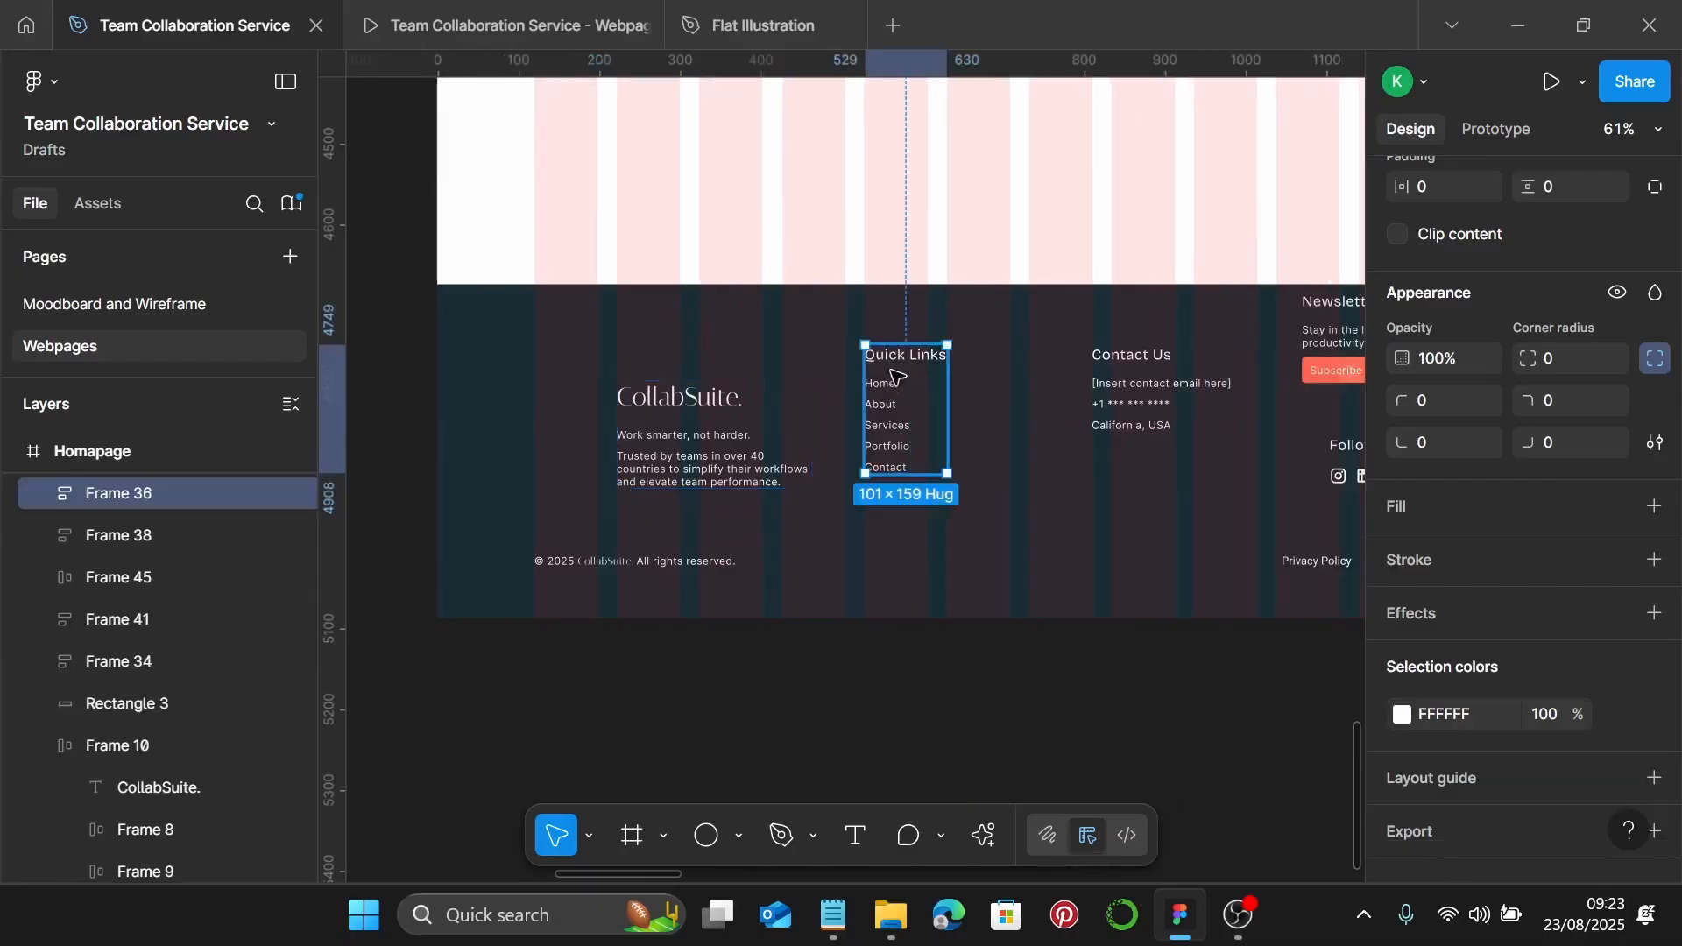
{"action": "key", "text": "alt"}
{"action": "key", "text": "Up"}
{"action": "key", "text": "Up"}
{"action": "key", "text": "Up"}
{"action": "key", "text": "Up"}
{"action": "key", "text": "Up"}
{"action": "key", "text": "Up"}
{"action": "key", "text": "Up"}
{"action": "key", "text": "Up"}
{"action": "key", "text": "Up"}
{"action": "key", "text": "Up"}
{"action": "key", "text": "Up"}
{"action": "key", "text": "Up"}
{"action": "key", "text": "Up"}
{"action": "key", "text": "Up"}
{"action": "key", "text": "Up"}
{"action": "key", "text": "Up"}
{"action": "key", "text": "Up"}
{"action": "key", "text": "Up"}
{"action": "key", "text": "Up"}
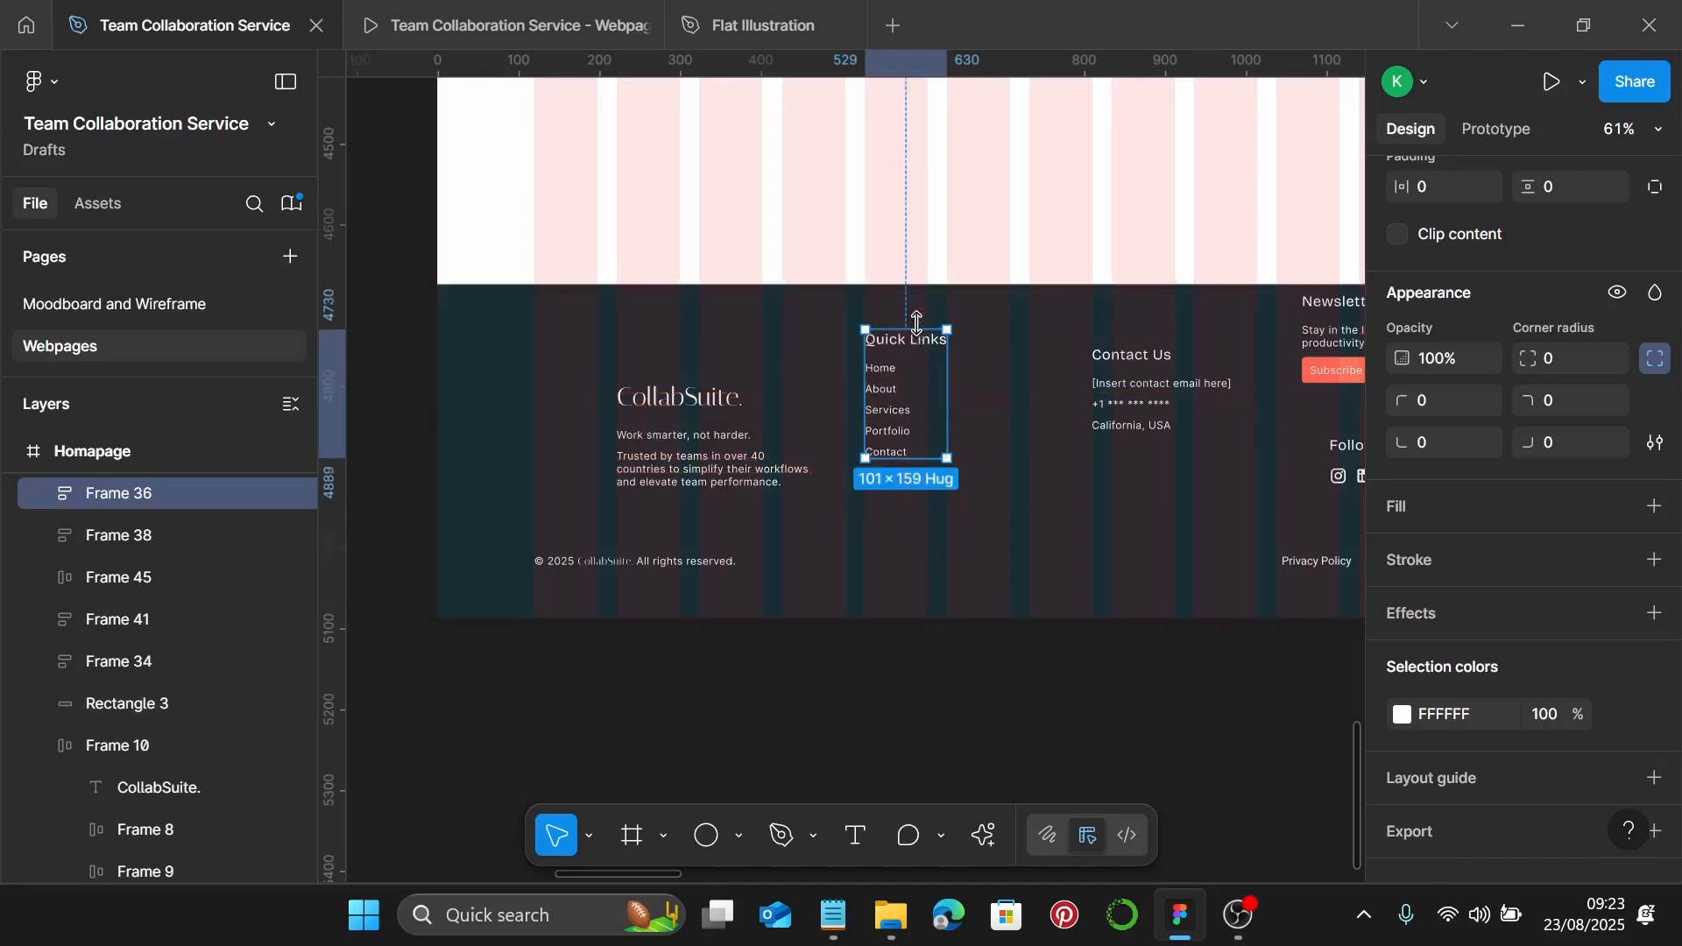
{"action": "key", "text": "Up"}
{"action": "key", "text": "Up"}
{"action": "key", "text": "Up"}
{"action": "key", "text": "Up"}
{"action": "key", "text": "Up"}
{"action": "key", "text": "Up"}
{"action": "key", "text": "Up"}
{"action": "key", "text": "Up"}
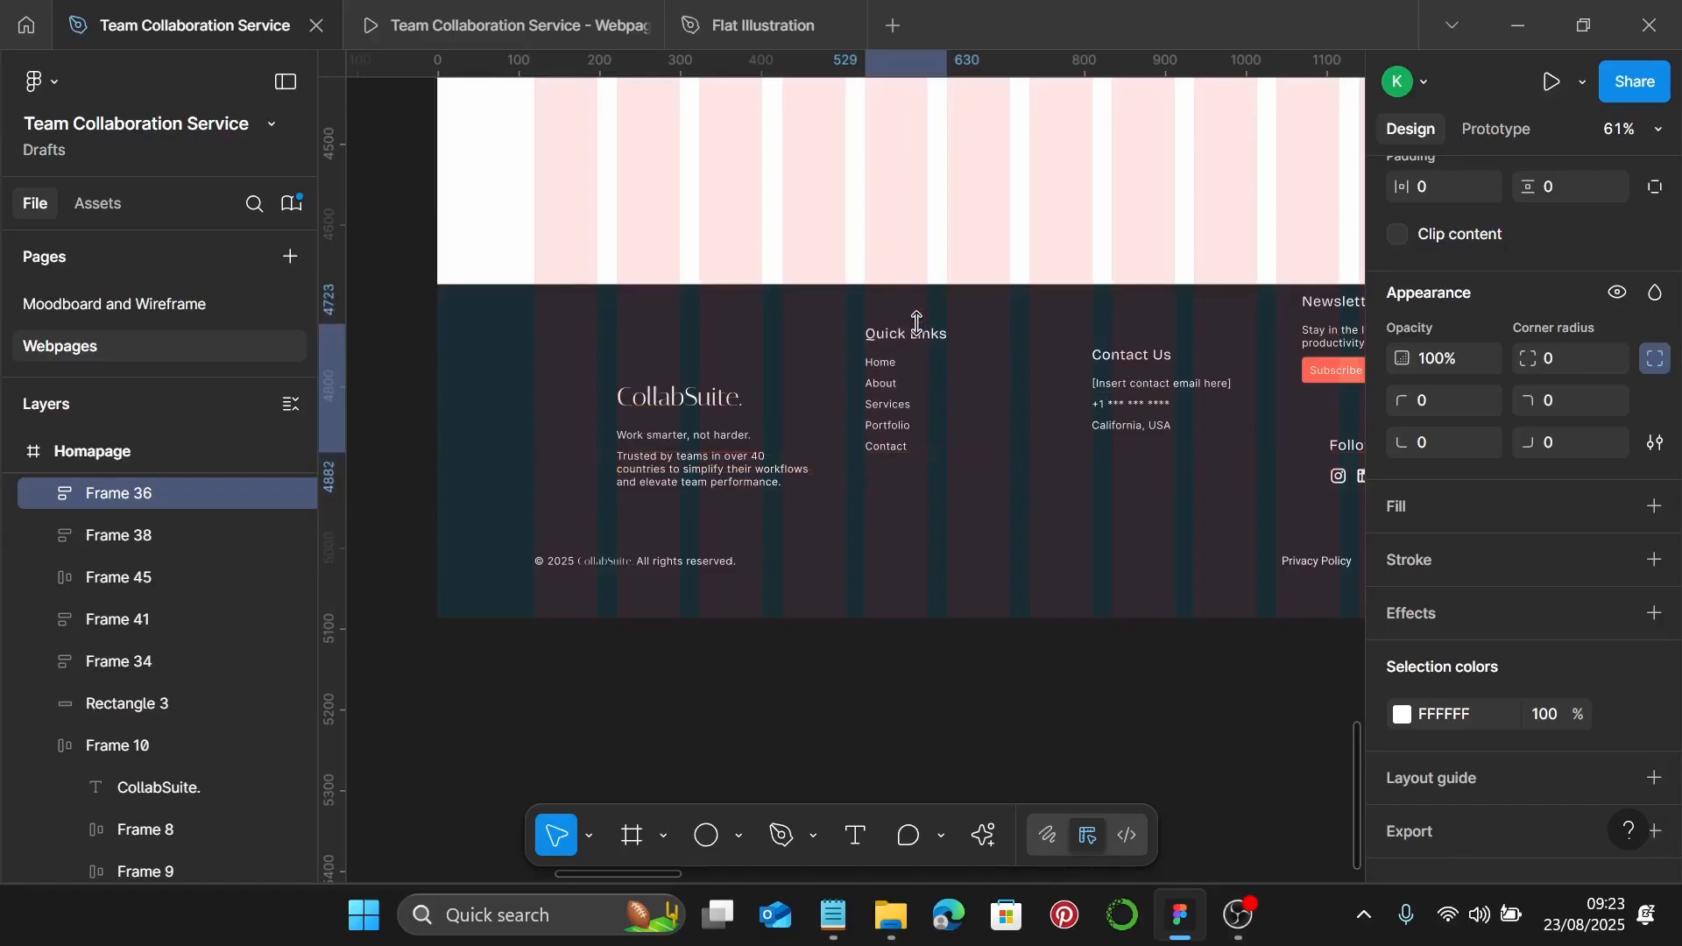
{"action": "key", "text": "Down"}
Move the Contact Us column up and the Newsletter column down until both are roughly level with the Quick Links column
{"action": "scroll", "coordinate": [928, 349], "scroll_direction": "right", "scroll_amount": 4}
{"action": "left_click", "coordinate": [831, 405]}
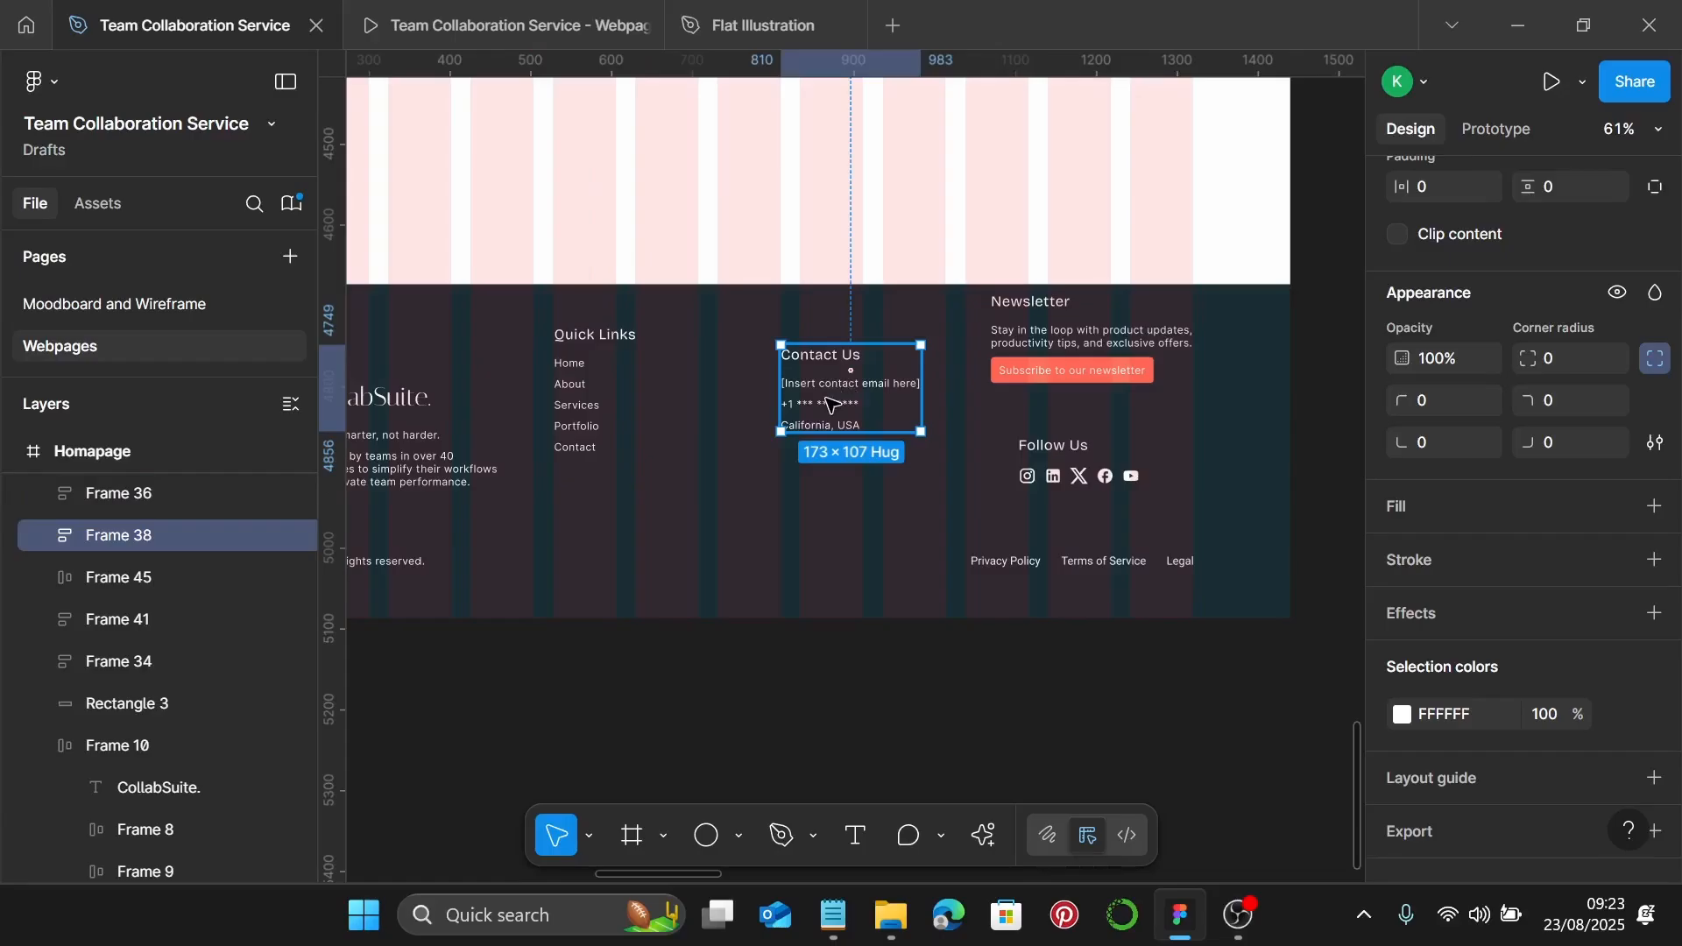
{"action": "mouse_move", "coordinate": [826, 399]}
{"action": "left_mouse_down"}
{"action": "mouse_move", "coordinate": [823, 370]}
{"action": "mouse_move", "coordinate": [834, 389]}
{"action": "left_mouse_up"}
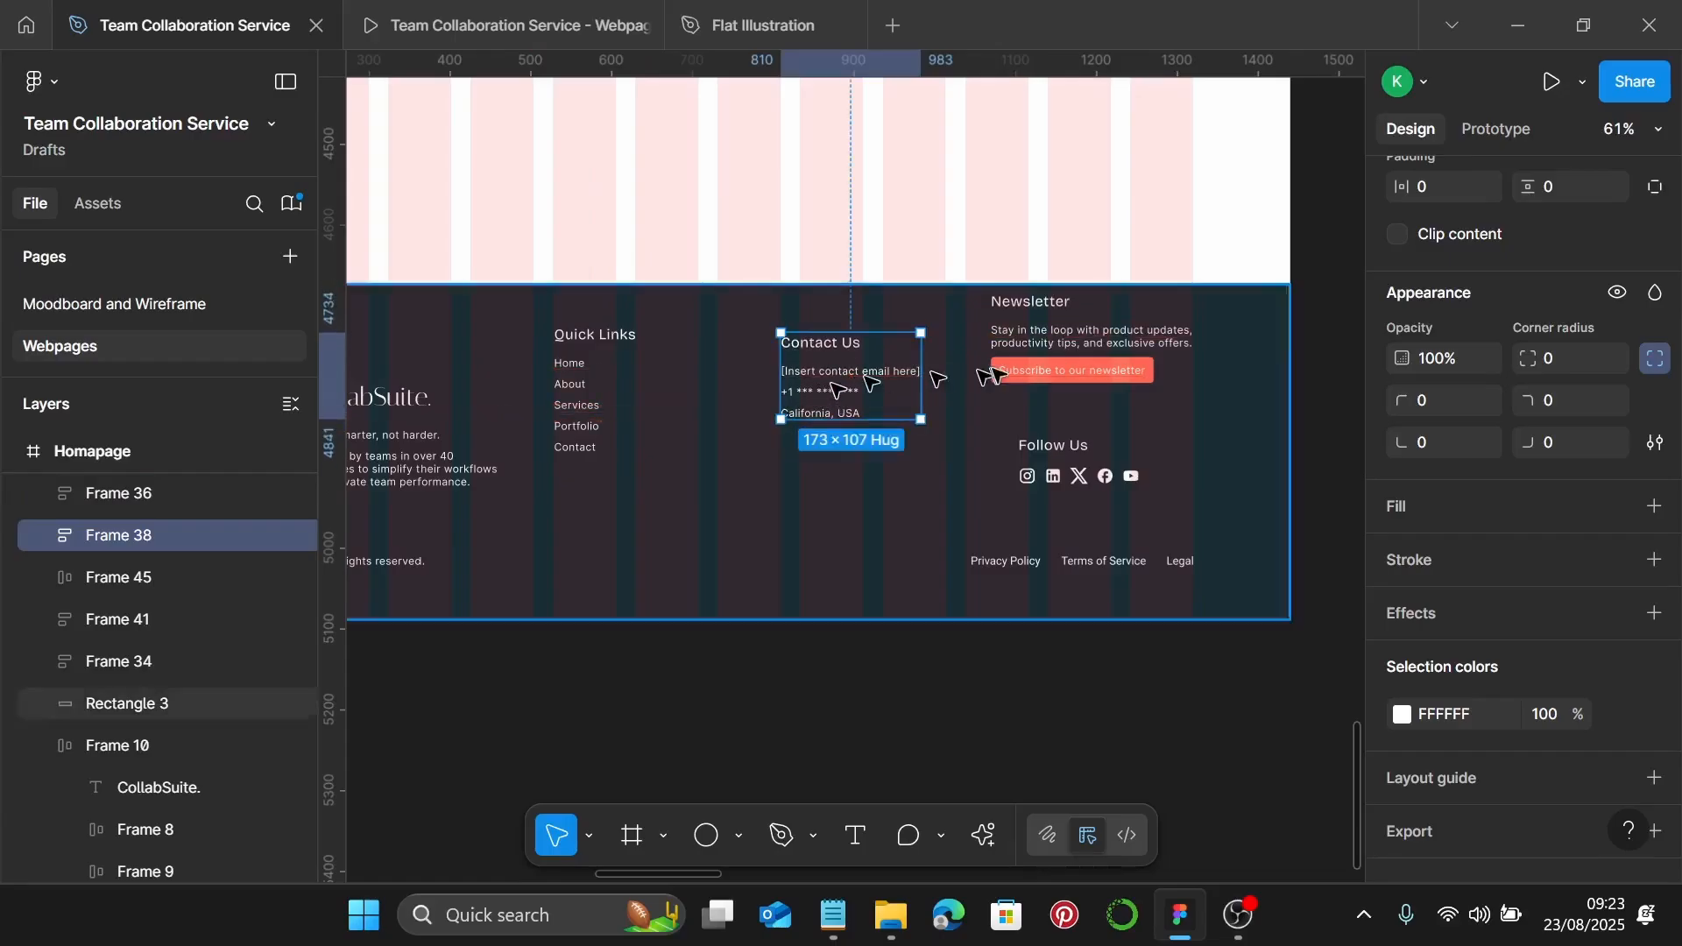
{"action": "left_click", "coordinate": [1033, 351]}
{"action": "left_click_drag", "start_coordinate": [1043, 354], "coordinate": [1044, 398]}
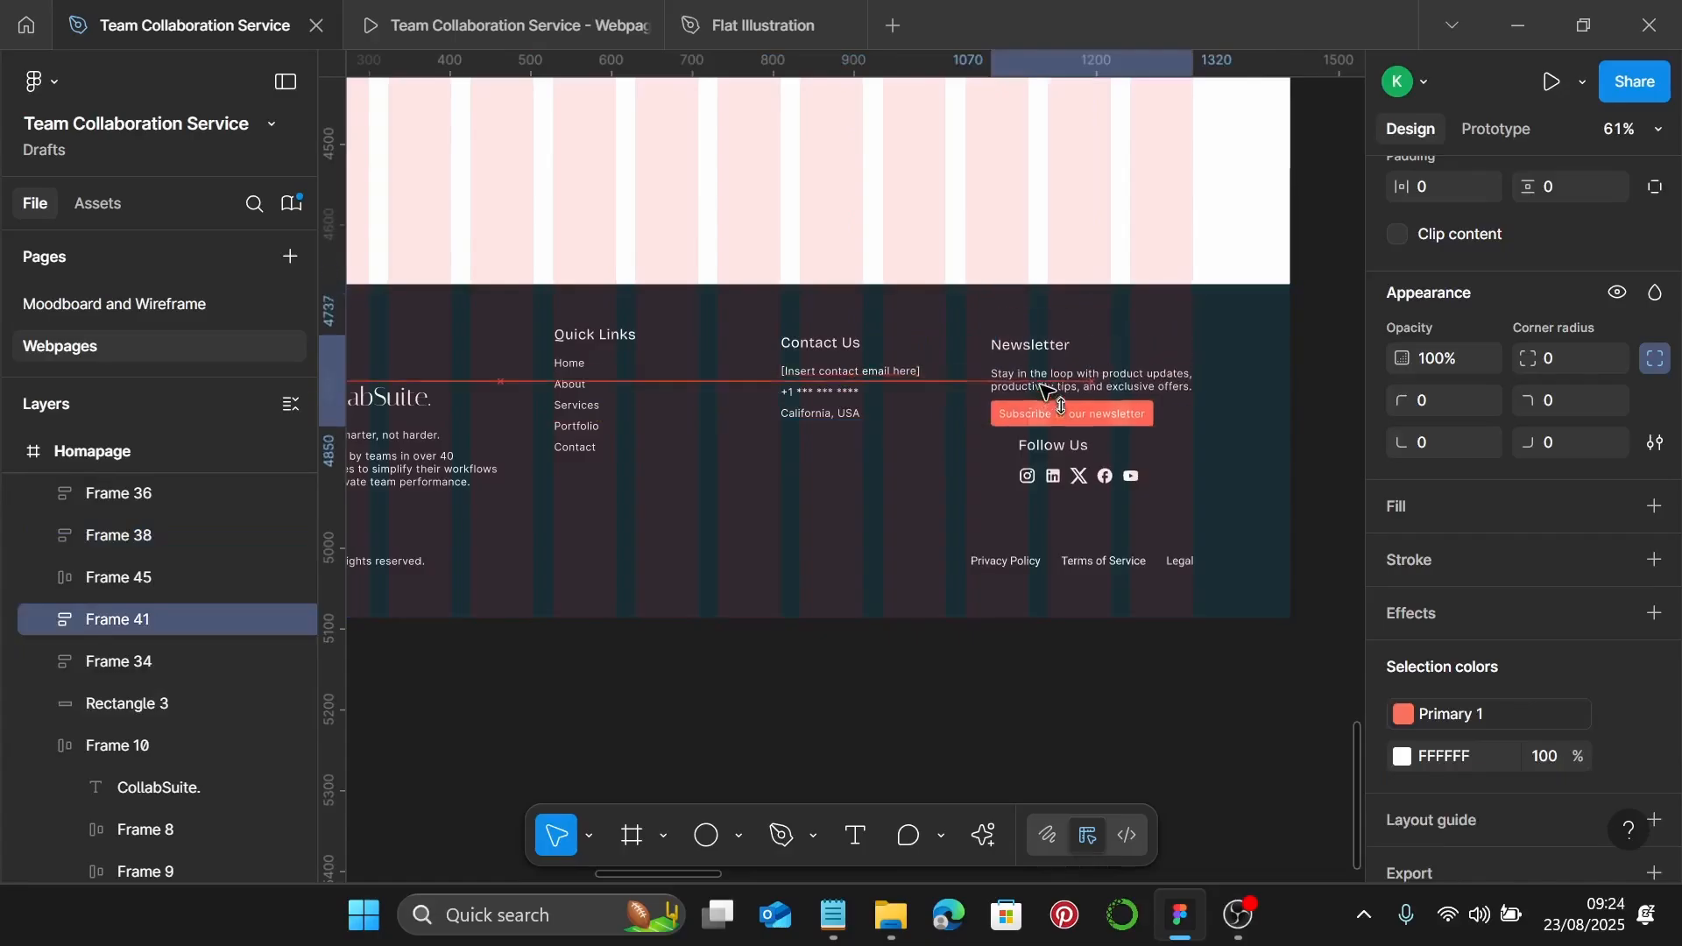
Move the Contact Us column up so its top is 50 px below the footer background's top edge
{"action": "left_click", "coordinate": [831, 376]}
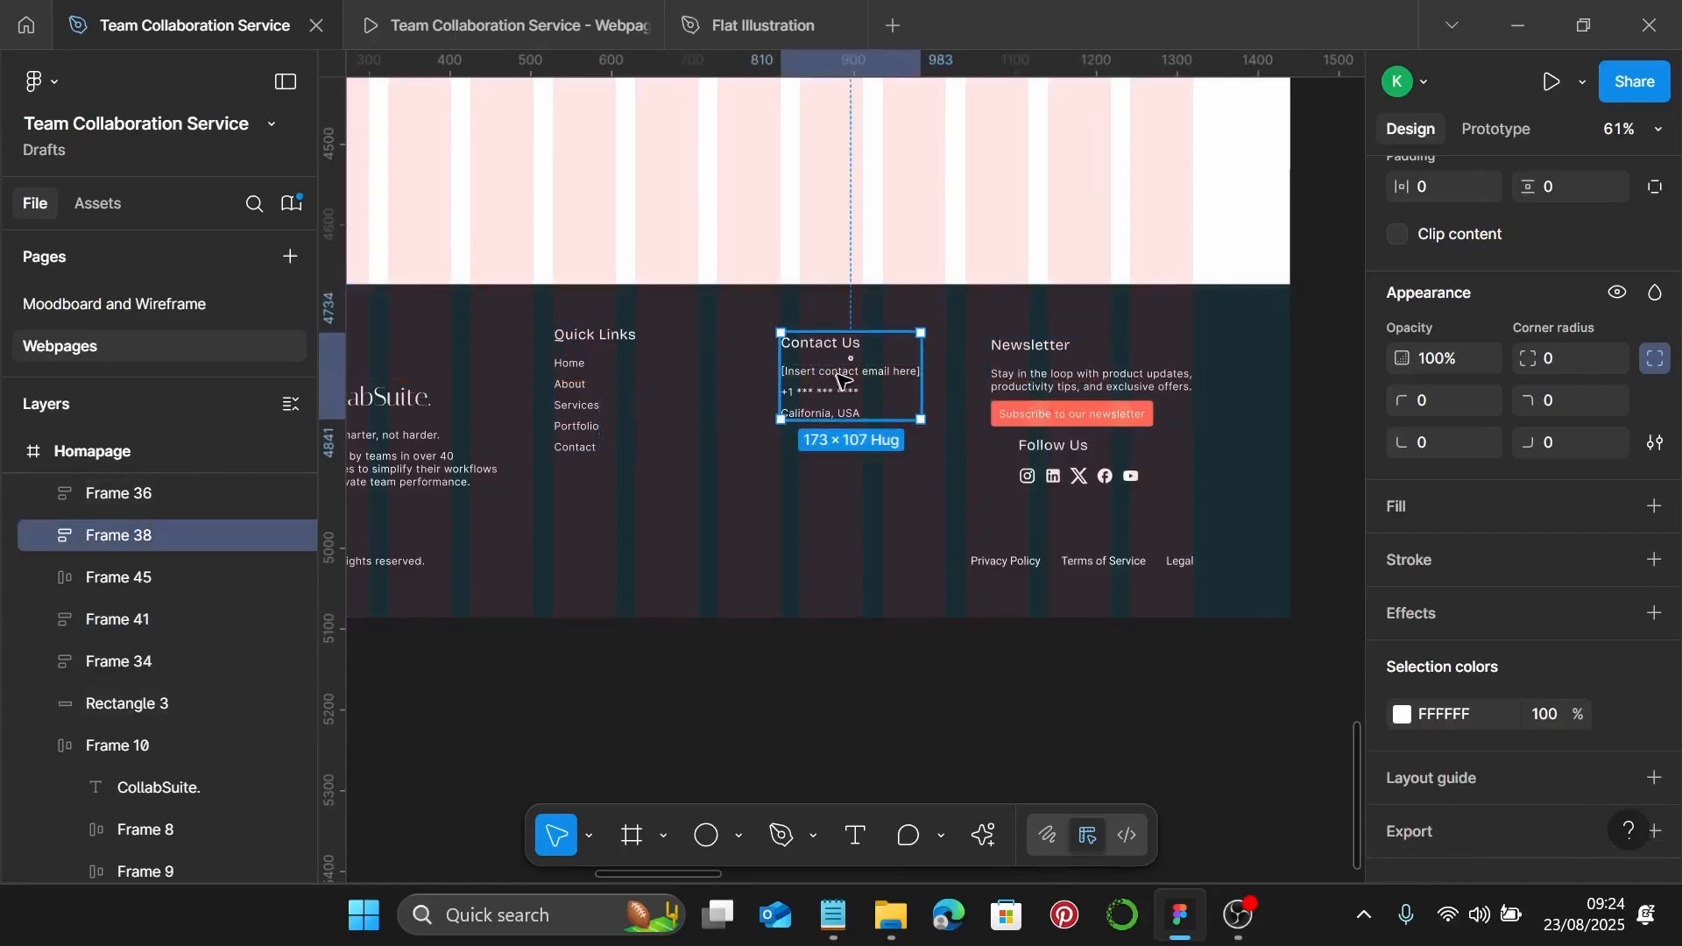
{"action": "left_click_drag", "start_coordinate": [837, 371], "coordinate": [838, 365]}
{"action": "key", "text": "alt"}
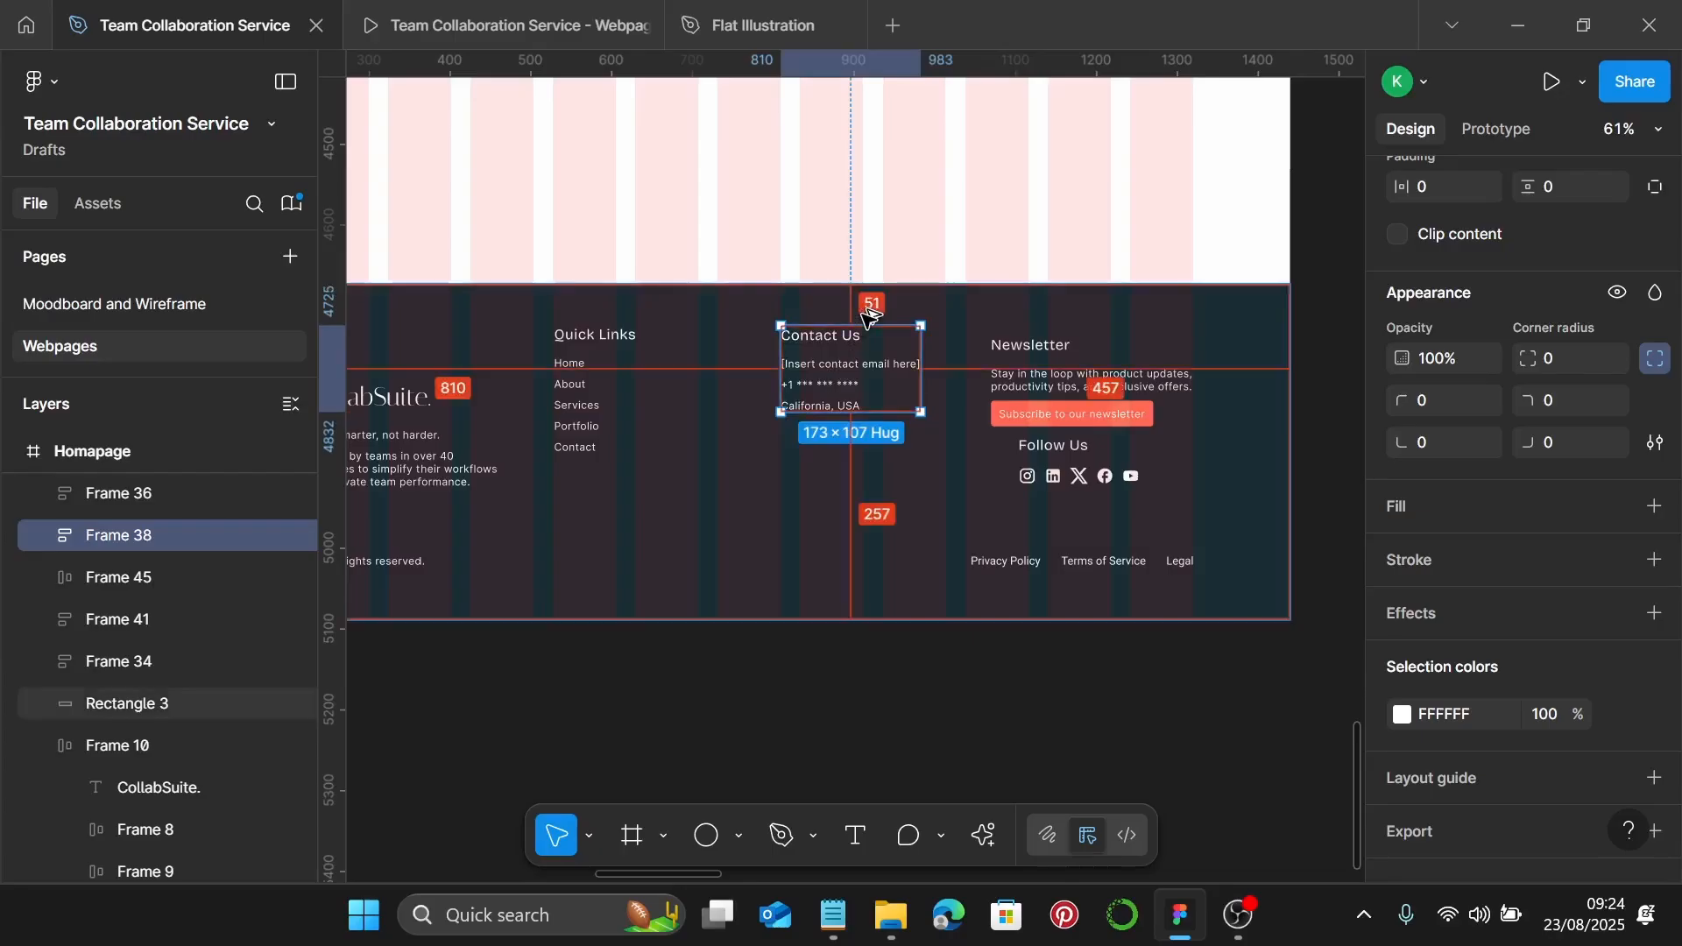
{"action": "key", "text": "Up"}
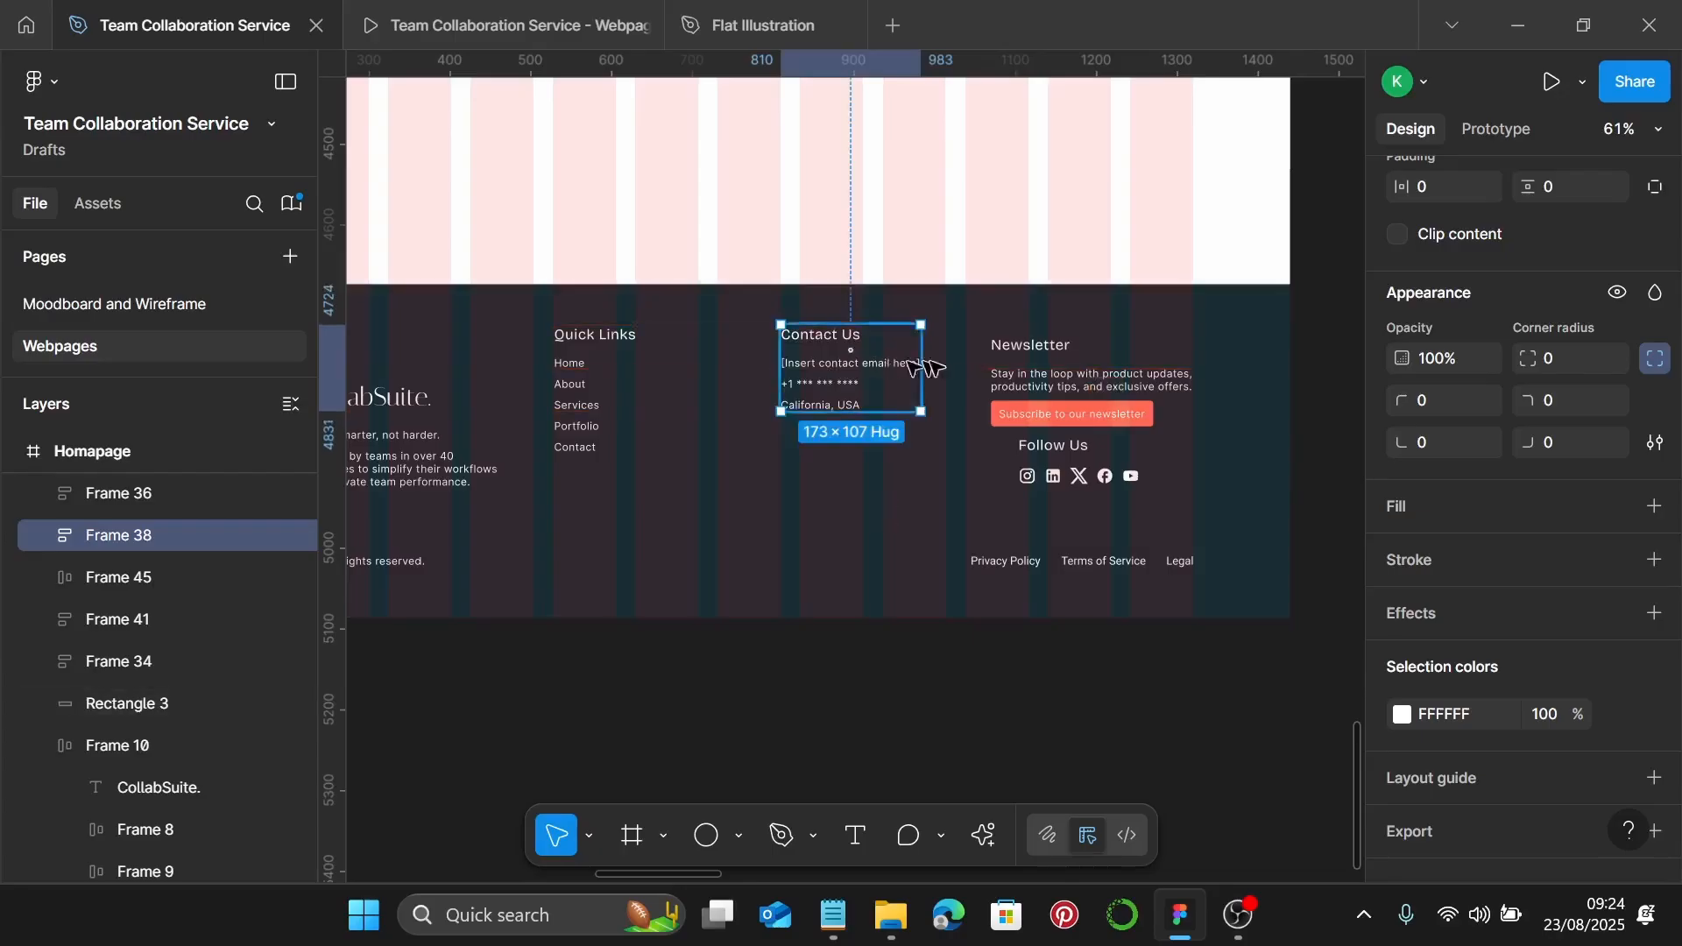
Nudge the Newsletter column up until its top is 50 px below the footer background's top edge
{"action": "left_click", "coordinate": [1023, 369]}
{"action": "key", "text": "Up"}
{"action": "key", "text": "Up"}
{"action": "key", "text": "Up"}
{"action": "key", "text": "Up"}
{"action": "key", "text": "Up"}
{"action": "key", "text": "Up"}
{"action": "key", "text": "Up"}
{"action": "key", "text": "Up"}
{"action": "key", "text": "Up"}
{"action": "key", "text": "Up"}
{"action": "key", "text": "Up"}
{"action": "key", "text": "Up"}
{"action": "key", "text": "Up"}
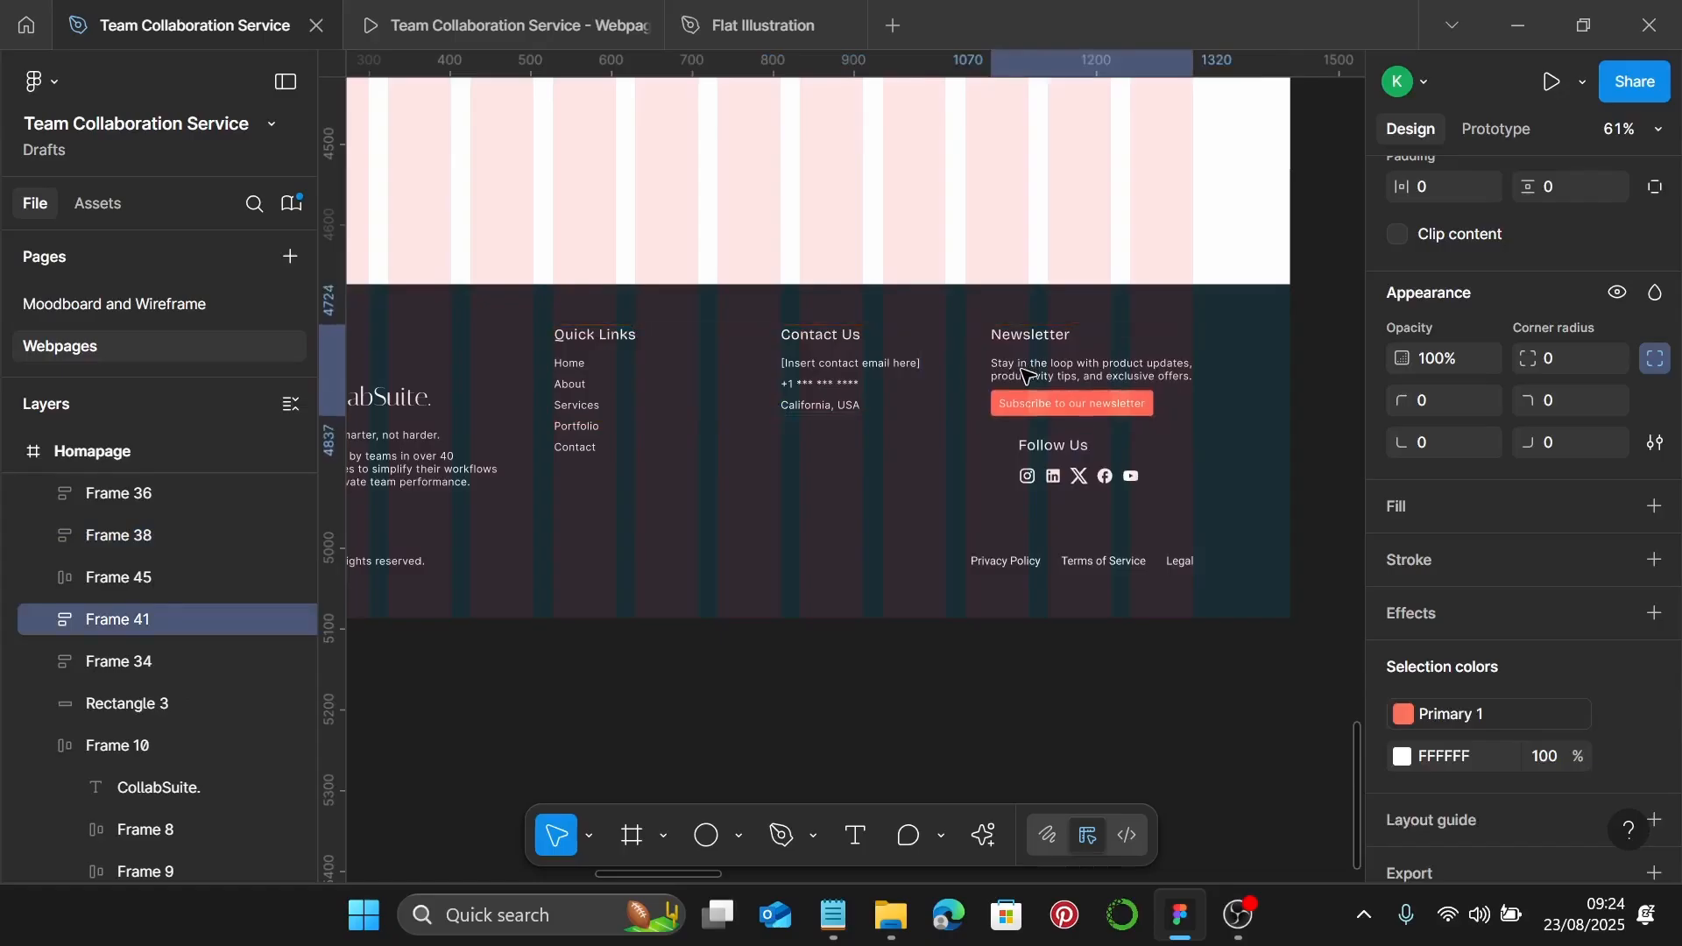
{"action": "key", "text": "alt"}
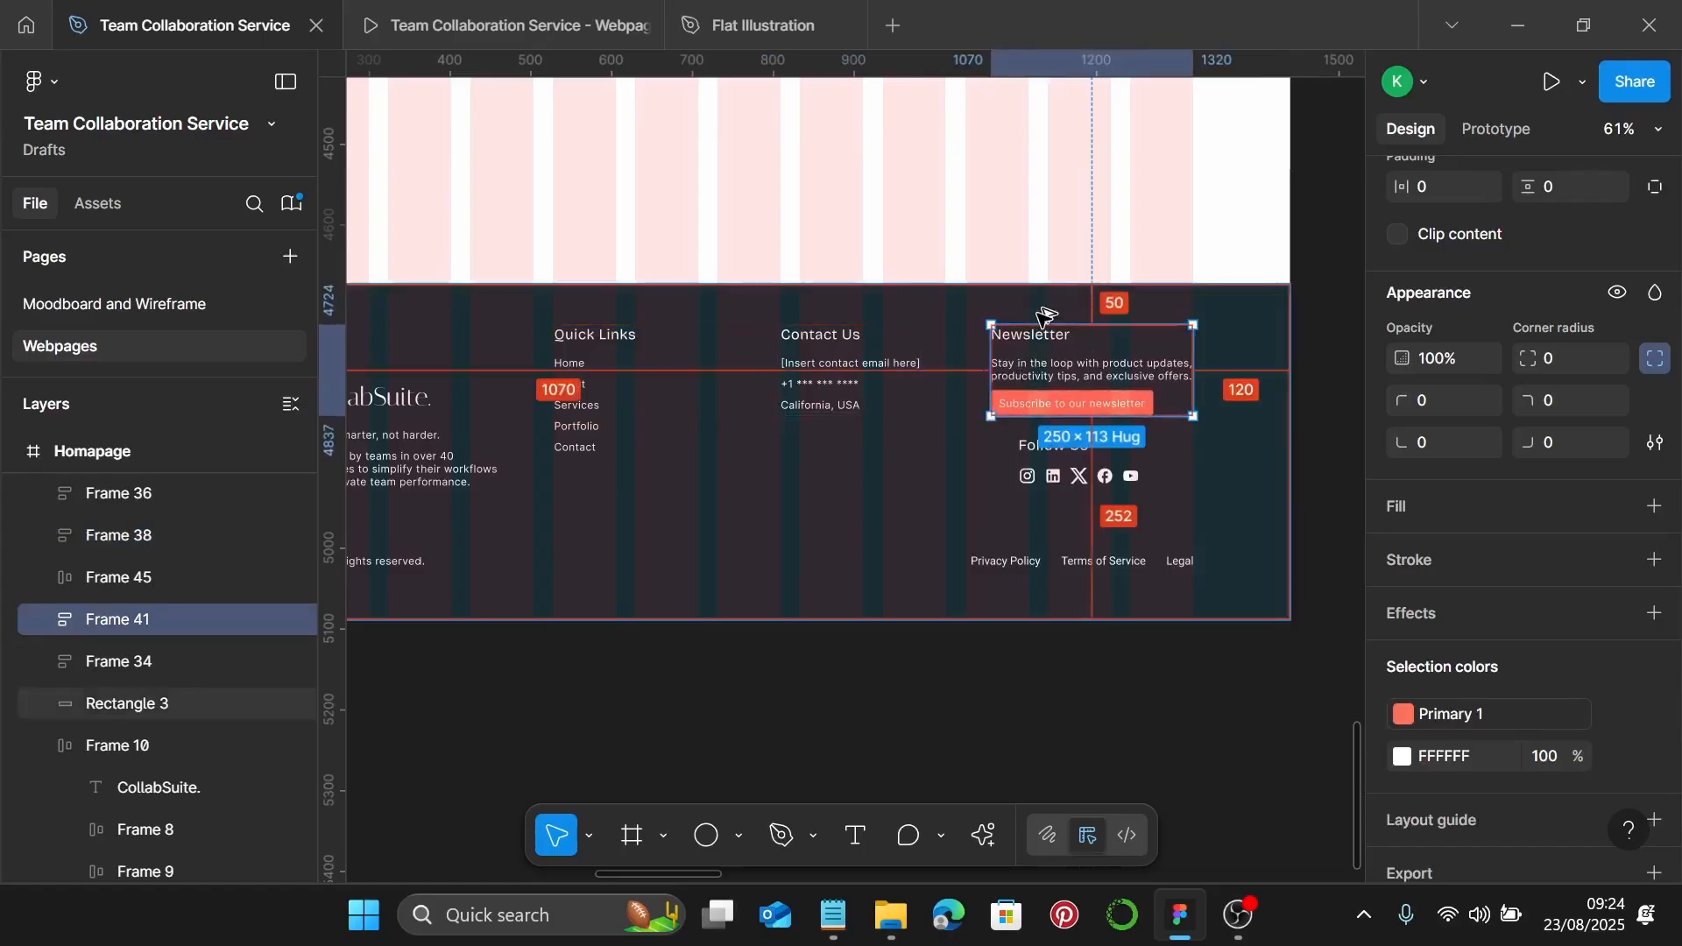
Distribute the brand, Quick Links, Contact Us and Newsletter columns with equal horizontal spacing
{"action": "scroll", "coordinate": [1250, 383], "scroll_direction": "up", "scroll_amount": 10}
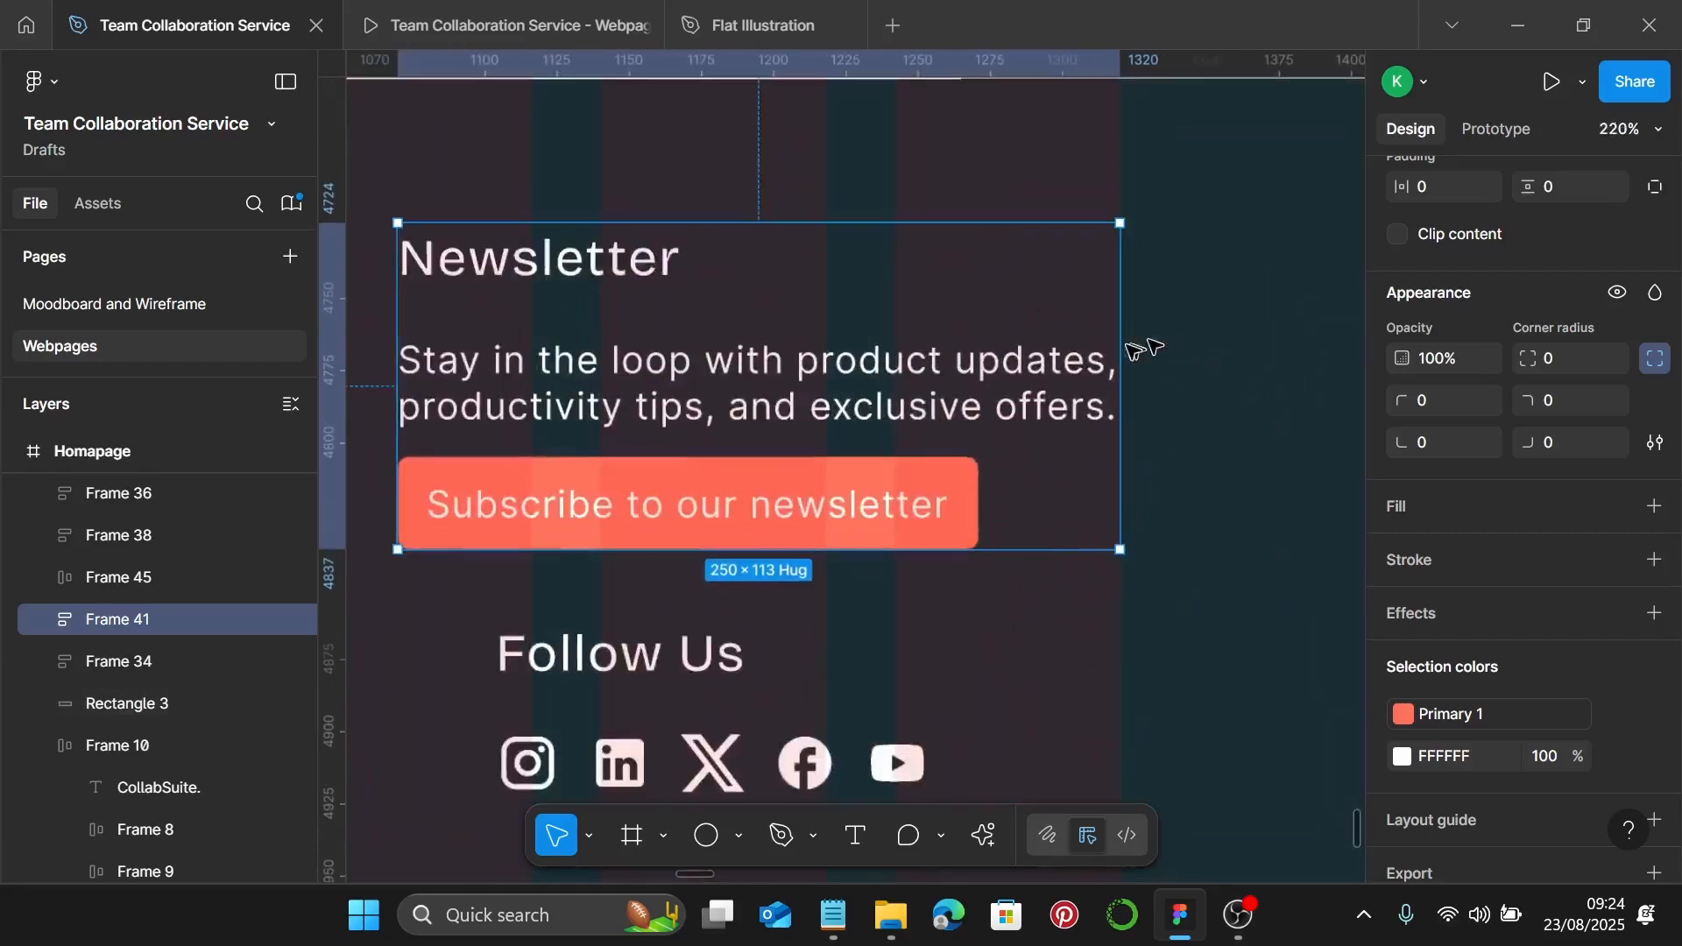
{"action": "scroll", "coordinate": [1122, 344], "scroll_direction": "down", "scroll_amount": 10}
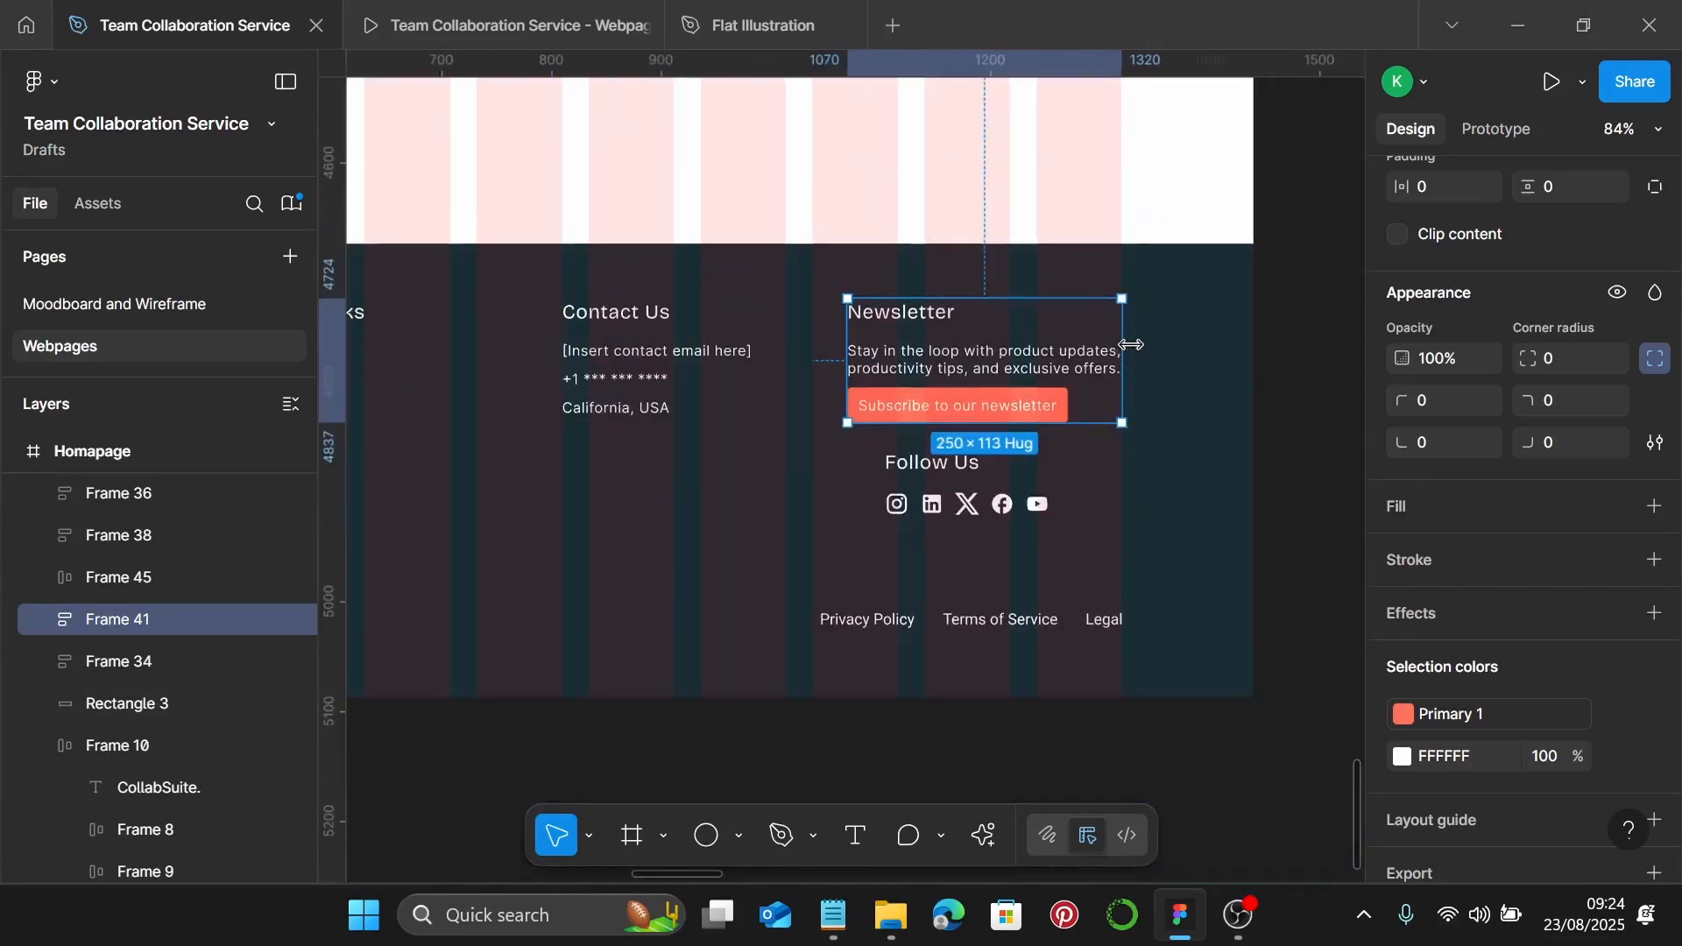
{"action": "scroll", "coordinate": [1158, 370], "scroll_direction": "down", "scroll_amount": 5}
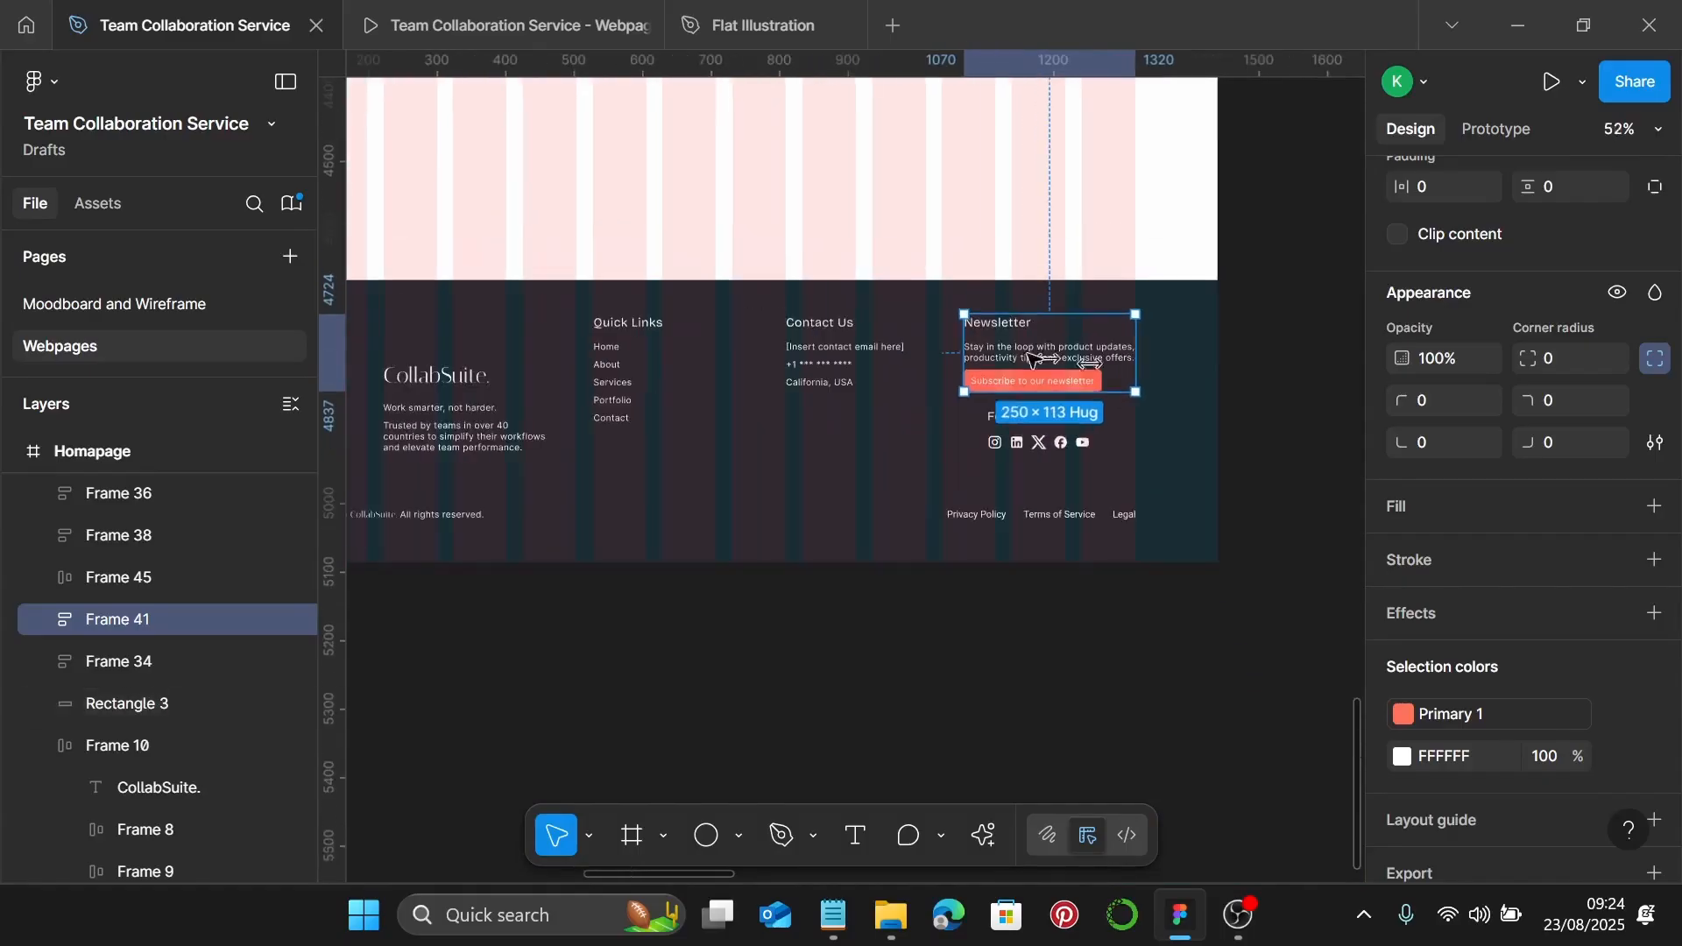
{"action": "left_click", "coordinate": [845, 348], "text": "shift"}
{"action": "left_click", "coordinate": [610, 383], "text": "shift"}
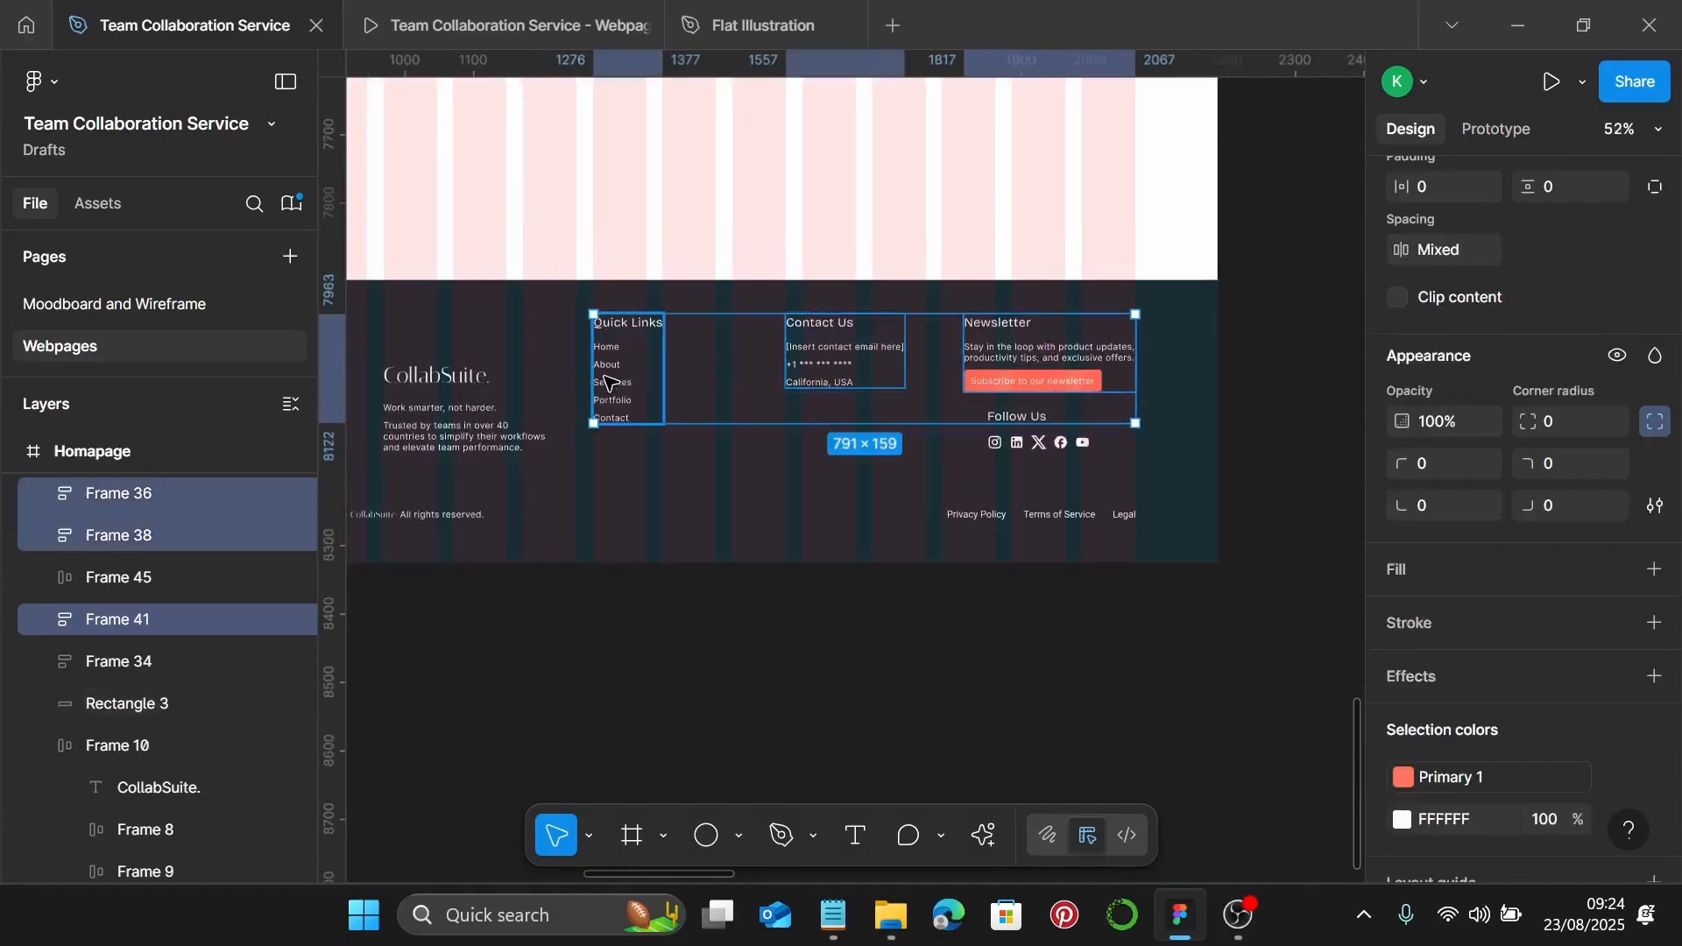
{"action": "scroll", "coordinate": [608, 382], "scroll_direction": "left", "scroll_amount": 3}
{"action": "left_click", "coordinate": [525, 418], "text": "shift"}
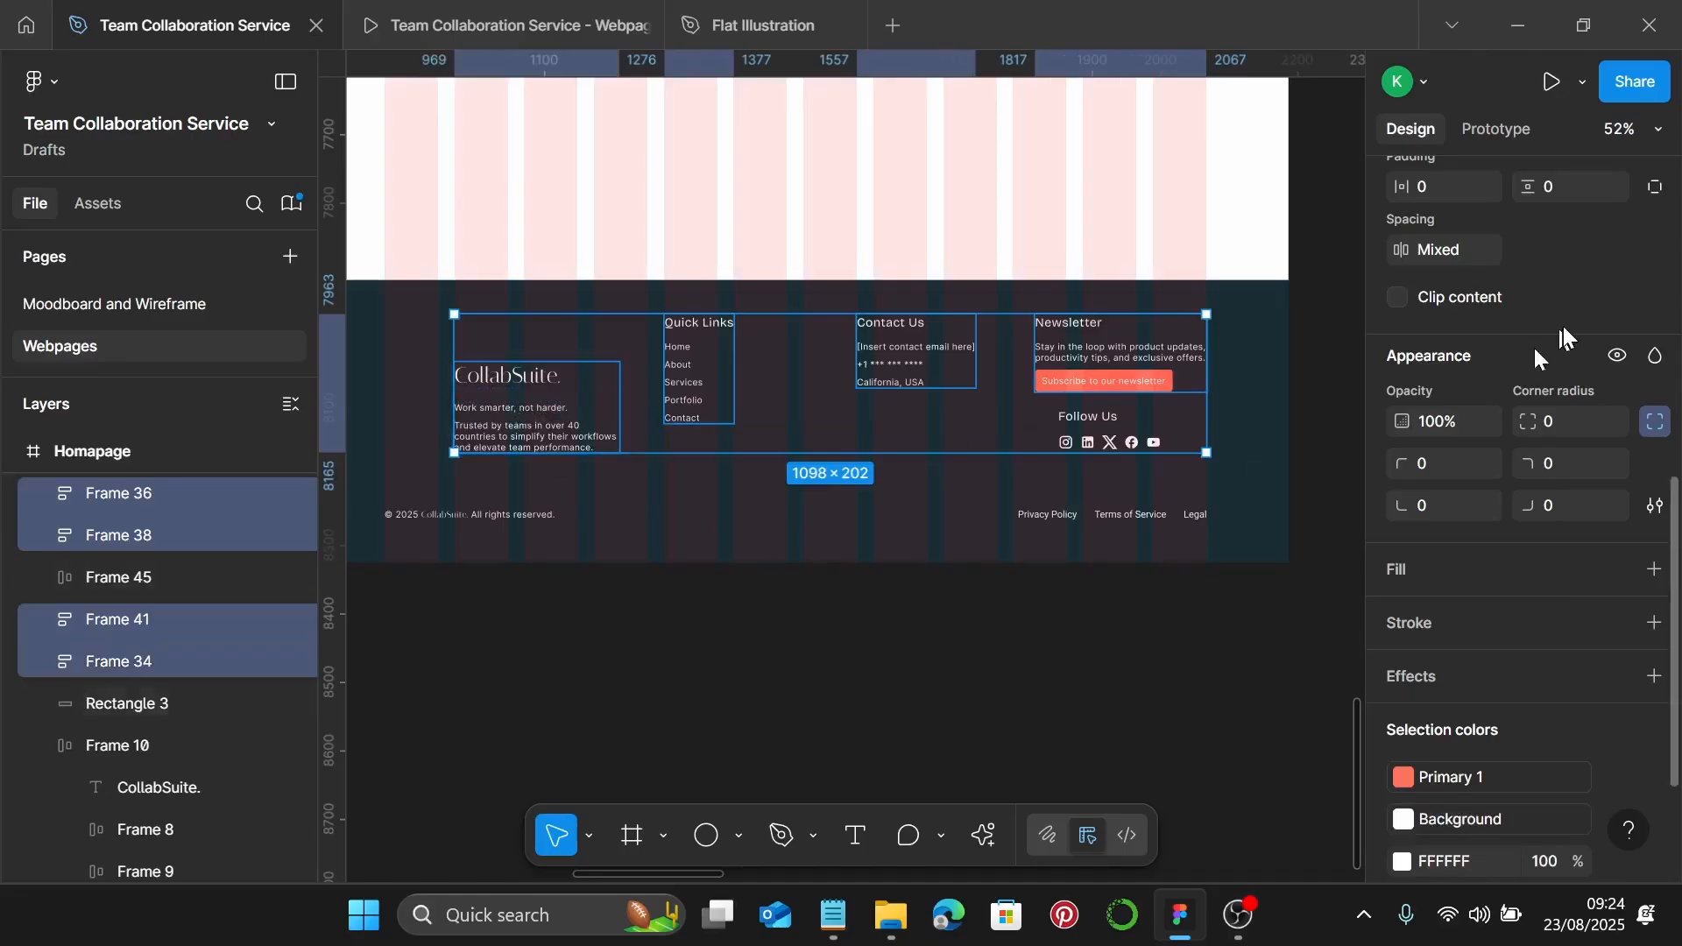
{"action": "scroll", "coordinate": [1568, 337], "scroll_direction": "up", "scroll_amount": 5}
{"action": "left_click", "coordinate": [1647, 313]}
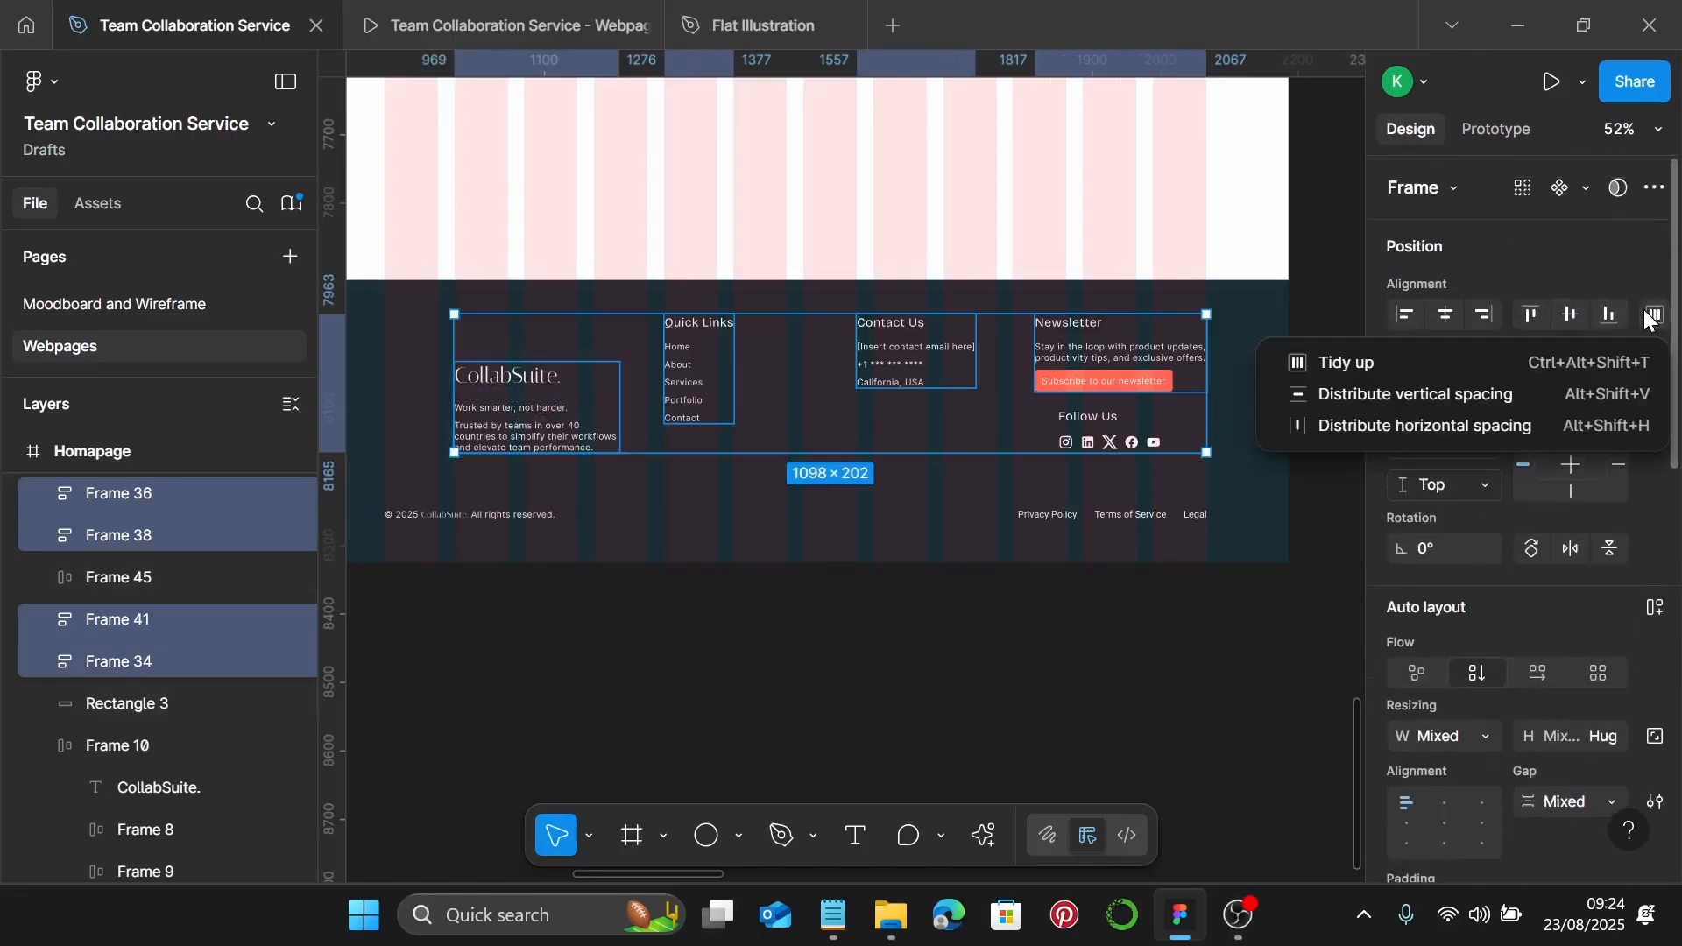
{"action": "left_click", "coordinate": [1427, 423]}
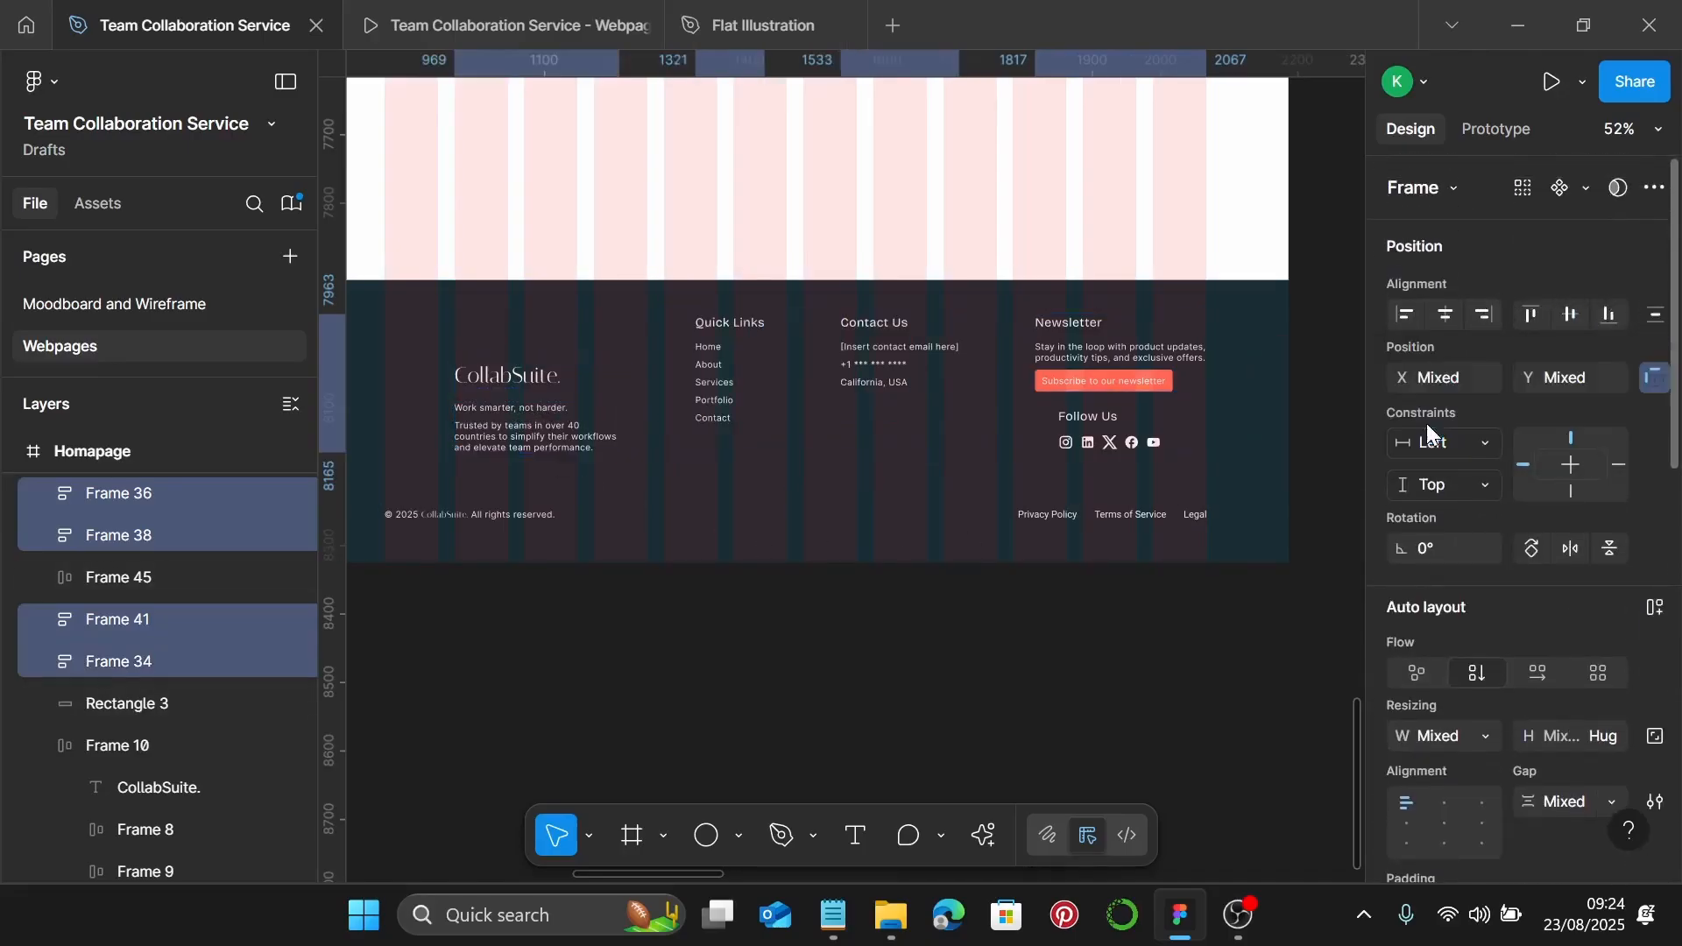
Move the Follow Us section below the Newsletter column, aligning their left edges at X 1070
{"action": "scroll", "coordinate": [1235, 495], "scroll_direction": "up", "scroll_amount": 2}
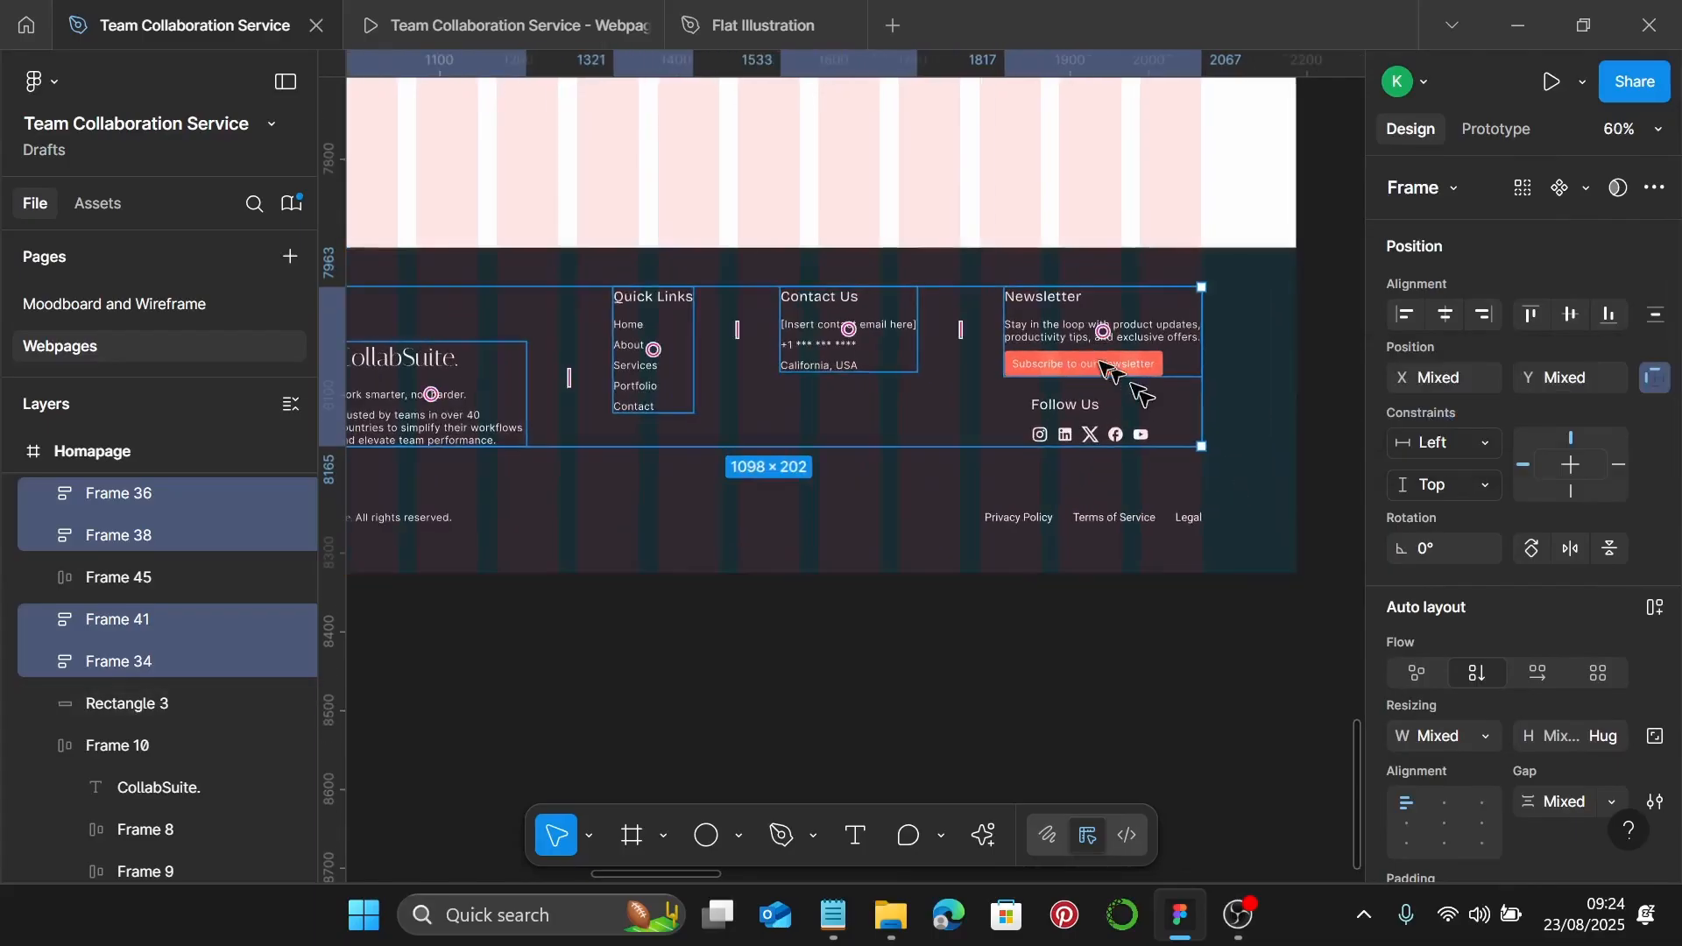
{"action": "left_click", "coordinate": [1074, 412]}
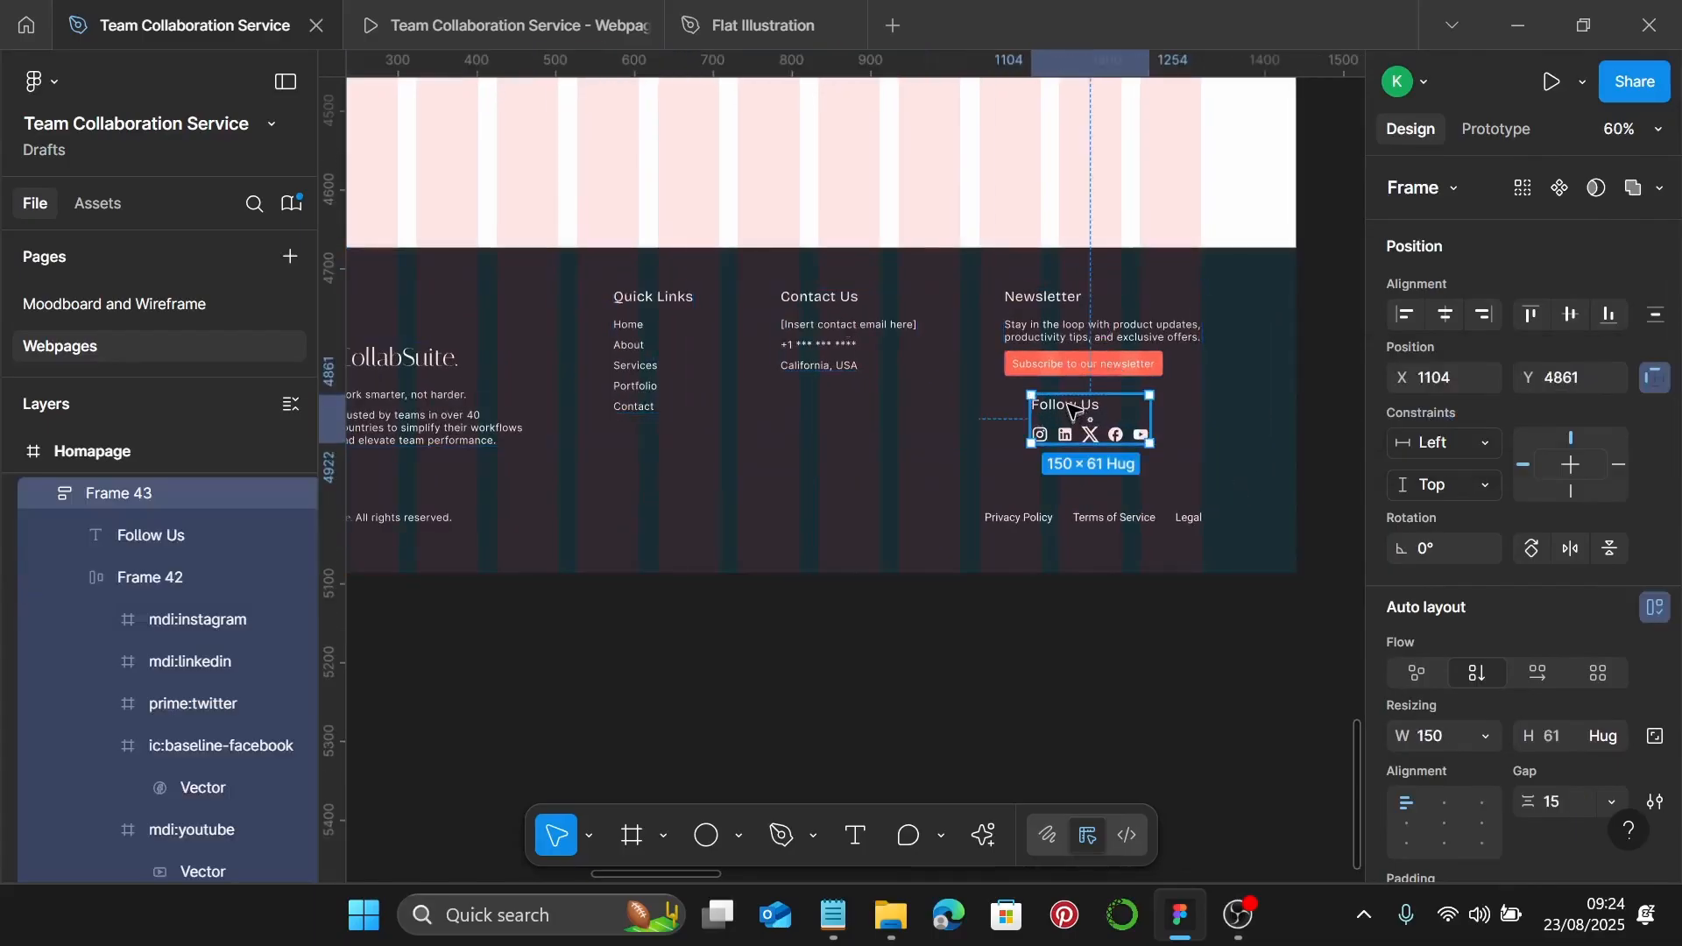
{"action": "left_click_drag", "start_coordinate": [1070, 410], "coordinate": [1048, 429]}
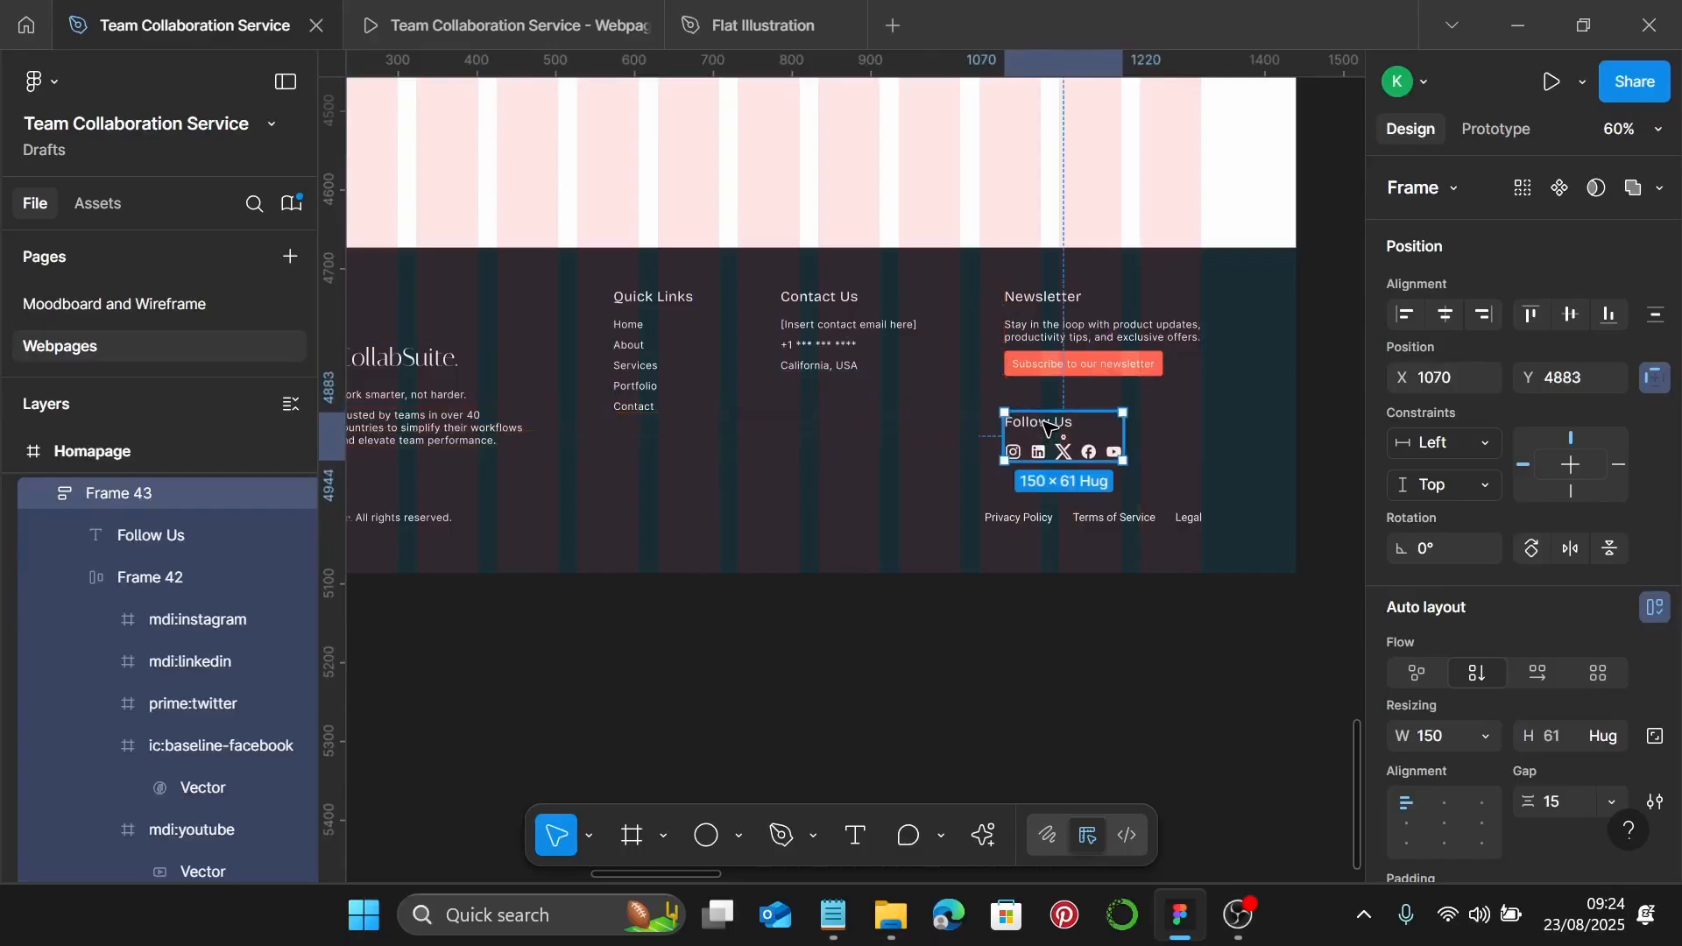
Set the vertical spacing between the Newsletter column and the Follow Us section to 30
{"action": "left_click", "coordinate": [1057, 372]}
{"action": "left_click", "coordinate": [1042, 433], "text": "shift"}
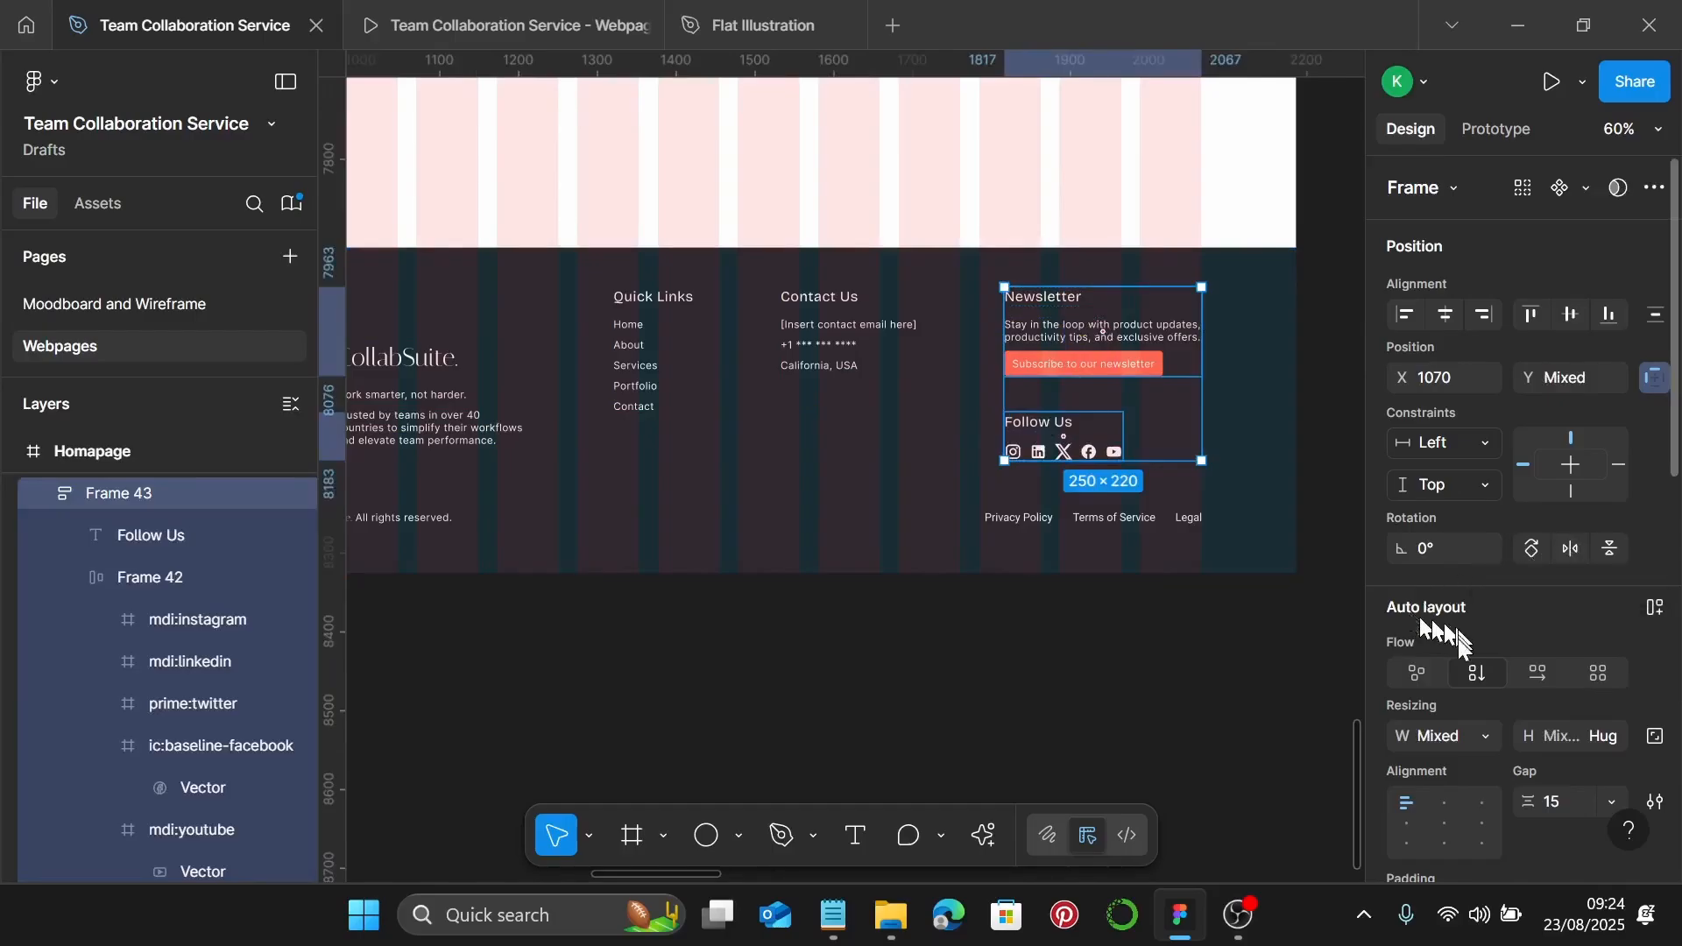
{"action": "scroll", "coordinate": [1456, 639], "scroll_direction": "down", "scroll_amount": 5}
{"action": "left_click", "coordinate": [1461, 579]}
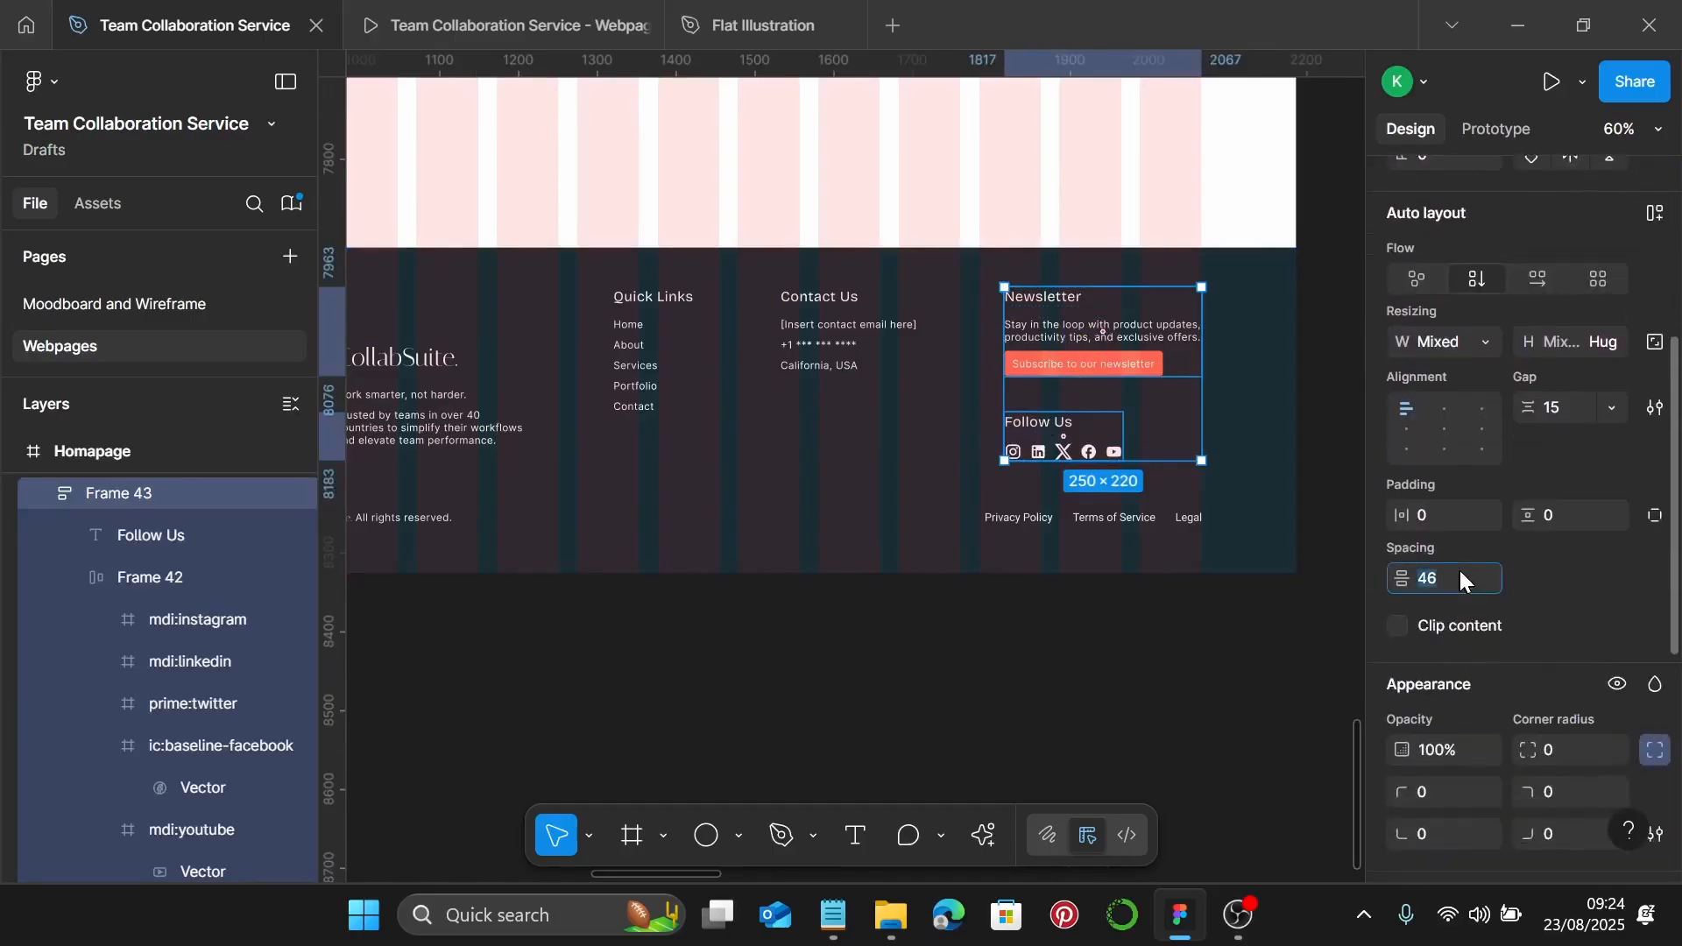
{"action": "type", "text": "30"}
{"action": "key", "text": "Return"}
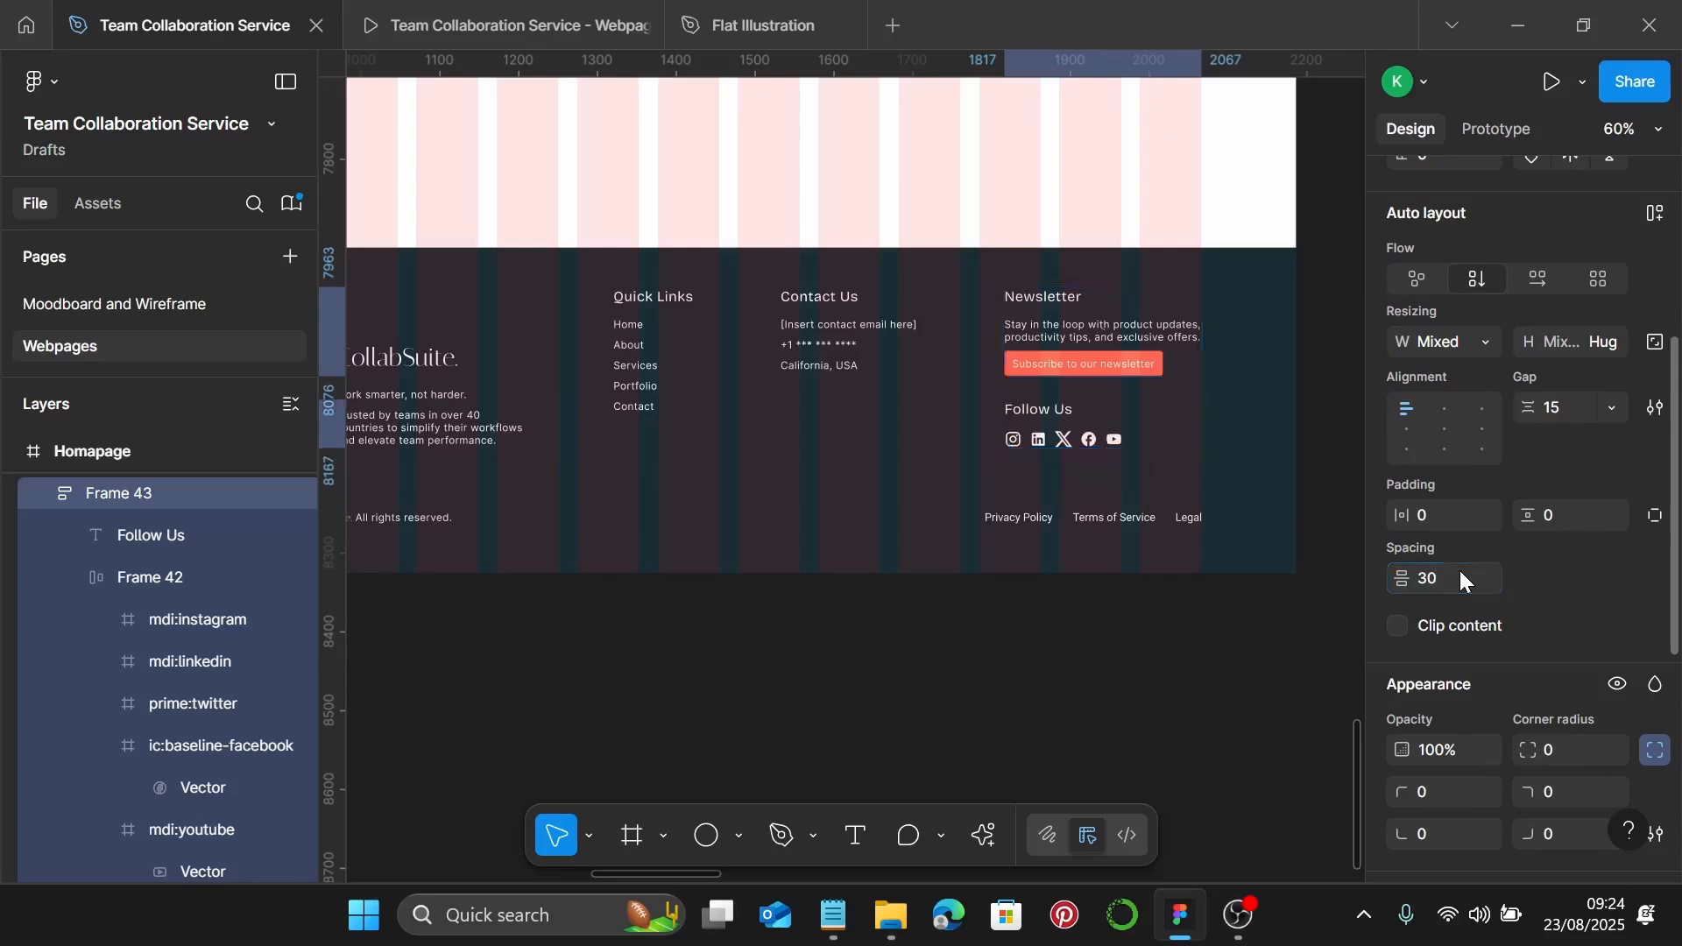
Move the copyright and legal links row down until it sits 15 px above the footer background's bottom edge
{"action": "scroll", "coordinate": [1270, 564], "scroll_direction": "left", "scroll_amount": 3}
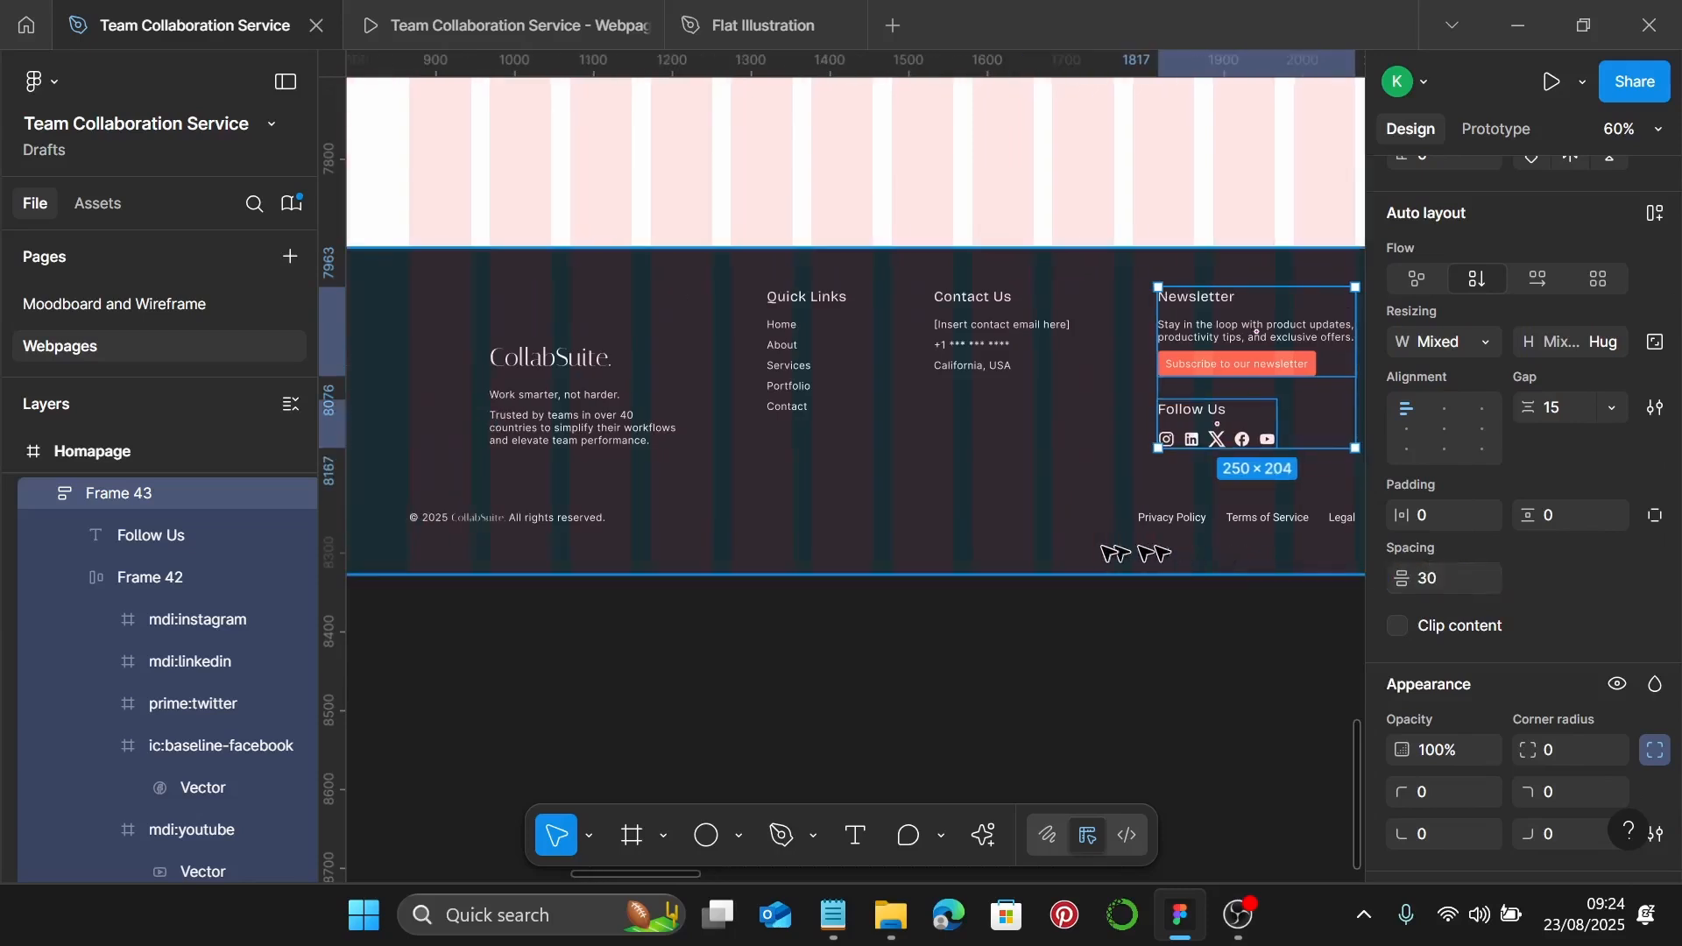
{"action": "left_click", "coordinate": [1227, 516]}
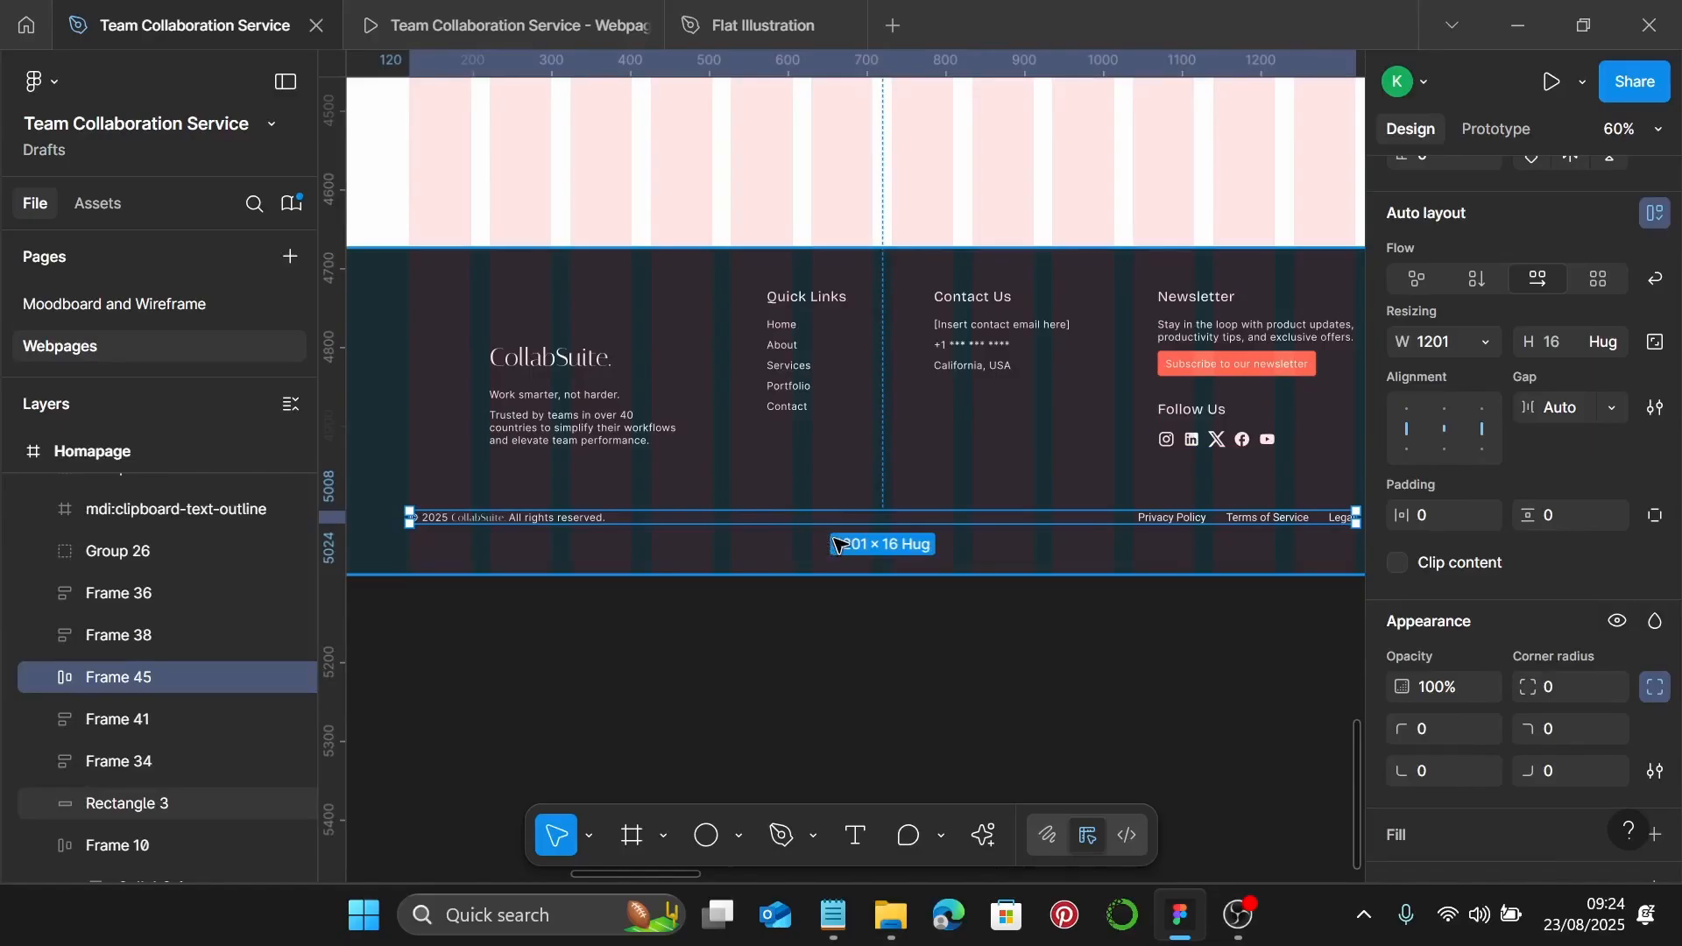
{"action": "mouse_move", "coordinate": [836, 544]}
{"action": "left_mouse_down"}
{"action": "mouse_move", "coordinate": [828, 531]}
{"action": "mouse_move", "coordinate": [841, 550]}
{"action": "left_mouse_up"}
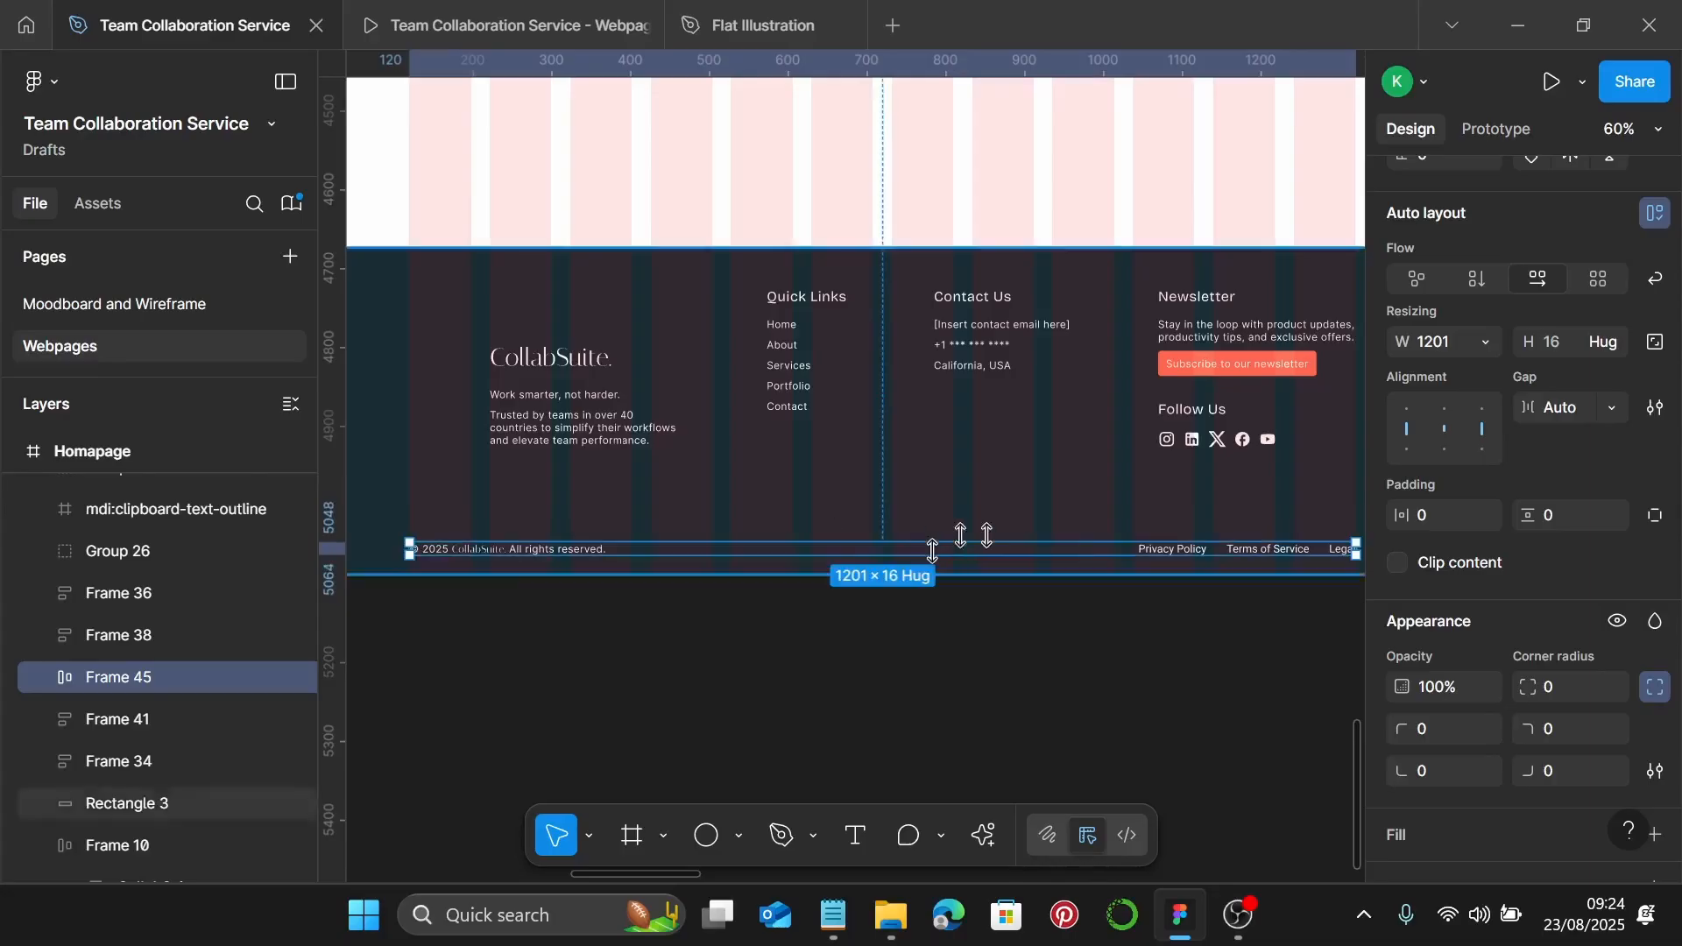
{"action": "key", "text": "alt"}
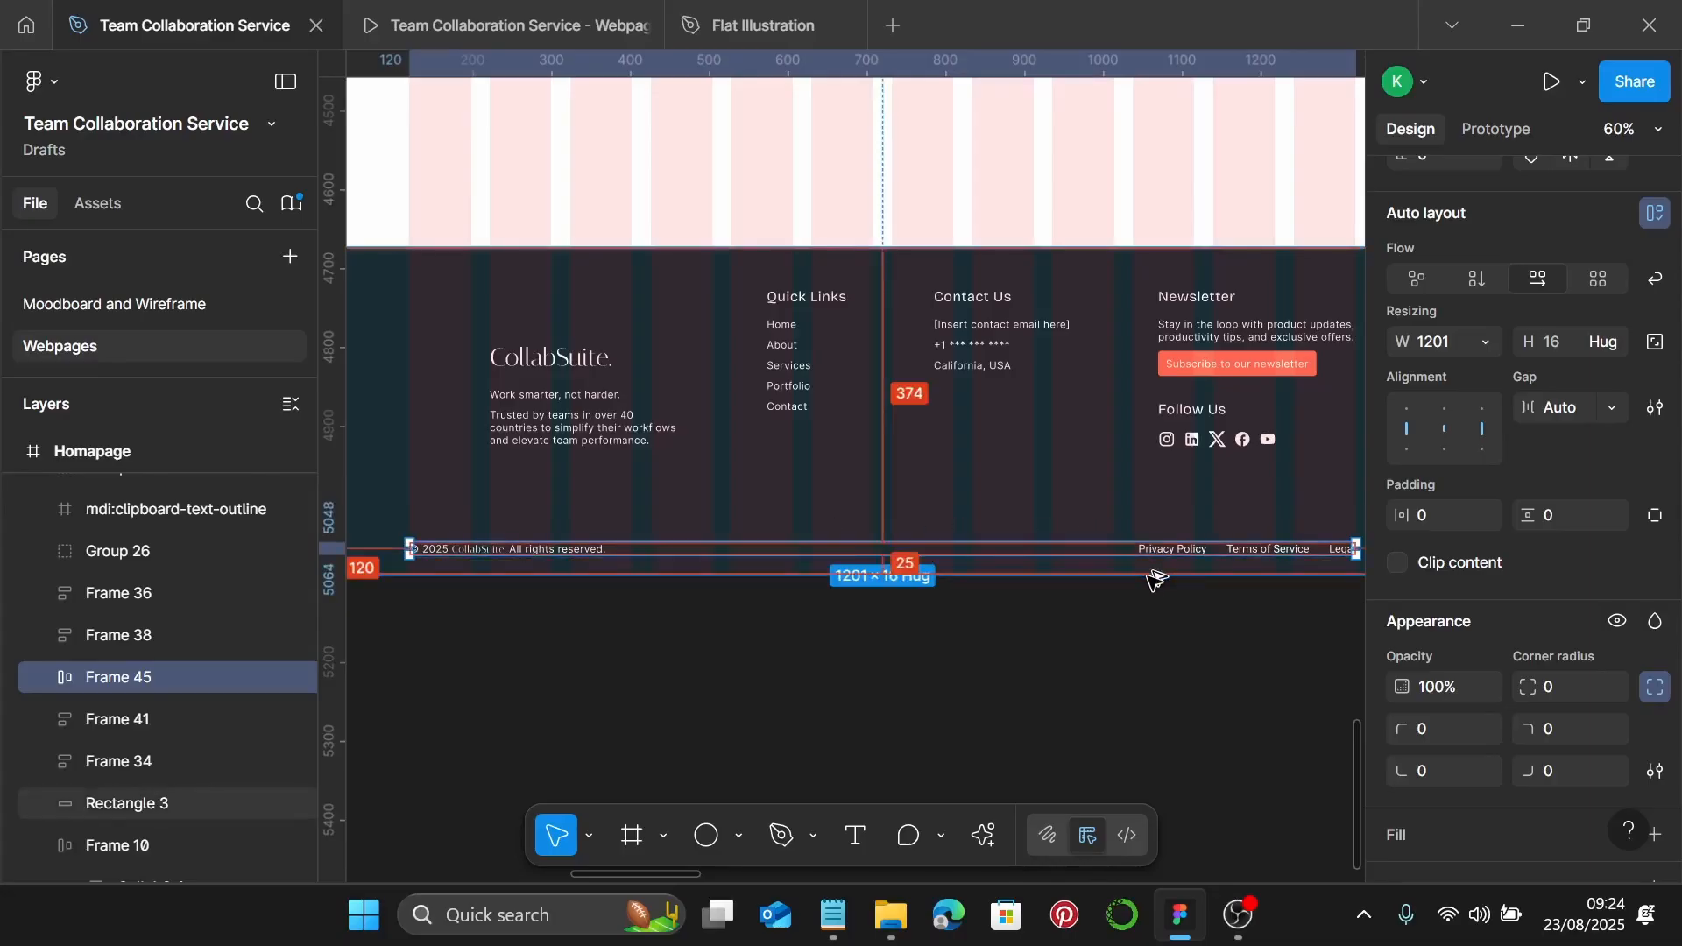
{"action": "key", "text": "Down"}
{"action": "key", "text": "Down"}
{"action": "key", "text": "Down"}
{"action": "key", "text": "Down"}
{"action": "key", "text": "Down"}
{"action": "key", "text": "Down"}
{"action": "key", "text": "Down"}
{"action": "key", "text": "Down"}
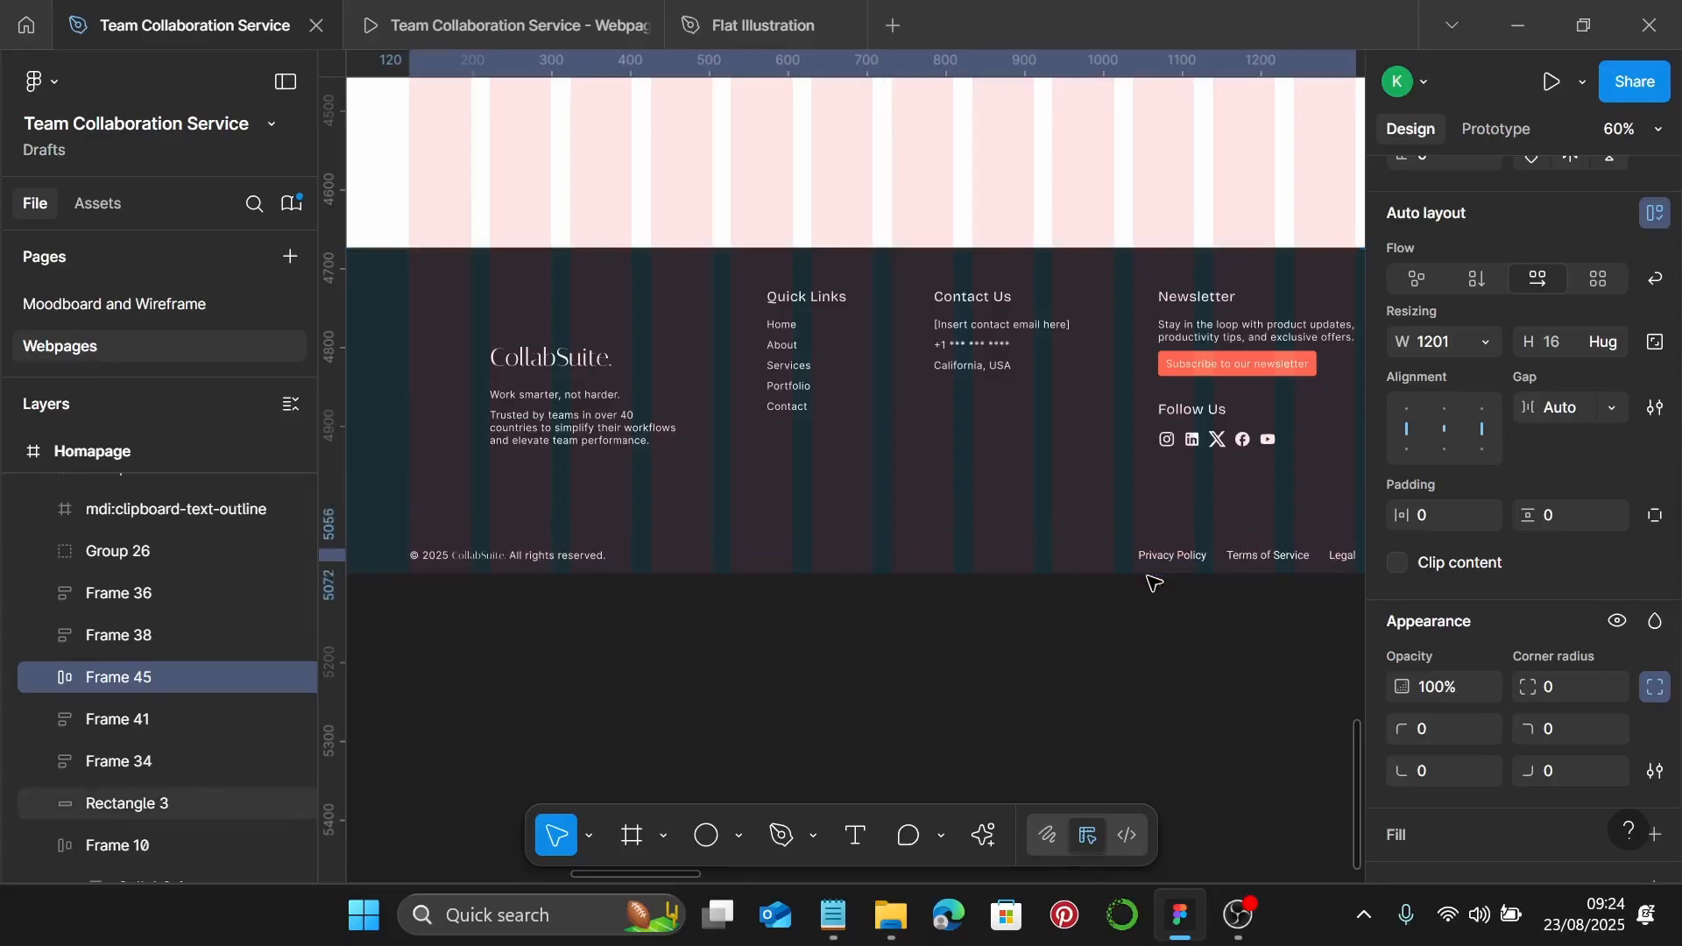
{"action": "key", "text": "alt"}
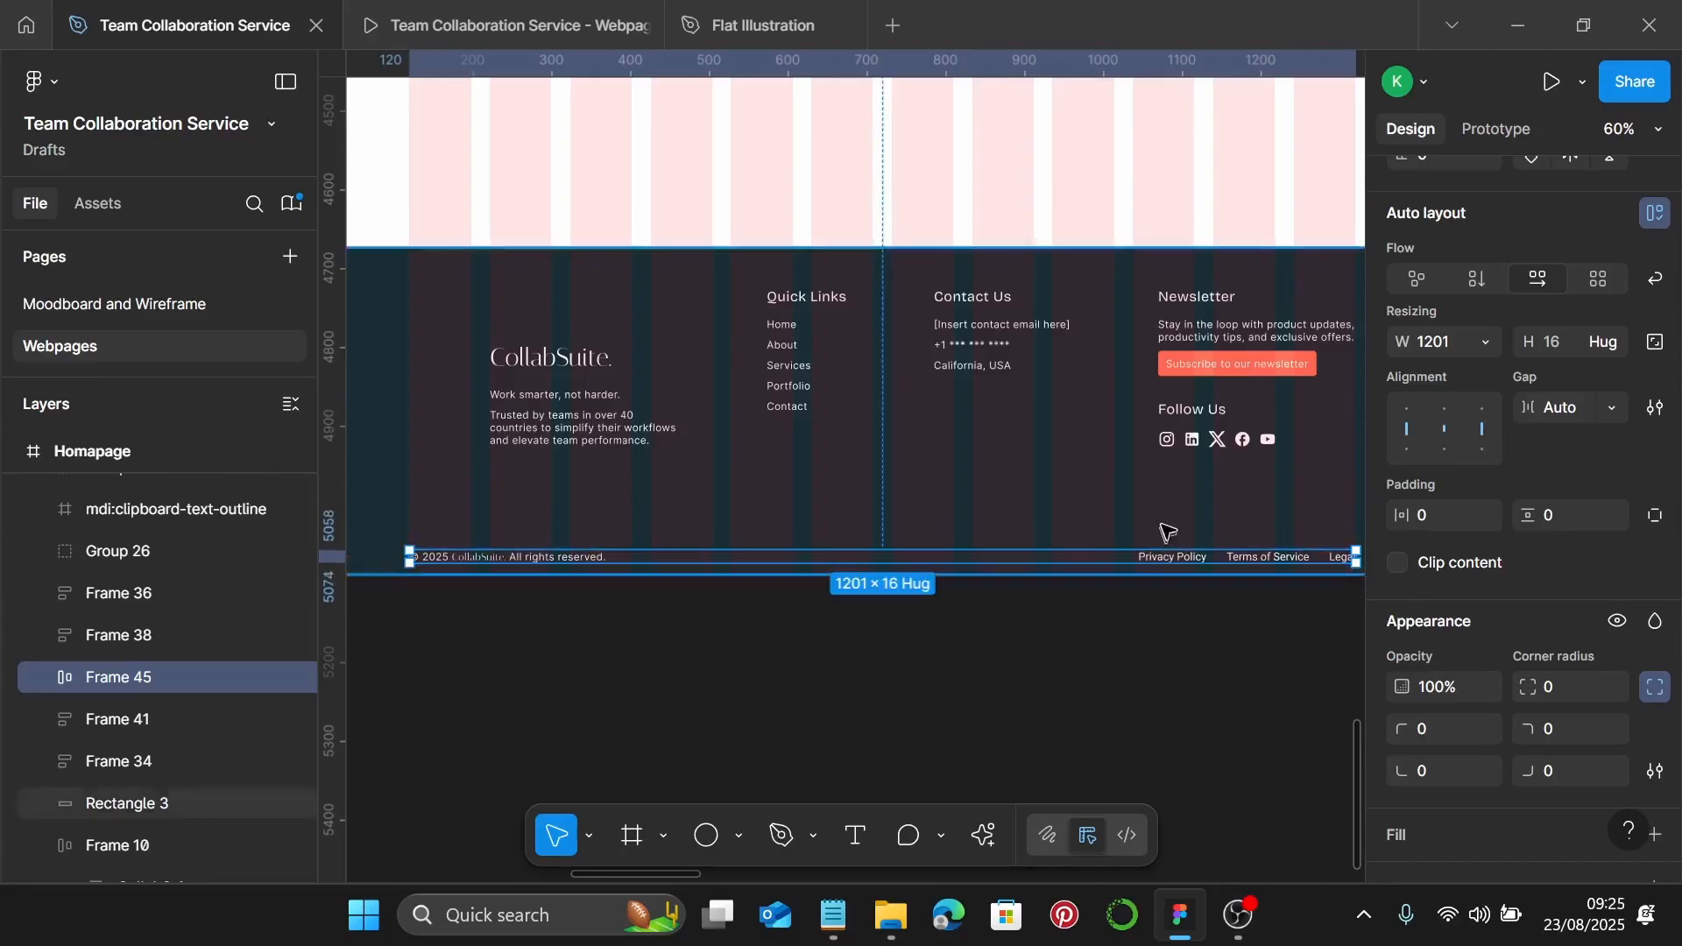
Move the footer background with all its columns, the Follow Us section and the bottom row up 20 px together
{"action": "scroll", "coordinate": [1168, 529], "scroll_direction": "down", "scroll_amount": 1}
{"action": "scroll", "coordinate": [1209, 500], "scroll_direction": "right", "scroll_amount": 1}
{"action": "left_click", "coordinate": [1242, 476]}
{"action": "scroll", "coordinate": [1243, 476], "scroll_direction": "up", "scroll_amount": 5}
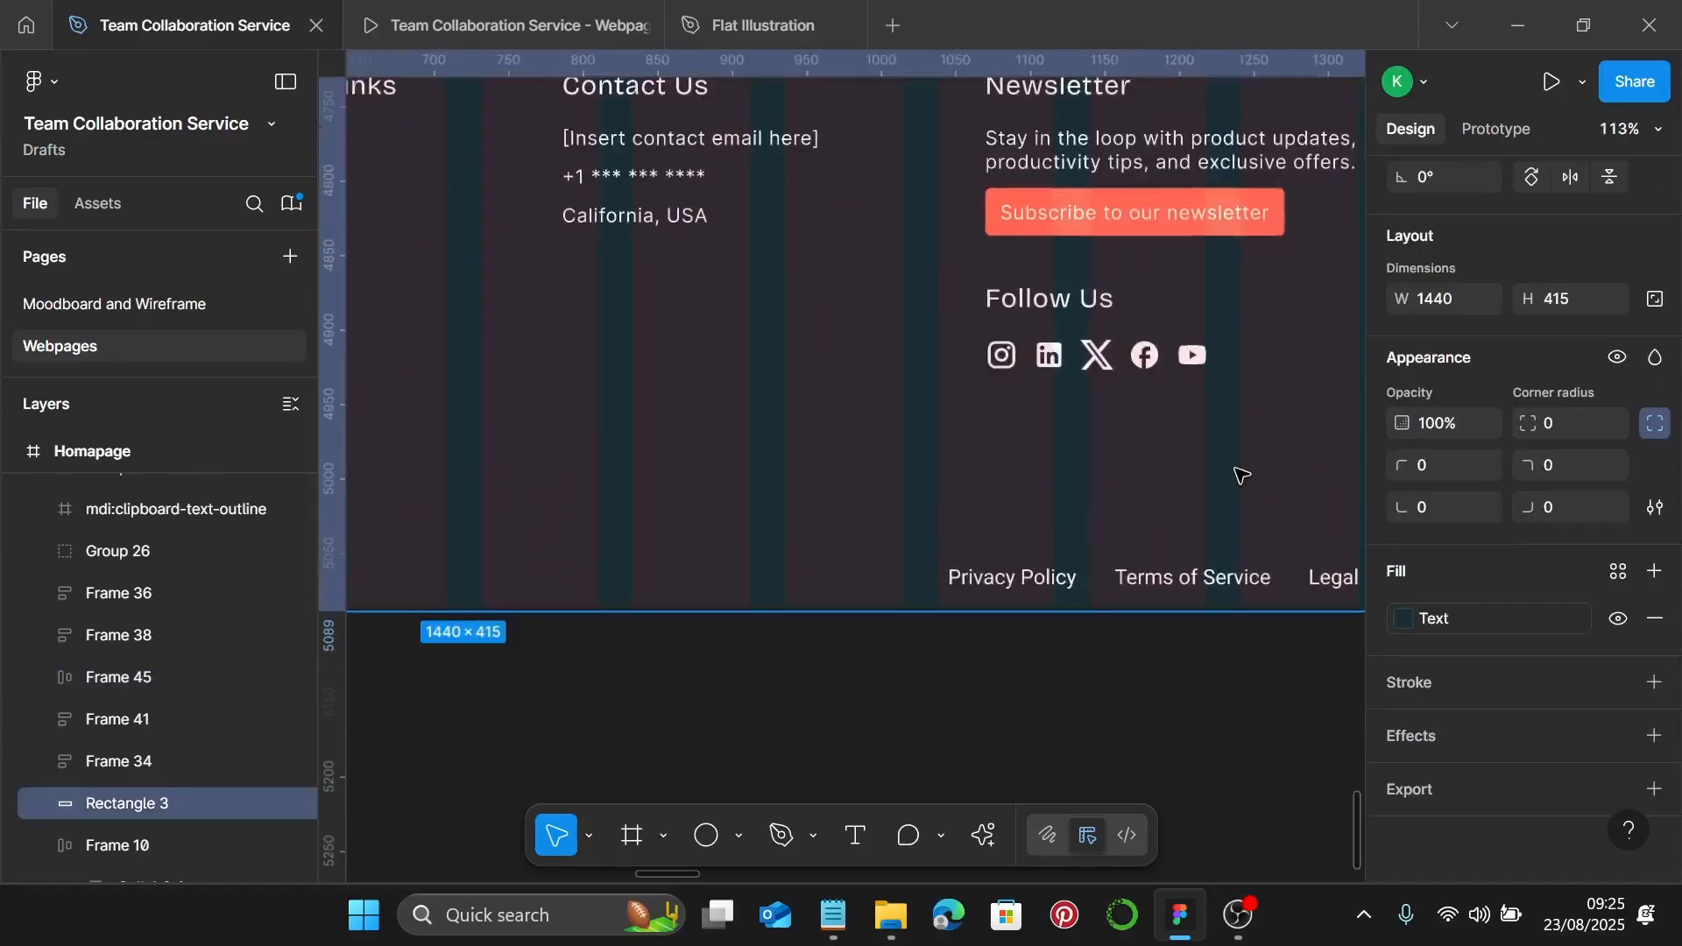
{"action": "scroll", "coordinate": [1242, 475], "scroll_direction": "down", "scroll_amount": 4}
{"action": "scroll", "coordinate": [1238, 470], "scroll_direction": "down", "scroll_amount": 1}
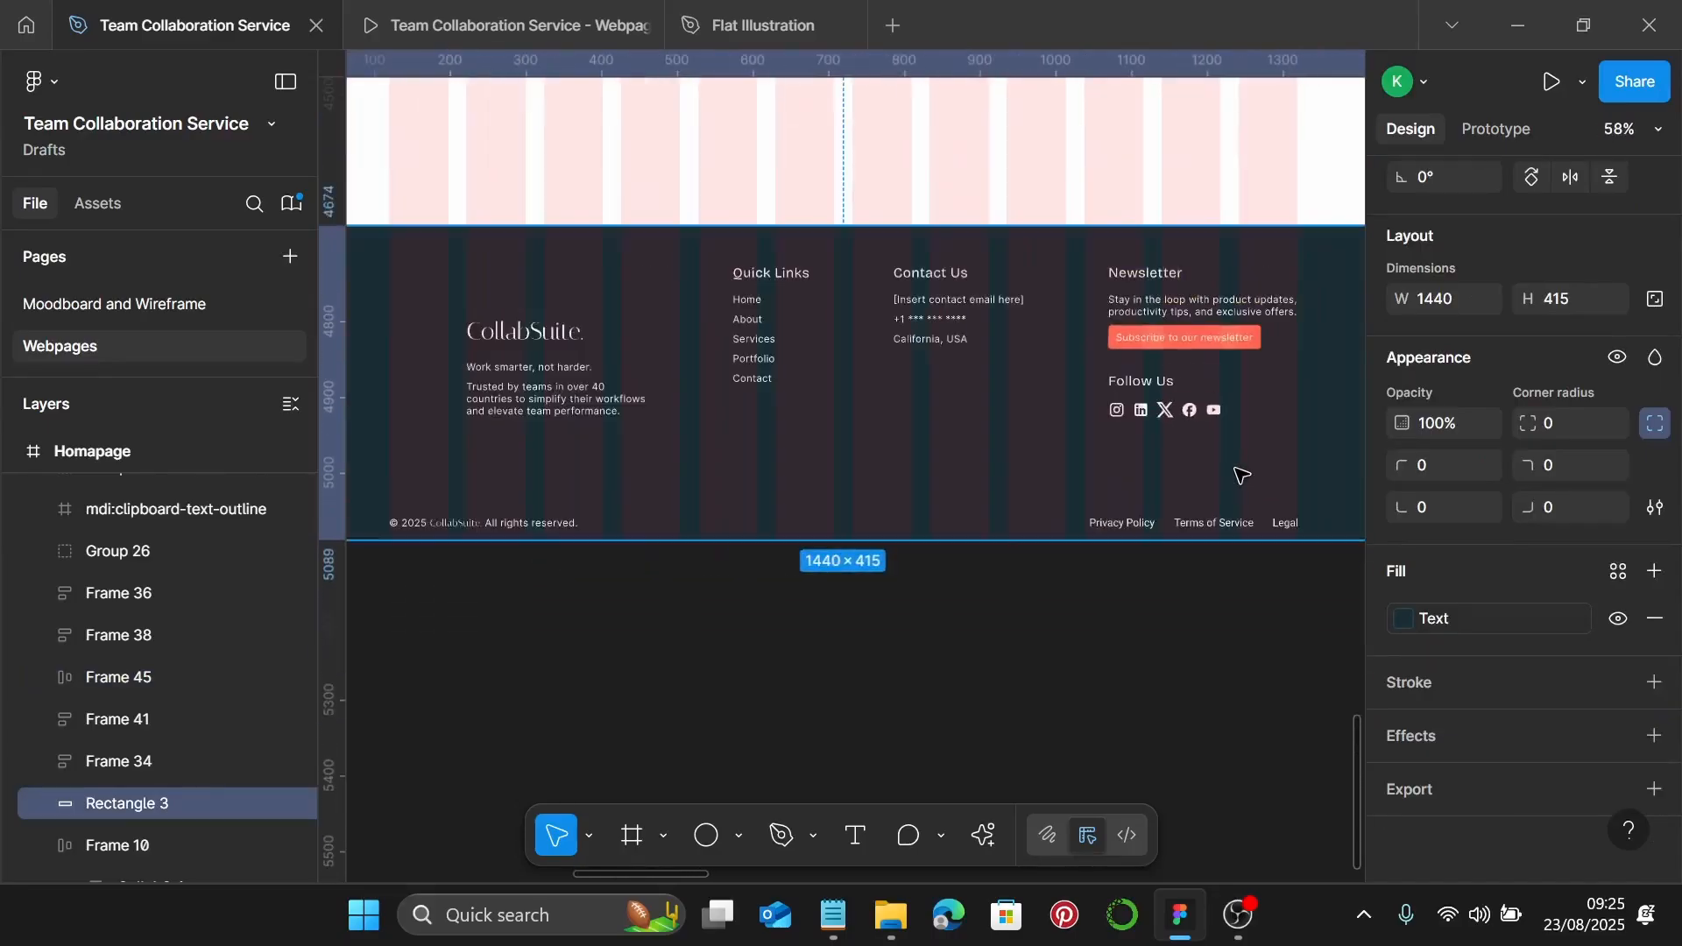
{"action": "scroll", "coordinate": [1194, 508], "scroll_direction": "down", "scroll_amount": 1}
{"action": "left_click", "coordinate": [1194, 520]}
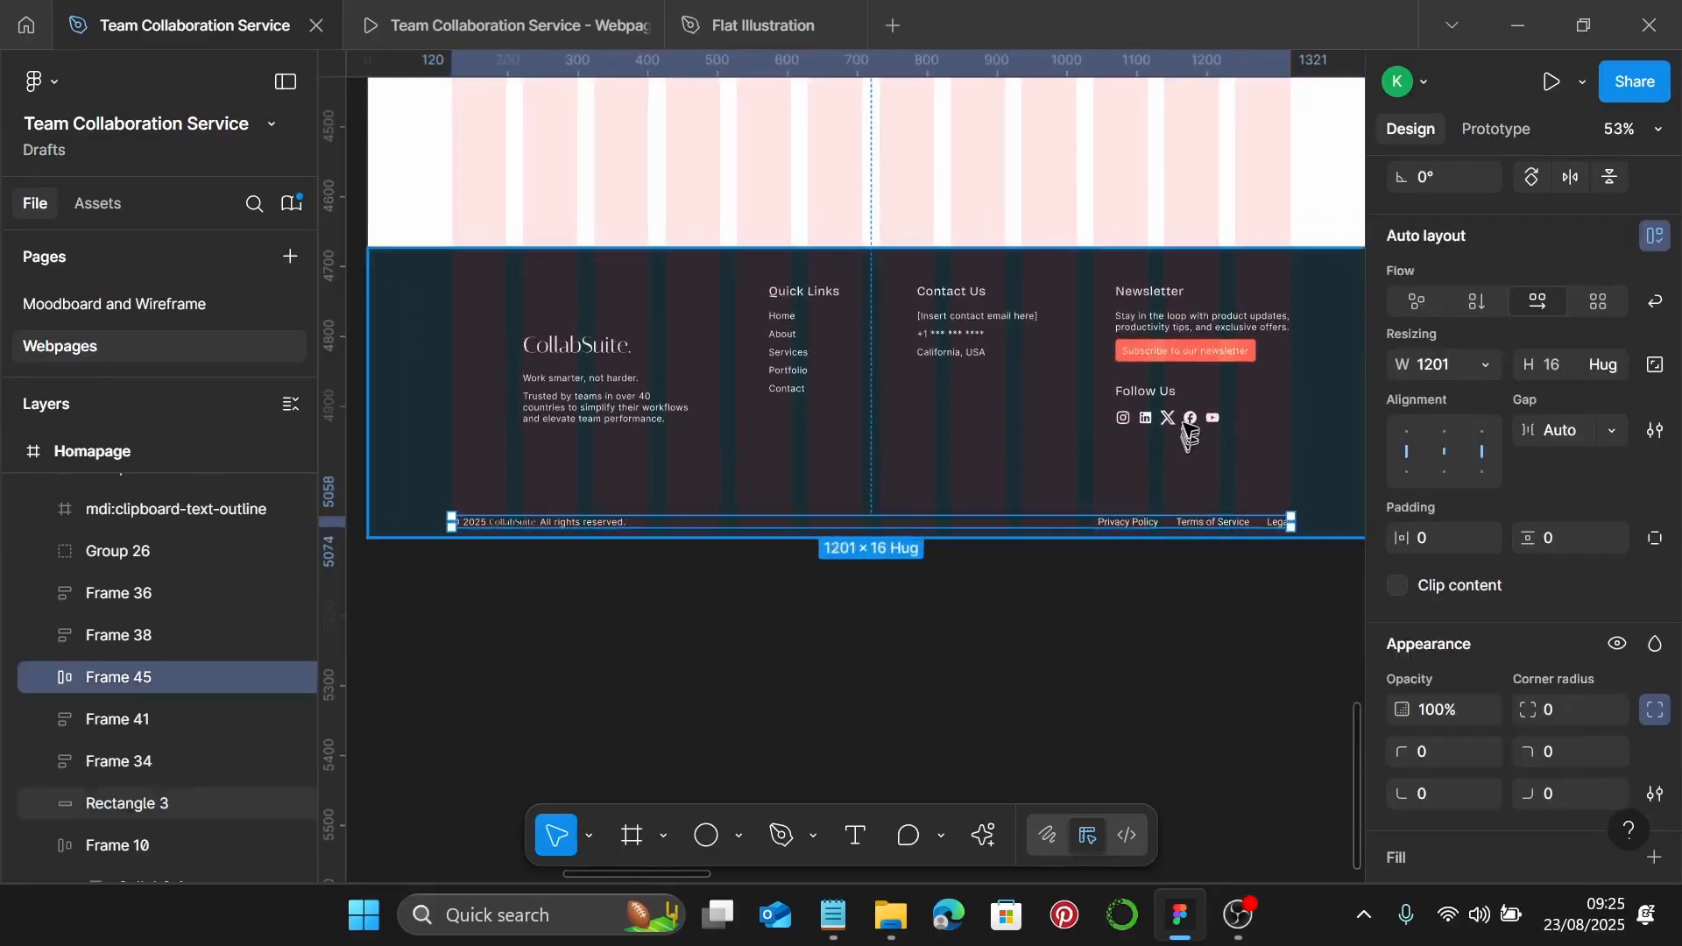
{"action": "left_click", "coordinate": [1183, 416]}
{"action": "left_click", "coordinate": [1166, 320], "text": "shift"}
{"action": "left_click", "coordinate": [961, 332], "text": "shift"}
{"action": "left_click", "coordinate": [815, 341], "text": "shift"}
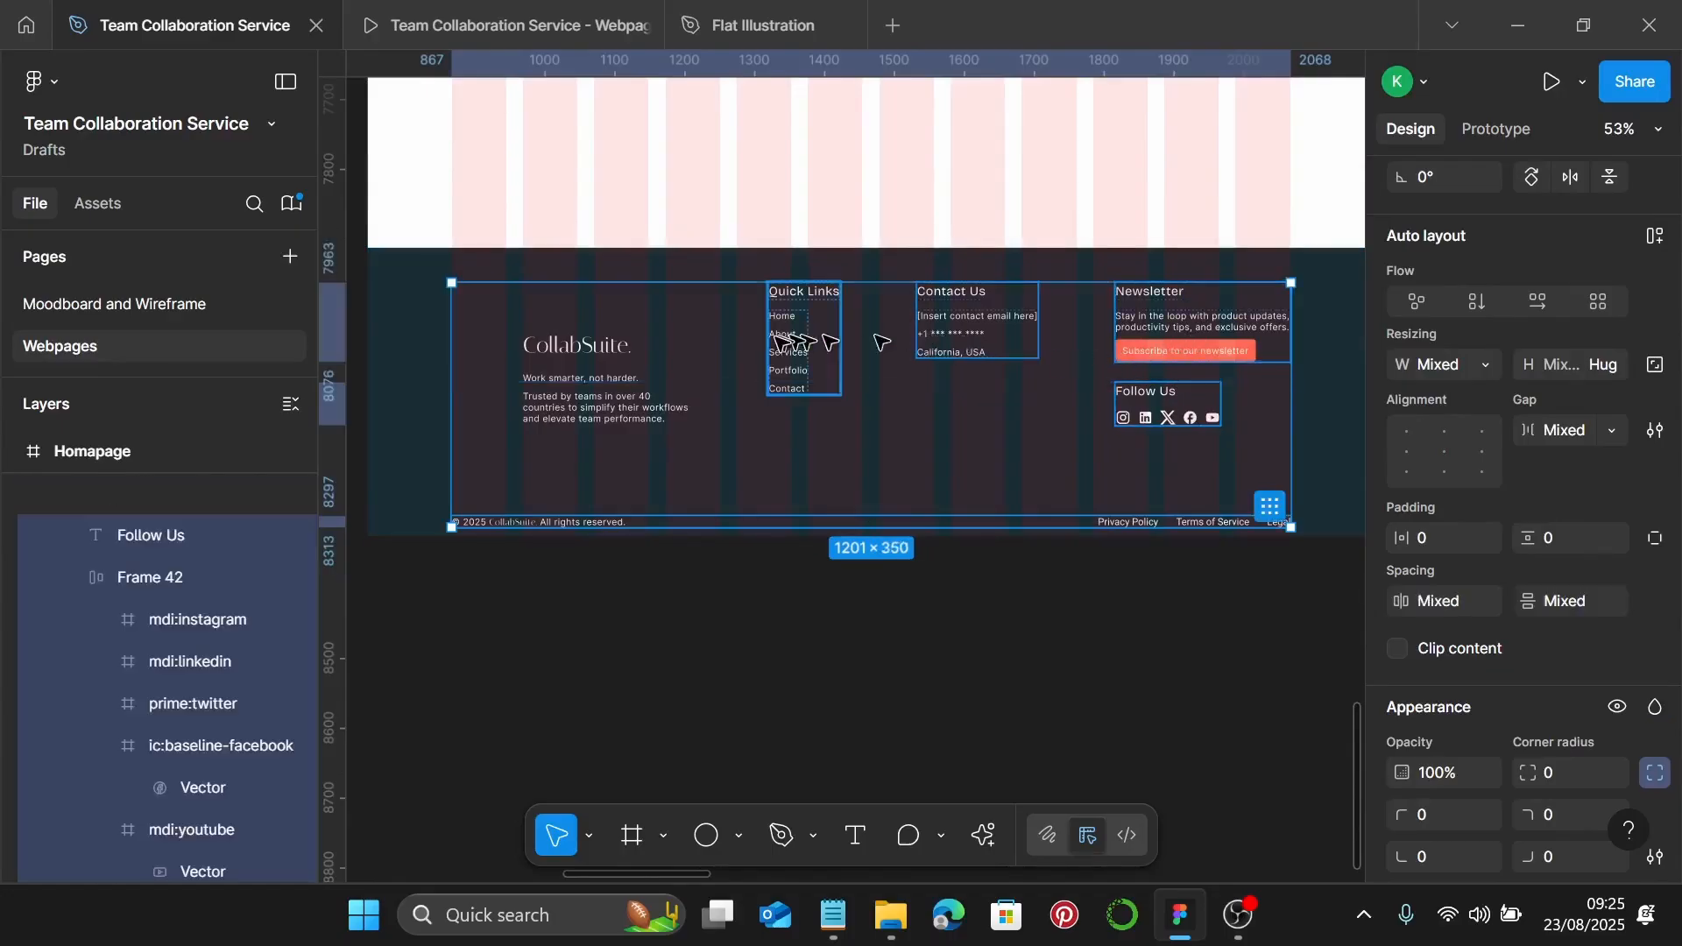
{"action": "left_click", "coordinate": [778, 342], "text": "shift"}
{"action": "left_click", "coordinate": [616, 340], "text": "shift"}
{"action": "left_click", "coordinate": [670, 276], "text": "shift"}
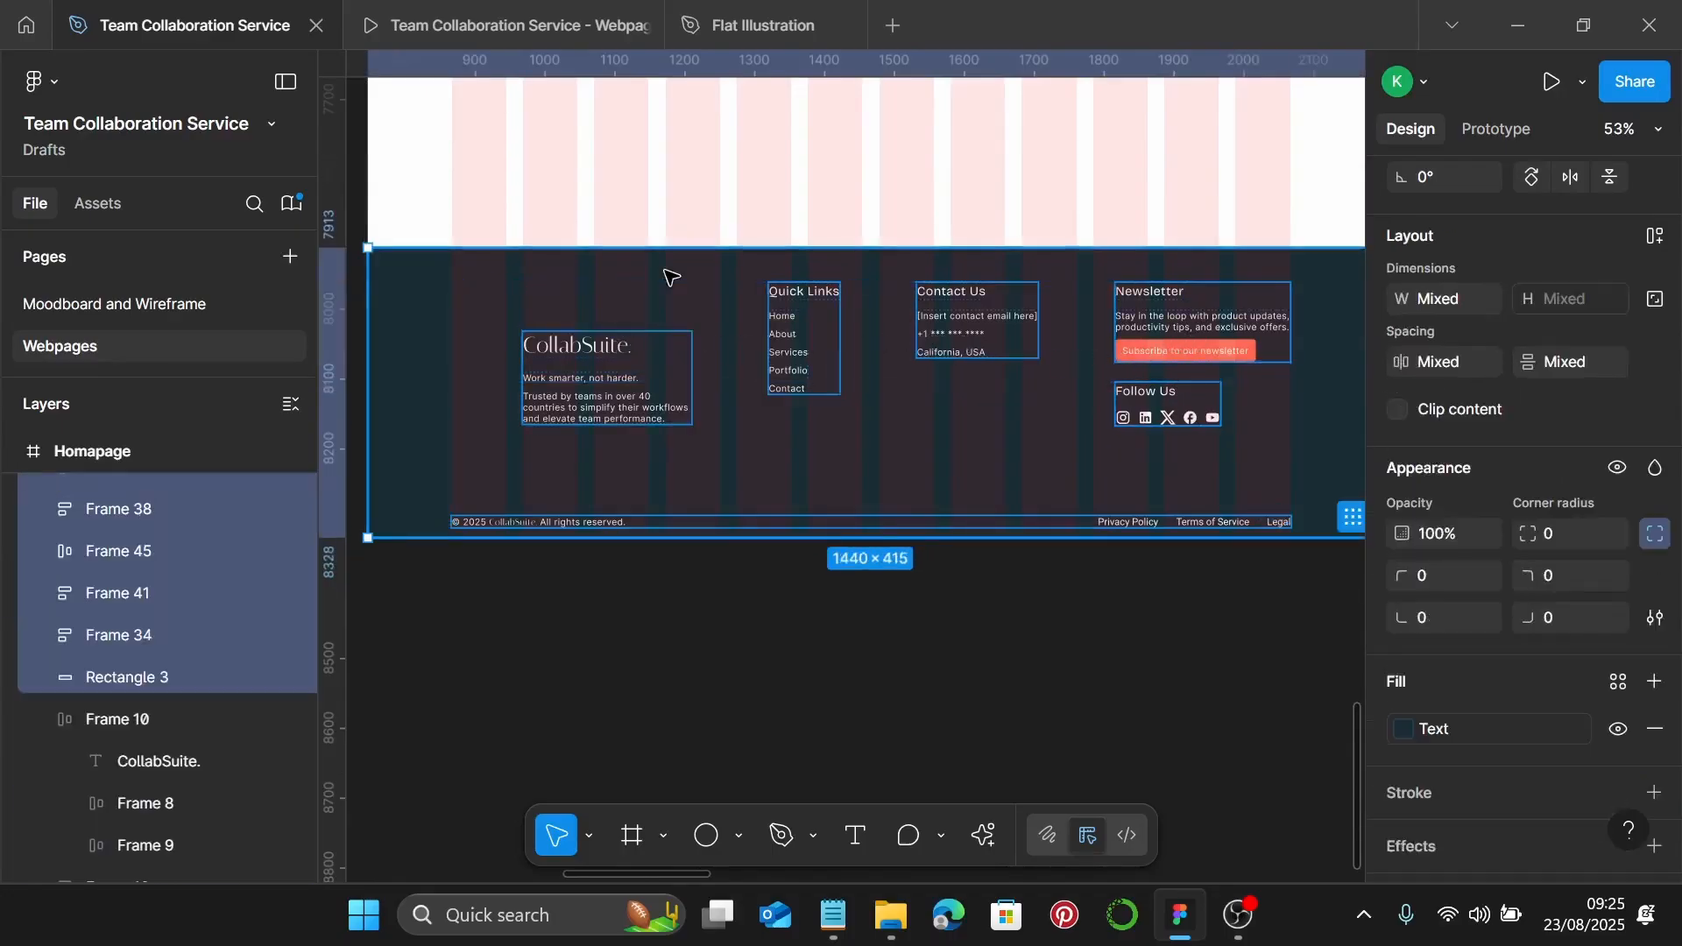
{"action": "key", "text": "shift+Up"}
{"action": "key", "text": "shift+Up"}
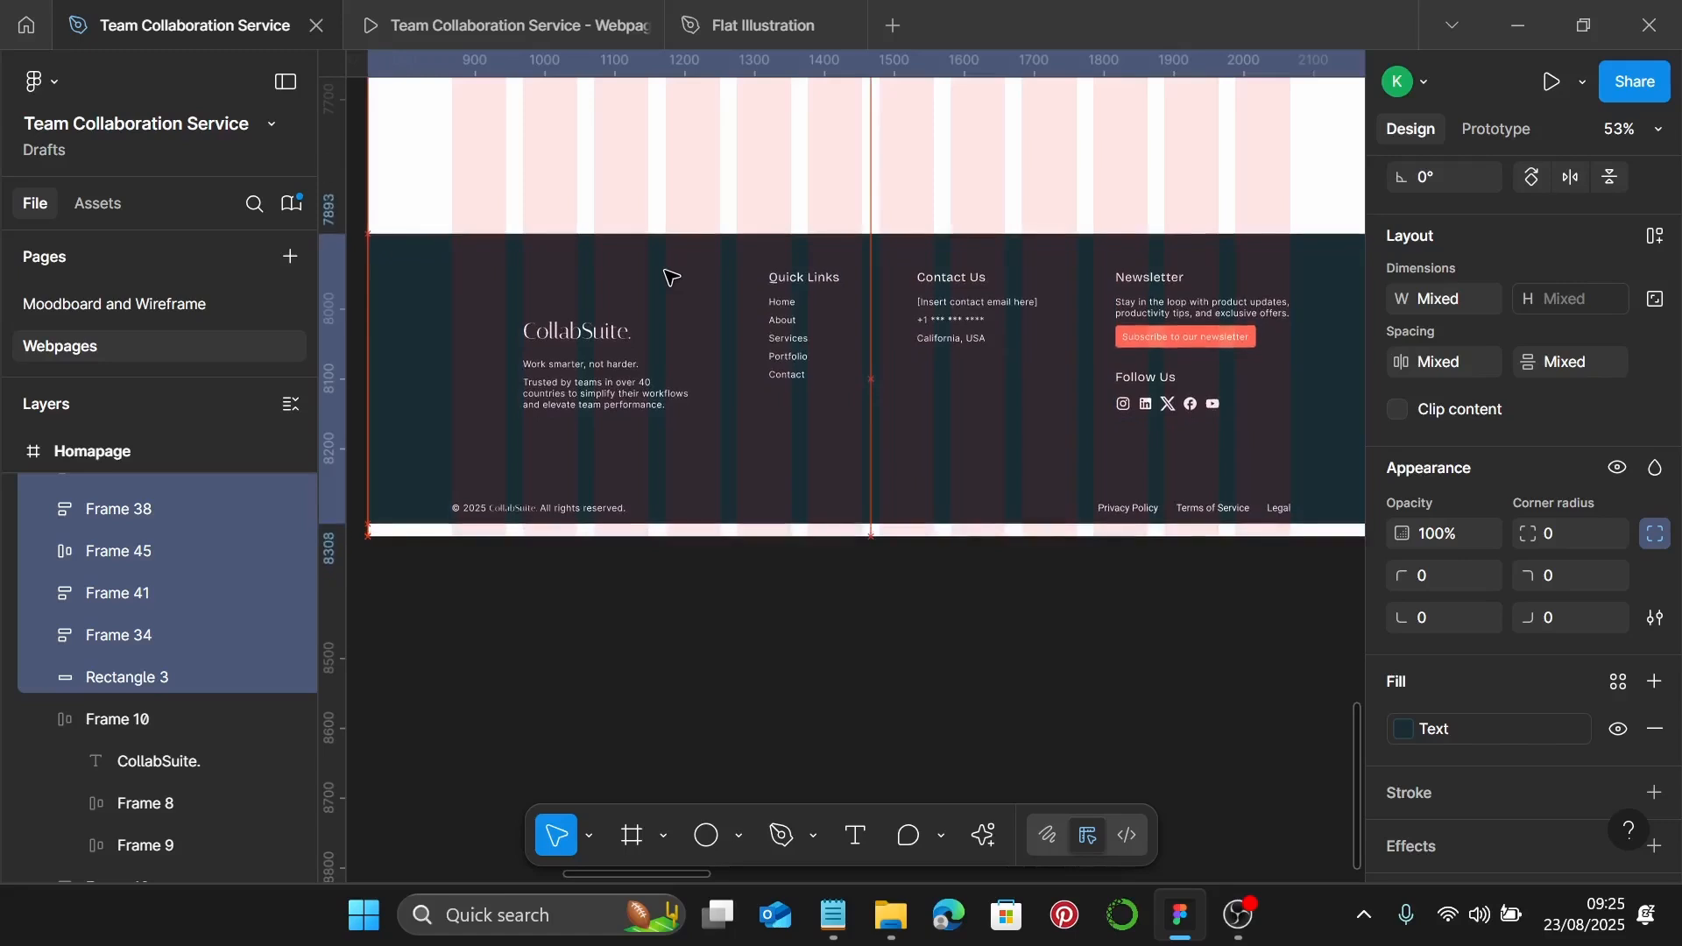
Measure the distance from the bottom row to the footer background's edges
{"action": "scroll", "coordinate": [934, 477], "scroll_direction": "up", "scroll_amount": 3}
{"action": "left_click", "coordinate": [1174, 526]}
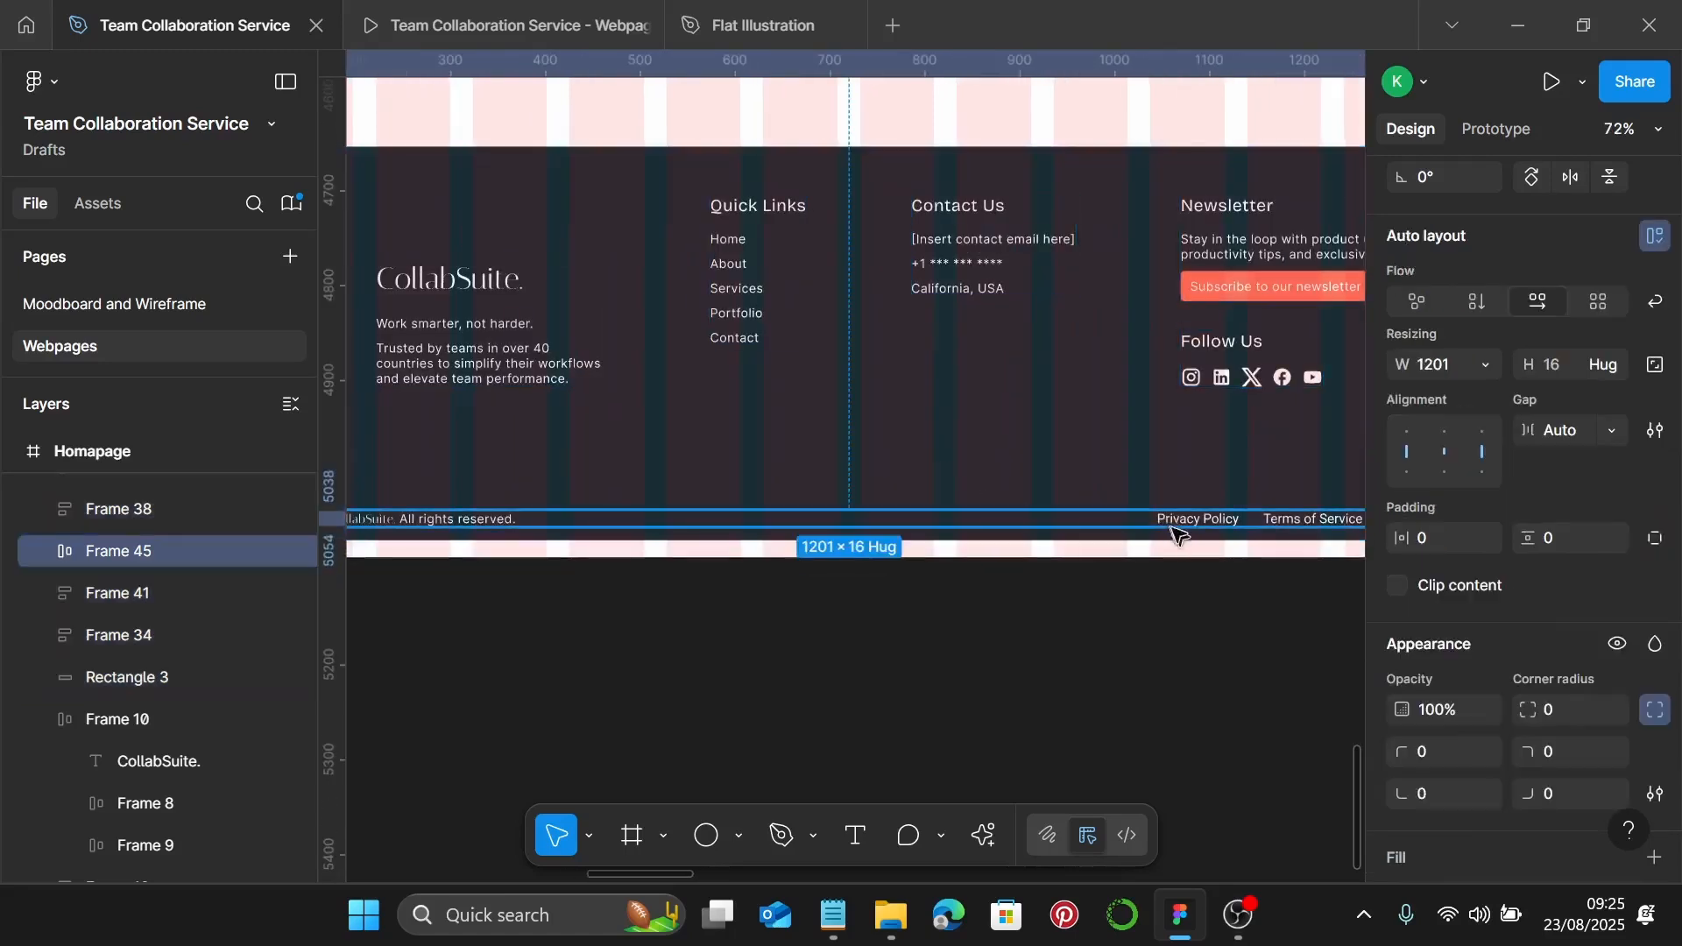
{"action": "key", "text": "alt"}
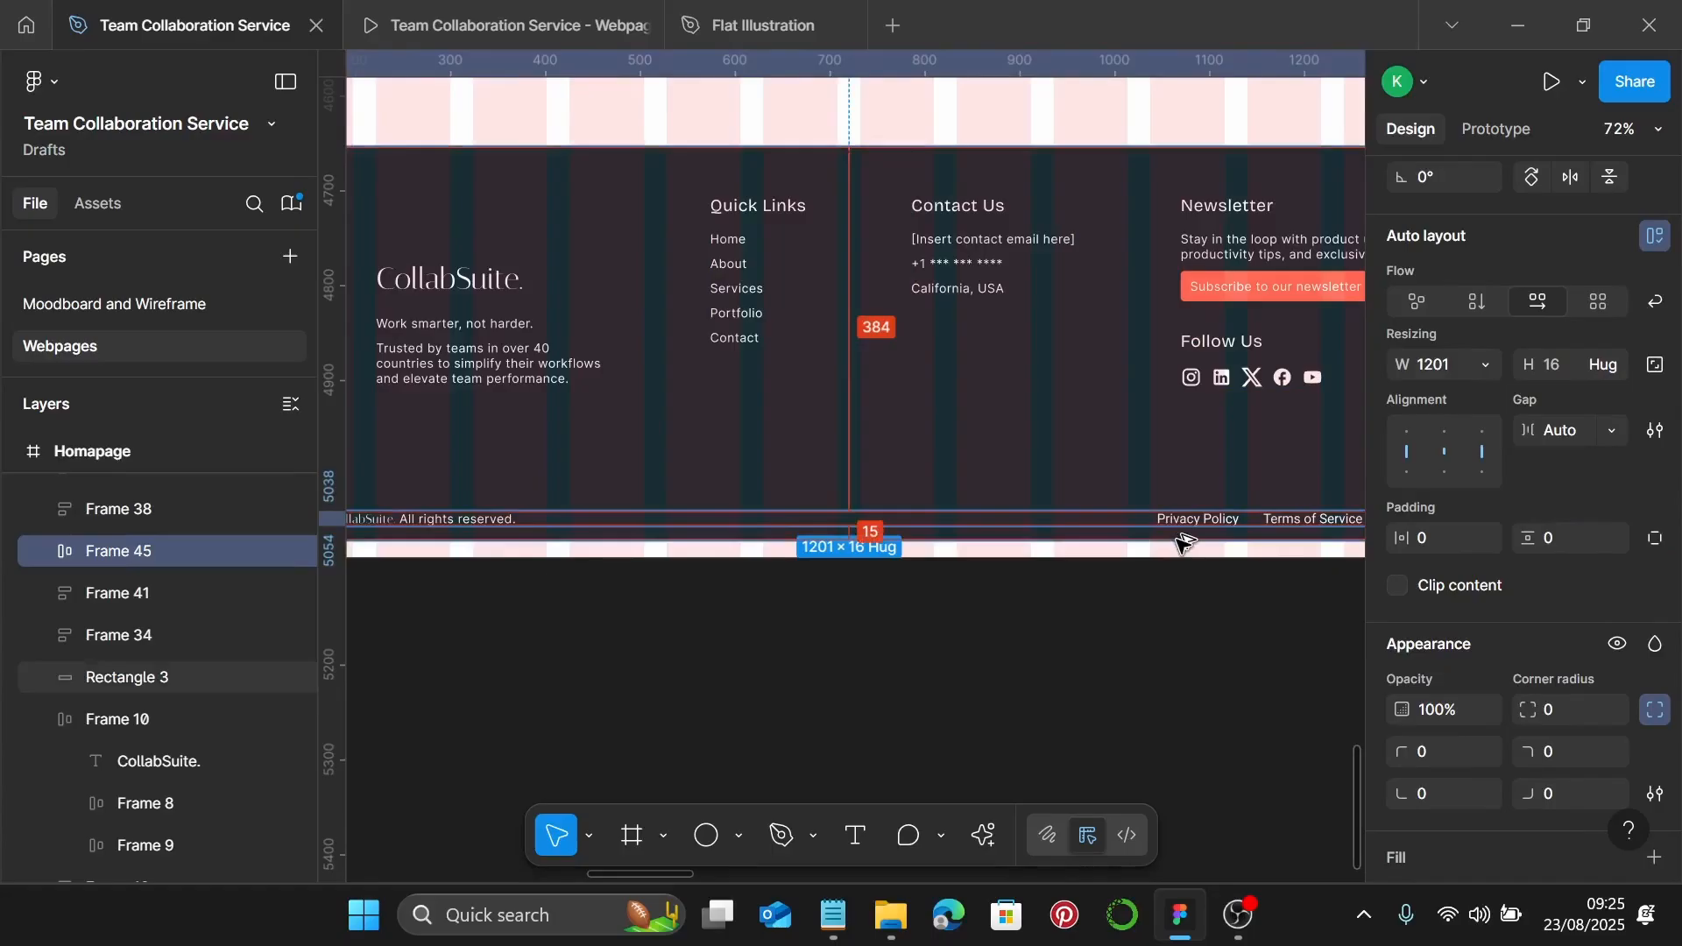
Group the footer background and all the footer content into one group
{"action": "scroll", "coordinate": [1184, 544], "scroll_direction": "down", "scroll_amount": 5}
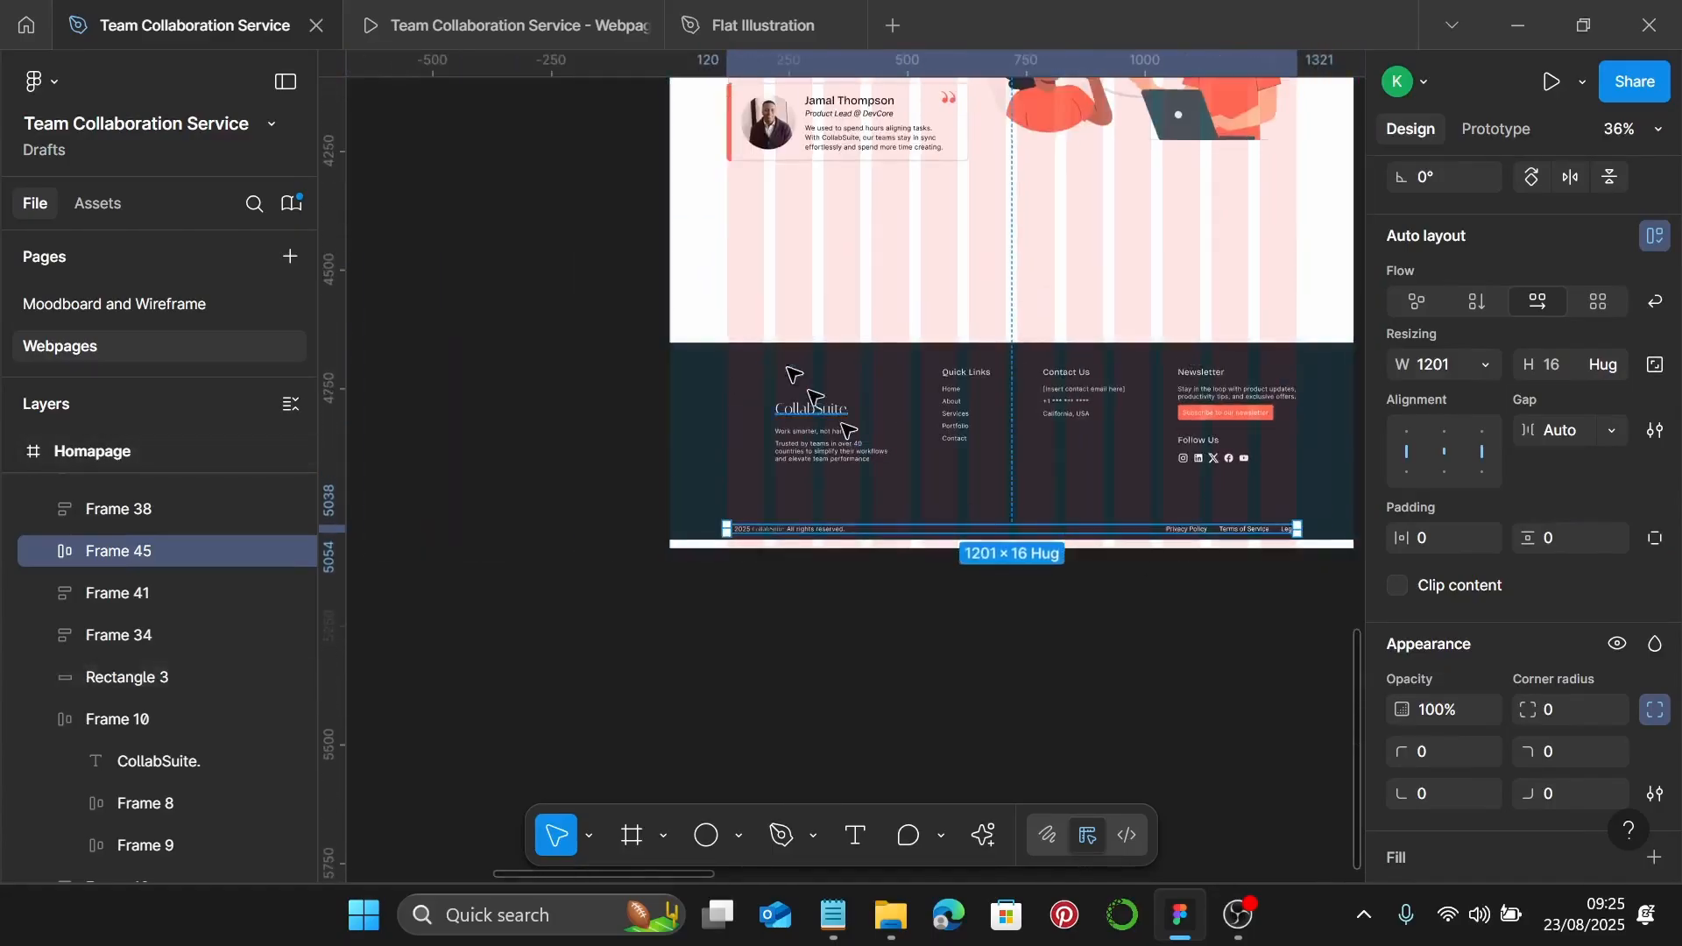
{"action": "left_click", "coordinate": [683, 298]}
{"action": "left_click_drag", "start_coordinate": [684, 286], "coordinate": [1291, 537]}
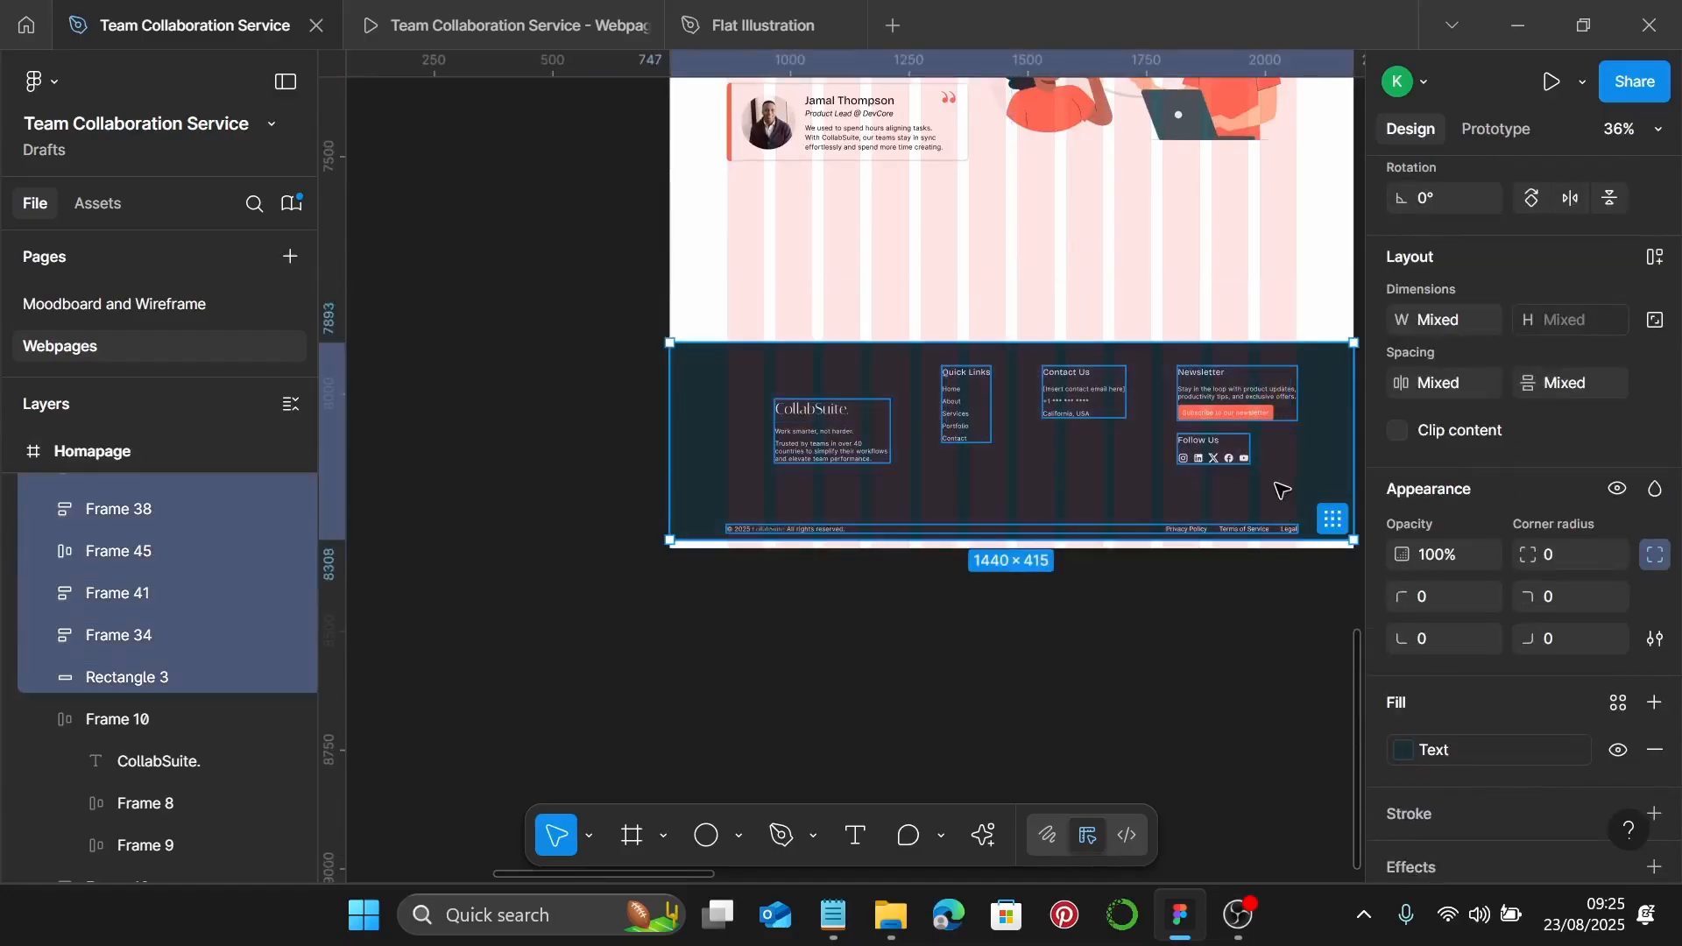
{"action": "key", "text": "ctrl+g"}
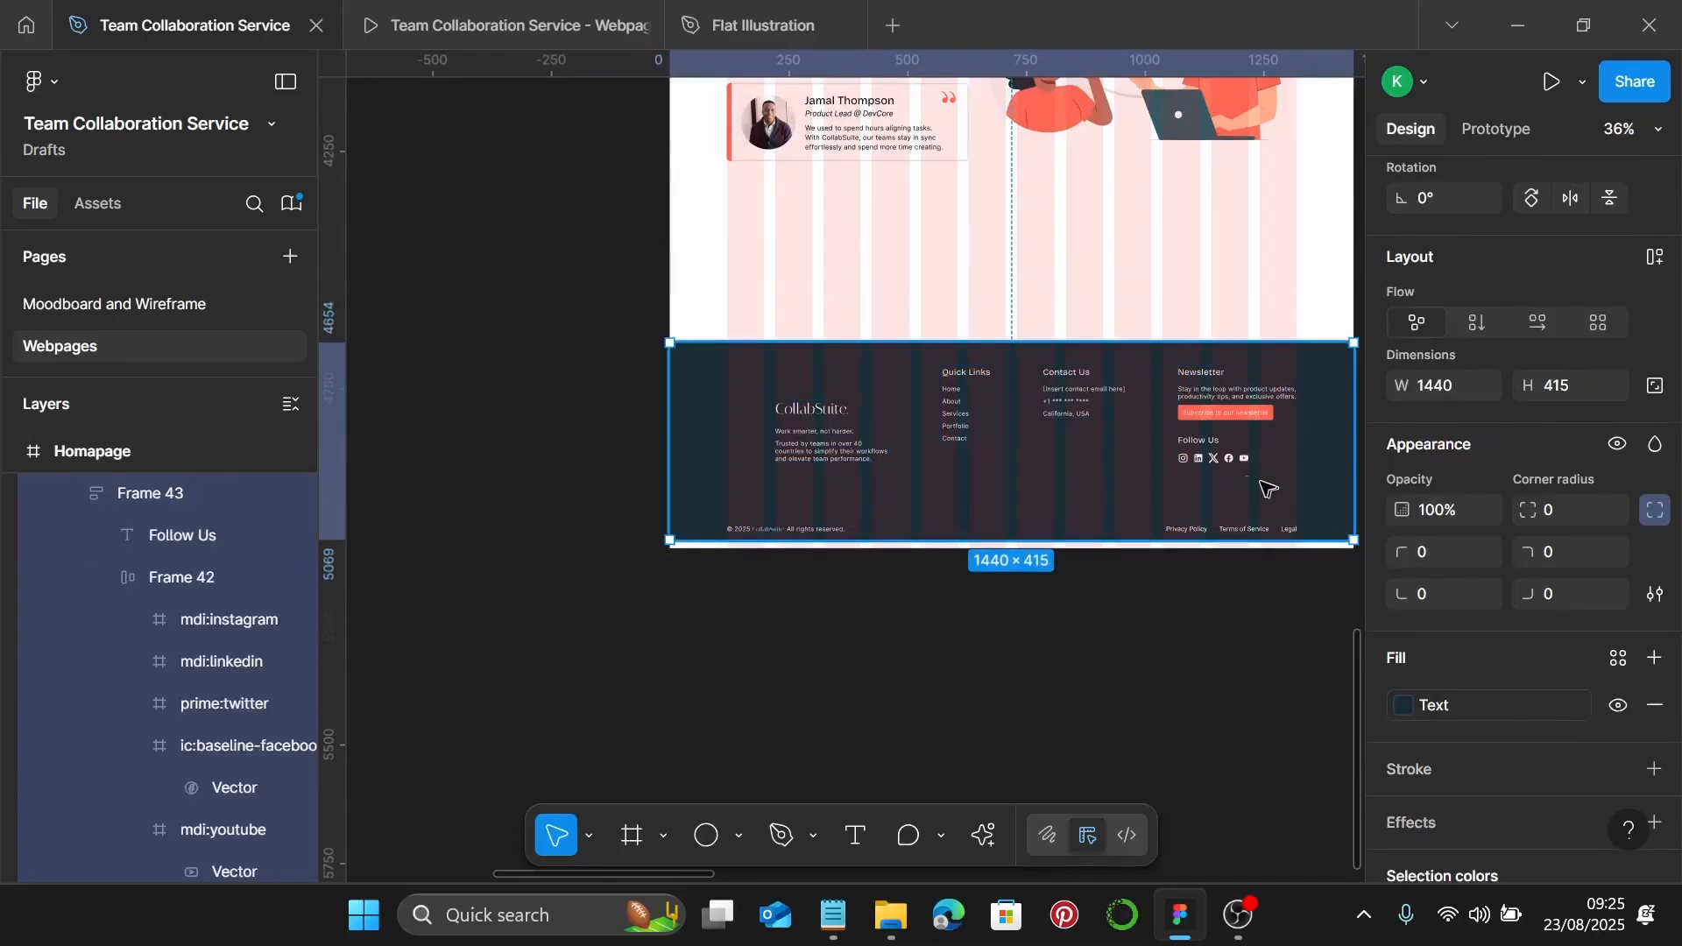
Check the footer in the prototype preview, return to the design file and look over the homepage up to its header
{"action": "left_click", "coordinate": [481, 22]}
{"action": "scroll", "coordinate": [1067, 514], "scroll_direction": "down", "scroll_amount": 10}
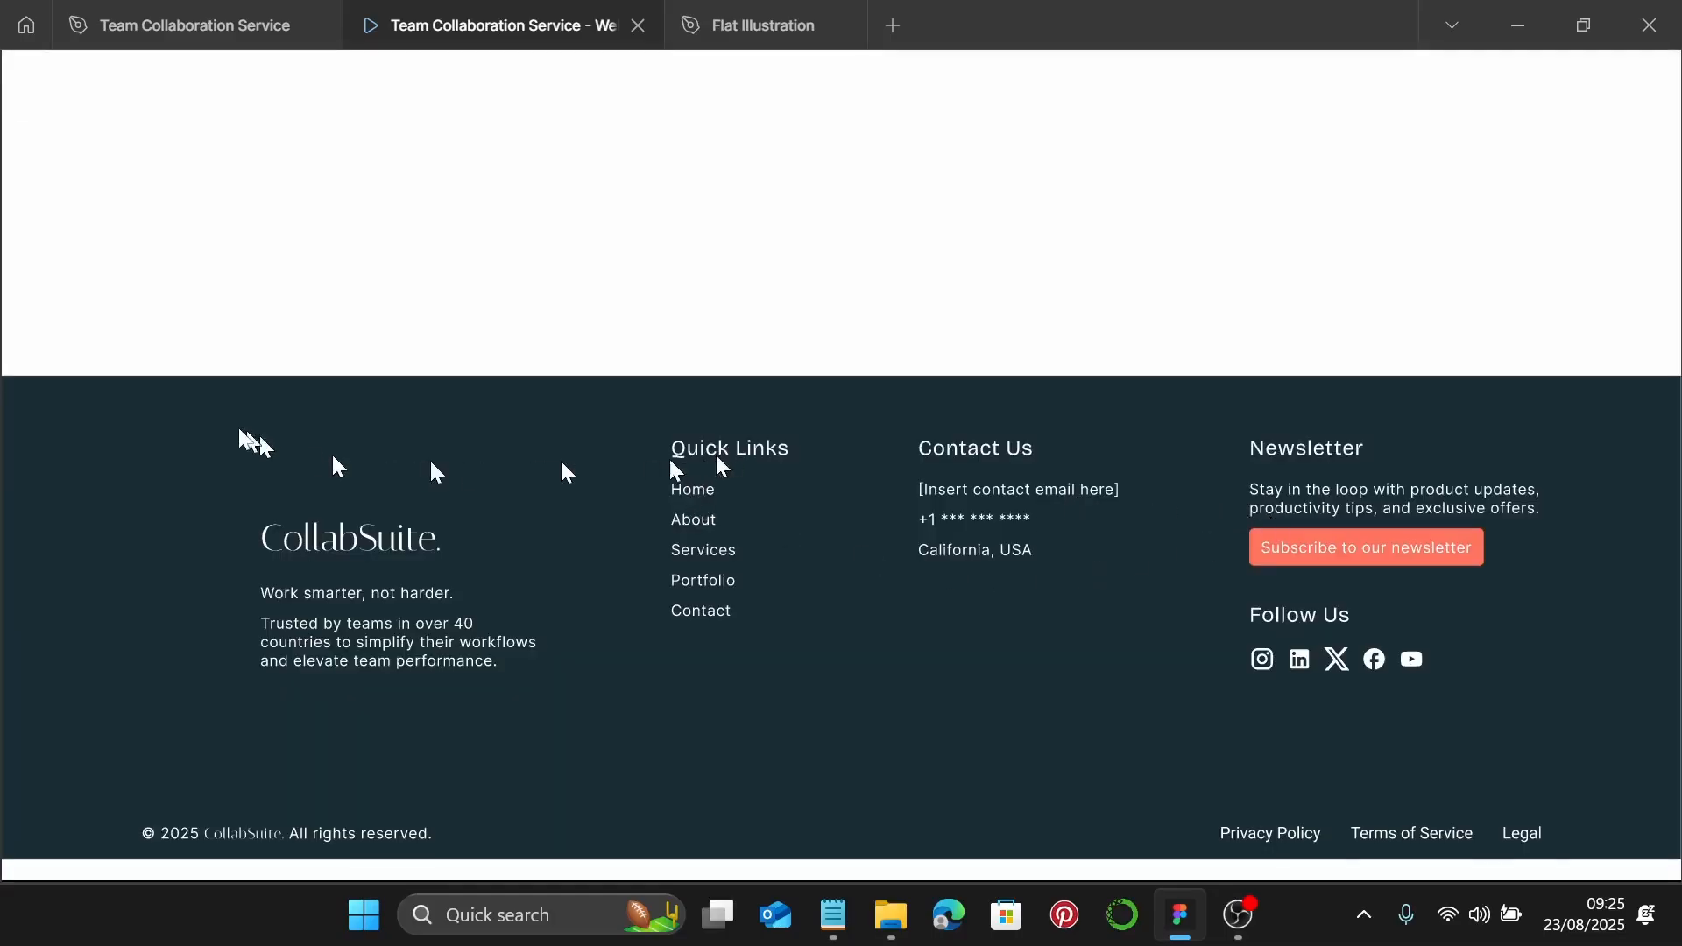
{"action": "left_click", "coordinate": [140, 25]}
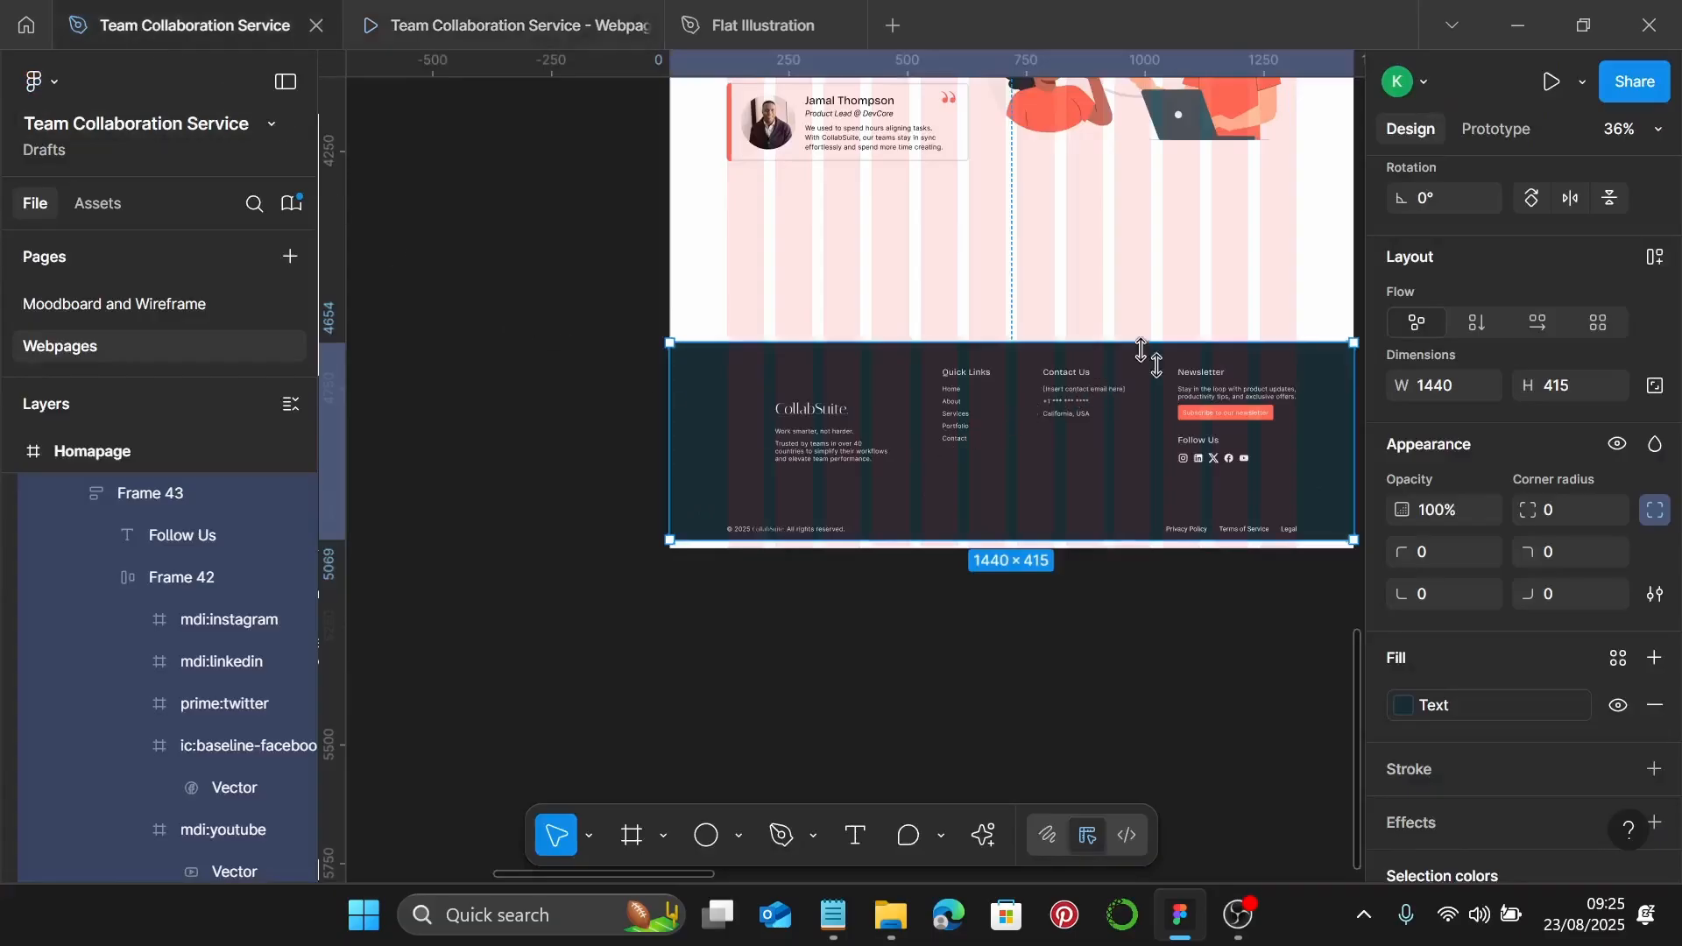
{"action": "scroll", "coordinate": [1141, 349], "scroll_direction": "down", "scroll_amount": 3}
{"action": "scroll", "coordinate": [1141, 349], "scroll_direction": "up", "scroll_amount": 15}
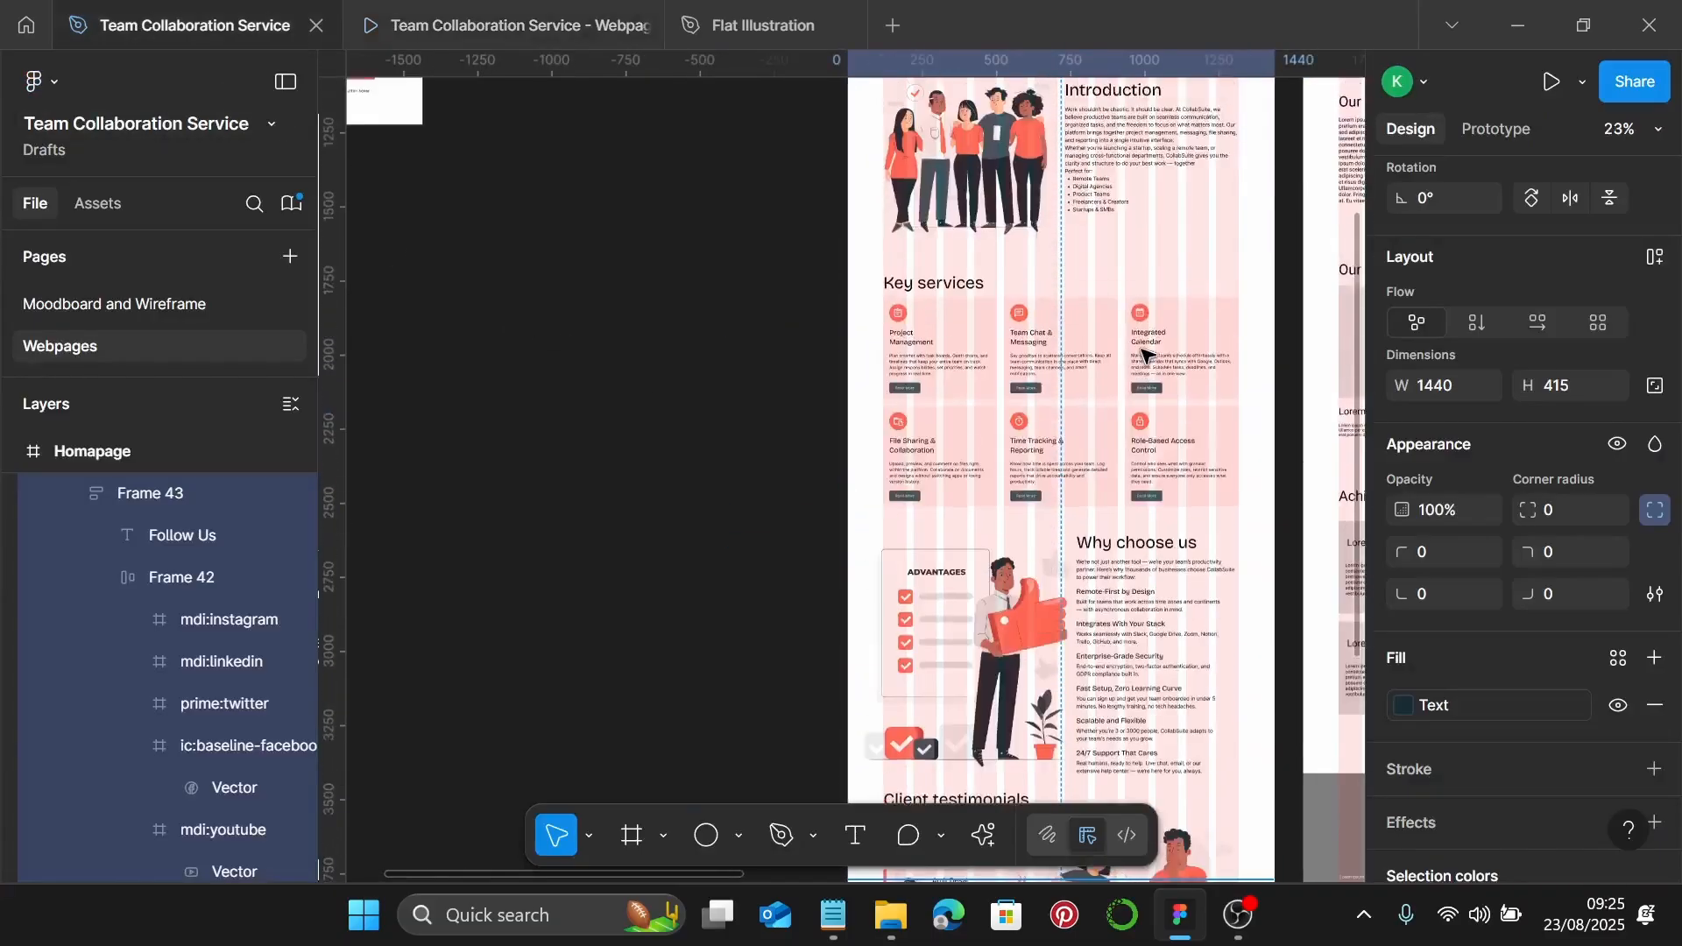
{"action": "scroll", "coordinate": [1171, 331], "scroll_direction": "up", "scroll_amount": 1}
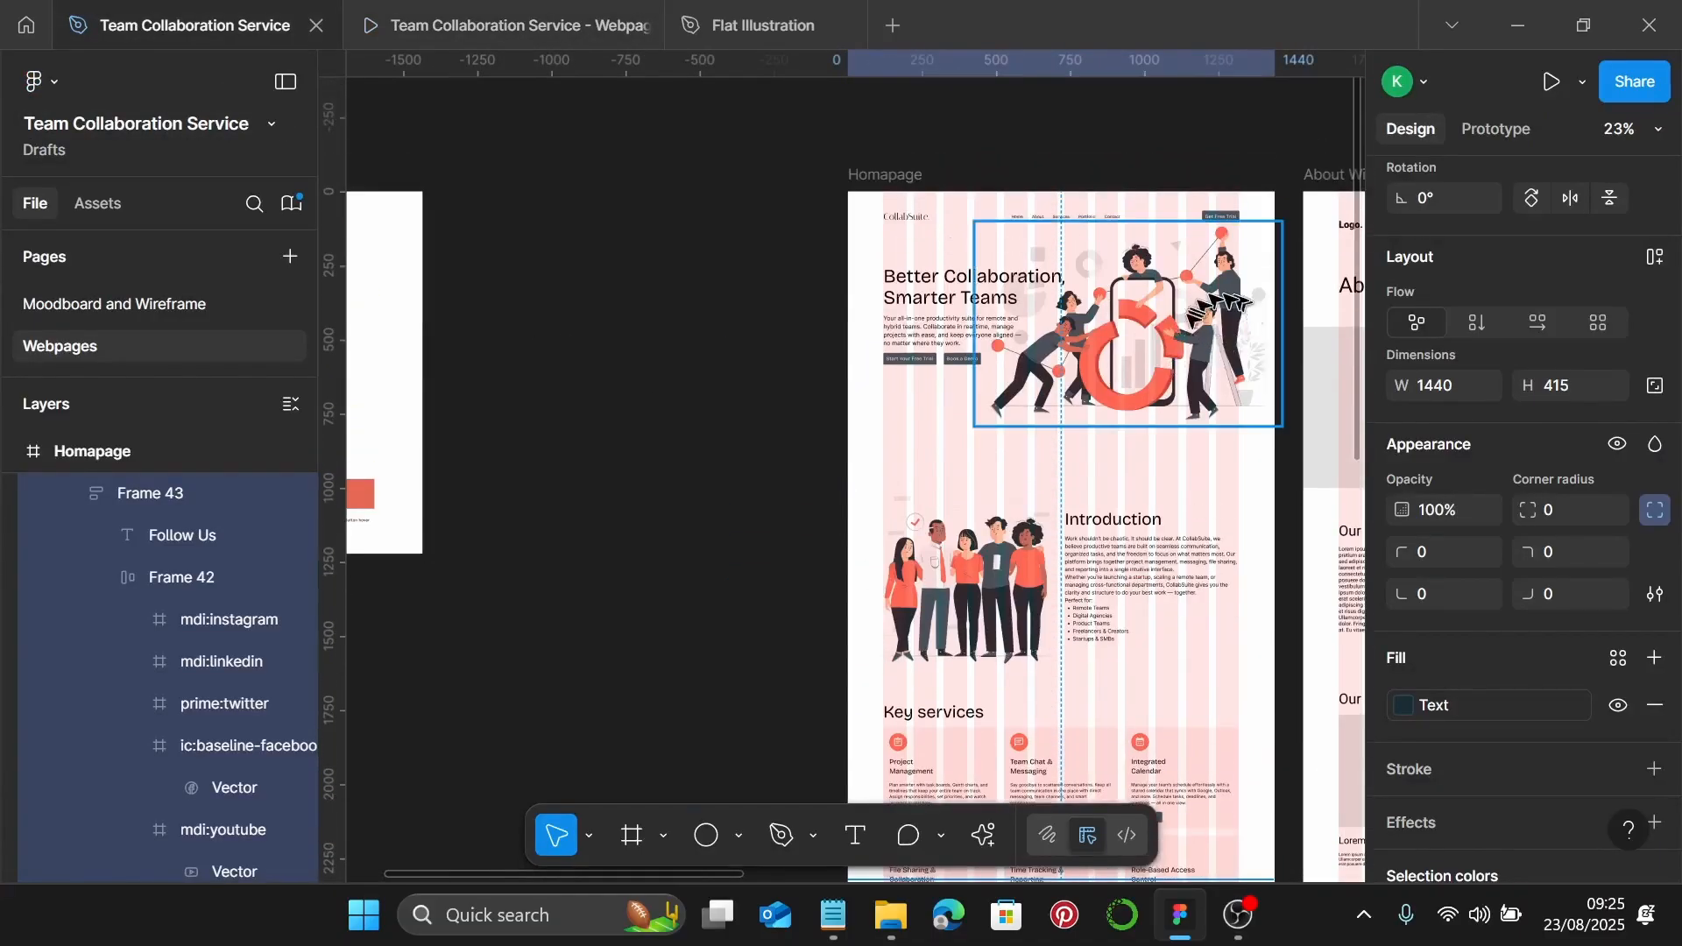
{"action": "scroll", "coordinate": [1319, 420], "scroll_direction": "right", "scroll_amount": 2}
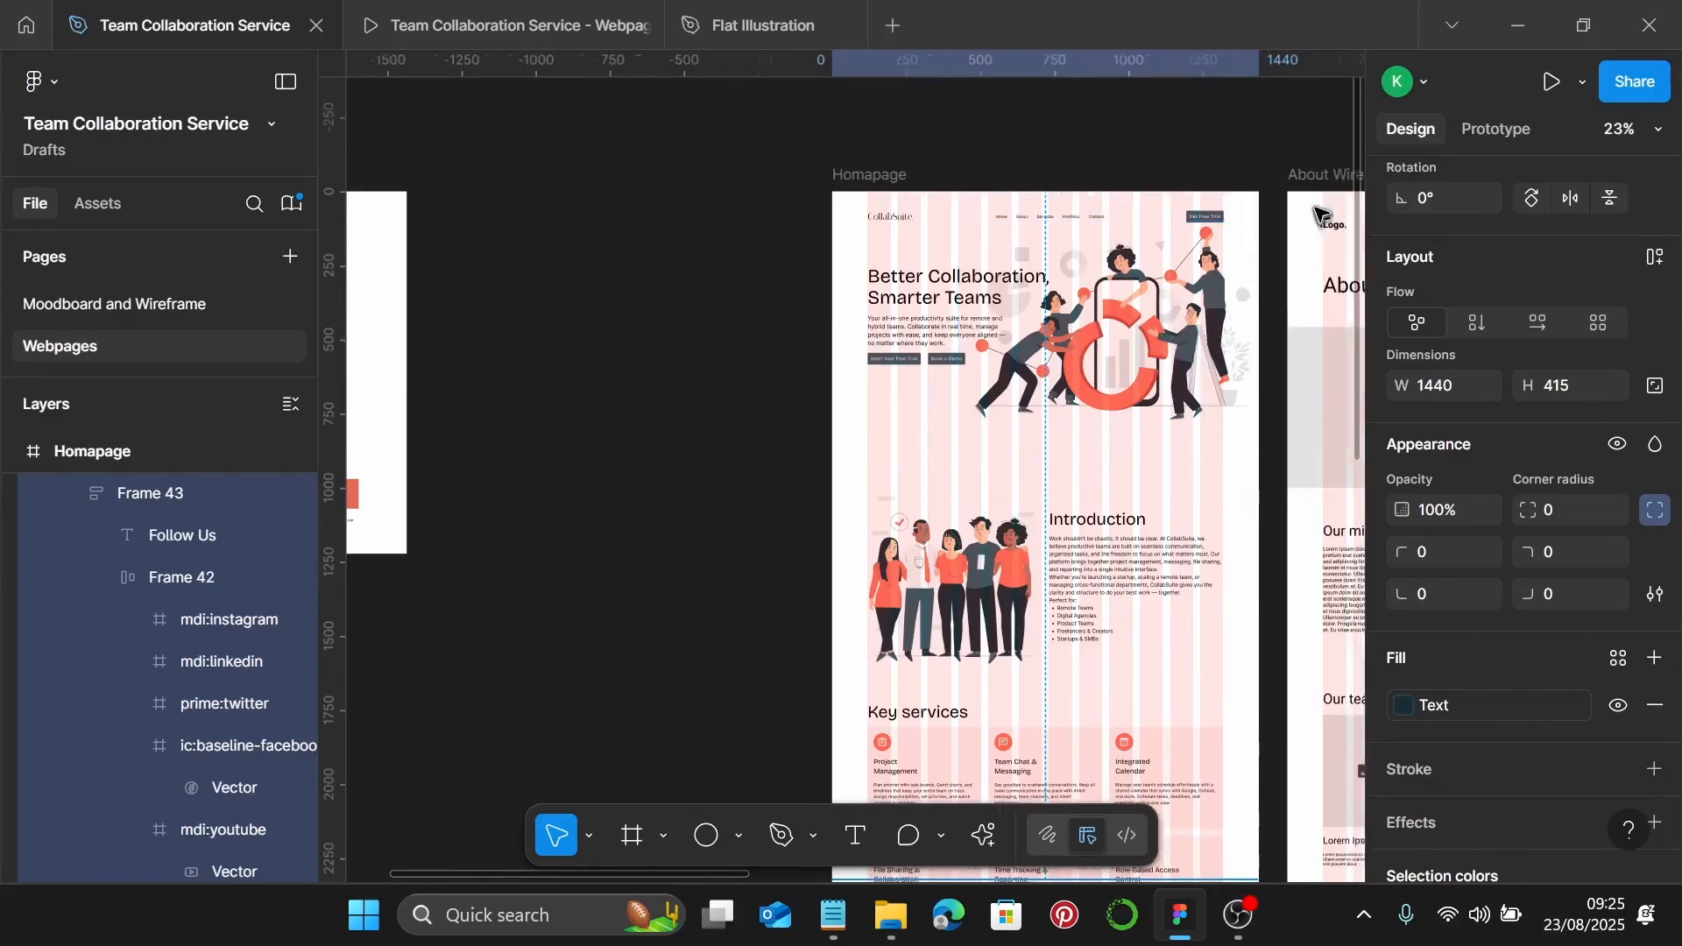
Recolour the black text in the homepage header with the Text colour style
{"action": "scroll", "coordinate": [1244, 162], "scroll_direction": "up", "scroll_amount": 2}
{"action": "left_click", "coordinate": [1202, 158]}
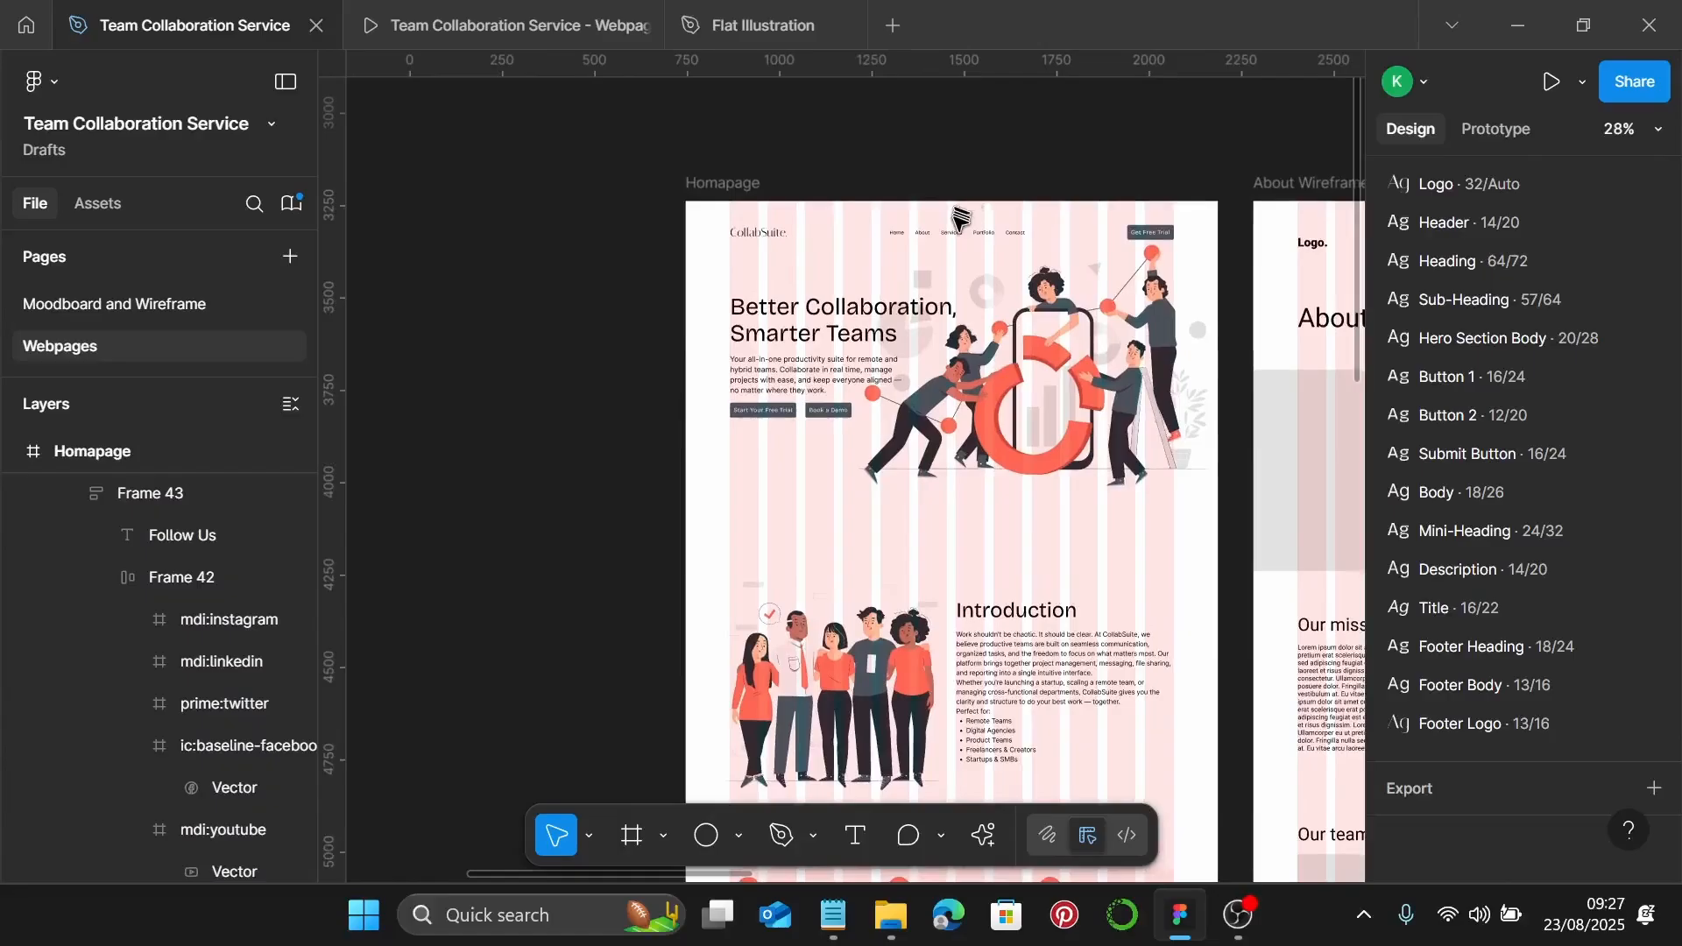
{"action": "left_click", "coordinate": [955, 231]}
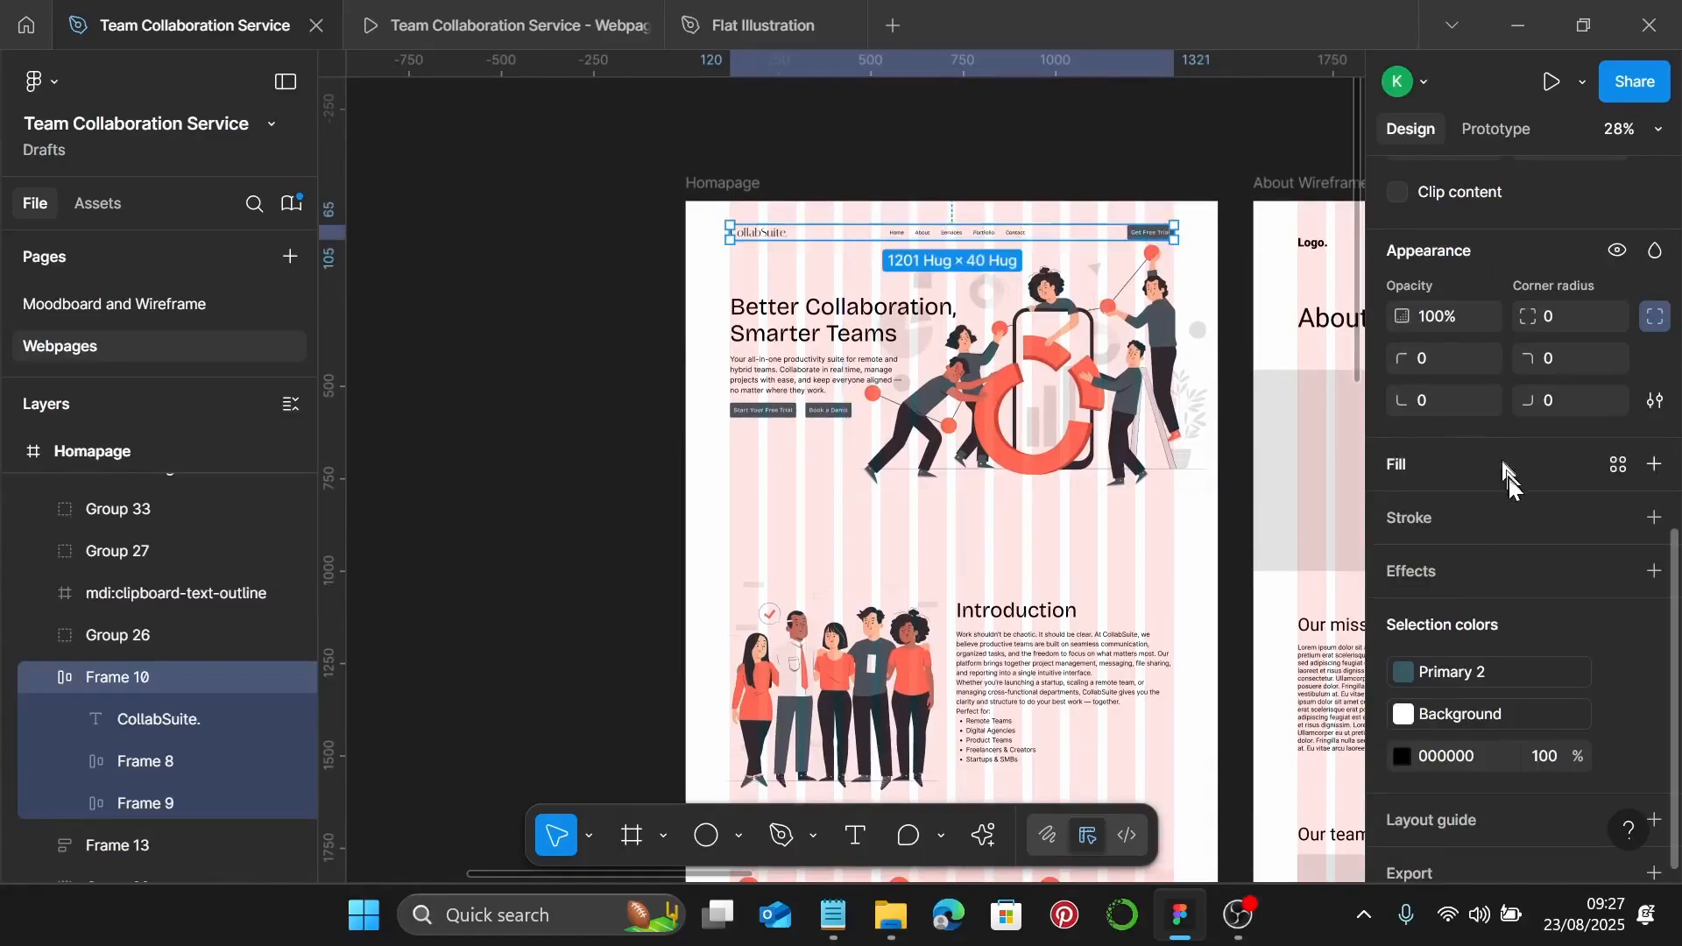
{"action": "scroll", "coordinate": [1515, 490], "scroll_direction": "down", "scroll_amount": 2}
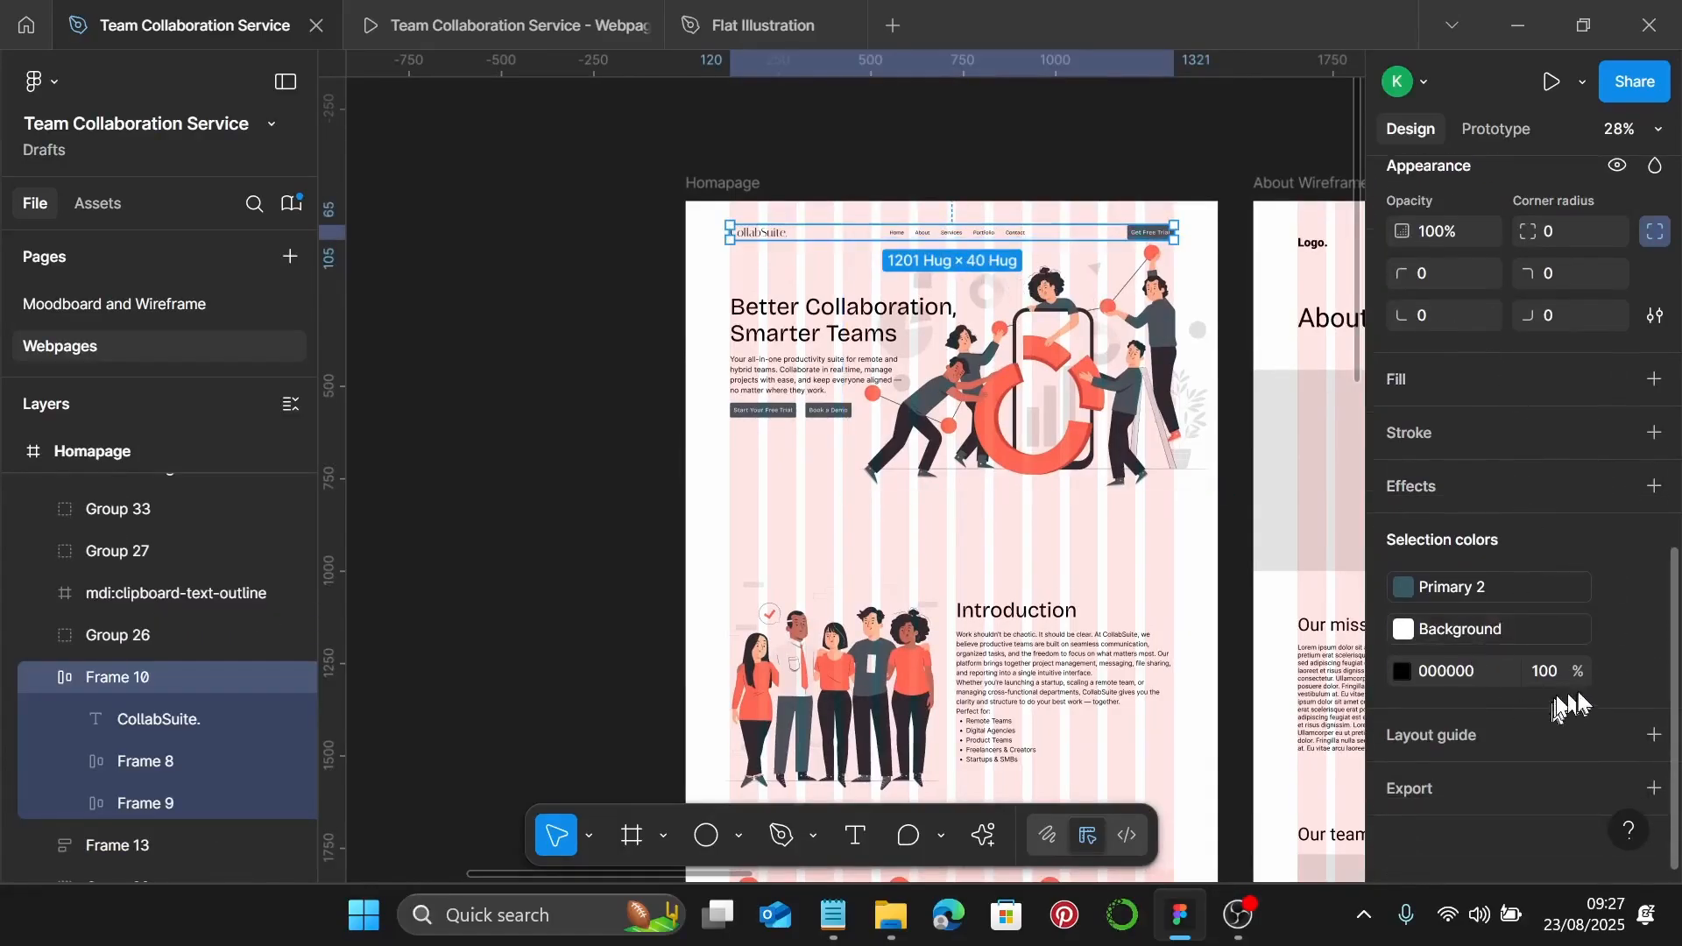
{"action": "left_click", "coordinate": [1618, 672]}
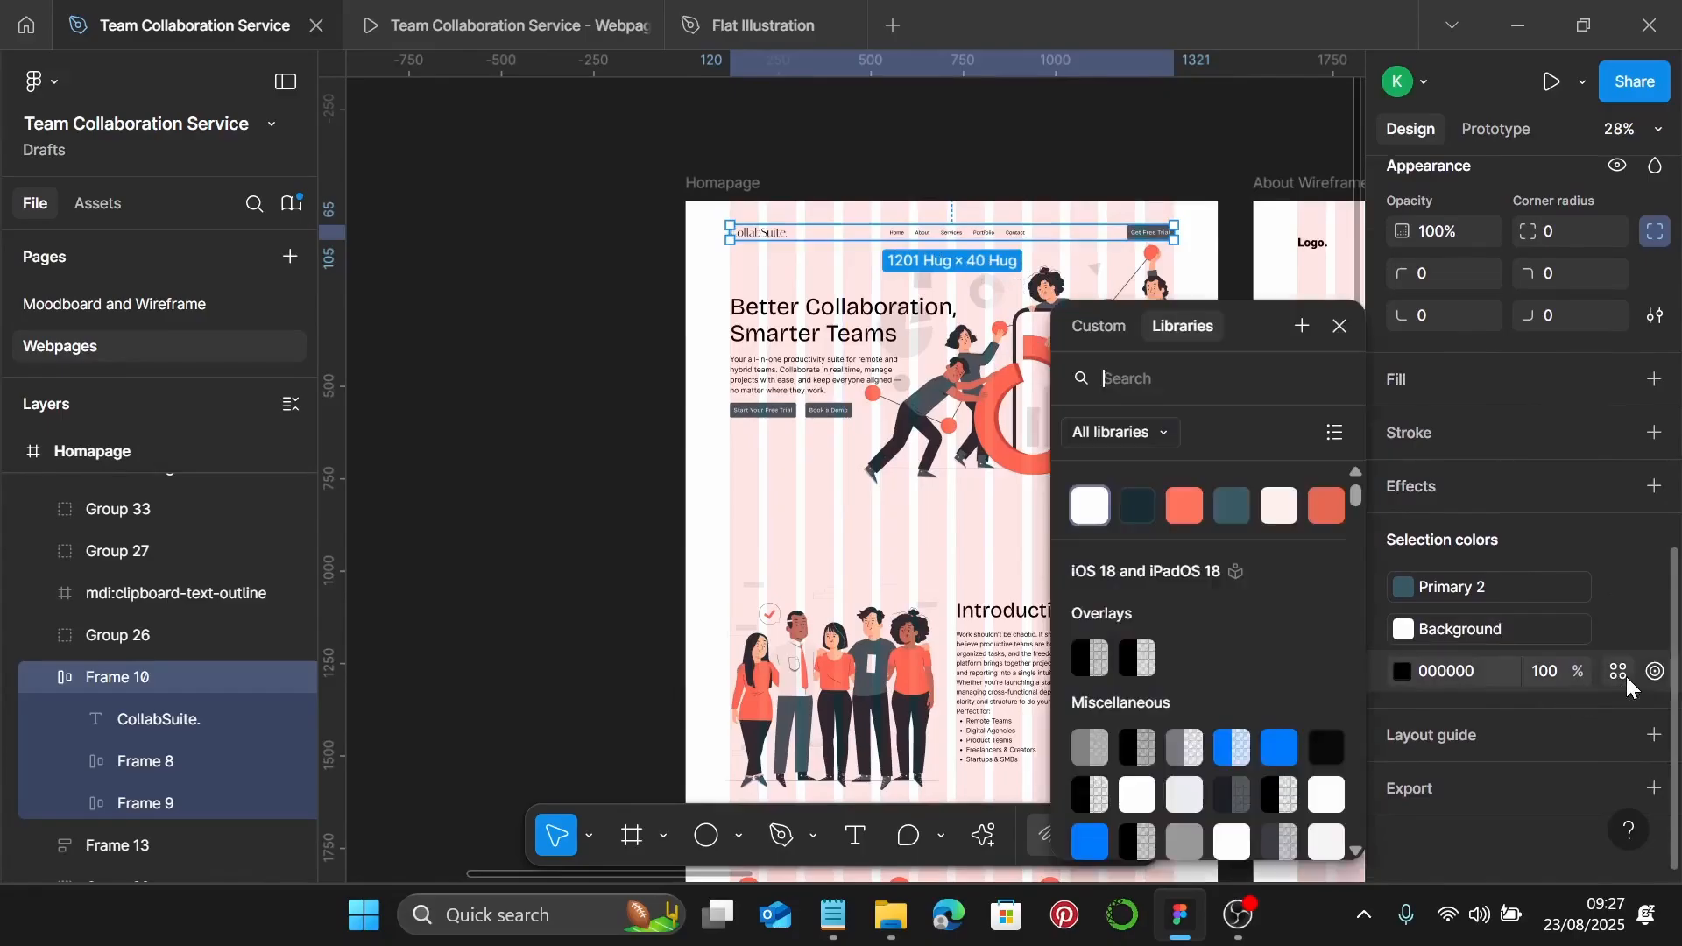
{"action": "left_click", "coordinate": [1141, 508]}
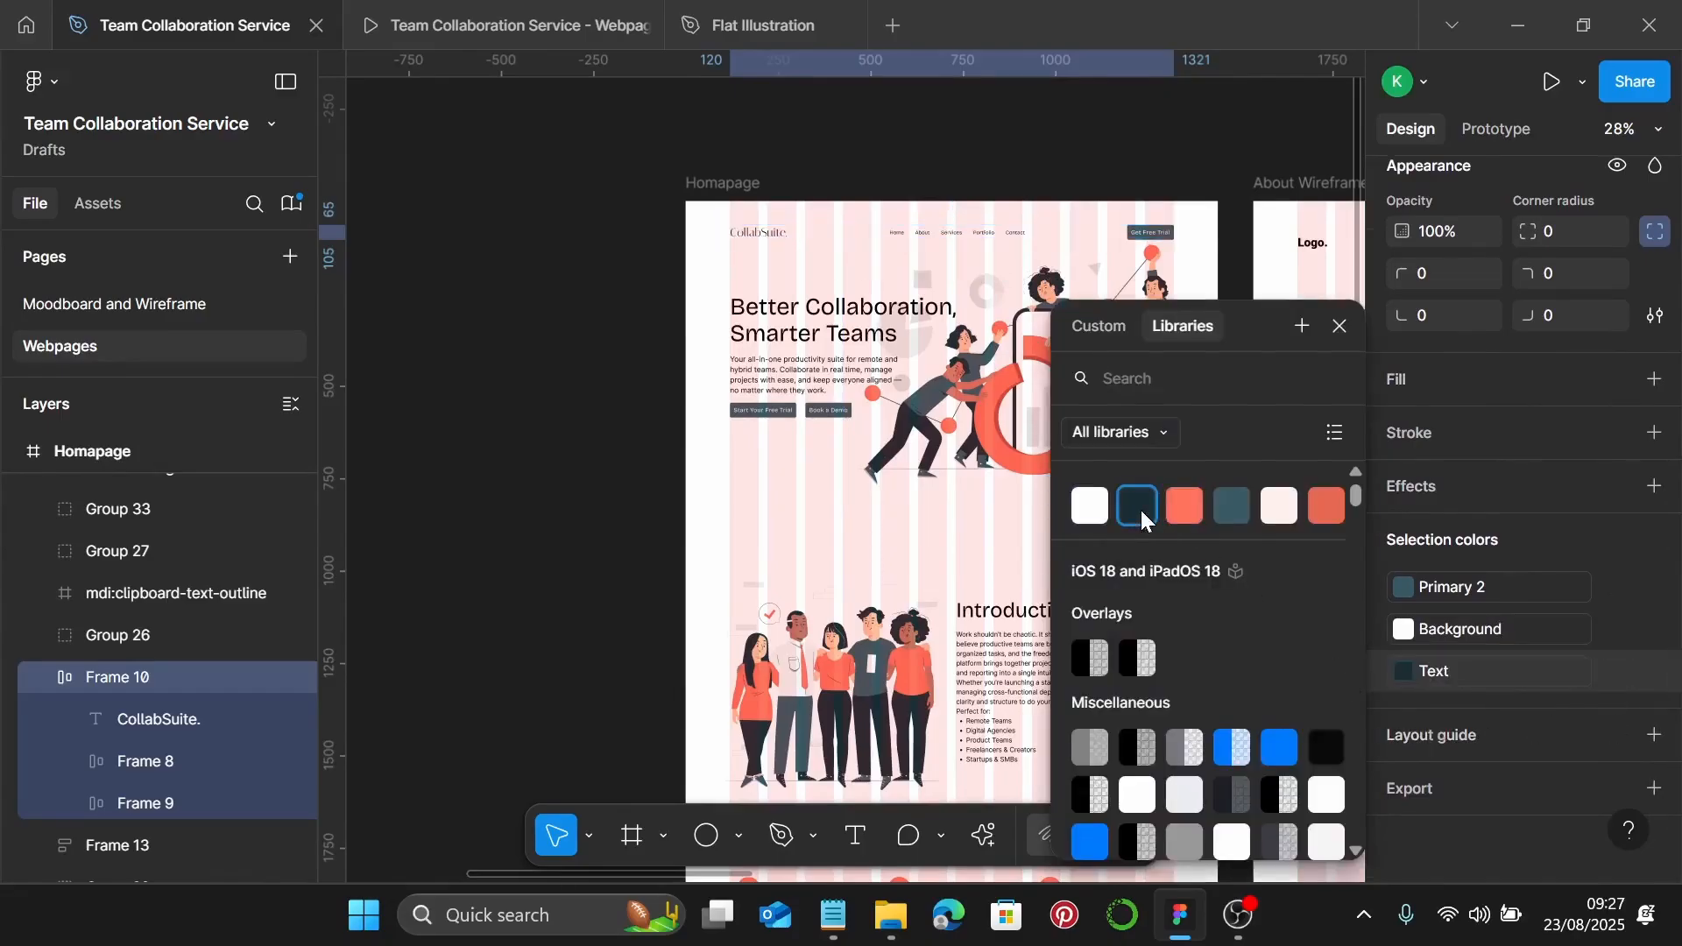
{"action": "scroll", "coordinate": [920, 223], "scroll_direction": "up", "scroll_amount": 5}
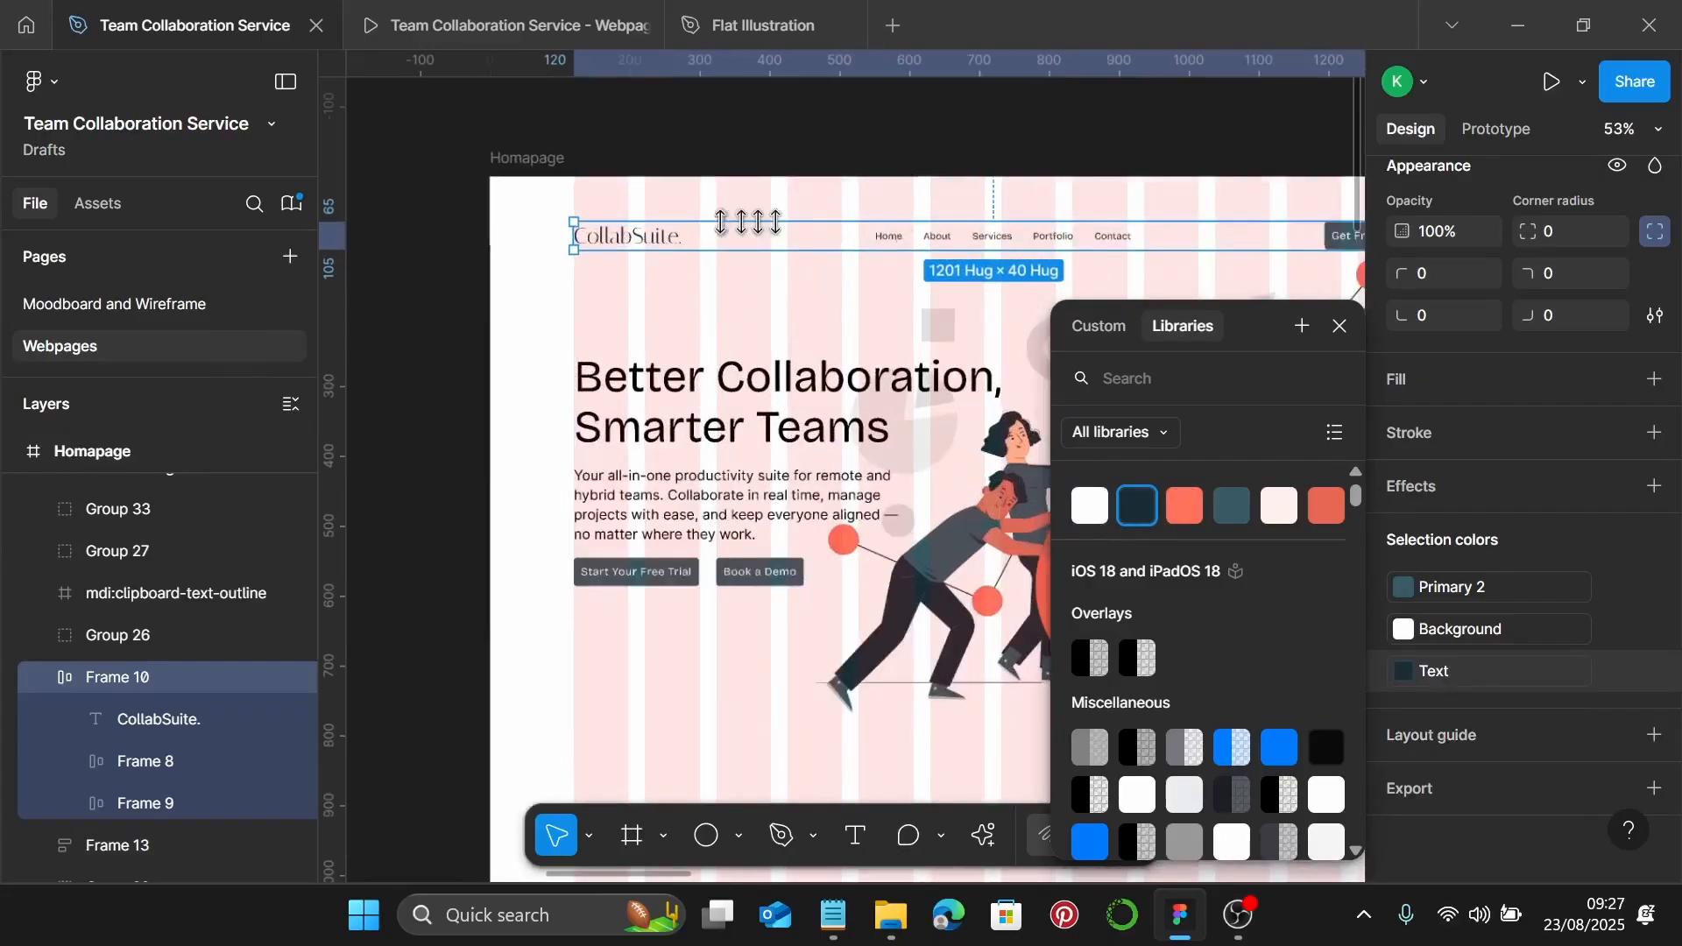
{"action": "left_click", "coordinate": [673, 238]}
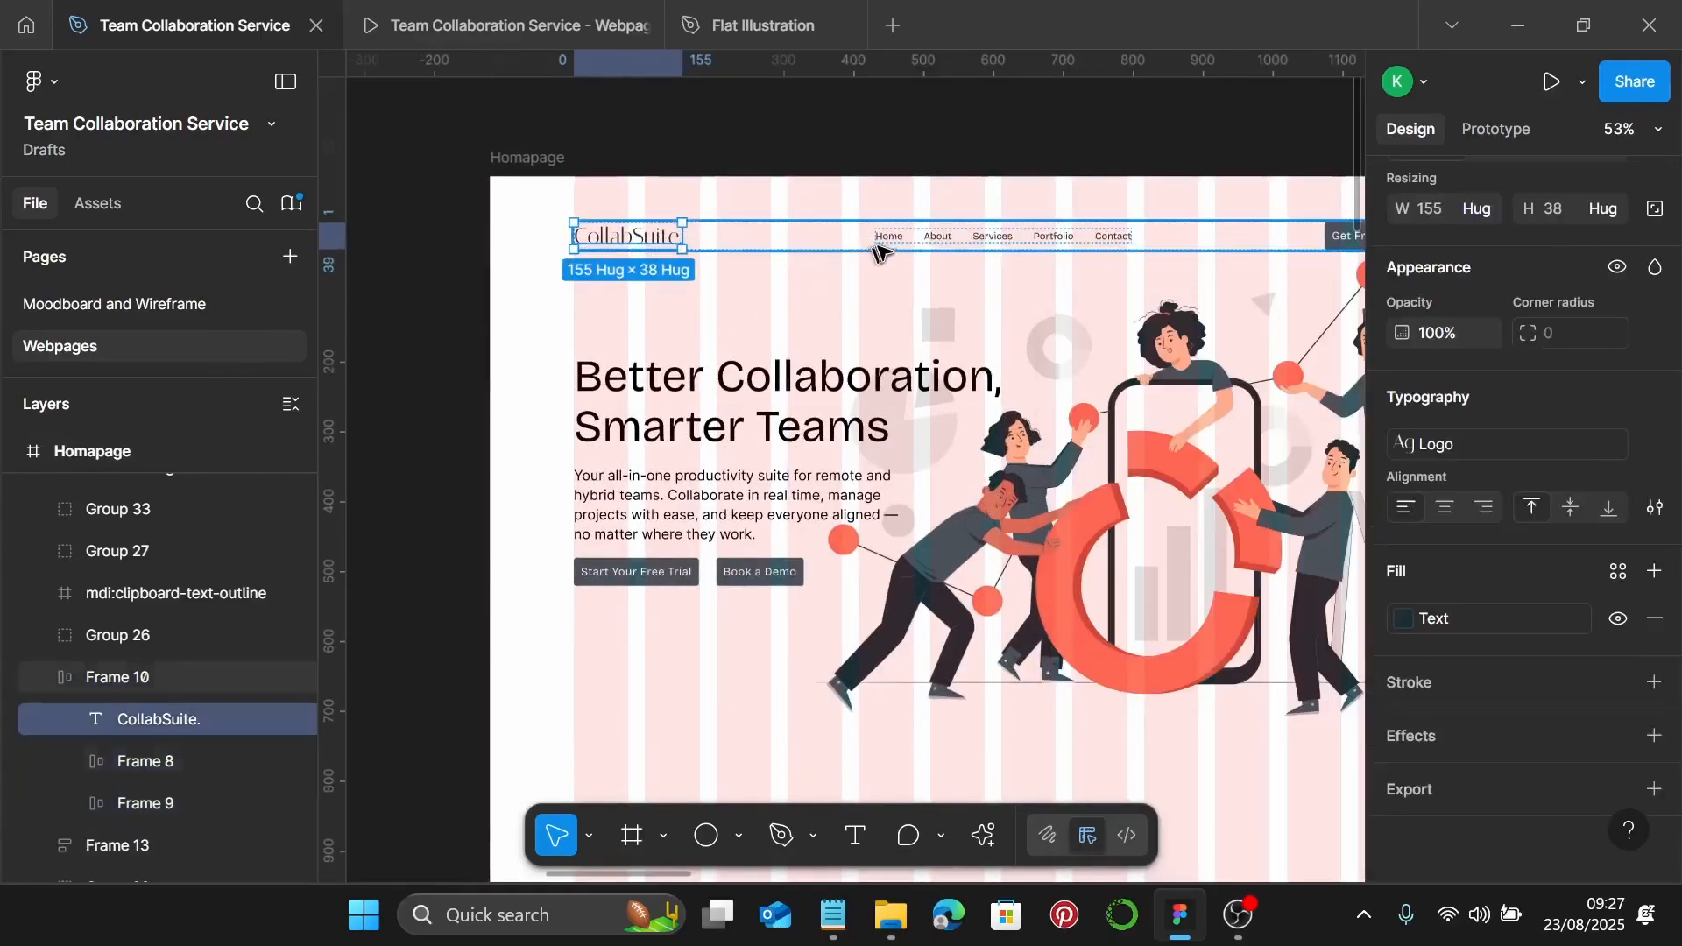
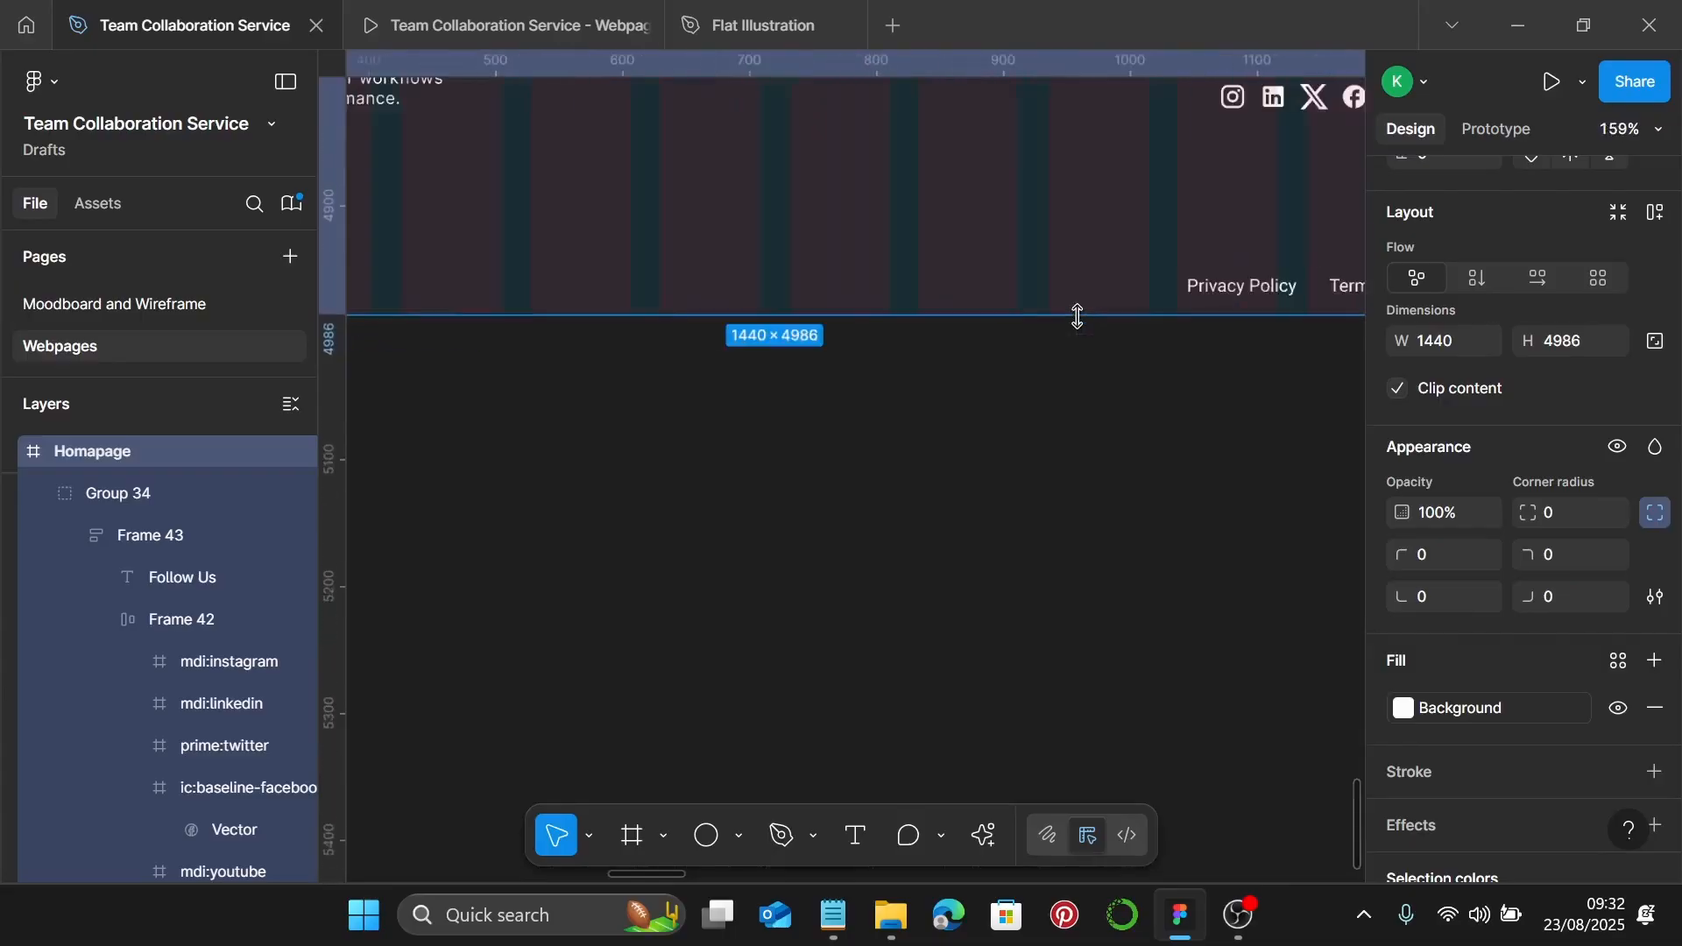
Review the whole homepage in the prototype preview from header to footer, checking text colours and section spacing, and return to the design file
{"action": "scroll", "coordinate": [1085, 317], "scroll_direction": "up", "scroll_amount": 5}
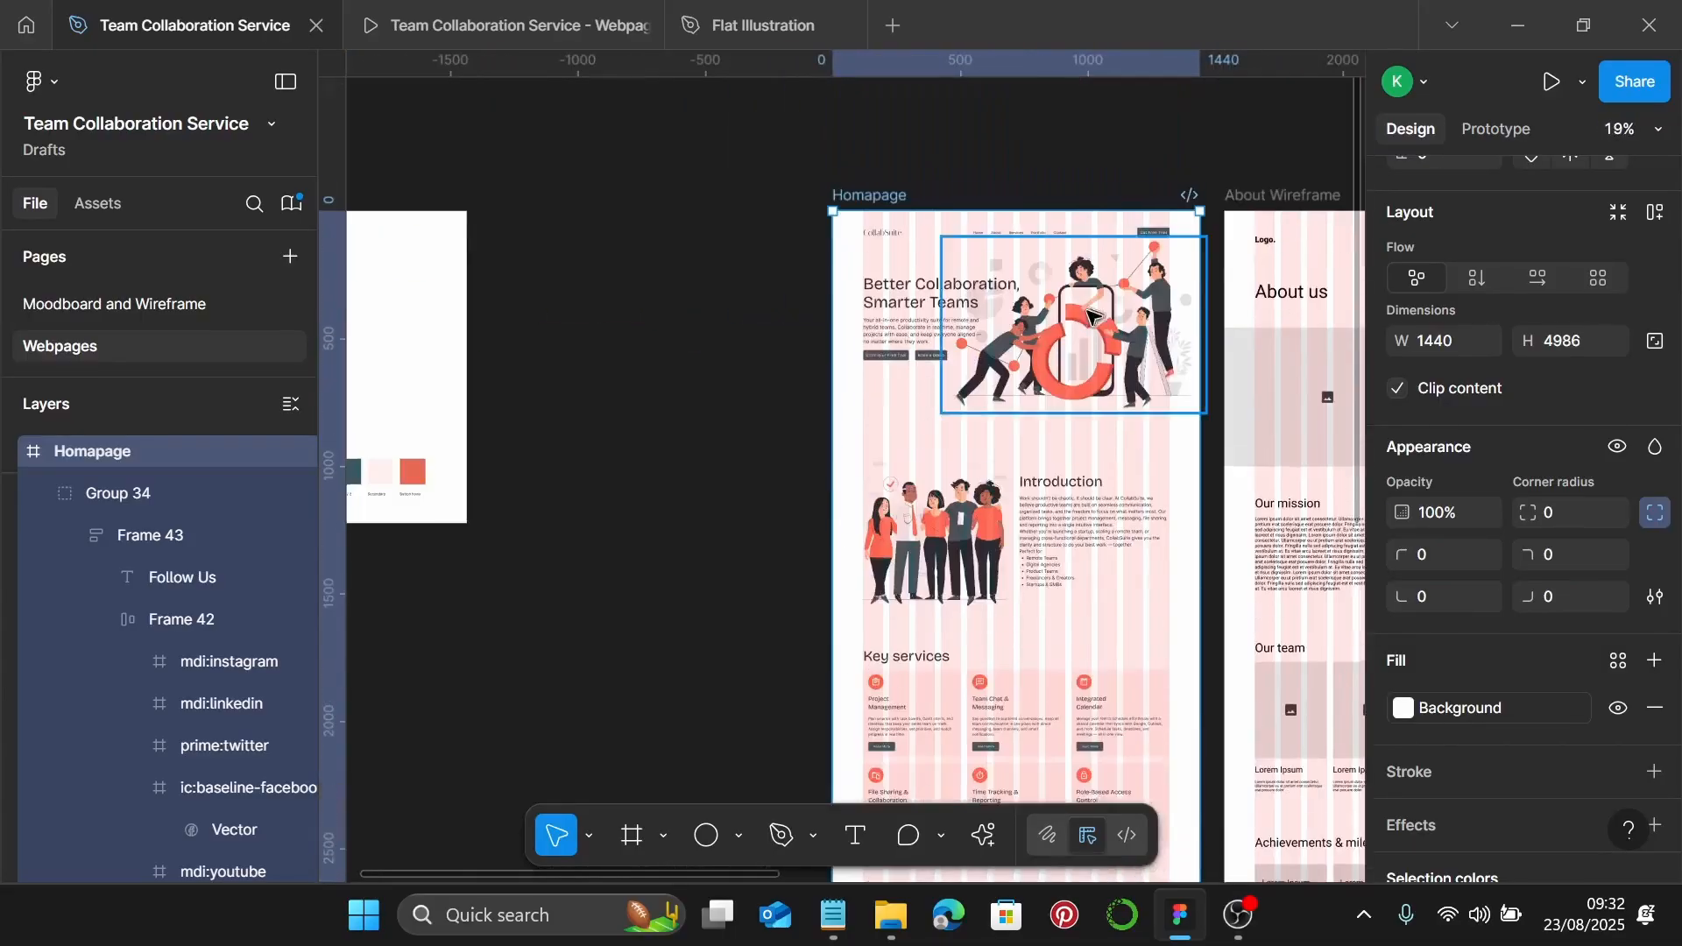
{"action": "left_click", "coordinate": [1031, 149]}
{"action": "left_click", "coordinate": [469, 21]}
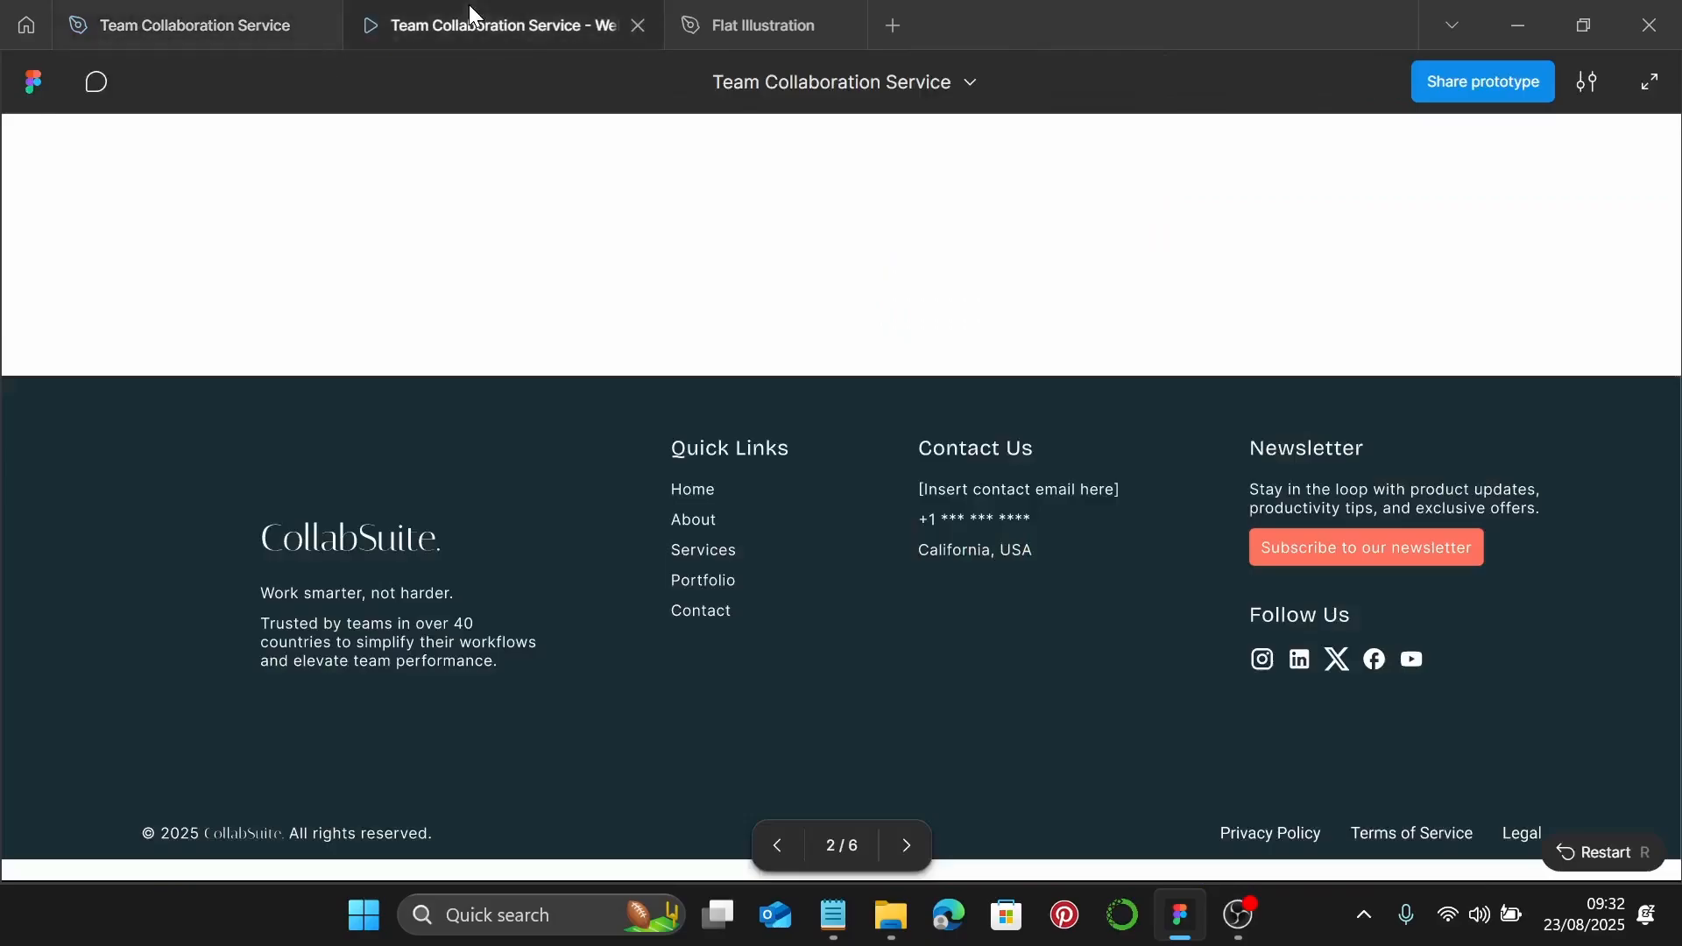
{"action": "scroll", "coordinate": [1214, 402], "scroll_direction": "up", "scroll_amount": 10}
{"action": "scroll", "coordinate": [1216, 396], "scroll_direction": "up", "scroll_amount": 15}
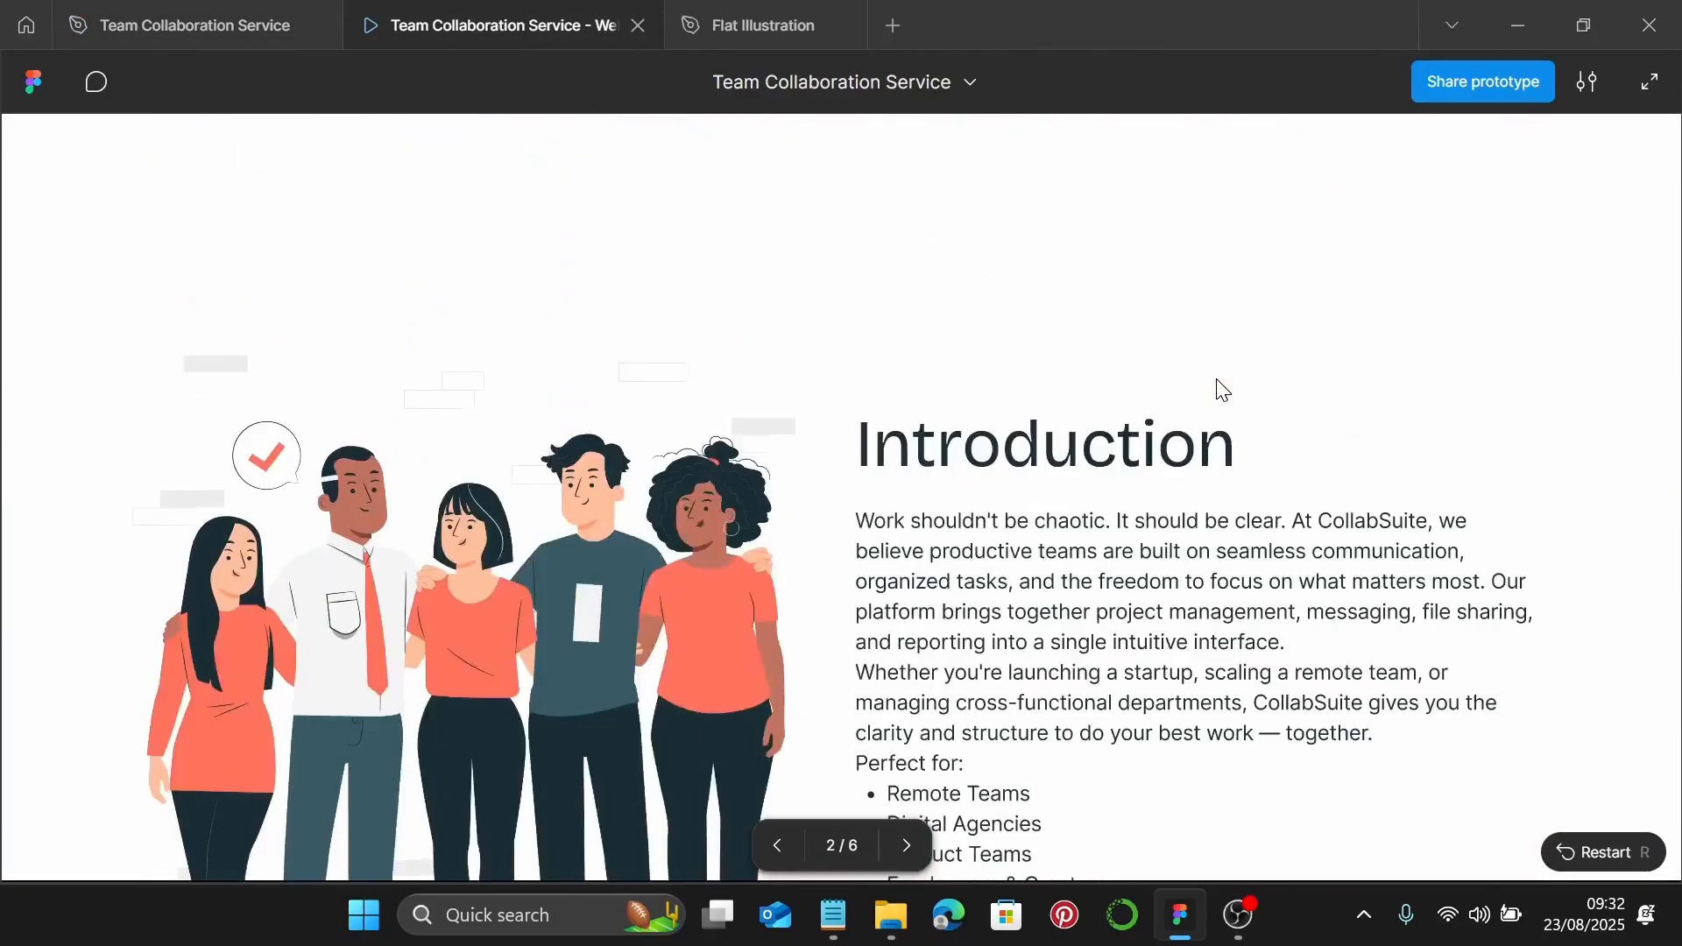
{"action": "scroll", "coordinate": [1244, 383], "scroll_direction": "down", "scroll_amount": 15}
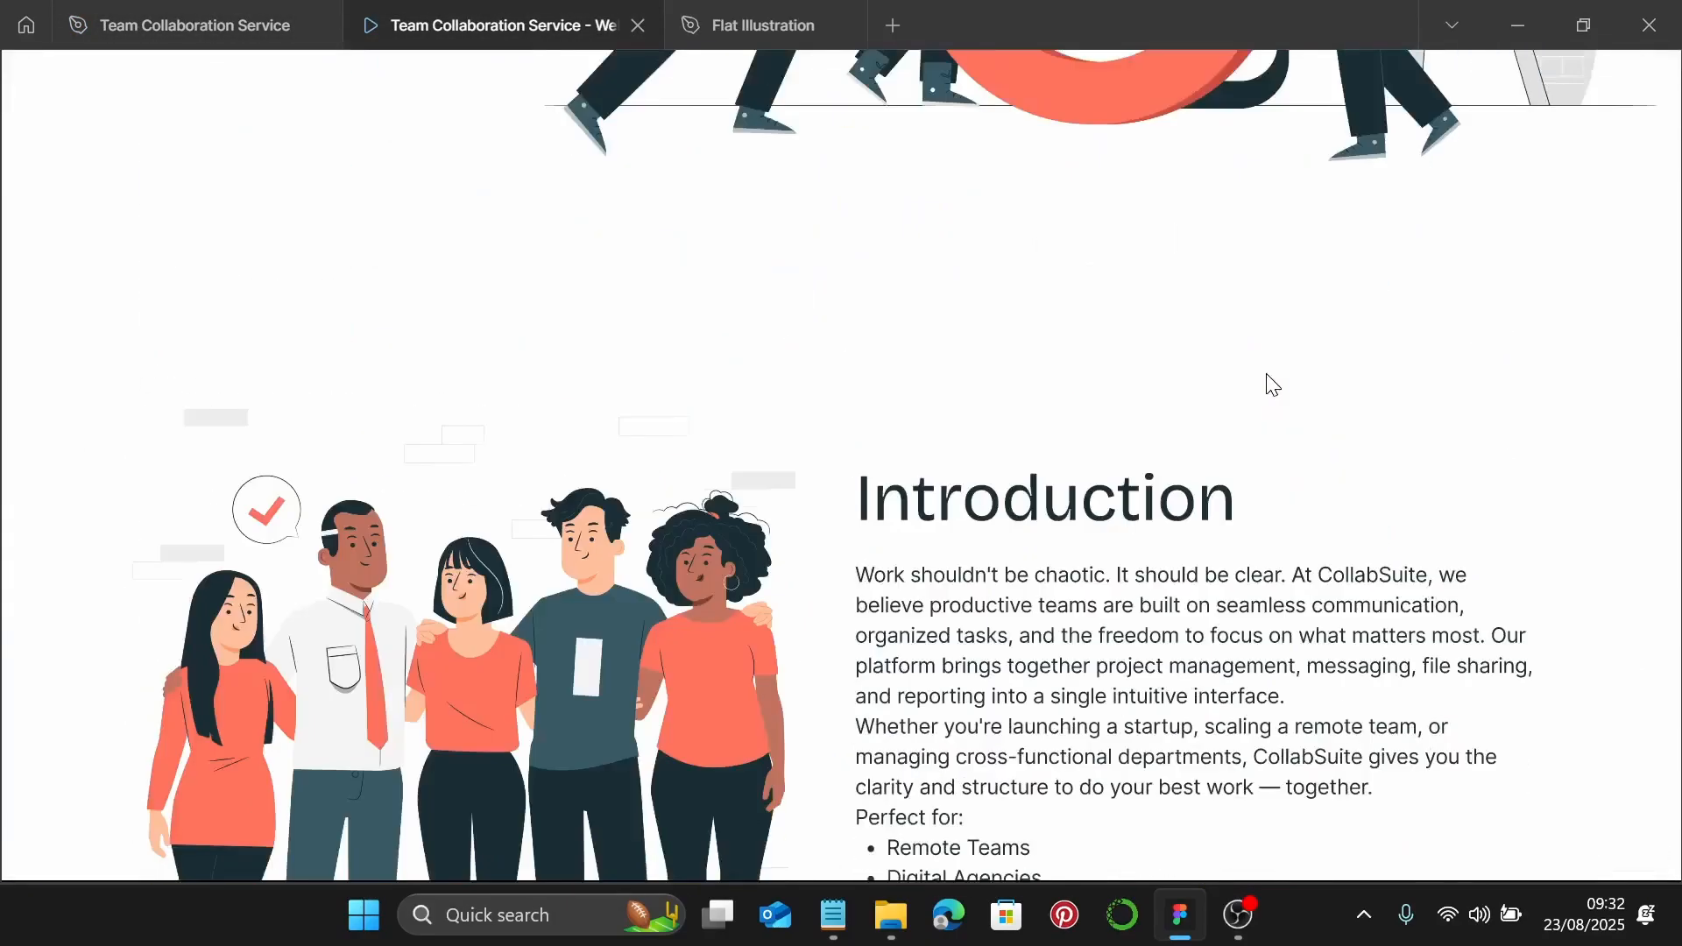
{"action": "scroll", "coordinate": [1272, 385], "scroll_direction": "down", "scroll_amount": 15}
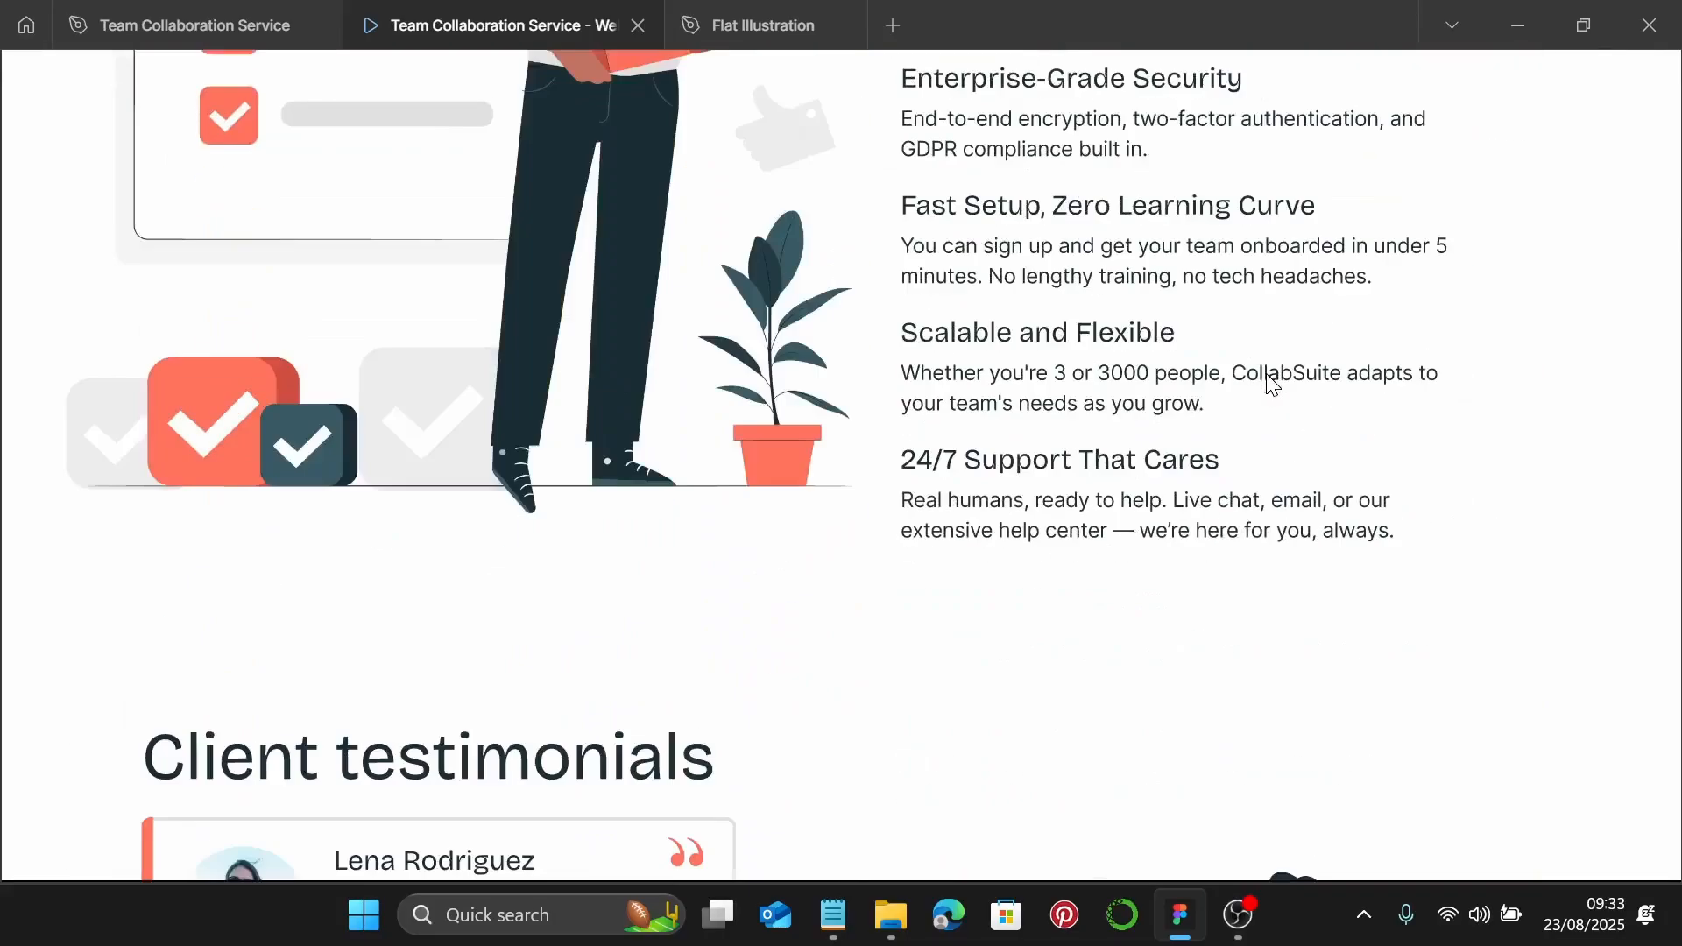
{"action": "scroll", "coordinate": [1266, 376], "scroll_direction": "up", "scroll_amount": 15}
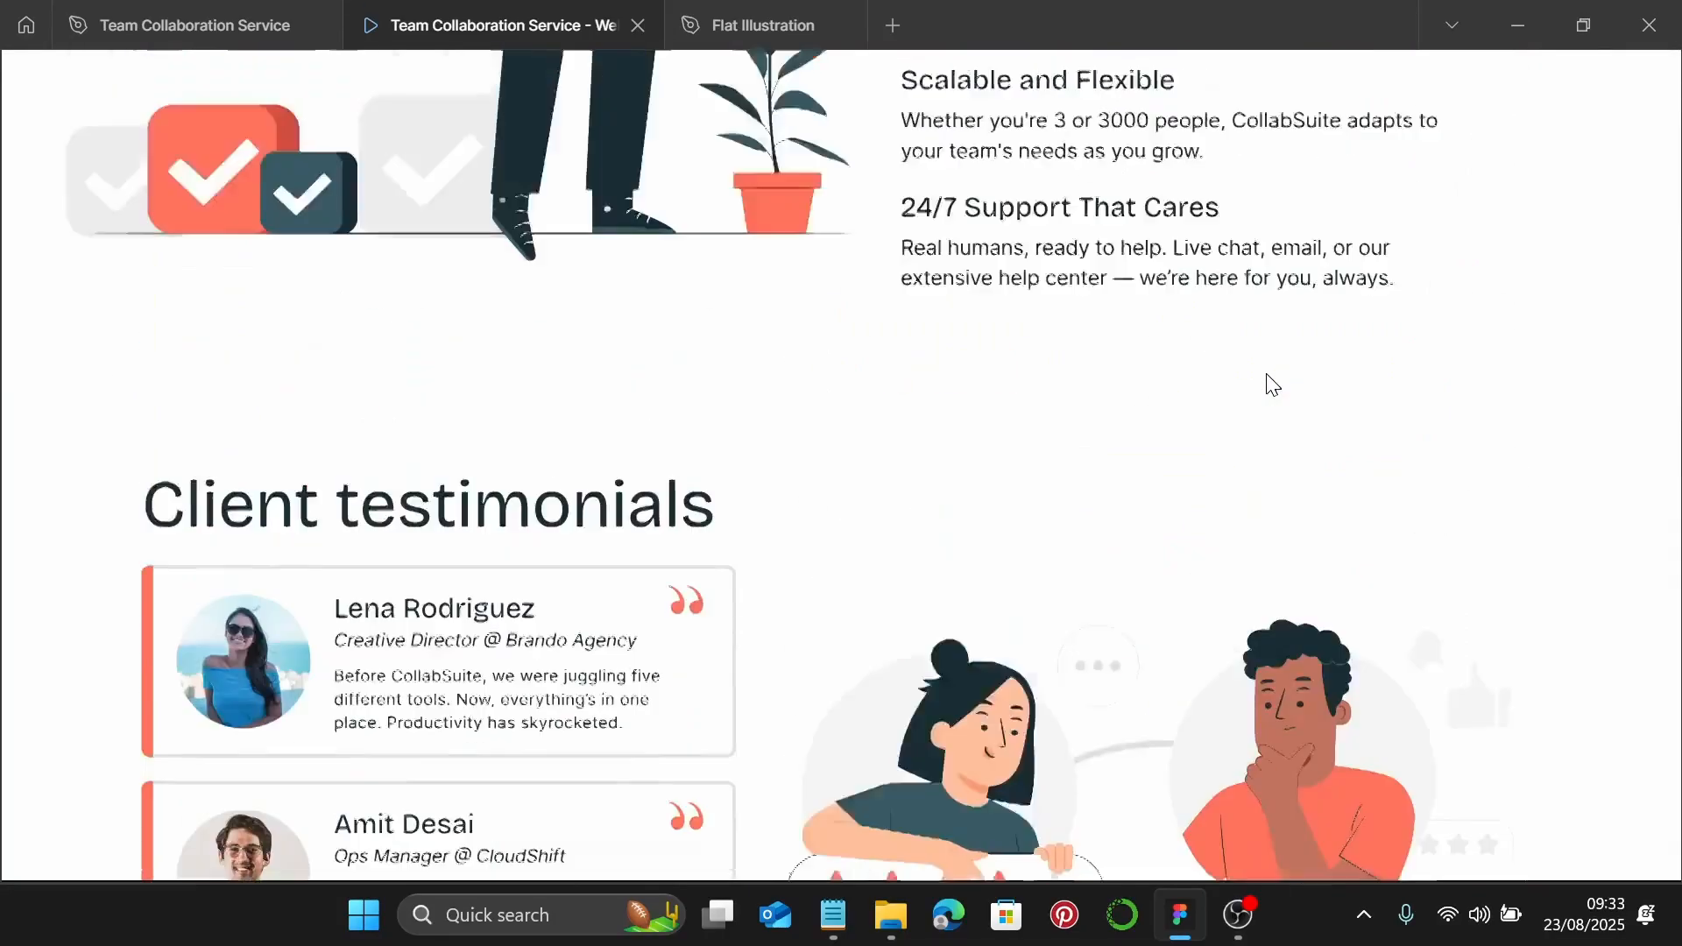
{"action": "scroll", "coordinate": [1272, 386], "scroll_direction": "up", "scroll_amount": 5}
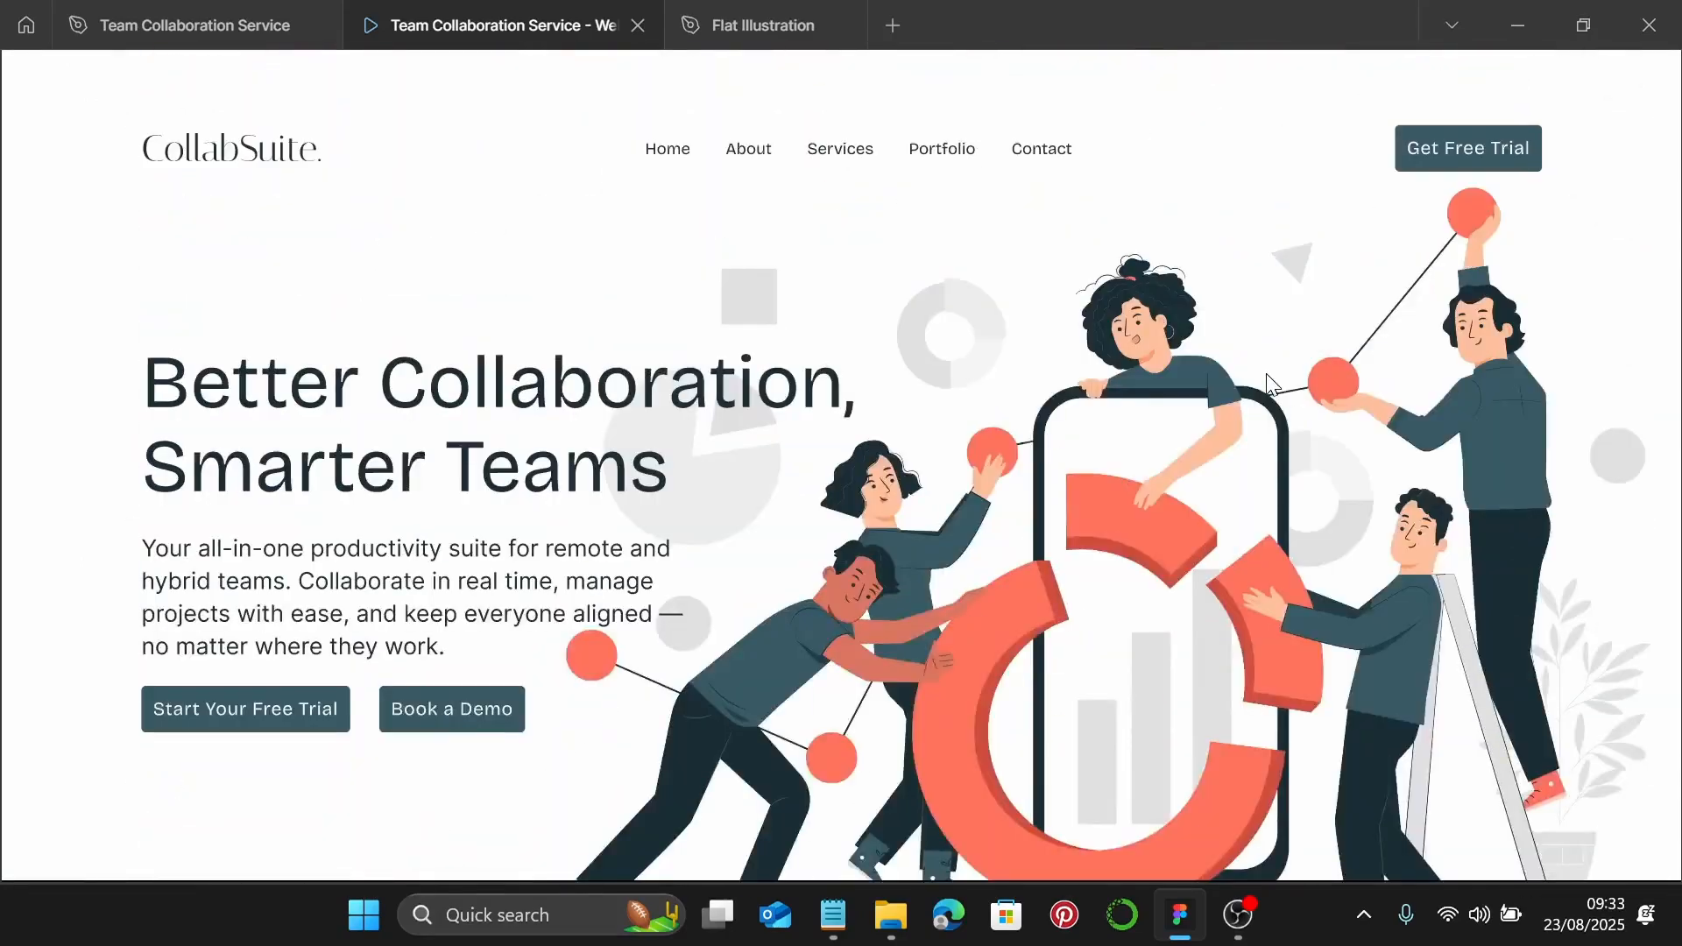
{"action": "scroll", "coordinate": [1252, 391], "scroll_direction": "down", "scroll_amount": 10}
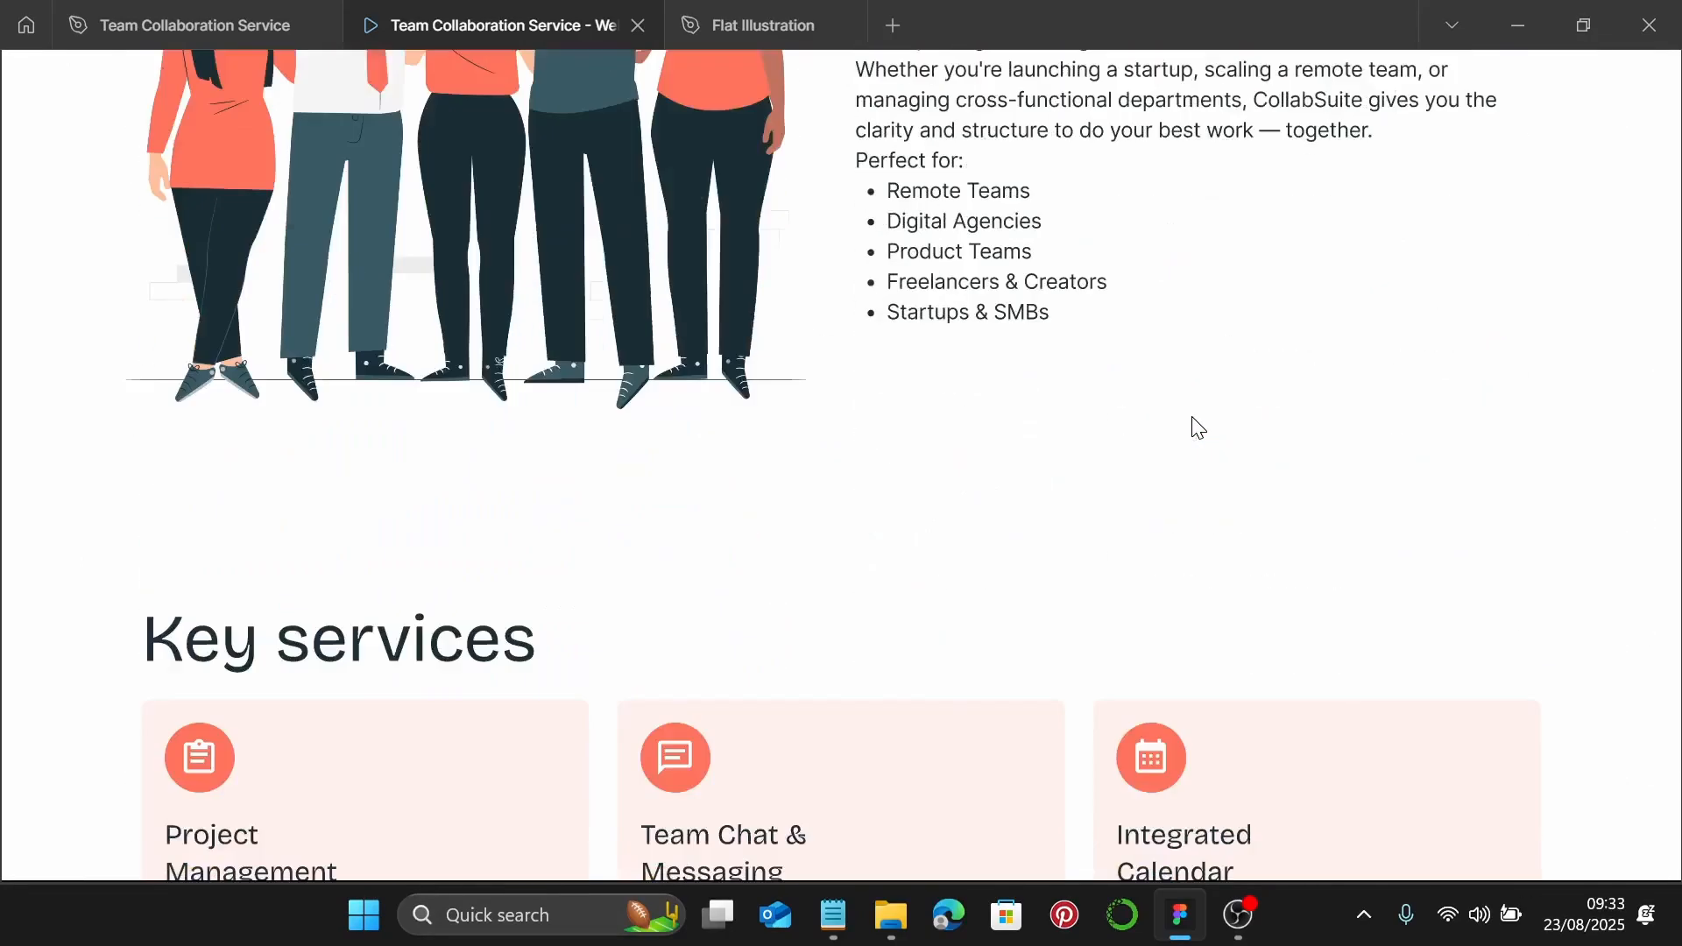
{"action": "scroll", "coordinate": [1199, 427], "scroll_direction": "down", "scroll_amount": 15}
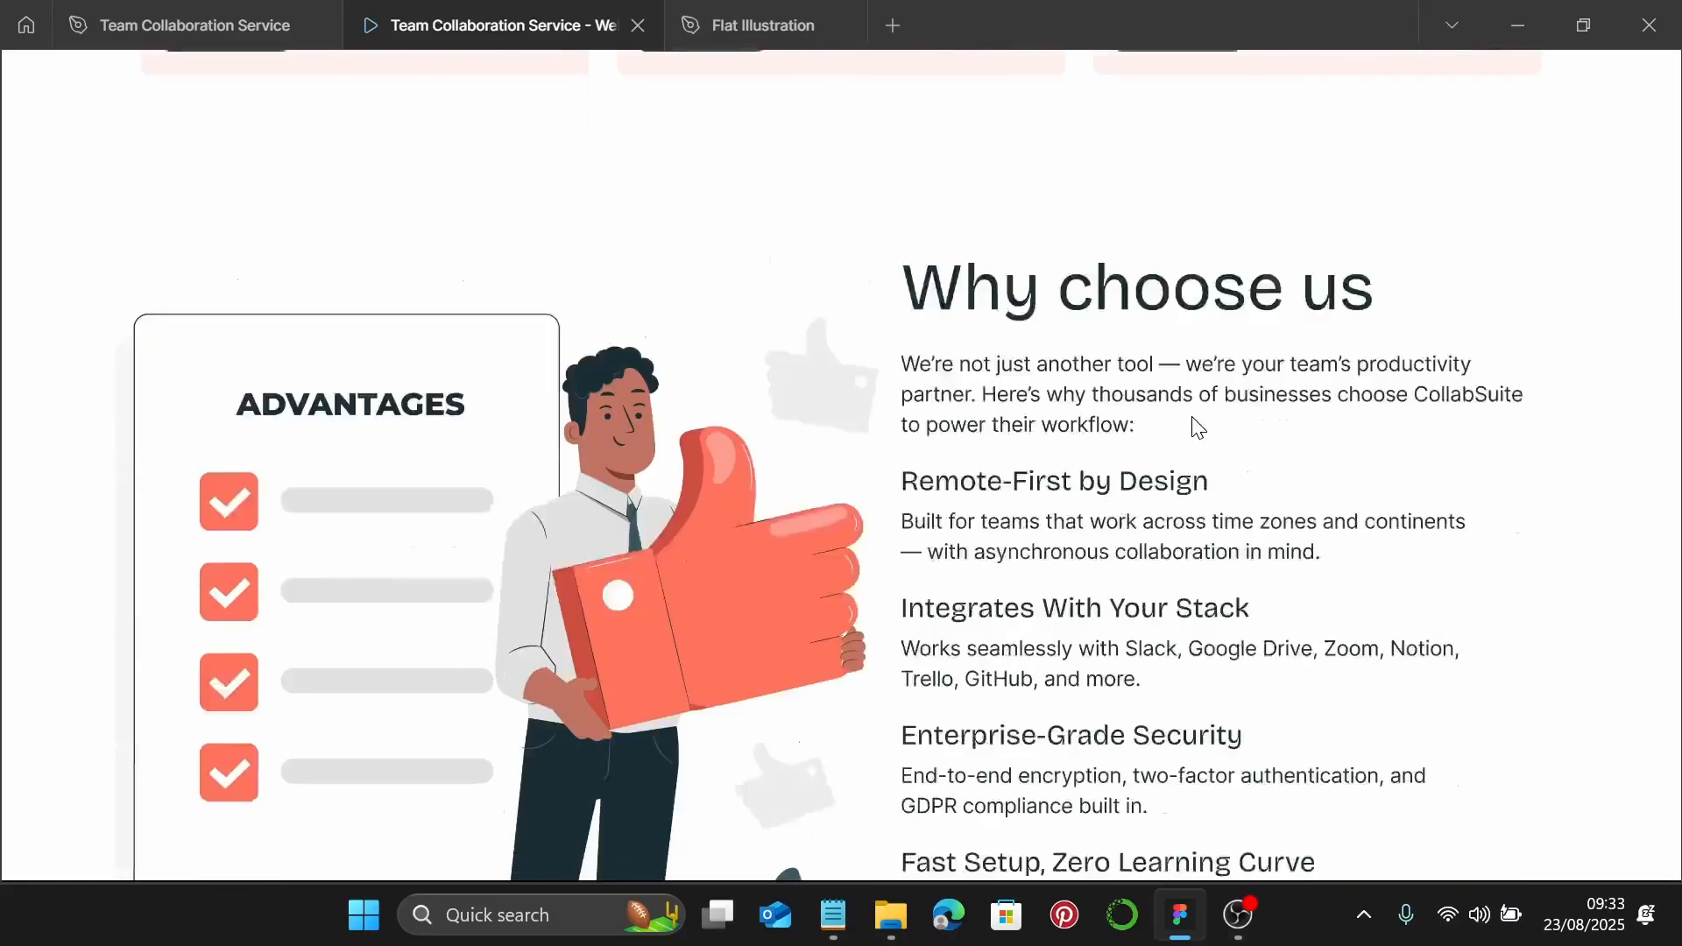
{"action": "scroll", "coordinate": [1198, 427], "scroll_direction": "down", "scroll_amount": 15}
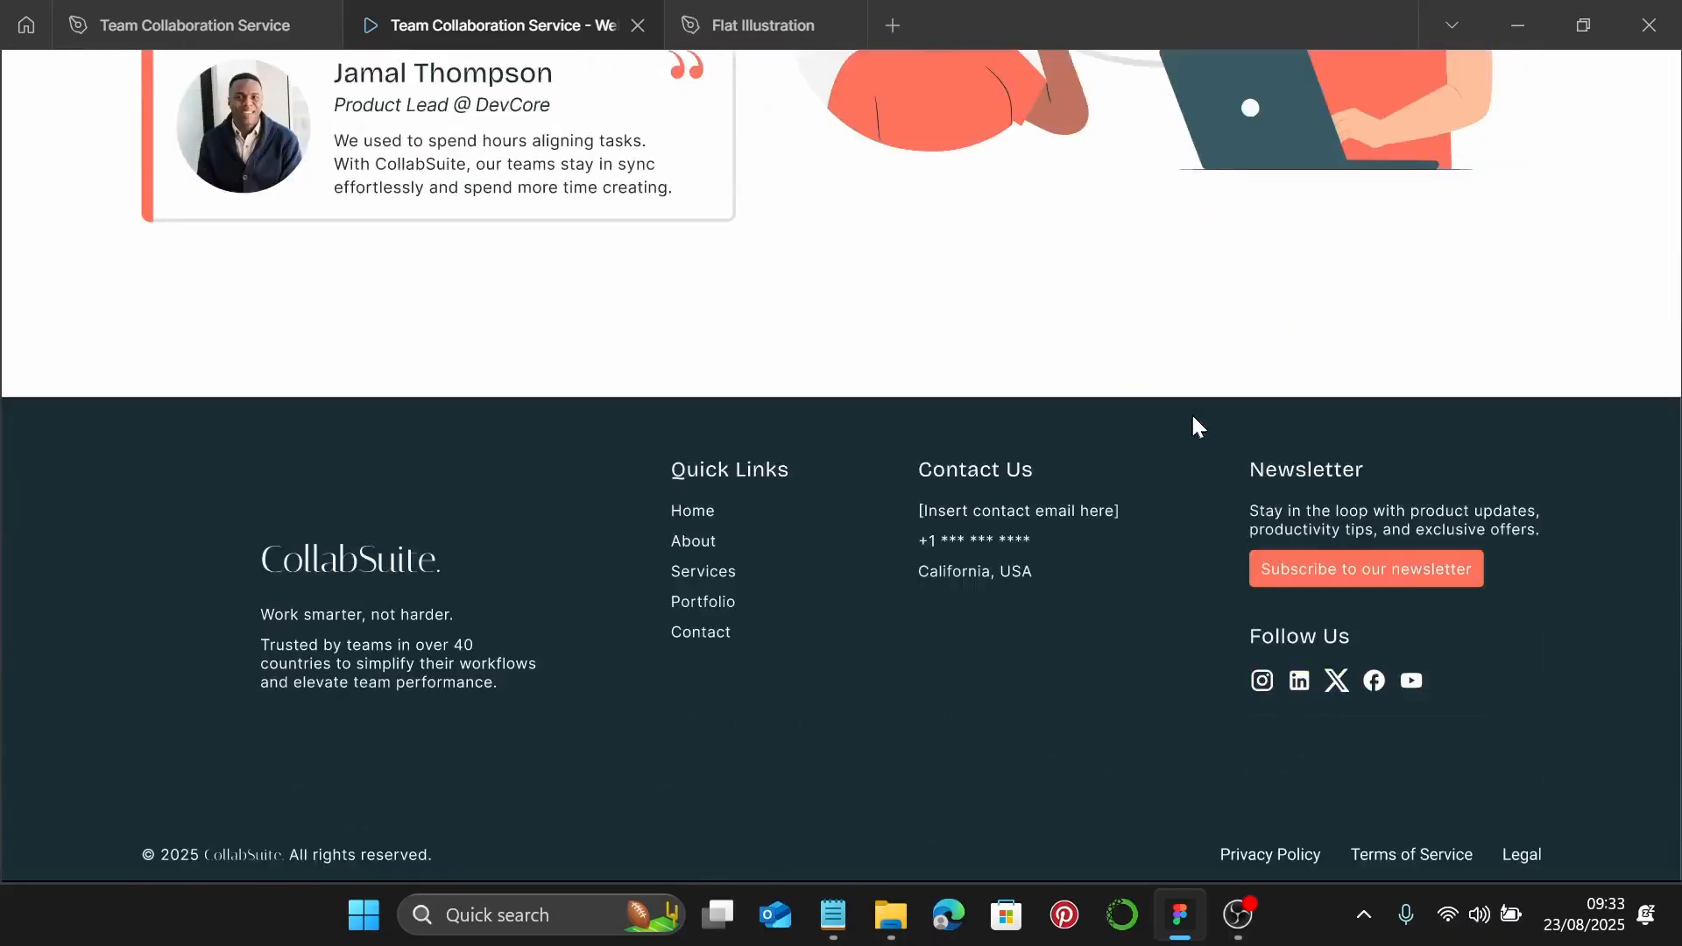
{"action": "left_click", "coordinate": [181, 42]}
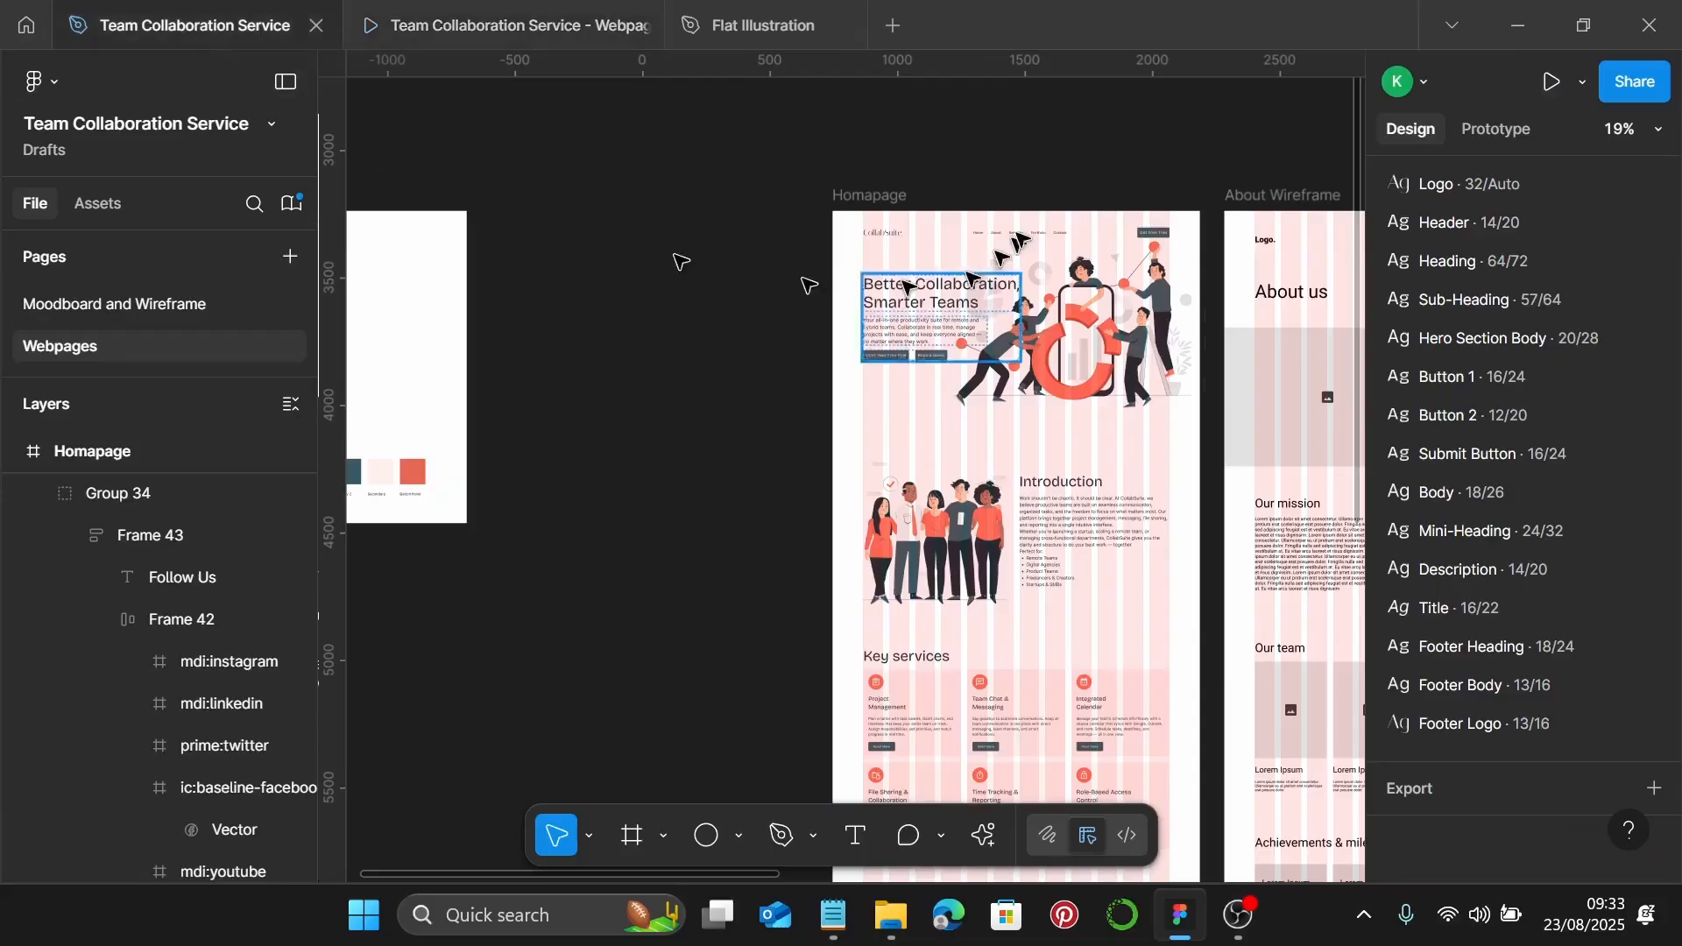
Delete the placeholder header with the logo and navigation links from the About Wireframe
{"action": "scroll", "coordinate": [1166, 184], "scroll_direction": "right", "scroll_amount": 3}
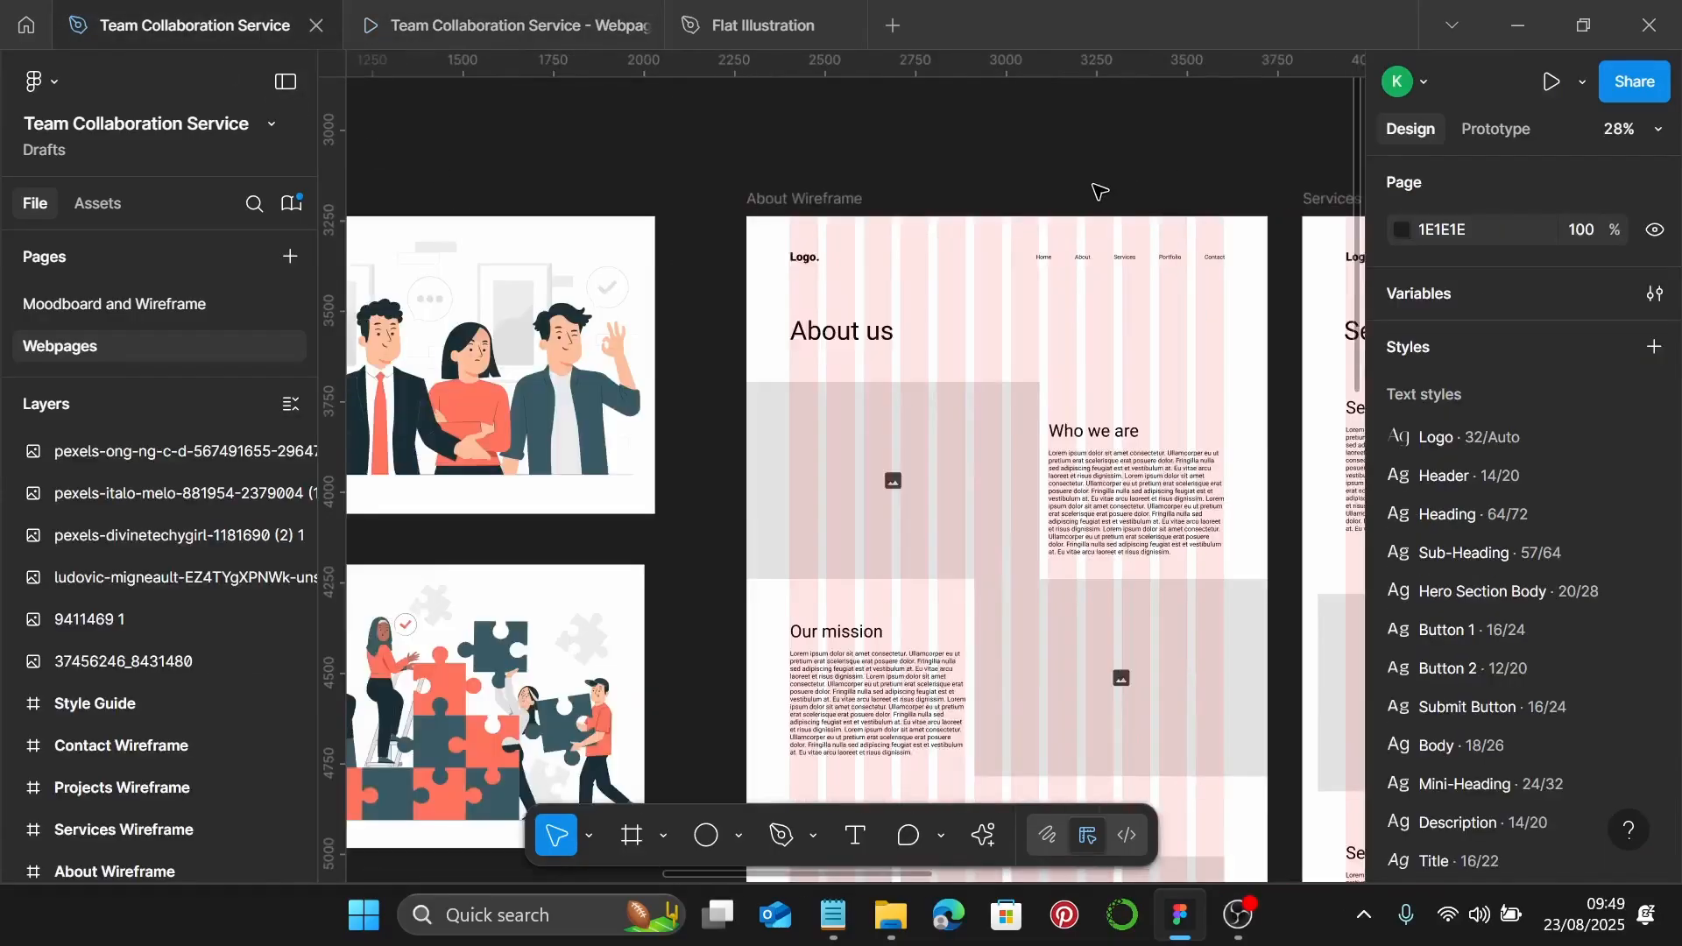
{"action": "scroll", "coordinate": [1100, 188], "scroll_direction": "left", "scroll_amount": 3}
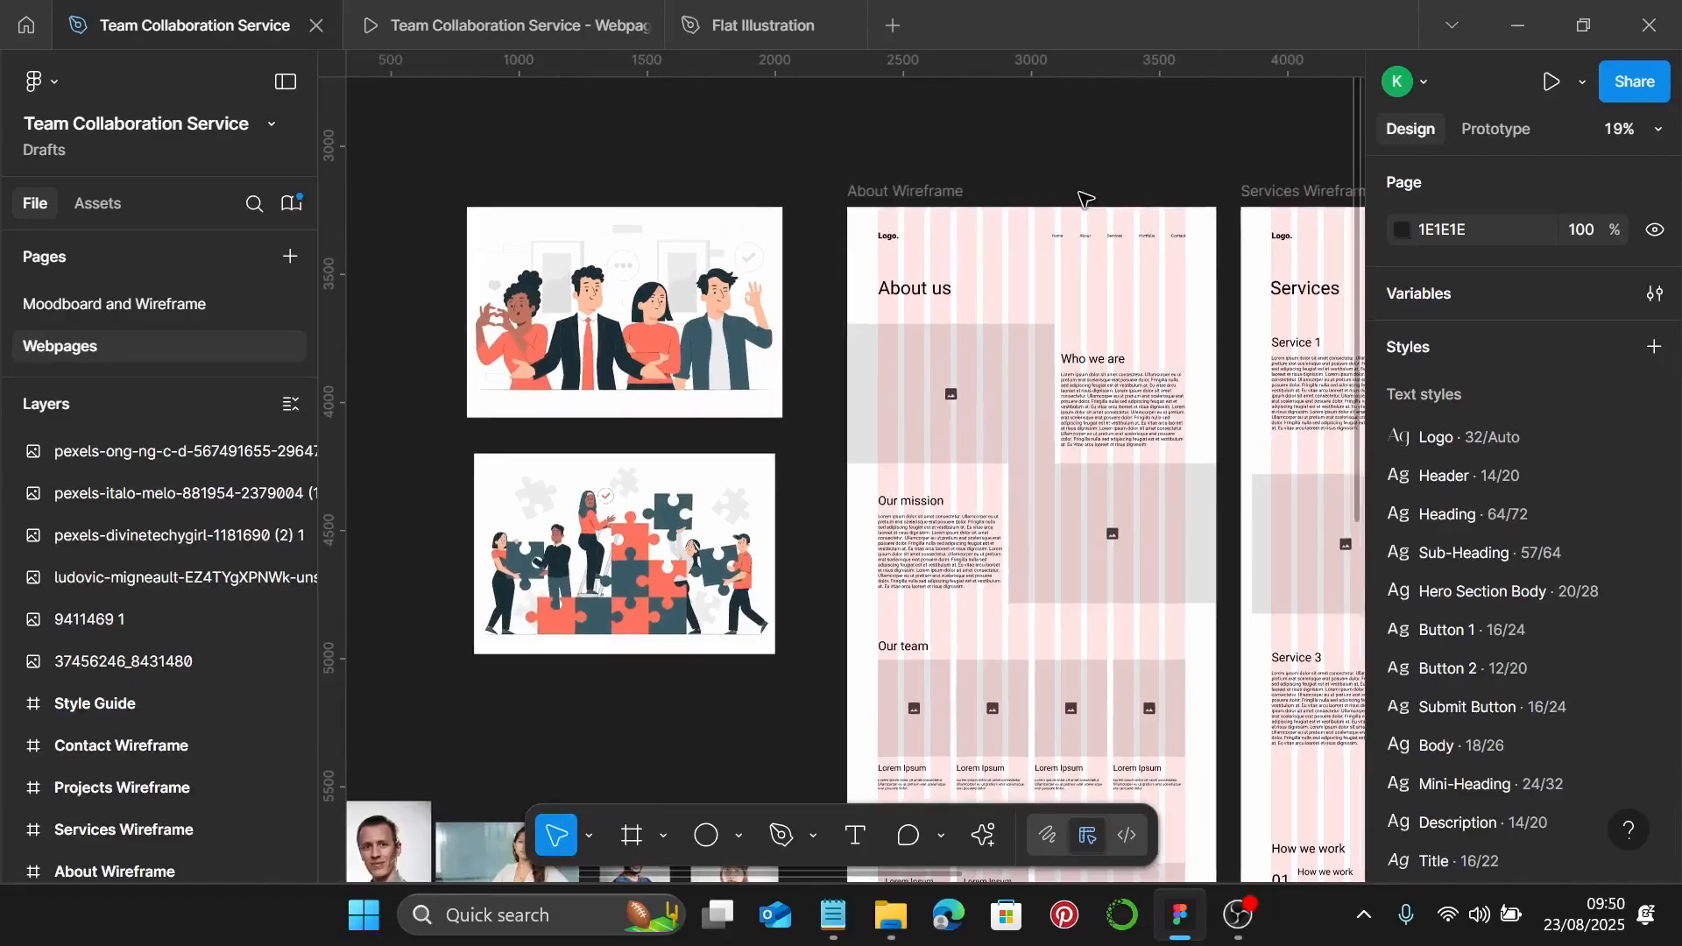
{"action": "left_click", "coordinate": [1080, 240]}
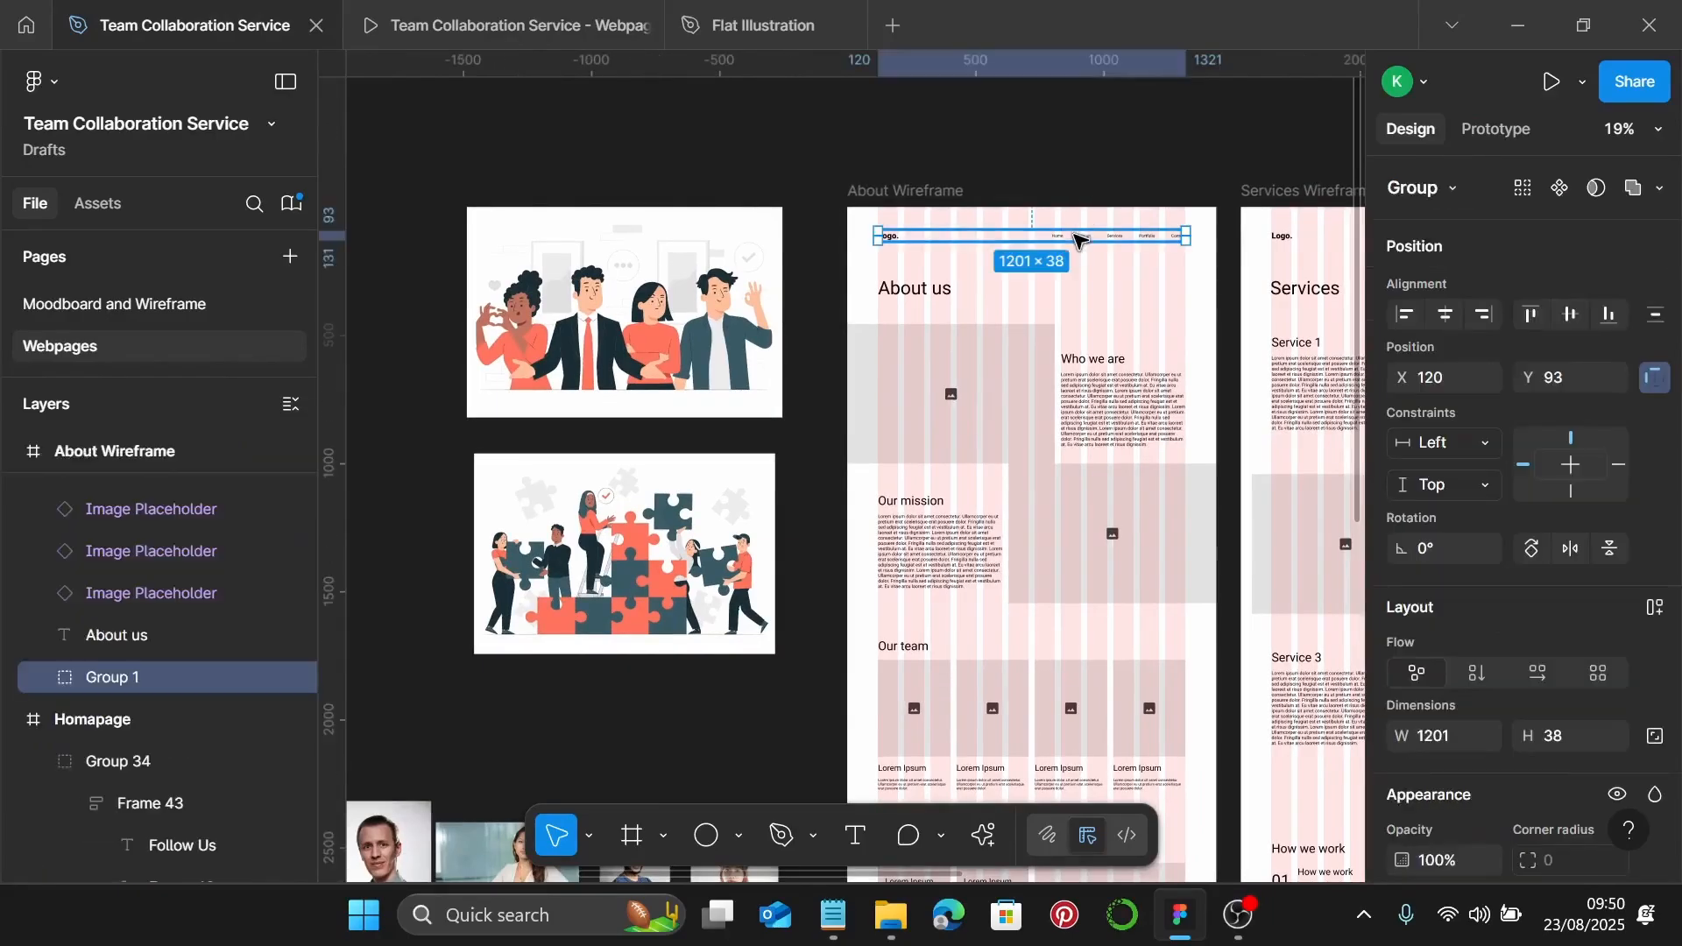
{"action": "key", "text": "Delete"}
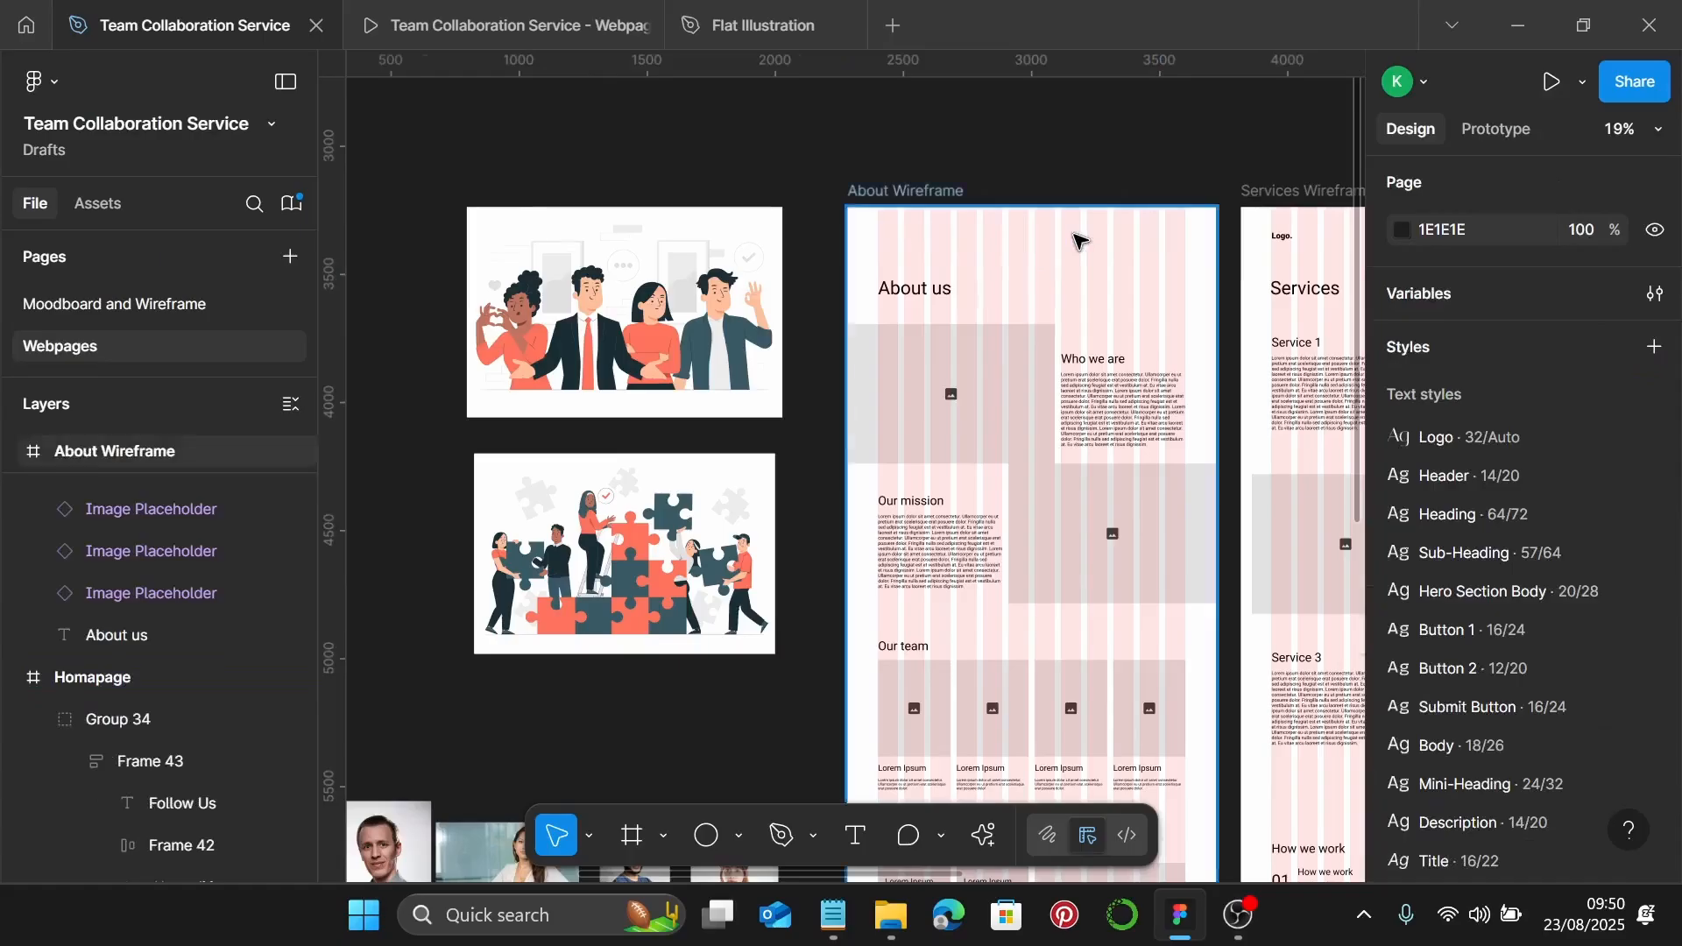
Copy the finished homepage header and paste it into the About Wireframe
{"action": "scroll", "coordinate": [1080, 240], "scroll_direction": "down", "scroll_amount": 3}
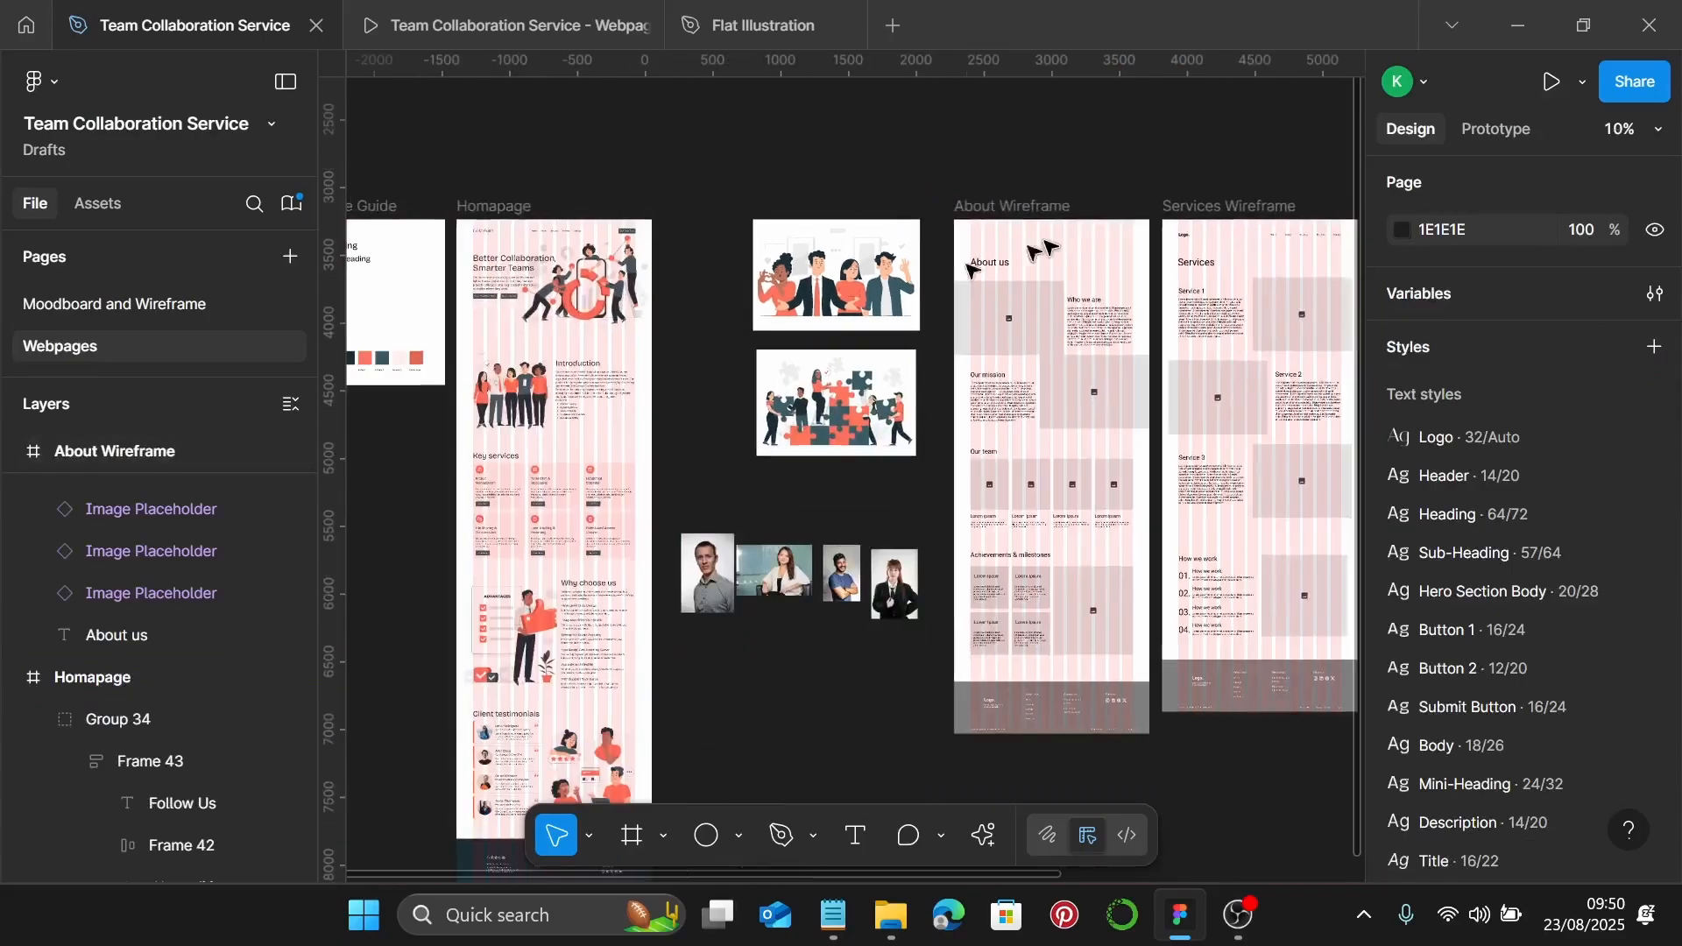
{"action": "left_click", "coordinate": [523, 232]}
{"action": "scroll", "coordinate": [521, 234], "scroll_direction": "up", "scroll_amount": 5}
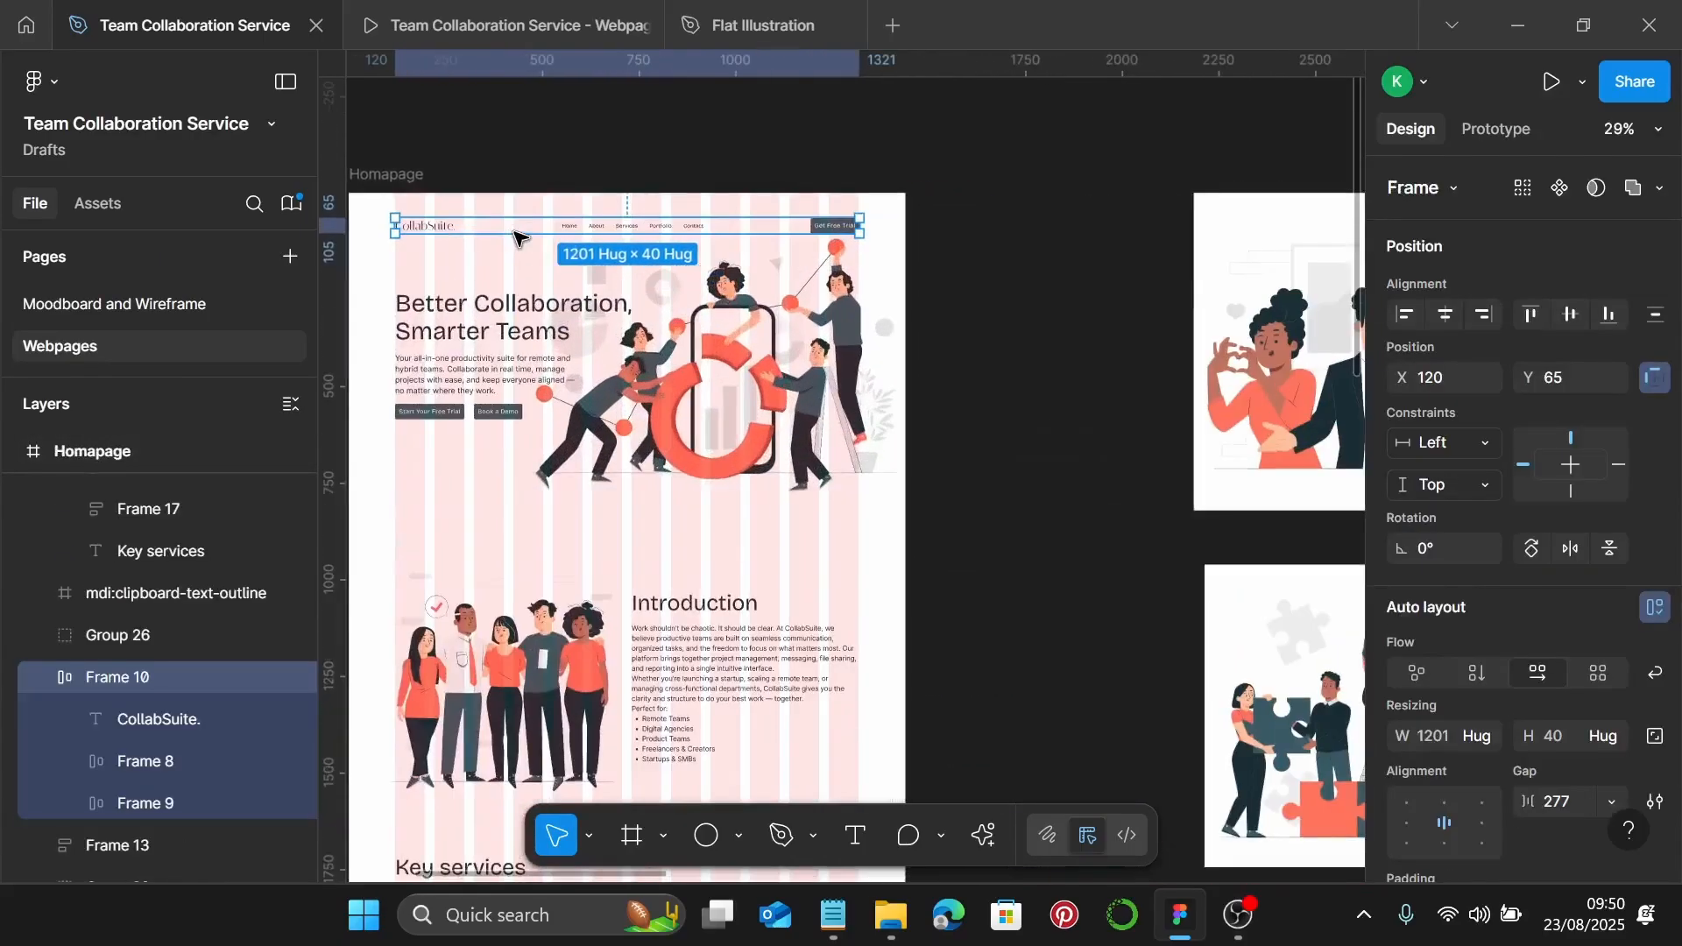
{"action": "scroll", "coordinate": [520, 236], "scroll_direction": "right", "scroll_amount": 8}
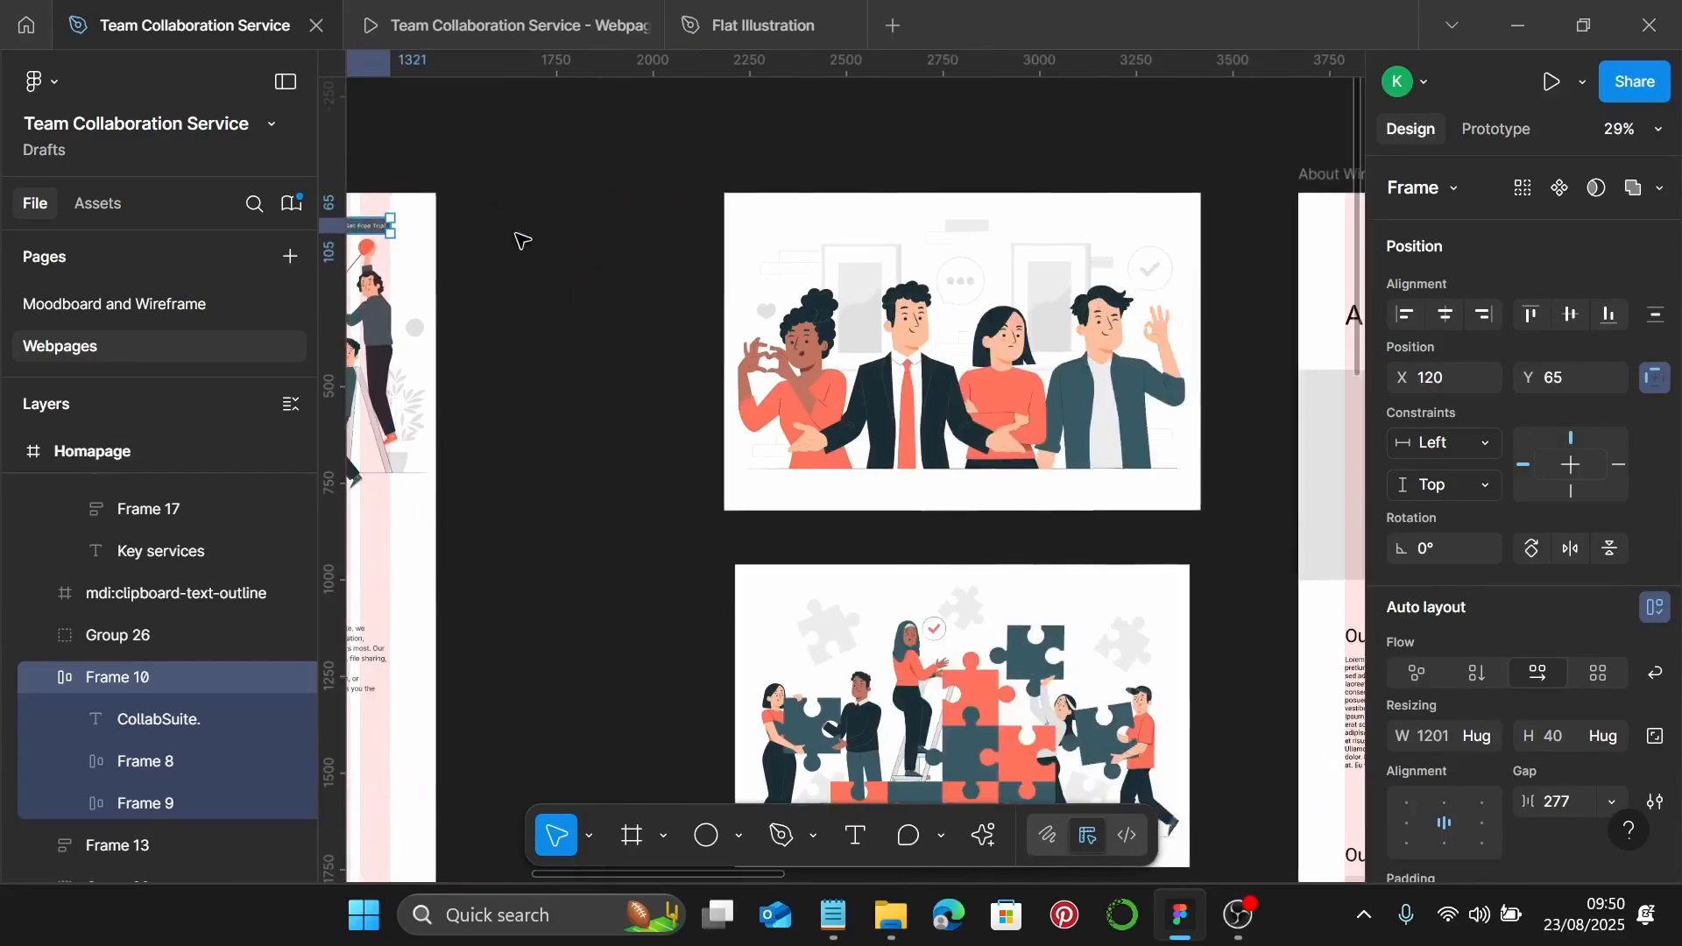
{"action": "left_click", "coordinate": [884, 178]}
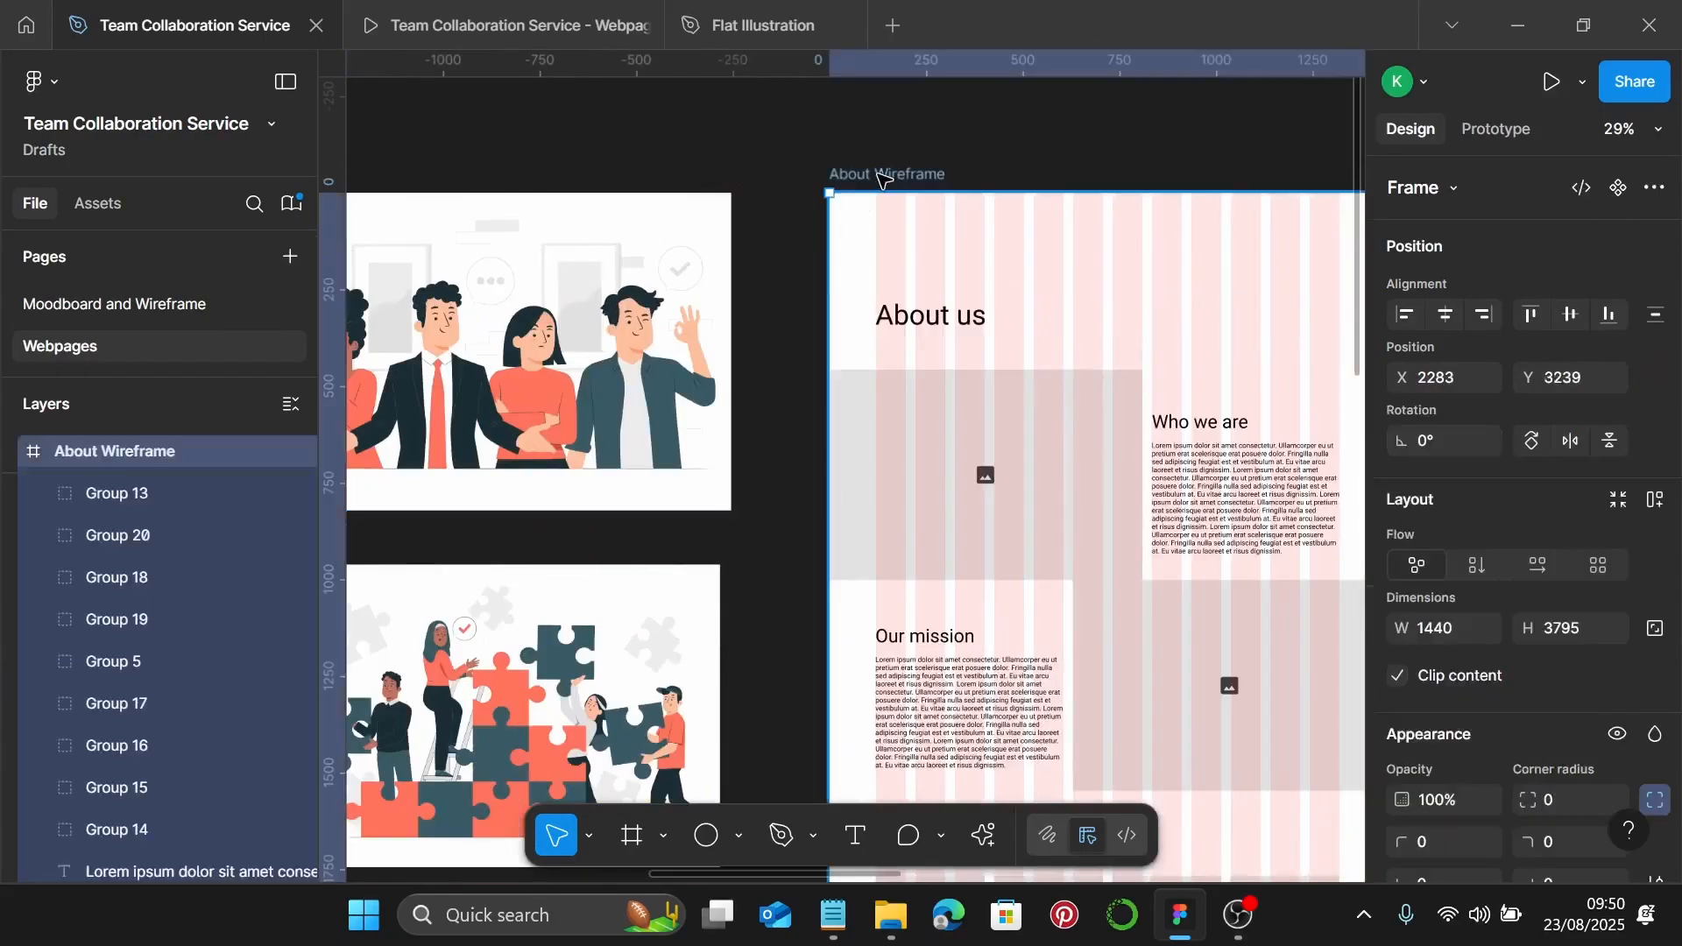
{"action": "key", "text": "ctrl+v"}
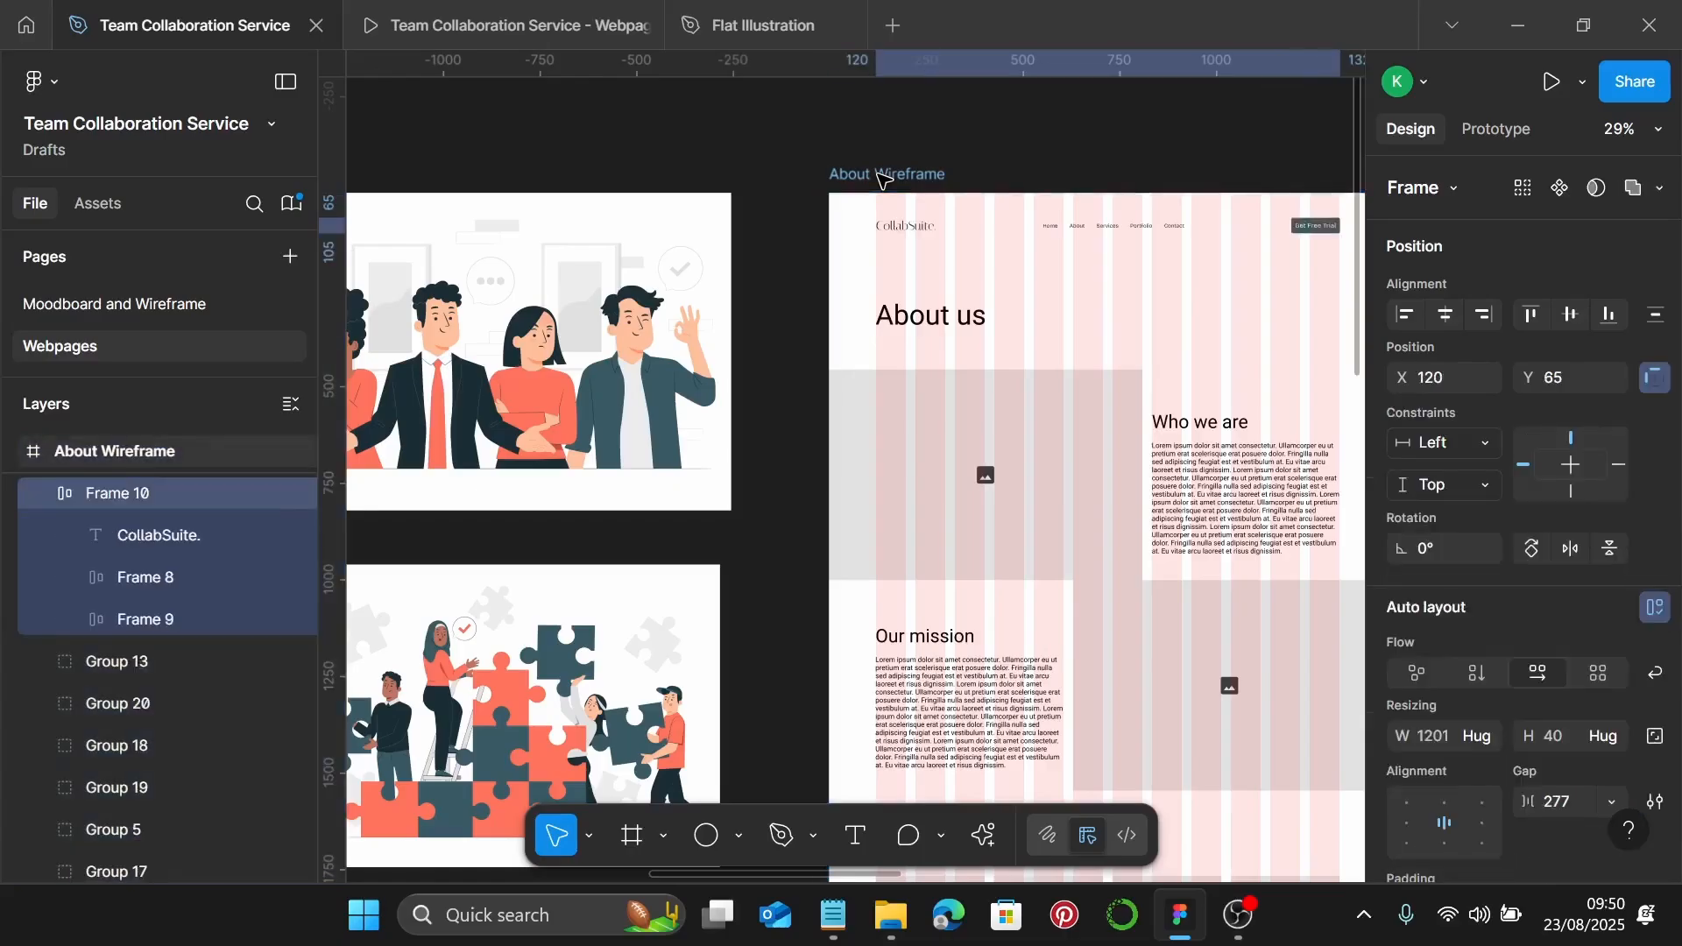
Shorten the About Wireframe's page title from "About us" to "About"
{"action": "scroll", "coordinate": [884, 179], "scroll_direction": "right", "scroll_amount": 4}
{"action": "scroll", "coordinate": [619, 315], "scroll_direction": "up", "scroll_amount": 1}
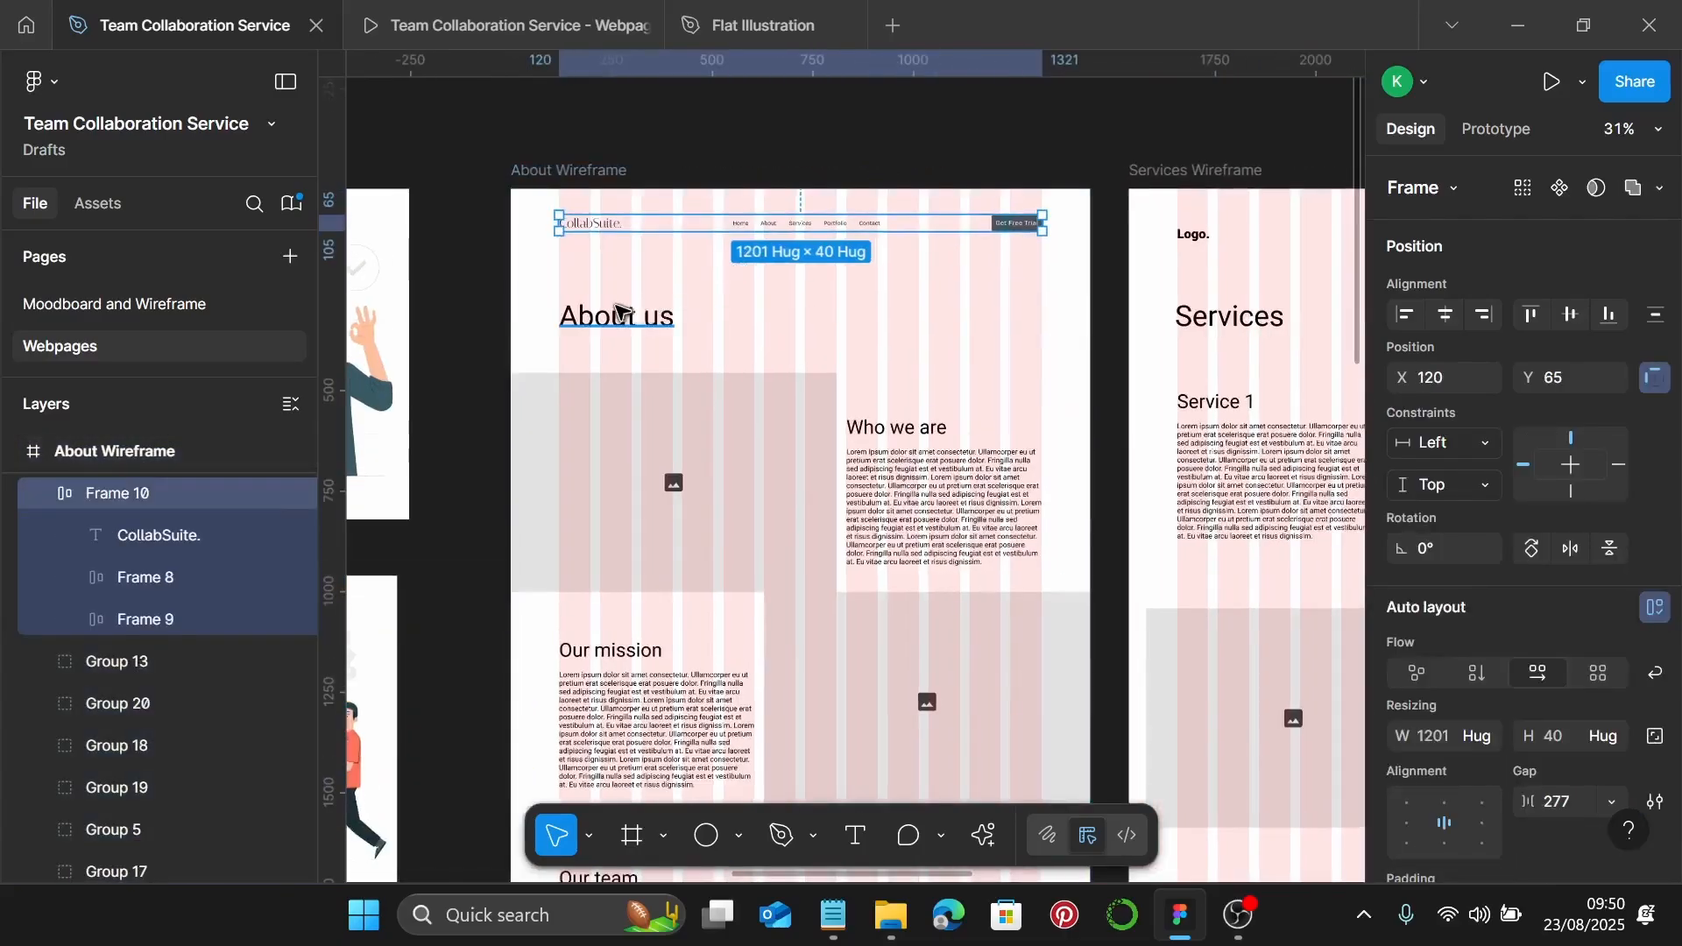
{"action": "left_click", "coordinate": [617, 311]}
{"action": "scroll", "coordinate": [618, 311], "scroll_direction": "up", "scroll_amount": 1}
{"action": "scroll", "coordinate": [618, 311], "scroll_direction": "up", "scroll_amount": 1}
{"action": "double_click", "coordinate": [640, 325]}
{"action": "left_click", "coordinate": [644, 322]}
{"action": "key", "text": "Delete"}
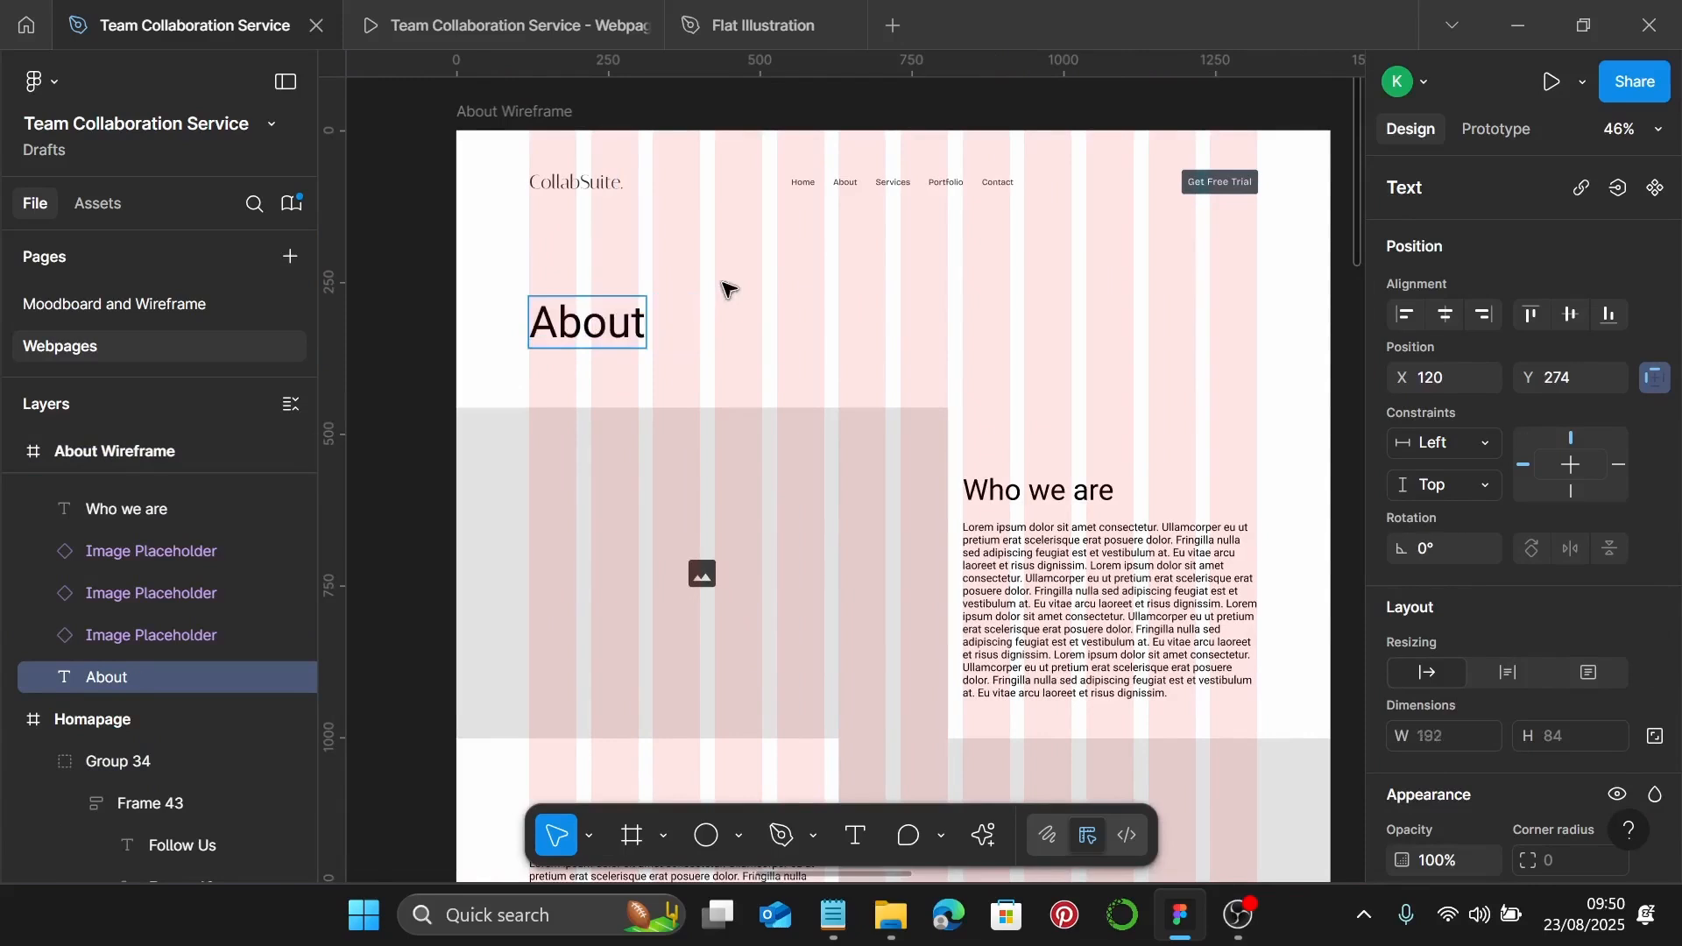
{"action": "key", "text": "Escape"}
Move the About title up to Y 207 and apply the Heading 64/72 text style to it
{"action": "left_click_drag", "start_coordinate": [562, 338], "coordinate": [592, 310]}
{"action": "scroll", "coordinate": [1574, 477], "scroll_direction": "down", "scroll_amount": 6}
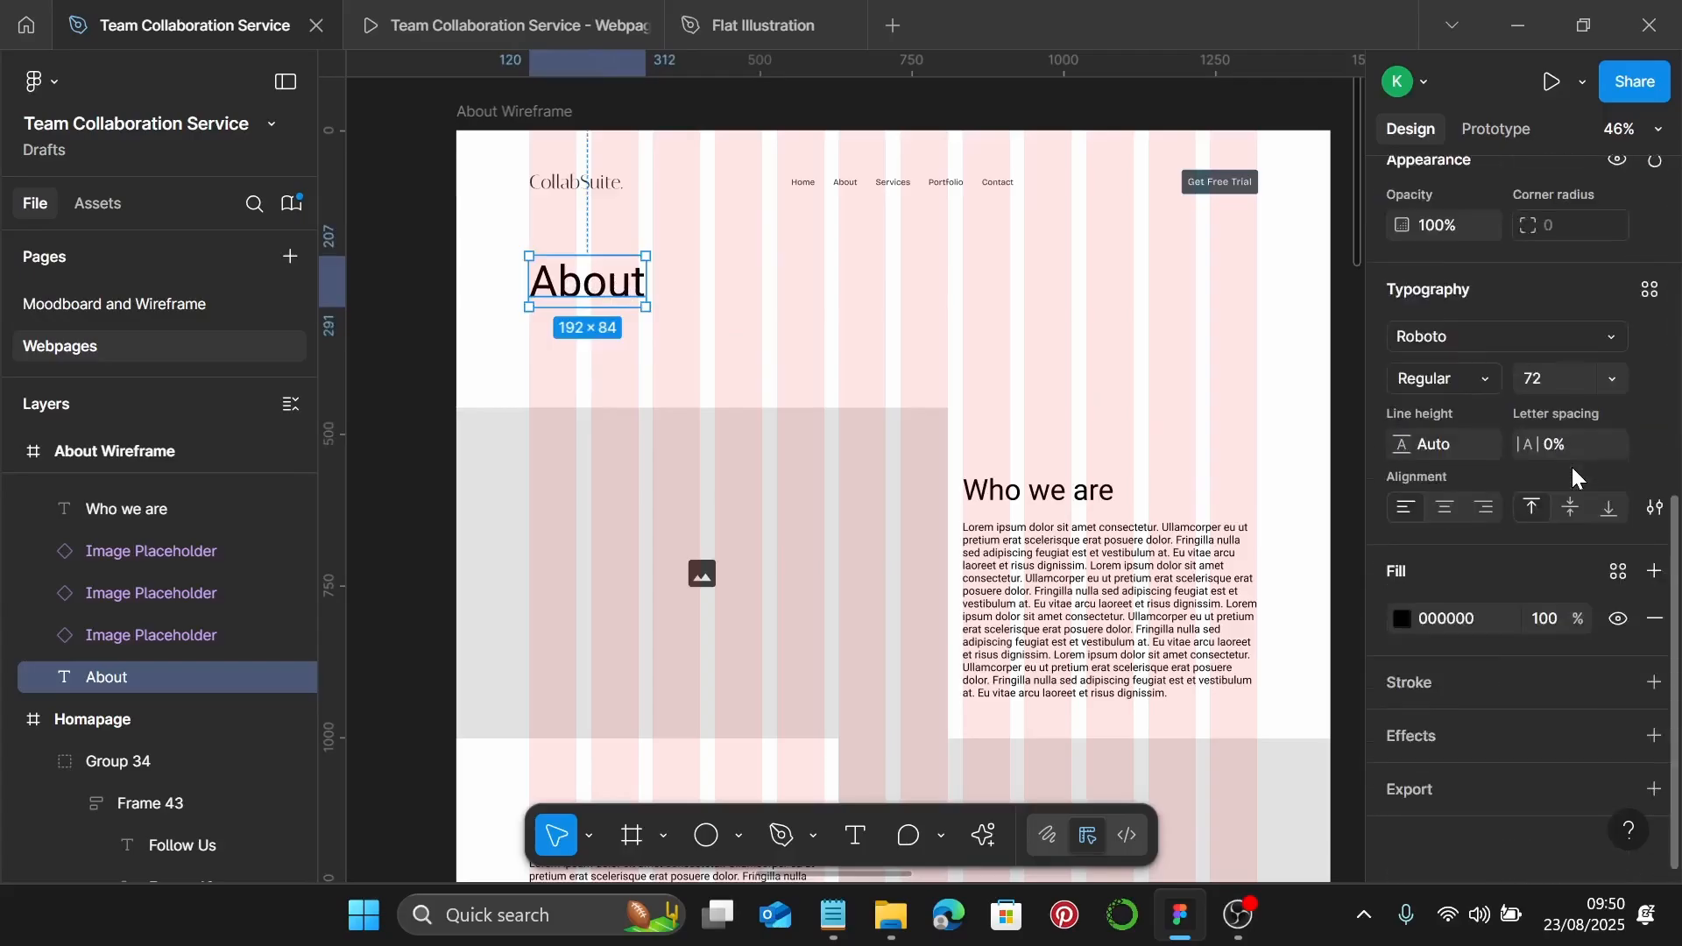
{"action": "left_click", "coordinate": [1650, 290]}
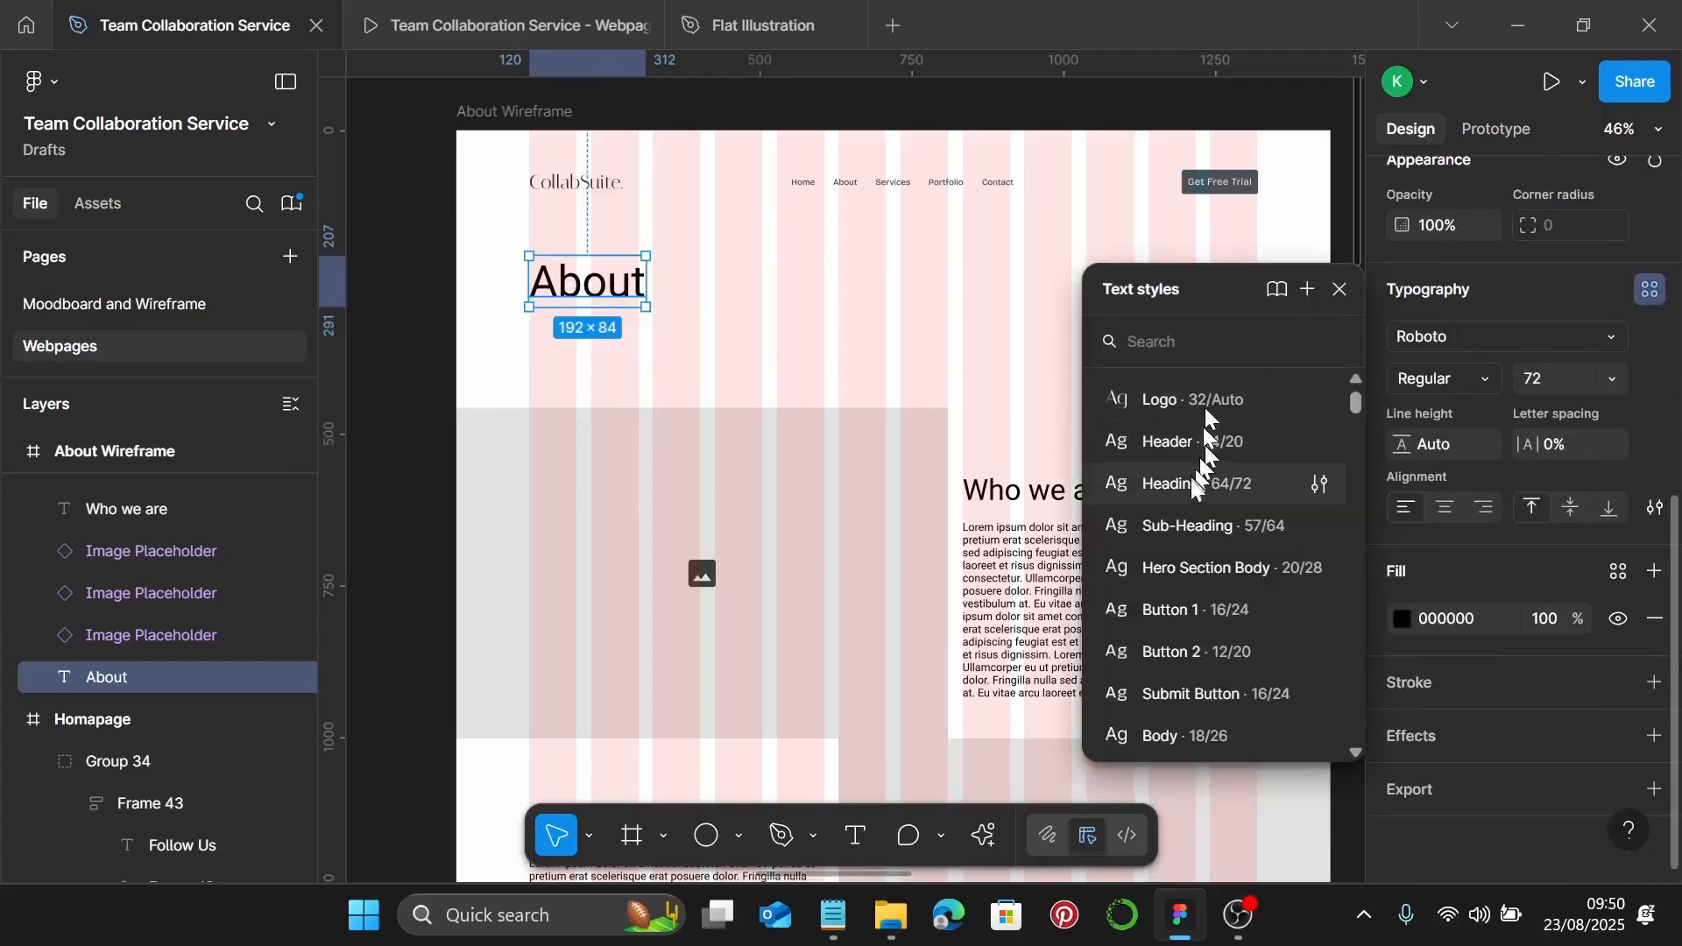
{"action": "left_click", "coordinate": [1222, 492]}
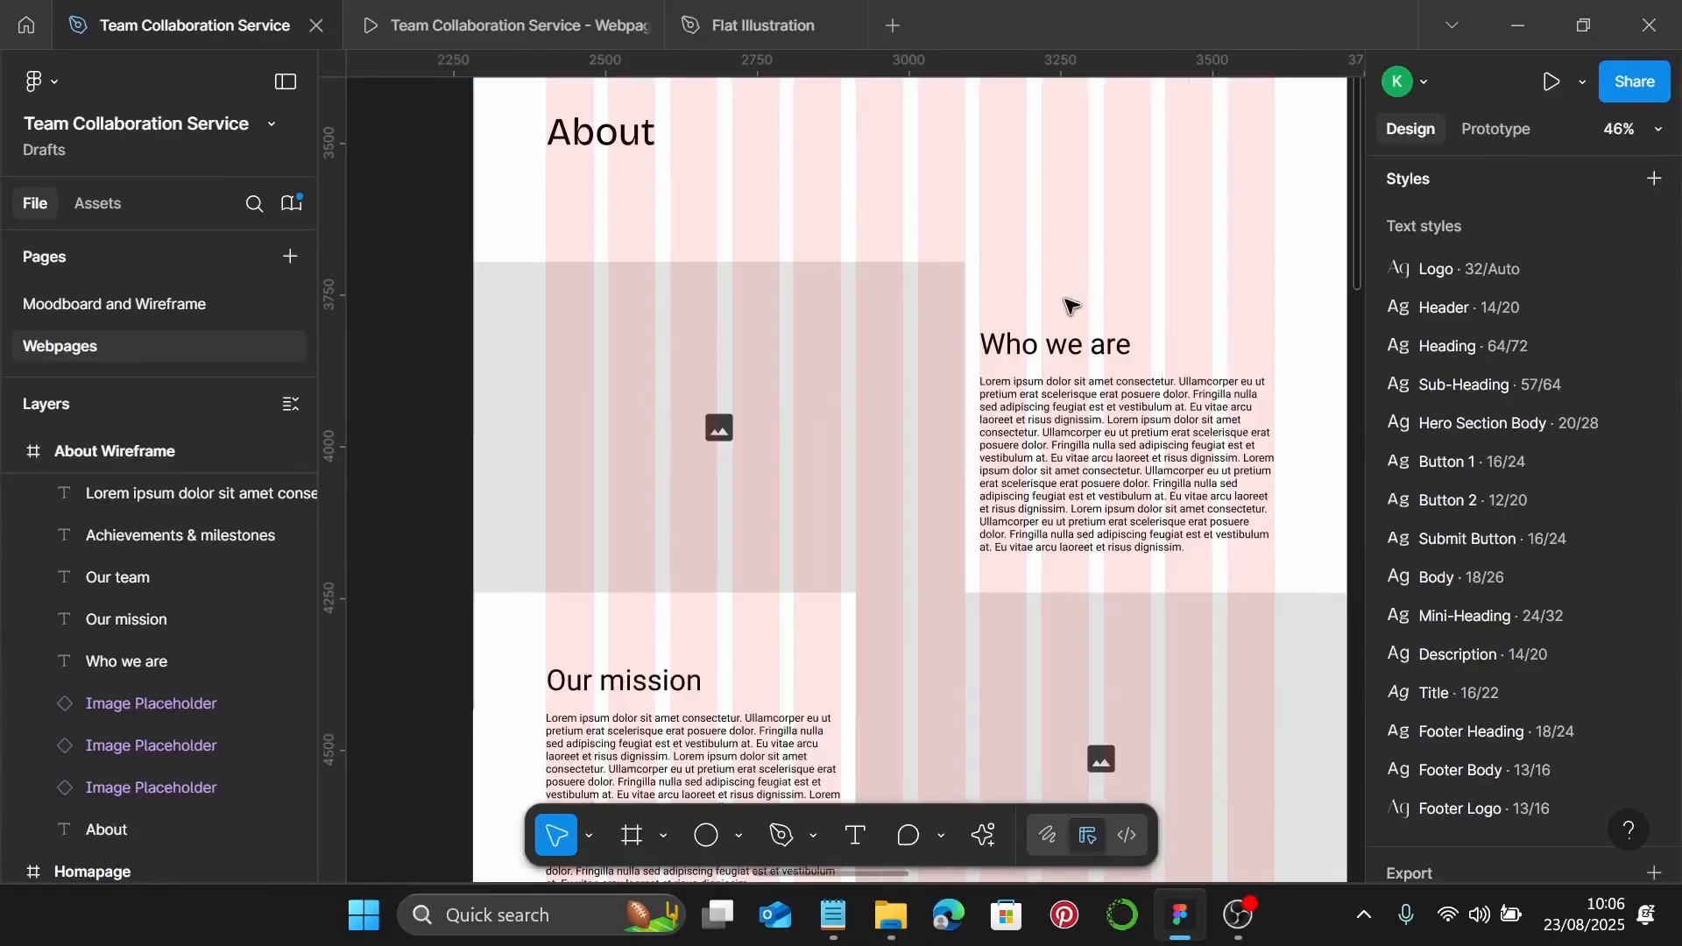
Delete the image placeholder beside Who we are and move that heading and paragraph under the About title, at about X 120, Y 422
{"action": "left_click", "coordinate": [752, 326]}
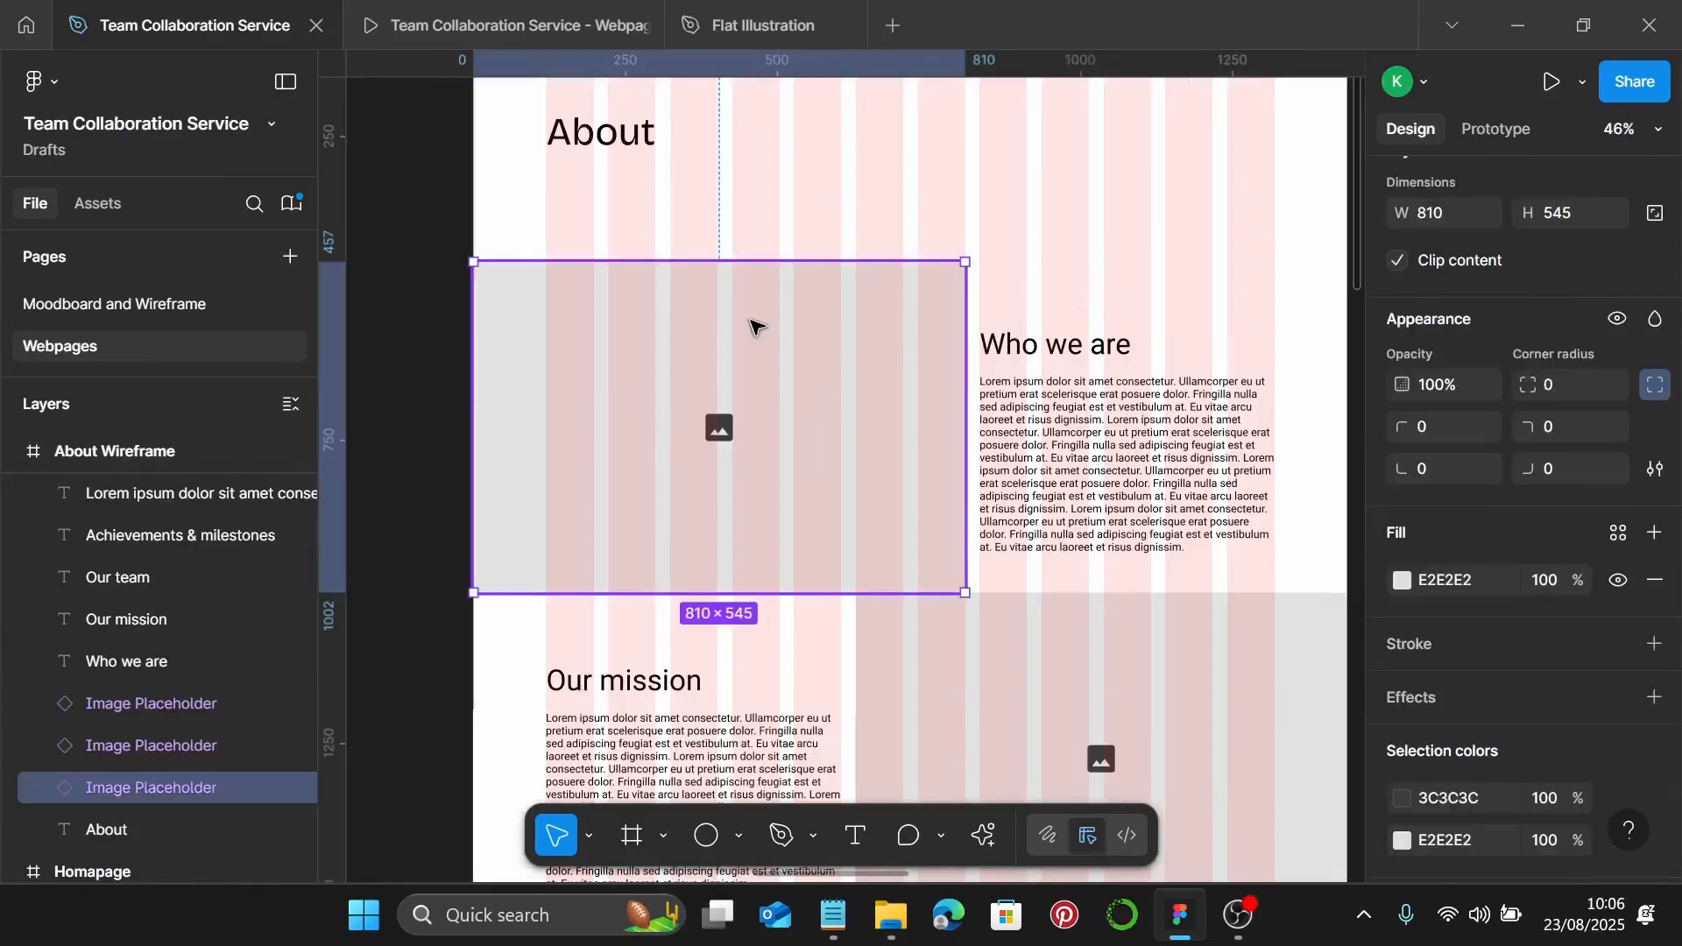
{"action": "key", "text": "Delete"}
{"action": "left_click", "coordinate": [1060, 442]}
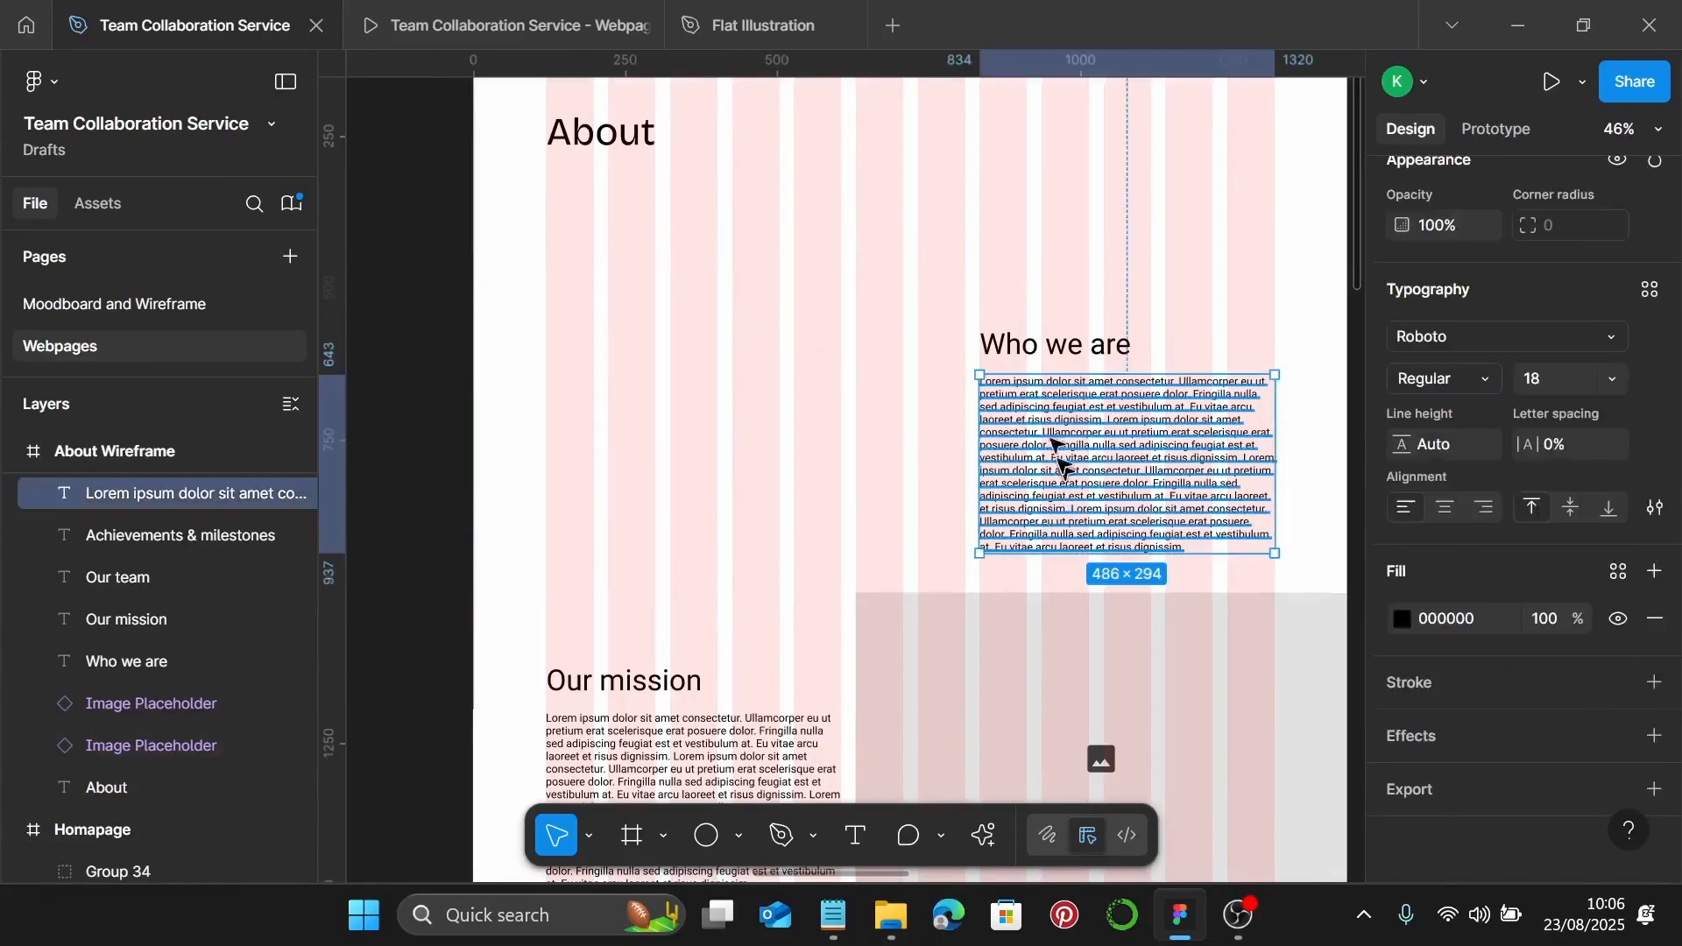
{"action": "left_click", "coordinate": [1030, 342], "text": "shift"}
{"action": "left_click_drag", "start_coordinate": [1093, 476], "coordinate": [659, 388]}
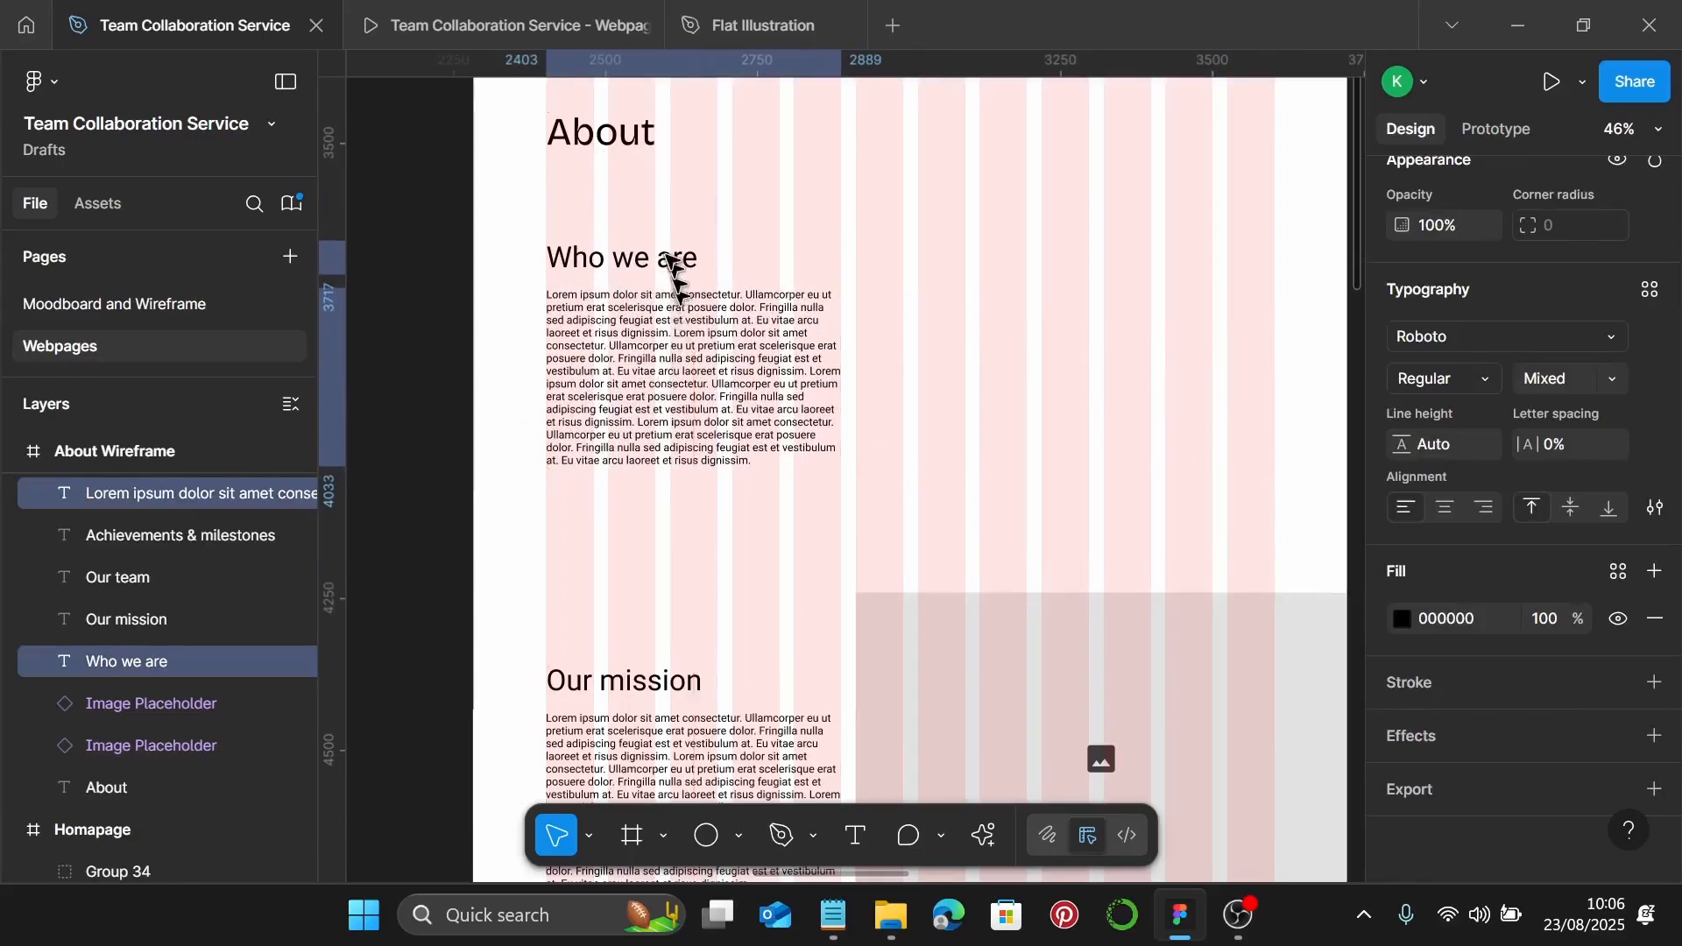
Apply the Sub-Heading 57/64 text style to the Who we are heading
{"action": "left_click", "coordinate": [668, 258]}
{"action": "left_click", "coordinate": [1650, 289]}
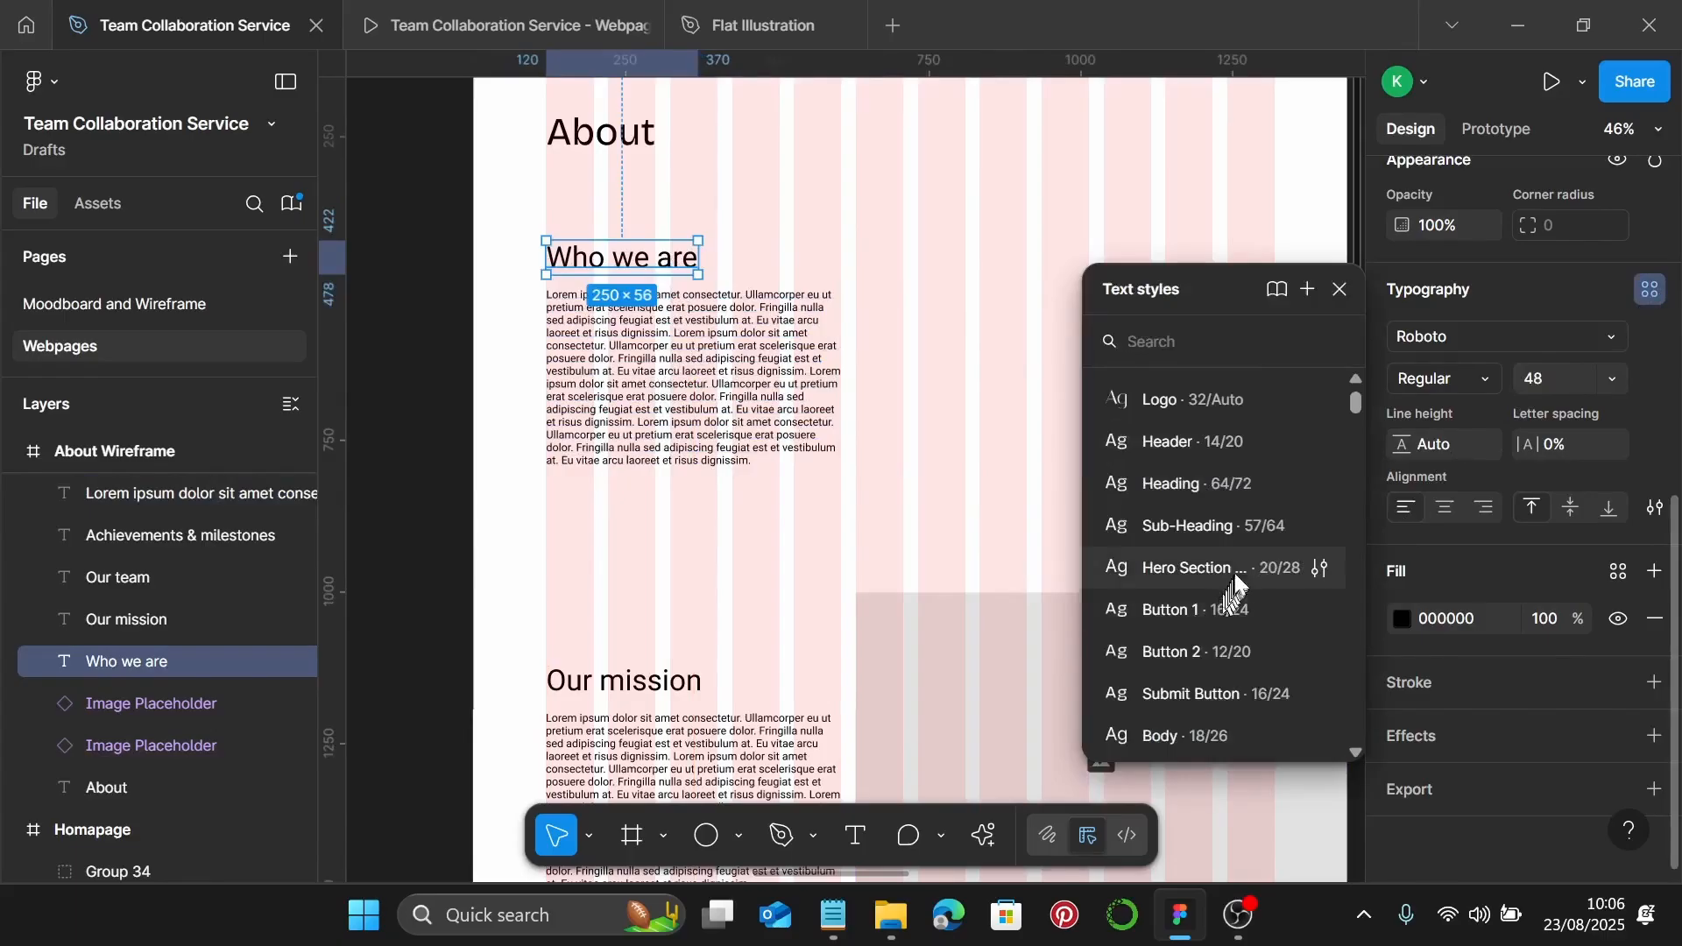
{"action": "left_click", "coordinate": [1243, 542]}
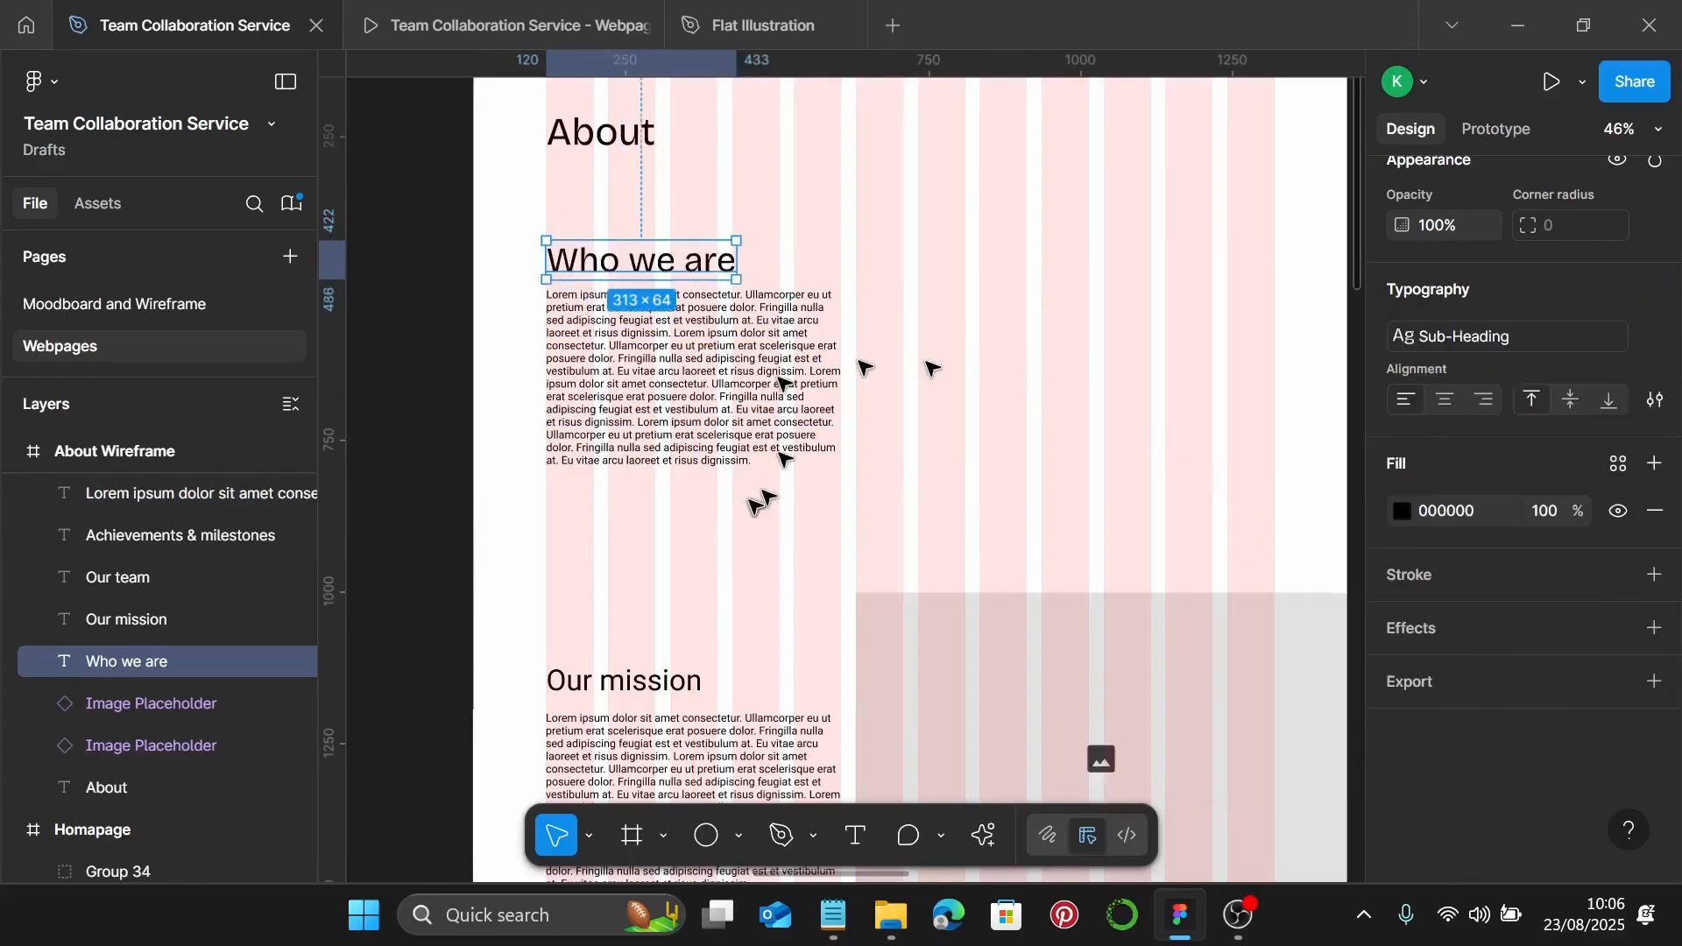
Apply the Body 18/26 text style to the placeholder paragraph under Who we are
{"action": "left_click", "coordinate": [746, 432]}
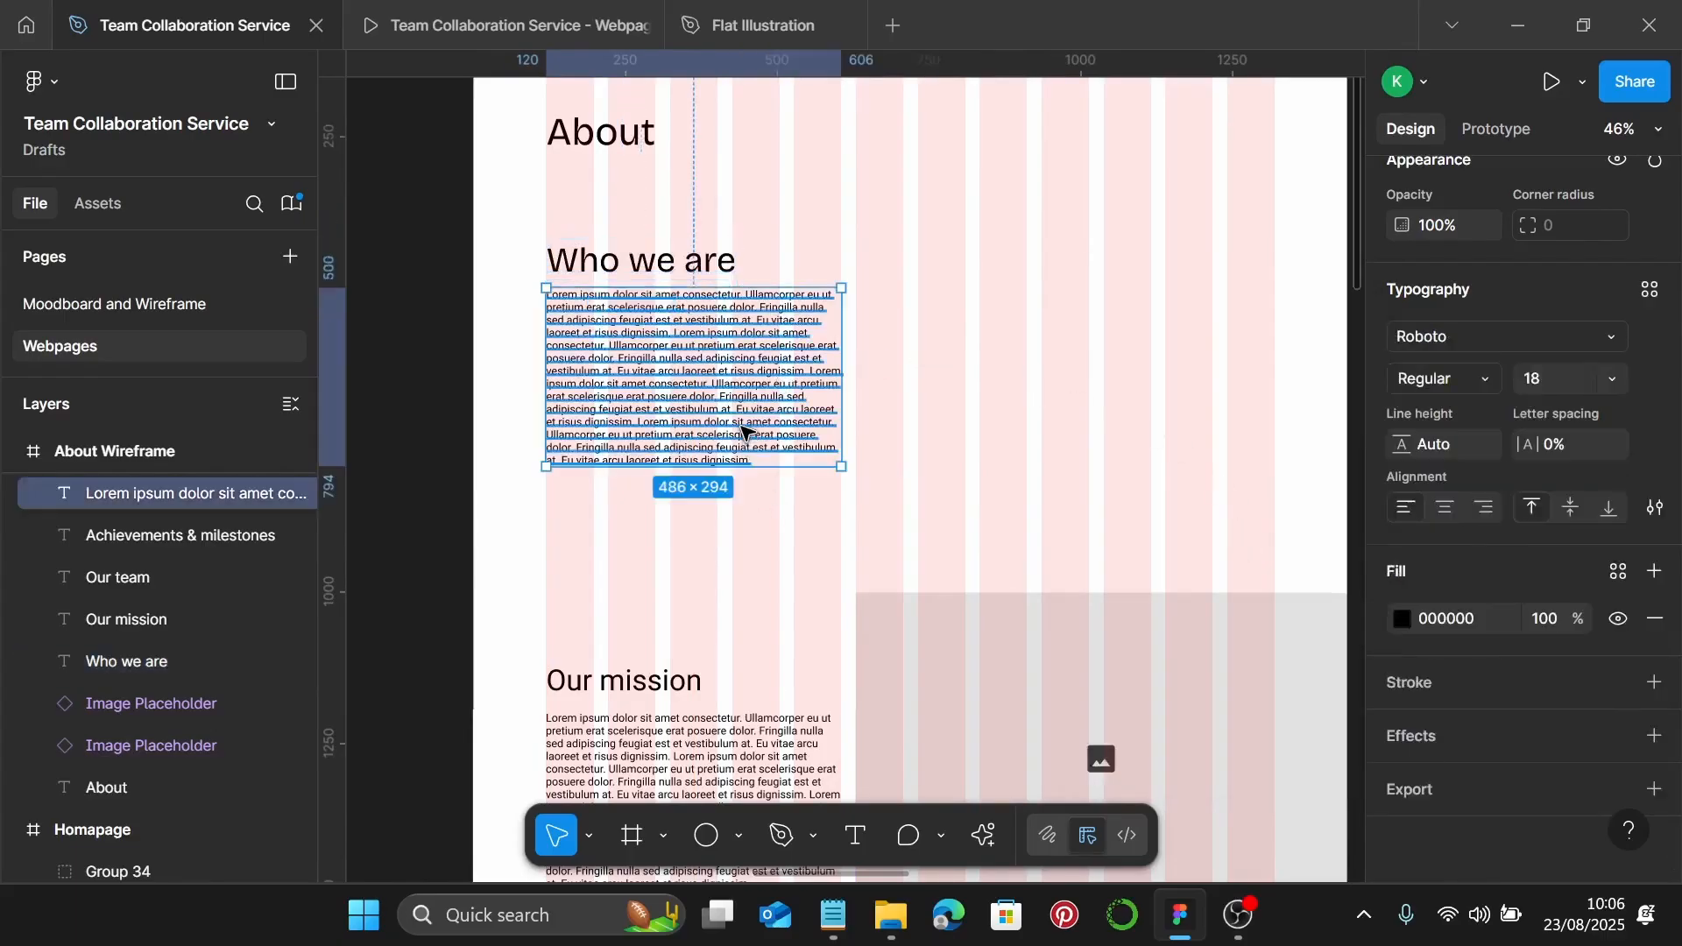
{"action": "left_click", "coordinate": [1649, 292]}
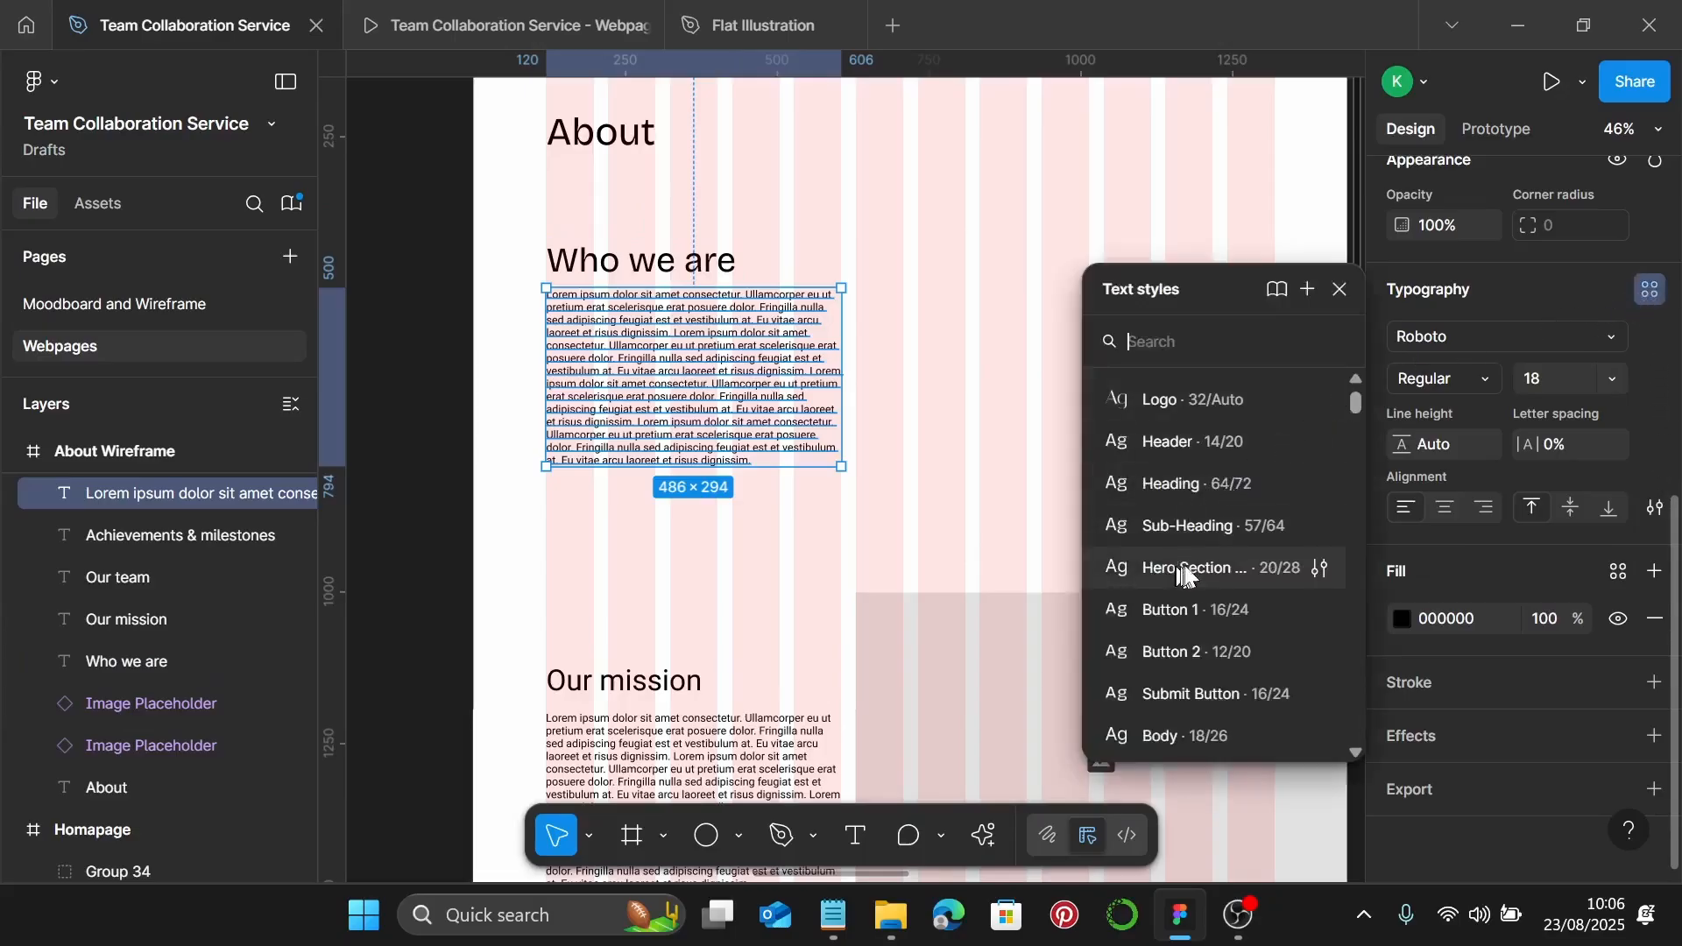
{"action": "scroll", "coordinate": [1217, 506], "scroll_direction": "down", "scroll_amount": 2}
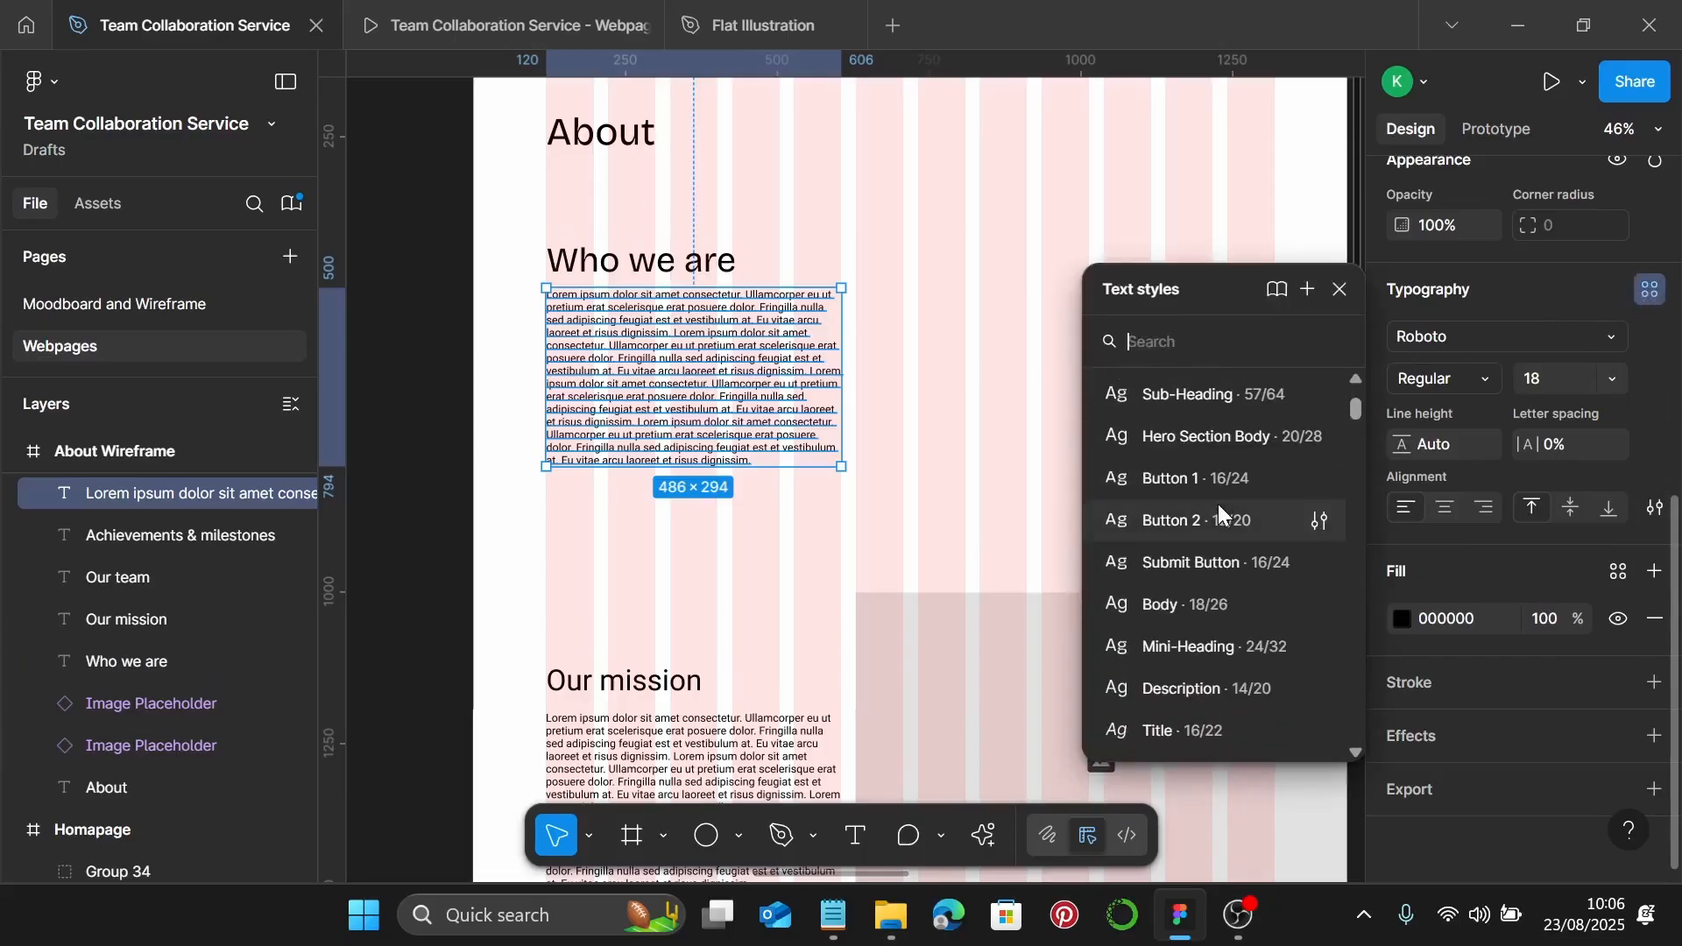
{"action": "scroll", "coordinate": [1219, 505], "scroll_direction": "up", "scroll_amount": 2}
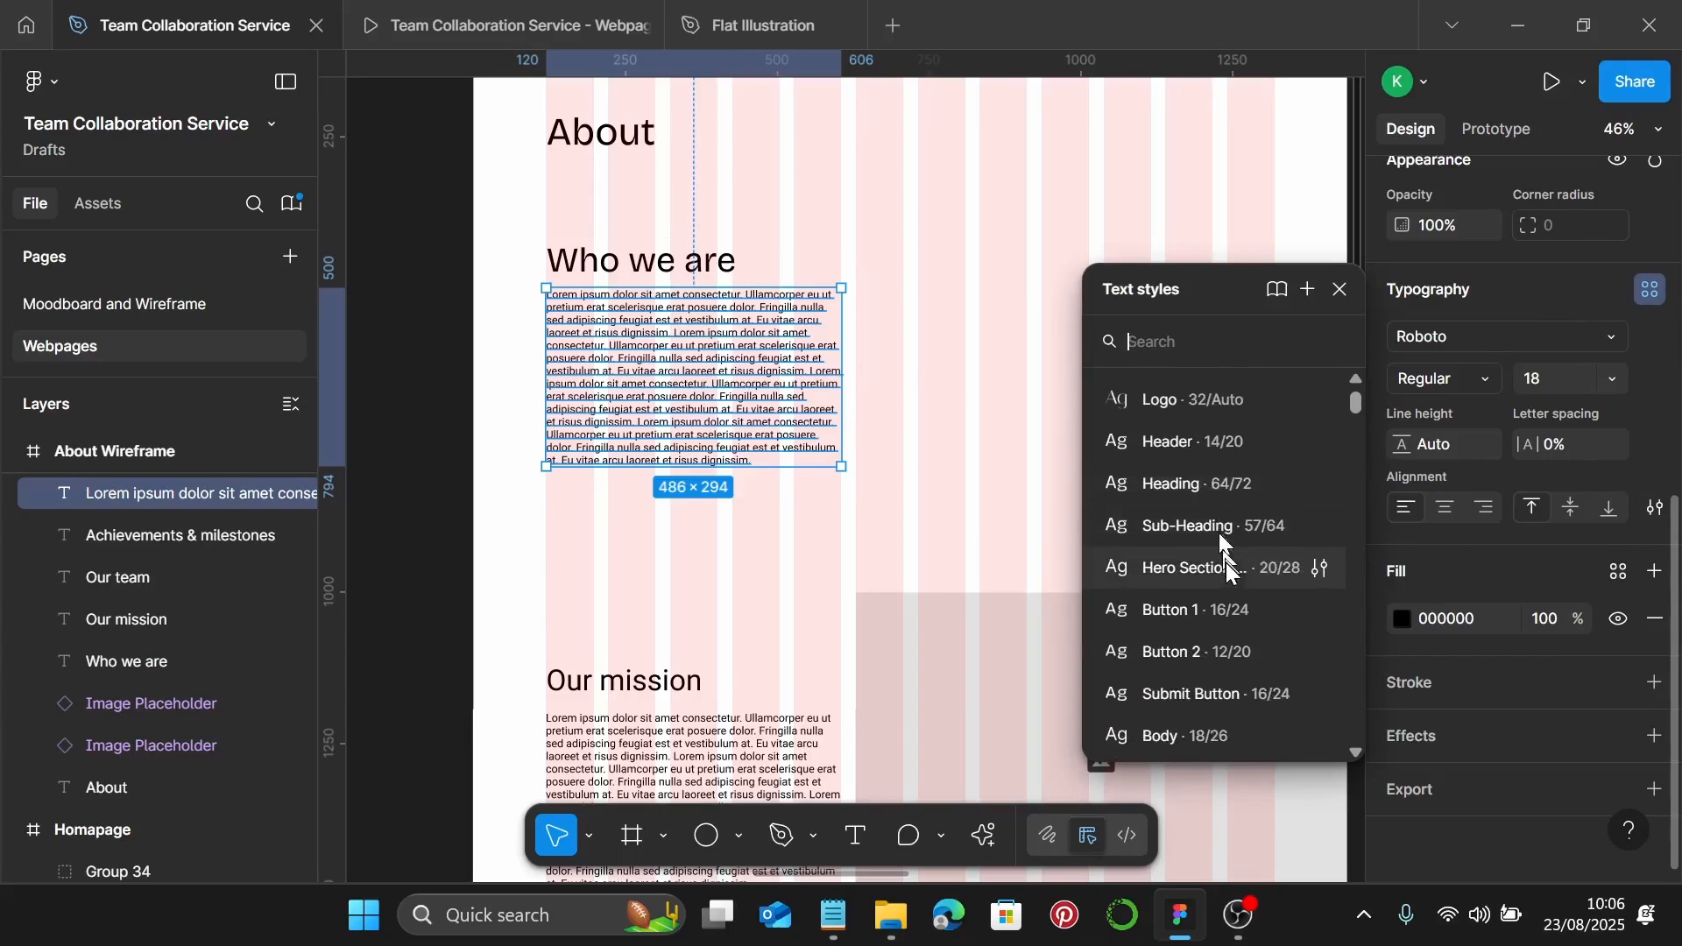
{"action": "scroll", "coordinate": [1235, 681], "scroll_direction": "down", "scroll_amount": 2}
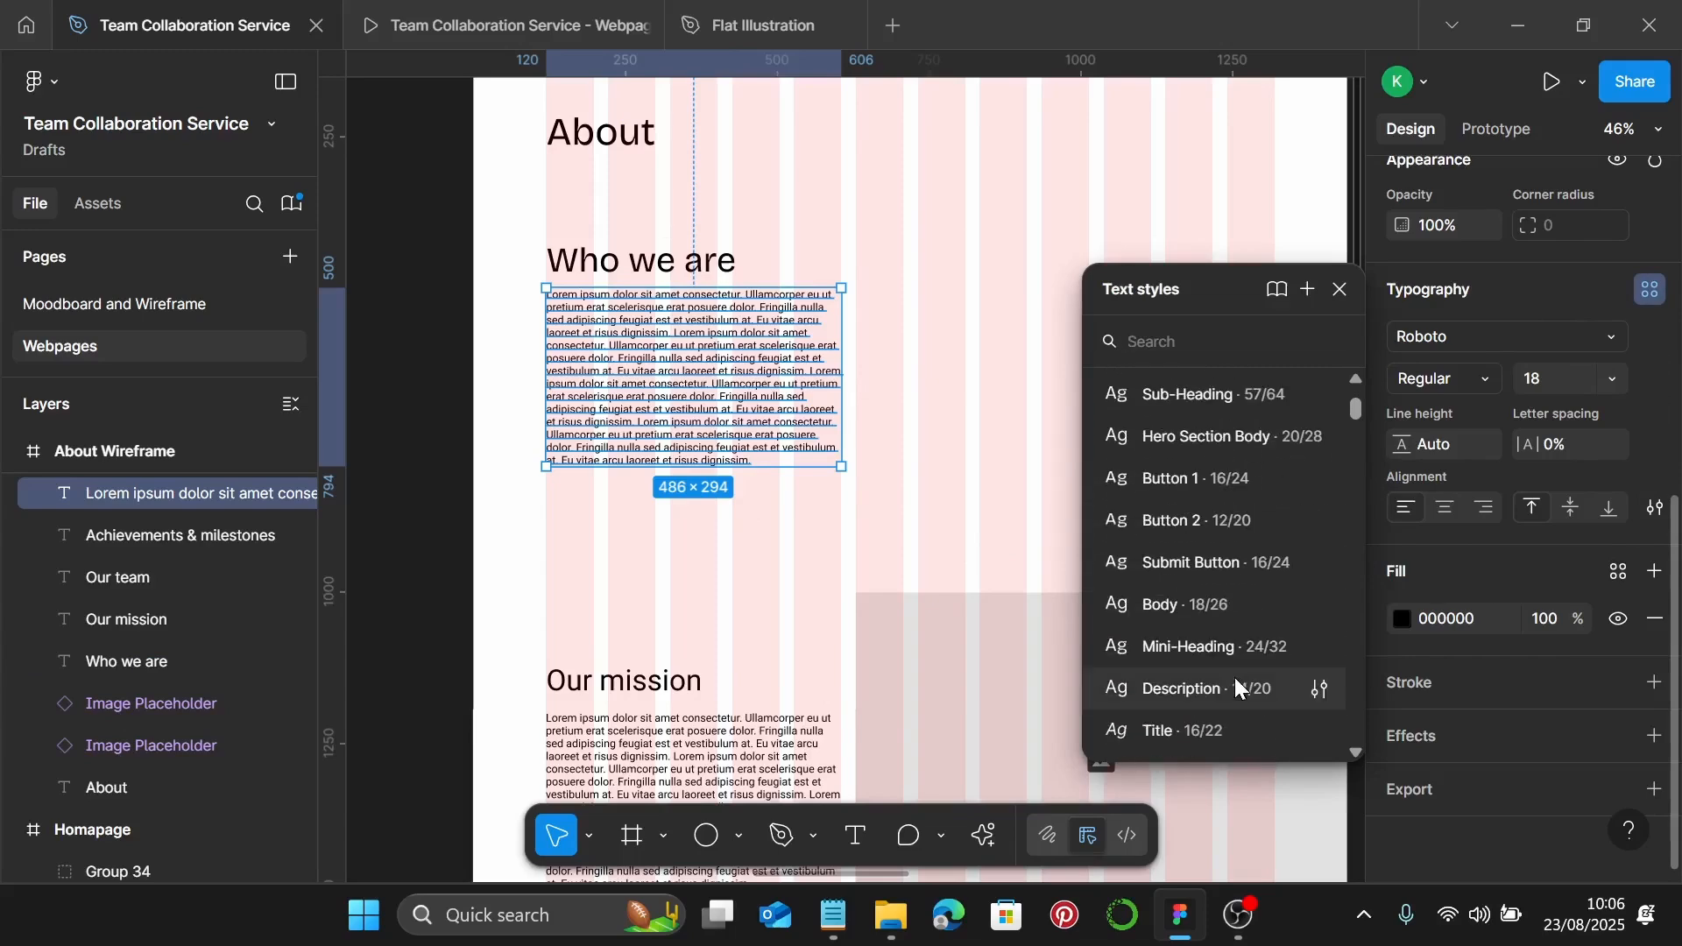
{"action": "left_click", "coordinate": [1261, 606]}
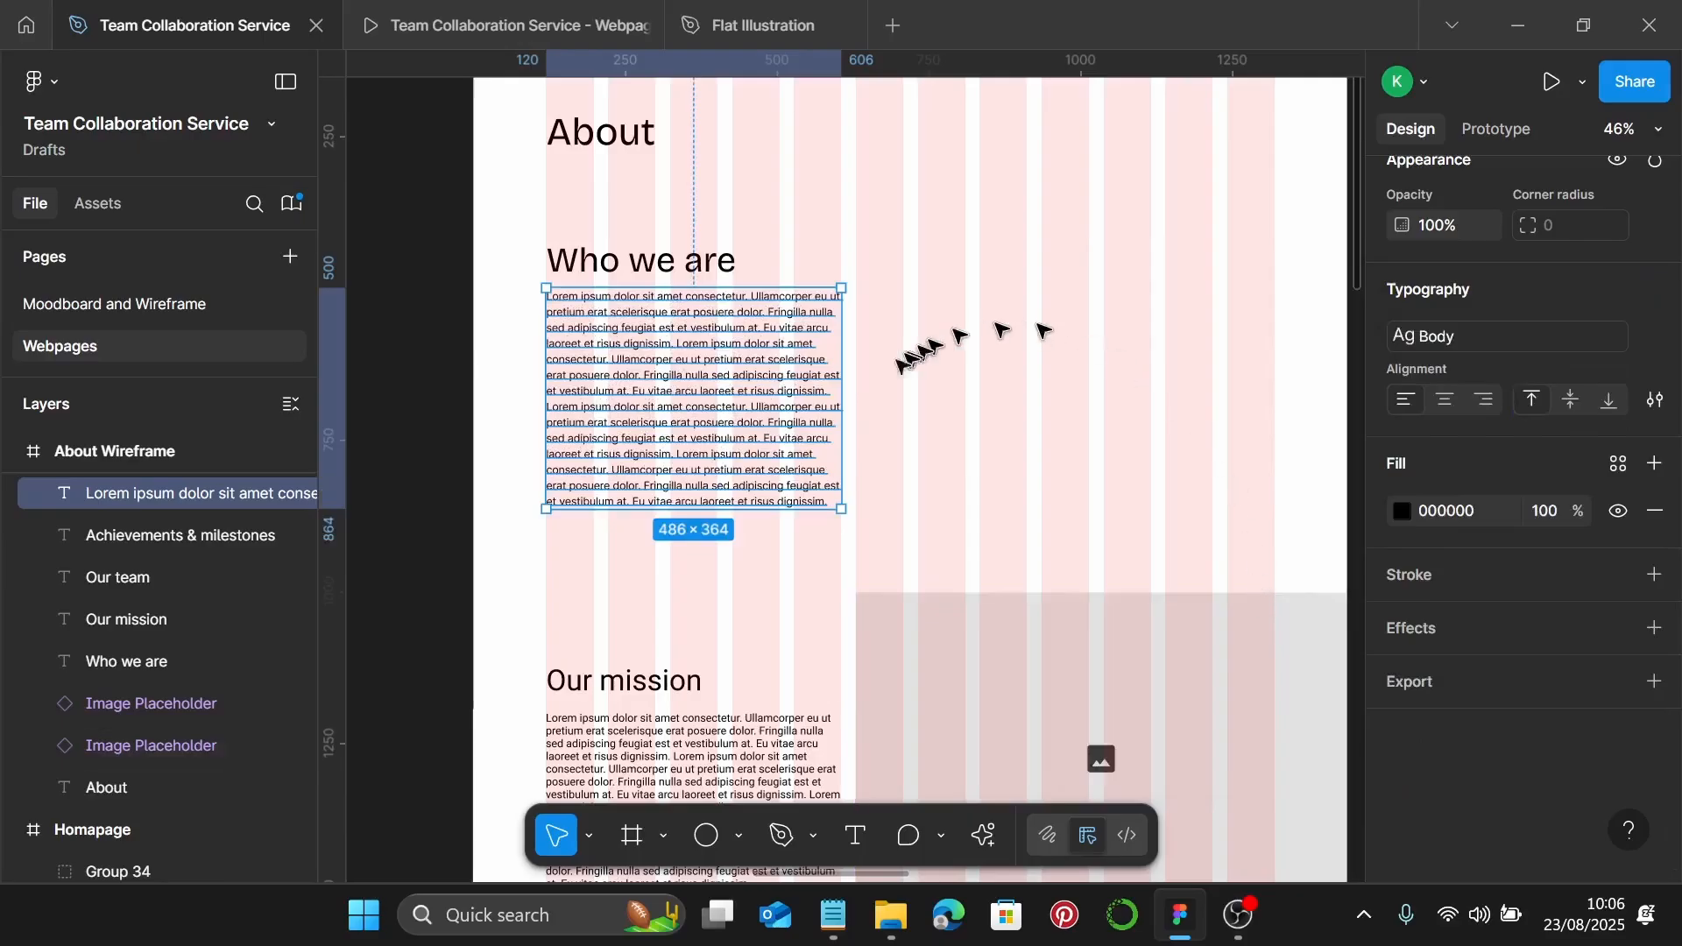
Switch to Notepad and copy the two Who we are paragraphs from the About page's website copy
{"action": "left_click", "coordinate": [832, 915]}
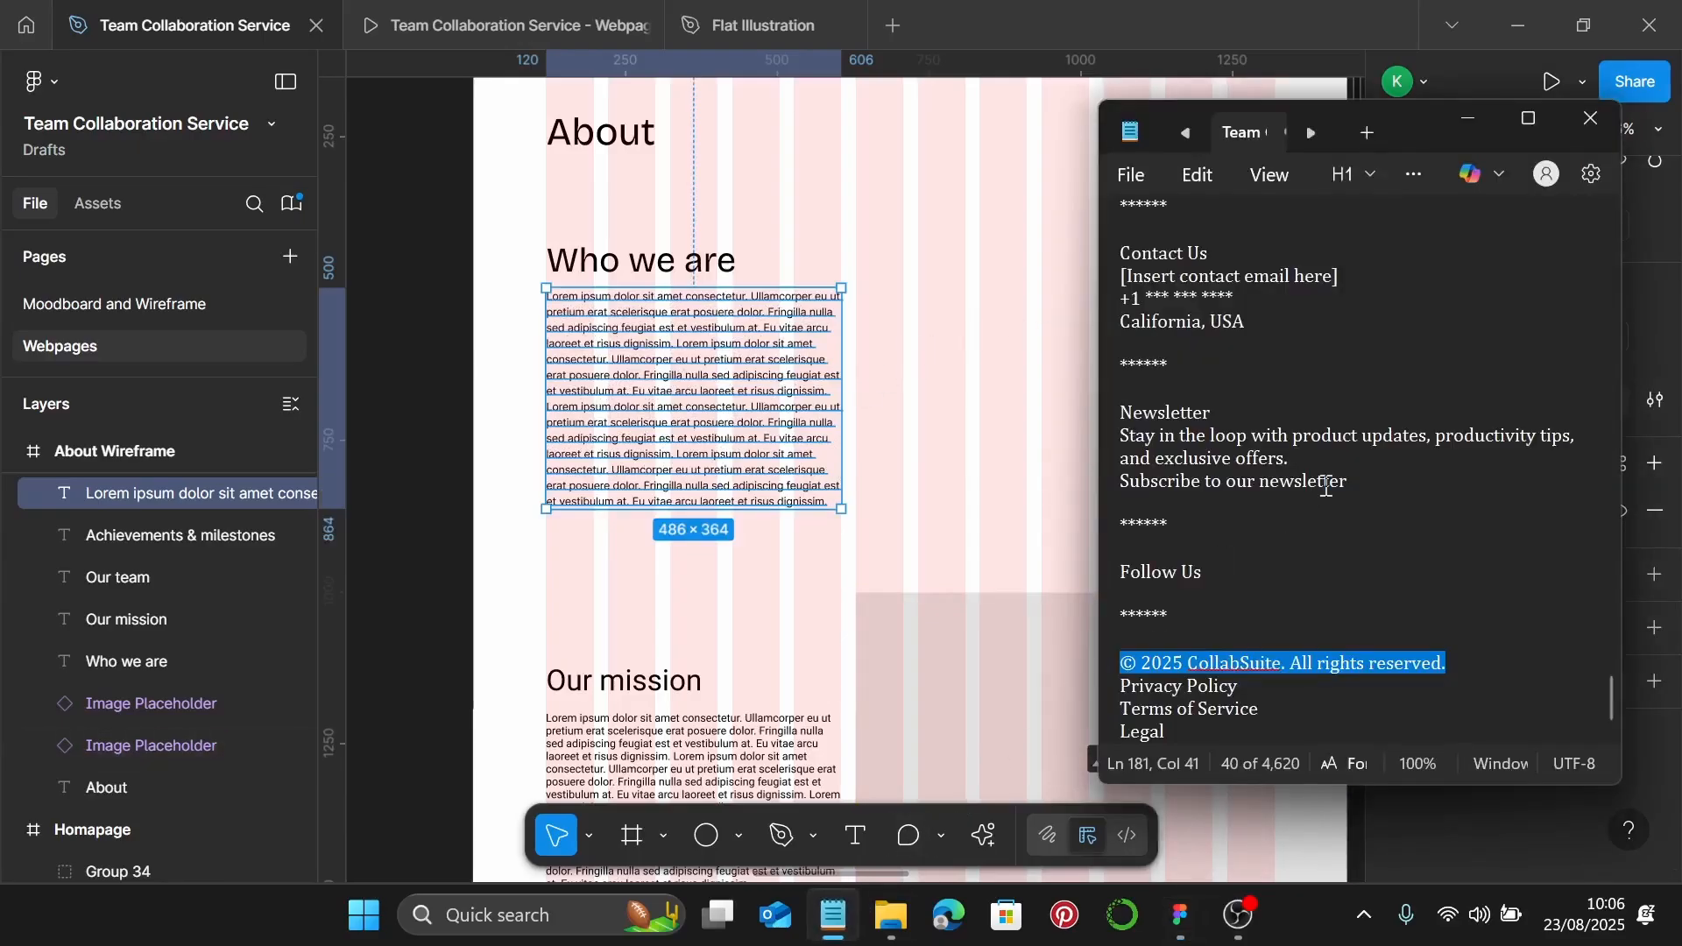
{"action": "scroll", "coordinate": [1356, 469], "scroll_direction": "up", "scroll_amount": 10}
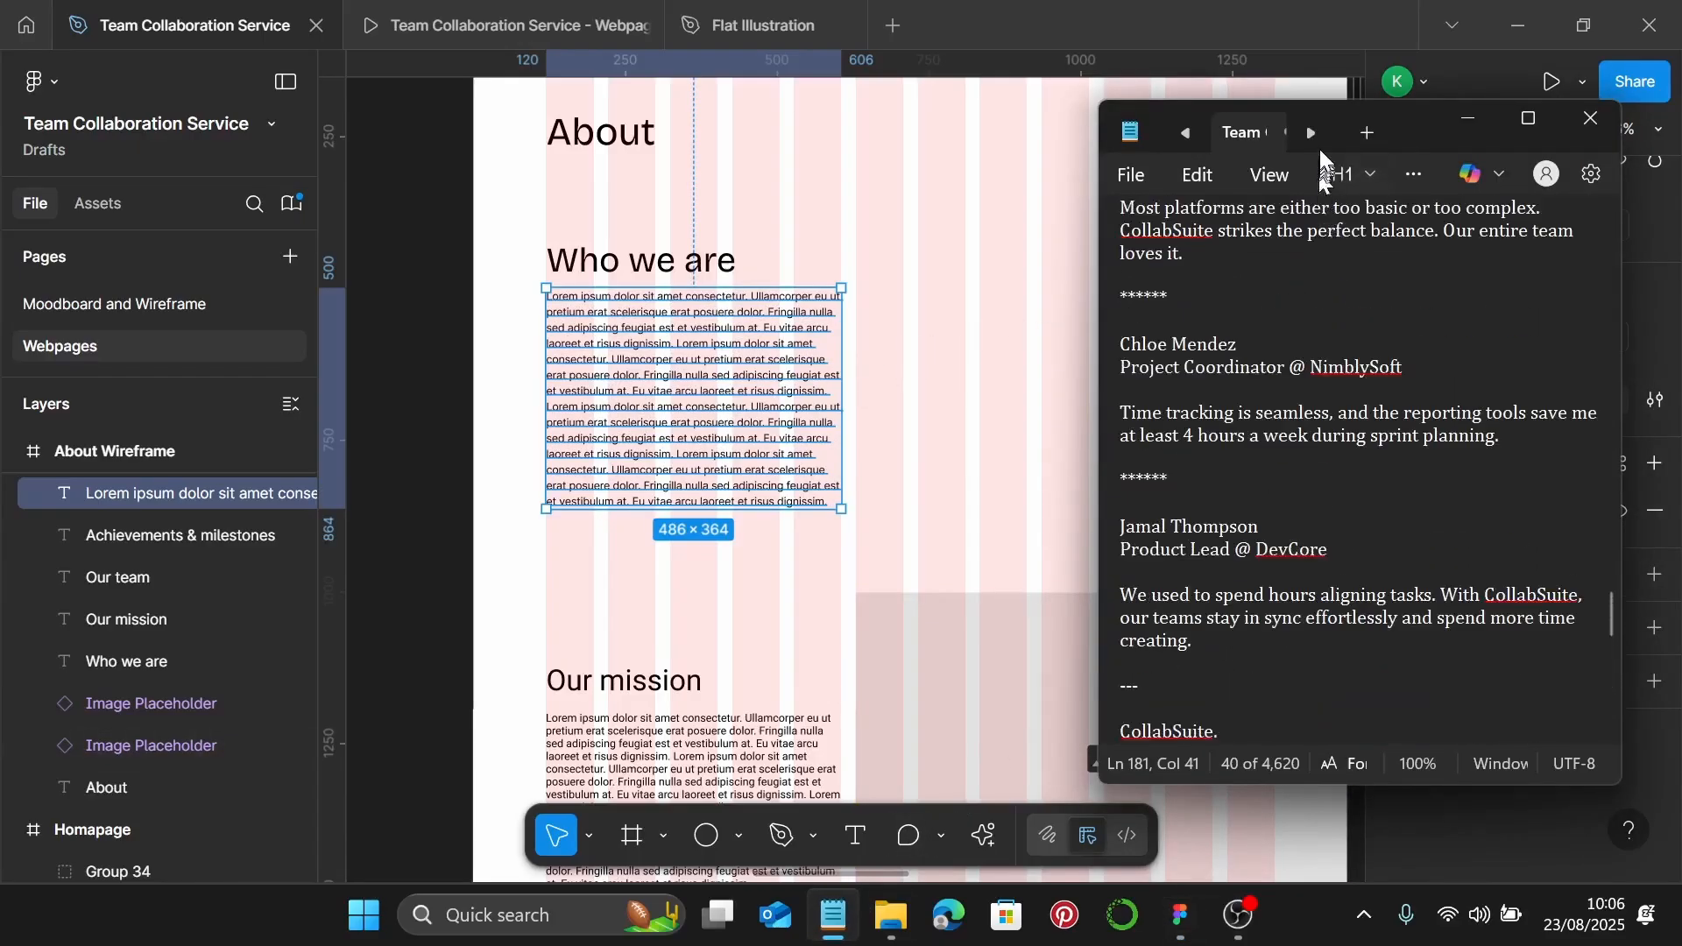
{"action": "left_click", "coordinate": [1313, 132]}
{"action": "left_click", "coordinate": [1229, 141]}
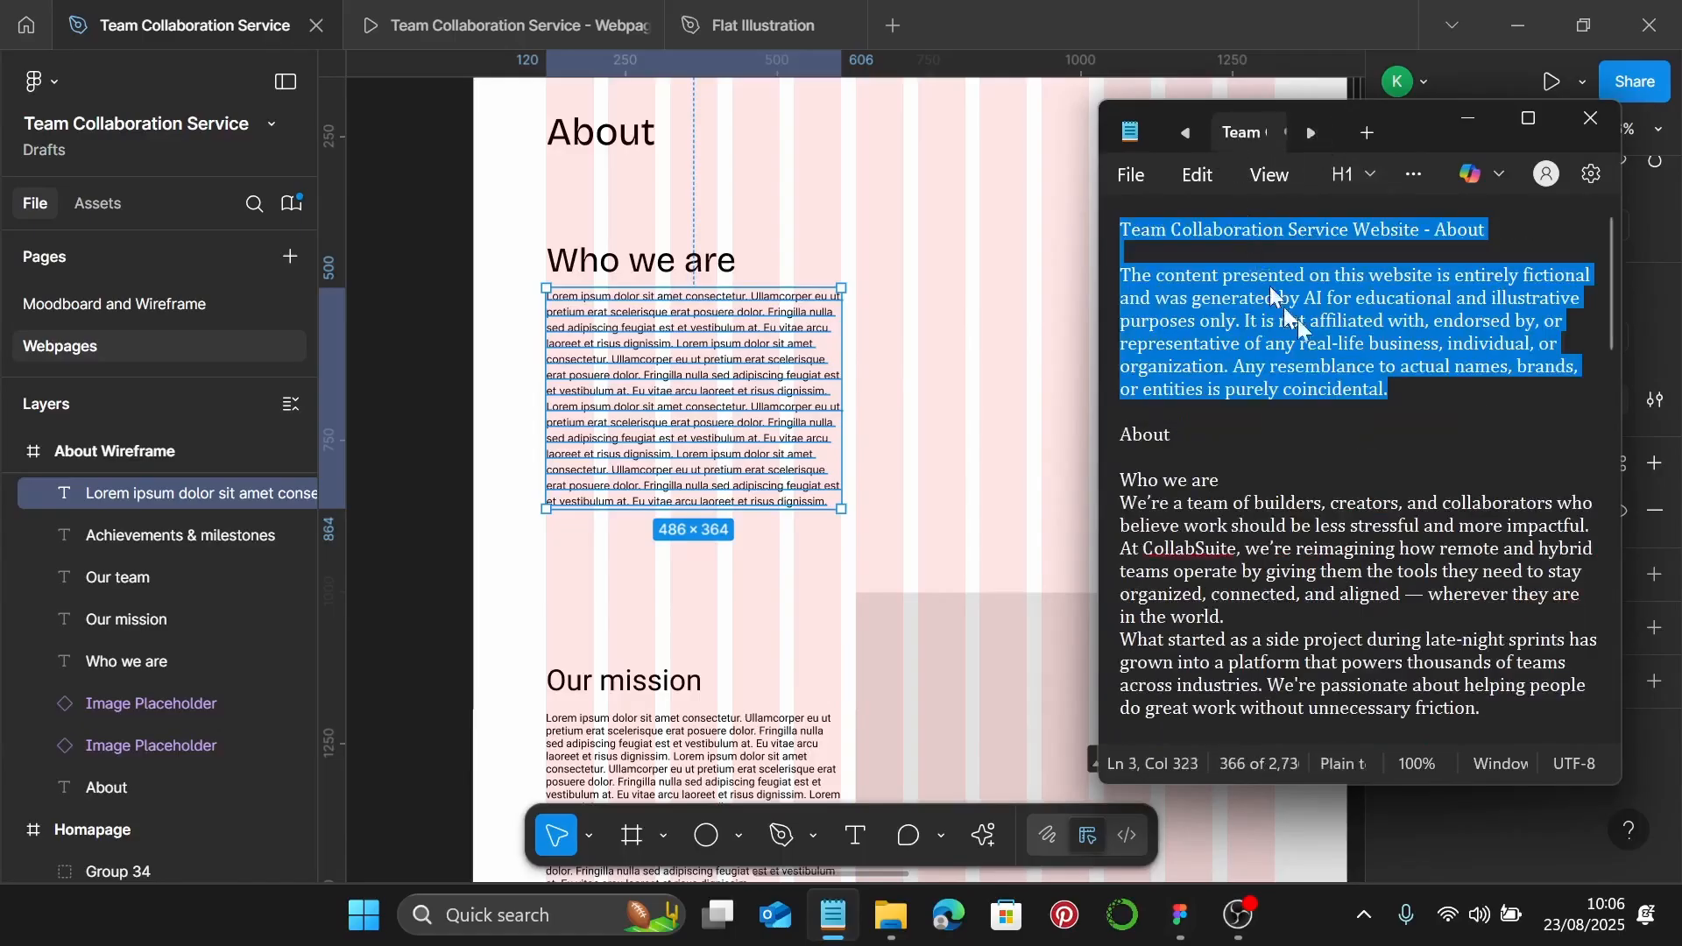
{"action": "left_click", "coordinate": [1473, 402]}
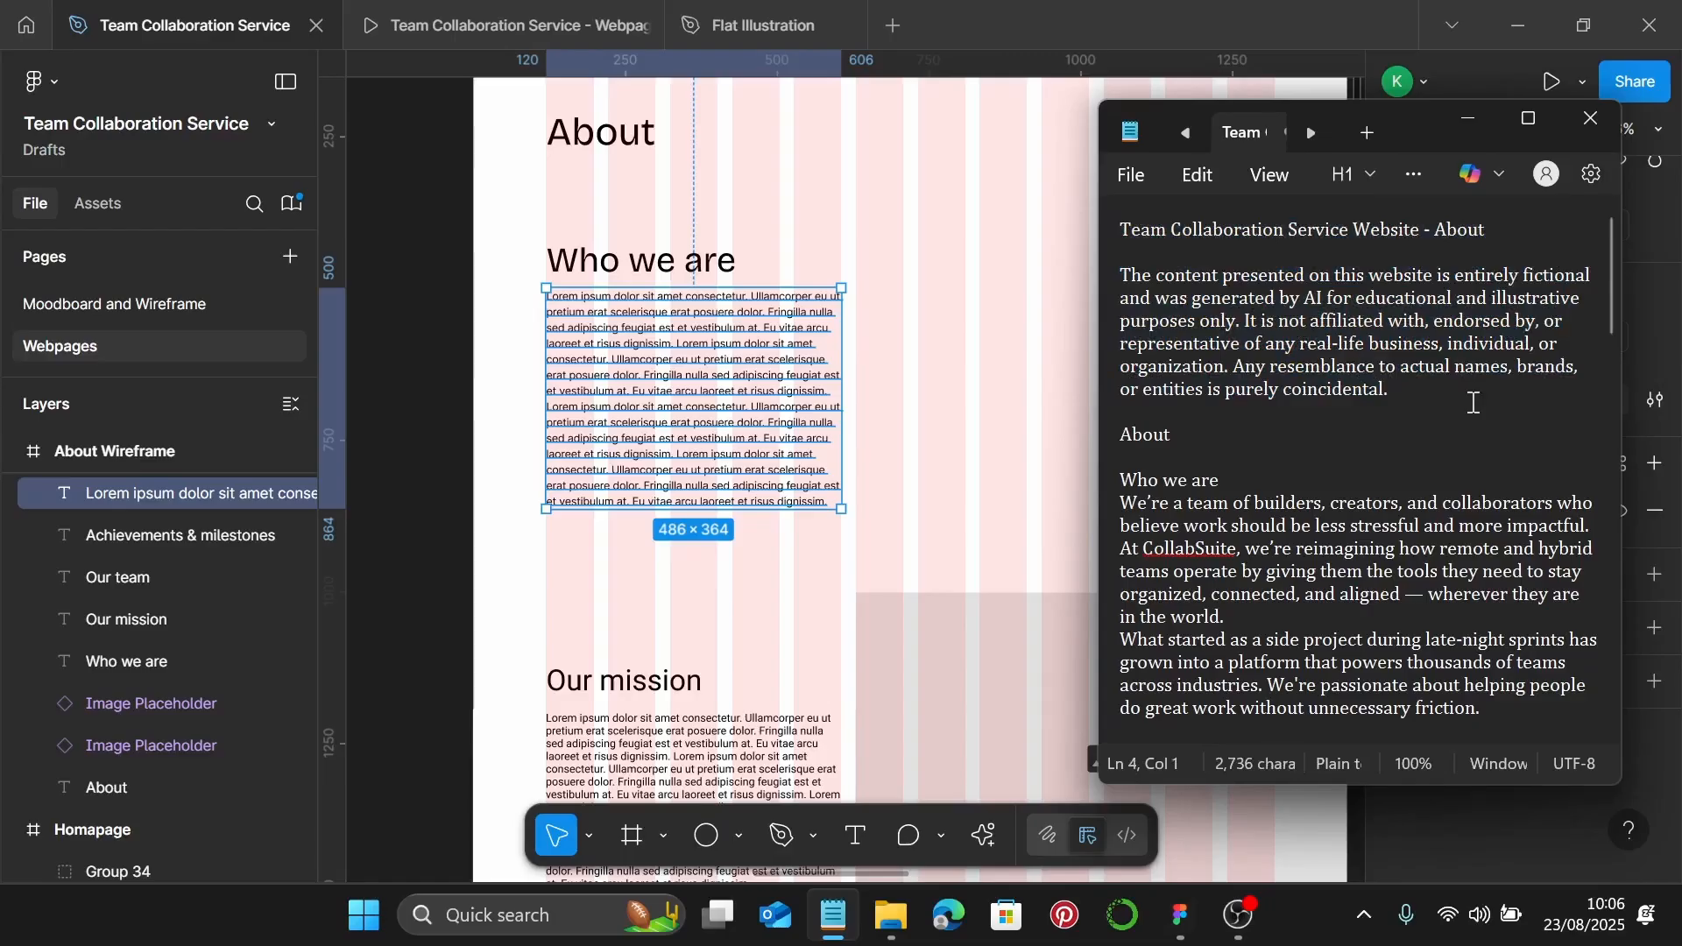
{"action": "scroll", "coordinate": [1470, 407], "scroll_direction": "down", "scroll_amount": 1}
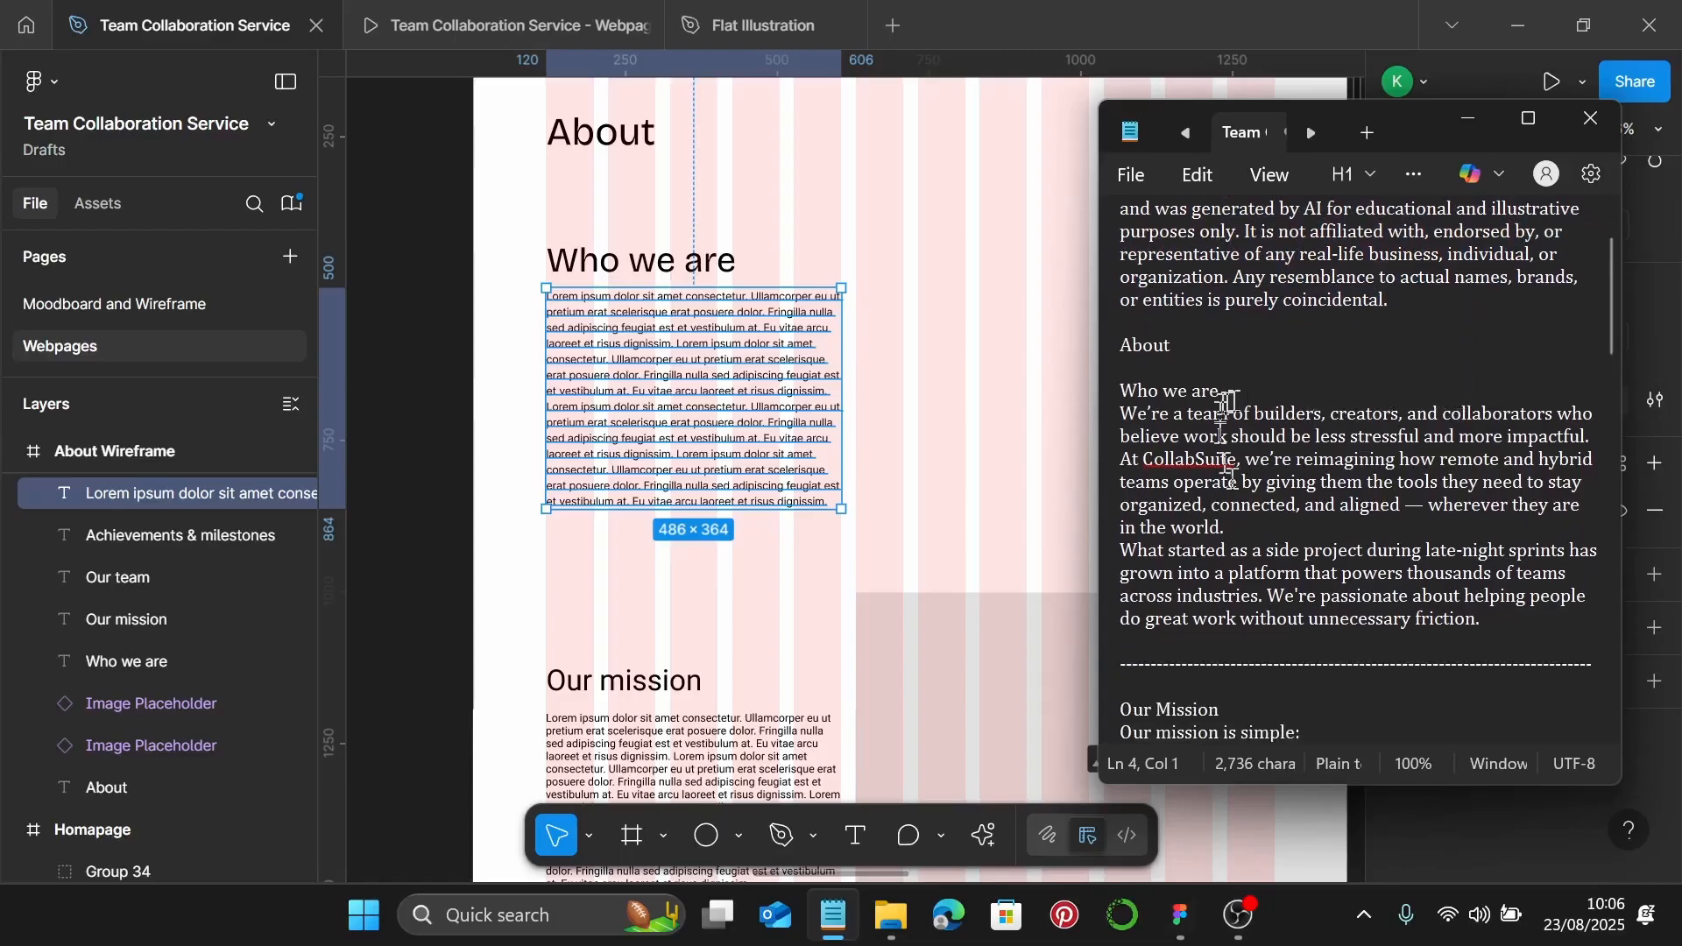
{"action": "left_click_drag", "start_coordinate": [1507, 630], "coordinate": [1165, 413]}
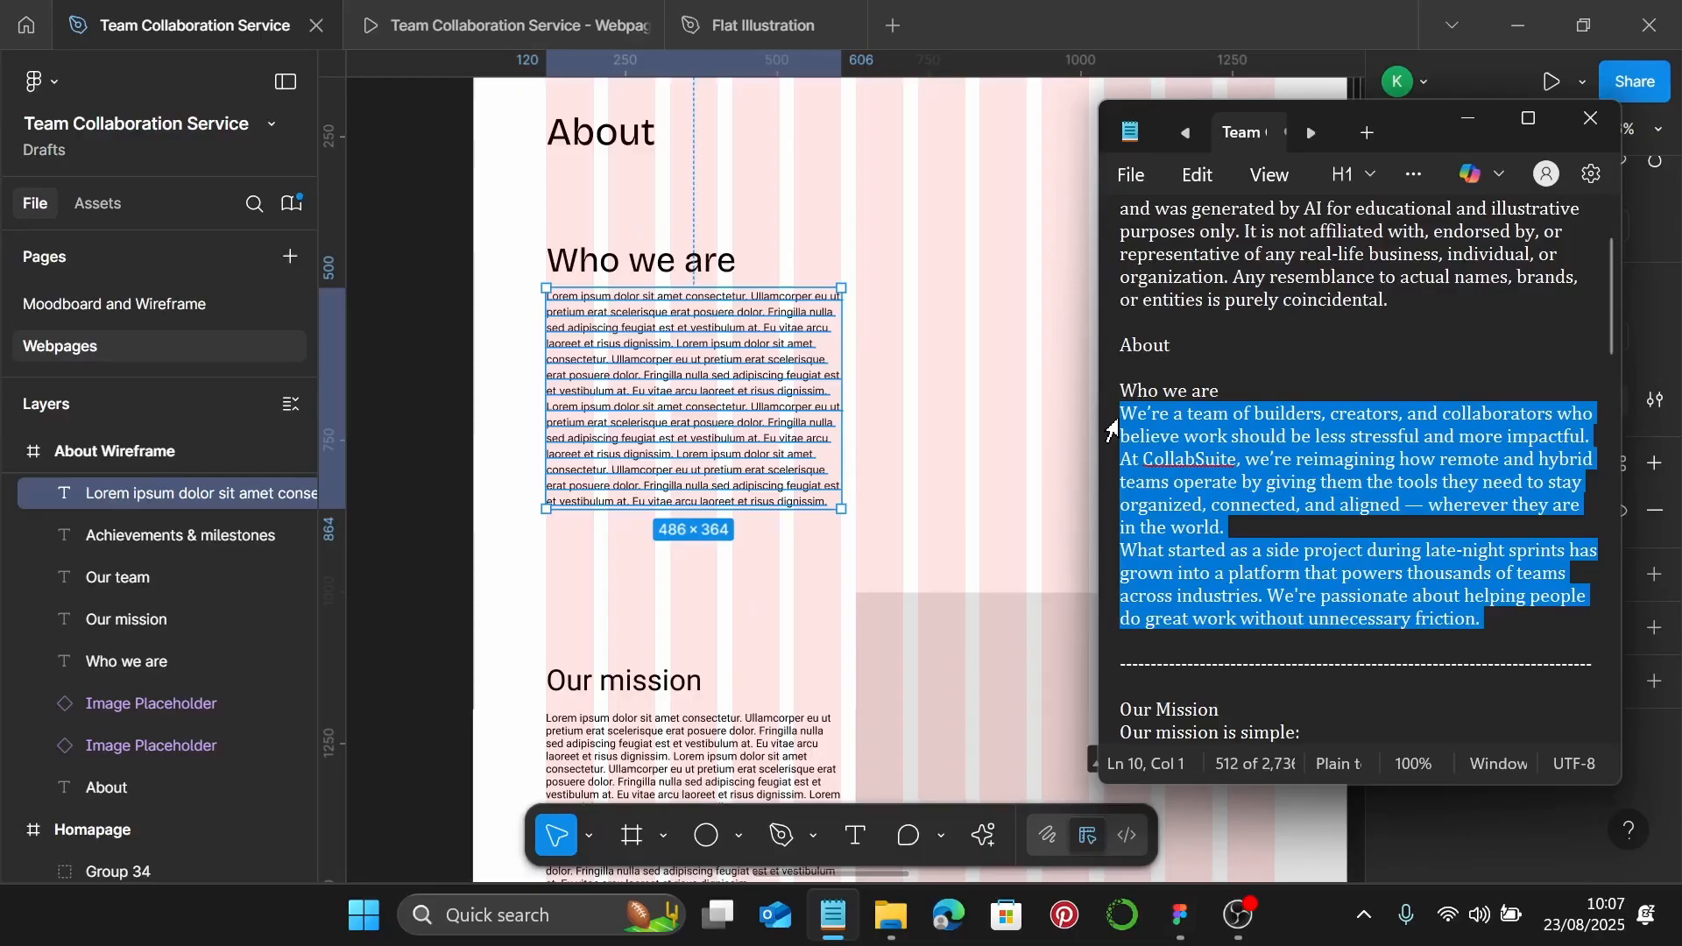
Return to Figma and open the placeholder paragraph under Who we are for editing with all its text selected
{"action": "left_click", "coordinate": [694, 375]}
{"action": "double_click", "coordinate": [694, 375]}
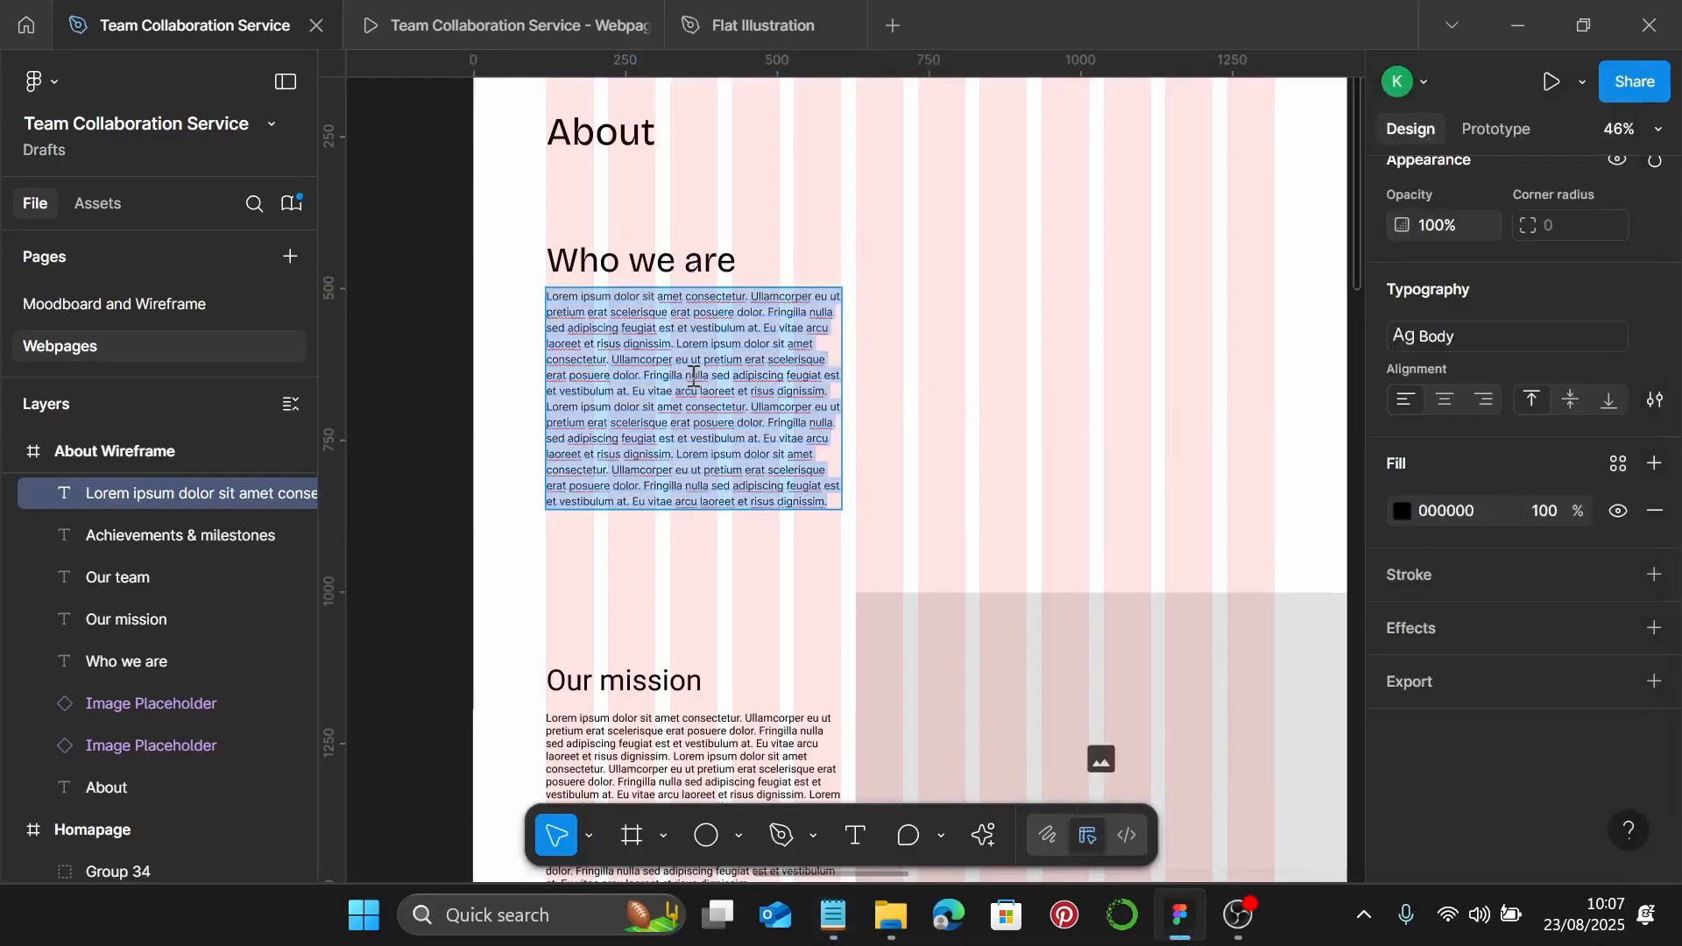
Replace the "Who we are" placeholder text with the CollabSuite team description and set the text box width to 455
{"action": "type", "text": "We’re a team of builders, creators, and collaborators who believe work should be less stressful and more impactful. At CollabSuite, we’re reimagining how remote and hybrid teams operate by giving them the tools they need to stay organized, connected, and aligned — wherever they are in the world. What started as a side project during late-night sprints has grown into a platform that powers thousands of teams across industries. We’re passionate about helping people do great work without unnecessary friction."}
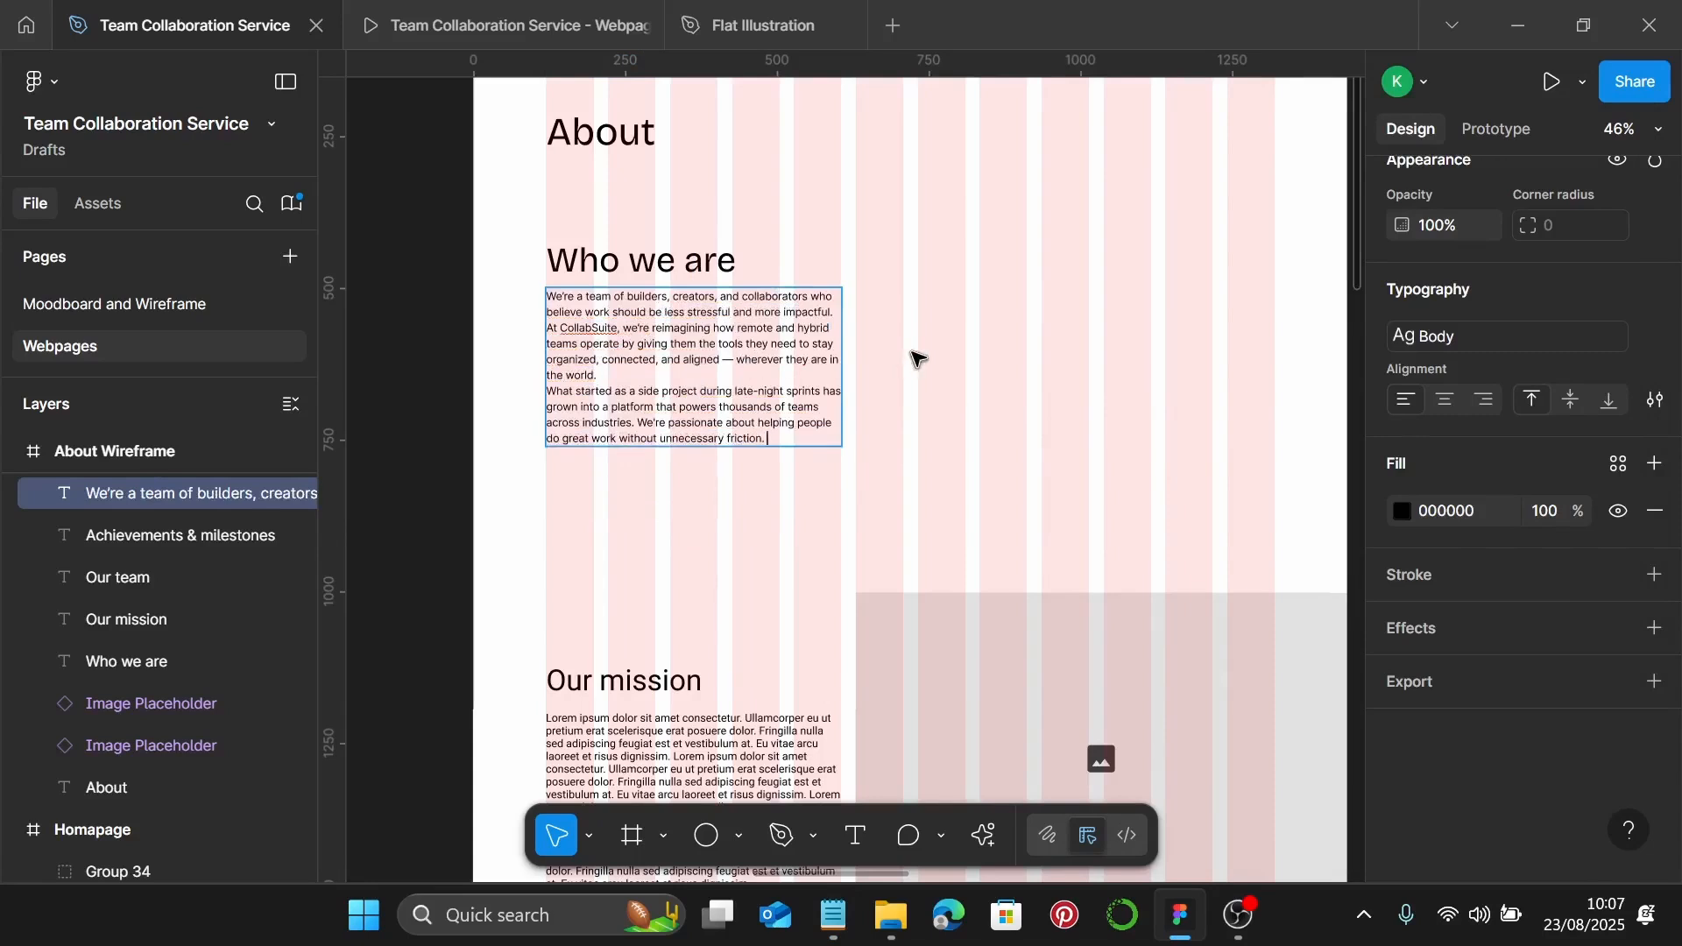
{"action": "key", "text": "Escape"}
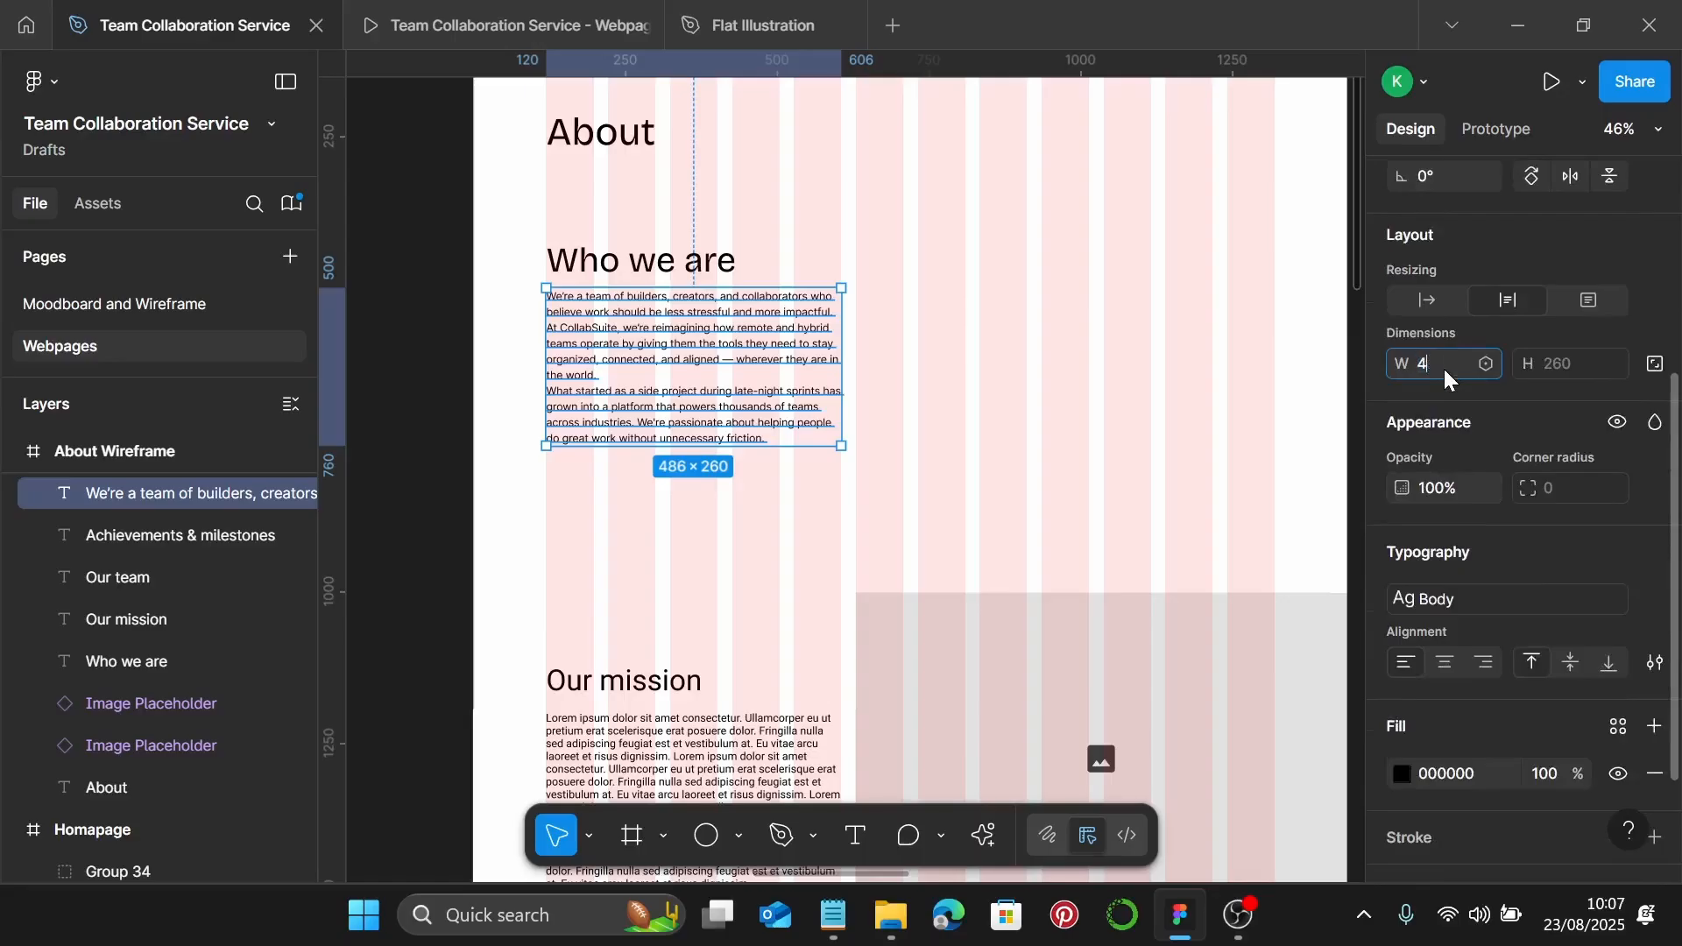
{"action": "key", "text": "Return"}
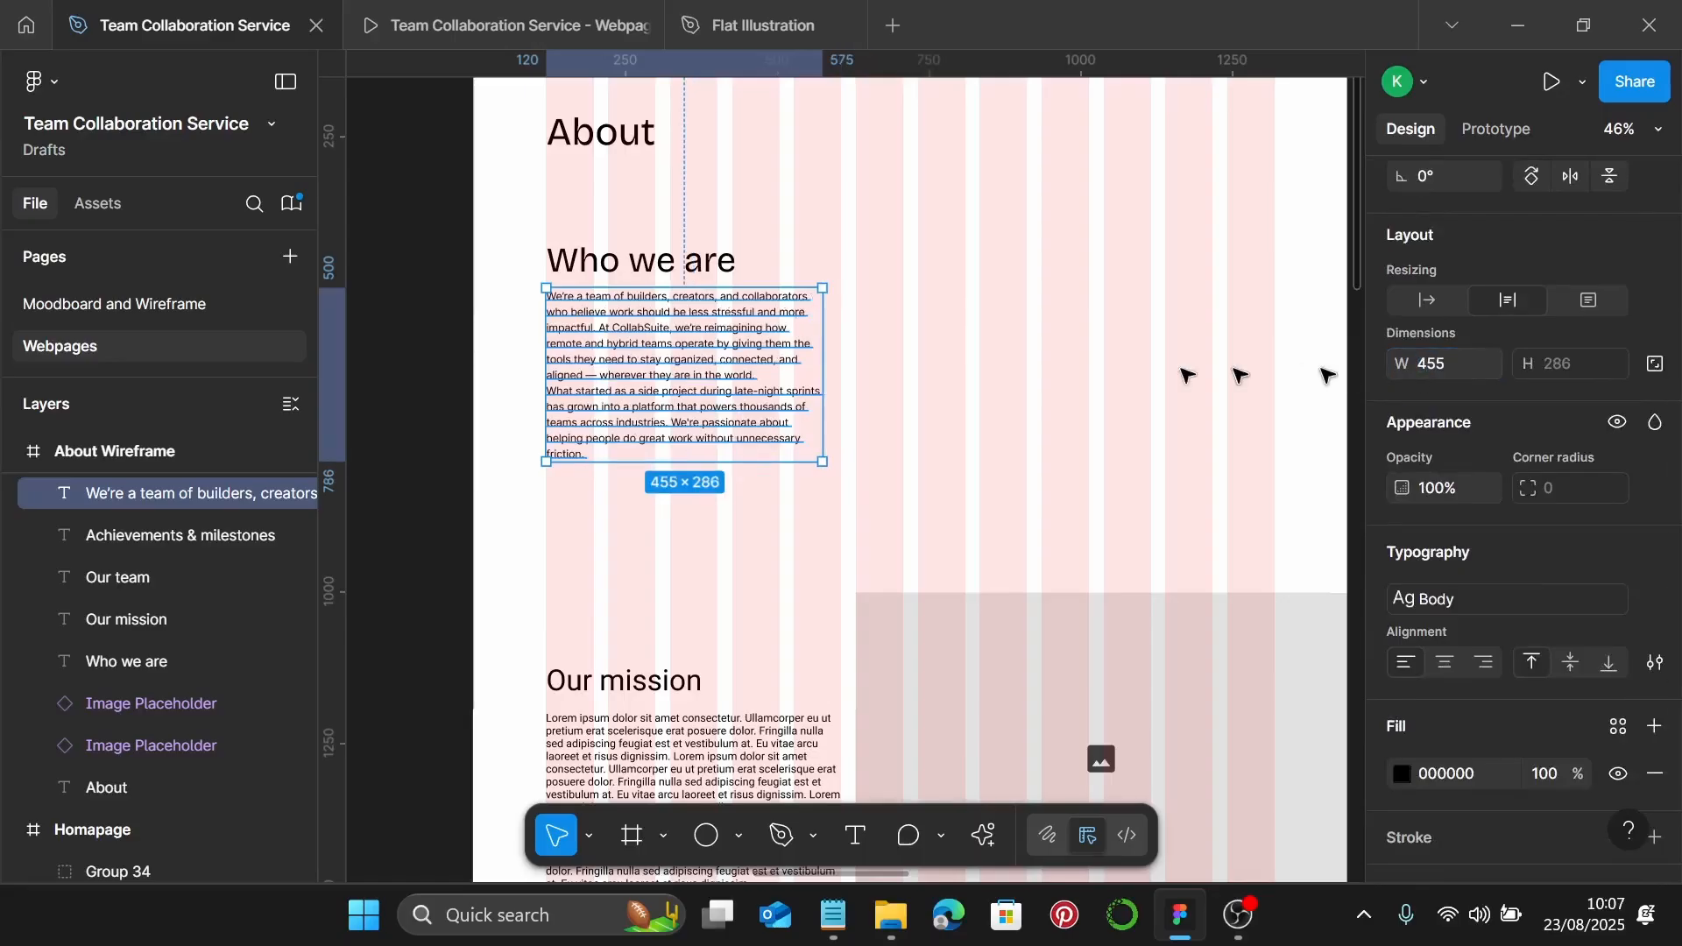
Widen the "Who we are" body text box to about 474
{"action": "scroll", "coordinate": [811, 407], "scroll_direction": "up", "scroll_amount": 2}
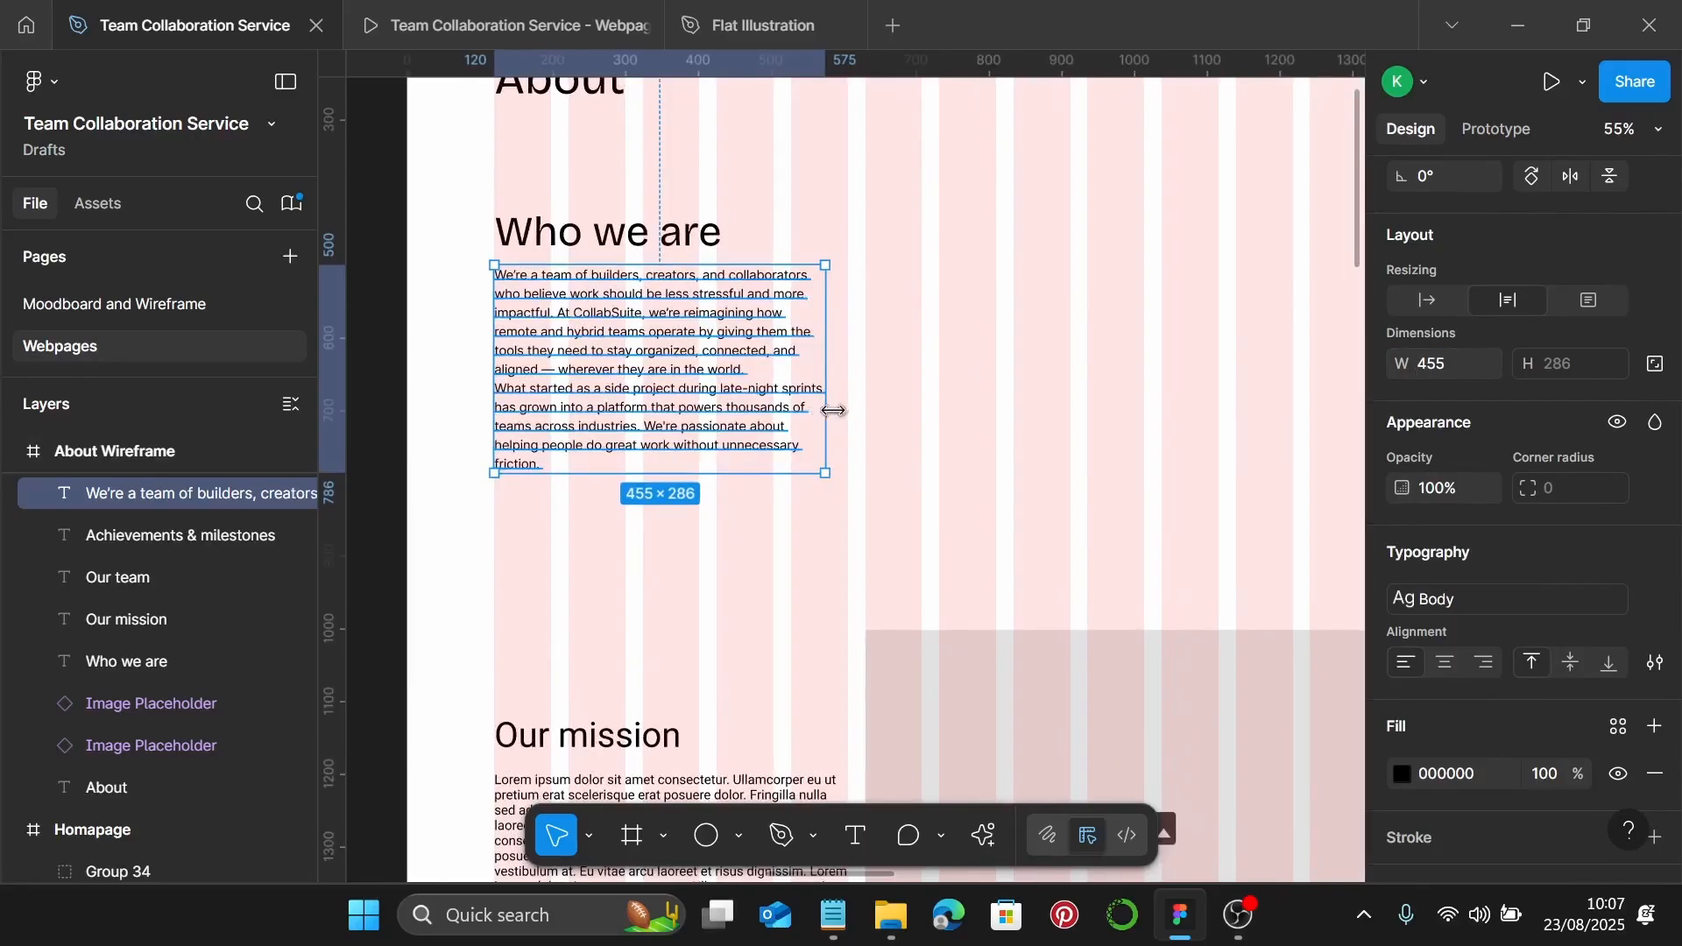
{"action": "left_click_drag", "start_coordinate": [826, 410], "coordinate": [837, 413]}
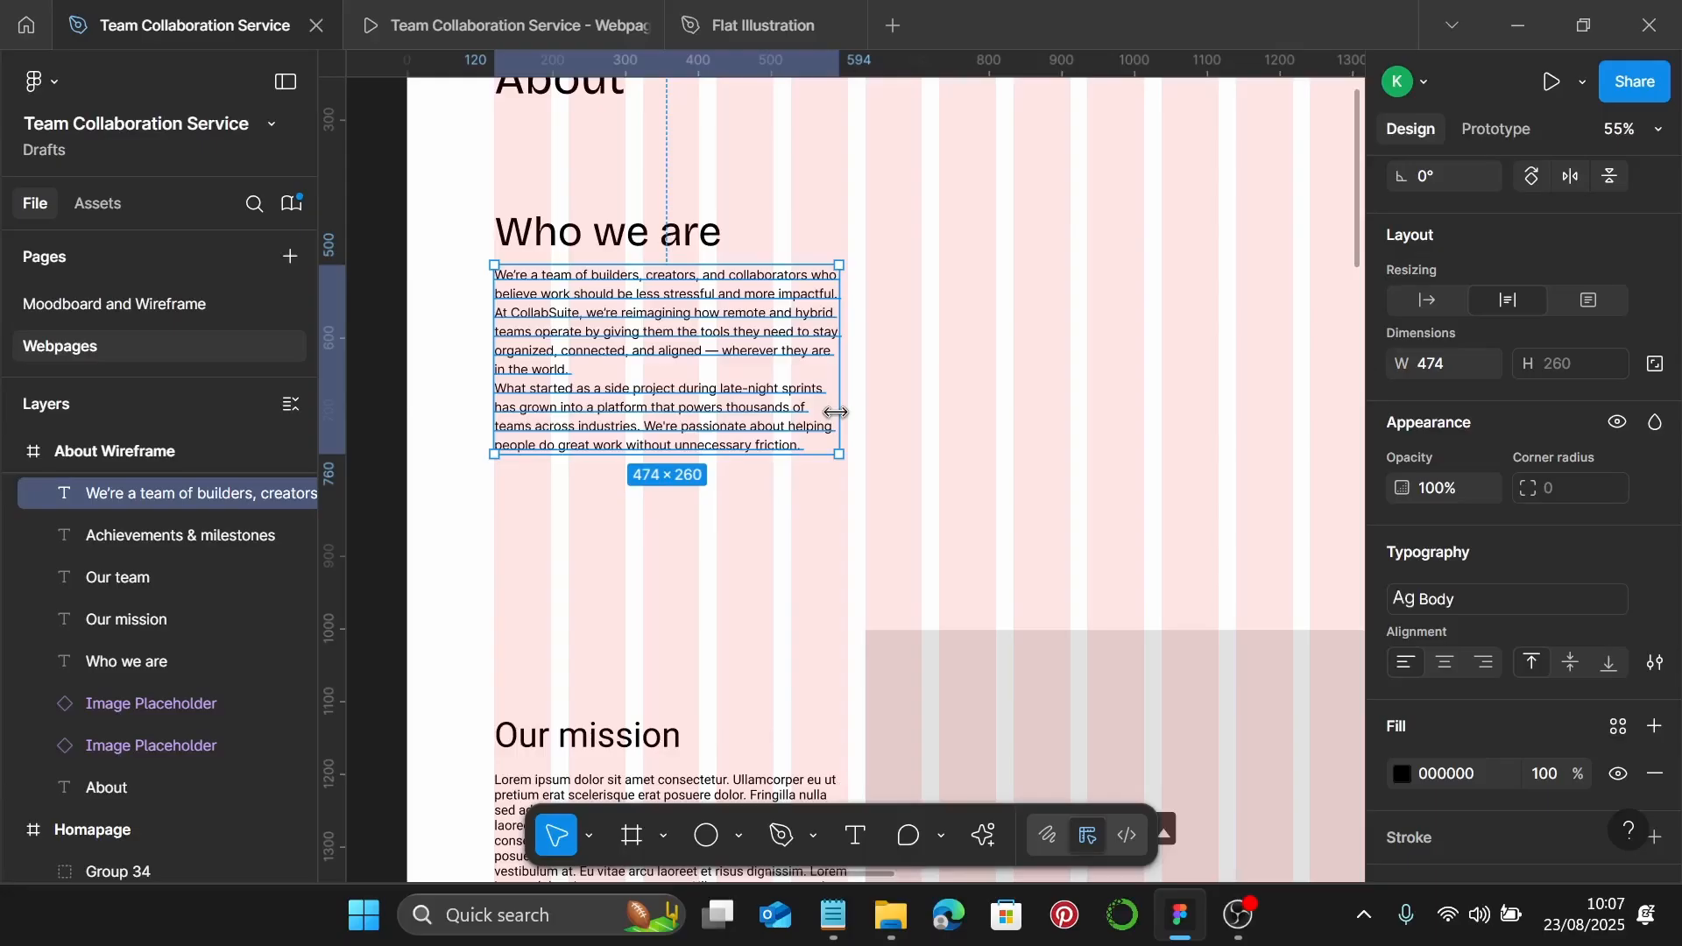
{"action": "scroll", "coordinate": [835, 412], "scroll_direction": "up", "scroll_amount": 2}
{"action": "key", "text": "Escape"}
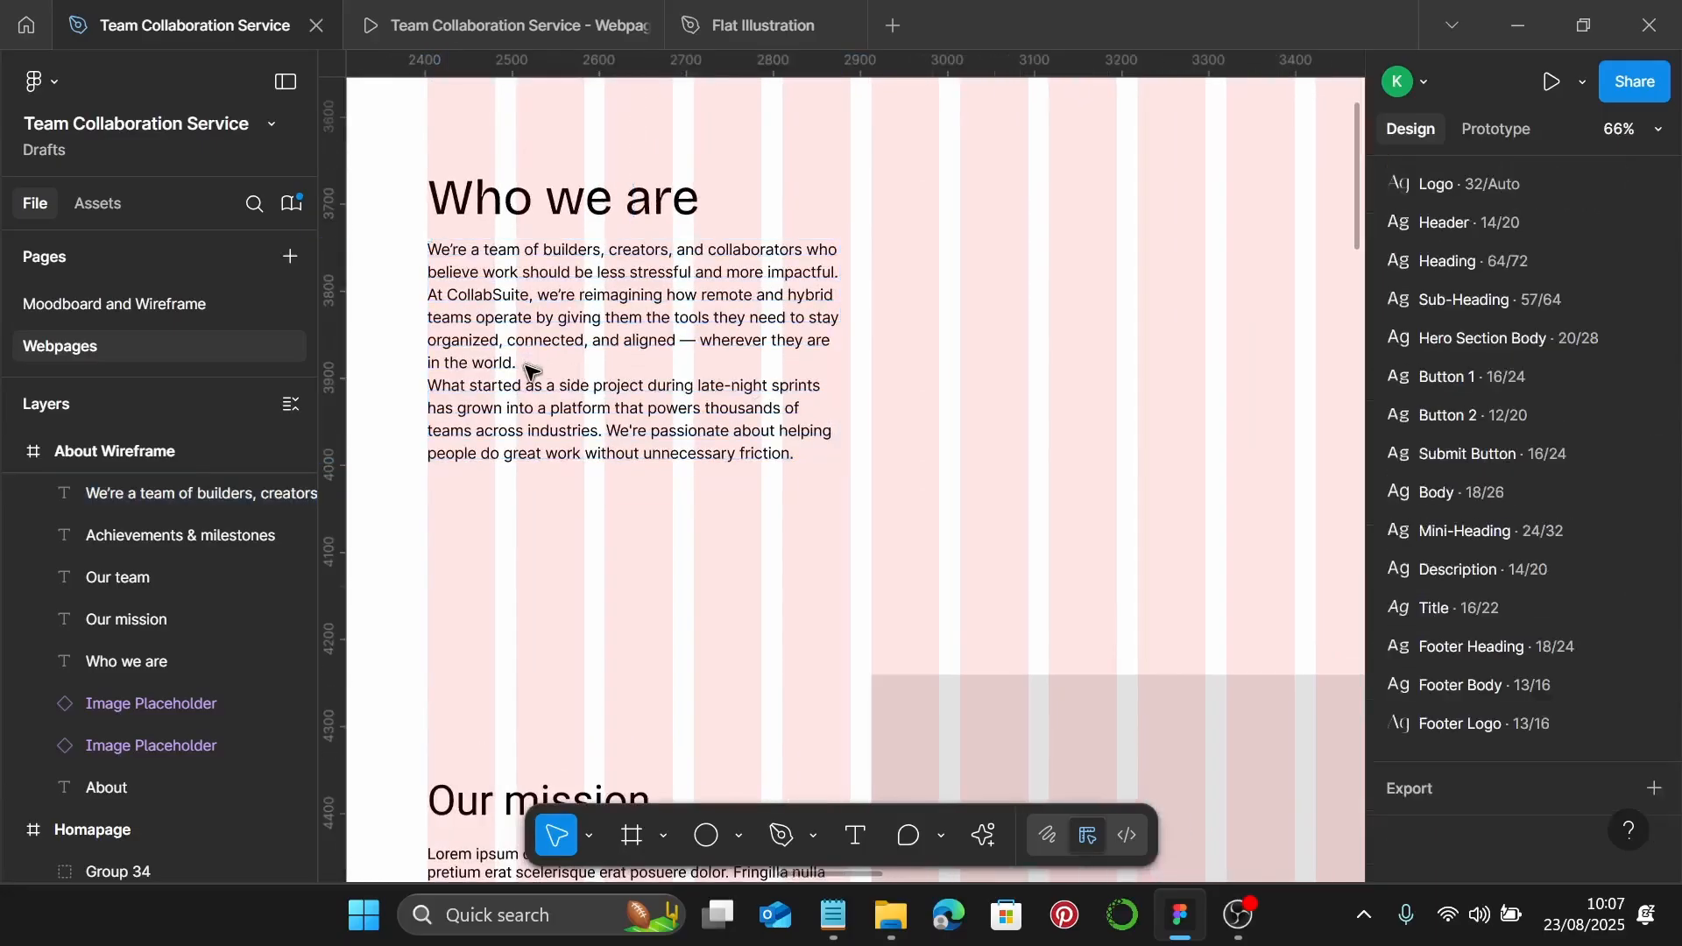
Join the two "Who we are" paragraphs into one continuous paragraph and set its text box width to 455
{"action": "left_click", "coordinate": [529, 370]}
{"action": "double_click", "coordinate": [526, 367]}
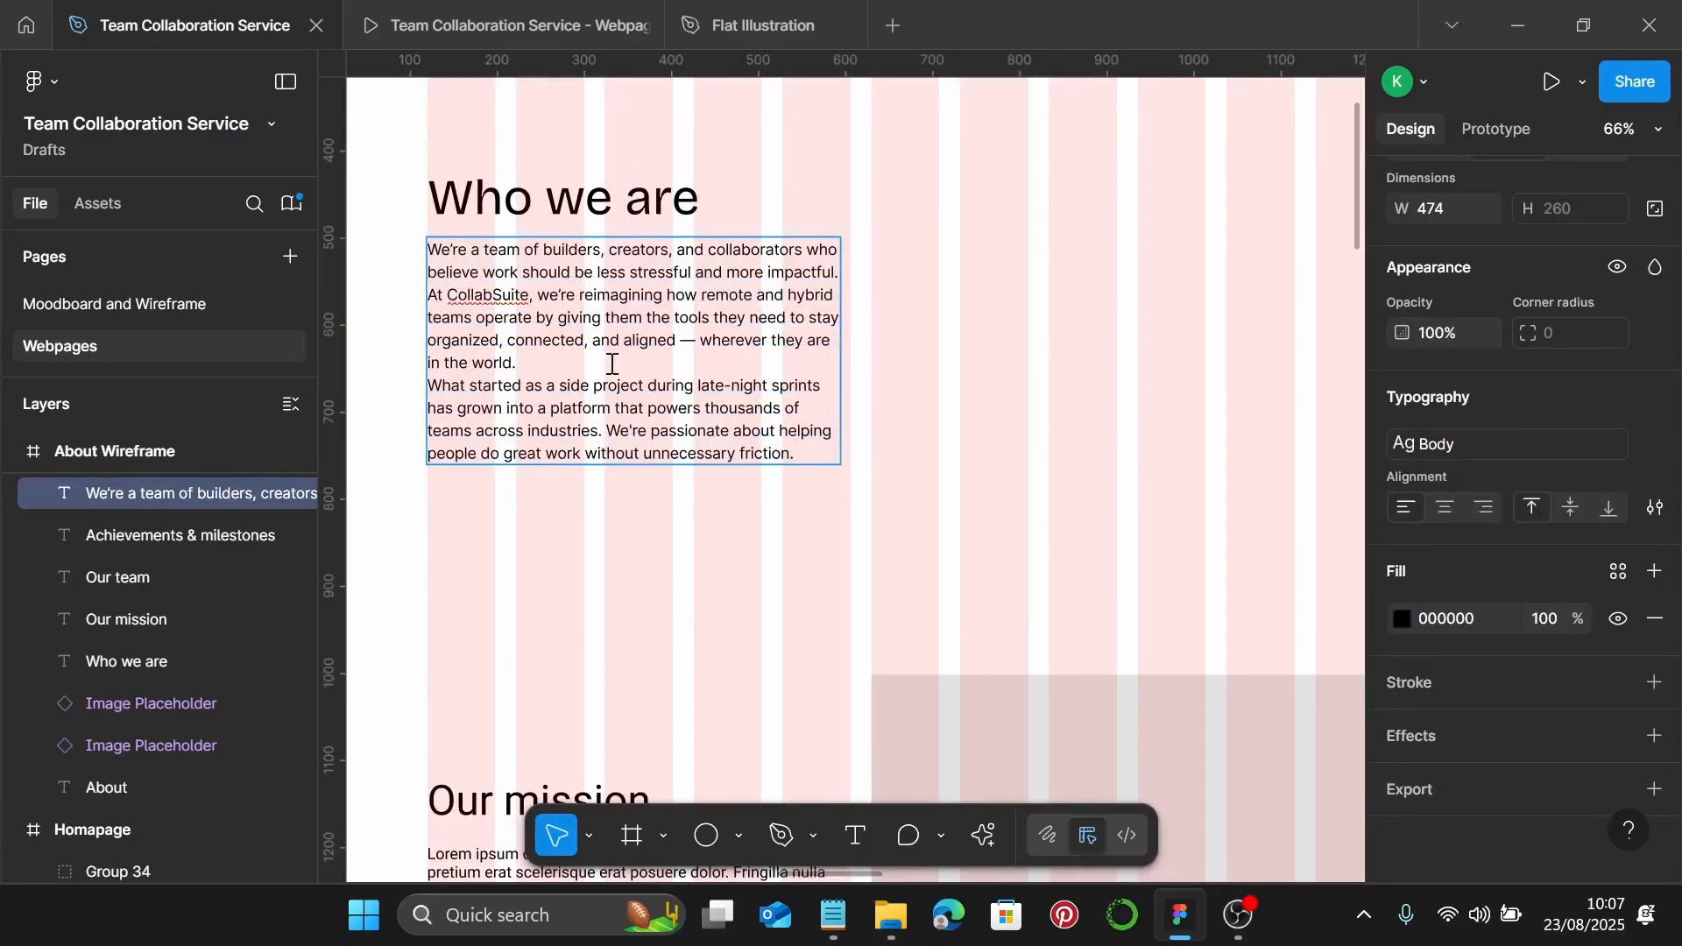
{"action": "key", "text": "Delete"}
{"action": "key", "text": "Escape"}
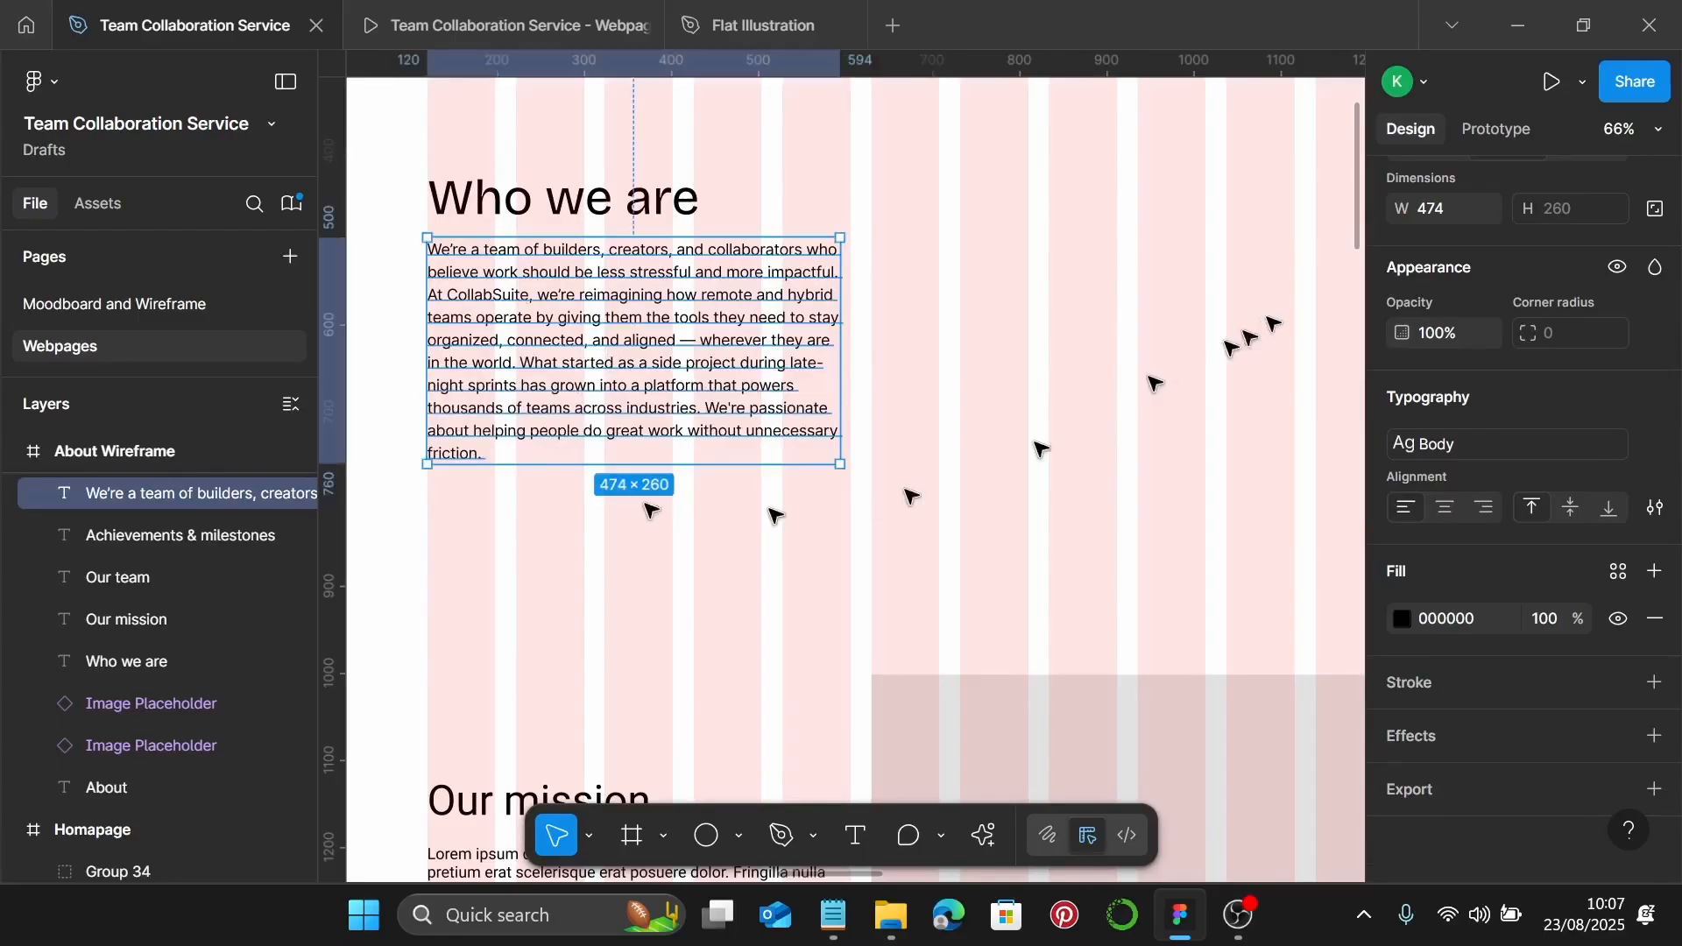
{"action": "left_click", "coordinate": [1463, 210]}
{"action": "type", "text": "455"}
{"action": "key", "text": "Return"}
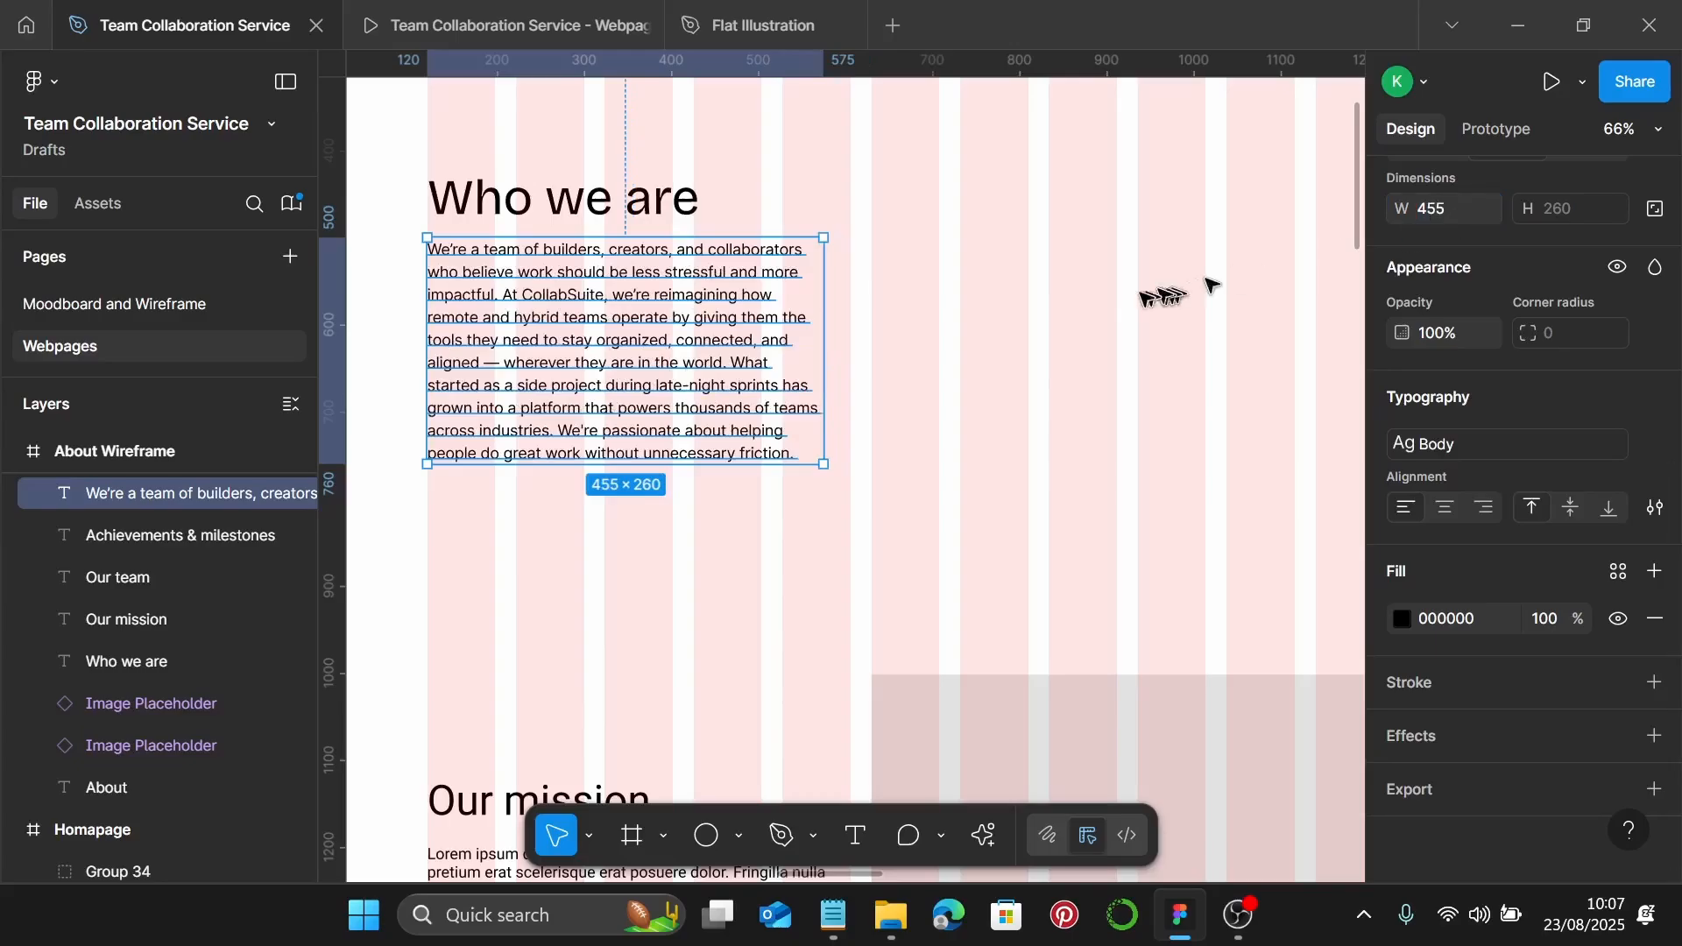
Combine the "Who we are" heading and paragraph in an auto layout with a gap of 20
{"action": "scroll", "coordinate": [824, 237], "scroll_direction": "up", "scroll_amount": 1}
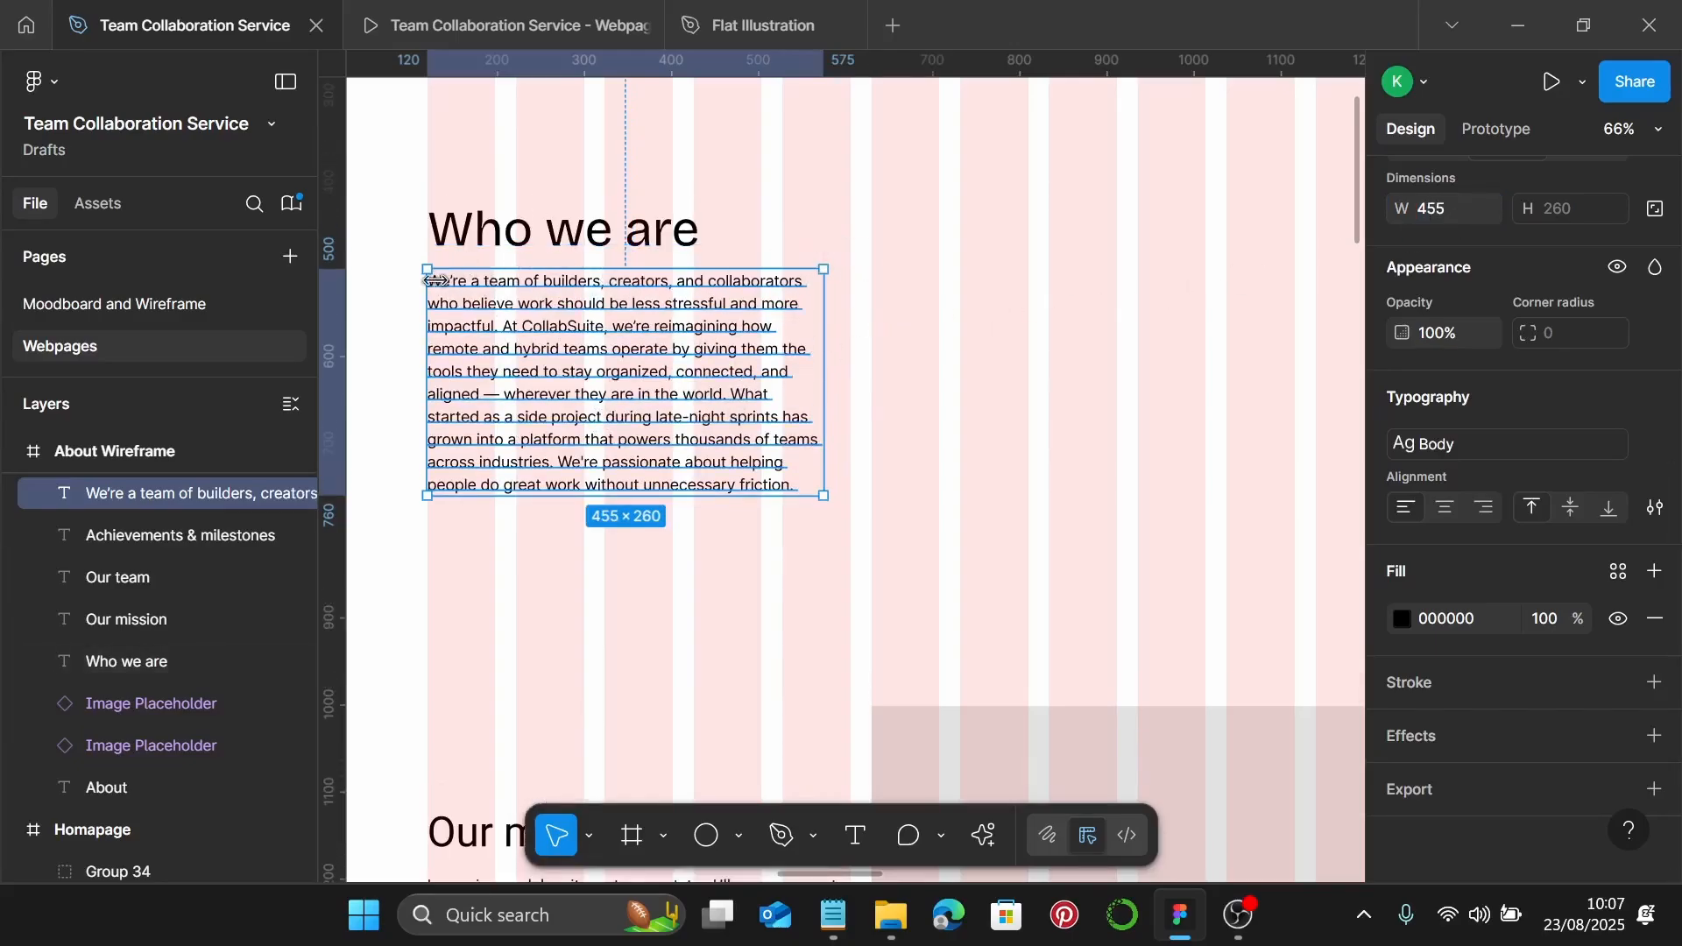
{"action": "scroll", "coordinate": [420, 270], "scroll_direction": "up", "scroll_amount": 6}
{"action": "scroll", "coordinate": [590, 234], "scroll_direction": "down", "scroll_amount": 3}
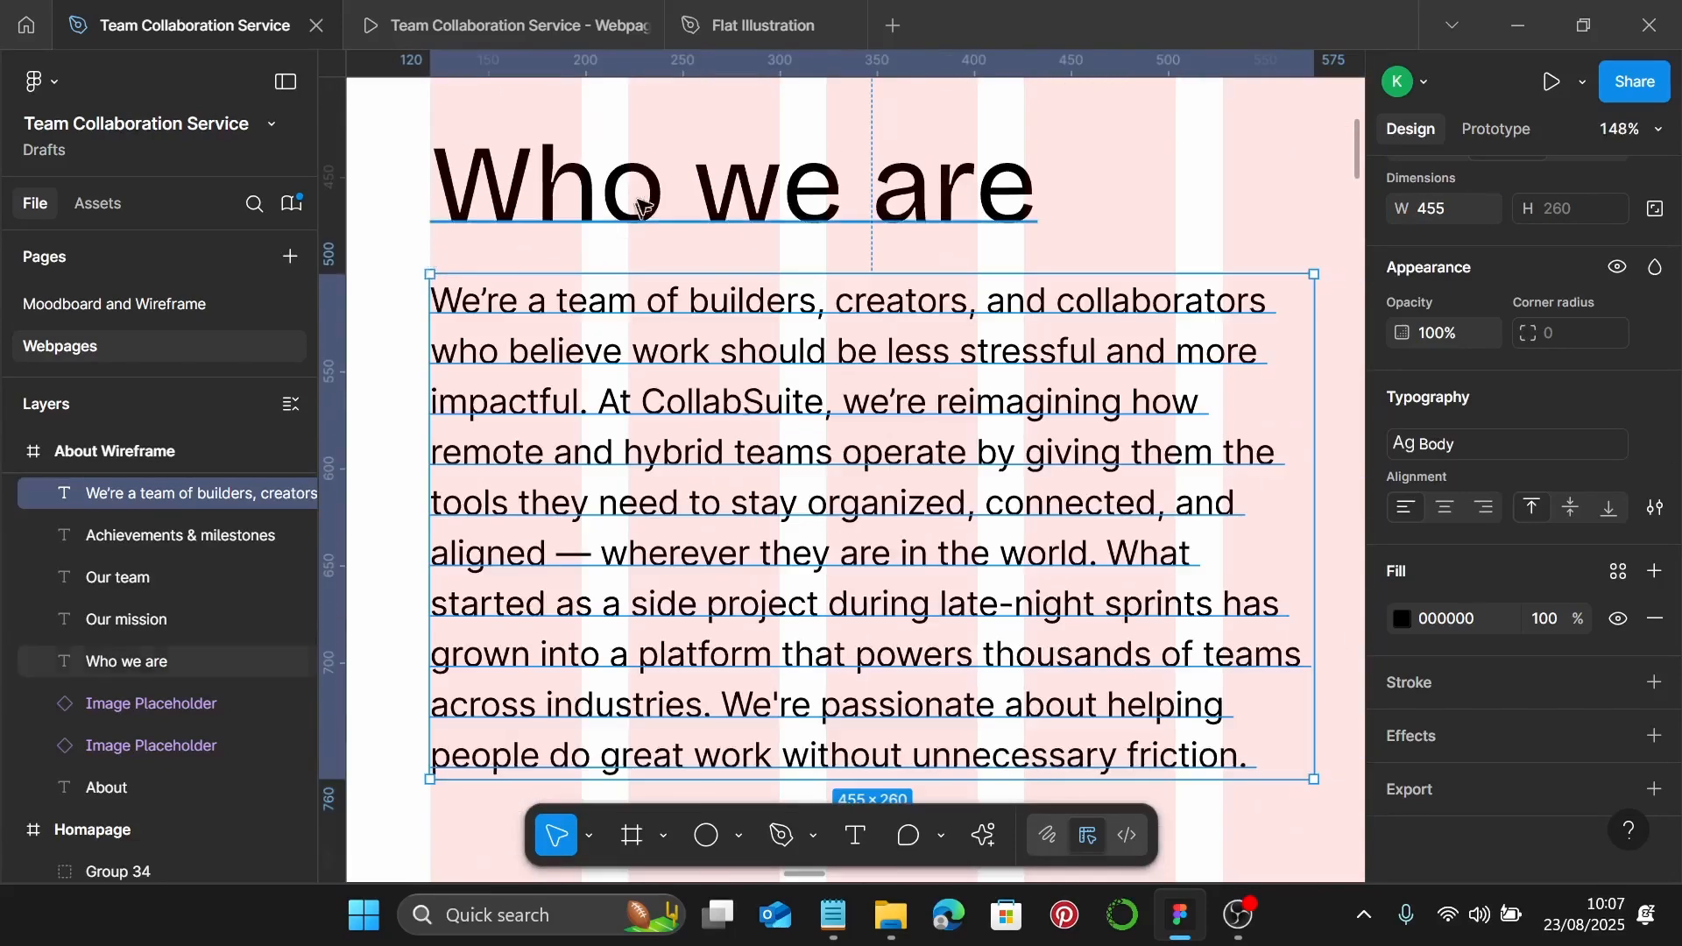
{"action": "left_click", "coordinate": [646, 169], "text": "shift"}
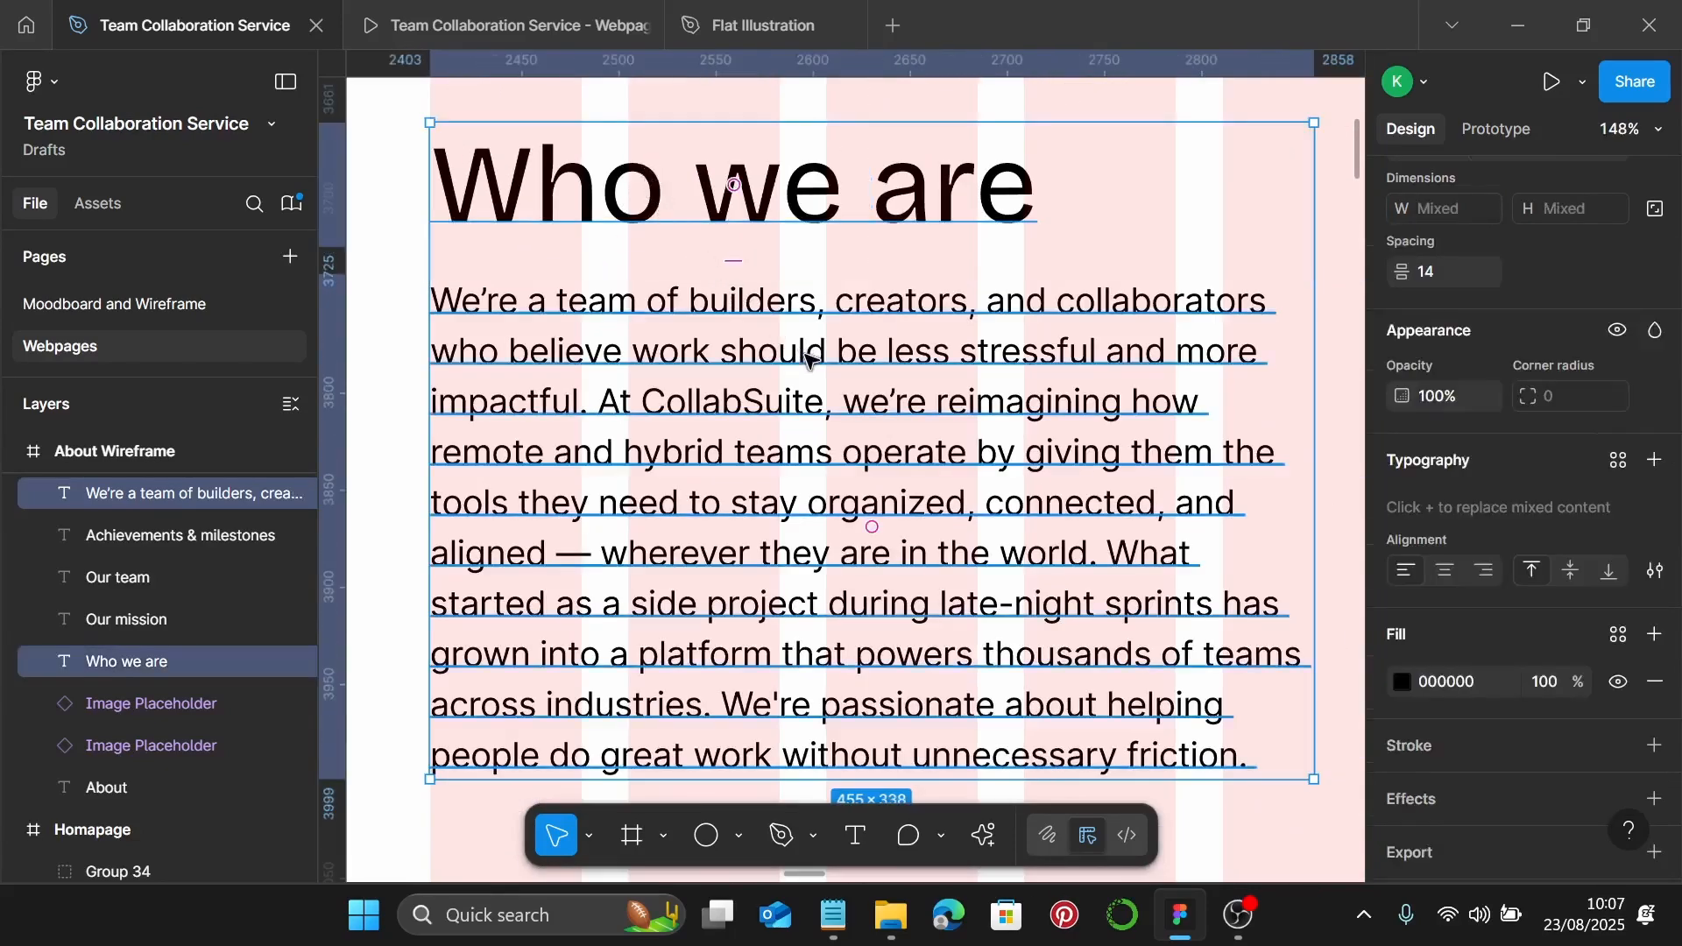
{"action": "key", "text": "shift+a"}
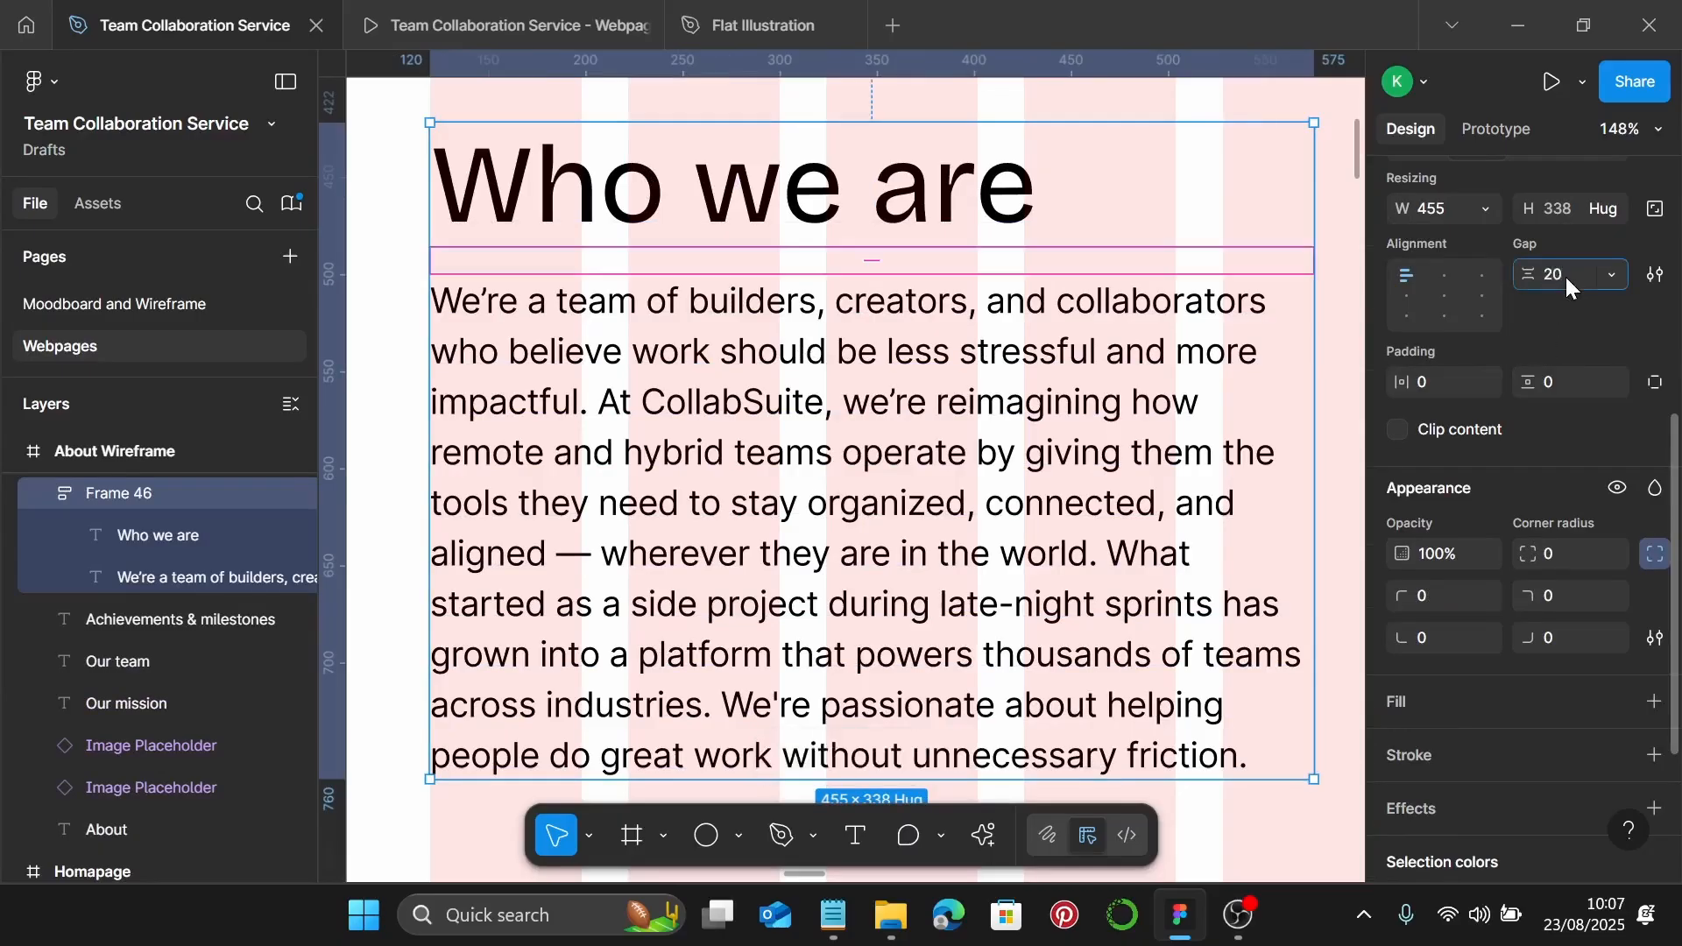
{"action": "key", "text": "Return"}
Move the illustration of four team members from outside the frame onto the About page next to "Who we are"
{"action": "scroll", "coordinate": [1025, 396], "scroll_direction": "down", "scroll_amount": 5}
{"action": "scroll", "coordinate": [1025, 396], "scroll_direction": "down", "scroll_amount": 4}
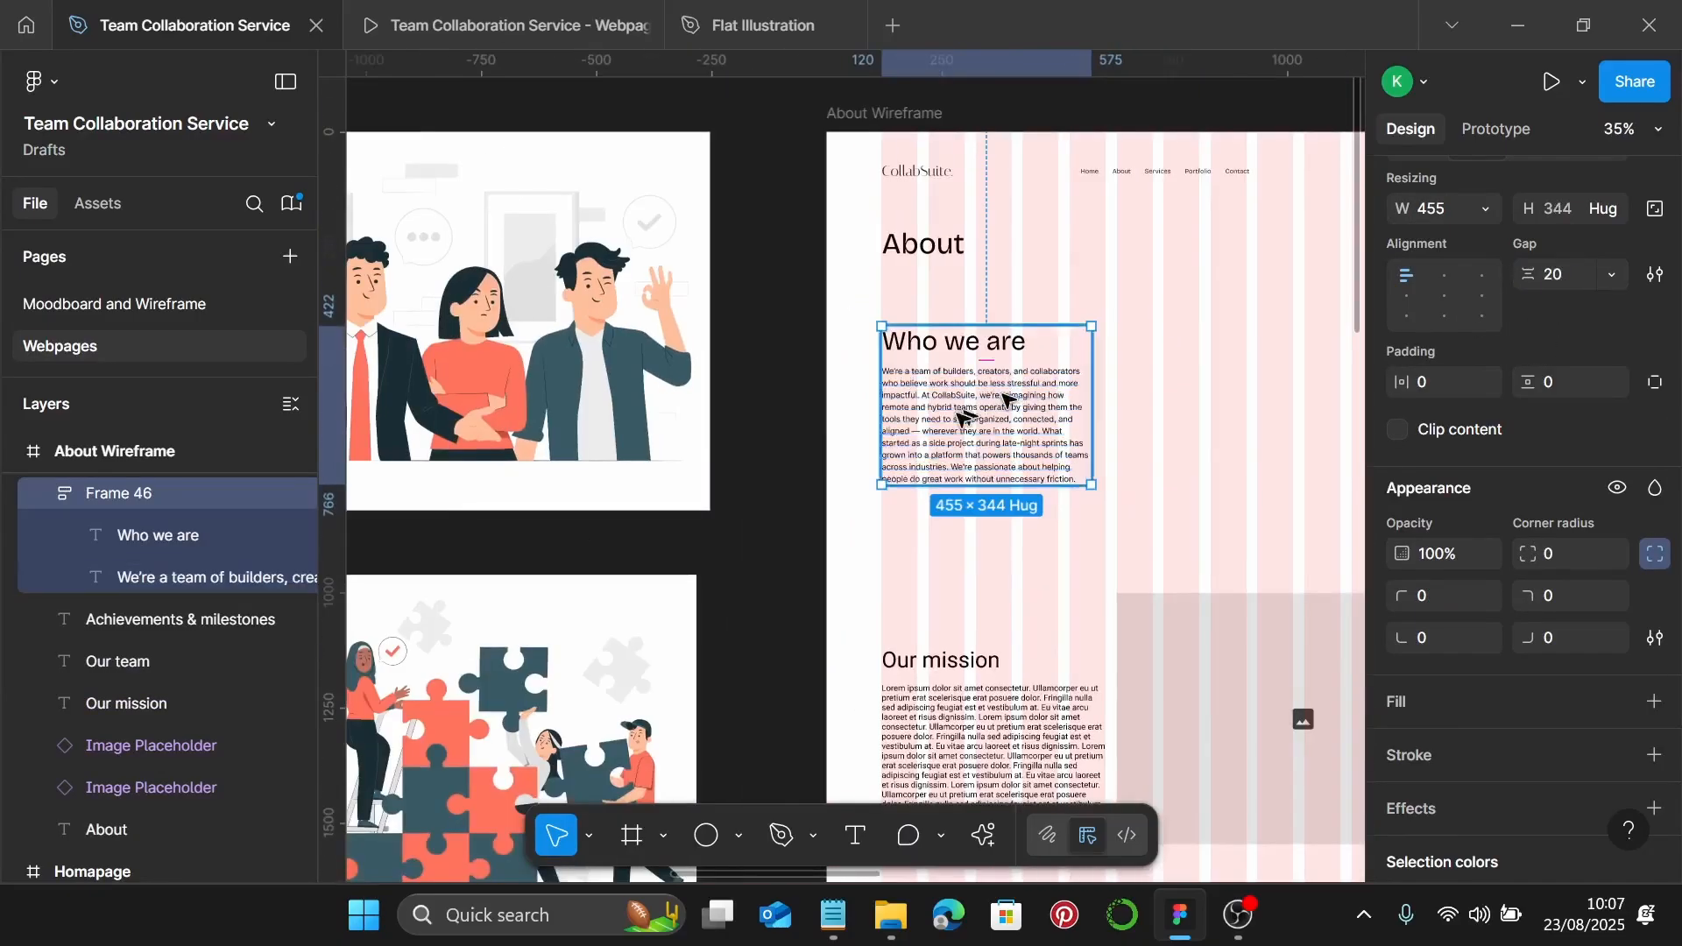
{"action": "scroll", "coordinate": [996, 405], "scroll_direction": "down", "scroll_amount": 3}
{"action": "scroll", "coordinate": [995, 269], "scroll_direction": "right", "scroll_amount": 2}
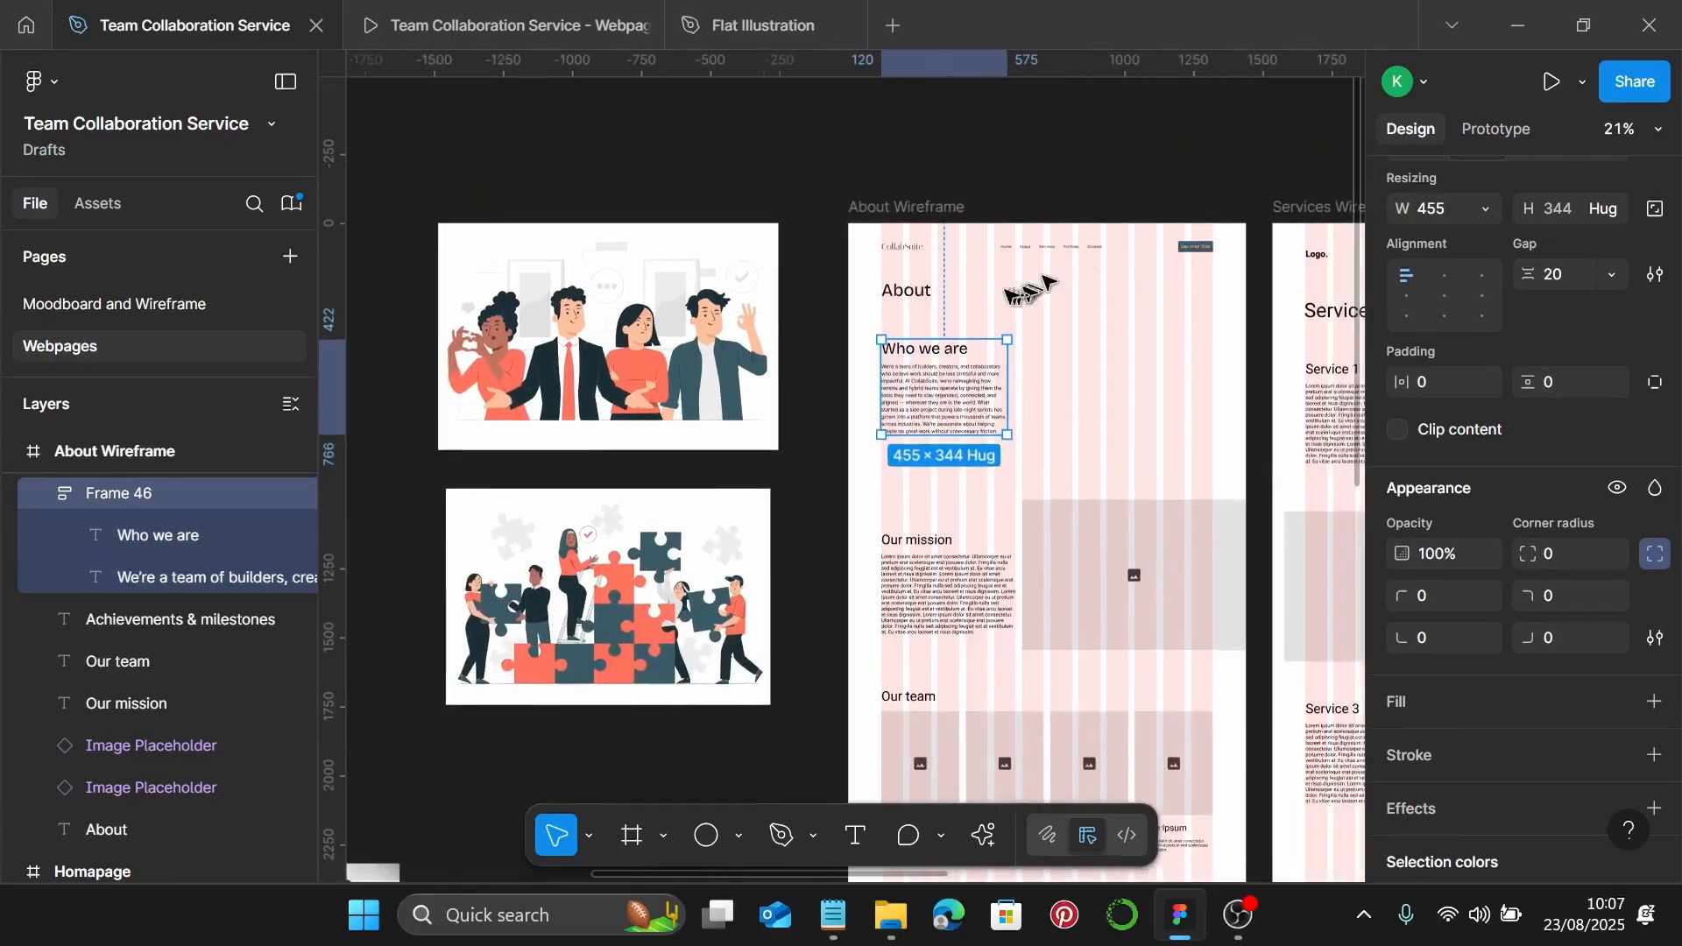
{"action": "left_click", "coordinate": [504, 311]}
{"action": "left_click_drag", "start_coordinate": [472, 277], "coordinate": [1007, 361]}
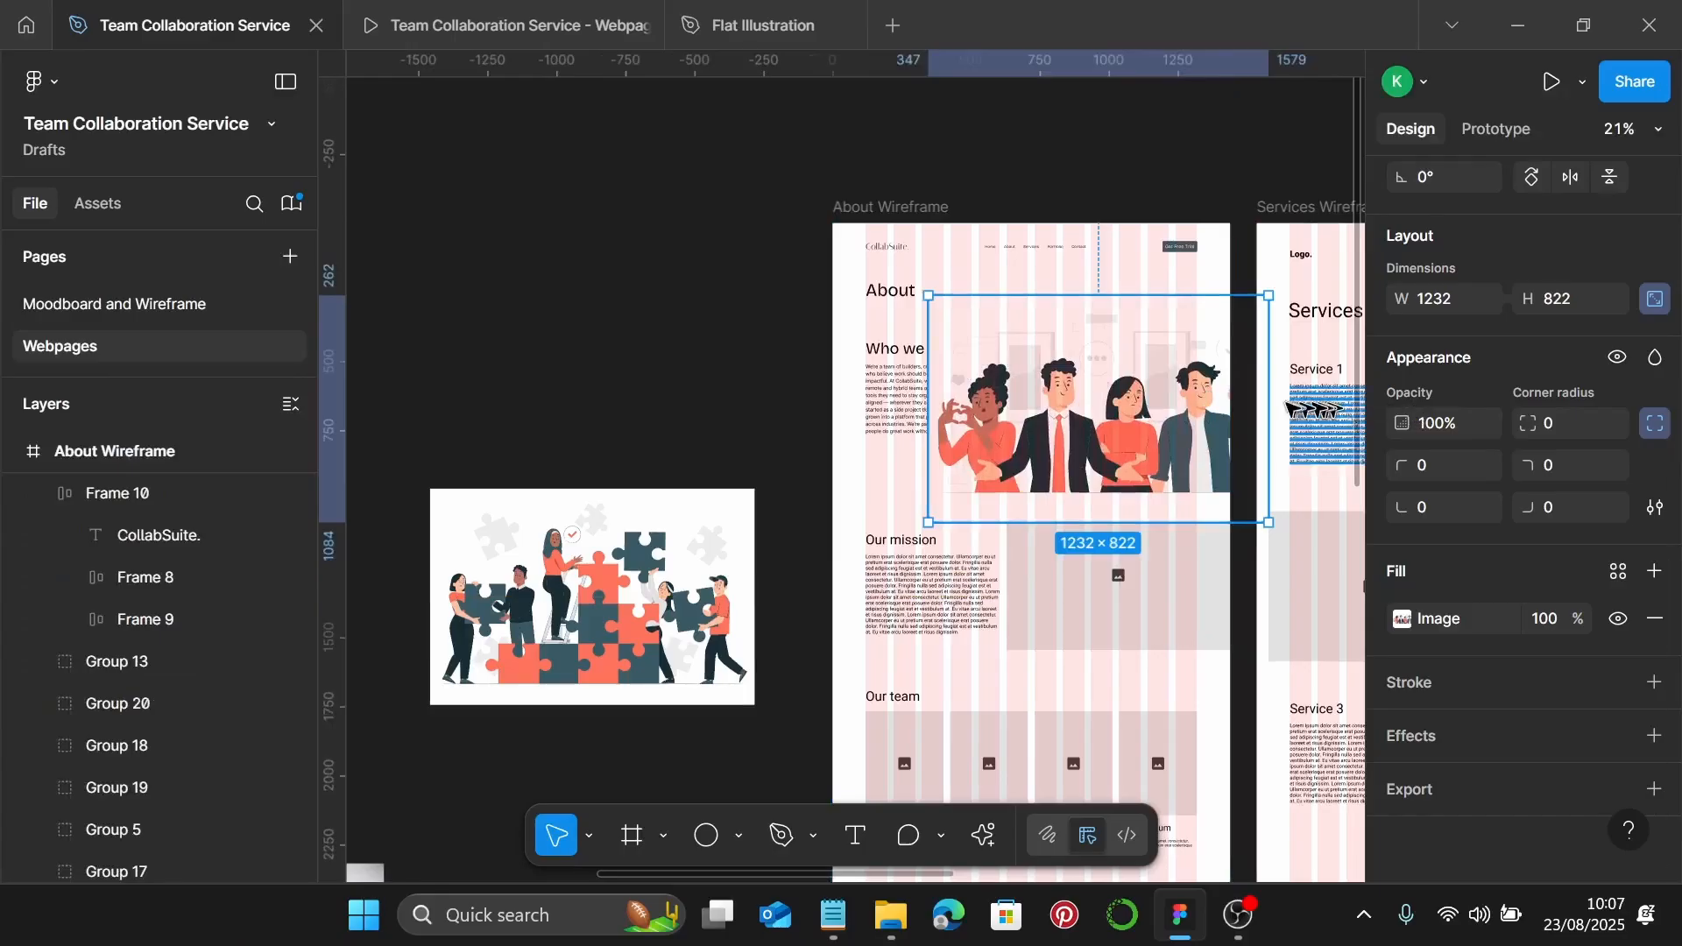
Shrink the team illustration proportionally from its right edge to the last grid column's outer edge, about 973 × 649
{"action": "left_click_drag", "start_coordinate": [1269, 395], "coordinate": [1198, 382]}
{"action": "scroll", "coordinate": [1198, 383], "scroll_direction": "up", "scroll_amount": 10}
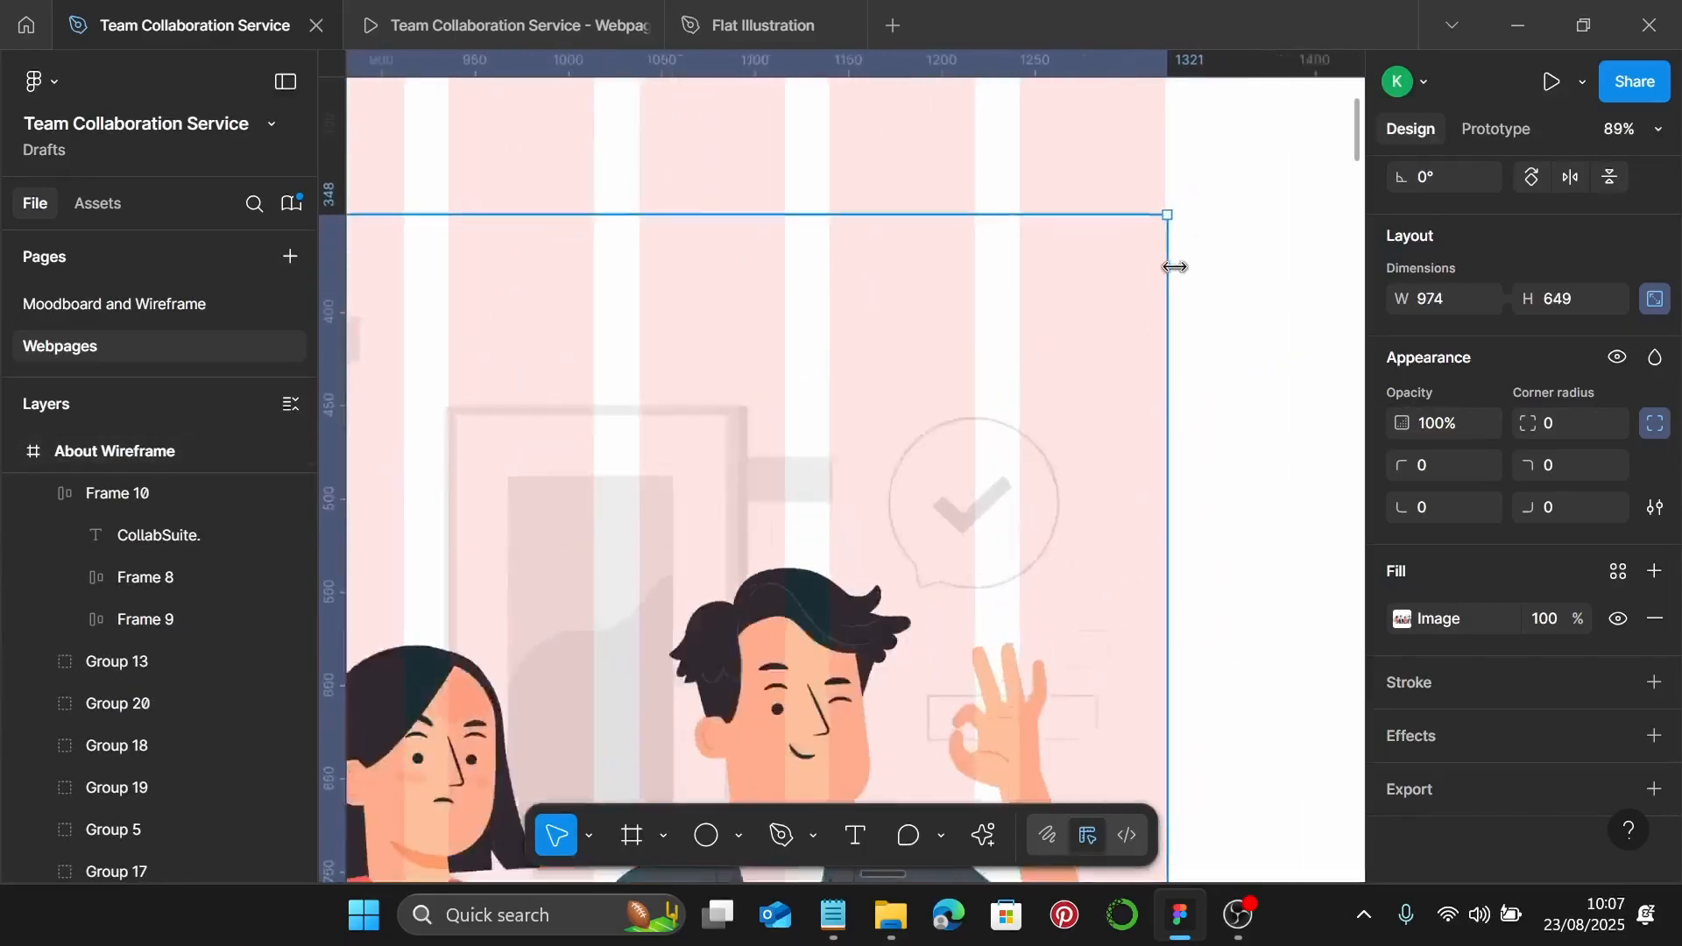
{"action": "left_click_drag", "start_coordinate": [1158, 263], "coordinate": [1157, 263]}
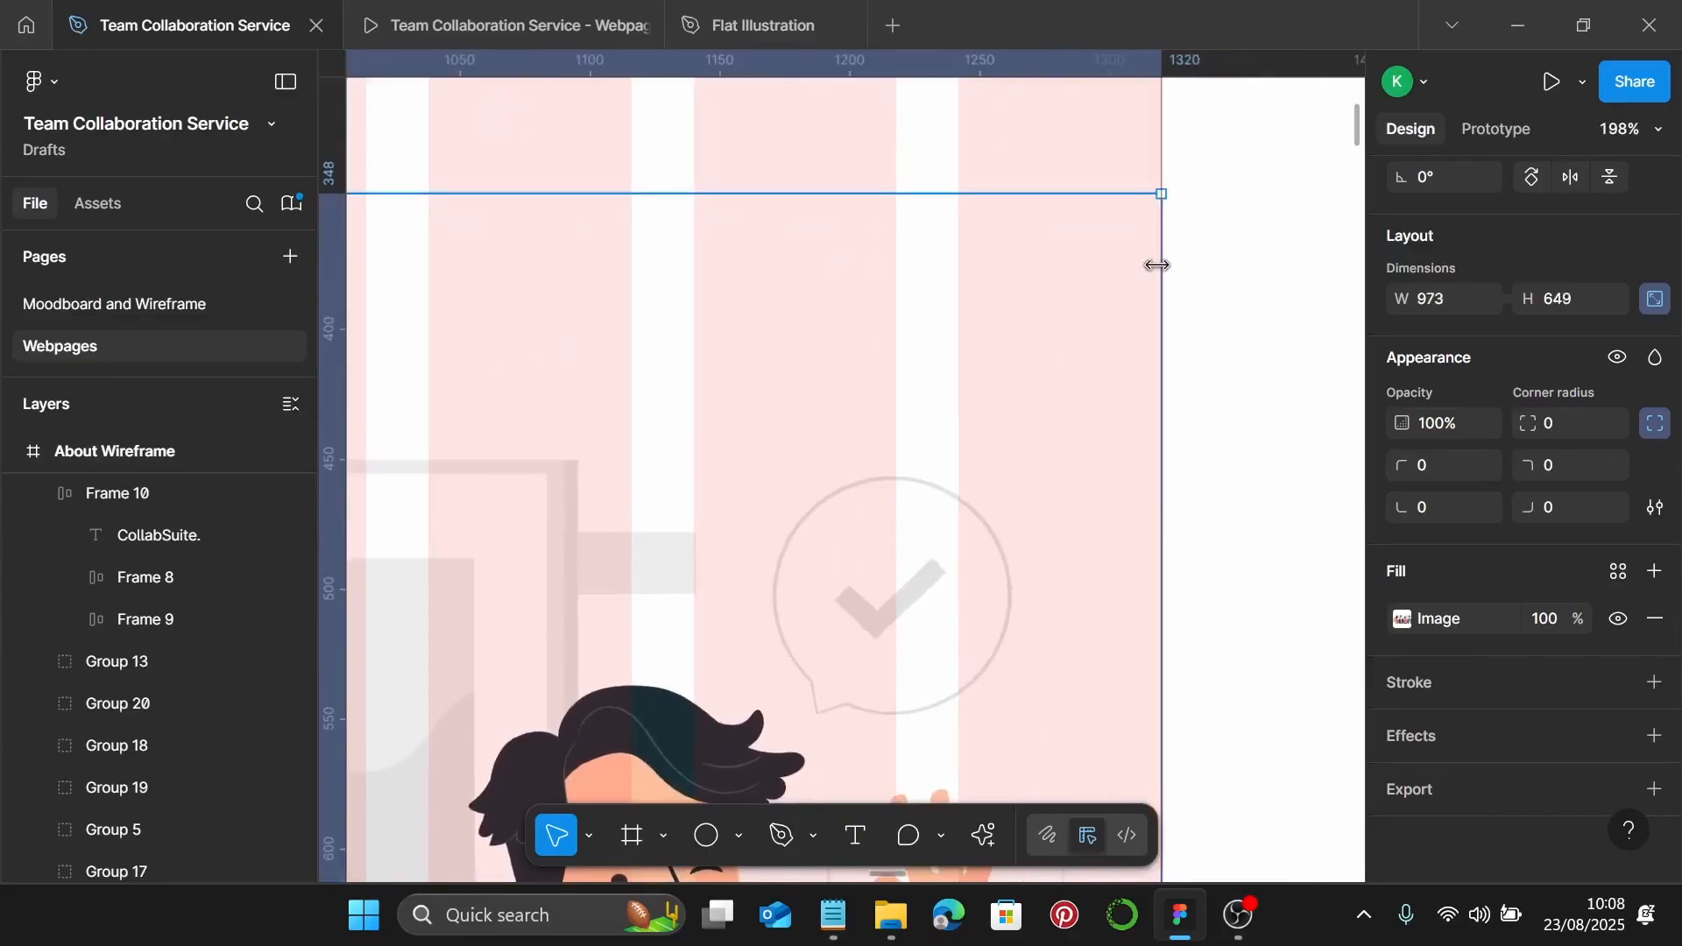
Scale the team illustration down proportionally from its left edge to about 714 × 476, clearing the "Who we are" text
{"action": "scroll", "coordinate": [1157, 263], "scroll_direction": "down", "scroll_amount": 8}
{"action": "scroll", "coordinate": [605, 364], "scroll_direction": "left", "scroll_amount": 1}
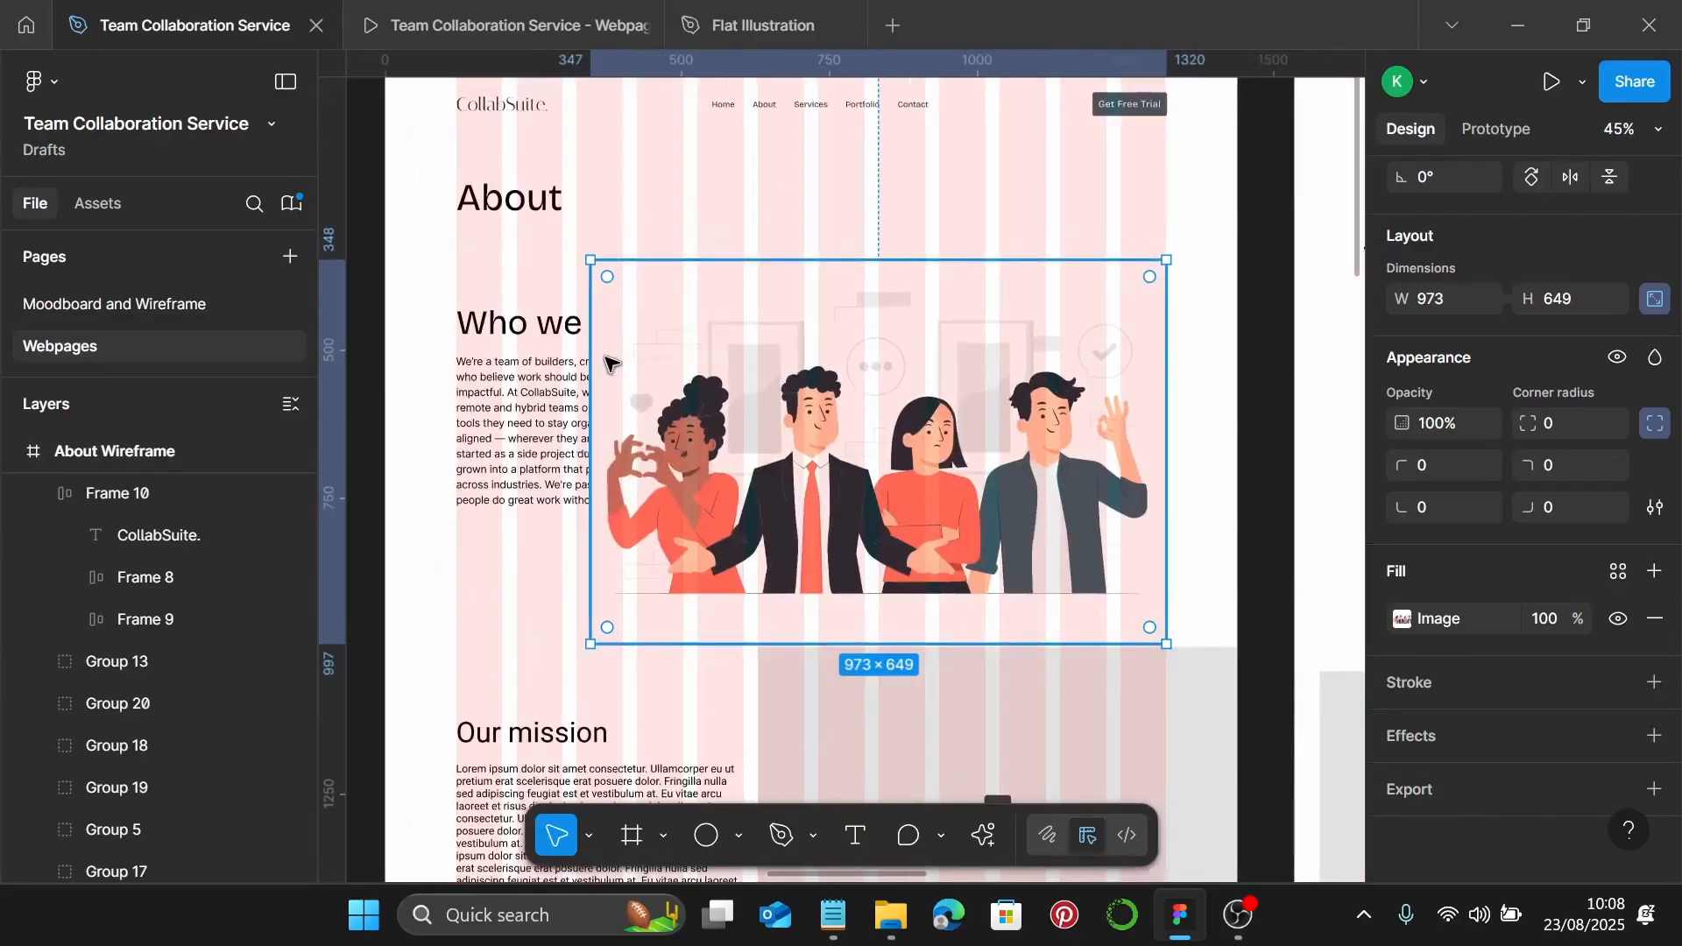
{"action": "left_click_drag", "start_coordinate": [599, 344], "coordinate": [724, 344]}
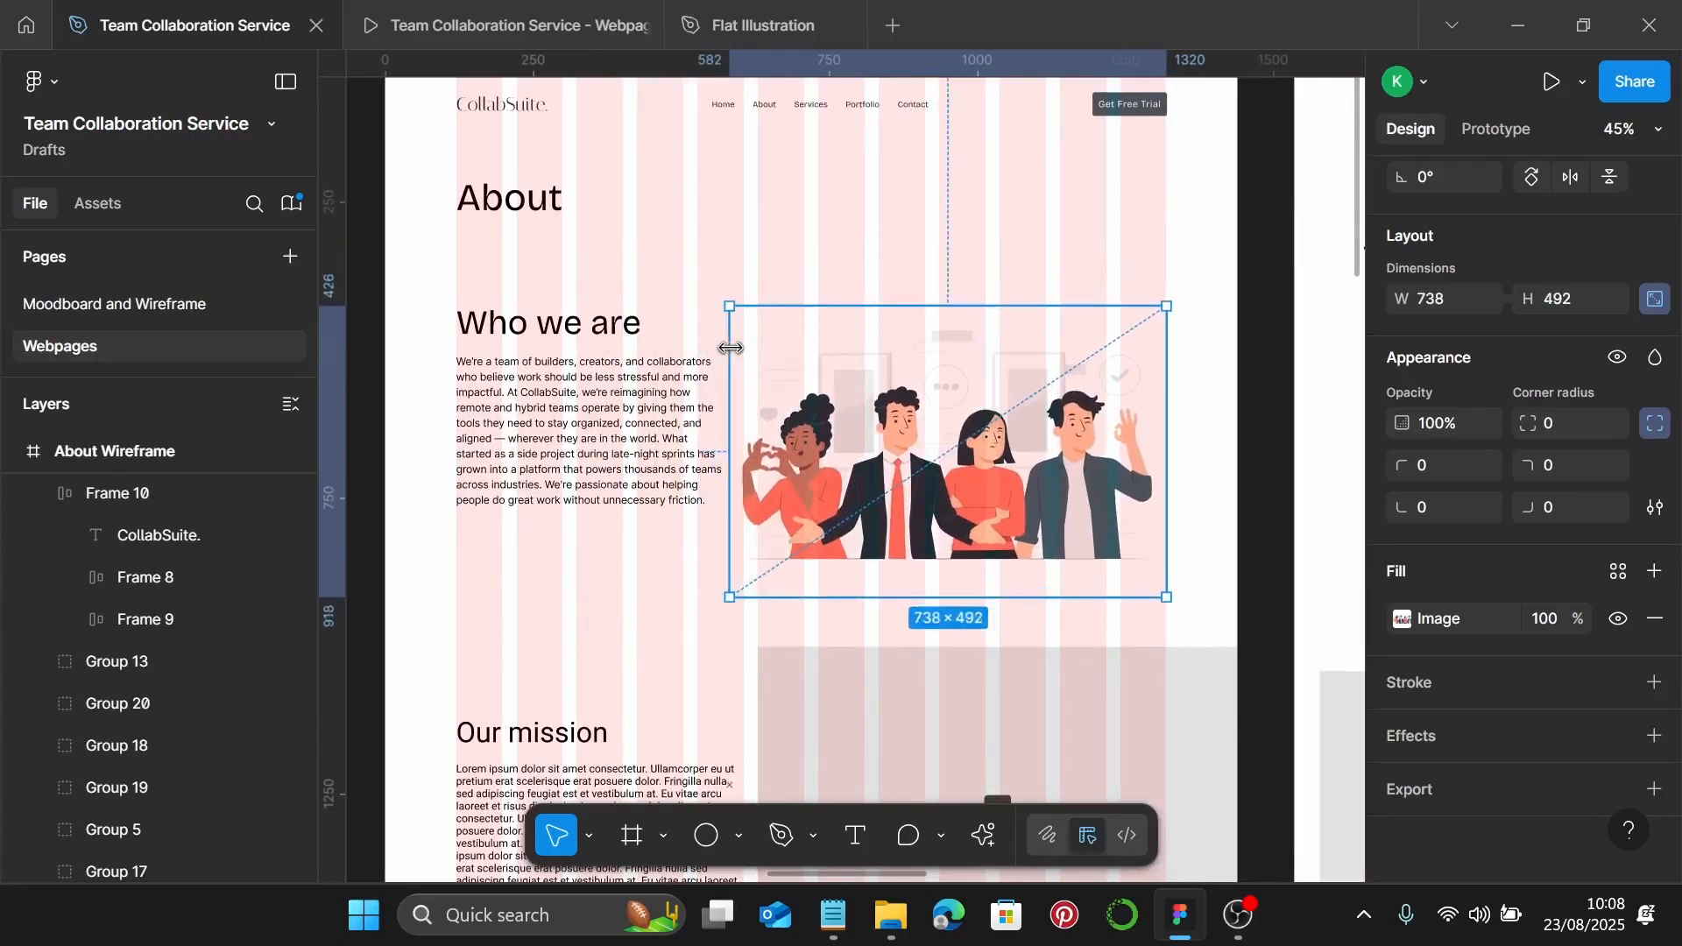
{"action": "scroll", "coordinate": [995, 271], "scroll_direction": "up", "scroll_amount": 3}
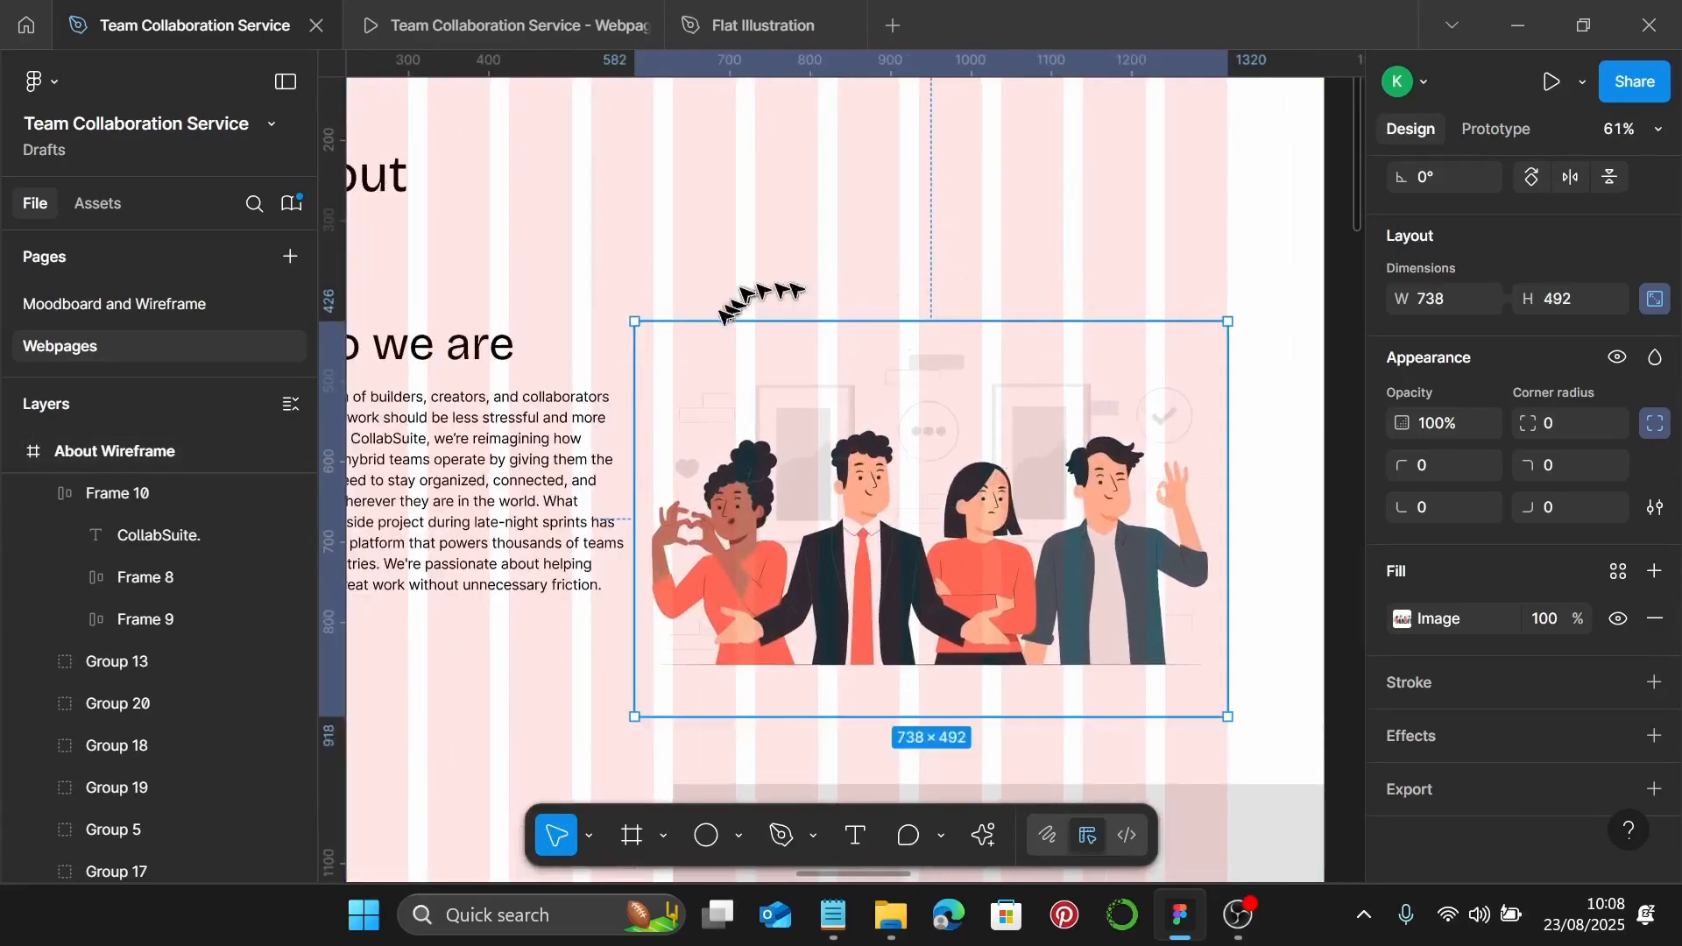
{"action": "scroll", "coordinate": [639, 364], "scroll_direction": "up", "scroll_amount": 4}
{"action": "left_click_drag", "start_coordinate": [639, 364], "coordinate": [680, 356]}
{"action": "scroll", "coordinate": [675, 255], "scroll_direction": "up", "scroll_amount": 5}
{"action": "scroll", "coordinate": [656, 254], "scroll_direction": "down", "scroll_amount": 9}
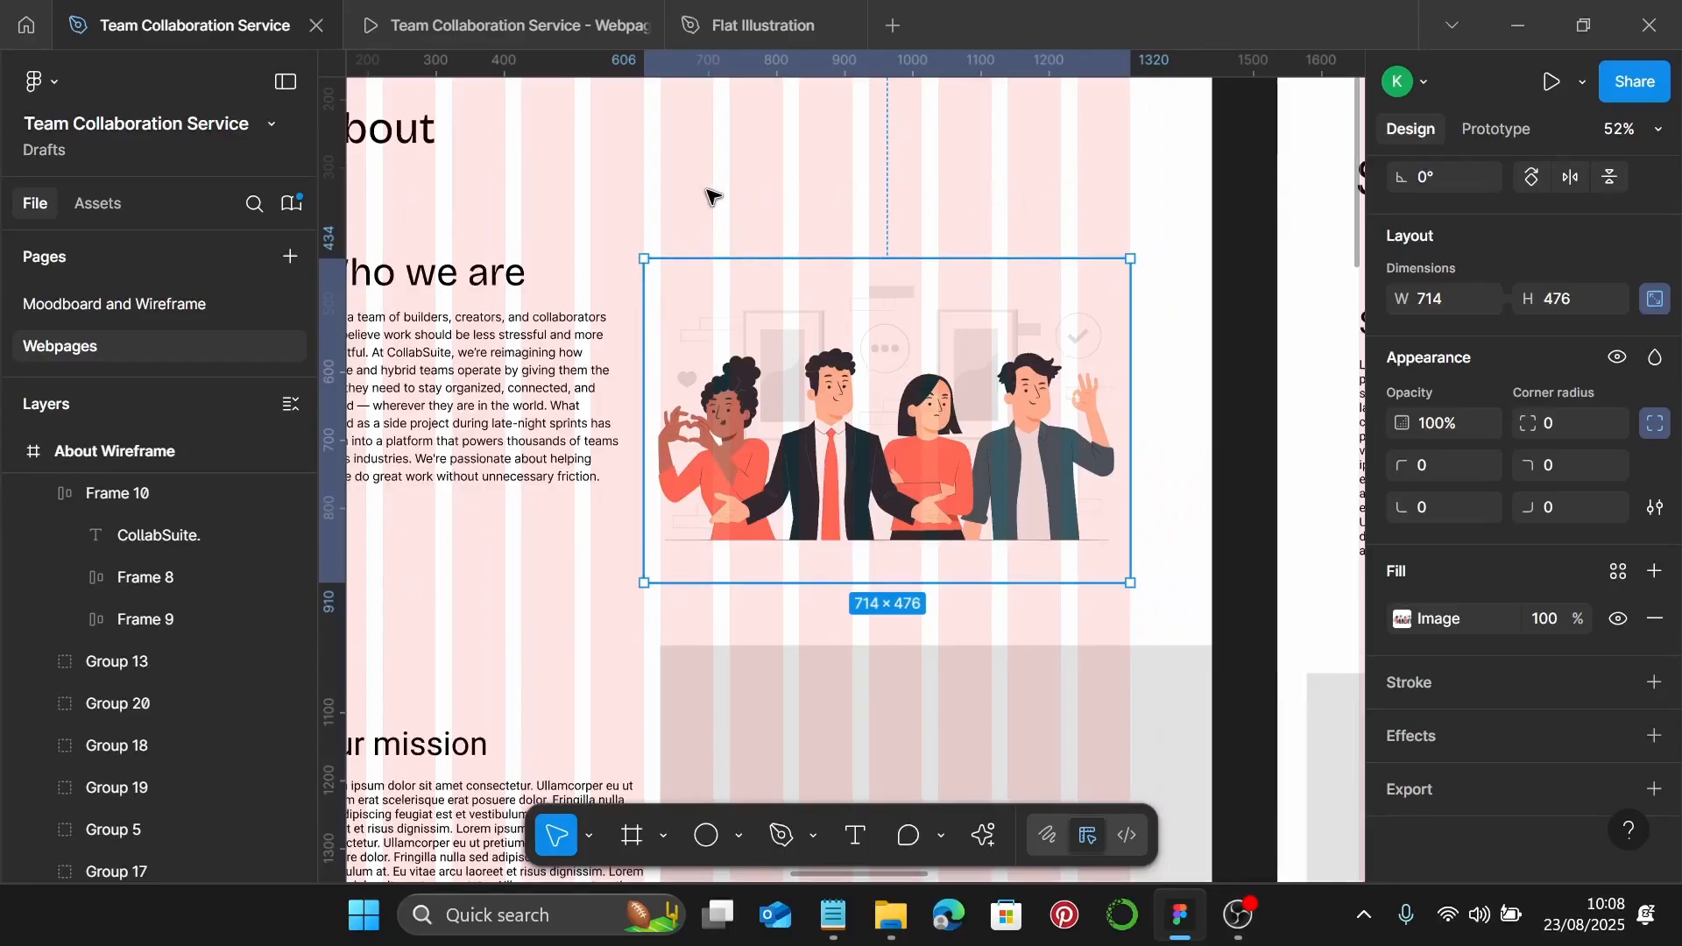
Move the team illustration up so that it sits beside the "Who we are" text
{"action": "scroll", "coordinate": [618, 238], "scroll_direction": "up", "scroll_amount": 1}
{"action": "scroll", "coordinate": [627, 248], "scroll_direction": "up", "scroll_amount": 4}
{"action": "scroll", "coordinate": [666, 272], "scroll_direction": "down", "scroll_amount": 4}
{"action": "left_click_drag", "start_coordinate": [868, 460], "coordinate": [867, 419]}
Align the vertical centers of the "Who we are" text frame and the team illustration, and group them together
{"action": "left_click", "coordinate": [653, 425], "text": "shift"}
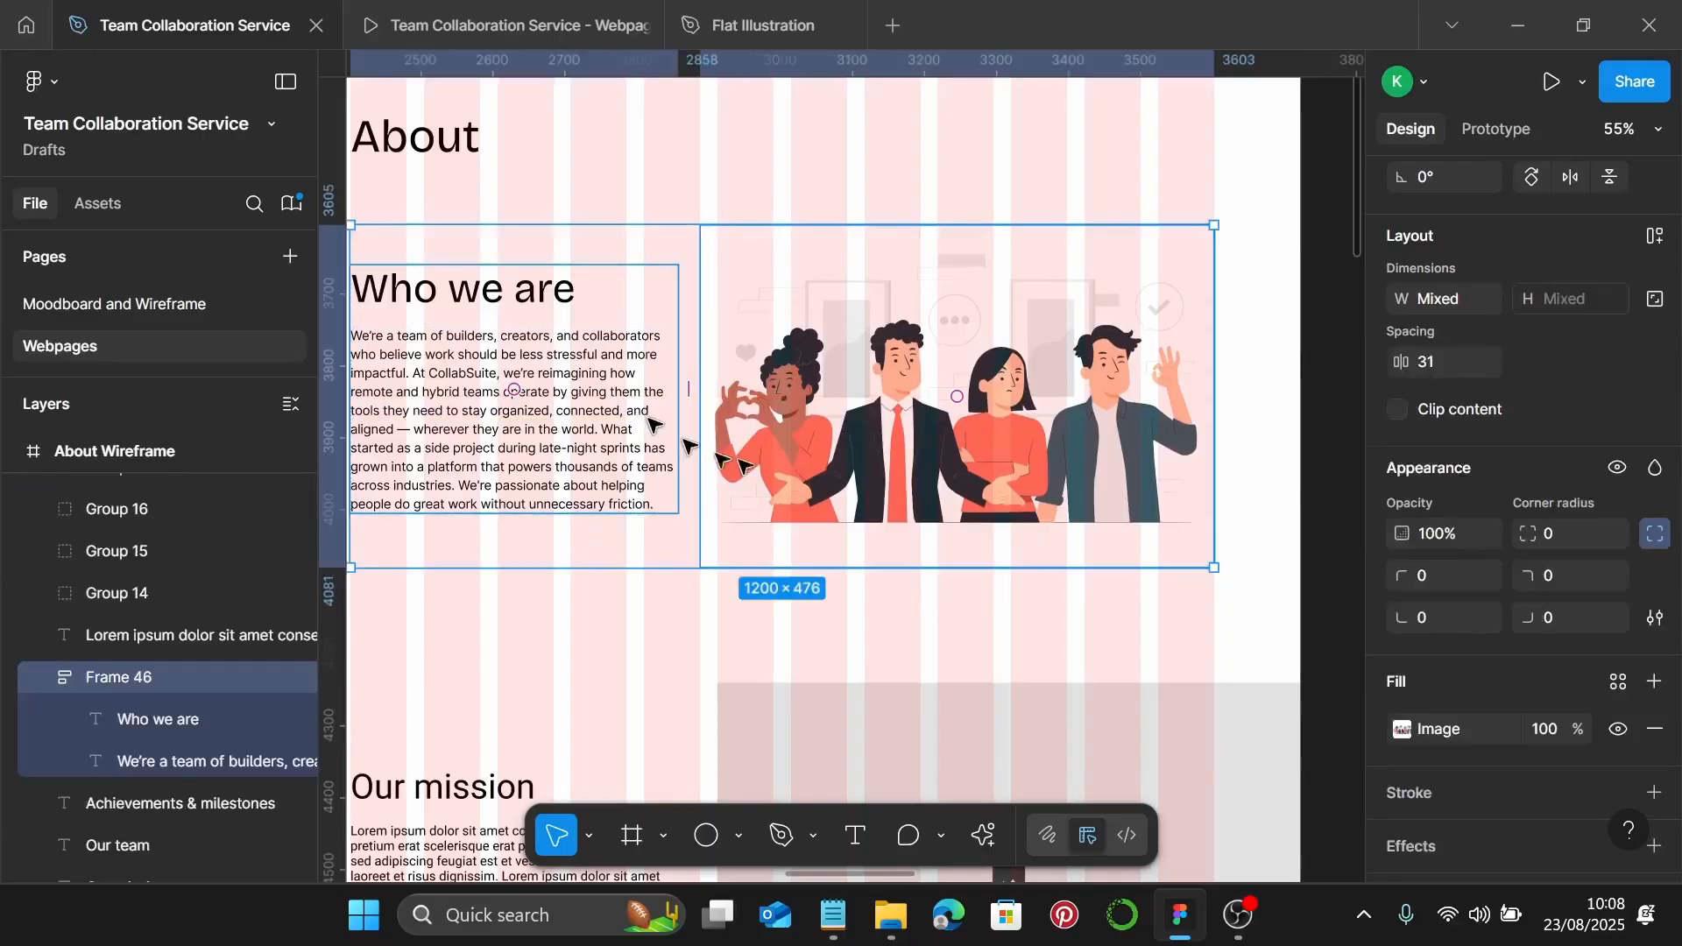
{"action": "key", "text": "alt+v"}
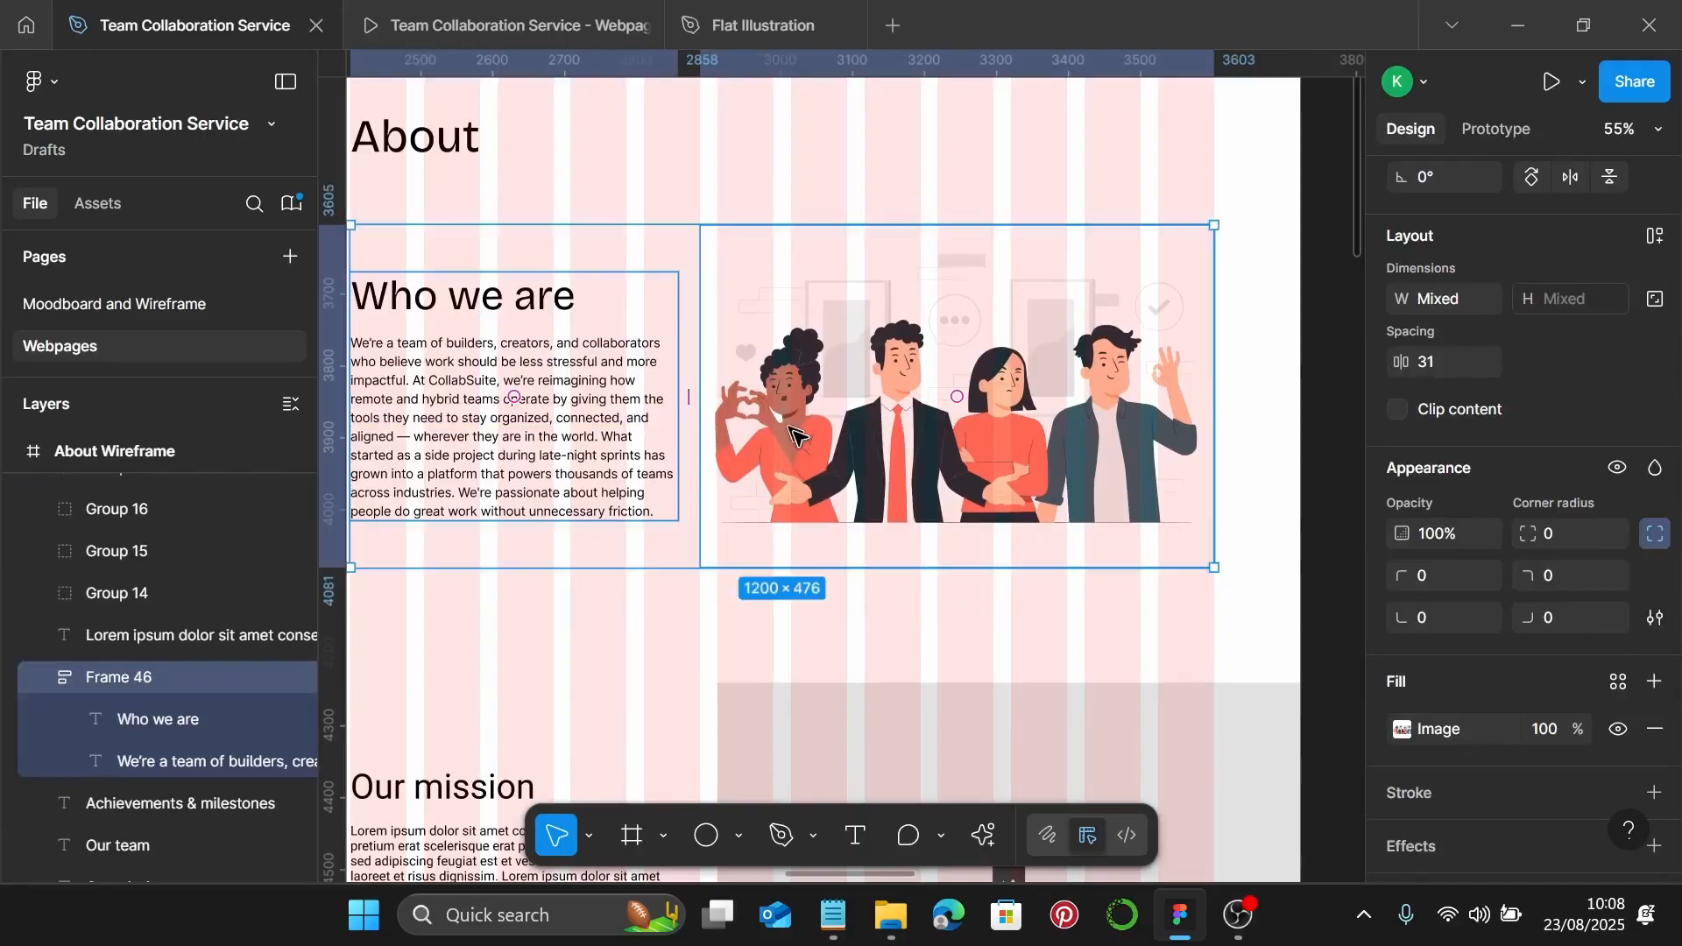
{"action": "key", "text": "shift+a"}
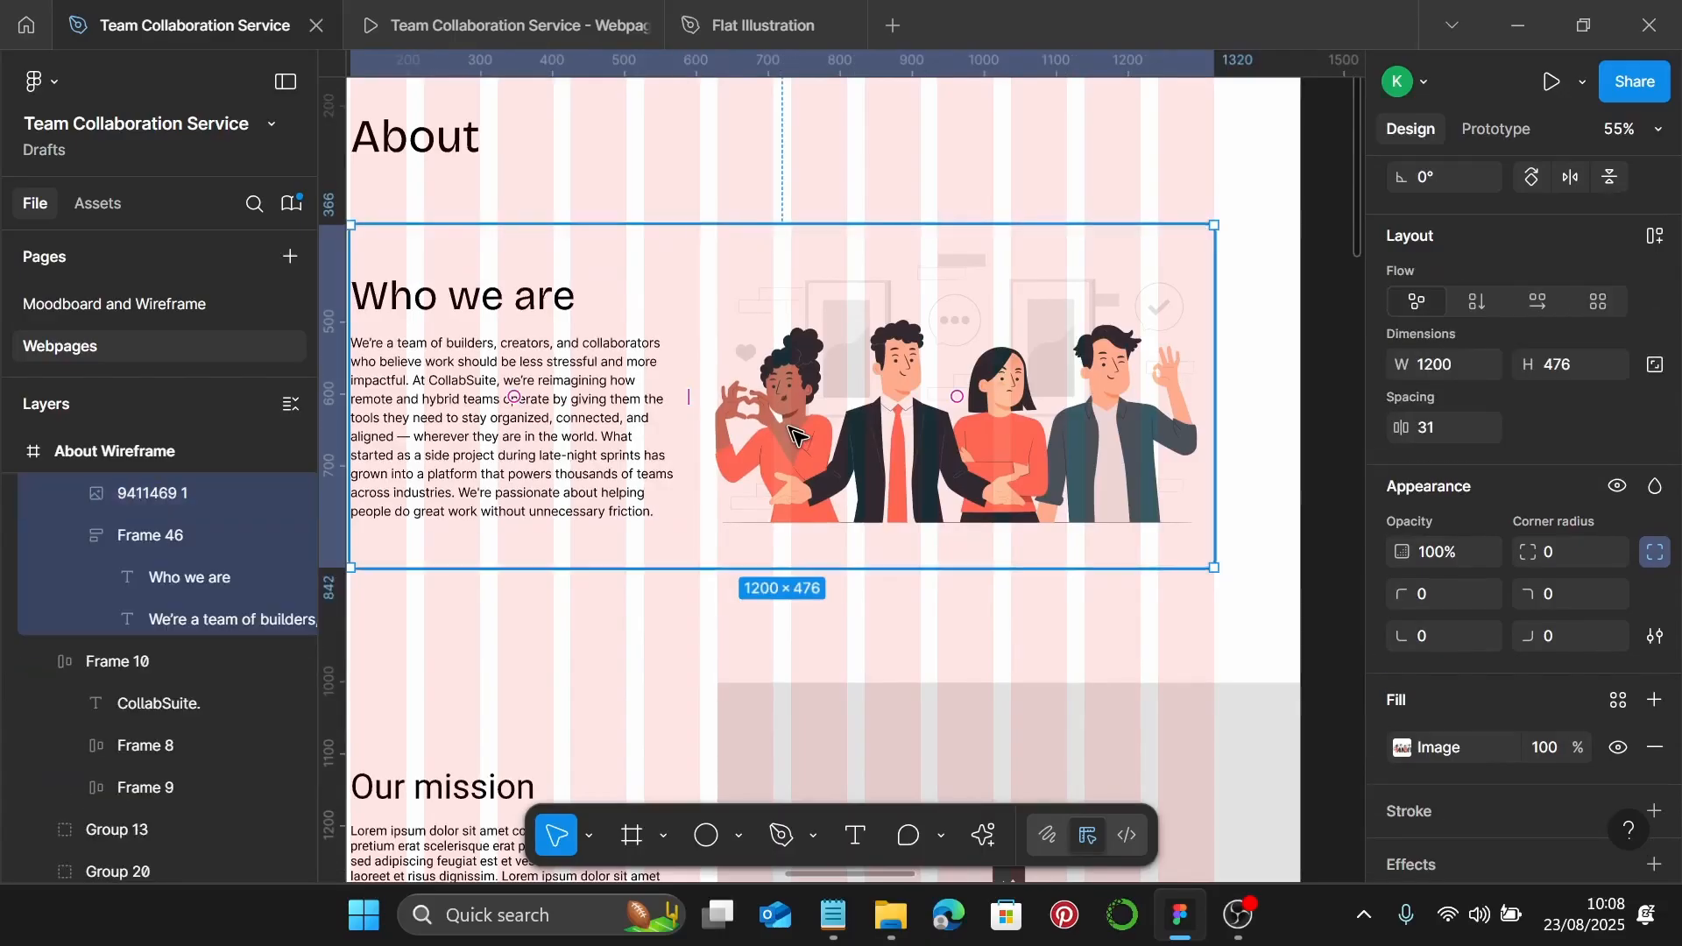
{"action": "scroll", "coordinate": [874, 447], "scroll_direction": "down", "scroll_amount": 1}
{"action": "scroll", "coordinate": [874, 447], "scroll_direction": "left", "scroll_amount": 1}
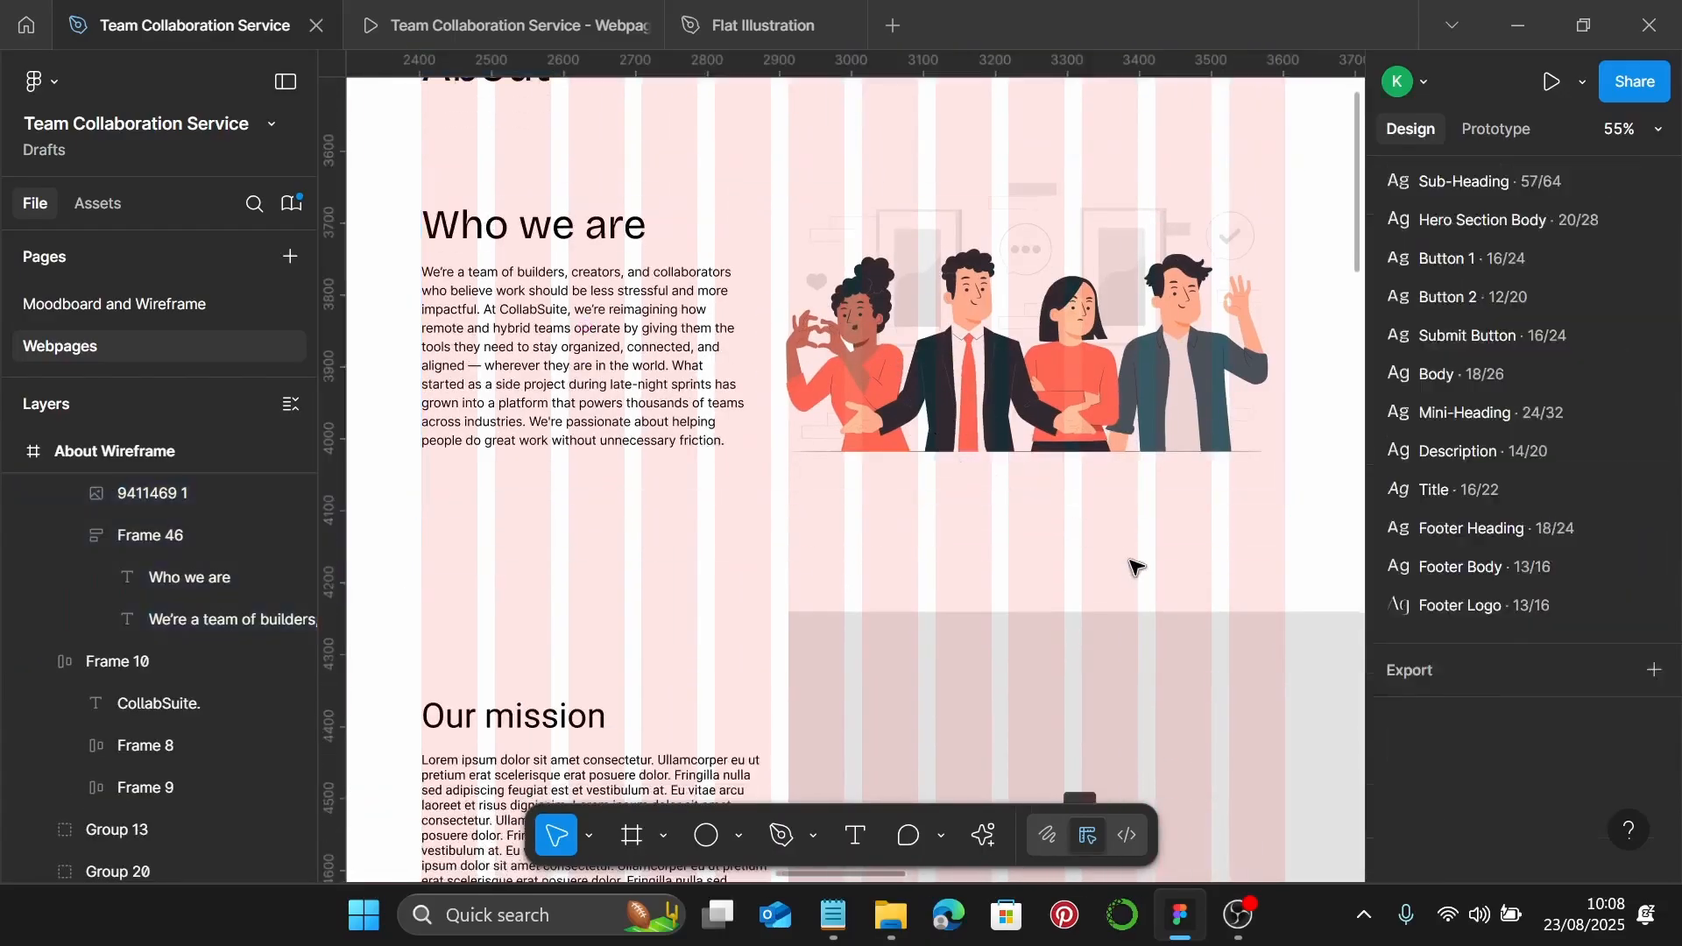
Switch to the prototype preview and examine the "Who we are" section on the About page
{"action": "left_click", "coordinate": [509, 24]}
{"action": "scroll", "coordinate": [867, 385], "scroll_direction": "up", "scroll_amount": 15}
{"action": "scroll", "coordinate": [870, 385], "scroll_direction": "down", "scroll_amount": 3}
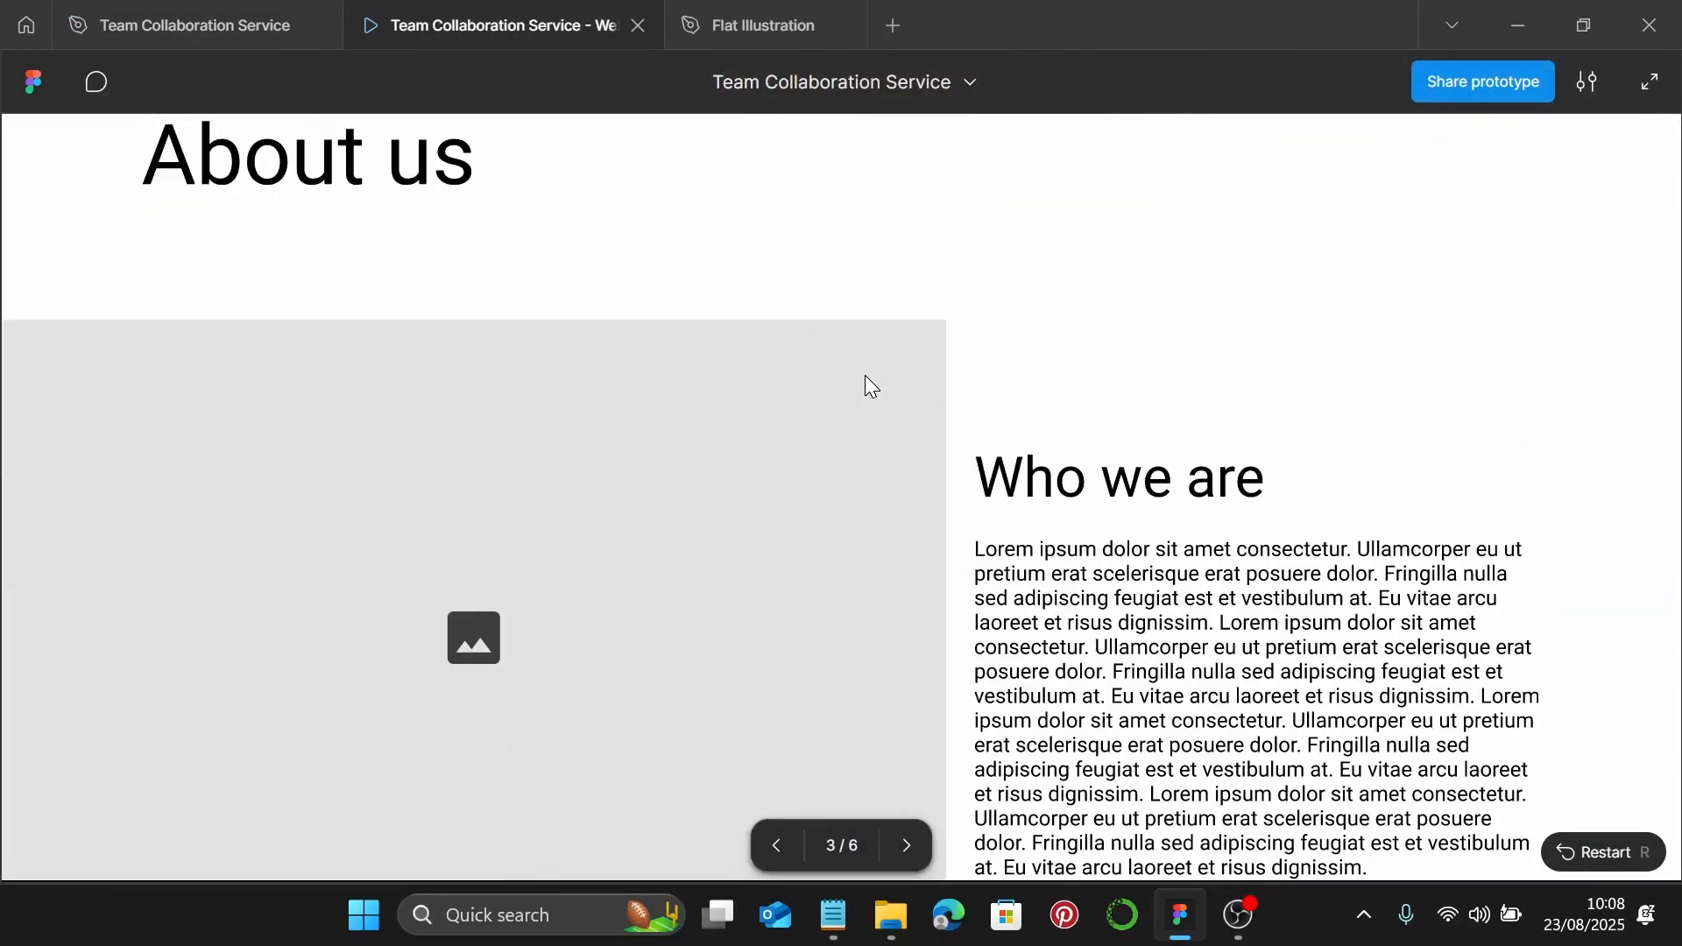
{"action": "scroll", "coordinate": [865, 375], "scroll_direction": "down", "scroll_amount": 12}
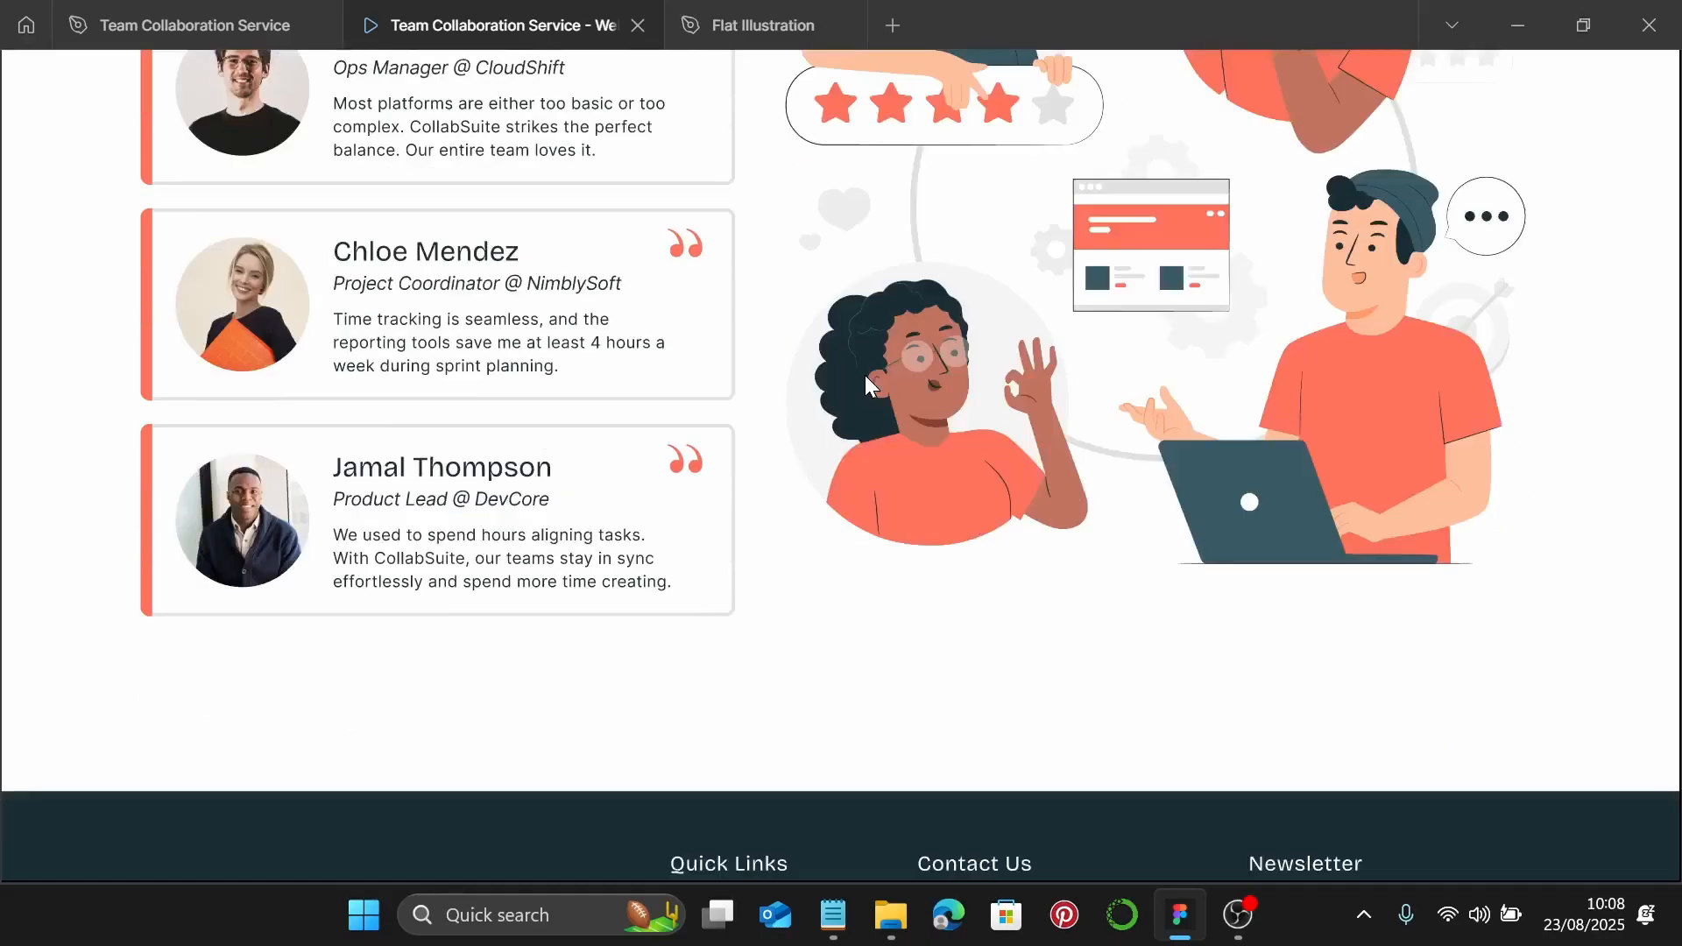
{"action": "scroll", "coordinate": [865, 377], "scroll_direction": "up", "scroll_amount": 9}
{"action": "scroll", "coordinate": [864, 383], "scroll_direction": "up", "scroll_amount": 10}
{"action": "scroll", "coordinate": [867, 381], "scroll_direction": "down", "scroll_amount": 5}
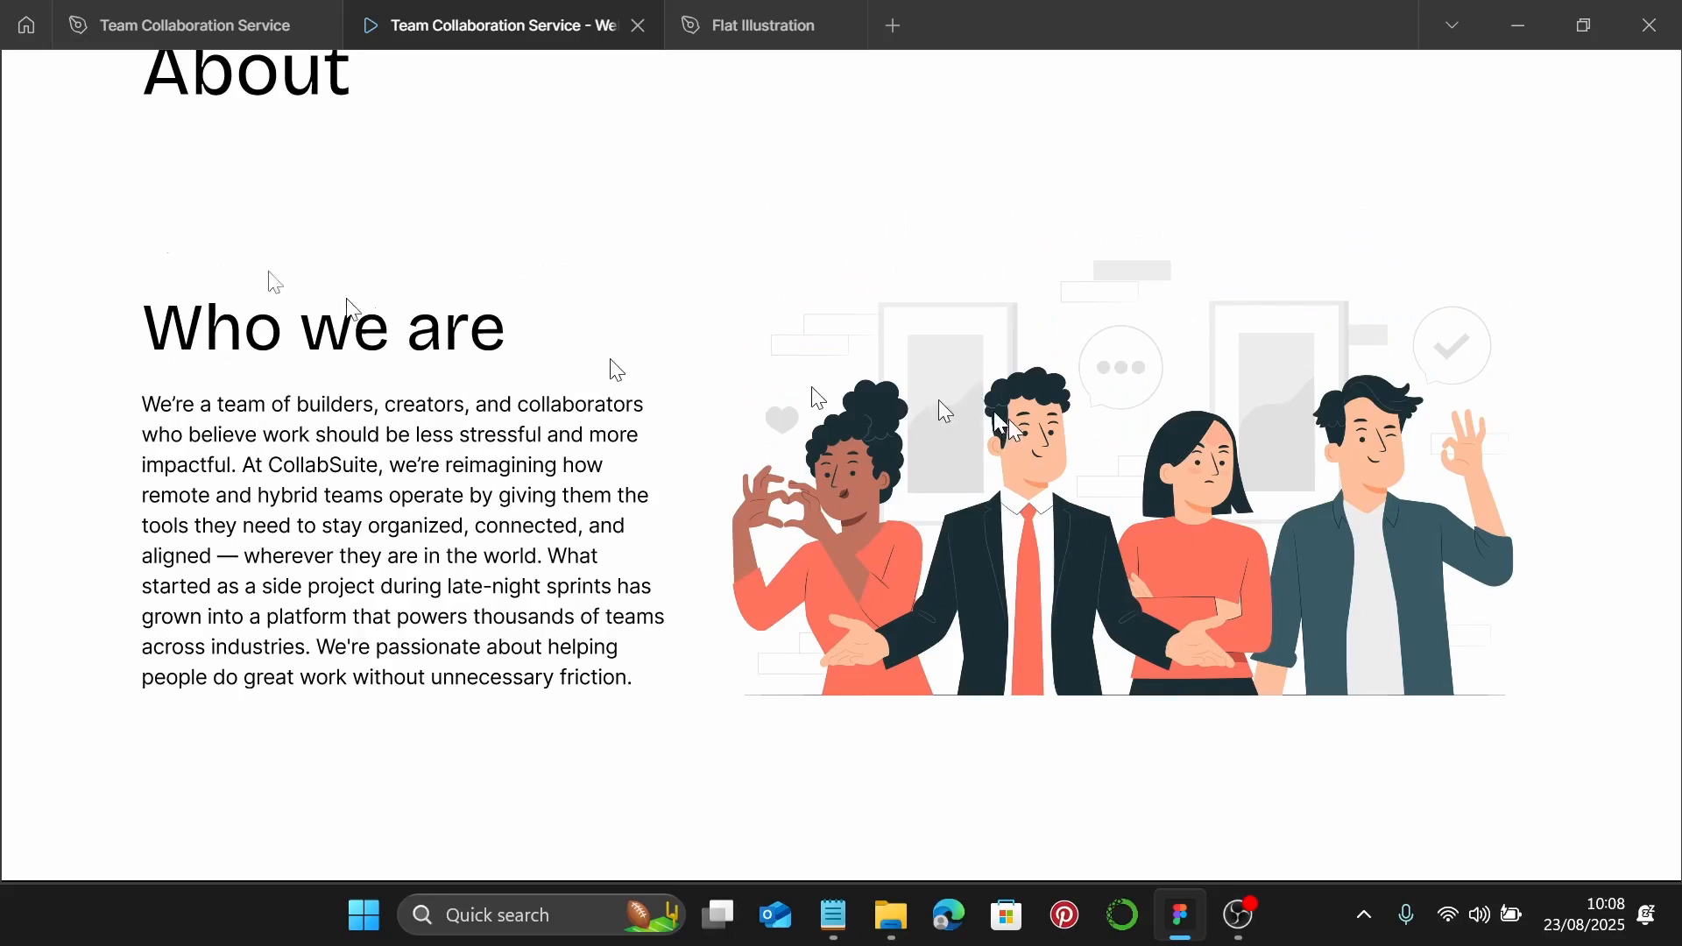
Return to the design file and delete the image placeholder beside "Our mission"
{"action": "left_click", "coordinate": [132, 24]}
{"action": "scroll", "coordinate": [1016, 569], "scroll_direction": "up", "scroll_amount": 1}
{"action": "scroll", "coordinate": [993, 590], "scroll_direction": "down", "scroll_amount": 5}
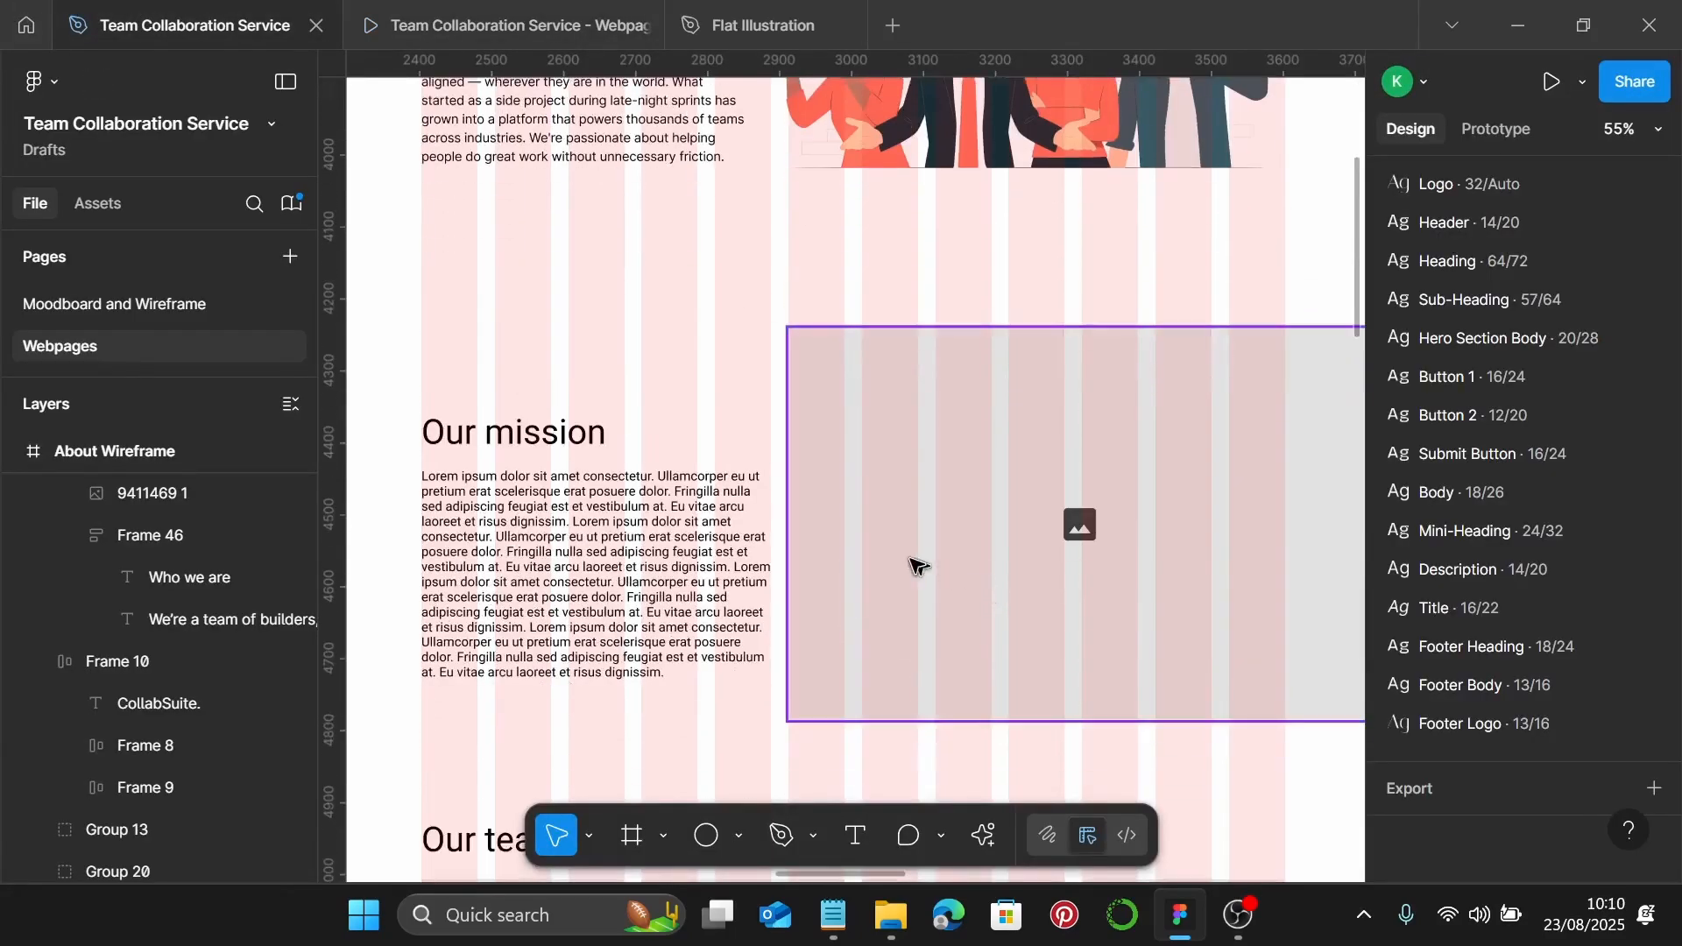
{"action": "left_click", "coordinate": [914, 565]}
{"action": "key", "text": "Delete"}
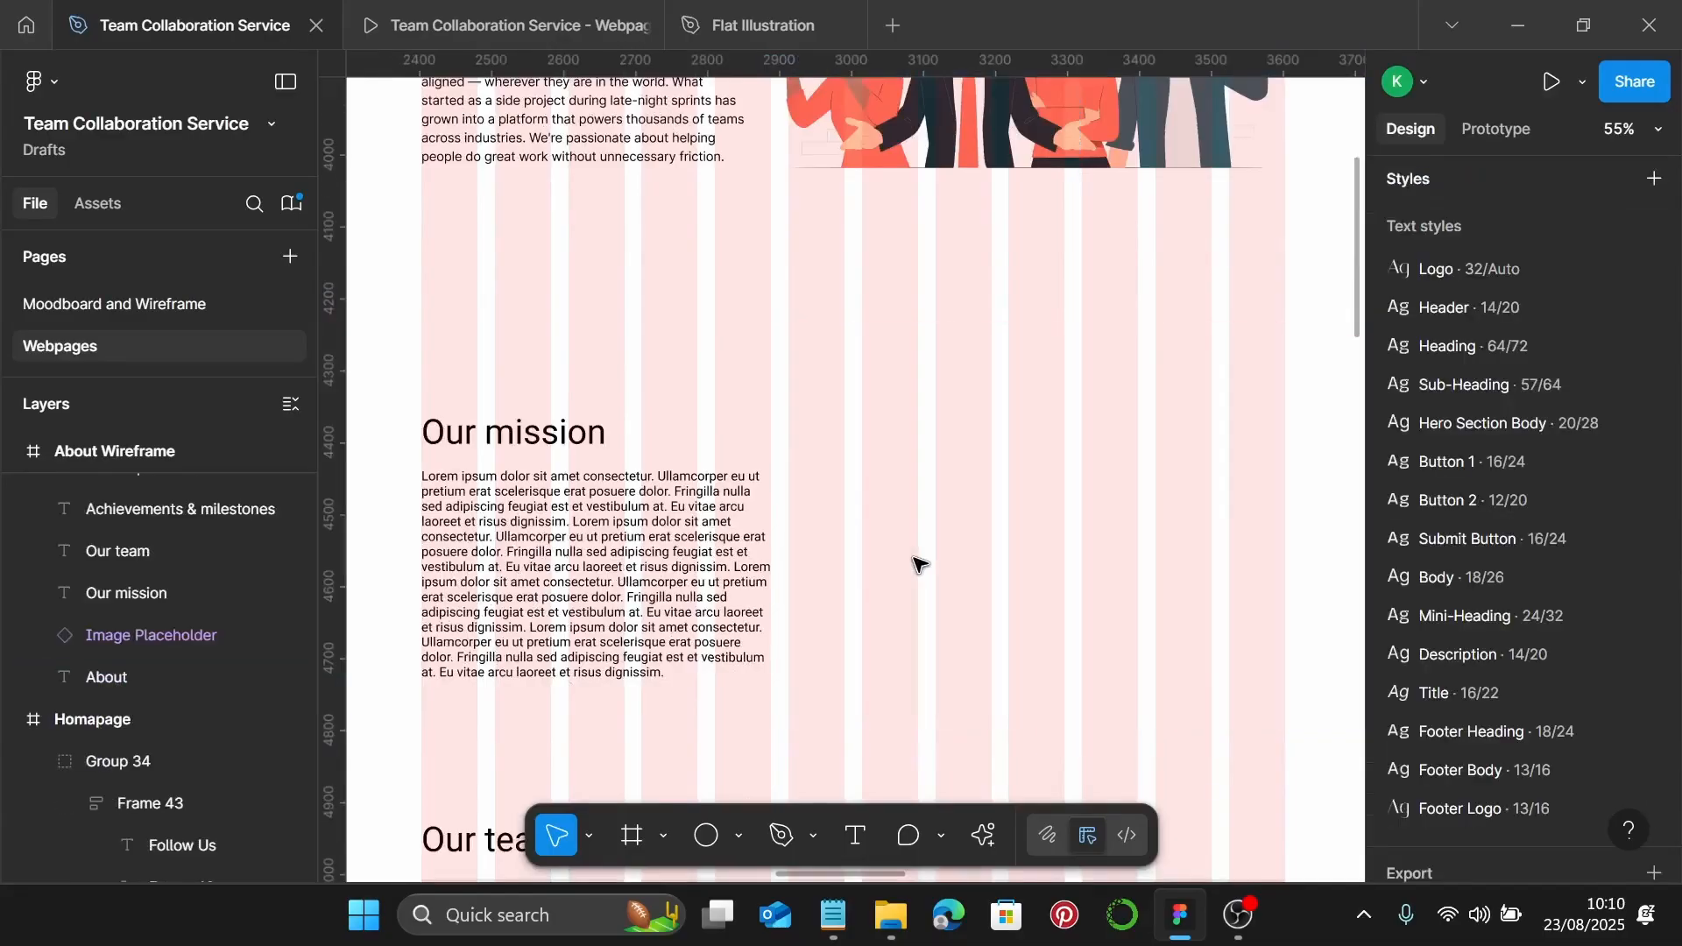
Move the "Our mission" heading and its paragraph together to the last five grid columns, flush with the outer margin
{"action": "left_click", "coordinate": [461, 544]}
{"action": "left_click", "coordinate": [491, 433], "text": "shift"}
{"action": "left_click_drag", "start_coordinate": [513, 561], "coordinate": [1021, 517]}
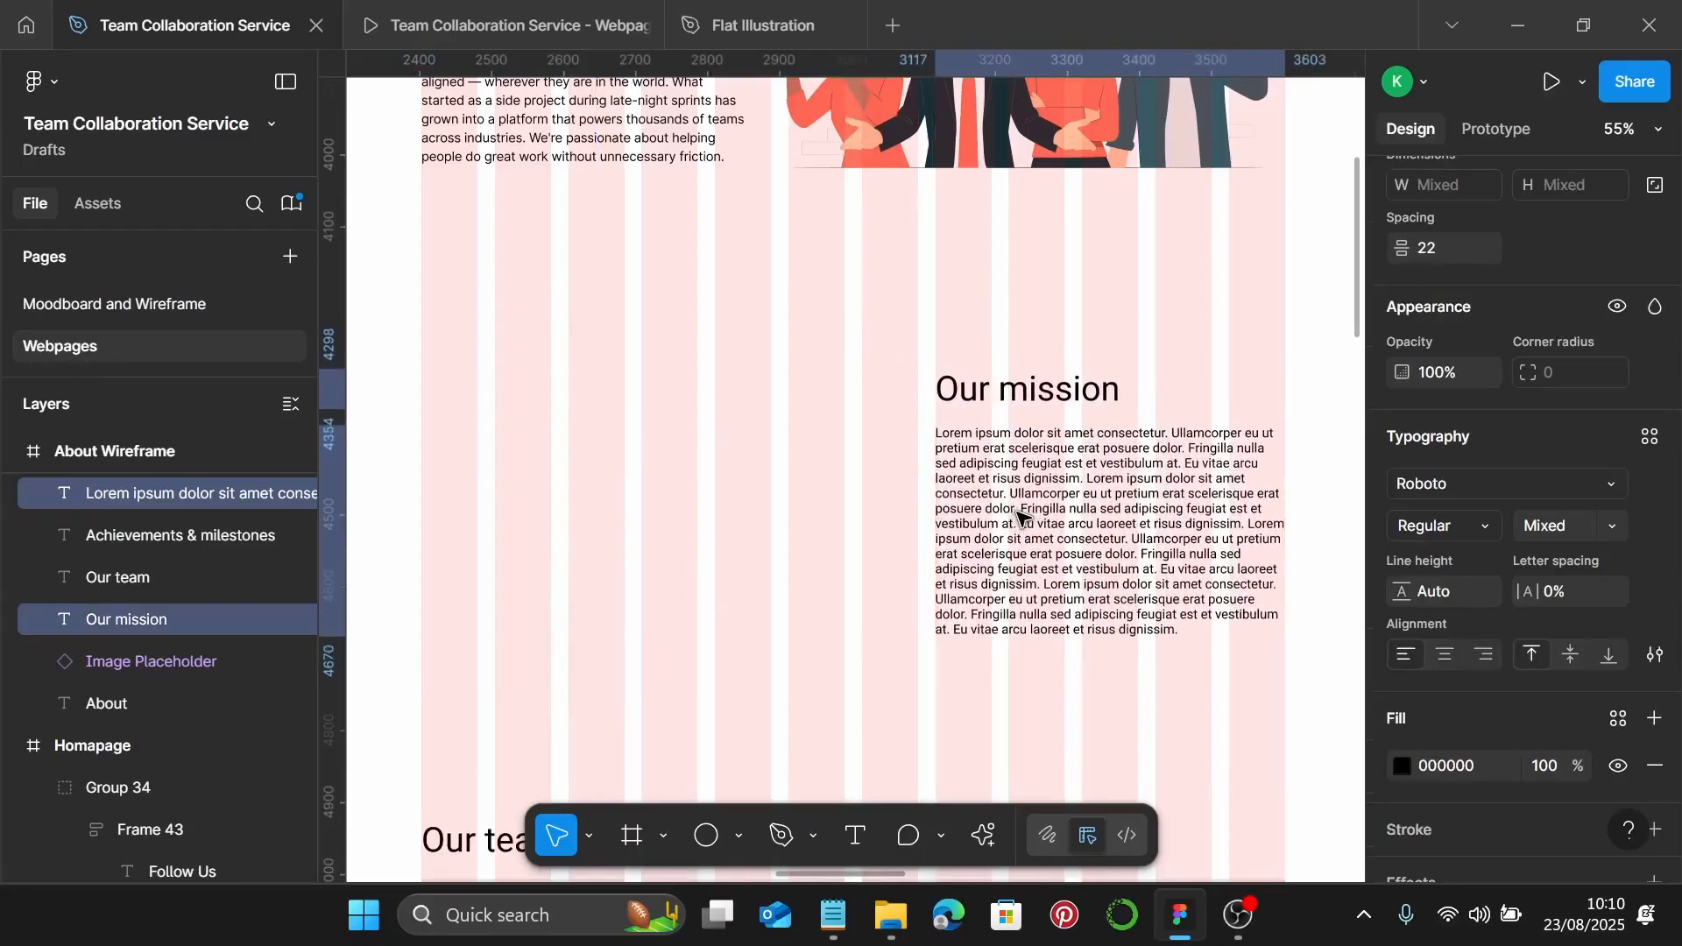
Apply the Sub-Heading text style to the "Our mission" heading
{"action": "left_click", "coordinate": [1009, 385]}
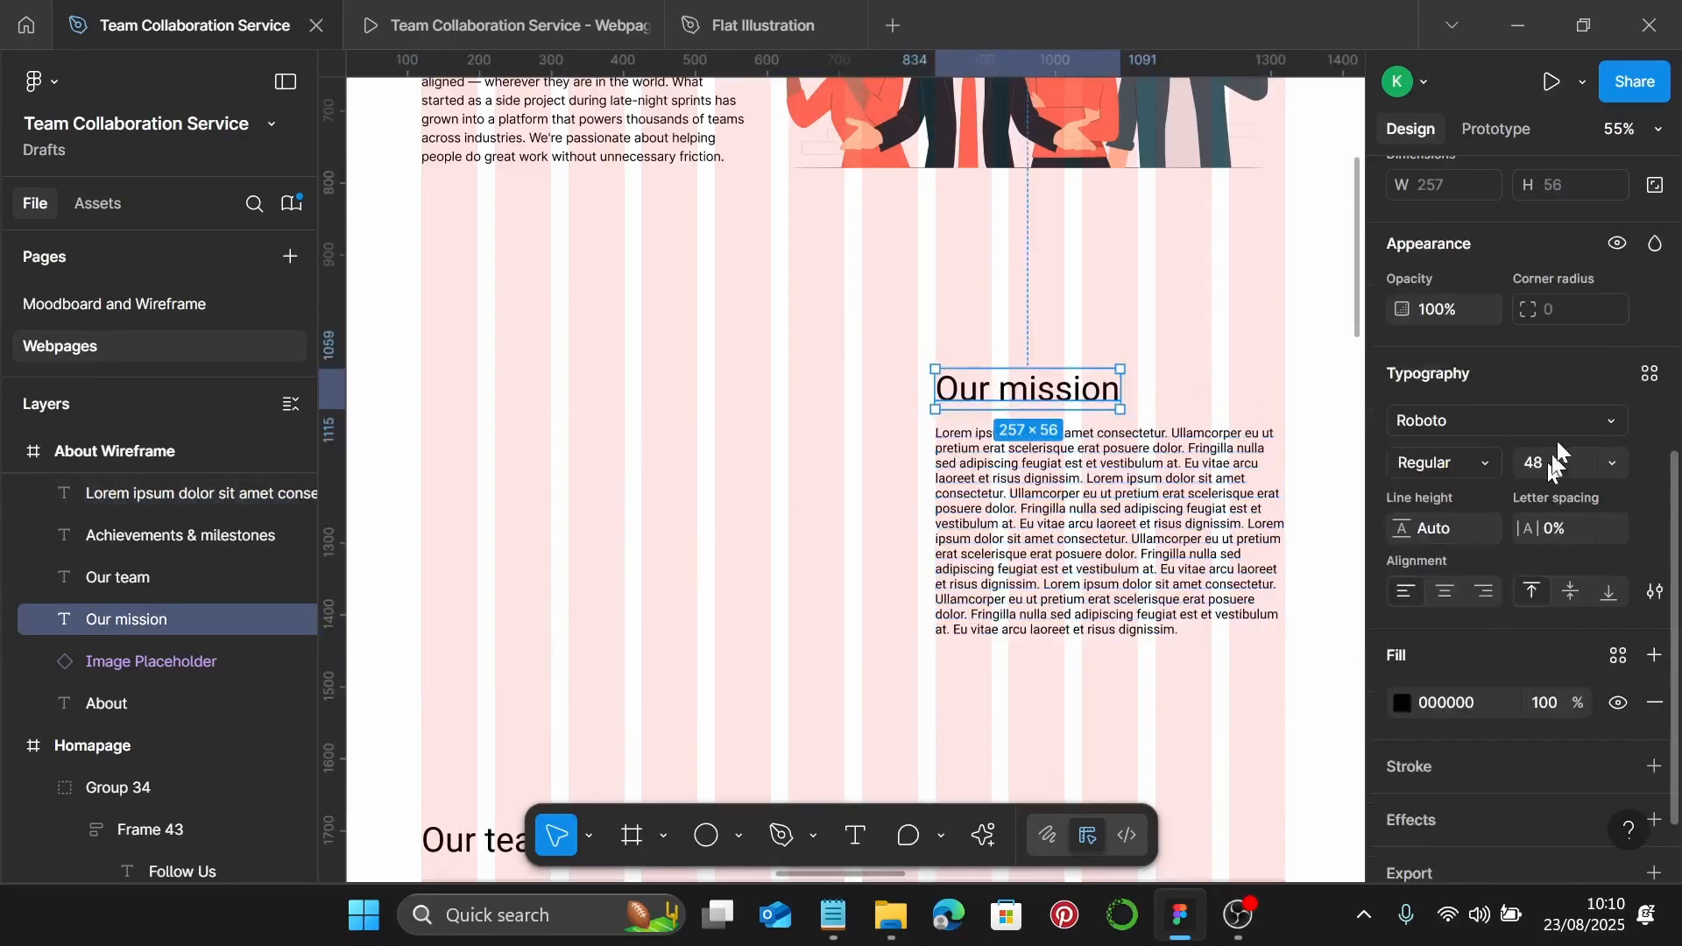
{"action": "left_click", "coordinate": [1647, 377]}
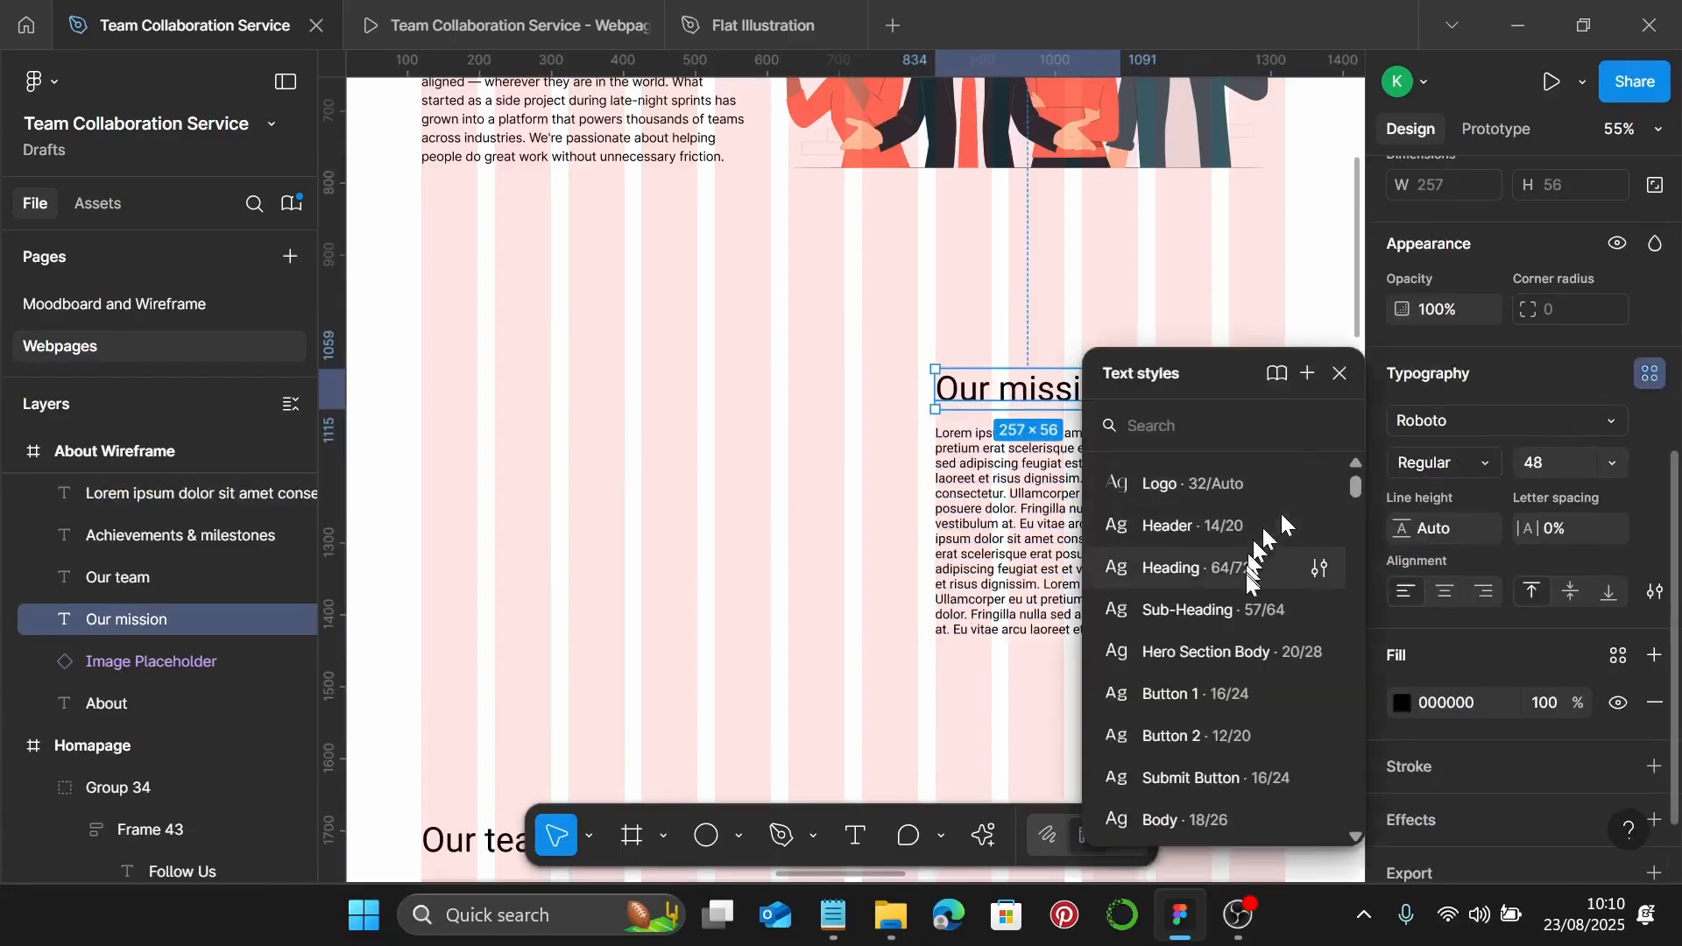
{"action": "left_click", "coordinate": [1242, 614]}
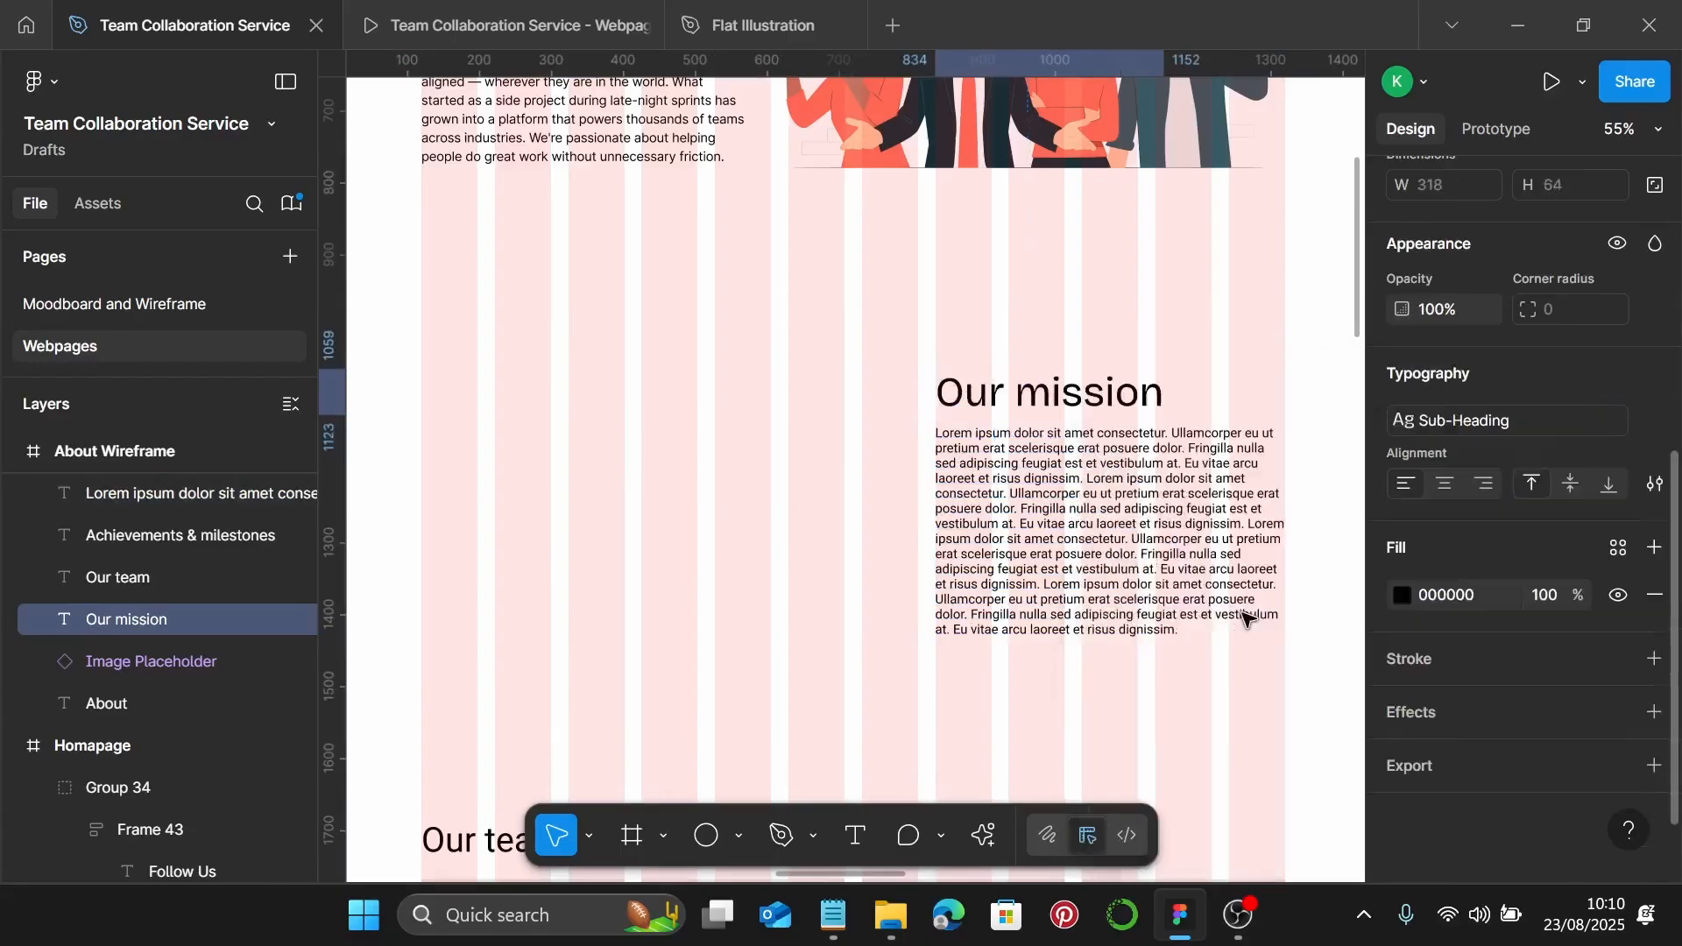
Apply the Body text style to the placeholder paragraph under "Our mission"
{"action": "left_click", "coordinate": [1091, 495]}
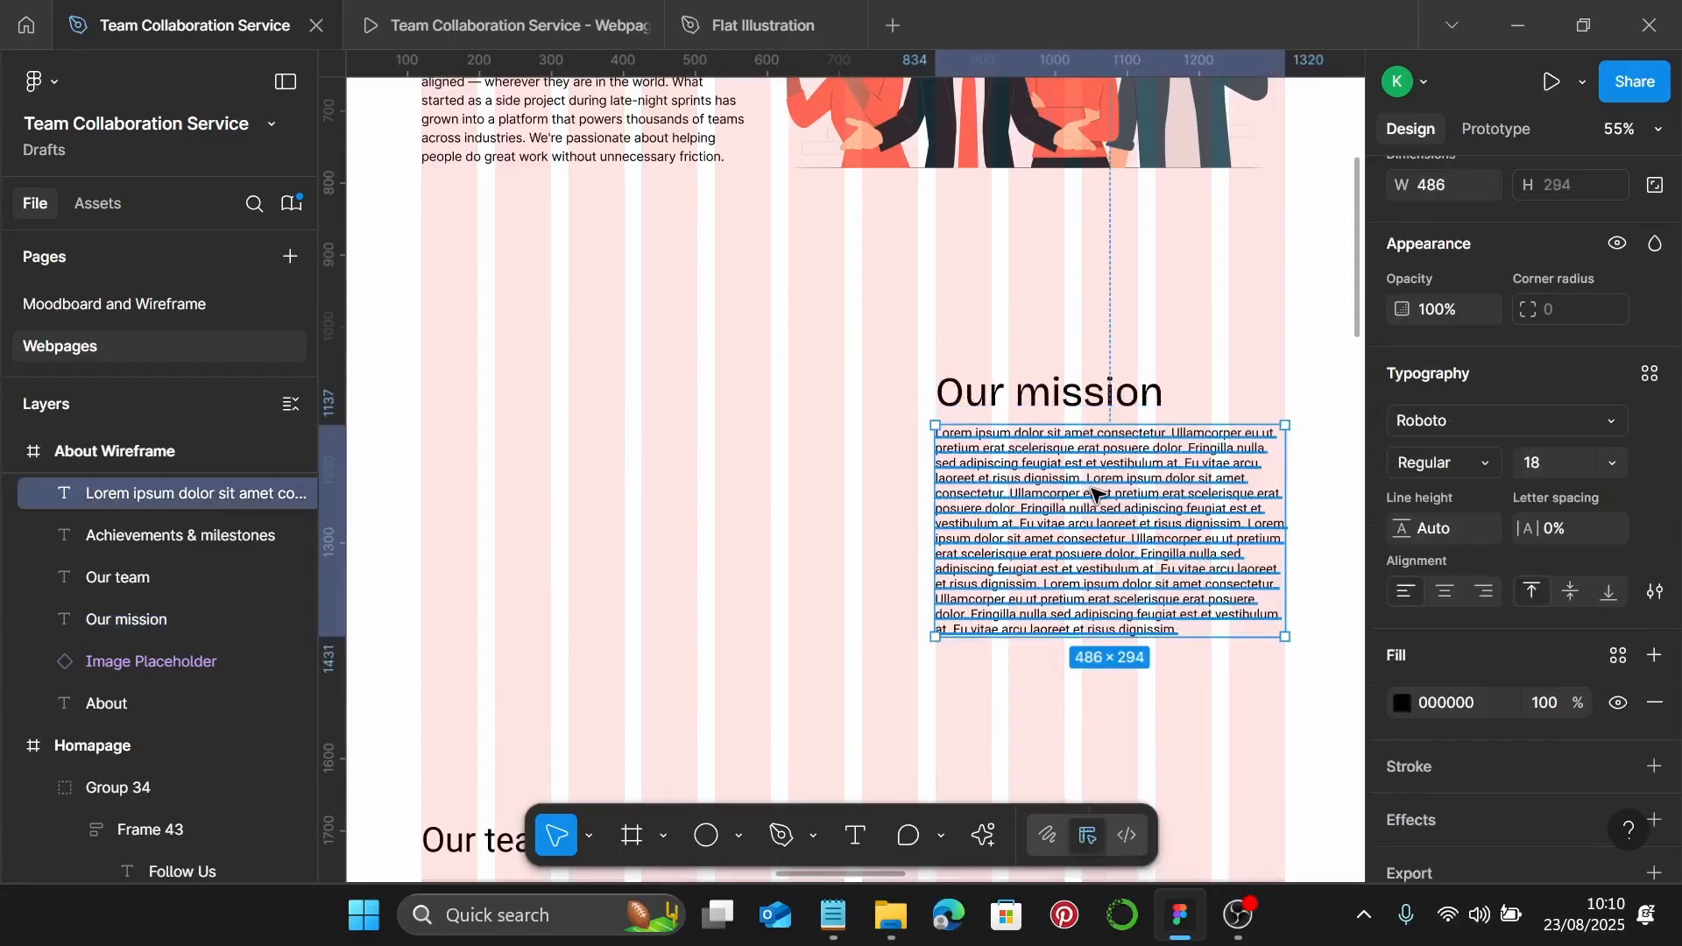
{"action": "left_click", "coordinate": [1651, 376]}
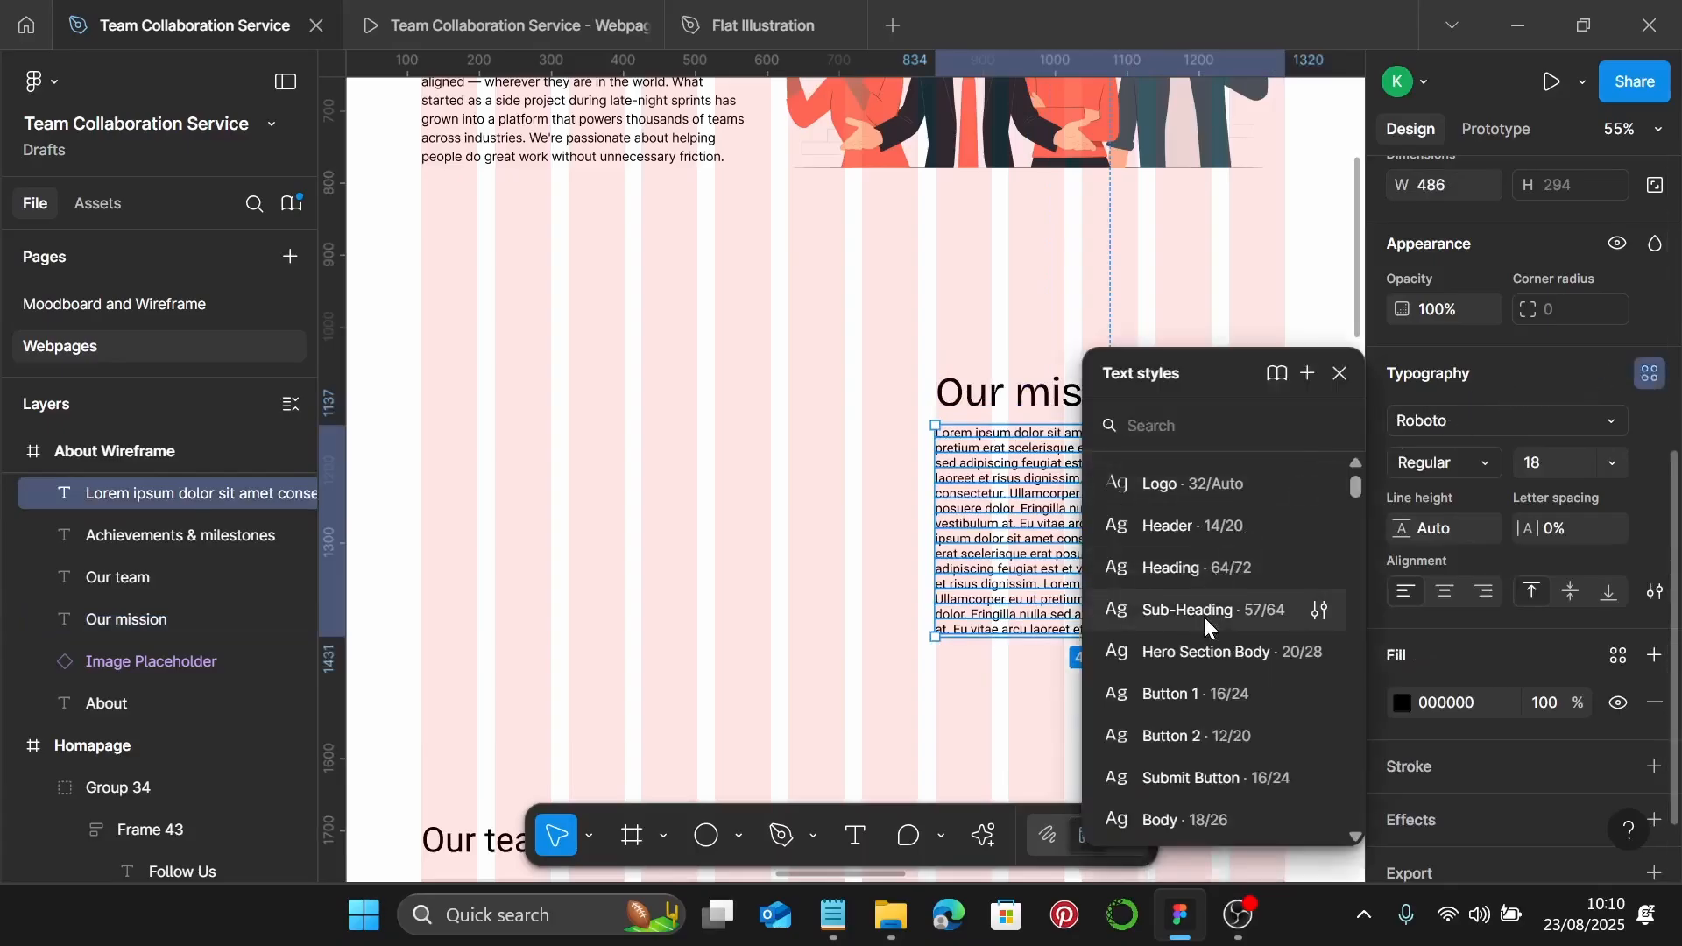
{"action": "scroll", "coordinate": [1206, 622], "scroll_direction": "down", "scroll_amount": 3}
{"action": "left_click", "coordinate": [1217, 690]}
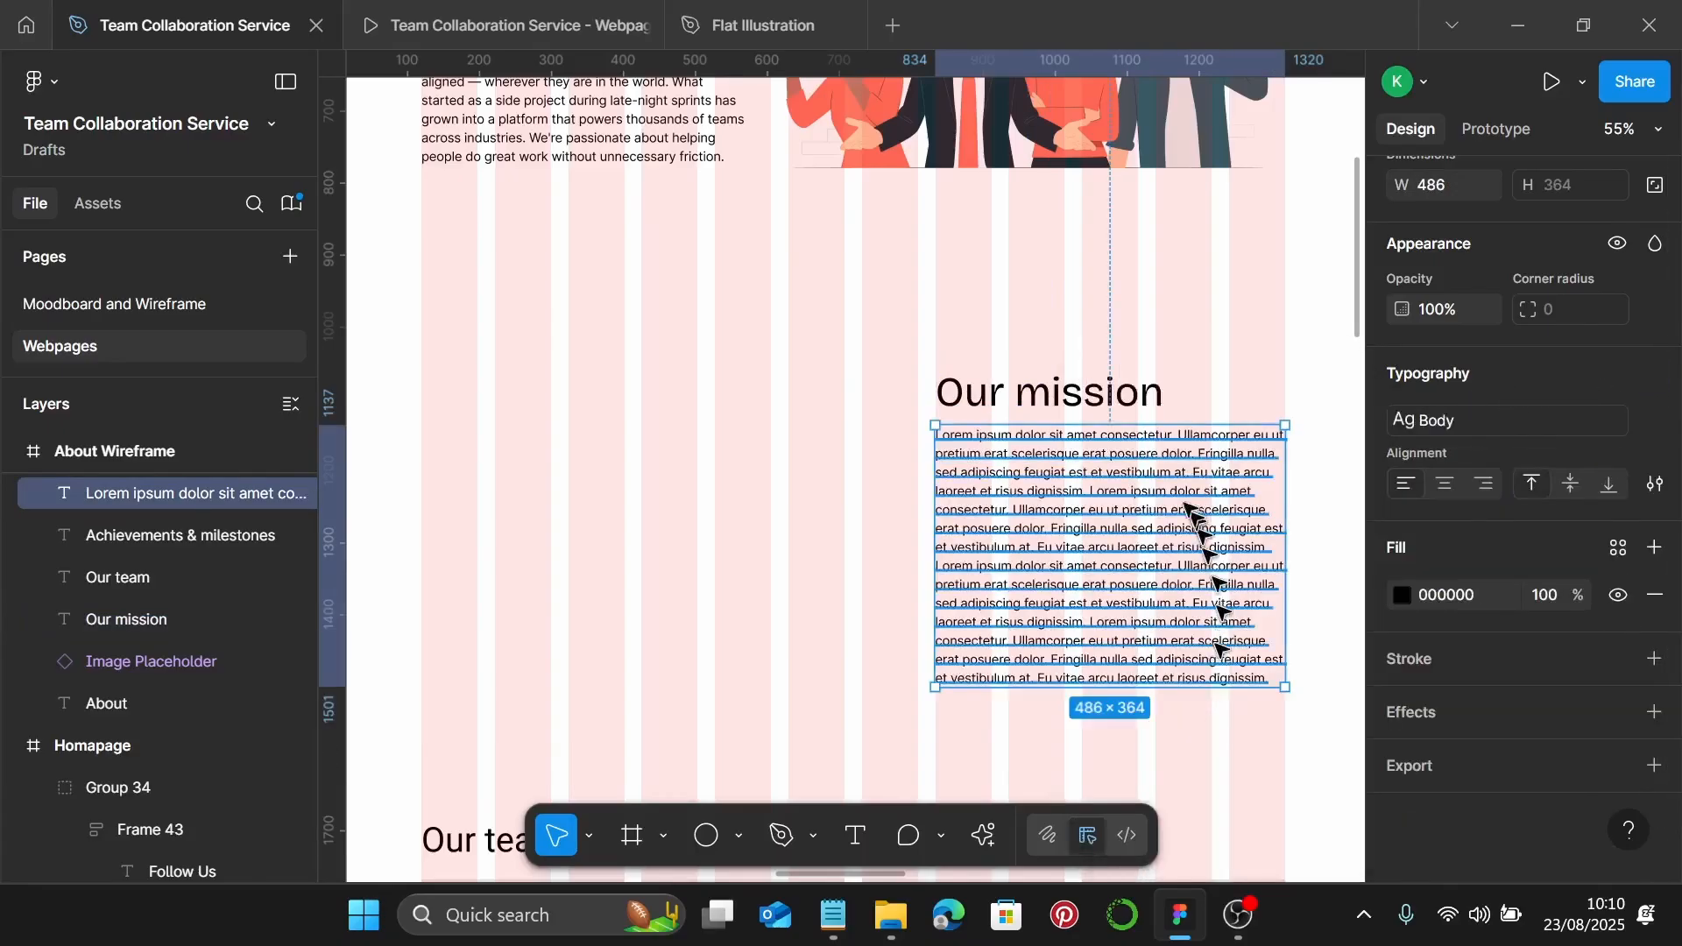
Replace the placeholder paragraph under "Our mission" with the mission copy from the notes file, starting "Our mission is simple:"
{"action": "scroll", "coordinate": [1089, 440], "scroll_direction": "right", "scroll_amount": 3}
{"action": "scroll", "coordinate": [841, 396], "scroll_direction": "up", "scroll_amount": 4}
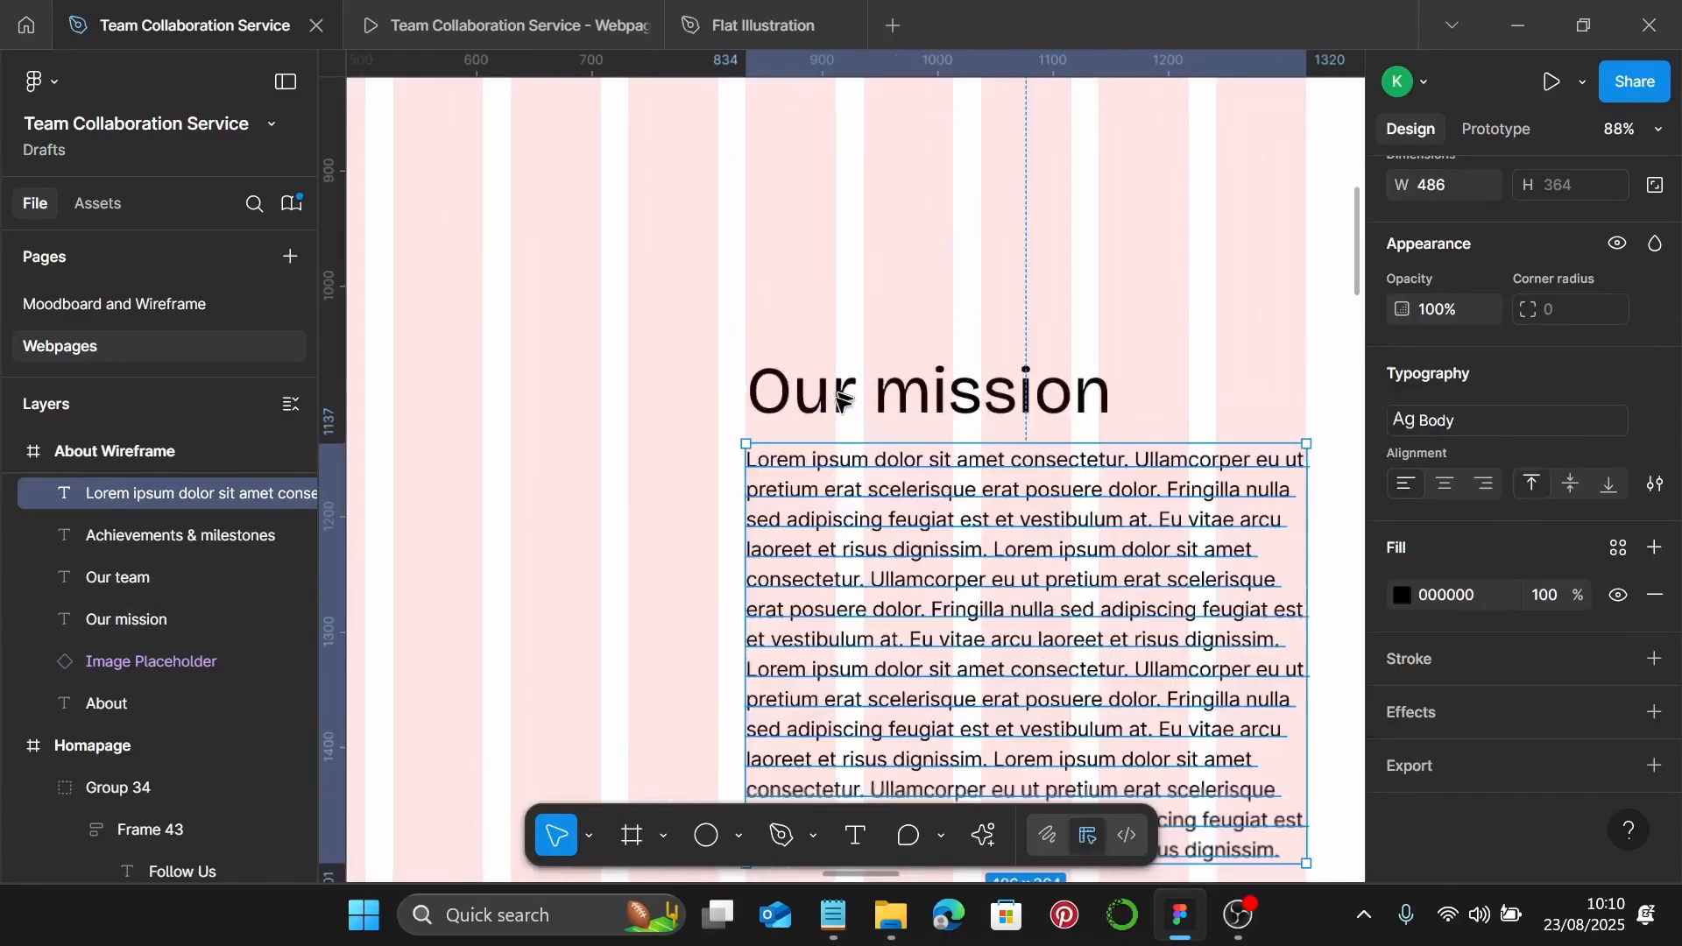
{"action": "scroll", "coordinate": [832, 504], "scroll_direction": "down", "scroll_amount": 3}
{"action": "left_click", "coordinate": [832, 915]}
{"action": "scroll", "coordinate": [1183, 578], "scroll_direction": "down", "scroll_amount": 5}
{"action": "left_click_drag", "start_coordinate": [1520, 531], "coordinate": [1120, 396]}
{"action": "key", "text": "ctrl+c"}
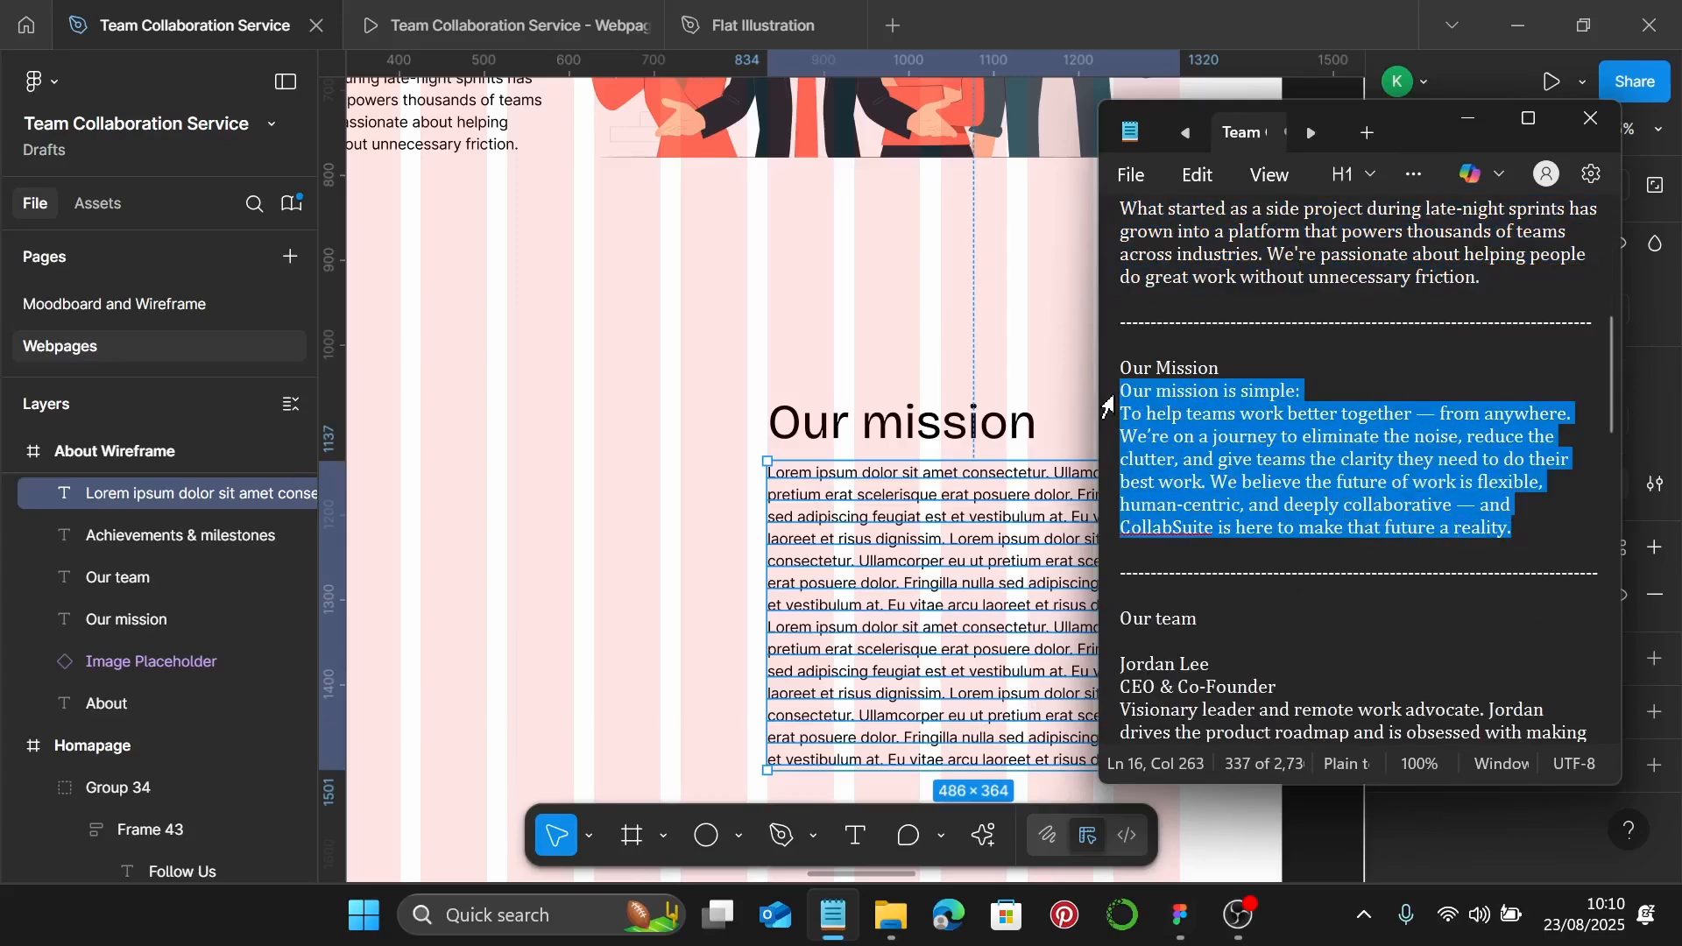
{"action": "double_click", "coordinate": [824, 554]}
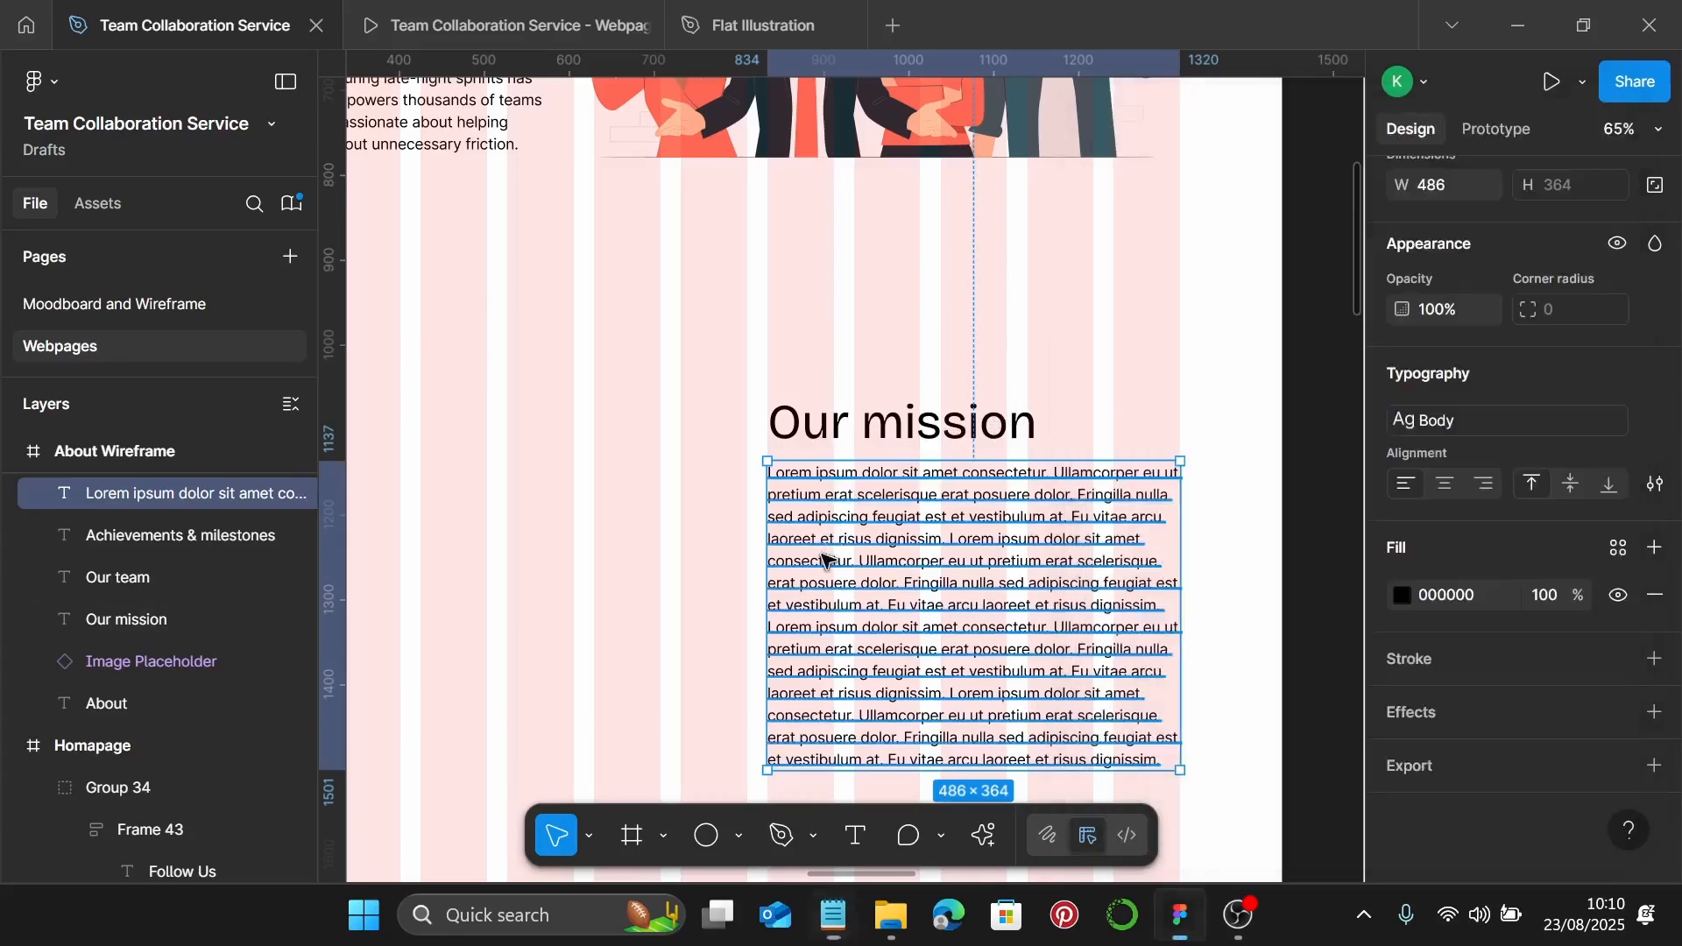
{"action": "key", "text": "ctrl+v"}
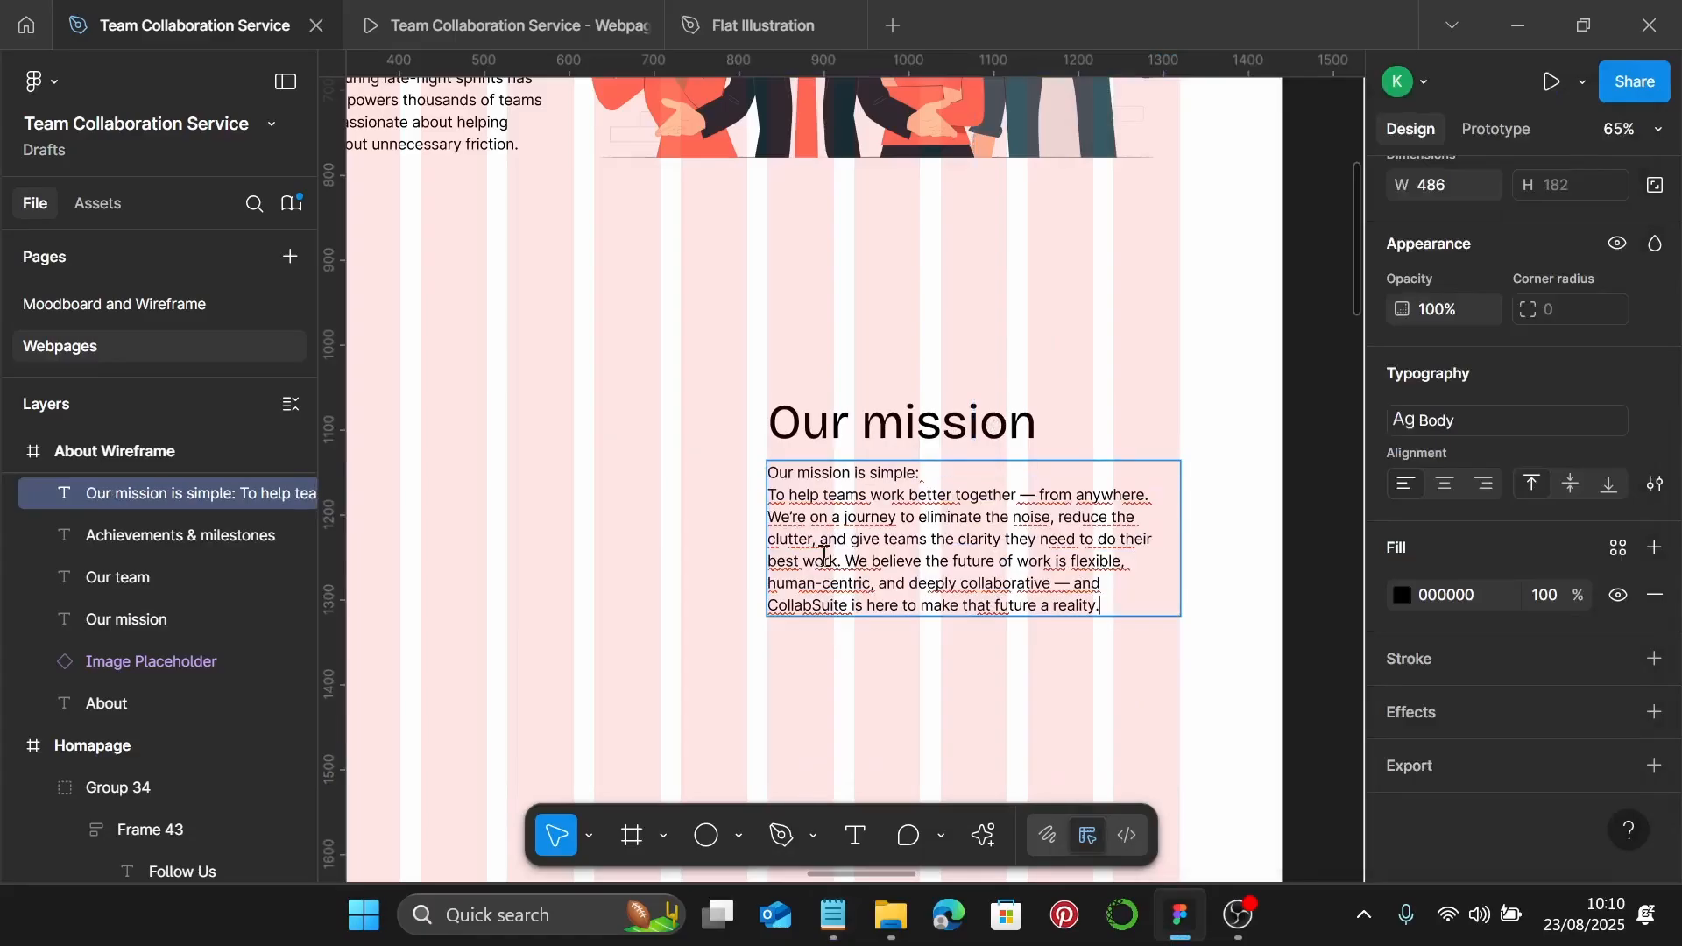
{"action": "key", "text": "Escape"}
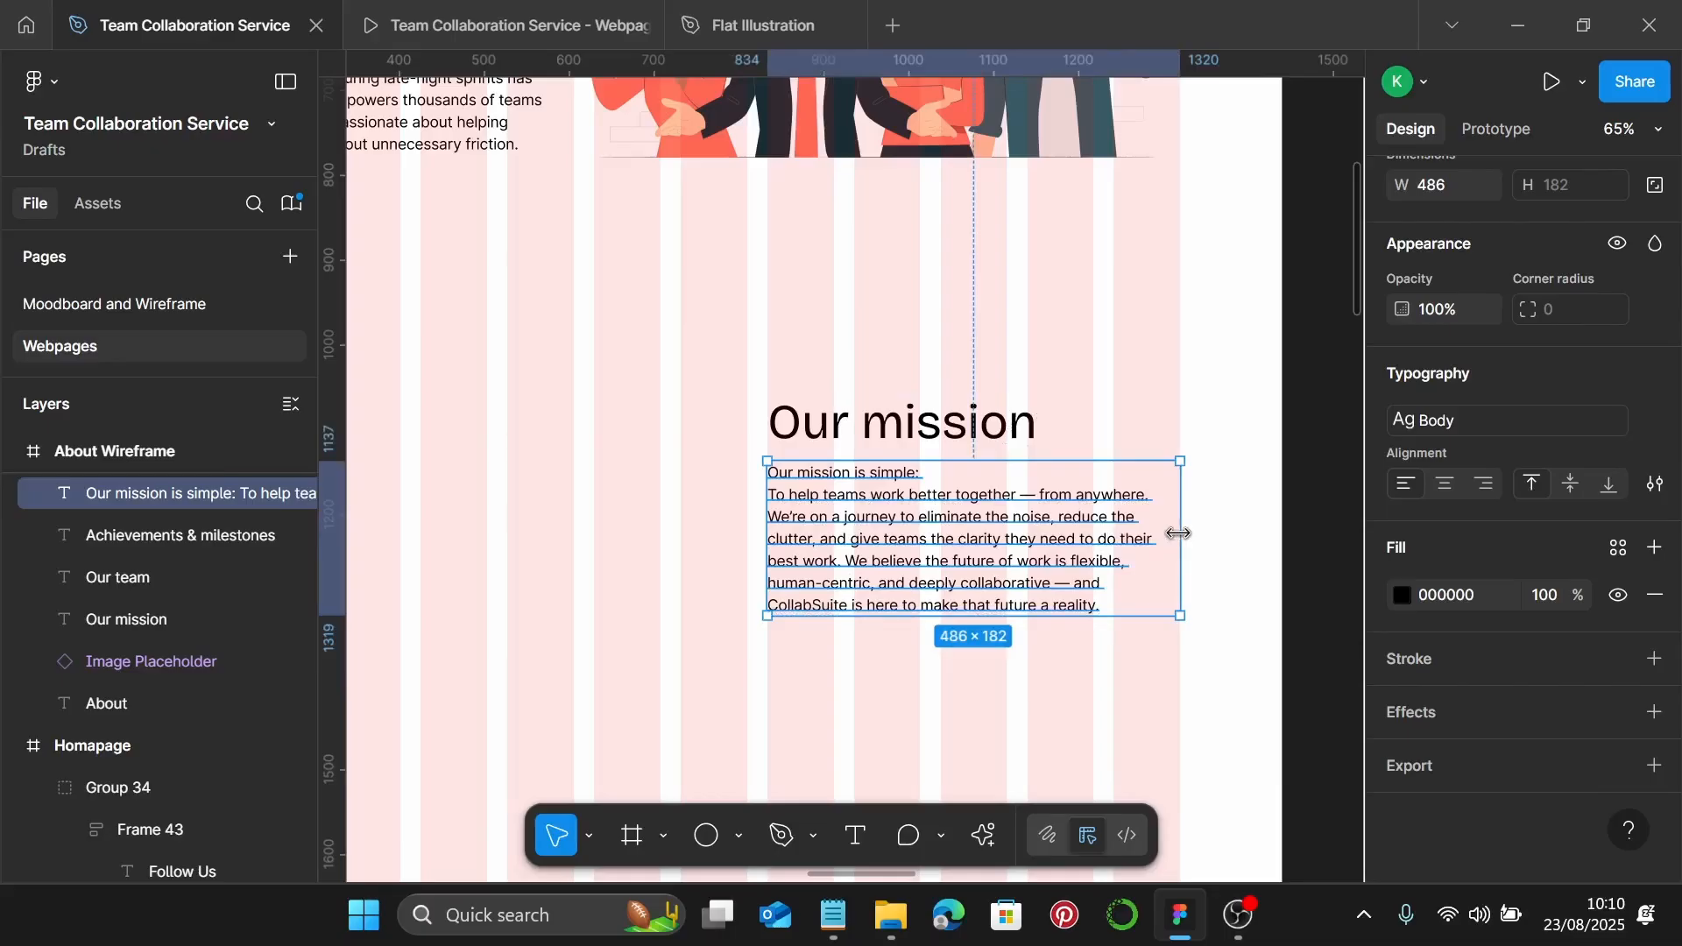
Combine the "Our mission" heading and its paragraph in a vertical auto layout with a gap of 20
{"action": "left_click", "coordinate": [916, 428], "text": "shift"}
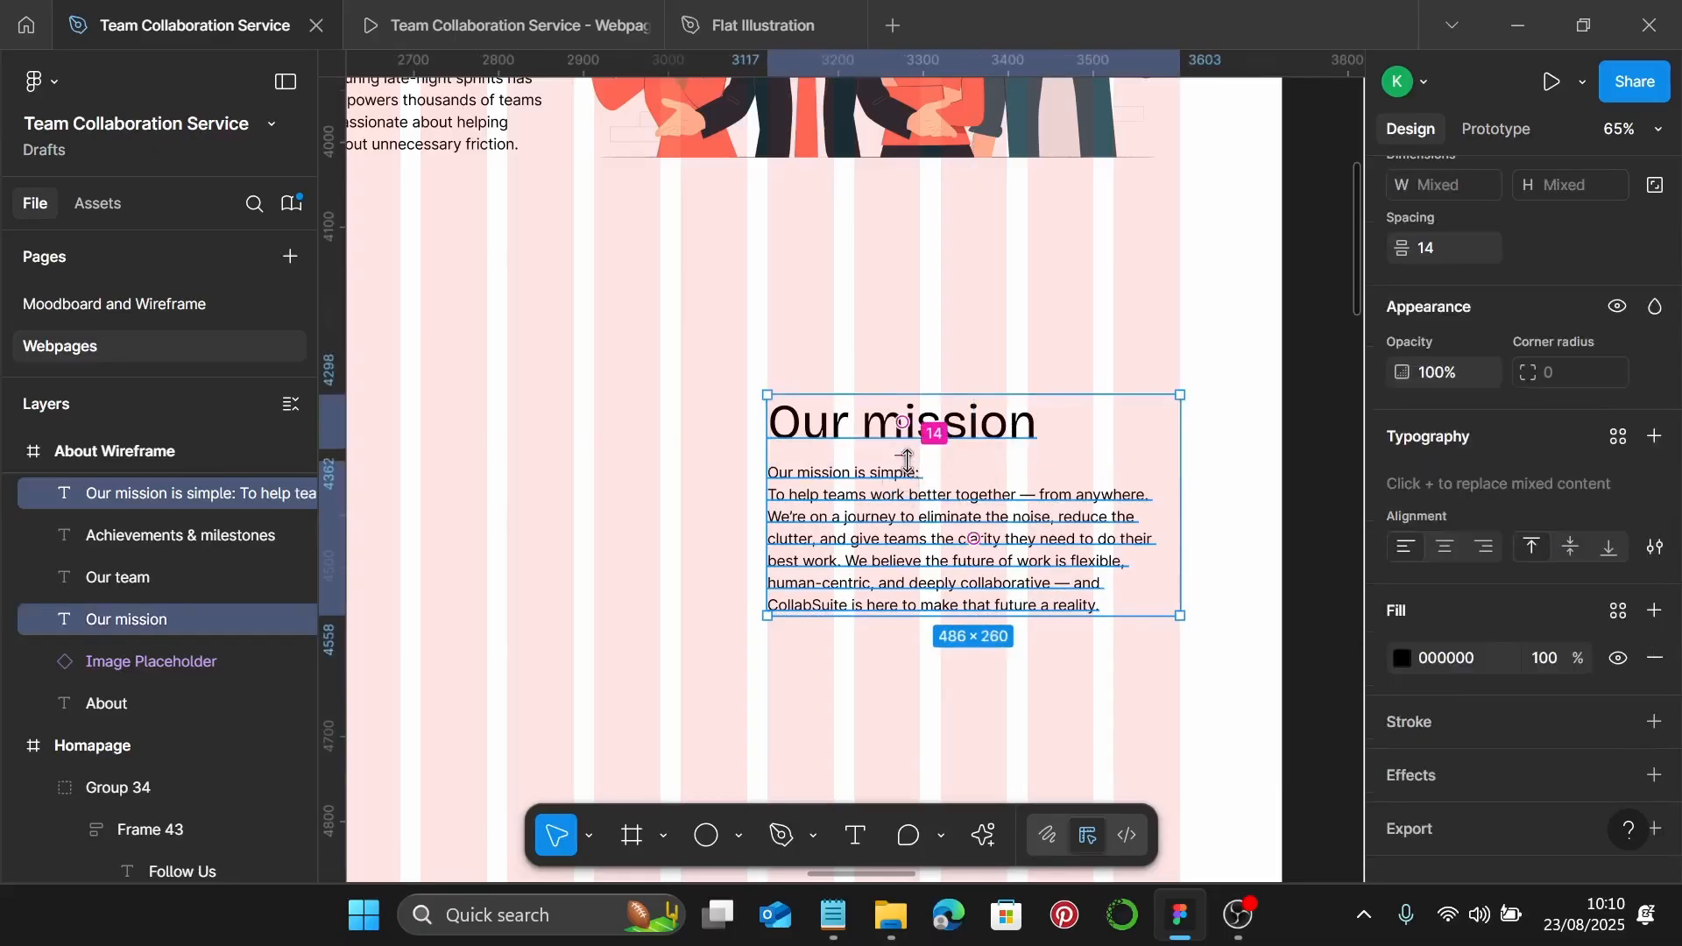
{"action": "key", "text": "shift+a"}
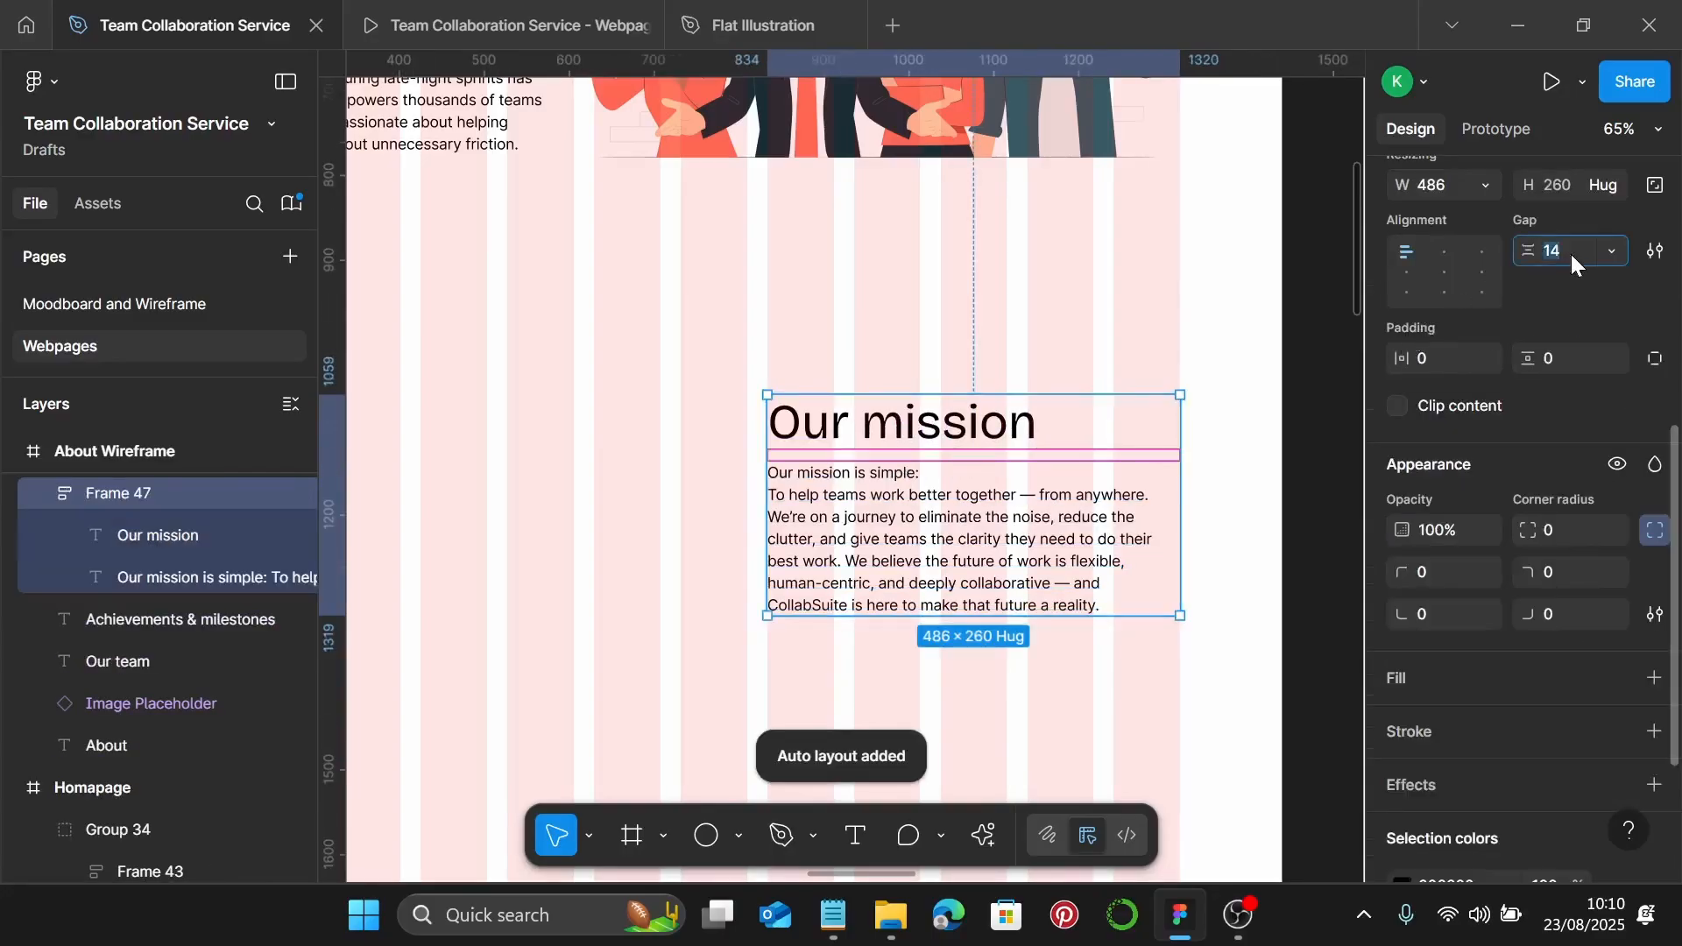
{"action": "type", "text": "20"}
{"action": "key", "text": "Return"}
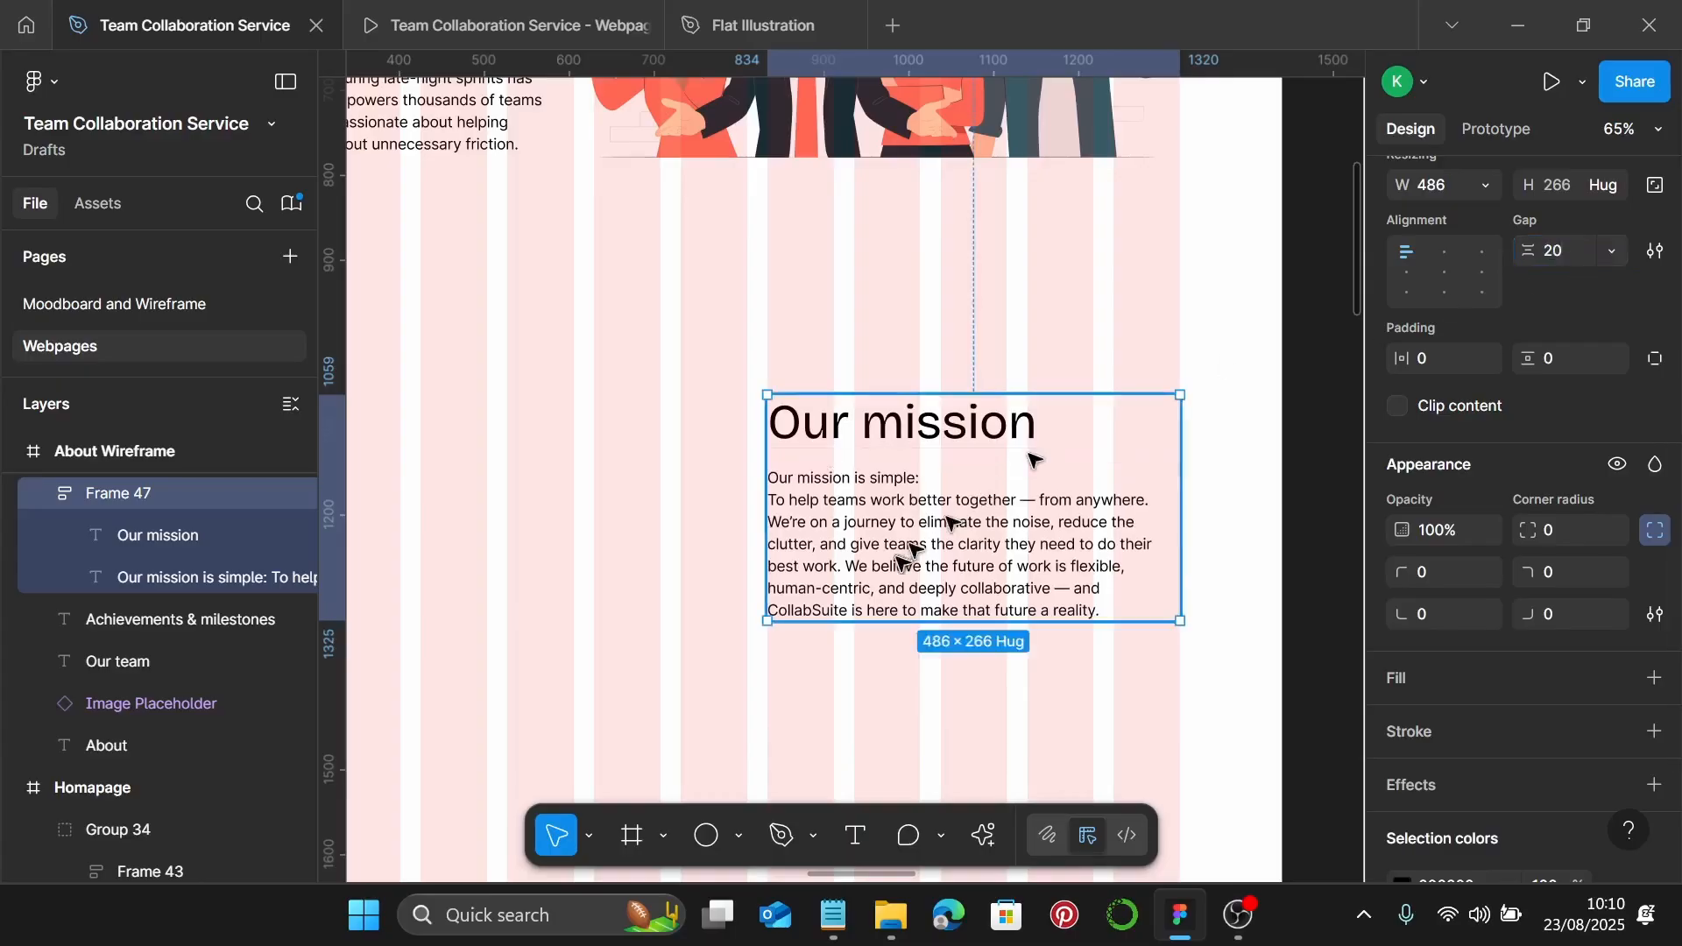
Move the puzzle-team illustration onto the About page near "Our mission" and fit its left edge to the first grid column
{"action": "scroll", "coordinate": [898, 561], "scroll_direction": "down", "scroll_amount": 3}
{"action": "scroll", "coordinate": [896, 562], "scroll_direction": "left", "scroll_amount": 2}
{"action": "scroll", "coordinate": [898, 563], "scroll_direction": "down", "scroll_amount": 2}
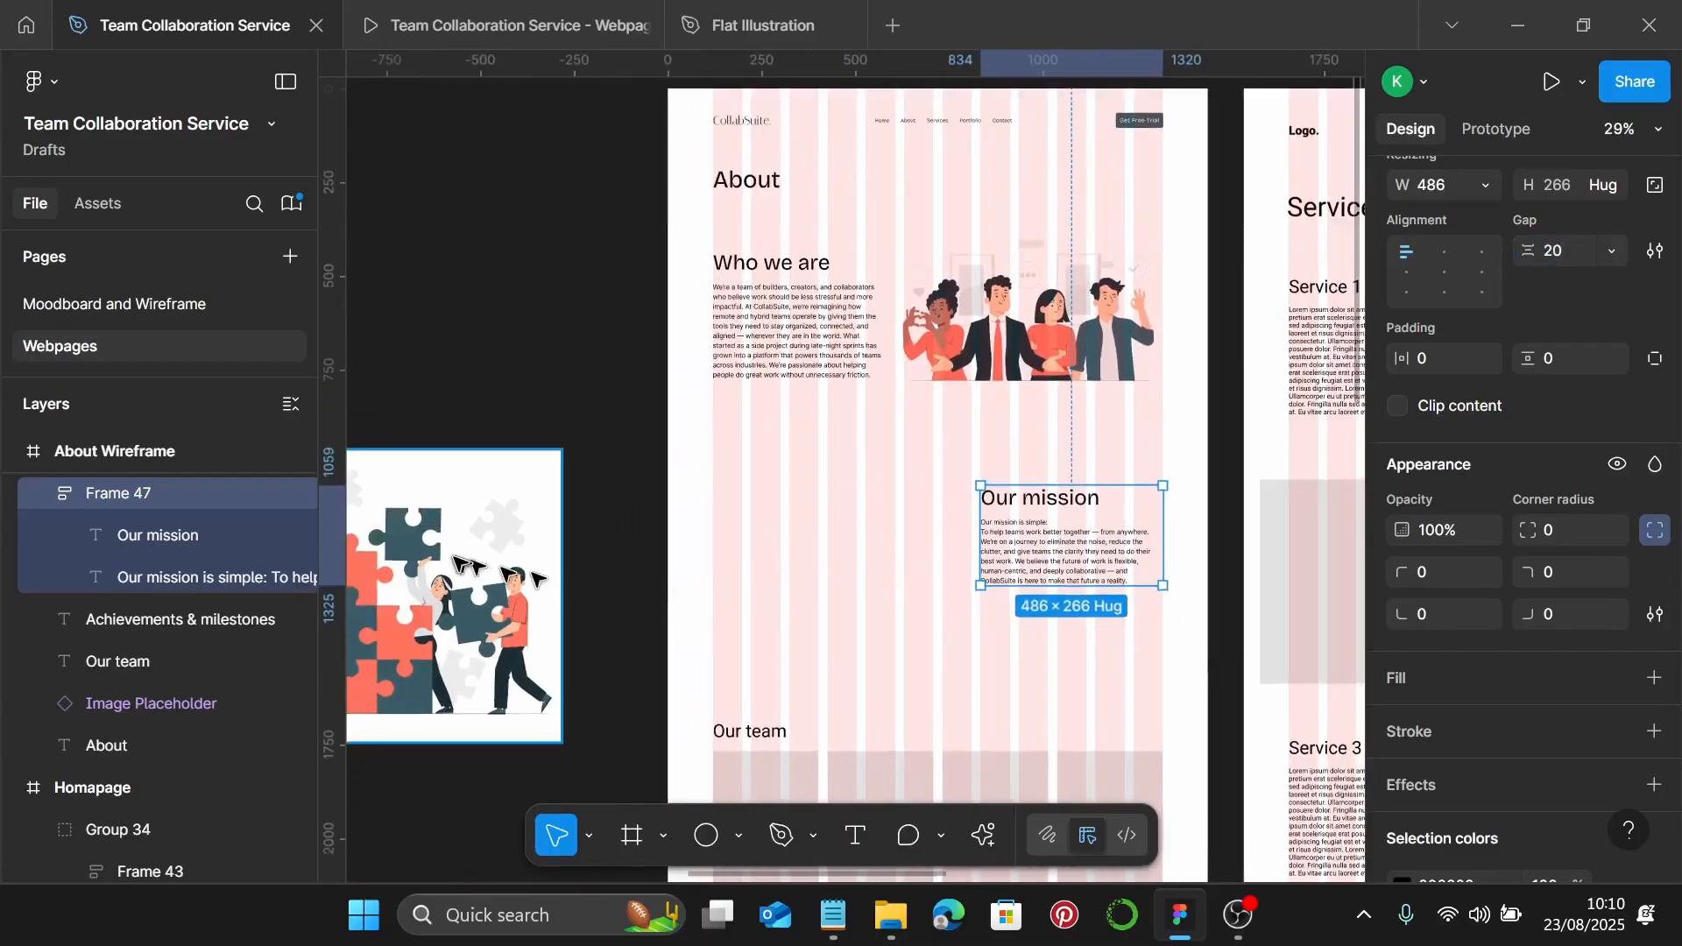
{"action": "left_click", "coordinate": [455, 562]}
{"action": "left_click_drag", "start_coordinate": [454, 561], "coordinate": [942, 513]}
{"action": "scroll", "coordinate": [839, 513], "scroll_direction": "up", "scroll_amount": 3}
{"action": "scroll", "coordinate": [722, 524], "scroll_direction": "left", "scroll_amount": 2}
{"action": "left_click_drag", "start_coordinate": [603, 504], "coordinate": [680, 508]}
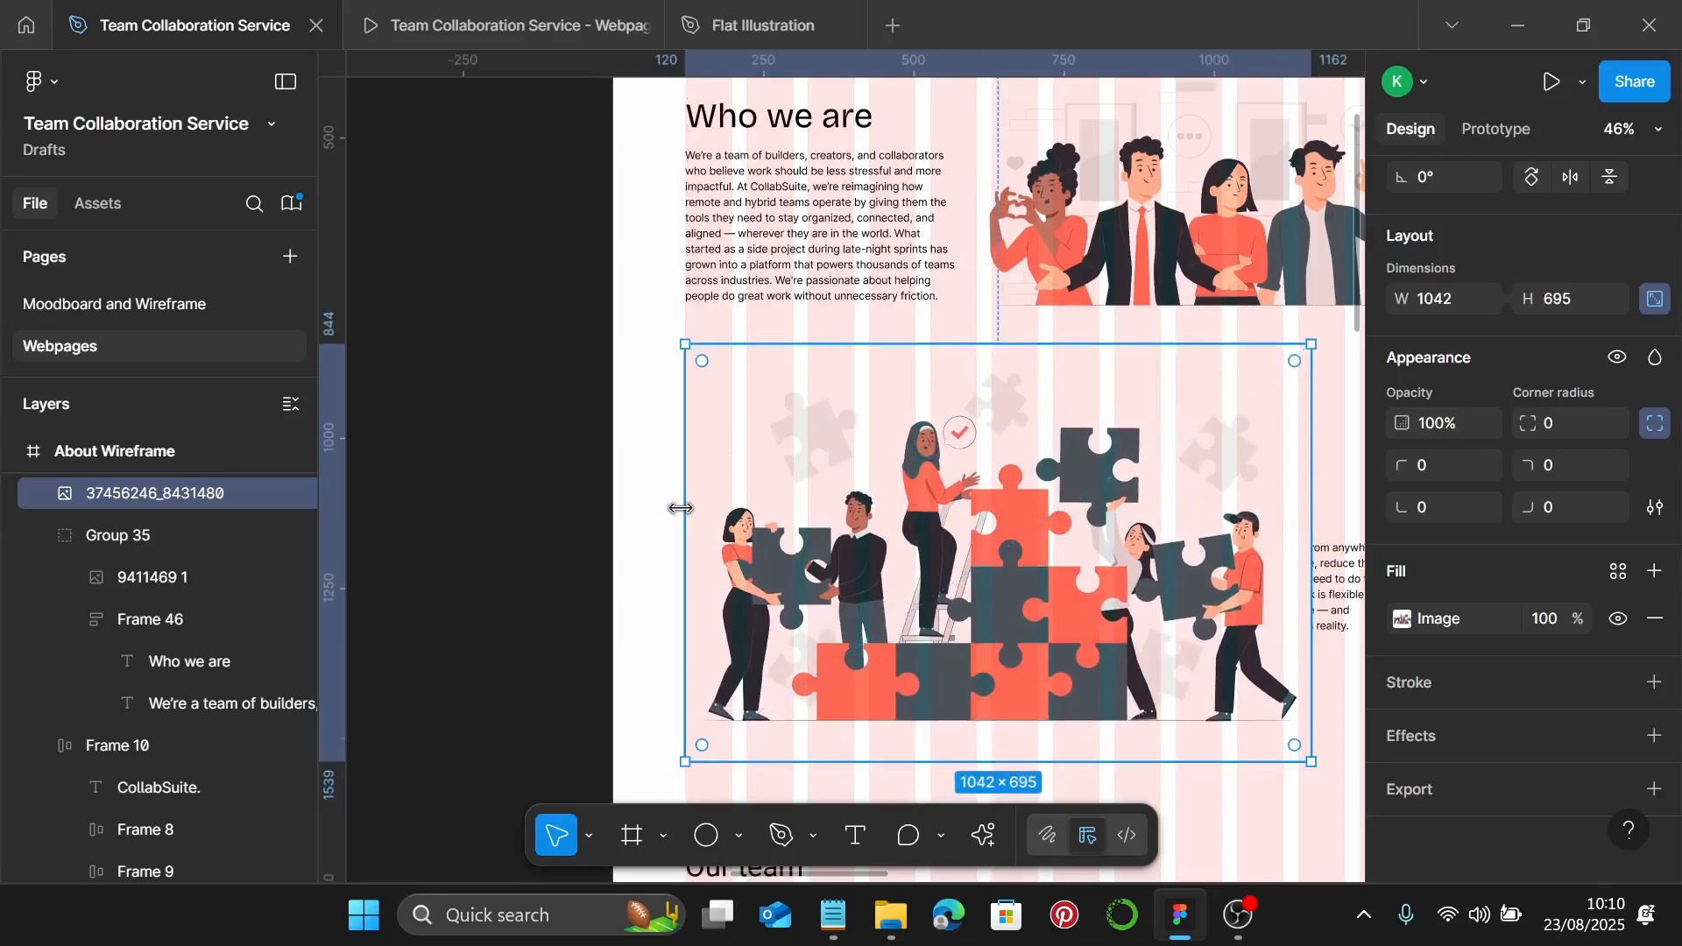
Scale the puzzle illustration proportionally to 714 × 476 so its right edge meets the "Our mission" text block
{"action": "scroll", "coordinate": [876, 570], "scroll_direction": "right", "scroll_amount": 2}
{"action": "left_click_drag", "start_coordinate": [1207, 561], "coordinate": [1028, 569]}
{"action": "scroll", "coordinate": [1028, 569], "scroll_direction": "up", "scroll_amount": 3}
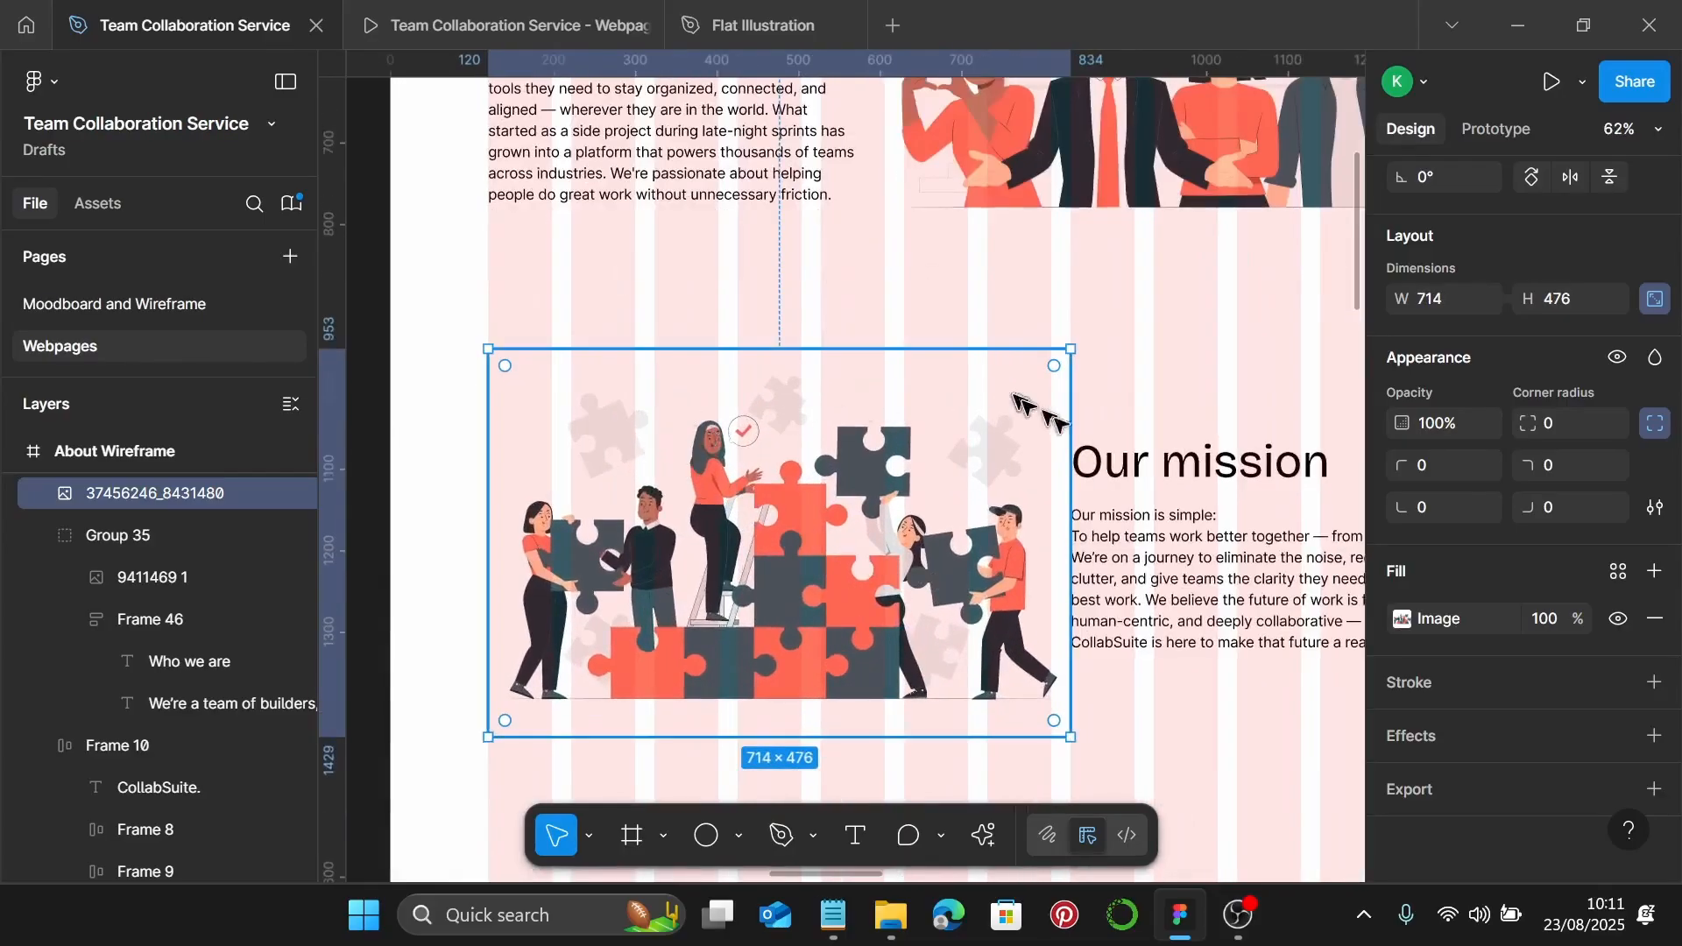
{"action": "scroll", "coordinate": [1053, 420], "scroll_direction": "up", "scroll_amount": 5}
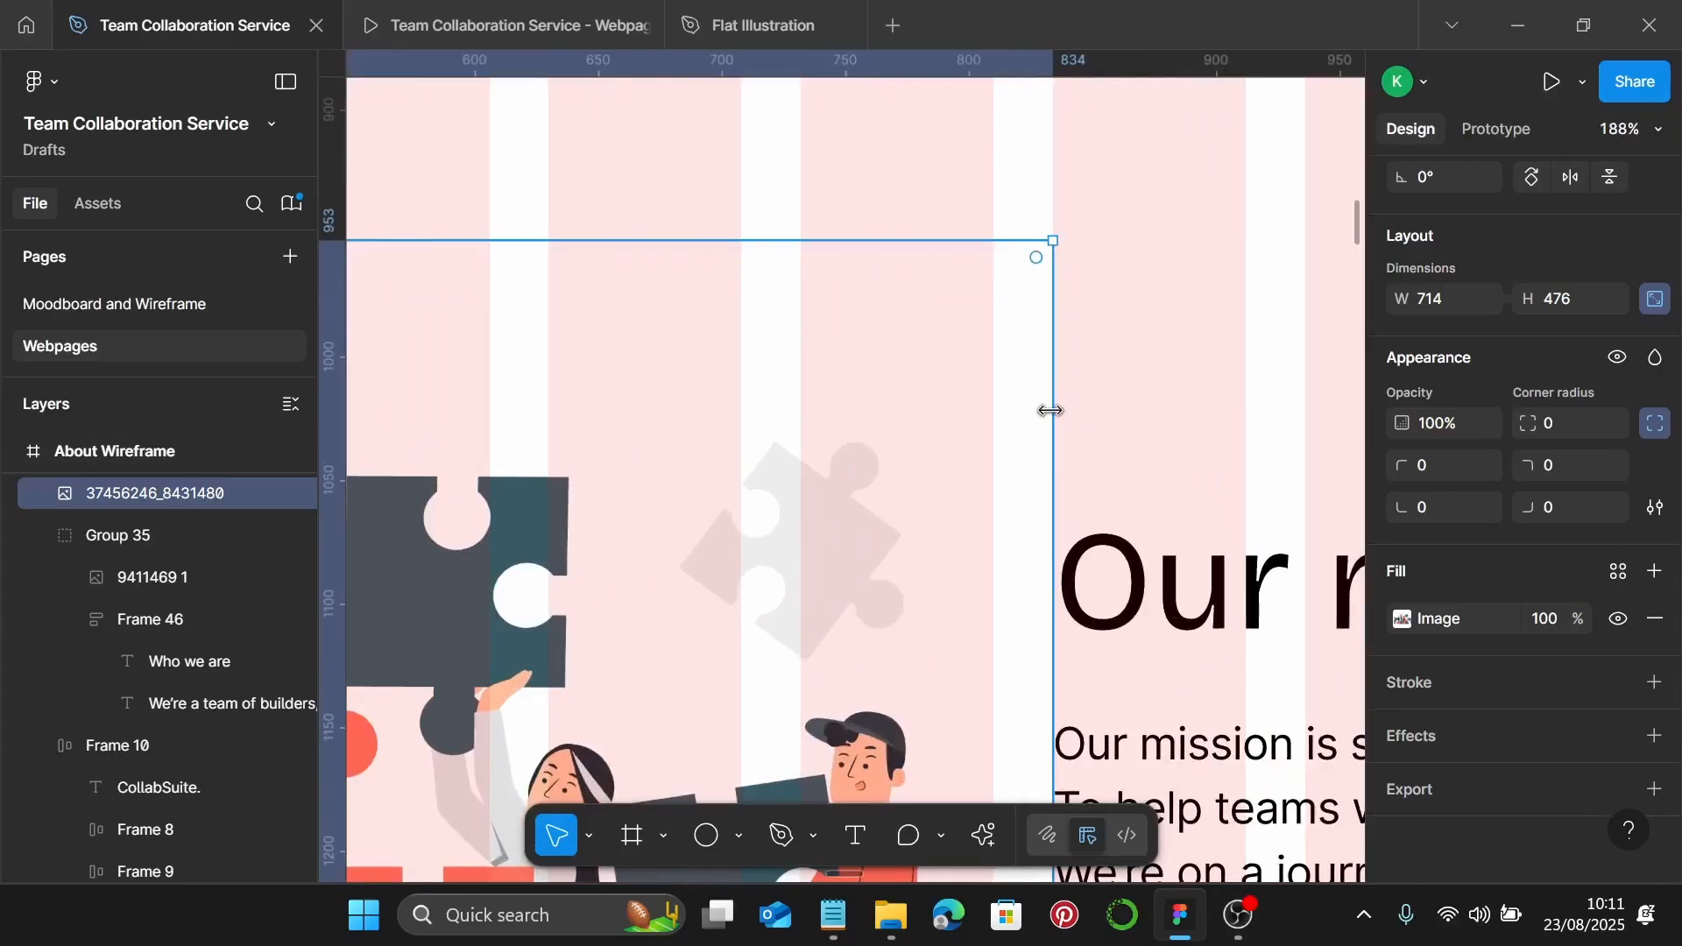
{"action": "scroll", "coordinate": [1050, 411], "scroll_direction": "down", "scroll_amount": 5}
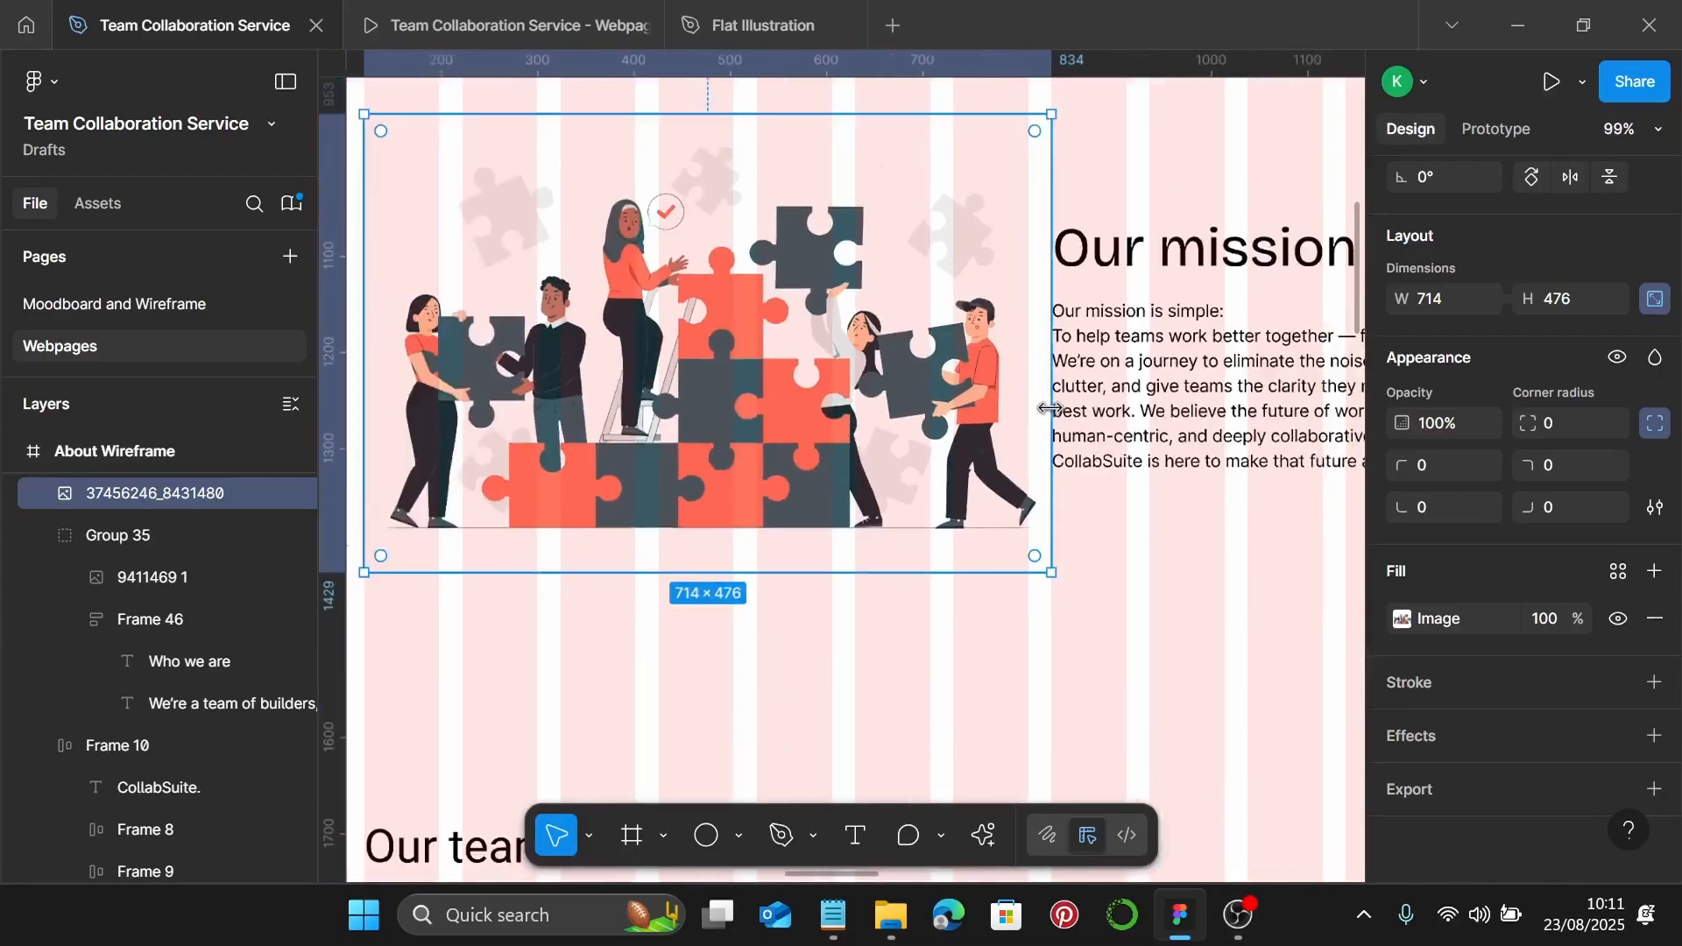
Align the puzzle illustration and the "Our mission" text block on their vertical centres and group them
{"action": "scroll", "coordinate": [1043, 443], "scroll_direction": "up", "scroll_amount": 2}
{"action": "left_click", "coordinate": [1122, 427], "text": "shift"}
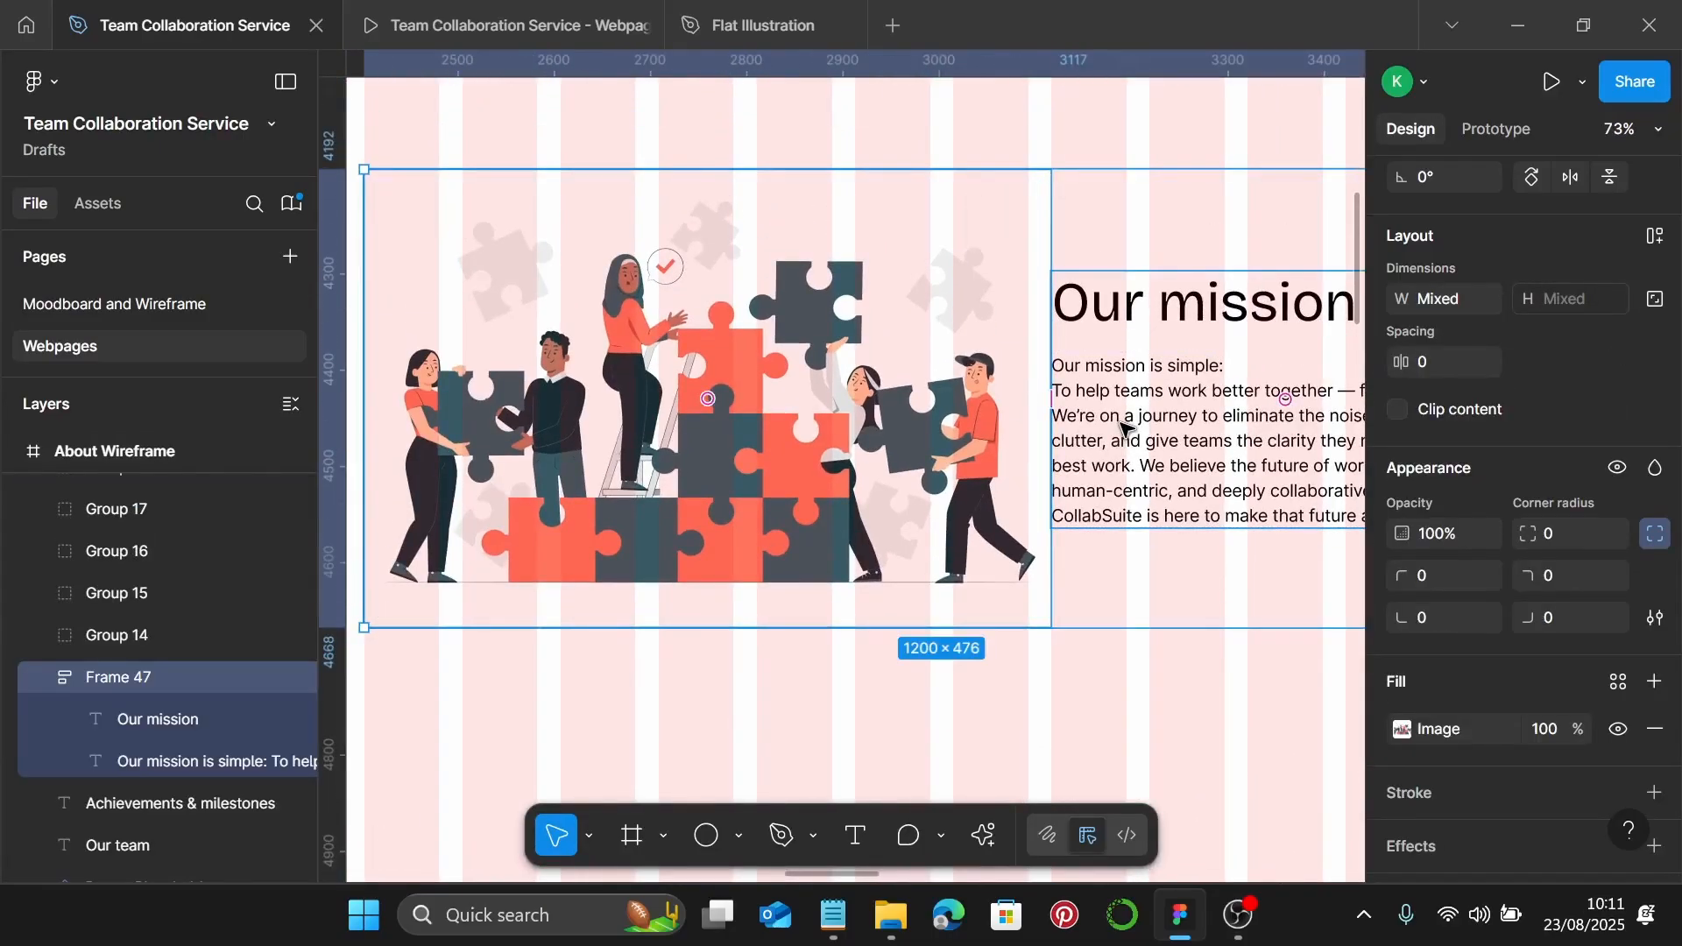
{"action": "key", "text": "alt+v"}
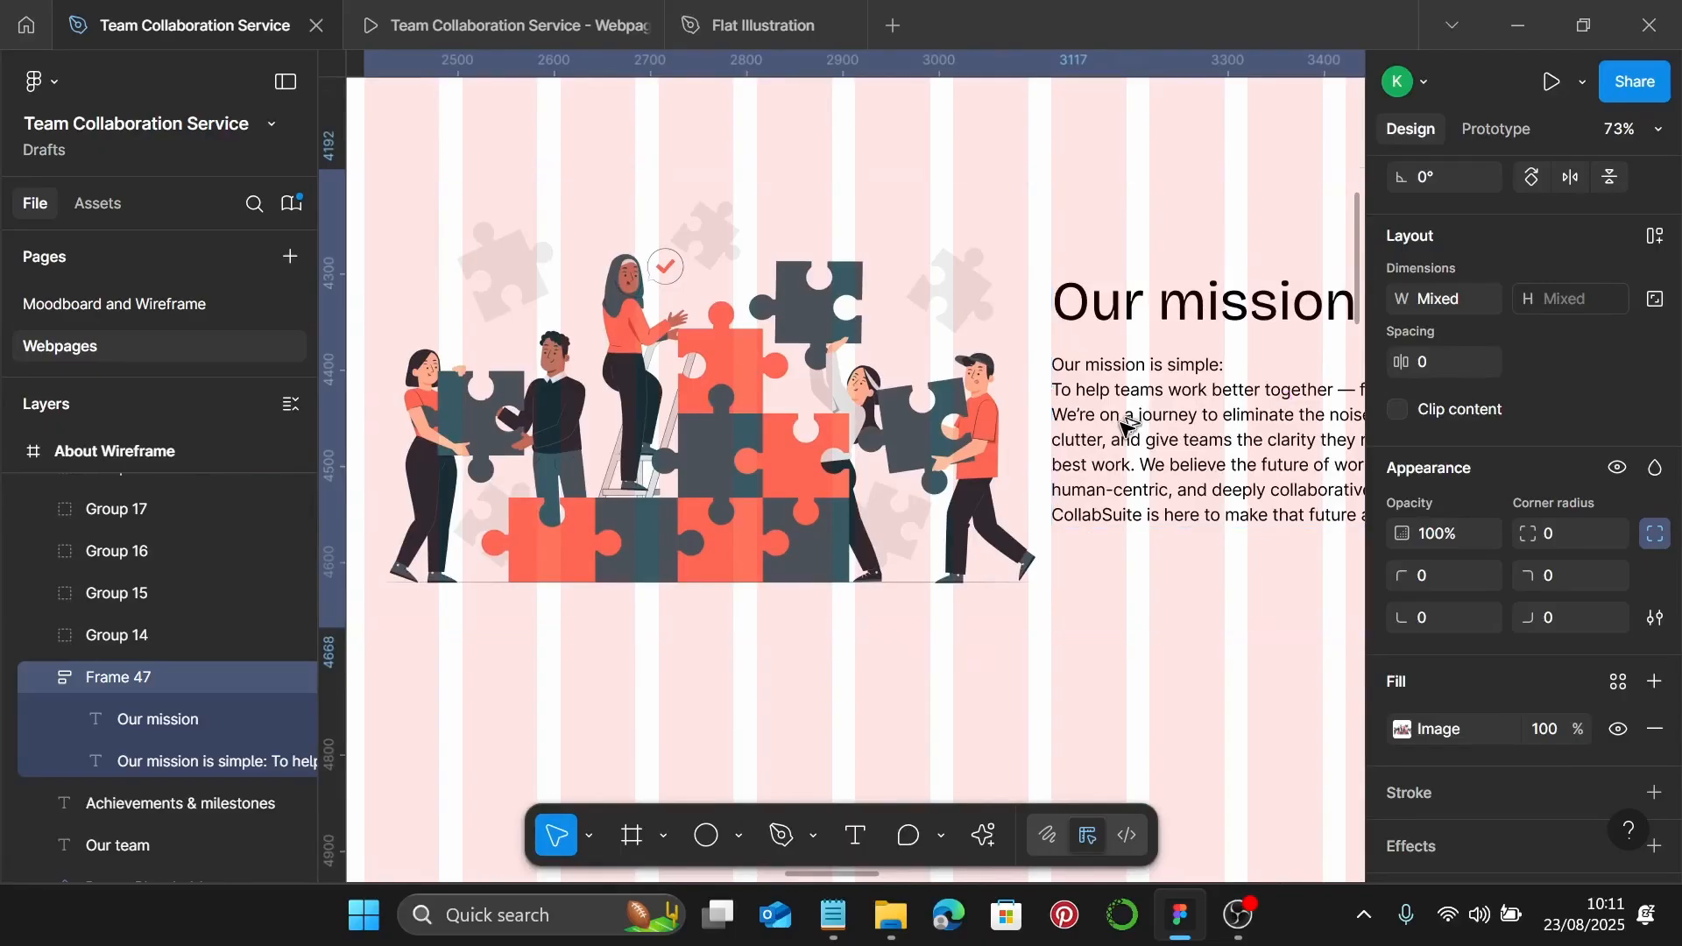
{"action": "scroll", "coordinate": [1123, 426], "scroll_direction": "down", "scroll_amount": 2}
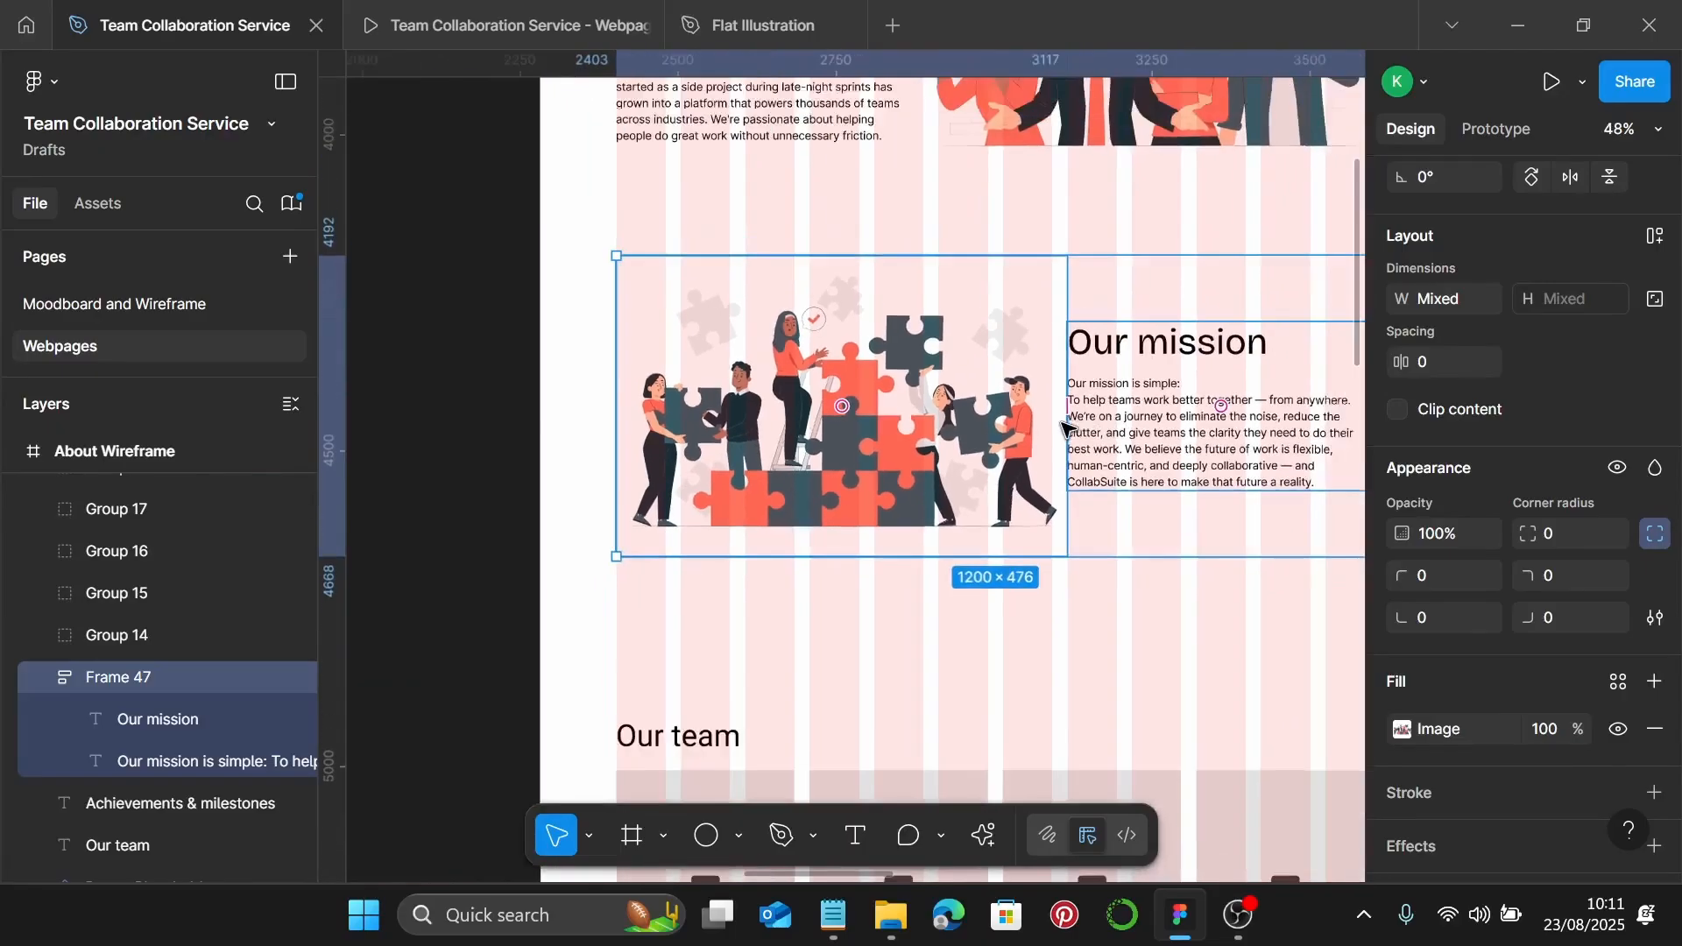
{"action": "scroll", "coordinate": [1073, 428], "scroll_direction": "right", "scroll_amount": 2}
{"action": "key", "text": "shift+a"}
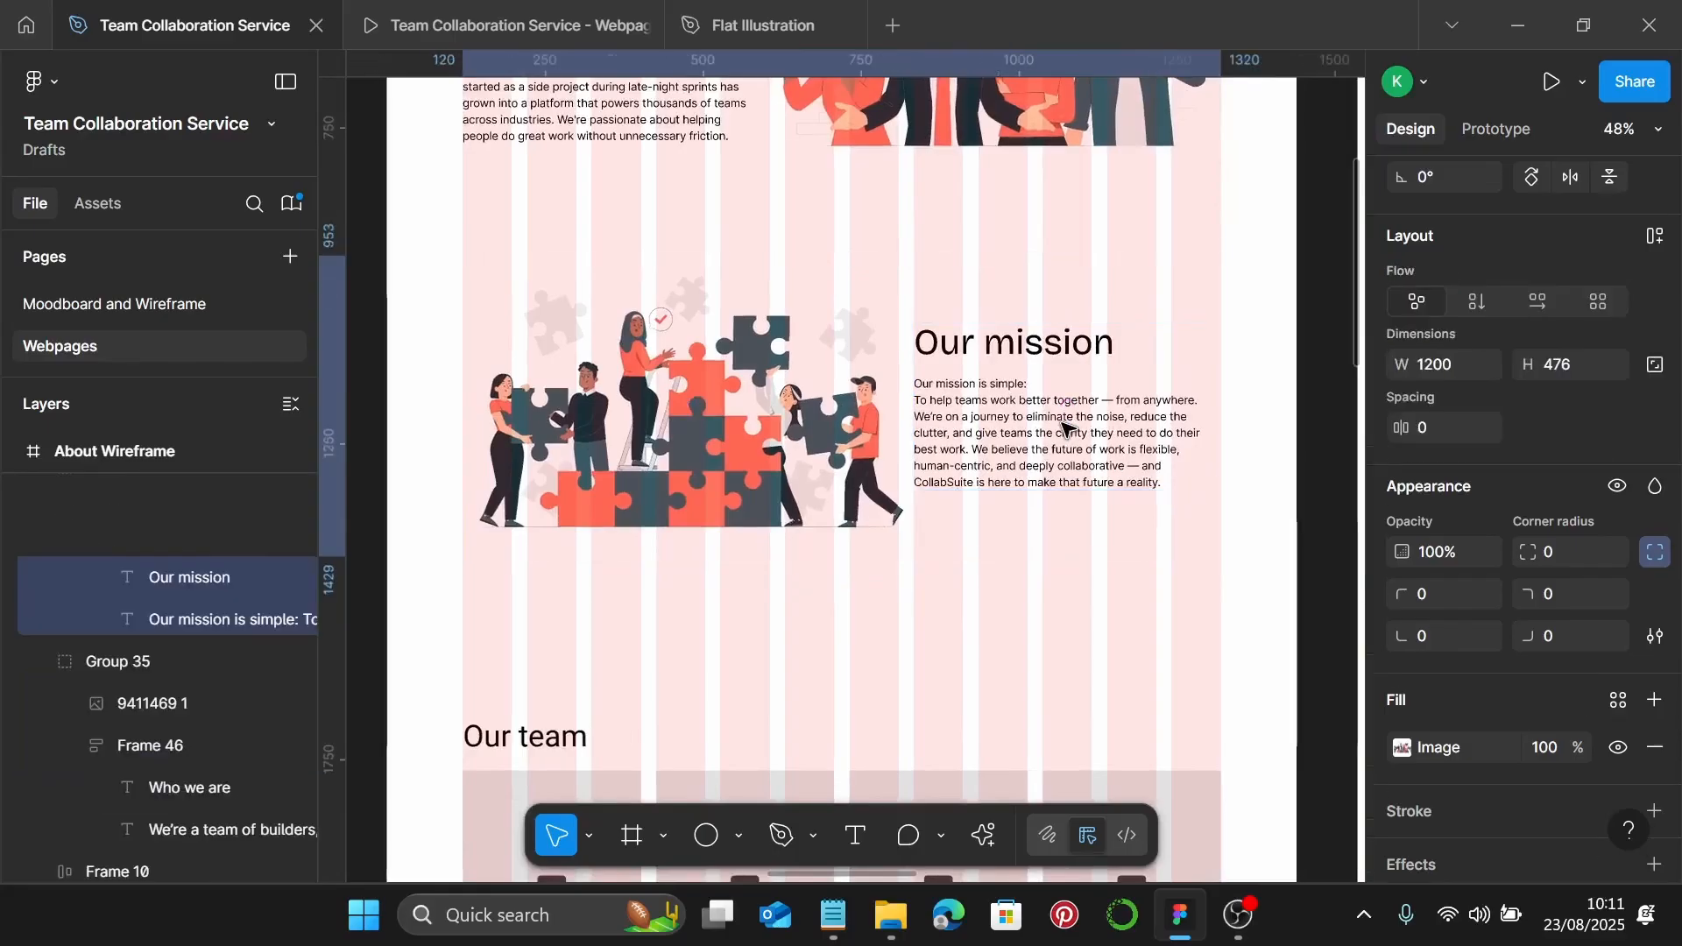
Examine the "Our mission" section in the prototype preview, and return to the design file with nothing selected
{"action": "left_click", "coordinate": [456, 25]}
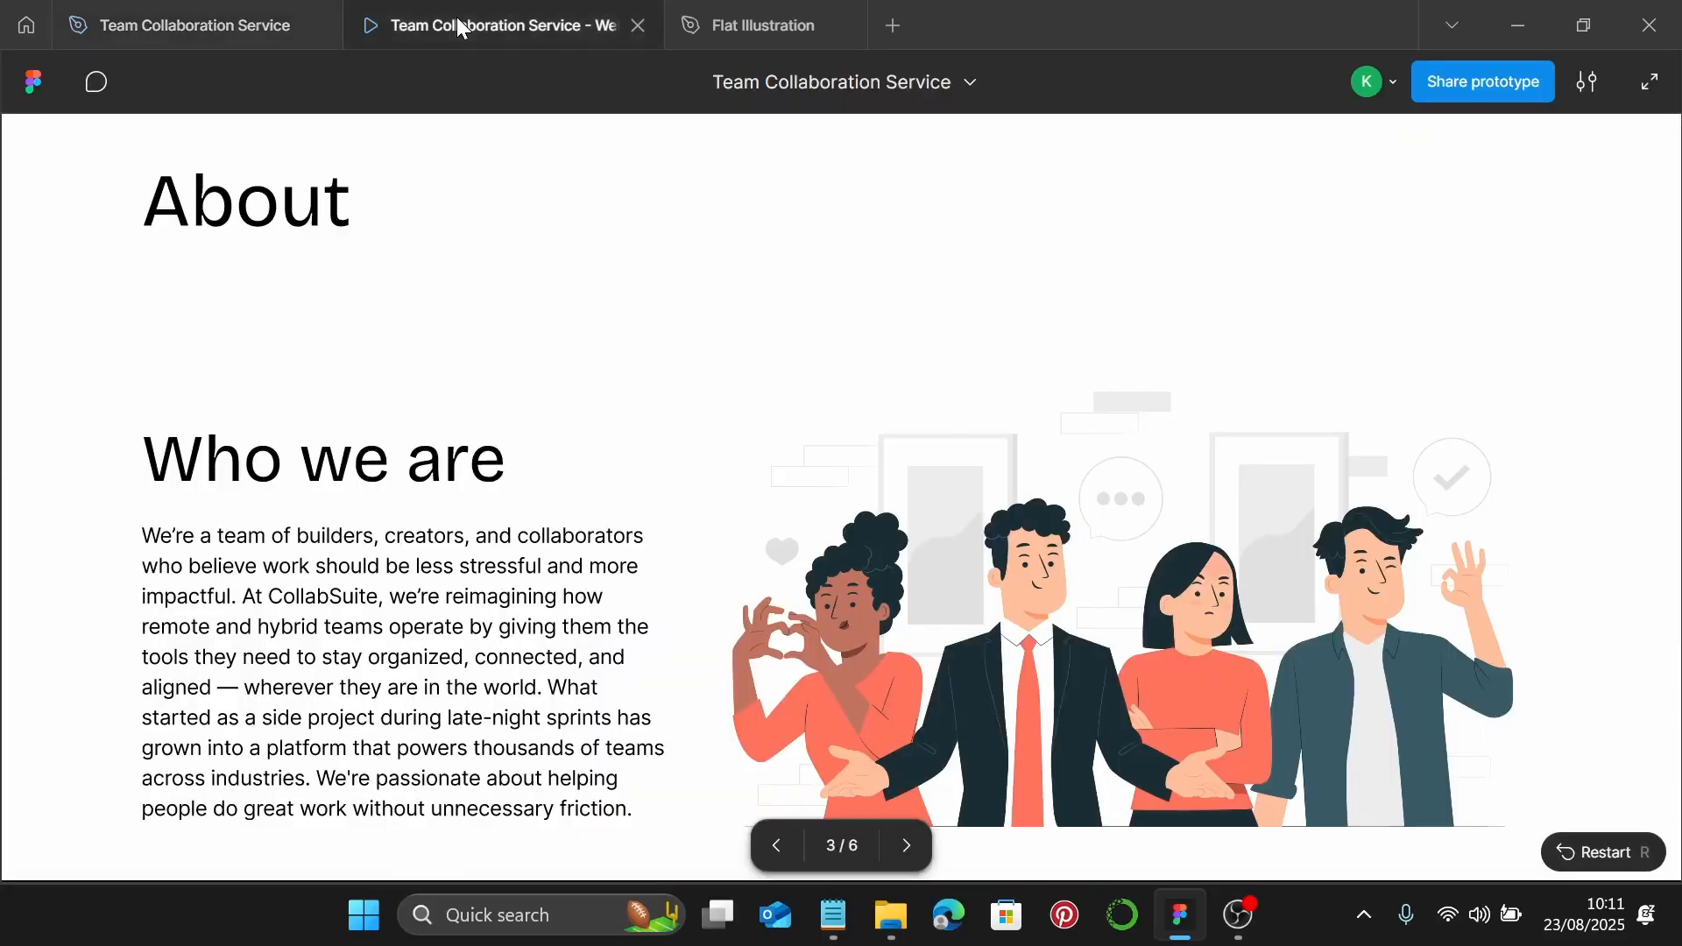
{"action": "scroll", "coordinate": [906, 464], "scroll_direction": "down", "scroll_amount": 8}
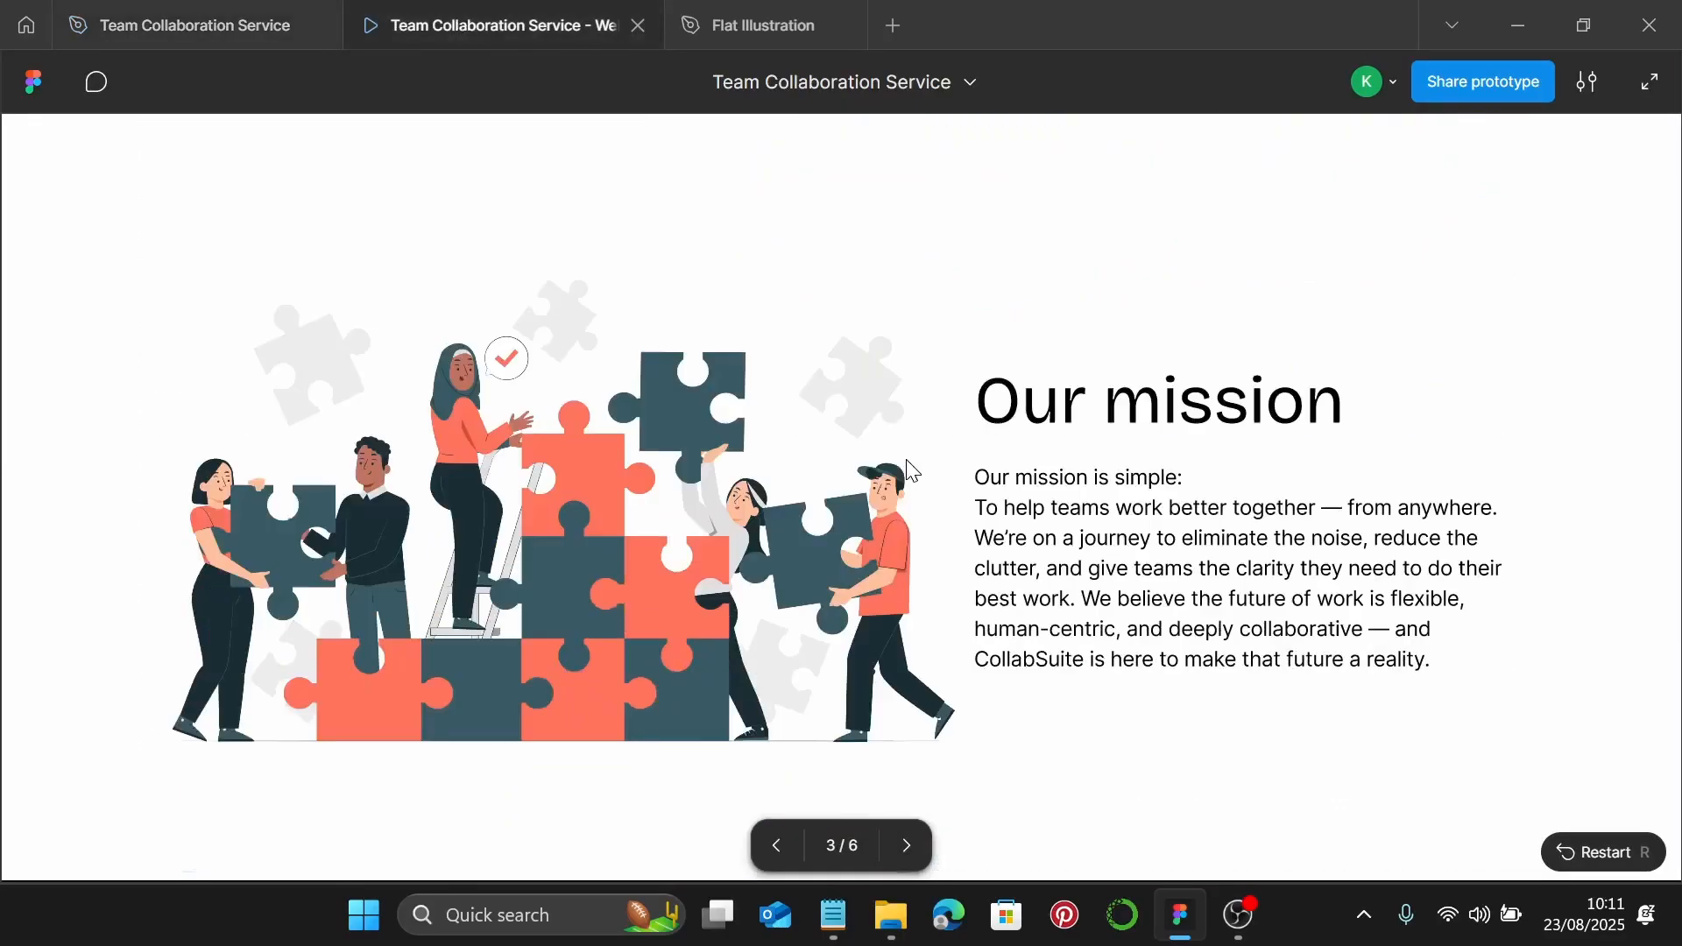
{"action": "left_click", "coordinate": [219, 24]}
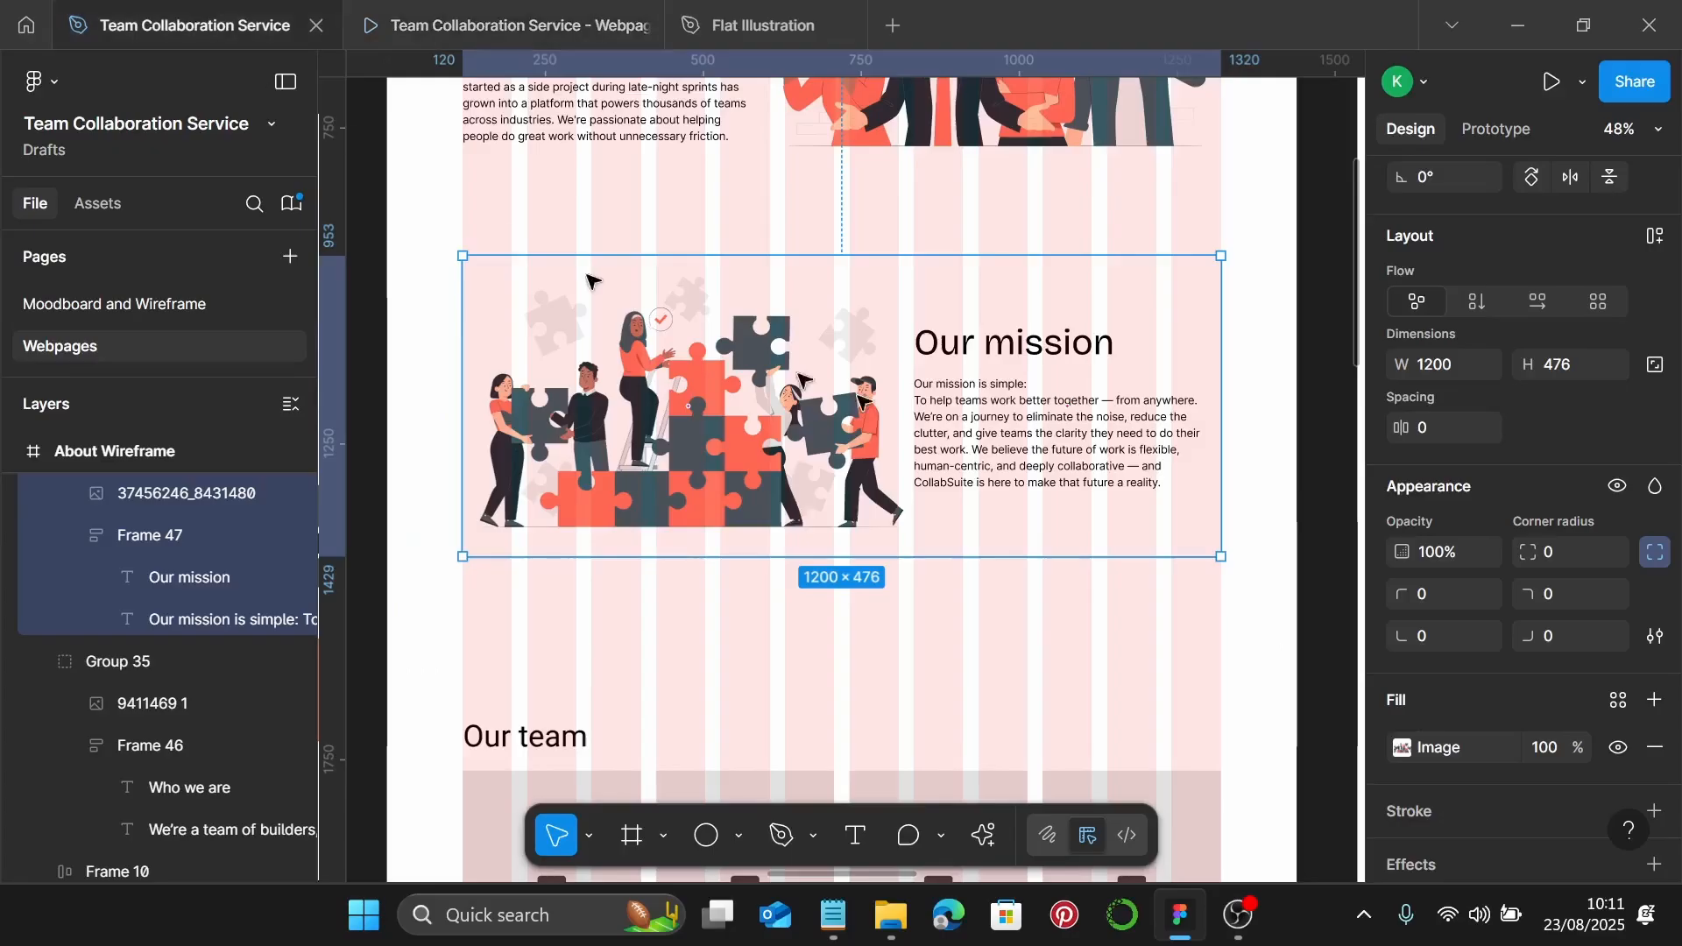
{"action": "left_click", "coordinate": [1239, 620]}
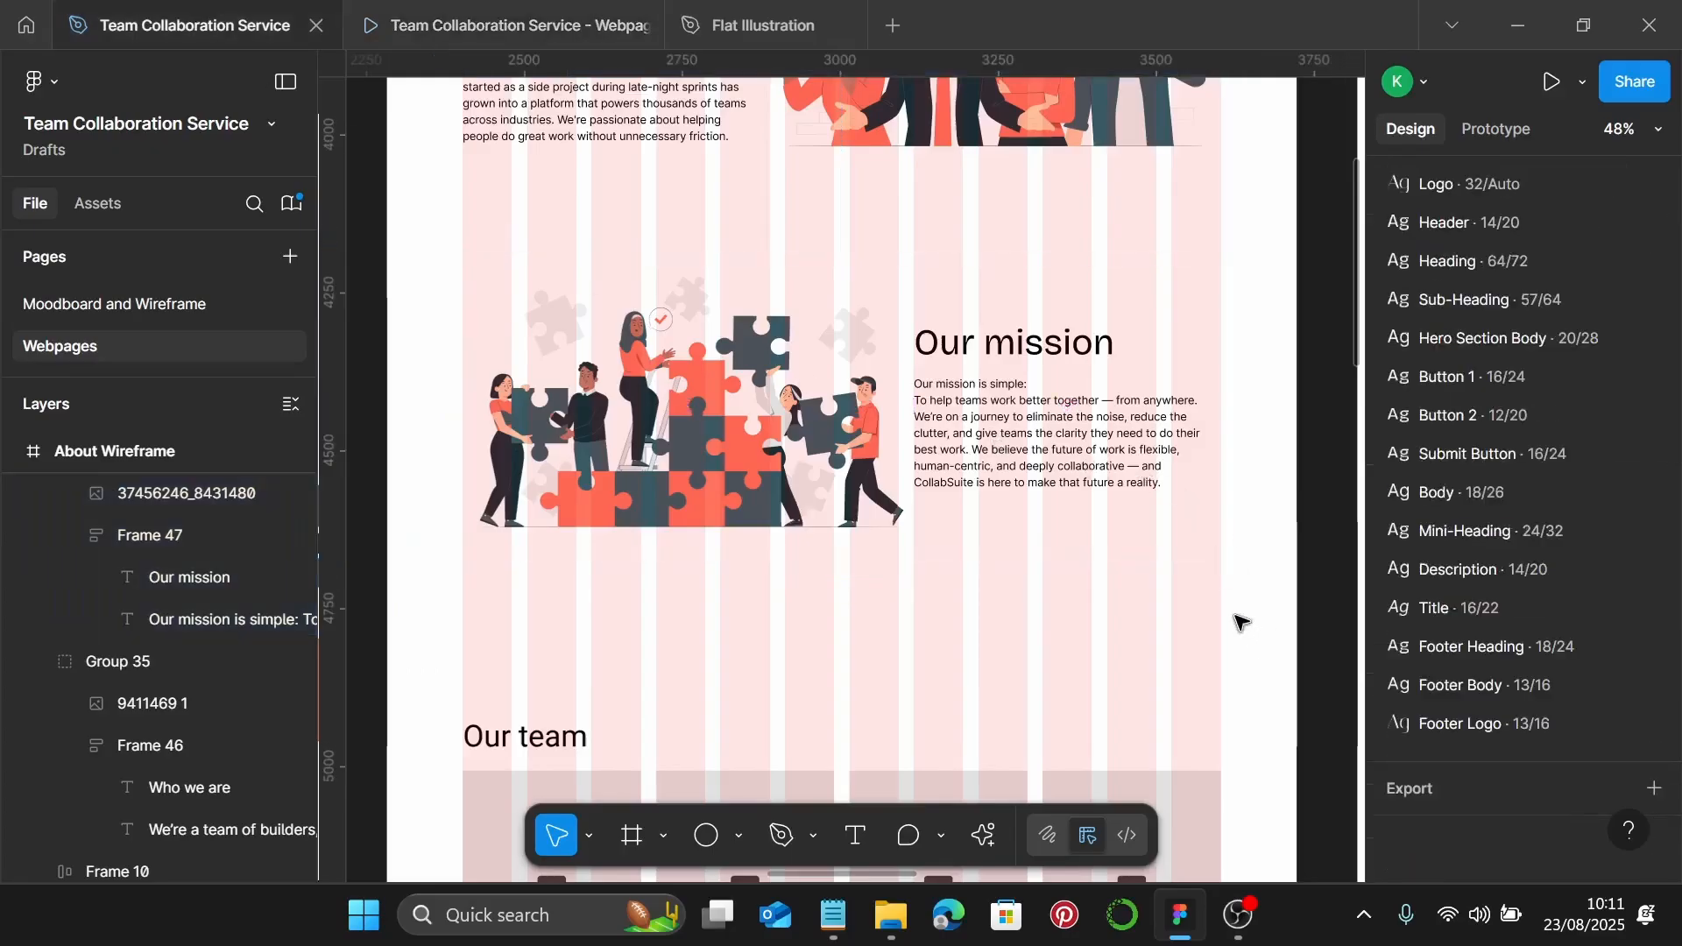
Apply the Sub-Heading text style to the "Our team" heading
{"action": "scroll", "coordinate": [889, 603], "scroll_direction": "down", "scroll_amount": 8}
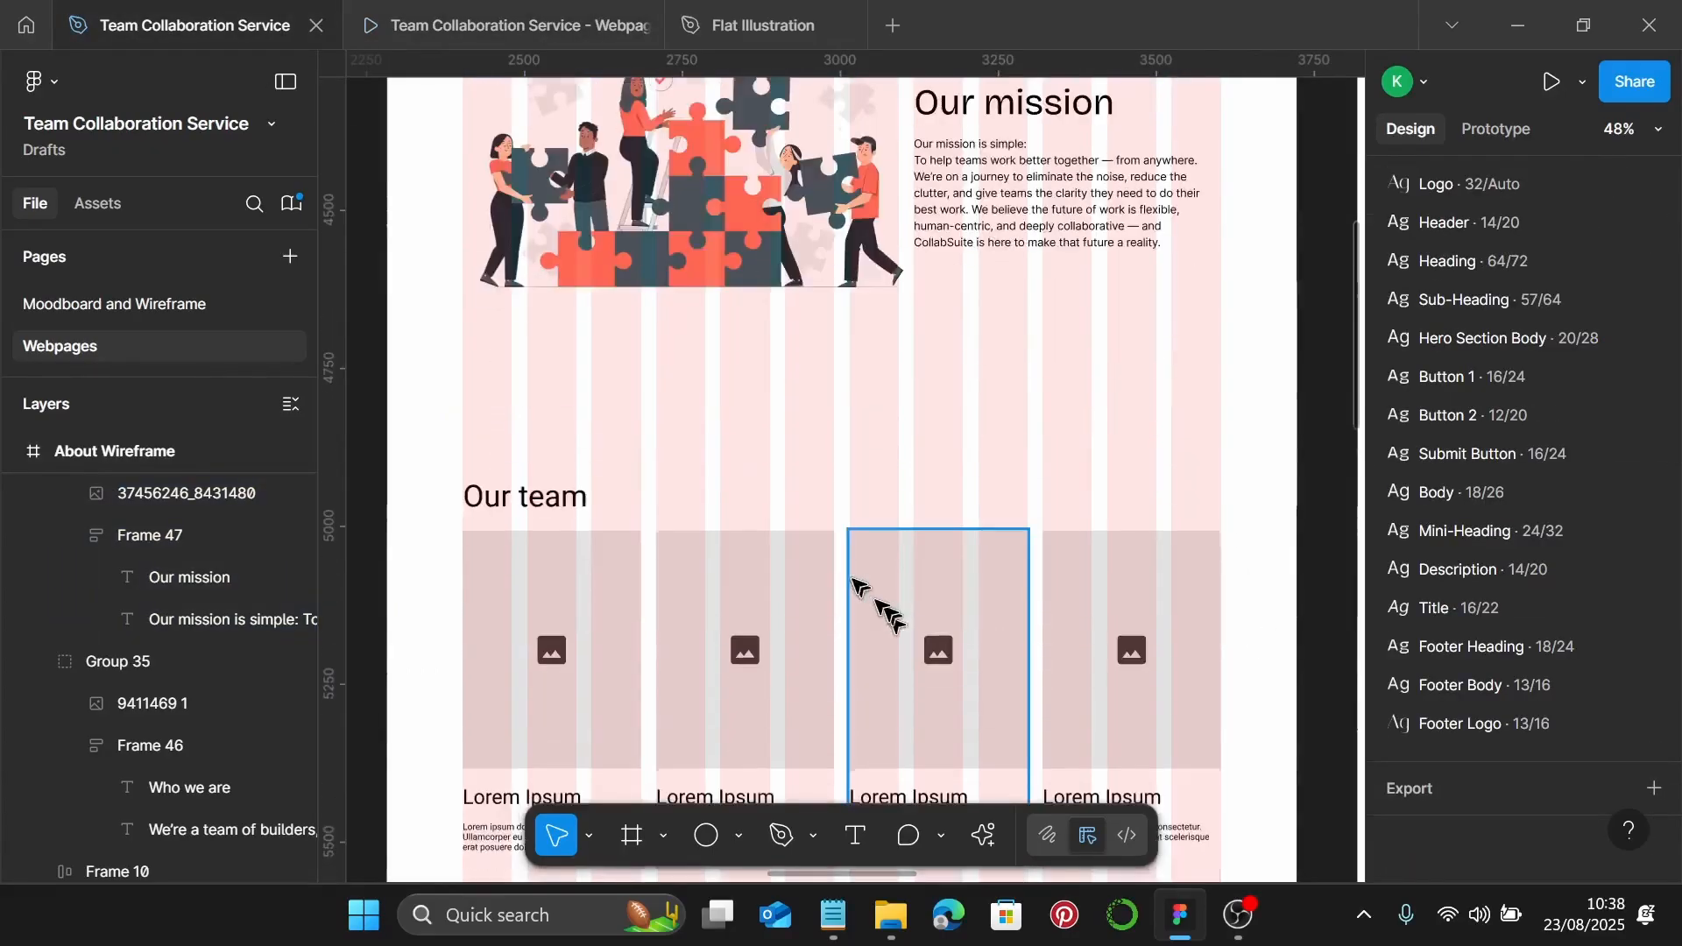
{"action": "scroll", "coordinate": [579, 394], "scroll_direction": "up", "scroll_amount": 1}
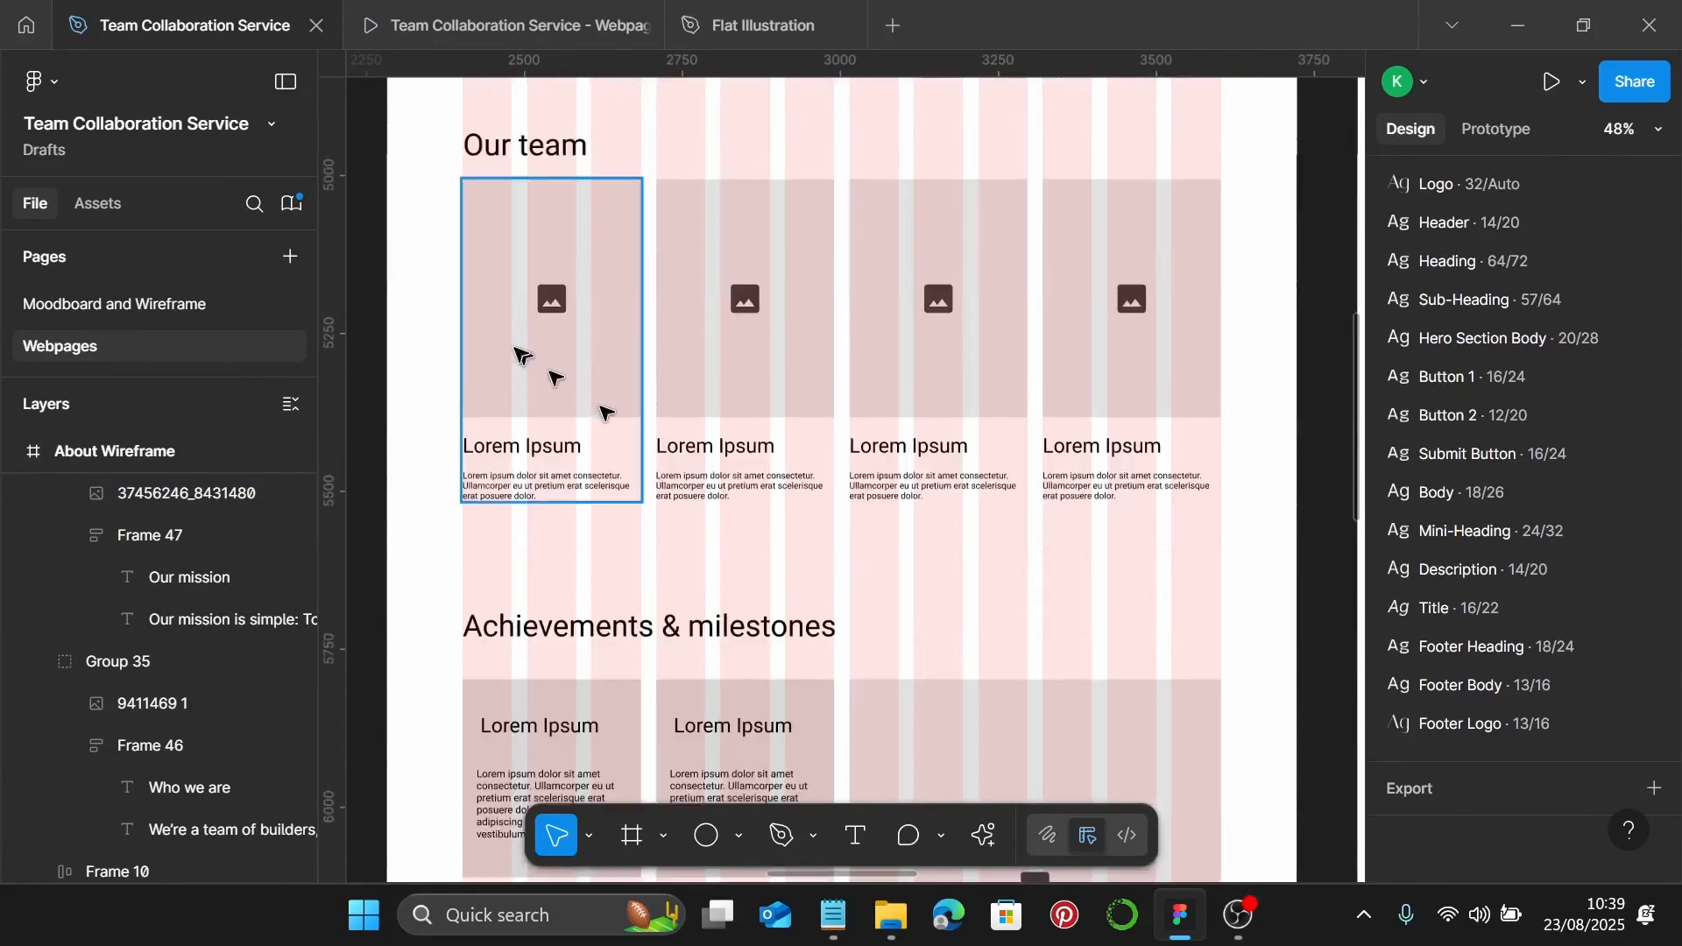
{"action": "left_click", "coordinate": [526, 145]}
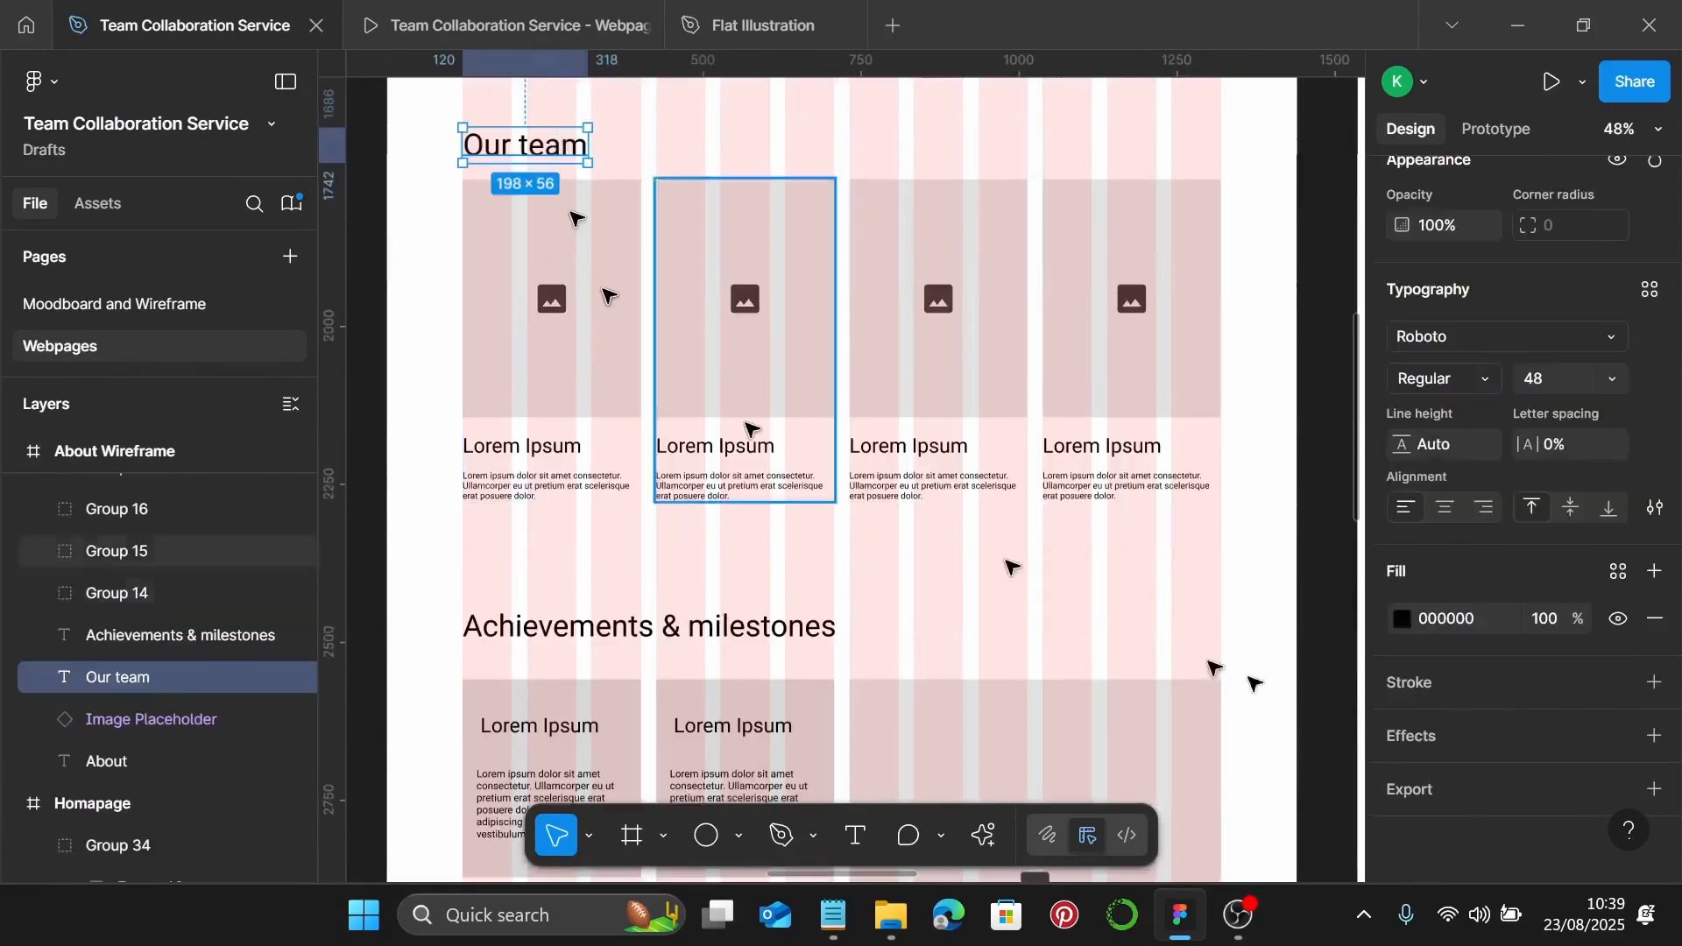
{"action": "left_click", "coordinate": [1649, 296]}
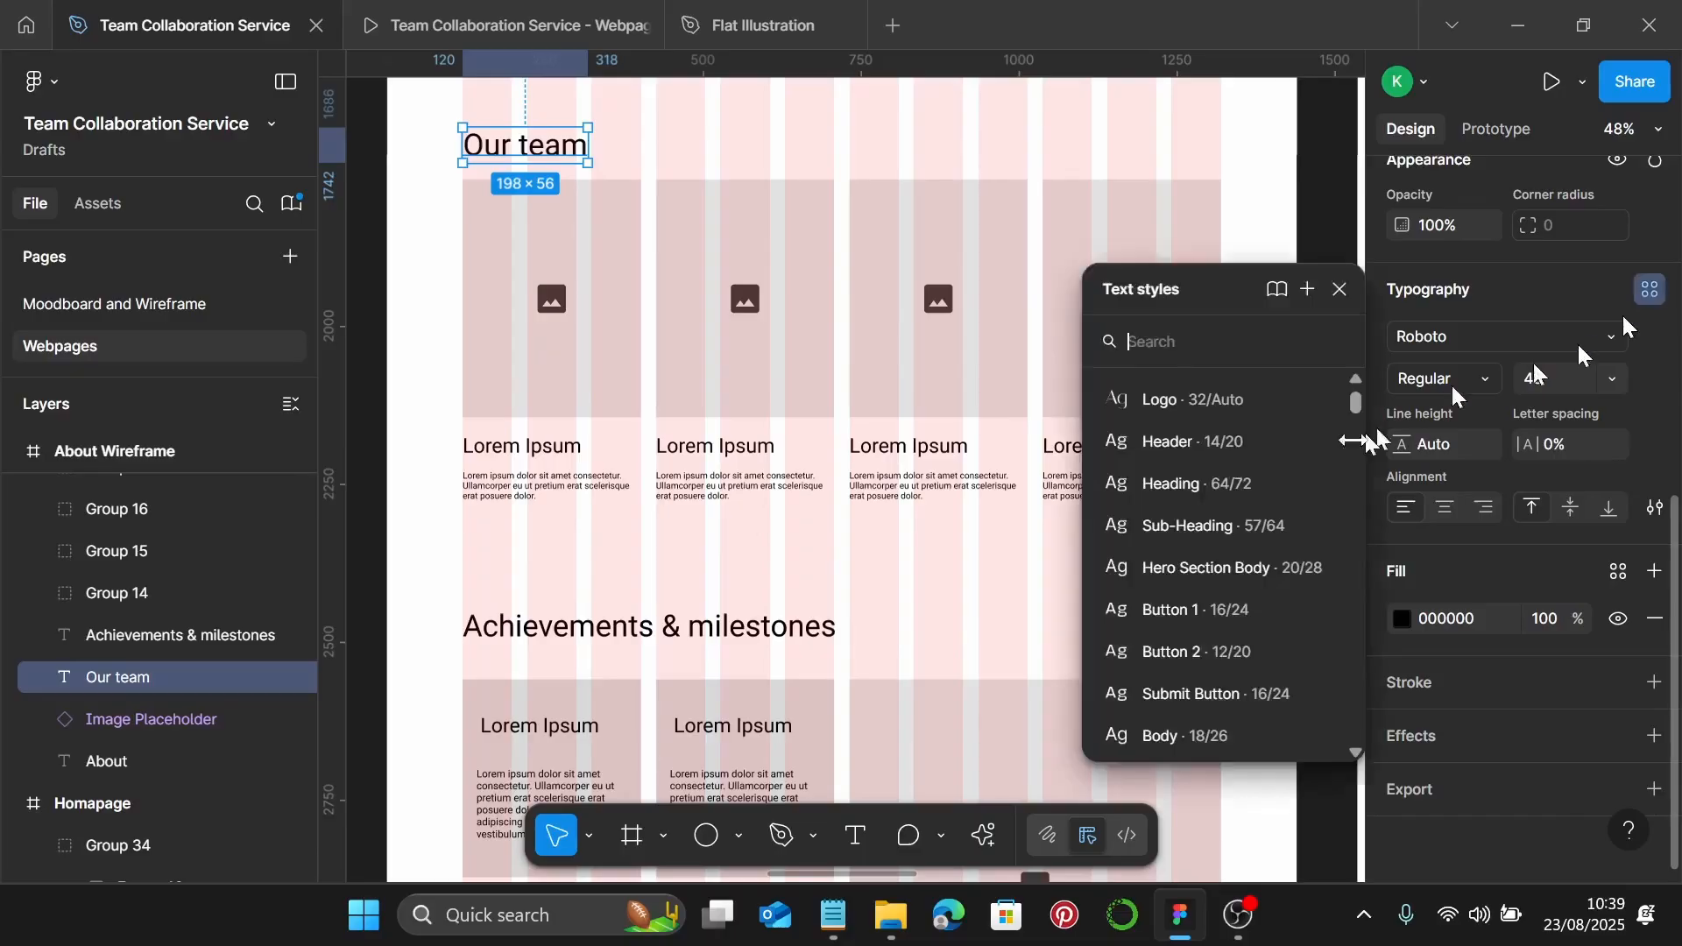
{"action": "left_click", "coordinate": [1229, 527]}
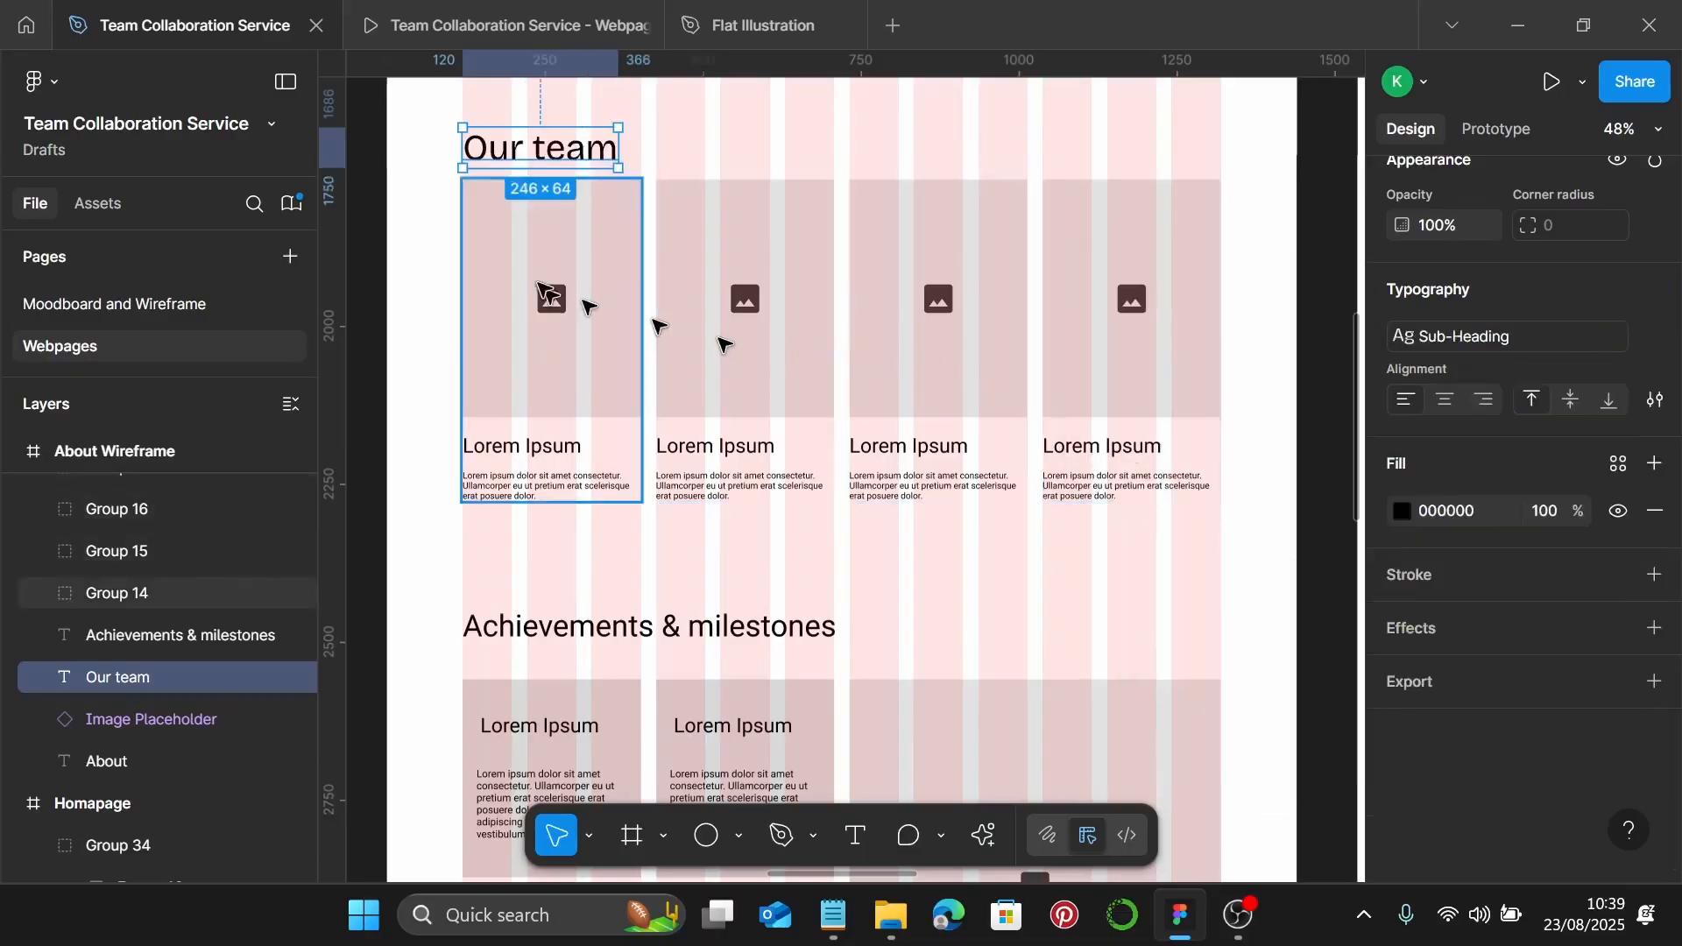
Delete the second, third and fourth placeholder cards in the "Our team" section
{"action": "scroll", "coordinate": [503, 368], "scroll_direction": "up", "scroll_amount": 4}
{"action": "scroll", "coordinate": [534, 491], "scroll_direction": "down", "scroll_amount": 2}
{"action": "left_click", "coordinate": [552, 534]}
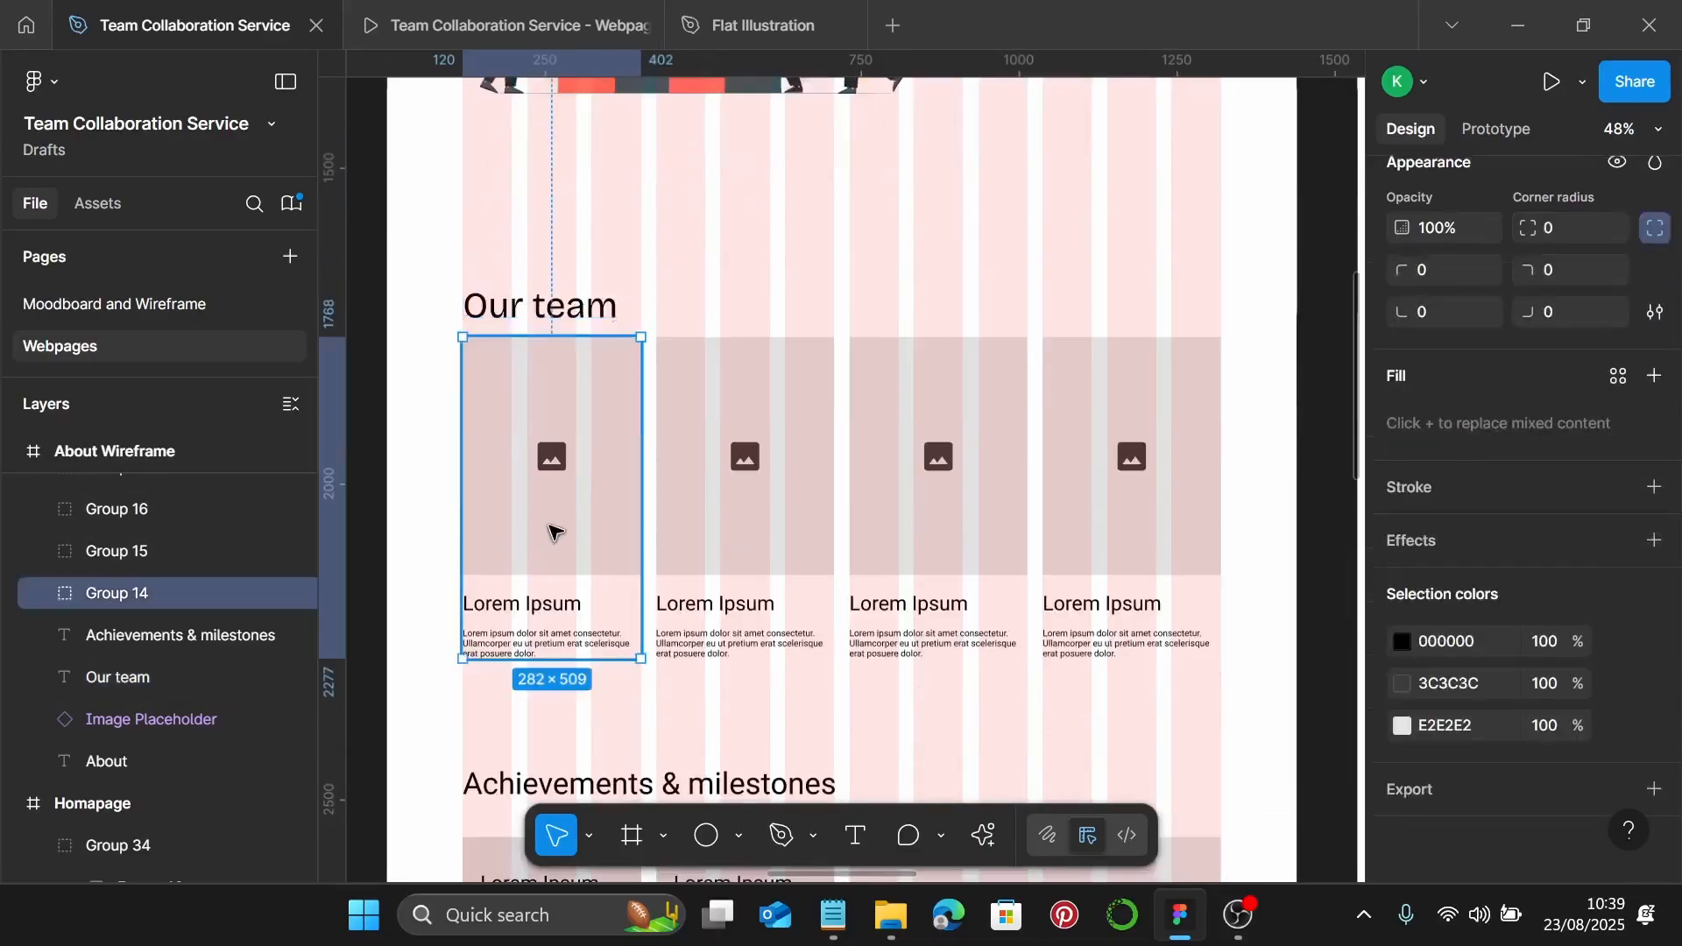
{"action": "left_click", "coordinate": [801, 539]}
{"action": "left_click", "coordinate": [937, 530], "text": "shift"}
{"action": "left_click", "coordinate": [1063, 518], "text": "shift"}
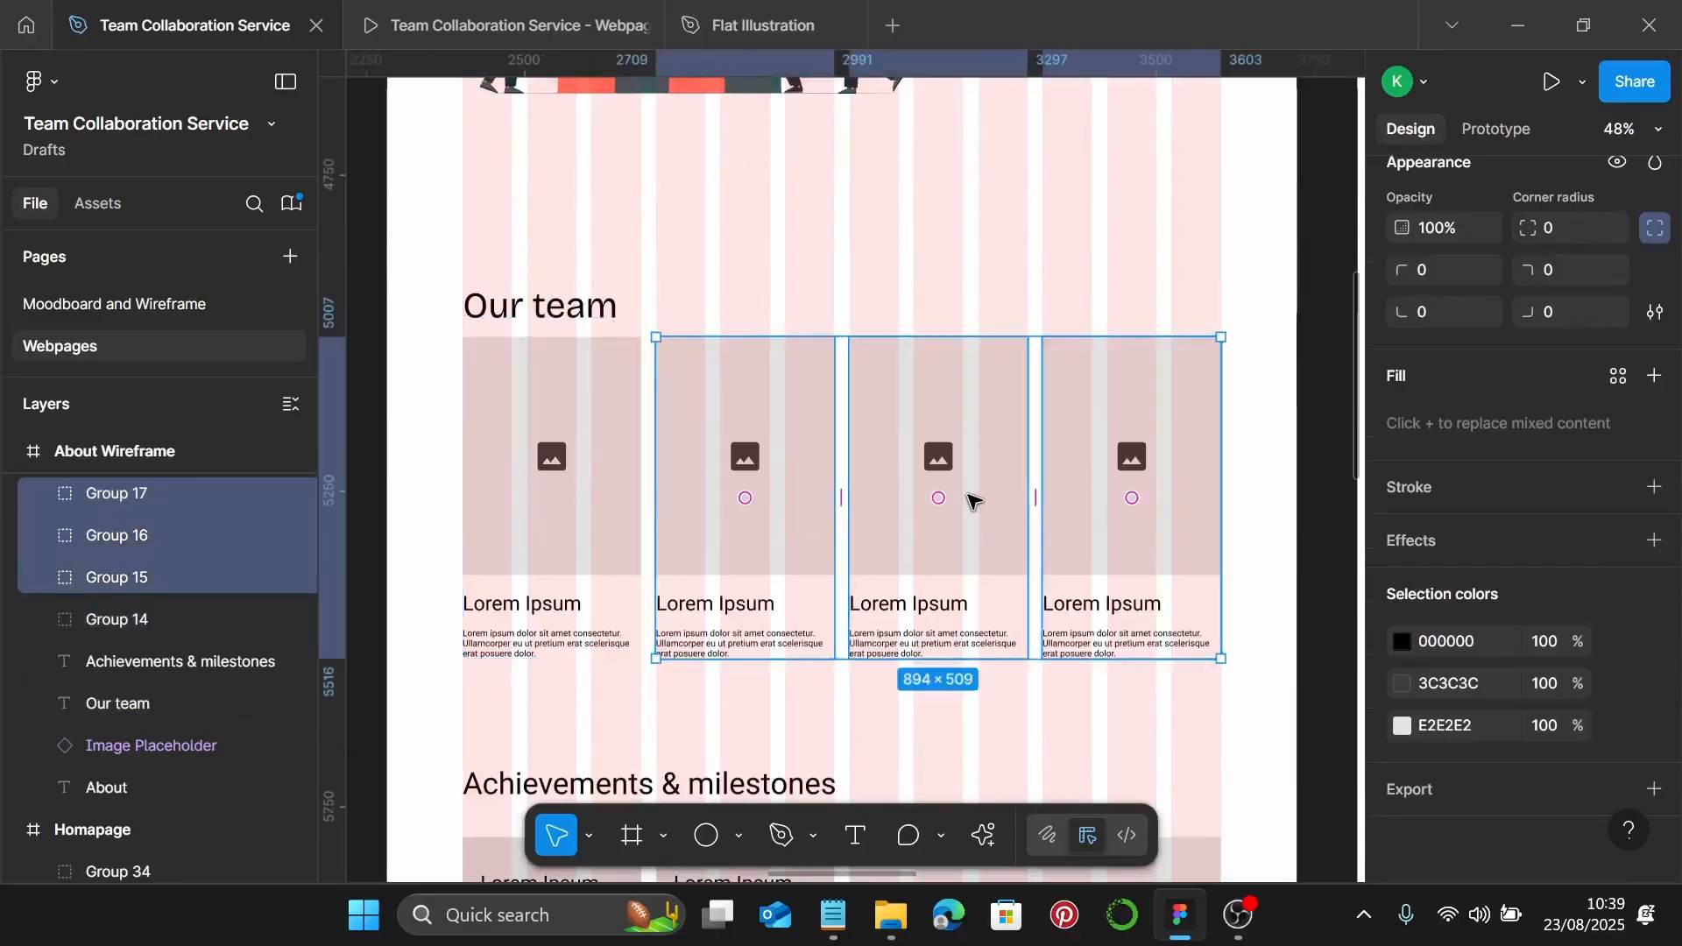
{"action": "key", "text": "Delete"}
Ungroup the remaining "Our team" card into its image placeholder, title and description
{"action": "scroll", "coordinate": [789, 489], "scroll_direction": "left", "scroll_amount": 3}
{"action": "left_click", "coordinate": [748, 491]}
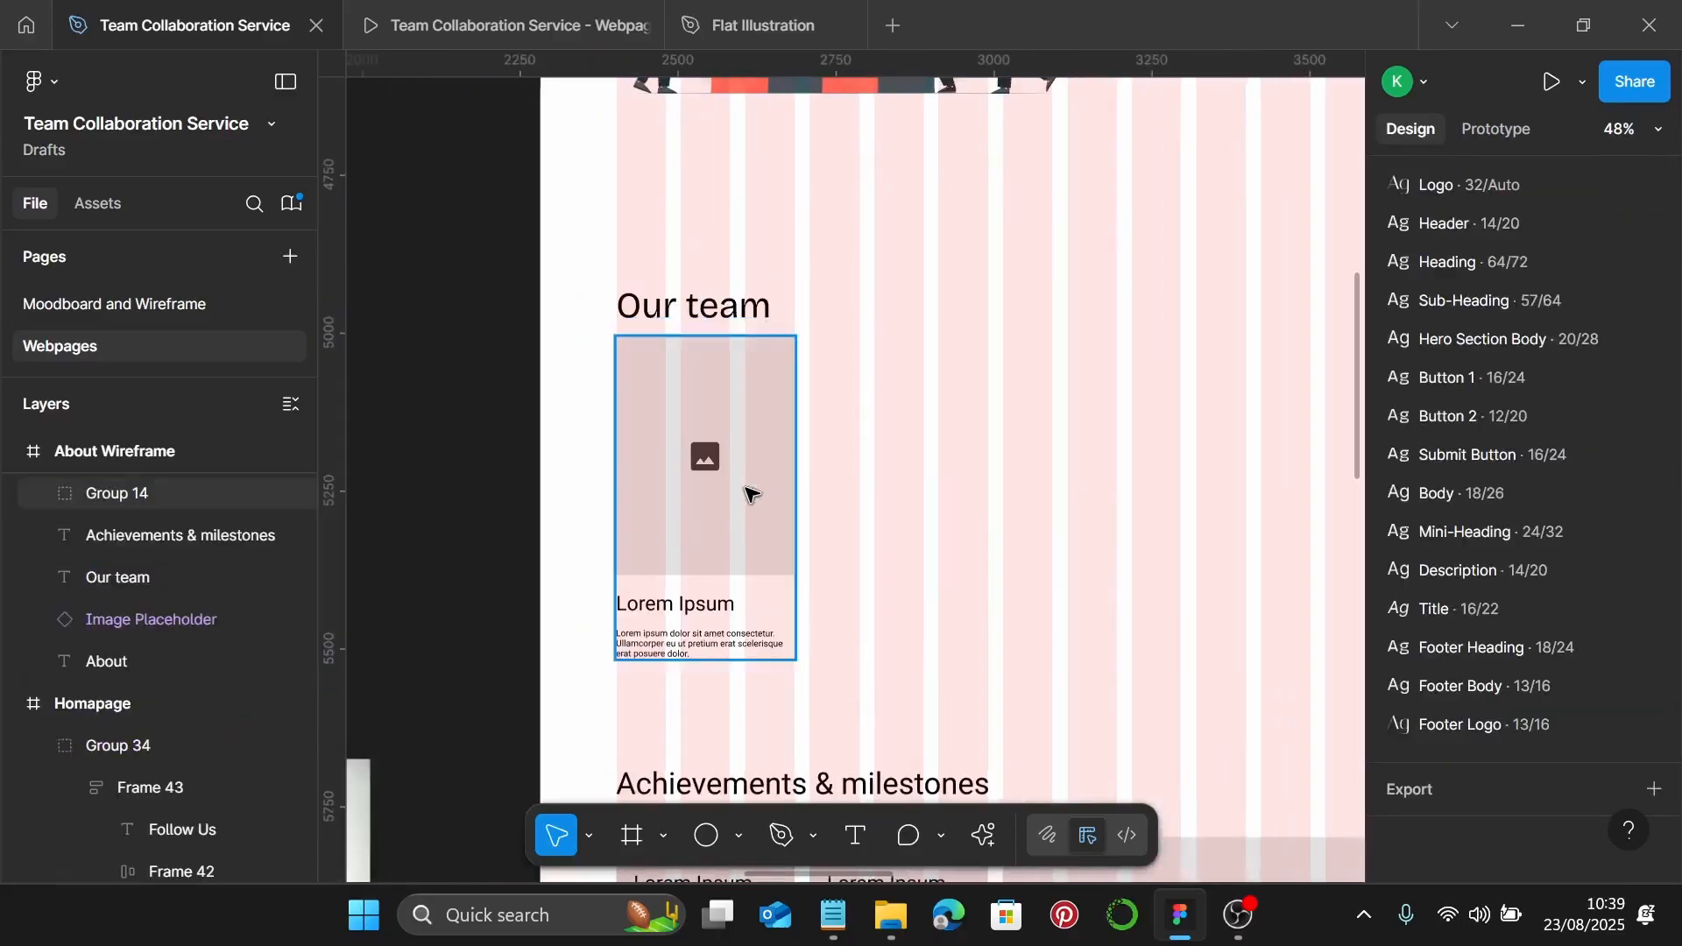
{"action": "key", "text": "ctrl+shift+g"}
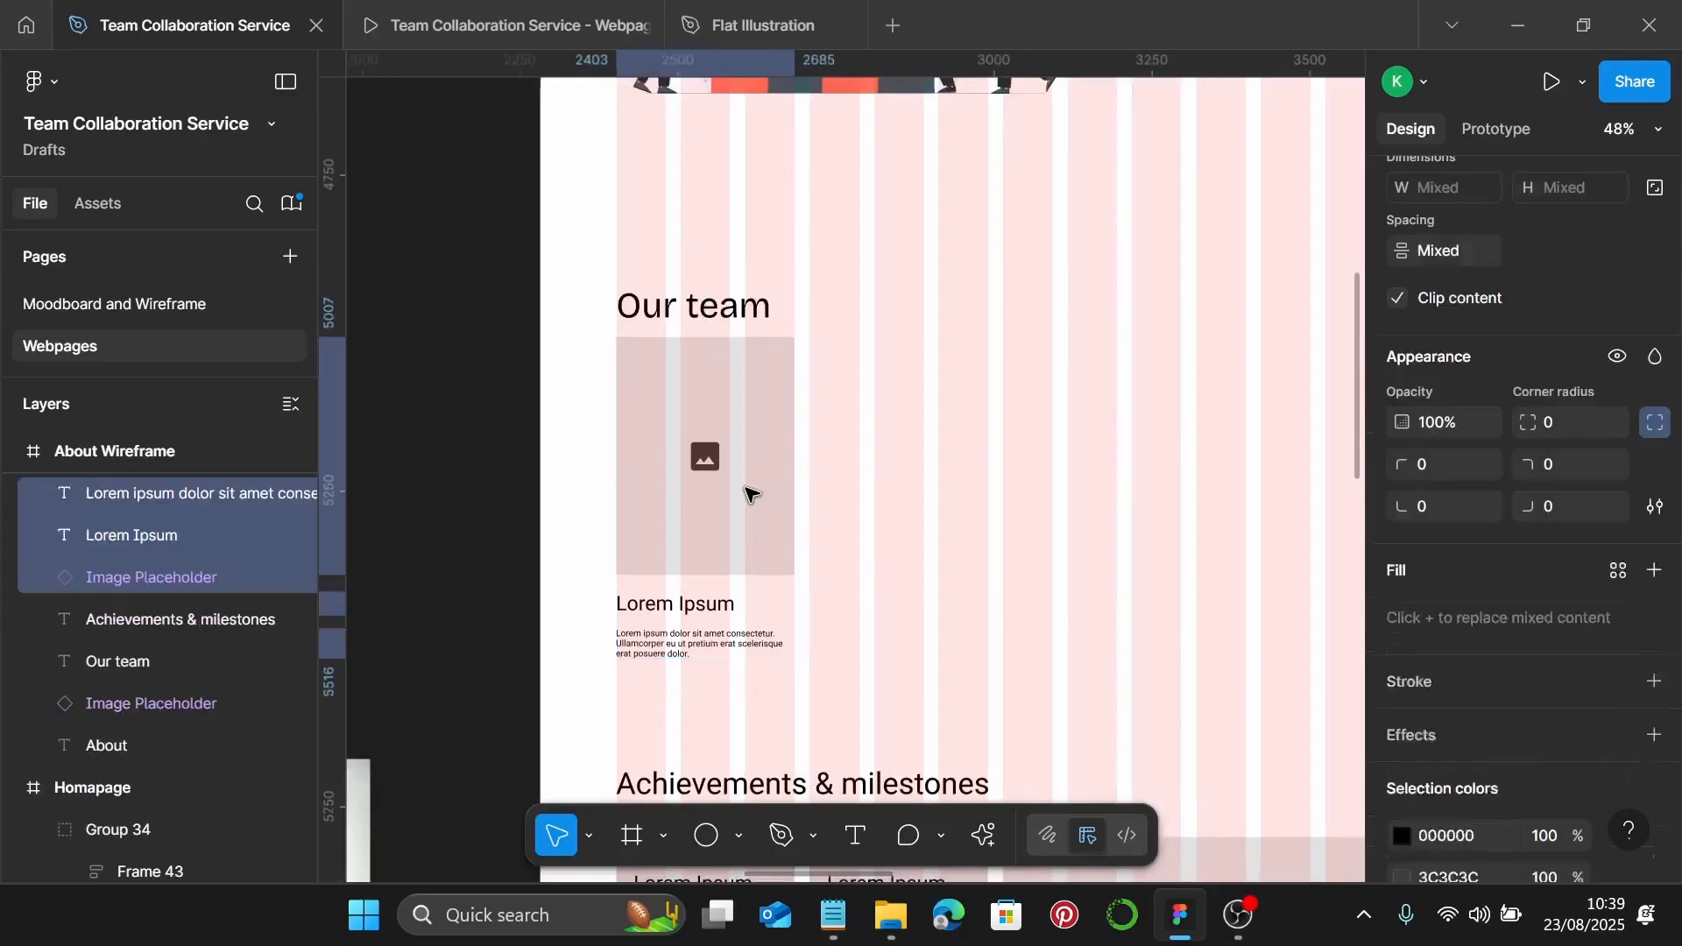
{"action": "scroll", "coordinate": [620, 277], "scroll_direction": "up", "scroll_amount": 5}
{"action": "scroll", "coordinate": [596, 377], "scroll_direction": "up", "scroll_amount": 10}
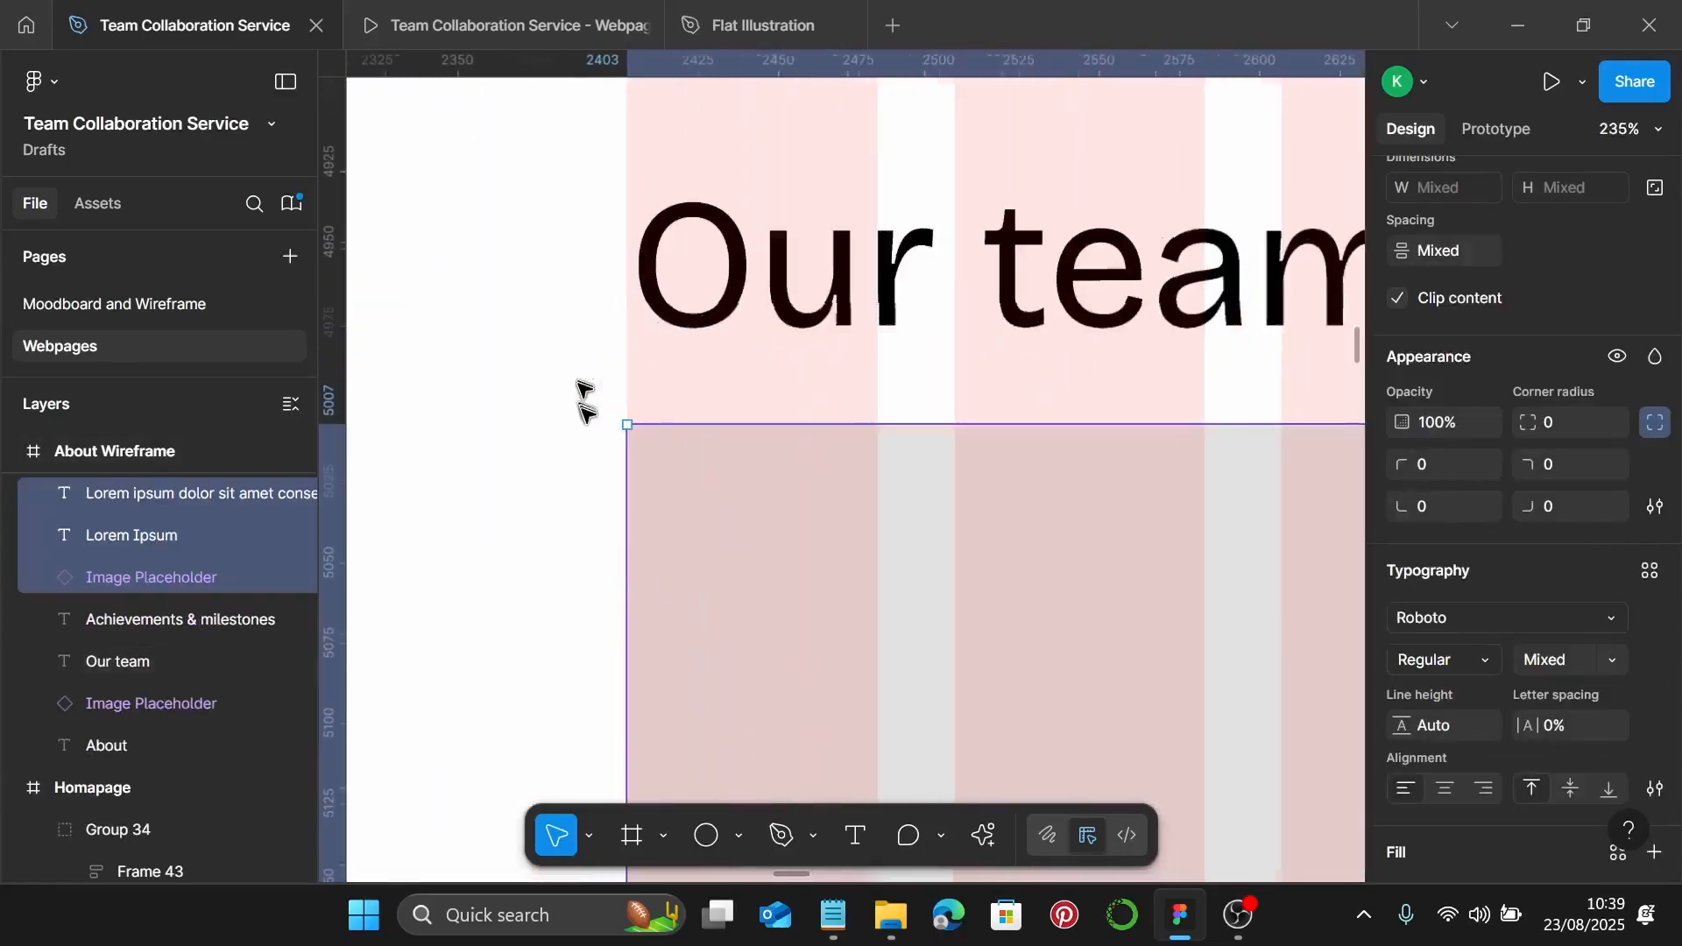
{"action": "scroll", "coordinate": [700, 427], "scroll_direction": "right", "scroll_amount": 5}
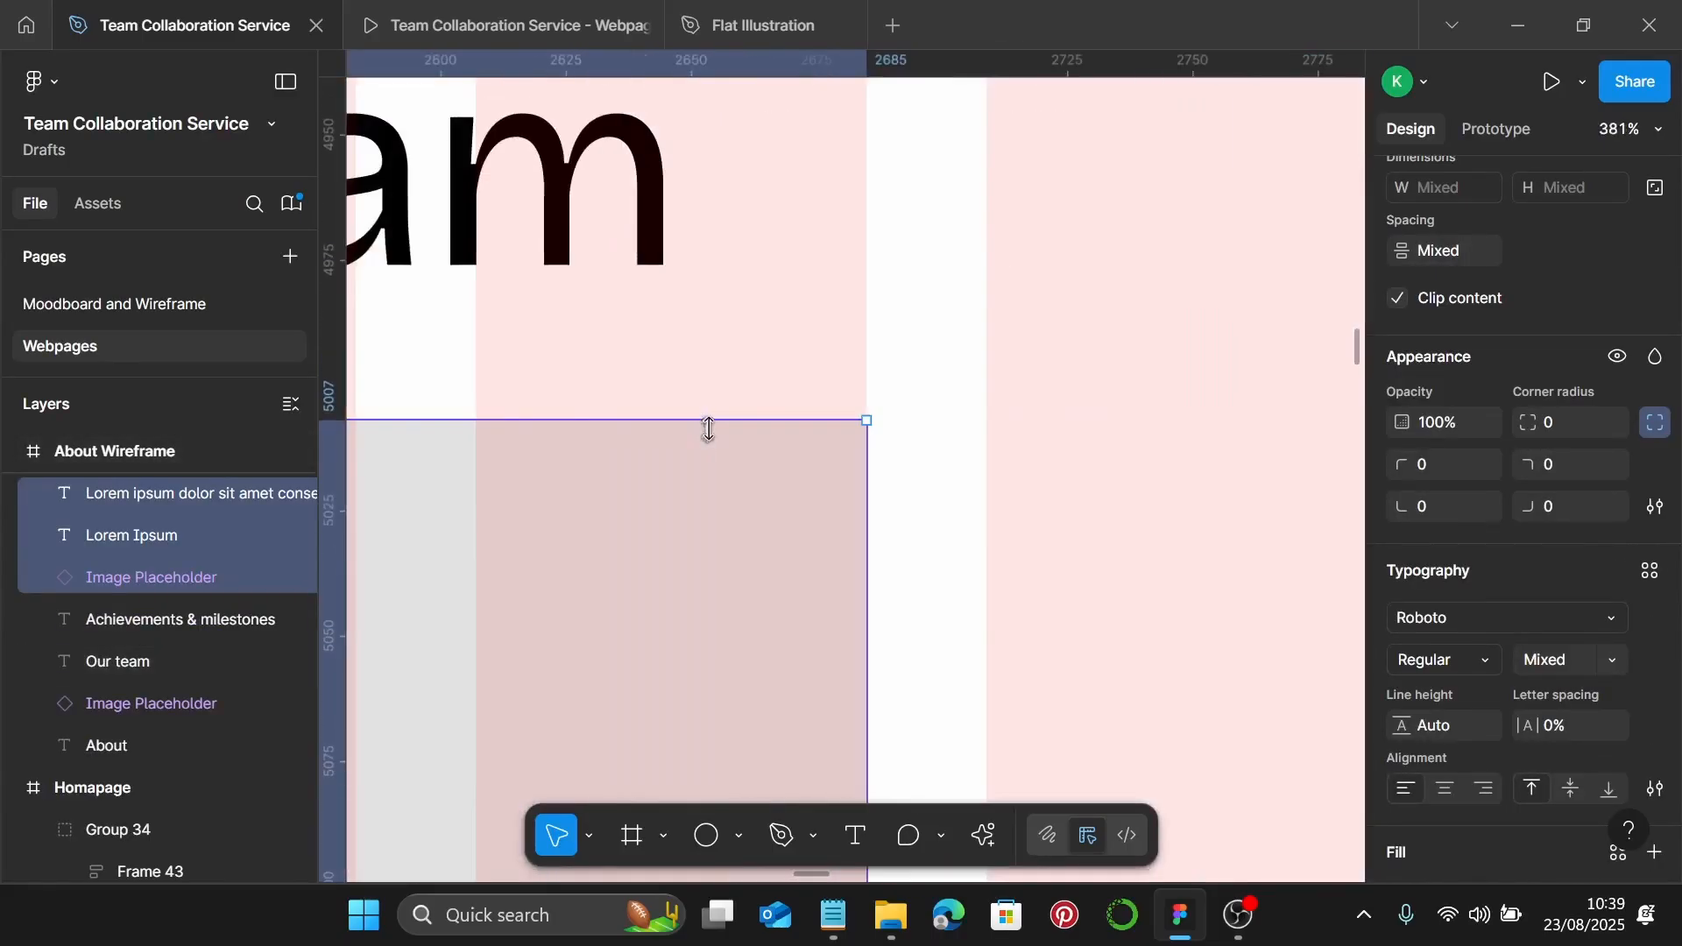
Set the height of the "Our team" card's image placeholder to 375
{"action": "scroll", "coordinate": [860, 447], "scroll_direction": "up", "scroll_amount": 3}
{"action": "scroll", "coordinate": [856, 447], "scroll_direction": "down", "scroll_amount": 5}
{"action": "scroll", "coordinate": [857, 448], "scroll_direction": "down", "scroll_amount": 8}
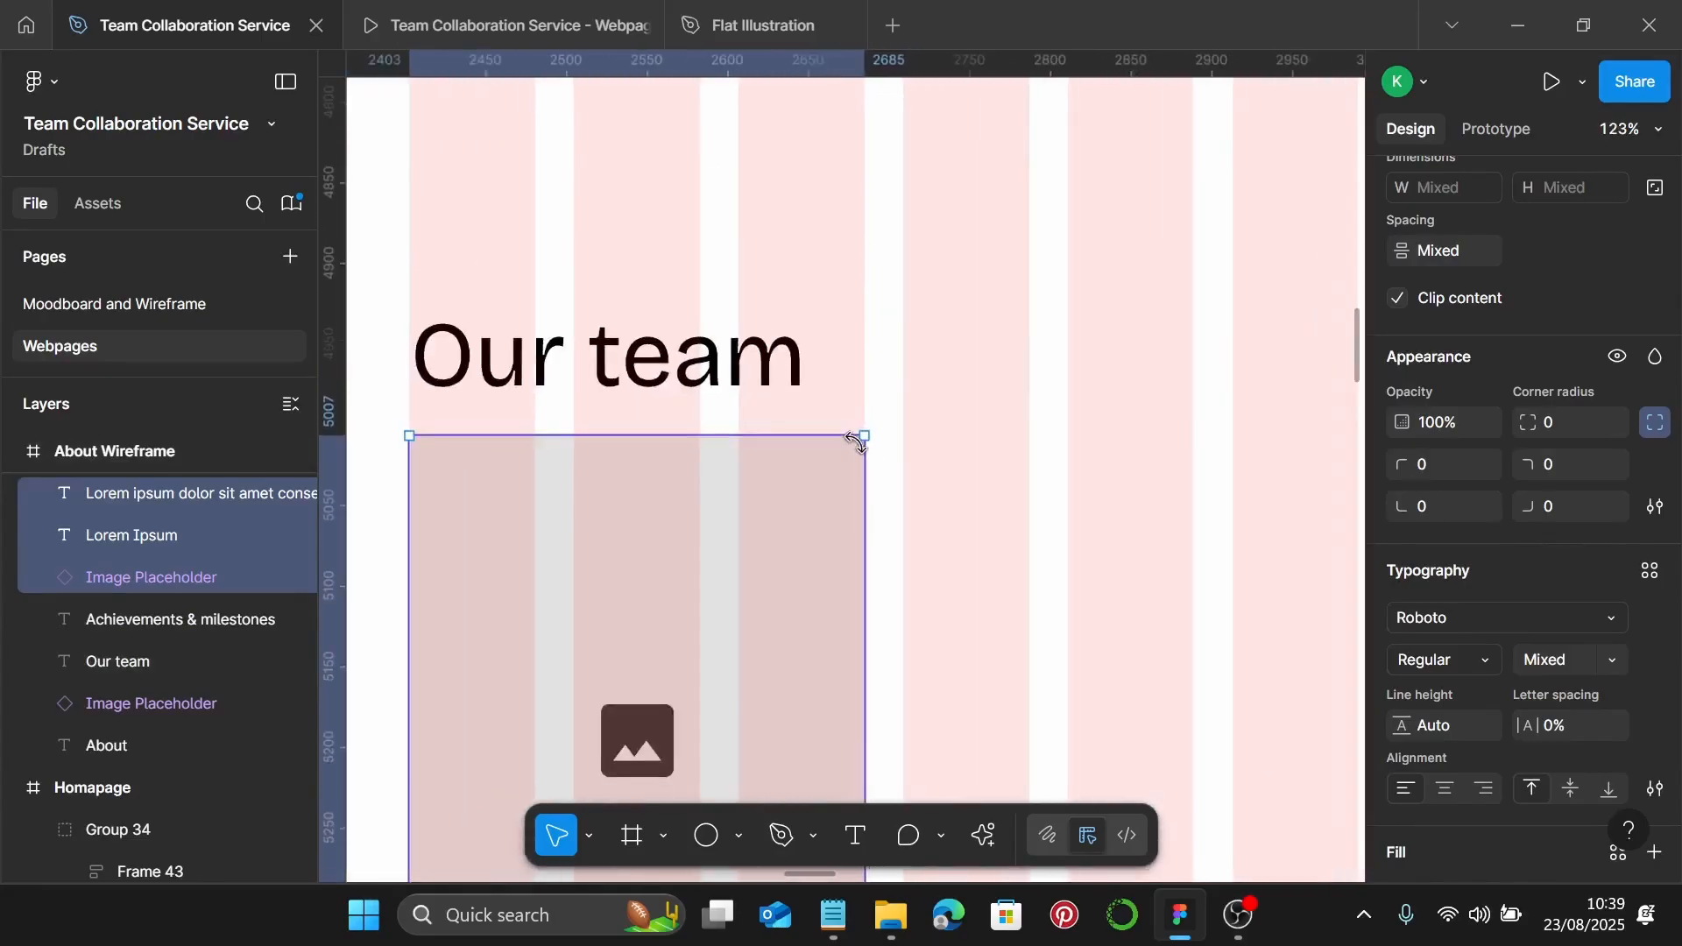
{"action": "left_click", "coordinate": [843, 469]}
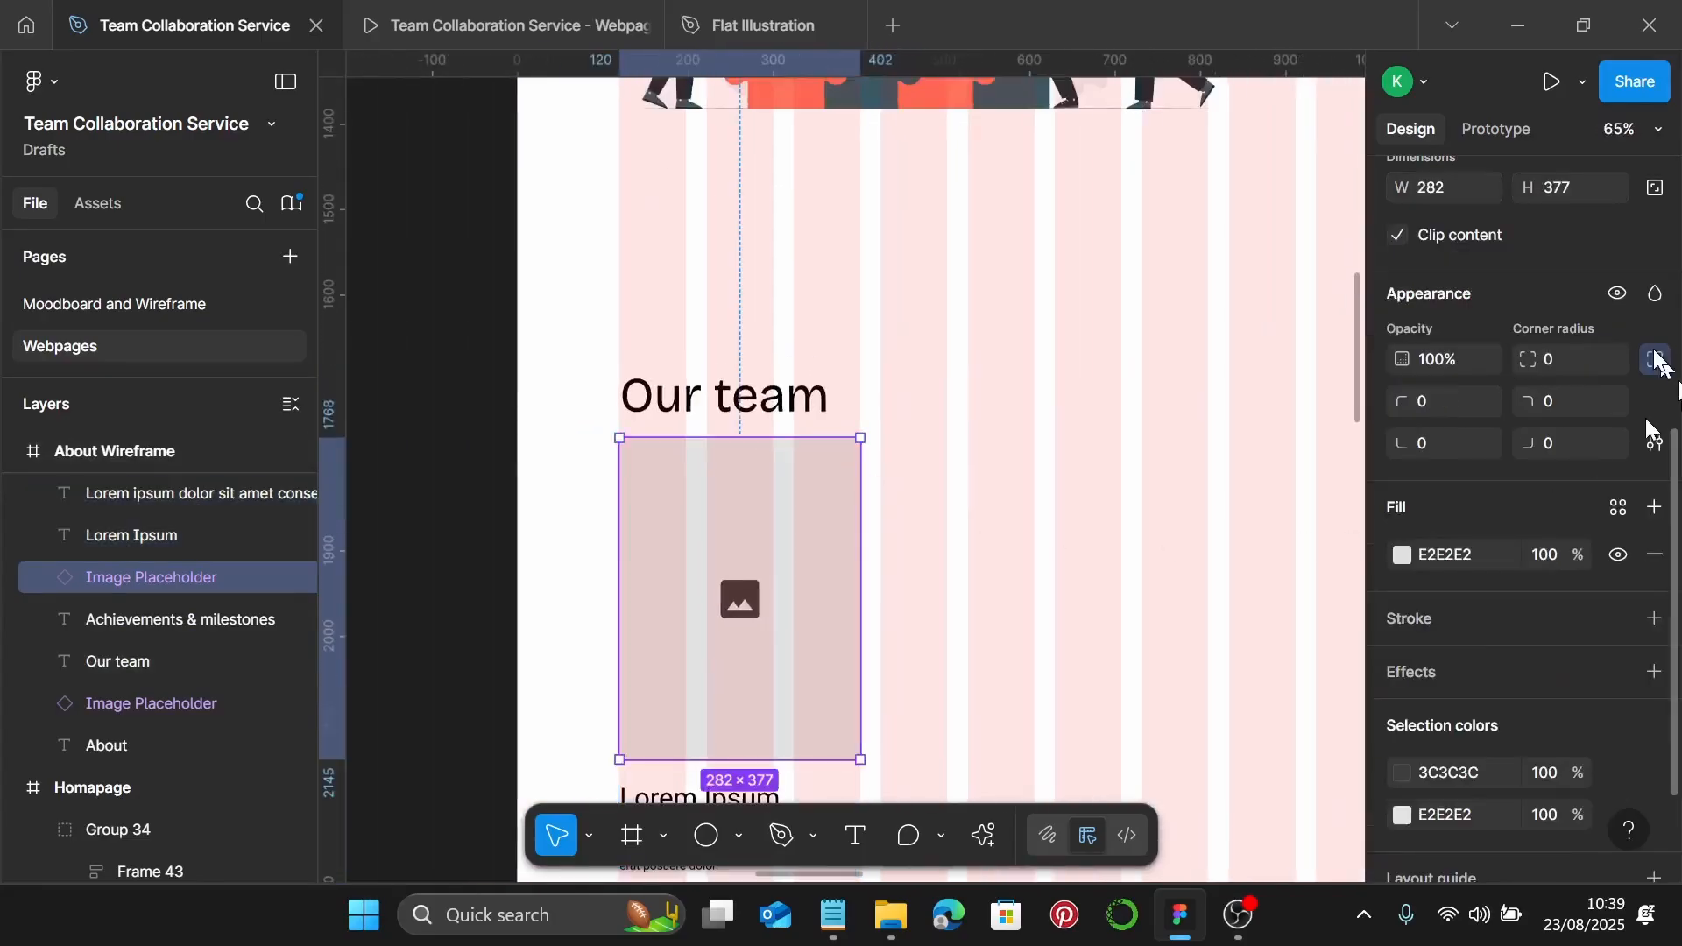
{"action": "scroll", "coordinate": [1503, 328], "scroll_direction": "up", "scroll_amount": 3}
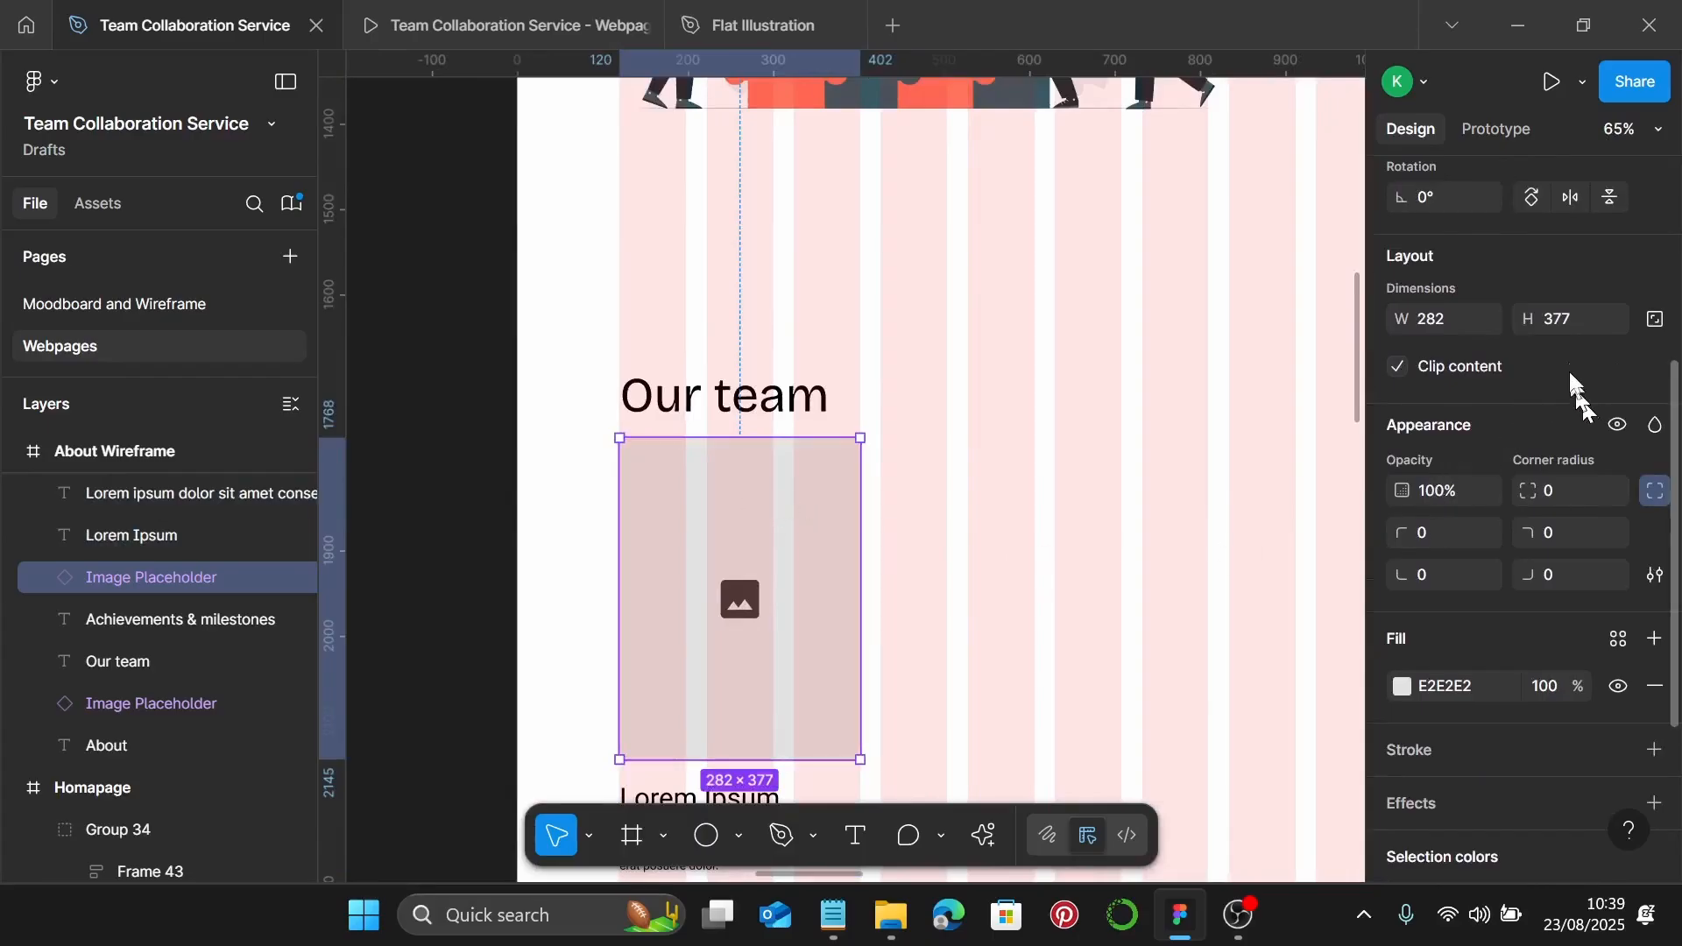
{"action": "left_click", "coordinate": [1569, 321]}
{"action": "type", "text": "5"}
{"action": "key", "text": "Return"}
Apply the Mini-Heading text style to the "Lorem Ipsum" title under the "Our team" image placeholder
{"action": "scroll", "coordinate": [715, 656], "scroll_direction": "down", "scroll_amount": 3}
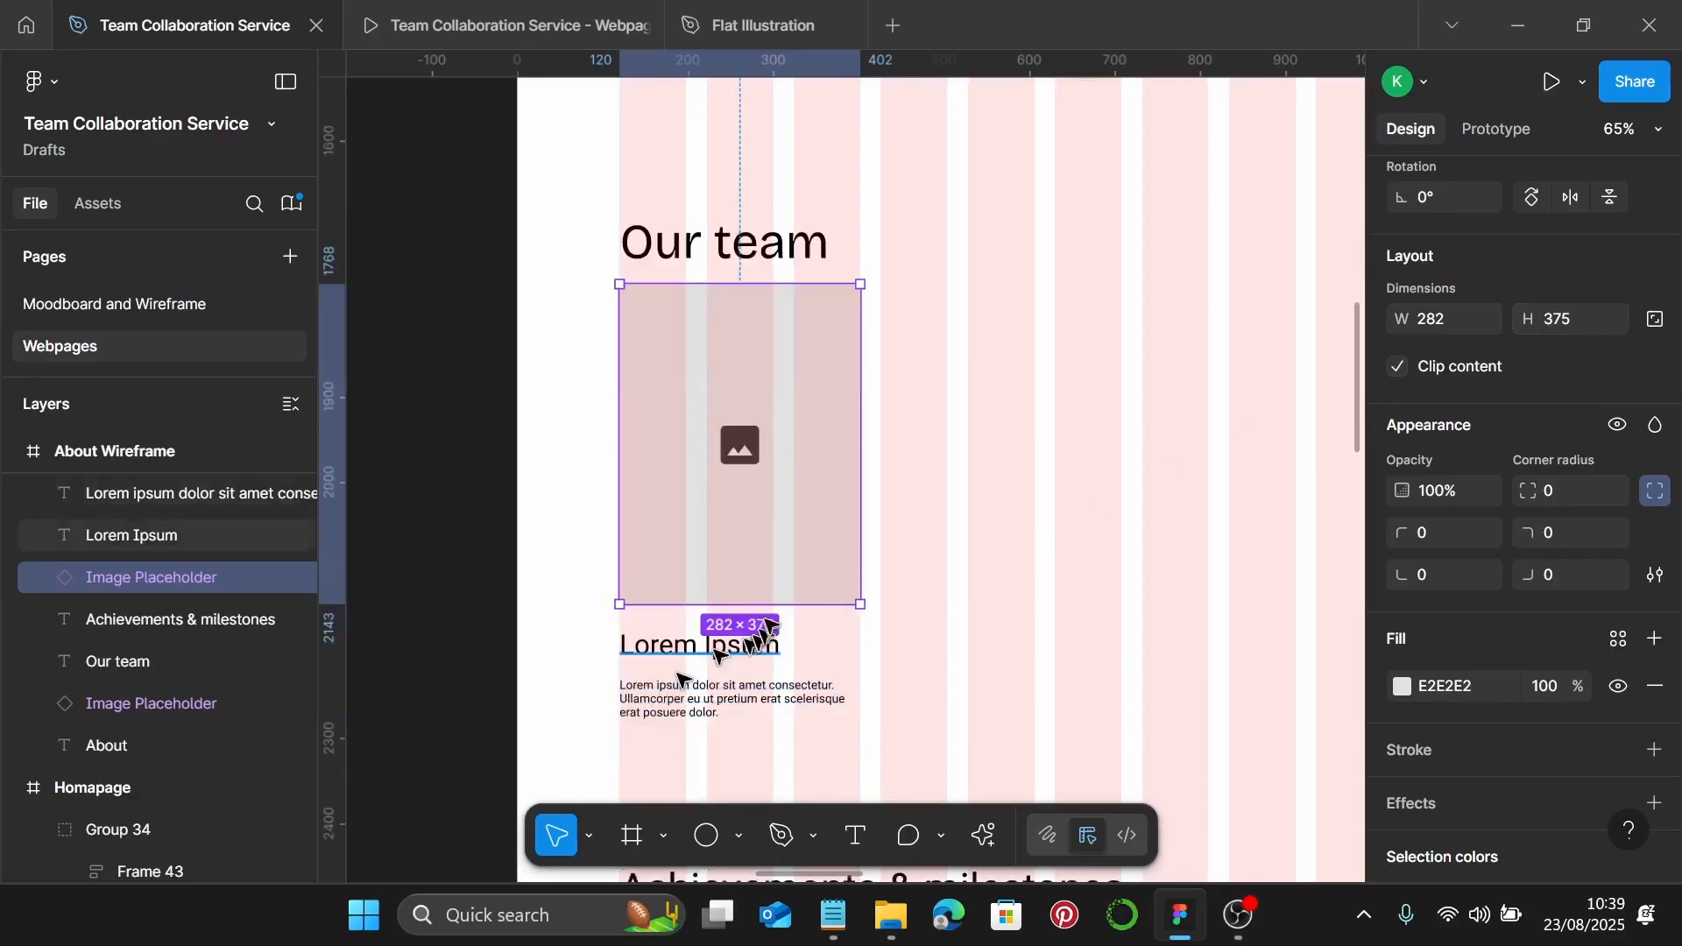
{"action": "scroll", "coordinate": [669, 687], "scroll_direction": "up", "scroll_amount": 3}
{"action": "left_click", "coordinate": [620, 569]}
{"action": "scroll", "coordinate": [620, 570], "scroll_direction": "up", "scroll_amount": 5}
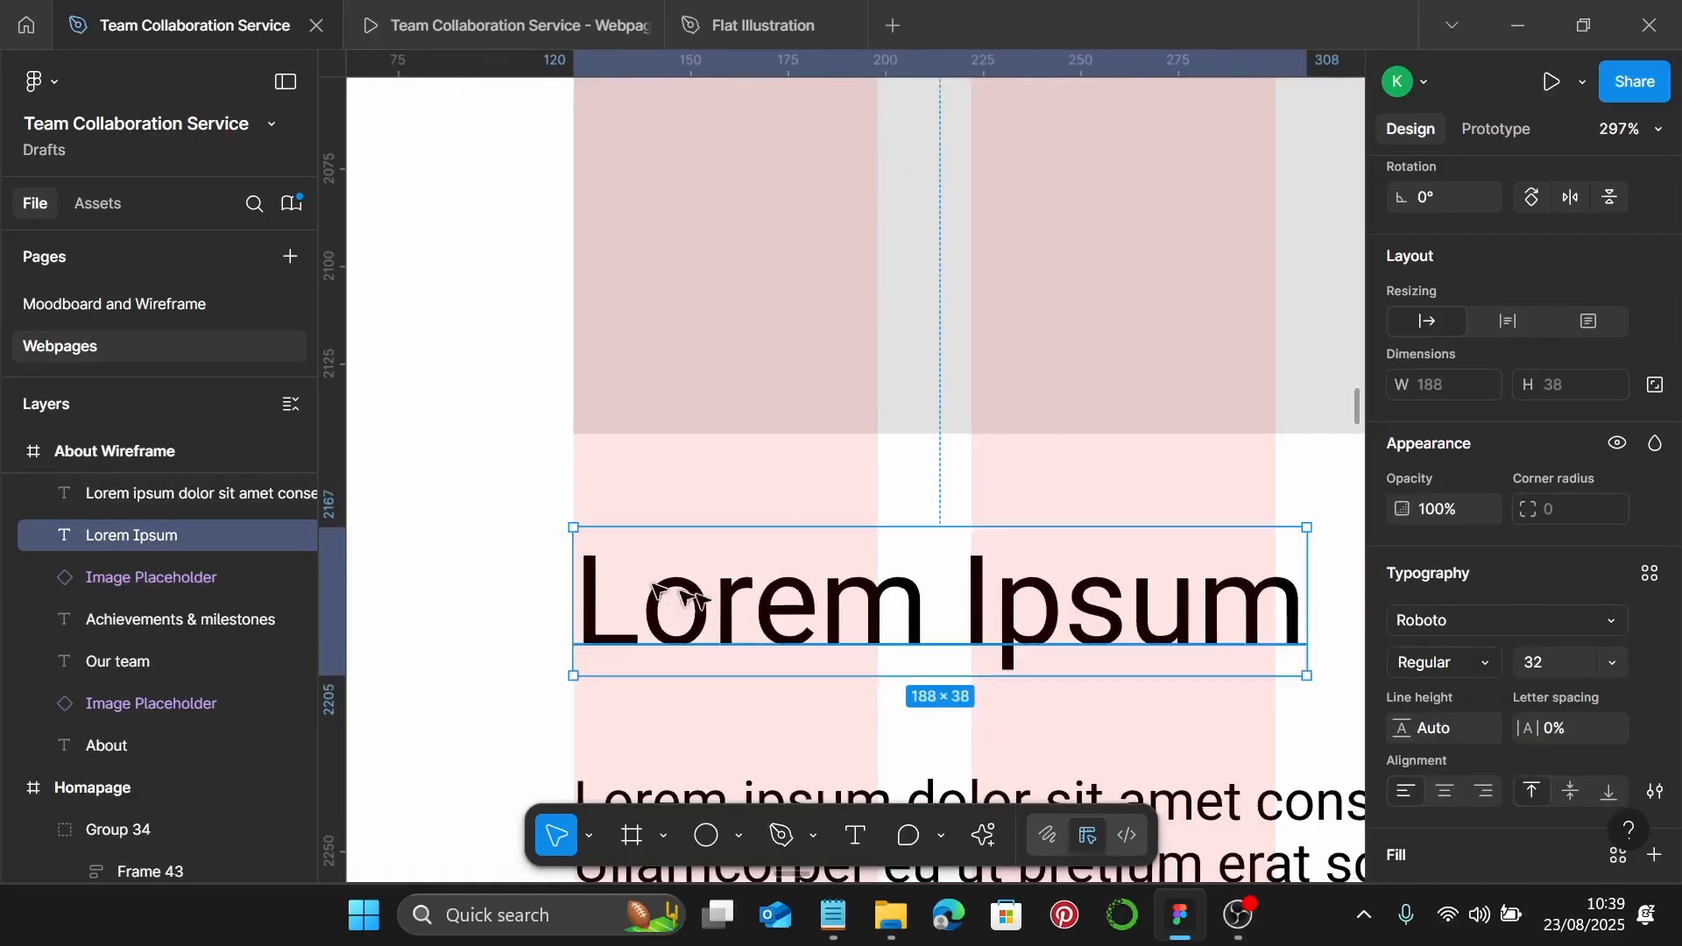
{"action": "scroll", "coordinate": [951, 605], "scroll_direction": "down", "scroll_amount": 3}
{"action": "scroll", "coordinate": [1628, 502], "scroll_direction": "down", "scroll_amount": 3}
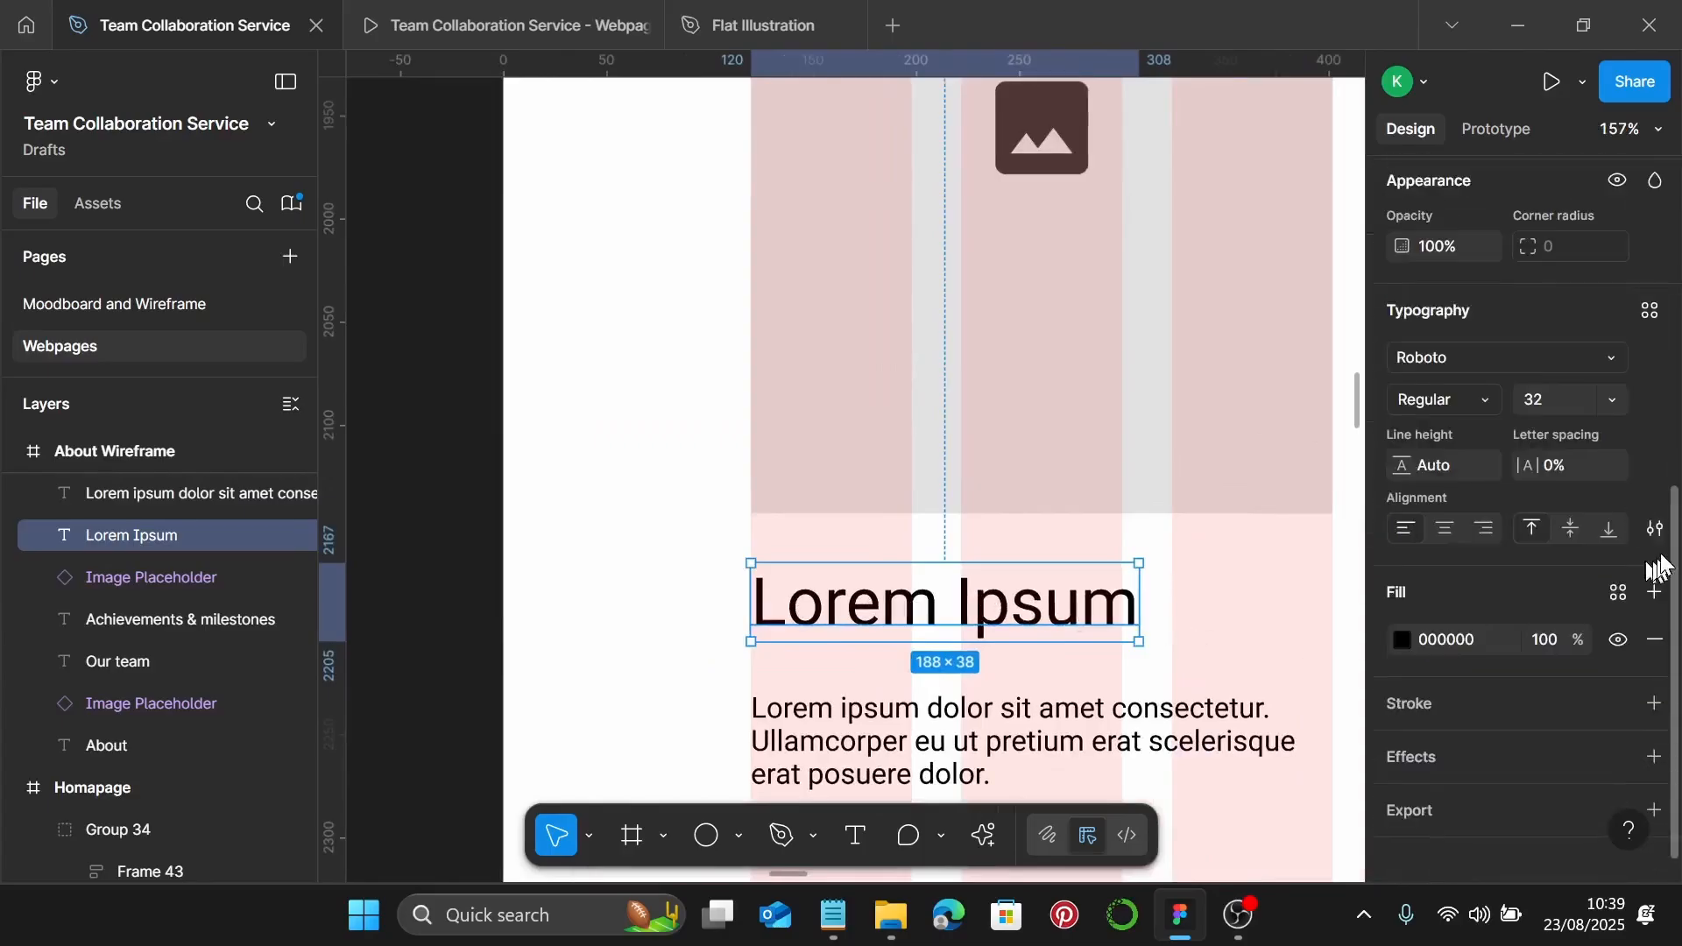
{"action": "left_click", "coordinate": [1650, 310]}
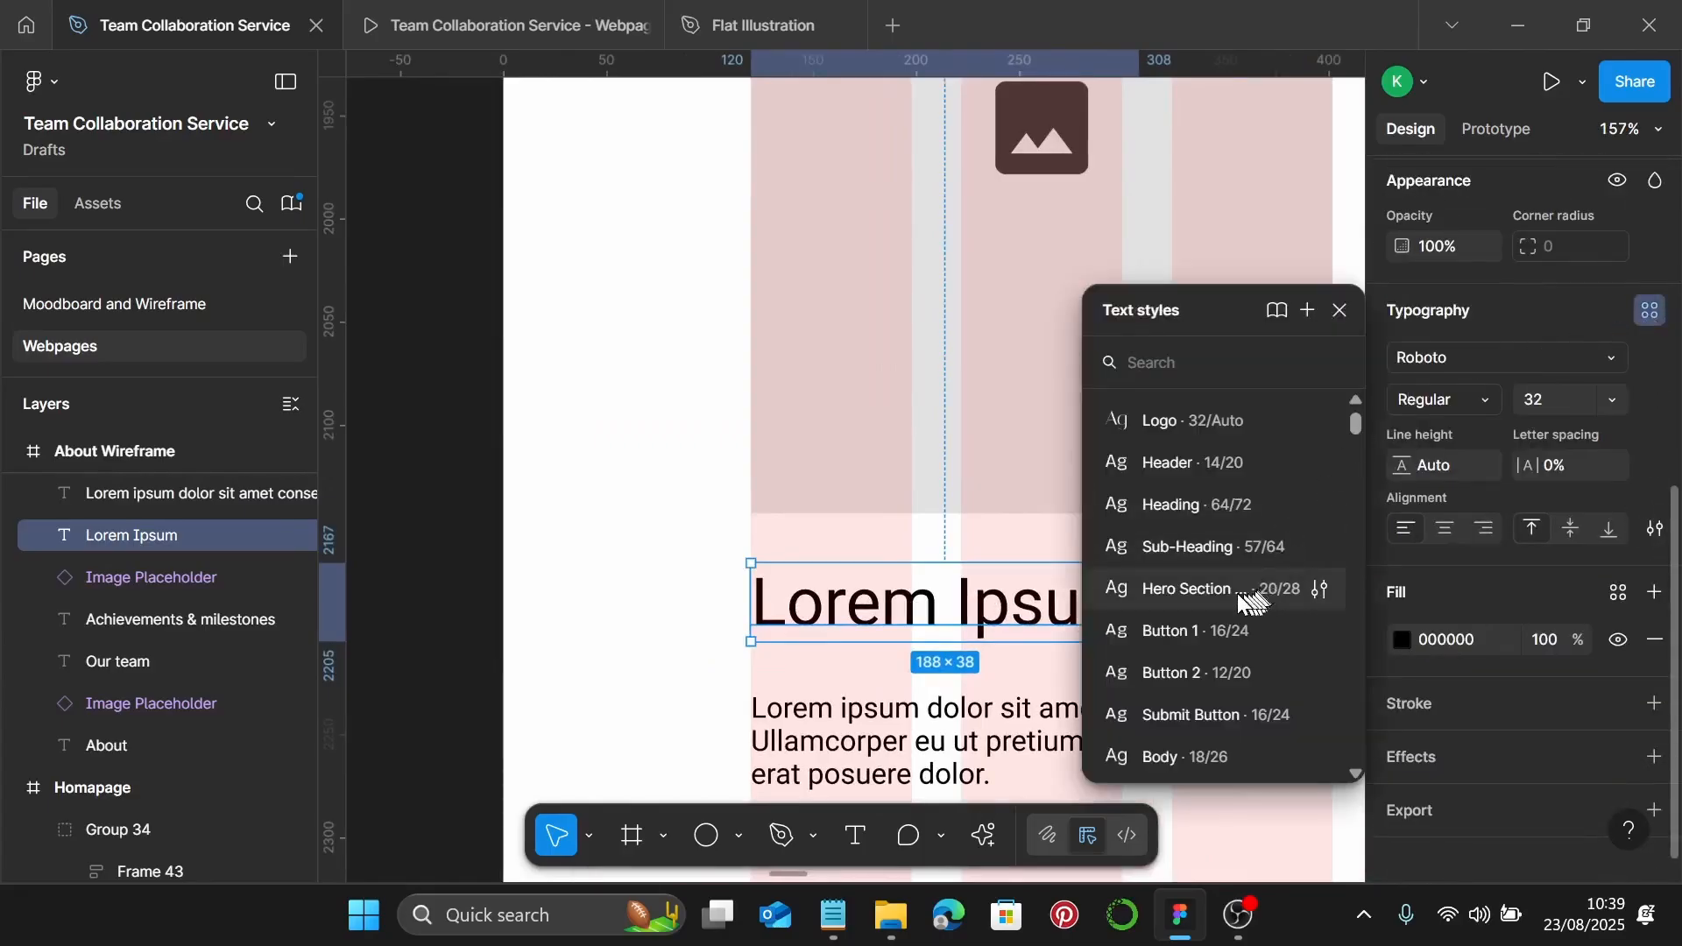
{"action": "scroll", "coordinate": [1237, 592], "scroll_direction": "down", "scroll_amount": 3}
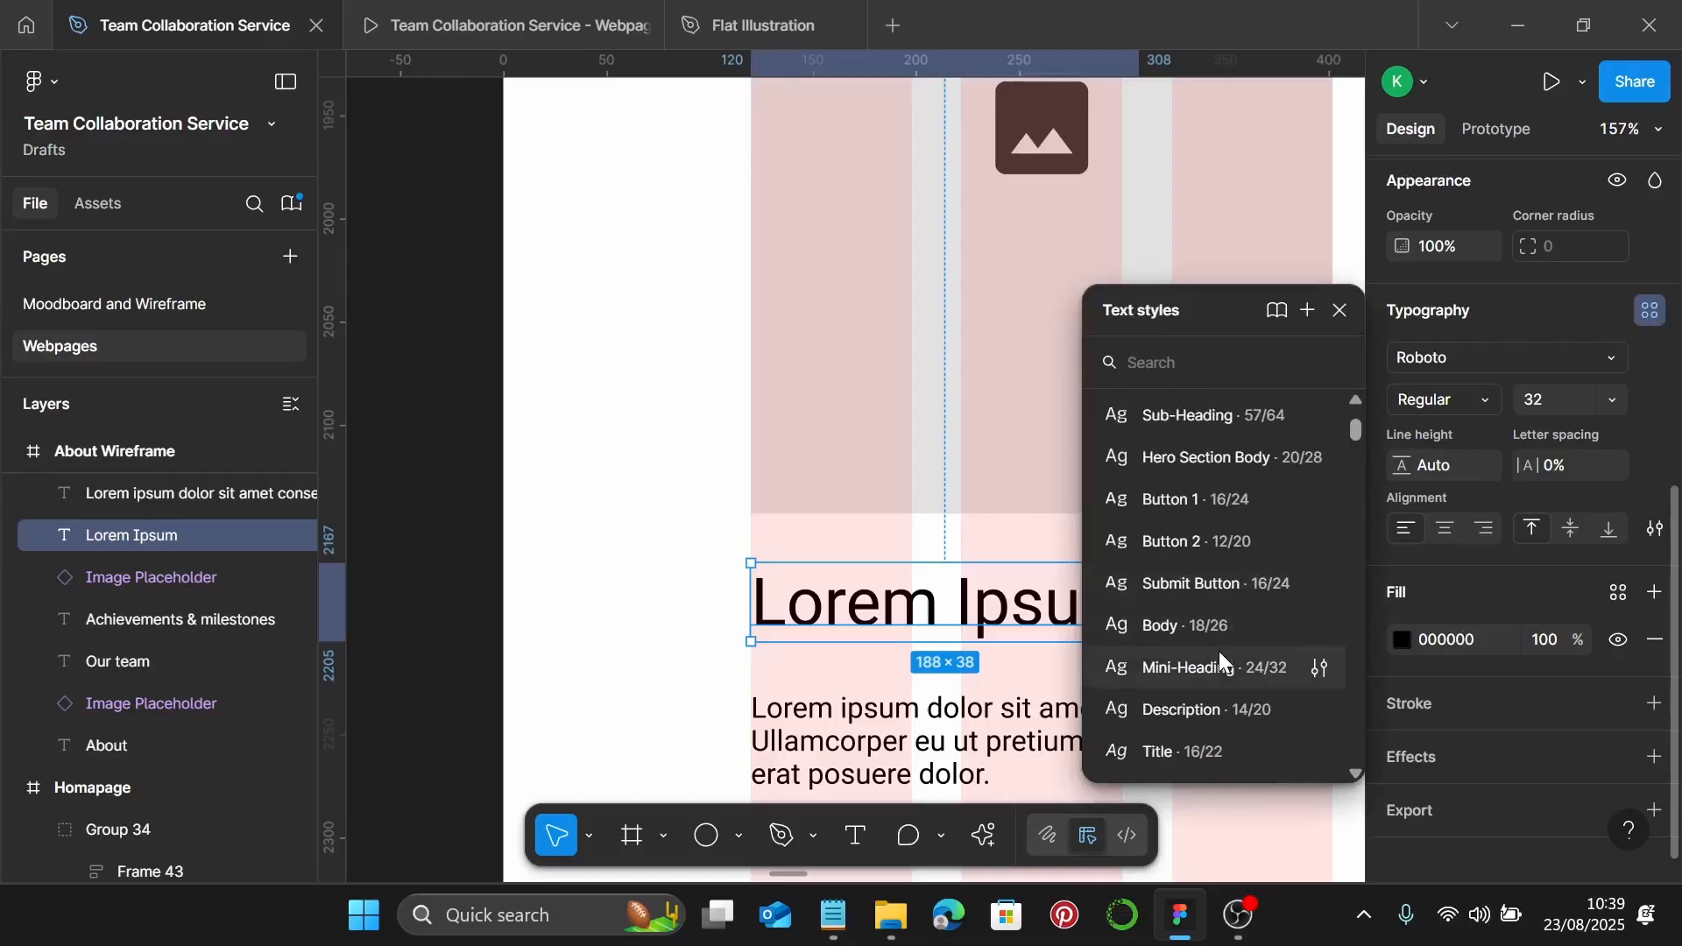
{"action": "left_click", "coordinate": [1219, 659]}
Copy the first team member's full name from the Notepad content file and paste it over the card's "Lorem Ipsum" title in Figma
{"action": "left_click", "coordinate": [830, 917]}
{"action": "scroll", "coordinate": [1312, 508], "scroll_direction": "down", "scroll_amount": 2}
{"action": "scroll", "coordinate": [1312, 506], "scroll_direction": "down", "scroll_amount": 2}
{"action": "left_click_drag", "start_coordinate": [1212, 460], "coordinate": [1123, 462]}
{"action": "key", "text": "ctrl+c"}
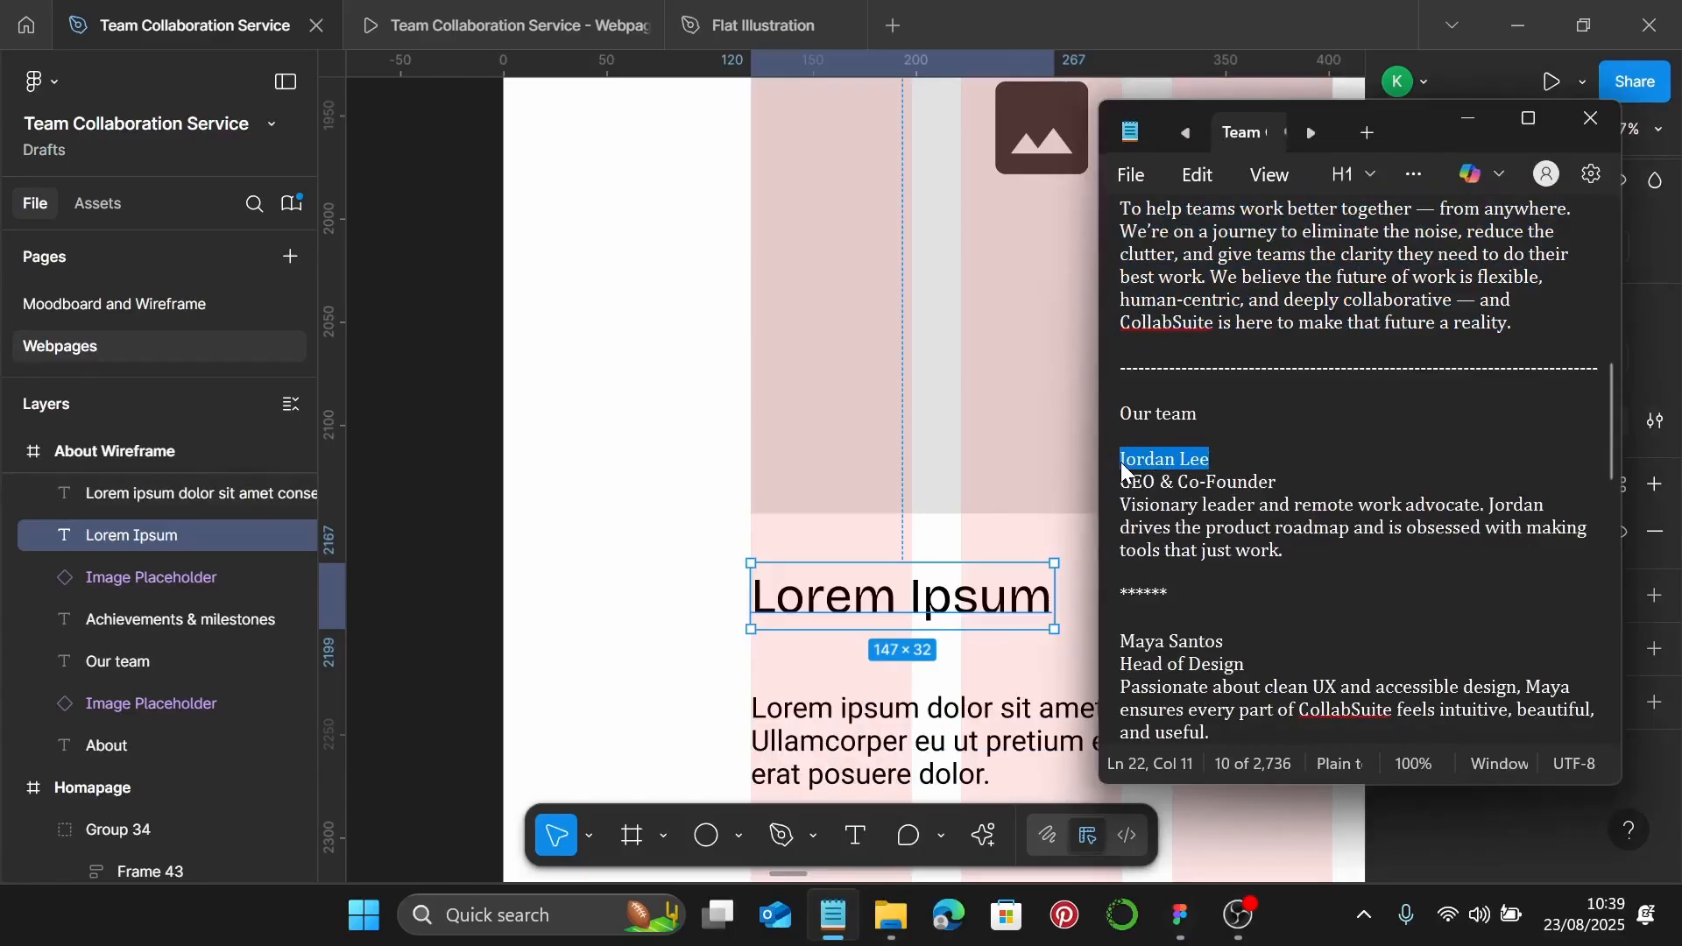
{"action": "left_click", "coordinate": [863, 583]}
{"action": "double_click", "coordinate": [861, 580]}
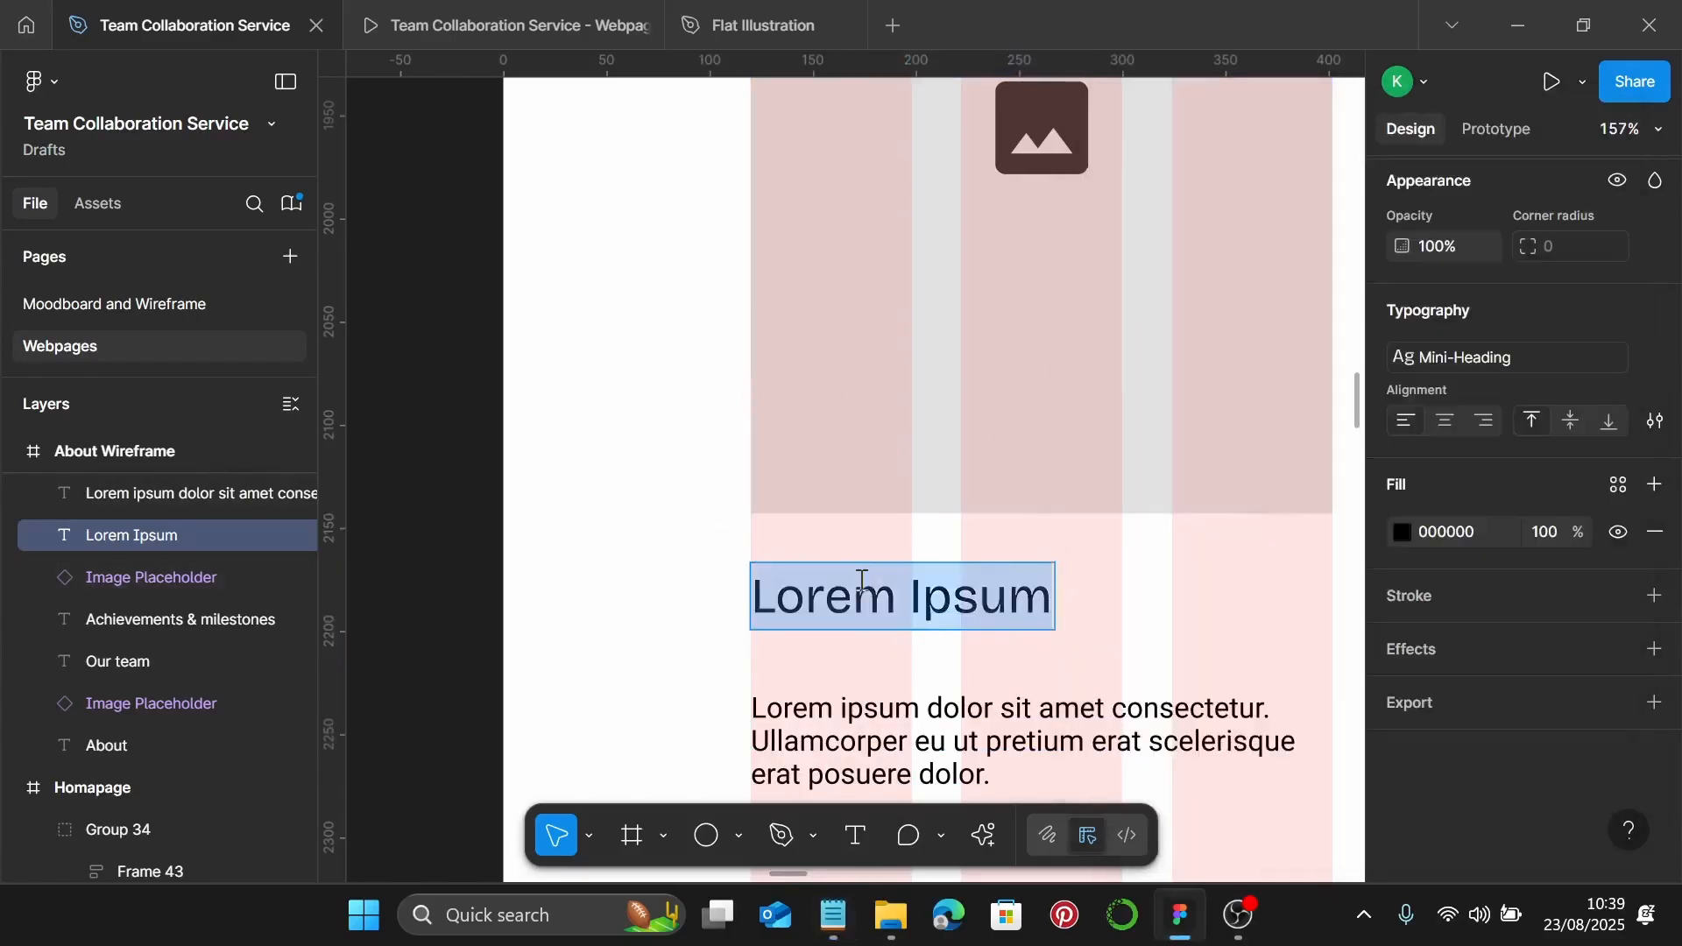
{"action": "key", "text": "ctrl+v"}
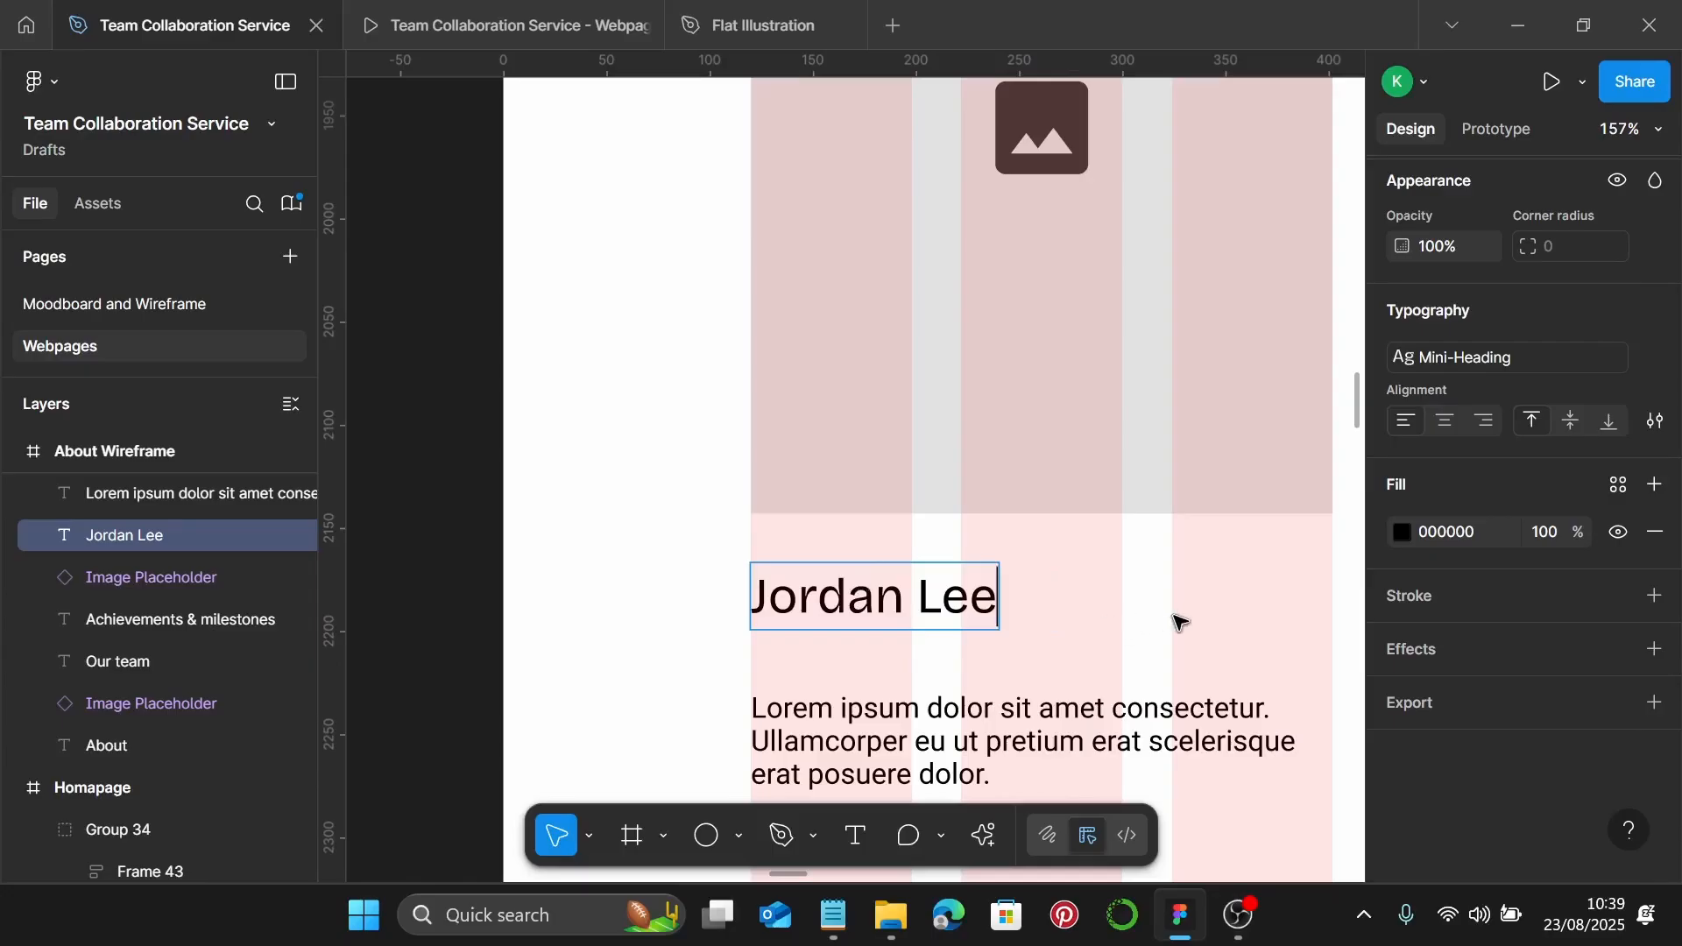
{"action": "key", "text": "Escape"}
Duplicate the card's placeholder description directly beneath the team member's name and apply the Title text style to the copy
{"action": "scroll", "coordinate": [931, 623], "scroll_direction": "down", "scroll_amount": 3}
{"action": "left_click", "coordinate": [832, 512]}
{"action": "left_click_drag", "start_coordinate": [833, 512], "coordinate": [854, 475]}
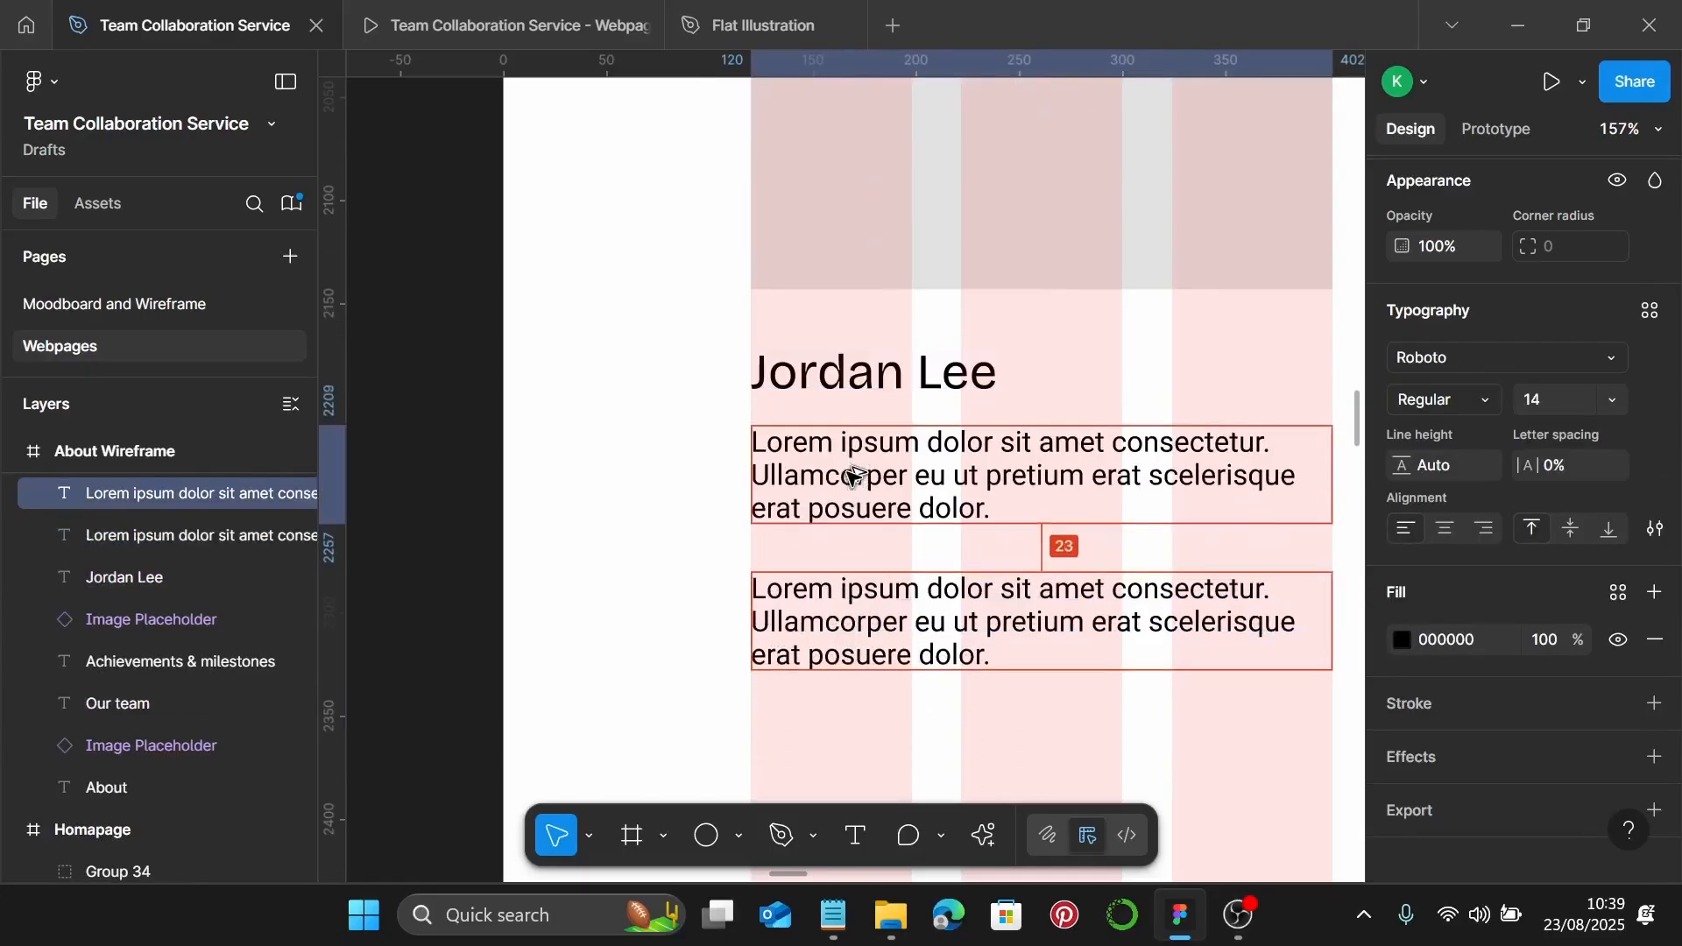
{"action": "left_click", "coordinate": [1647, 323]}
{"action": "scroll", "coordinate": [1225, 659], "scroll_direction": "down", "scroll_amount": 5}
{"action": "left_click", "coordinate": [1222, 663]}
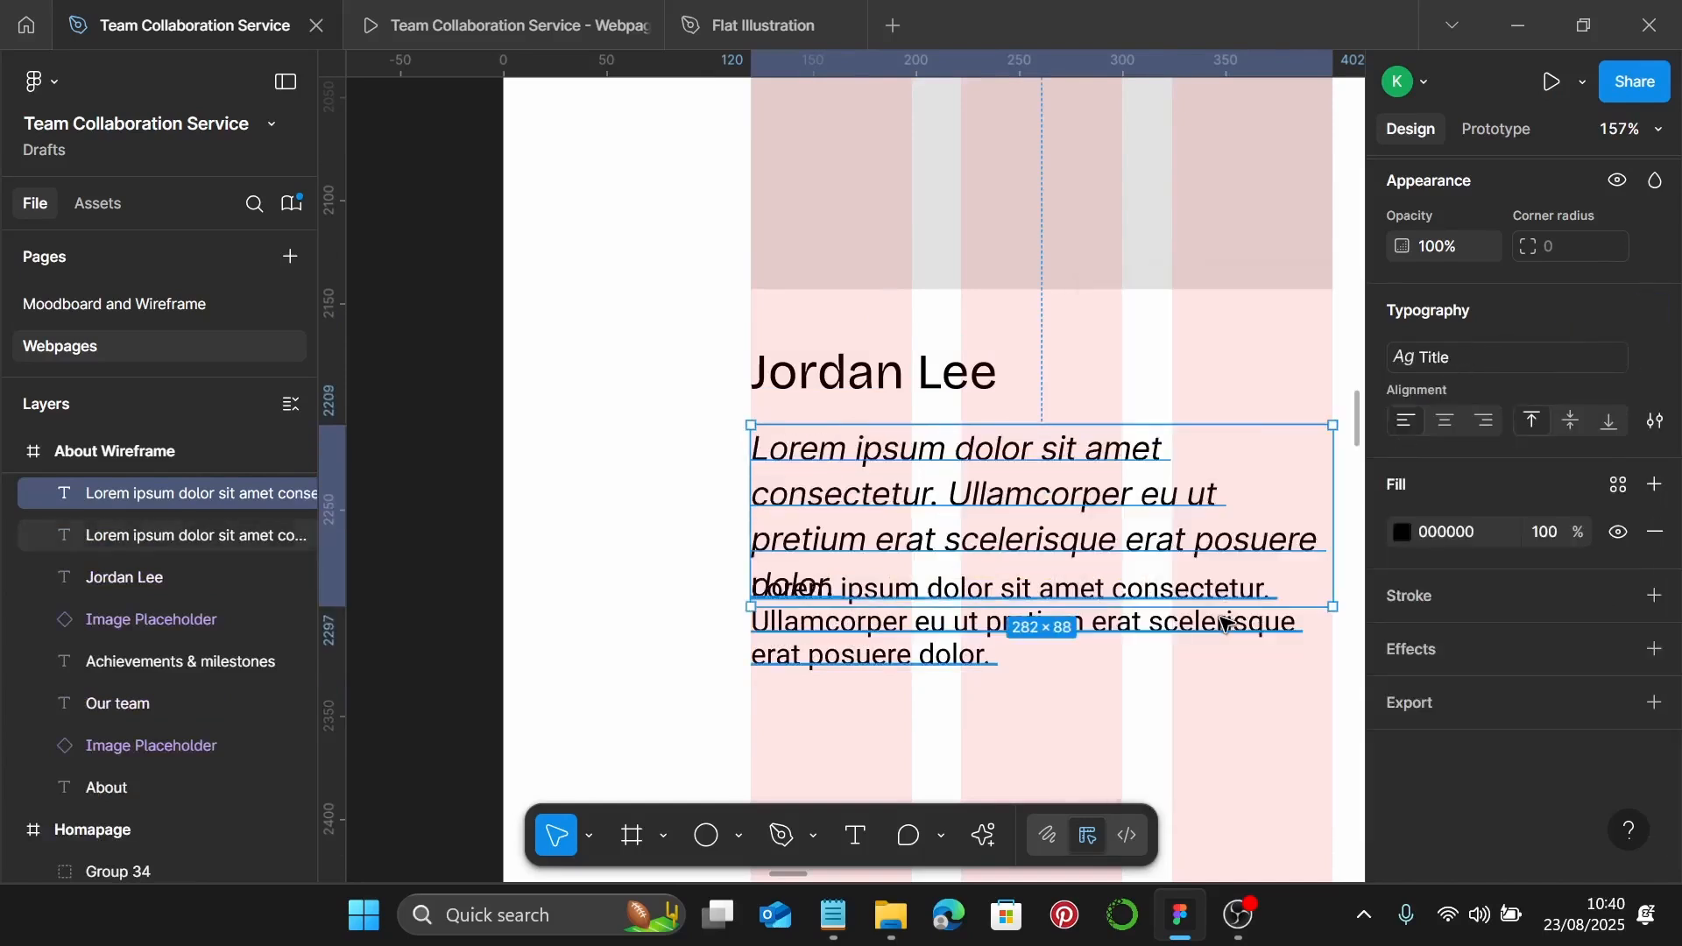
Replace the italic placeholder text under the name with "CEO & Co-Founder" from the Notepad content file
{"action": "left_click", "coordinate": [834, 918]}
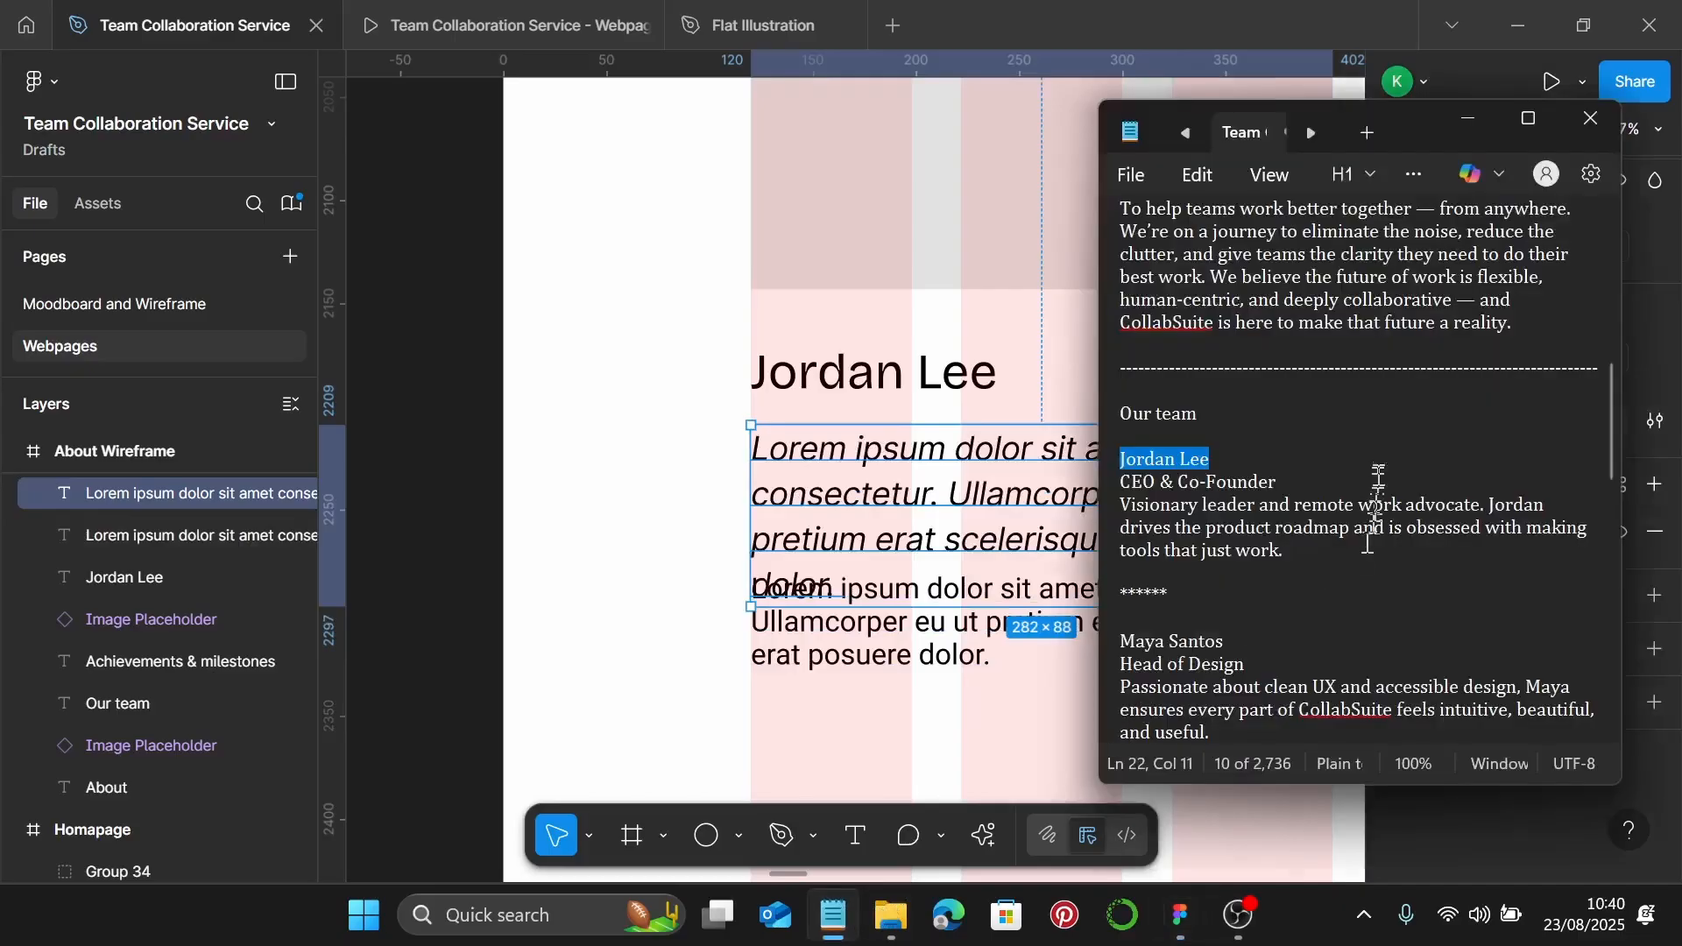
{"action": "left_click_drag", "start_coordinate": [1323, 480], "coordinate": [1163, 480]}
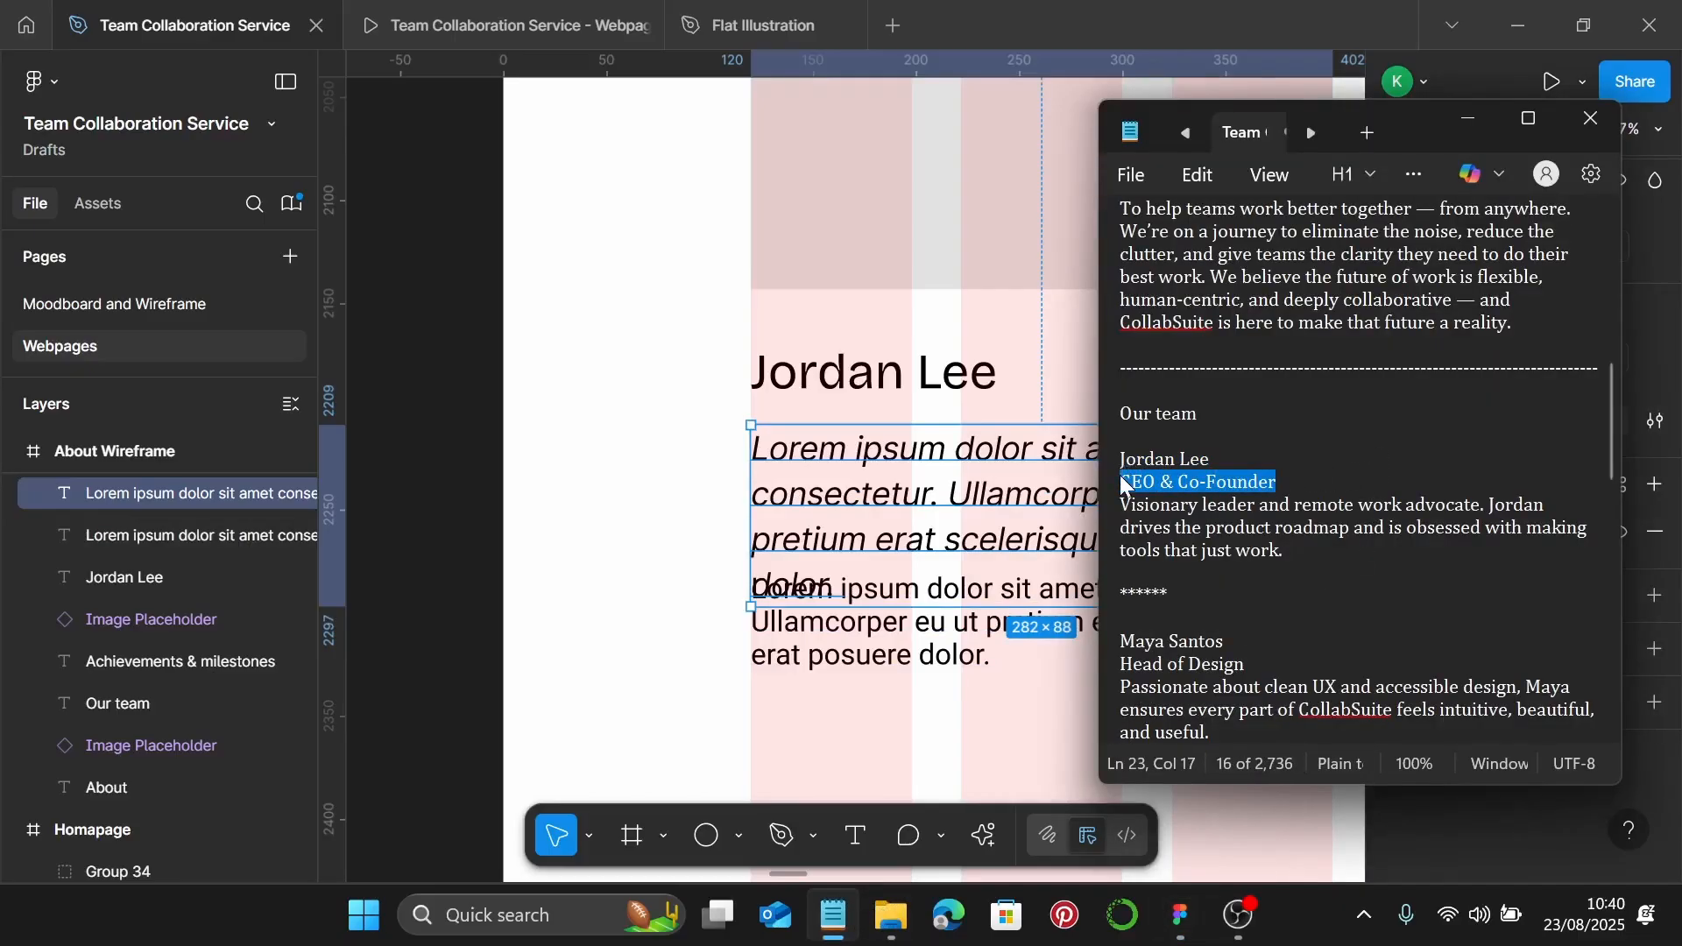
{"action": "double_click", "coordinate": [885, 460]}
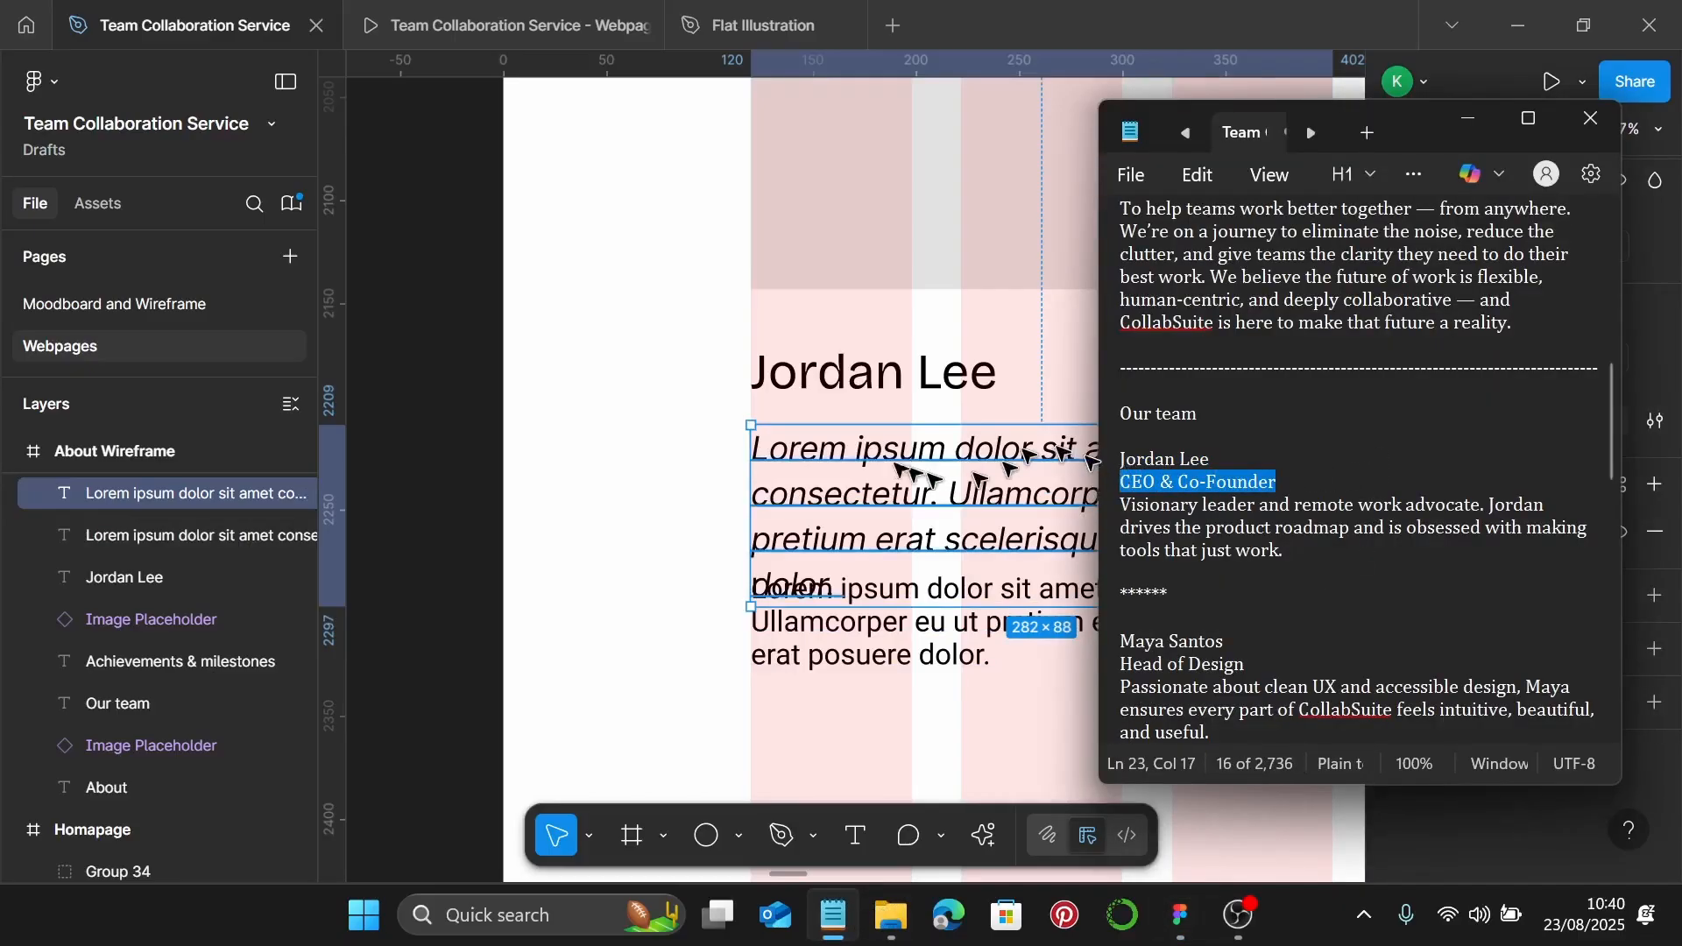
{"action": "type", "text": "CEO & Co-Founder"}
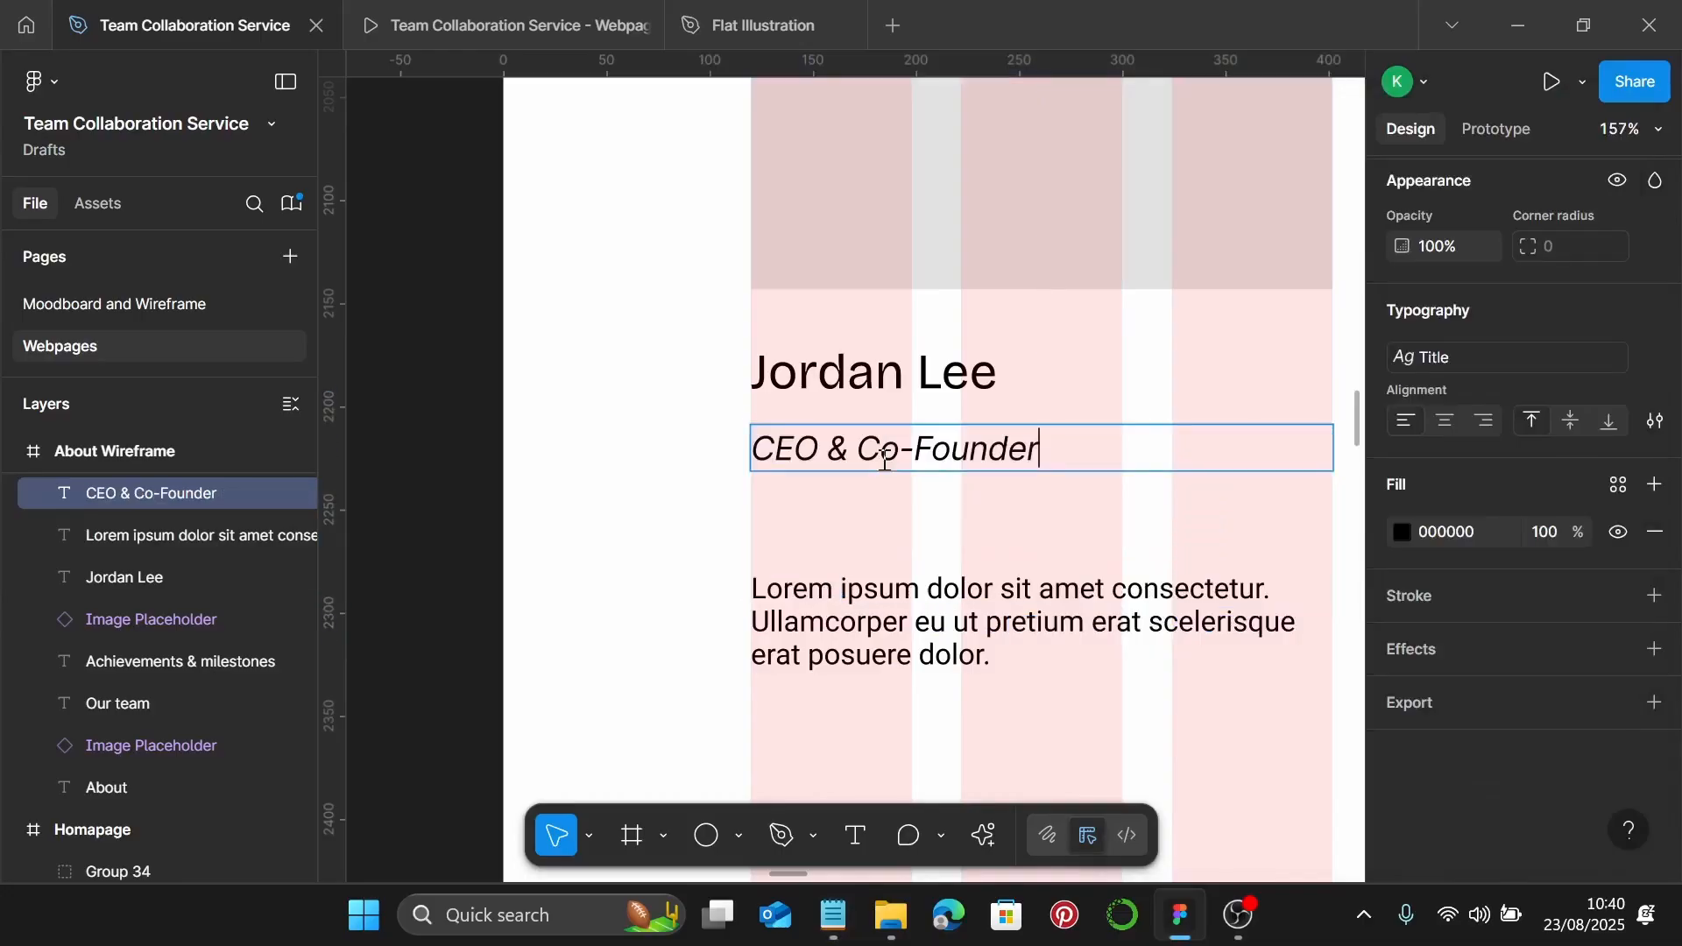
{"action": "key", "text": "Escape"}
{"action": "scroll", "coordinate": [1502, 298], "scroll_direction": "up", "scroll_amount": 3}
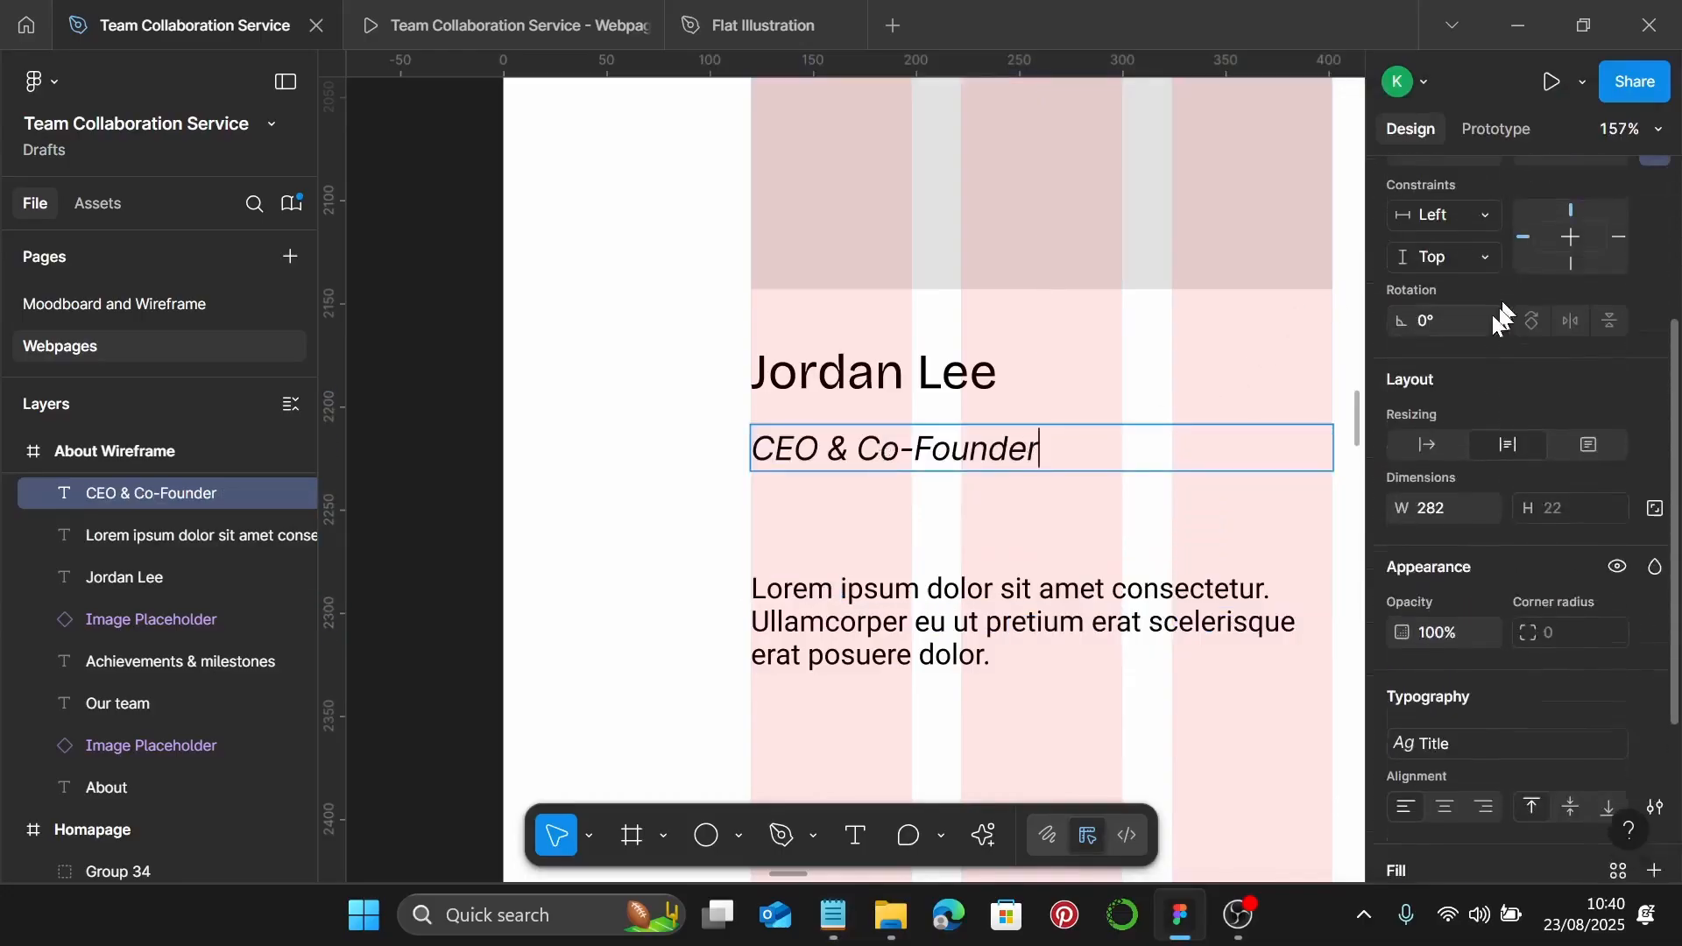
{"action": "left_click", "coordinate": [1096, 396]}
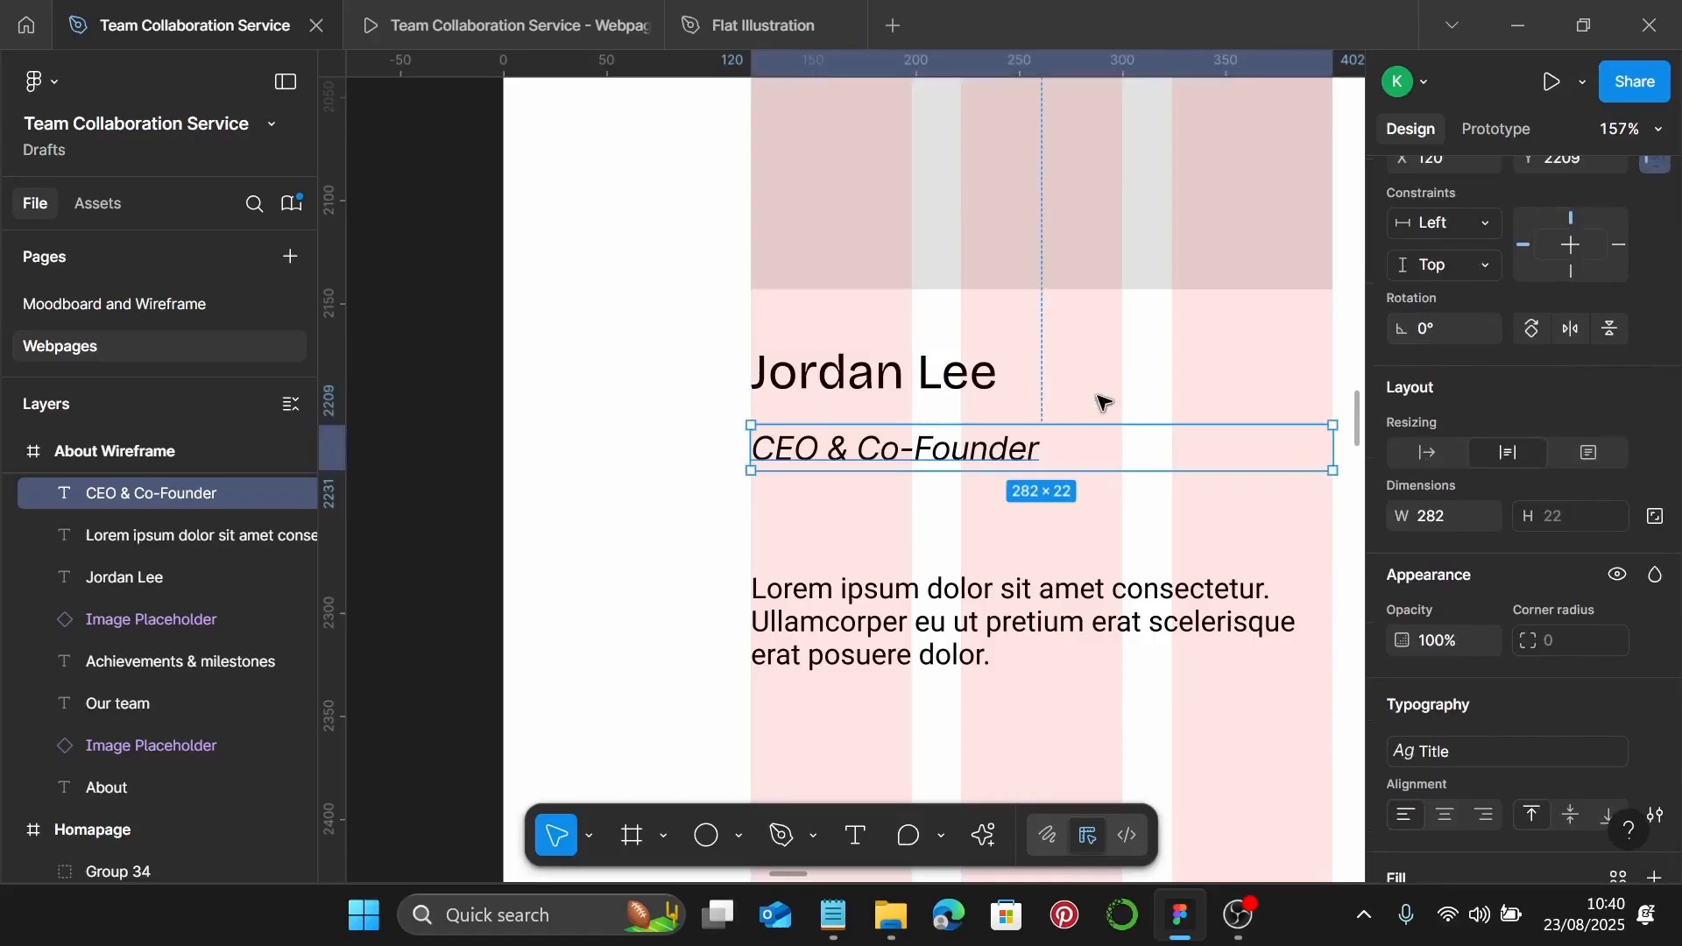
Combine the team member's name and the "CEO & Co-Founder" title into a vertical auto layout with a gap of 0
{"action": "left_click", "coordinate": [989, 357]}
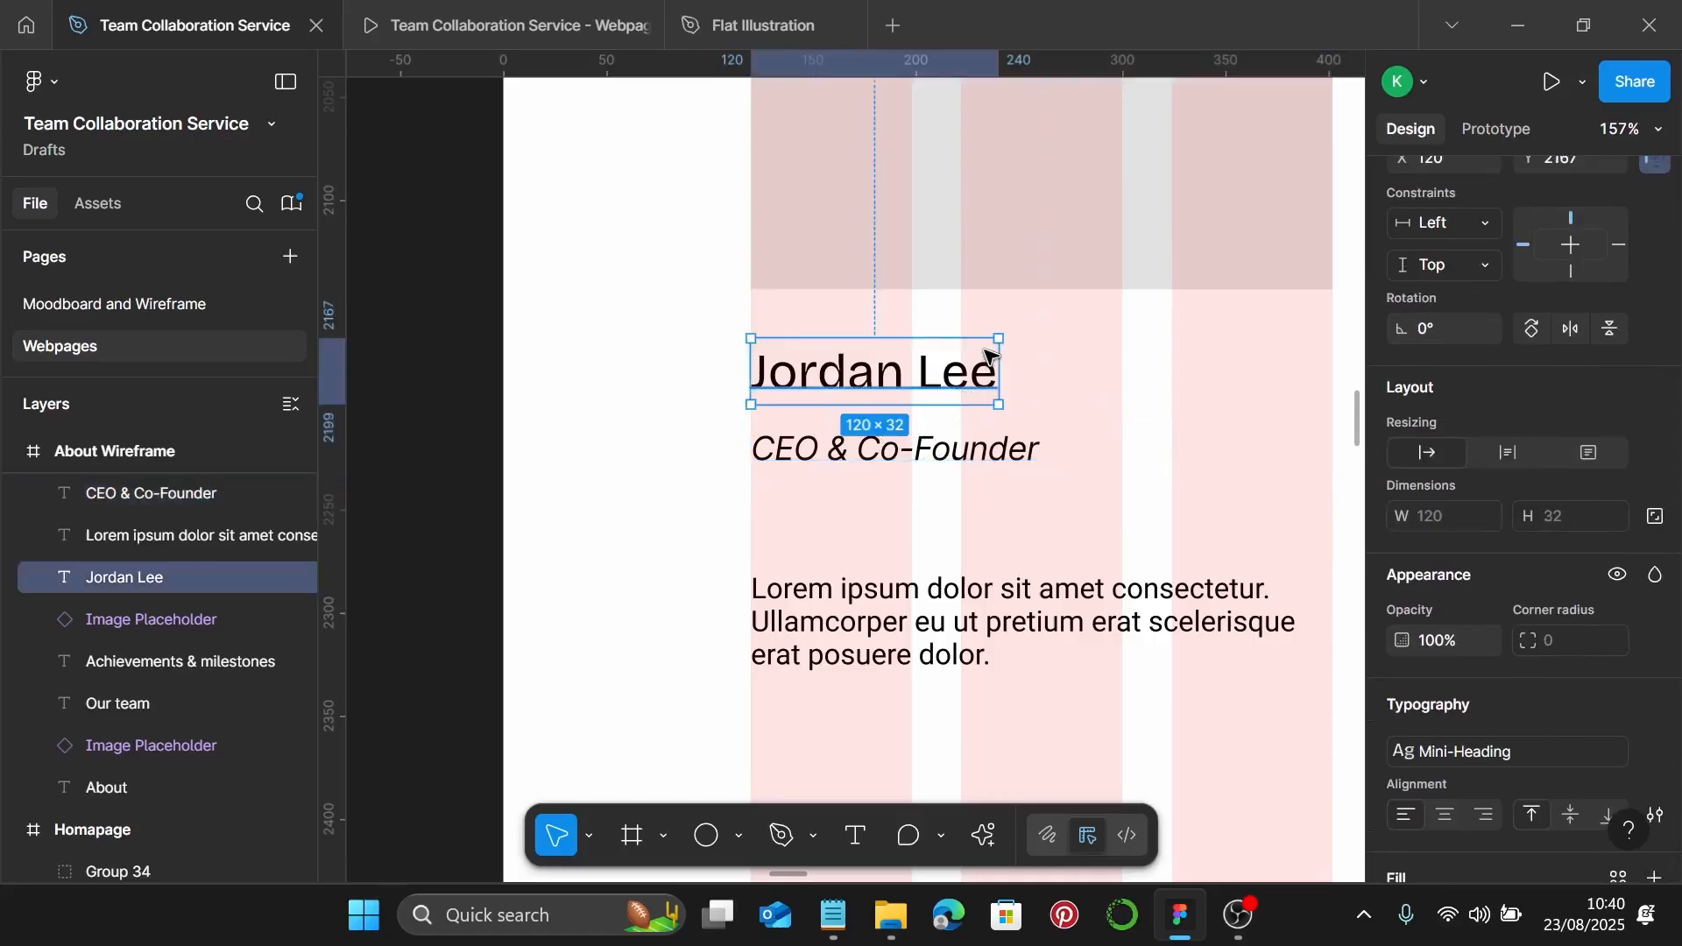
{"action": "left_click", "coordinate": [890, 456], "text": "shift"}
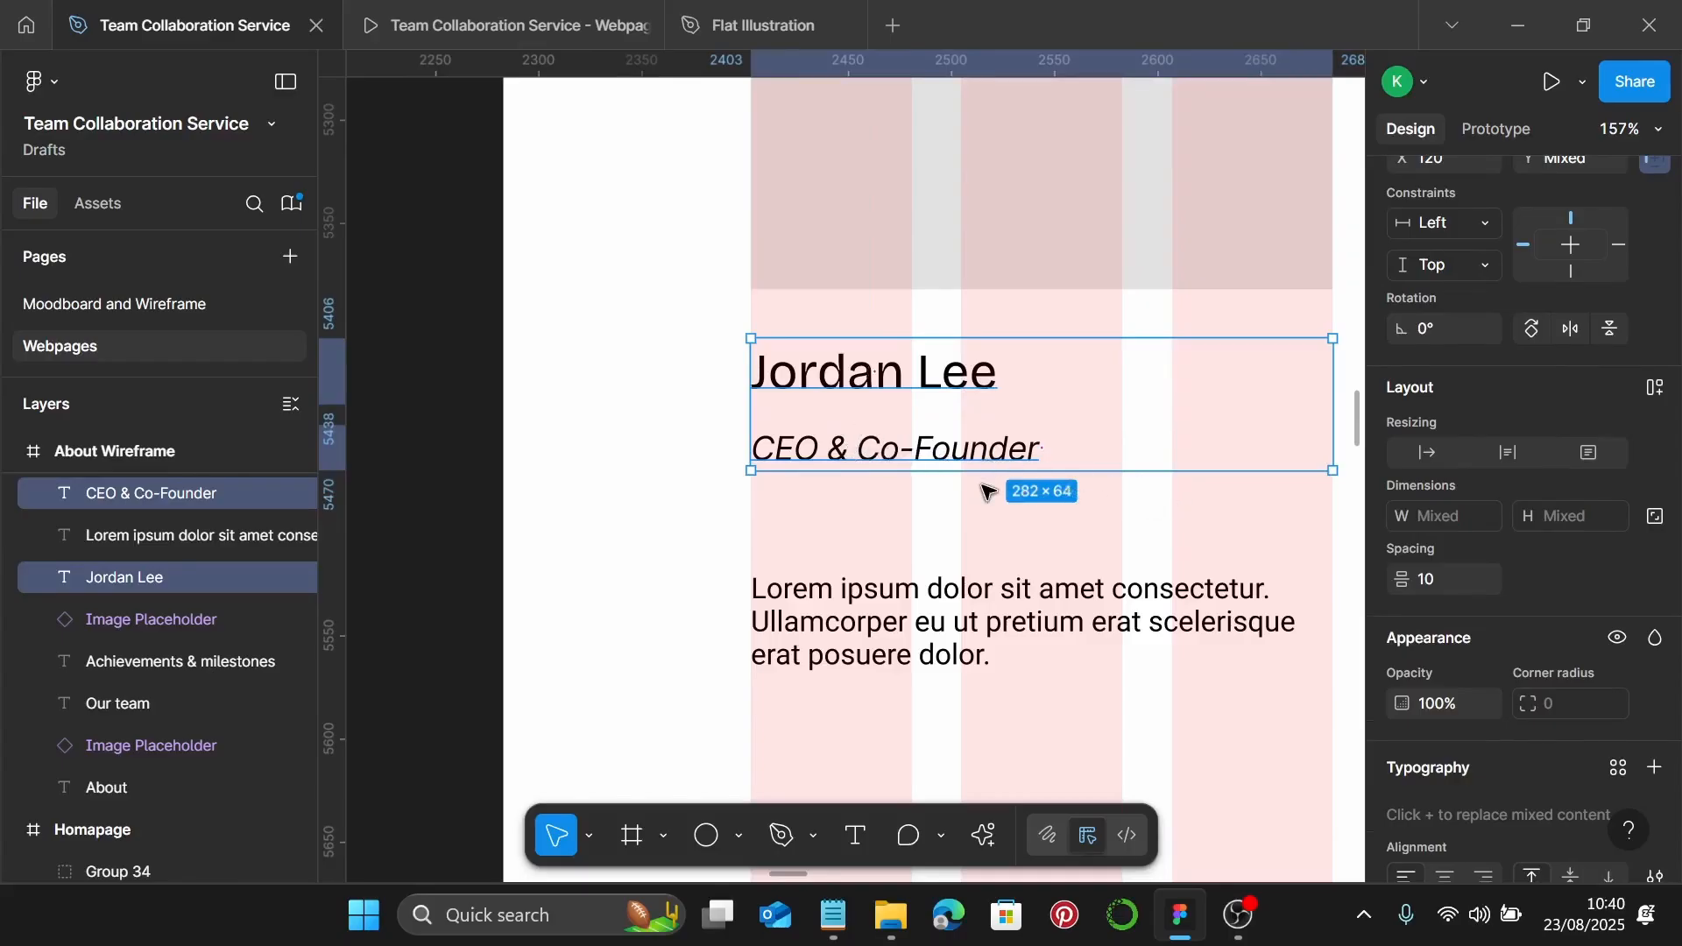
{"action": "key", "text": "shift+a"}
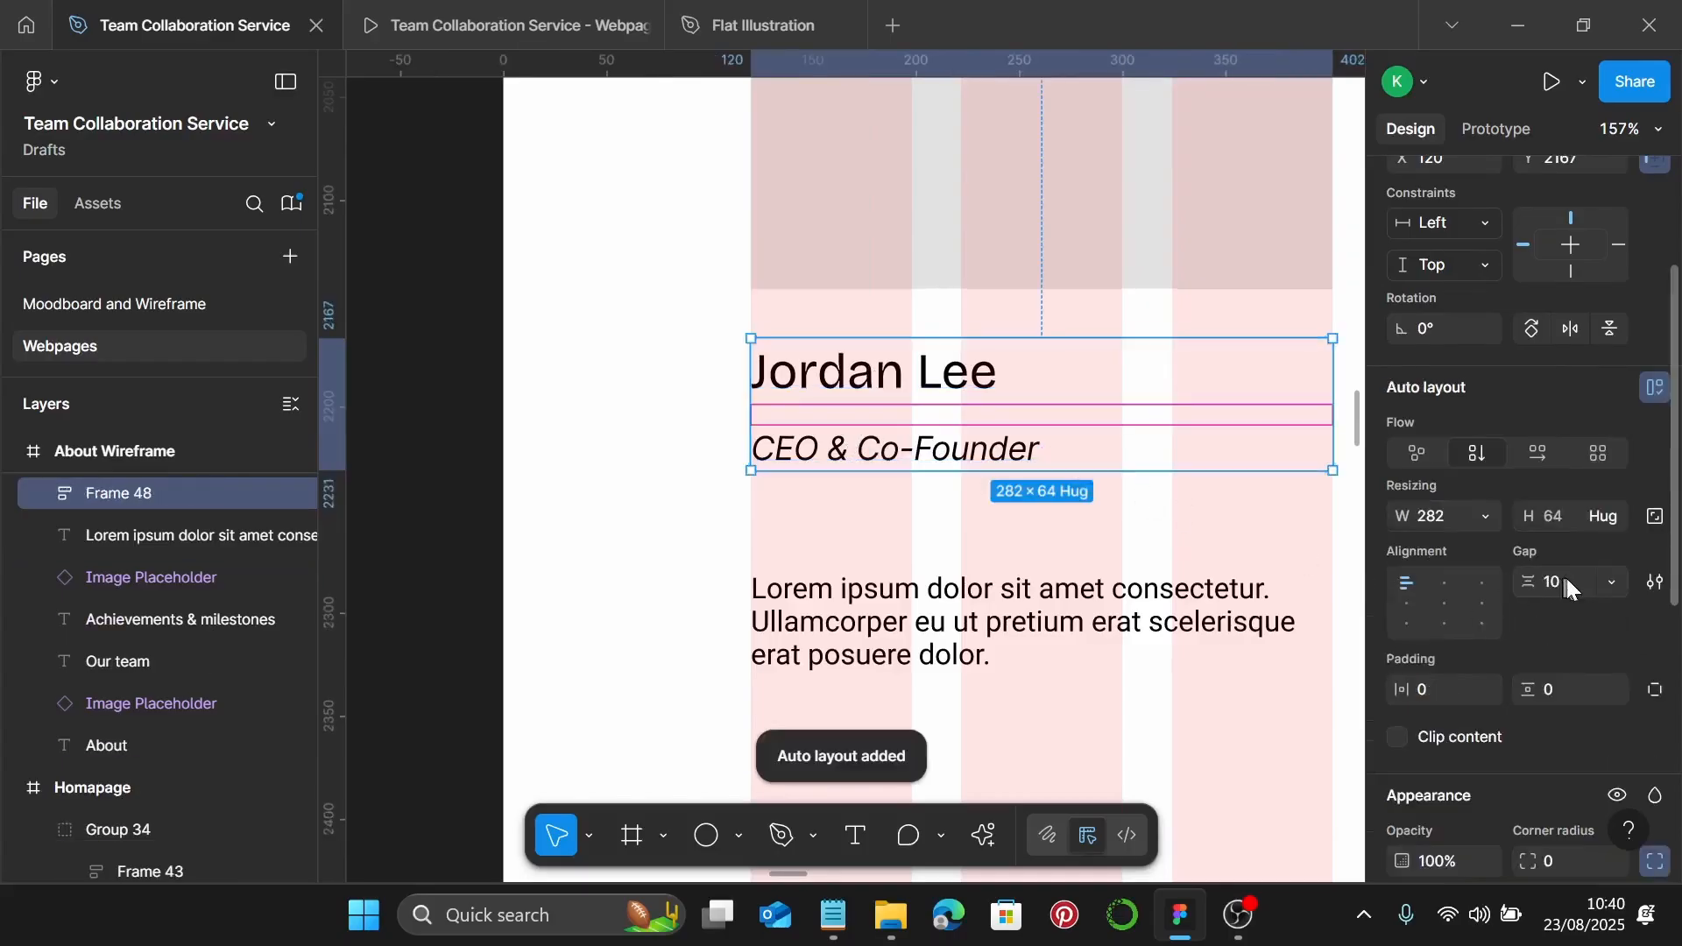
{"action": "type", "text": "0"}
{"action": "key", "text": "Return"}
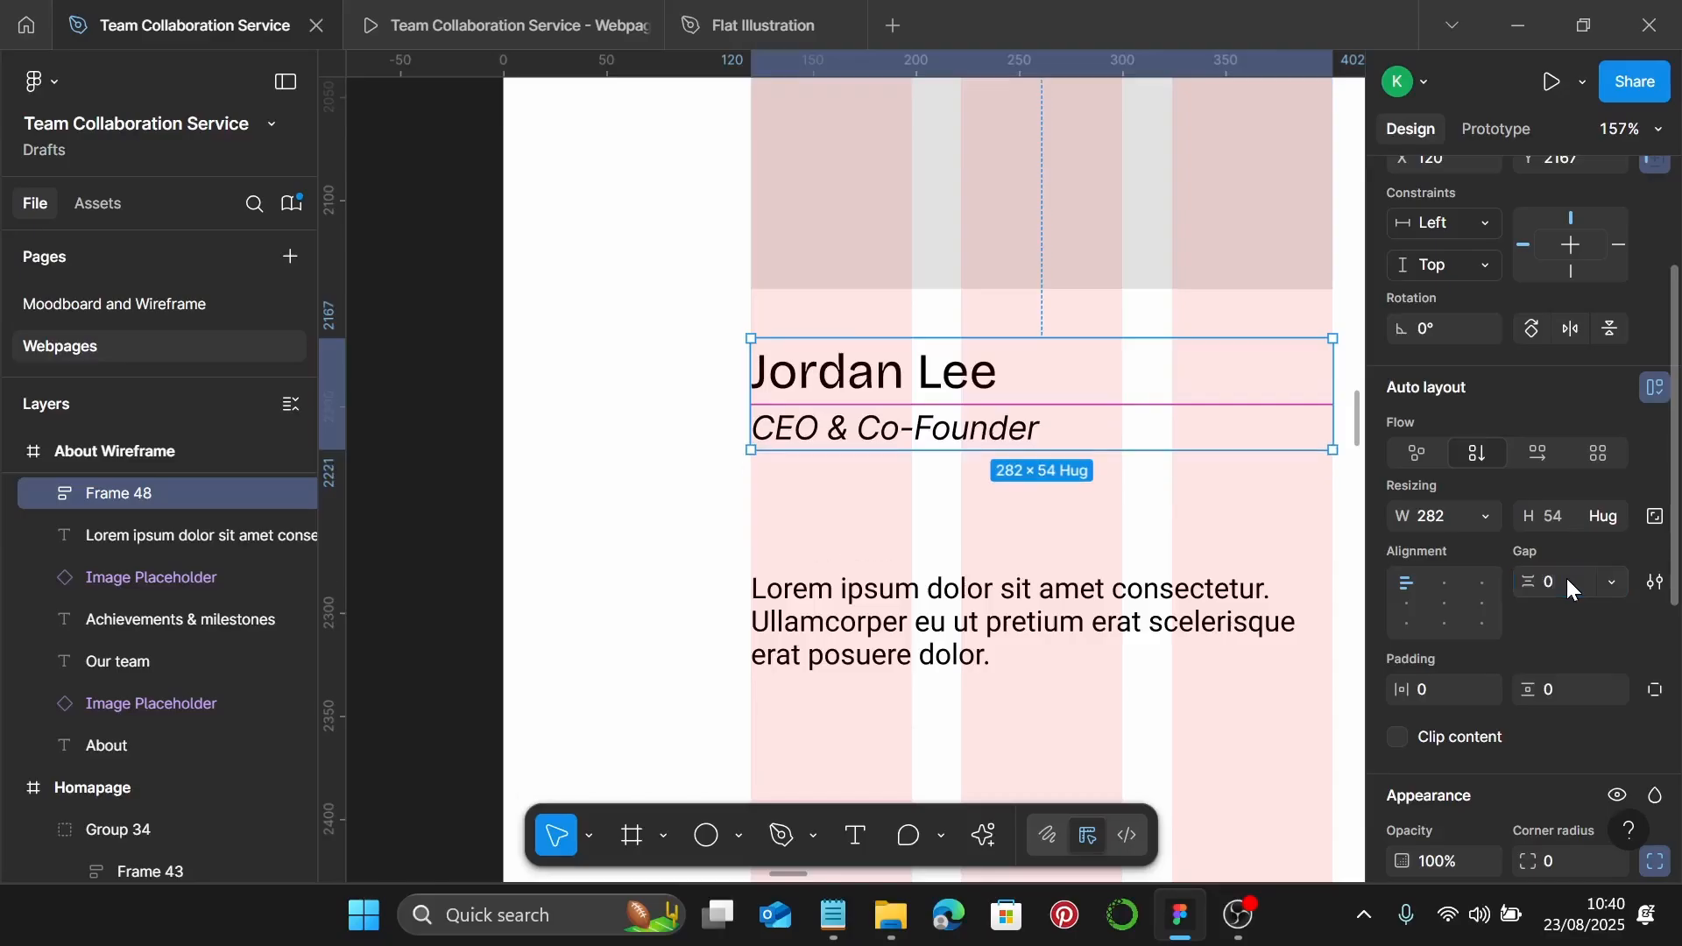
Apply the Description text style to the placeholder paragraph below the "CEO & Co-Founder" title
{"action": "scroll", "coordinate": [1139, 565], "scroll_direction": "down", "scroll_amount": 2}
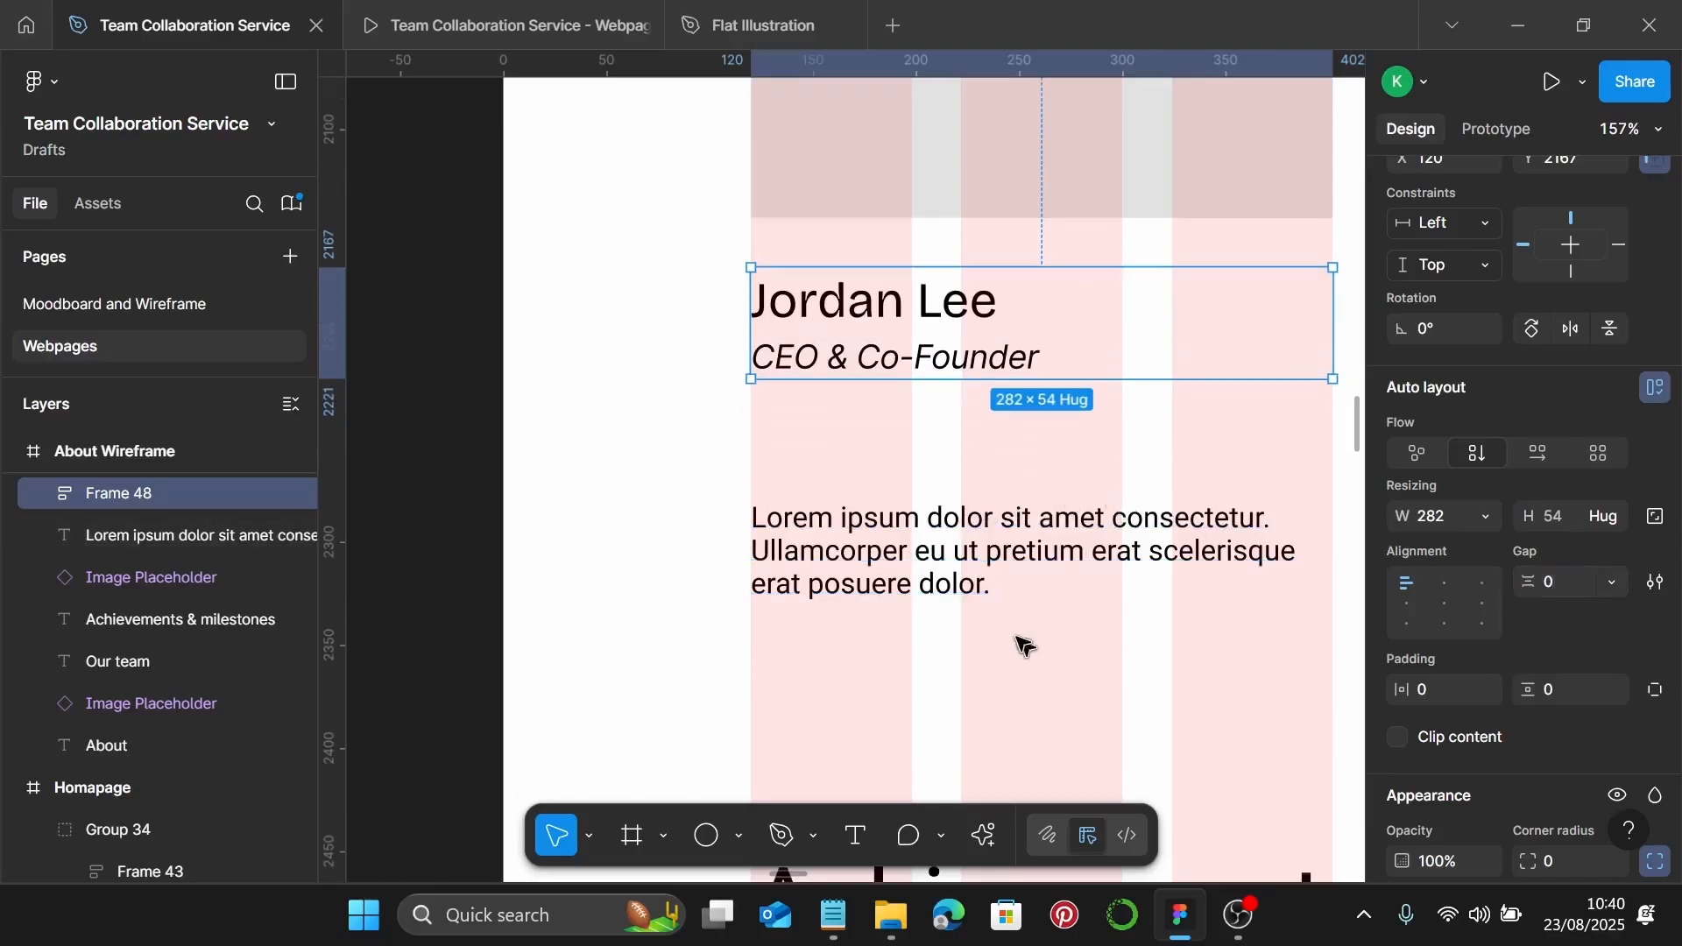
{"action": "left_click", "coordinate": [963, 569]}
{"action": "scroll", "coordinate": [1513, 522], "scroll_direction": "down", "scroll_amount": 5}
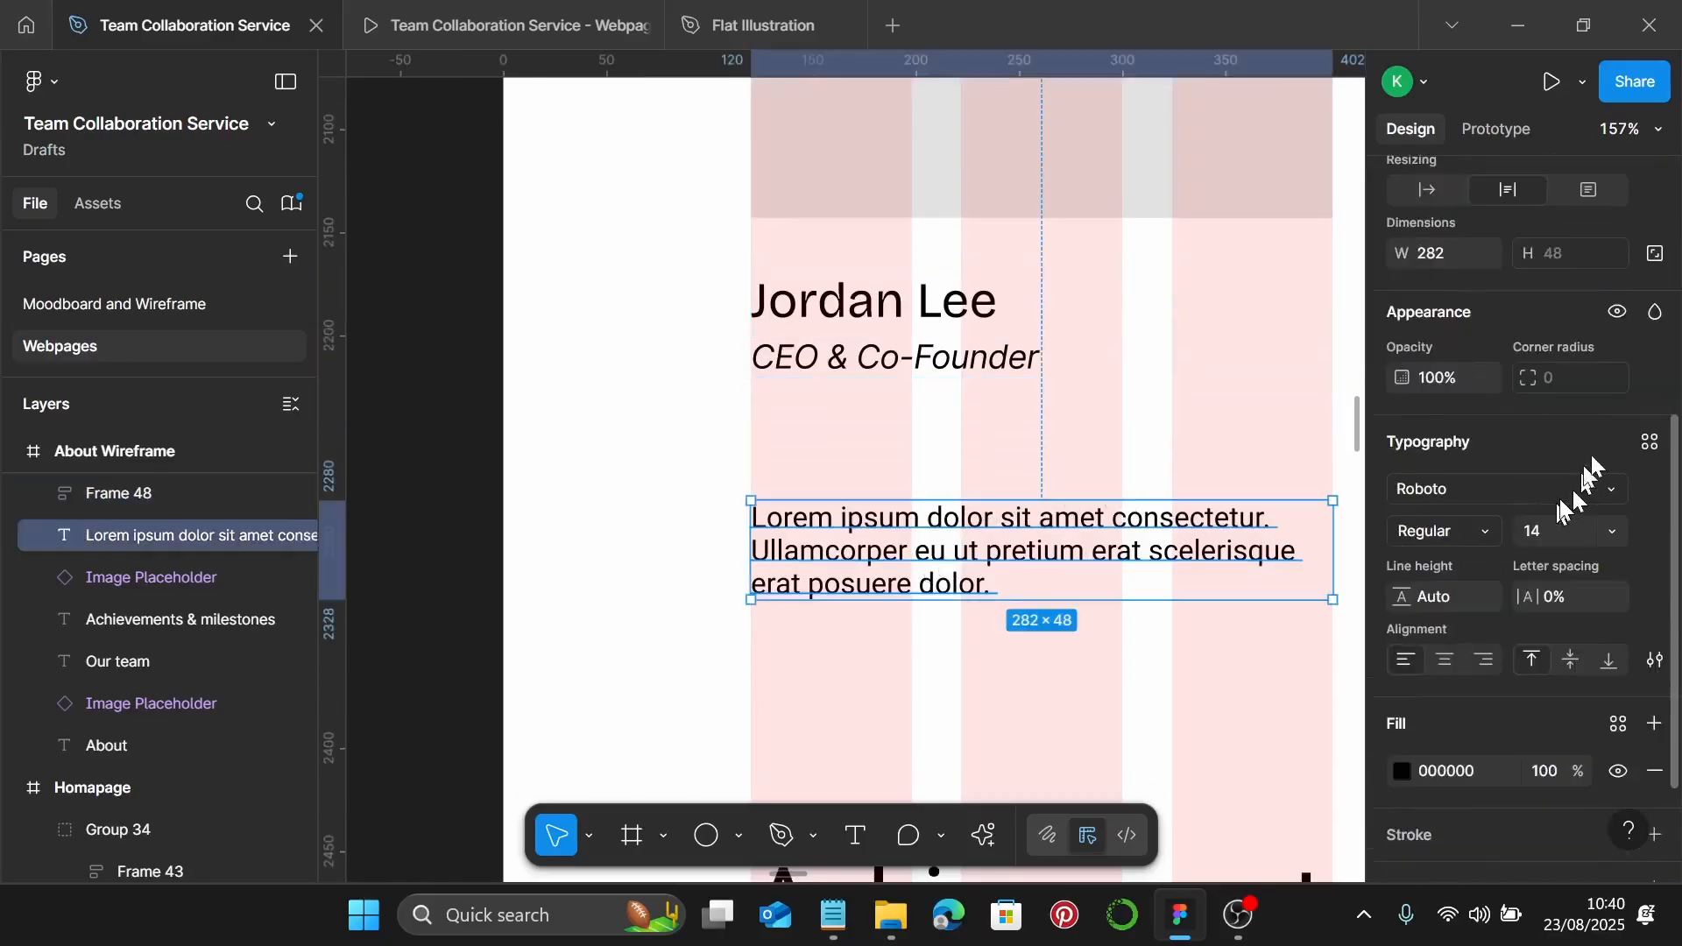
{"action": "left_click", "coordinate": [1647, 441]}
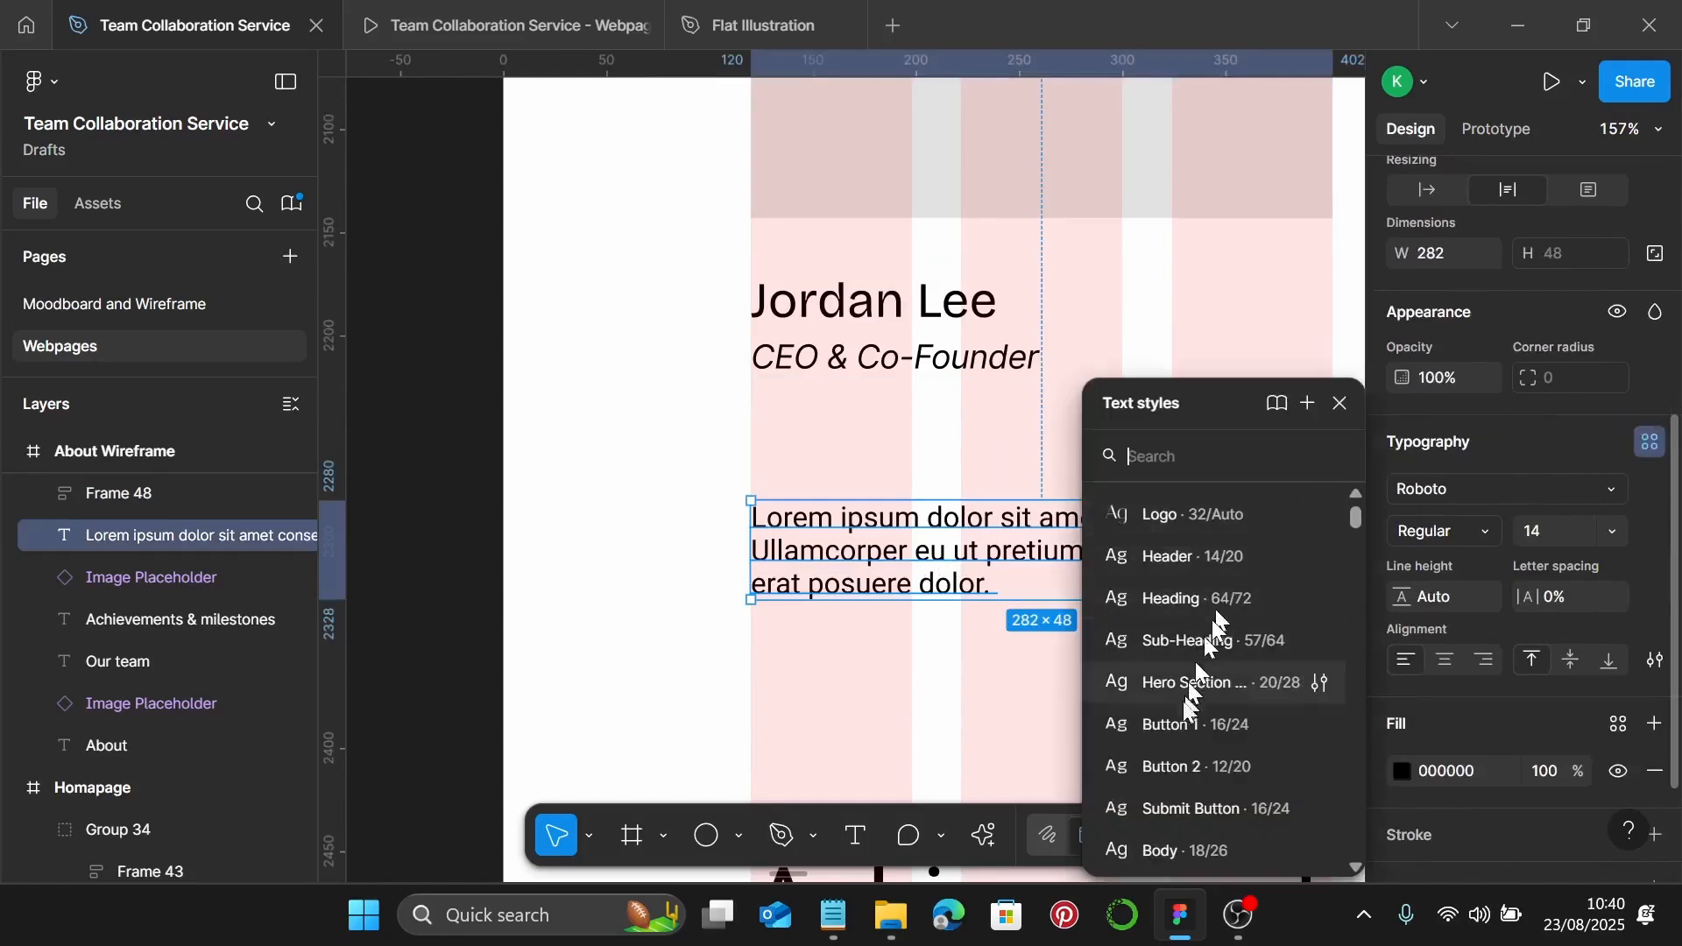
{"action": "scroll", "coordinate": [1207, 690], "scroll_direction": "down", "scroll_amount": 6}
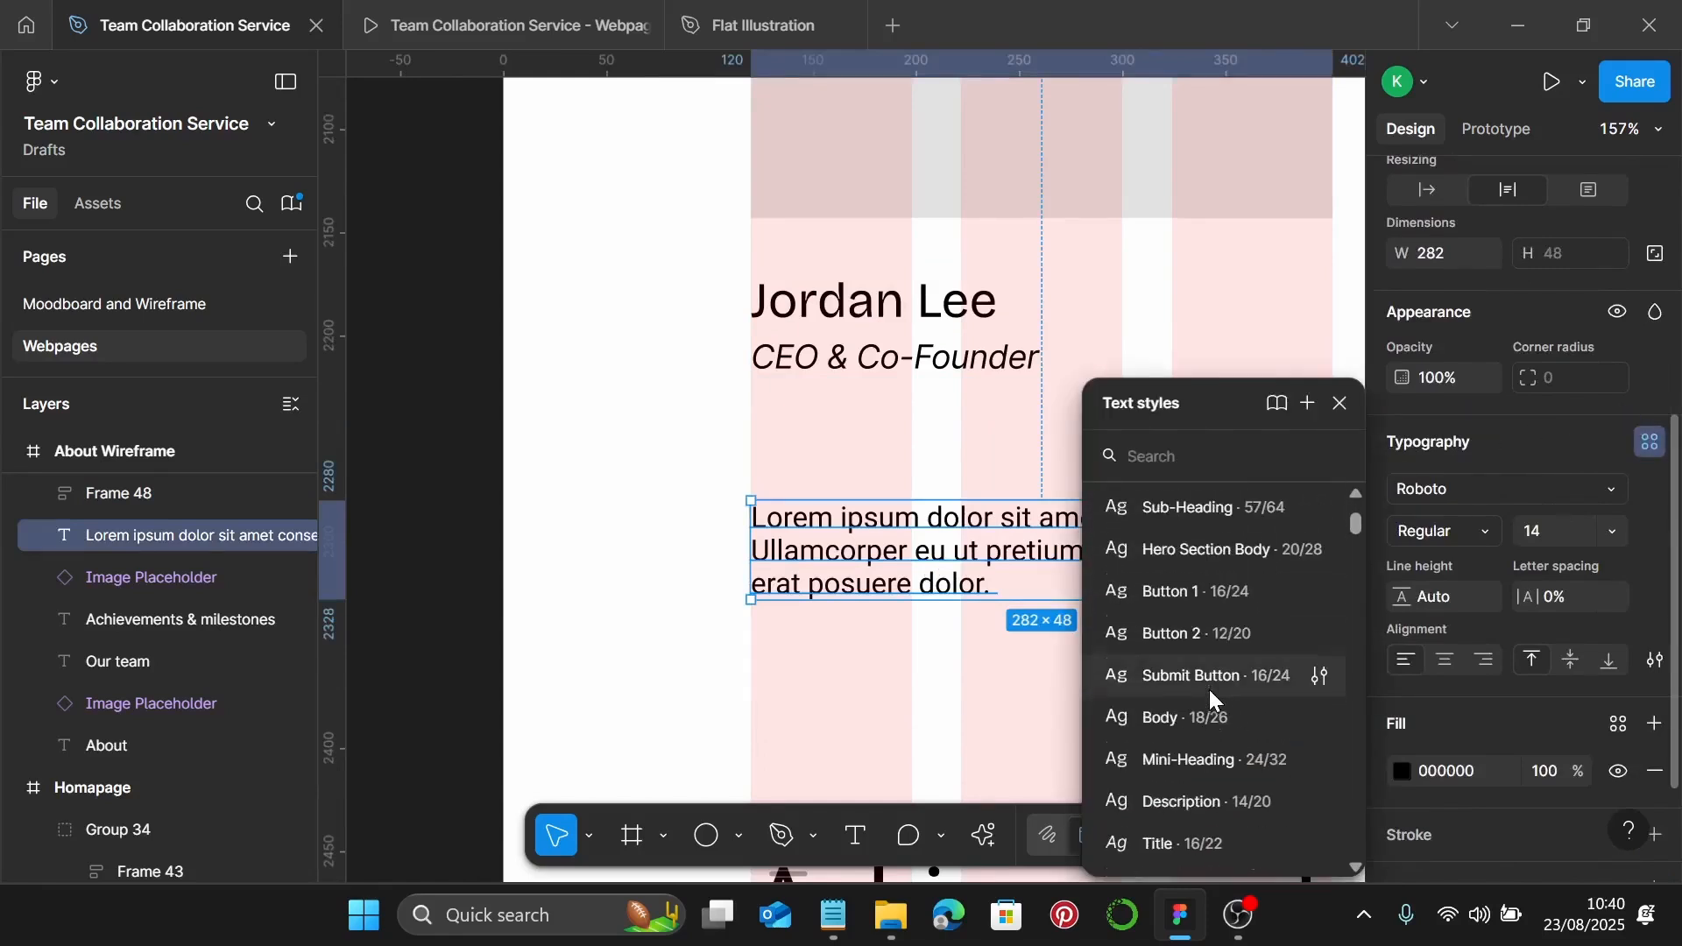
{"action": "left_click", "coordinate": [1209, 687]}
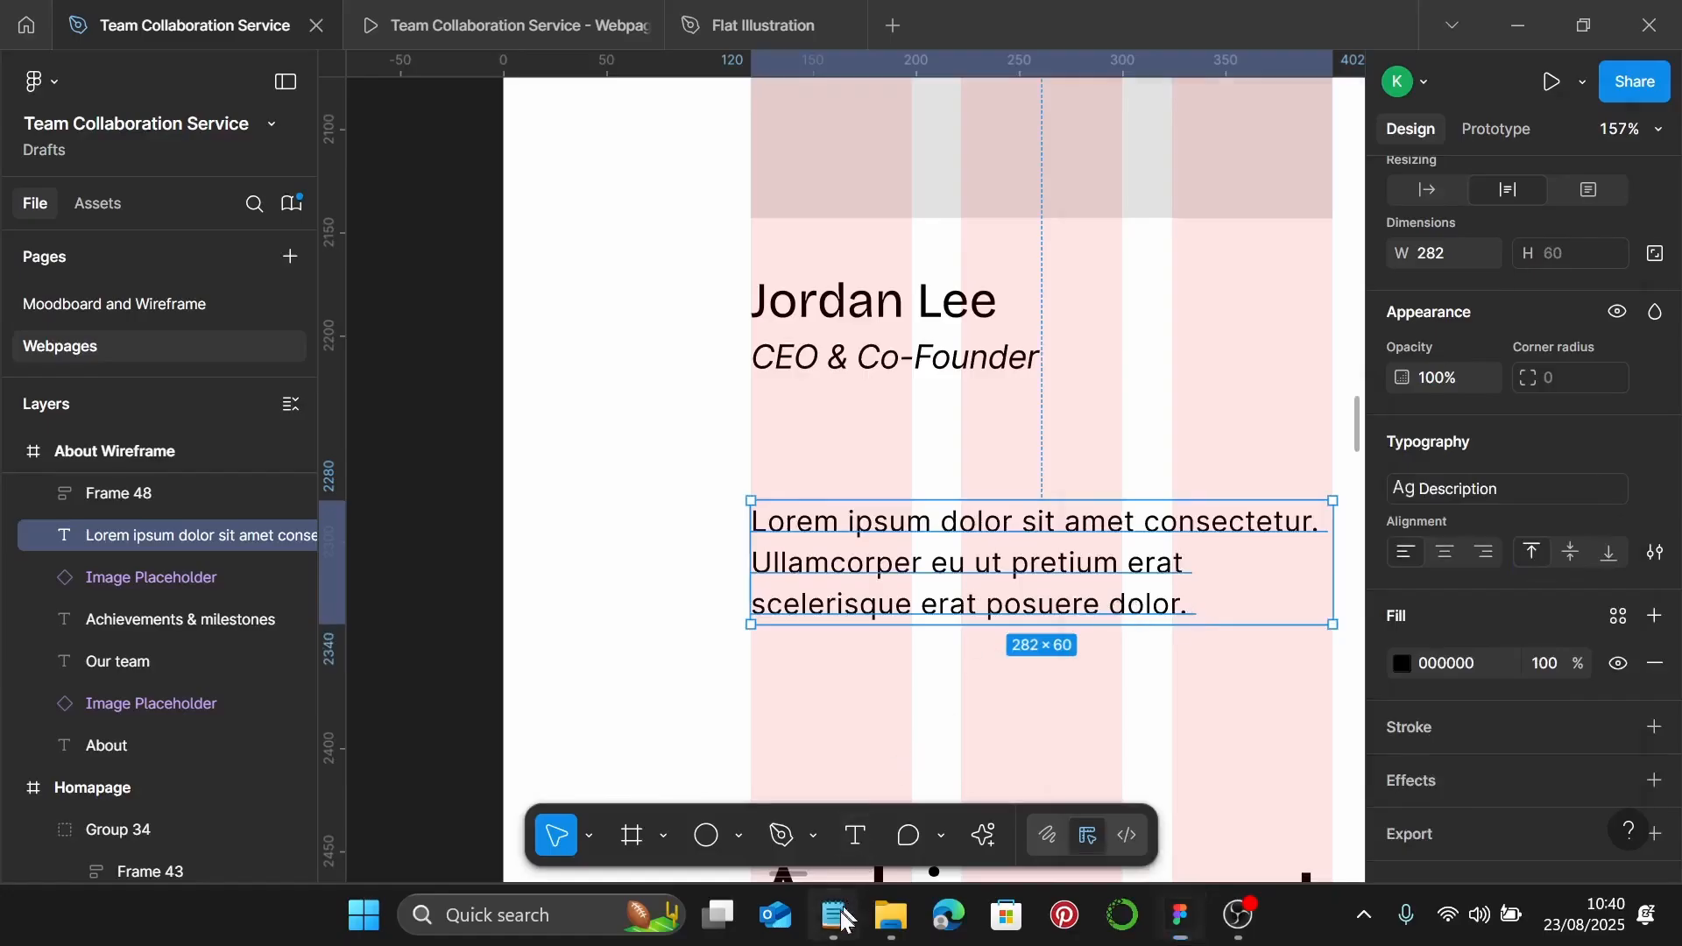
Replace the placeholder paragraph with the first team member's "Visionary leader and remote work advocate" bio from the Notepad content file, without a trailing line break
{"action": "left_click", "coordinate": [834, 916]}
{"action": "left_click_drag", "start_coordinate": [1131, 529], "coordinate": [1304, 561]}
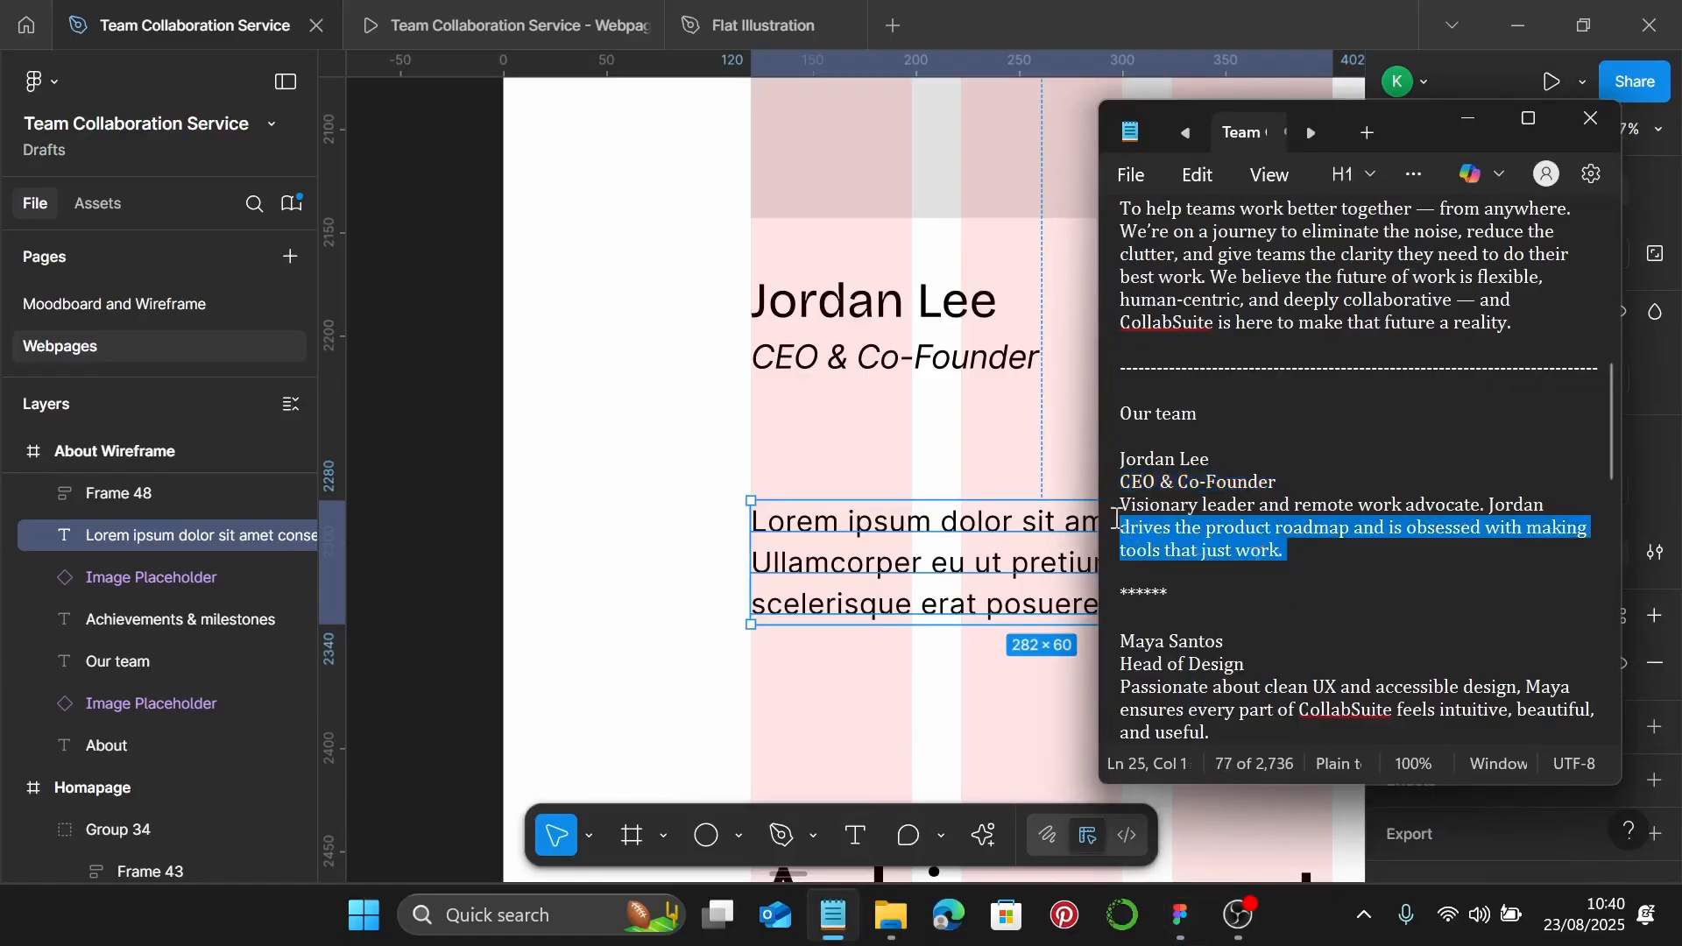
{"action": "left_click_drag", "start_coordinate": [1123, 529], "coordinate": [1117, 508]}
{"action": "key", "text": "ctrl+c"}
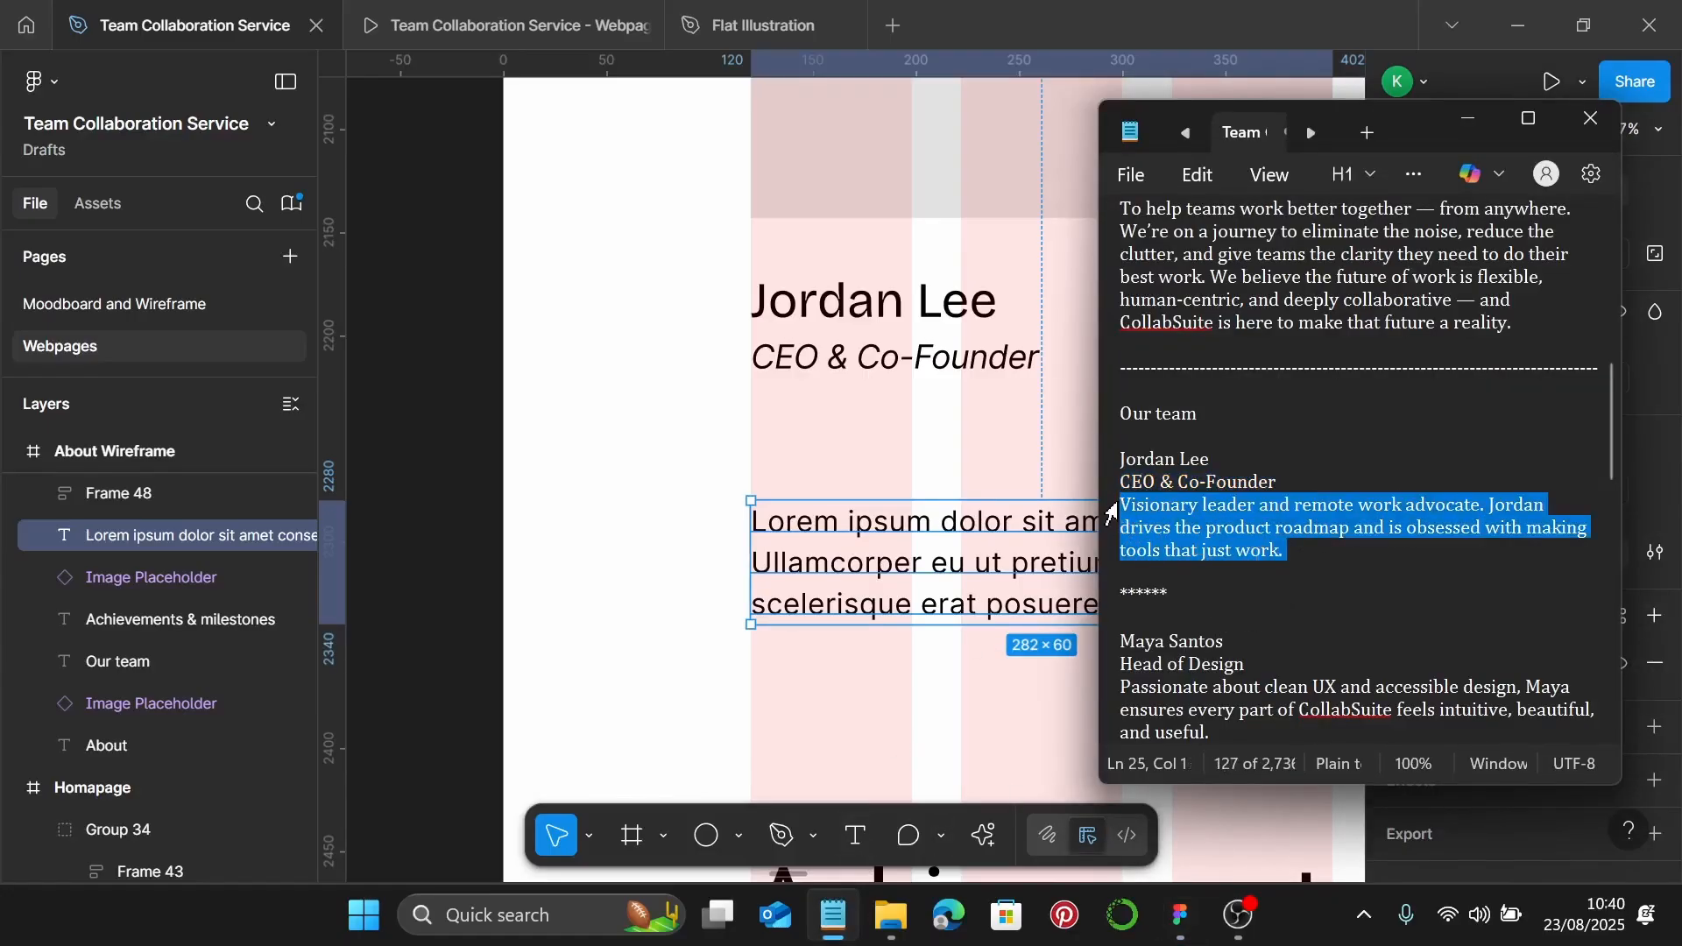
{"action": "double_click", "coordinate": [919, 565]}
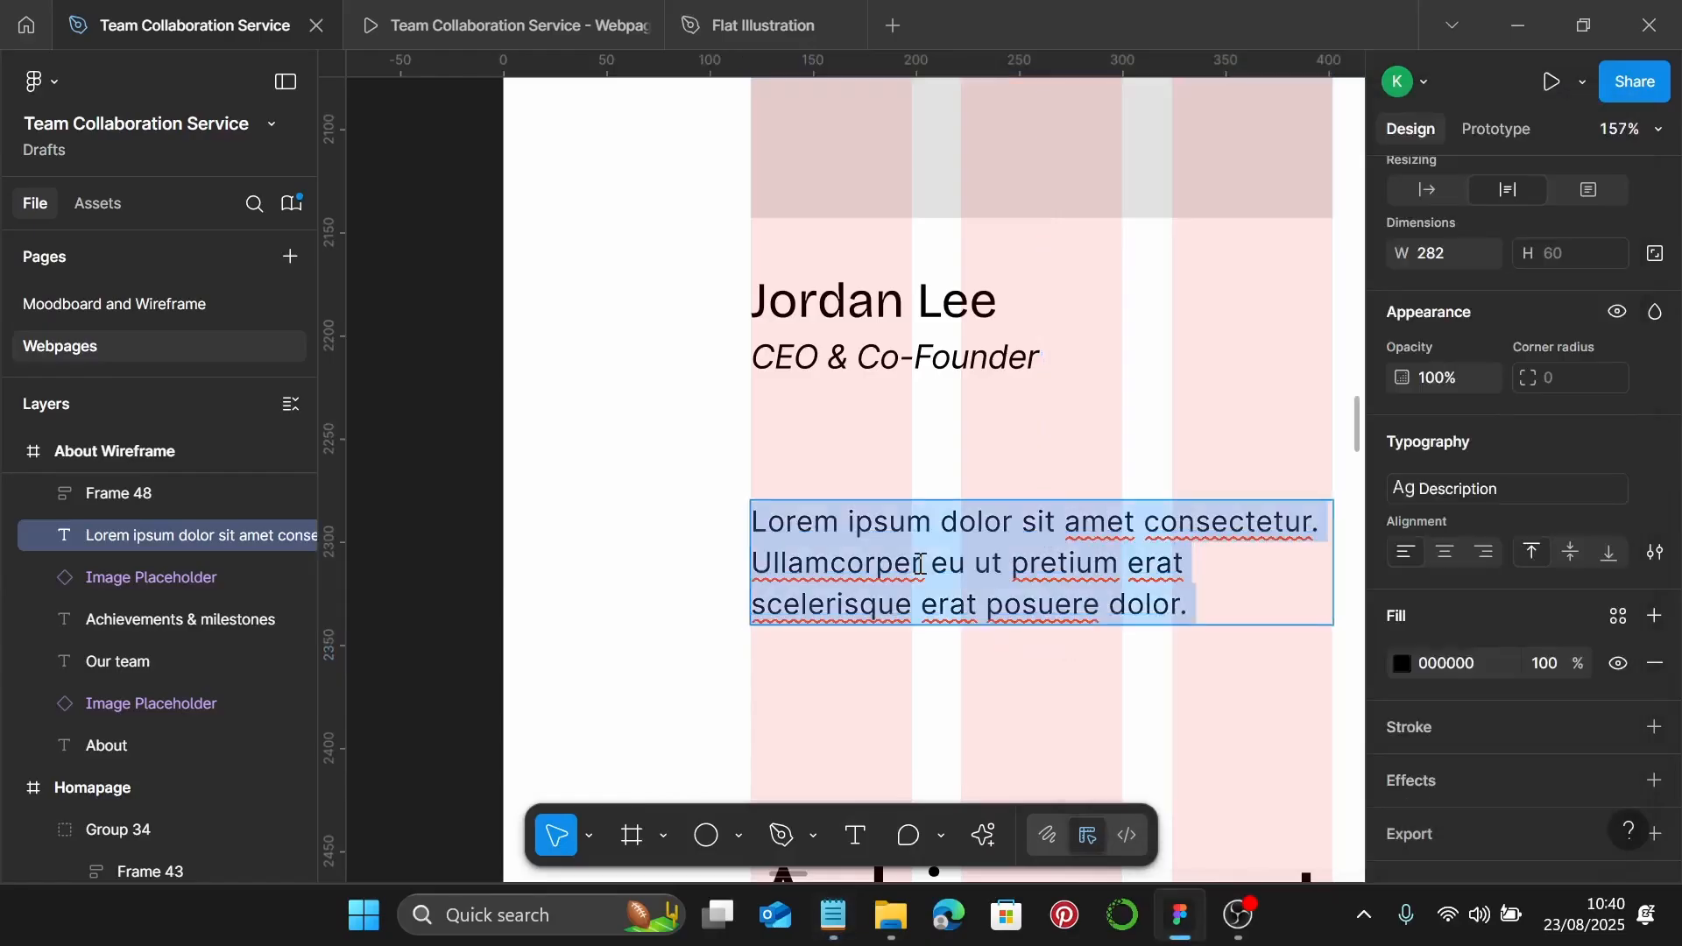
{"action": "key", "text": "ctrl+v"}
{"action": "key", "text": "BackSpace"}
{"action": "scroll", "coordinate": [920, 563], "scroll_direction": "right", "scroll_amount": 1}
{"action": "left_click", "coordinate": [1008, 446]}
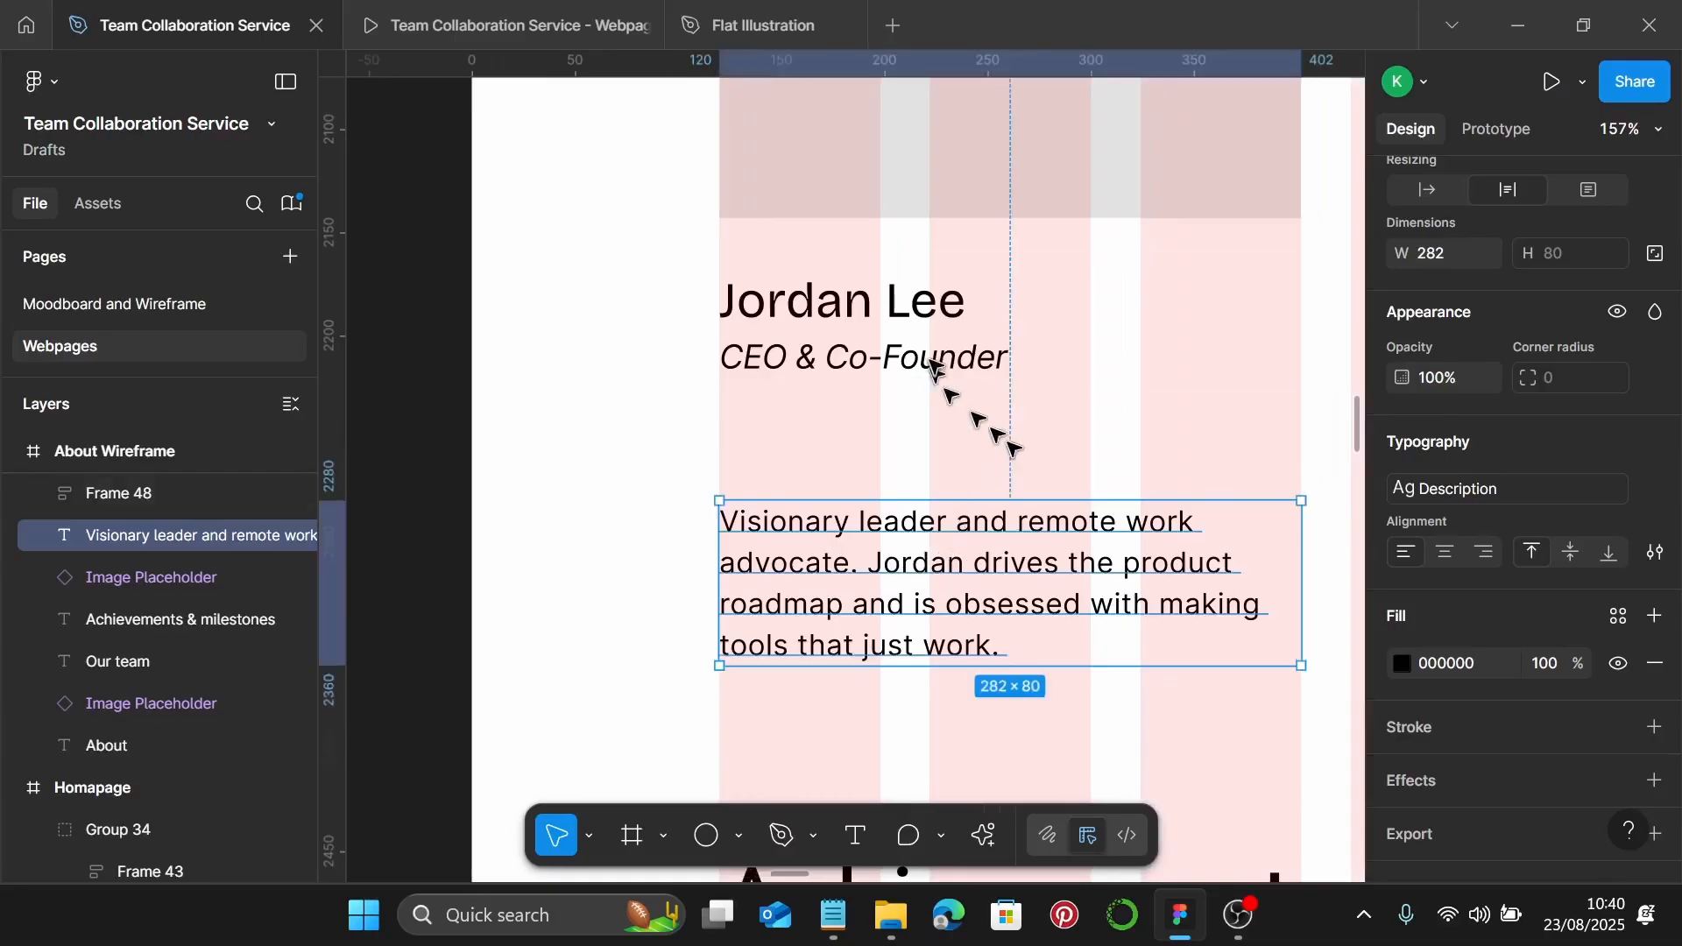
Combine the name-and-title group and the bio paragraph below it into a vertical auto layout with a gap of 10
{"action": "left_click", "coordinate": [932, 364]}
{"action": "left_click", "coordinate": [902, 532], "text": "shift"}
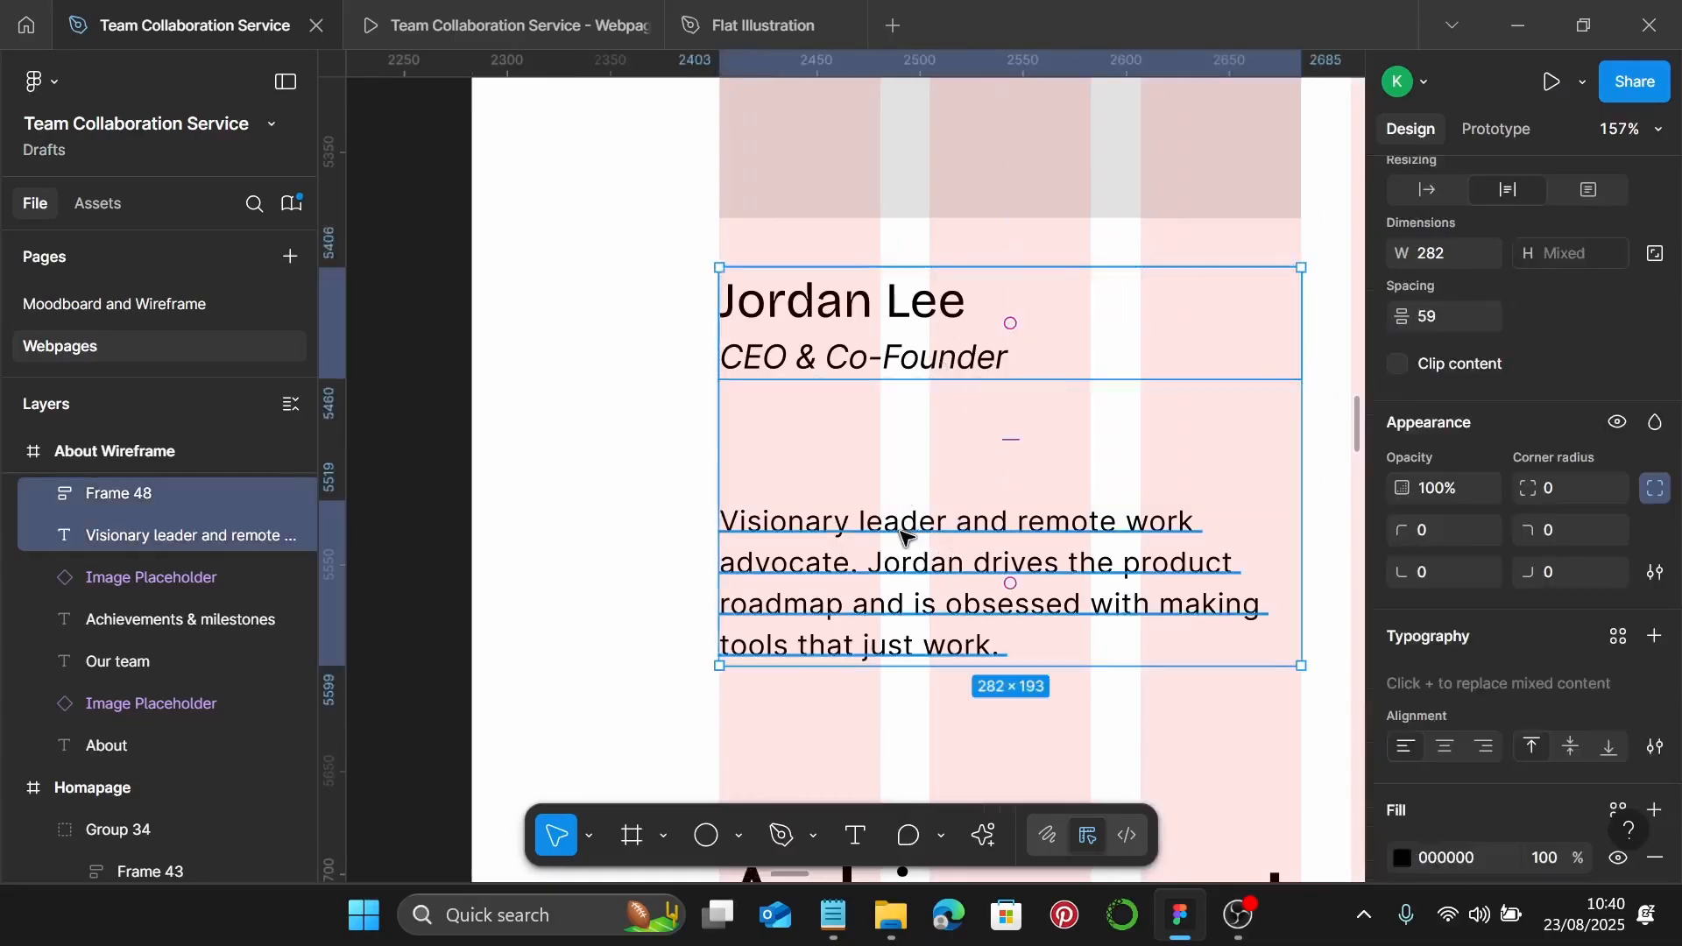
{"action": "key", "text": "shift+a"}
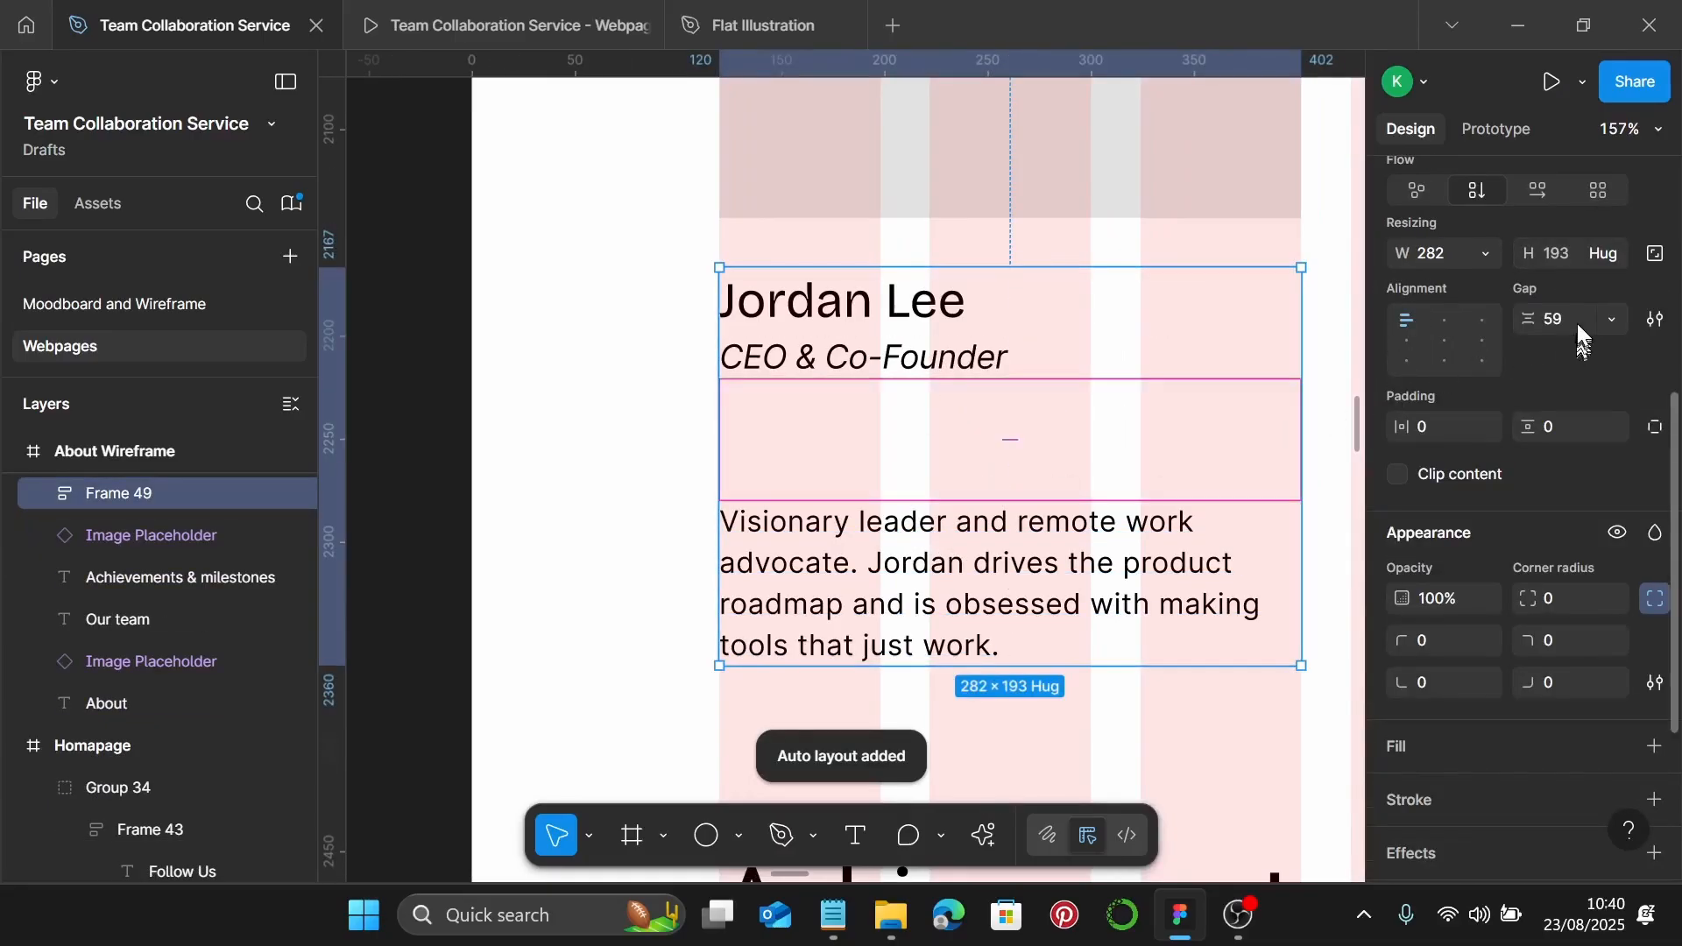
{"action": "type", "text": "10"}
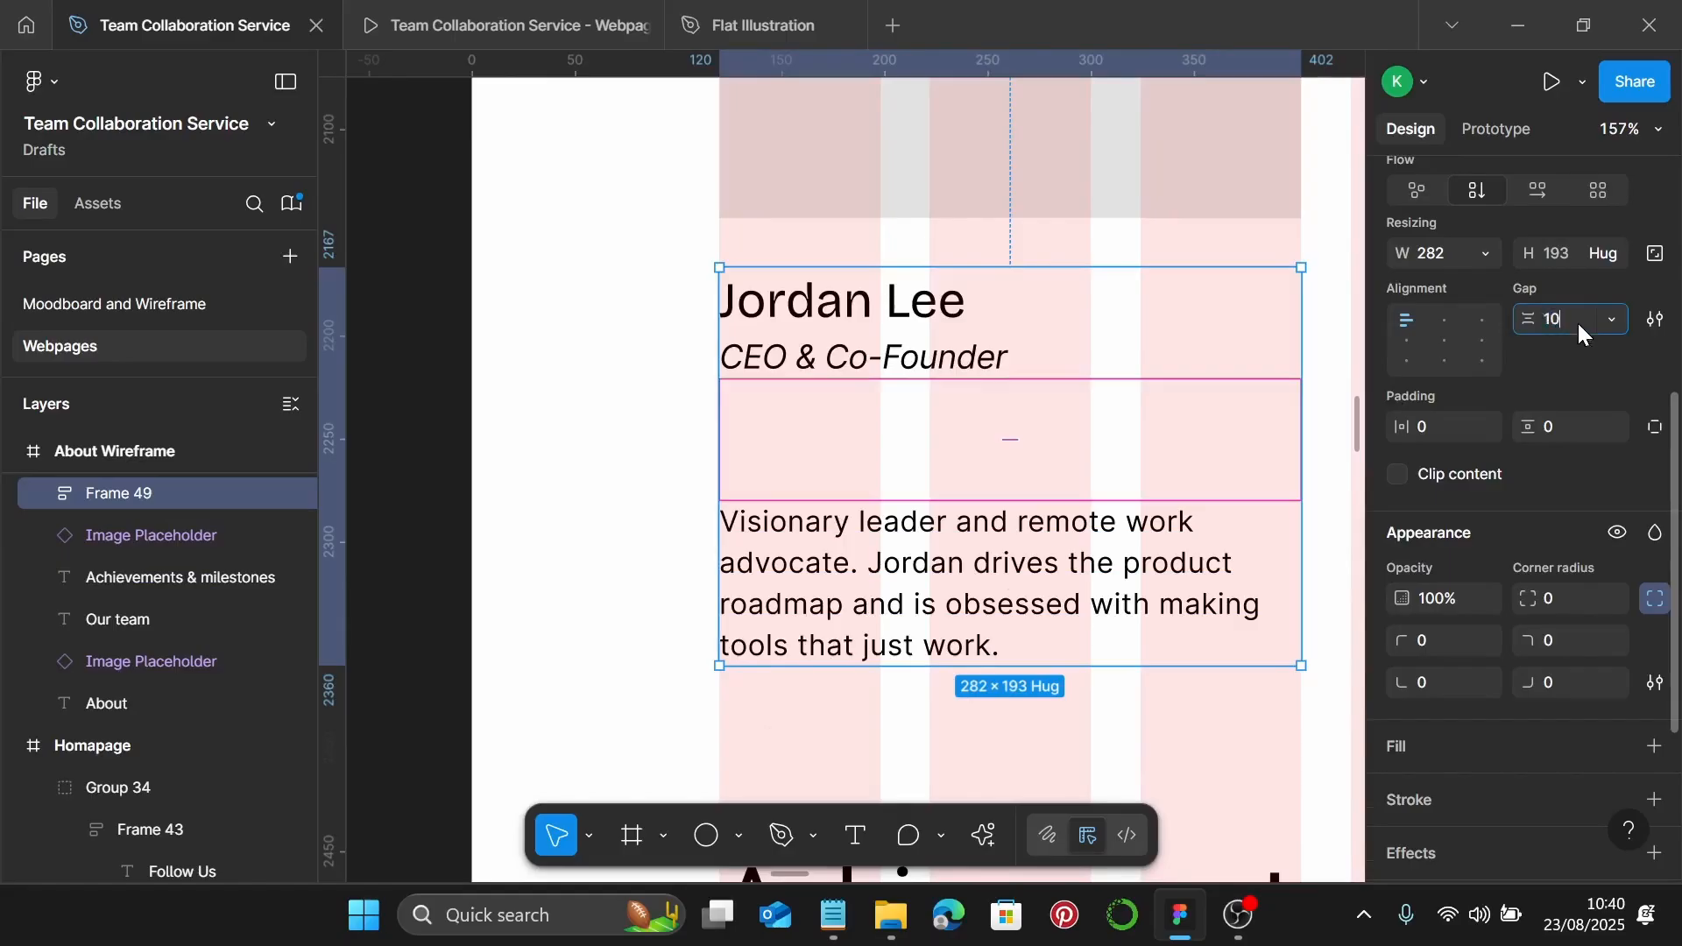
{"action": "key", "text": "Return"}
Combine the team member's text block and the image placeholder above it into a vertical auto layout with a gap of 0
{"action": "scroll", "coordinate": [1215, 351], "scroll_direction": "down", "scroll_amount": 1}
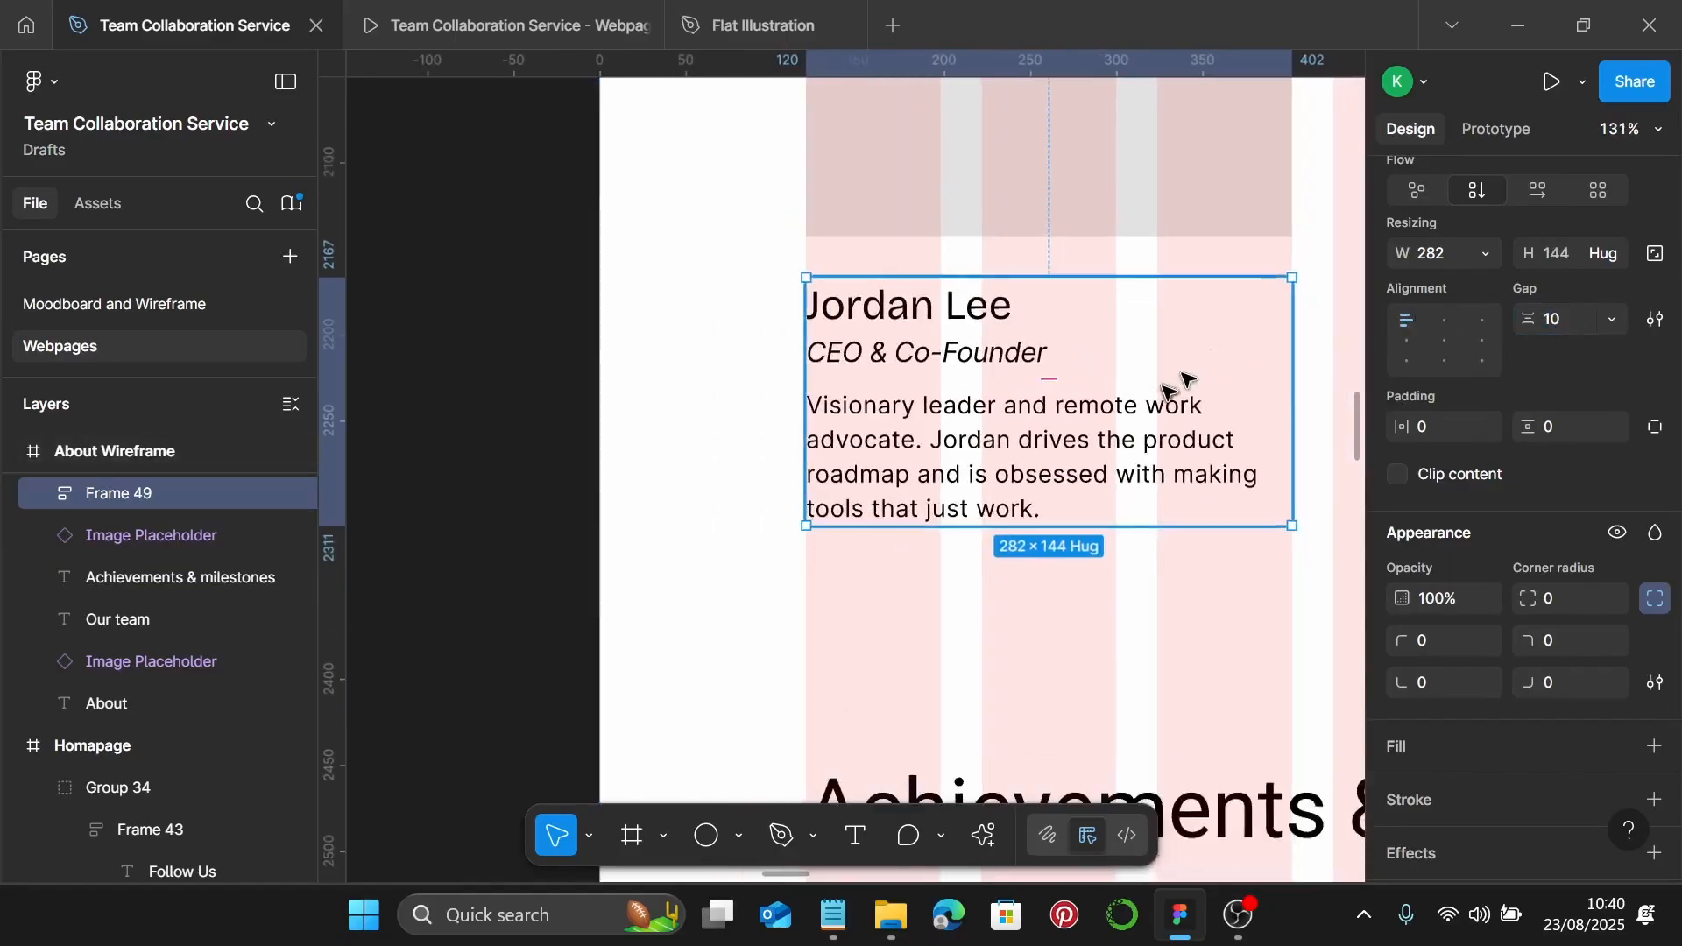
{"action": "scroll", "coordinate": [1170, 385], "scroll_direction": "up", "scroll_amount": 2}
{"action": "left_click", "coordinate": [966, 243], "text": "shift"}
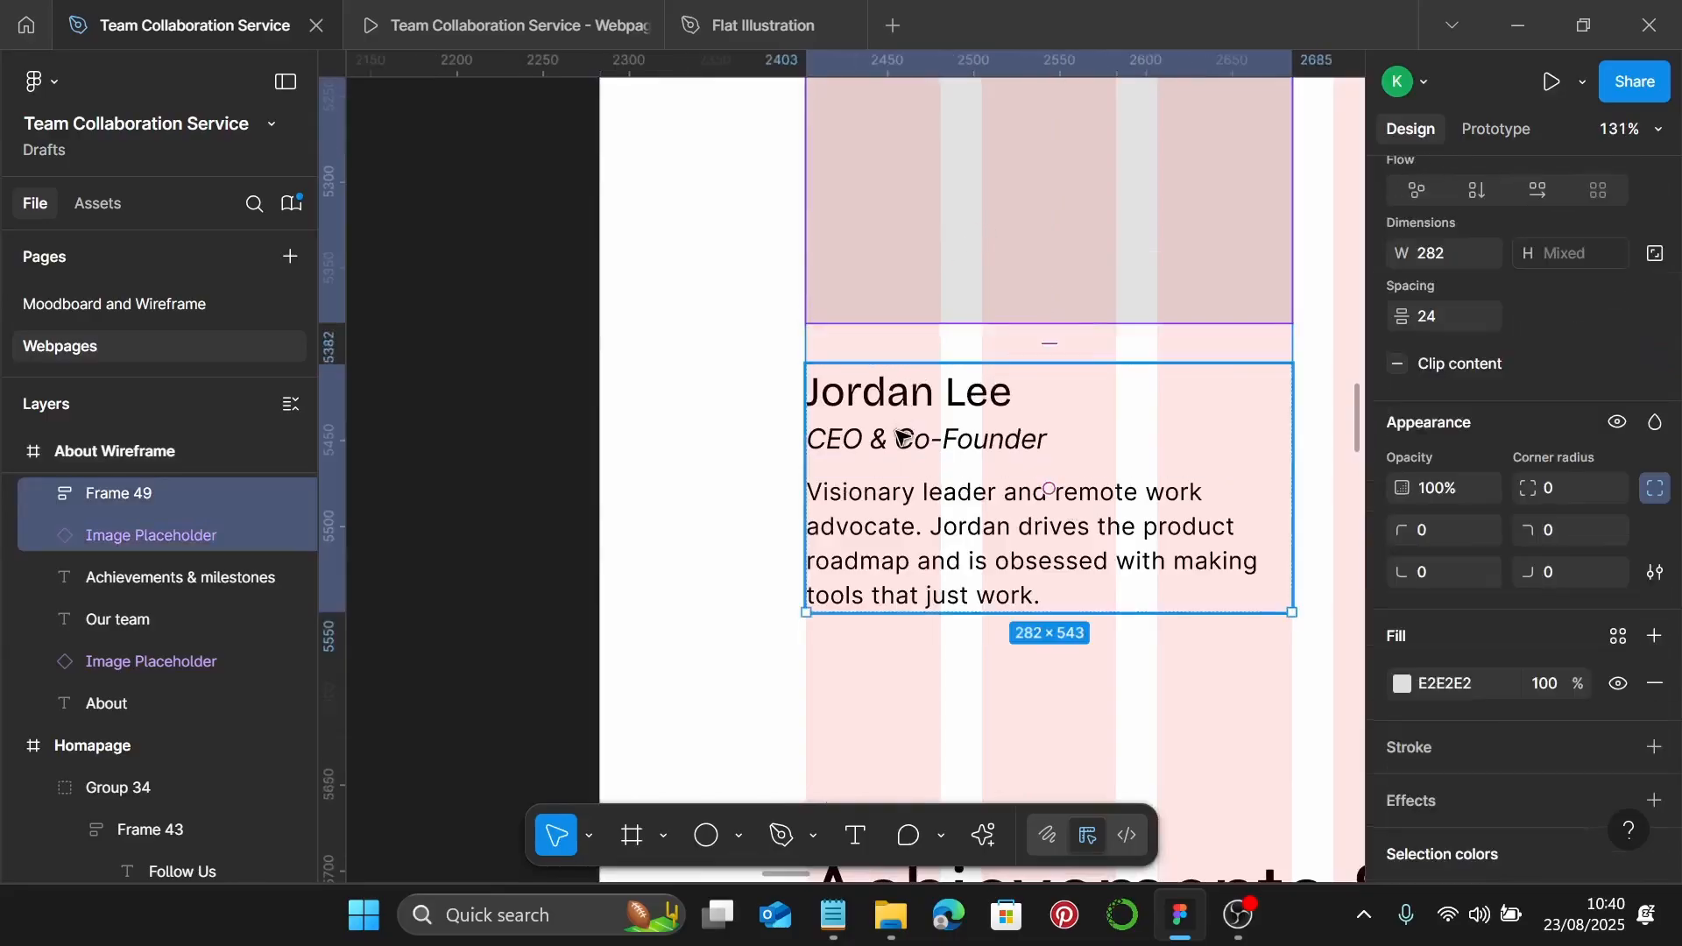
{"action": "key", "text": "shift+a"}
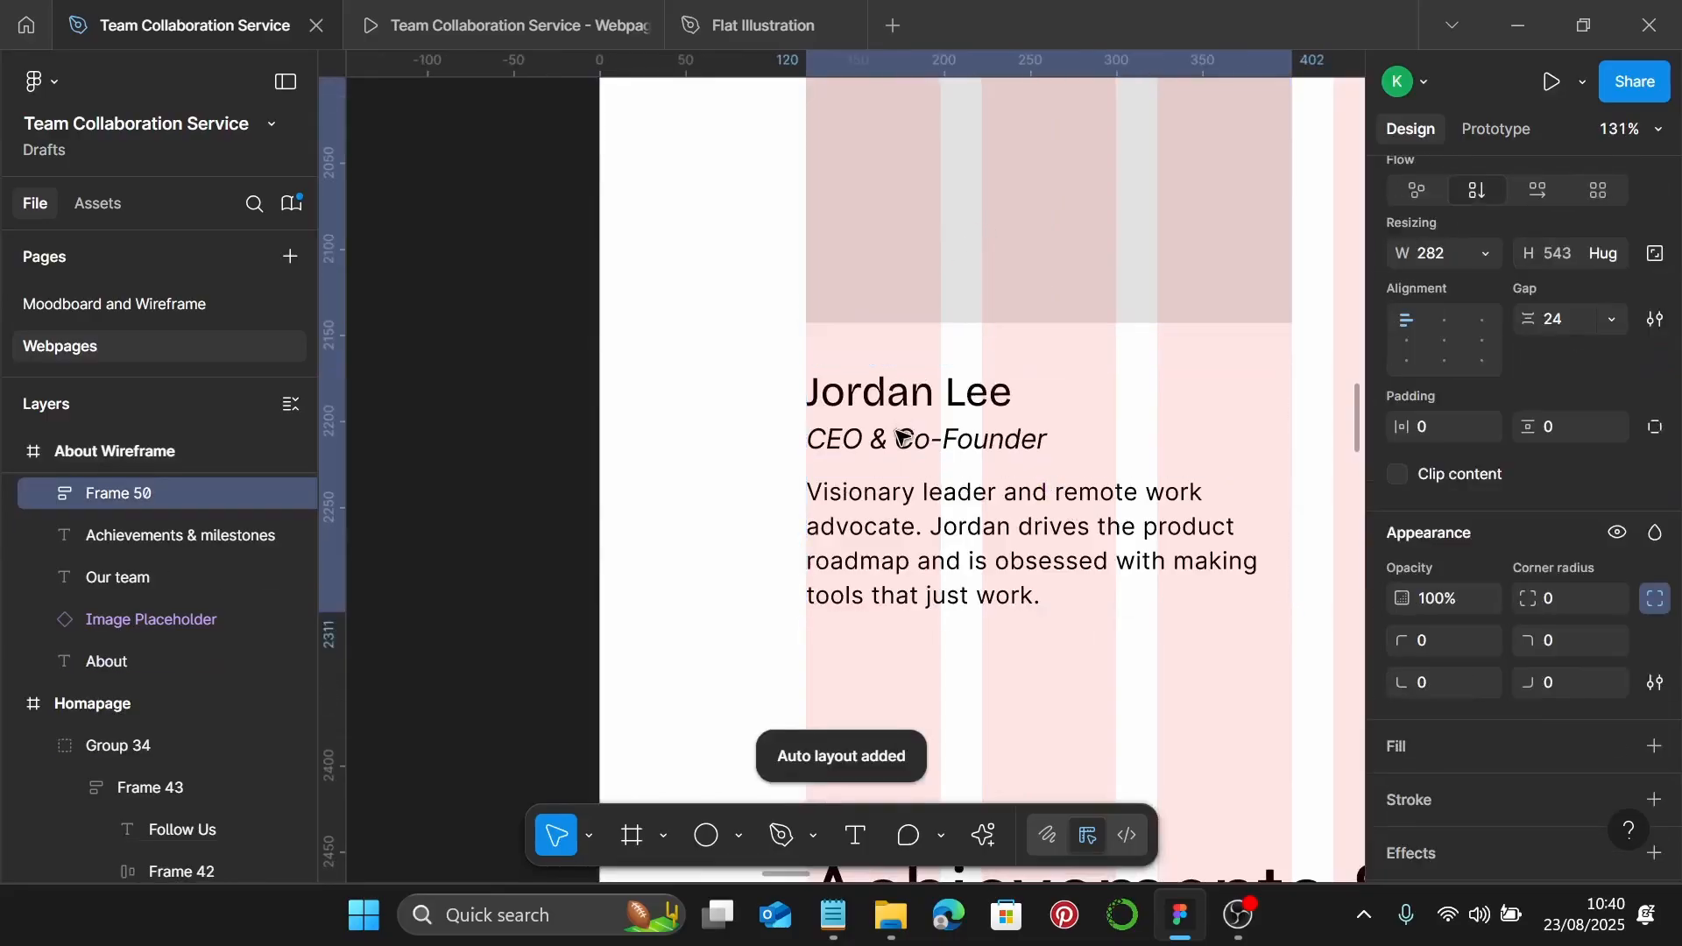
{"action": "left_click", "coordinate": [1569, 315]}
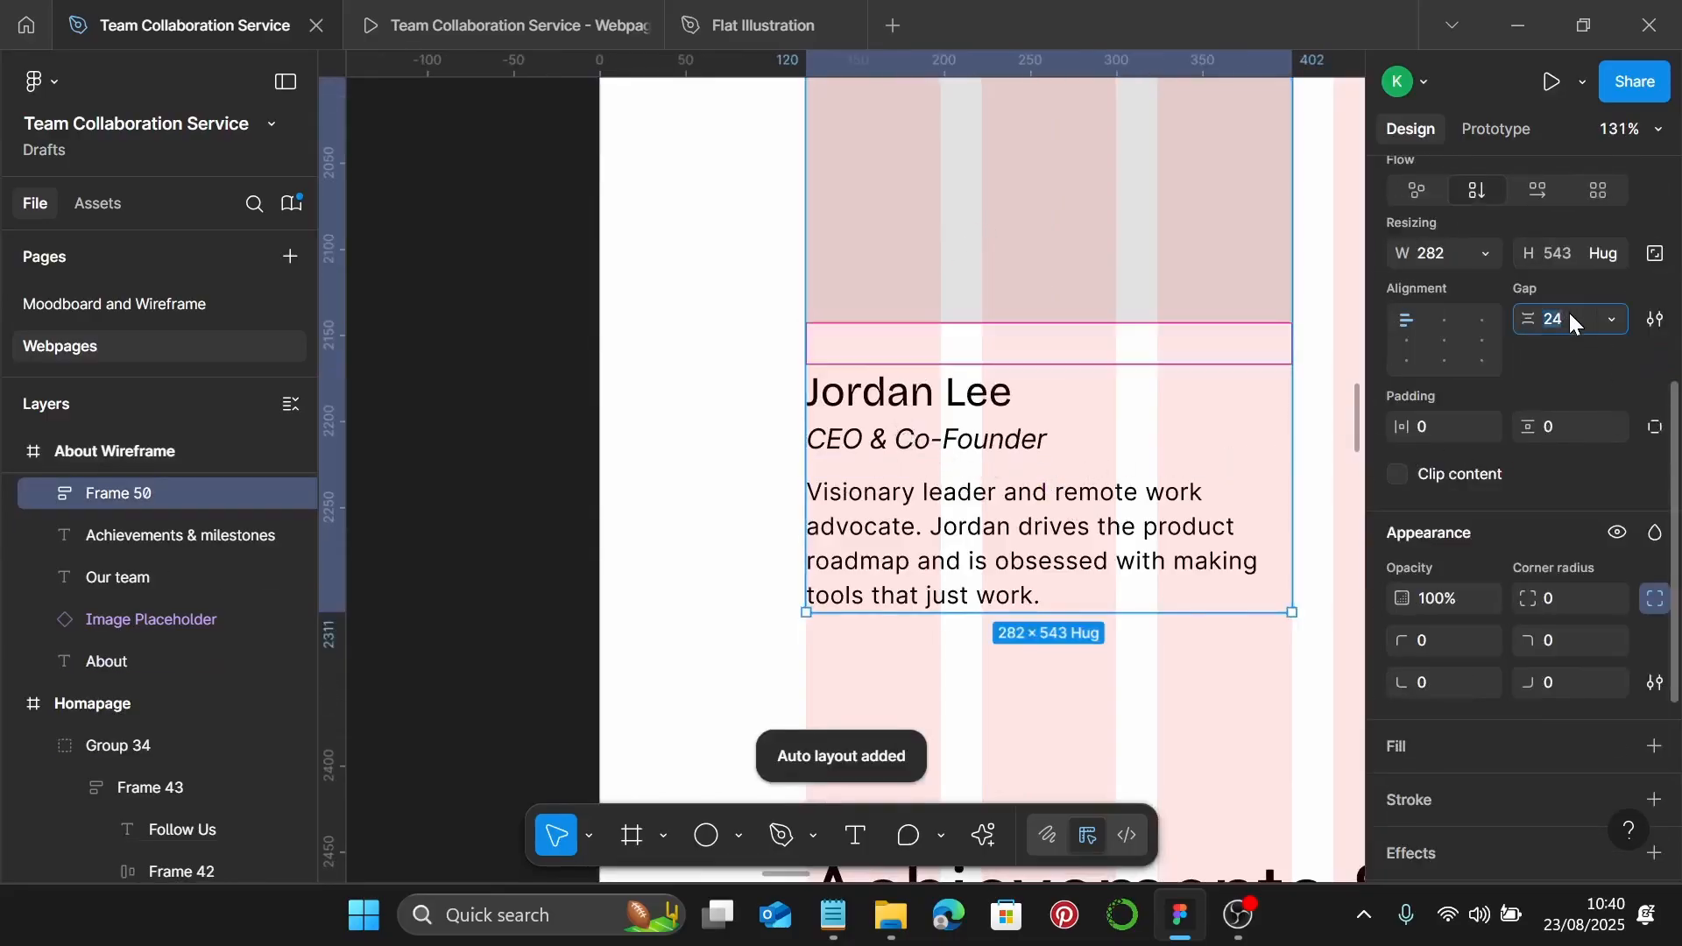
{"action": "type", "text": "0"}
{"action": "key", "text": "Return"}
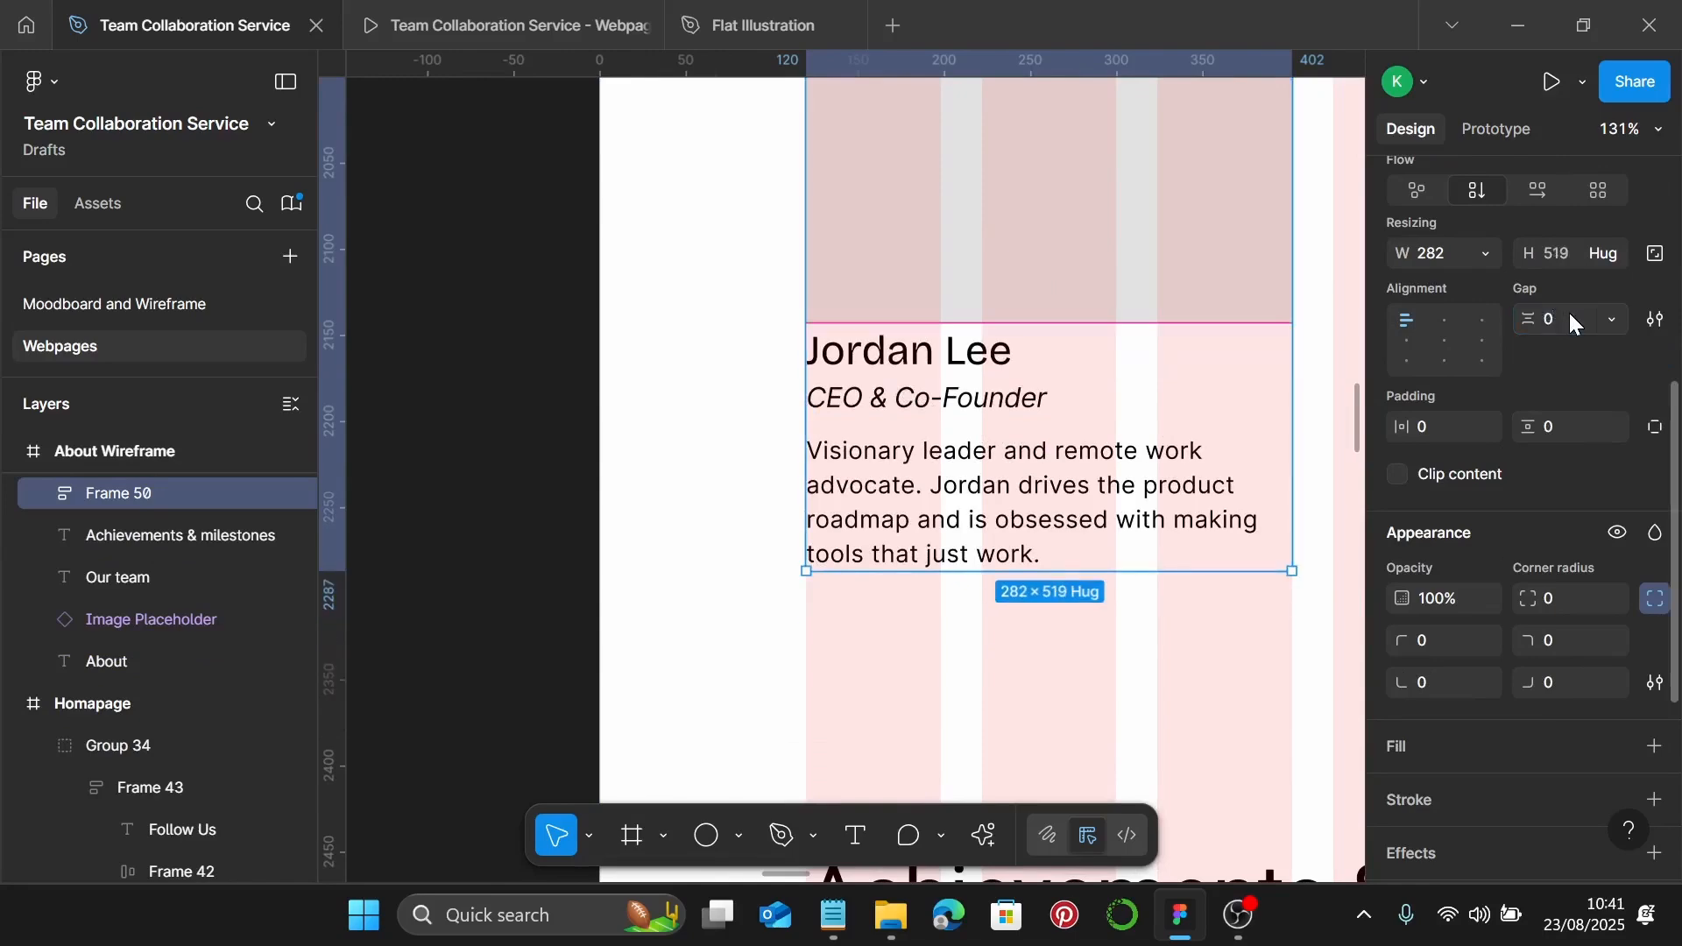
{"action": "left_click", "coordinate": [1155, 629]}
Set the width of the three portrait-format team photos beside the About wireframe to 282, leaving out the landscape photo
{"action": "scroll", "coordinate": [1152, 622], "scroll_direction": "down", "scroll_amount": 5}
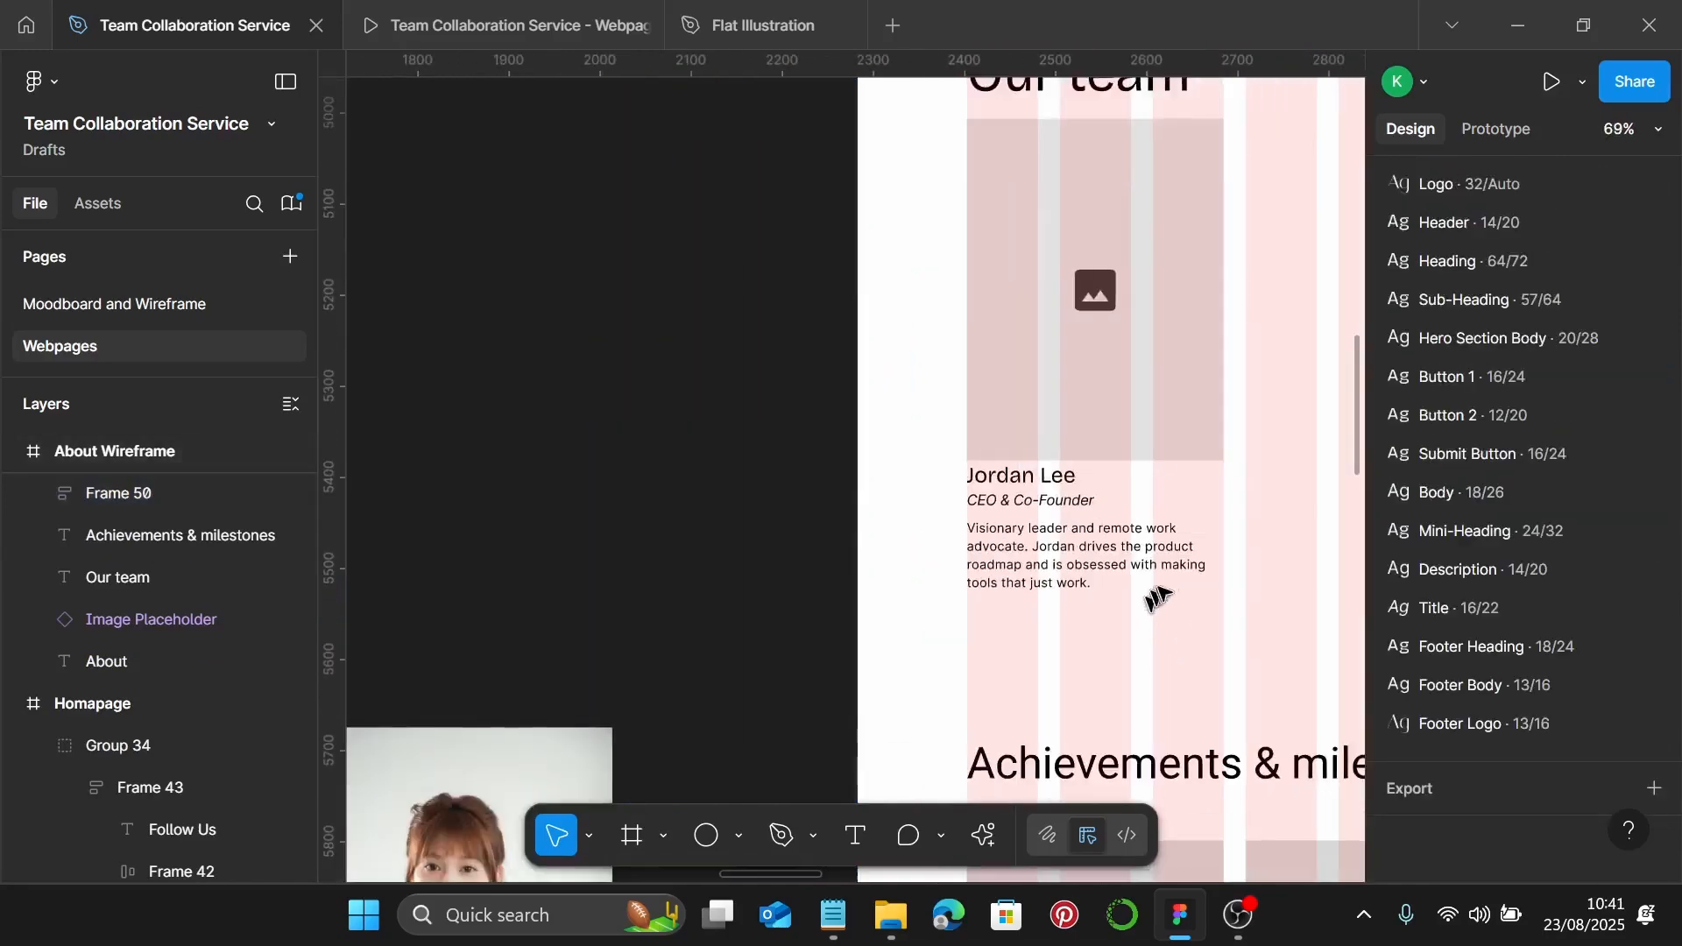
{"action": "scroll", "coordinate": [1150, 613], "scroll_direction": "left", "scroll_amount": 5}
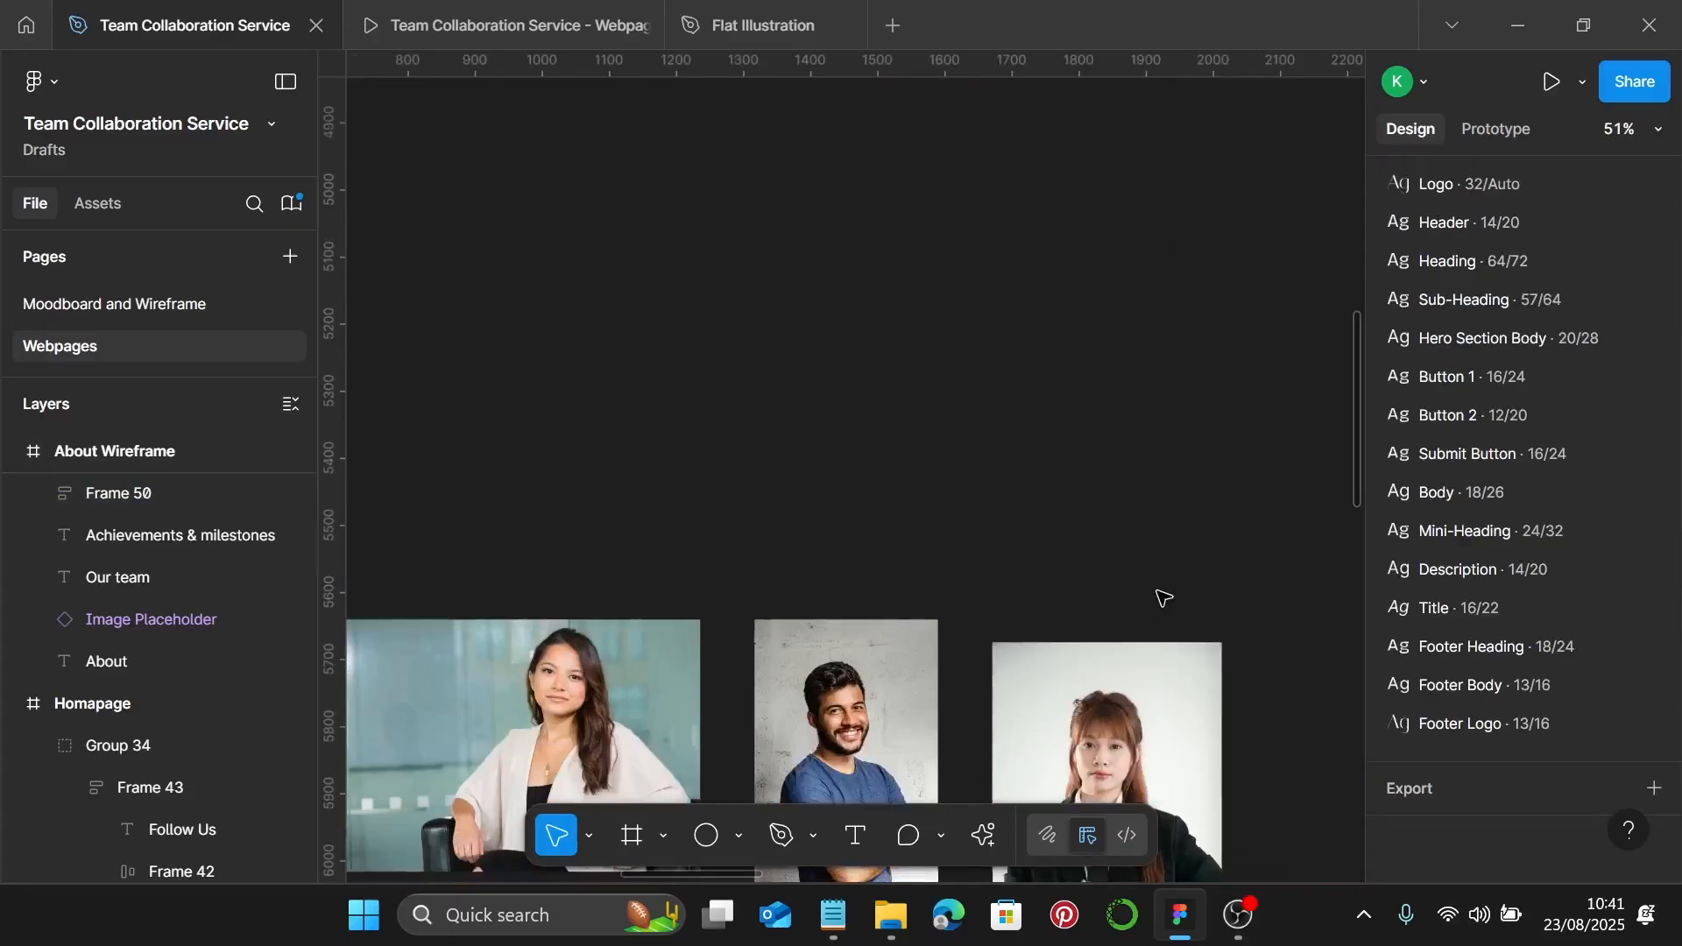
{"action": "scroll", "coordinate": [1096, 604], "scroll_direction": "down", "scroll_amount": 3}
{"action": "scroll", "coordinate": [1042, 601], "scroll_direction": "down", "scroll_amount": 4}
{"action": "scroll", "coordinate": [806, 666], "scroll_direction": "up", "scroll_amount": 1}
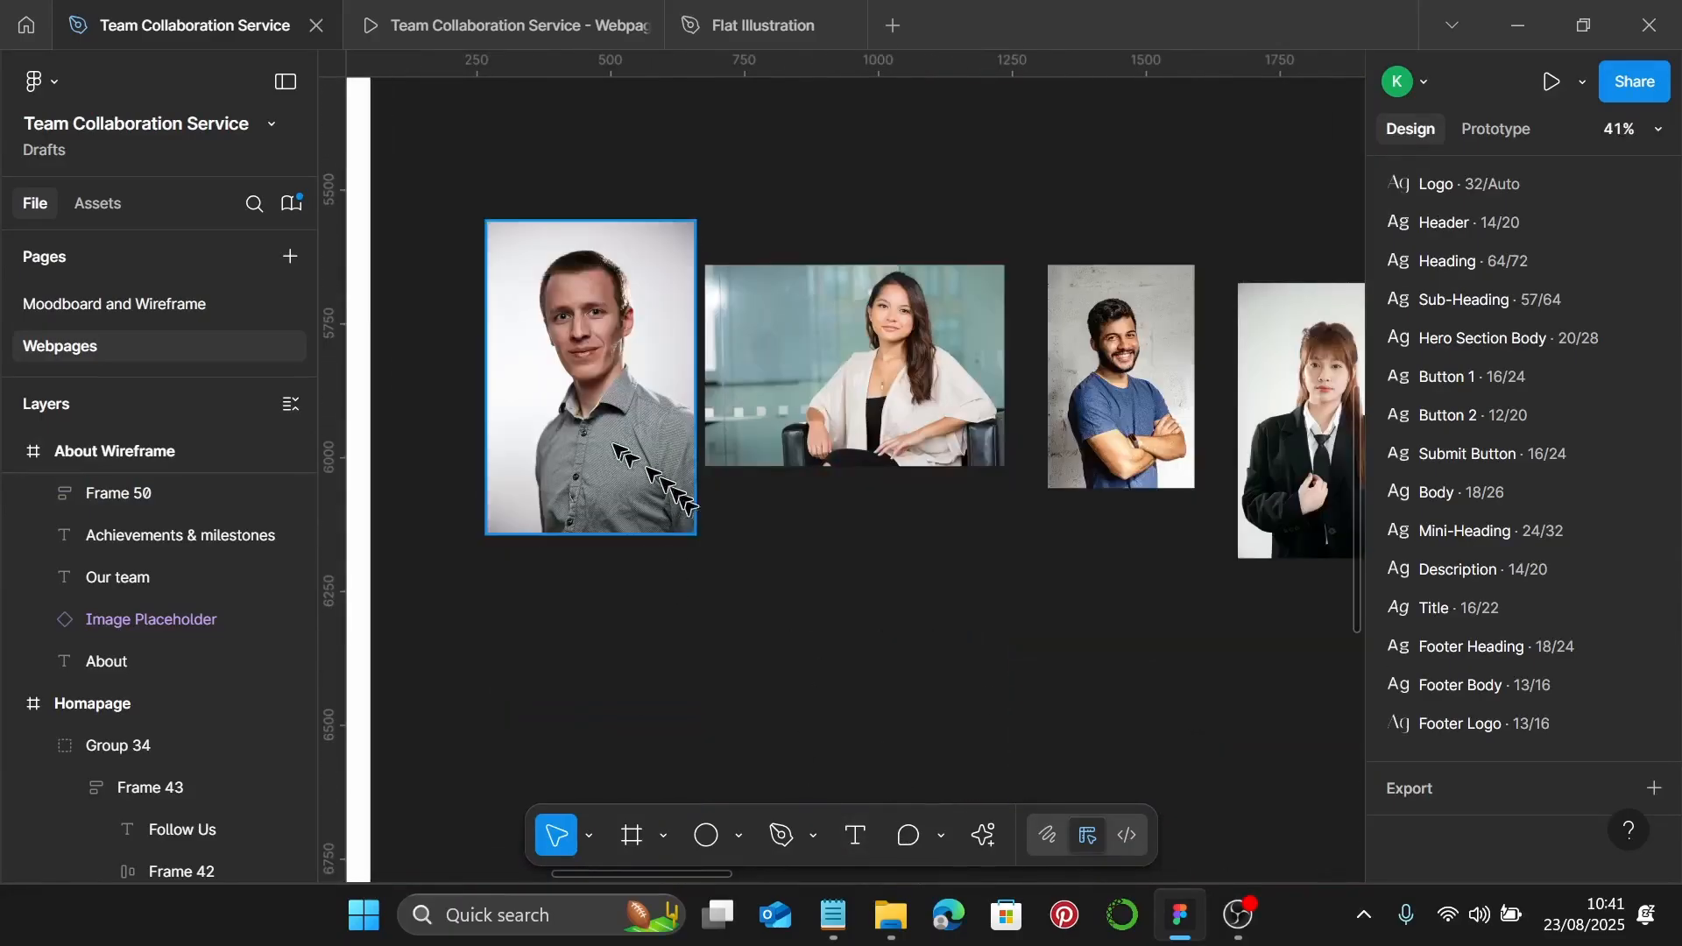
{"action": "left_click", "coordinate": [530, 391]}
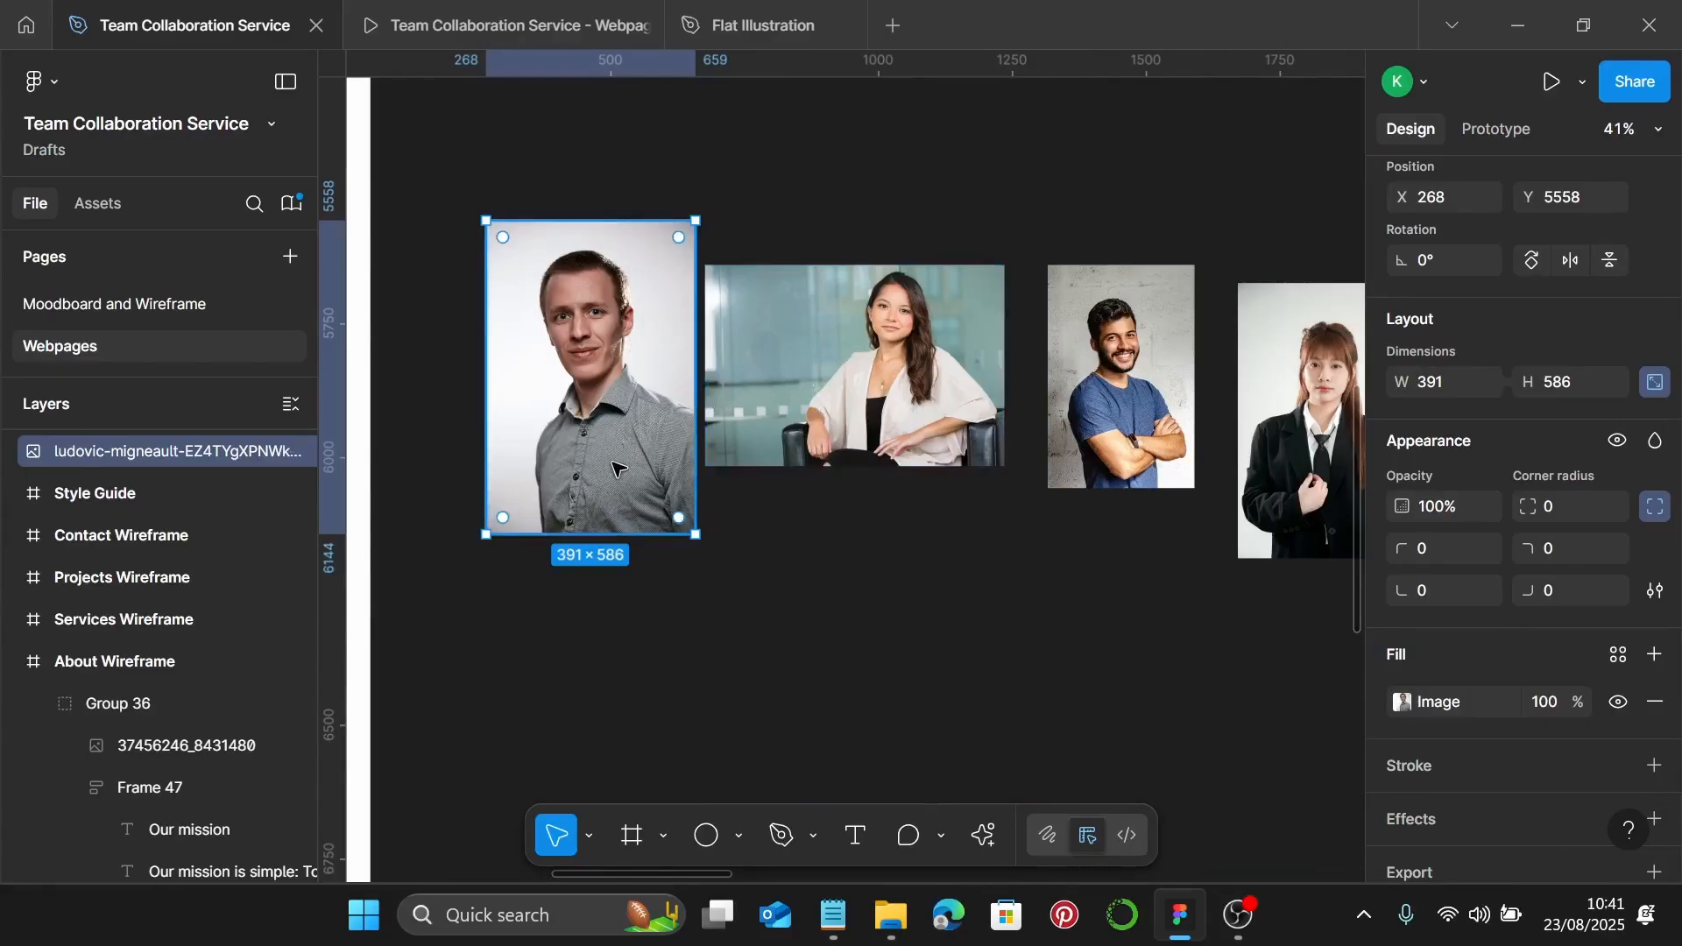
{"action": "left_click", "coordinate": [1089, 390], "text": "shift"}
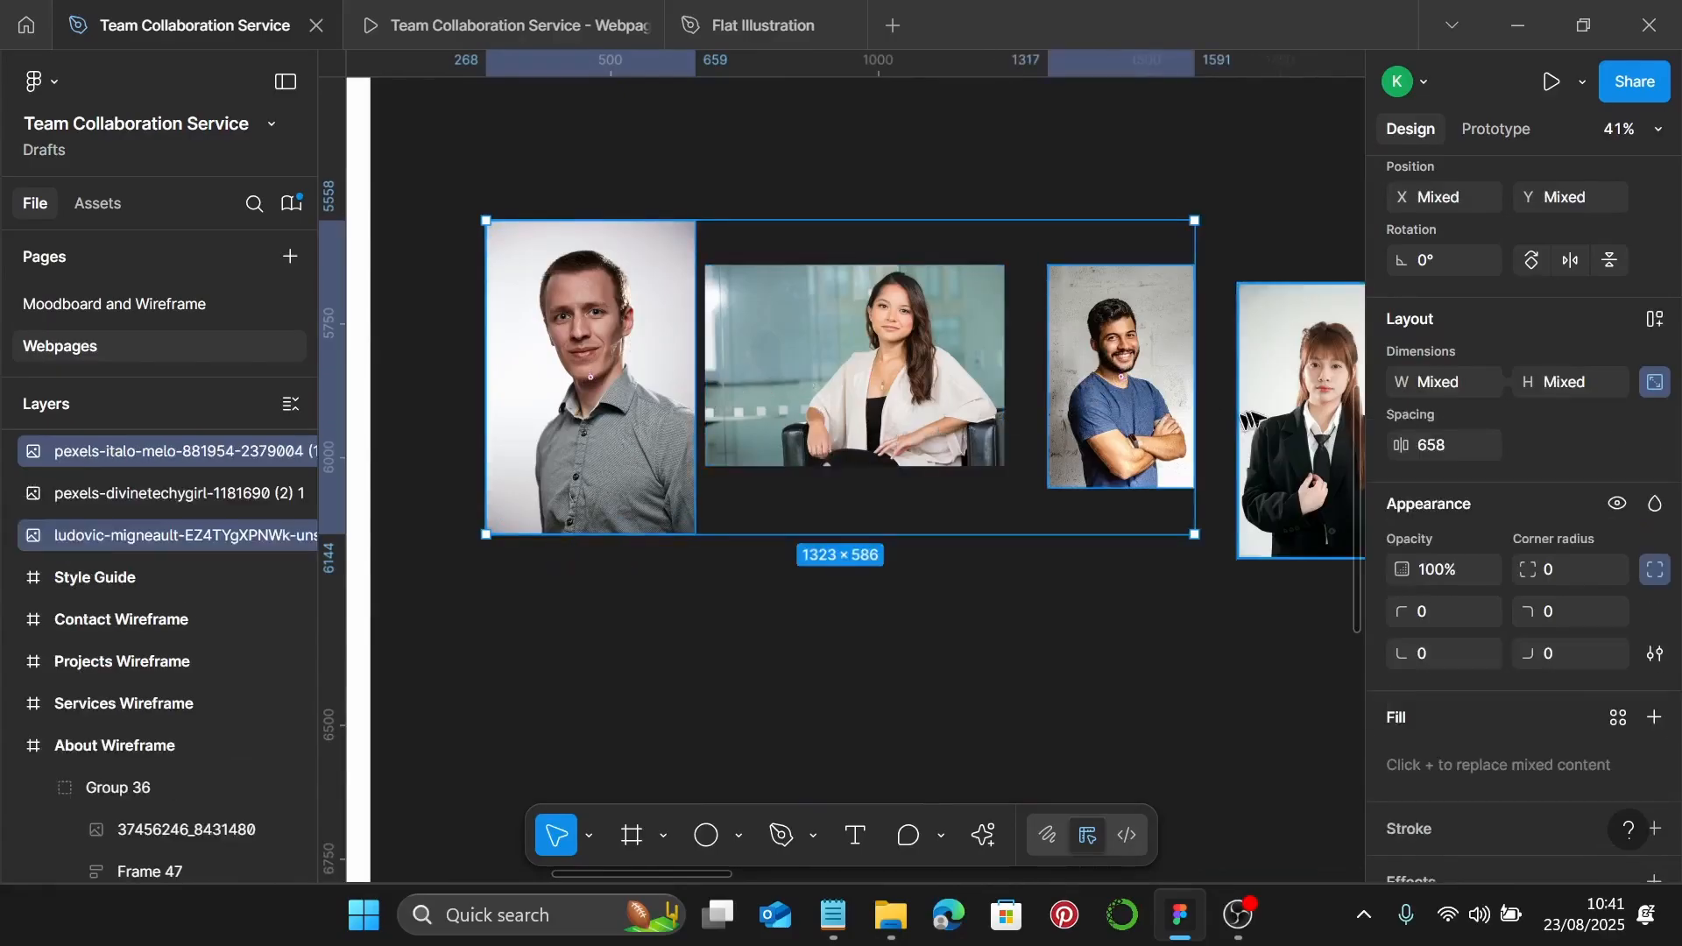
{"action": "left_click", "coordinate": [1270, 415], "text": "shift"}
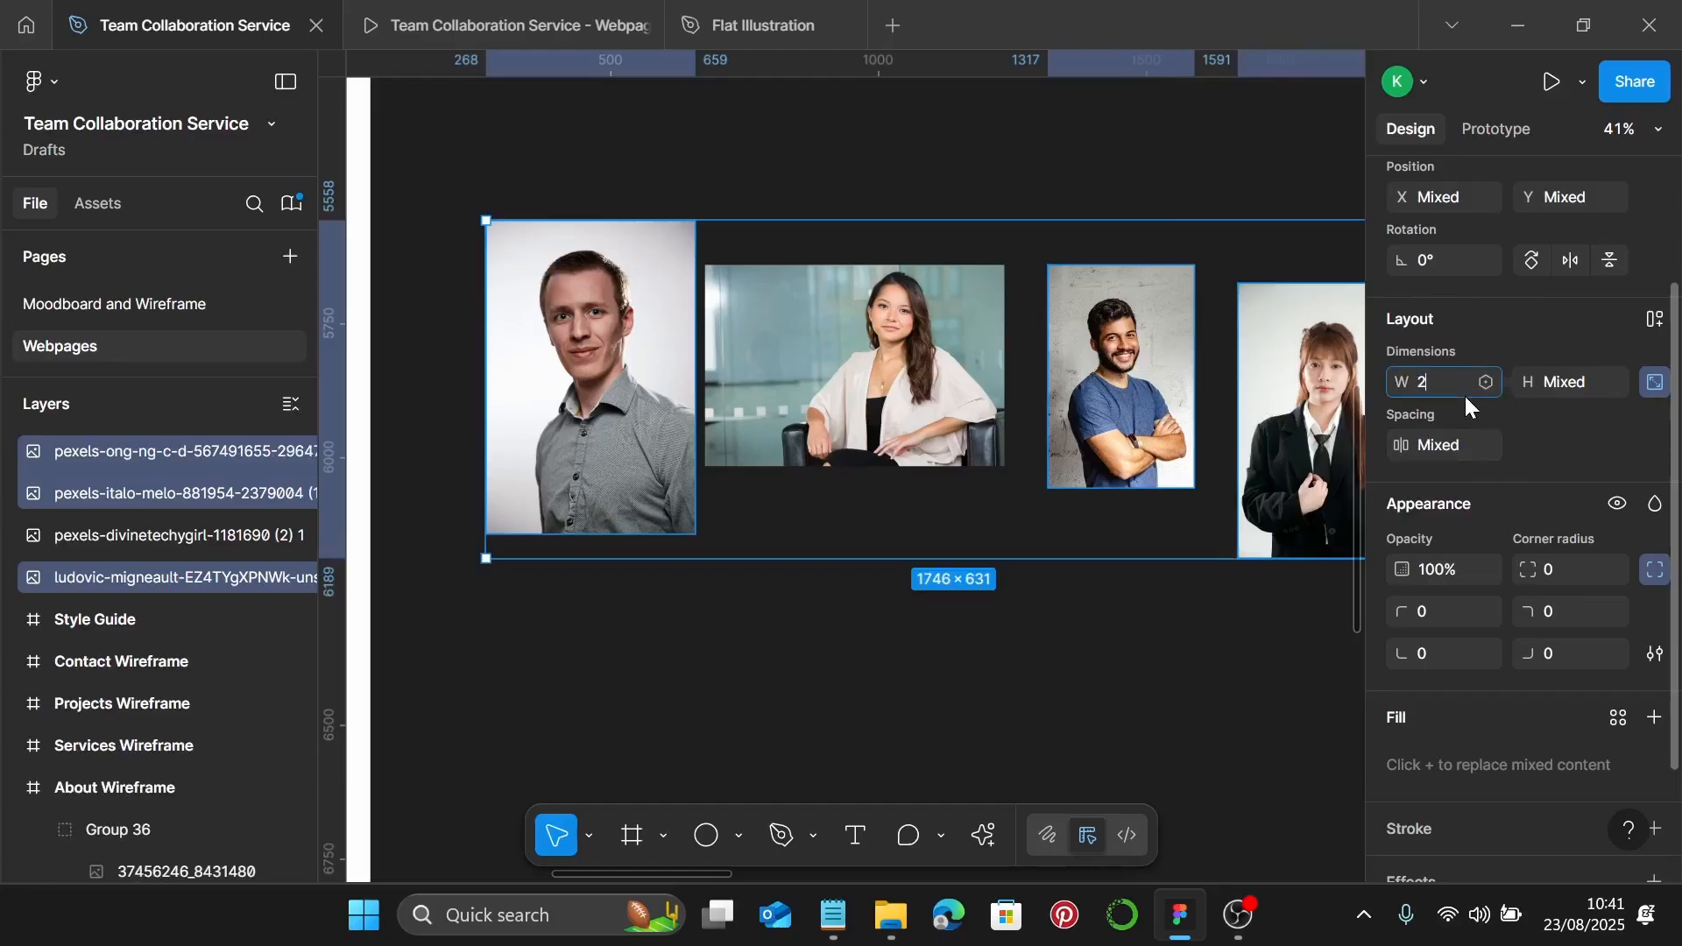
{"action": "key", "text": "Return"}
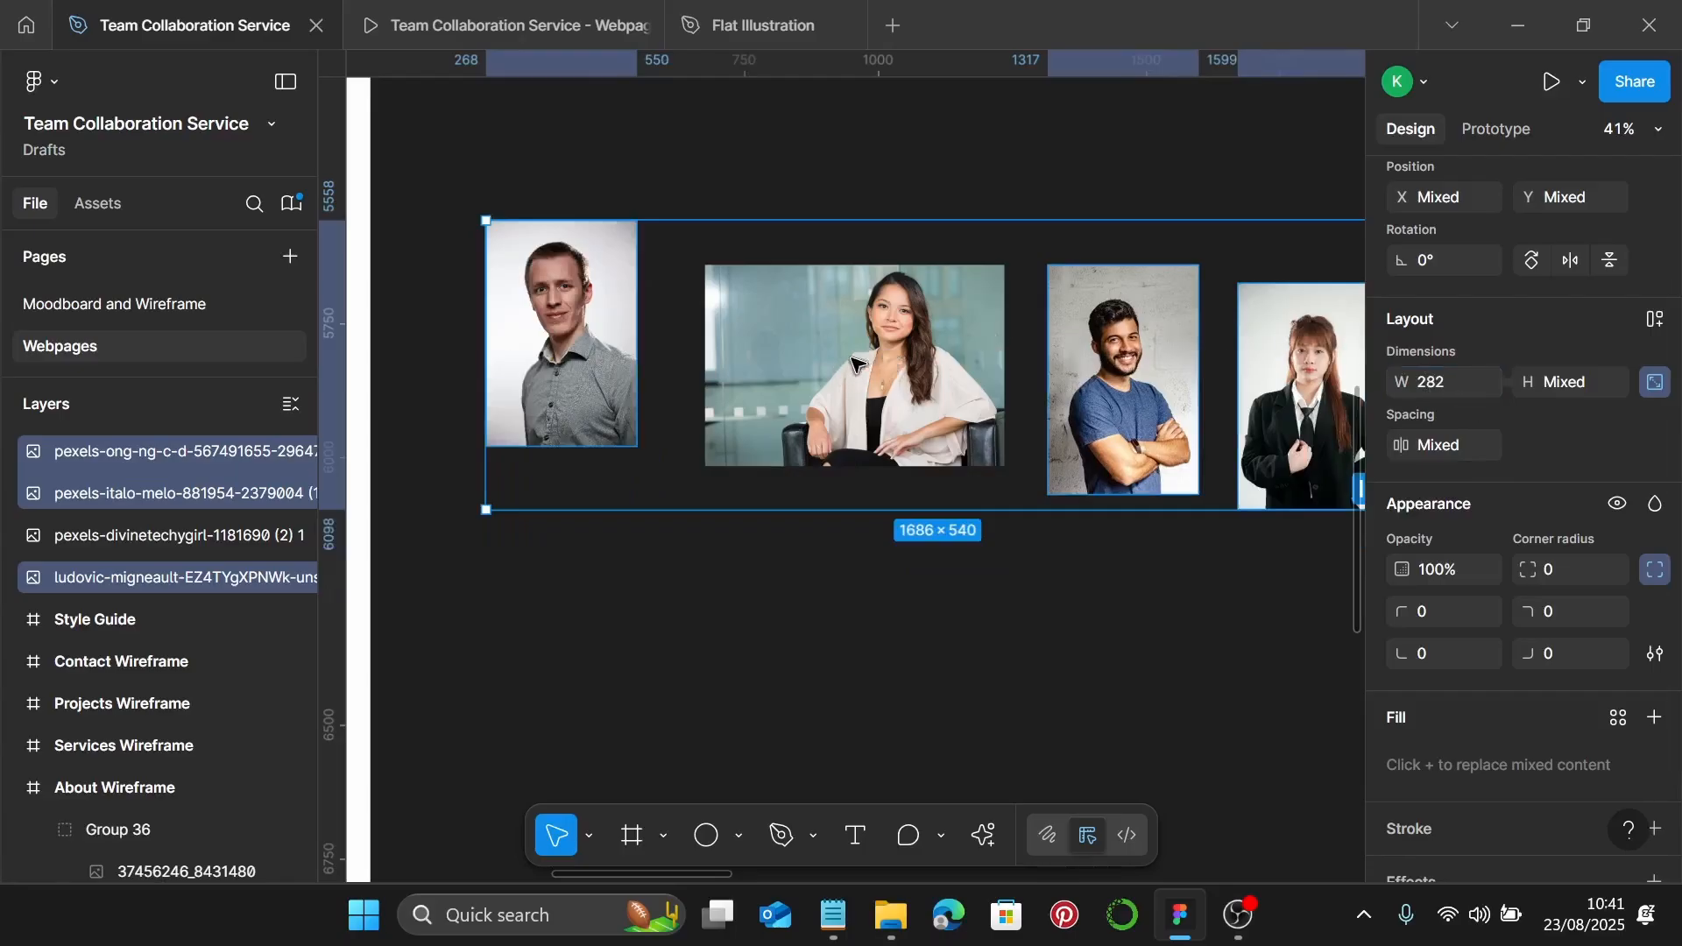
Crop the bottom of the photo of the man in the grey shirt so it measures 282 × 375
{"action": "scroll", "coordinate": [560, 346], "scroll_direction": "up", "scroll_amount": 3}
{"action": "left_click", "coordinate": [532, 355]}
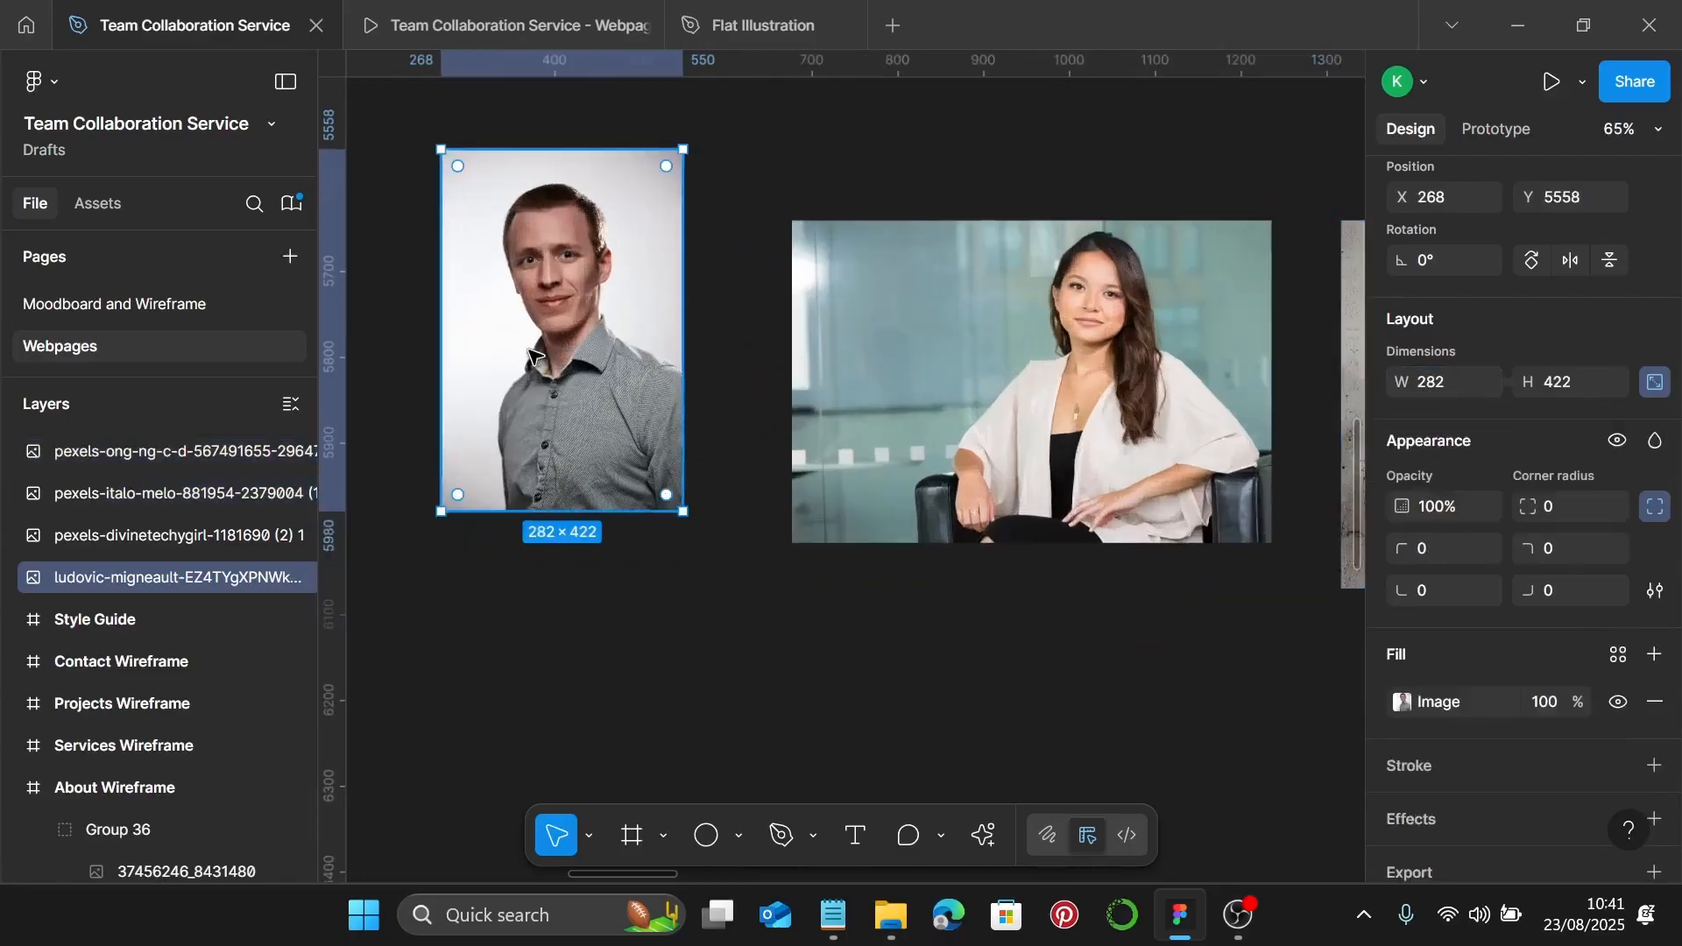
{"action": "double_click", "coordinate": [532, 354]}
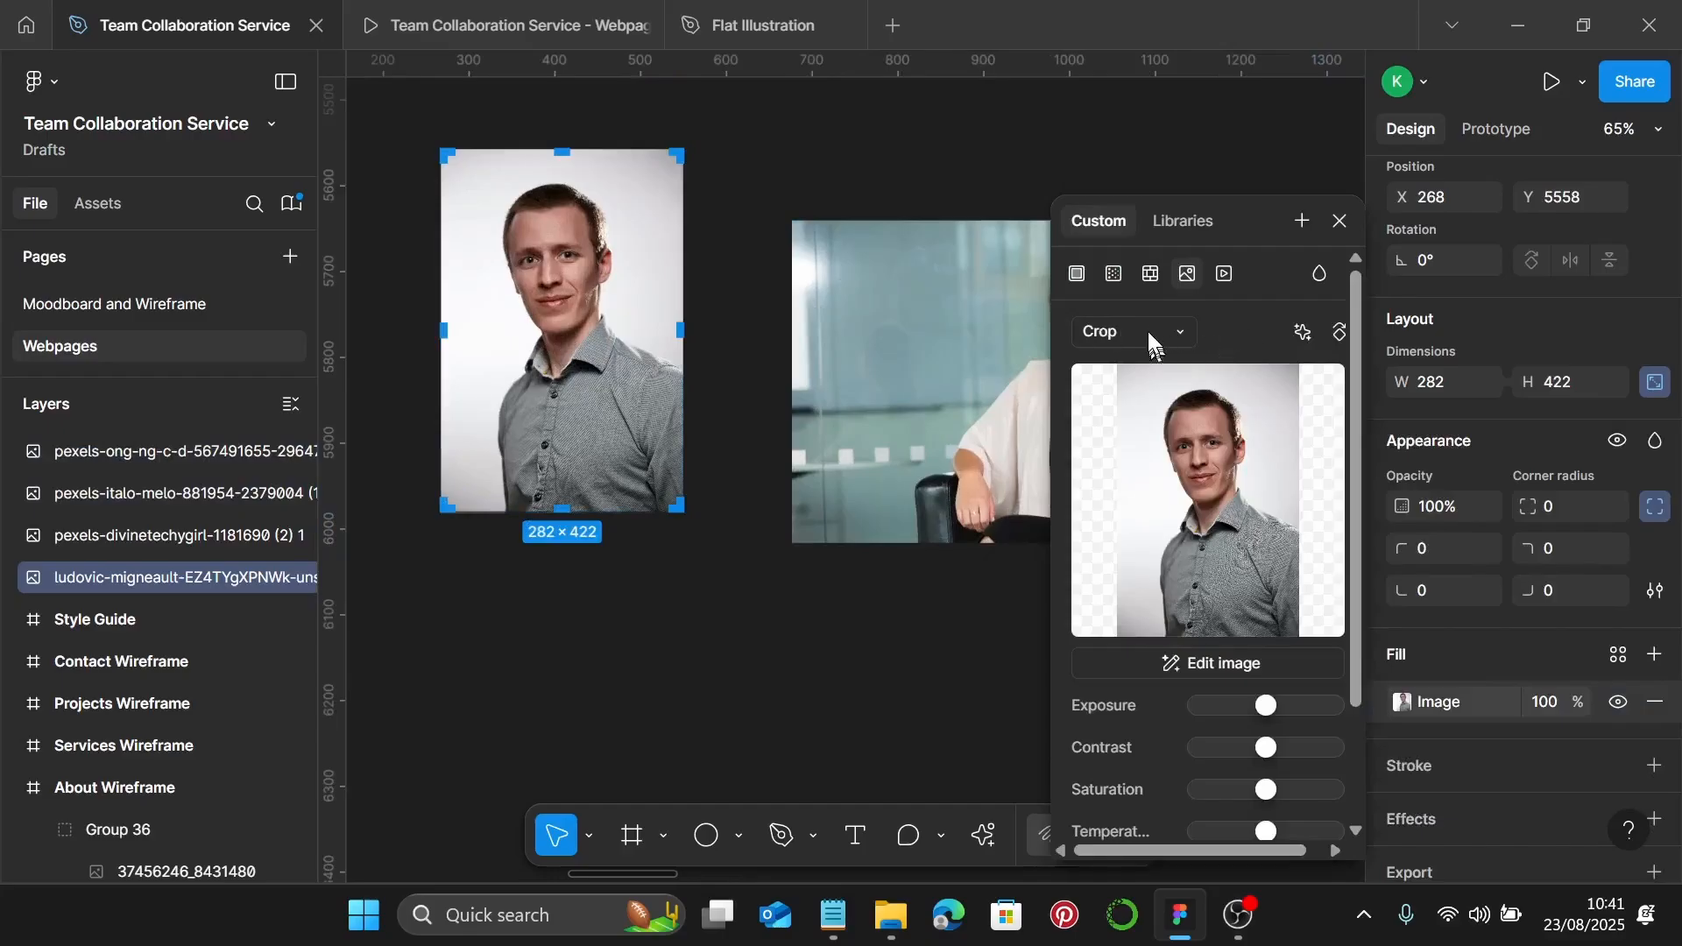
{"action": "scroll", "coordinate": [574, 508], "scroll_direction": "up", "scroll_amount": 3}
{"action": "left_click_drag", "start_coordinate": [548, 510], "coordinate": [548, 470]}
{"action": "scroll", "coordinate": [549, 471], "scroll_direction": "up", "scroll_amount": 10}
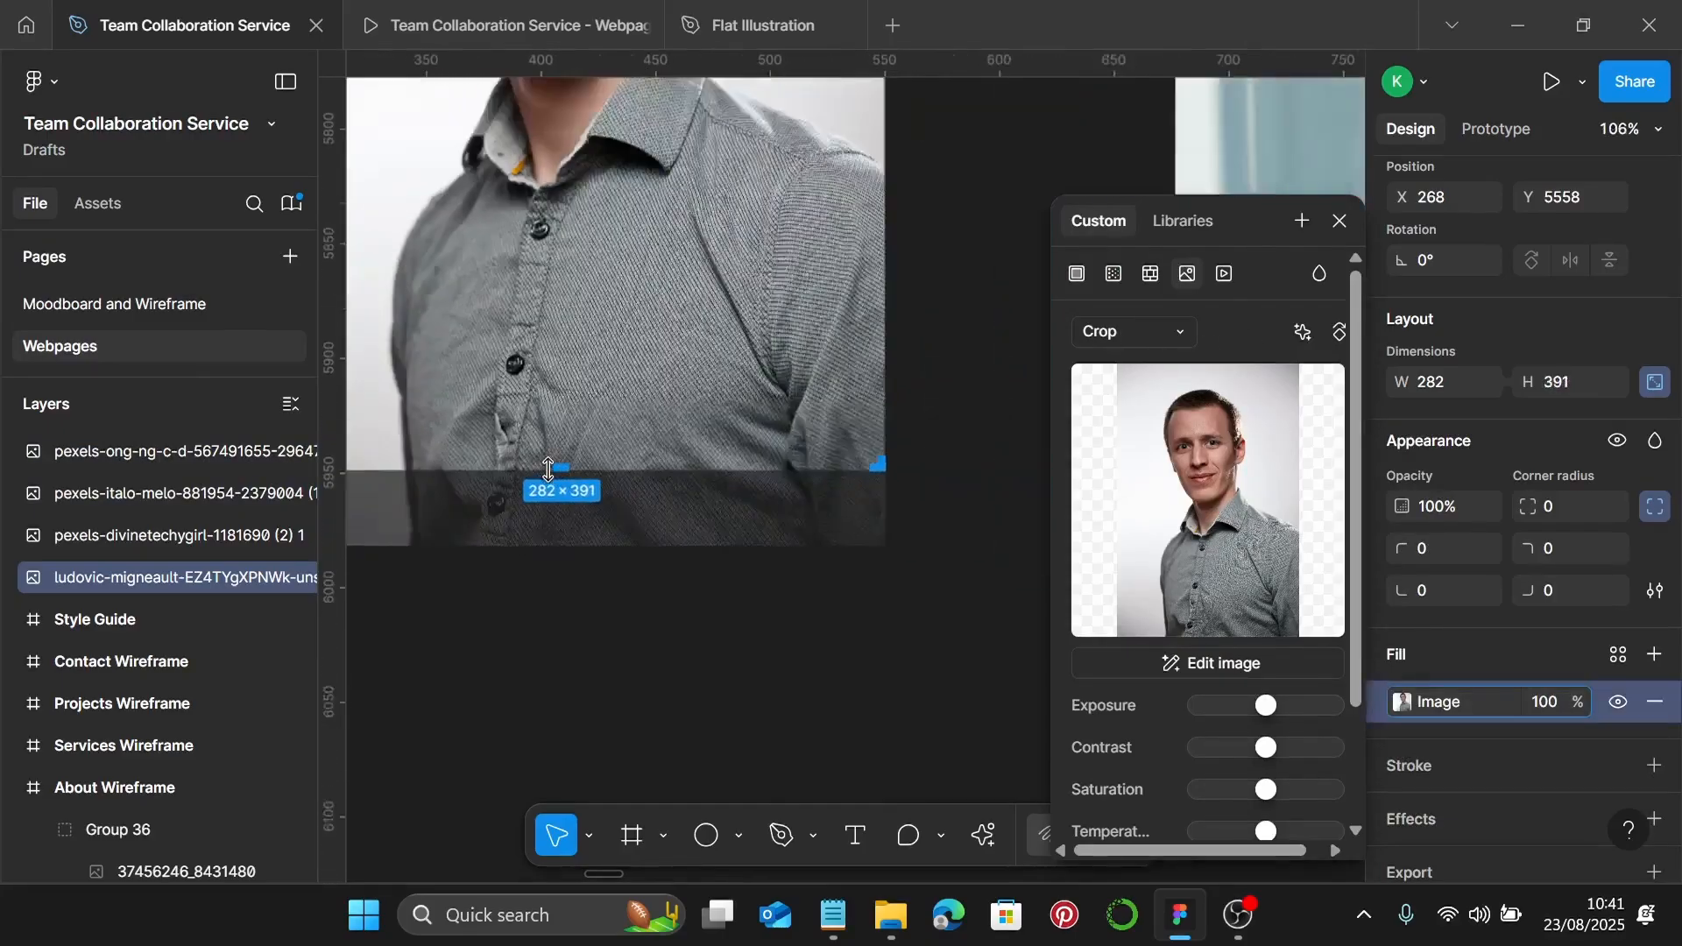
{"action": "left_click_drag", "start_coordinate": [611, 470], "coordinate": [641, 289]}
{"action": "scroll", "coordinate": [641, 289], "scroll_direction": "down", "scroll_amount": 10}
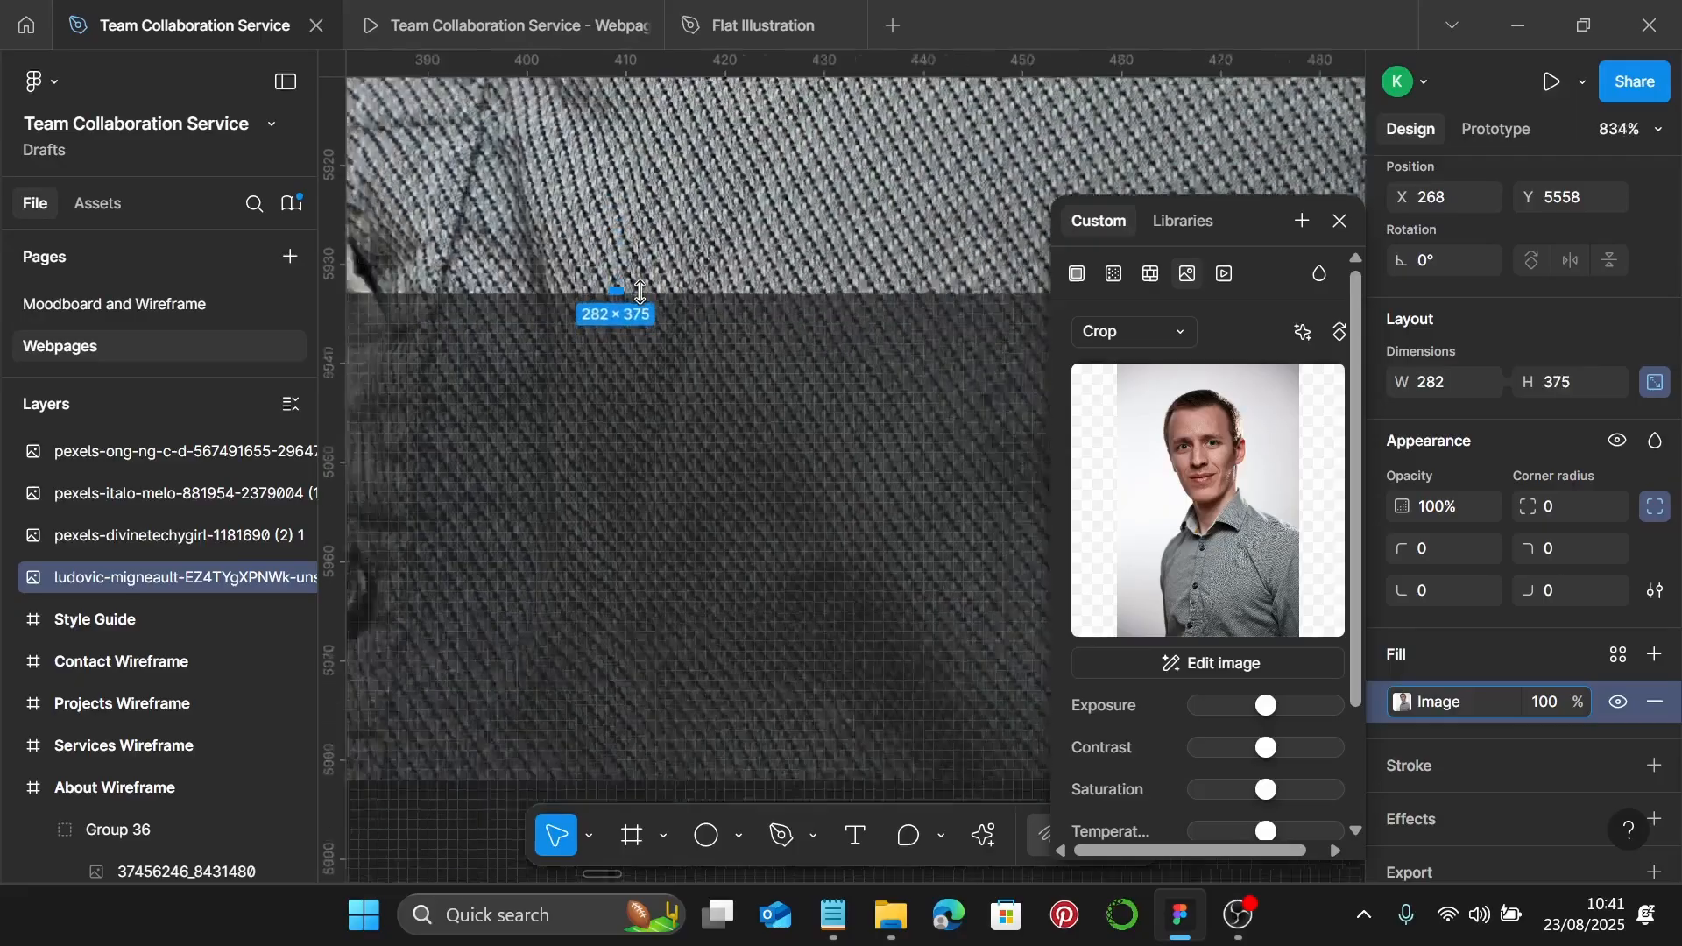
{"action": "scroll", "coordinate": [641, 291], "scroll_direction": "up", "scroll_amount": 5}
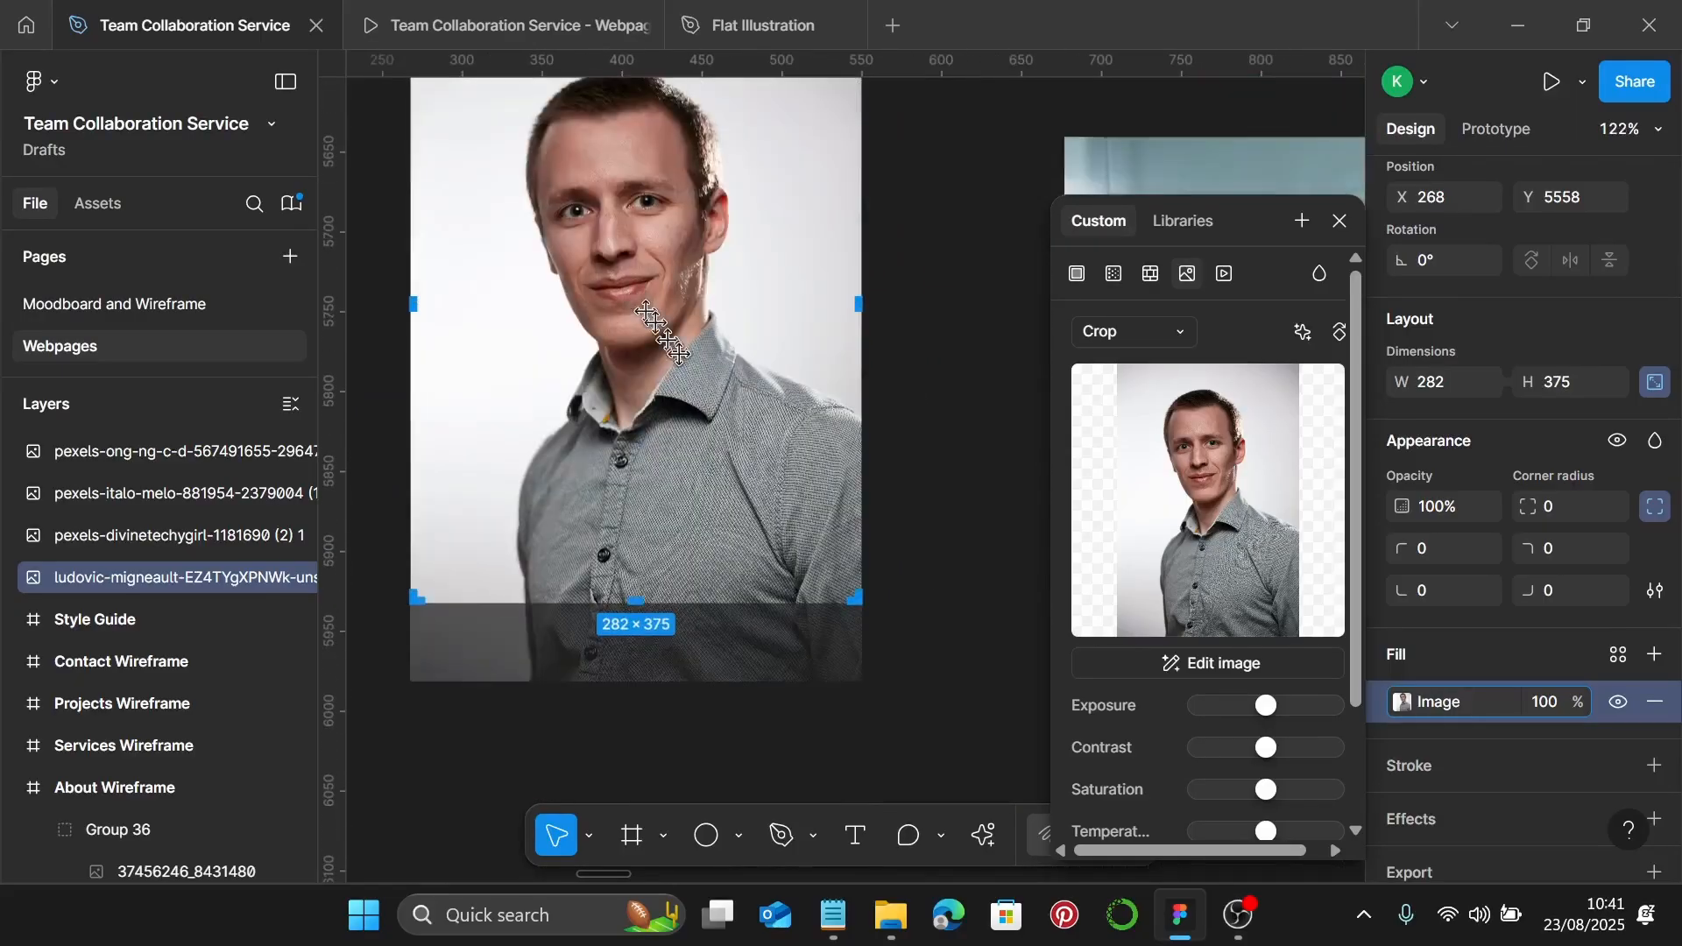
{"action": "scroll", "coordinate": [679, 354], "scroll_direction": "down", "scroll_amount": 2}
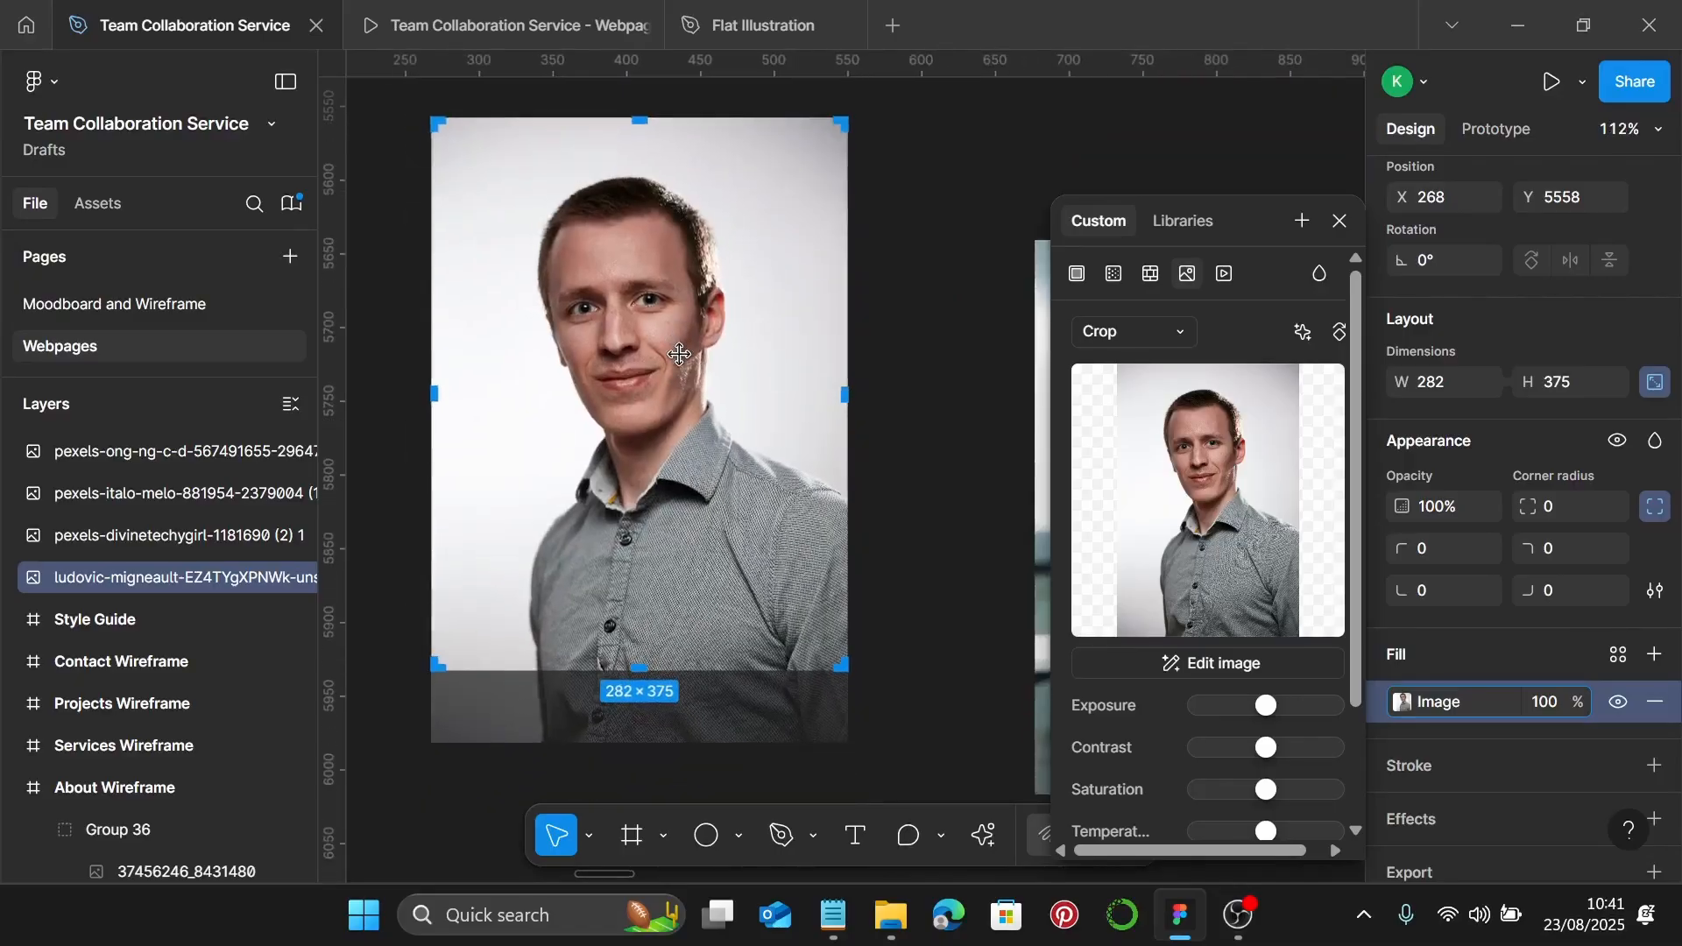
{"action": "key", "text": "Escape"}
Crop both sides of the landscape photo of the seated woman to a width of 282, keeping her centred
{"action": "scroll", "coordinate": [680, 354], "scroll_direction": "down", "scroll_amount": 4}
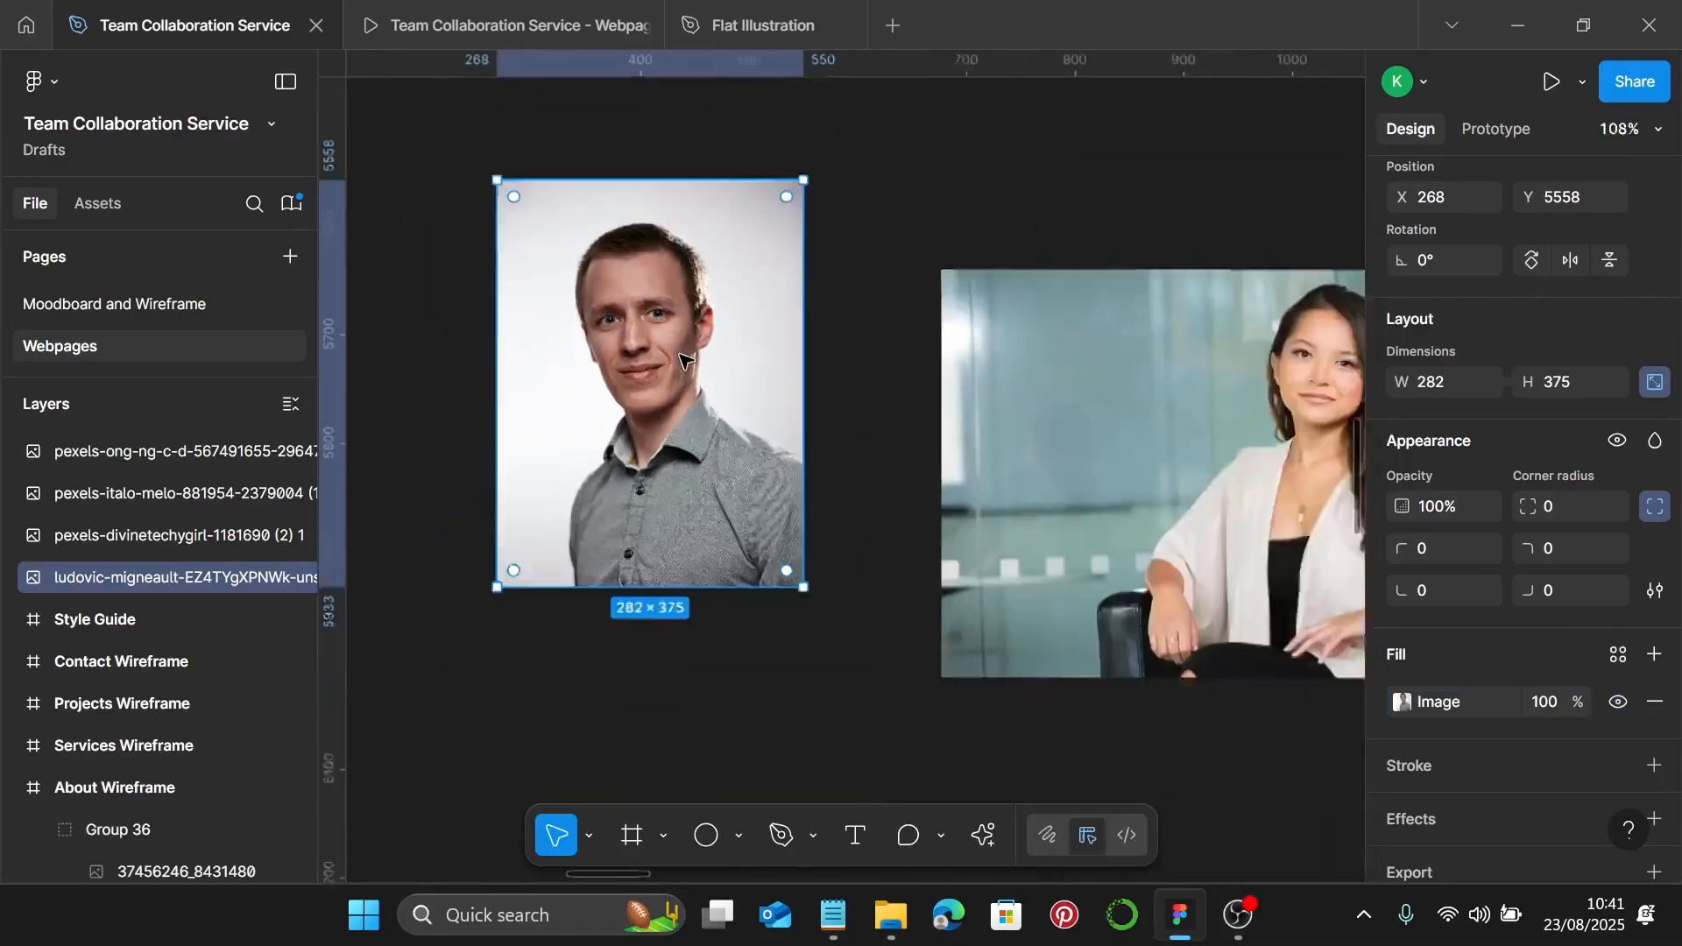
{"action": "scroll", "coordinate": [682, 368], "scroll_direction": "right", "scroll_amount": 5}
{"action": "scroll", "coordinate": [682, 368], "scroll_direction": "left", "scroll_amount": 2}
{"action": "double_click", "coordinate": [719, 429]}
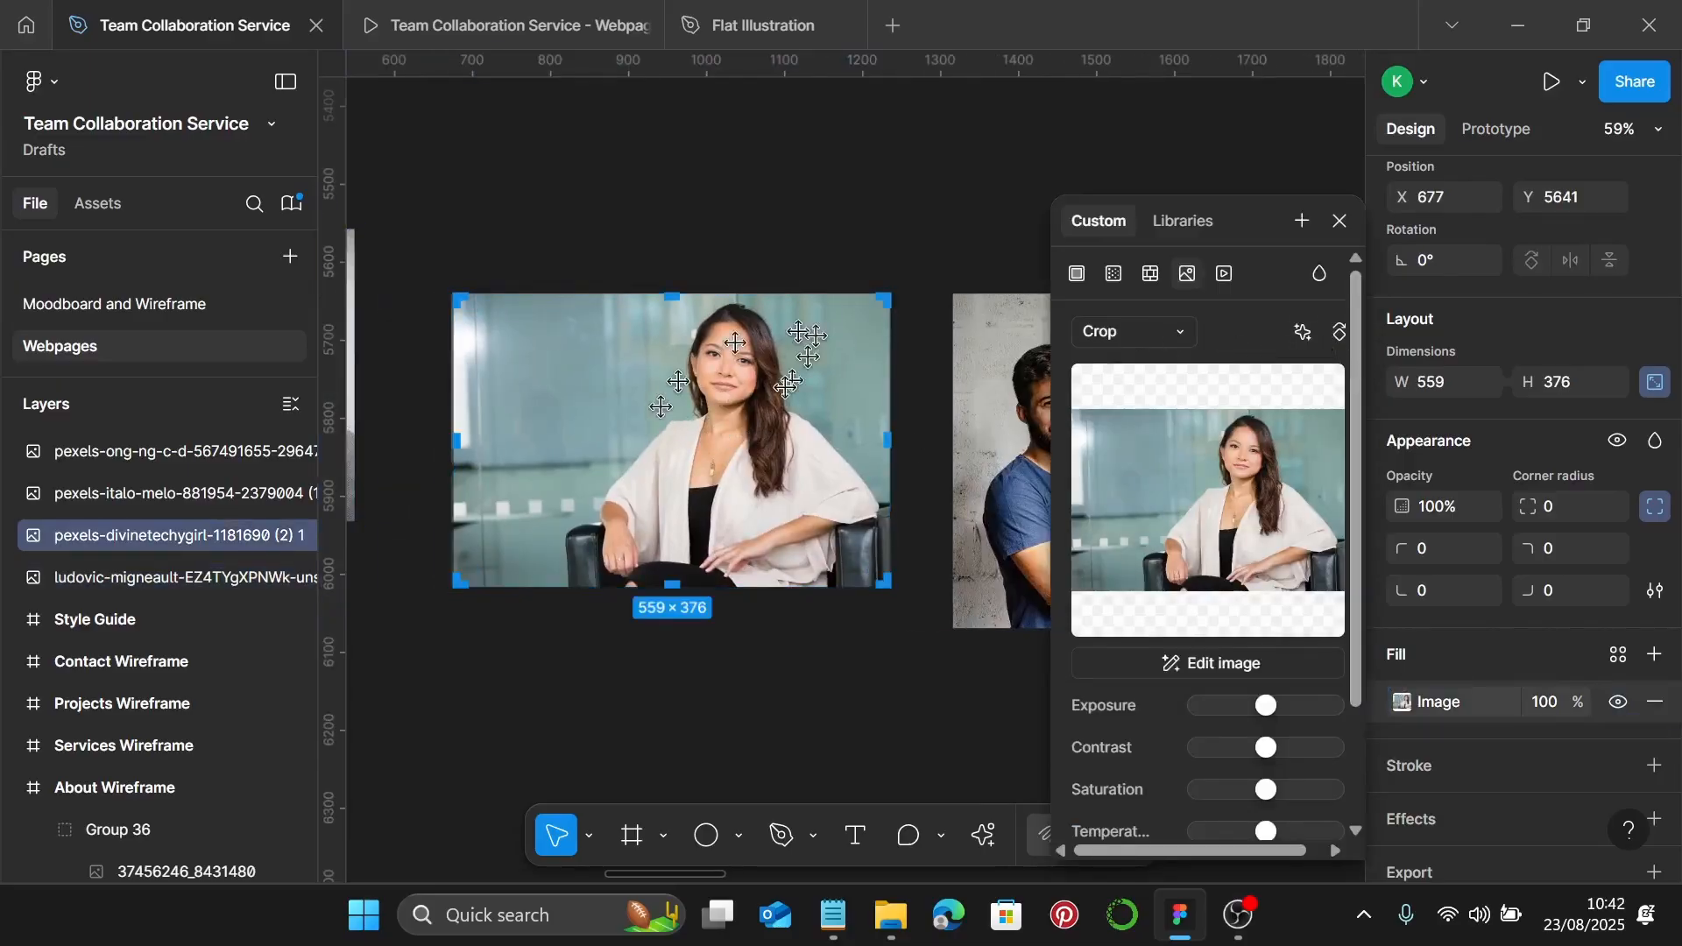
{"action": "scroll", "coordinate": [893, 455], "scroll_direction": "up", "scroll_amount": 2}
{"action": "scroll", "coordinate": [893, 455], "scroll_direction": "up", "scroll_amount": 3}
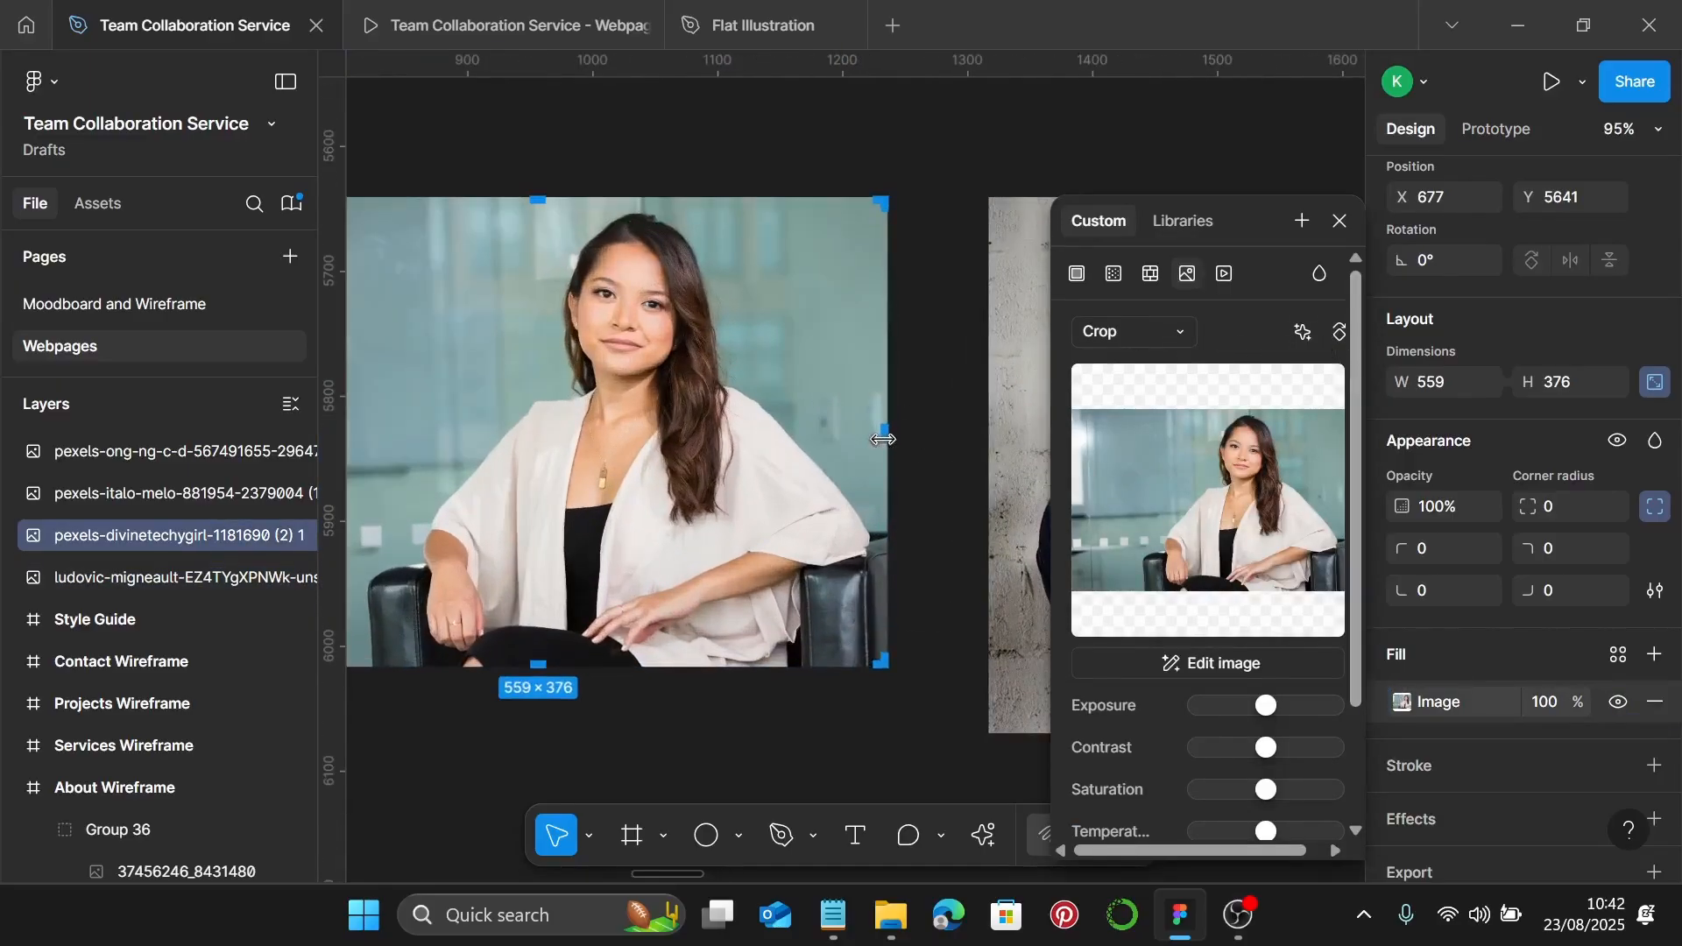
{"action": "left_click_drag", "start_coordinate": [882, 438], "coordinate": [809, 443]}
{"action": "scroll", "coordinate": [744, 435], "scroll_direction": "left", "scroll_amount": 3}
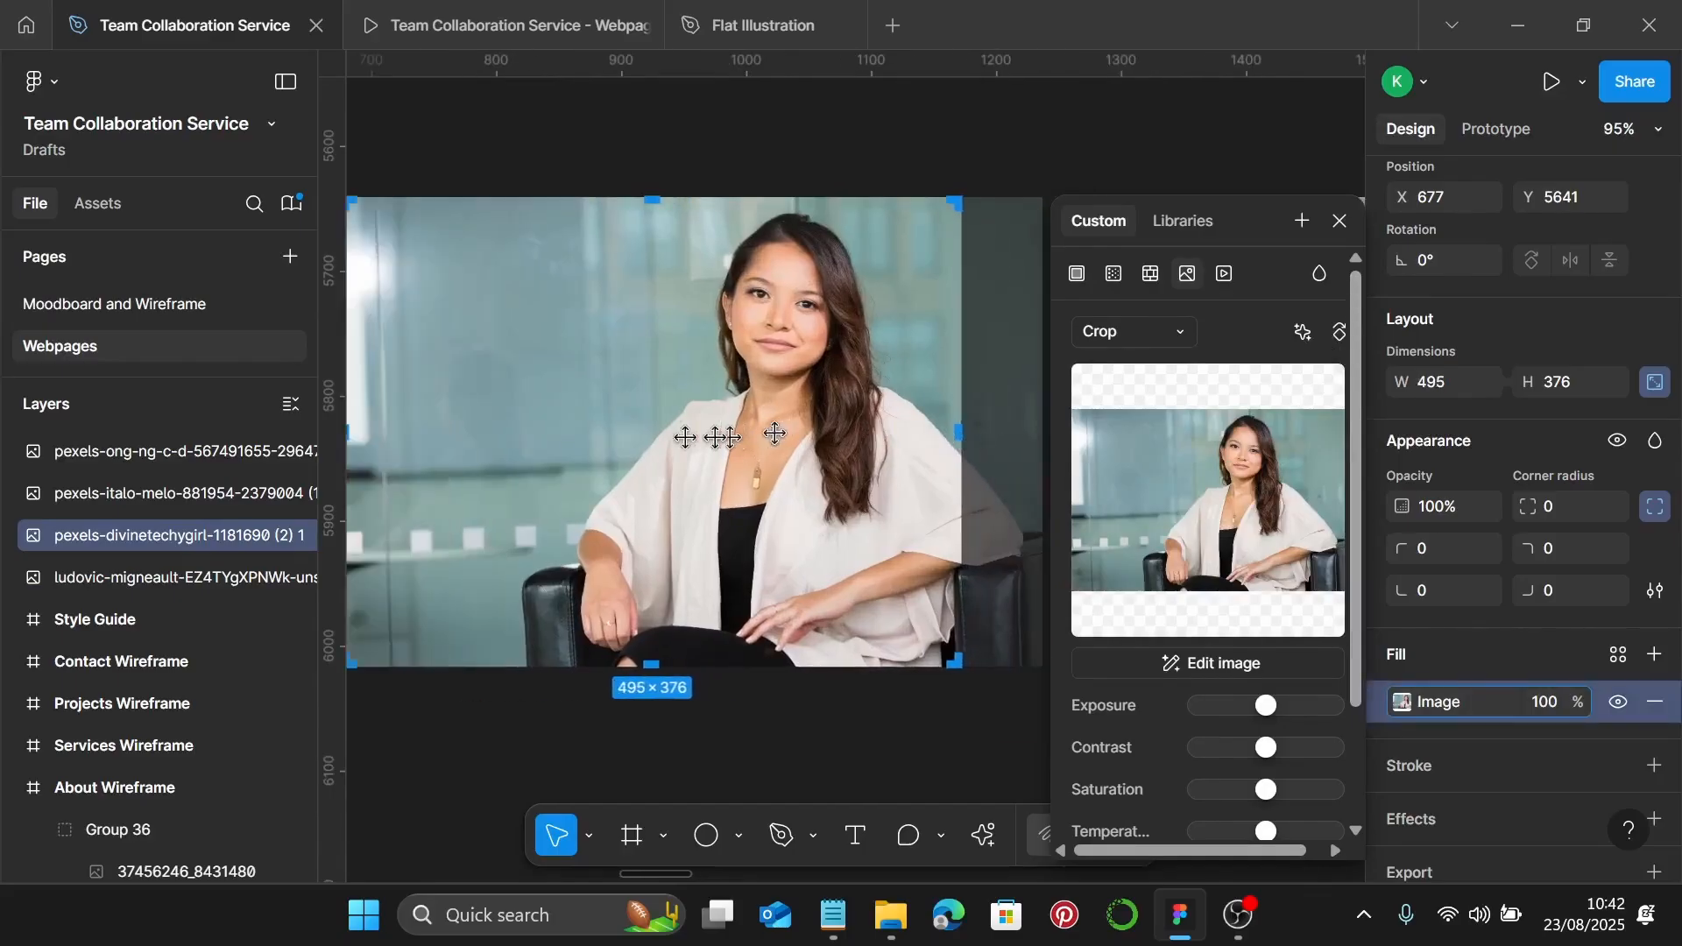
{"action": "scroll", "coordinate": [745, 435], "scroll_direction": "left", "scroll_amount": 2}
{"action": "left_click_drag", "start_coordinate": [416, 426], "coordinate": [679, 439]}
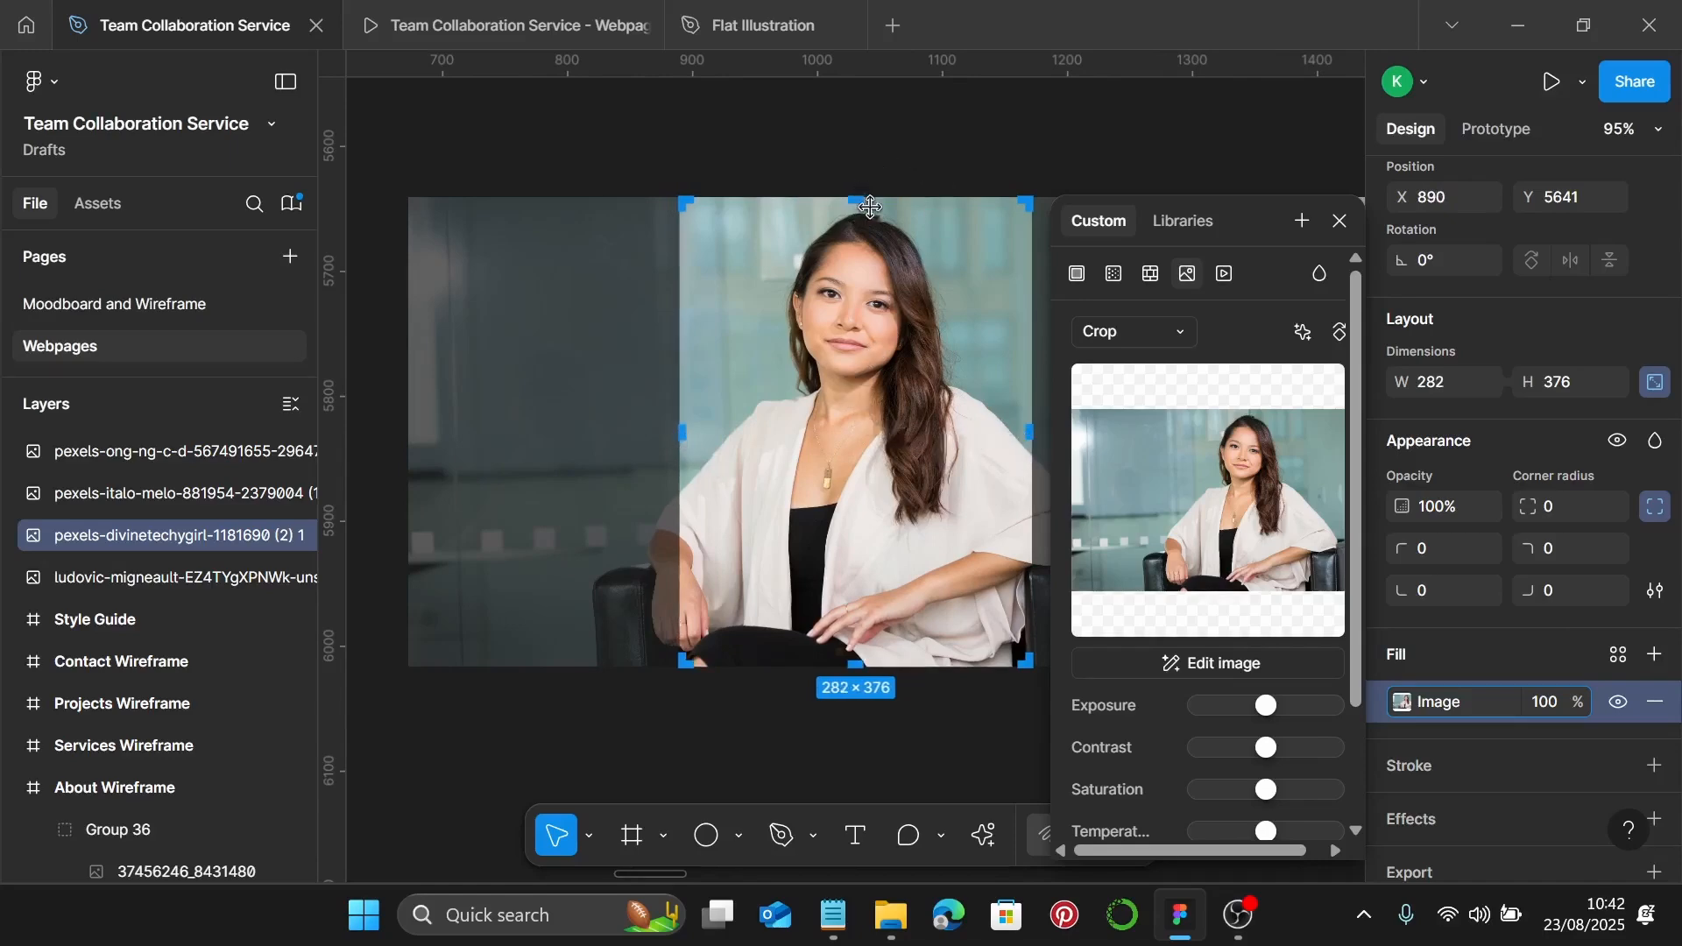
Trim the top edge of the seated woman's photo crop to a height of 375 and apply the crop
{"action": "scroll", "coordinate": [870, 207], "scroll_direction": "up", "scroll_amount": 5}
{"action": "scroll", "coordinate": [828, 175], "scroll_direction": "up", "scroll_amount": 5}
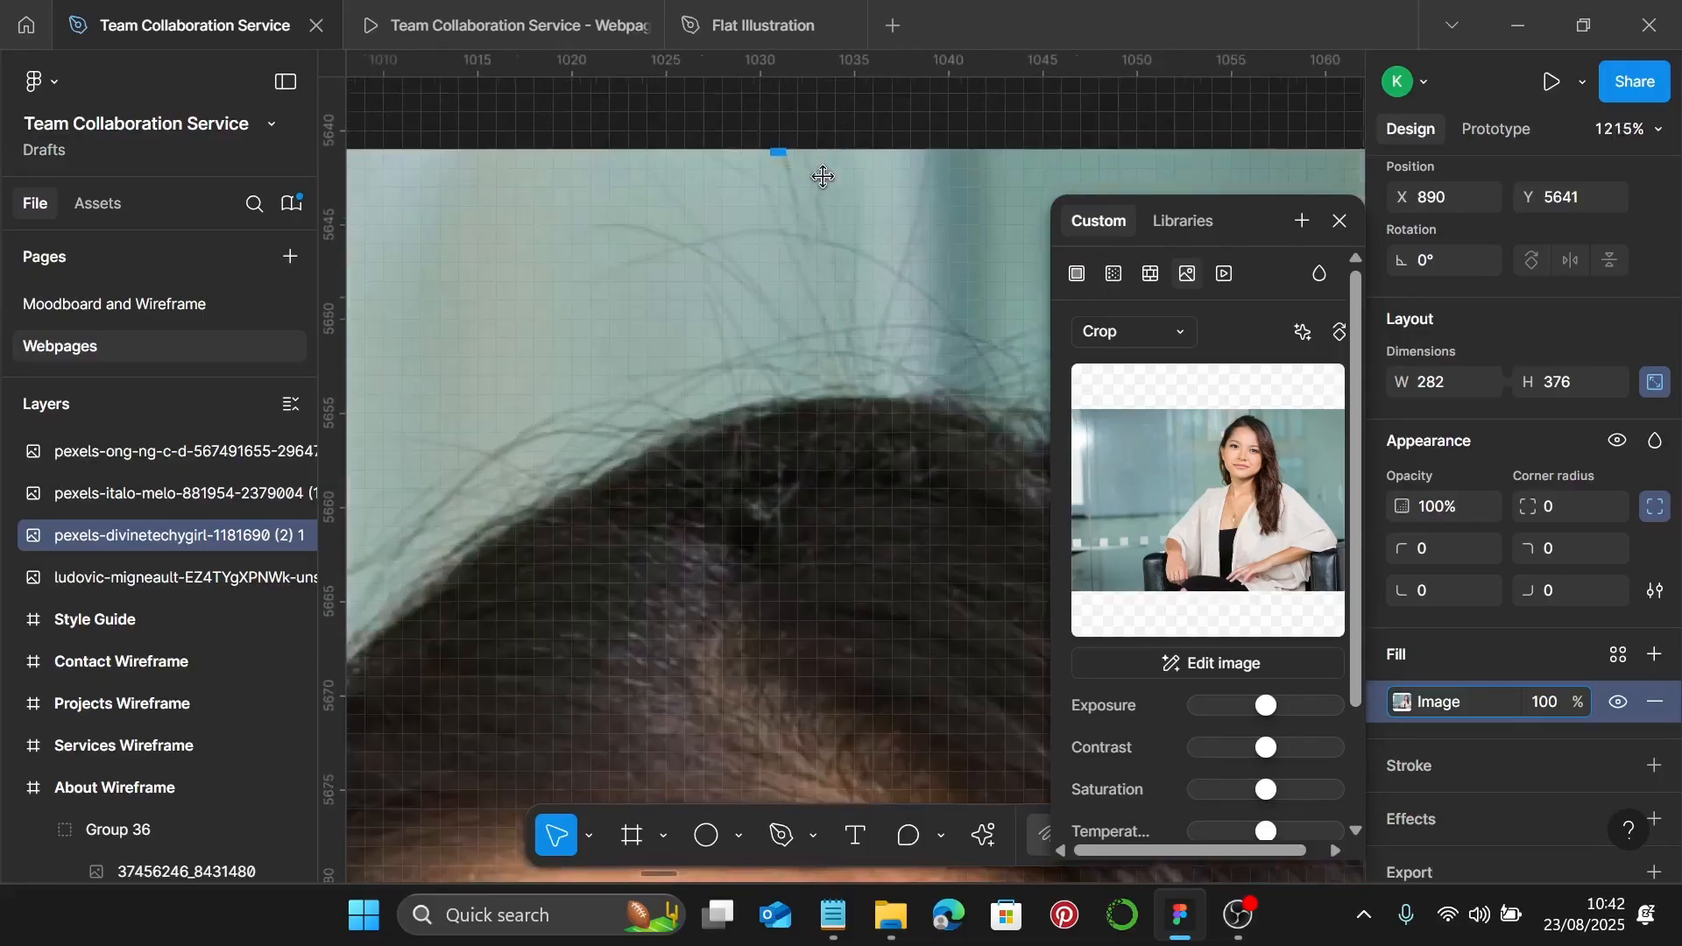
{"action": "left_click_drag", "start_coordinate": [771, 154], "coordinate": [774, 162]}
{"action": "scroll", "coordinate": [828, 182], "scroll_direction": "down", "scroll_amount": 10}
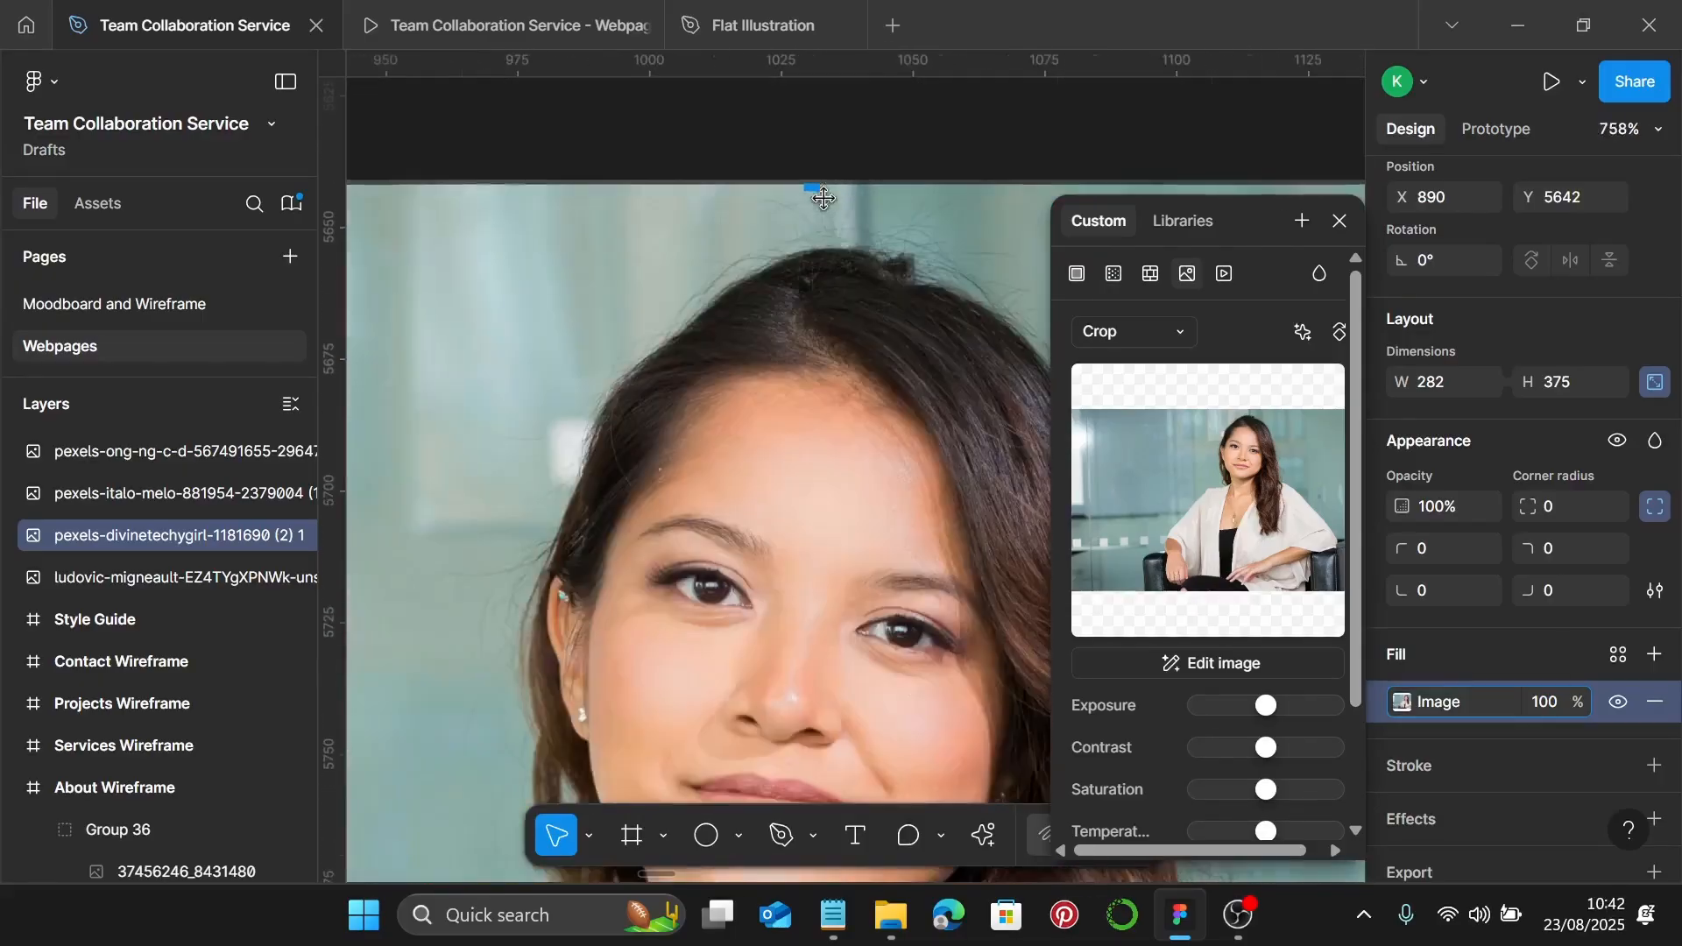
{"action": "scroll", "coordinate": [811, 253], "scroll_direction": "down", "scroll_amount": 2}
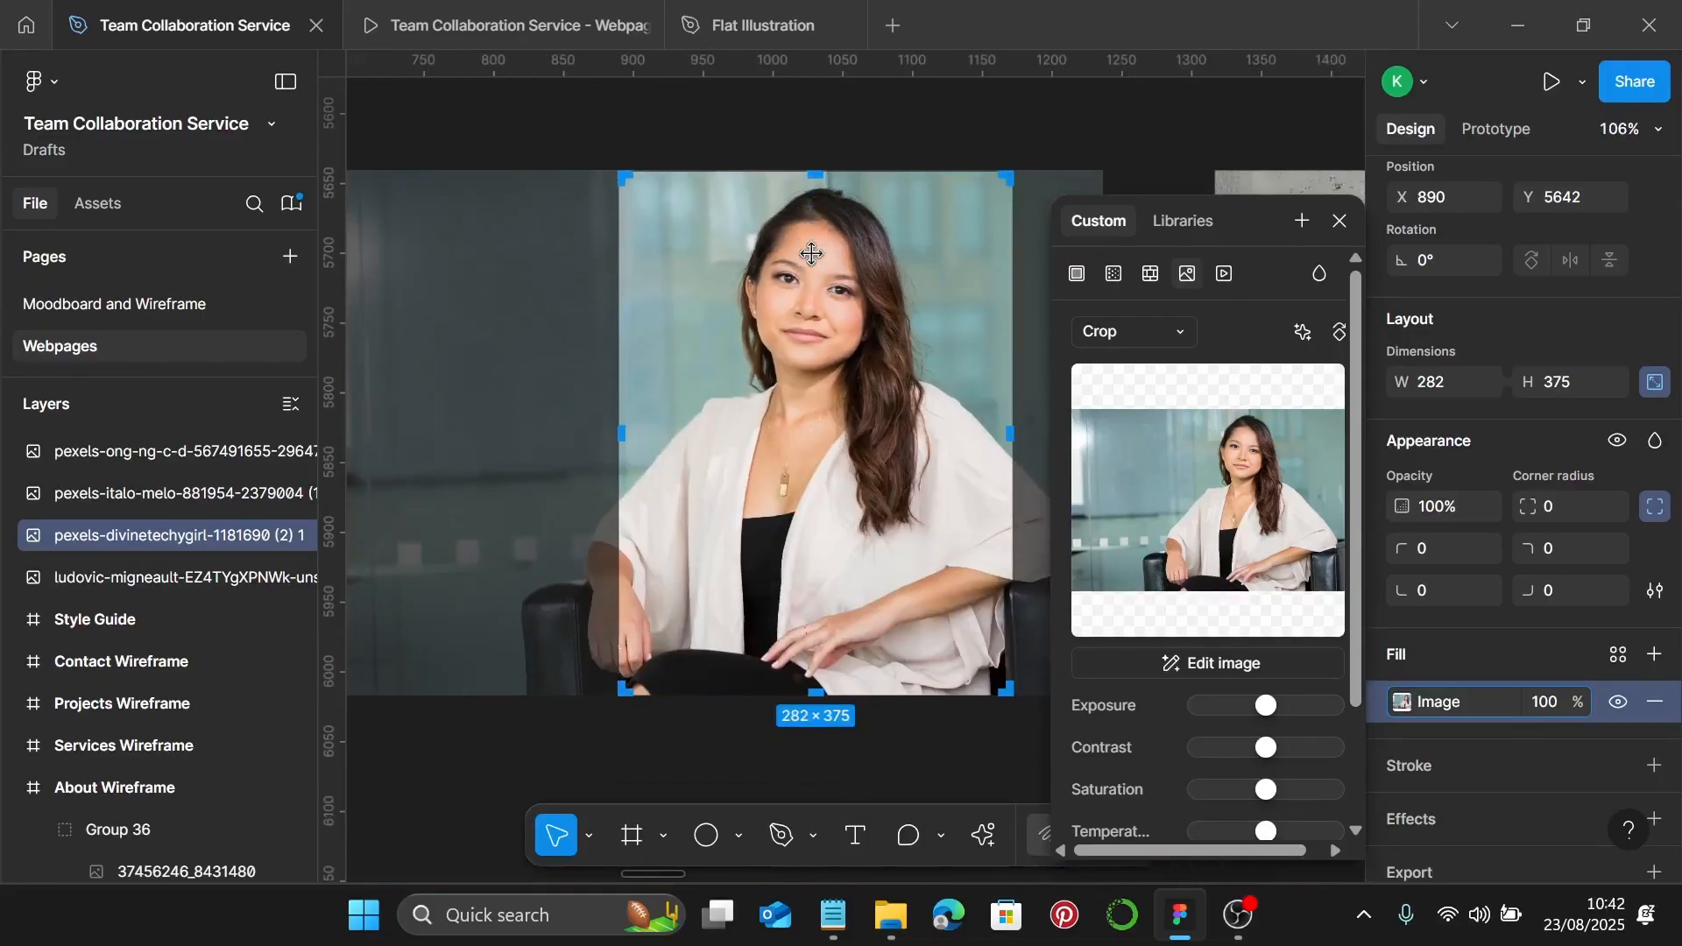
{"action": "key", "text": "Escape"}
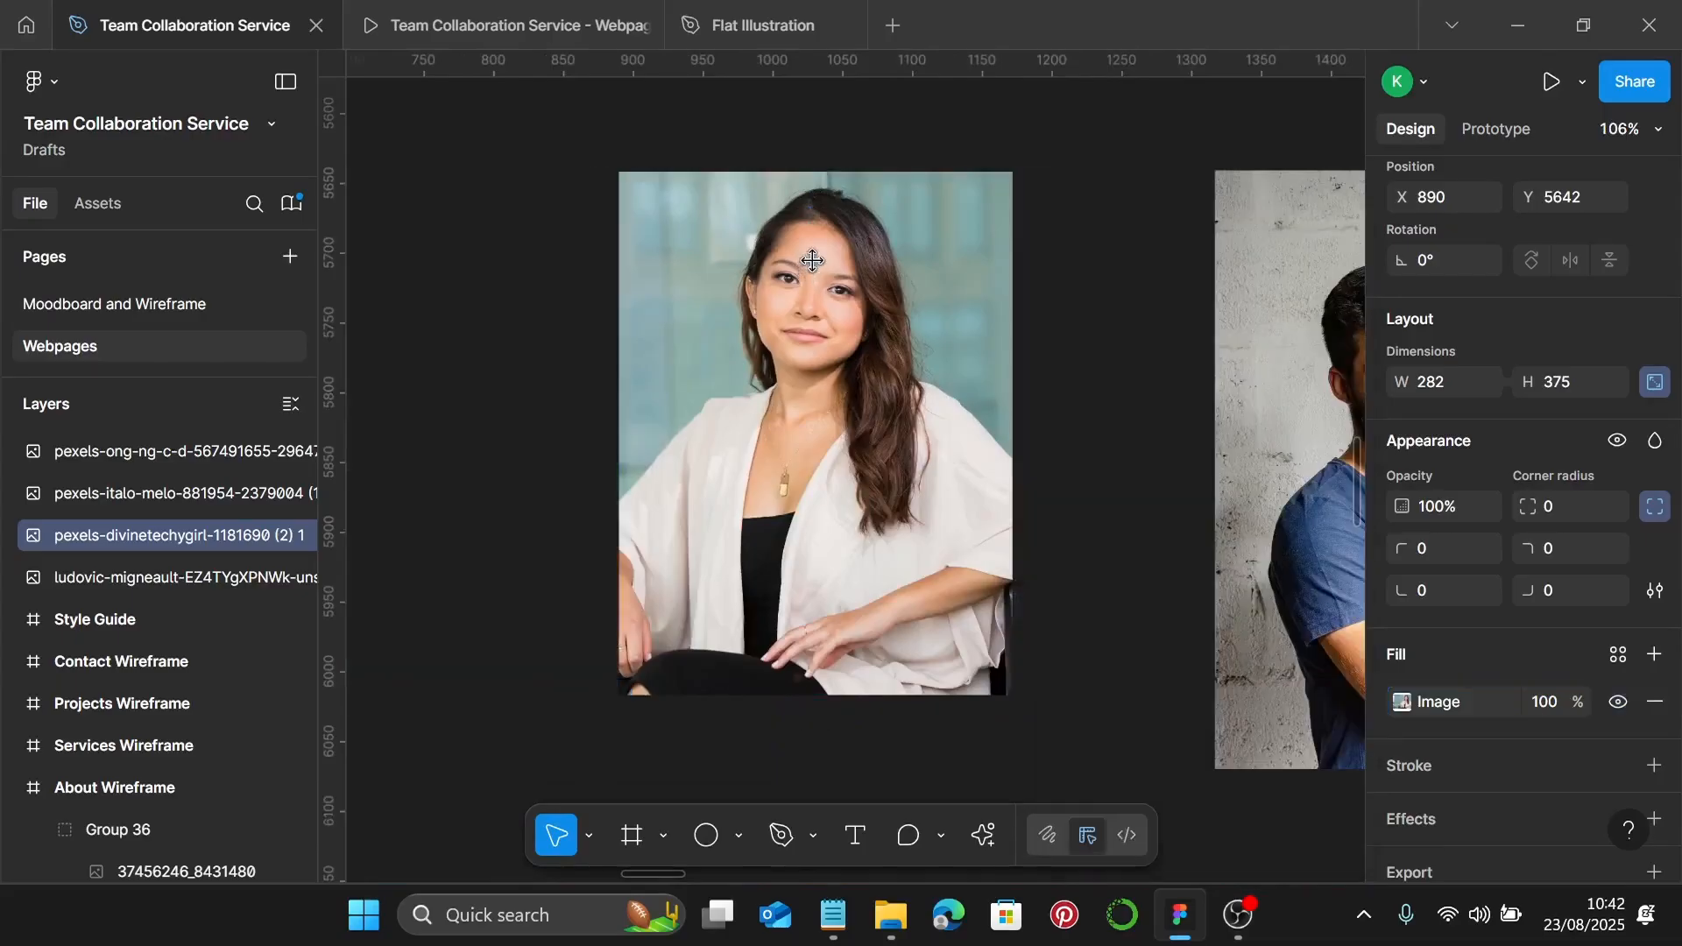
Crop the top of the photo of the man in the blue T-shirt so it measures 282 × 375
{"action": "scroll", "coordinate": [877, 311], "scroll_direction": "right", "scroll_amount": 5}
{"action": "left_click", "coordinate": [883, 312]}
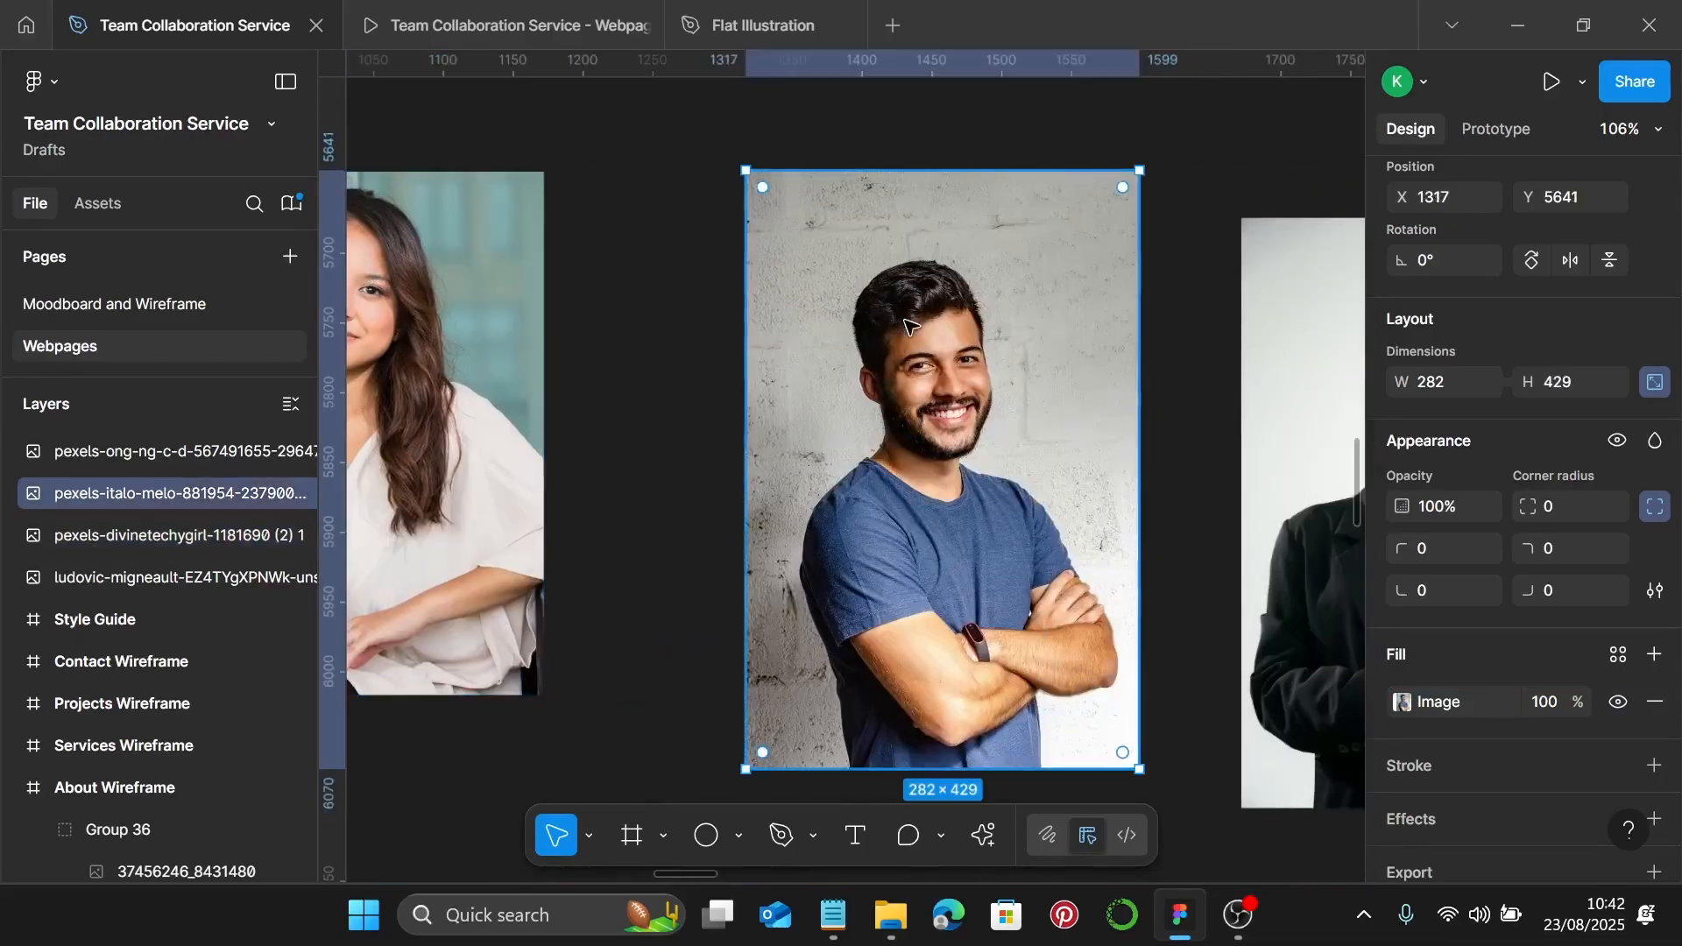
{"action": "scroll", "coordinate": [898, 328], "scroll_direction": "right", "scroll_amount": 4}
{"action": "scroll", "coordinate": [762, 342], "scroll_direction": "down", "scroll_amount": 2}
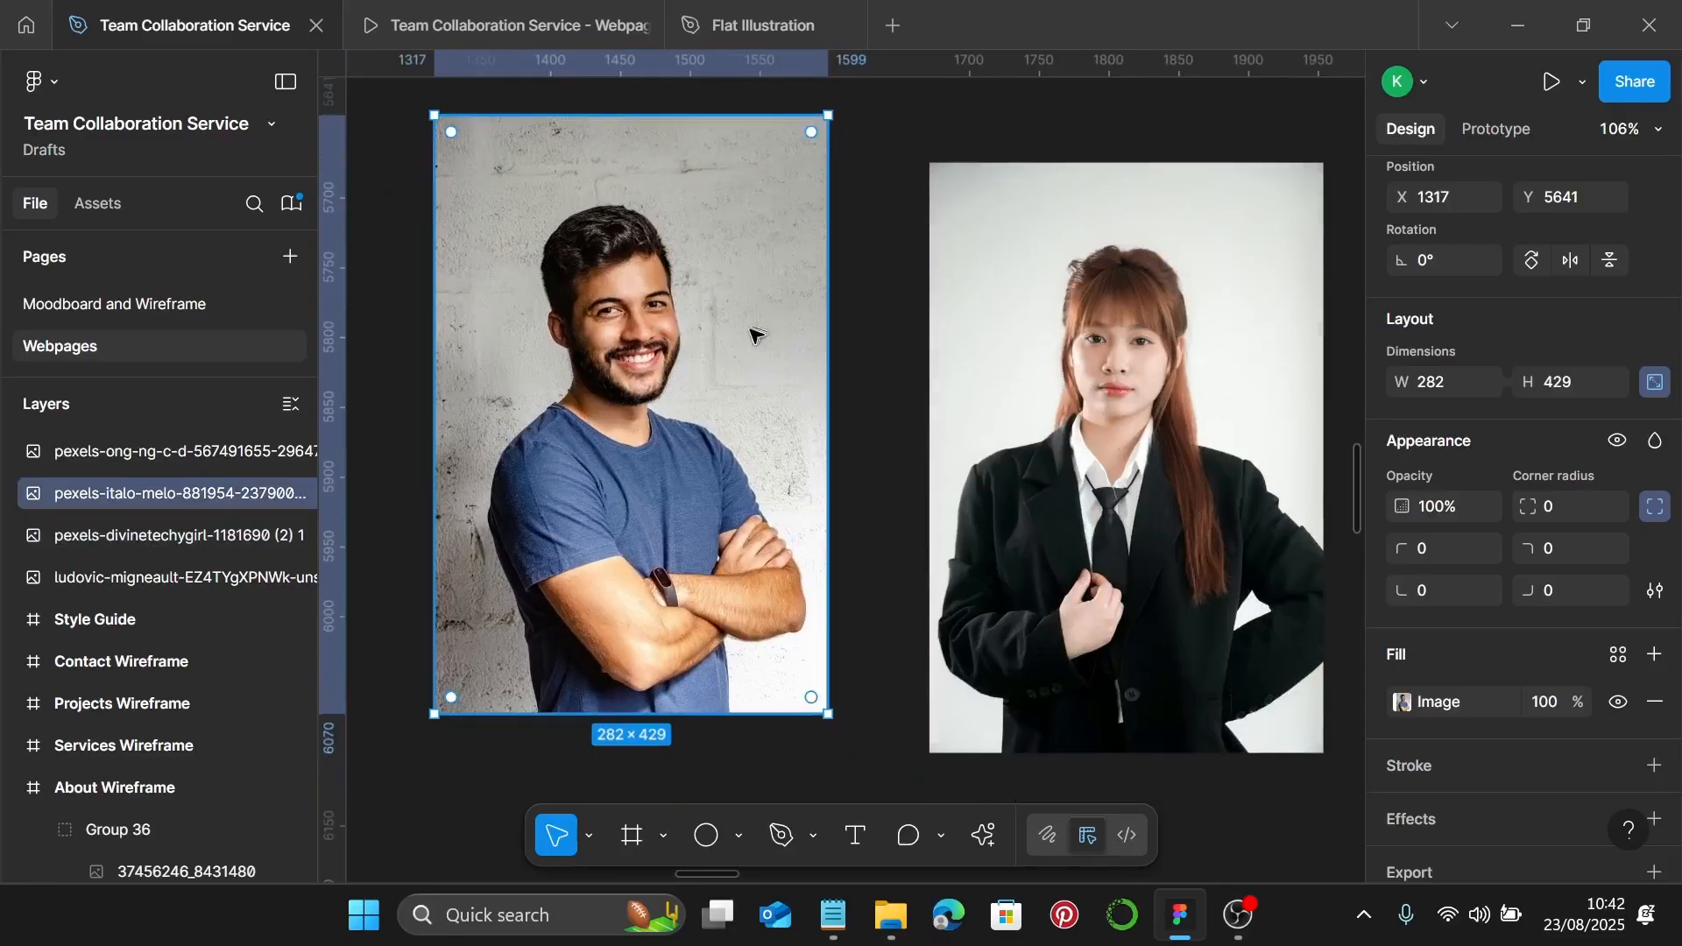
{"action": "double_click", "coordinate": [745, 337]}
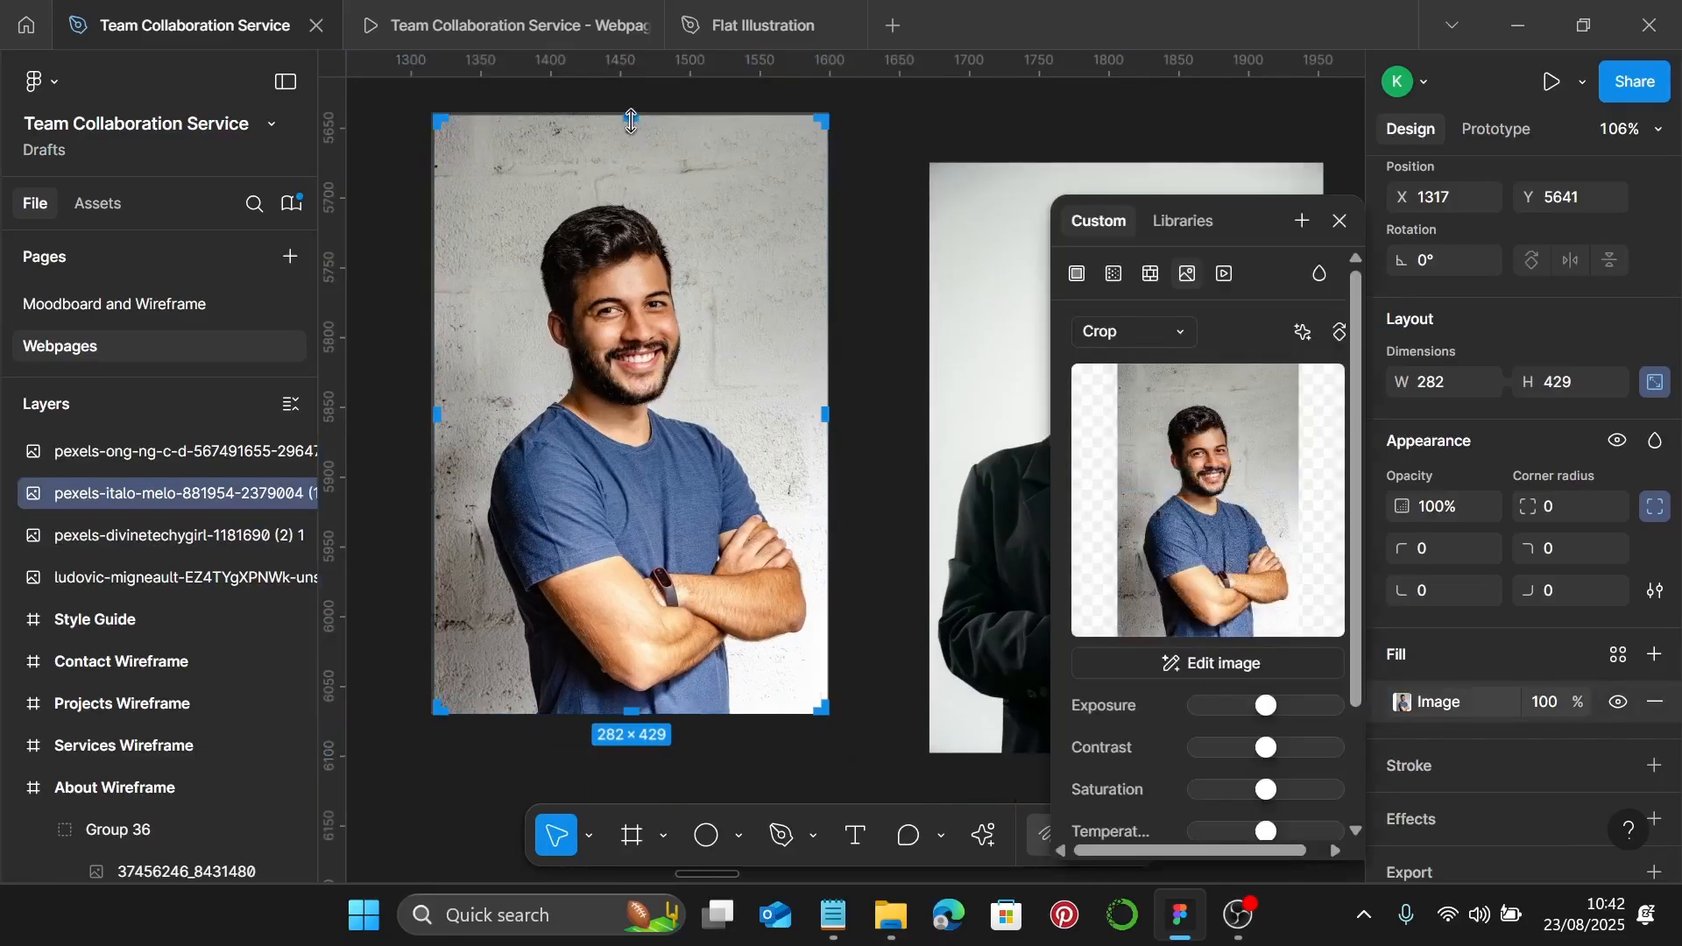
{"action": "left_click_drag", "start_coordinate": [631, 120], "coordinate": [643, 178]}
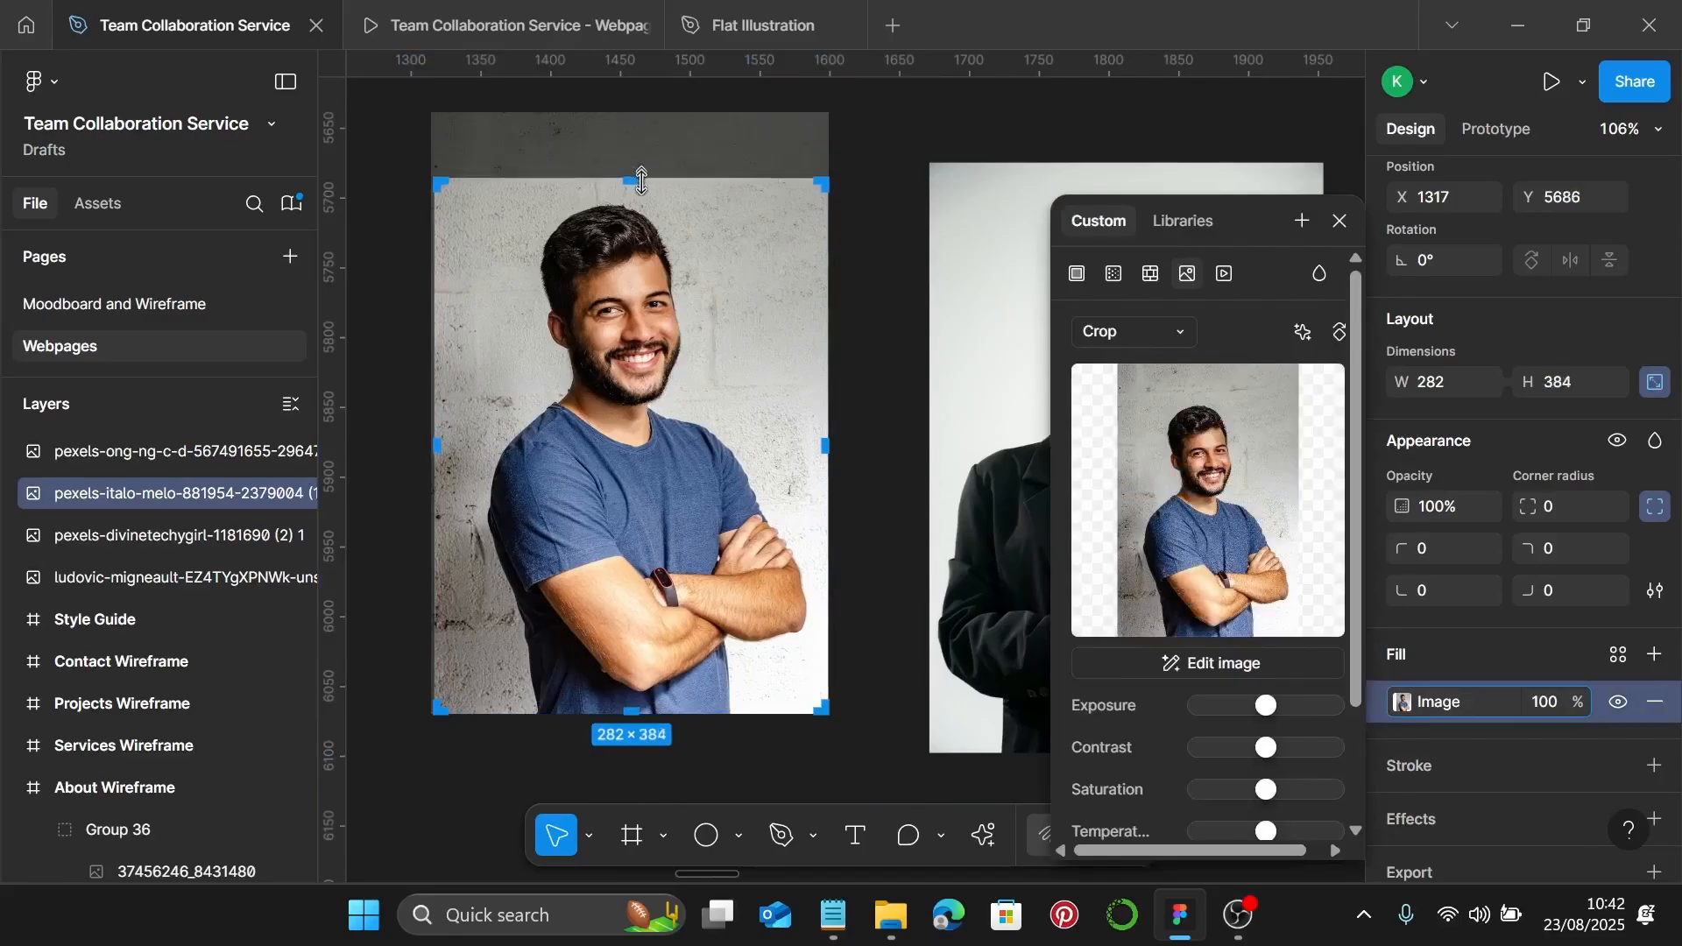
{"action": "left_click_drag", "start_coordinate": [640, 183], "coordinate": [642, 194]}
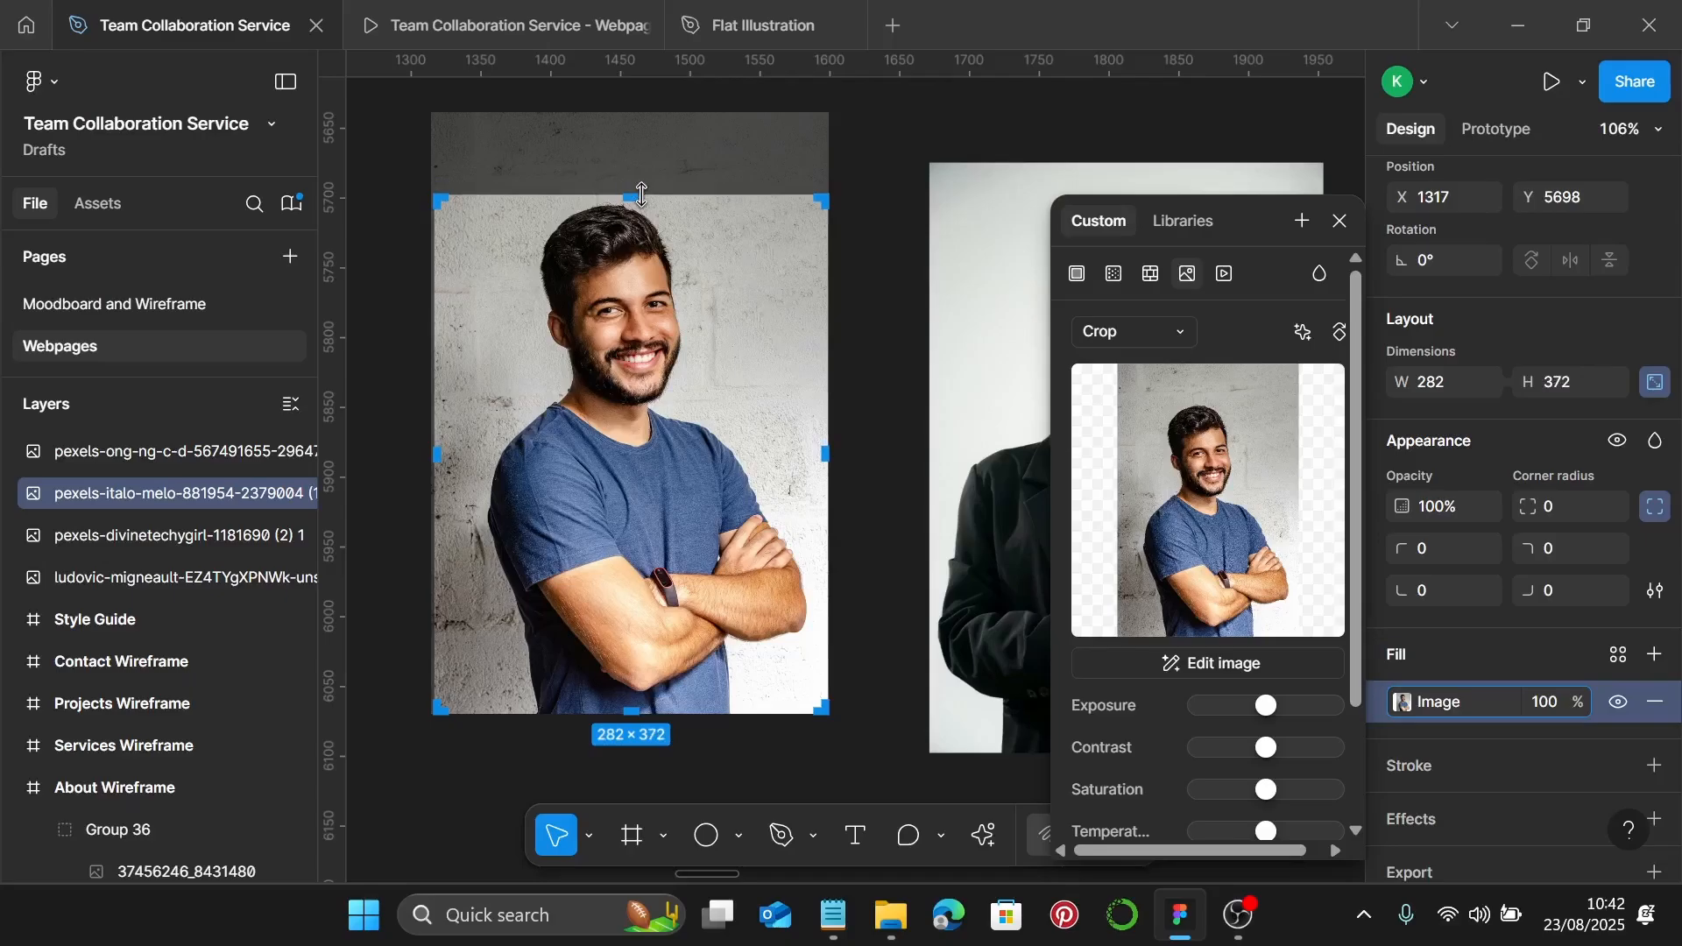
{"action": "scroll", "coordinate": [642, 194], "scroll_direction": "up", "scroll_amount": 10}
{"action": "left_click_drag", "start_coordinate": [650, 229], "coordinate": [661, 200]}
{"action": "scroll", "coordinate": [666, 191], "scroll_direction": "down", "scroll_amount": 10}
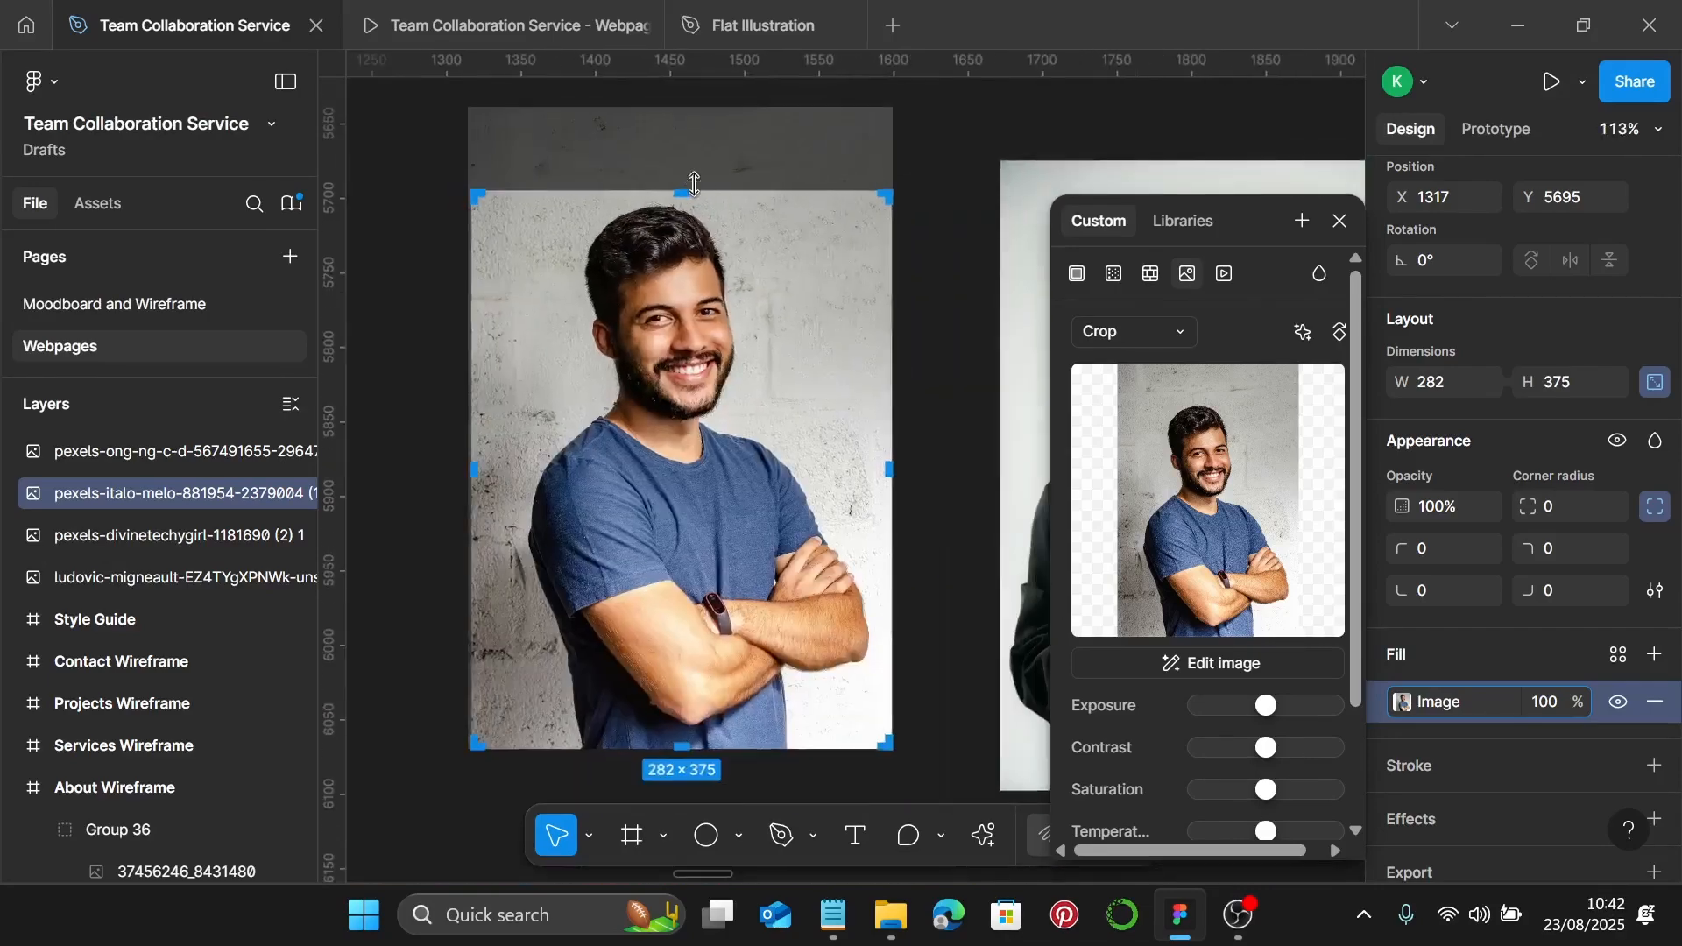
Enlarge the blue T-shirt man's image slightly inside its crop frame, shift it to centre him, and apply the crop
{"action": "scroll", "coordinate": [694, 184], "scroll_direction": "down", "scroll_amount": 3}
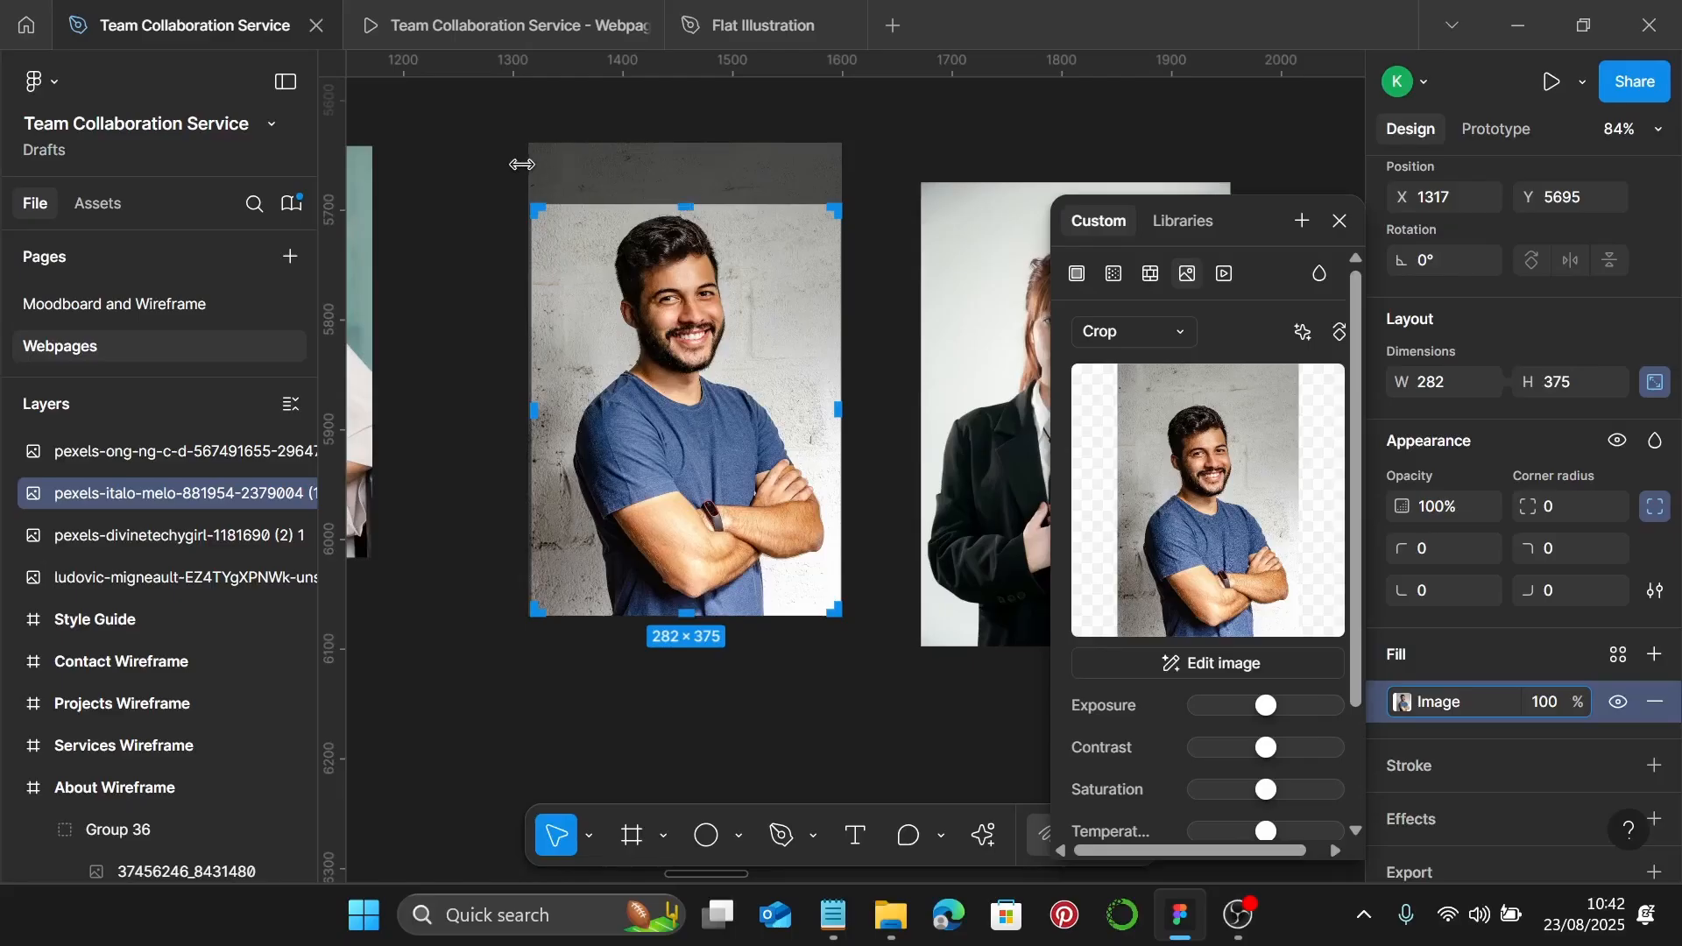
{"action": "left_click_drag", "start_coordinate": [517, 161], "coordinate": [515, 159]}
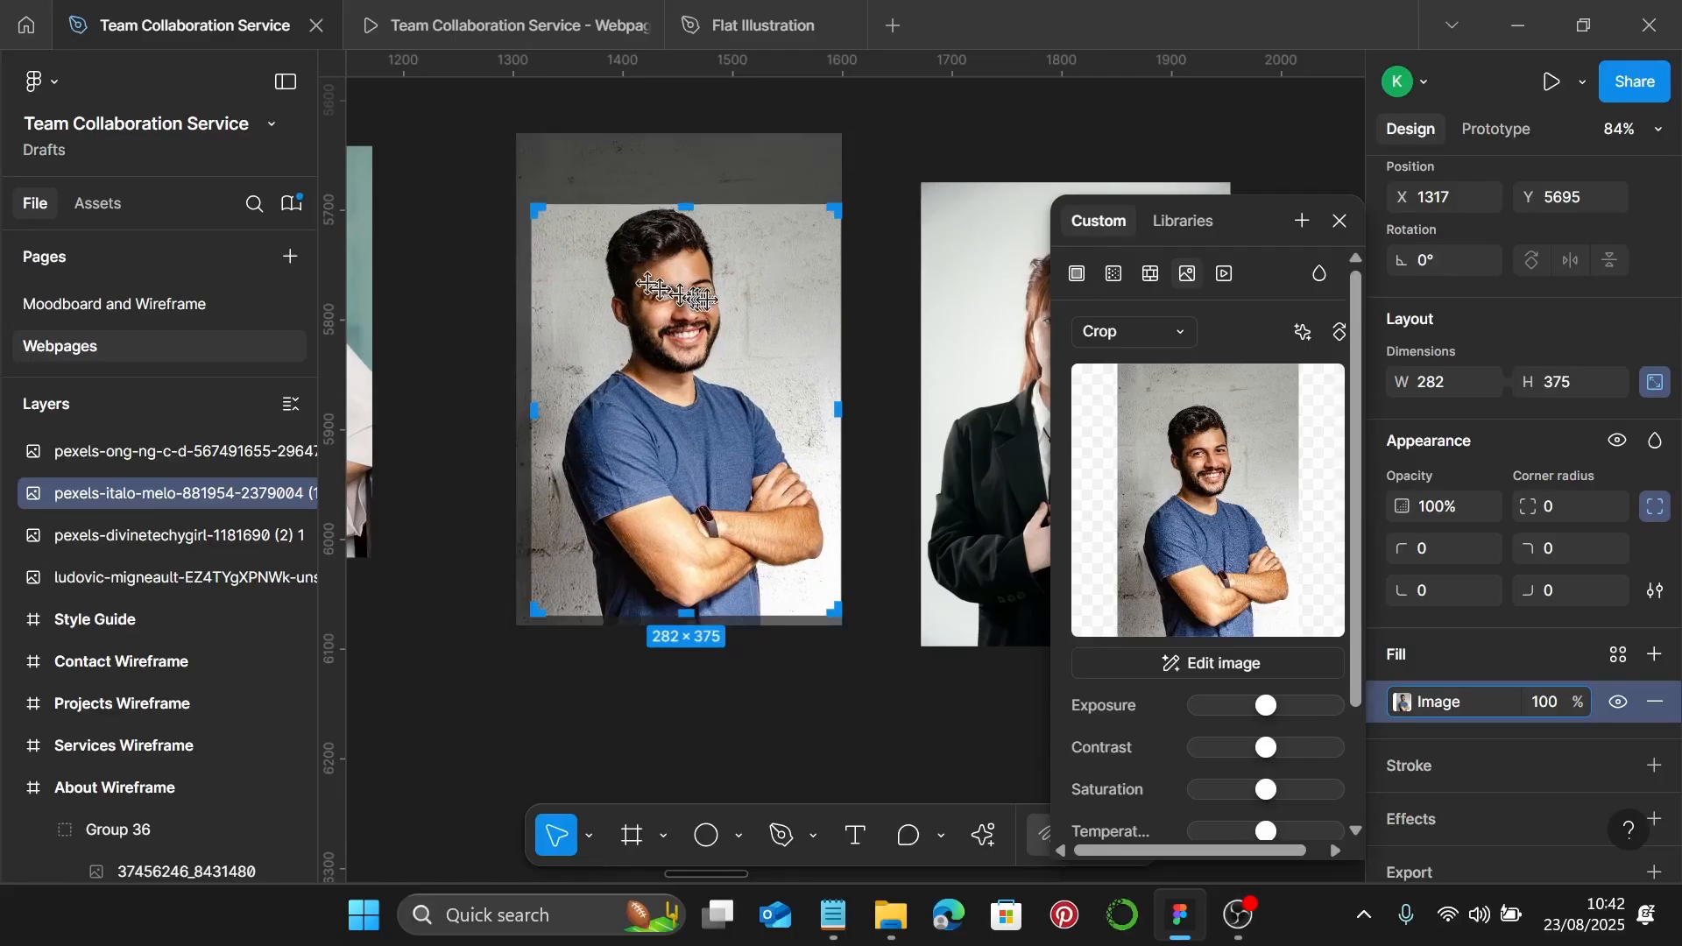
{"action": "left_click_drag", "start_coordinate": [711, 303], "coordinate": [716, 317]}
{"action": "key", "text": "Escape"}
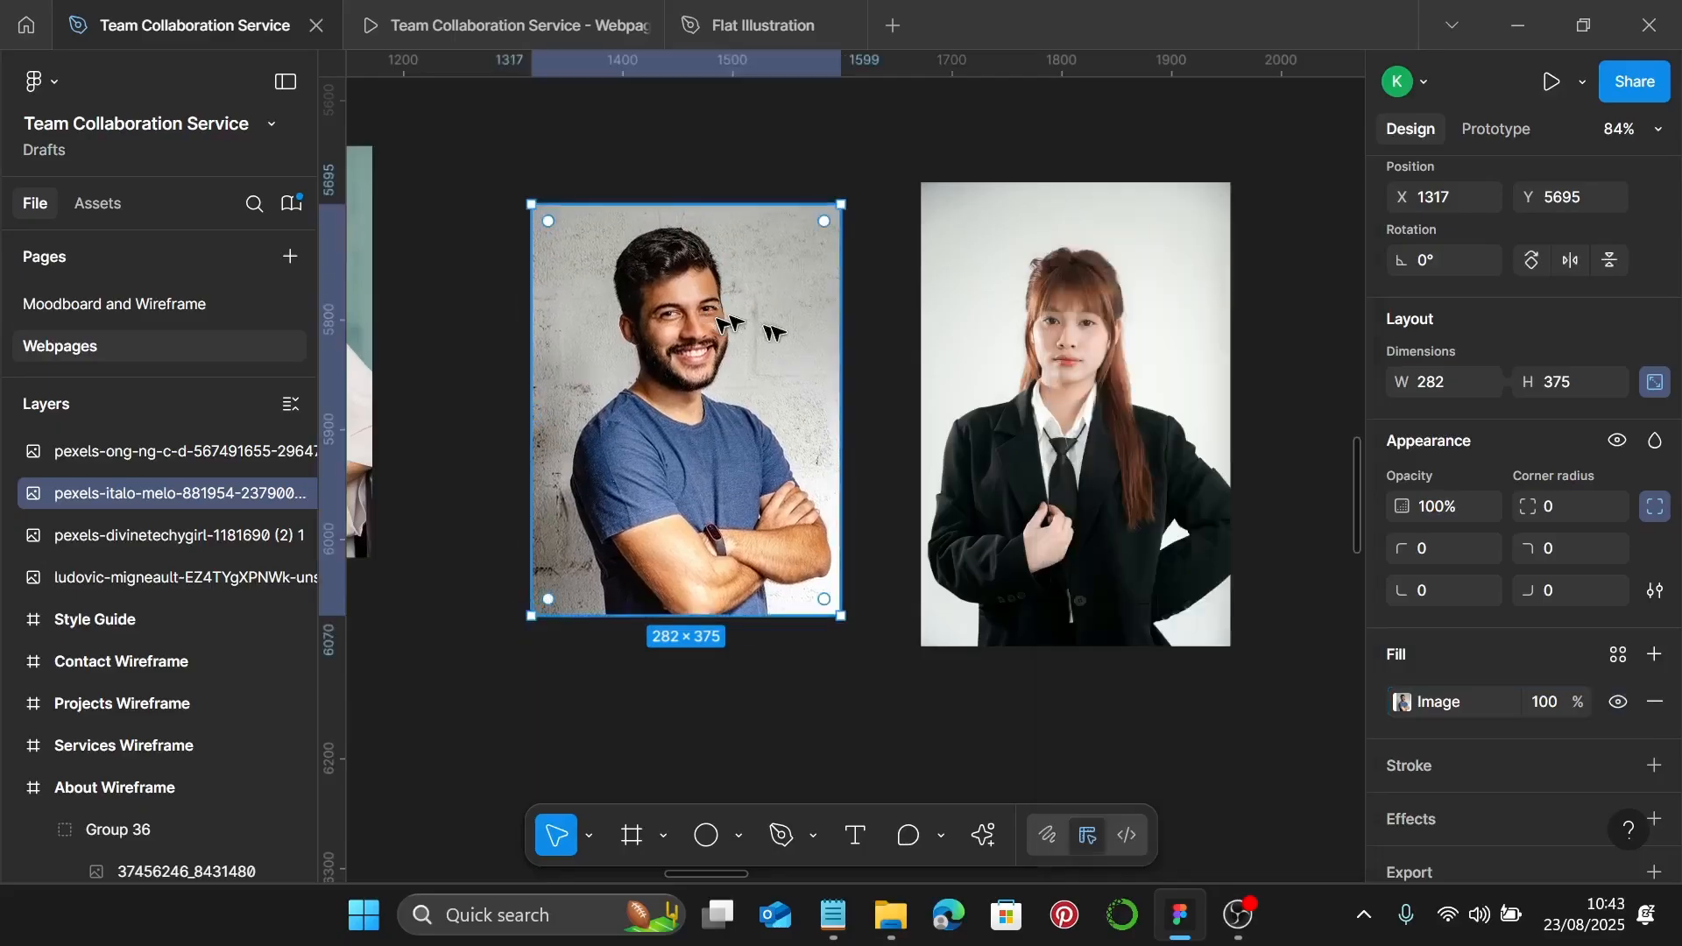
Crop the top and bottom of the photo of the woman in the black blazer so it measures 282 × 375
{"action": "scroll", "coordinate": [806, 383], "scroll_direction": "right", "scroll_amount": 5}
{"action": "double_click", "coordinate": [688, 365]}
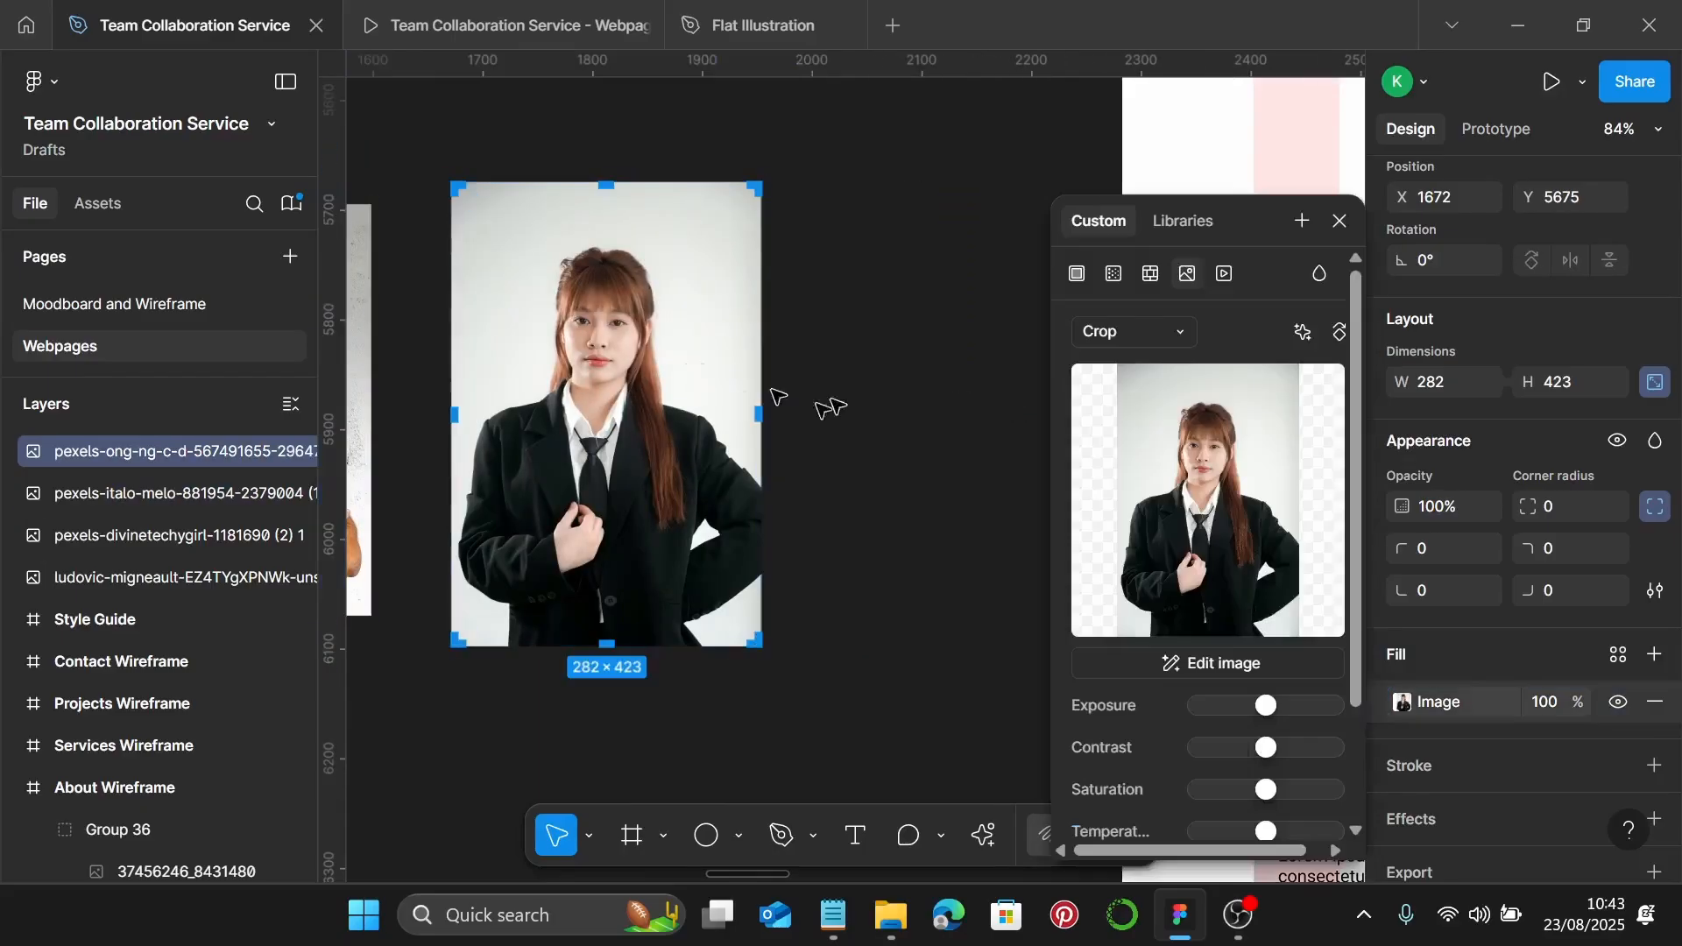
{"action": "left_click_drag", "start_coordinate": [610, 188], "coordinate": [615, 230]}
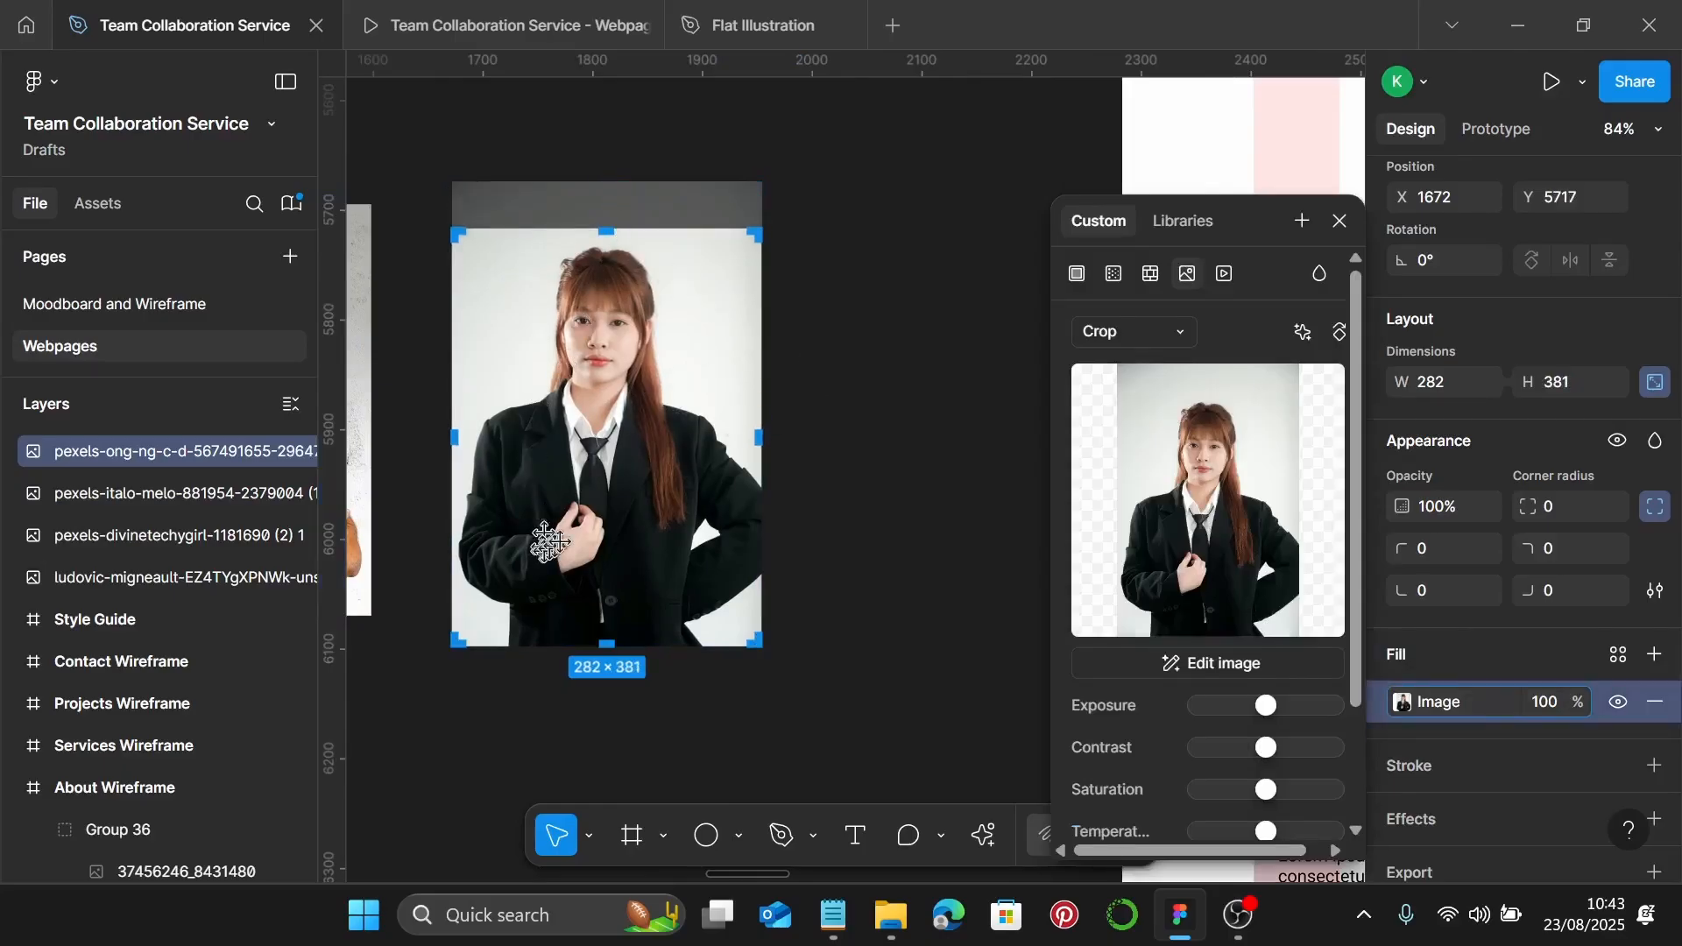
{"action": "scroll", "coordinate": [571, 540], "scroll_direction": "down", "scroll_amount": 3}
{"action": "scroll", "coordinate": [605, 499], "scroll_direction": "up", "scroll_amount": 5}
{"action": "scroll", "coordinate": [635, 467], "scroll_direction": "up", "scroll_amount": 3}
{"action": "mouse_move", "coordinate": [653, 449]}
{"action": "left_mouse_down"}
{"action": "mouse_move", "coordinate": [648, 402]}
{"action": "mouse_move", "coordinate": [657, 439]}
{"action": "left_mouse_up"}
{"action": "scroll", "coordinate": [650, 422], "scroll_direction": "up", "scroll_amount": 8}
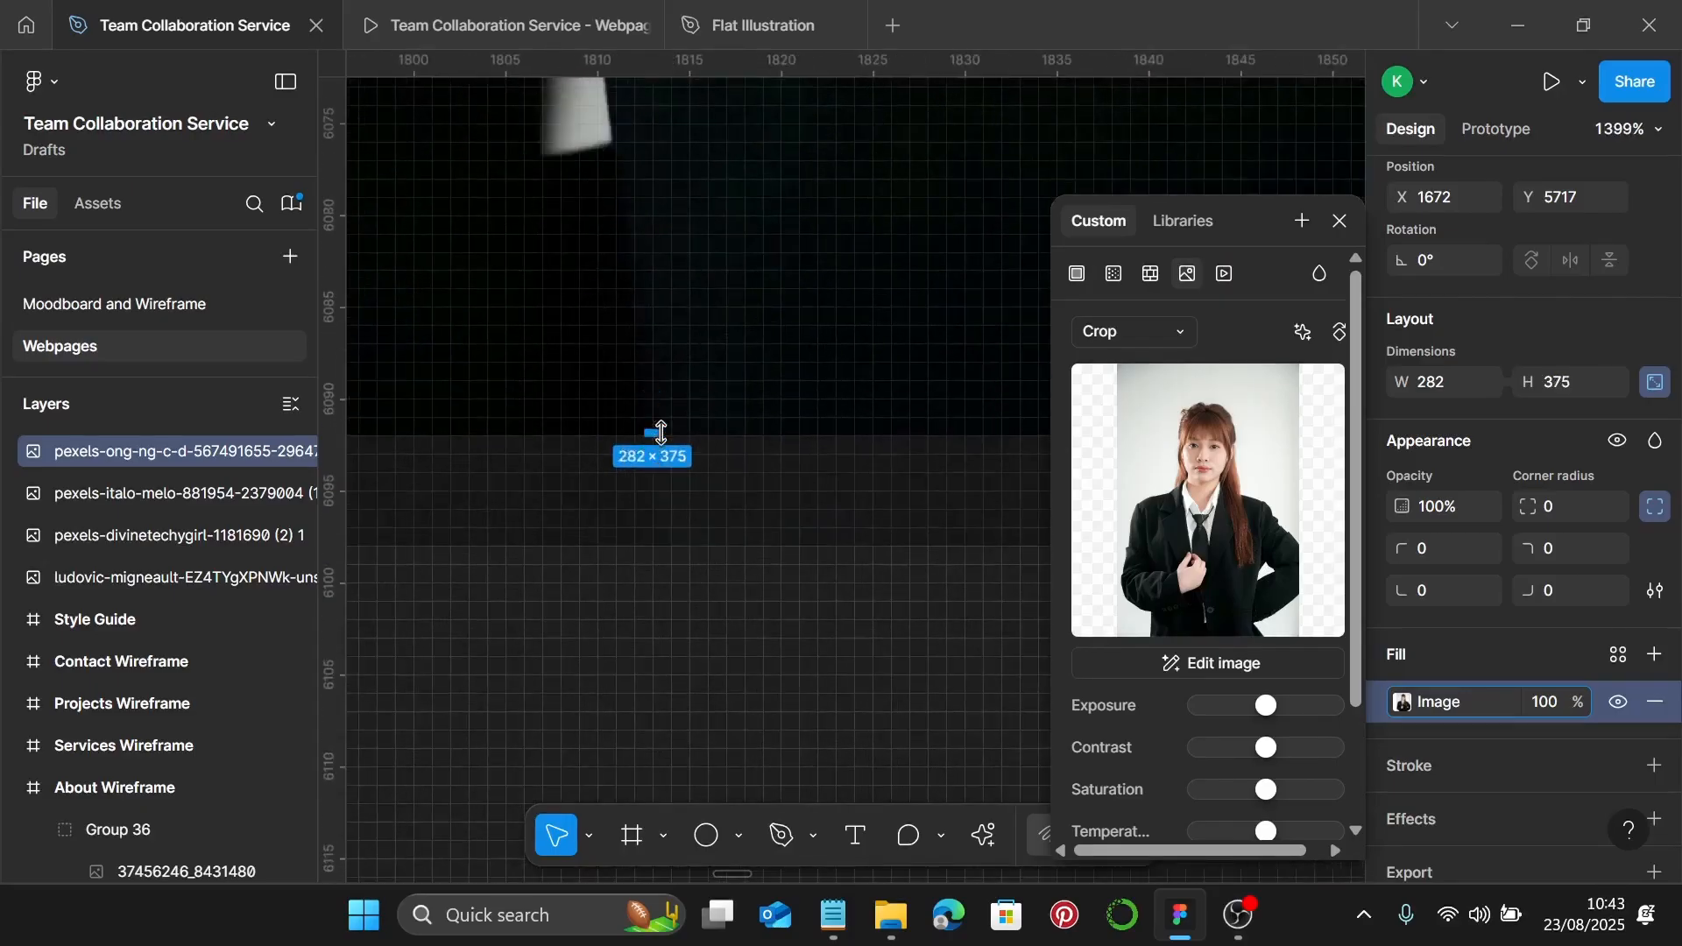
{"action": "scroll", "coordinate": [659, 438], "scroll_direction": "down", "scroll_amount": 10}
{"action": "scroll", "coordinate": [668, 428], "scroll_direction": "down", "scroll_amount": 5}
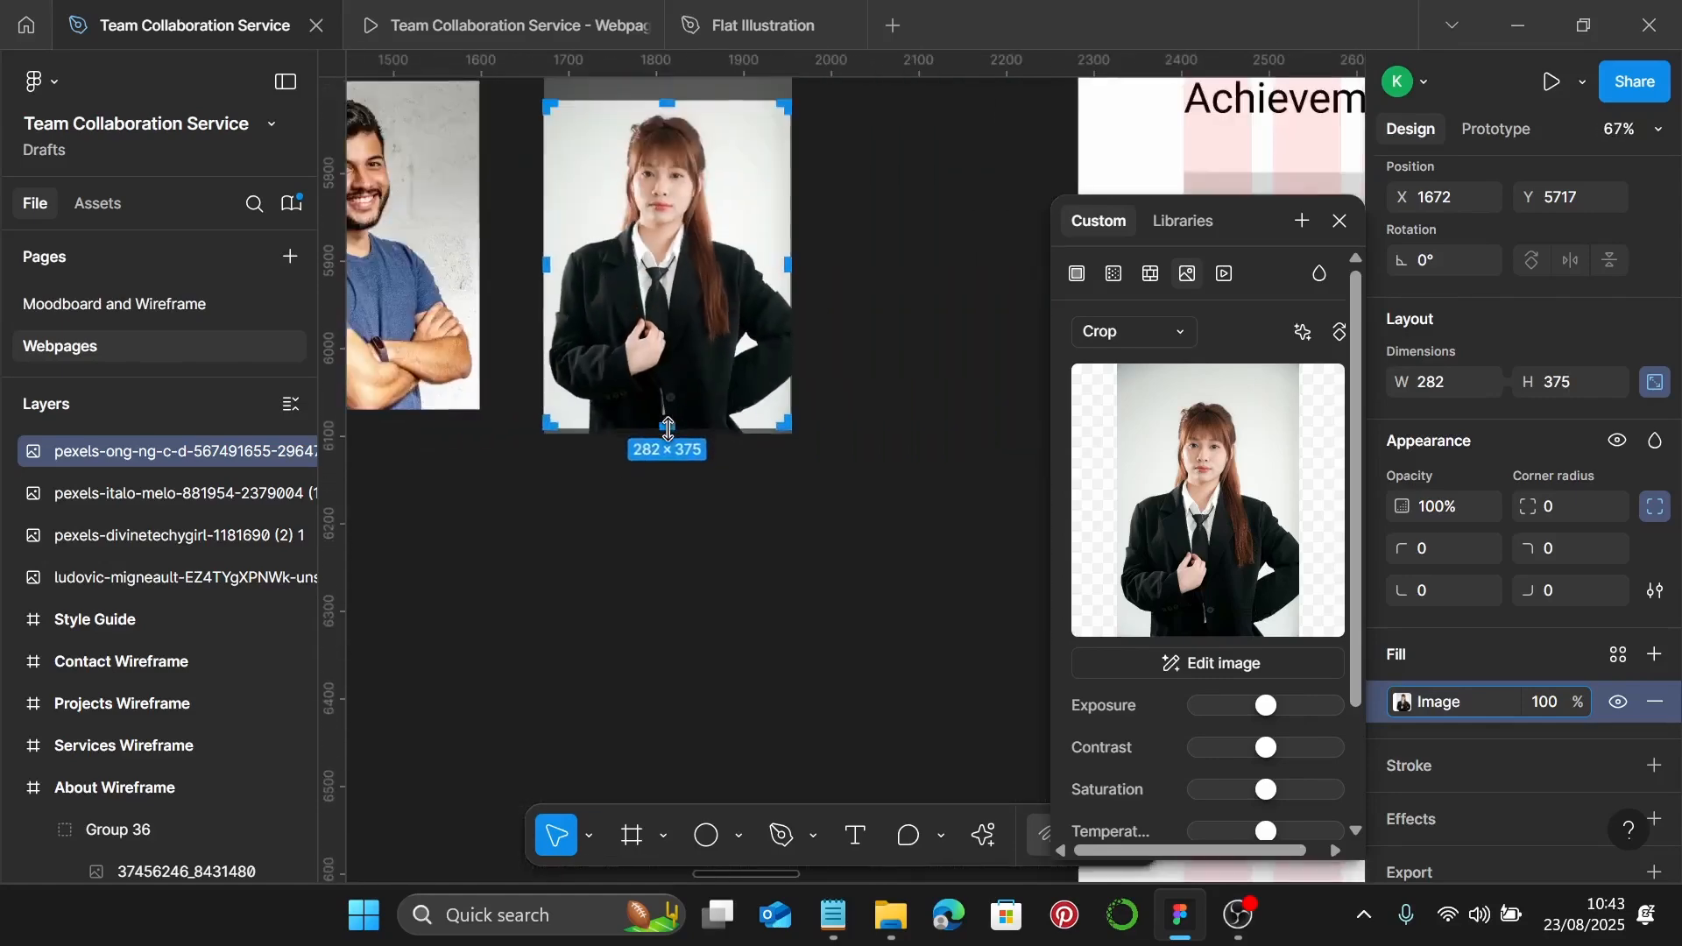
Enlarge the blazer woman's image inside its crop frame, move it down to leave space above her head, and apply the crop
{"action": "scroll", "coordinate": [731, 284], "scroll_direction": "up", "scroll_amount": 5}
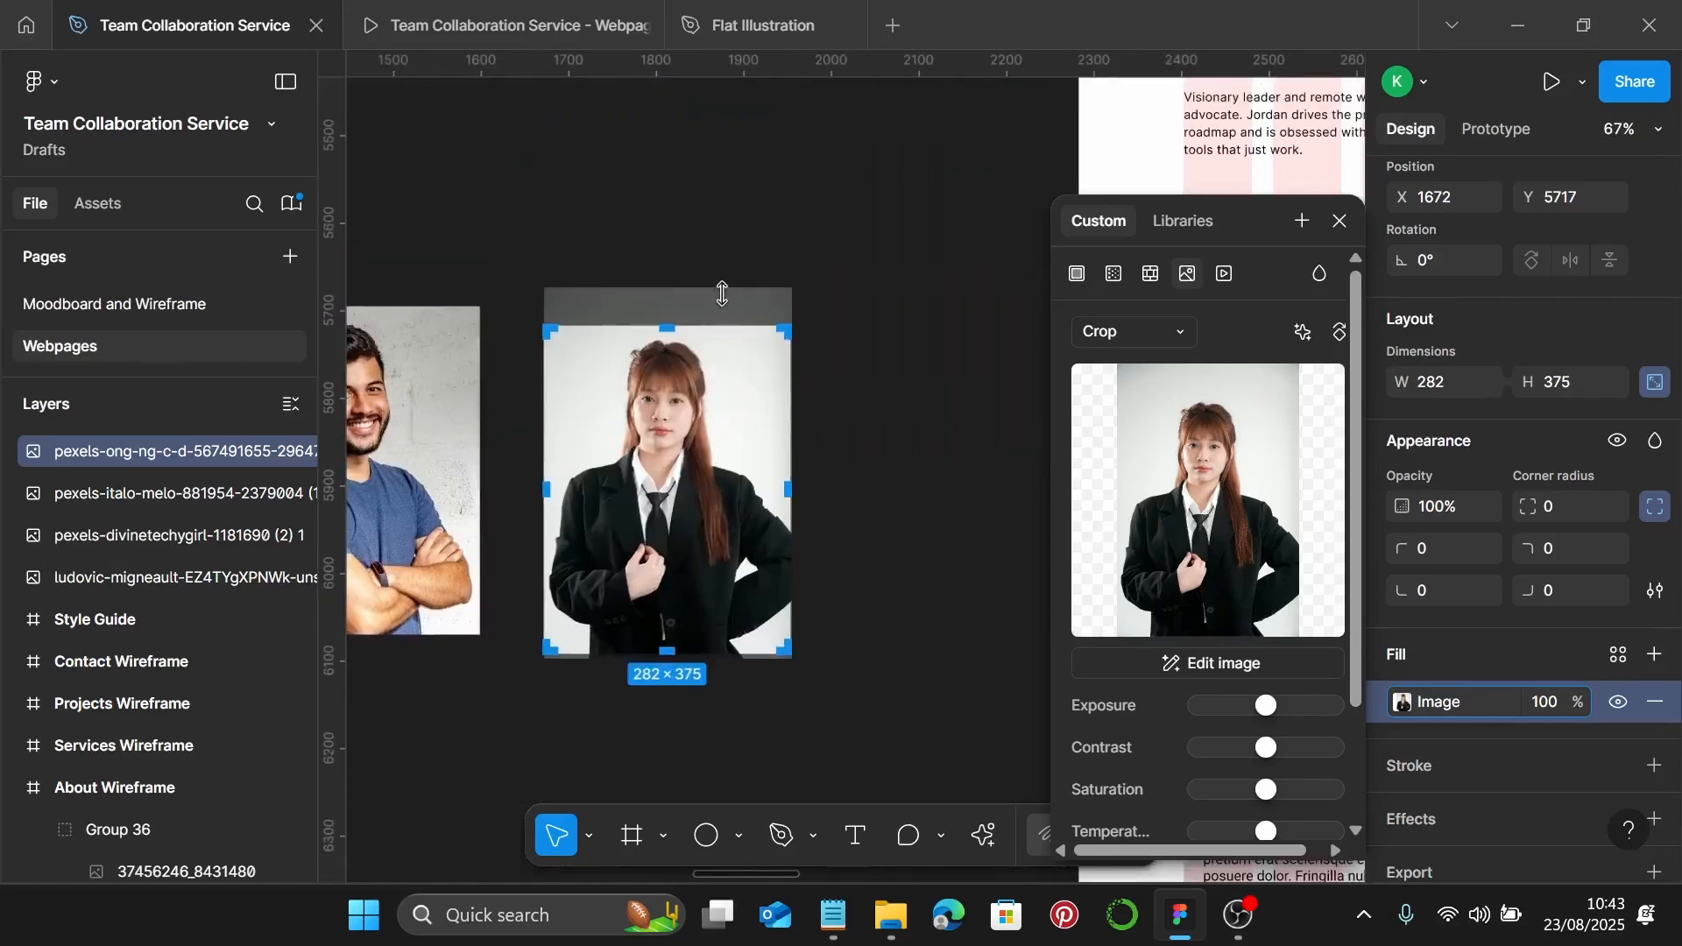
{"action": "left_click_drag", "start_coordinate": [724, 293], "coordinate": [725, 261]}
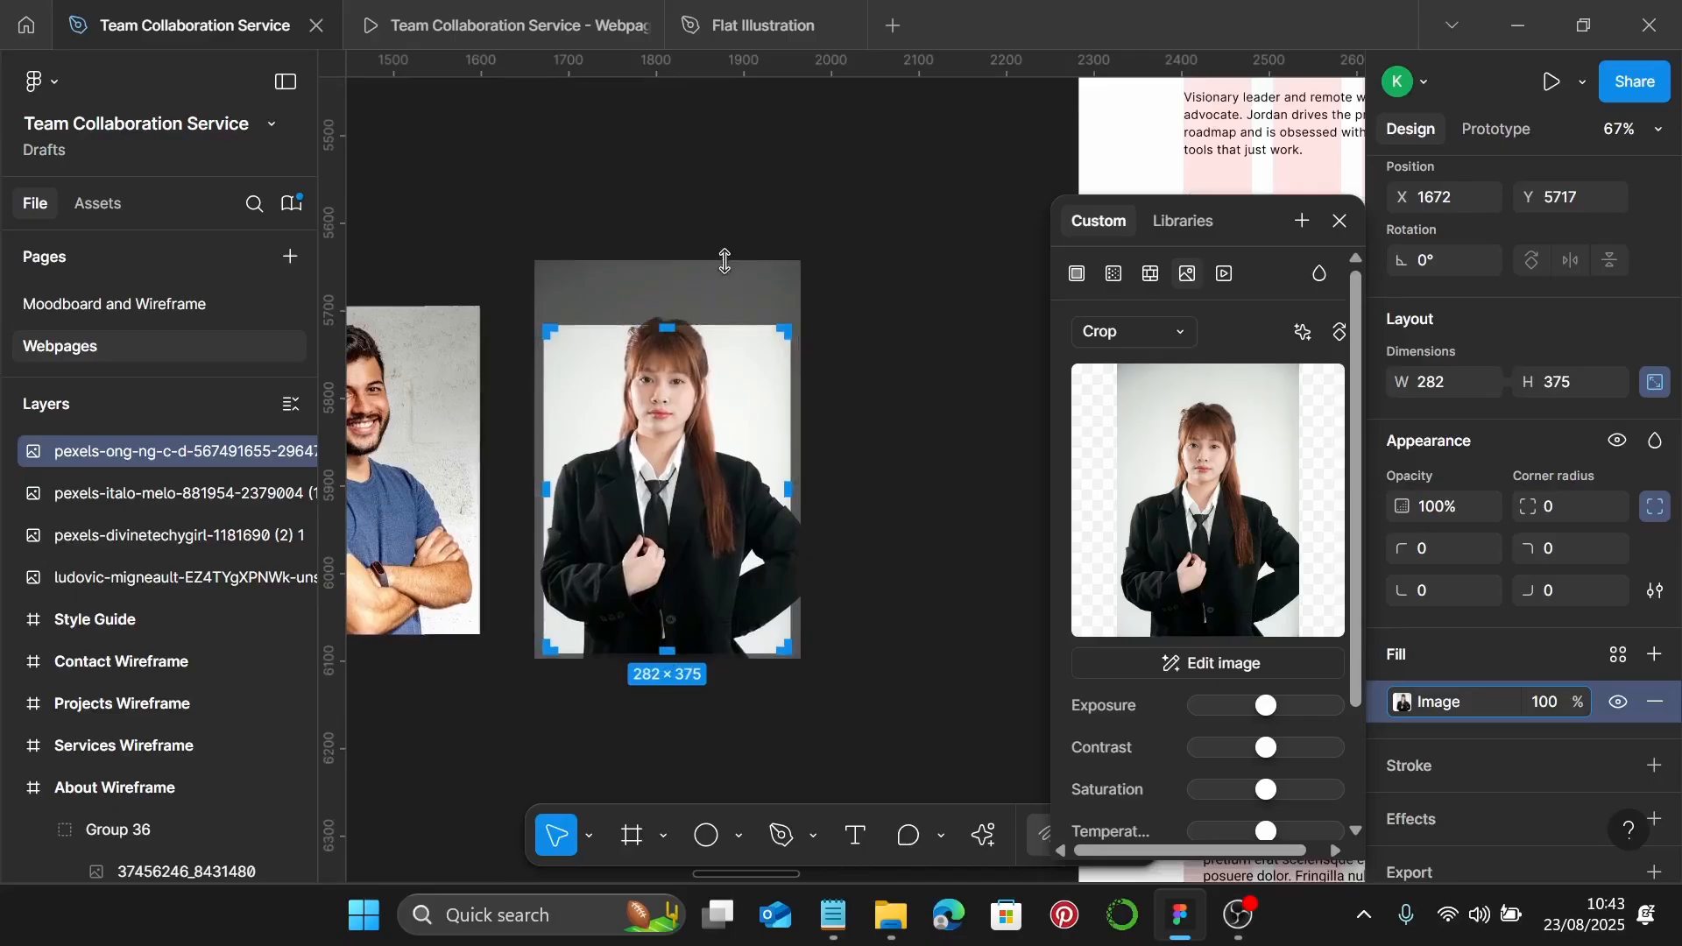
{"action": "left_click_drag", "start_coordinate": [687, 427], "coordinate": [687, 452]}
{"action": "key", "text": "Escape"}
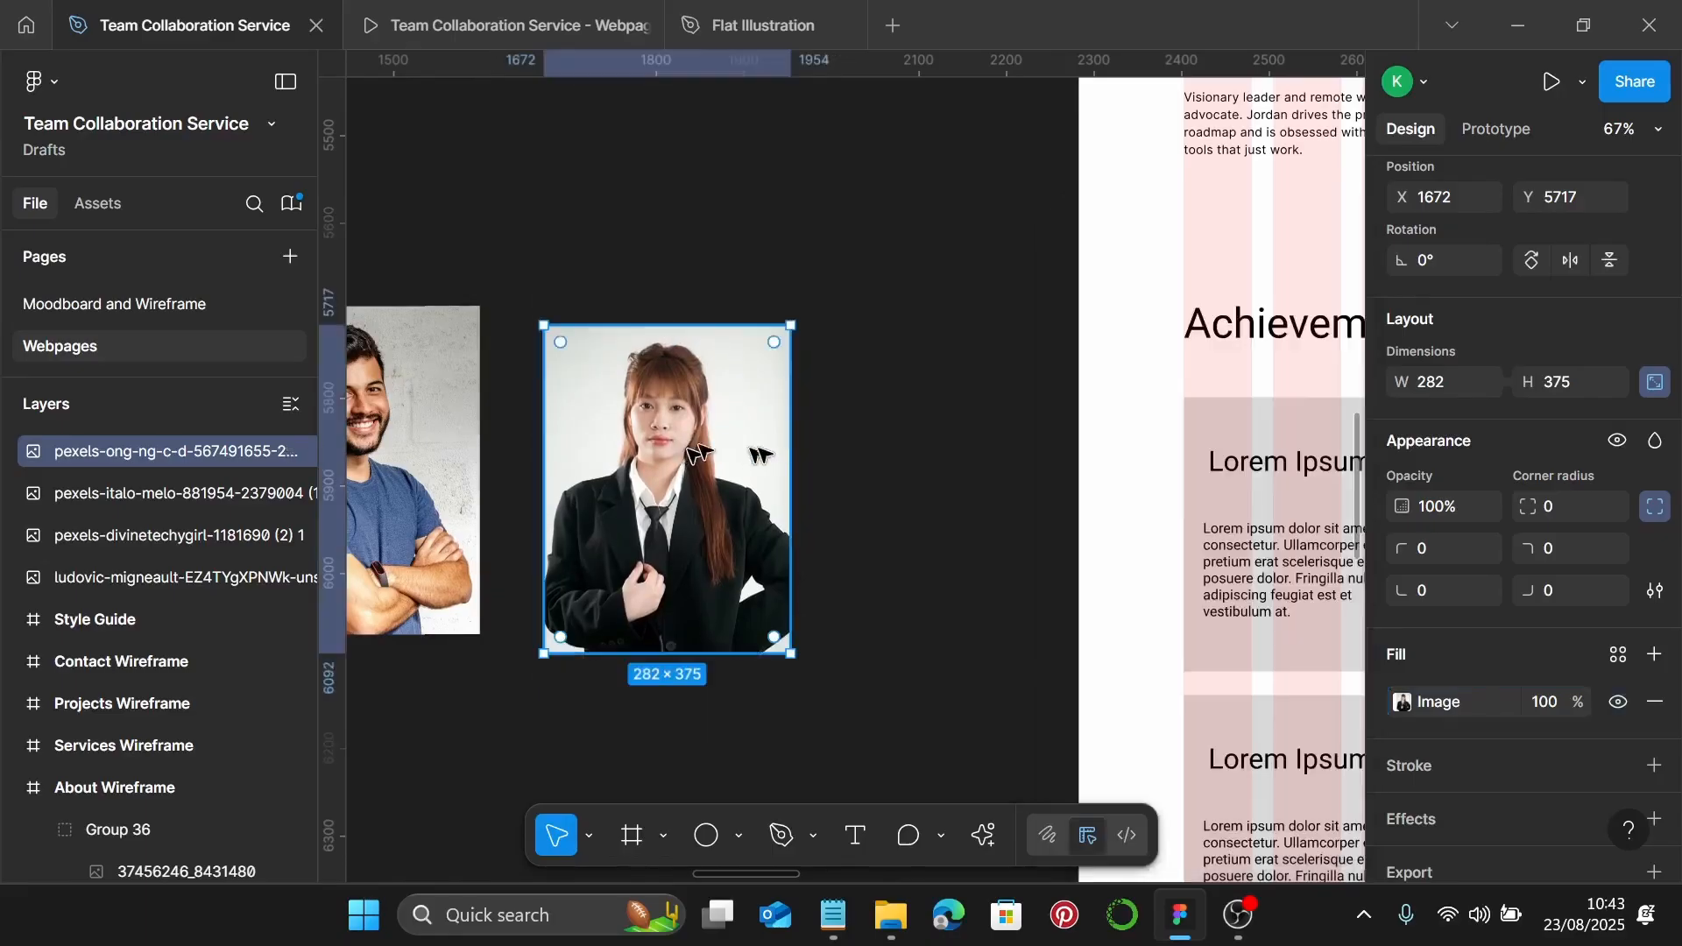
{"action": "scroll", "coordinate": [867, 466], "scroll_direction": "down", "scroll_amount": 4}
{"action": "scroll", "coordinate": [892, 473], "scroll_direction": "down", "scroll_amount": 2}
{"action": "left_click", "coordinate": [877, 479]}
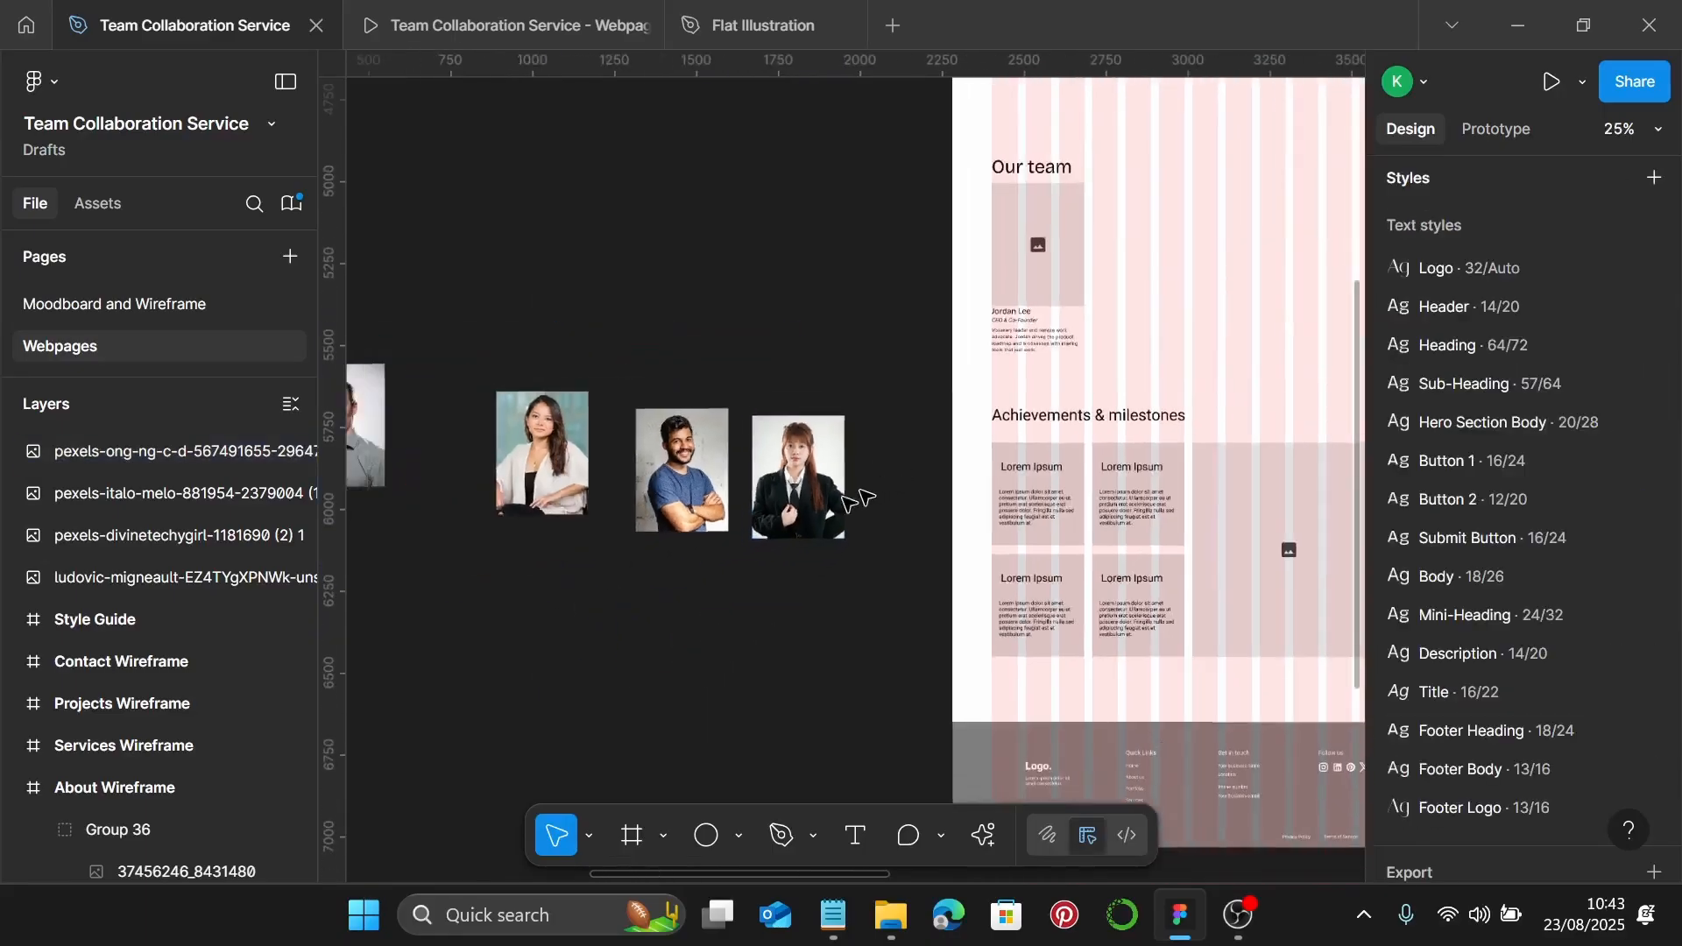
Cut the photo of the man in the grey shirt and replace the image placeholder in the "Our team" card with it
{"action": "scroll", "coordinate": [383, 436], "scroll_direction": "left", "scroll_amount": 2}
{"action": "left_click", "coordinate": [521, 438]}
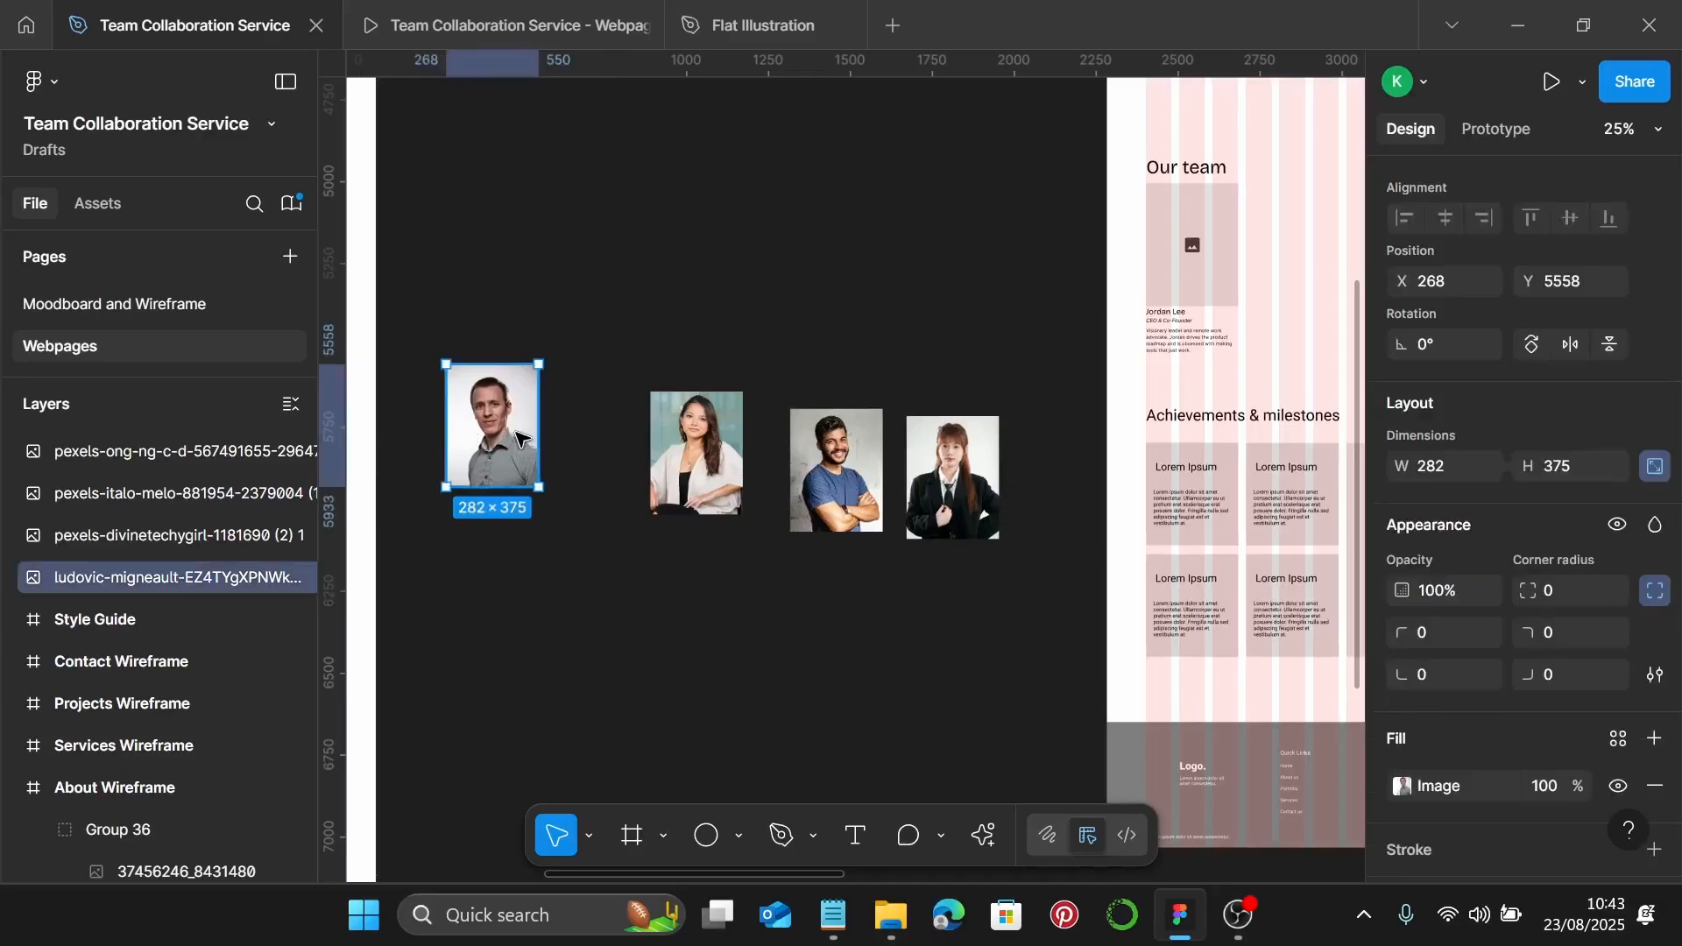
{"action": "key", "text": "Delete"}
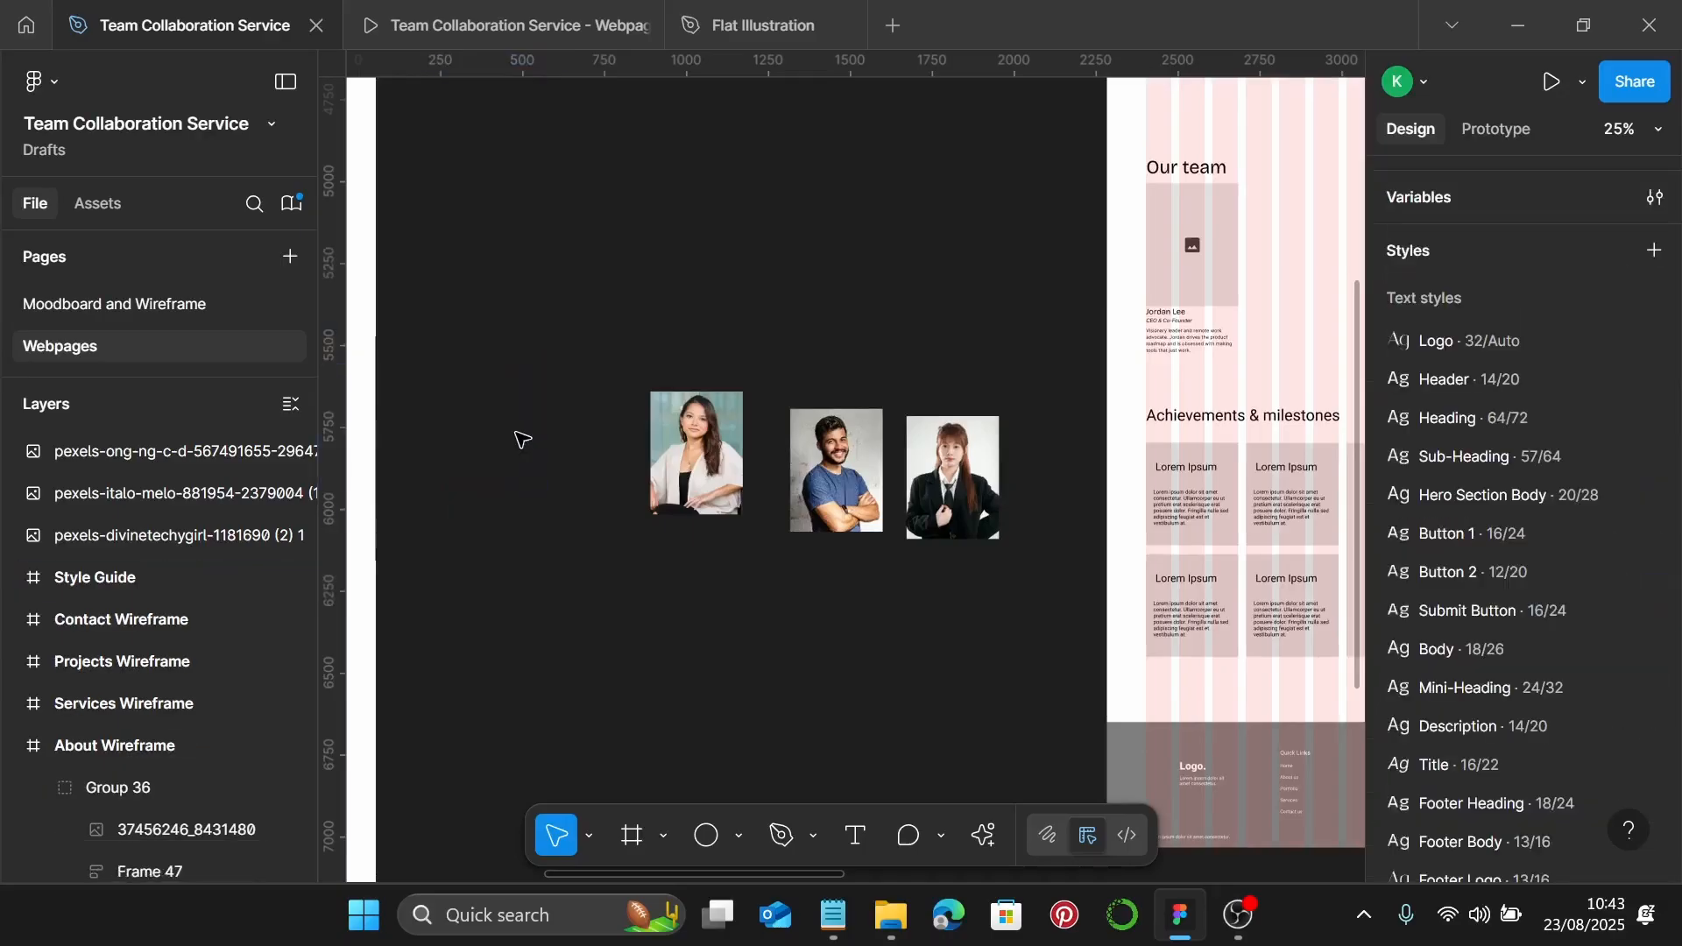
{"action": "scroll", "coordinate": [522, 438], "scroll_direction": "right", "scroll_amount": 3}
{"action": "scroll", "coordinate": [942, 383], "scroll_direction": "up", "scroll_amount": 3}
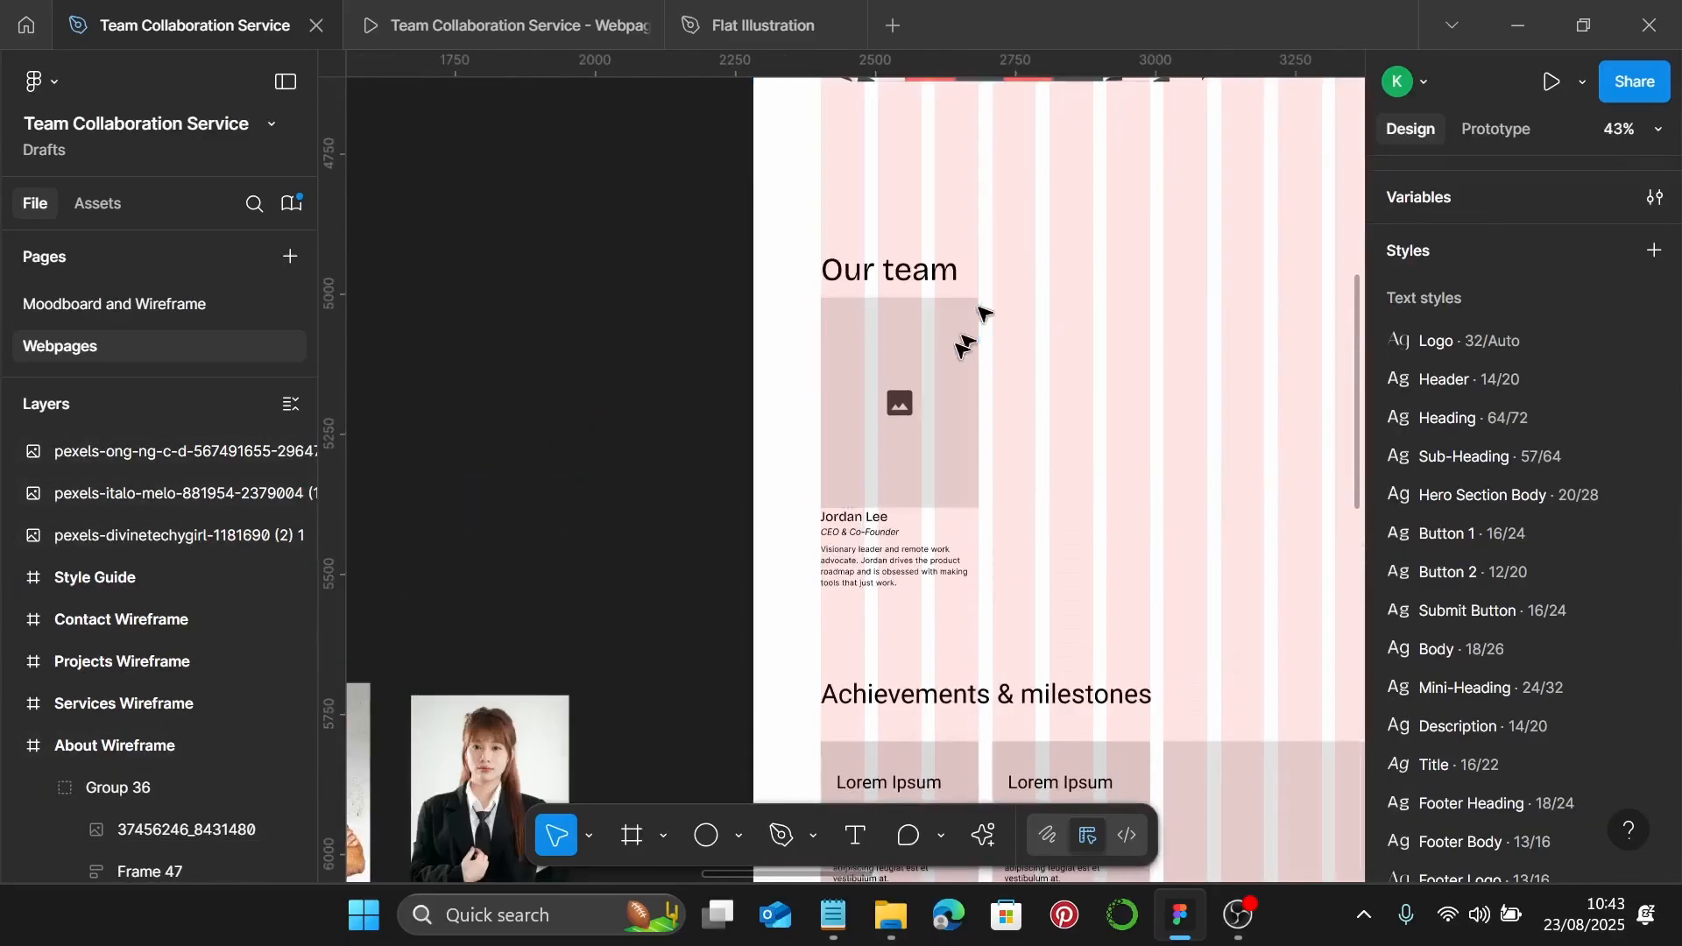
{"action": "double_click", "coordinate": [942, 382]}
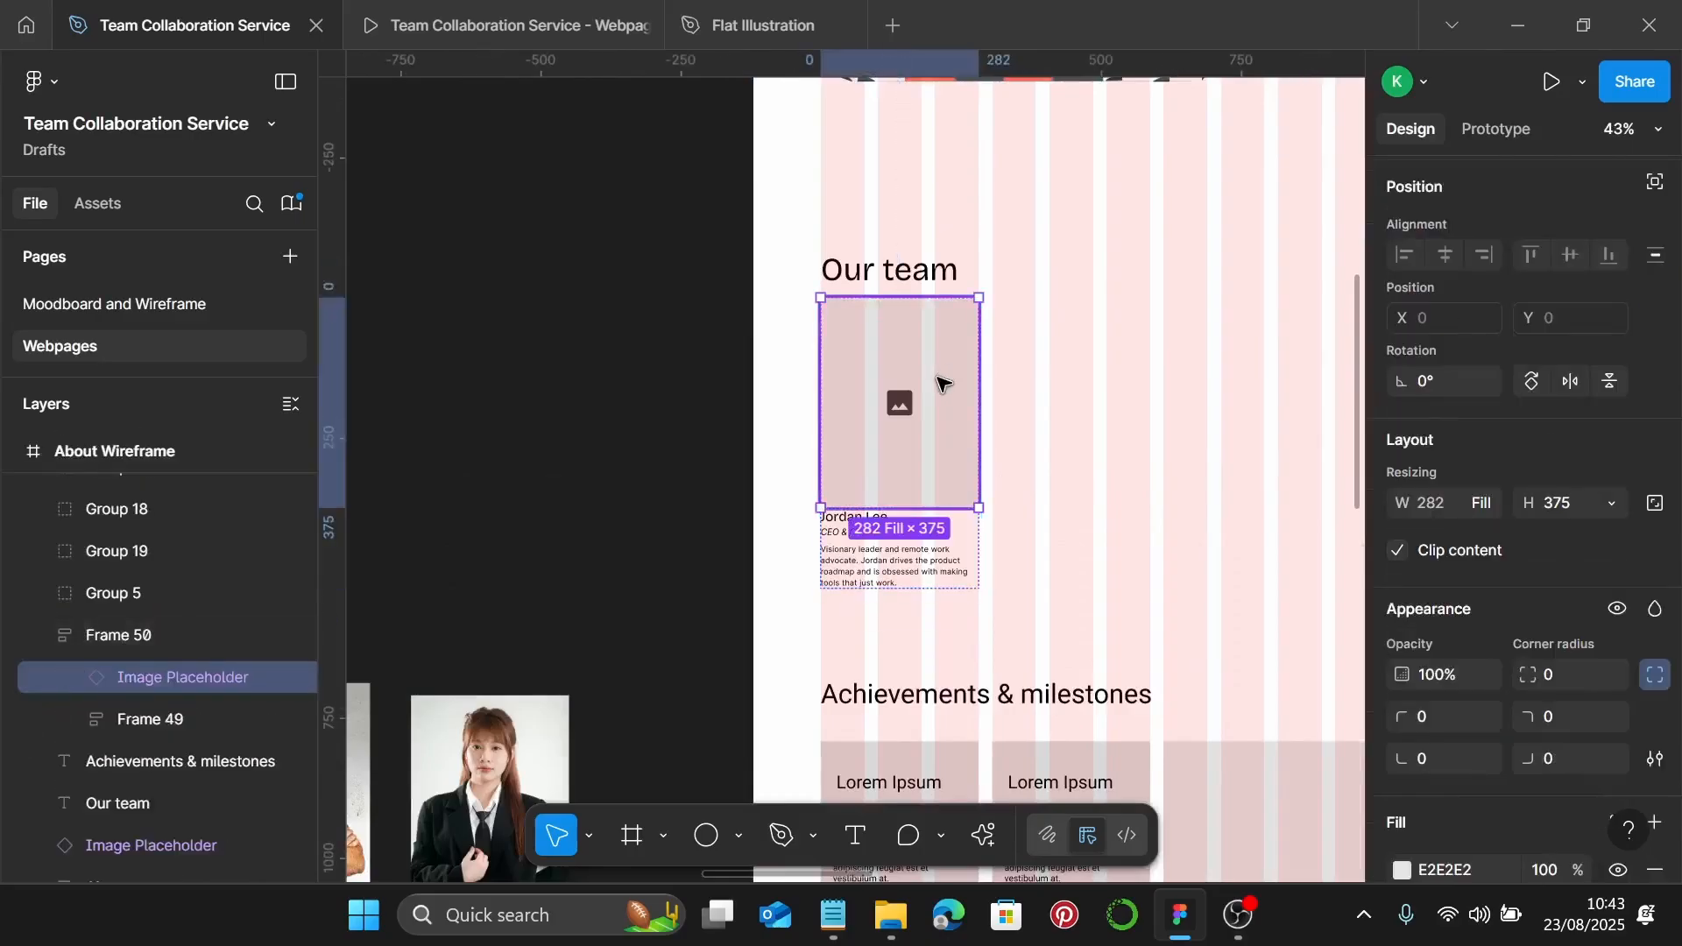
{"action": "key", "text": "ctrl+shift+r"}
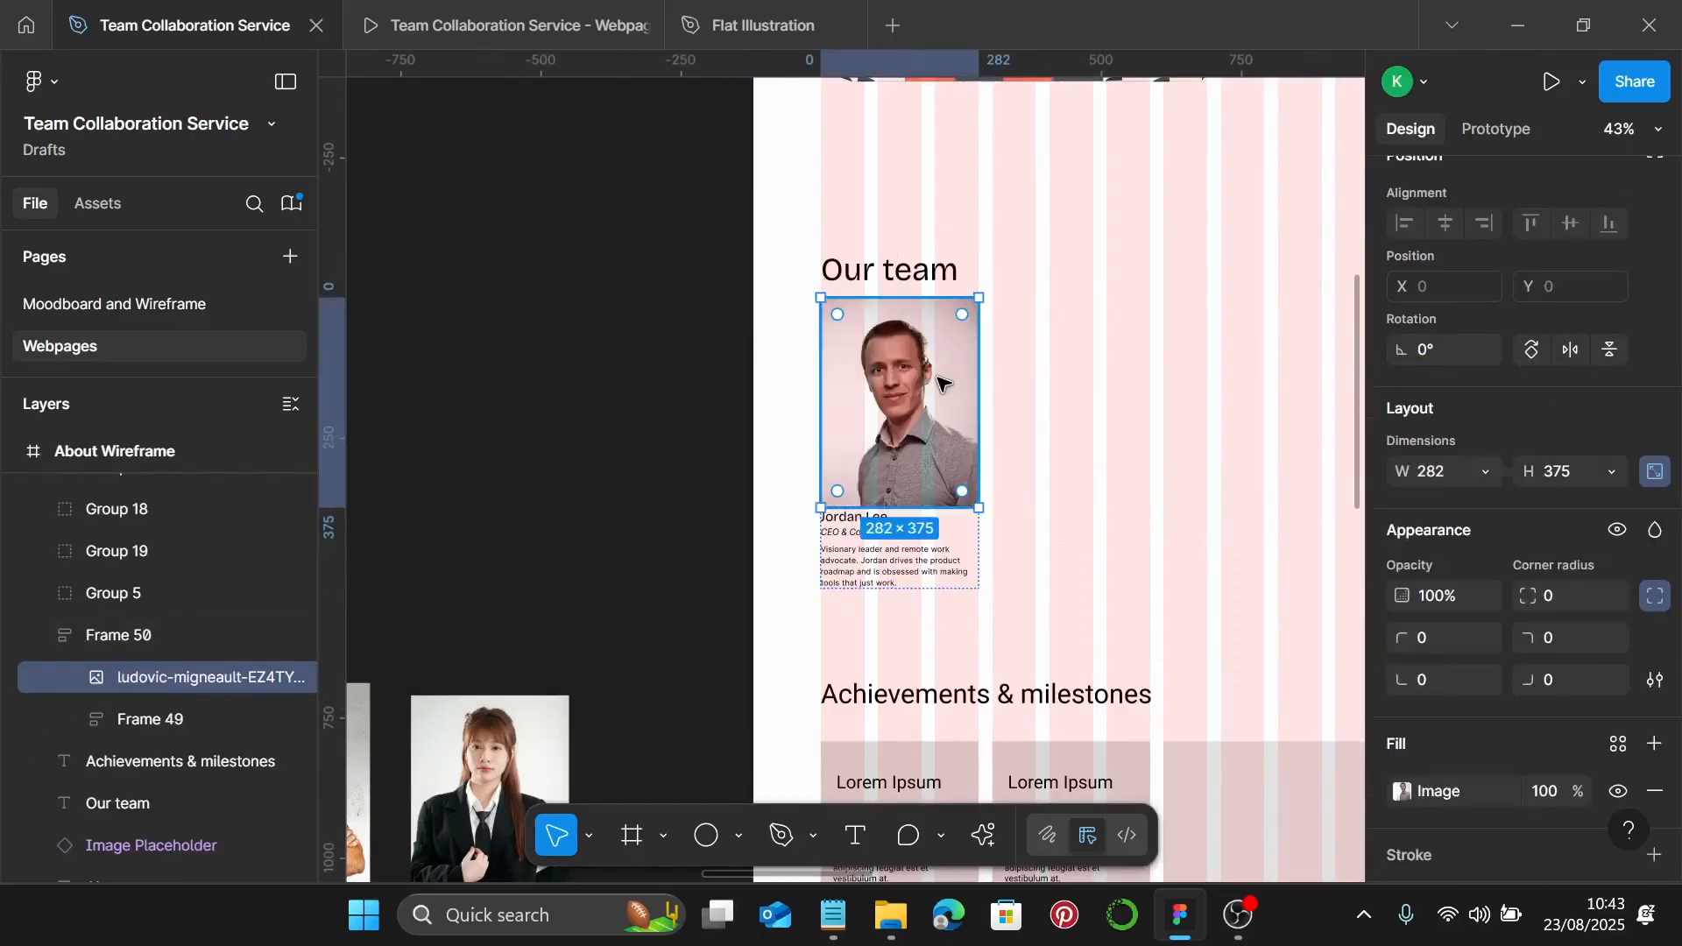
{"action": "key", "text": "Escape"}
{"action": "scroll", "coordinate": [963, 375], "scroll_direction": "right", "scroll_amount": 2}
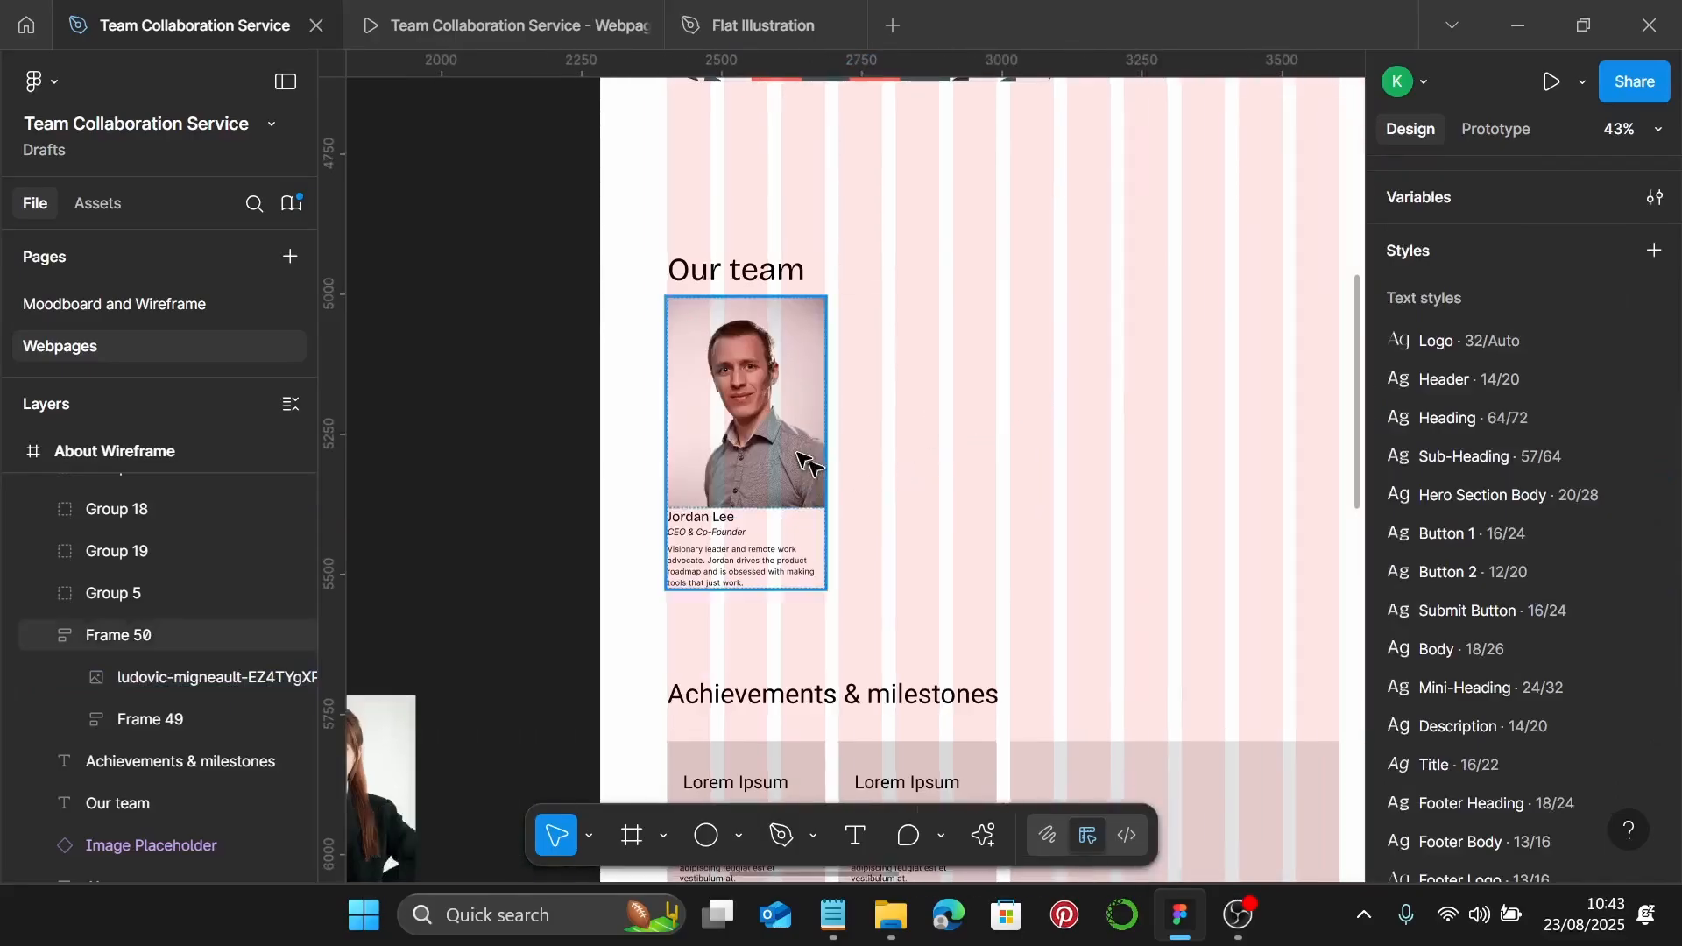
Duplicate the team member card three times to form an evenly spaced row of four aligned to the column grid
{"action": "left_click", "coordinate": [799, 455]}
{"action": "scroll", "coordinate": [799, 456], "scroll_direction": "right", "scroll_amount": 1}
{"action": "left_click_drag", "start_coordinate": [670, 412], "coordinate": [1253, 432]}
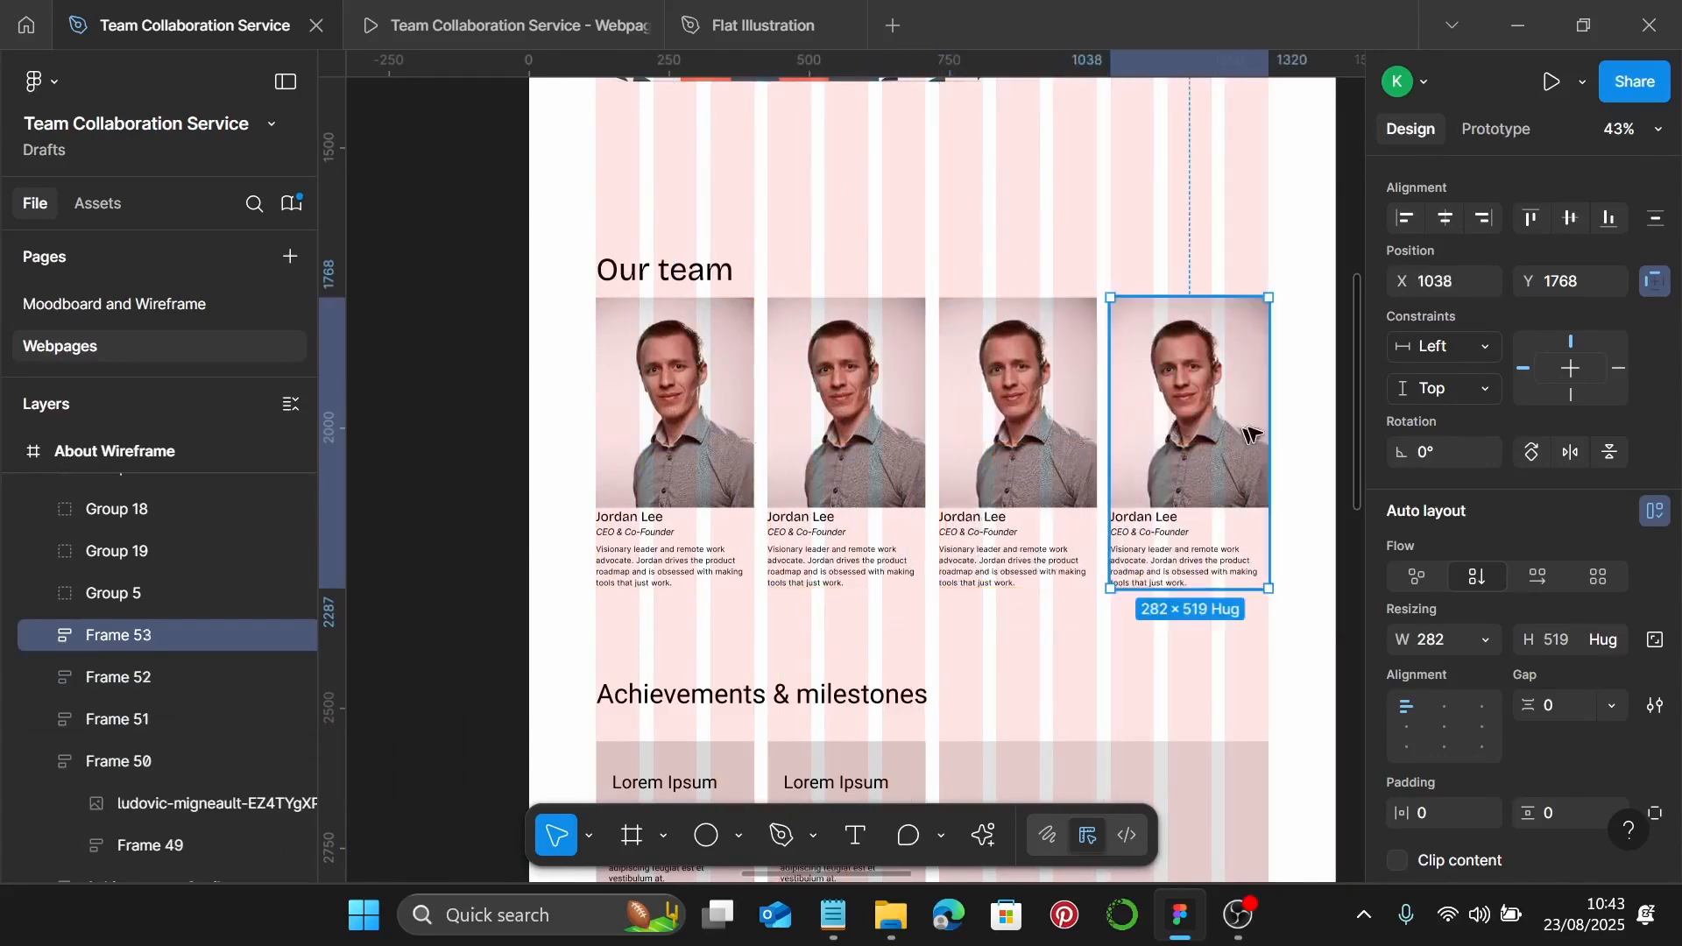
{"action": "left_click", "coordinate": [1306, 412]}
Cut the seated woman's photo from the canvas and replace the image in the second team card with it
{"action": "scroll", "coordinate": [1306, 412], "scroll_direction": "down", "scroll_amount": 5}
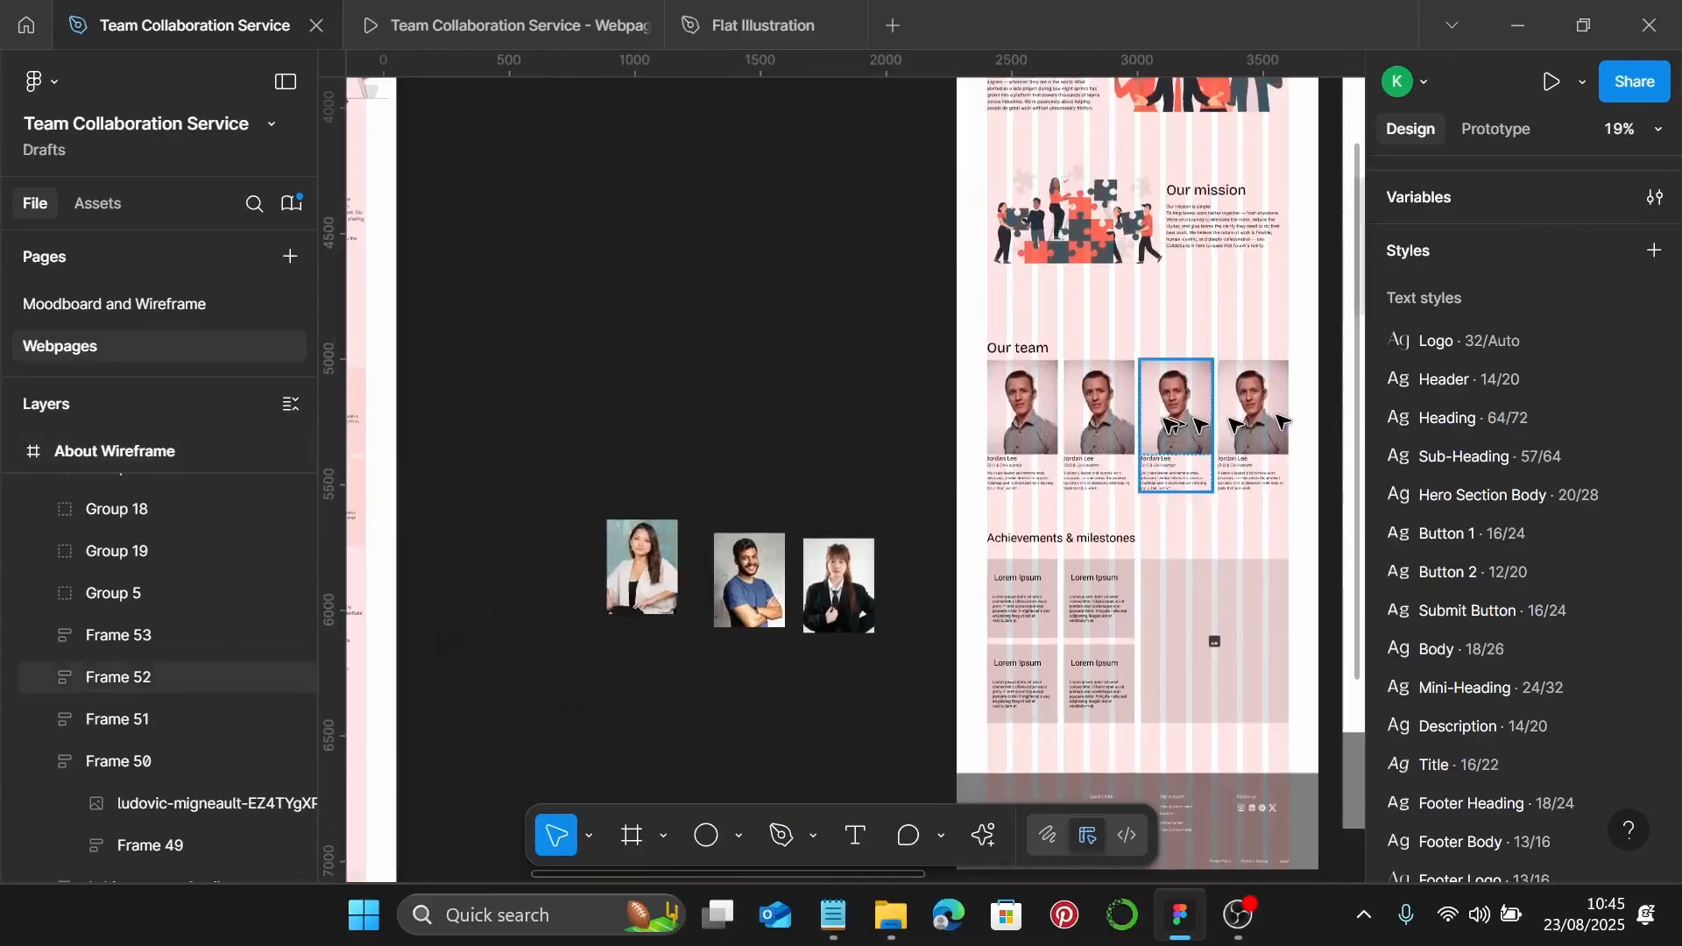
{"action": "left_click", "coordinate": [670, 585]}
{"action": "key", "text": "Delete"}
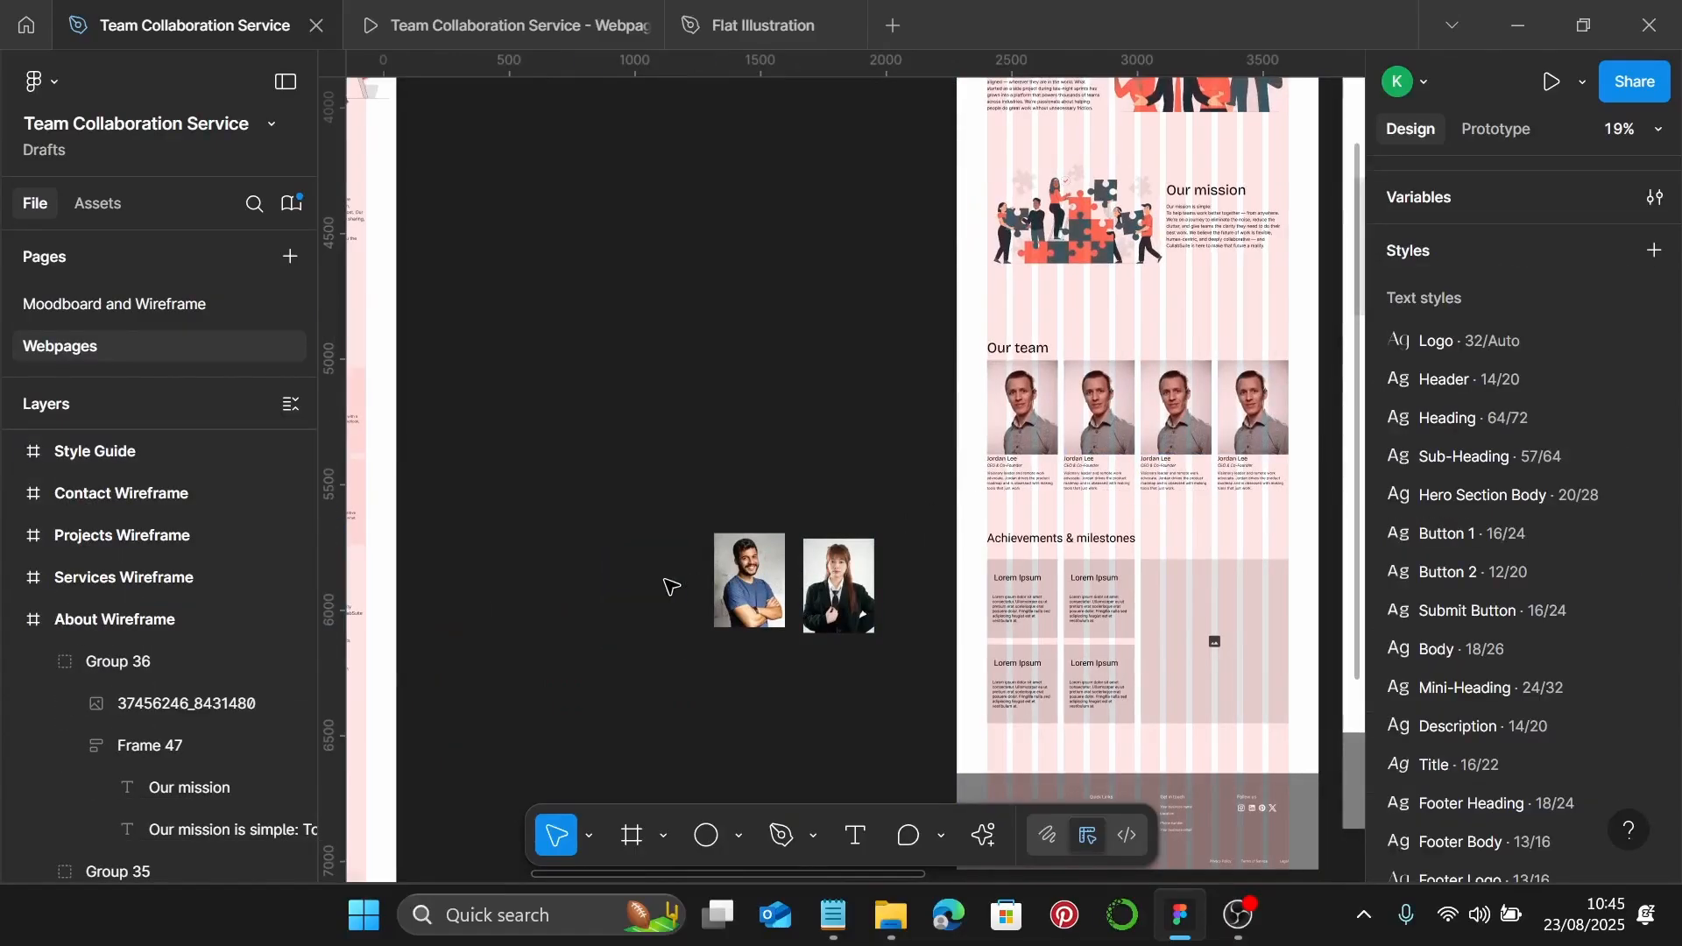
{"action": "scroll", "coordinate": [1104, 405], "scroll_direction": "up", "scroll_amount": 3}
{"action": "left_click", "coordinate": [1105, 408]}
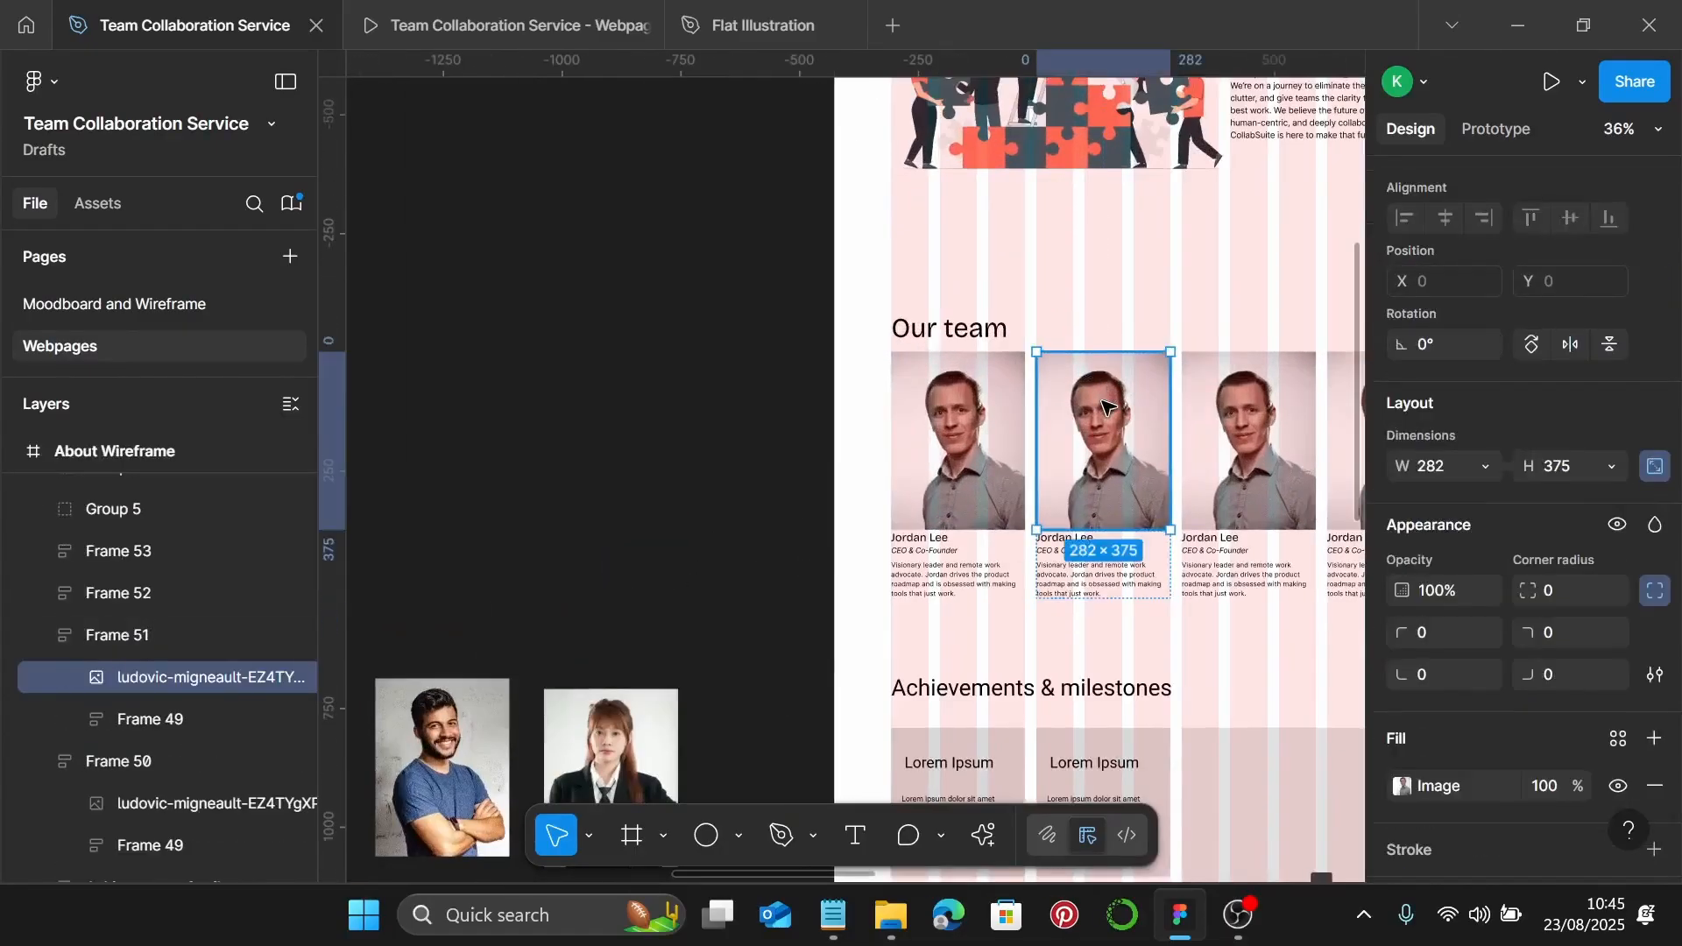
{"action": "key", "text": "ctrl+shift+r"}
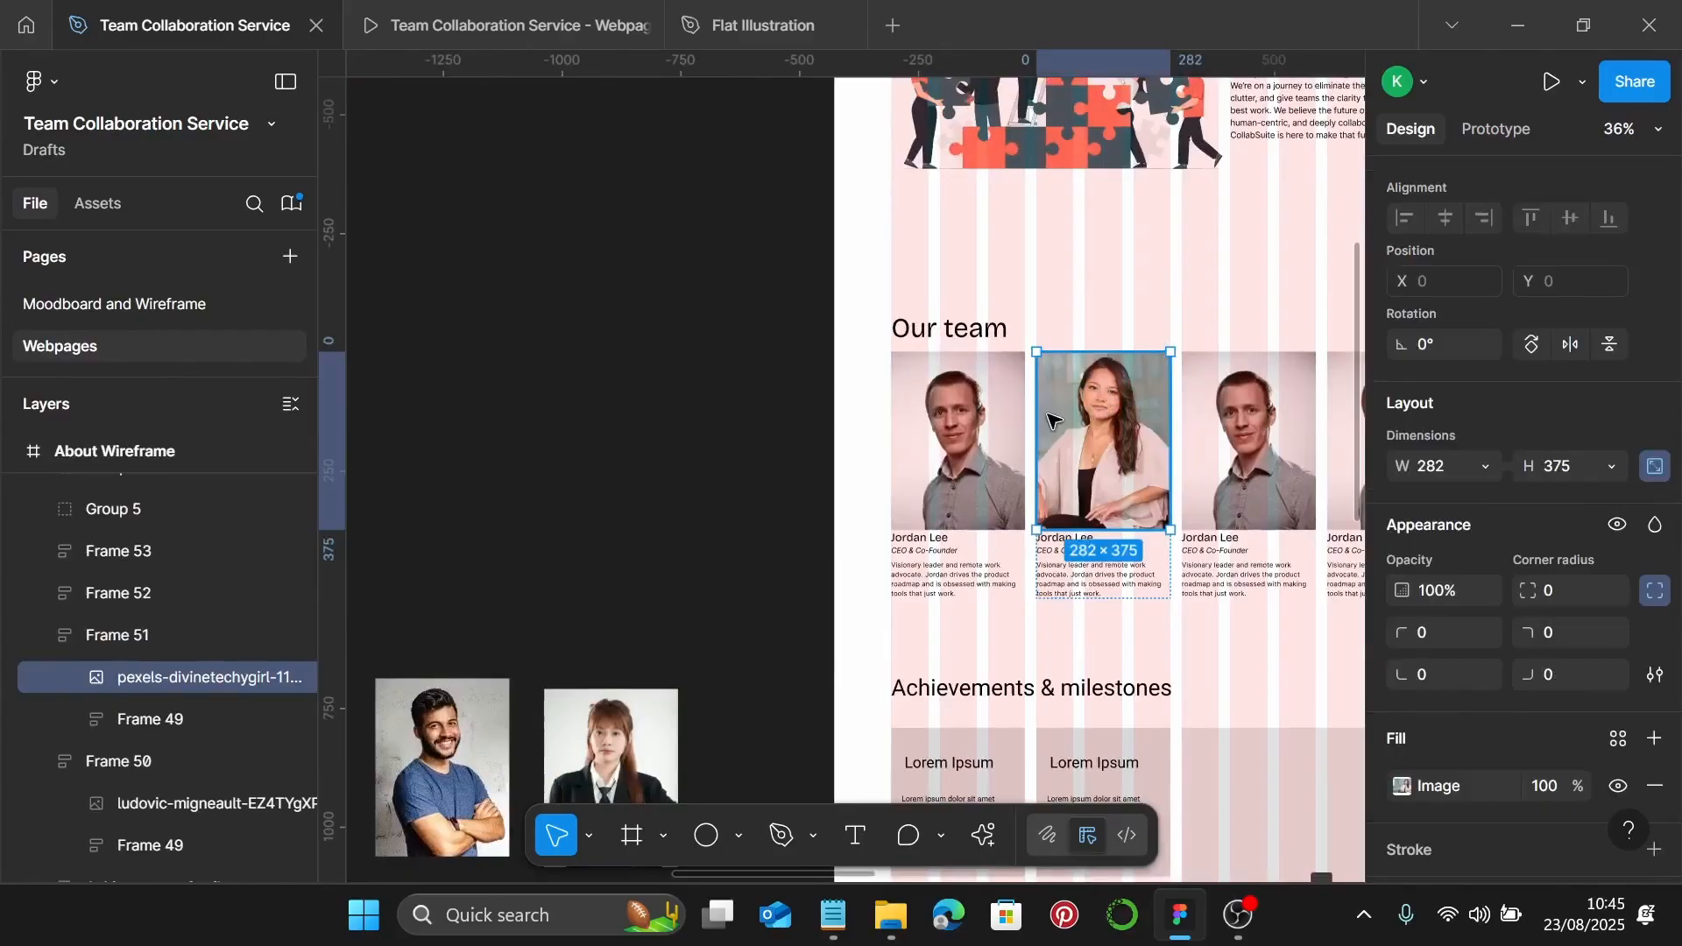
Copy the second team member's name from the Notepad copy document and paste it over the name in the second team card
{"action": "scroll", "coordinate": [1051, 421], "scroll_direction": "right", "scroll_amount": 4}
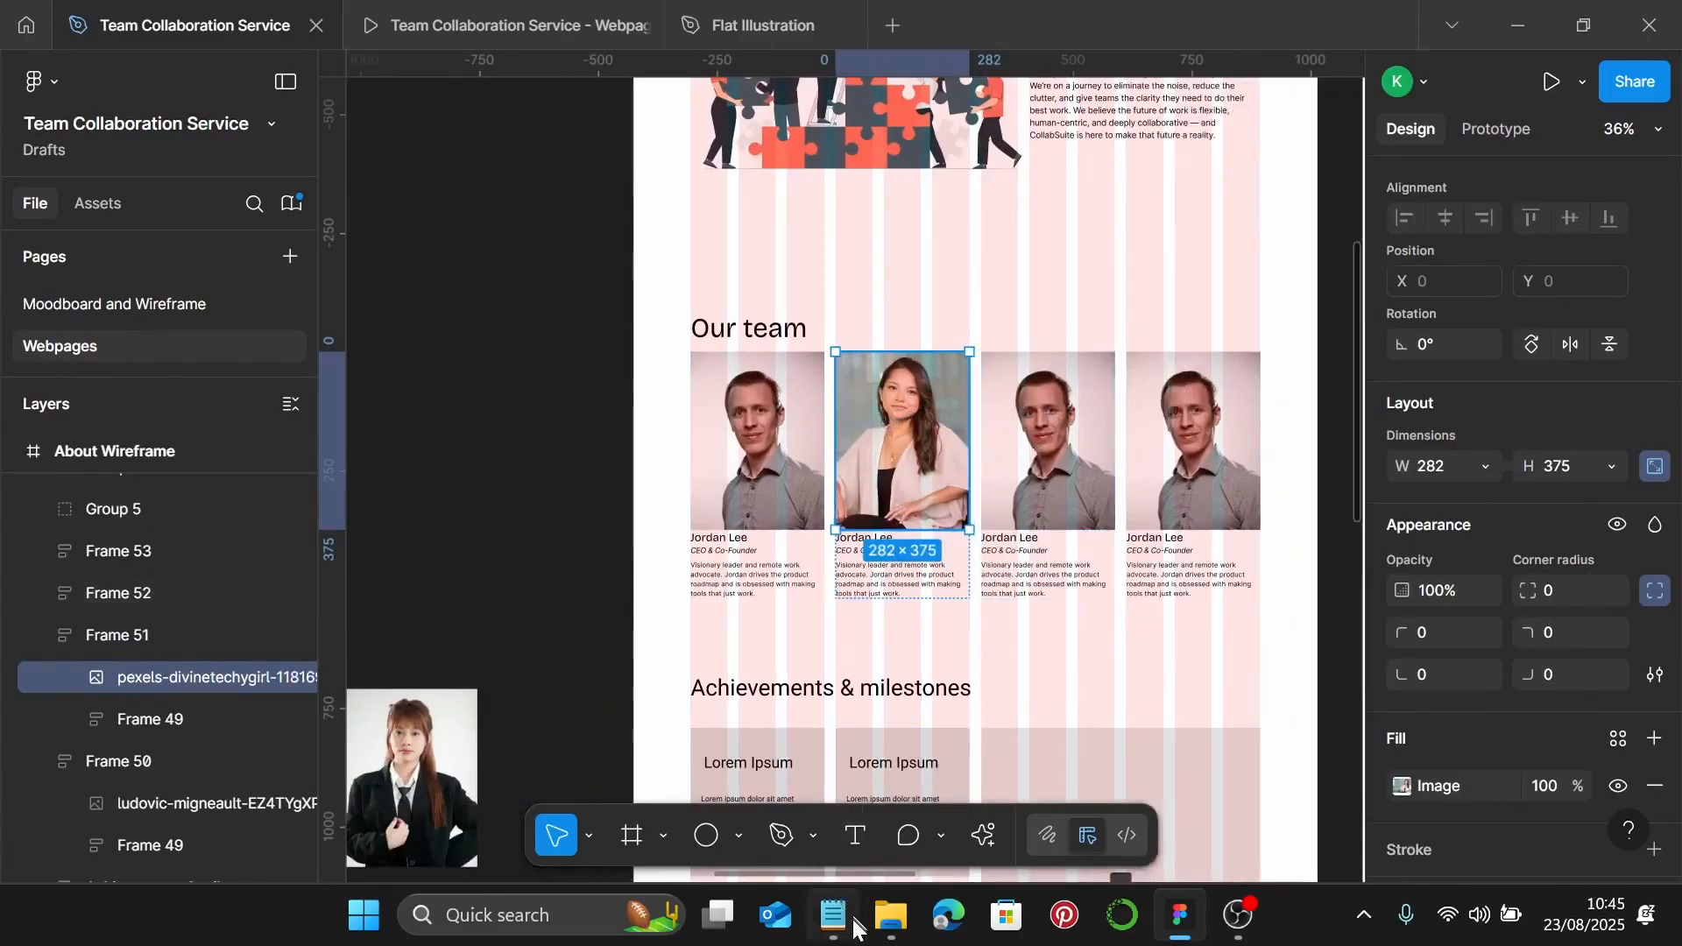
{"action": "left_click", "coordinate": [852, 924]}
{"action": "scroll", "coordinate": [1261, 544], "scroll_direction": "down", "scroll_amount": 2}
{"action": "left_click", "coordinate": [1240, 510]}
{"action": "left_click_drag", "start_coordinate": [1240, 510], "coordinate": [1124, 510]}
{"action": "key", "text": "ctrl+c"}
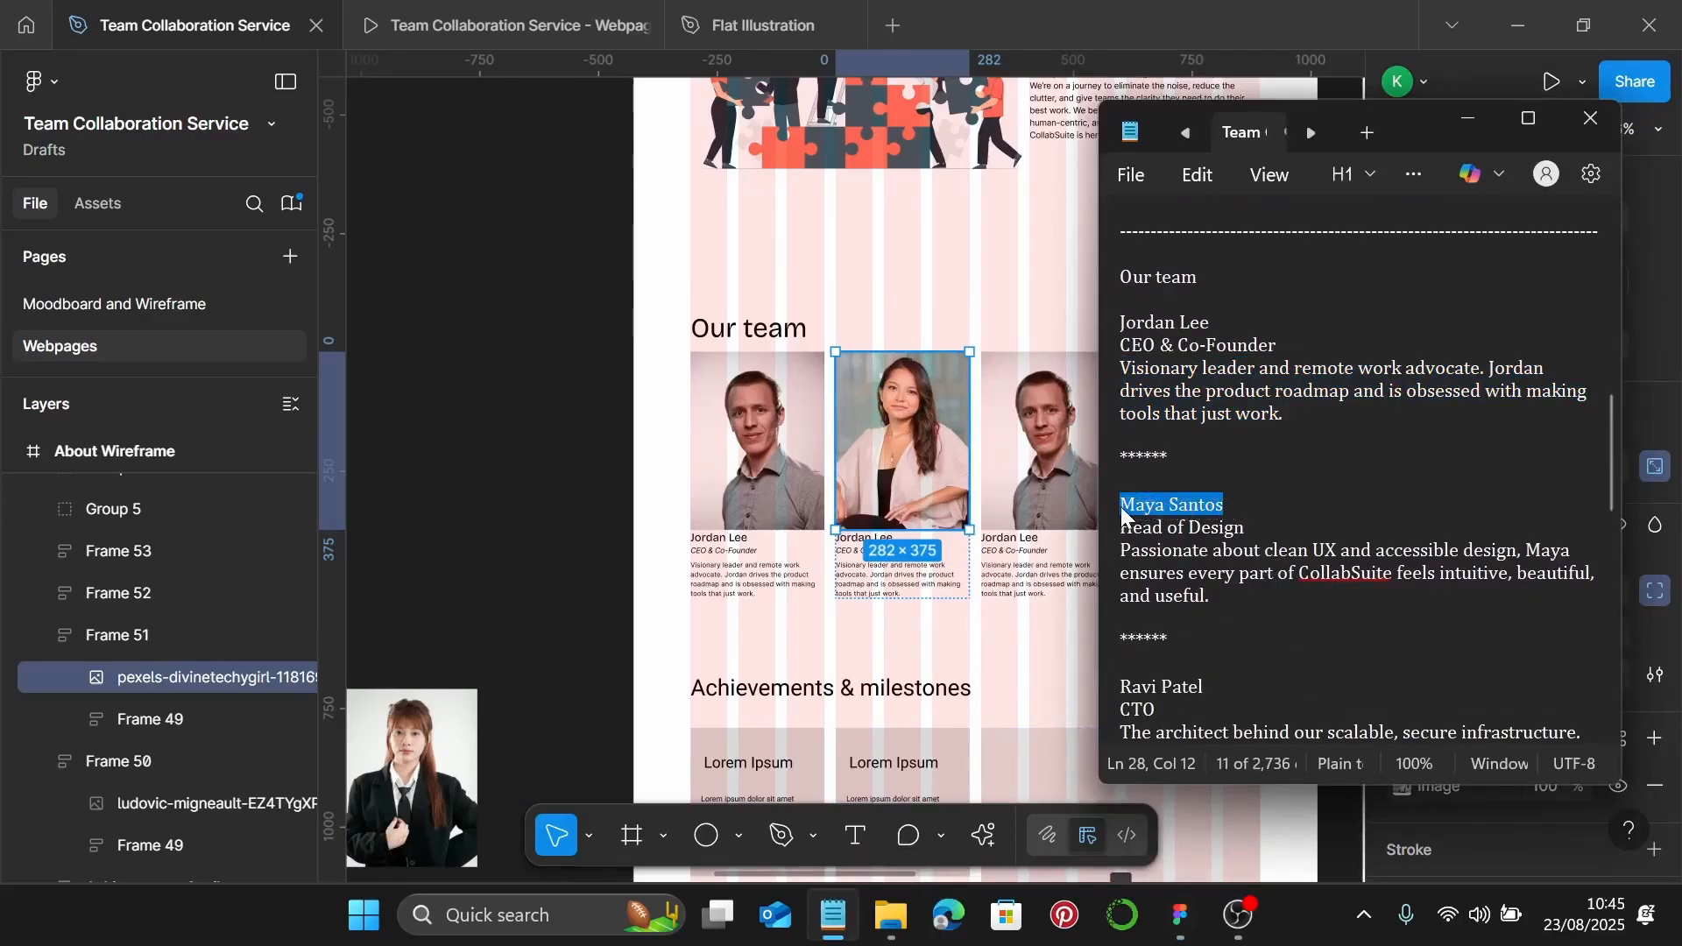
{"action": "scroll", "coordinate": [800, 575], "scroll_direction": "up", "scroll_amount": 5}
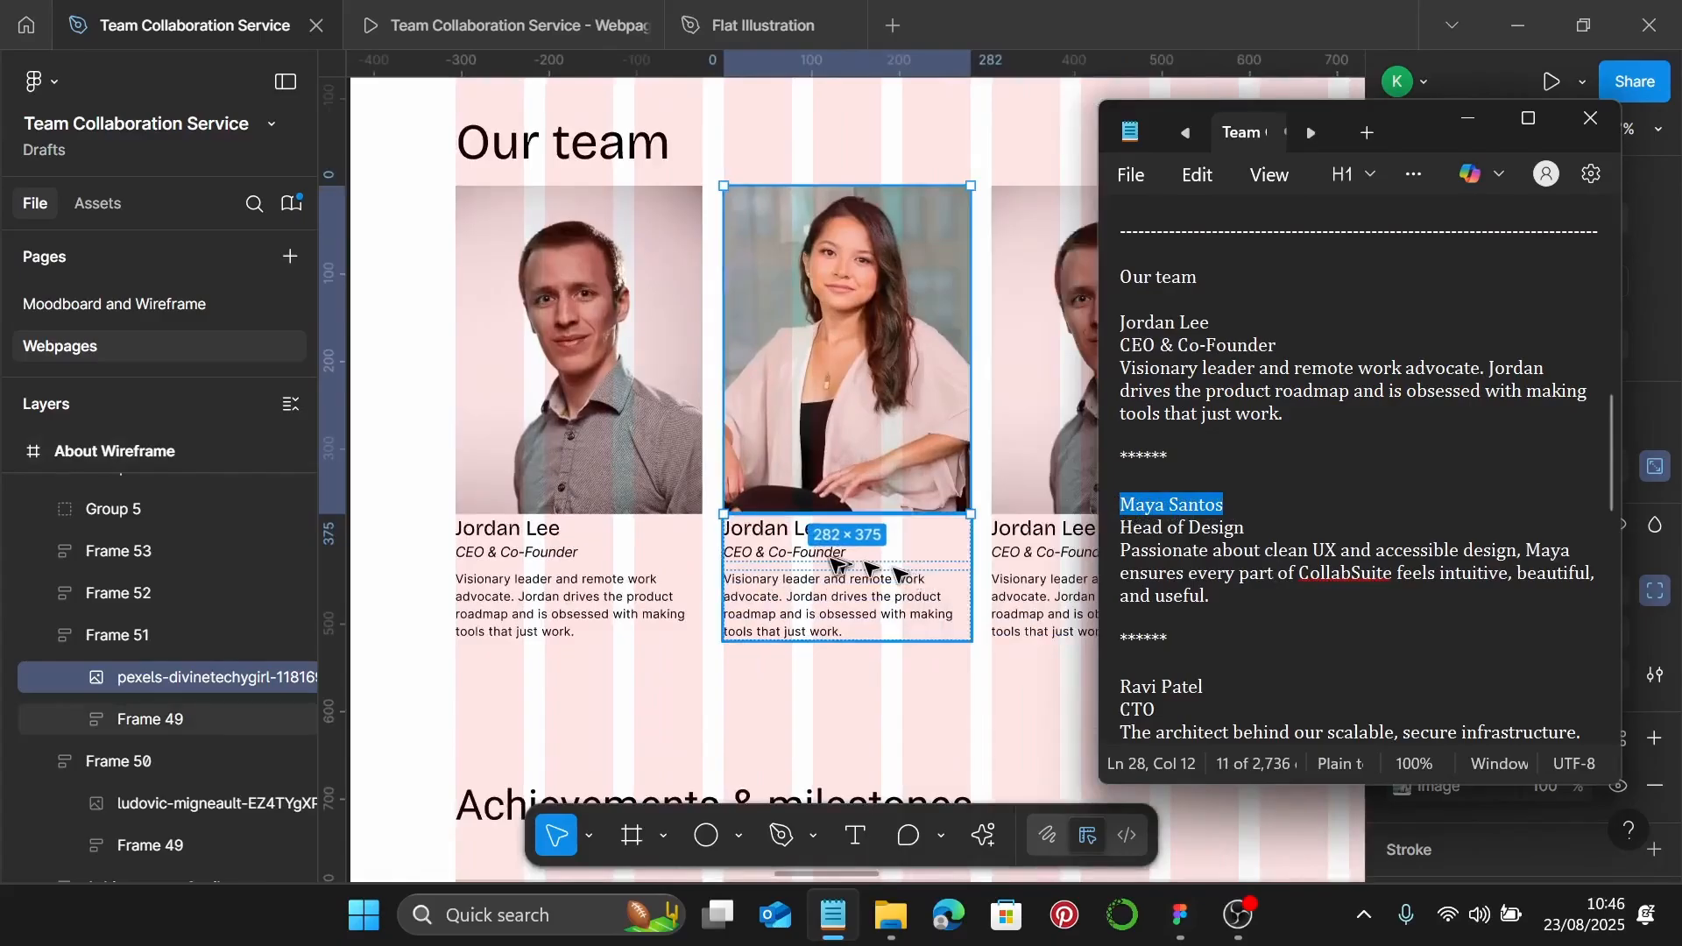
{"action": "scroll", "coordinate": [841, 569], "scroll_direction": "up", "scroll_amount": 2}
{"action": "left_click", "coordinate": [727, 521]}
{"action": "double_click", "coordinate": [726, 516]}
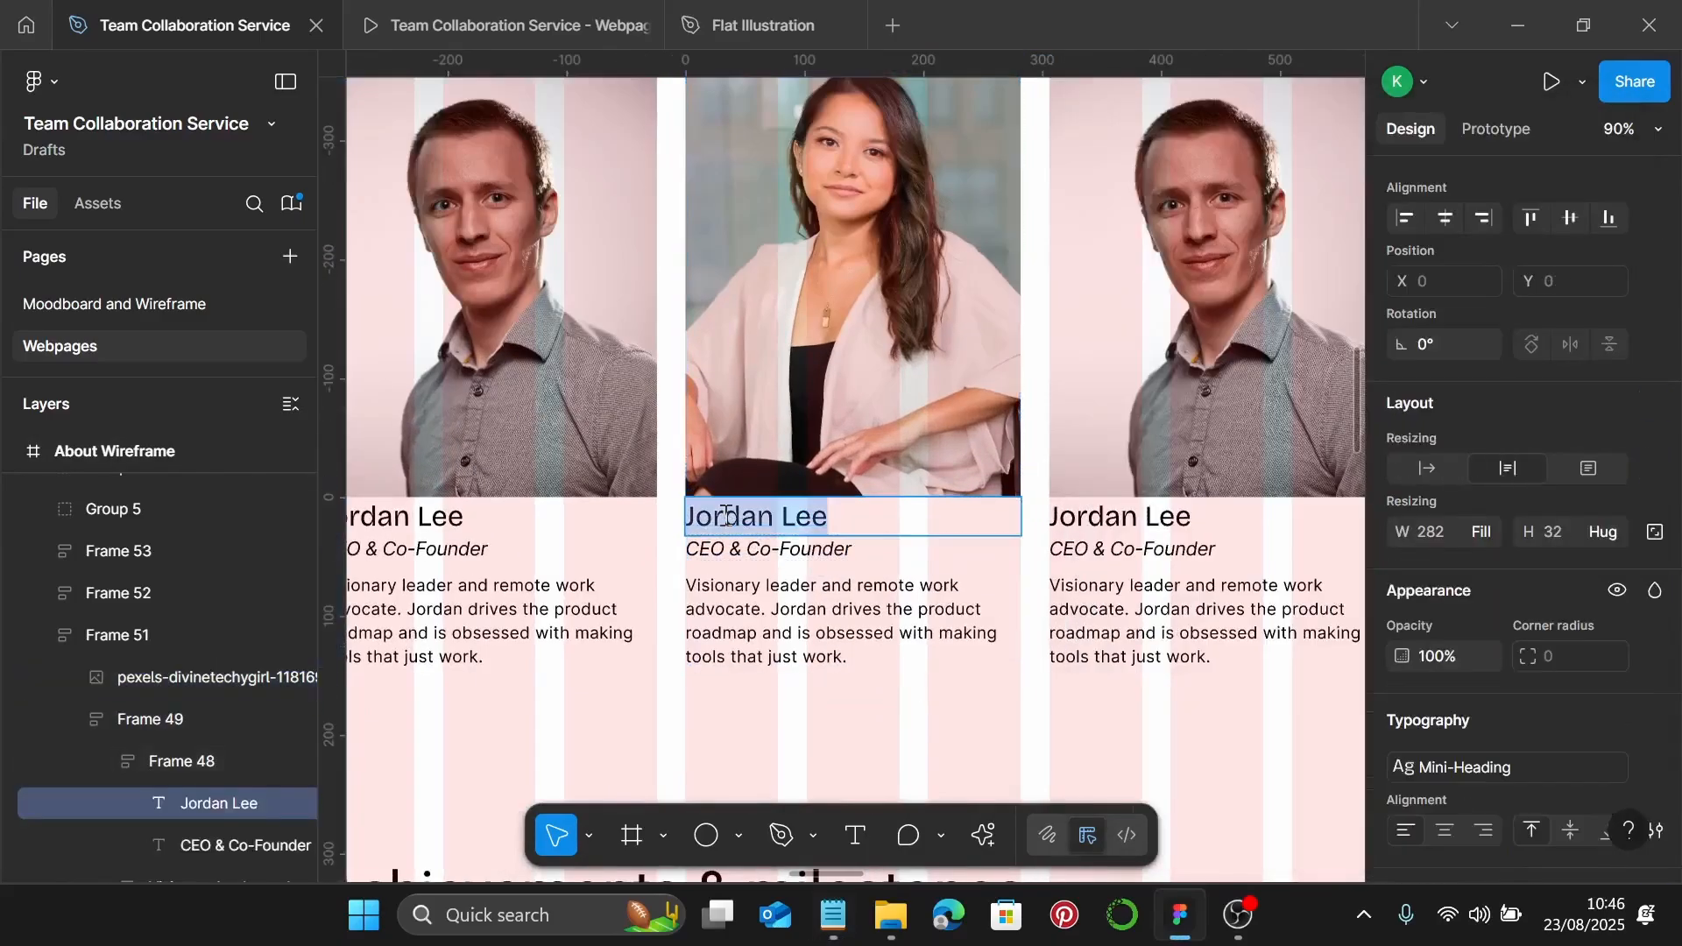
{"action": "key", "text": "ctrl+v"}
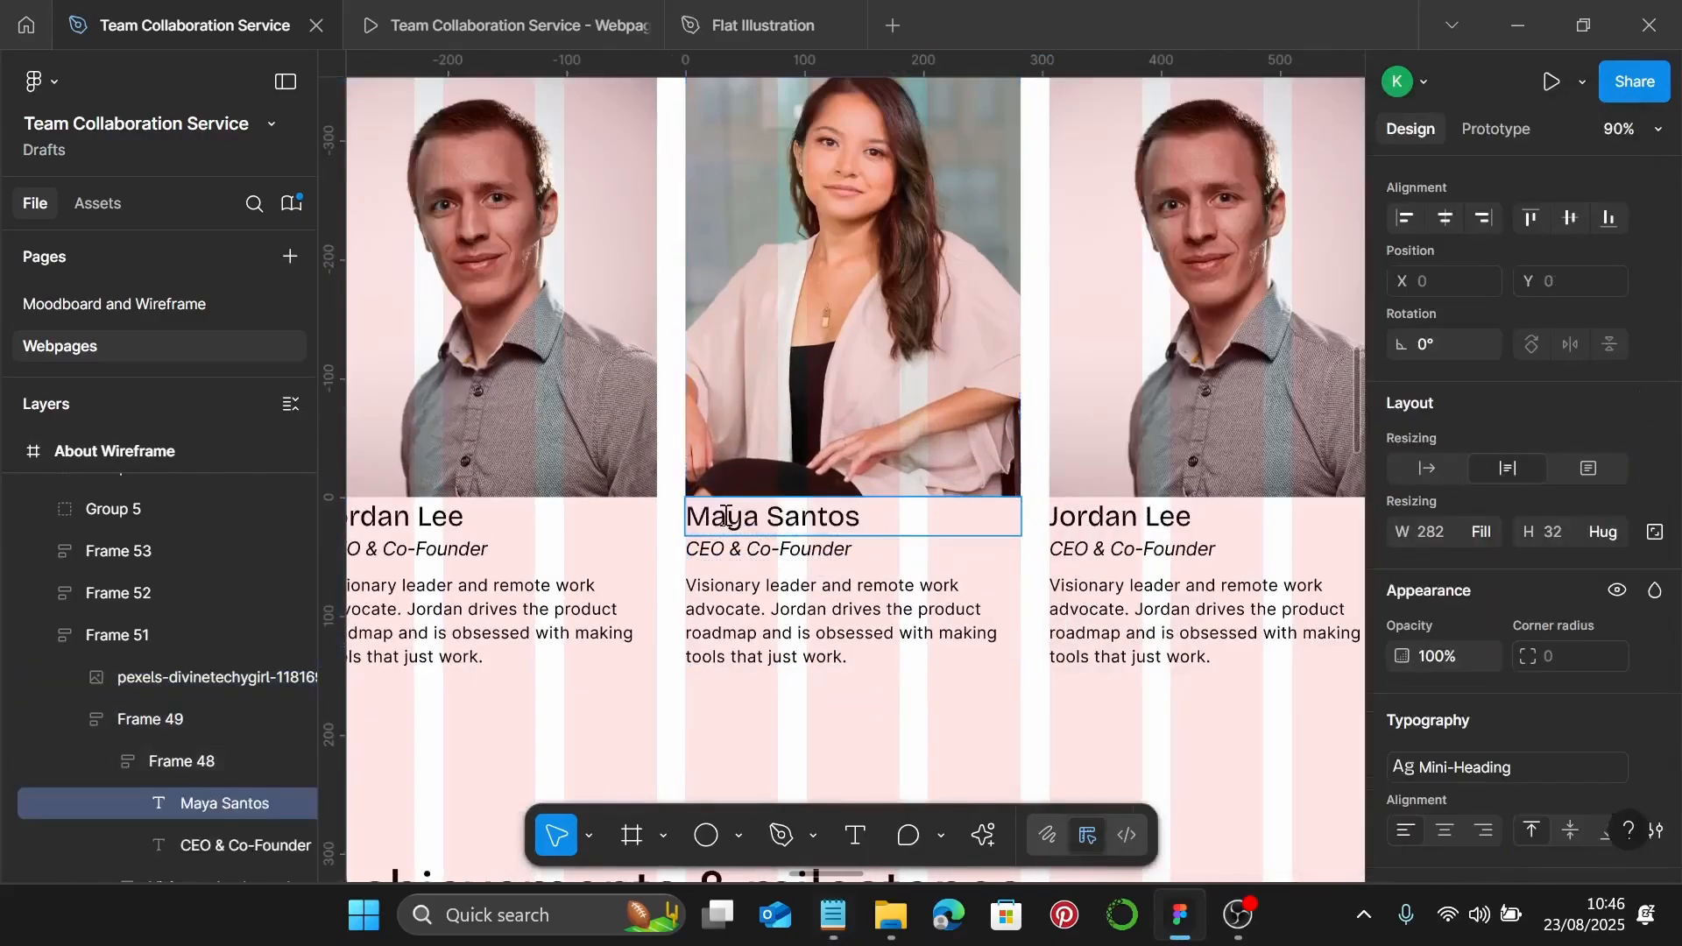
Copy "Head of Design" from the Notepad copy document and paste it over the role in the second team card
{"action": "left_click", "coordinate": [835, 911]}
{"action": "left_click_drag", "start_coordinate": [1258, 528], "coordinate": [1113, 528]}
{"action": "key", "text": "ctrl+c"}
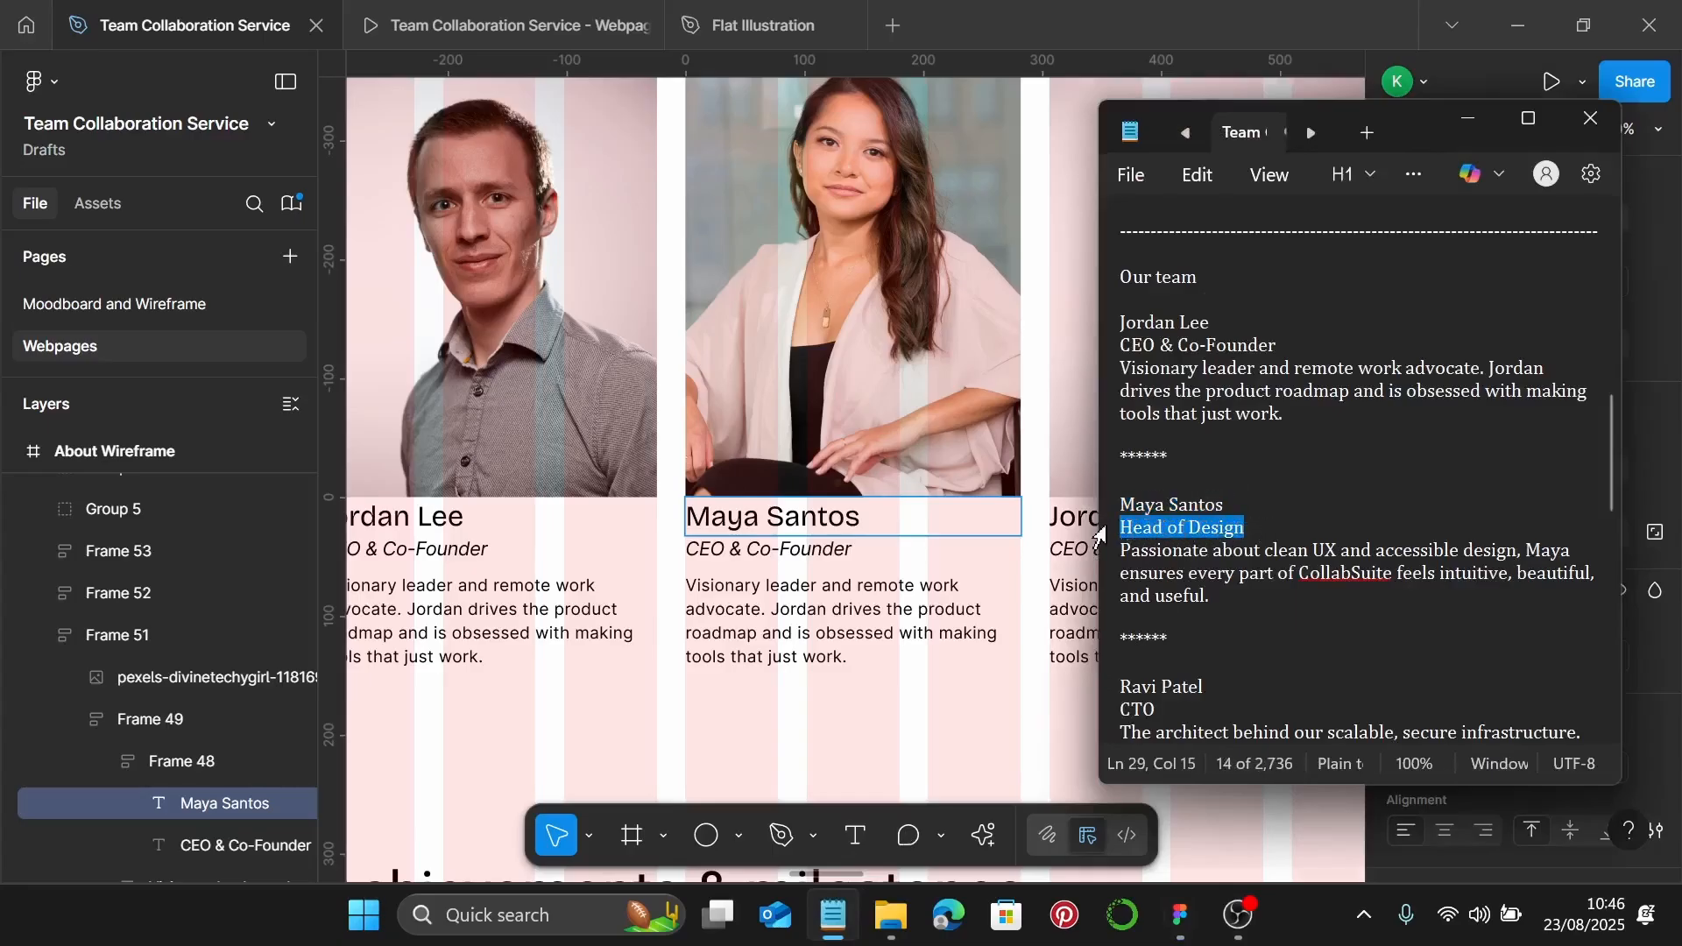
{"action": "double_click", "coordinate": [830, 544]}
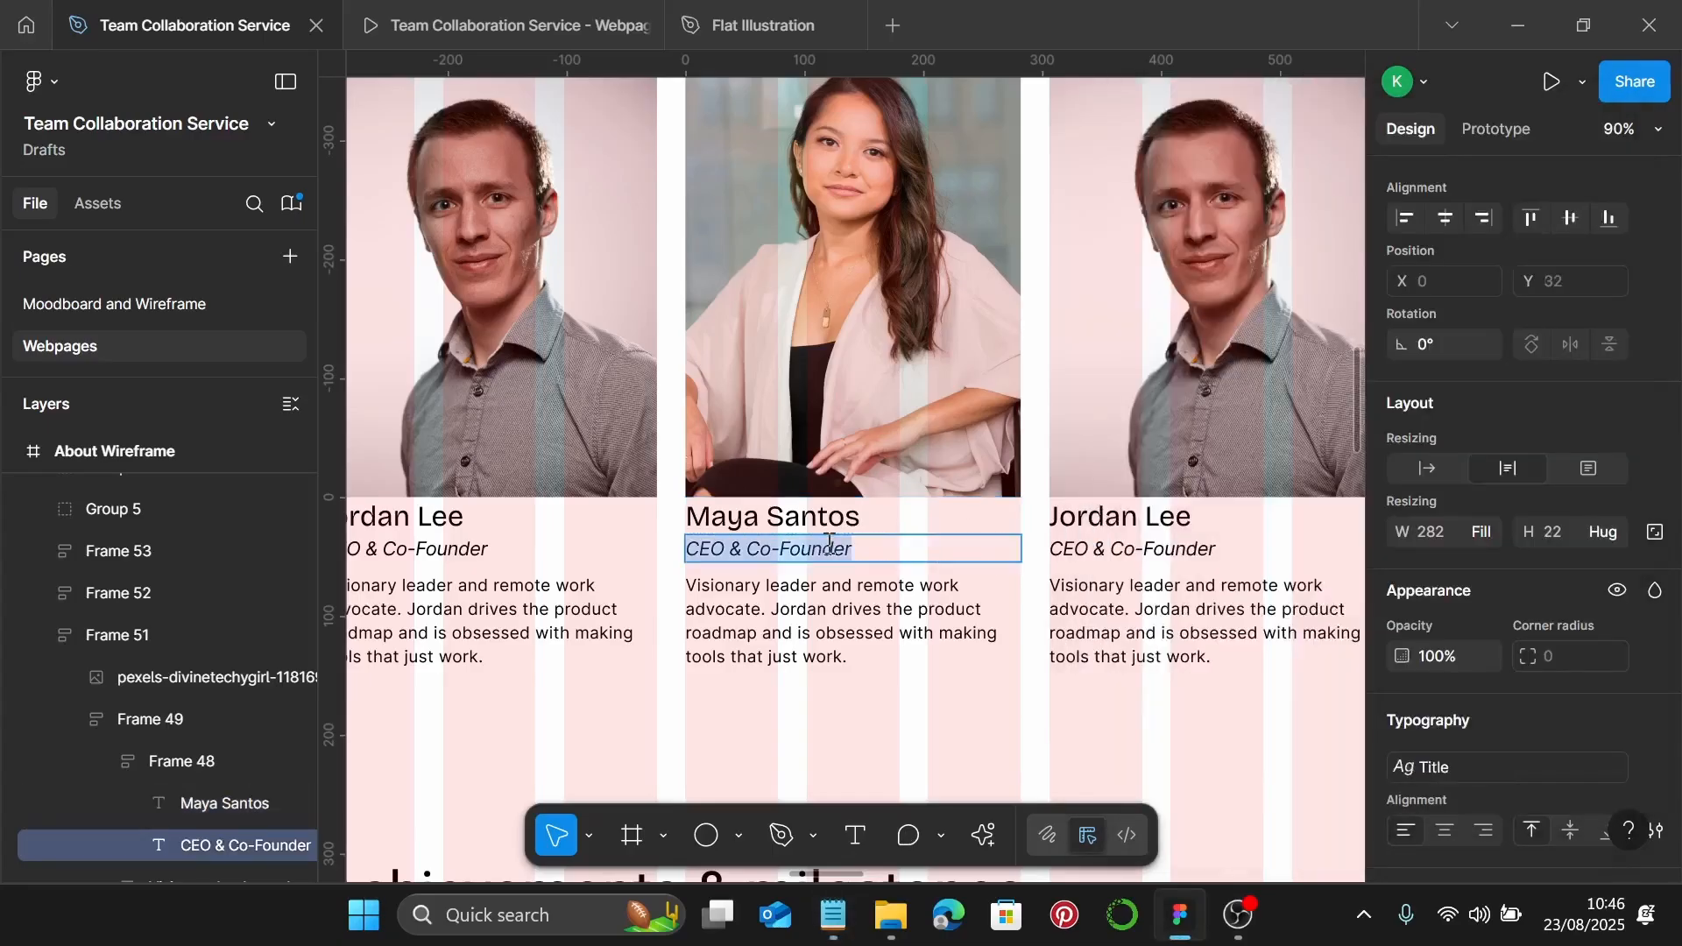
{"action": "key", "text": "ctrl+v"}
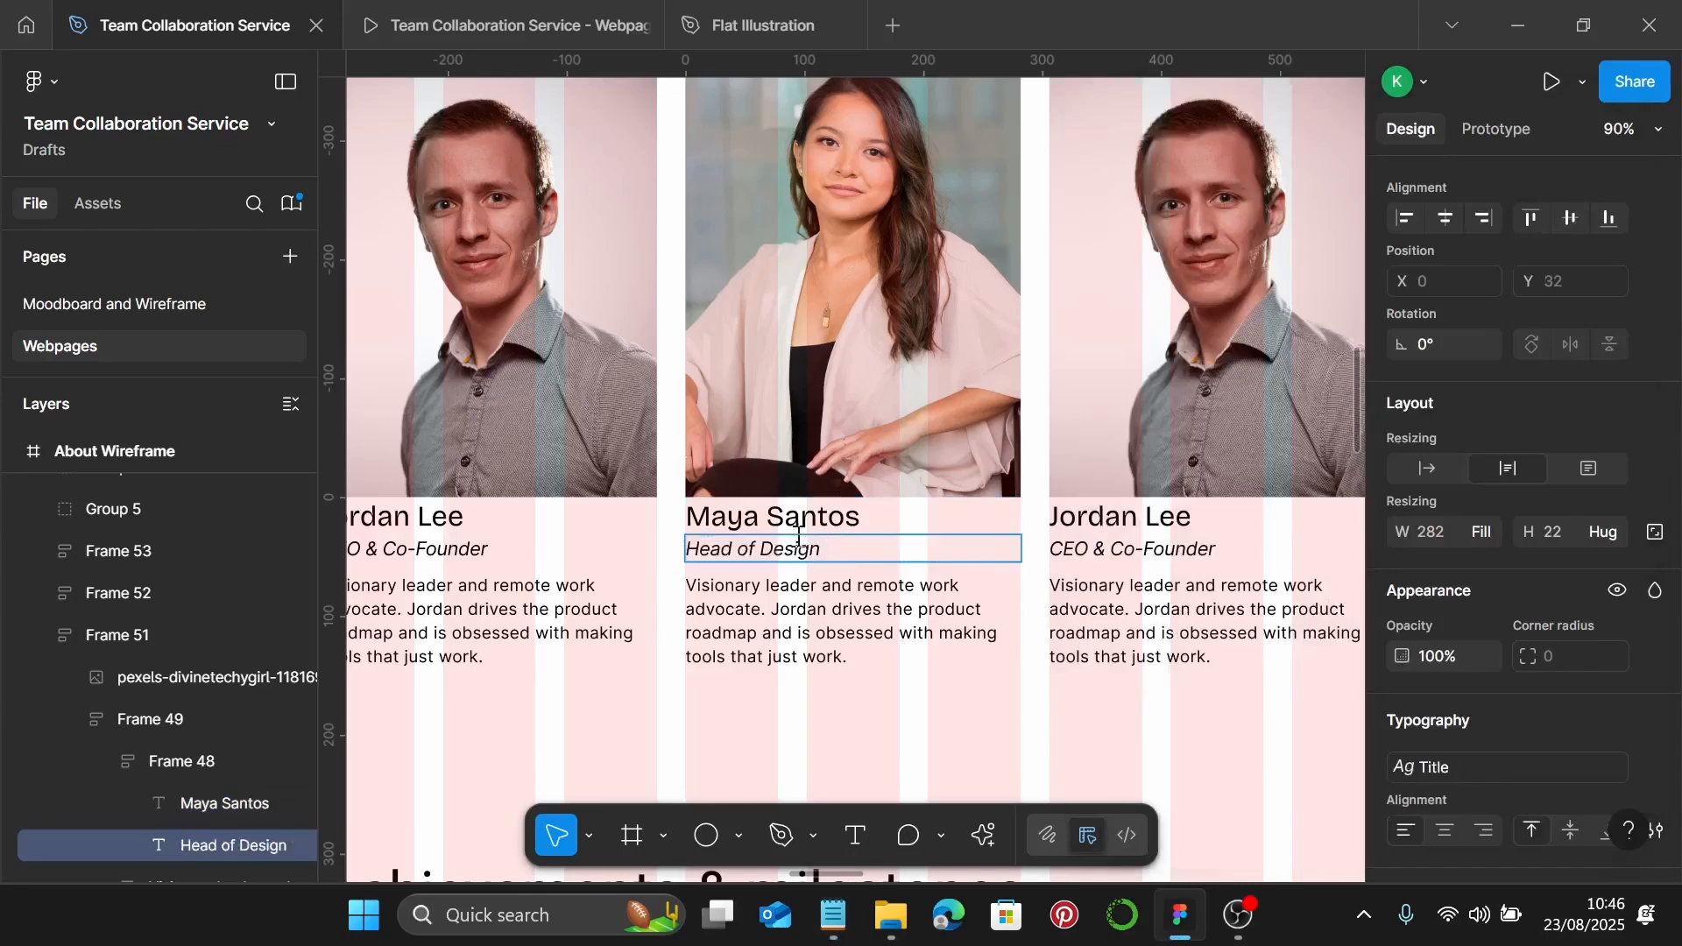
Replace the second team card's description with the Notepad bio starting "Passionate about clean UX and accessible design"
{"action": "left_click", "coordinate": [832, 916]}
{"action": "left_click_drag", "start_coordinate": [1213, 595], "coordinate": [1121, 552]}
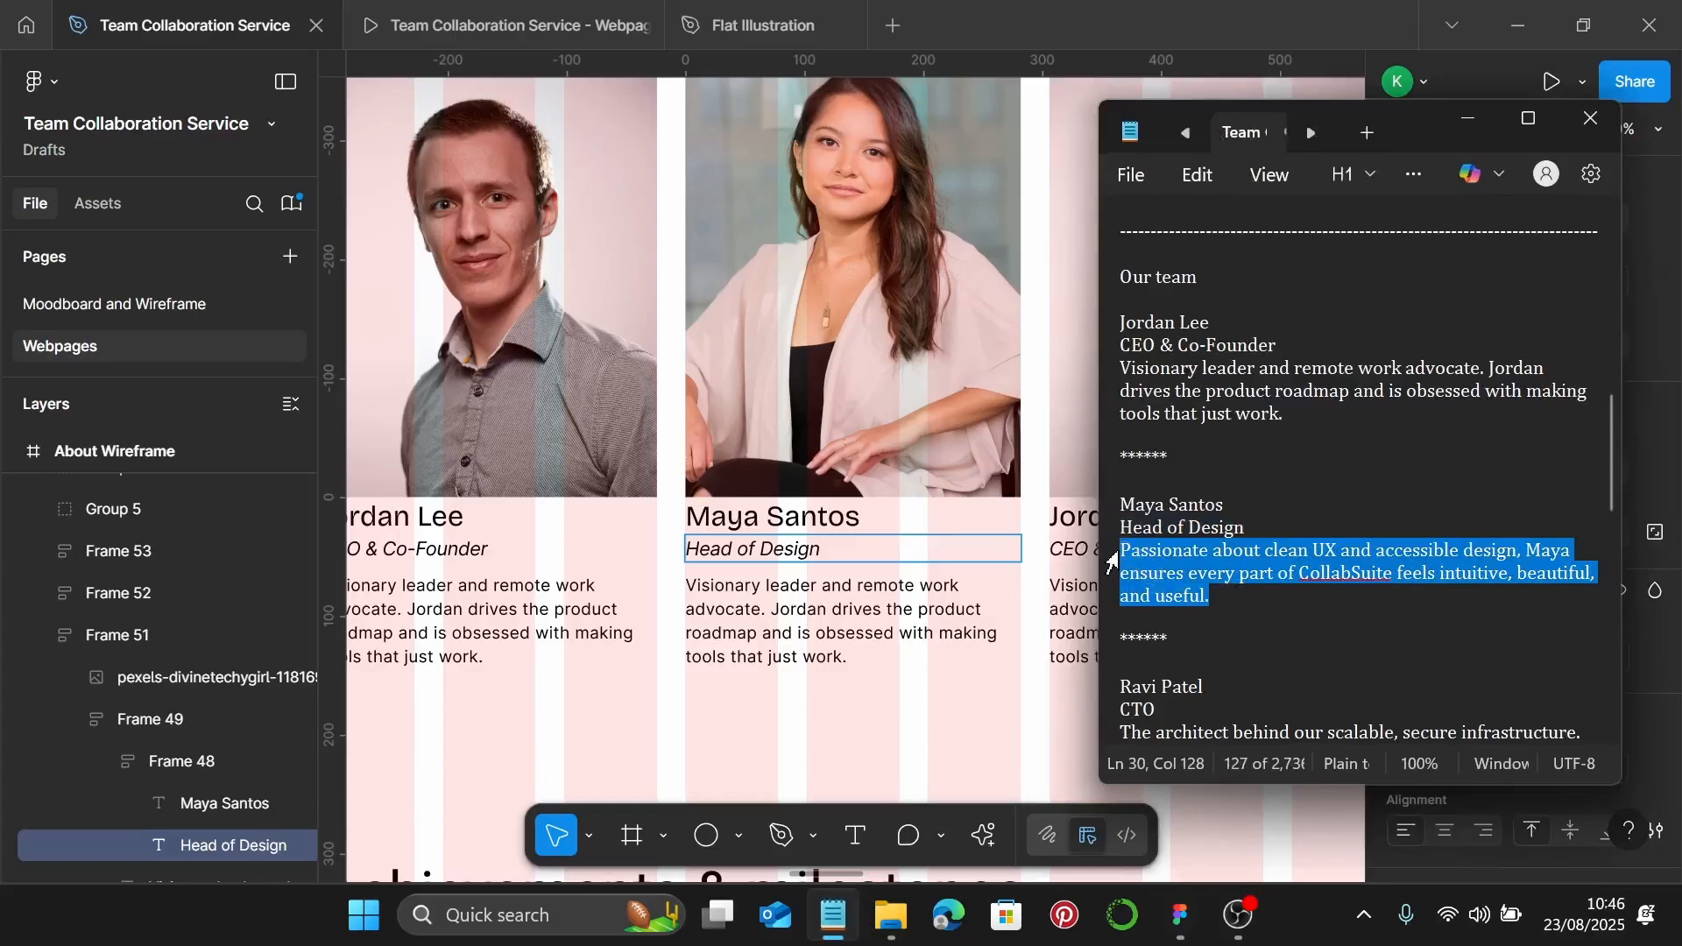
{"action": "left_click", "coordinate": [846, 619]}
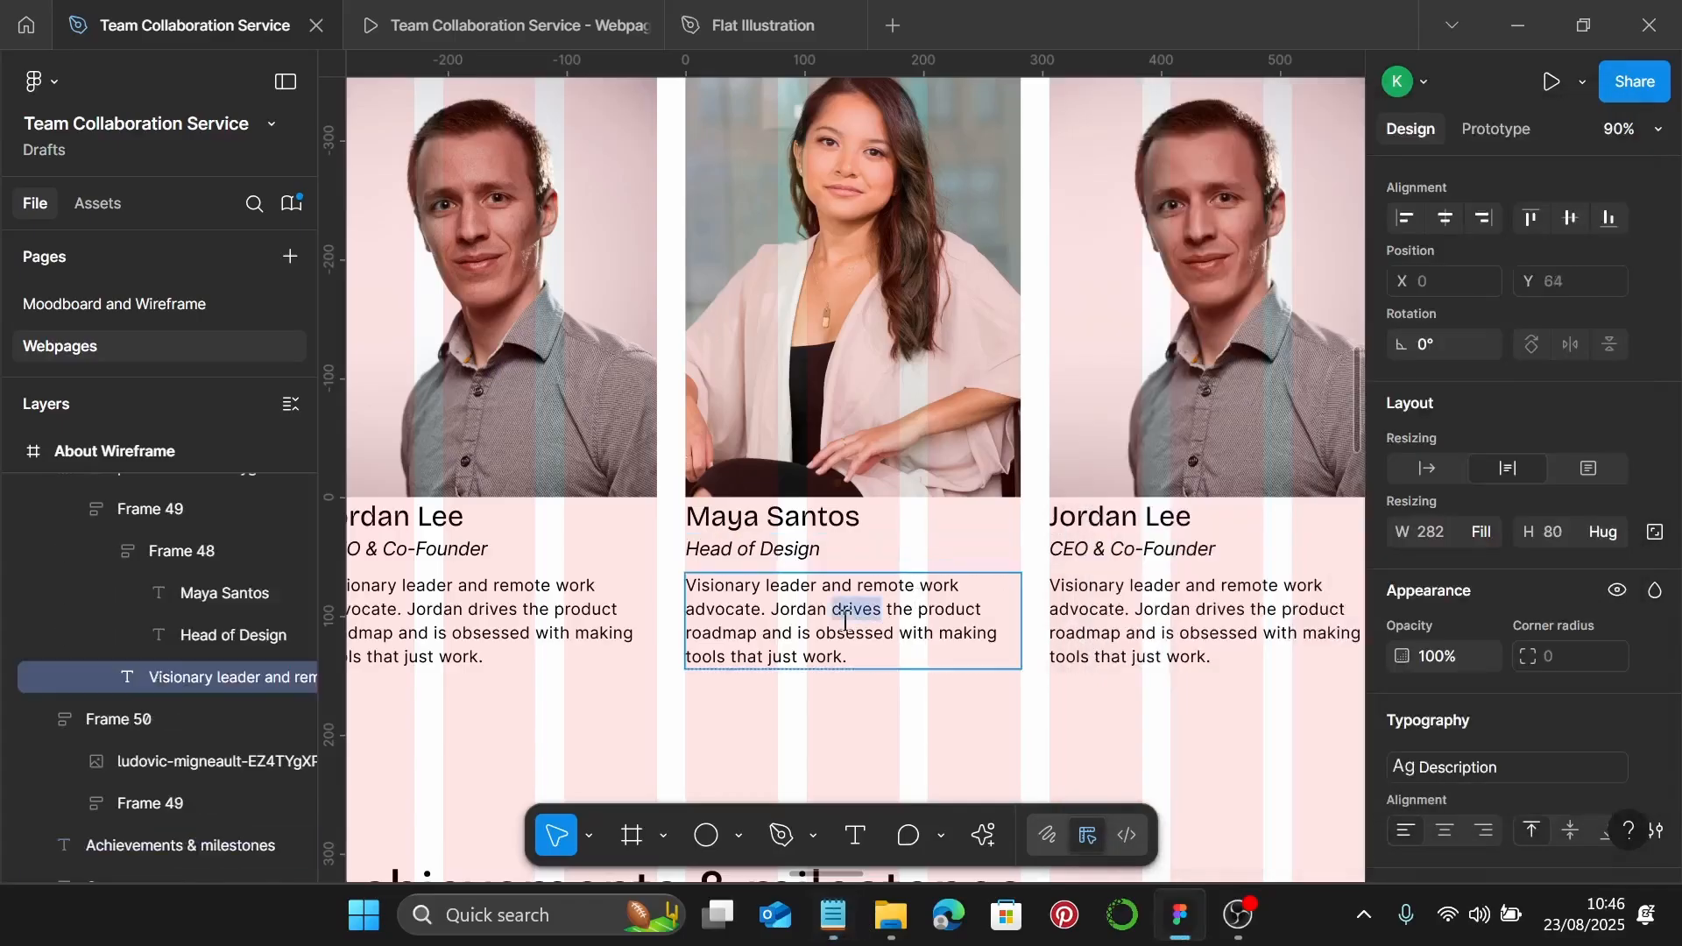
{"action": "double_click", "coordinate": [845, 620]}
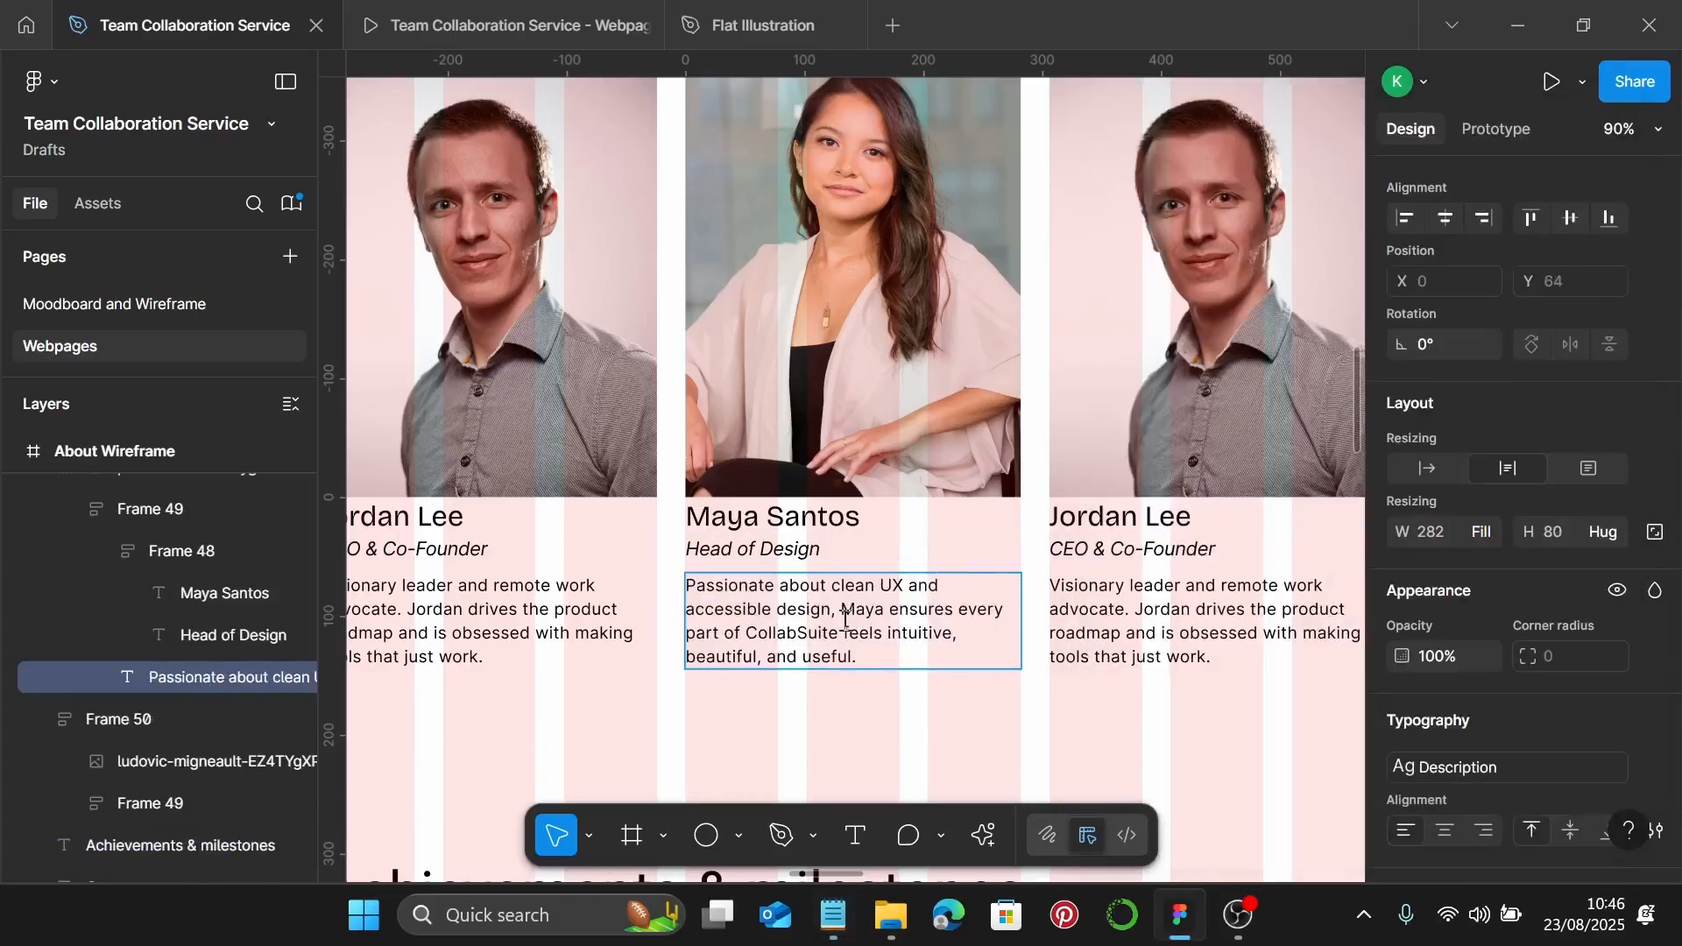
Cut the photo of the man in the blue T-shirt from the canvas and replace the image in the third team card with it
{"action": "scroll", "coordinate": [845, 619], "scroll_direction": "down", "scroll_amount": 5}
{"action": "scroll", "coordinate": [850, 620], "scroll_direction": "left", "scroll_amount": 5}
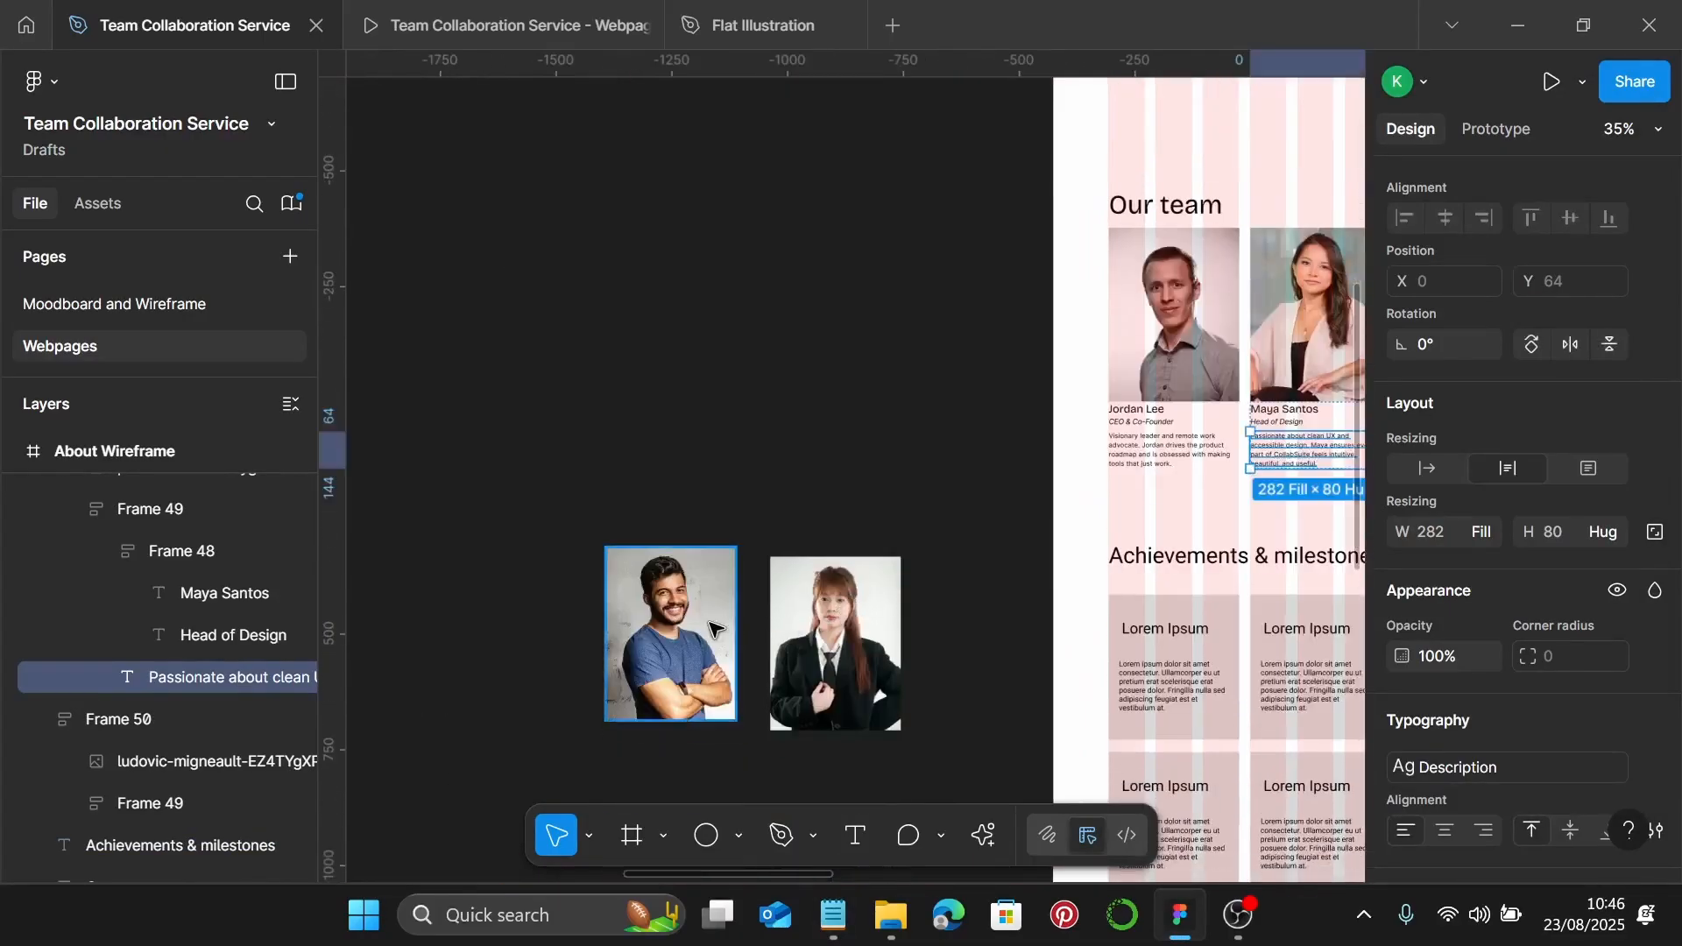
{"action": "left_click", "coordinate": [714, 627]}
{"action": "key", "text": "Delete"}
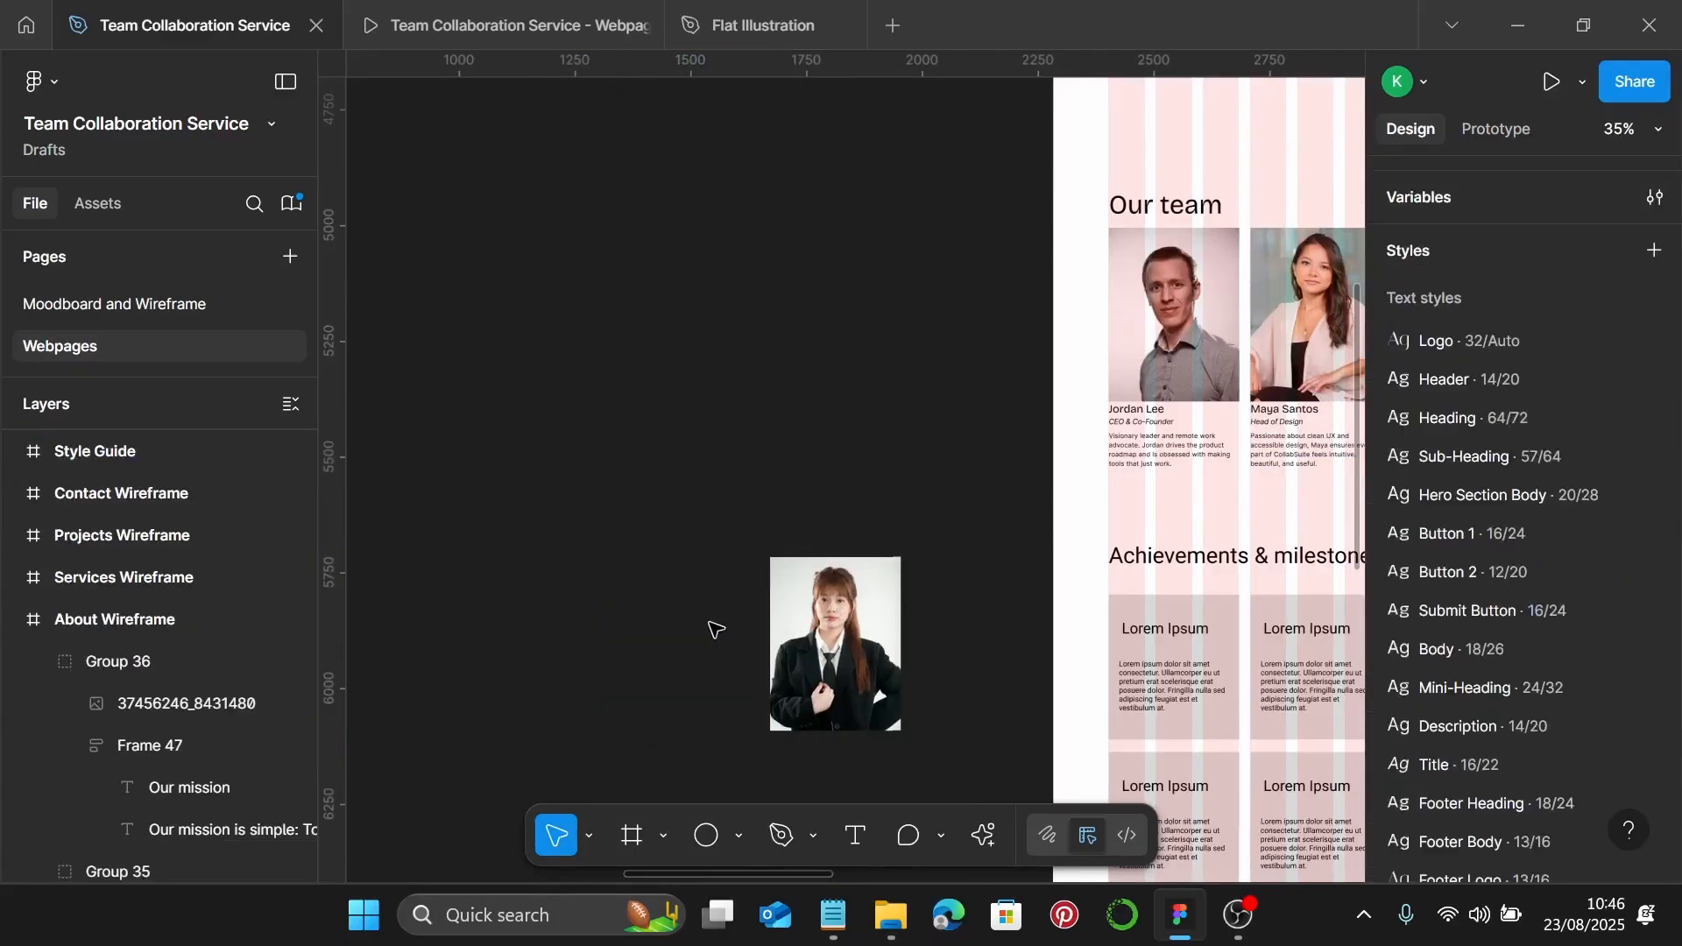
{"action": "scroll", "coordinate": [714, 627], "scroll_direction": "right", "scroll_amount": 6}
{"action": "left_click", "coordinate": [884, 365]}
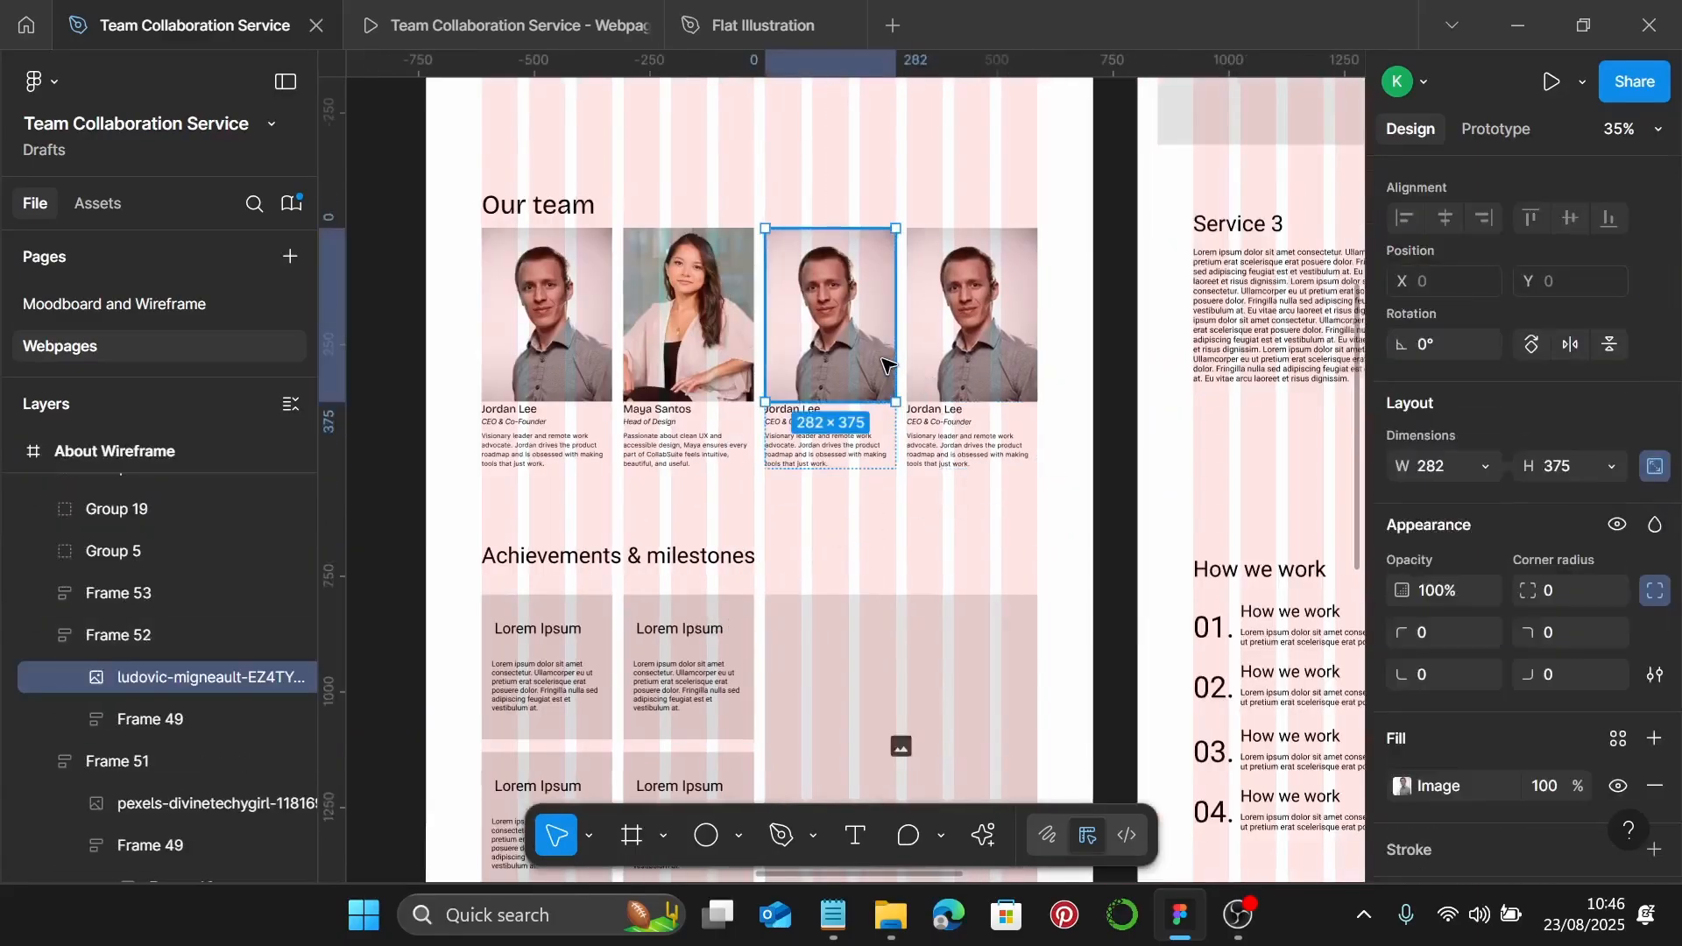
{"action": "key", "text": "ctrl+shift+r"}
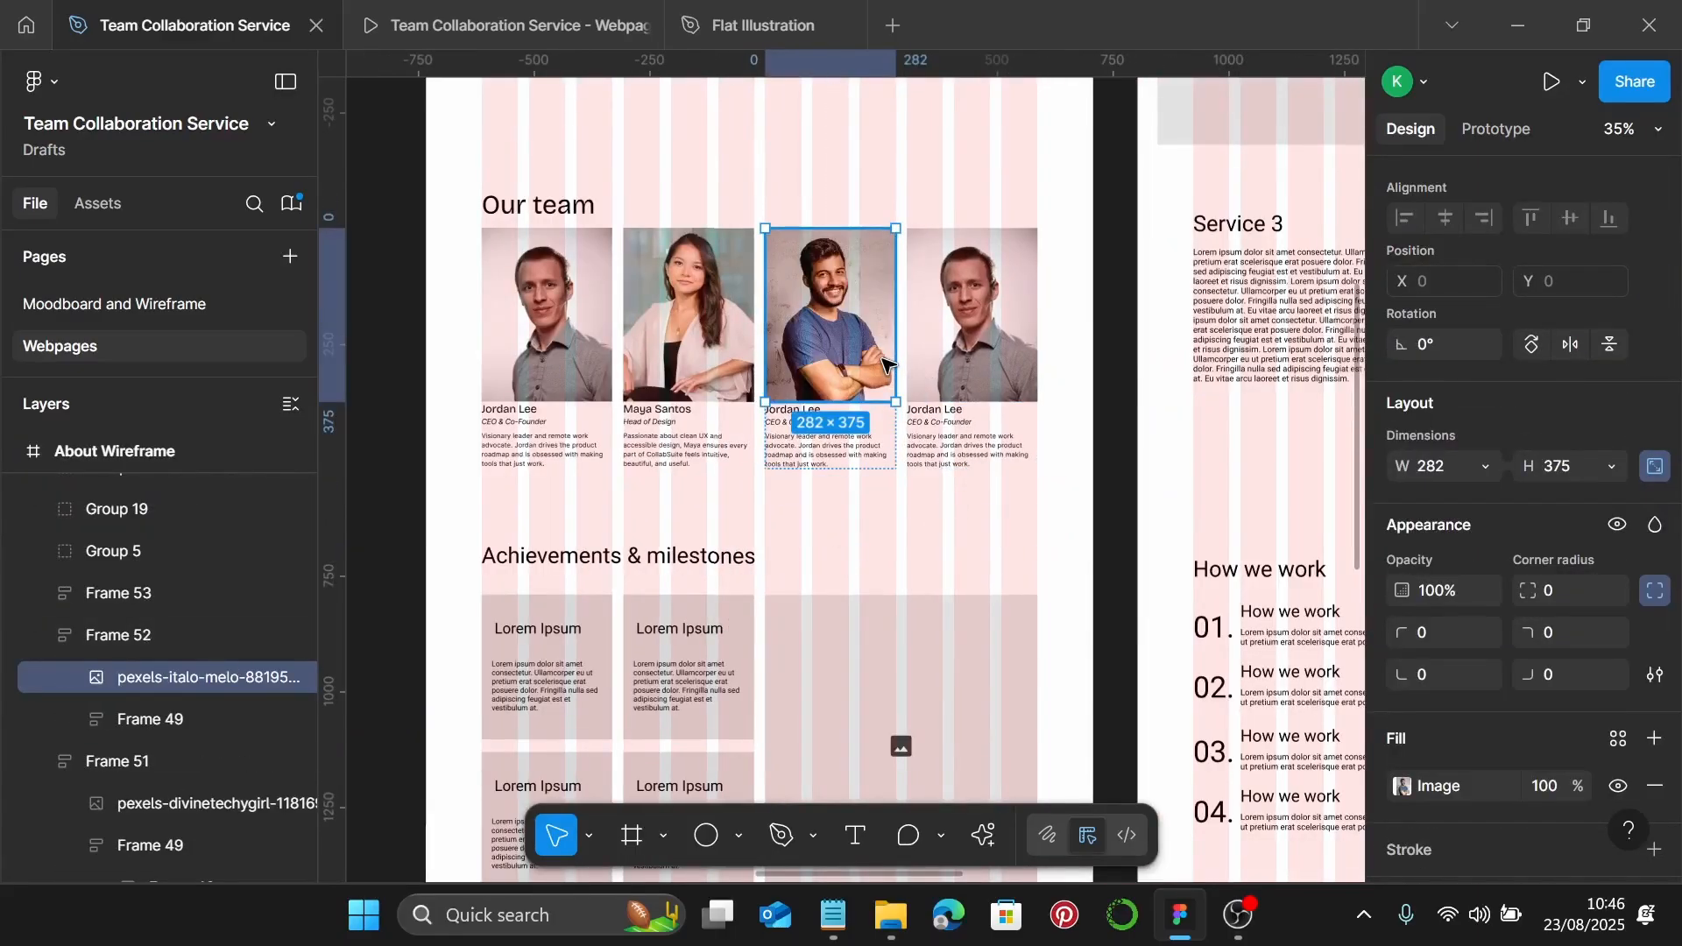
Copy the third team member's name from the Notepad copy document and paste it over the name in the third team card
{"action": "left_click", "coordinate": [833, 915]}
{"action": "scroll", "coordinate": [1224, 565], "scroll_direction": "down", "scroll_amount": 1}
{"action": "scroll", "coordinate": [1224, 565], "scroll_direction": "down", "scroll_amount": 3}
{"action": "left_click_drag", "start_coordinate": [1206, 482], "coordinate": [1115, 478]}
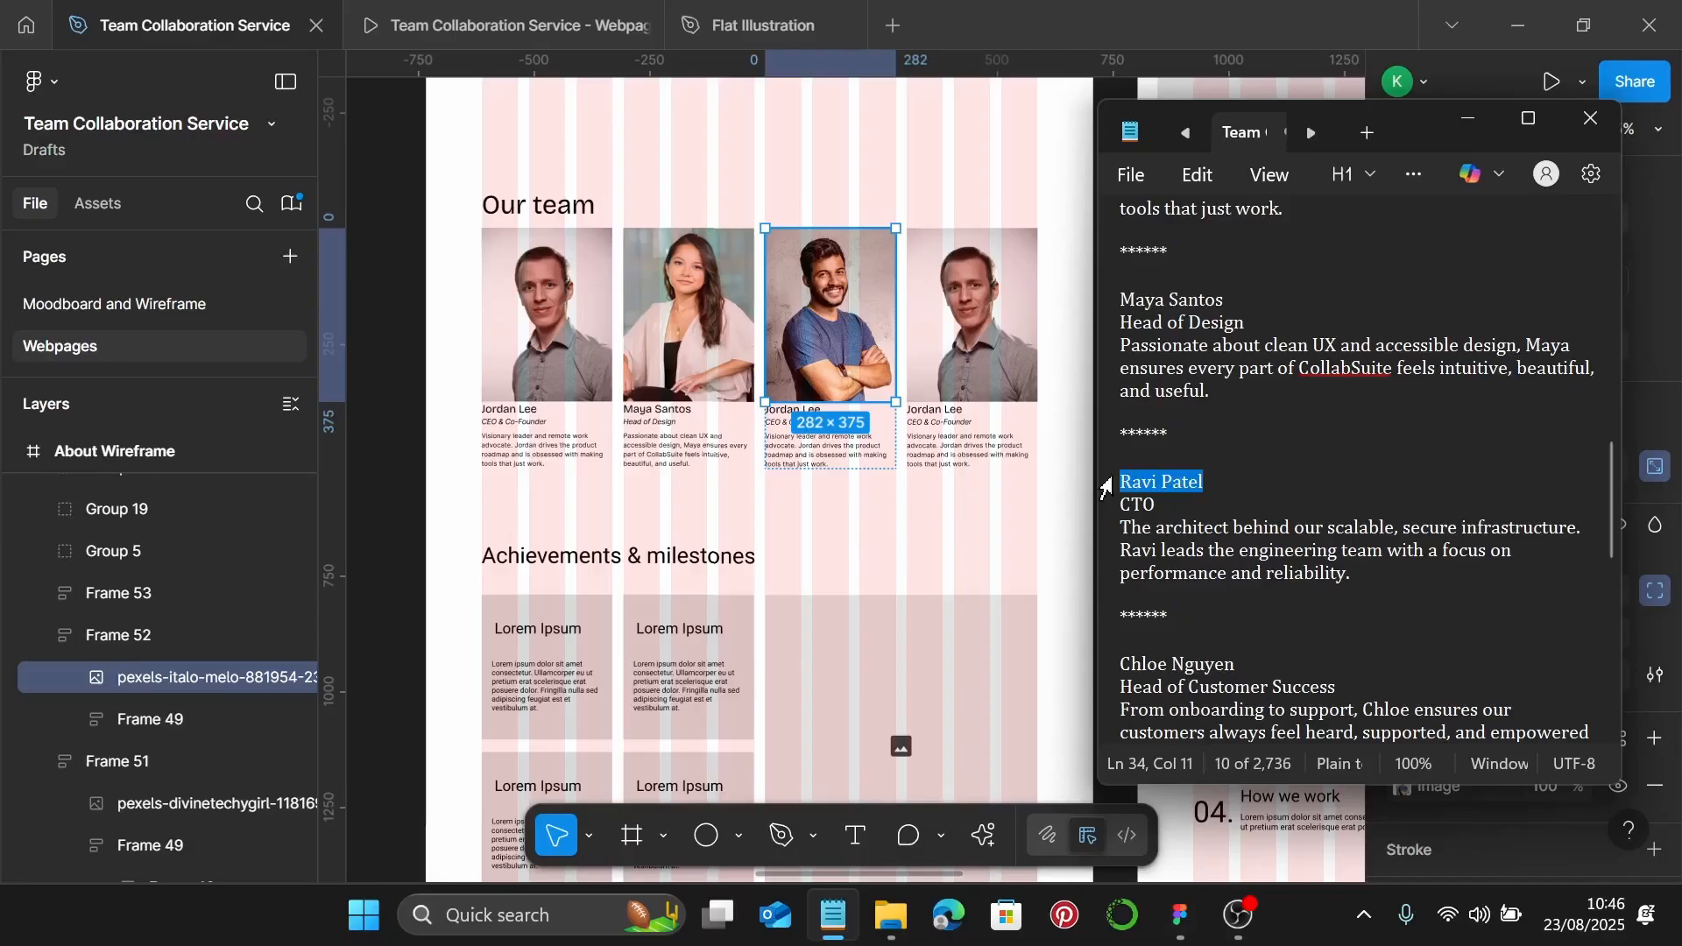
{"action": "scroll", "coordinate": [797, 473], "scroll_direction": "up", "scroll_amount": 5}
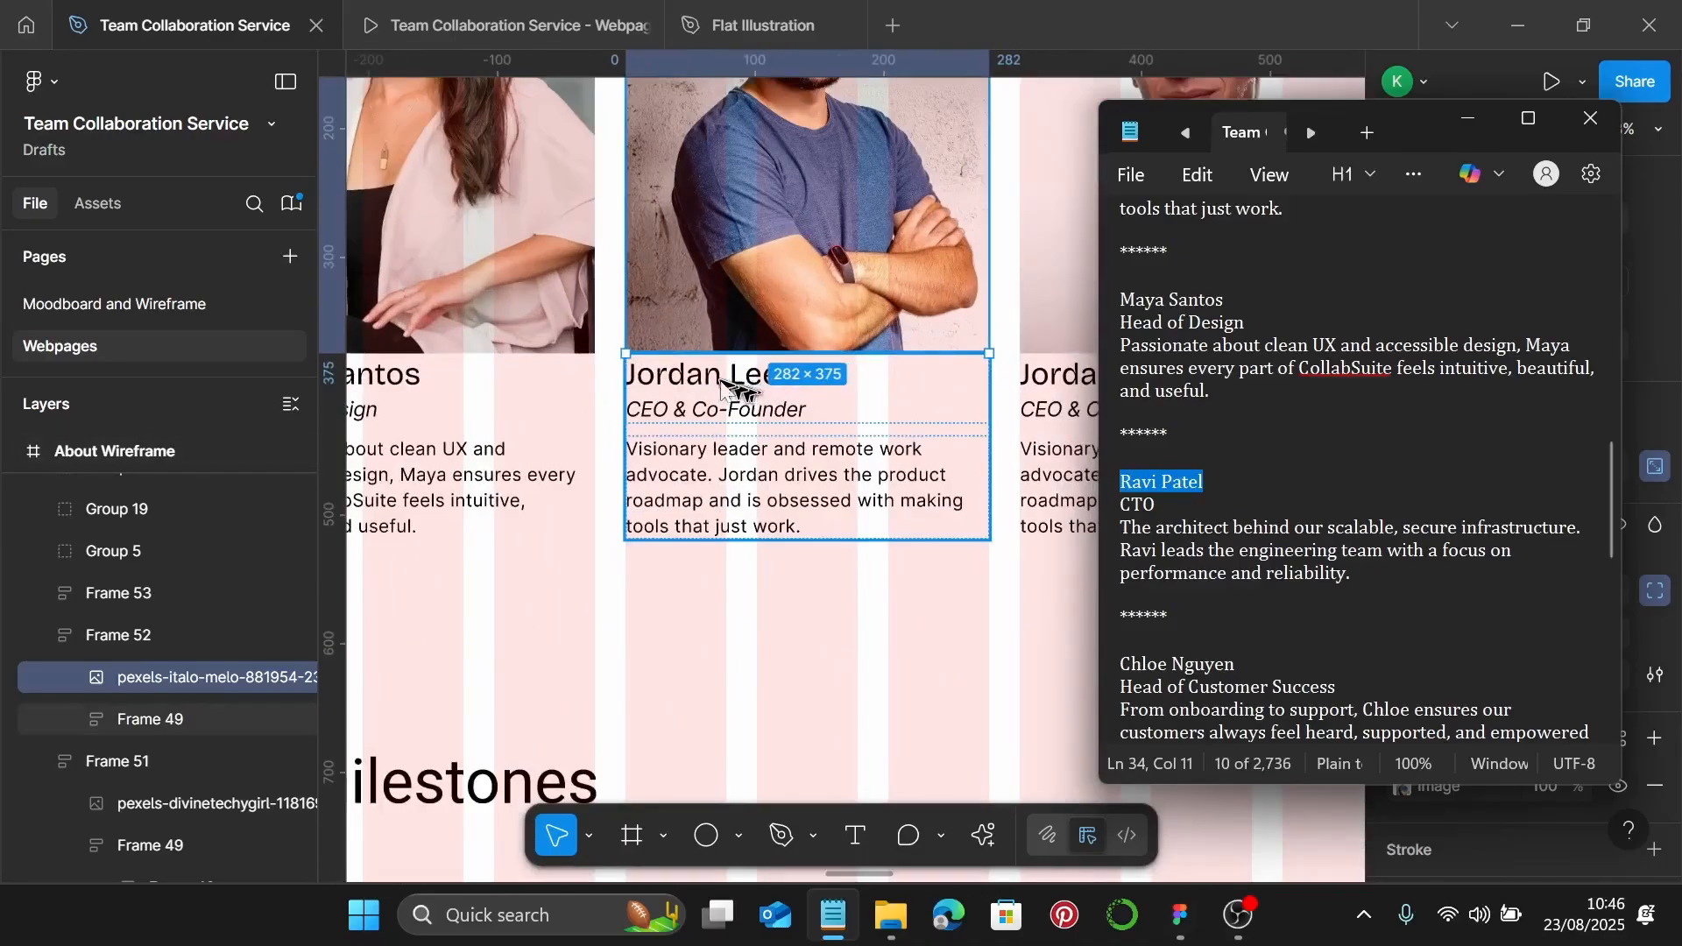
{"action": "left_click", "coordinate": [720, 383]}
{"action": "double_click", "coordinate": [720, 383]}
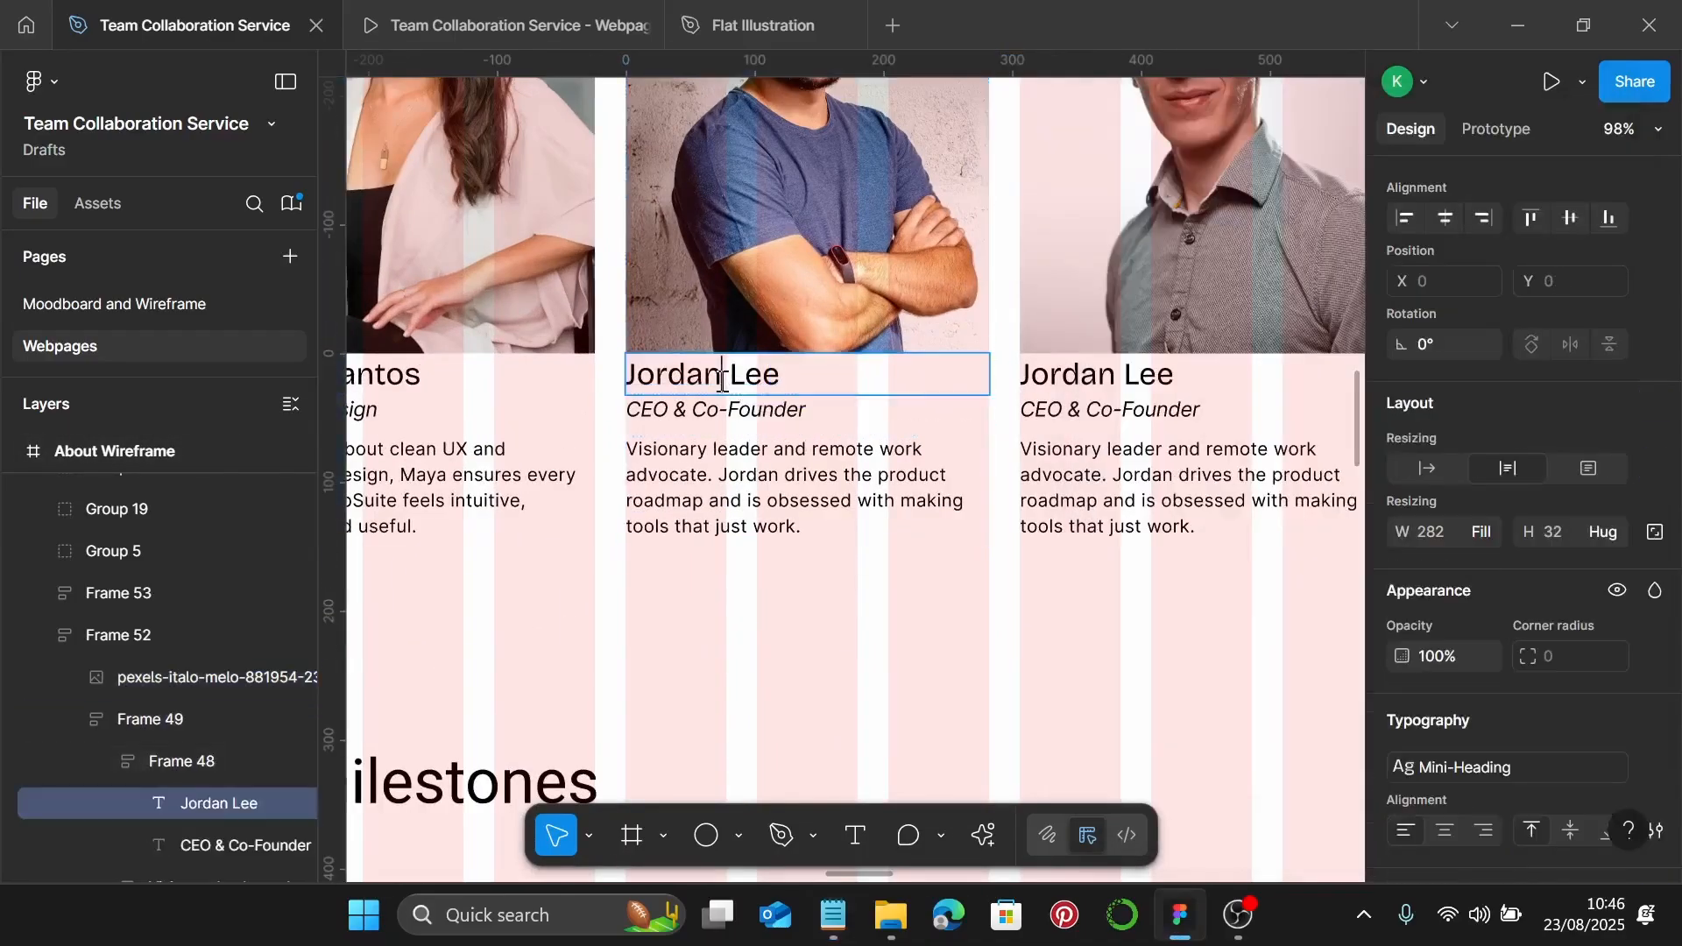
{"action": "double_click", "coordinate": [720, 379]}
{"action": "triple_click", "coordinate": [720, 380]}
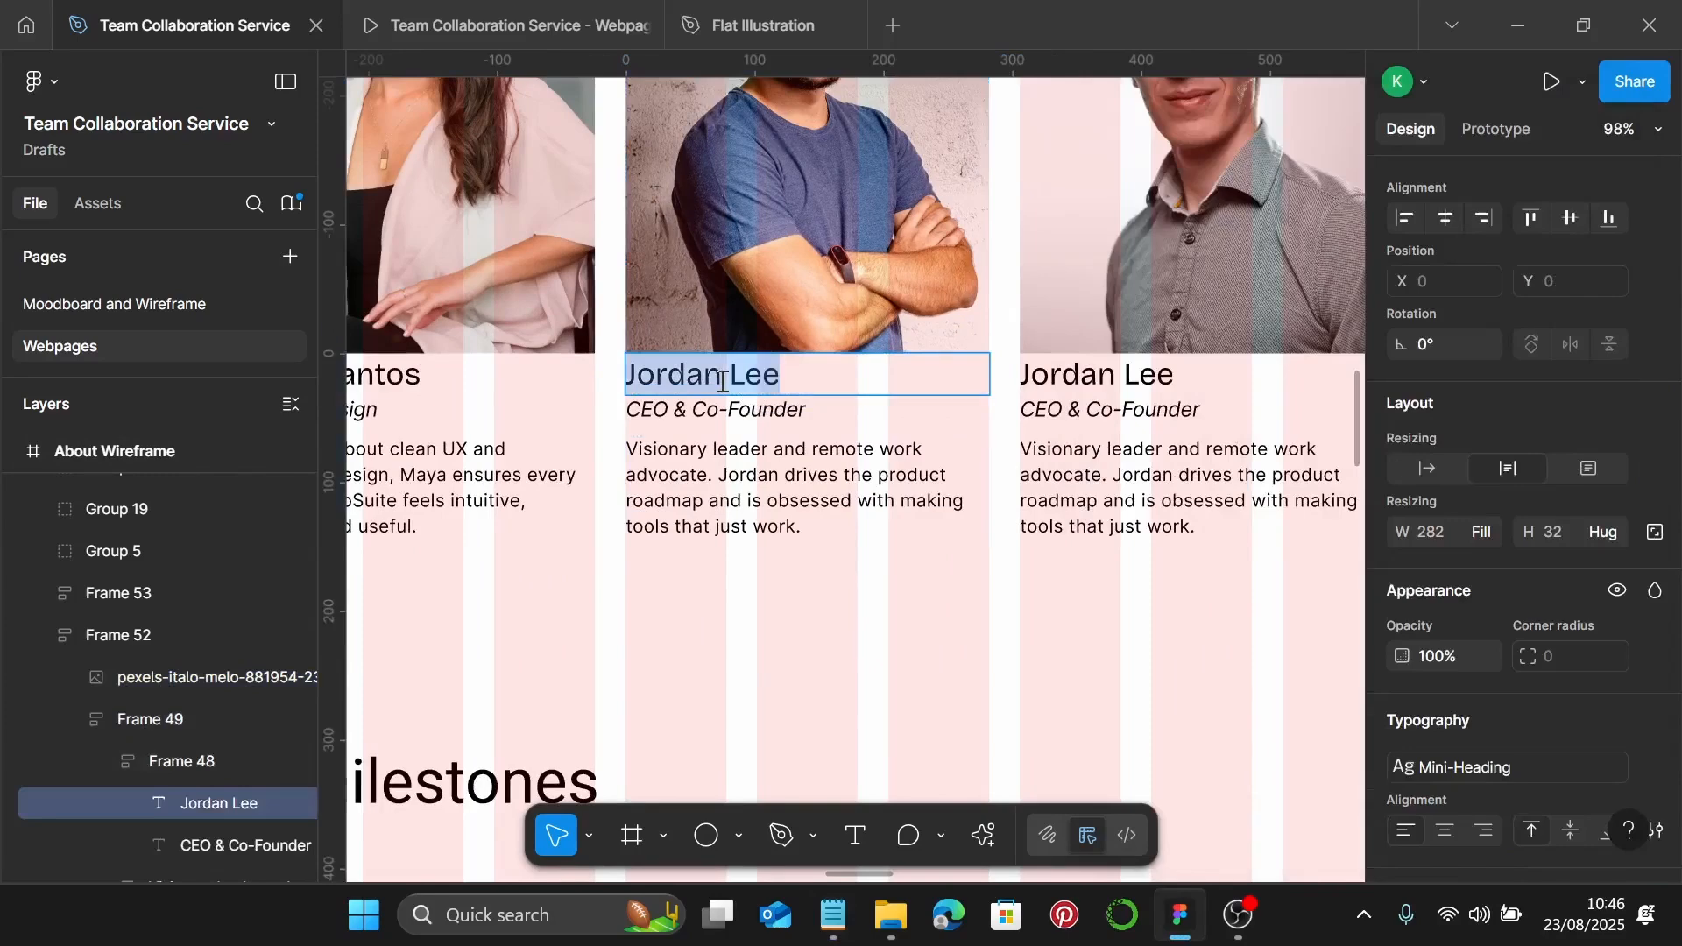
{"action": "type", "text": "Ravi Patel"}
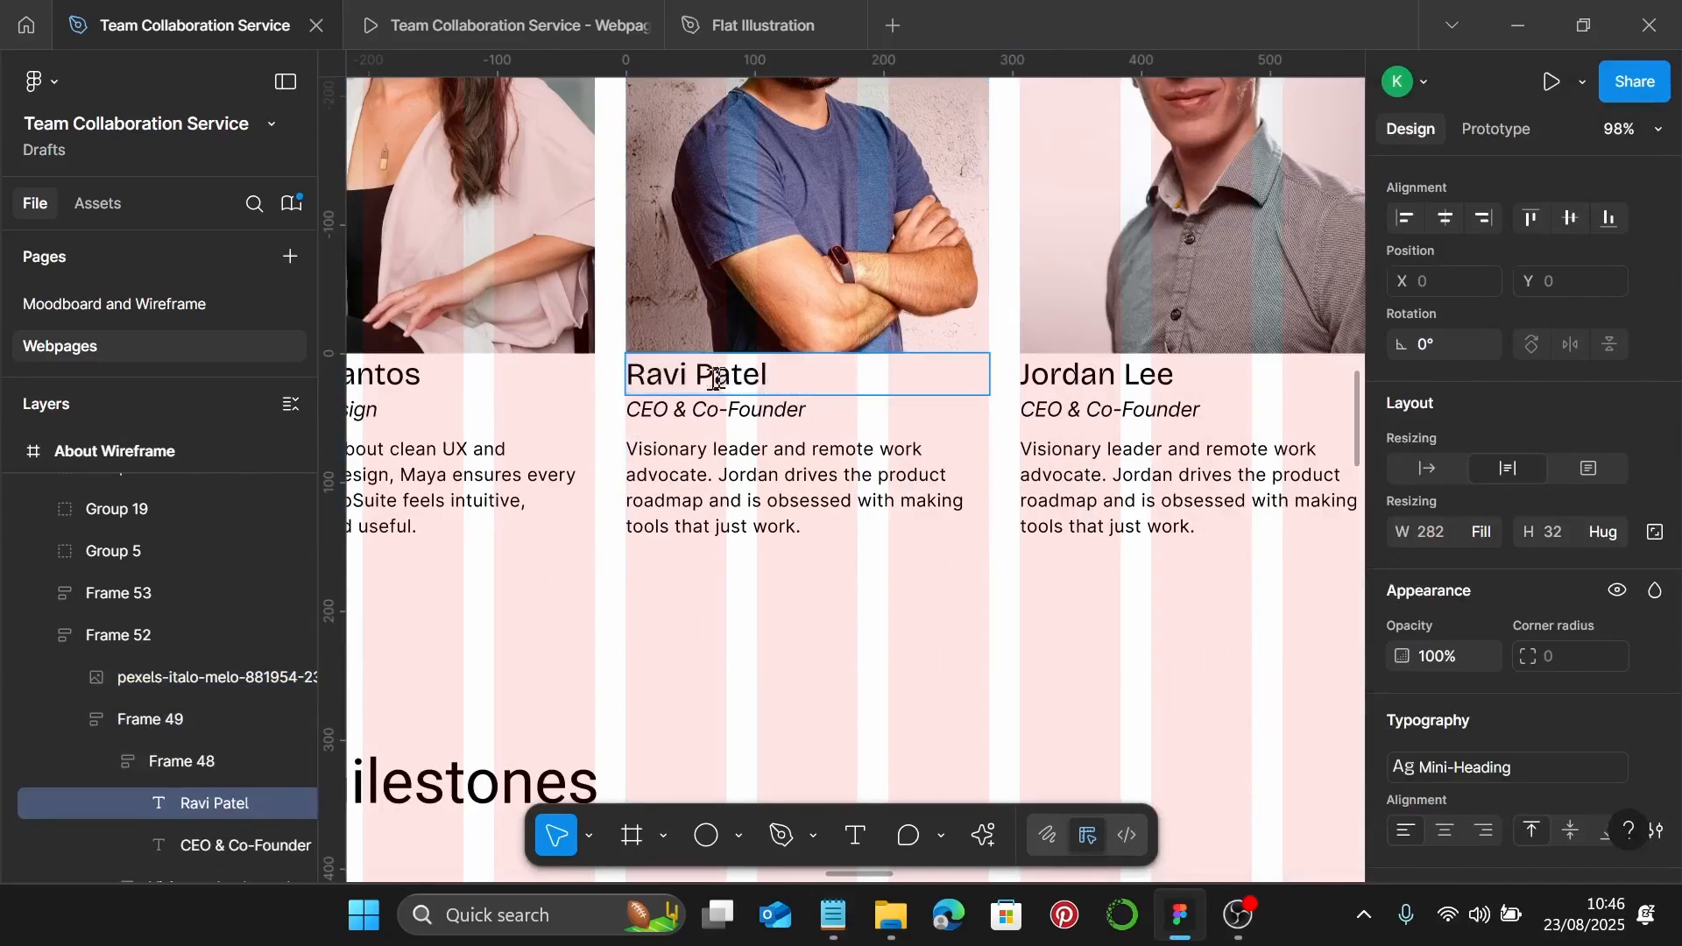
Copy "CTO" from the Notepad copy document and paste it over the role in the third team card
{"action": "left_click", "coordinate": [833, 914]}
{"action": "left_click", "coordinate": [1179, 507]}
{"action": "left_click_drag", "start_coordinate": [1178, 506], "coordinate": [1130, 506]}
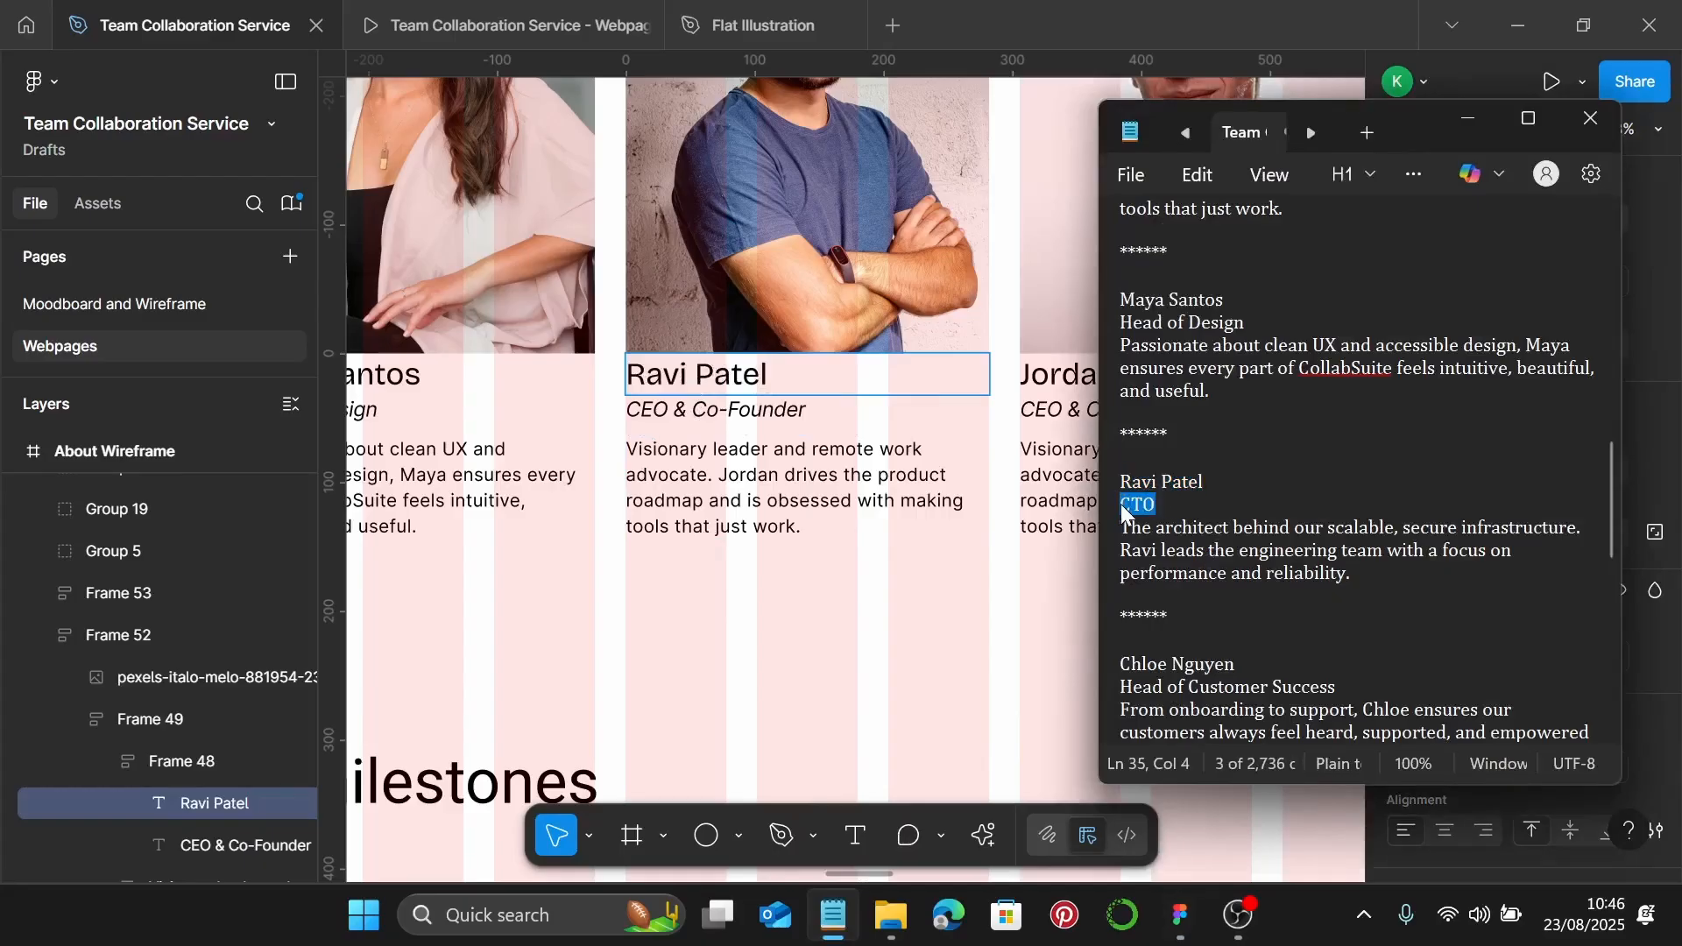
{"action": "left_click", "coordinate": [717, 408]}
{"action": "double_click", "coordinate": [717, 408]}
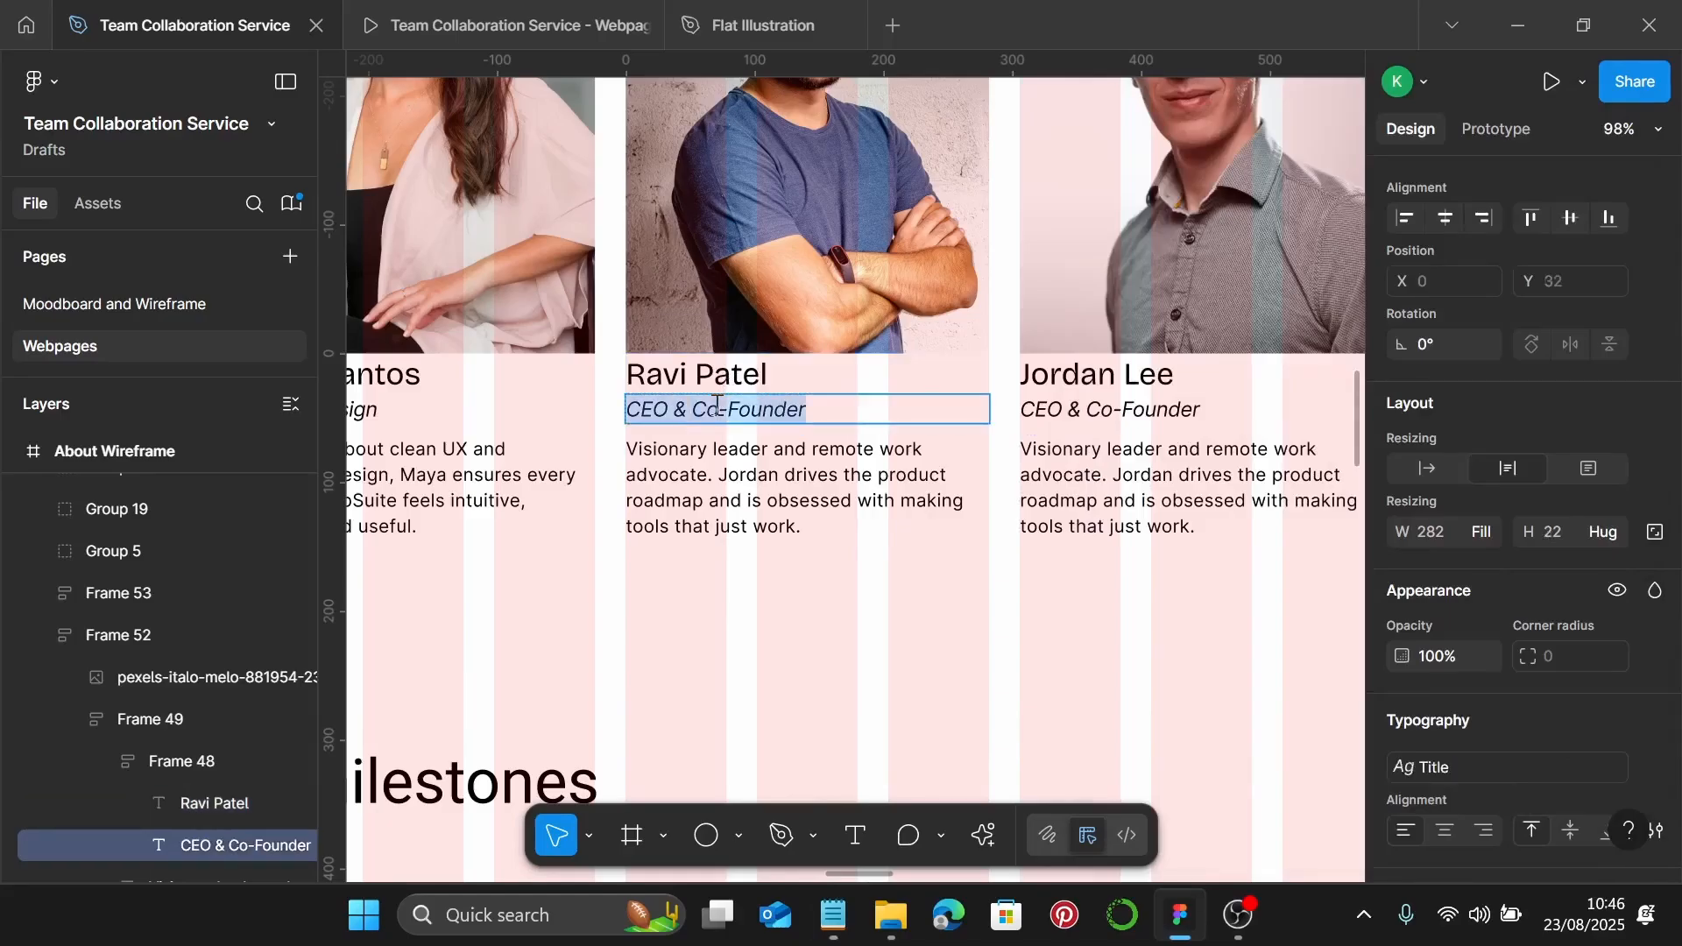
{"action": "type", "text": "CTO"}
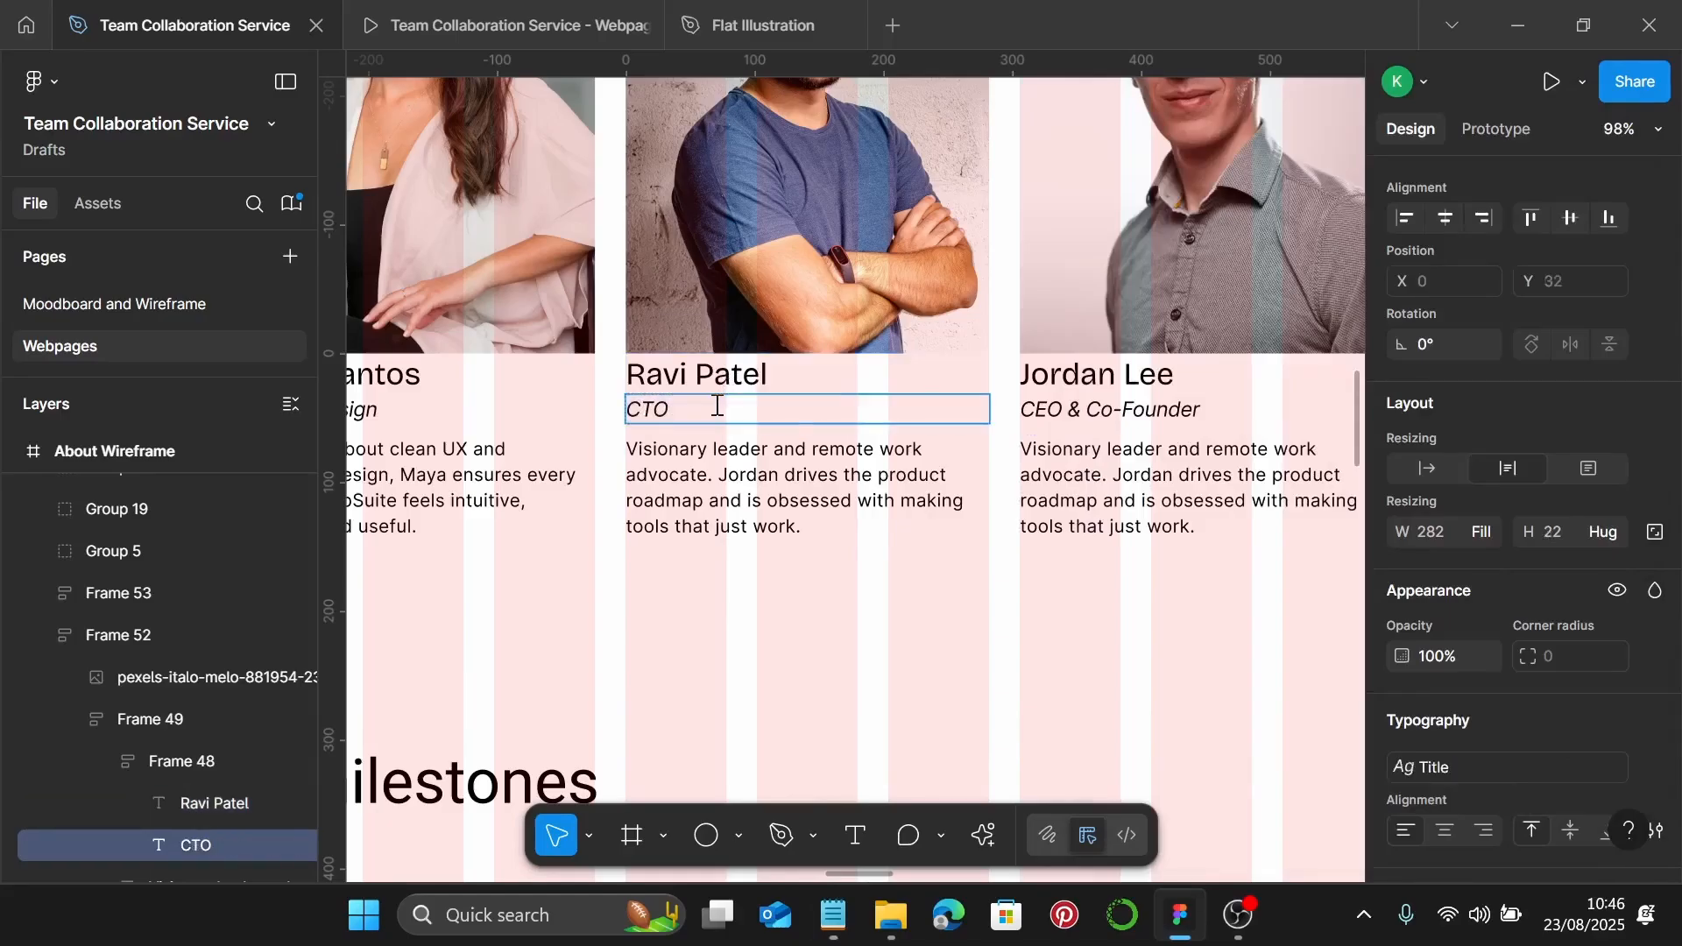
Replace the third team card's description with the Notepad bio starting "The architect behind our scalable, secure infrastructure"
{"action": "left_click", "coordinate": [832, 915]}
{"action": "left_click_drag", "start_coordinate": [1357, 573], "coordinate": [1118, 529]}
{"action": "key", "text": "ctrl+c"}
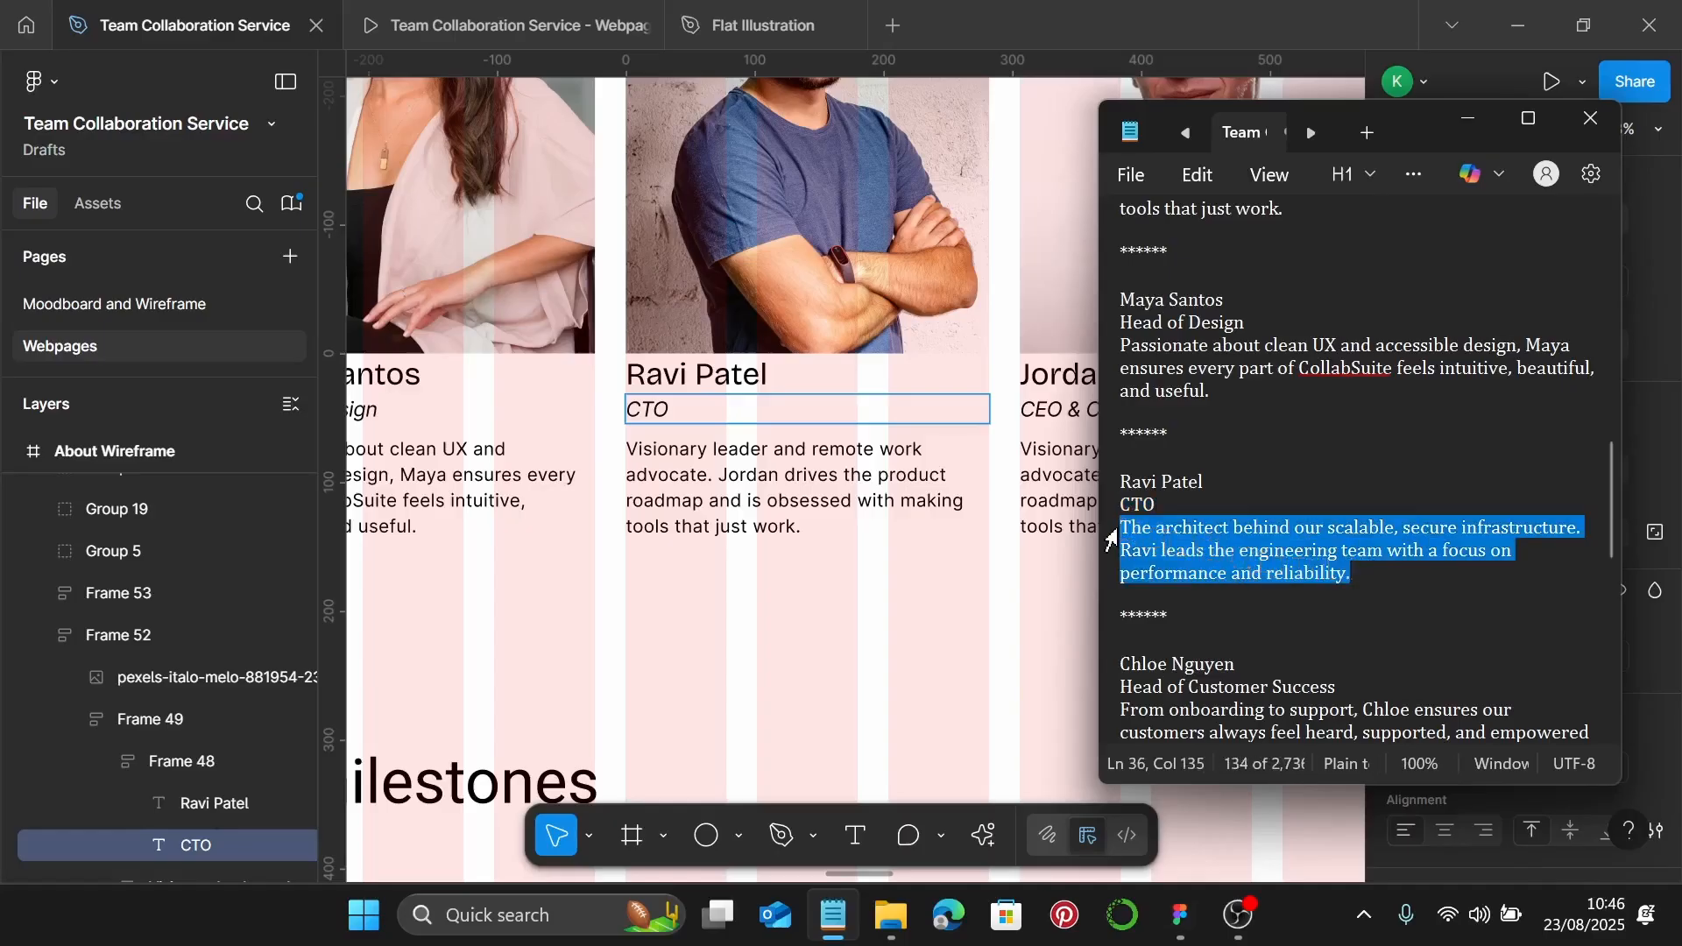
{"action": "left_click", "coordinate": [748, 491]}
{"action": "left_click", "coordinate": [749, 503]}
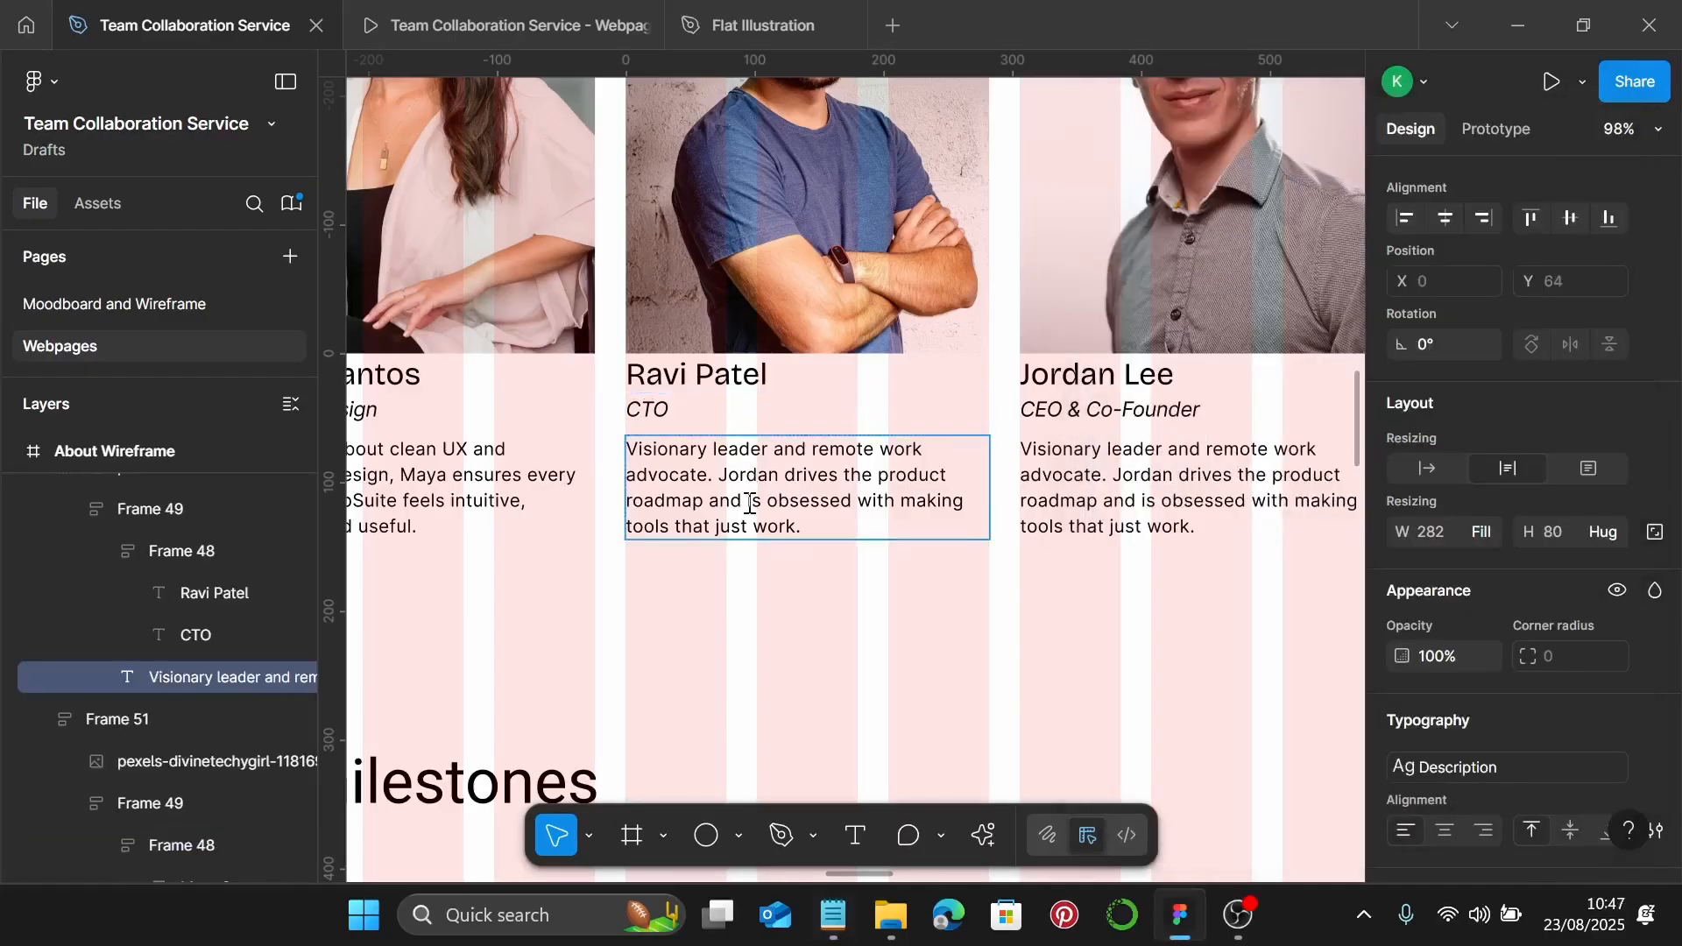
{"action": "key", "text": "Return"}
{"action": "key", "text": "ctrl+v"}
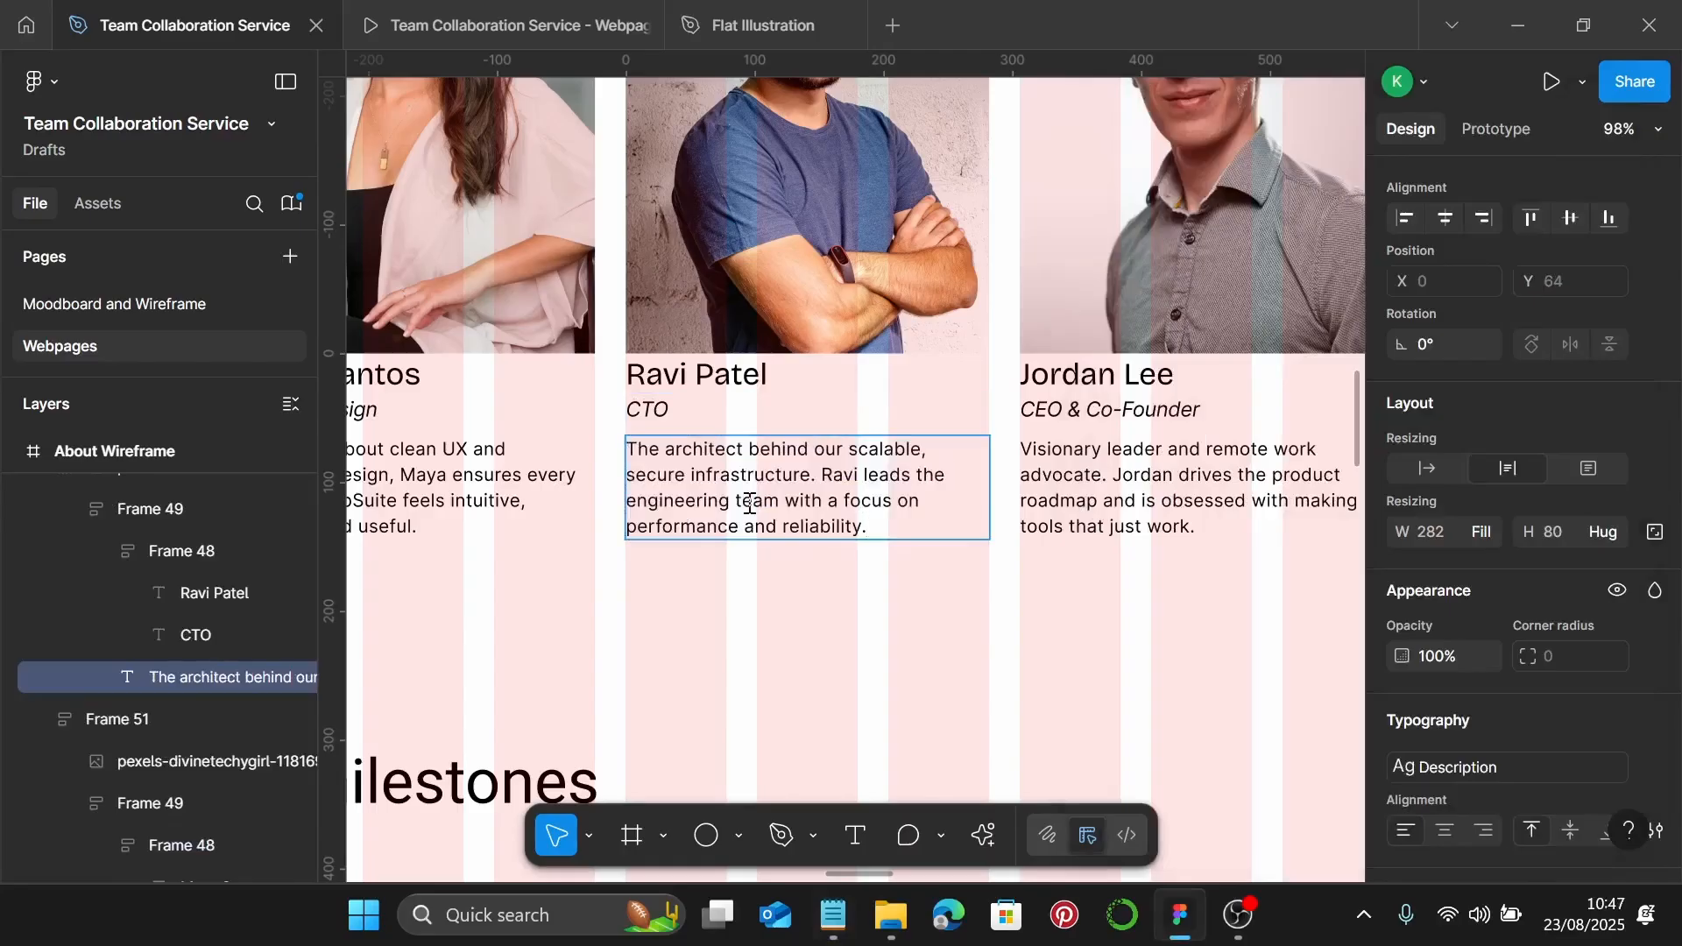
Cut the photo of the woman in the black suit from the canvas and replace the image in the fourth team card with it
{"action": "scroll", "coordinate": [749, 503], "scroll_direction": "down", "scroll_amount": 5}
{"action": "scroll", "coordinate": [760, 506], "scroll_direction": "left", "scroll_amount": 4}
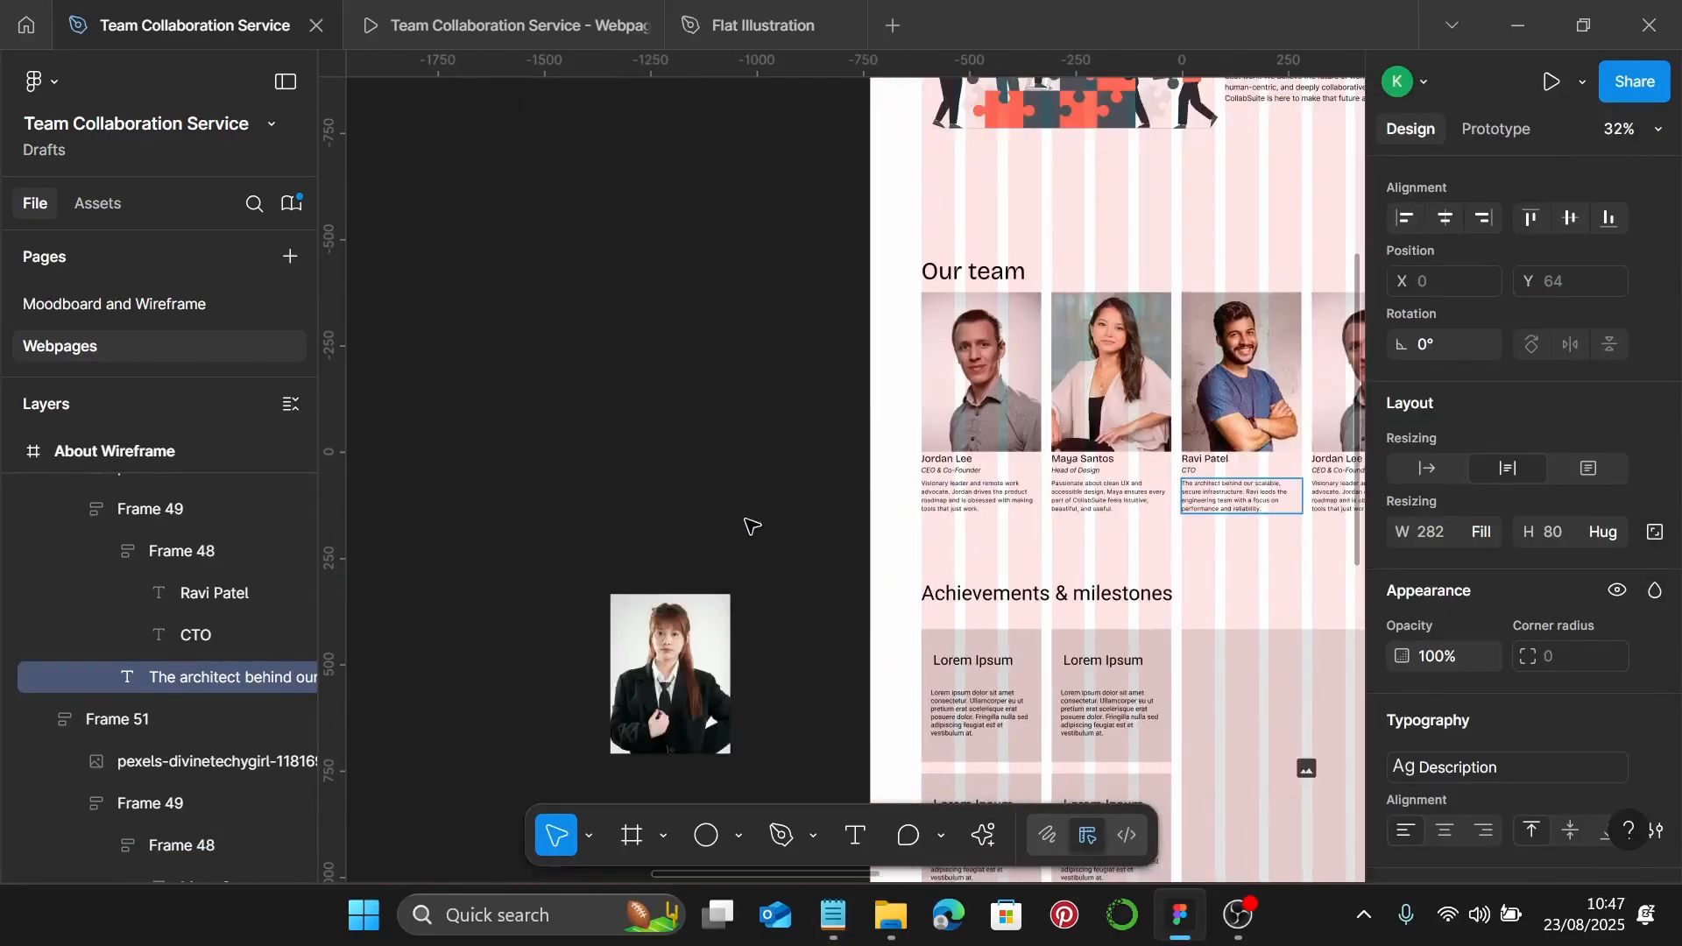
{"action": "left_click", "coordinate": [676, 703]}
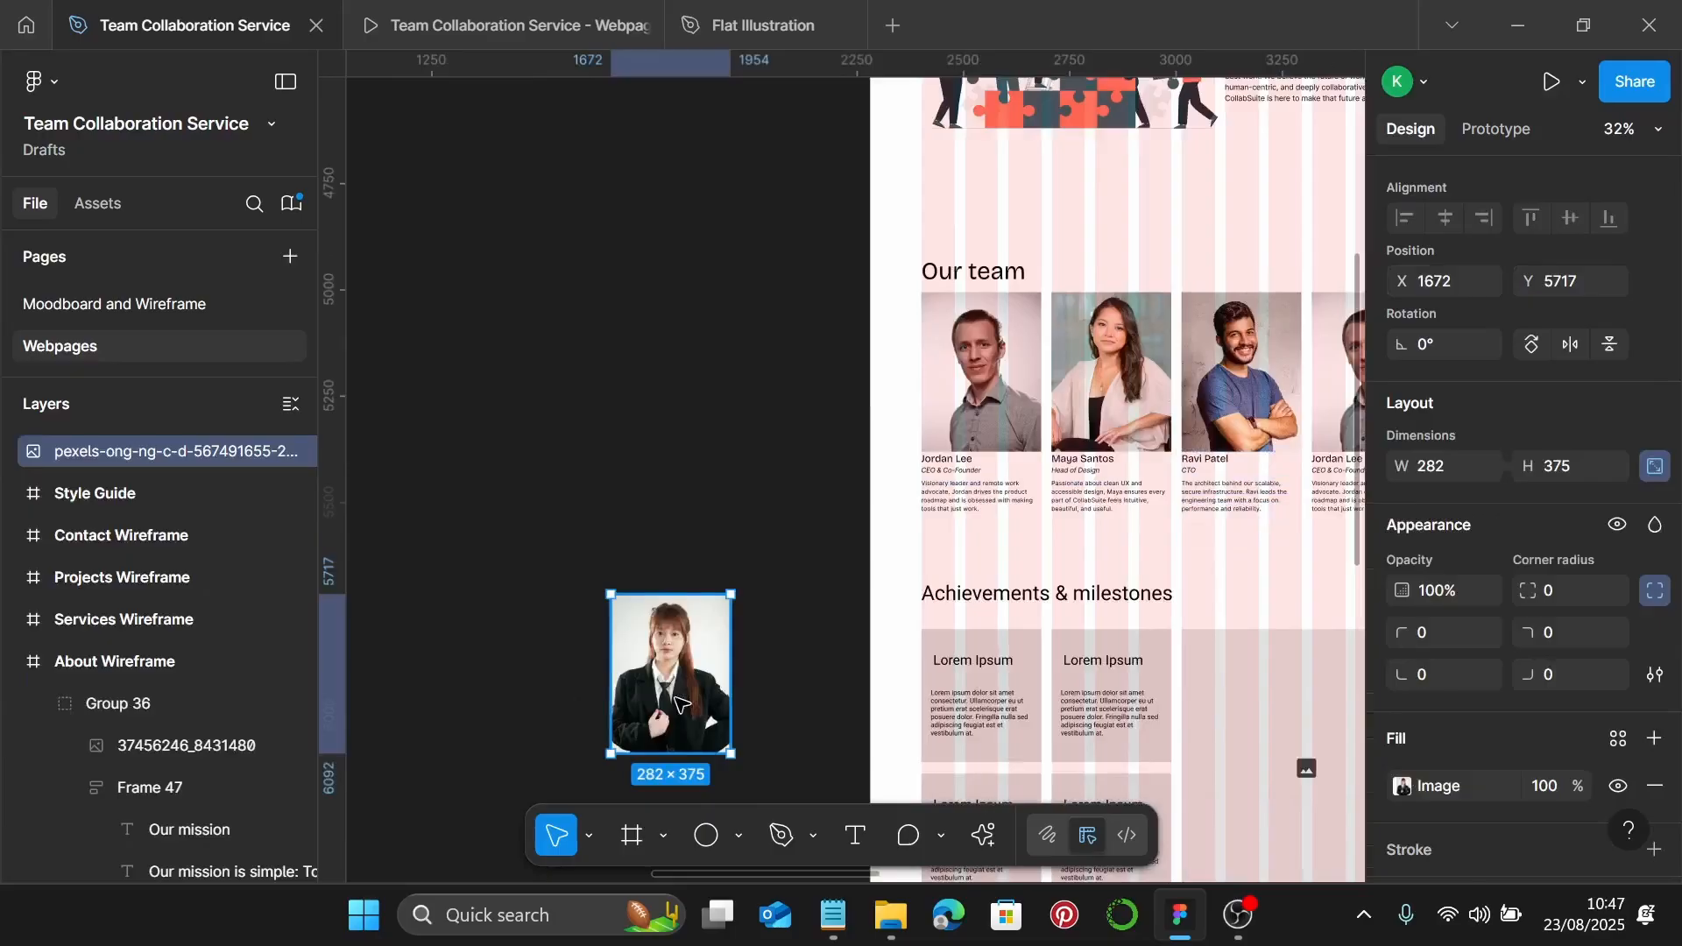
{"action": "key", "text": "Delete"}
{"action": "scroll", "coordinate": [682, 705], "scroll_direction": "right", "scroll_amount": 5}
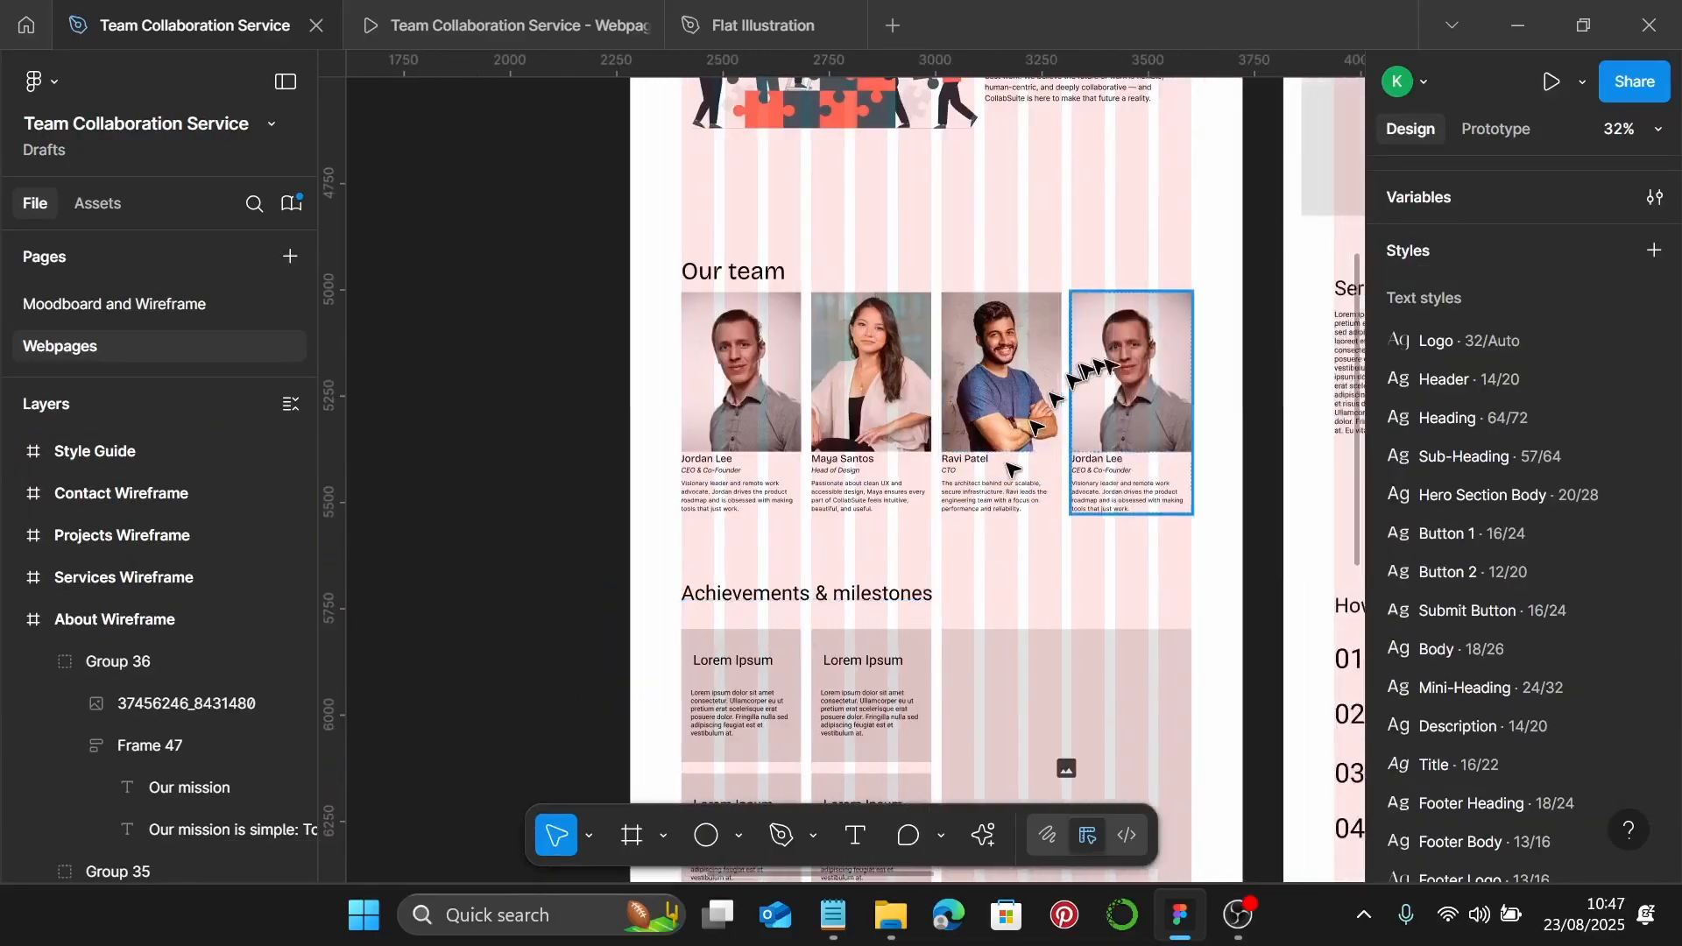
{"action": "scroll", "coordinate": [1143, 379], "scroll_direction": "up", "scroll_amount": 2}
{"action": "double_click", "coordinate": [1144, 379]}
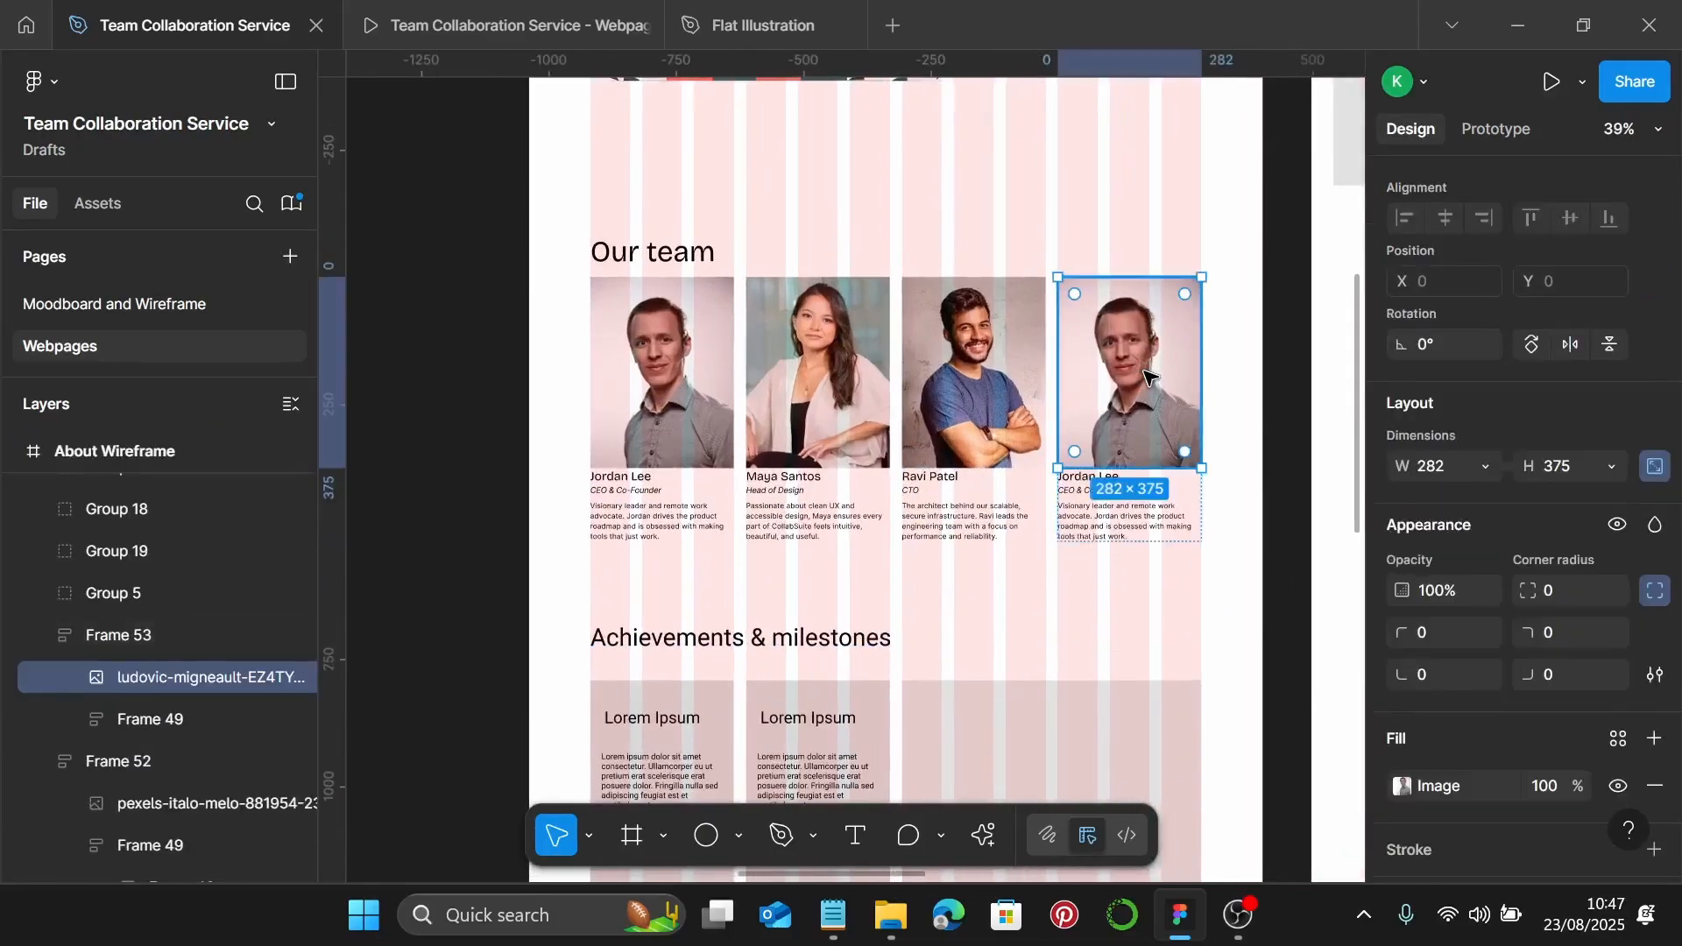
{"action": "key", "text": "ctrl+shift+r"}
{"action": "scroll", "coordinate": [1151, 377], "scroll_direction": "right", "scroll_amount": 3}
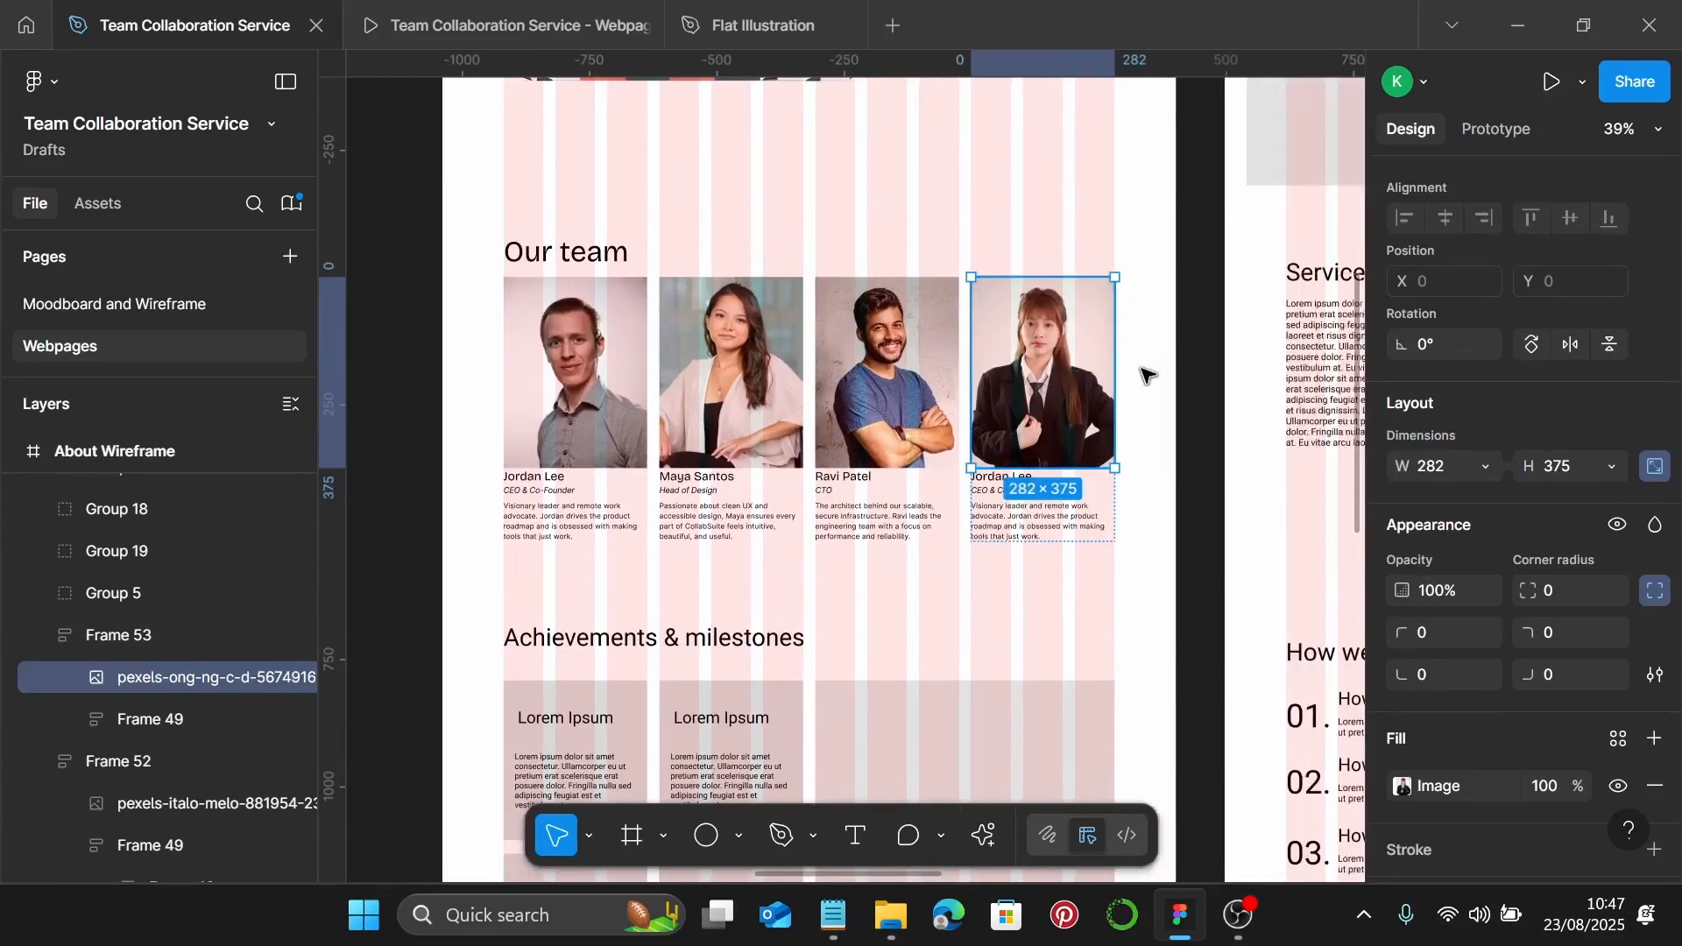
{"action": "scroll", "coordinate": [911, 617], "scroll_direction": "right", "scroll_amount": 1}
Copy the fourth team member's name from the Notepad copy document and paste it over the name in the fourth team card
{"action": "left_click", "coordinate": [833, 916]}
{"action": "scroll", "coordinate": [1229, 585], "scroll_direction": "down", "scroll_amount": 1}
{"action": "left_click_drag", "start_coordinate": [1234, 595], "coordinate": [1114, 596]}
{"action": "key", "text": "ctrl+c"}
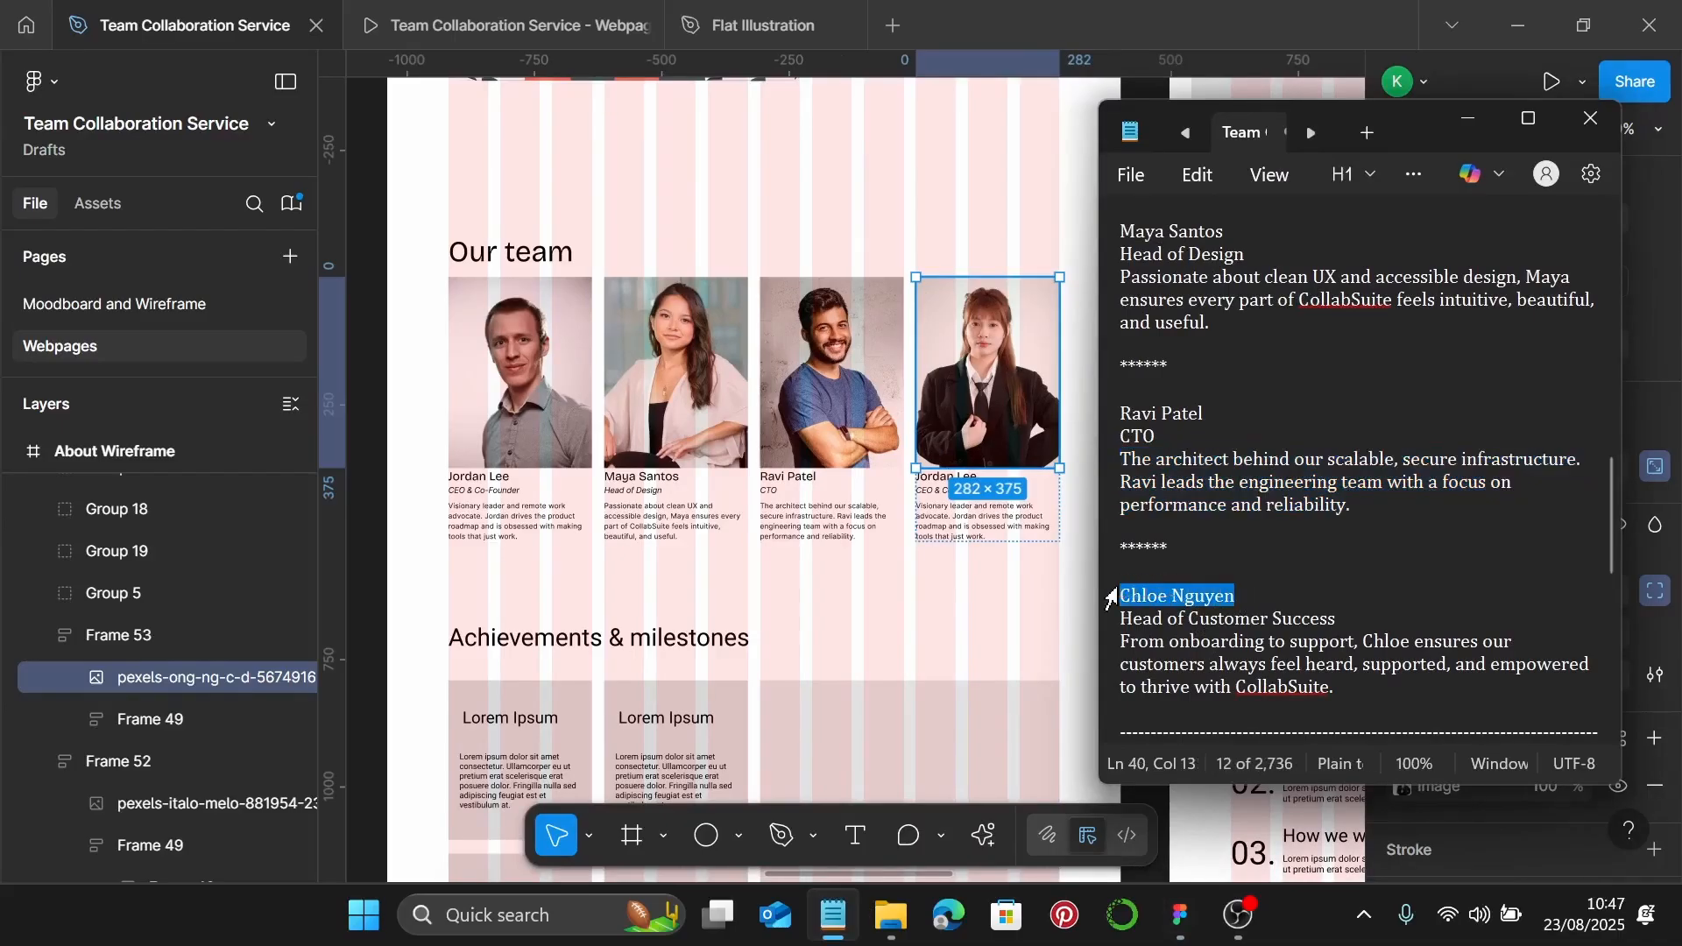
{"action": "scroll", "coordinate": [944, 531], "scroll_direction": "up", "scroll_amount": 2}
{"action": "left_click", "coordinate": [935, 429]}
{"action": "double_click", "coordinate": [935, 428]}
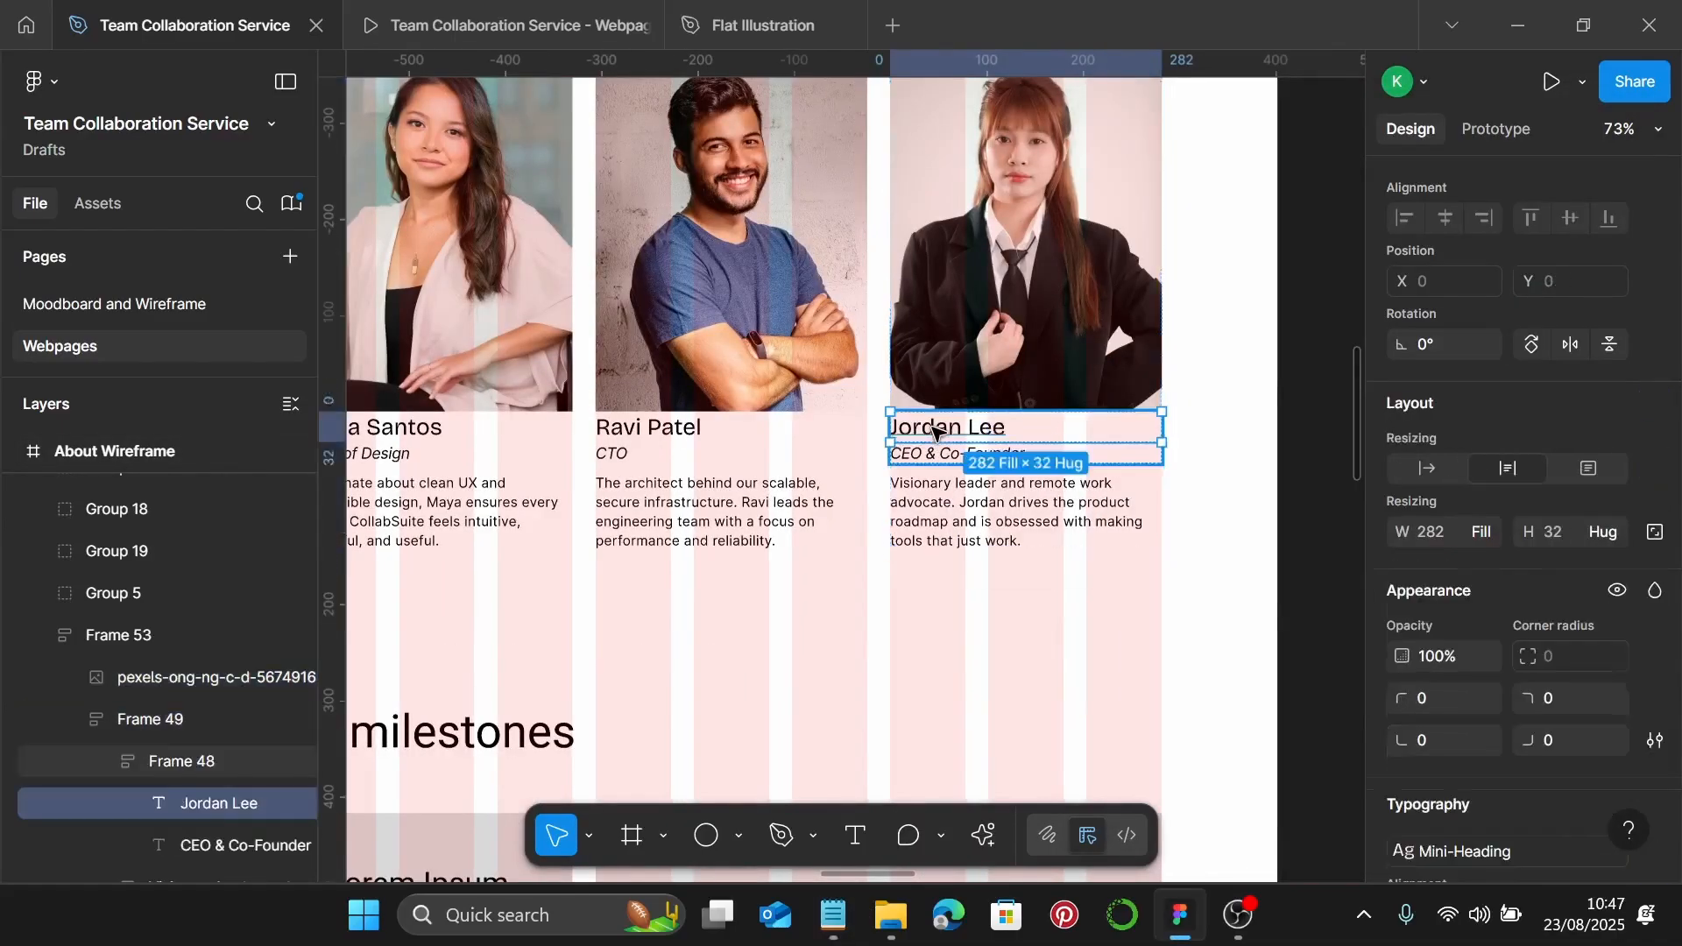
{"action": "double_click", "coordinate": [935, 428]}
{"action": "triple_click", "coordinate": [935, 427]}
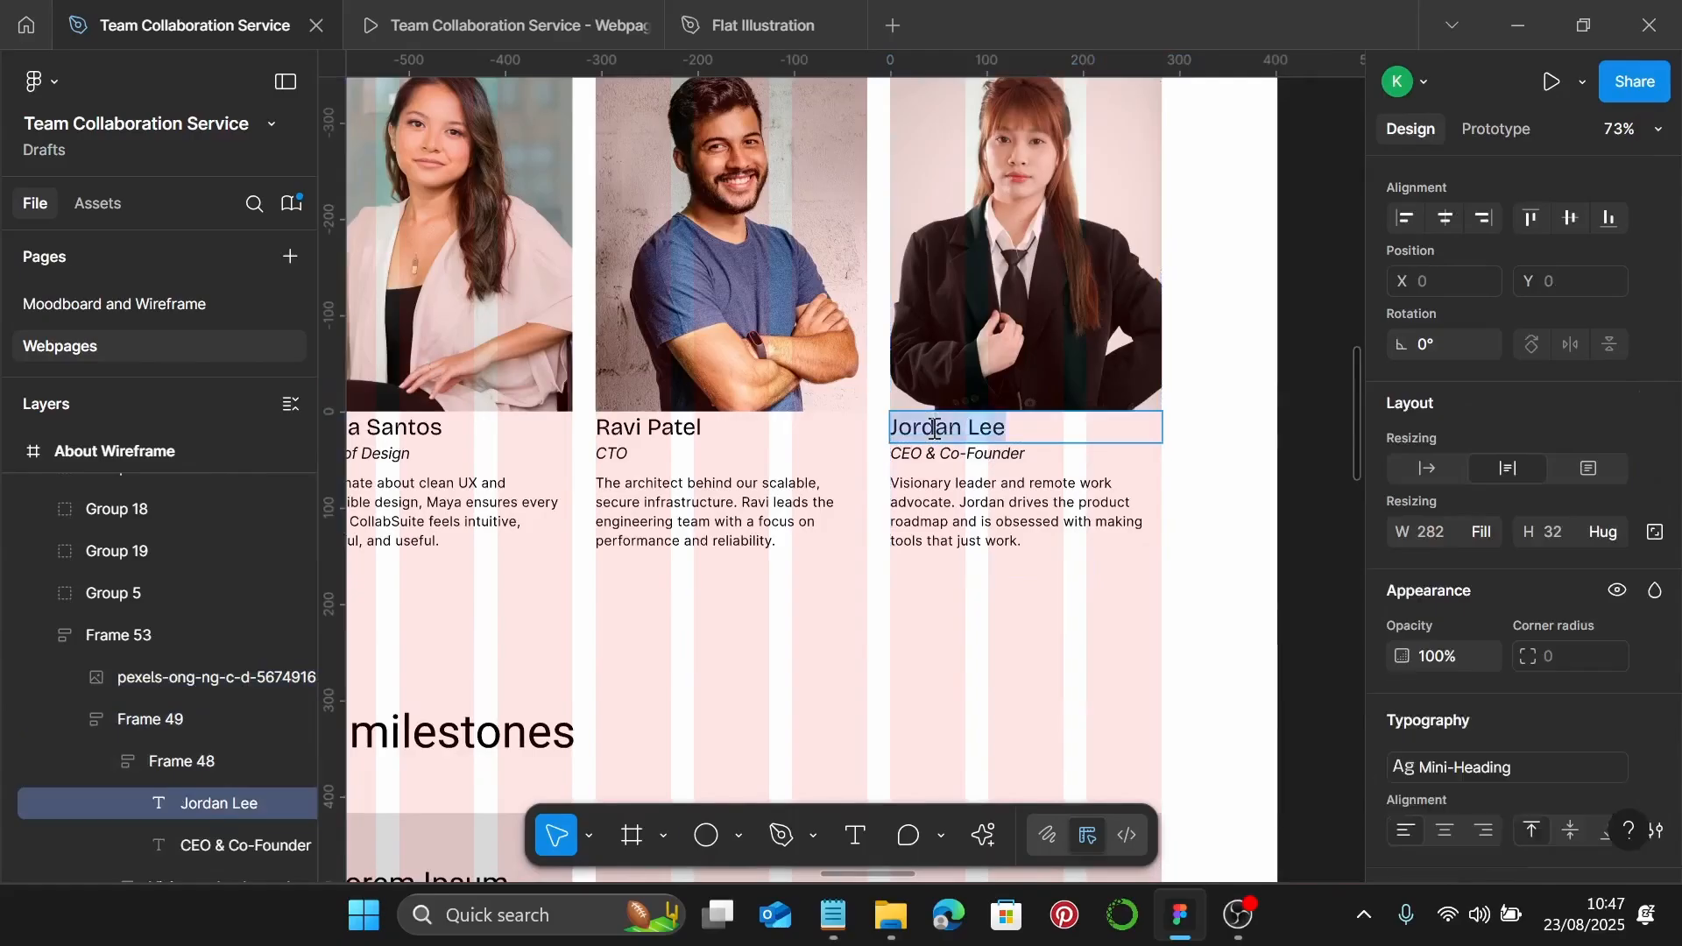
{"action": "key", "text": "ctrl+v"}
{"action": "scroll", "coordinate": [934, 428], "scroll_direction": "right", "scroll_amount": 2}
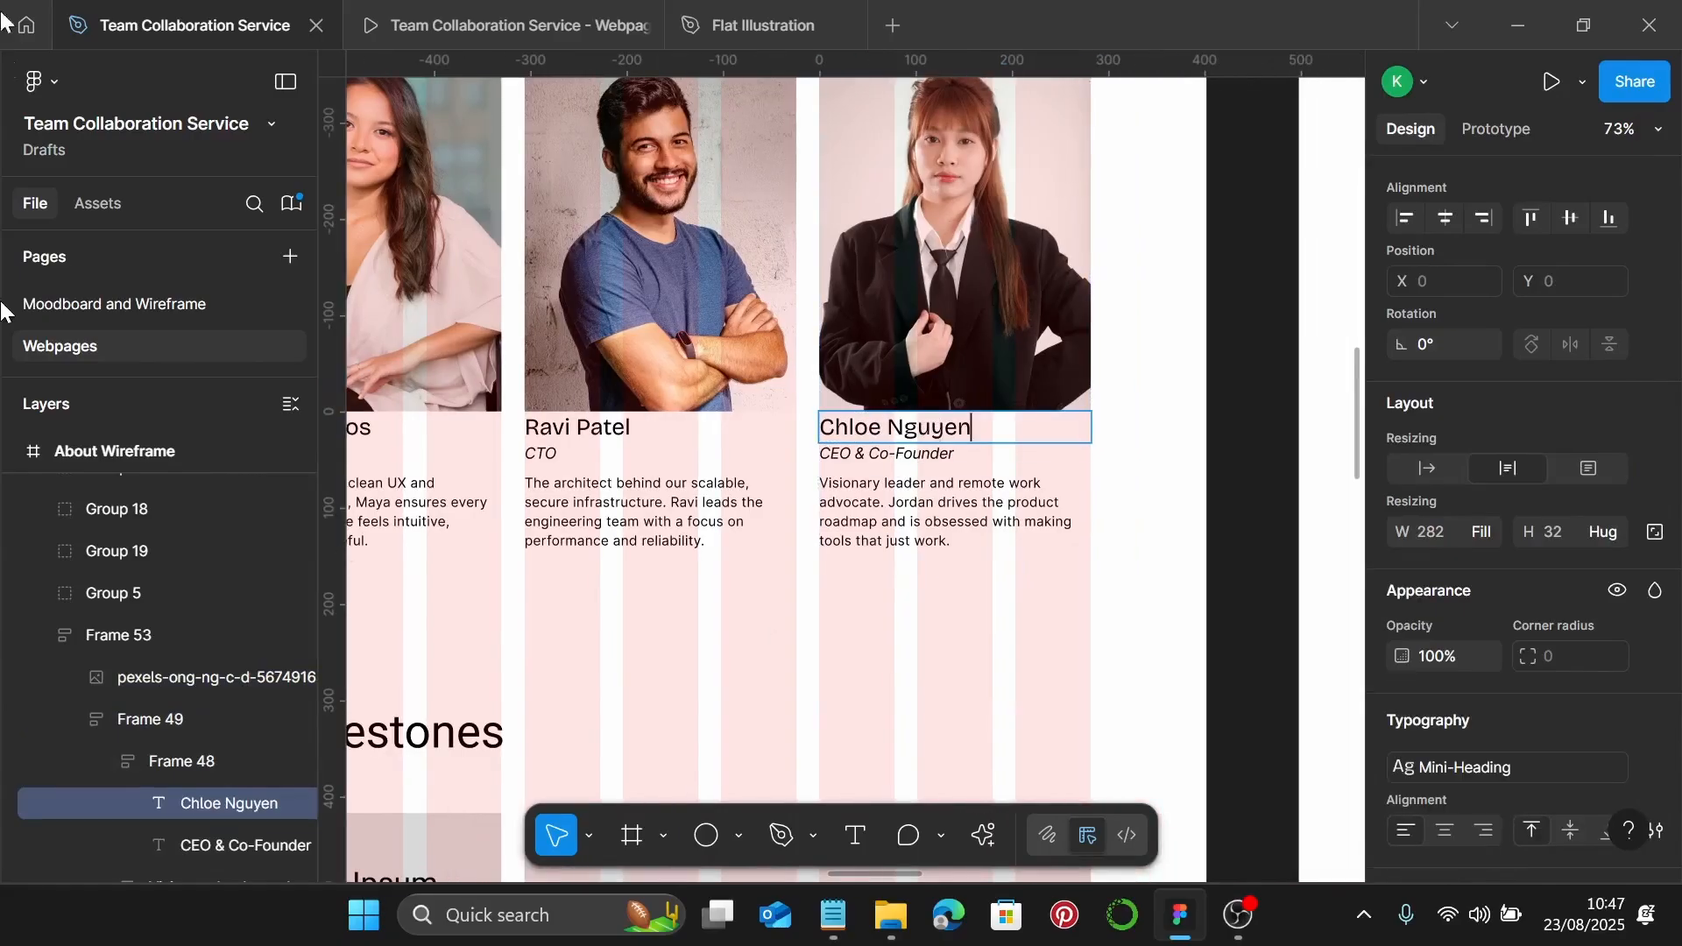
Copy "Head of Customer Success" from the Notepad copy document and paste it over the role in the fourth team card
{"action": "left_click", "coordinate": [833, 915]}
{"action": "left_click_drag", "start_coordinate": [1336, 619], "coordinate": [1123, 616]}
{"action": "key", "text": "ctrl+c"}
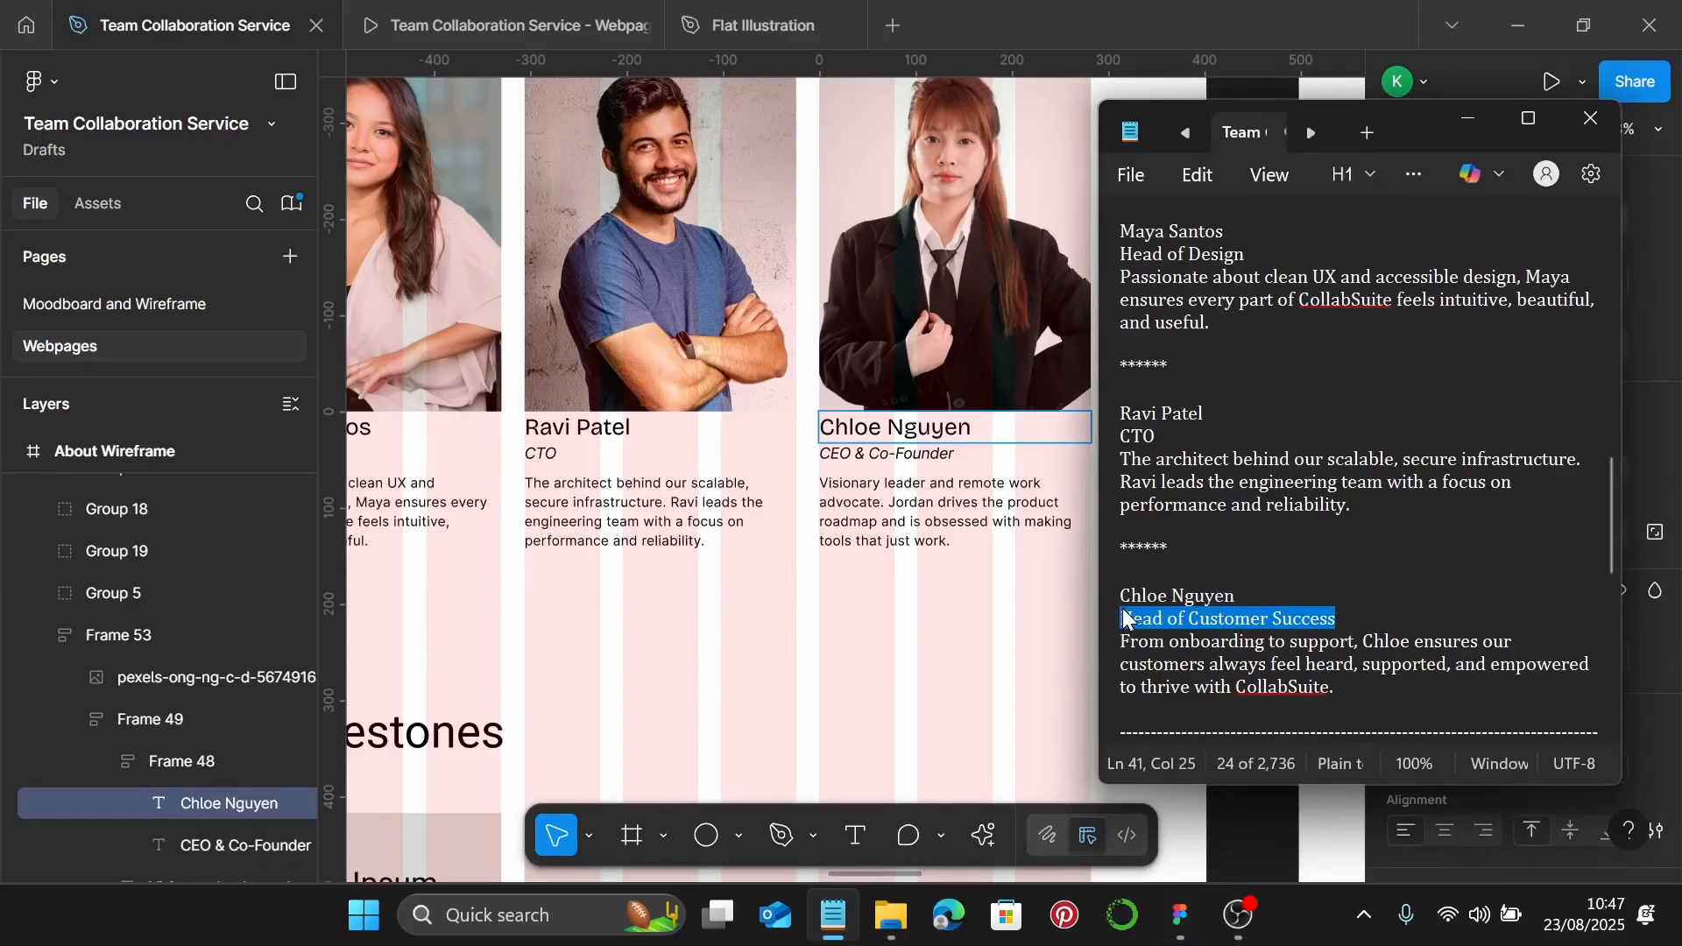
{"action": "left_click", "coordinate": [924, 464]}
{"action": "double_click", "coordinate": [923, 465]}
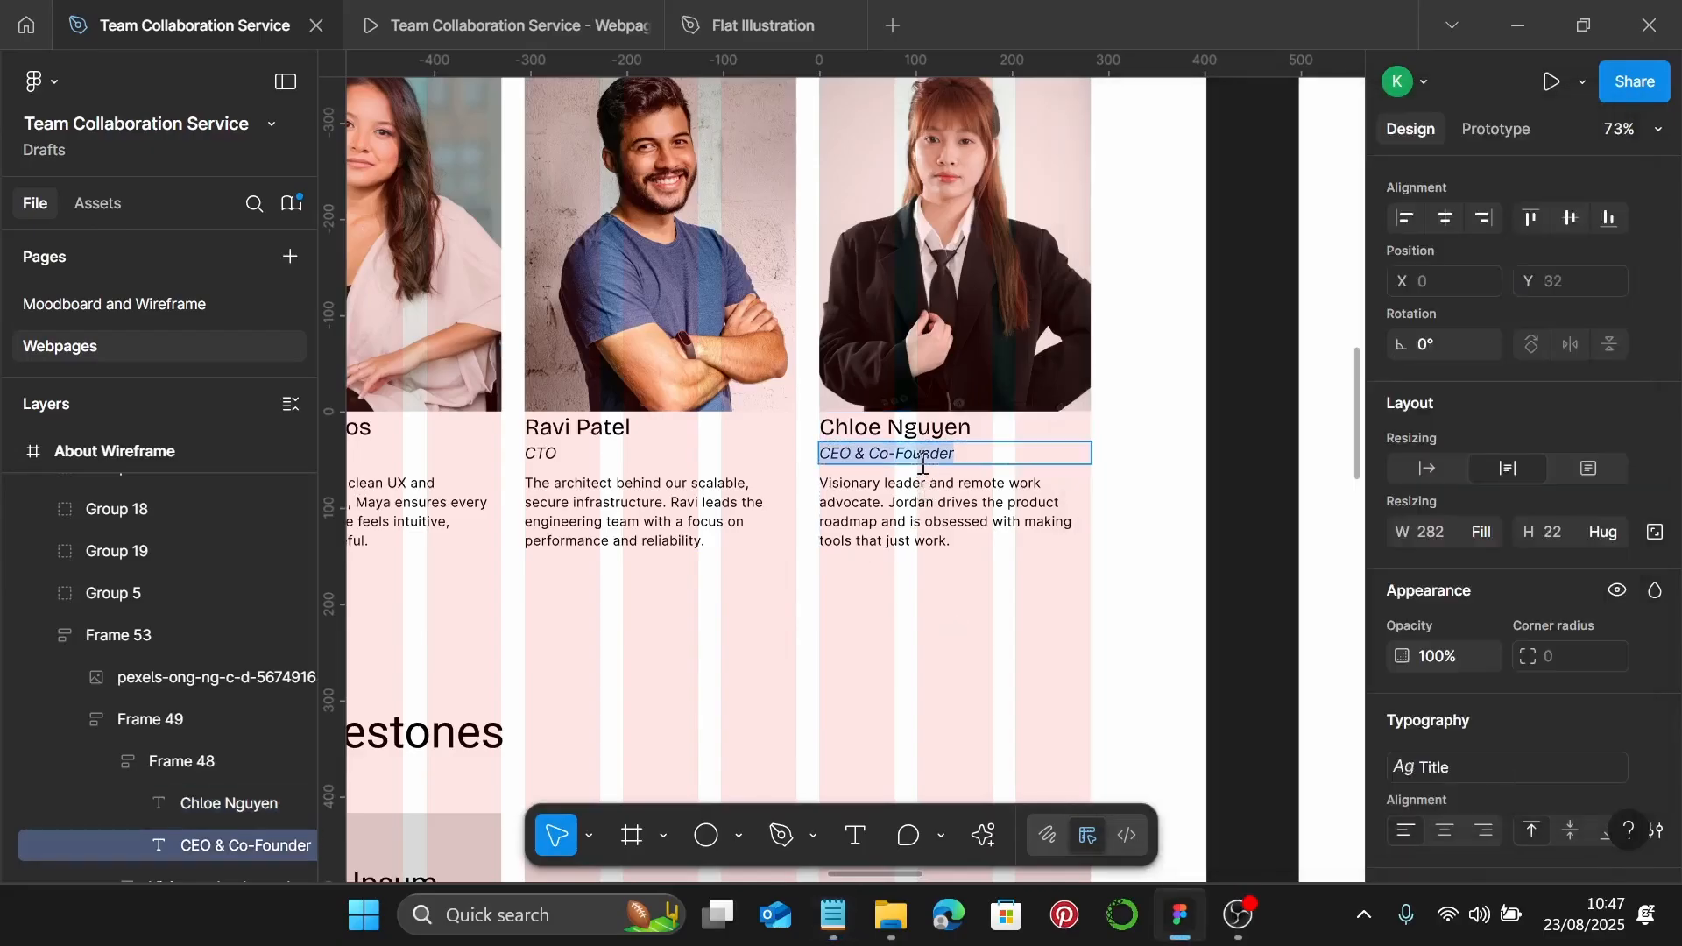
{"action": "key", "text": "ctrl+v"}
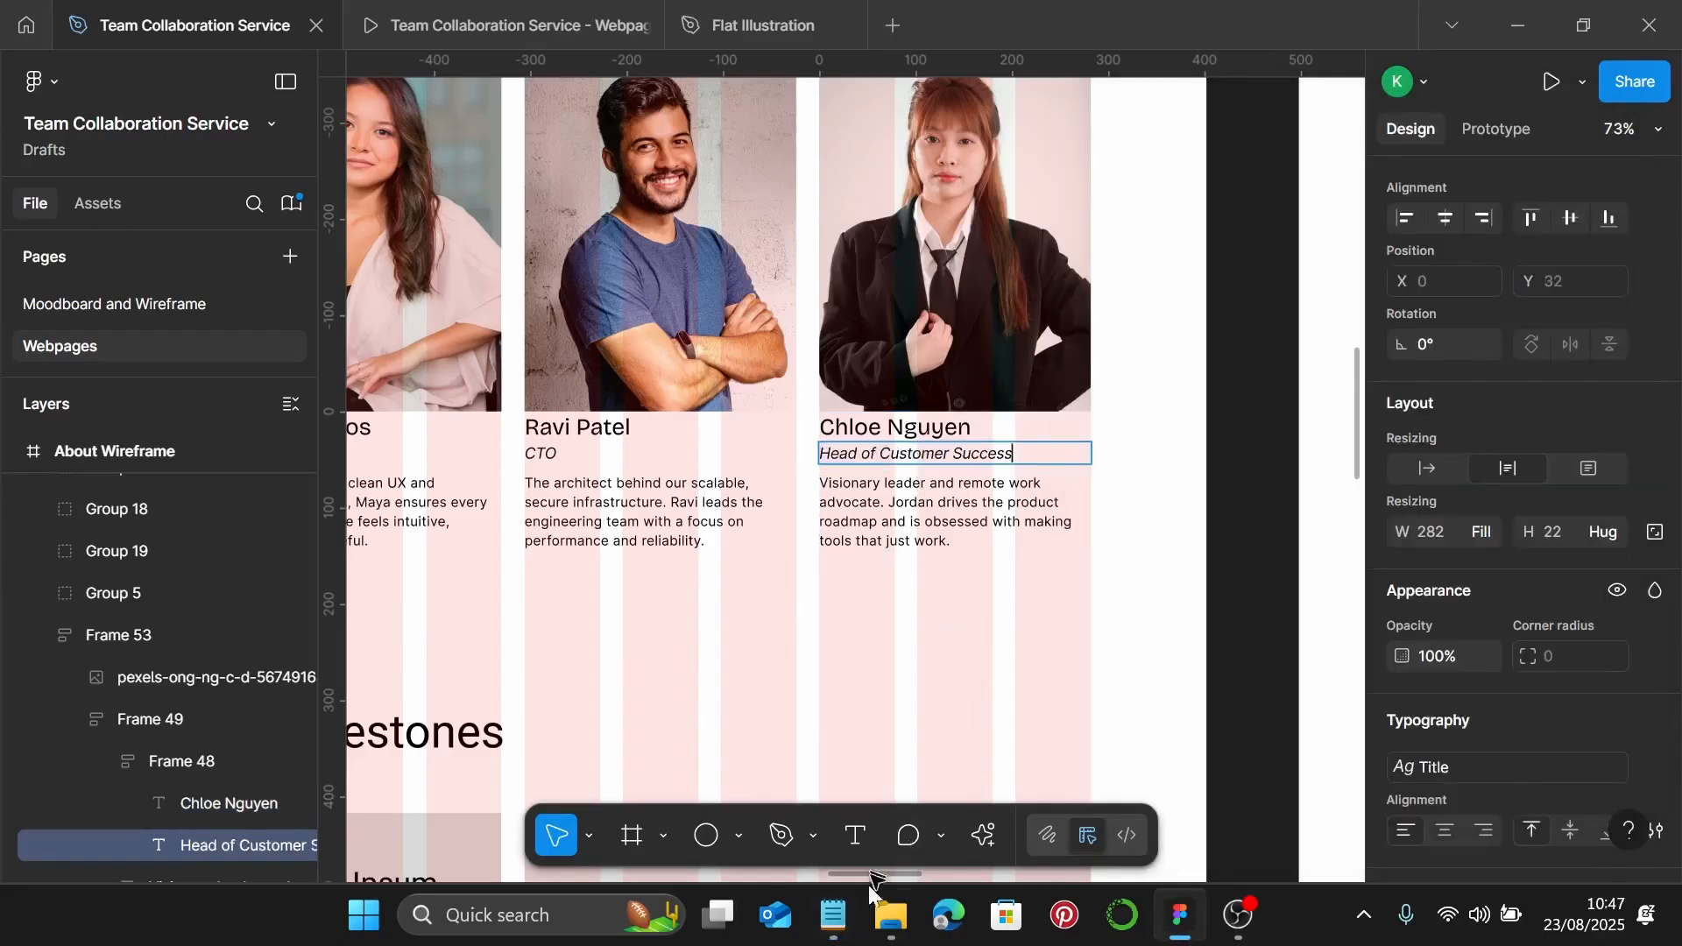
Replace the fourth team card's description with the Notepad bio starting "The architect behind our scalable, secure infrastructure"
{"action": "left_click", "coordinate": [833, 915]}
{"action": "left_click_drag", "start_coordinate": [1367, 513], "coordinate": [1130, 465]}
{"action": "key", "text": "ctrl+c"}
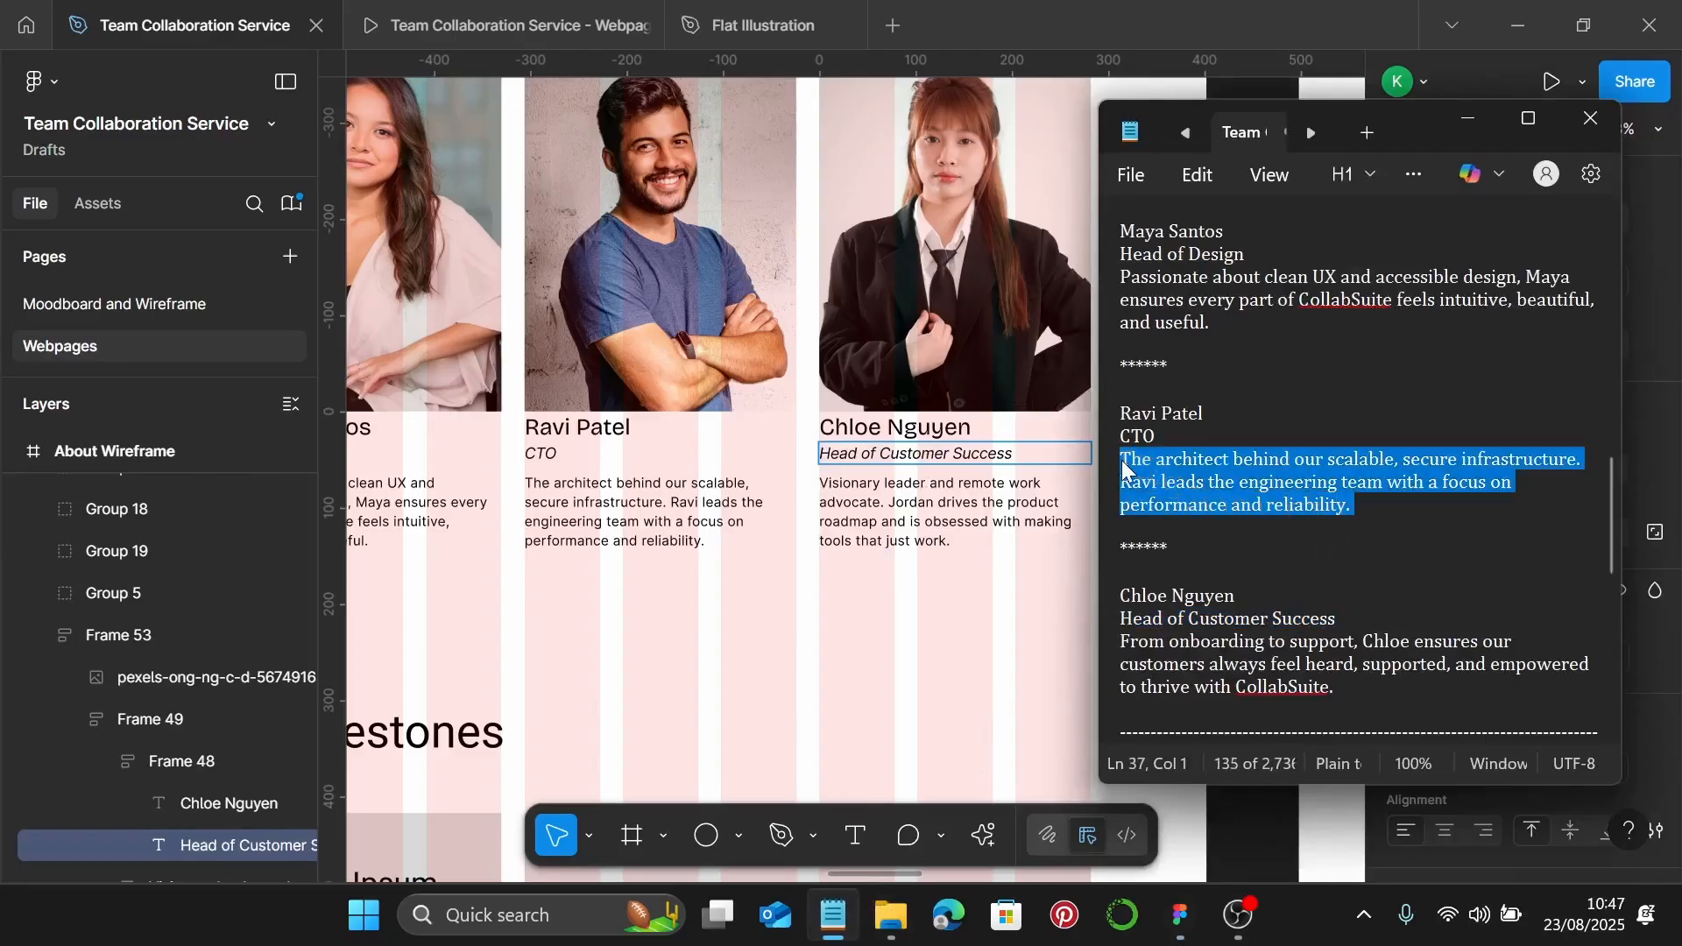
{"action": "left_click", "coordinate": [895, 525]}
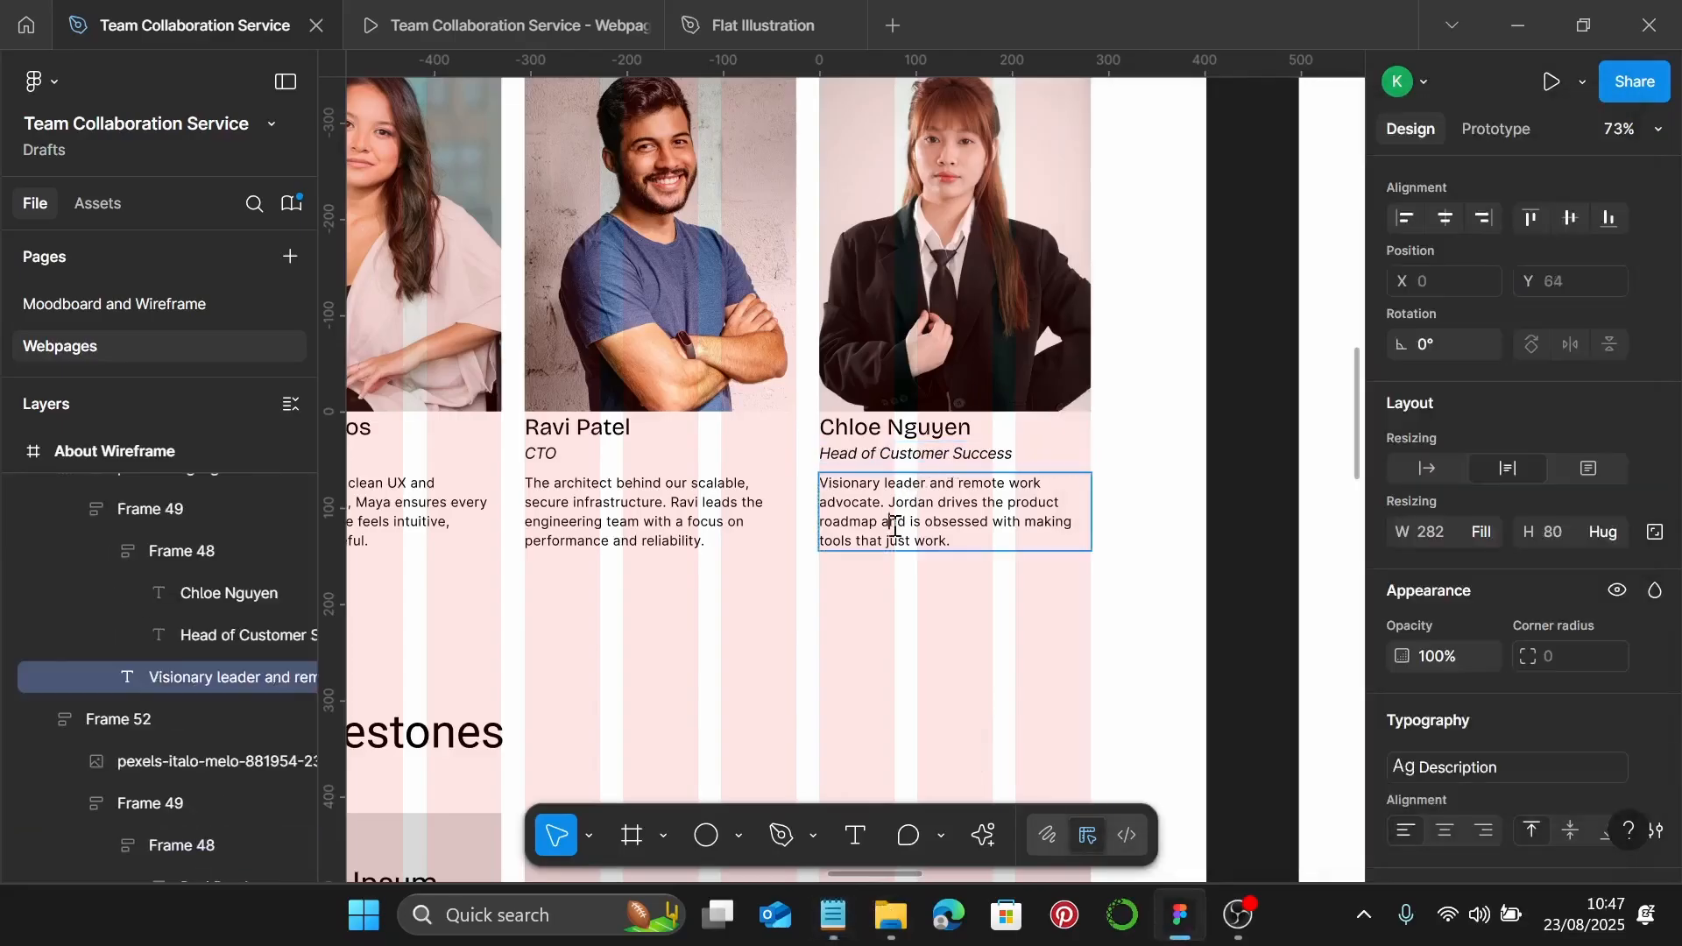
{"action": "key", "text": "Return"}
{"action": "key", "text": "ctrl+v"}
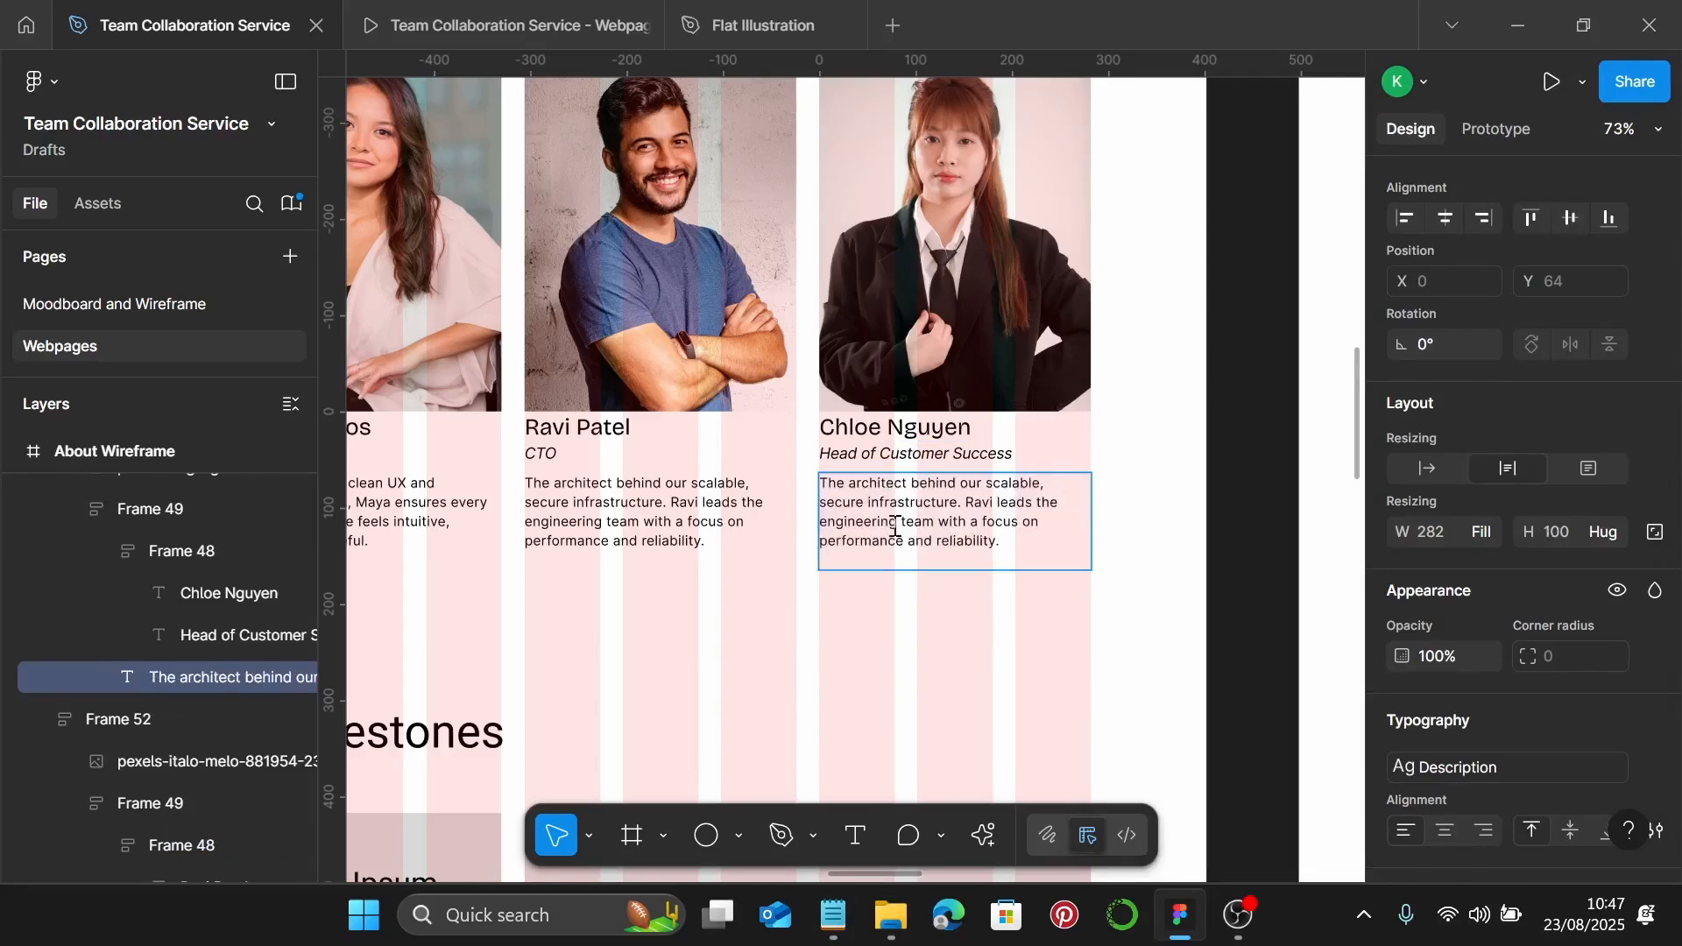
{"action": "key", "text": "BackSpace"}
{"action": "key", "text": "Escape"}
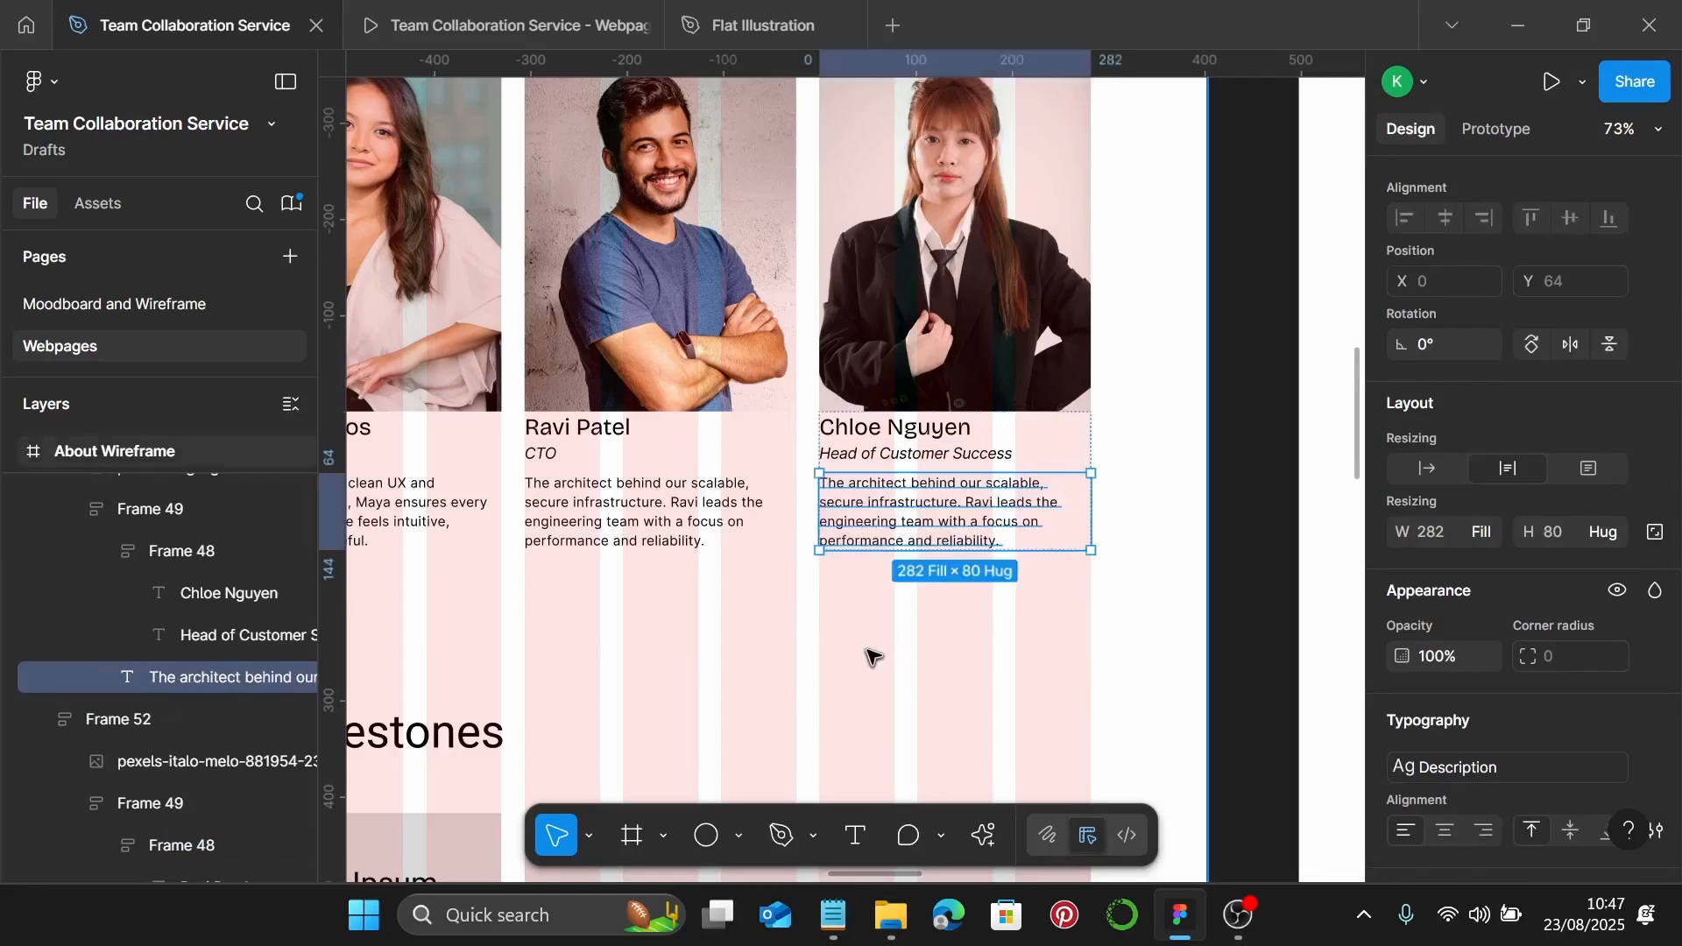
Group the "Our team" heading together with all four team cards
{"action": "scroll", "coordinate": [872, 655], "scroll_direction": "down", "scroll_amount": 3}
{"action": "left_click", "coordinate": [871, 655]}
{"action": "scroll", "coordinate": [701, 531], "scroll_direction": "left", "scroll_amount": 5}
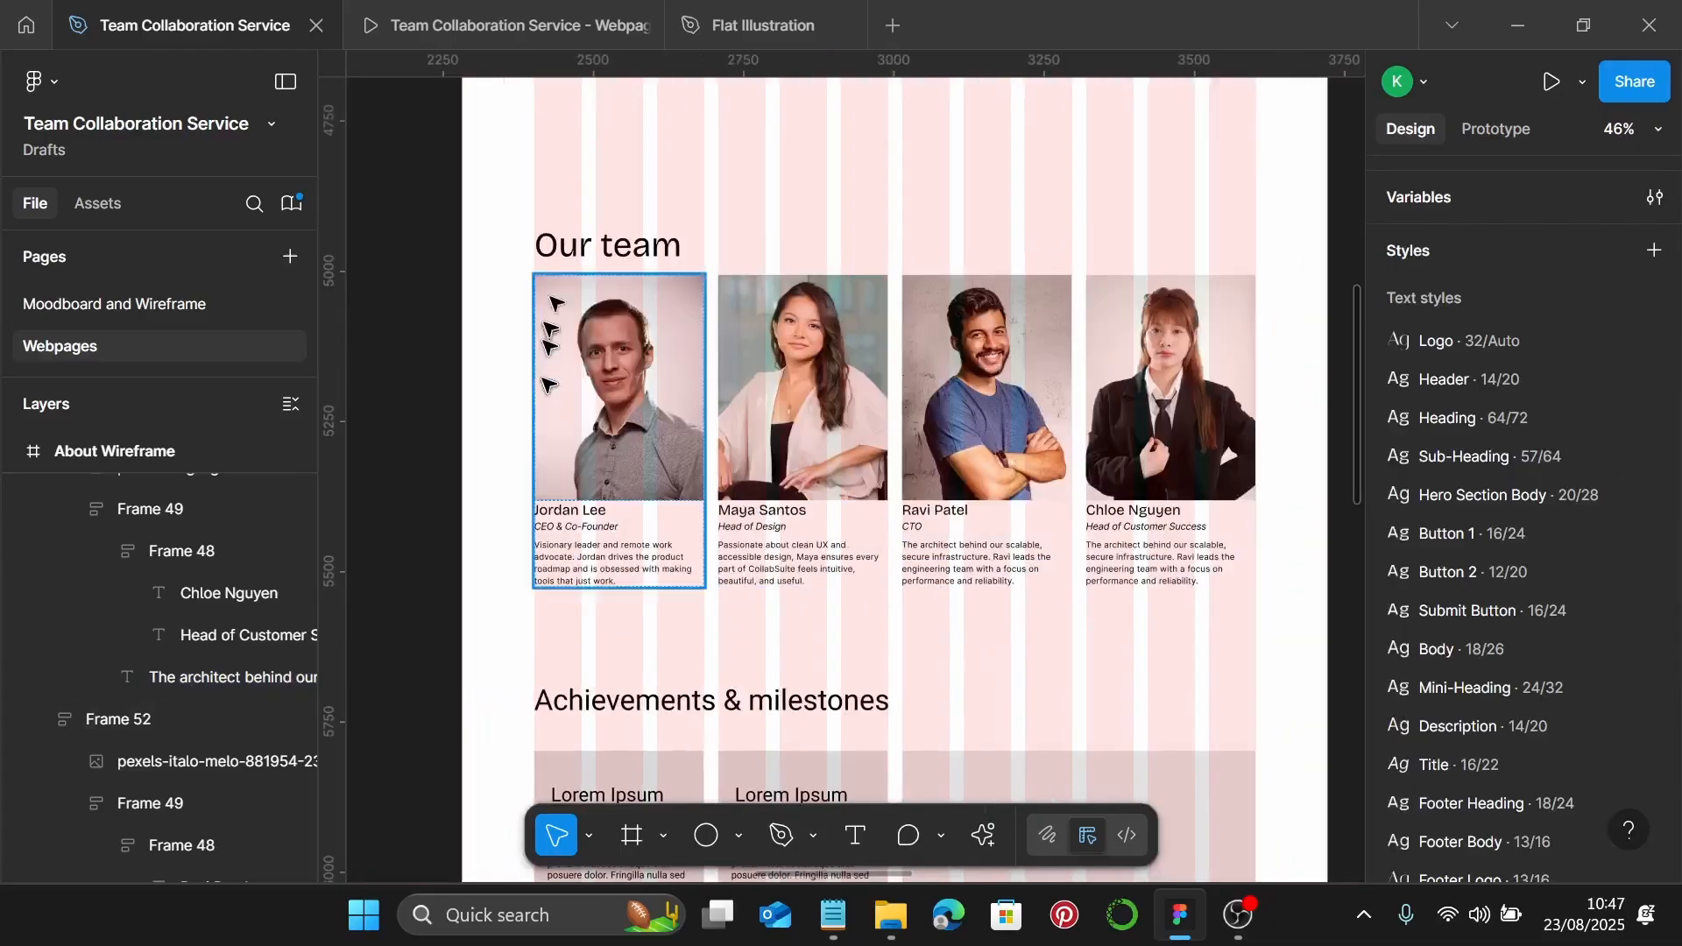
{"action": "left_click", "coordinate": [568, 254]}
{"action": "left_click", "coordinate": [573, 289], "text": "shift"}
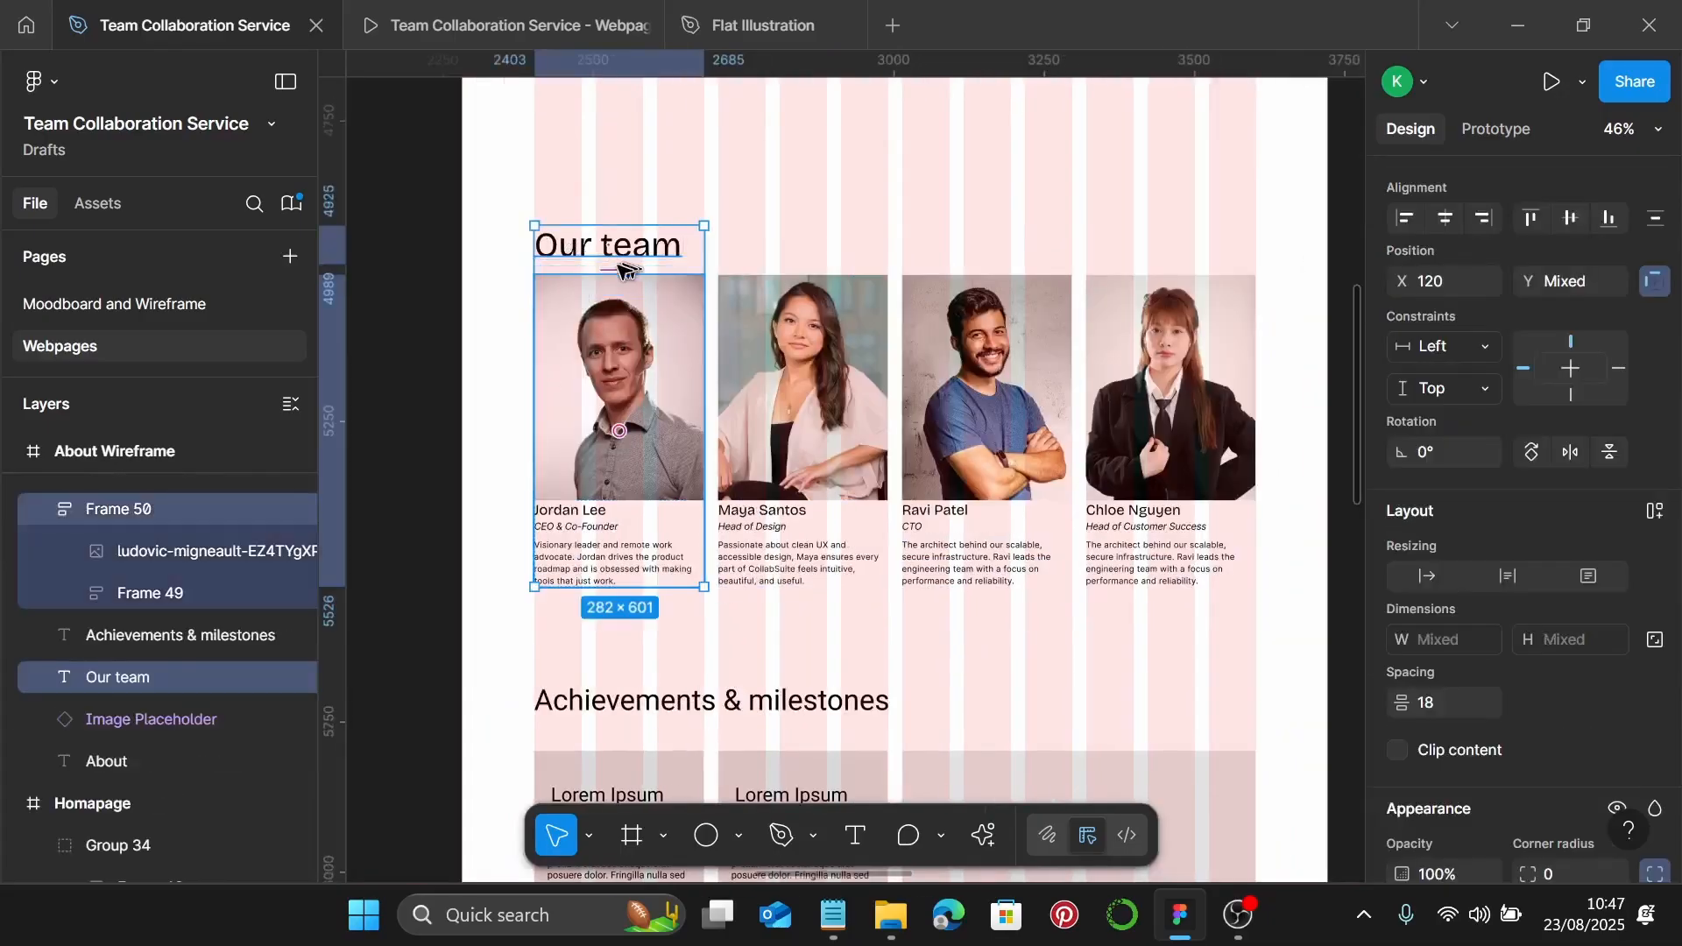
{"action": "left_click", "coordinate": [640, 253]}
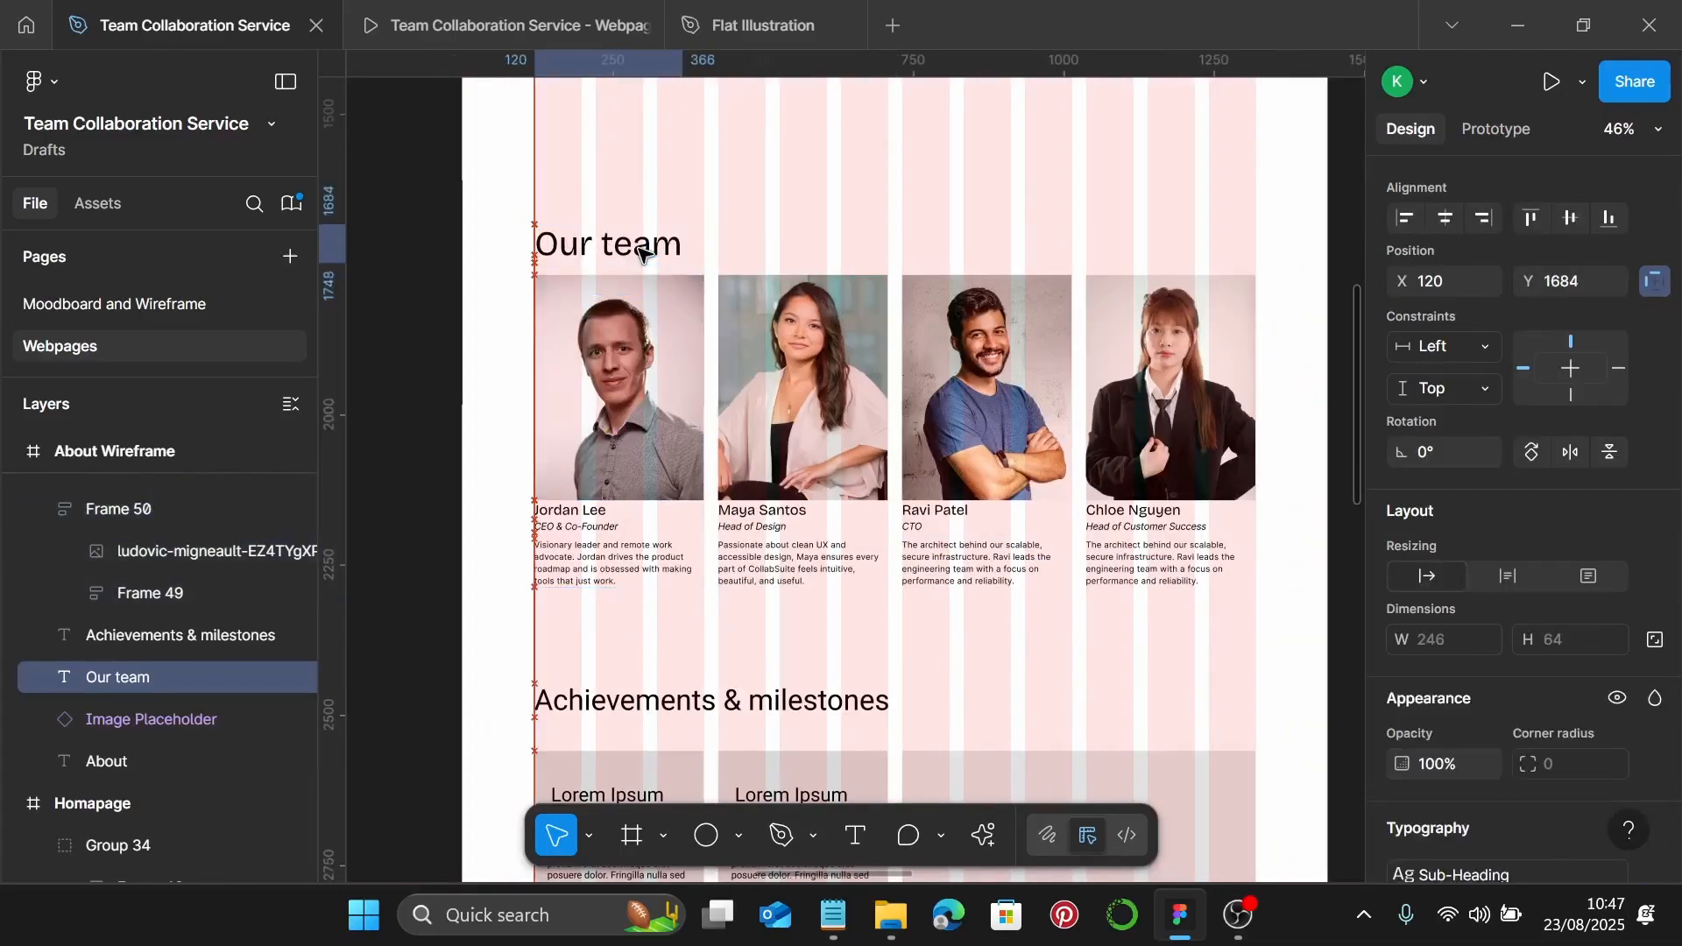
{"action": "left_click", "coordinate": [589, 209]}
{"action": "left_click_drag", "start_coordinate": [504, 190], "coordinate": [1181, 594]}
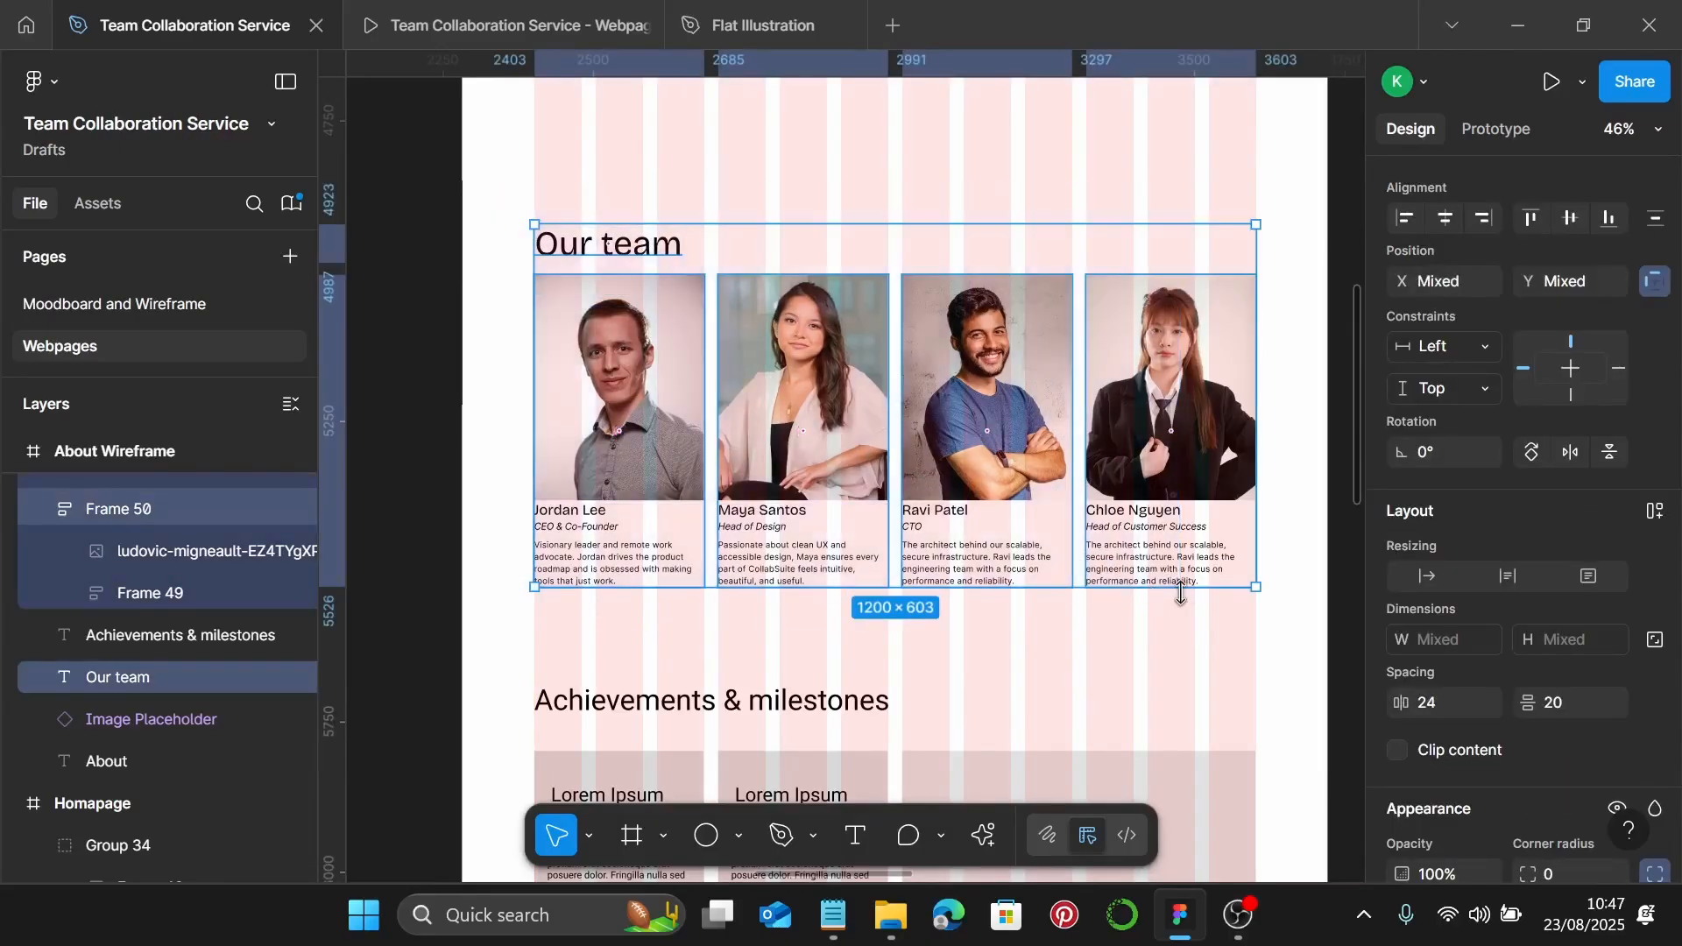
{"action": "key", "text": "ctrl+alt+g"}
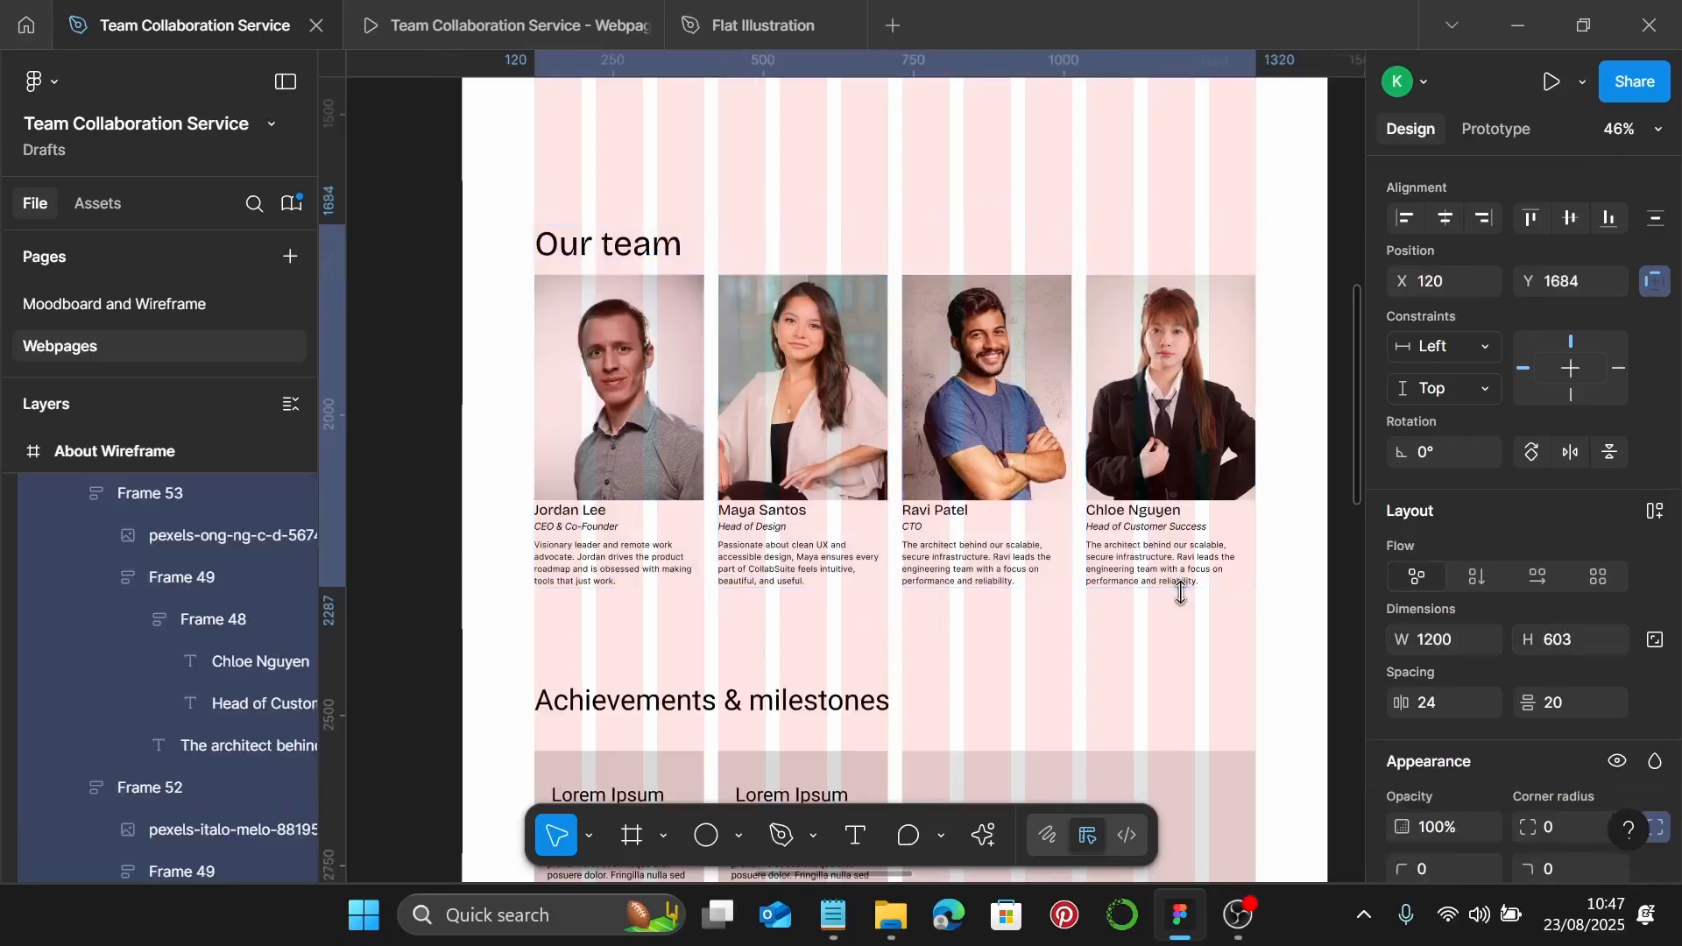
Check the "Our team" section in the prototype preview and return to the design file
{"action": "left_click", "coordinate": [565, 11]}
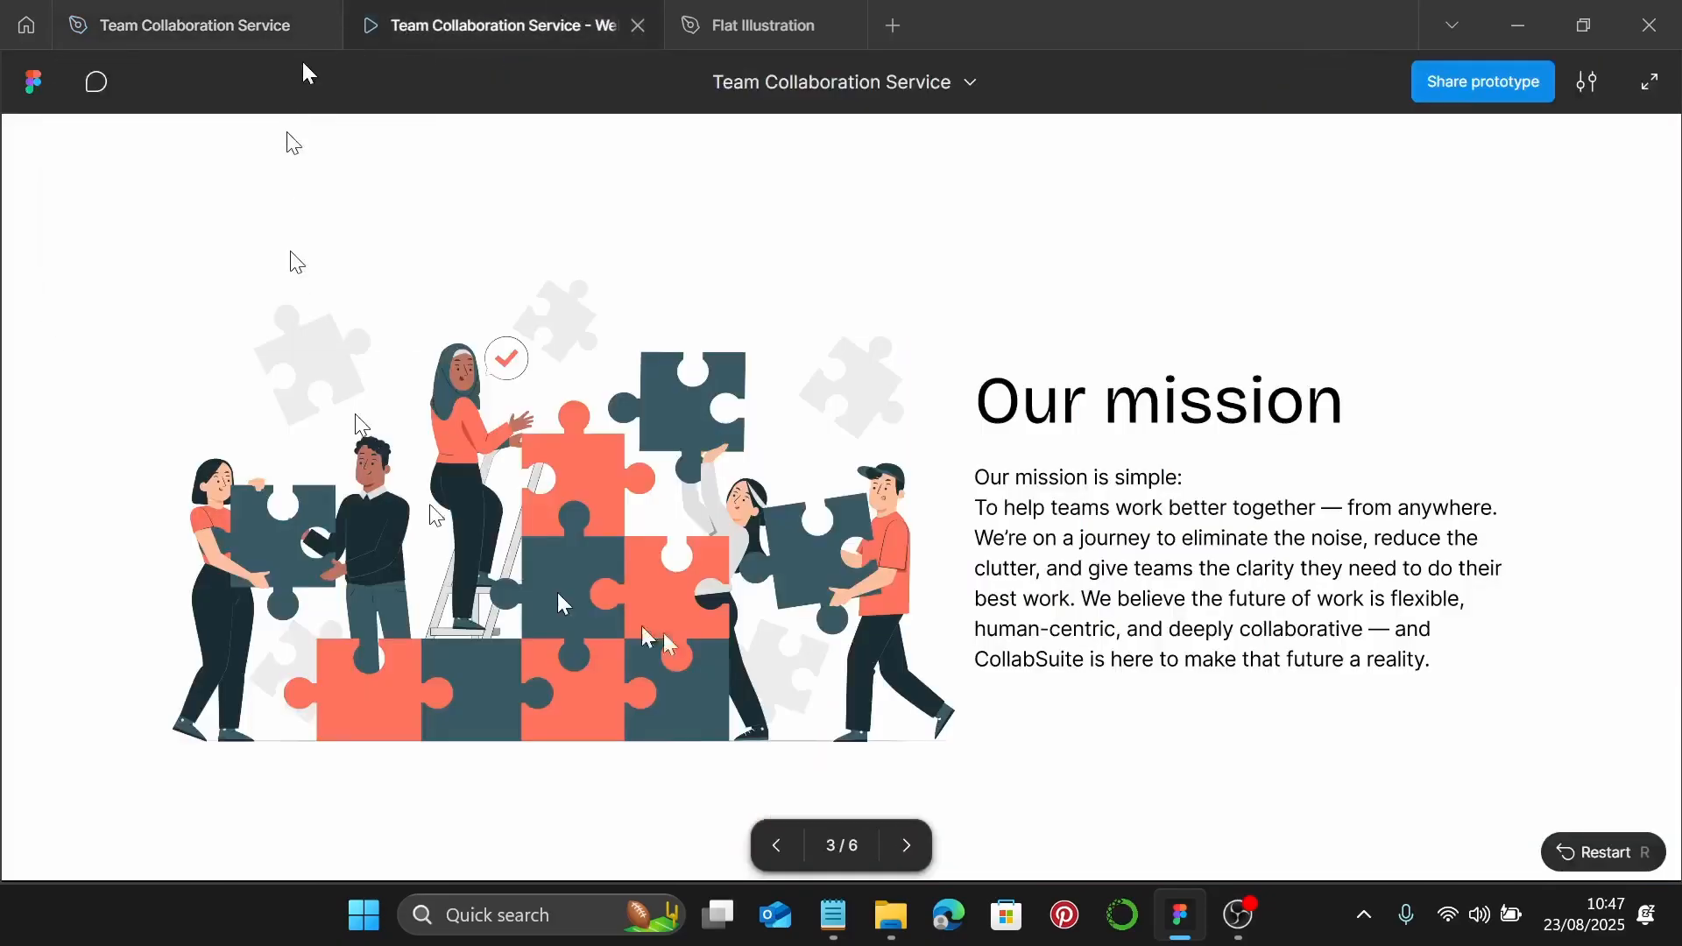
{"action": "scroll", "coordinate": [928, 499], "scroll_direction": "down", "scroll_amount": 5}
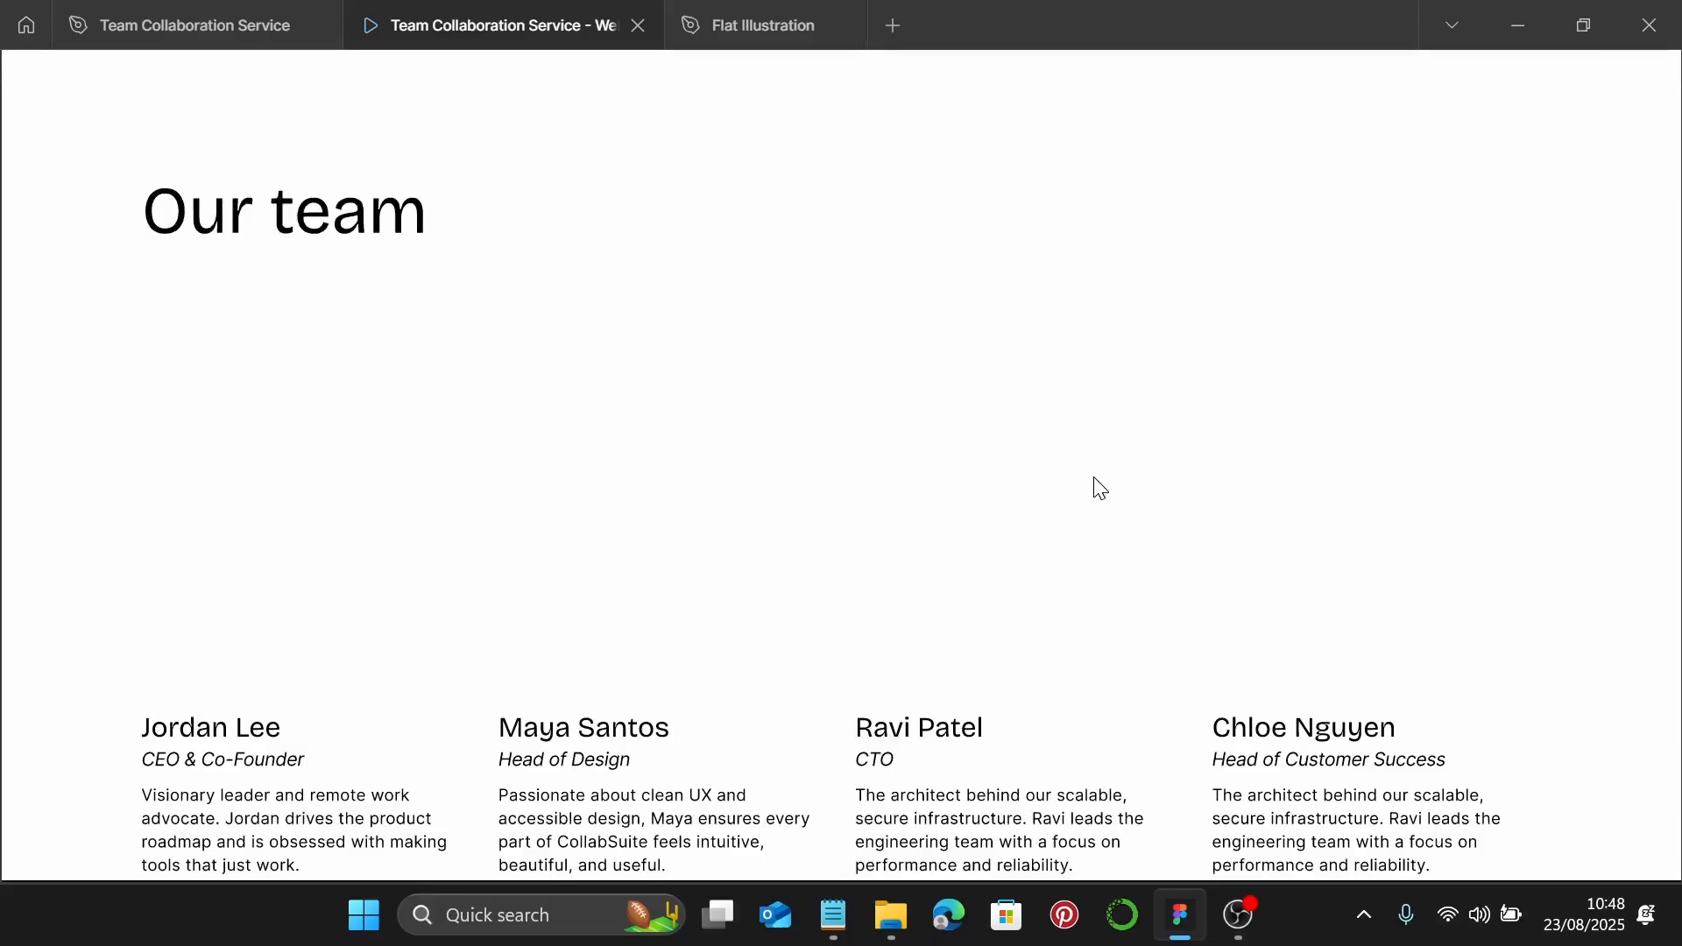
{"action": "scroll", "coordinate": [1100, 488], "scroll_direction": "down", "scroll_amount": 2}
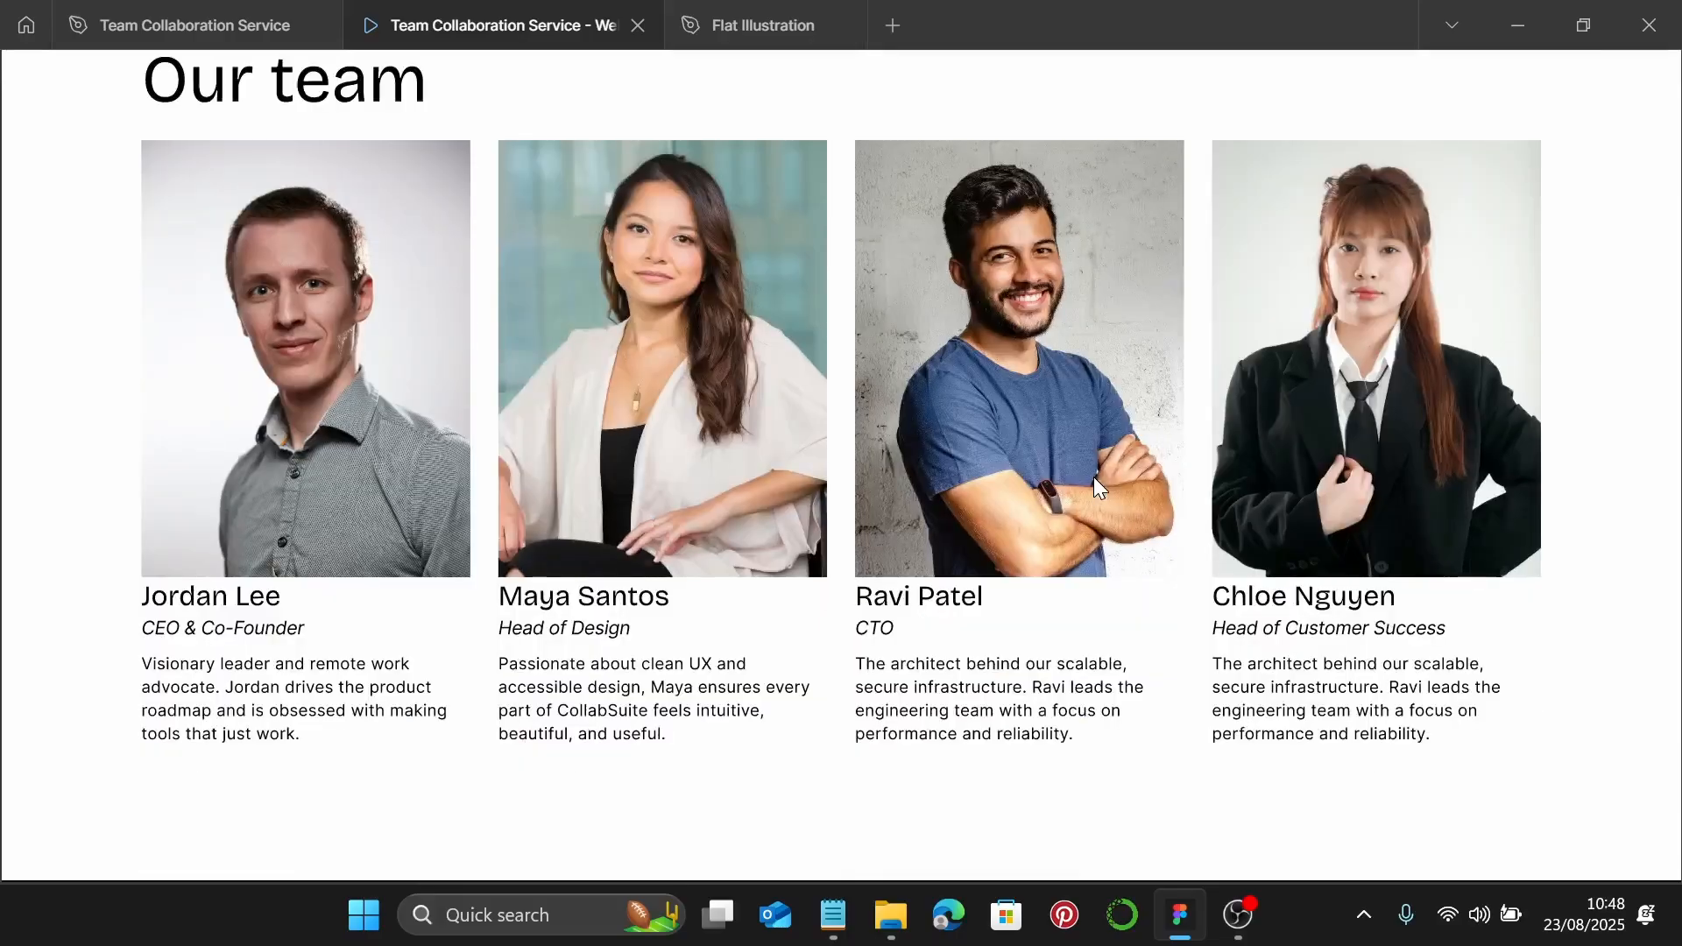
{"action": "scroll", "coordinate": [1093, 477], "scroll_direction": "up", "scroll_amount": 1}
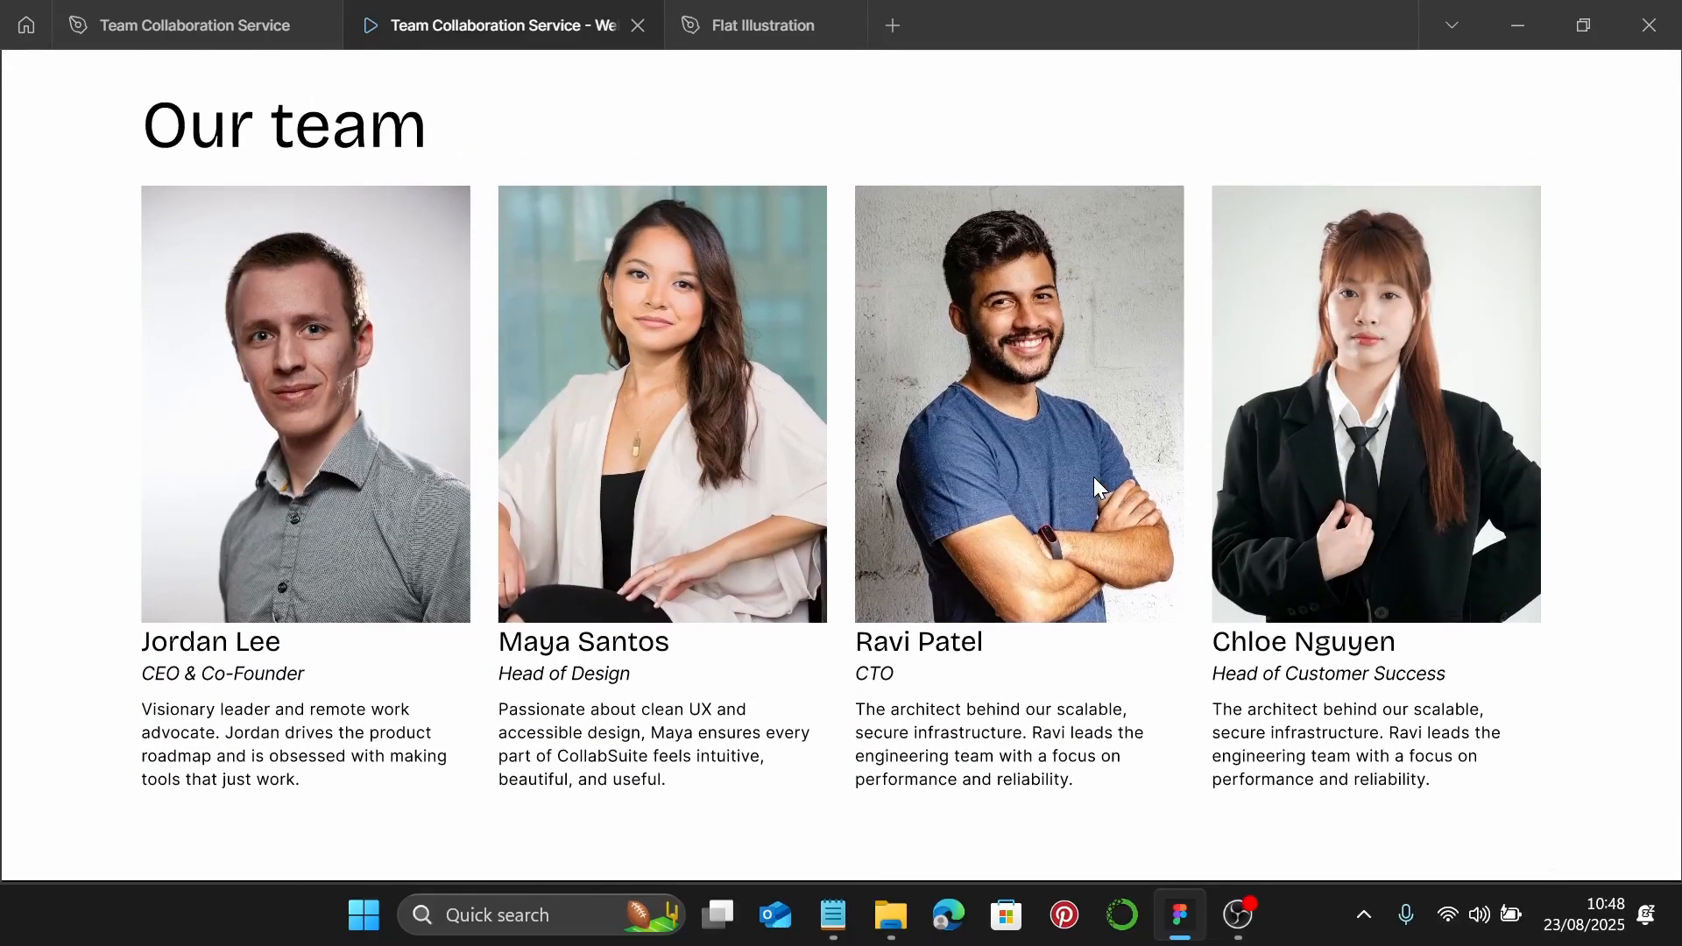
{"action": "left_click", "coordinate": [295, 33]}
Apply the Sub-Heading text style to the "Achievements & milestones" heading
{"action": "scroll", "coordinate": [876, 456], "scroll_direction": "down", "scroll_amount": 5}
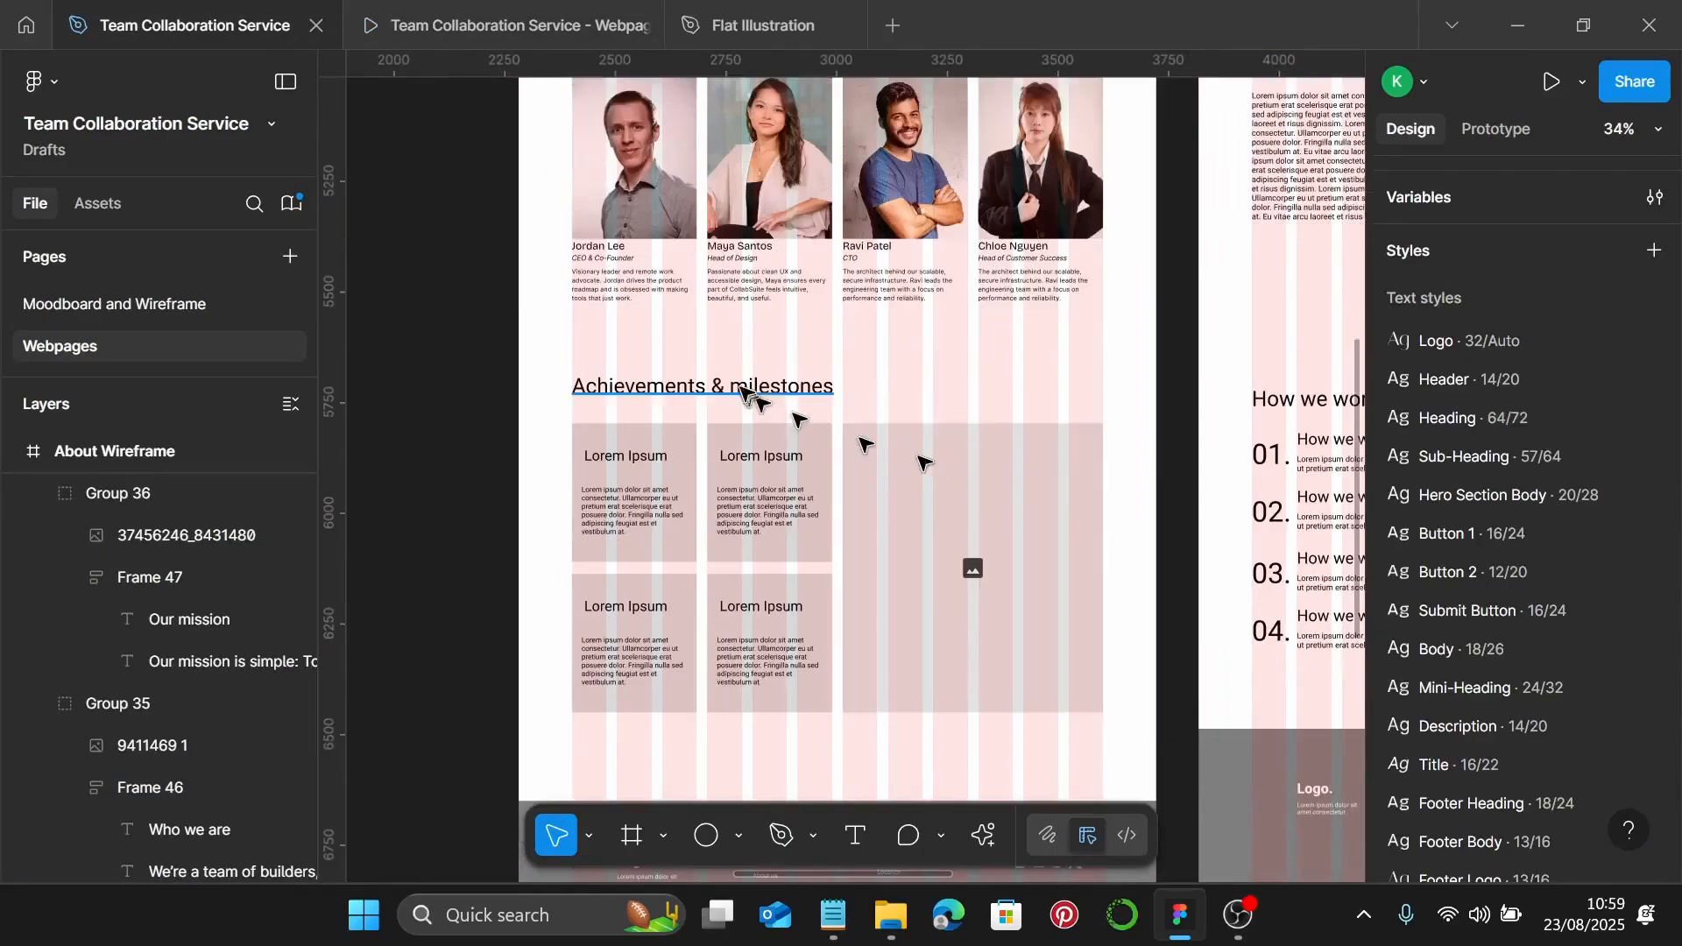
{"action": "left_click", "coordinate": [711, 342]}
{"action": "scroll", "coordinate": [712, 345], "scroll_direction": "up", "scroll_amount": 3}
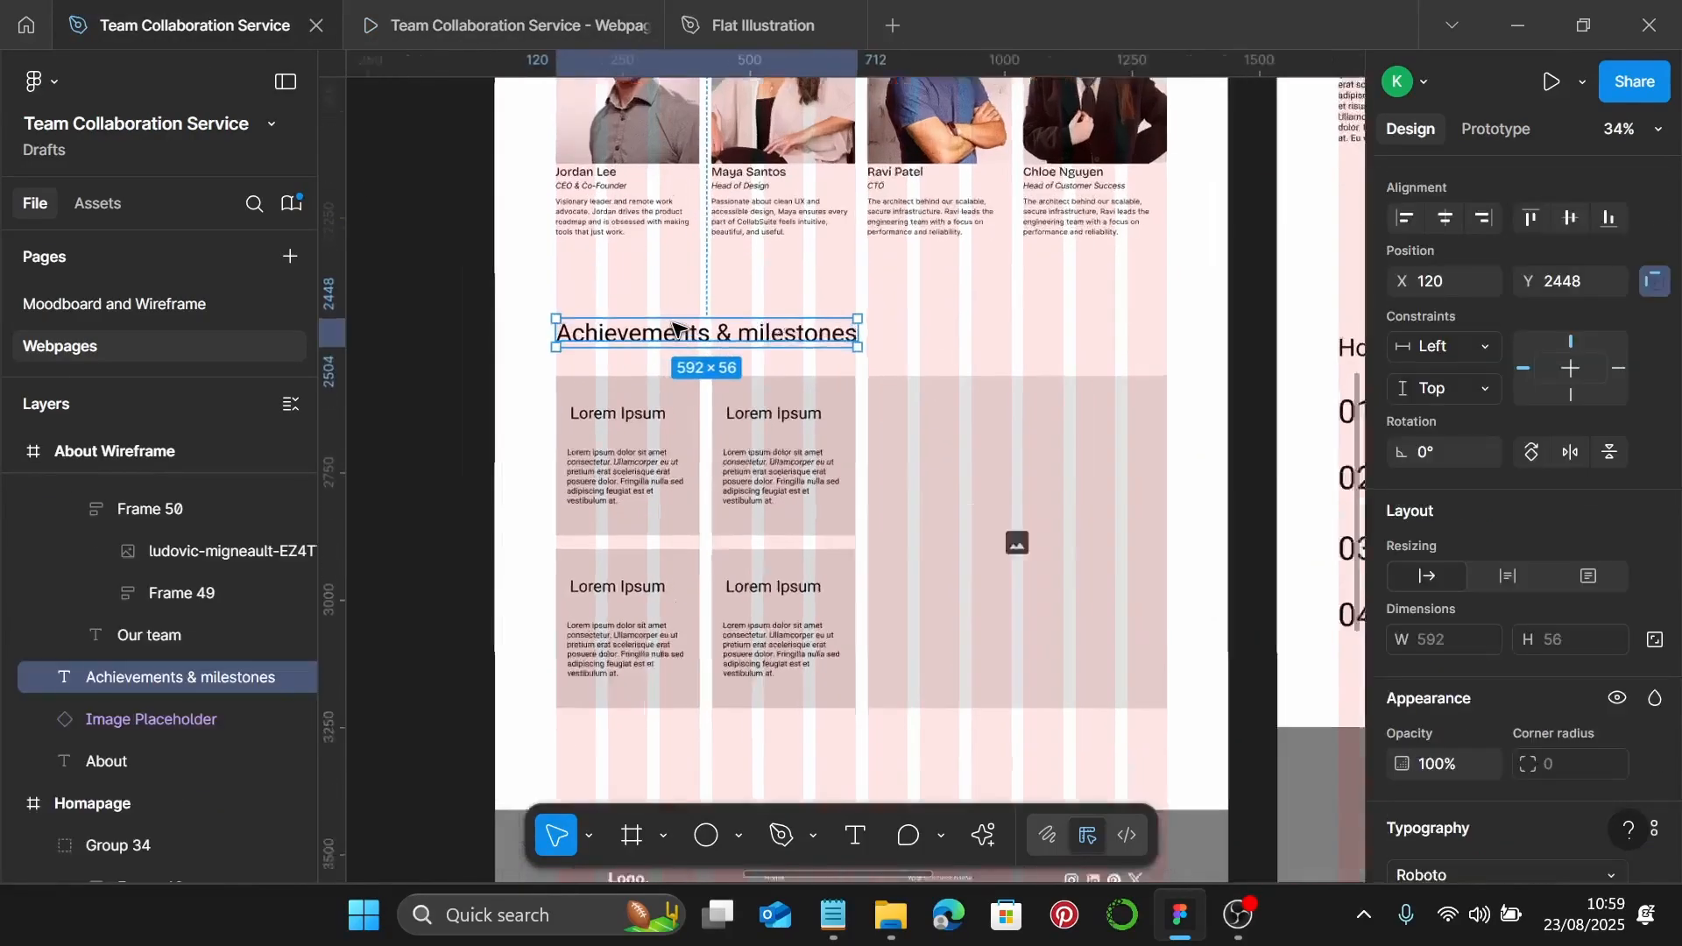
{"action": "scroll", "coordinate": [1542, 530], "scroll_direction": "down", "scroll_amount": 2}
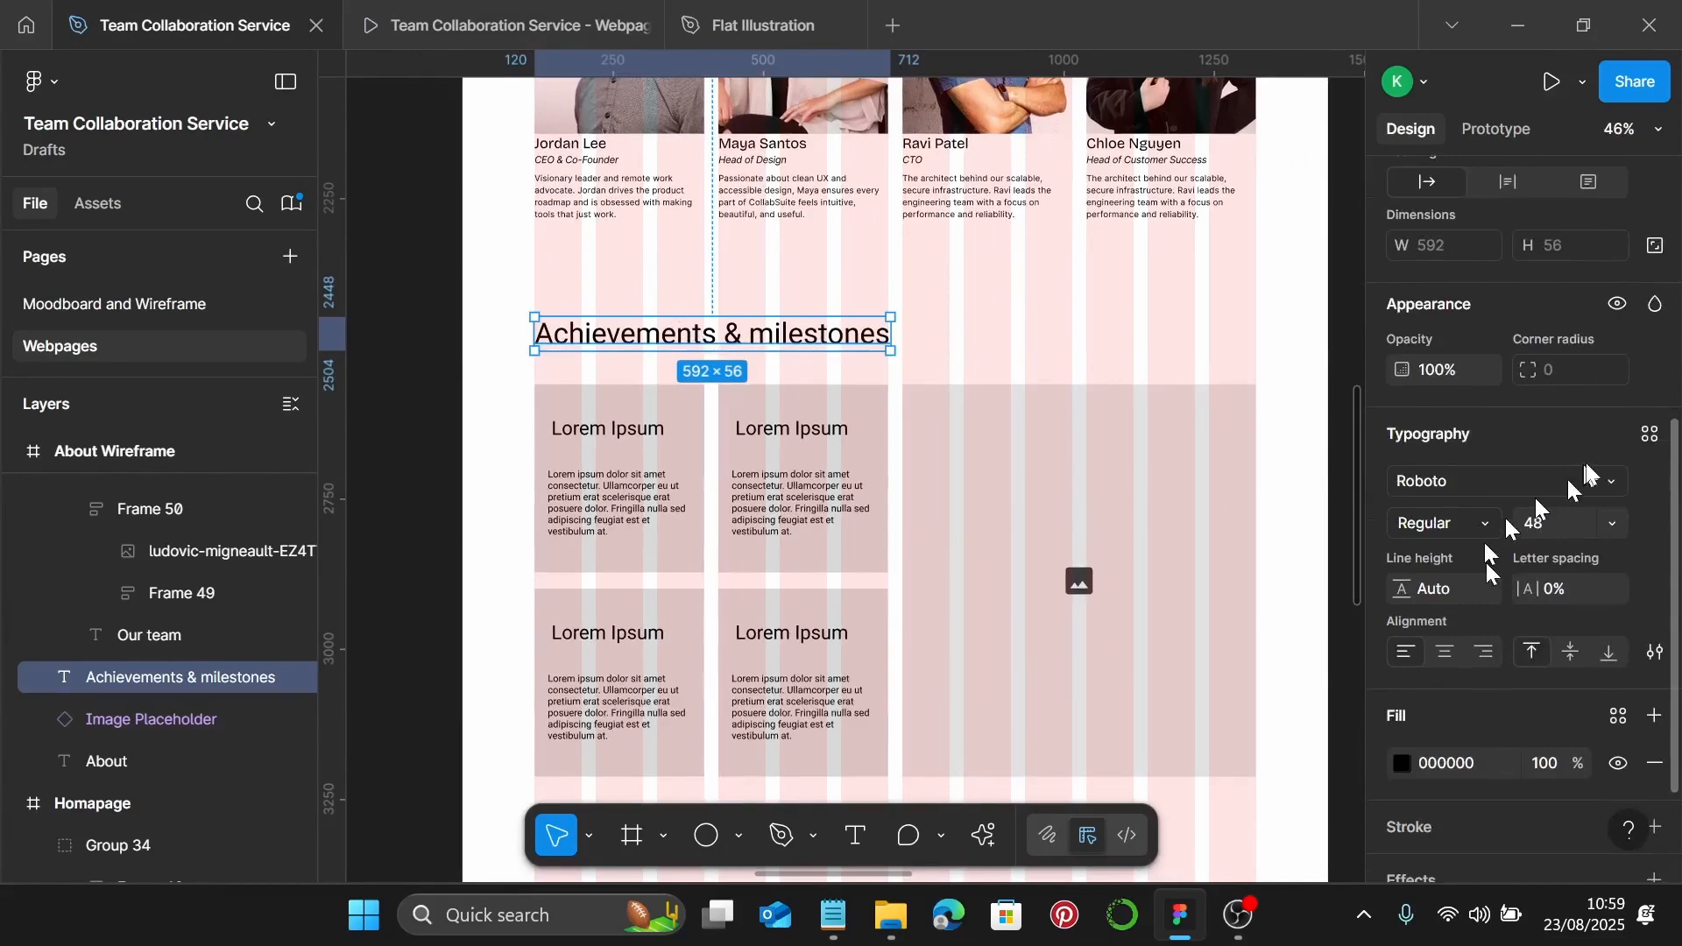
{"action": "left_click", "coordinate": [1649, 433]}
{"action": "scroll", "coordinate": [1213, 605], "scroll_direction": "down", "scroll_amount": 3}
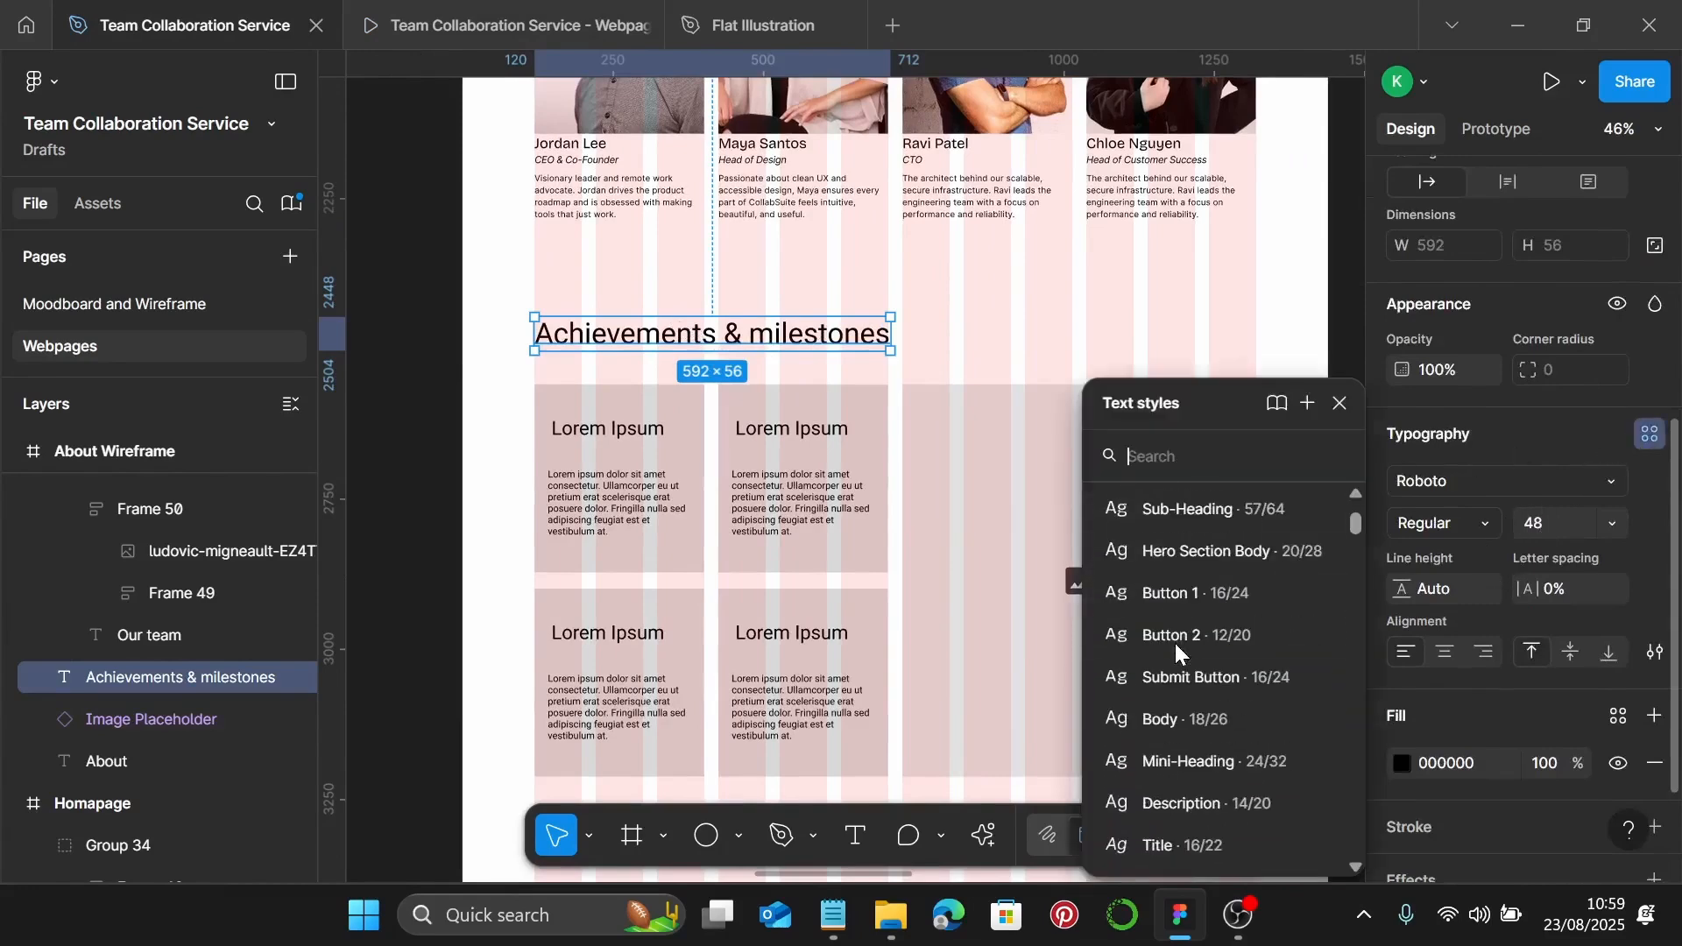
{"action": "left_click", "coordinate": [1213, 508]}
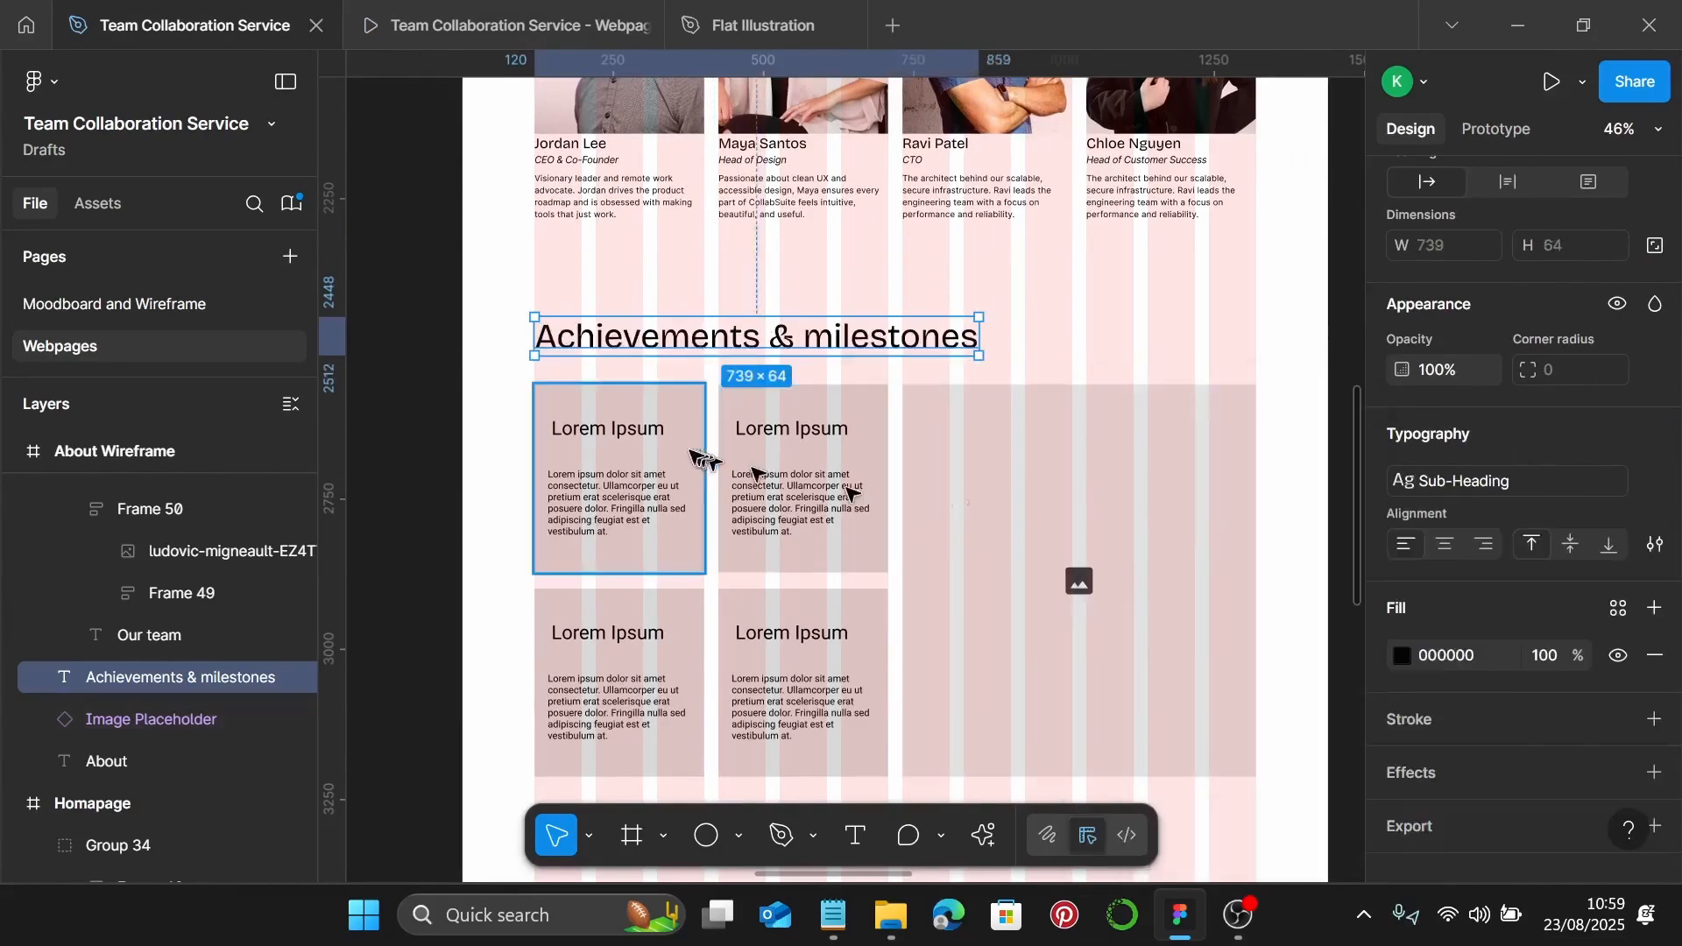
Delete the four "Lorem Ipsum" placeholder cards below the "Achievements & milestones" heading
{"action": "scroll", "coordinate": [693, 561], "scroll_direction": "down", "scroll_amount": 3}
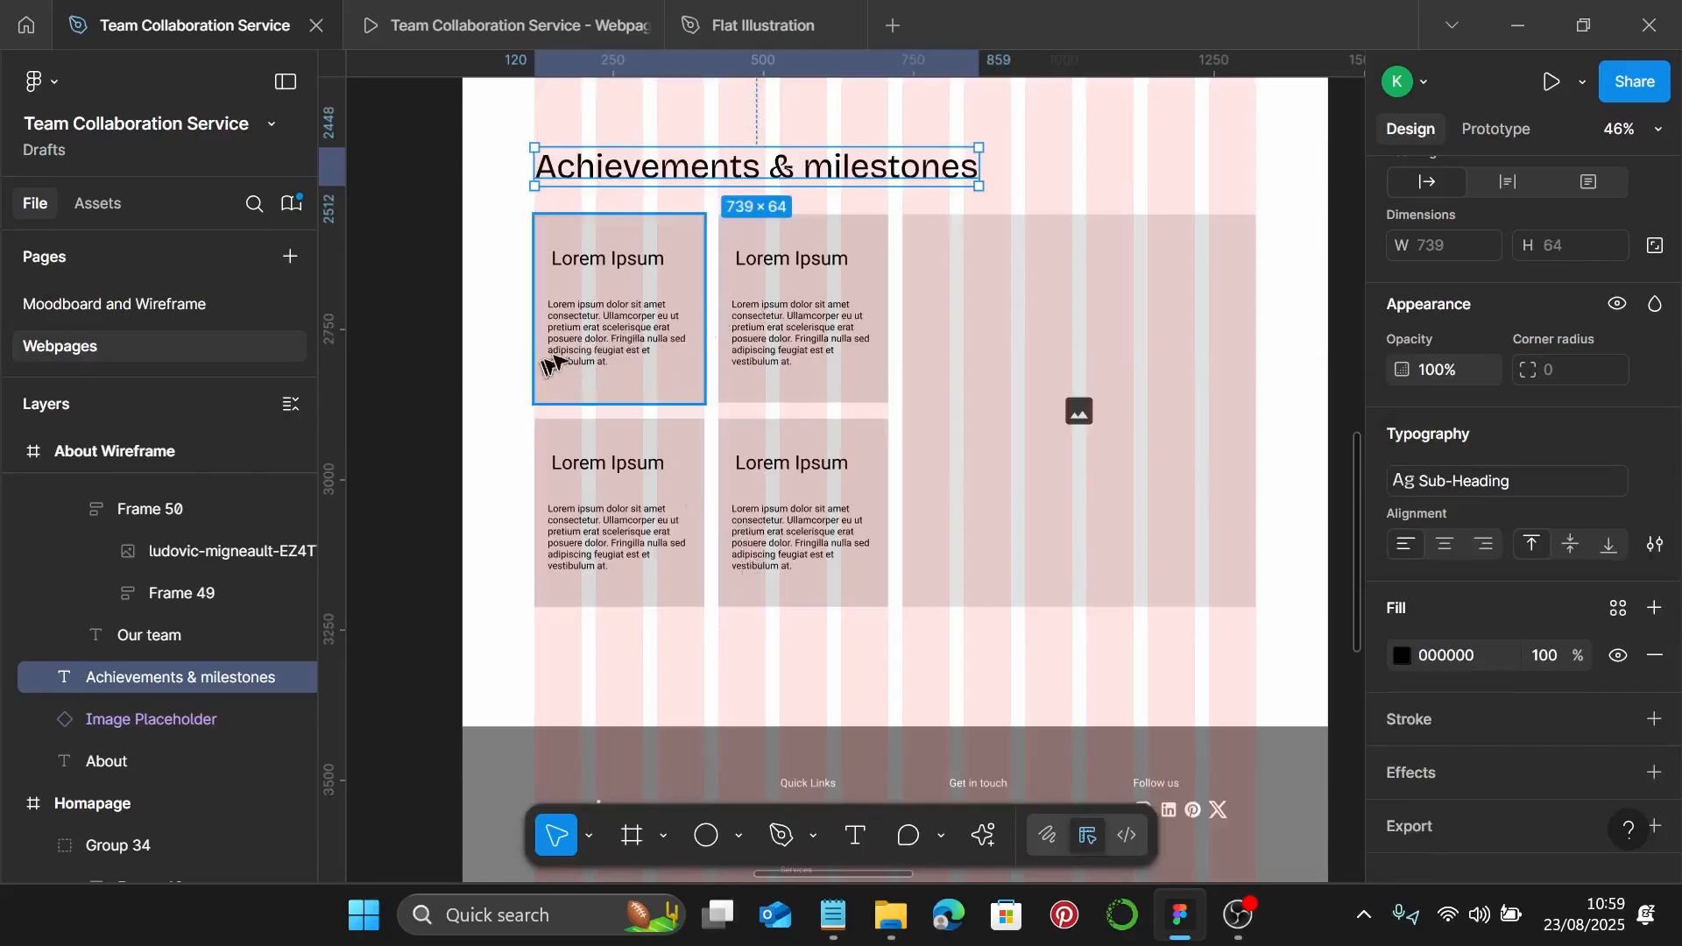
{"action": "left_click", "coordinate": [693, 340]}
{"action": "left_click", "coordinate": [792, 368], "text": "shift"}
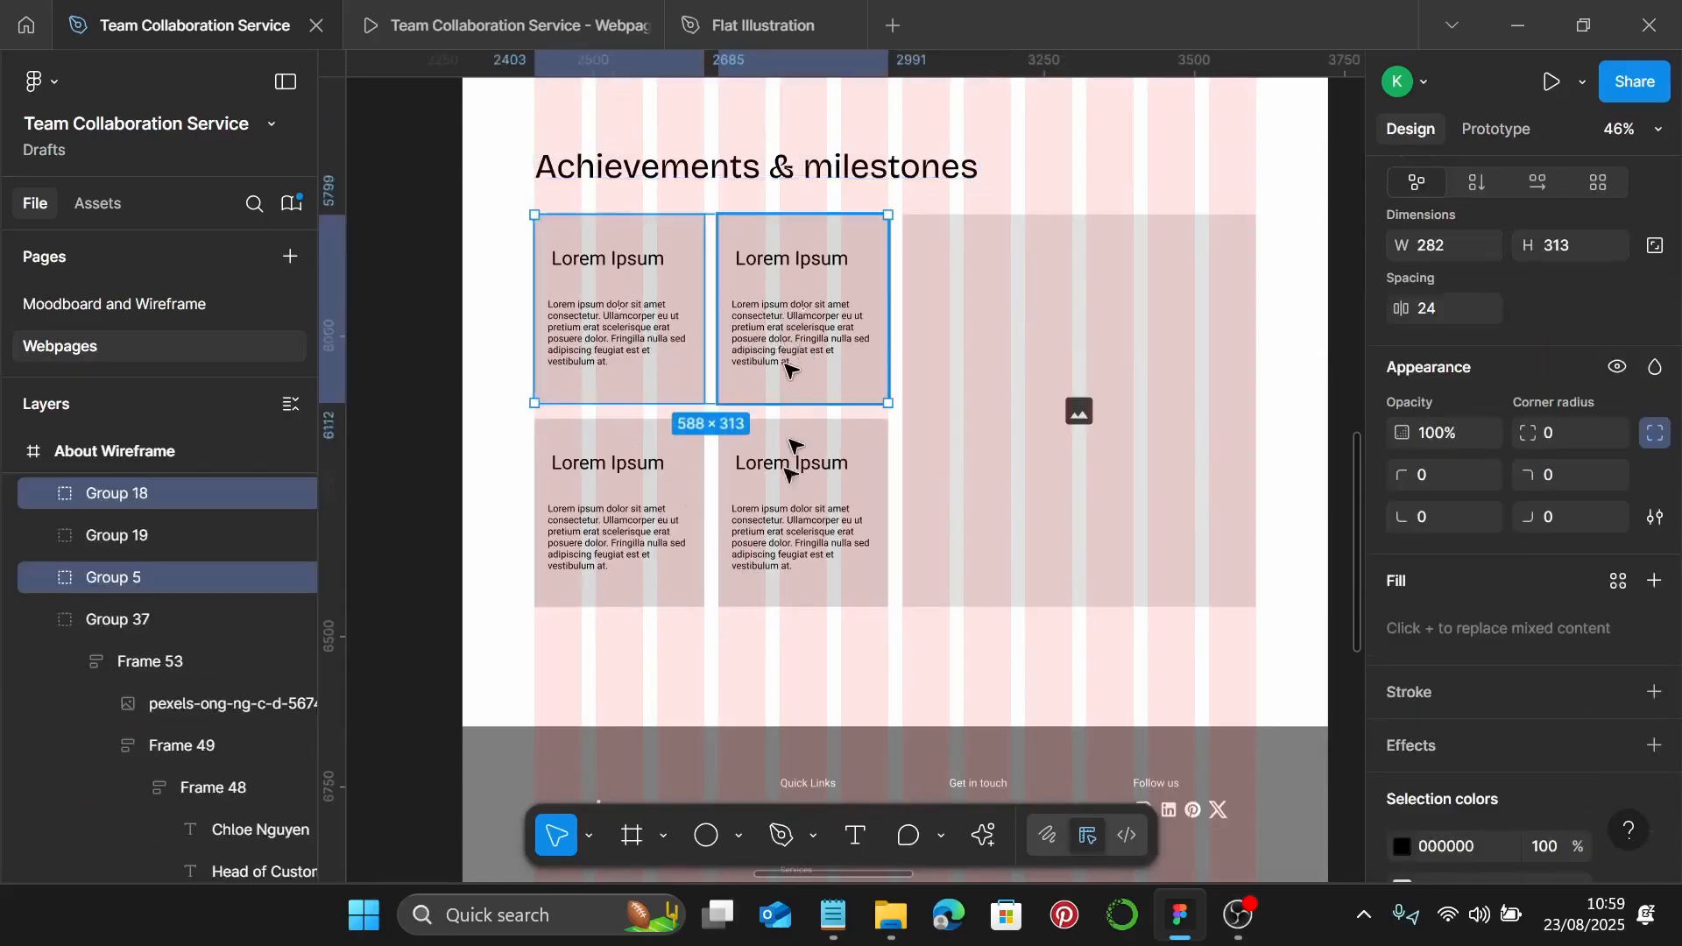
{"action": "left_click", "coordinate": [771, 526], "text": "shift"}
{"action": "left_click", "coordinate": [586, 552], "text": "shift"}
{"action": "key", "text": "Delete"}
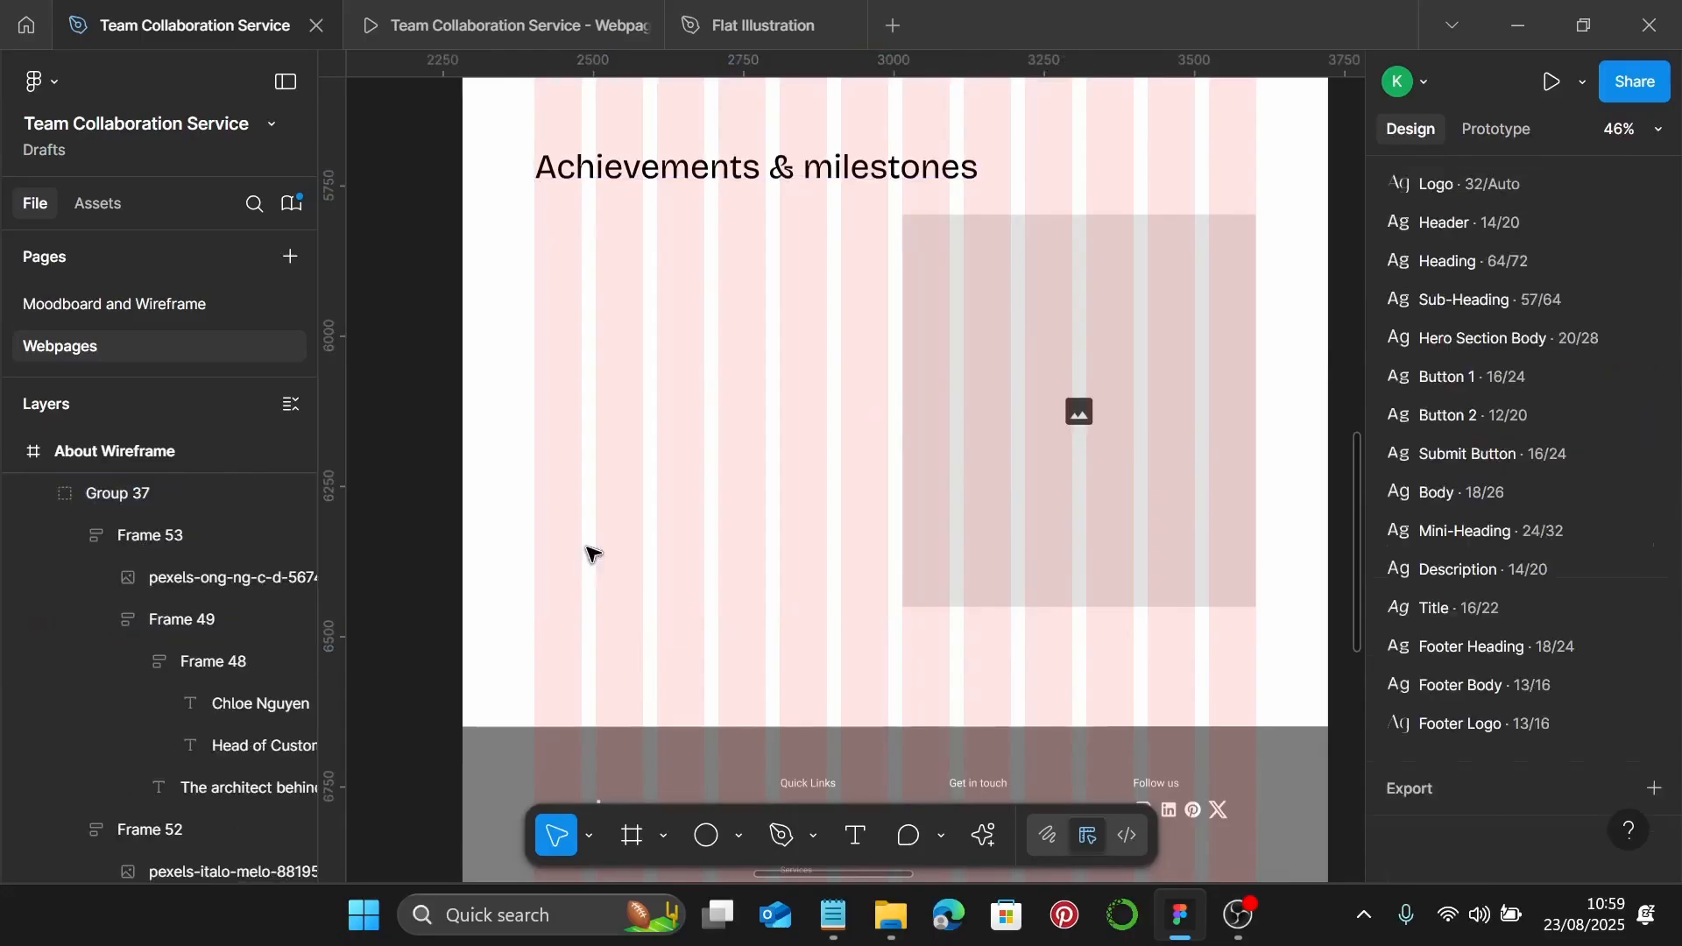
Copy the "Project Management" card from the homepage's Key services and place it below "Achievements & milestones", aligned with the heading's left edge
{"action": "scroll", "coordinate": [660, 526], "scroll_direction": "down", "scroll_amount": 5}
{"action": "scroll", "coordinate": [660, 526], "scroll_direction": "left", "scroll_amount": 10}
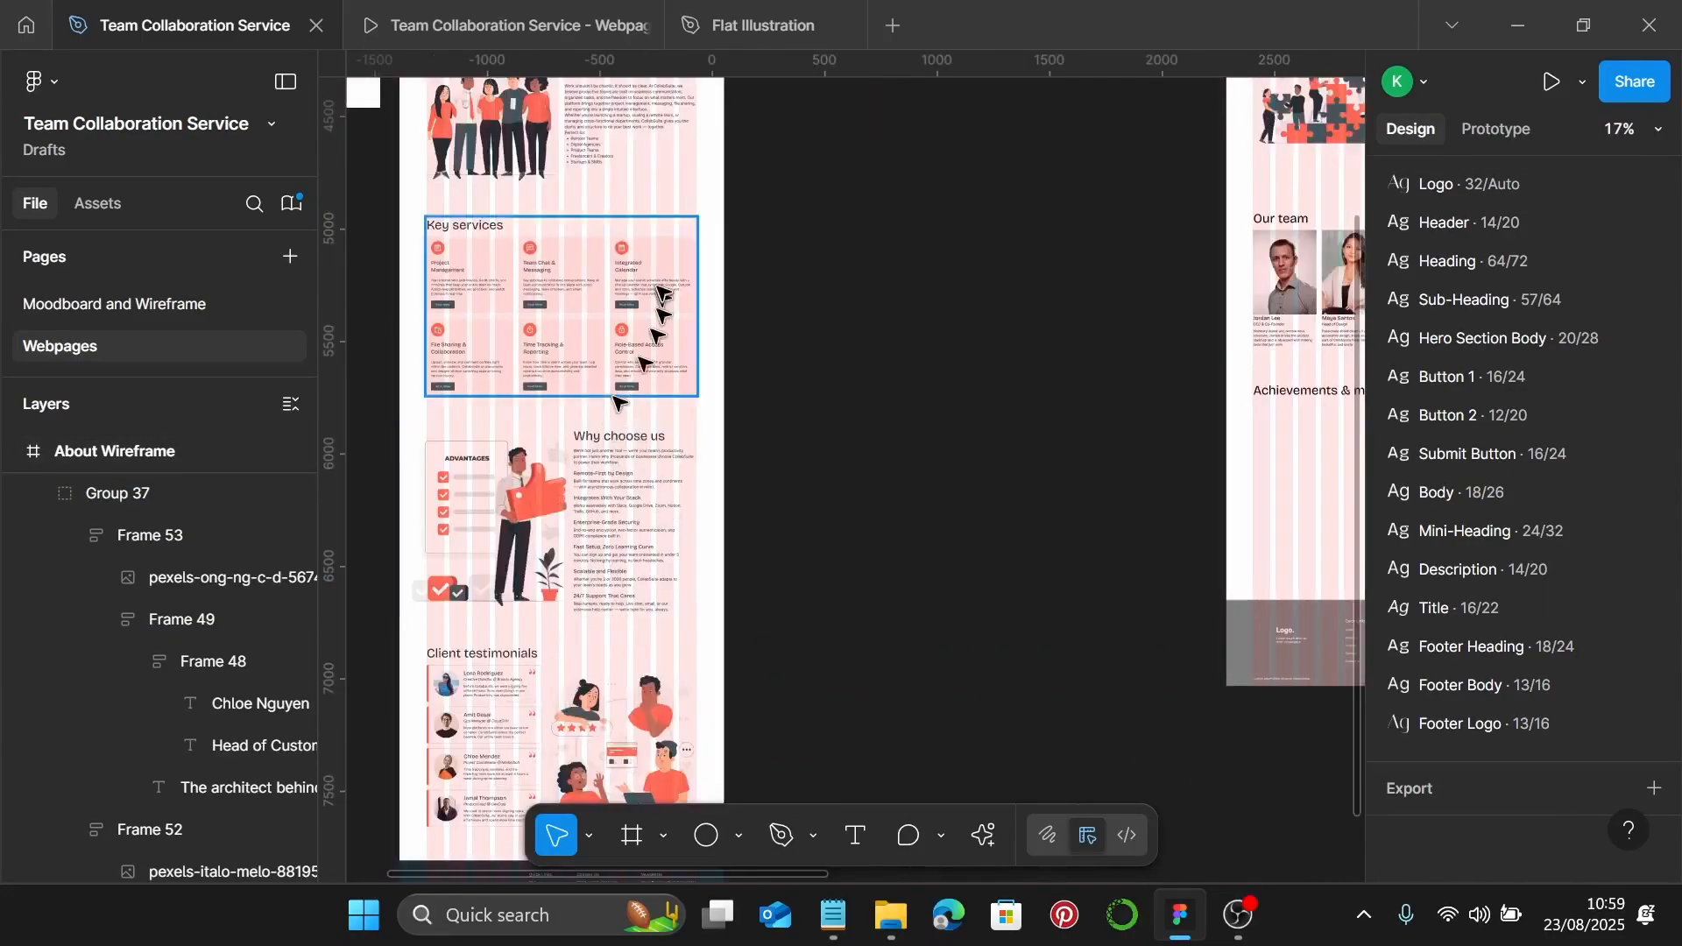
{"action": "left_click", "coordinate": [653, 280]}
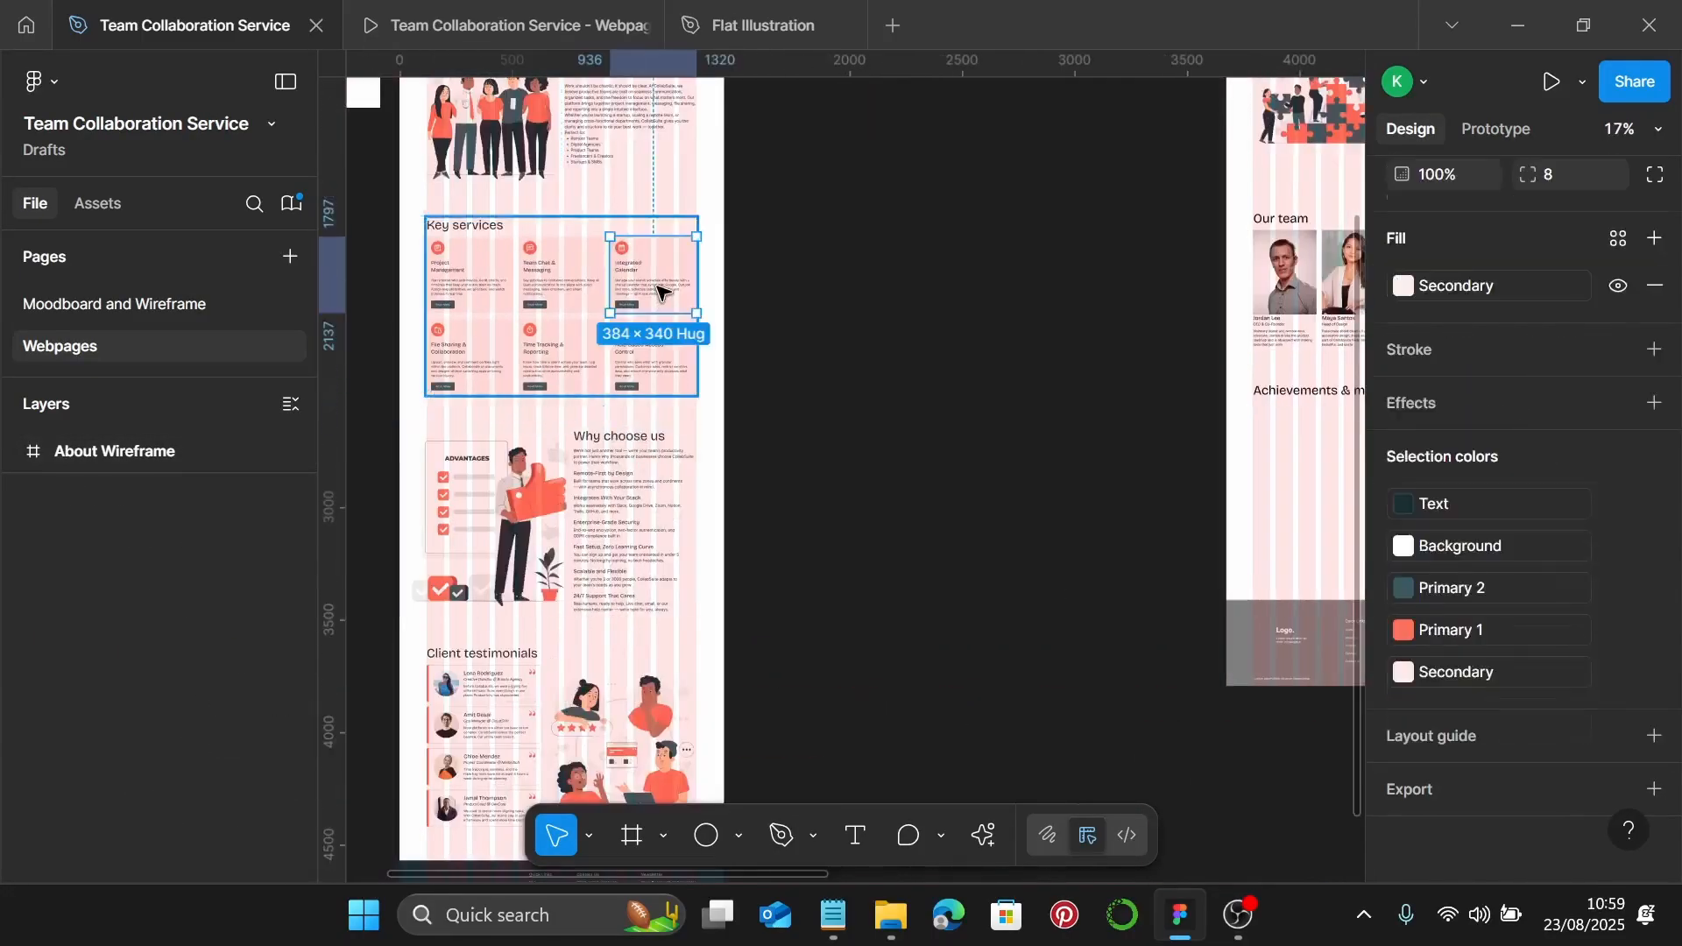
{"action": "left_click", "coordinate": [489, 272]}
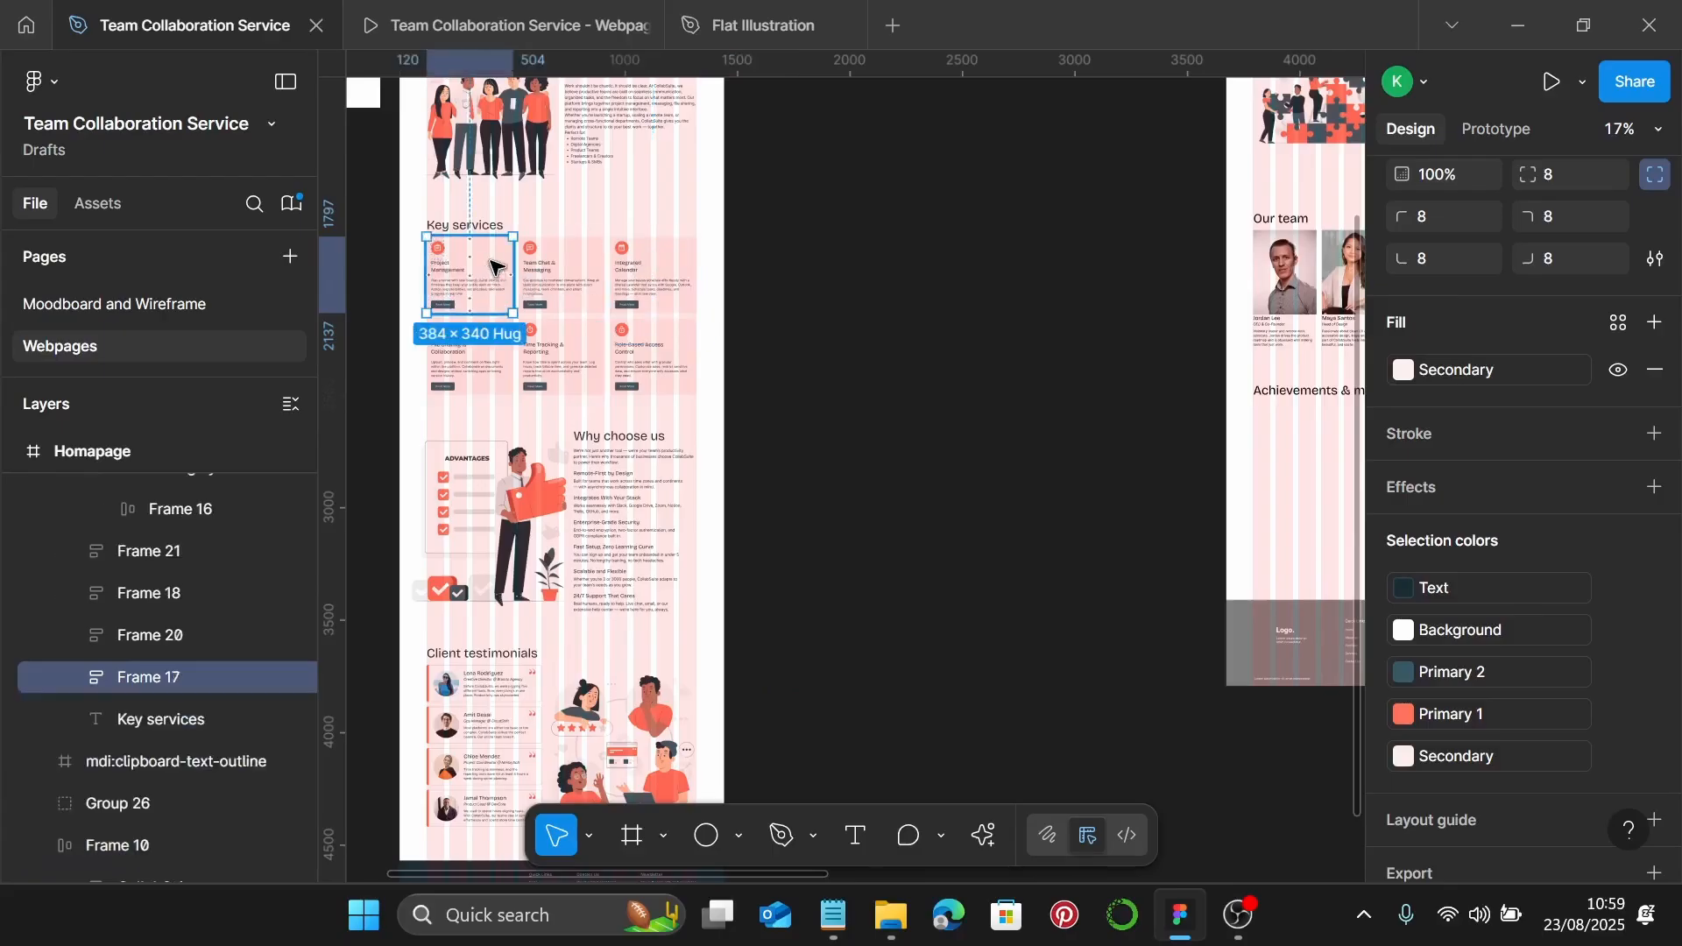
{"action": "scroll", "coordinate": [876, 473], "scroll_direction": "right", "scroll_amount": 5}
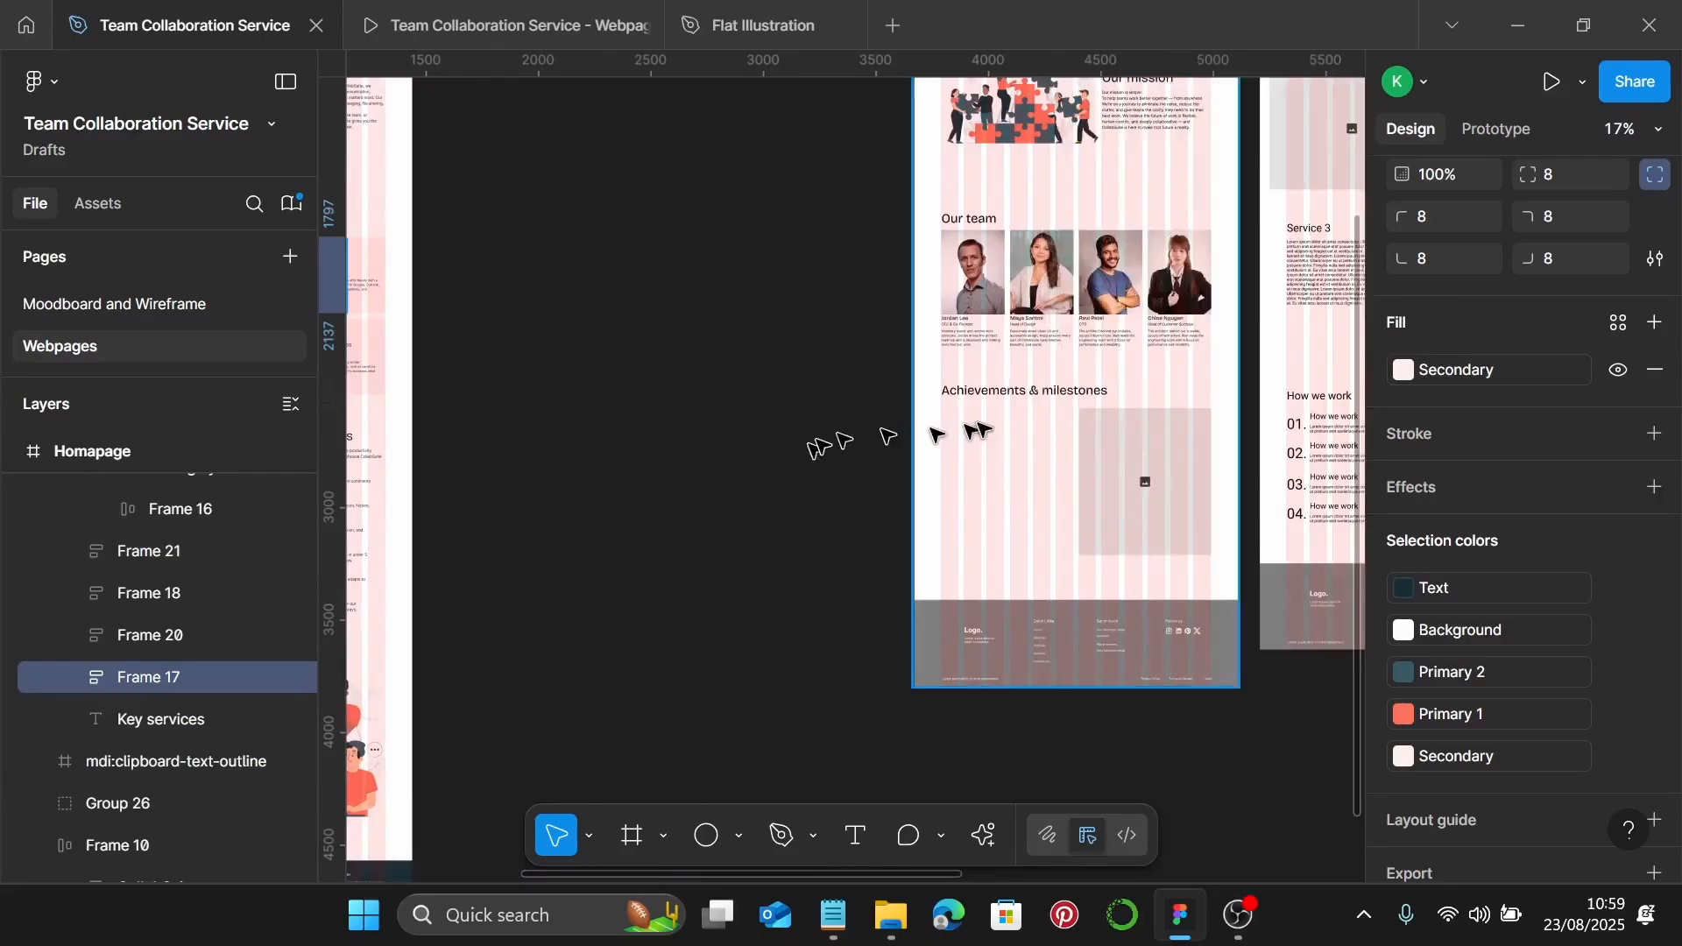
{"action": "scroll", "coordinate": [935, 434], "scroll_direction": "up", "scroll_amount": 5}
{"action": "right_click", "coordinate": [911, 460]}
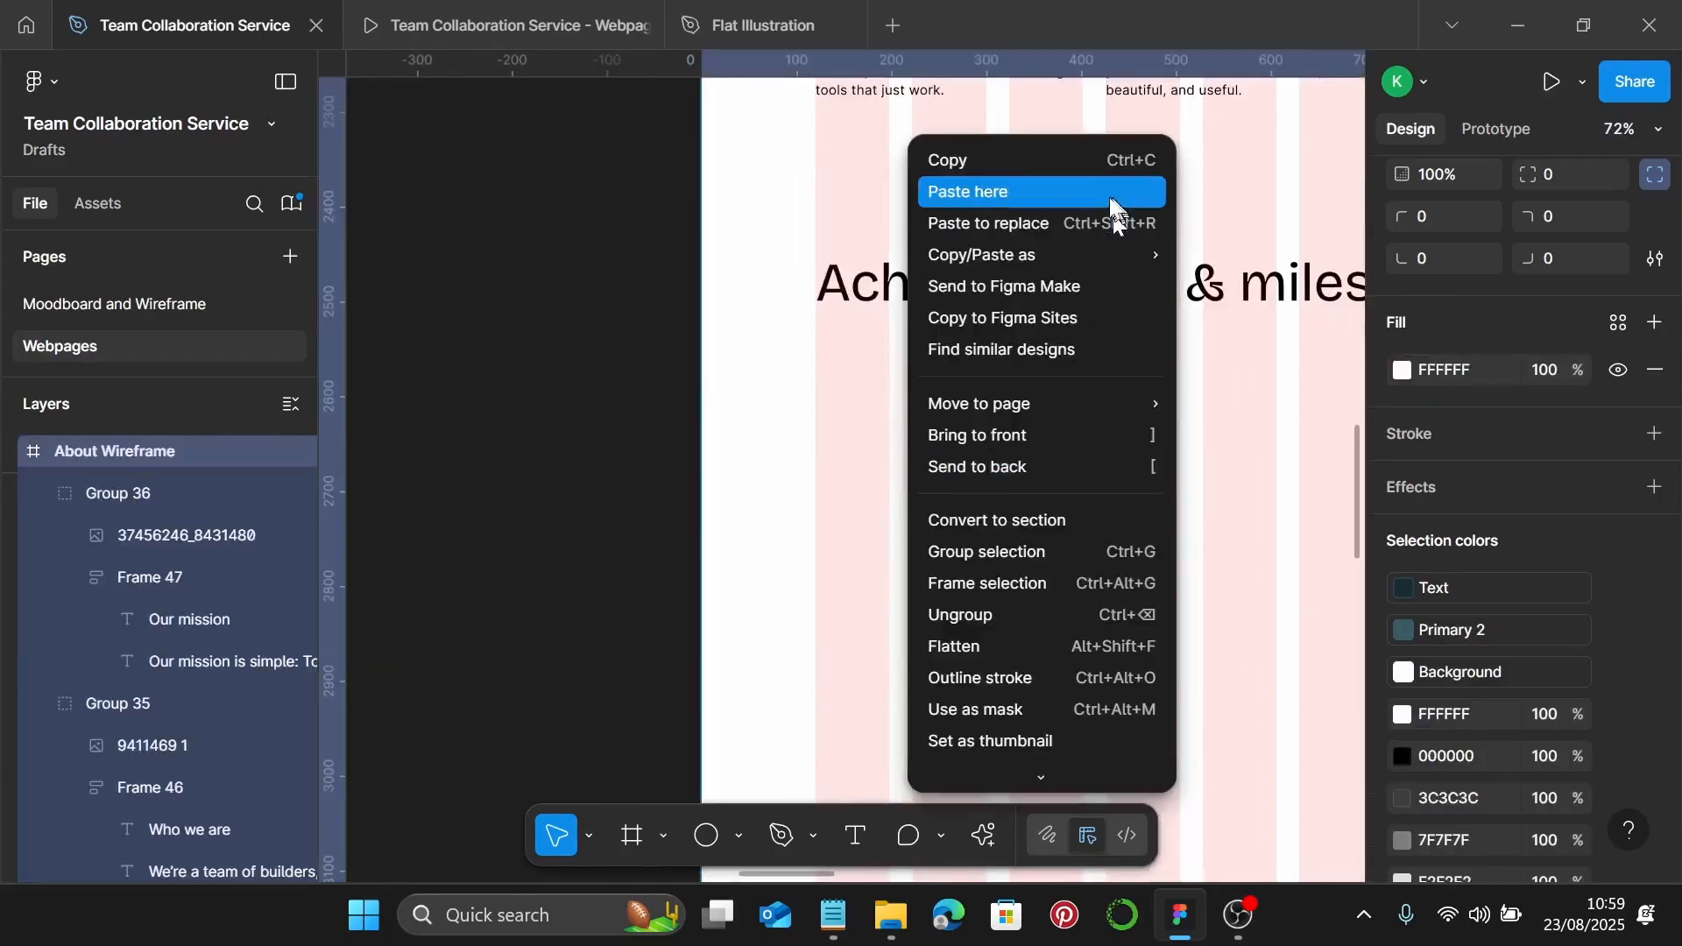
{"action": "left_click", "coordinate": [1112, 193]}
{"action": "scroll", "coordinate": [1064, 567], "scroll_direction": "right", "scroll_amount": 4}
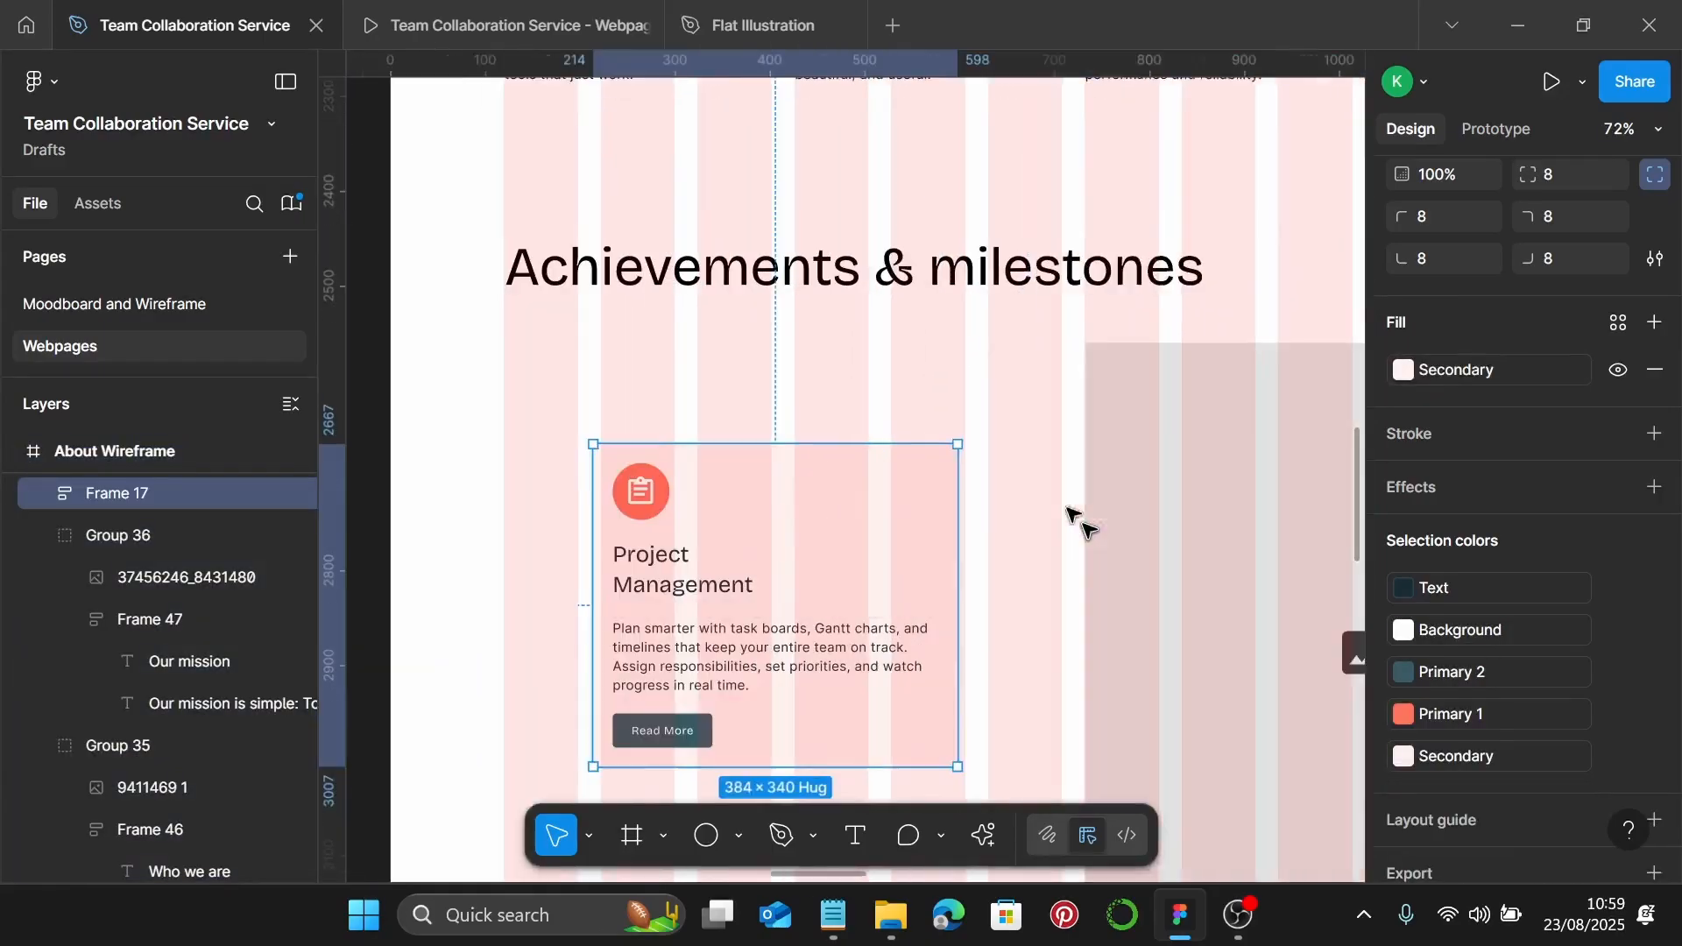
{"action": "left_click_drag", "start_coordinate": [880, 480], "coordinate": [800, 392]}
Resize the pasted card's icon background frame to 75 × 75 and center the clipboard icon inside it
{"action": "scroll", "coordinate": [614, 442], "scroll_direction": "up", "scroll_amount": 3}
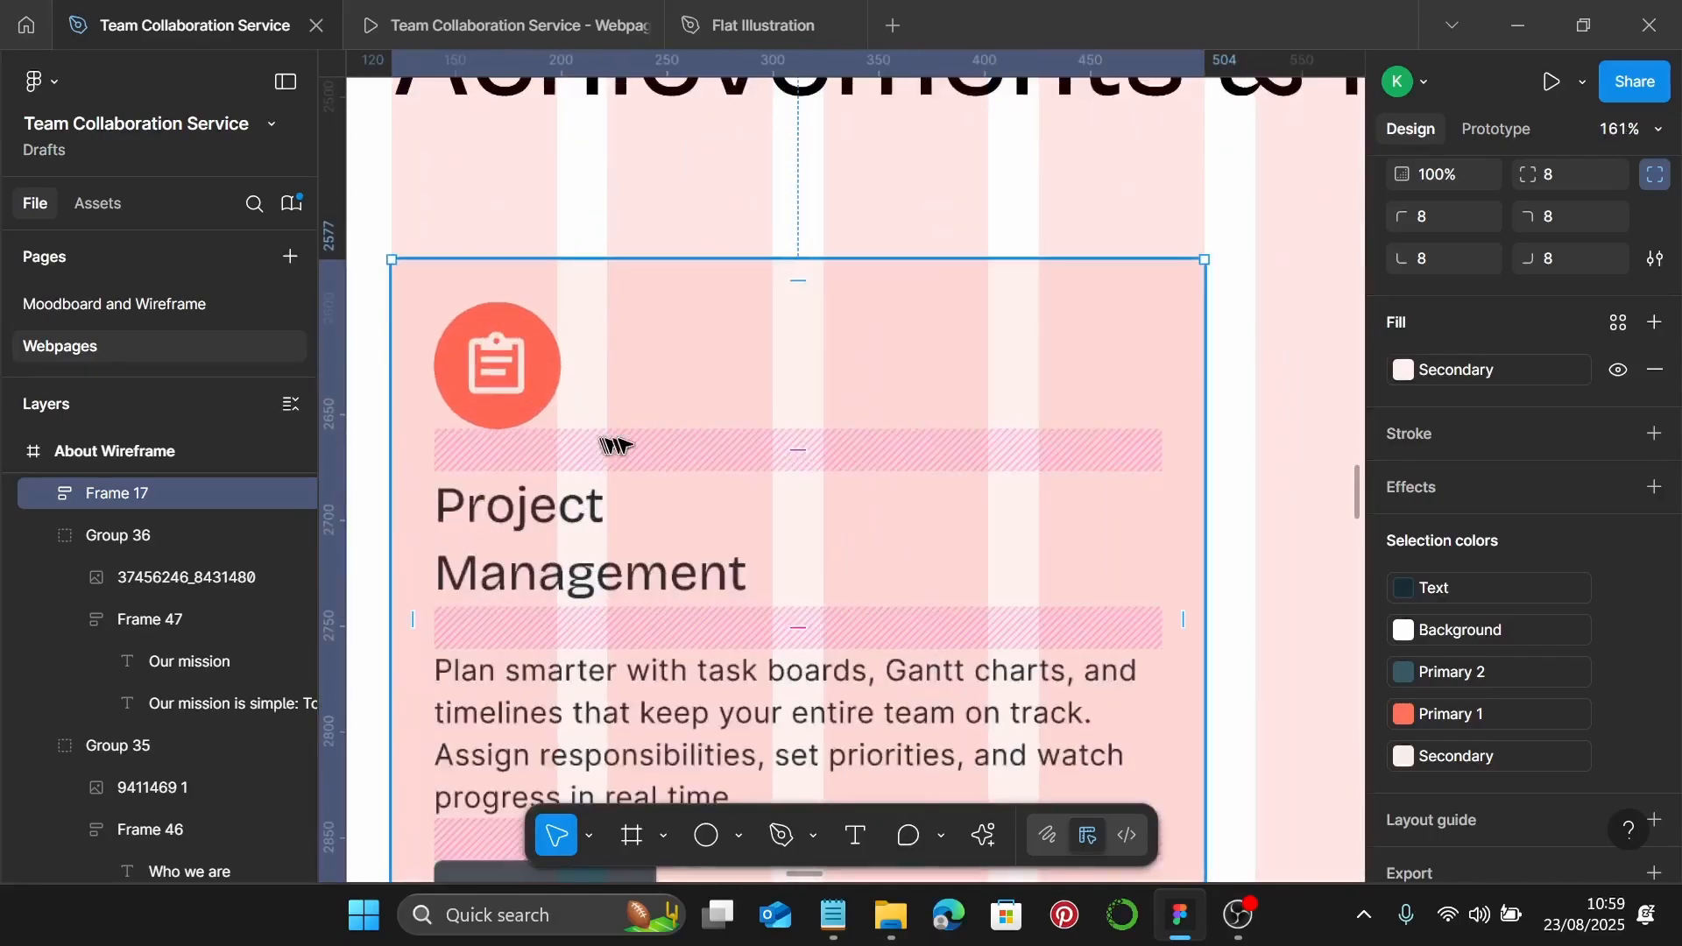
{"action": "scroll", "coordinate": [646, 439], "scroll_direction": "up", "scroll_amount": 4}
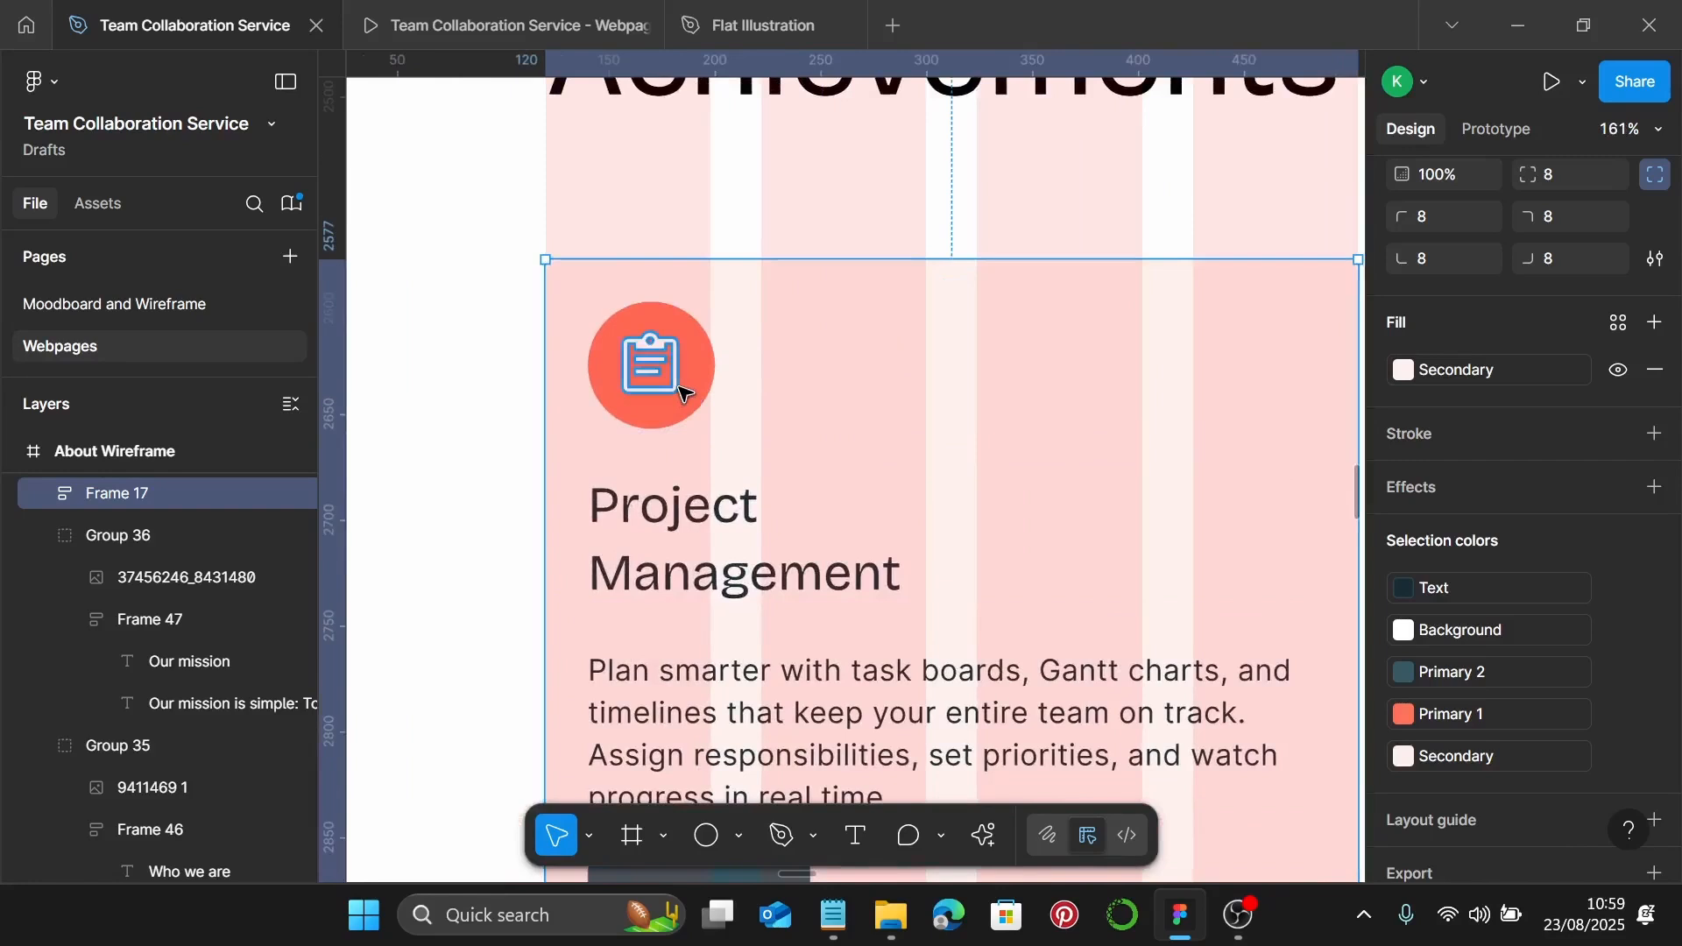
{"action": "scroll", "coordinate": [663, 366], "scroll_direction": "down", "scroll_amount": 1}
{"action": "left_click", "coordinate": [663, 360]}
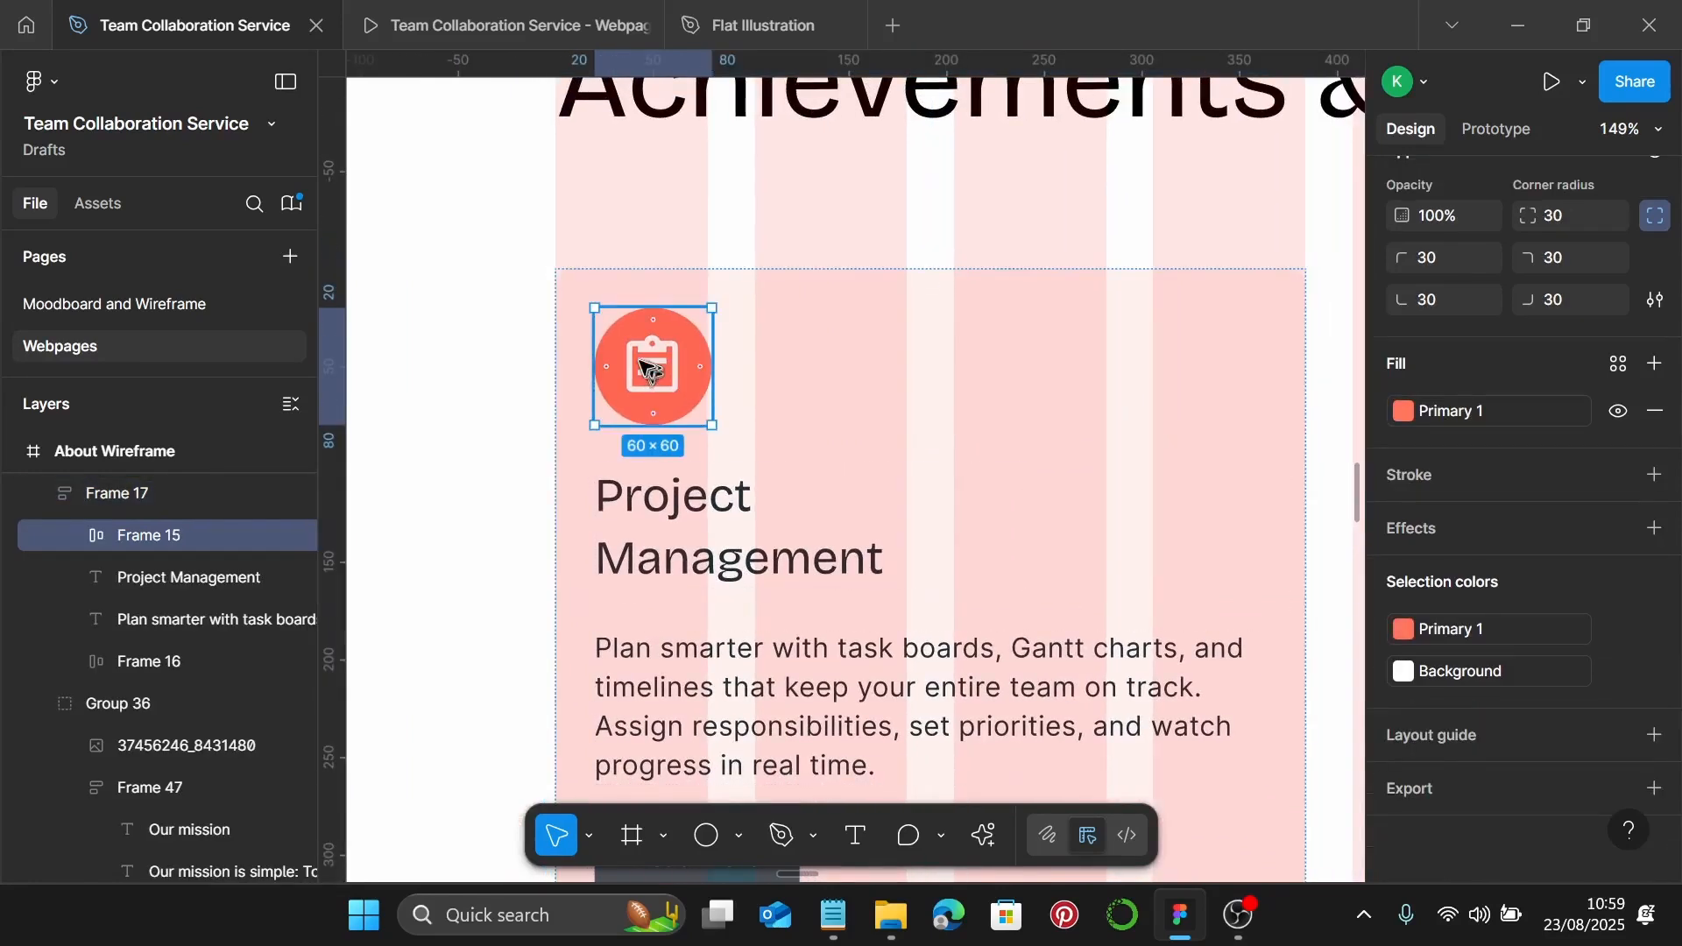
{"action": "scroll", "coordinate": [1469, 431], "scroll_direction": "up", "scroll_amount": 4}
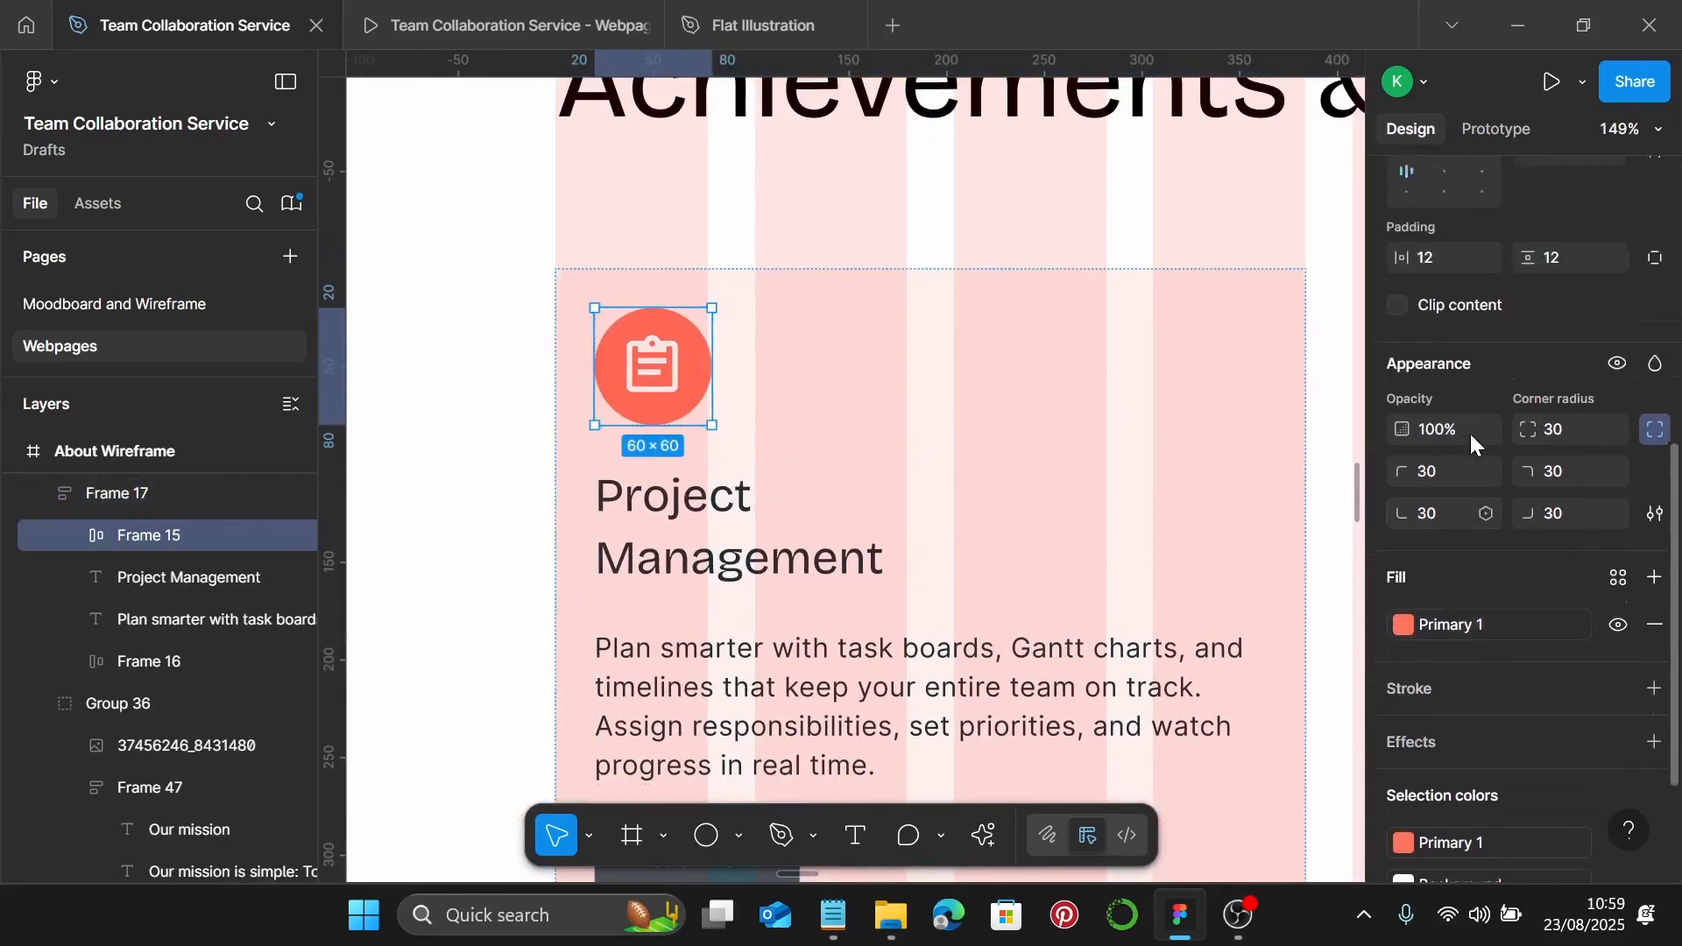
{"action": "scroll", "coordinate": [1470, 410], "scroll_direction": "up", "scroll_amount": 3}
{"action": "left_click", "coordinate": [1446, 392]}
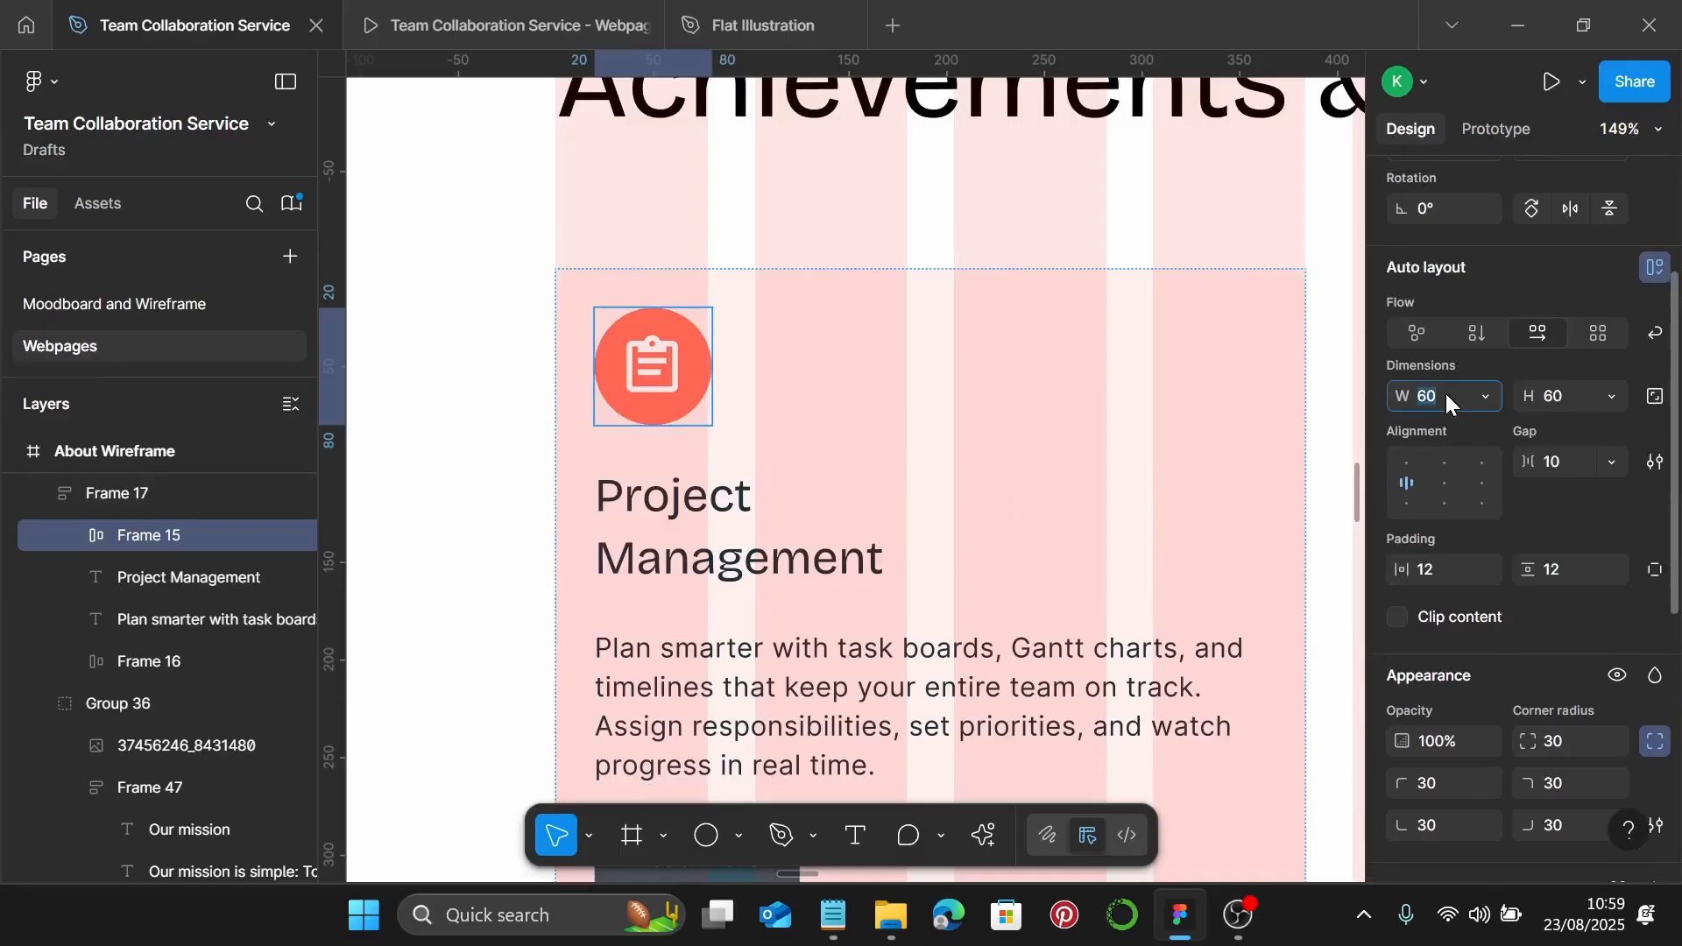
{"action": "type", "text": "75"}
{"action": "key", "text": "Return"}
{"action": "left_click", "coordinate": [1579, 398]}
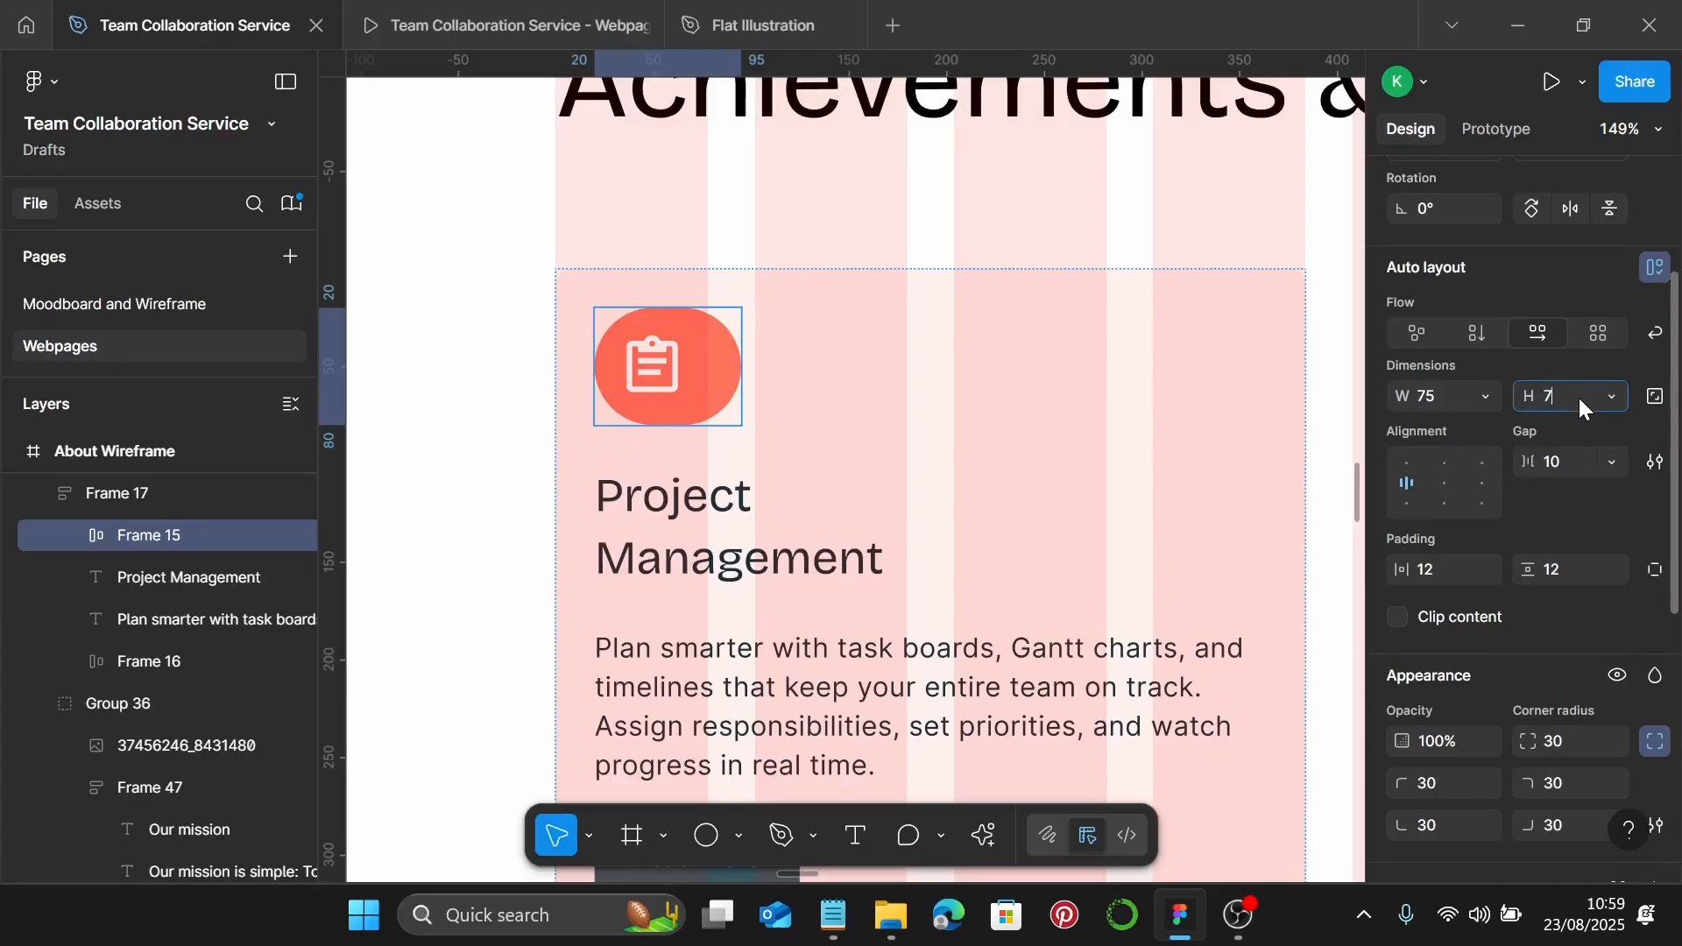
{"action": "key", "text": "Return"}
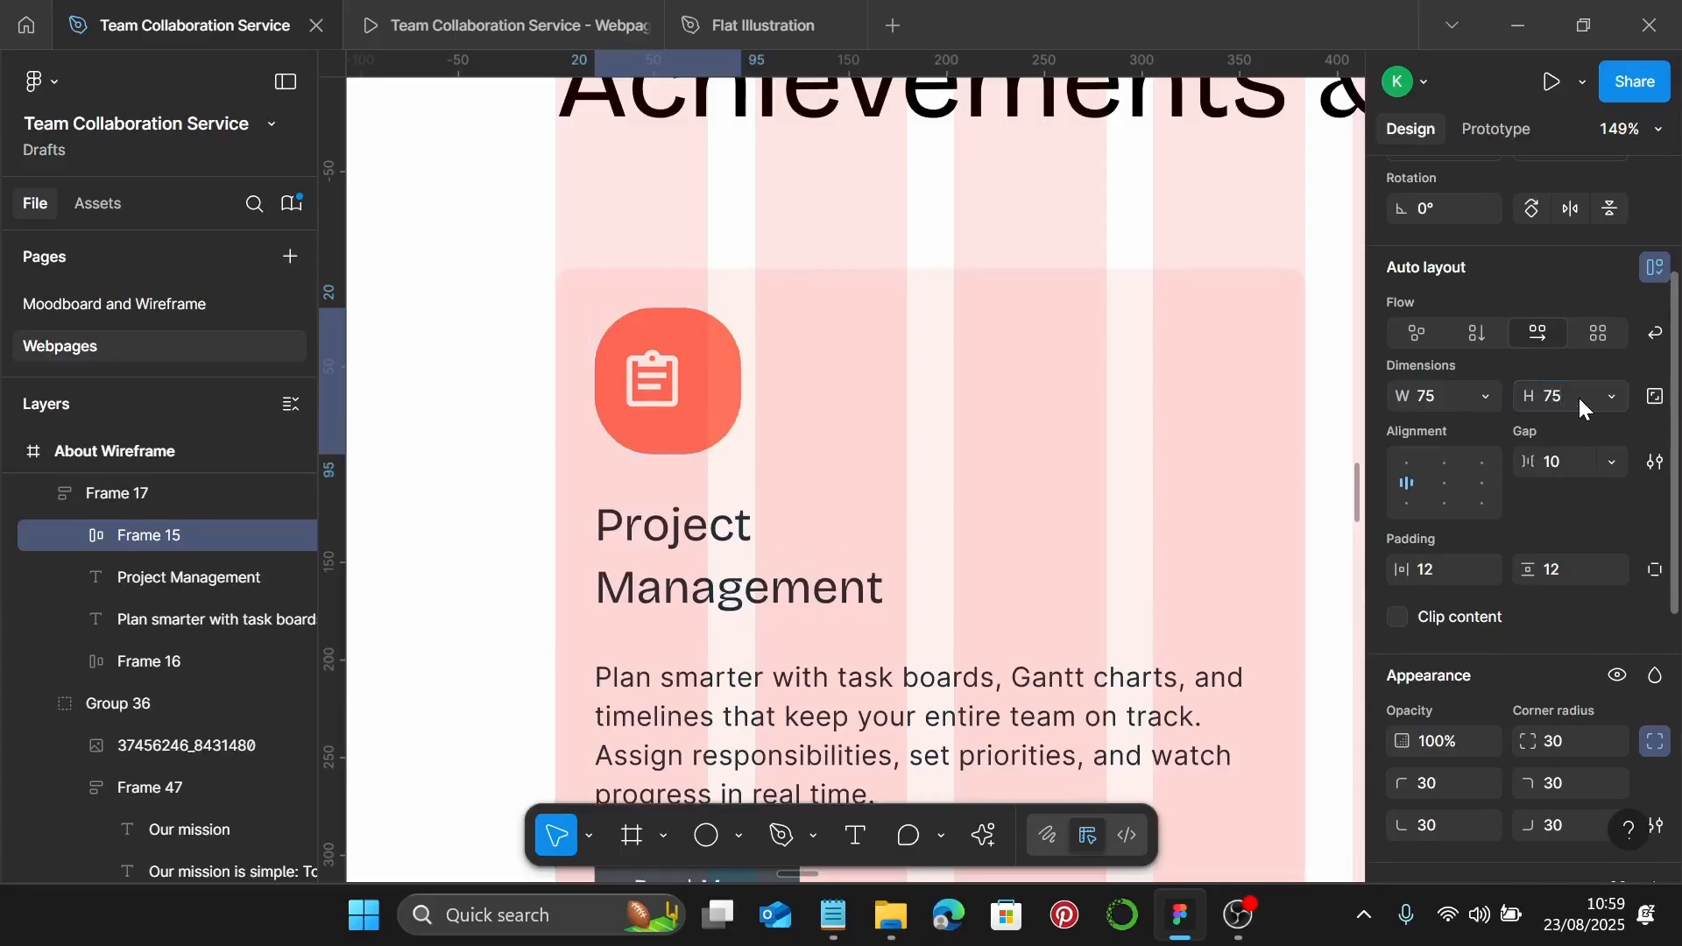
{"action": "left_click", "coordinate": [1451, 493]}
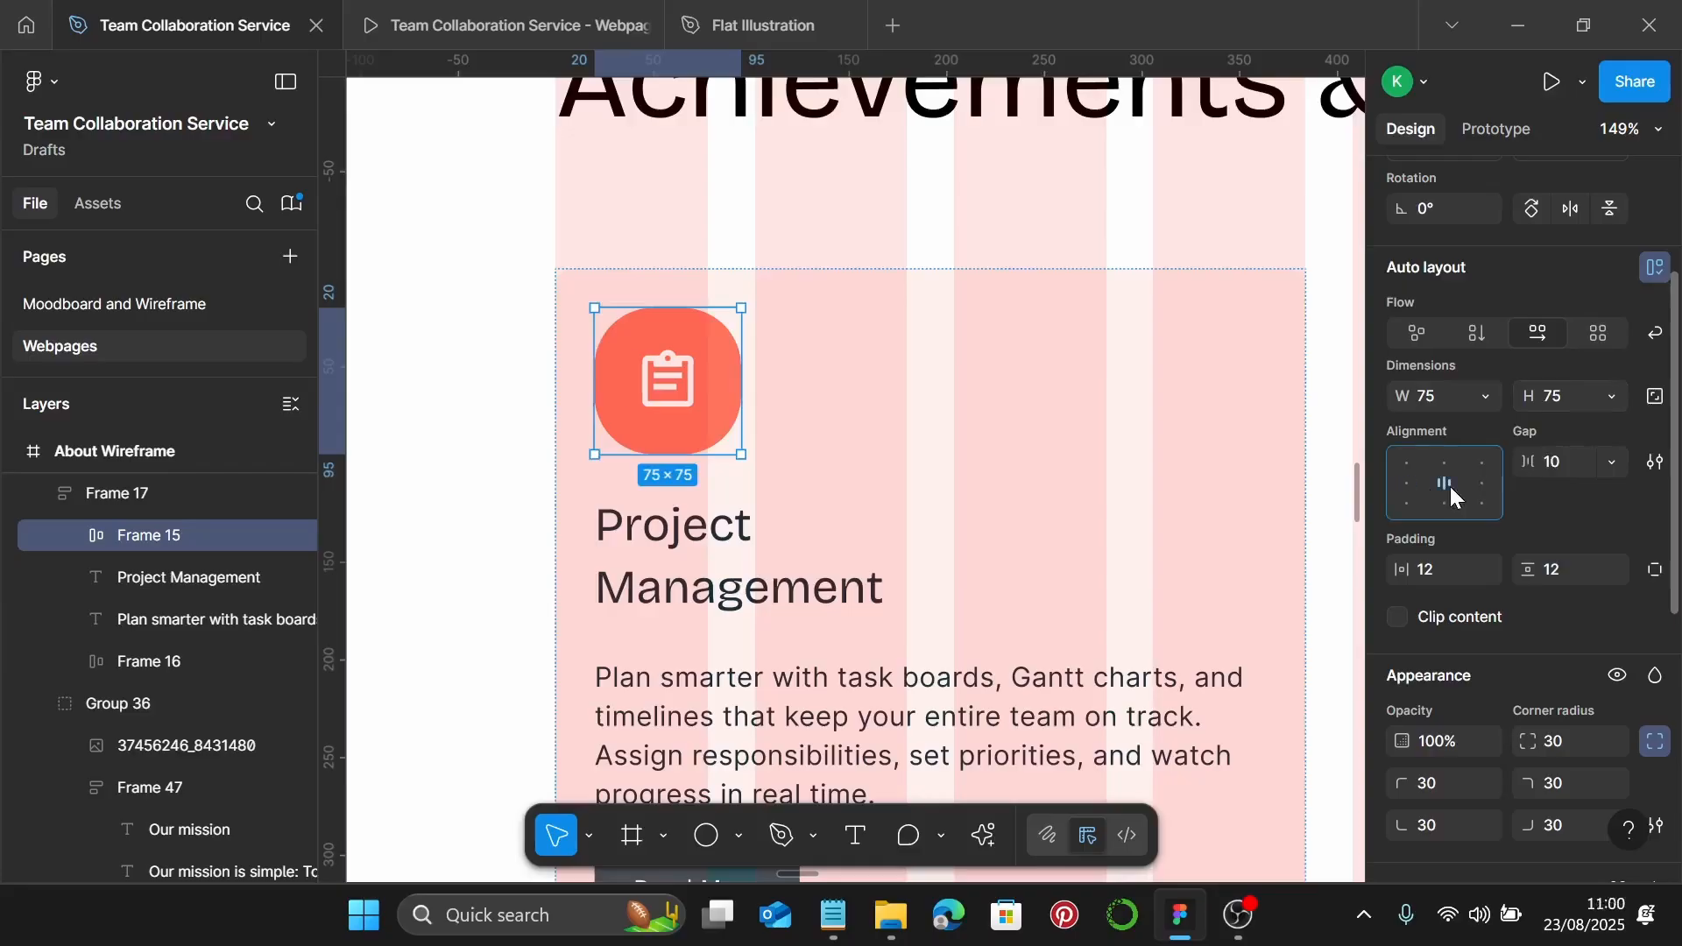
Set the corner radius of the card's icon background to 40
{"action": "scroll", "coordinate": [1592, 491], "scroll_direction": "down", "scroll_amount": 5}
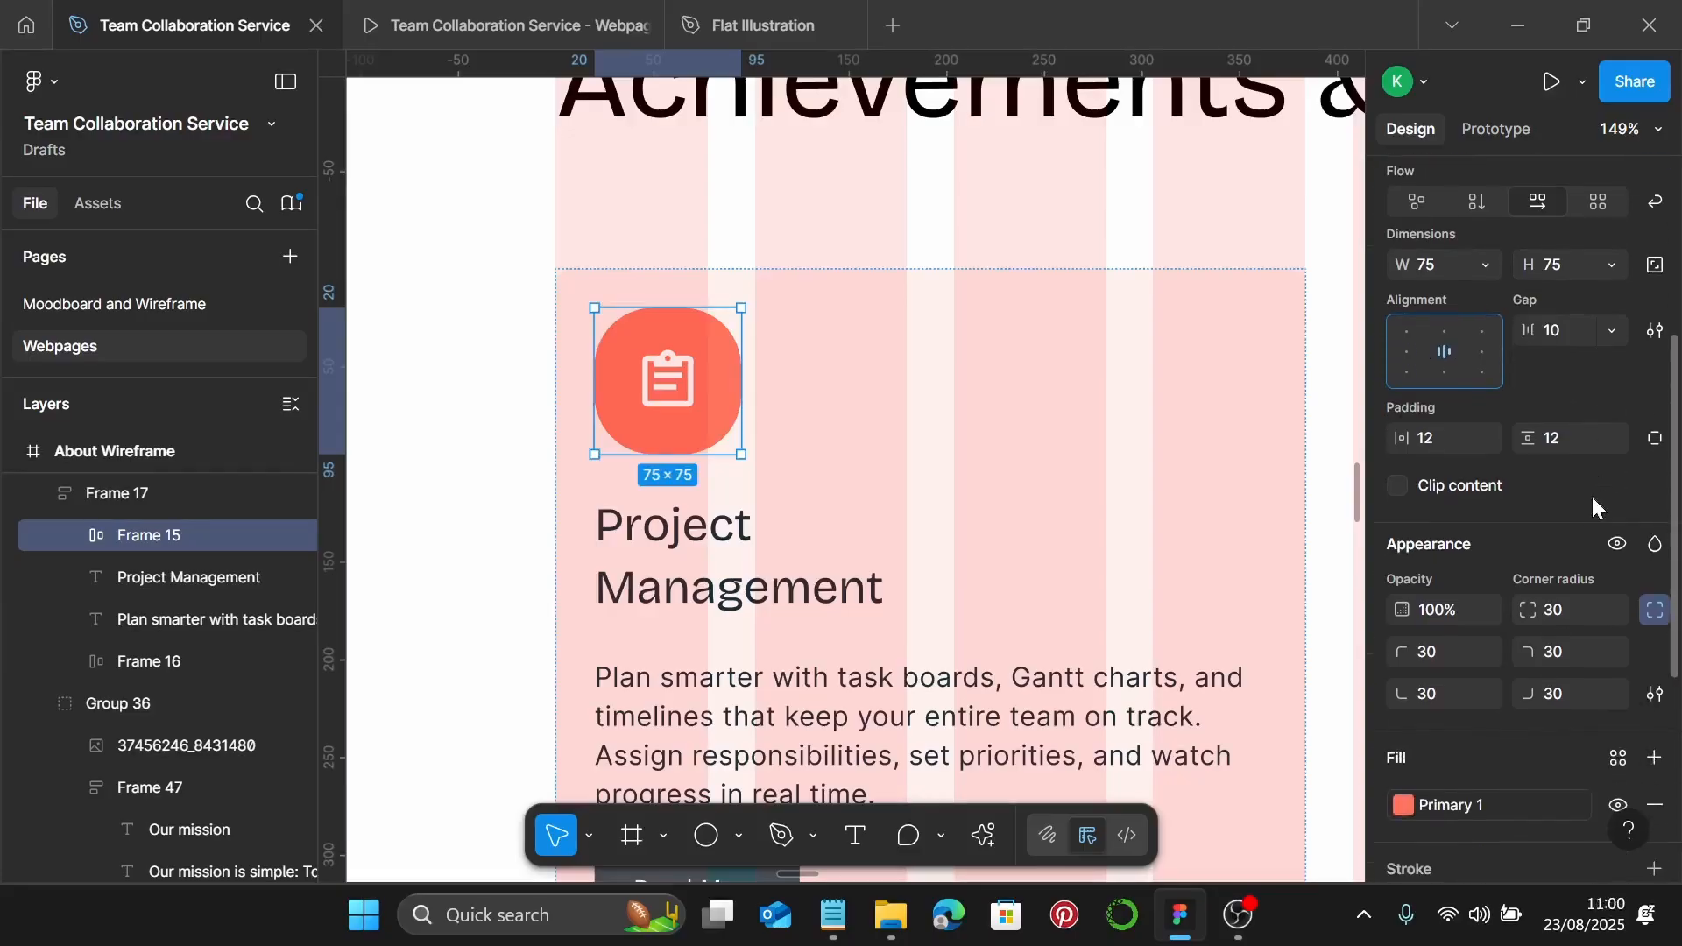
{"action": "left_click", "coordinate": [1570, 482]}
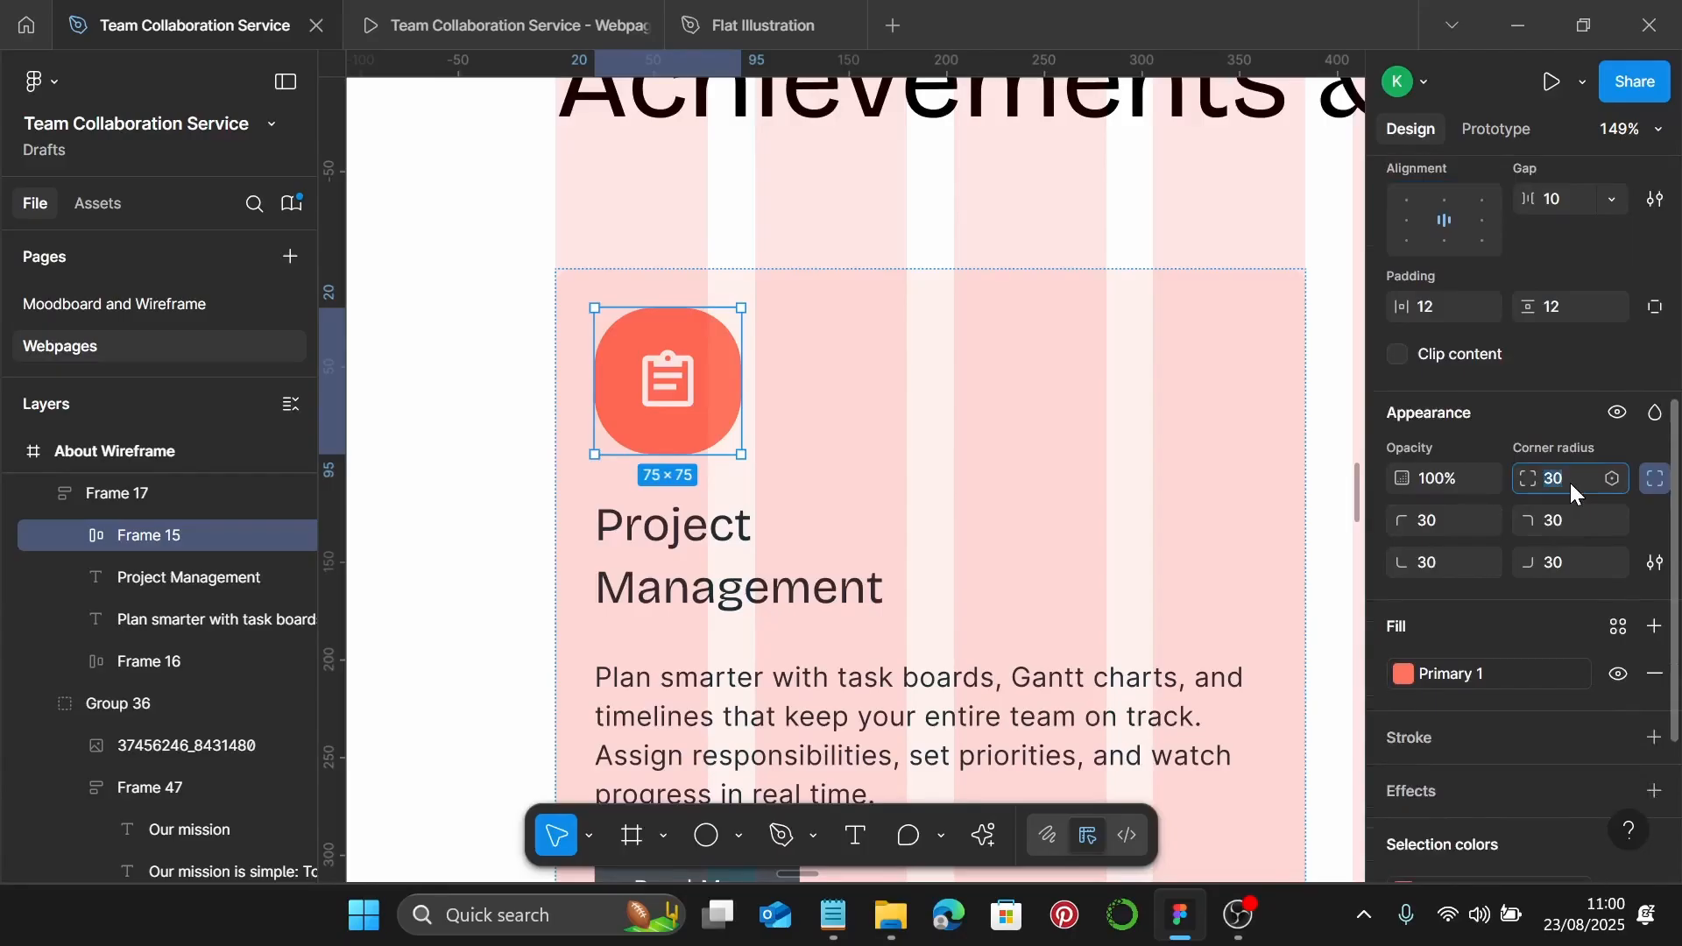
{"action": "key", "text": "Return"}
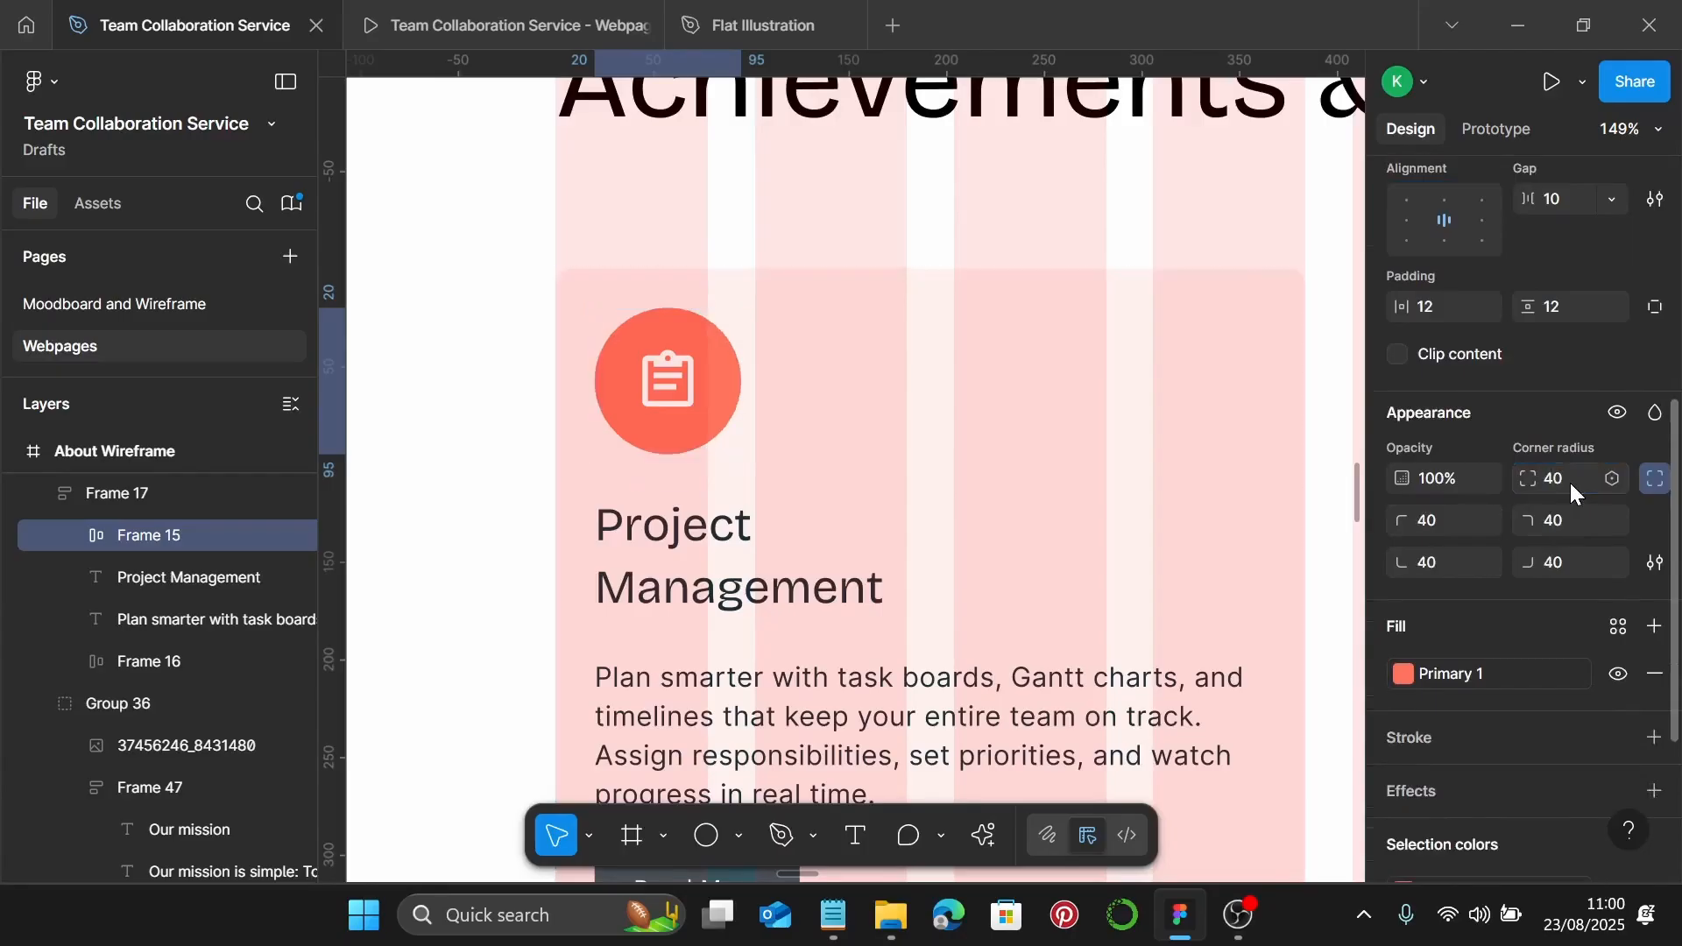
Resize the clipboard icon inside the circle to 50 × 50
{"action": "left_click", "coordinate": [670, 384]}
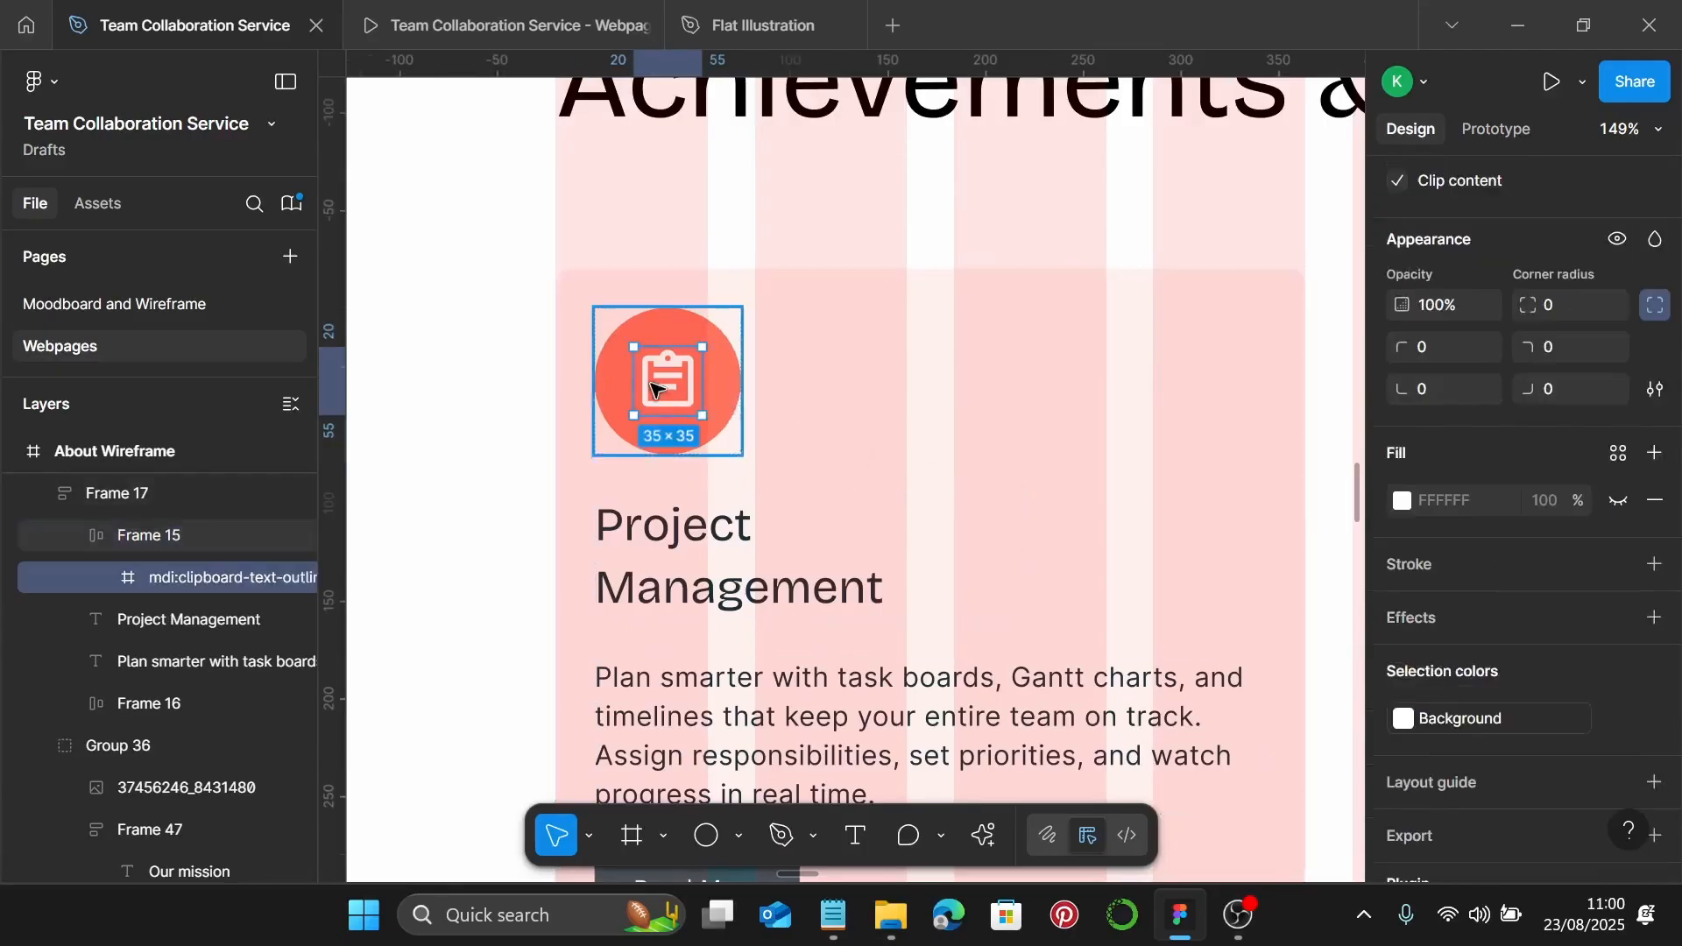
{"action": "scroll", "coordinate": [1496, 429], "scroll_direction": "up", "scroll_amount": 3}
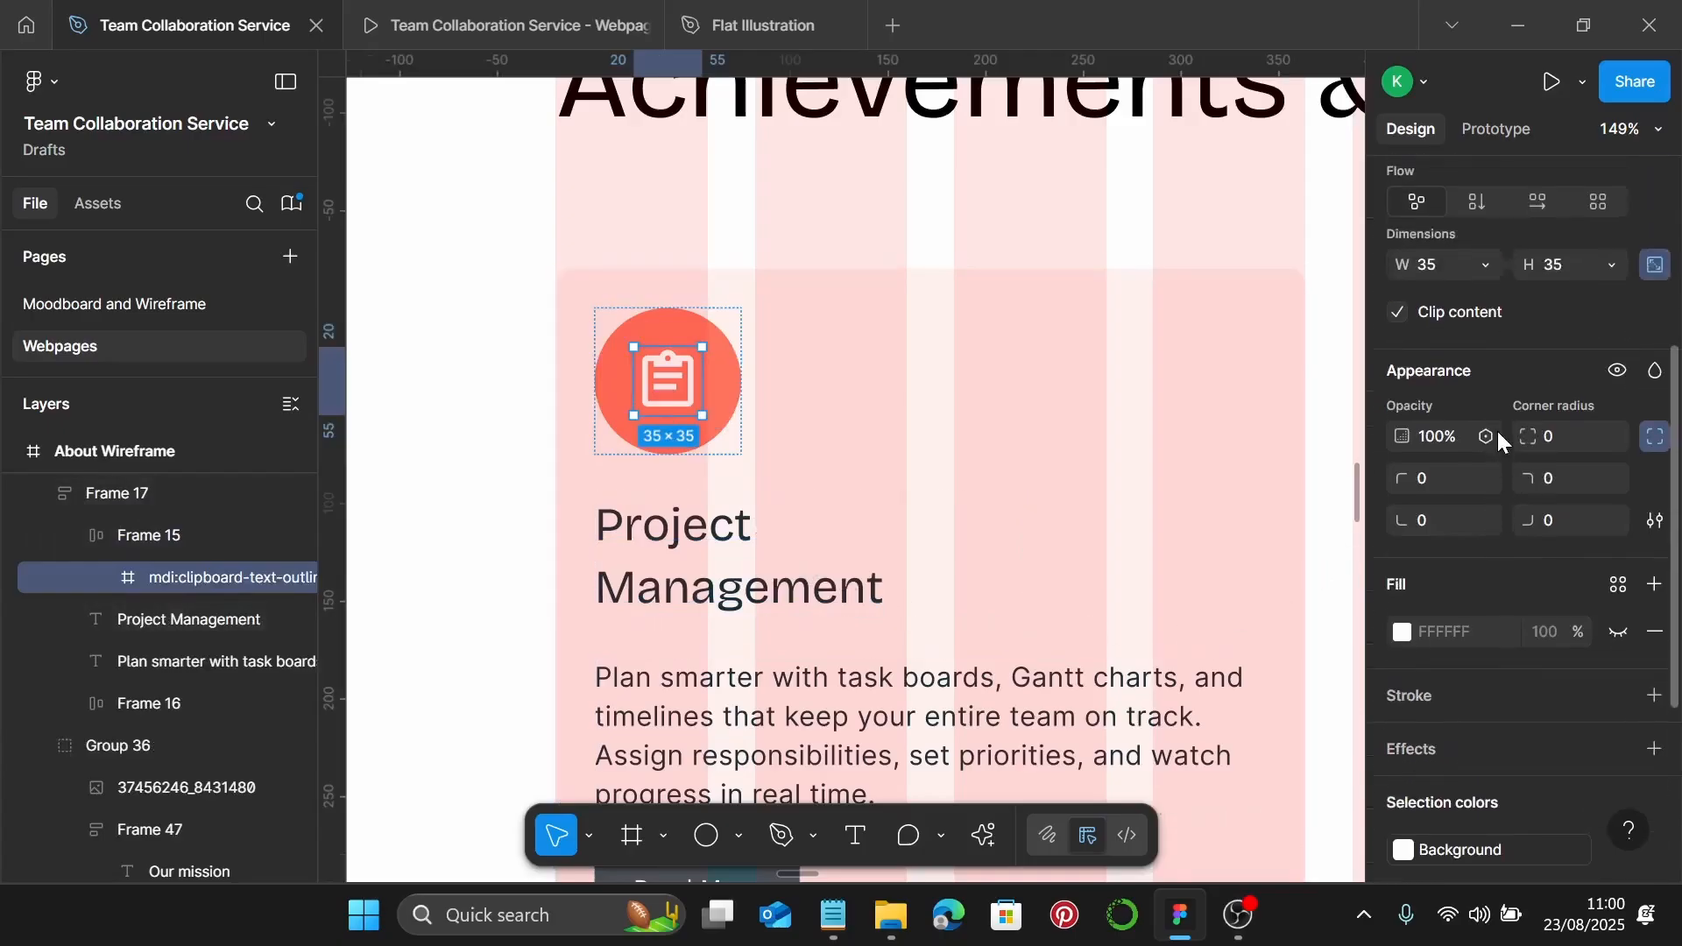
{"action": "left_click", "coordinate": [1438, 264]}
{"action": "type", "text": "50"}
{"action": "key", "text": "Return"}
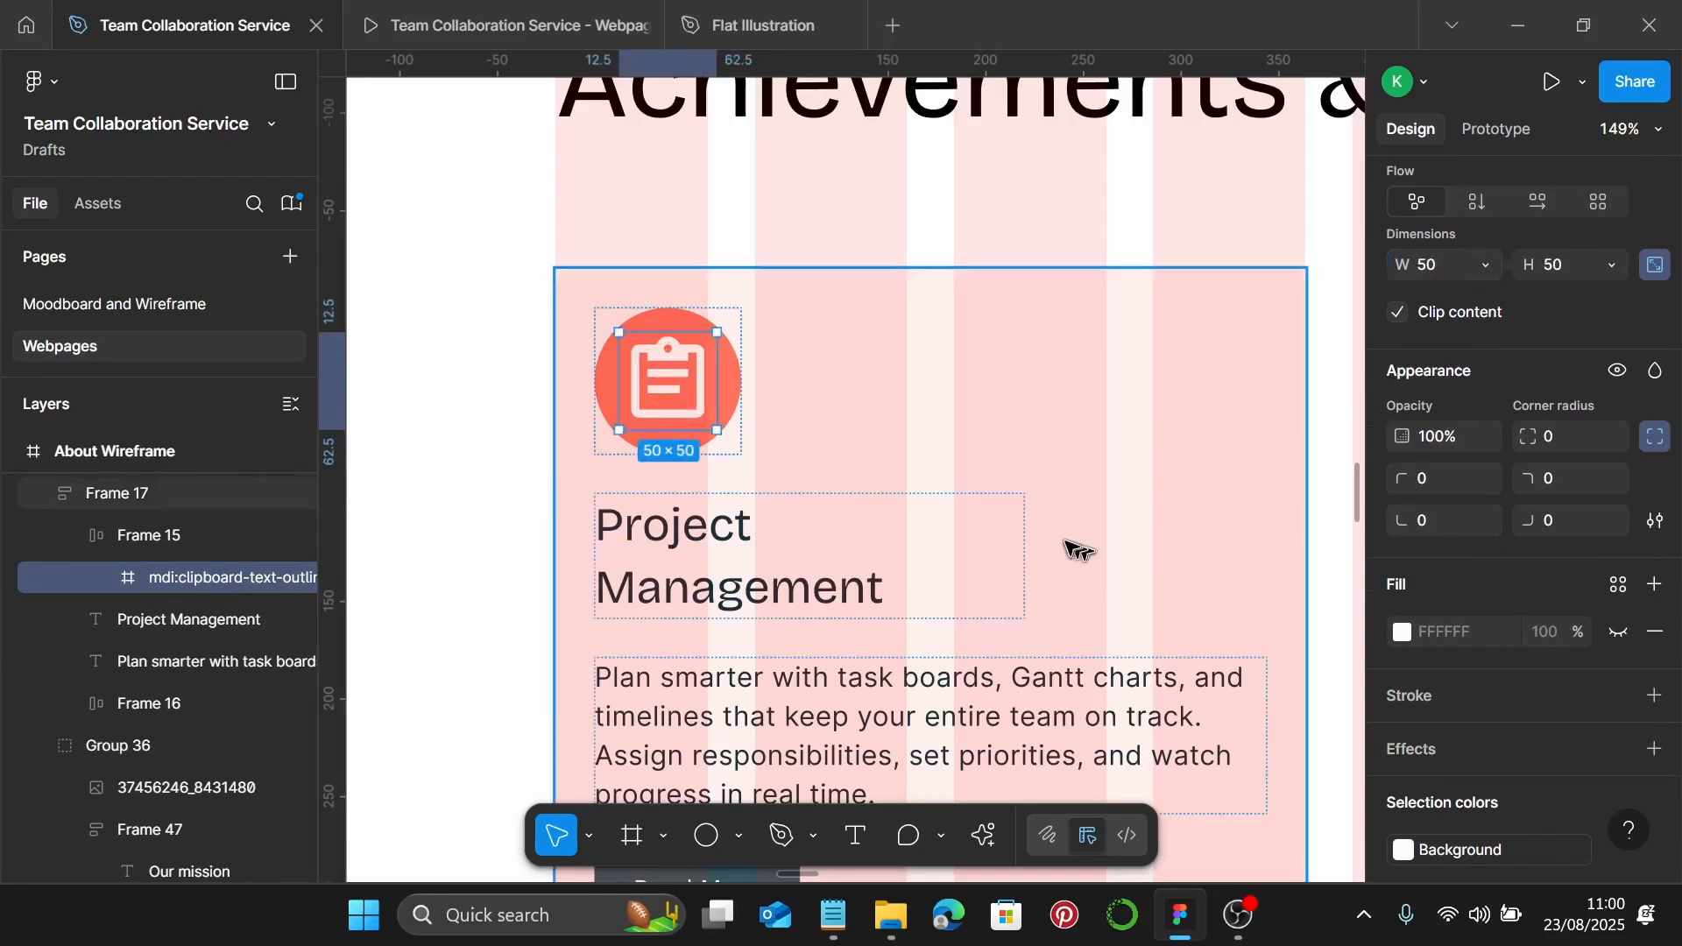
Delete the "Read More" button from the "Project Management" card
{"action": "scroll", "coordinate": [1102, 537], "scroll_direction": "down", "scroll_amount": 5}
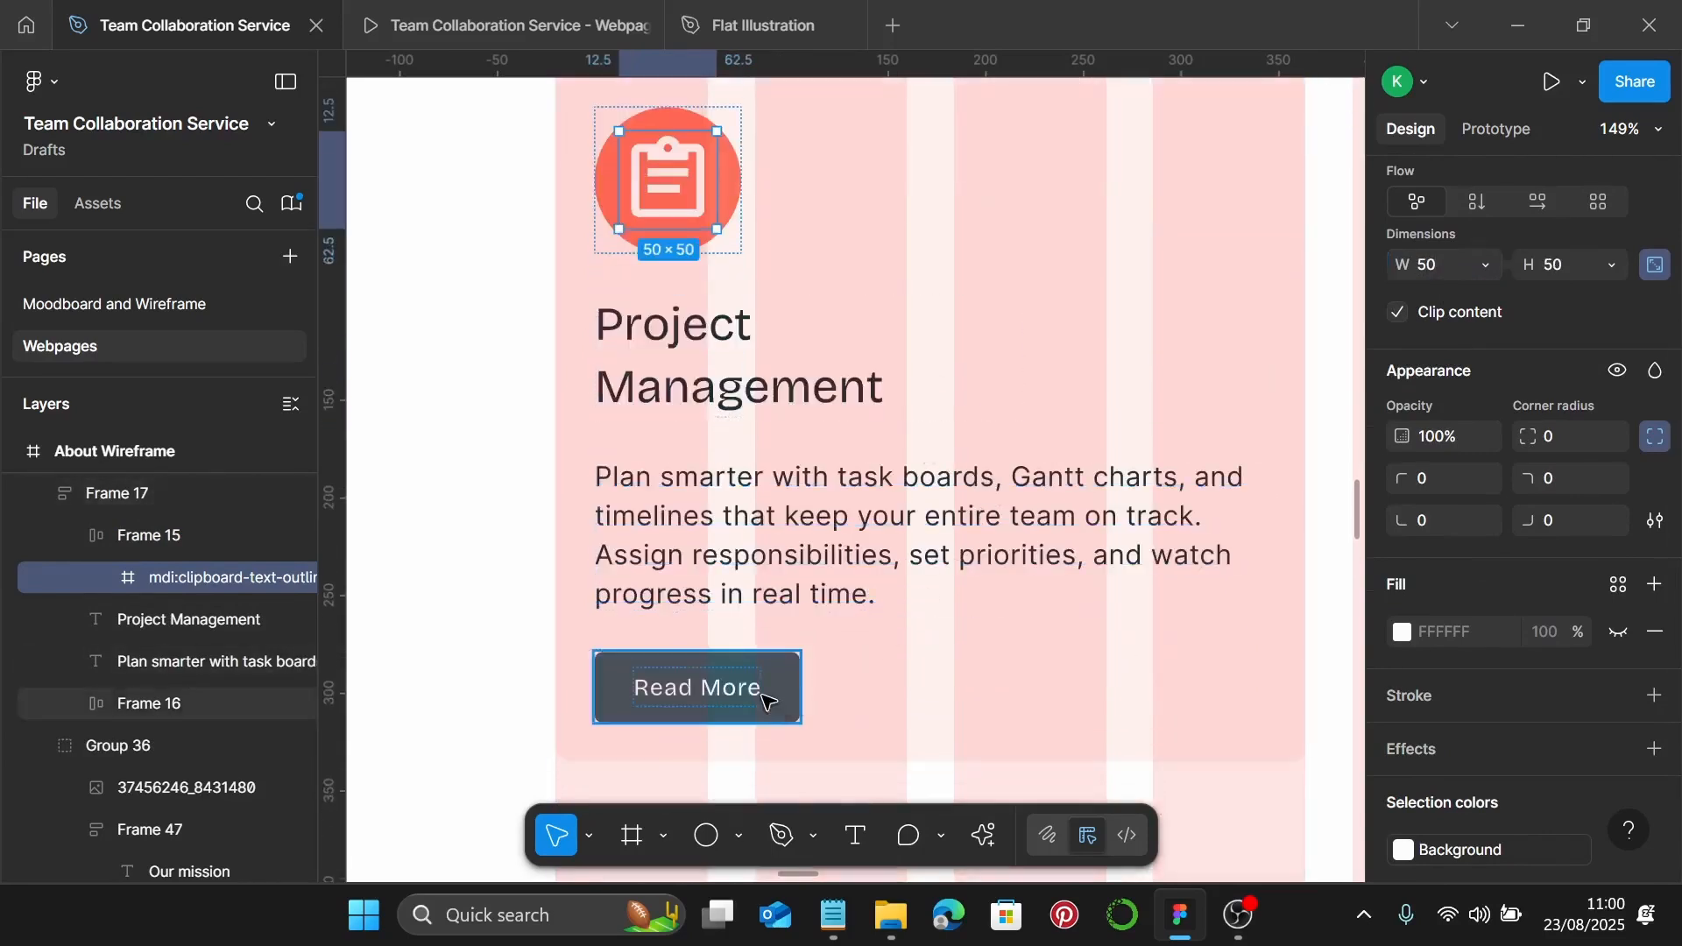
{"action": "left_click", "coordinate": [766, 701]}
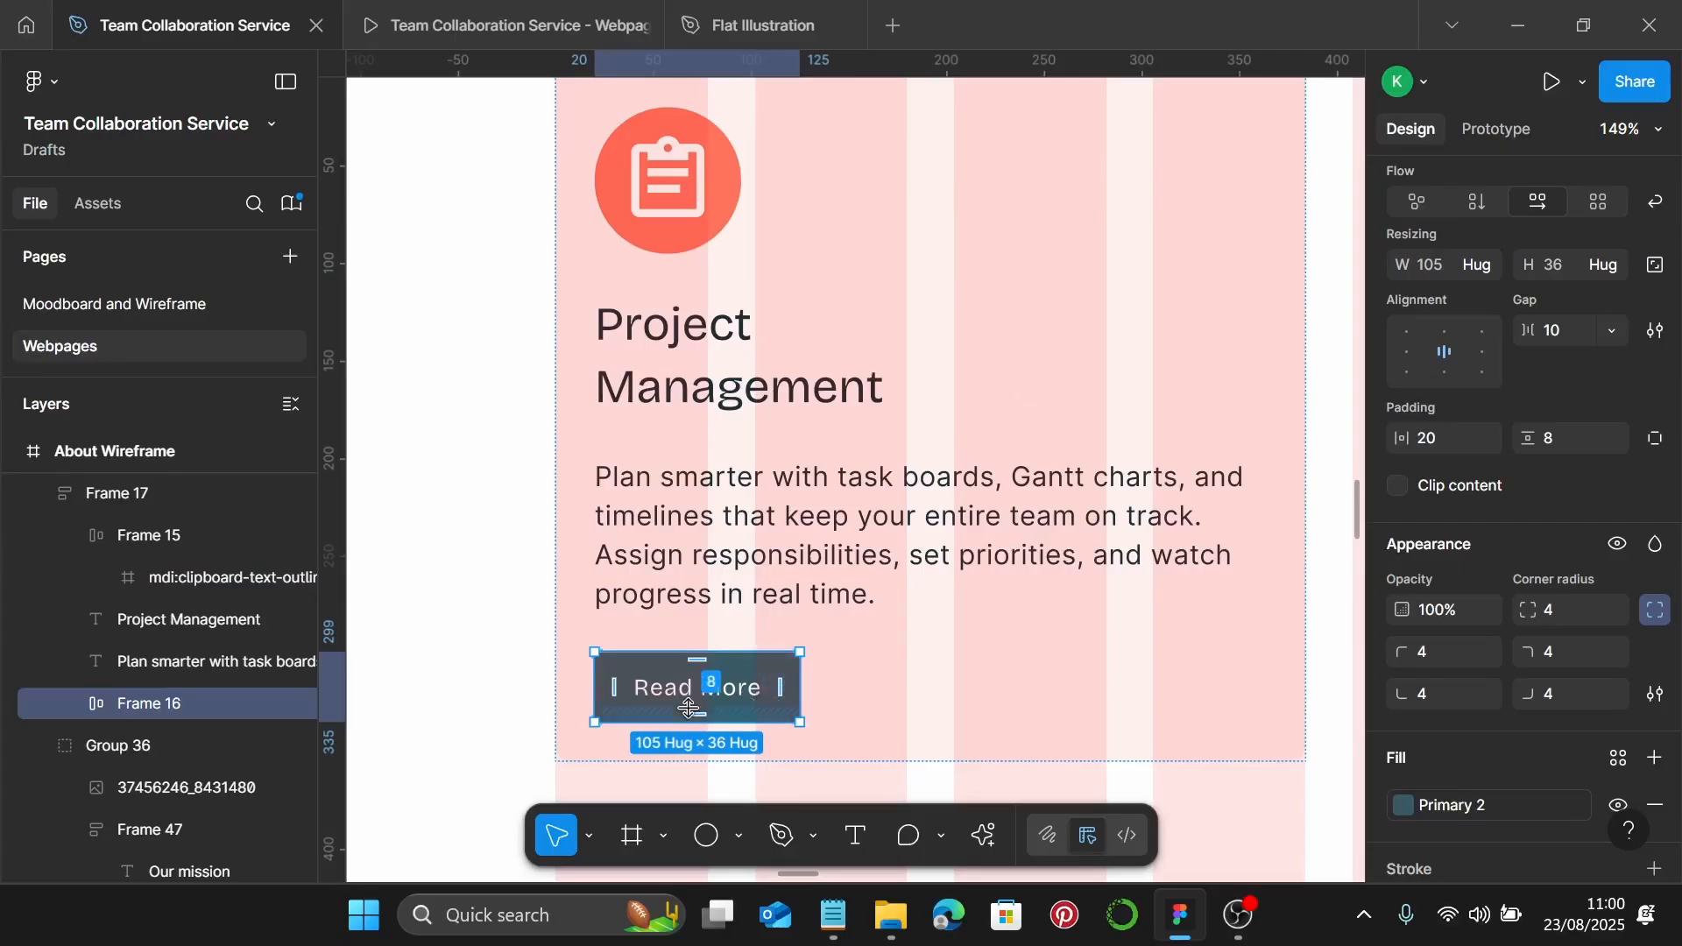
{"action": "key", "text": "Delete"}
{"action": "scroll", "coordinate": [687, 709], "scroll_direction": "up", "scroll_amount": 2}
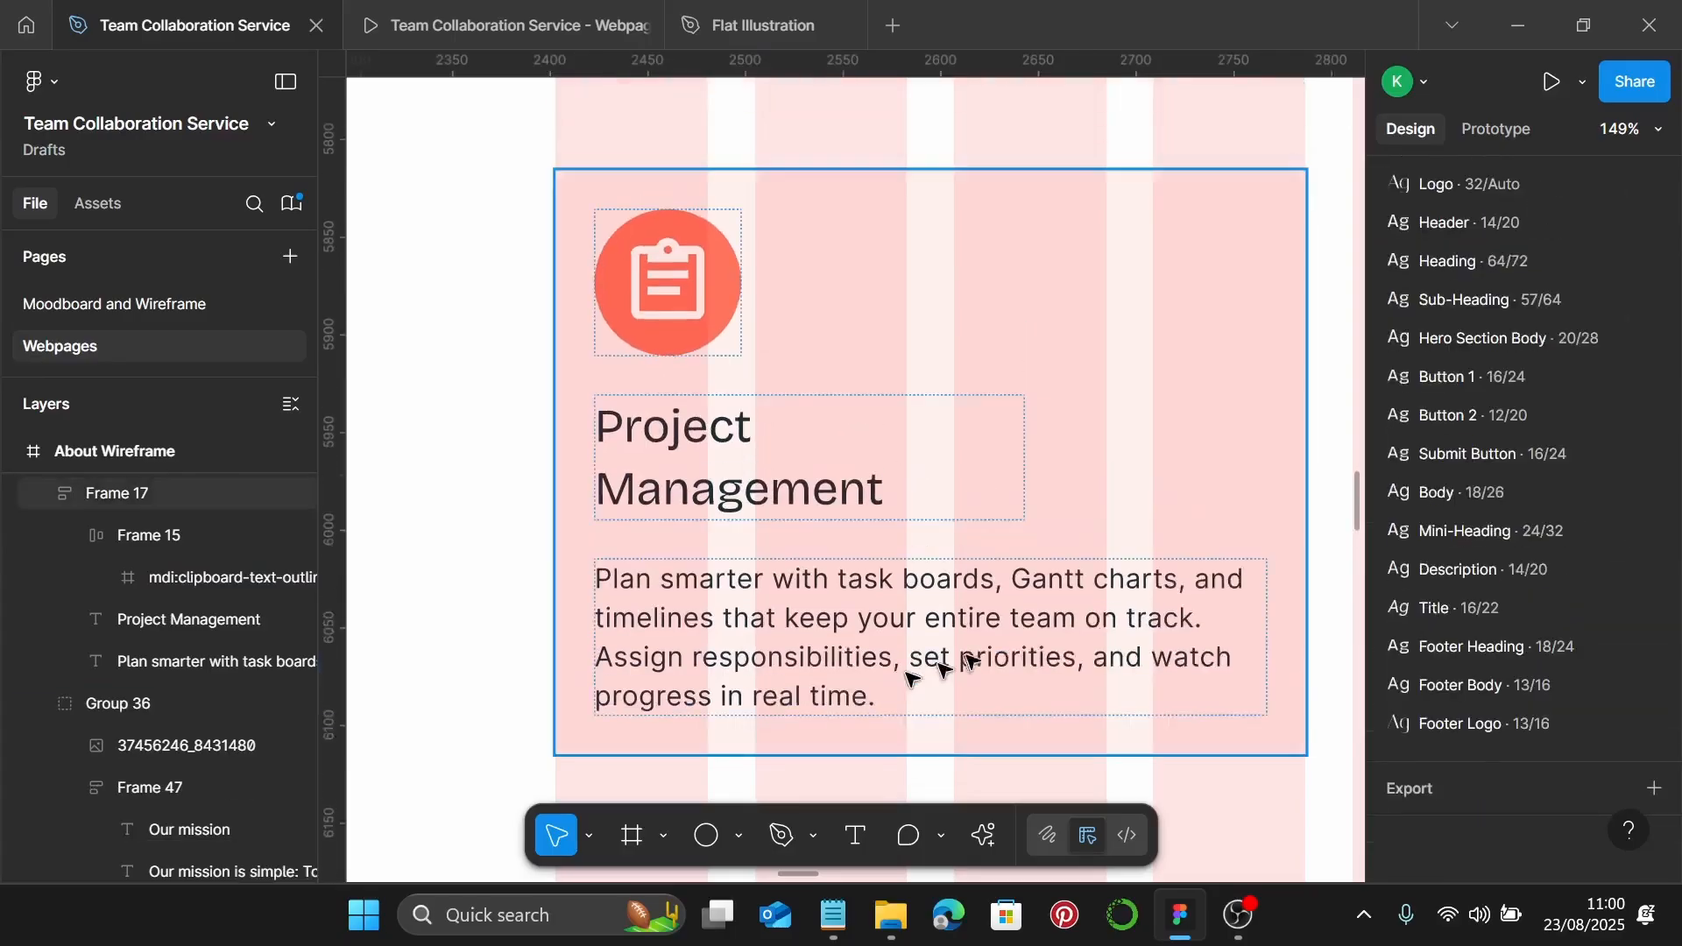
Set the card's auto layout padding to 16 horizontally and 30 vertically
{"action": "left_click", "coordinate": [981, 381]}
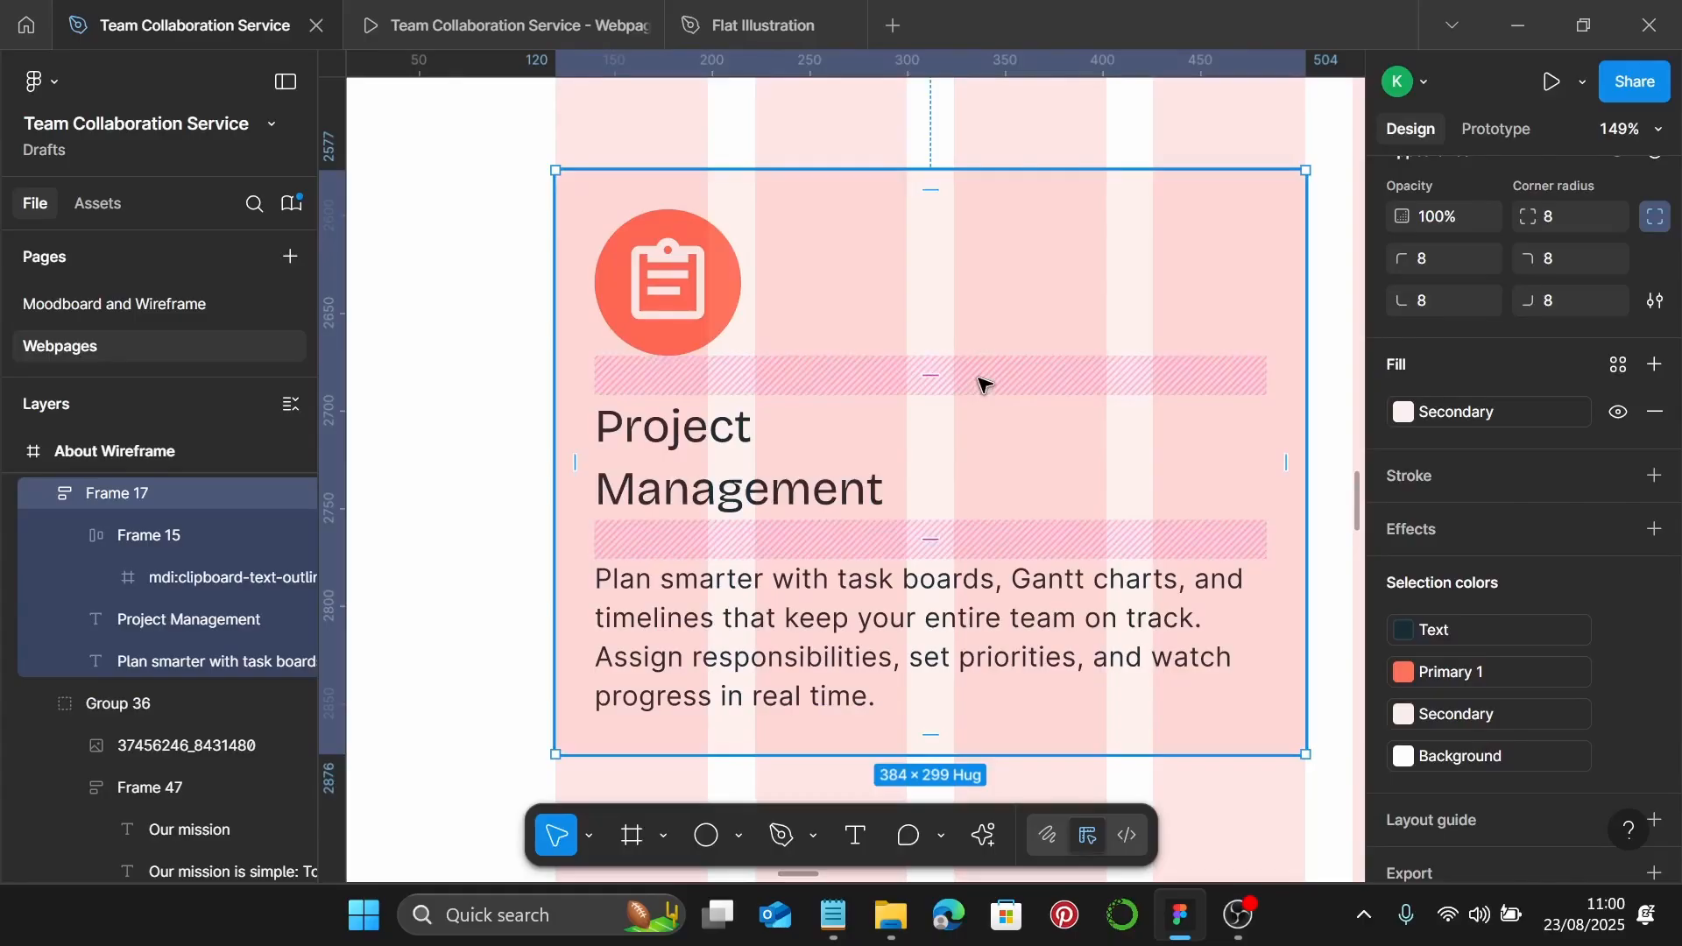
{"action": "scroll", "coordinate": [1440, 428], "scroll_direction": "up", "scroll_amount": 5}
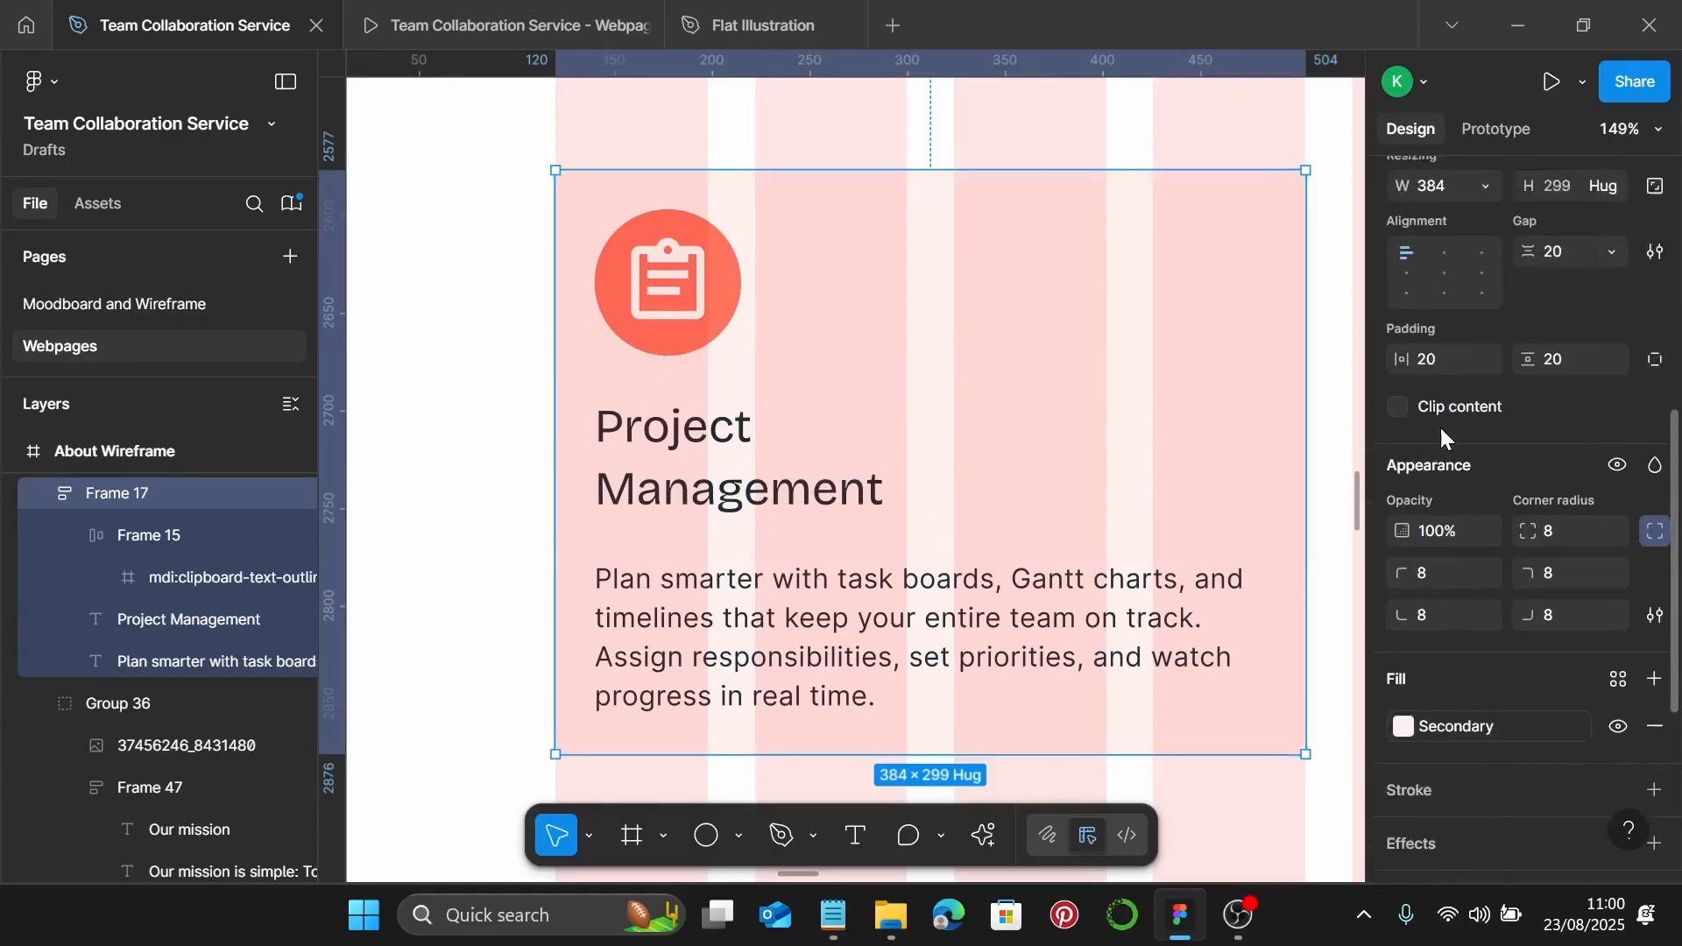
{"action": "left_click", "coordinate": [1448, 438]}
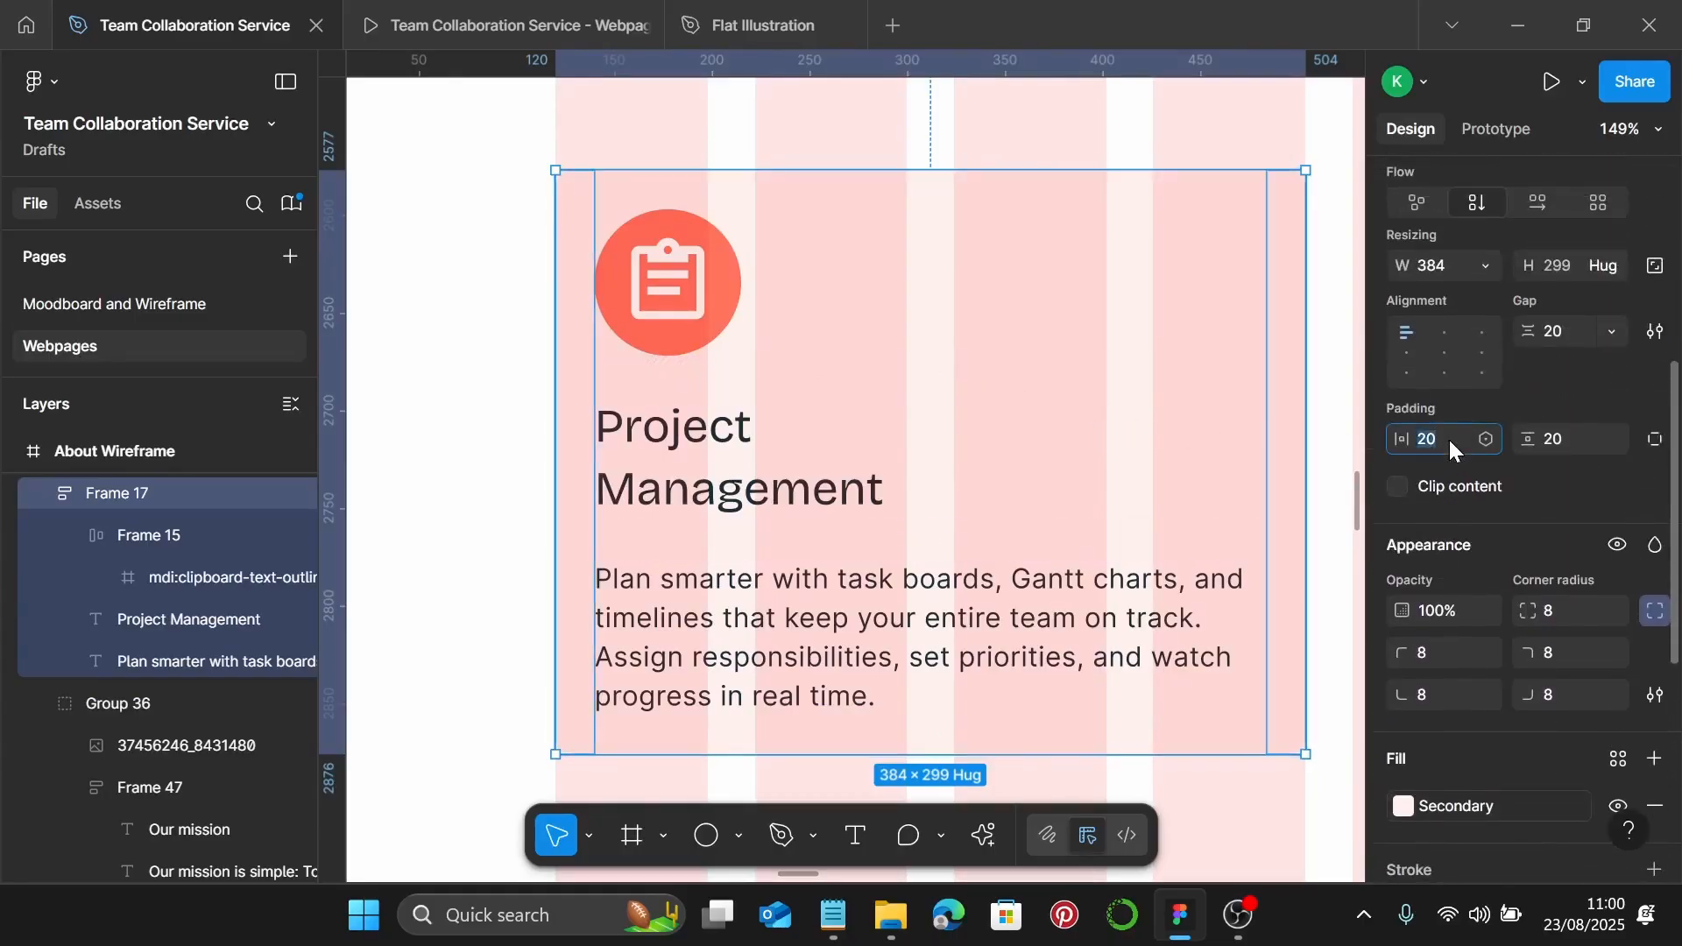
{"action": "type", "text": "16"}
{"action": "key", "text": "Return"}
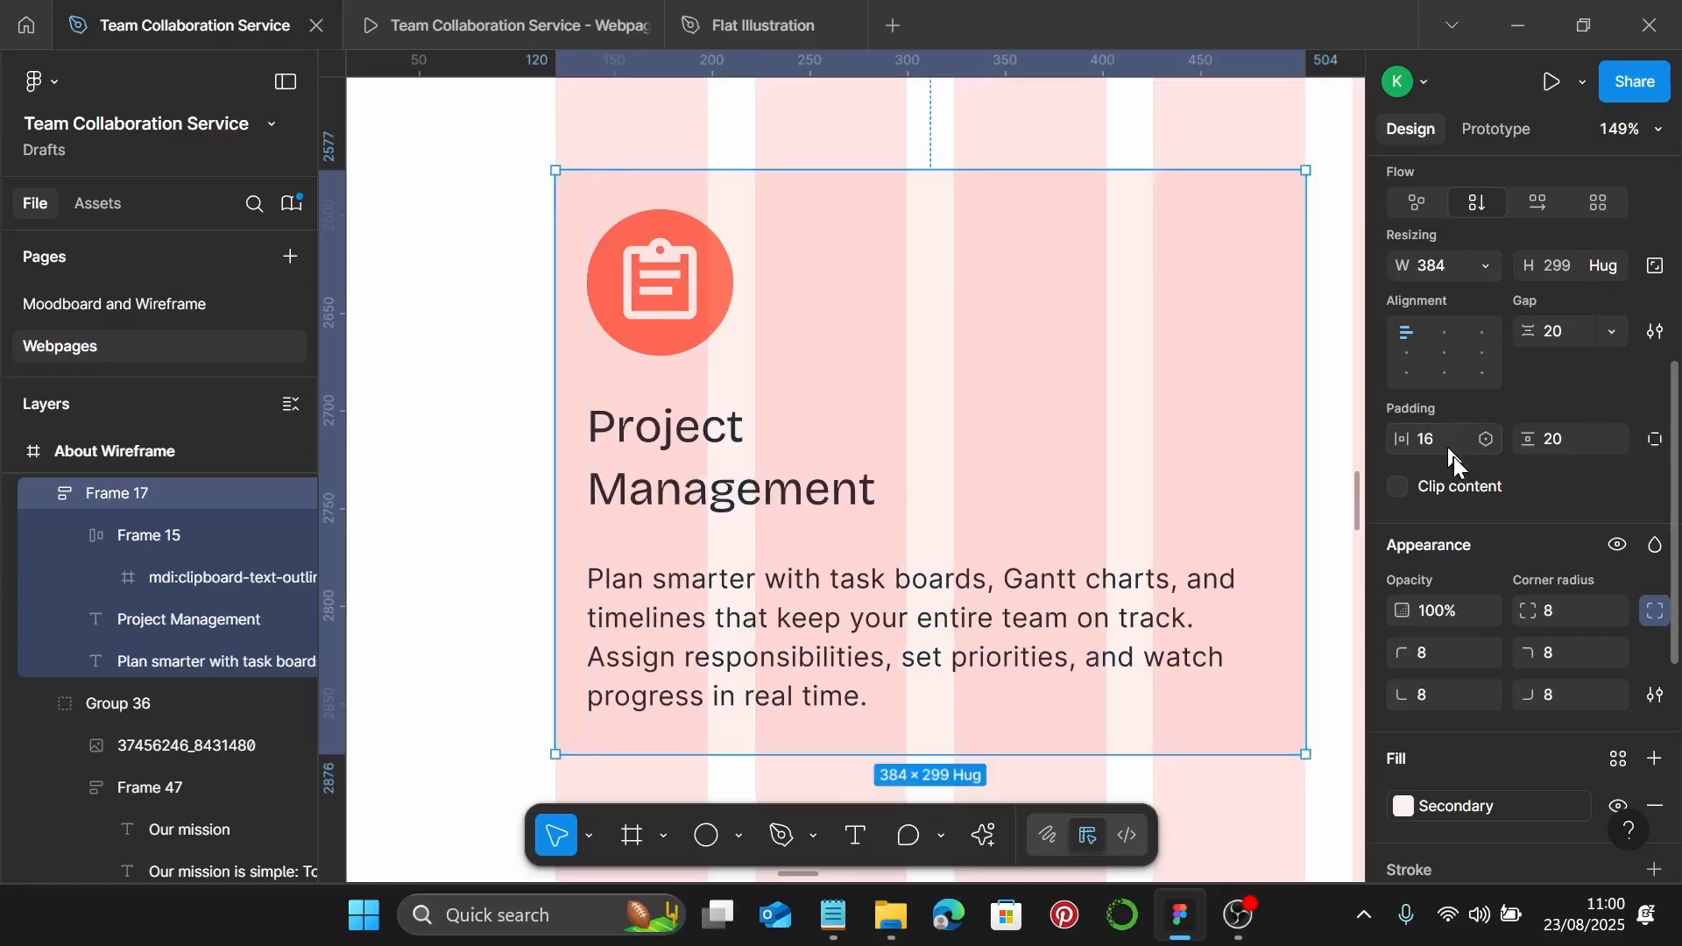
{"action": "left_click", "coordinate": [1582, 438]}
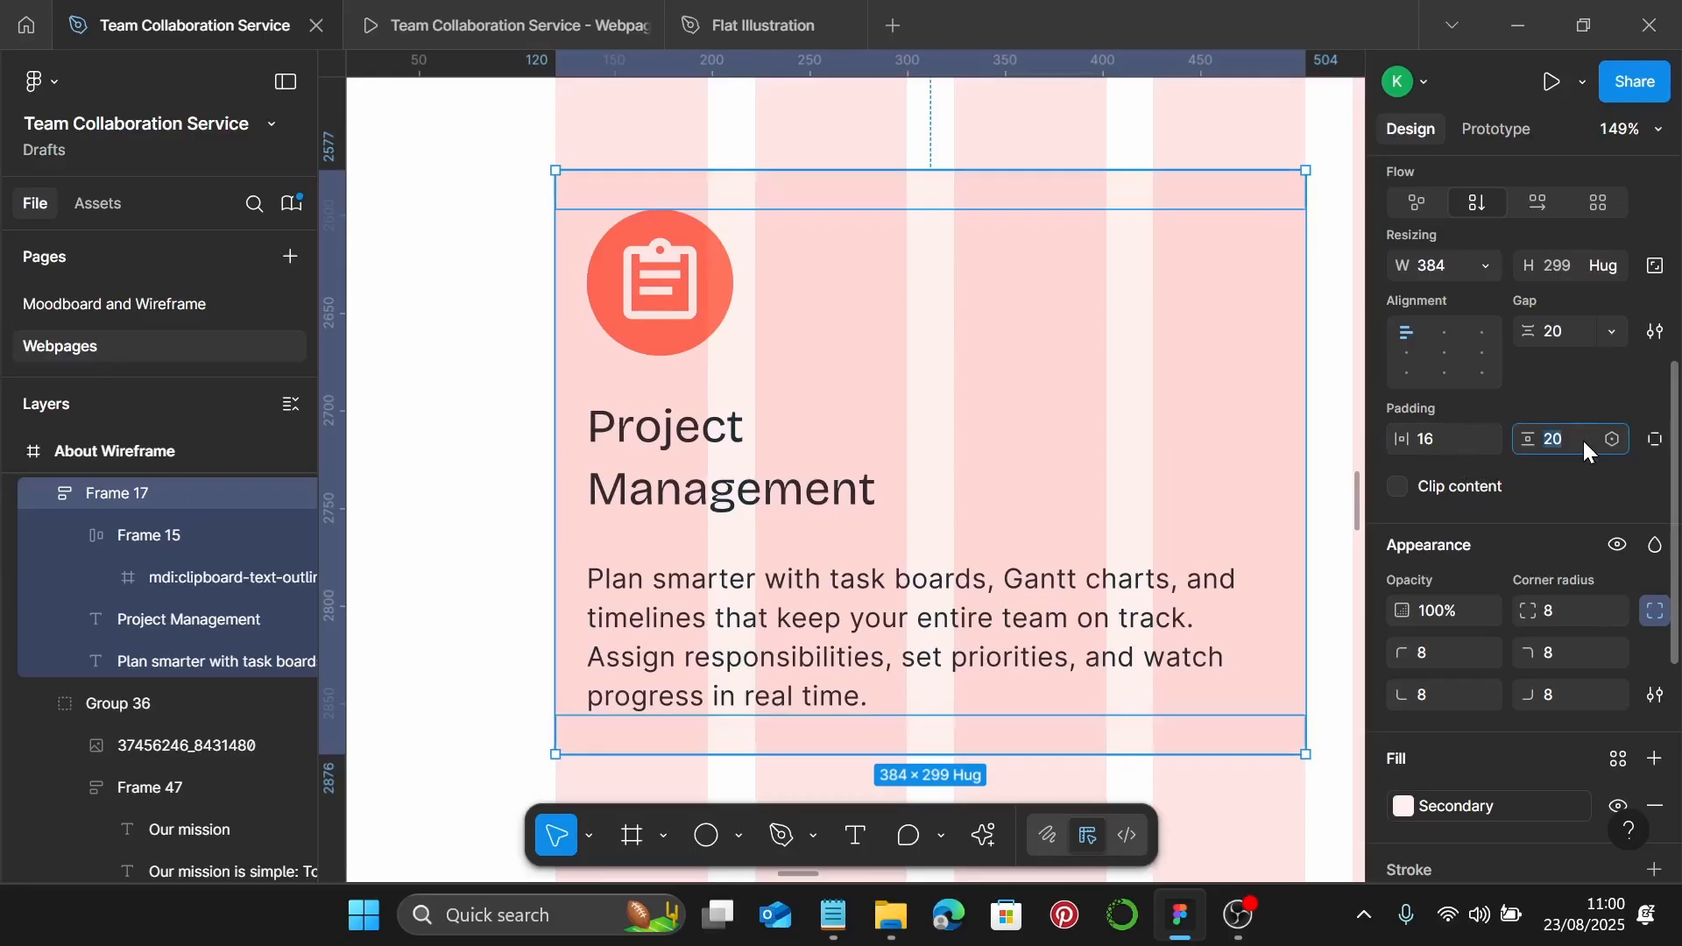
{"action": "type", "text": "30"}
{"action": "key", "text": "Return"}
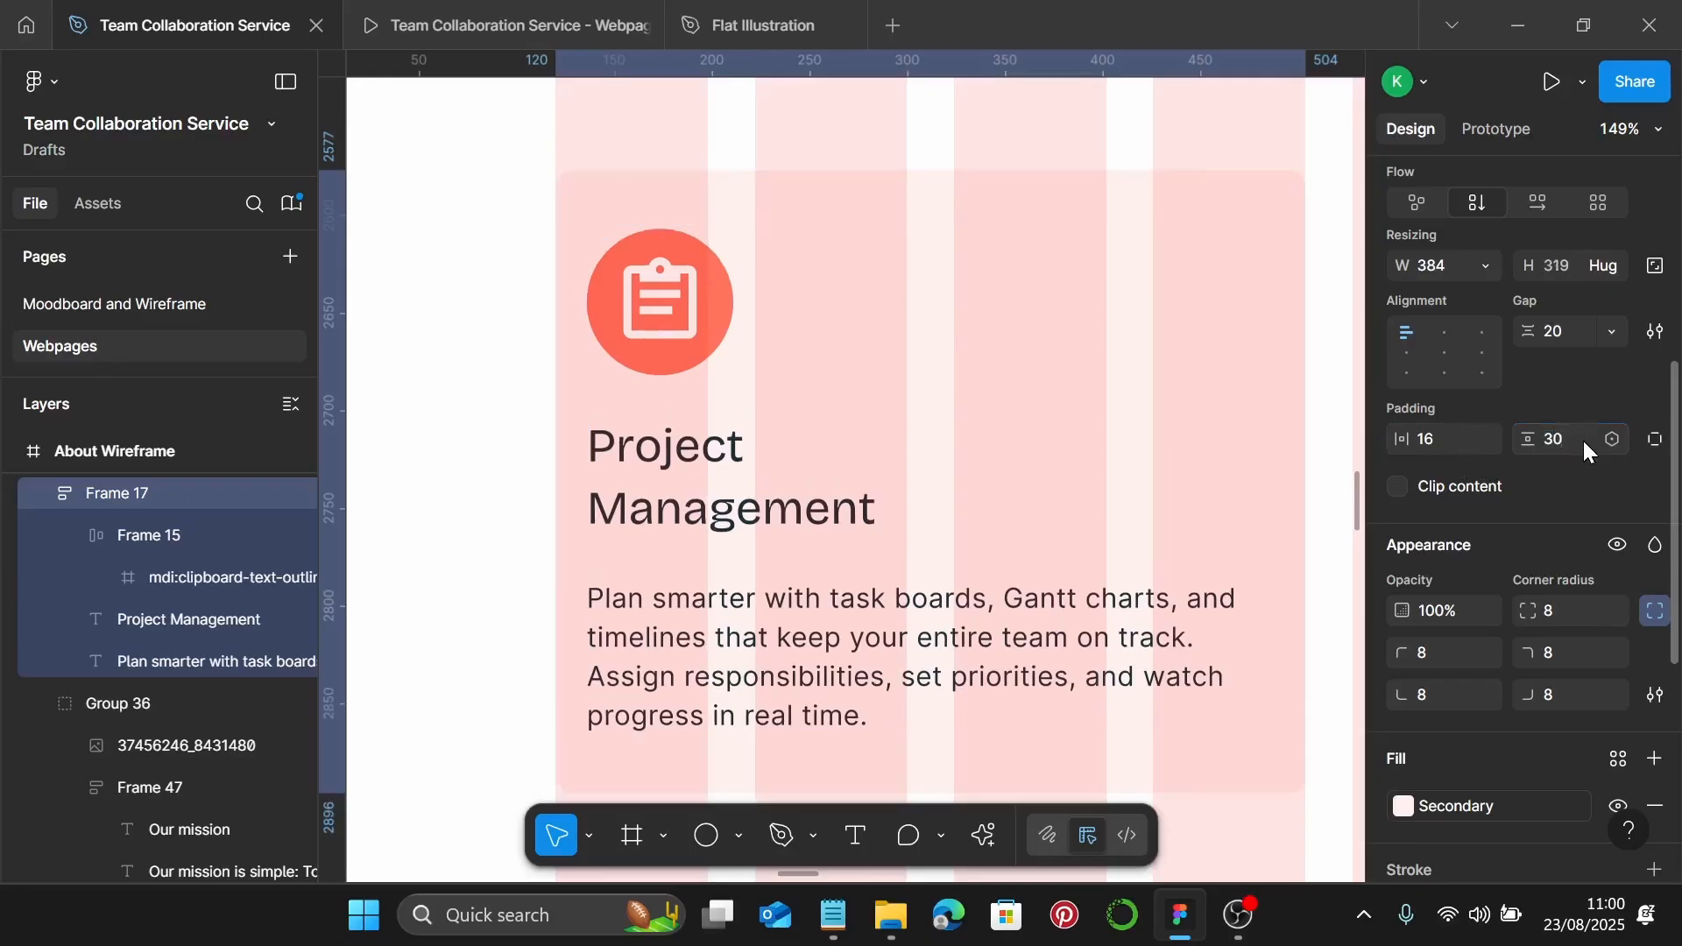
Narrow the card to a width of 282 so it spans three layout grid columns
{"action": "left_click_drag", "start_coordinate": [1308, 474], "coordinate": [1111, 492]}
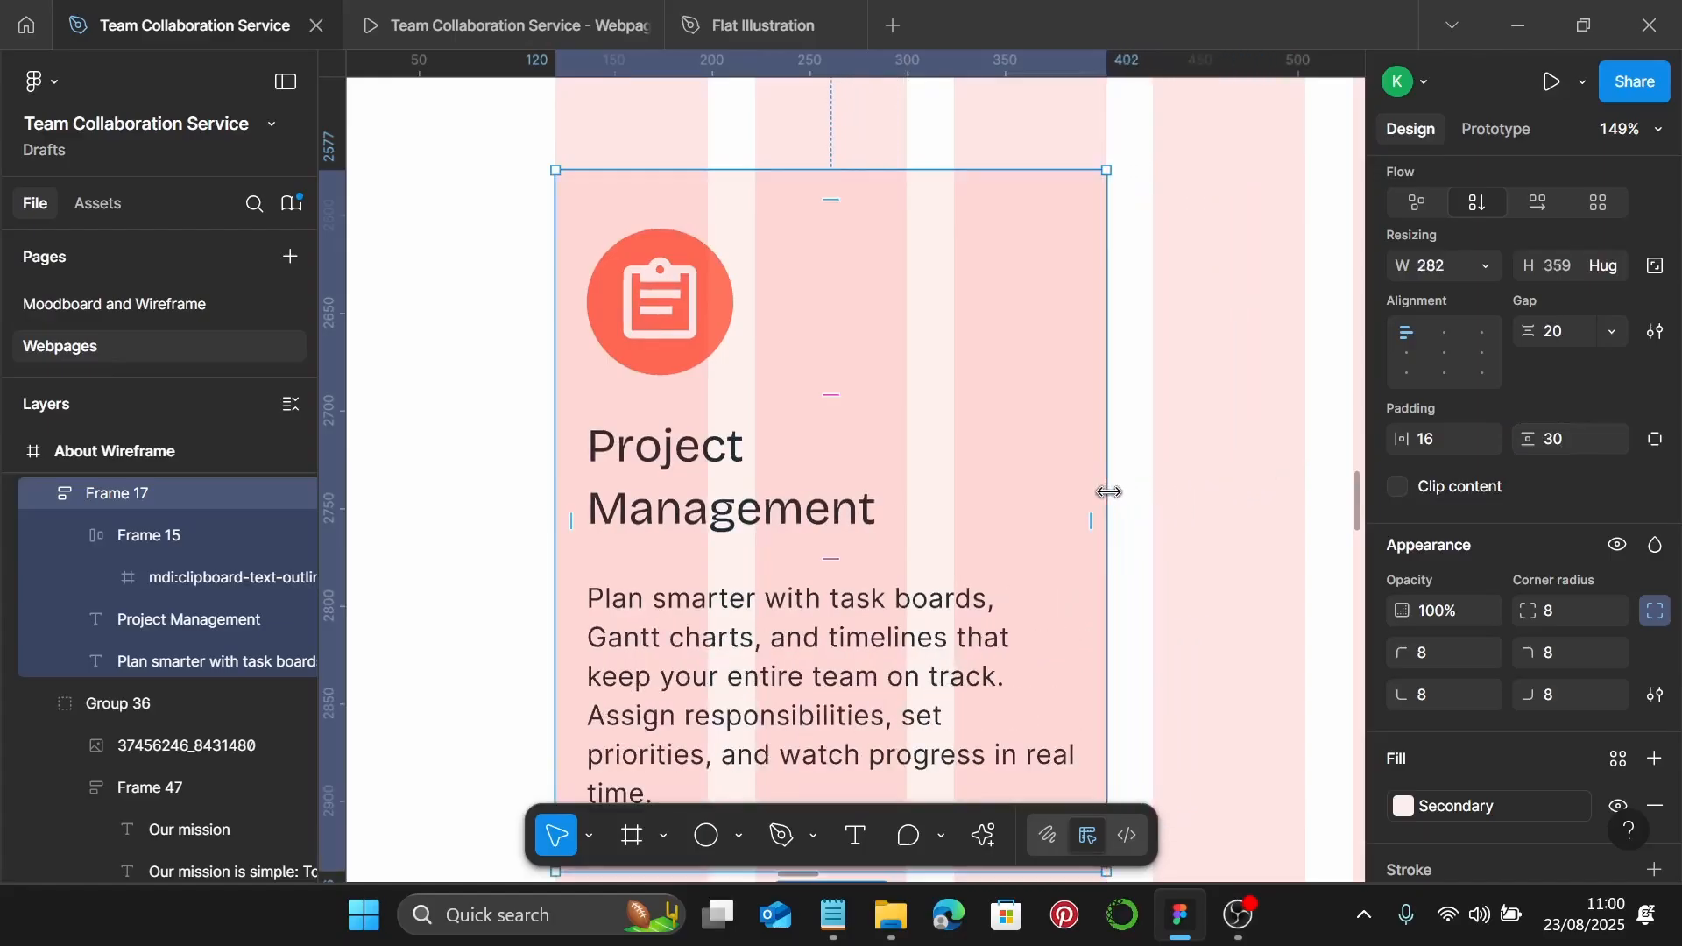
{"action": "scroll", "coordinate": [1138, 499], "scroll_direction": "down", "scroll_amount": 5, "text": "ctrl"}
{"action": "scroll", "coordinate": [1078, 503], "scroll_direction": "right", "scroll_amount": 1}
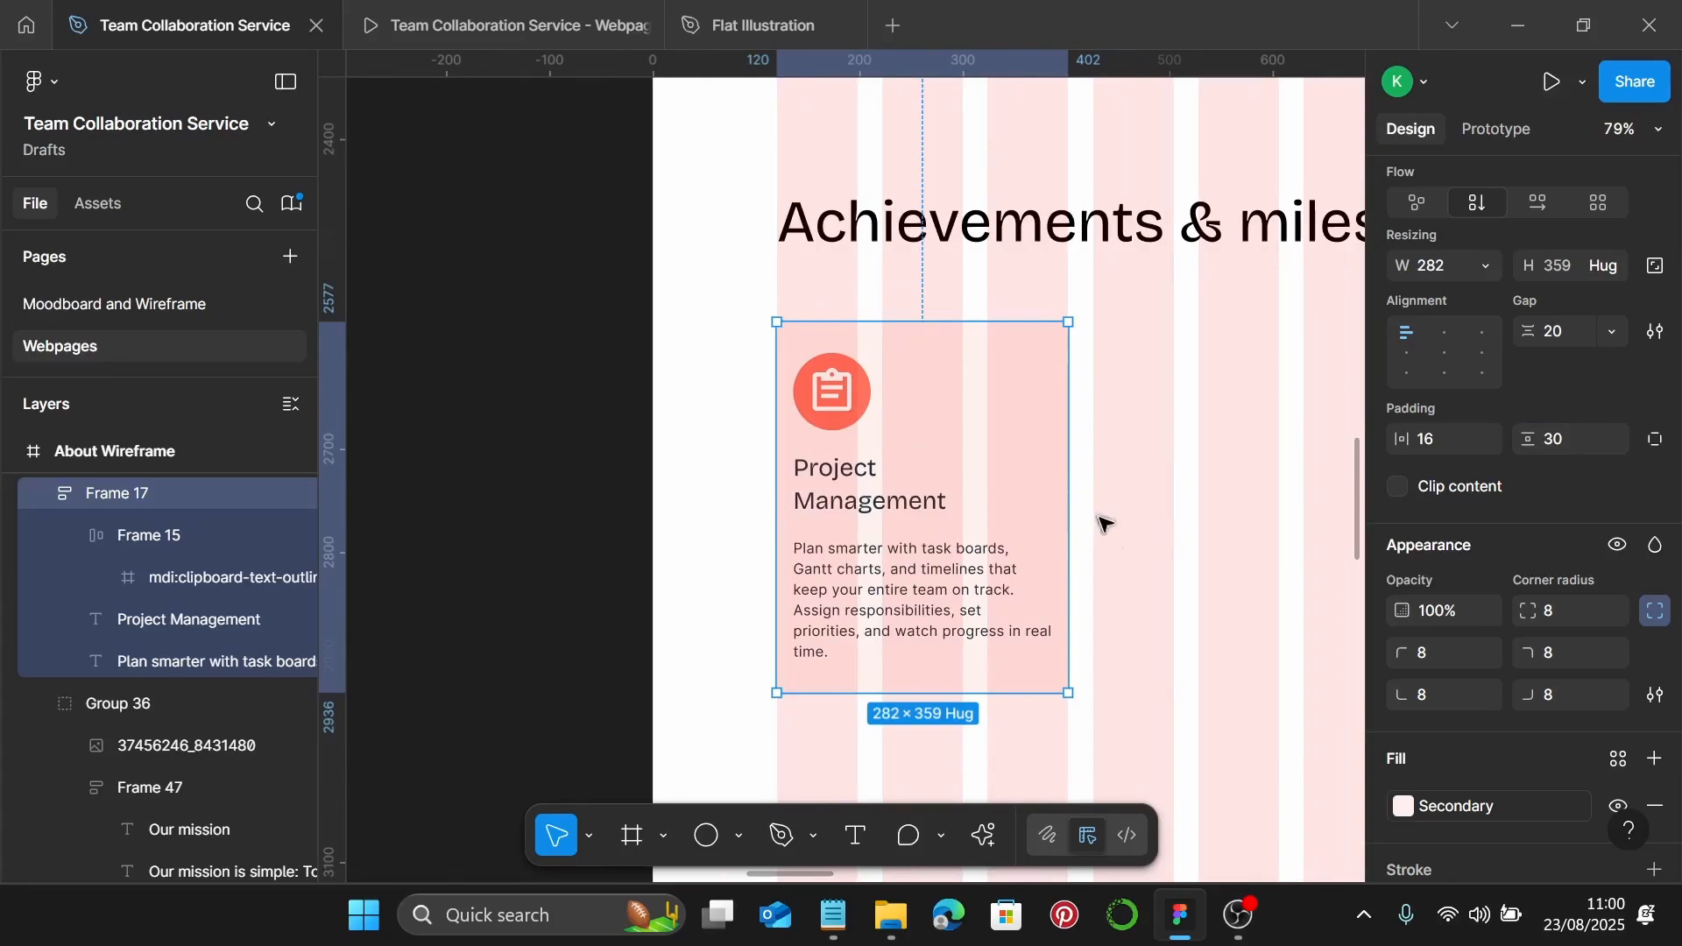
{"action": "left_click", "coordinate": [1165, 532]}
{"action": "scroll", "coordinate": [1163, 529], "scroll_direction": "right", "scroll_amount": 1}
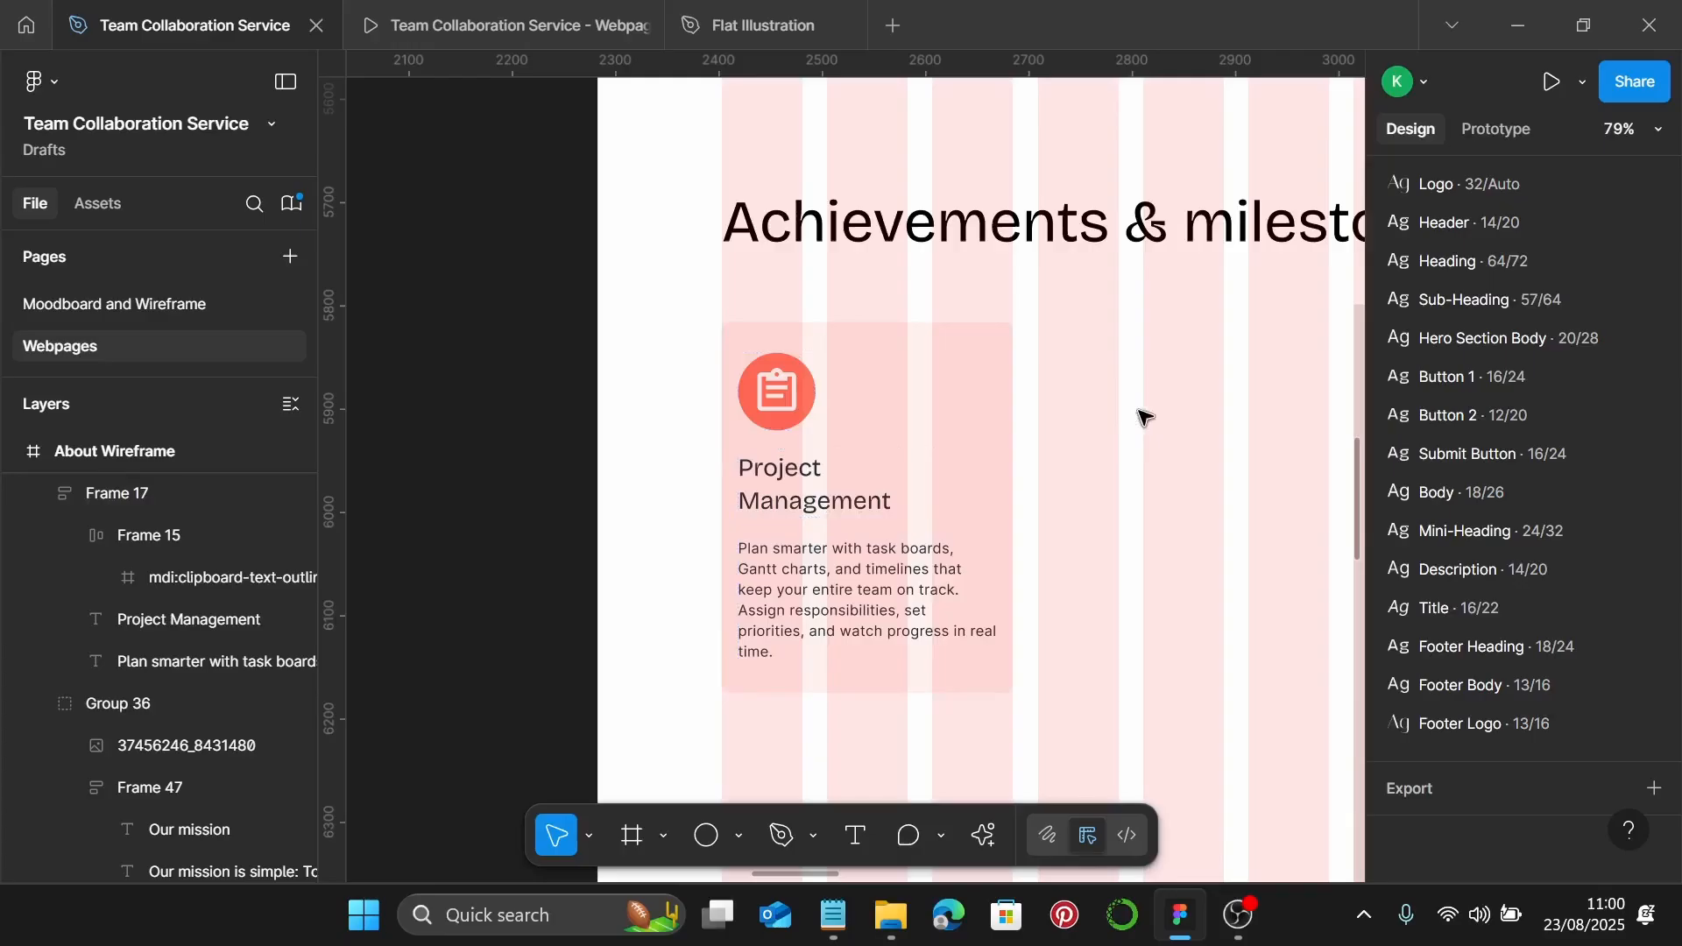
{"action": "scroll", "coordinate": [1143, 416], "scroll_direction": "down", "scroll_amount": 1}
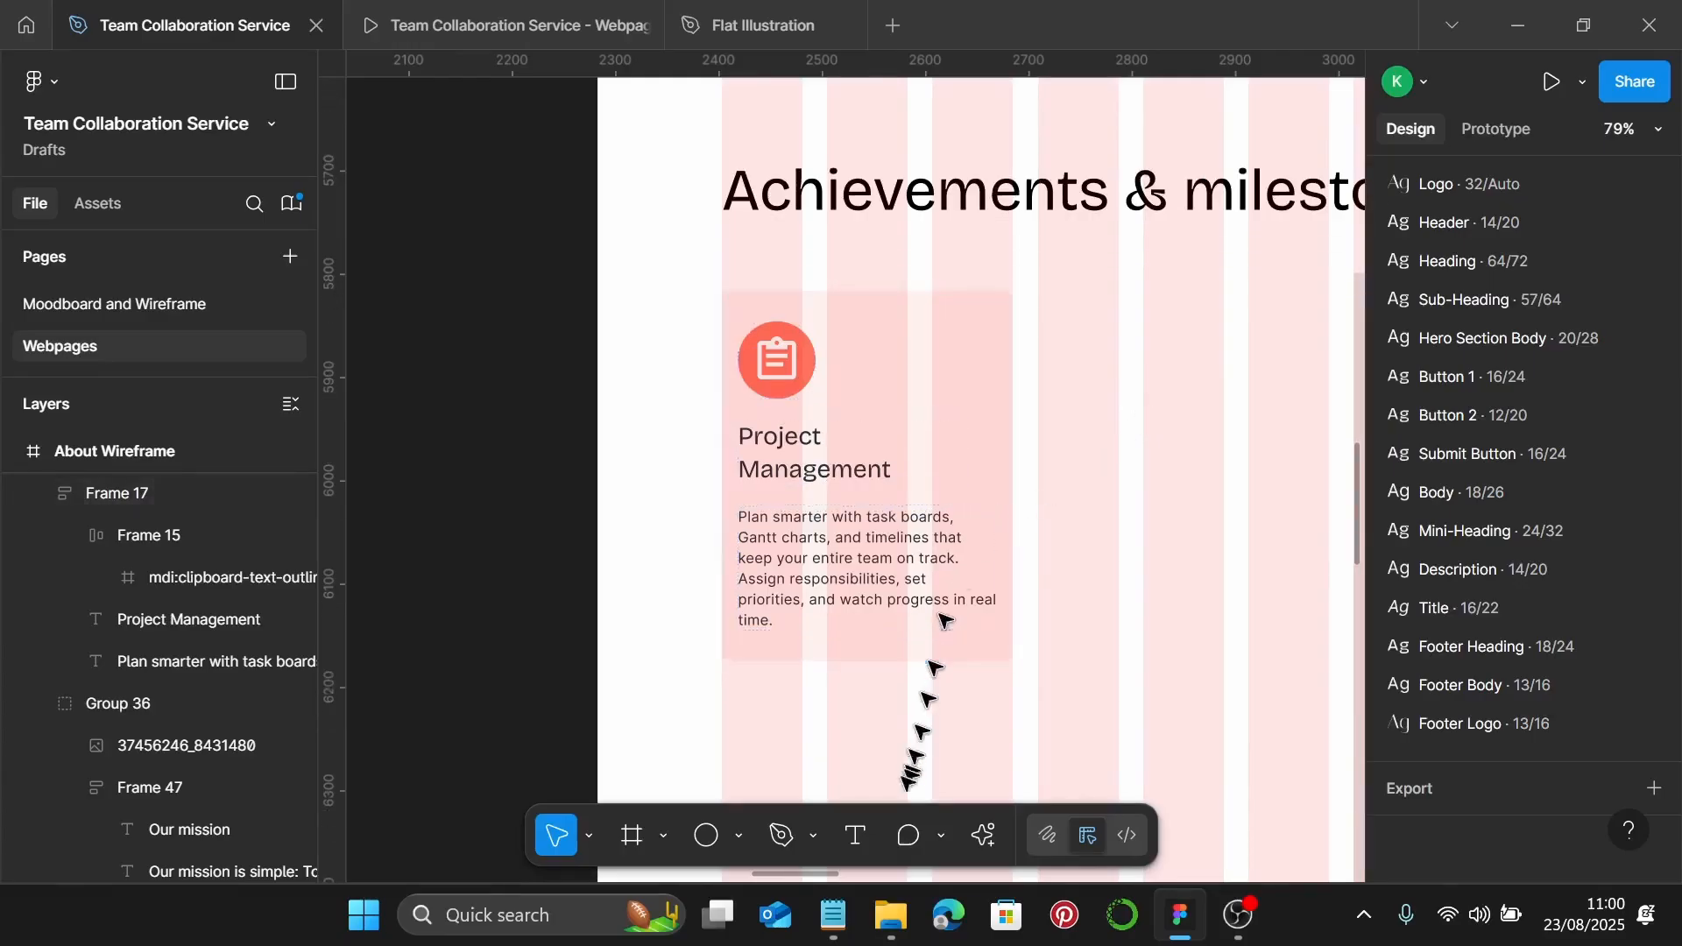
Switch to Notepad and copy the title "2021: Launched MVP to 50 beta users" from the Achievements & Milestones text
{"action": "left_click", "coordinate": [832, 915]}
{"action": "scroll", "coordinate": [1309, 455], "scroll_direction": "down", "scroll_amount": 6}
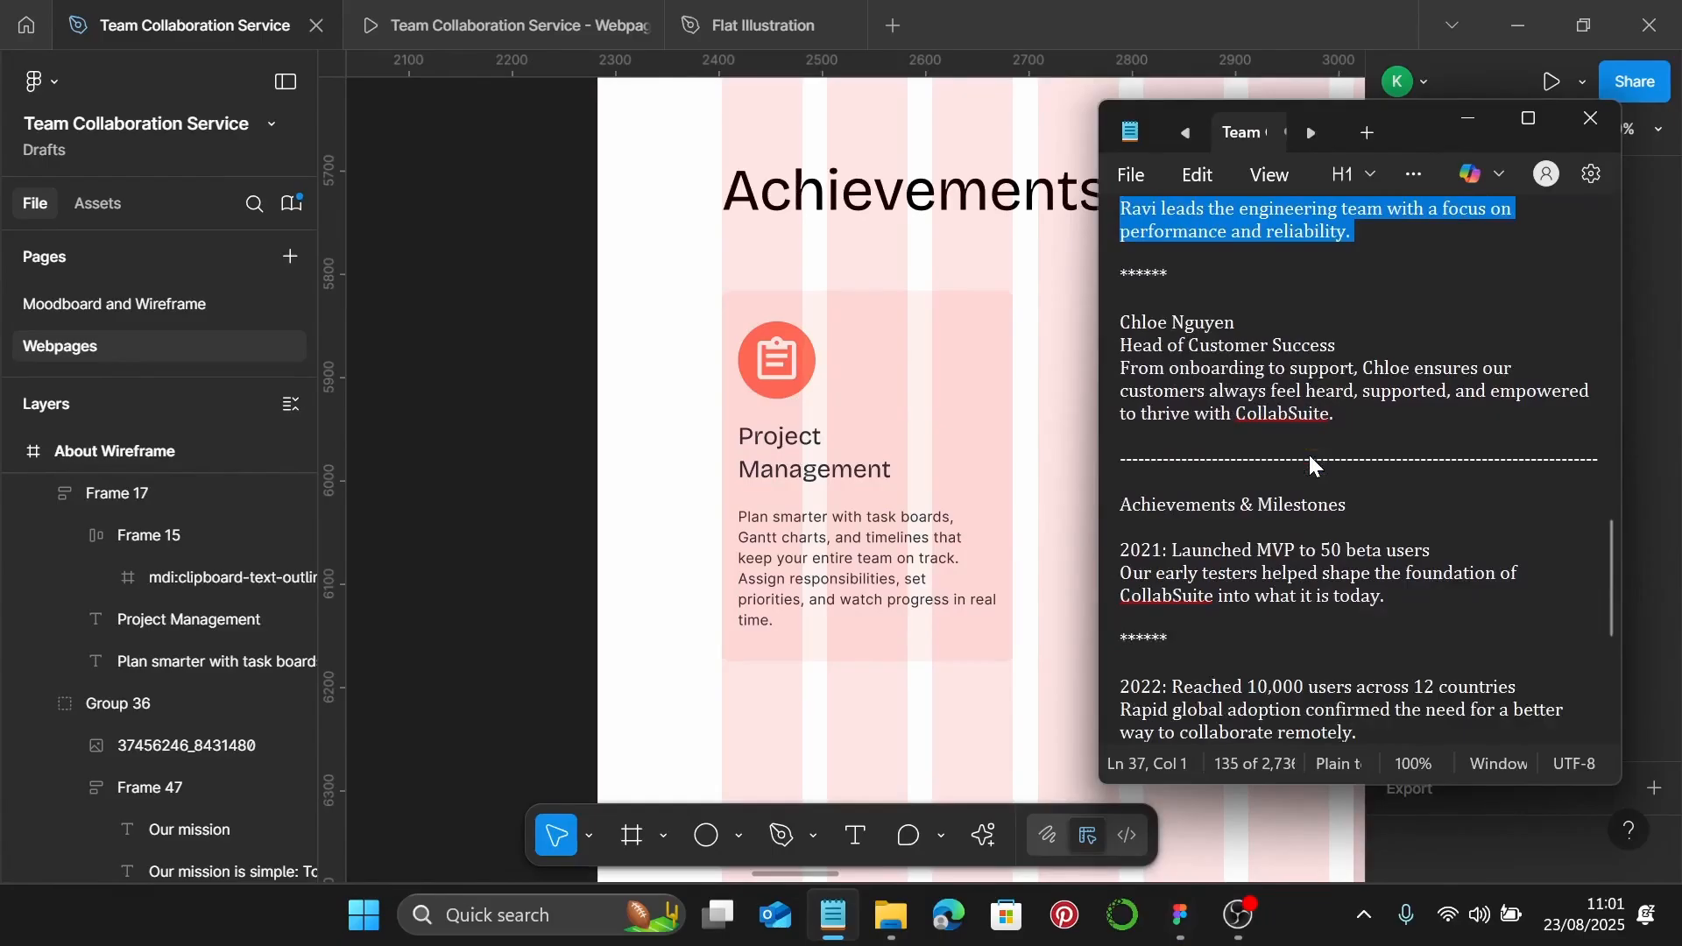
{"action": "left_click", "coordinate": [1331, 392]}
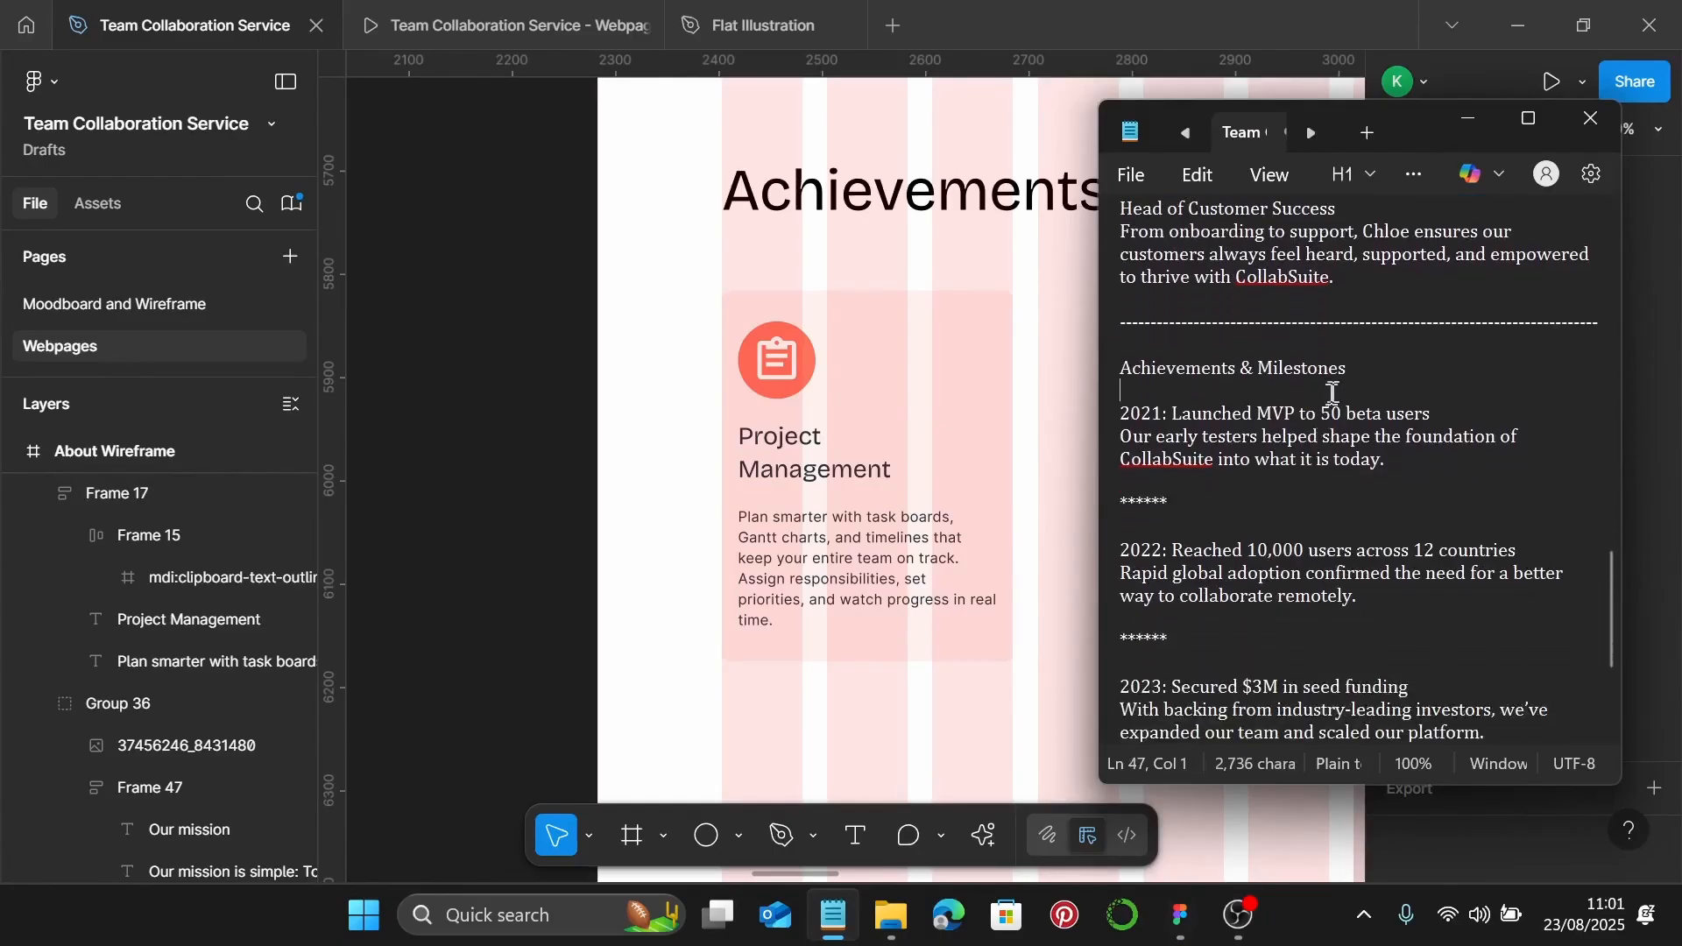
{"action": "scroll", "coordinate": [1331, 431], "scroll_direction": "up", "scroll_amount": 3}
{"action": "scroll", "coordinate": [1323, 426], "scroll_direction": "down", "scroll_amount": 2}
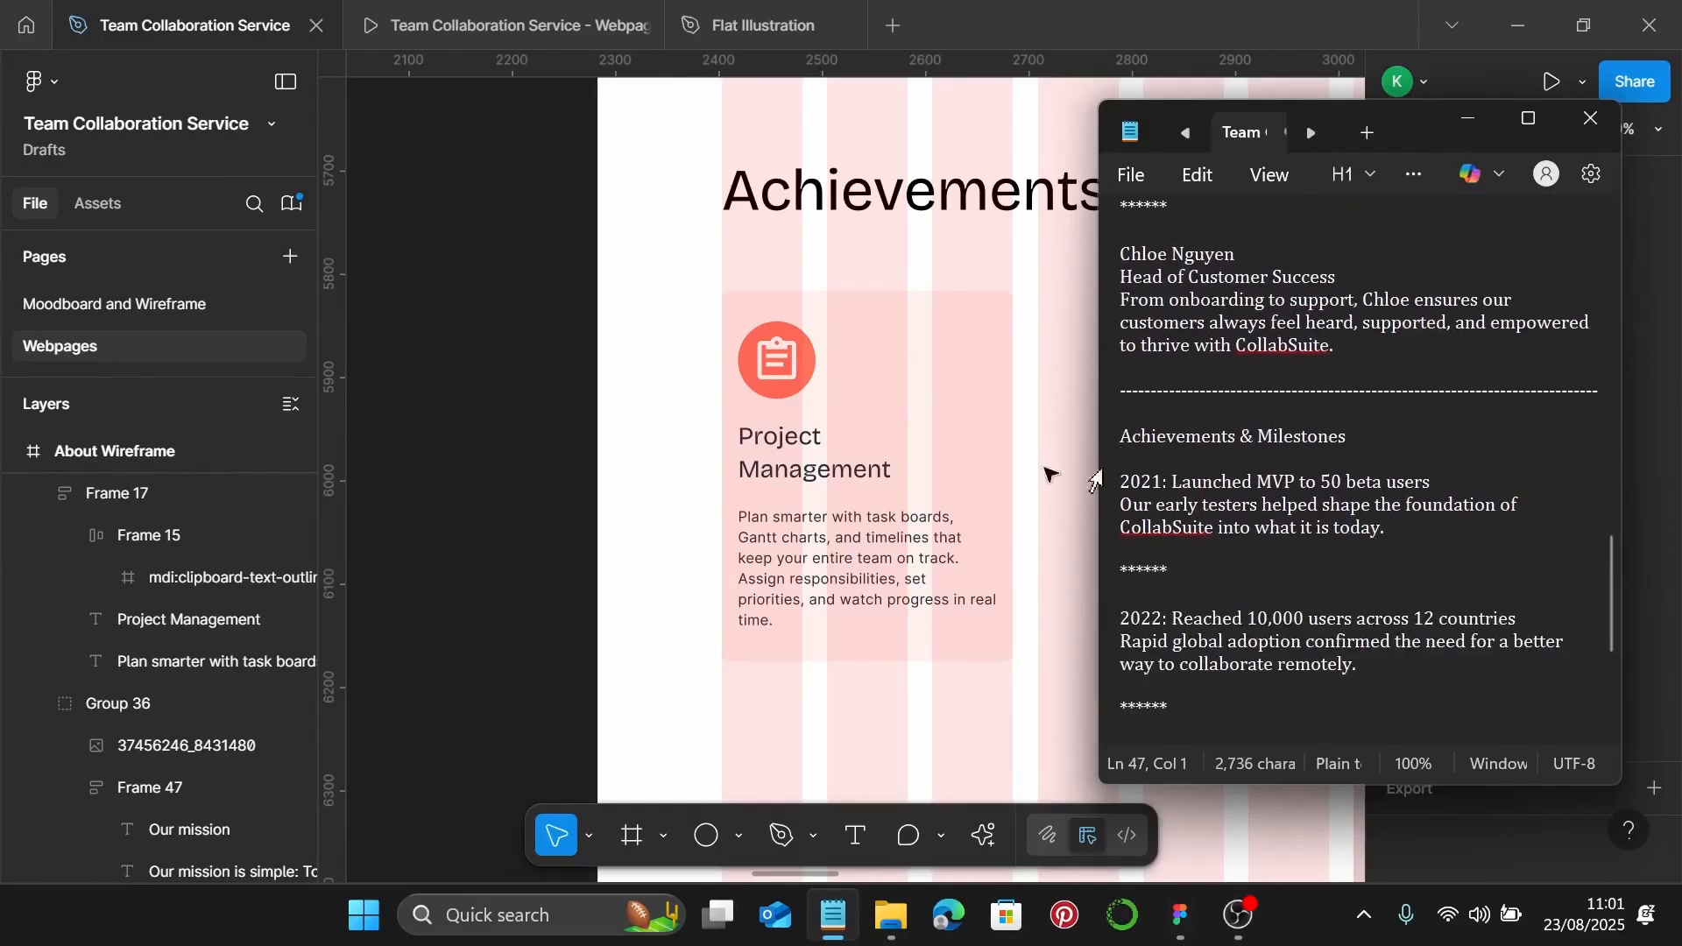
{"action": "left_click_drag", "start_coordinate": [1450, 486], "coordinate": [1136, 487]}
{"action": "key", "text": "ctrl+c"}
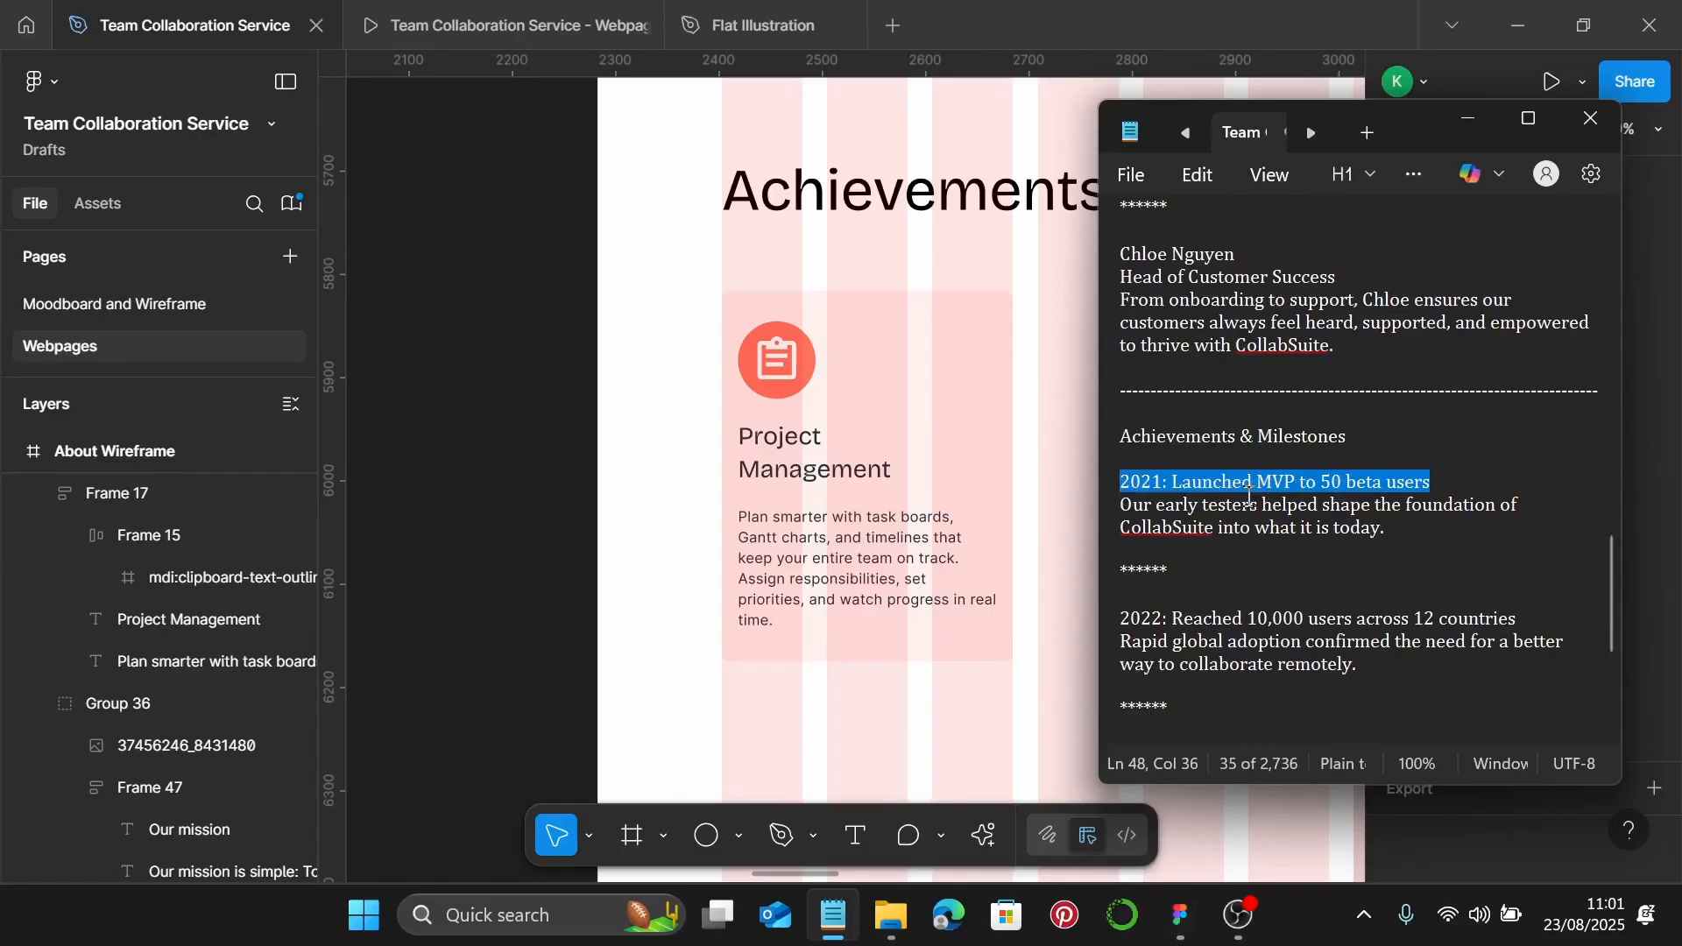
Replace the card's "Project Management" heading with "2021: Launched MVP to 50 beta users" and widen its text box to 242
{"action": "left_click", "coordinate": [788, 460]}
{"action": "double_click", "coordinate": [789, 461]}
{"action": "double_click", "coordinate": [788, 461]}
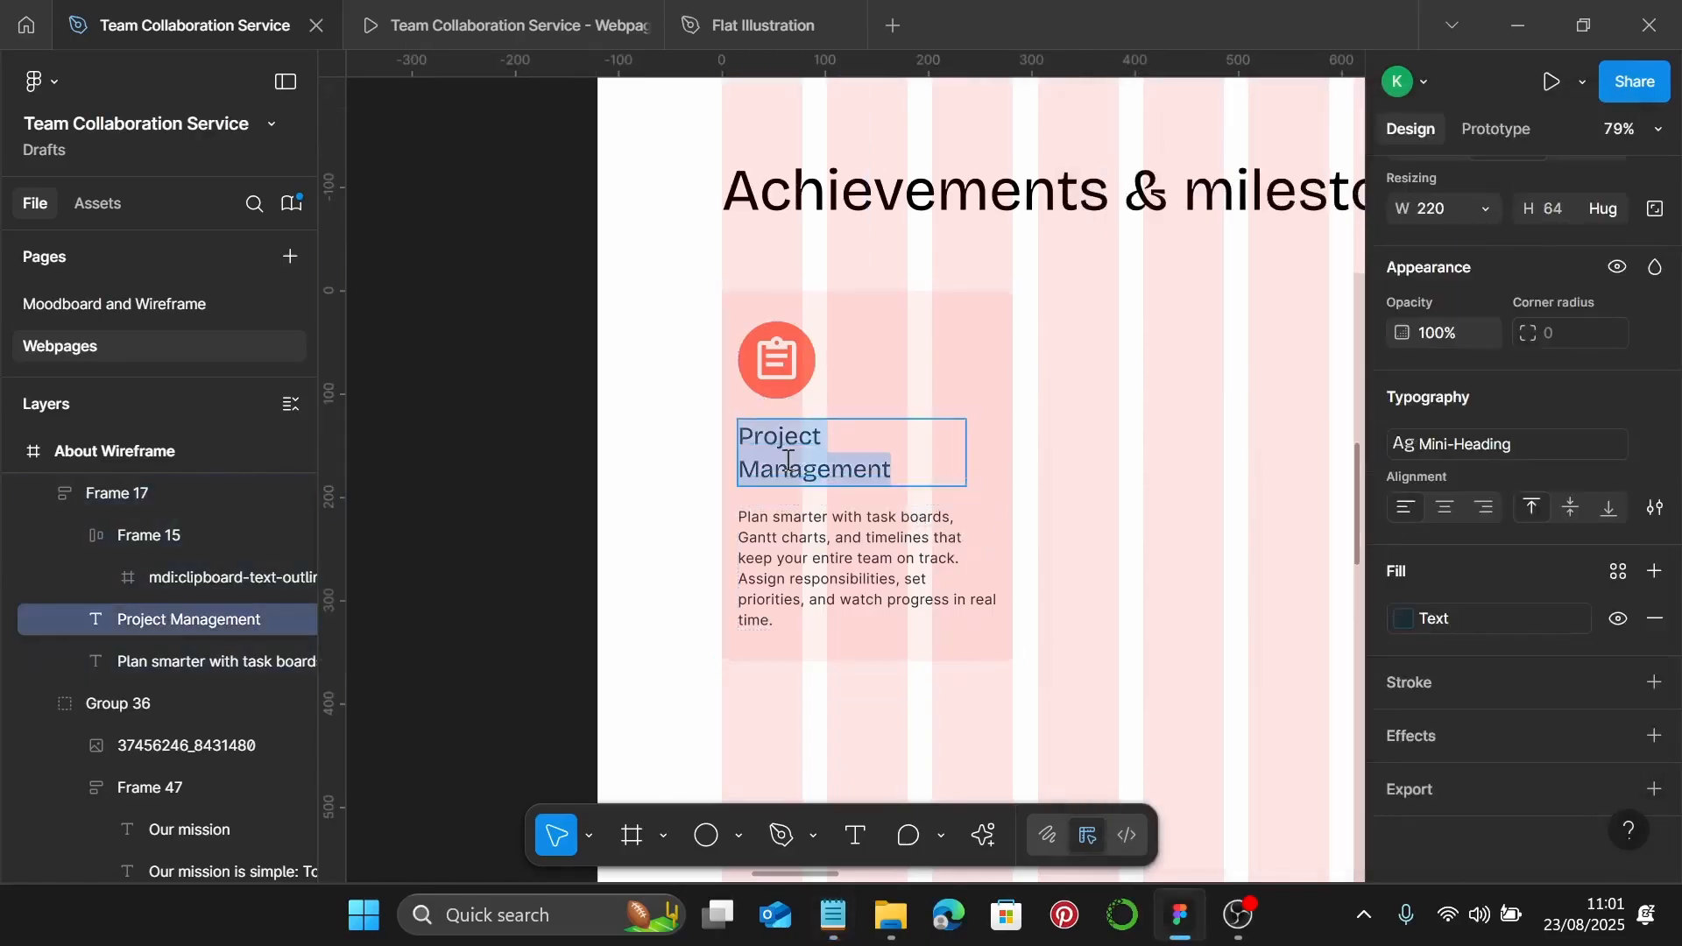
{"action": "key", "text": "ctrl+v"}
{"action": "scroll", "coordinate": [1051, 417], "scroll_direction": "down", "scroll_amount": 3}
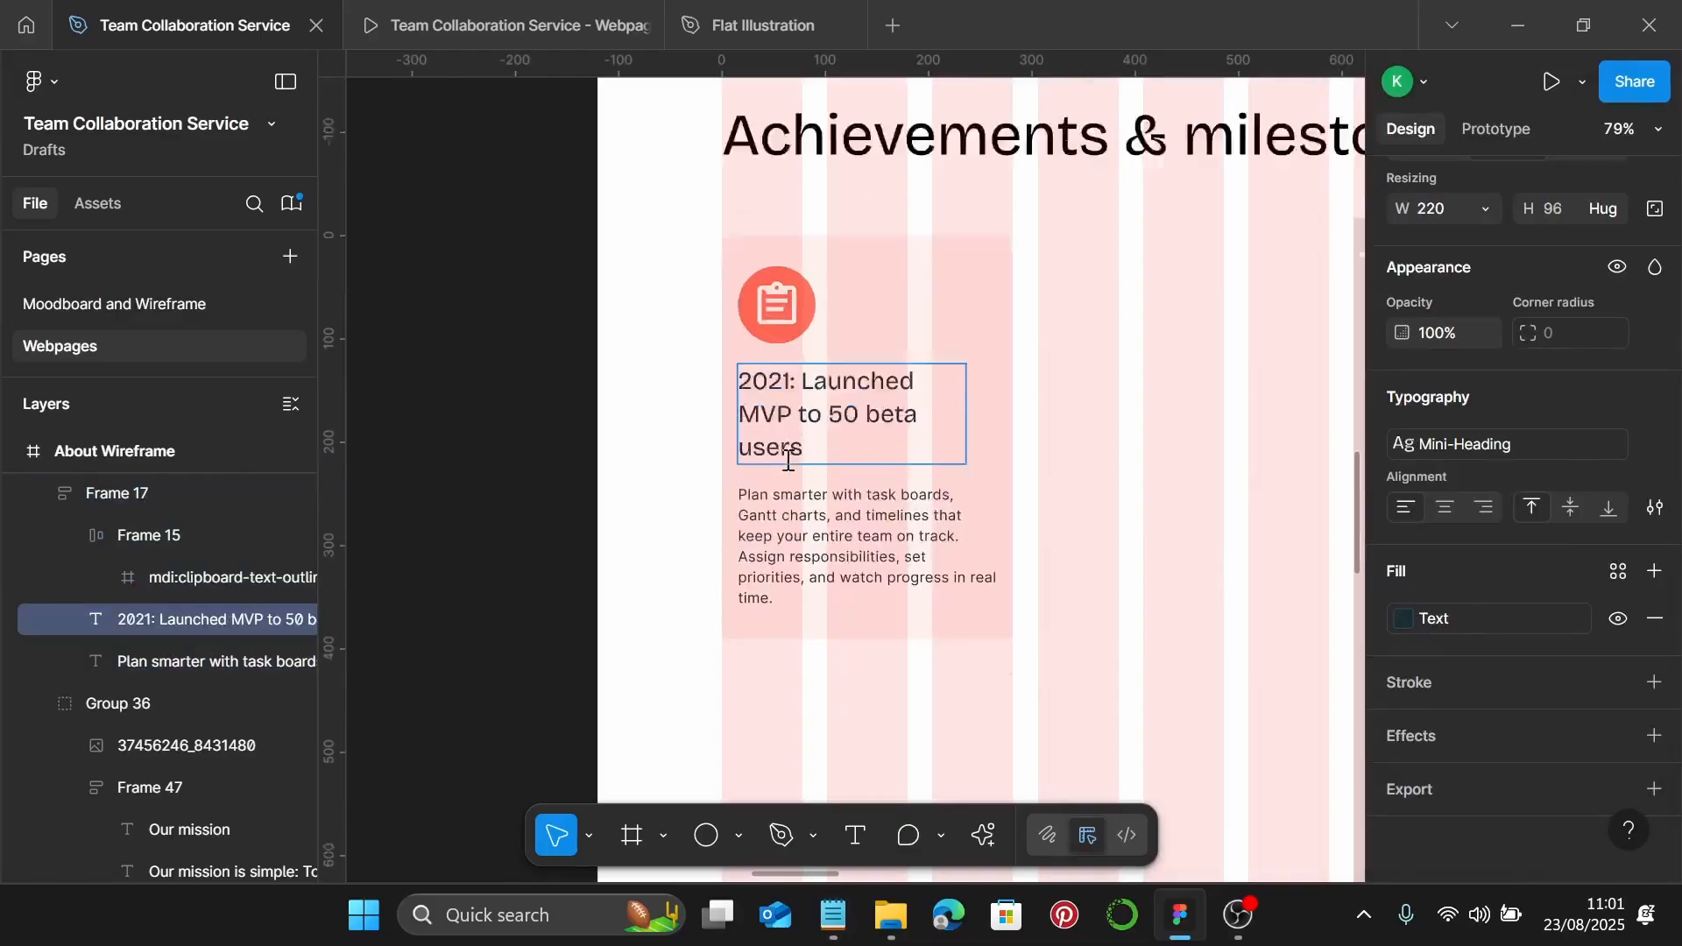
{"action": "key", "text": "Escape"}
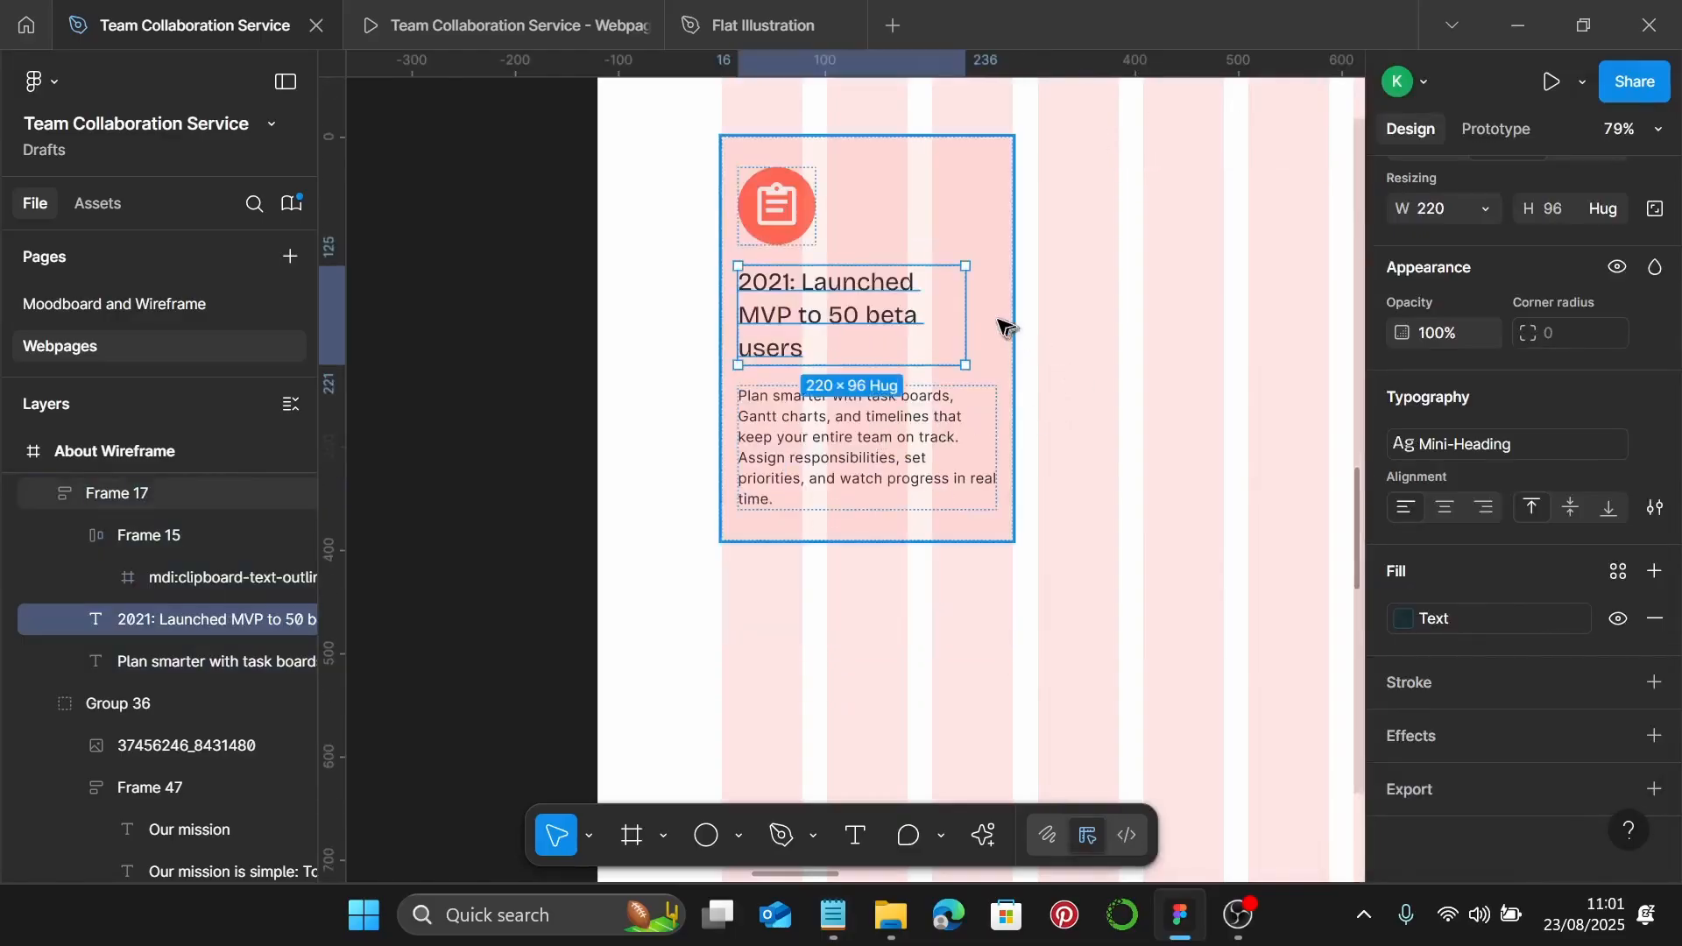
{"action": "left_click_drag", "start_coordinate": [969, 302], "coordinate": [988, 299]}
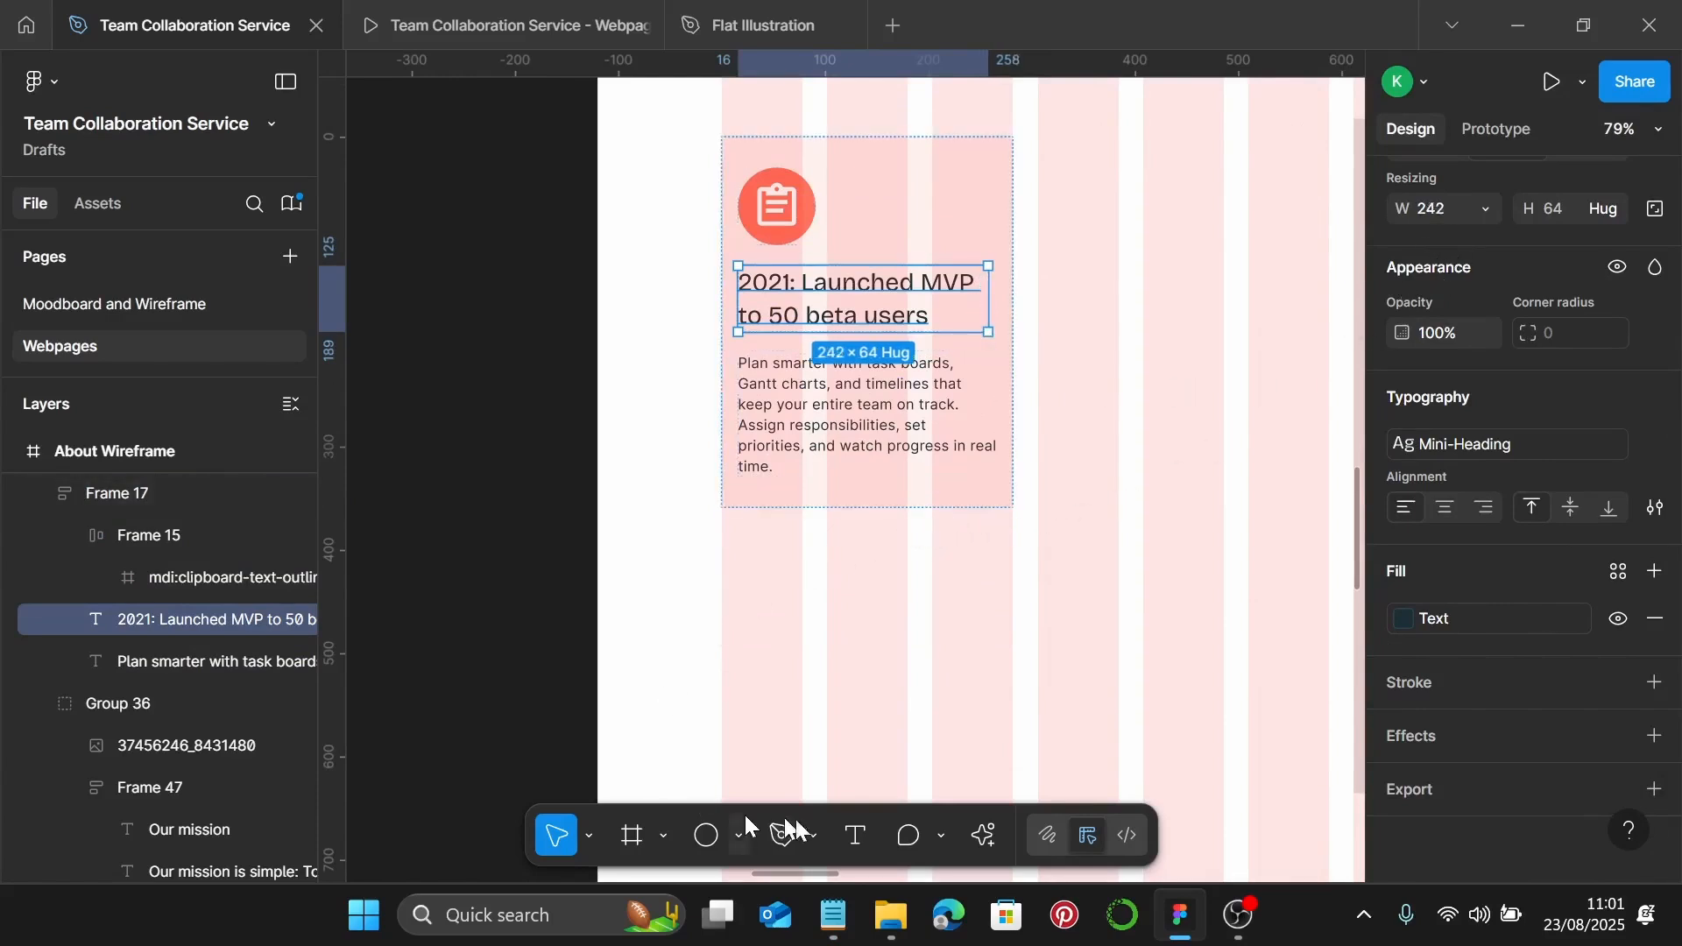
Replace the card's description with the Notepad text "Our early testers helped shape the foundation of CollabSuite into what it is today."
{"action": "left_click", "coordinate": [837, 918]}
{"action": "left_click_drag", "start_coordinate": [1395, 529], "coordinate": [1116, 512]}
{"action": "key", "text": "ctrl+c"}
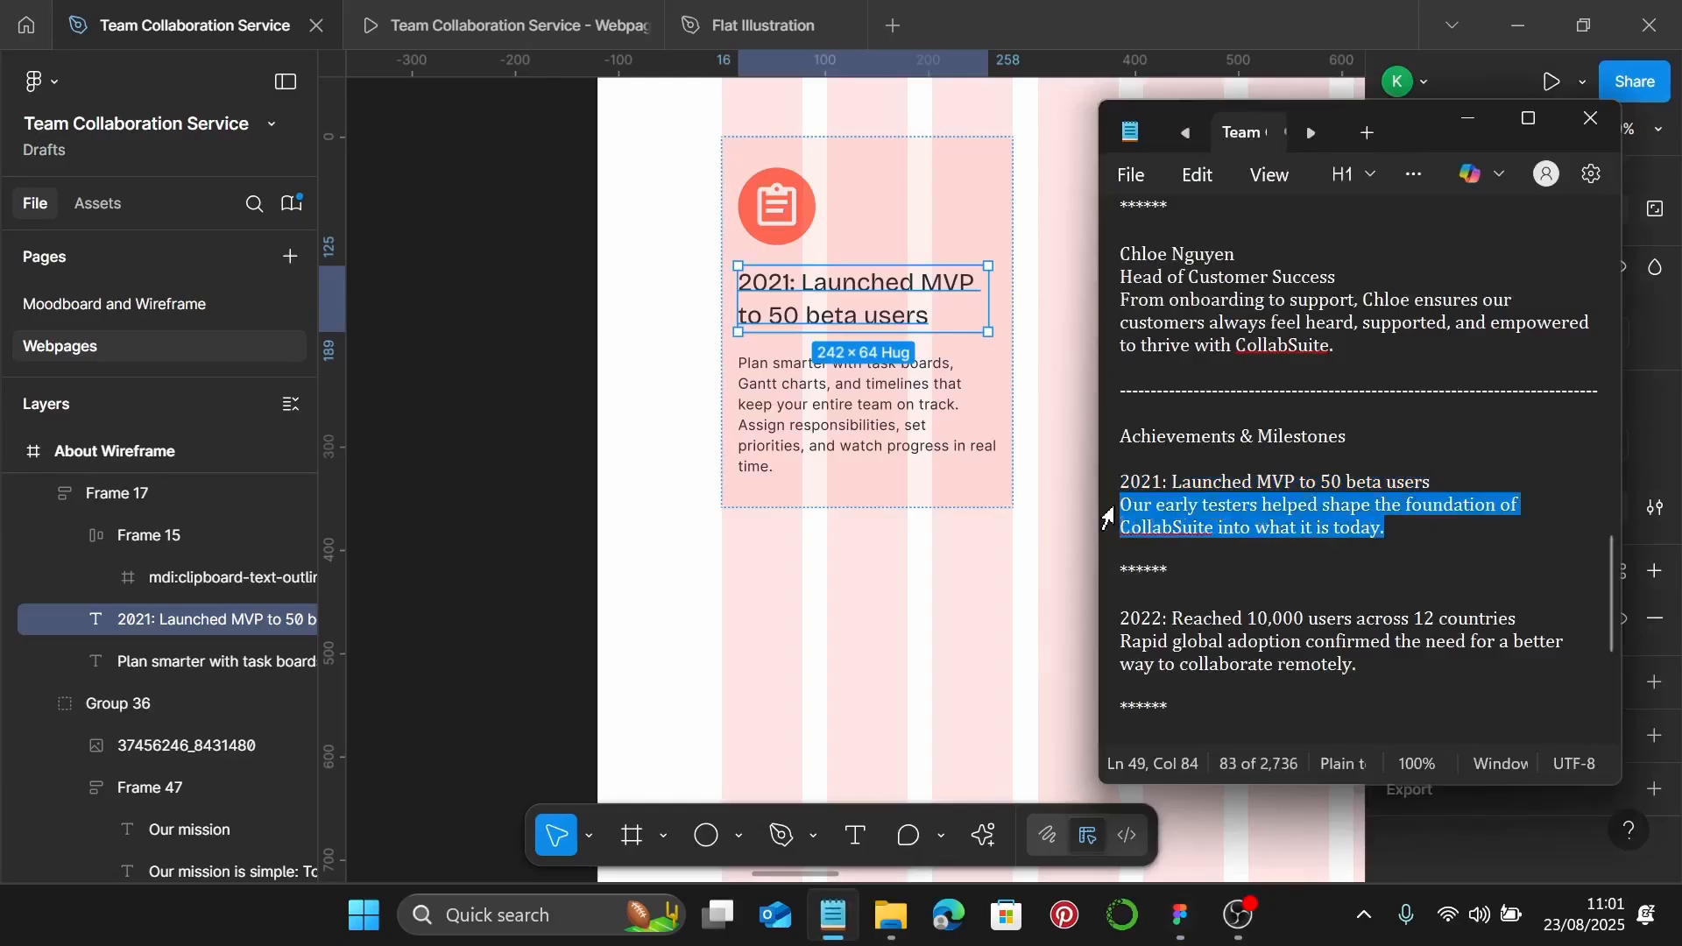
{"action": "left_click", "coordinate": [864, 432]}
{"action": "double_click", "coordinate": [864, 433]}
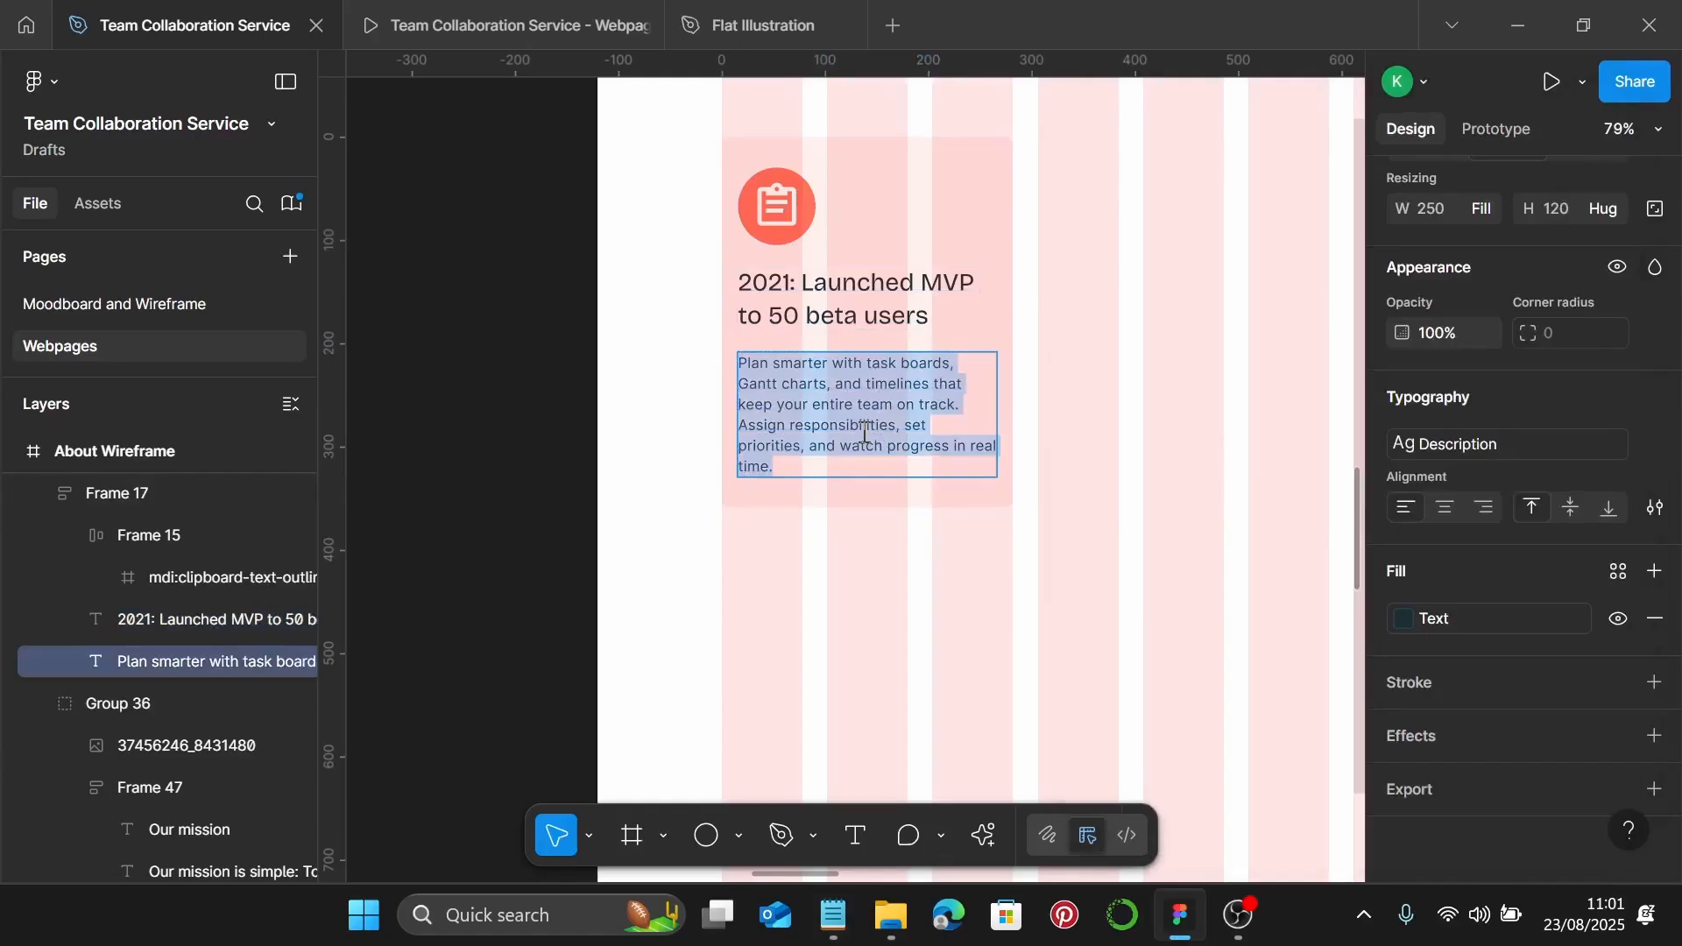
{"action": "key", "text": "ctrl+v"}
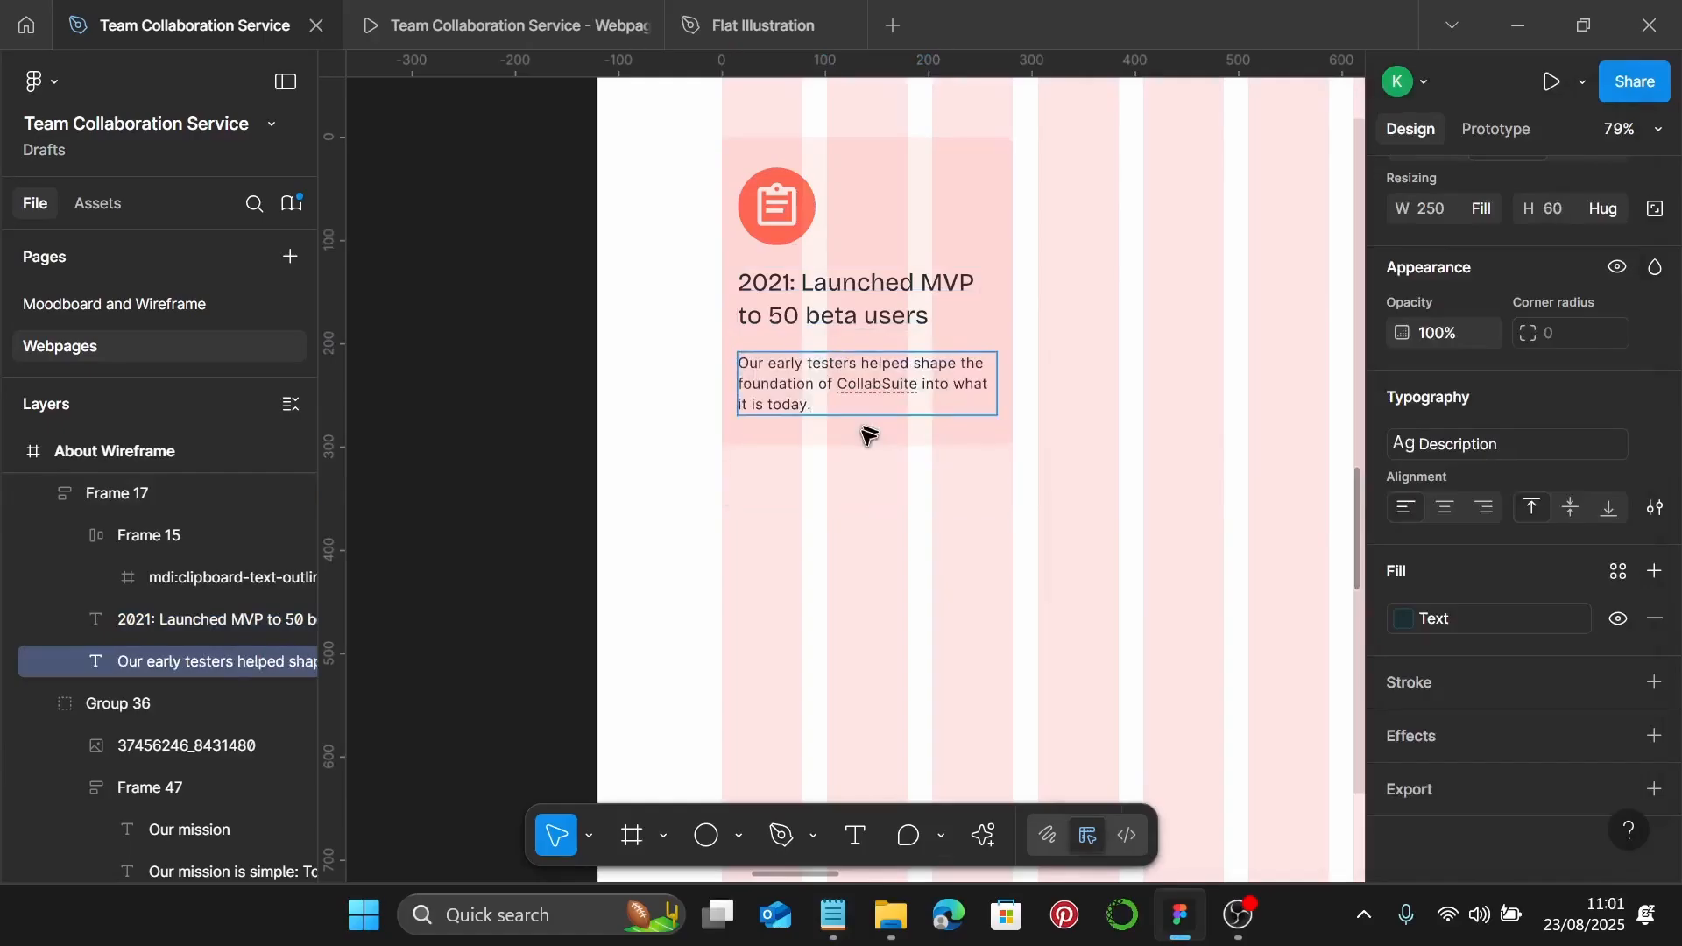
{"action": "key", "text": "Escape"}
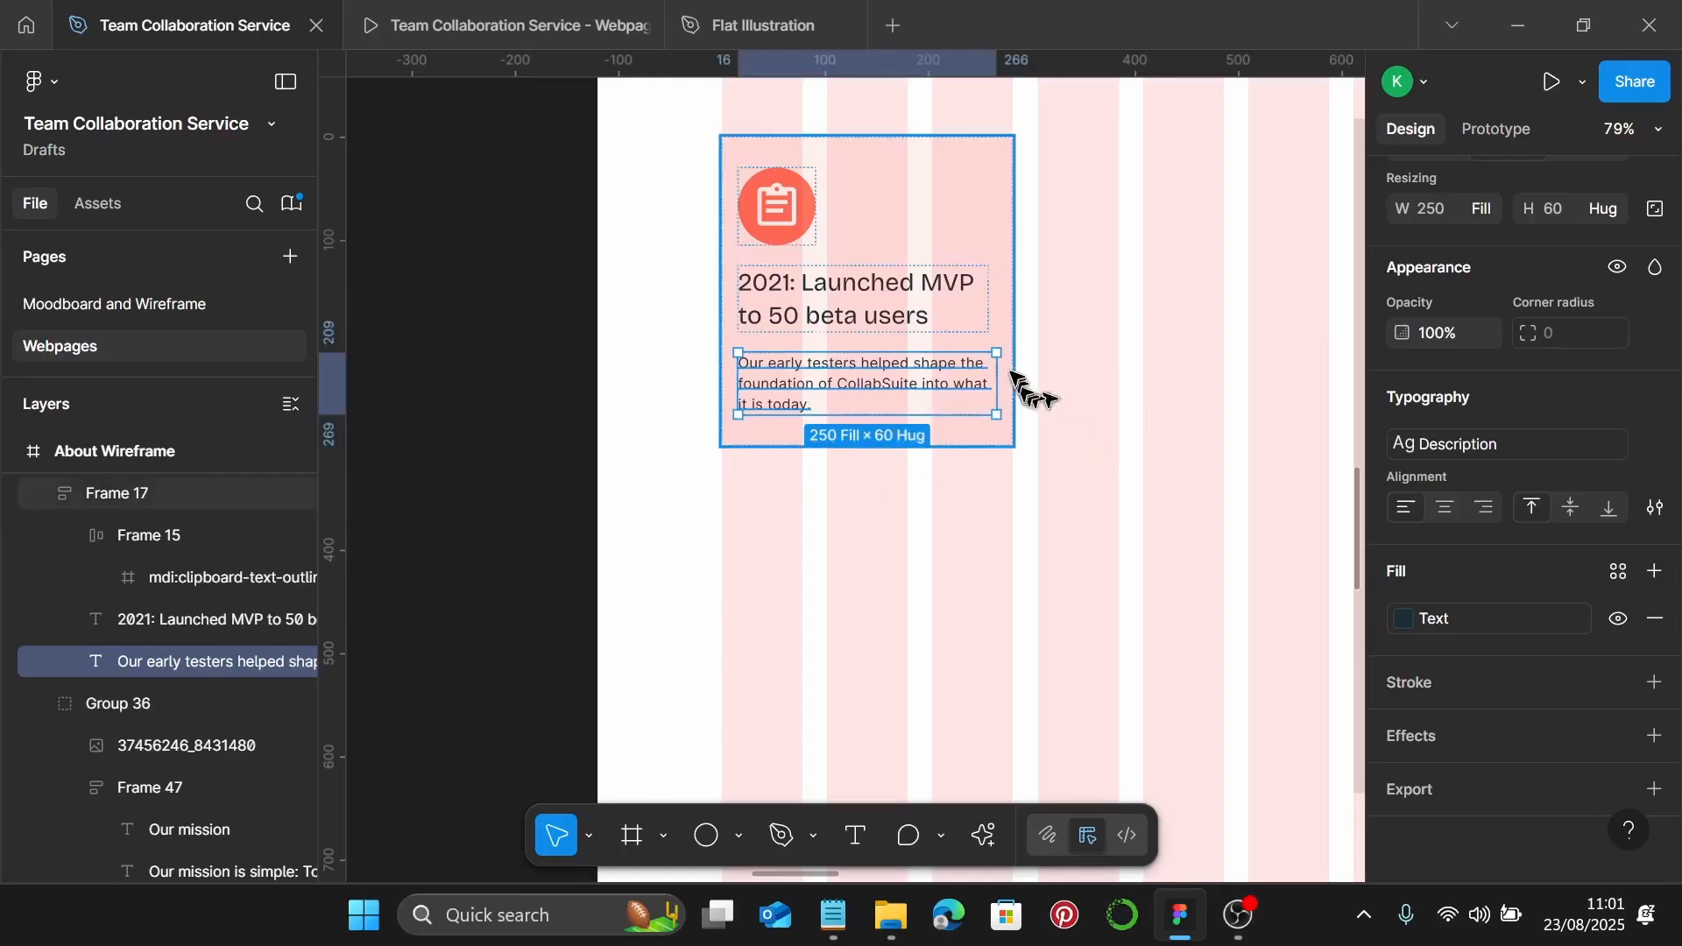
Narrow the card's description text box to a width of 235
{"action": "left_click_drag", "start_coordinate": [991, 380], "coordinate": [975, 380]}
{"action": "left_click", "coordinate": [1031, 528]}
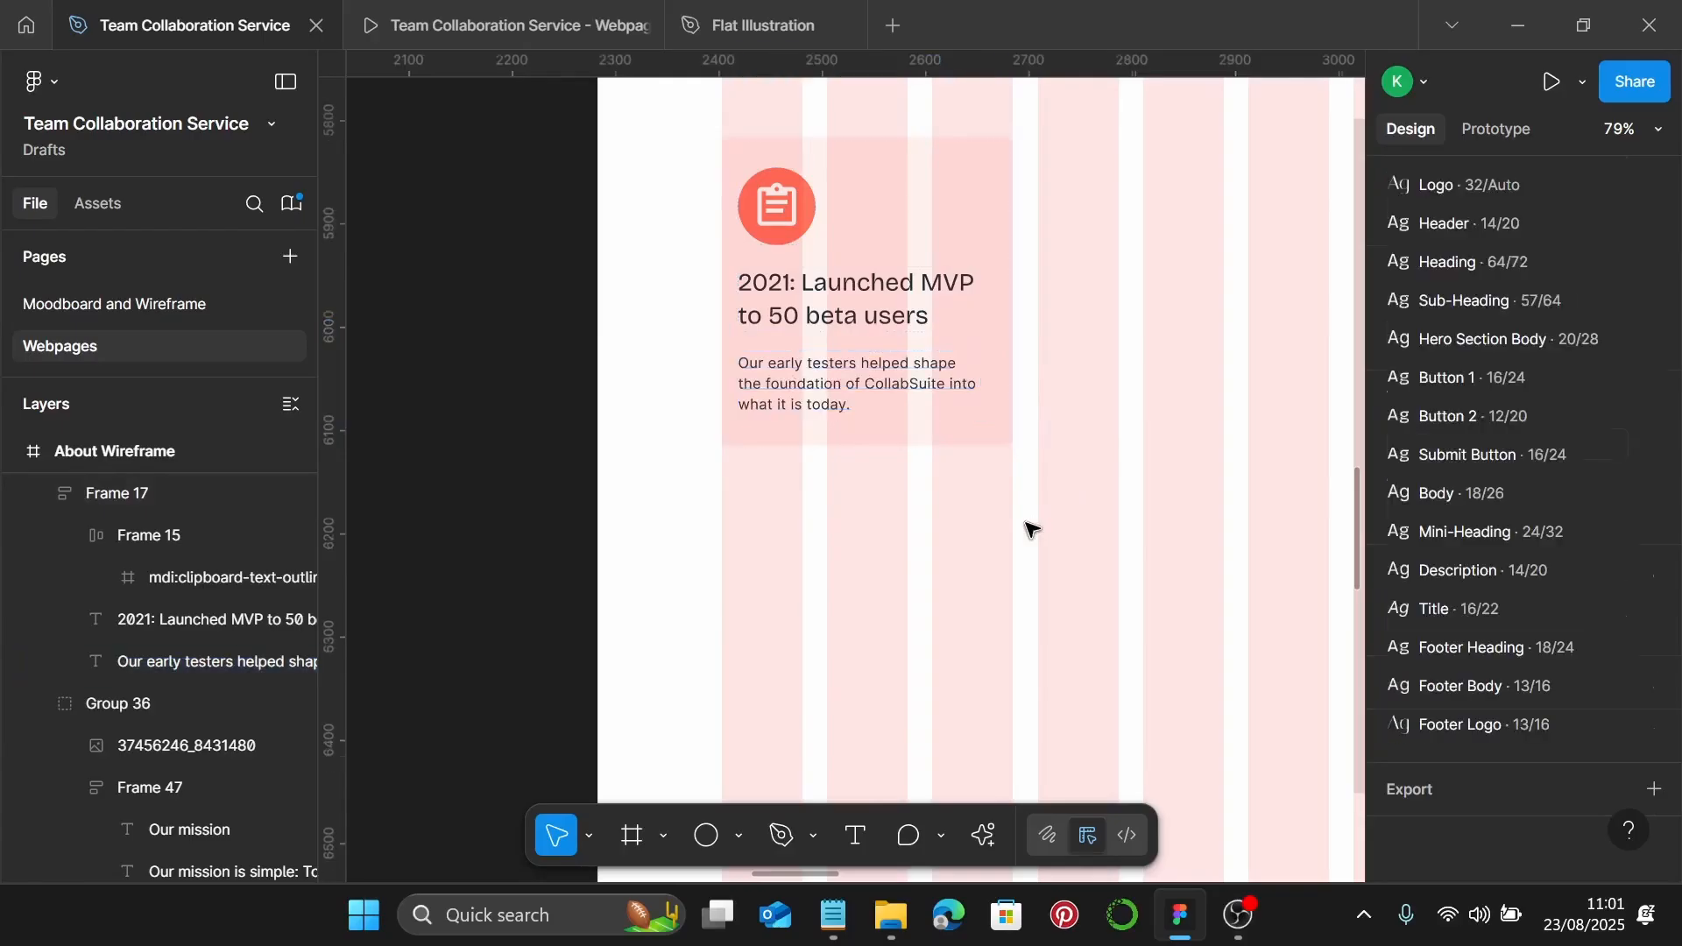
{"action": "left_click", "coordinate": [920, 405]}
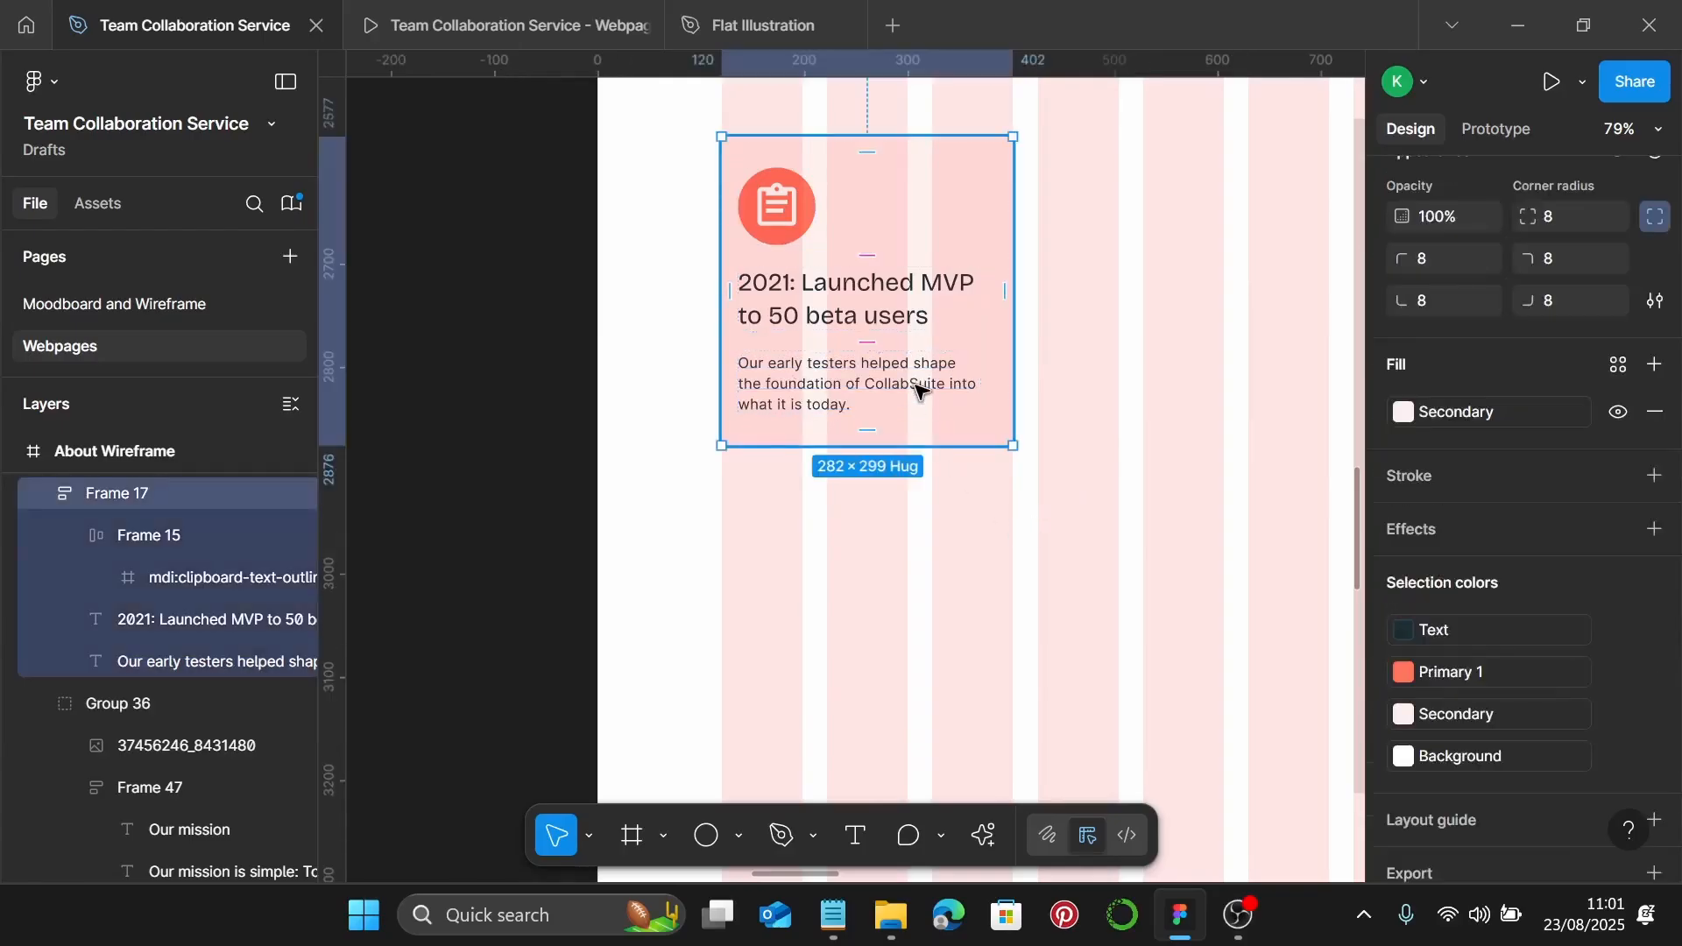
{"action": "left_click", "coordinate": [920, 392]}
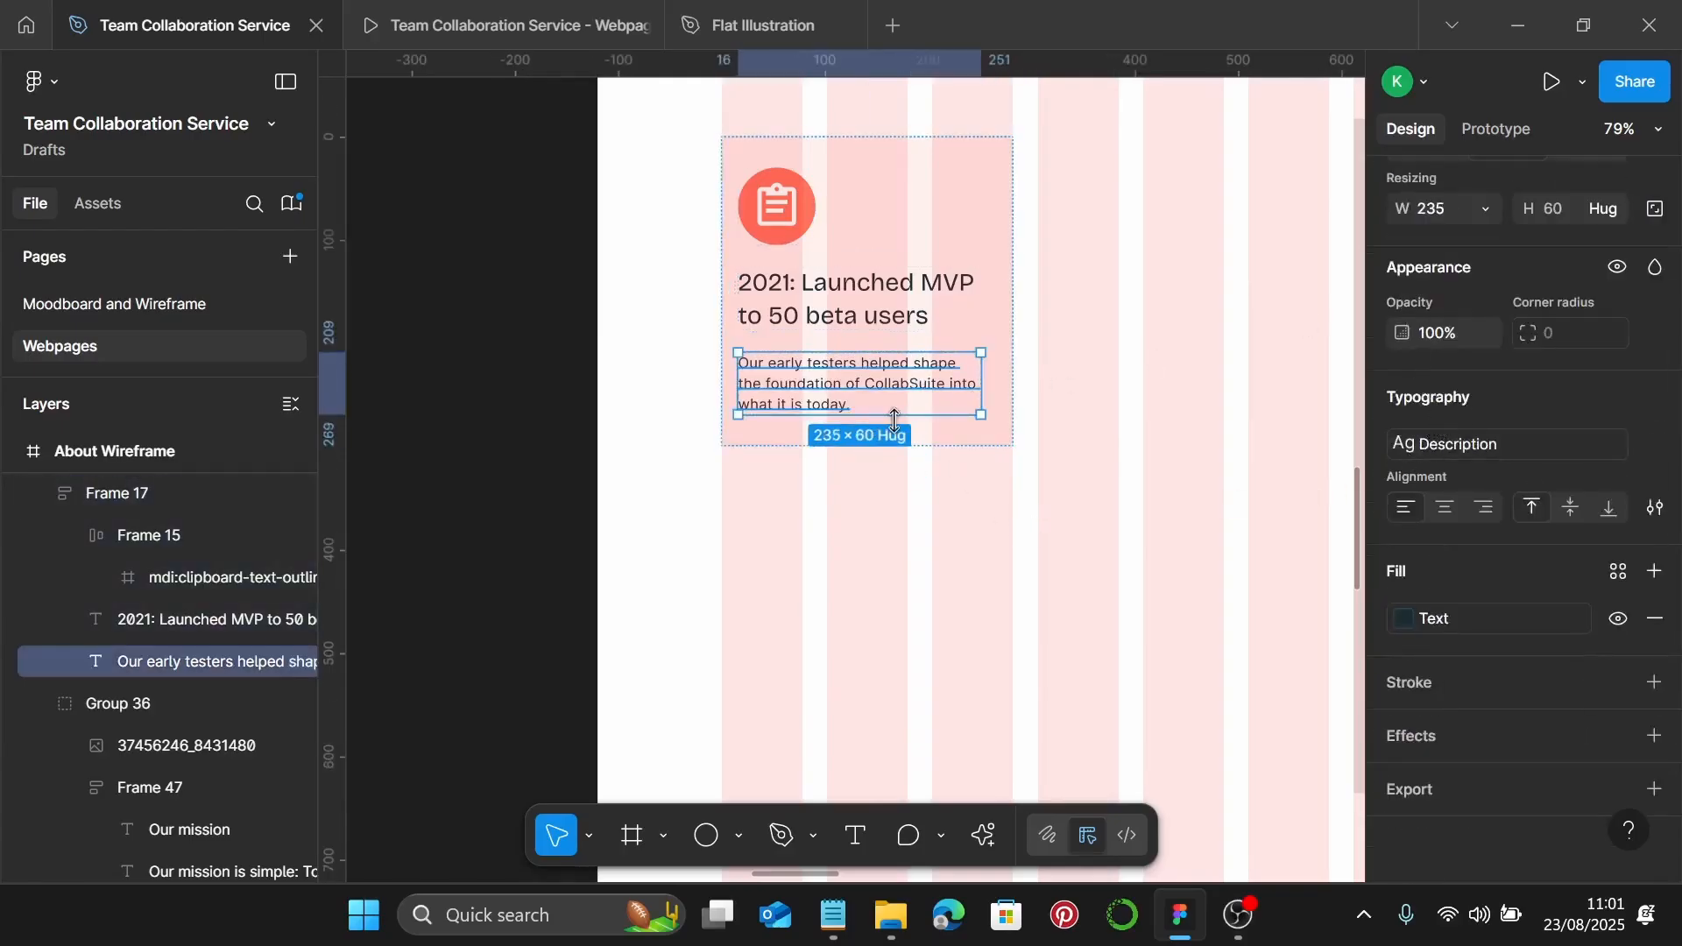
{"action": "left_click", "coordinate": [1096, 394]}
{"action": "scroll", "coordinate": [1142, 421], "scroll_direction": "up", "scroll_amount": 3}
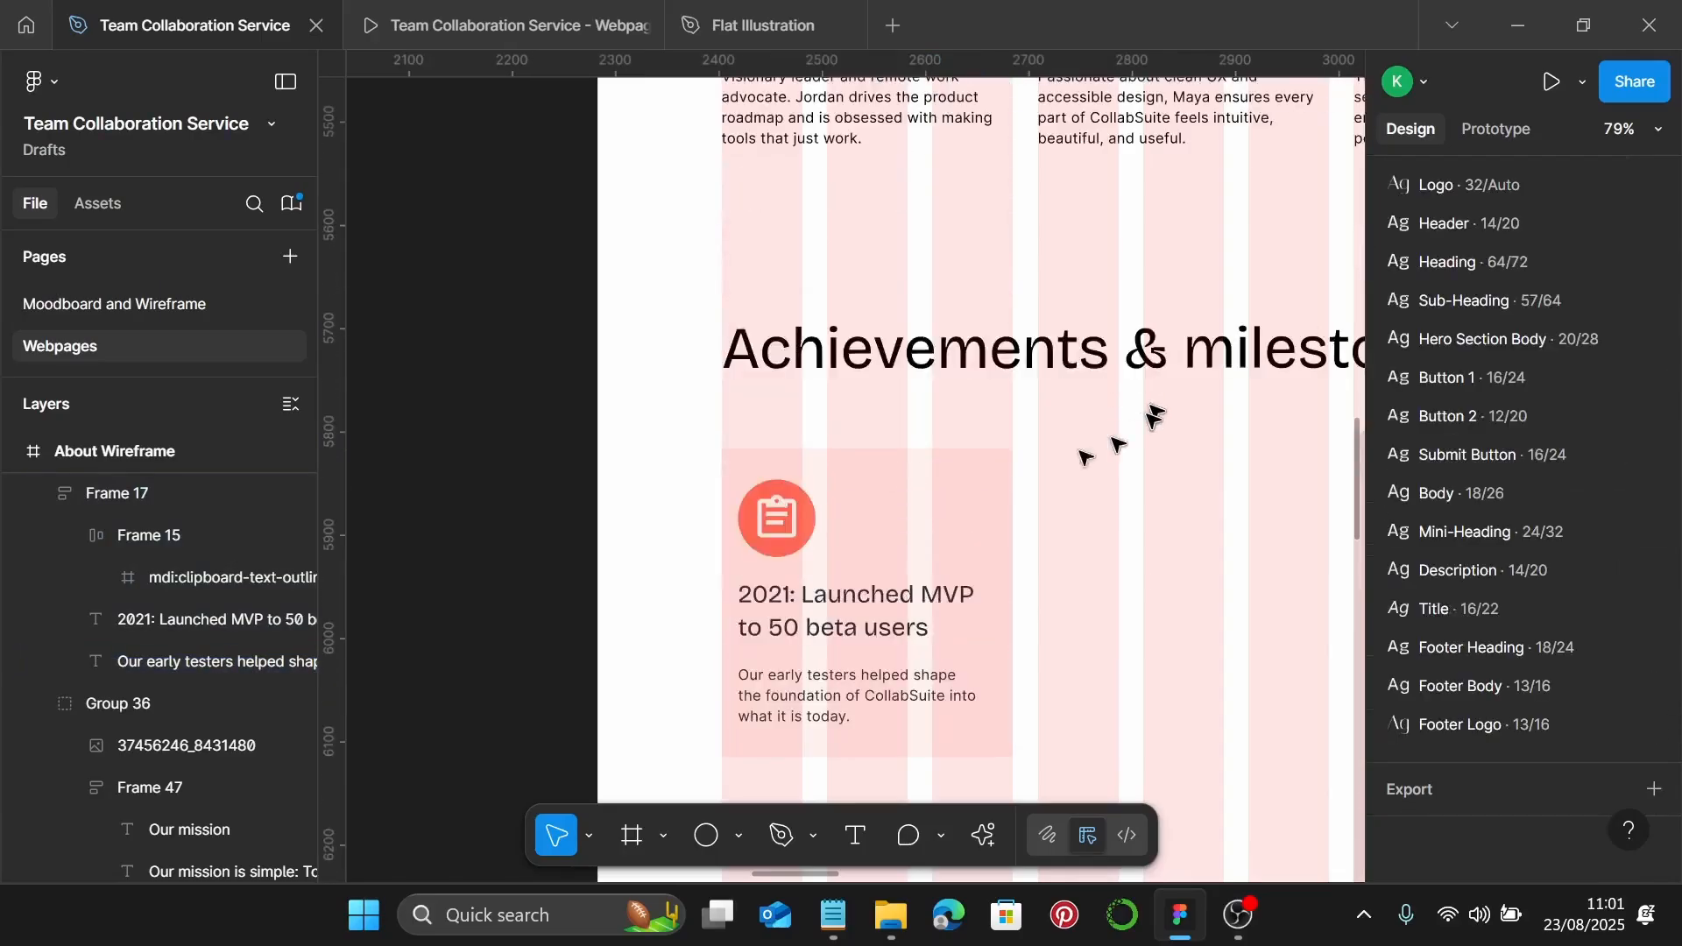
Select the clipboard icon in the 2021 milestone card and search the Iconify plugin for "check"
{"action": "left_click", "coordinate": [773, 463]}
{"action": "left_click", "coordinate": [776, 469]}
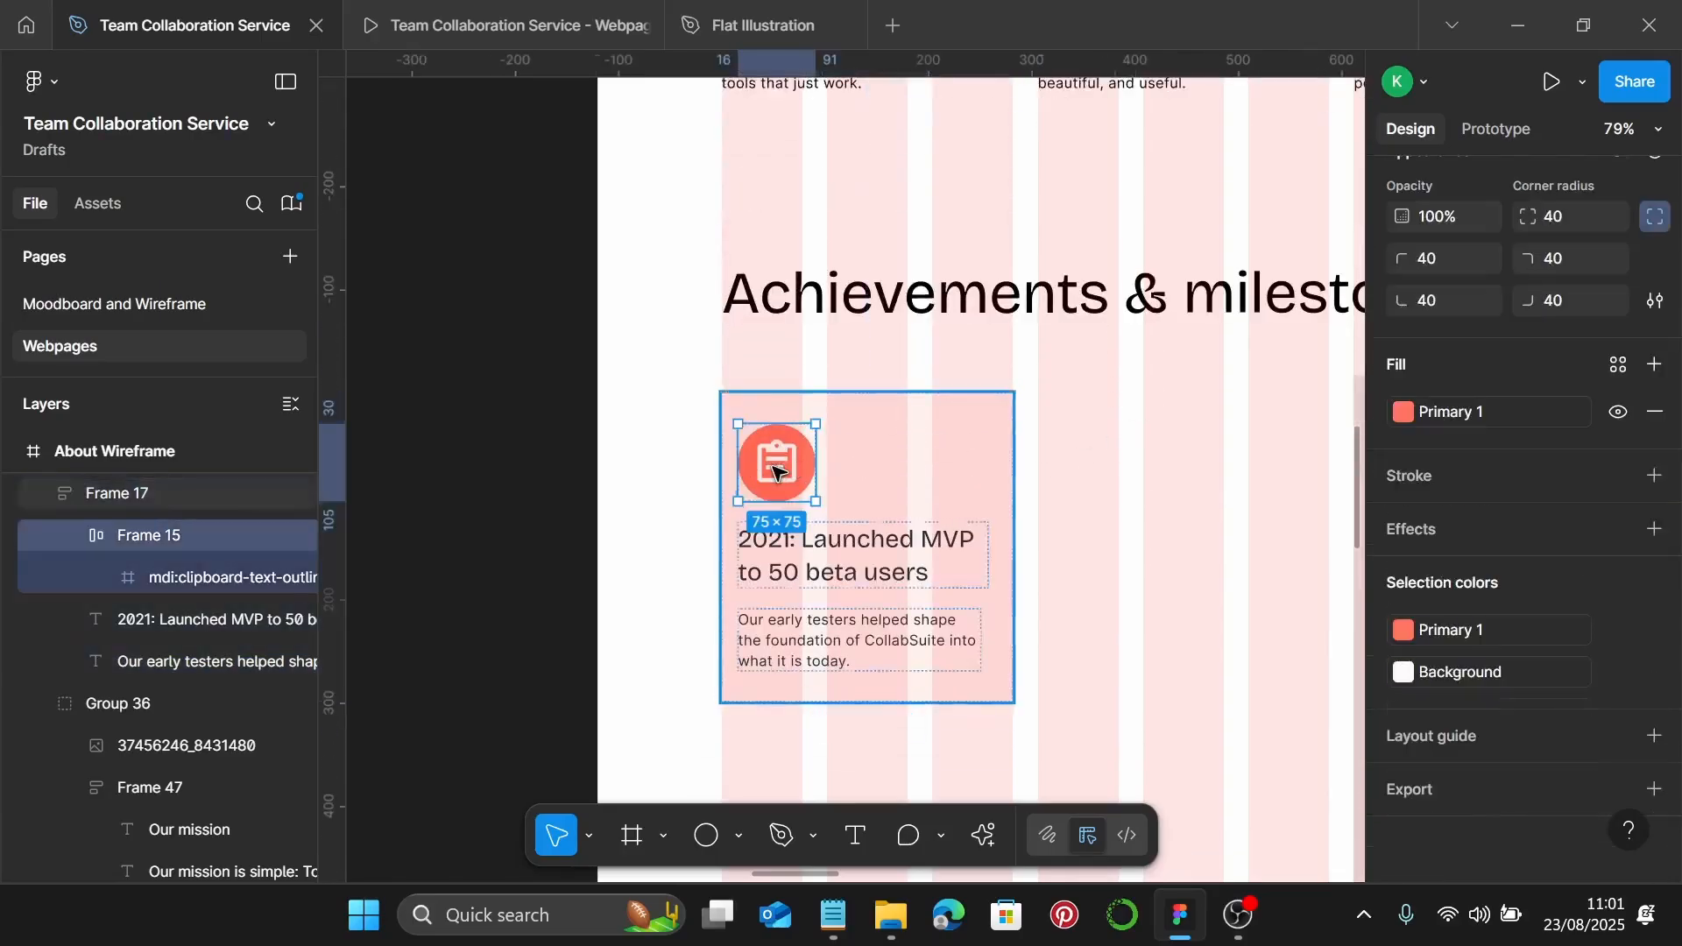
{"action": "double_click", "coordinate": [775, 470]}
{"action": "right_click", "coordinate": [775, 470]}
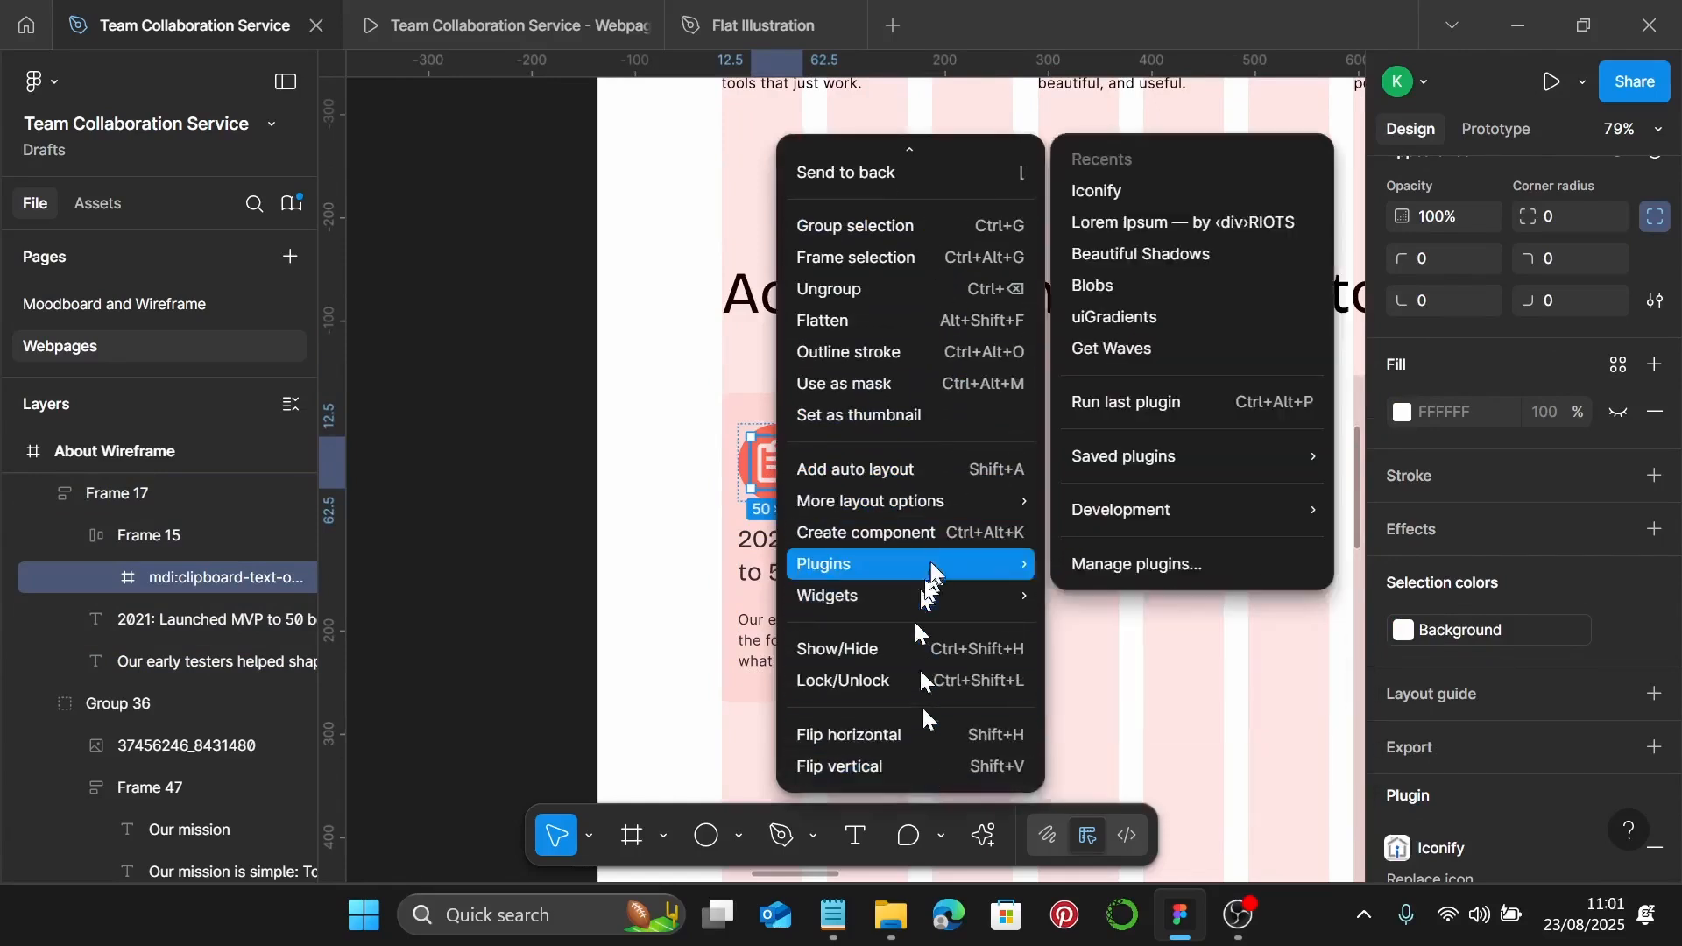
{"action": "left_click", "coordinate": [1121, 204]}
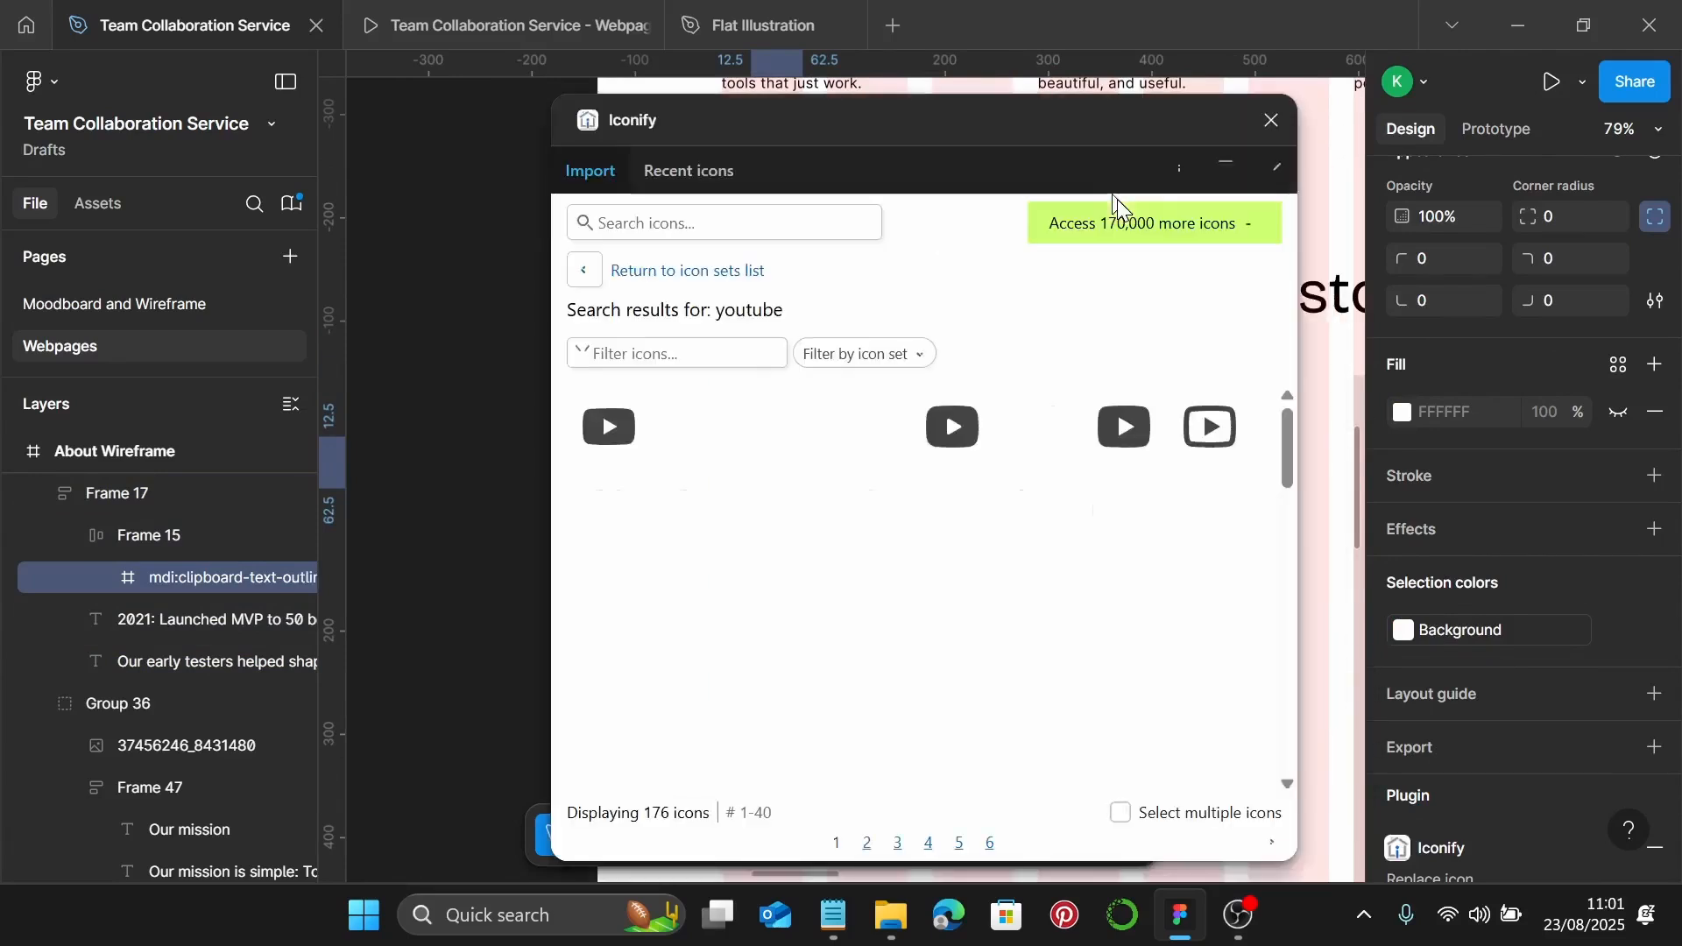
{"action": "left_click", "coordinate": [832, 224]}
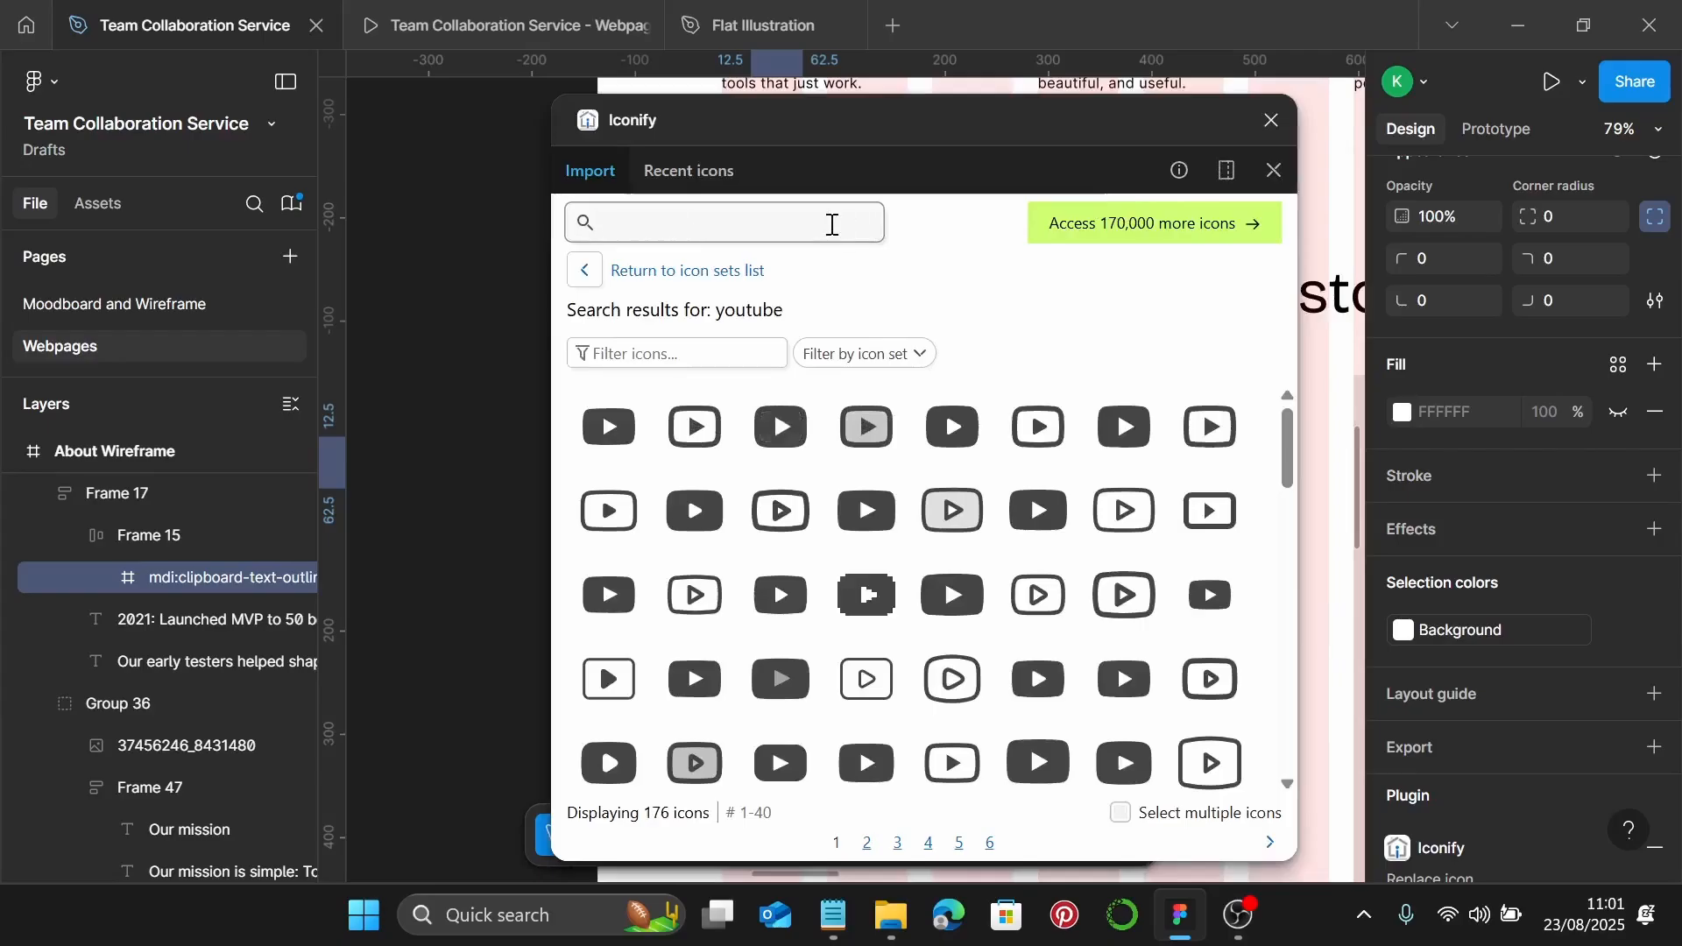
{"action": "type", "text": "check"}
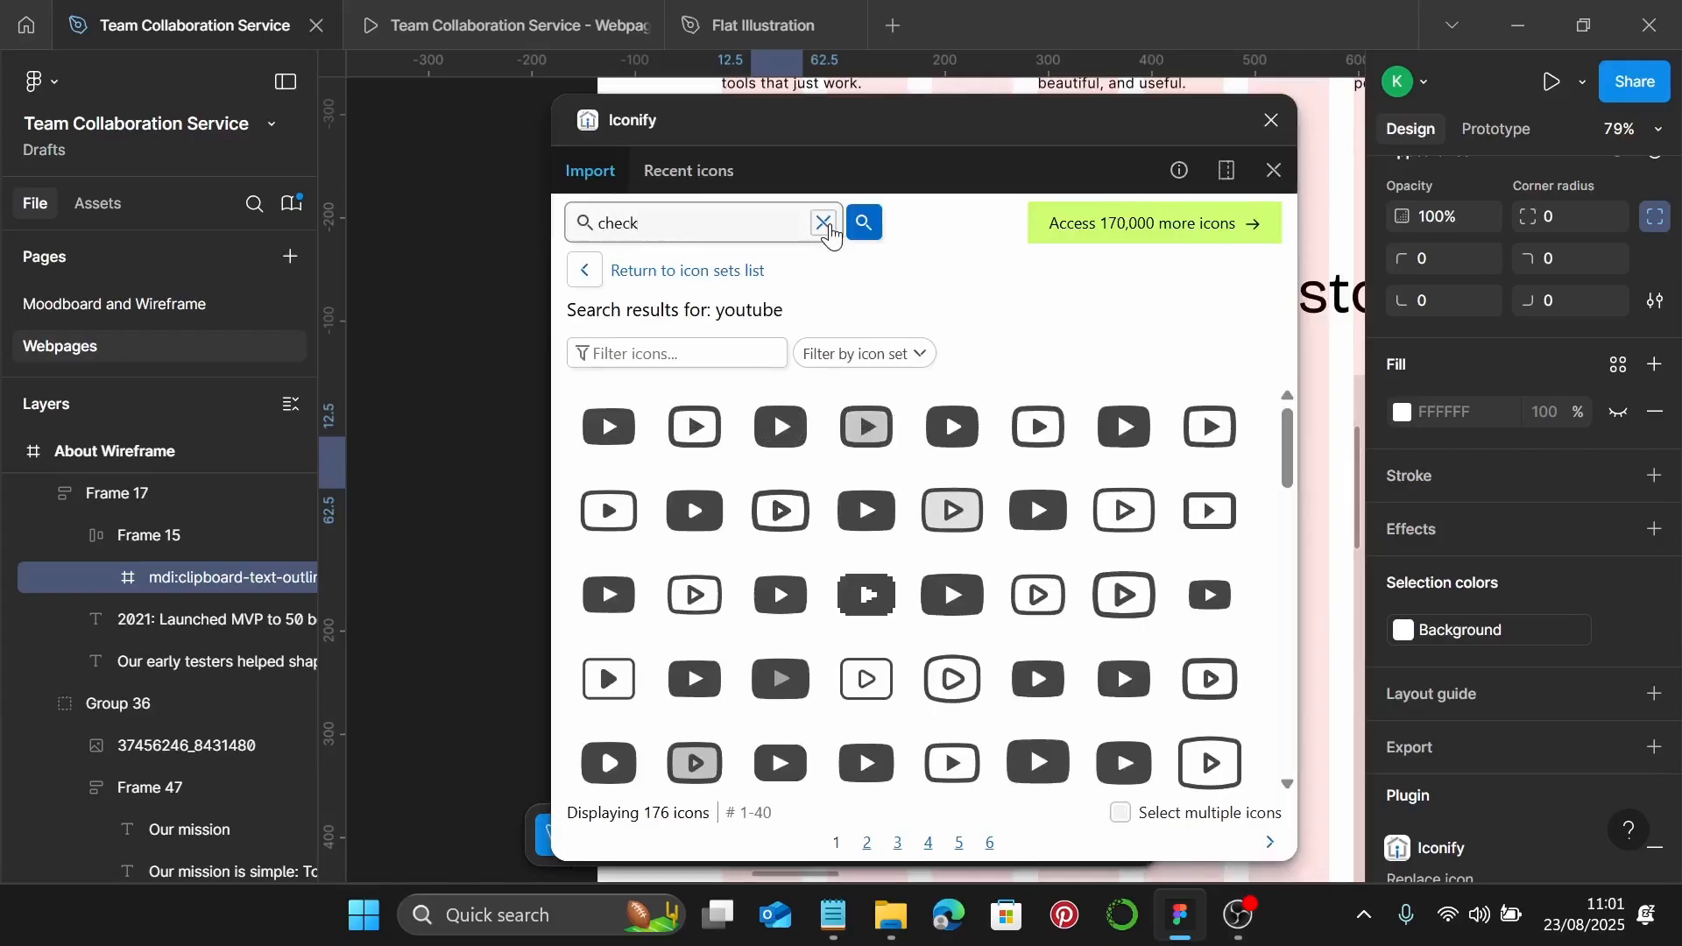
{"action": "key", "text": "Return"}
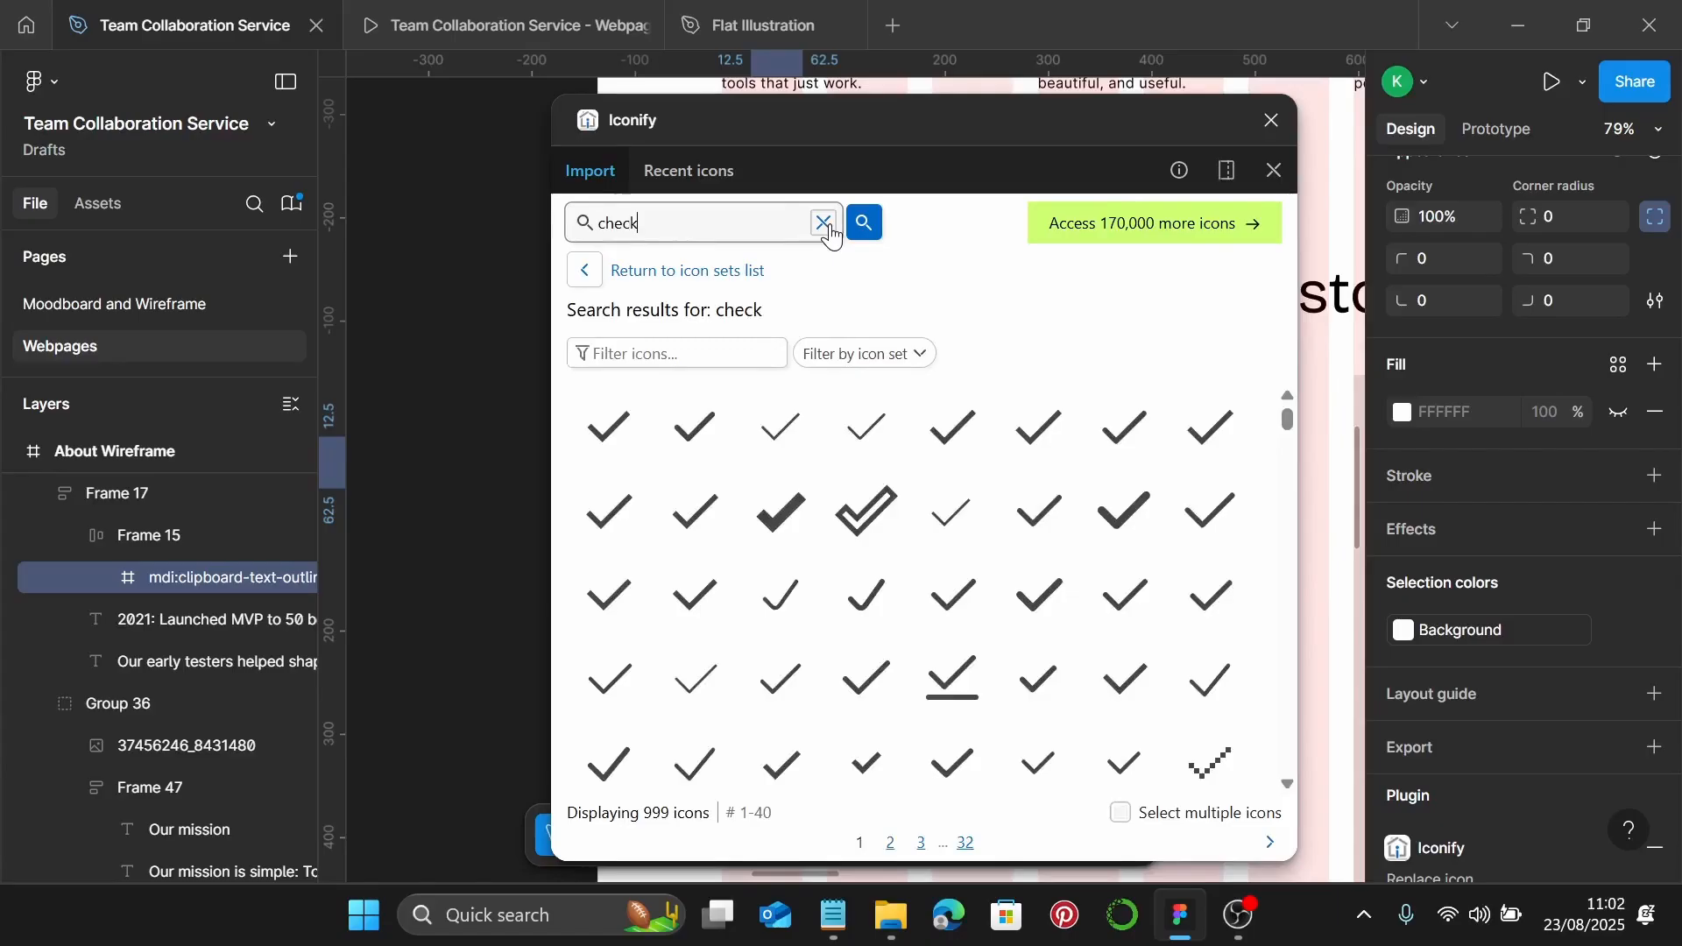
Replace the card's clipboard icon with the Material Symbols check icon and close Iconify
{"action": "left_click", "coordinate": [701, 433]}
{"action": "left_click", "coordinate": [768, 835]}
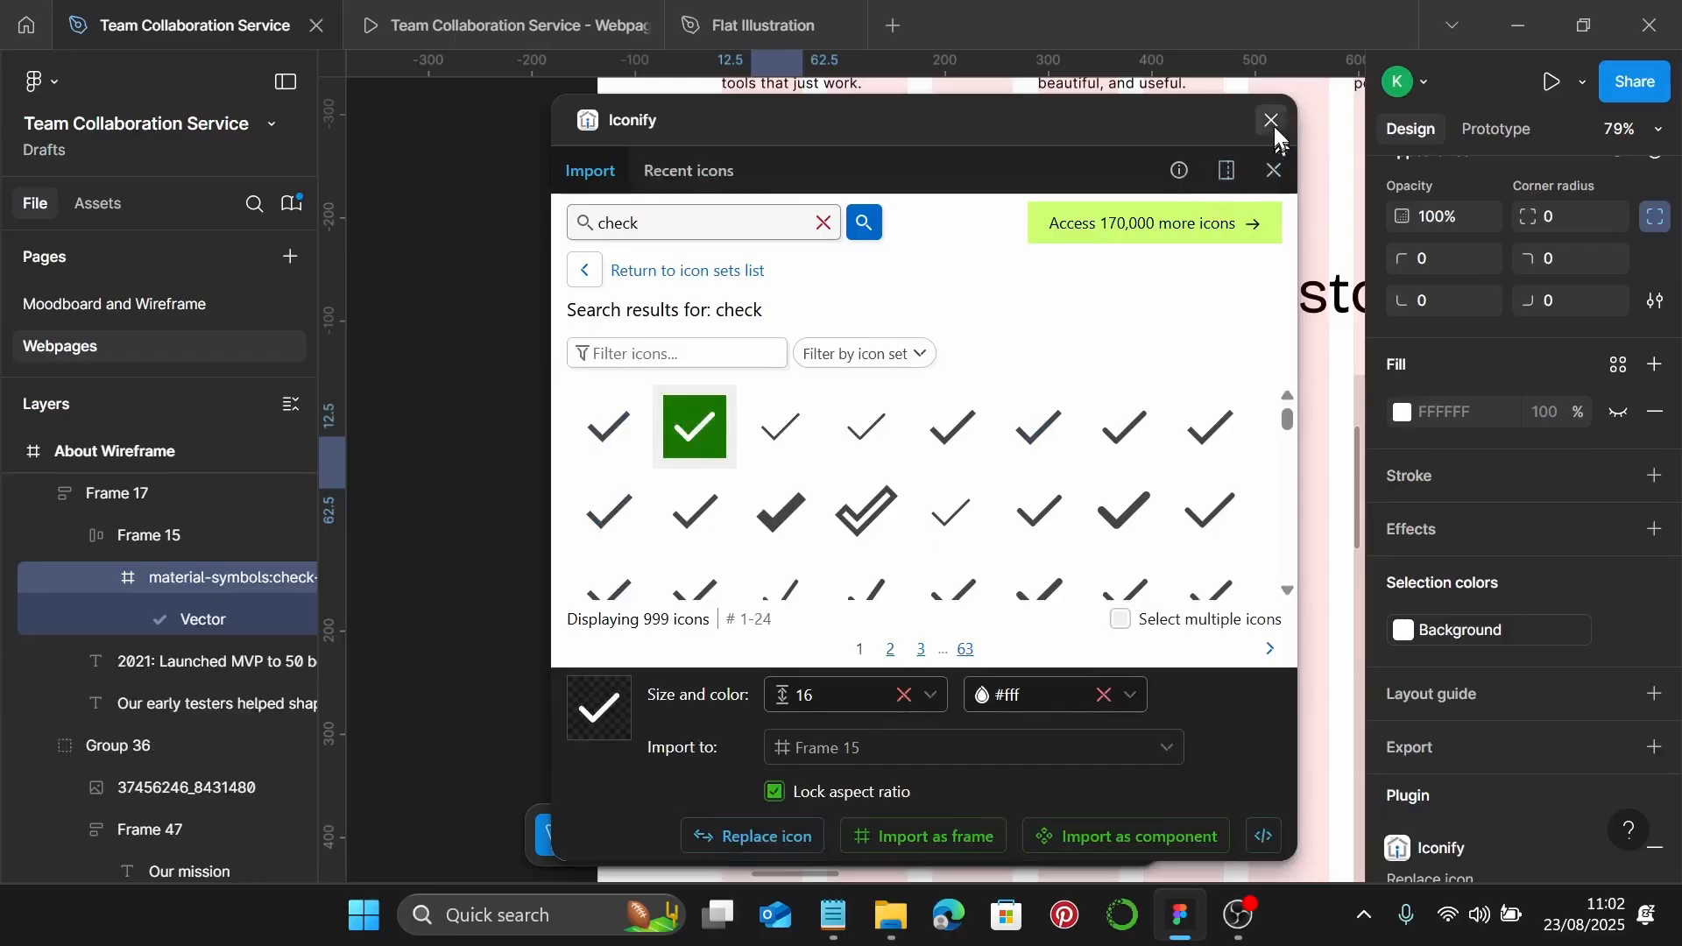
{"action": "left_click", "coordinate": [1272, 122]}
{"action": "left_click", "coordinate": [1060, 491]}
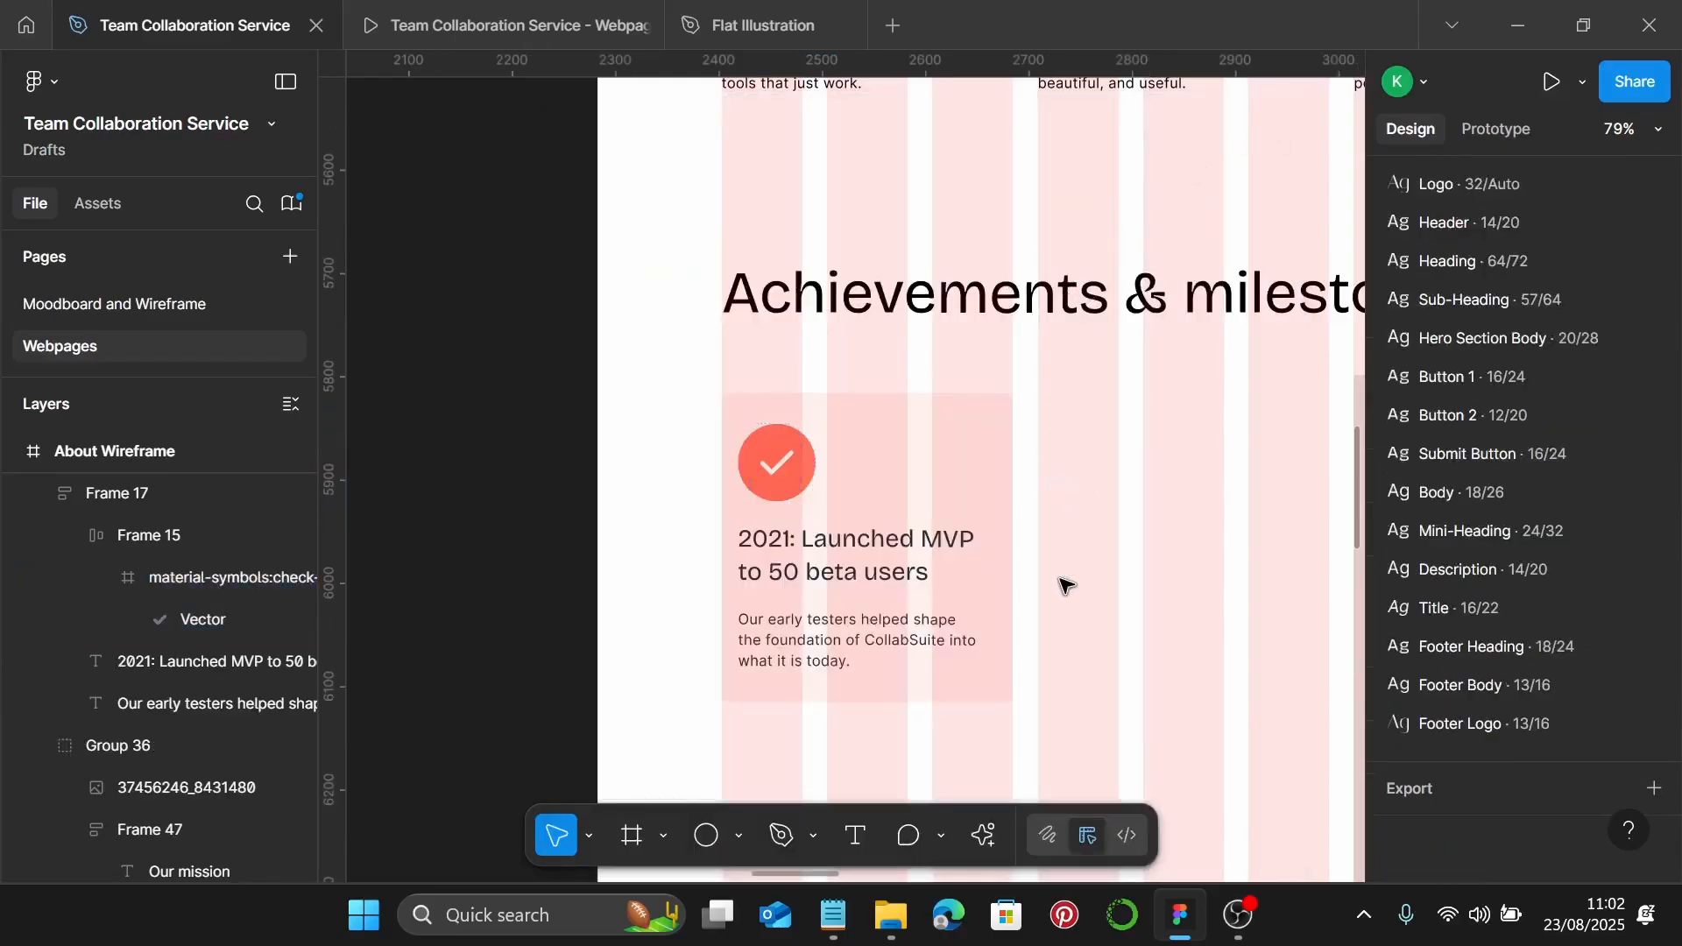
Duplicate the 2021 milestone card beside the original, aligned to the next three layout columns
{"action": "scroll", "coordinate": [1062, 585], "scroll_direction": "down", "scroll_amount": 3}
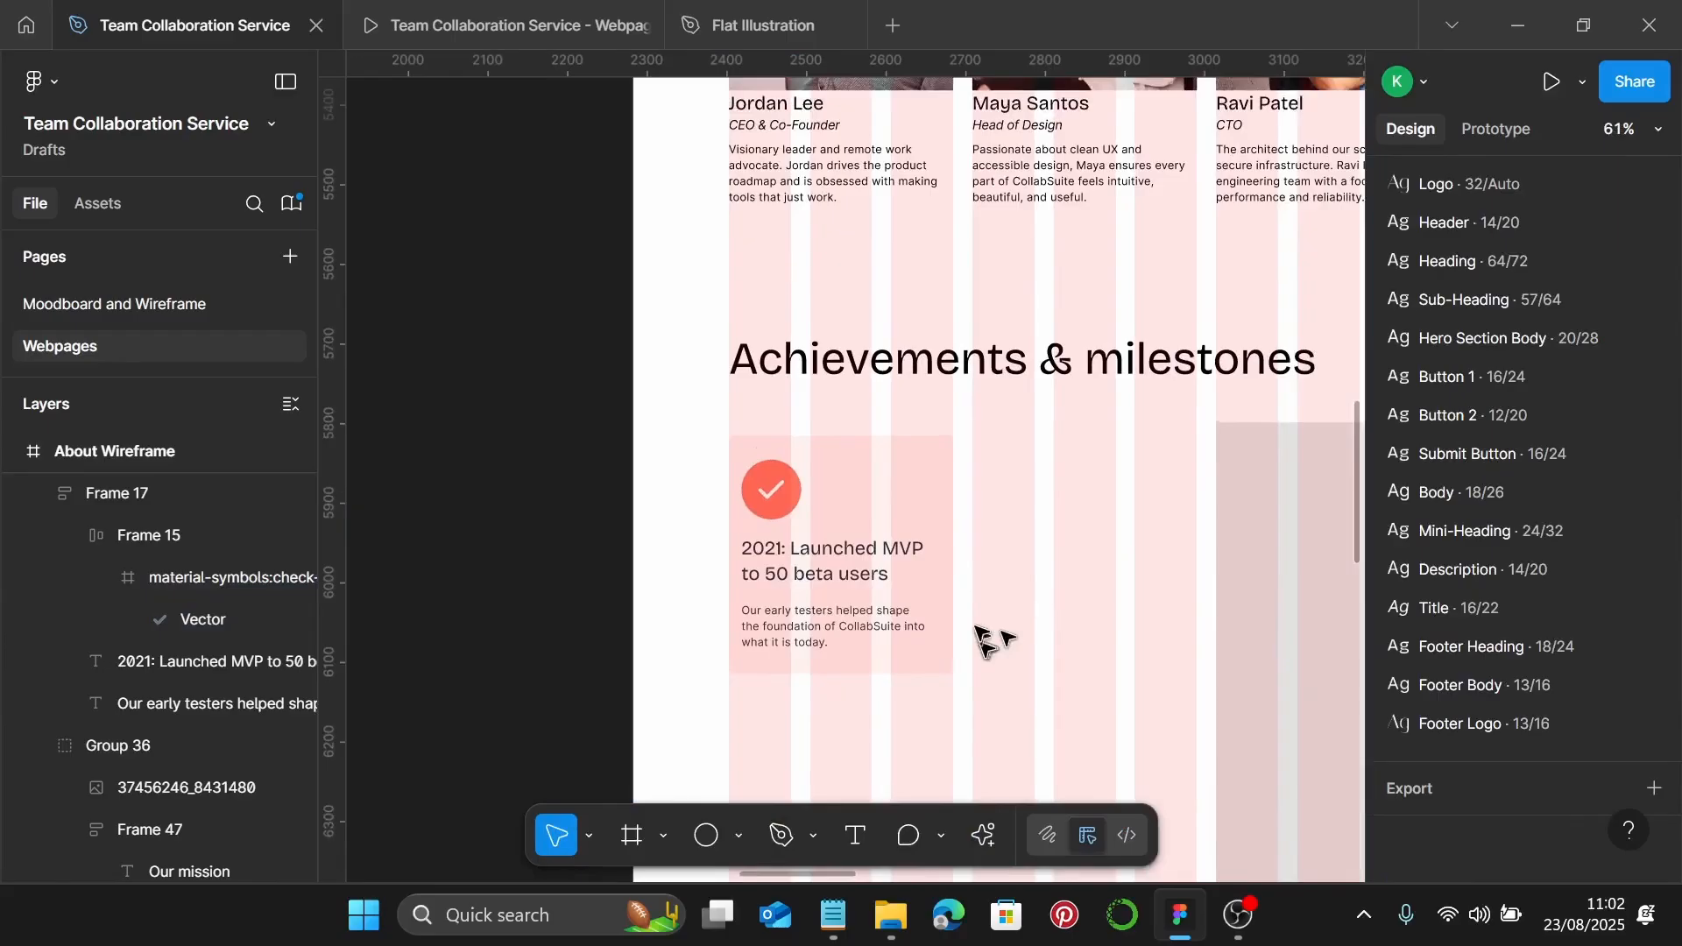
{"action": "scroll", "coordinate": [988, 648], "scroll_direction": "down", "scroll_amount": 1}
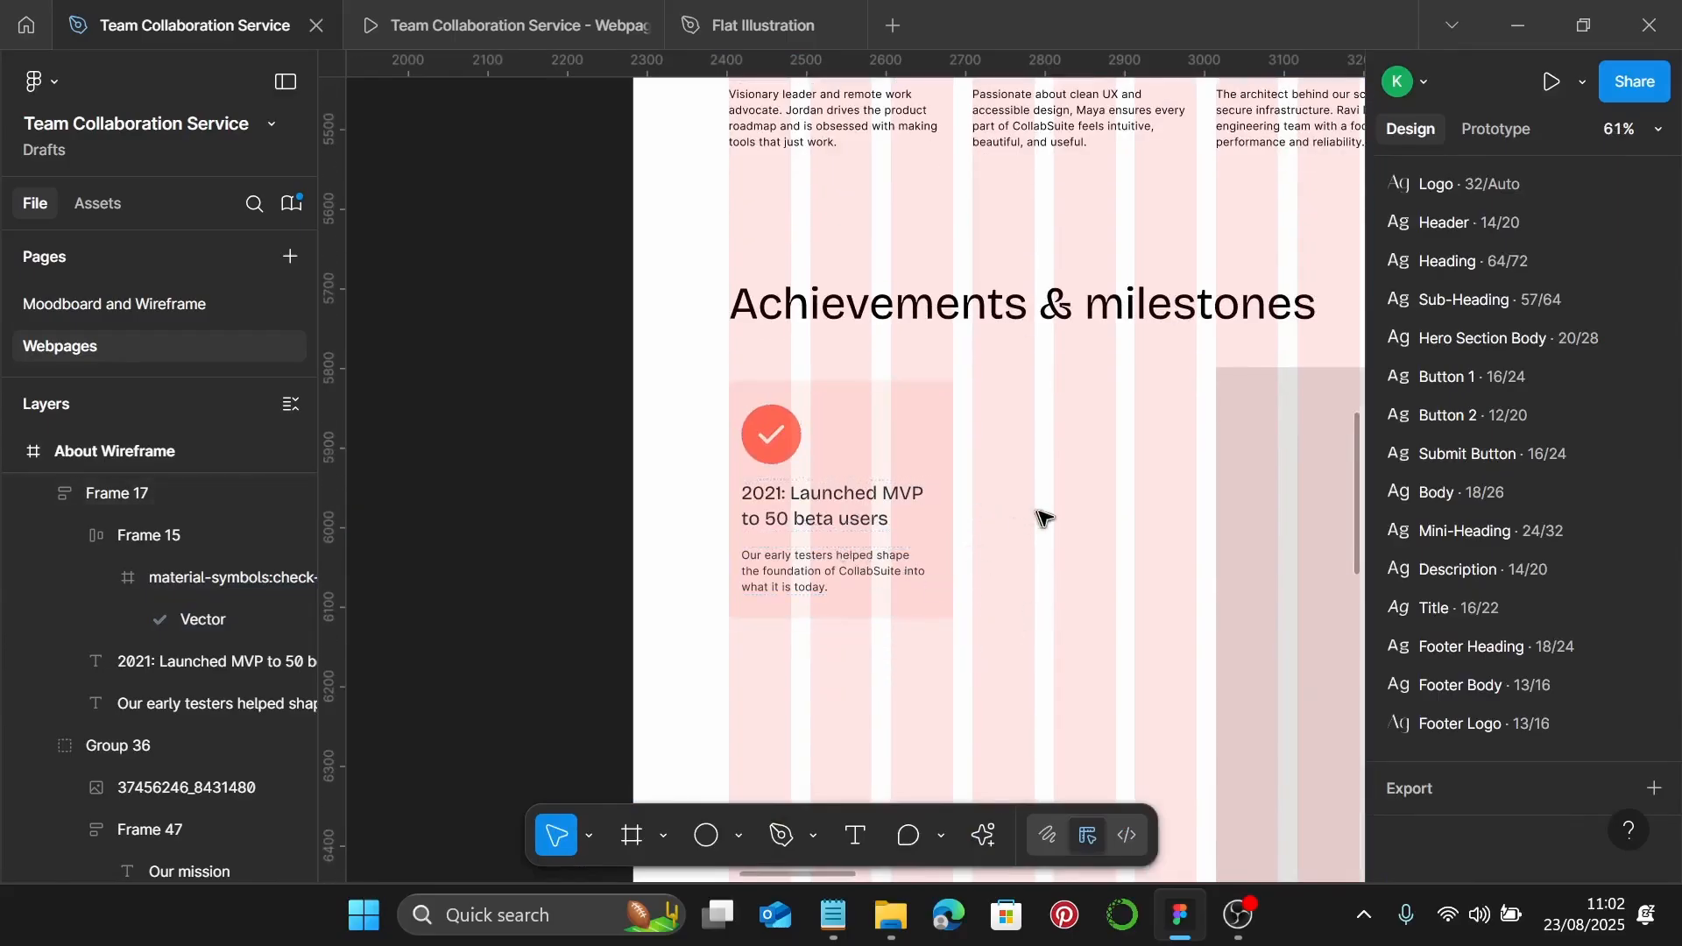
{"action": "left_click", "coordinate": [775, 524]}
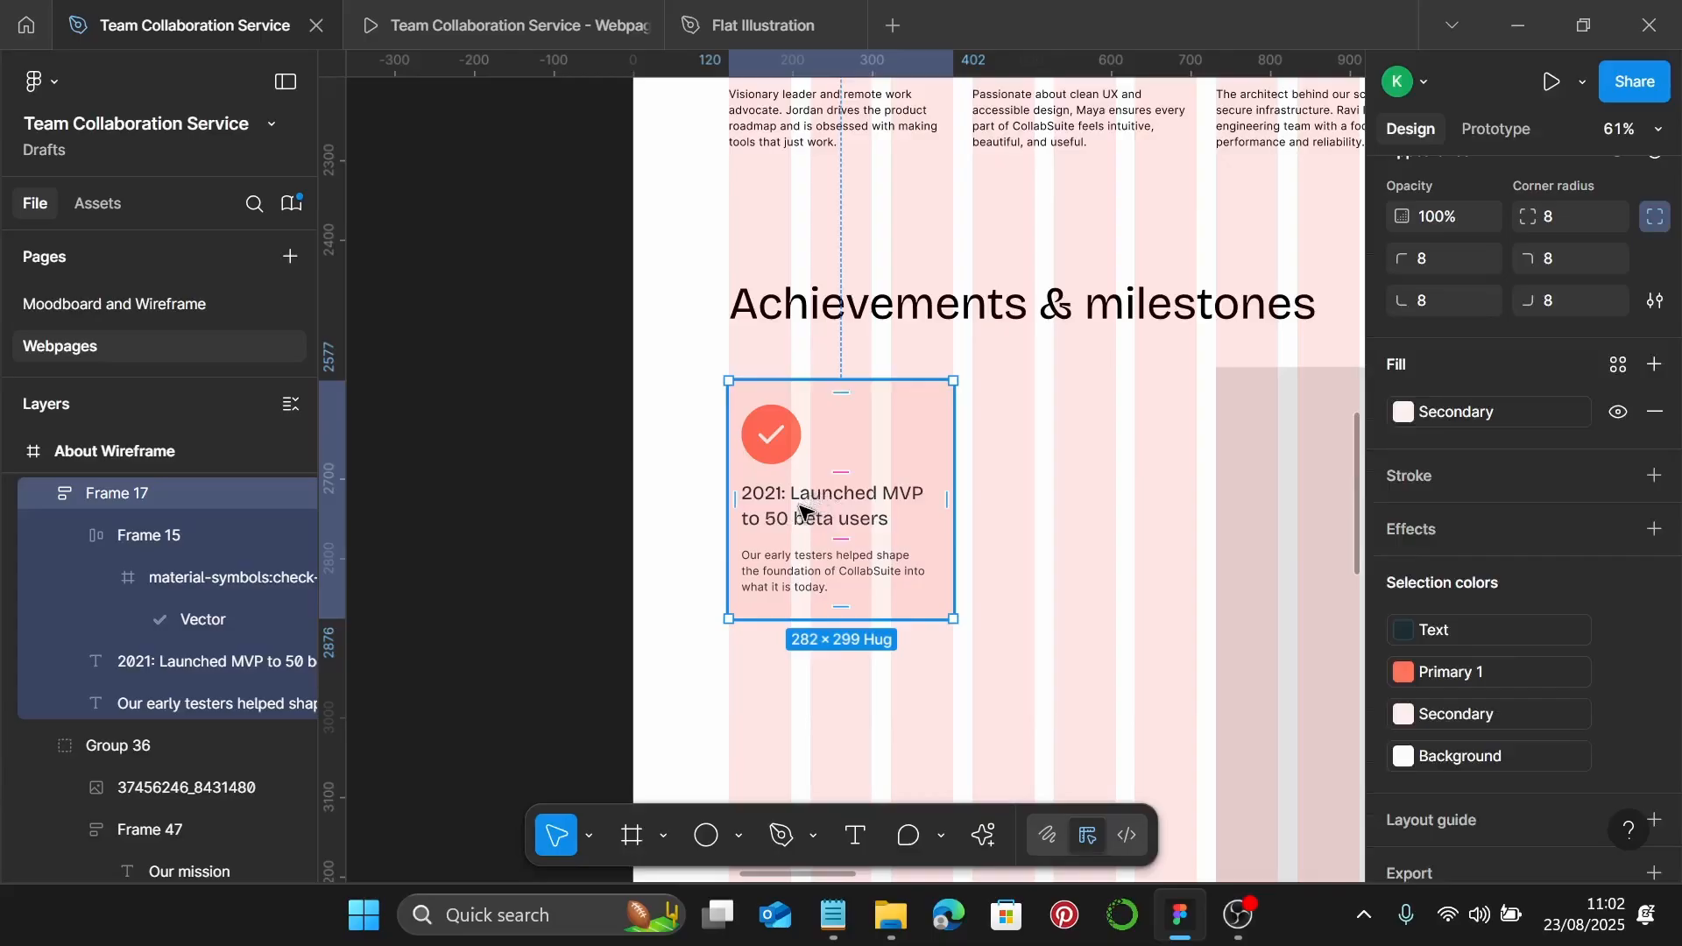
{"action": "left_click_drag", "start_coordinate": [801, 517], "coordinate": [1035, 521]}
Duplicate both milestone cards together directly below to form a two-by-two grid
{"action": "scroll", "coordinate": [1035, 521], "scroll_direction": "down", "scroll_amount": 1}
{"action": "left_click", "coordinate": [793, 430], "text": "shift"}
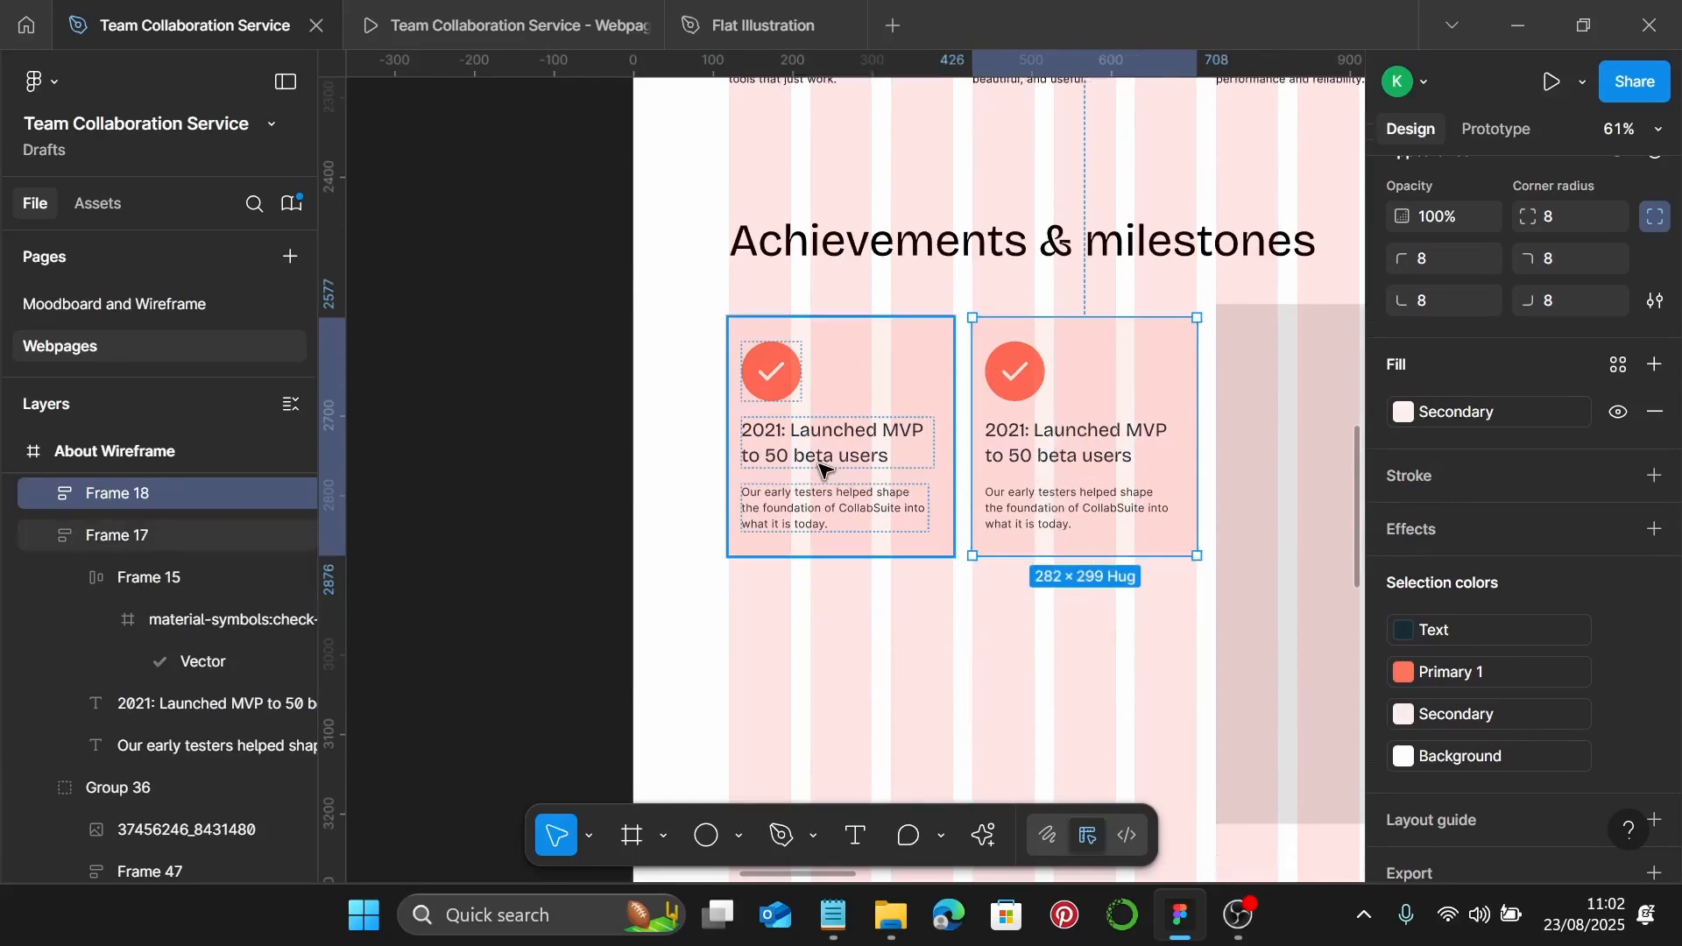
{"action": "key", "text": "shift+a"}
{"action": "left_click_drag", "start_coordinate": [1070, 406], "coordinate": [1071, 647]}
{"action": "key", "text": "Down"}
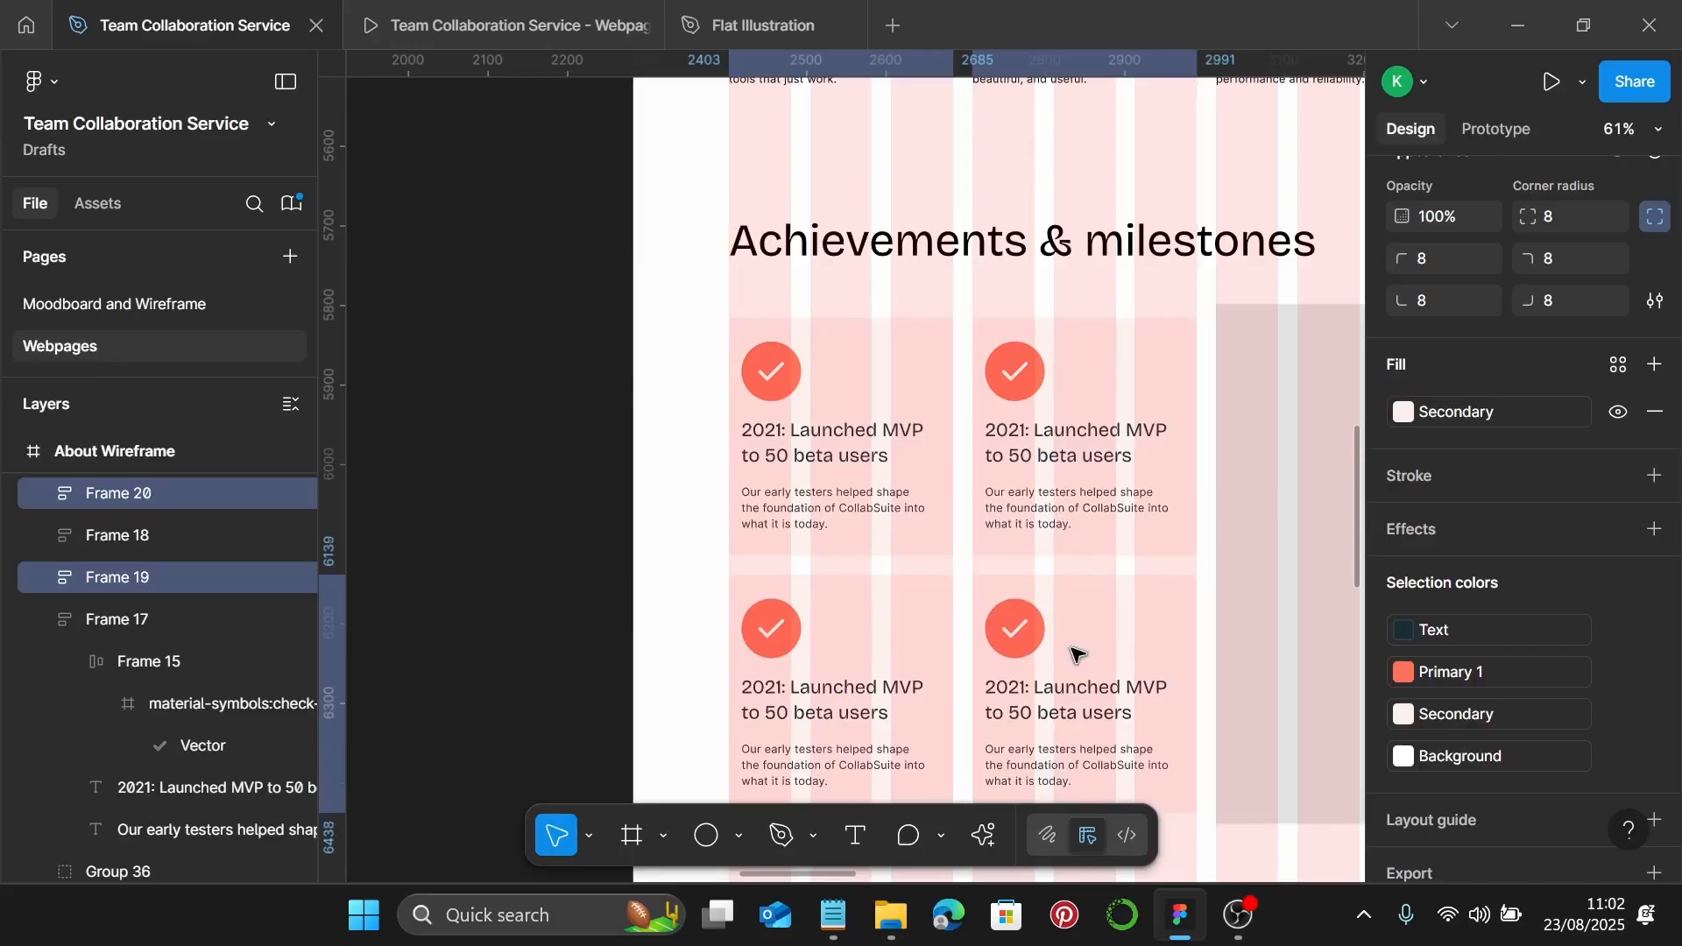
Switch to Notepad and copy the title "2022: Reached 10,000 users across 12 countries" from the Achievements & Milestones text
{"action": "scroll", "coordinate": [1077, 655], "scroll_direction": "down", "scroll_amount": 3}
{"action": "scroll", "coordinate": [1060, 338], "scroll_direction": "up", "scroll_amount": 2}
{"action": "scroll", "coordinate": [1070, 199], "scroll_direction": "down", "scroll_amount": 2}
{"action": "scroll", "coordinate": [1066, 304], "scroll_direction": "up", "scroll_amount": 1}
{"action": "scroll", "coordinate": [1067, 305], "scroll_direction": "right", "scroll_amount": 1}
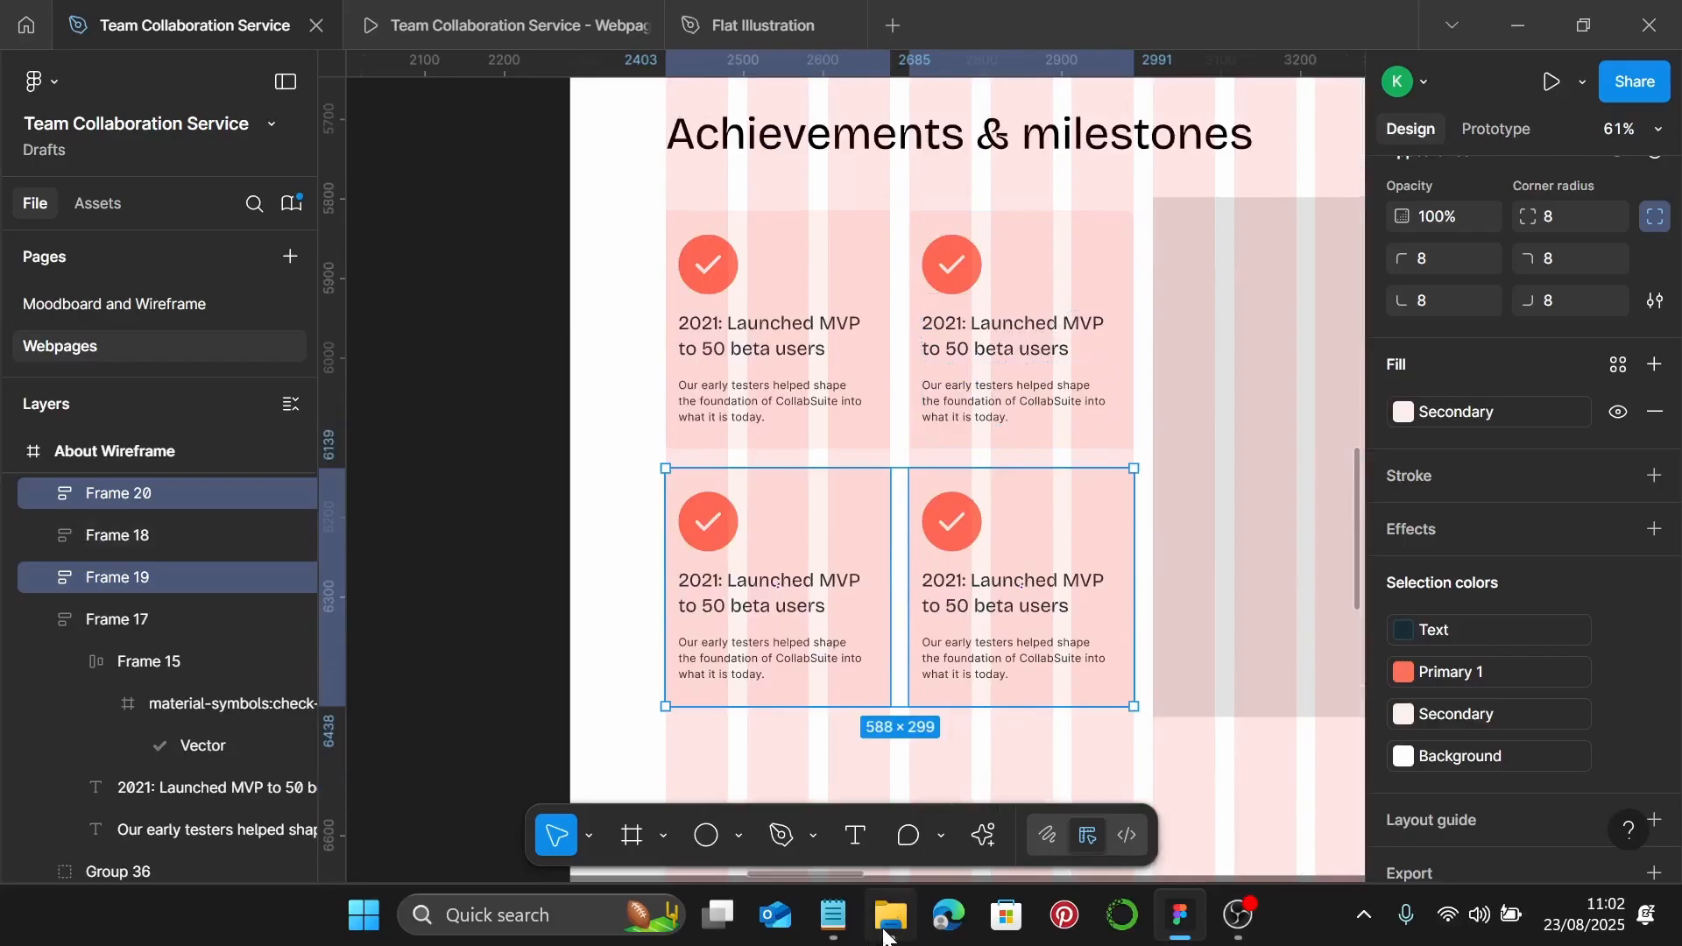
{"action": "left_click", "coordinate": [833, 916]}
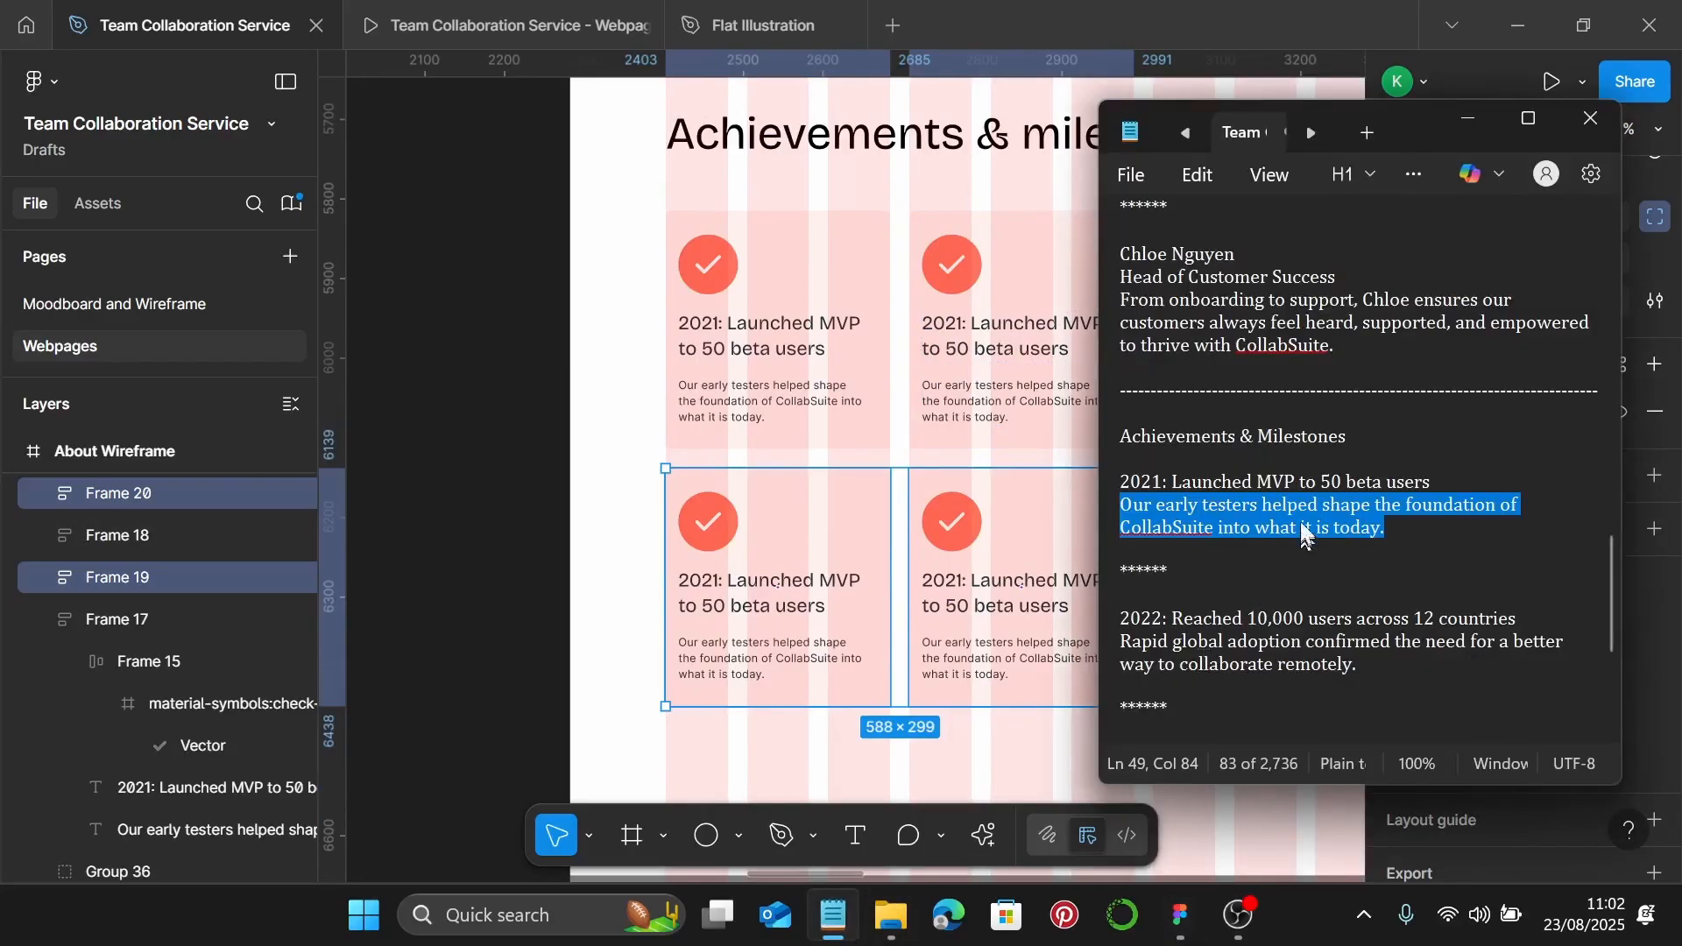
{"action": "scroll", "coordinate": [1302, 530], "scroll_direction": "down", "scroll_amount": 2}
{"action": "left_click", "coordinate": [1533, 482]}
{"action": "left_click_drag", "start_coordinate": [1534, 481], "coordinate": [1130, 485]}
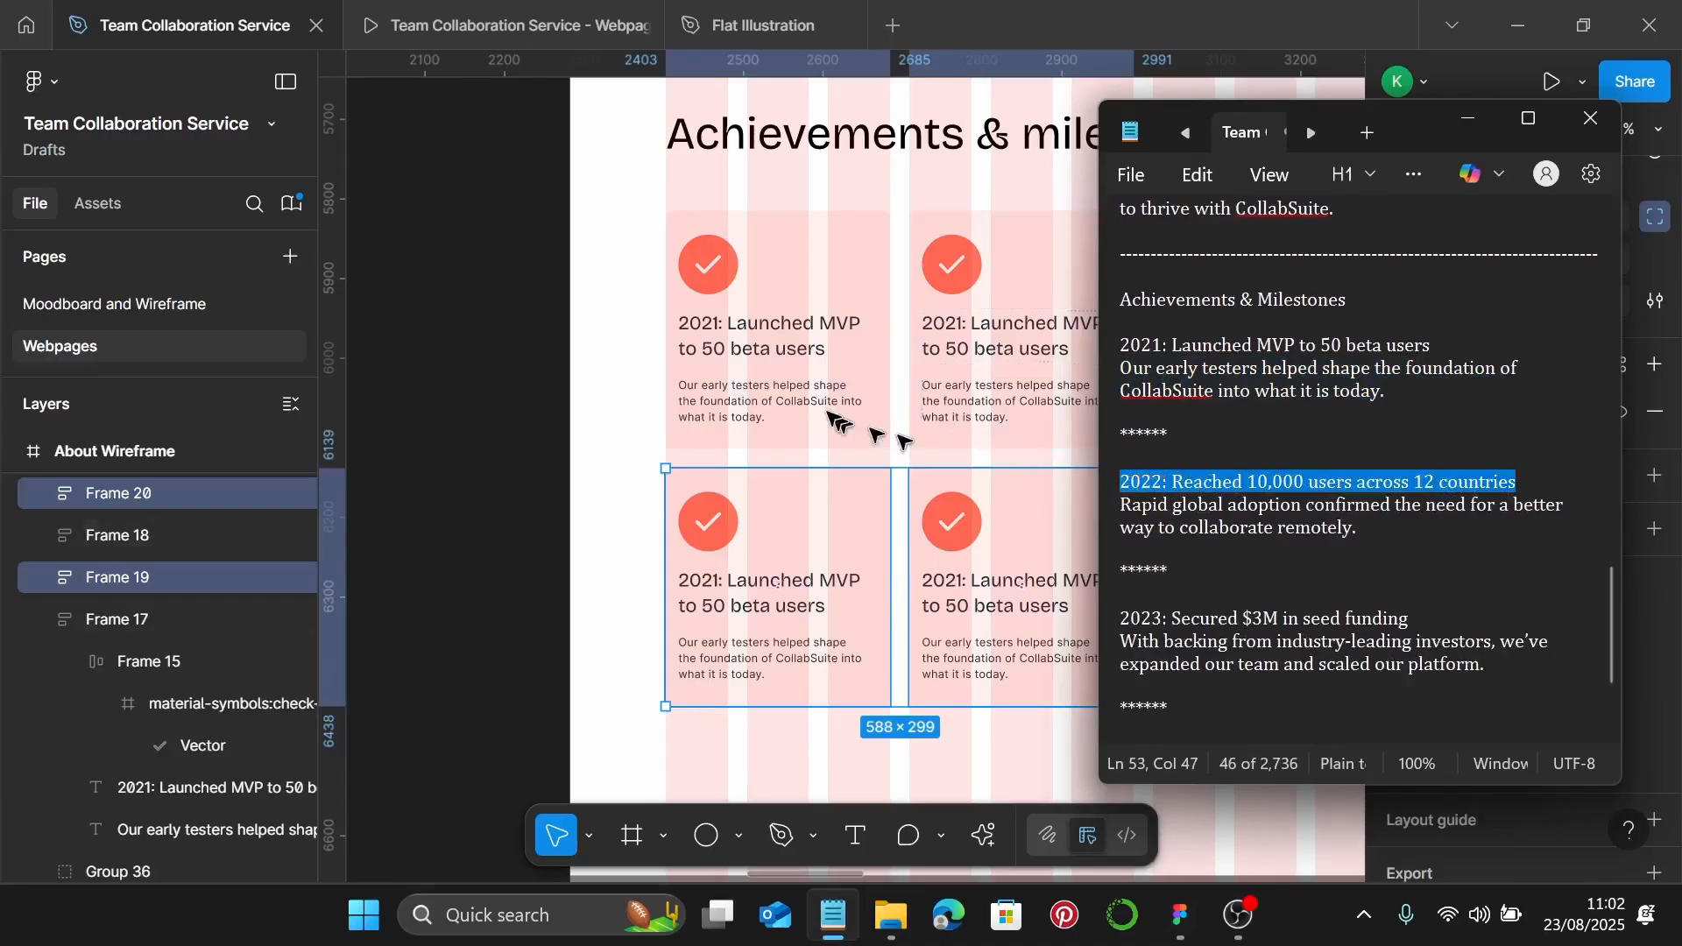
Switch back to Figma and replace the second upper card's heading with "2022: Reached 10,000 users across 12 countries"
{"action": "scroll", "coordinate": [854, 424], "scroll_direction": "right", "scroll_amount": 4}
{"action": "scroll", "coordinate": [671, 345], "scroll_direction": "left", "scroll_amount": 1}
{"action": "left_click", "coordinate": [673, 350]}
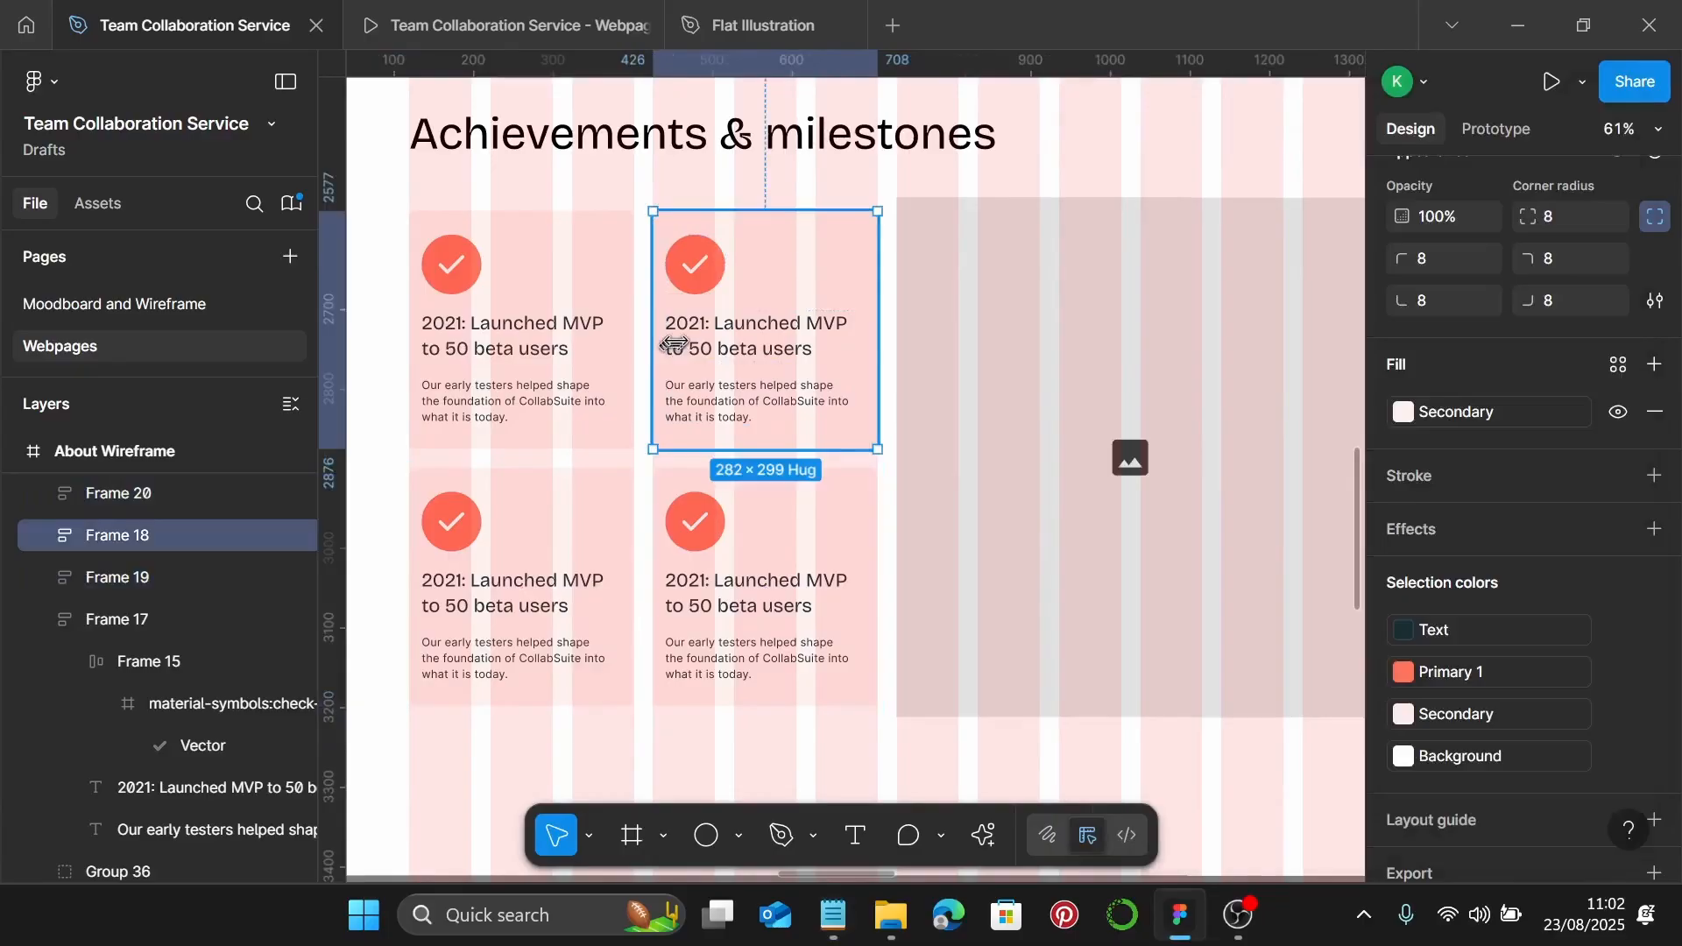
{"action": "double_click", "coordinate": [678, 346]}
{"action": "double_click", "coordinate": [684, 341]}
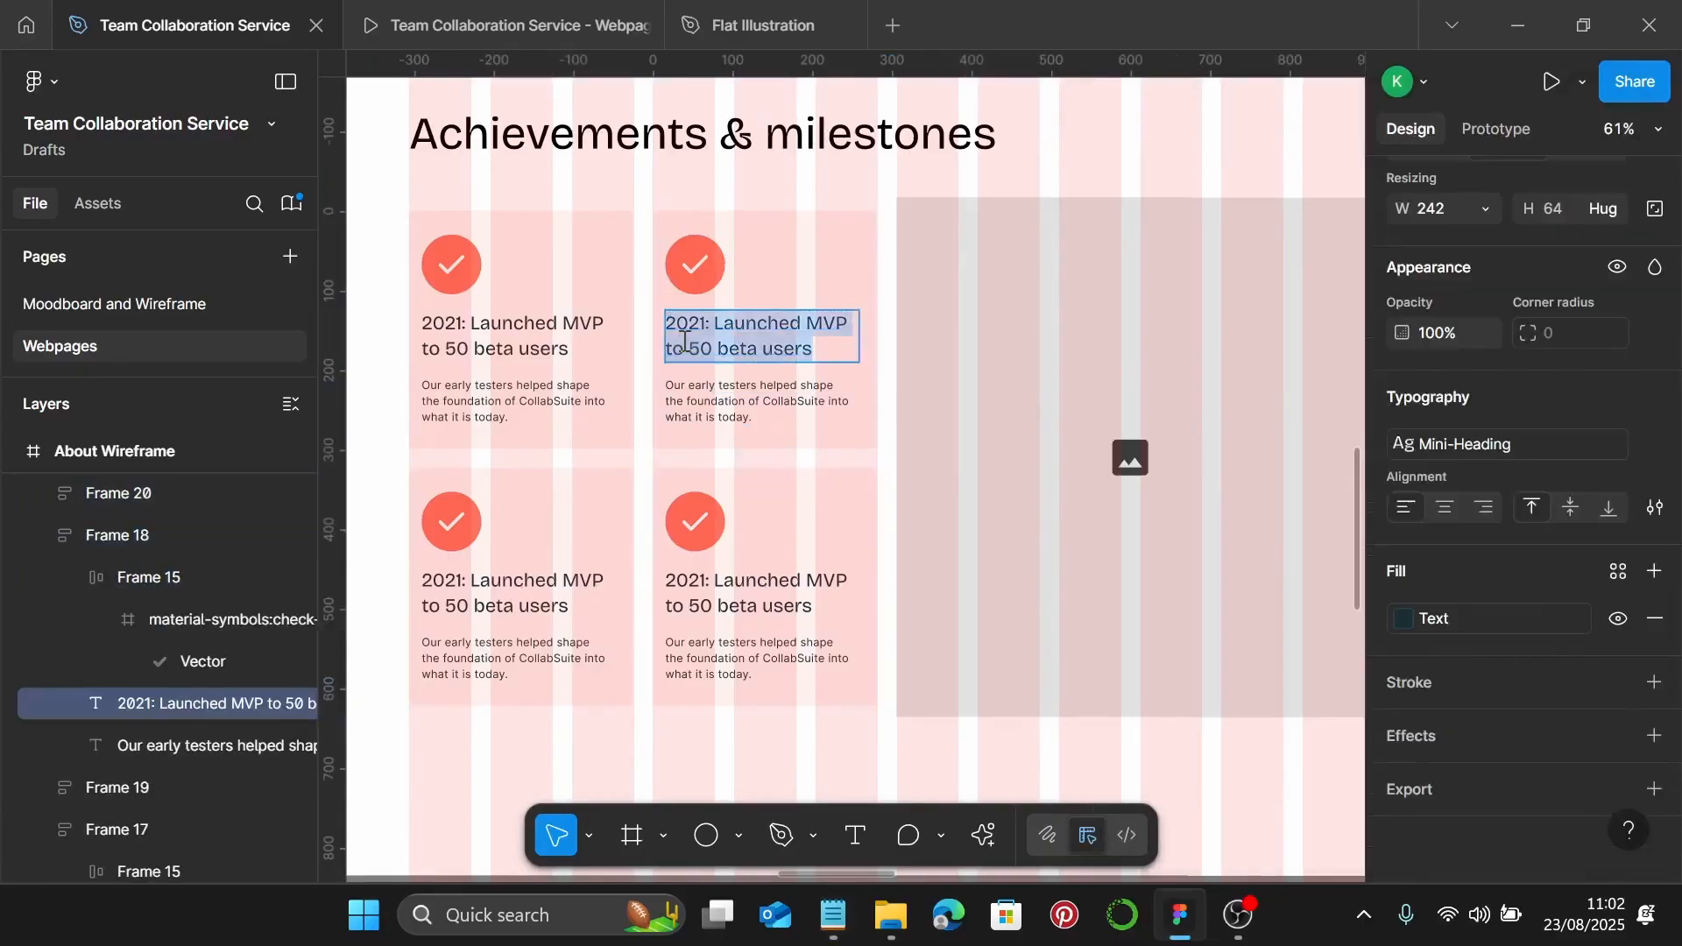
{"action": "type", "text": "2022: Reached 10,000 users across 12 countries"}
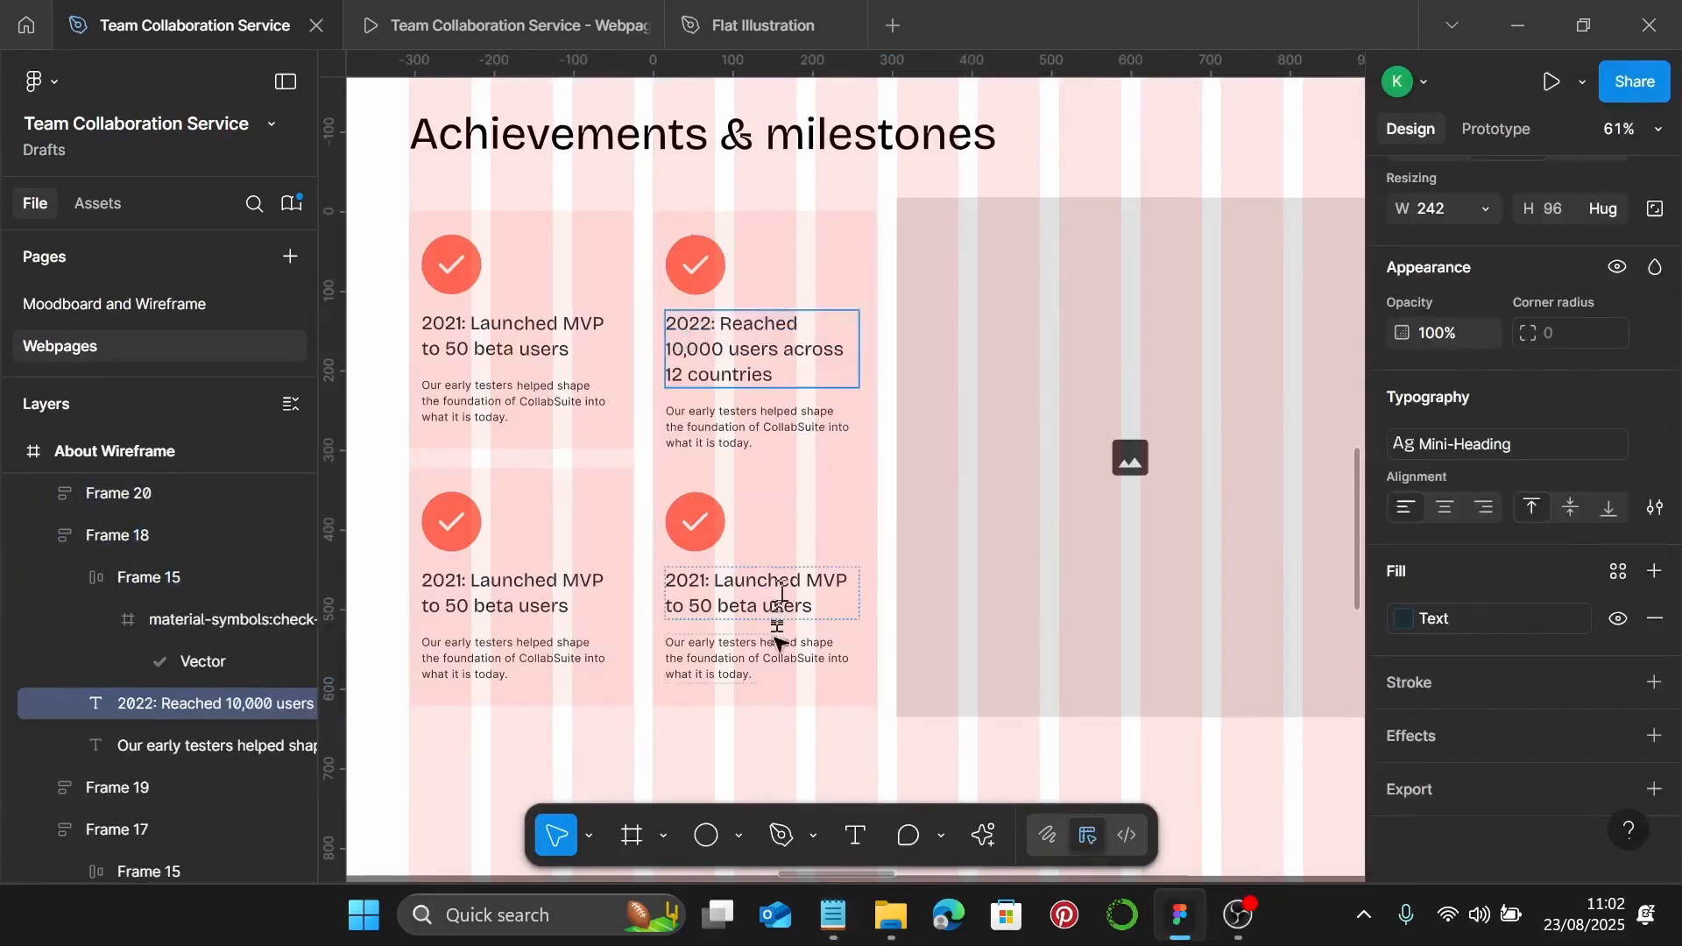
Replace the 2022 card's description with the Notepad text "Rapid global adoption confirmed the need for a better way to collaborate remotely."
{"action": "left_click", "coordinate": [830, 917]}
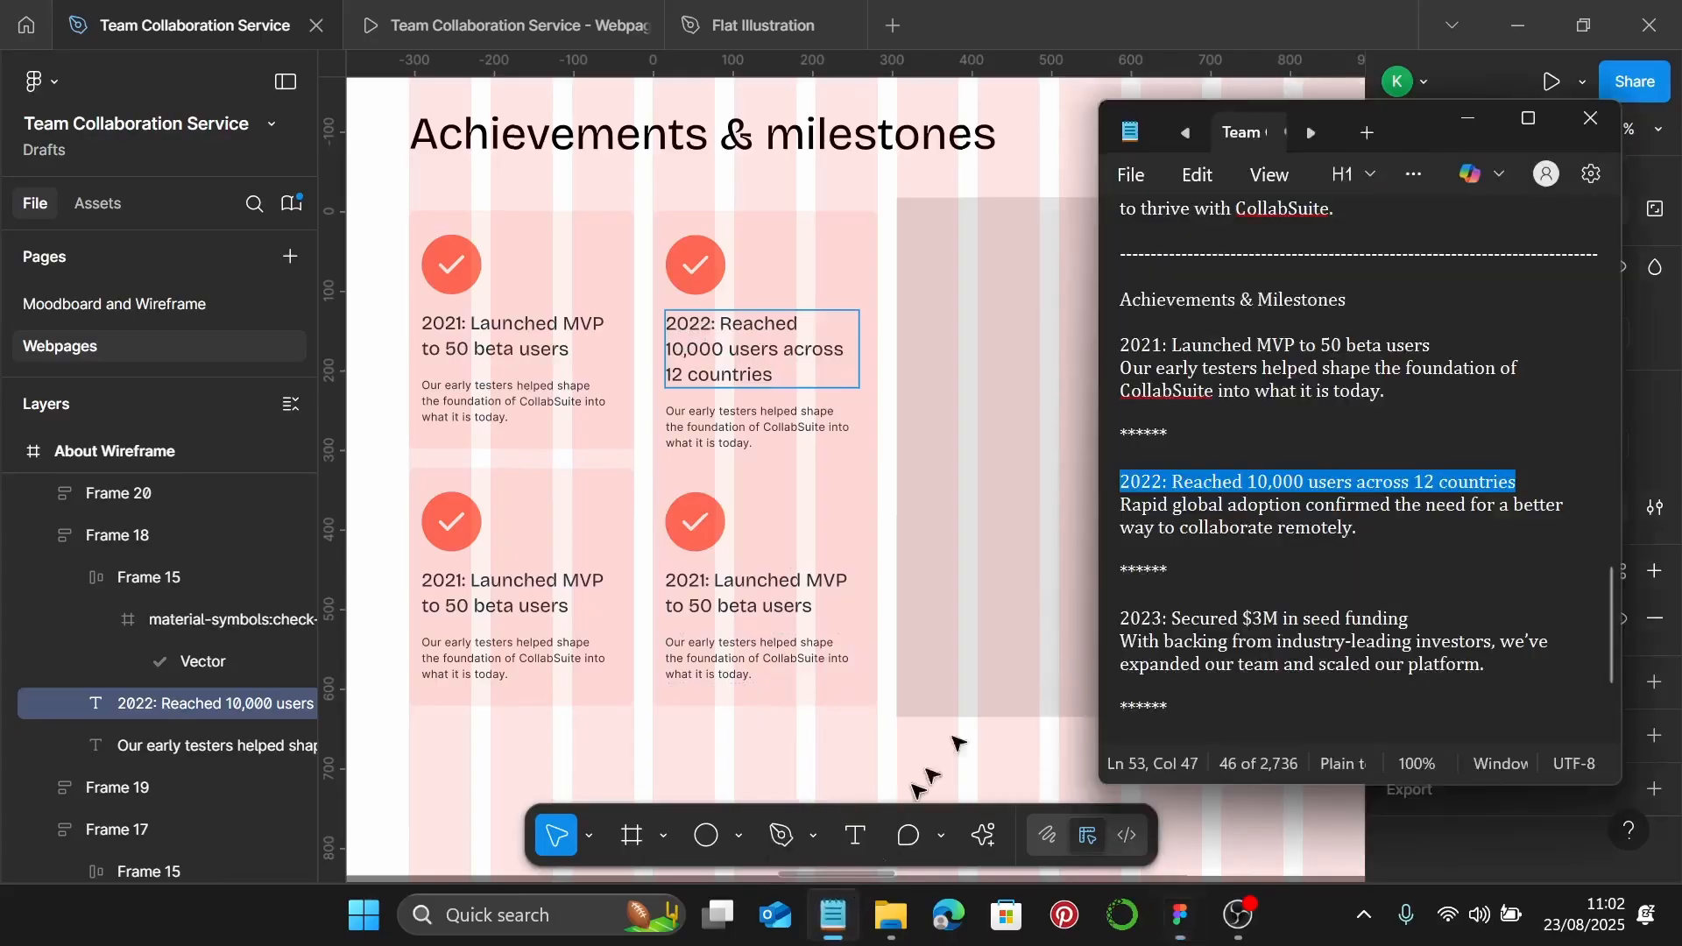
{"action": "left_click_drag", "start_coordinate": [1365, 530], "coordinate": [1134, 506]}
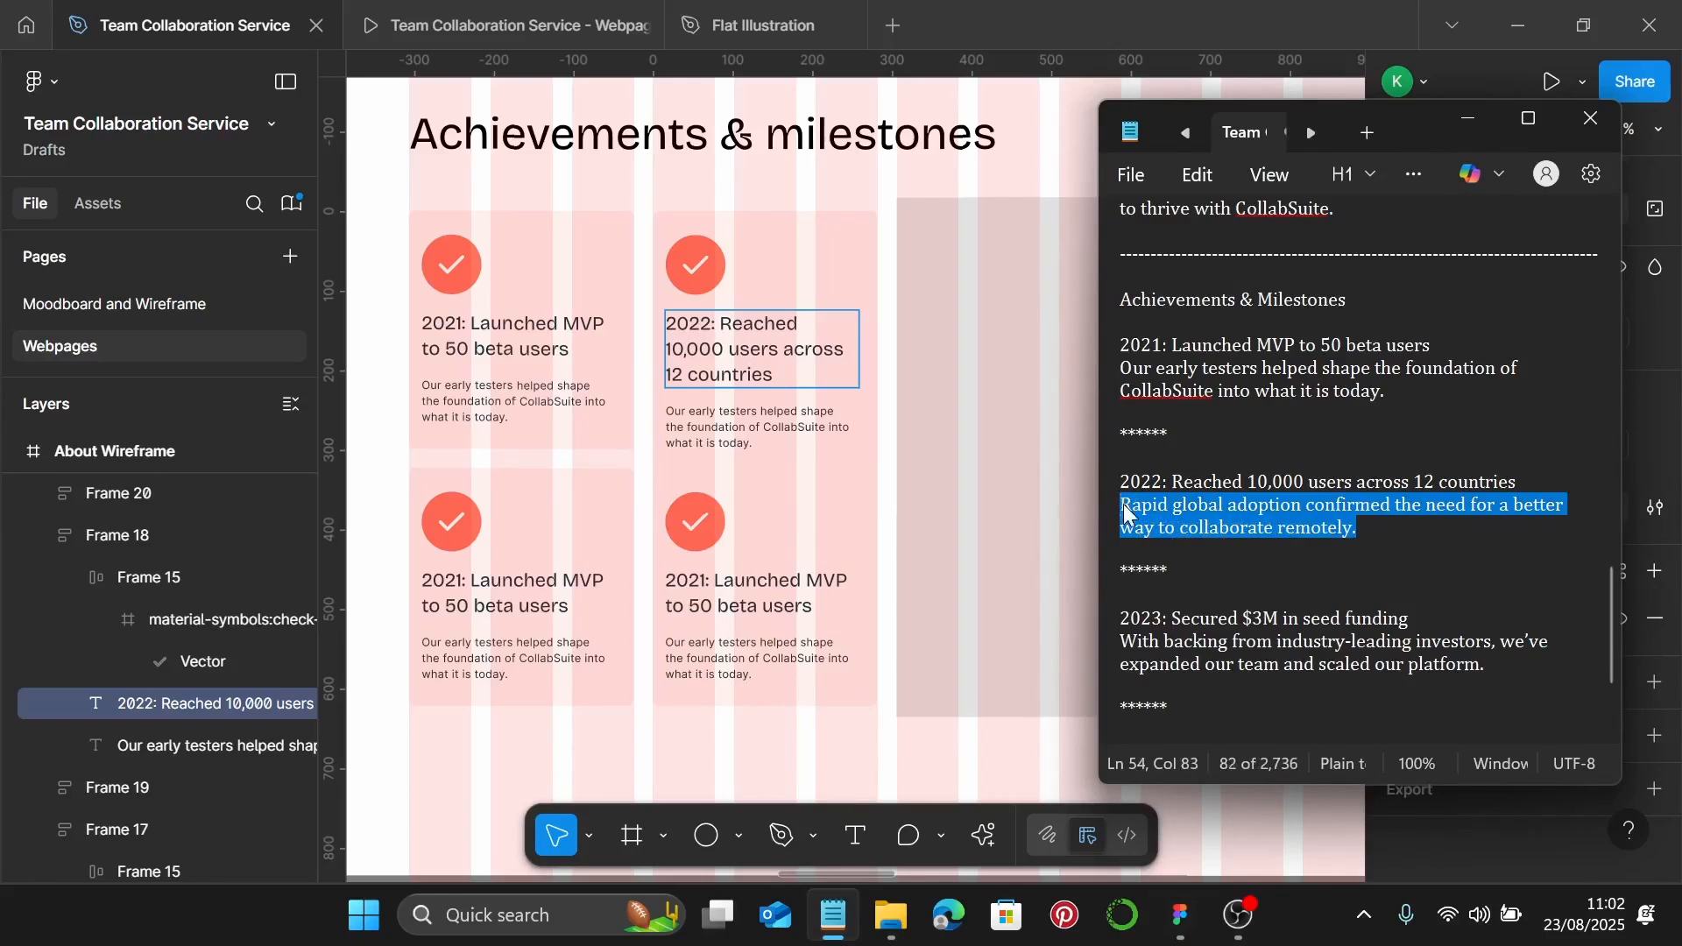
{"action": "left_click", "coordinate": [736, 427]}
{"action": "double_click", "coordinate": [736, 427]}
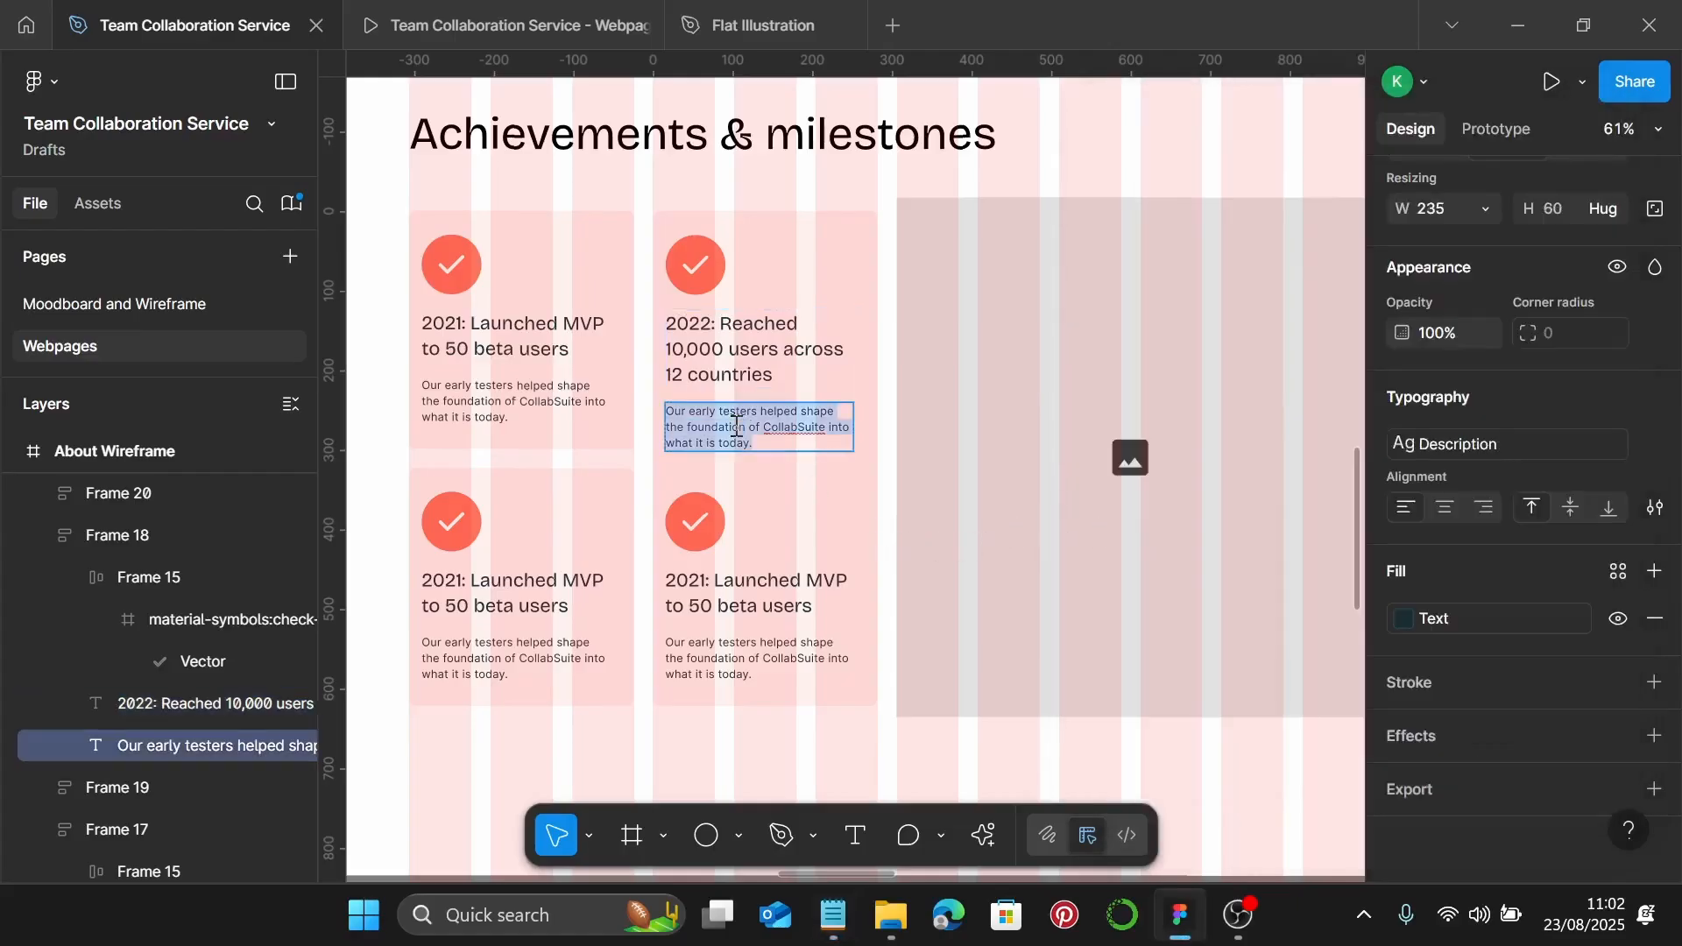
{"action": "type", "text": "Rapid global adoption confirmed the need for a better way to collaborate remotely."}
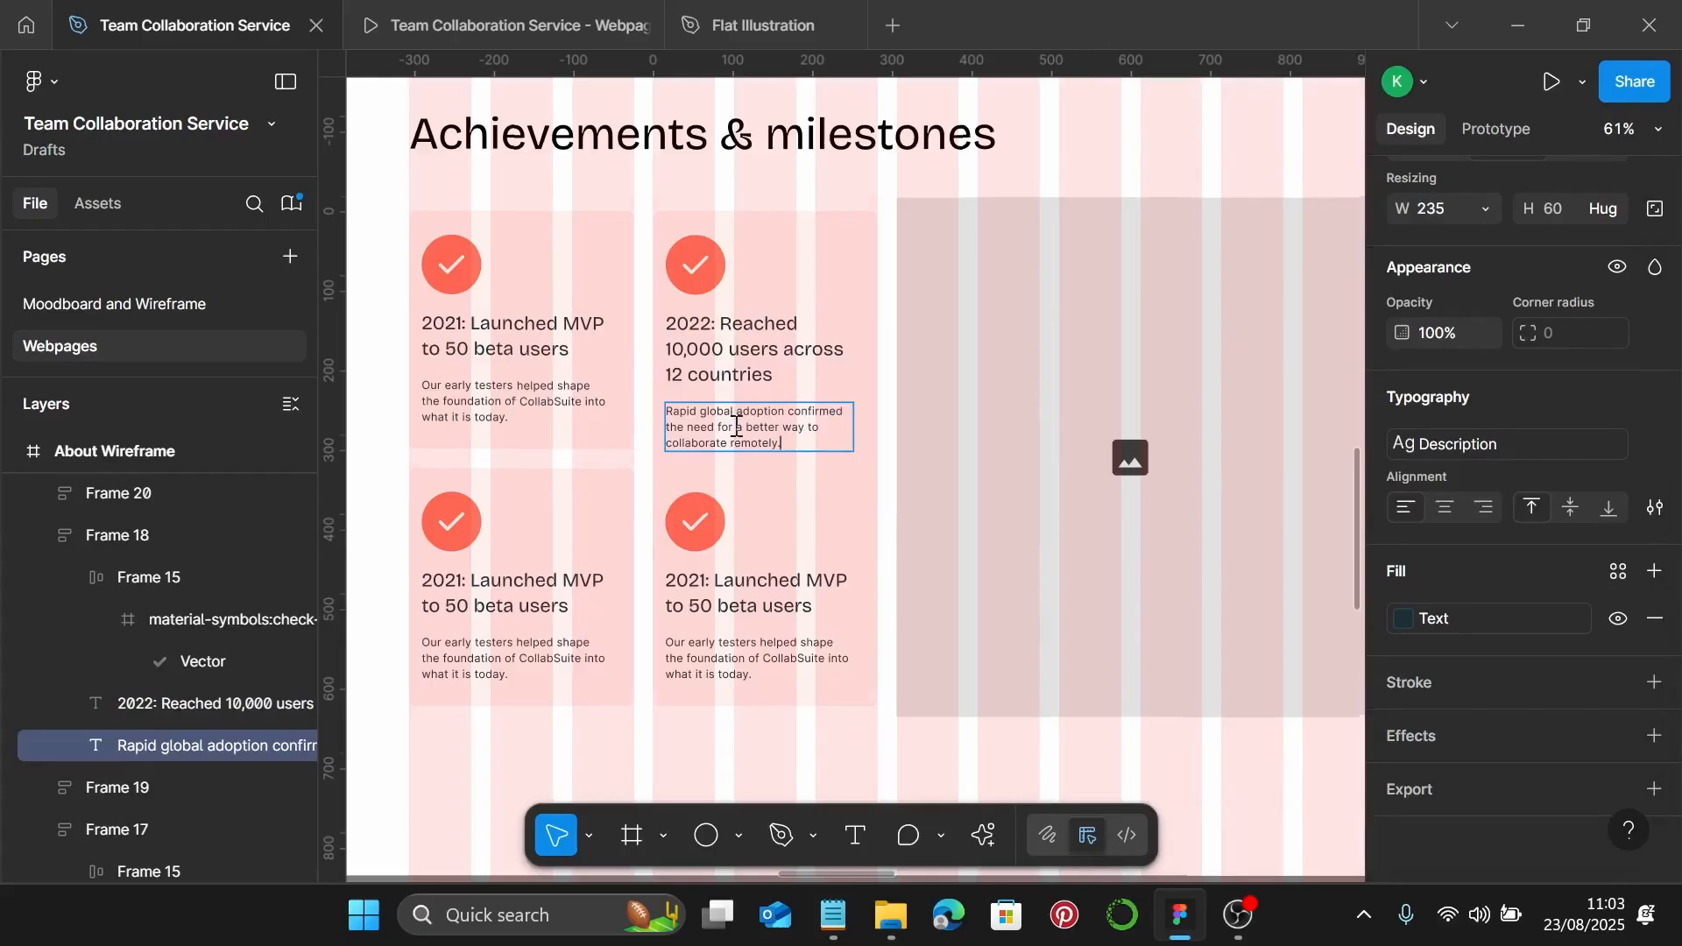
Move the two lower milestone cards down together to leave a gap beneath the taller 2022 card
{"action": "scroll", "coordinate": [736, 427], "scroll_direction": "down", "scroll_amount": 2}
{"action": "left_click", "coordinate": [695, 405]}
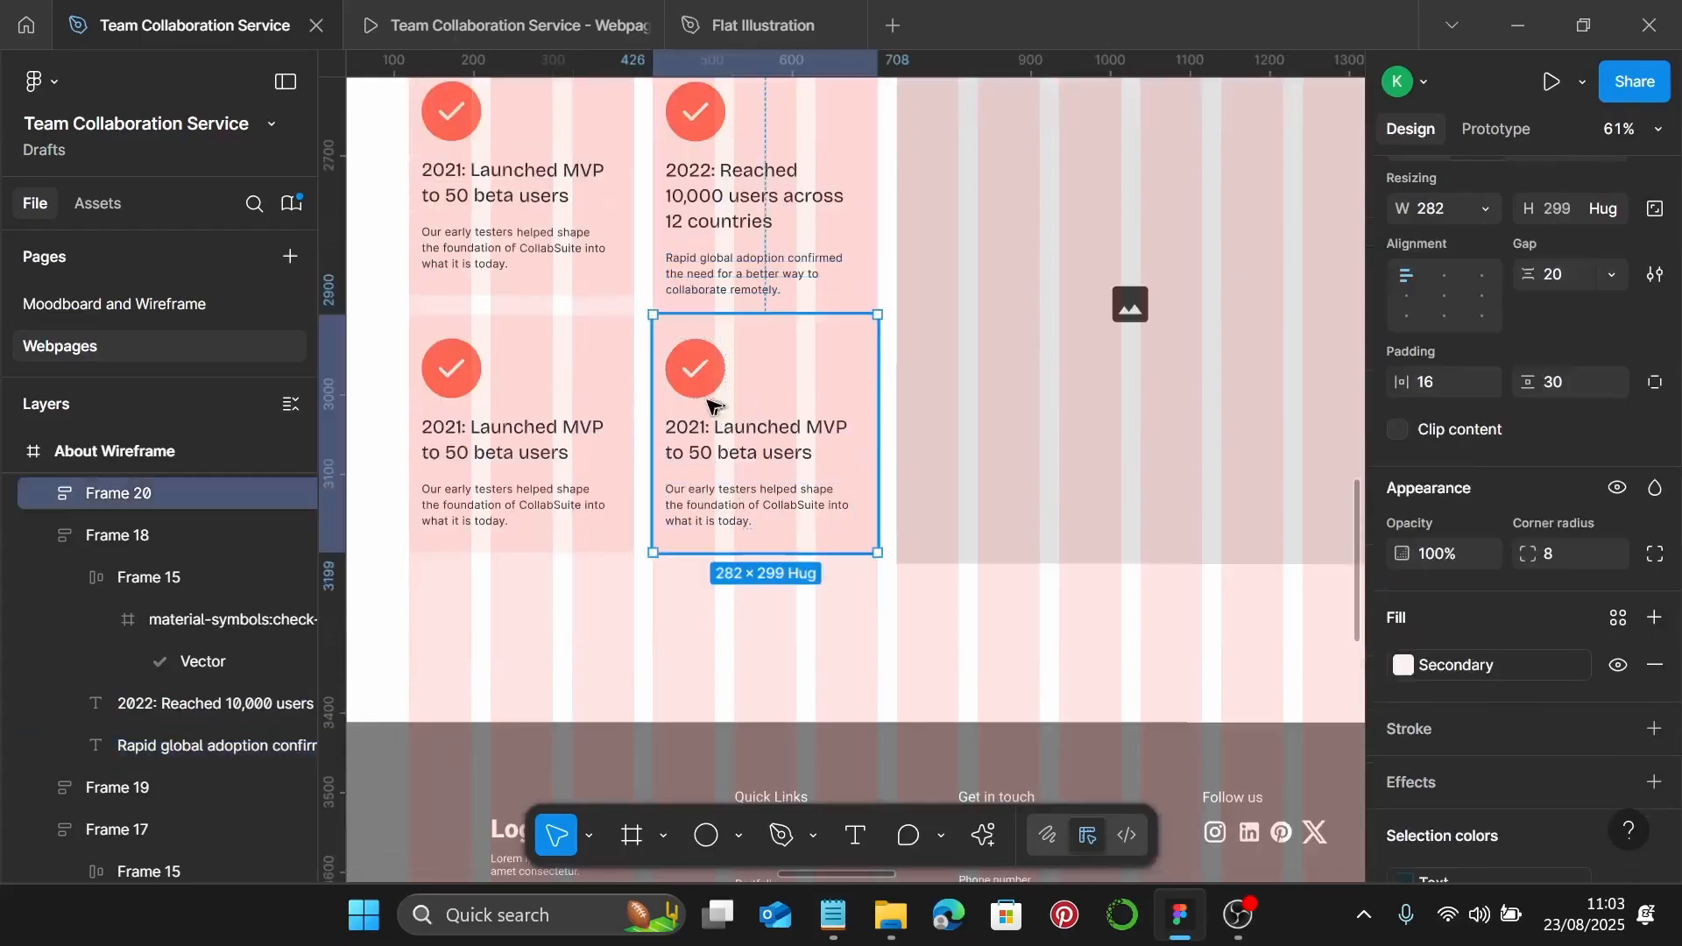
{"action": "left_click", "coordinate": [595, 398], "text": "shift"}
{"action": "left_click_drag", "start_coordinate": [769, 380], "coordinate": [788, 405]}
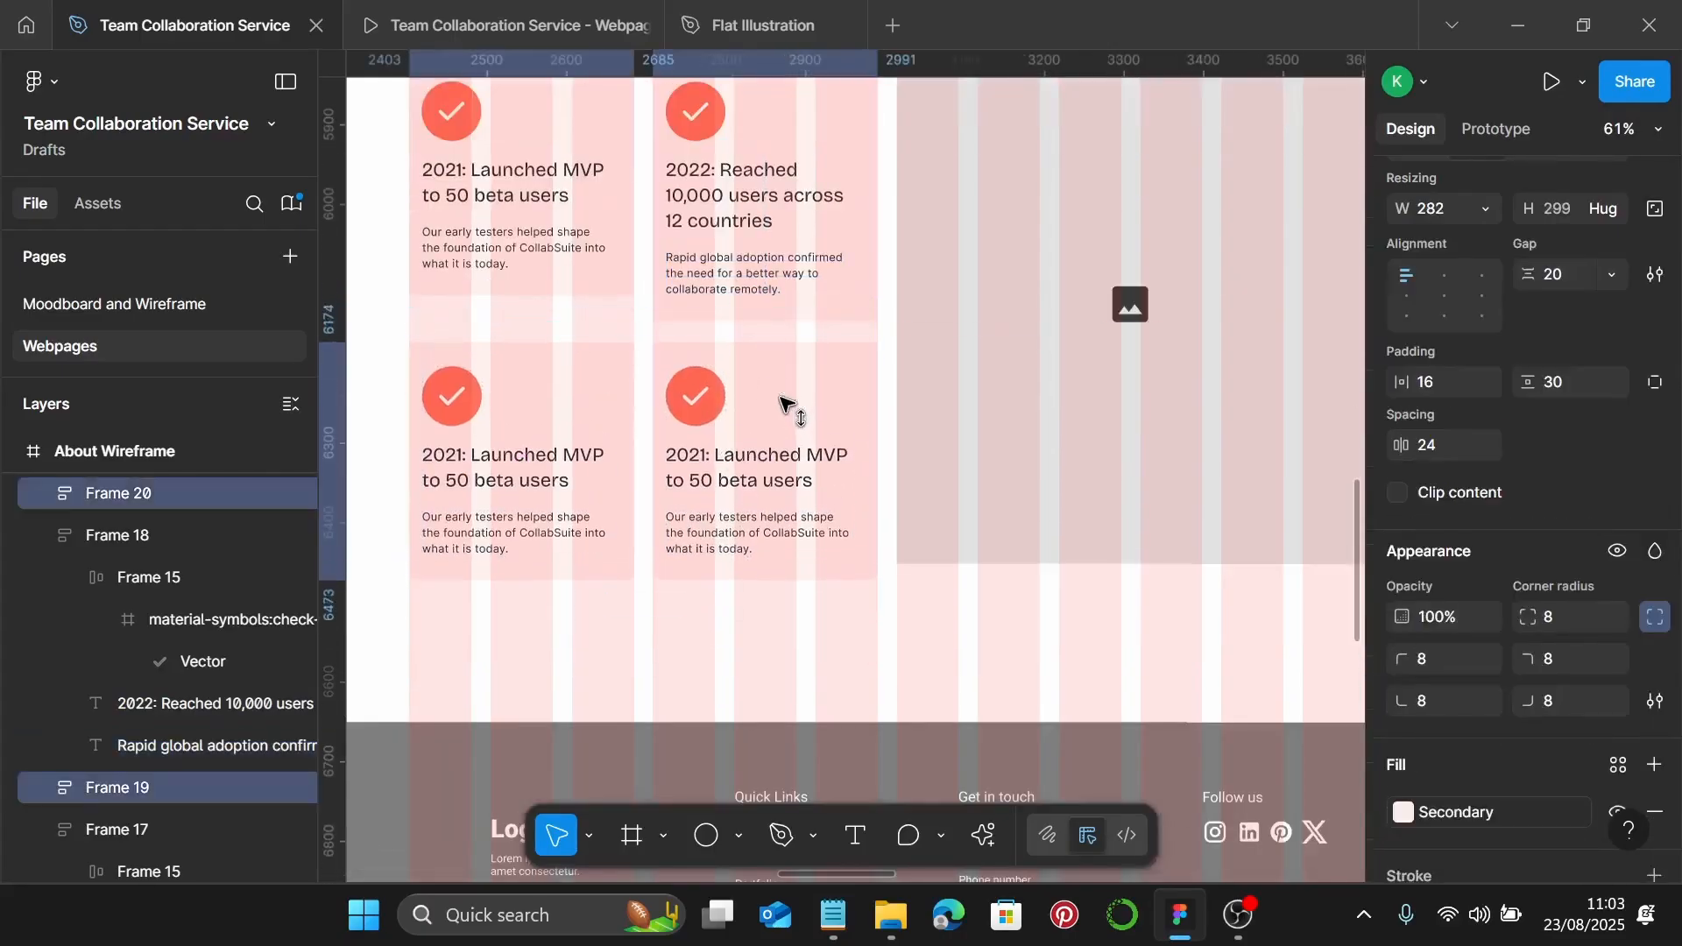
{"action": "key", "text": "Escape"}
Select the check icon in the 2022 card and search the Iconify plugin for "globe"
{"action": "scroll", "coordinate": [1078, 654], "scroll_direction": "up", "scroll_amount": 1}
{"action": "left_click", "coordinate": [708, 271]}
{"action": "scroll", "coordinate": [727, 245], "scroll_direction": "up", "scroll_amount": 1}
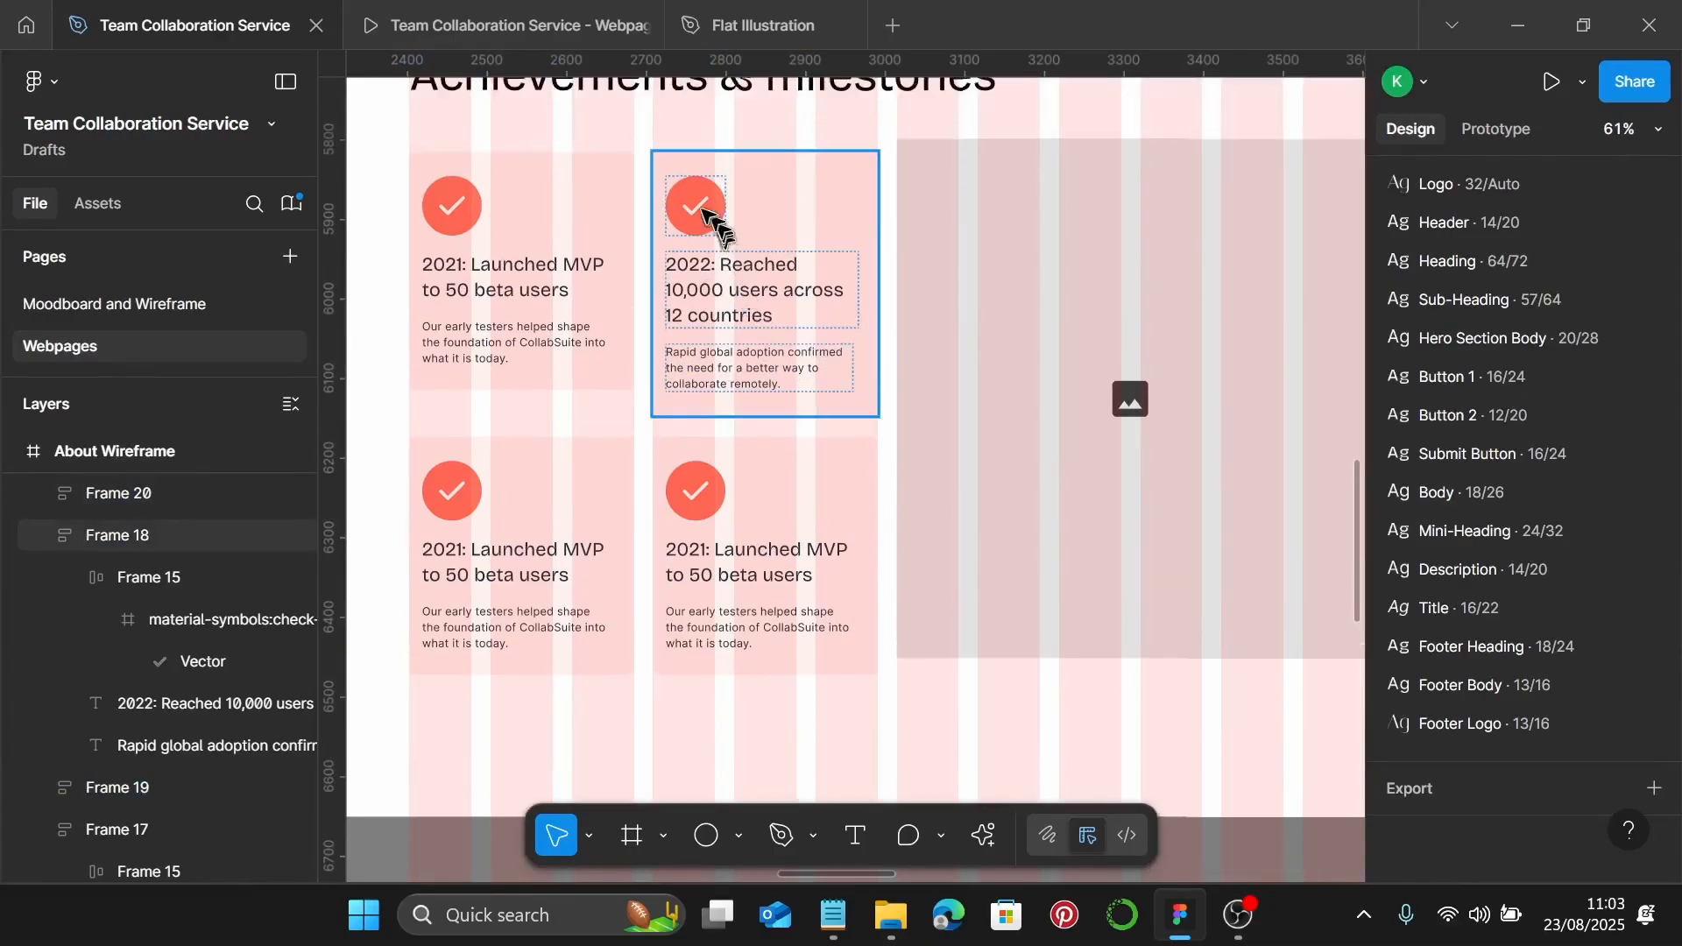
{"action": "left_click", "coordinate": [701, 210]}
{"action": "left_click", "coordinate": [698, 209]}
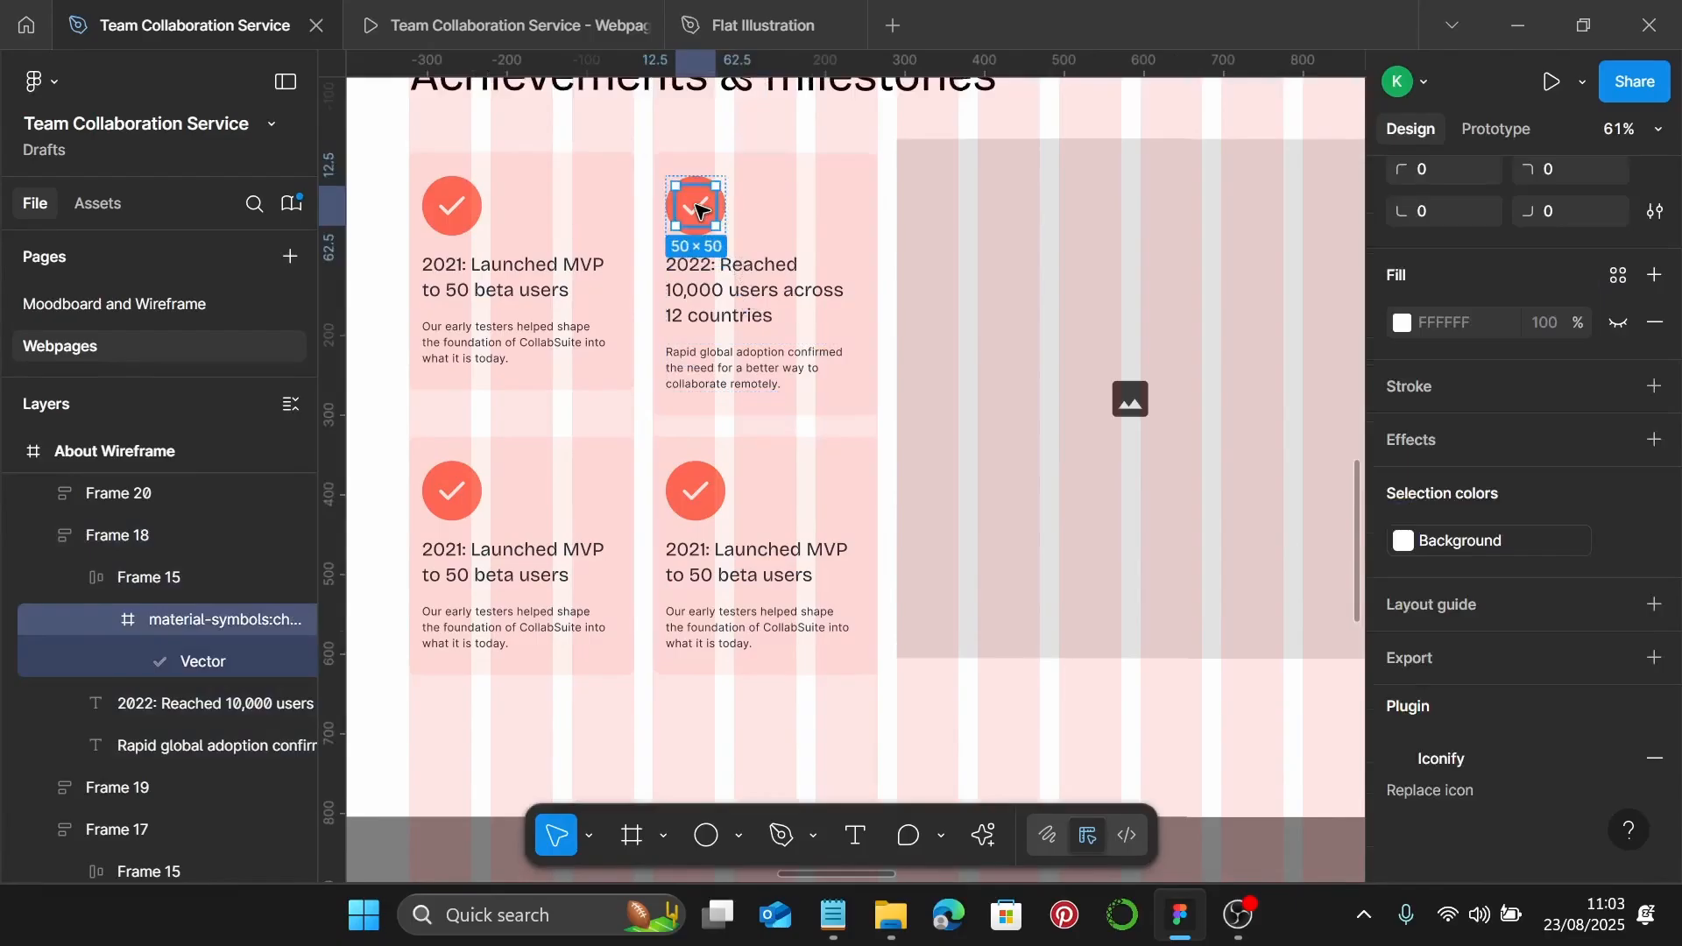
{"action": "right_click", "coordinate": [695, 205]}
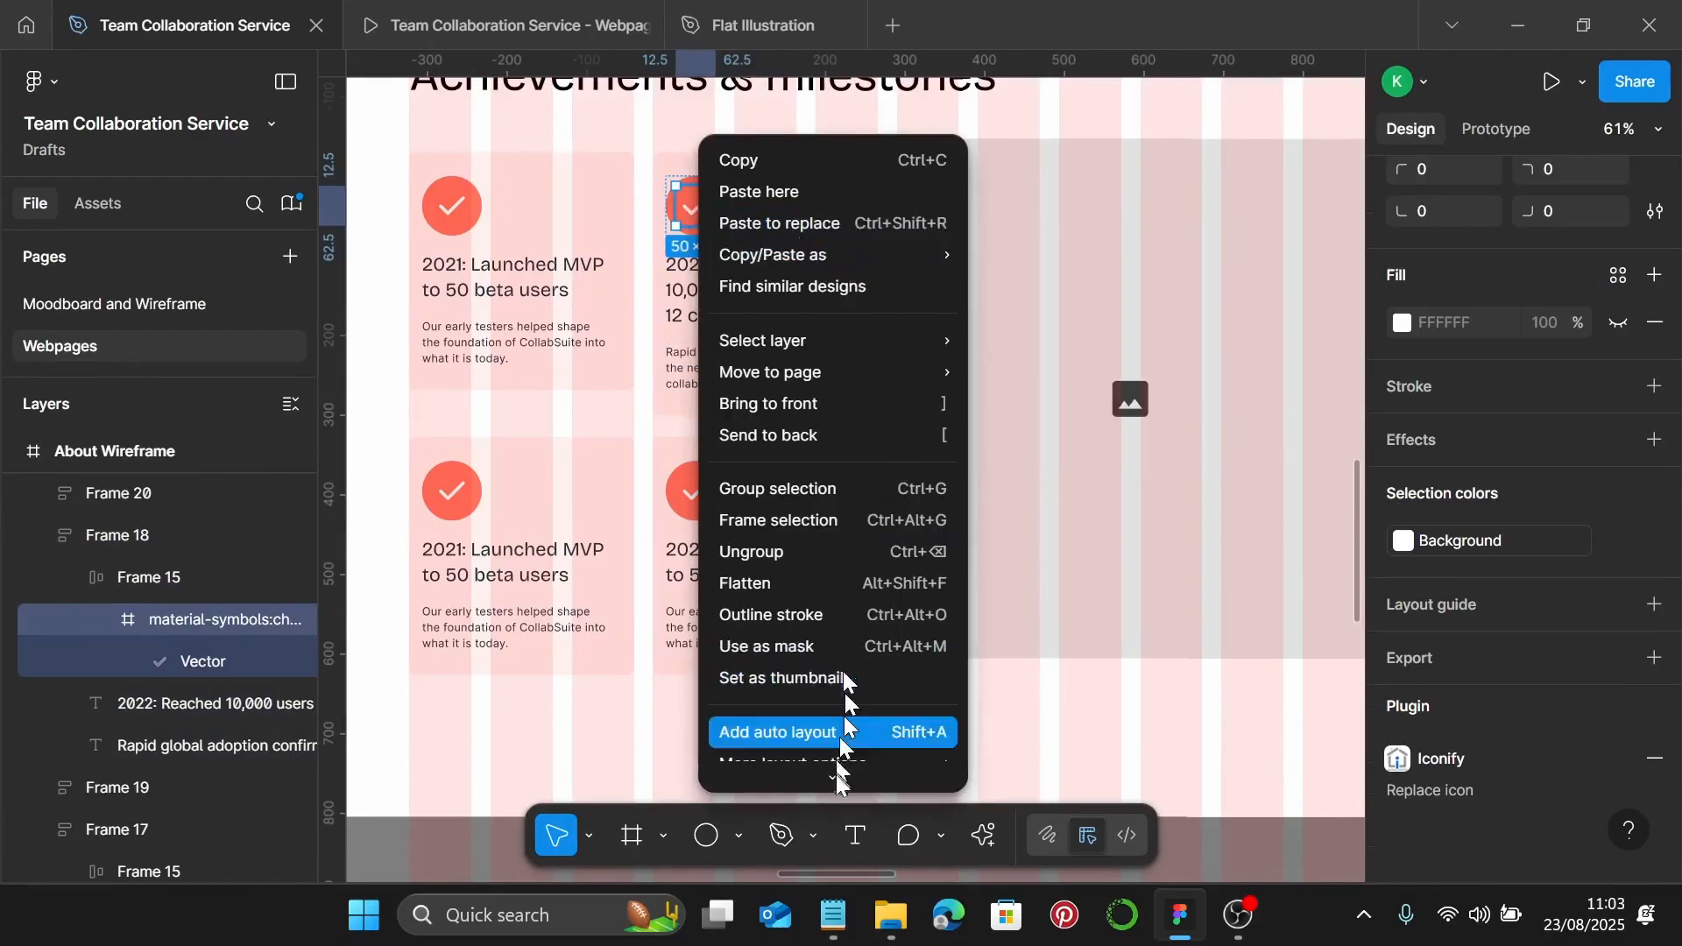
{"action": "mouse_move", "coordinate": [907, 591]}
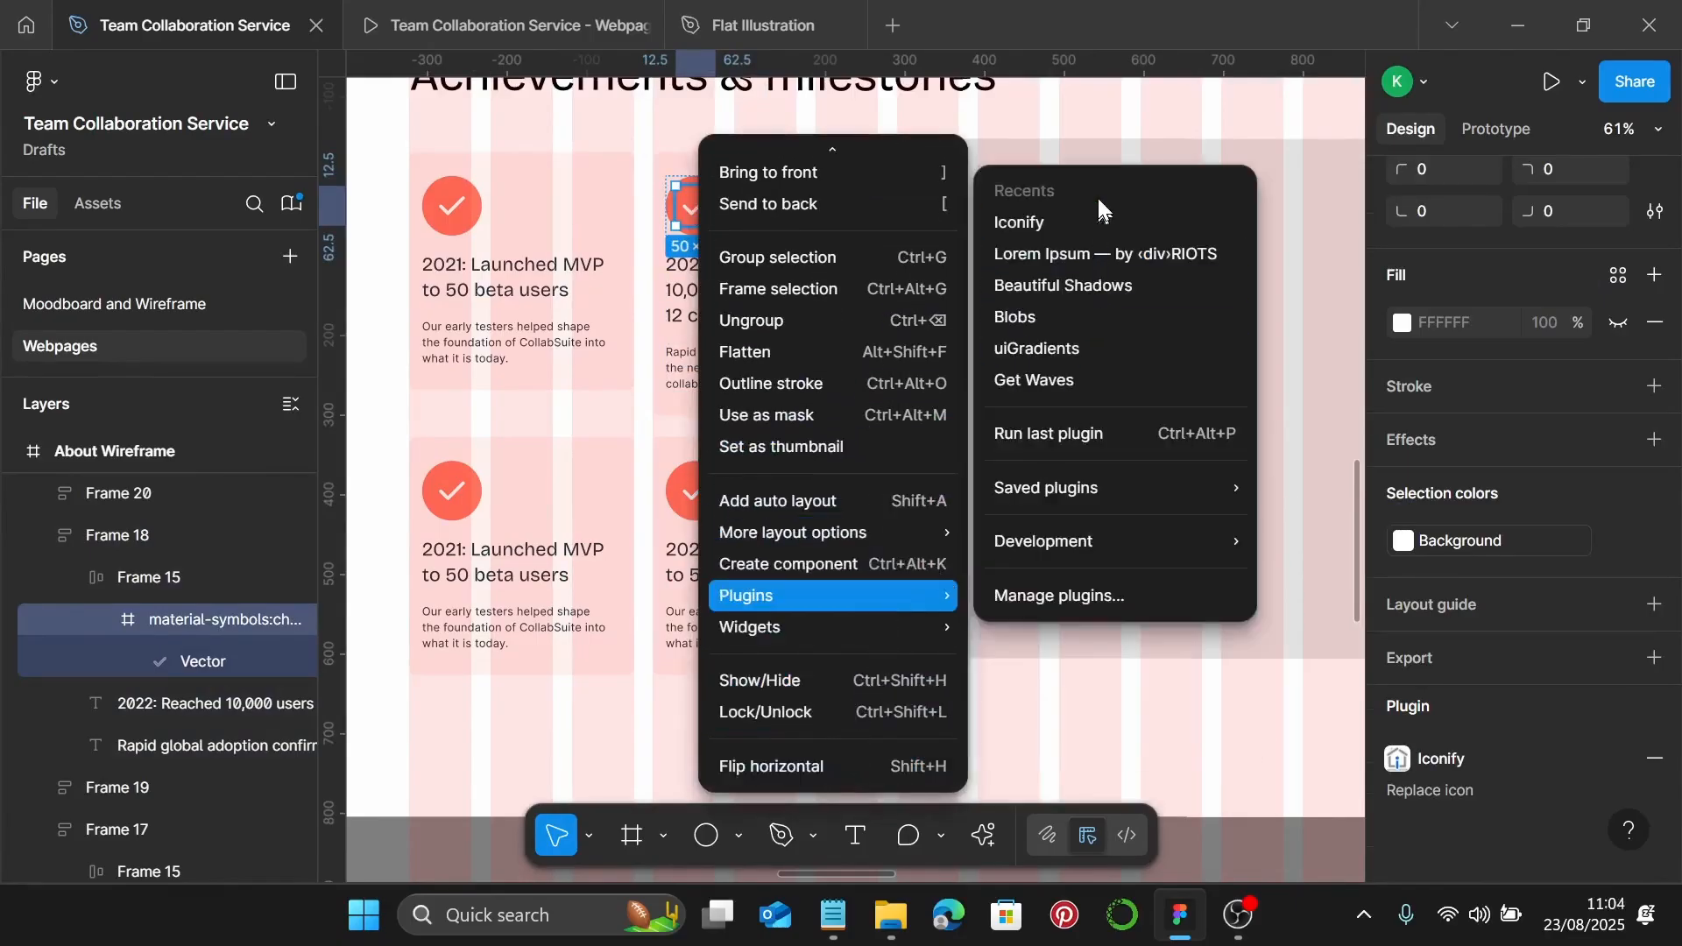
{"action": "left_click", "coordinate": [1085, 231]}
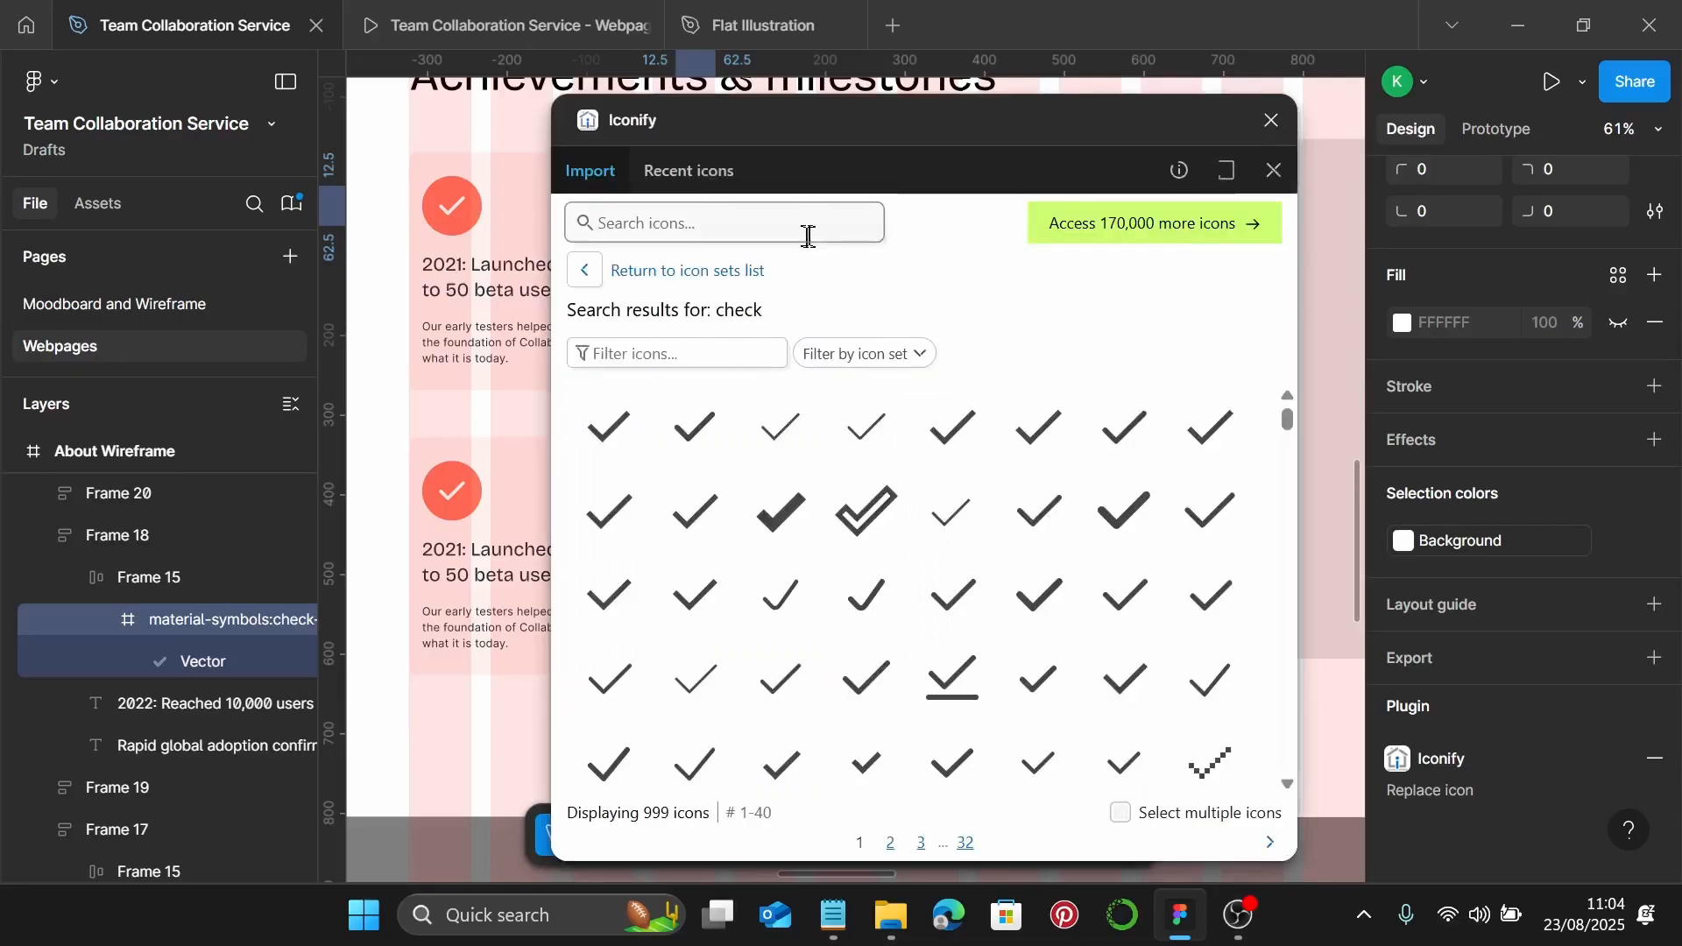
{"action": "left_click", "coordinate": [807, 235]}
{"action": "type", "text": "globe"}
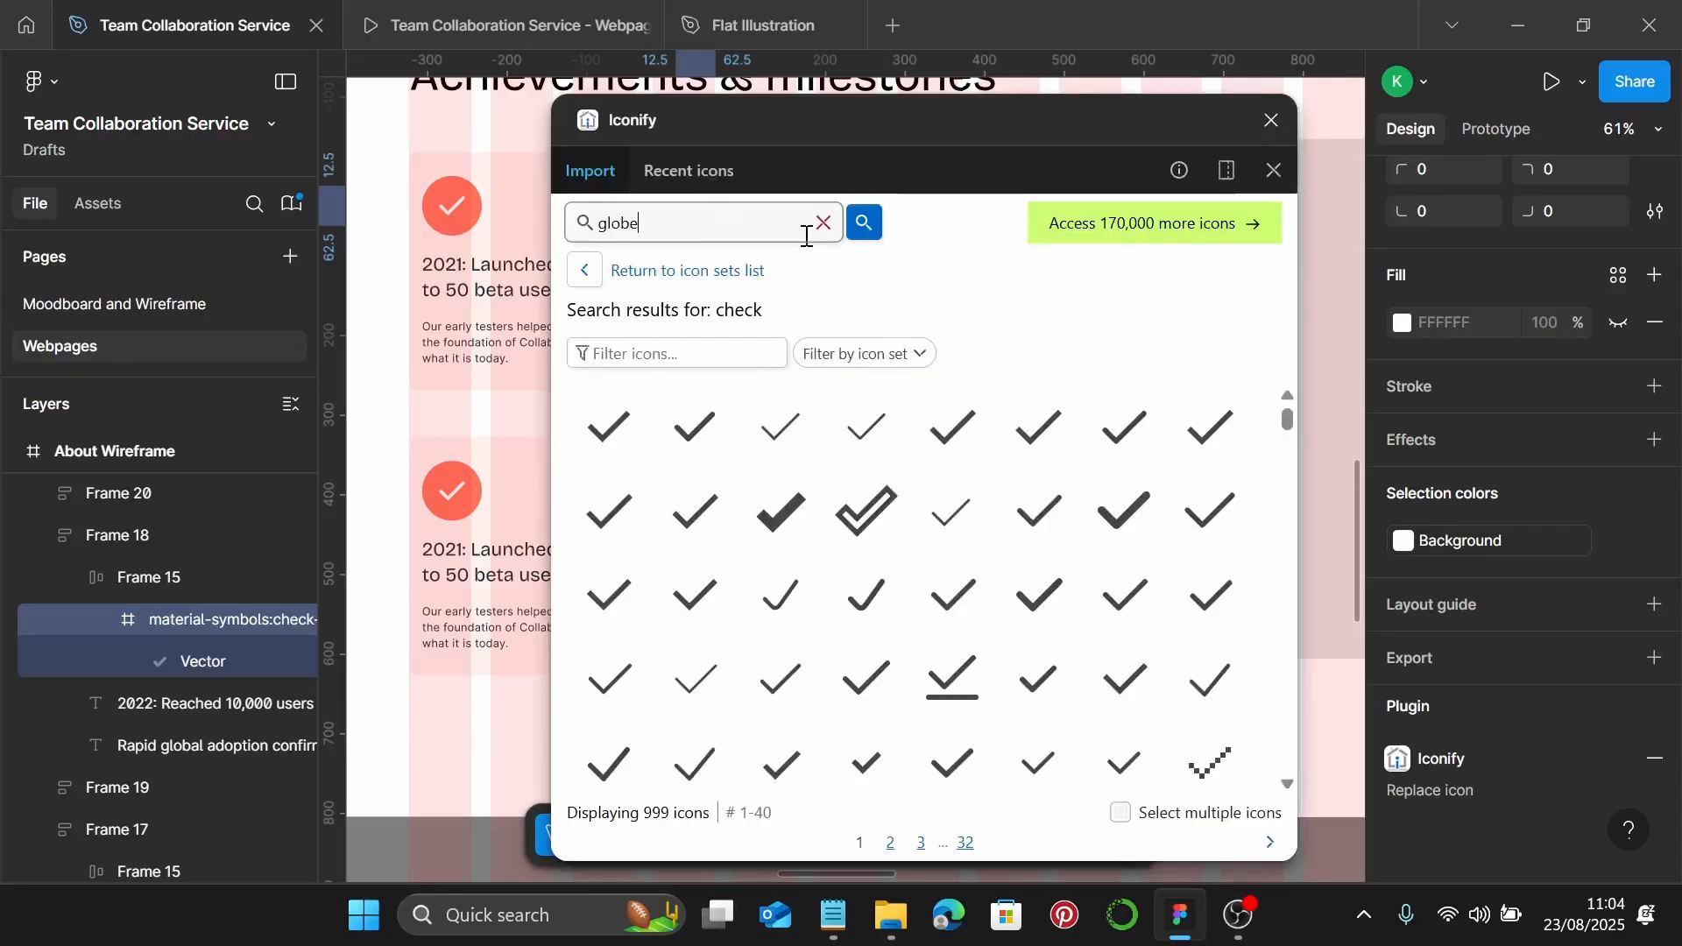
{"action": "key", "text": "Return"}
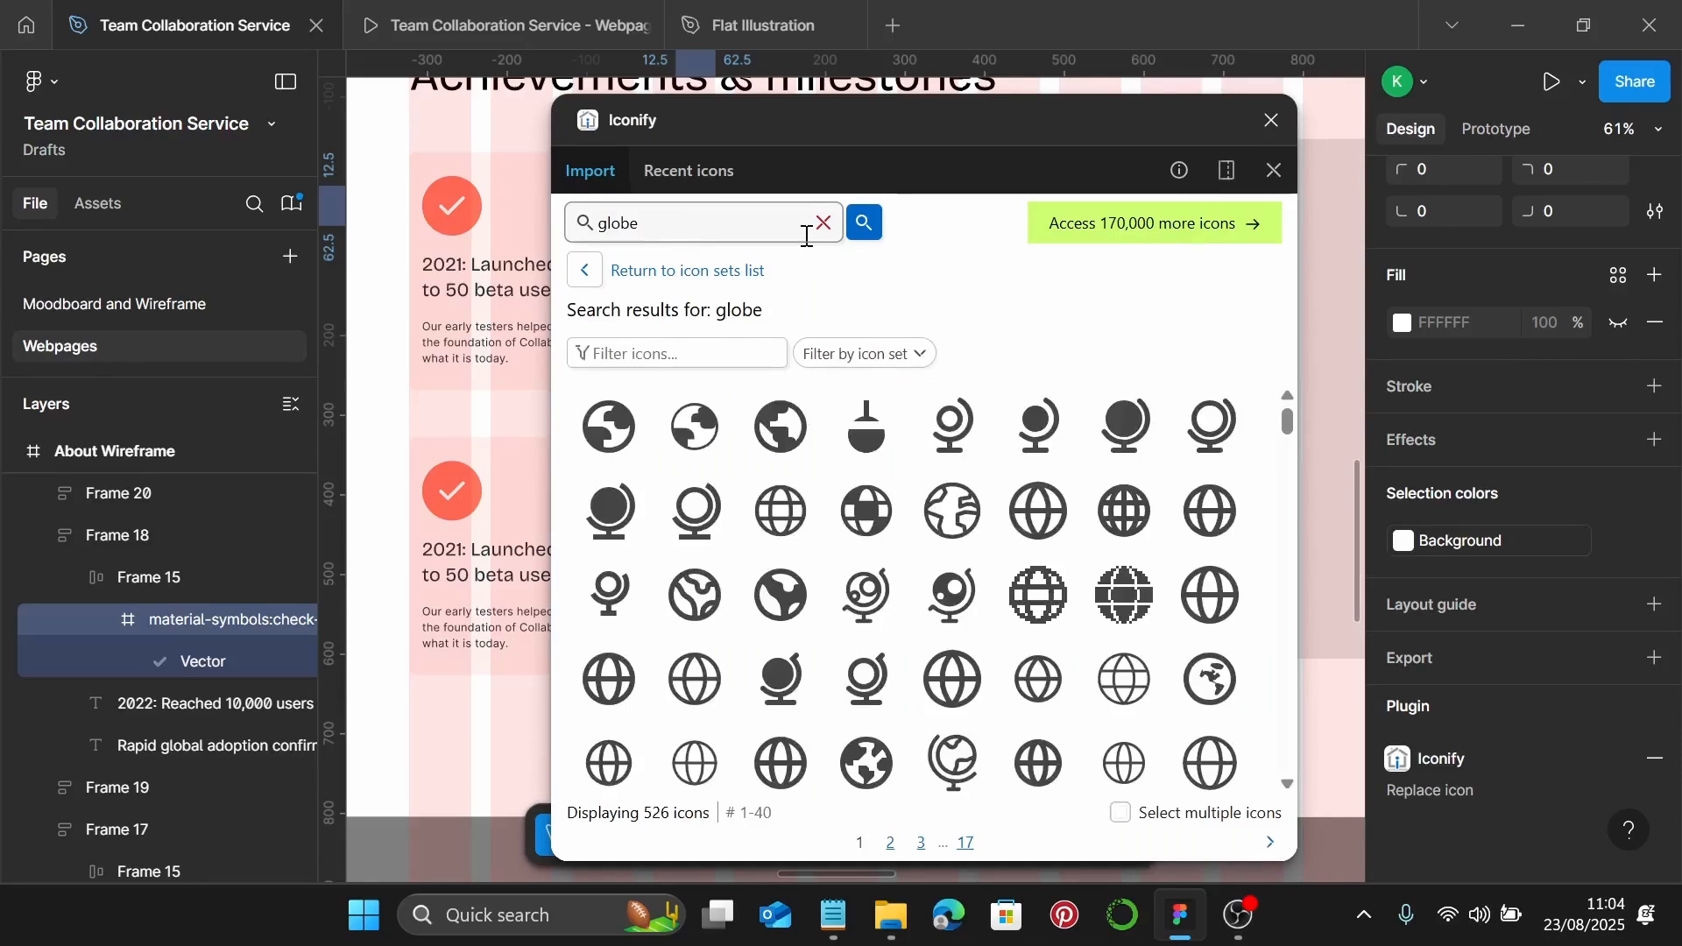
Browse the globe icon results and filter them to the Vaadin Icons set
{"action": "scroll", "coordinate": [950, 442], "scroll_direction": "down", "scroll_amount": 7}
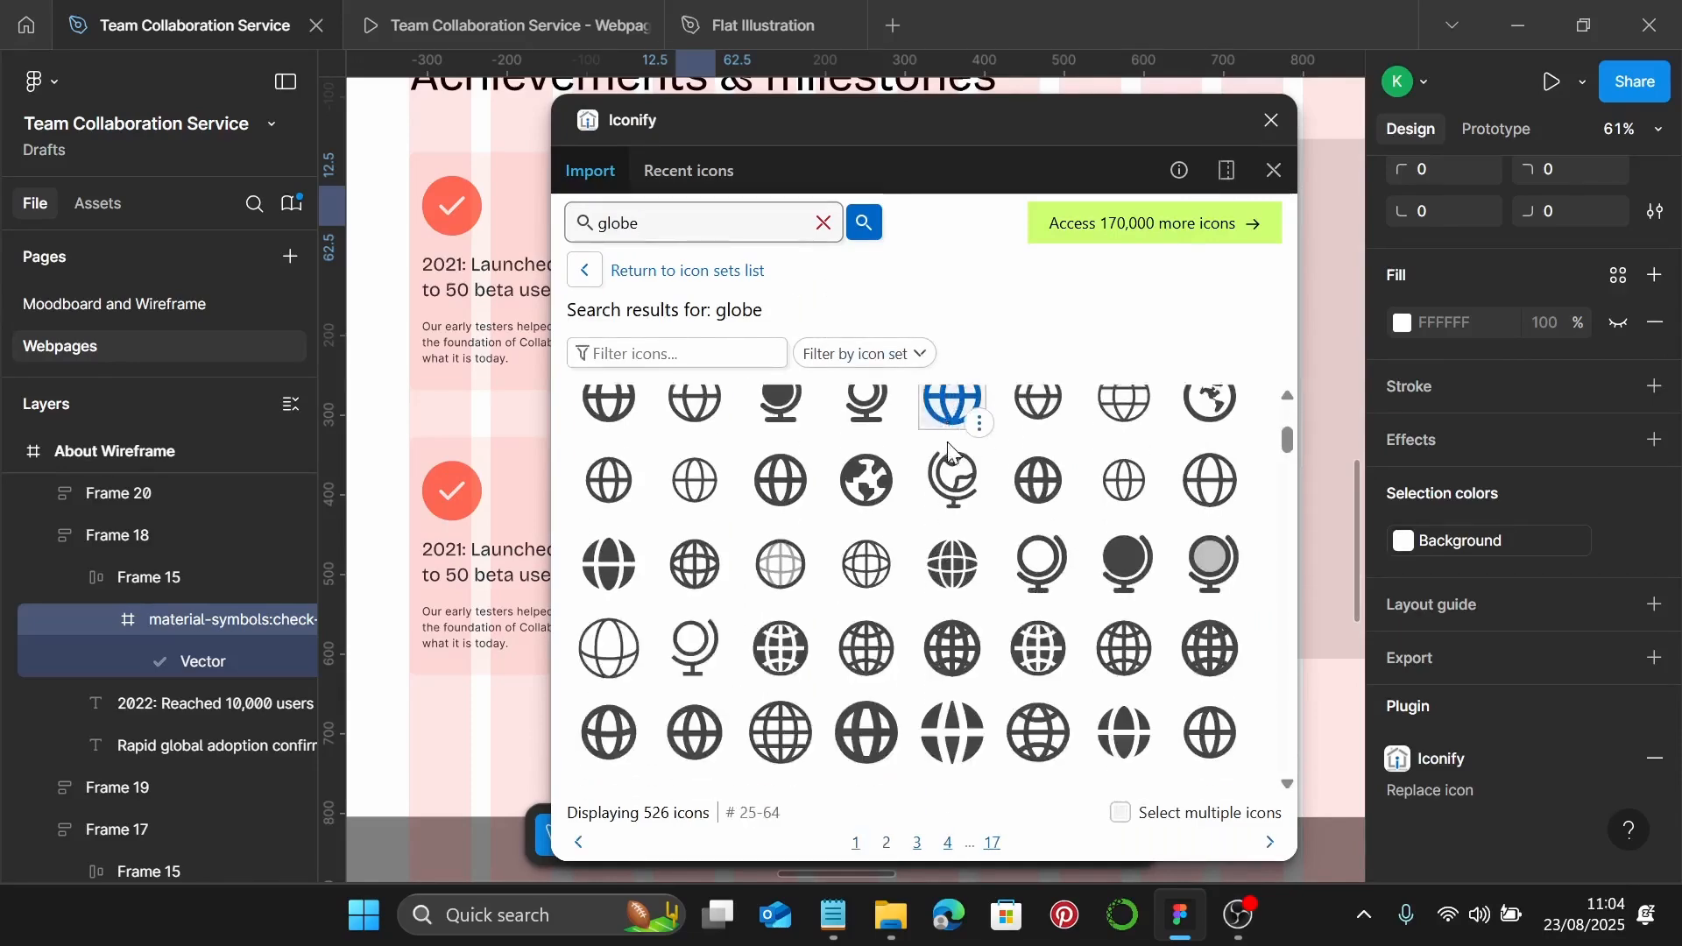
{"action": "scroll", "coordinate": [1012, 474], "scroll_direction": "down", "scroll_amount": 5}
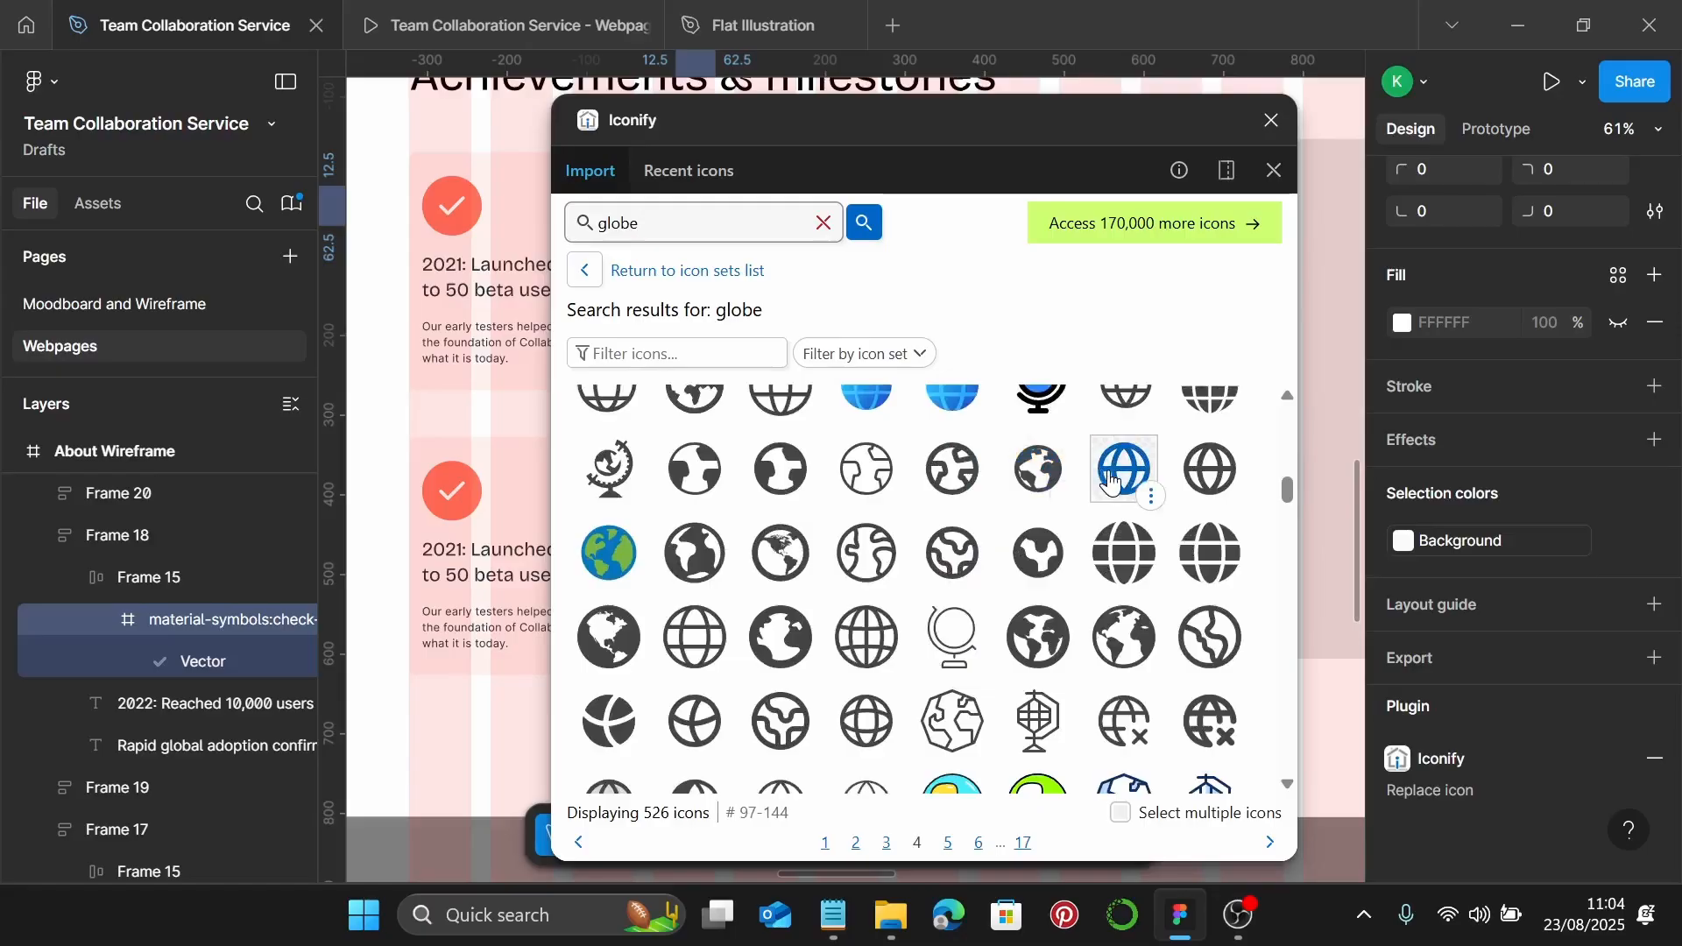
{"action": "left_click", "coordinate": [848, 354]}
{"action": "scroll", "coordinate": [866, 418], "scroll_direction": "down", "scroll_amount": 5}
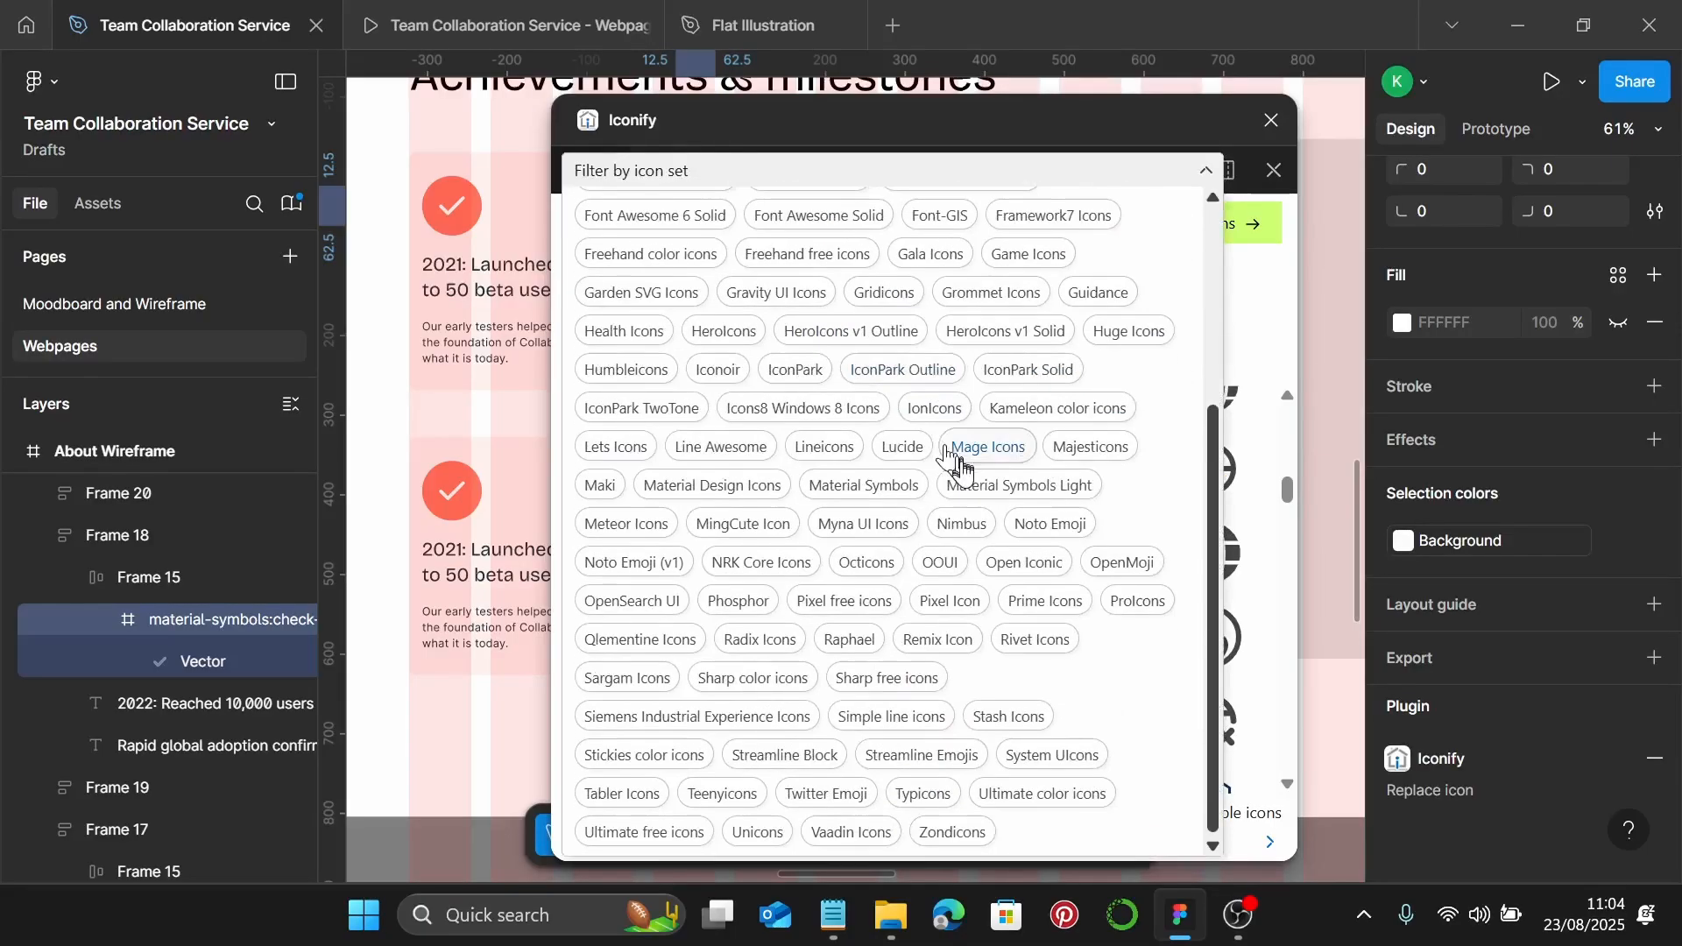
{"action": "left_click", "coordinate": [837, 836]}
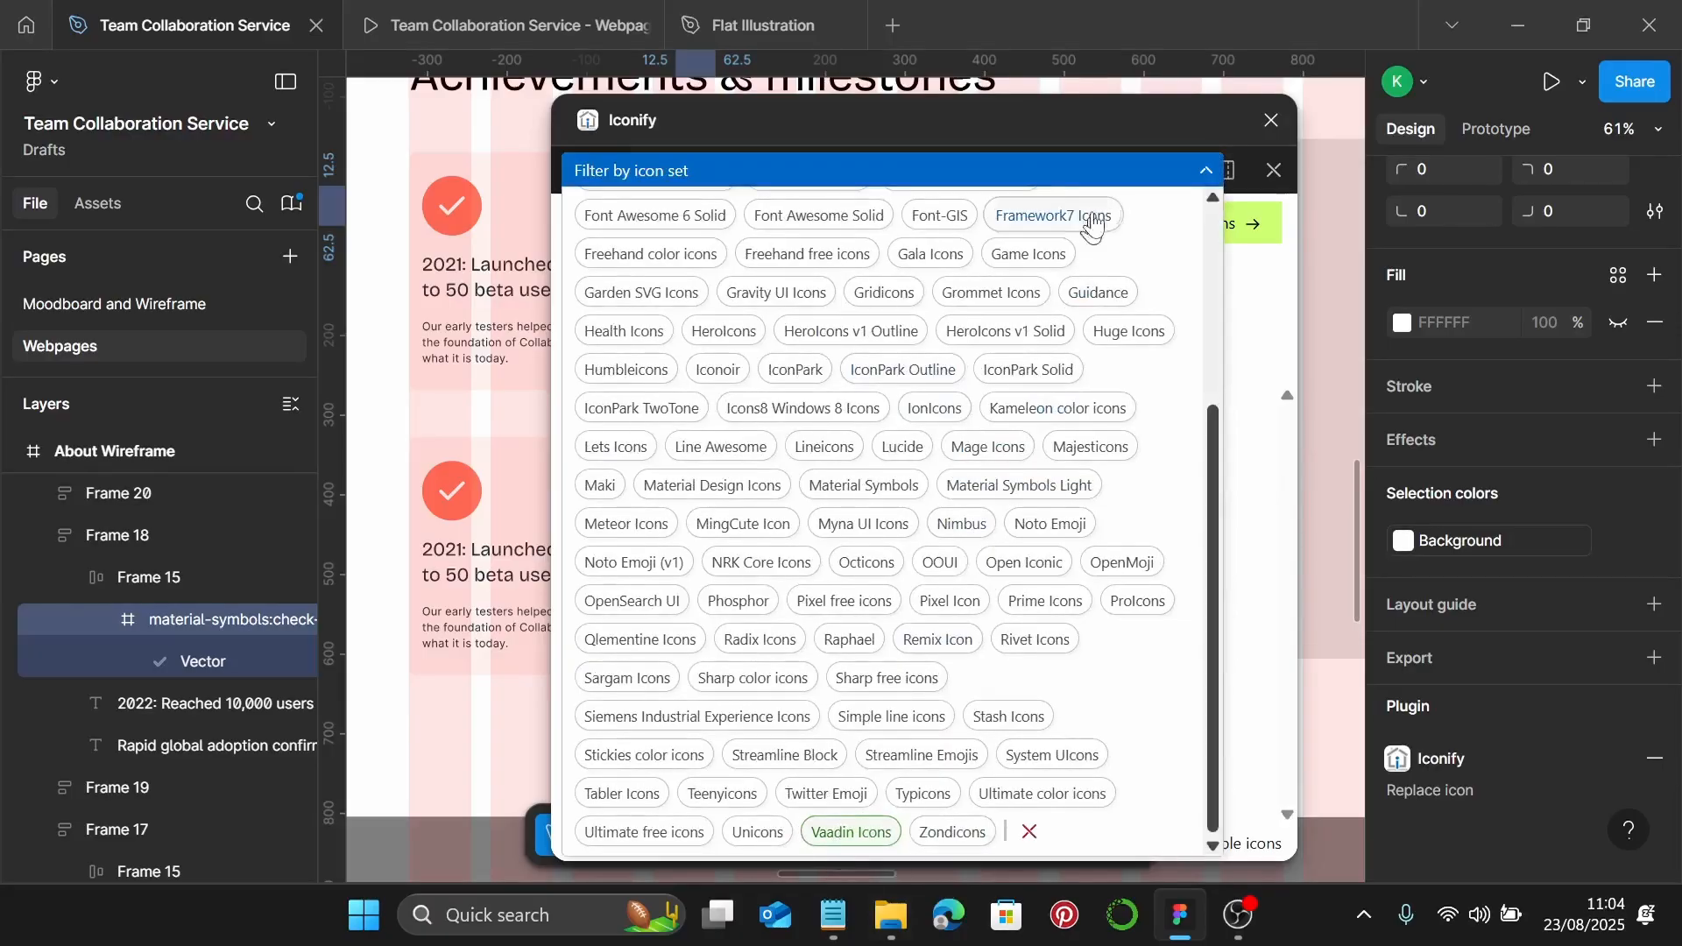
{"action": "left_click", "coordinate": [1207, 170]}
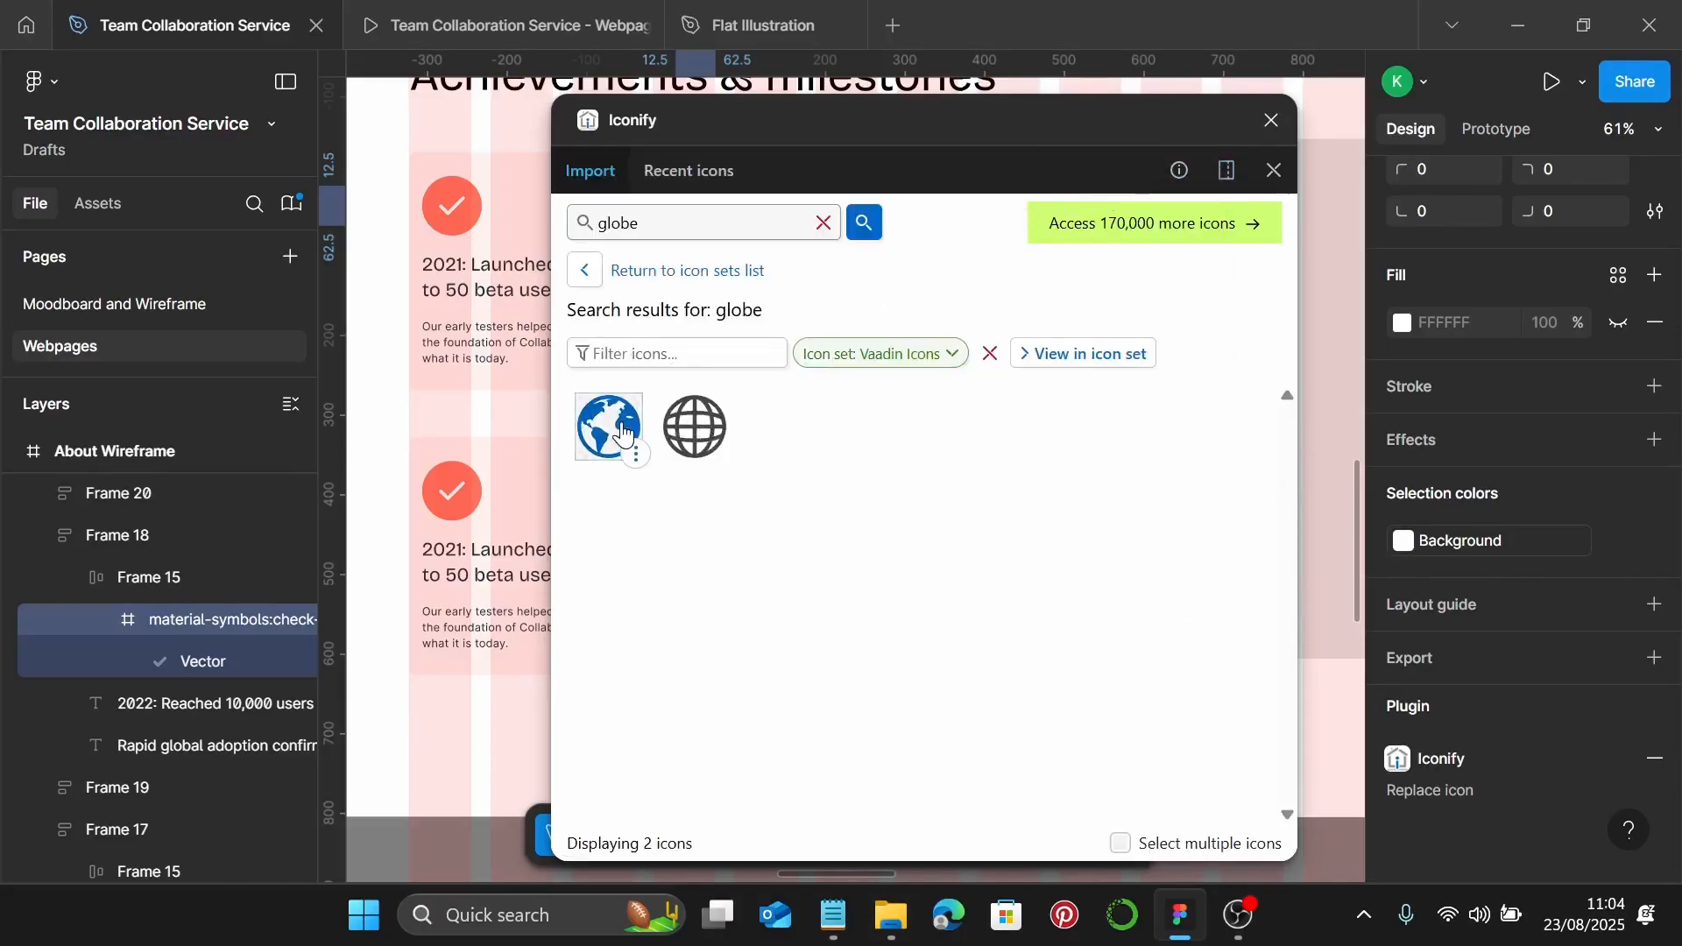
Replace the 2022 card's check icon with the vaadin:globe earth icon, close Iconify and clear the selection
{"action": "left_click", "coordinate": [623, 432]}
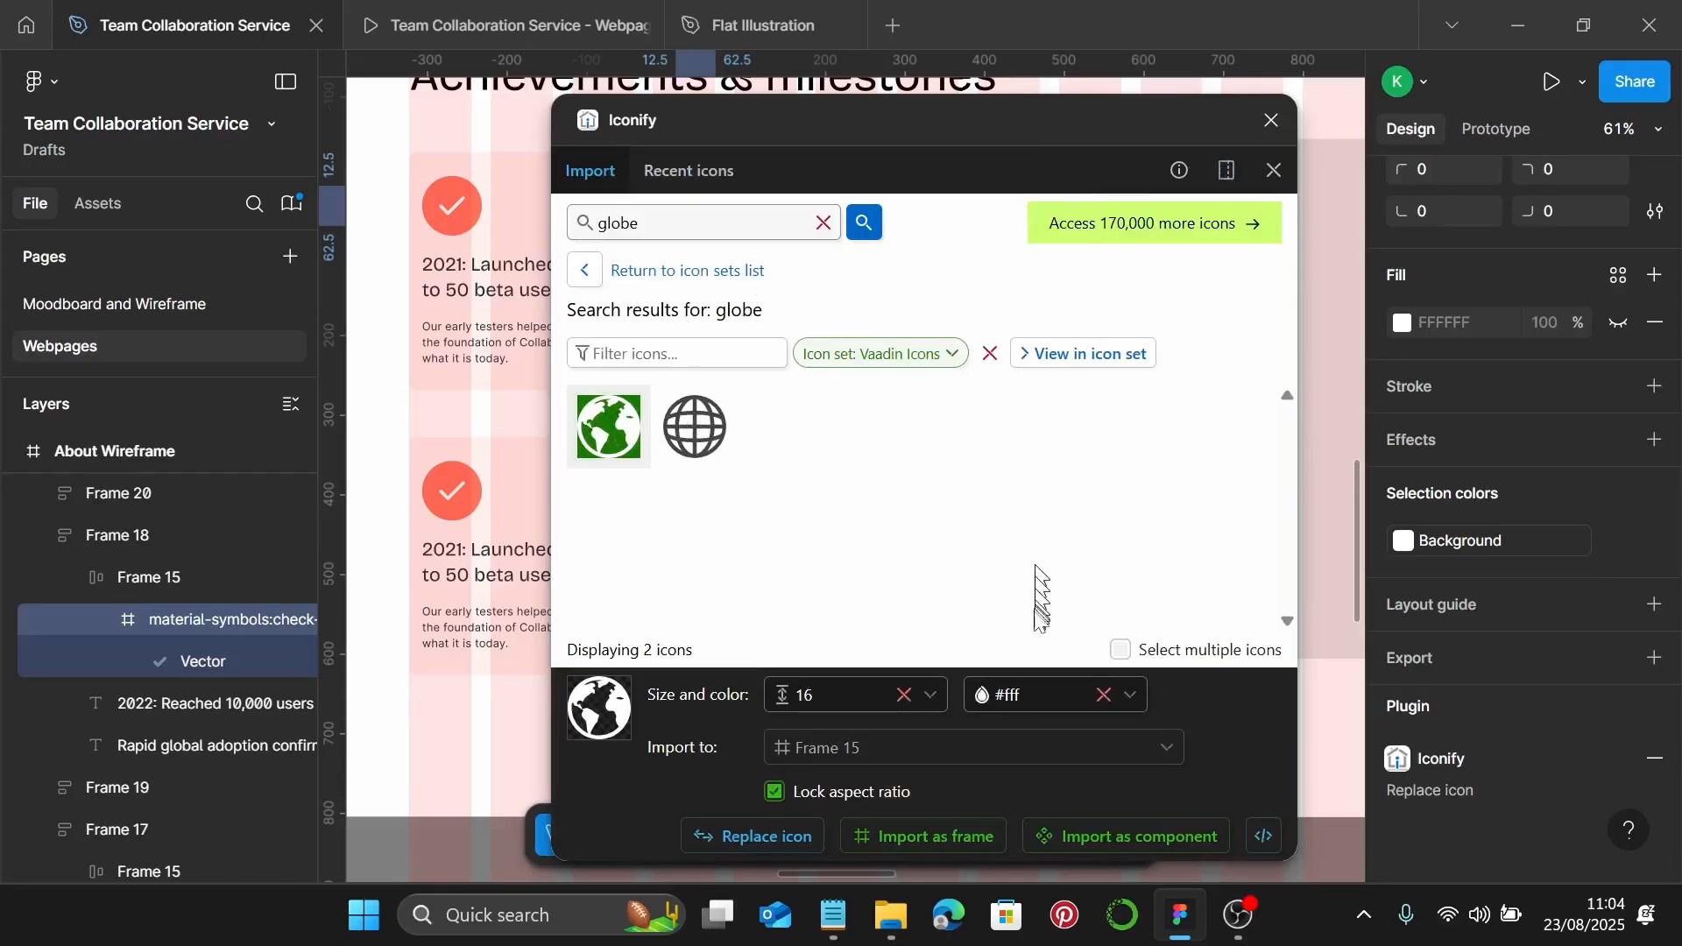
{"action": "left_click", "coordinate": [762, 837]}
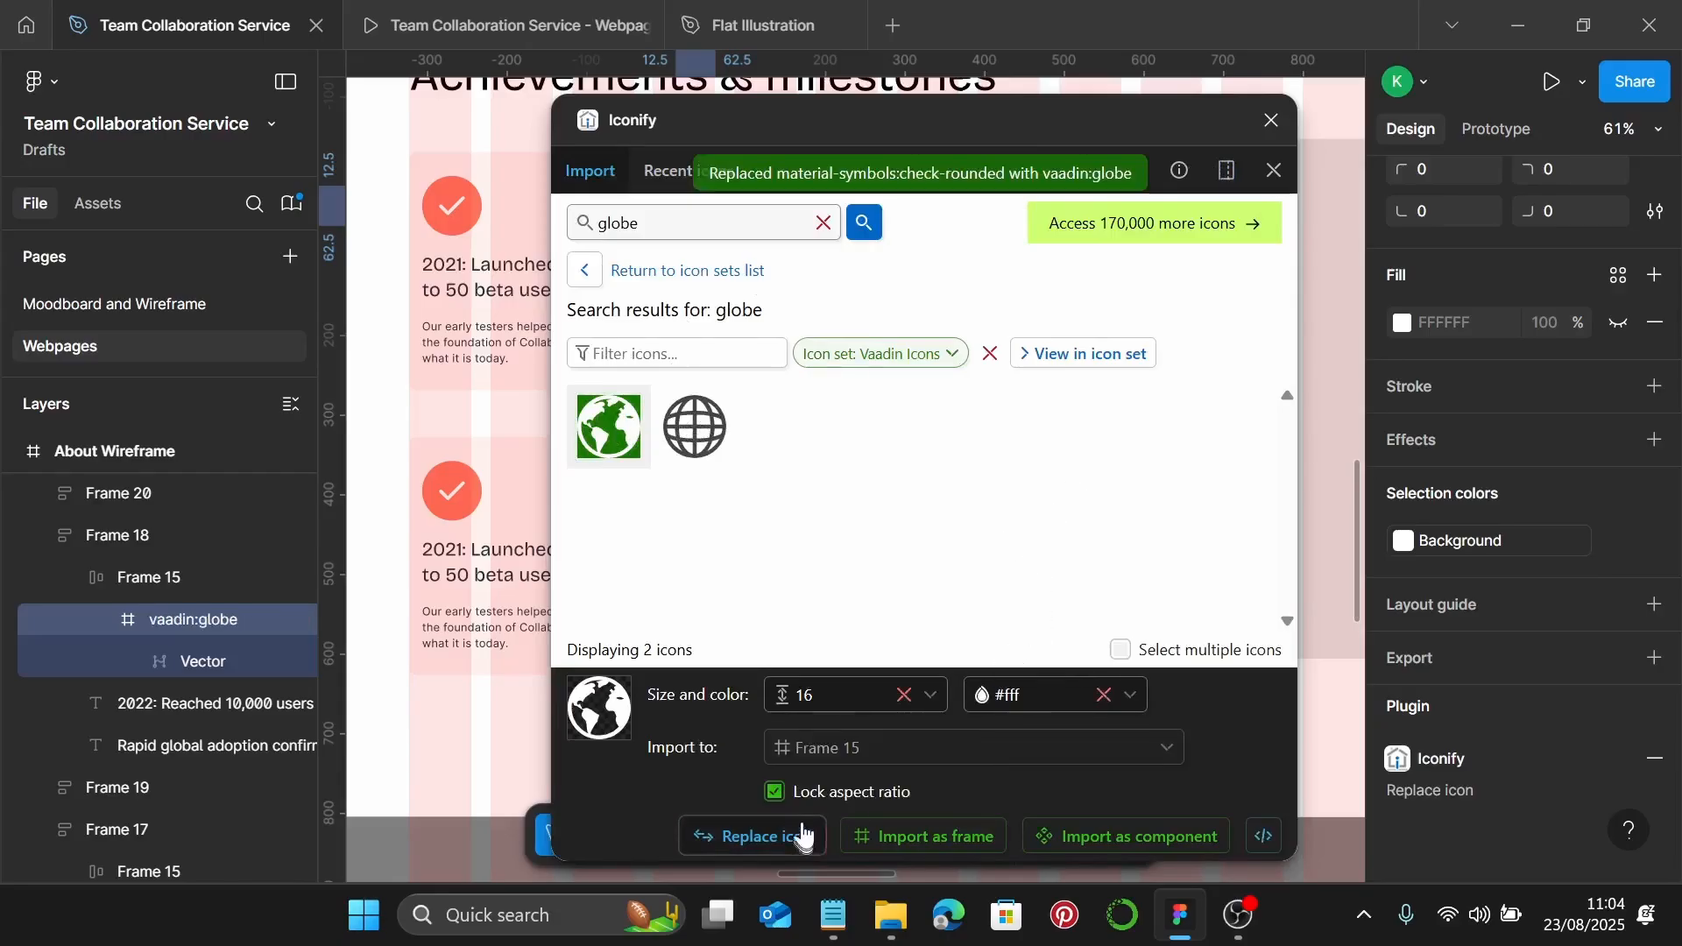
{"action": "left_click", "coordinate": [1271, 121]}
{"action": "scroll", "coordinate": [814, 396], "scroll_direction": "down", "scroll_amount": 1}
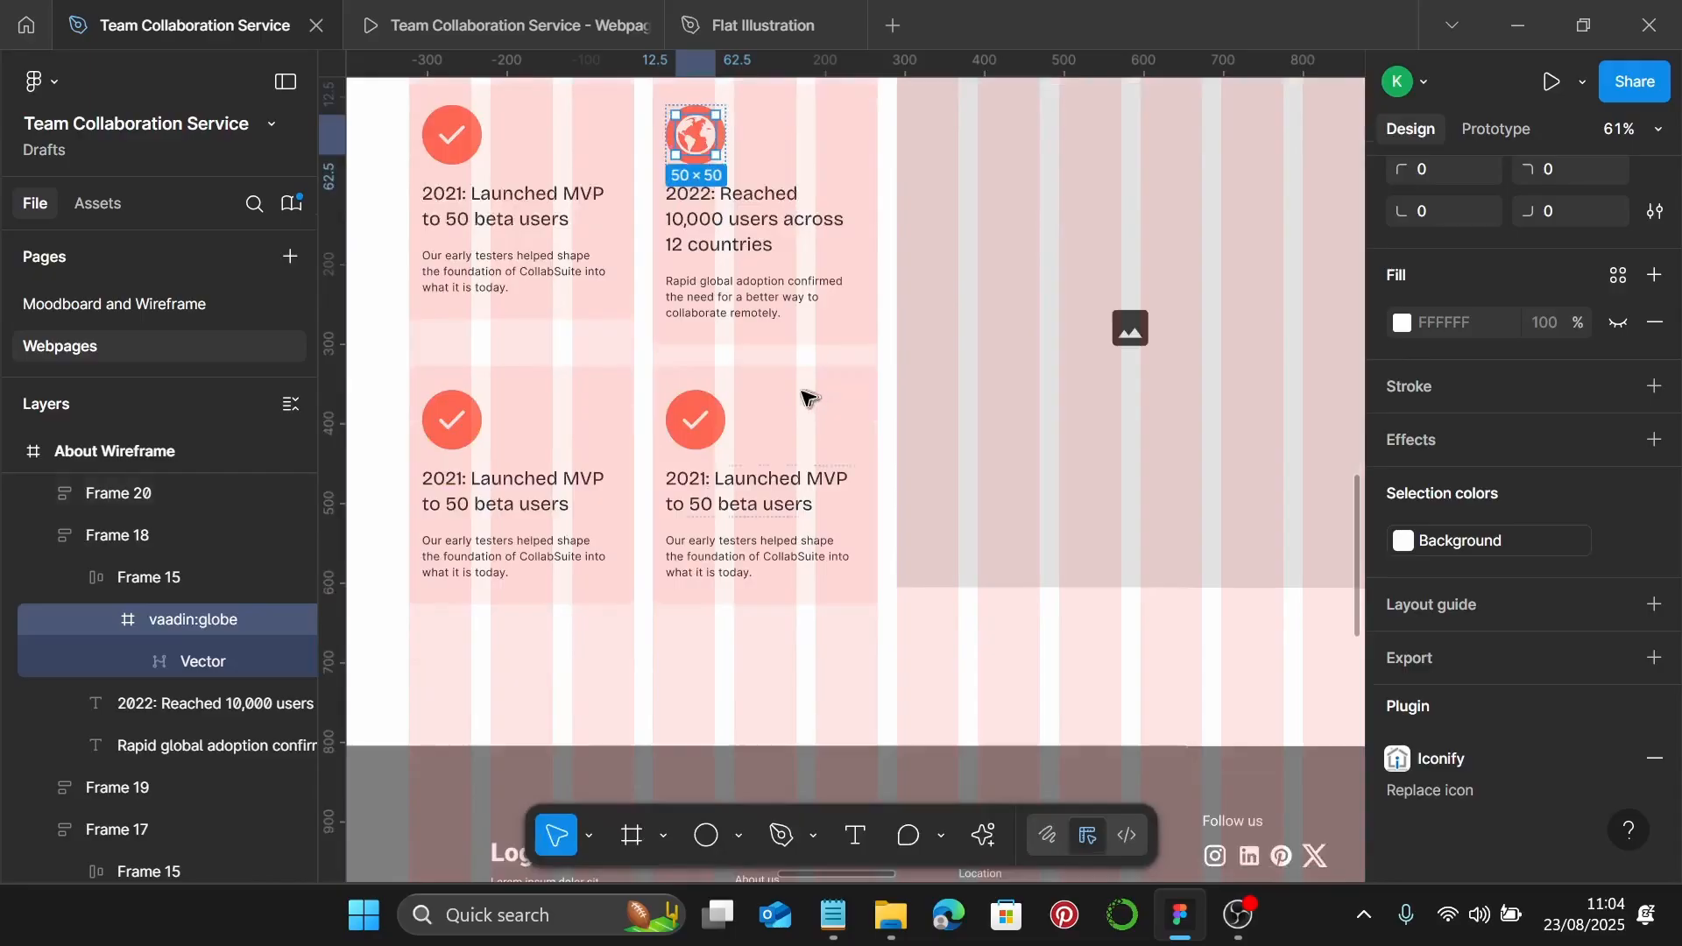
{"action": "scroll", "coordinate": [815, 398], "scroll_direction": "left", "scroll_amount": 1}
{"action": "scroll", "coordinate": [815, 399], "scroll_direction": "up", "scroll_amount": 1}
{"action": "scroll", "coordinate": [706, 503], "scroll_direction": "left", "scroll_amount": 1}
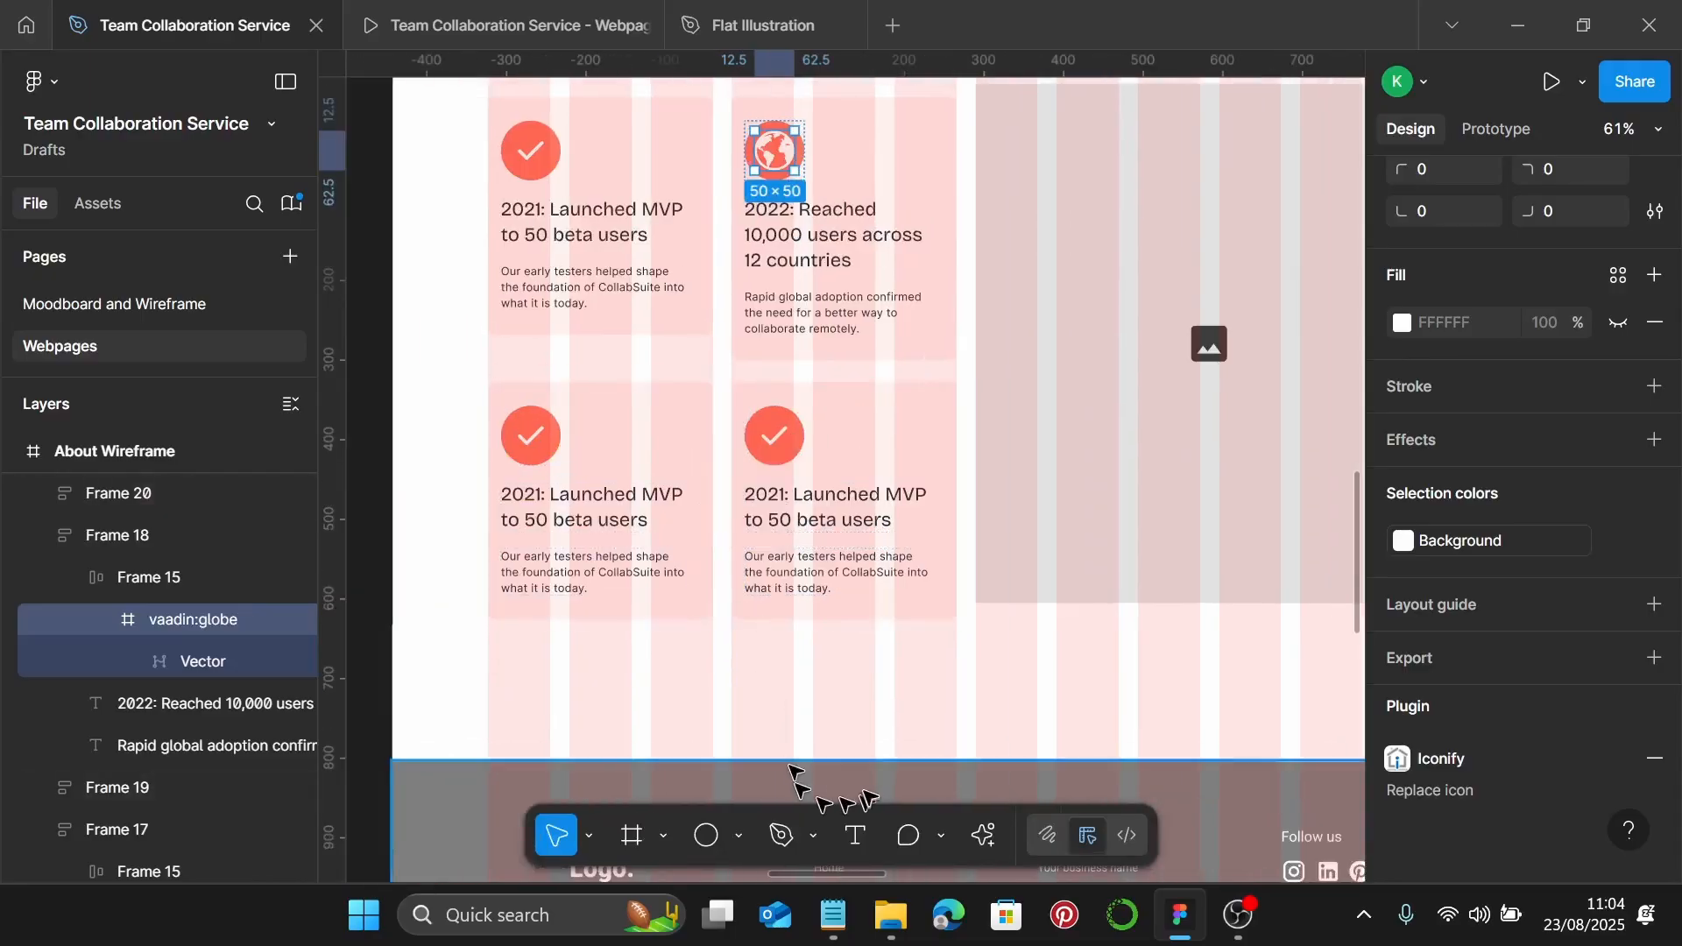
{"action": "key", "text": "Escape"}
Replace the lower-left milestone card's heading with the Notepad text "2023: Secured $3M in seed funding"
{"action": "left_click", "coordinate": [833, 915]}
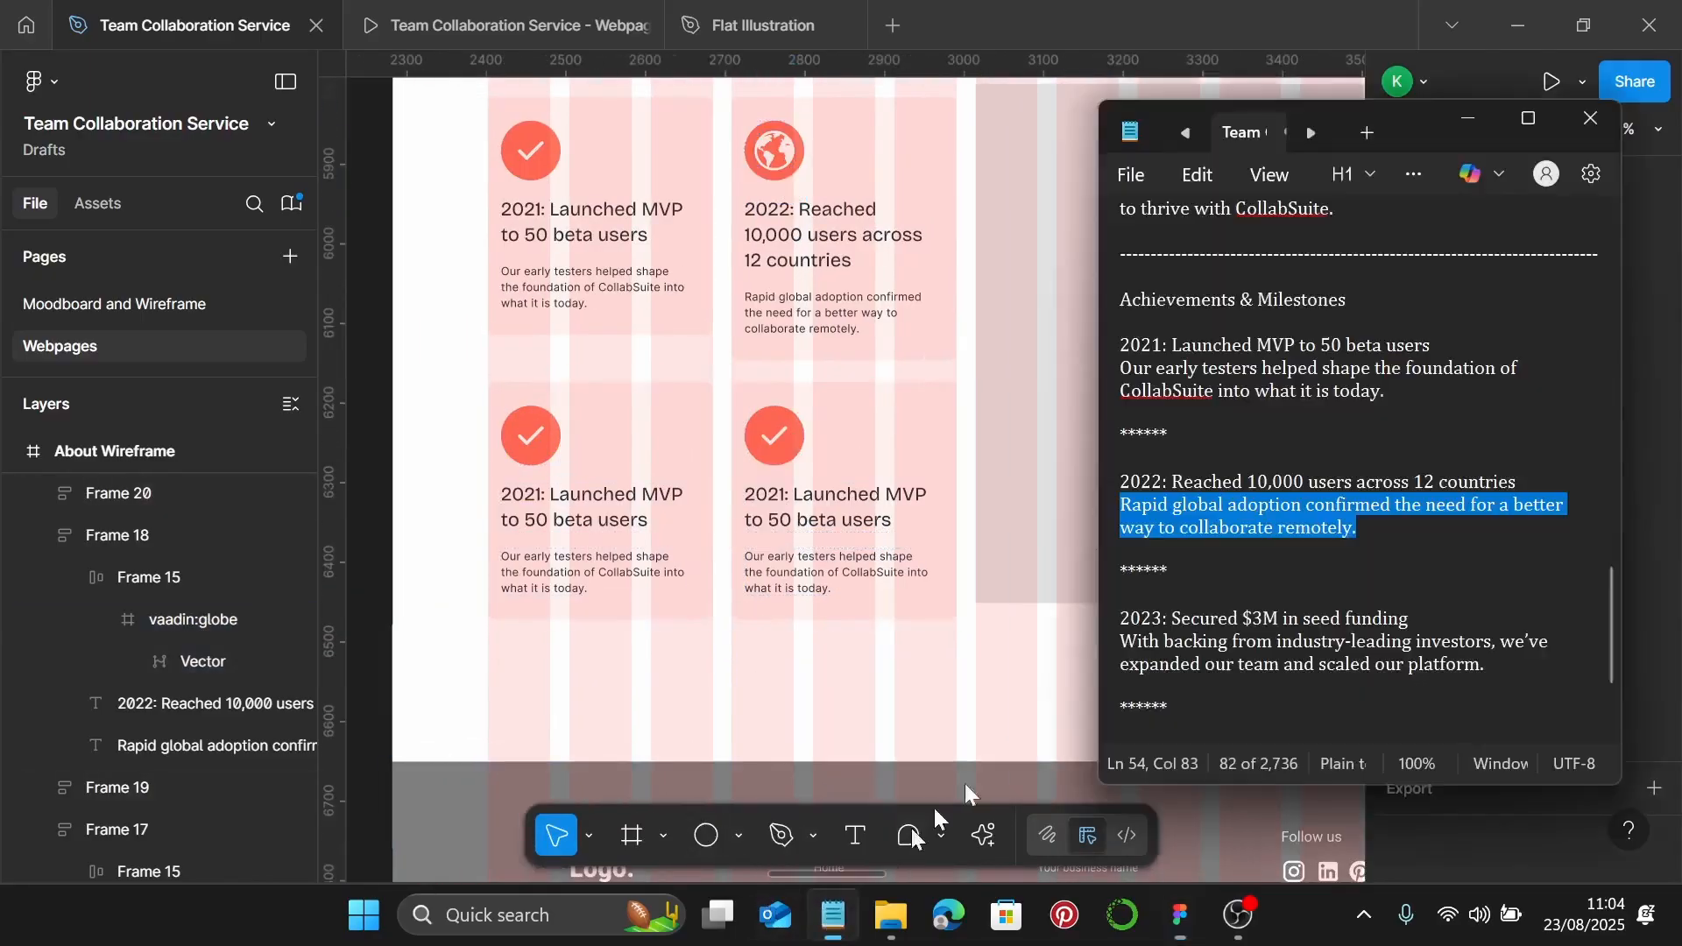
{"action": "scroll", "coordinate": [1191, 526], "scroll_direction": "down", "scroll_amount": 2}
{"action": "left_click", "coordinate": [1421, 455]}
{"action": "left_click_drag", "start_coordinate": [1421, 454], "coordinate": [1129, 450]}
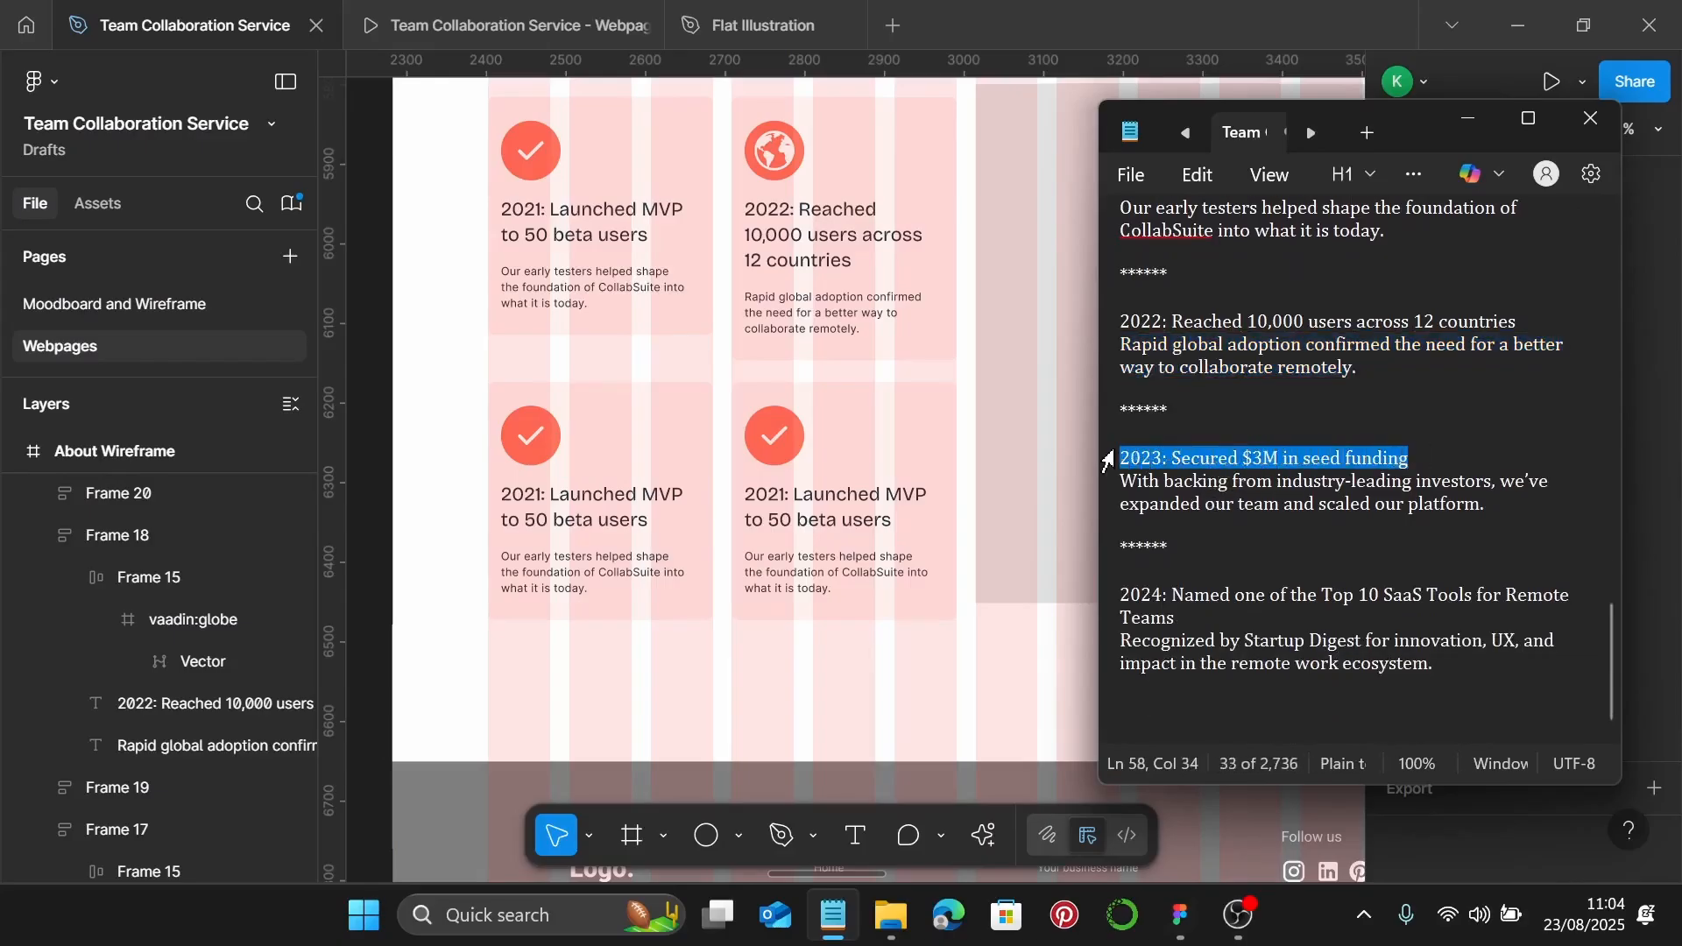
{"action": "left_click", "coordinate": [556, 494]}
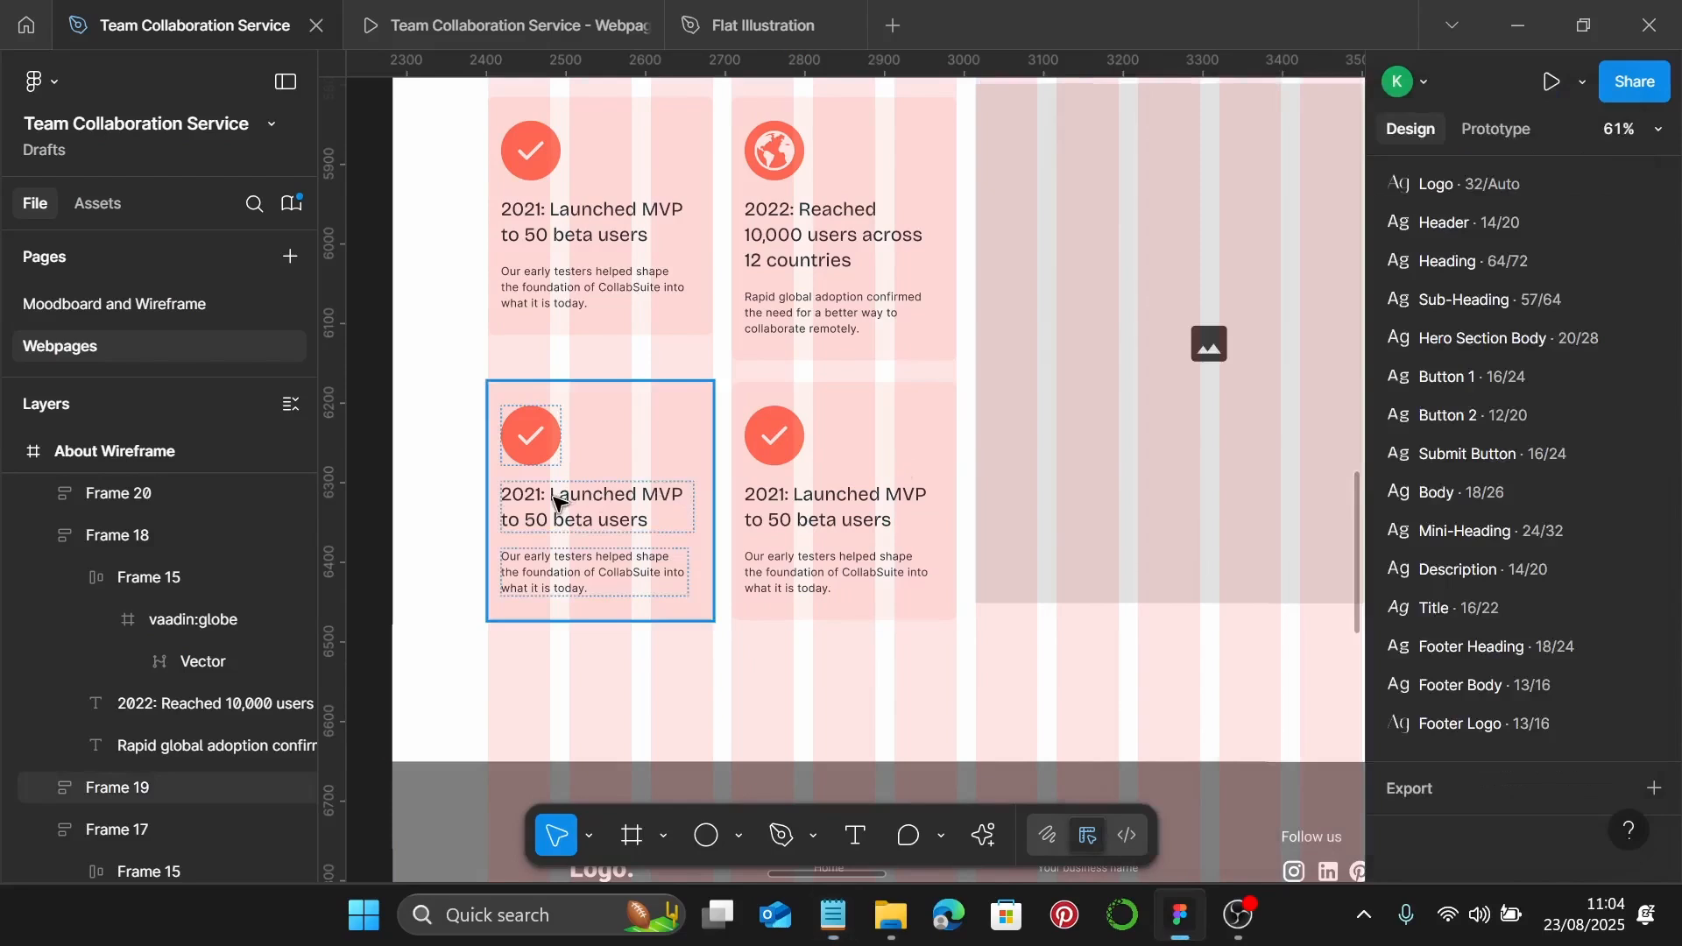
{"action": "double_click", "coordinate": [555, 498]}
{"action": "triple_click", "coordinate": [555, 499]}
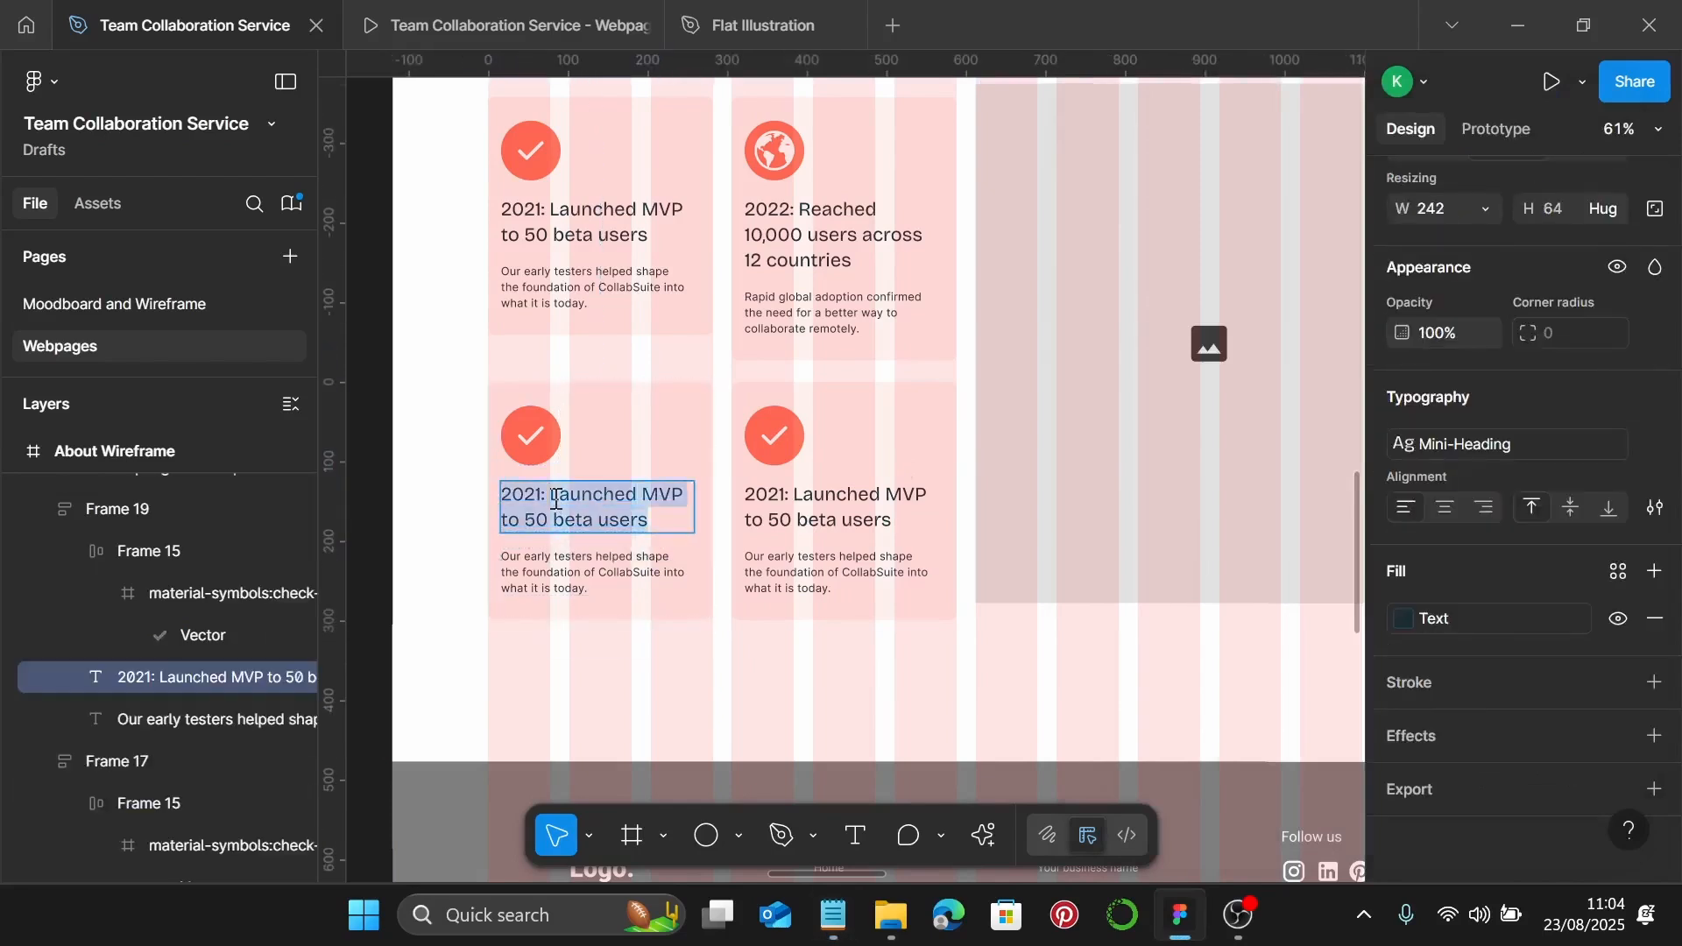
{"action": "type", "text": "2023: Secured $3M in seed funding"}
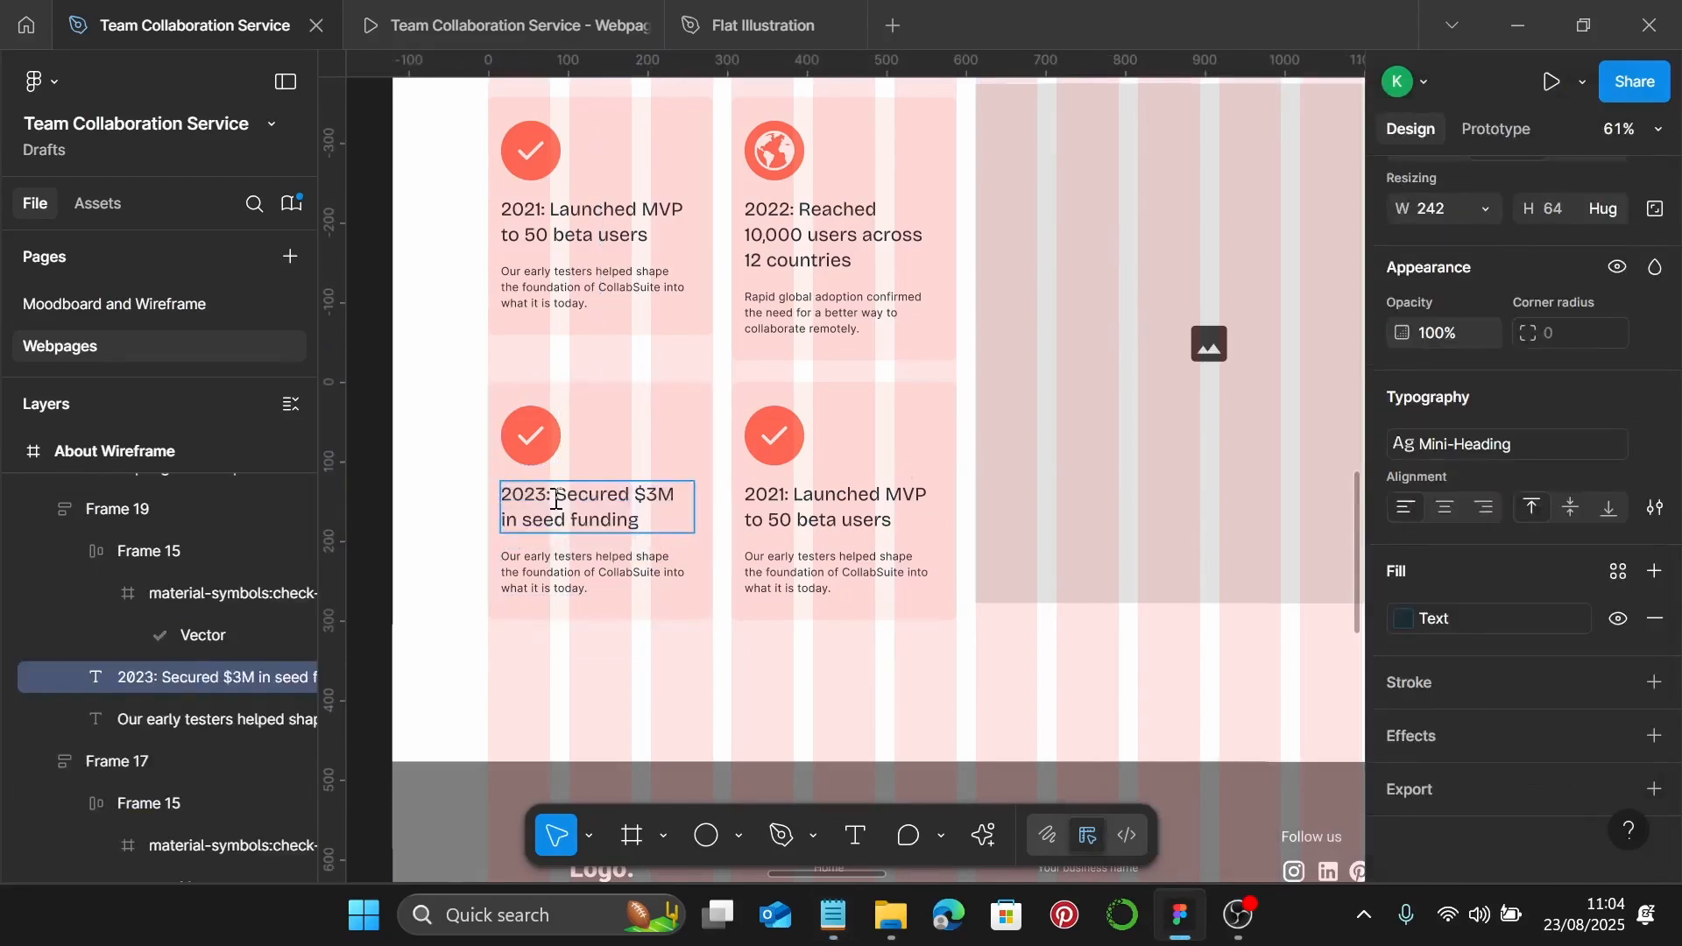
Replace the 2023 card's description with the Notepad text "With backing from industry-leading investors, we've expanded our team and scaled our platform."
{"action": "left_click", "coordinate": [833, 915]}
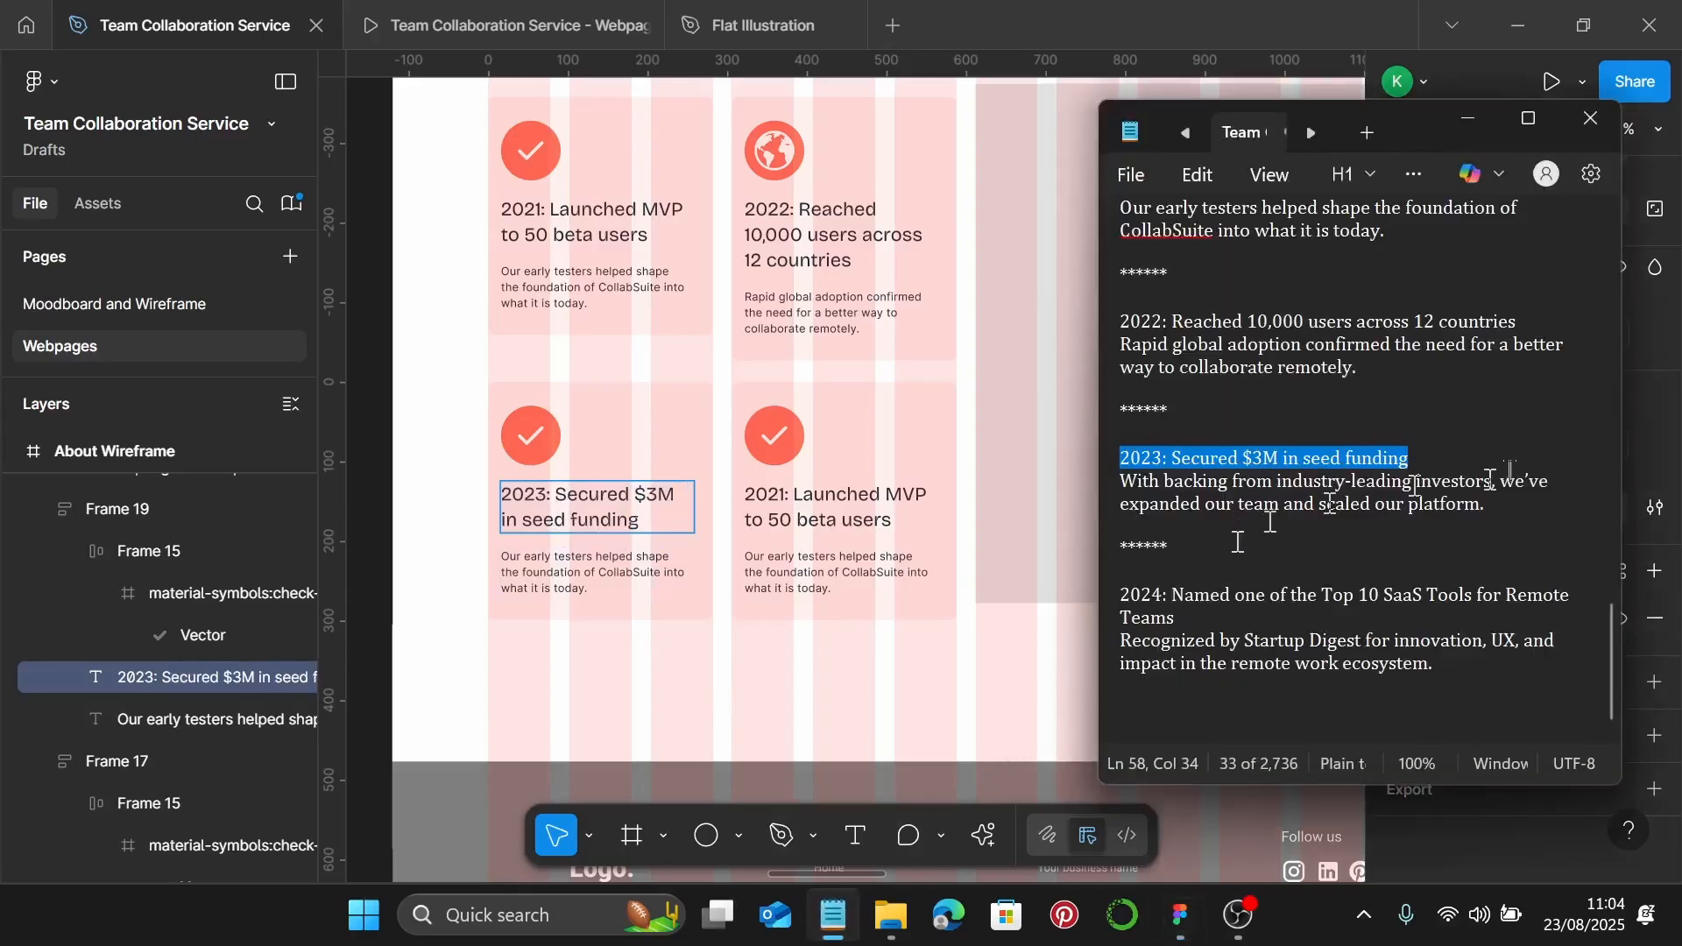
{"action": "left_click_drag", "start_coordinate": [1487, 504], "coordinate": [1121, 482]}
{"action": "key", "text": "ctrl+c"}
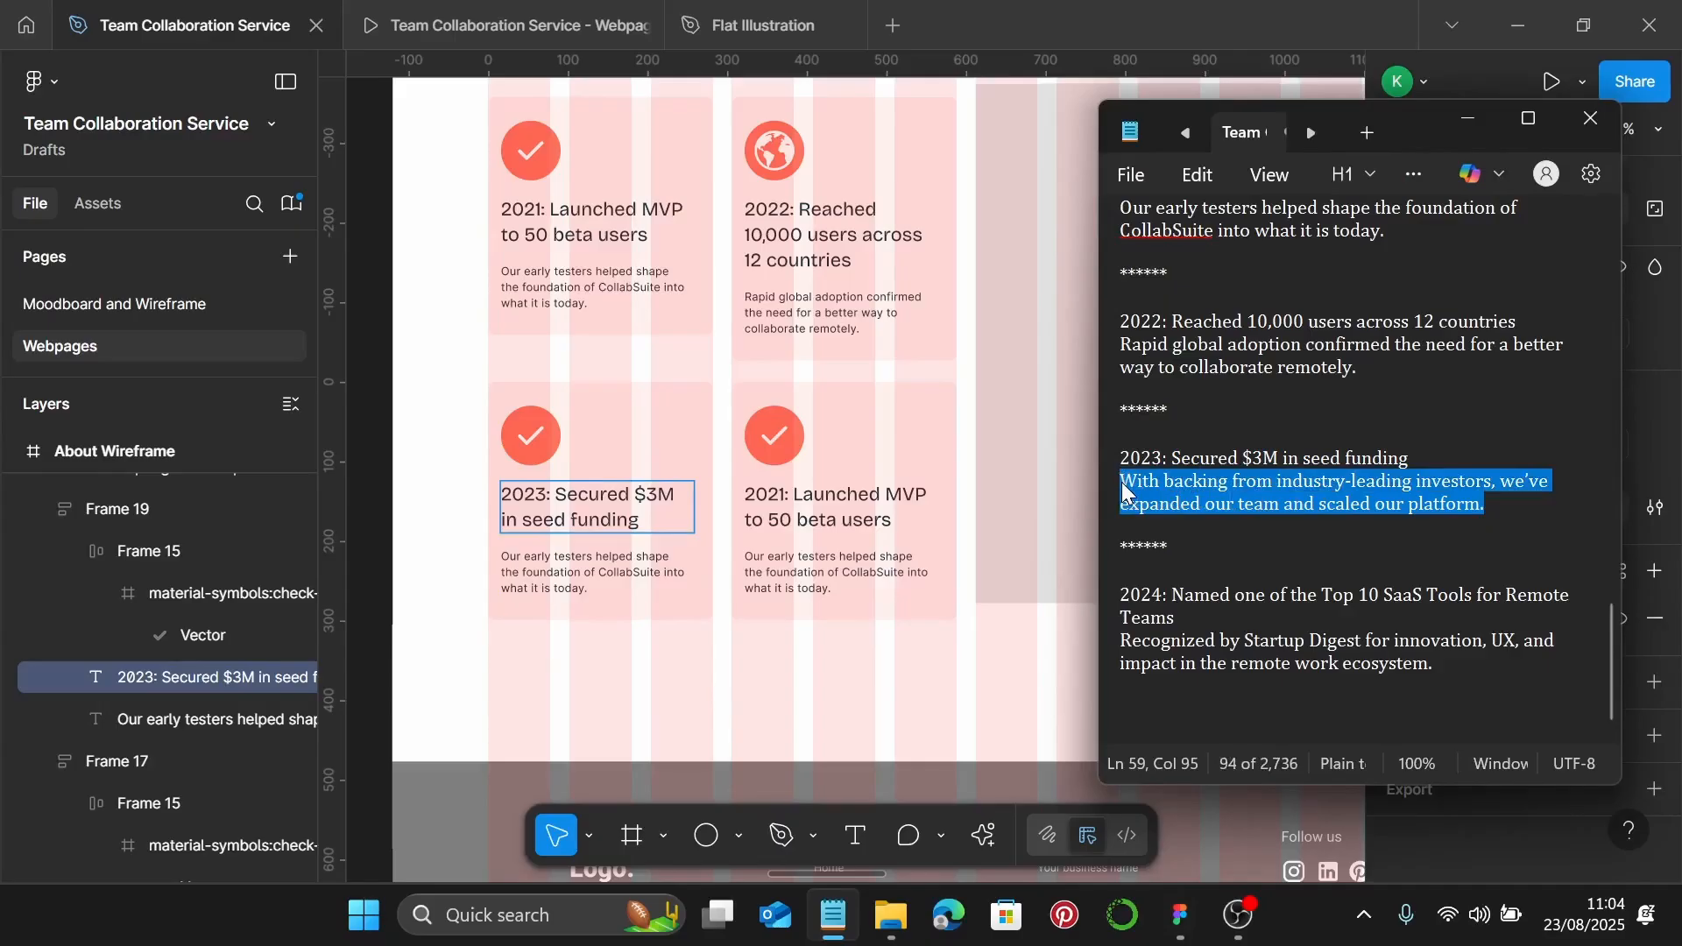
{"action": "left_click", "coordinate": [590, 569]}
{"action": "double_click", "coordinate": [590, 570]}
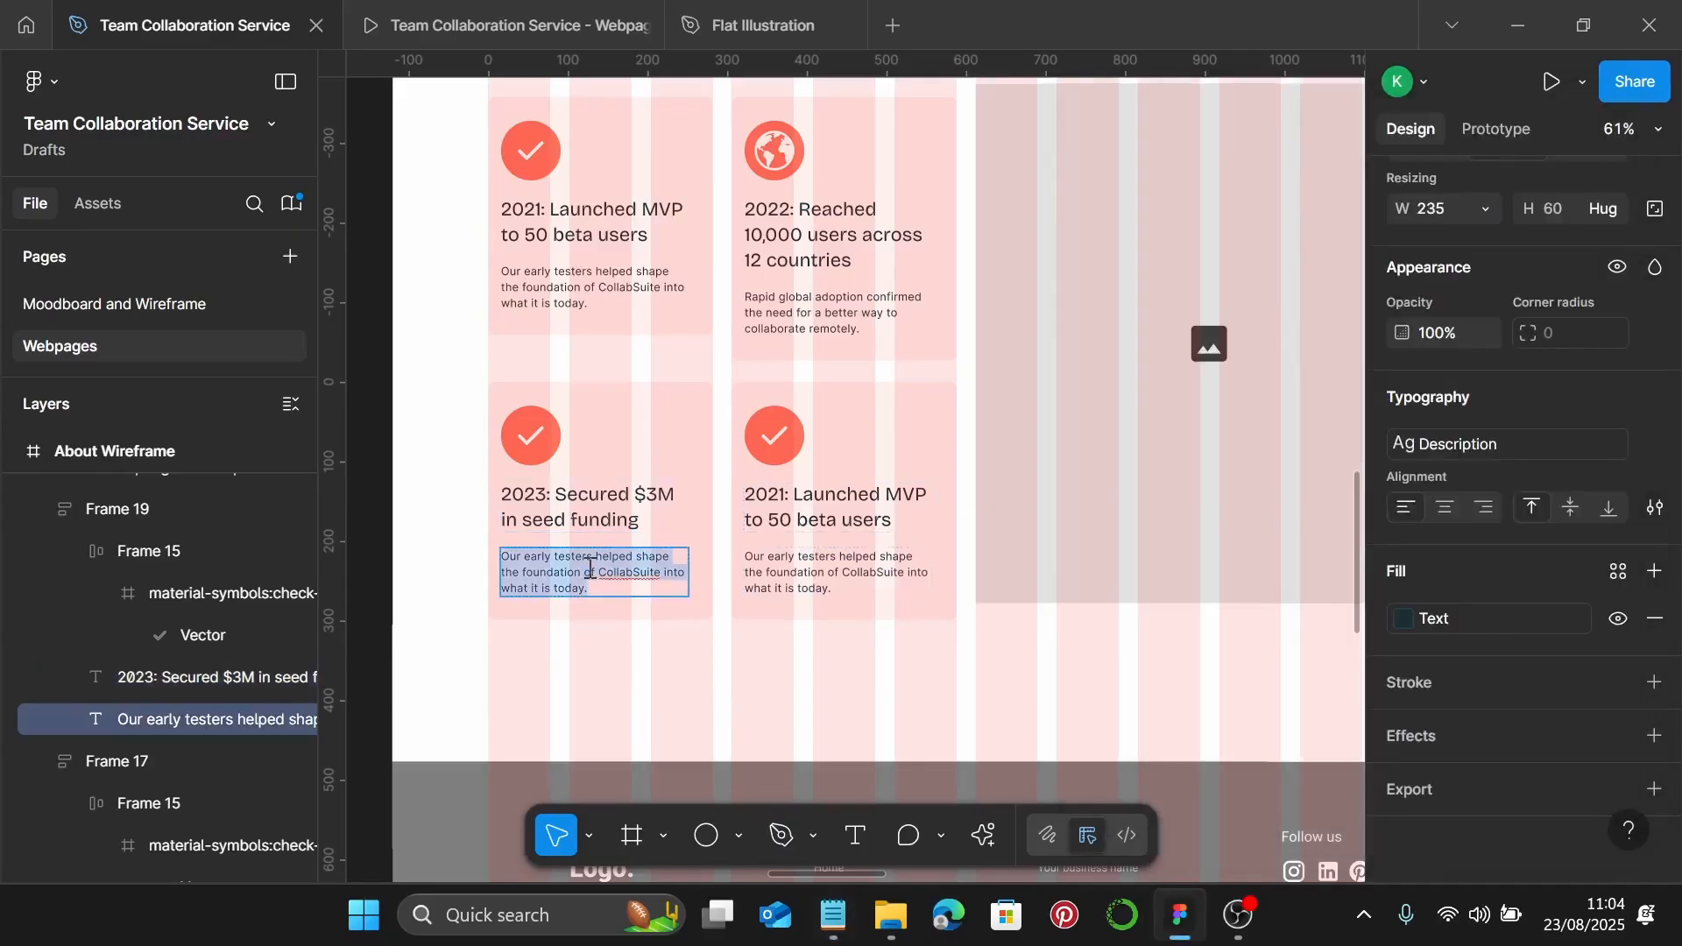
{"action": "key", "text": "ctrl+v"}
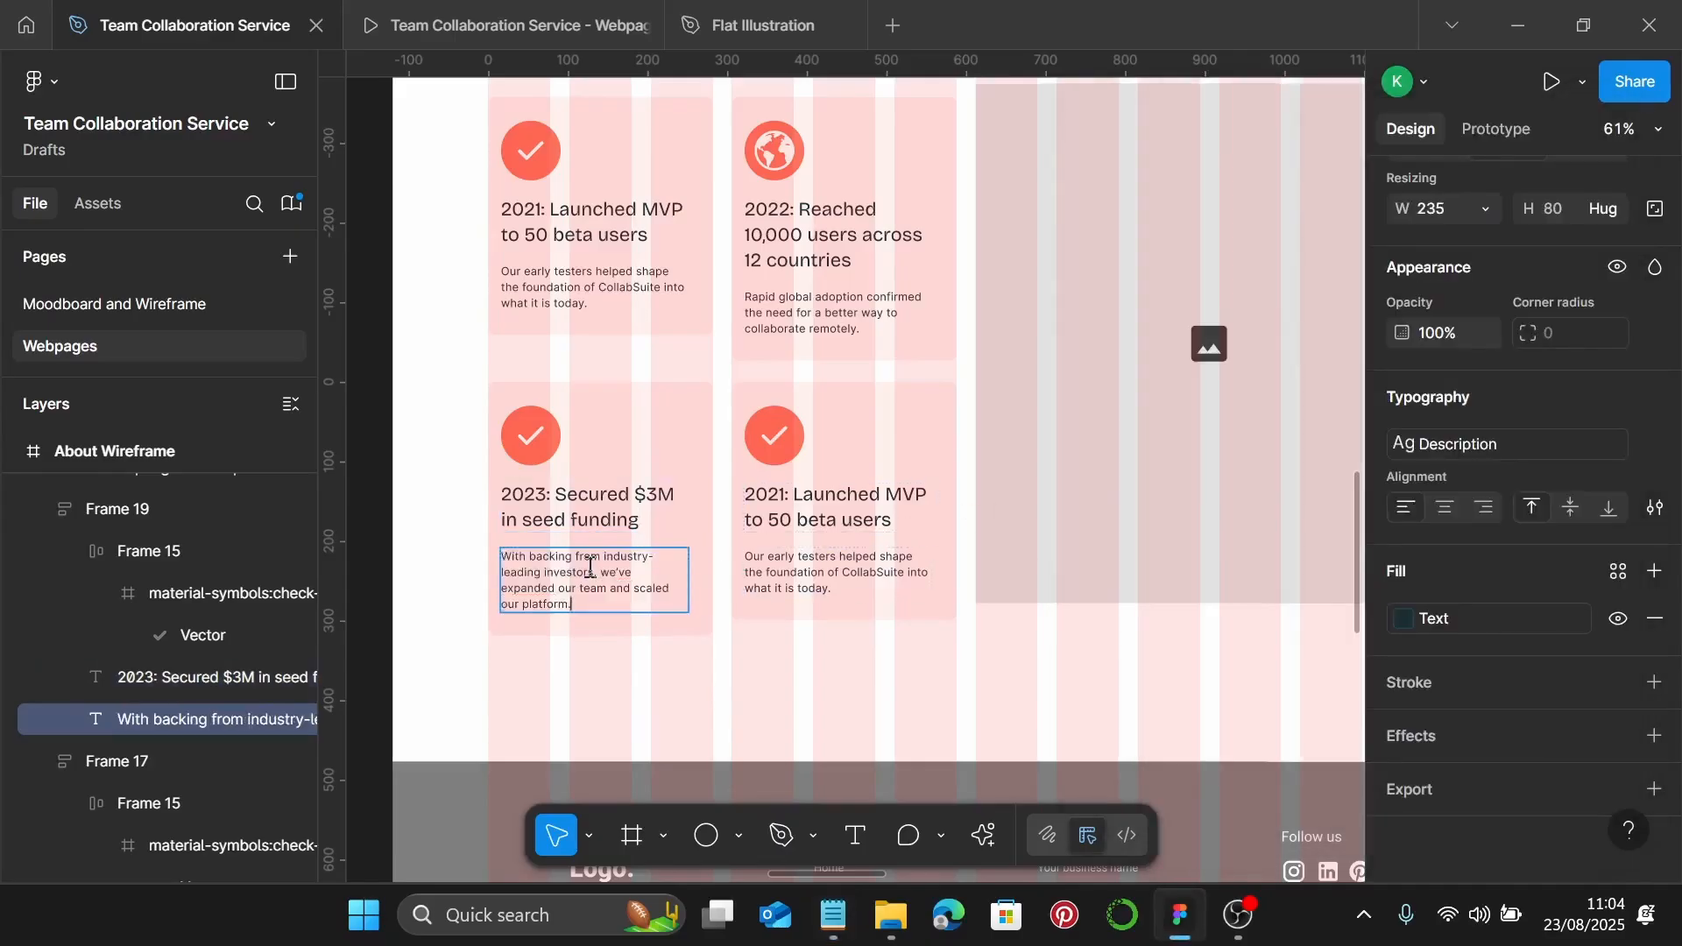
{"action": "scroll", "coordinate": [701, 644], "scroll_direction": "up", "scroll_amount": 3, "text": "ctrl"}
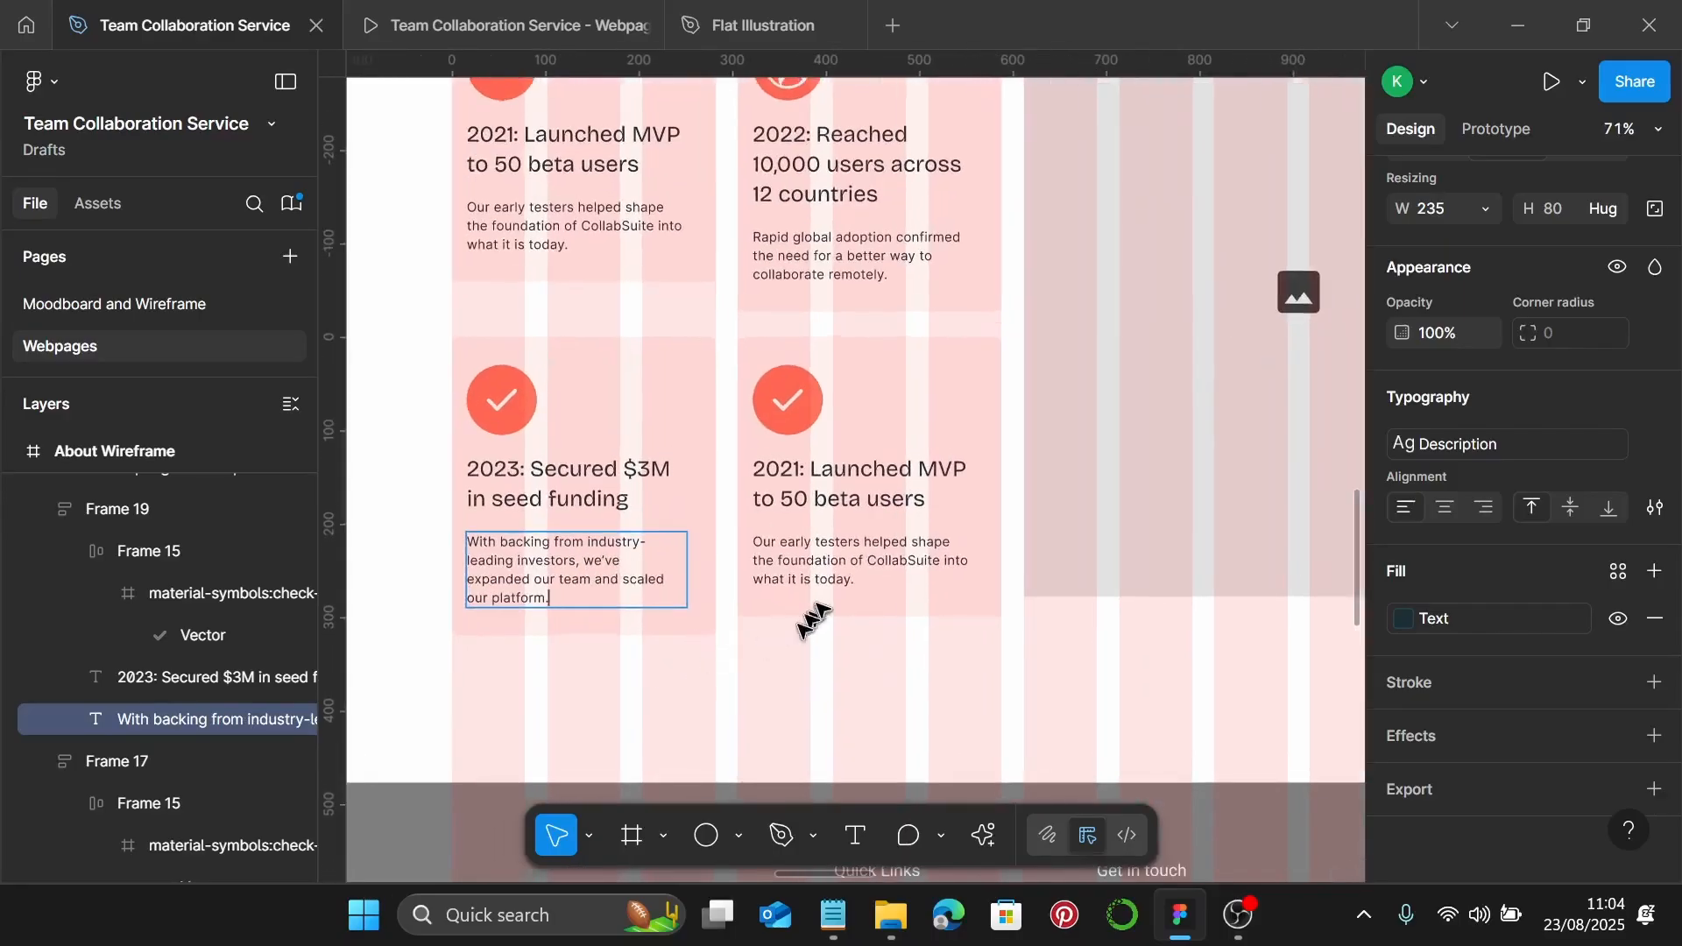
{"action": "key", "text": "Escape"}
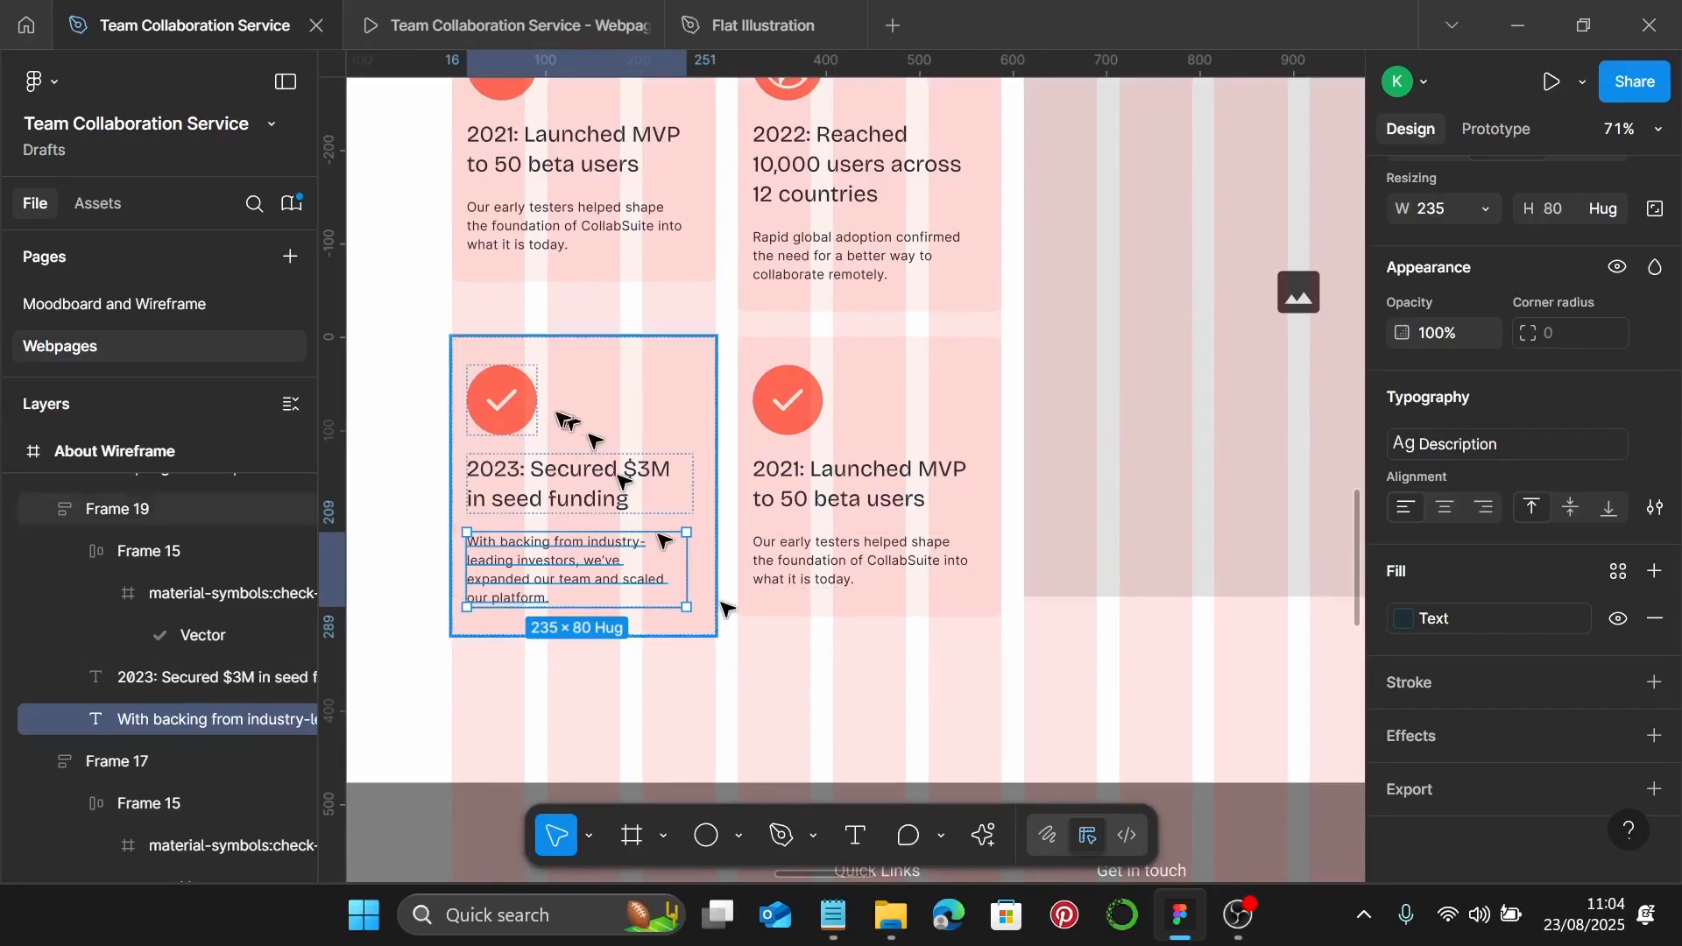
Select the check icon in the 2023 card, run Iconify, remove the Vaadin Icons filter and search for "handshake"
{"action": "left_click", "coordinate": [507, 410]}
{"action": "right_click", "coordinate": [506, 410]}
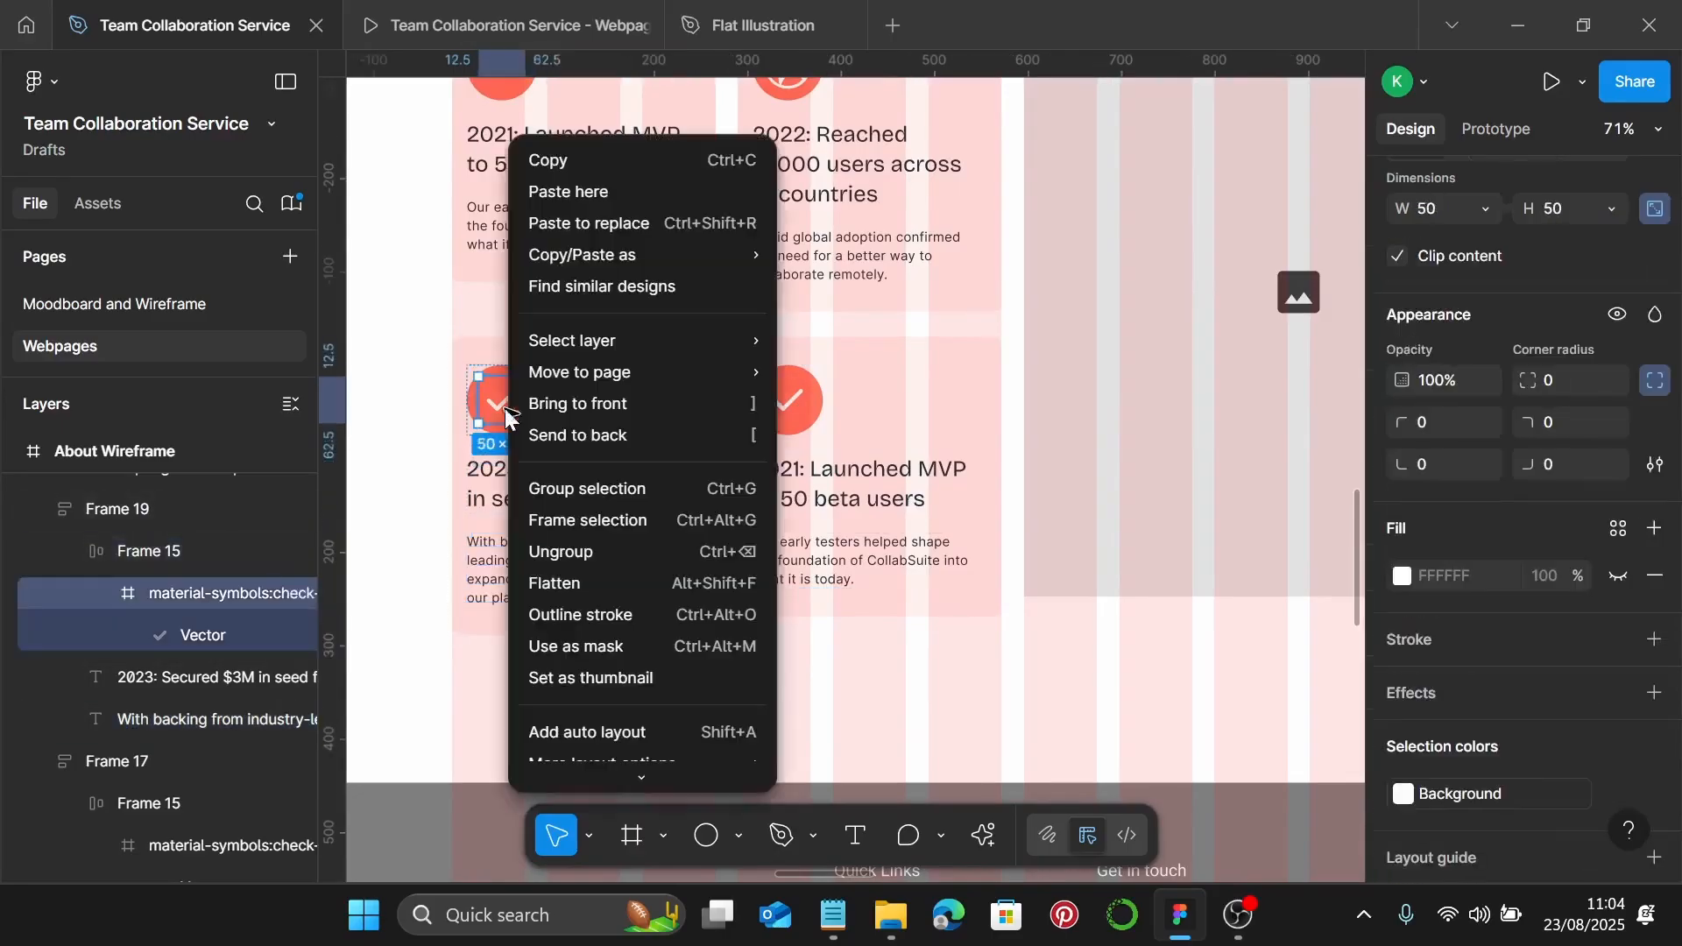
{"action": "scroll", "coordinate": [683, 700], "scroll_direction": "down", "scroll_amount": 2}
{"action": "mouse_move", "coordinate": [709, 666]}
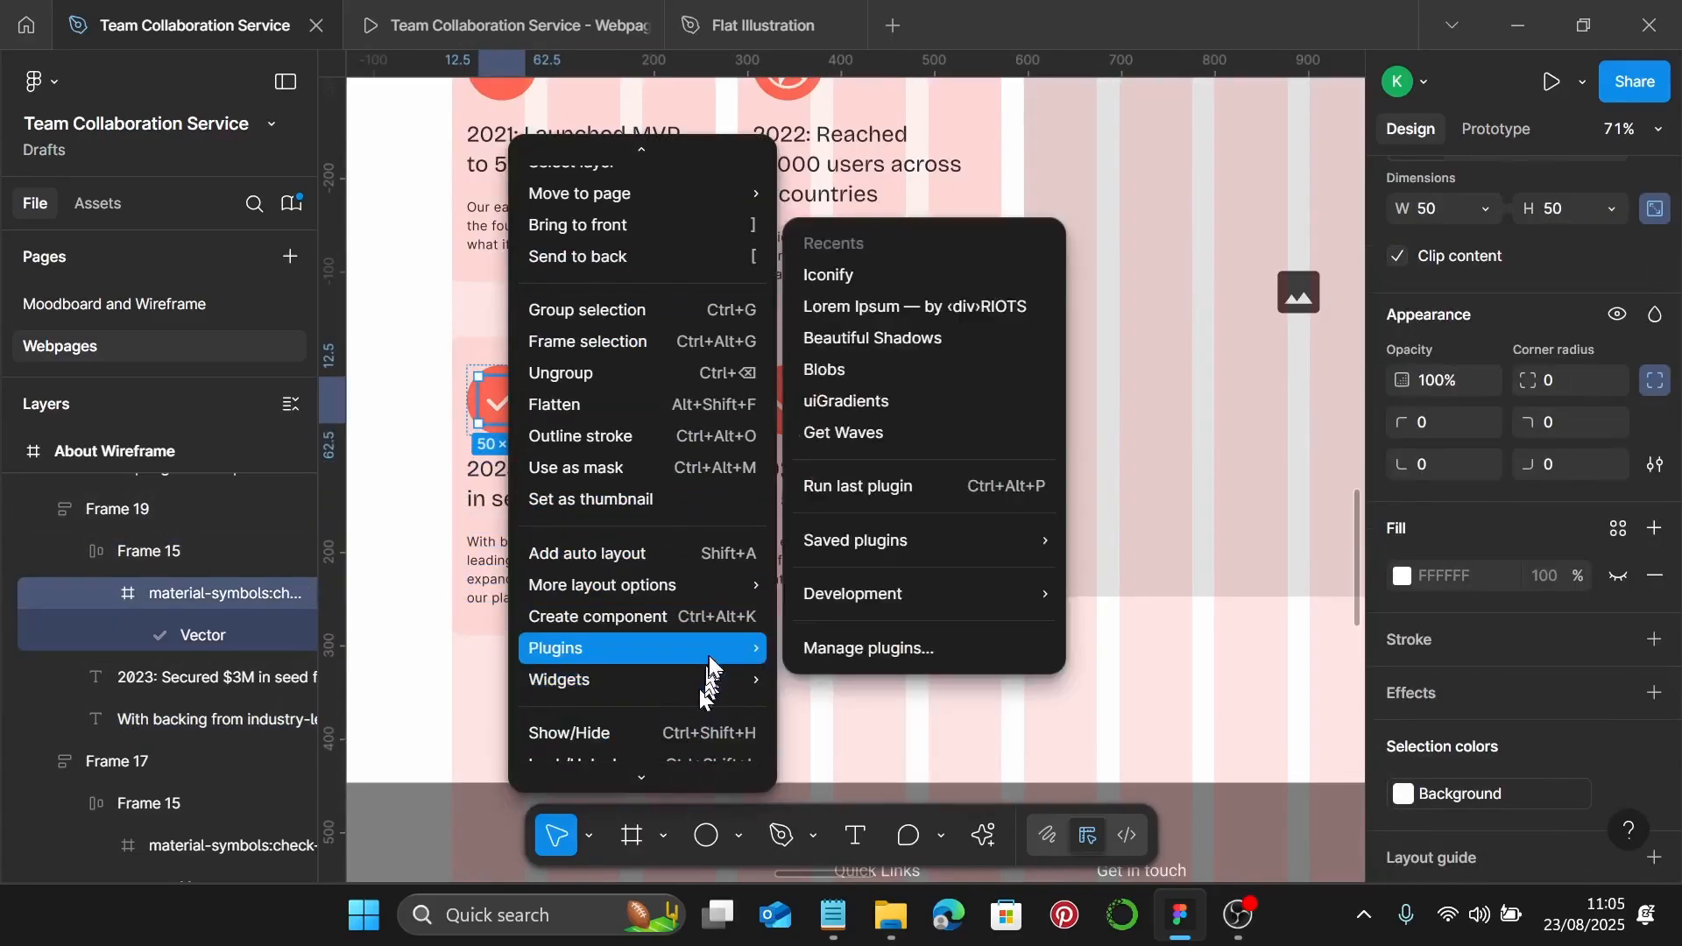
{"action": "left_click", "coordinate": [885, 281]}
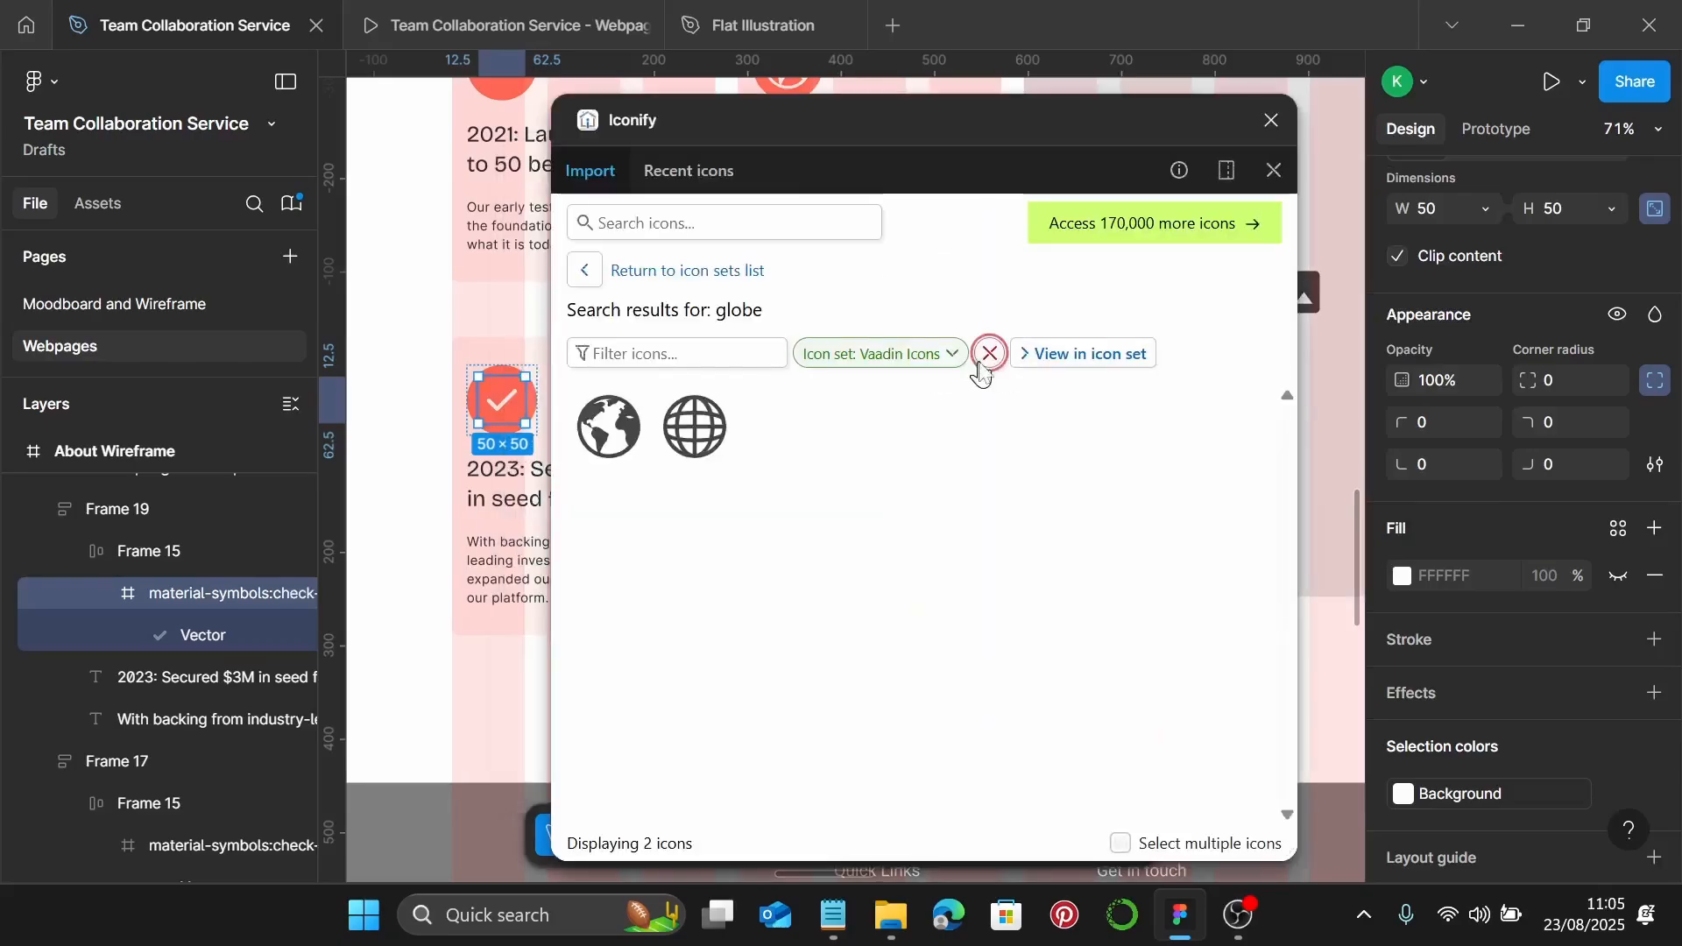
{"action": "left_click", "coordinate": [989, 353]}
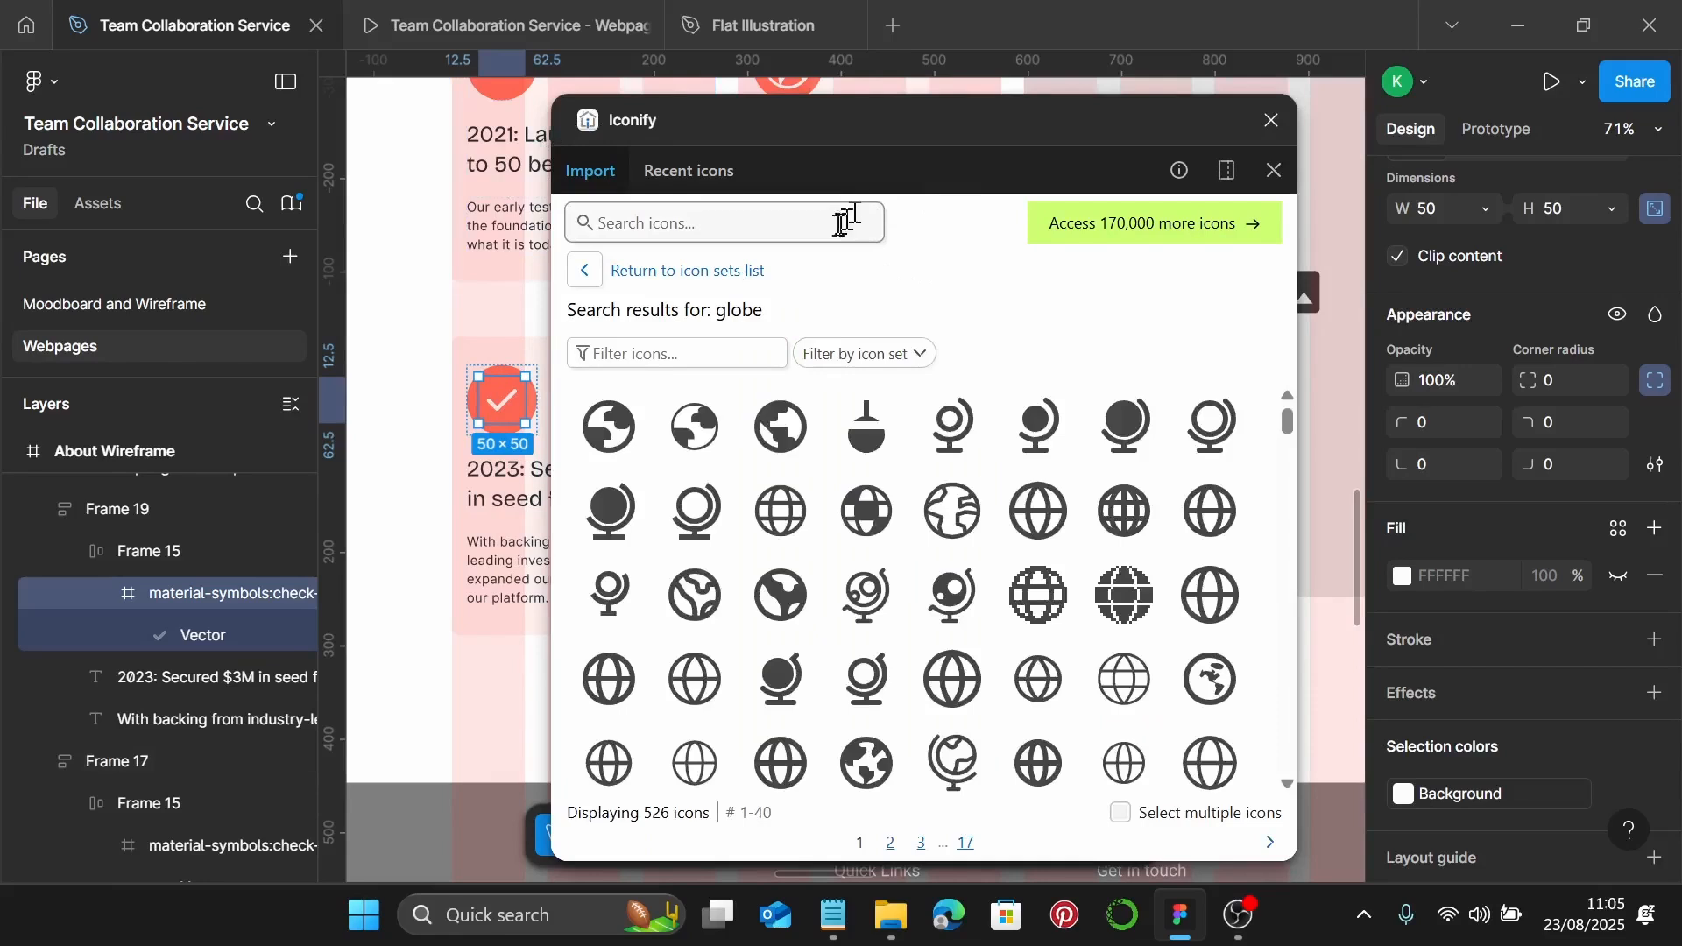
{"action": "type", "text": "handshake"}
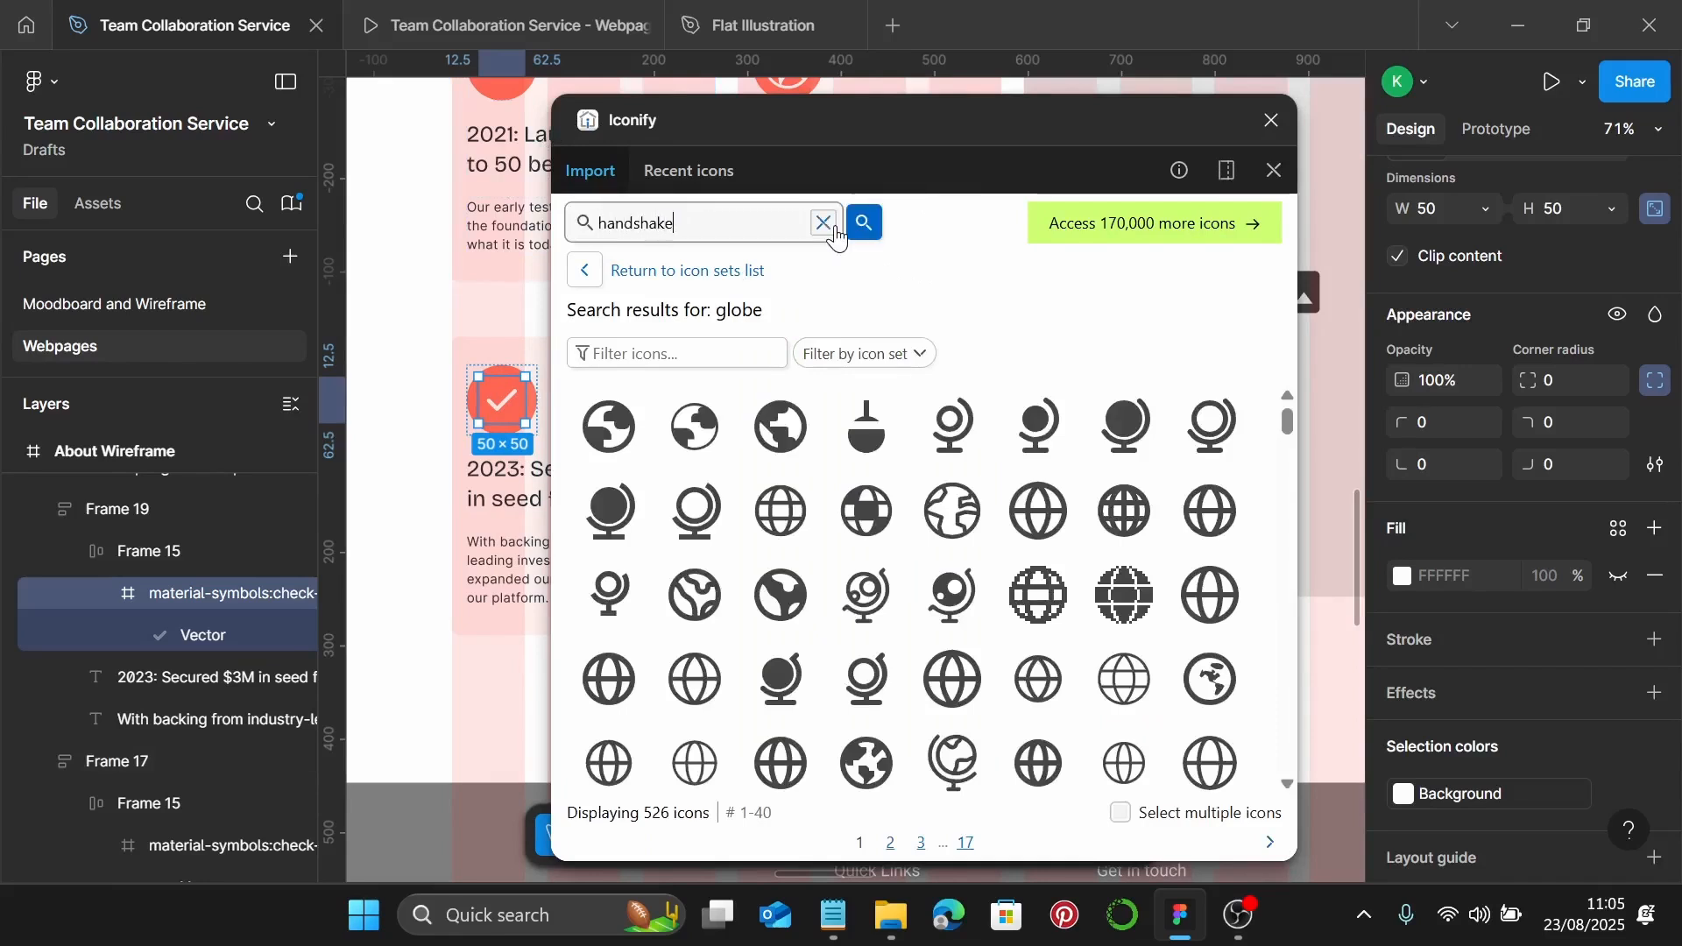
{"action": "key", "text": "Return"}
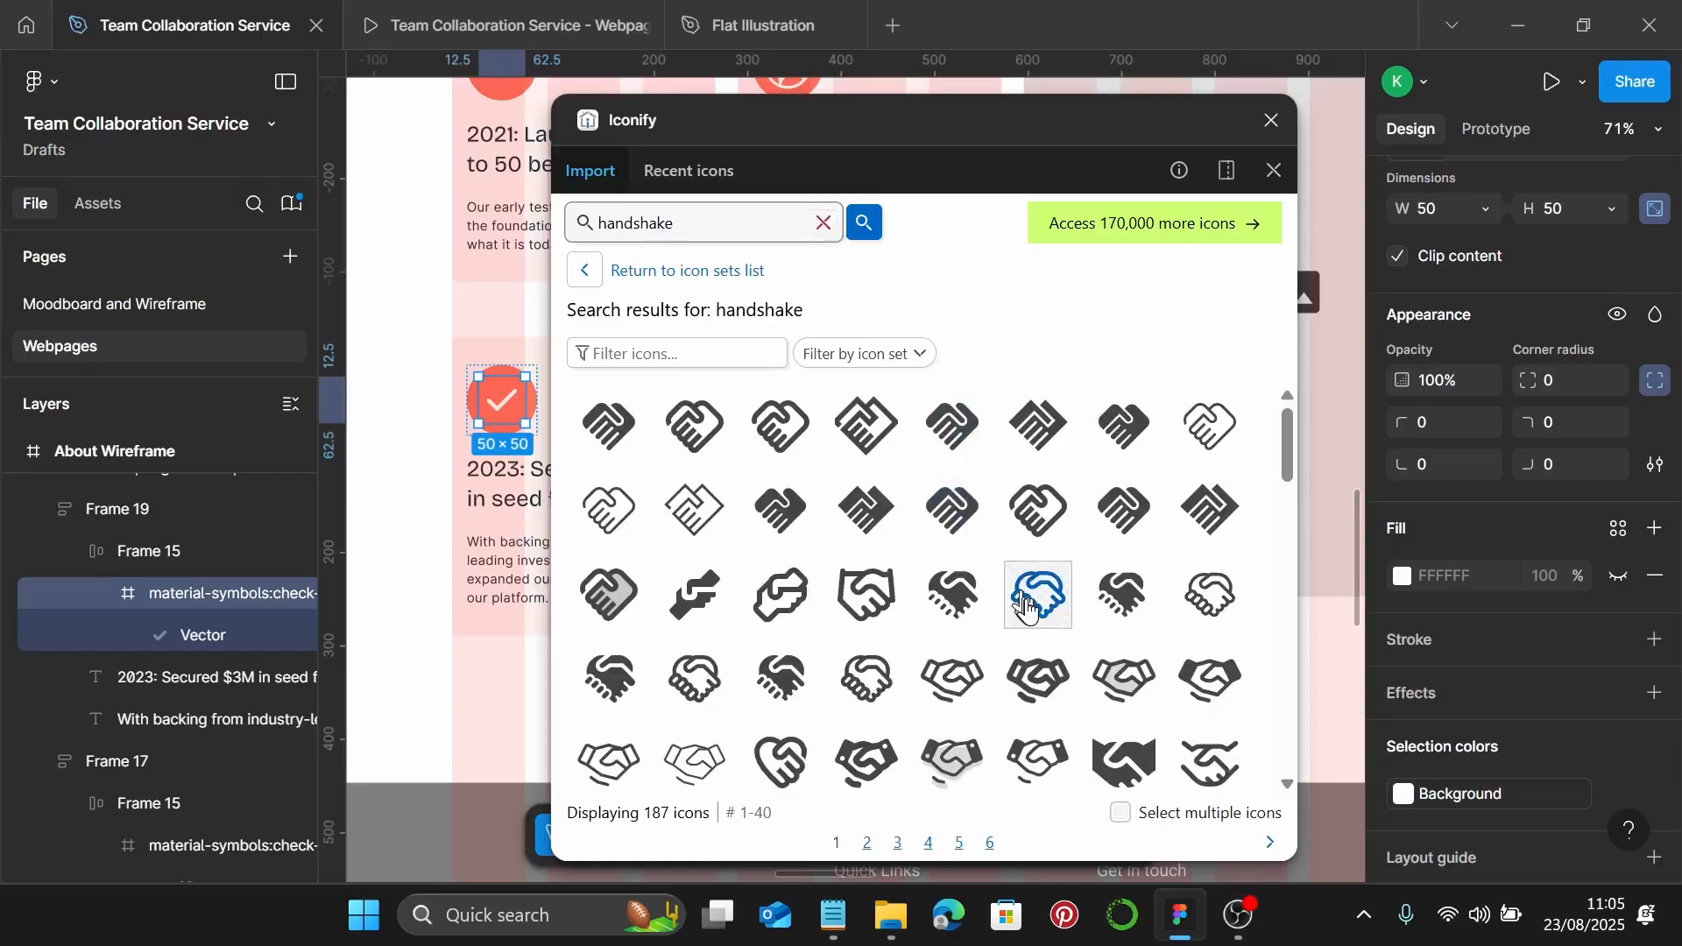
Replace the 2023 card's check icon with the outlined ph:handshake icon and close Iconify
{"action": "scroll", "coordinate": [1029, 596], "scroll_direction": "down", "scroll_amount": 3}
{"action": "scroll", "coordinate": [1027, 604], "scroll_direction": "down", "scroll_amount": 2}
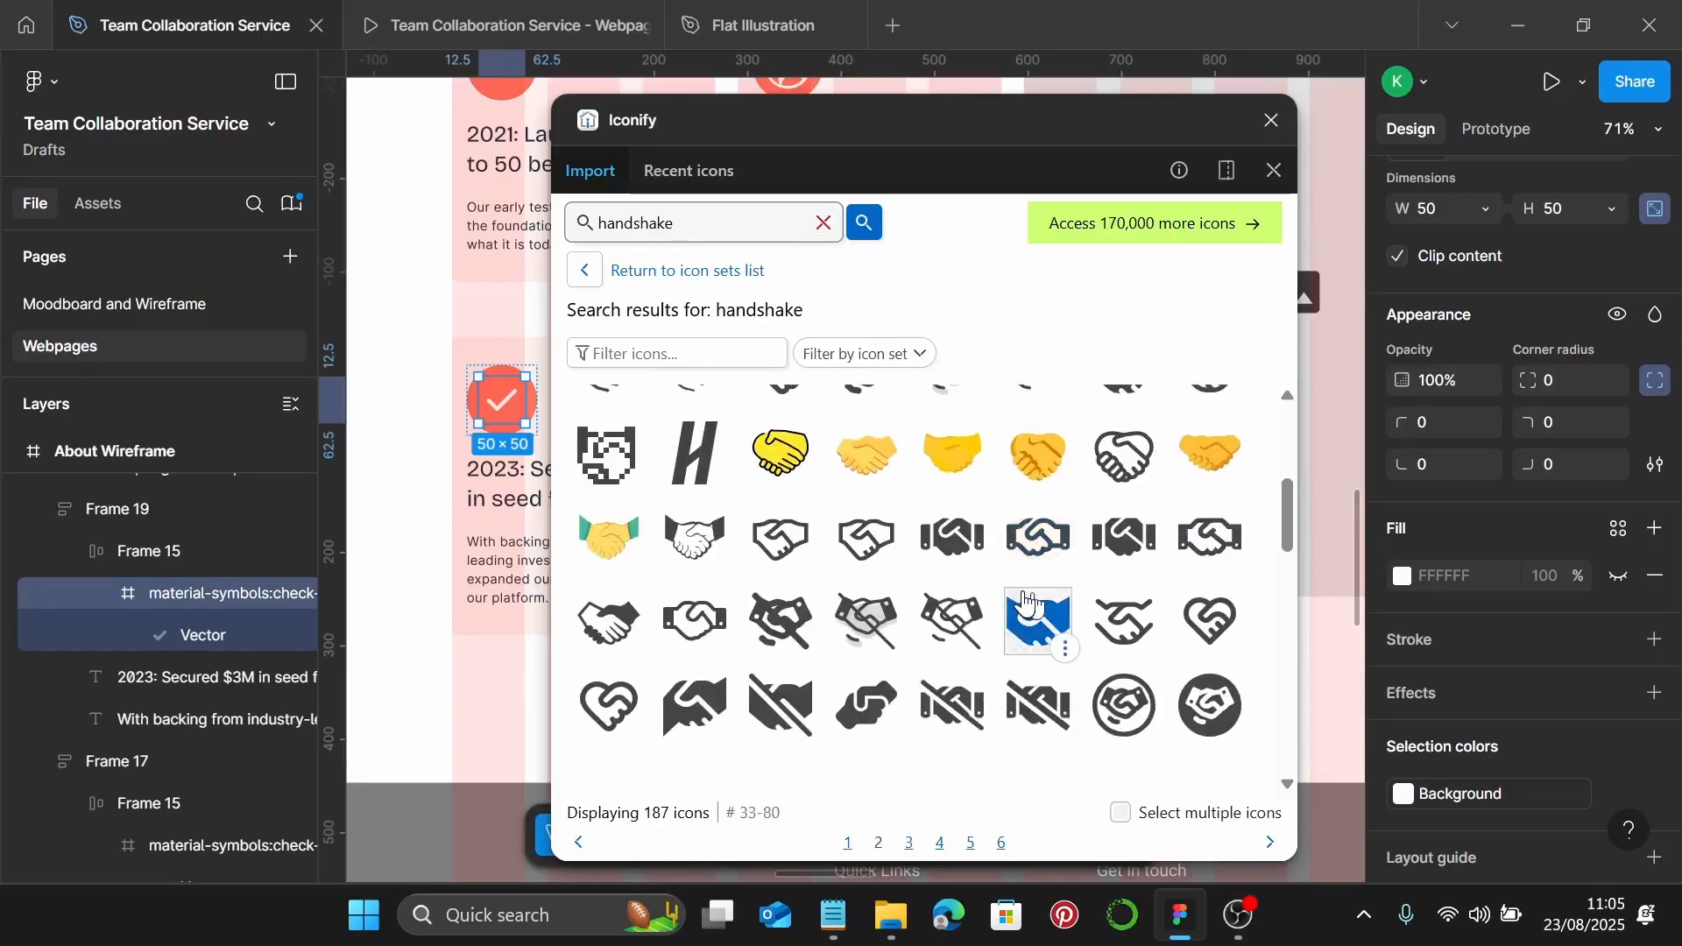
{"action": "scroll", "coordinate": [1024, 596], "scroll_direction": "down", "scroll_amount": 5}
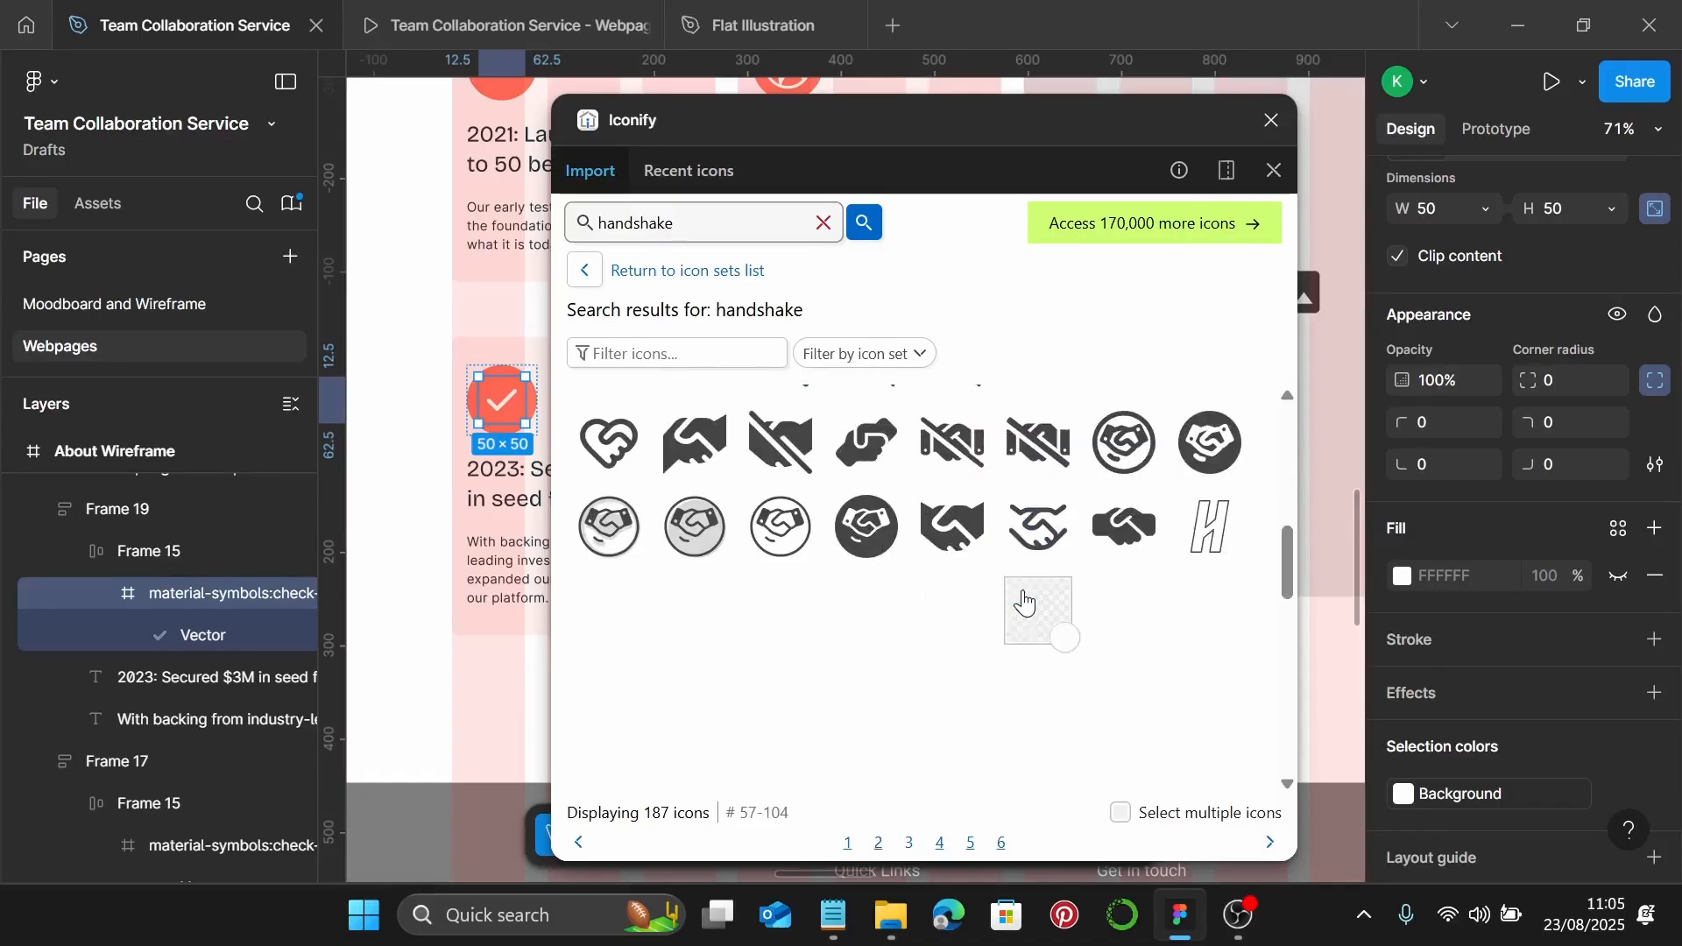
{"action": "scroll", "coordinate": [1160, 605], "scroll_direction": "up", "scroll_amount": 5}
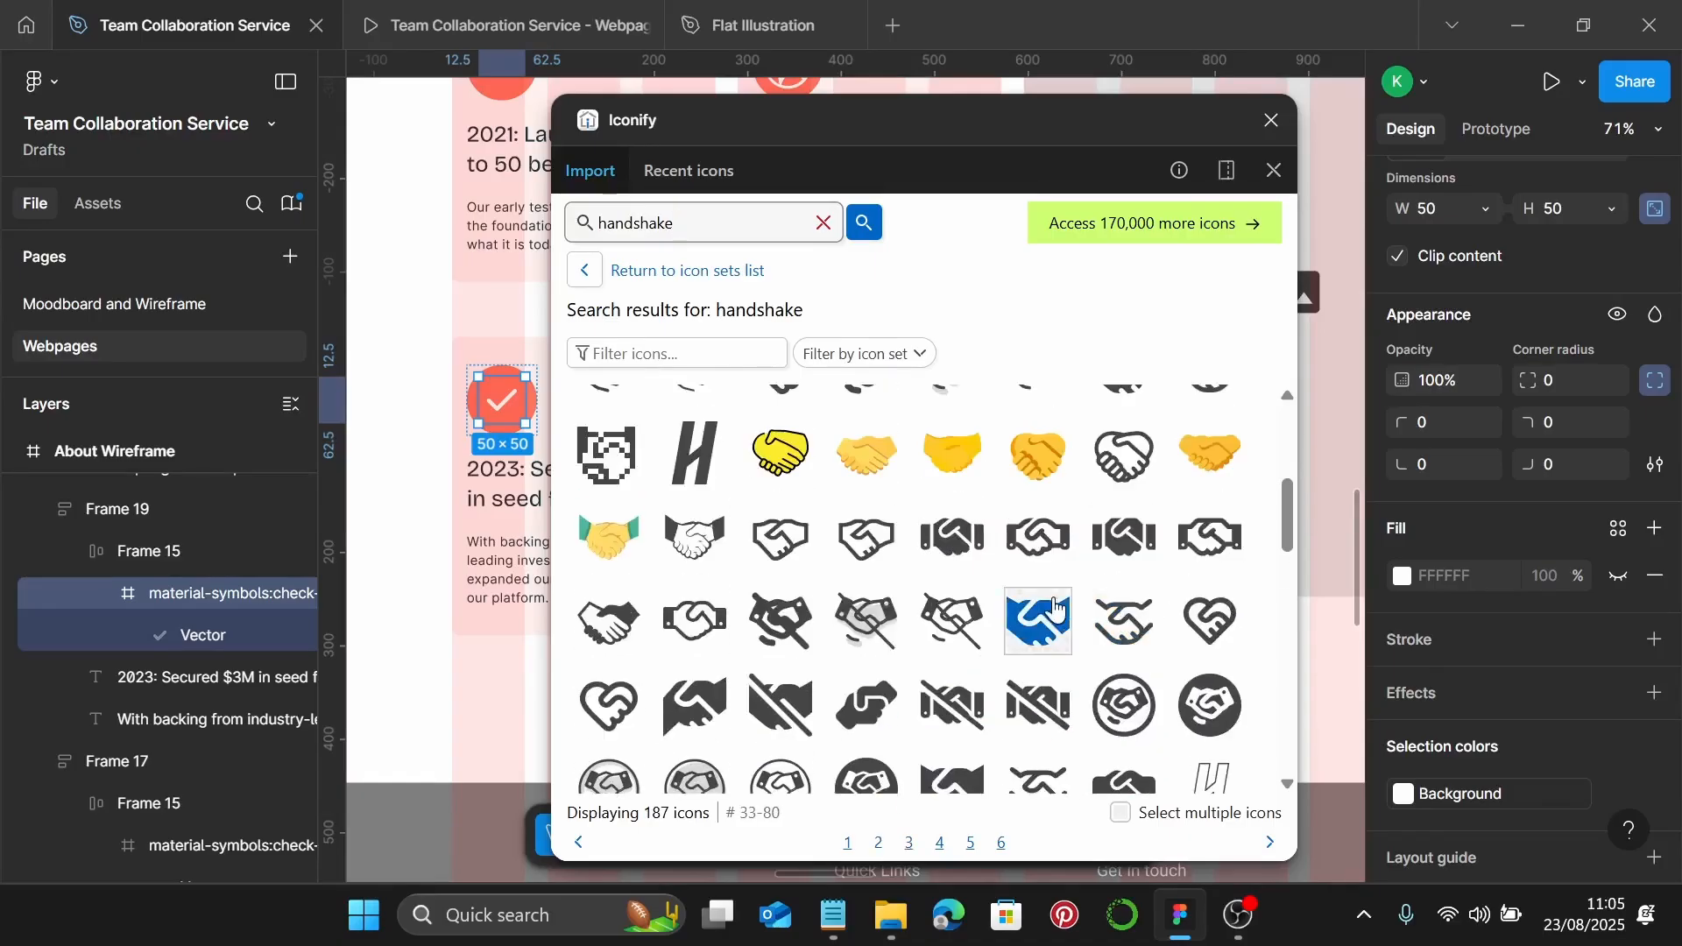
{"action": "scroll", "coordinate": [1037, 604], "scroll_direction": "up", "scroll_amount": 2}
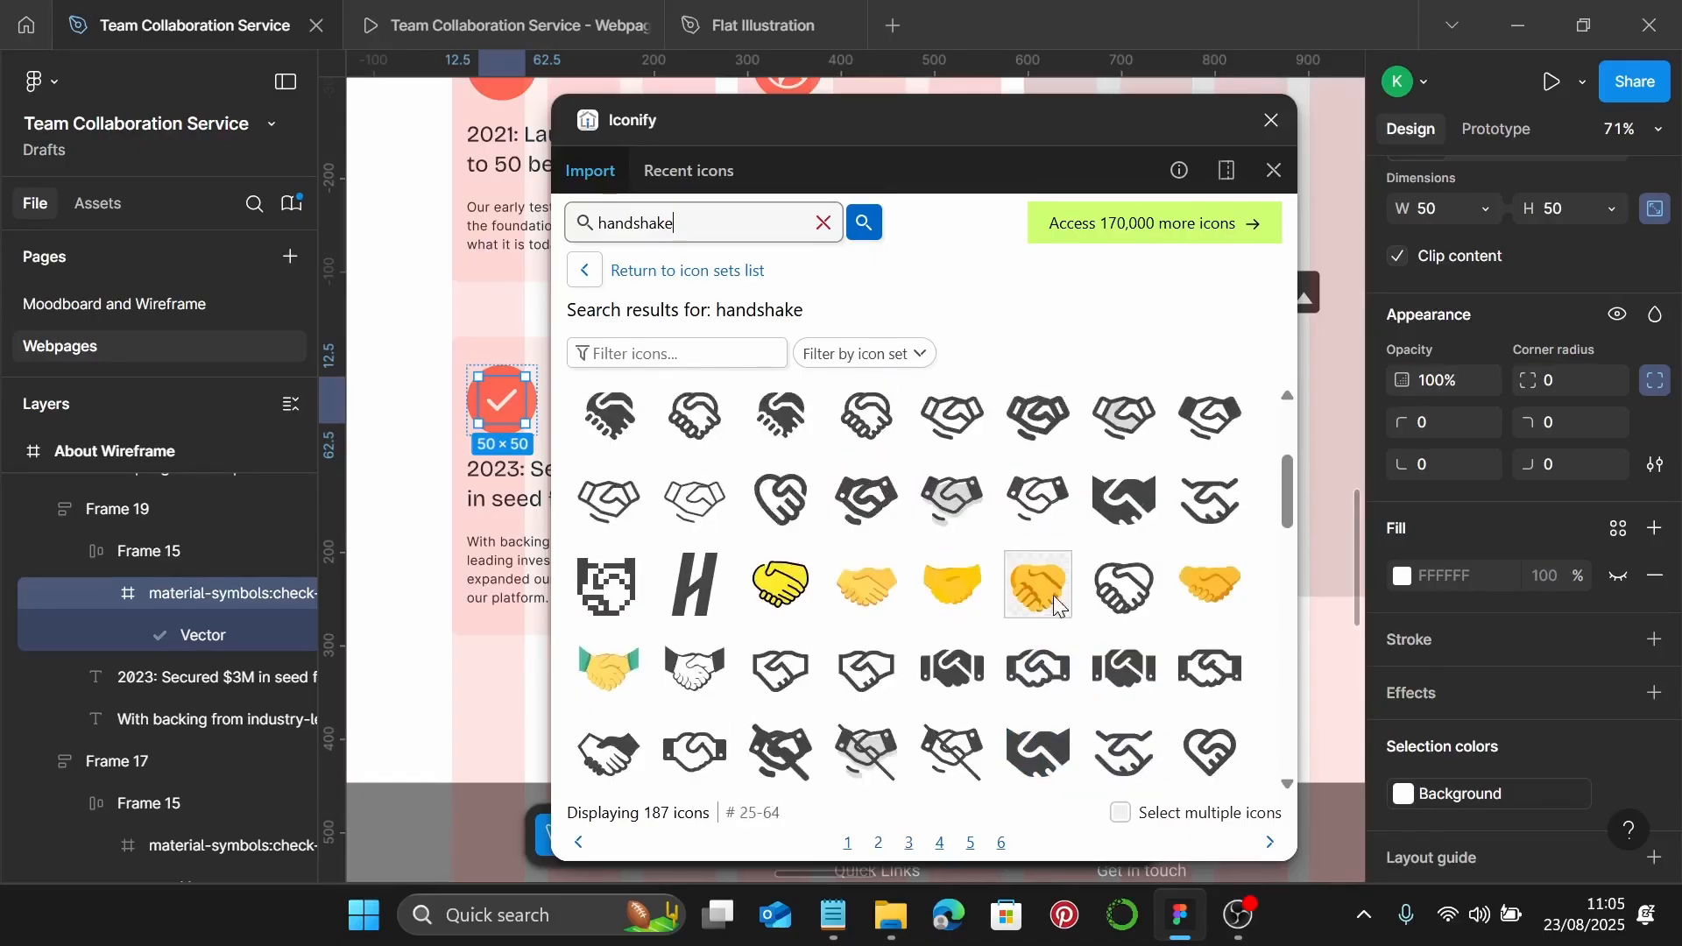
{"action": "left_click", "coordinate": [955, 430]}
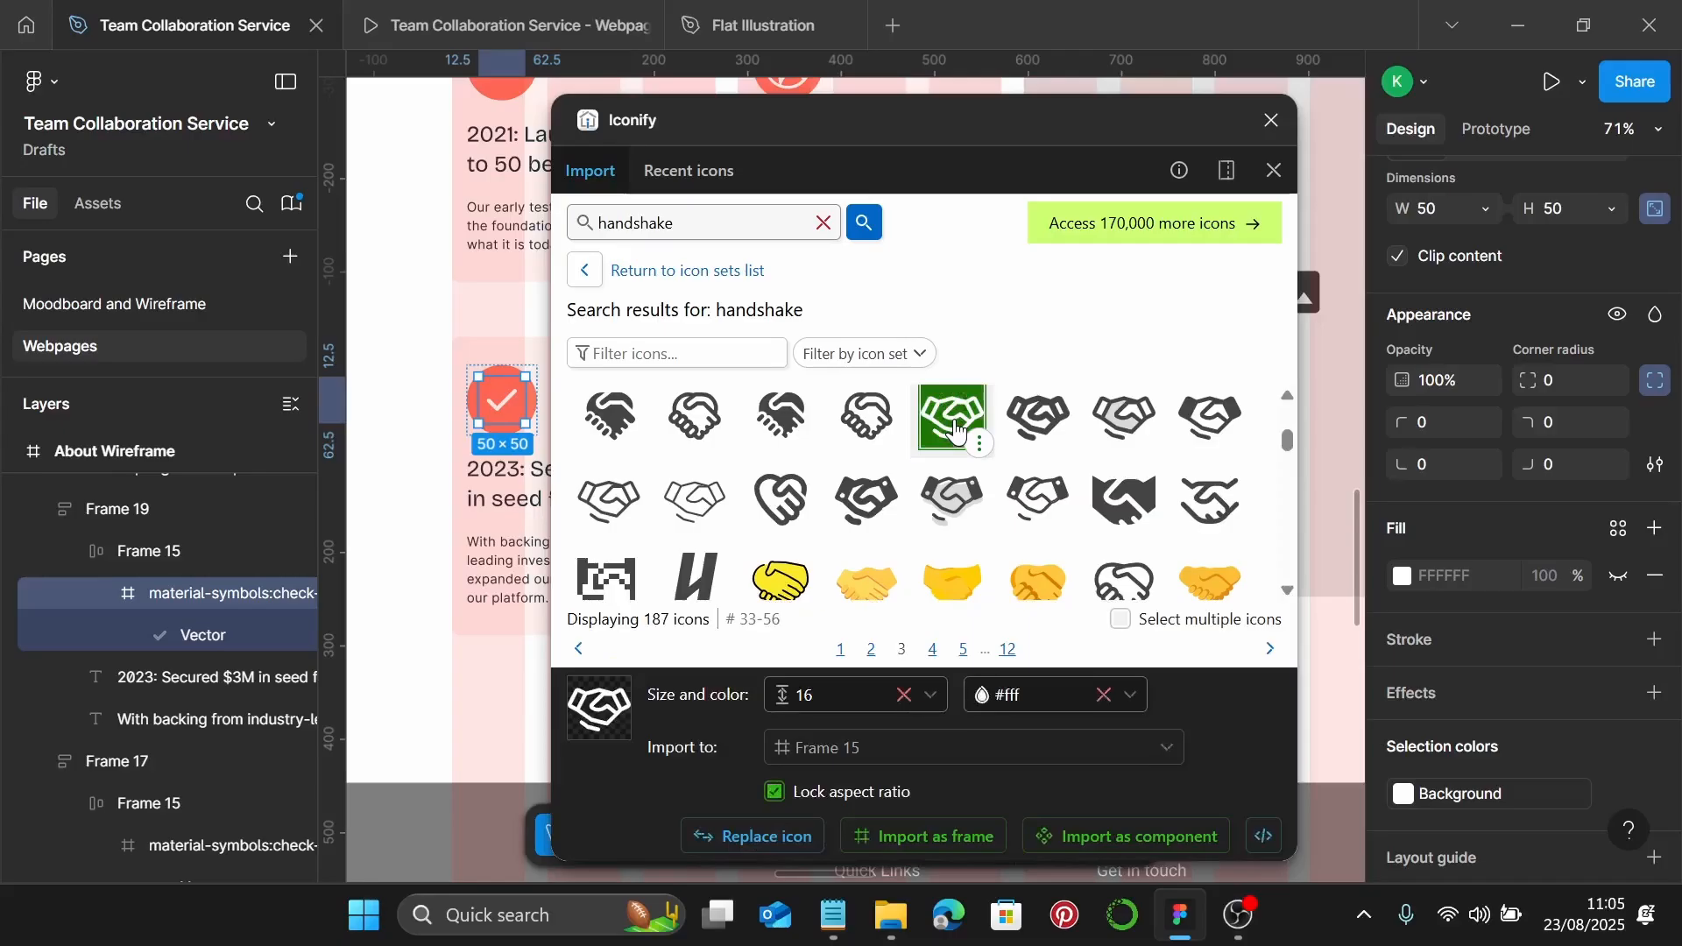
{"action": "left_click", "coordinate": [793, 840]}
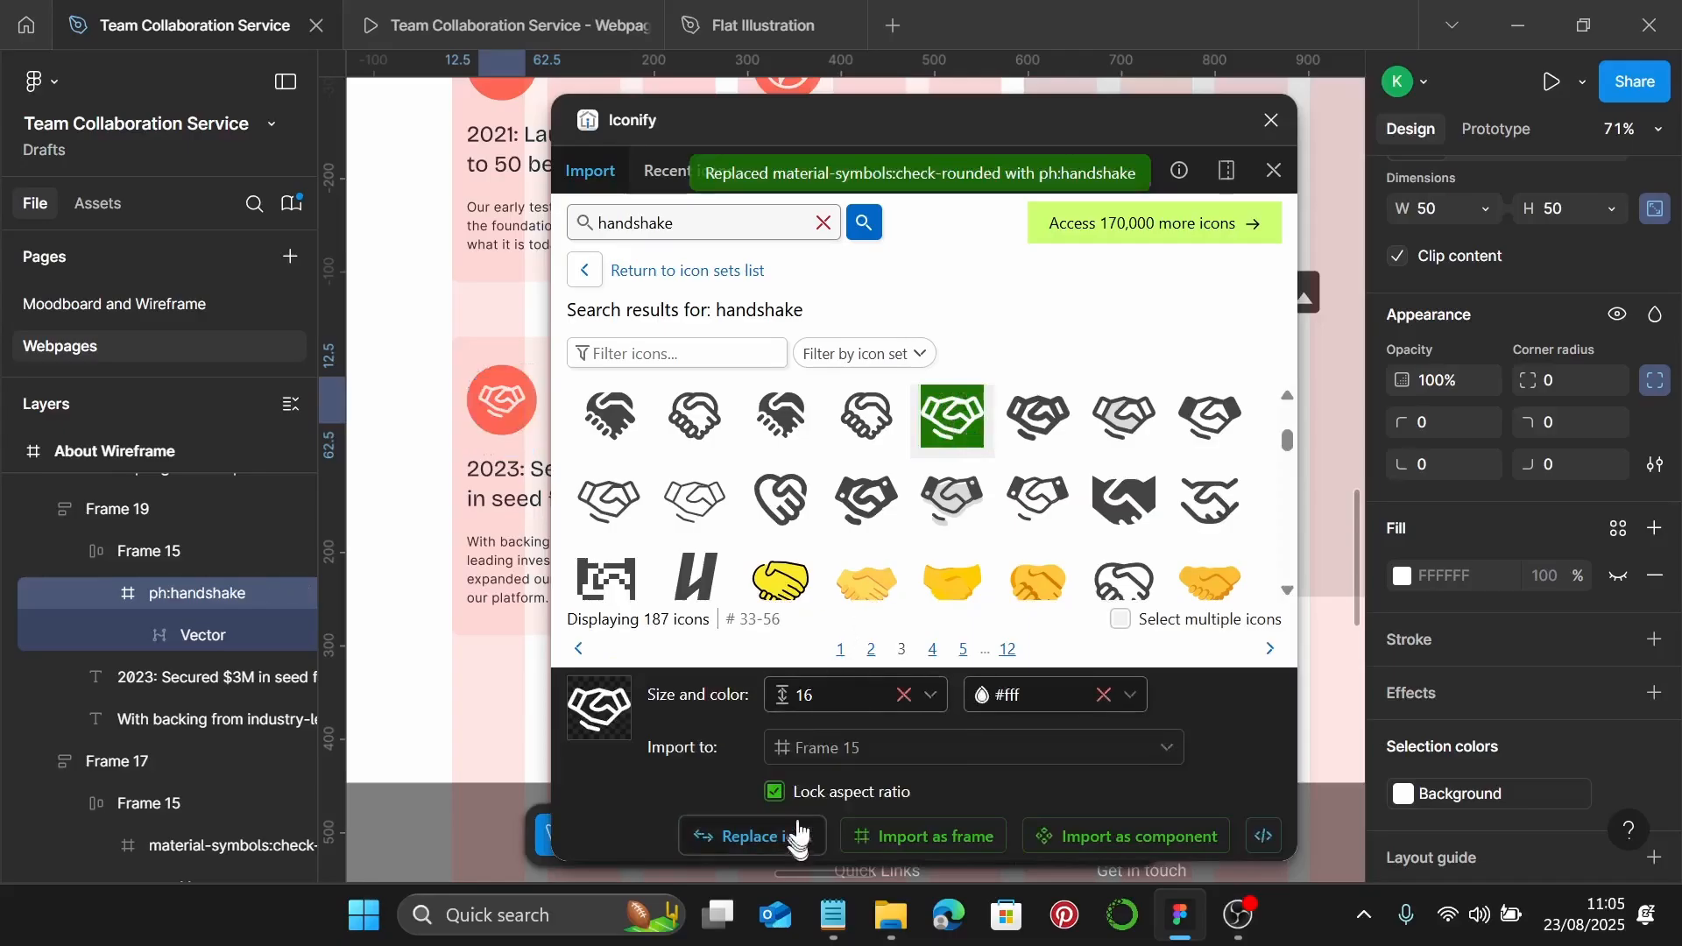
{"action": "left_click", "coordinate": [1271, 121]}
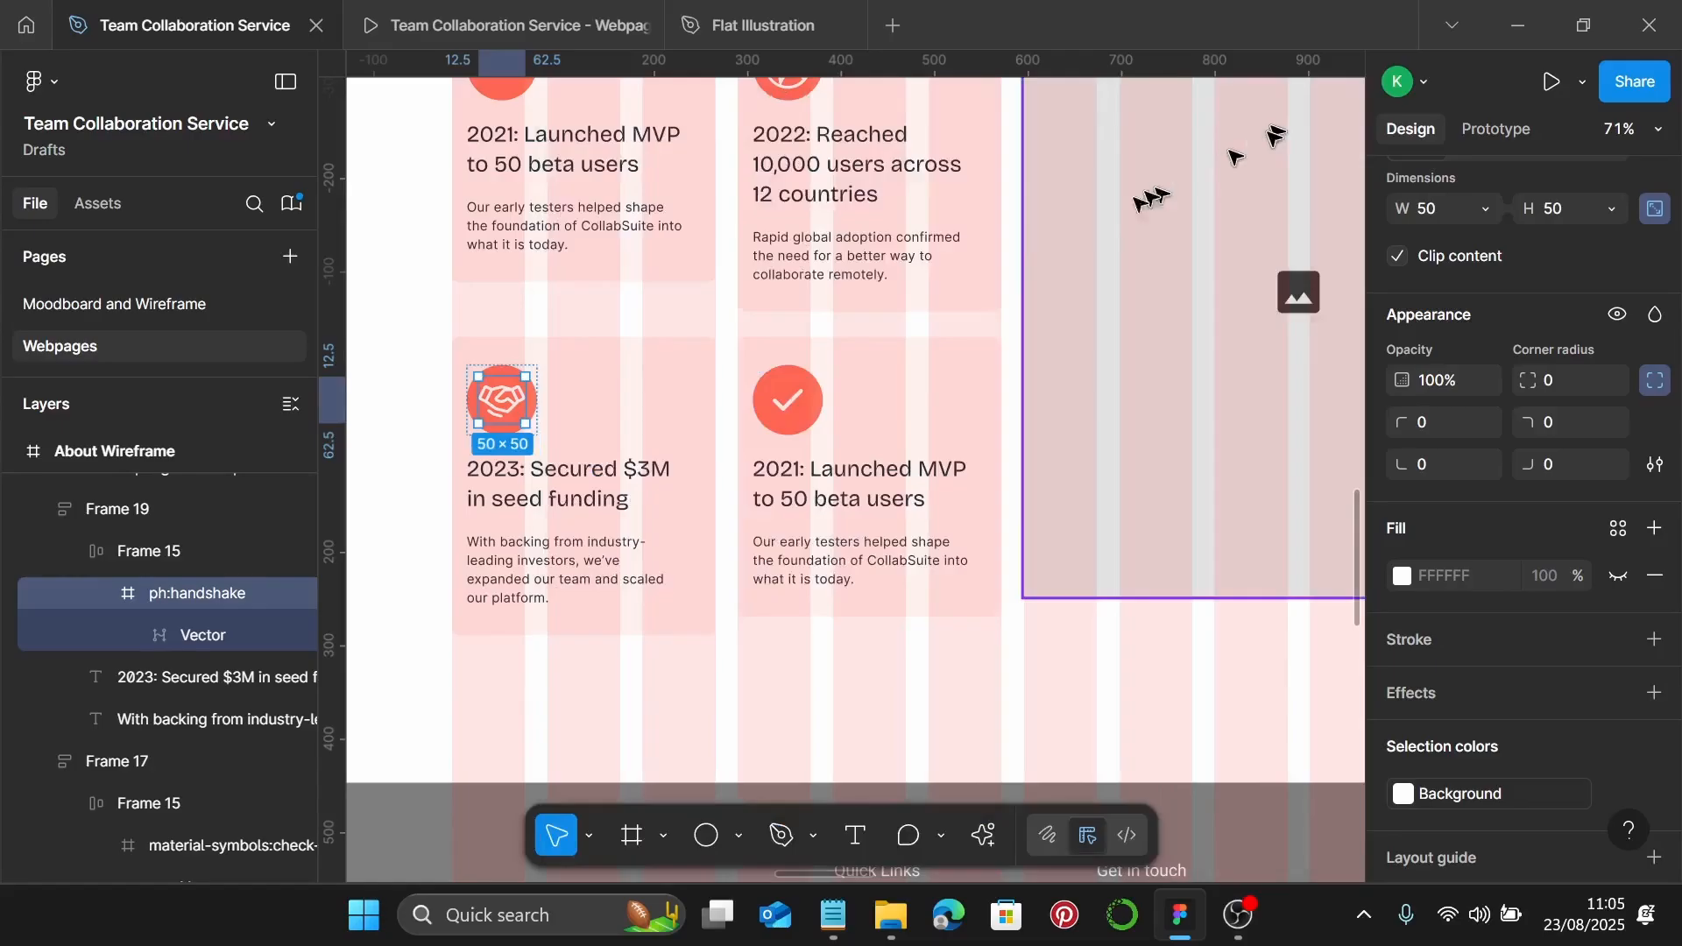
{"action": "scroll", "coordinate": [814, 473], "scroll_direction": "right", "scroll_amount": 2}
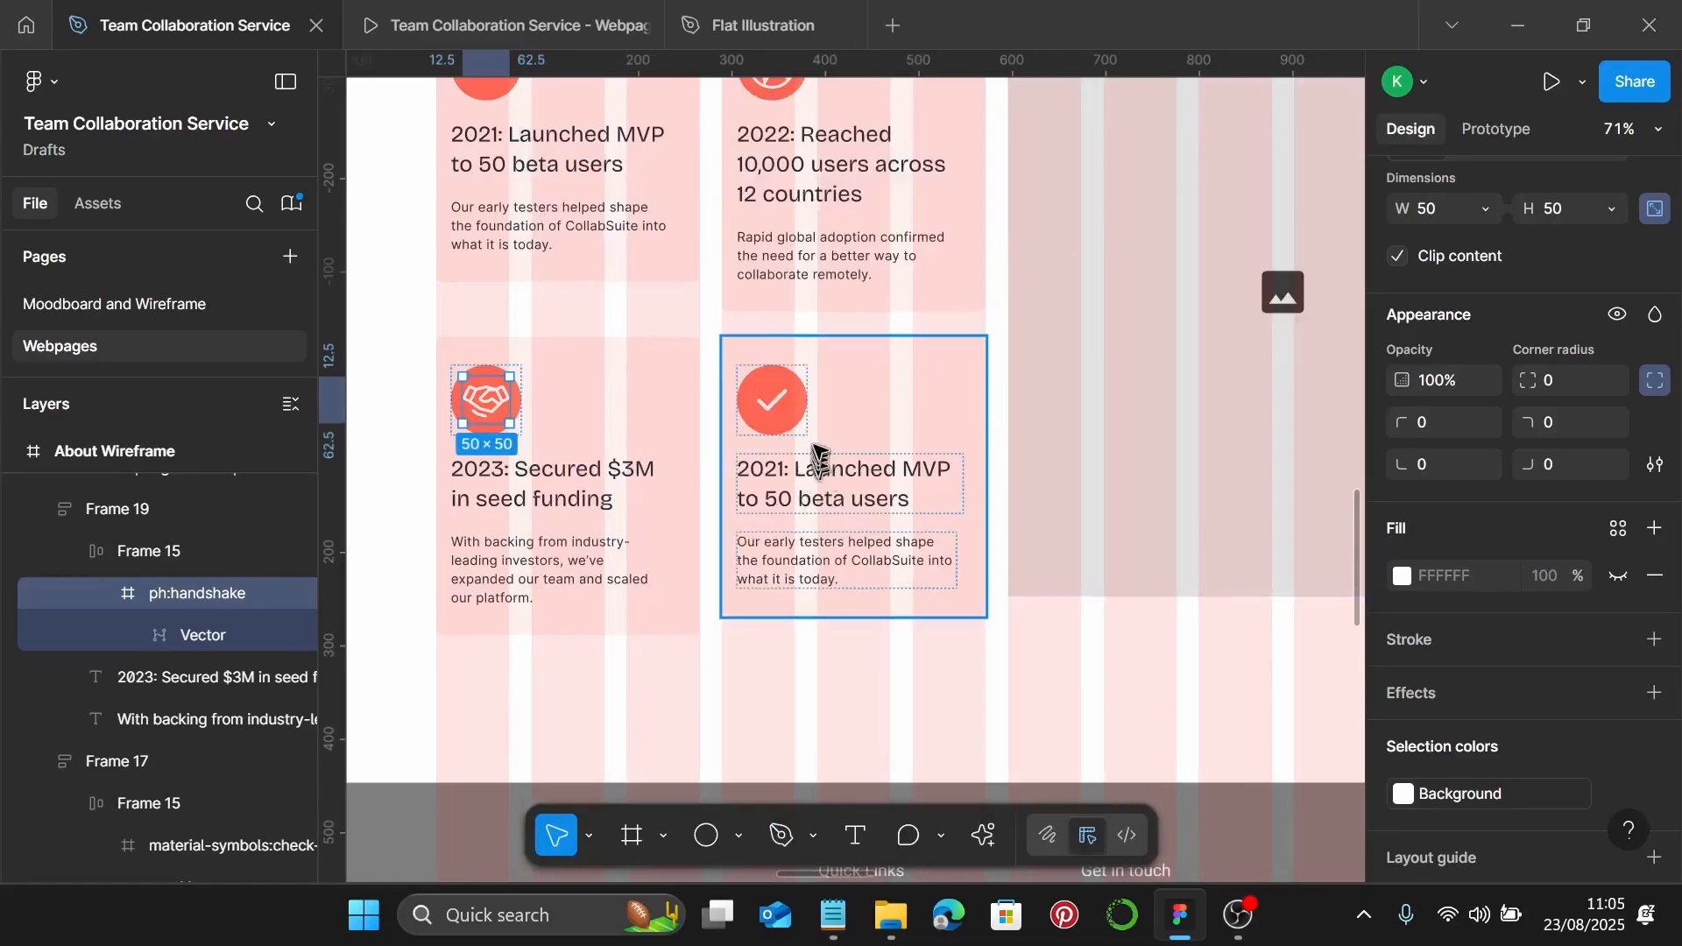
Switch to Notepad and copy the heading "2024: Named one of the Top 10 SaaS Tools for Remote Teams"
{"action": "left_click", "coordinate": [833, 915]}
{"action": "left_click_drag", "start_coordinate": [1183, 616], "coordinate": [1125, 599]}
{"action": "key", "text": "ctrl+c"}
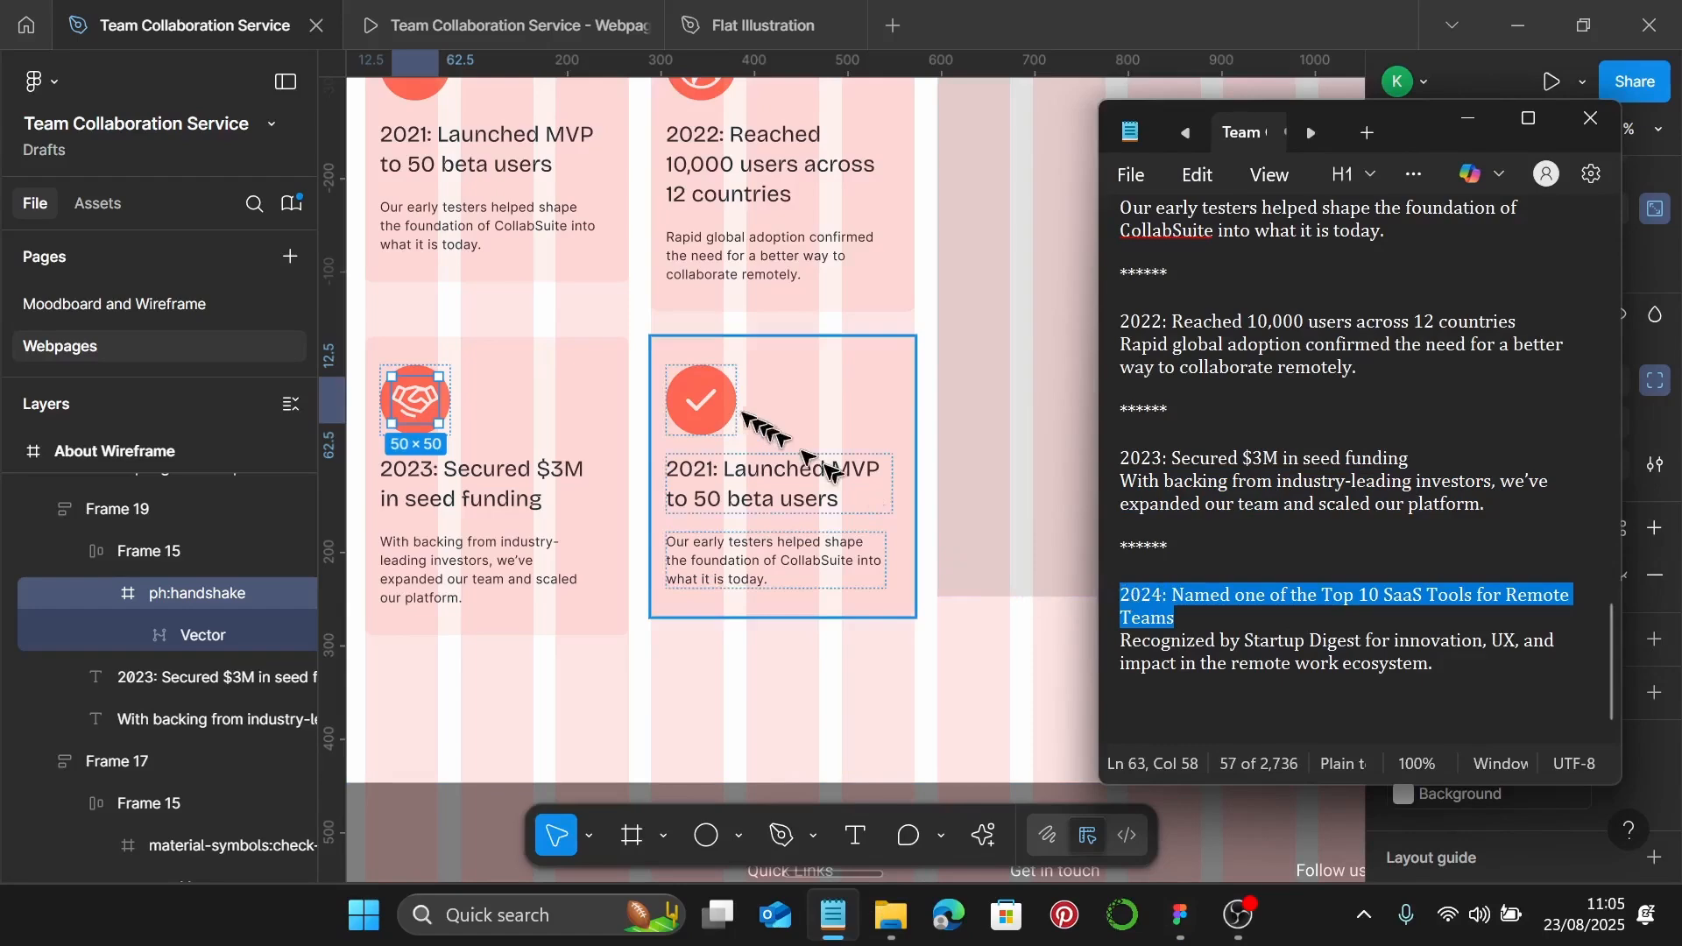
Replace the fourth card's heading with the copied text "2024: Named one of the Top 10 SaaS Tools for Remote Teams"
{"action": "left_click", "coordinate": [732, 497]}
{"action": "left_click", "coordinate": [731, 496]}
{"action": "left_click", "coordinate": [731, 496]}
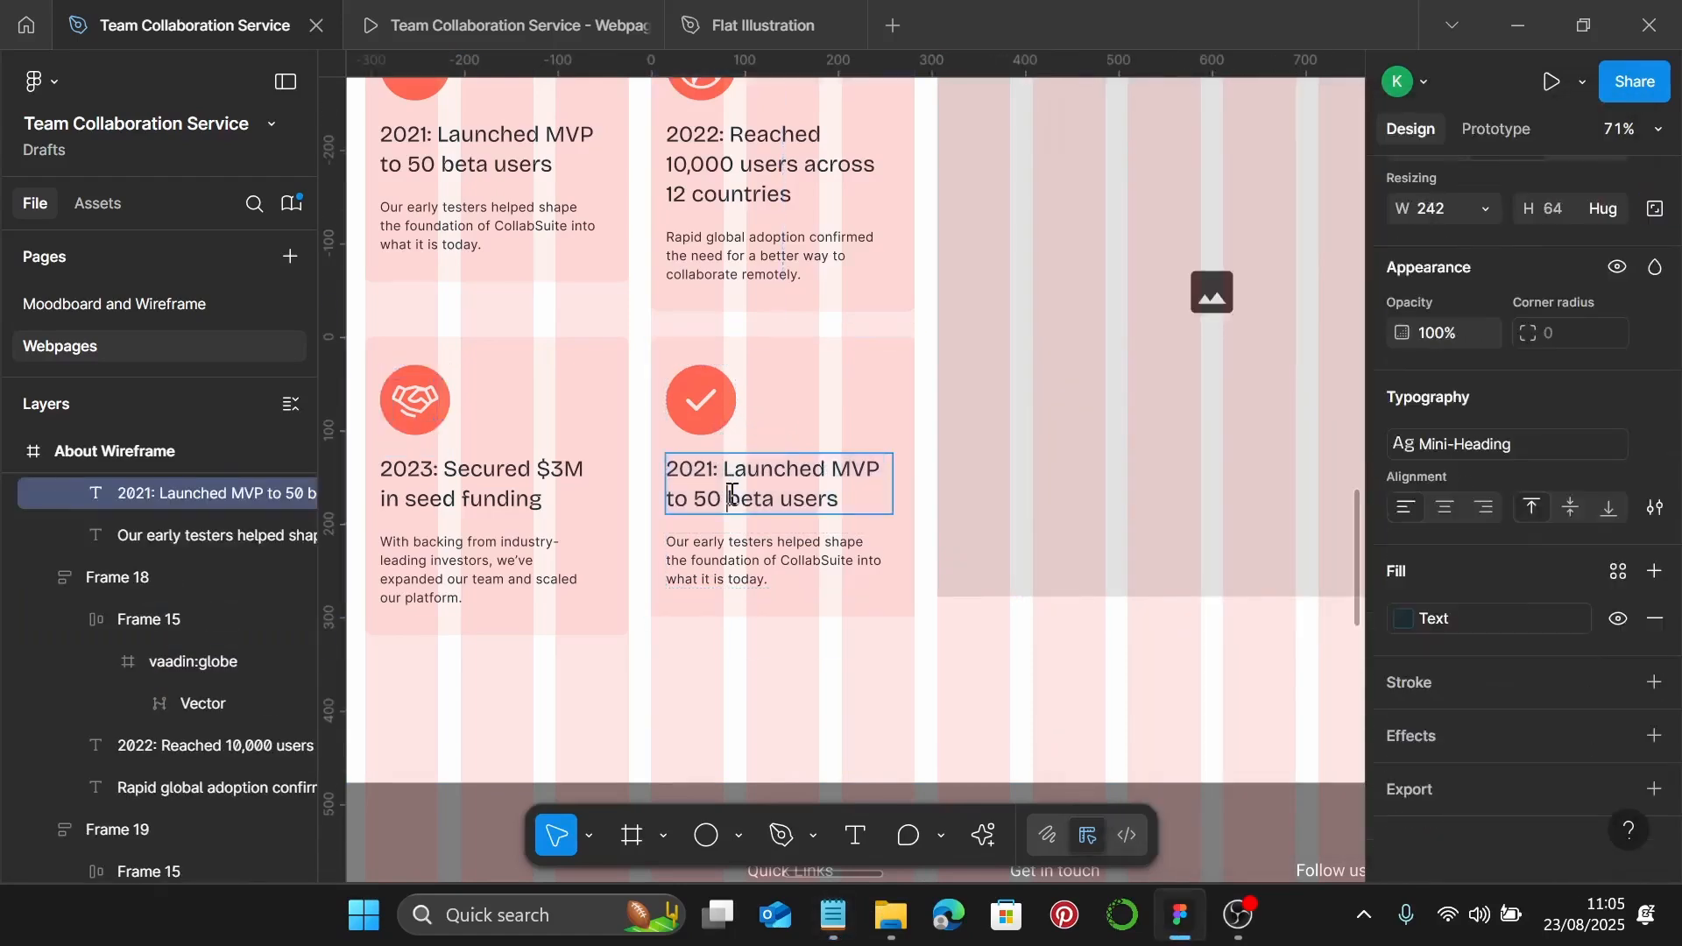
{"action": "double_click", "coordinate": [731, 495]}
{"action": "key", "text": "ctrl+v"}
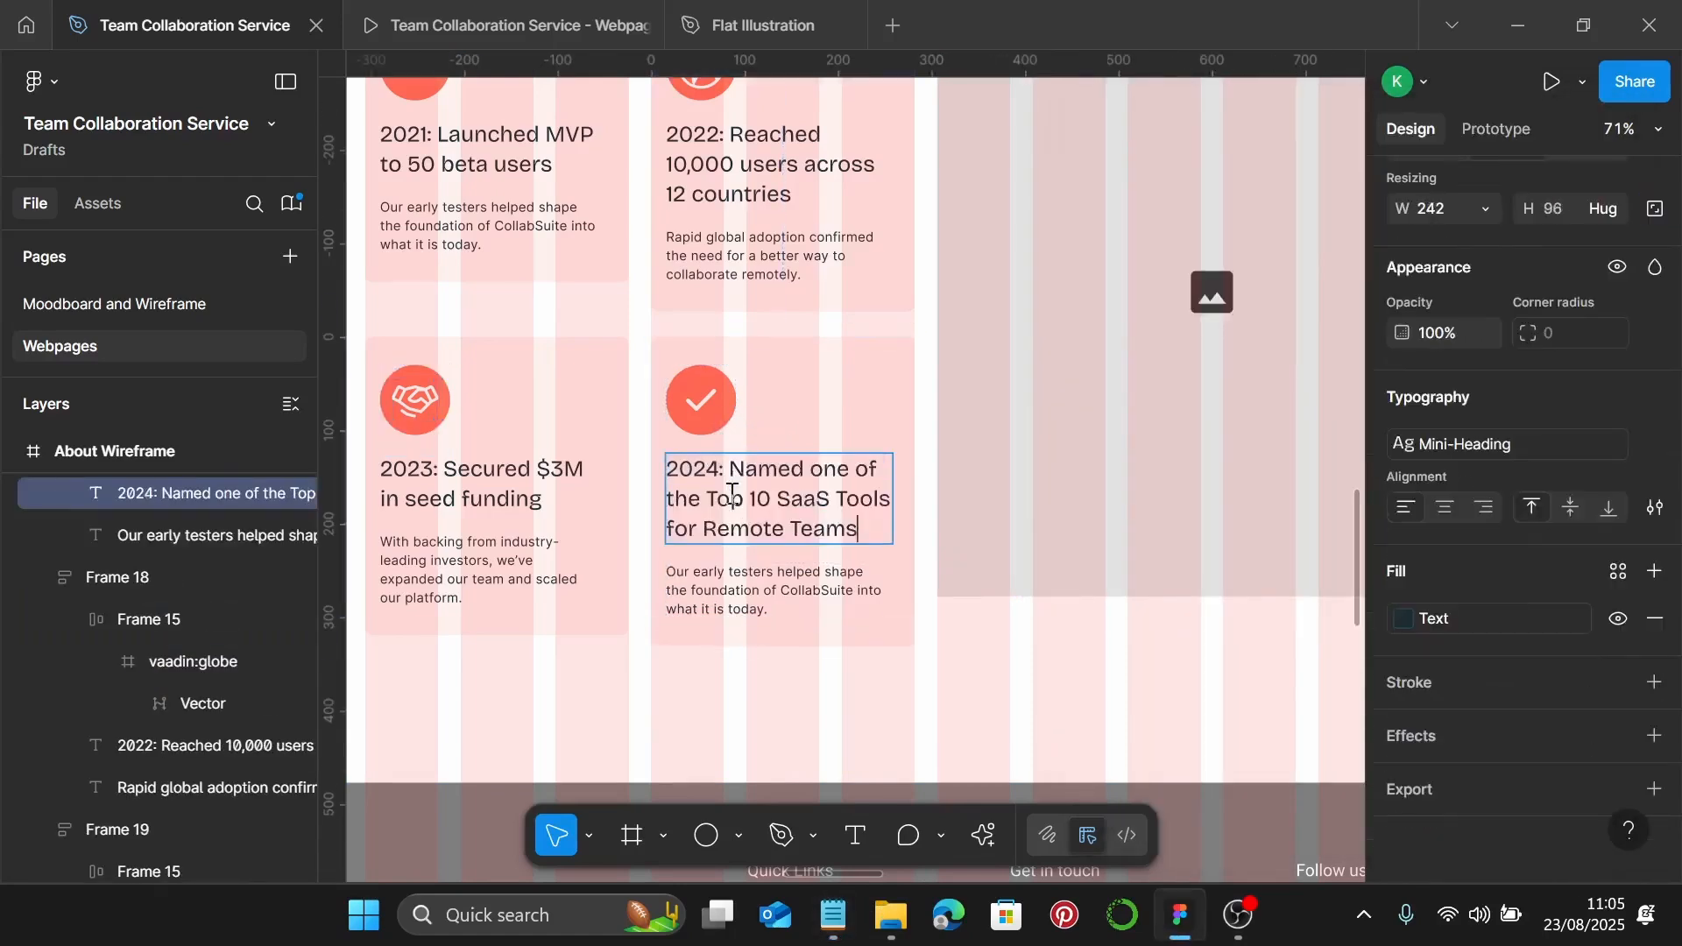
Replace the 2024 card's description with the Notepad text "Recognized by Startup Digest for innovation, UX, and impact in the remote work ecosystem."
{"action": "left_click", "coordinate": [843, 932]}
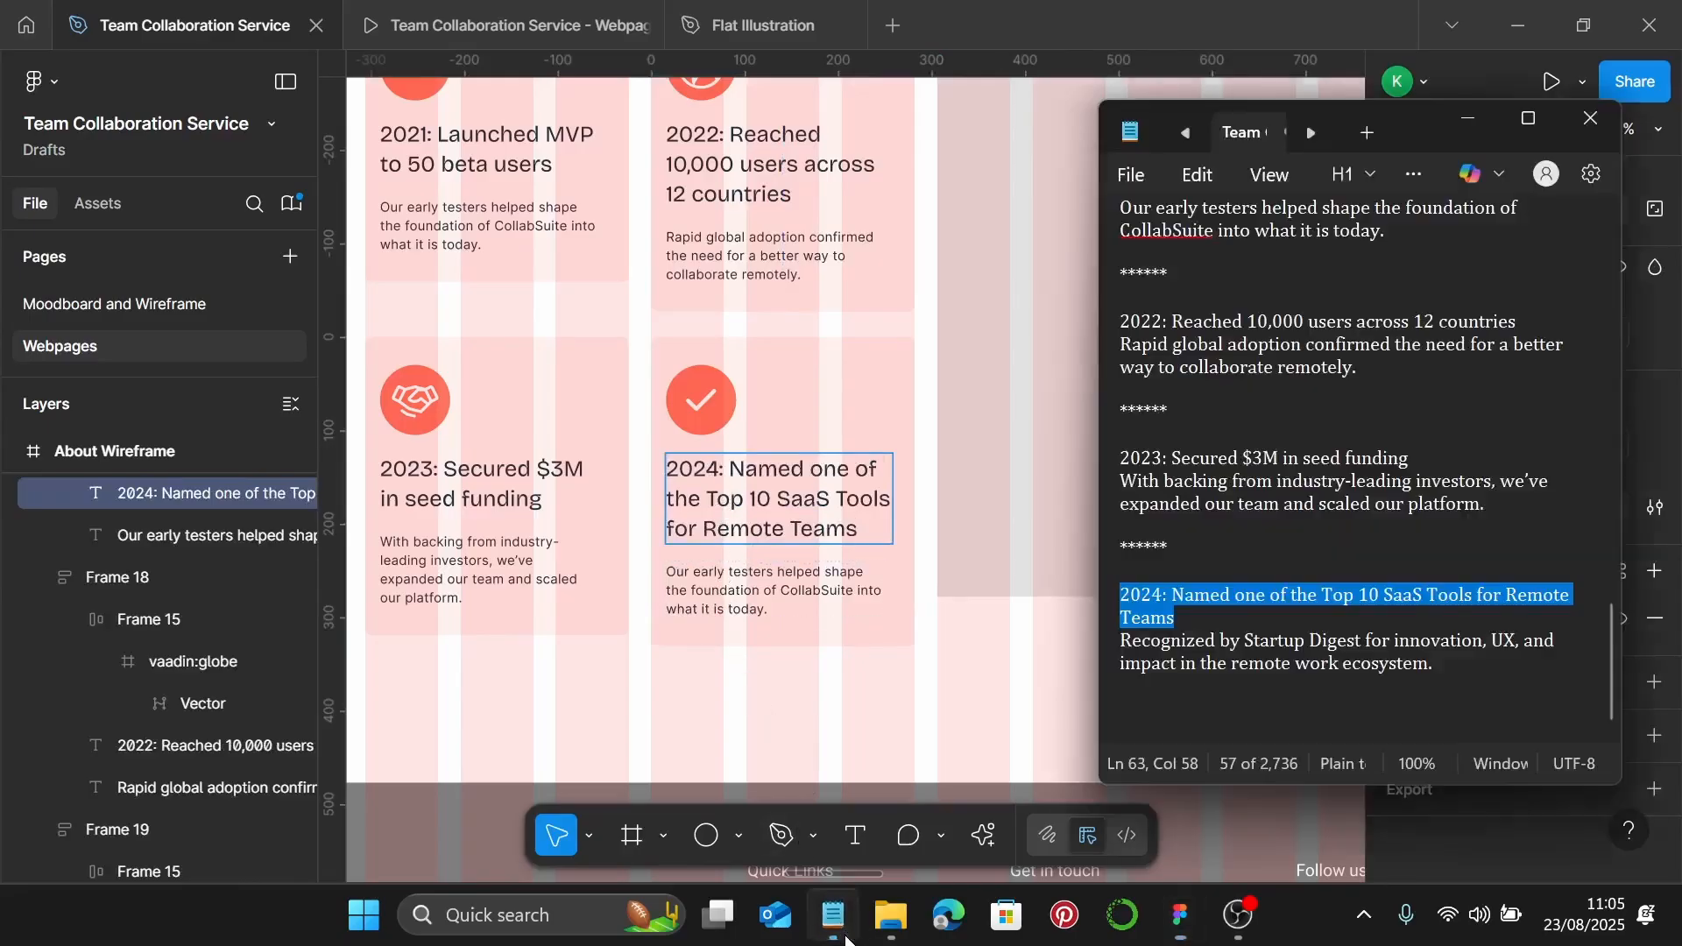
{"action": "left_click_drag", "start_coordinate": [1433, 664], "coordinate": [1116, 641]}
{"action": "key", "text": "ctrl+c"}
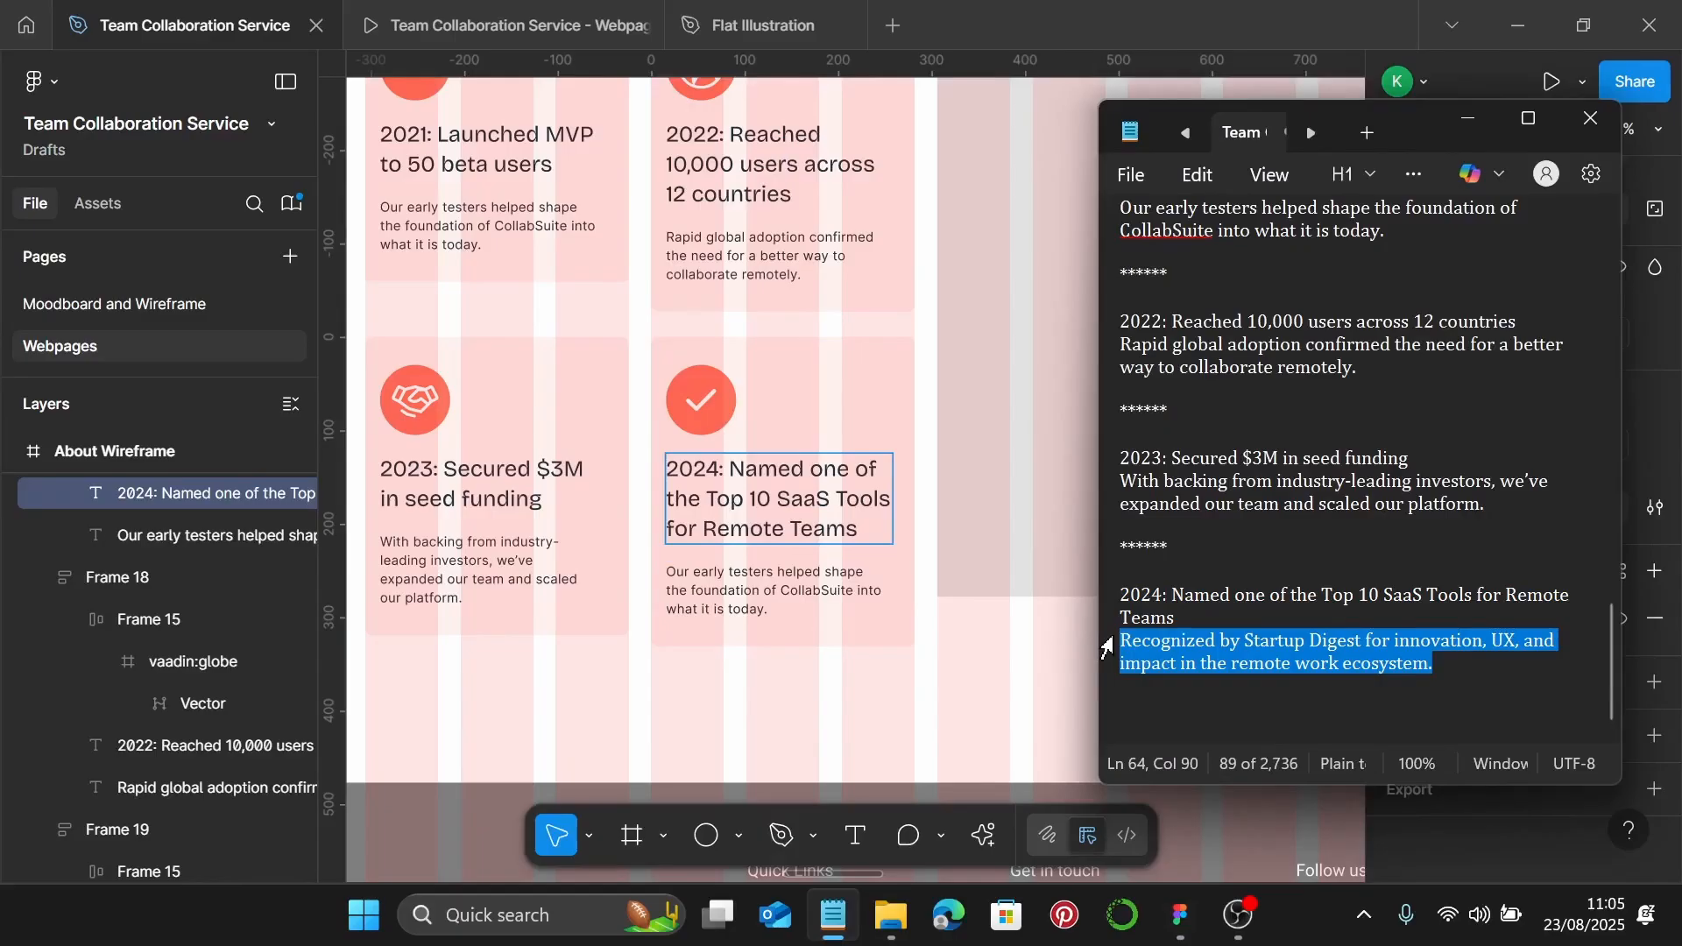
{"action": "left_click", "coordinate": [747, 574]}
{"action": "double_click", "coordinate": [747, 574]}
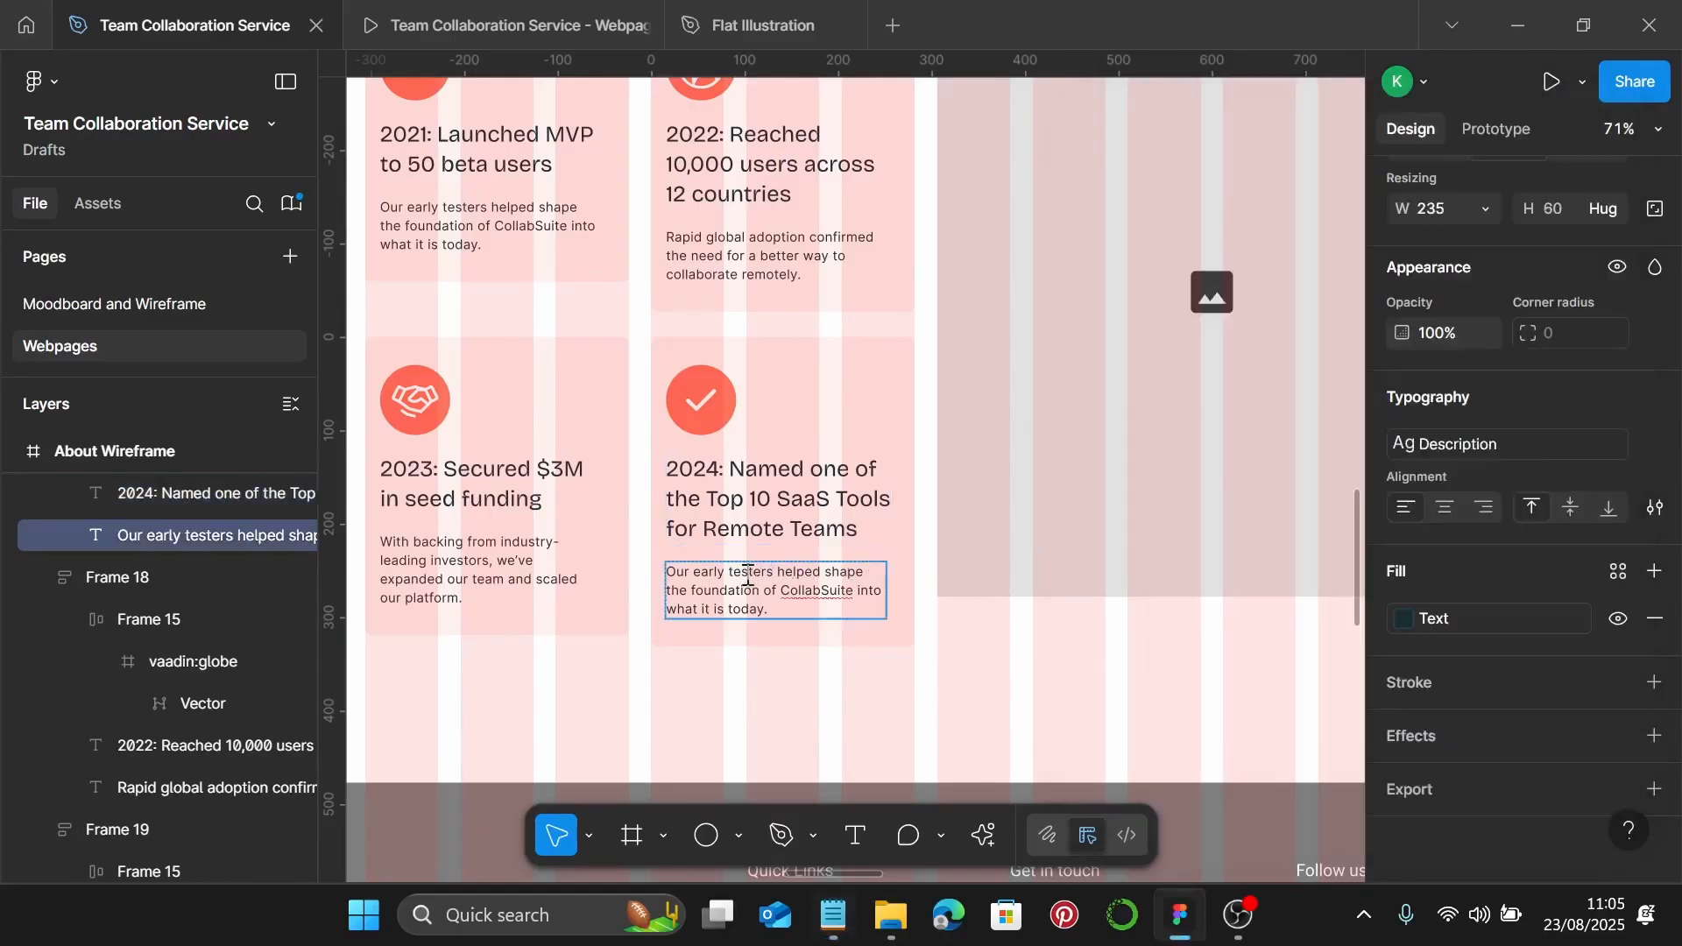
{"action": "key", "text": "ctrl+a"}
{"action": "key", "text": "ctrl+v"}
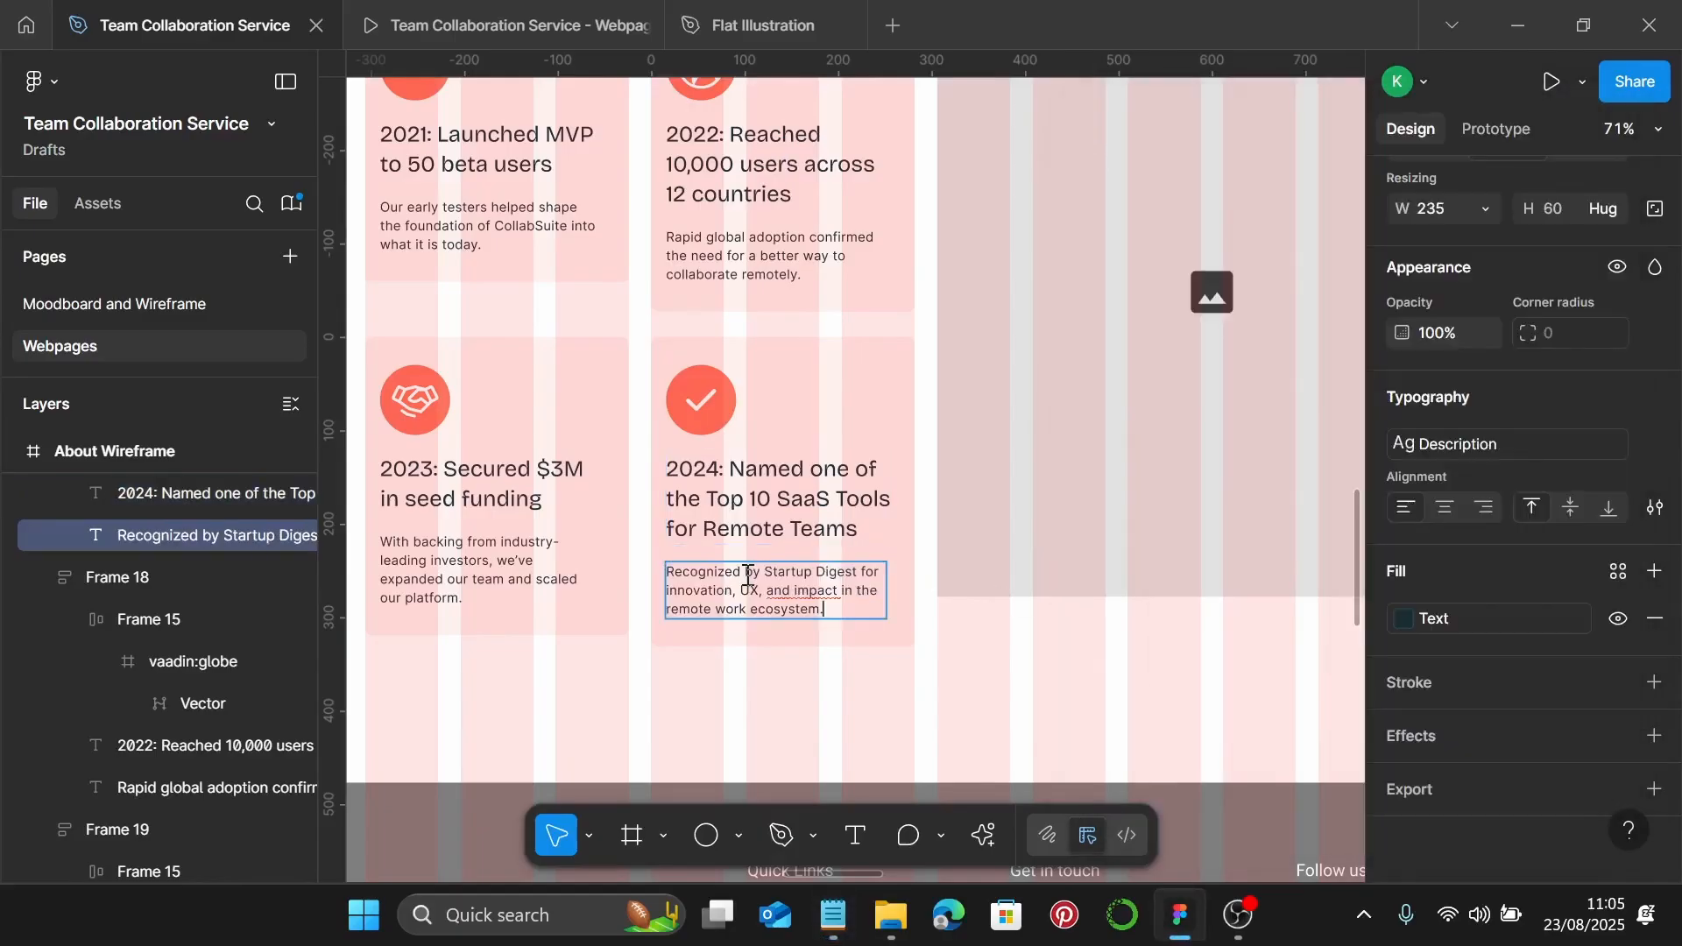
{"action": "key", "text": "Escape"}
Select the check icon in the 2024 card, run Iconify and search for "lightbulb"
{"action": "left_click", "coordinate": [700, 405]}
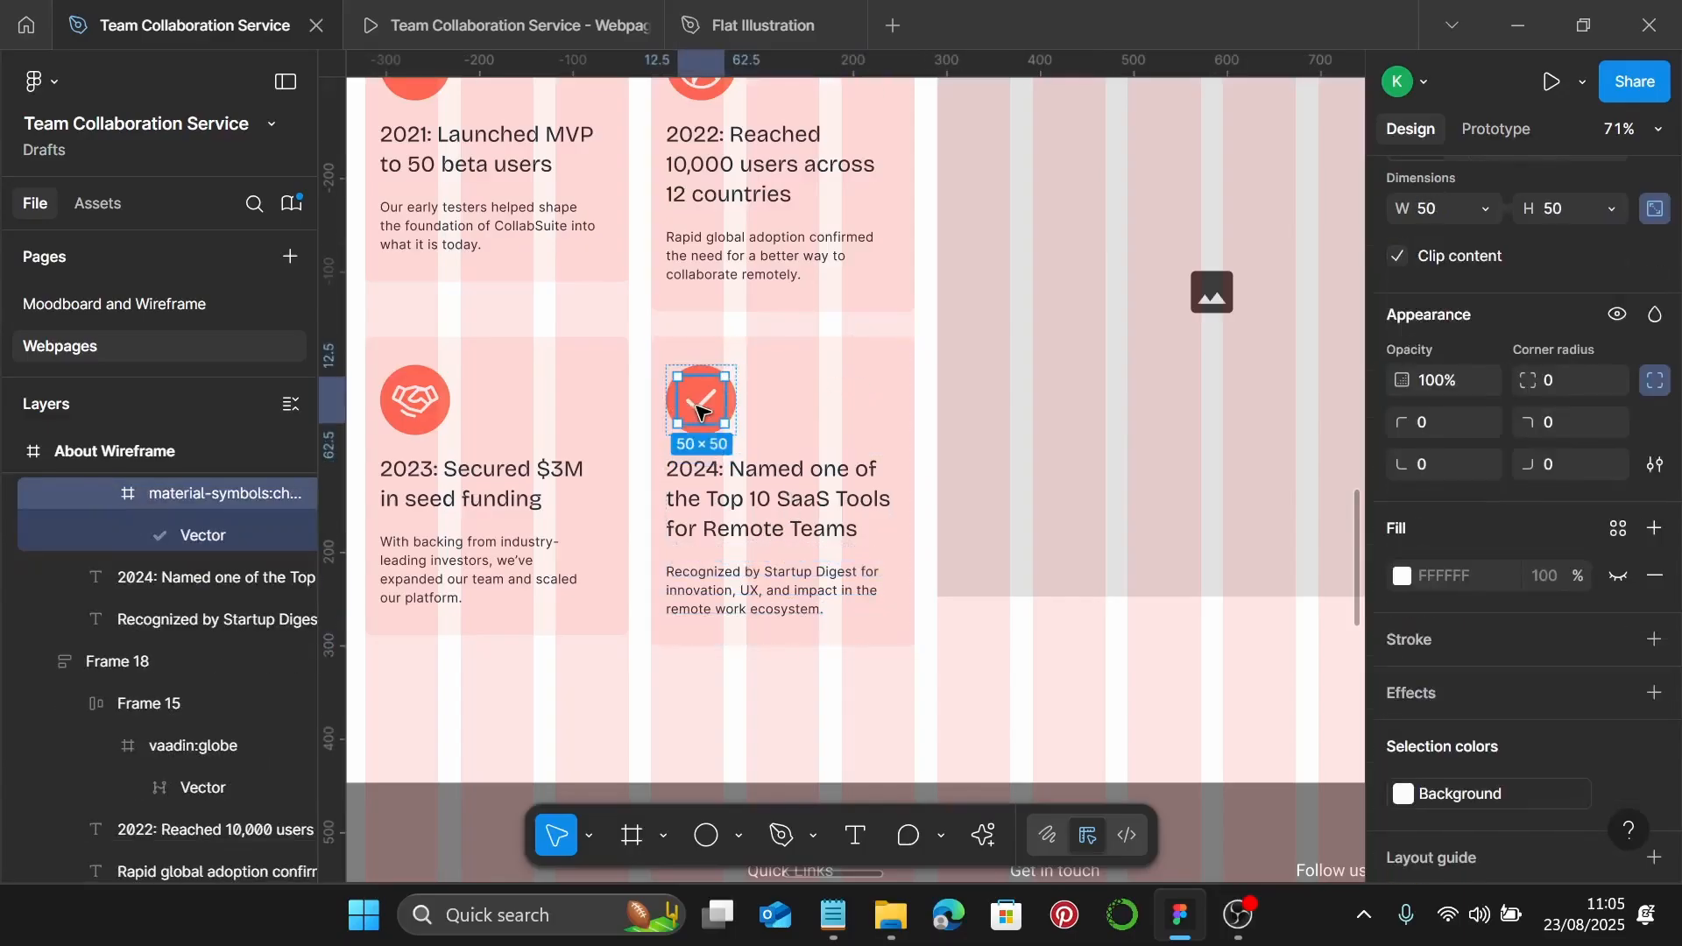
{"action": "right_click", "coordinate": [698, 406]}
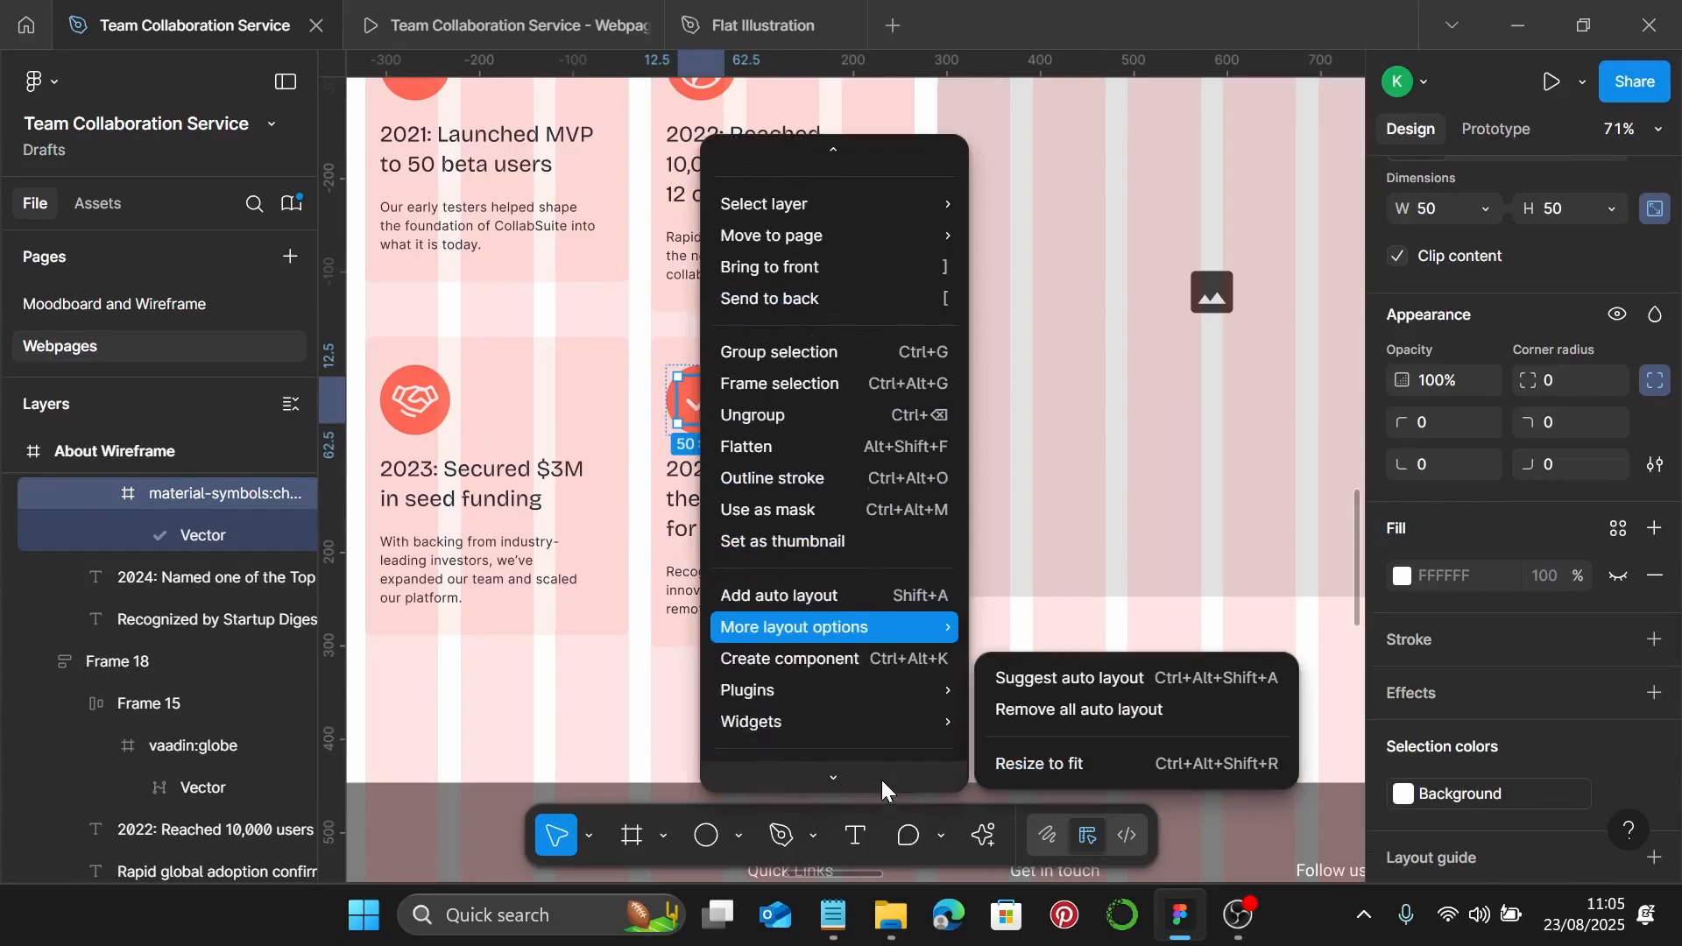
{"action": "mouse_move", "coordinate": [876, 594]}
{"action": "left_click", "coordinate": [1048, 228]}
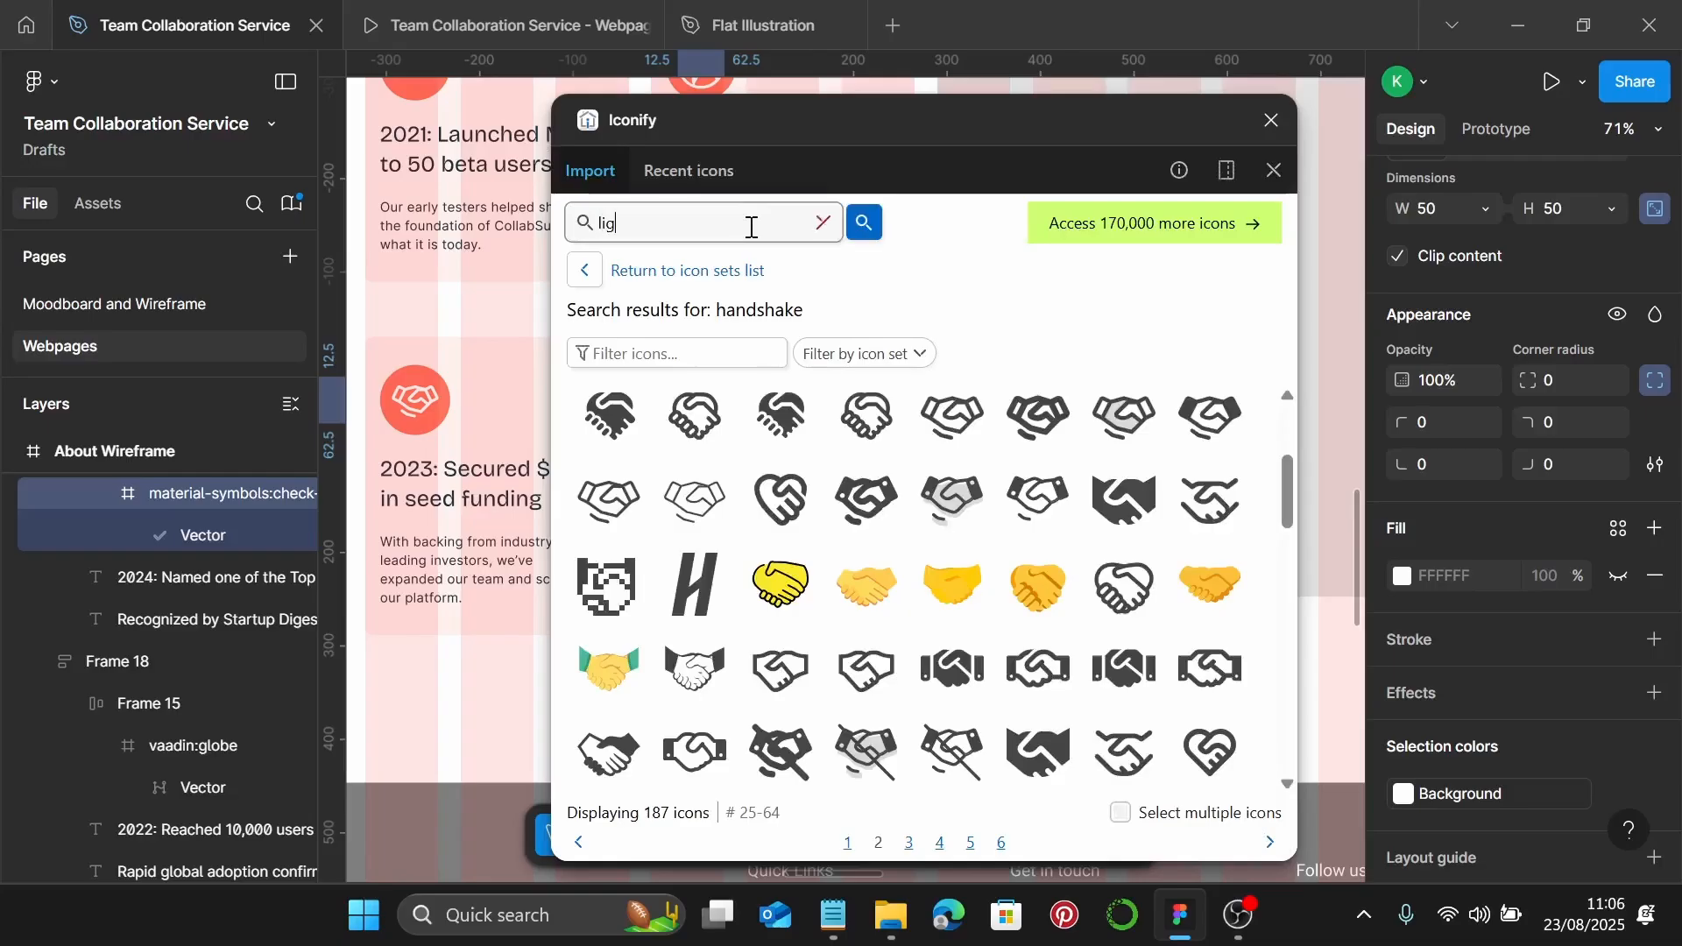
{"action": "type", "text": "lightbul"}
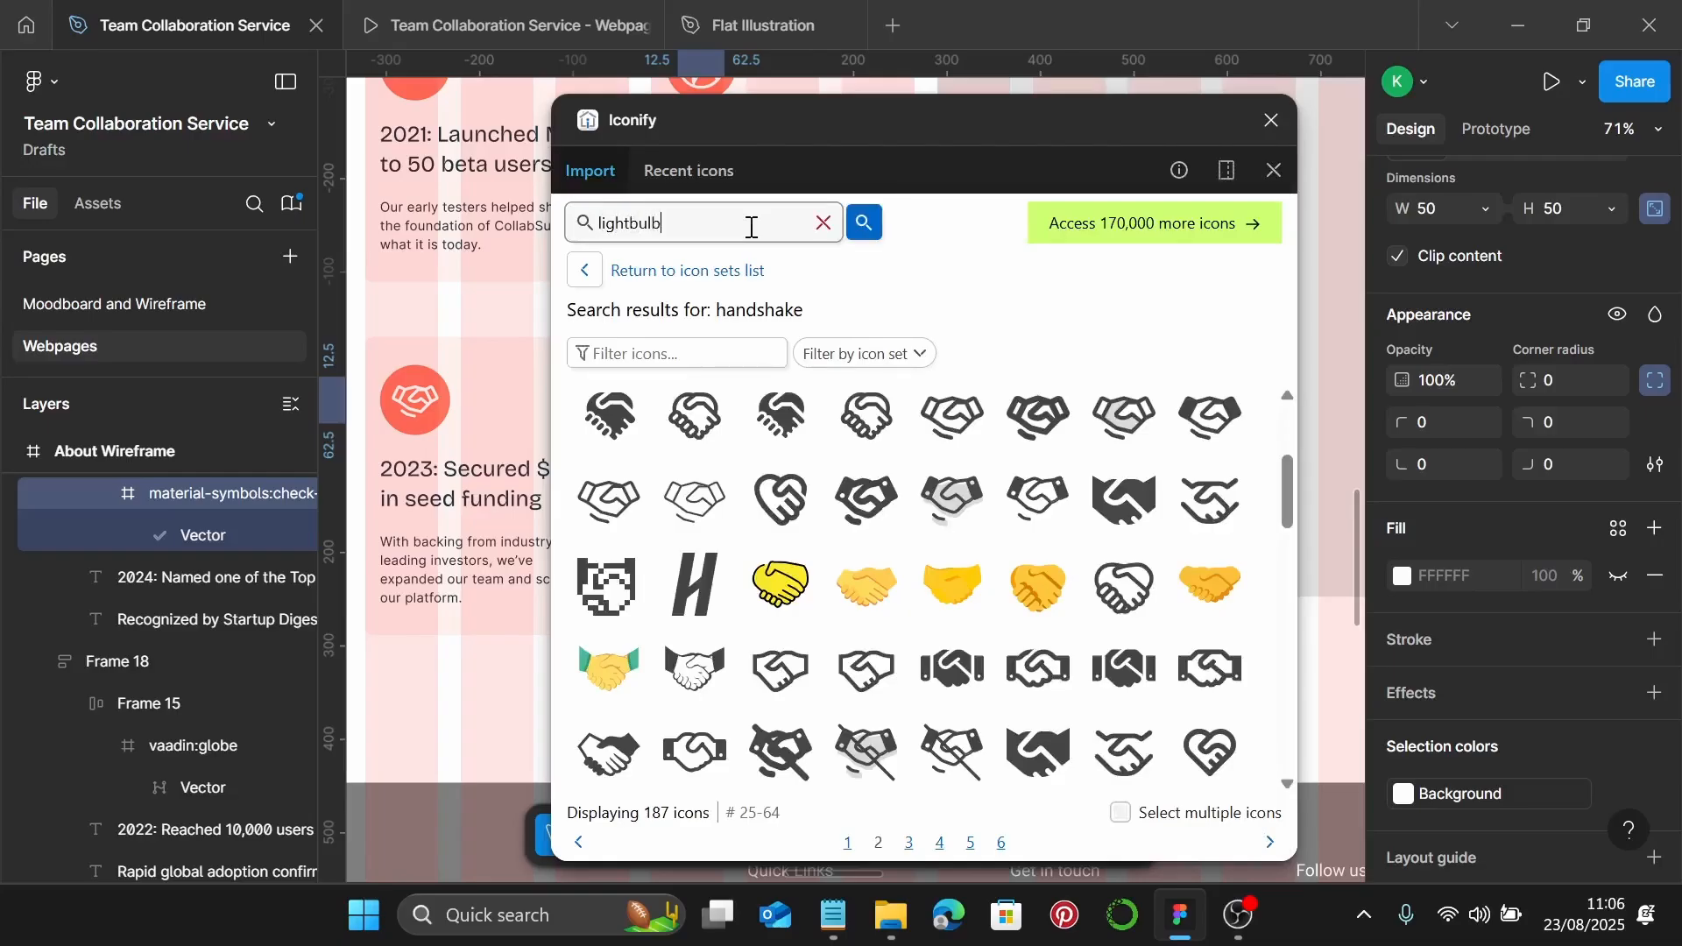
{"action": "type", "text": "b"}
{"action": "key", "text": "Return"}
Replace the 2024 card's check icon with the outlined f7:lightbulb icon and close Iconify
{"action": "scroll", "coordinate": [907, 482], "scroll_direction": "down", "scroll_amount": 1}
{"action": "scroll", "coordinate": [906, 481], "scroll_direction": "down", "scroll_amount": 5}
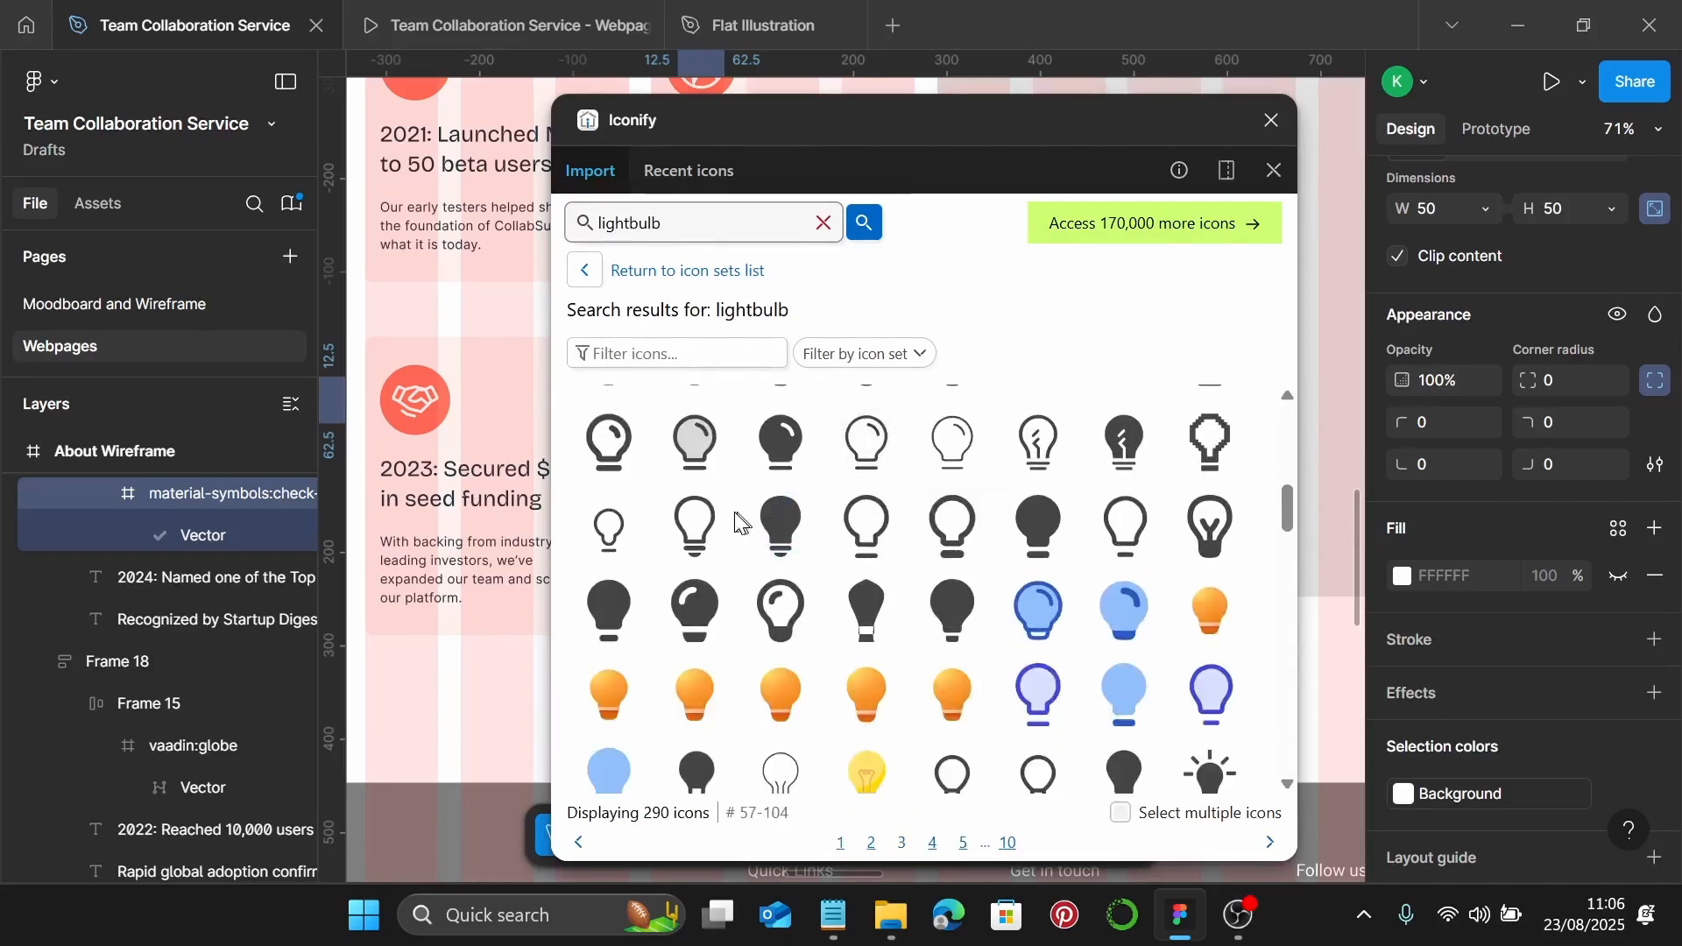
{"action": "left_click", "coordinate": [694, 524]}
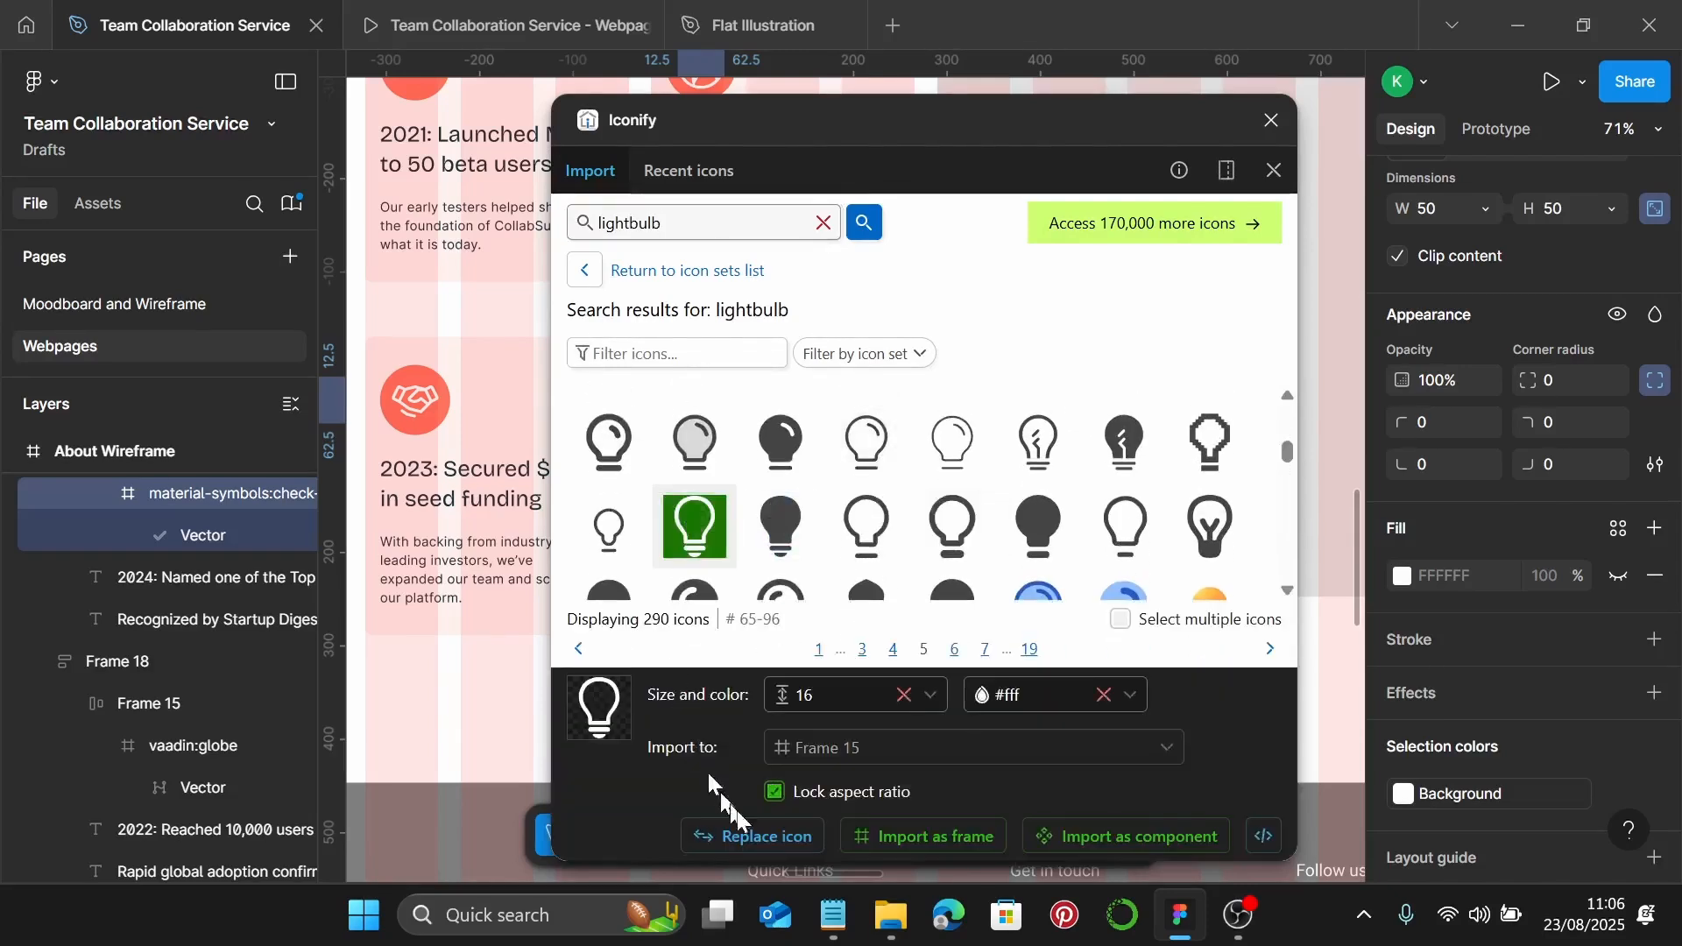
{"action": "left_click", "coordinate": [758, 840]}
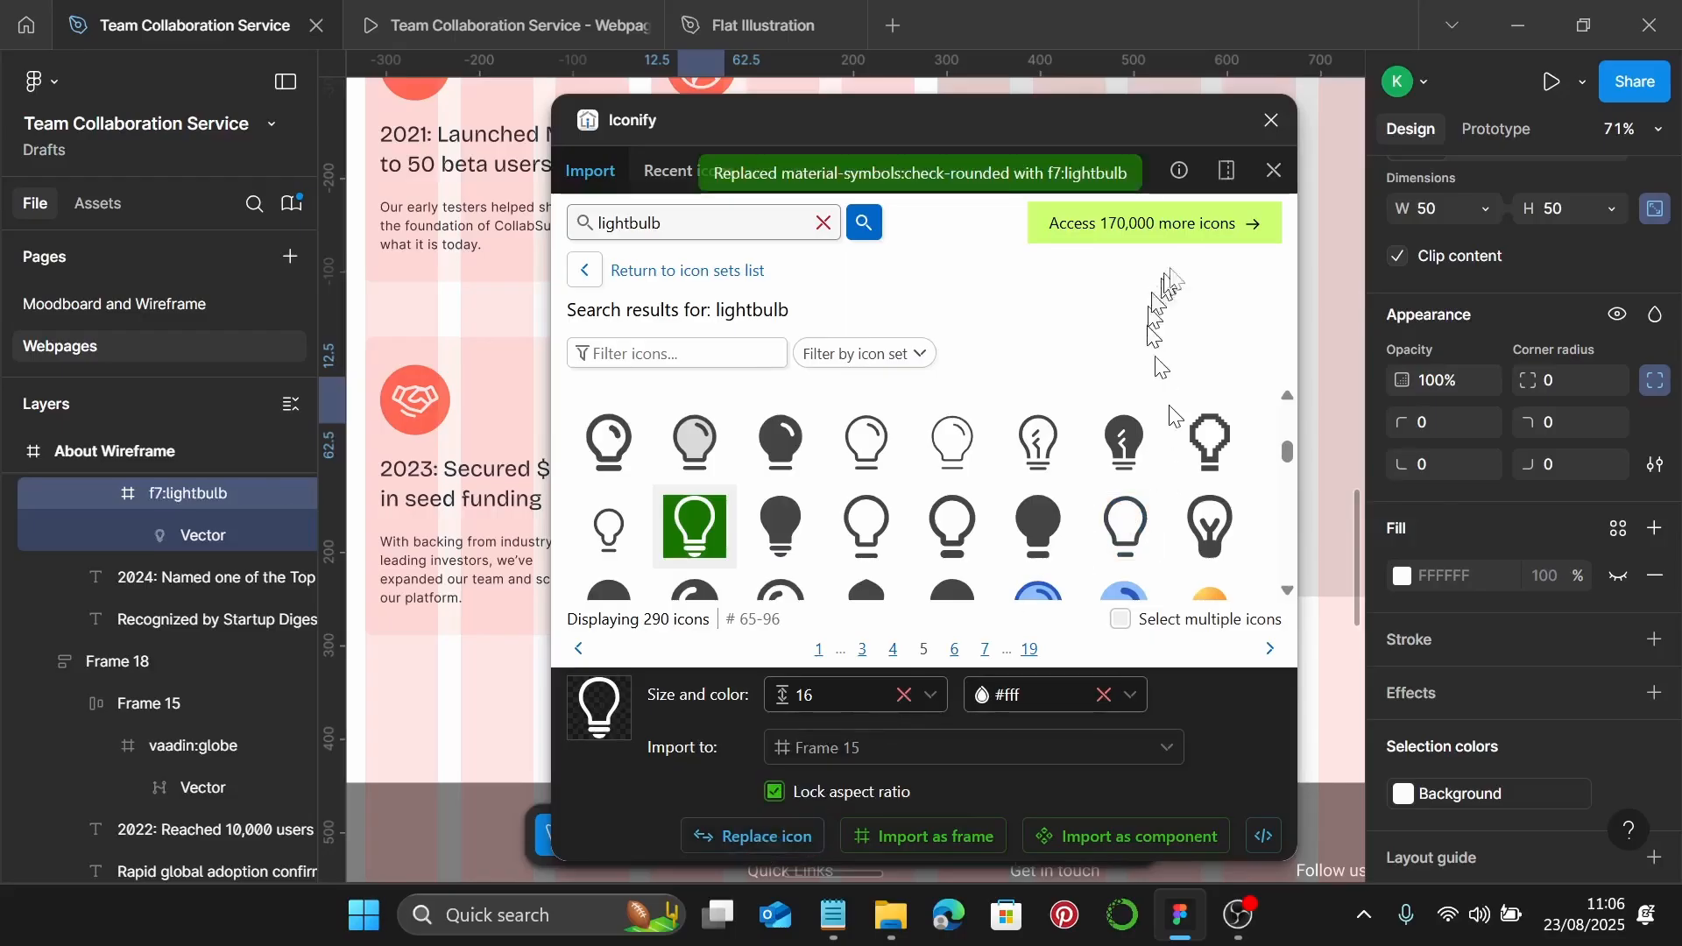
{"action": "left_click", "coordinate": [1271, 121]}
Stretch the 2021 and 2023 cards to a height of 331 to match the cards beside them
{"action": "scroll", "coordinate": [922, 517], "scroll_direction": "down", "scroll_amount": 1}
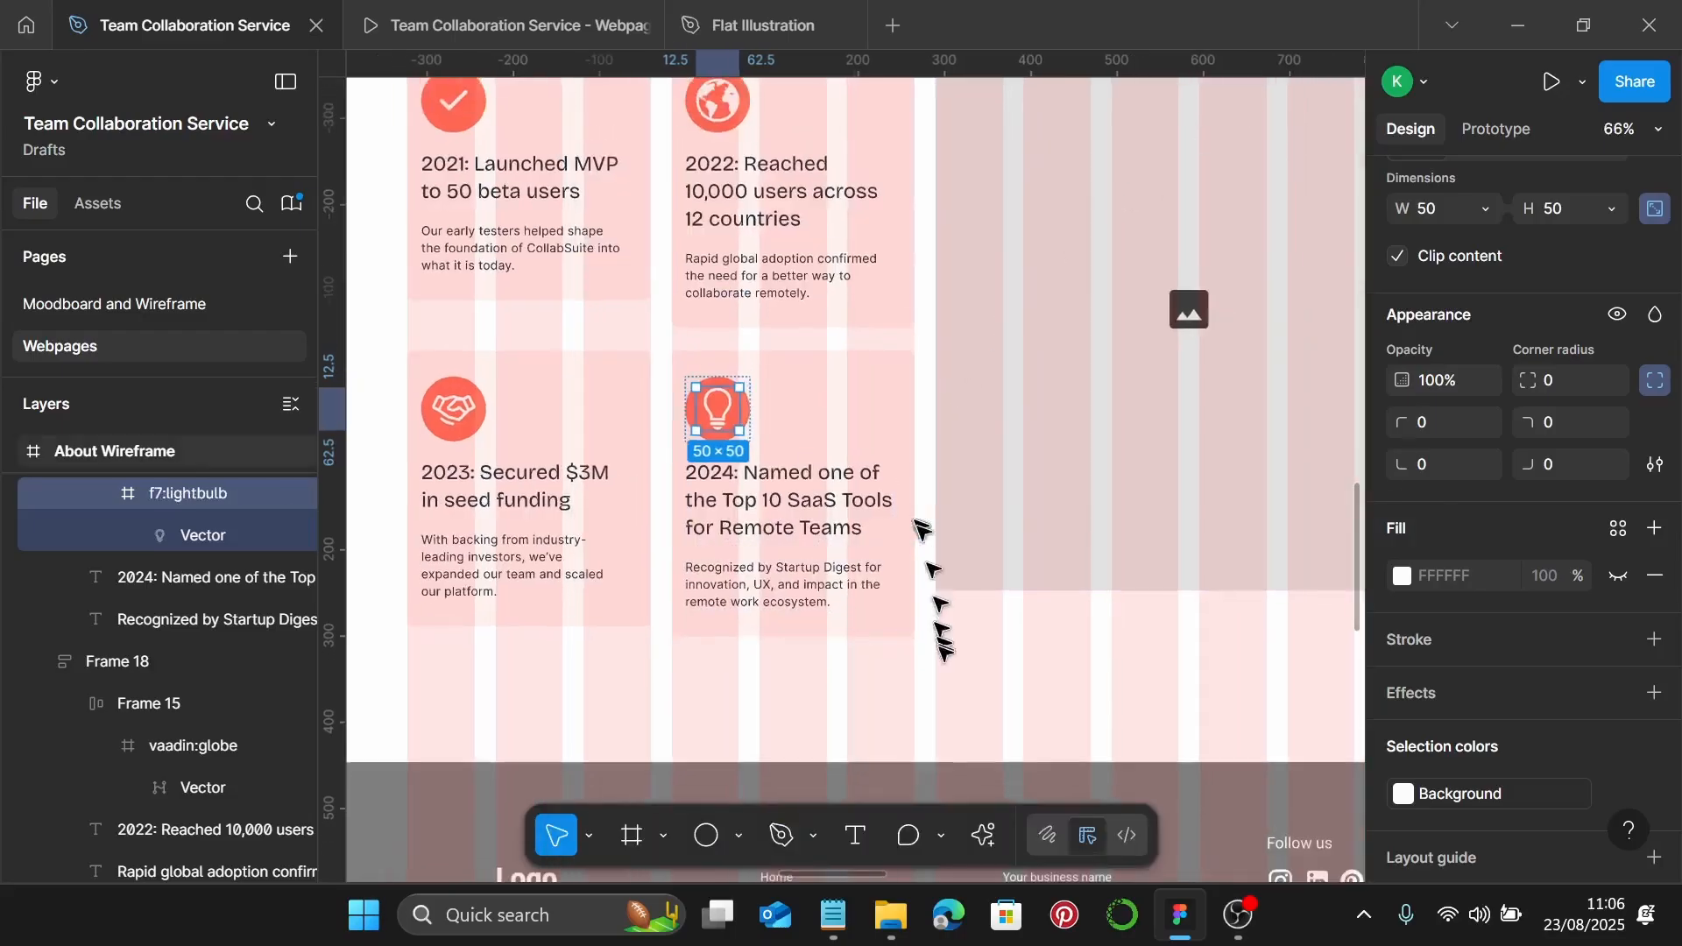
{"action": "left_click", "coordinate": [941, 653]}
{"action": "left_click", "coordinate": [550, 272]}
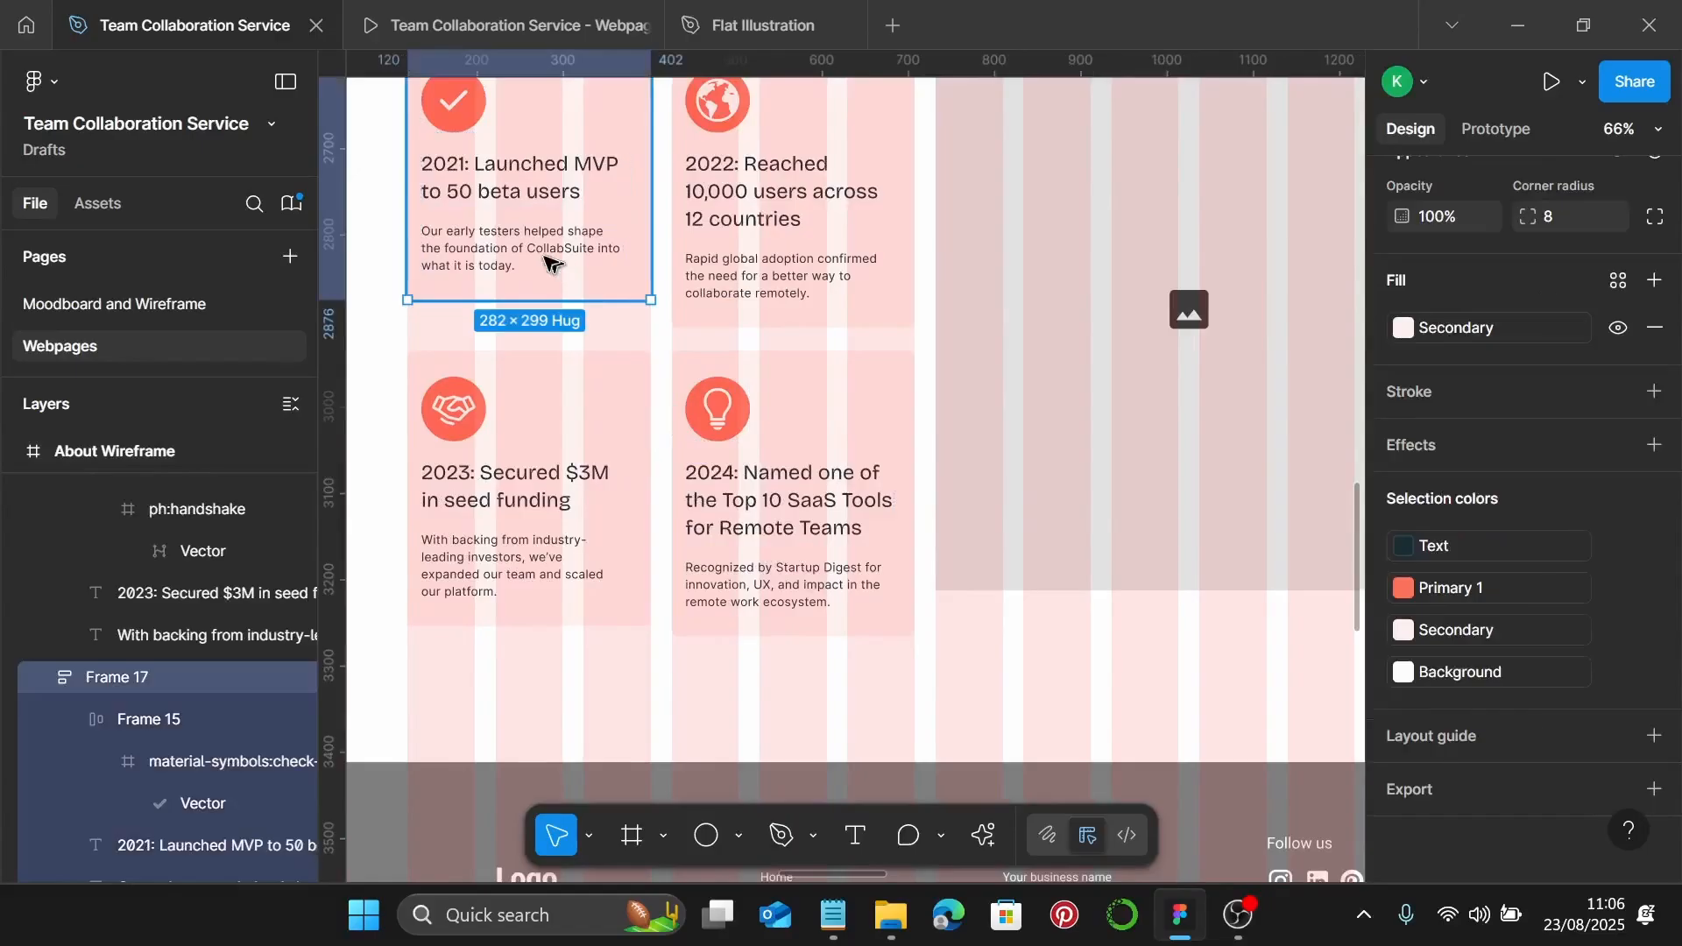
{"action": "left_click_drag", "start_coordinate": [550, 309], "coordinate": [550, 323]}
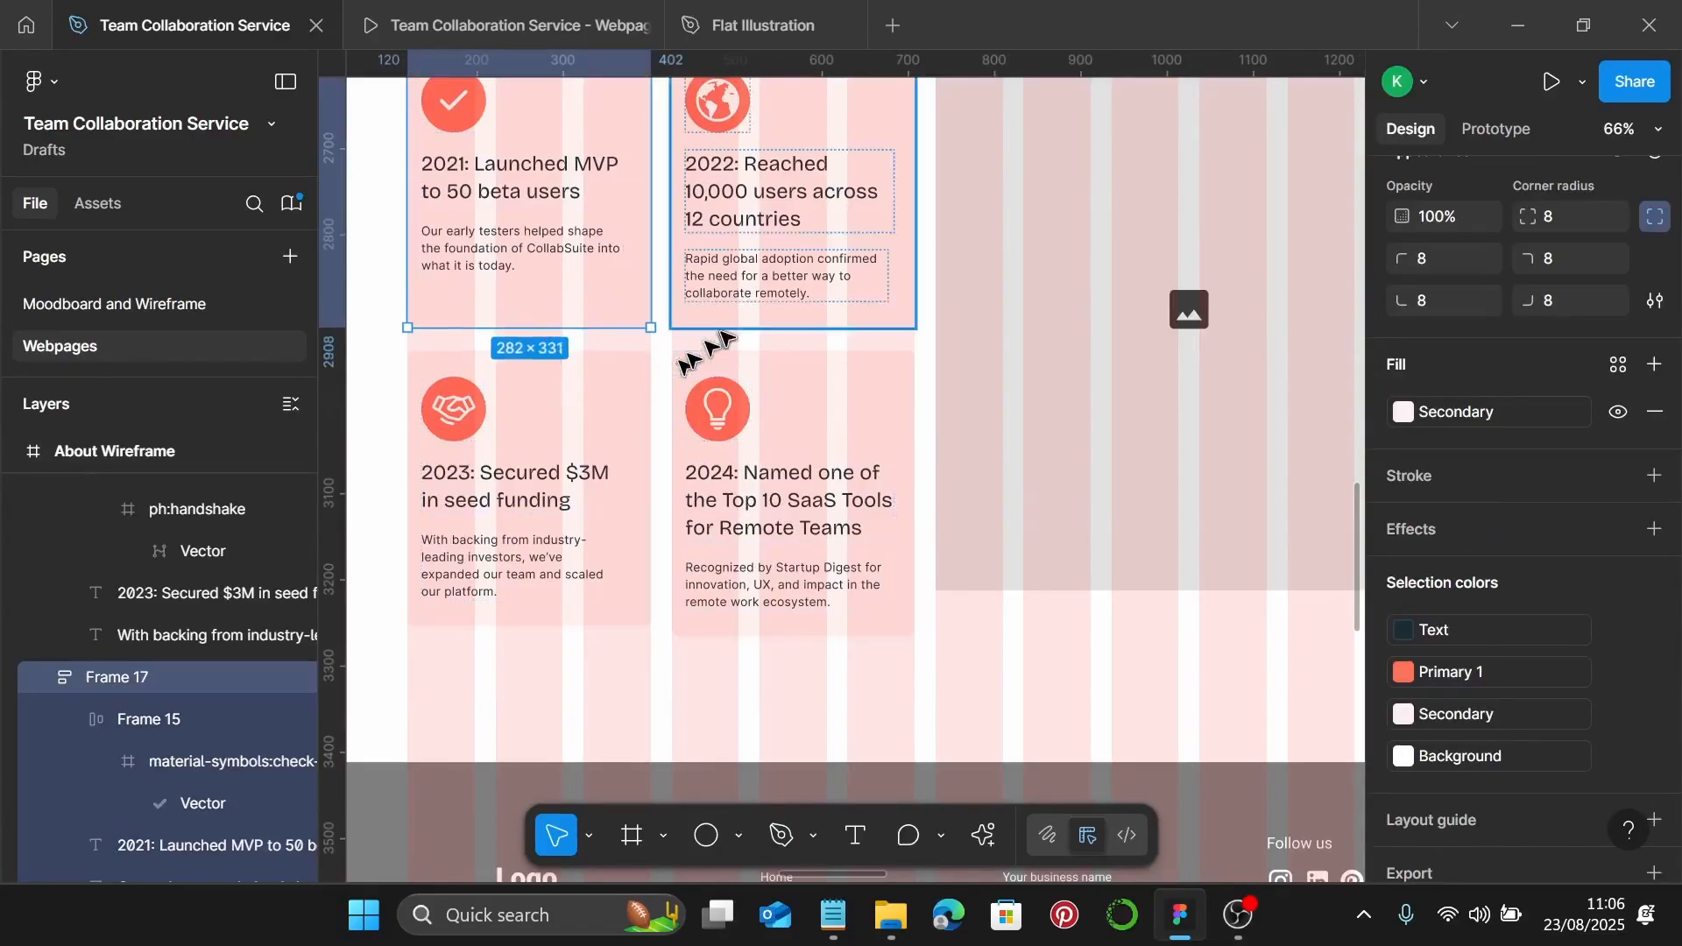
{"action": "left_click", "coordinate": [613, 614]}
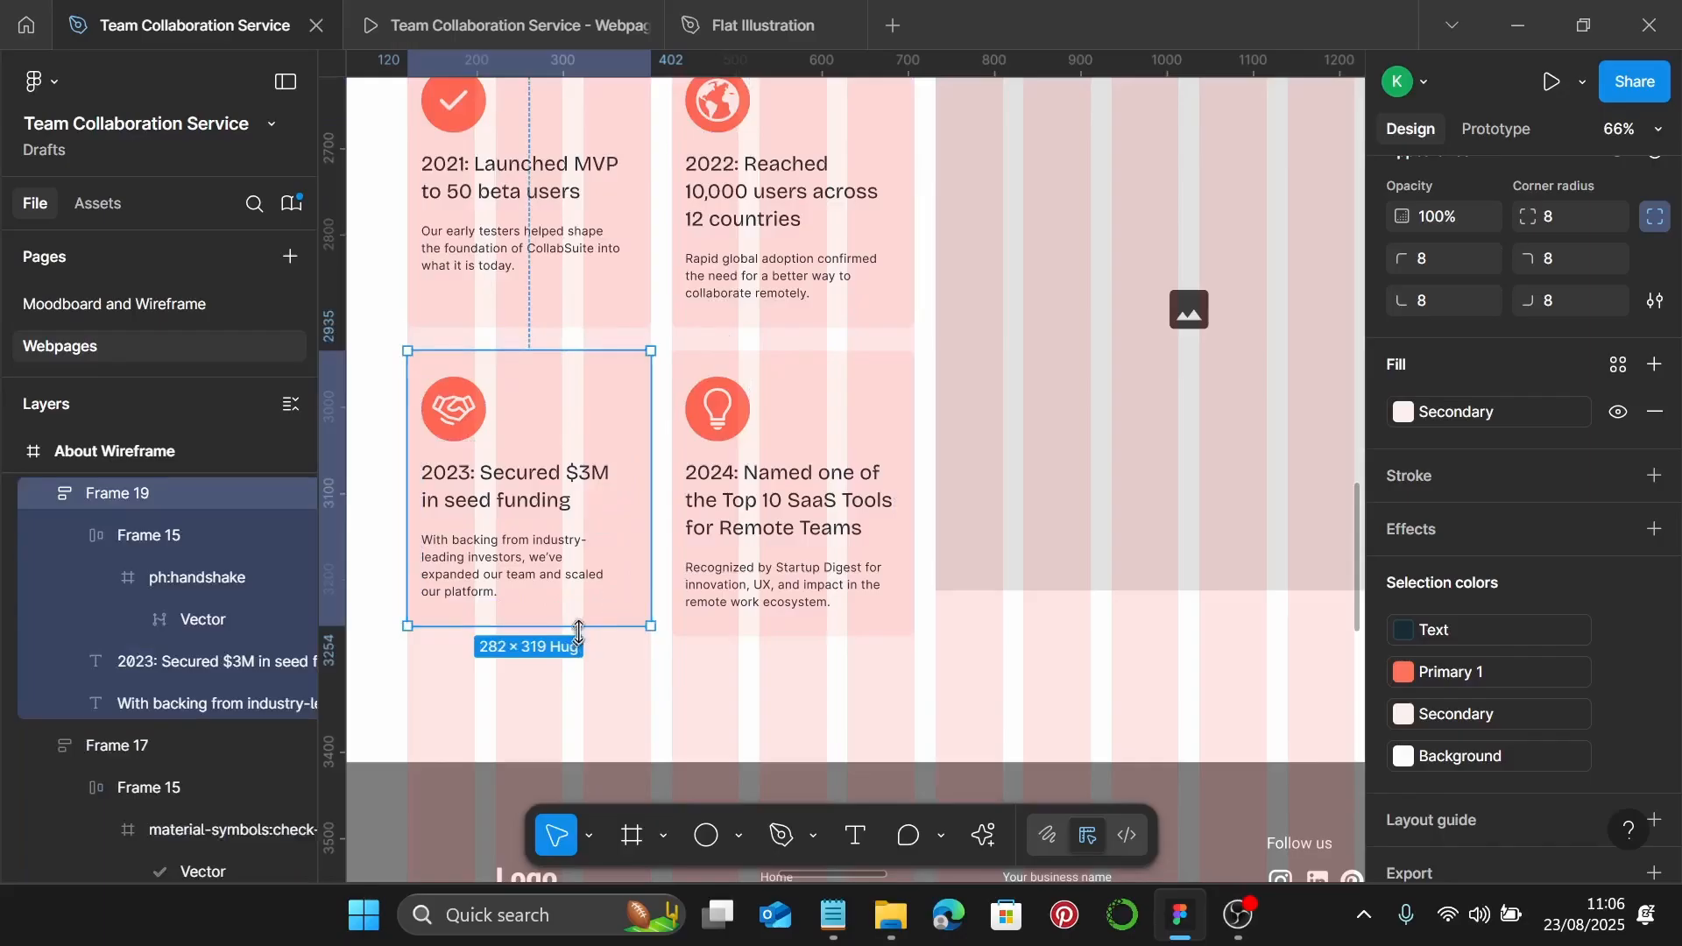
{"action": "left_click_drag", "start_coordinate": [580, 628], "coordinate": [582, 638]}
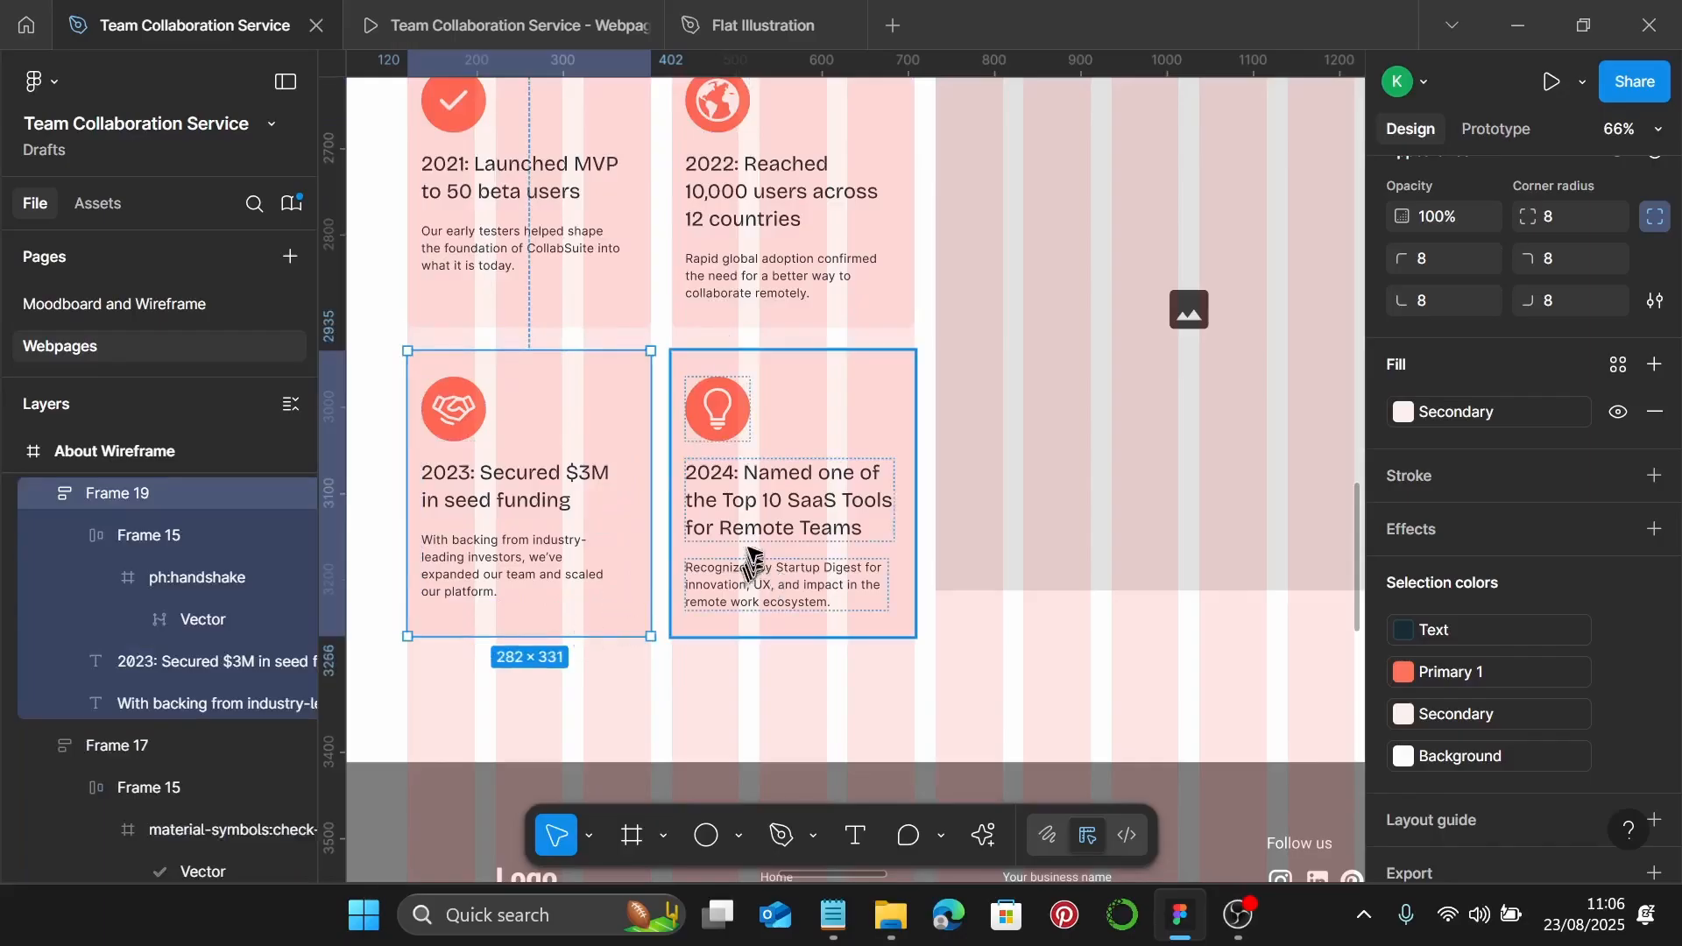
Set the vertical spacing between the 2021 and 2023 cards to 24
{"action": "scroll", "coordinate": [751, 631], "scroll_direction": "up", "scroll_amount": 1}
{"action": "scroll", "coordinate": [759, 526], "scroll_direction": "down", "scroll_amount": 2}
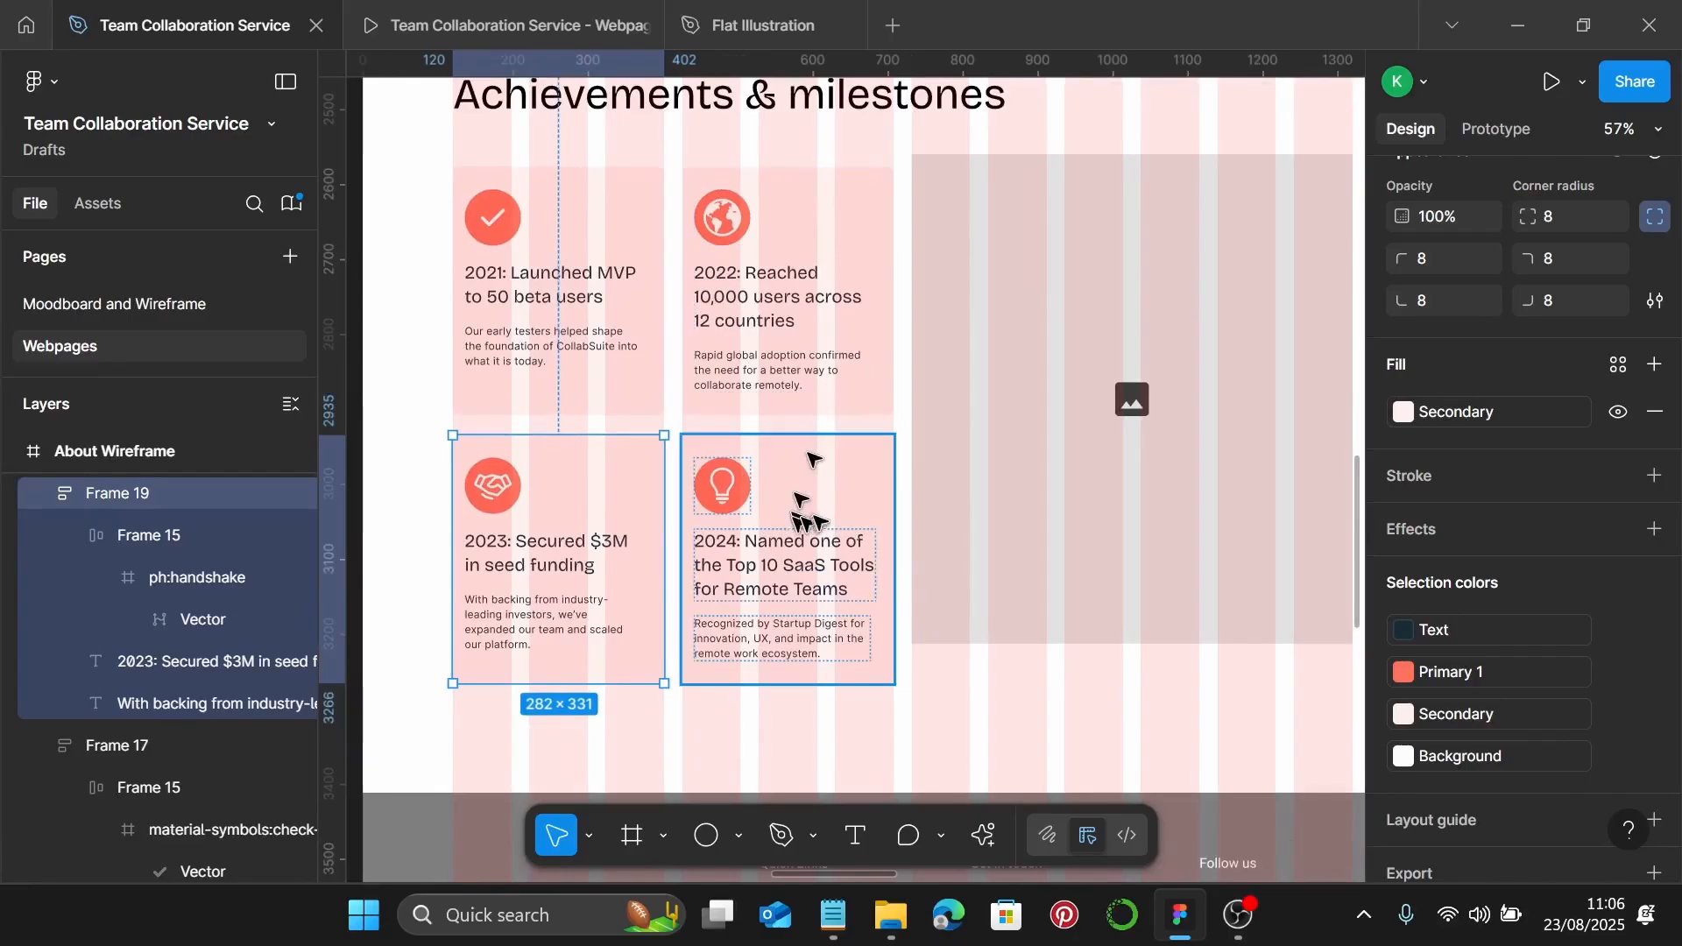
{"action": "scroll", "coordinate": [753, 491], "scroll_direction": "up", "scroll_amount": 1}
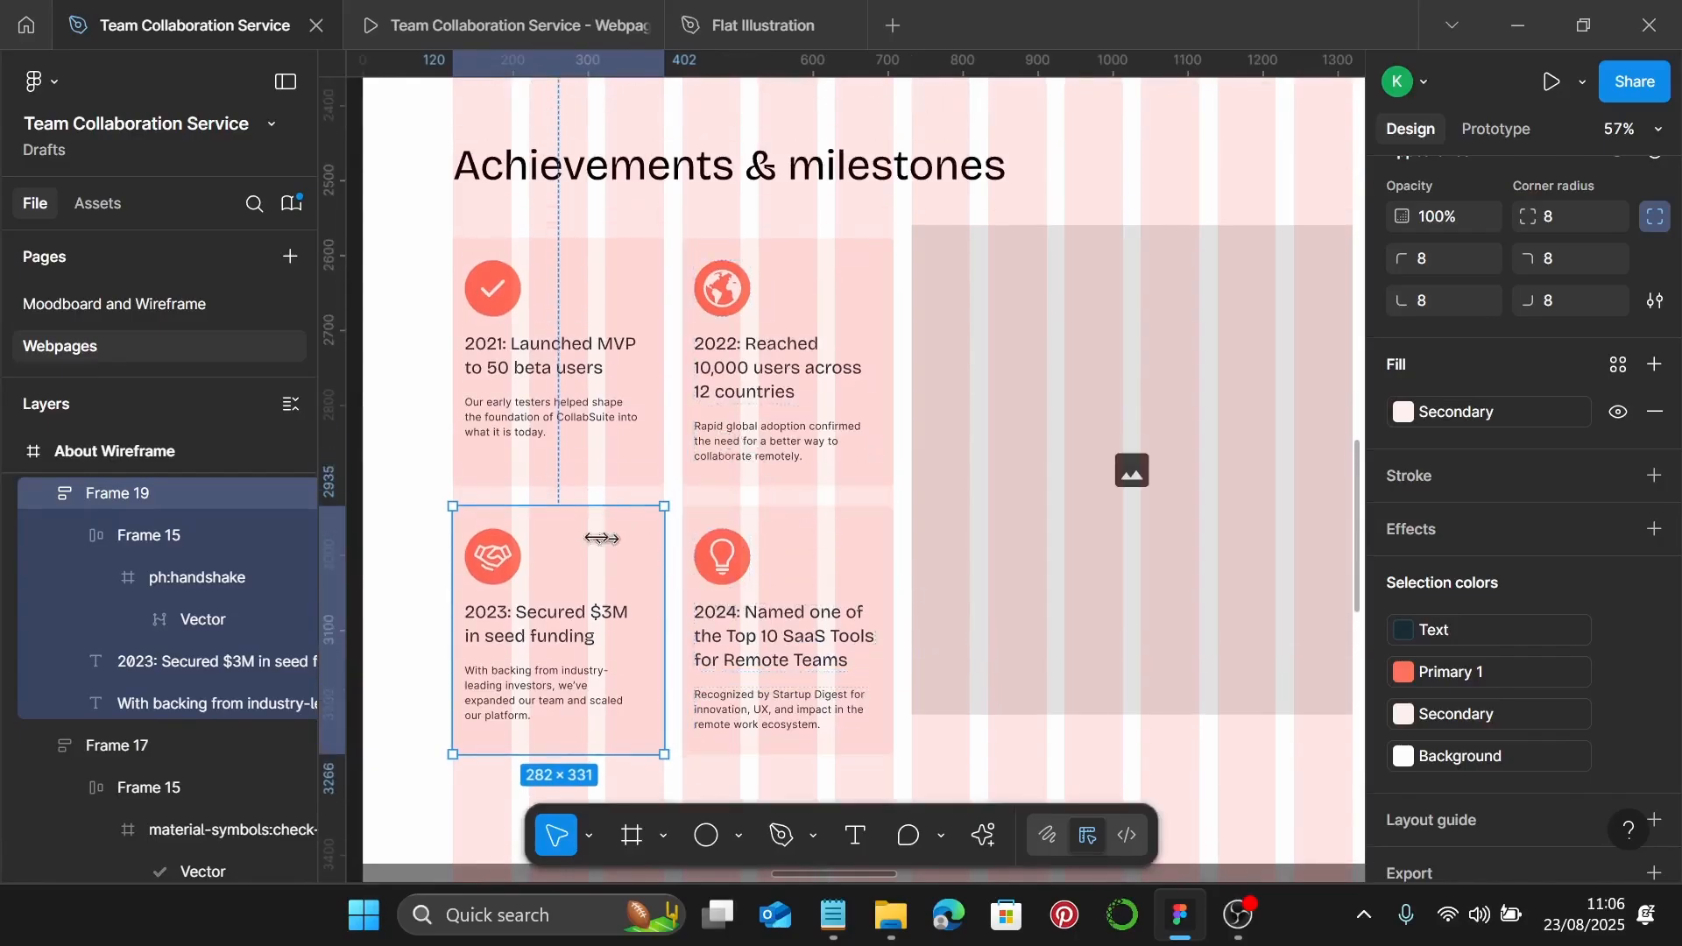
{"action": "left_click", "coordinate": [590, 481], "text": "shift"}
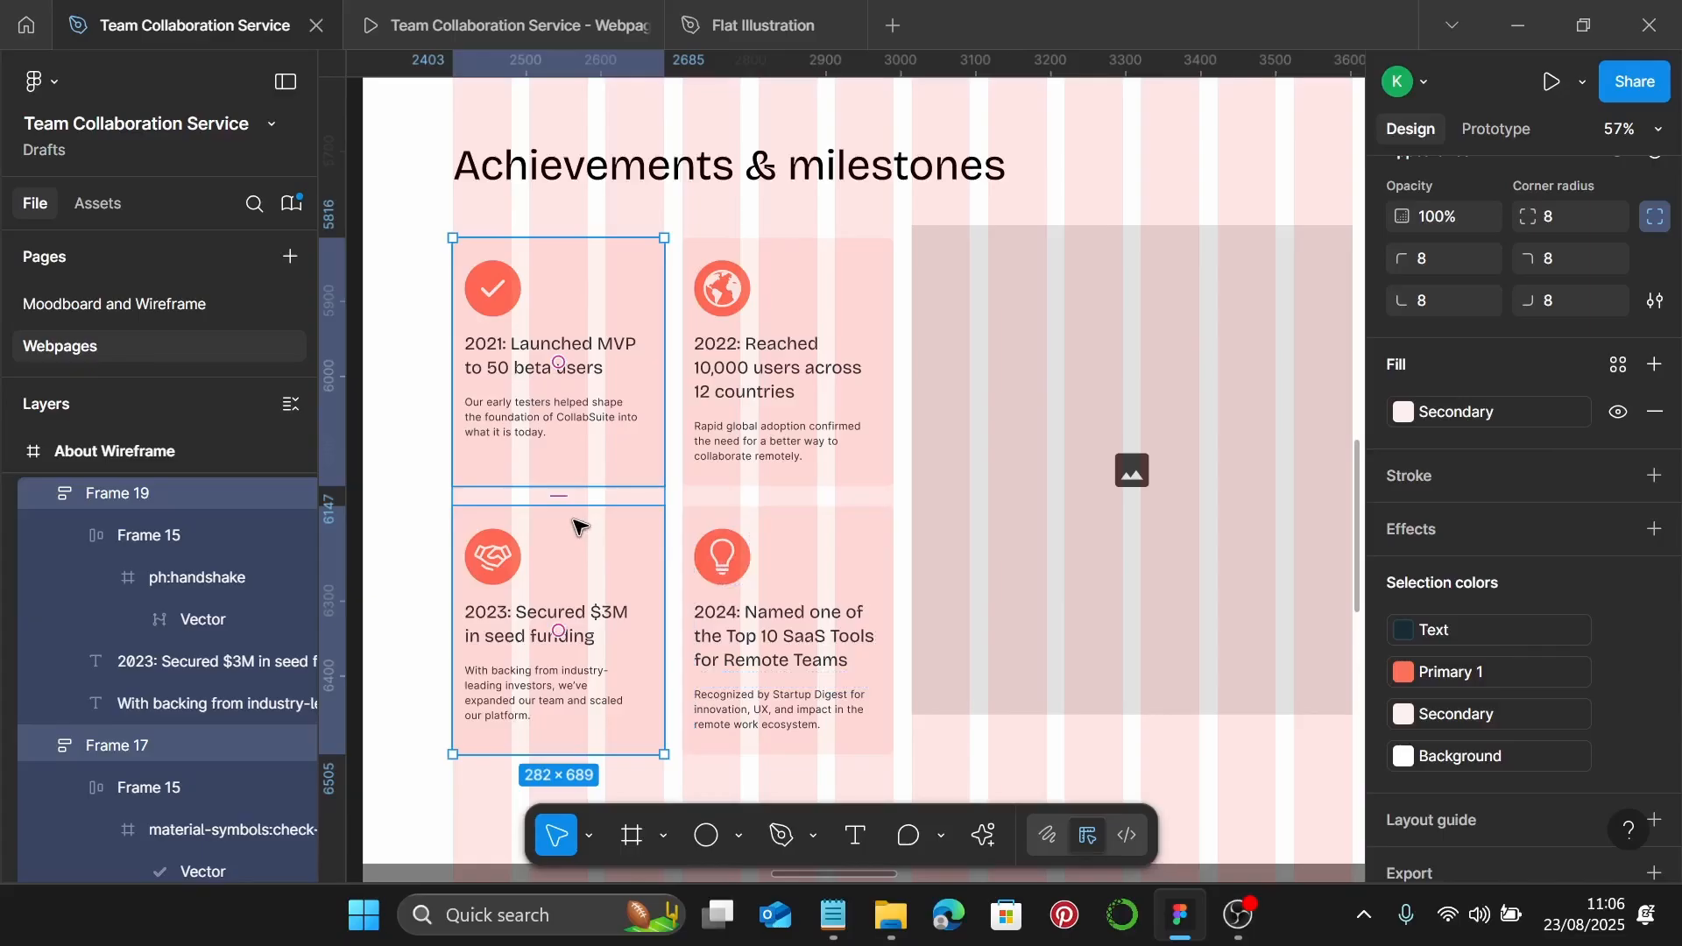
{"action": "scroll", "coordinate": [1512, 391], "scroll_direction": "up", "scroll_amount": 3}
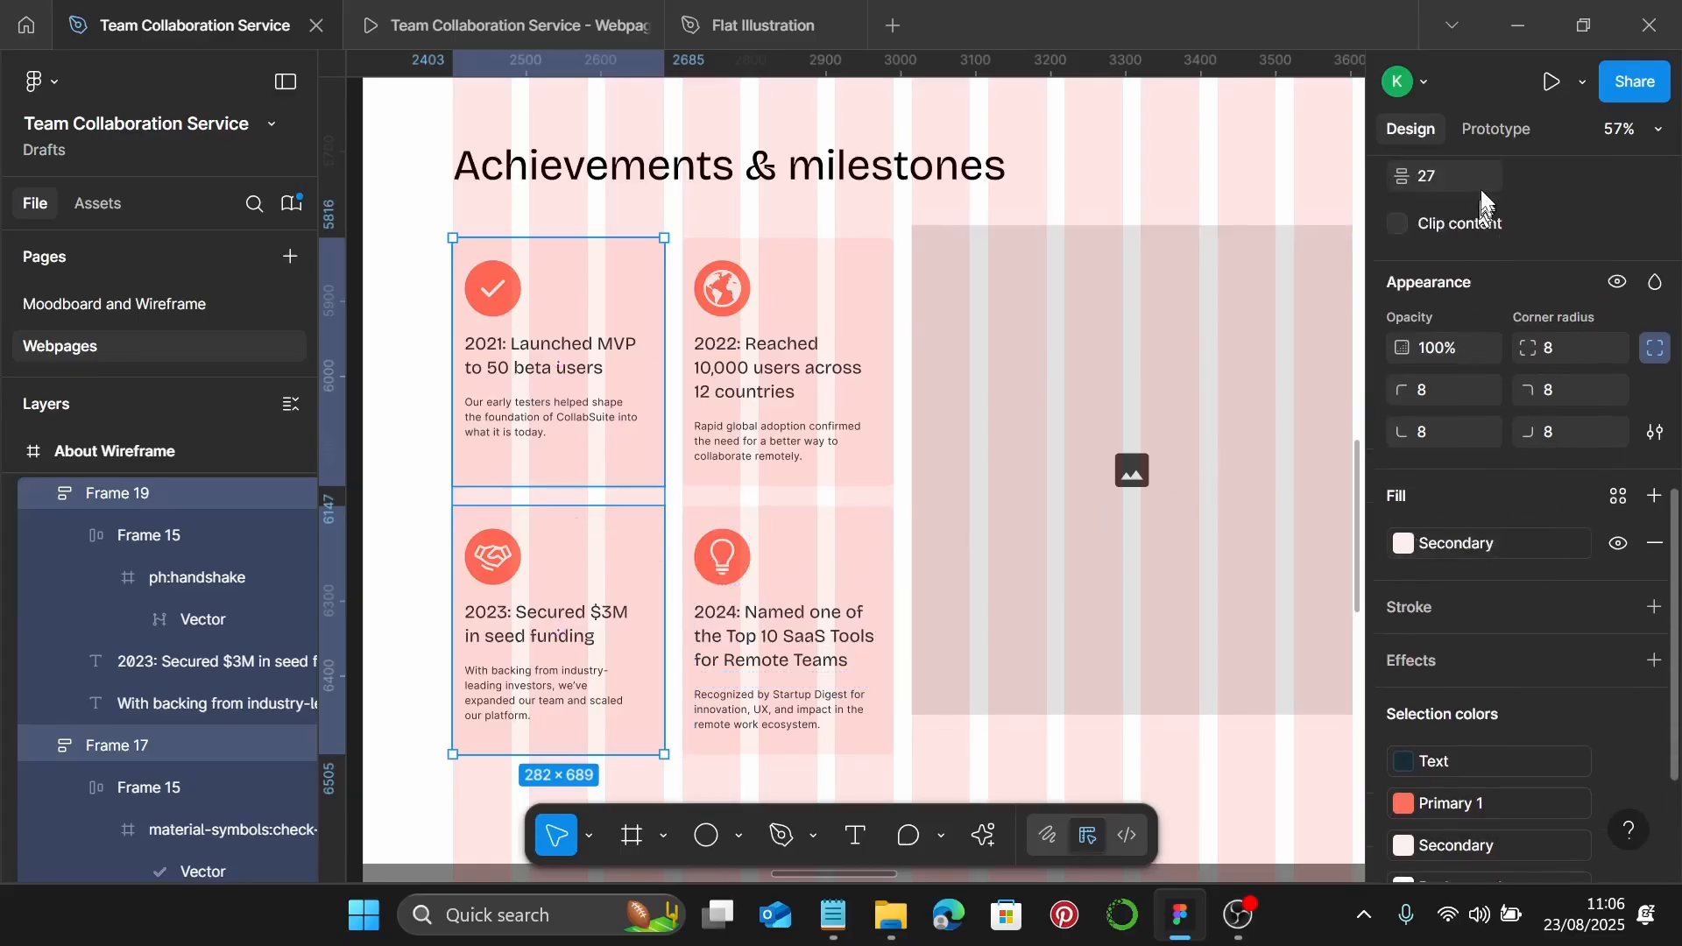
{"action": "type", "text": "24"}
{"action": "key", "text": "Return"}
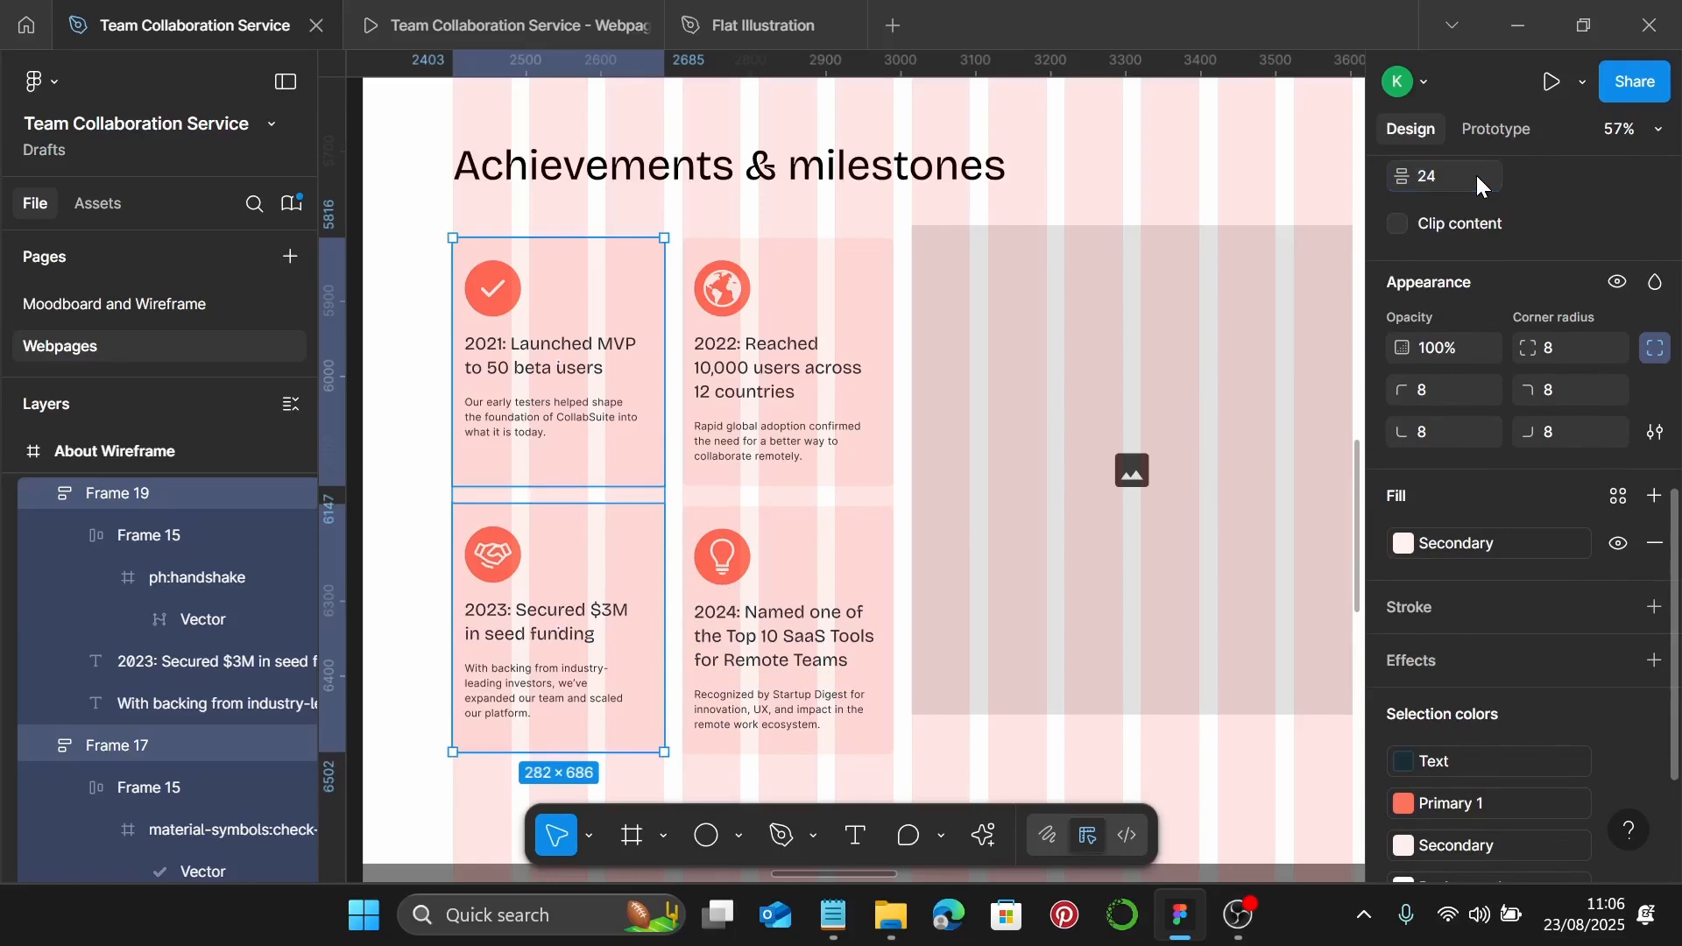
Set the vertical spacing between the 2022 and 2024 cards to 24
{"action": "left_click", "coordinate": [867, 377]}
{"action": "left_click", "coordinate": [789, 631], "text": "shift"}
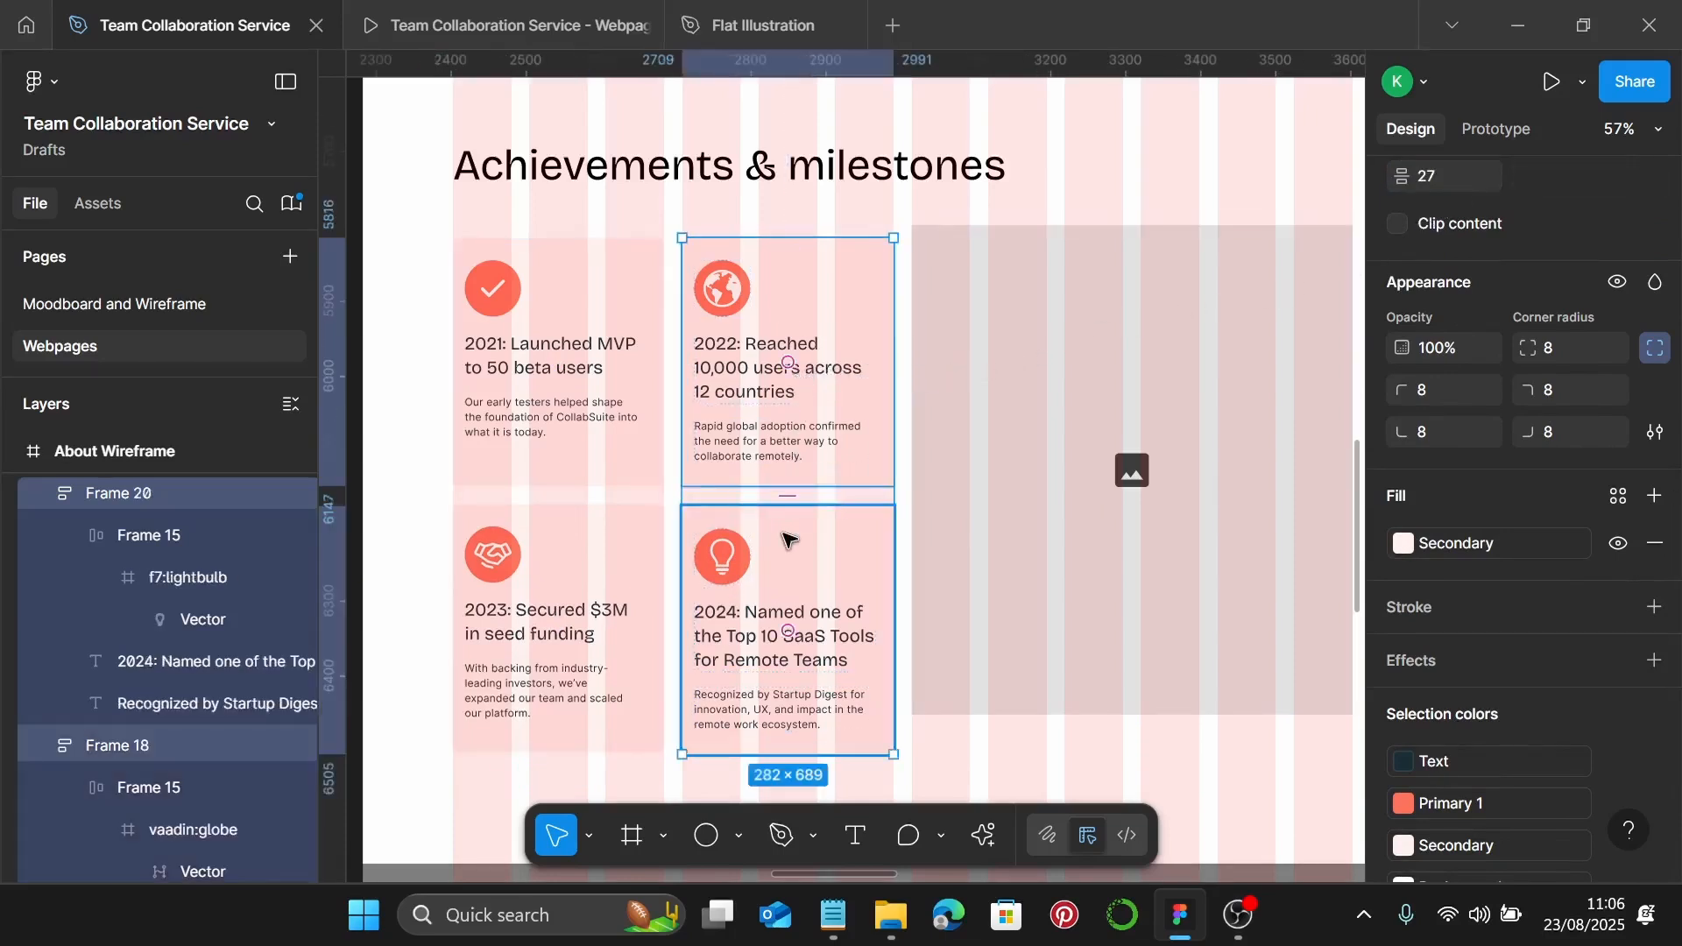
{"action": "left_click", "coordinate": [1478, 177]}
{"action": "type", "text": "24"}
{"action": "key", "text": "Return"}
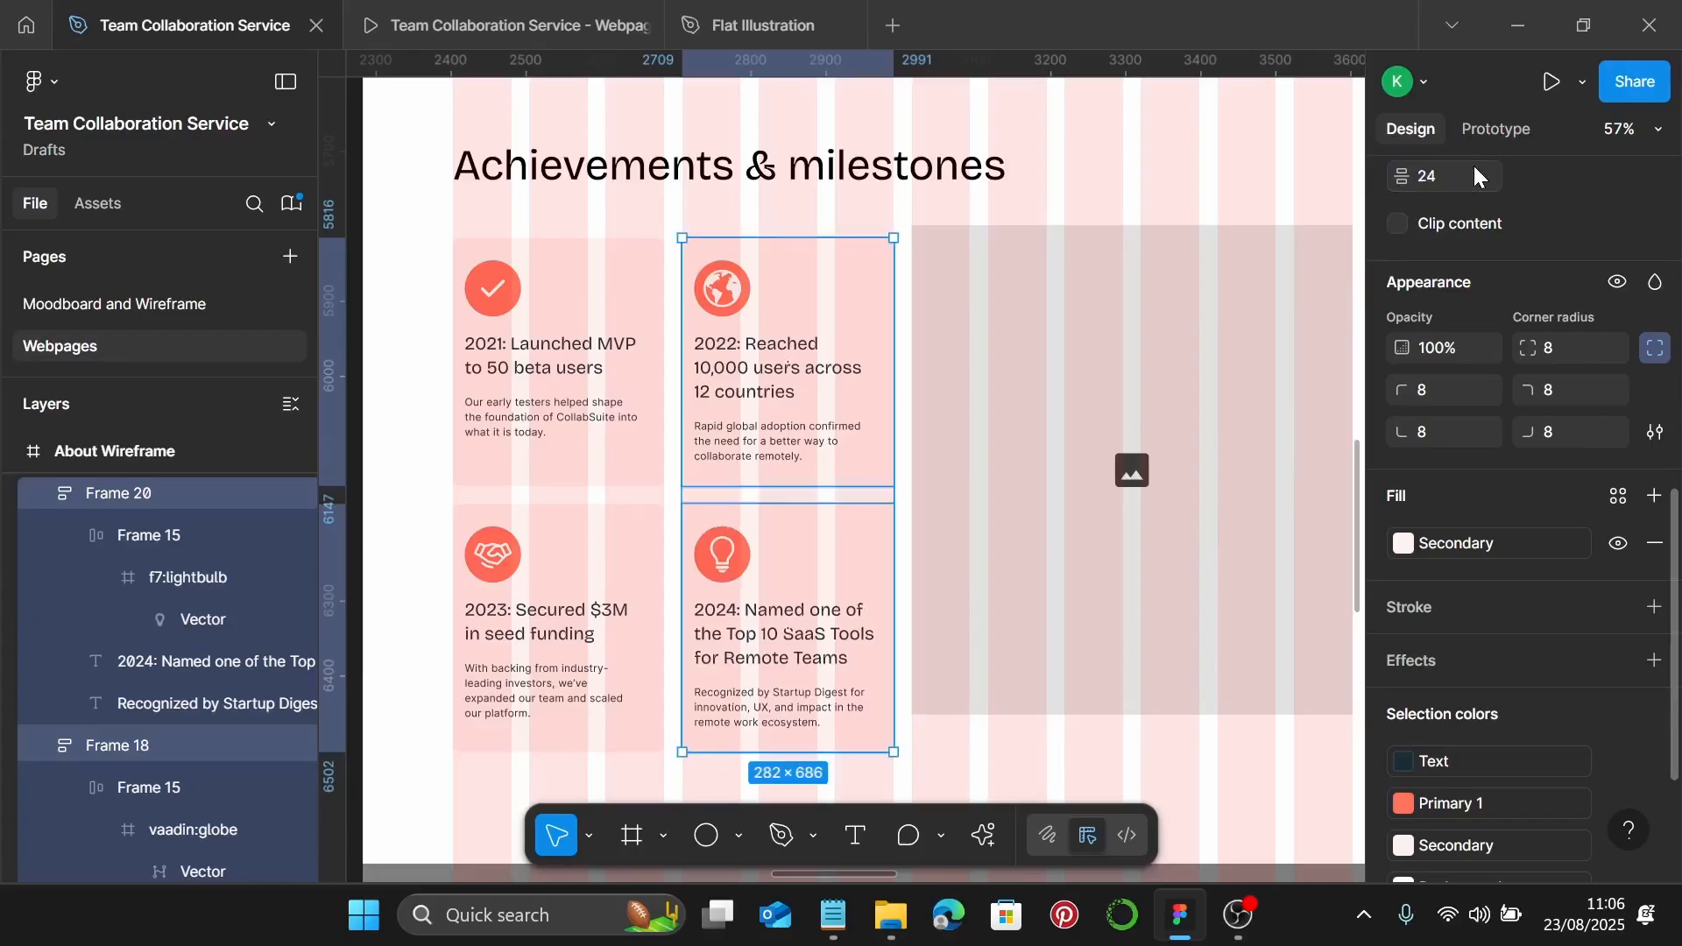
Nudge the "Achievements & milestones" heading down until its spacing to the 2021 card below is 20
{"action": "left_click", "coordinate": [578, 176]}
{"action": "key", "text": "Down"}
{"action": "key", "text": "Down"}
{"action": "key", "text": "Down"}
{"action": "key", "text": "Down"}
{"action": "key", "text": "Down"}
{"action": "key", "text": "Down"}
{"action": "key", "text": "Down"}
{"action": "key", "text": "Down"}
{"action": "key", "text": "Down"}
{"action": "key", "text": "Down"}
{"action": "key", "text": "Down"}
{"action": "key", "text": "Down"}
{"action": "key", "text": "Down"}
{"action": "key", "text": "Down"}
{"action": "key", "text": "Down"}
{"action": "key", "text": "Down"}
{"action": "key", "text": "Down"}
{"action": "key", "text": "Down"}
{"action": "key", "text": "Down"}
{"action": "key", "text": "Down"}
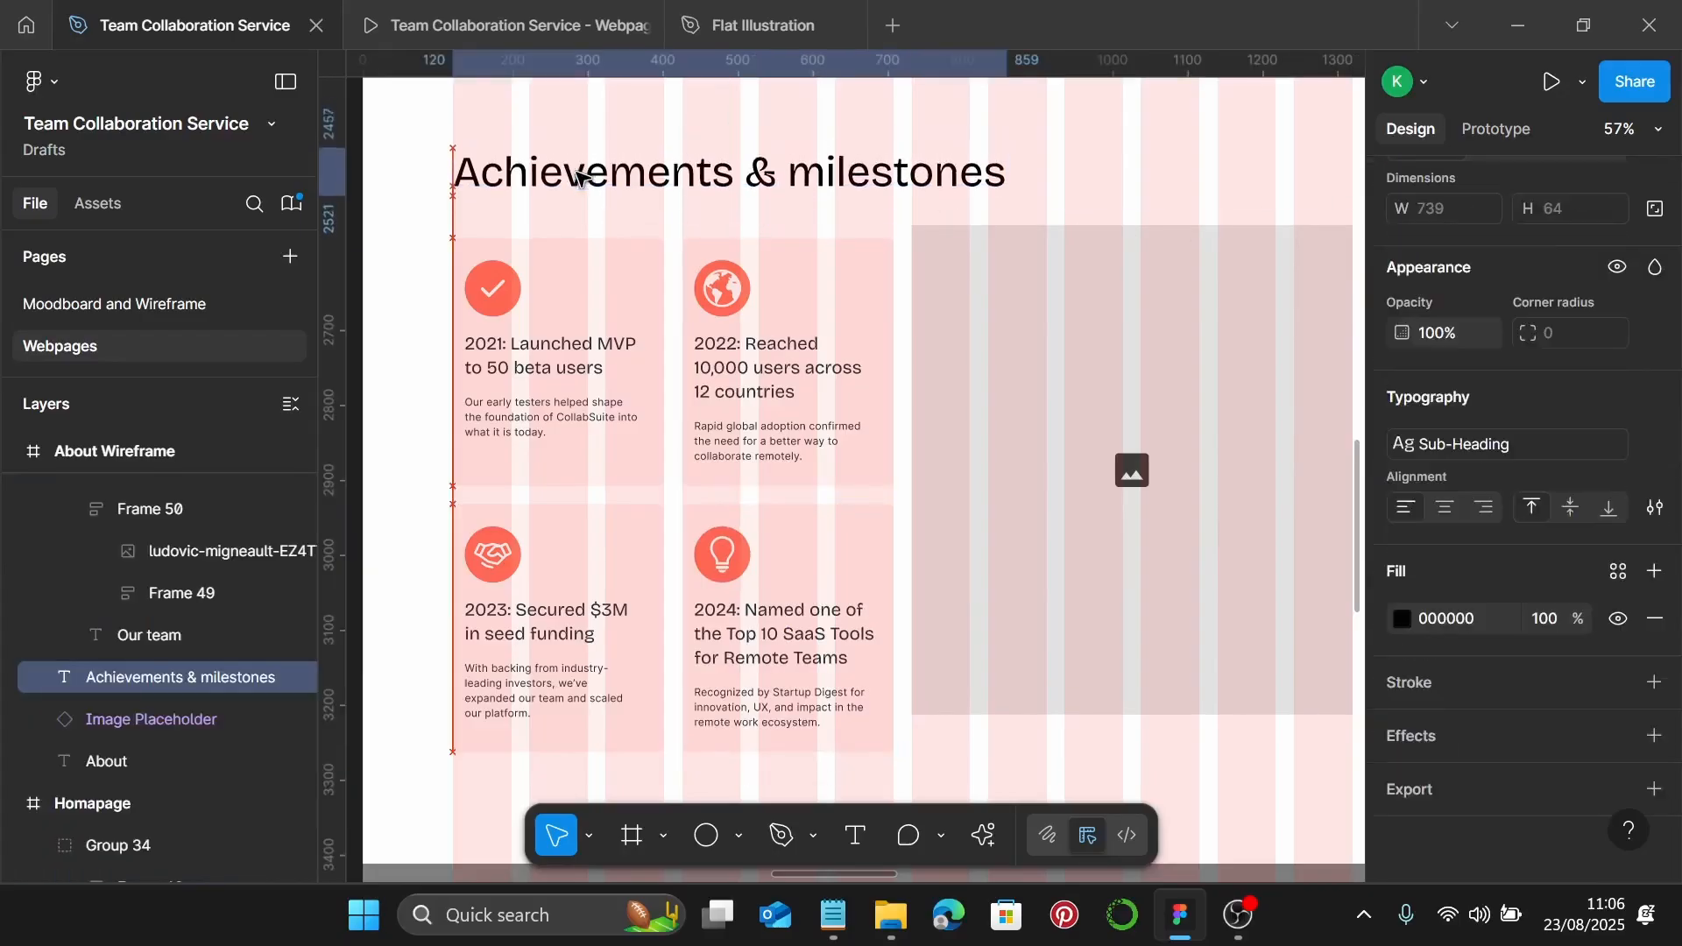
{"action": "left_click", "coordinate": [563, 262], "text": "shift"}
{"action": "left_click", "coordinate": [626, 196]}
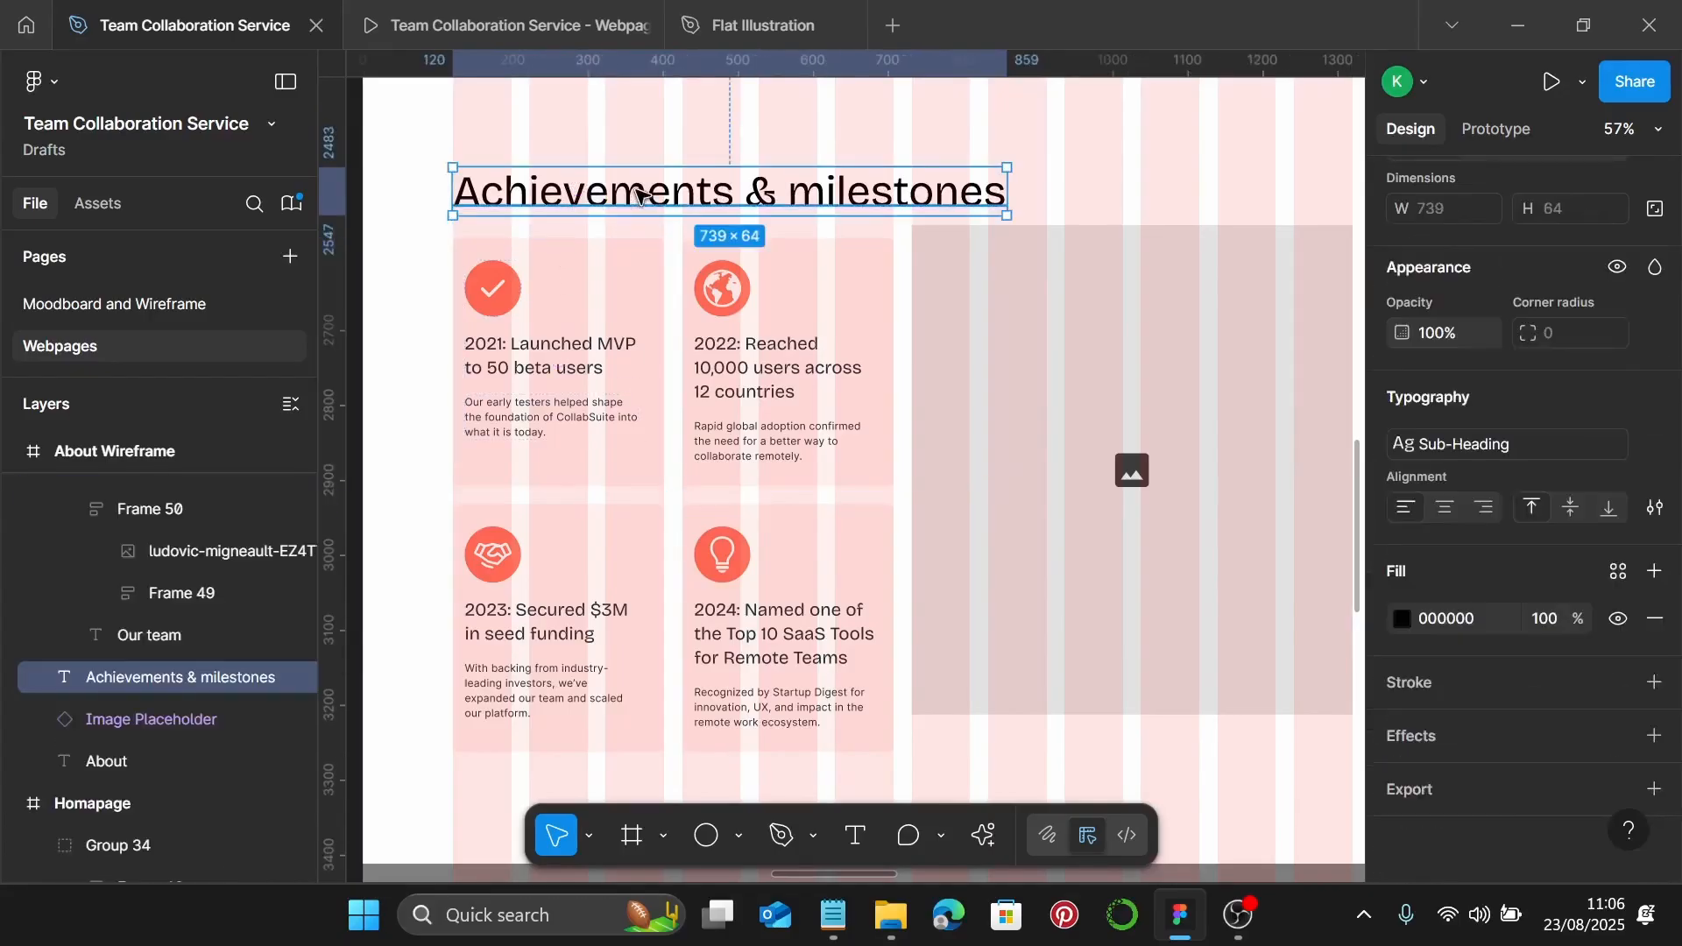
{"action": "key", "text": "Down"}
{"action": "key", "text": "Down"}
{"action": "key", "text": "Down"}
{"action": "key", "text": "Down"}
{"action": "key", "text": "Down"}
{"action": "key", "text": "Down"}
{"action": "key", "text": "Down"}
{"action": "key", "text": "Down"}
{"action": "key", "text": "Down"}
{"action": "key", "text": "Down"}
{"action": "key", "text": "Down"}
{"action": "key", "text": "Down"}
{"action": "key", "text": "Down"}
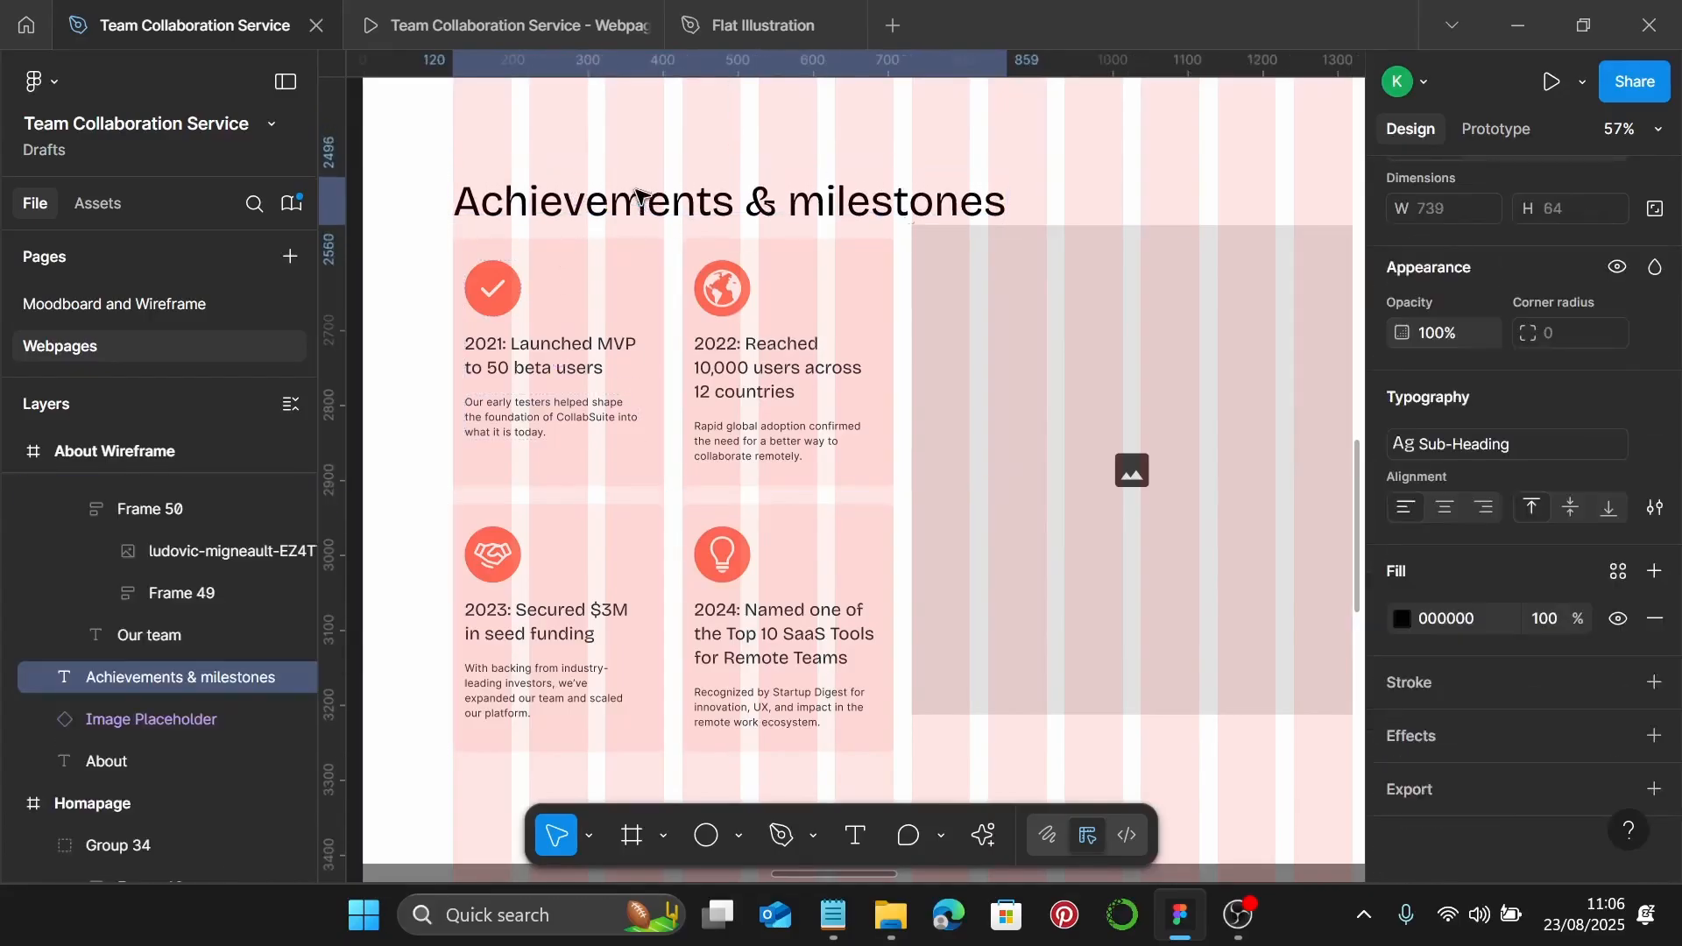
{"action": "left_click", "coordinate": [637, 260], "text": "shift"}
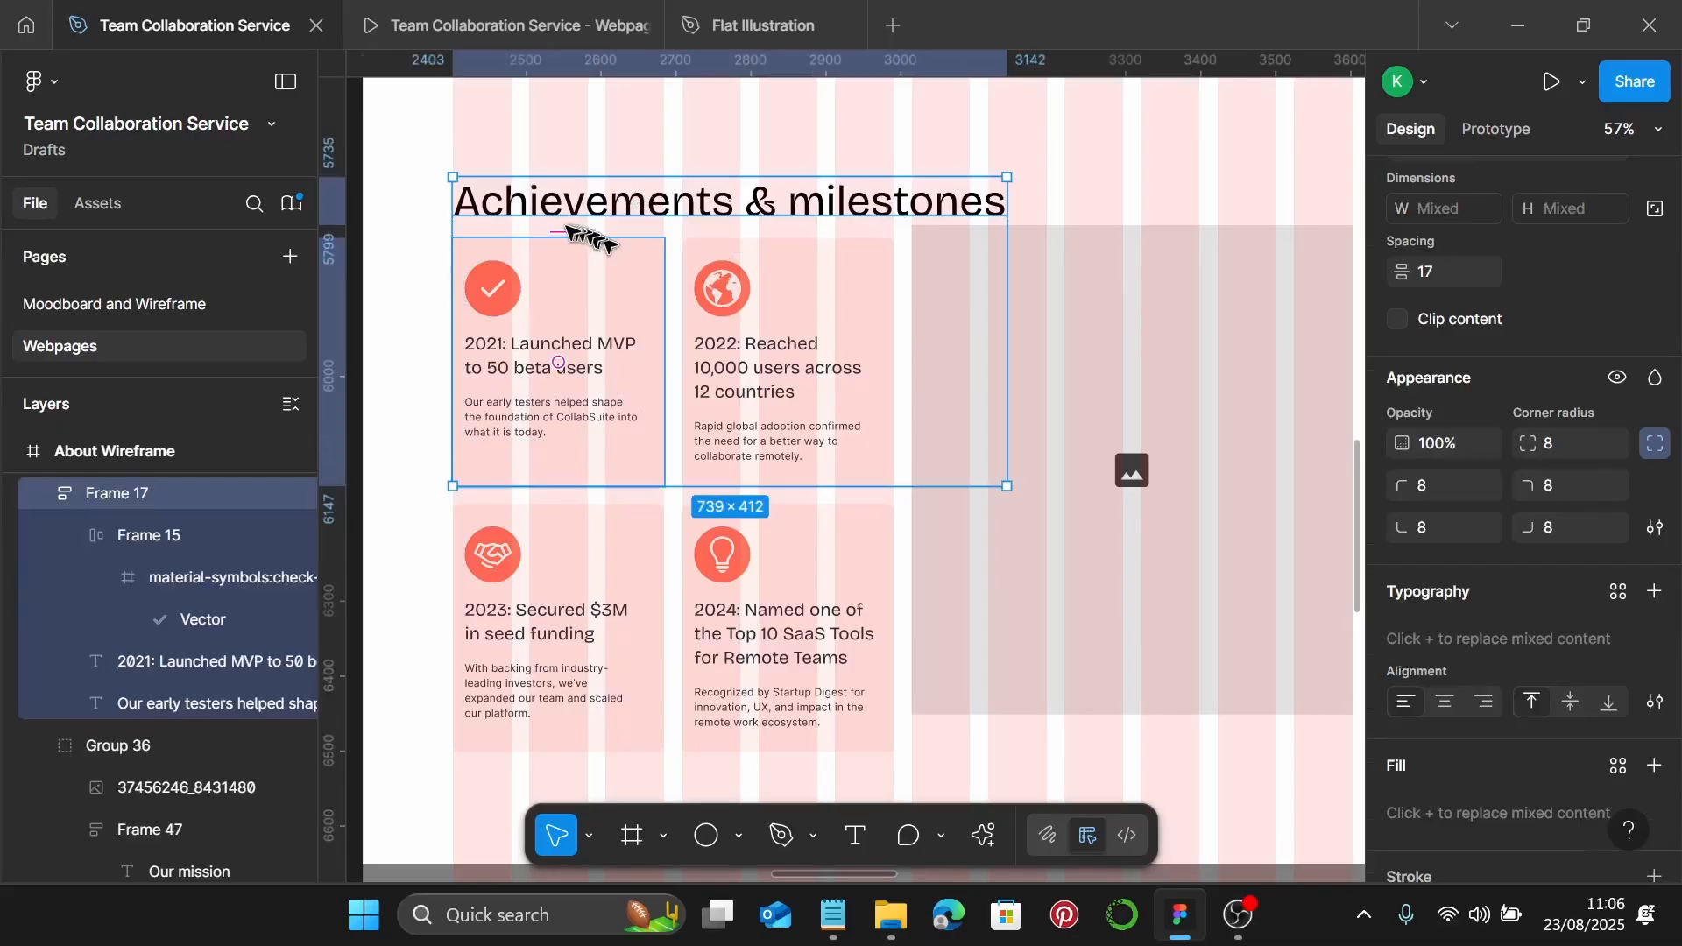
{"action": "left_click", "coordinate": [619, 206]}
{"action": "key", "text": "Up"}
{"action": "key", "text": "Up"}
{"action": "key", "text": "Up"}
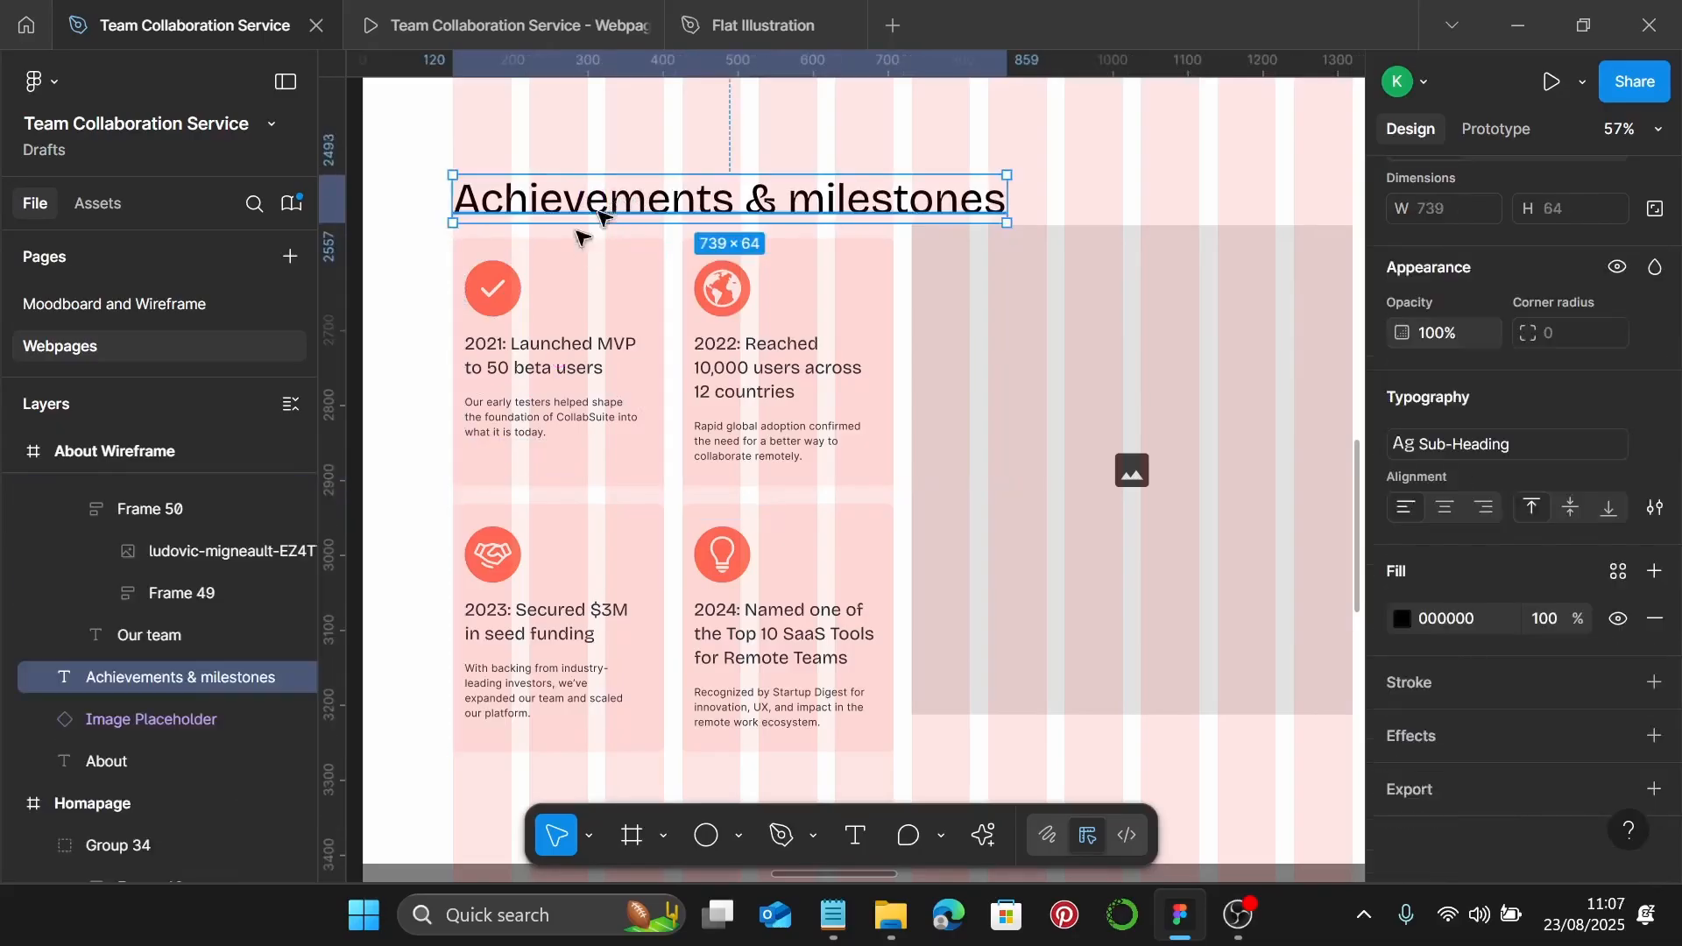
{"action": "left_click", "coordinate": [561, 260], "text": "shift"}
Review the About page layout around the "Achievements & milestones" section and the team members' descriptions under "Our team"
{"action": "scroll", "coordinate": [883, 380], "scroll_direction": "down", "scroll_amount": 5}
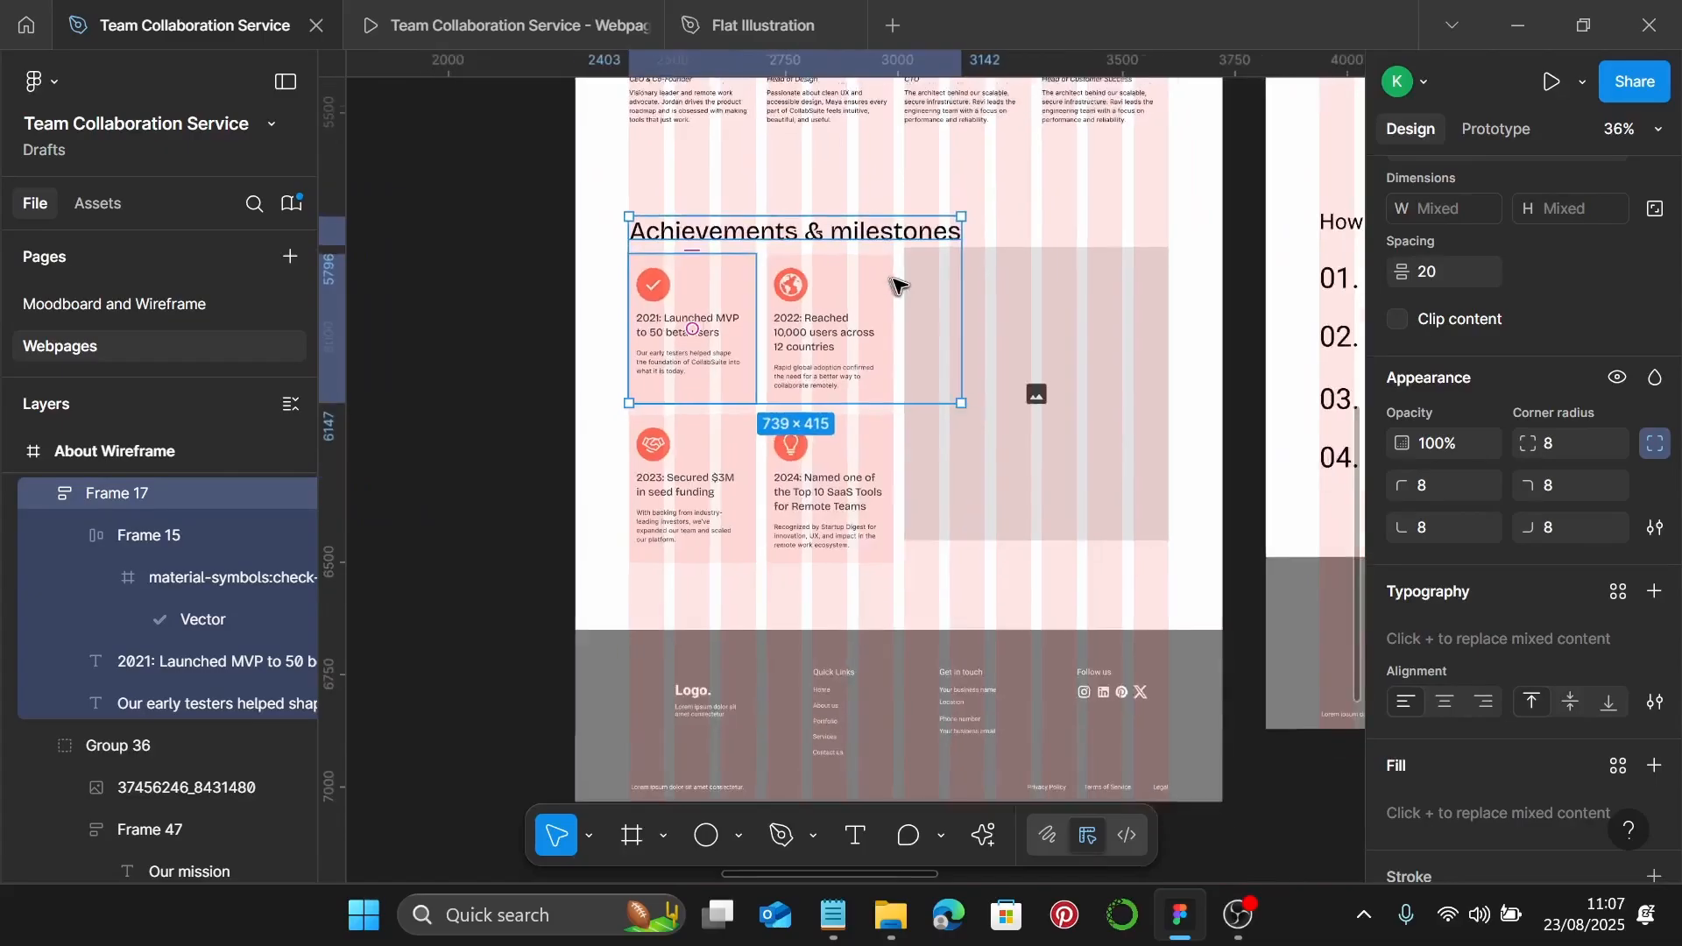
{"action": "scroll", "coordinate": [988, 271], "scroll_direction": "up", "scroll_amount": 1}
{"action": "left_click", "coordinate": [990, 268]}
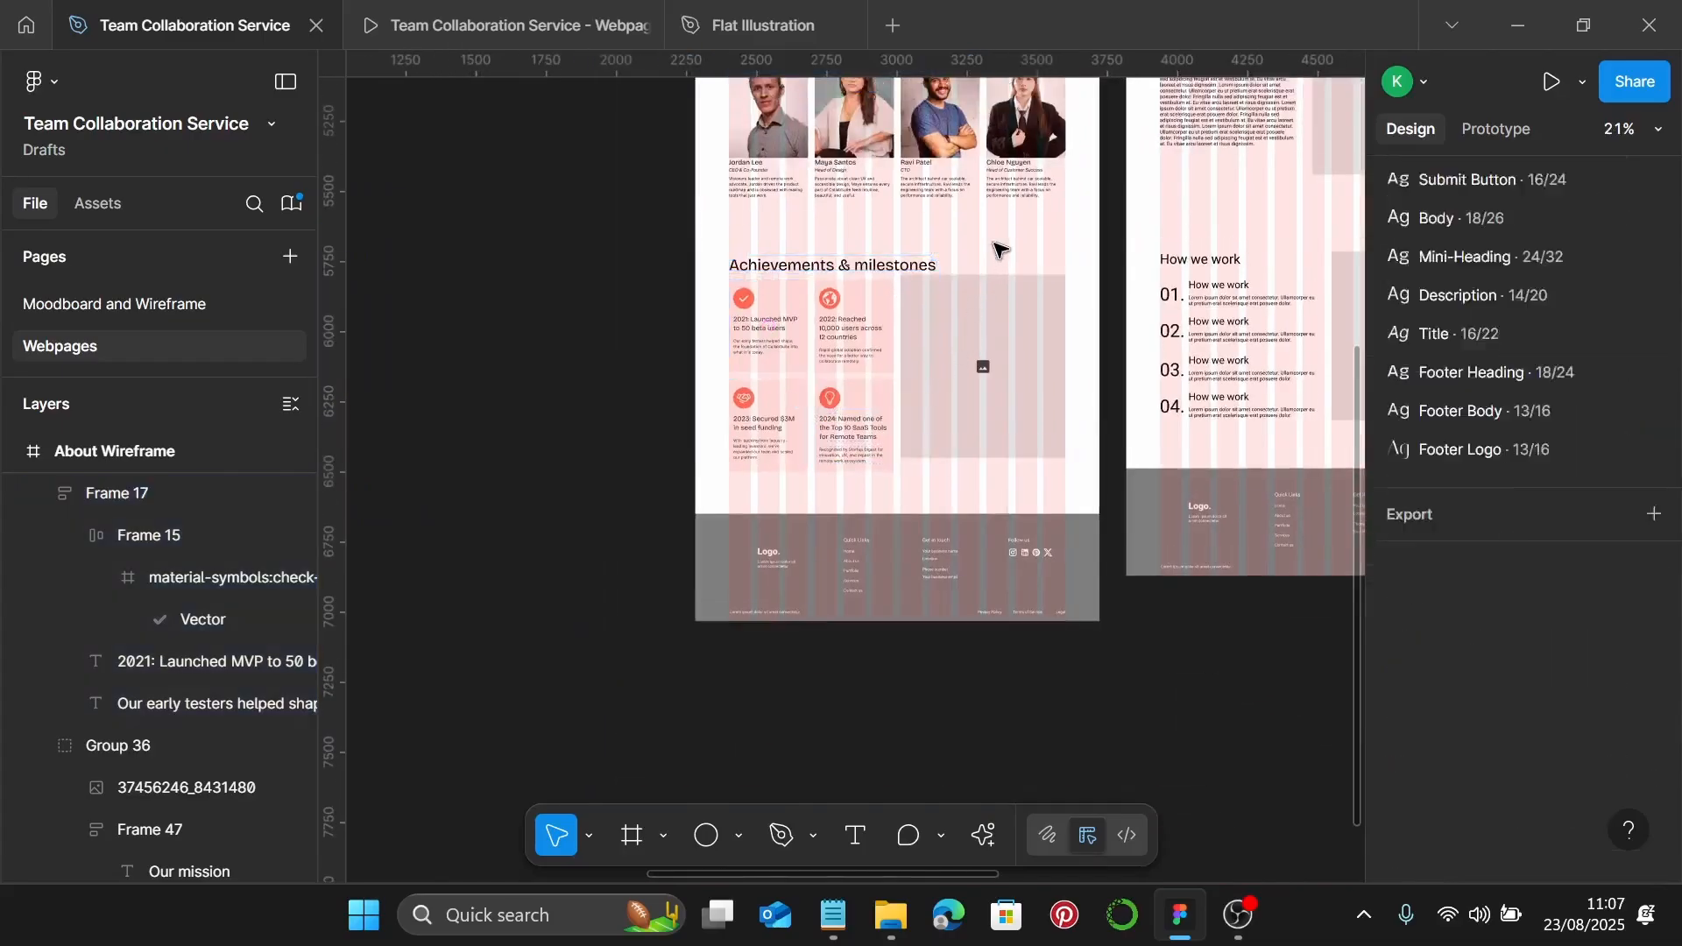
{"action": "scroll", "coordinate": [812, 368], "scroll_direction": "up", "scroll_amount": 4}
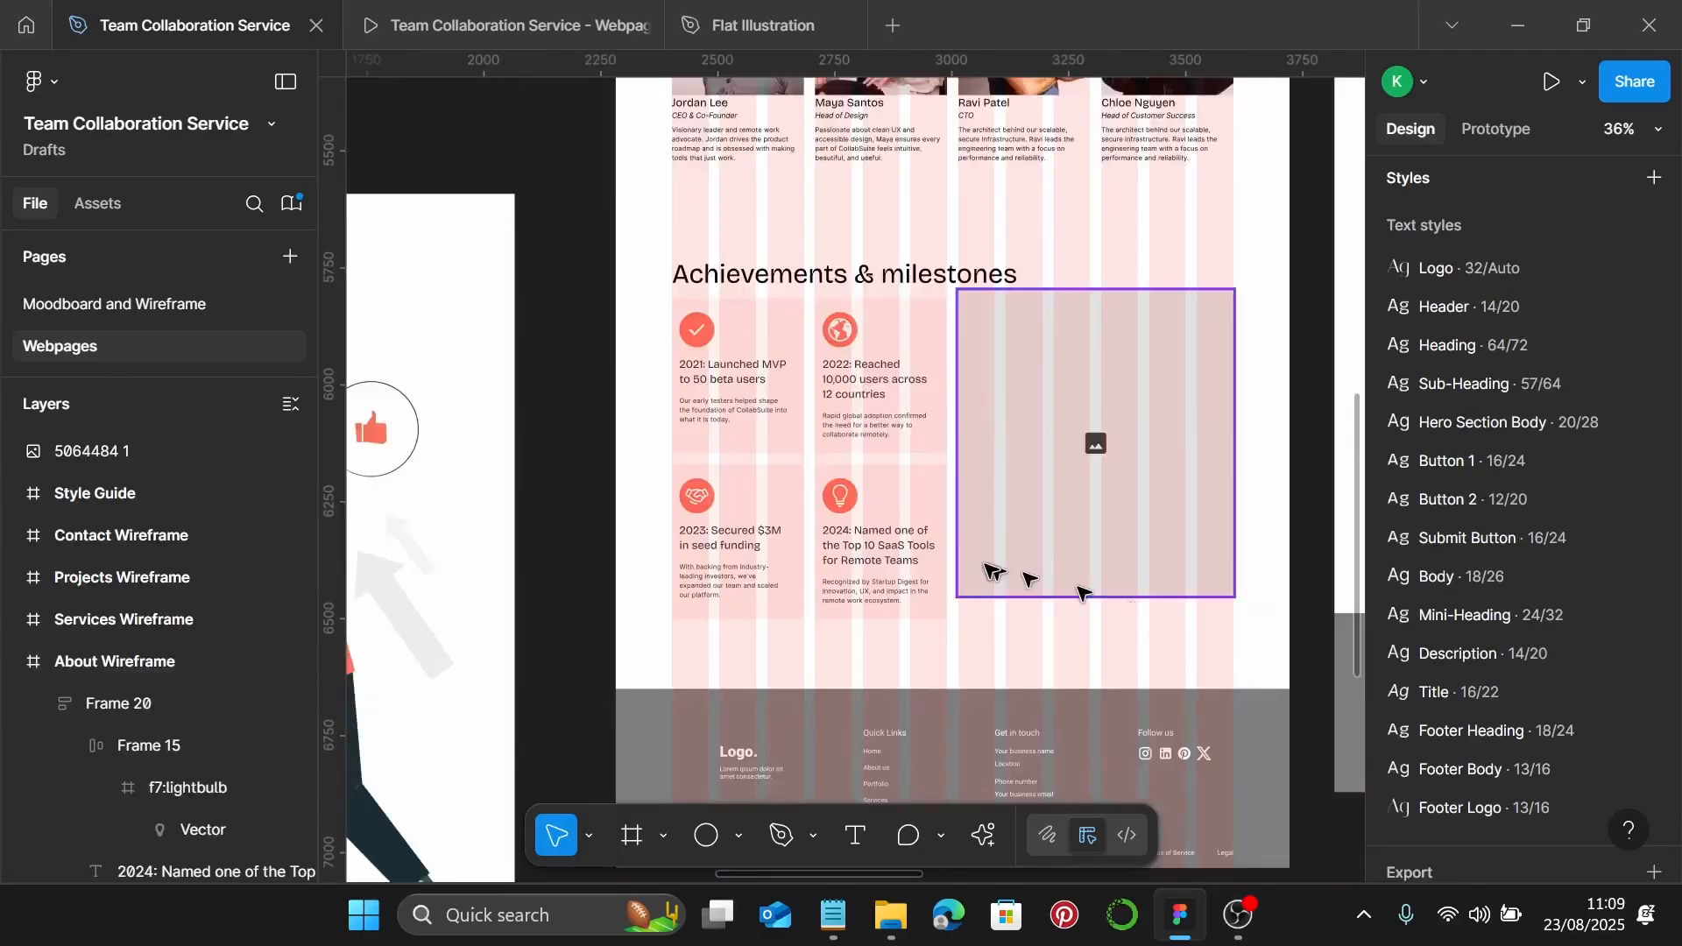
{"action": "scroll", "coordinate": [874, 611], "scroll_direction": "left", "scroll_amount": 5}
{"action": "scroll", "coordinate": [1202, 495], "scroll_direction": "right", "scroll_amount": 5}
{"action": "scroll", "coordinate": [1202, 491], "scroll_direction": "up", "scroll_amount": 4}
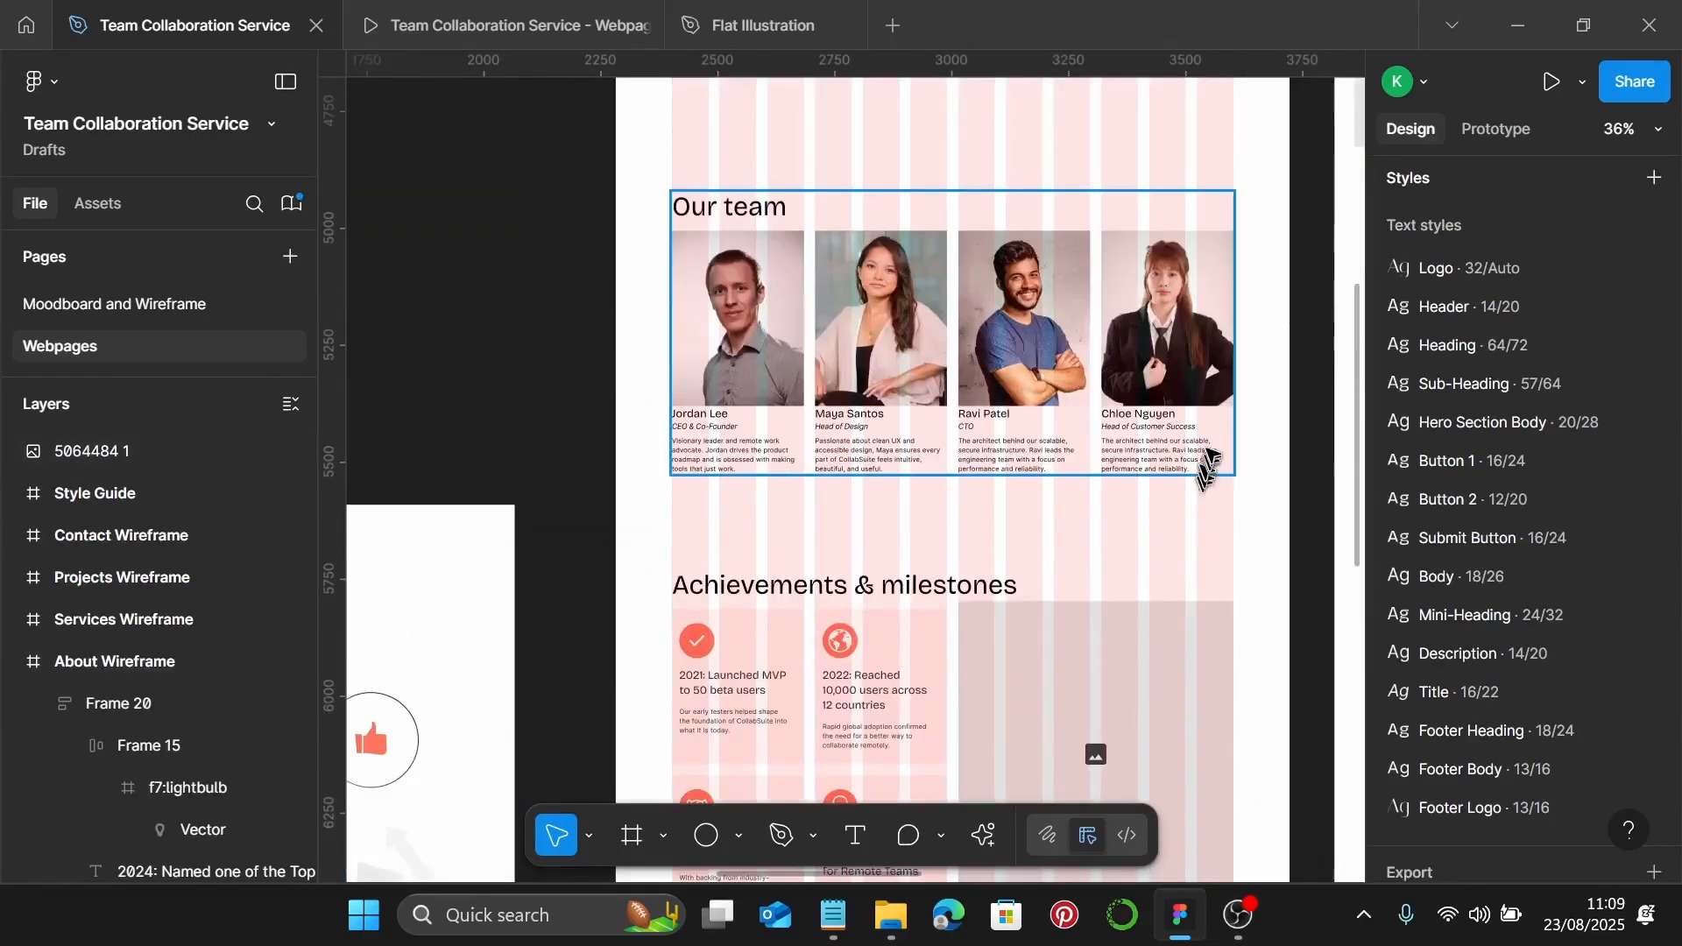
{"action": "scroll", "coordinate": [1196, 457], "scroll_direction": "up", "scroll_amount": 5}
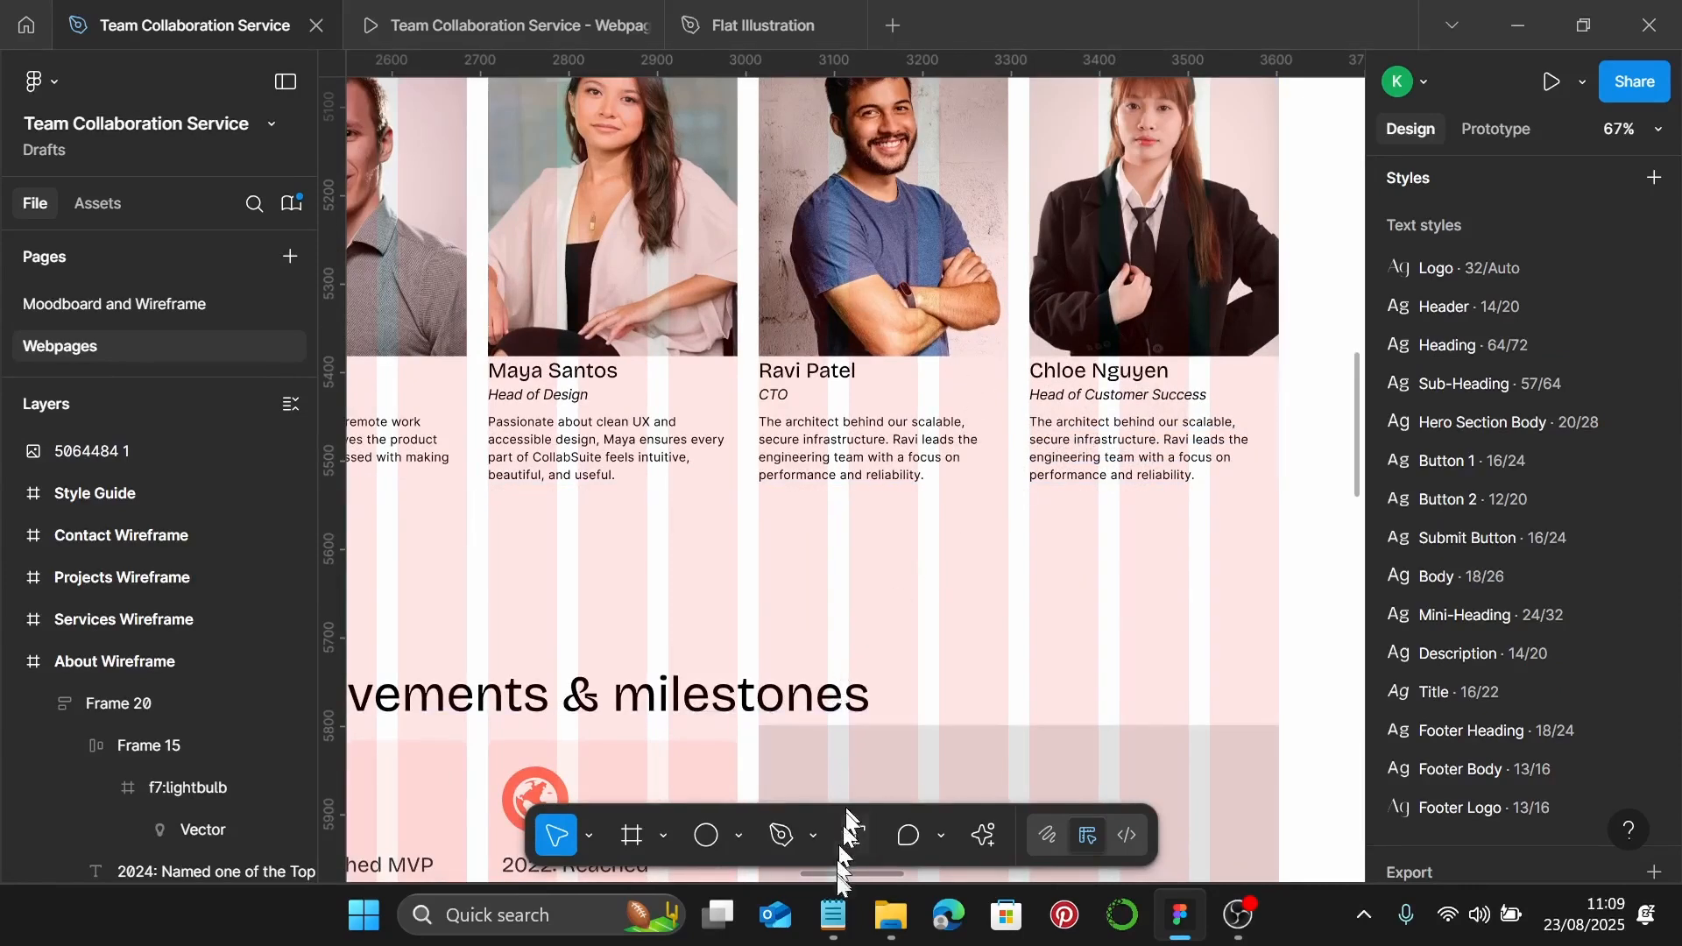
Replace the Head of Customer Success's description under "Our team" with her own bio copied from the Notepad content document
{"action": "left_click", "coordinate": [833, 915]}
{"action": "scroll", "coordinate": [1328, 515], "scroll_direction": "up", "scroll_amount": 6}
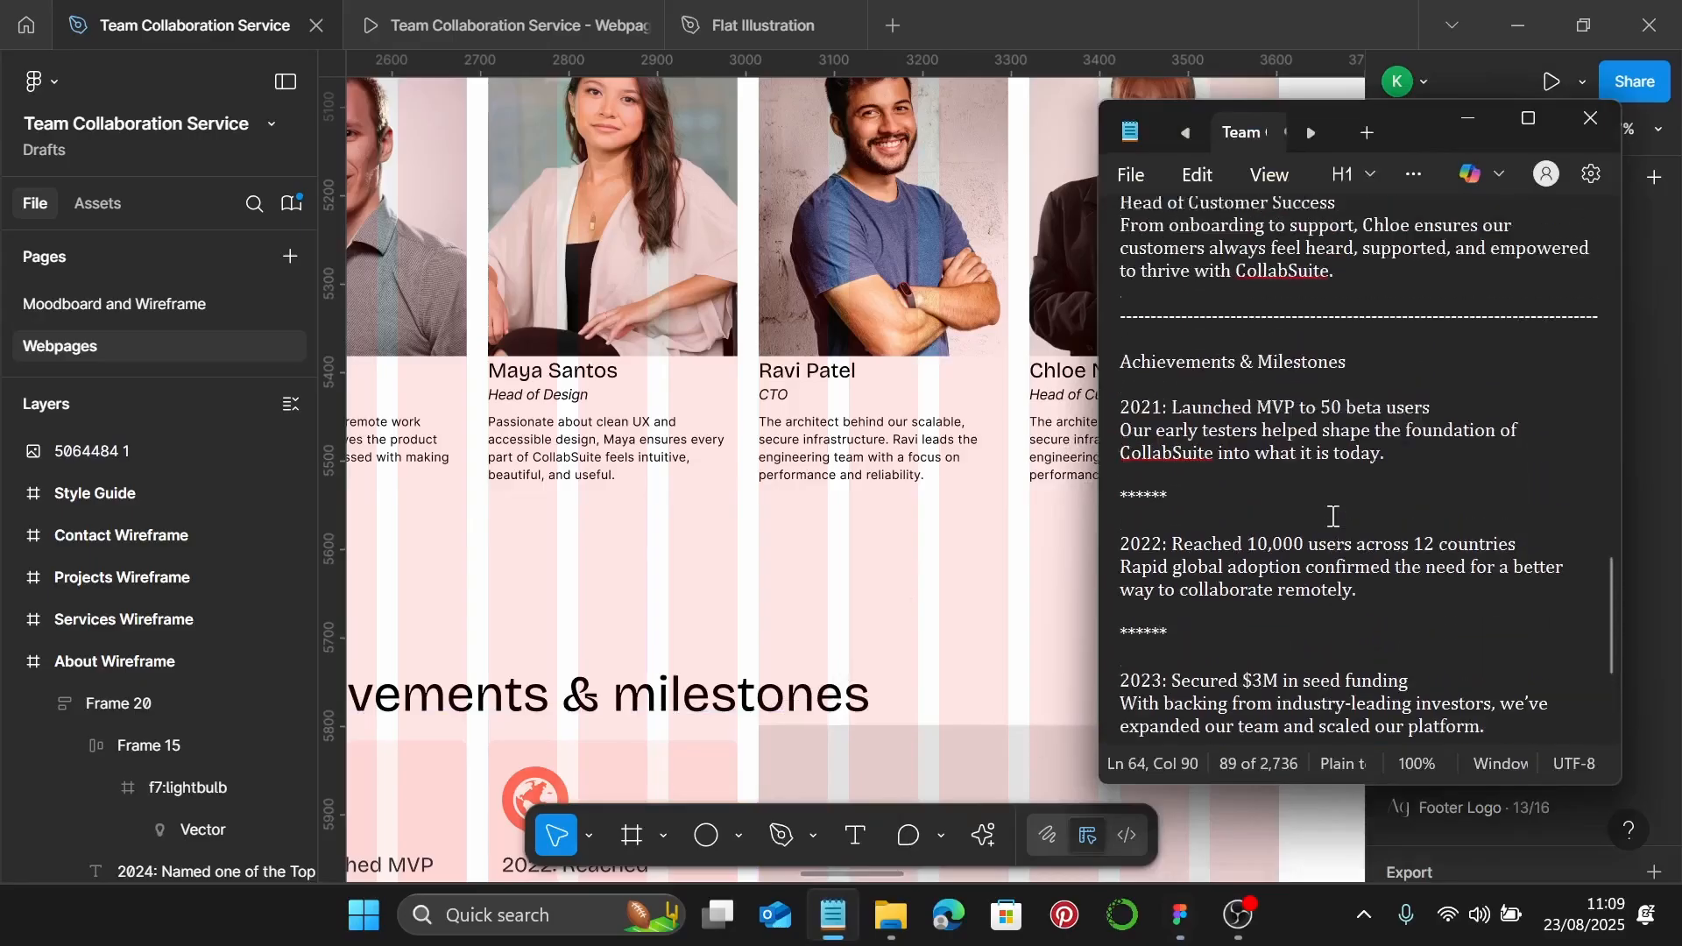
{"action": "left_click_drag", "start_coordinate": [1333, 458], "coordinate": [1133, 410]}
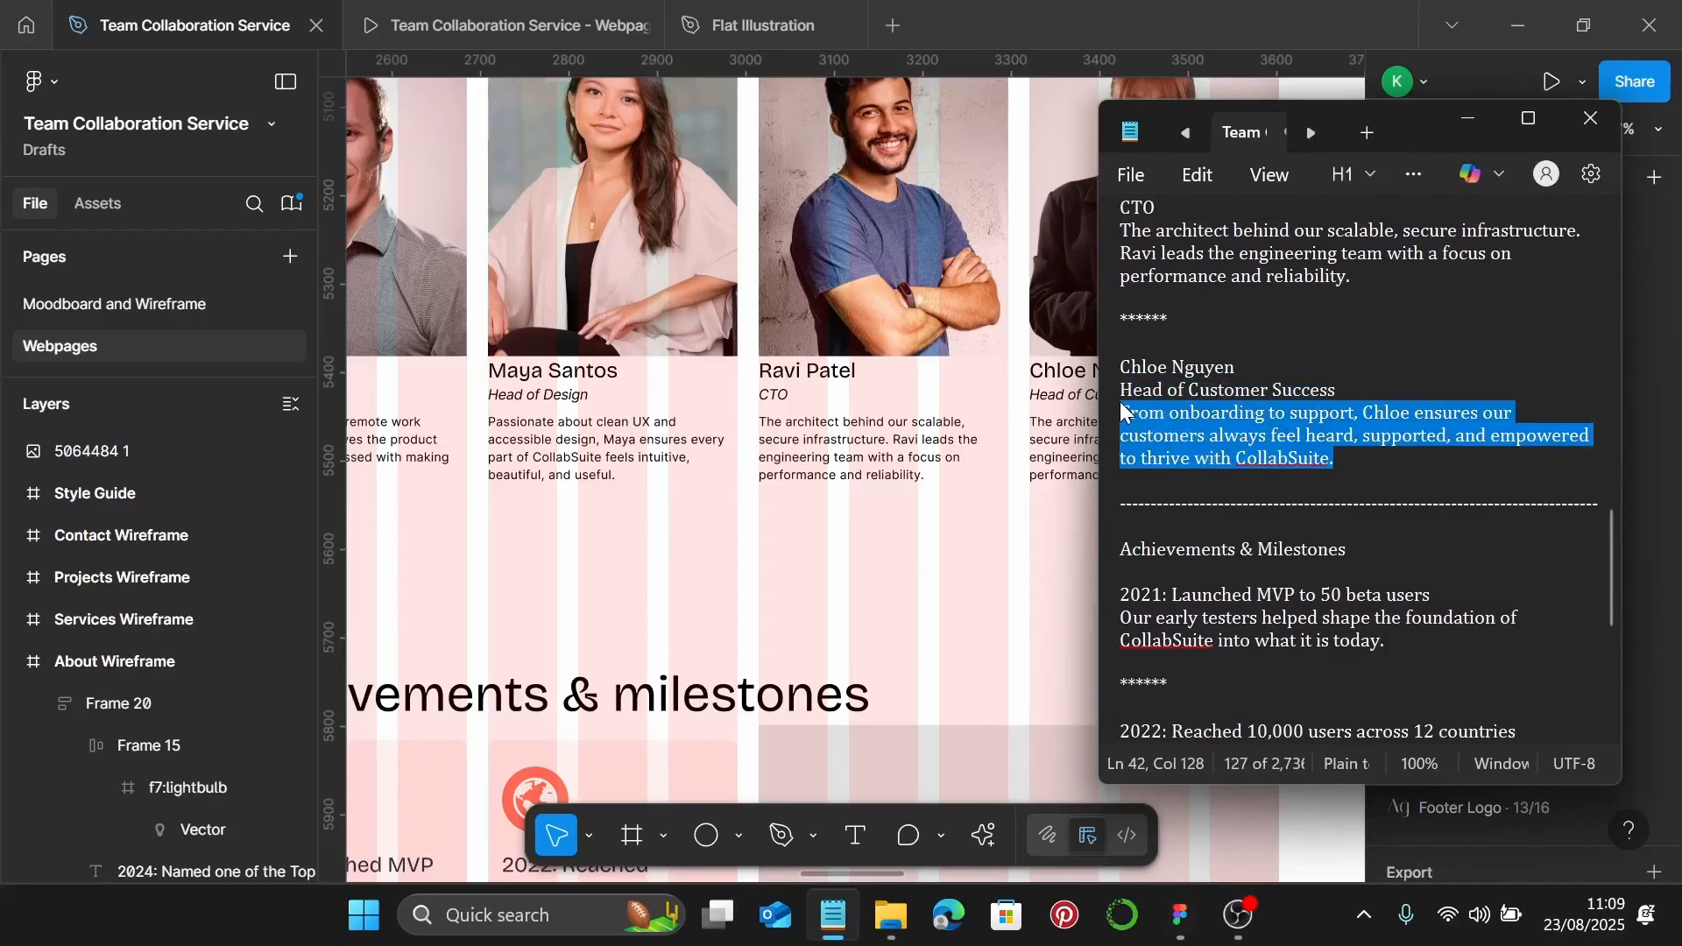
{"action": "left_click", "coordinate": [994, 493]}
{"action": "left_click", "coordinate": [1060, 443]}
{"action": "double_click", "coordinate": [1060, 442]}
{"action": "double_click", "coordinate": [1060, 442]}
{"action": "double_click", "coordinate": [1060, 443]}
{"action": "type", "text": "From onboarding to support, Chloe ensures our customers always feel heard, supported, and empowered to thrive with CollabSuite."}
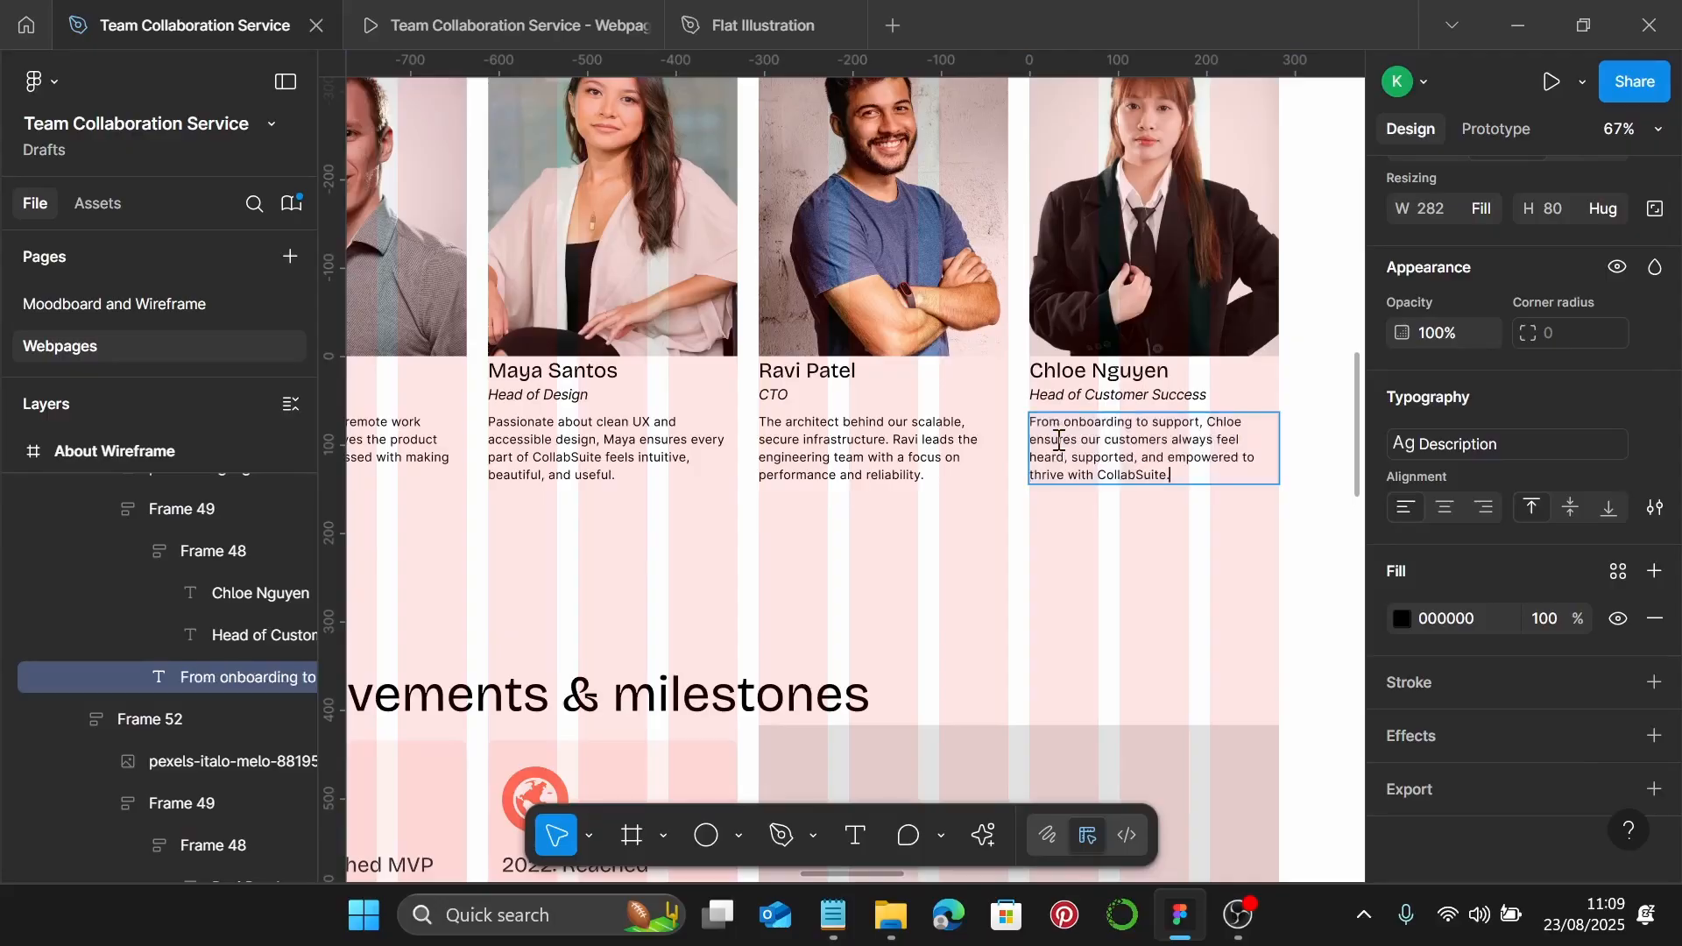
{"action": "scroll", "coordinate": [1059, 440], "scroll_direction": "down", "scroll_amount": 5}
{"action": "key", "text": "Escape"}
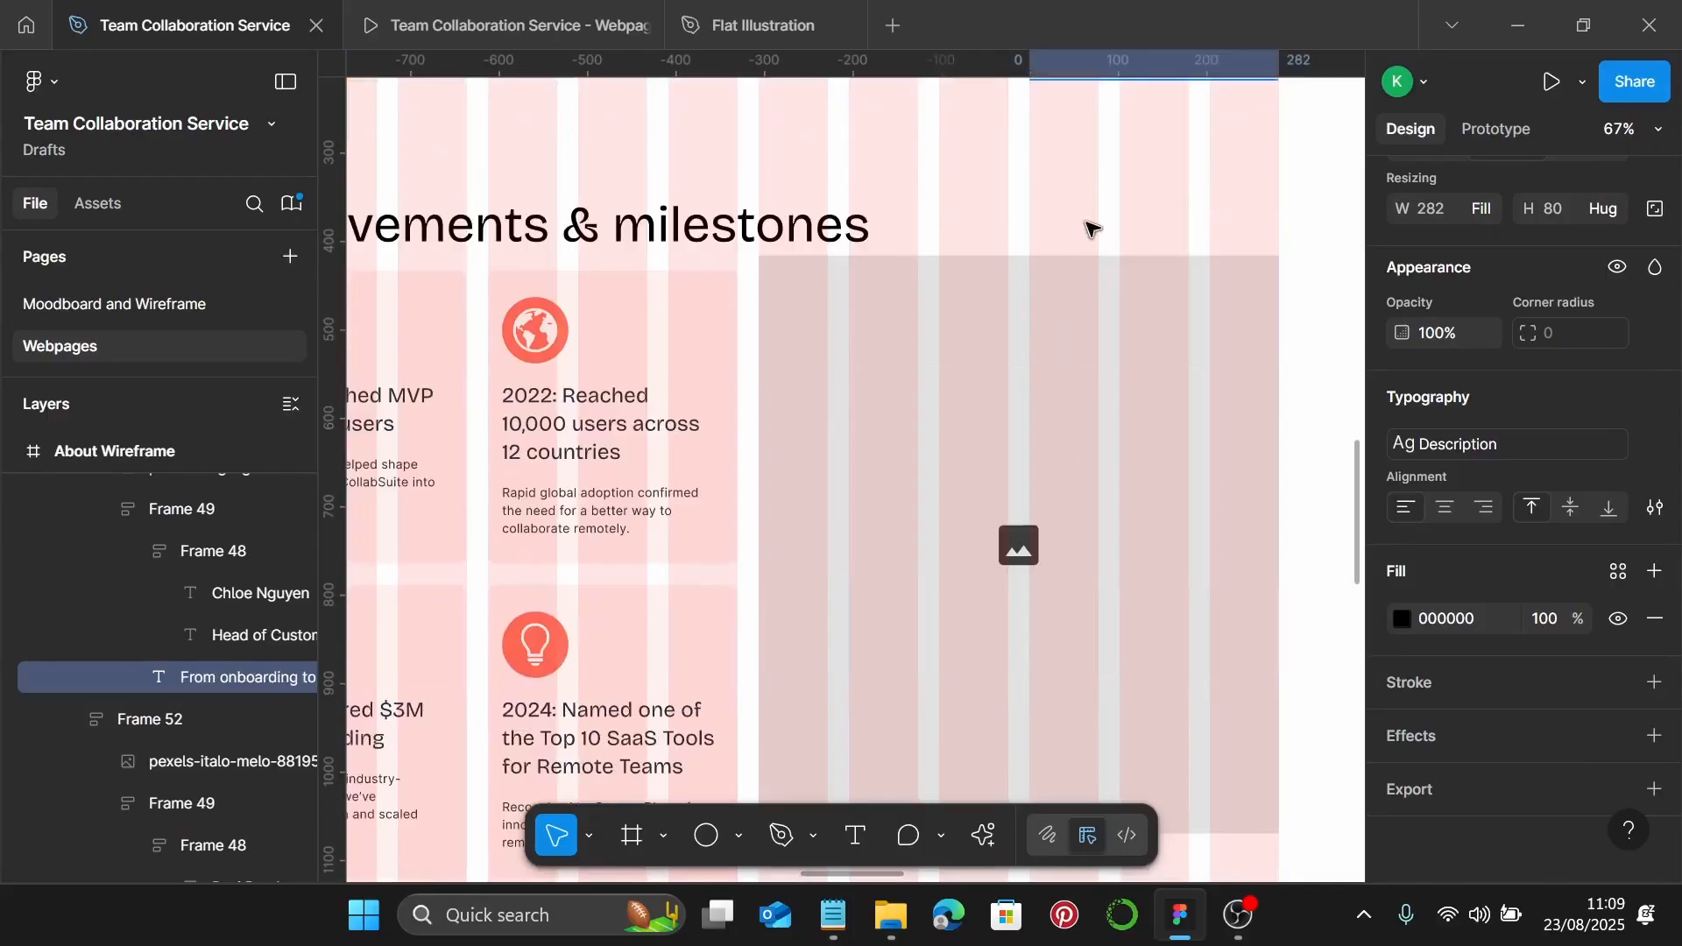
Delete the grey image placeholder beside the "Achievements & milestones" cards
{"action": "scroll", "coordinate": [1095, 230], "scroll_direction": "down", "scroll_amount": 3}
{"action": "scroll", "coordinate": [1096, 230], "scroll_direction": "down", "scroll_amount": 2}
{"action": "left_click", "coordinate": [1043, 399]}
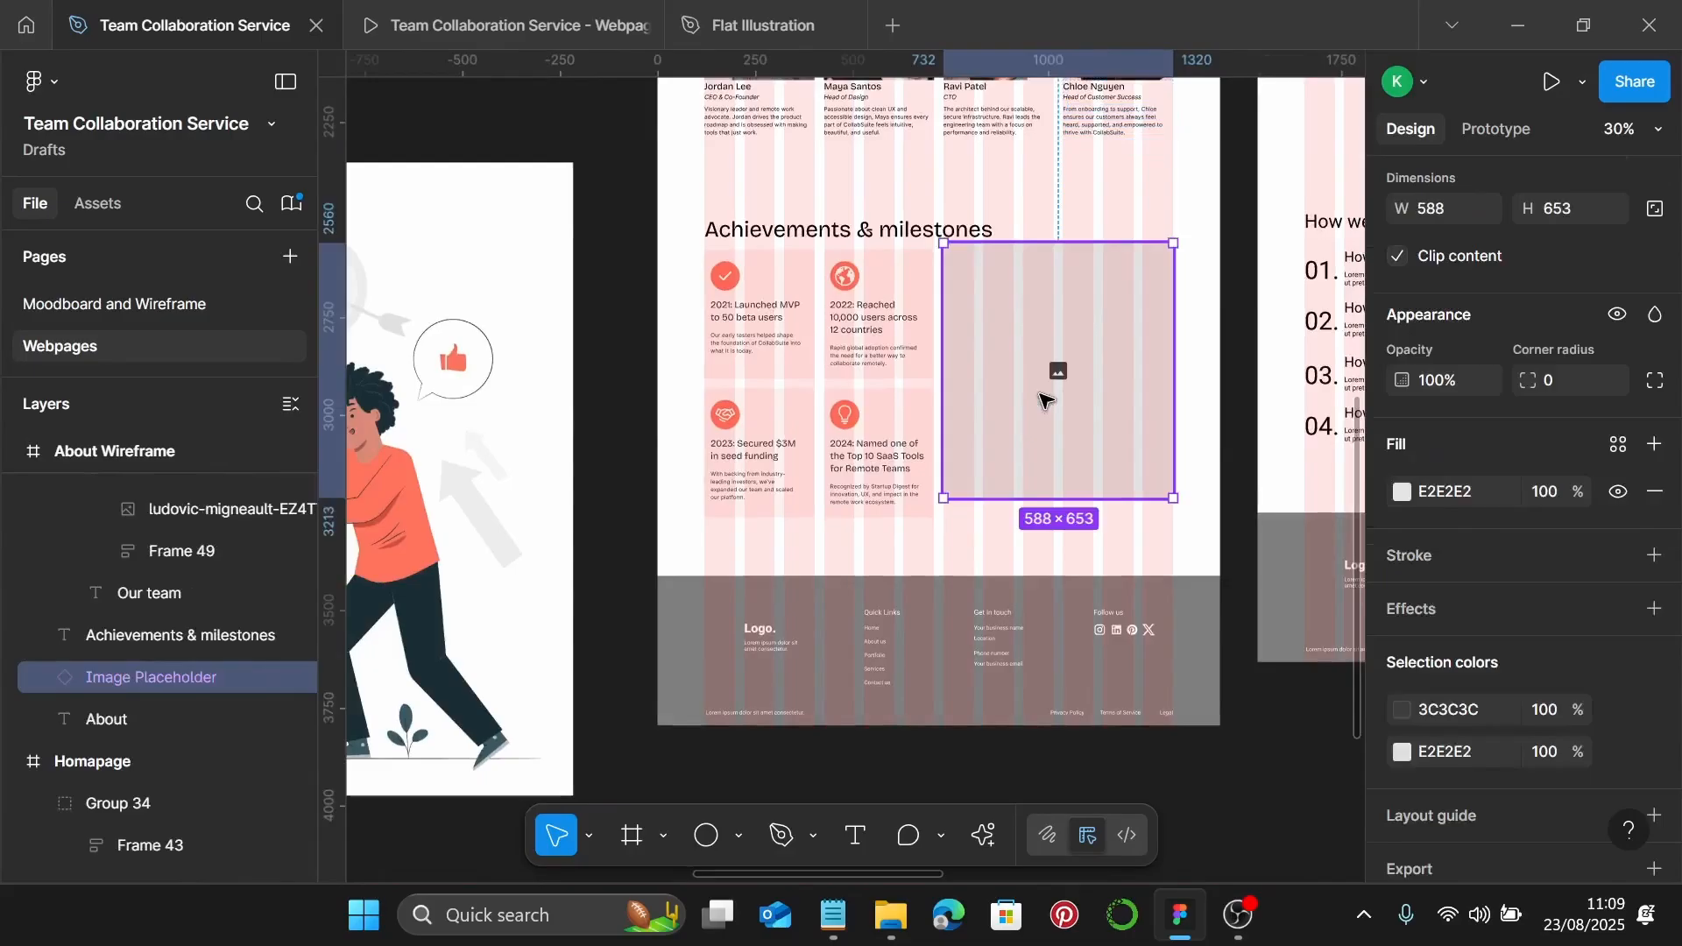
{"action": "left_click", "coordinate": [938, 396]}
Resize the flag-raising team illustration to 690 × 690 and move it beside the milestone cards on the About page
{"action": "scroll", "coordinate": [938, 396], "scroll_direction": "down", "scroll_amount": 2}
{"action": "left_click", "coordinate": [482, 425]}
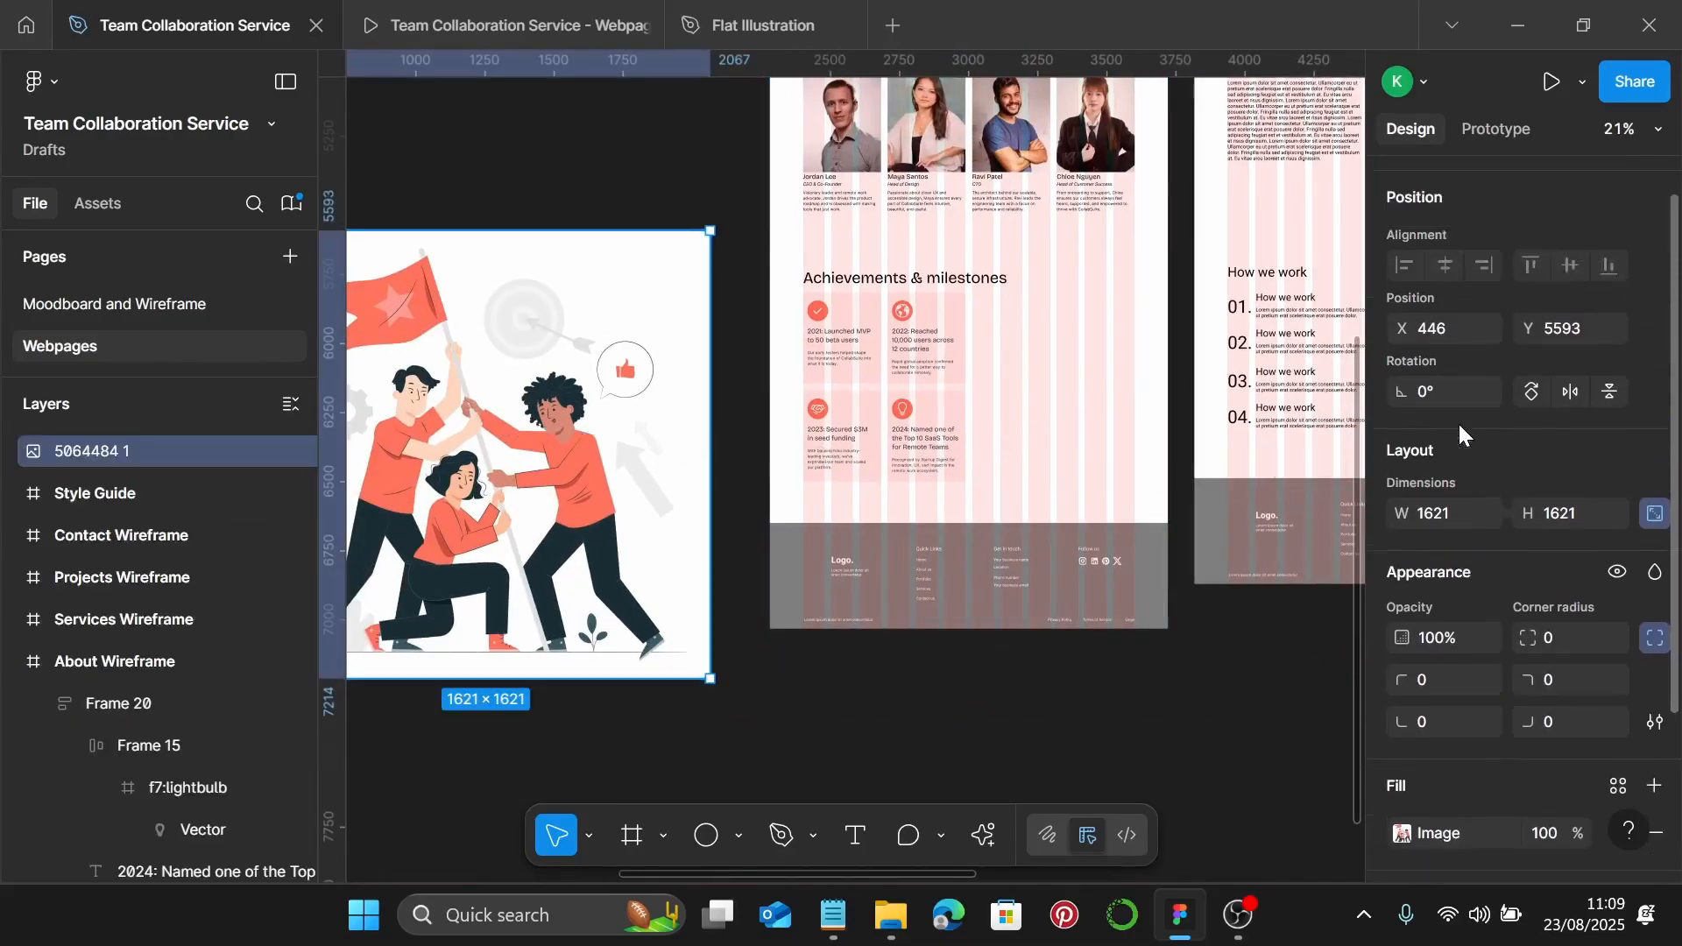
{"action": "left_click", "coordinate": [1447, 518]}
{"action": "type", "text": "690"}
{"action": "key", "text": "Return"}
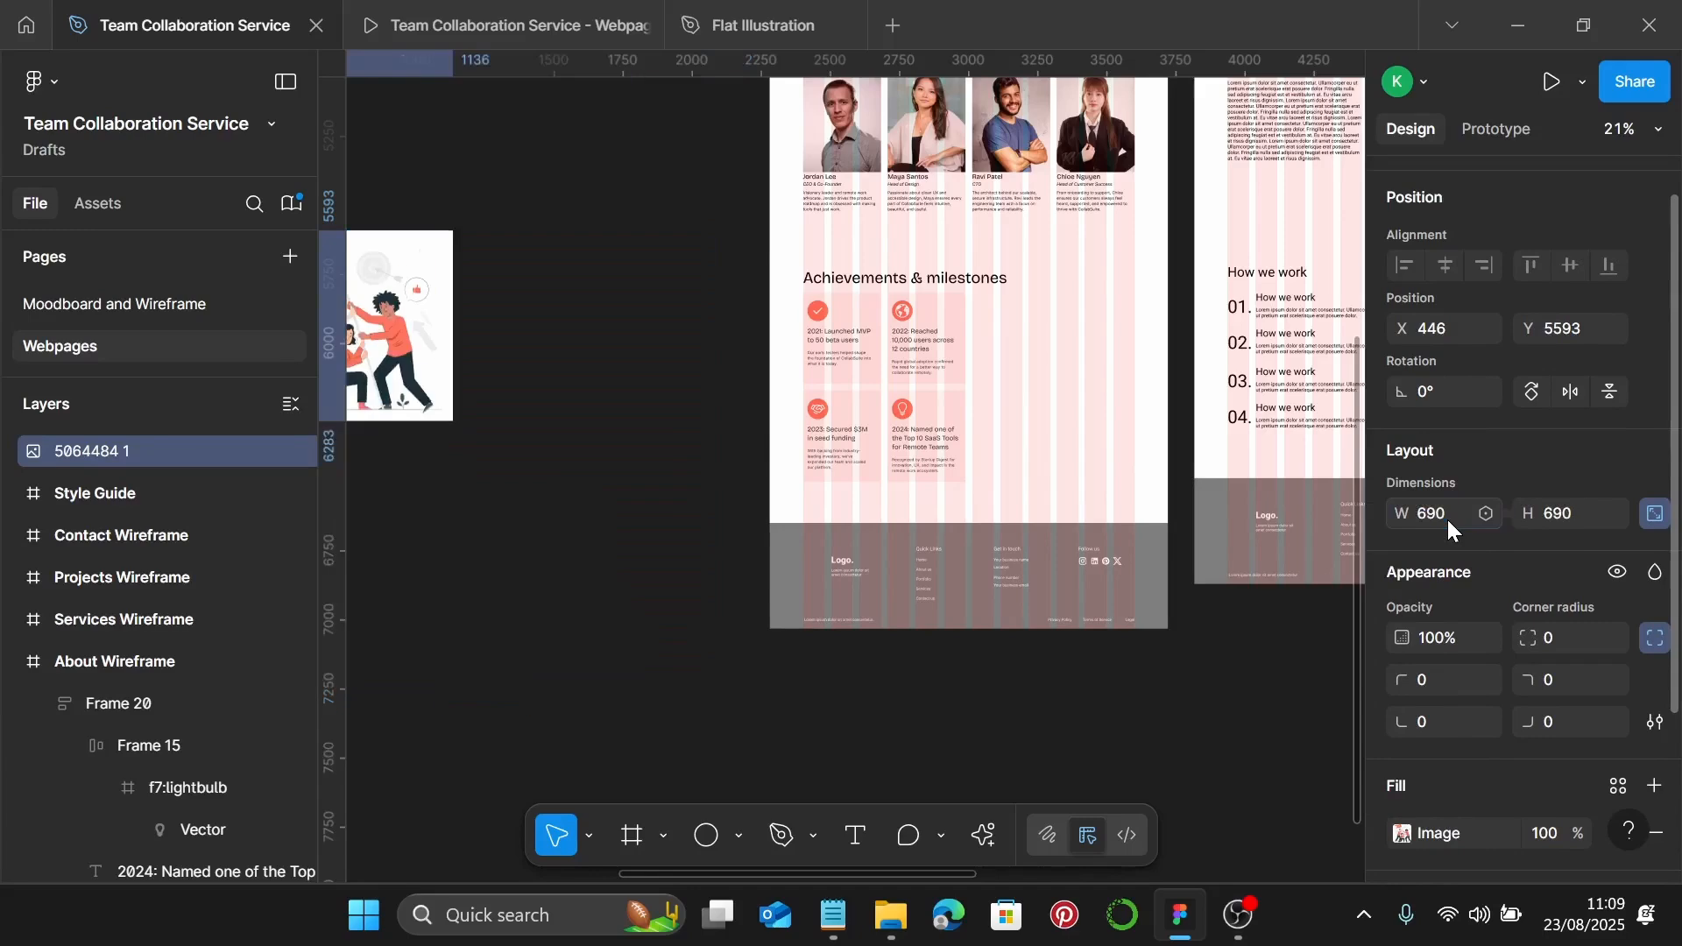
{"action": "left_click_drag", "start_coordinate": [408, 327], "coordinate": [1091, 408]}
{"action": "scroll", "coordinate": [1091, 408], "scroll_direction": "up", "scroll_amount": 3, "text": "ctrl"}
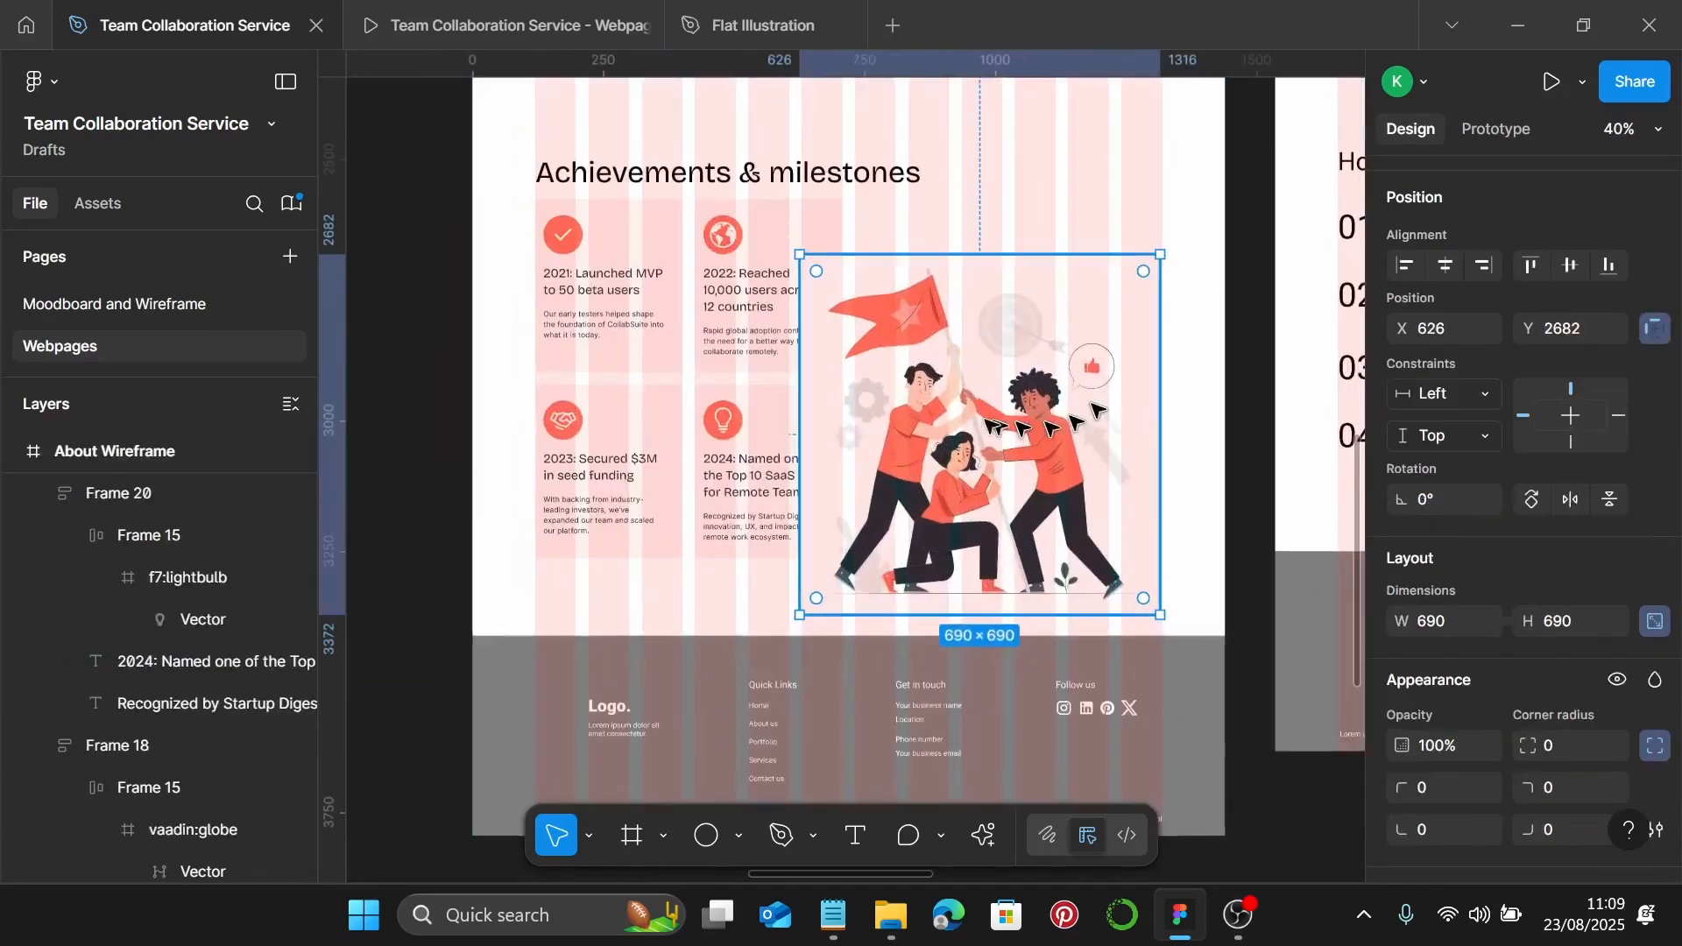
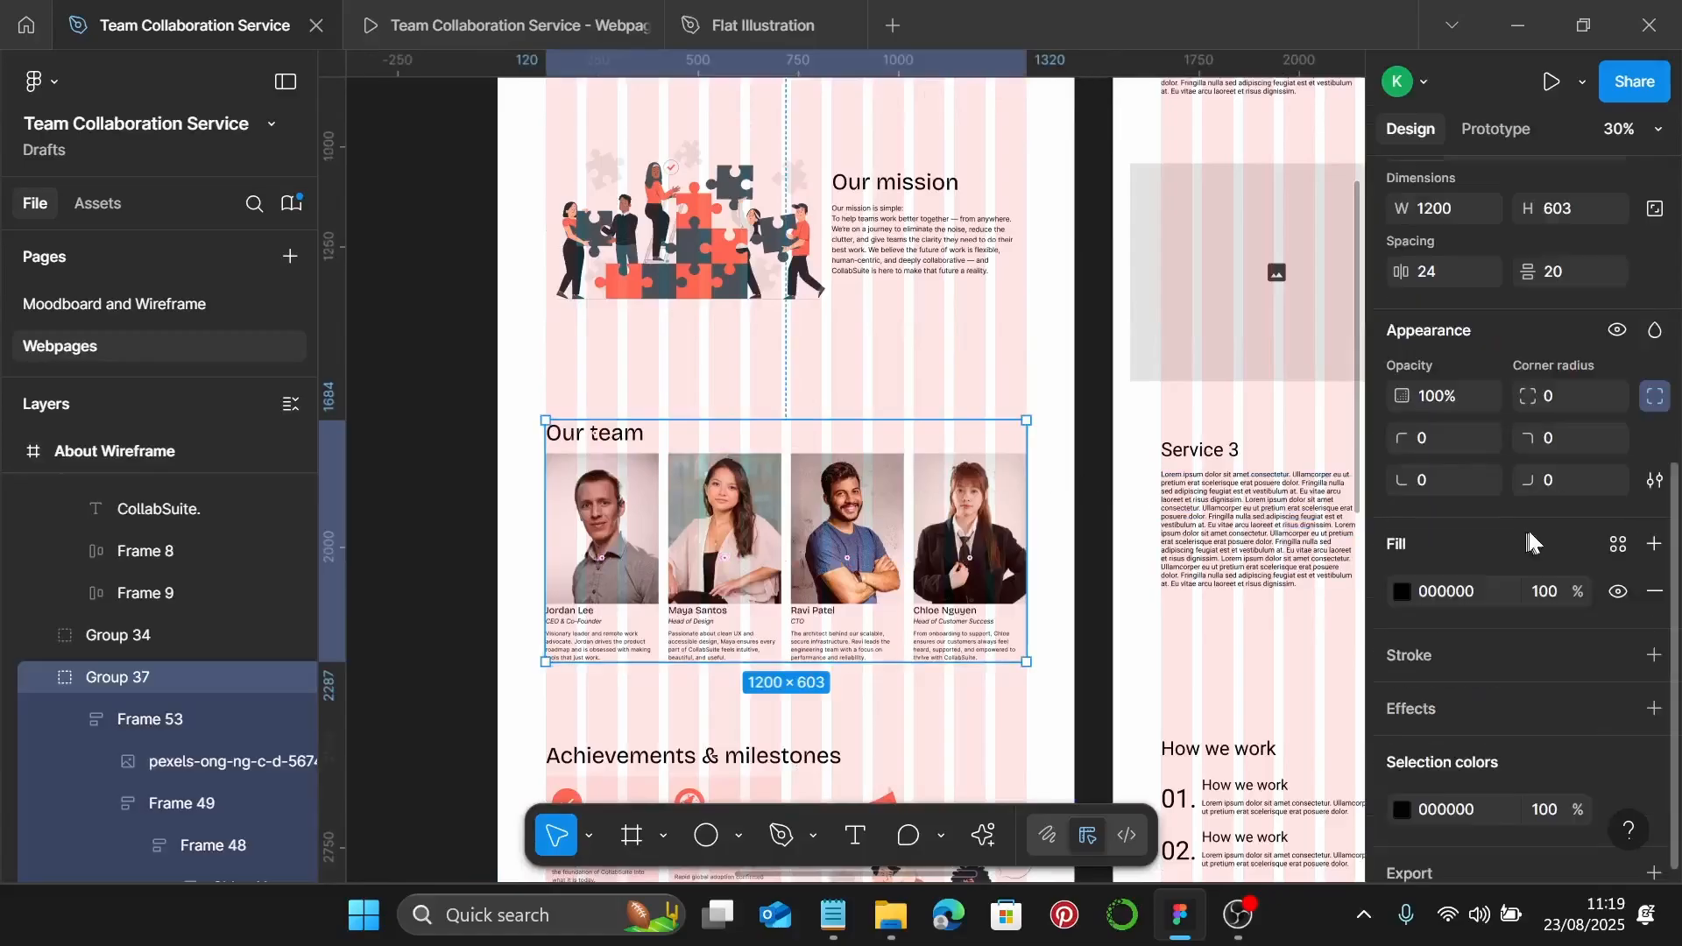
Apply the "Text" colour style to the black text of the "Our team" group
{"action": "scroll", "coordinate": [1525, 534], "scroll_direction": "down", "scroll_amount": 2}
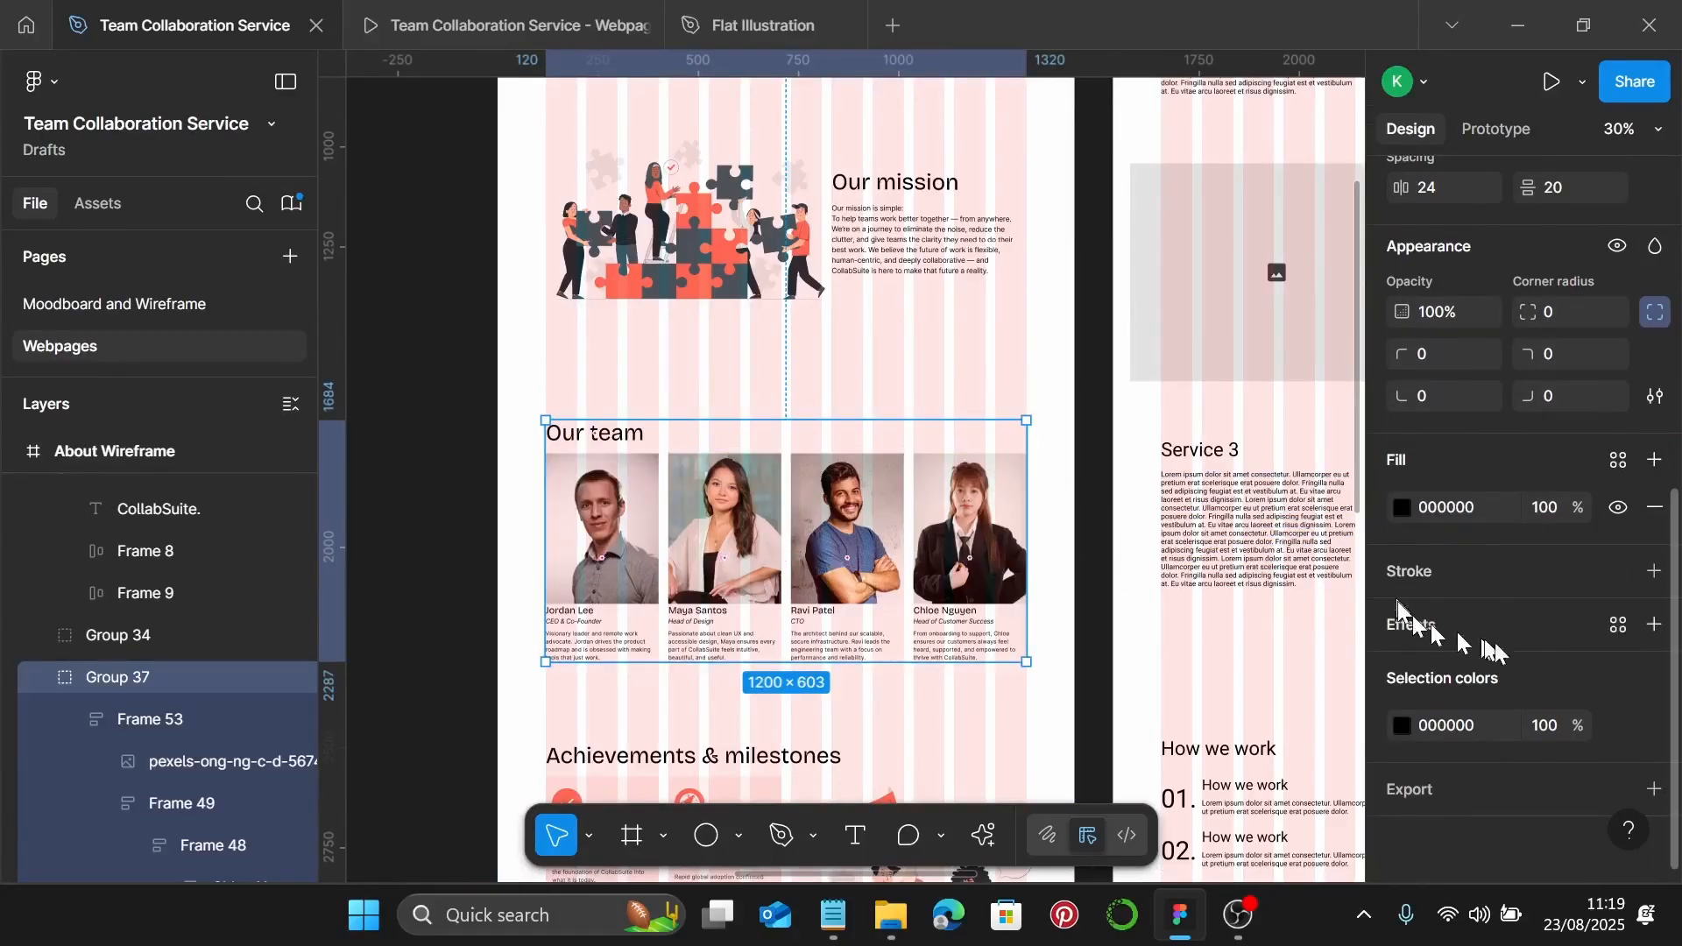
{"action": "left_click", "coordinate": [1614, 724]}
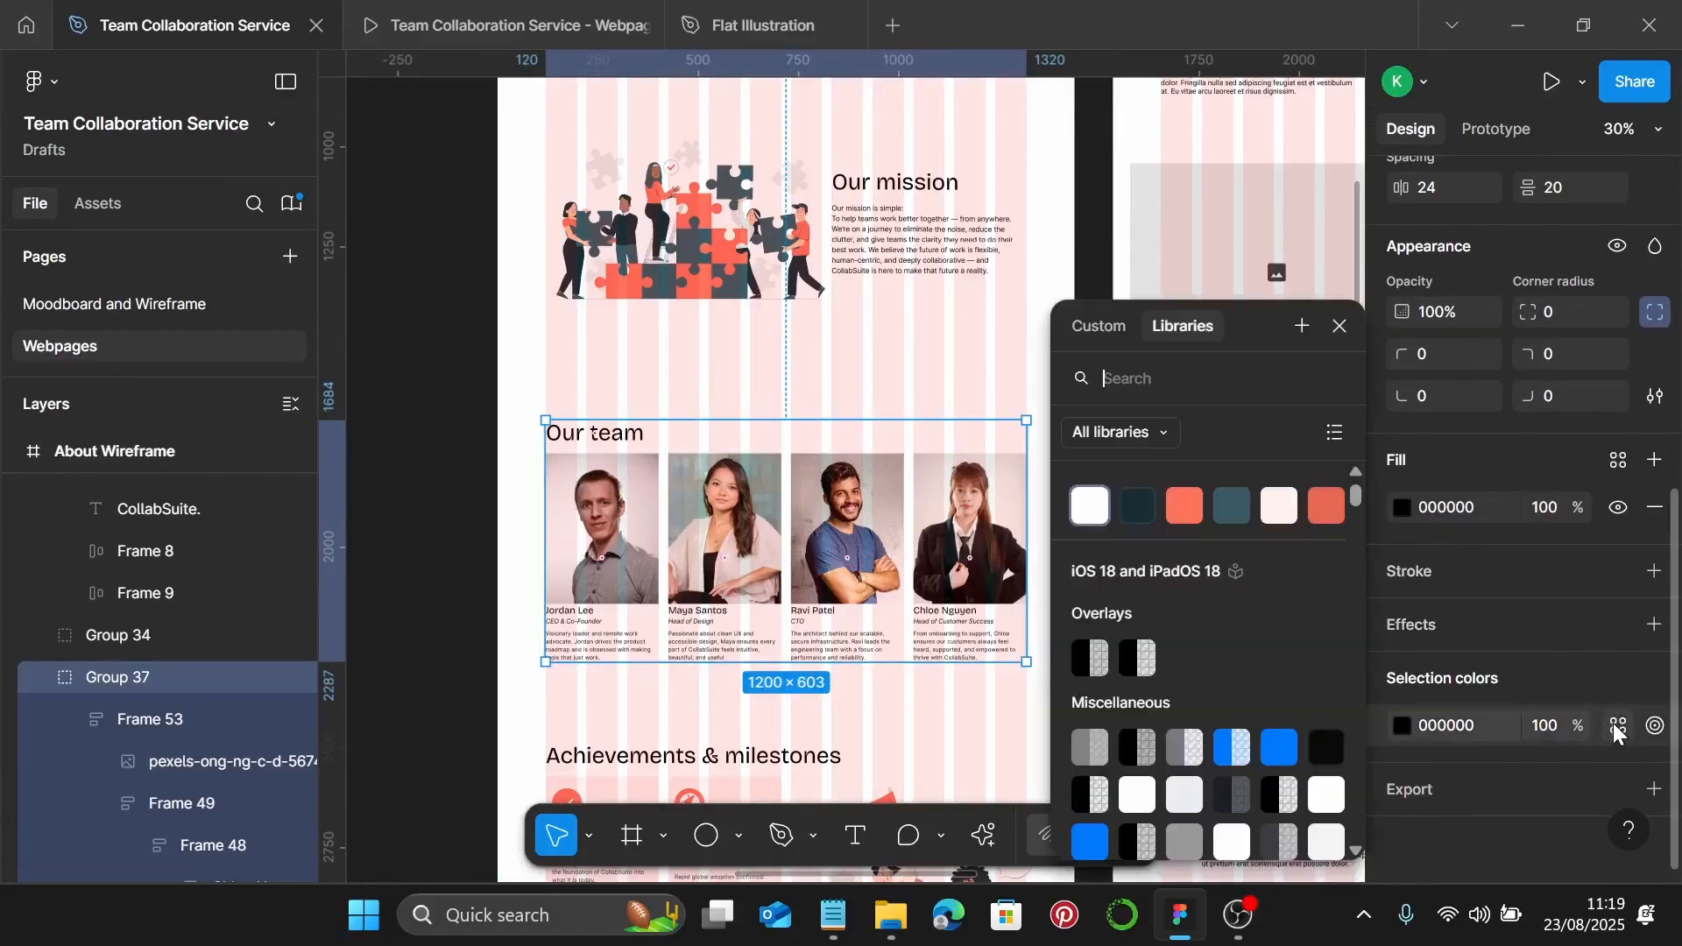
{"action": "left_click", "coordinate": [1150, 513]}
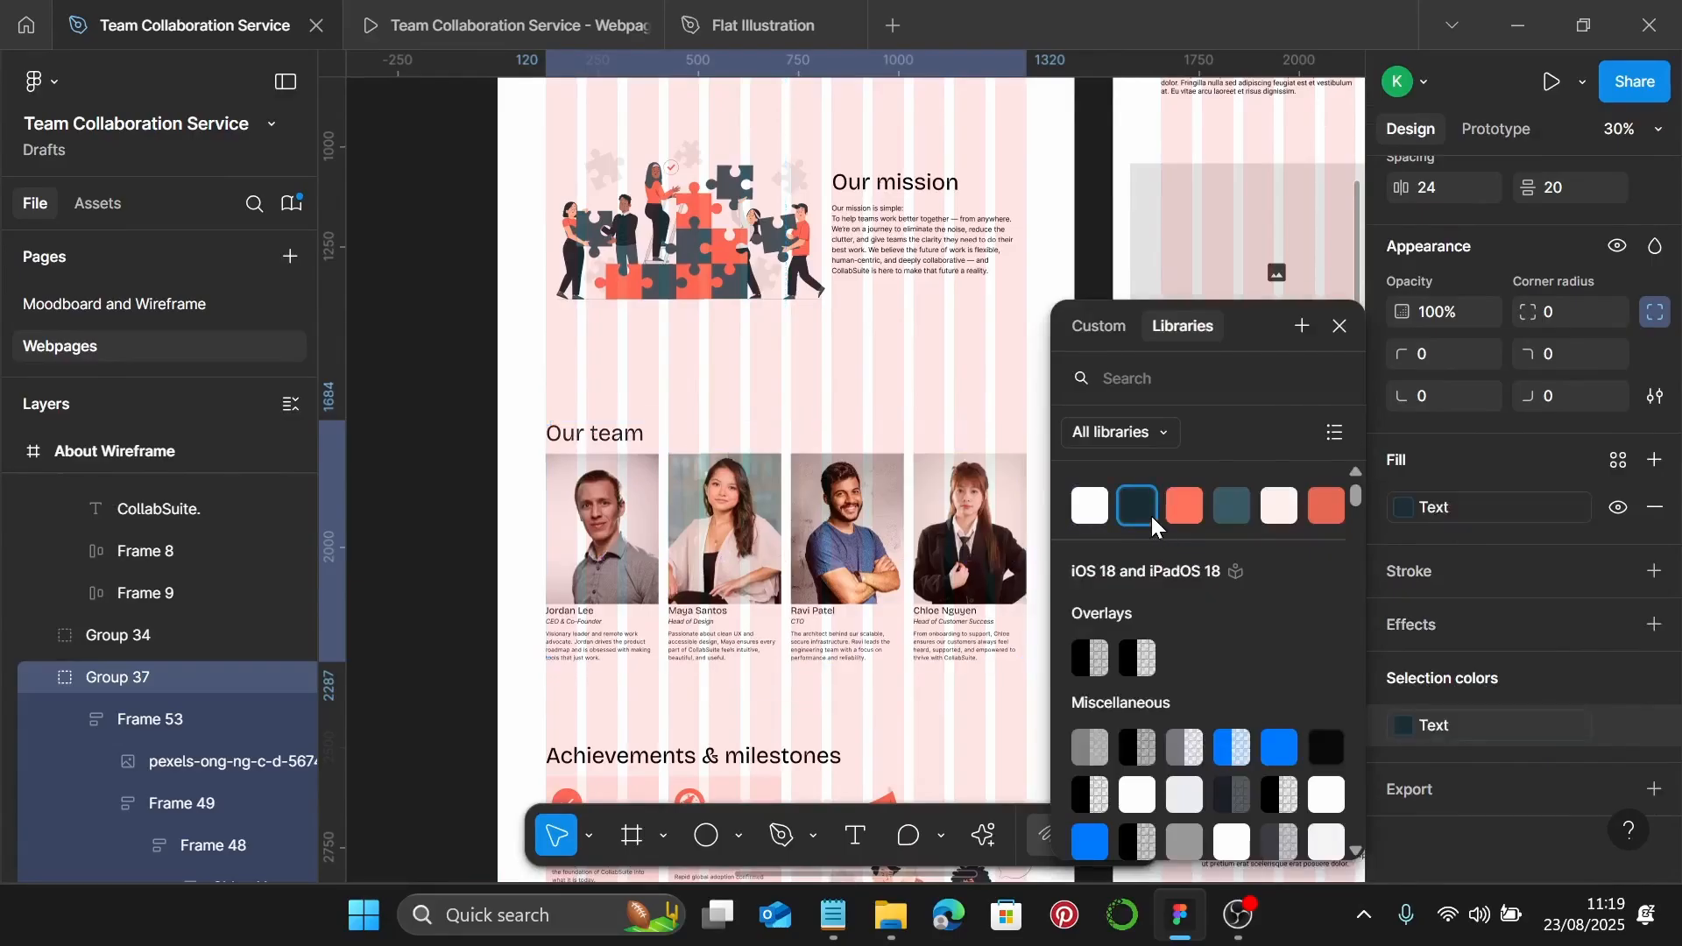
{"action": "left_click", "coordinate": [947, 406]}
Apply the "Text" colour style to the remaining 000000 colour in the "Achievements & milestones" group
{"action": "scroll", "coordinate": [947, 405], "scroll_direction": "down", "scroll_amount": 2}
{"action": "scroll", "coordinate": [946, 406], "scroll_direction": "down", "scroll_amount": 4}
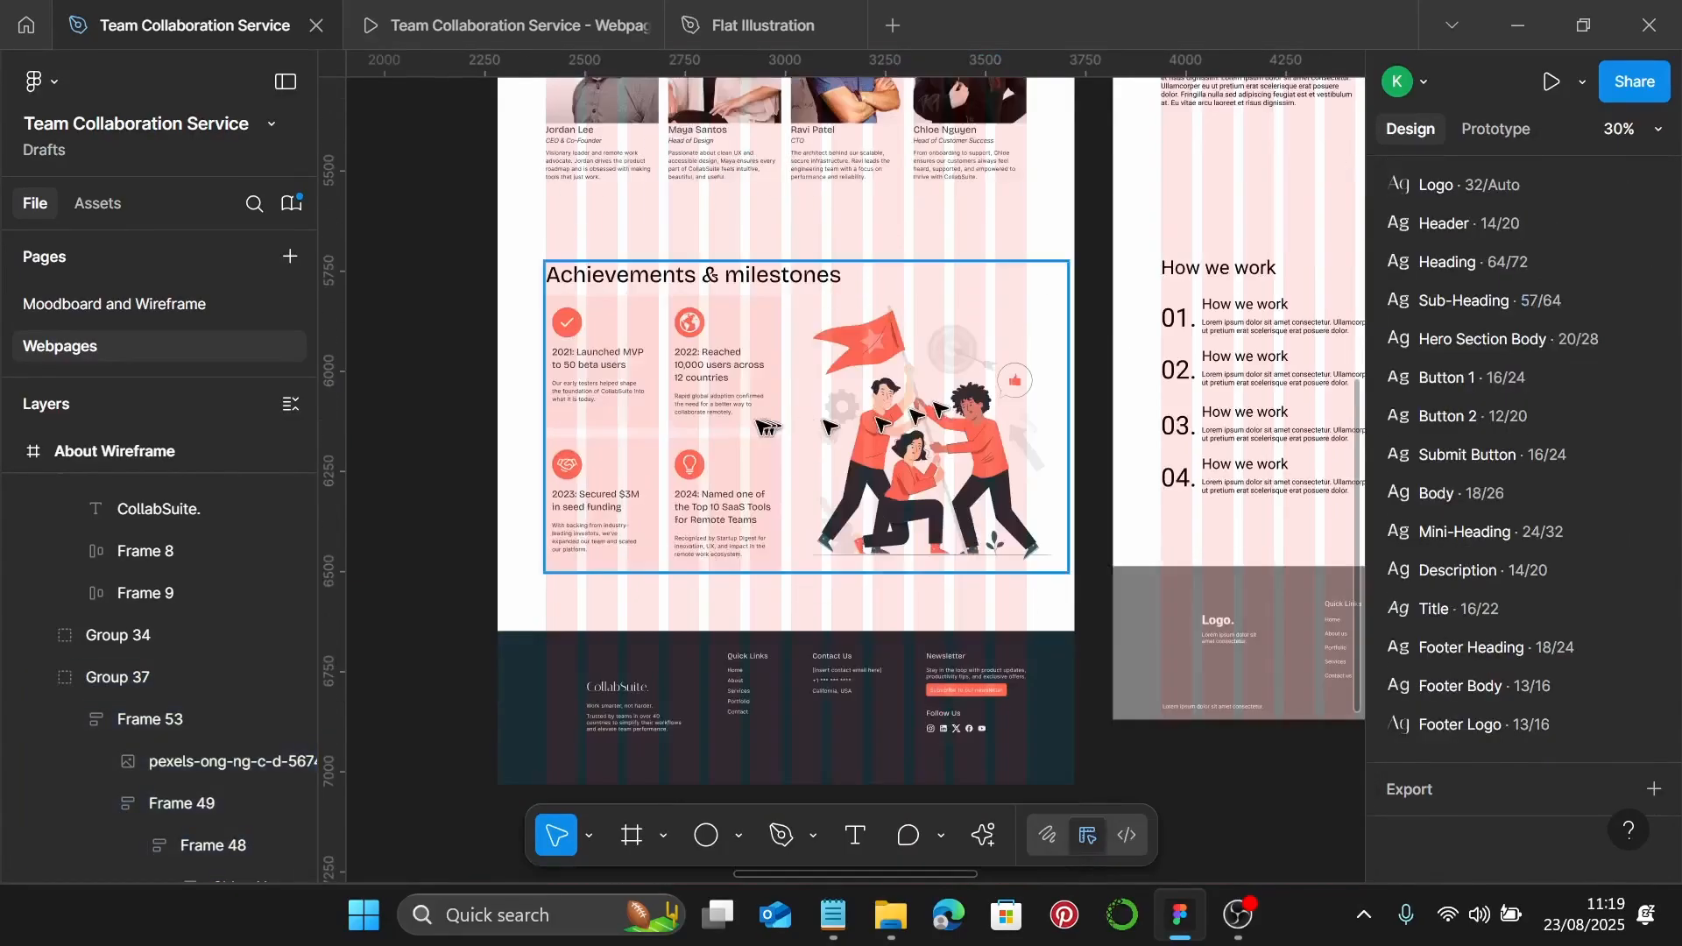
{"action": "left_click", "coordinate": [946, 406]}
{"action": "scroll", "coordinate": [1543, 666], "scroll_direction": "down", "scroll_amount": 1}
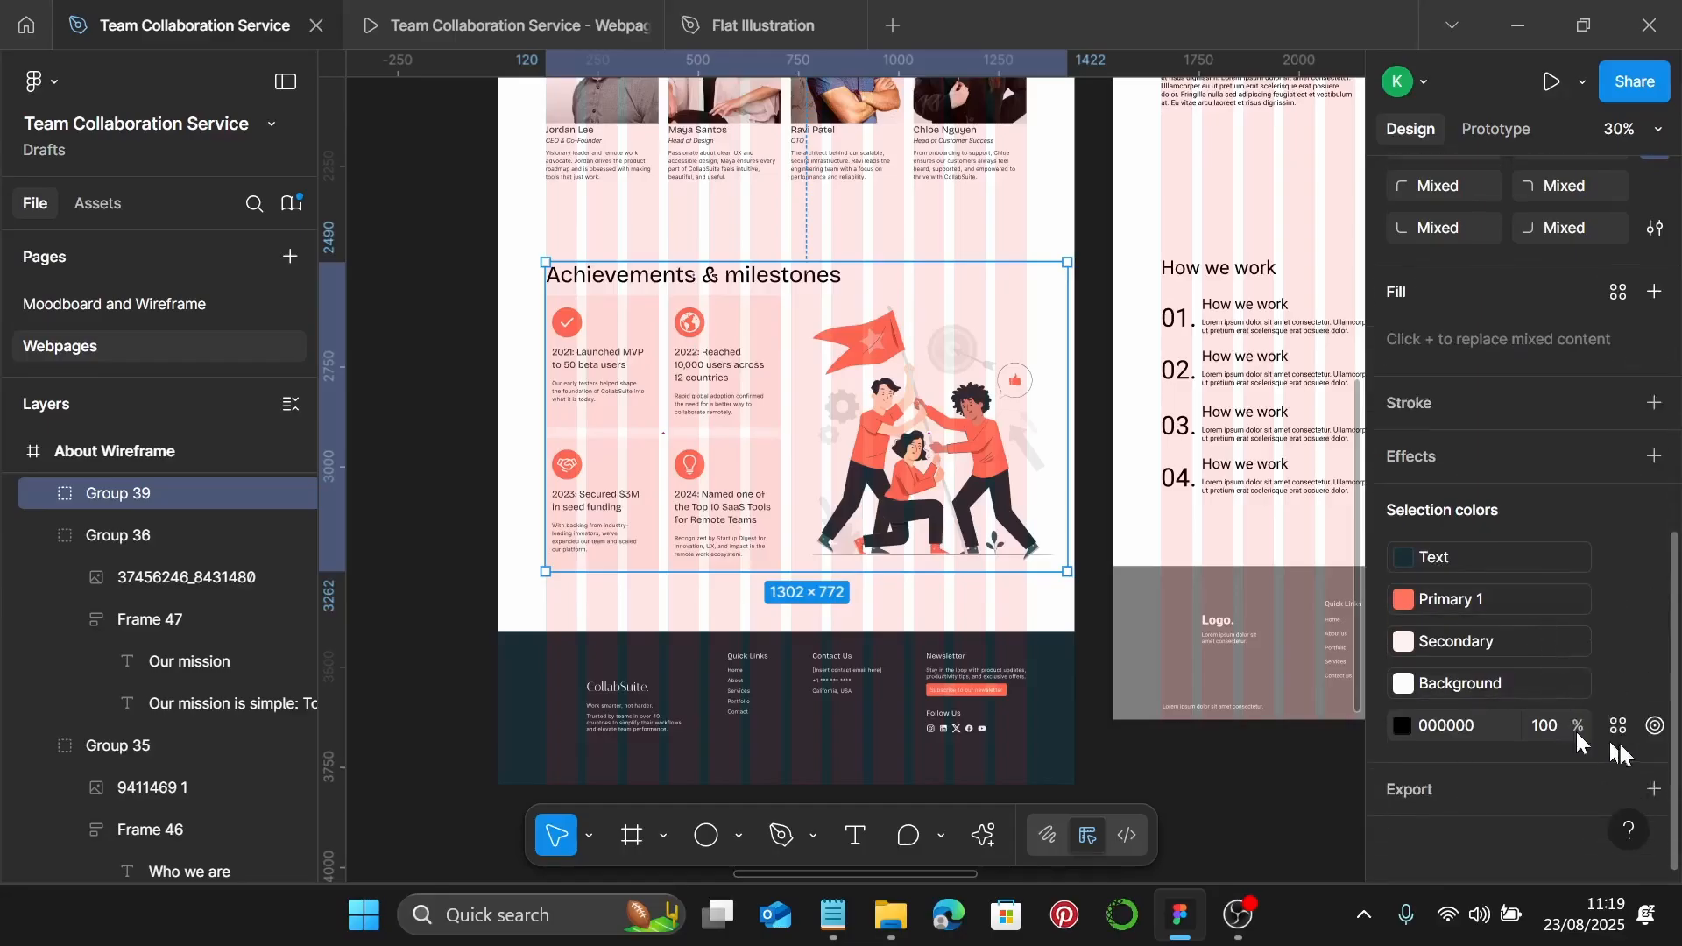
{"action": "left_click", "coordinate": [1618, 727]}
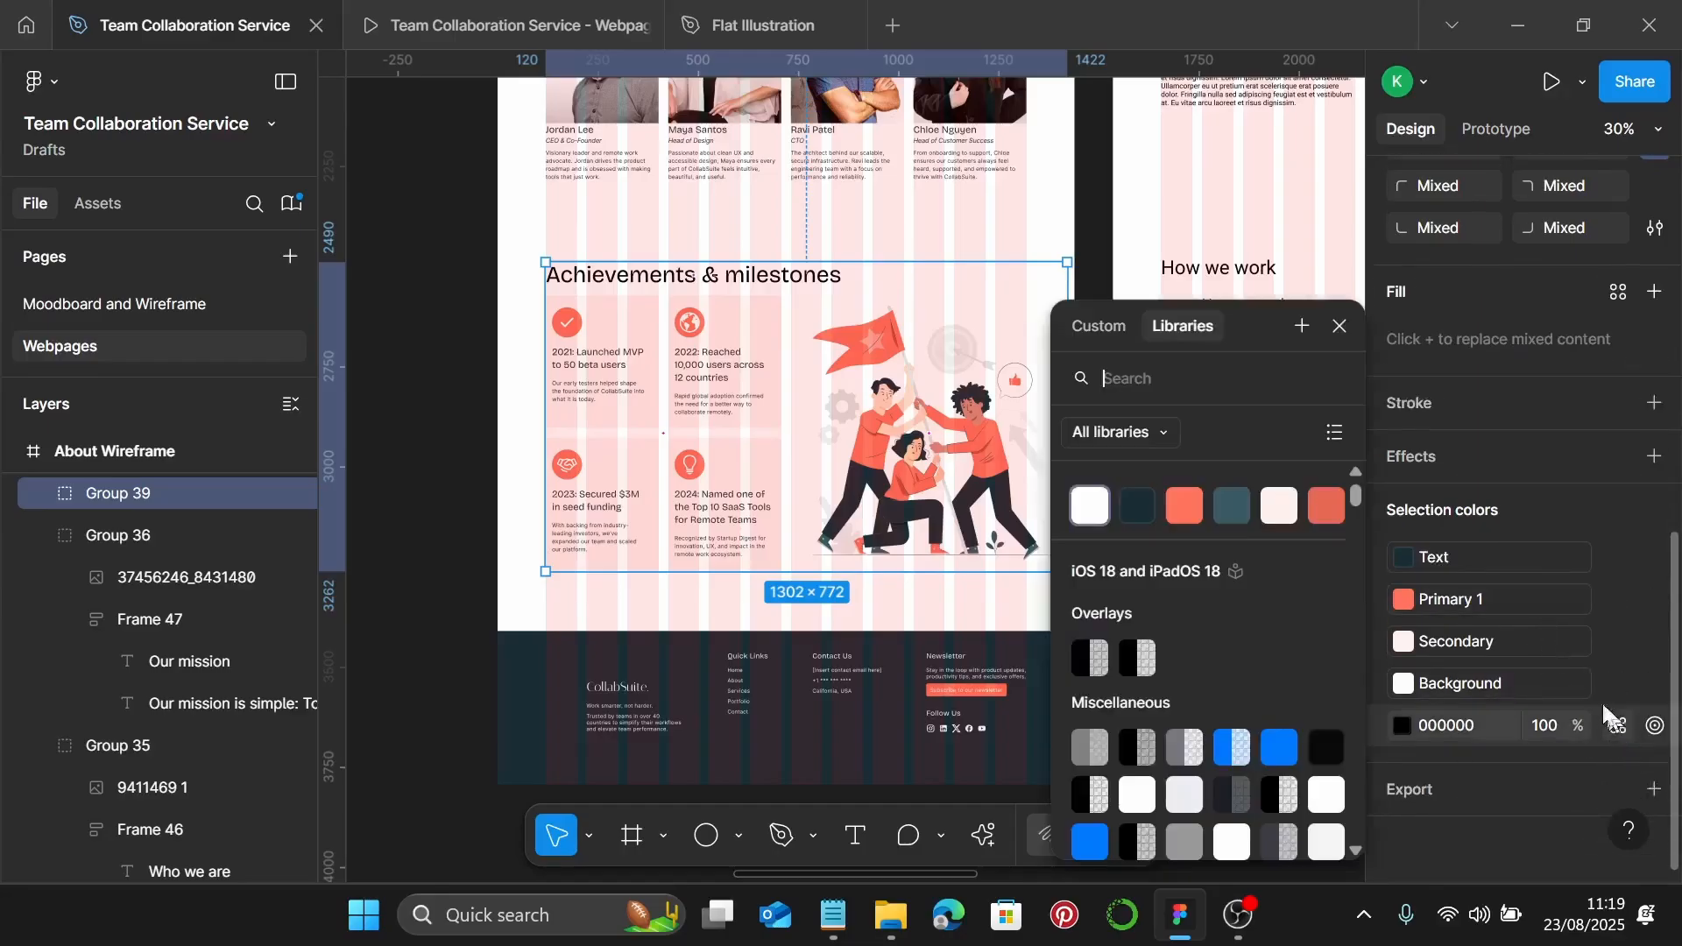
{"action": "left_click", "coordinate": [1143, 502]}
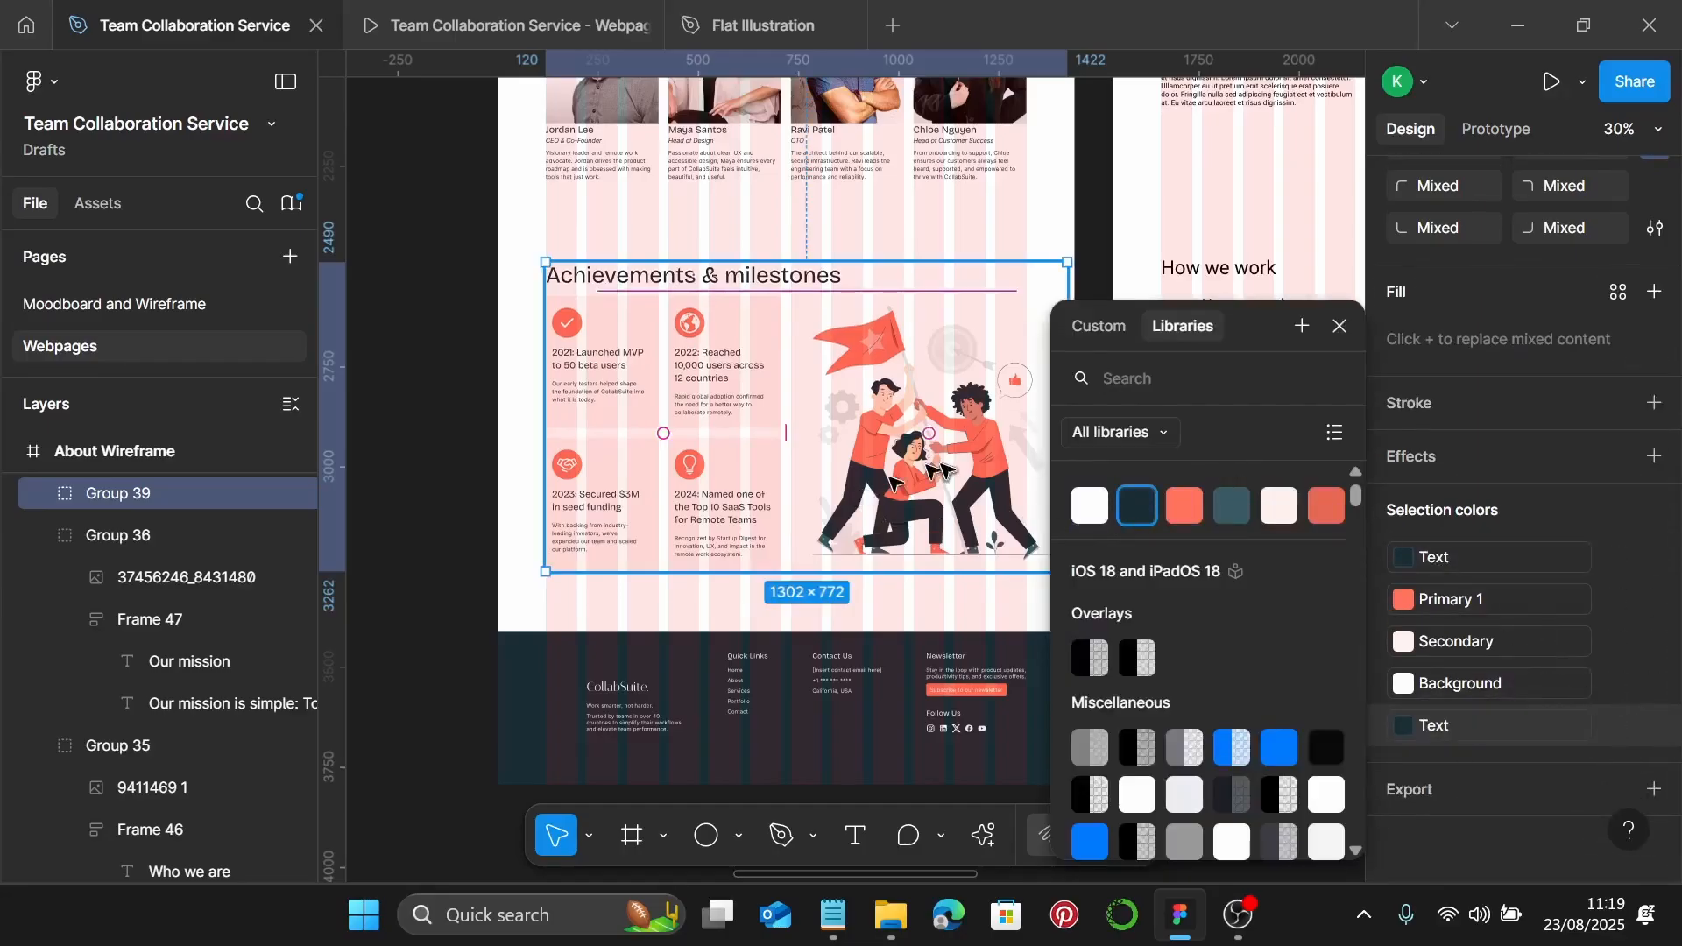
{"action": "left_click", "coordinate": [945, 245]}
Select the navigation bar frame above the "About" heading on the About page
{"action": "scroll", "coordinate": [560, 297], "scroll_direction": "up", "scroll_amount": 10}
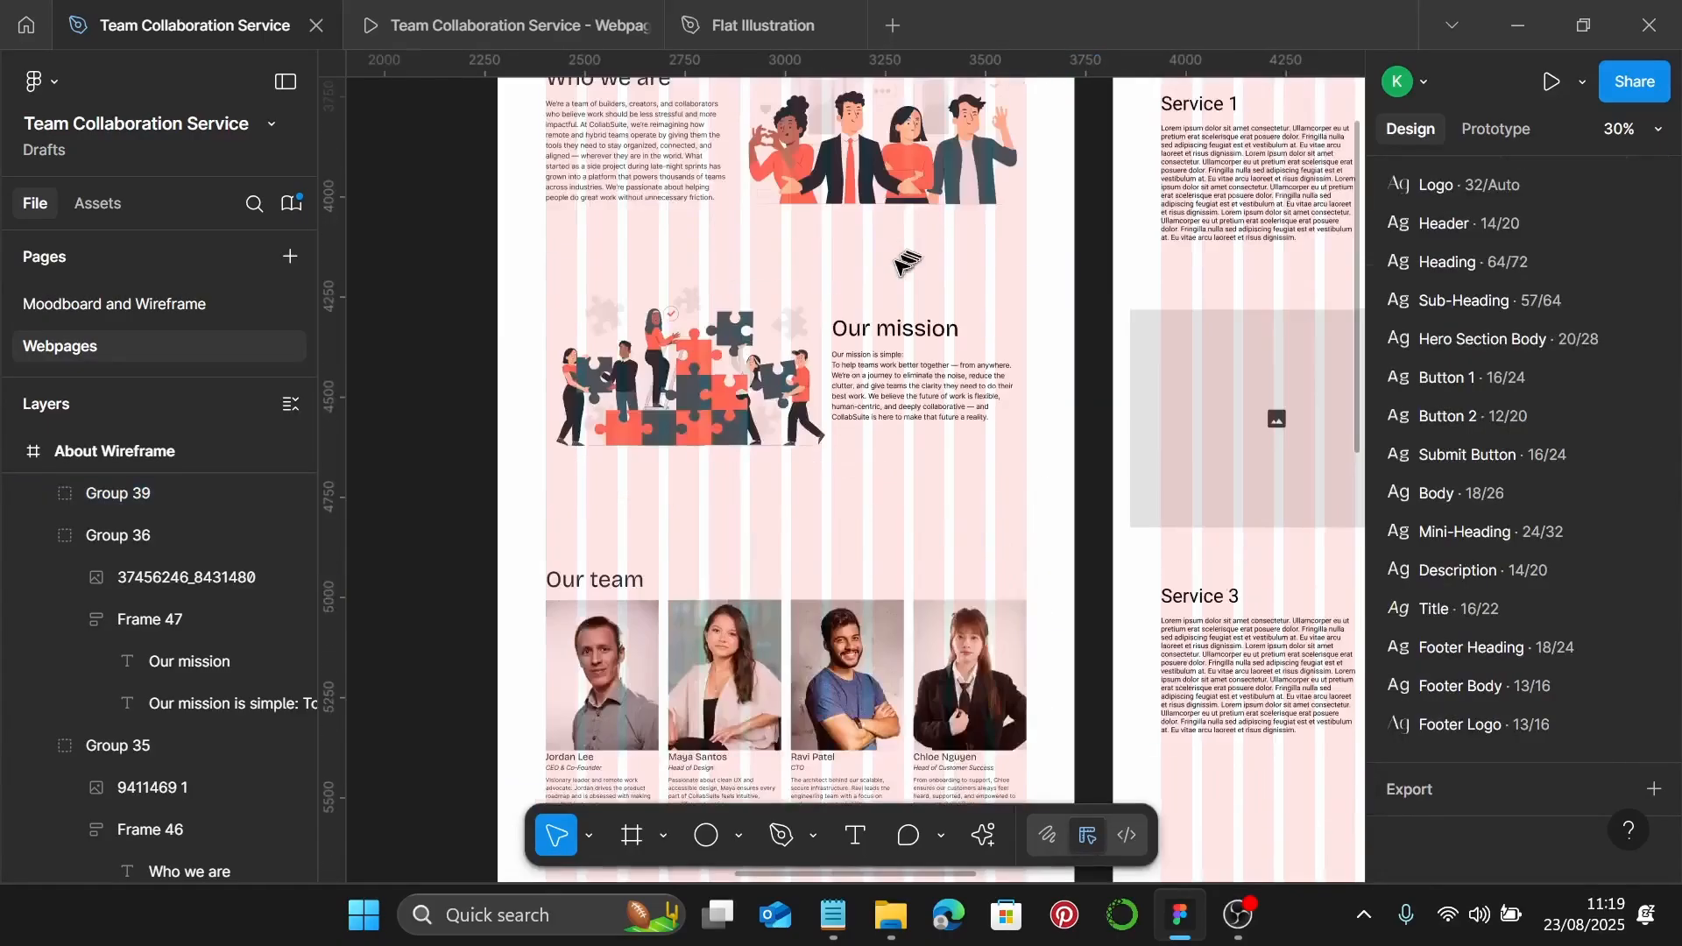
{"action": "left_click", "coordinate": [582, 245]}
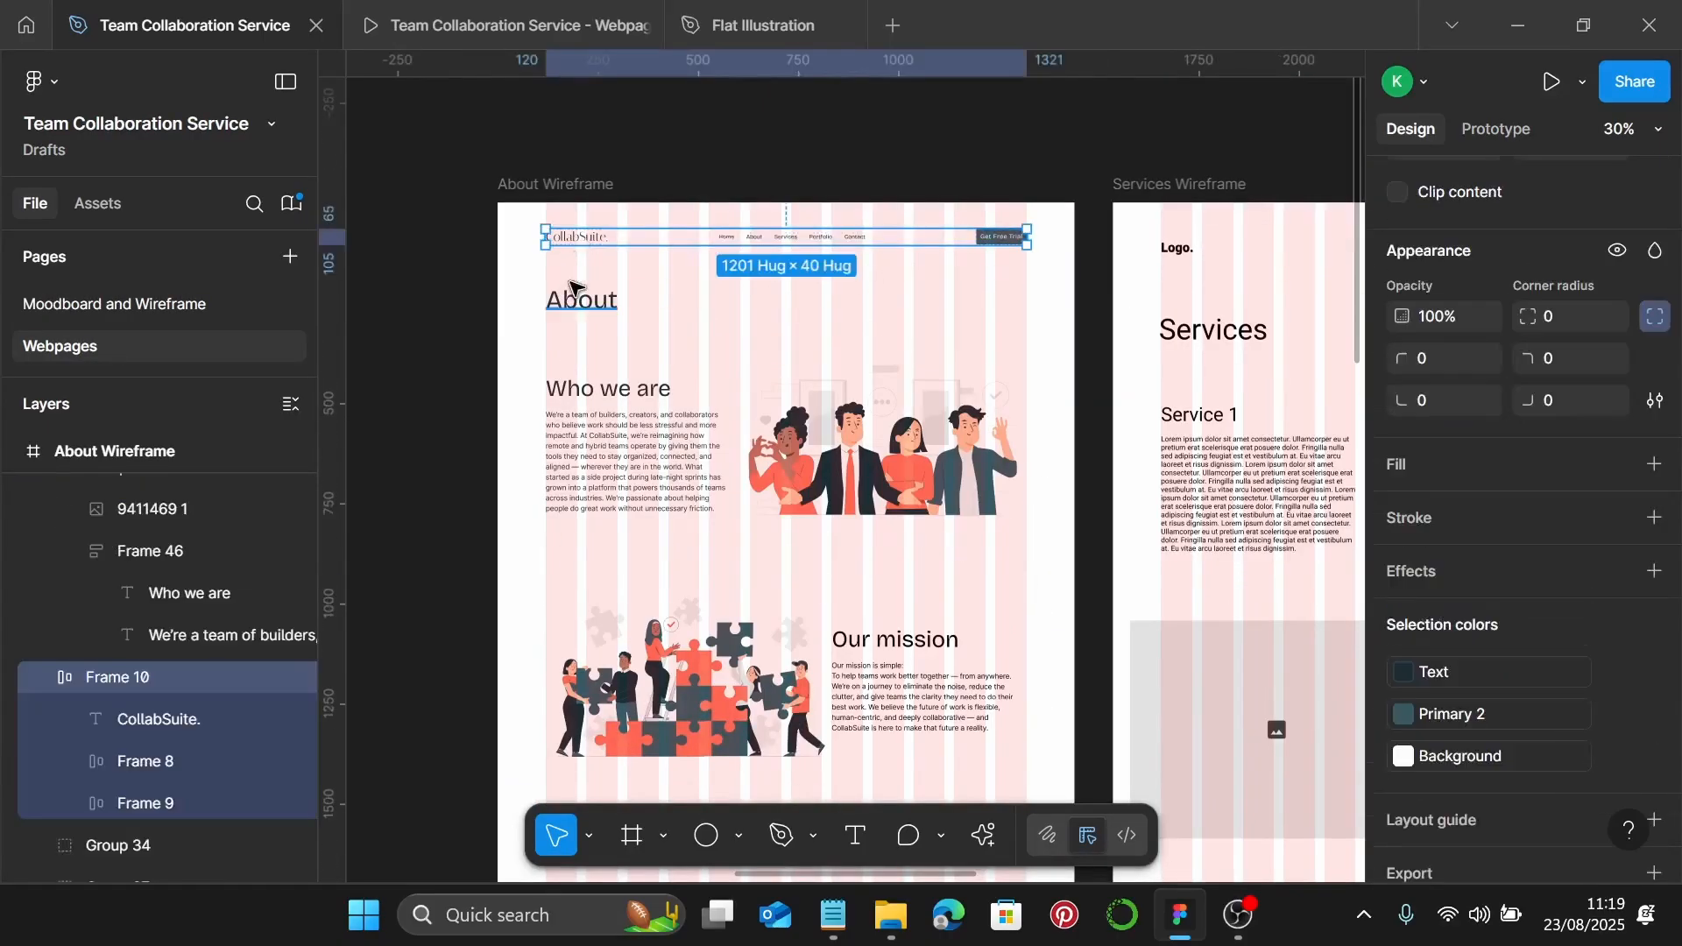
Set the vertical spacing between the navigation bar and the About heading on the About Wireframe to 80
{"action": "left_click", "coordinate": [613, 302], "text": "shift"}
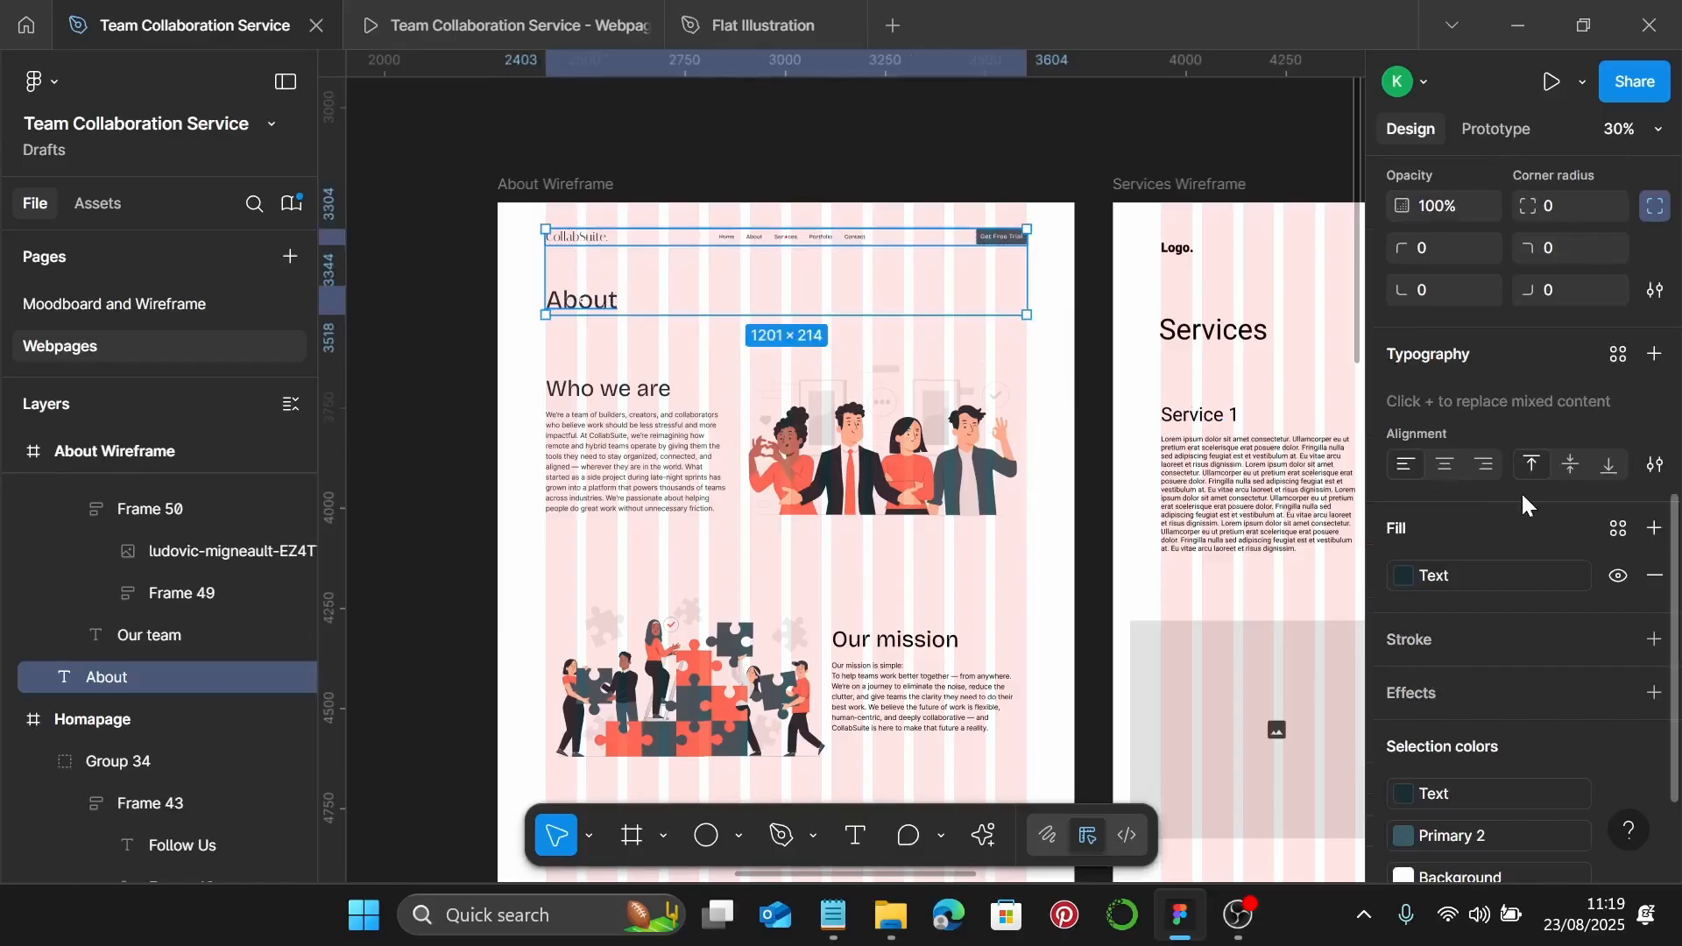
{"action": "scroll", "coordinate": [1458, 390], "scroll_direction": "up", "scroll_amount": 3}
{"action": "left_click", "coordinate": [1488, 302]}
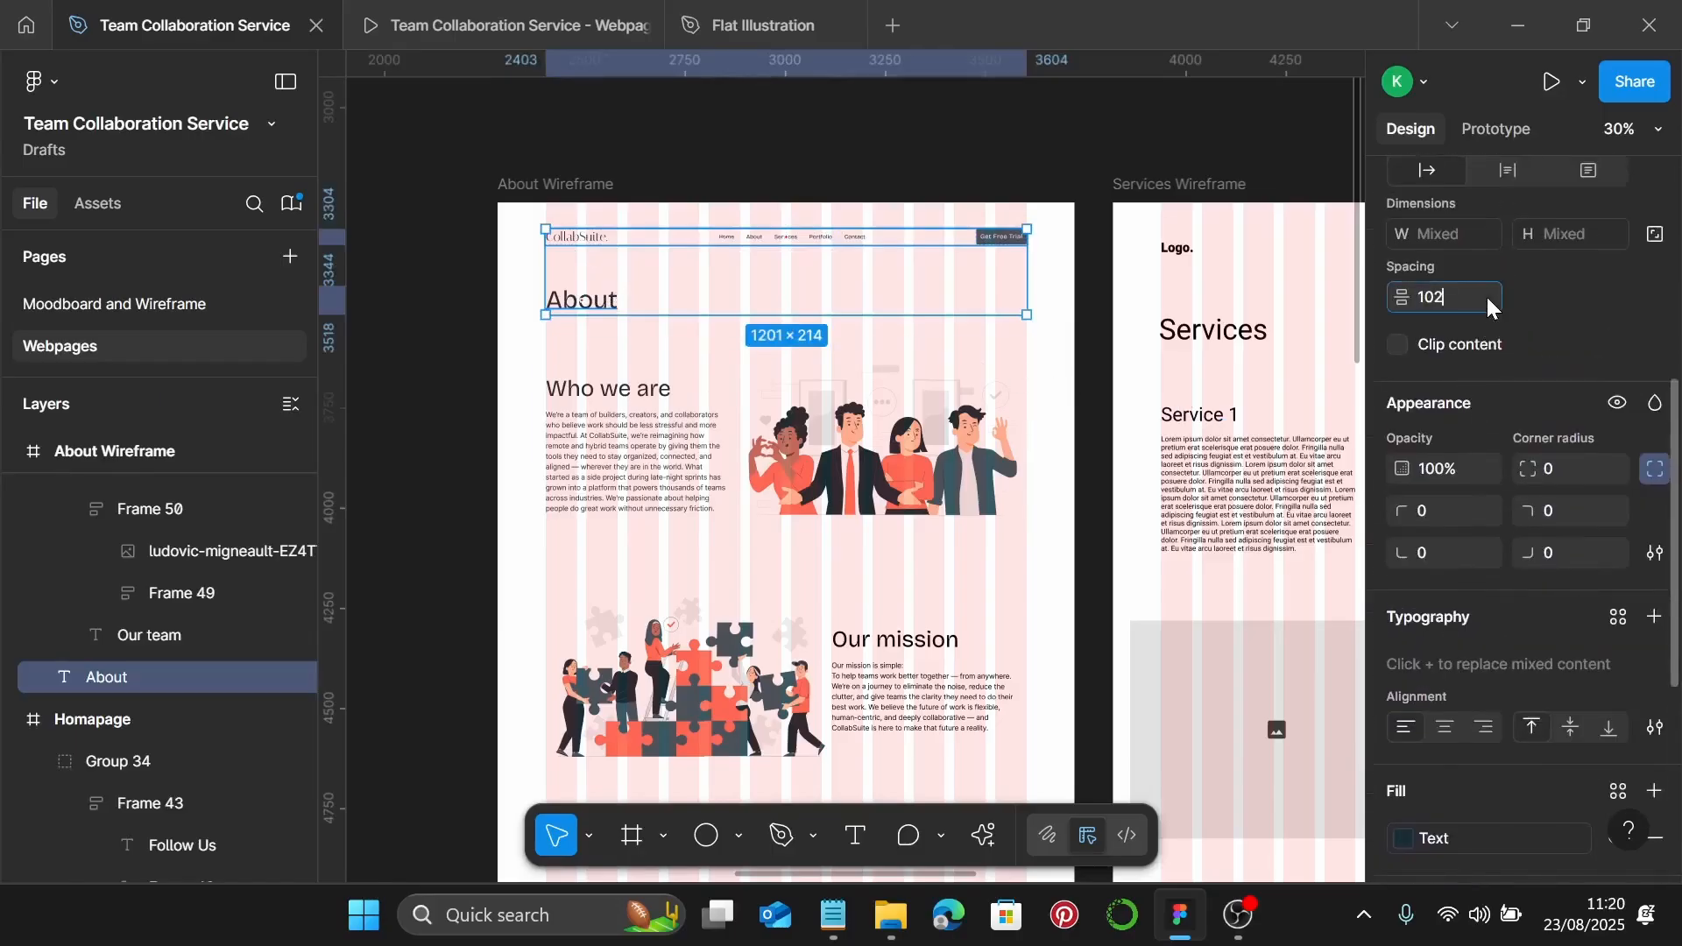
{"action": "type", "text": "80"}
{"action": "key", "text": "Return"}
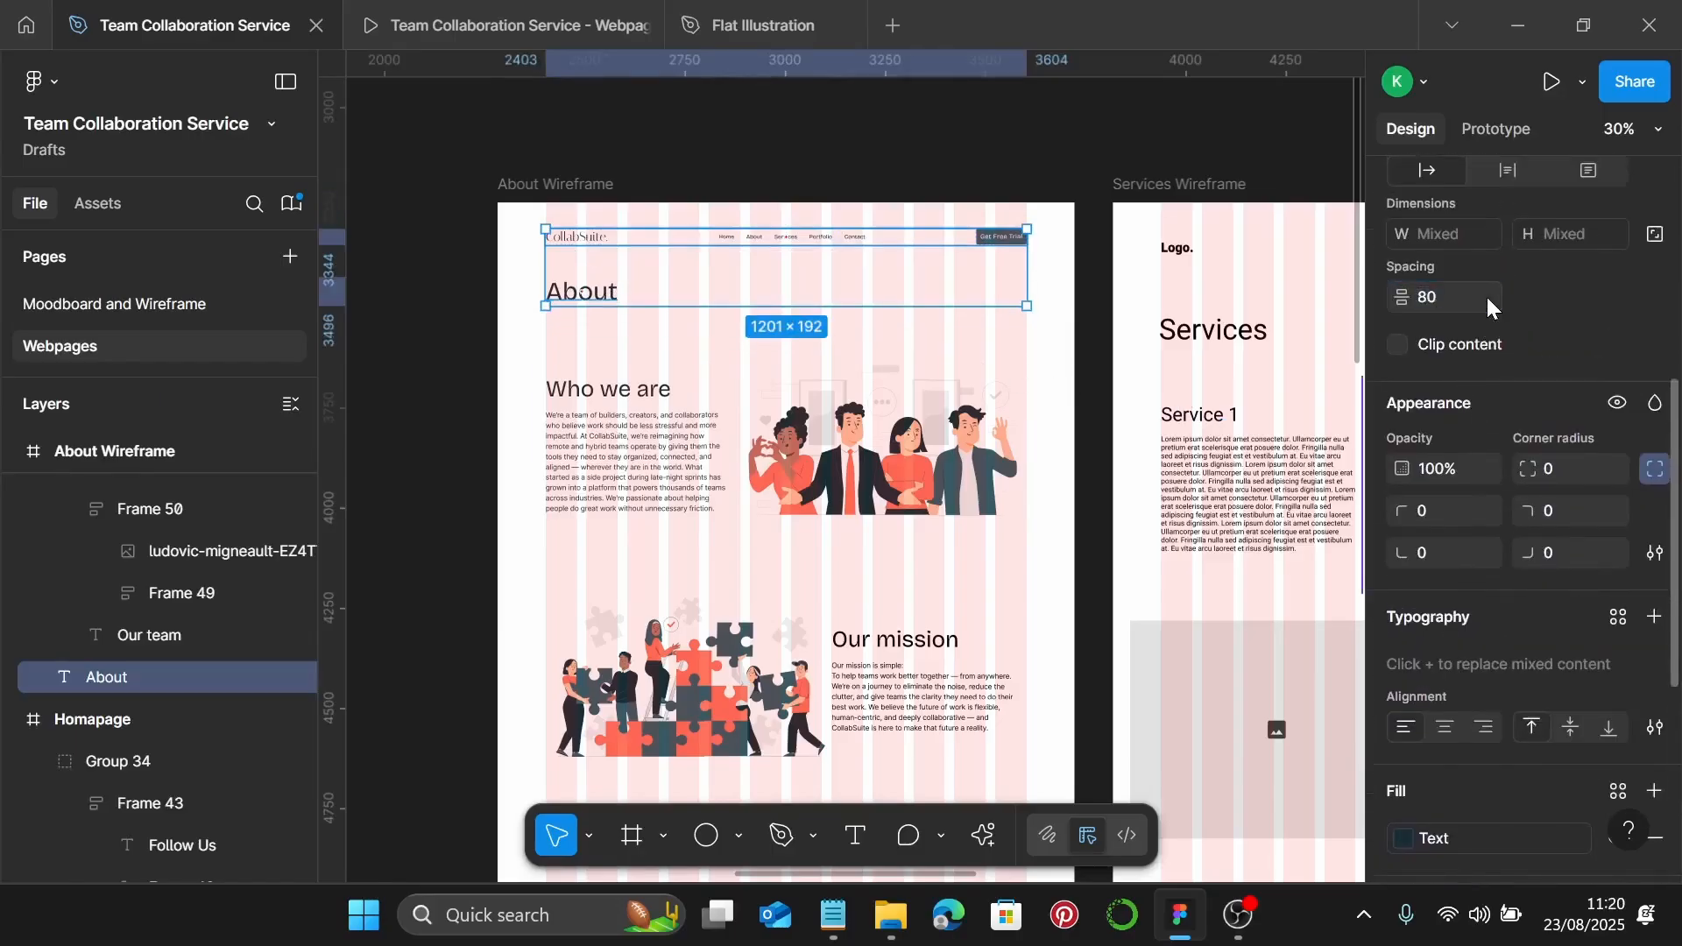
Set the vertical spacing between the About heading and the Who we are section to 30
{"action": "left_click", "coordinate": [592, 296]}
{"action": "left_click", "coordinate": [613, 386], "text": "shift"}
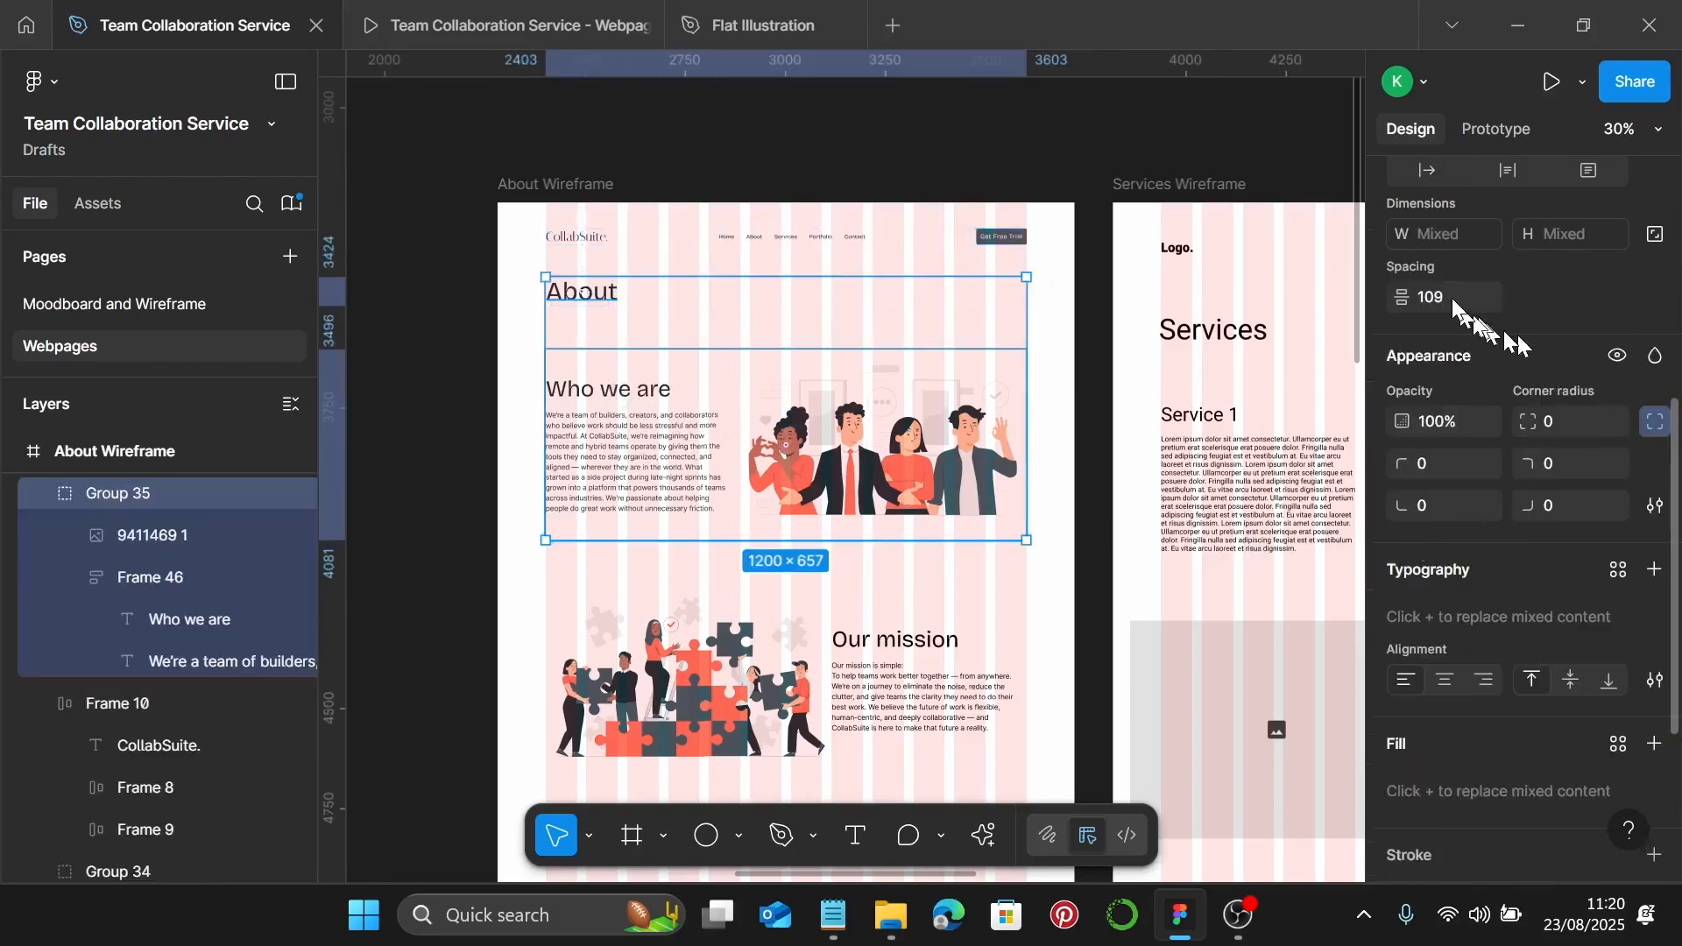
{"action": "key", "text": "Return"}
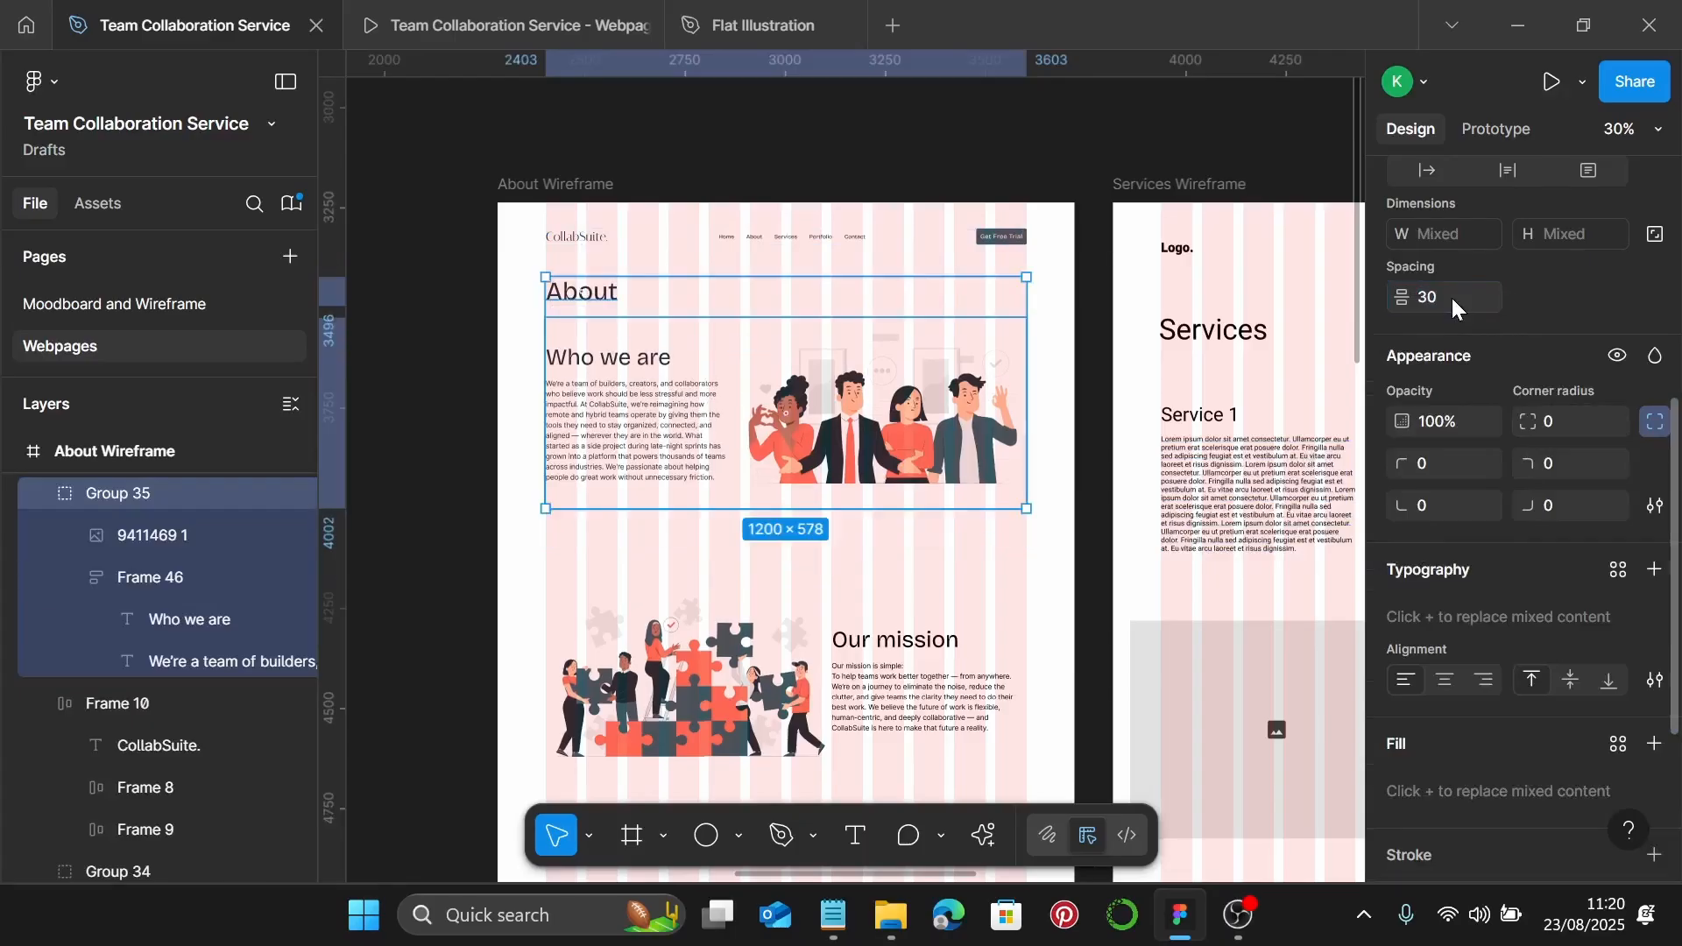
Set the vertical spacing between all About page sections, from Who we are down to the footer, to 150
{"action": "left_click", "coordinate": [831, 421]}
{"action": "scroll", "coordinate": [831, 421], "scroll_direction": "down", "scroll_amount": 4}
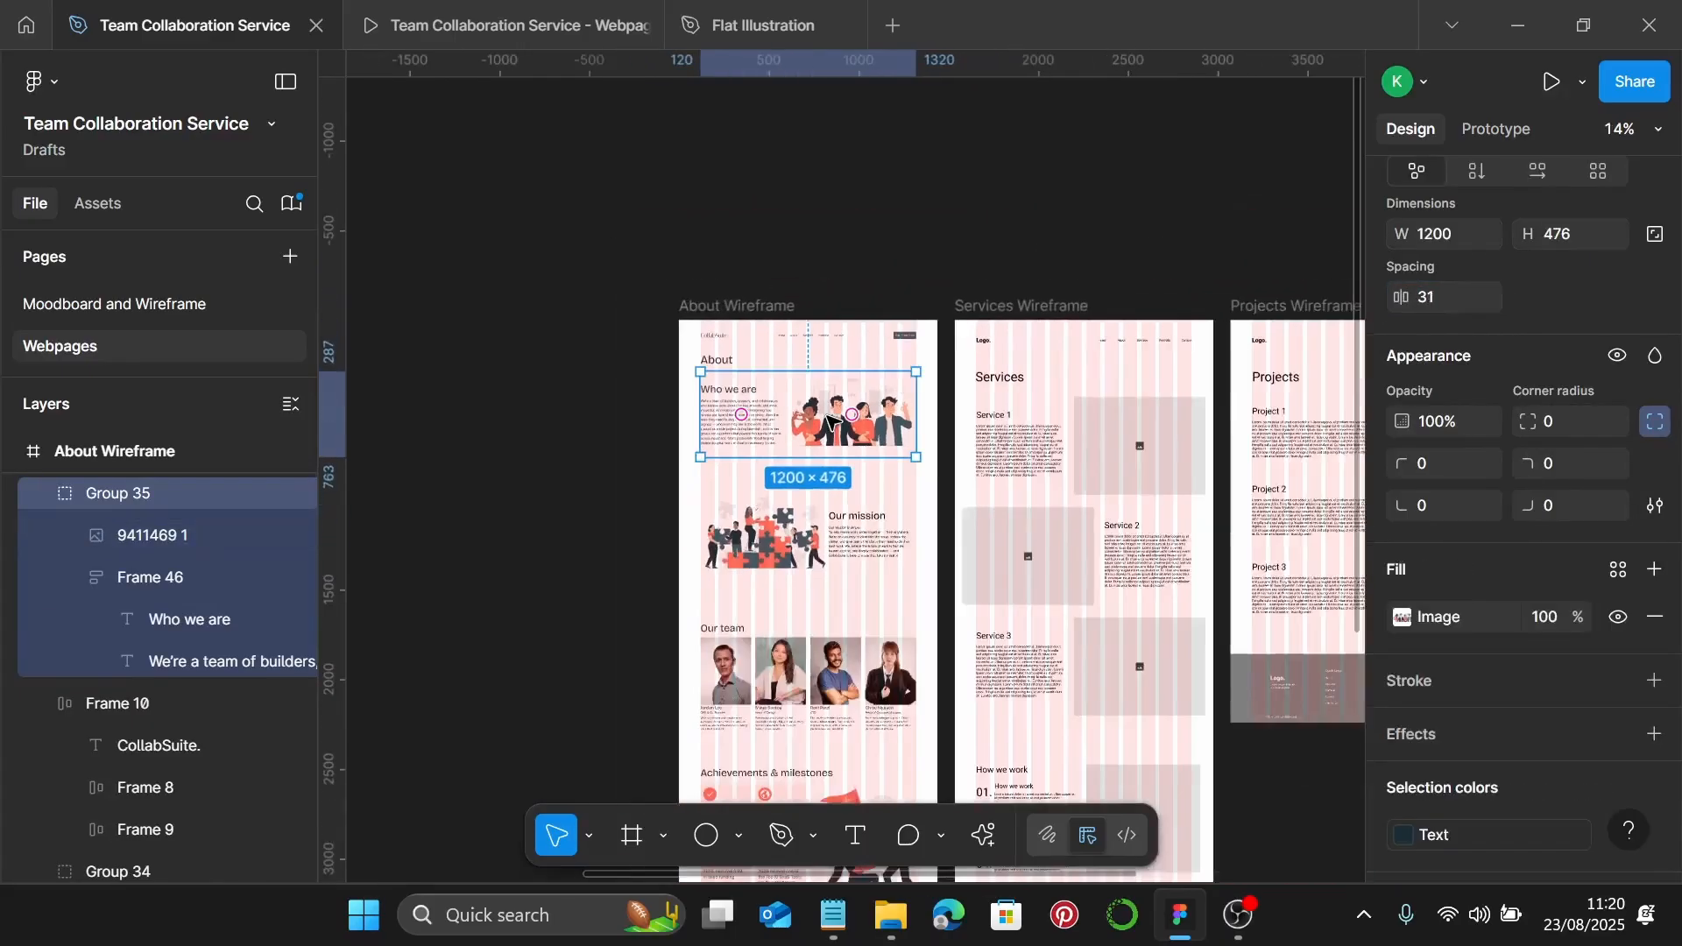
{"action": "scroll", "coordinate": [831, 420], "scroll_direction": "down", "scroll_amount": 1}
{"action": "left_click", "coordinate": [828, 460], "text": "shift"}
{"action": "left_click", "coordinate": [834, 599], "text": "shift"}
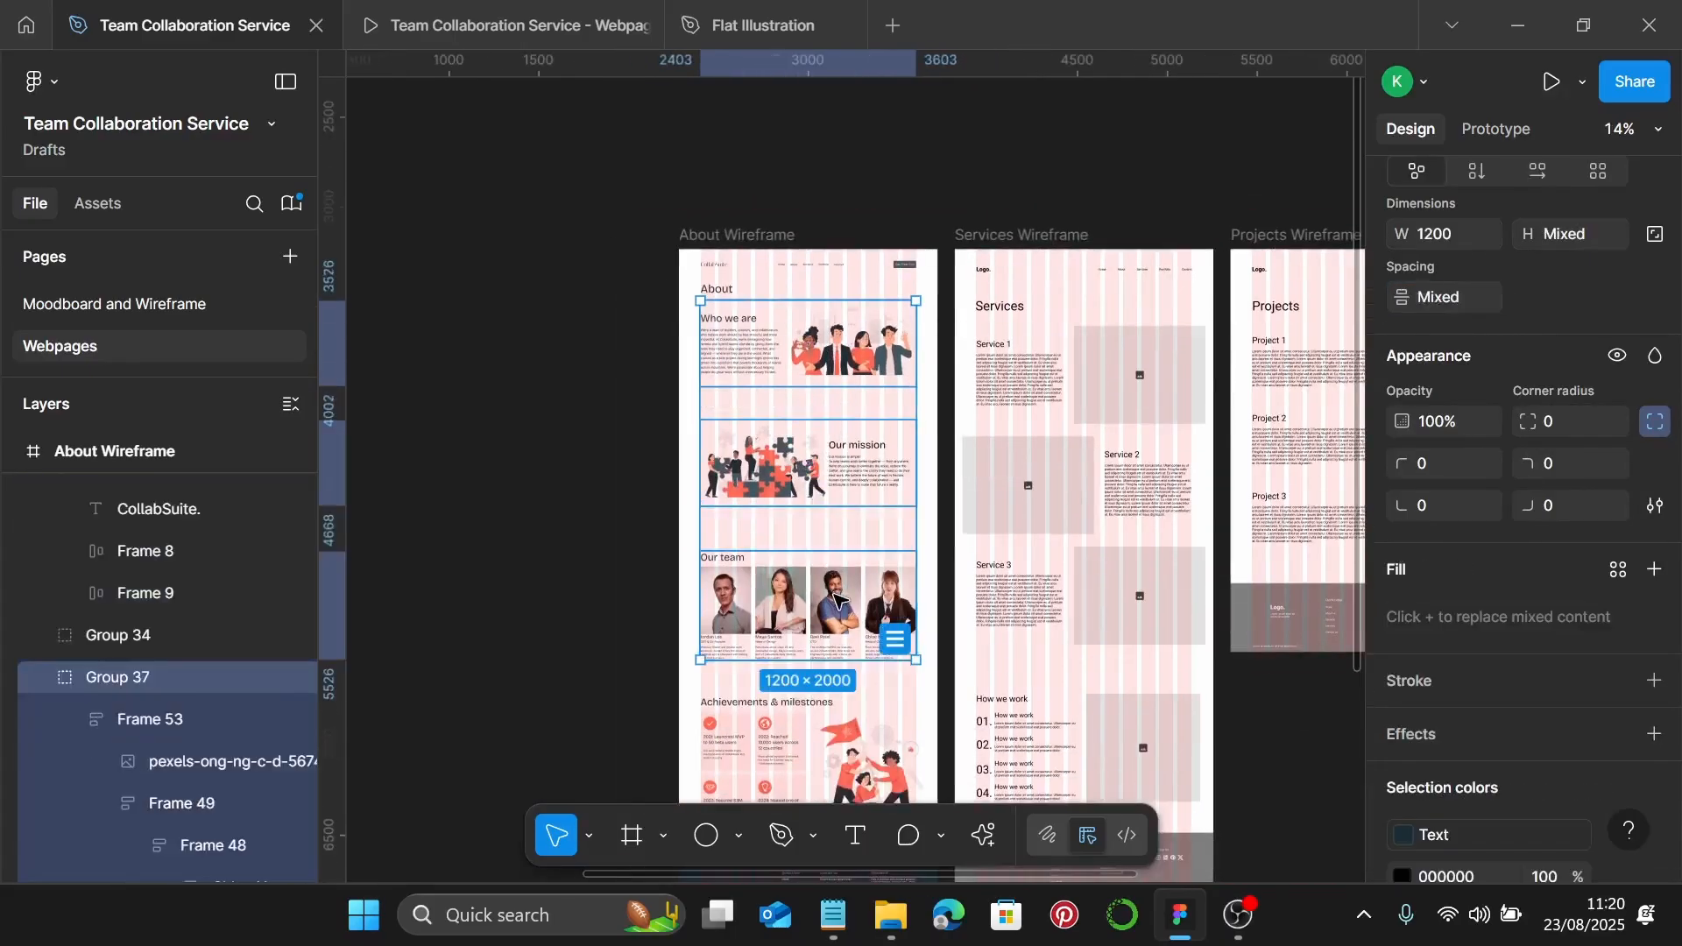
{"action": "scroll", "coordinate": [834, 598], "scroll_direction": "down", "scroll_amount": 3}
{"action": "left_click", "coordinate": [843, 675], "text": "shift"}
{"action": "scroll", "coordinate": [843, 674], "scroll_direction": "down", "scroll_amount": 3}
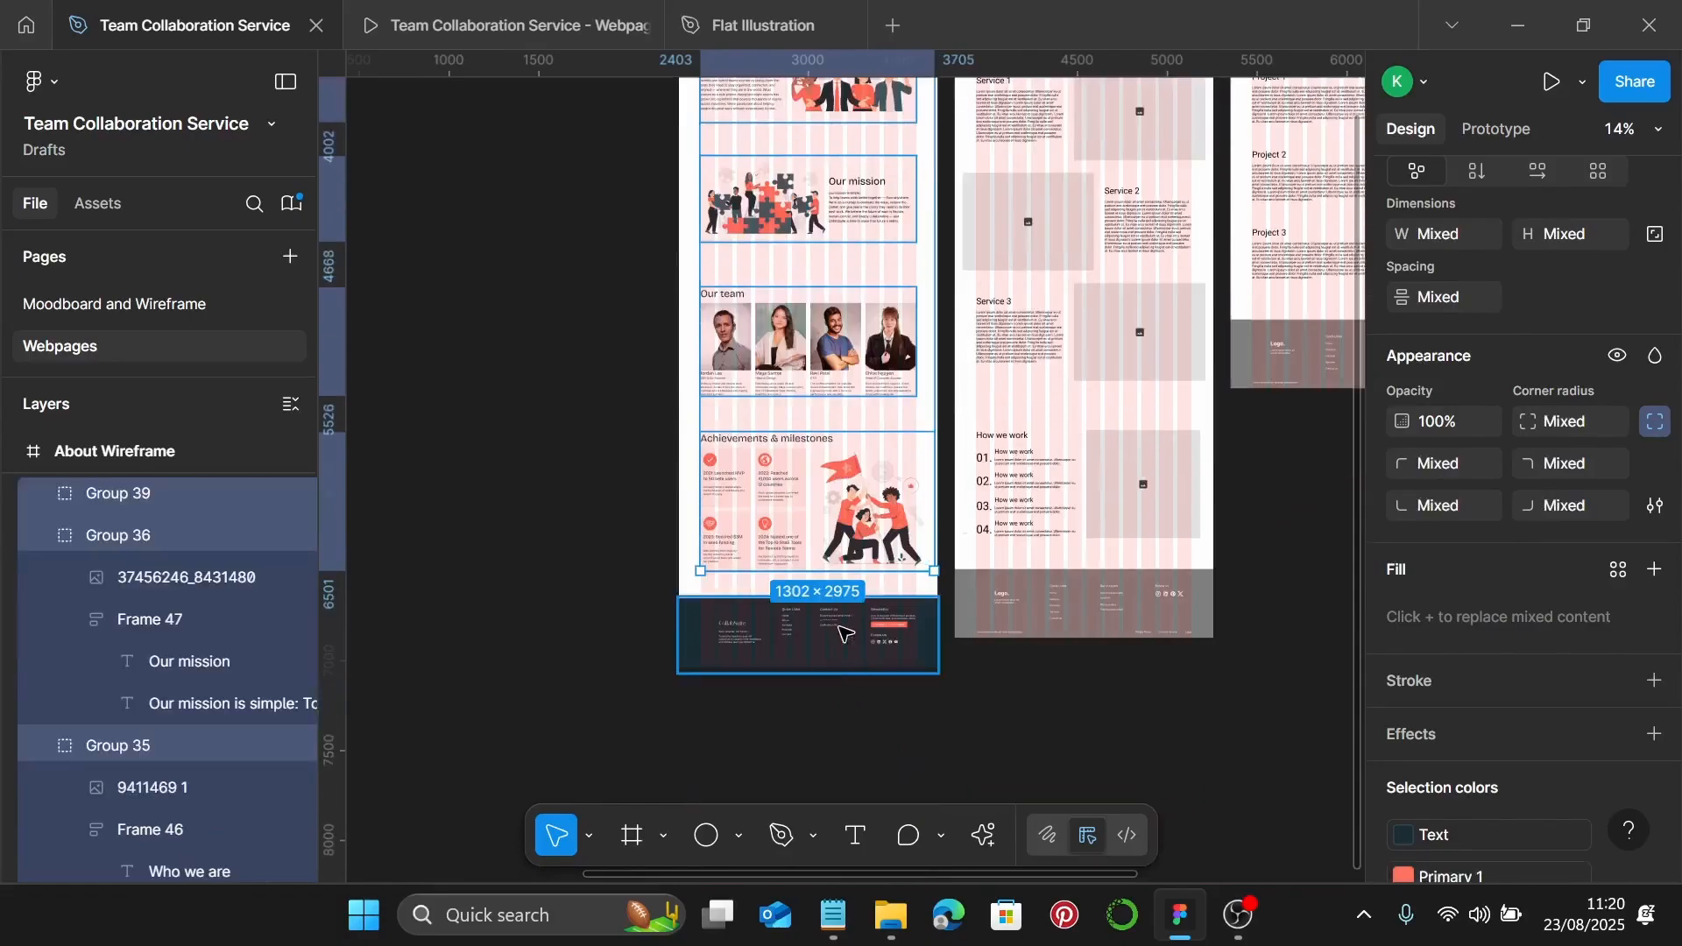
{"action": "left_click", "coordinate": [815, 631], "text": "shift"}
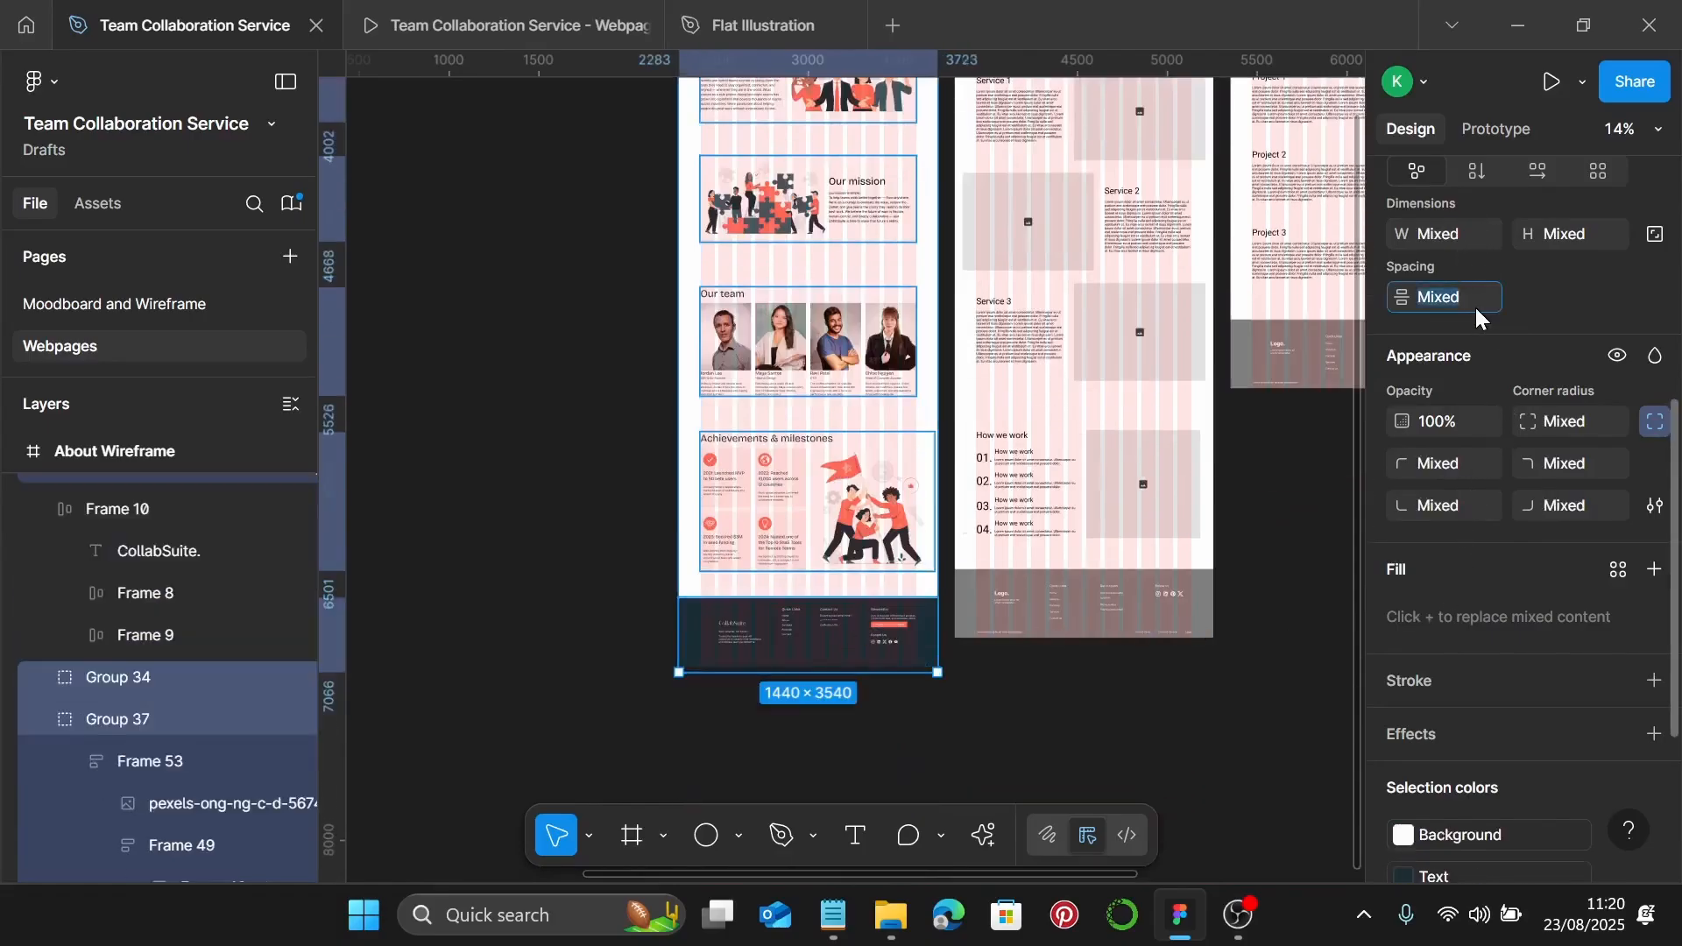
{"action": "type", "text": "150"}
{"action": "key", "text": "Return"}
Shorten the About Wireframe frame so it ends at the footer's lower edge, at a height of 3629
{"action": "scroll", "coordinate": [867, 677], "scroll_direction": "up", "scroll_amount": 2}
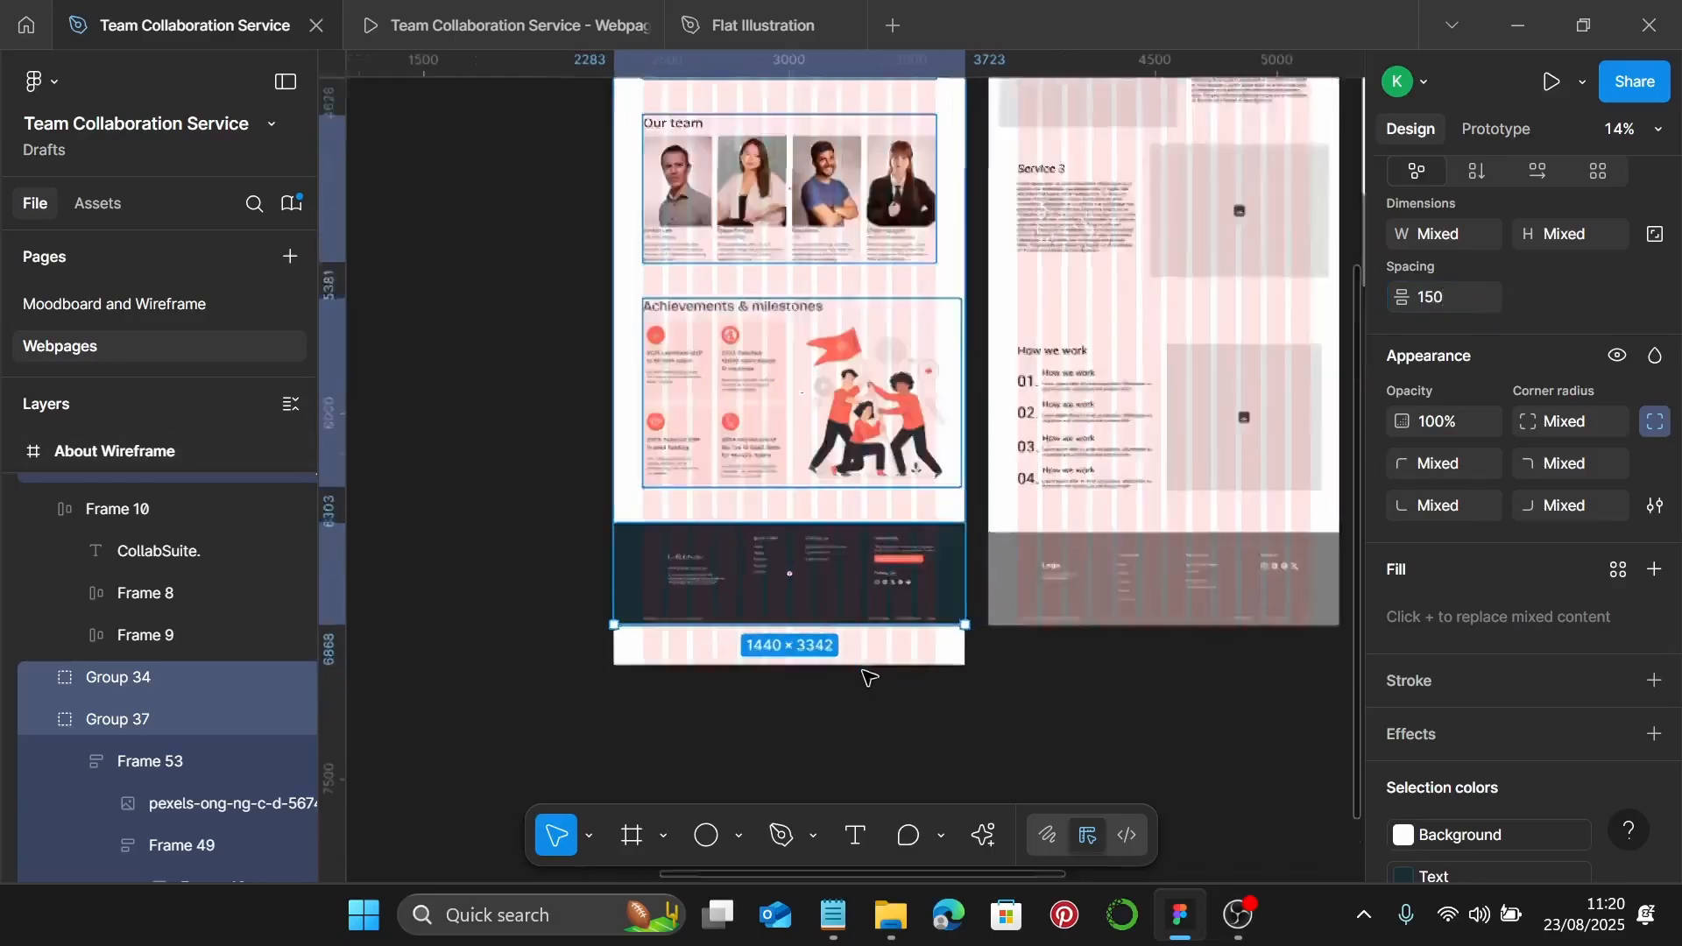
{"action": "scroll", "coordinate": [867, 677], "scroll_direction": "up", "scroll_amount": 5}
{"action": "right_click", "coordinate": [885, 137]}
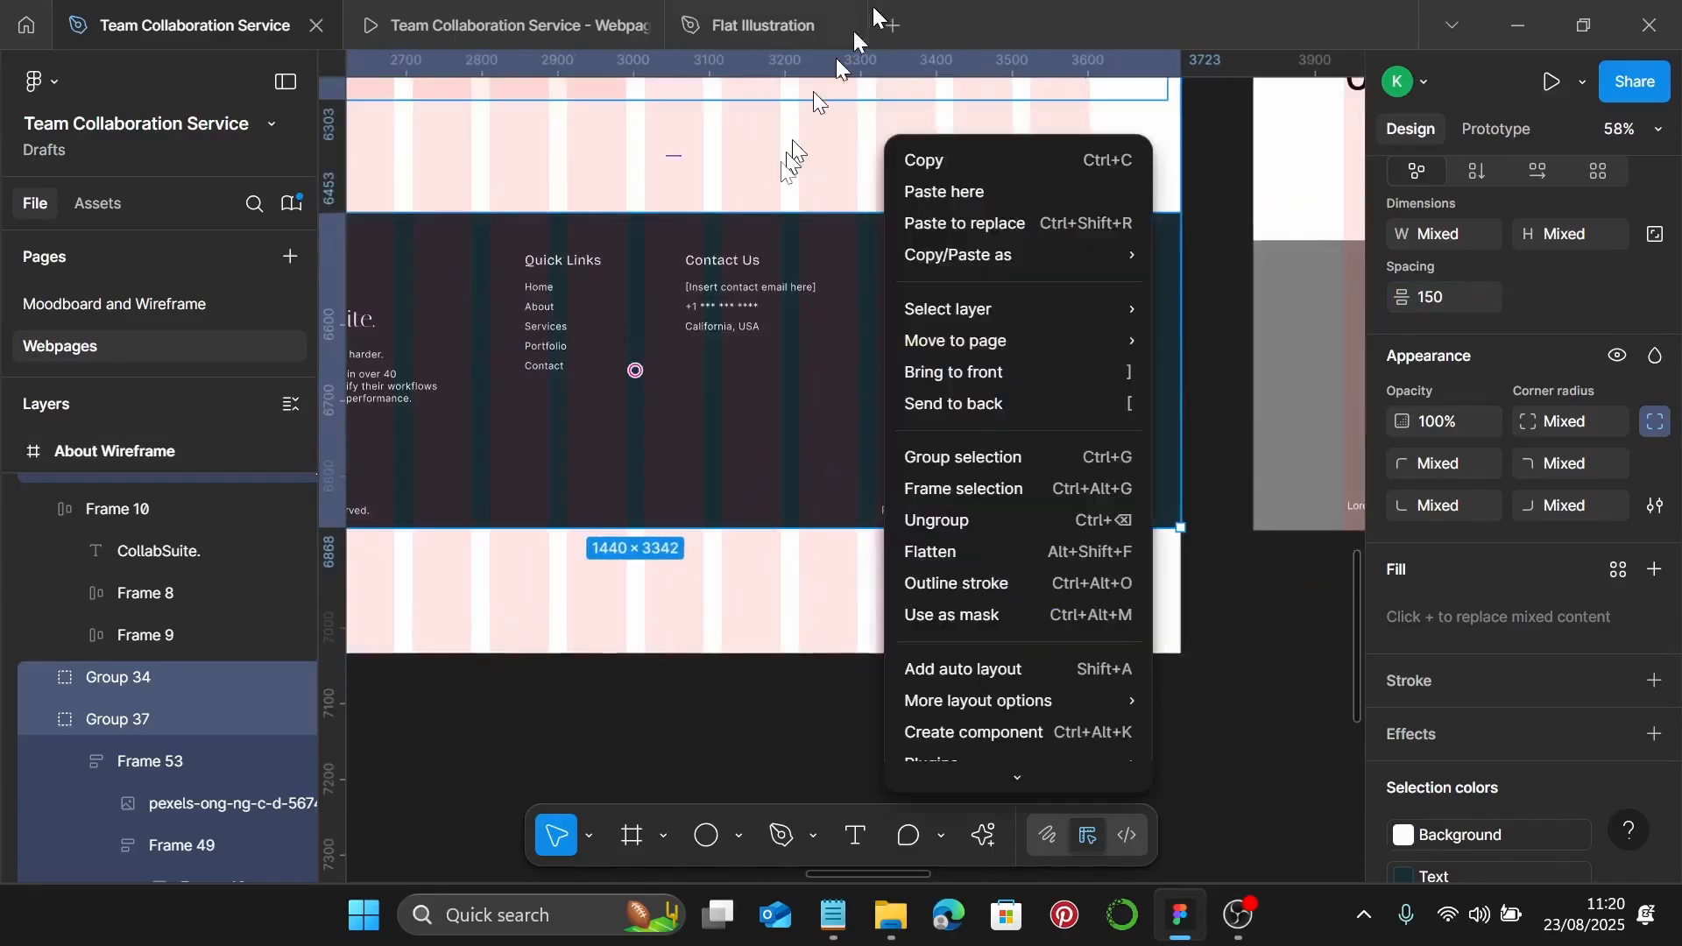
{"action": "left_click", "coordinate": [775, 595]}
{"action": "right_click", "coordinate": [775, 594]}
{"action": "left_click", "coordinate": [723, 586]}
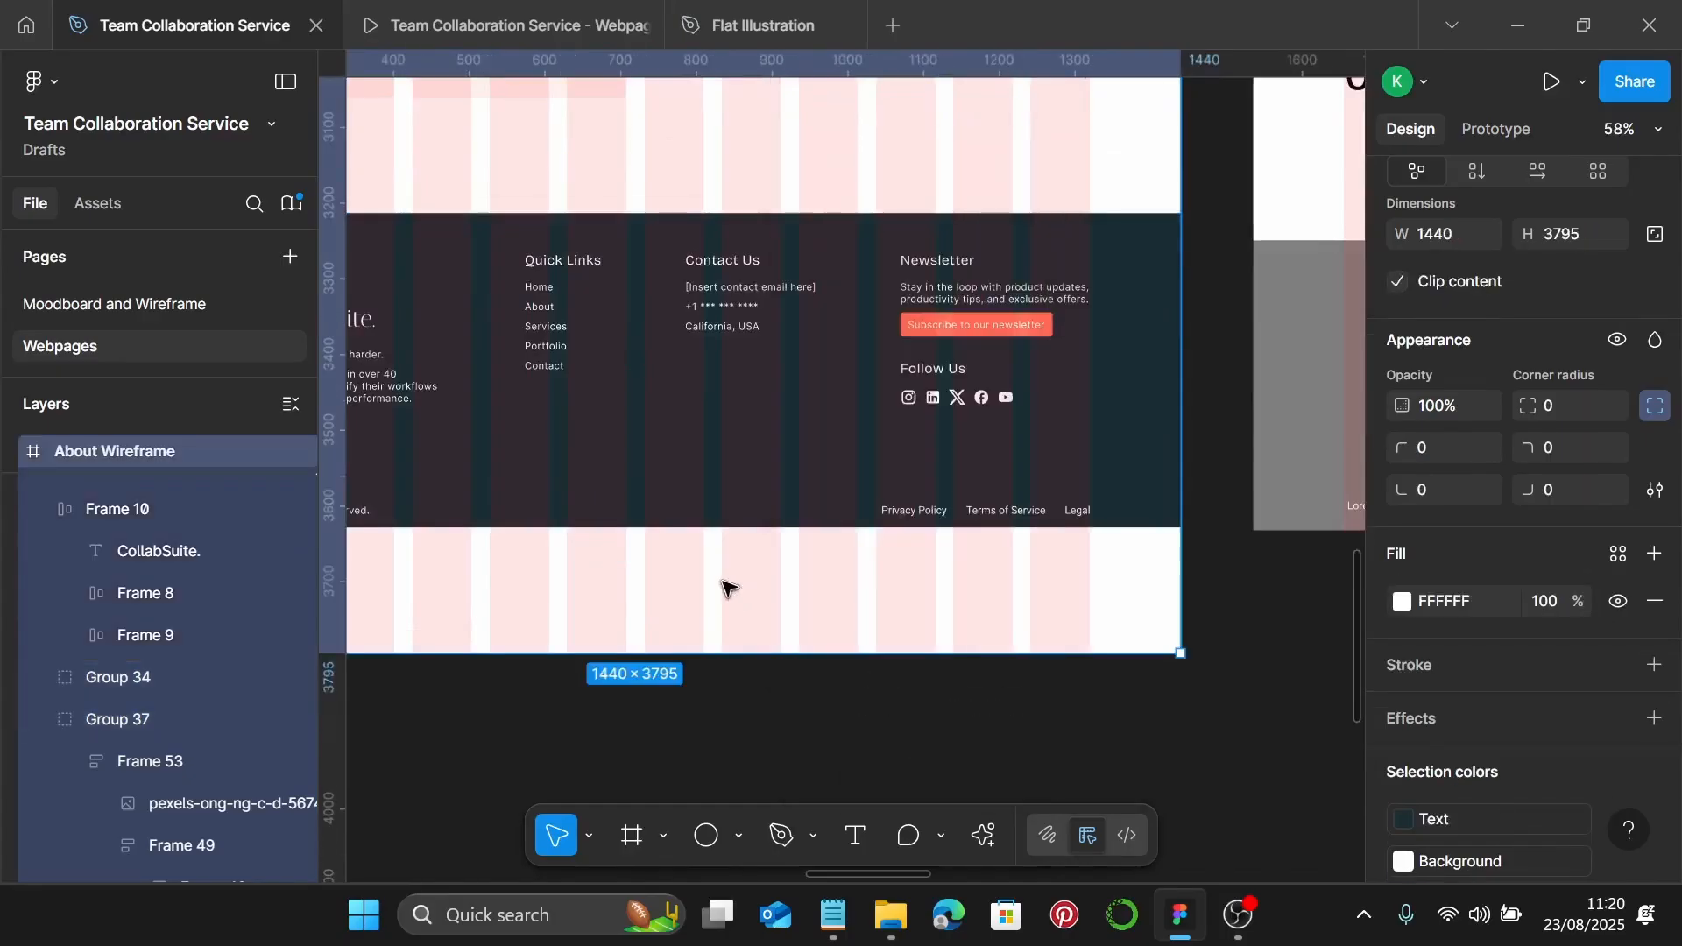
{"action": "left_click_drag", "start_coordinate": [777, 663], "coordinate": [803, 361]}
Review the About page's spacing from heading to footer in the prototype preview, and return to the design file with nothing selected
{"action": "scroll", "coordinate": [780, 547], "scroll_direction": "up", "scroll_amount": 4}
{"action": "scroll", "coordinate": [782, 543], "scroll_direction": "up", "scroll_amount": 8}
{"action": "scroll", "coordinate": [802, 361], "scroll_direction": "down", "scroll_amount": 10}
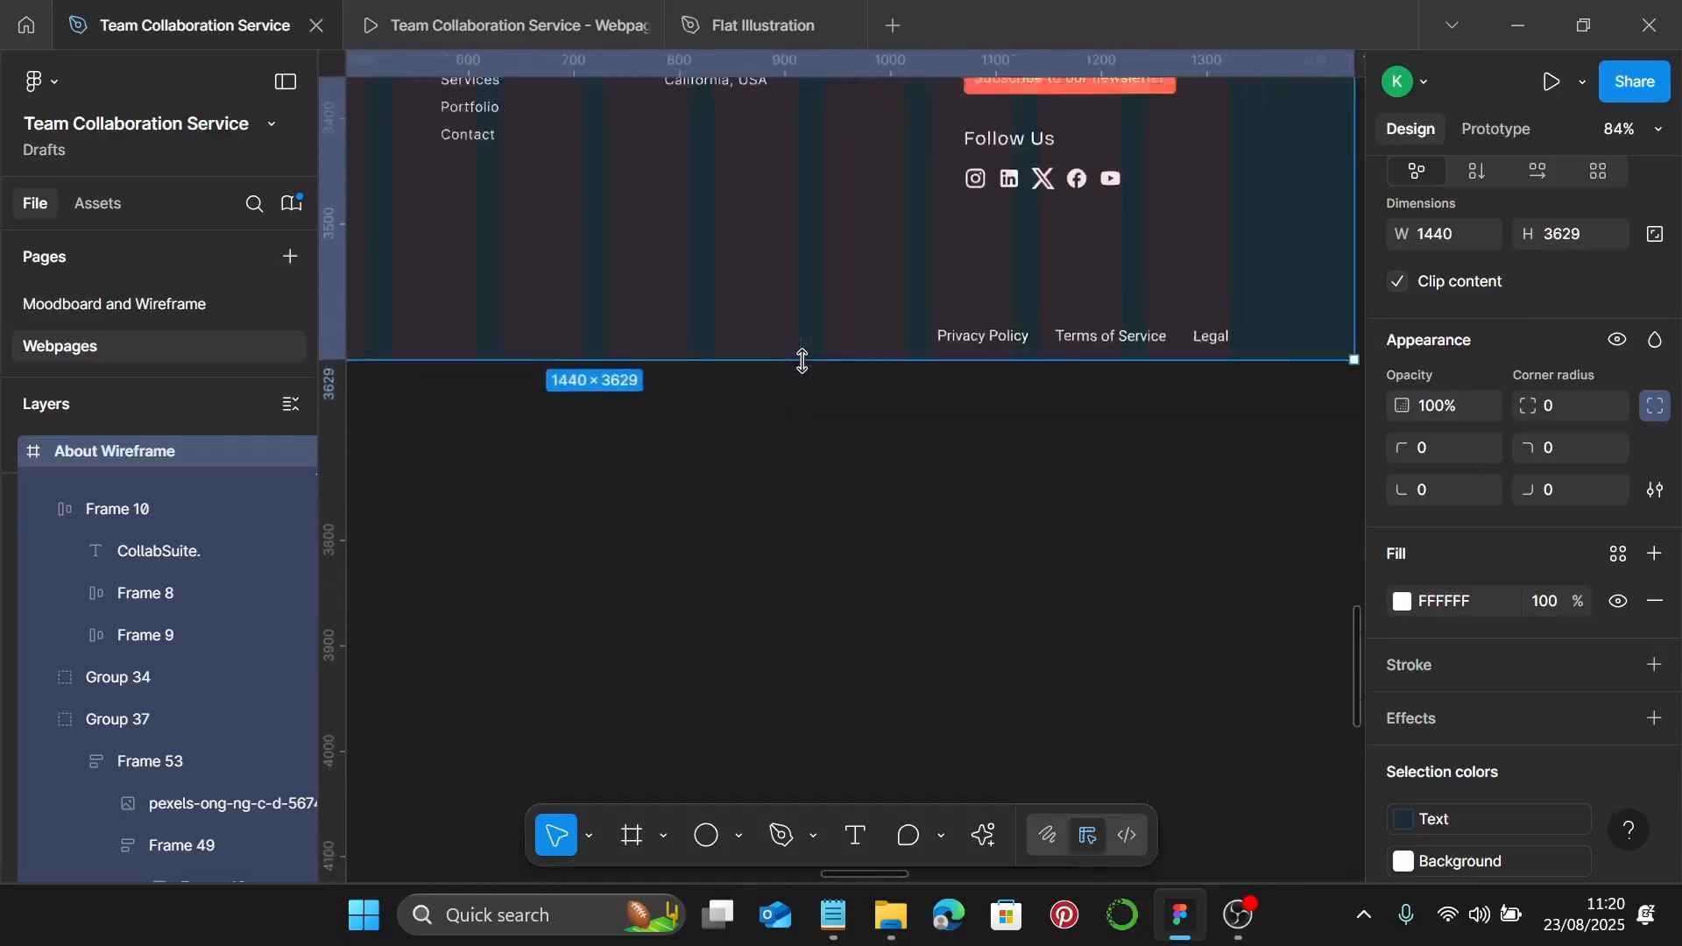
{"action": "scroll", "coordinate": [803, 361], "scroll_direction": "down", "scroll_amount": 5}
{"action": "scroll", "coordinate": [803, 361], "scroll_direction": "up", "scroll_amount": 5}
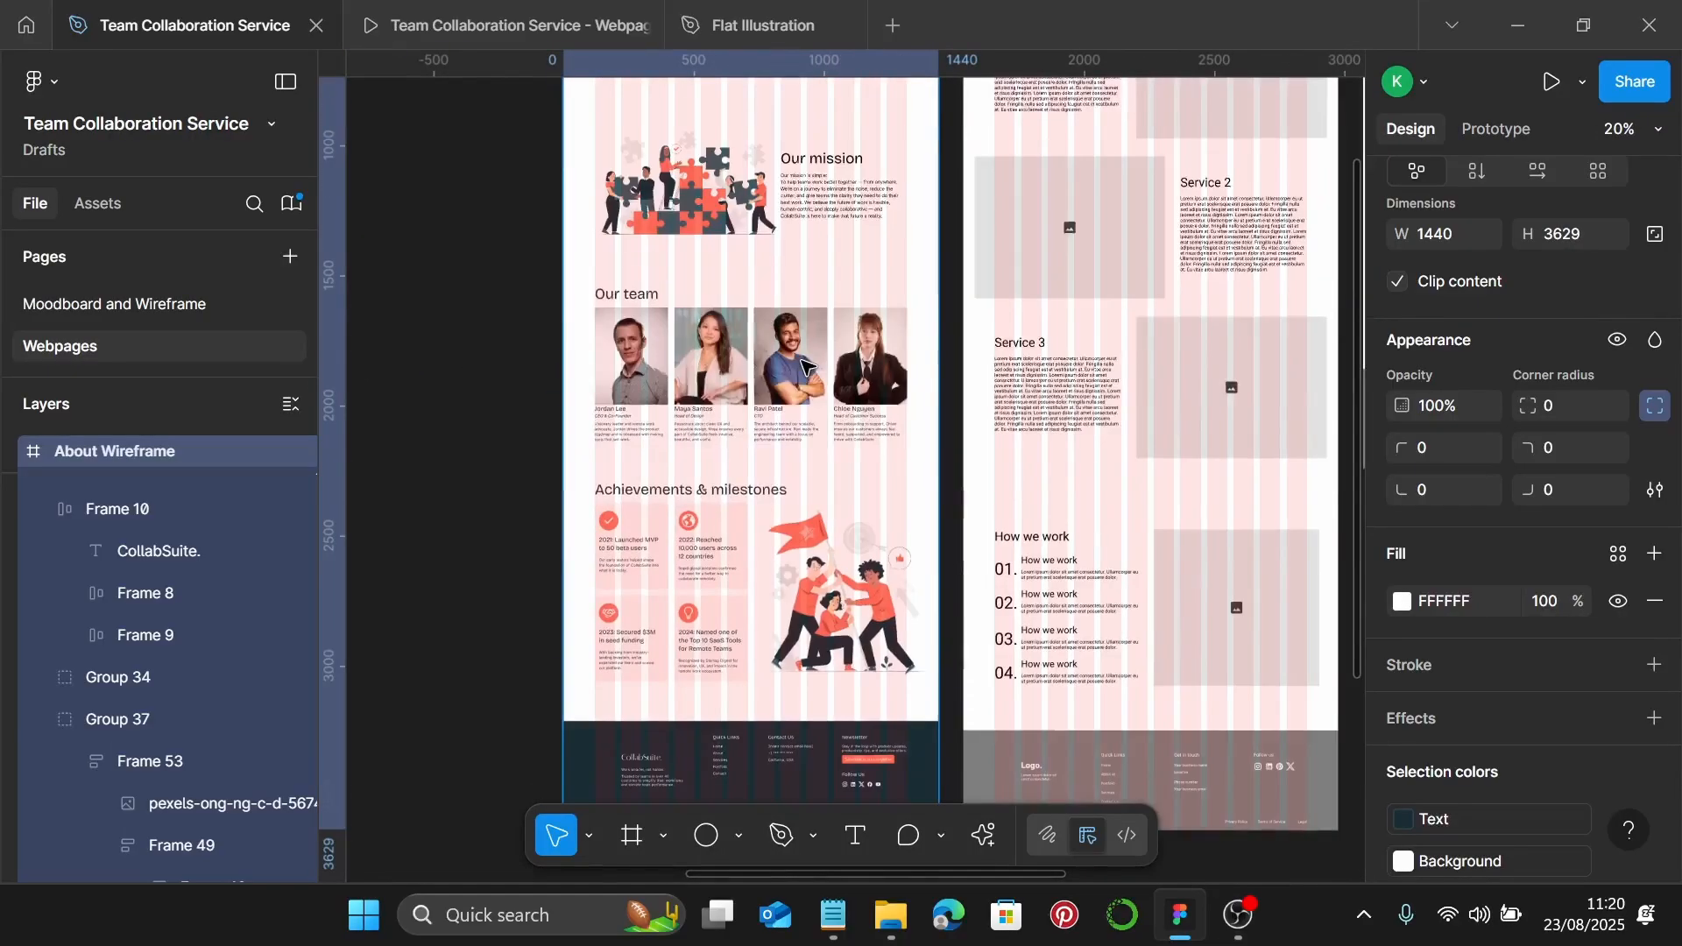
{"action": "left_click", "coordinate": [519, 33]}
{"action": "scroll", "coordinate": [960, 506], "scroll_direction": "down", "scroll_amount": 15}
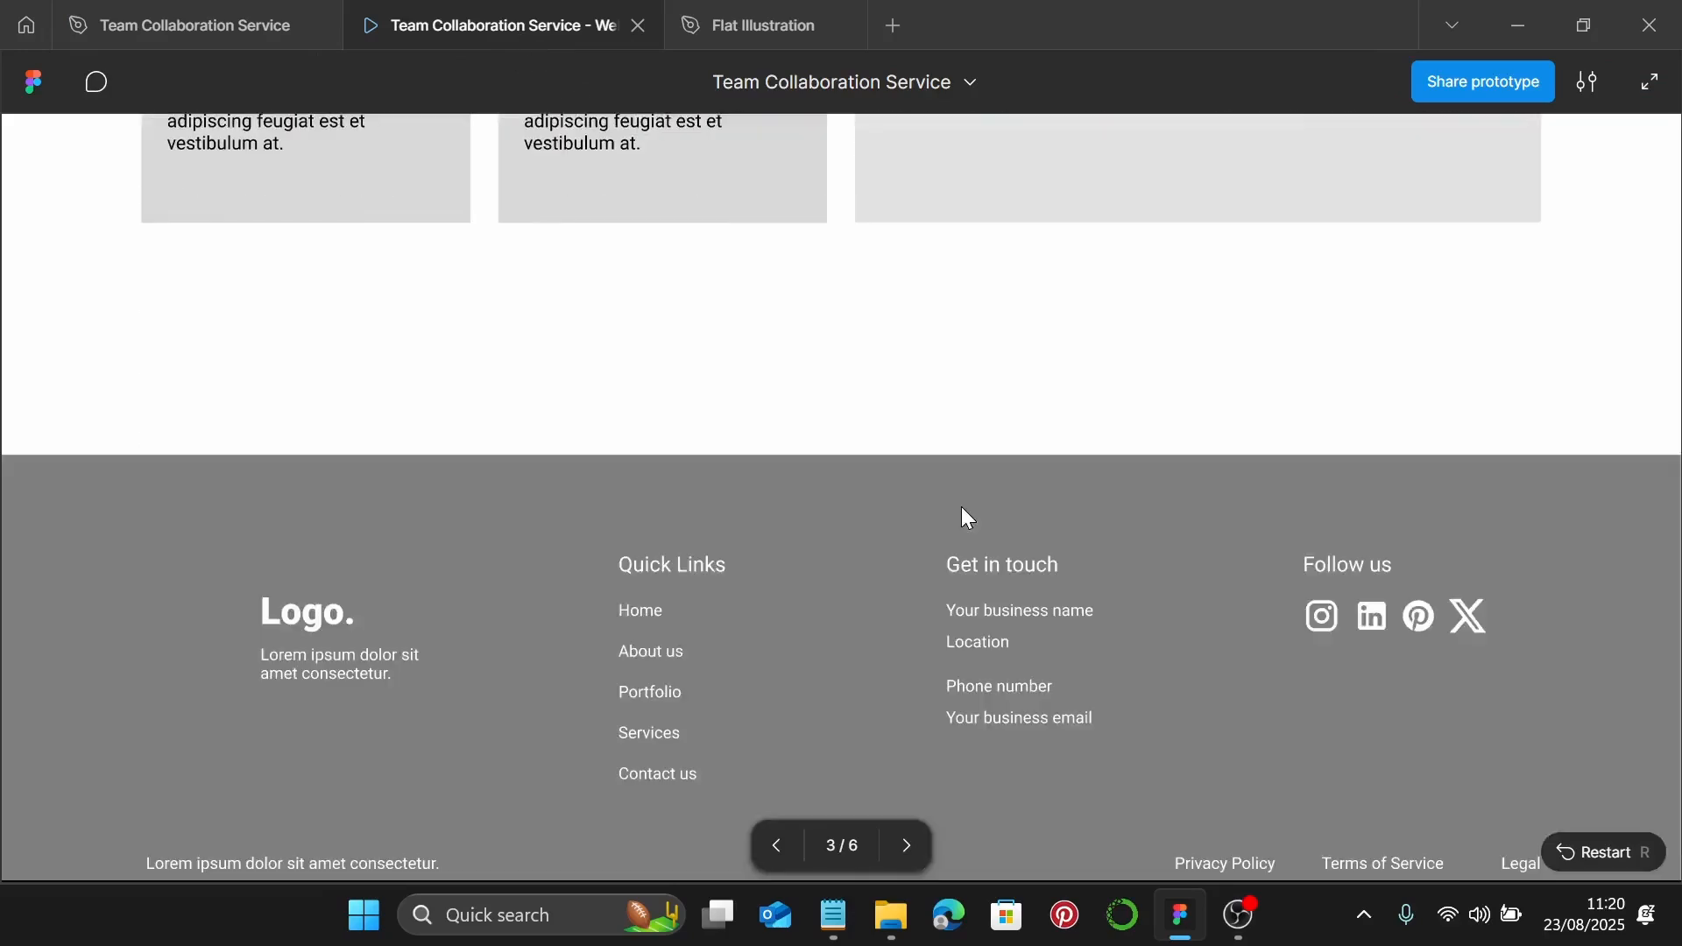
{"action": "scroll", "coordinate": [960, 507], "scroll_direction": "up", "scroll_amount": 5}
{"action": "scroll", "coordinate": [959, 496], "scroll_direction": "down", "scroll_amount": 10}
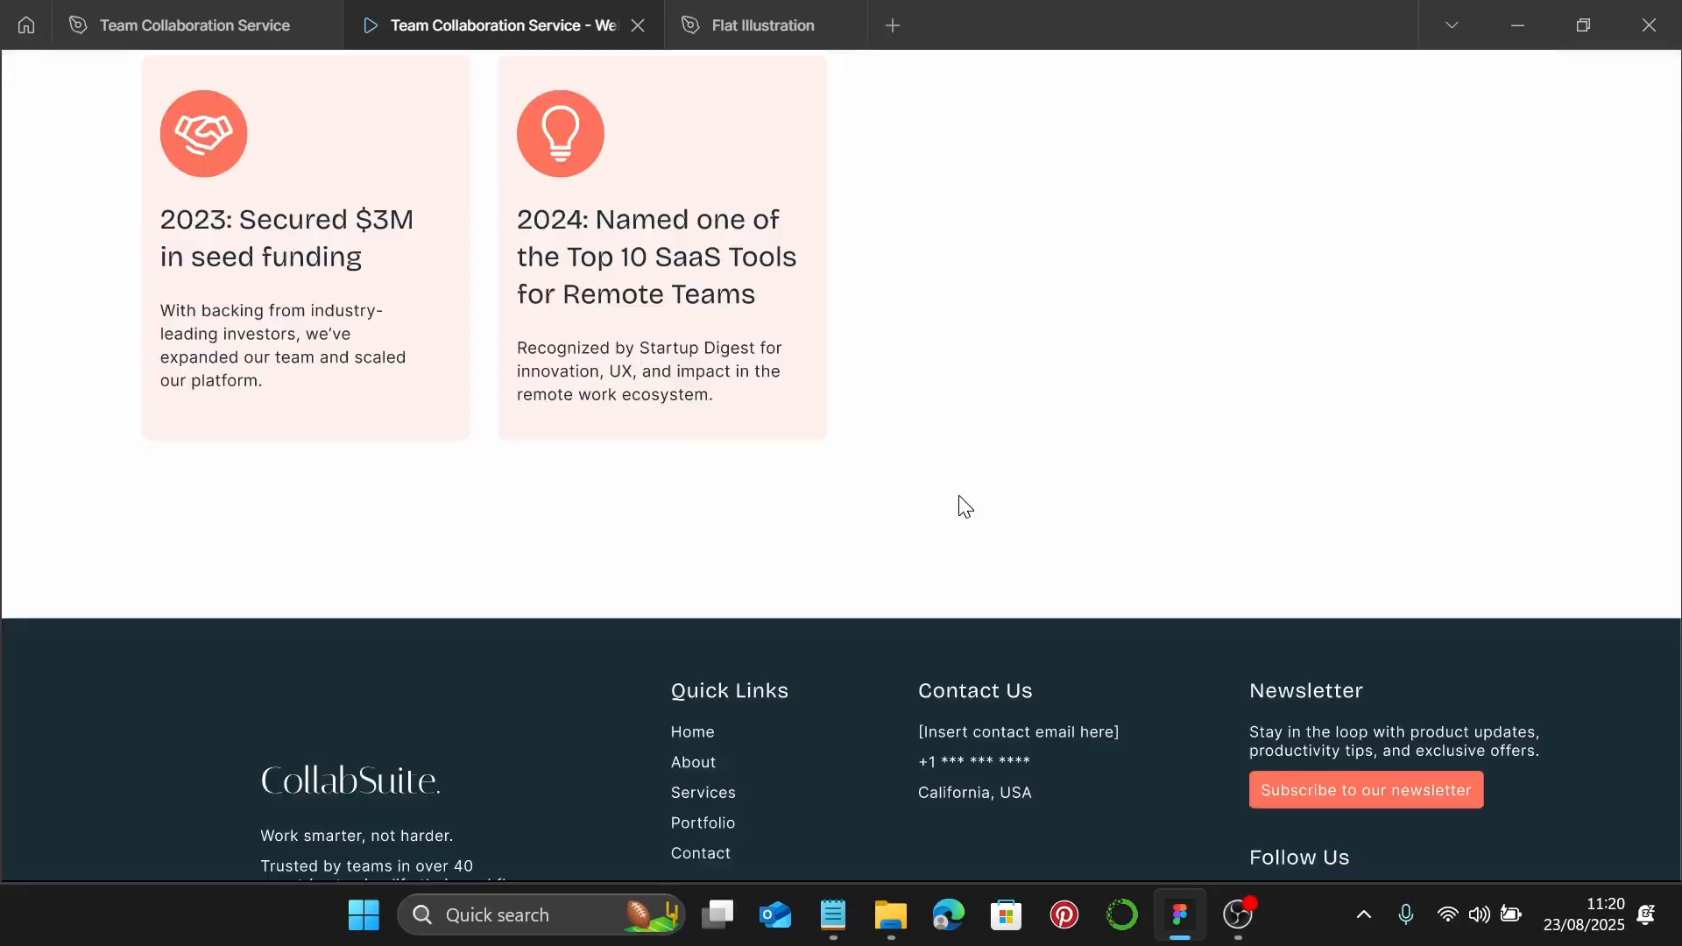
{"action": "scroll", "coordinate": [959, 496], "scroll_direction": "down", "scroll_amount": 3}
{"action": "scroll", "coordinate": [958, 496], "scroll_direction": "up", "scroll_amount": 15}
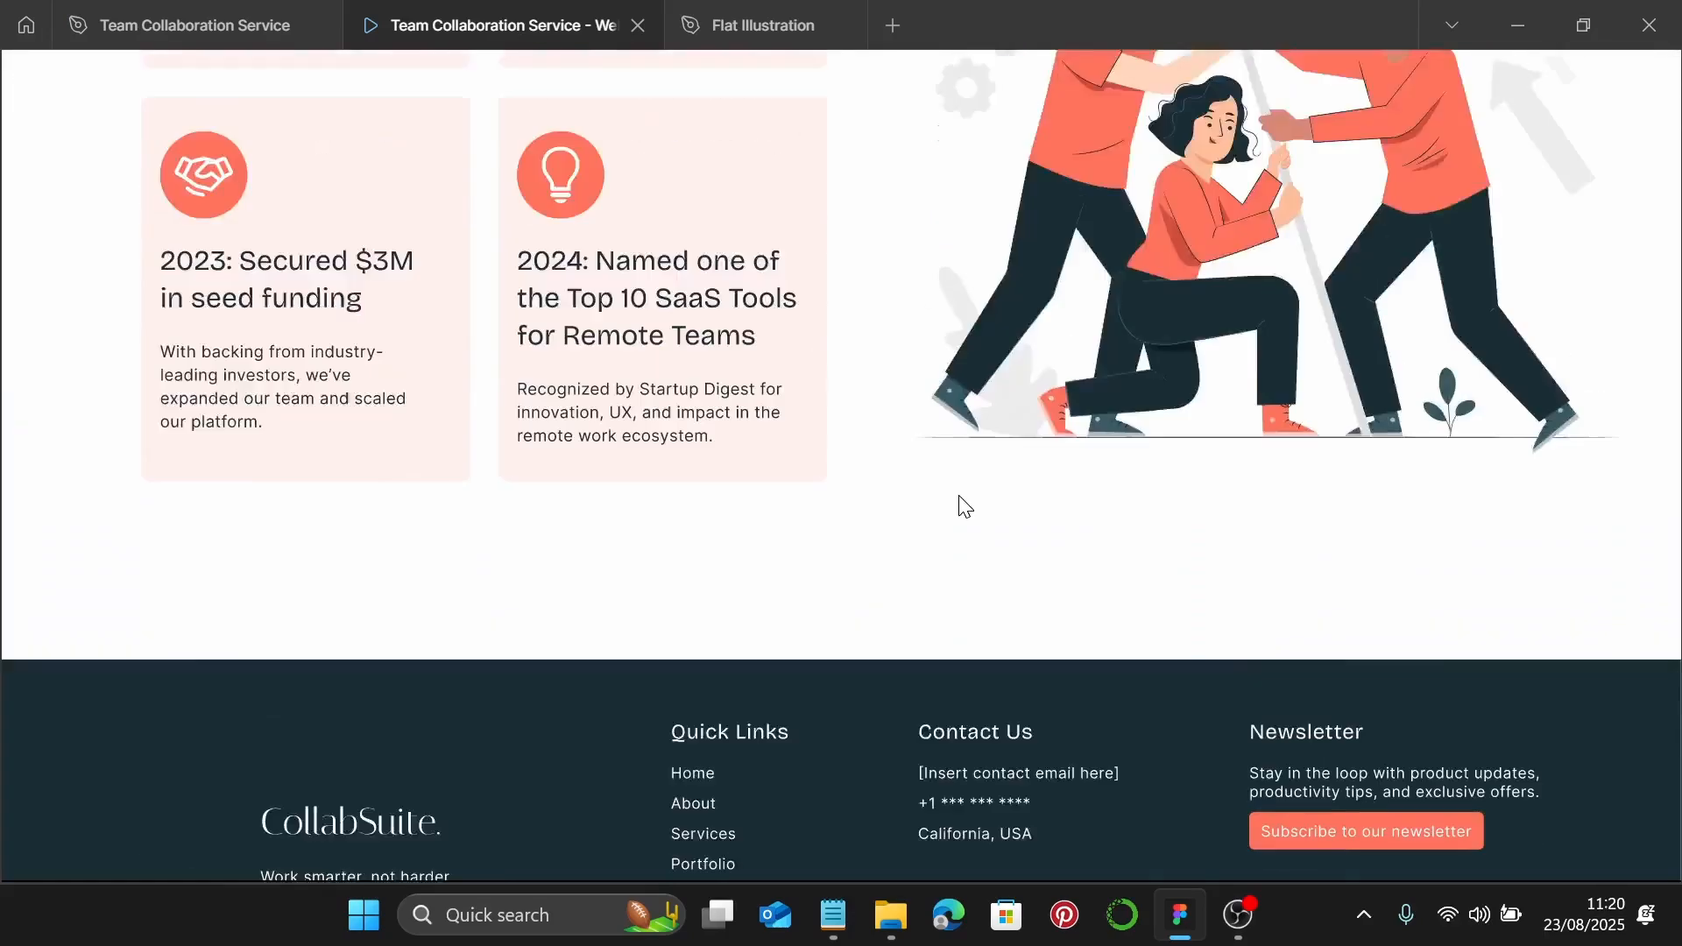
{"action": "scroll", "coordinate": [962, 497], "scroll_direction": "up", "scroll_amount": 10}
{"action": "scroll", "coordinate": [958, 490], "scroll_direction": "down", "scroll_amount": 15}
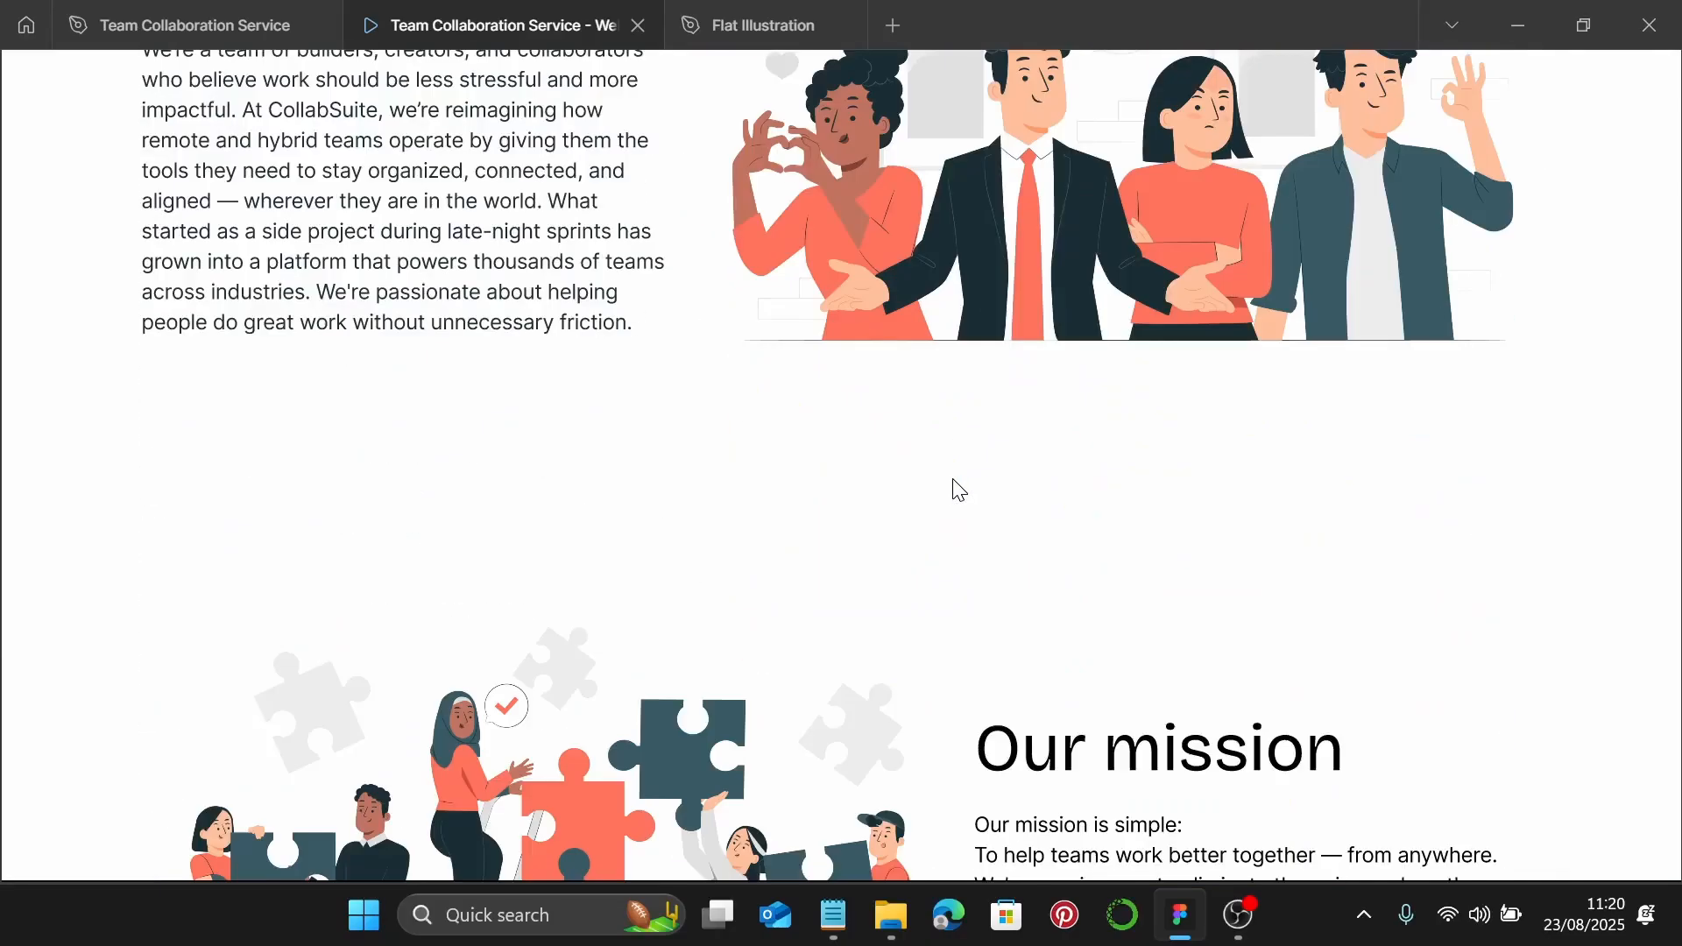
{"action": "scroll", "coordinate": [958, 489], "scroll_direction": "down", "scroll_amount": 5}
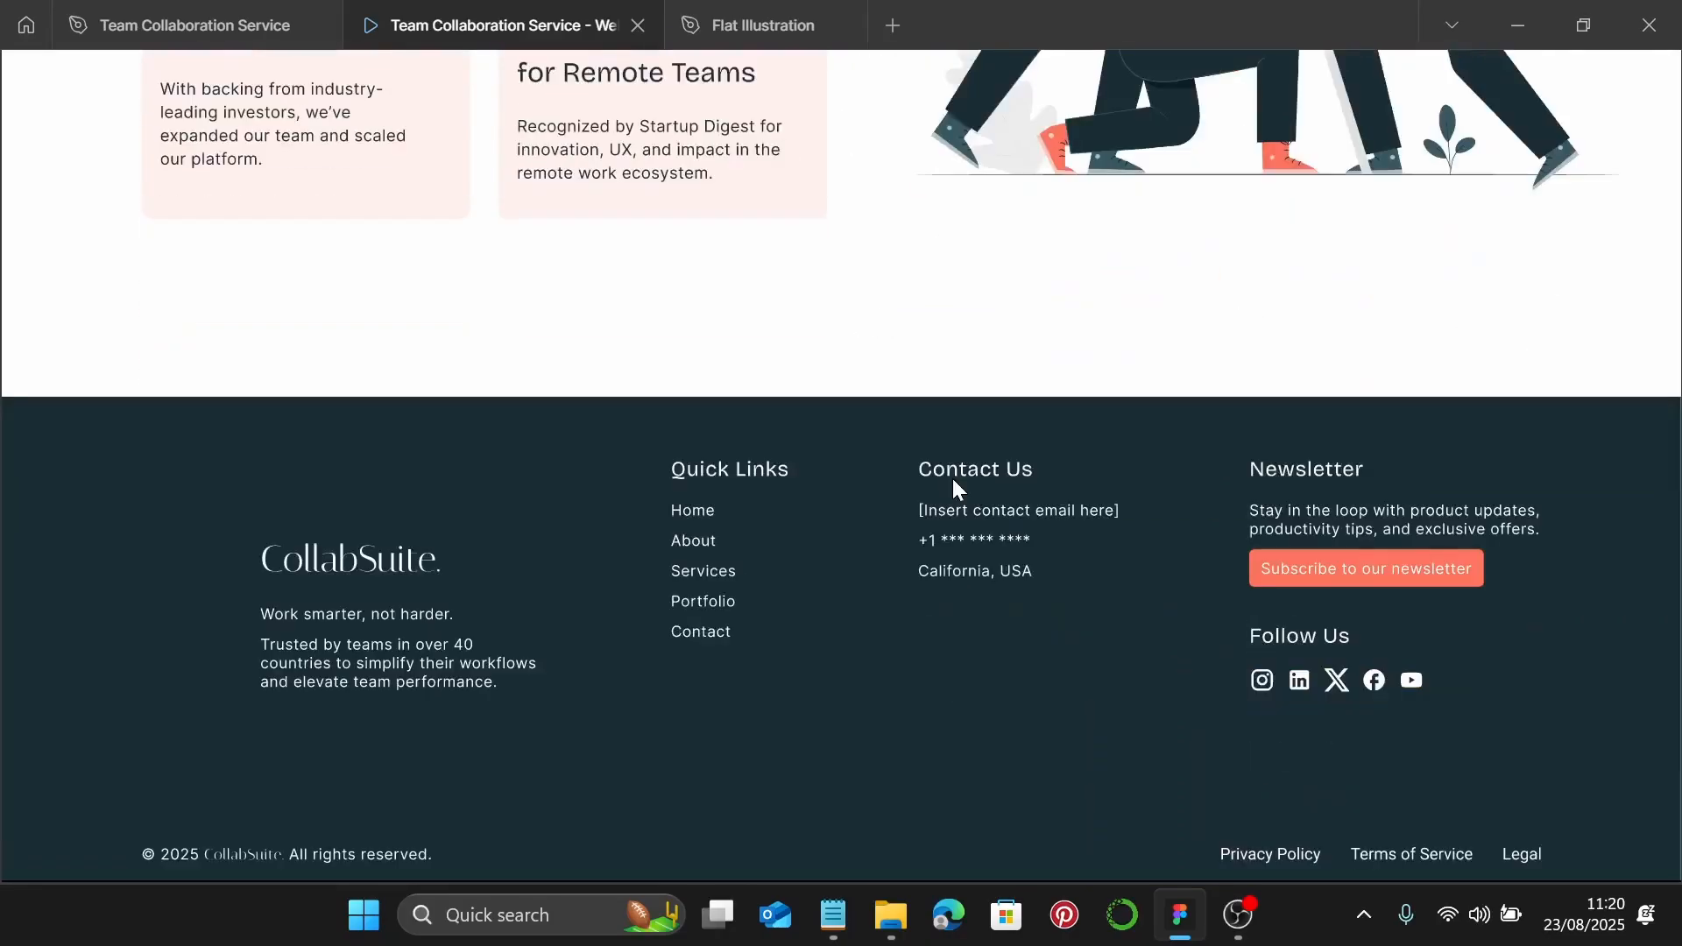
{"action": "left_click", "coordinate": [175, 18]}
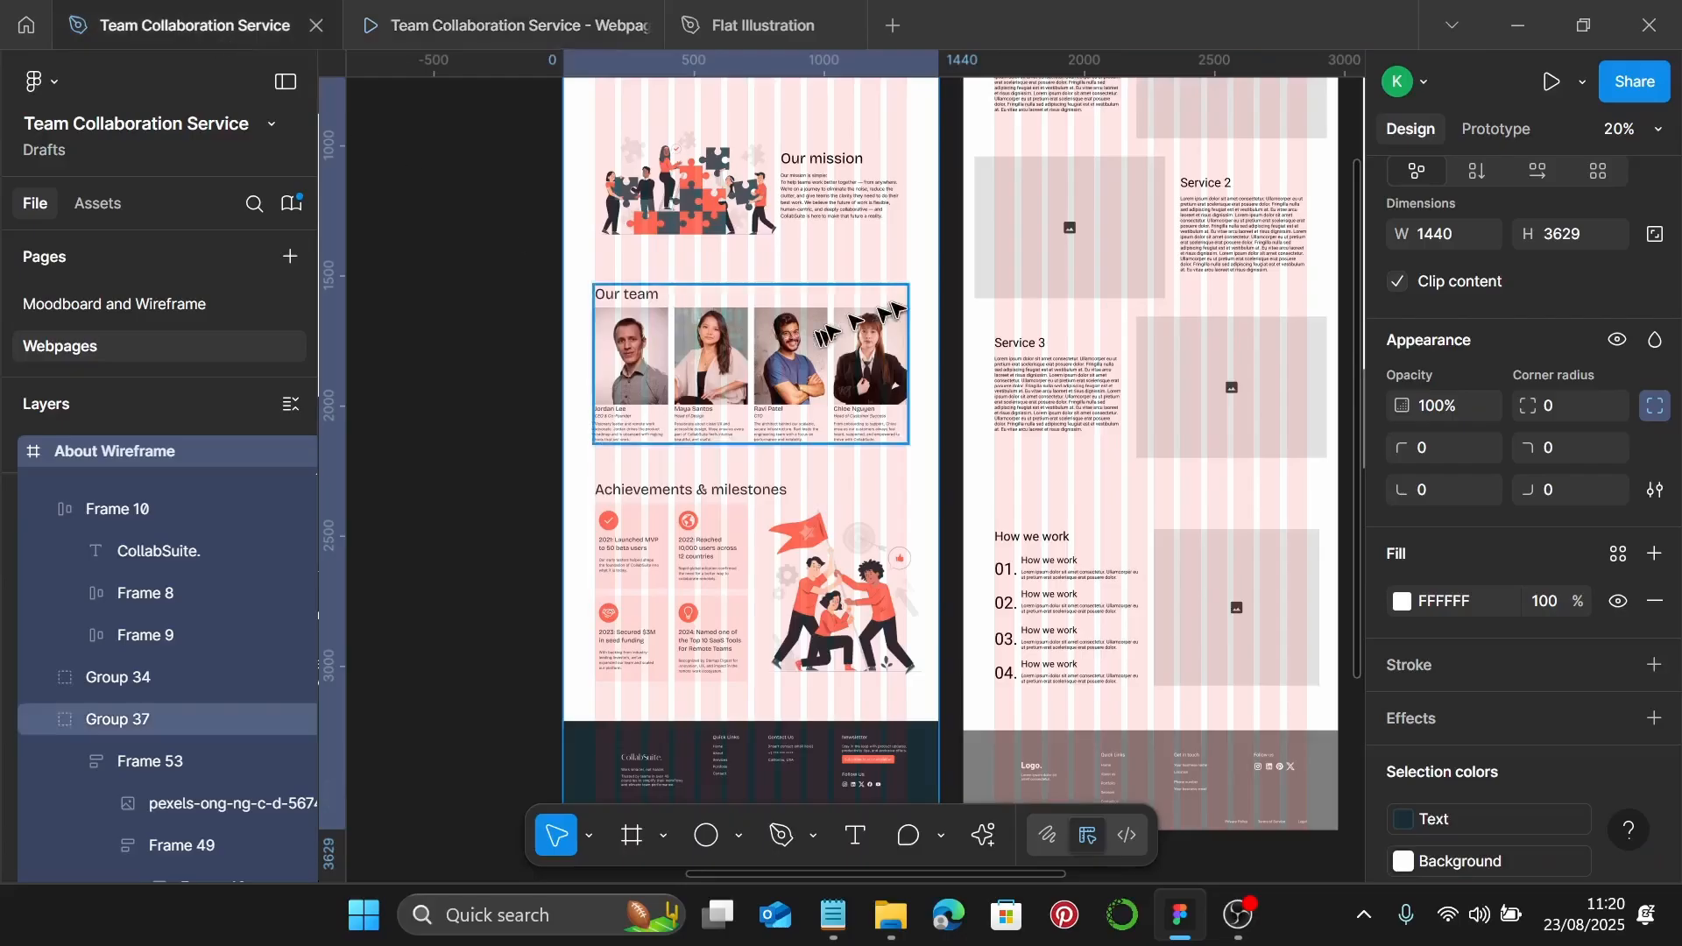
{"action": "left_click", "coordinate": [508, 316]}
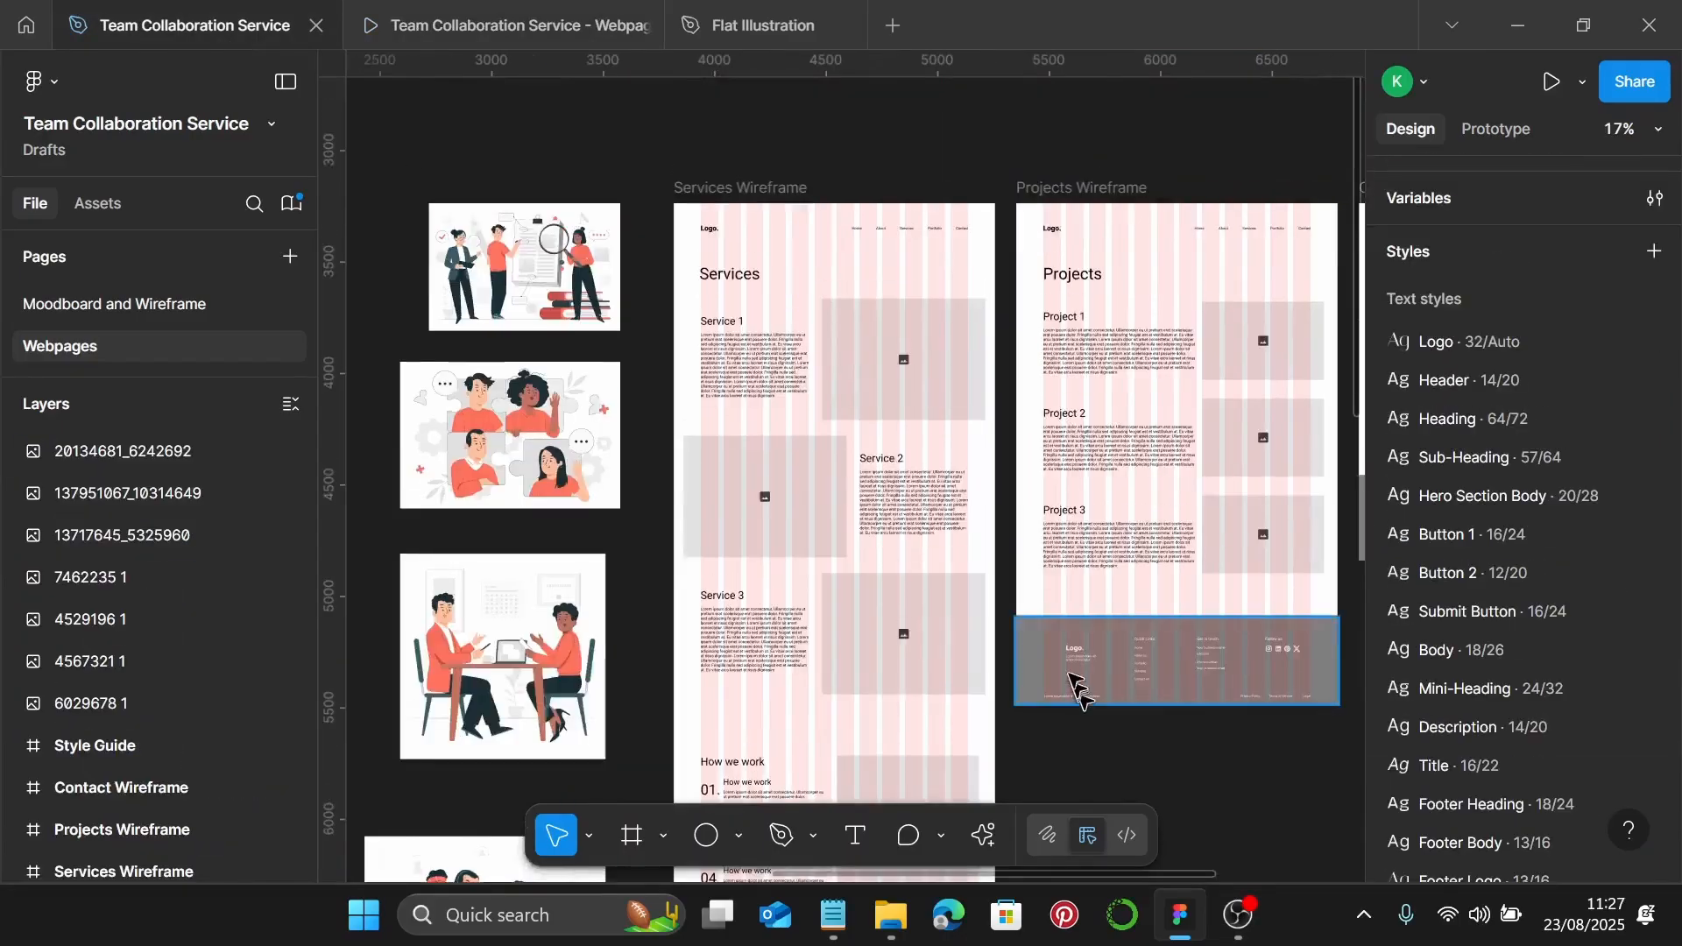
Examine the fill, selection colors and layout guide of the About Wireframe and the Services Wireframe
{"action": "scroll", "coordinate": [1056, 630], "scroll_direction": "down", "scroll_amount": 1}
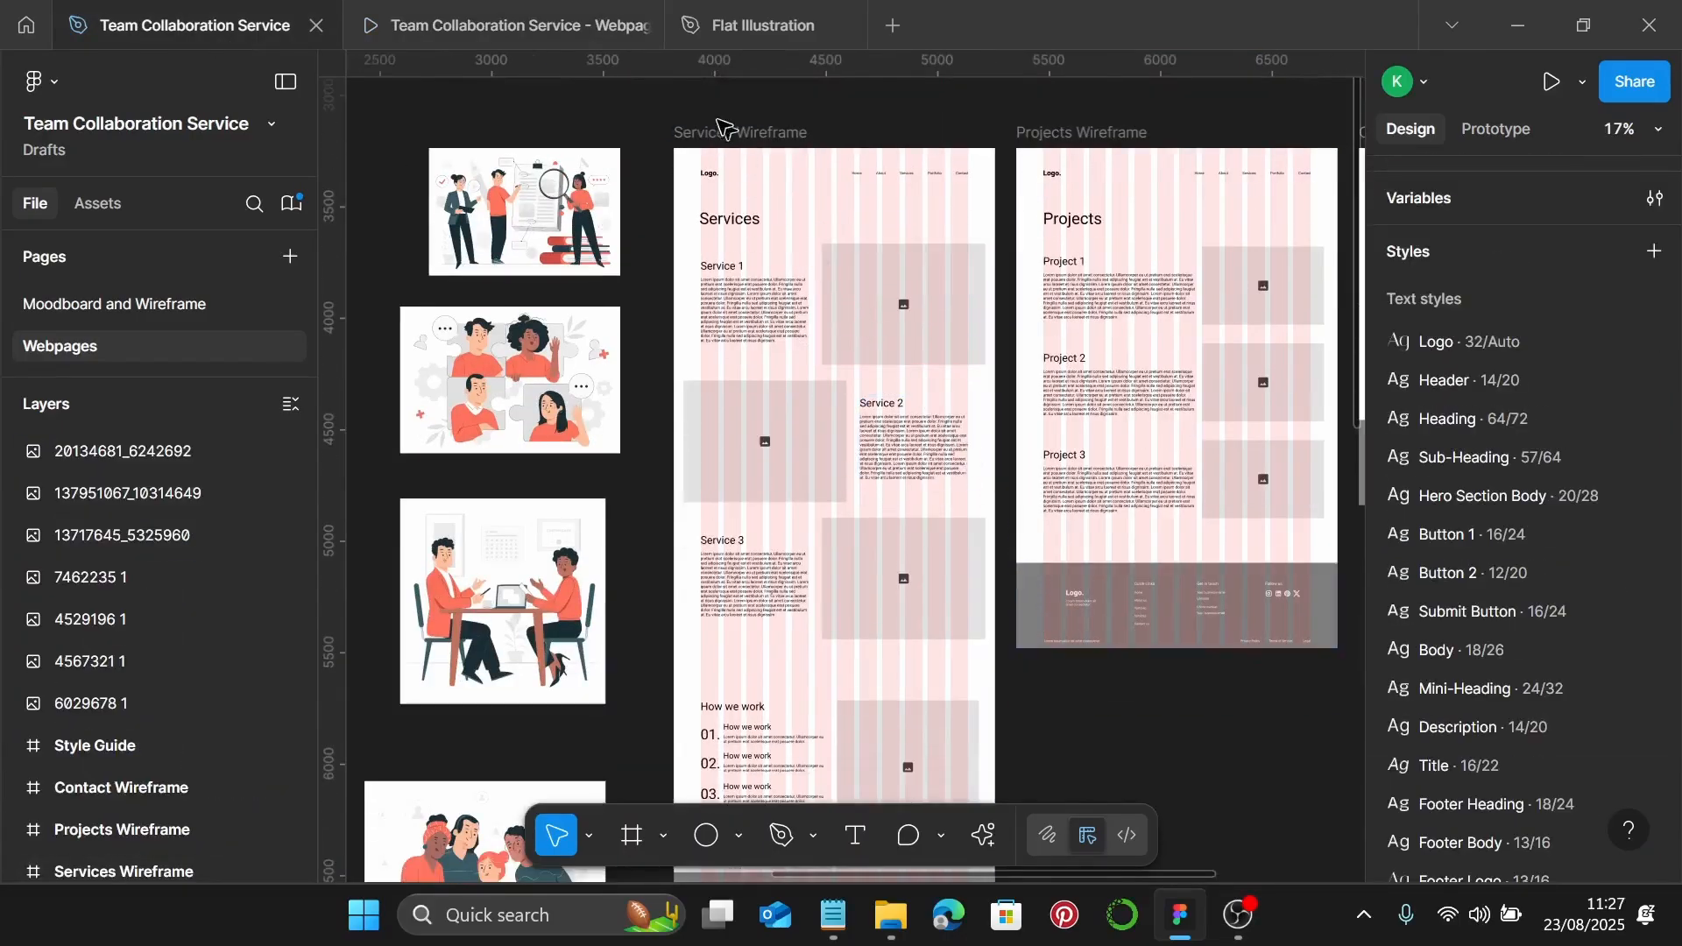
{"action": "scroll", "coordinate": [719, 127], "scroll_direction": "left", "scroll_amount": 8}
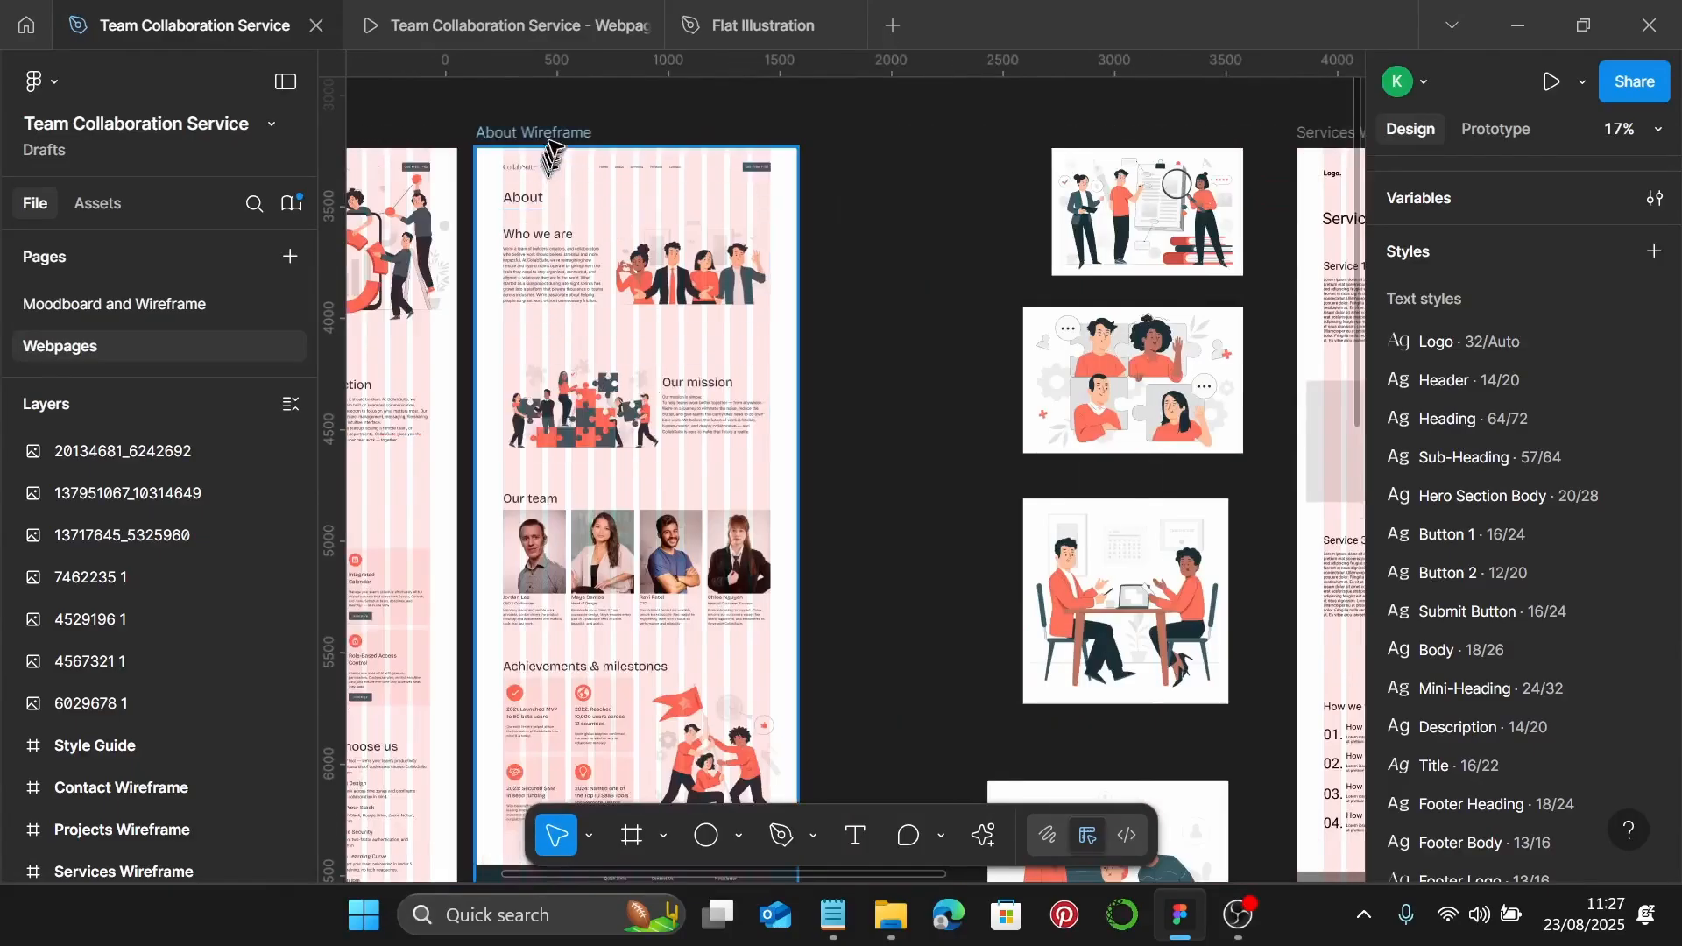
{"action": "left_click", "coordinate": [552, 142]}
{"action": "scroll", "coordinate": [1496, 492], "scroll_direction": "down", "scroll_amount": 5}
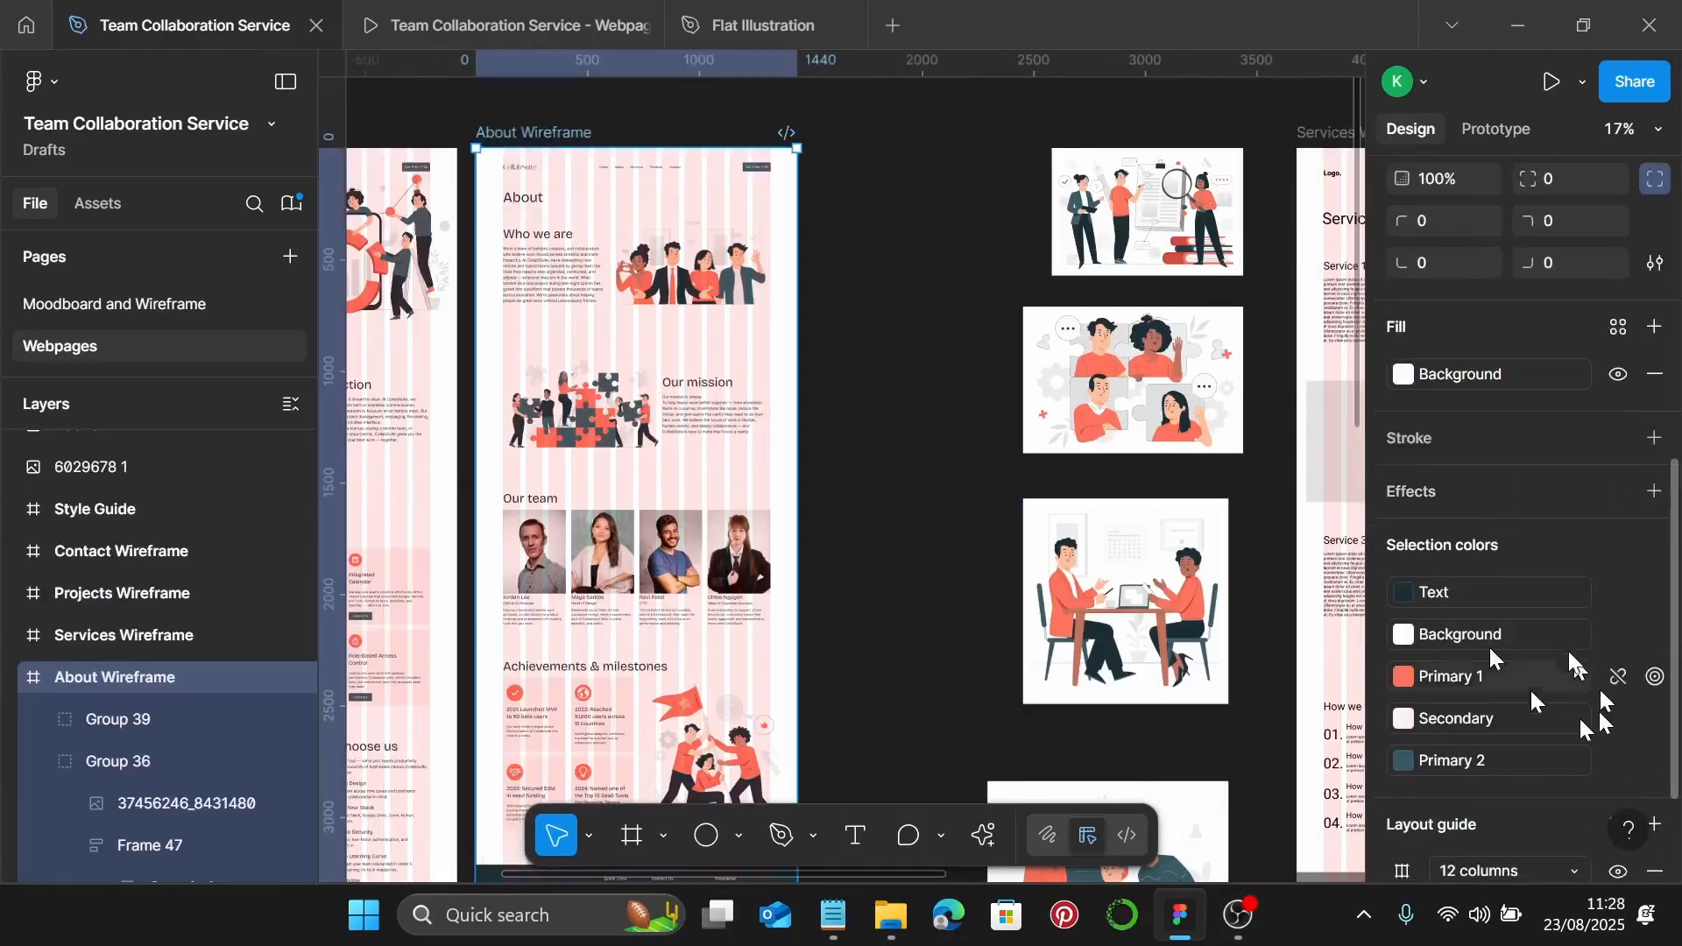
{"action": "scroll", "coordinate": [1575, 520], "scroll_direction": "down", "scroll_amount": 1}
{"action": "scroll", "coordinate": [1575, 511], "scroll_direction": "down", "scroll_amount": 1}
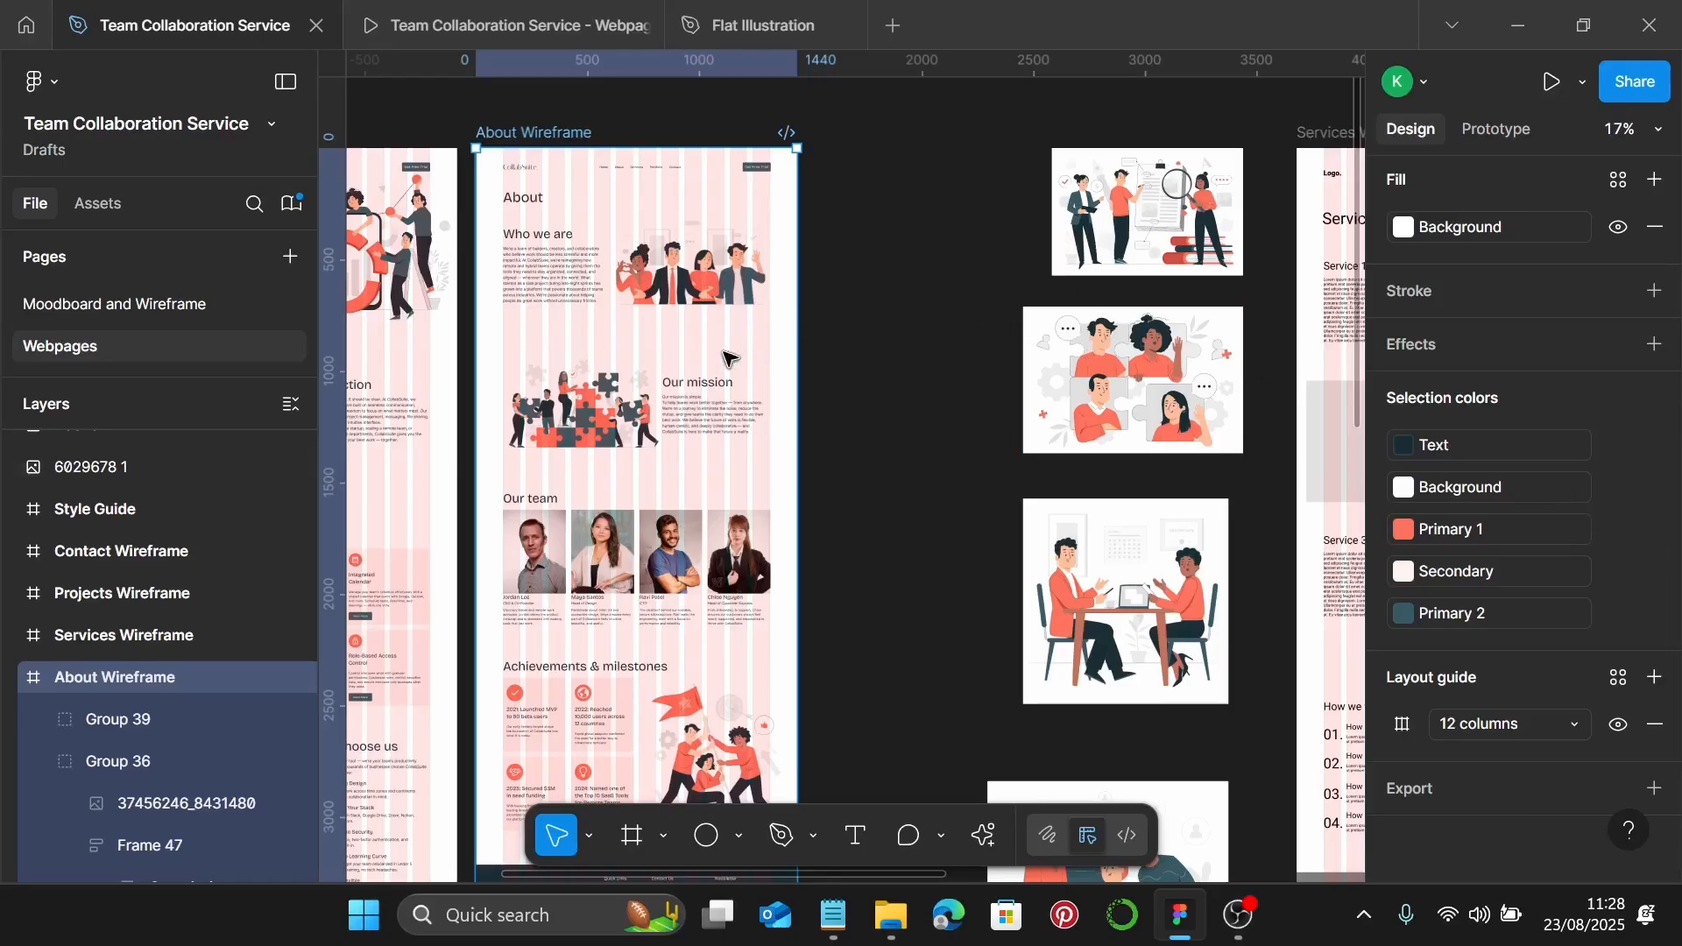
{"action": "left_click", "coordinate": [695, 429]}
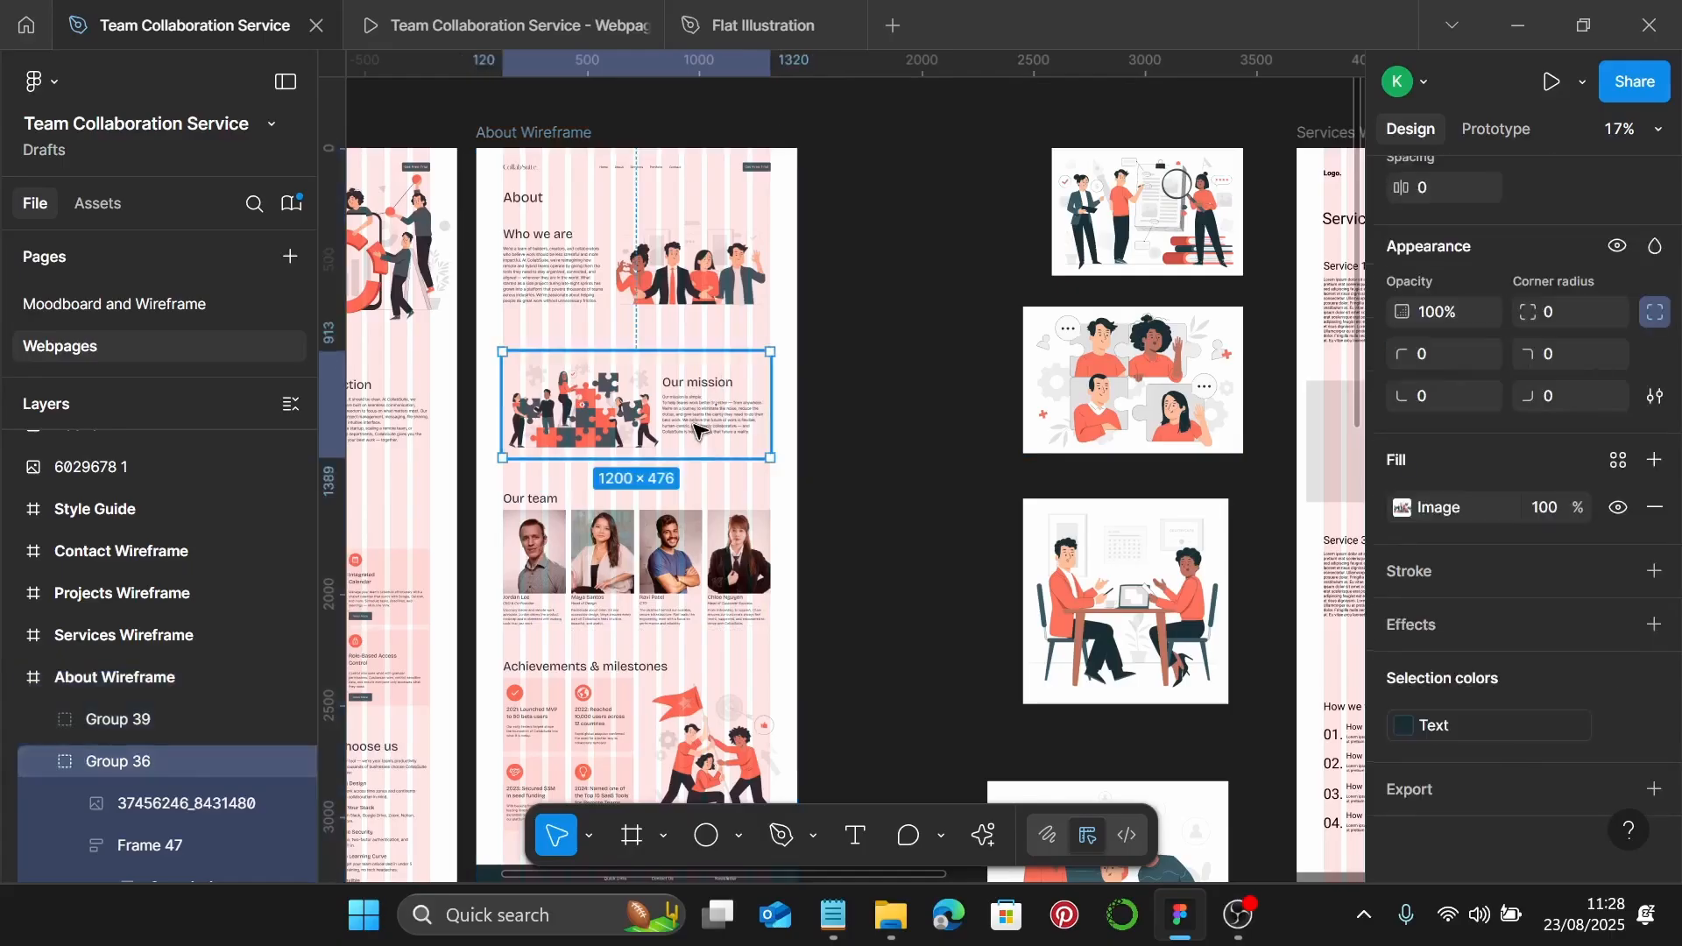
{"action": "scroll", "coordinate": [604, 298], "scroll_direction": "up", "scroll_amount": 1}
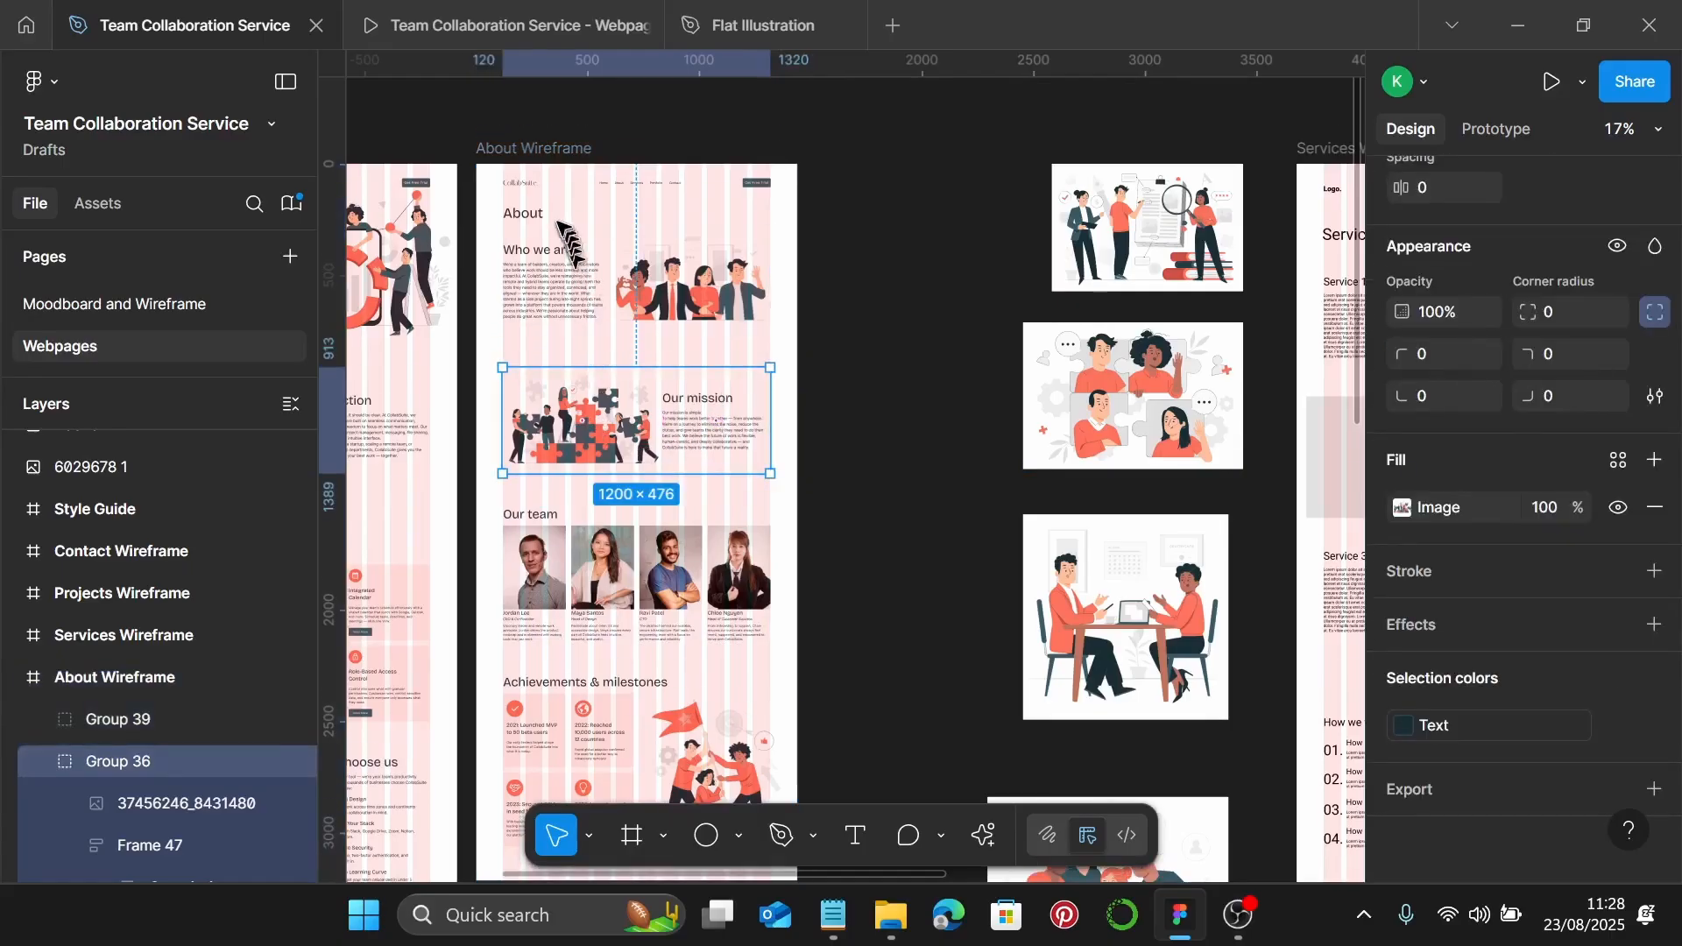
{"action": "left_click", "coordinate": [506, 157]}
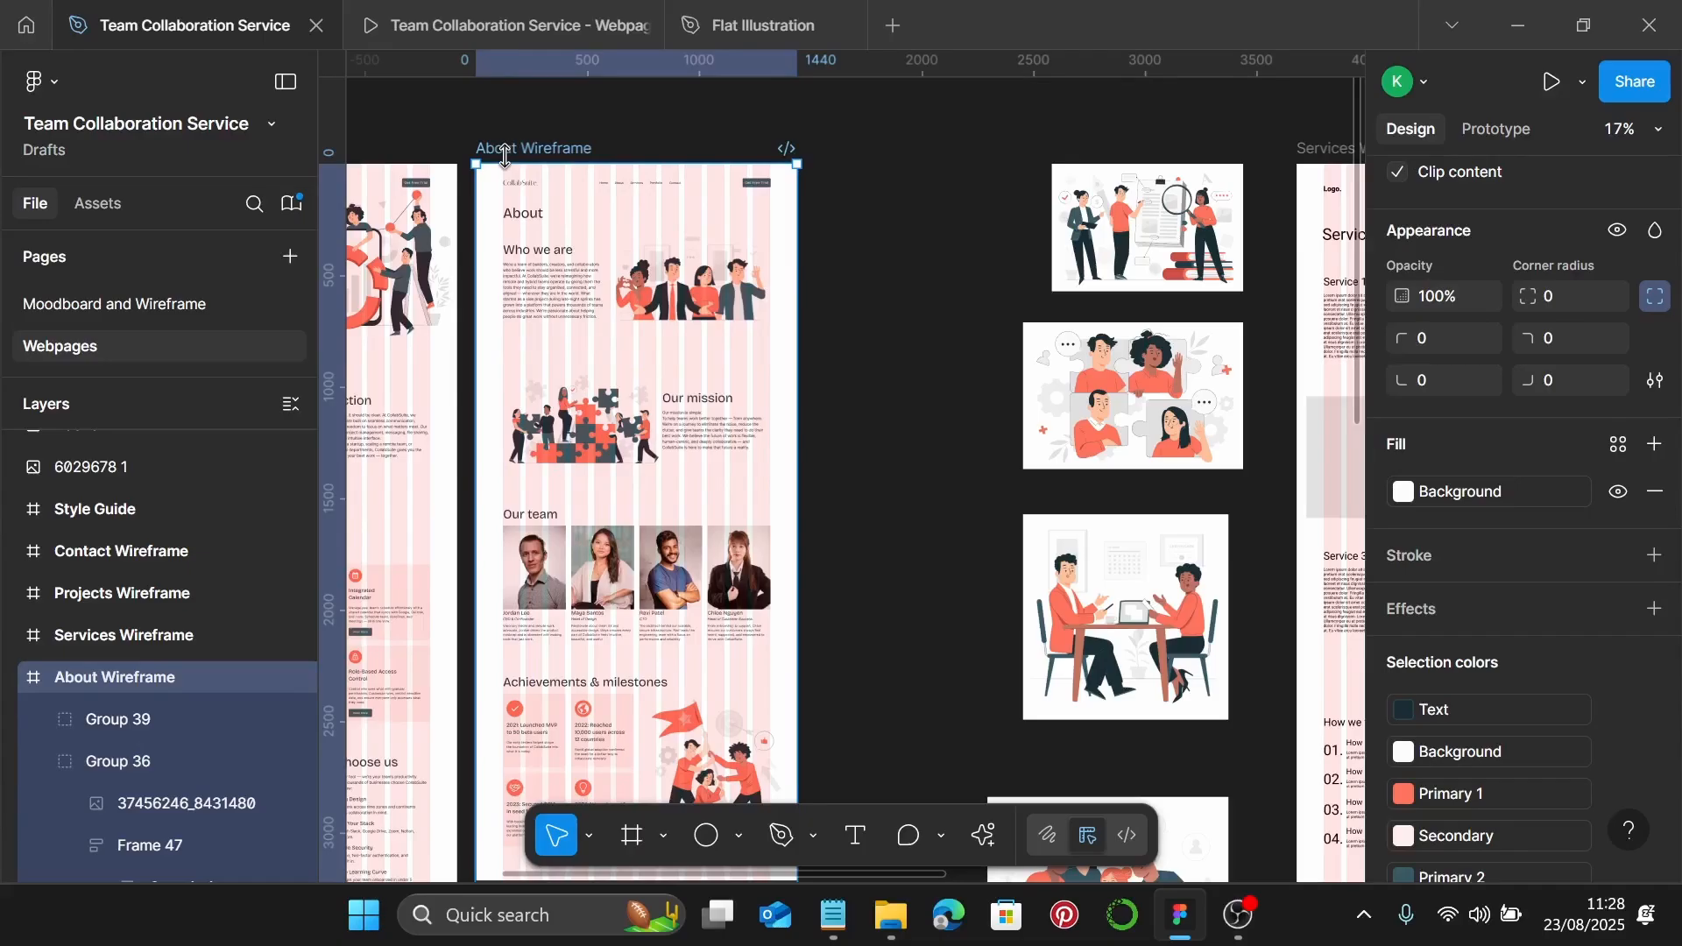
{"action": "scroll", "coordinate": [1568, 605], "scroll_direction": "down", "scroll_amount": 3}
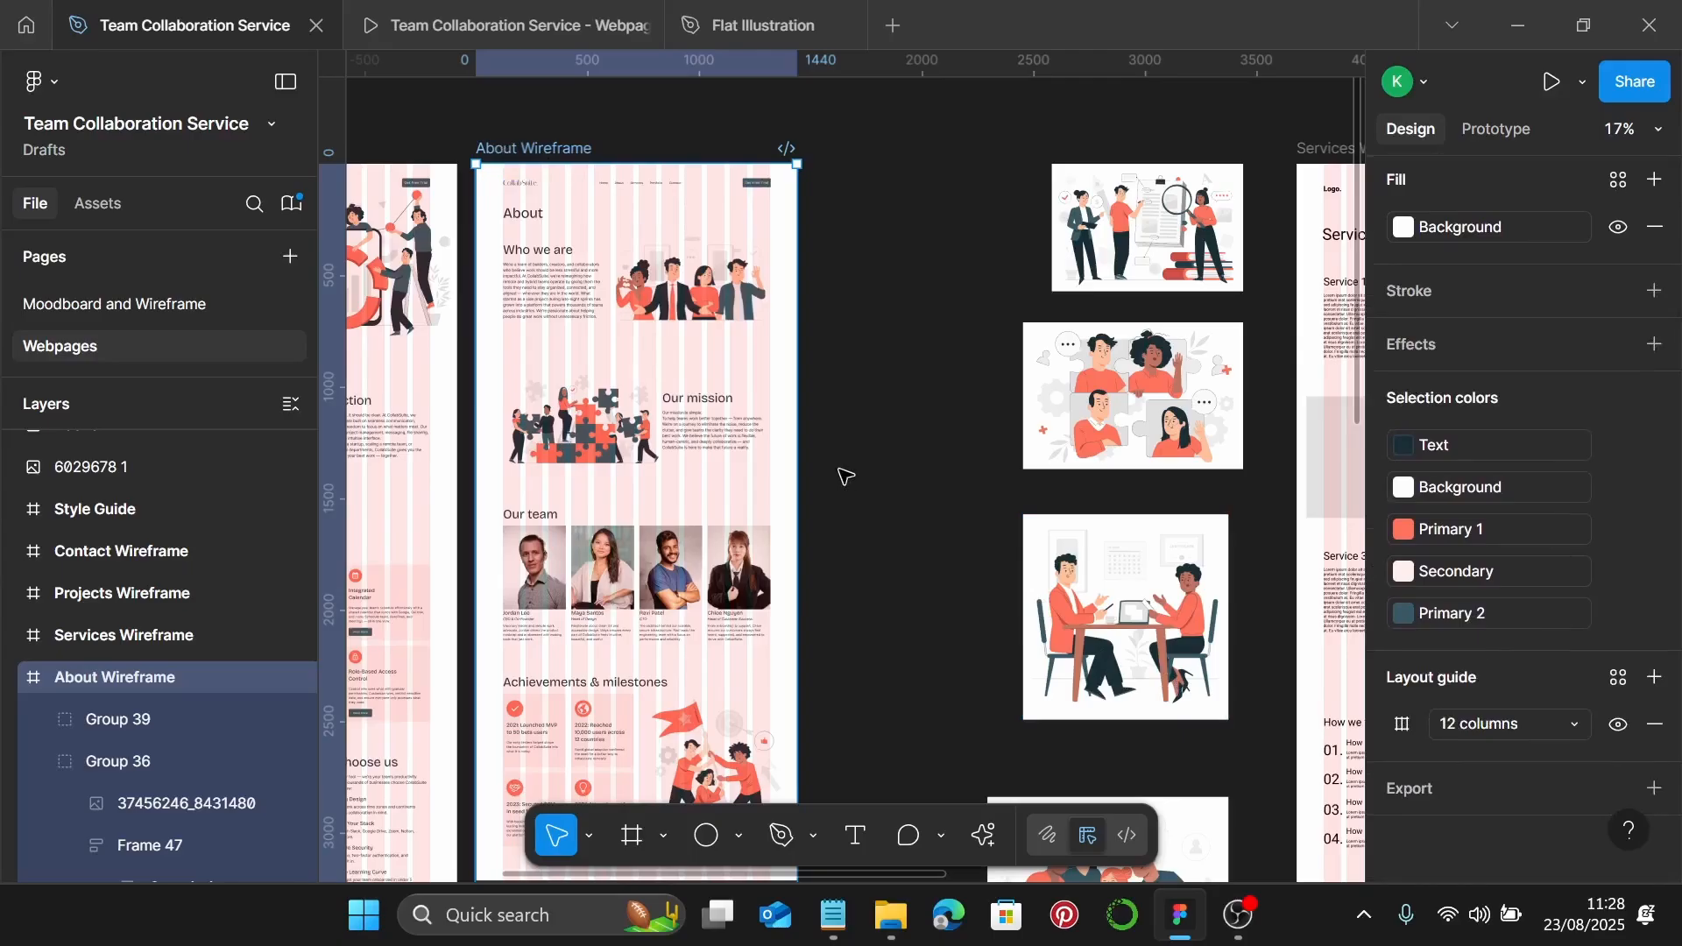
{"action": "scroll", "coordinate": [841, 475], "scroll_direction": "right", "scroll_amount": 5}
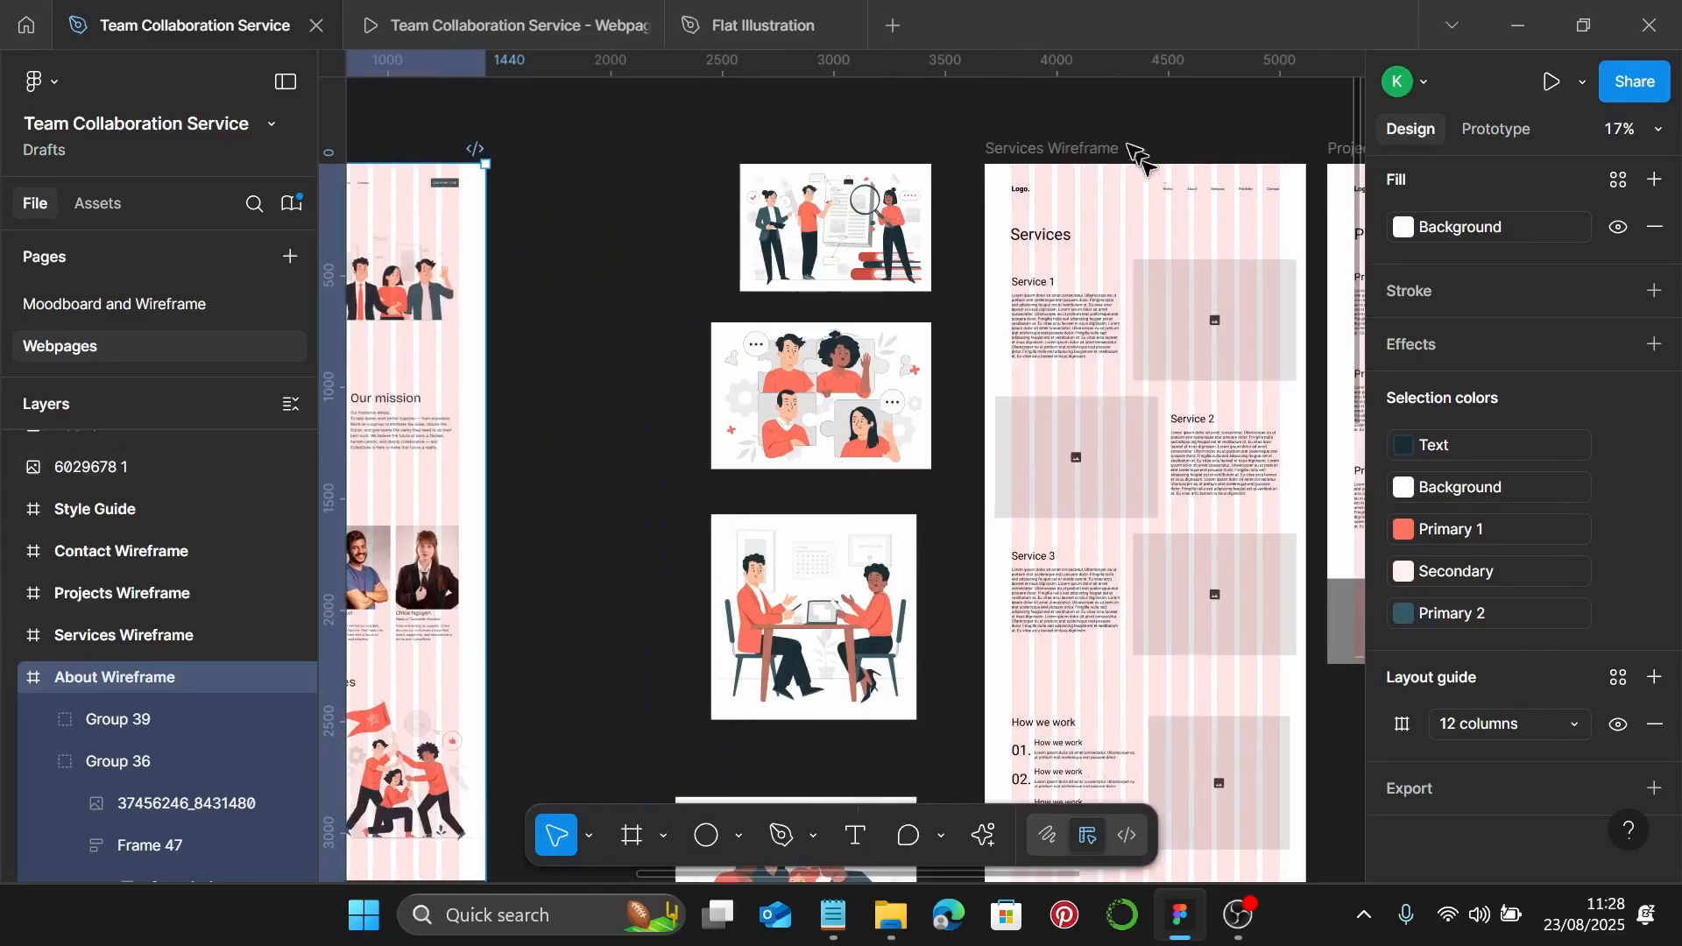
{"action": "left_click", "coordinate": [1083, 150]}
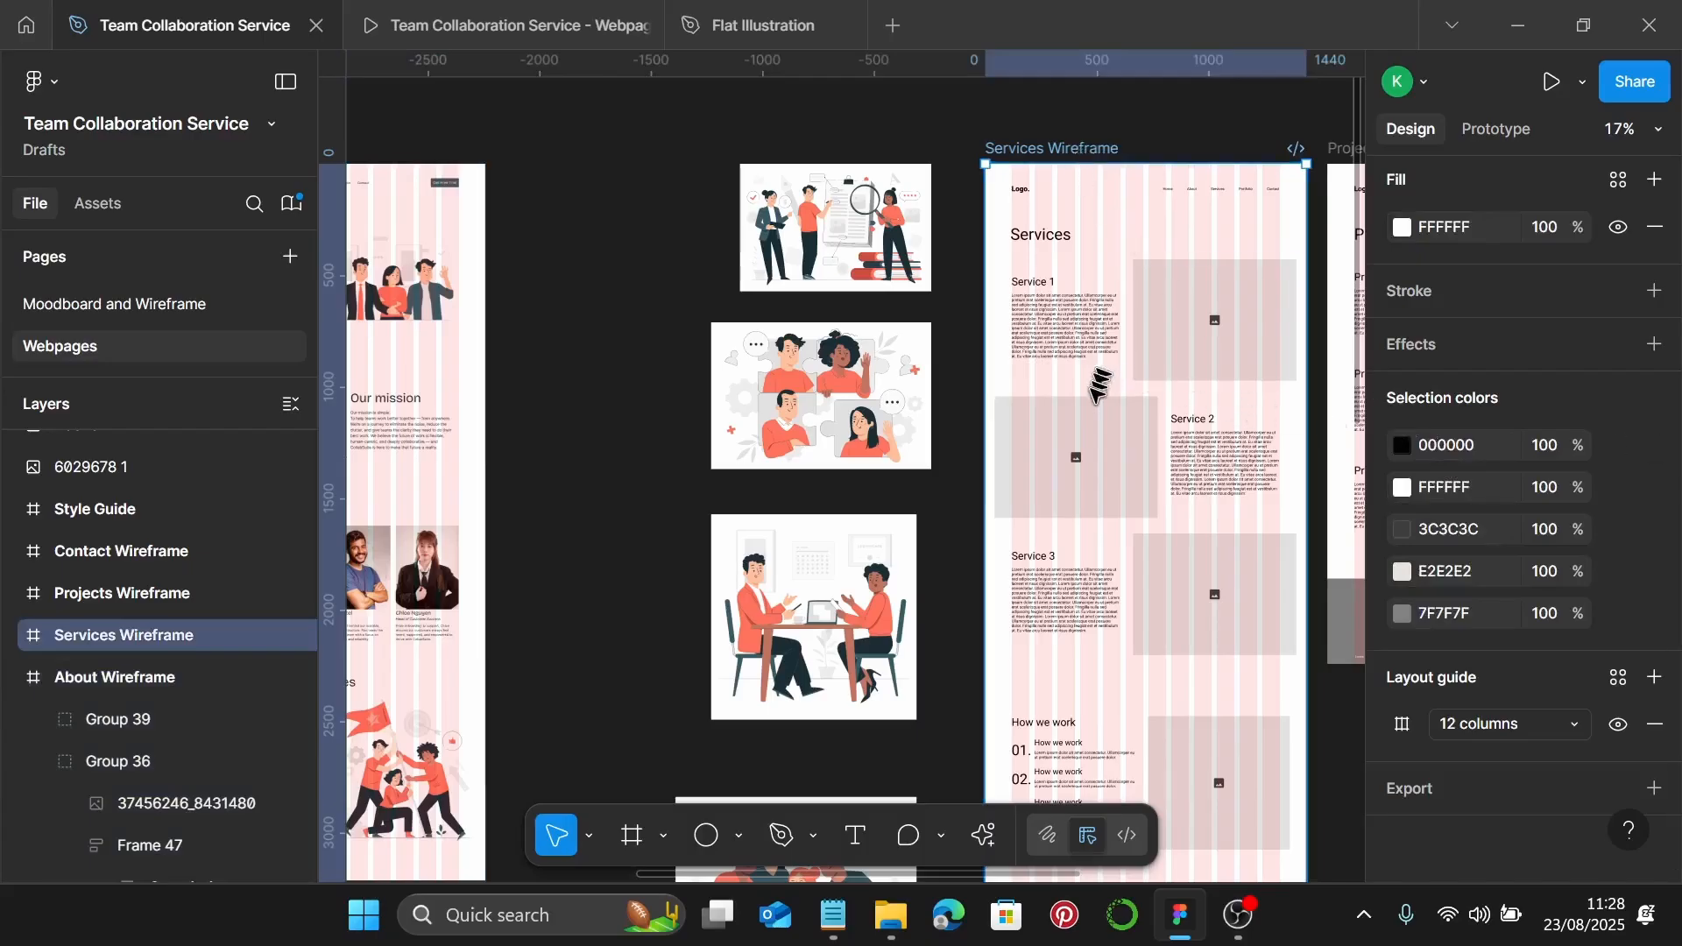
Replace the Services Wireframe's placeholder navigation row with a copy of the About page's CollabSuite navigation bar in the same position
{"action": "left_click", "coordinate": [1192, 195]}
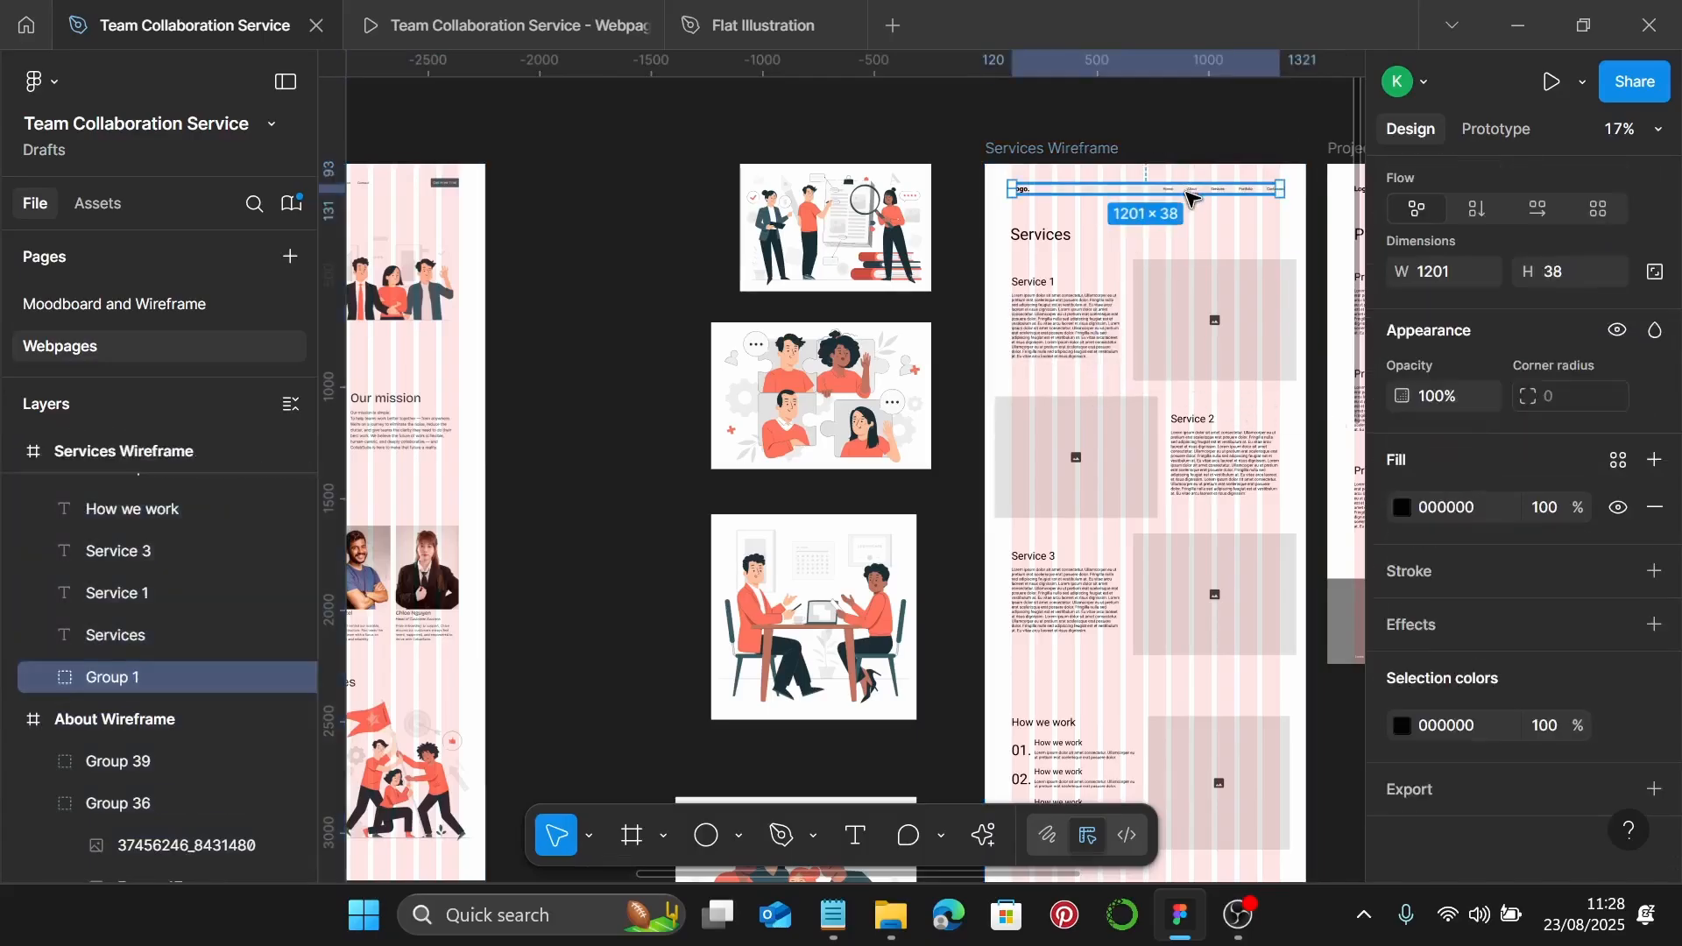
{"action": "key", "text": "Escape"}
{"action": "scroll", "coordinate": [688, 192], "scroll_direction": "down", "scroll_amount": 5}
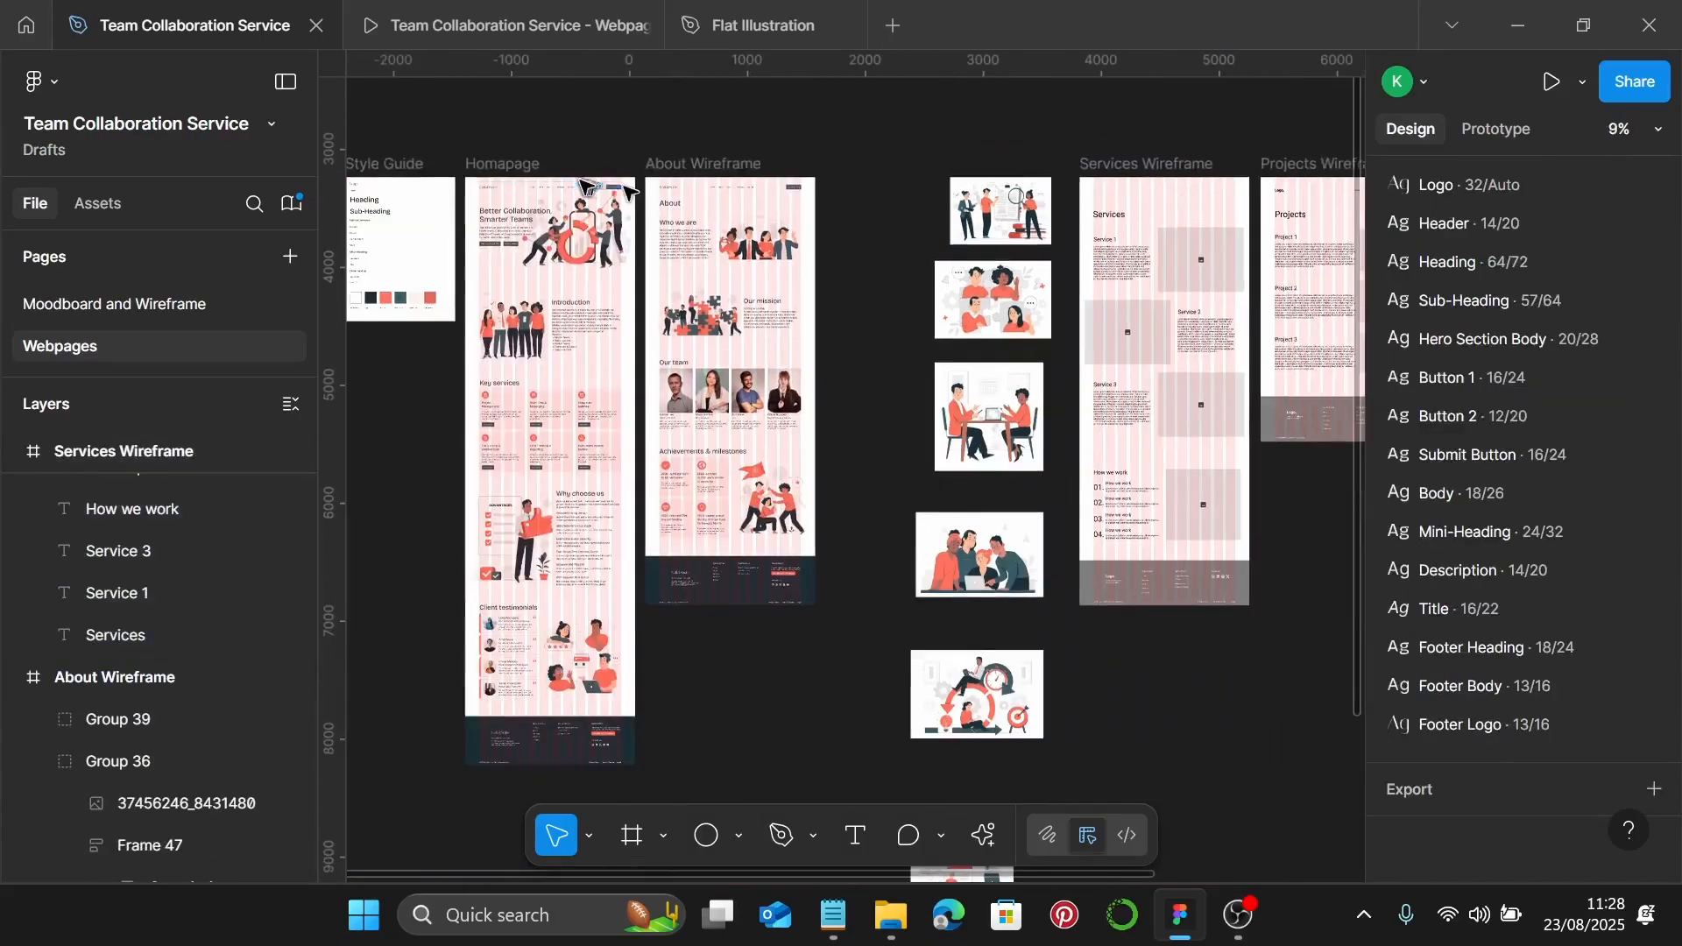
{"action": "left_click", "coordinate": [688, 192]}
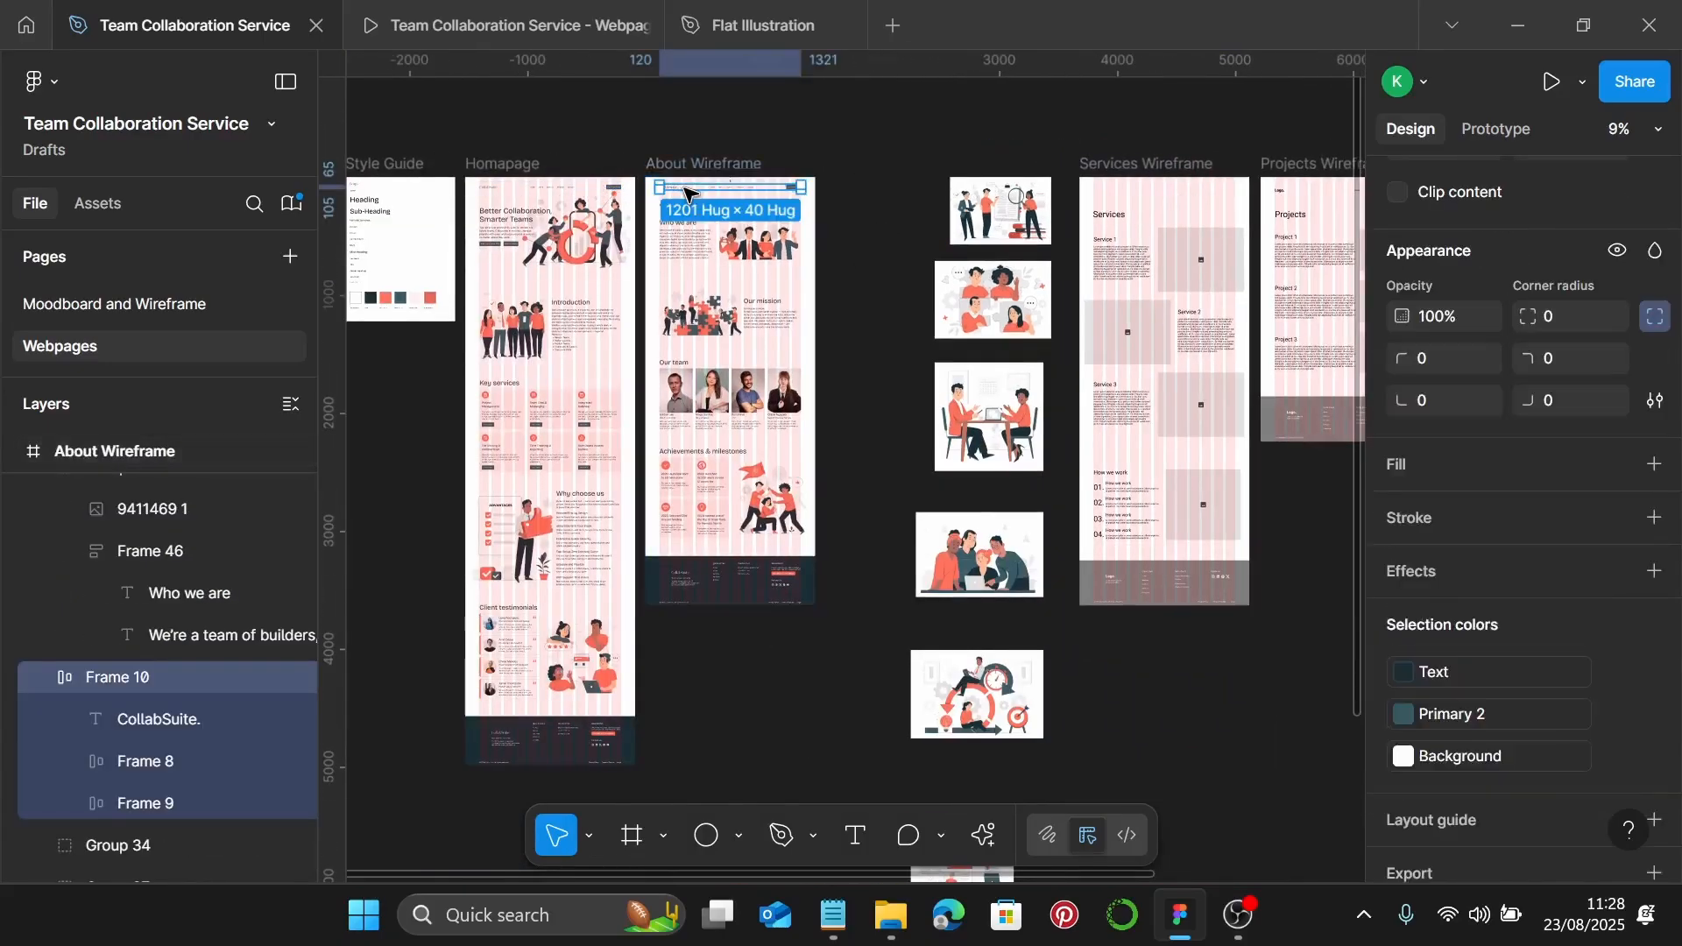
{"action": "scroll", "coordinate": [688, 192], "scroll_direction": "right", "scroll_amount": 5}
{"action": "scroll", "coordinate": [818, 165], "scroll_direction": "up", "scroll_amount": 3}
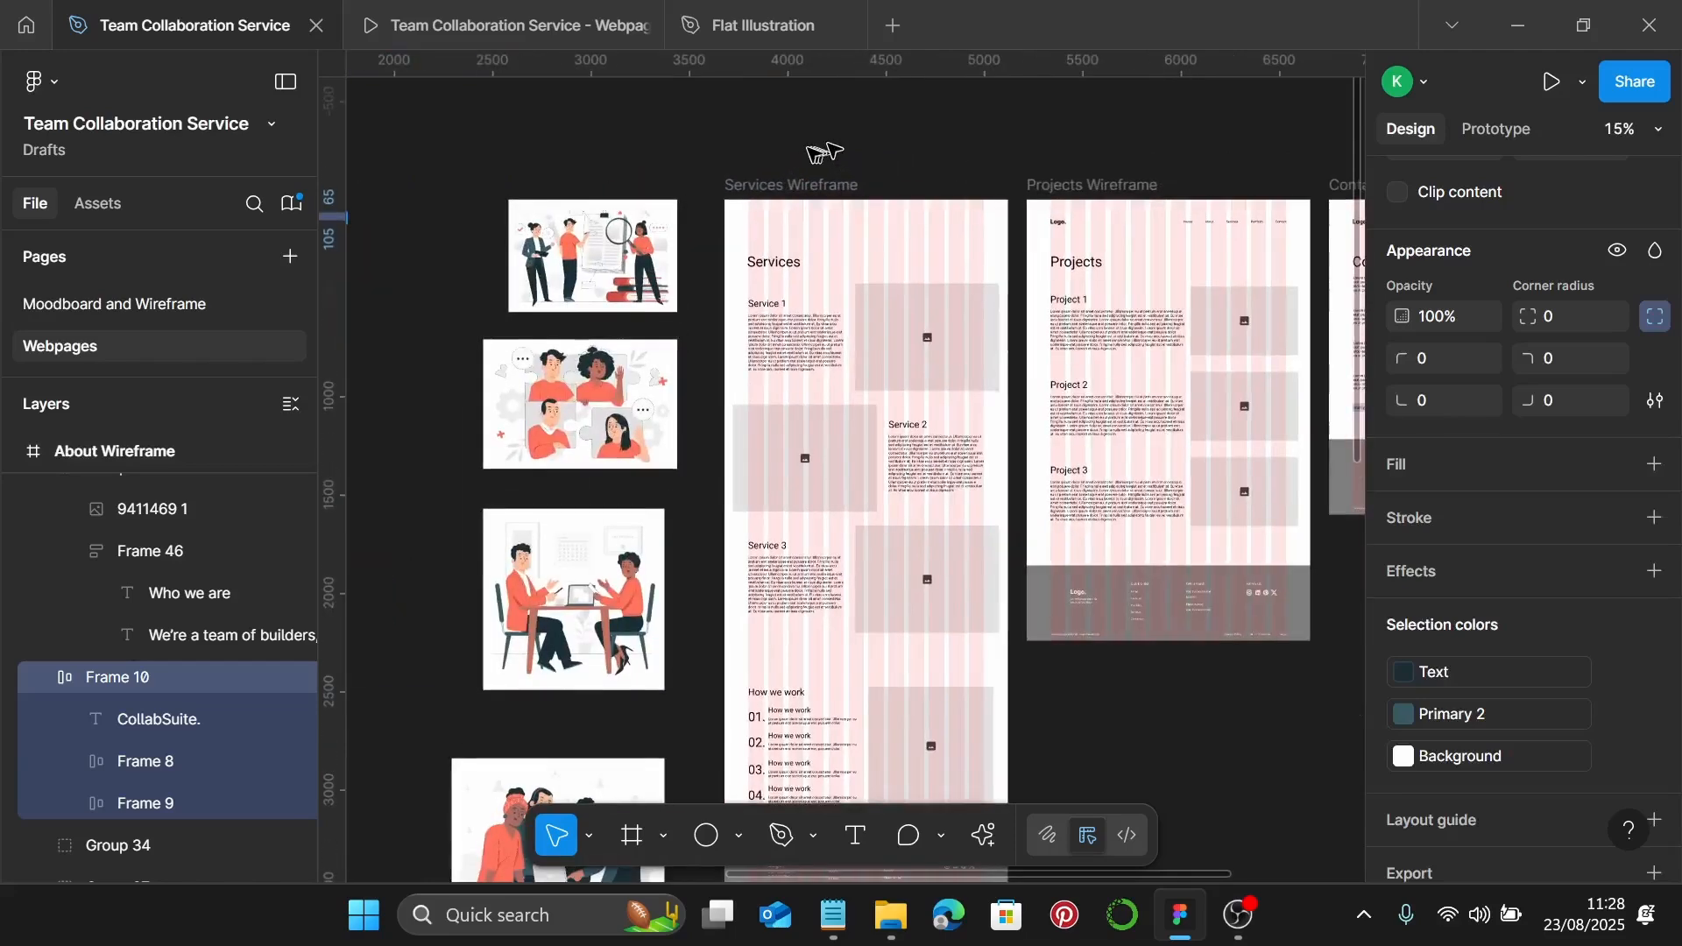
{"action": "left_click", "coordinate": [781, 188]}
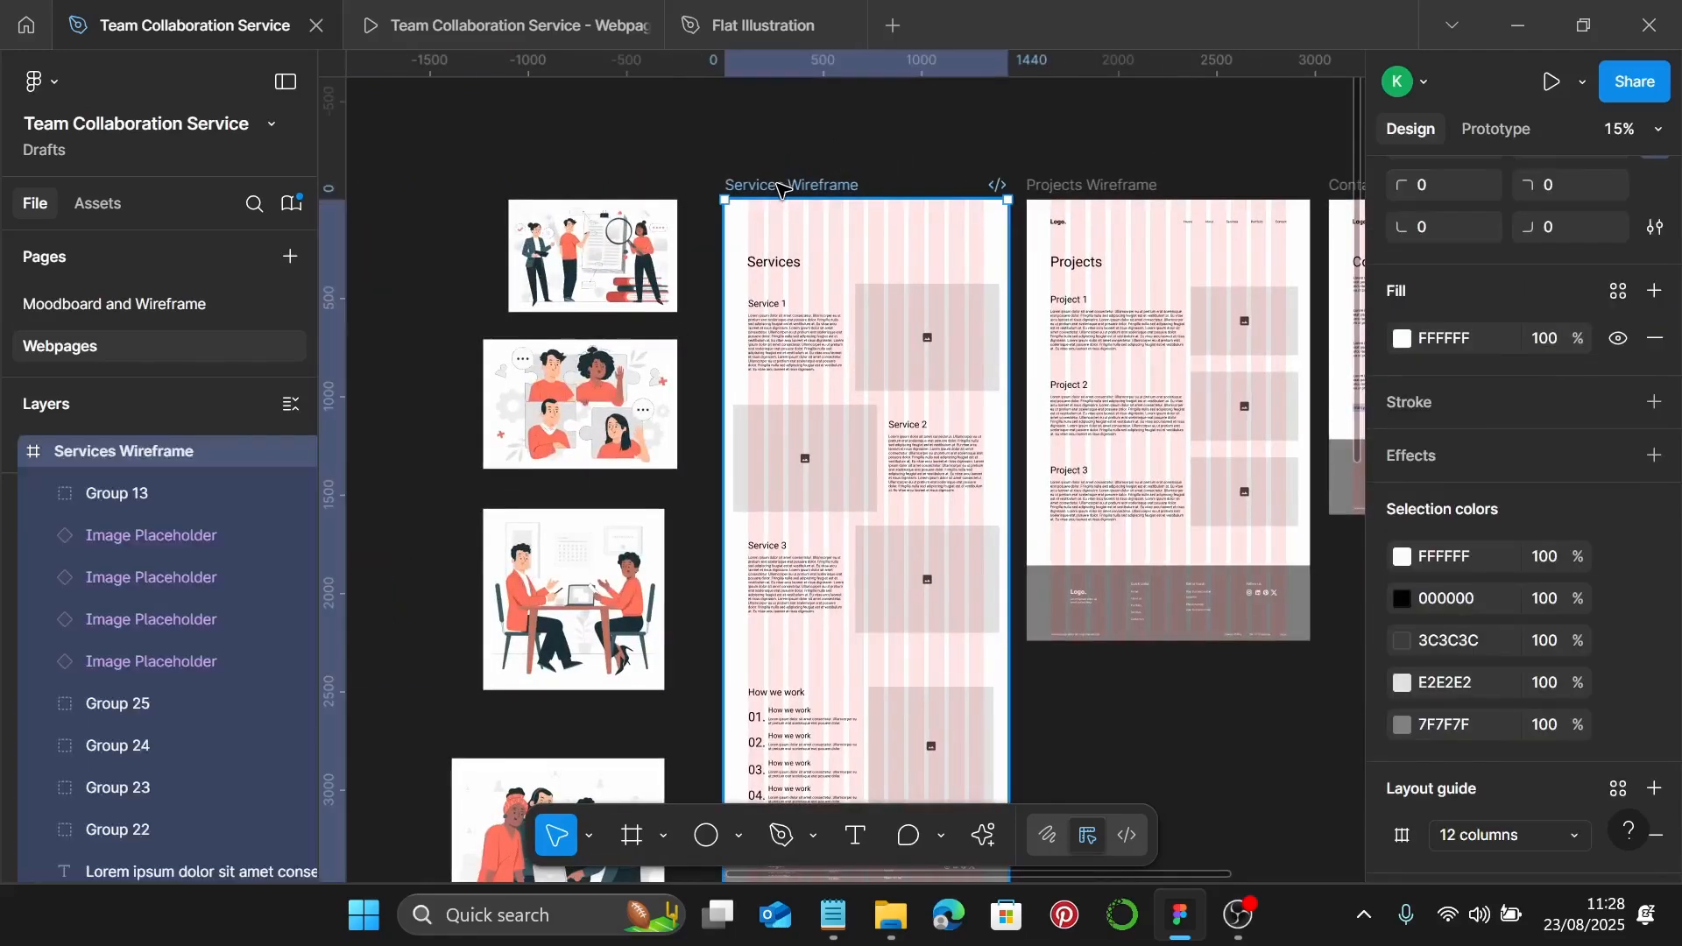
{"action": "key", "text": "ctrl+v"}
{"action": "scroll", "coordinate": [781, 187], "scroll_direction": "up", "scroll_amount": 3}
{"action": "scroll", "coordinate": [763, 228], "scroll_direction": "down", "scroll_amount": 1}
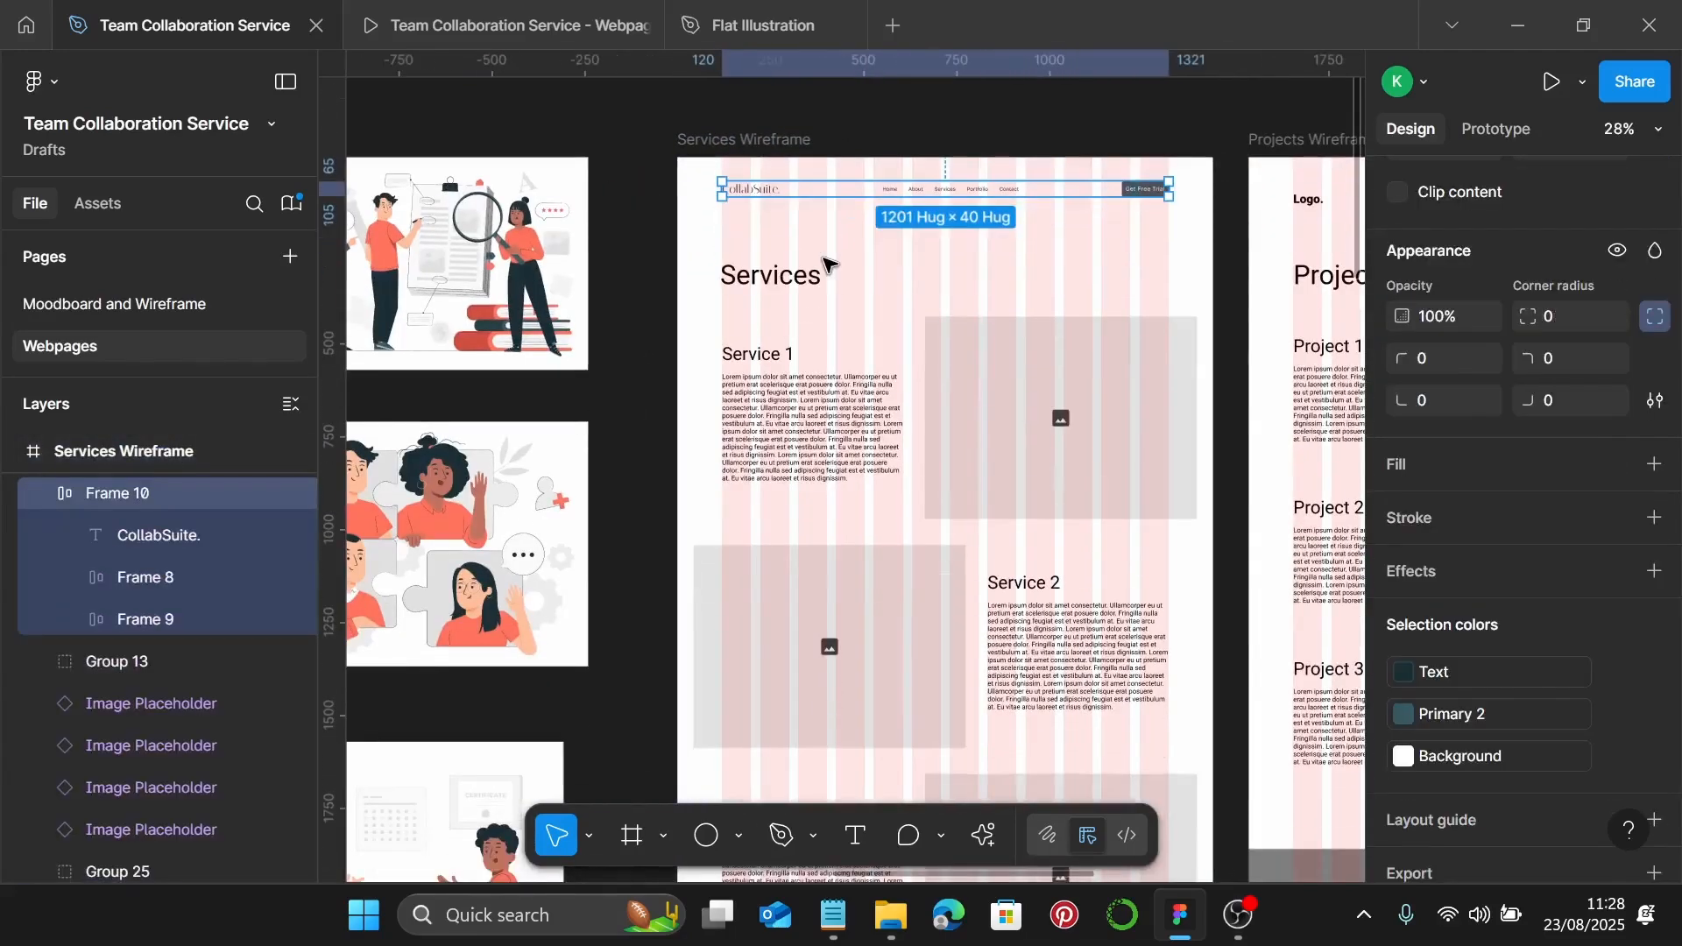
Align the Services page heading with the first layout column at X 120 and apply the Heading text style to it
{"action": "scroll", "coordinate": [745, 263], "scroll_direction": "right", "scroll_amount": 1}
{"action": "left_click", "coordinate": [733, 285]}
{"action": "scroll", "coordinate": [701, 298], "scroll_direction": "up", "scroll_amount": 8}
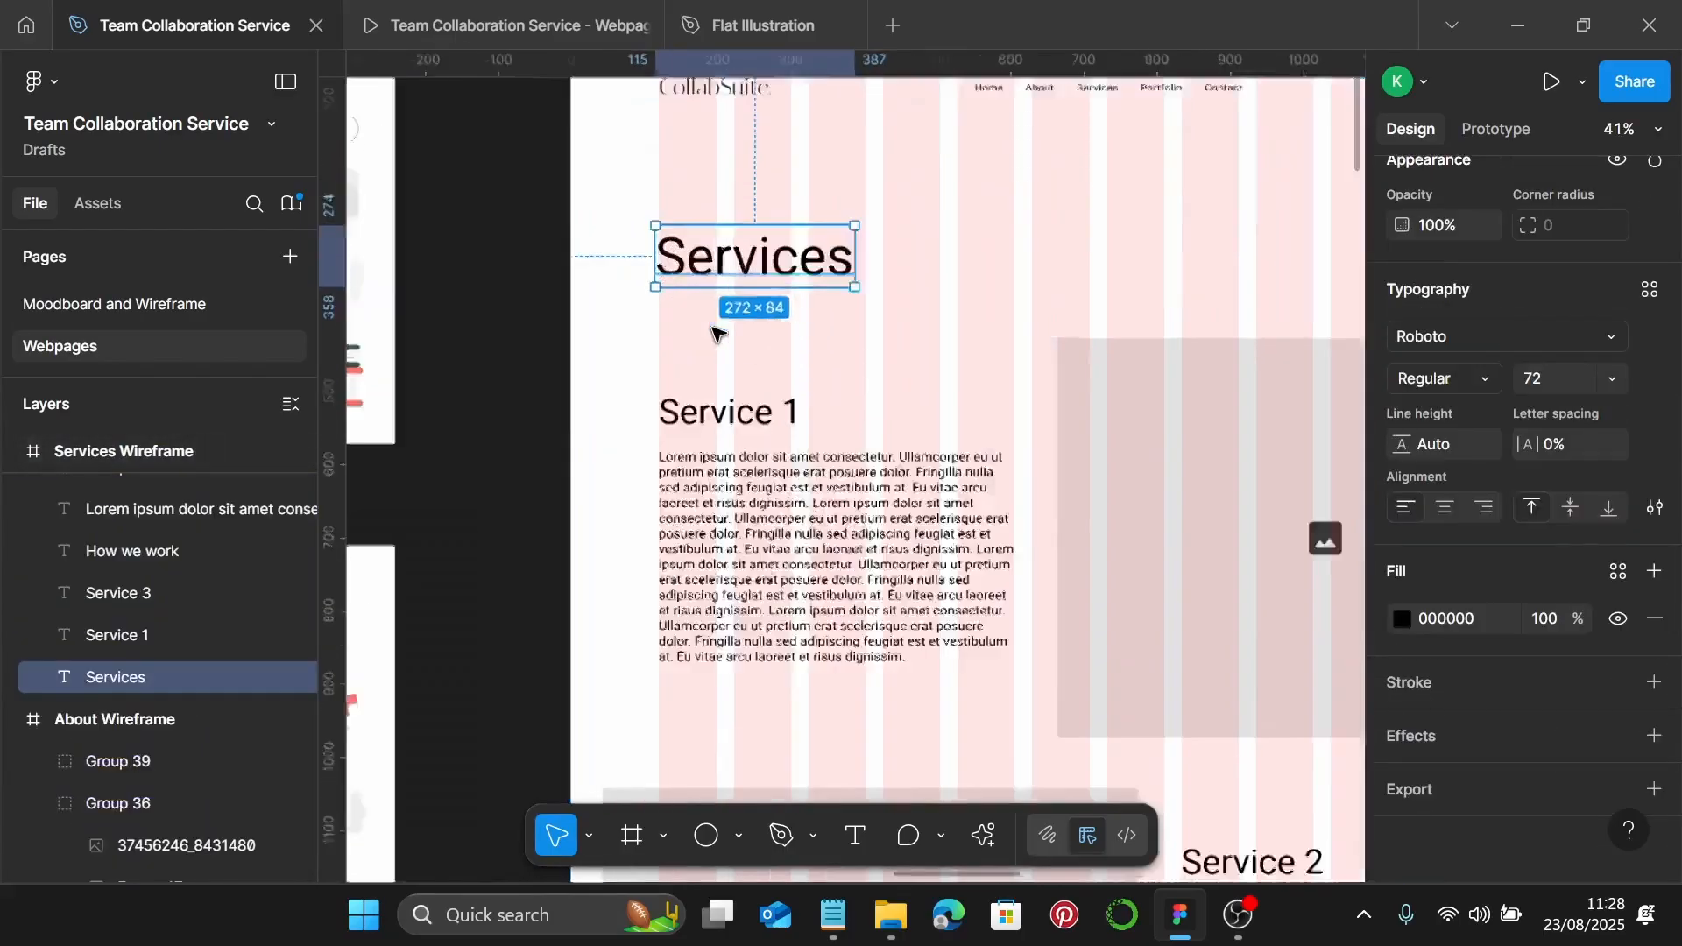
{"action": "left_click_drag", "start_coordinate": [640, 195], "coordinate": [648, 203]}
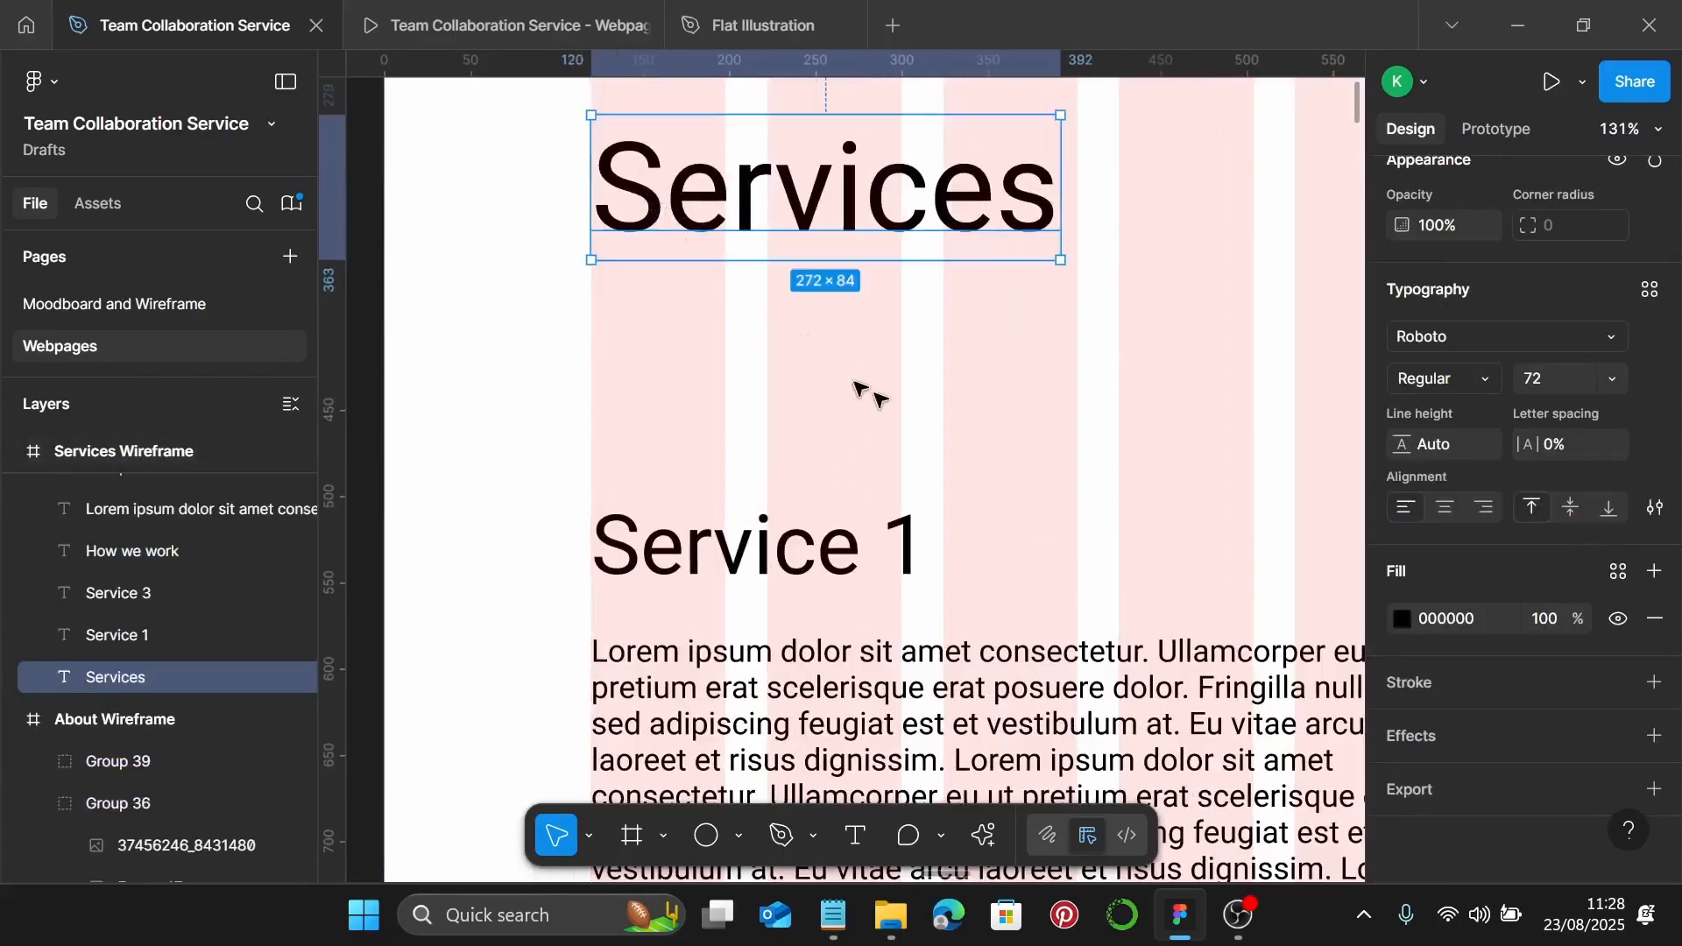
{"action": "left_click", "coordinate": [1660, 294]}
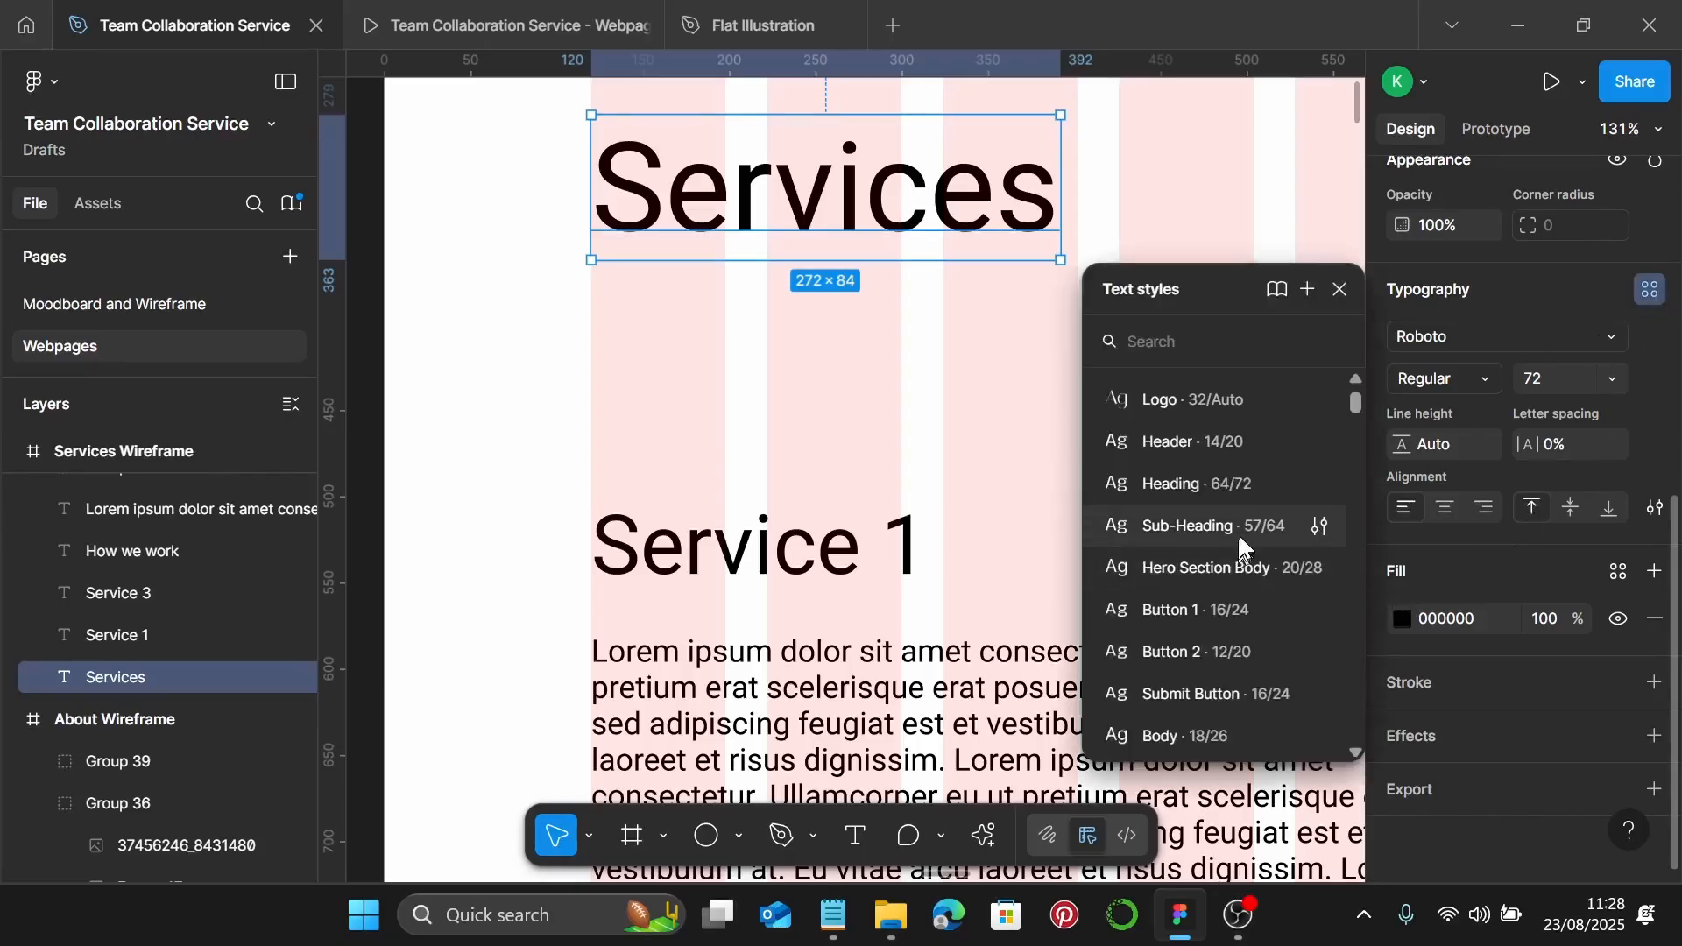
{"action": "left_click", "coordinate": [1238, 483]}
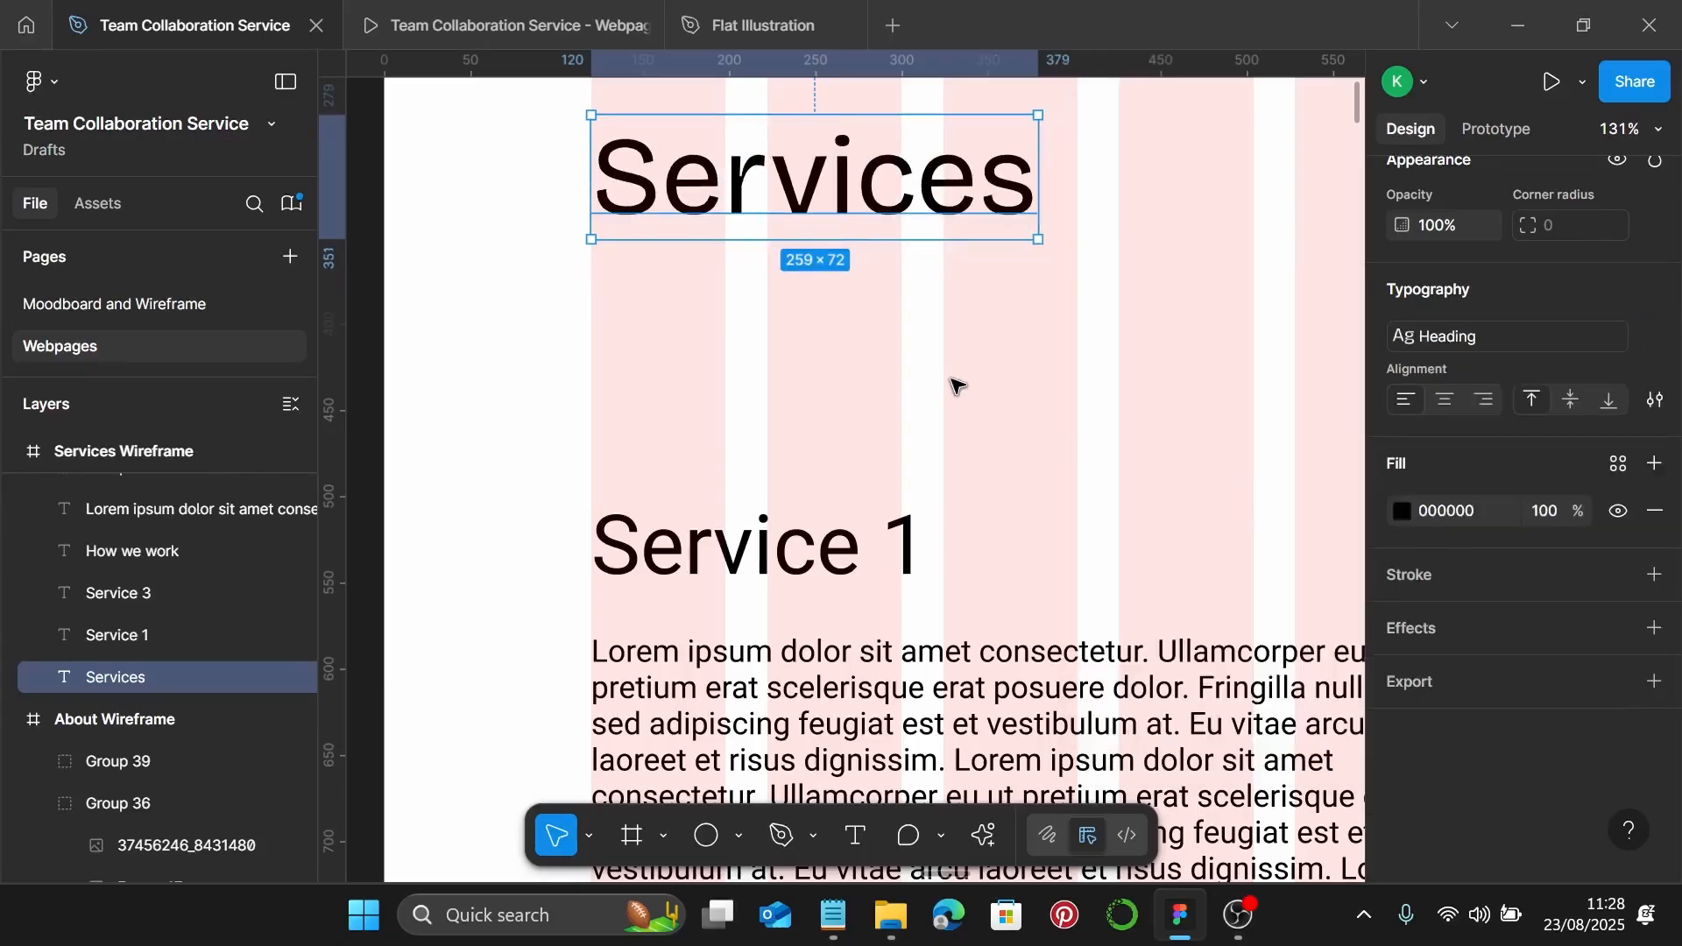
Shift the Service 1 block slightly down and delete the image placeholders beside Service 1 and Service 2
{"action": "scroll", "coordinate": [953, 386], "scroll_direction": "down", "scroll_amount": 5}
{"action": "scroll", "coordinate": [953, 386], "scroll_direction": "down", "scroll_amount": 1}
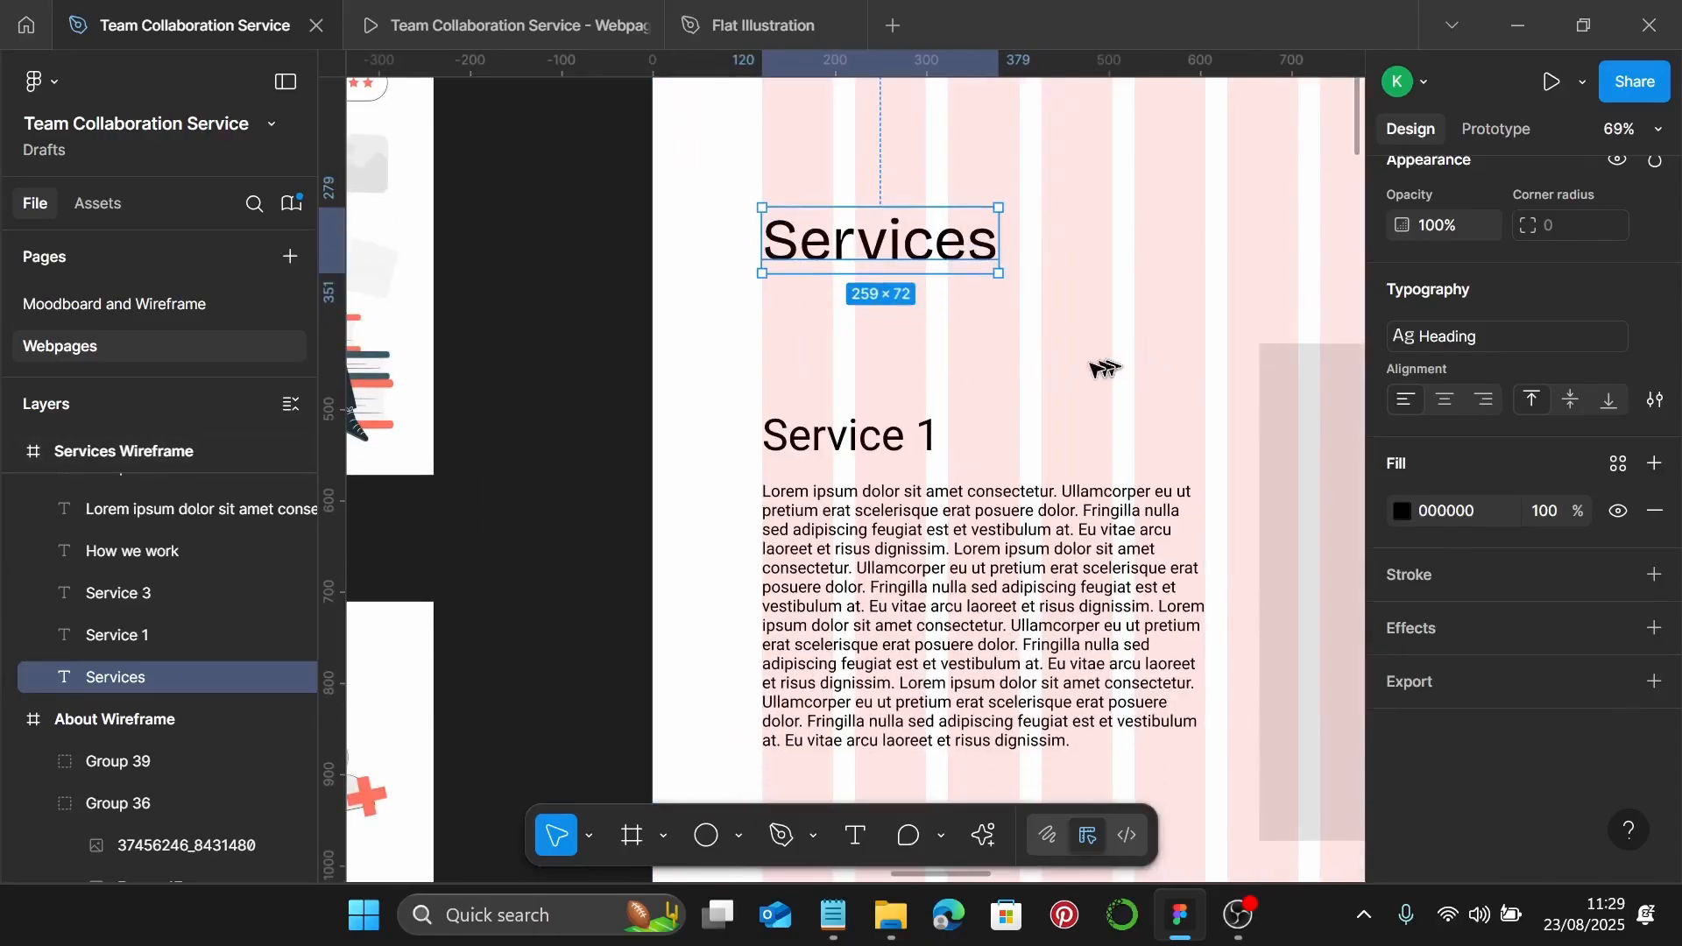
{"action": "scroll", "coordinate": [1057, 361], "scroll_direction": "down", "scroll_amount": 3}
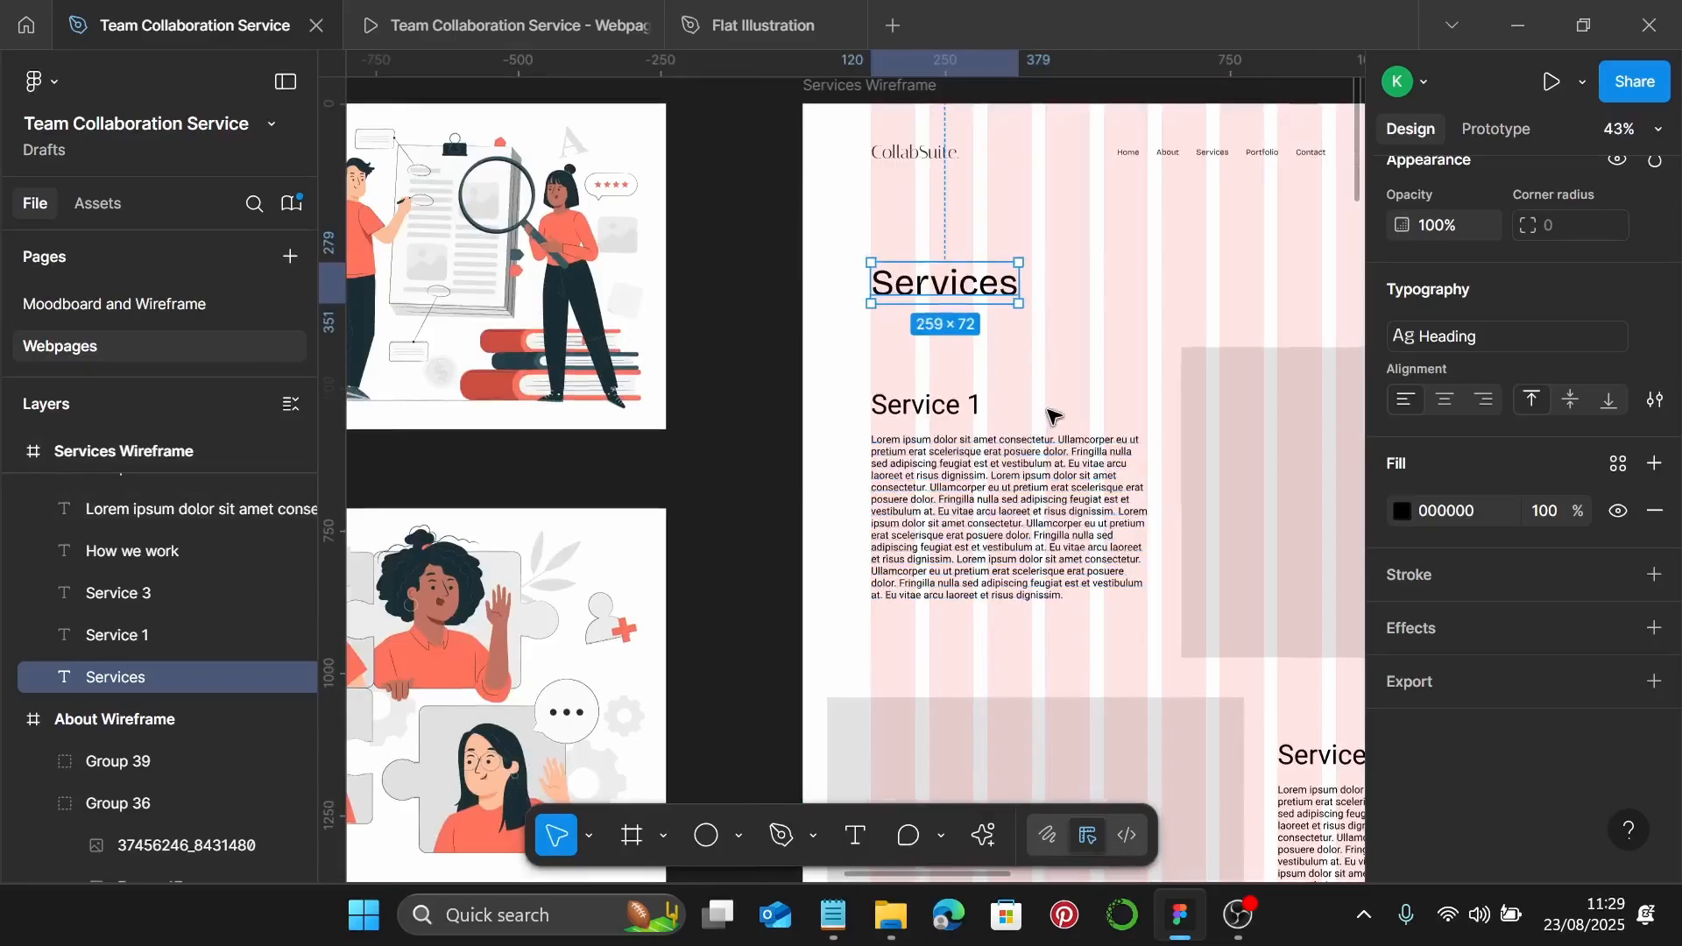
{"action": "scroll", "coordinate": [1051, 415], "scroll_direction": "down", "scroll_amount": 1}
{"action": "scroll", "coordinate": [1060, 419], "scroll_direction": "down", "scroll_amount": 2}
{"action": "scroll", "coordinate": [957, 499], "scroll_direction": "right", "scroll_amount": 1}
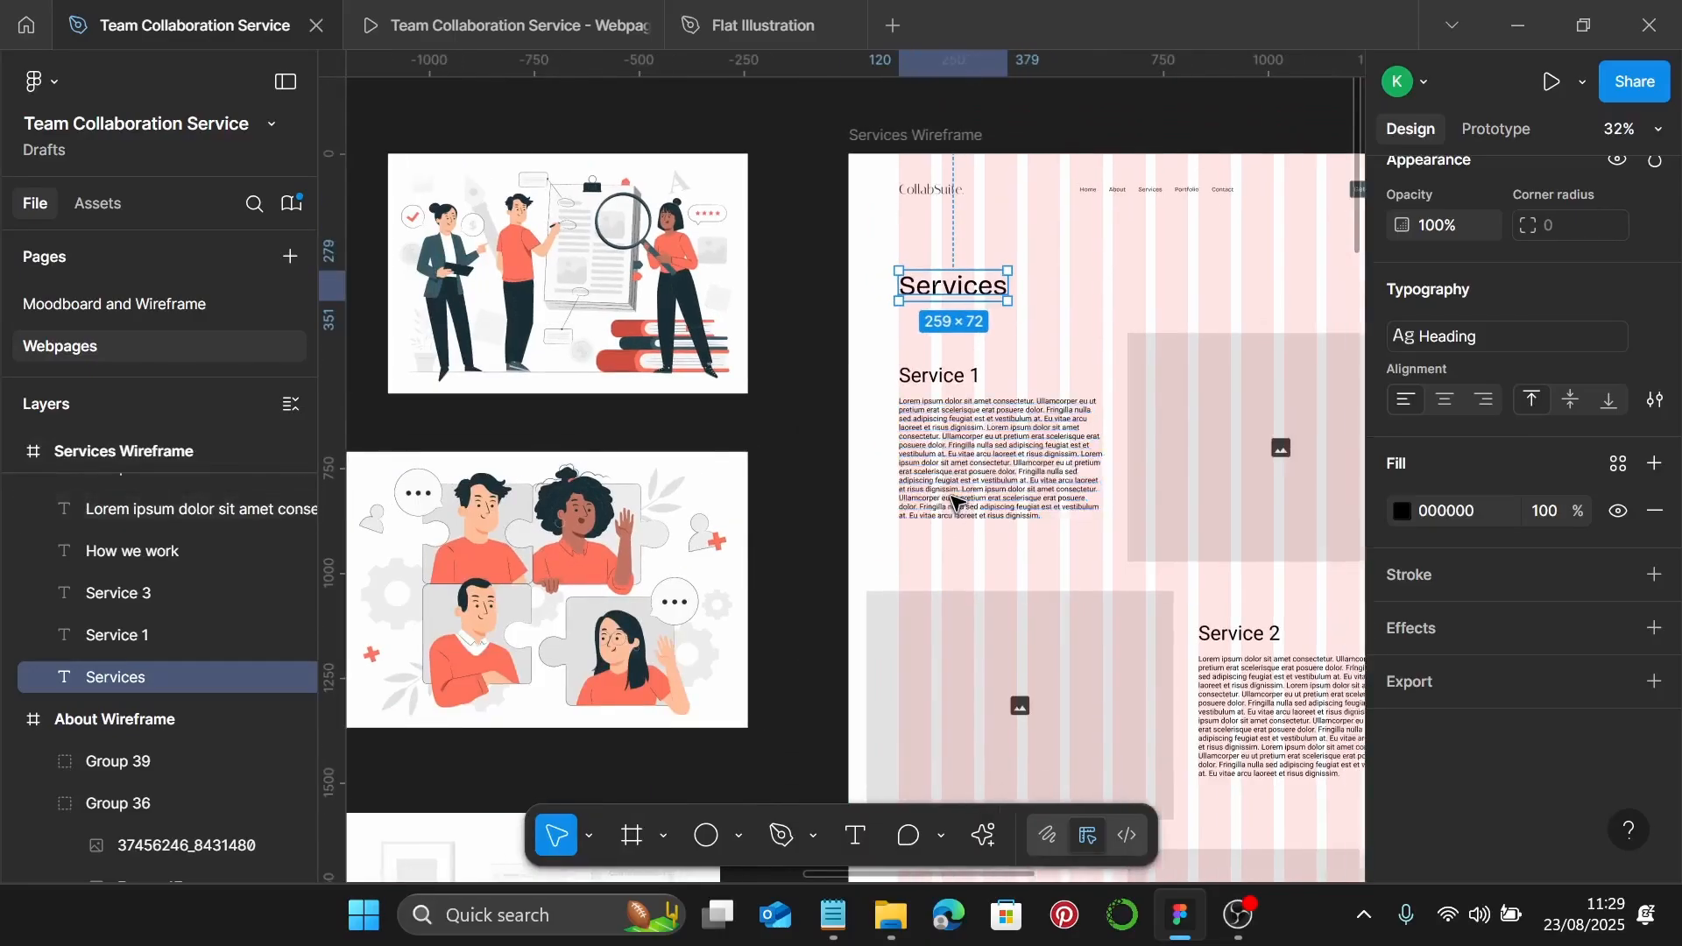
{"action": "scroll", "coordinate": [1042, 473], "scroll_direction": "down", "scroll_amount": 2}
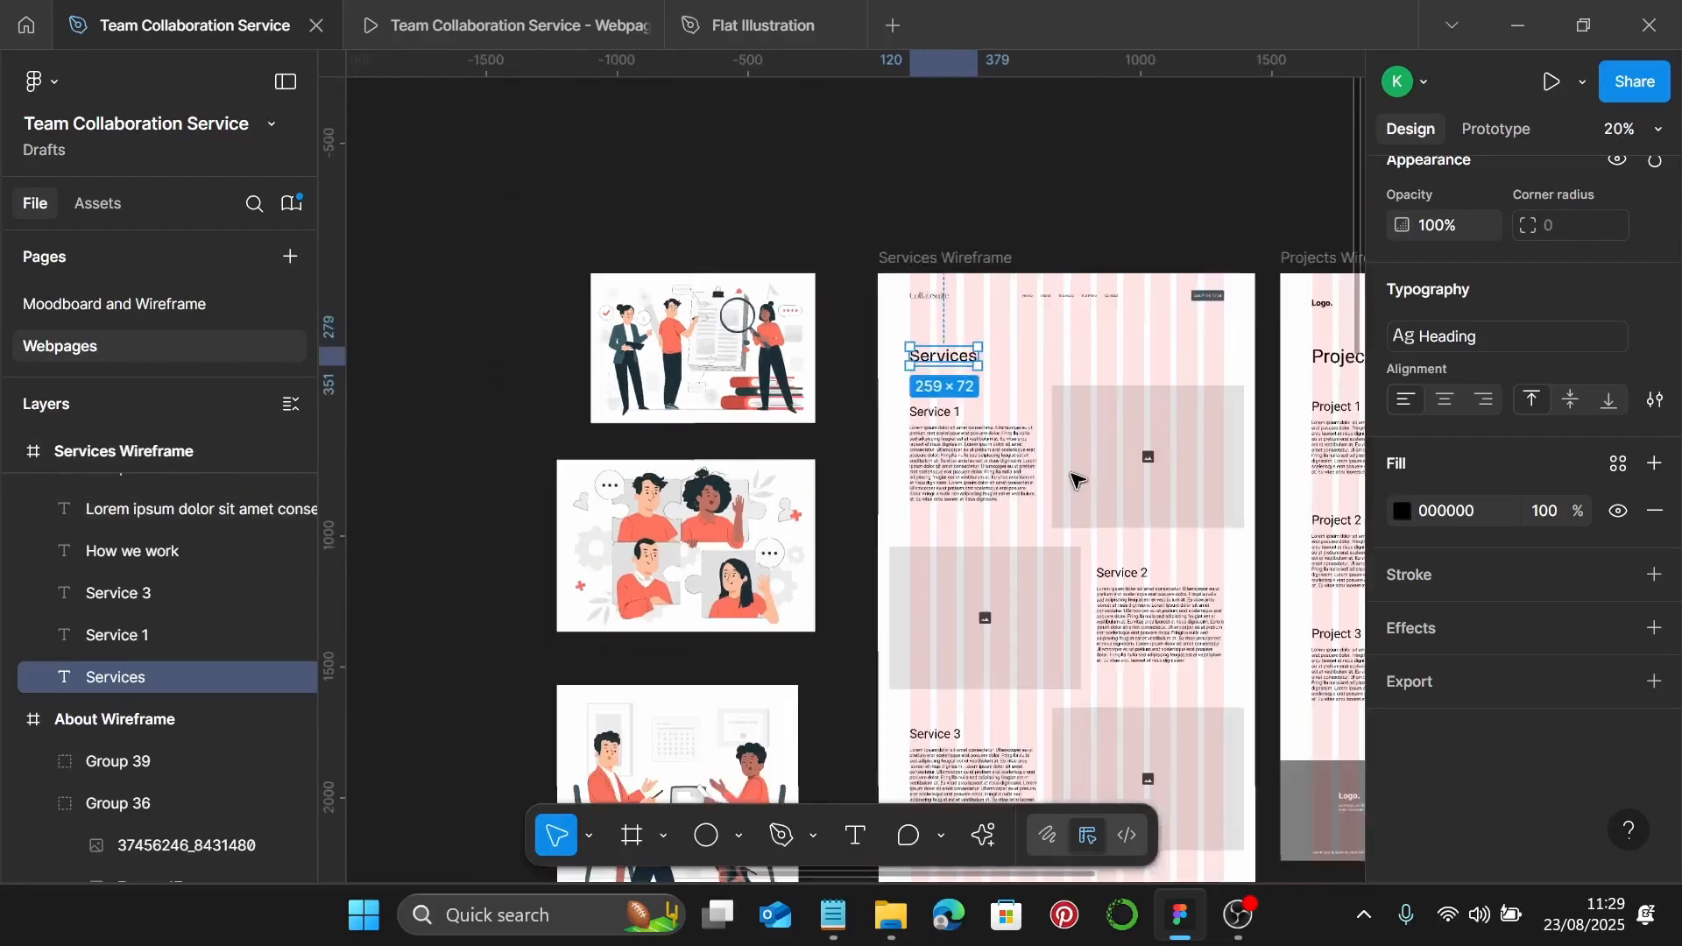
{"action": "scroll", "coordinate": [1042, 469], "scroll_direction": "down", "scroll_amount": 2}
{"action": "left_click", "coordinate": [900, 218]}
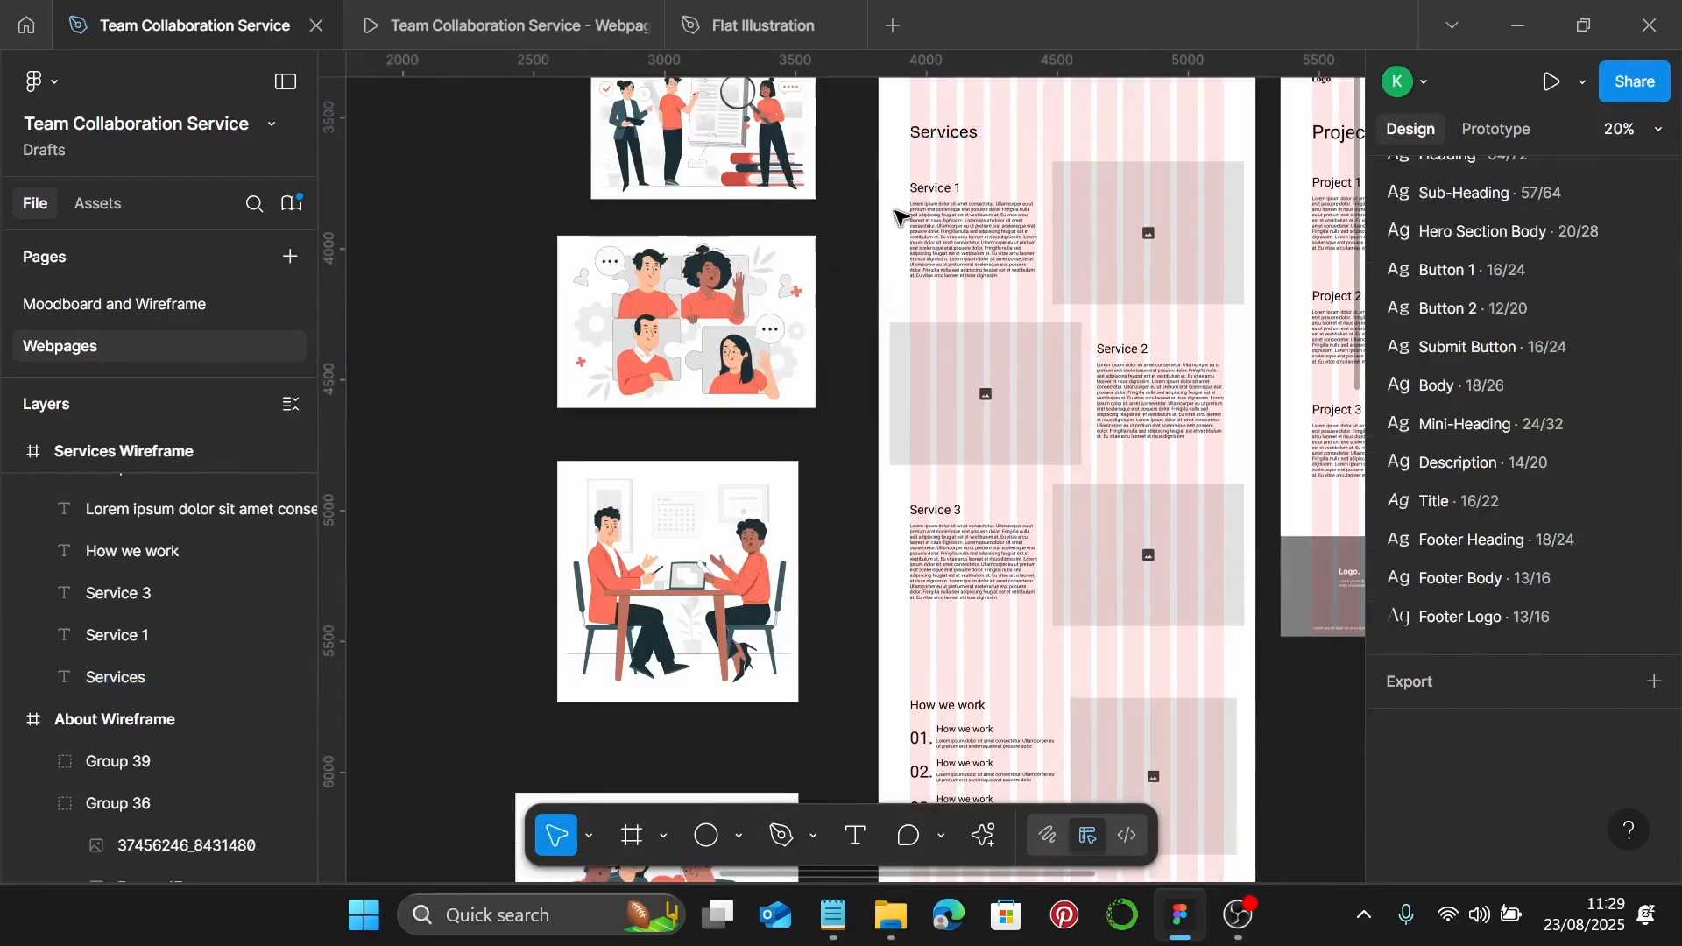
{"action": "left_click_drag", "start_coordinate": [888, 167], "coordinate": [1209, 267]}
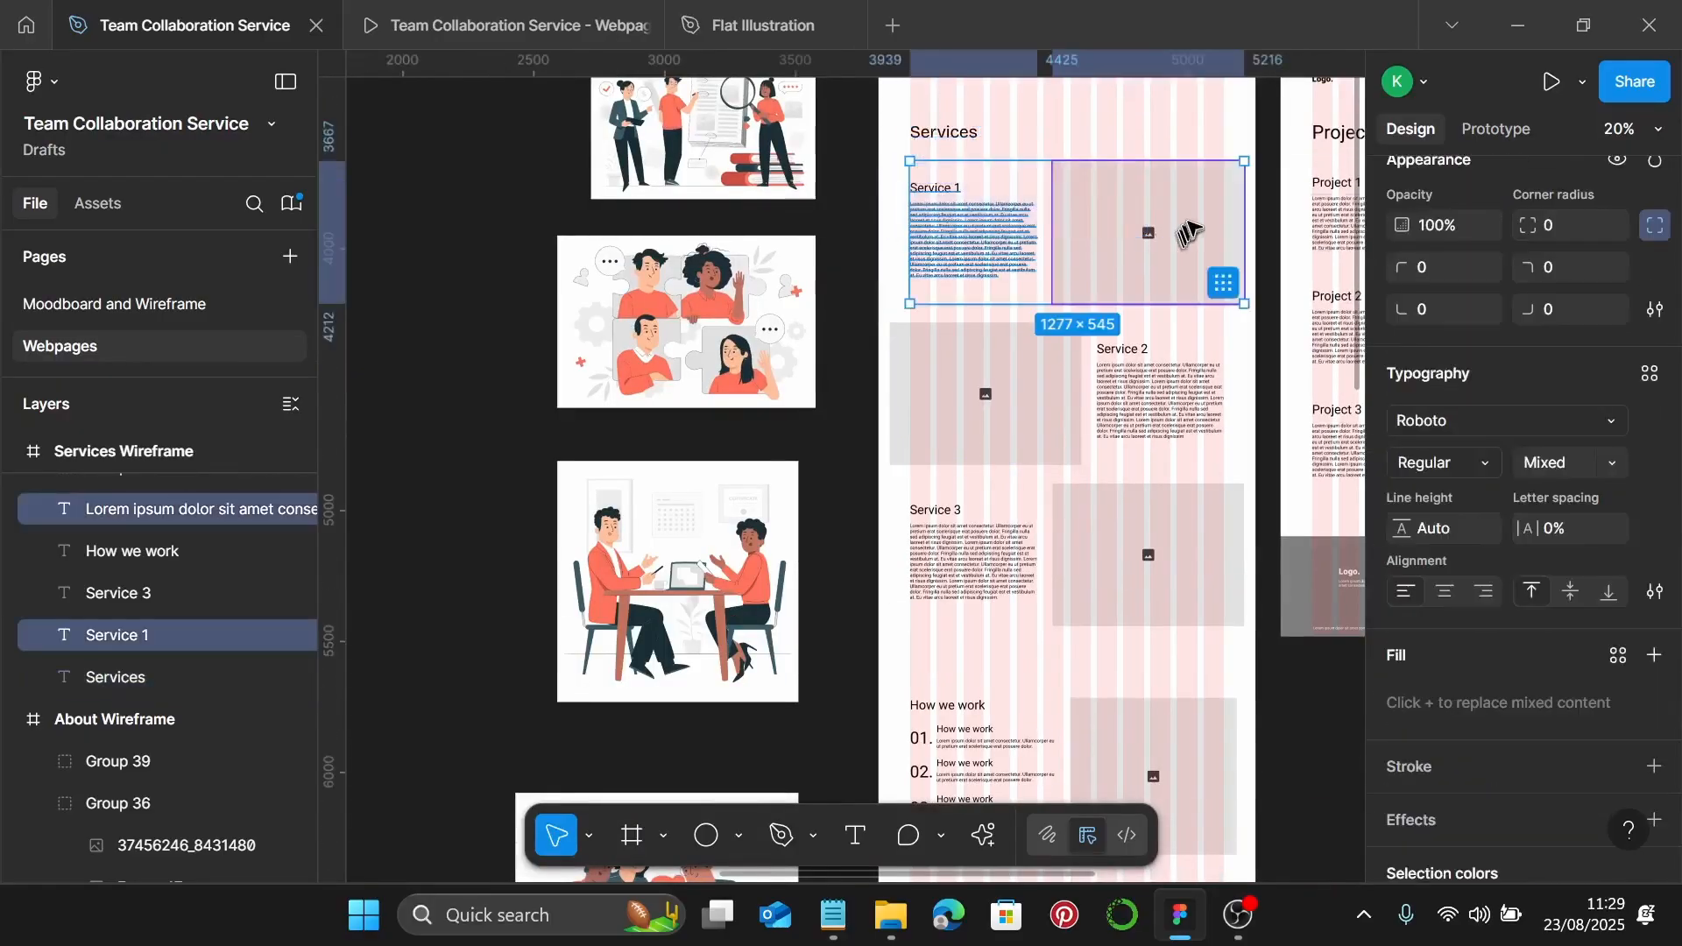
{"action": "left_click", "coordinate": [1198, 260]}
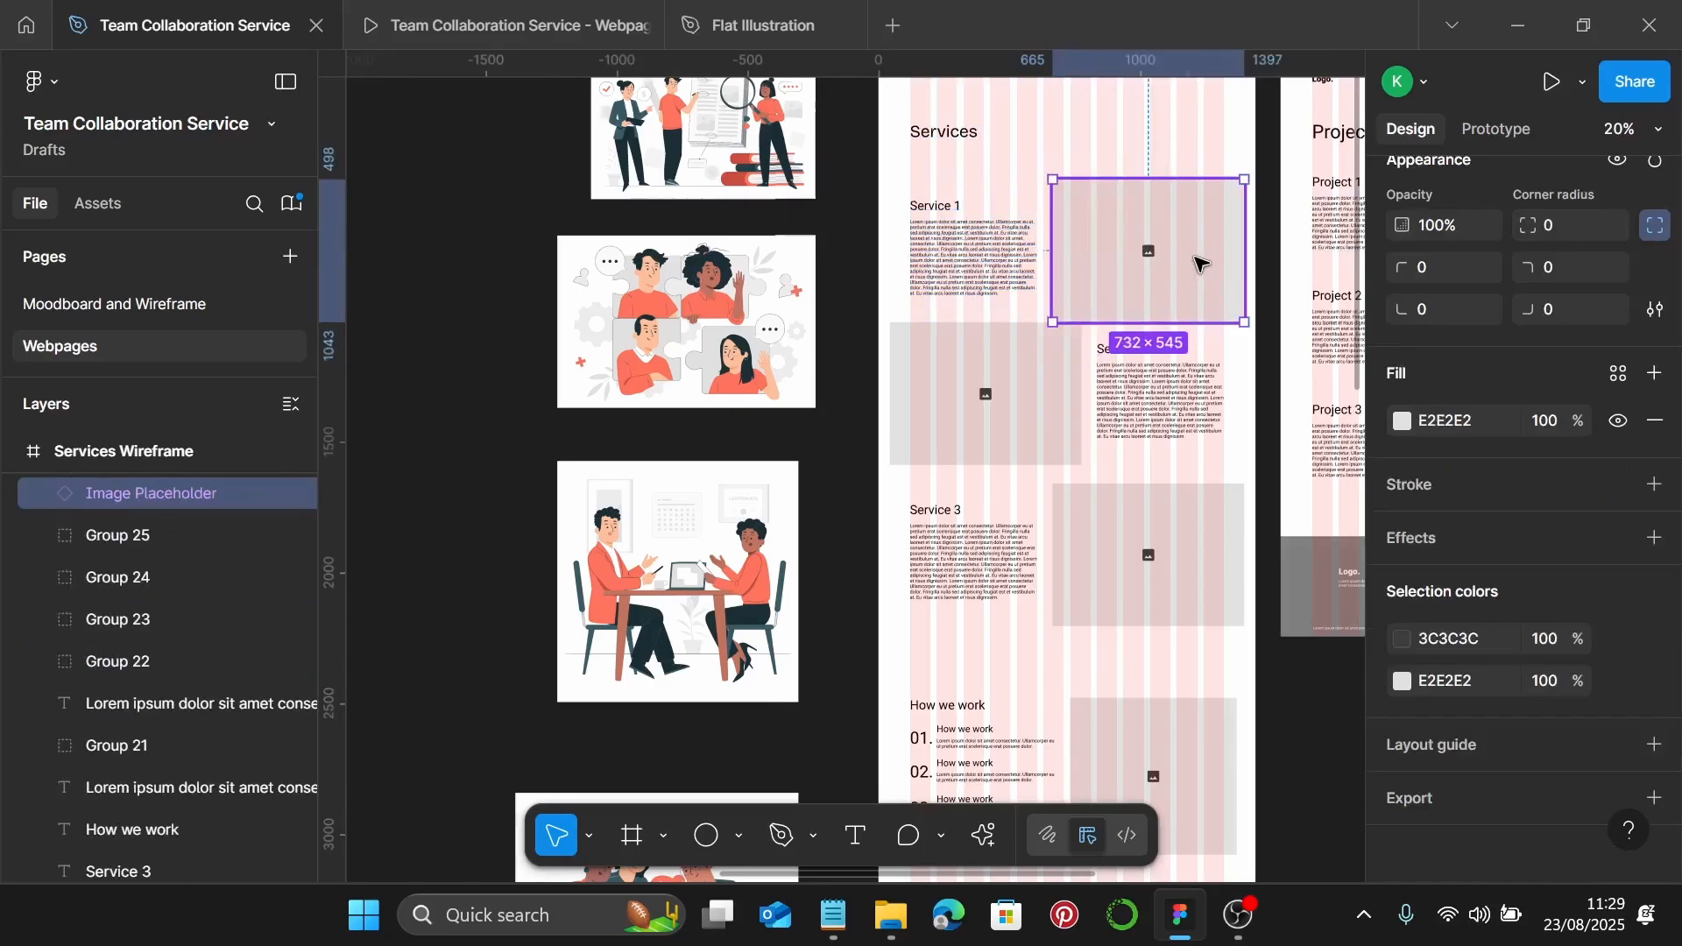
{"action": "key", "text": "Delete"}
{"action": "left_click", "coordinate": [1013, 419]}
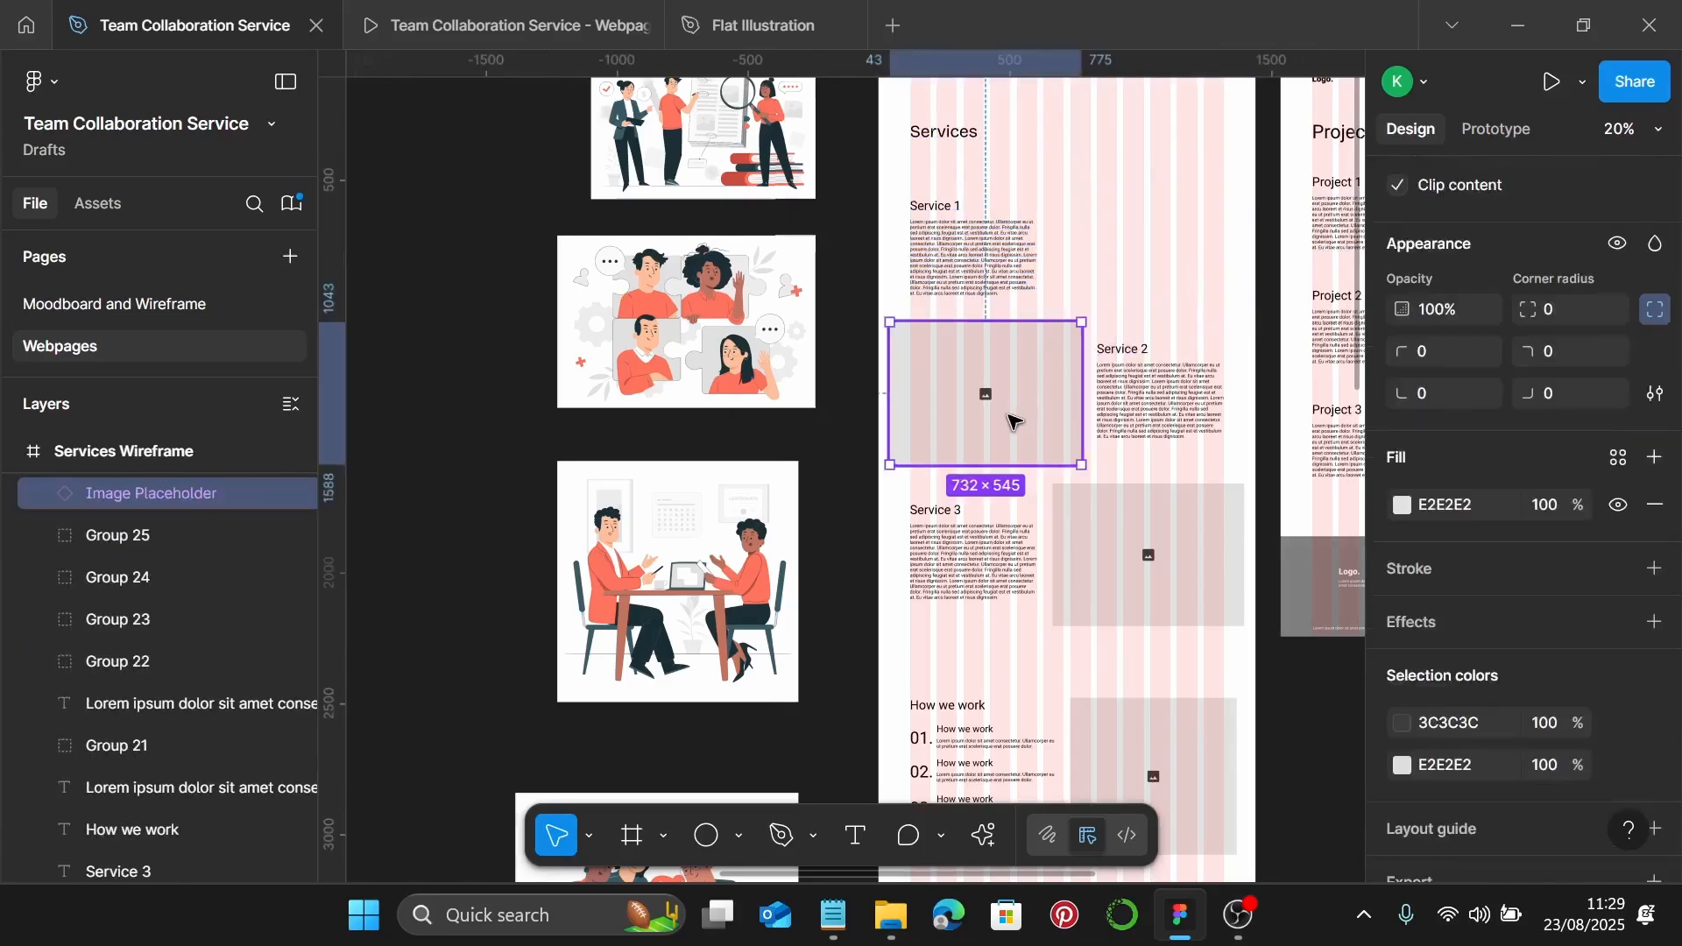
{"action": "key", "text": "Delete"}
Move the Service 1 title and its paragraph further down to open space below the Services heading
{"action": "left_click", "coordinate": [991, 282]}
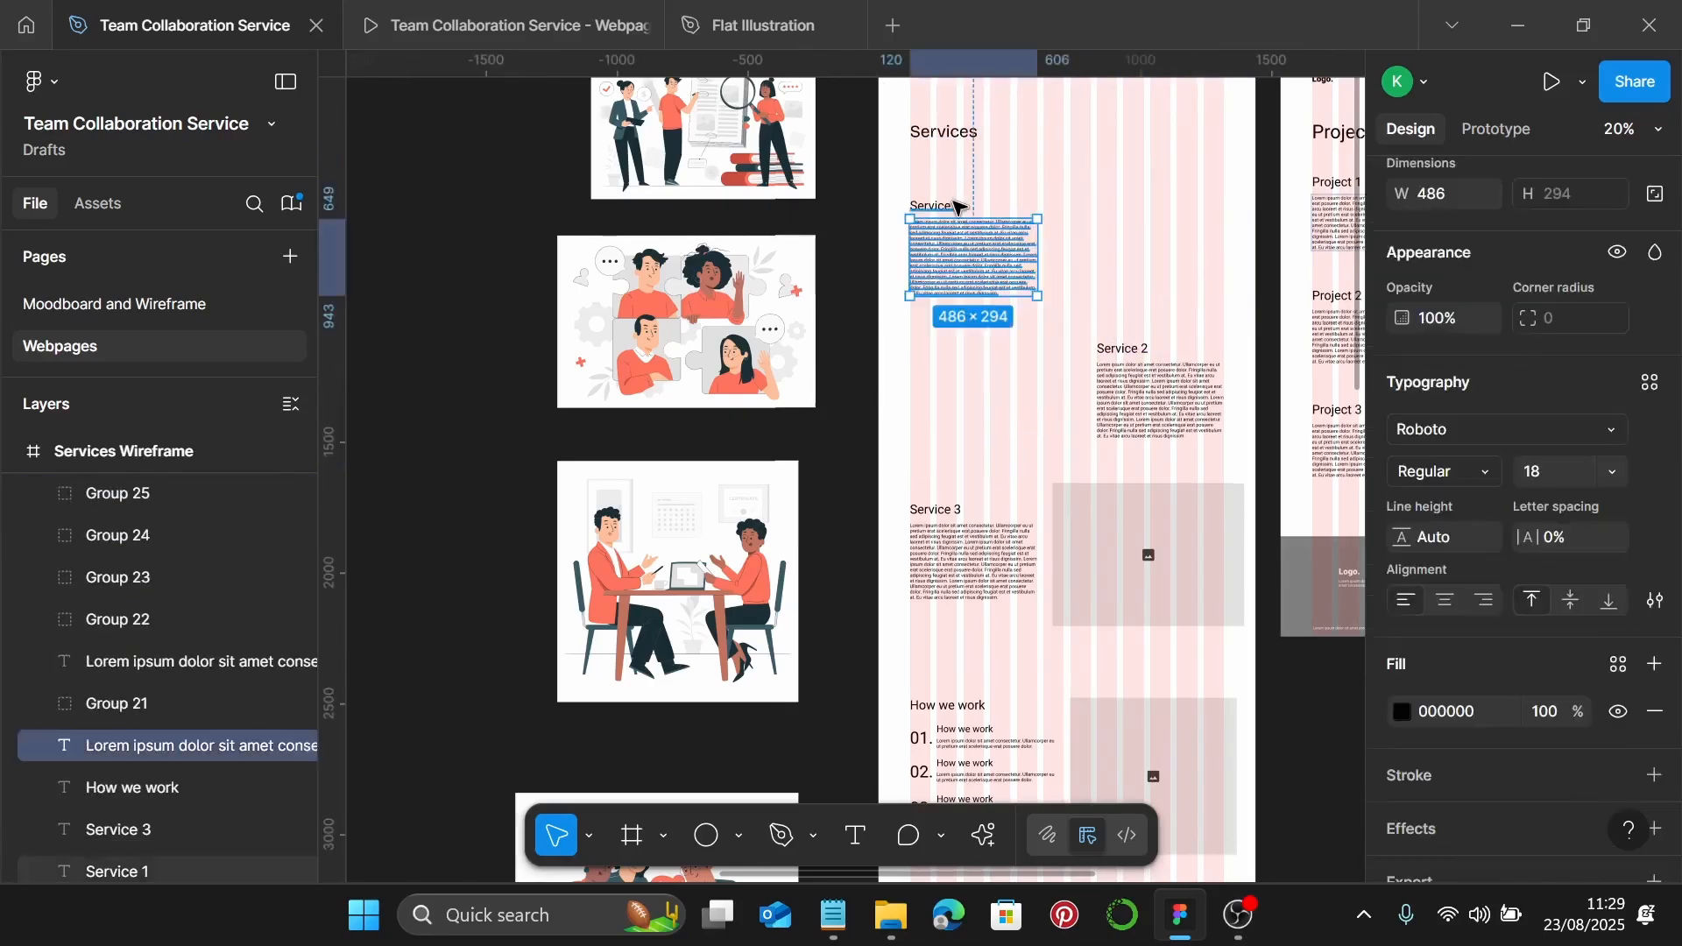
{"action": "left_click", "coordinate": [960, 207], "text": "shift"}
{"action": "scroll", "coordinate": [979, 262], "scroll_direction": "up", "scroll_amount": 1}
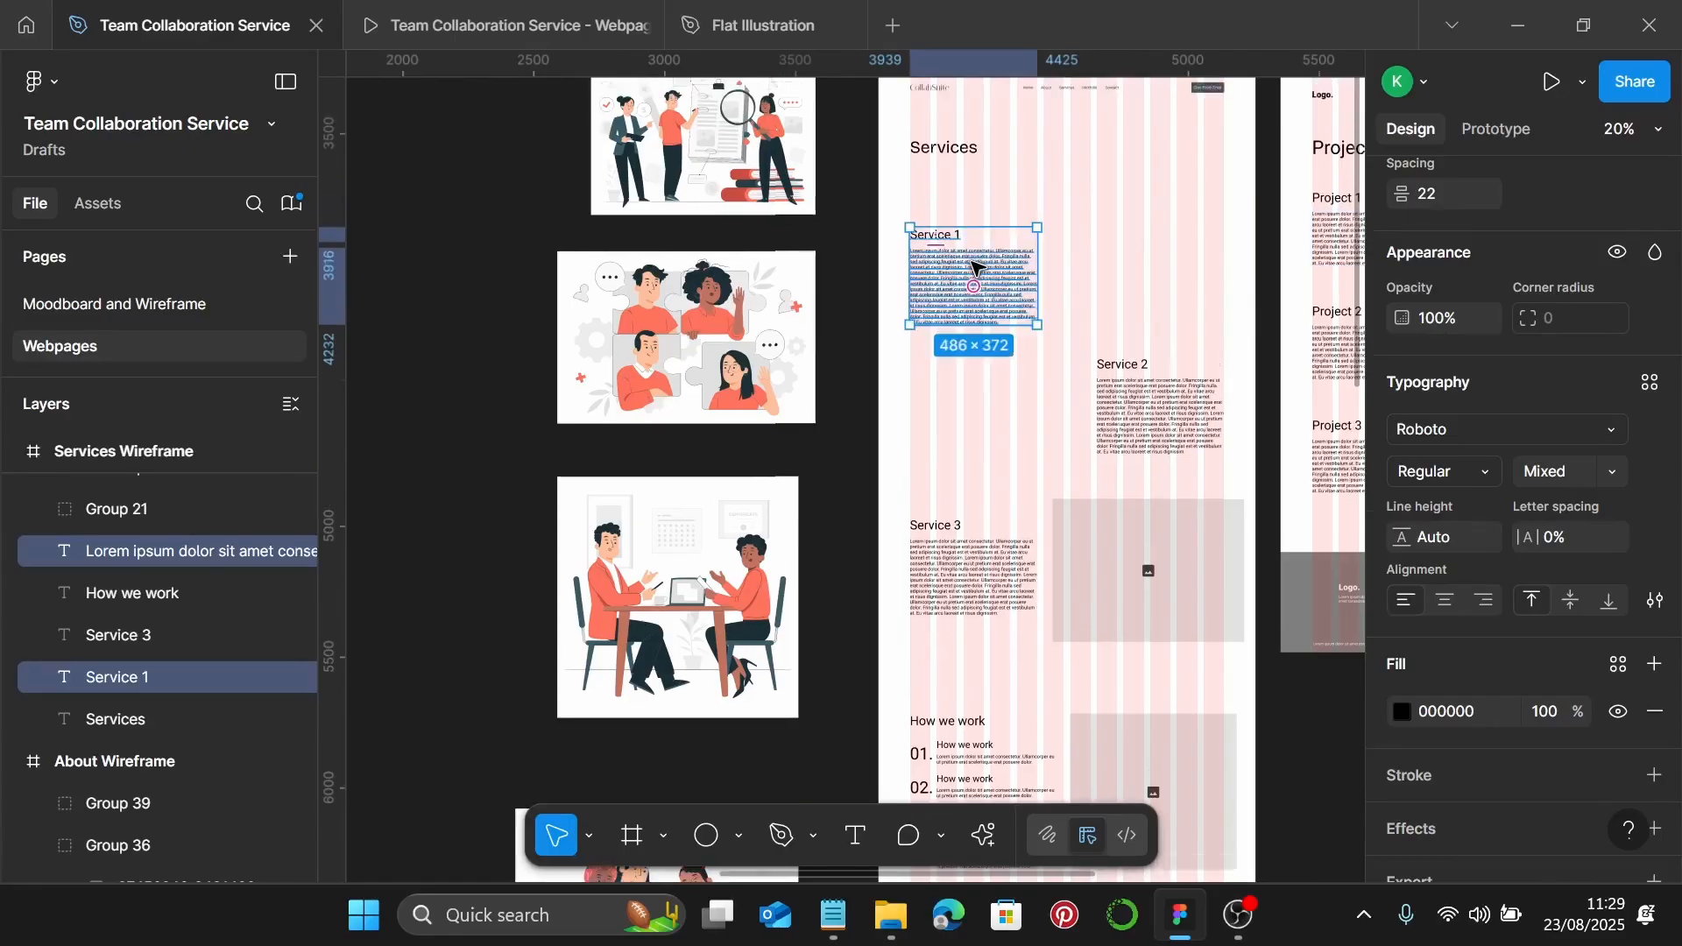
{"action": "scroll", "coordinate": [972, 267], "scroll_direction": "up", "scroll_amount": 5}
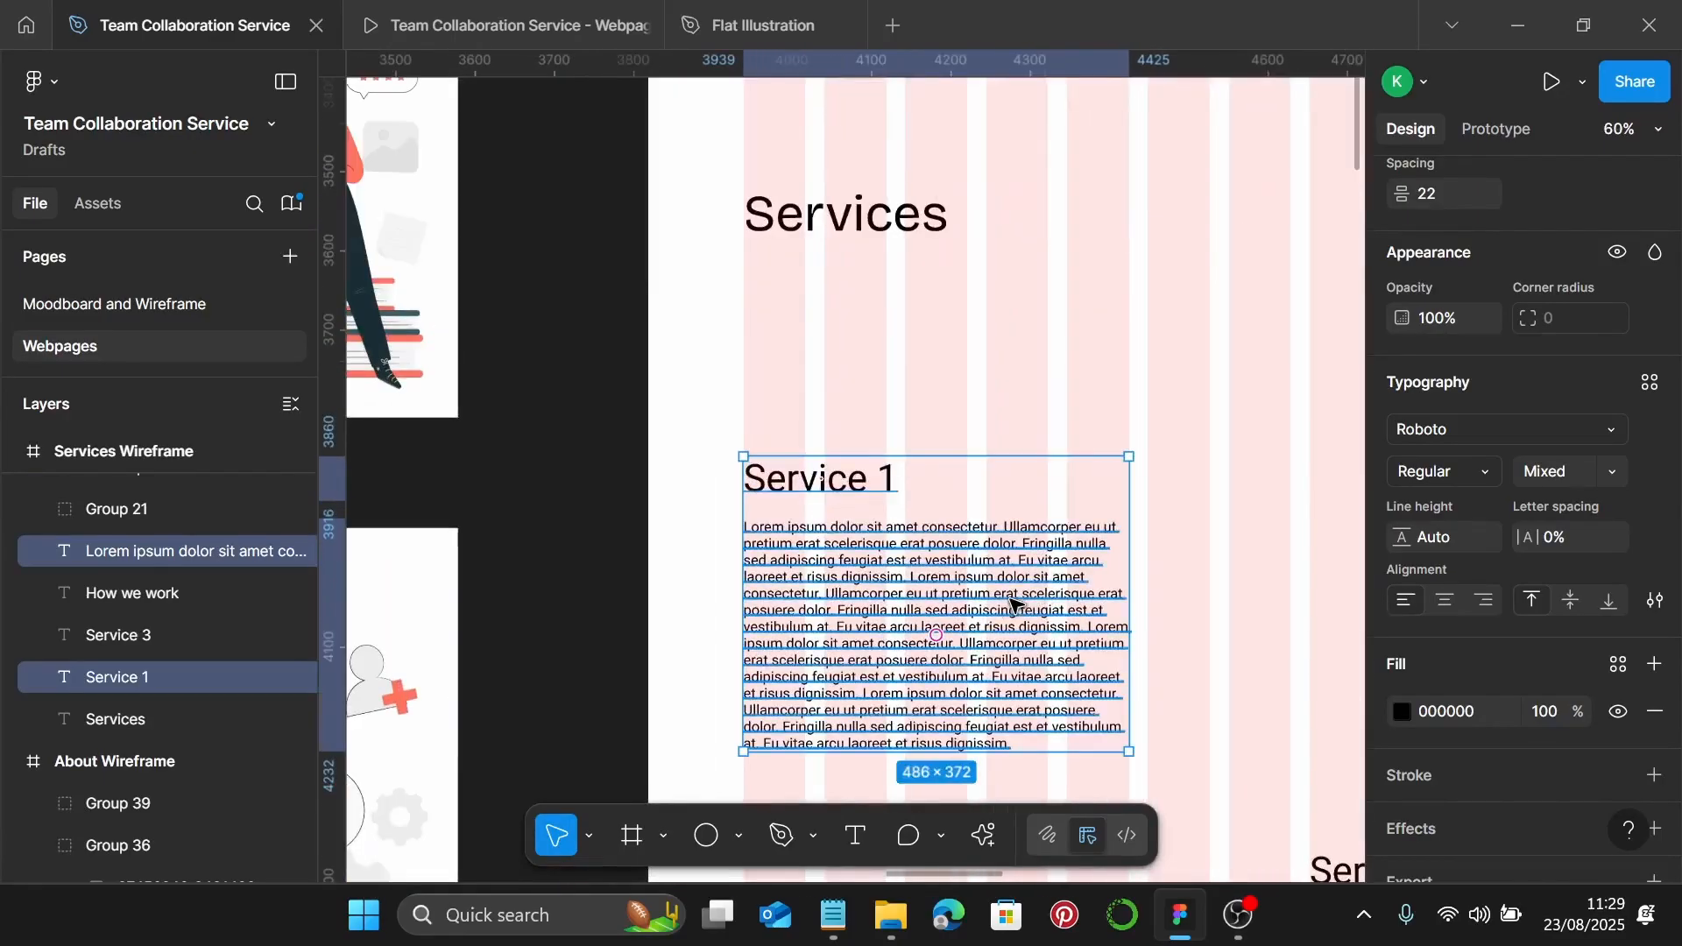
Duplicate the Service 1 paragraph and place the copy directly below the Services heading, aligned with the first column
{"action": "left_click", "coordinate": [1014, 603]}
{"action": "left_click_drag", "start_coordinate": [971, 626], "coordinate": [982, 361]}
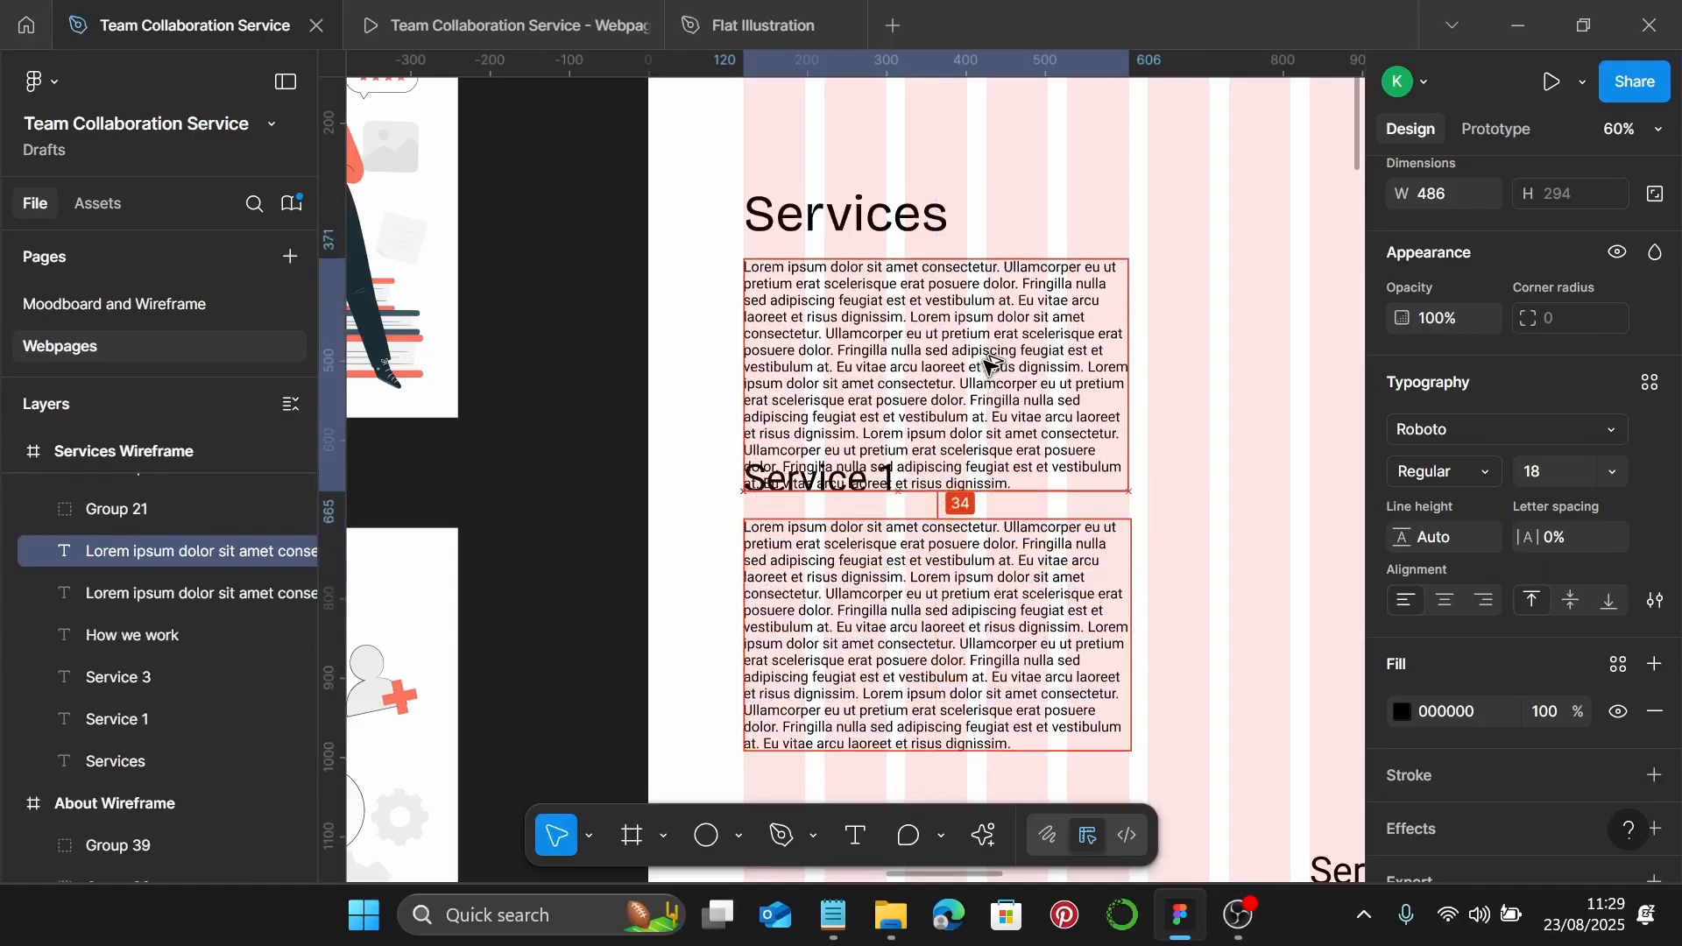
{"action": "scroll", "coordinate": [743, 265], "scroll_direction": "up", "scroll_amount": 2}
{"action": "scroll", "coordinate": [743, 265], "scroll_direction": "up", "scroll_amount": 6}
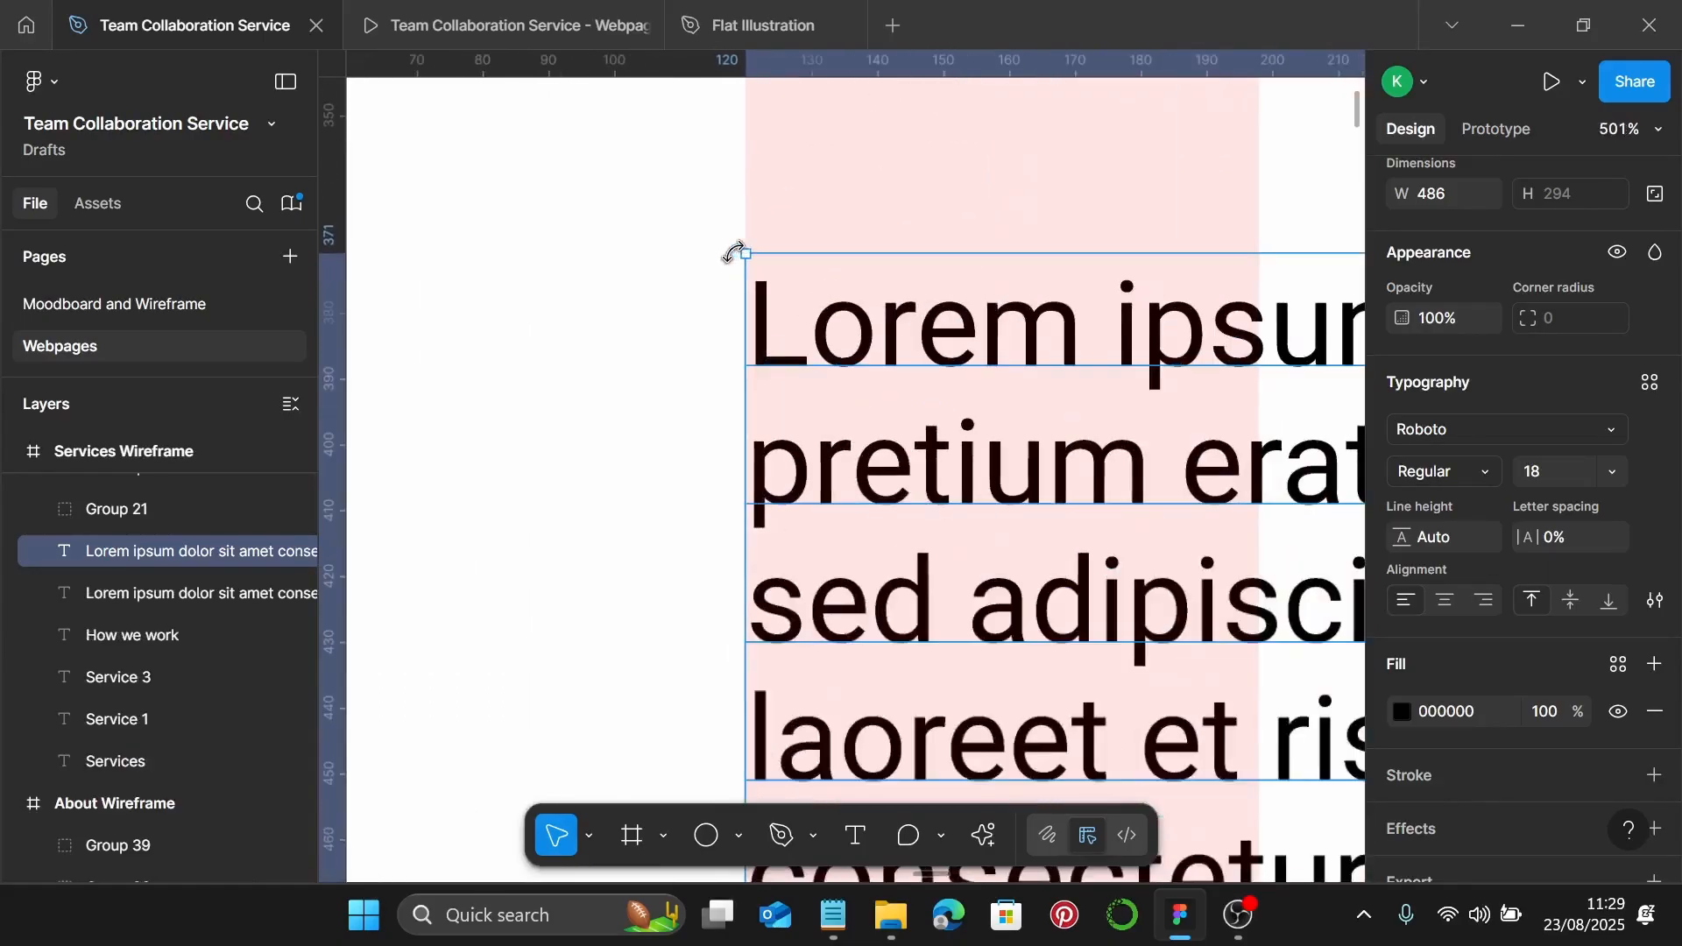
{"action": "scroll", "coordinate": [740, 262], "scroll_direction": "down", "scroll_amount": 3}
{"action": "scroll", "coordinate": [741, 258], "scroll_direction": "down", "scroll_amount": 2}
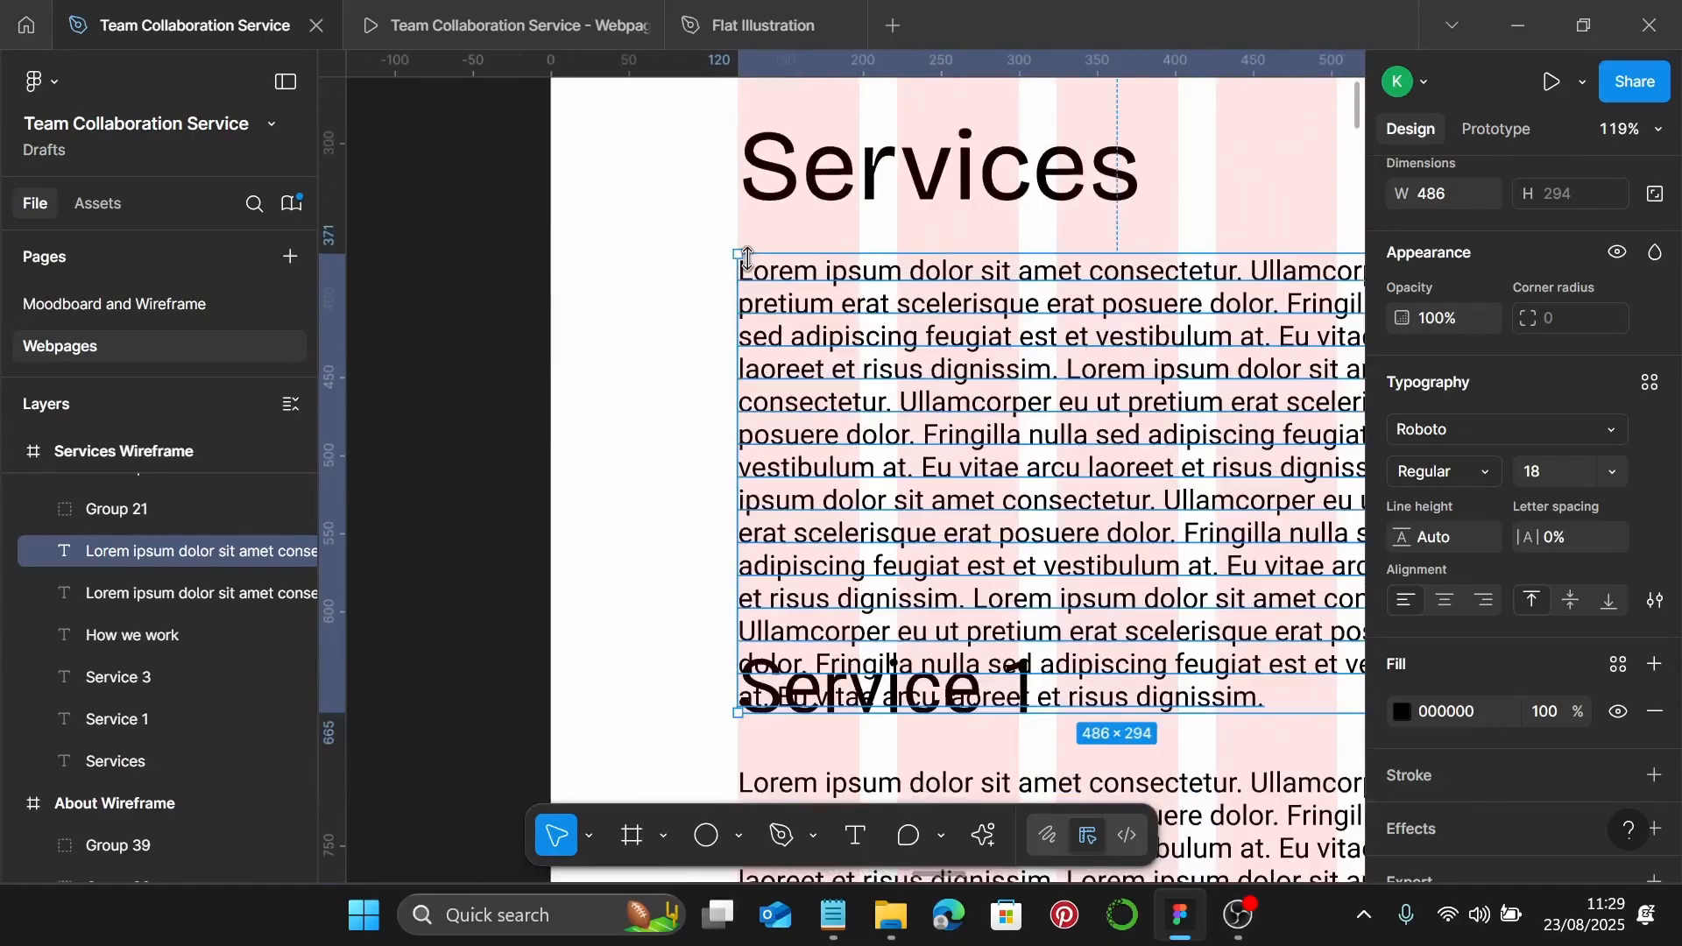
{"action": "scroll", "coordinate": [1016, 383], "scroll_direction": "right", "scroll_amount": 1}
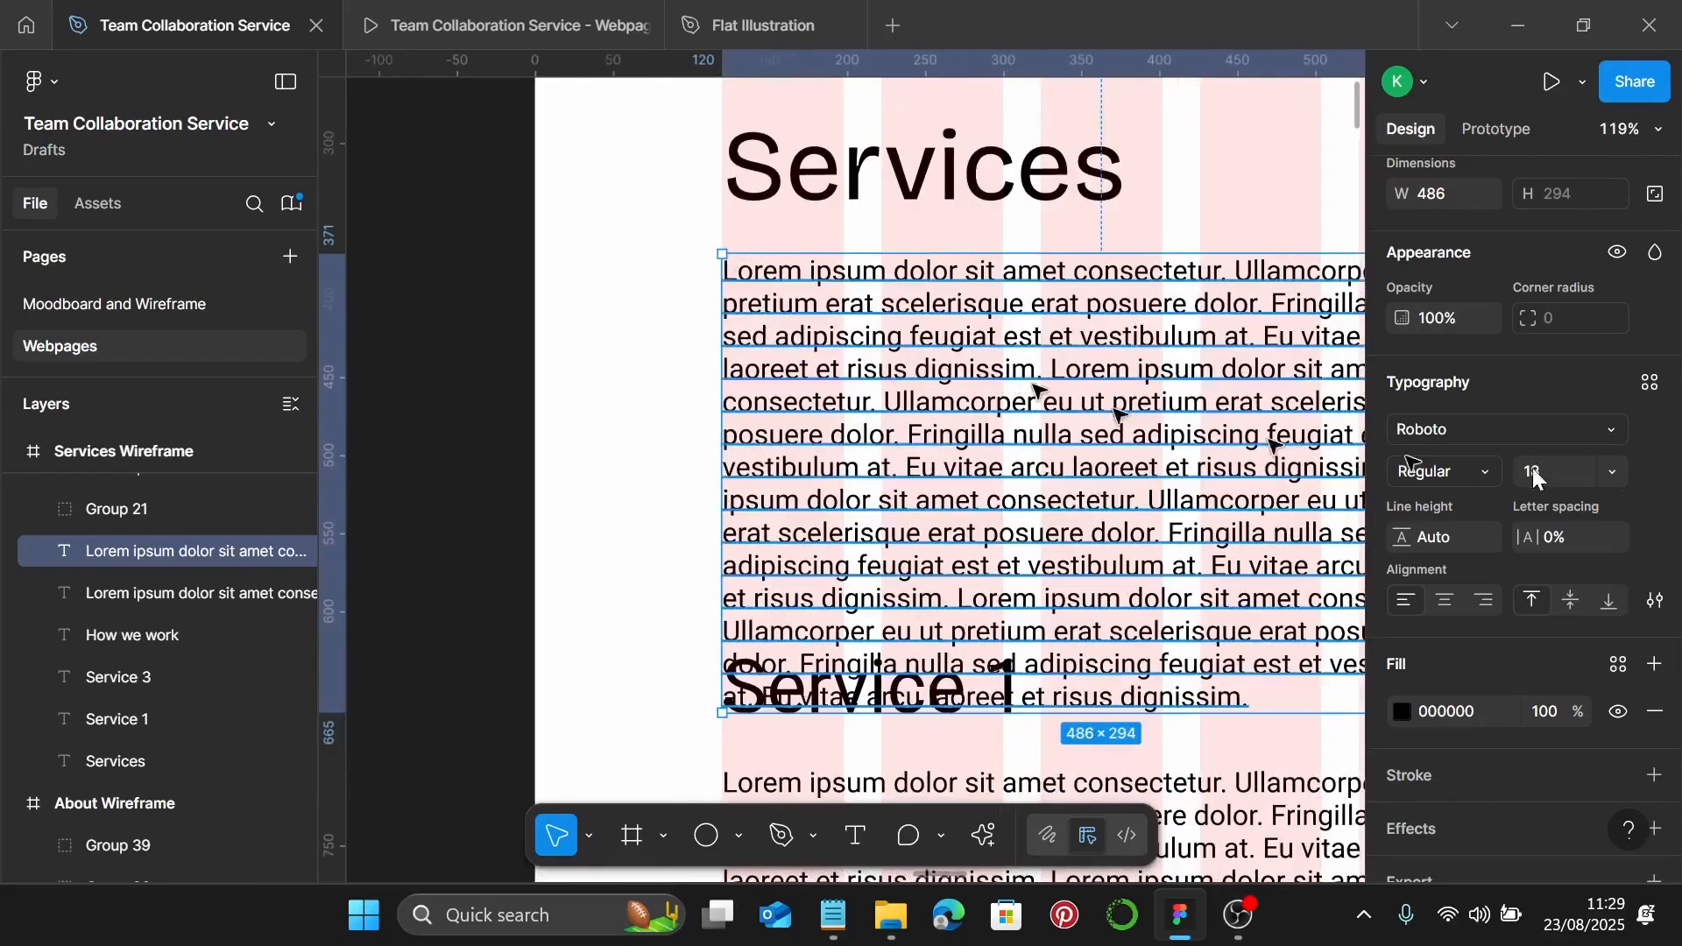
Apply the Body text style to the duplicated paragraph under the Services heading
{"action": "left_click", "coordinate": [1649, 382]}
{"action": "scroll", "coordinate": [1248, 692], "scroll_direction": "down", "scroll_amount": 3}
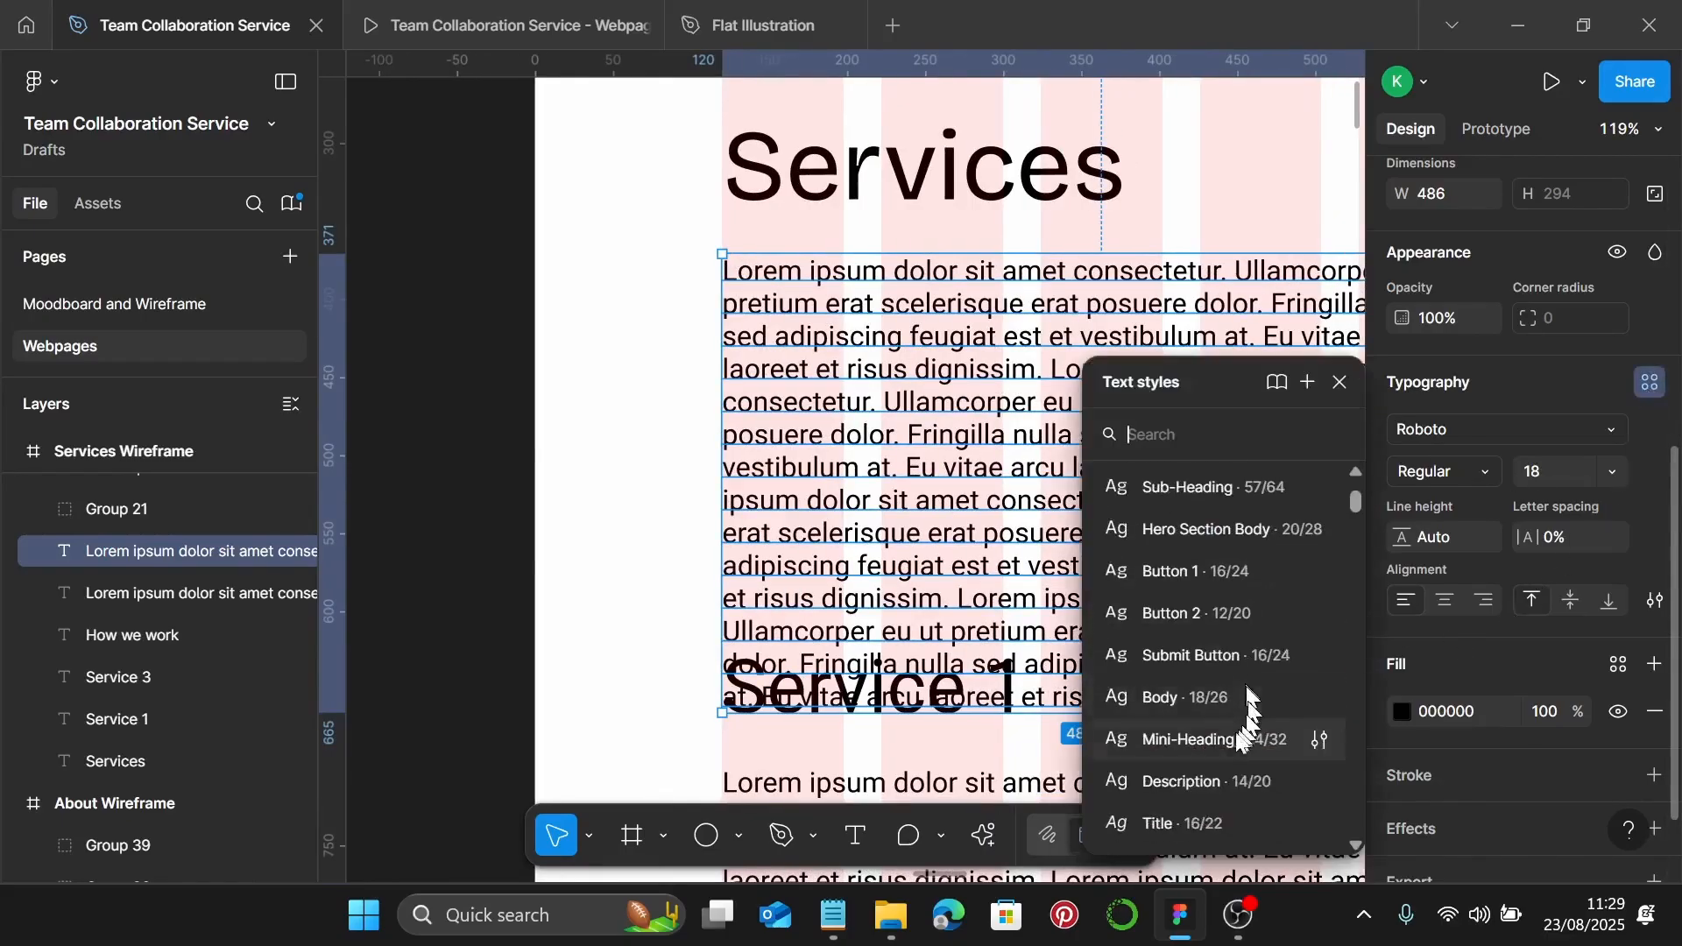
{"action": "left_click", "coordinate": [1232, 701]}
{"action": "scroll", "coordinate": [1051, 569], "scroll_direction": "right", "scroll_amount": 1}
{"action": "scroll", "coordinate": [1021, 570], "scroll_direction": "right", "scroll_amount": 5}
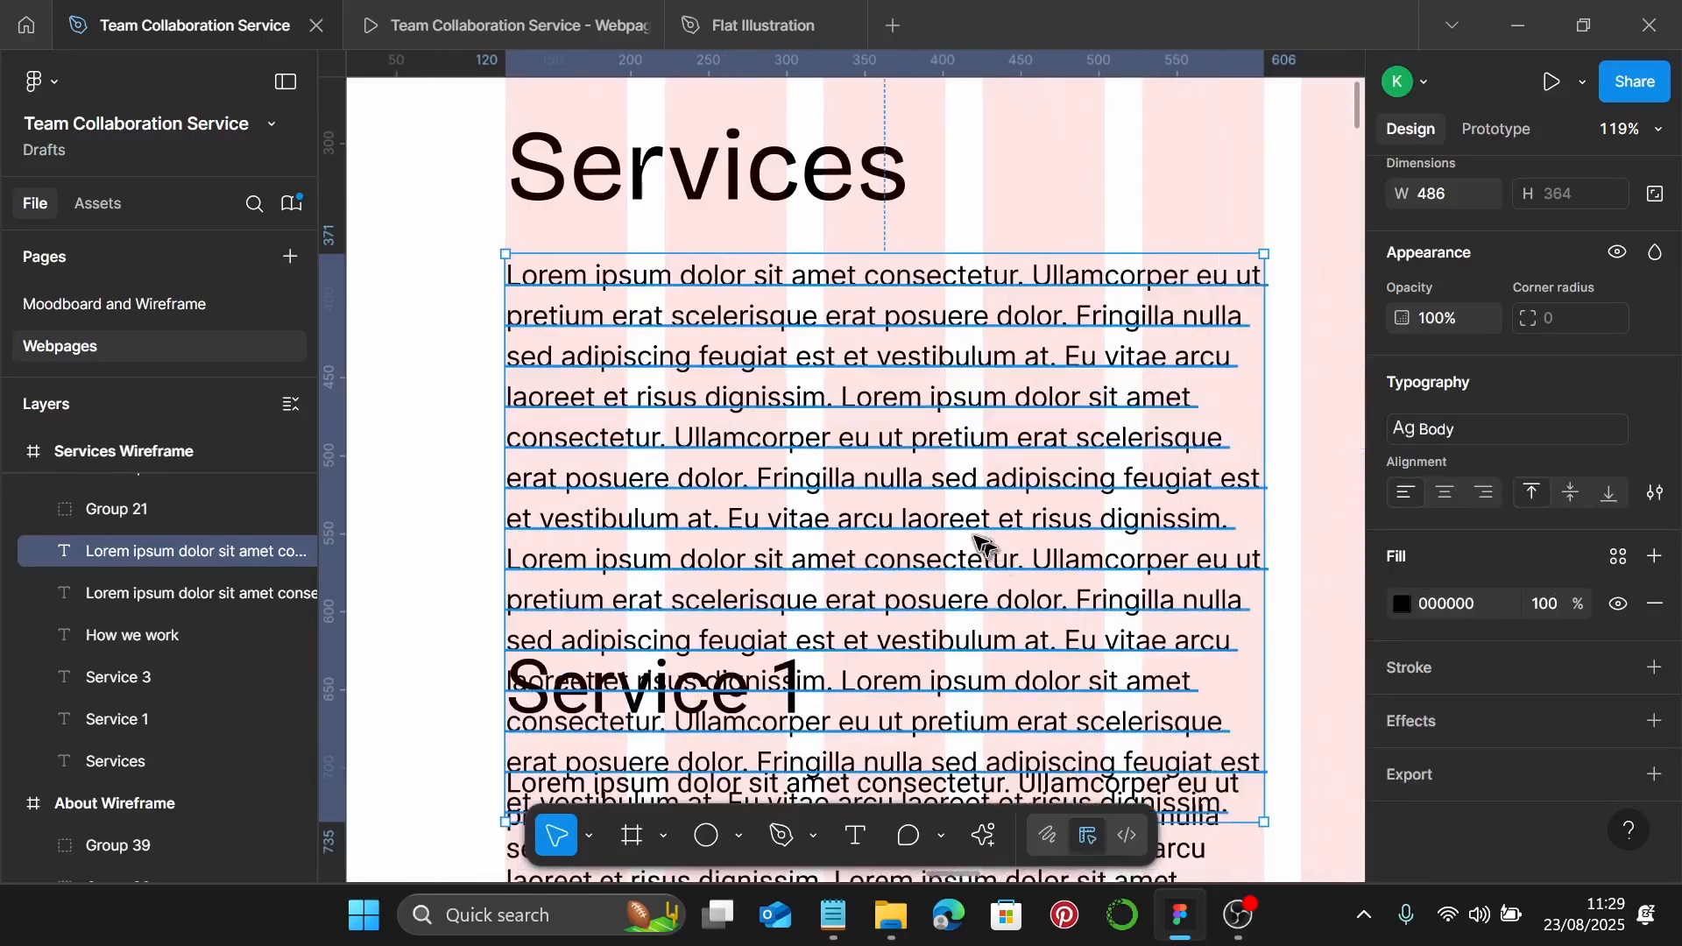
Switch to Notepad, open the website's Services text, and copy the intro from "At CollabSuite" through "sync and move faster:"
{"action": "left_click", "coordinate": [828, 907]}
{"action": "scroll", "coordinate": [1283, 552], "scroll_direction": "down", "scroll_amount": 3}
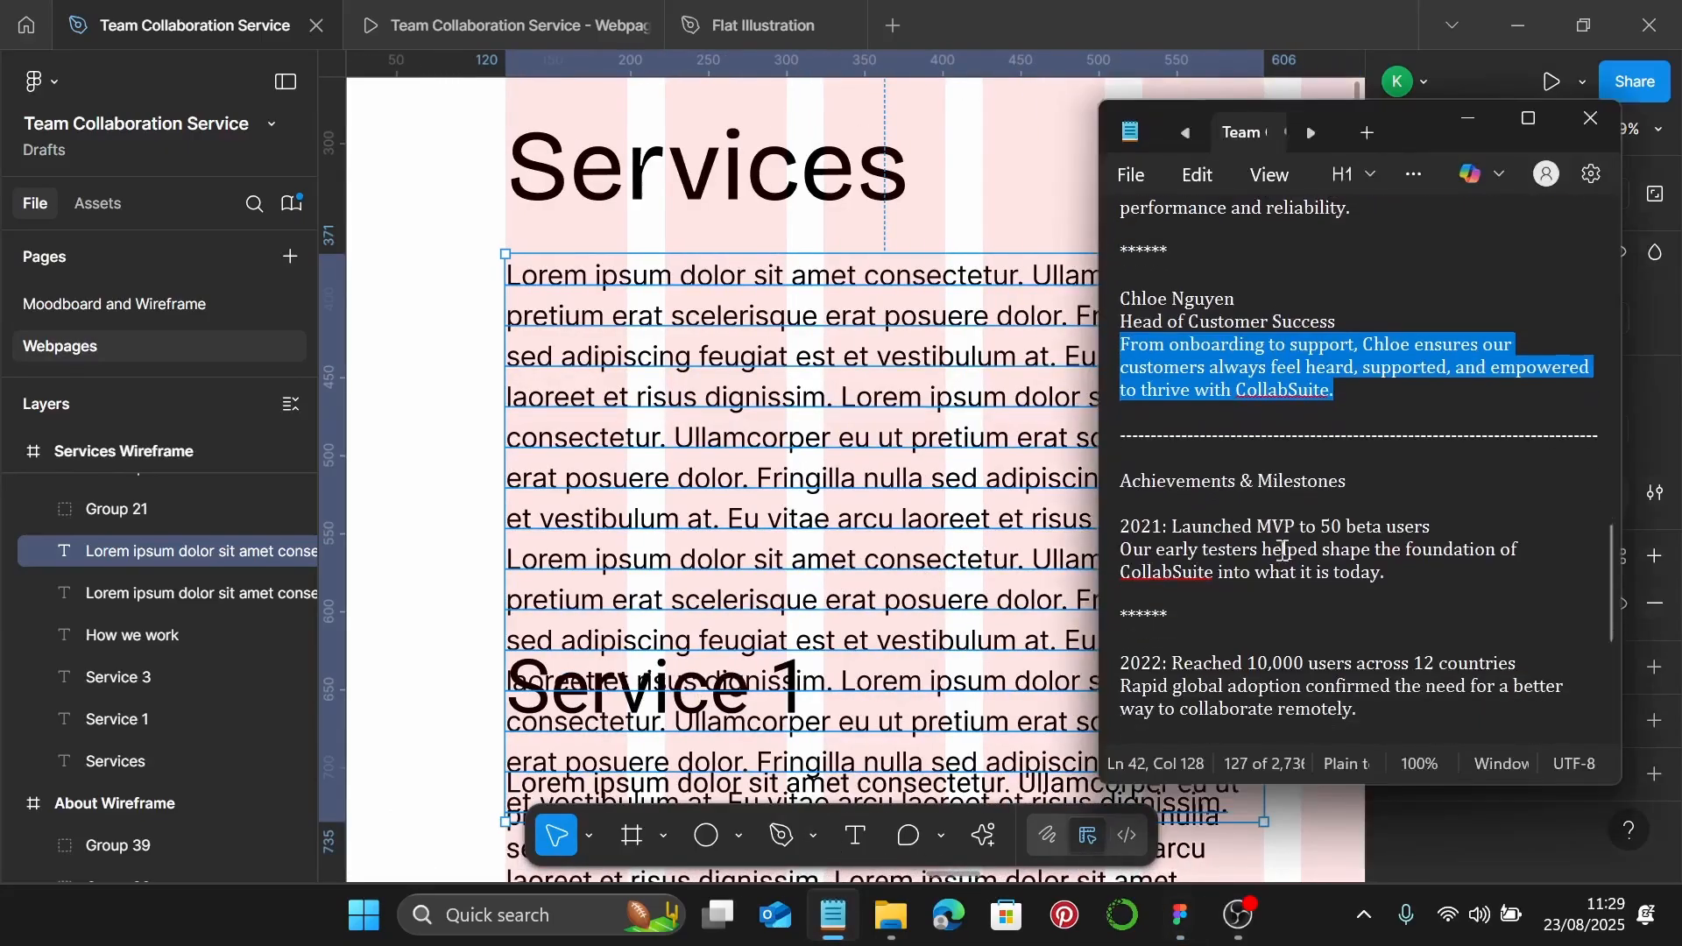
{"action": "scroll", "coordinate": [1288, 552], "scroll_direction": "up", "scroll_amount": 5}
{"action": "scroll", "coordinate": [1285, 543], "scroll_direction": "up", "scroll_amount": 10}
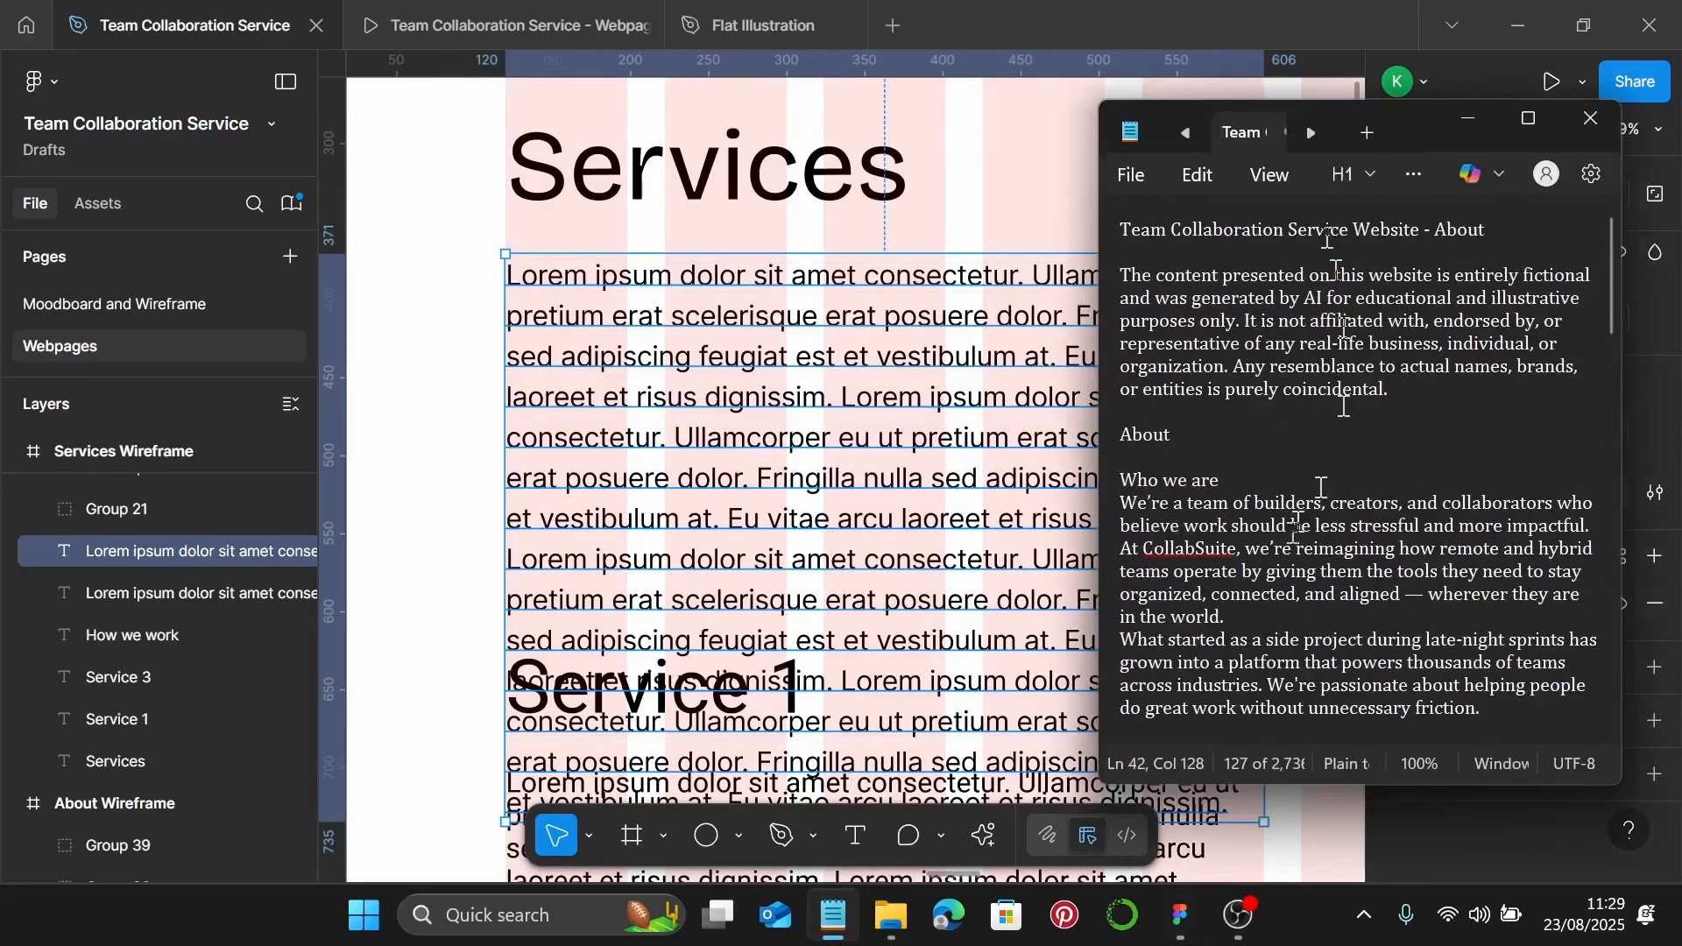
{"action": "left_click", "coordinate": [1214, 133]}
{"action": "scroll", "coordinate": [1382, 458], "scroll_direction": "down", "scroll_amount": 3}
{"action": "left_click", "coordinate": [1382, 458]}
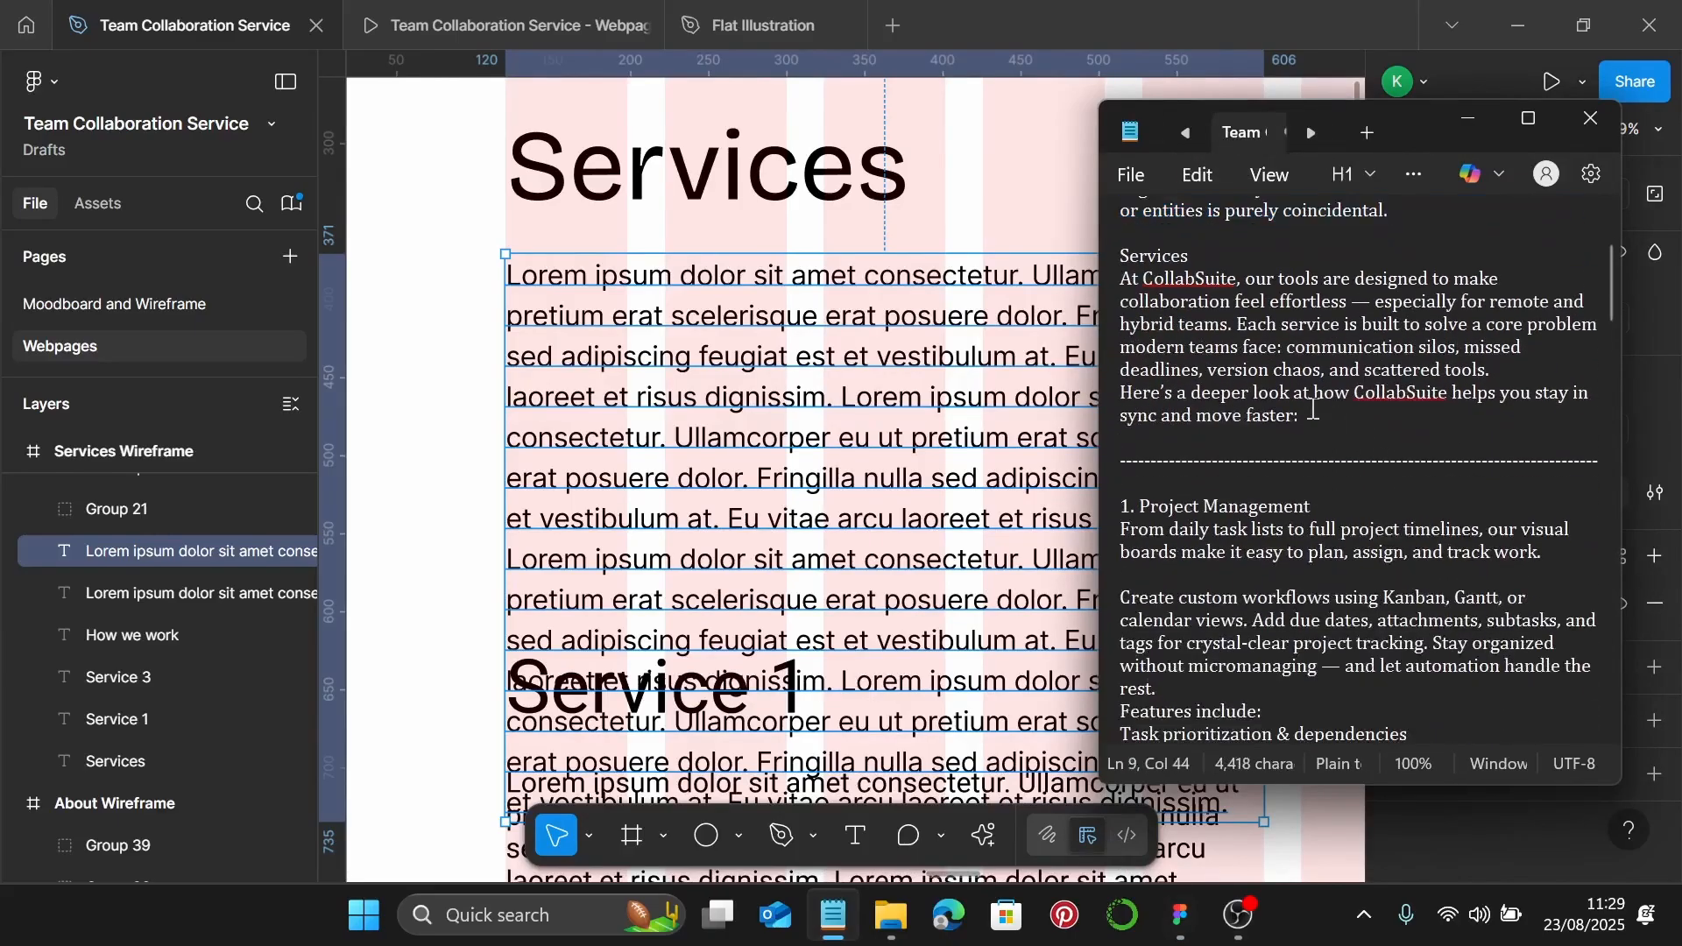
{"action": "left_click_drag", "start_coordinate": [1312, 410], "coordinate": [1141, 289]}
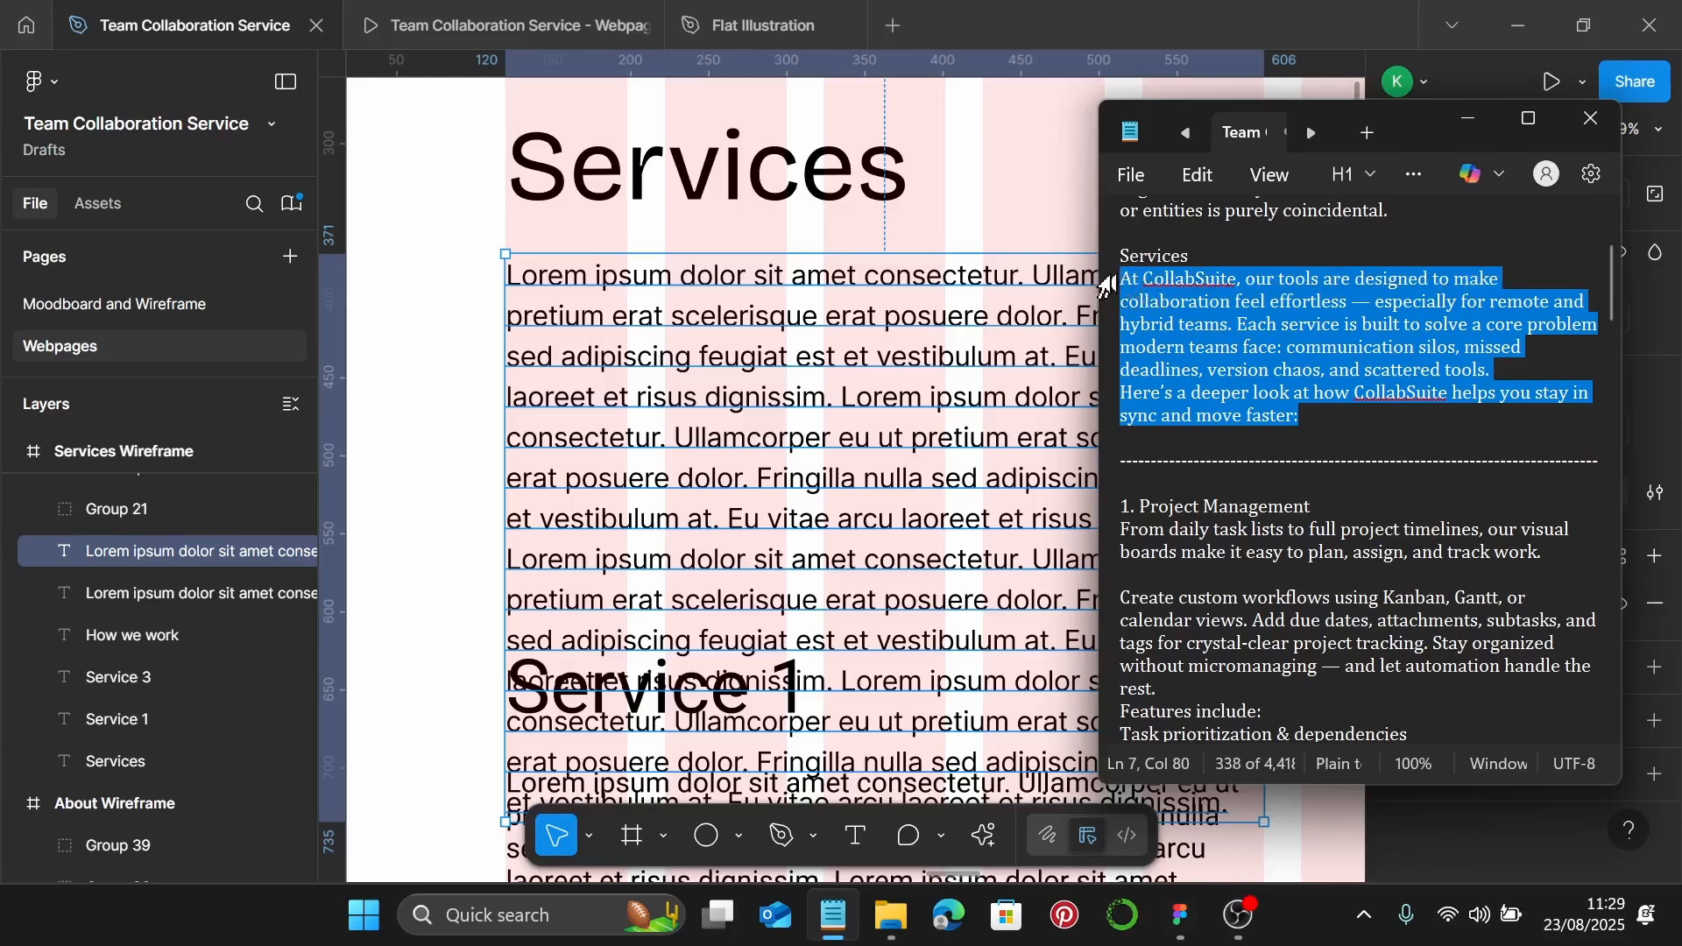
Return to the Figma design and replace the lorem ipsum under the Services heading with the copied CollabSuite intro
{"action": "left_click", "coordinate": [706, 379]}
{"action": "double_click", "coordinate": [703, 383]}
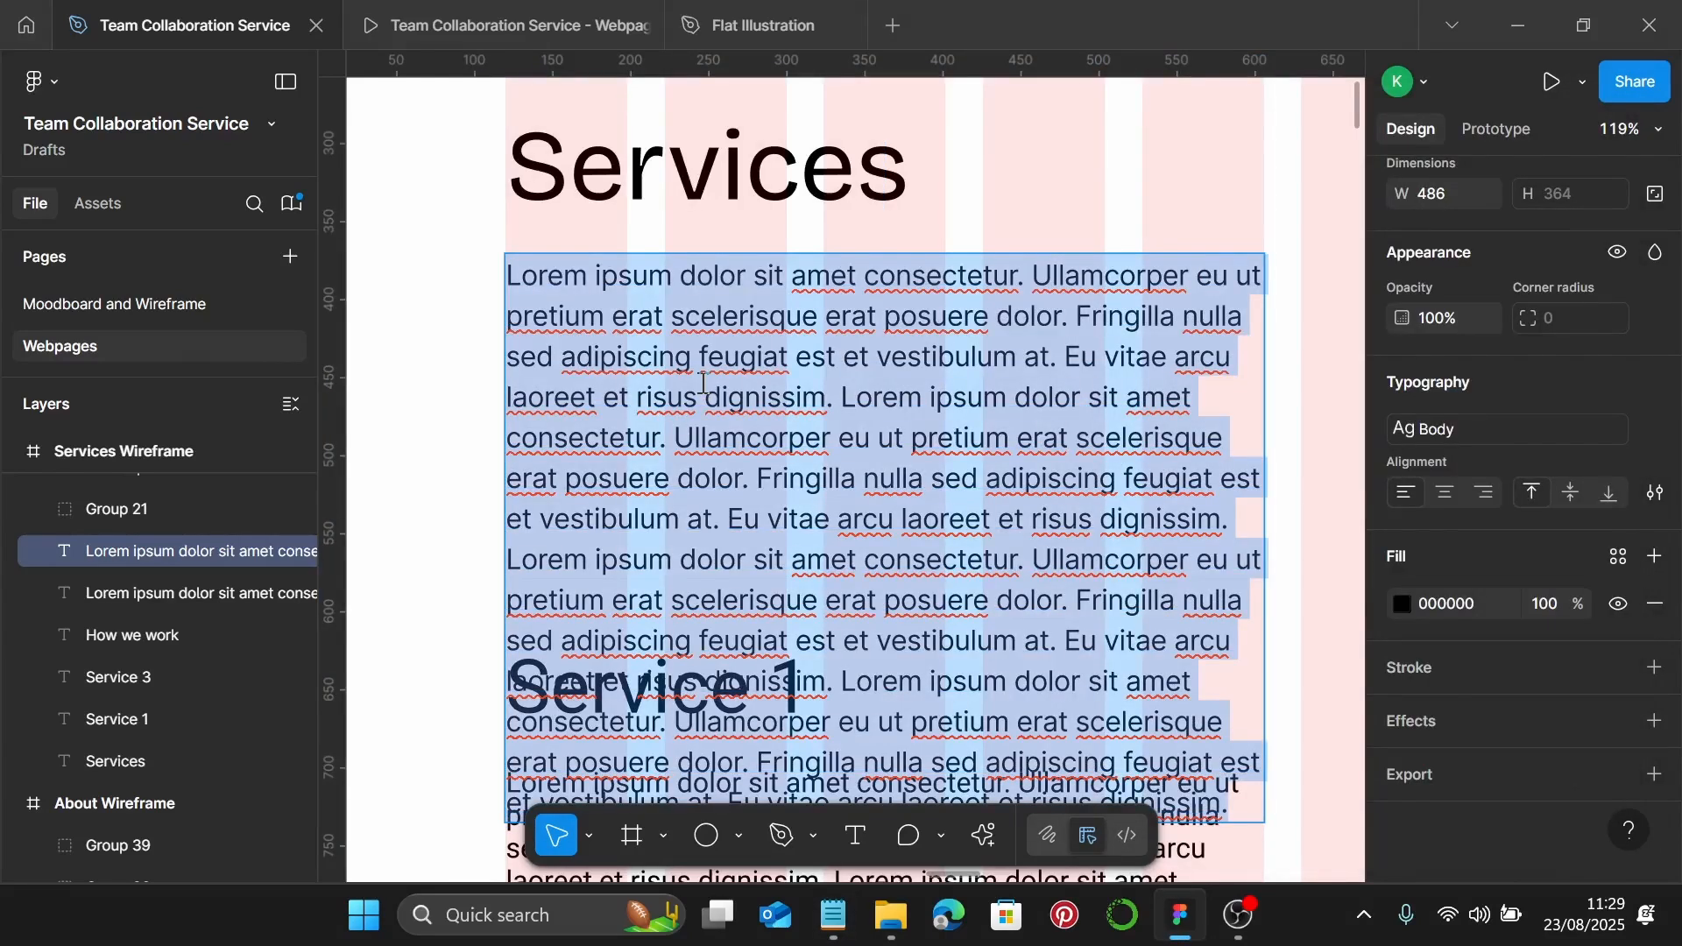
{"action": "type", "text": "At CollabSuite, our tools are designed to make collaboration feel effortless — especially for remote and hybrid teams. Each service is built to solve a core problem modern teams face: communication silos, missed deadlines, version chaos, and scattered tools. Here’s a deeper look at how CollabSuite helps you stay in sync and move faster:"}
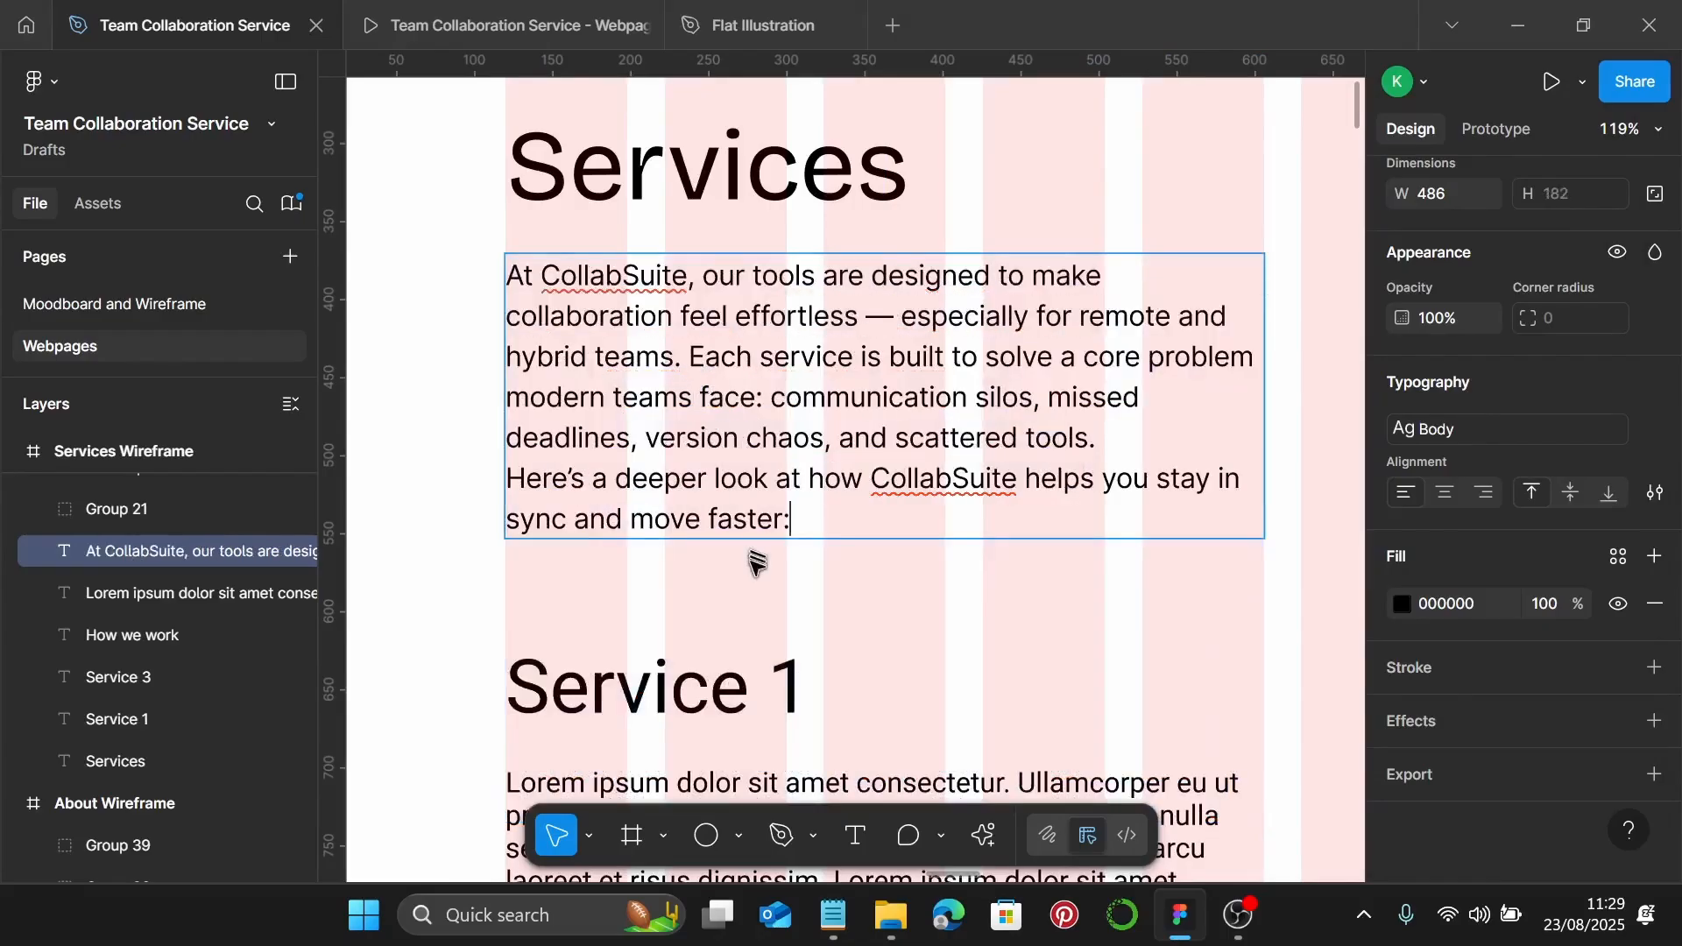
{"action": "key", "text": "Escape"}
Widen the Services intro text box to 684, keeping its starting edge on the first column
{"action": "scroll", "coordinate": [758, 579], "scroll_direction": "down", "scroll_amount": 5}
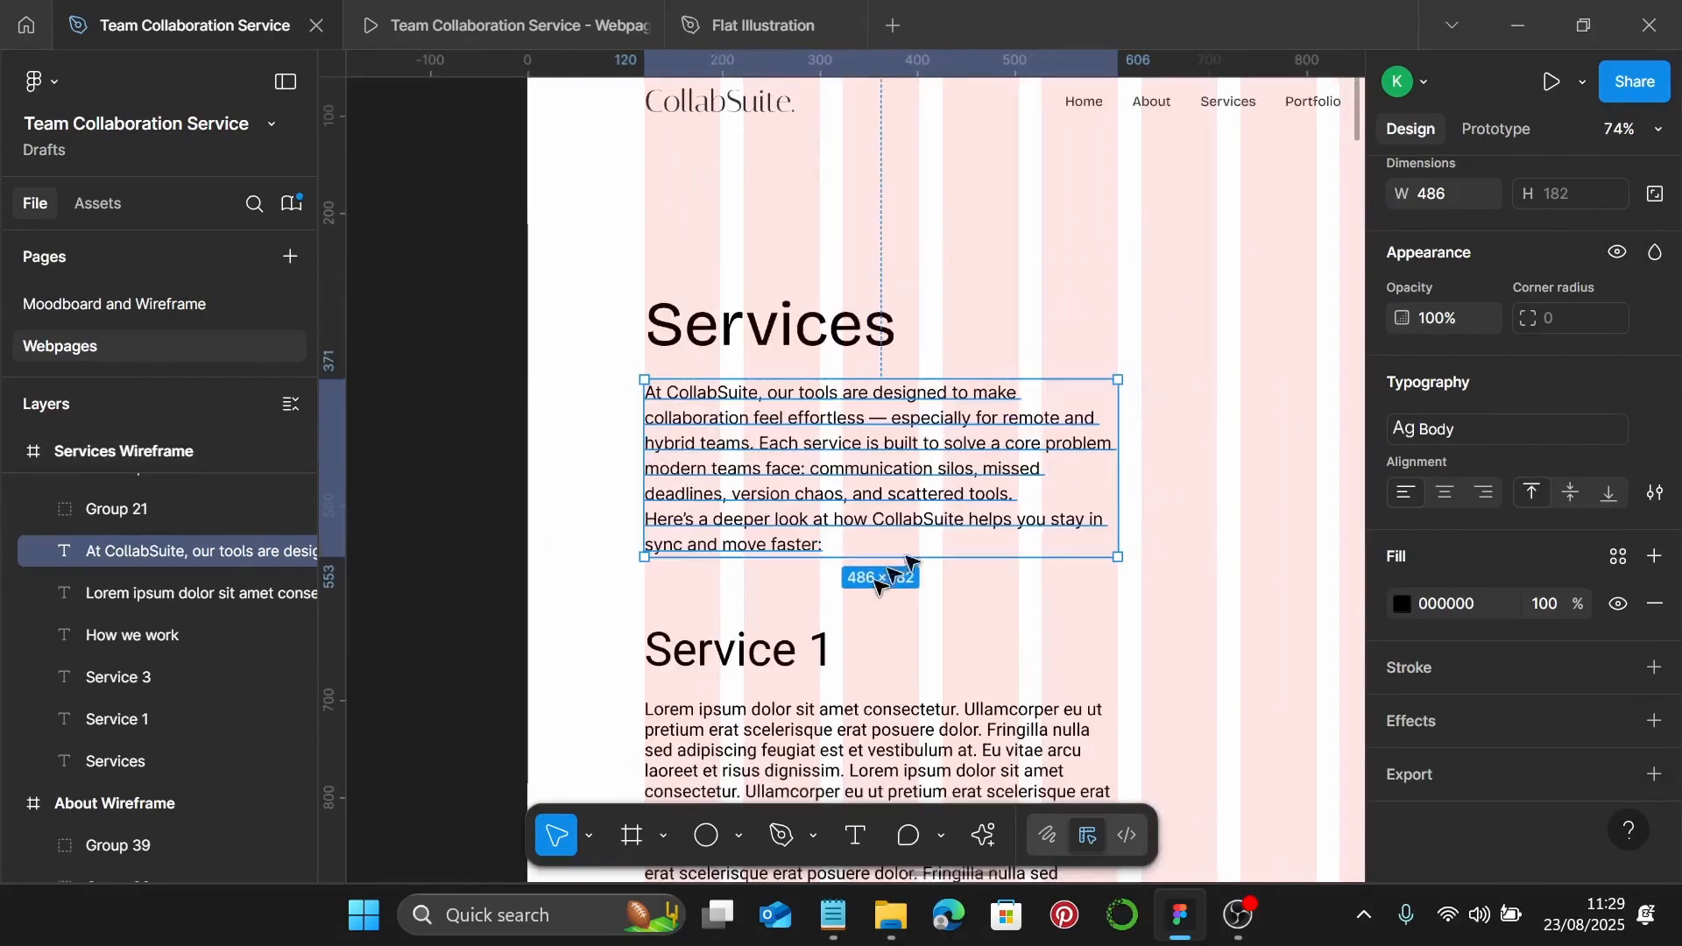
{"action": "scroll", "coordinate": [1131, 486], "scroll_direction": "right", "scroll_amount": 2}
{"action": "left_click_drag", "start_coordinate": [1048, 478], "coordinate": [1239, 482]}
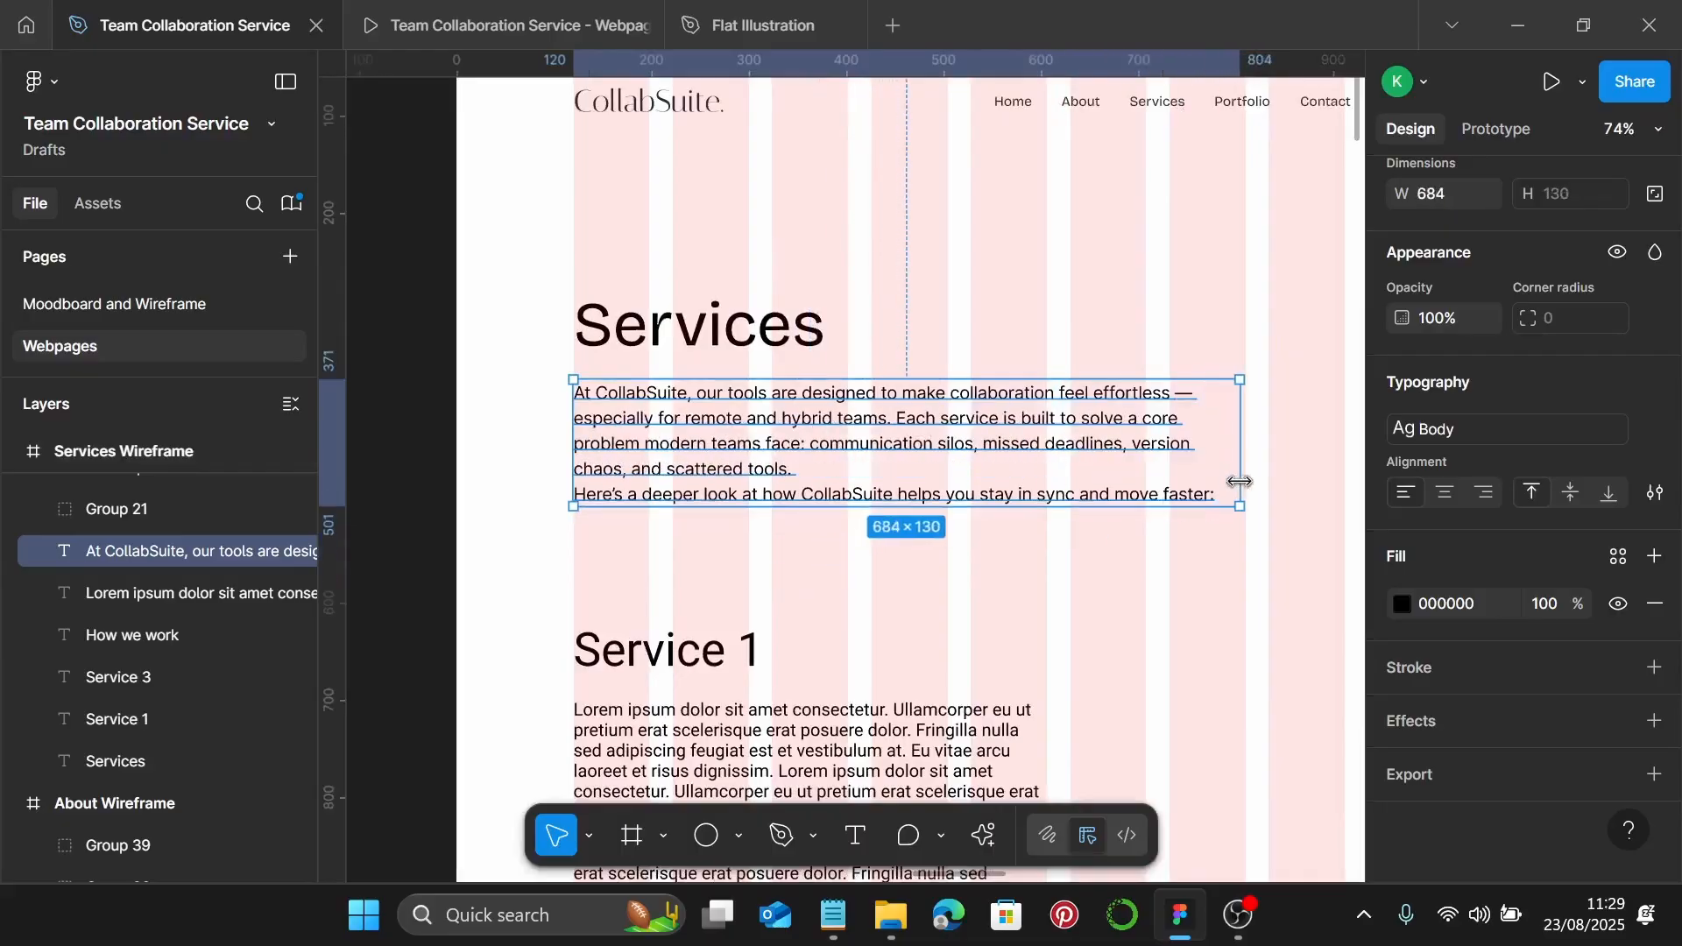
{"action": "double_click", "coordinate": [793, 479]}
{"action": "key", "text": "ctrl+a"}
{"action": "left_click", "coordinate": [791, 473]}
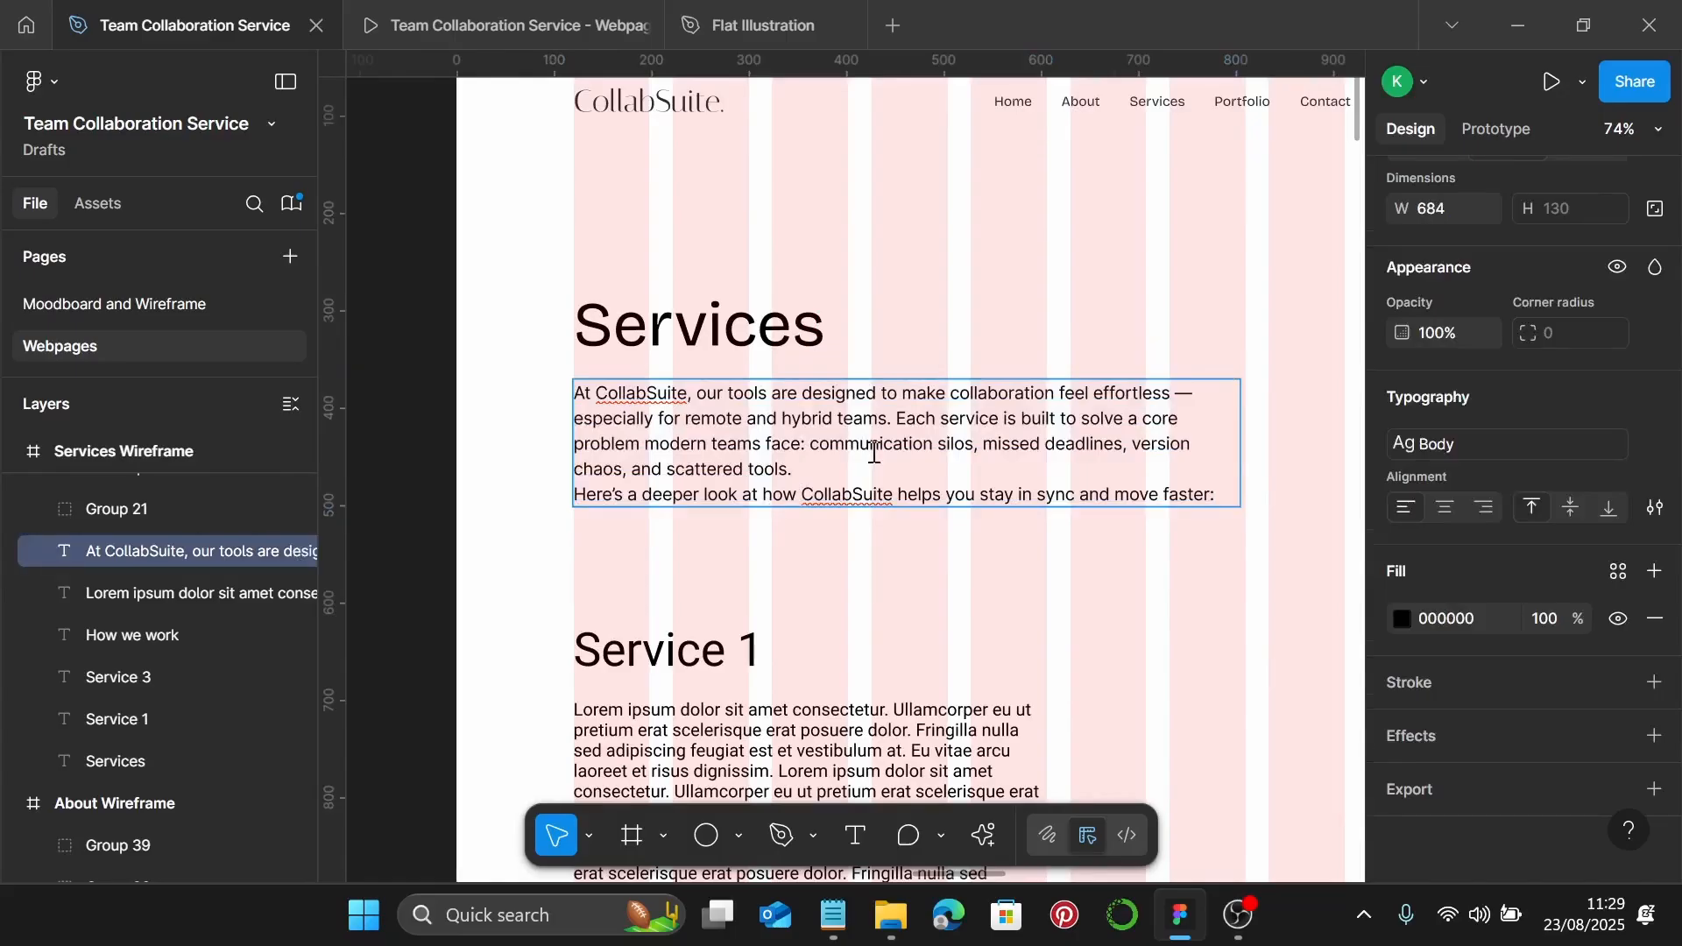
{"action": "key", "text": "Escape"}
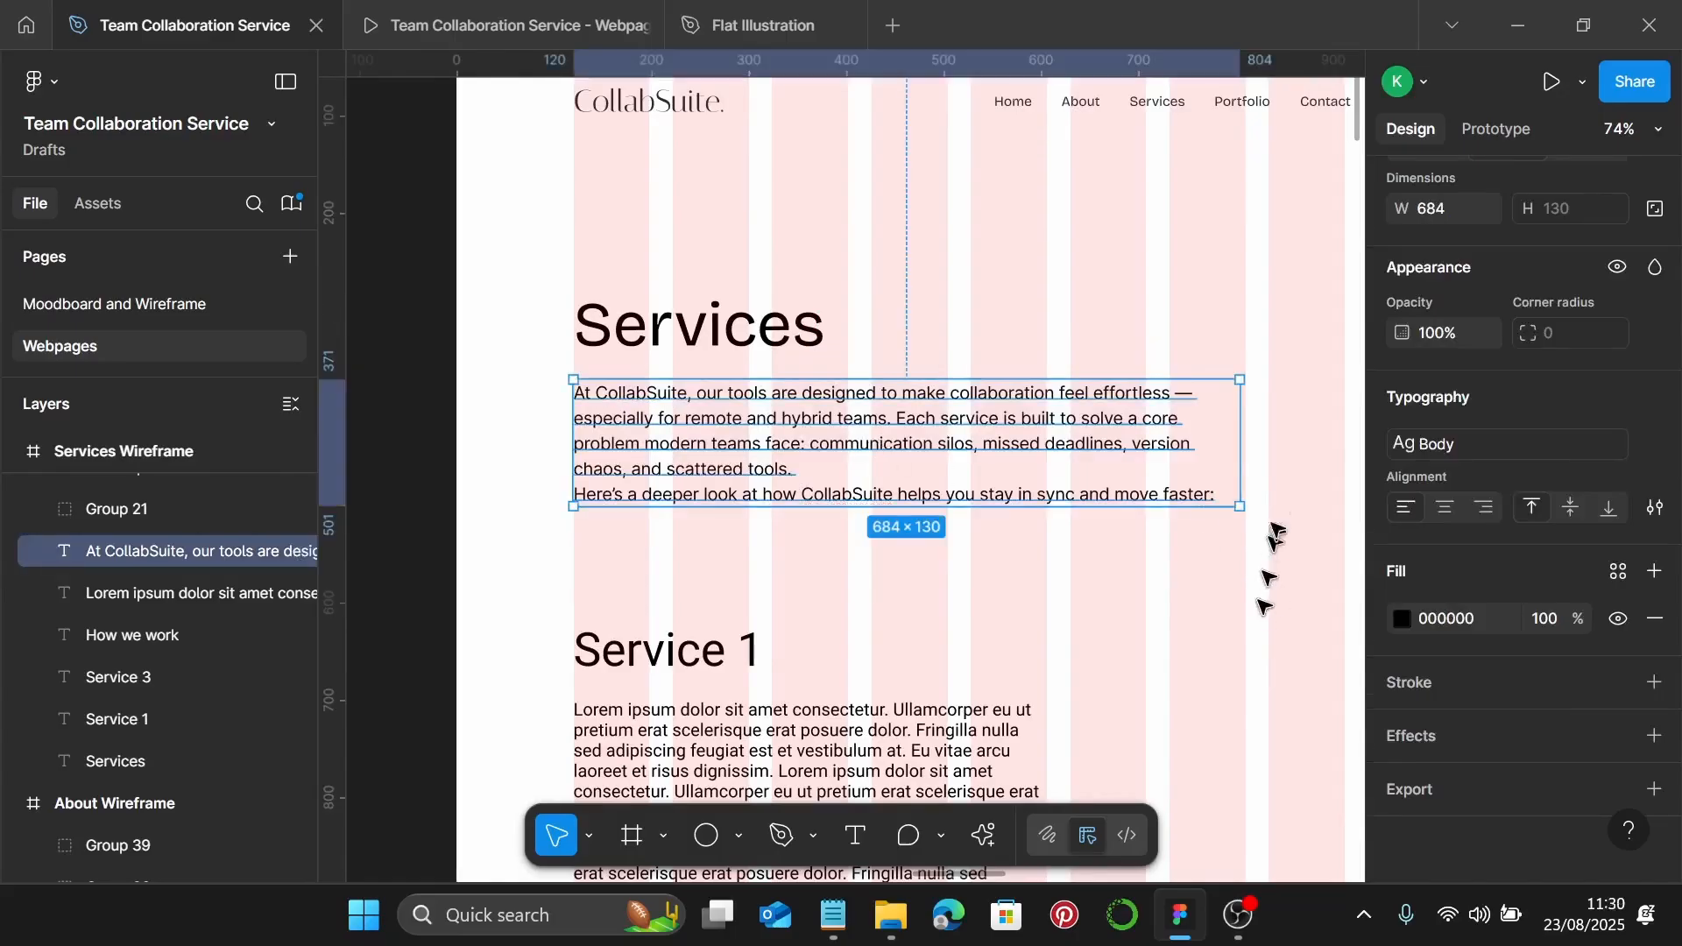
Widen the Services intro text box to 765, keeping its starting edge on the first column
{"action": "scroll", "coordinate": [1240, 478], "scroll_direction": "right", "scroll_amount": 4}
{"action": "scroll", "coordinate": [996, 481], "scroll_direction": "left", "scroll_amount": 2}
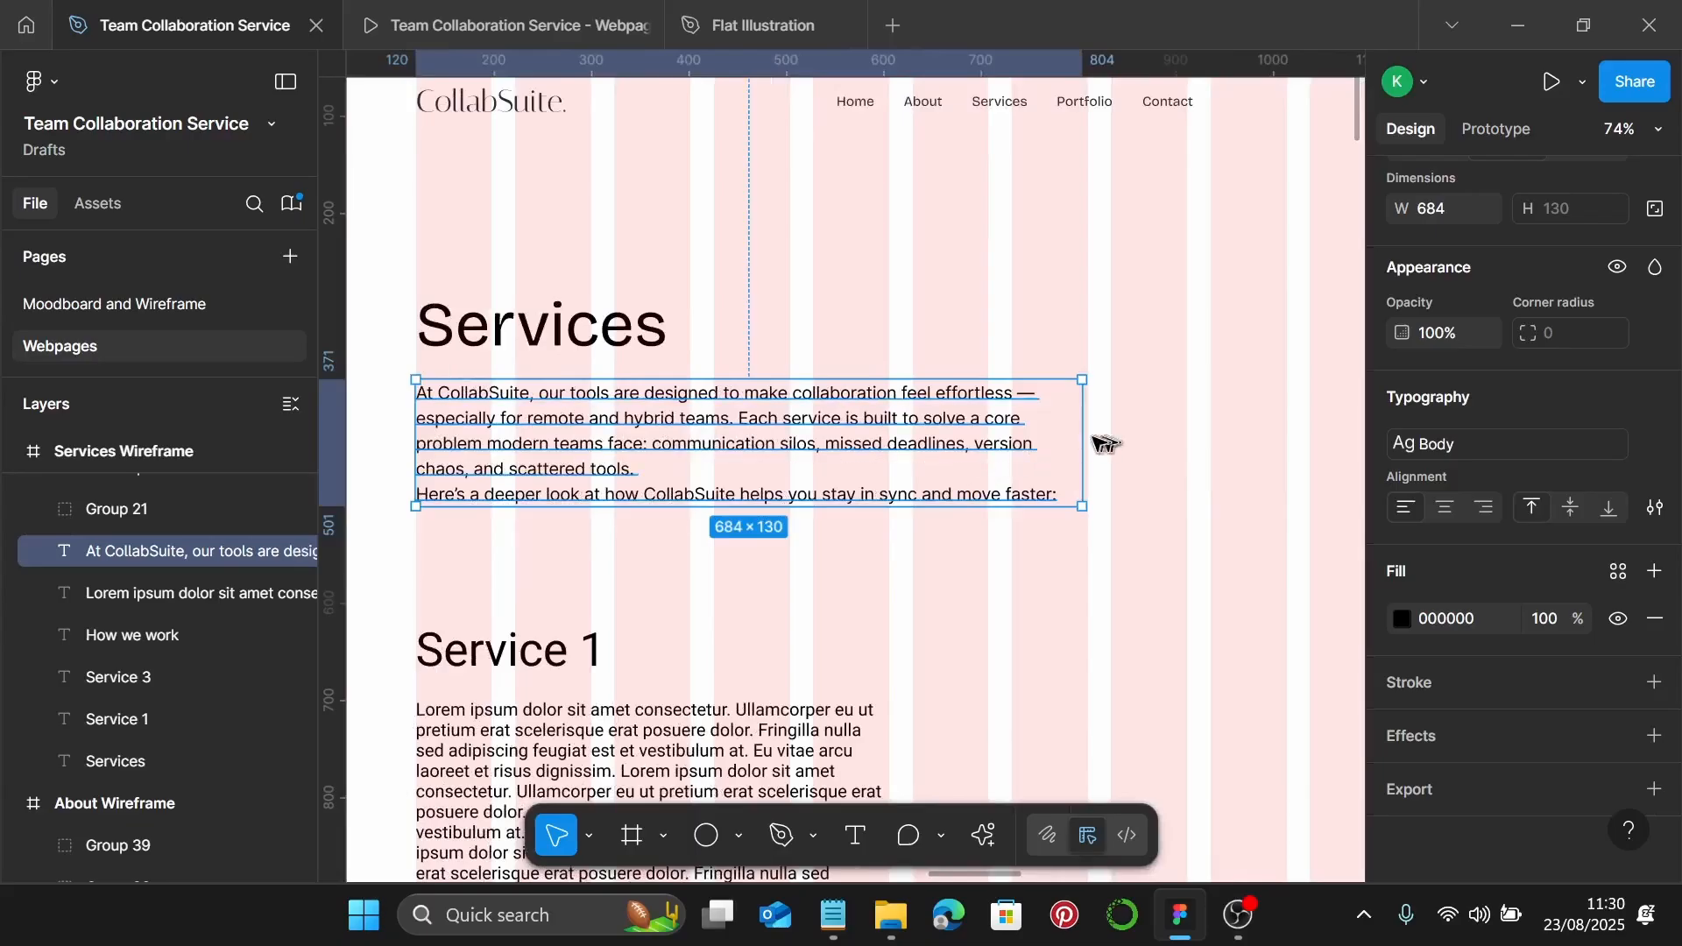
{"action": "left_click_drag", "start_coordinate": [1084, 441], "coordinate": [1153, 441]}
{"action": "left_click_drag", "start_coordinate": [1151, 445], "coordinate": [1160, 446]}
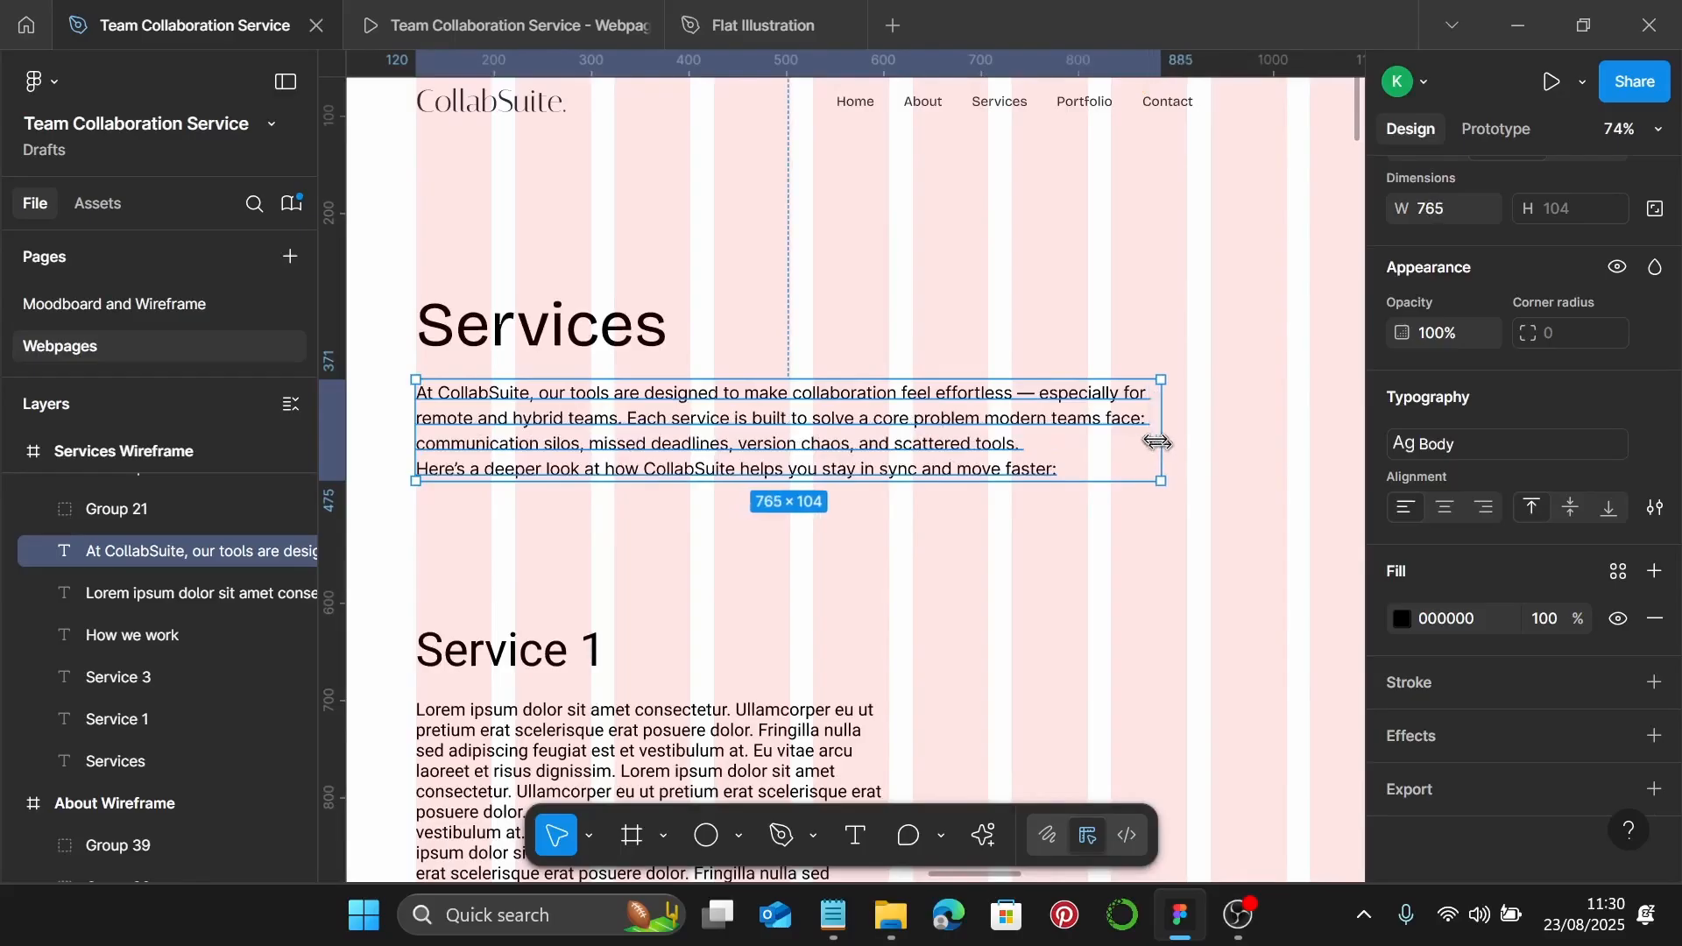
Combine the Services heading and its intro paragraph into a vertical auto layout frame
{"action": "scroll", "coordinate": [1529, 454], "scroll_direction": "up", "scroll_amount": 3}
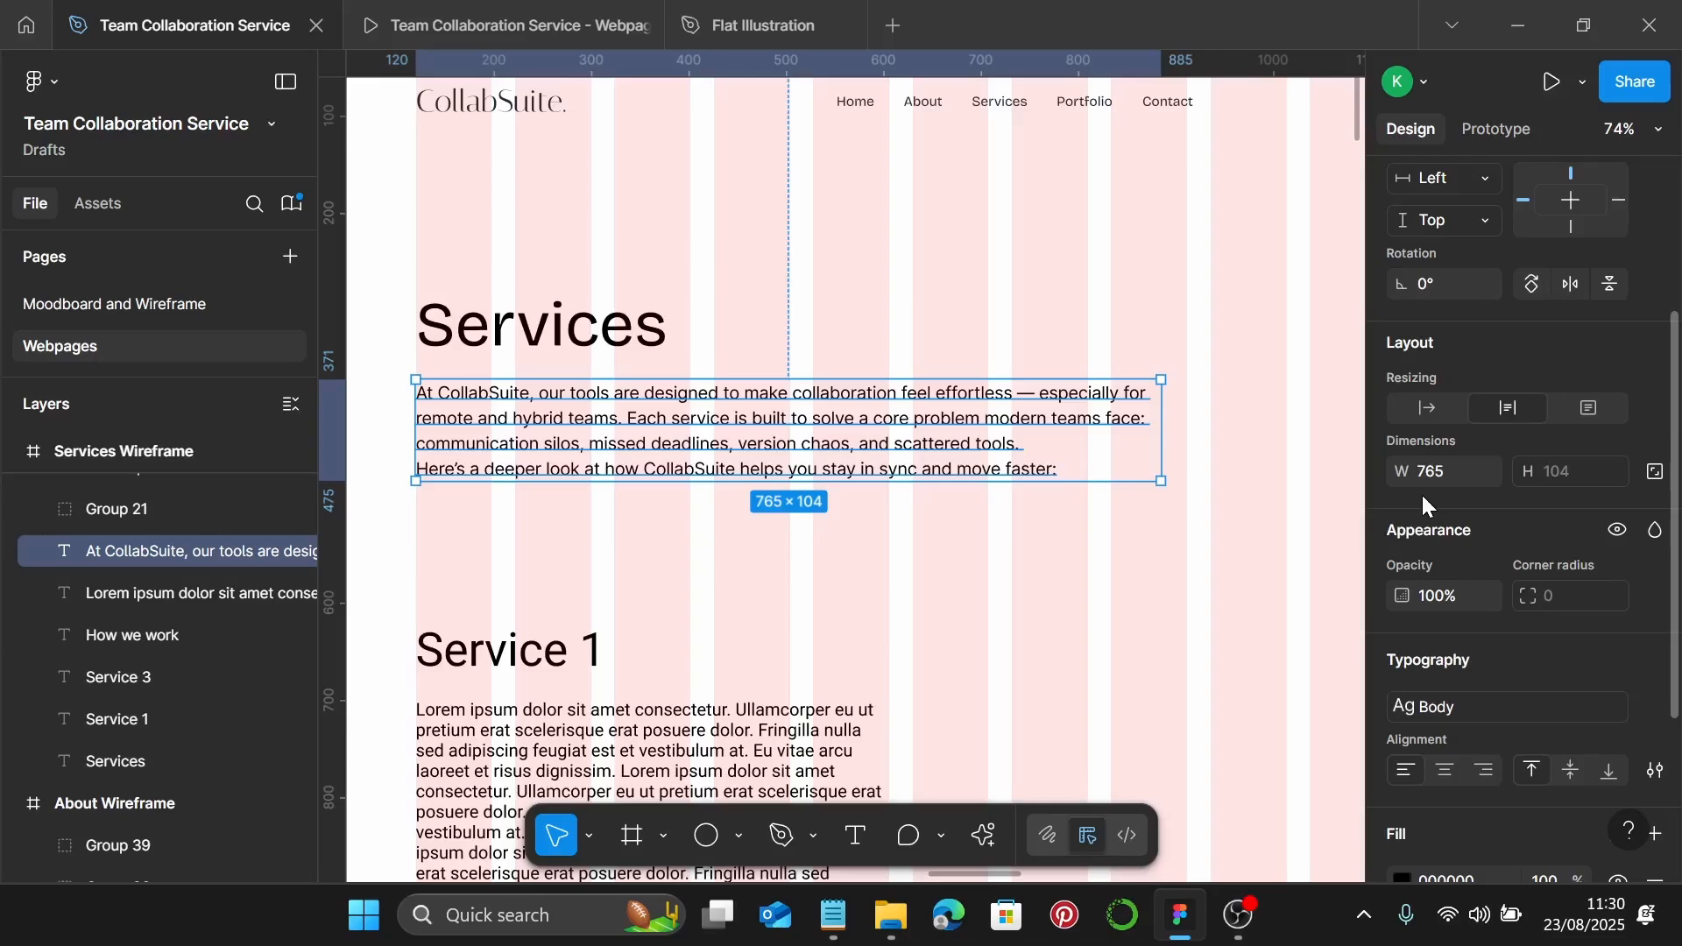
{"action": "left_click", "coordinate": [533, 344], "text": "shift"}
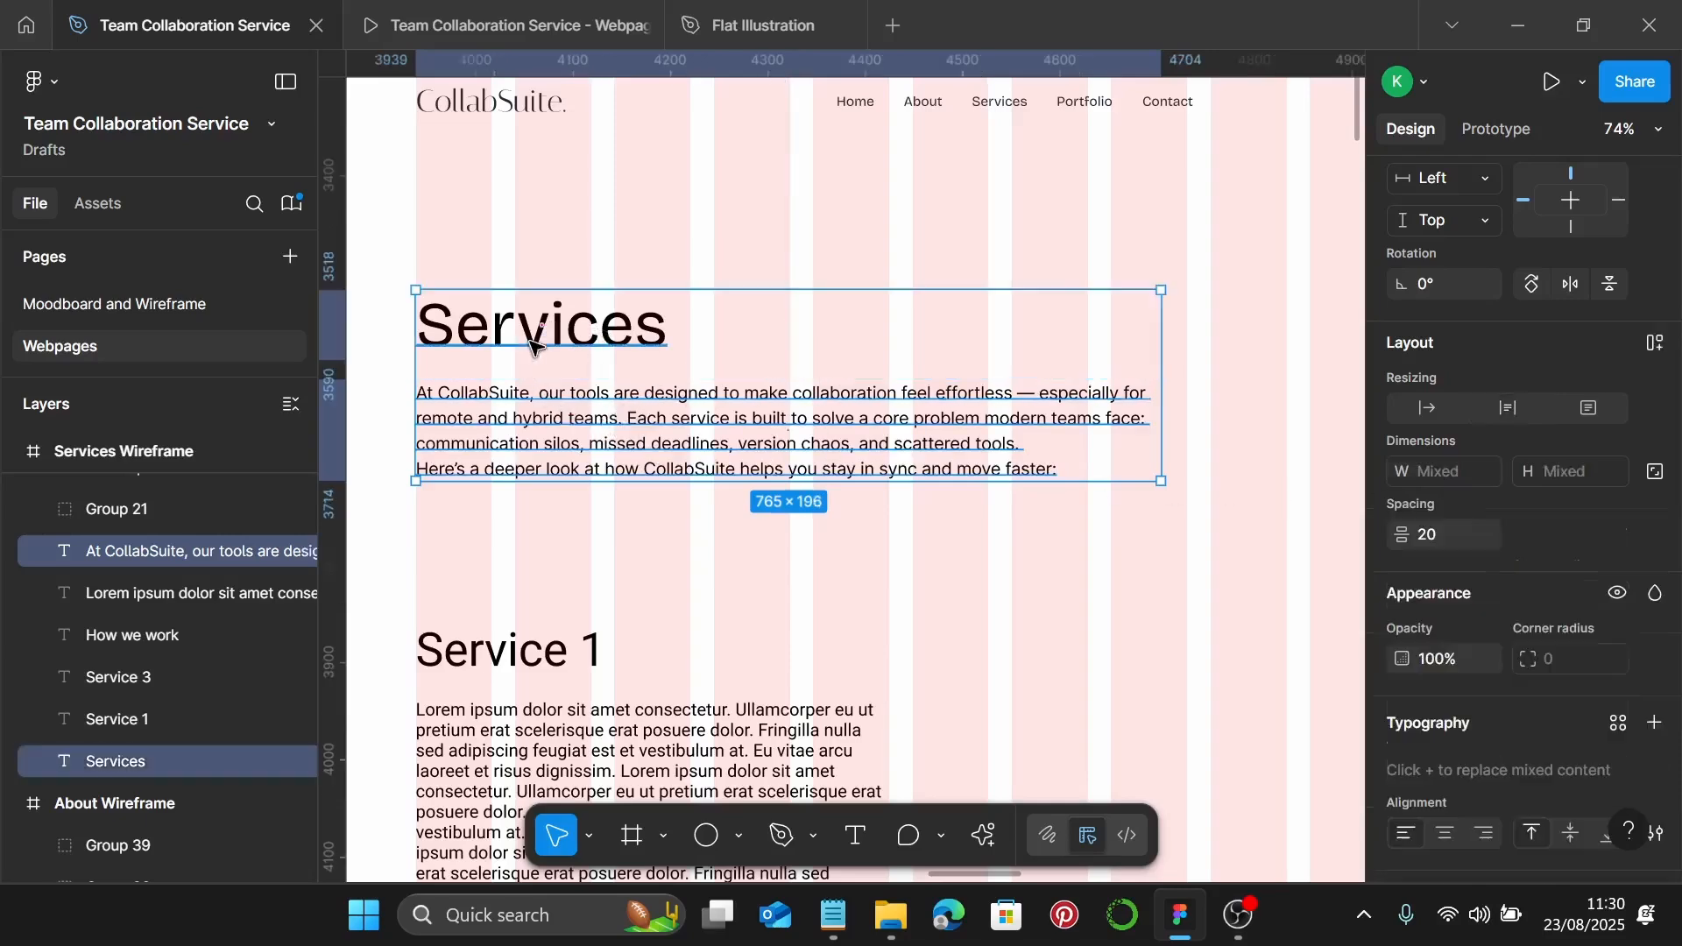
{"action": "key", "text": "shift+a"}
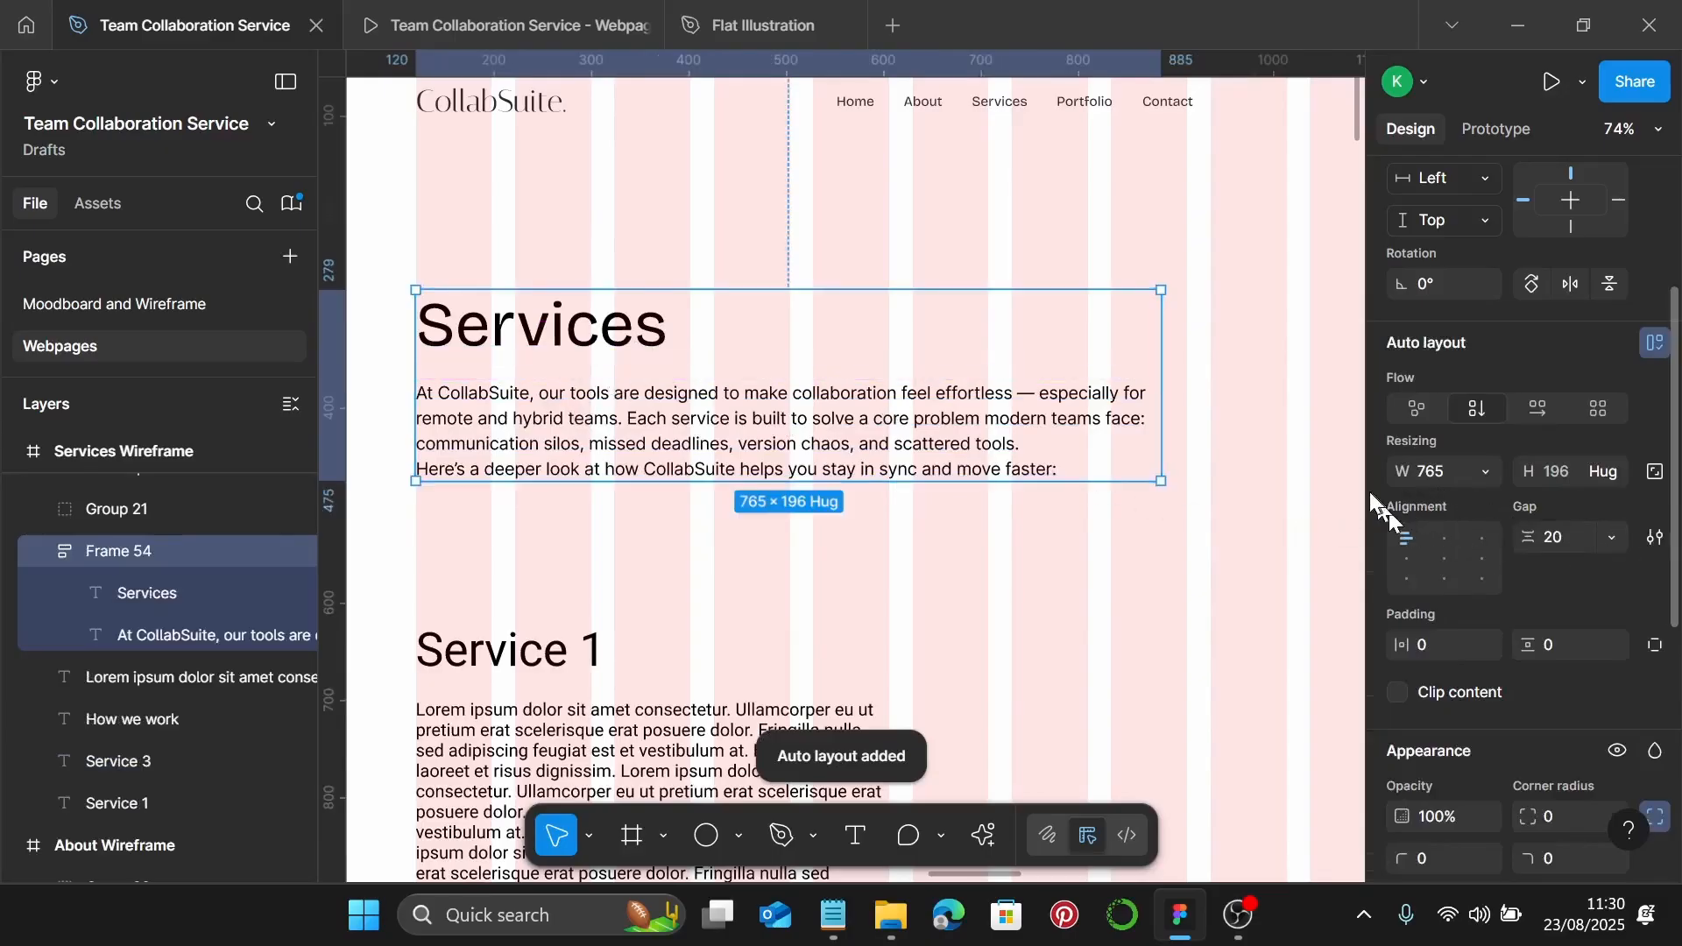
{"action": "left_click", "coordinate": [1213, 496]}
{"action": "scroll", "coordinate": [1213, 496], "scroll_direction": "down", "scroll_amount": 2}
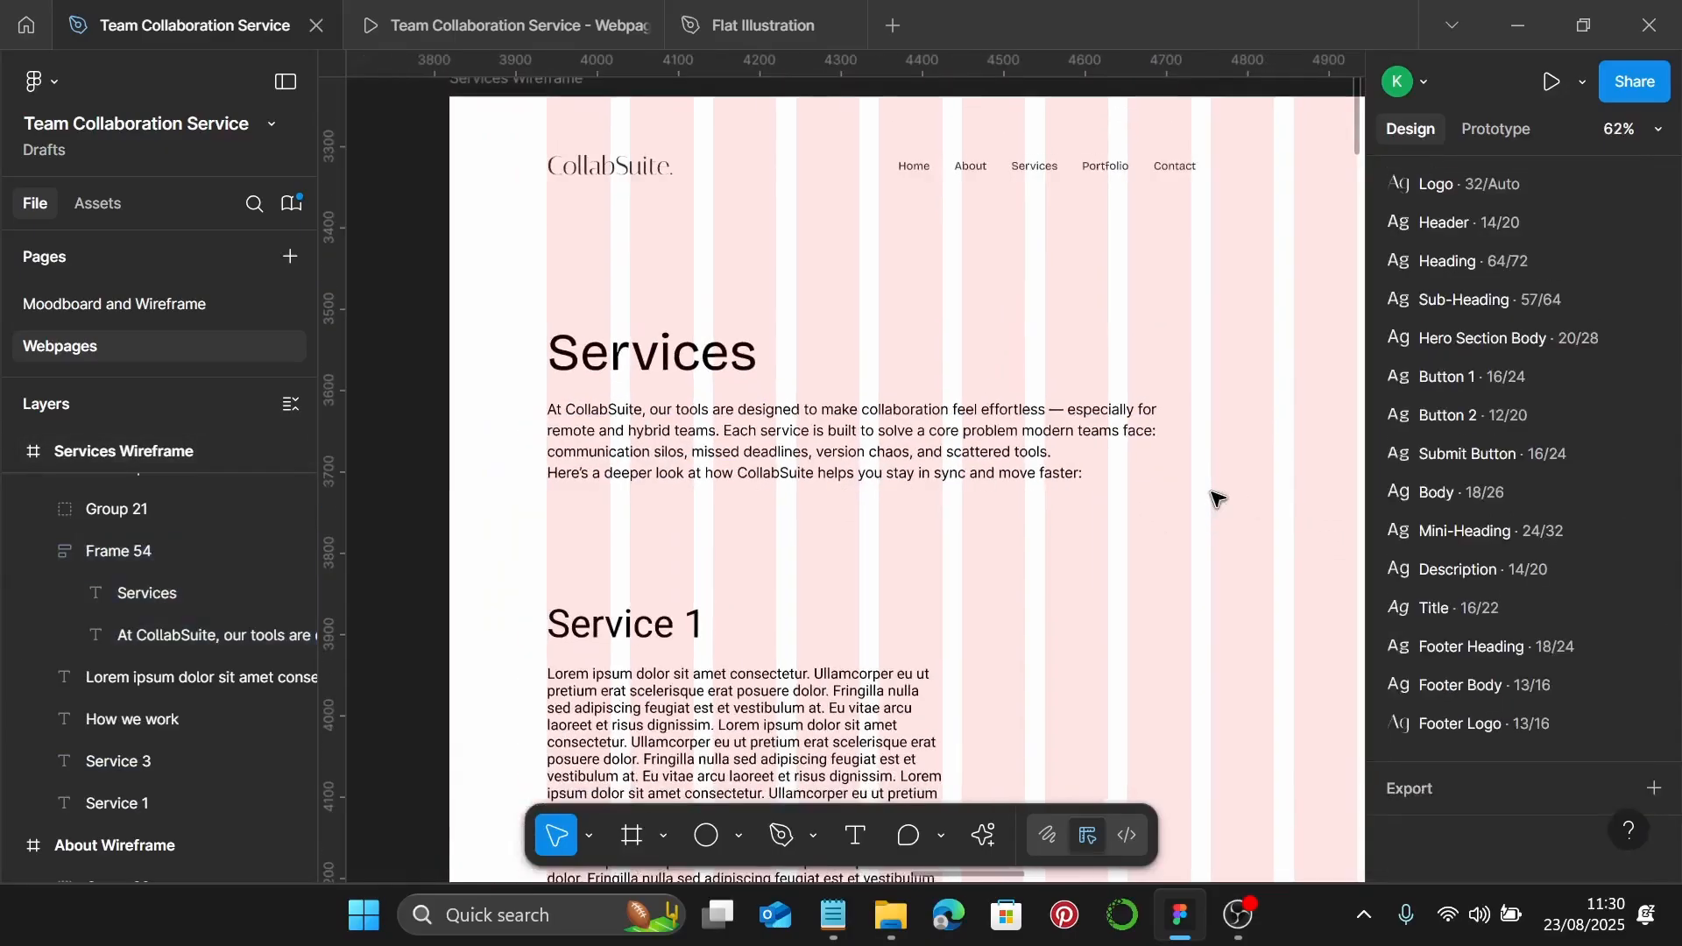
Apply the Sub-Heading text style to the Service 1 heading
{"action": "scroll", "coordinate": [1212, 496], "scroll_direction": "down", "scroll_amount": 5}
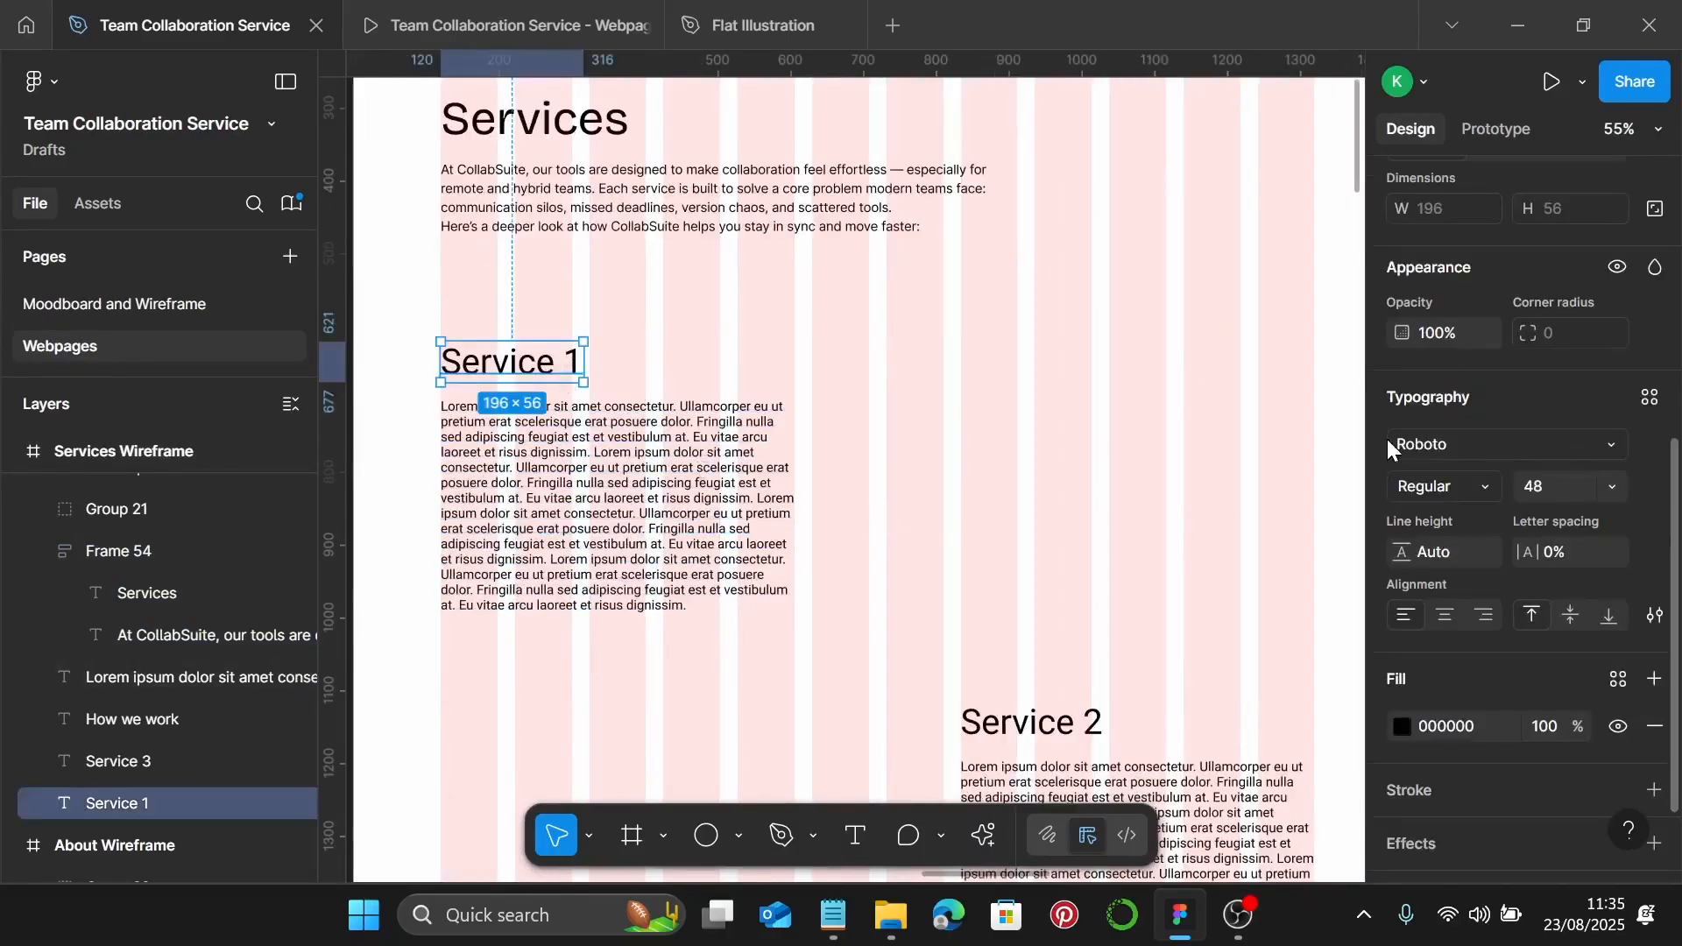
{"action": "left_click", "coordinate": [1650, 397]}
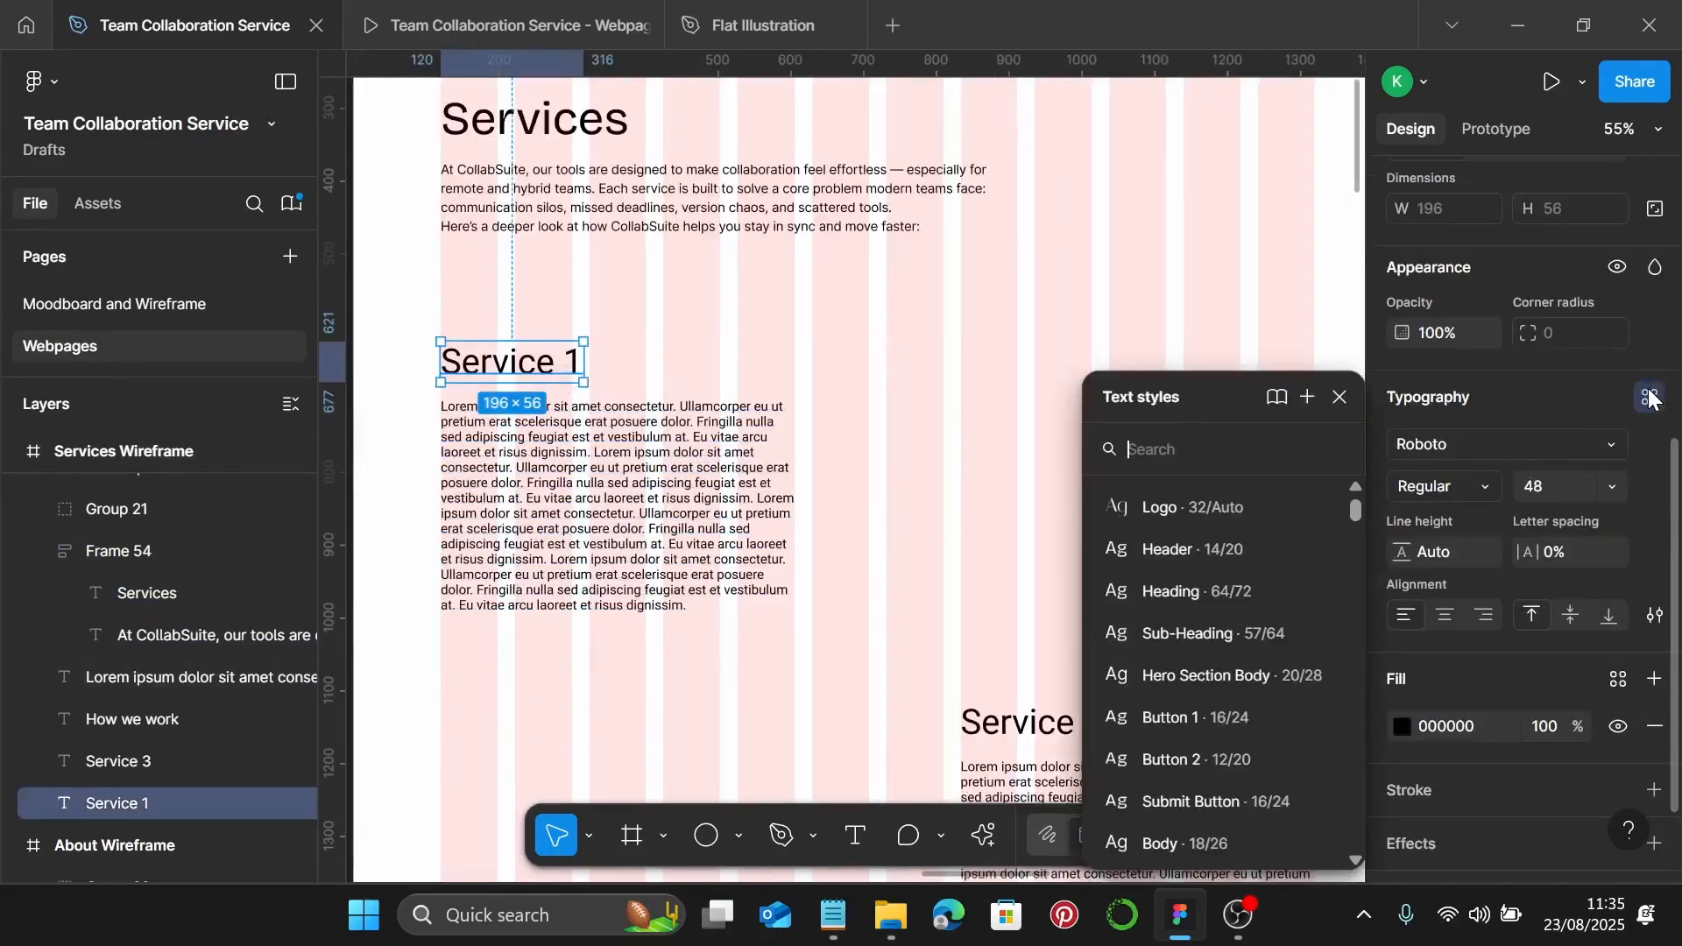
{"action": "left_click", "coordinate": [1187, 633]}
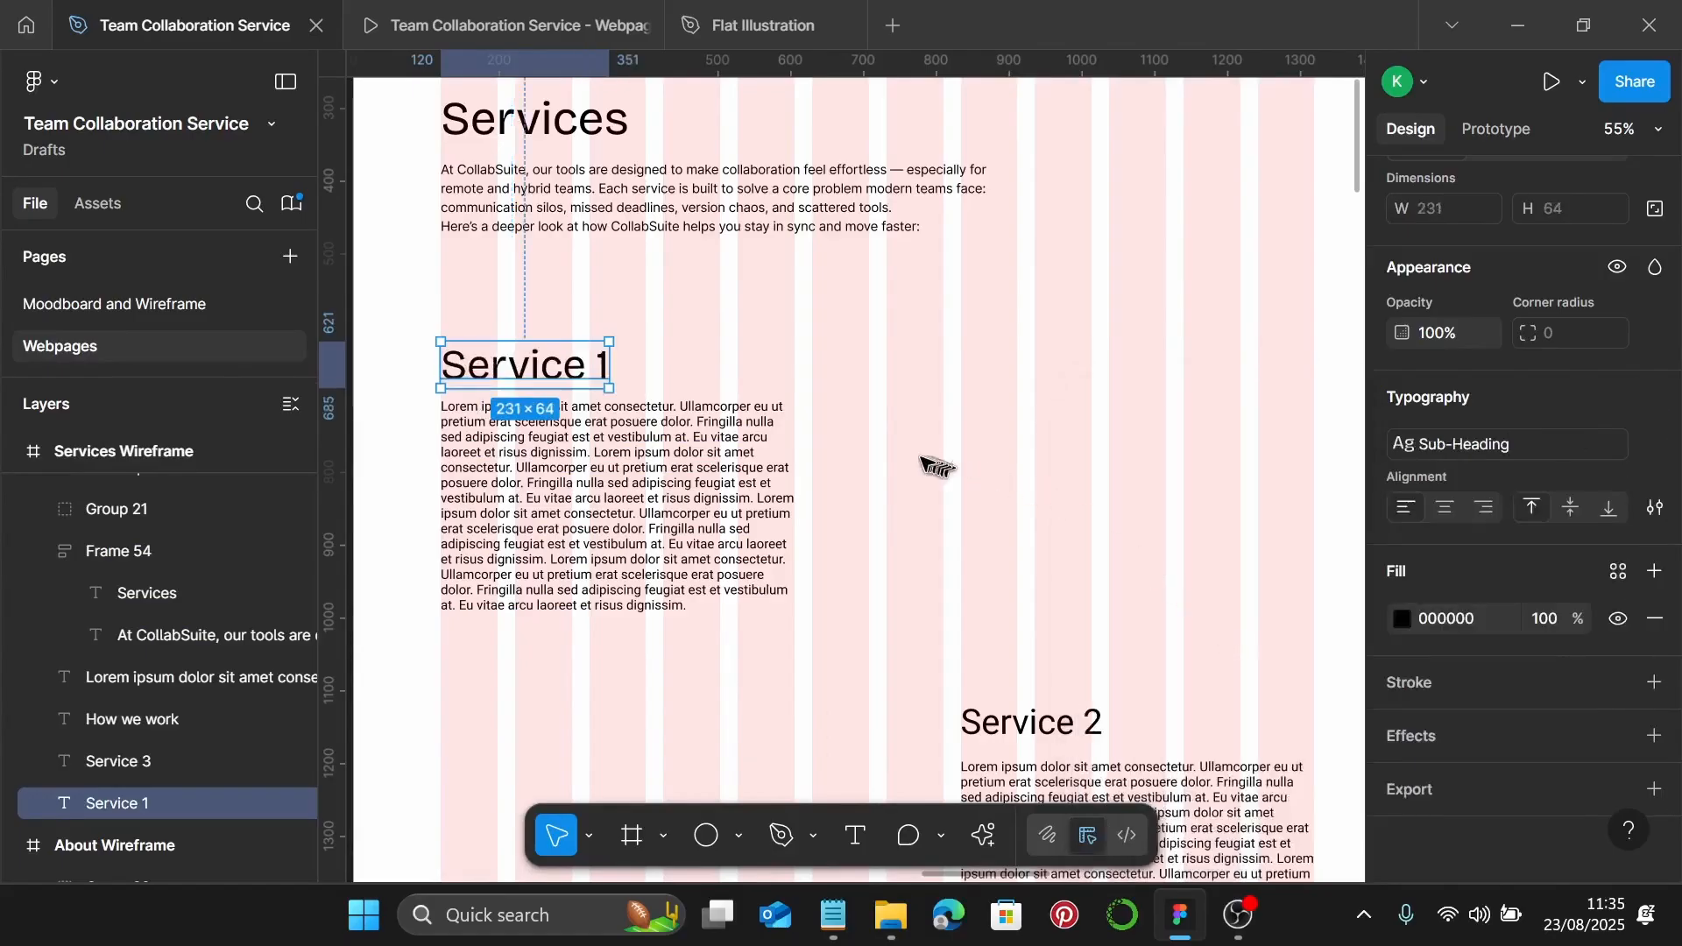
Copy the first service title from the Notepad notes and replace the Service 1 heading in Figma with "1. Project Management"
{"action": "left_click", "coordinate": [833, 915]}
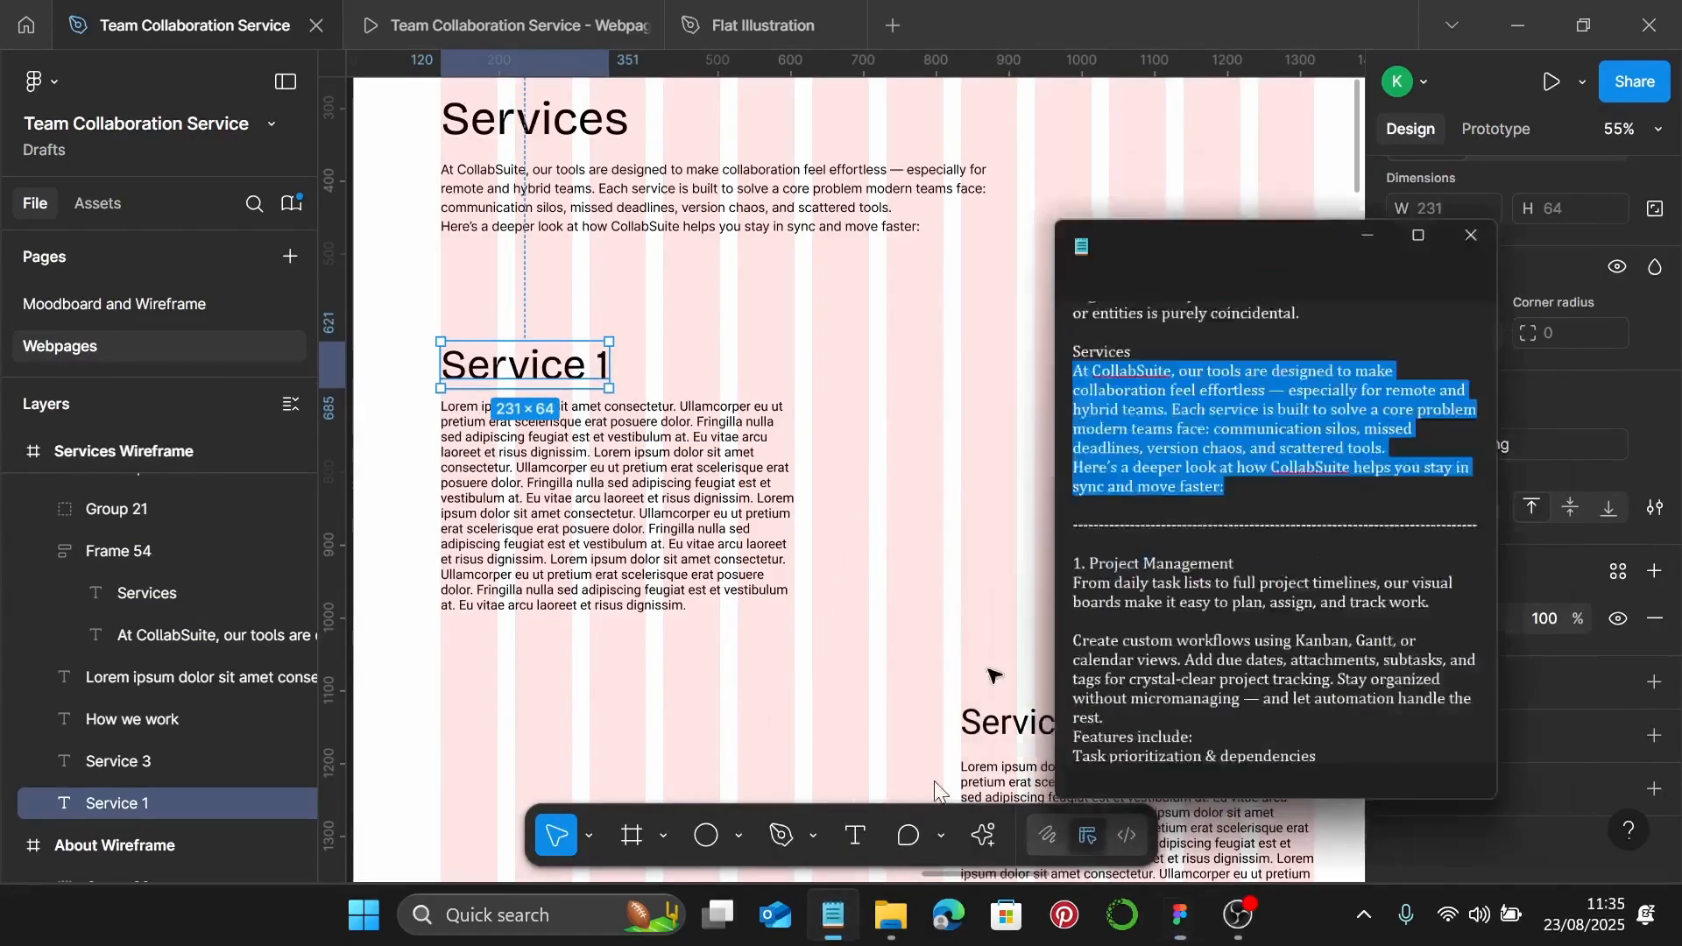
{"action": "left_click_drag", "start_coordinate": [1334, 435], "coordinate": [1154, 436]}
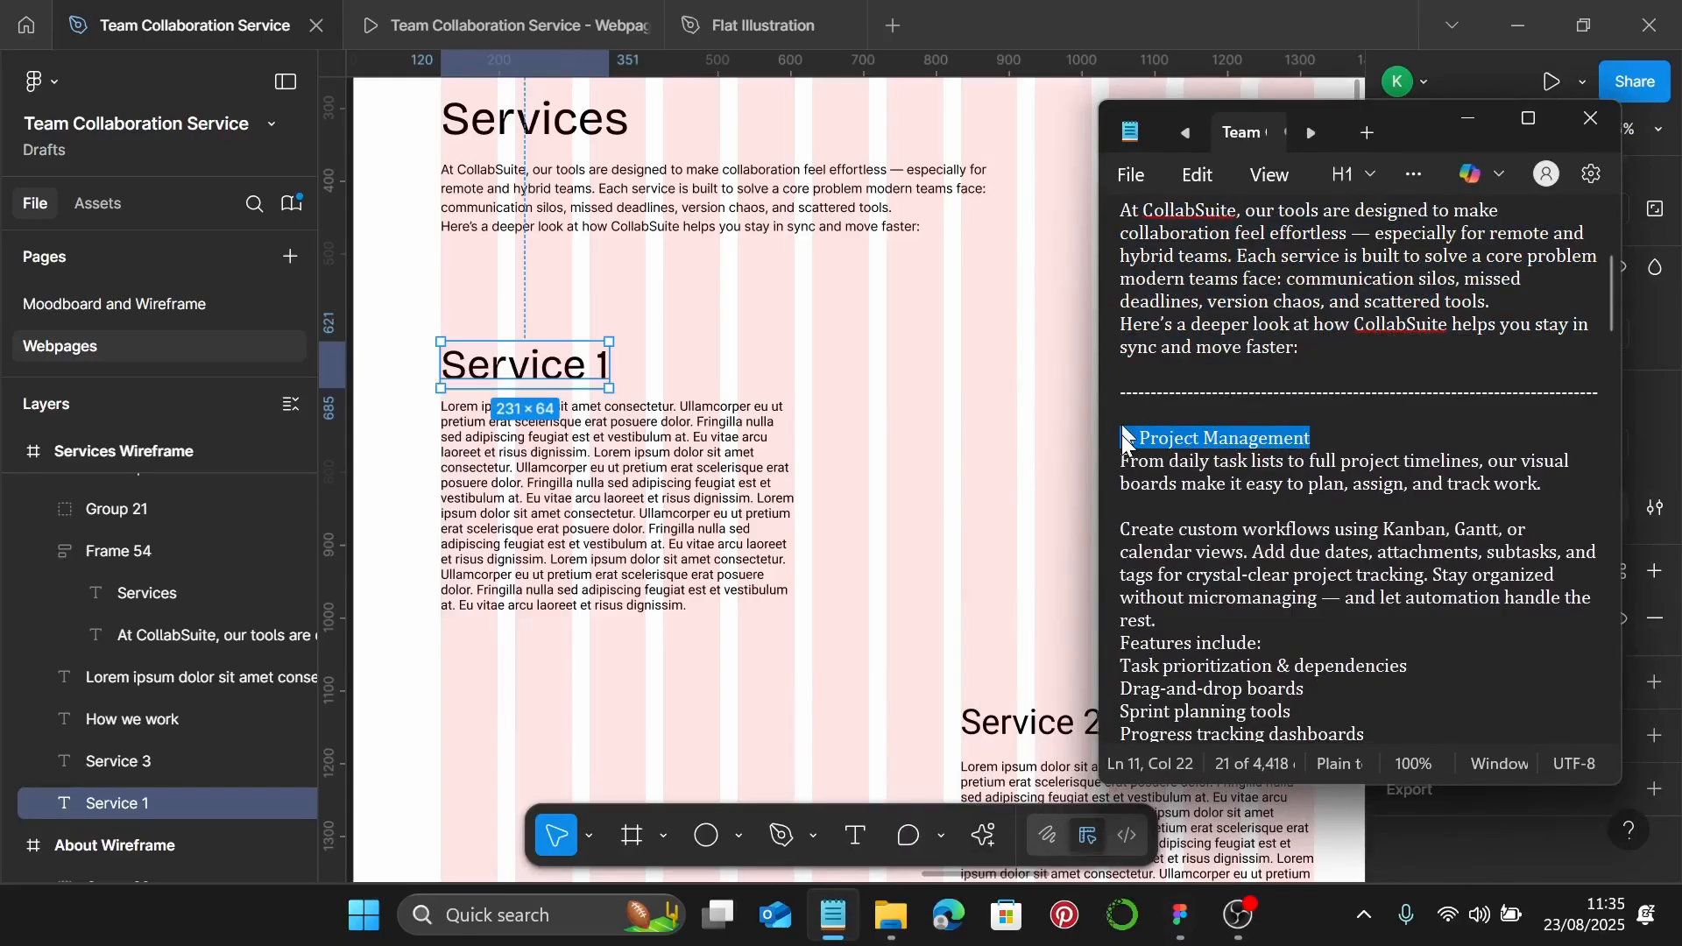
{"action": "double_click", "coordinate": [574, 359]}
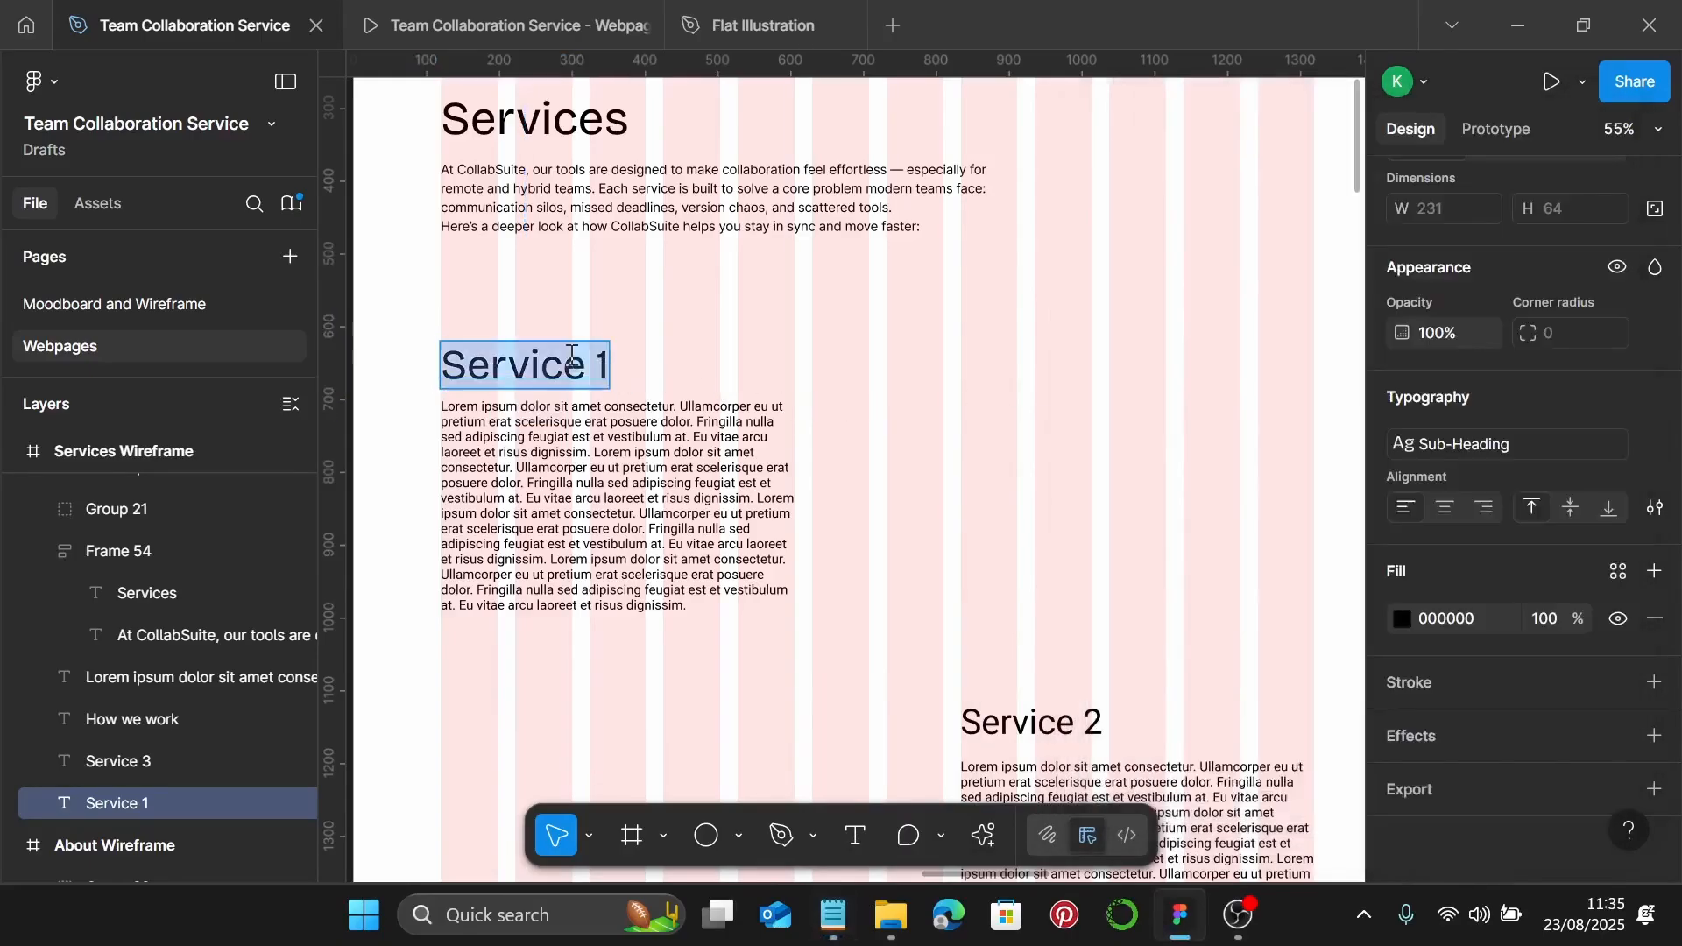
{"action": "type", "text": "1. Project Management"}
Apply the Body text style to the lorem ipsum paragraph under the 1. Project Management heading
{"action": "scroll", "coordinate": [571, 354], "scroll_direction": "down", "scroll_amount": 1}
{"action": "left_click", "coordinate": [571, 355]}
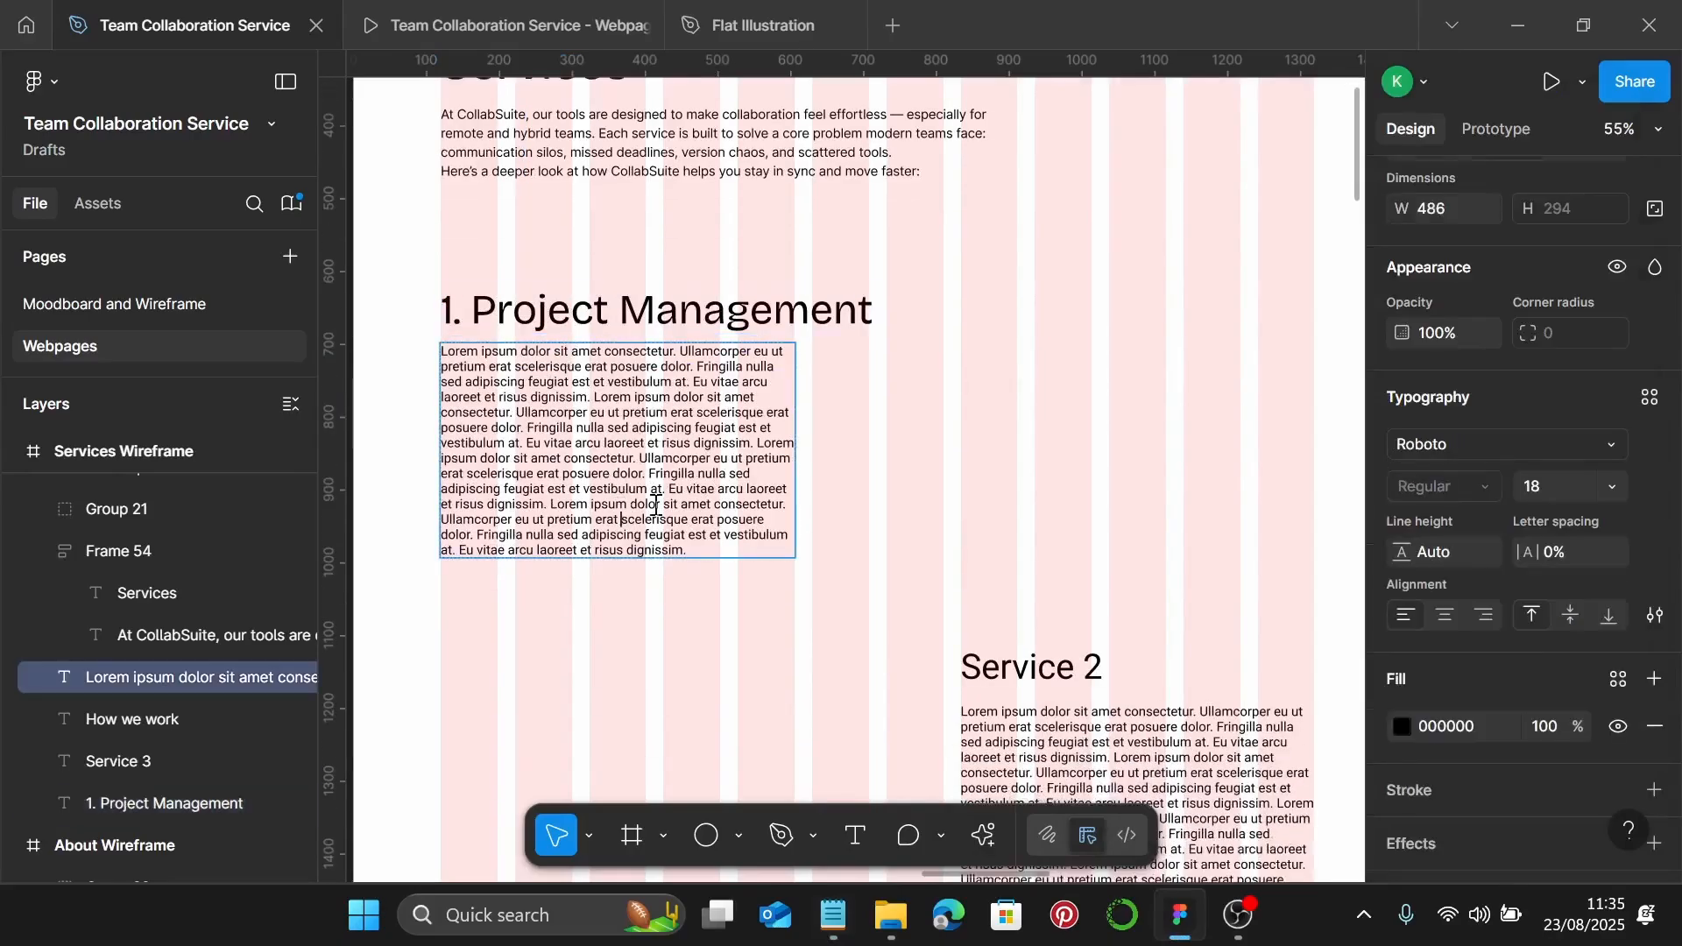
{"action": "left_click", "coordinate": [1649, 397]}
{"action": "scroll", "coordinate": [1259, 698], "scroll_direction": "down", "scroll_amount": 3}
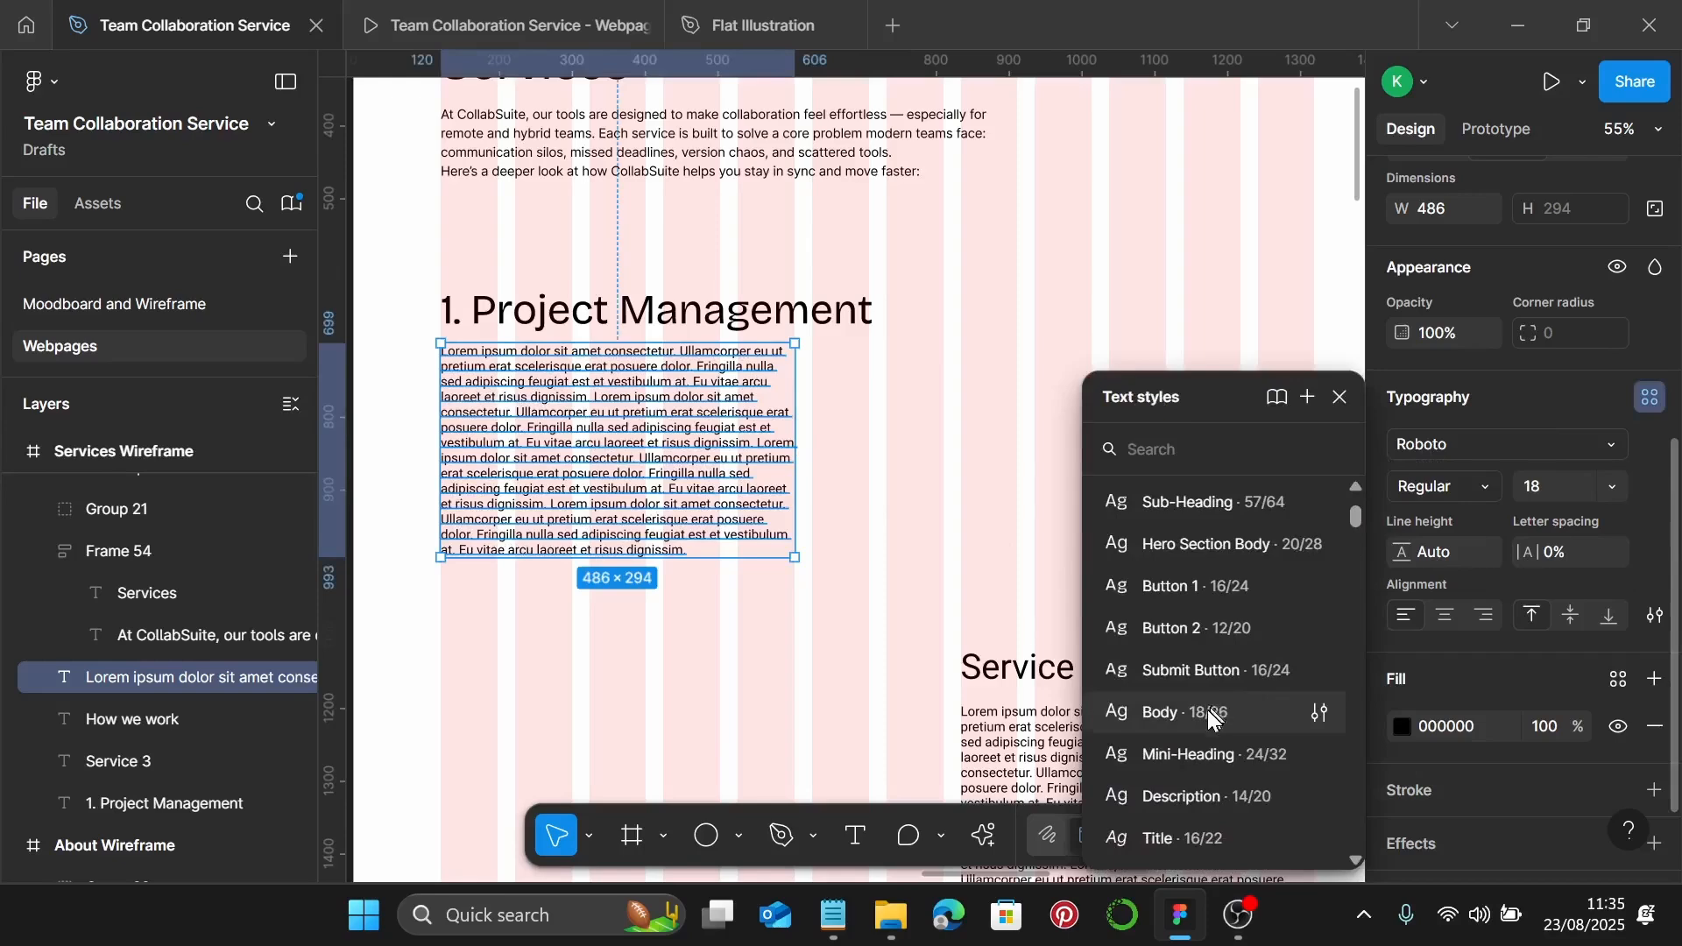
{"action": "left_click", "coordinate": [1218, 708]}
Switch to Notepad and copy the Project Management text from "From daily task lists" through "Progress tracking dashboards"
{"action": "left_click", "coordinate": [832, 915]}
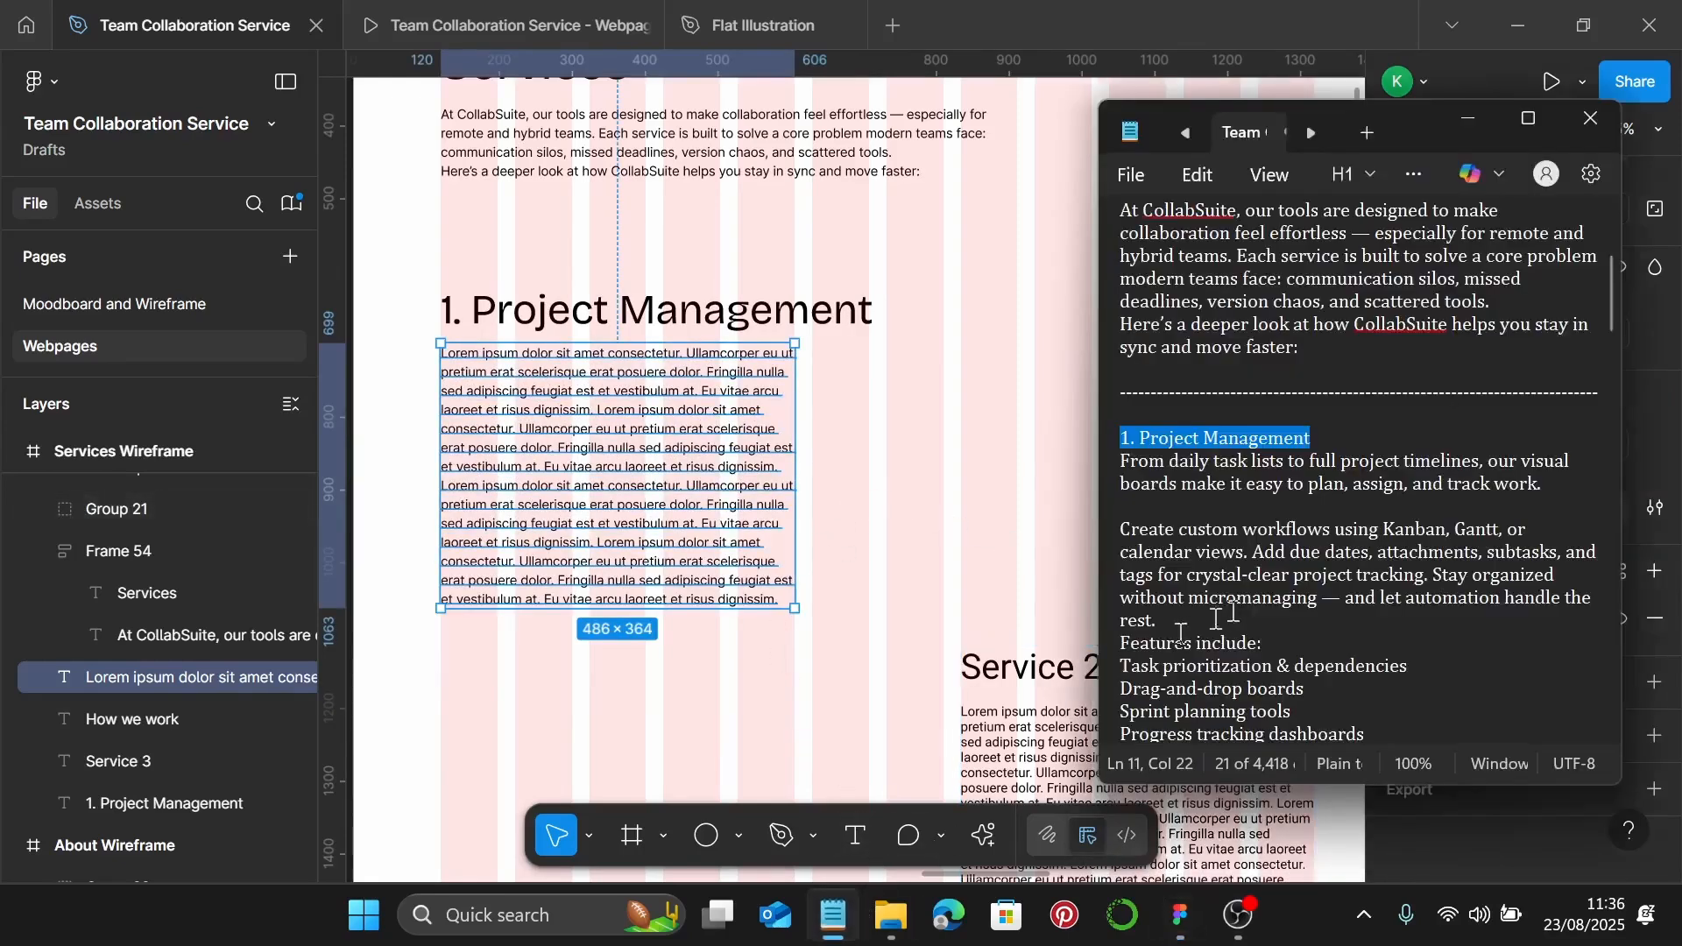
{"action": "scroll", "coordinate": [1393, 648], "scroll_direction": "down", "scroll_amount": 1}
{"action": "left_click_drag", "start_coordinate": [1392, 666], "coordinate": [1126, 405]}
{"action": "key", "text": "ctrl+c"}
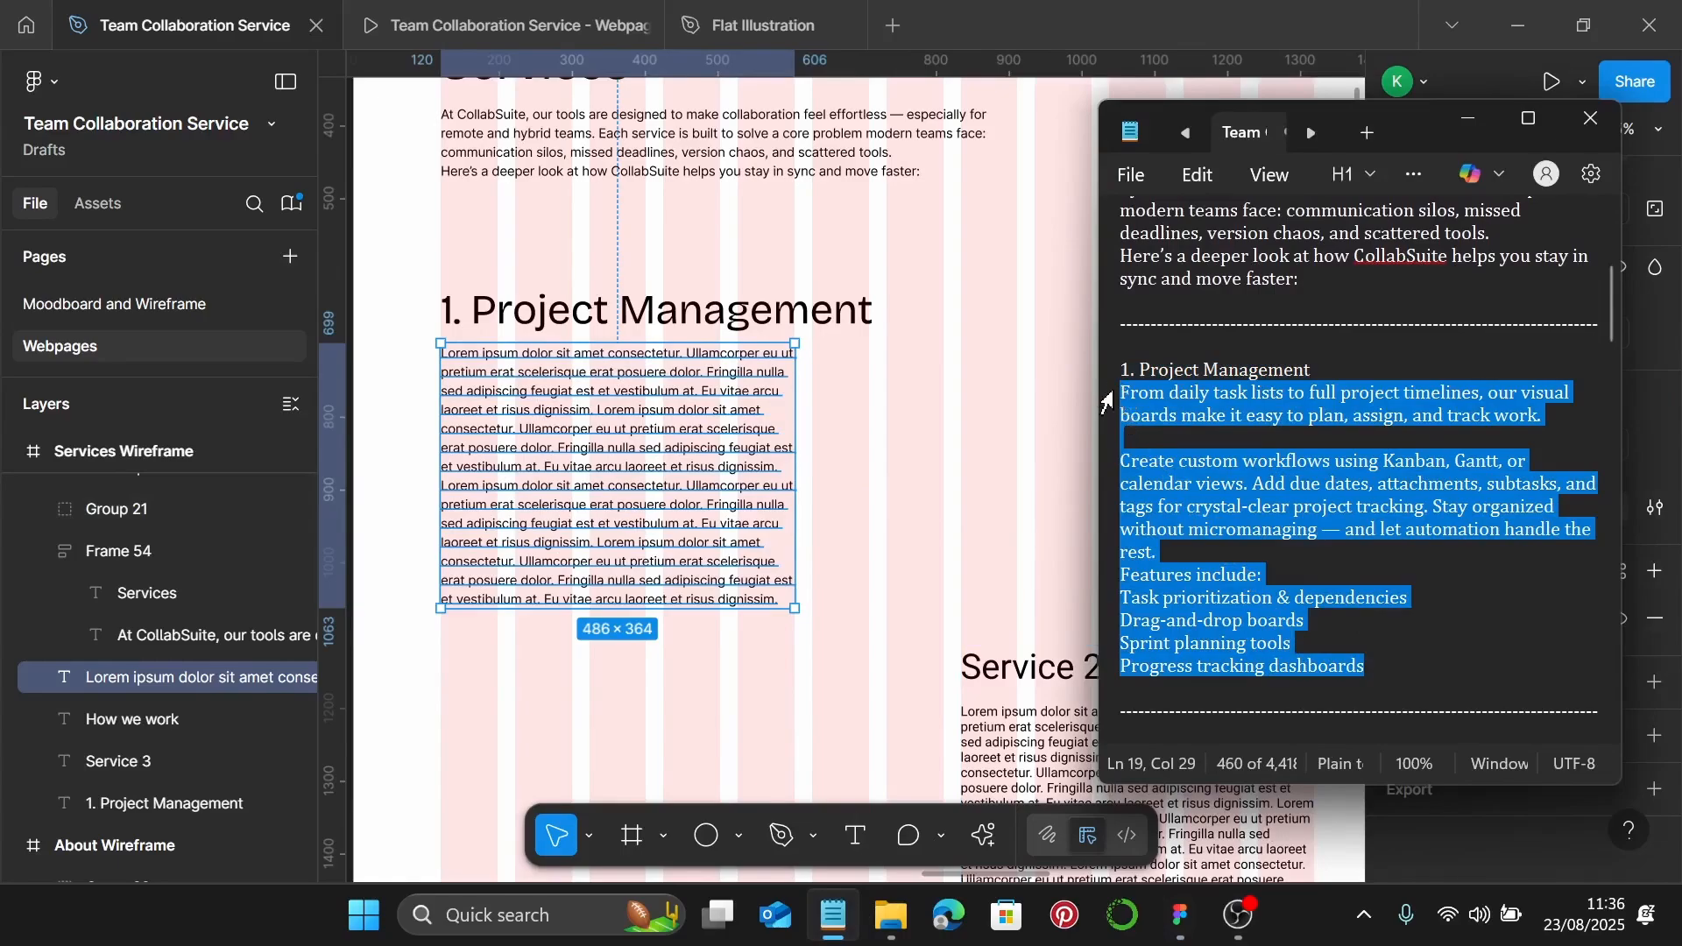
Return to Figma and replace the lorem ipsum under 1. Project Management with the copied description
{"action": "left_click", "coordinate": [558, 496]}
{"action": "double_click", "coordinate": [558, 496]}
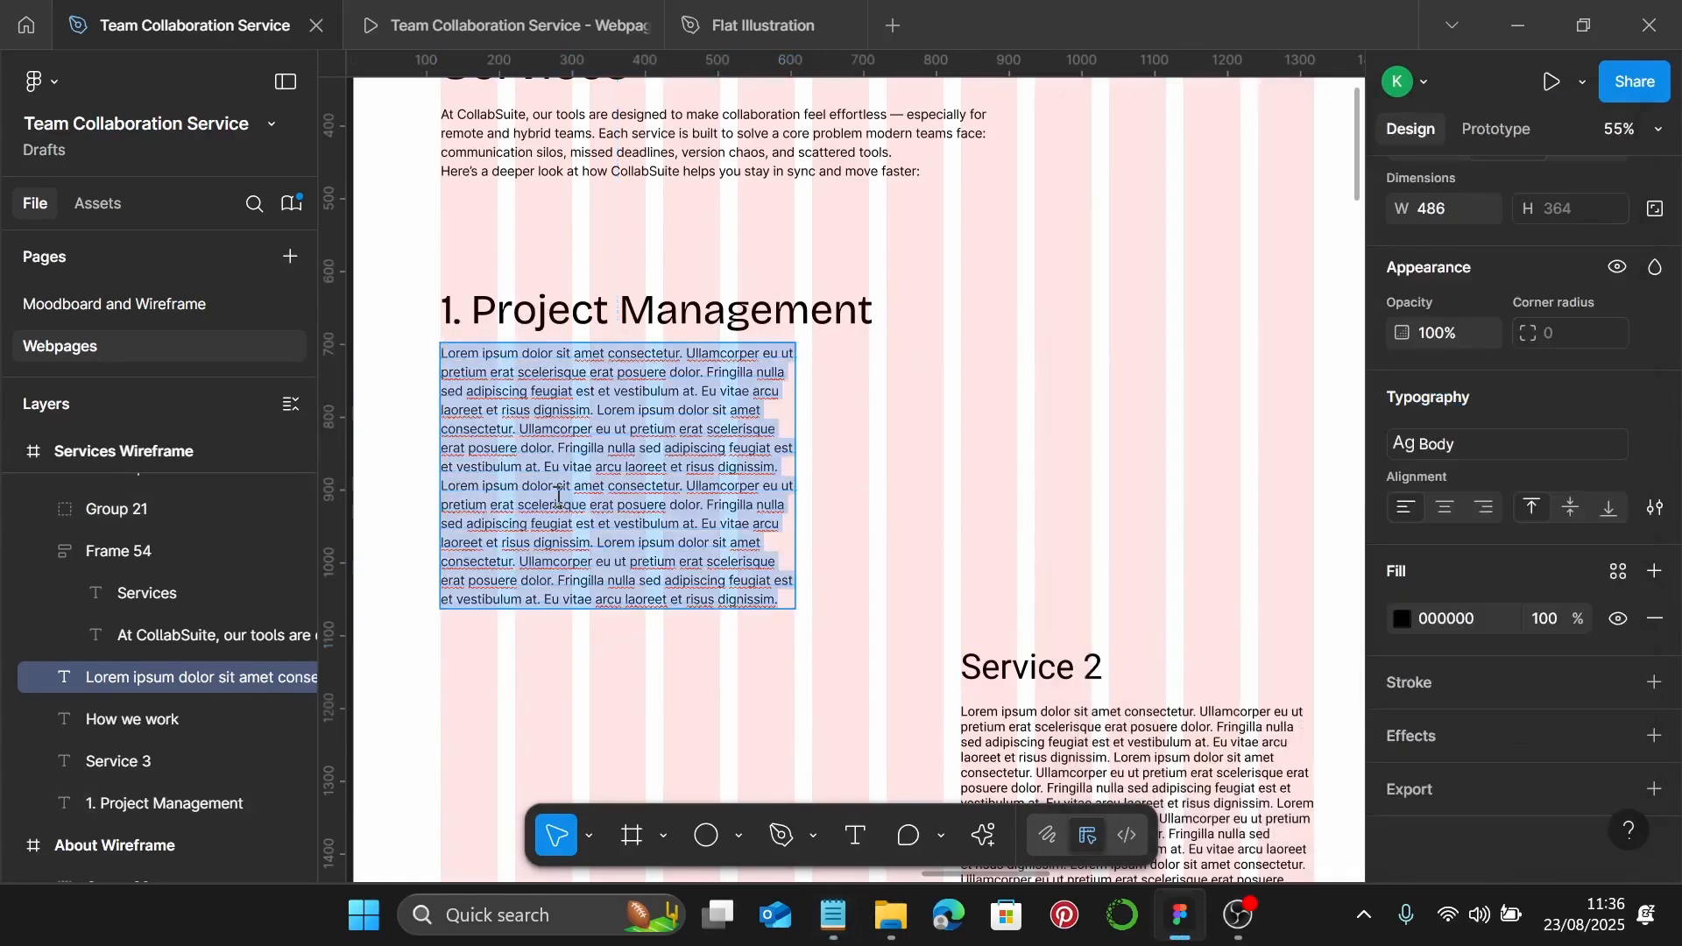
{"action": "key", "text": "ctrl+v"}
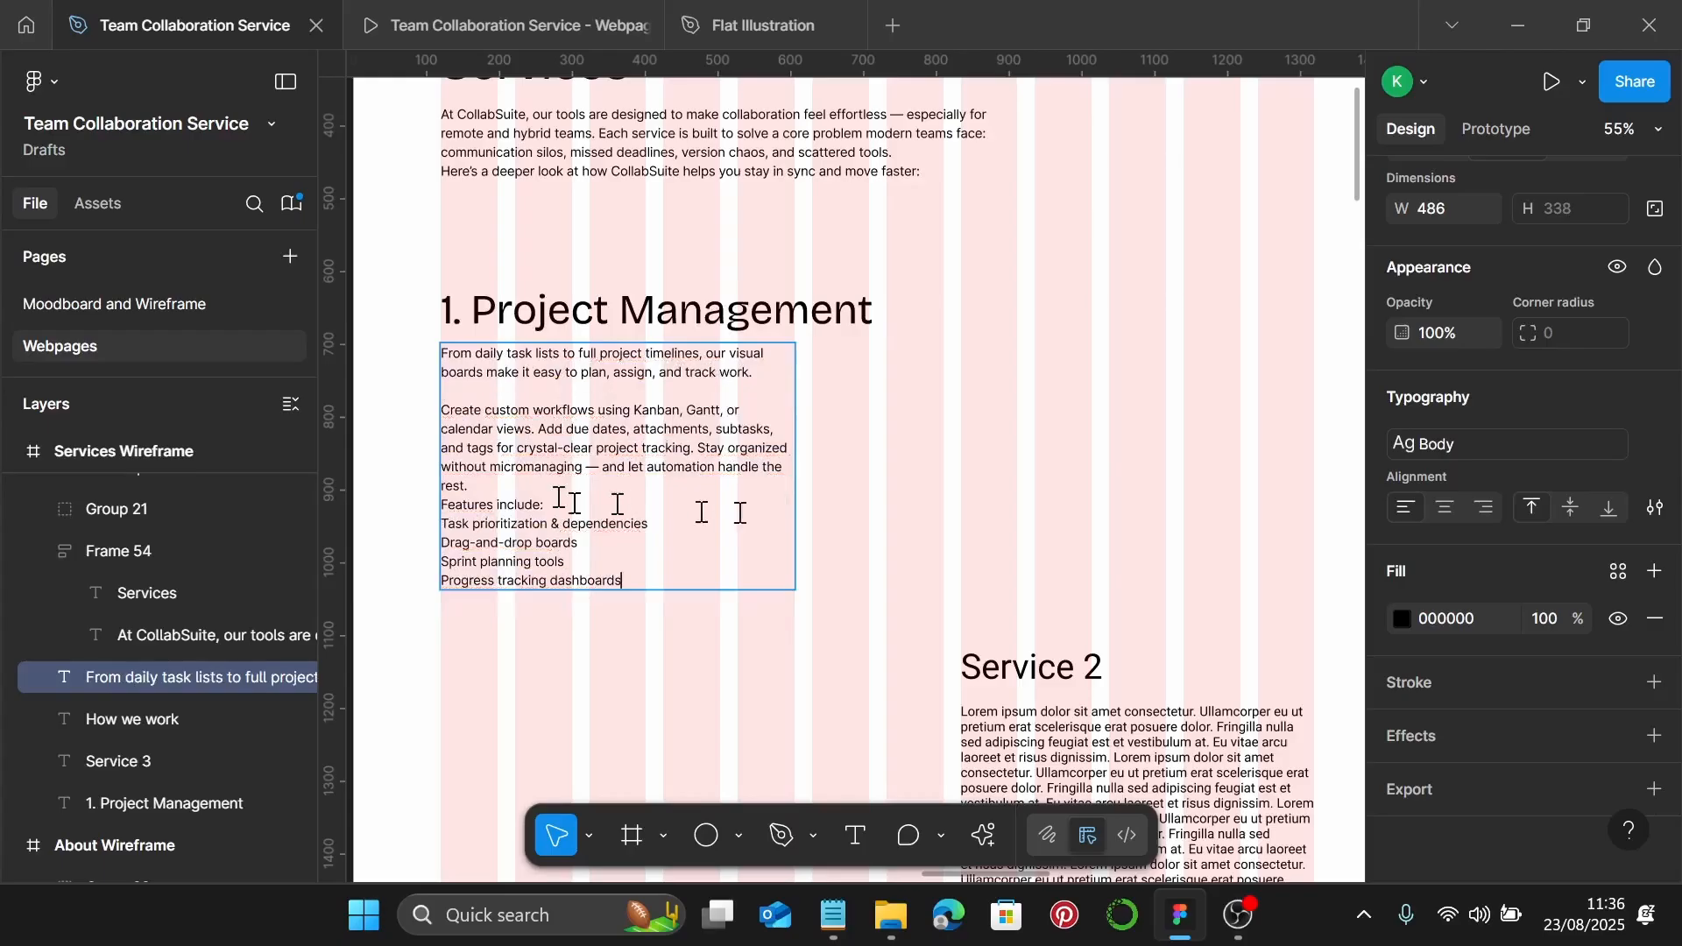
{"action": "key", "text": "Escape"}
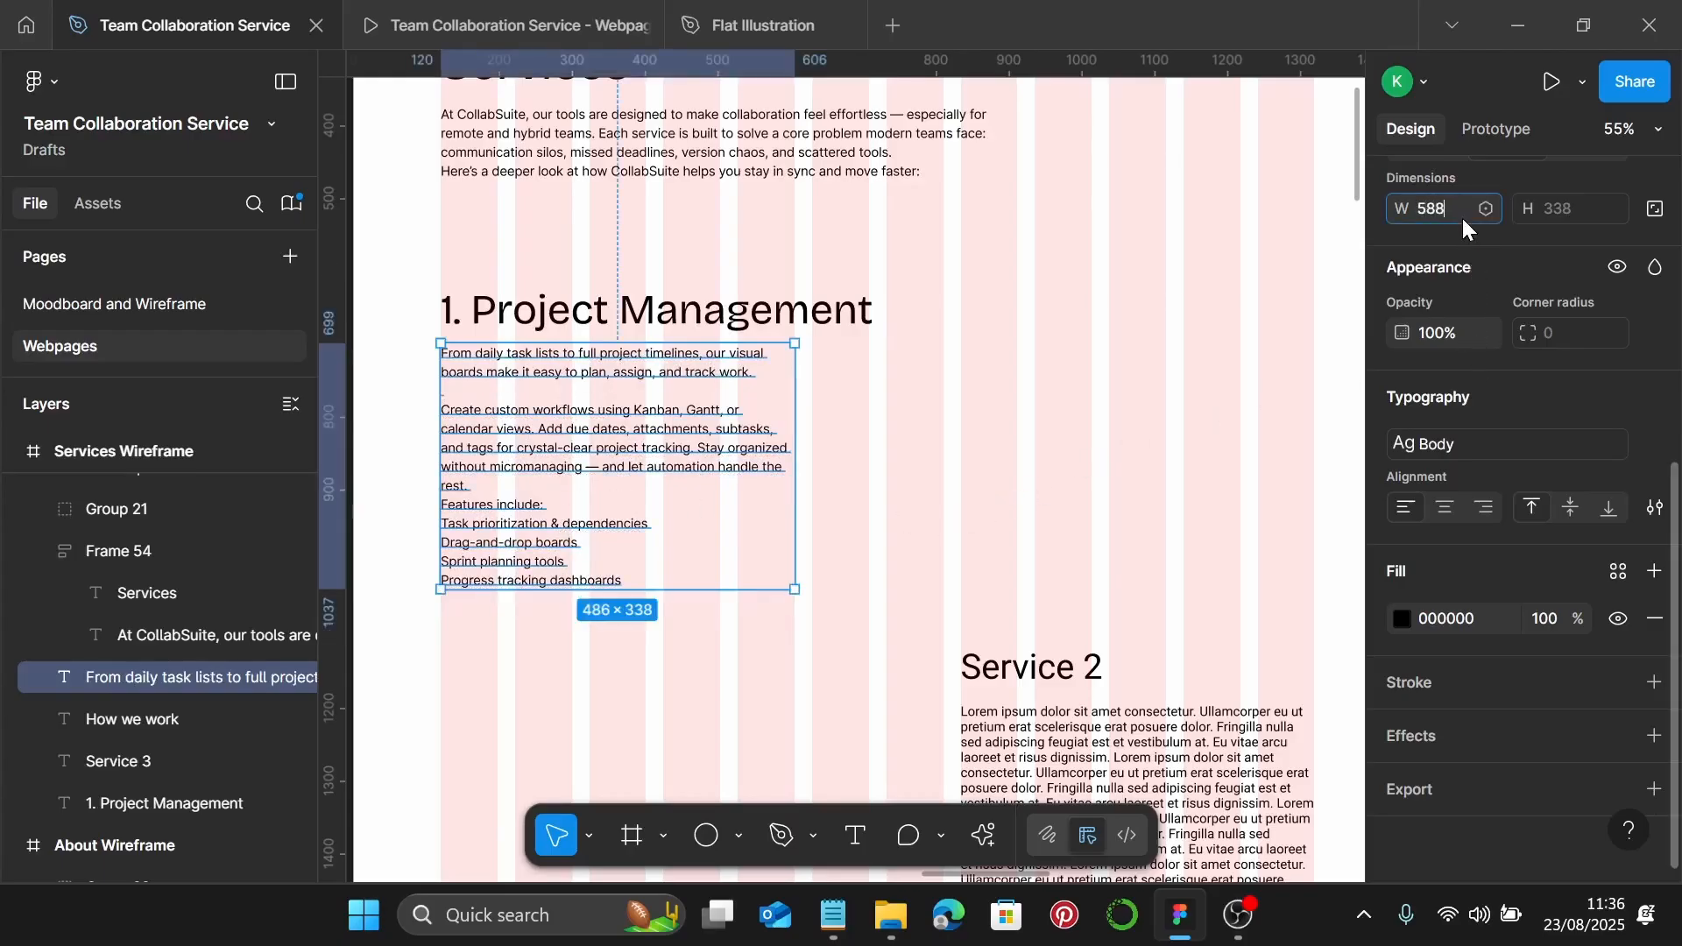
Set the Project Management description's width to 588
{"action": "left_click", "coordinate": [1463, 218]}
{"action": "type", "text": "588"}
{"action": "key", "text": "Return"}
Turn the four lines under "Features include:" into bullet points, from "Task prioritization & dependencies" to "Progress tracking dashboards"
{"action": "scroll", "coordinate": [613, 500], "scroll_direction": "up", "scroll_amount": 3}
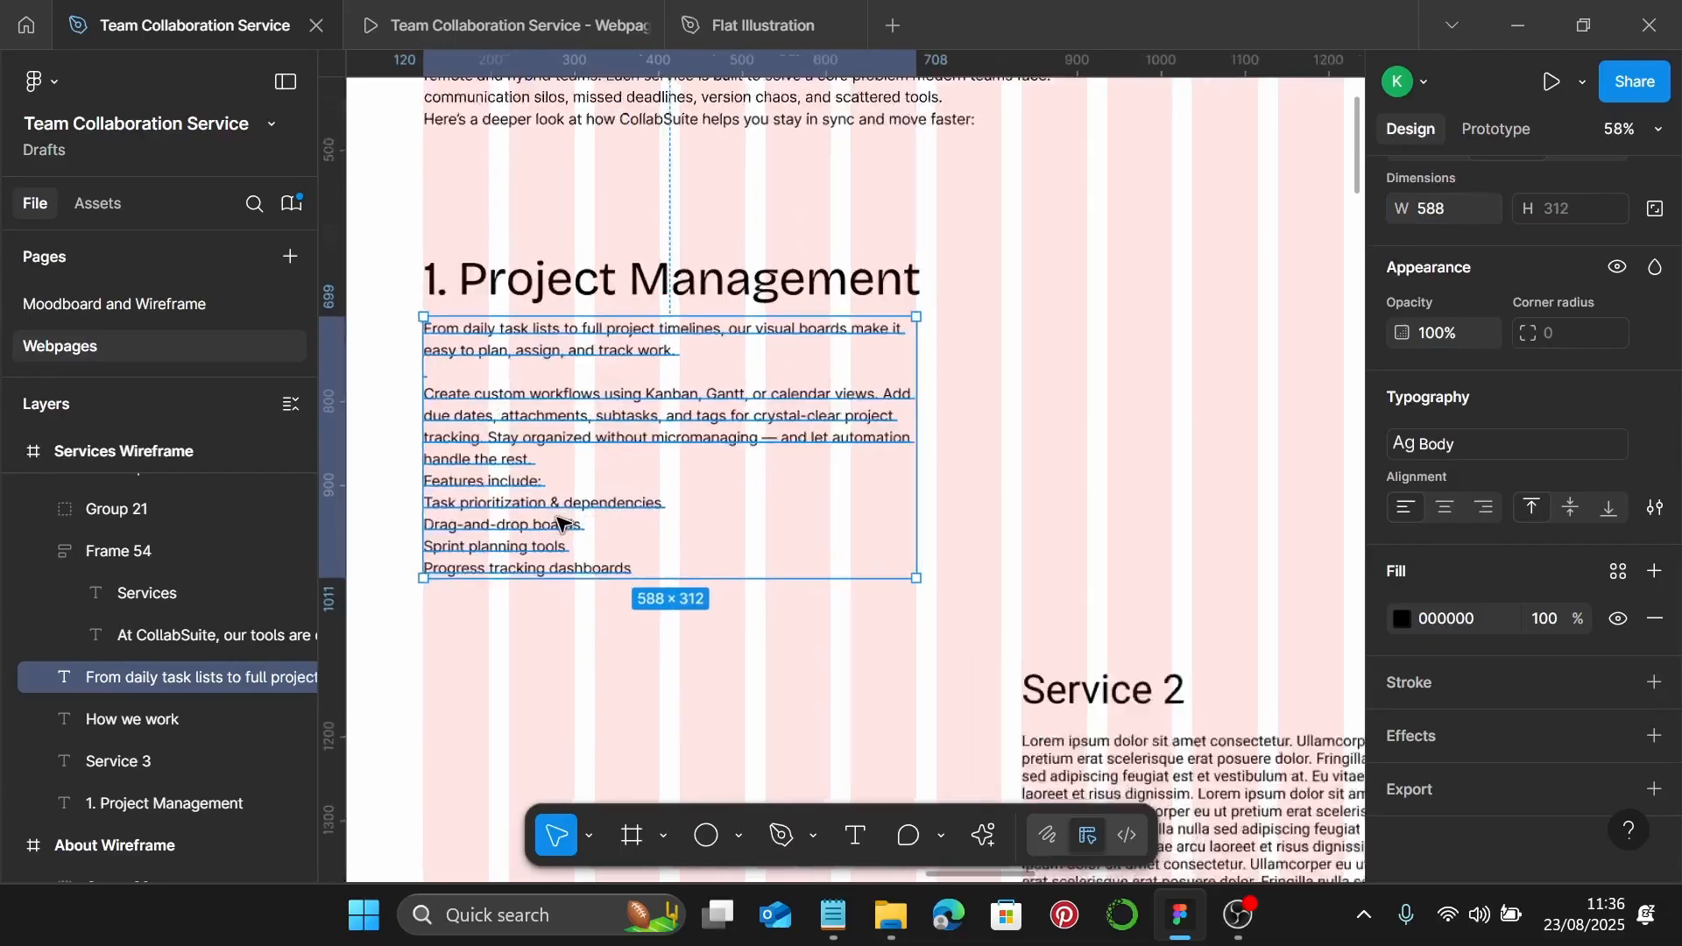
{"action": "double_click", "coordinate": [429, 504]}
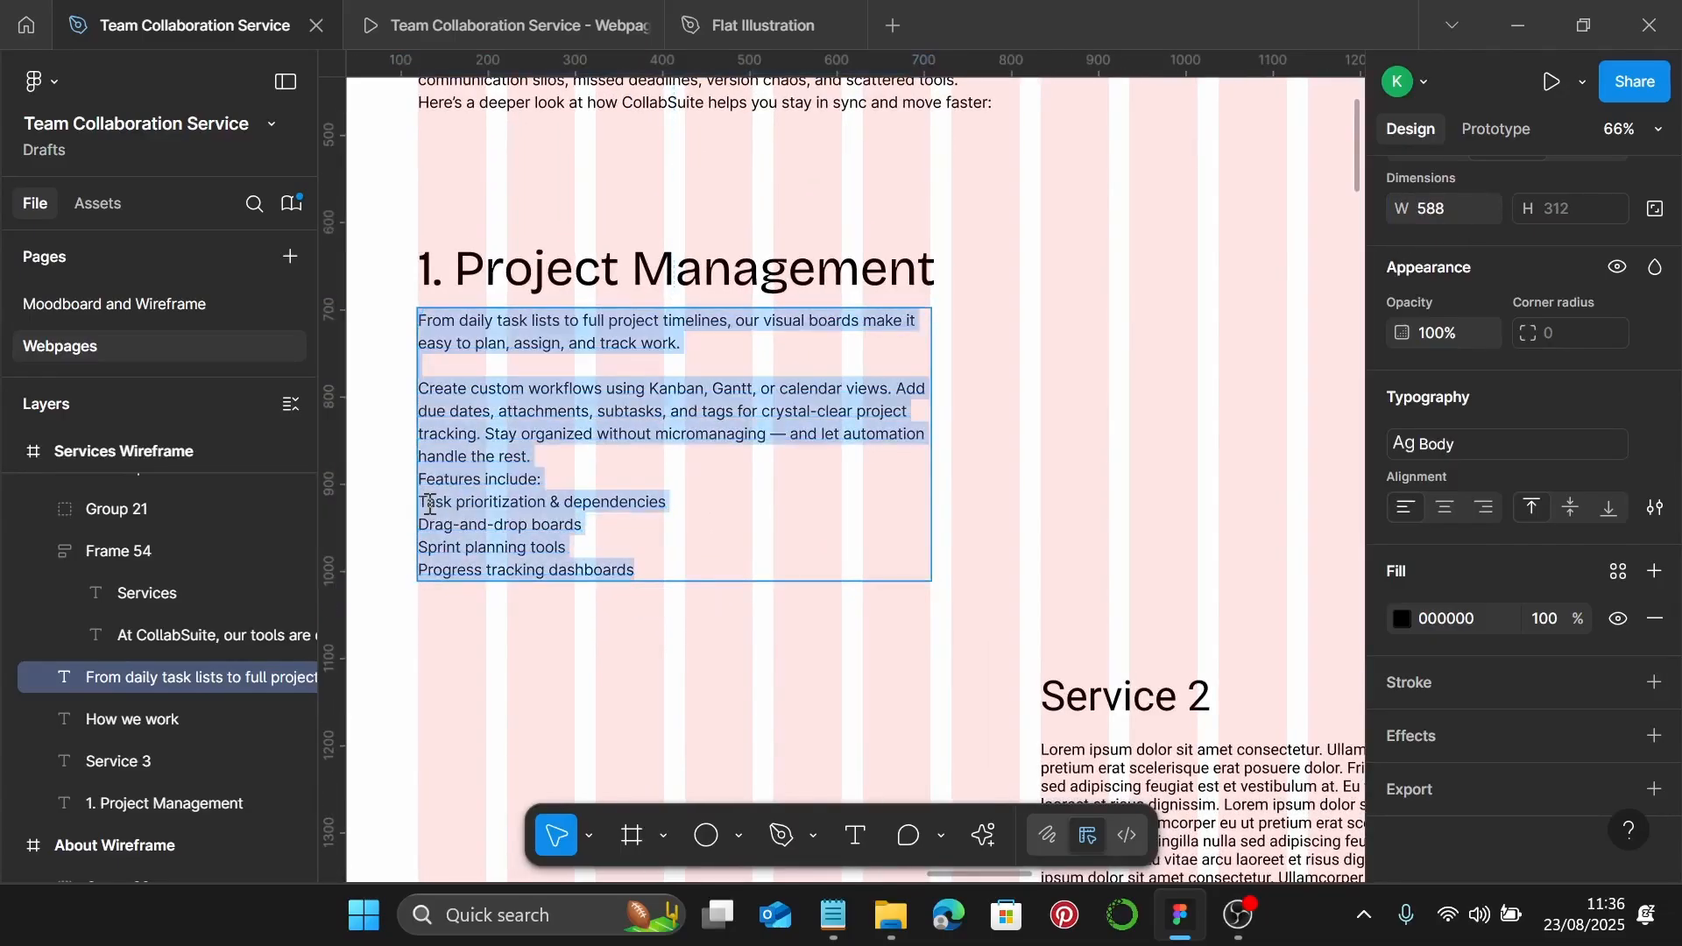
{"action": "left_click", "coordinate": [443, 498]}
{"action": "type", "text": "-"}
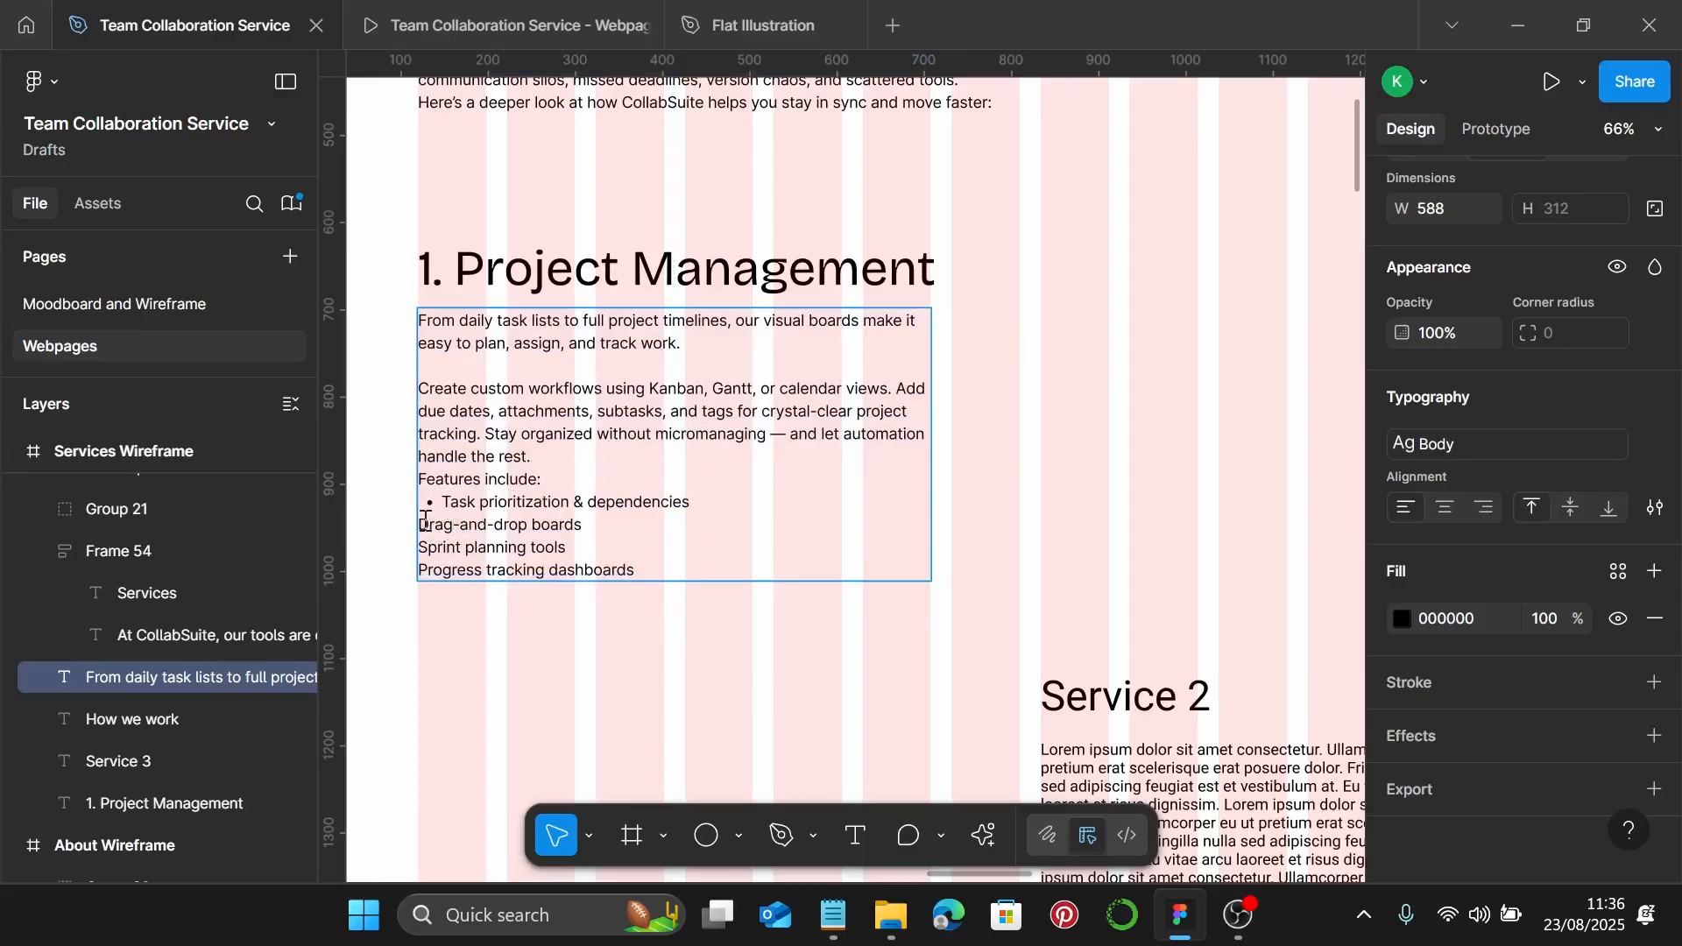
{"action": "key", "text": "Down"}
{"action": "type", "text": "-"}
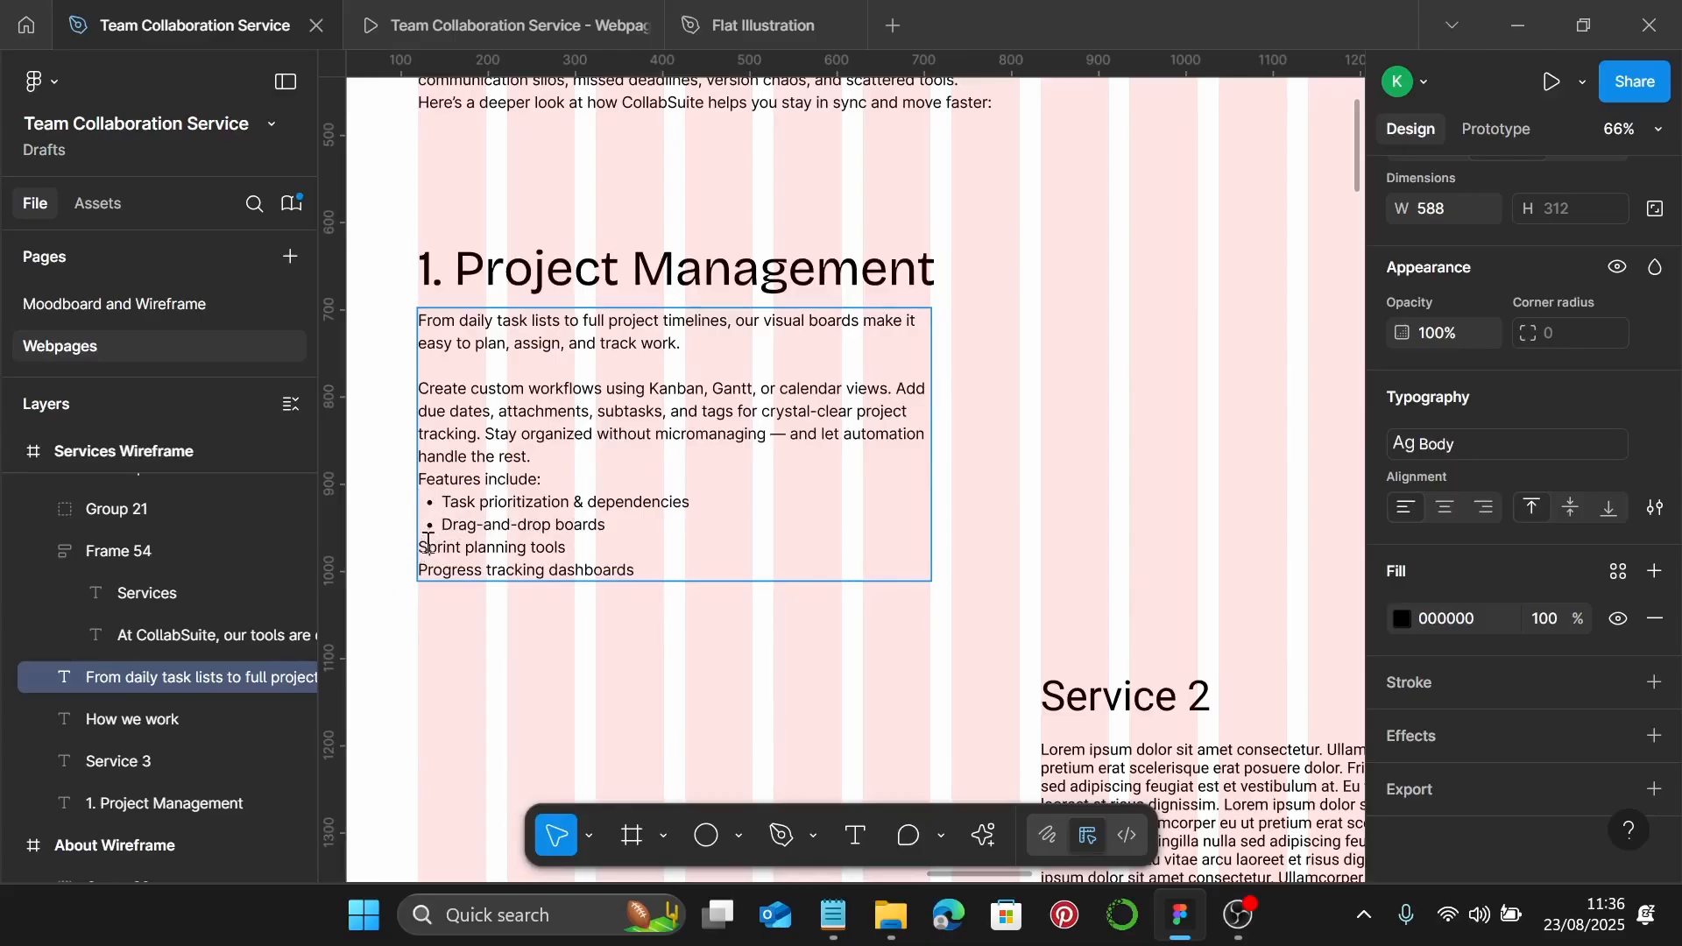
{"action": "key", "text": "Down"}
{"action": "type", "text": "- "}
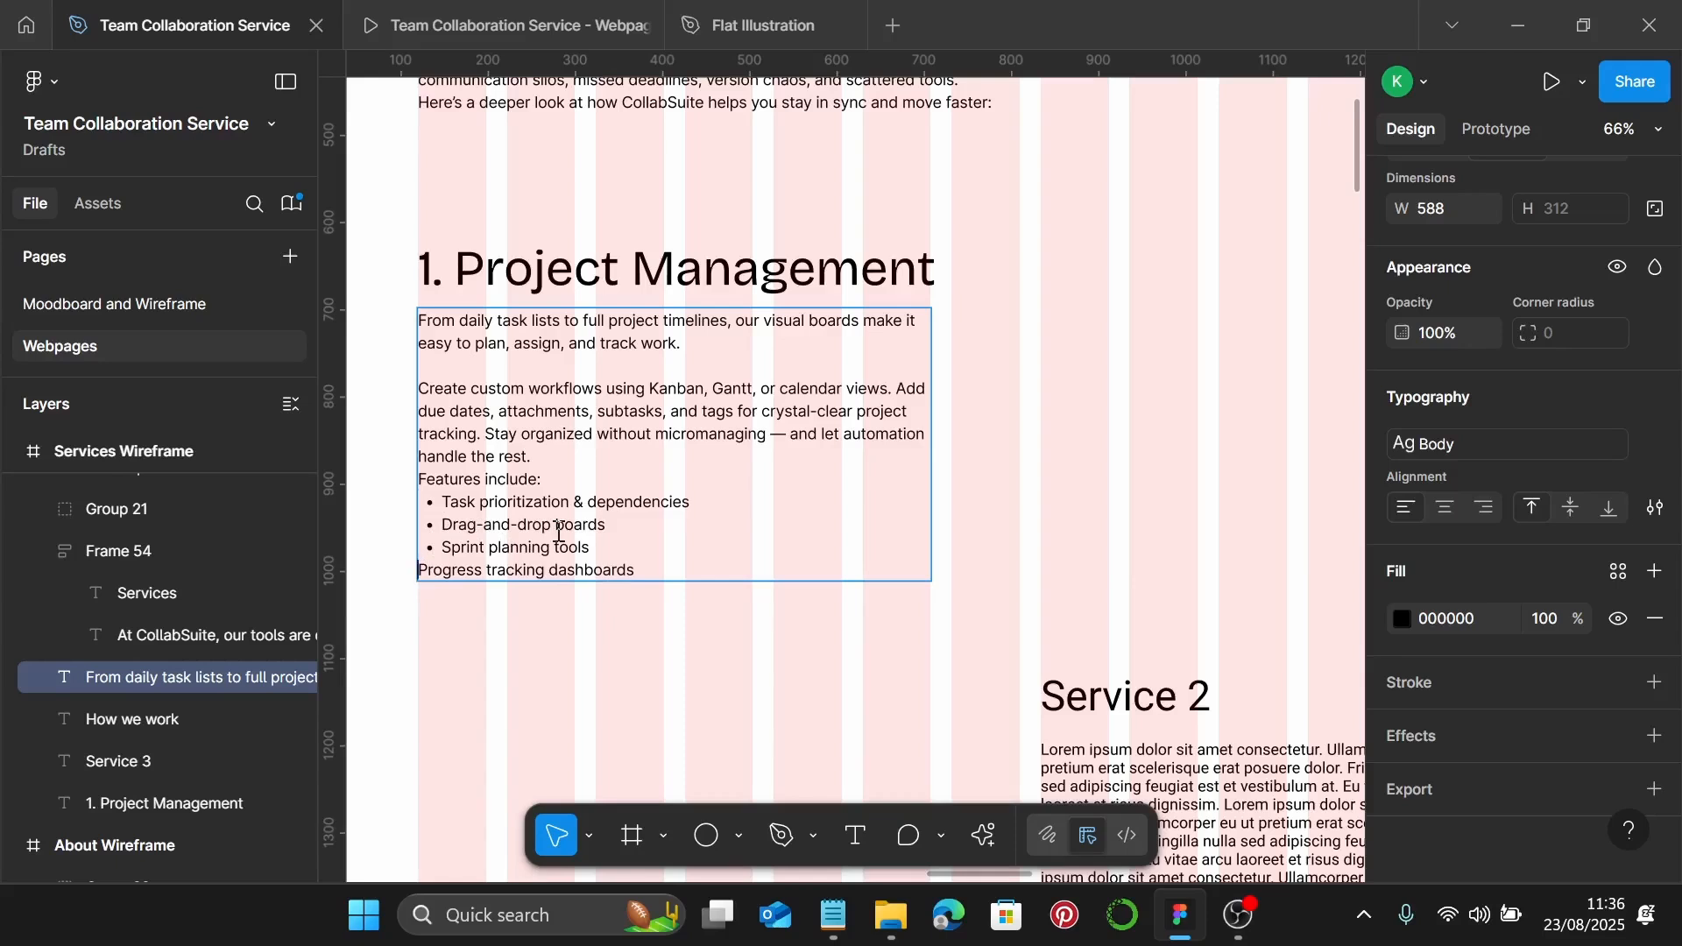
{"action": "type", "text": "-"}
{"action": "key", "text": "Escape"}
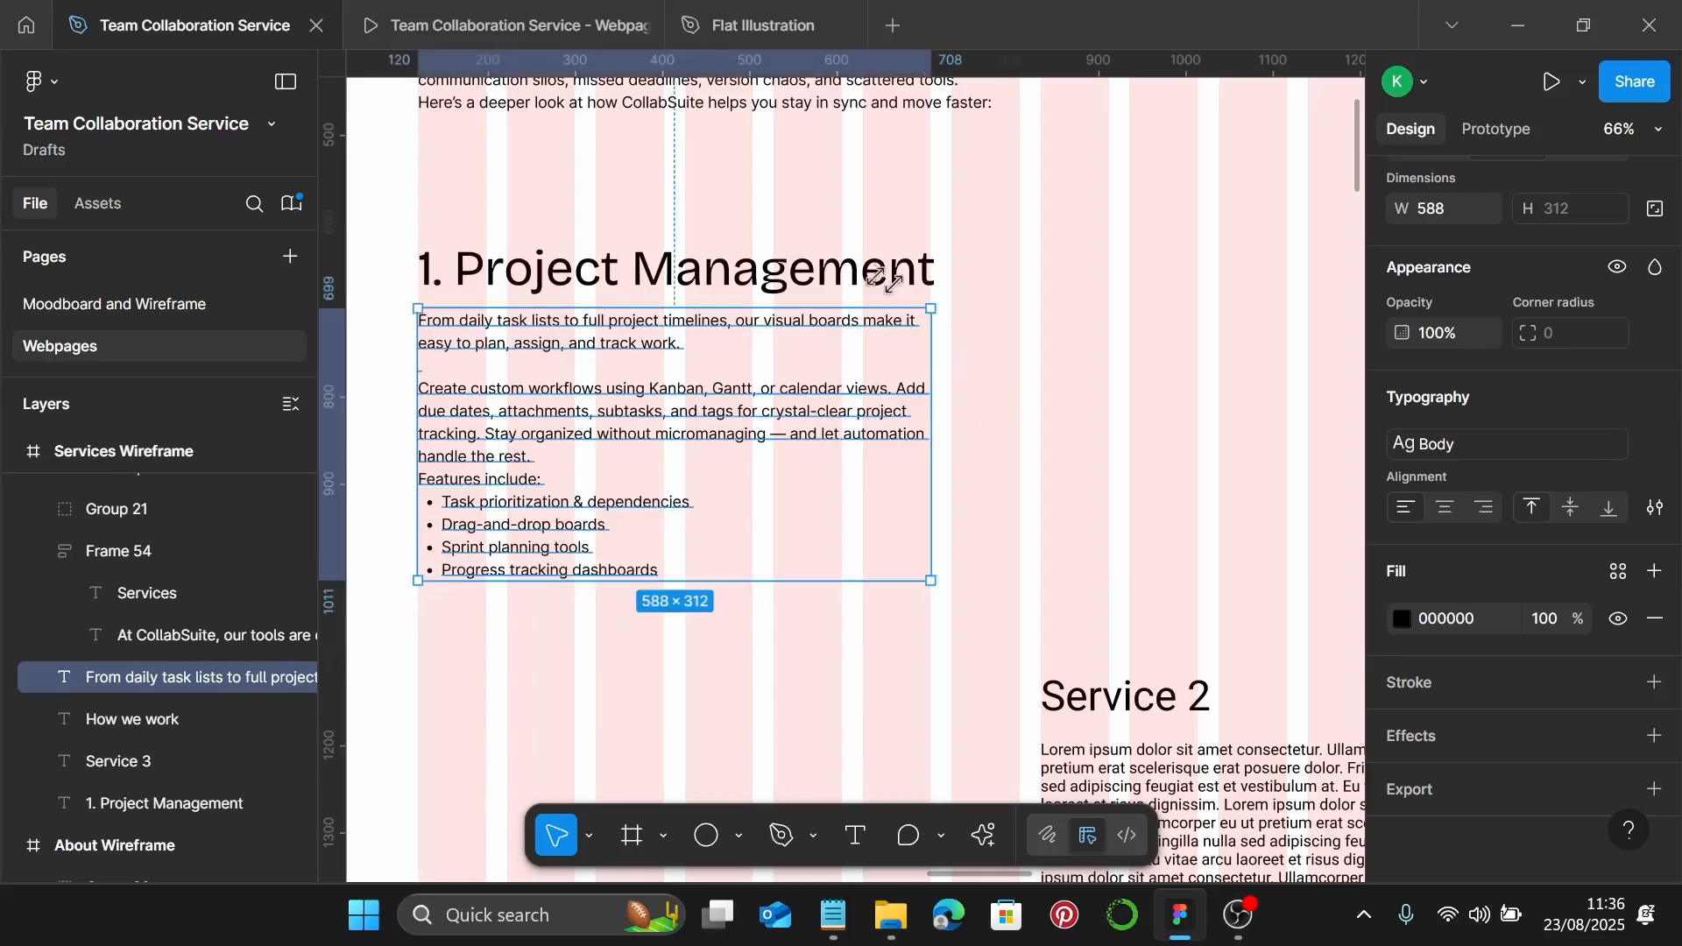
Combine the 1. Project Management heading and its description into an auto layout frame with a gap of 20
{"action": "left_click", "coordinate": [659, 279], "text": "shift"}
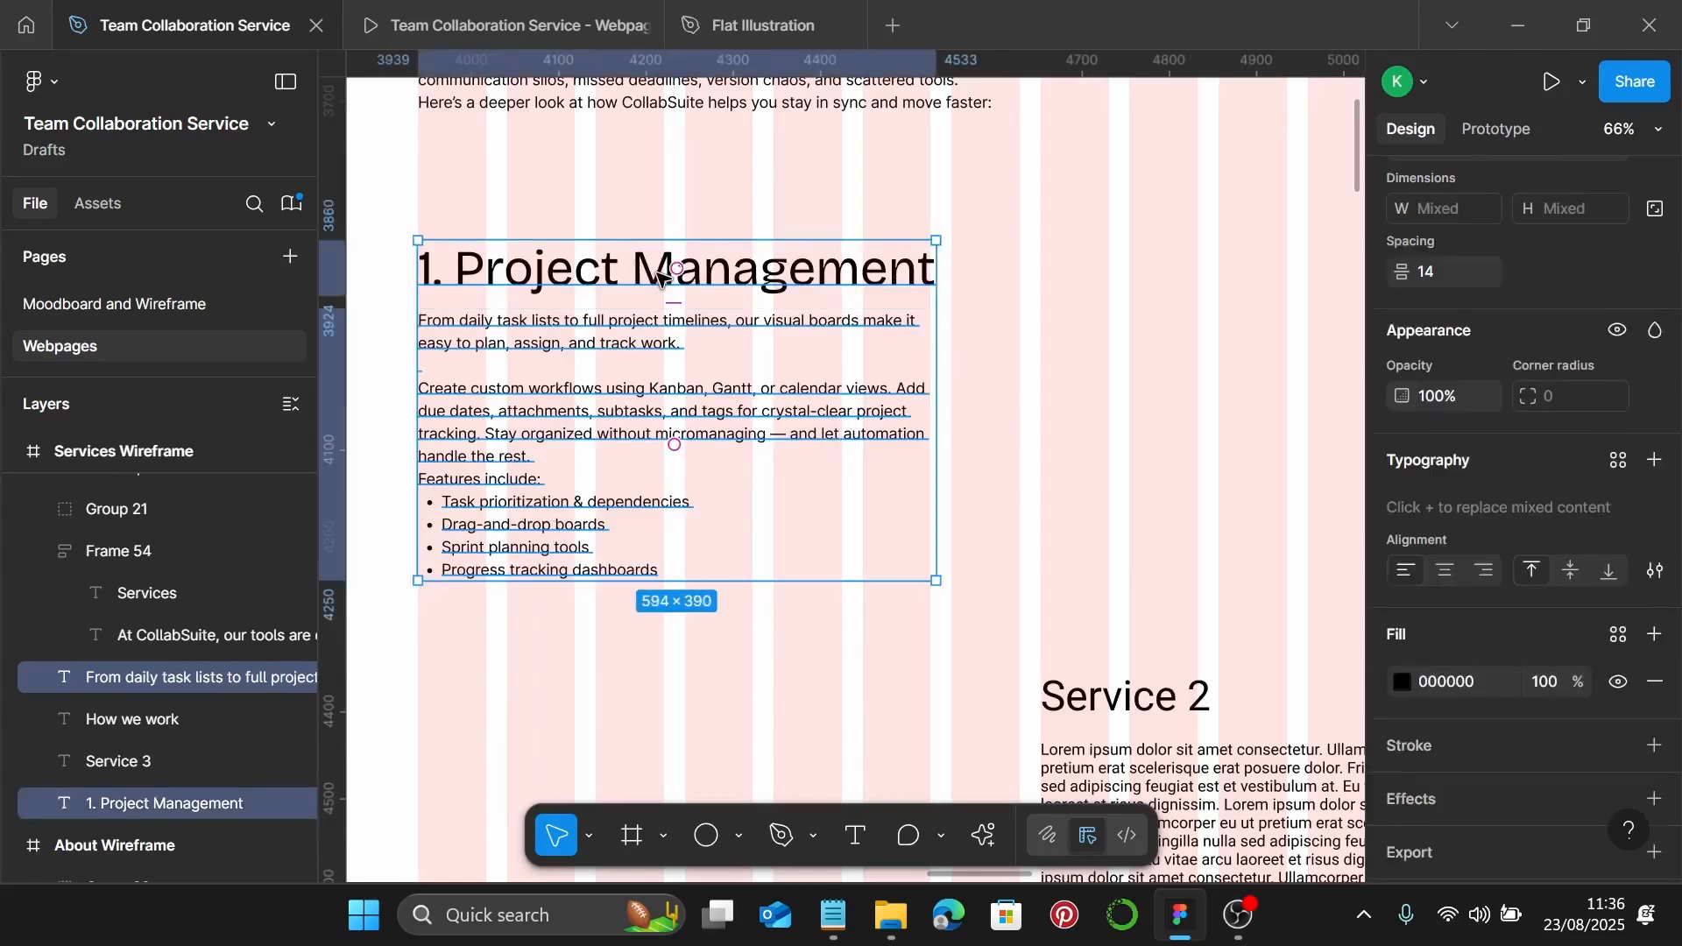
{"action": "key", "text": "shift+a"}
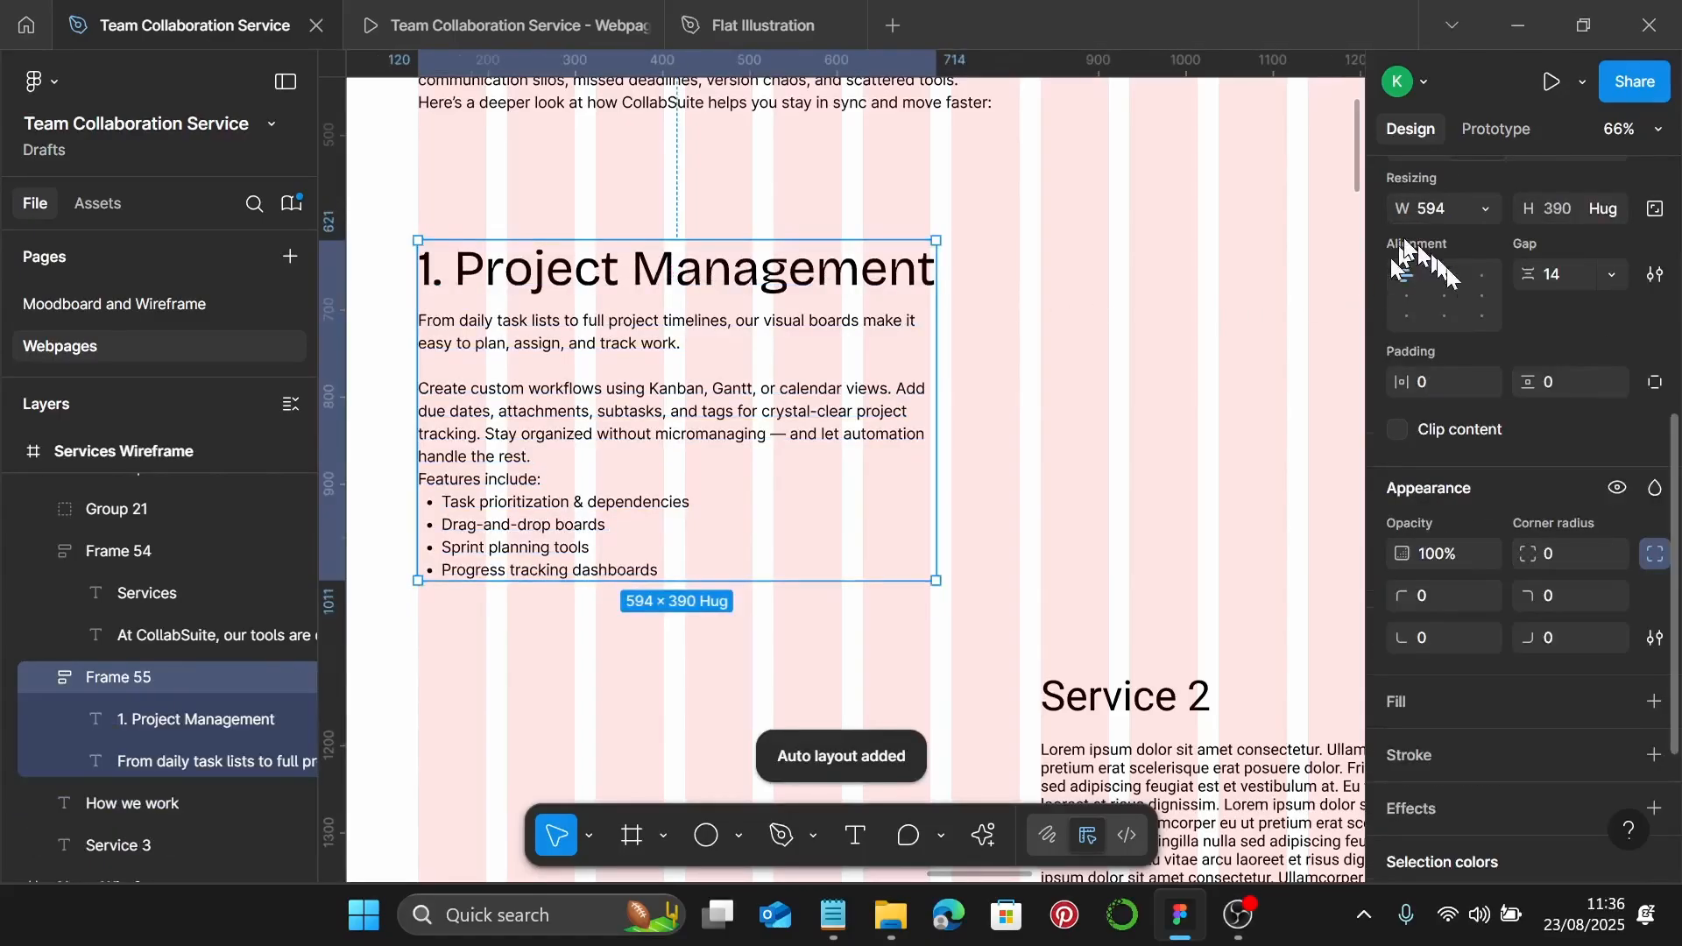
{"action": "left_click", "coordinate": [1554, 271]}
{"action": "type", "text": "20"}
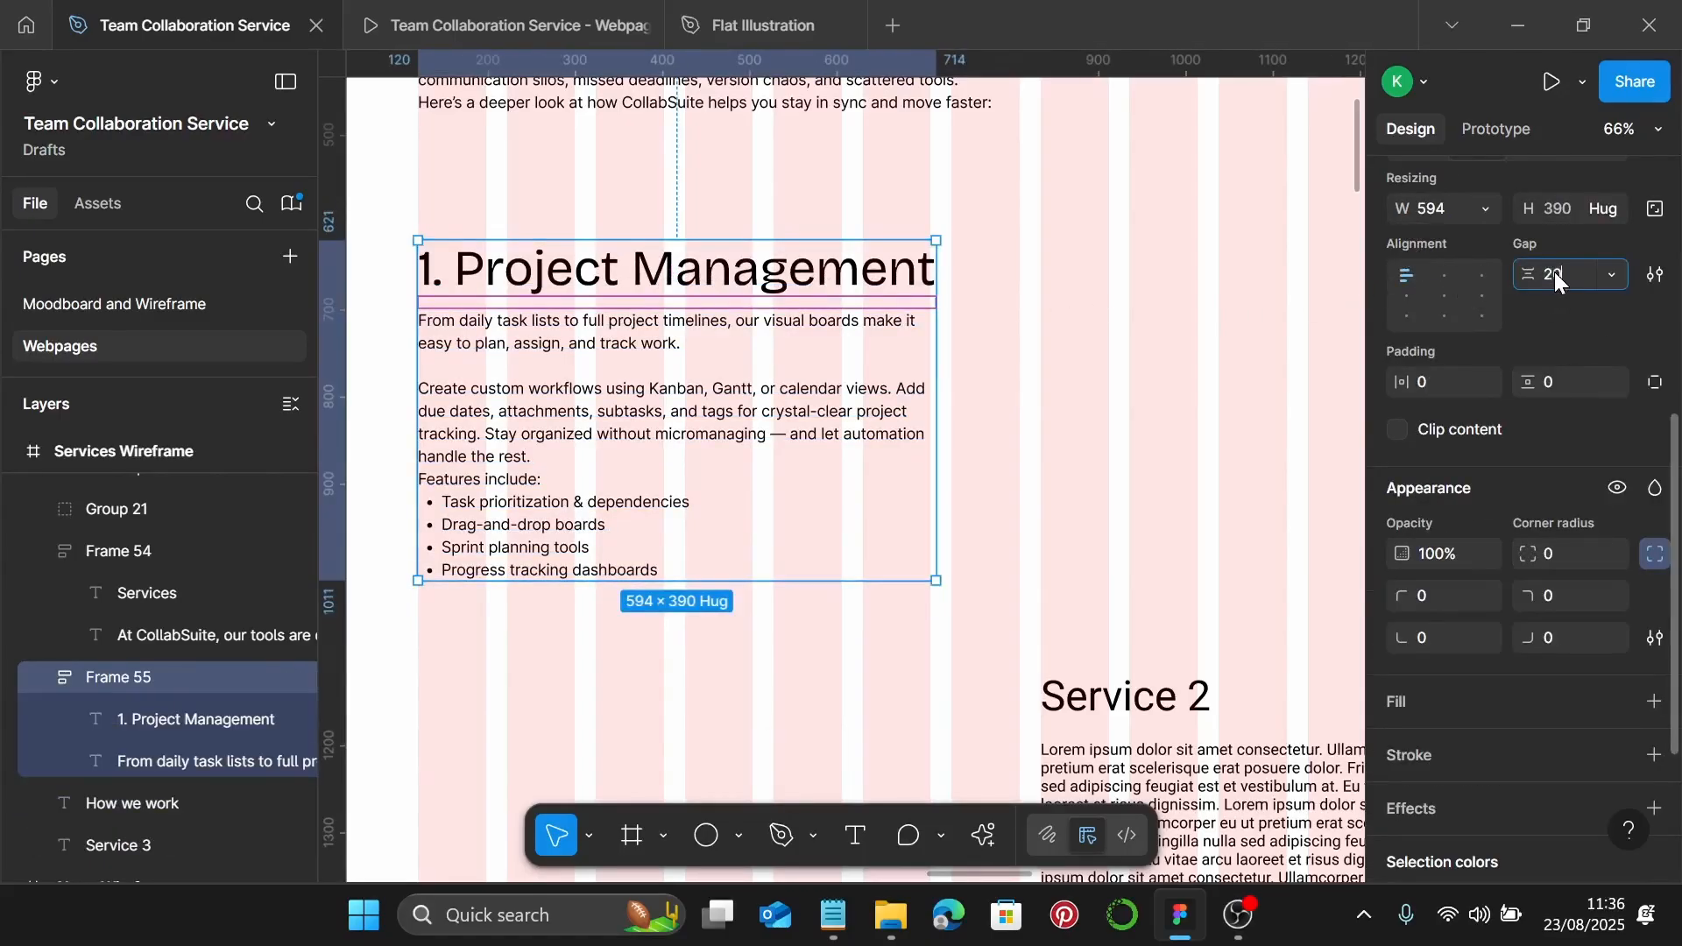
{"action": "key", "text": "Return"}
Move the magnifying-glass team illustration onto the Services page near the Project Management text and set its height to 416, keeping proportions
{"action": "scroll", "coordinate": [1084, 434], "scroll_direction": "down", "scroll_amount": 3}
{"action": "scroll", "coordinate": [1084, 434], "scroll_direction": "down", "scroll_amount": 4}
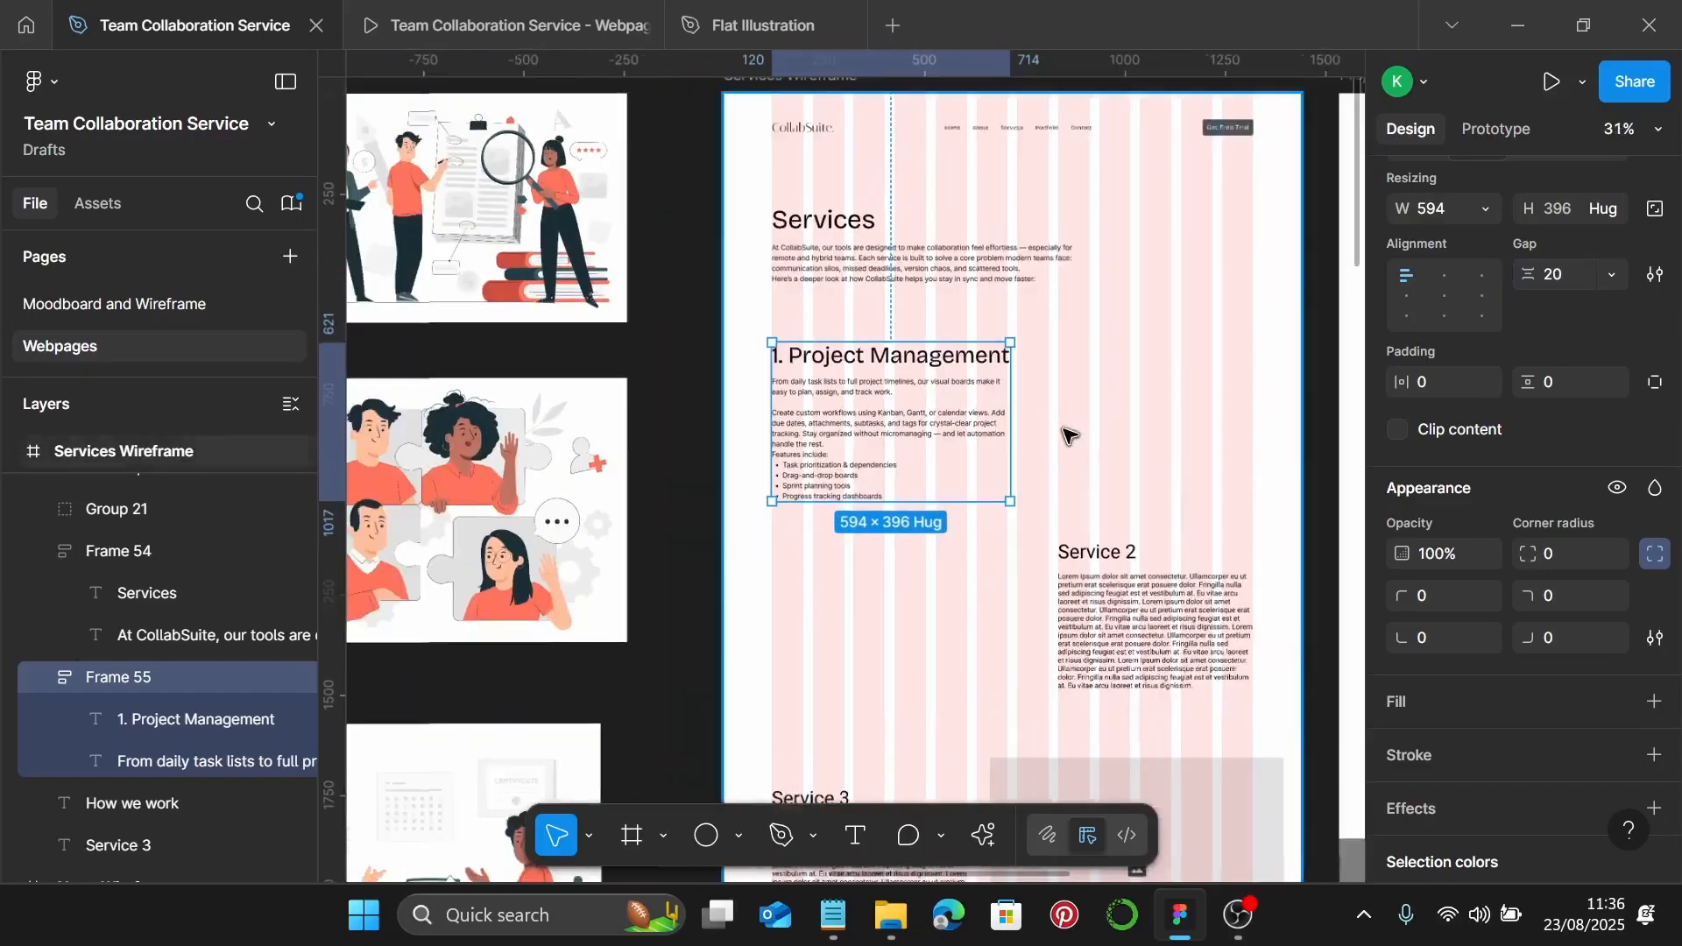
{"action": "scroll", "coordinate": [981, 419], "scroll_direction": "down", "scroll_amount": 1}
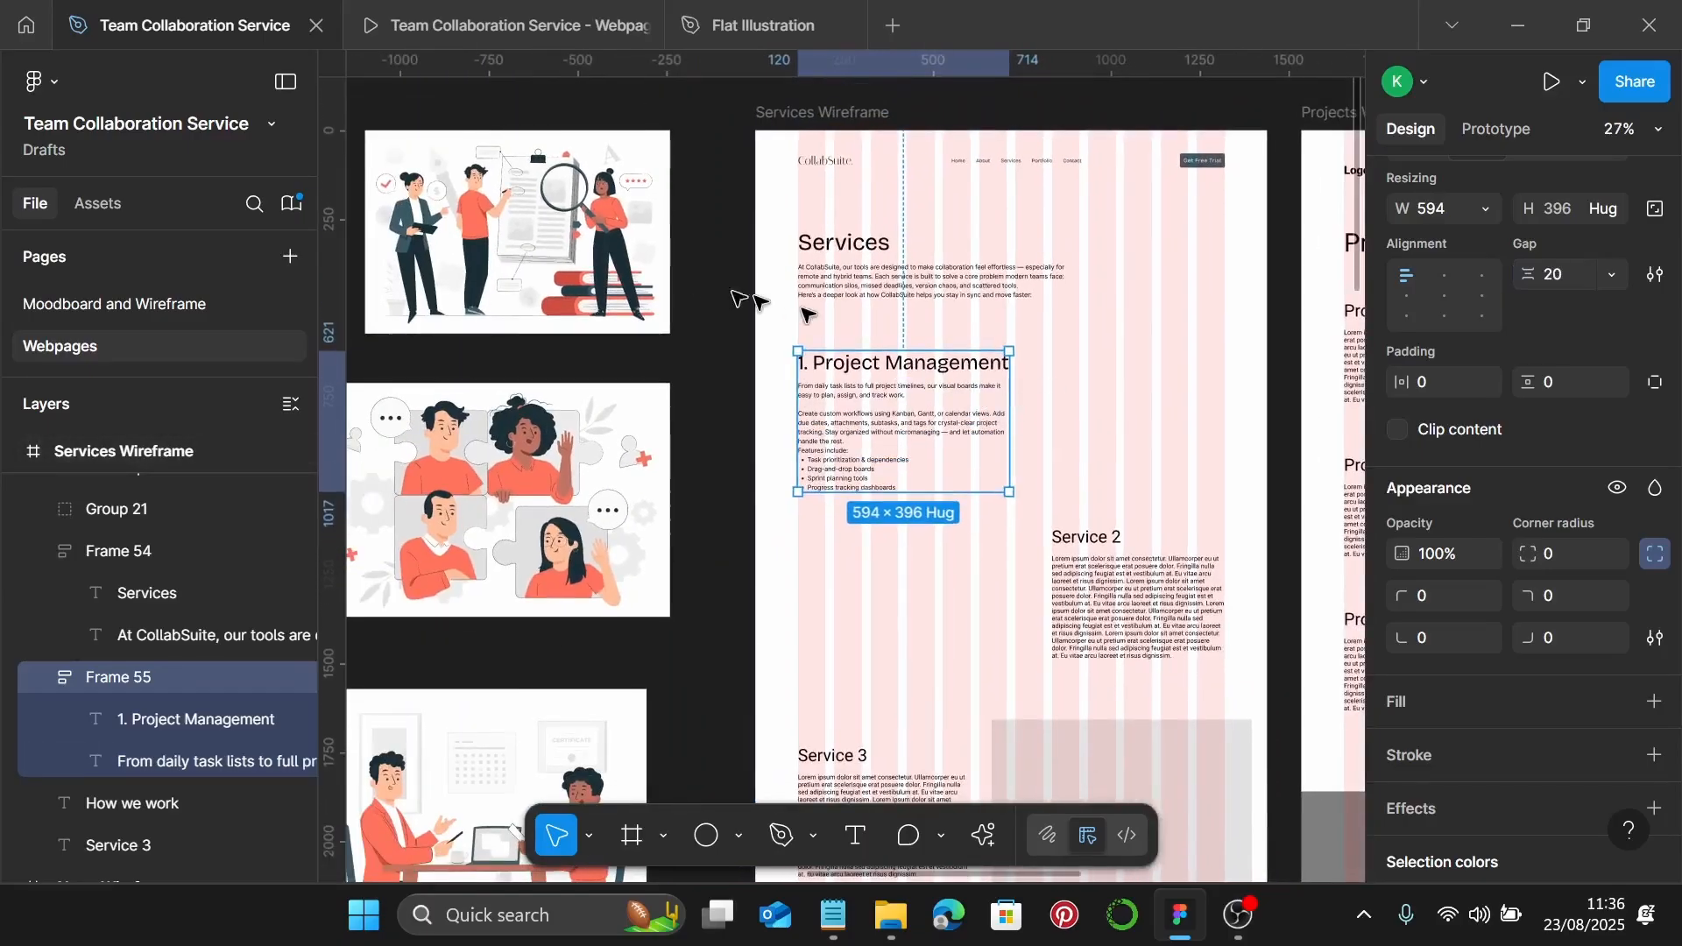
{"action": "left_click", "coordinate": [548, 200]}
{"action": "left_click_drag", "start_coordinate": [548, 200], "coordinate": [1141, 401]}
{"action": "scroll", "coordinate": [1155, 402], "scroll_direction": "up", "scroll_amount": 3}
{"action": "scroll", "coordinate": [1154, 401], "scroll_direction": "right", "scroll_amount": 2}
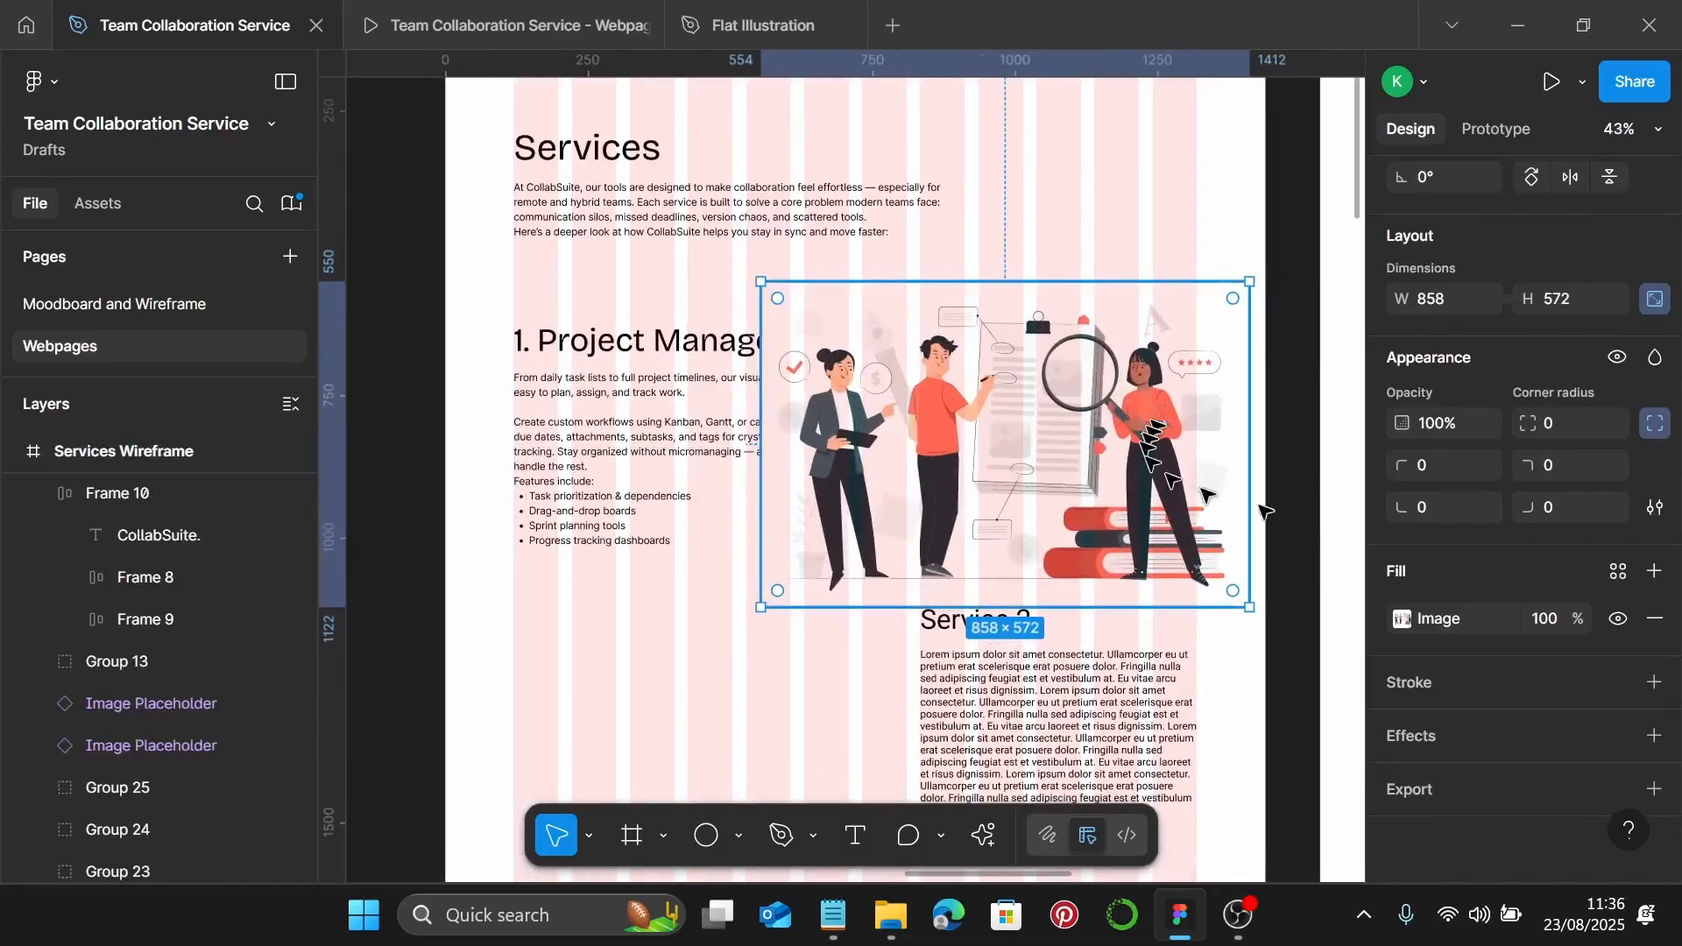
{"action": "left_click", "coordinate": [1570, 298]}
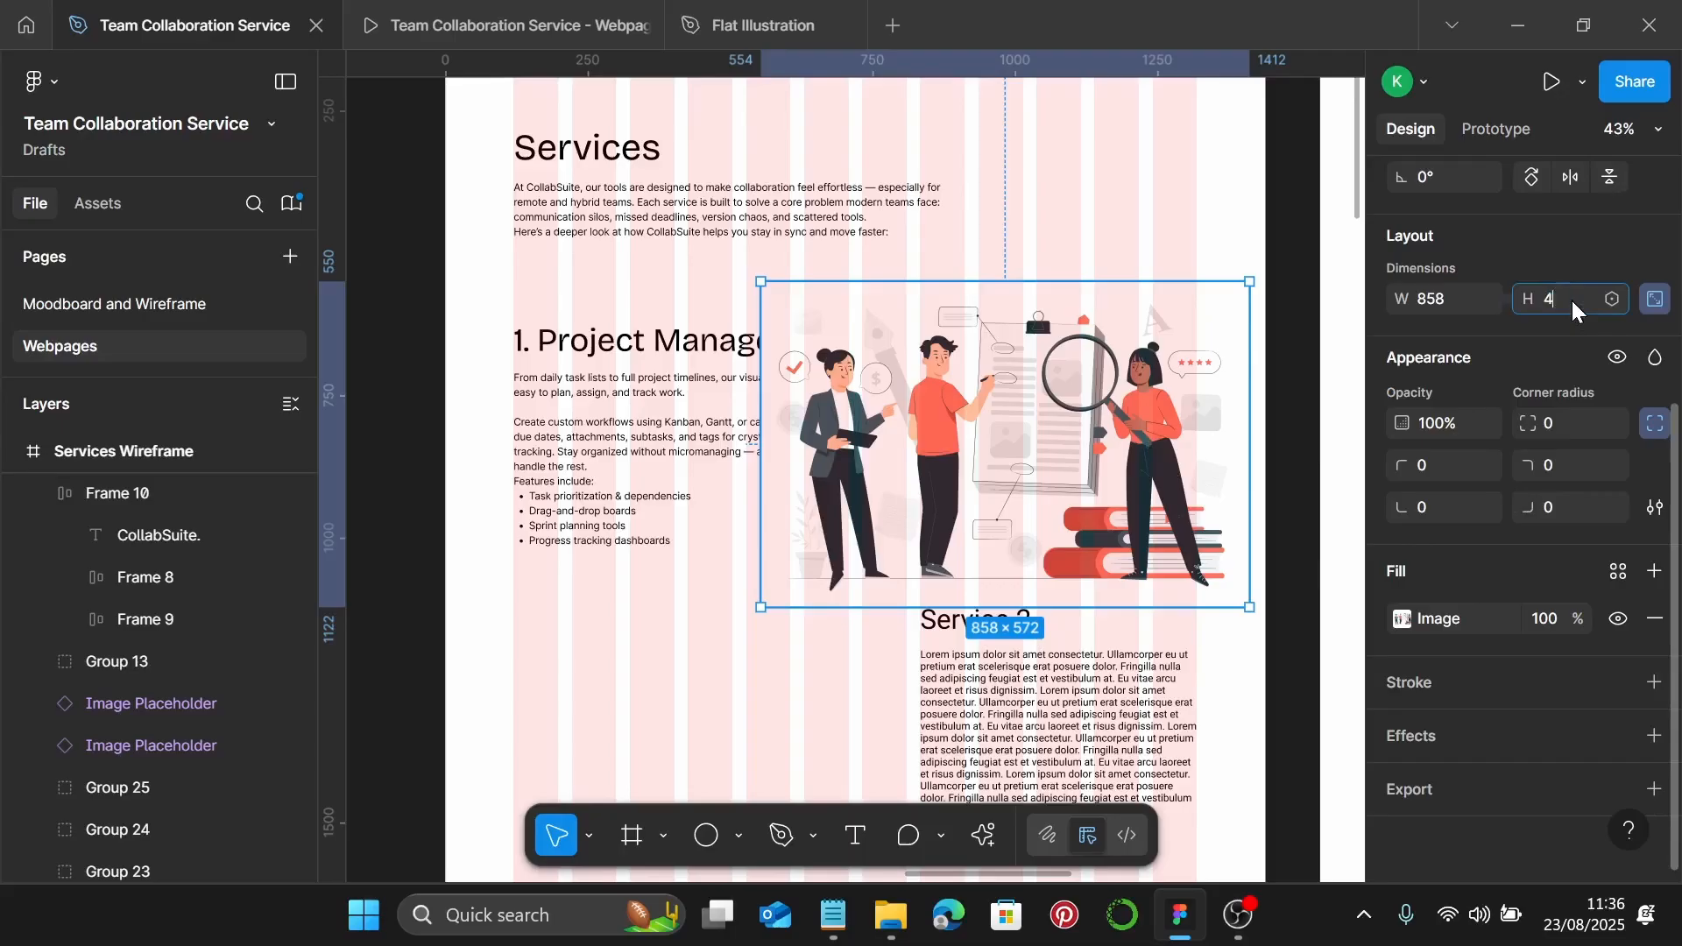
{"action": "key", "text": "Return"}
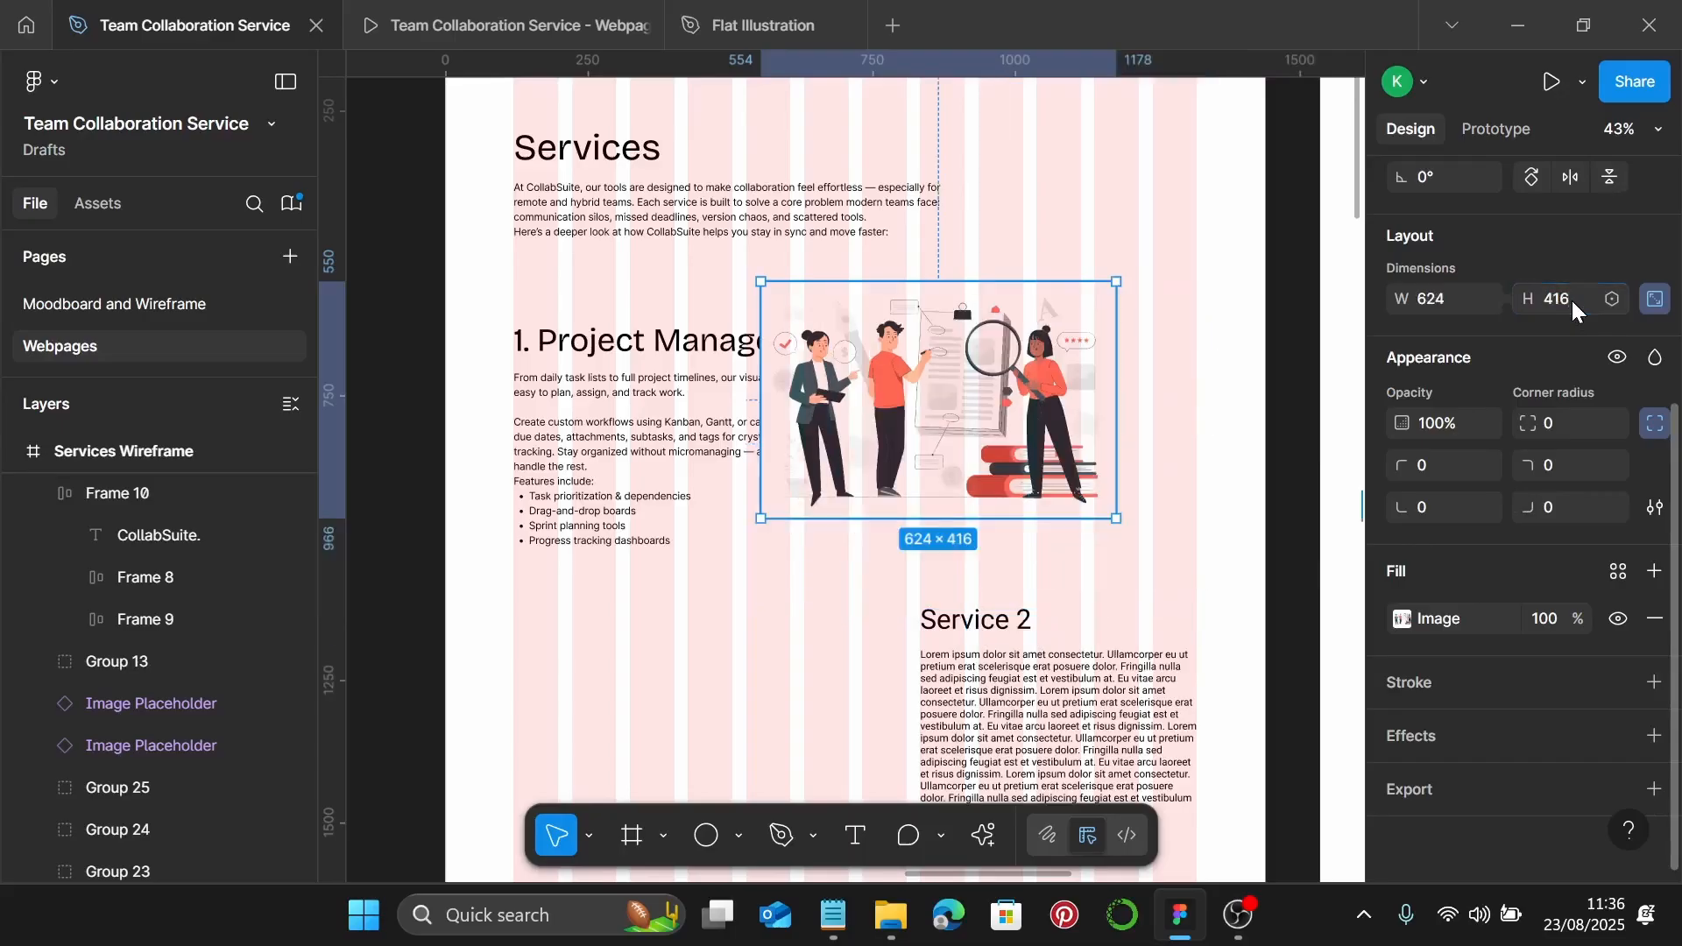
Move the magnifying-glass team illustration beside the Project Management text, with its left edge at X 720 and its top at Y 611
{"action": "left_click_drag", "start_coordinate": [1019, 372], "coordinate": [1051, 428]}
{"action": "scroll", "coordinate": [981, 423], "scroll_direction": "up", "scroll_amount": 2, "text": "ctrl"}
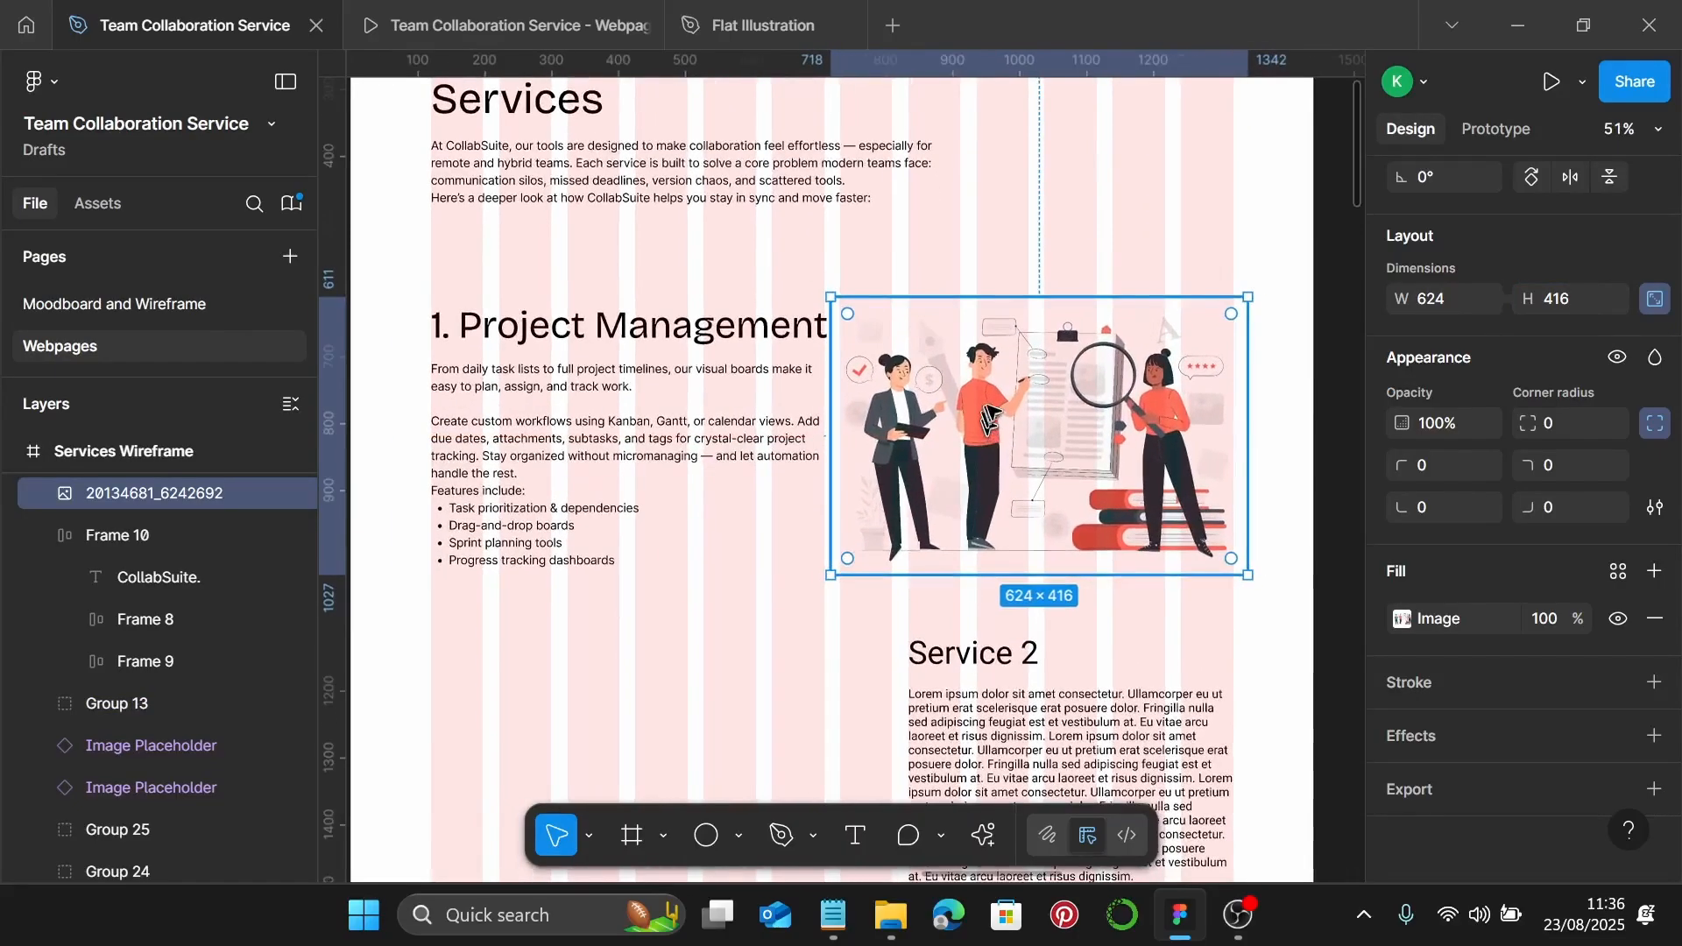
{"action": "scroll", "coordinate": [990, 416], "scroll_direction": "up", "scroll_amount": 5, "text": "ctrl"}
{"action": "left_click_drag", "start_coordinate": [967, 370], "coordinate": [962, 371]}
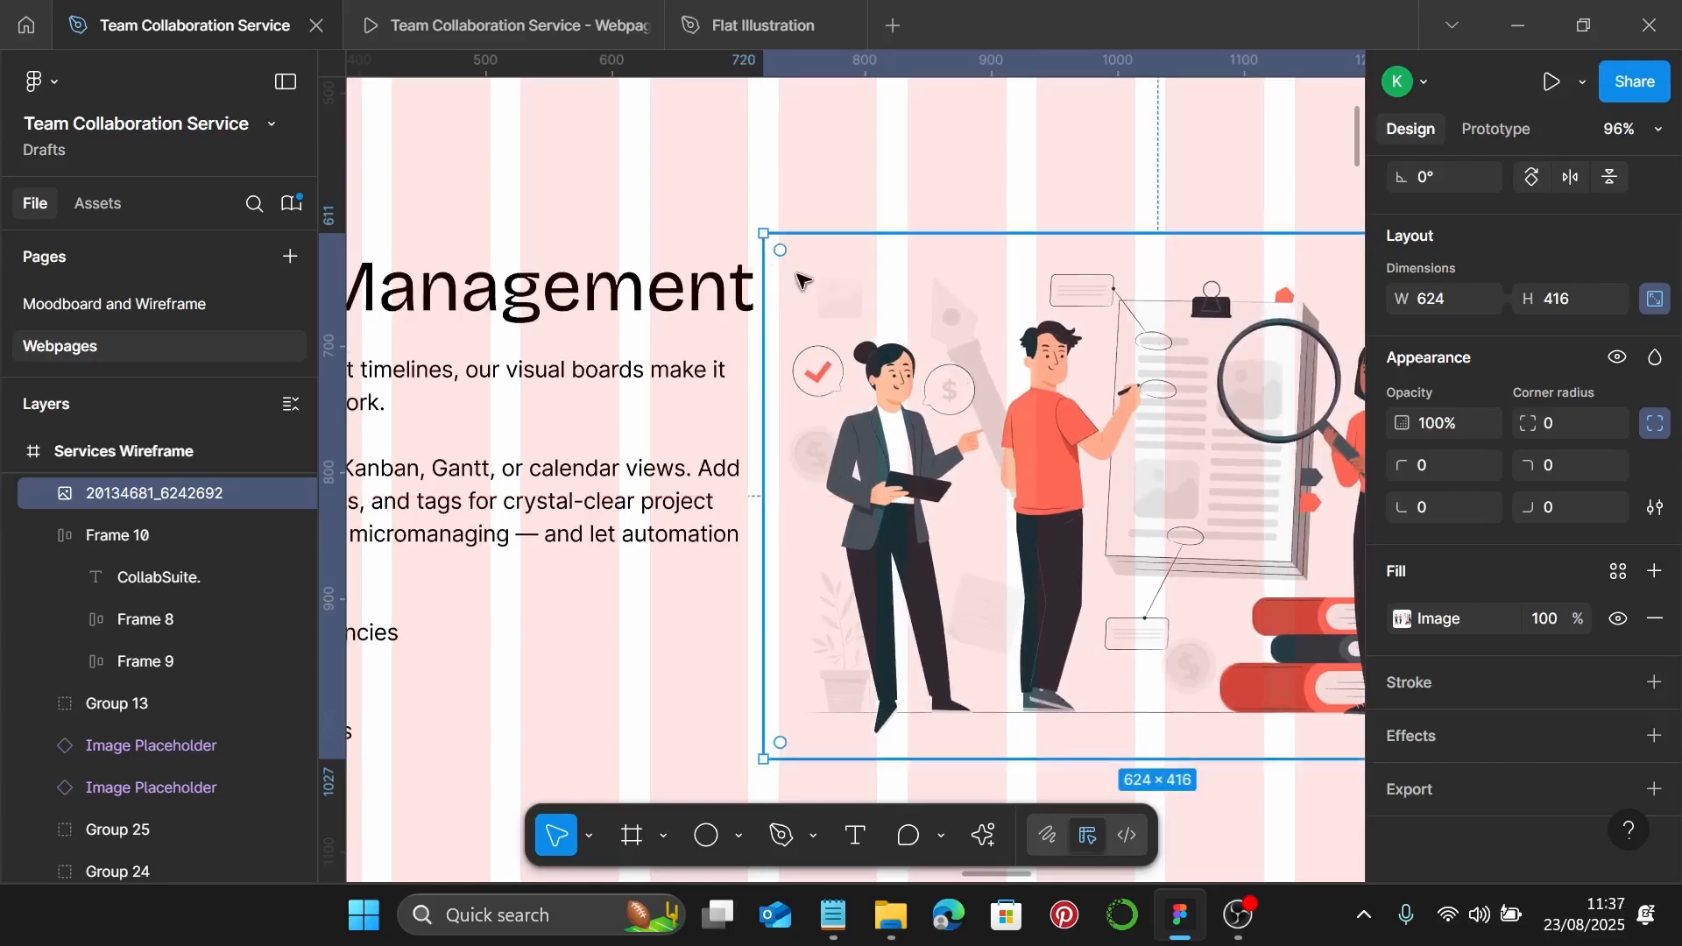
{"action": "scroll", "coordinate": [1021, 410], "scroll_direction": "down", "scroll_amount": 5, "text": "ctrl"}
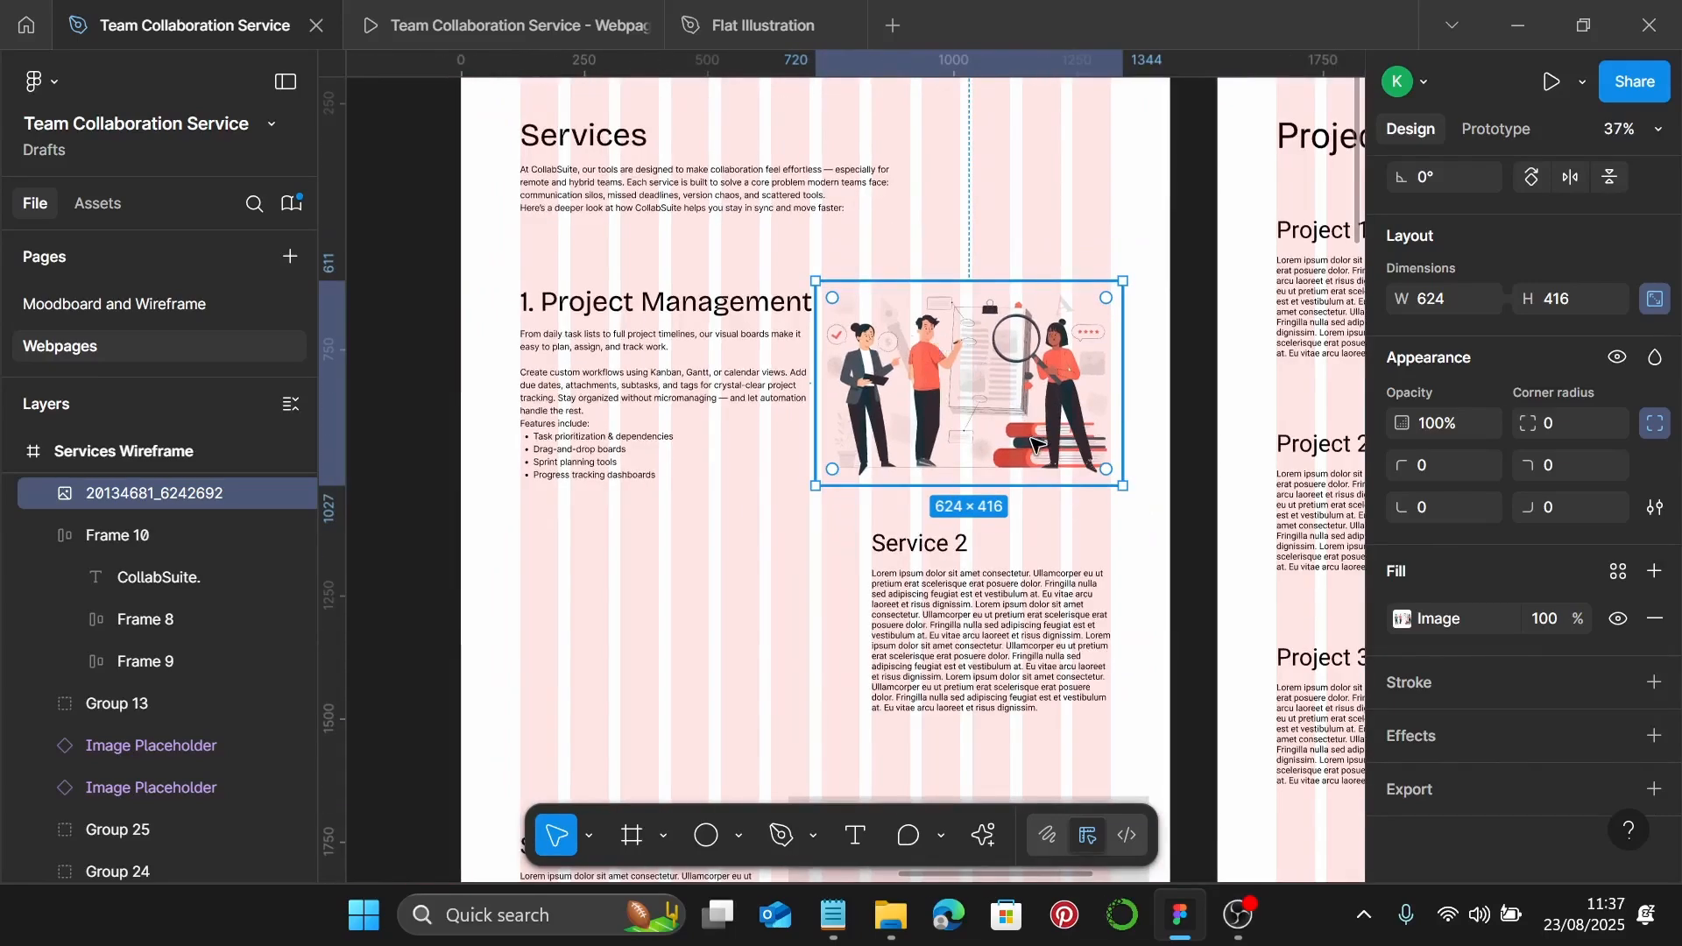
Group the team illustration with the Project Management text frame
{"action": "scroll", "coordinate": [1030, 443], "scroll_direction": "down", "scroll_amount": 1}
{"action": "left_click", "coordinate": [734, 368], "text": "shift"}
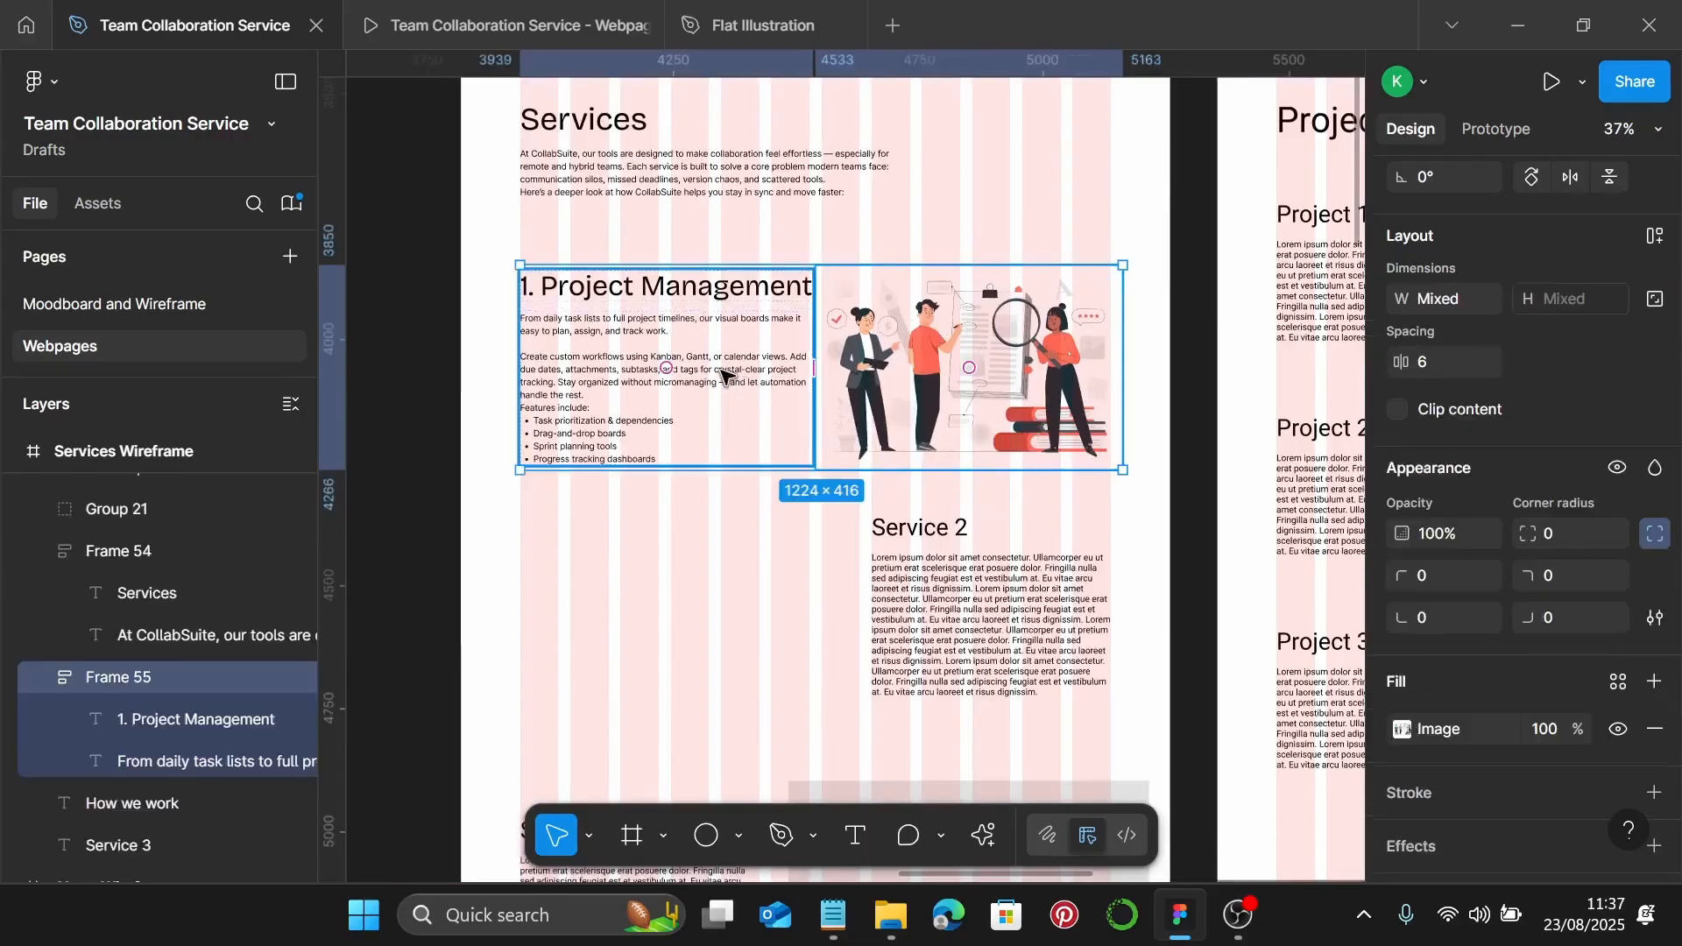
{"action": "scroll", "coordinate": [771, 345], "scroll_direction": "up", "scroll_amount": 1}
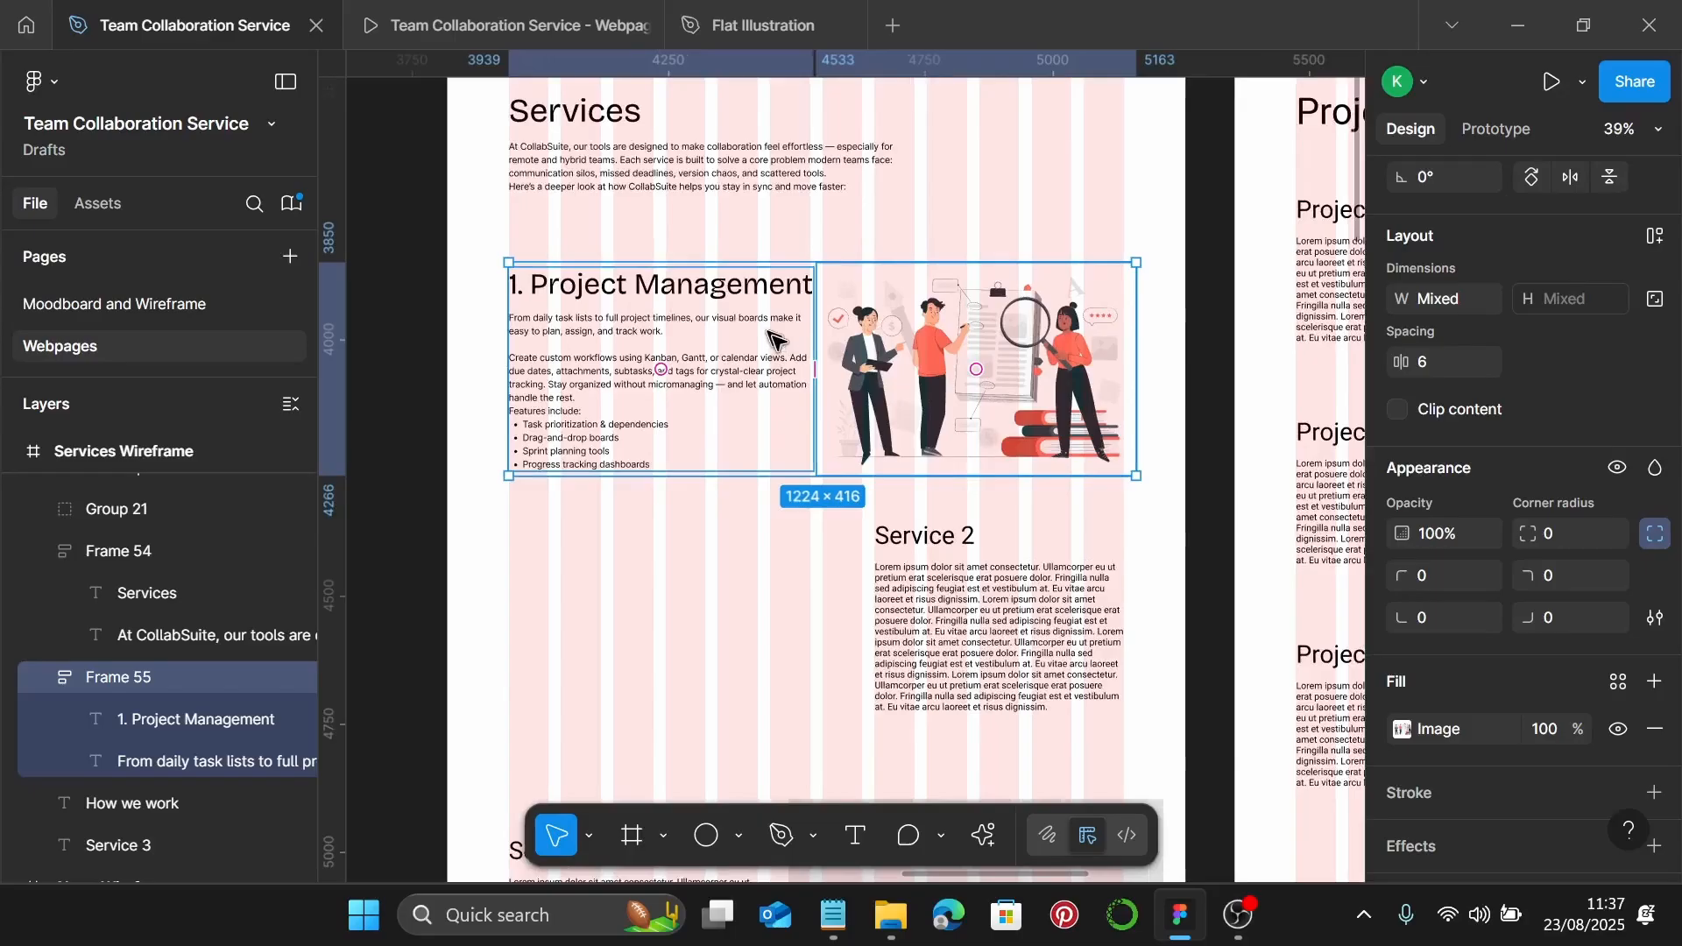
{"action": "key", "text": "shift+a"}
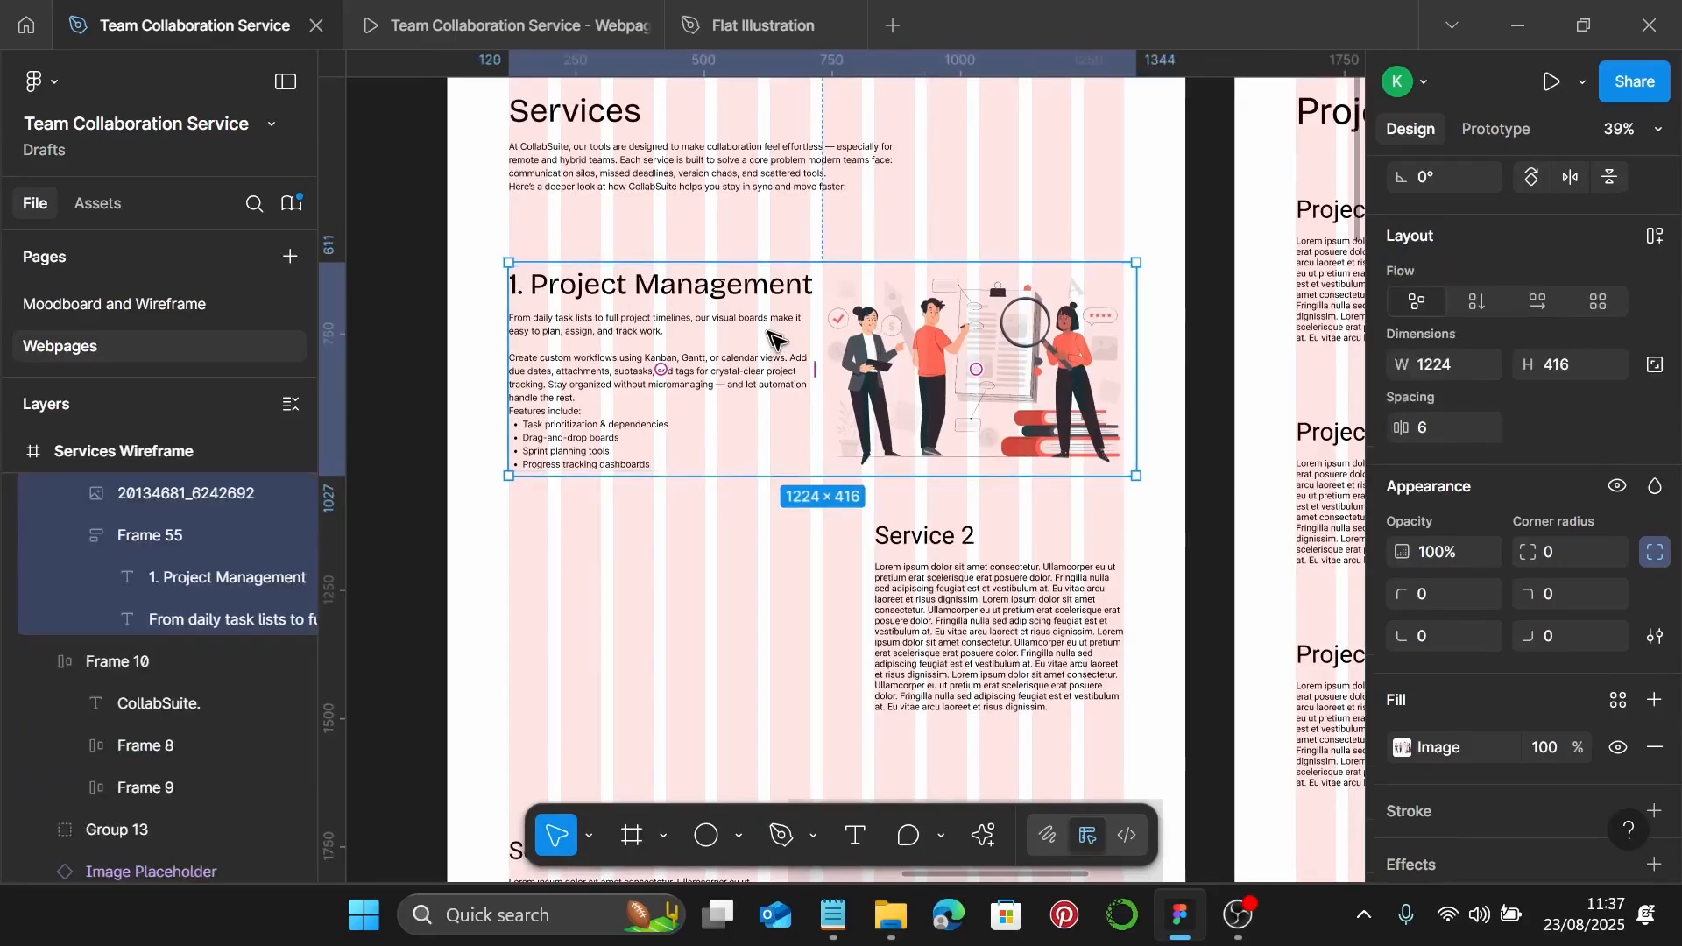
{"action": "left_click", "coordinate": [631, 565]}
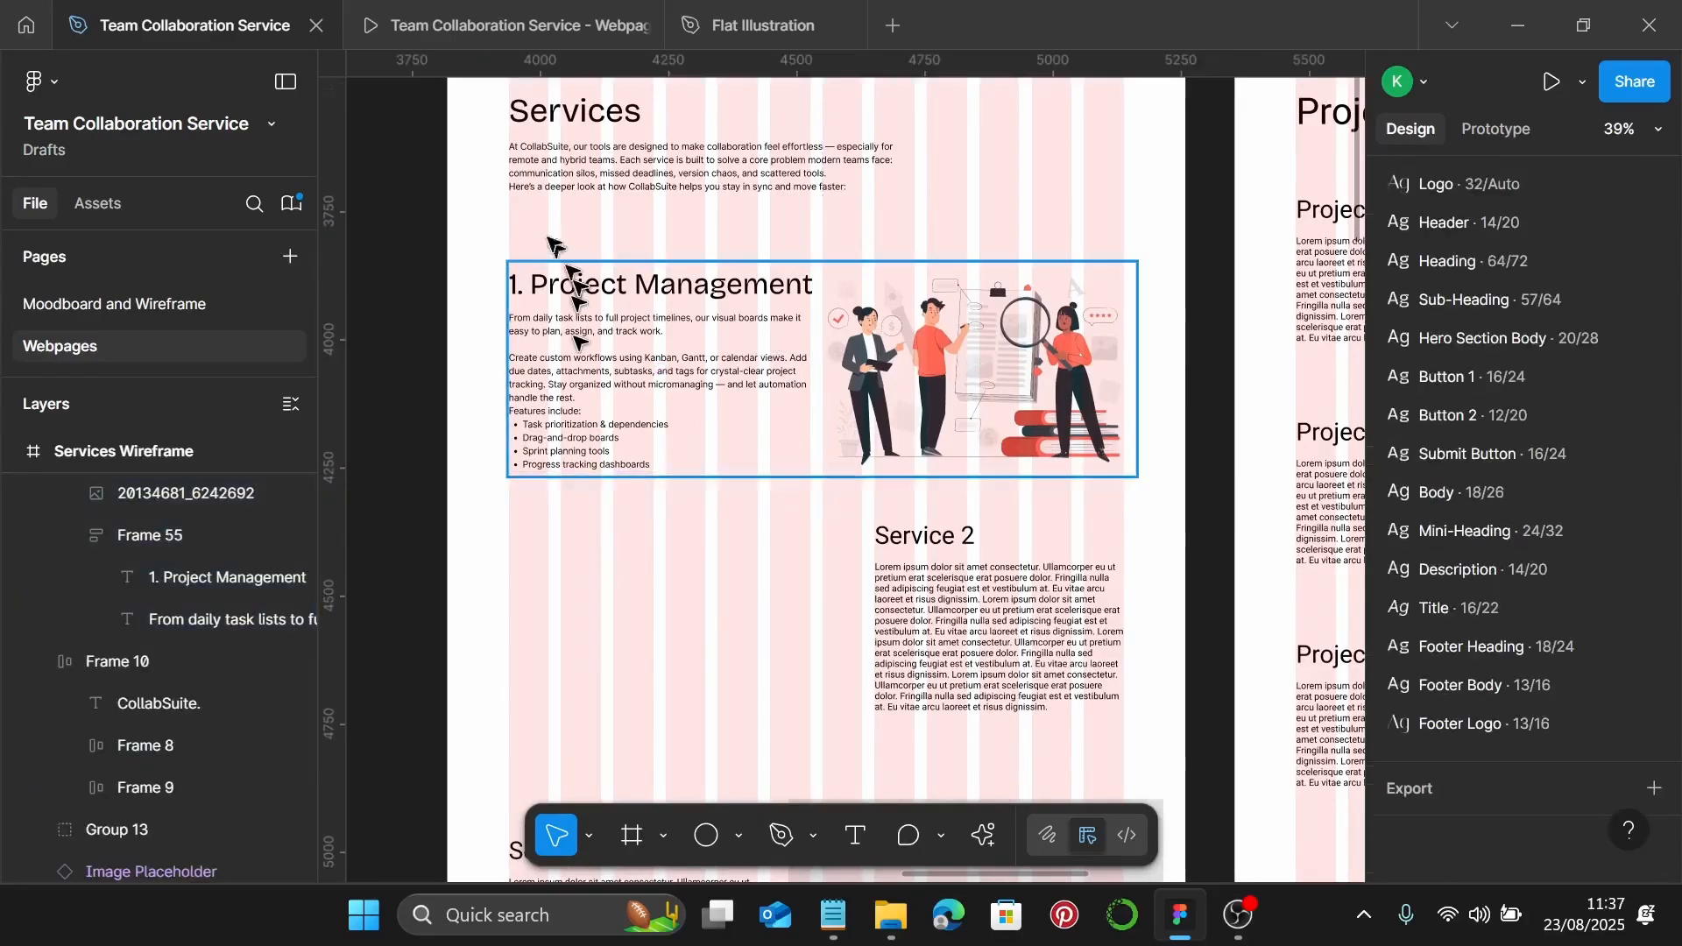
Preview the Services page in the prototype, checking its heading, intro and the Project Management section
{"action": "left_click", "coordinate": [486, 45]}
{"action": "scroll", "coordinate": [1090, 473], "scroll_direction": "up", "scroll_amount": 3}
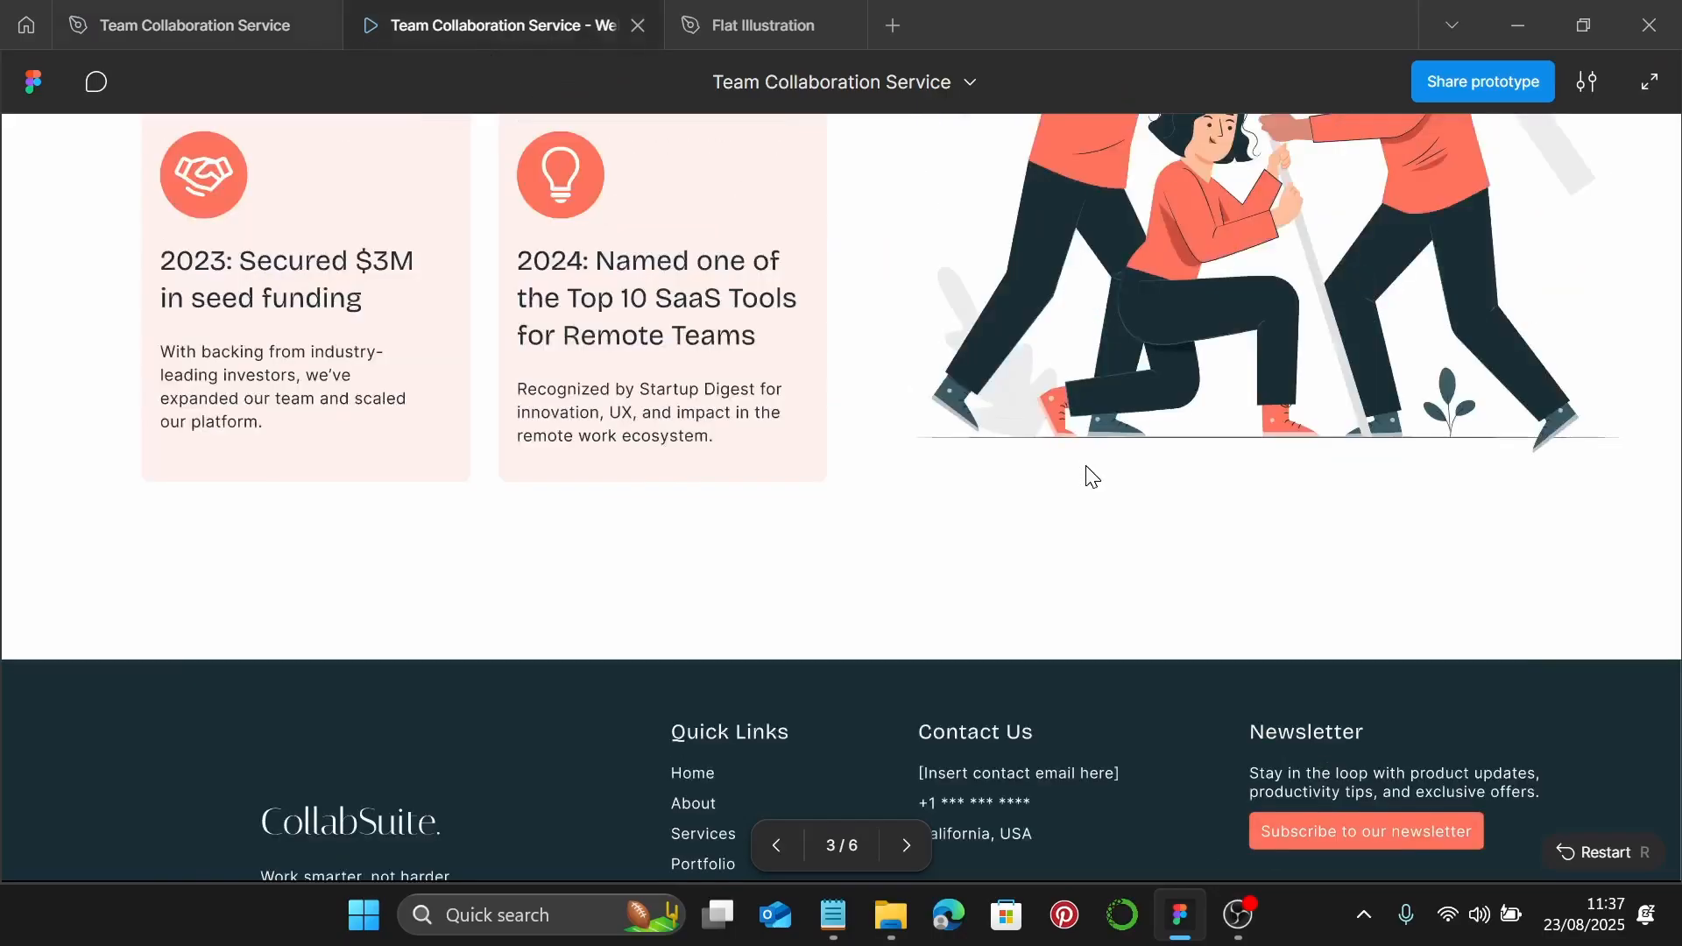
{"action": "key", "text": "Right"}
{"action": "scroll", "coordinate": [1091, 476], "scroll_direction": "down", "scroll_amount": 5}
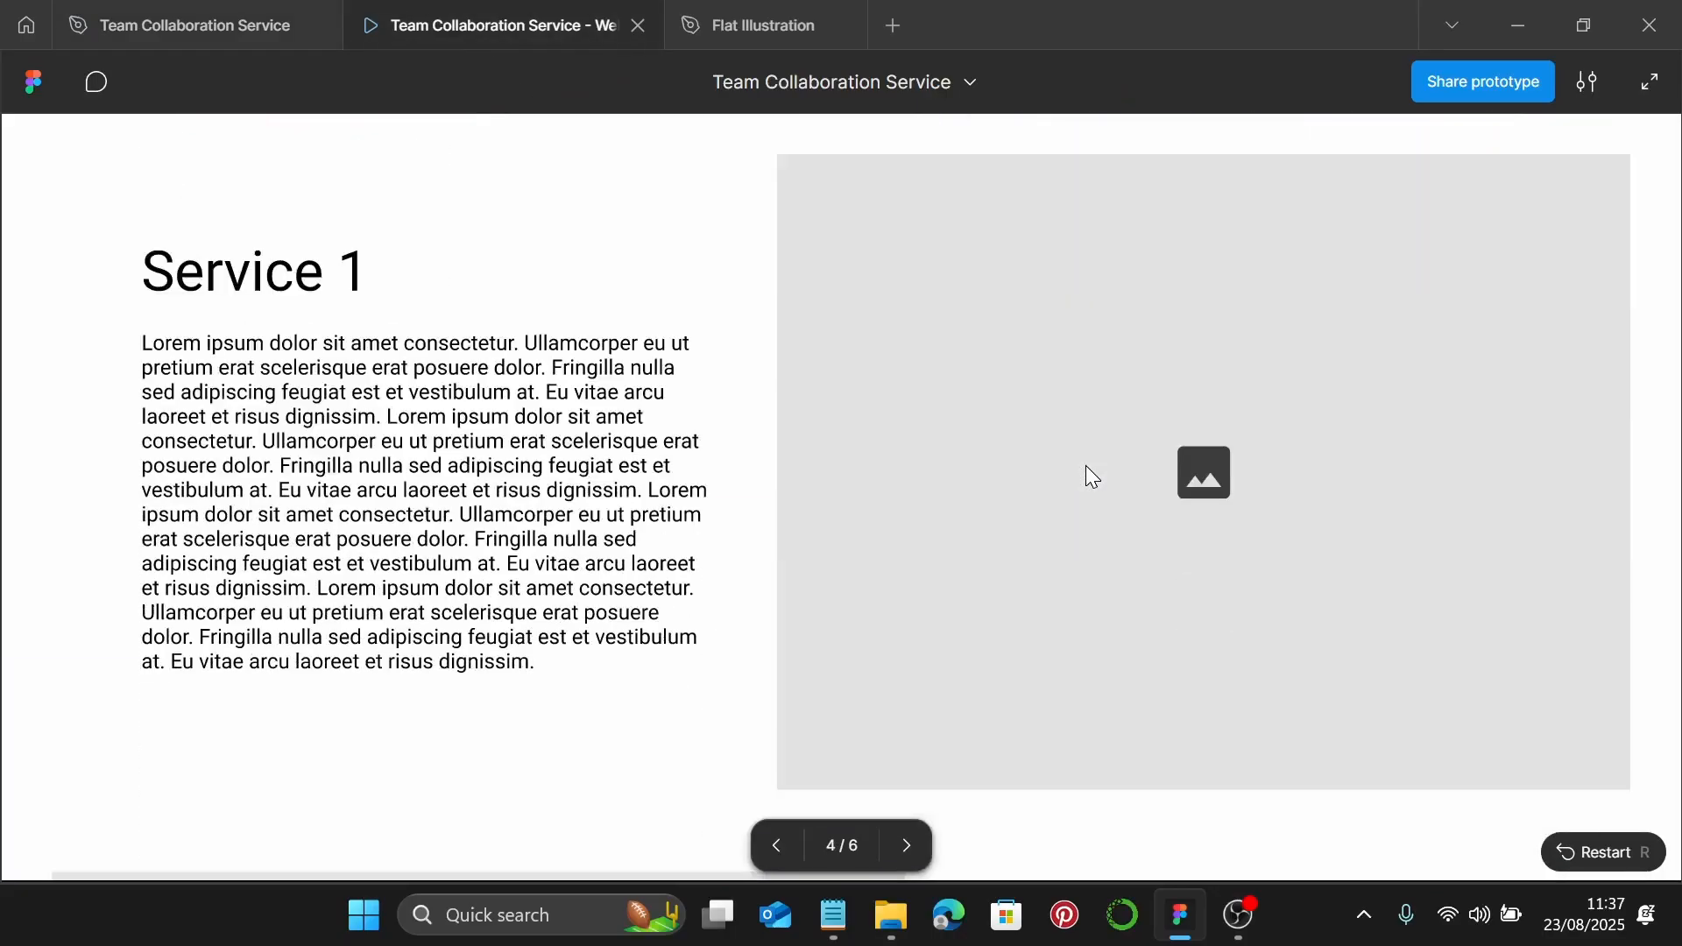
{"action": "key", "text": "Left"}
{"action": "key", "text": "Right"}
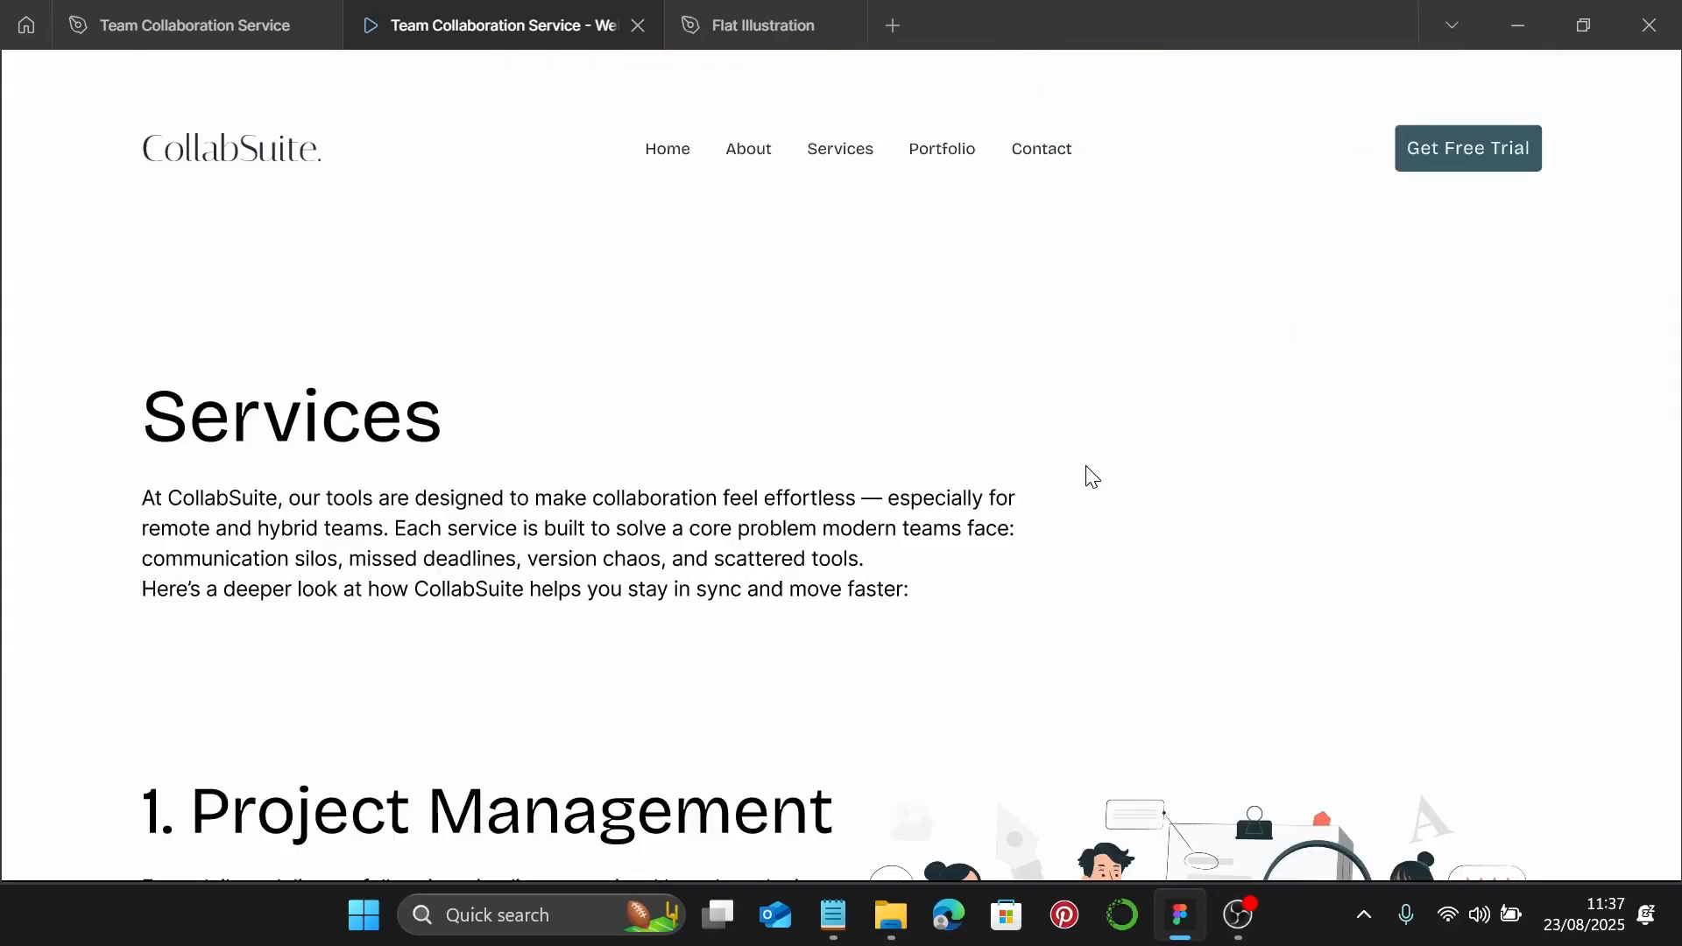
{"action": "scroll", "coordinate": [1091, 475], "scroll_direction": "down", "scroll_amount": 5}
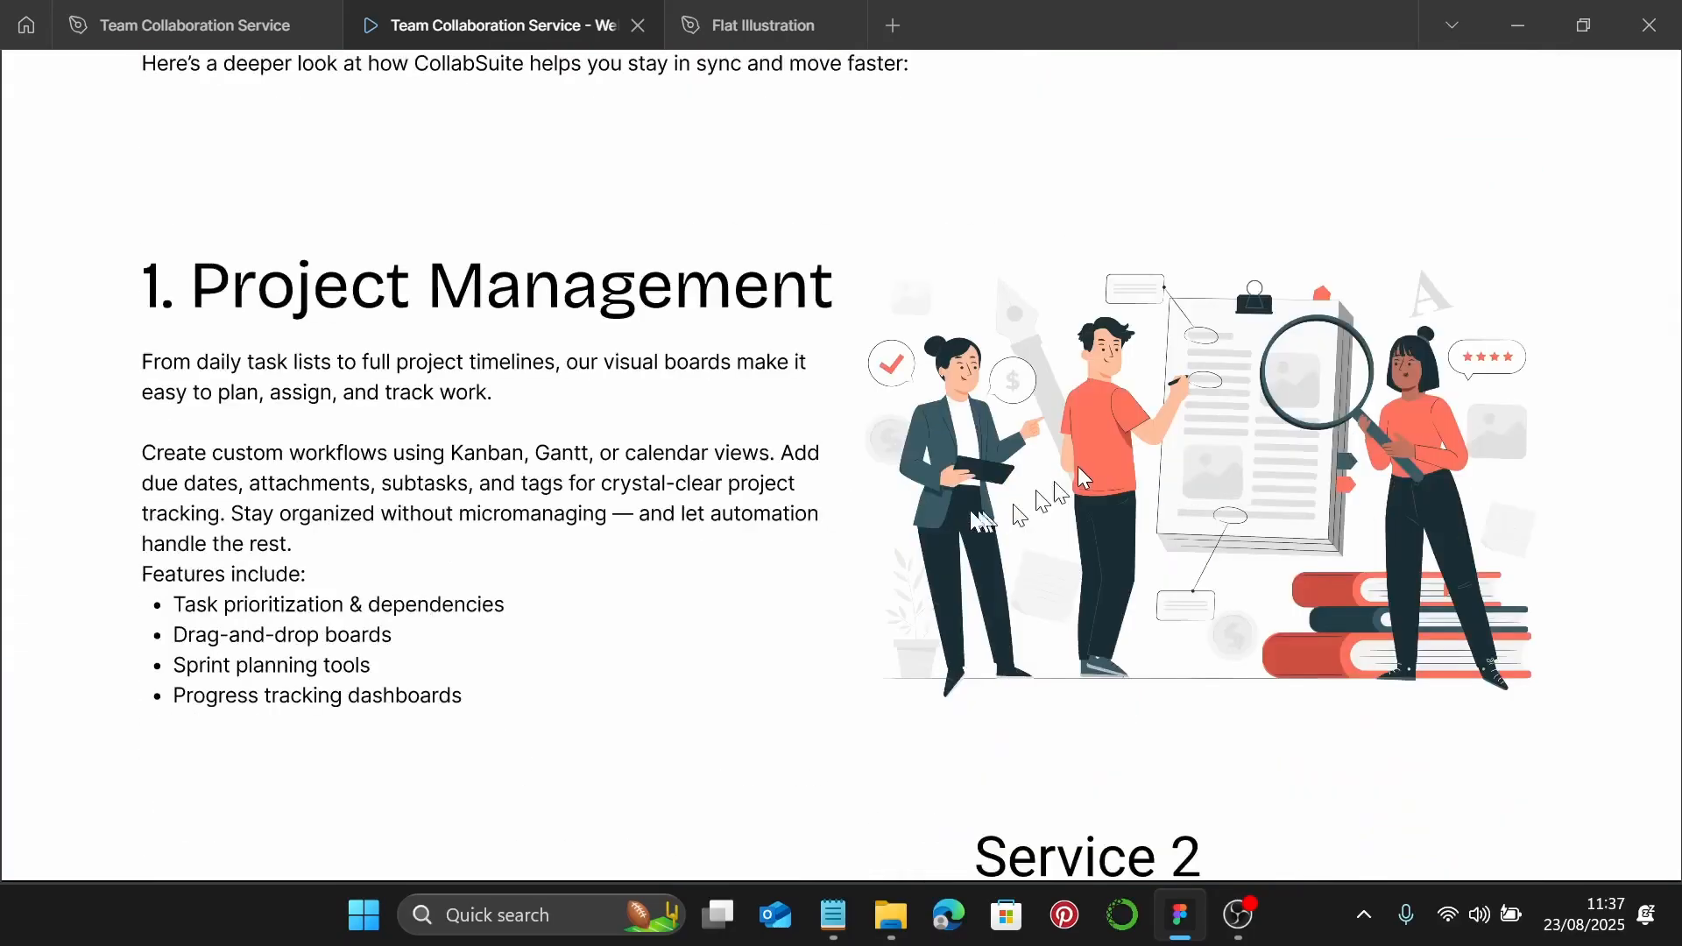
Return to the design file and extend the Services Wireframe frame downward to a height of 5131
{"action": "left_click", "coordinate": [278, 26]}
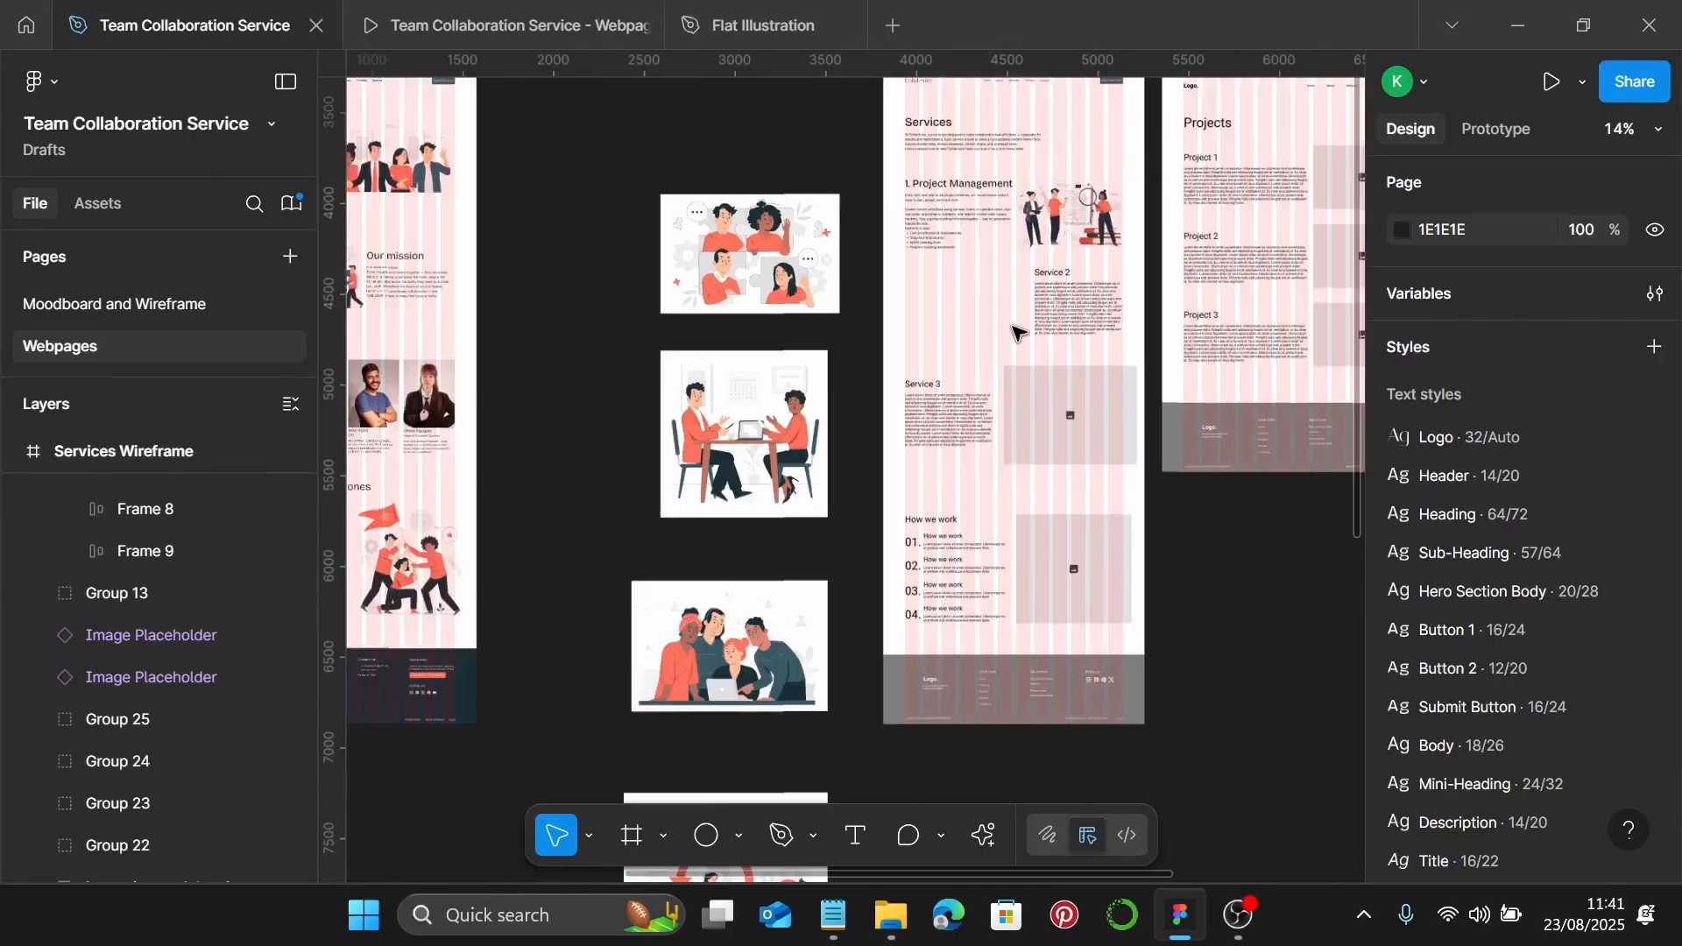
{"action": "scroll", "coordinate": [911, 263], "scroll_direction": "up", "scroll_amount": 3}
{"action": "left_click", "coordinate": [911, 226]}
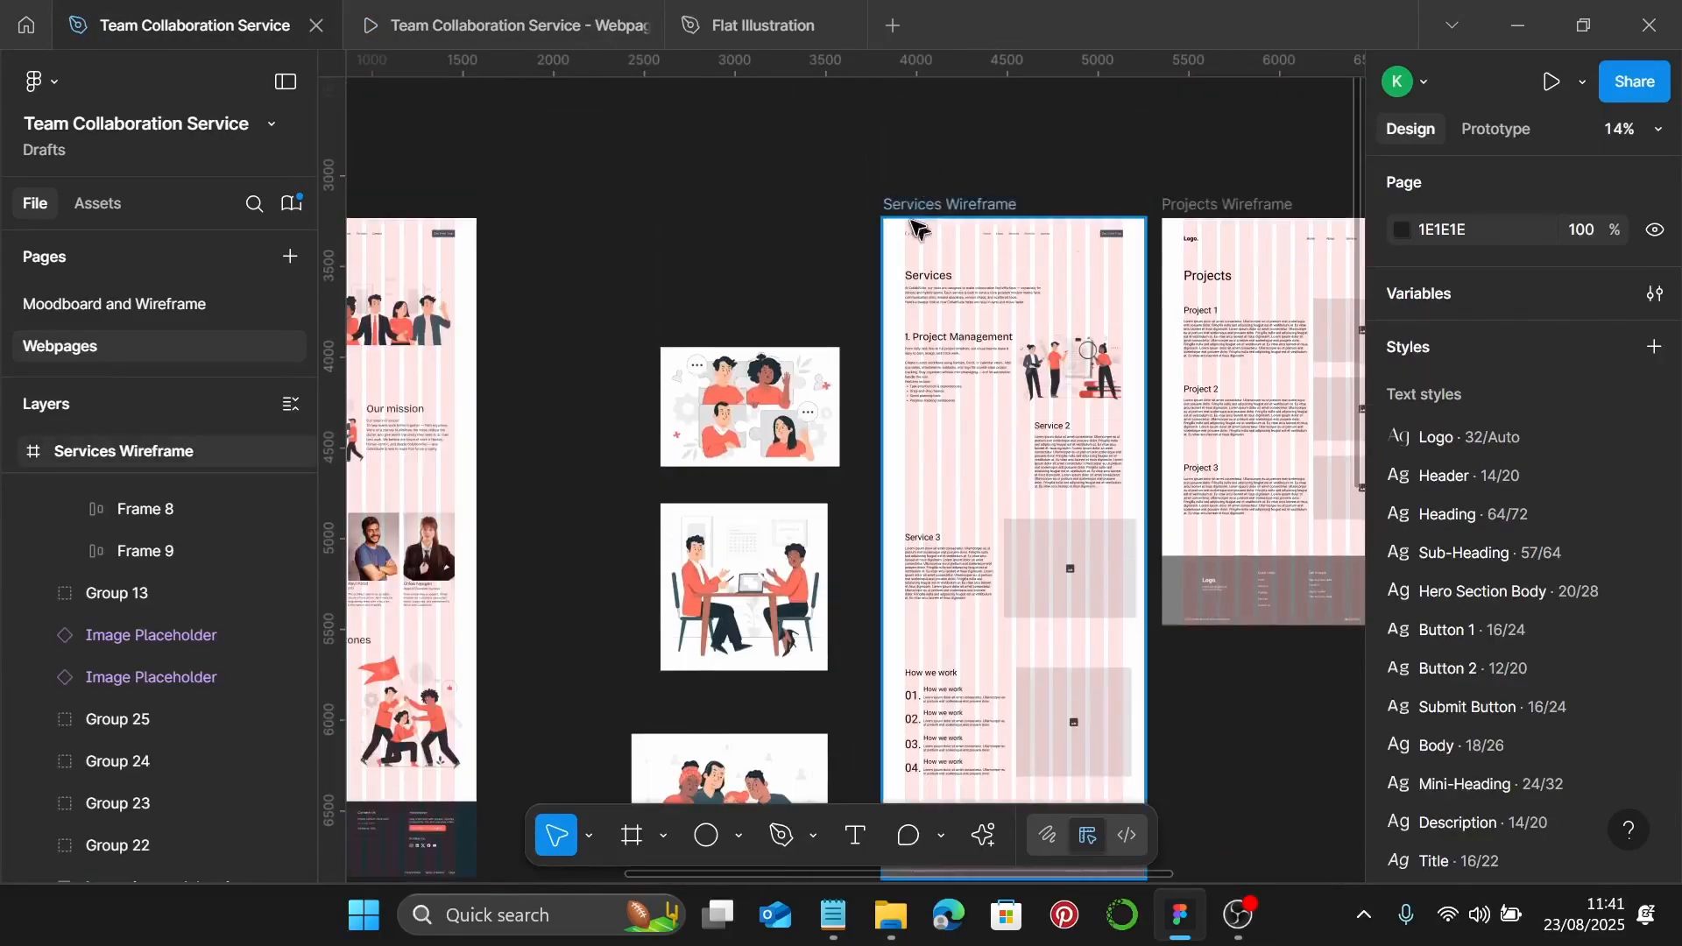
{"action": "left_click", "coordinate": [915, 228]}
{"action": "scroll", "coordinate": [1102, 401], "scroll_direction": "down", "scroll_amount": 5}
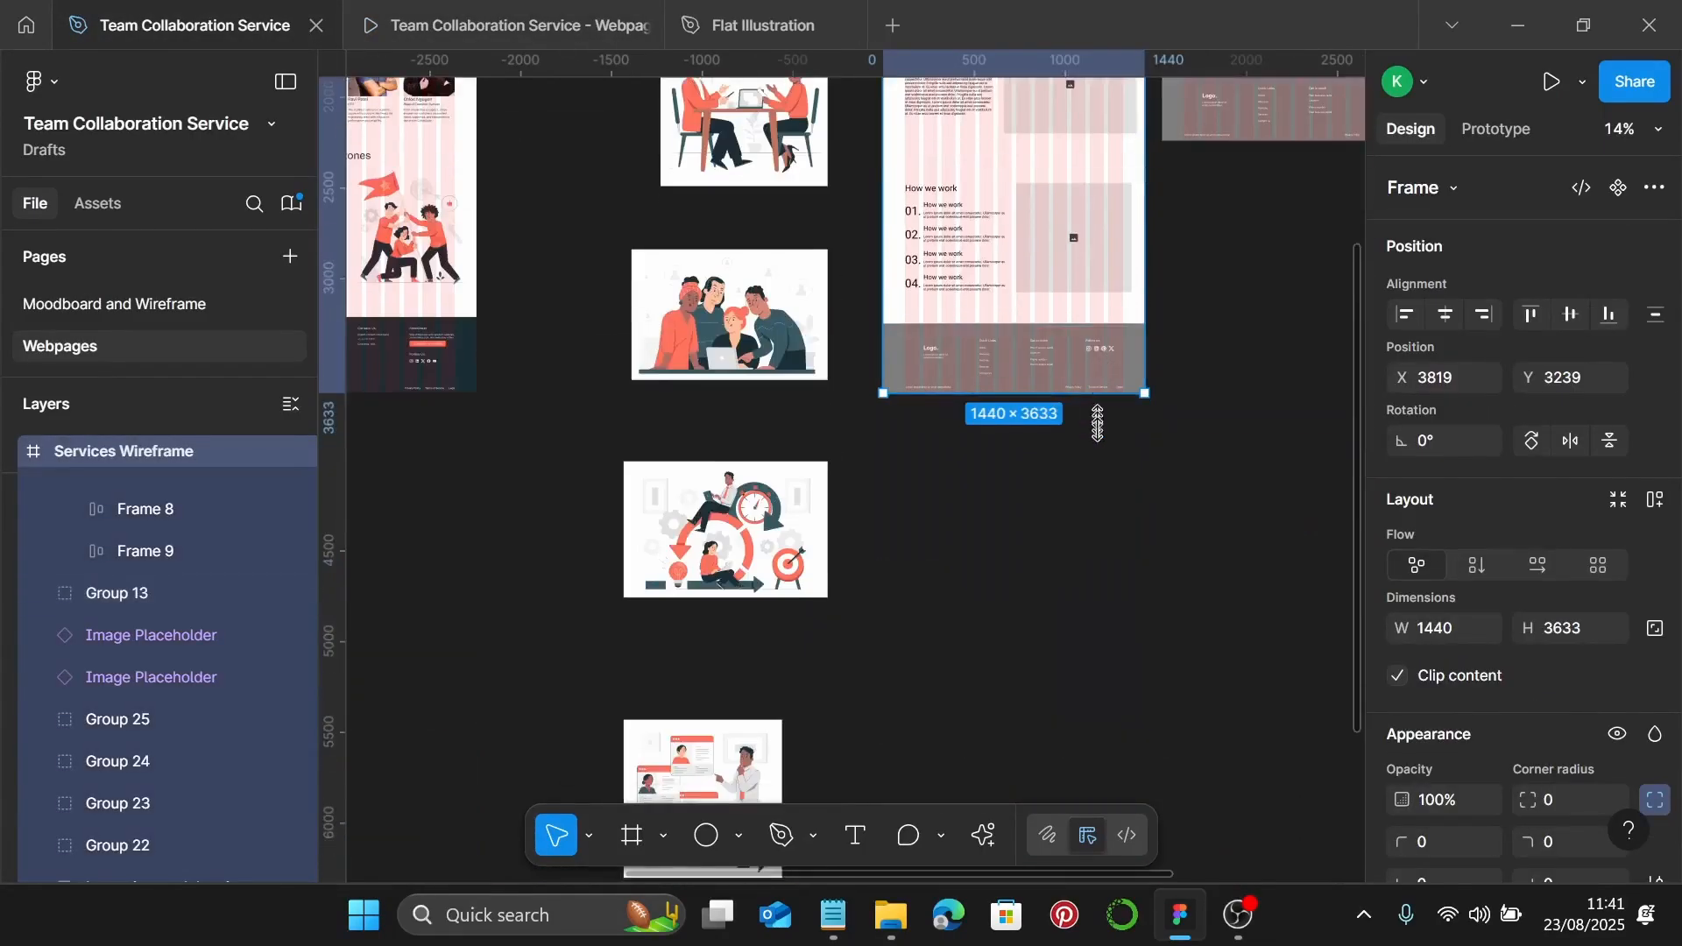
{"action": "left_click_drag", "start_coordinate": [1097, 424], "coordinate": [1089, 664]}
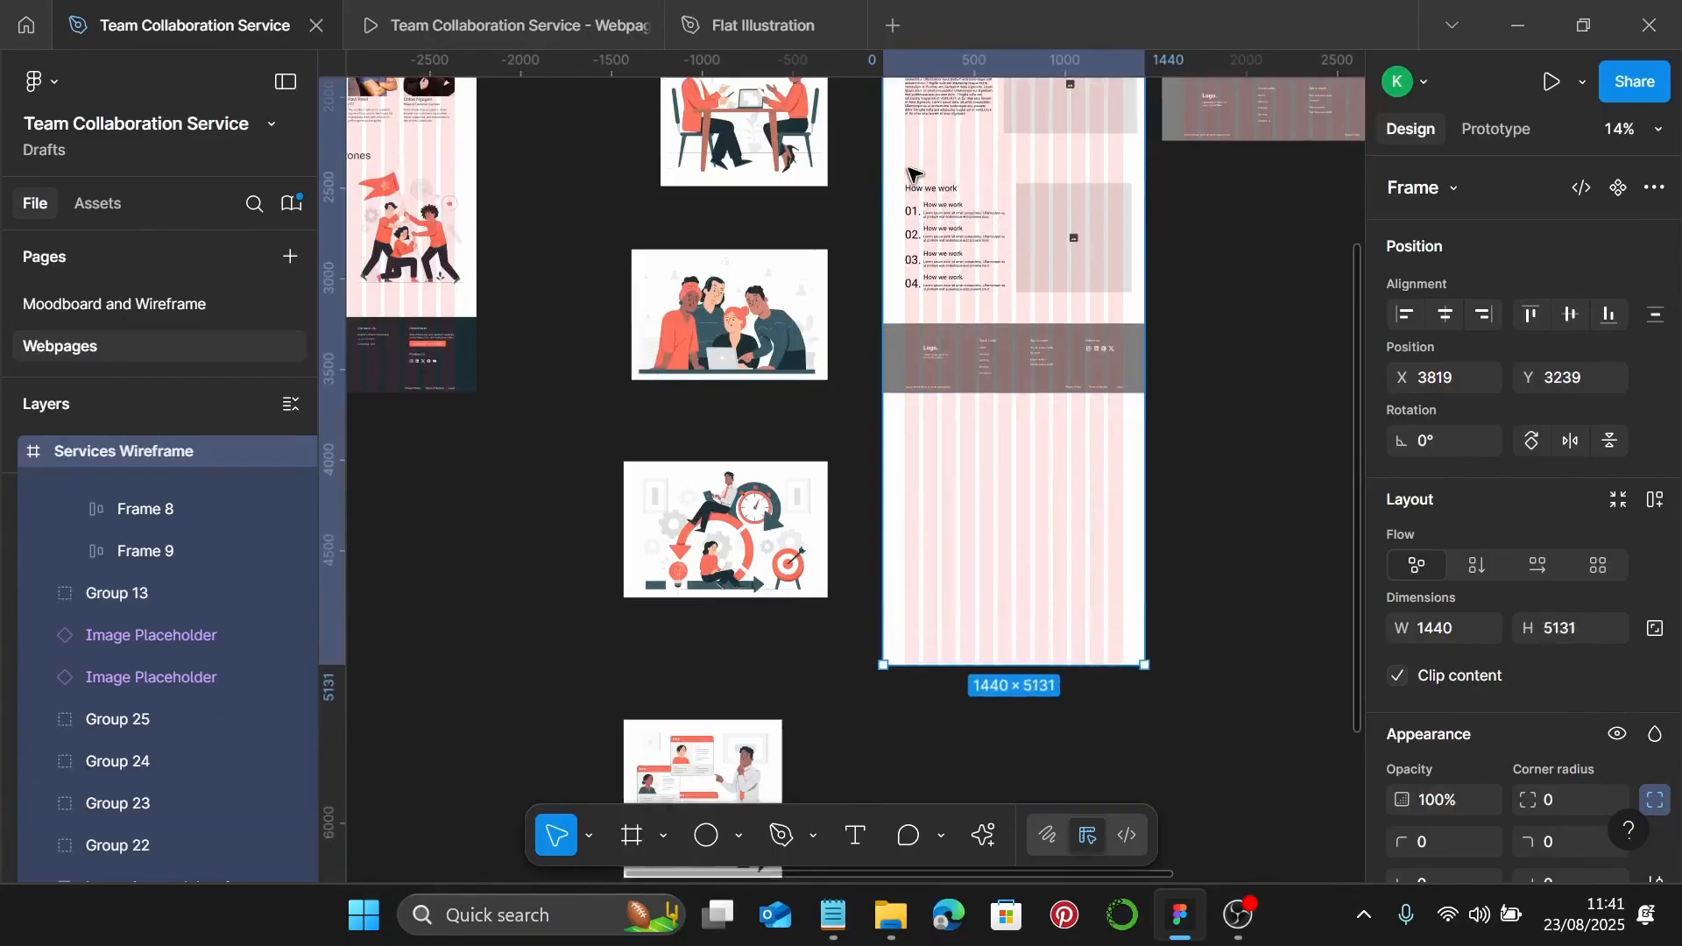
Move the How we work section, its image placeholder and the footer down to the end of the extended Services page
{"action": "left_click_drag", "start_coordinate": [911, 173], "coordinate": [1121, 375]}
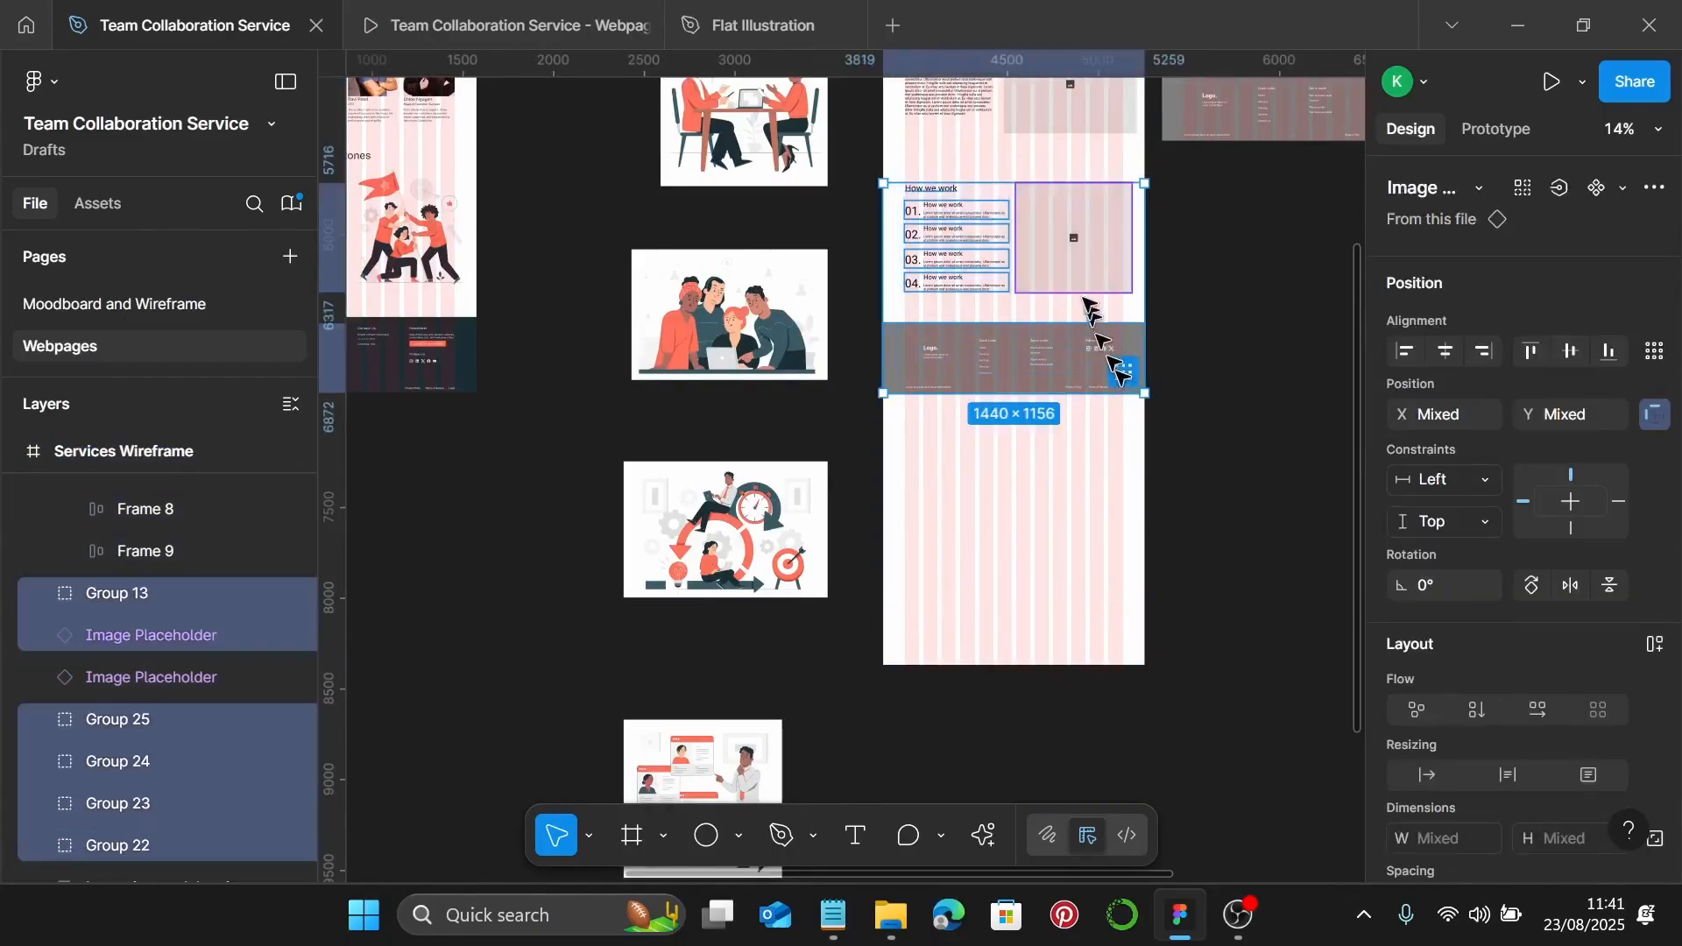
{"action": "left_click_drag", "start_coordinate": [1081, 248], "coordinate": [1079, 510]}
{"action": "scroll", "coordinate": [1073, 405], "scroll_direction": "up", "scroll_amount": 2}
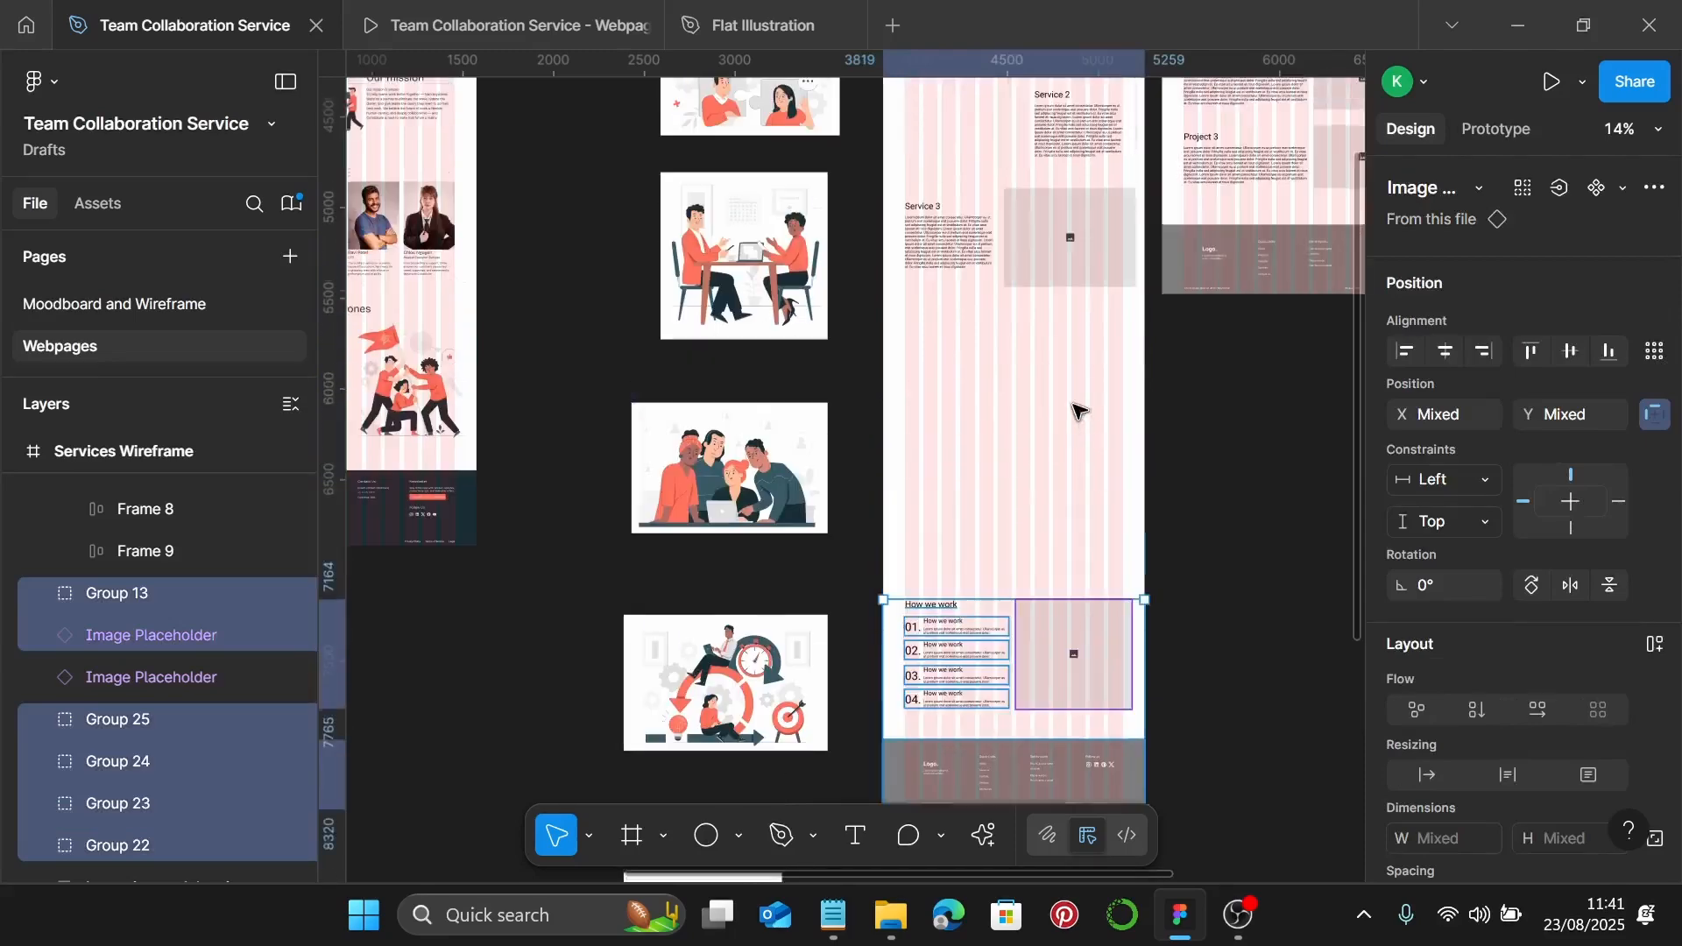
Delete the Service 2 and Service 3 text blocks and the Service 3 image placeholder
{"action": "scroll", "coordinate": [1078, 408], "scroll_direction": "up", "scroll_amount": 3}
{"action": "scroll", "coordinate": [905, 210], "scroll_direction": "up", "scroll_amount": 1, "text": "ctrl"}
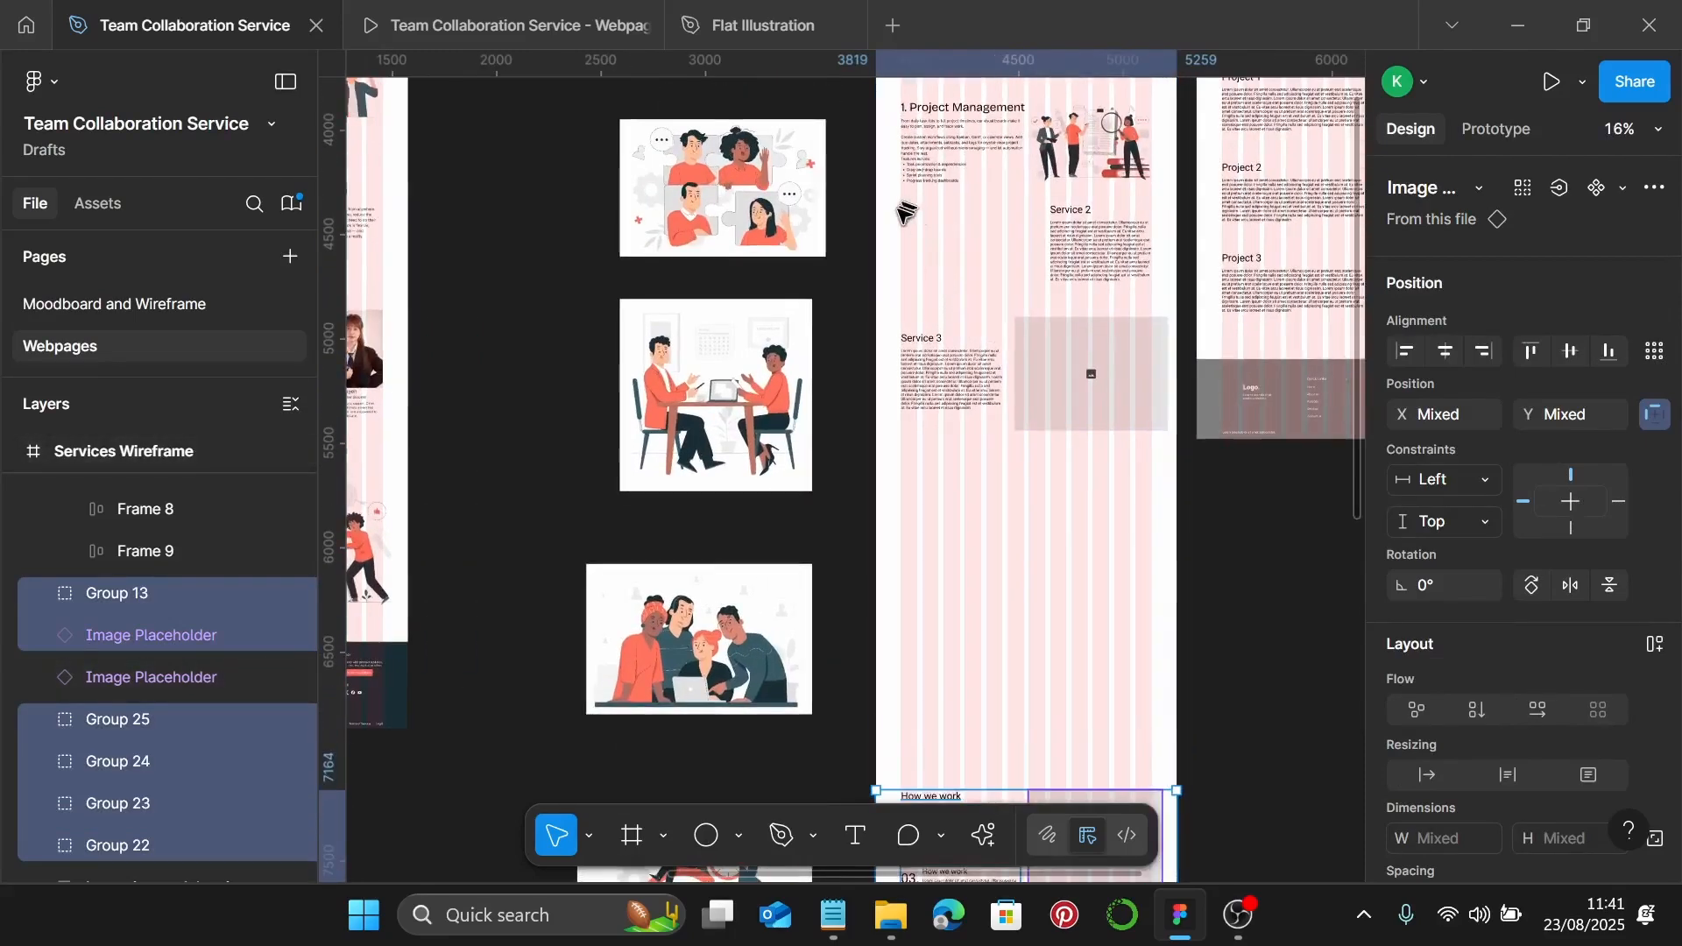
{"action": "left_click_drag", "start_coordinate": [905, 210], "coordinate": [1086, 396]}
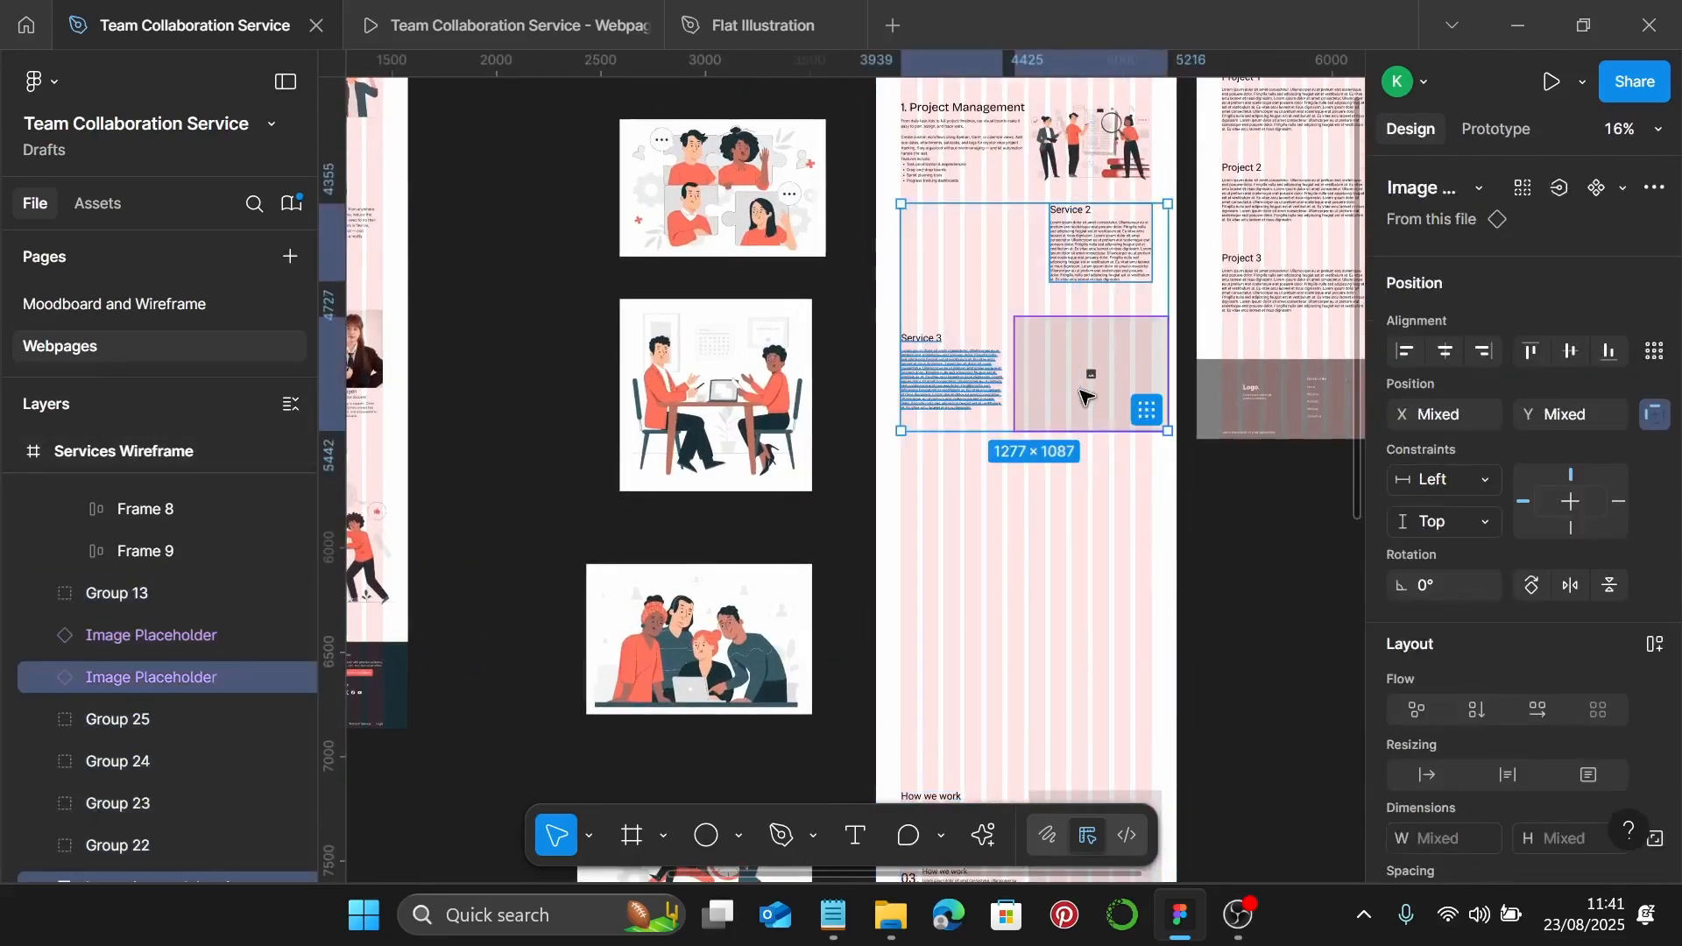
{"action": "key", "text": "Delete"}
Copy the Project Management text frame and paste it into the blank area below the section
{"action": "scroll", "coordinate": [969, 132], "scroll_direction": "up", "scroll_amount": 2, "text": "ctrl"}
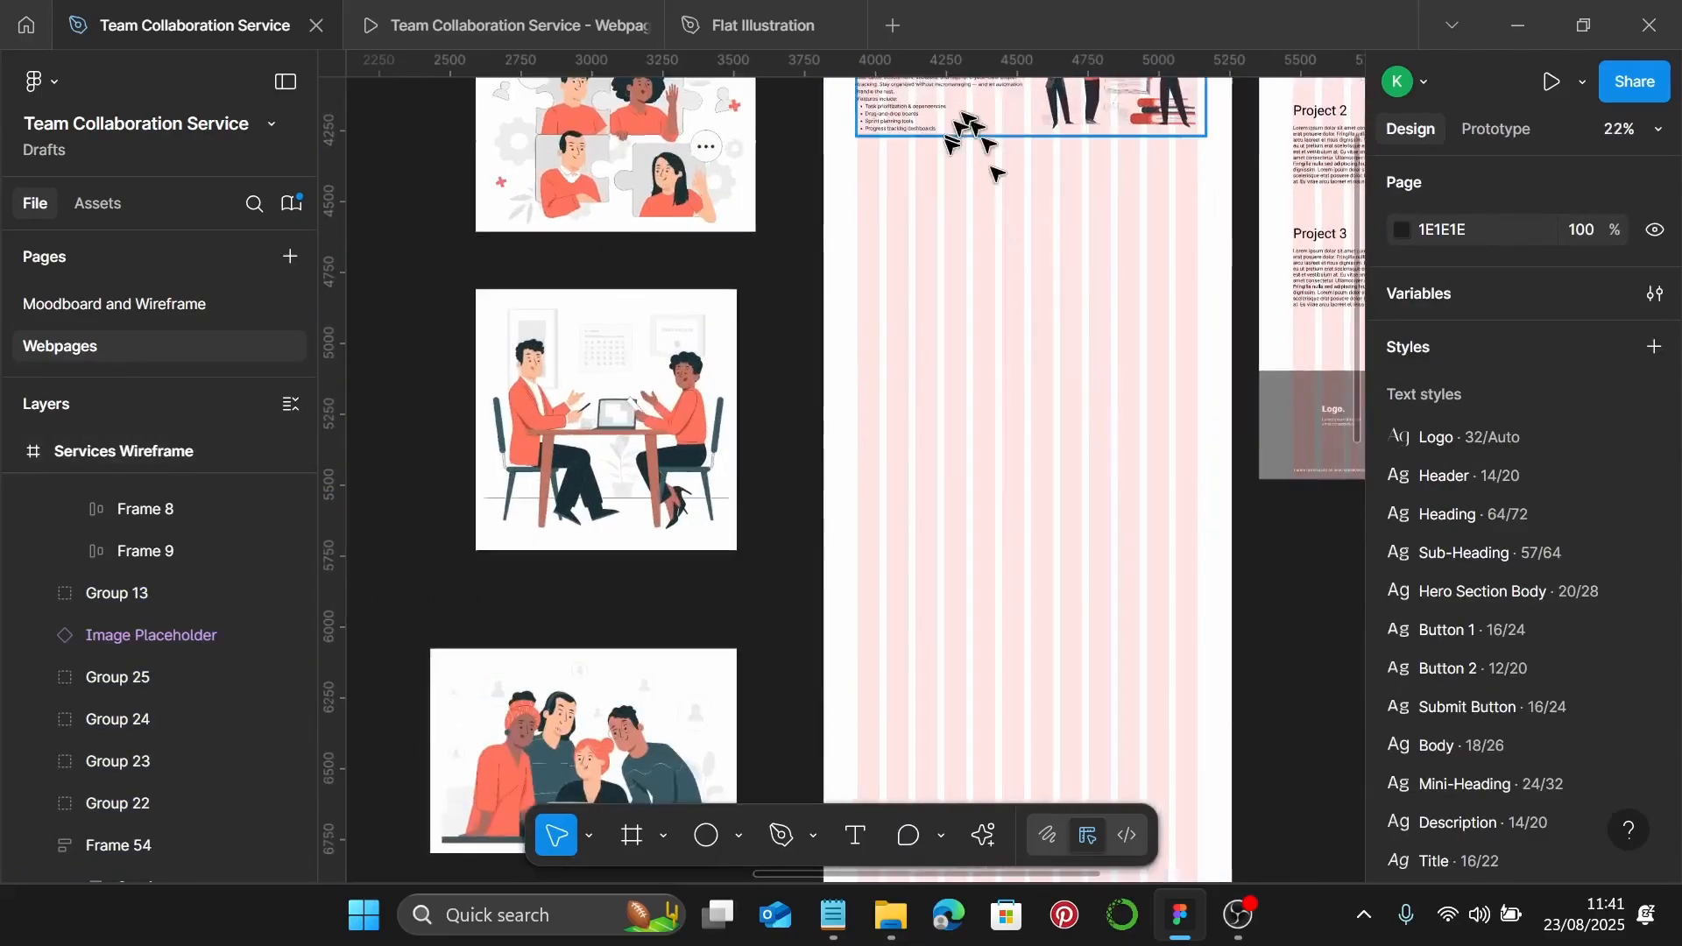
{"action": "scroll", "coordinate": [940, 164], "scroll_direction": "up", "scroll_amount": 2}
{"action": "left_click", "coordinate": [927, 211]}
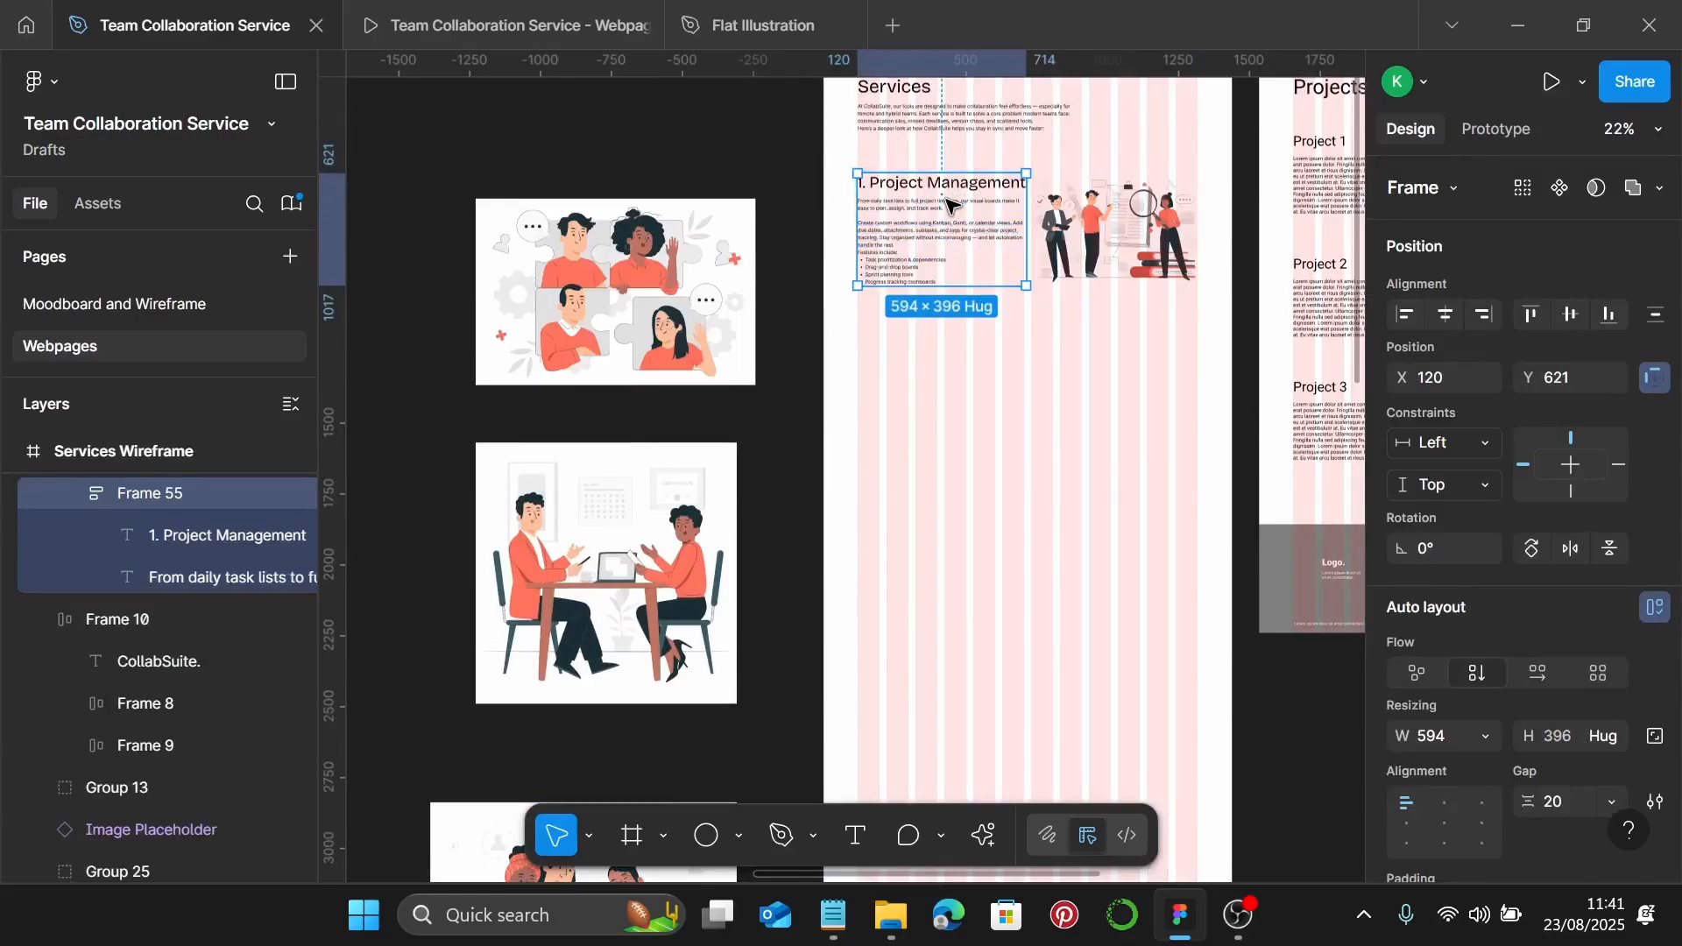
{"action": "scroll", "coordinate": [927, 329], "scroll_direction": "up", "scroll_amount": 1}
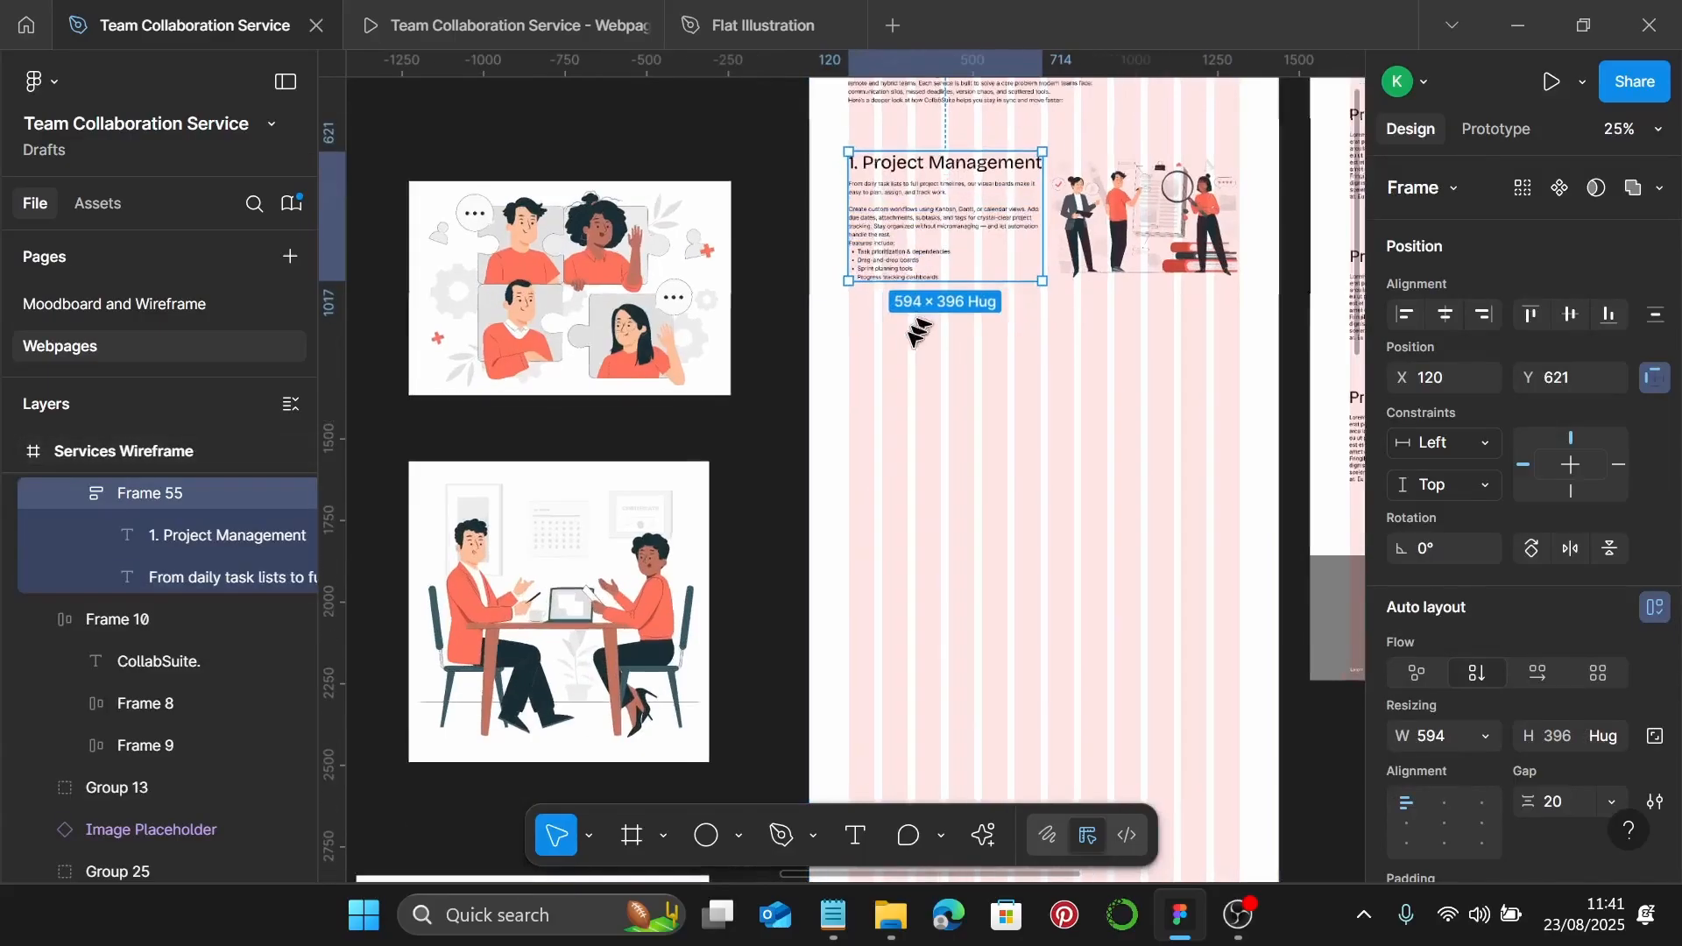
{"action": "left_click", "coordinate": [881, 363]}
{"action": "right_click", "coordinate": [881, 363]}
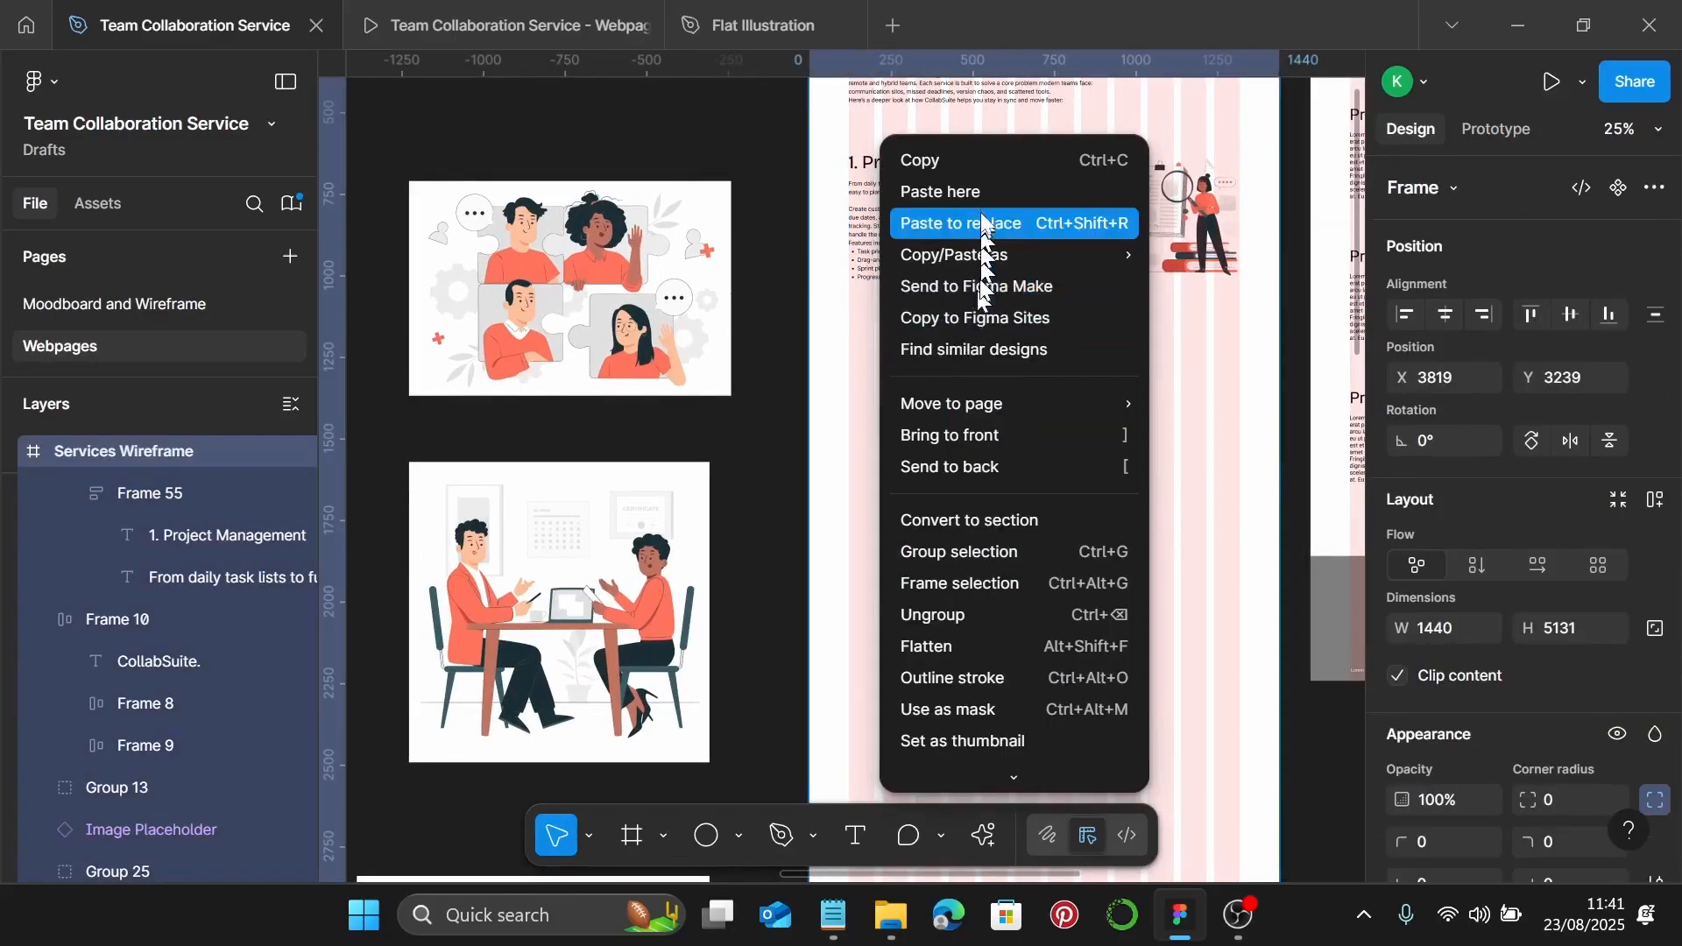
{"action": "left_click", "coordinate": [929, 188]}
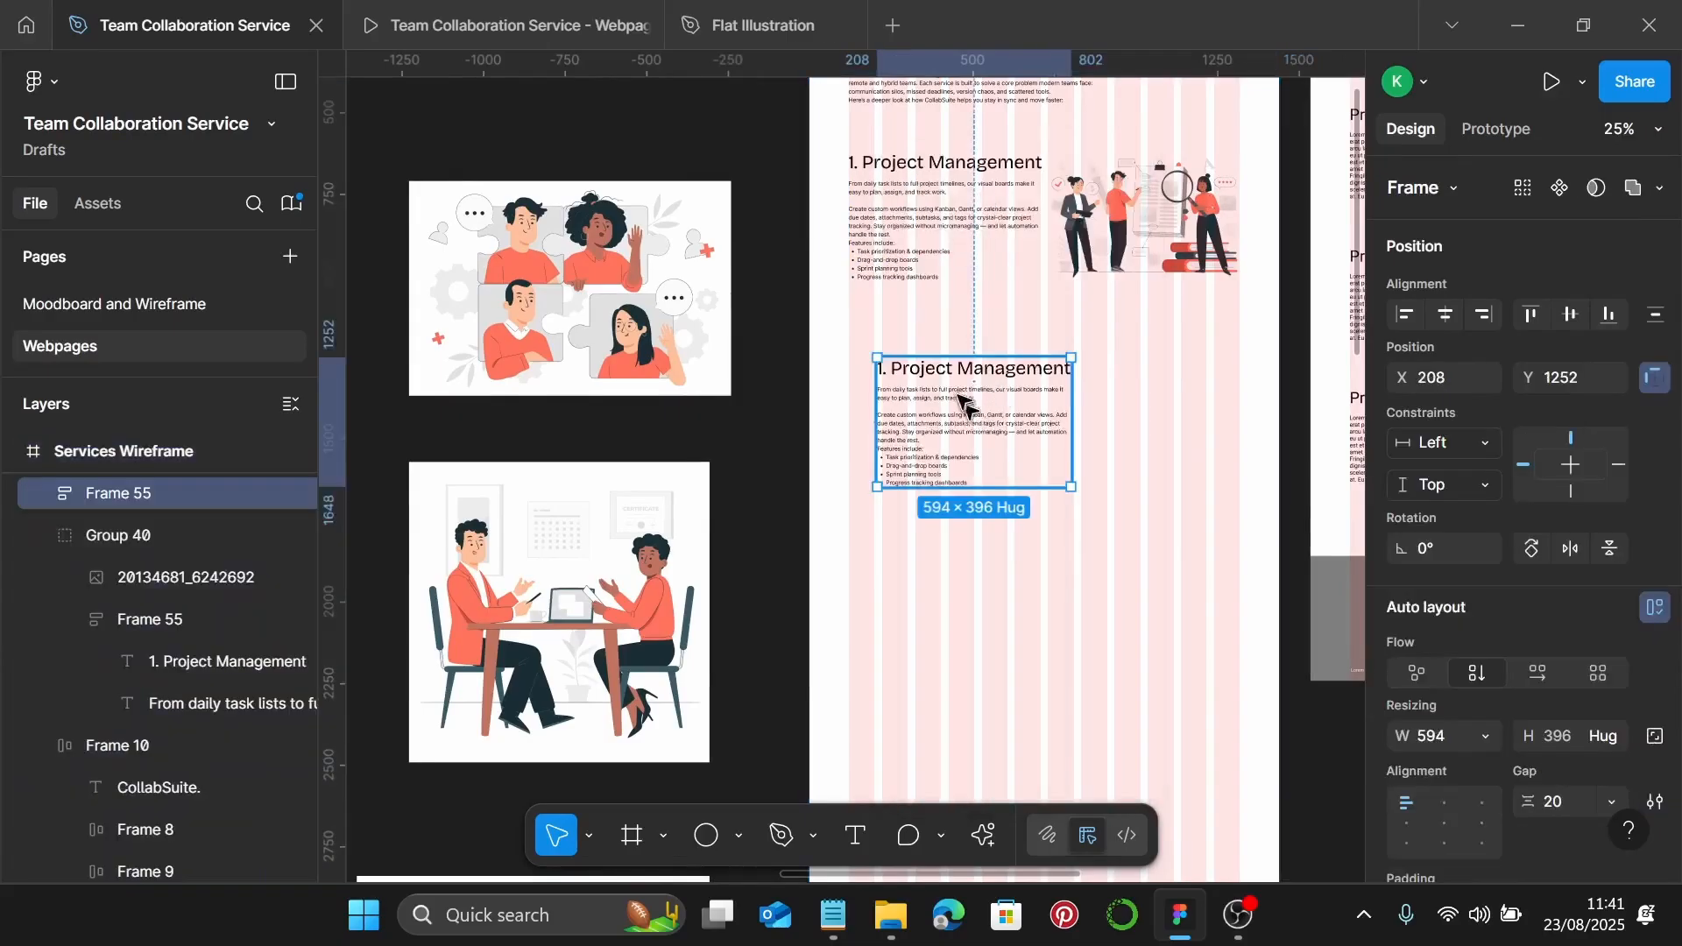
Align the pasted text frame with the page's right-hand column at X 732, Y 1215
{"action": "left_click_drag", "start_coordinate": [964, 403], "coordinate": [1134, 388]}
{"action": "scroll", "coordinate": [1101, 377], "scroll_direction": "up", "scroll_amount": 5}
{"action": "scroll", "coordinate": [1092, 371], "scroll_direction": "up", "scroll_amount": 4}
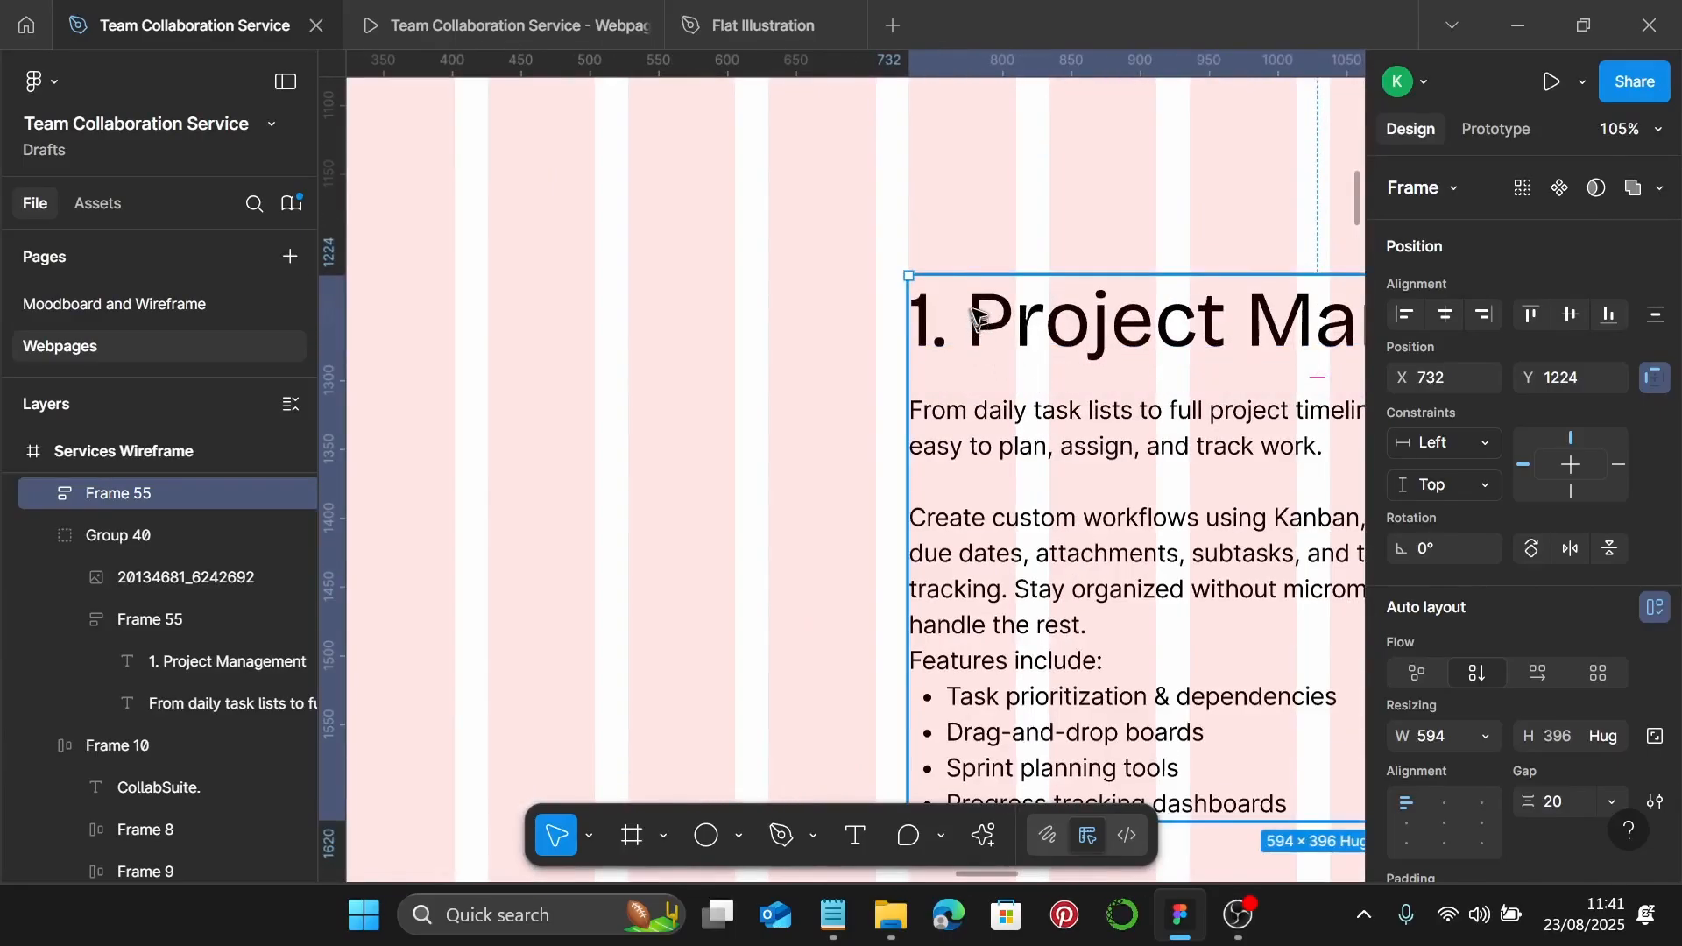
{"action": "left_click_drag", "start_coordinate": [975, 320], "coordinate": [975, 307]}
{"action": "scroll", "coordinate": [975, 307], "scroll_direction": "down", "scroll_amount": 4}
{"action": "scroll", "coordinate": [978, 312], "scroll_direction": "down", "scroll_amount": 8}
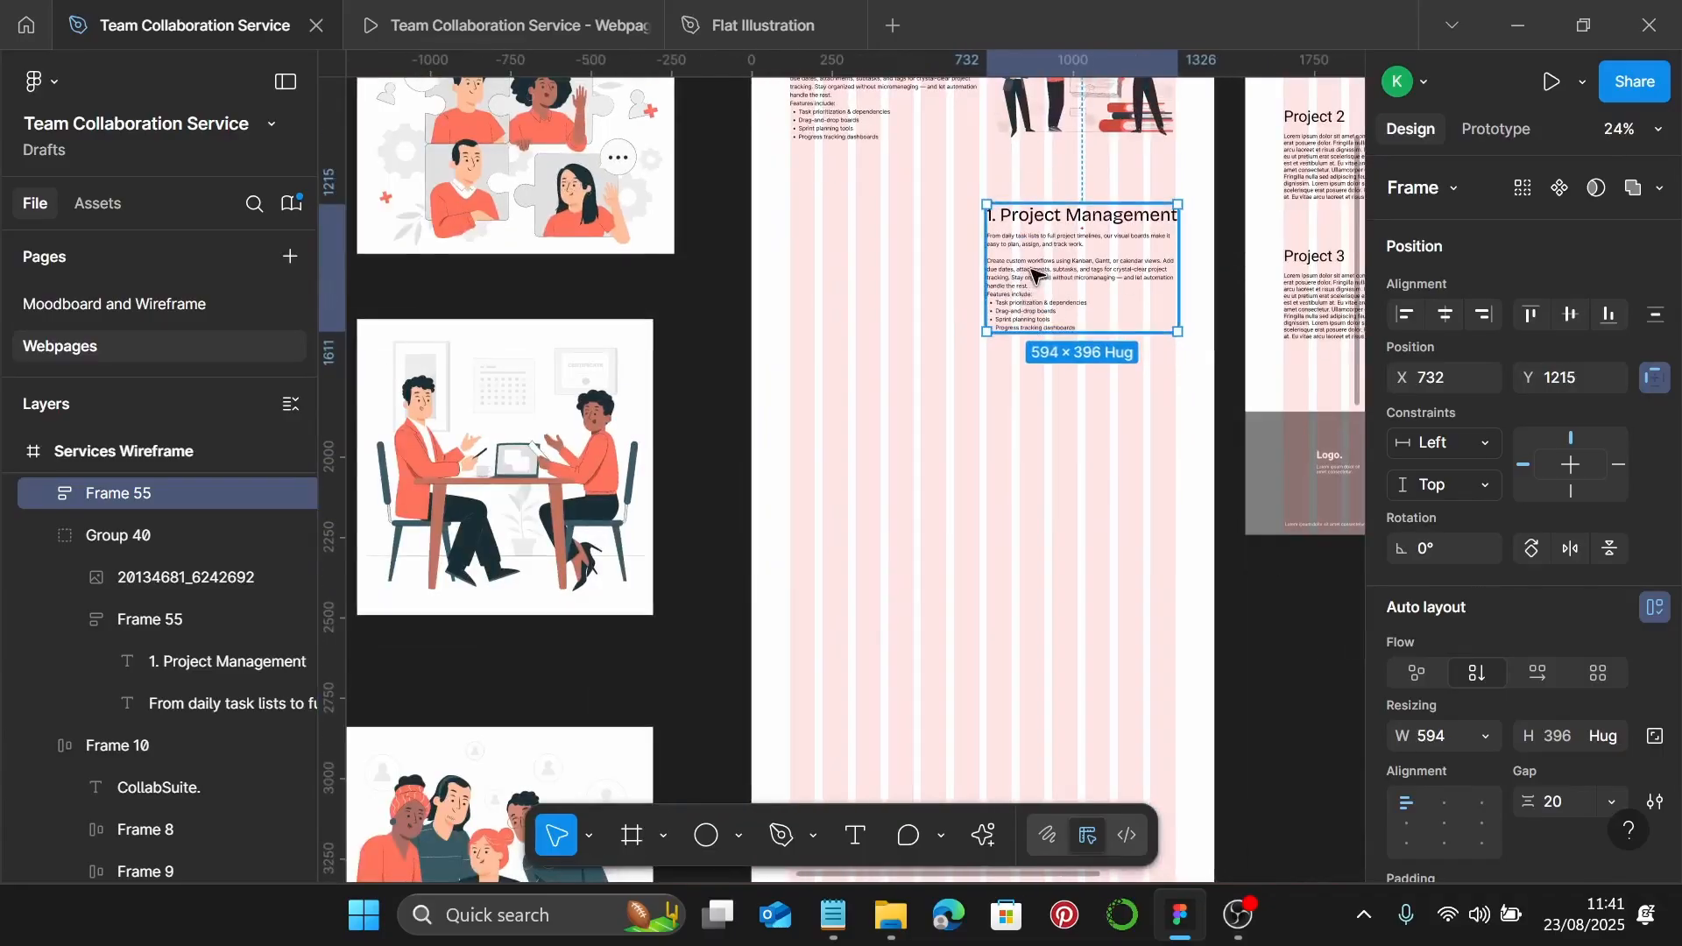
Duplicate the text frame four more times down the page, alternating between left and right columns, with the last at X 723, Y 3464
{"action": "left_click_drag", "start_coordinate": [1036, 274], "coordinate": [1028, 646]}
{"action": "scroll", "coordinate": [1025, 613], "scroll_direction": "down", "scroll_amount": 3}
{"action": "scroll", "coordinate": [1021, 543], "scroll_direction": "down", "scroll_amount": 2}
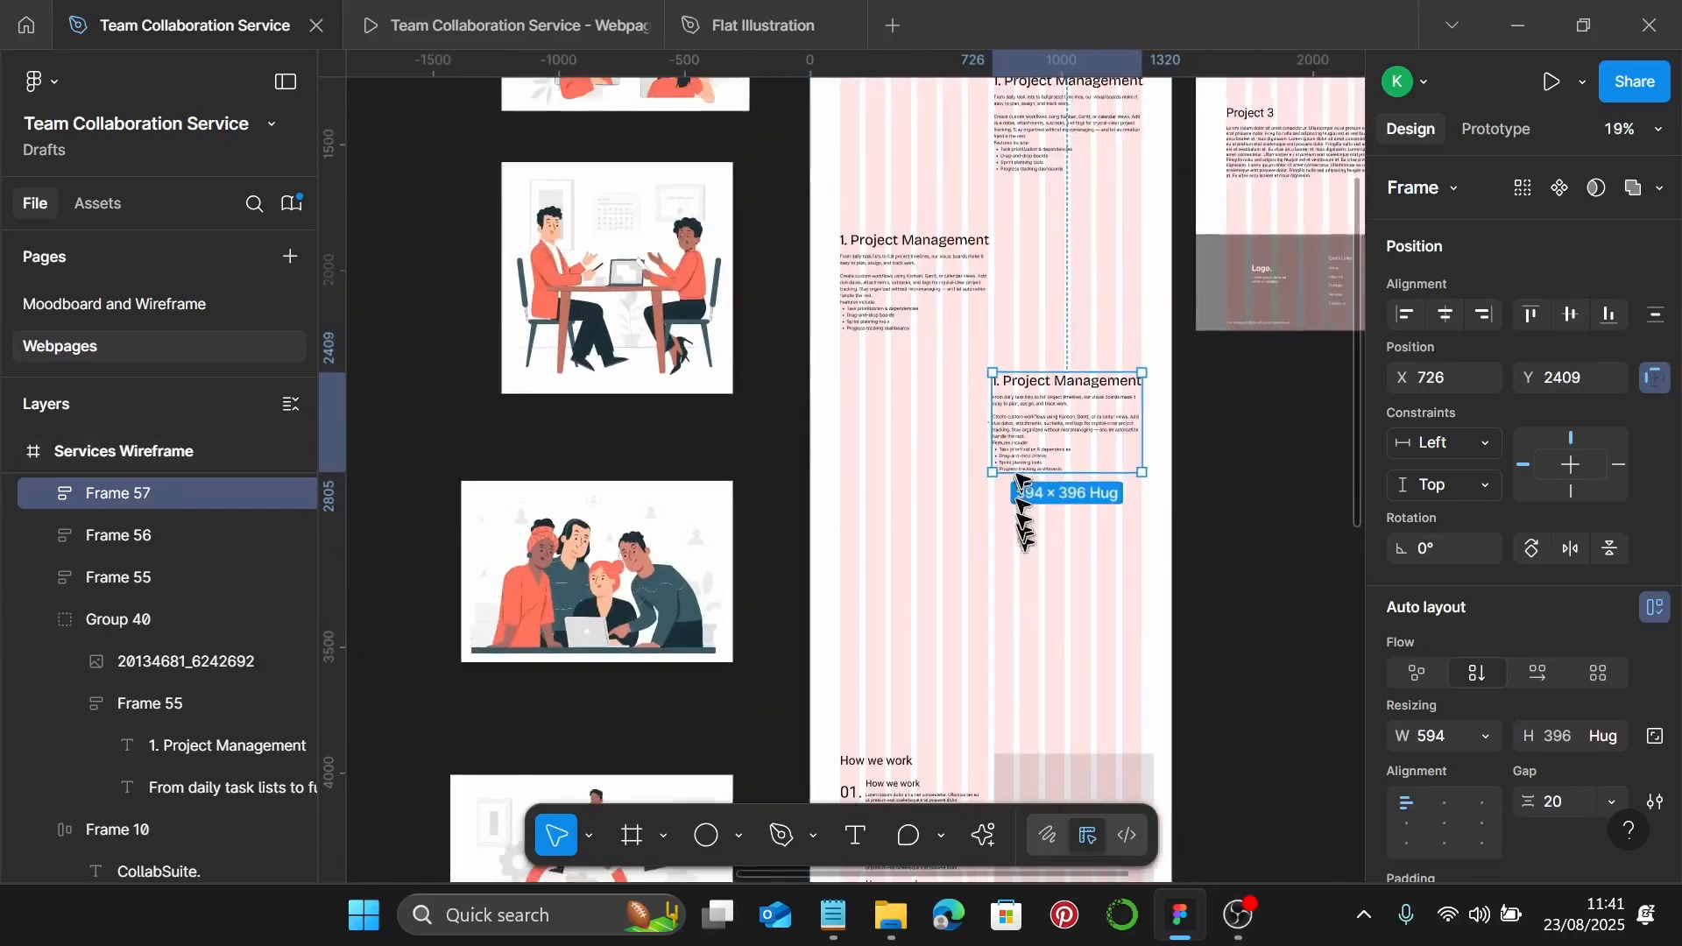
{"action": "left_click_drag", "start_coordinate": [1027, 410], "coordinate": [1027, 679]}
Check the spacing and alternating column placement of the duplicated text blocks on the Services page
{"action": "scroll", "coordinate": [1049, 578], "scroll_direction": "up", "scroll_amount": 5}
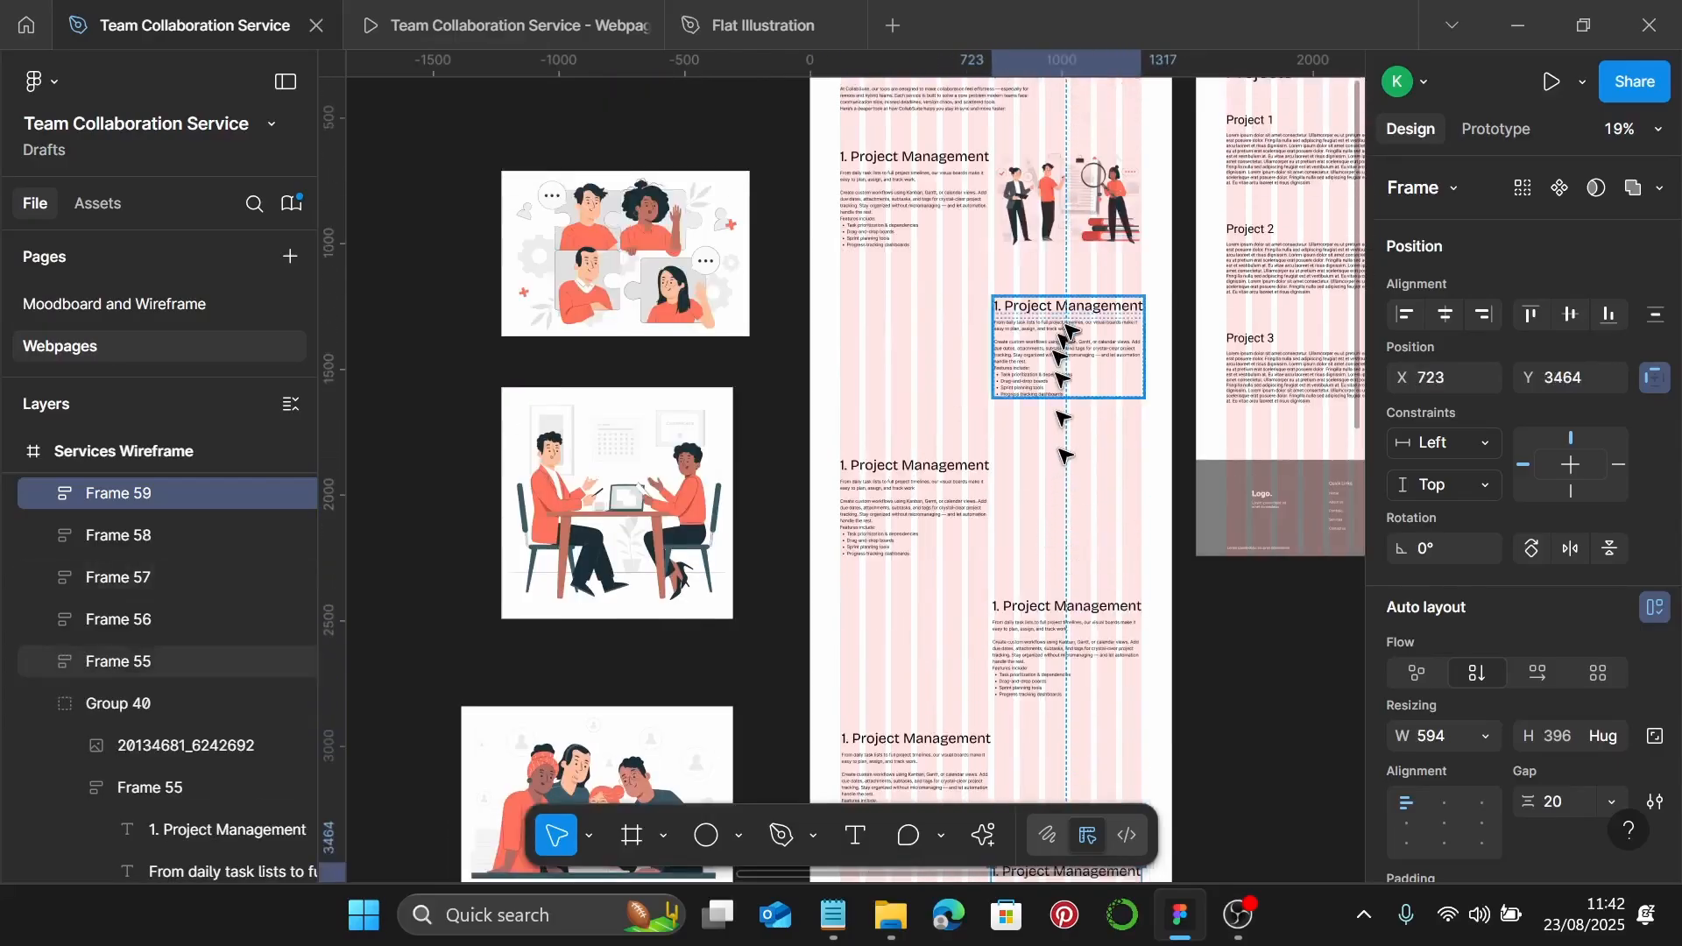
{"action": "scroll", "coordinate": [1027, 661], "scroll_direction": "down", "scroll_amount": 1}
{"action": "scroll", "coordinate": [1012, 638], "scroll_direction": "up", "scroll_amount": 4}
{"action": "scroll", "coordinate": [1071, 603], "scroll_direction": "up", "scroll_amount": 3}
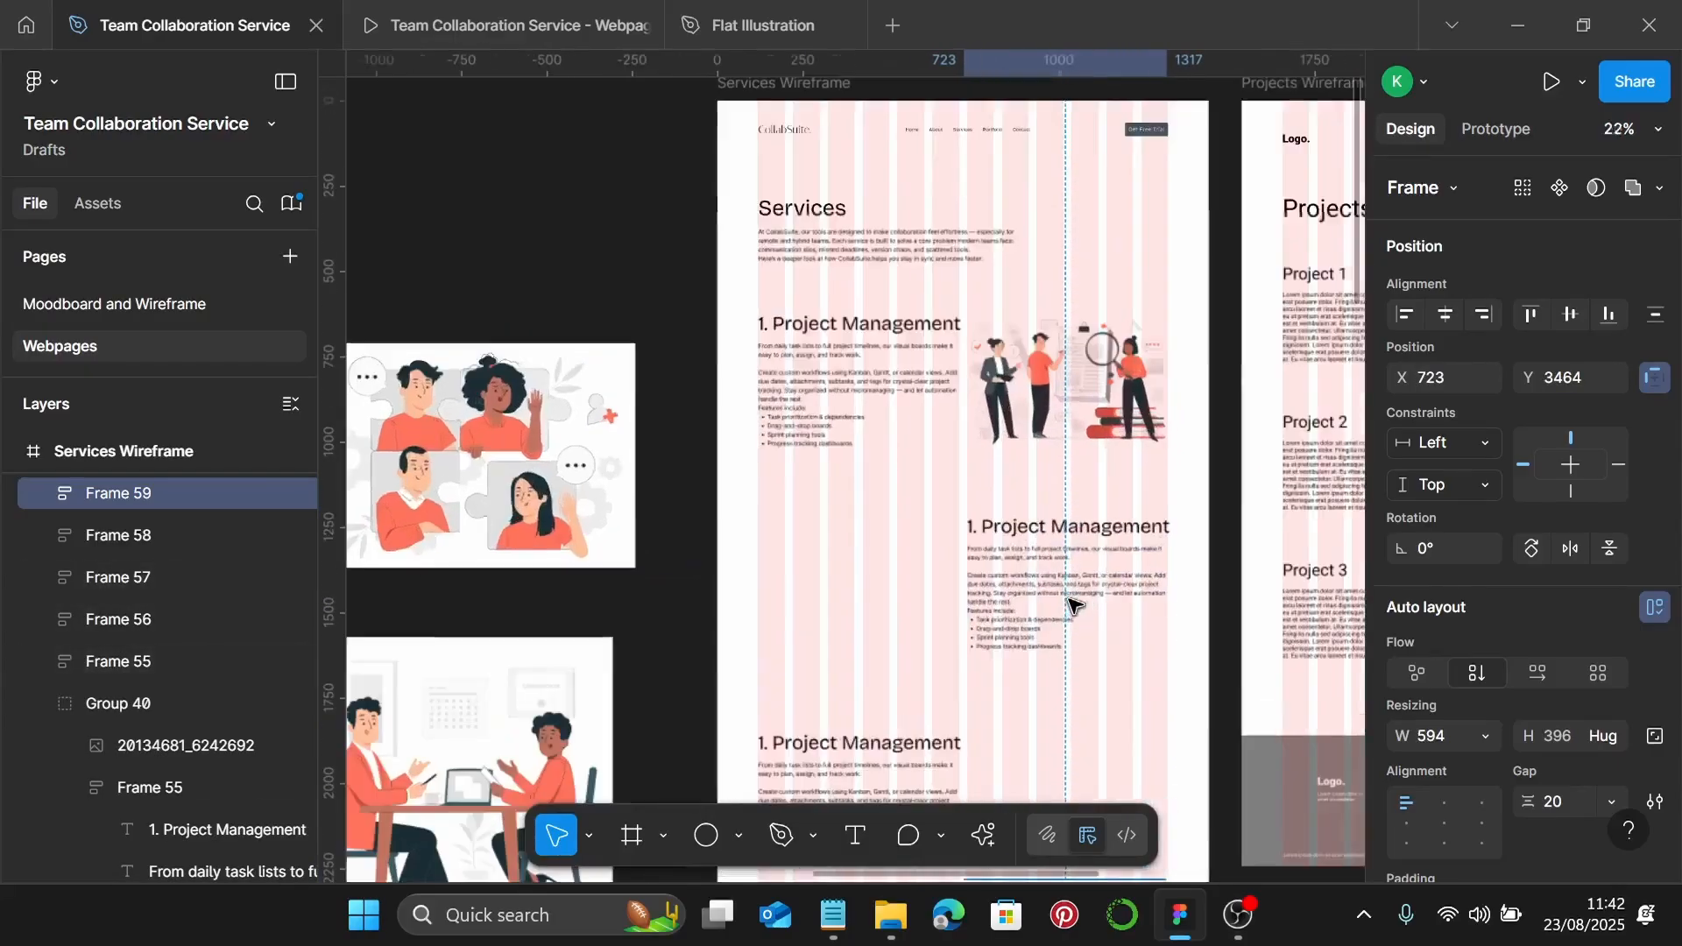
{"action": "scroll", "coordinate": [1071, 602], "scroll_direction": "up", "scroll_amount": 3}
{"action": "scroll", "coordinate": [1069, 543], "scroll_direction": "down", "scroll_amount": 3}
{"action": "scroll", "coordinate": [1089, 473], "scroll_direction": "down", "scroll_amount": 2}
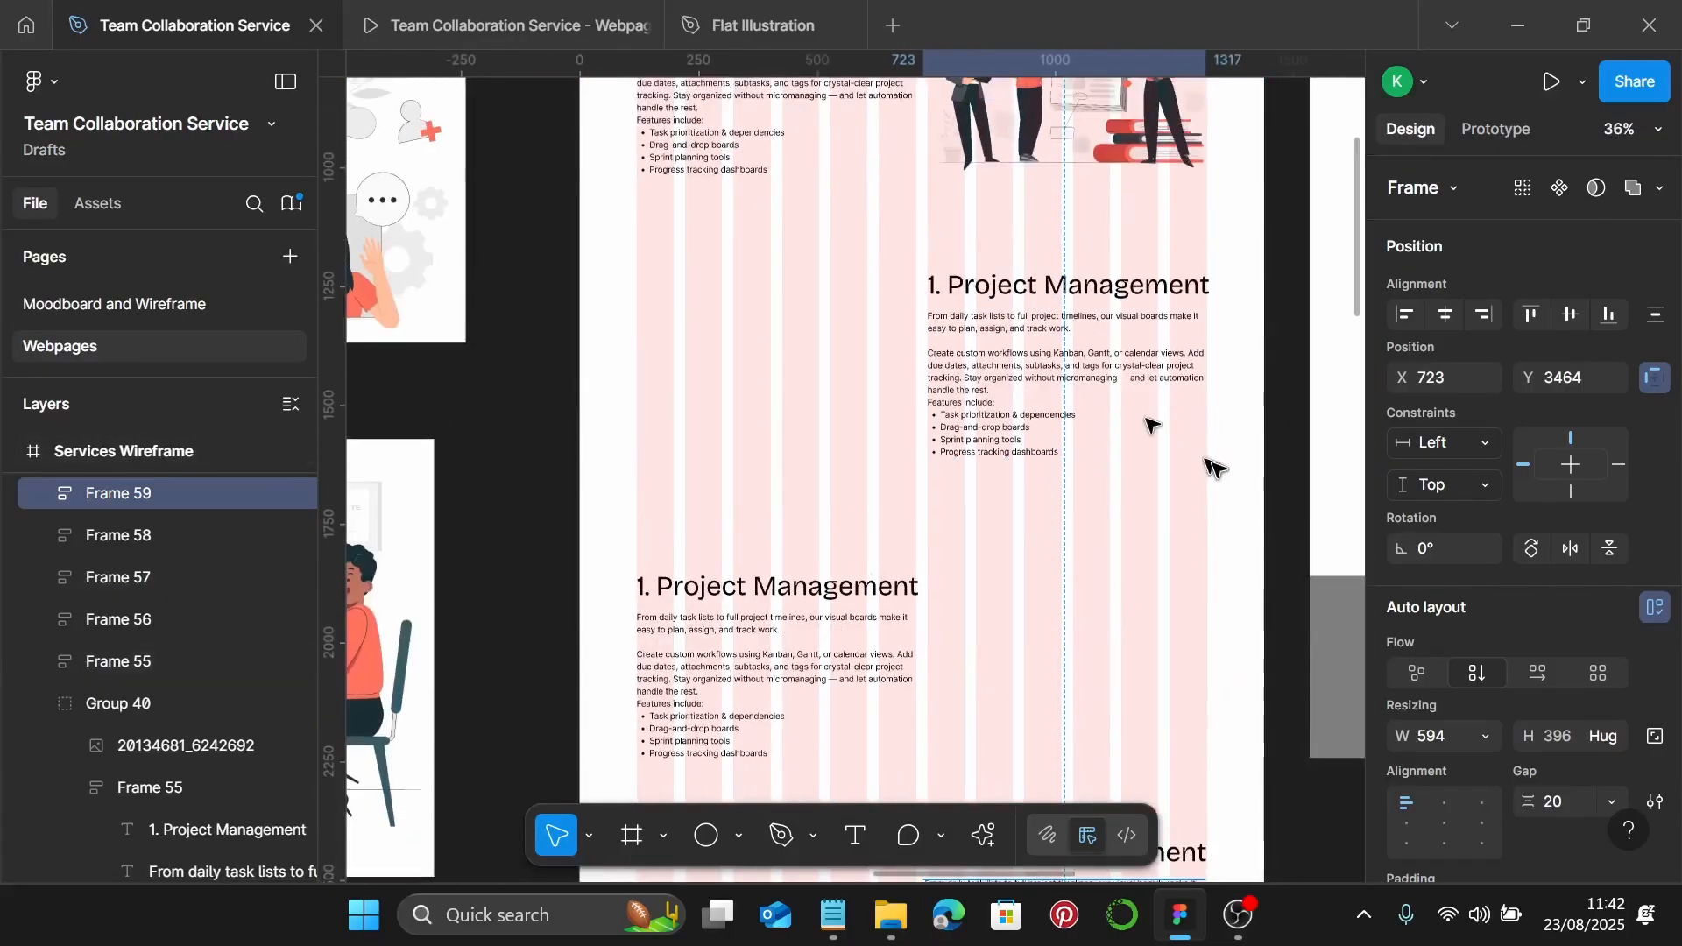
{"action": "left_click", "coordinate": [1237, 412]}
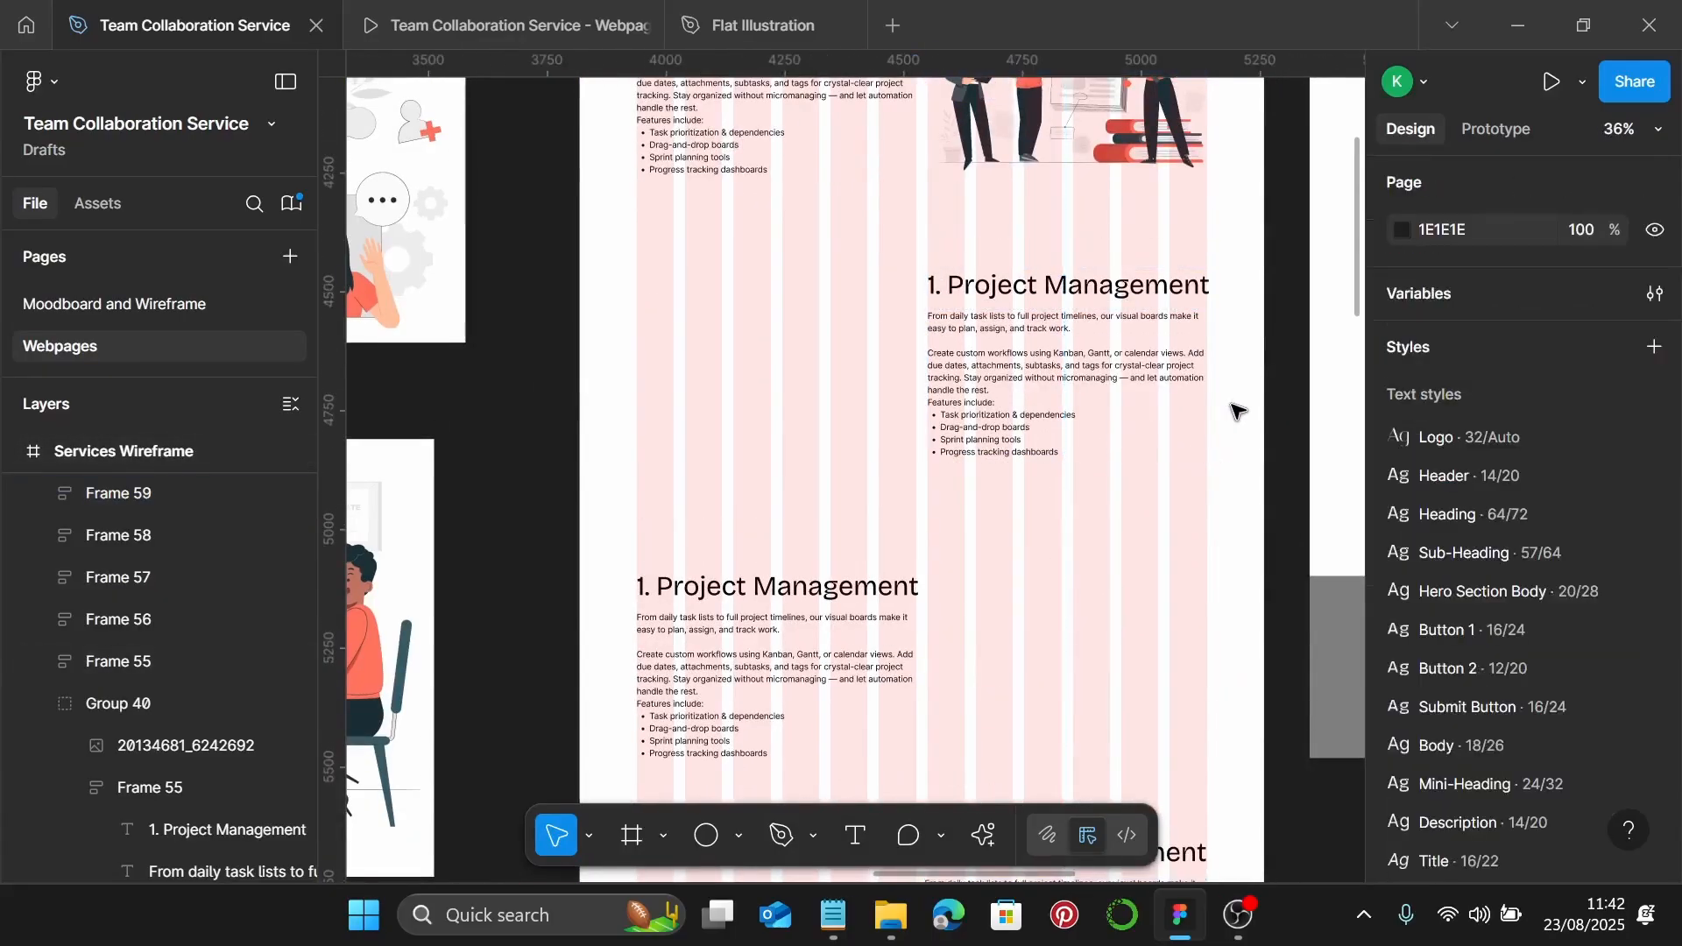
Replace the heading of the first duplicated text block with "2. Team Chat & Messaging" copied from the notes
{"action": "left_click", "coordinate": [832, 914]}
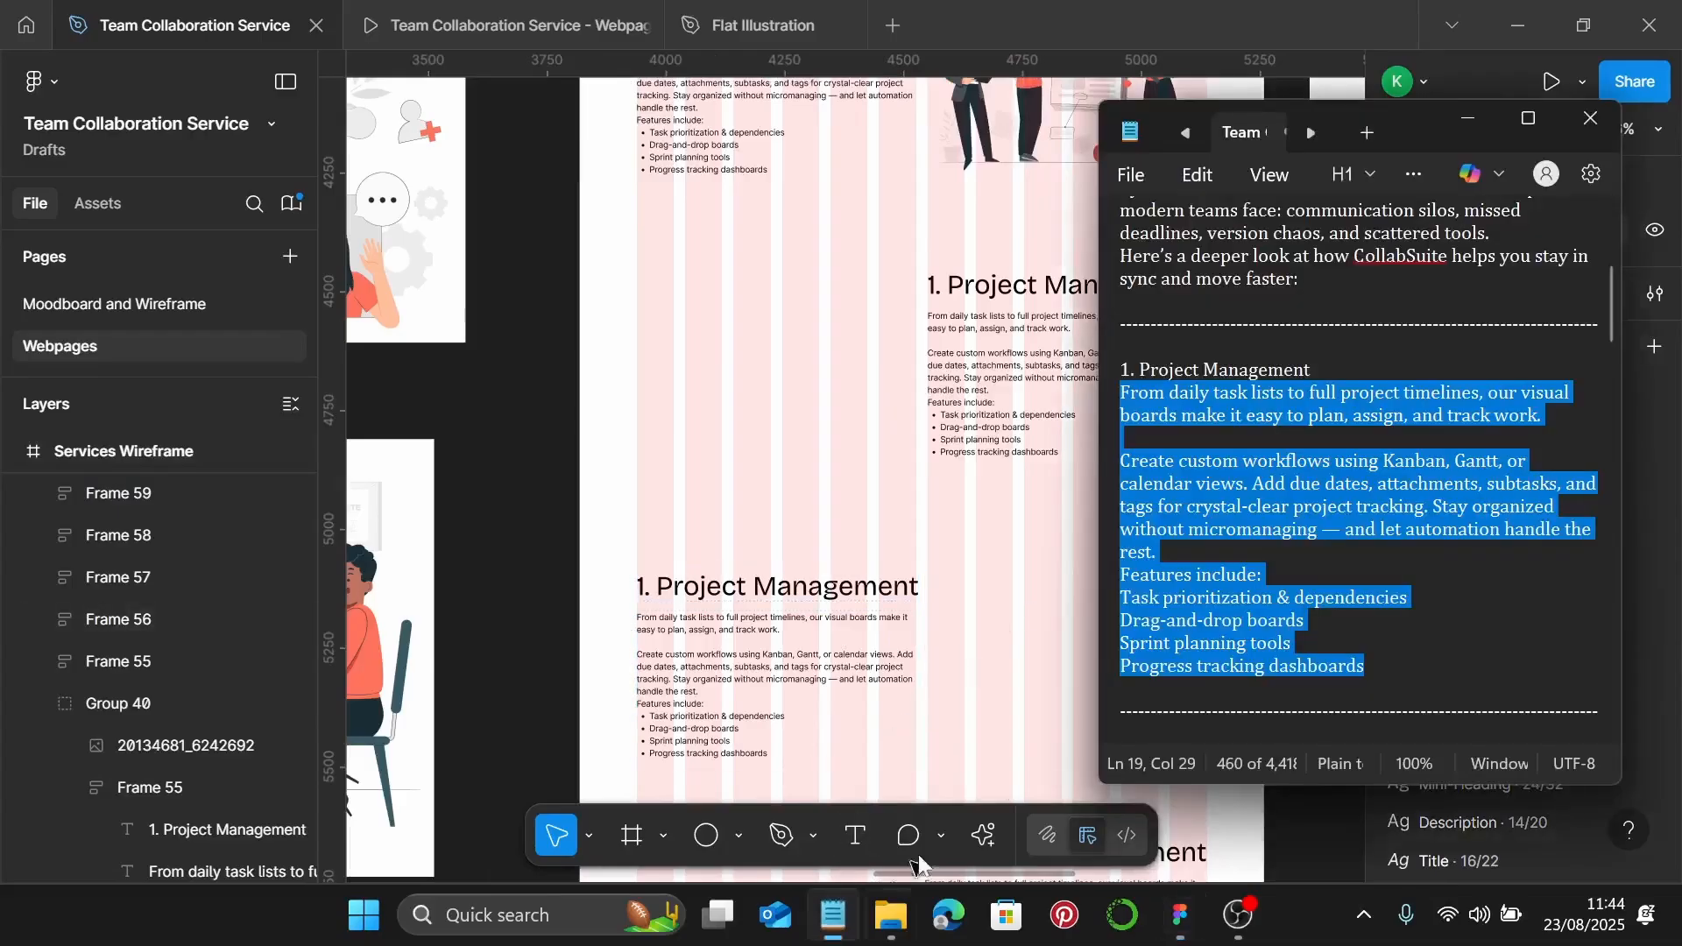
{"action": "scroll", "coordinate": [1326, 521], "scroll_direction": "down", "scroll_amount": 2}
{"action": "left_click_drag", "start_coordinate": [1345, 552], "coordinate": [1141, 548]}
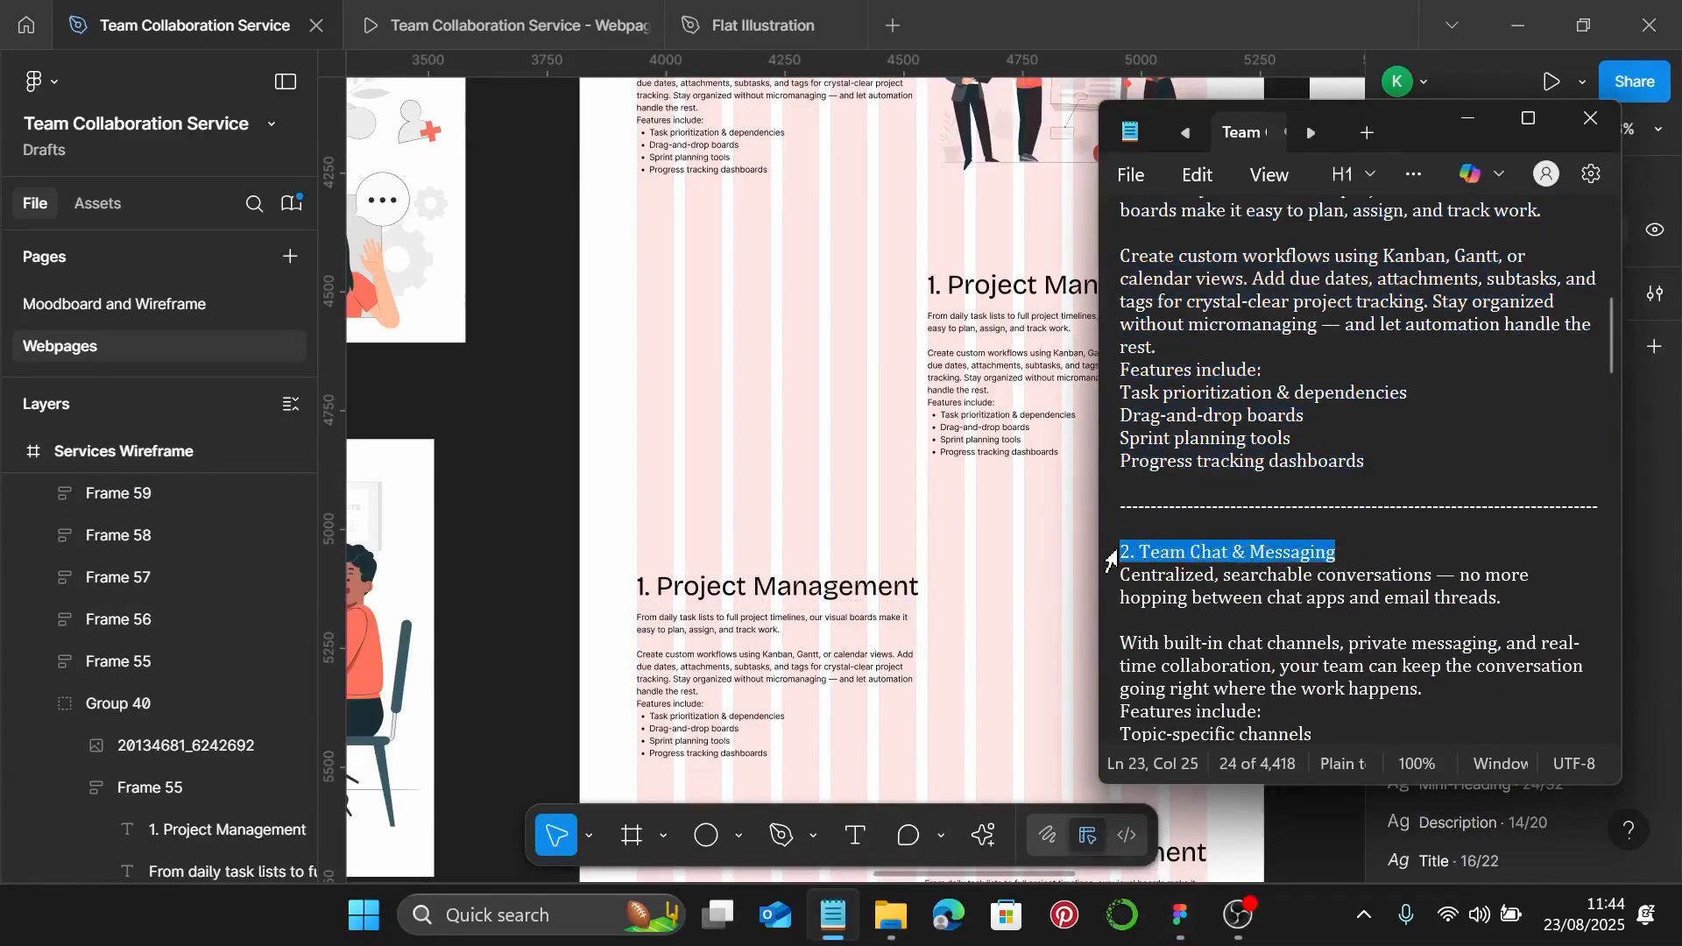
{"action": "scroll", "coordinate": [964, 401], "scroll_direction": "right", "scroll_amount": 1}
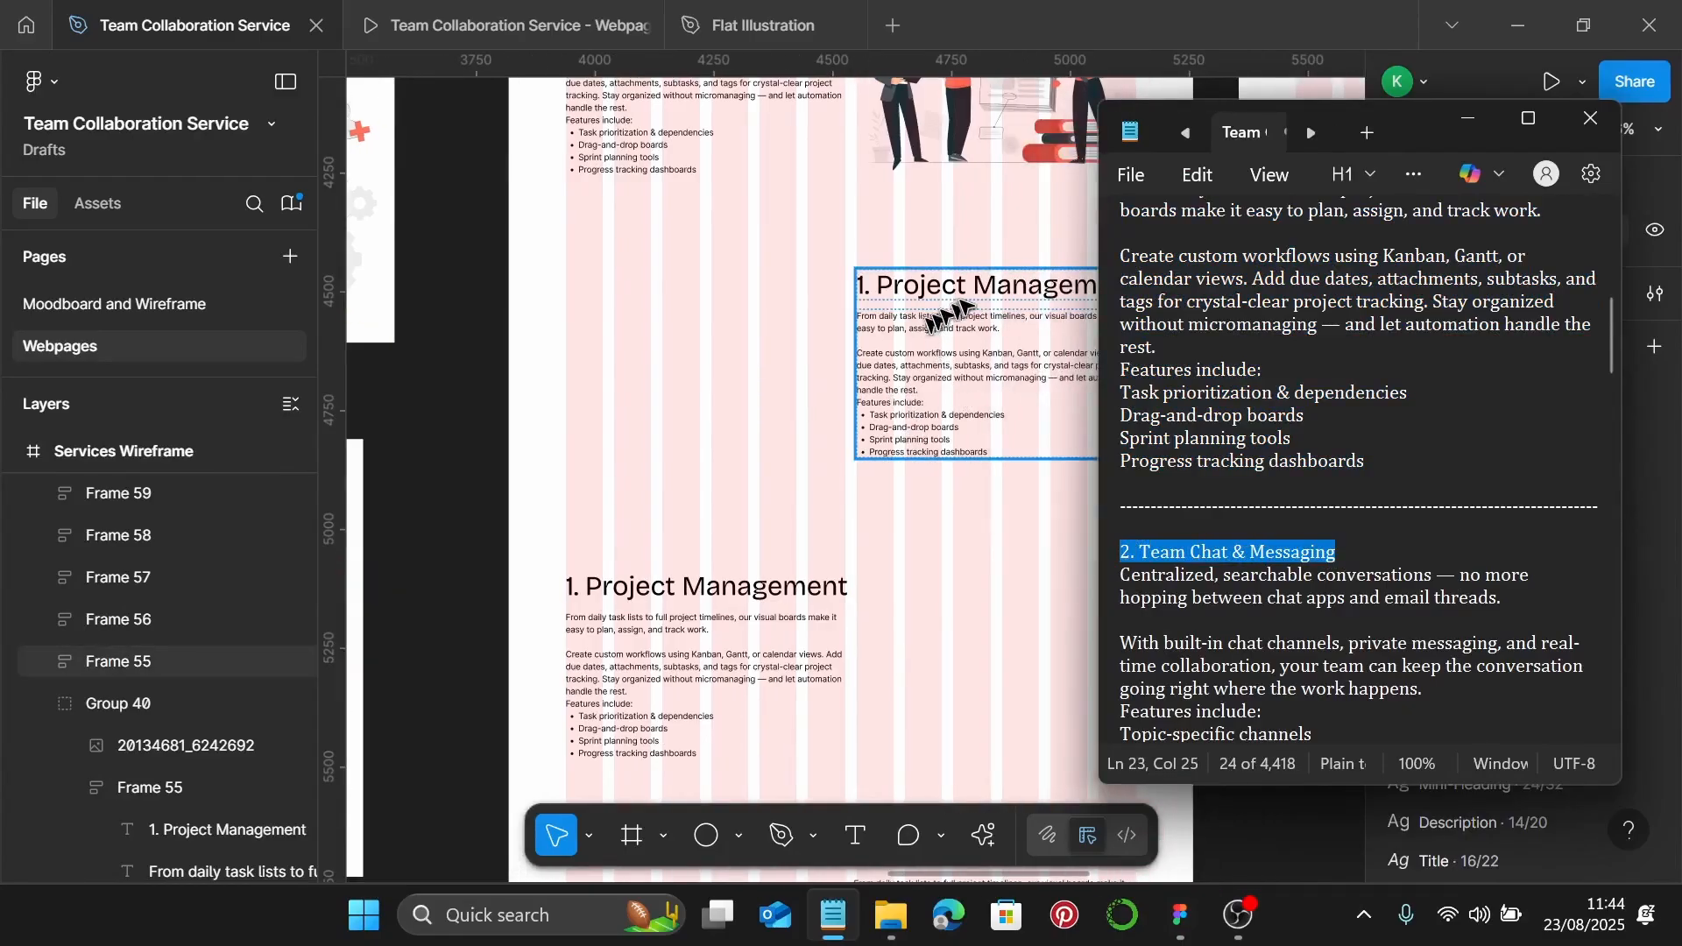
{"action": "scroll", "coordinate": [957, 306], "scroll_direction": "right", "scroll_amount": 2}
{"action": "scroll", "coordinate": [898, 292], "scroll_direction": "up", "scroll_amount": 1}
{"action": "left_click", "coordinate": [895, 289]}
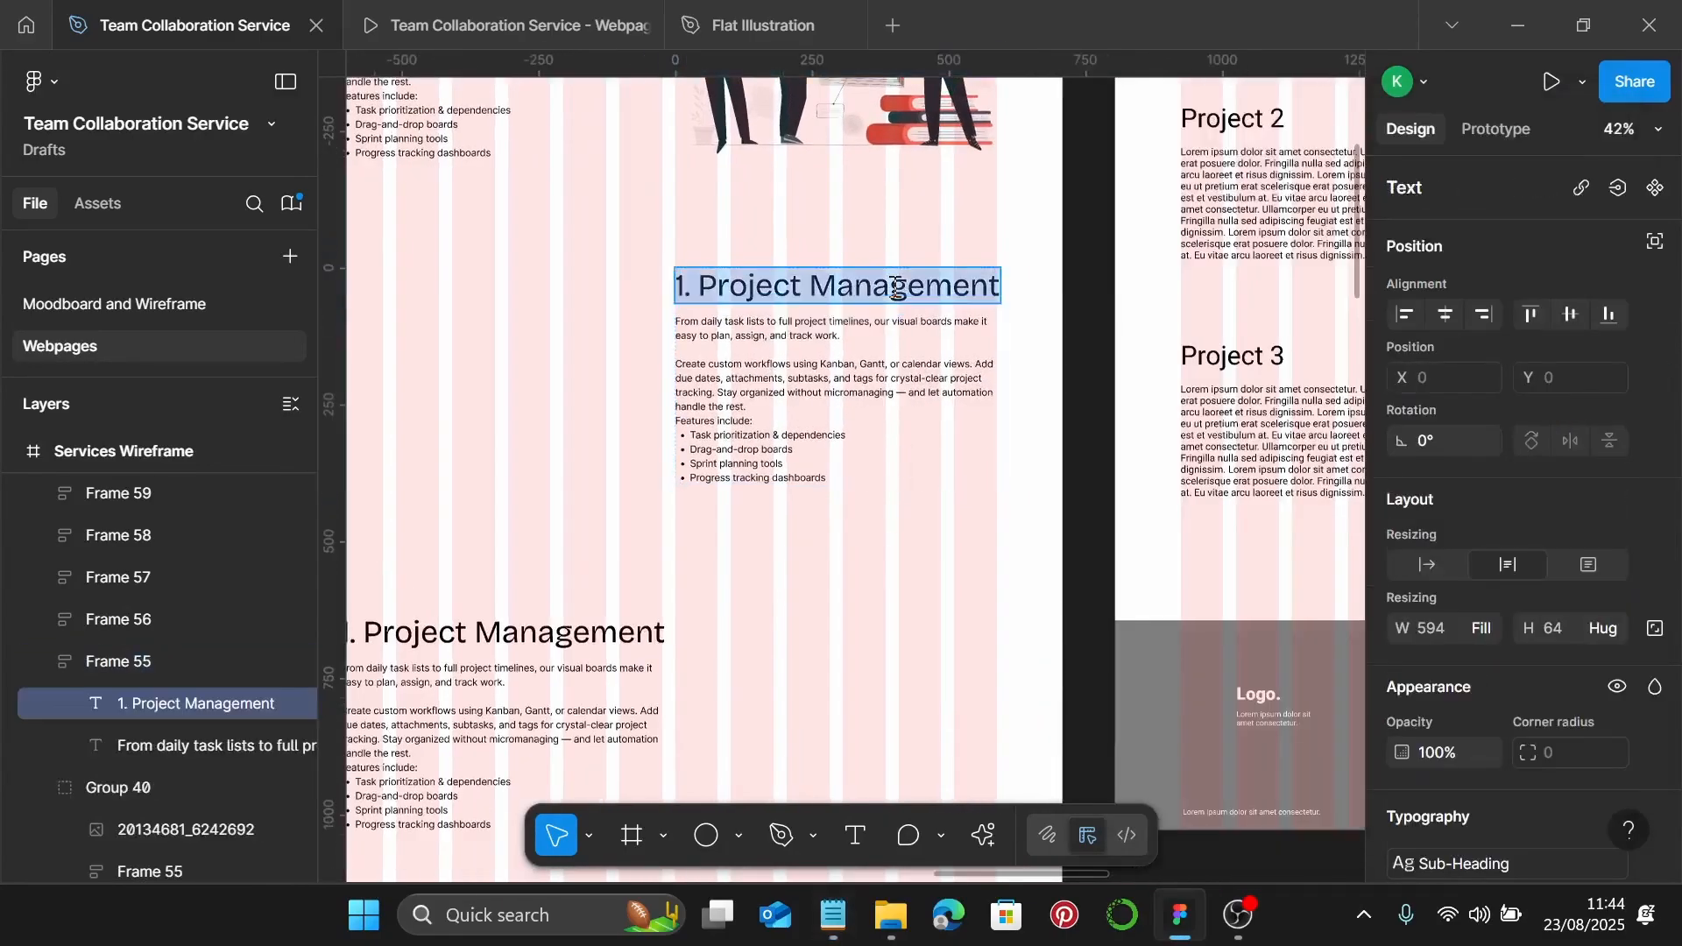
{"action": "key", "text": "ctrl+v"}
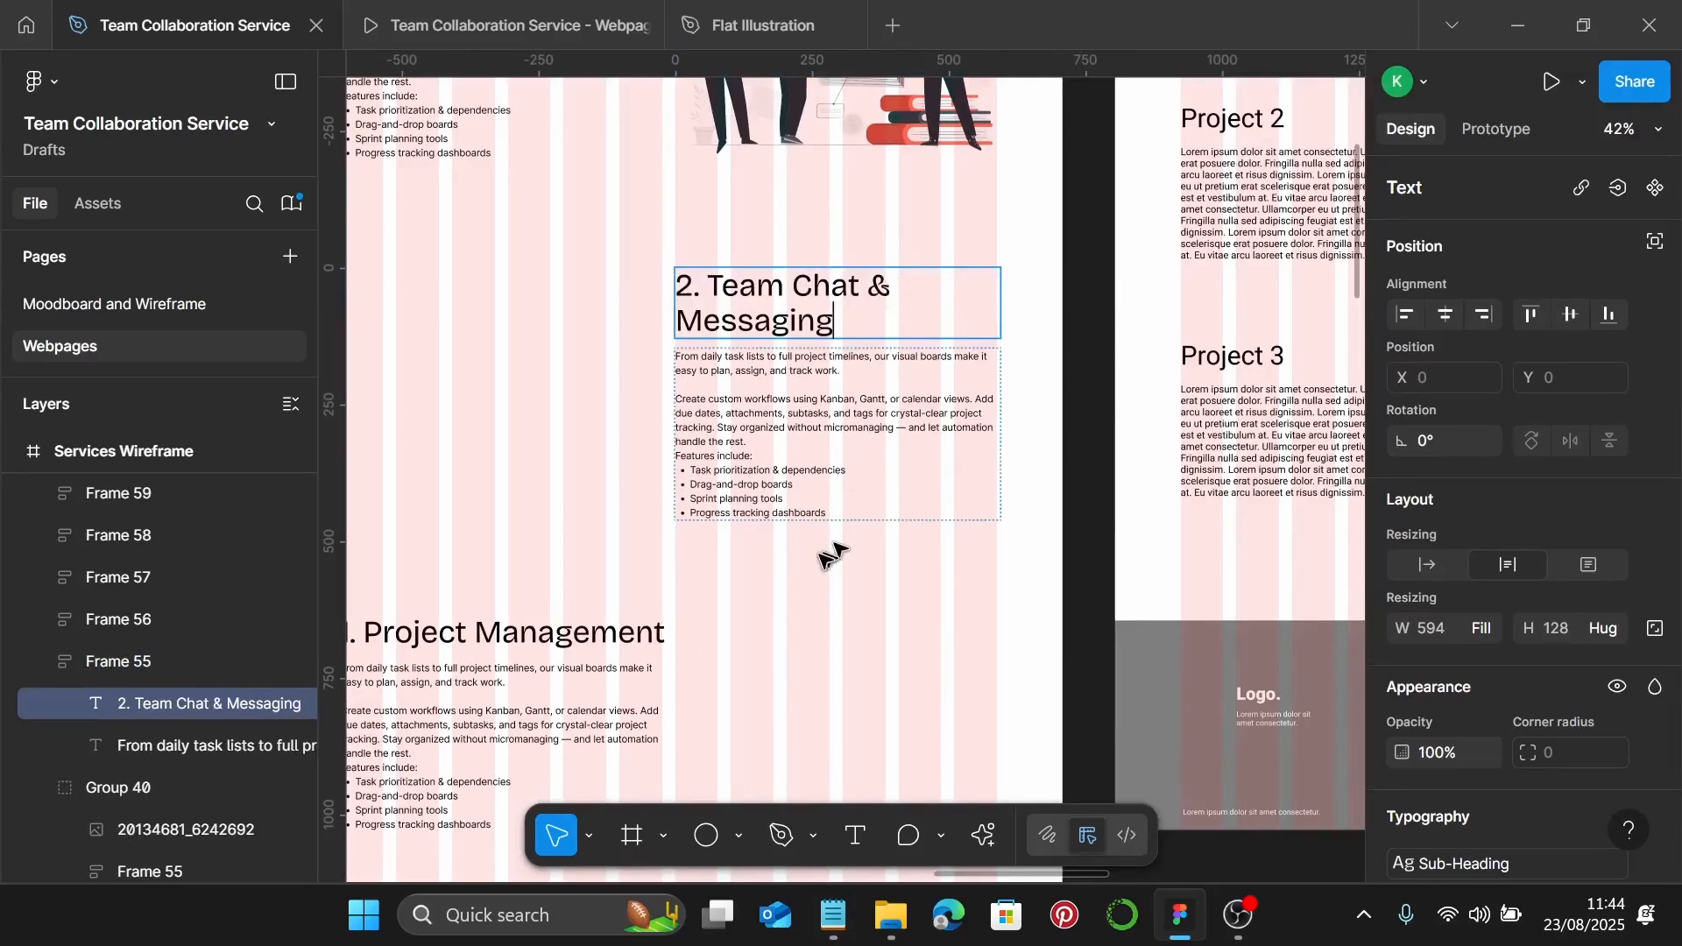
Replace the body text under the Team Chat & Messaging heading with that service's description and features from the notes
{"action": "left_click", "coordinate": [834, 915]}
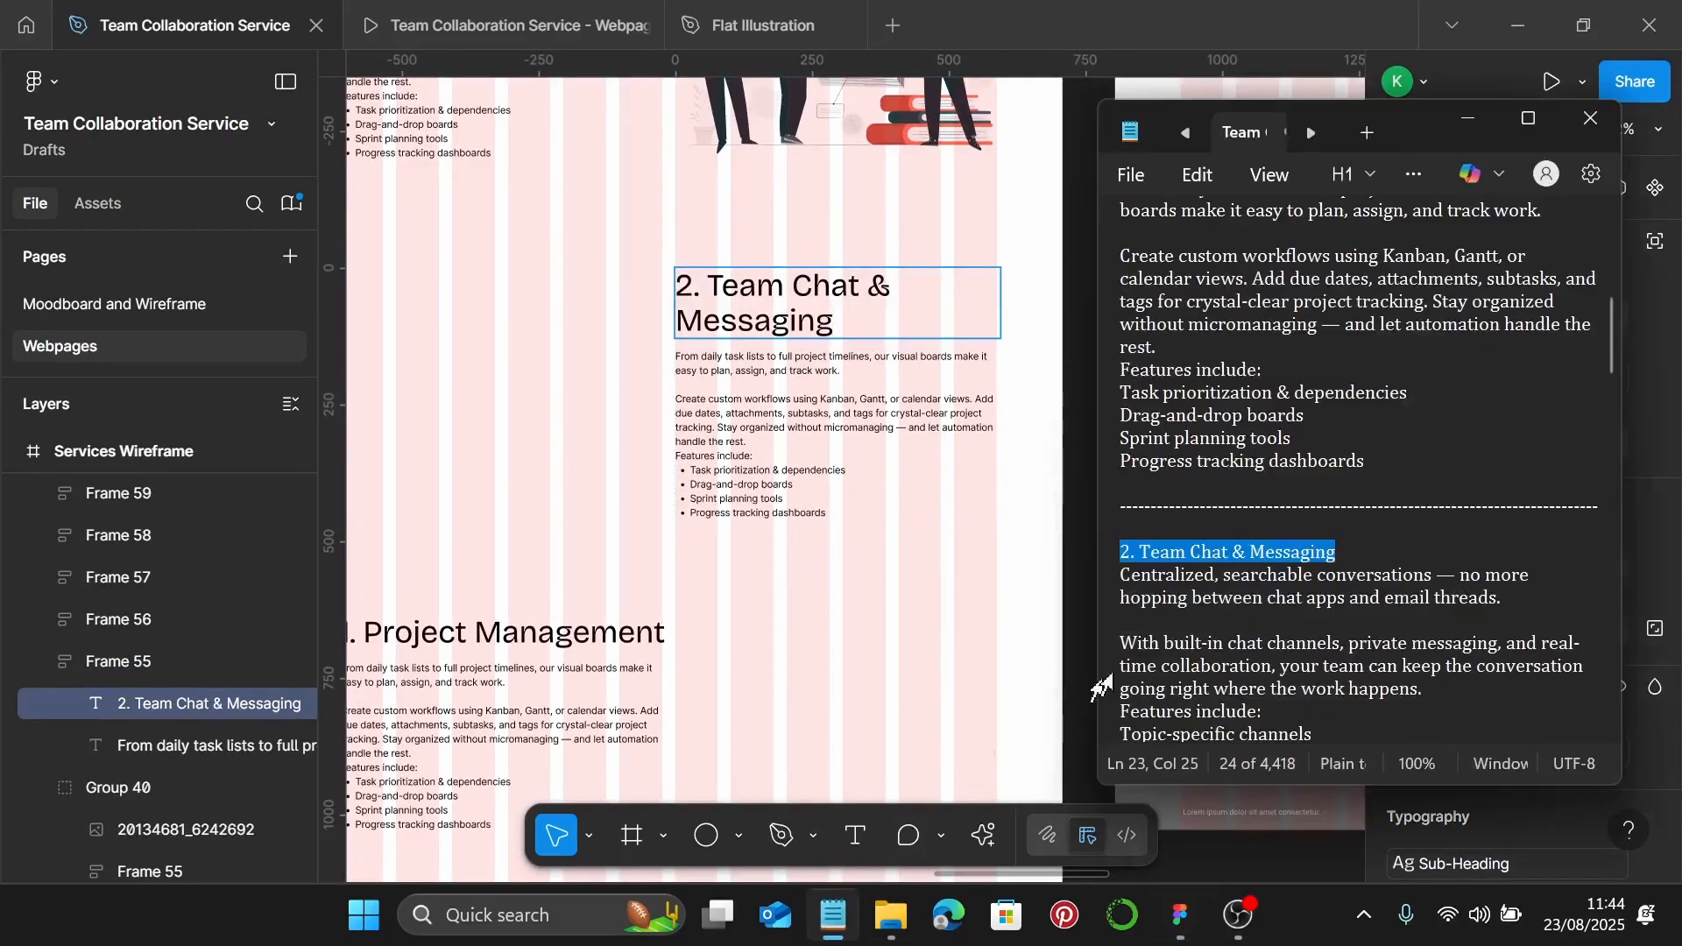
{"action": "scroll", "coordinate": [1349, 653], "scroll_direction": "down", "scroll_amount": 3}
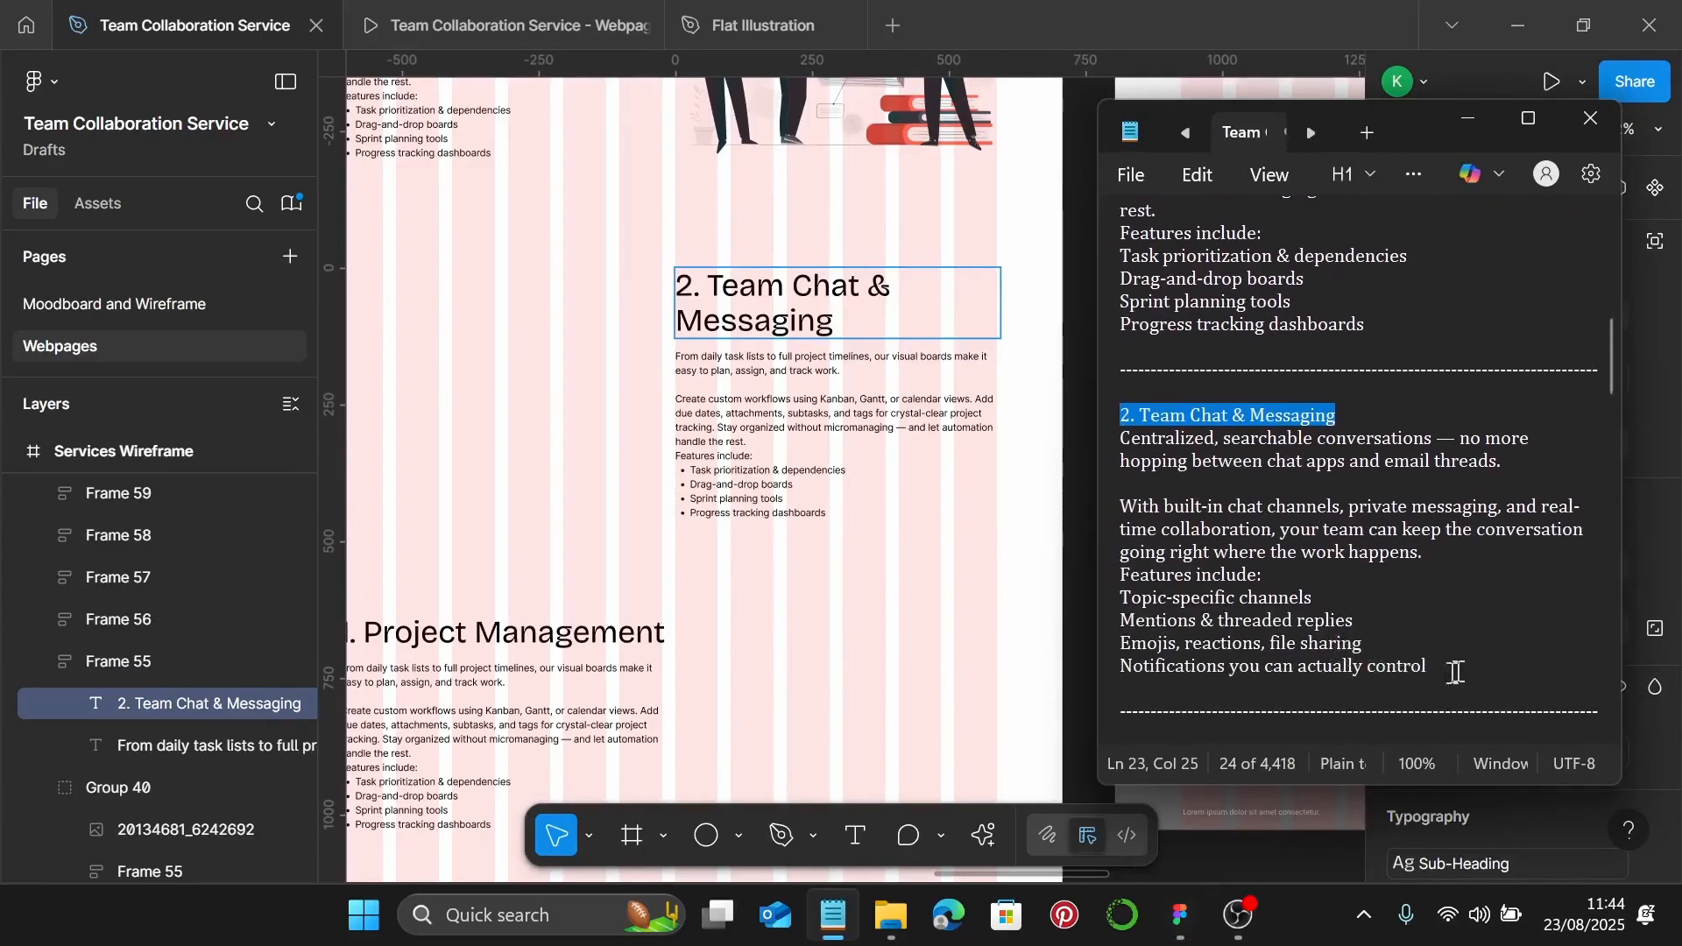
{"action": "left_click_drag", "start_coordinate": [1456, 672], "coordinate": [1139, 478]}
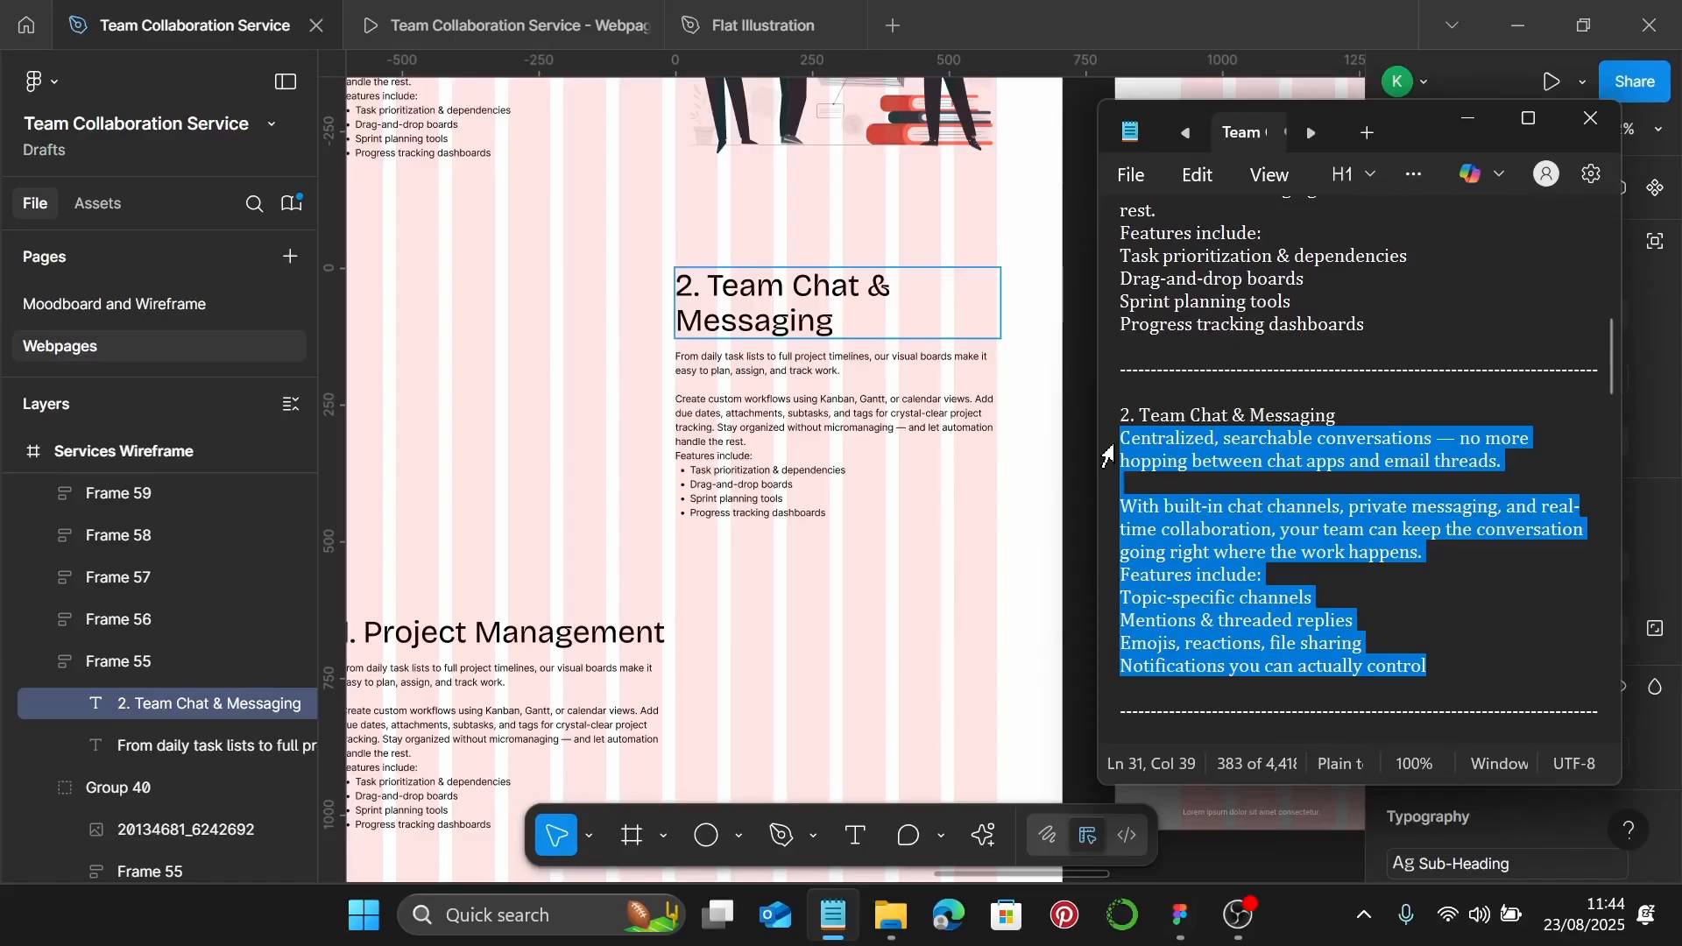
{"action": "left_click", "coordinate": [762, 414]}
{"action": "triple_click", "coordinate": [762, 414]}
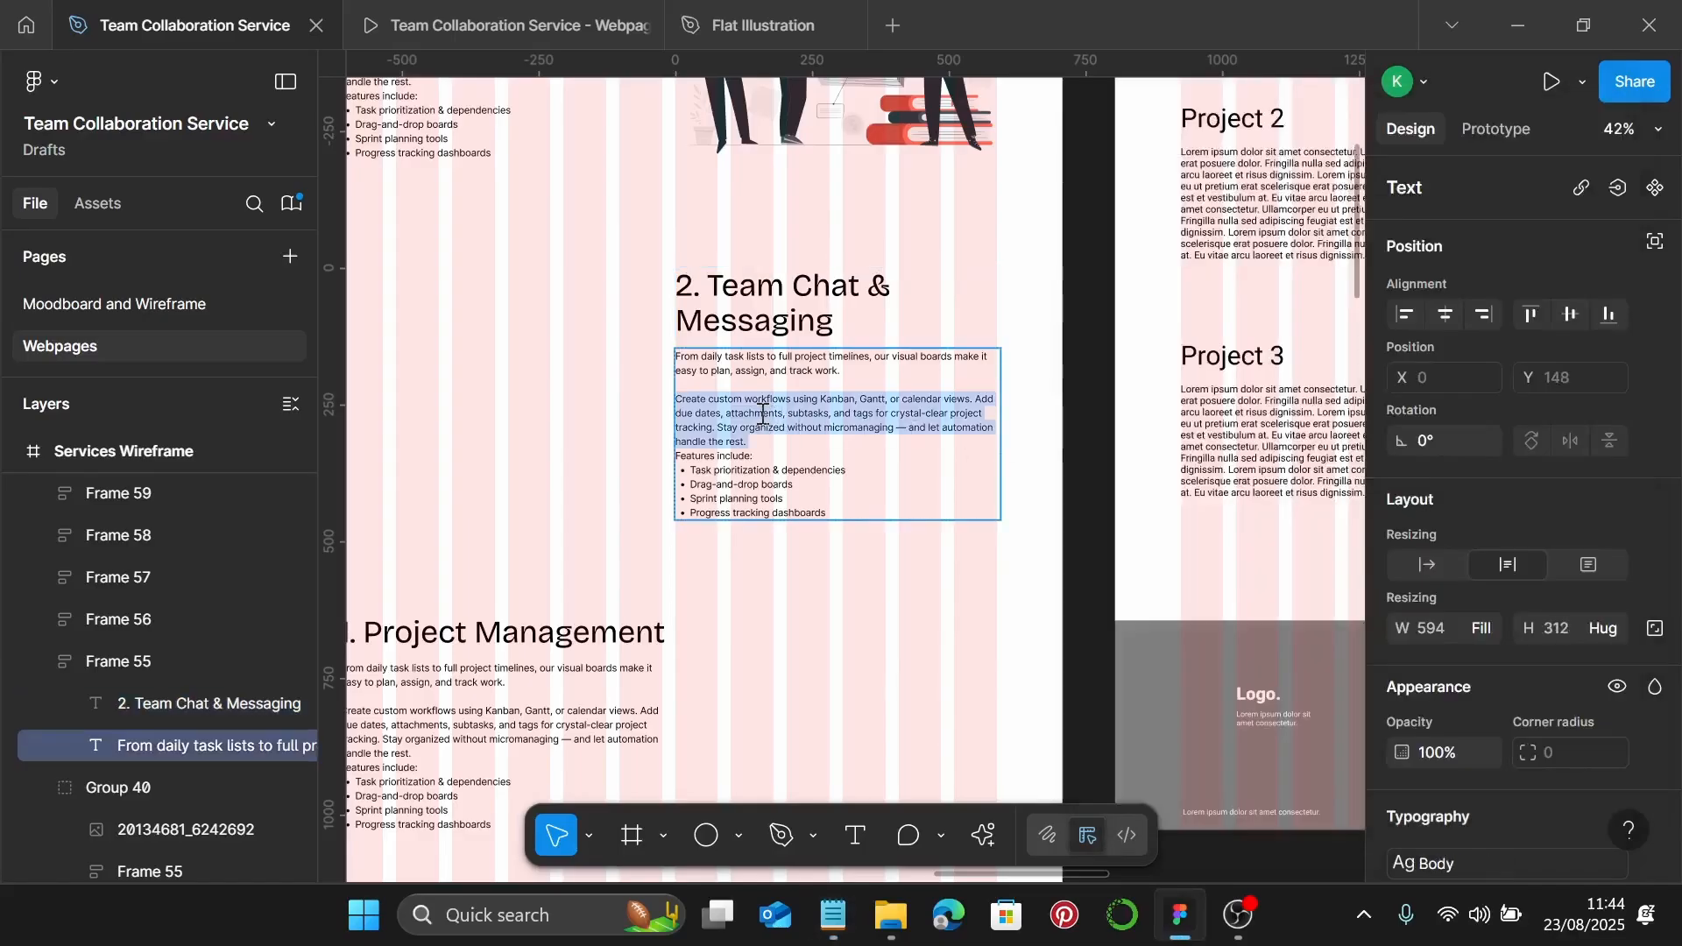
{"action": "key", "text": "ctrl+a"}
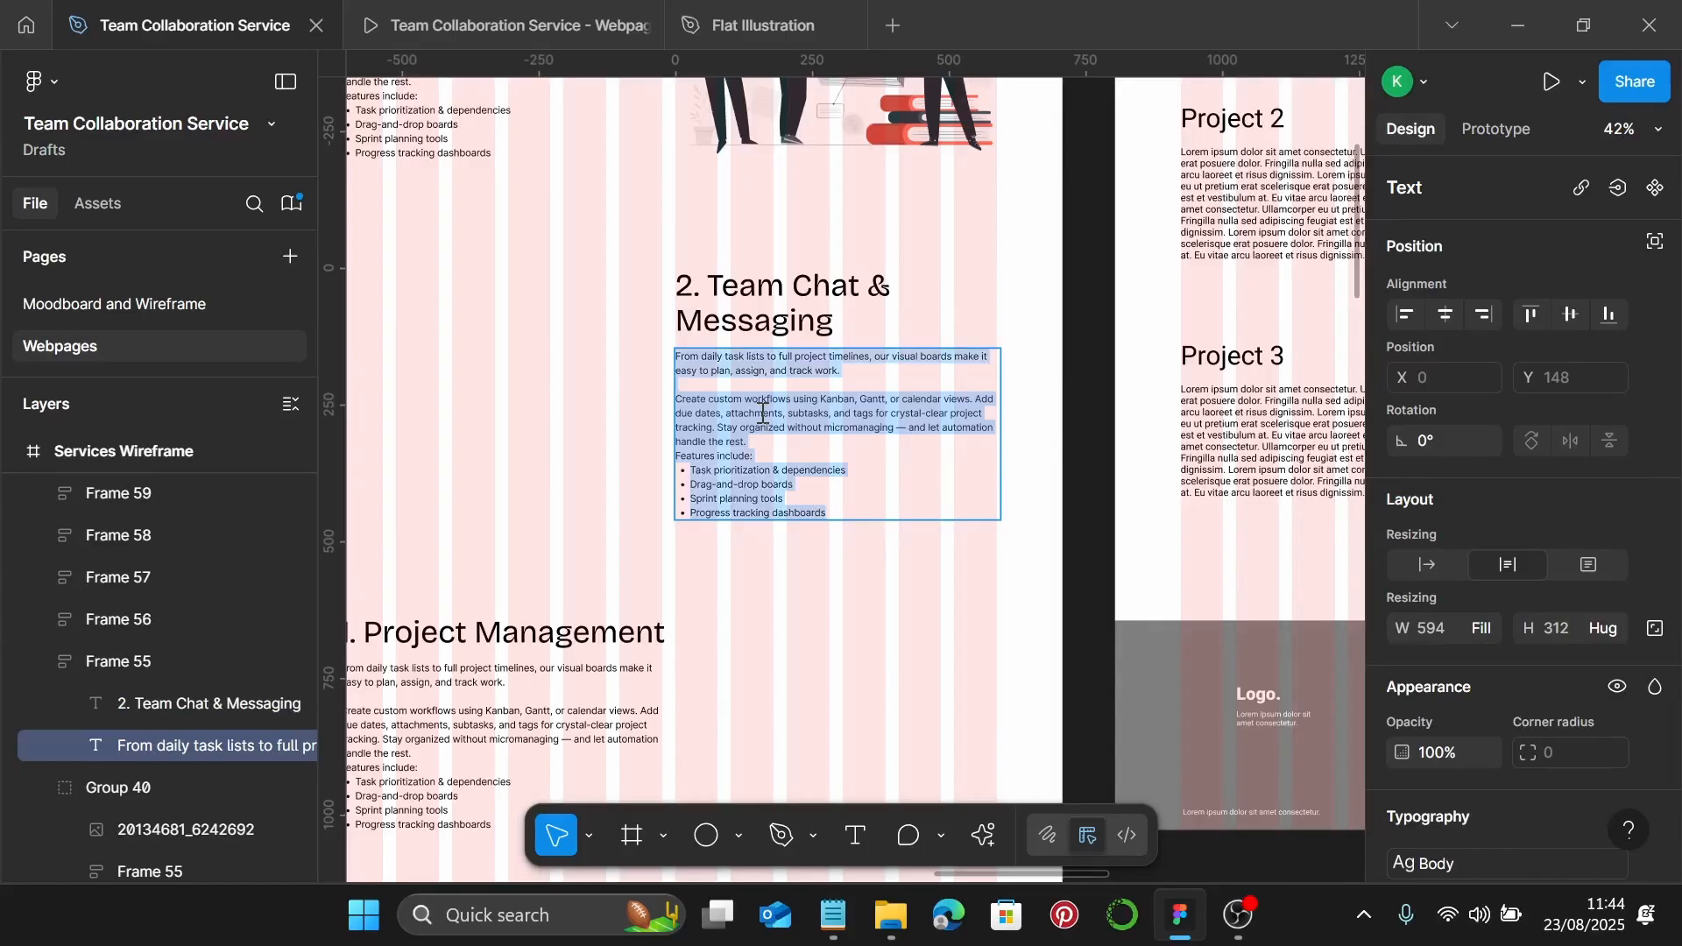
{"action": "key", "text": "ctrl+v"}
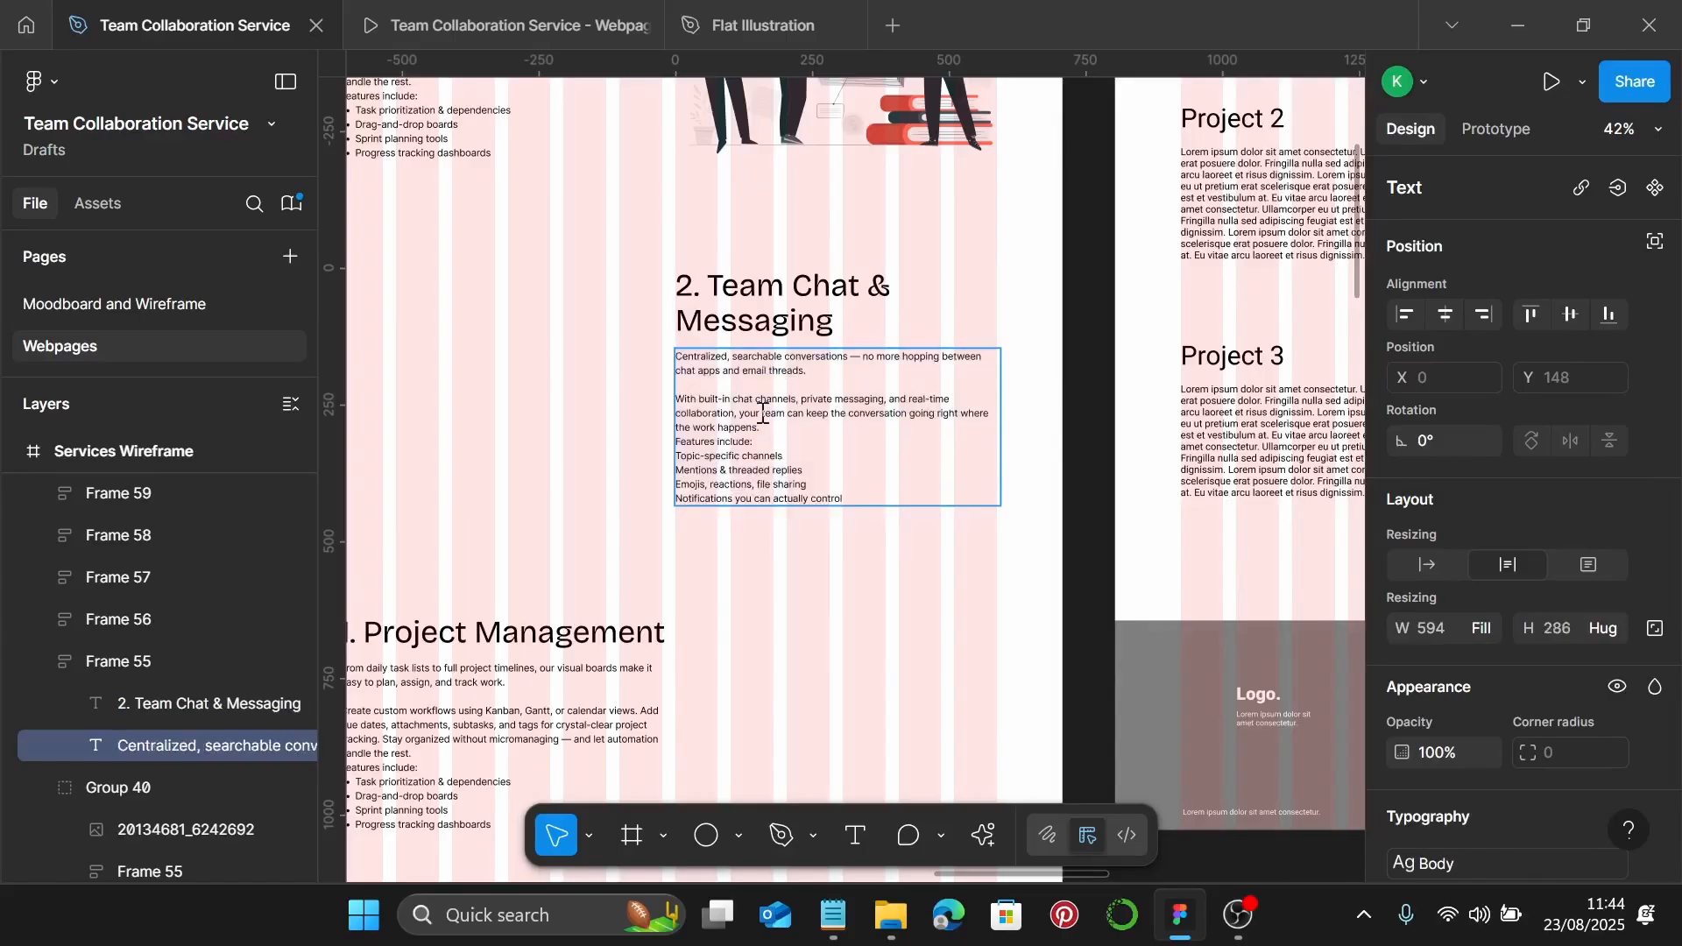
Format the four Team Chat feature lines, from "Topic-specific channels" to "Notifications you can actually control", as a bulleted list
{"action": "scroll", "coordinate": [762, 413], "scroll_direction": "up", "scroll_amount": 8}
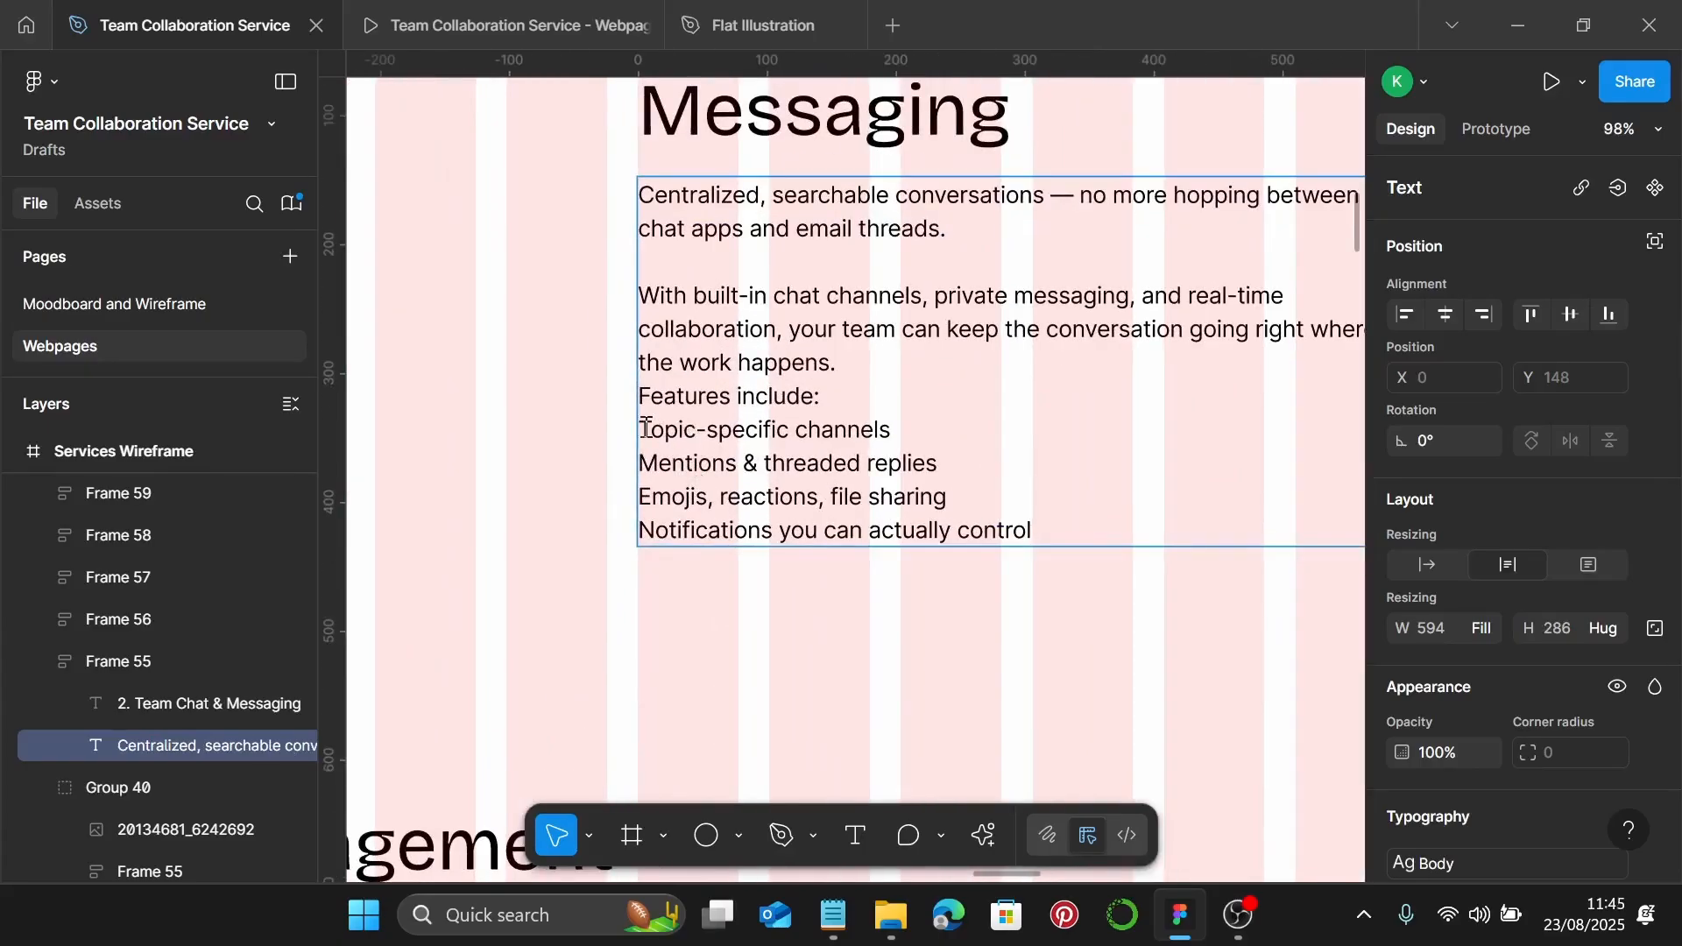
{"action": "type", "text": "-"}
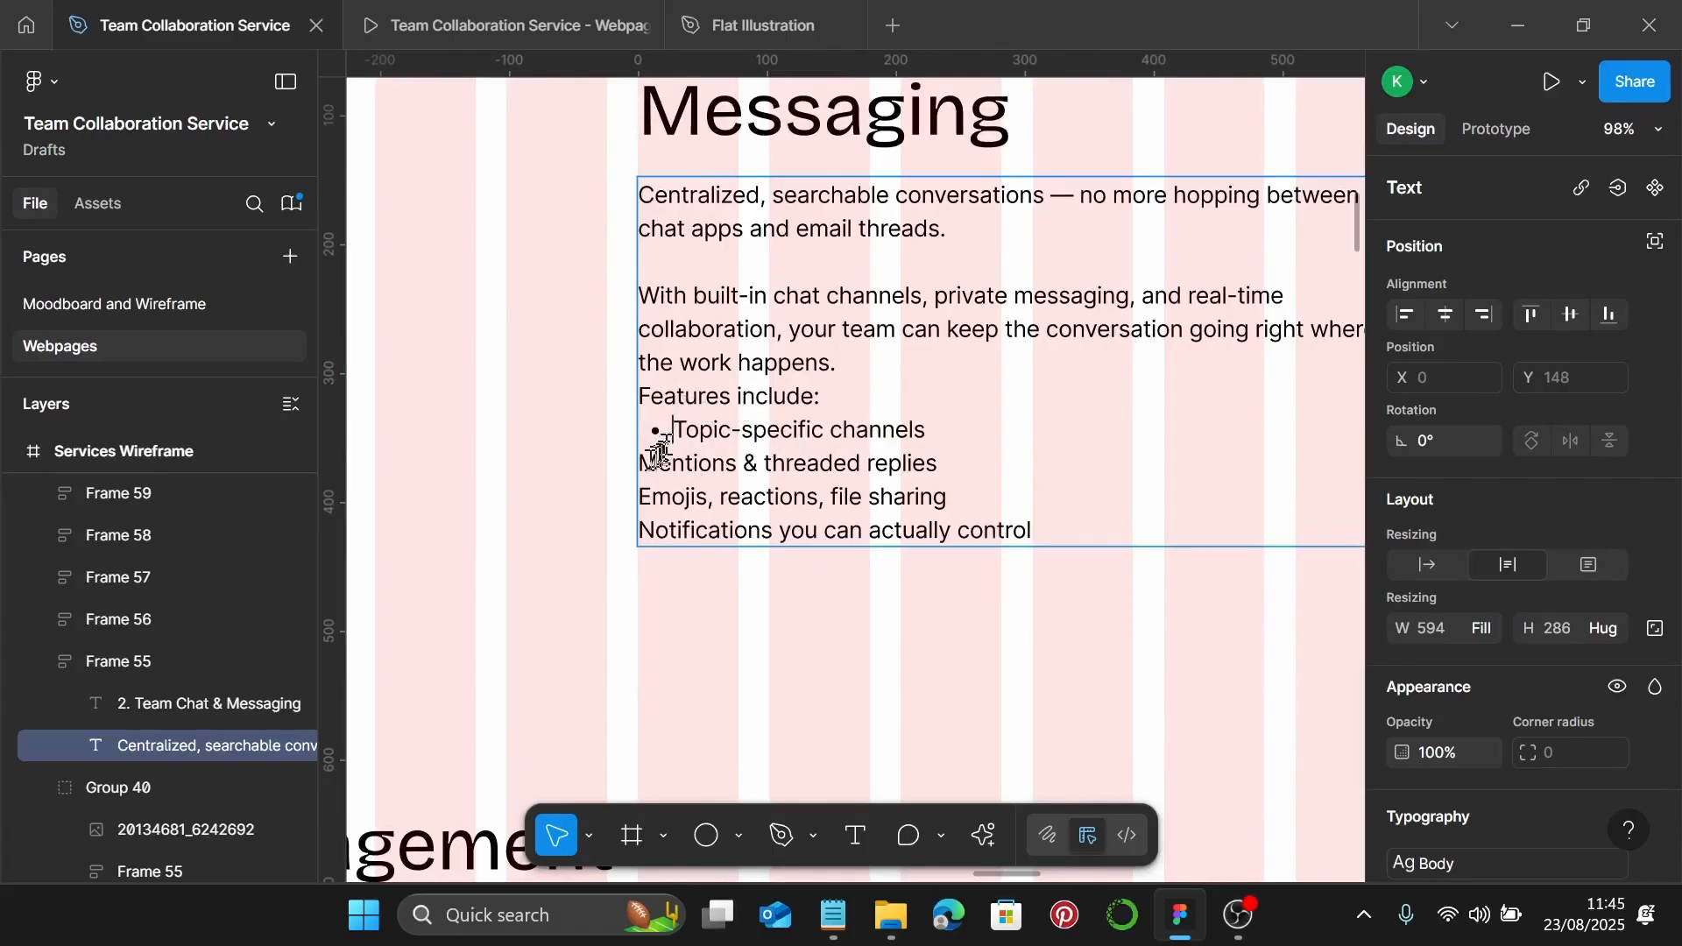
{"action": "left_click", "coordinate": [644, 465]}
{"action": "type", "text": "-"}
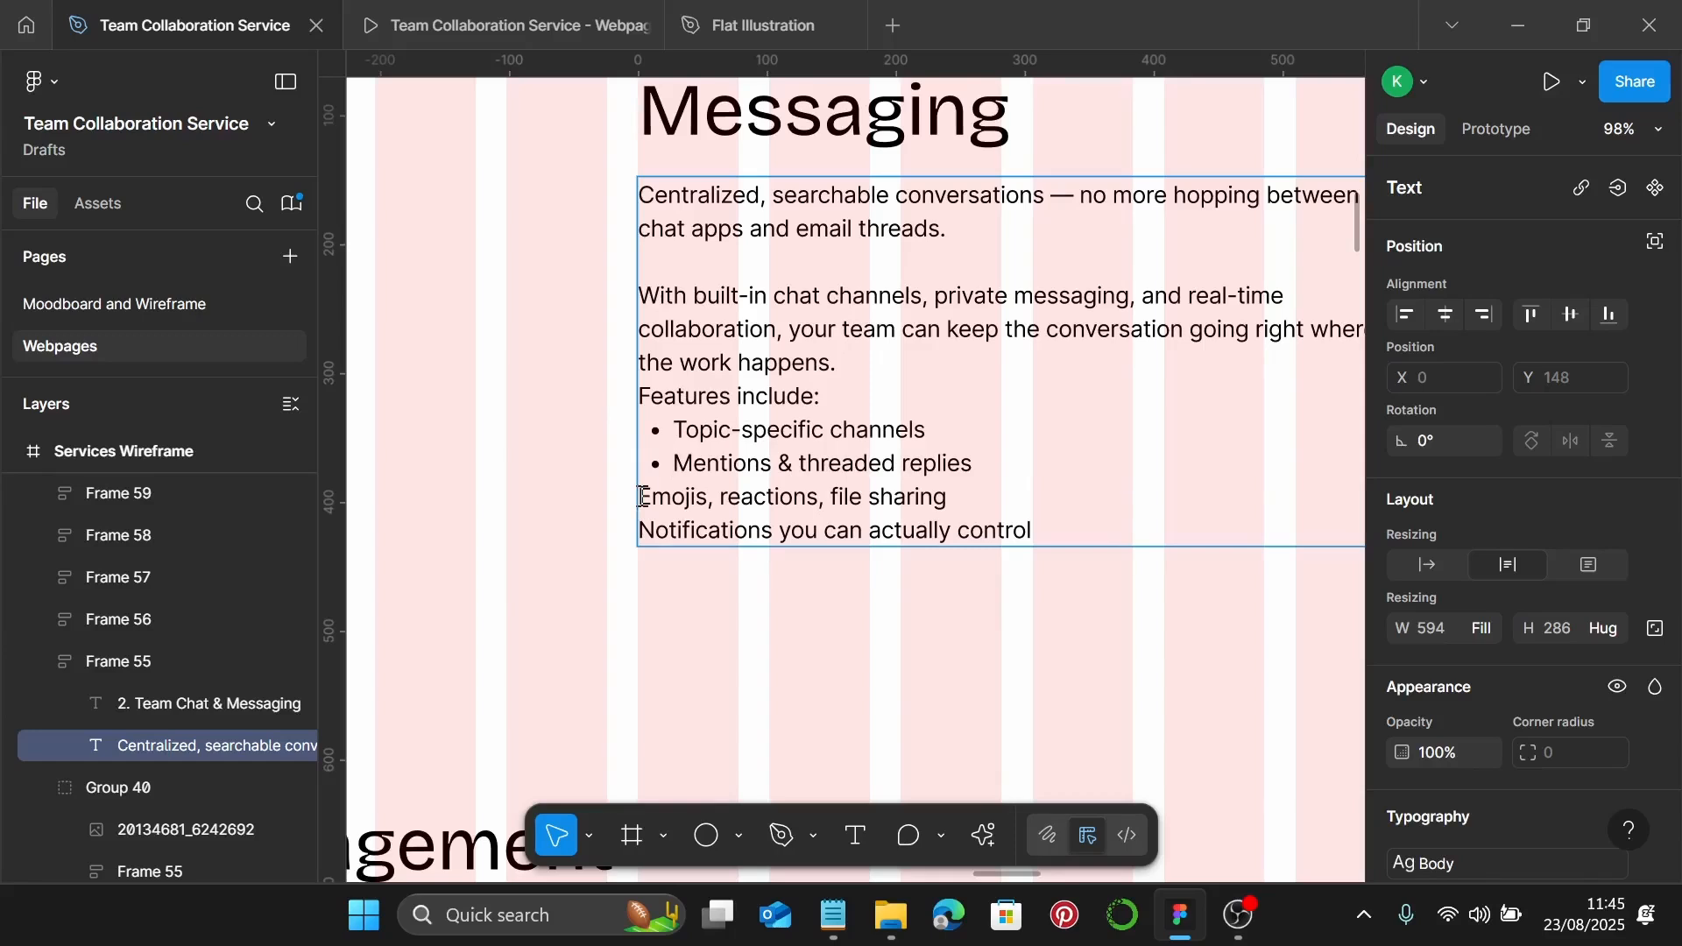
{"action": "left_click", "coordinate": [642, 497]}
{"action": "type", "text": "-"}
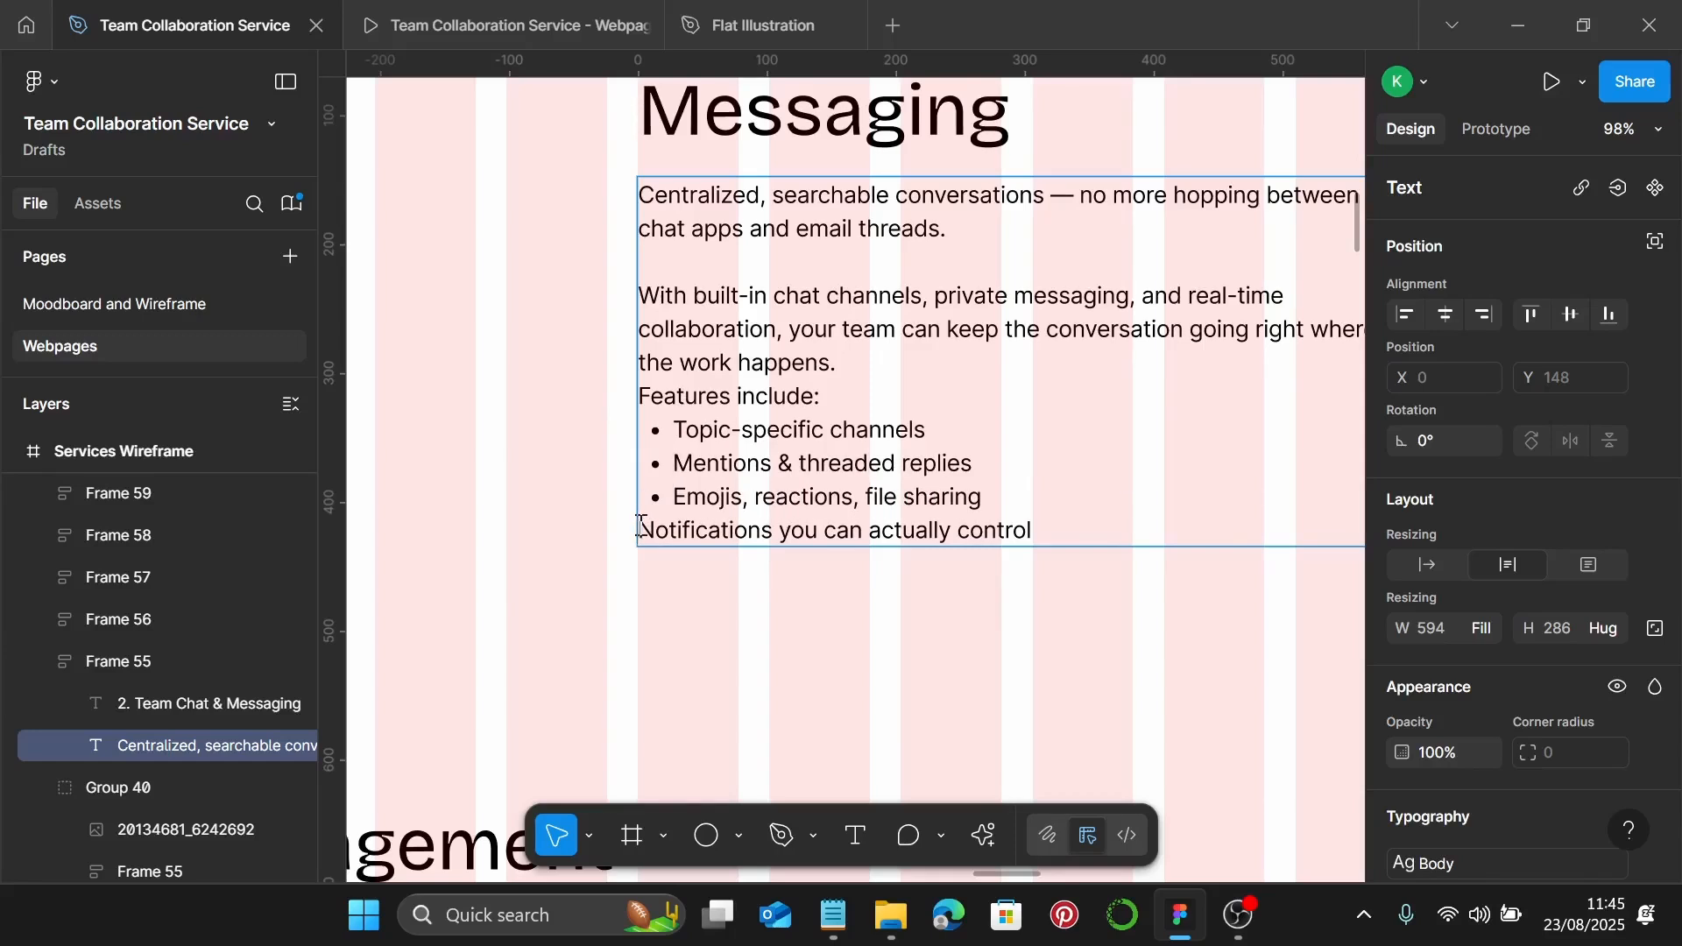
{"action": "left_click", "coordinate": [641, 526]}
{"action": "type", "text": "-"}
{"action": "key", "text": "Escape"}
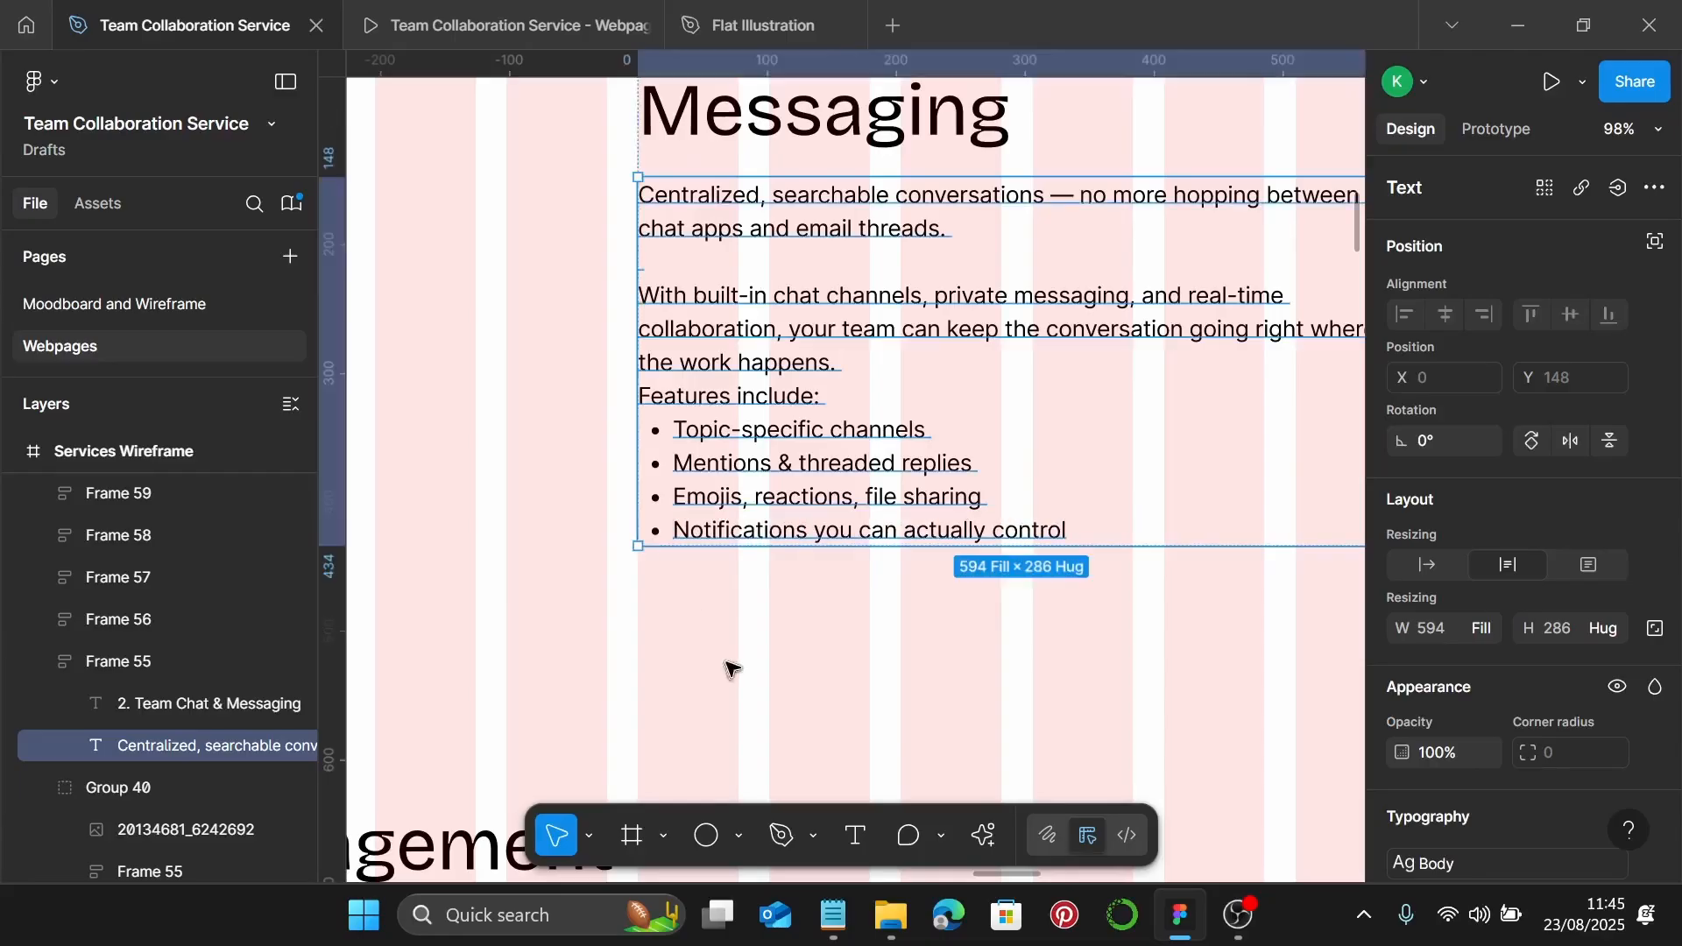
Narrow the Team Chat & Messaging text frame to a width of 588 so it ends on the layout grid's column edge
{"action": "scroll", "coordinate": [826, 390], "scroll_direction": "up", "scroll_amount": 2}
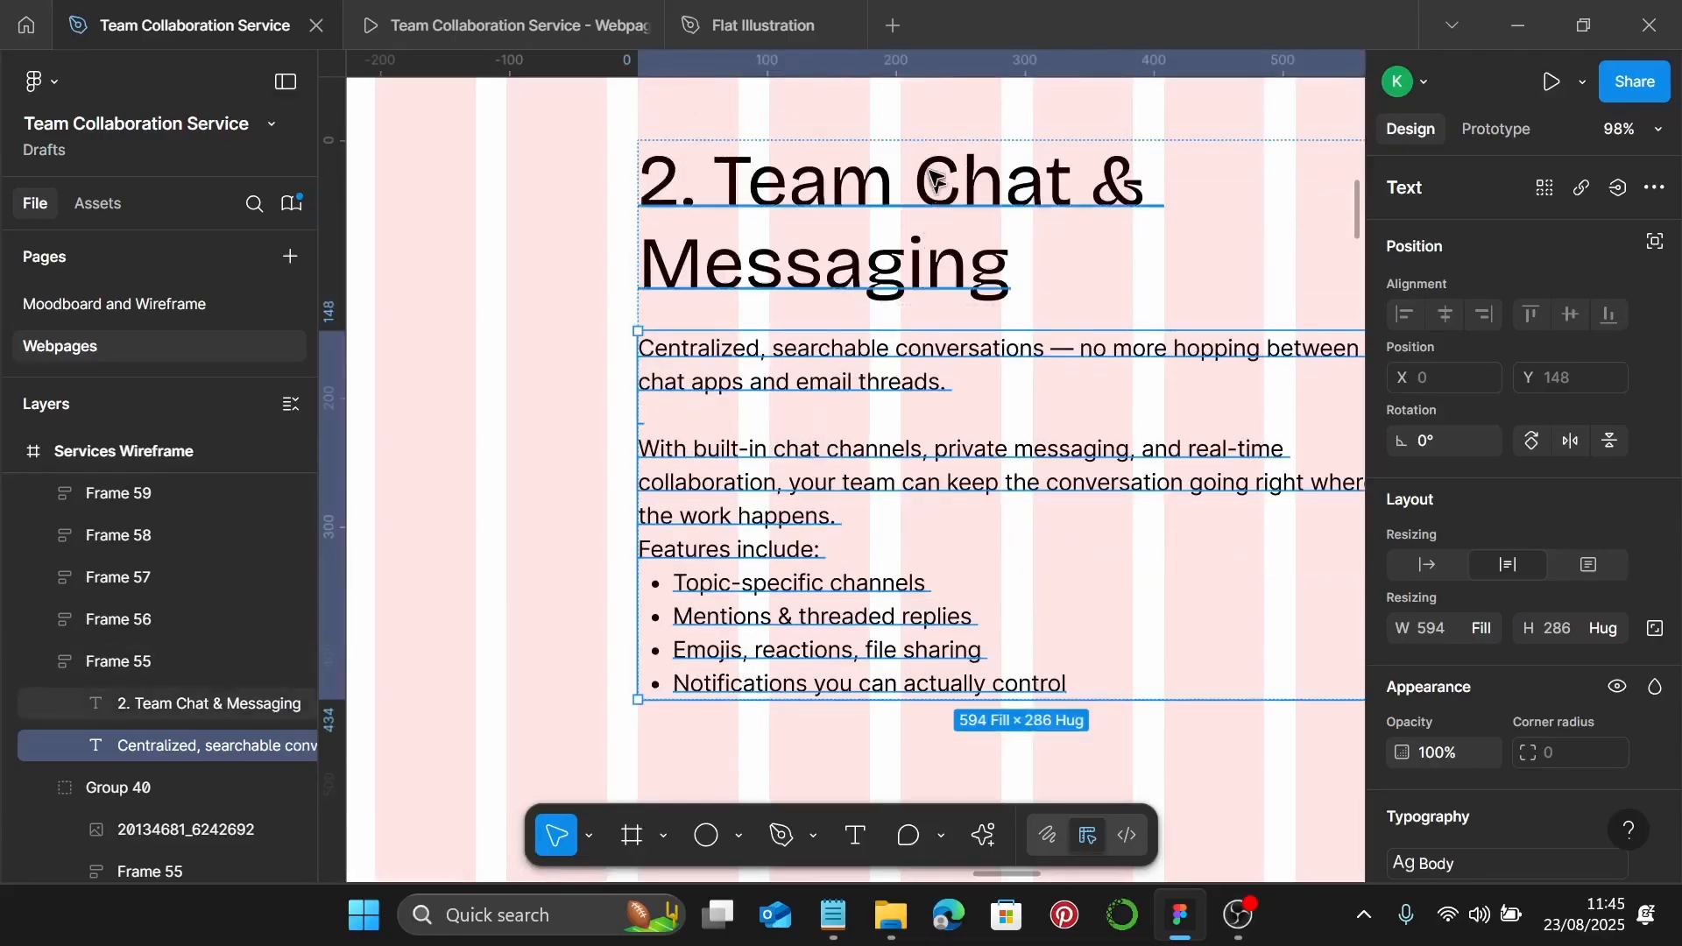
{"action": "left_click", "coordinate": [972, 117]}
{"action": "left_click", "coordinate": [870, 317]}
{"action": "scroll", "coordinate": [870, 318], "scroll_direction": "right", "scroll_amount": 2}
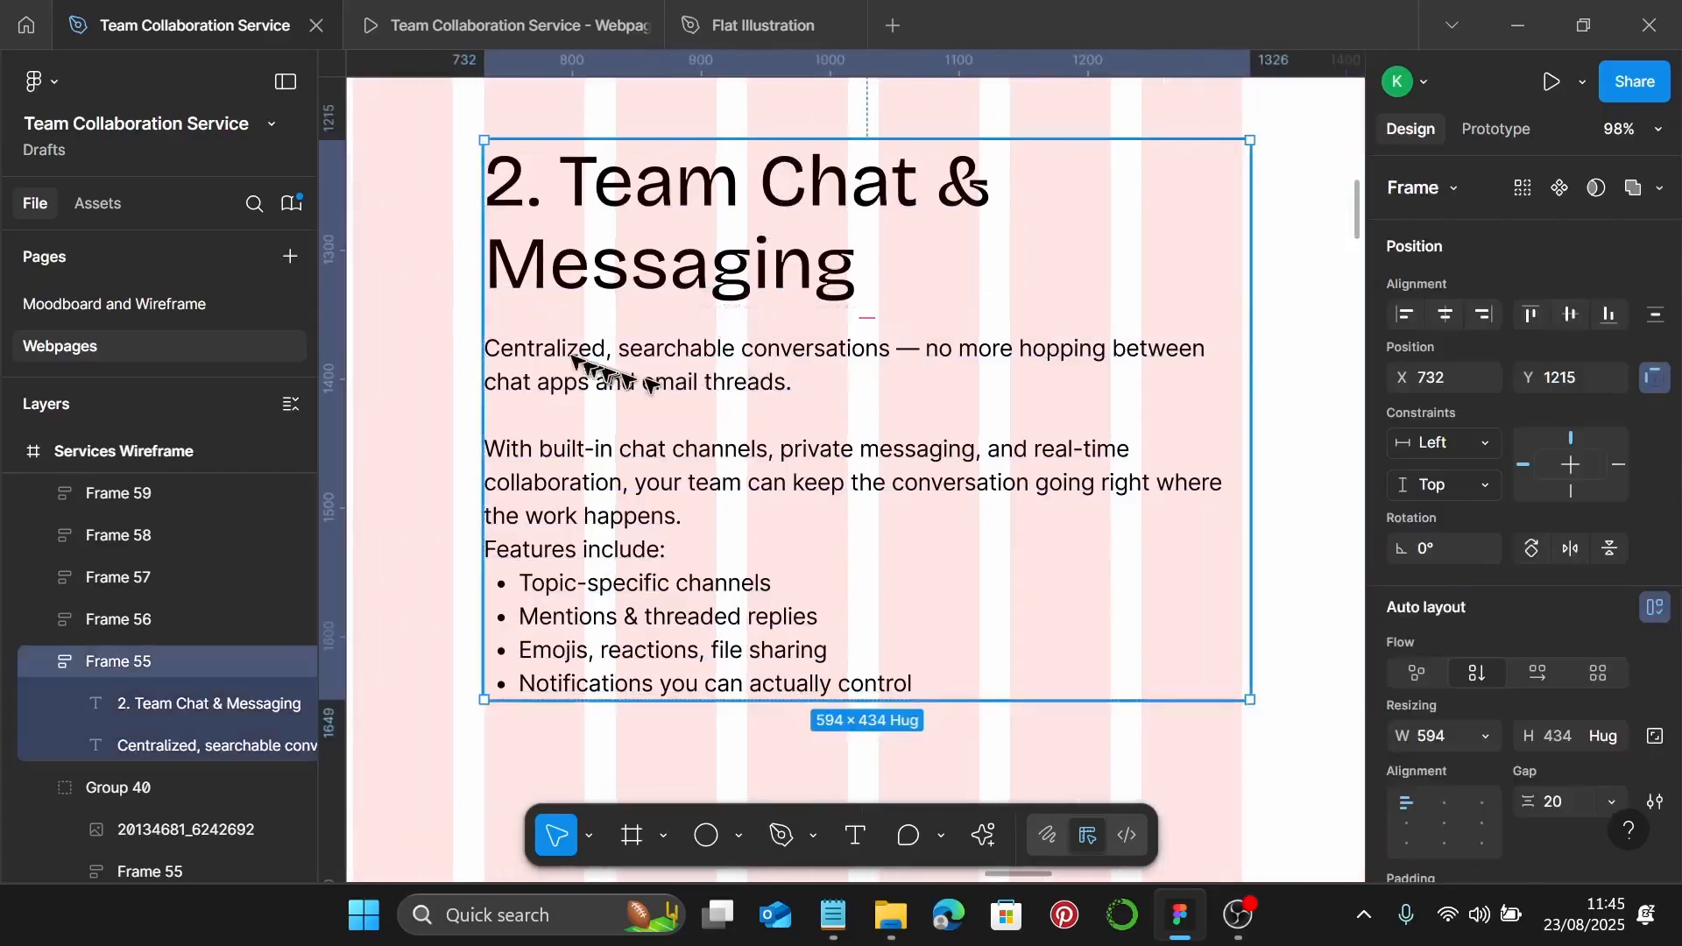
{"action": "scroll", "coordinate": [481, 327], "scroll_direction": "up", "scroll_amount": 5}
{"action": "scroll", "coordinate": [481, 327], "scroll_direction": "down", "scroll_amount": 3}
{"action": "scroll", "coordinate": [481, 327], "scroll_direction": "down", "scroll_amount": 3}
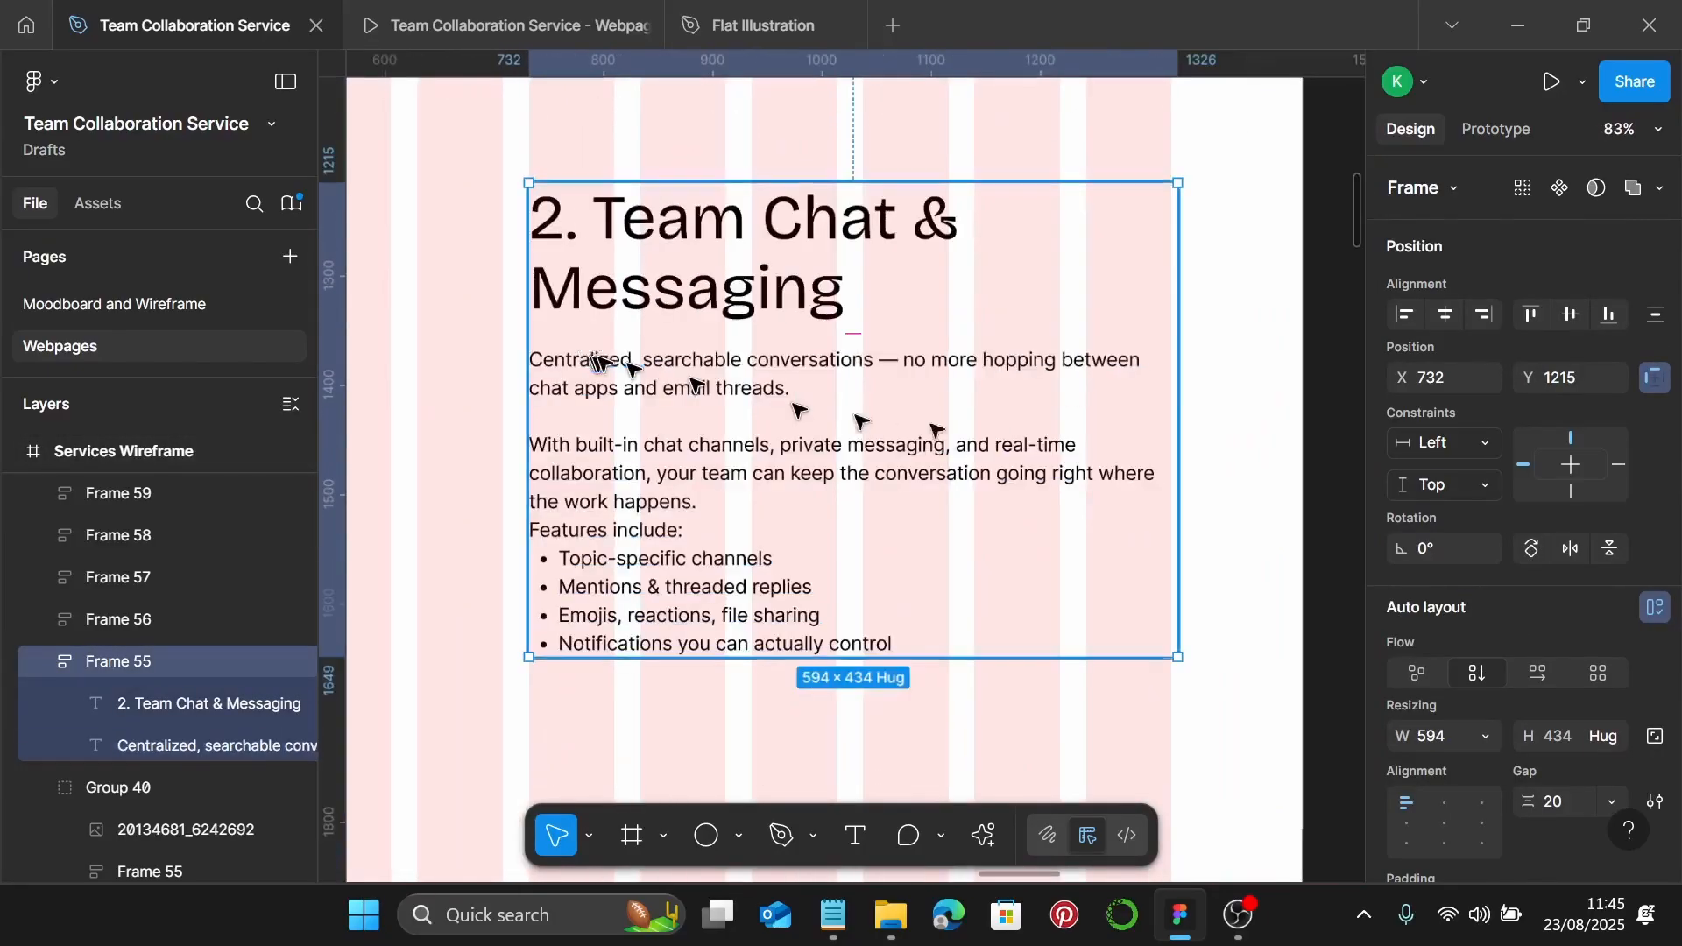
{"action": "left_click_drag", "start_coordinate": [1175, 380], "coordinate": [1170, 380]}
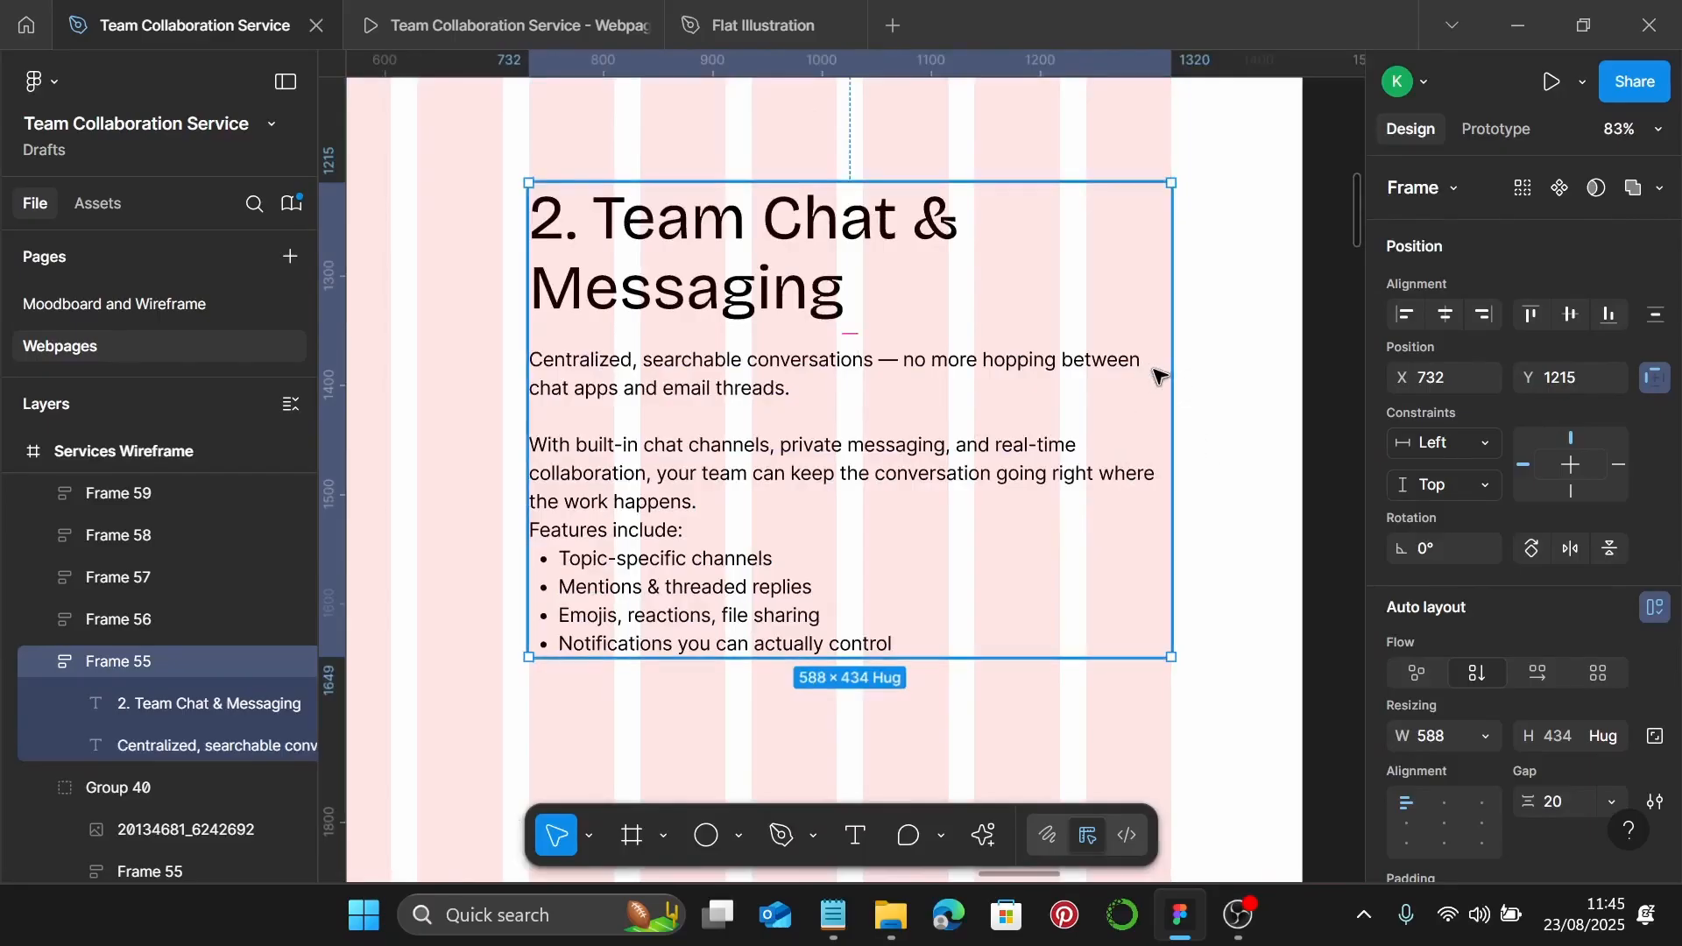
Move the puzzle-piece team illustration onto the Services page beside the Team Chat block and set its height to 434
{"action": "scroll", "coordinate": [1159, 377], "scroll_direction": "down", "scroll_amount": 3}
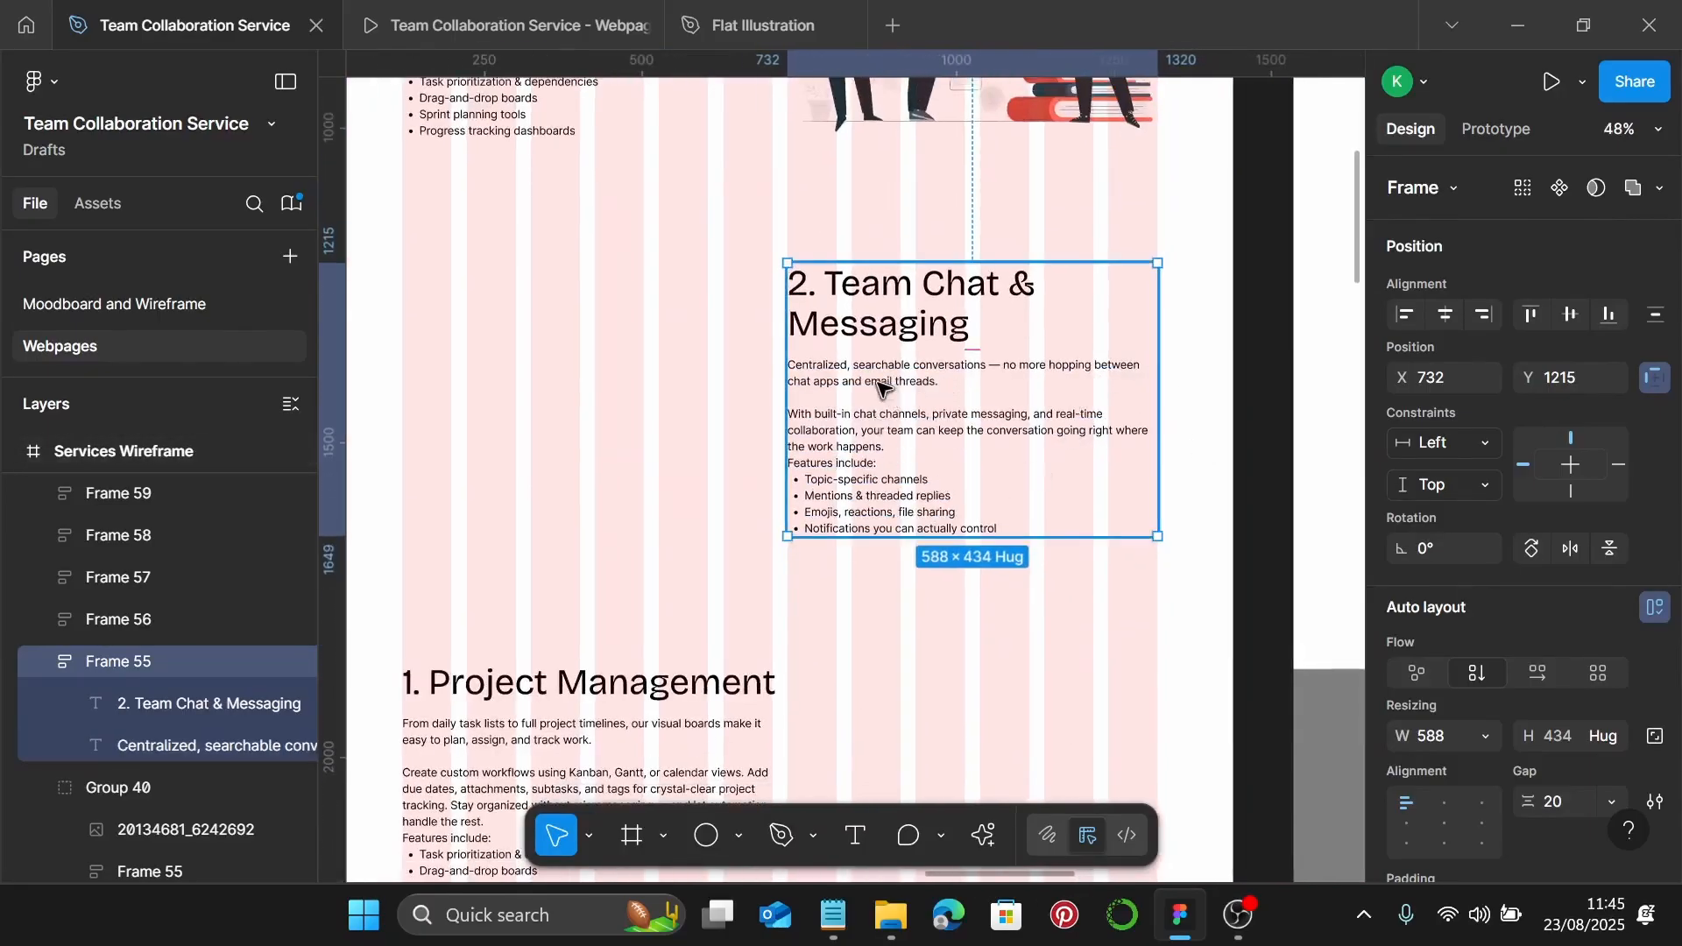
{"action": "scroll", "coordinate": [881, 385], "scroll_direction": "down", "scroll_amount": 4}
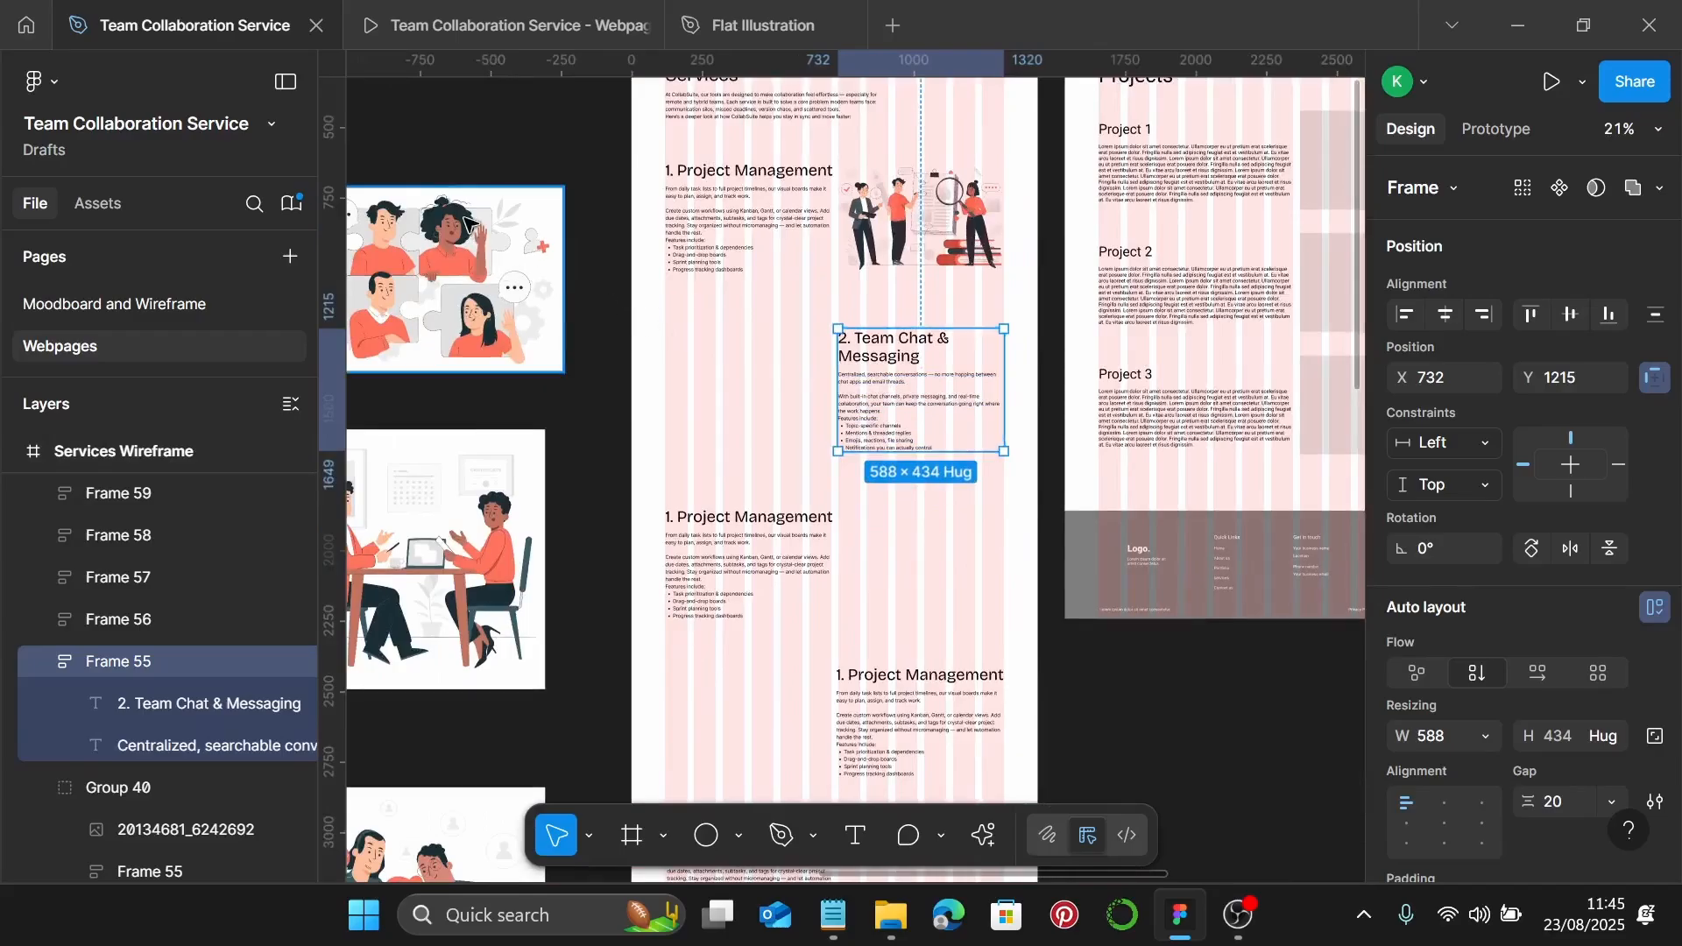
{"action": "left_click_drag", "start_coordinate": [464, 224], "coordinate": [732, 350]}
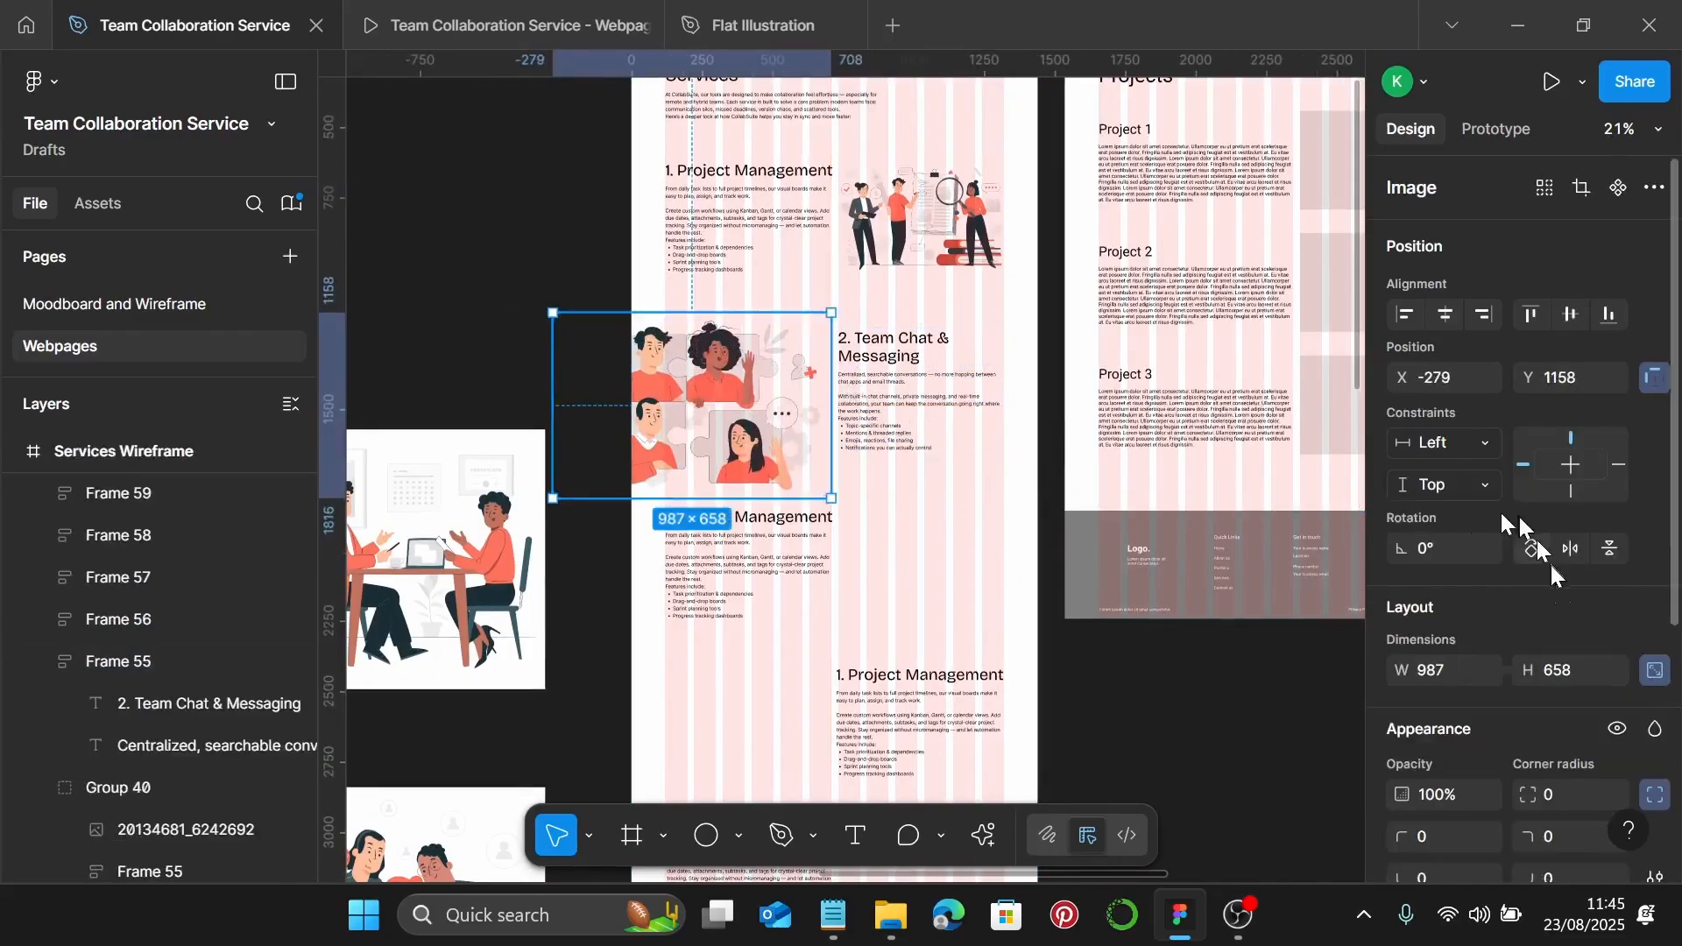
{"action": "scroll", "coordinate": [1555, 574], "scroll_direction": "down", "scroll_amount": 3}
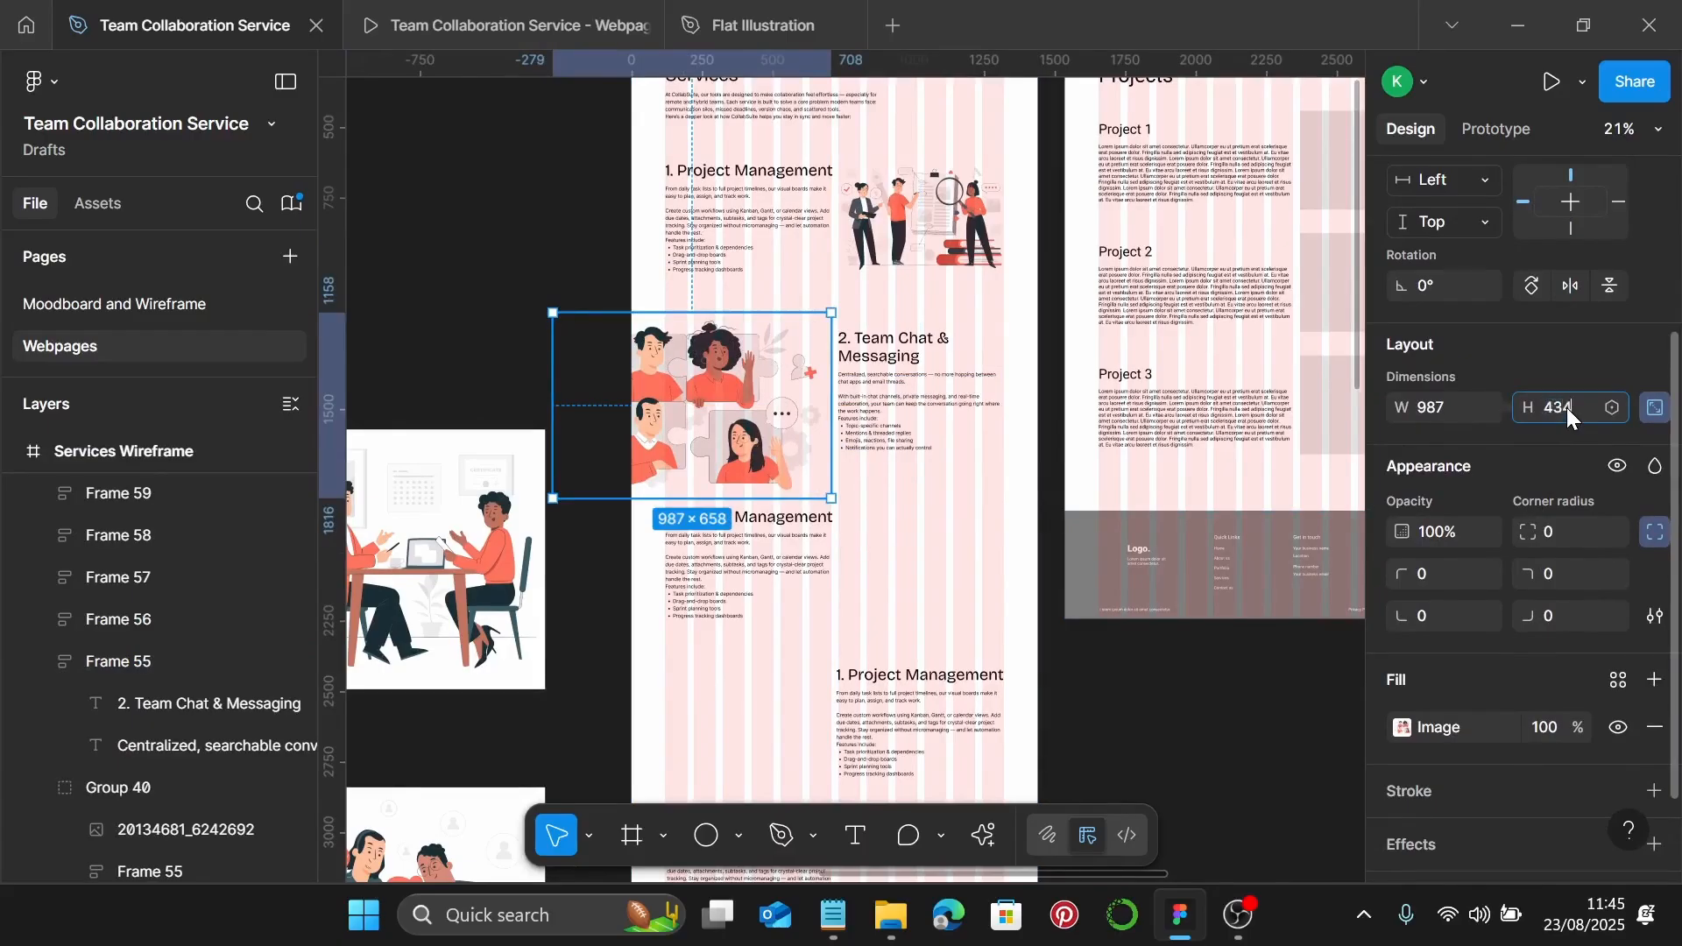
{"action": "key", "text": "Return"}
{"action": "scroll", "coordinate": [663, 335], "scroll_direction": "up", "scroll_amount": 2}
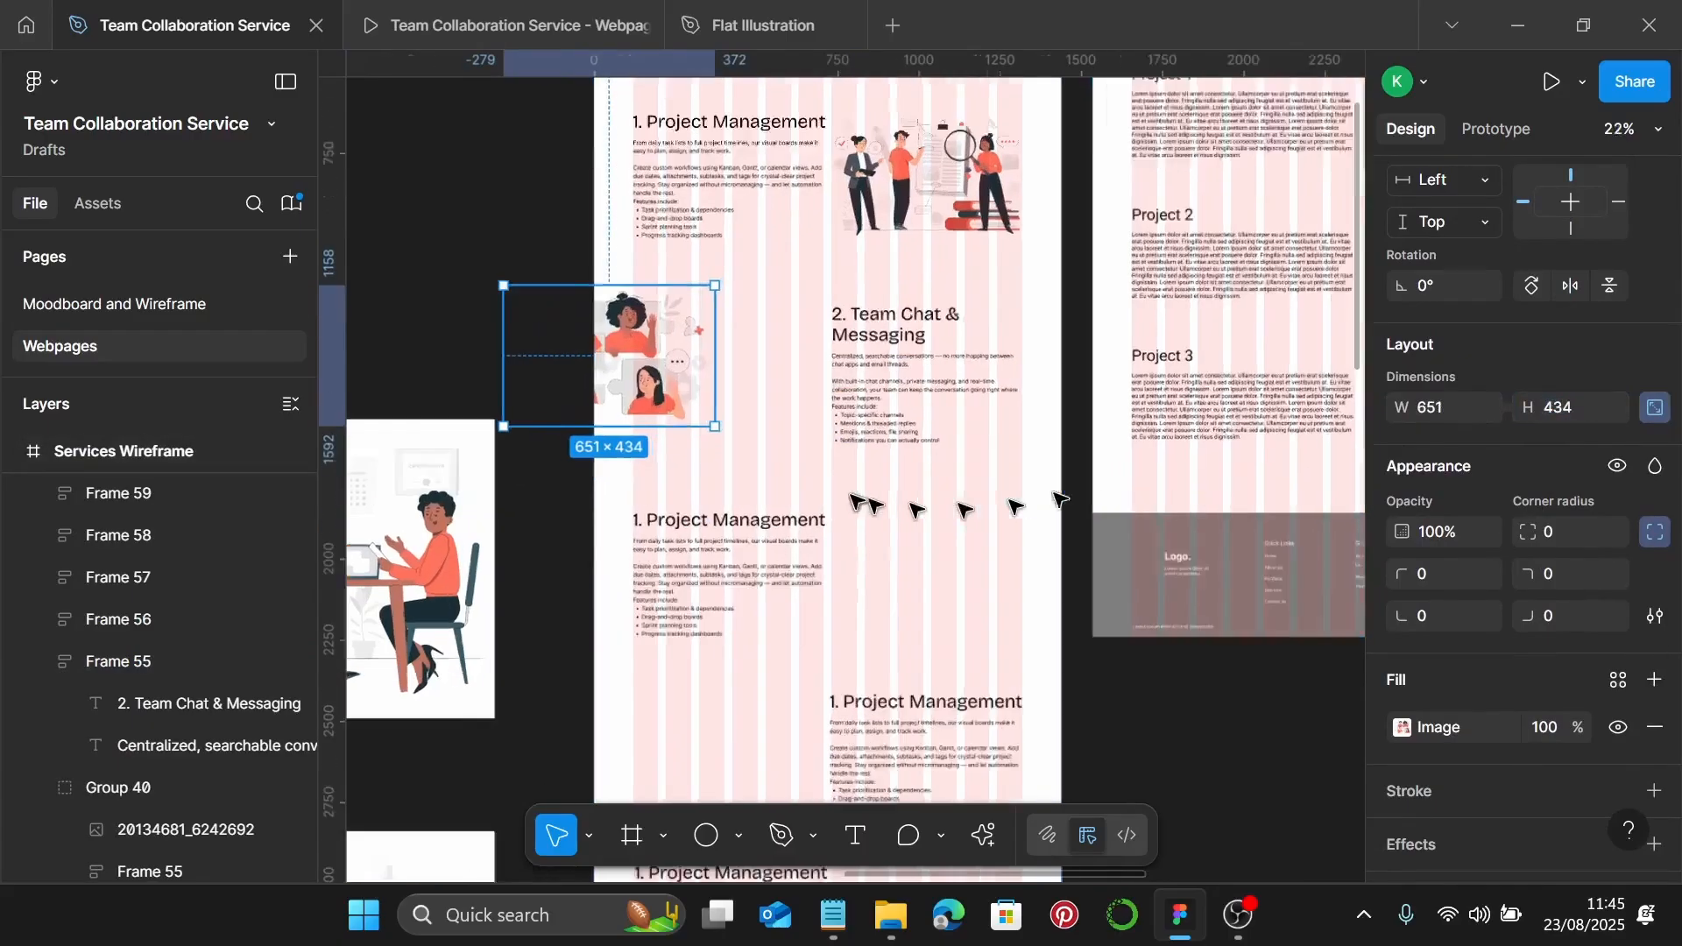
Align the puzzle illustration with the Team Chat text frame at X 81, Y 1215, and group the two together
{"action": "left_click_drag", "start_coordinate": [663, 335], "coordinate": [789, 339]}
{"action": "scroll", "coordinate": [791, 354], "scroll_direction": "up", "scroll_amount": 2}
{"action": "scroll", "coordinate": [791, 353], "scroll_direction": "up", "scroll_amount": 2}
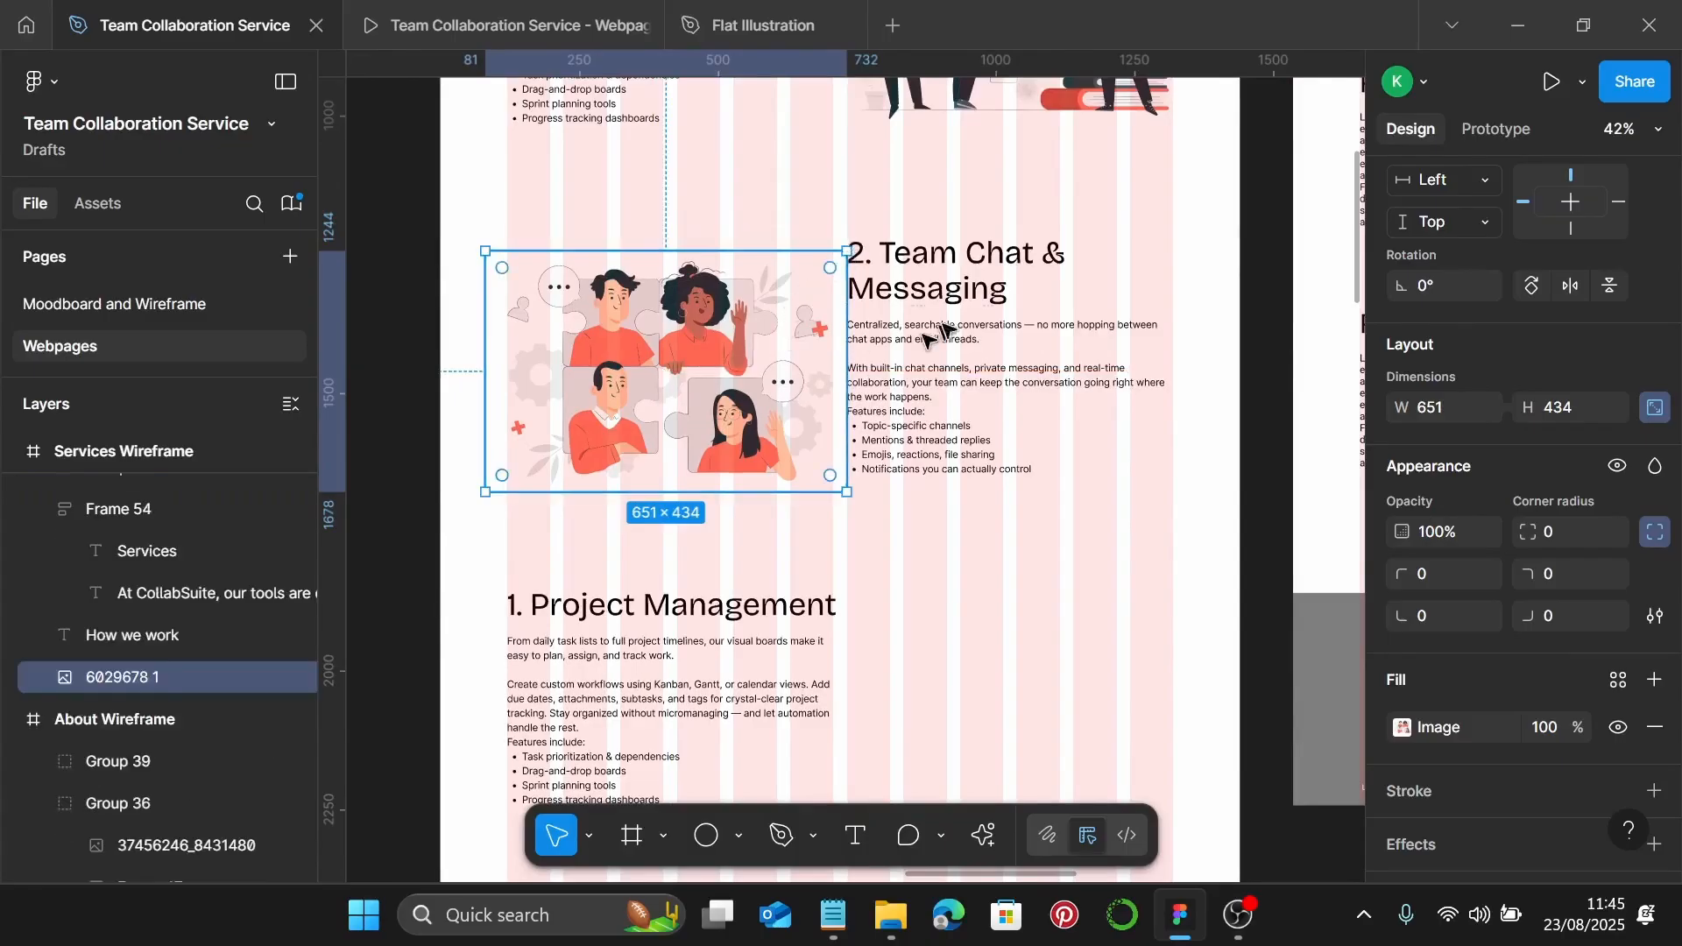
{"action": "left_click_drag", "start_coordinate": [774, 412], "coordinate": [769, 399]}
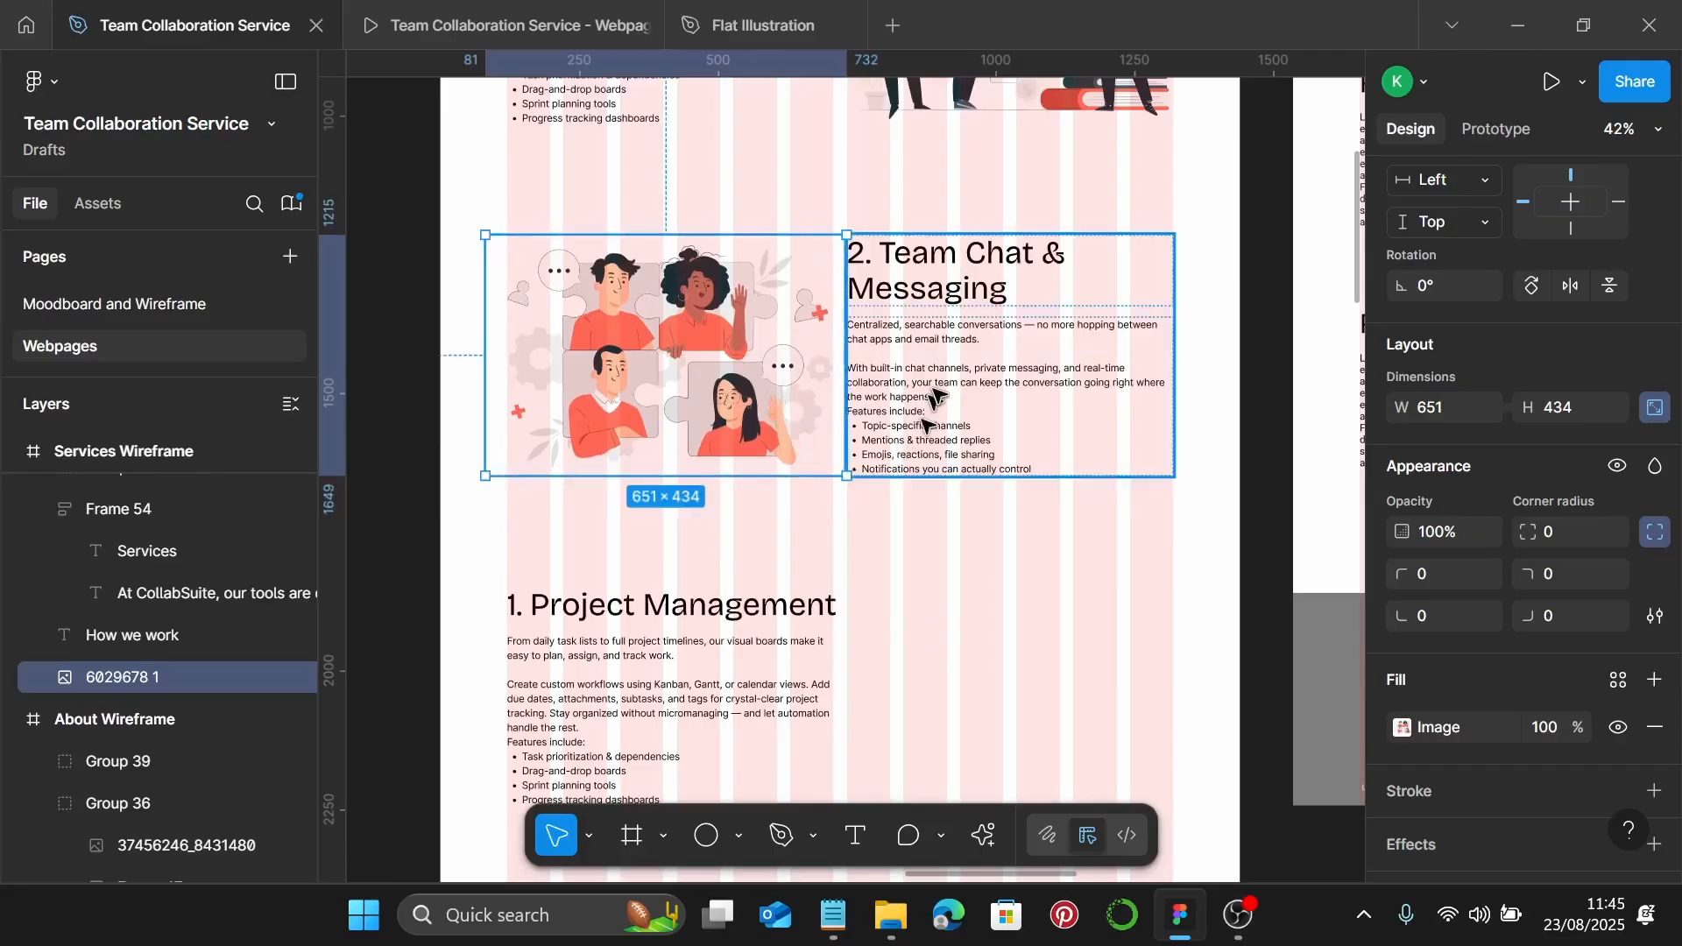
{"action": "left_click", "coordinate": [935, 394], "text": "shift"}
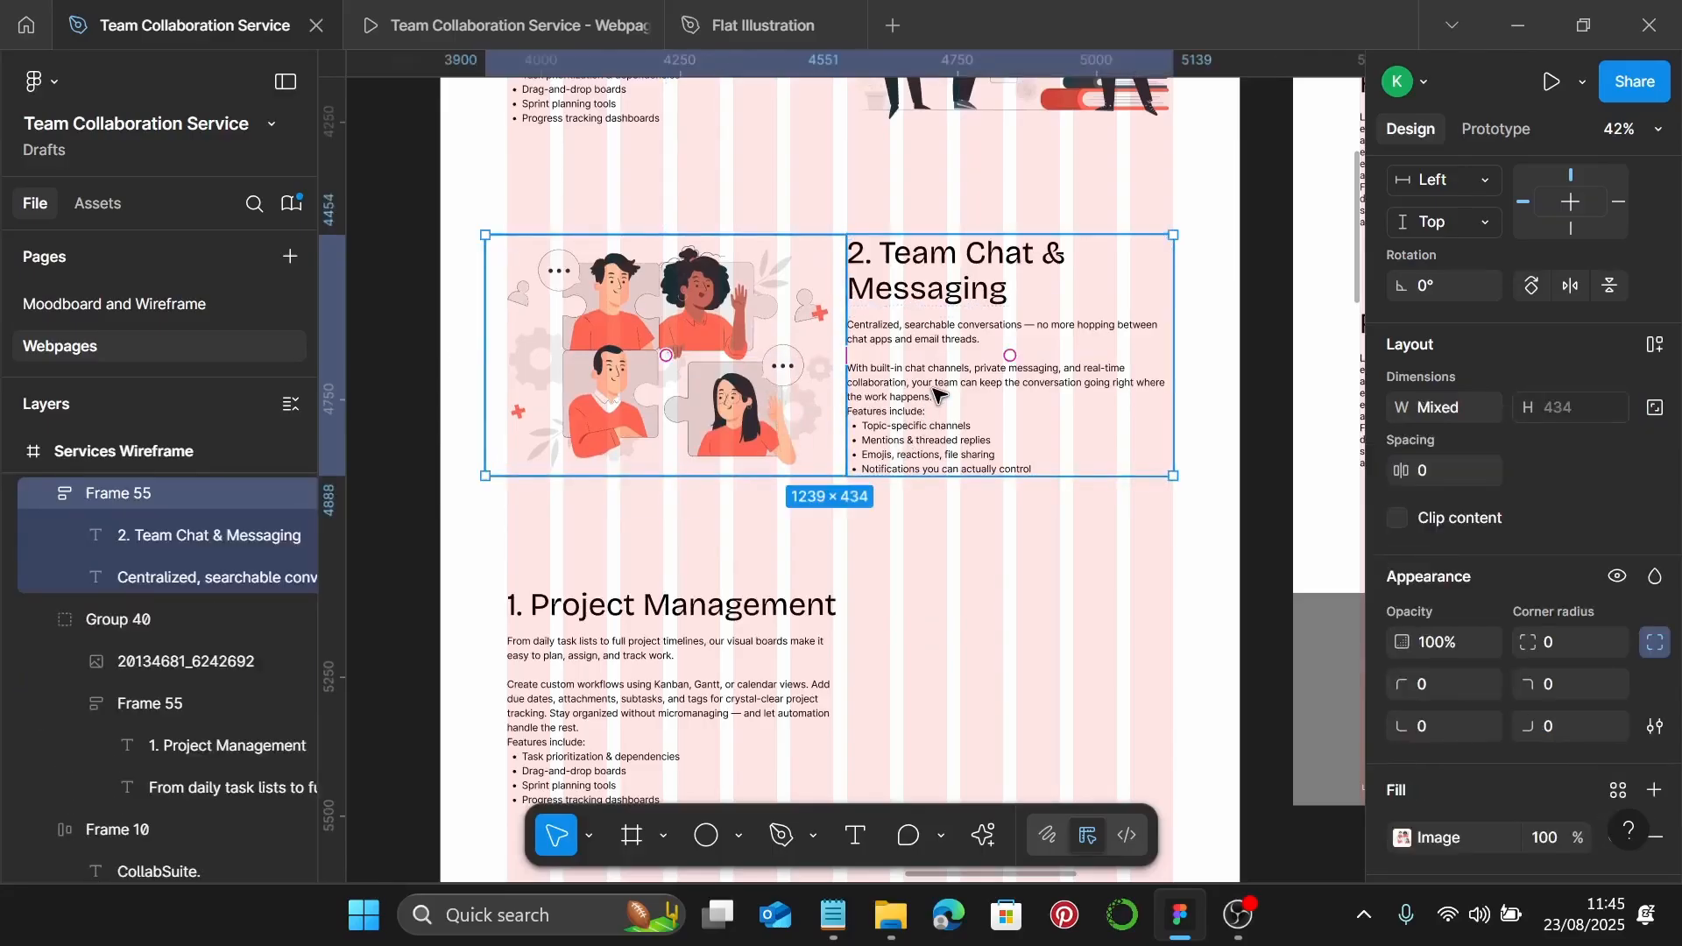
{"action": "key", "text": "ctrl+g"}
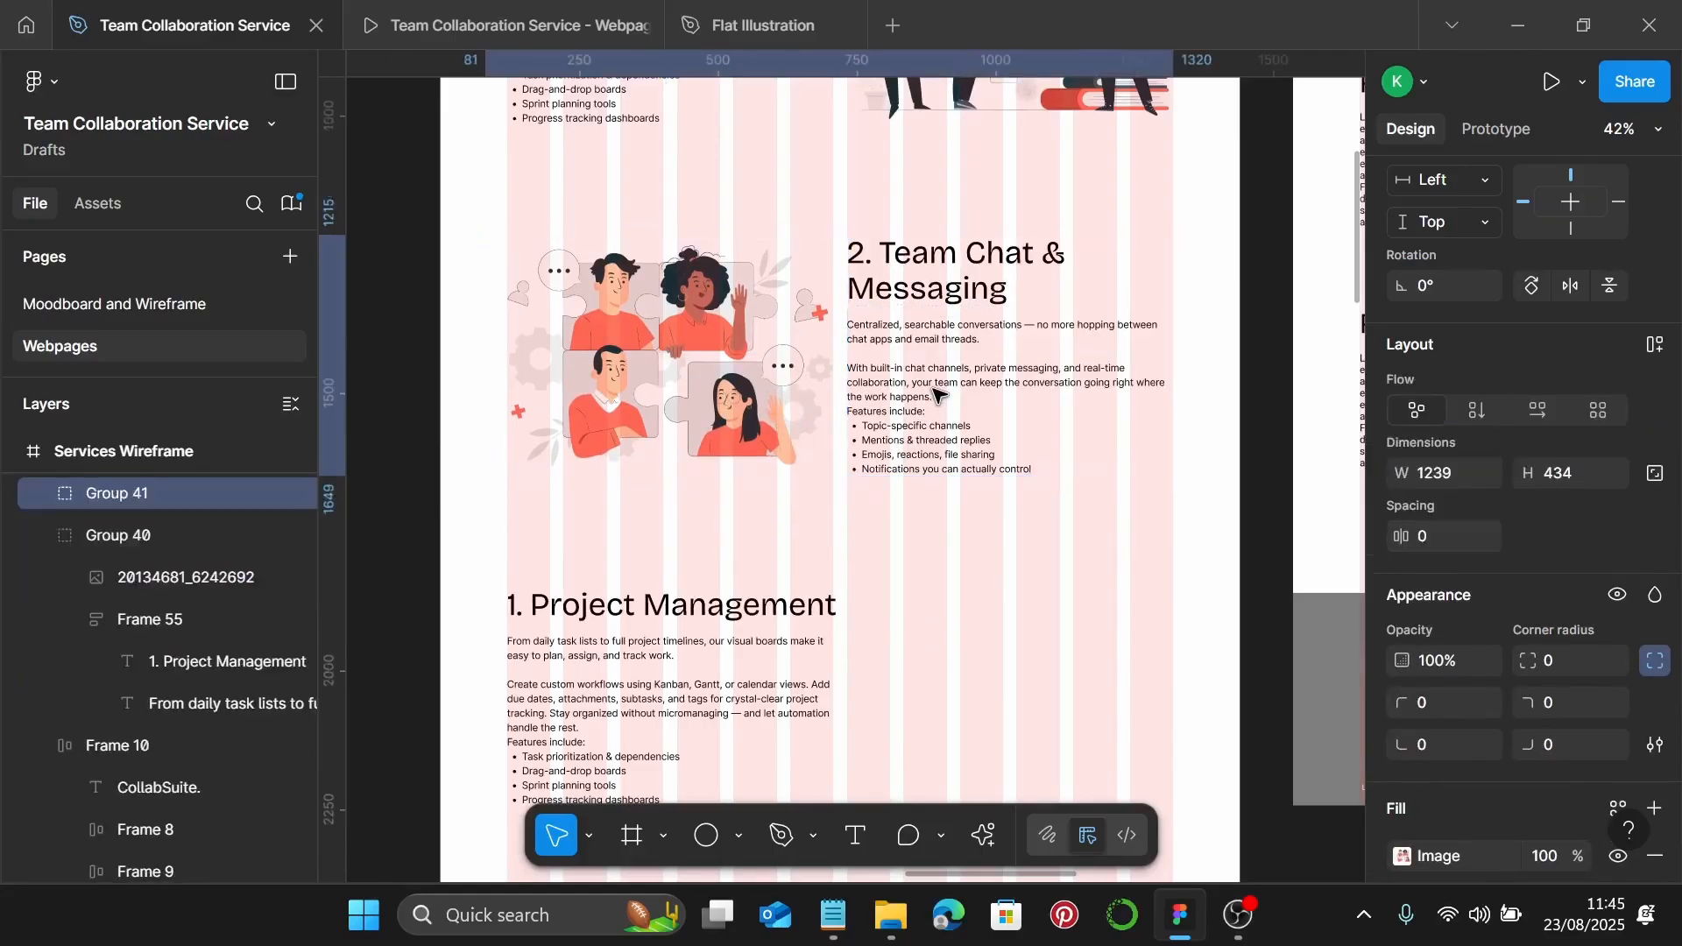
Check the Team Chat & Messaging section in the prototype preview, then return to the design file
{"action": "left_click", "coordinate": [473, 24]}
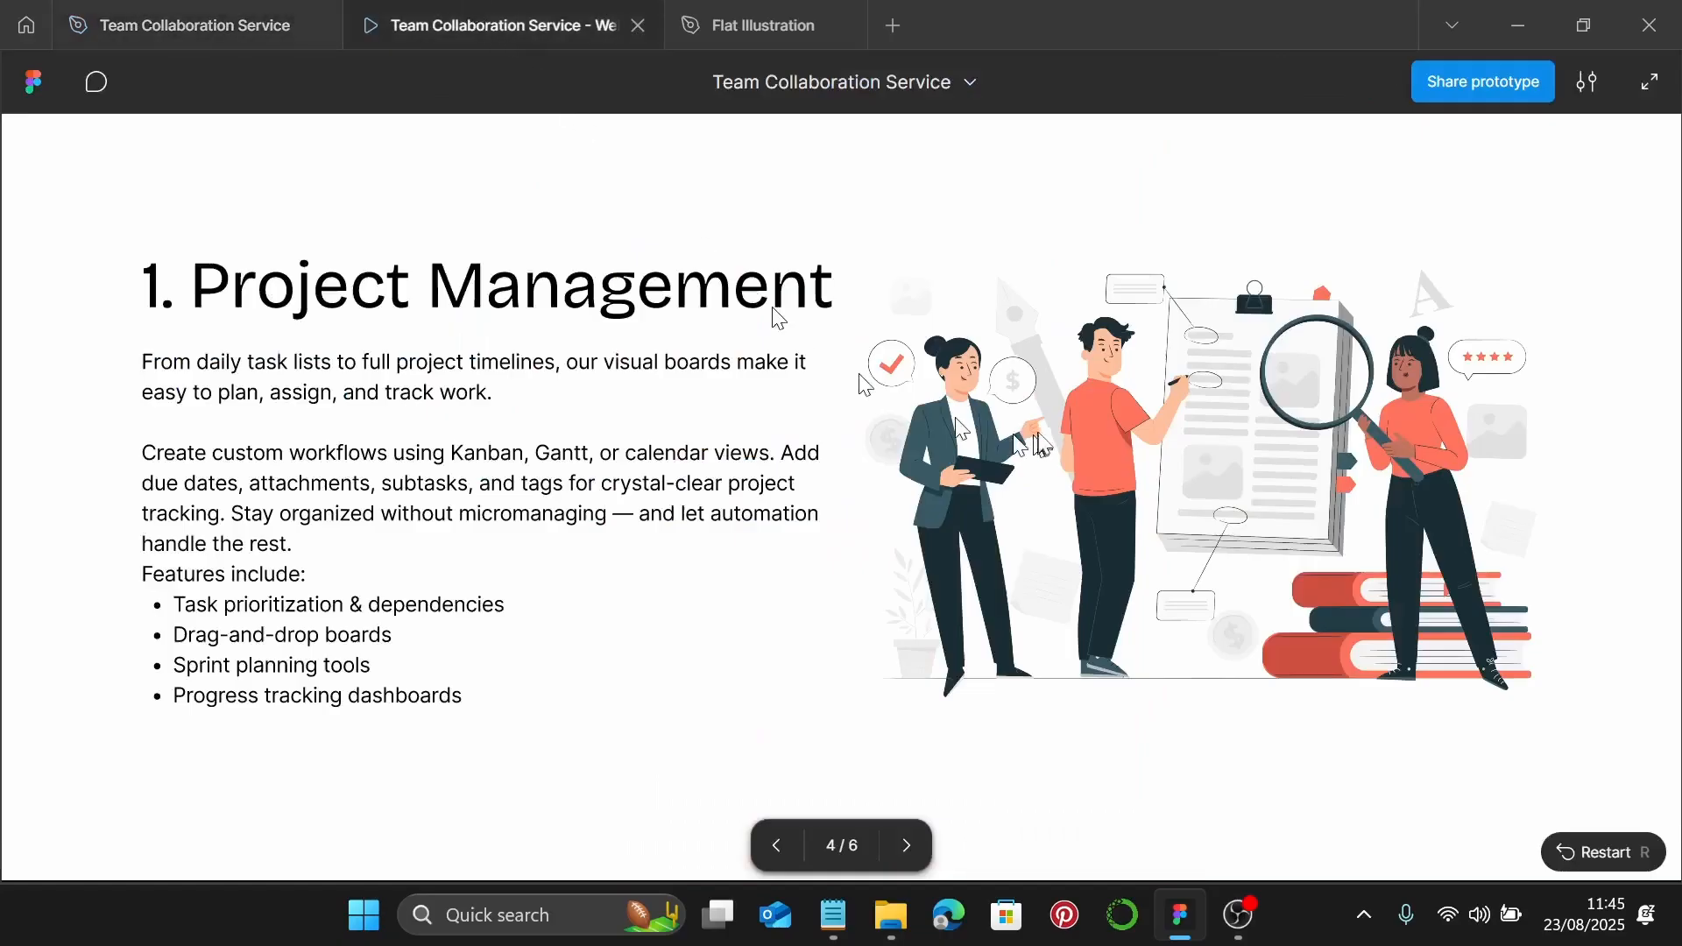
{"action": "scroll", "coordinate": [1048, 417], "scroll_direction": "down", "scroll_amount": 8}
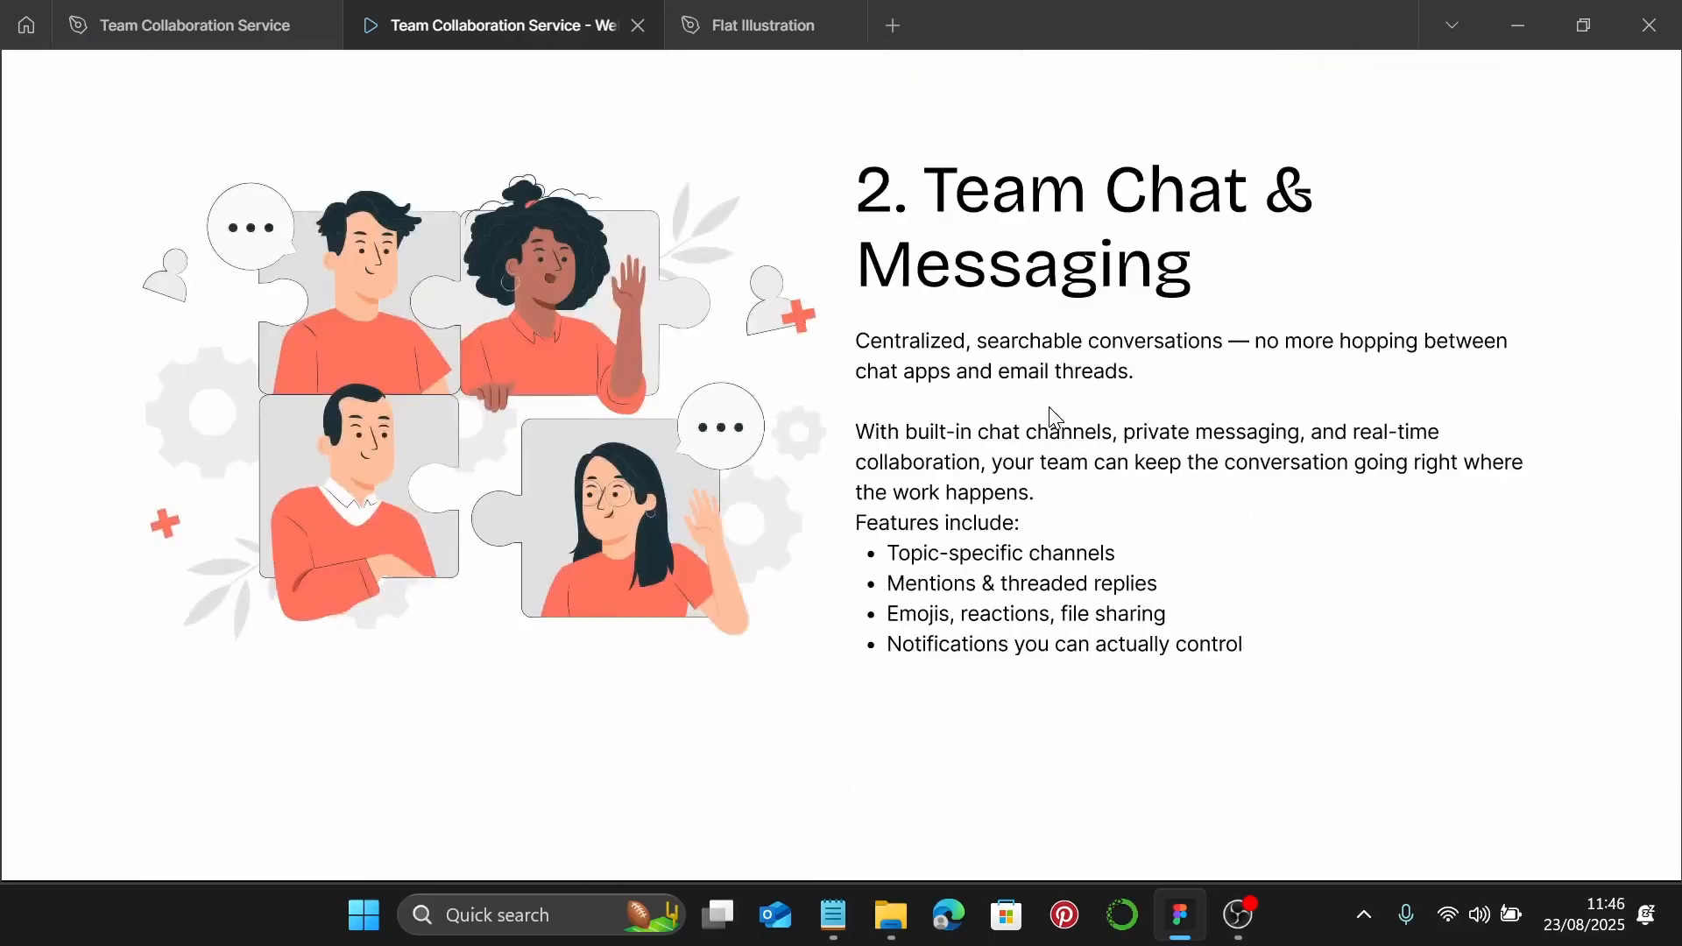
{"action": "left_click", "coordinate": [263, 24]}
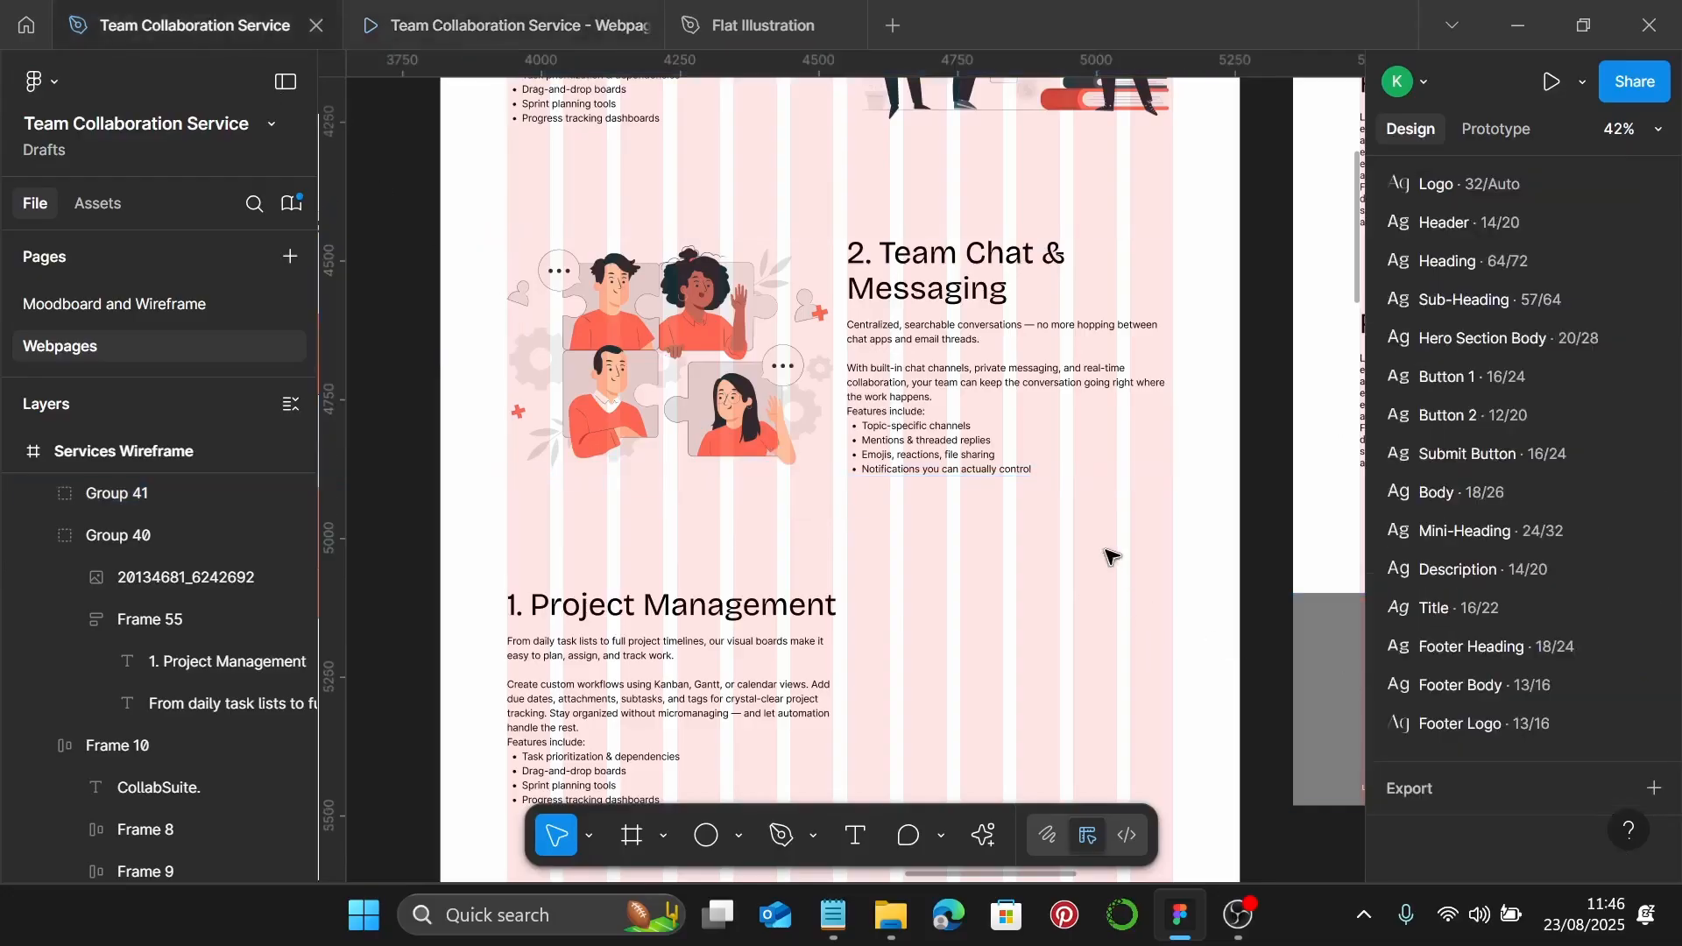
Replace the third service block's placeholder heading with "3. Integrated Calendar" copied from the notes in Notepad
{"action": "scroll", "coordinate": [872, 538], "scroll_direction": "down", "scroll_amount": 3}
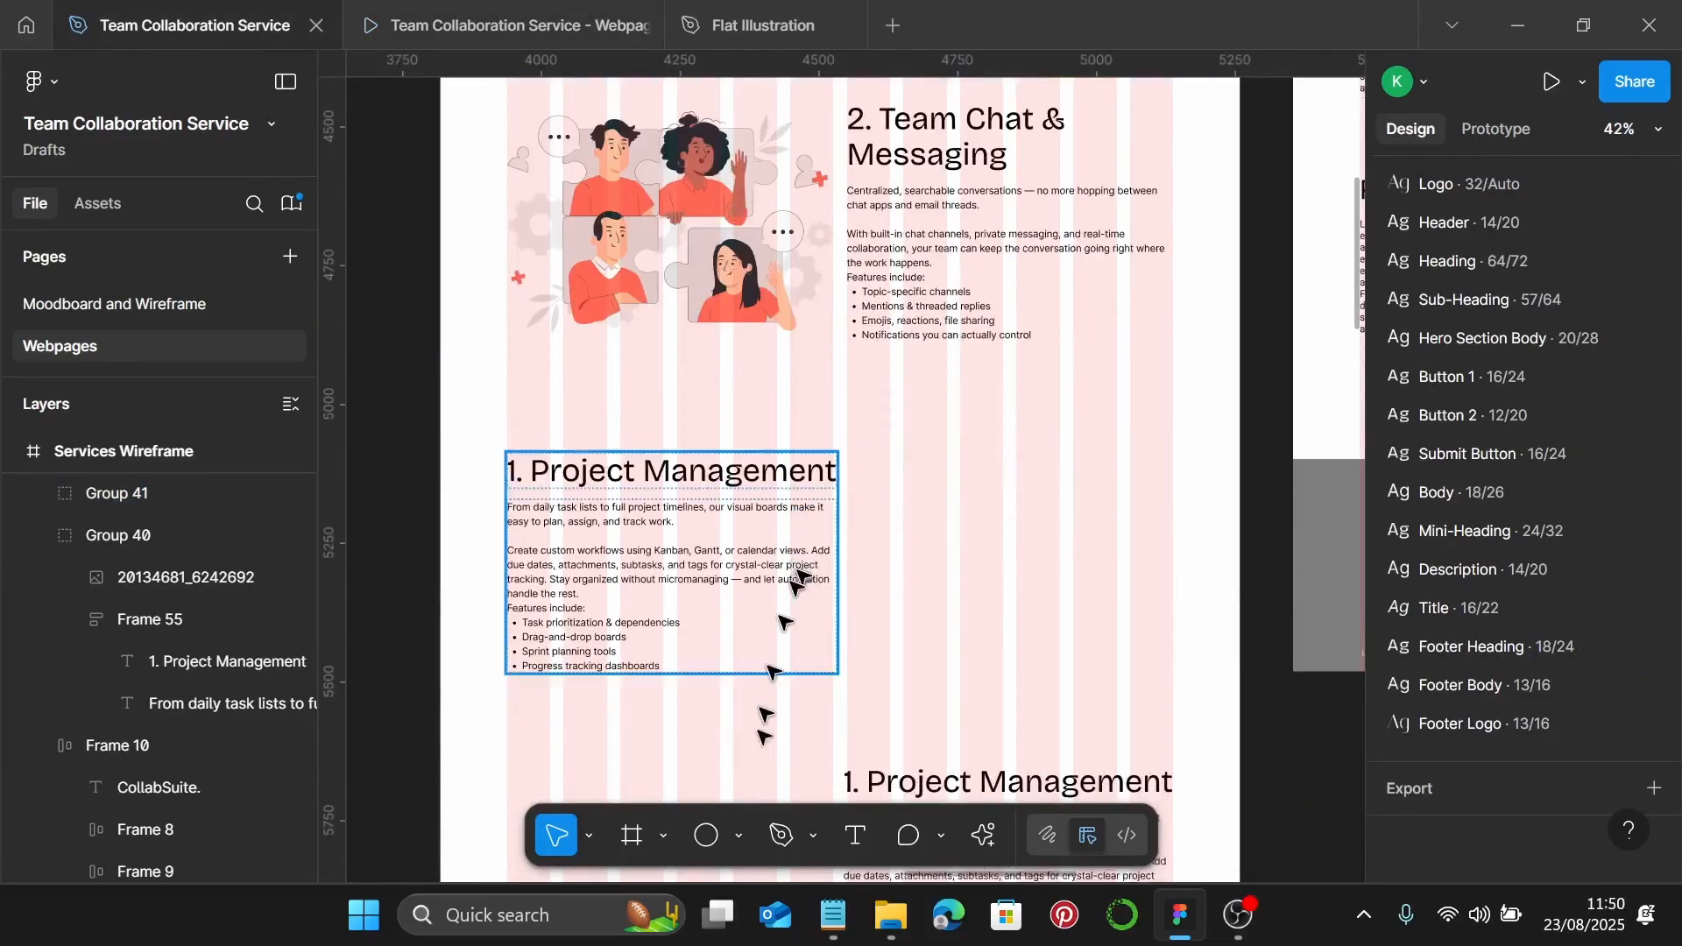
{"action": "left_click", "coordinate": [832, 914]}
{"action": "scroll", "coordinate": [1288, 512], "scroll_direction": "down", "scroll_amount": 3}
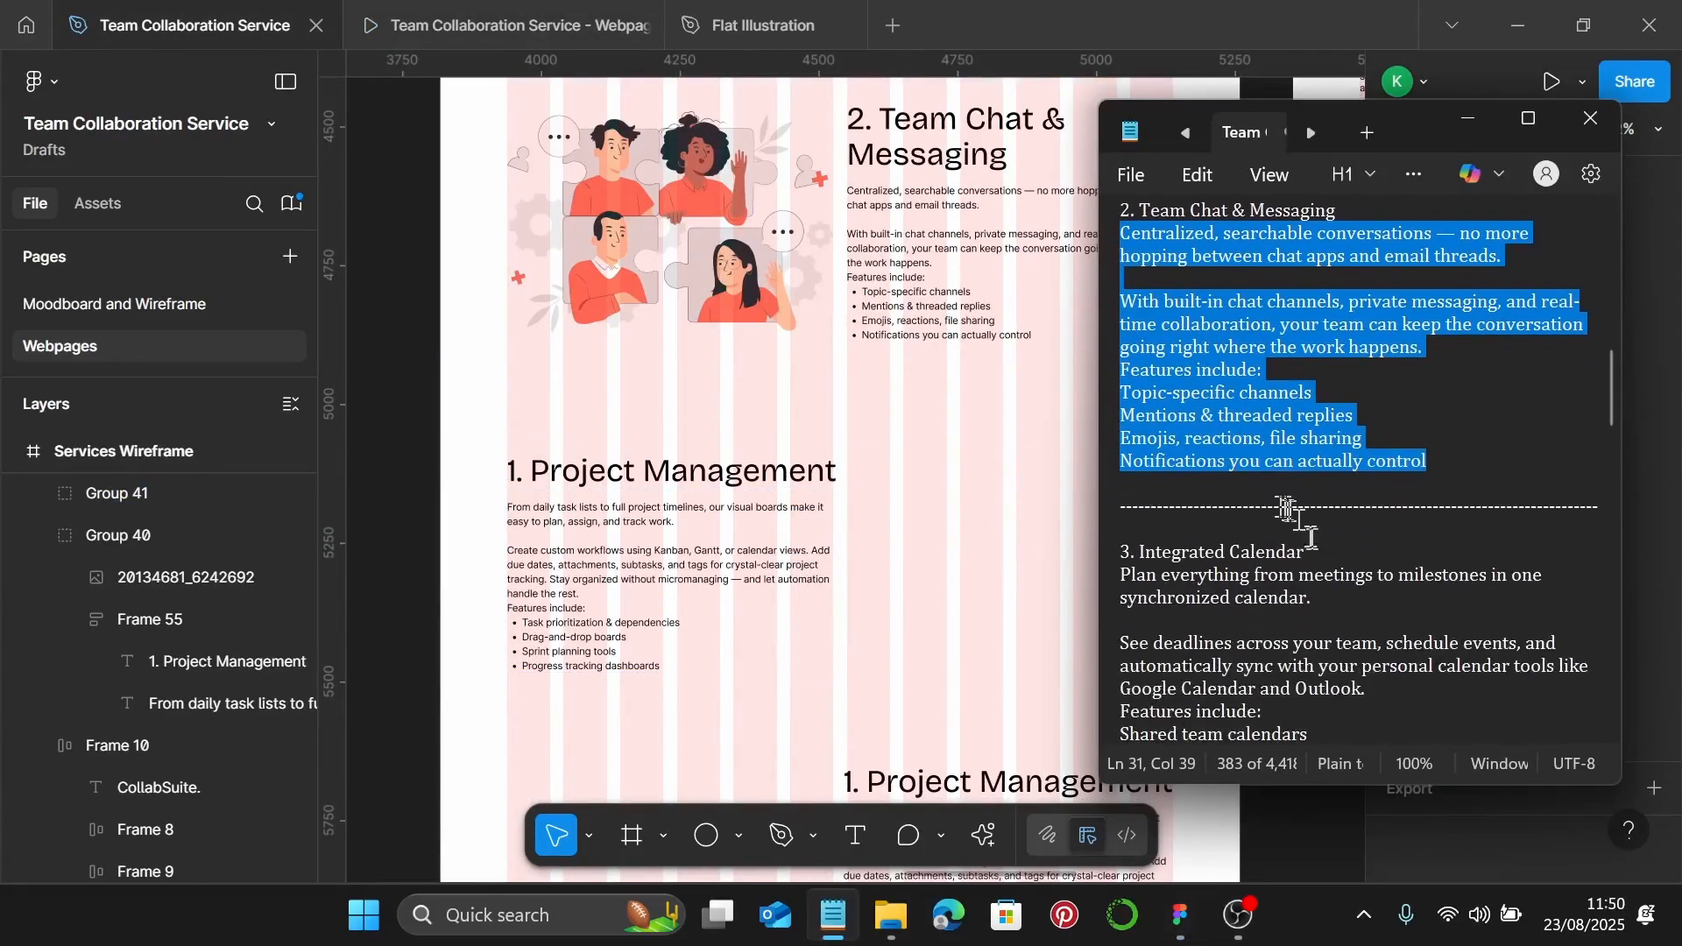
{"action": "left_click_drag", "start_coordinate": [1306, 552], "coordinate": [1122, 550]}
{"action": "key", "text": "ctrl+c"}
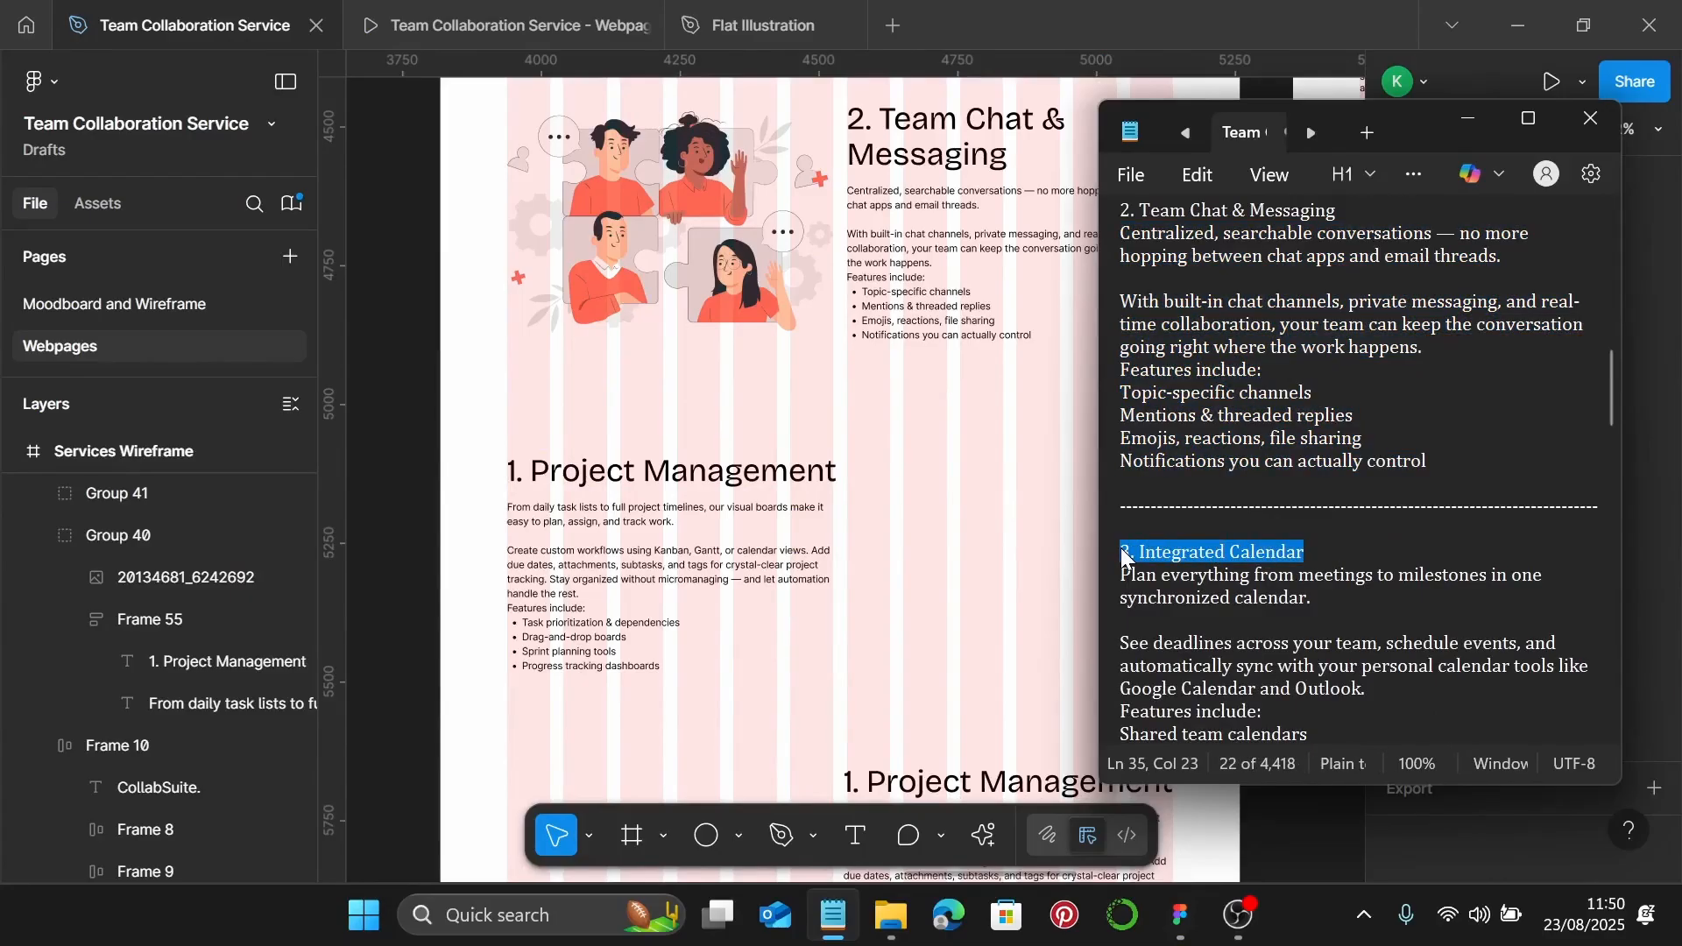
{"action": "left_click", "coordinate": [675, 471]}
{"action": "double_click", "coordinate": [676, 471]}
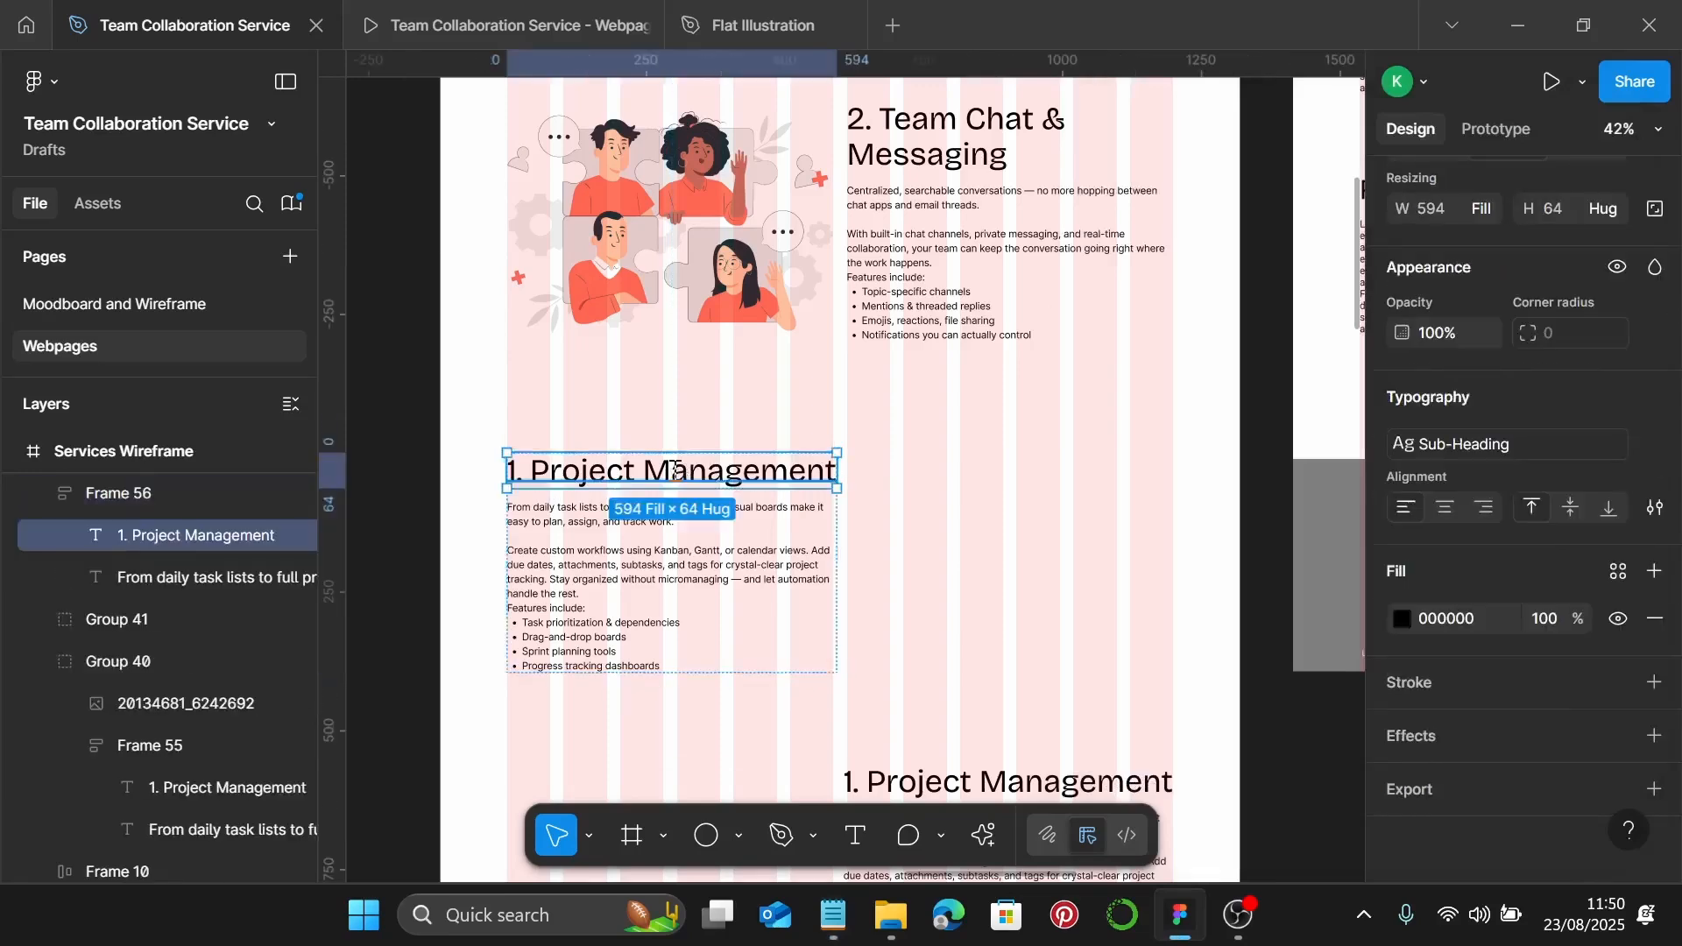
{"action": "double_click", "coordinate": [674, 471]}
{"action": "key", "text": "ctrl+v"}
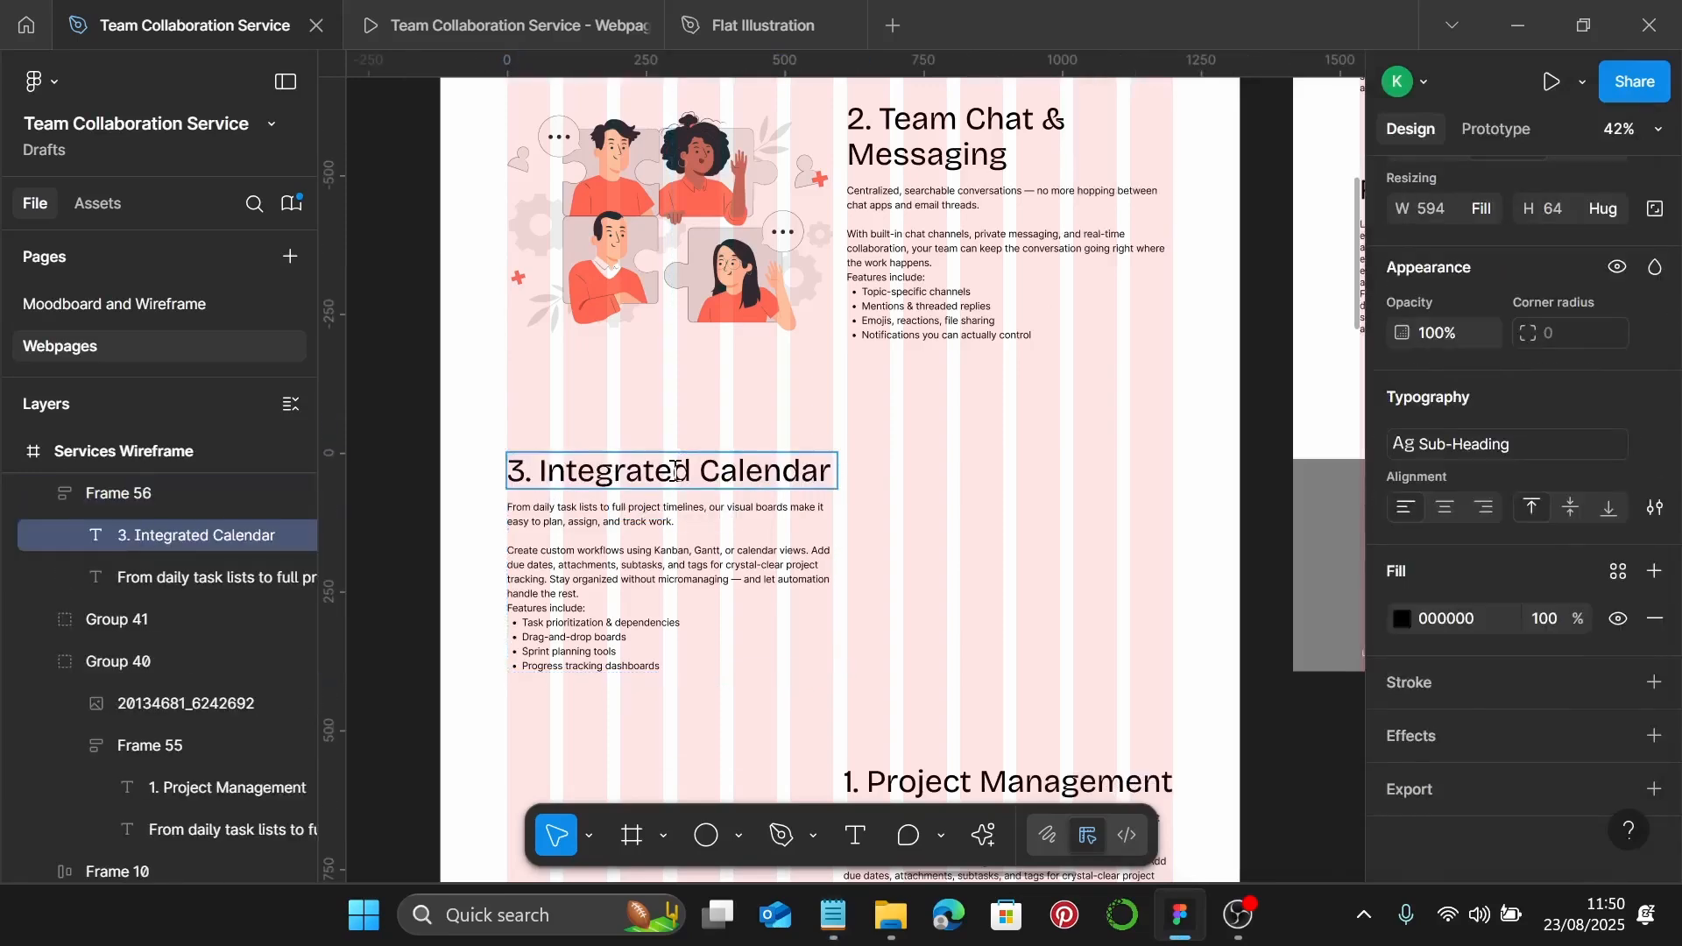
Replace the body text under the 3. Integrated Calendar heading with the calendar description and feature lines from the notes
{"action": "left_click", "coordinate": [833, 915]}
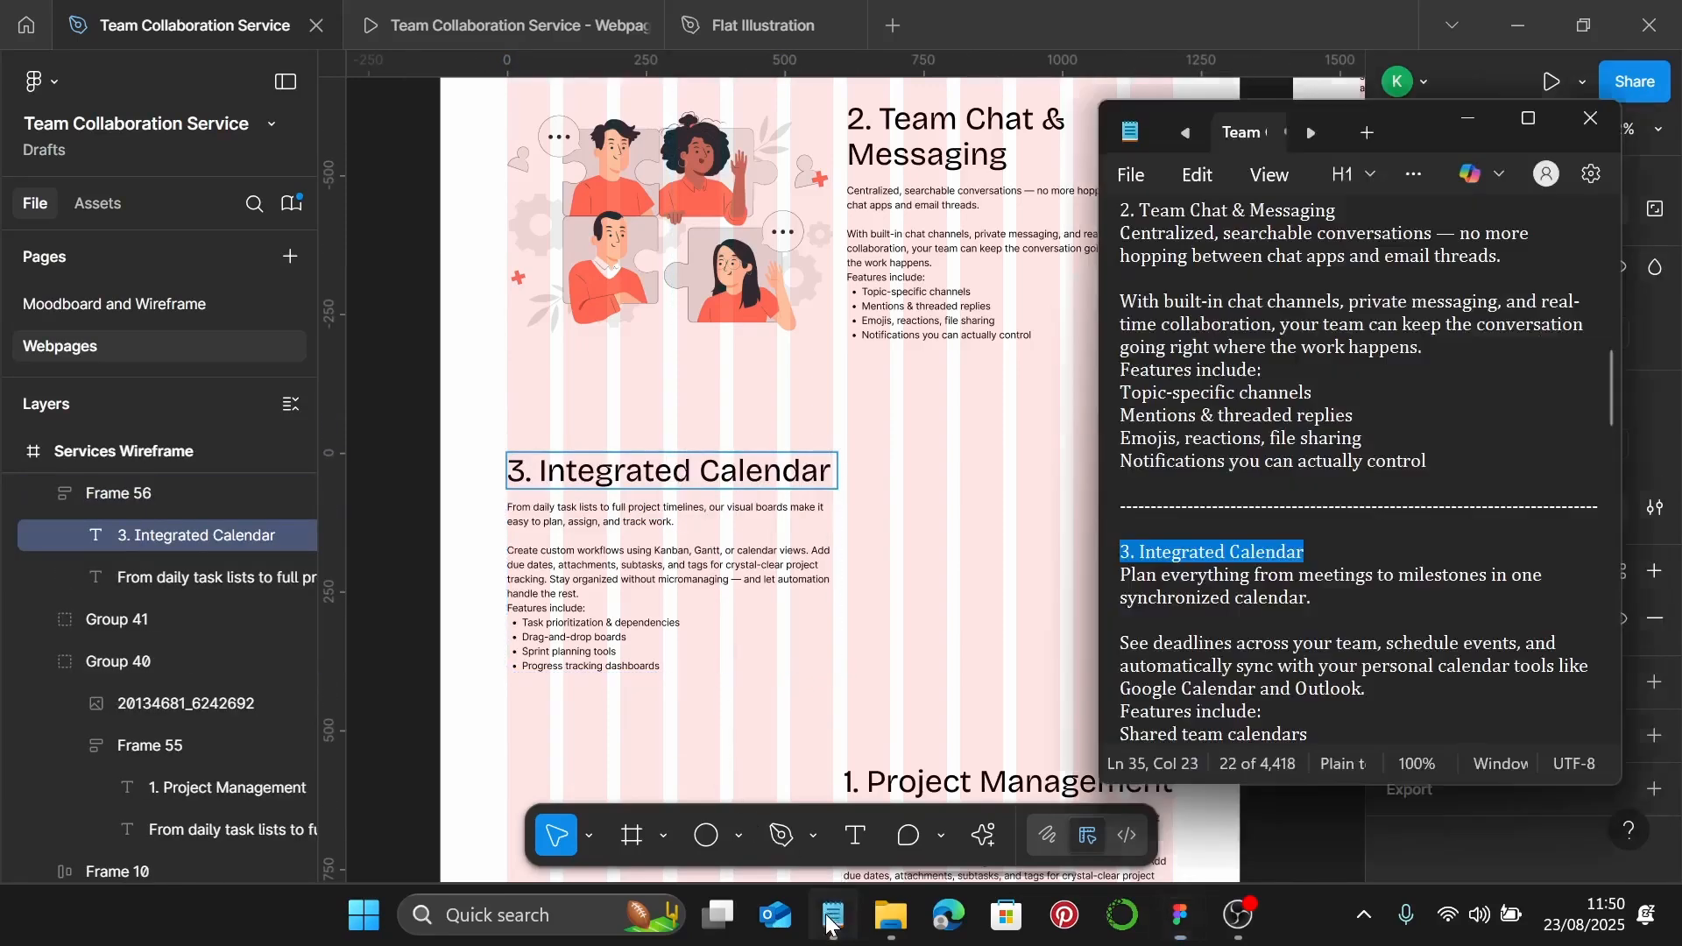
{"action": "scroll", "coordinate": [1201, 622], "scroll_direction": "down", "scroll_amount": 1}
{"action": "scroll", "coordinate": [1200, 622], "scroll_direction": "down", "scroll_amount": 2}
{"action": "left_click_drag", "start_coordinate": [1393, 668], "coordinate": [1126, 446]}
{"action": "key", "text": "ctrl+c"}
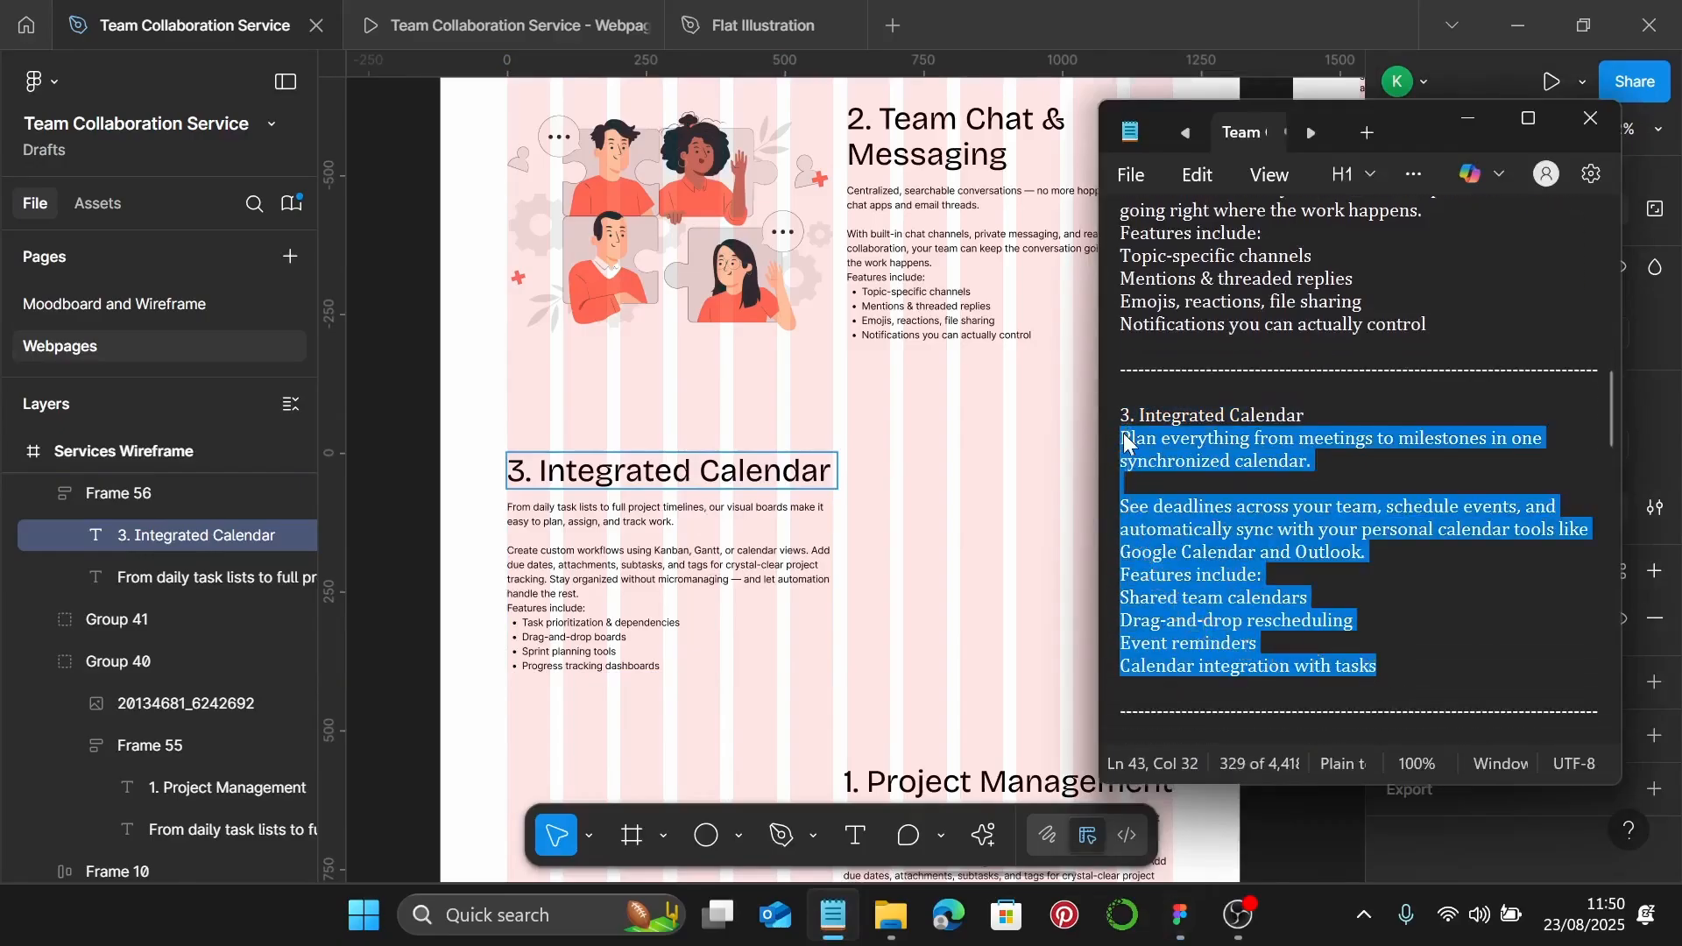
{"action": "left_click", "coordinate": [585, 550]}
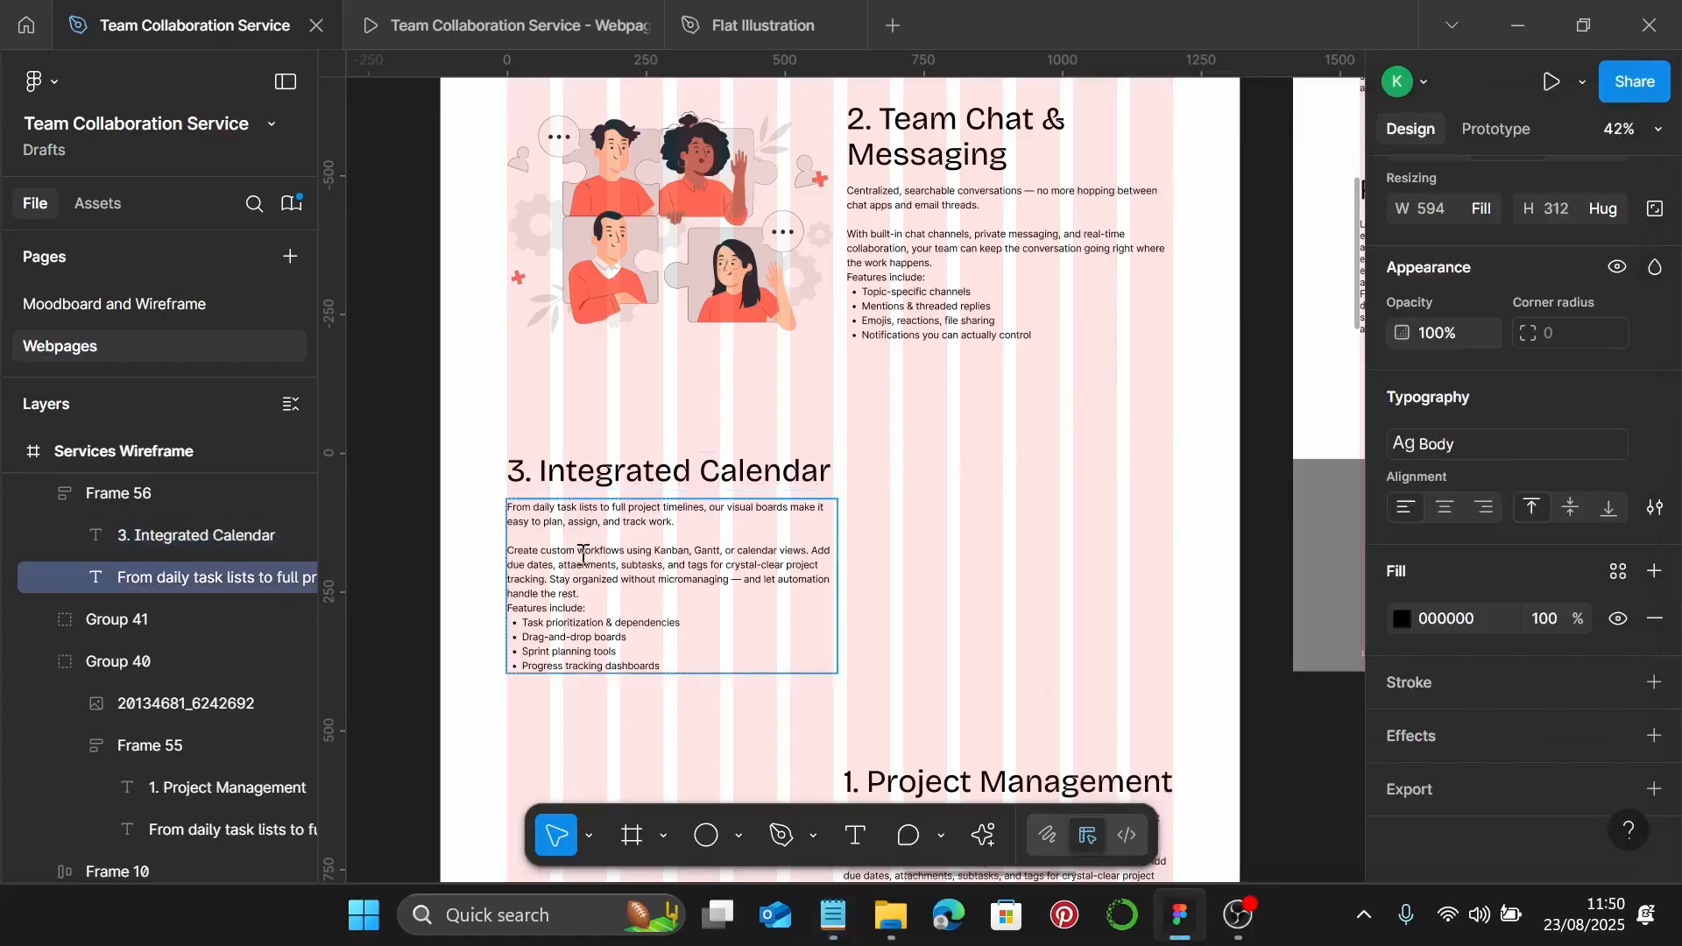
{"action": "key", "text": "ctrl+v"}
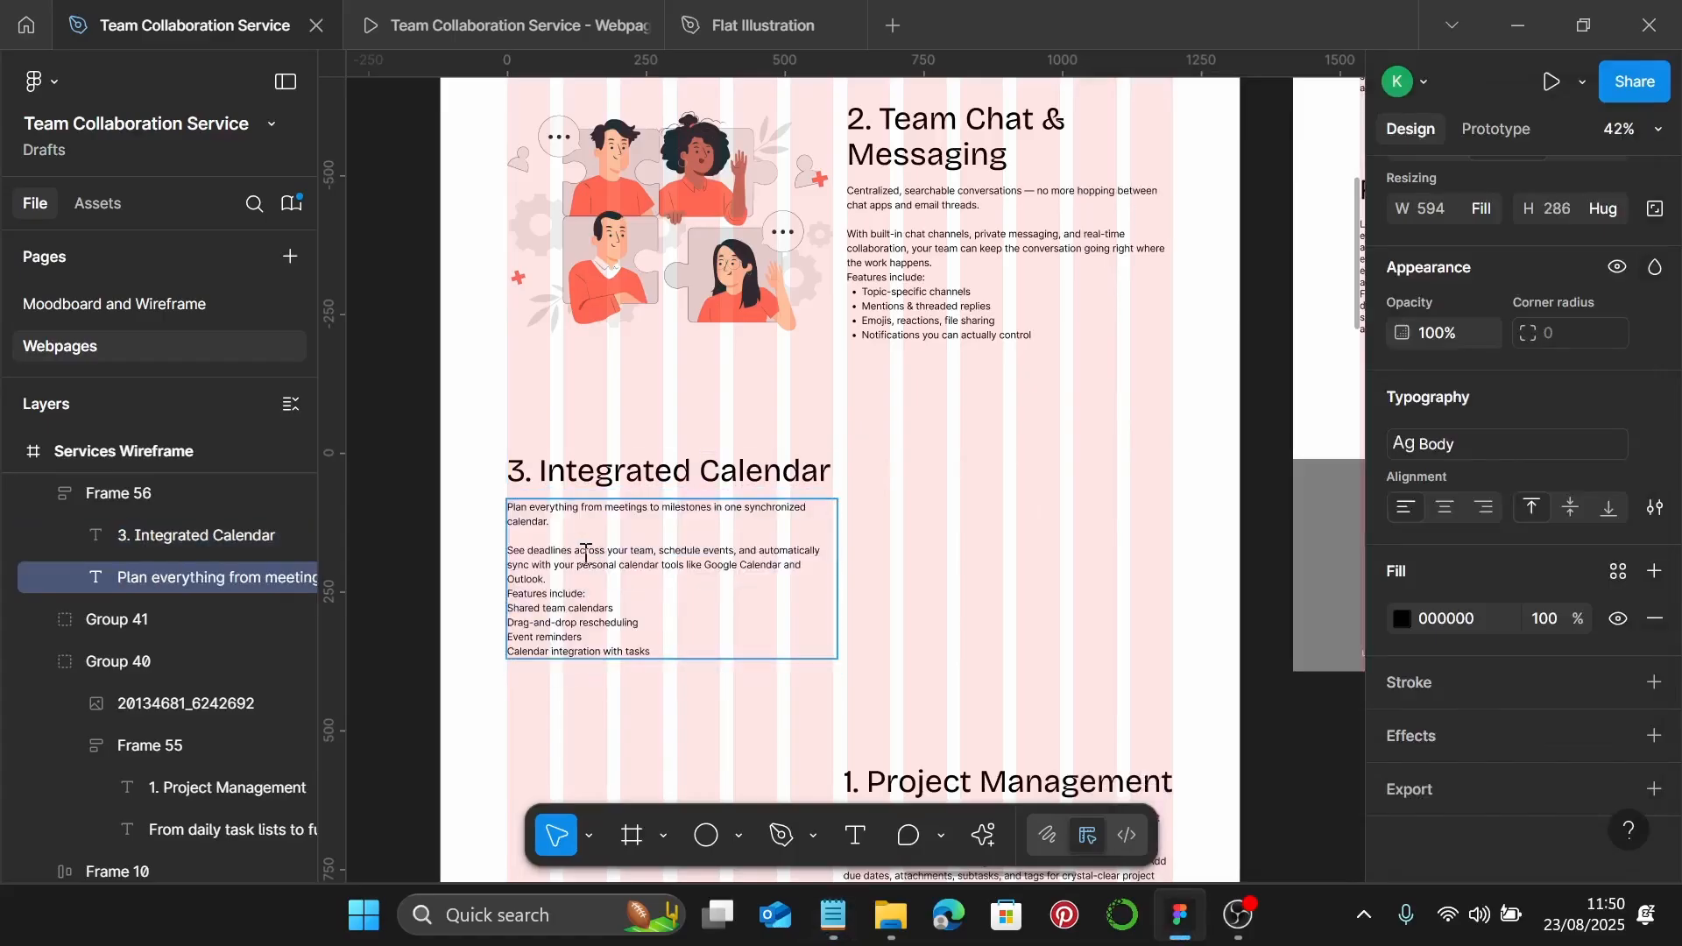
Turn the four Integrated Calendar feature lines into bullets and narrow the block's text frame to a width of 588
{"action": "scroll", "coordinate": [668, 554], "scroll_direction": "down", "scroll_amount": 1}
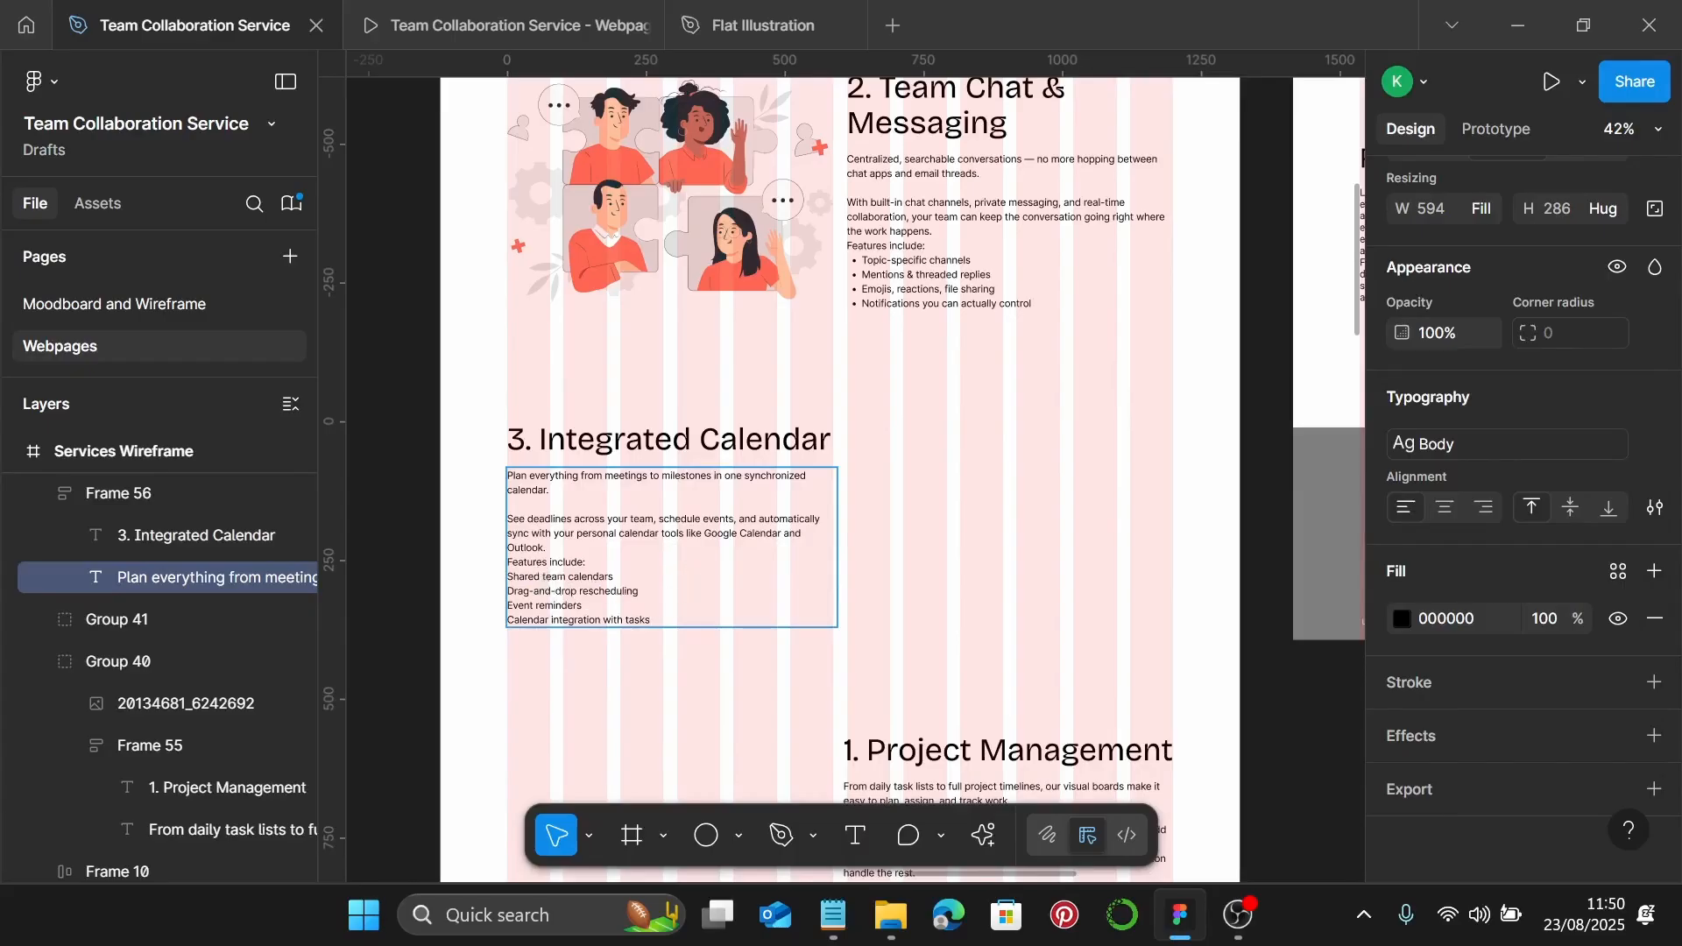
{"action": "scroll", "coordinate": [530, 569], "scroll_direction": "up", "scroll_amount": 2}
{"action": "scroll", "coordinate": [513, 572], "scroll_direction": "up", "scroll_amount": 3}
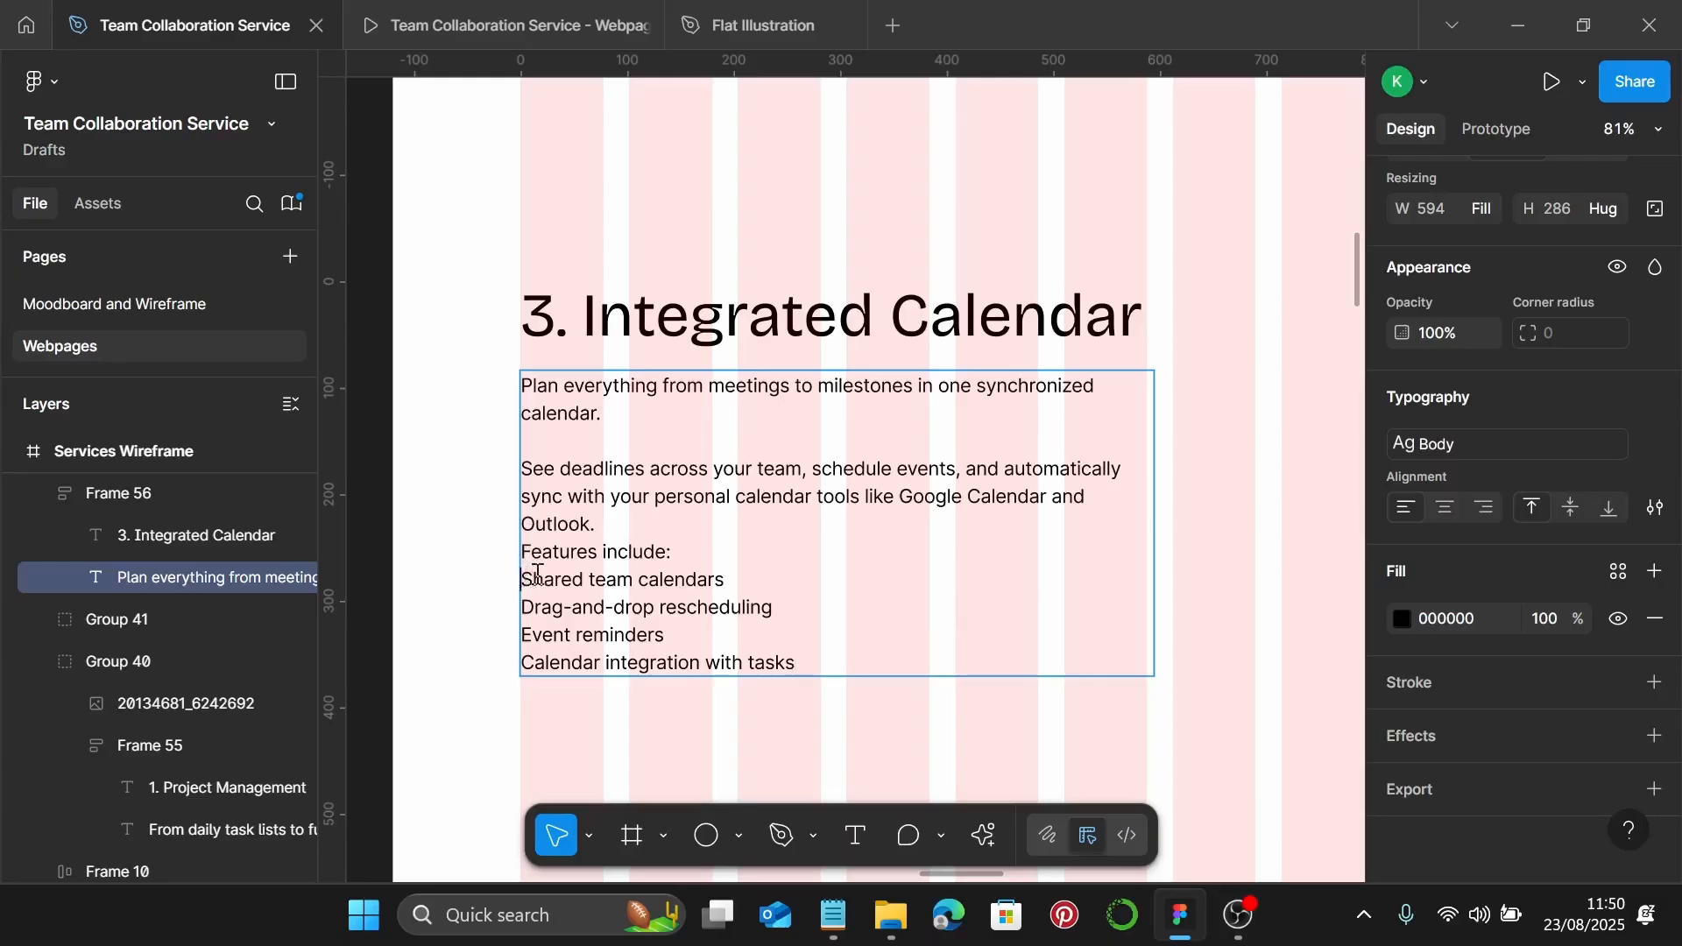
{"action": "type", "text": "-"}
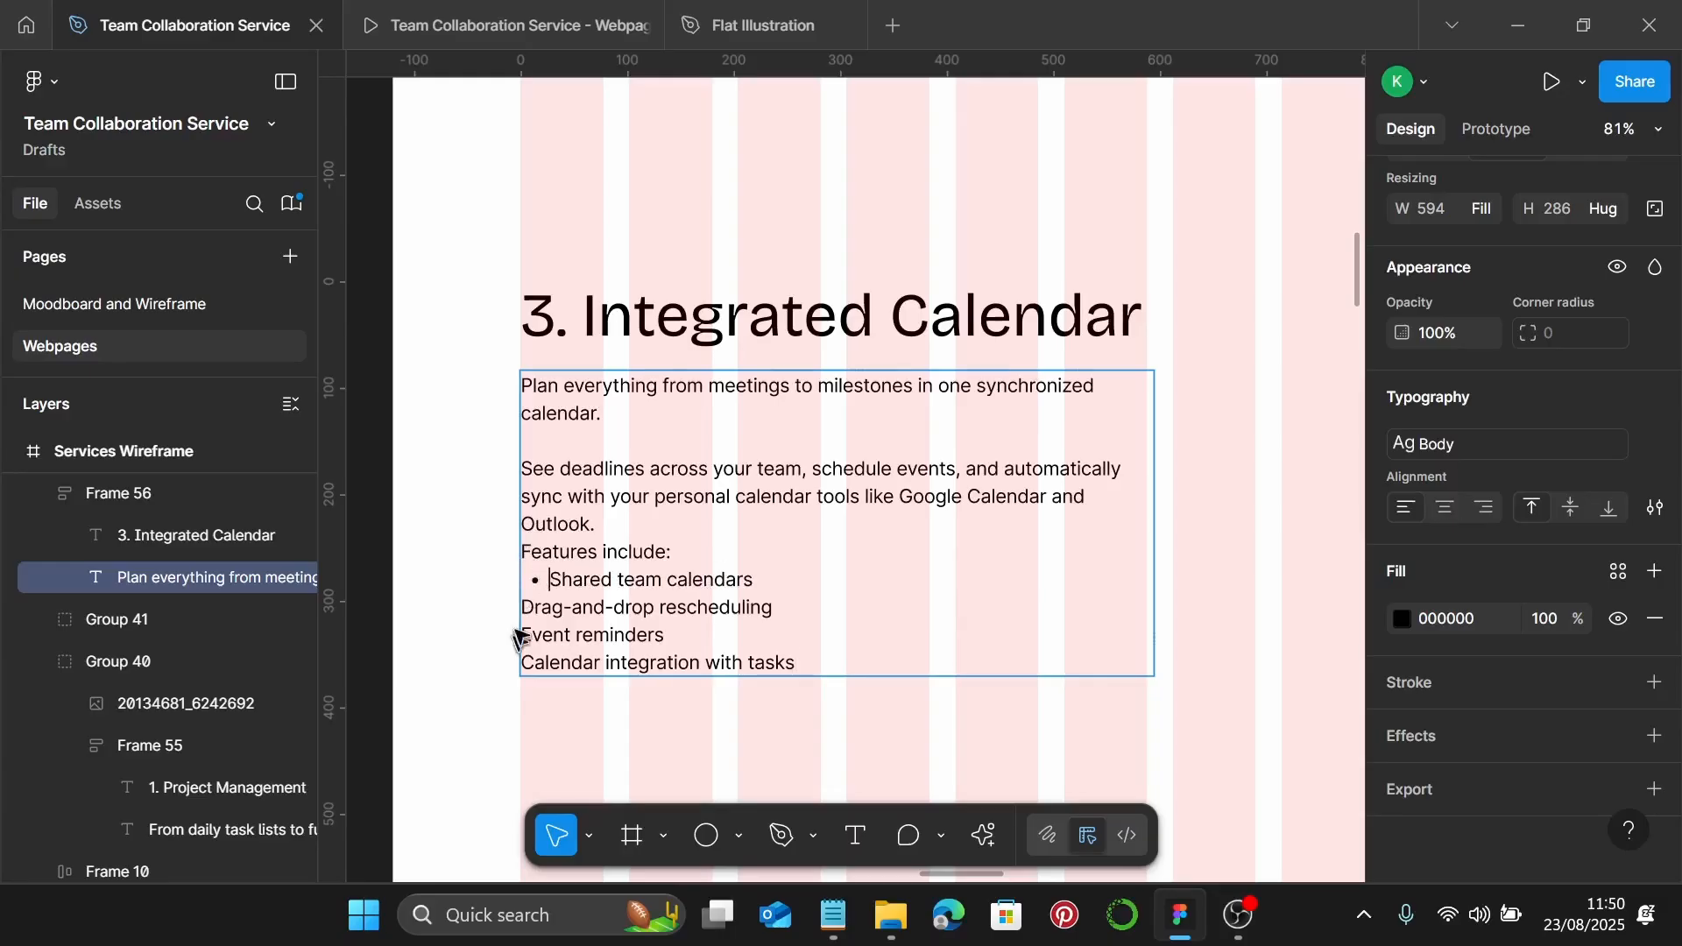
{"action": "left_click", "coordinate": [526, 613]}
{"action": "type", "text": "-"}
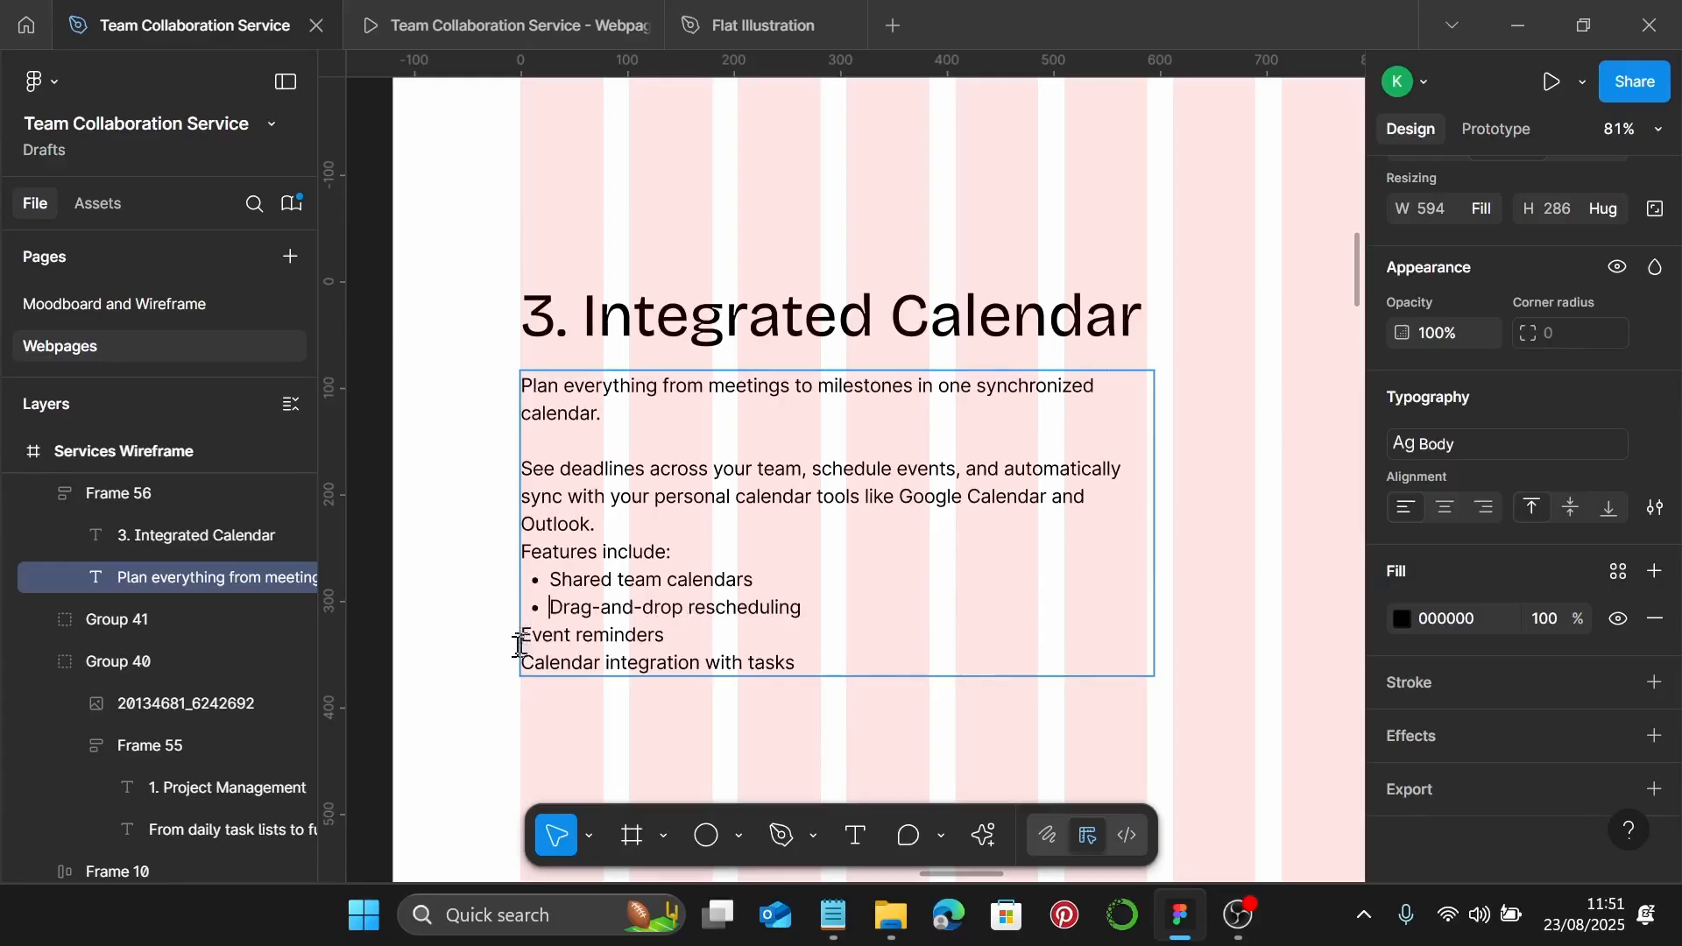
{"action": "left_click", "coordinate": [526, 640]}
{"action": "type", "text": "-"}
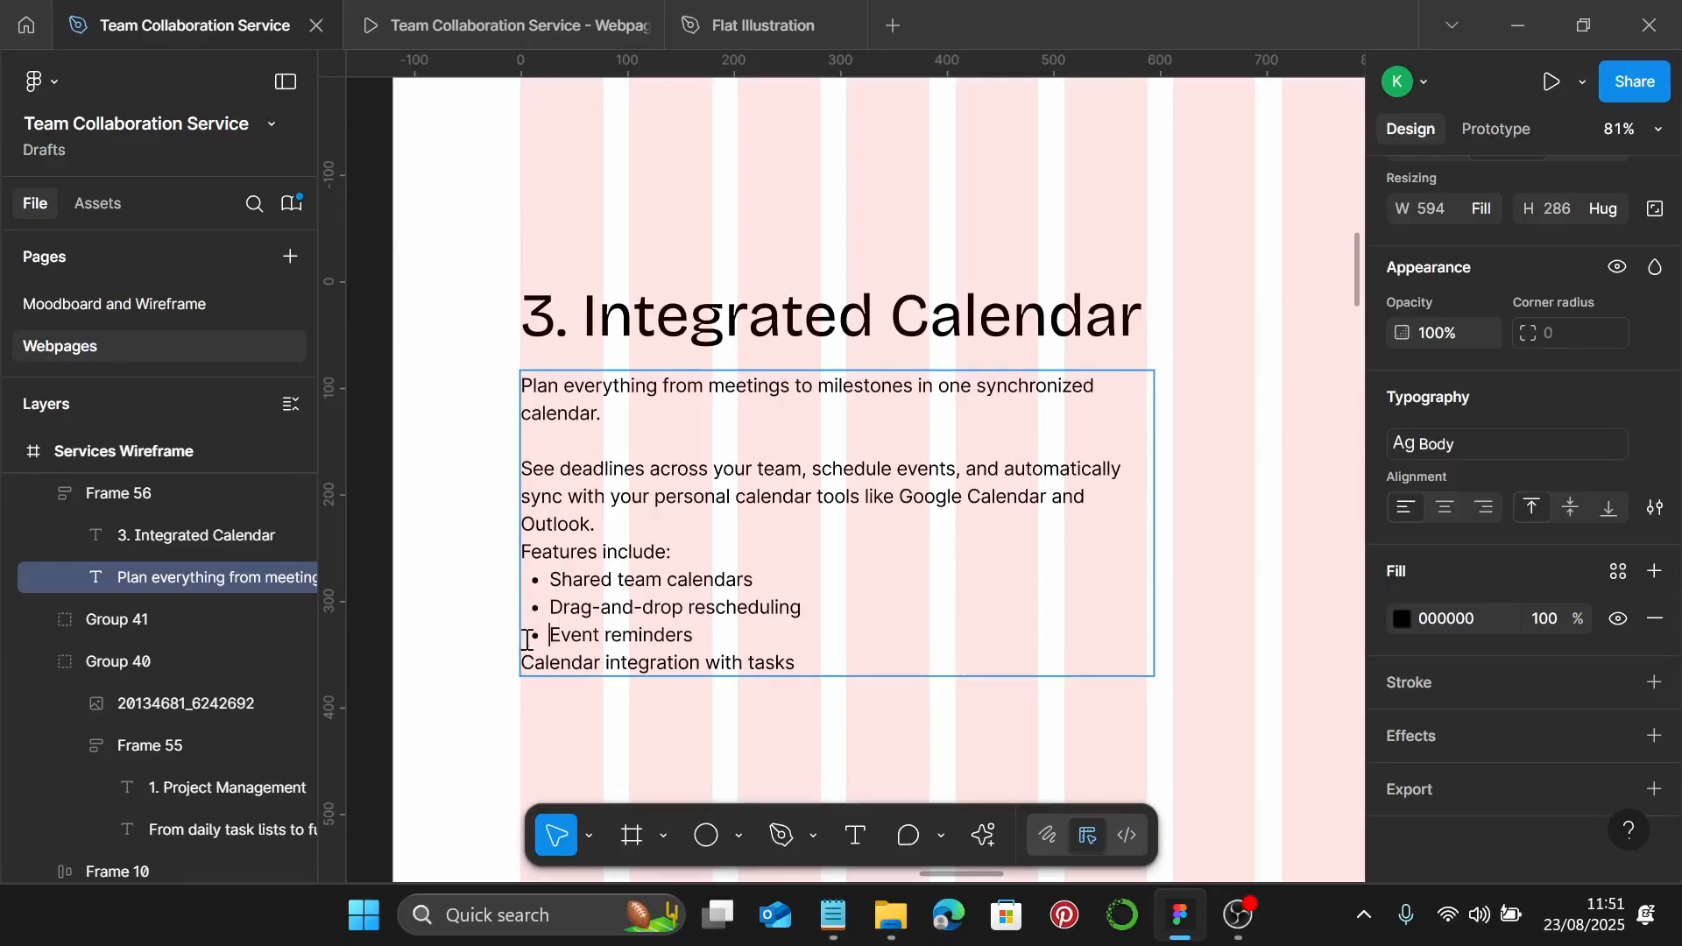
{"action": "left_click", "coordinate": [524, 659]}
{"action": "type", "text": "-"}
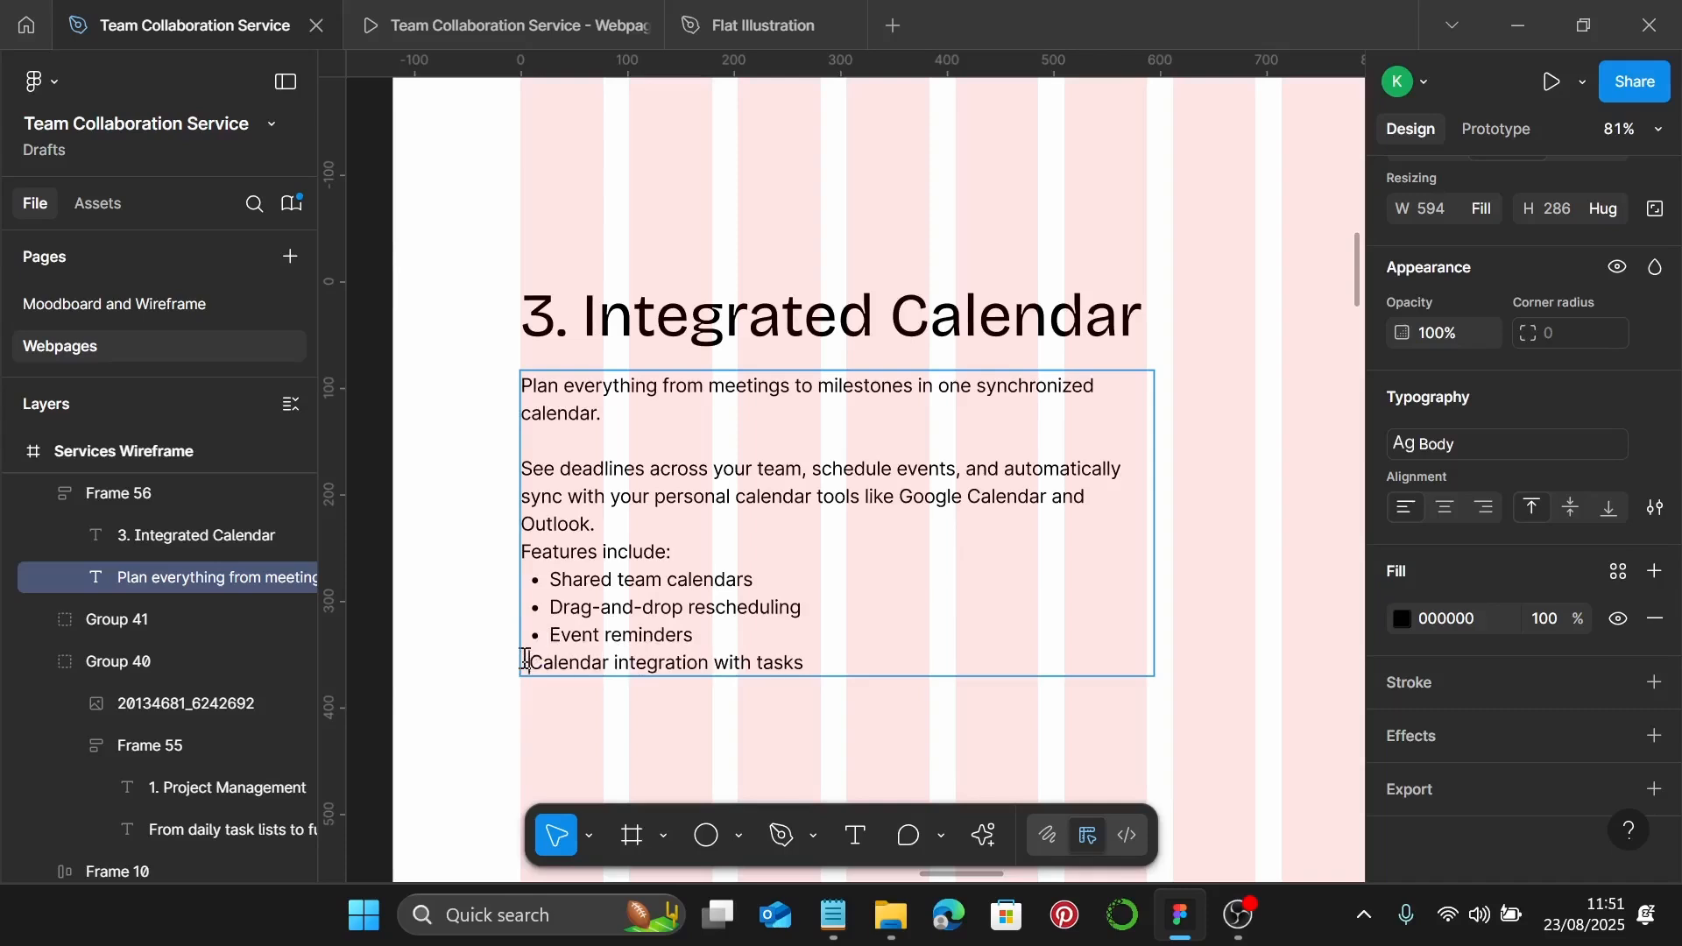
{"action": "key", "text": "Escape"}
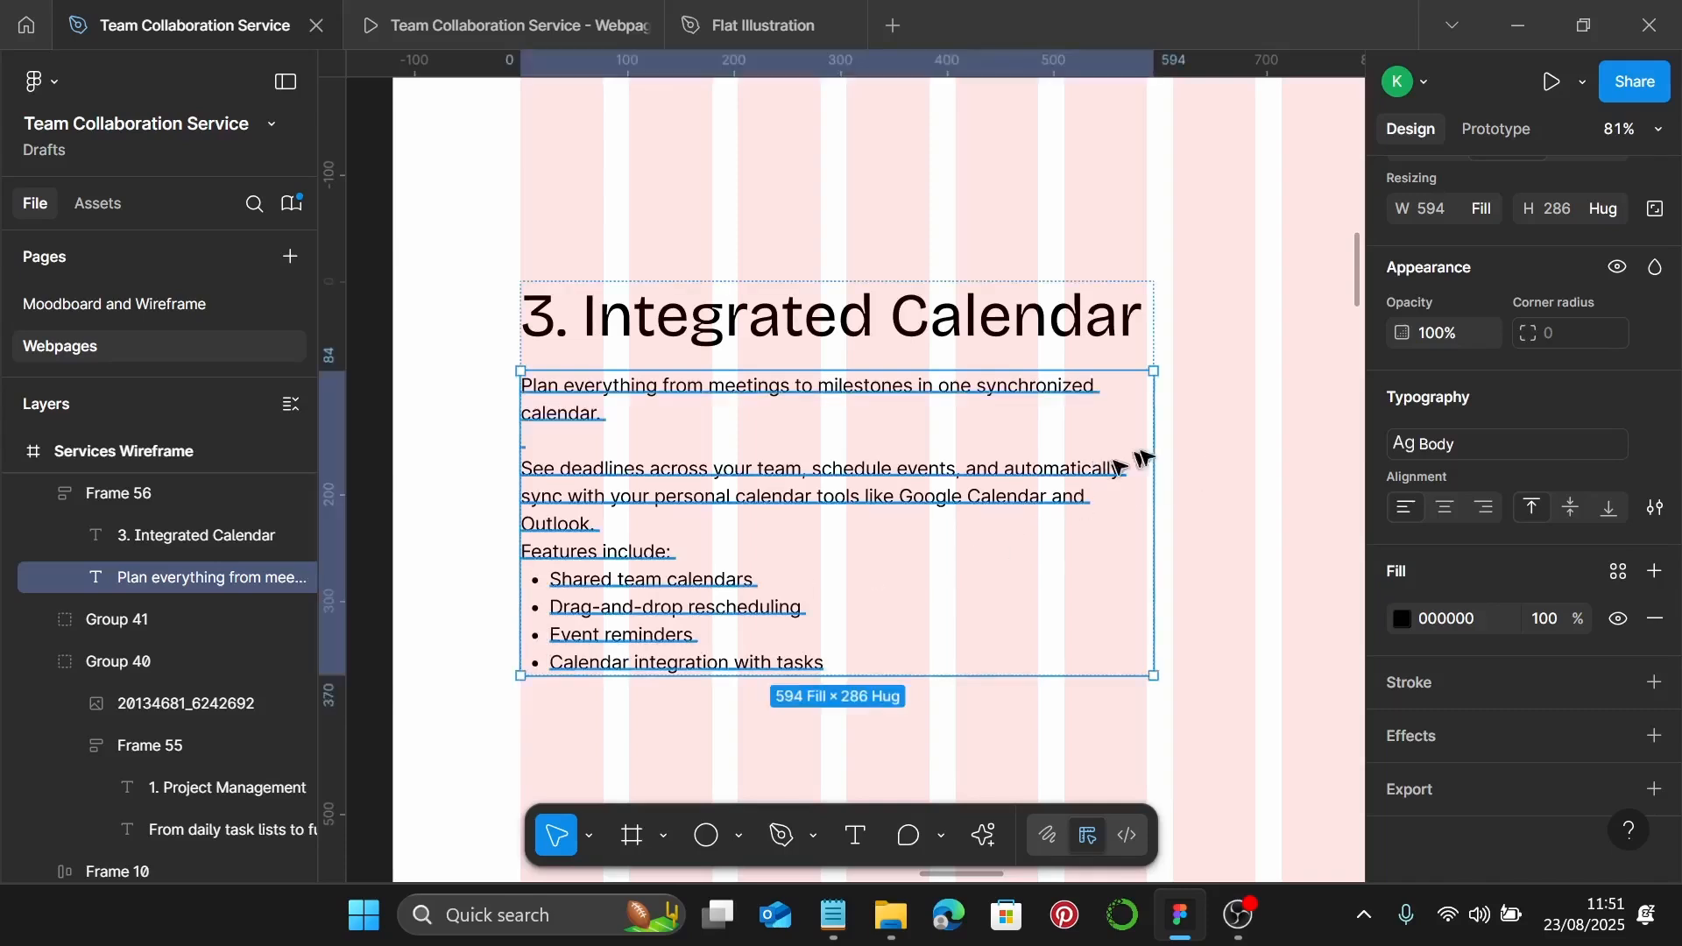
{"action": "key", "text": "Escape"}
{"action": "left_click_drag", "start_coordinate": [1150, 450], "coordinate": [1145, 451]}
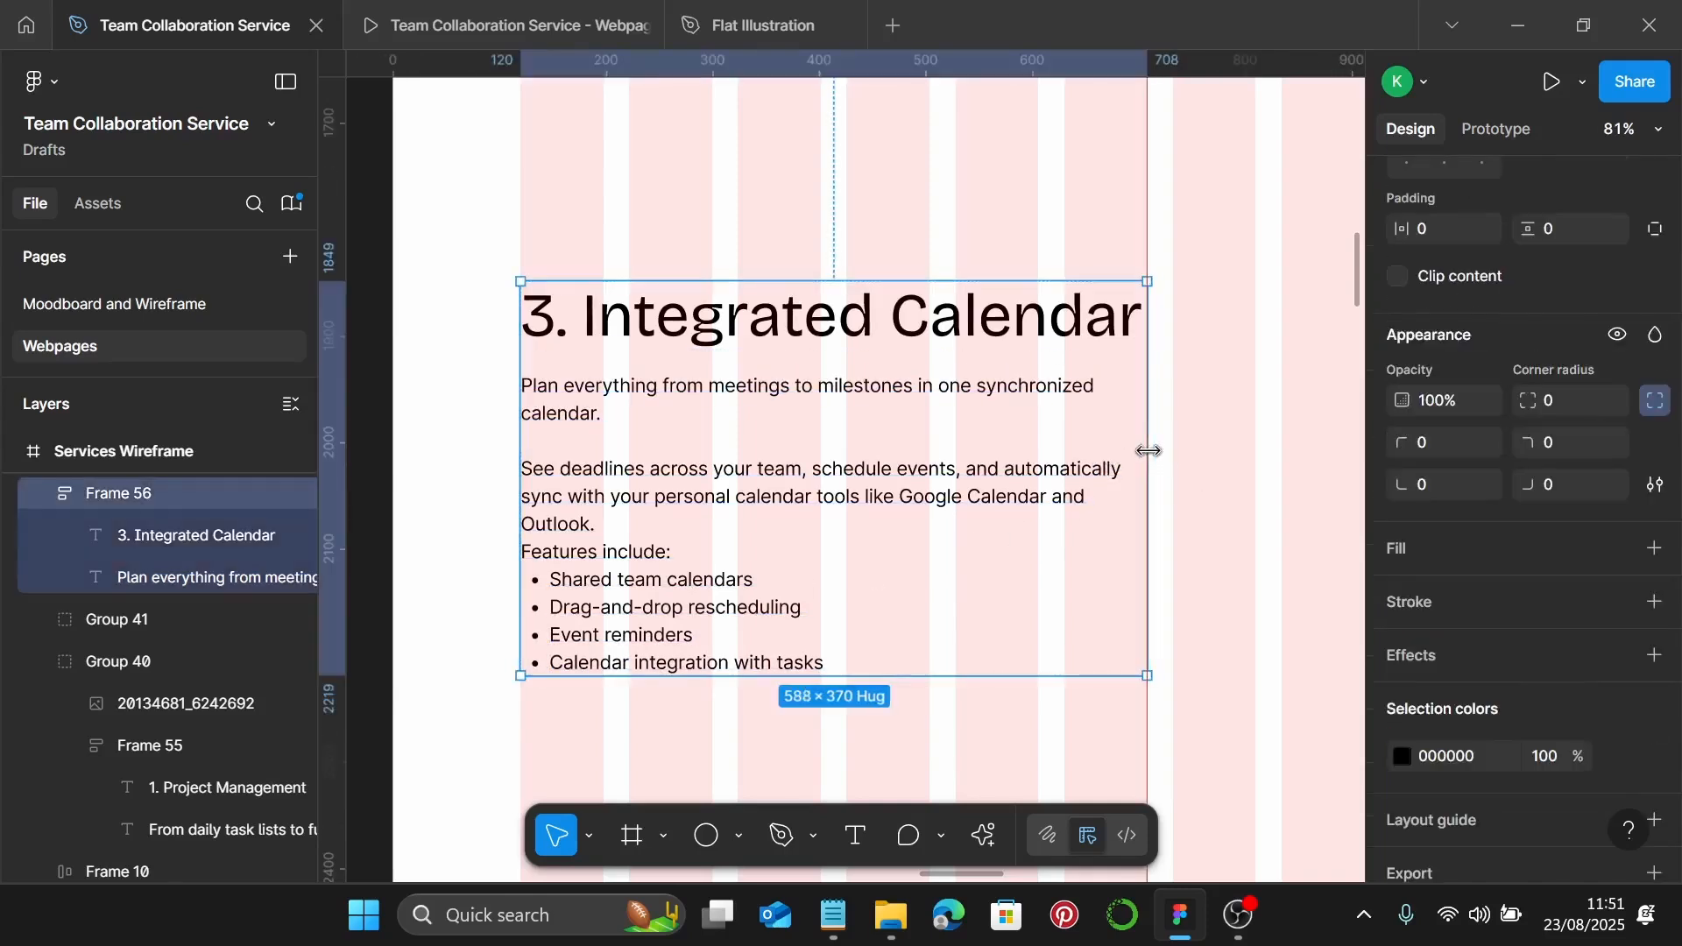
Move the two-person desk meeting illustration beside the Integrated Calendar block, 588 wide with its edge at X 732 on the layout grid
{"action": "scroll", "coordinate": [1145, 451], "scroll_direction": "down", "scroll_amount": 6}
{"action": "scroll", "coordinate": [1136, 462], "scroll_direction": "right", "scroll_amount": 5}
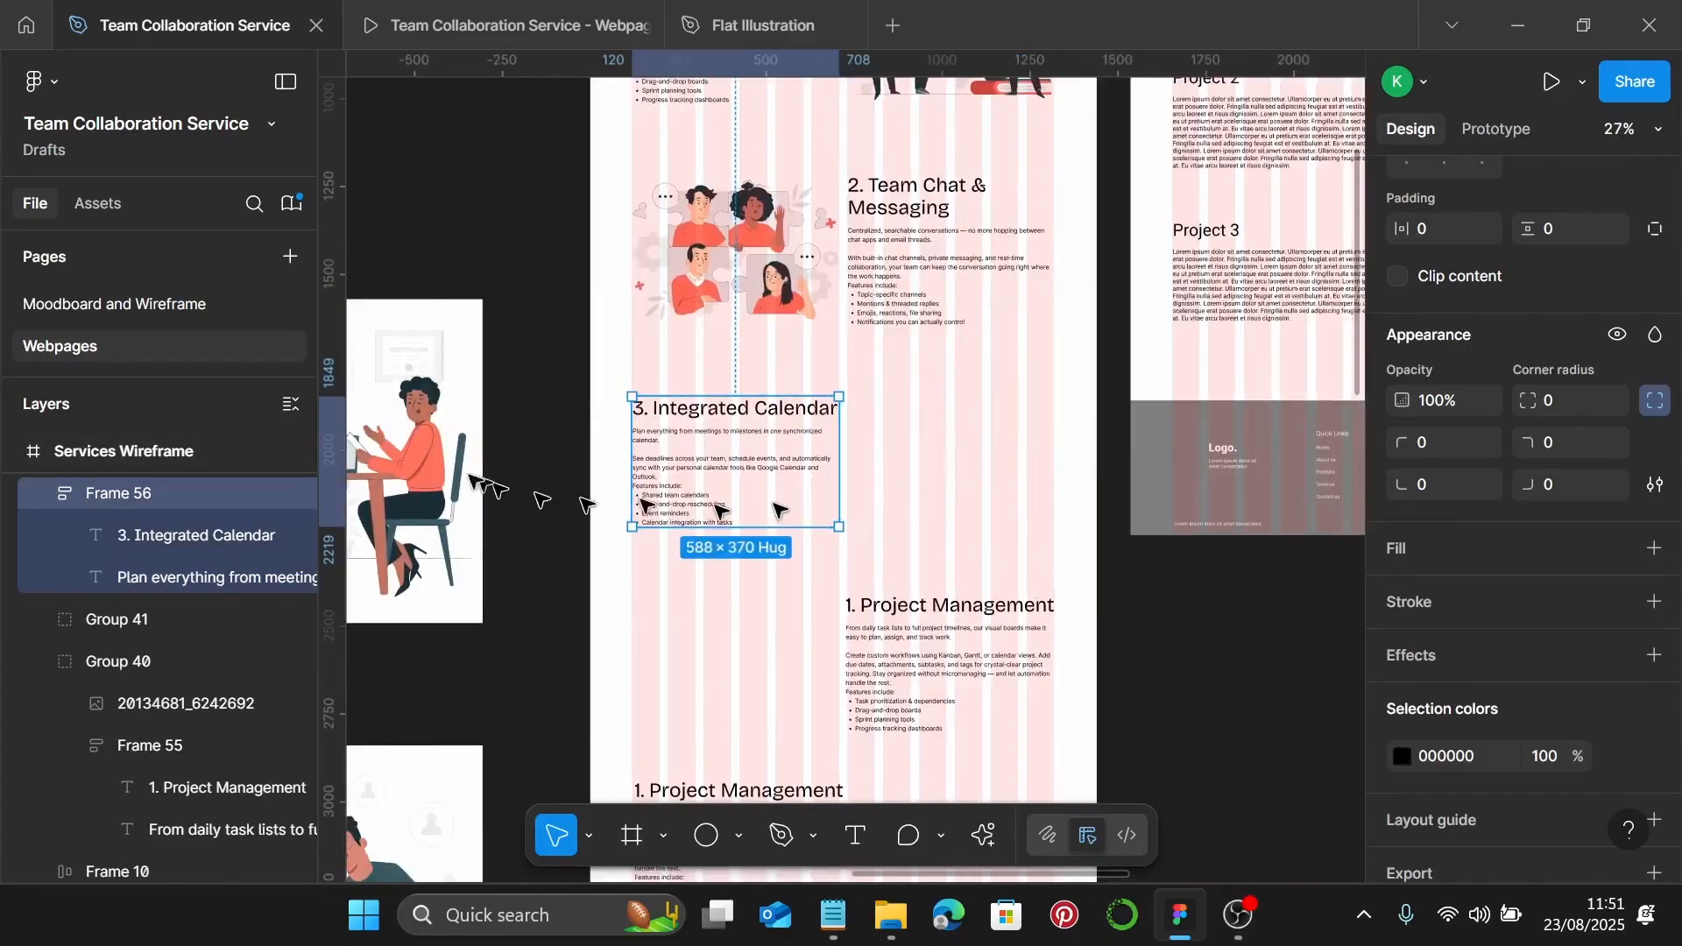
{"action": "left_click_drag", "start_coordinate": [430, 416], "coordinate": [952, 438]}
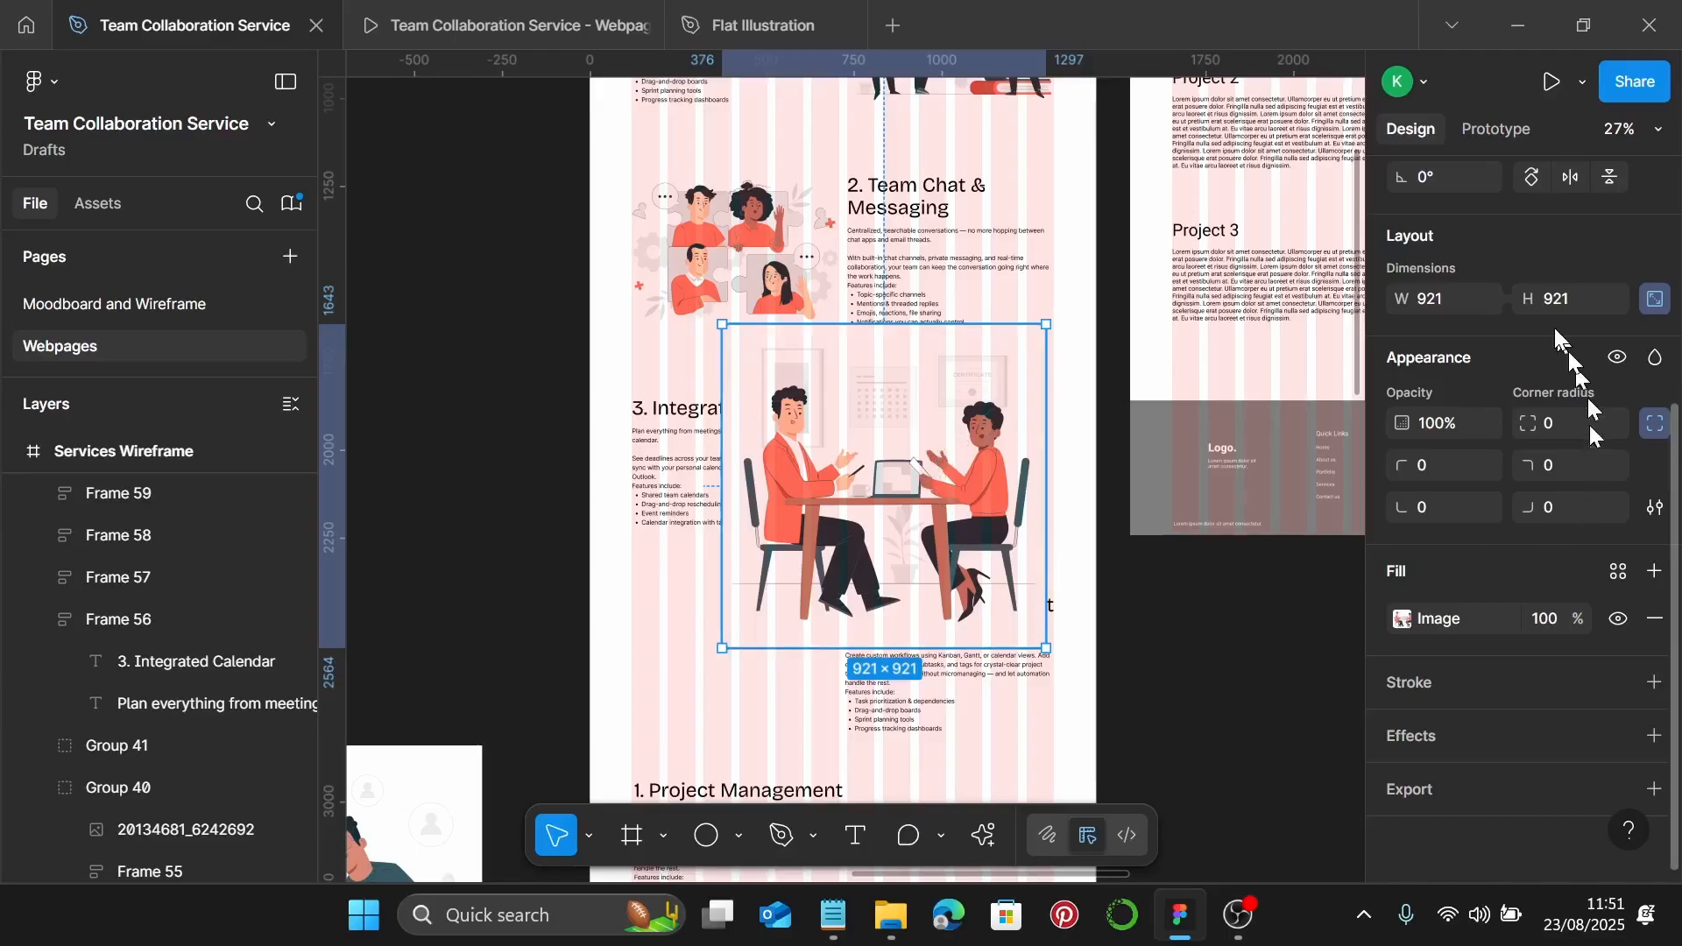
{"action": "left_click", "coordinate": [1450, 307]}
{"action": "type", "text": "58"}
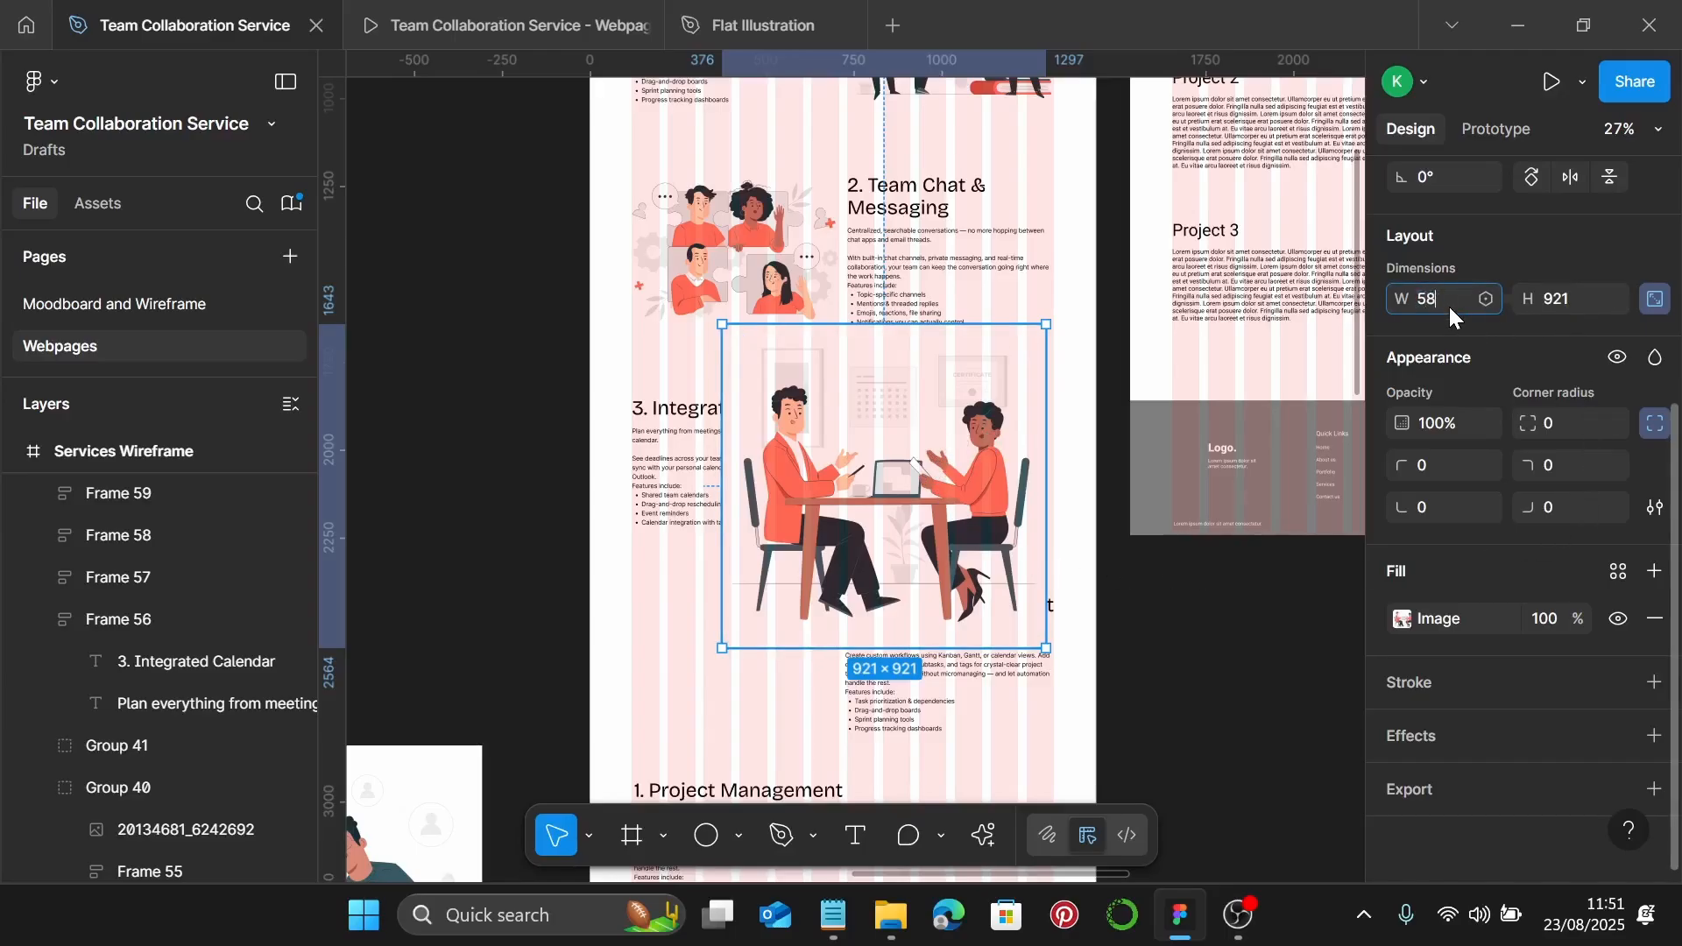
{"action": "type", "text": "8"}
{"action": "key", "text": "Return"}
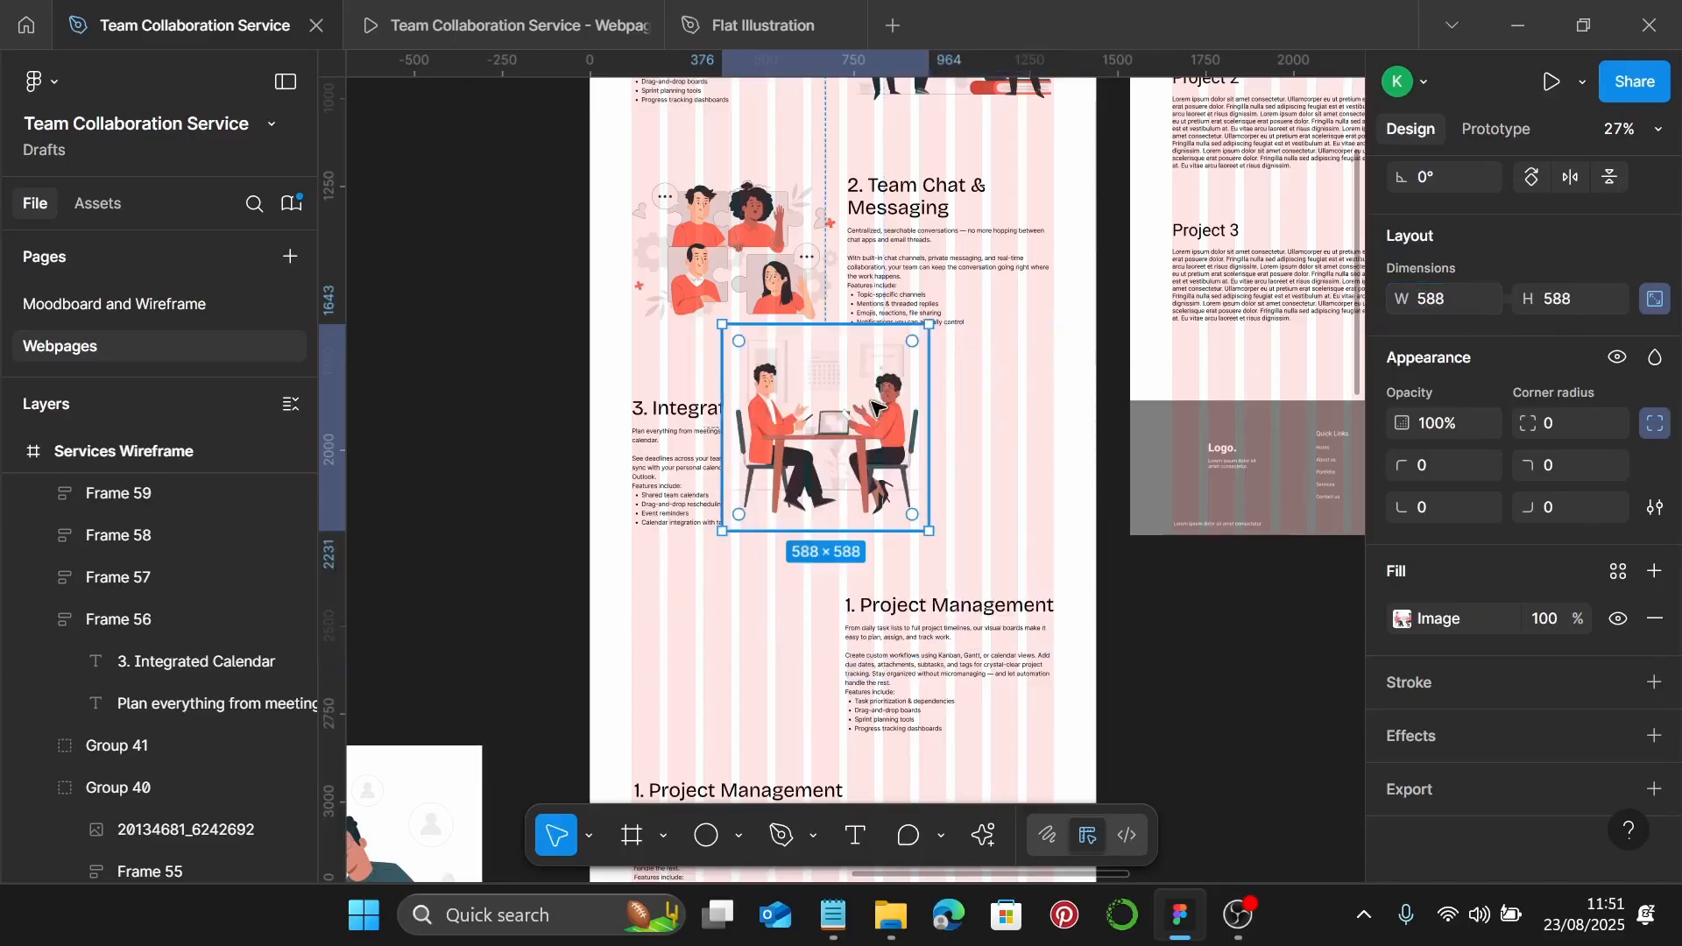
{"action": "left_click_drag", "start_coordinate": [783, 421], "coordinate": [913, 464]}
Align the vertical centres of the meeting illustration and the Integrated Calendar text frame, and group the two together
{"action": "scroll", "coordinate": [873, 487], "scroll_direction": "up", "scroll_amount": 2}
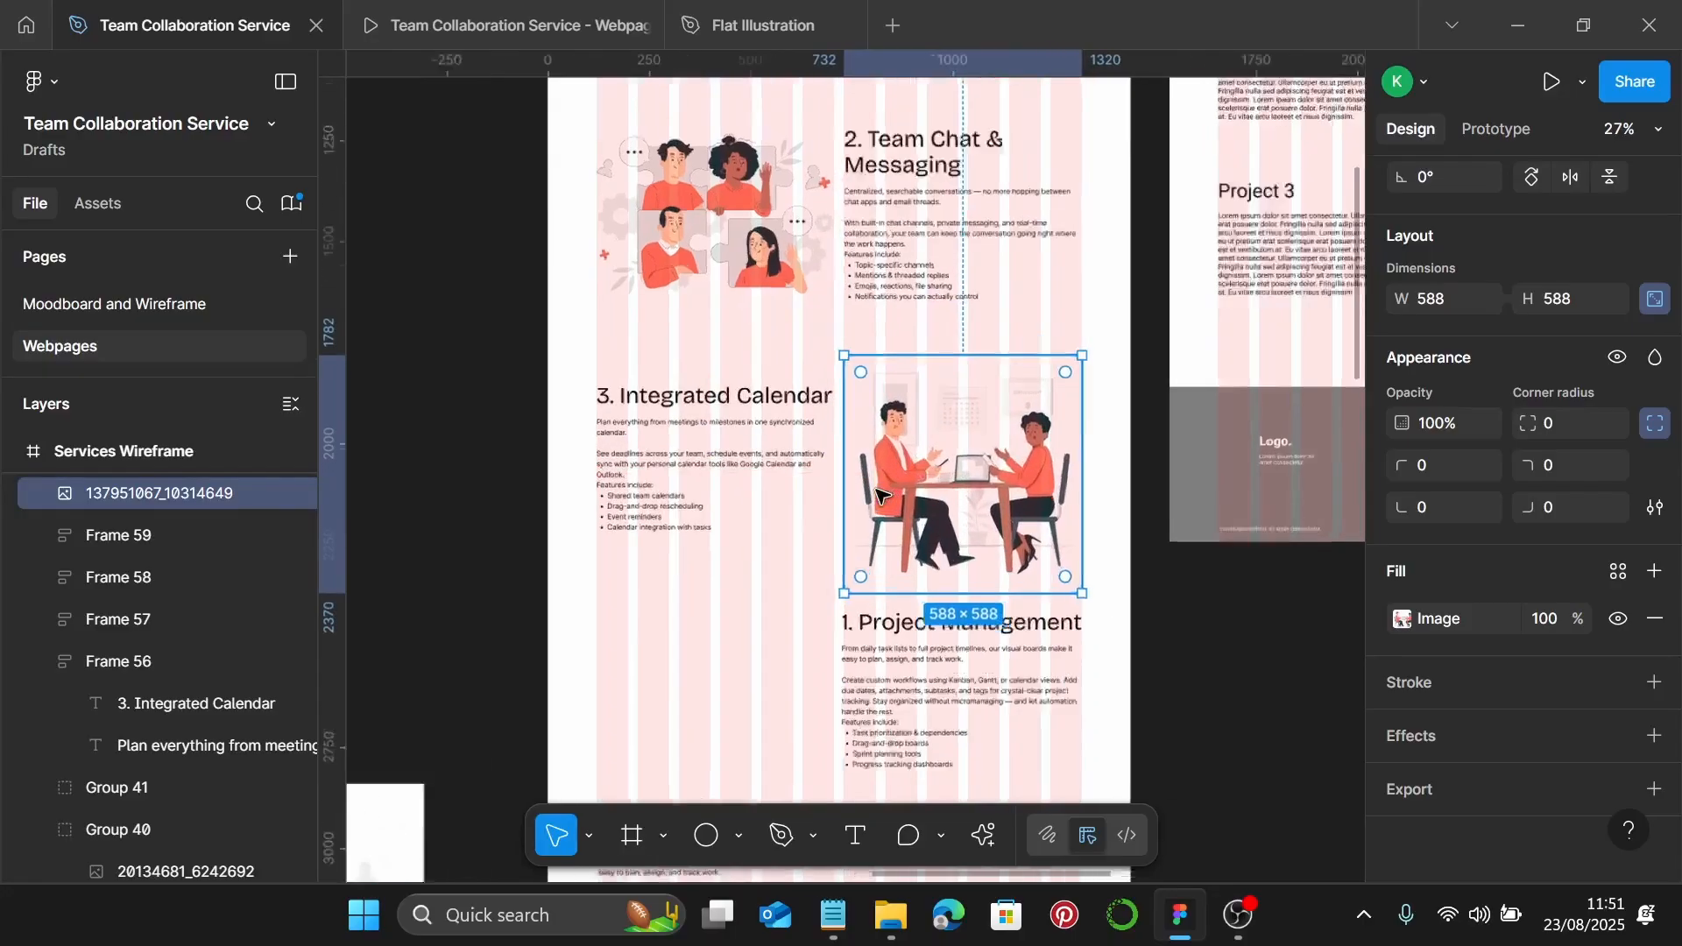
{"action": "left_click", "coordinate": [740, 492], "text": "shift"}
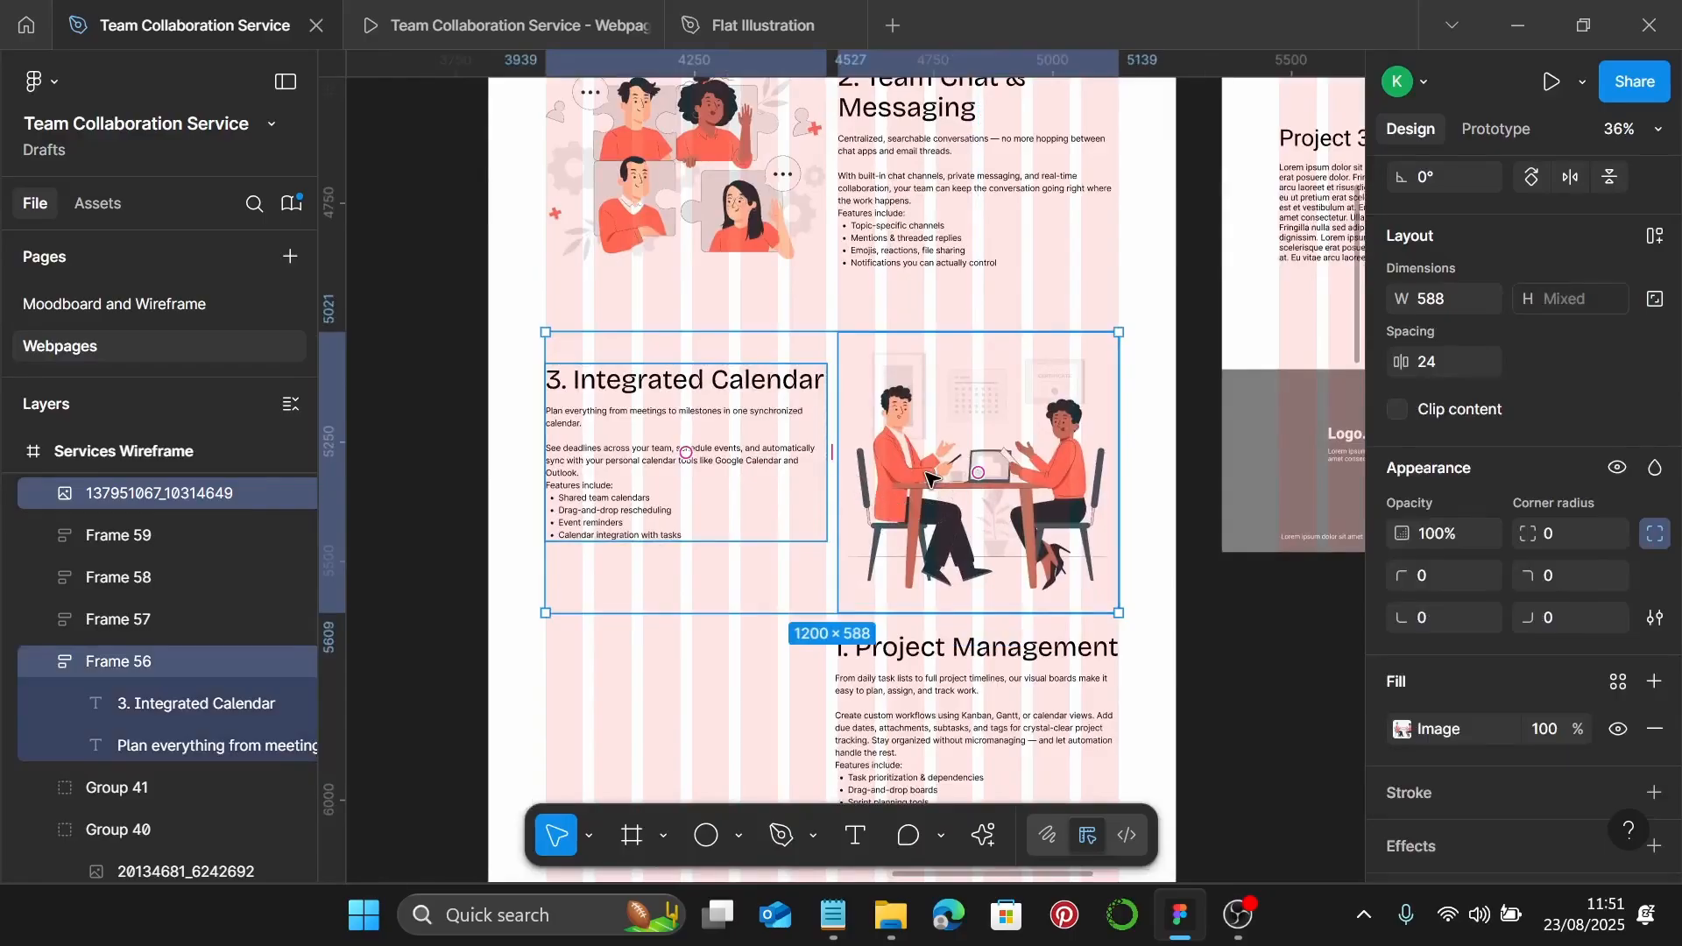
{"action": "key", "text": "alt+v"}
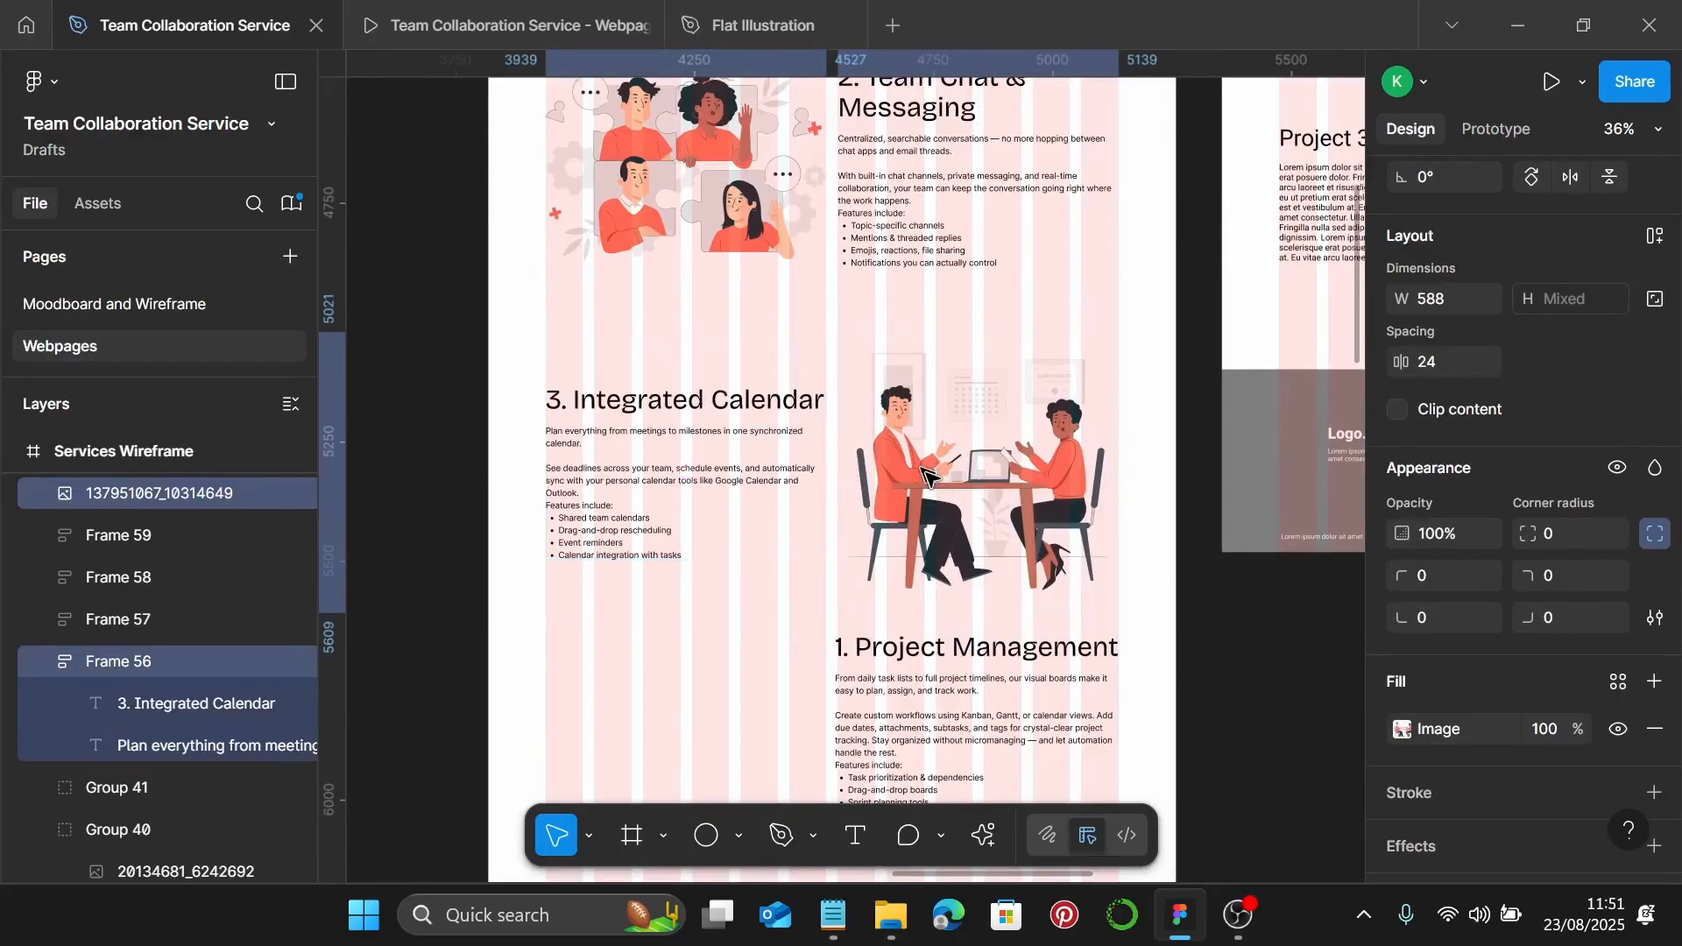
{"action": "scroll", "coordinate": [920, 447], "scroll_direction": "down", "scroll_amount": 1}
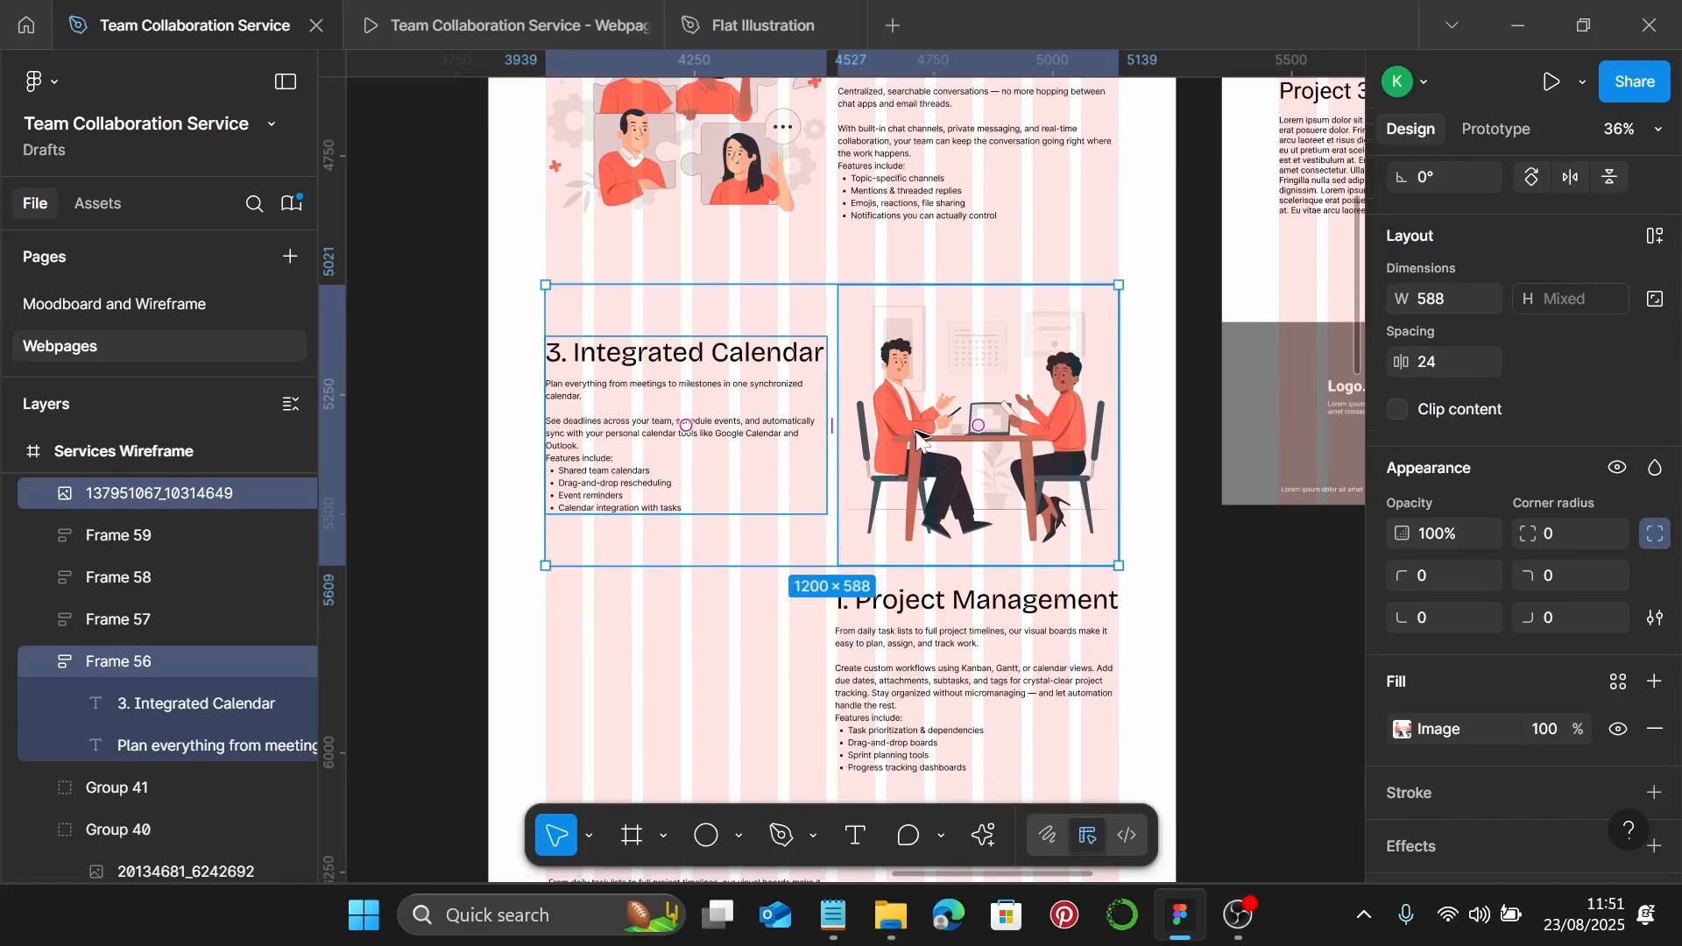
{"action": "key", "text": "ctrl+g"}
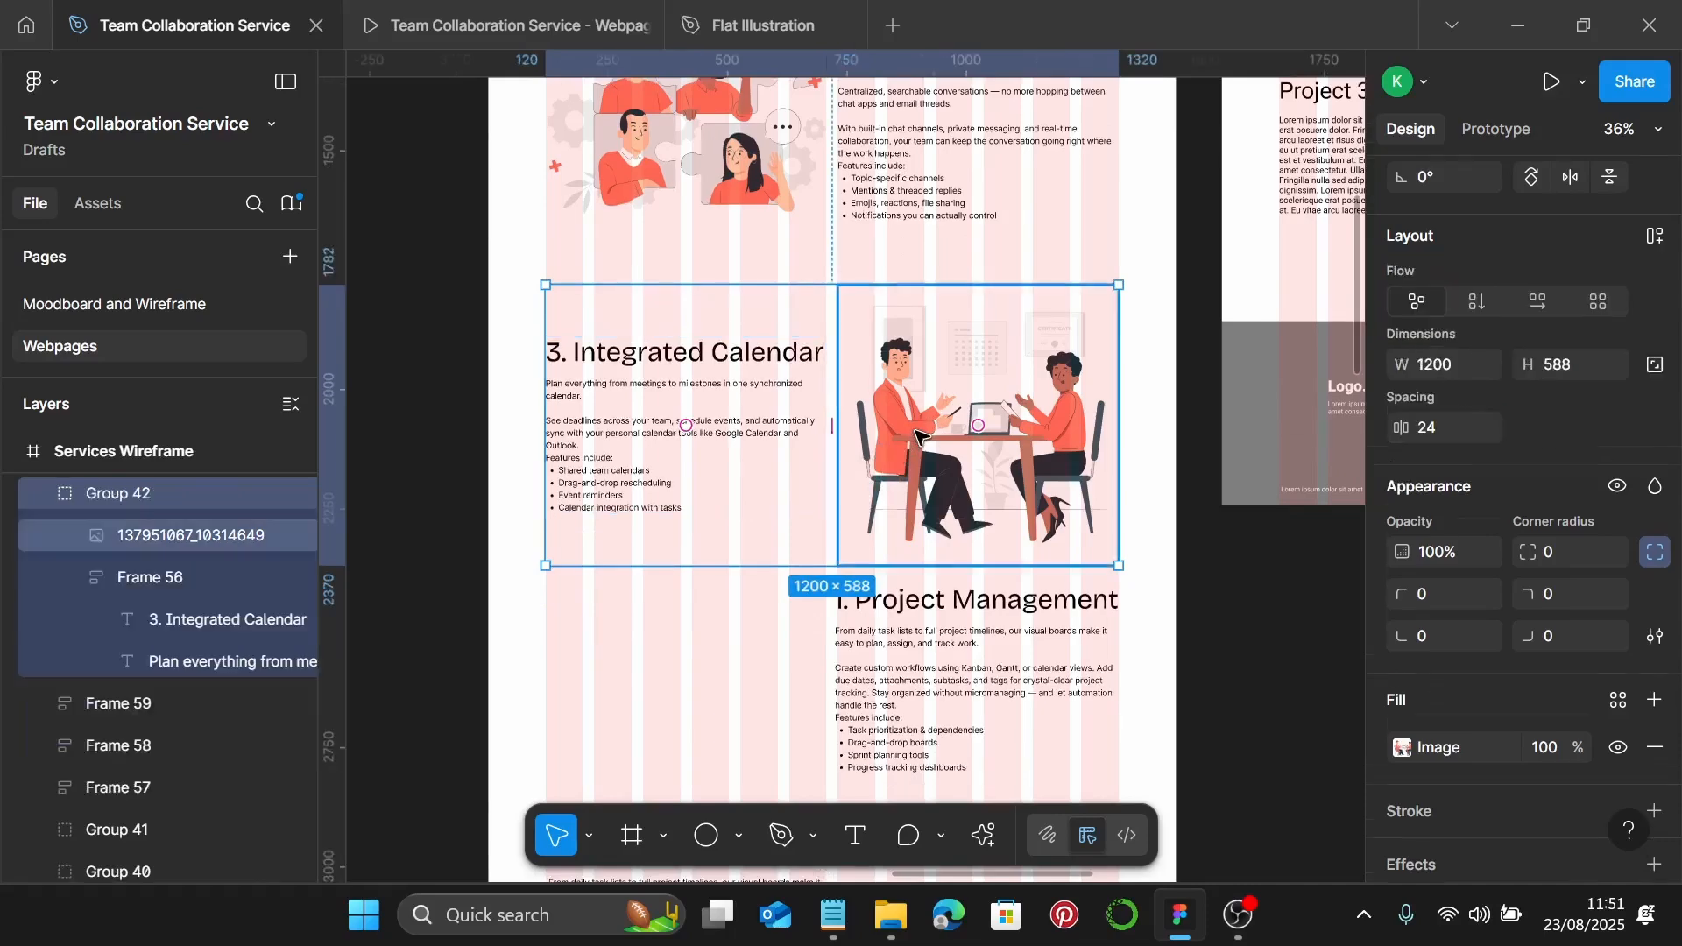
Check the Integrated Calendar section in the prototype preview, then return to the design file
{"action": "scroll", "coordinate": [916, 425], "scroll_direction": "down", "scroll_amount": 5}
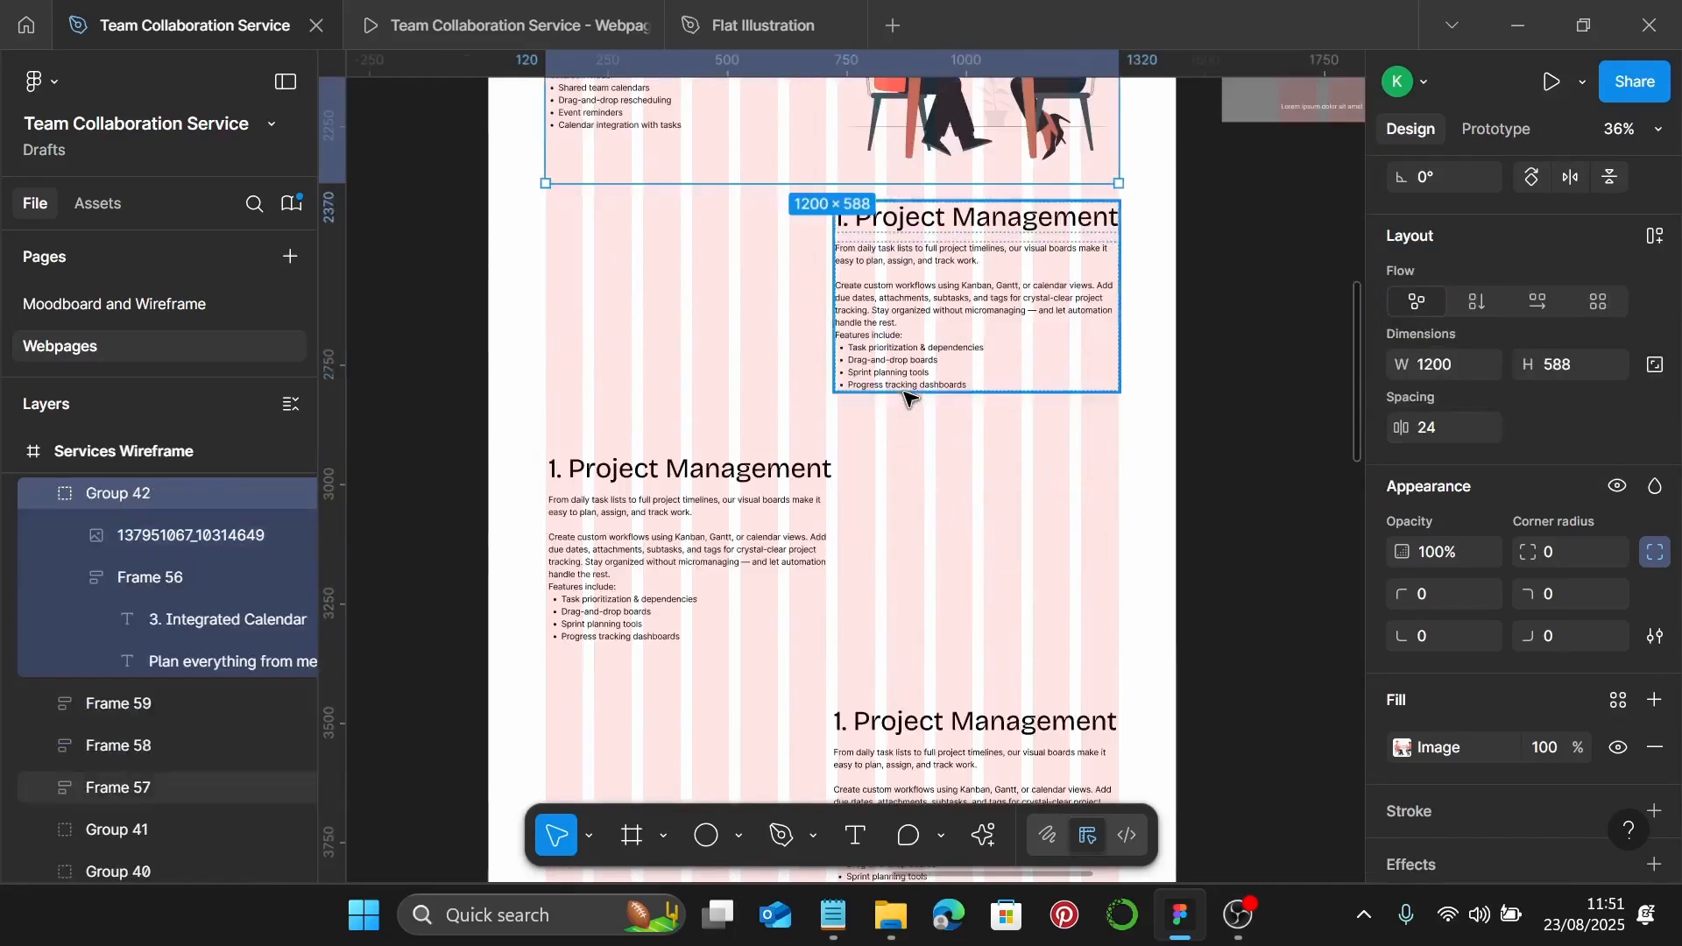
{"action": "left_click", "coordinate": [438, 24]}
{"action": "scroll", "coordinate": [983, 526], "scroll_direction": "down", "scroll_amount": 5}
{"action": "scroll", "coordinate": [985, 525], "scroll_direction": "down", "scroll_amount": 2}
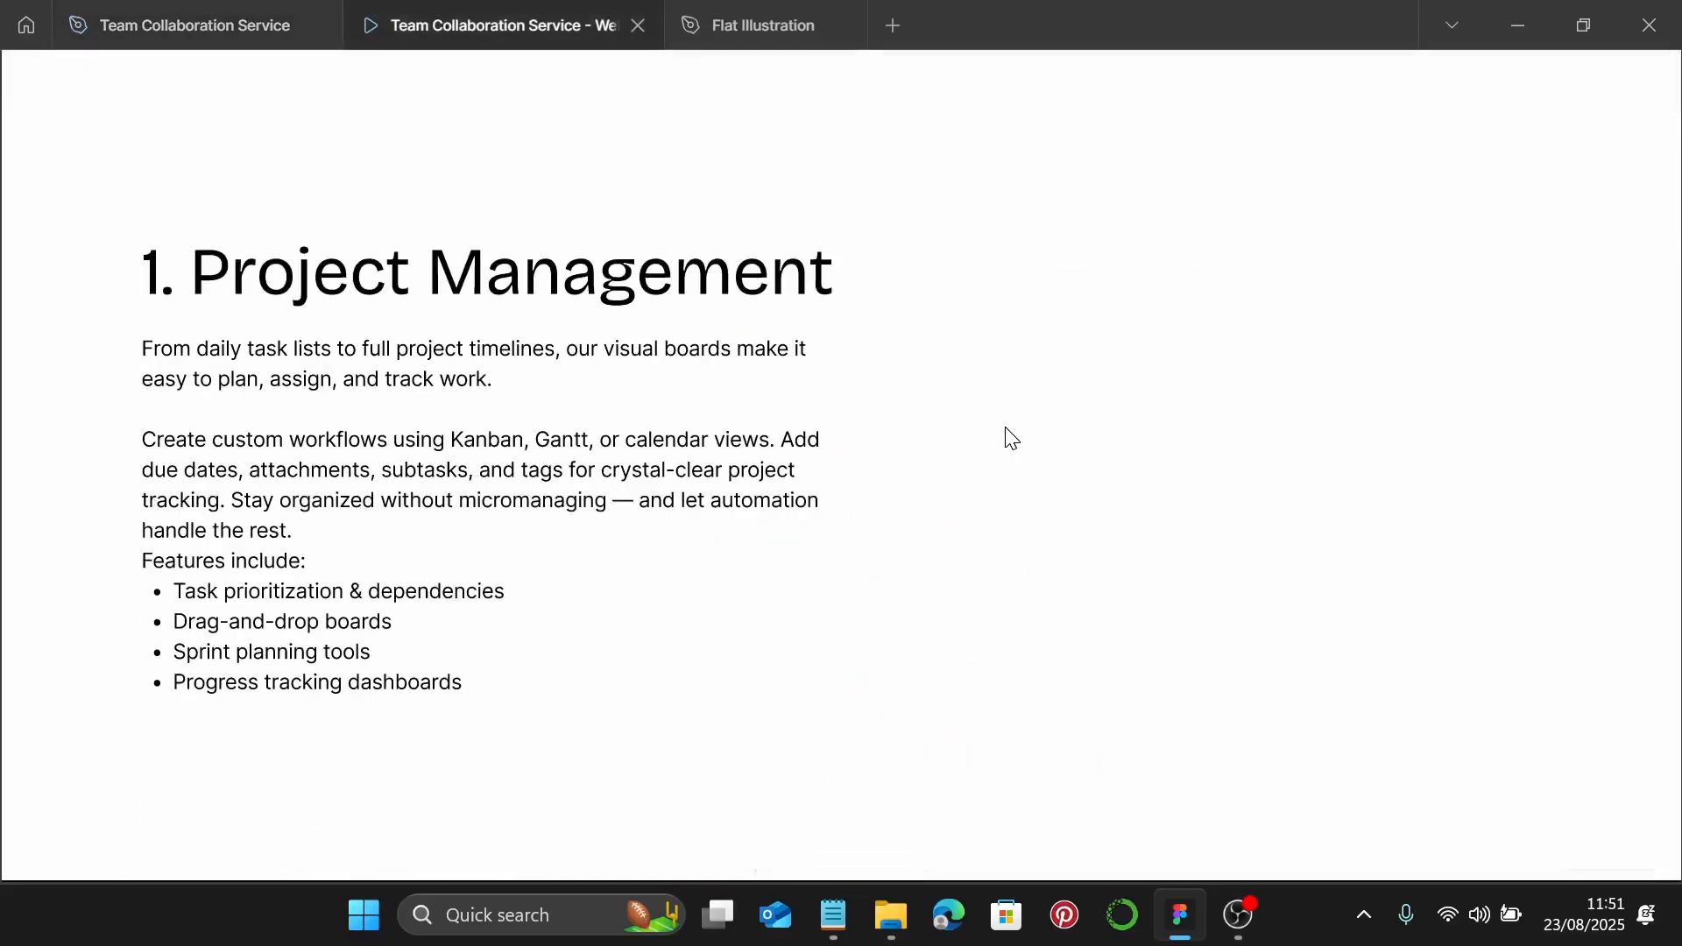
{"action": "scroll", "coordinate": [1006, 428], "scroll_direction": "up", "scroll_amount": 9}
{"action": "scroll", "coordinate": [1007, 426], "scroll_direction": "down", "scroll_amount": 1}
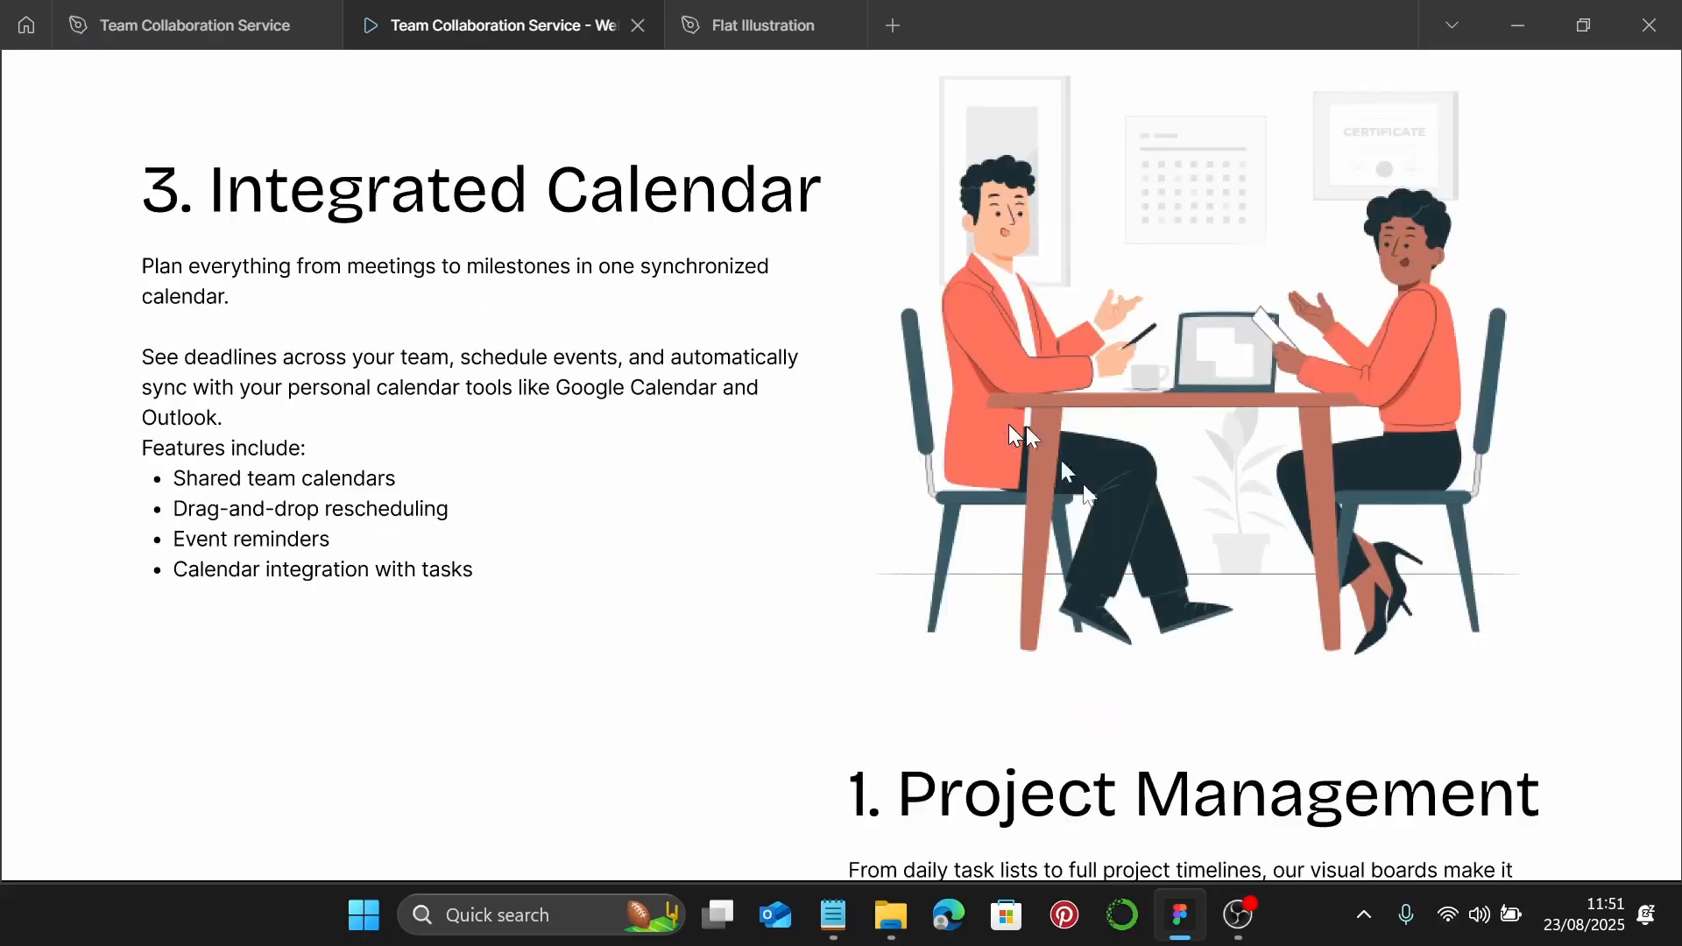
{"action": "left_click", "coordinate": [194, 29]}
Switch to the Notepad notes and copy the heading "4. File Sharing & Collaboration"
{"action": "scroll", "coordinate": [832, 456], "scroll_direction": "down", "scroll_amount": 1}
{"action": "left_click", "coordinate": [1010, 379]}
{"action": "scroll", "coordinate": [1033, 323], "scroll_direction": "up", "scroll_amount": 1}
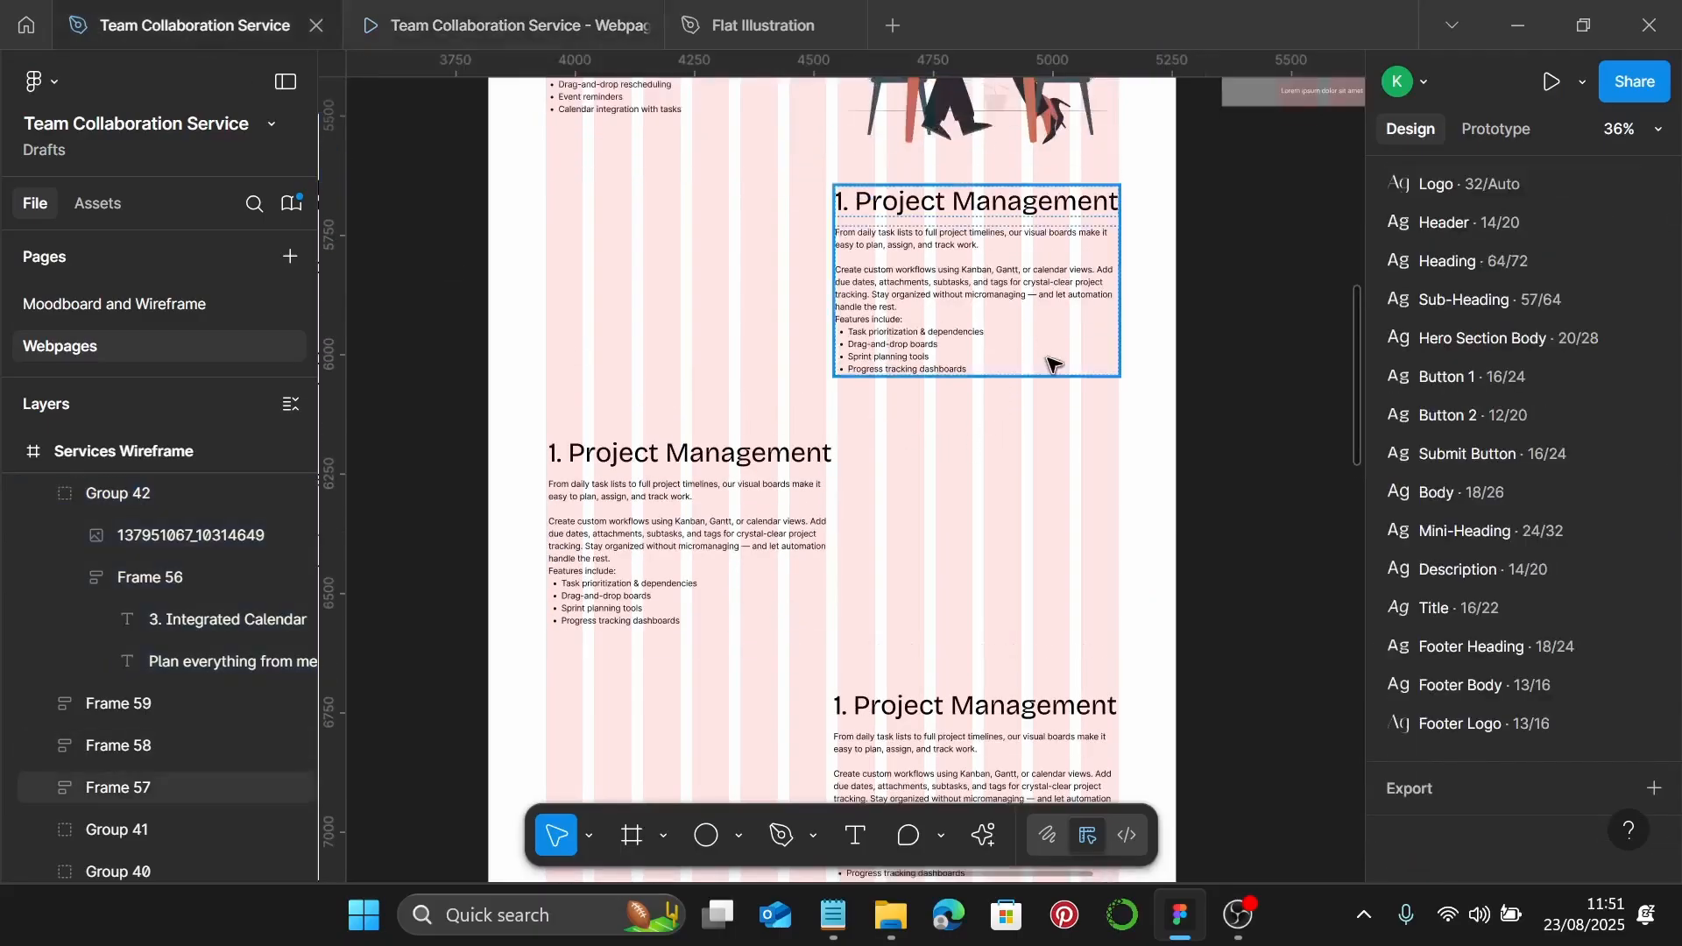
{"action": "scroll", "coordinate": [1008, 359], "scroll_direction": "up", "scroll_amount": 2}
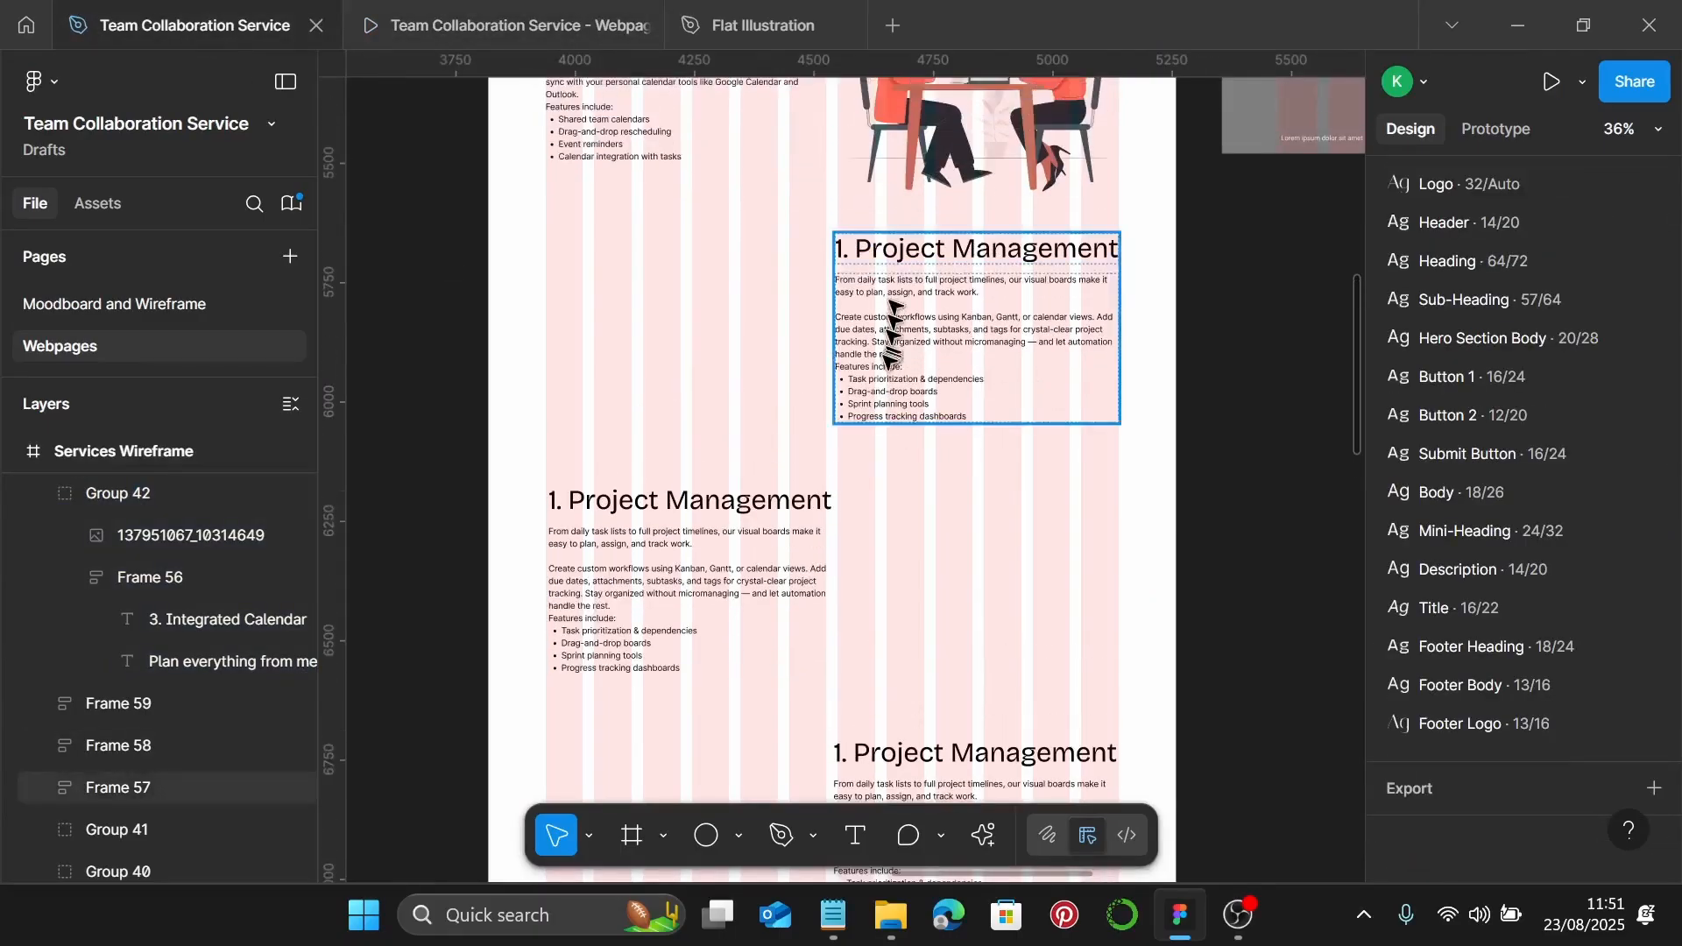
{"action": "left_click", "coordinate": [834, 913]}
{"action": "scroll", "coordinate": [1264, 508], "scroll_direction": "down", "scroll_amount": 4}
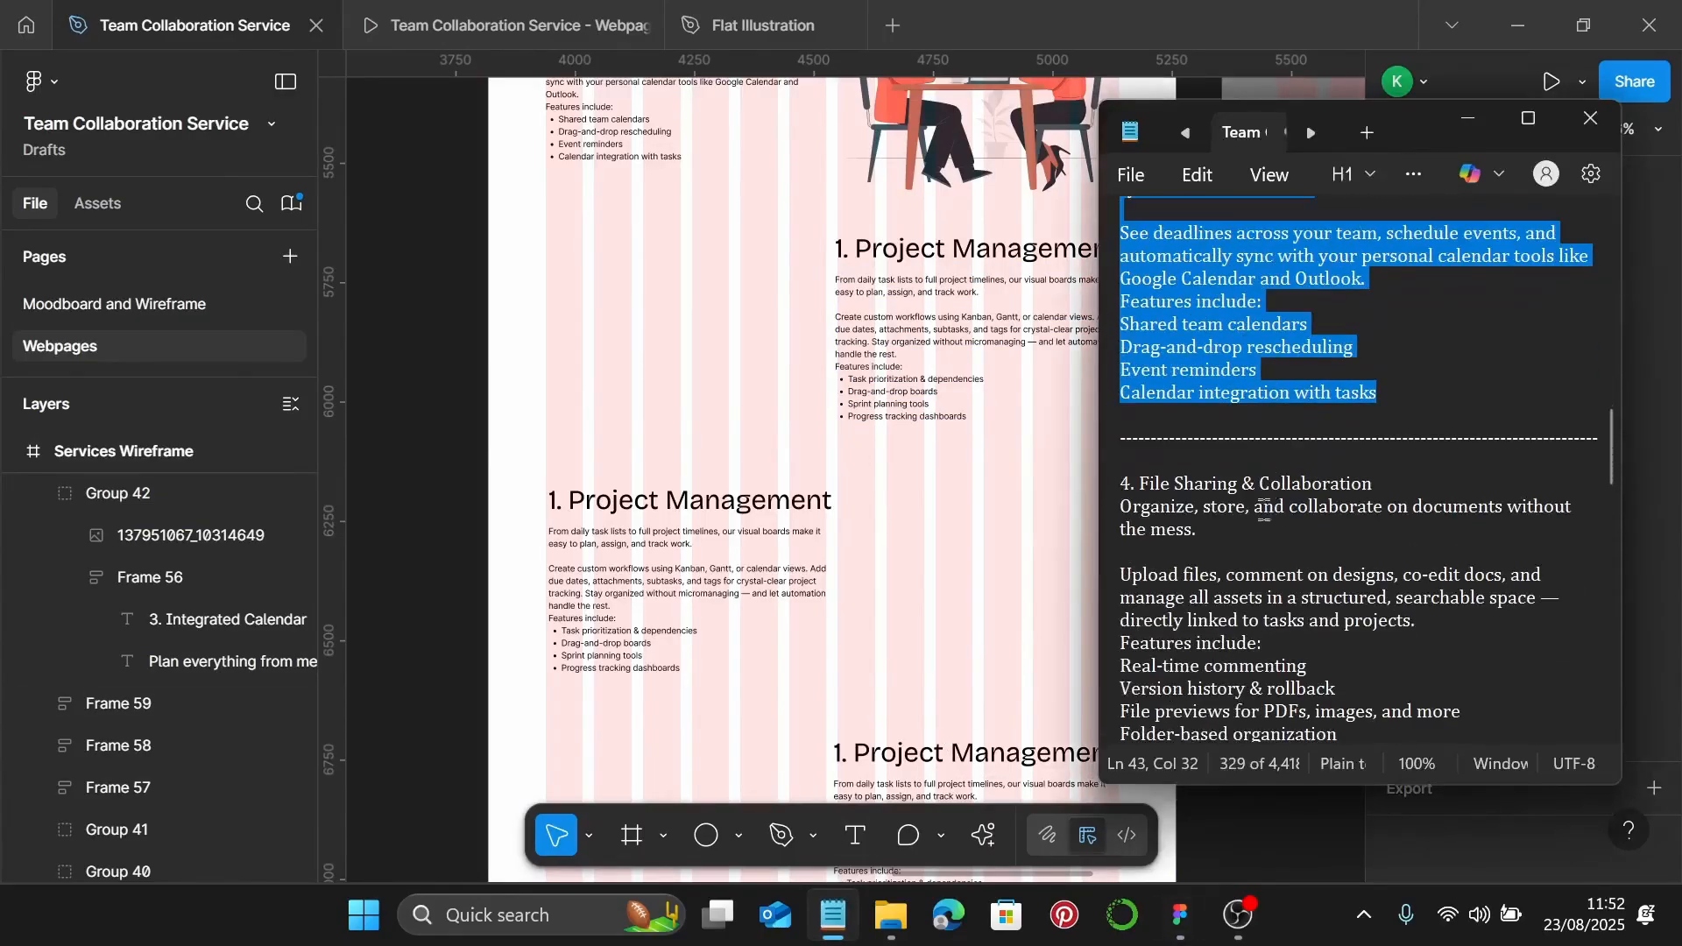
{"action": "left_click_drag", "start_coordinate": [1378, 484], "coordinate": [1119, 484]}
{"action": "key", "text": "ctrl+c"}
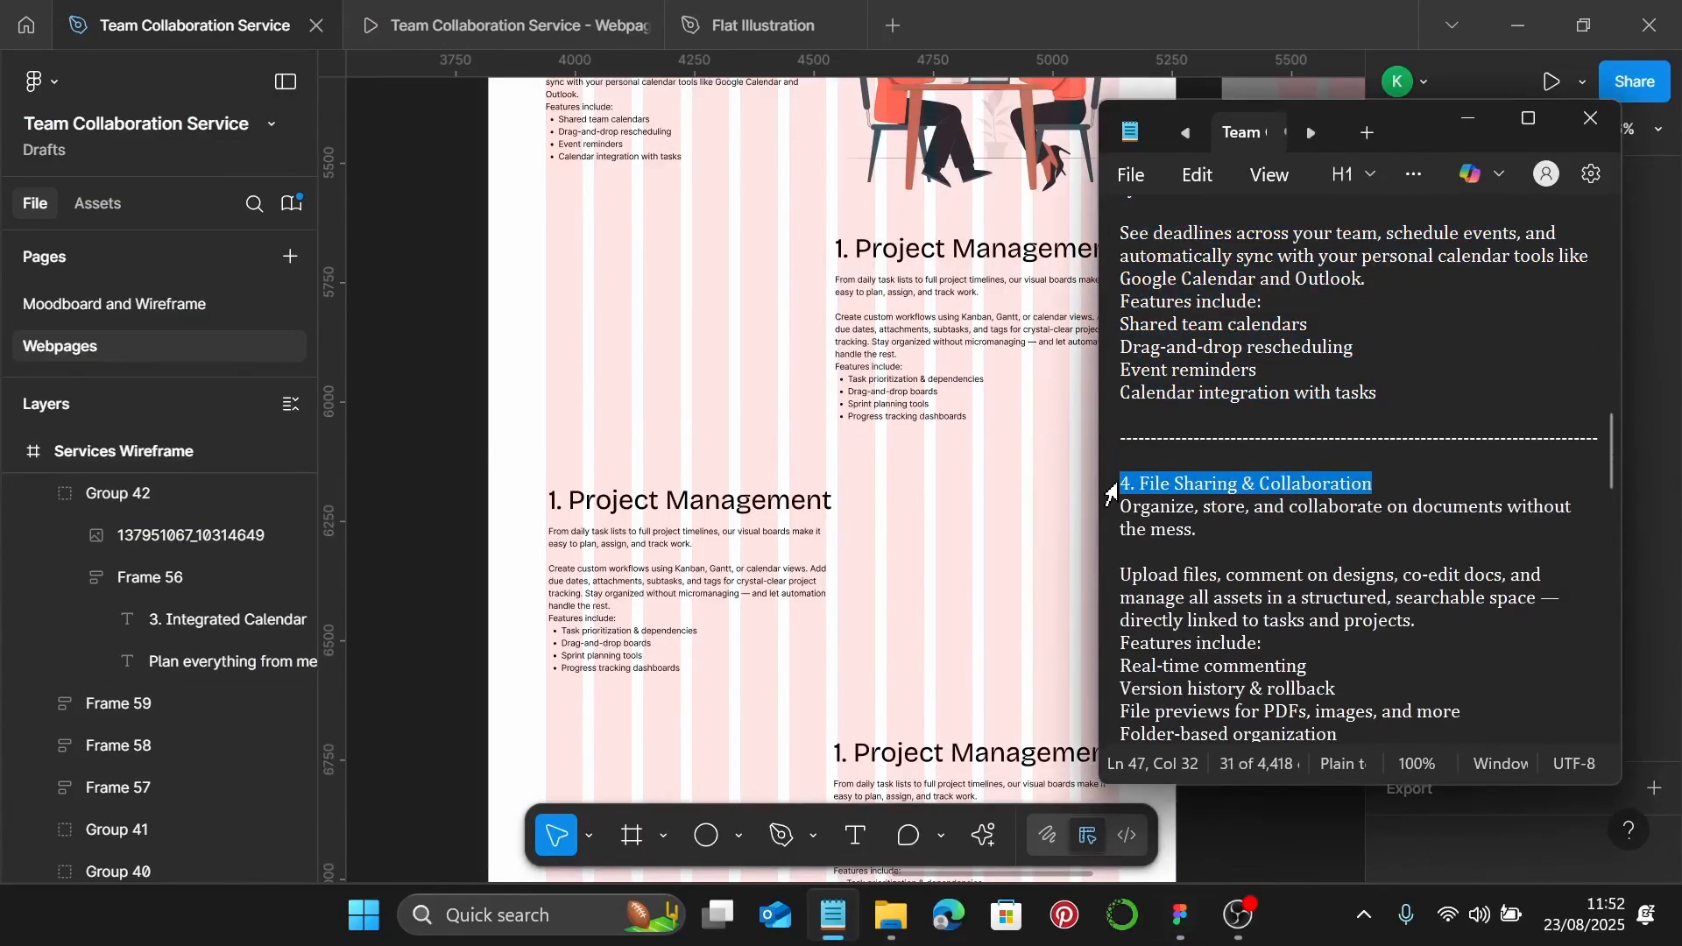
Replace the placeholder heading of the block below Integrated Calendar with the copied "4. File Sharing & Collaboration"
{"action": "scroll", "coordinate": [924, 333], "scroll_direction": "up", "scroll_amount": 2}
{"action": "left_click", "coordinate": [960, 239]}
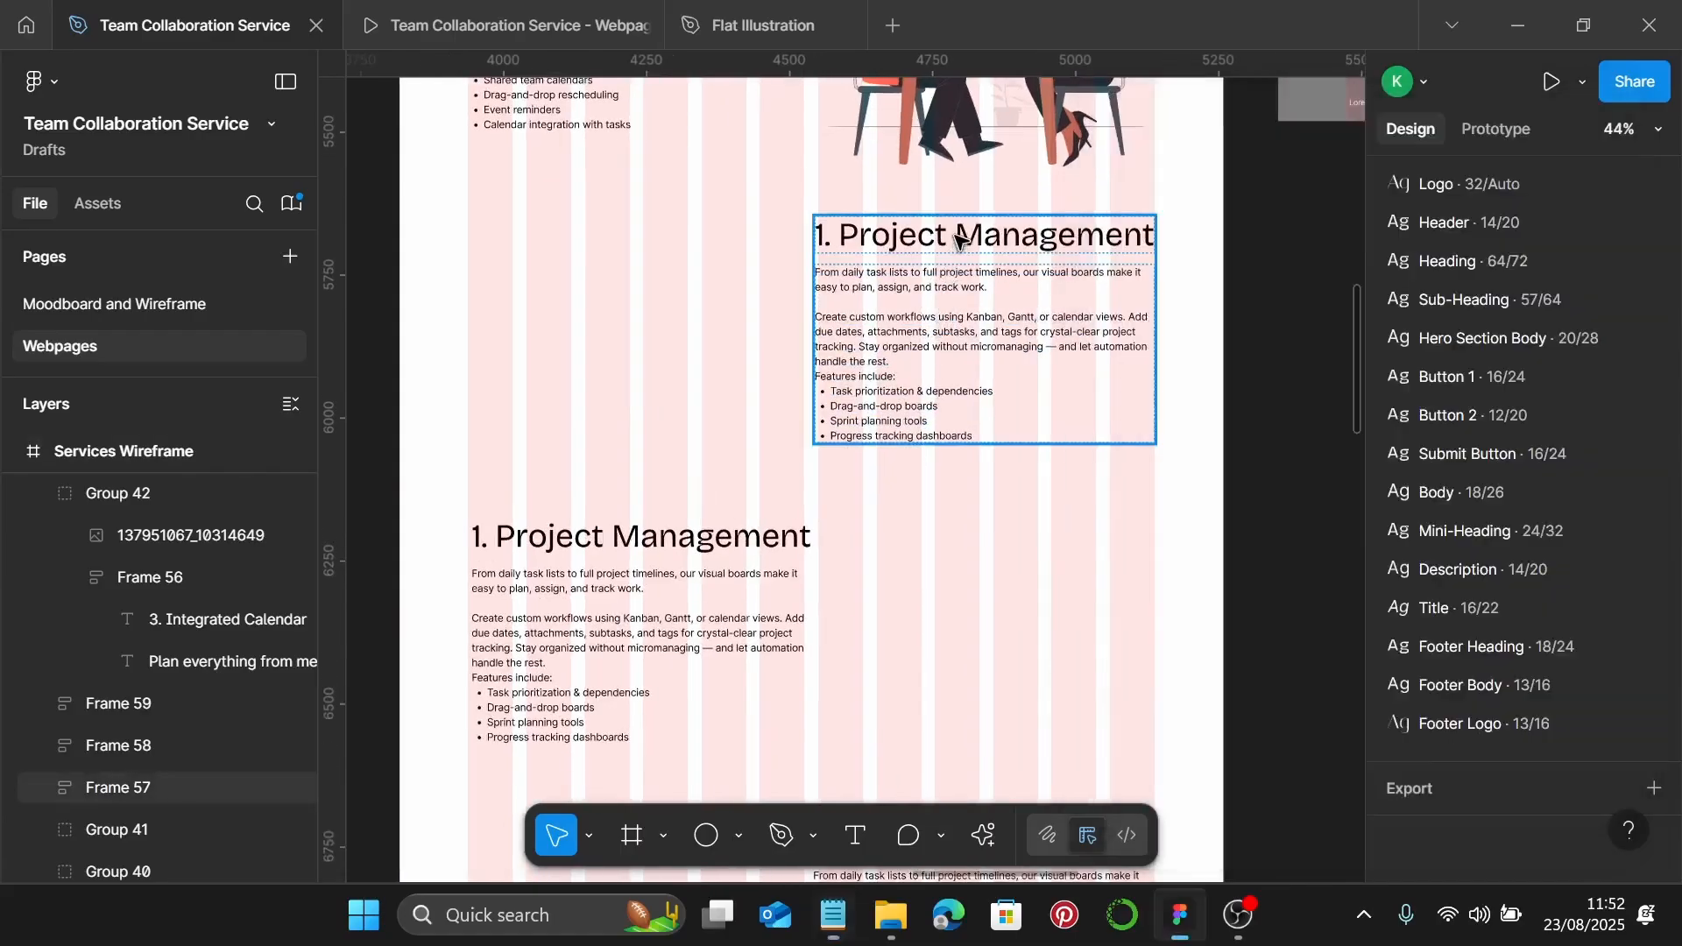
{"action": "left_click", "coordinate": [961, 240]}
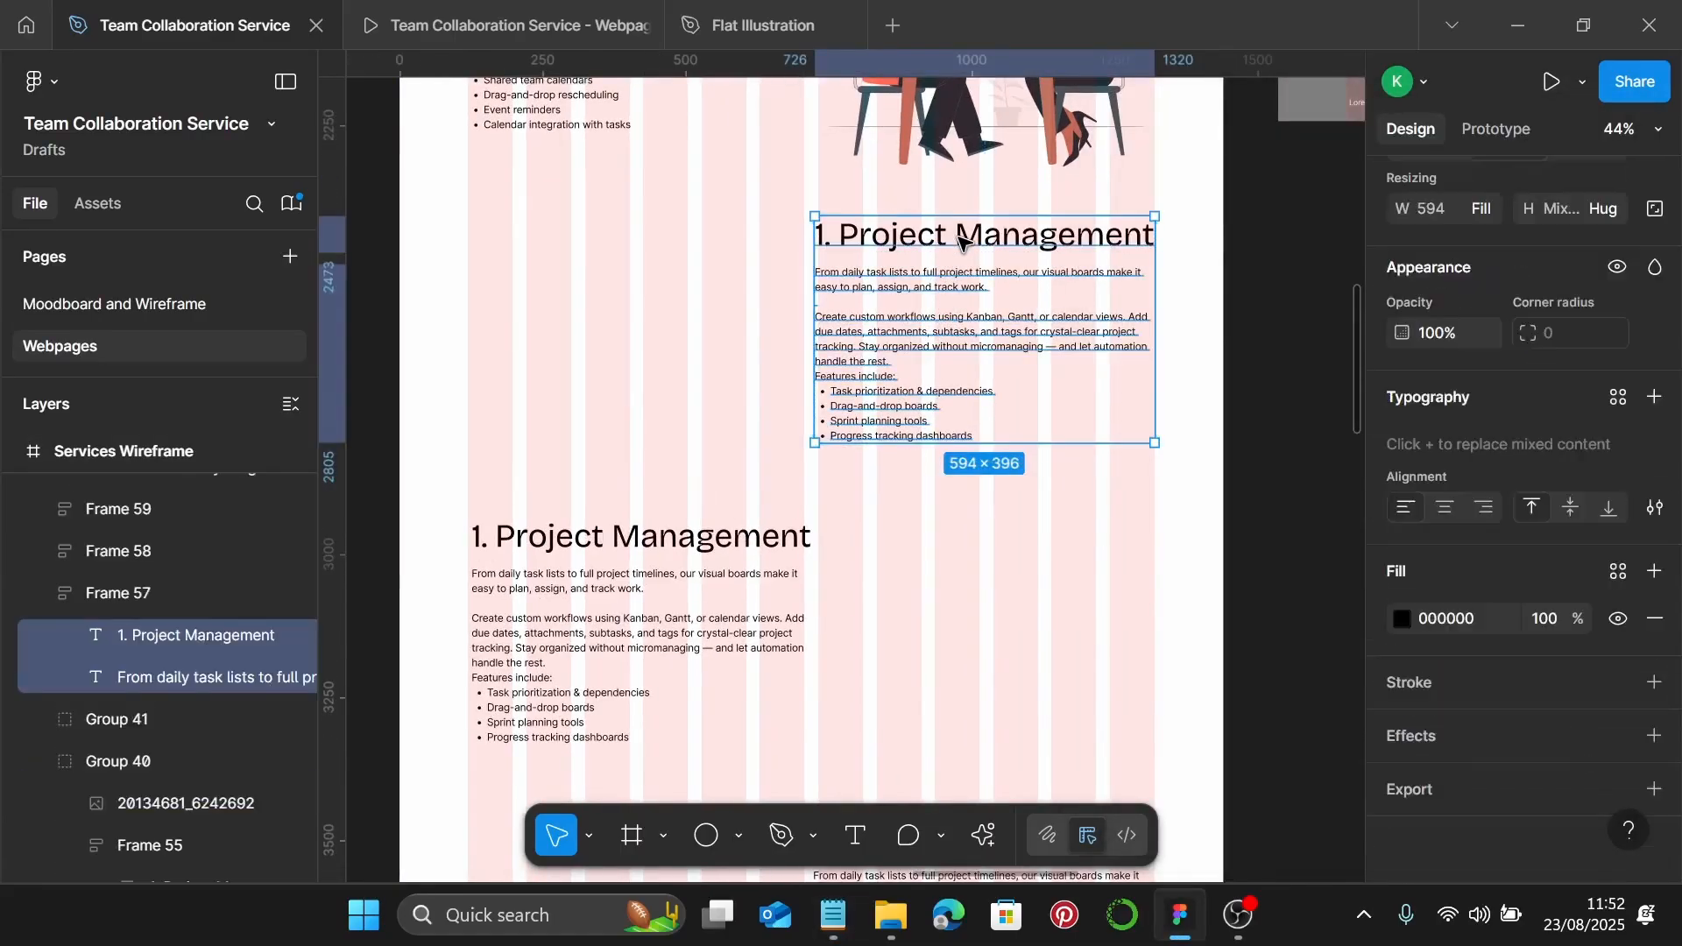
{"action": "double_click", "coordinate": [961, 240]}
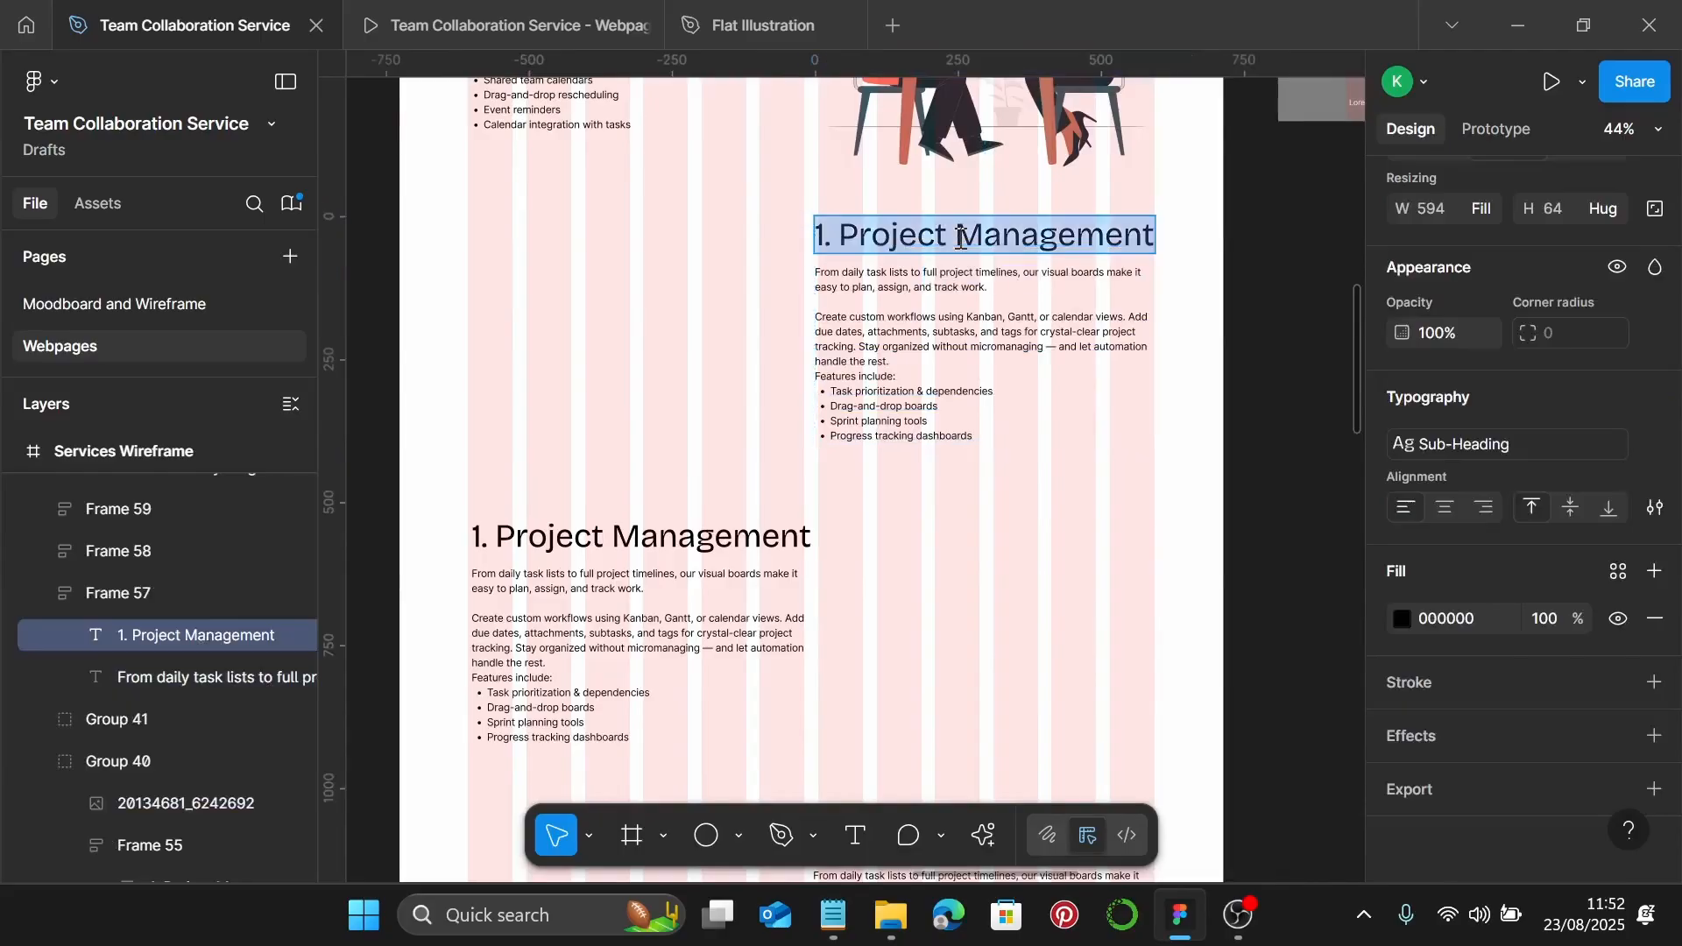
{"action": "key", "text": "ctrl+v"}
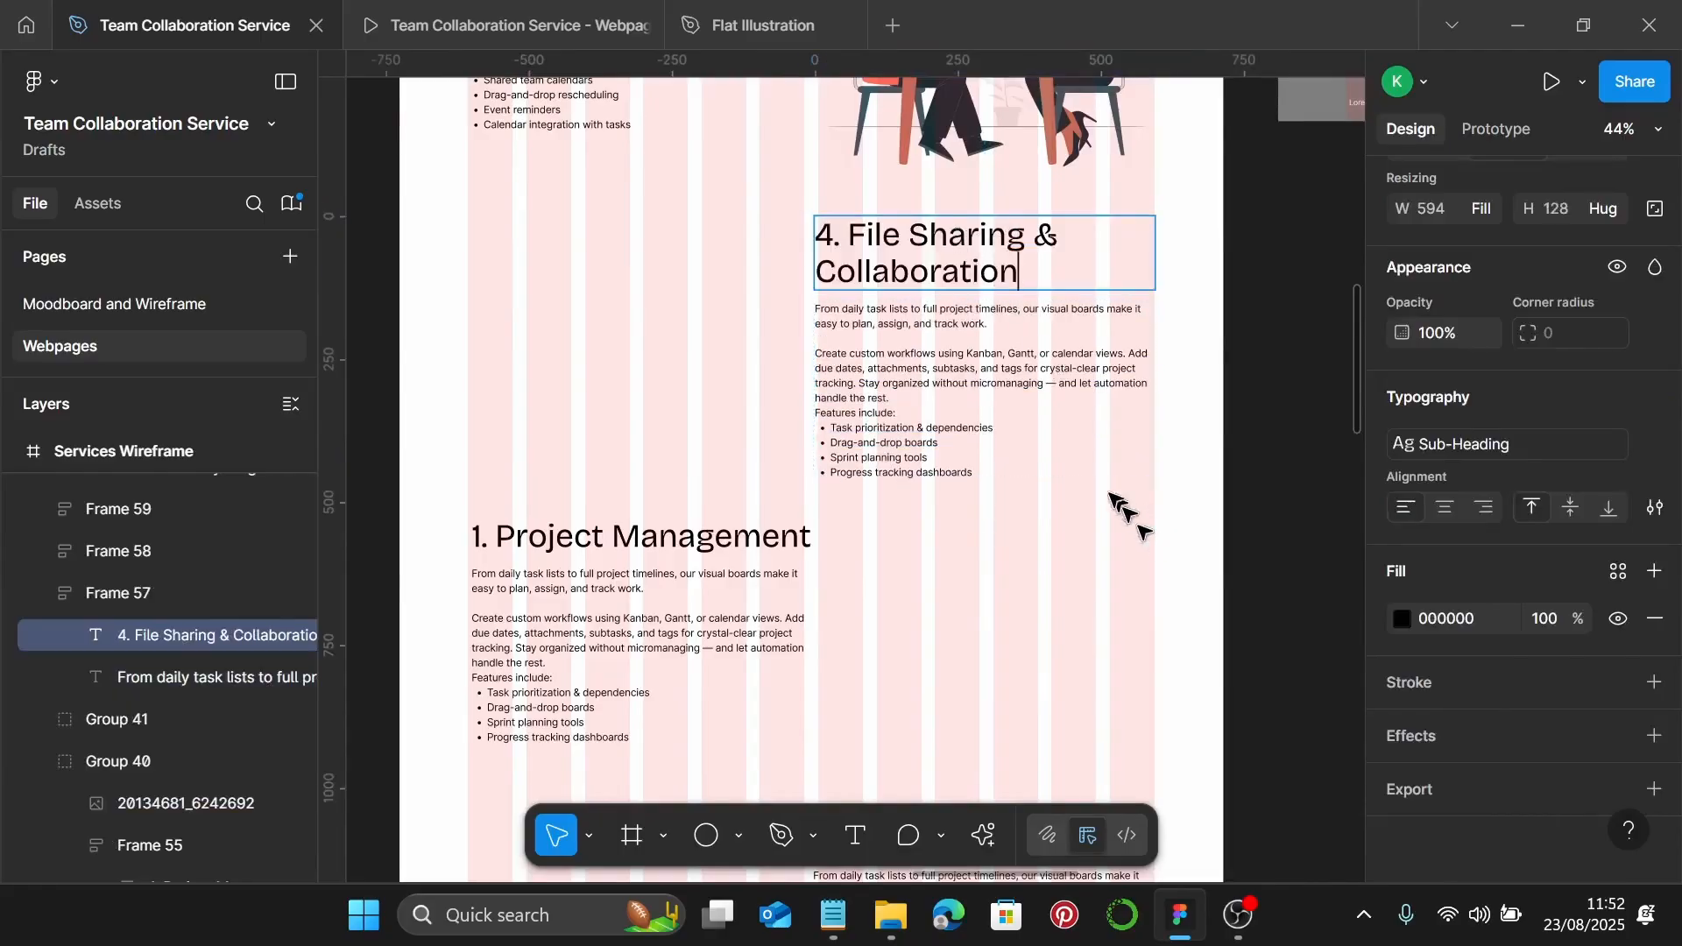
{"action": "scroll", "coordinate": [1107, 491], "scroll_direction": "up", "scroll_amount": 1}
{"action": "key", "text": "Escape"}
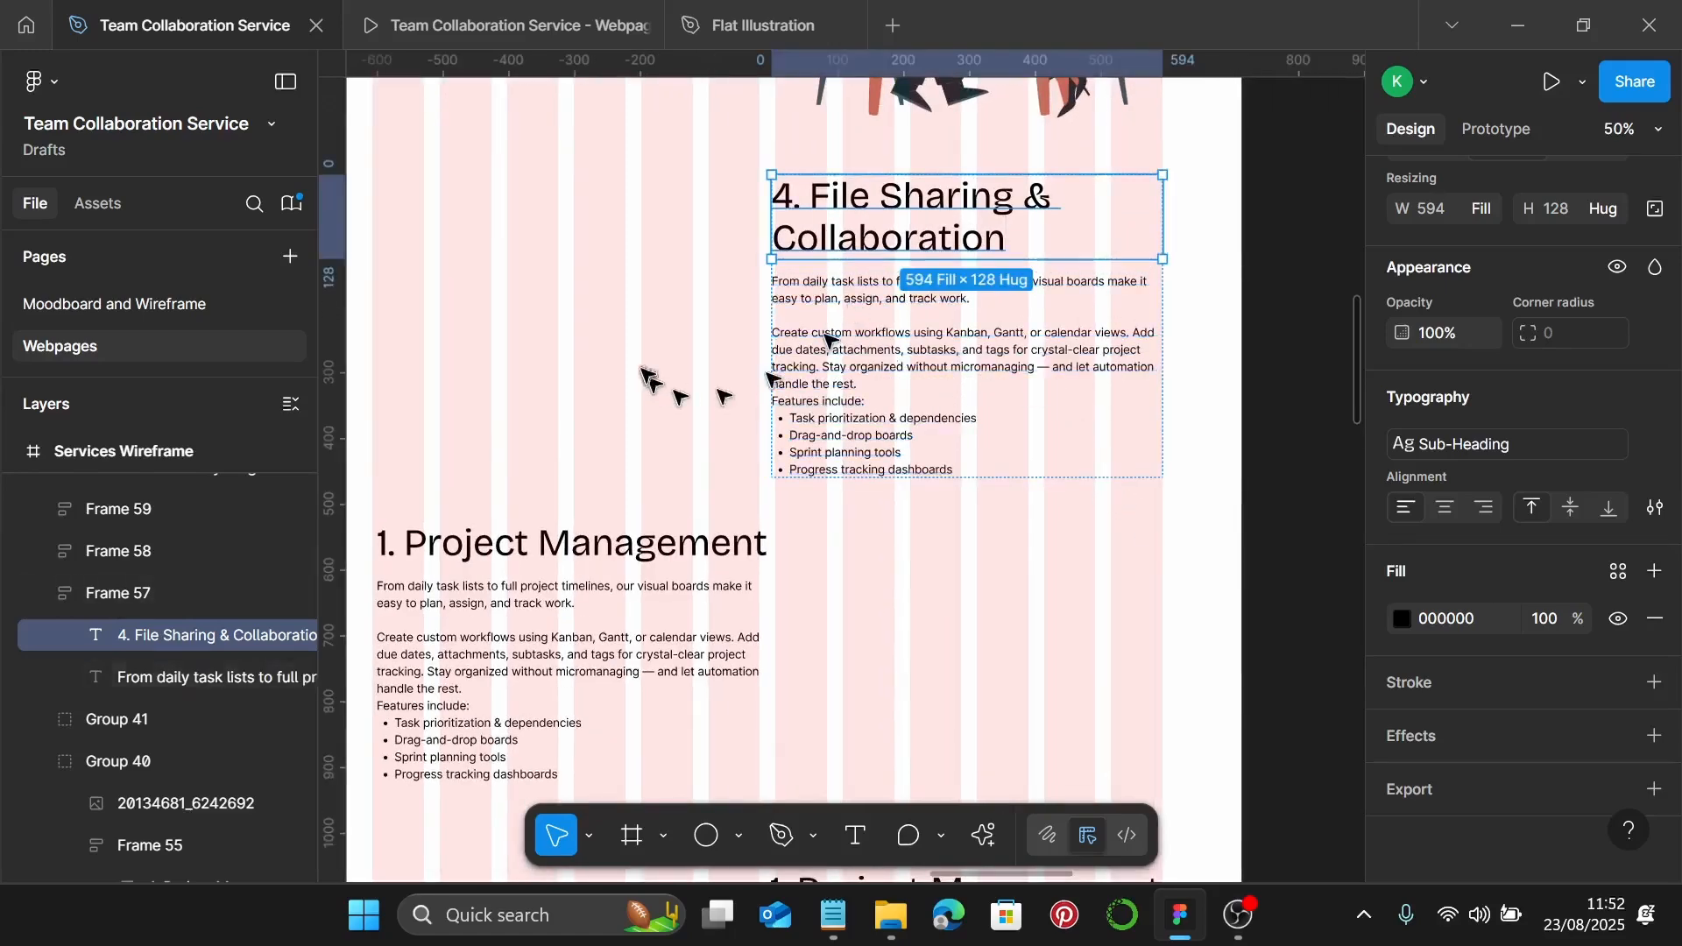
Move the File Sharing & Collaboration text frame to X 732 on the layout grid and narrow it to a width of 588
{"action": "left_click", "coordinate": [683, 358]}
{"action": "left_click_drag", "start_coordinate": [854, 296], "coordinate": [862, 311]}
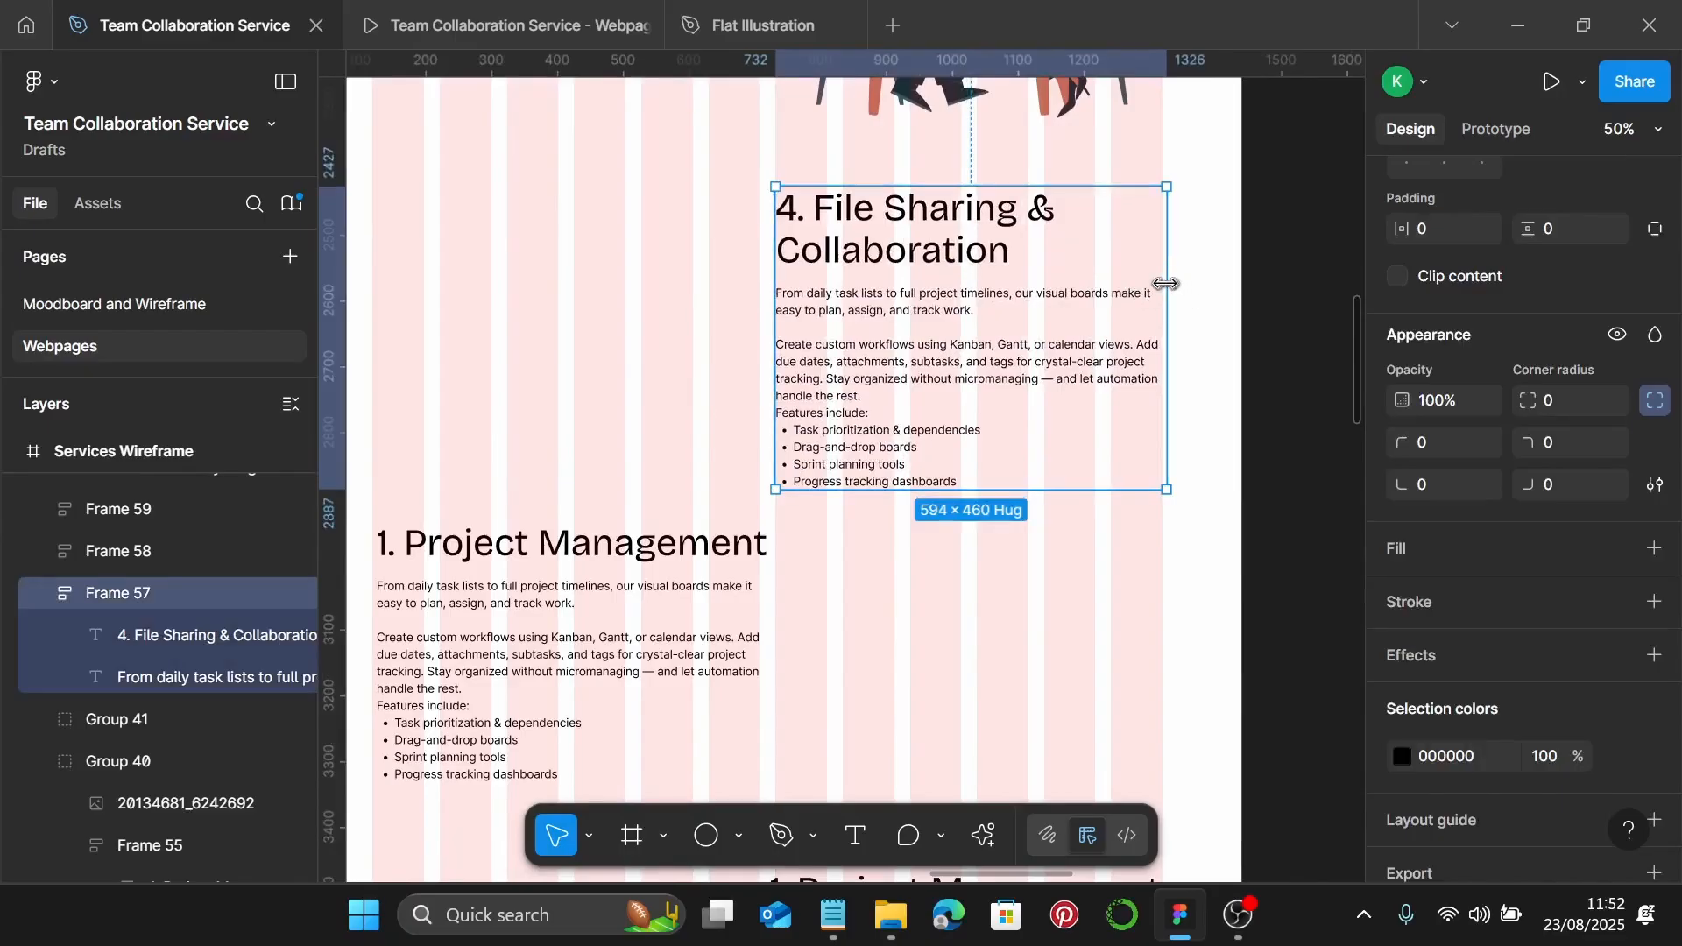
{"action": "left_click_drag", "start_coordinate": [1164, 283], "coordinate": [1164, 288]}
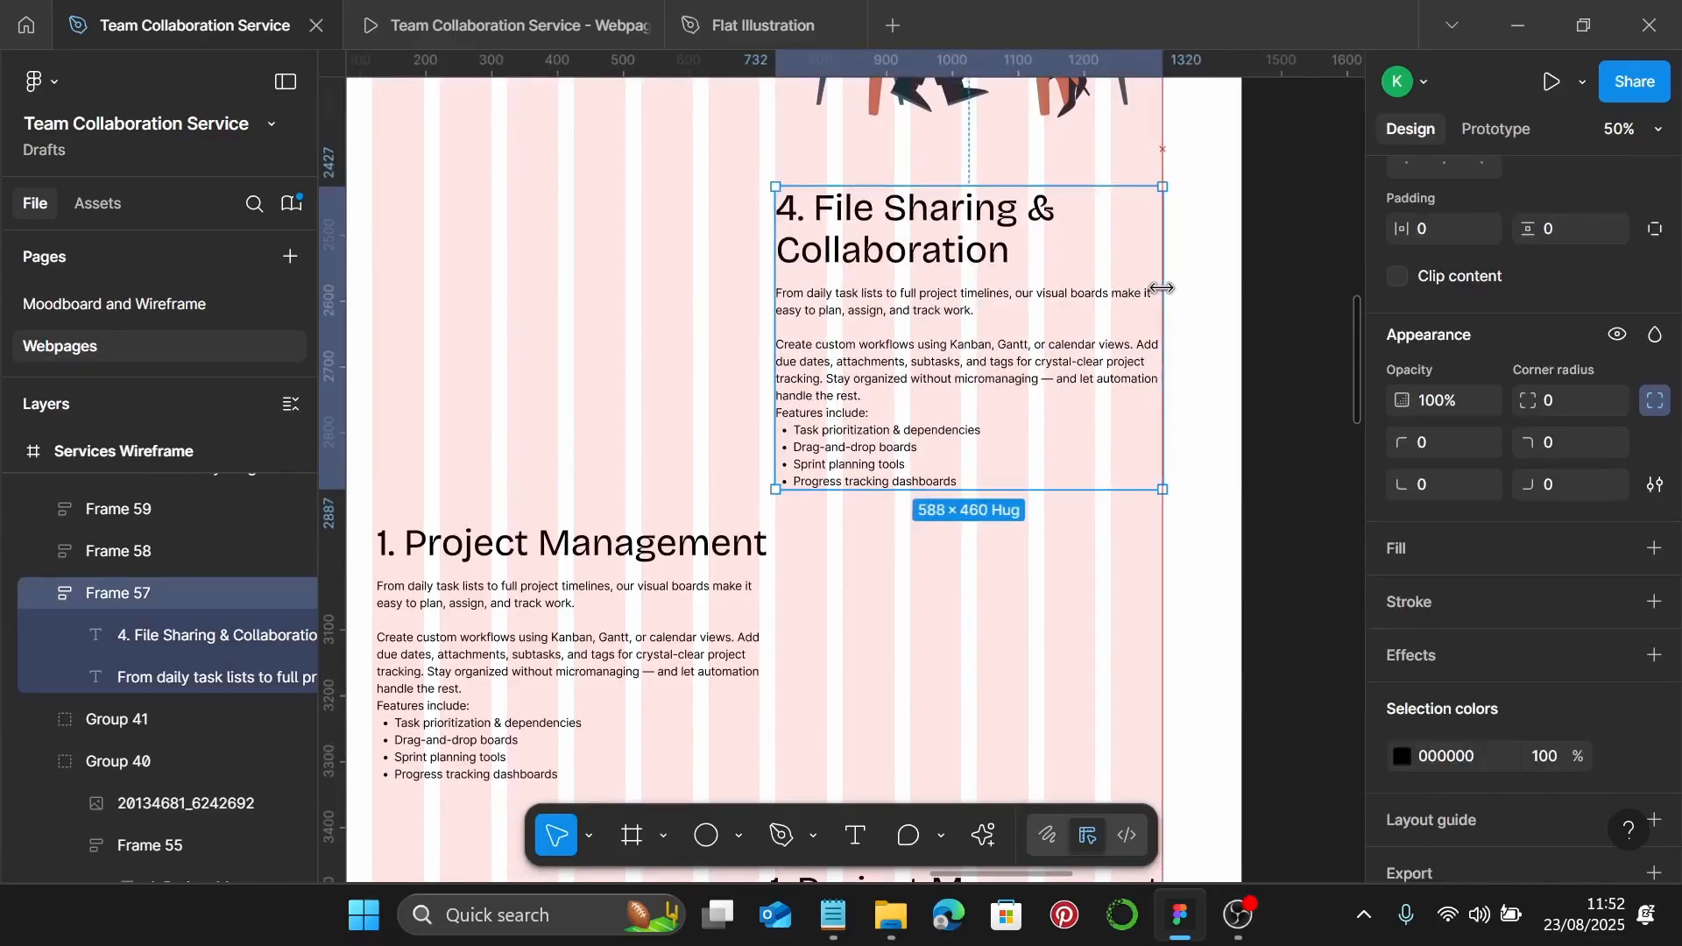
Replace the File Sharing & Collaboration block's body text with its description and feature list from the Notepad notes
{"action": "left_click", "coordinate": [829, 890]}
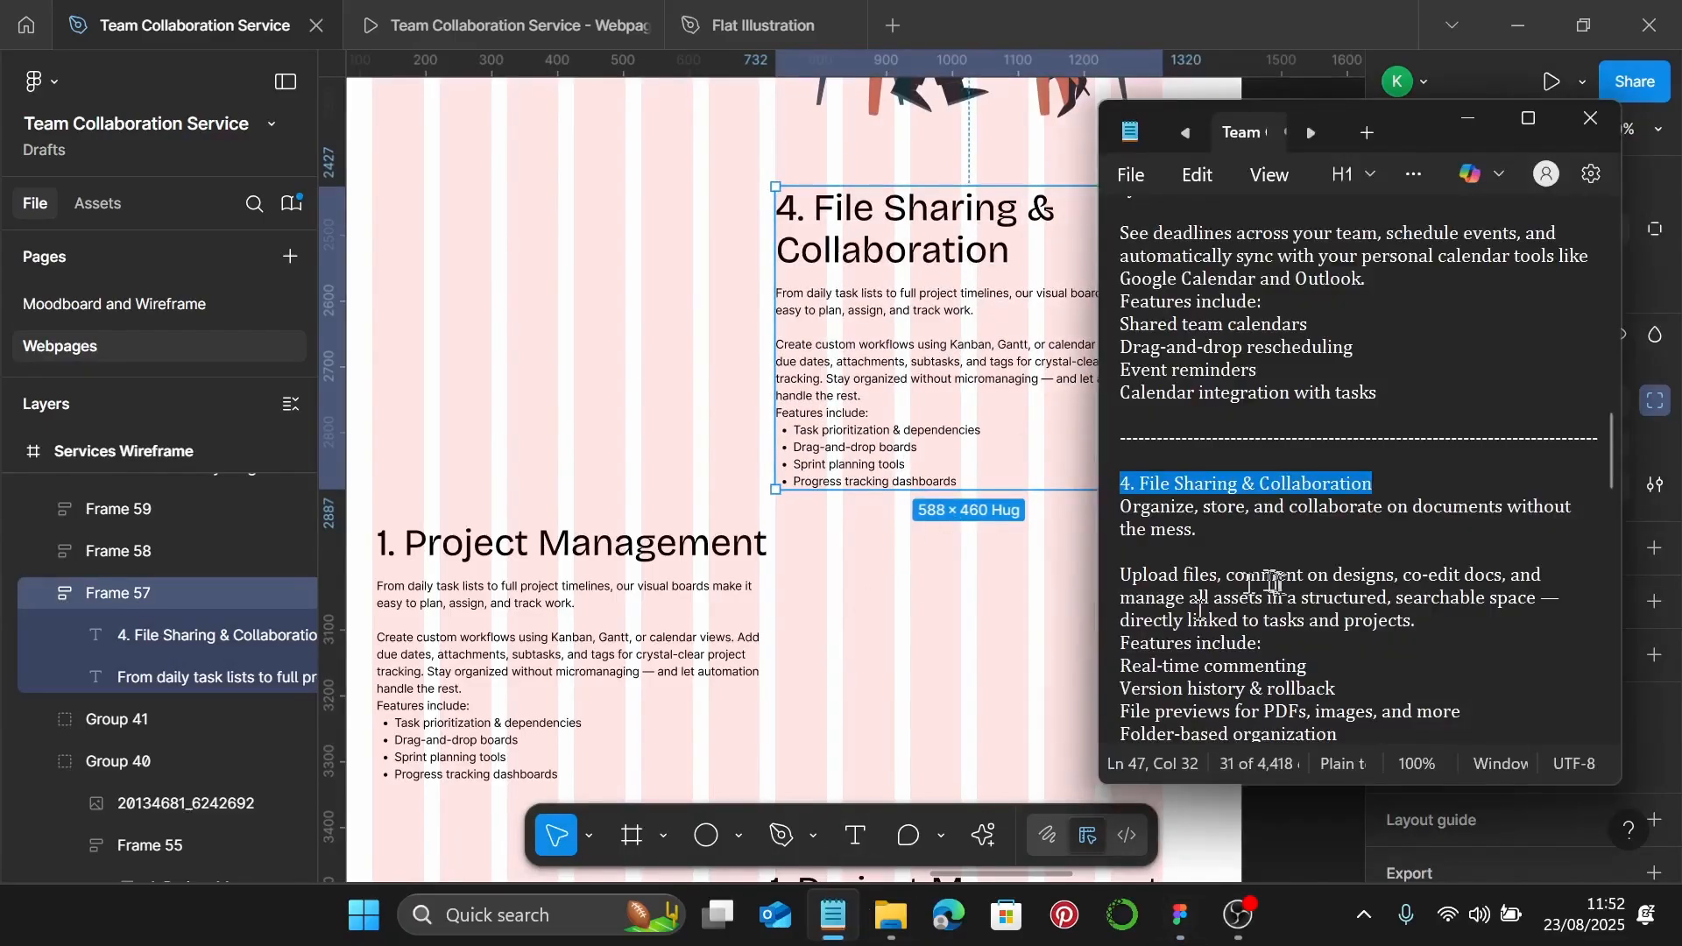
{"action": "scroll", "coordinate": [1276, 575], "scroll_direction": "down", "scroll_amount": 2}
{"action": "left_click_drag", "start_coordinate": [1374, 601], "coordinate": [1111, 384]}
{"action": "key", "text": "ctrl+c"}
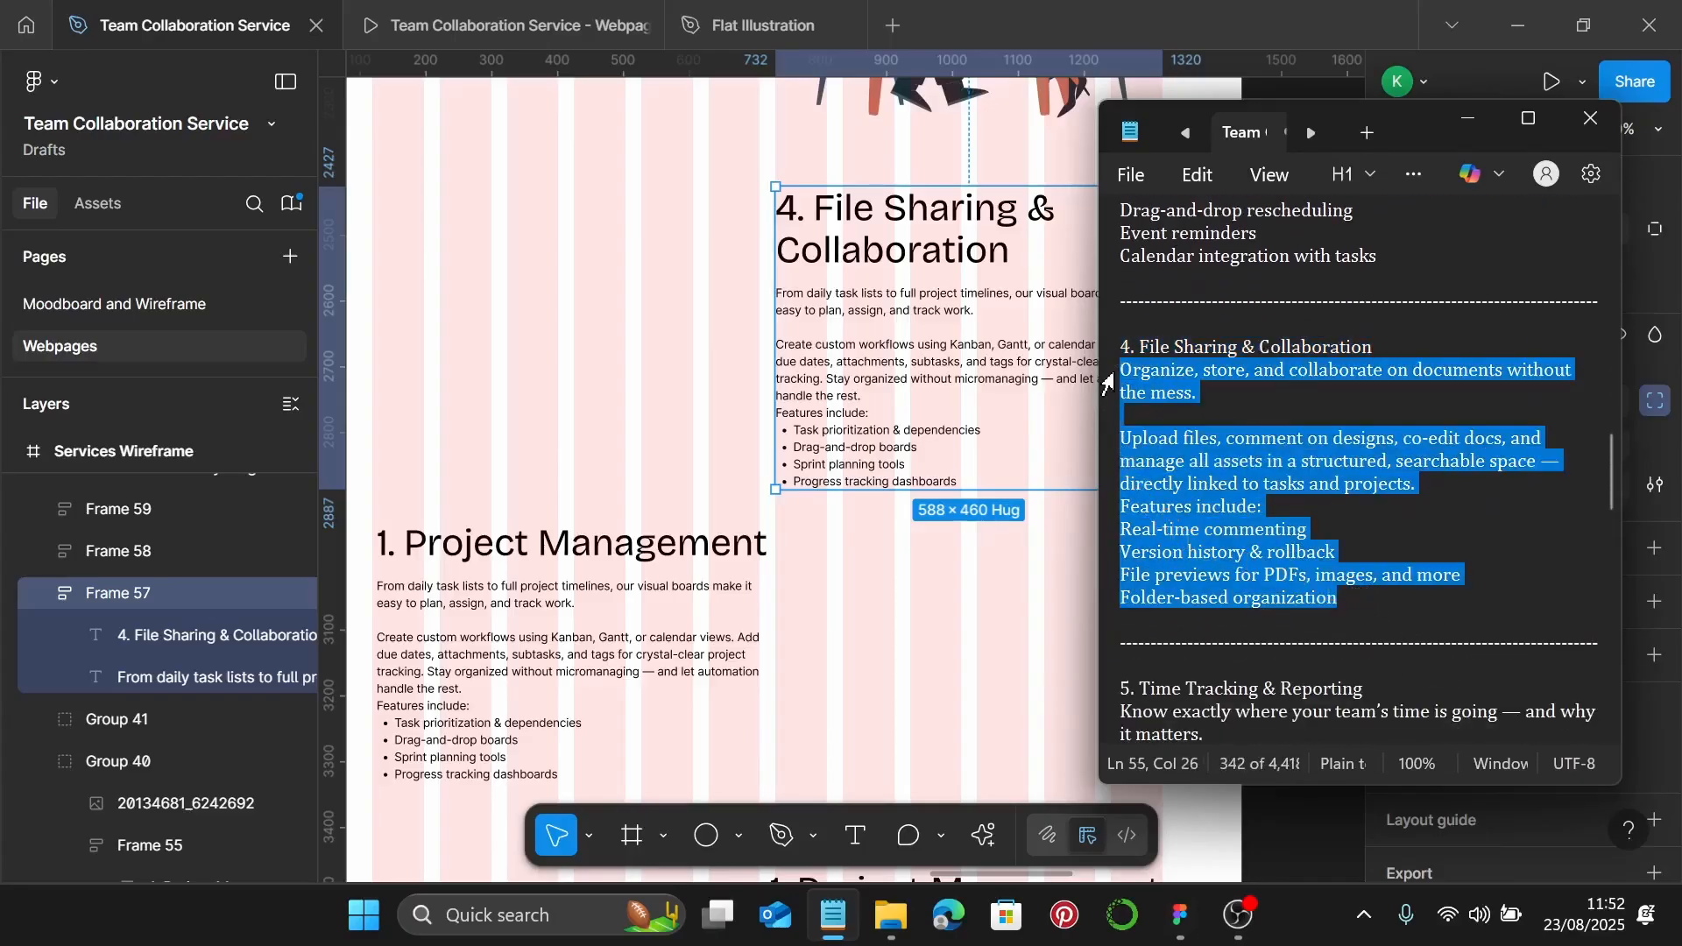
{"action": "left_click", "coordinate": [928, 366]}
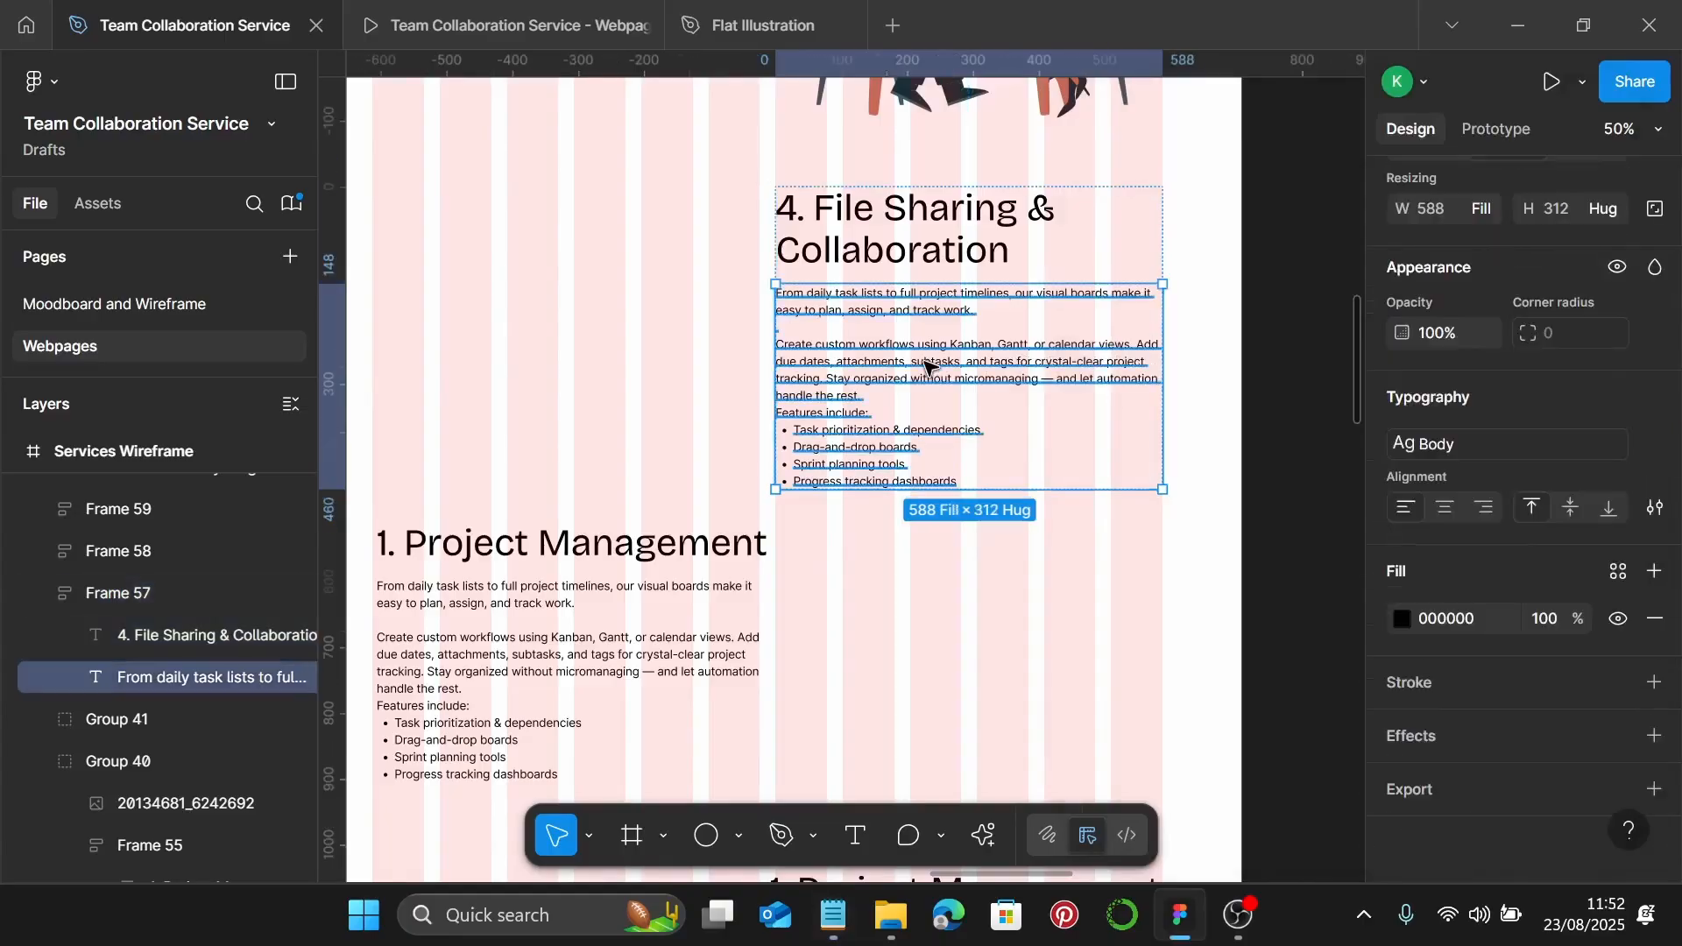
{"action": "double_click", "coordinate": [929, 366]}
{"action": "key", "text": "ctrl+v"}
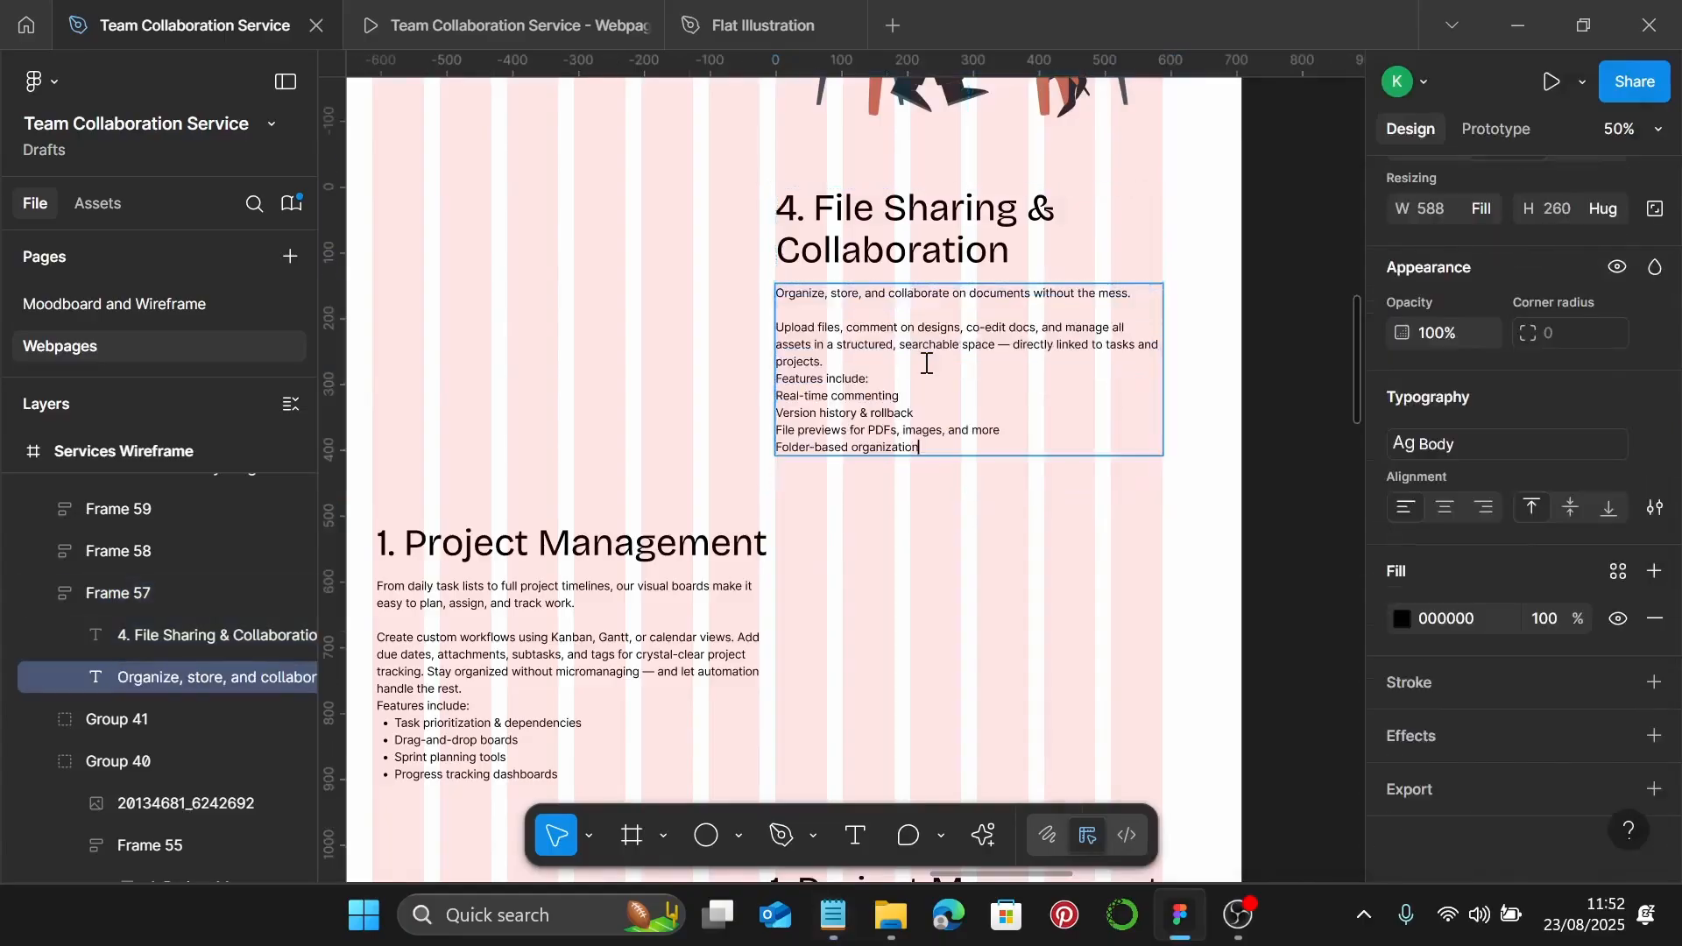
Turn the four File Sharing & Collaboration feature lines, from Real-time commenting to Folder-based organization, into bullets
{"action": "scroll", "coordinate": [757, 411], "scroll_direction": "up", "scroll_amount": 3}
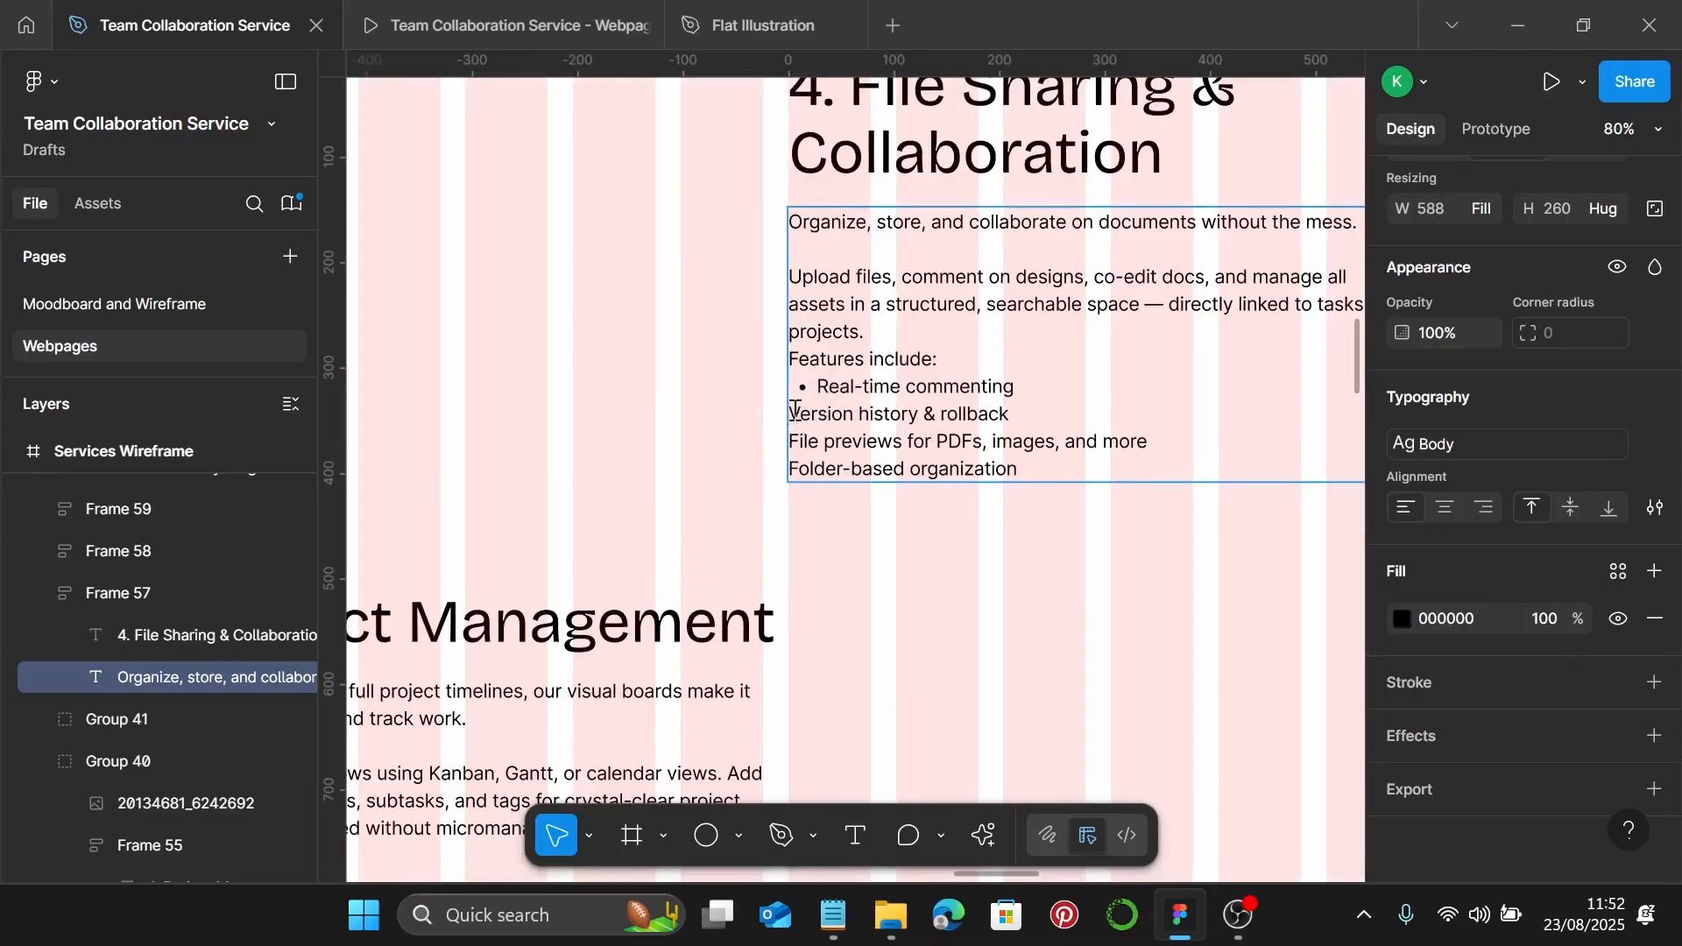
{"action": "type", "text": "-"}
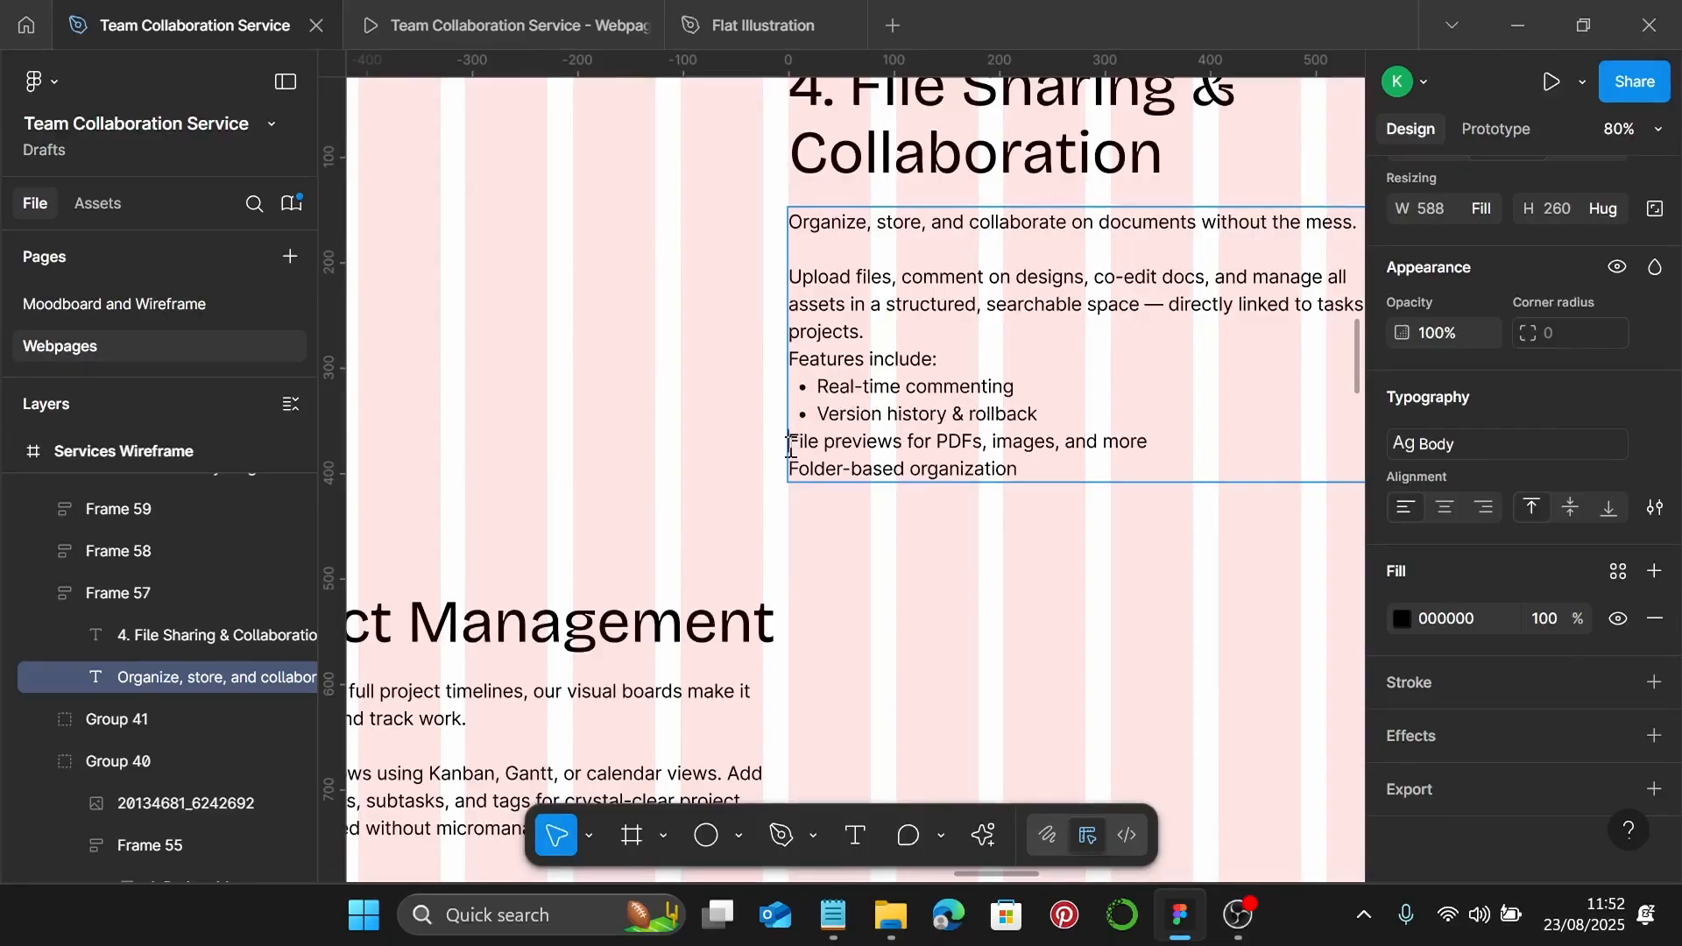
{"action": "left_click", "coordinate": [790, 443]}
{"action": "type", "text": "-"}
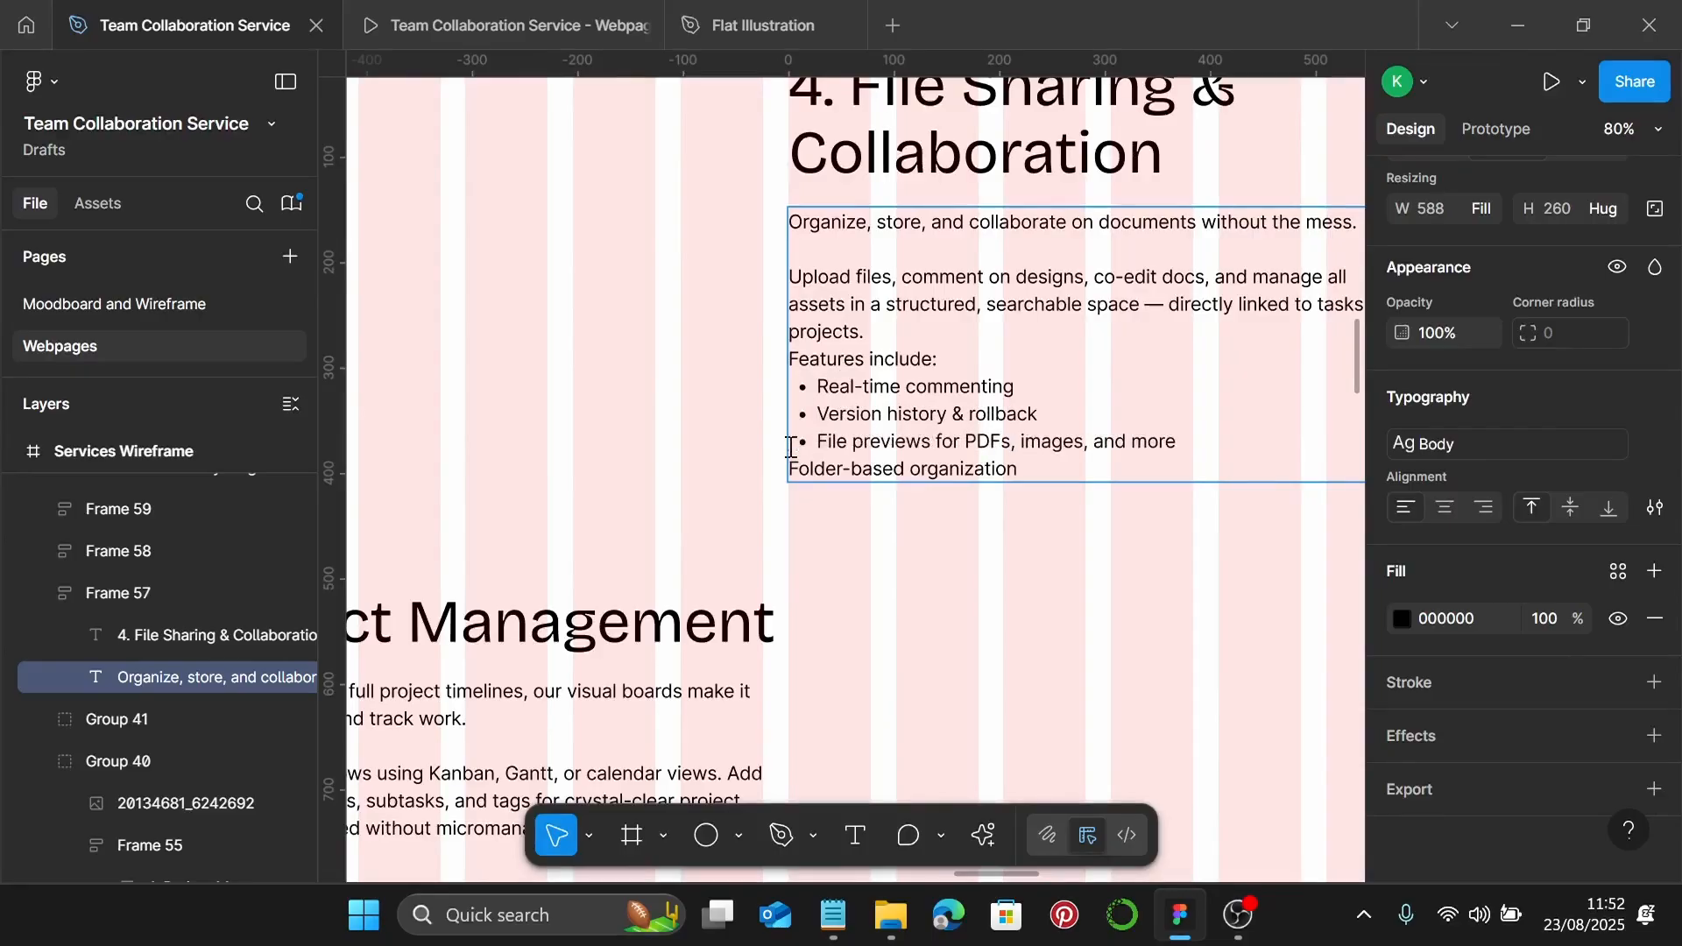
{"action": "left_click", "coordinate": [793, 464]}
{"action": "type", "text": "-"}
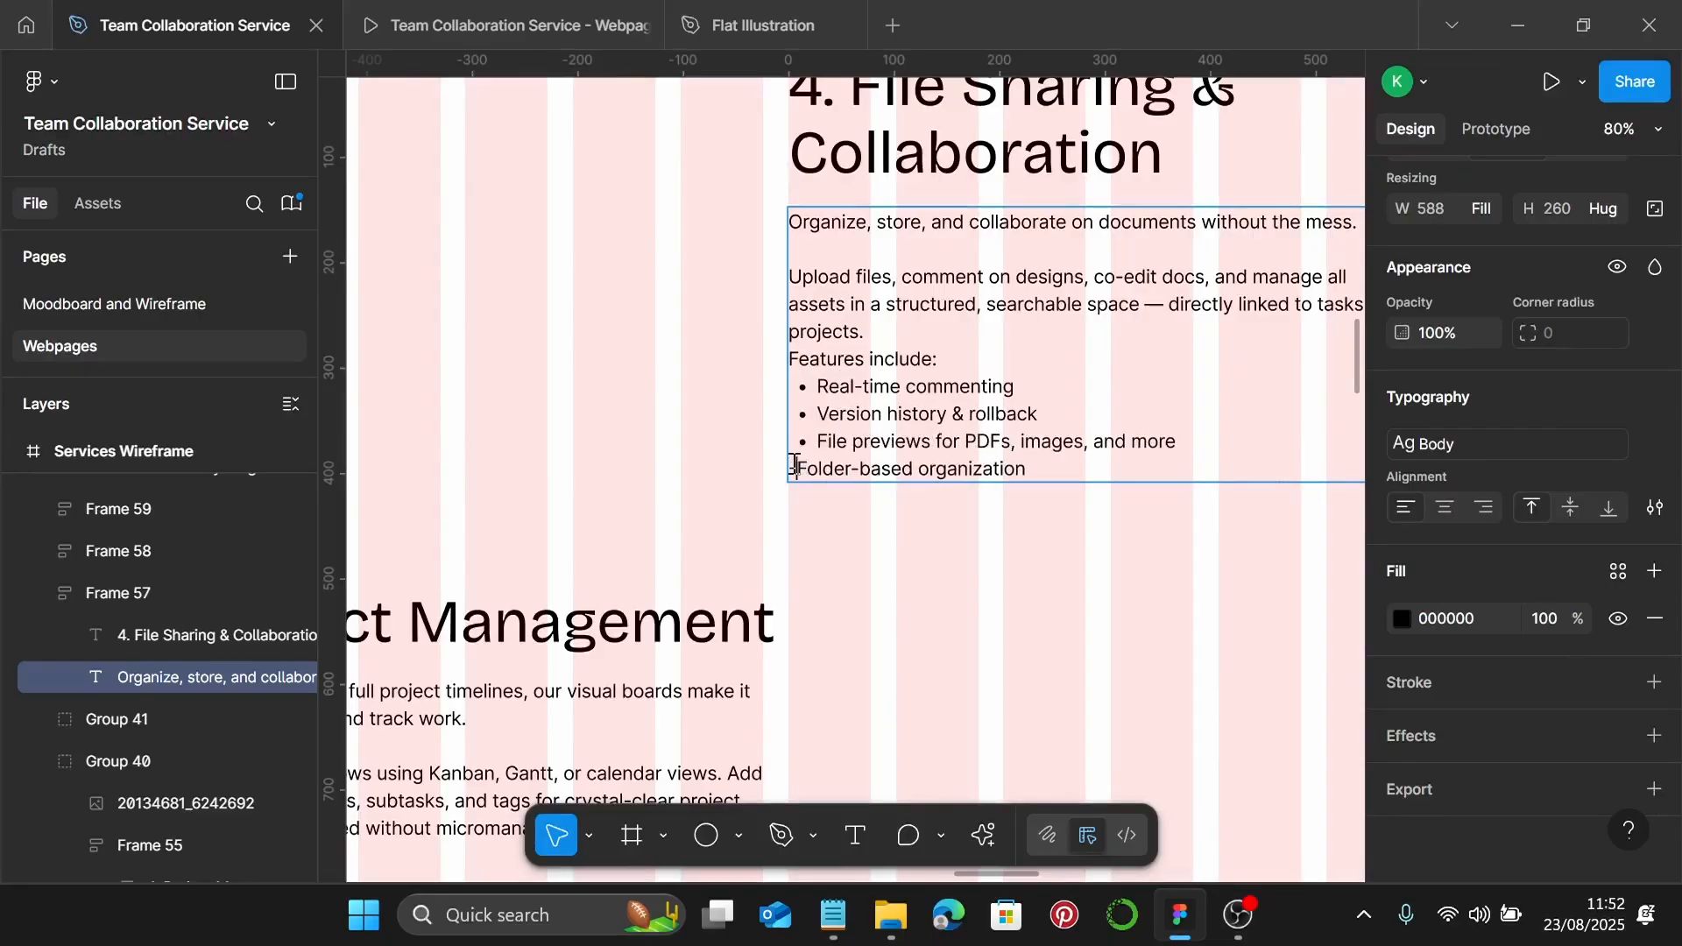
{"action": "key", "text": "Escape"}
Move the illustration of four people around a laptop beside the File Sharing & Collaboration block, 612 wide and starting at X 108
{"action": "scroll", "coordinate": [799, 482], "scroll_direction": "down", "scroll_amount": 5}
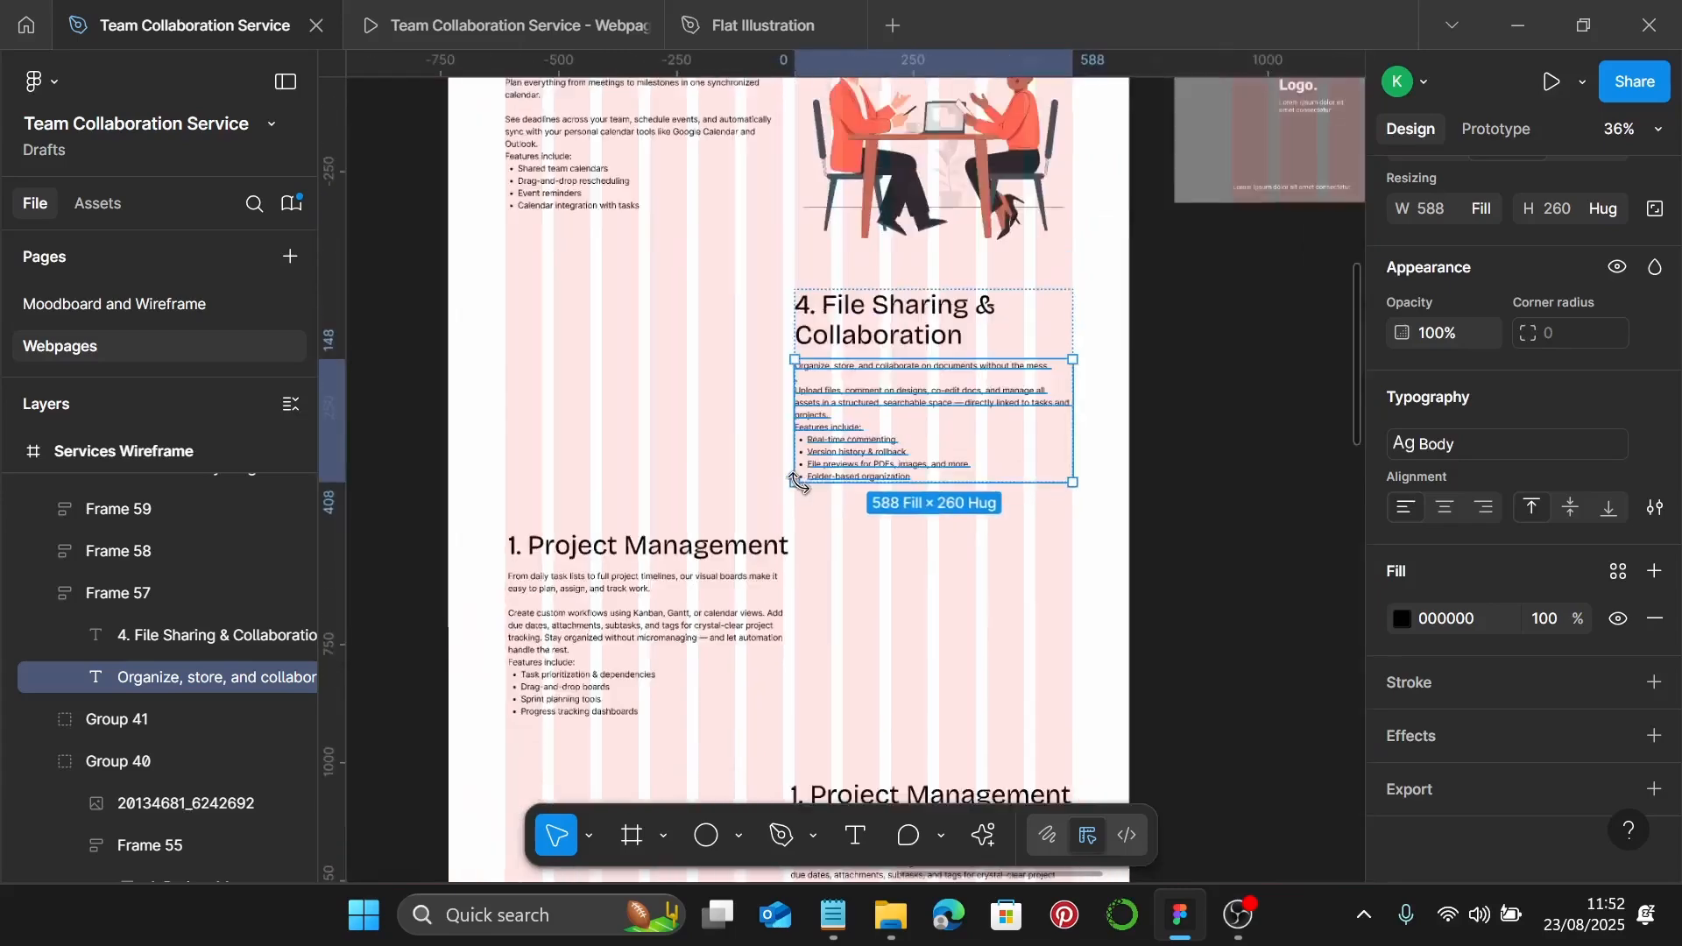
{"action": "scroll", "coordinate": [800, 448], "scroll_direction": "right", "scroll_amount": 1}
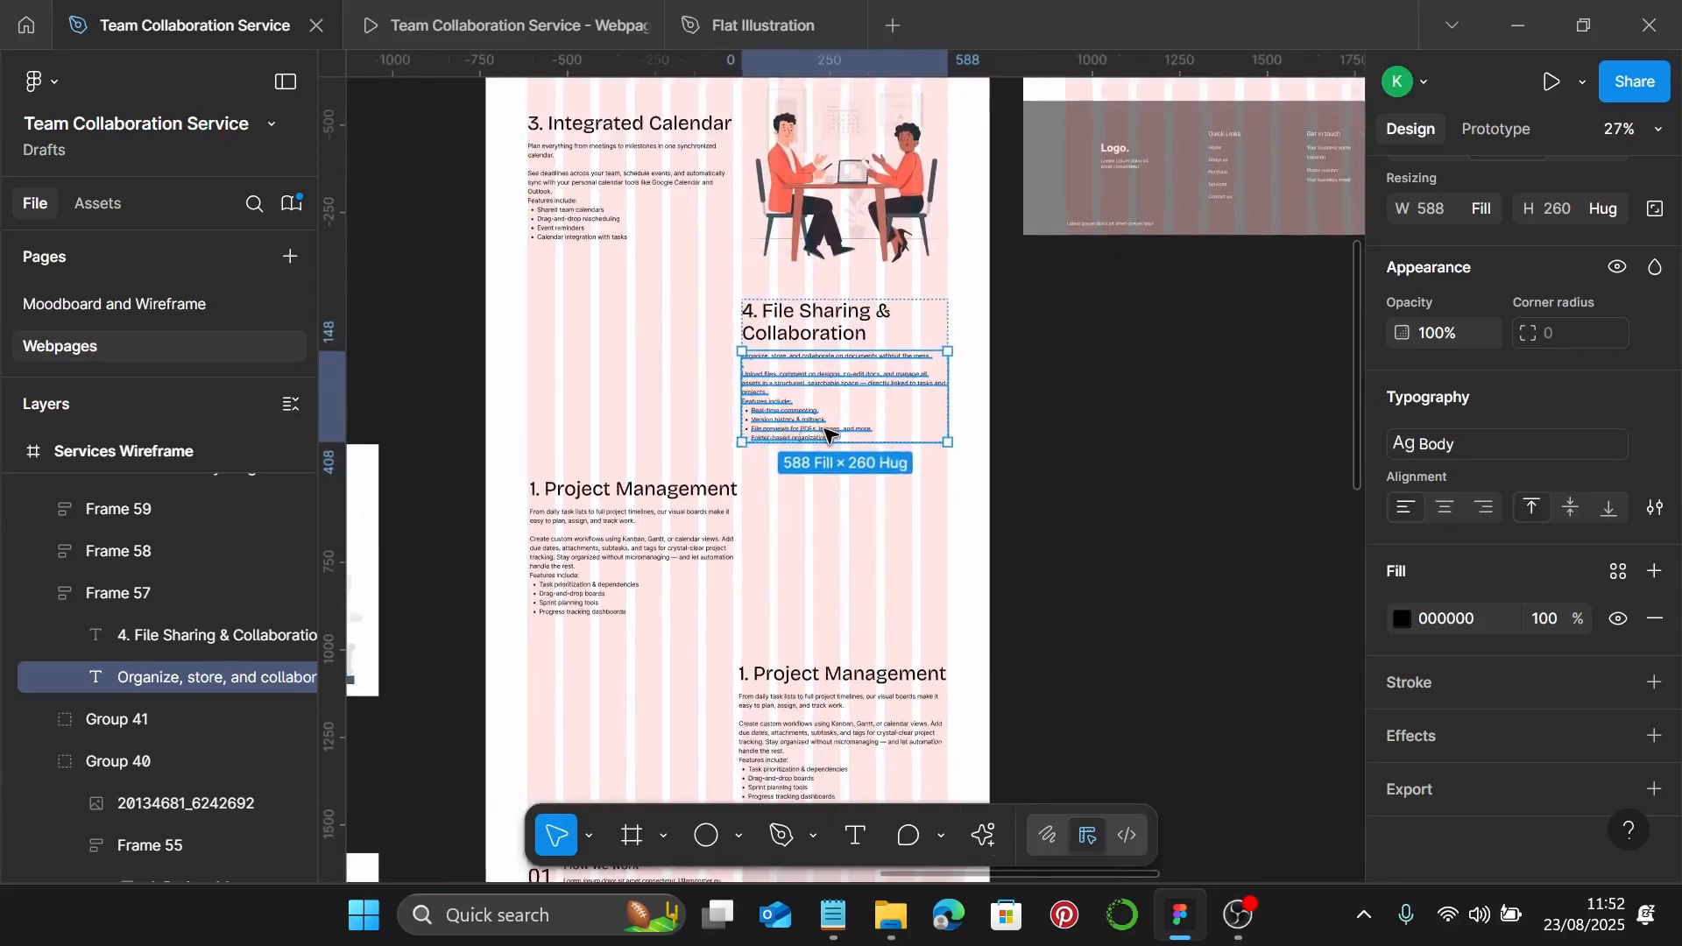
{"action": "scroll", "coordinate": [788, 438], "scroll_direction": "left", "scroll_amount": 4}
{"action": "left_click", "coordinate": [552, 550]}
{"action": "left_click_drag", "start_coordinate": [552, 550], "coordinate": [929, 371]}
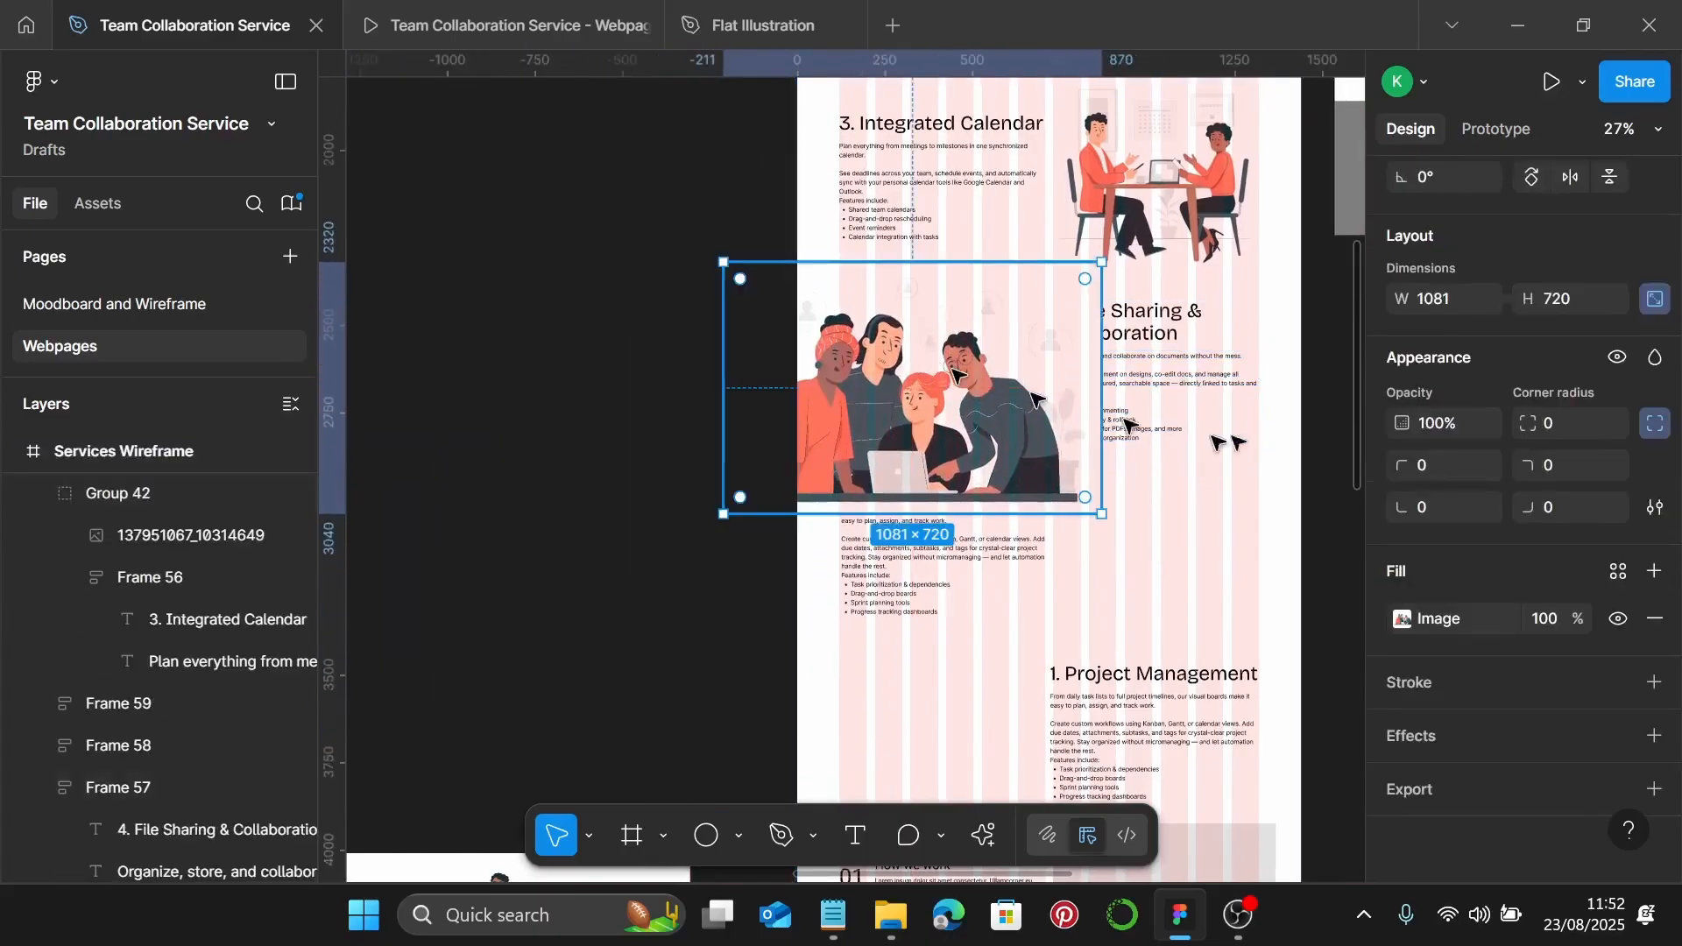
{"action": "left_click", "coordinate": [1454, 300]}
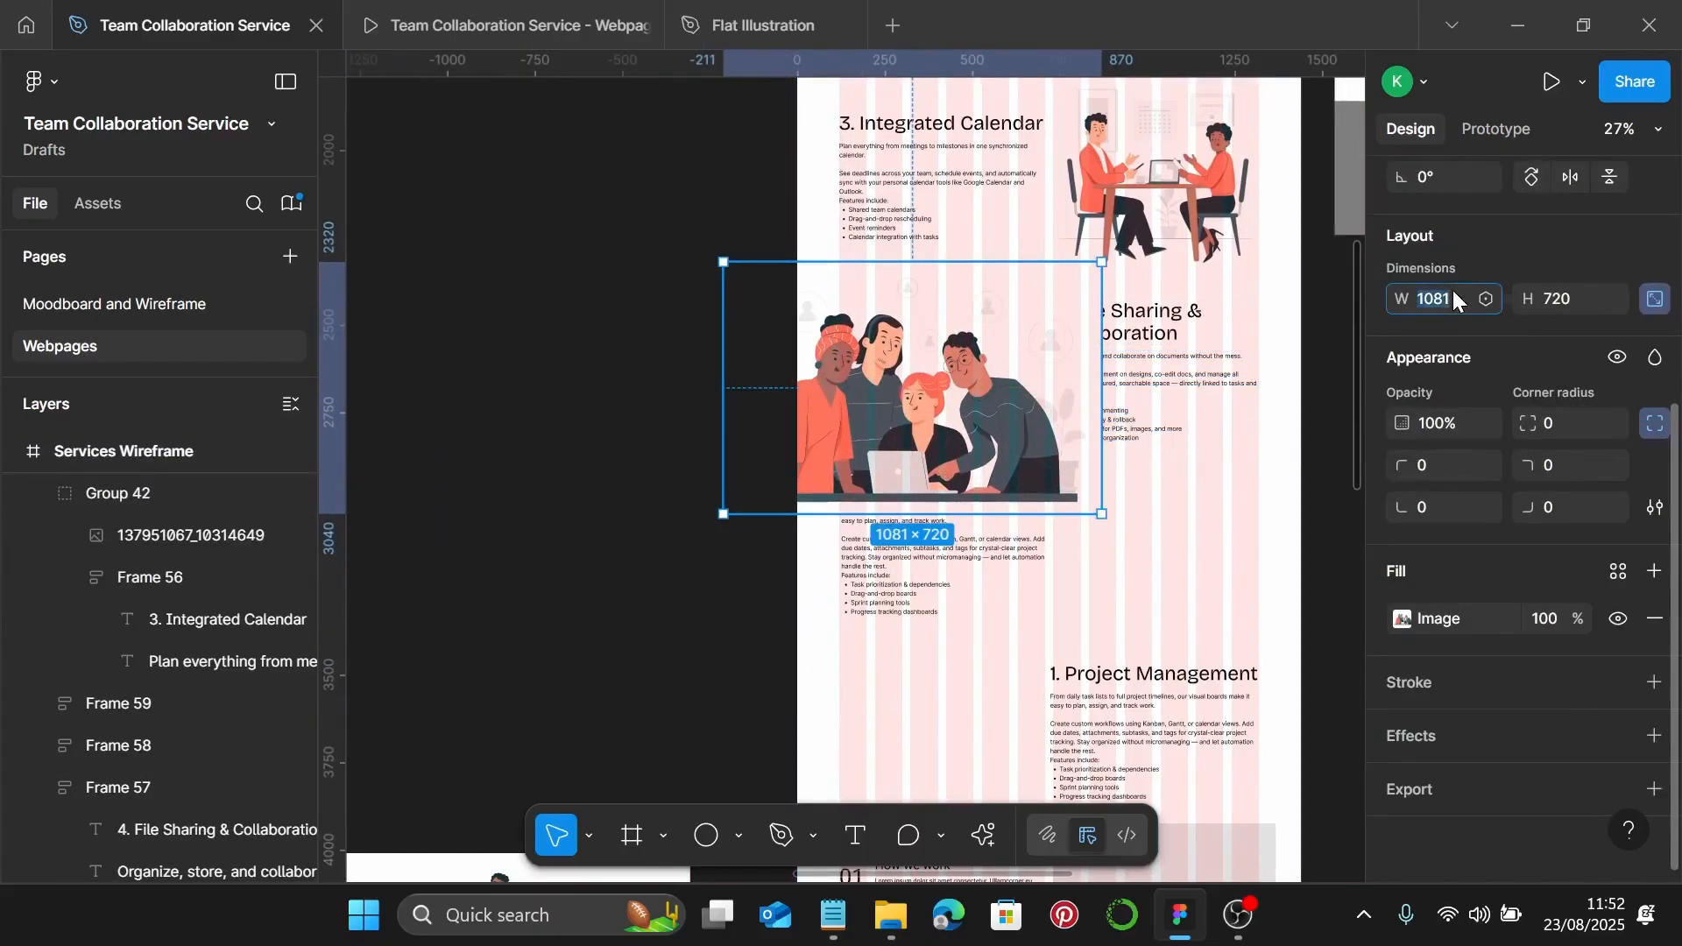
{"action": "type", "text": "612"}
{"action": "key", "text": "Return"}
{"action": "scroll", "coordinate": [1156, 396], "scroll_direction": "up", "scroll_amount": 3}
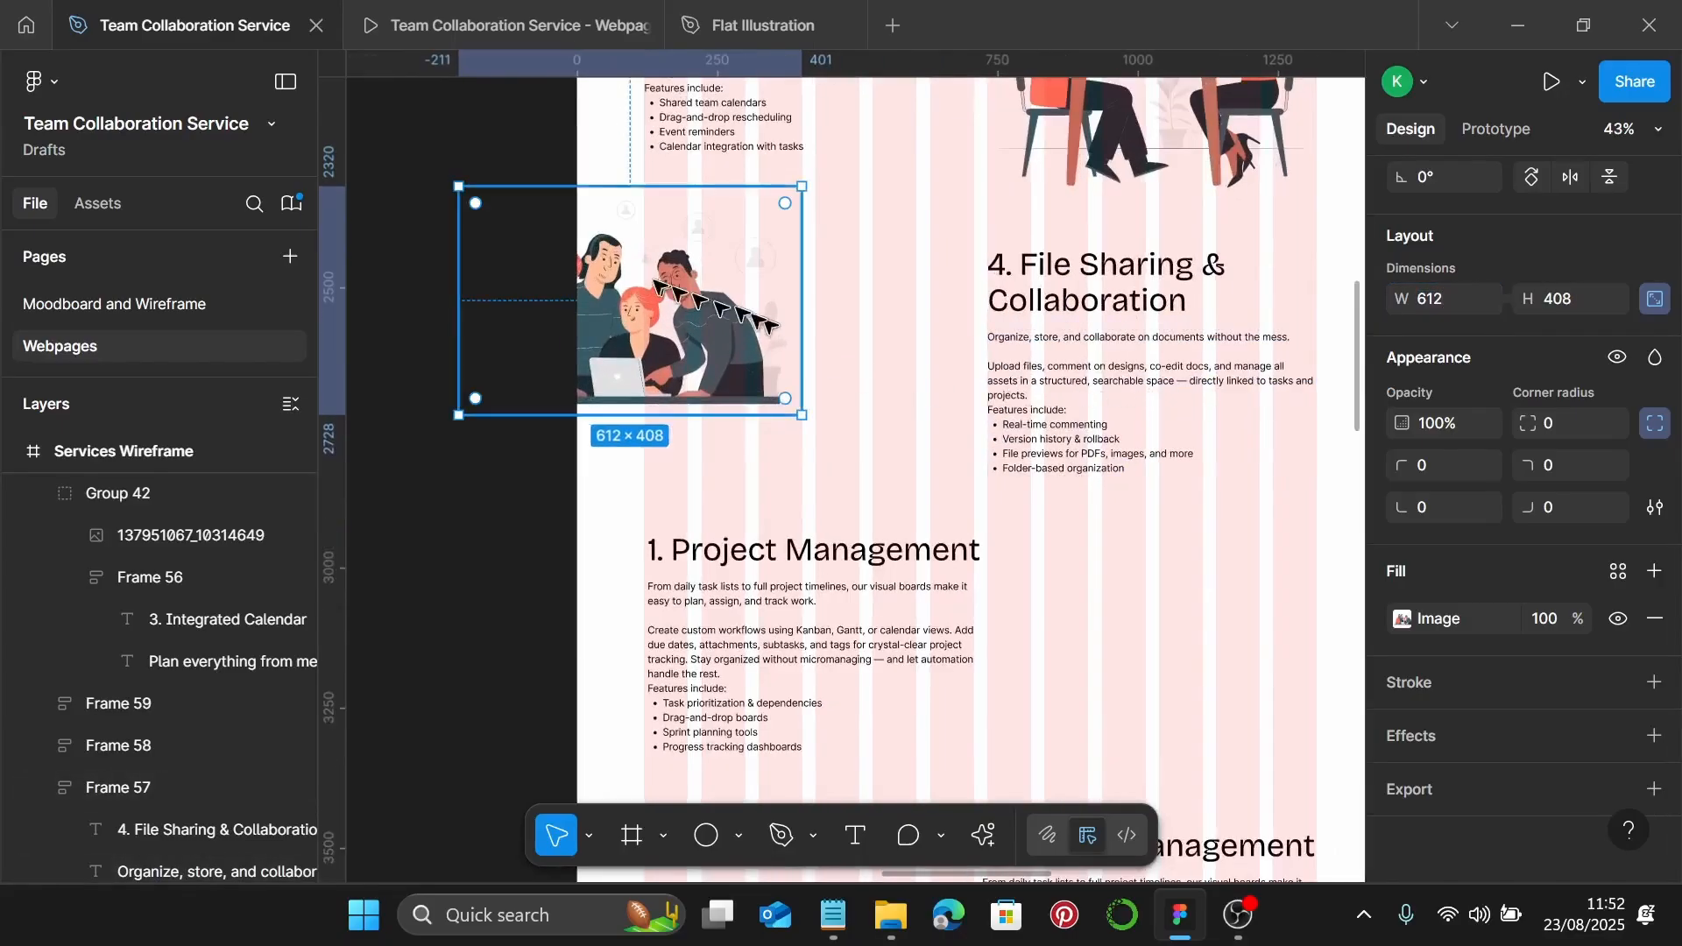
{"action": "left_click_drag", "start_coordinate": [656, 273], "coordinate": [817, 353]}
{"action": "scroll", "coordinate": [915, 386], "scroll_direction": "up", "scroll_amount": 3}
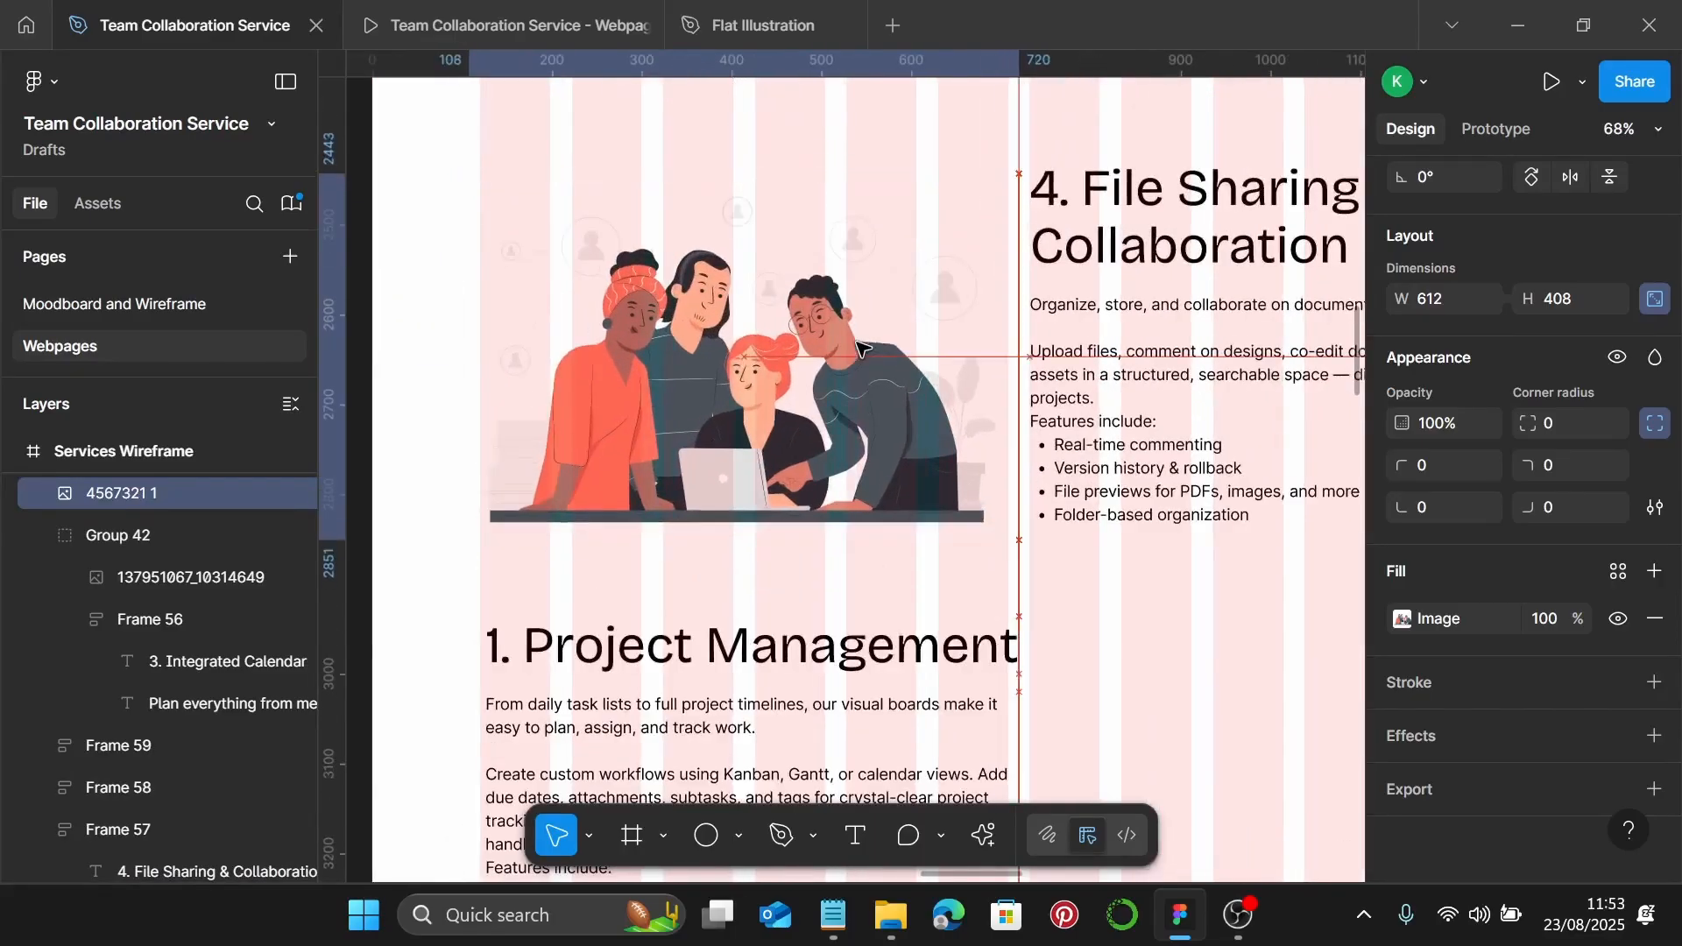
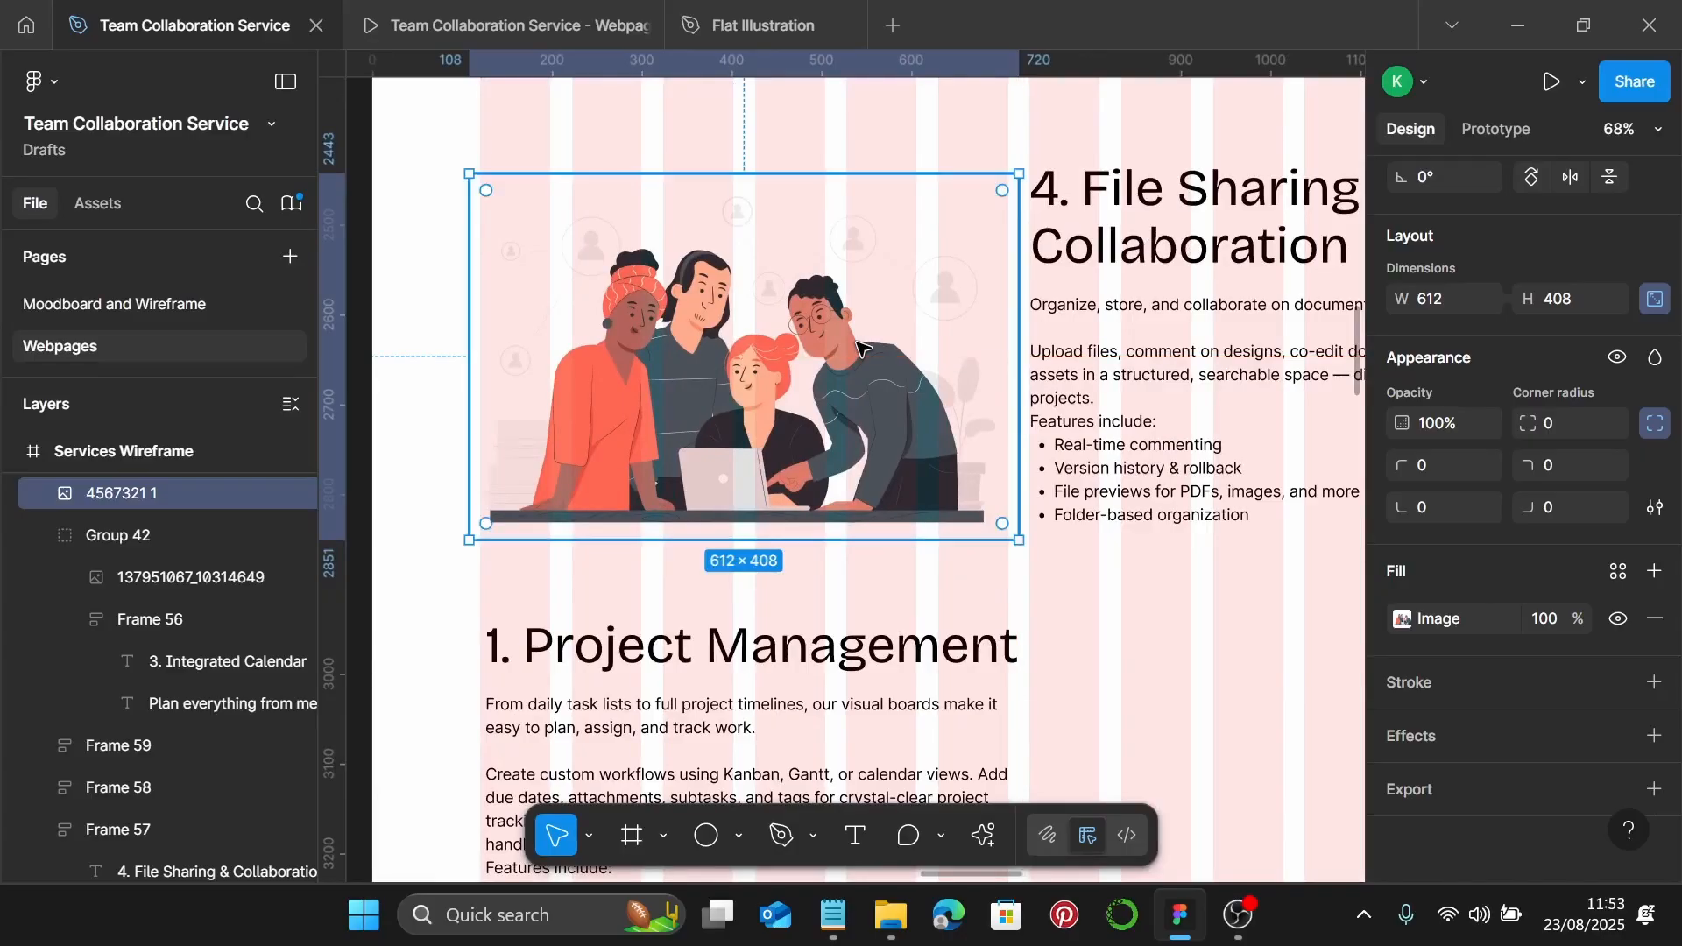
Align the vertical centres of the four-person illustration and the File Sharing & Collaboration text frame, and group the two together
{"action": "scroll", "coordinate": [863, 348], "scroll_direction": "right", "scroll_amount": 1}
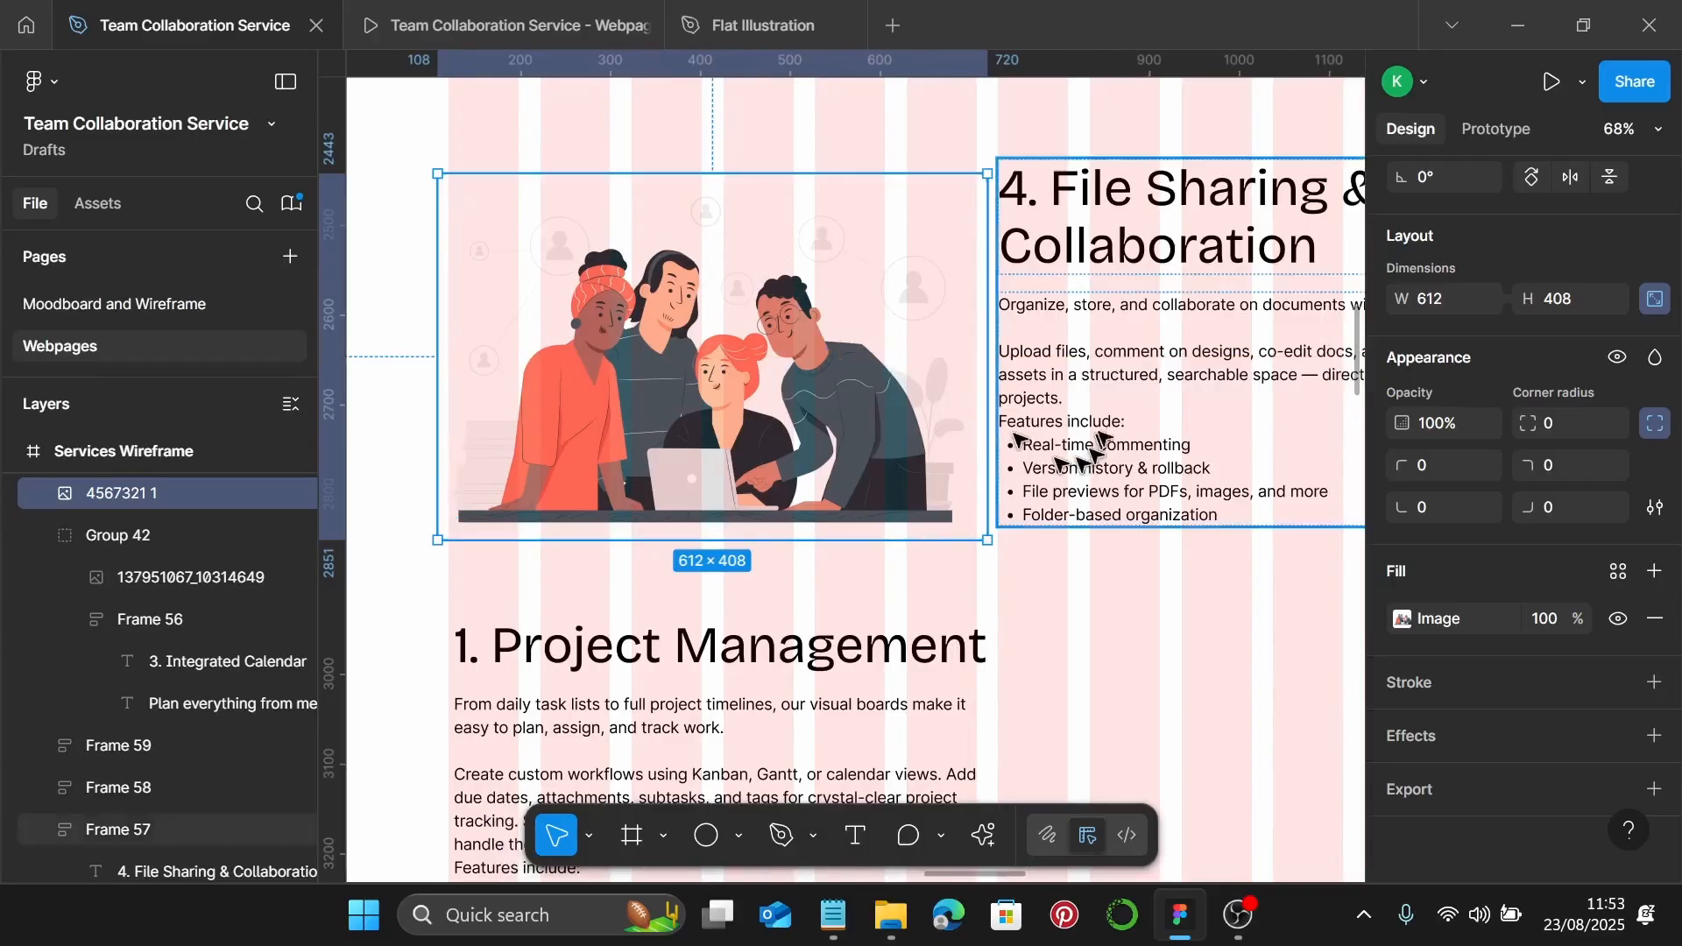
{"action": "left_click", "coordinate": [1115, 407], "text": "shift"}
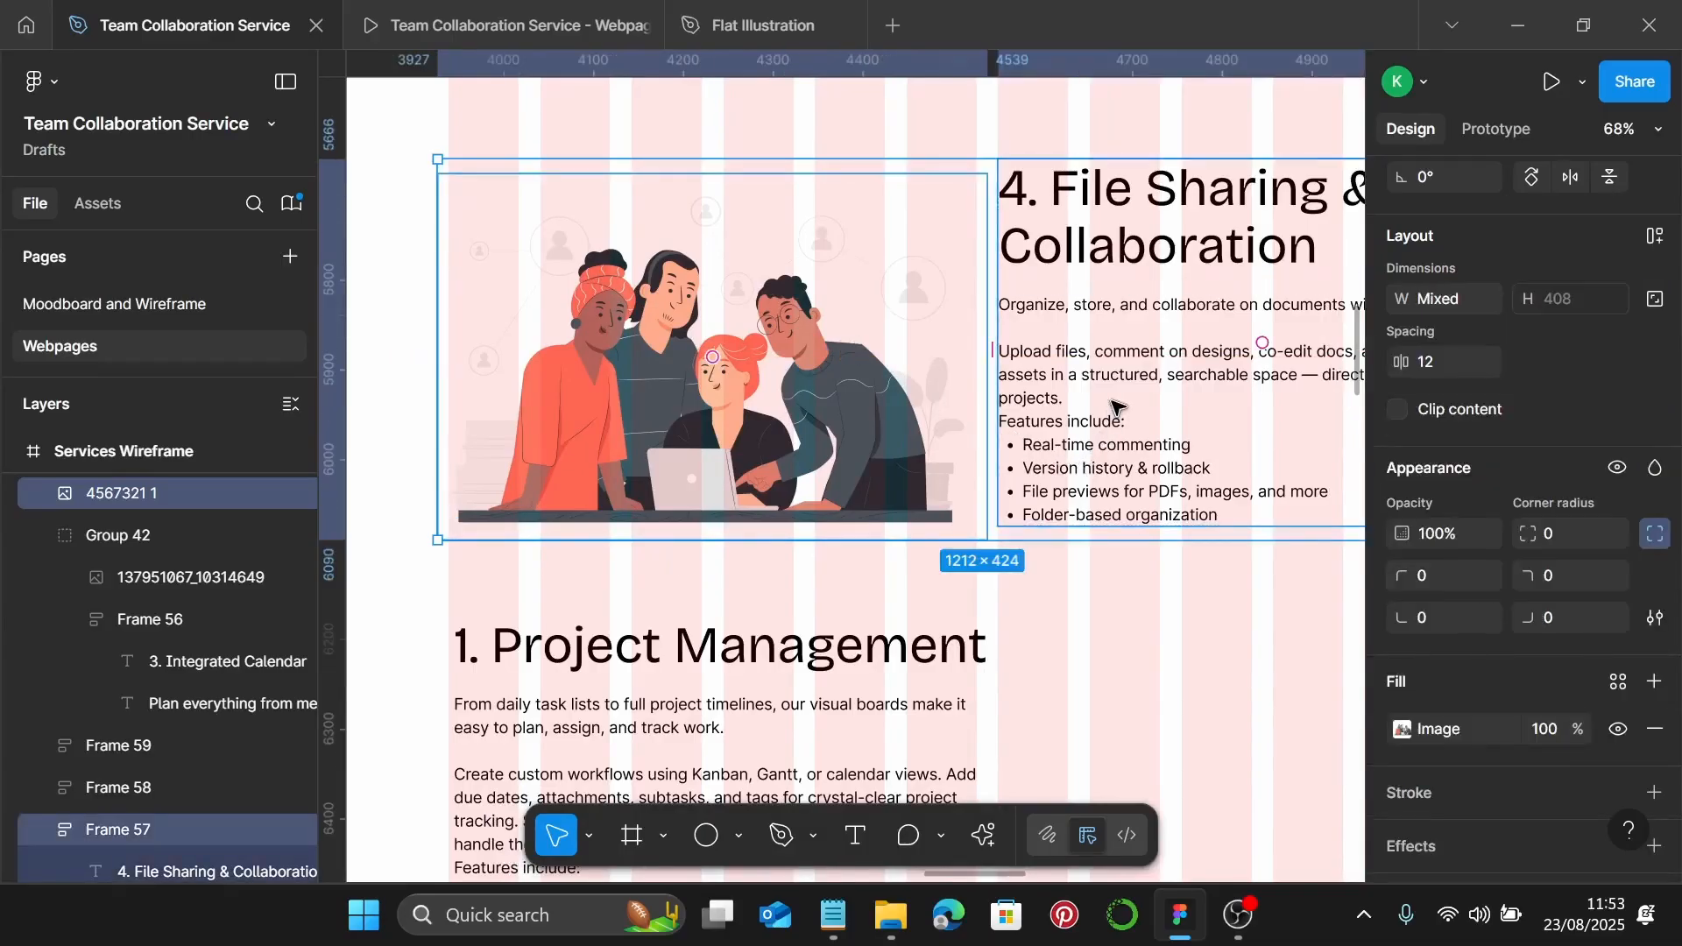
{"action": "key", "text": "alt+v"}
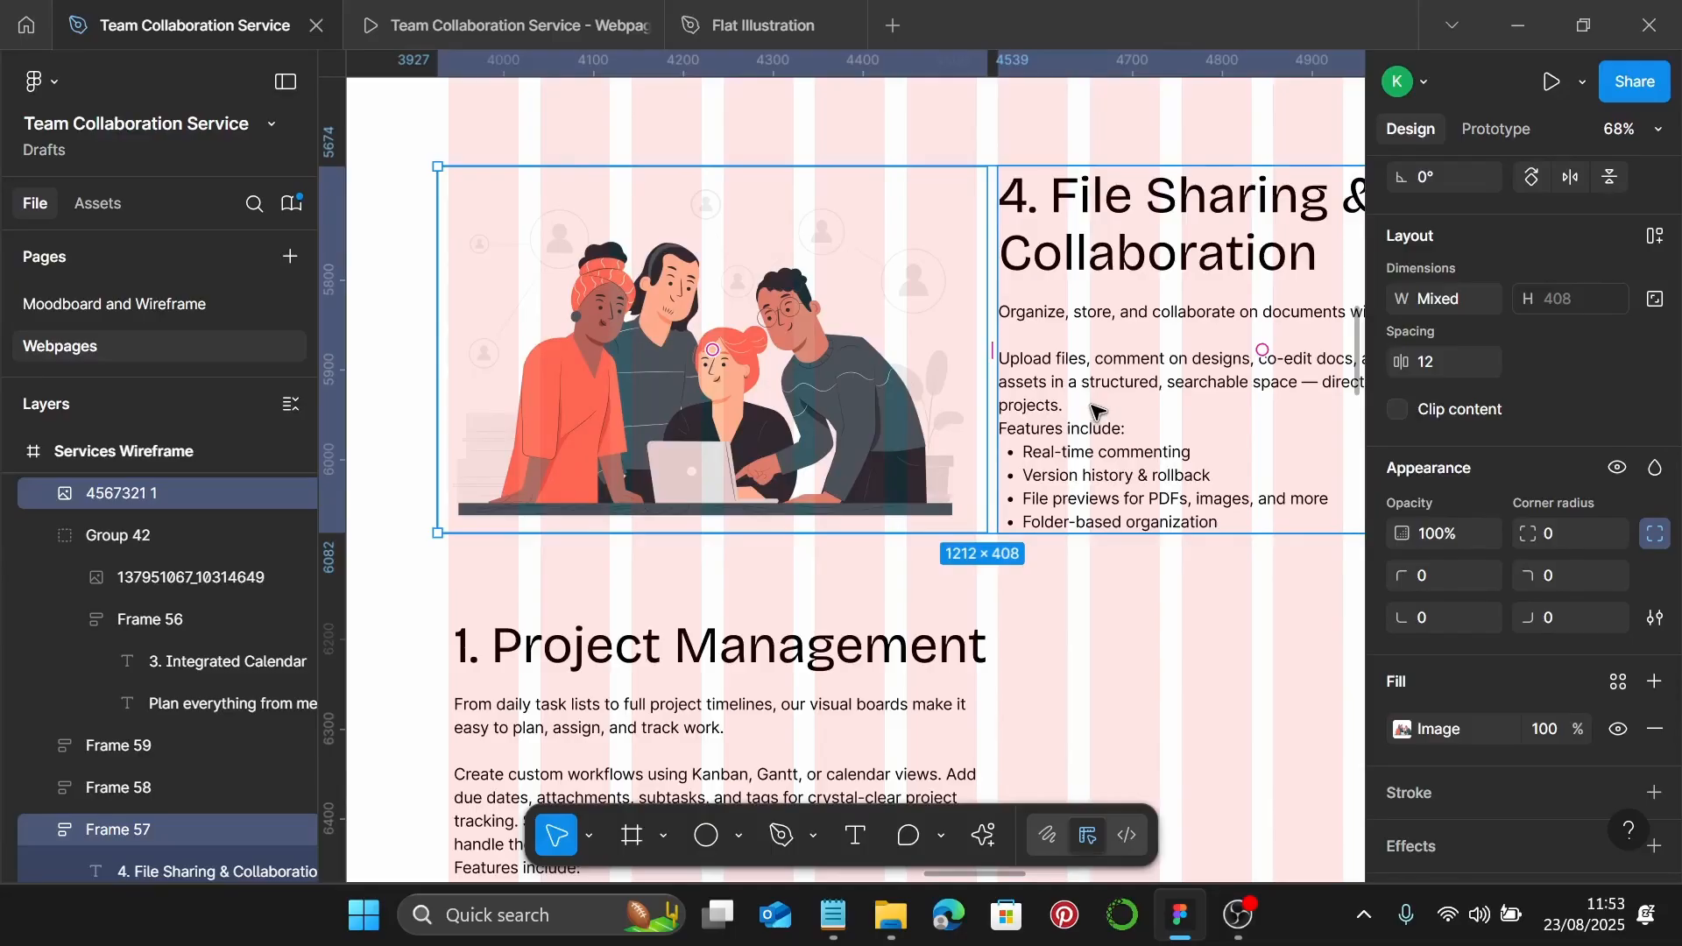
{"action": "key", "text": "ctrl+g"}
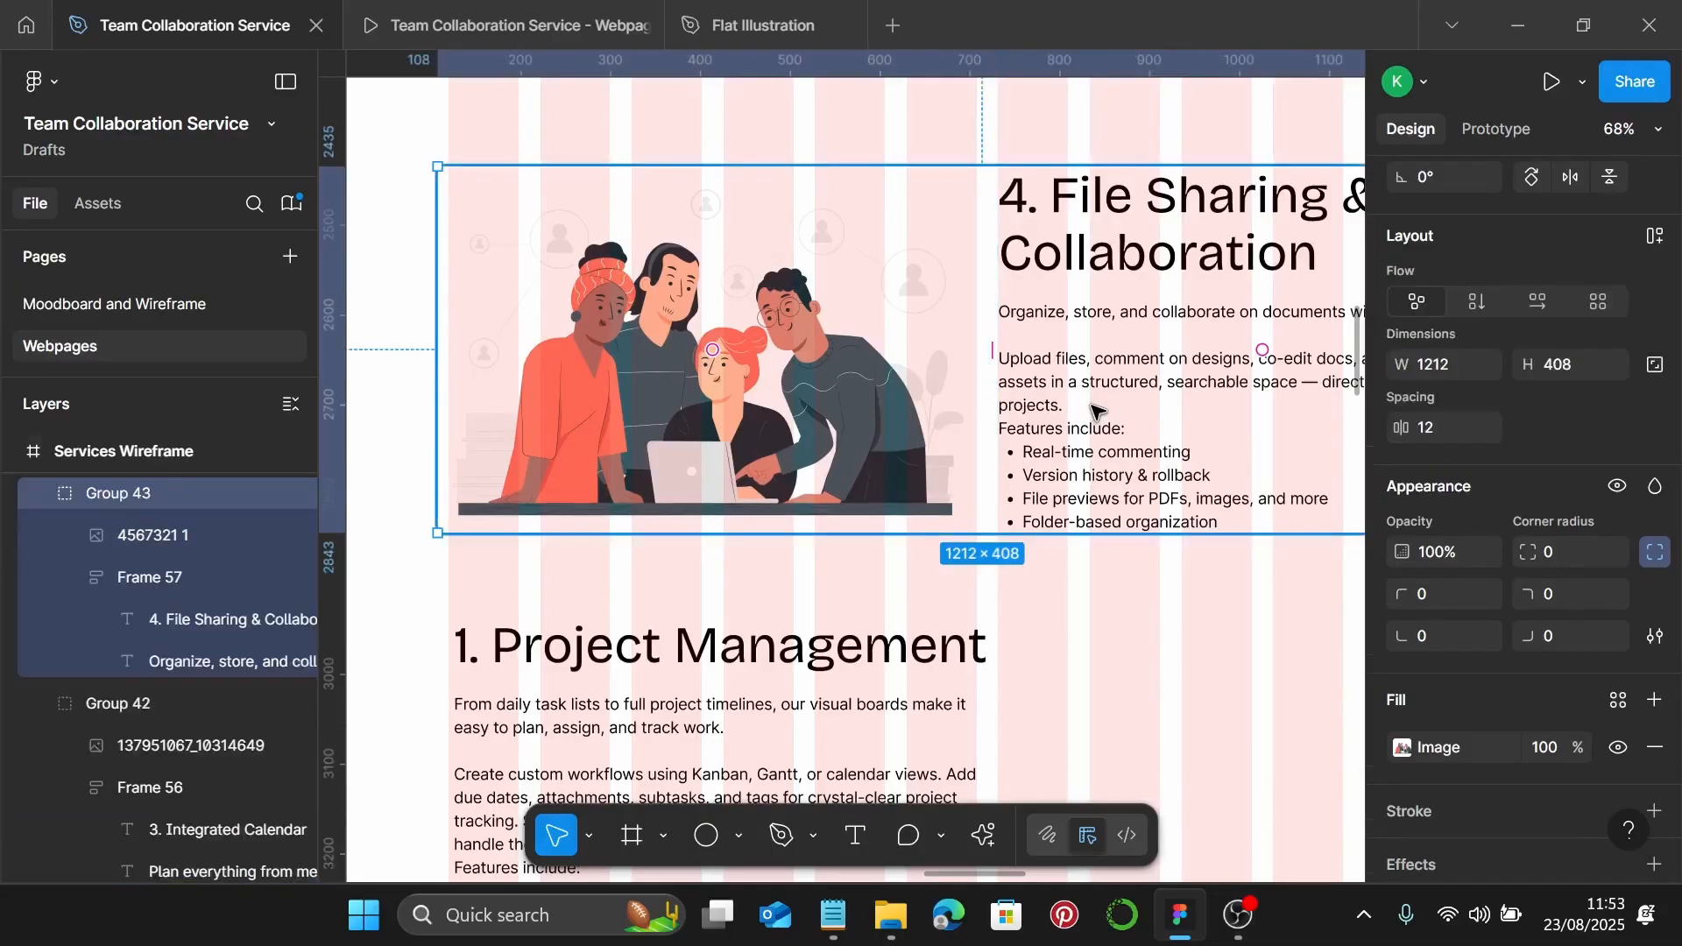
Check the File Sharing & Collaboration section in the prototype preview, then return to the design file and clear the selection
{"action": "left_click", "coordinate": [491, 17]}
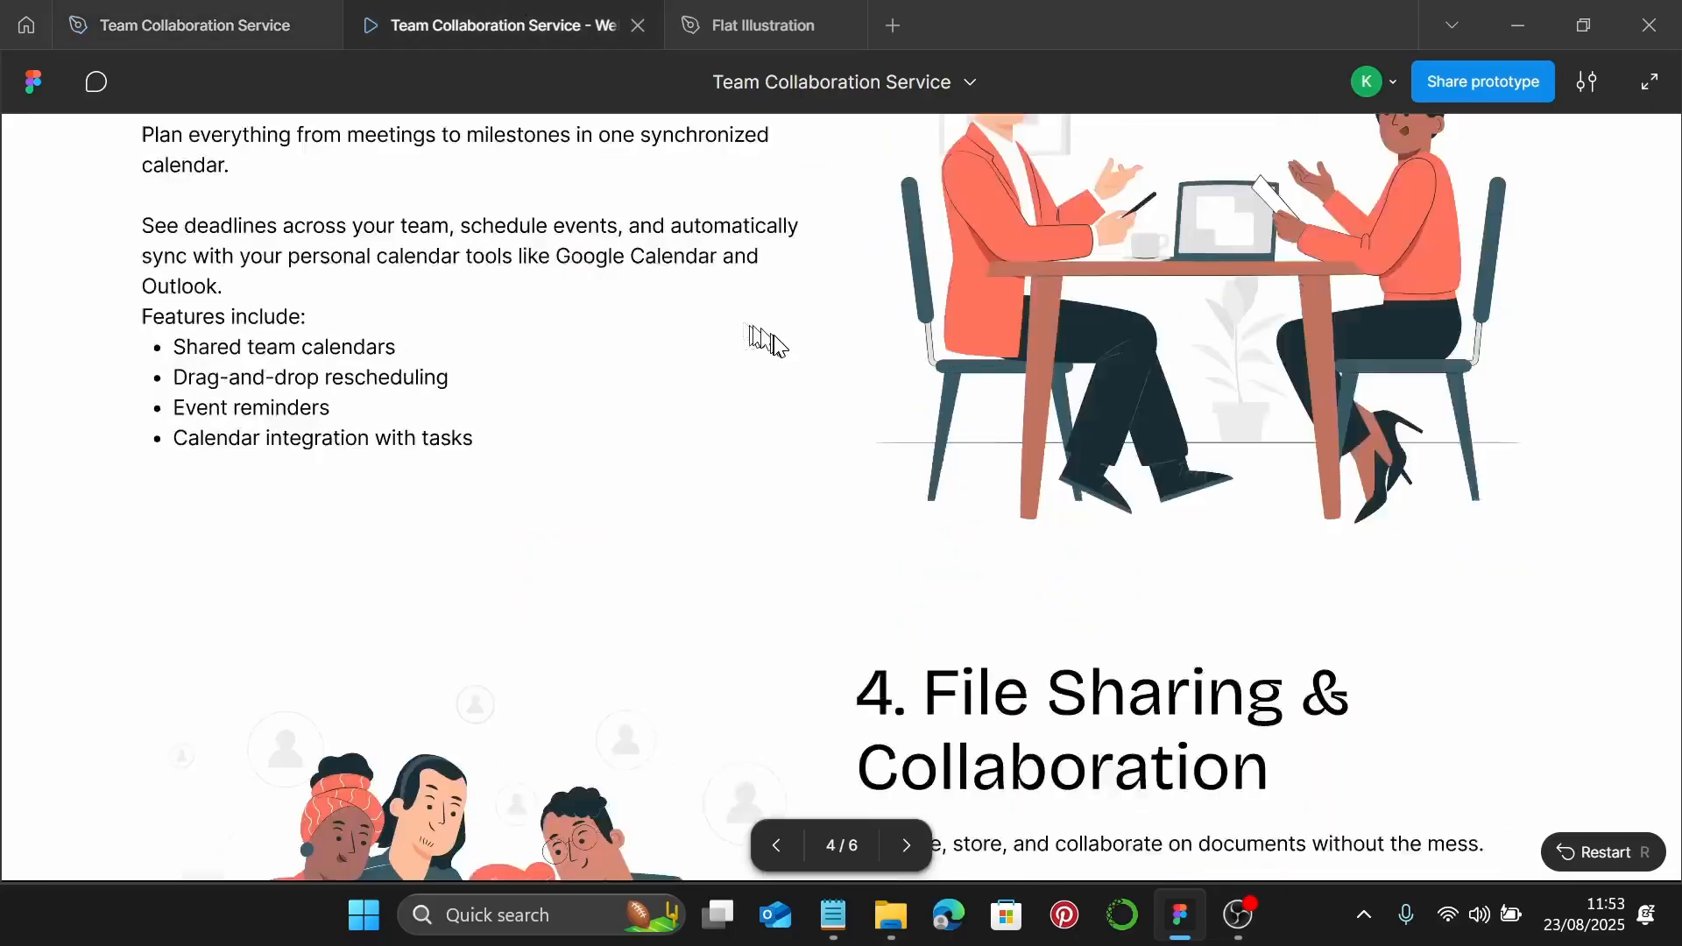
{"action": "scroll", "coordinate": [775, 340], "scroll_direction": "down", "scroll_amount": 5}
{"action": "scroll", "coordinate": [800, 349], "scroll_direction": "up", "scroll_amount": 1}
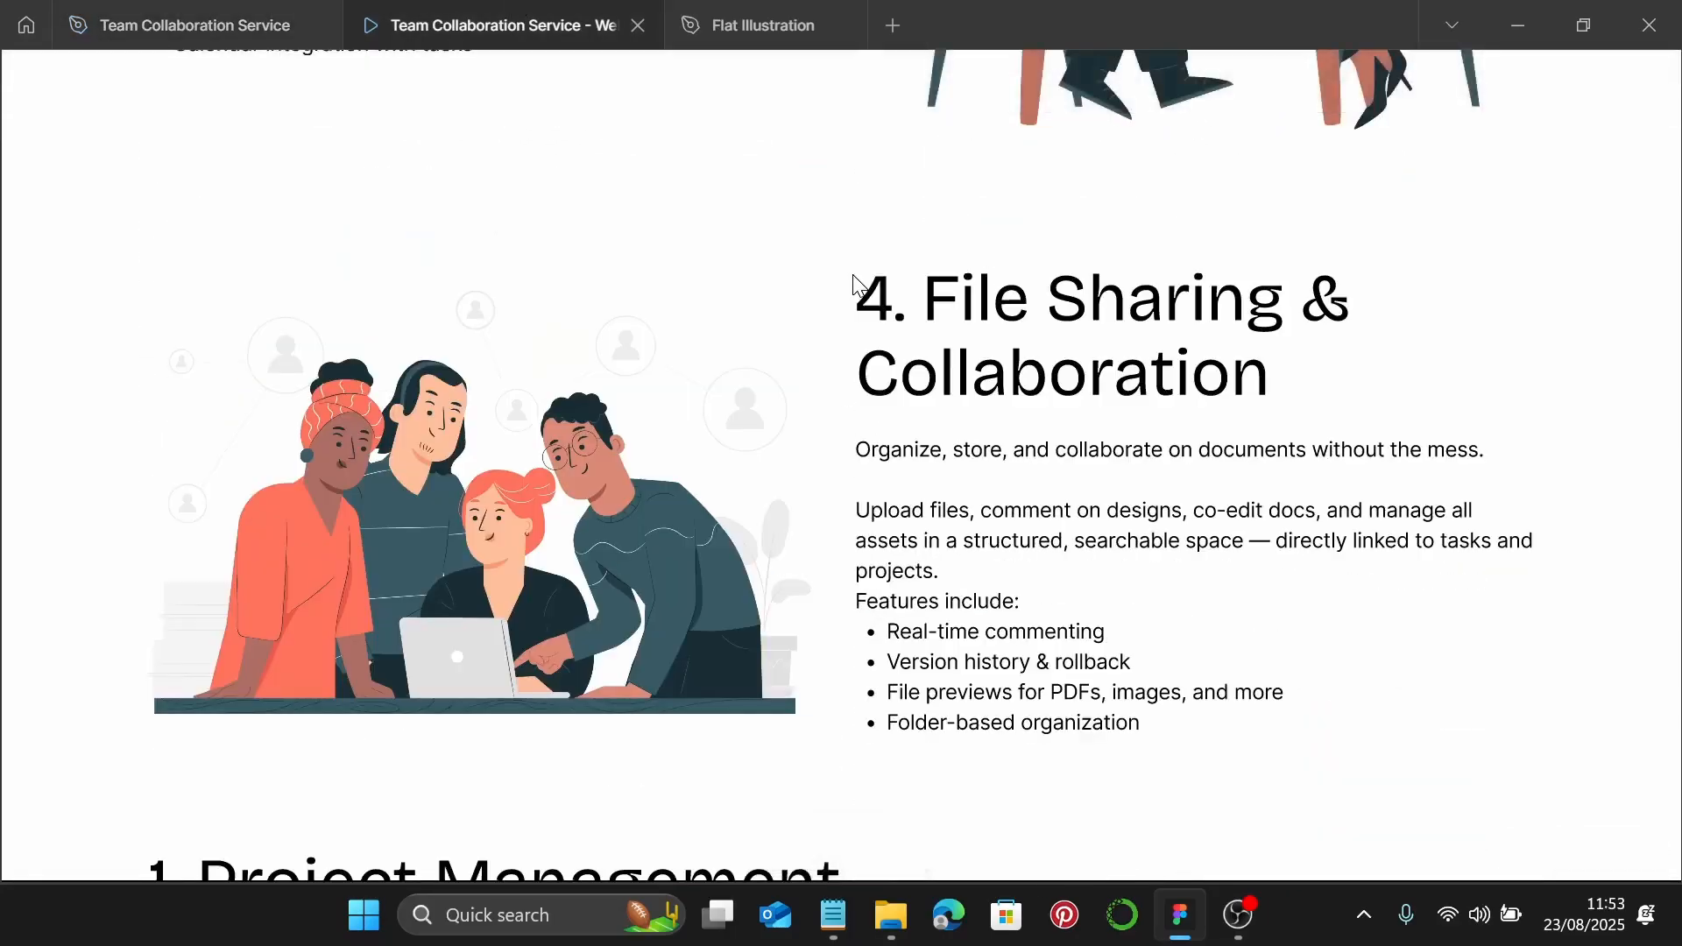
{"action": "scroll", "coordinate": [854, 285], "scroll_direction": "down", "scroll_amount": 1}
{"action": "left_click", "coordinate": [140, 24]}
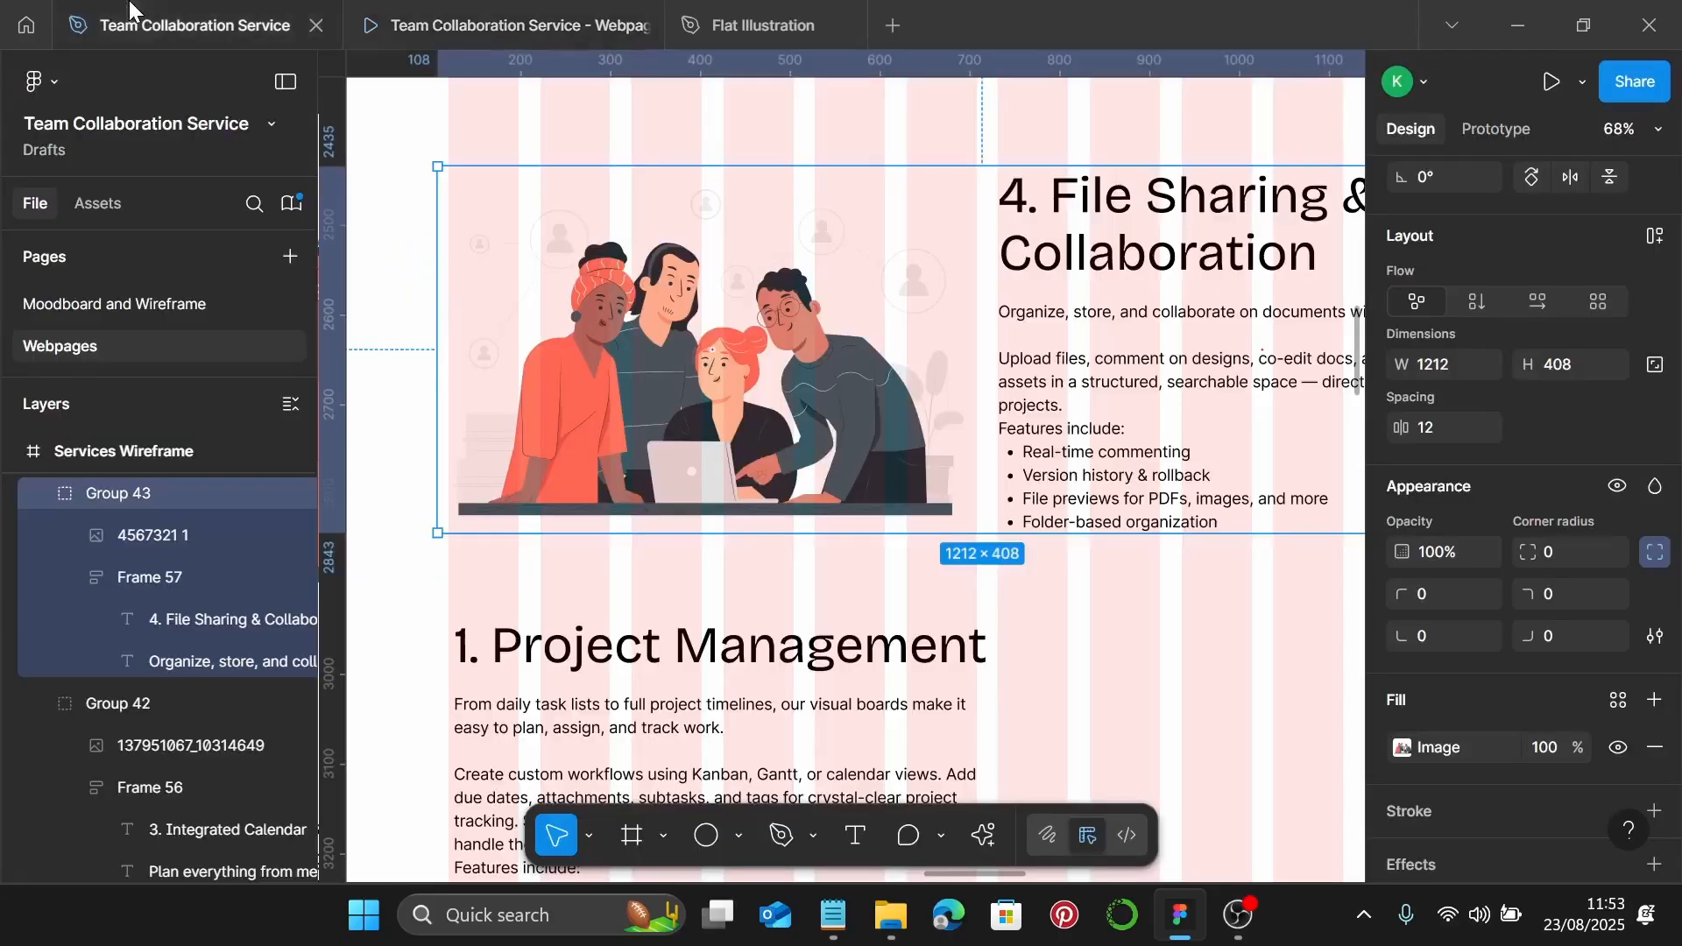
{"action": "scroll", "coordinate": [1156, 526], "scroll_direction": "down", "scroll_amount": 4}
{"action": "scroll", "coordinate": [1172, 488], "scroll_direction": "down", "scroll_amount": 2}
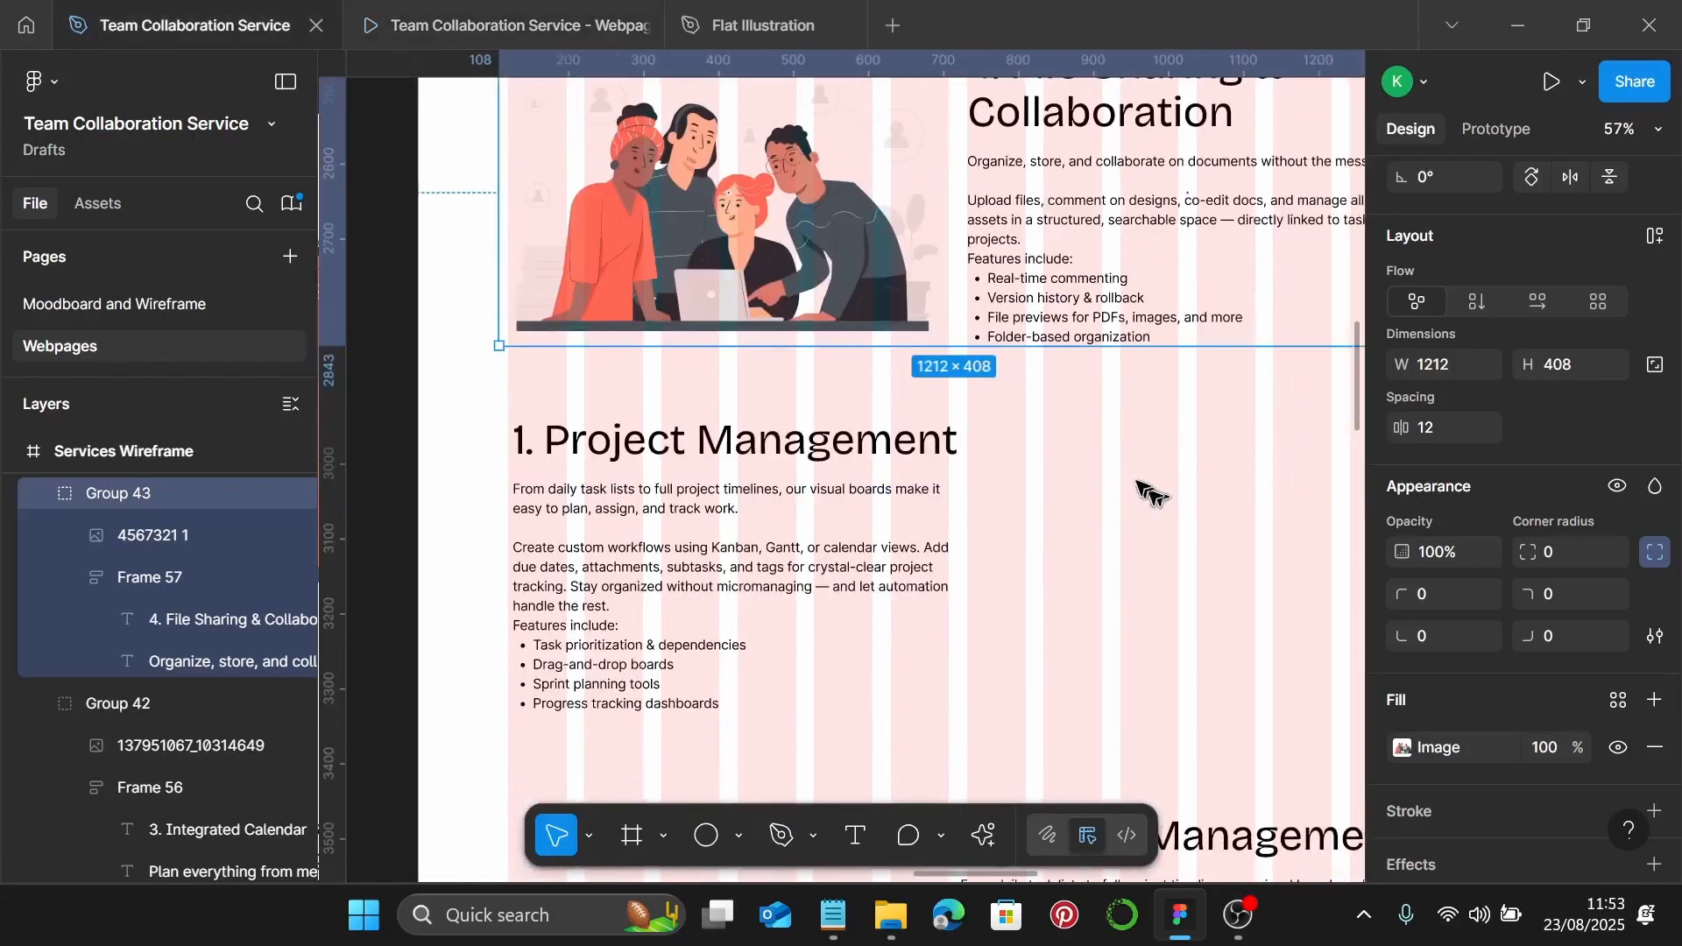
{"action": "left_click", "coordinate": [1134, 477]}
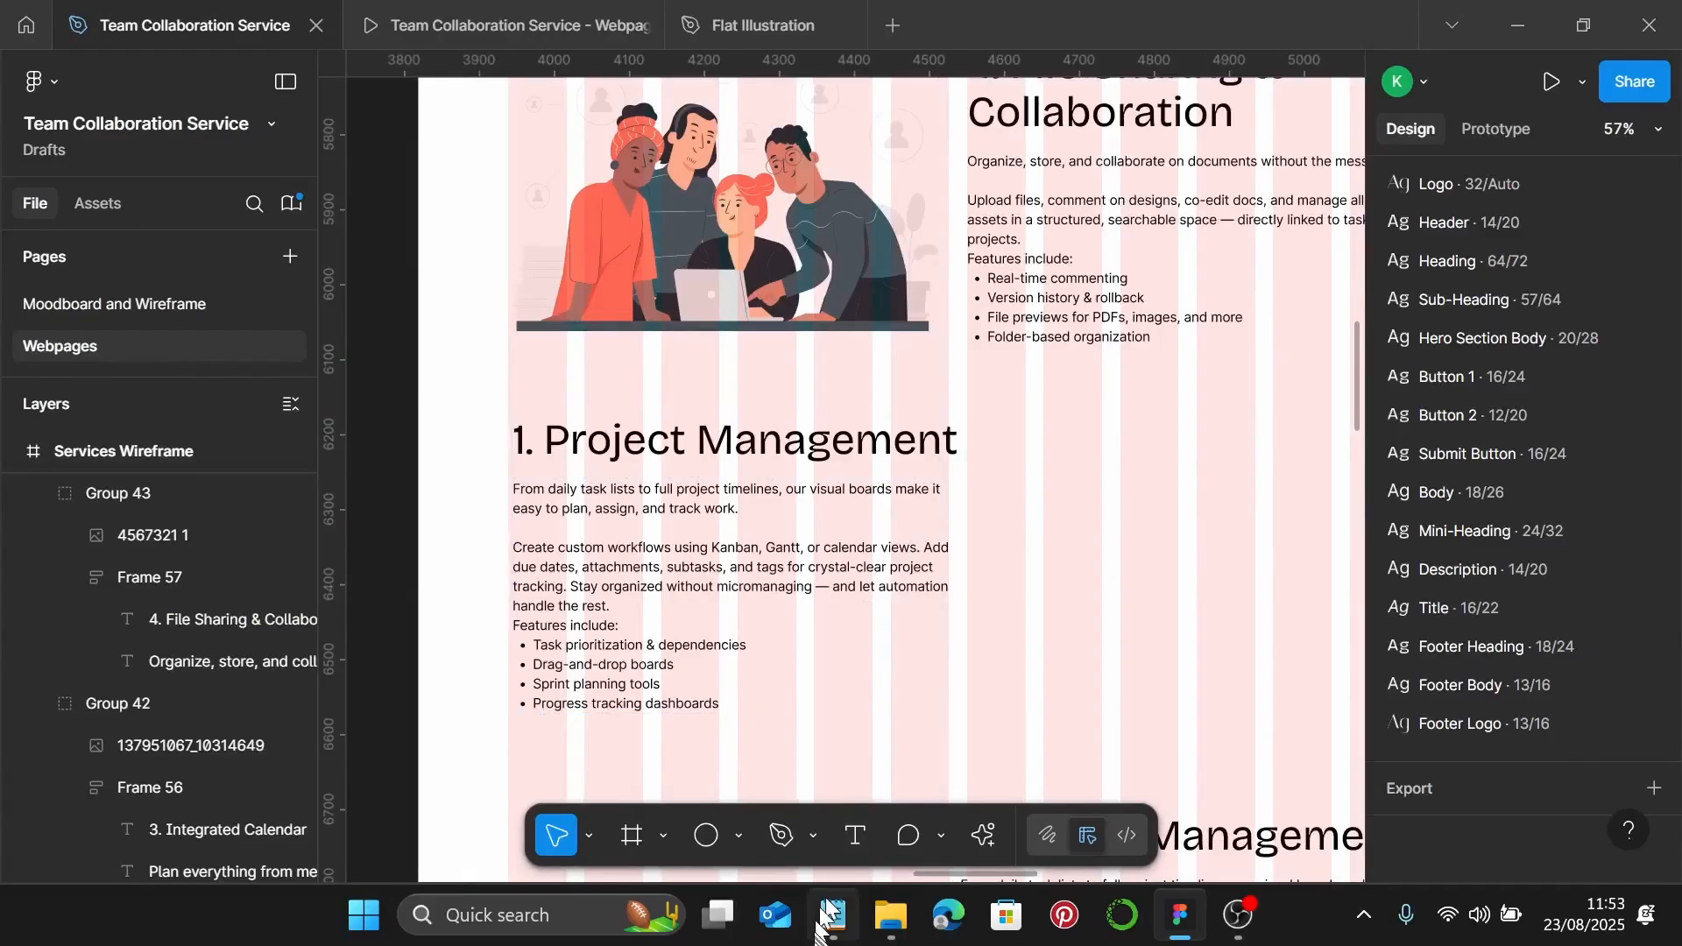
Replace the first placeholder 1. Project Management heading under the four-person illustration with 5. Time Tracking & Reporting, copied from the notes
{"action": "left_click", "coordinate": [833, 938]}
{"action": "scroll", "coordinate": [1349, 500], "scroll_direction": "down", "scroll_amount": 3}
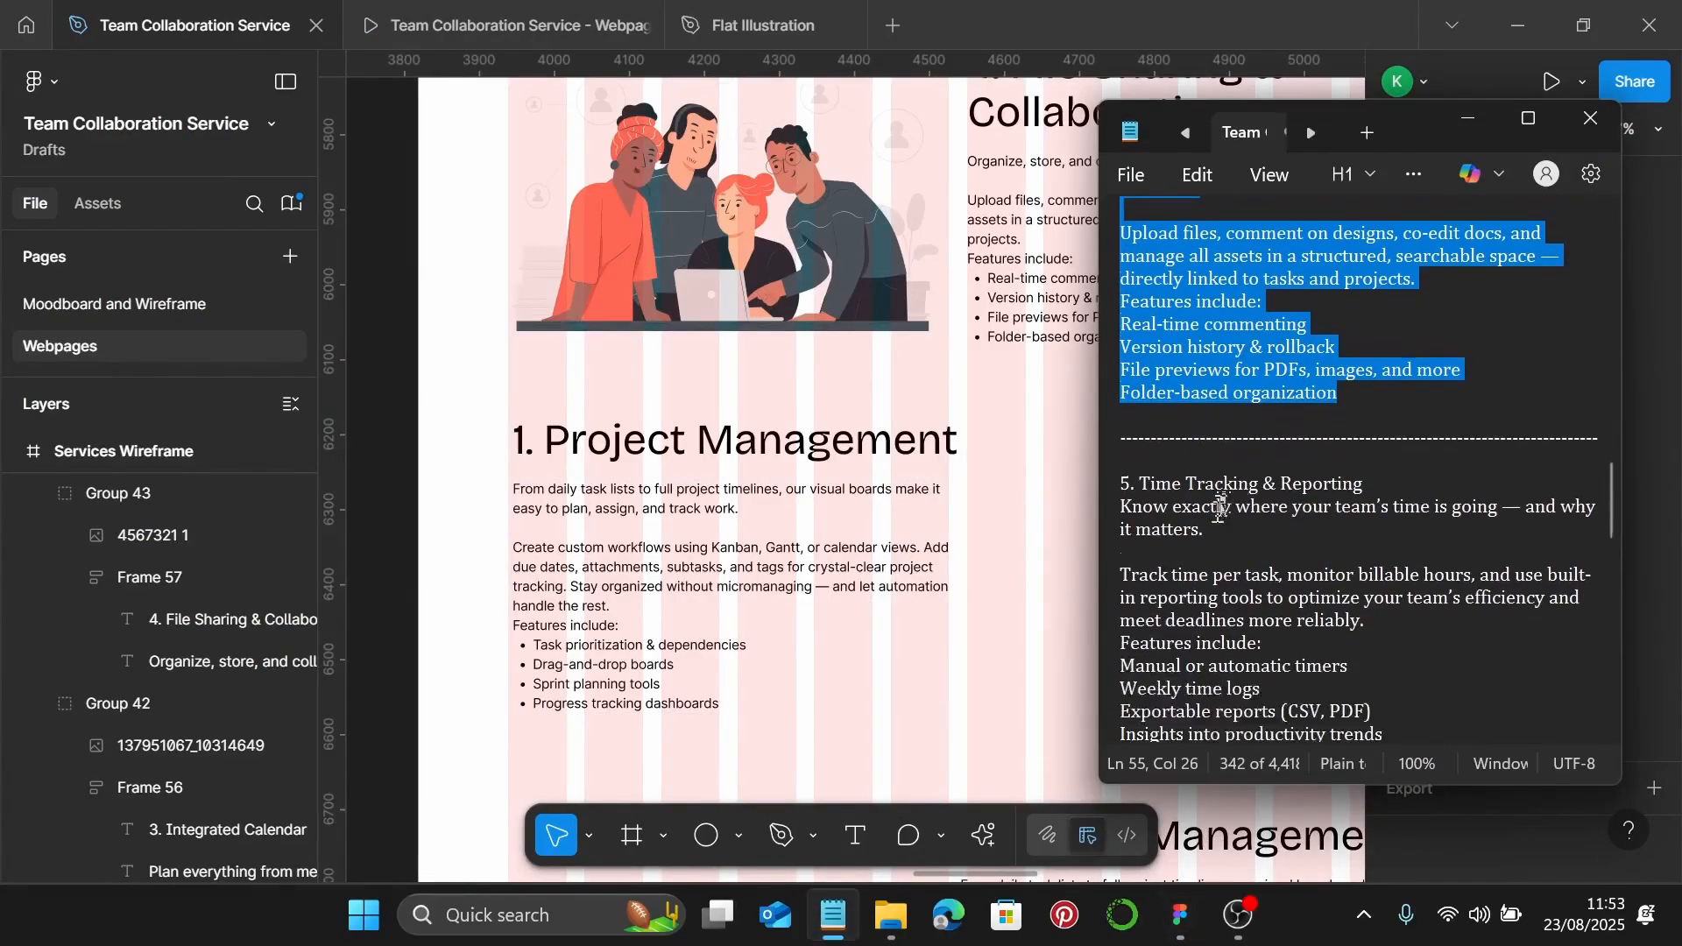
{"action": "left_click", "coordinate": [1354, 487]}
{"action": "left_click_drag", "start_coordinate": [1354, 487], "coordinate": [1125, 491]}
{"action": "key", "text": "ctrl+c"}
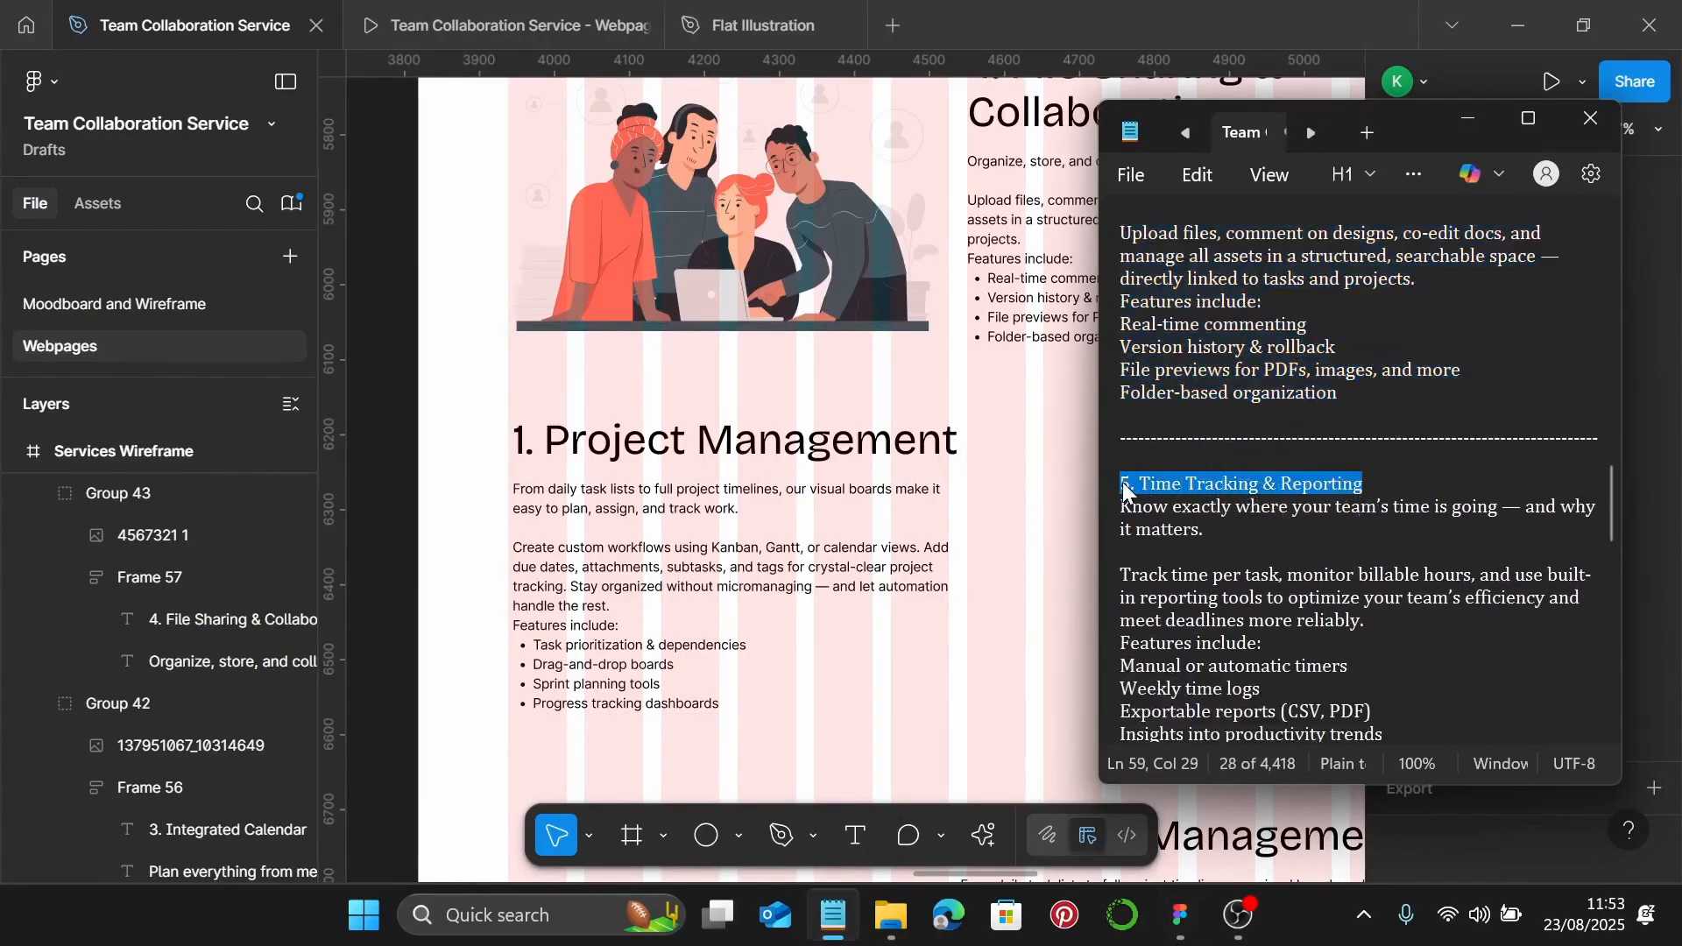
{"action": "left_click", "coordinate": [777, 465]}
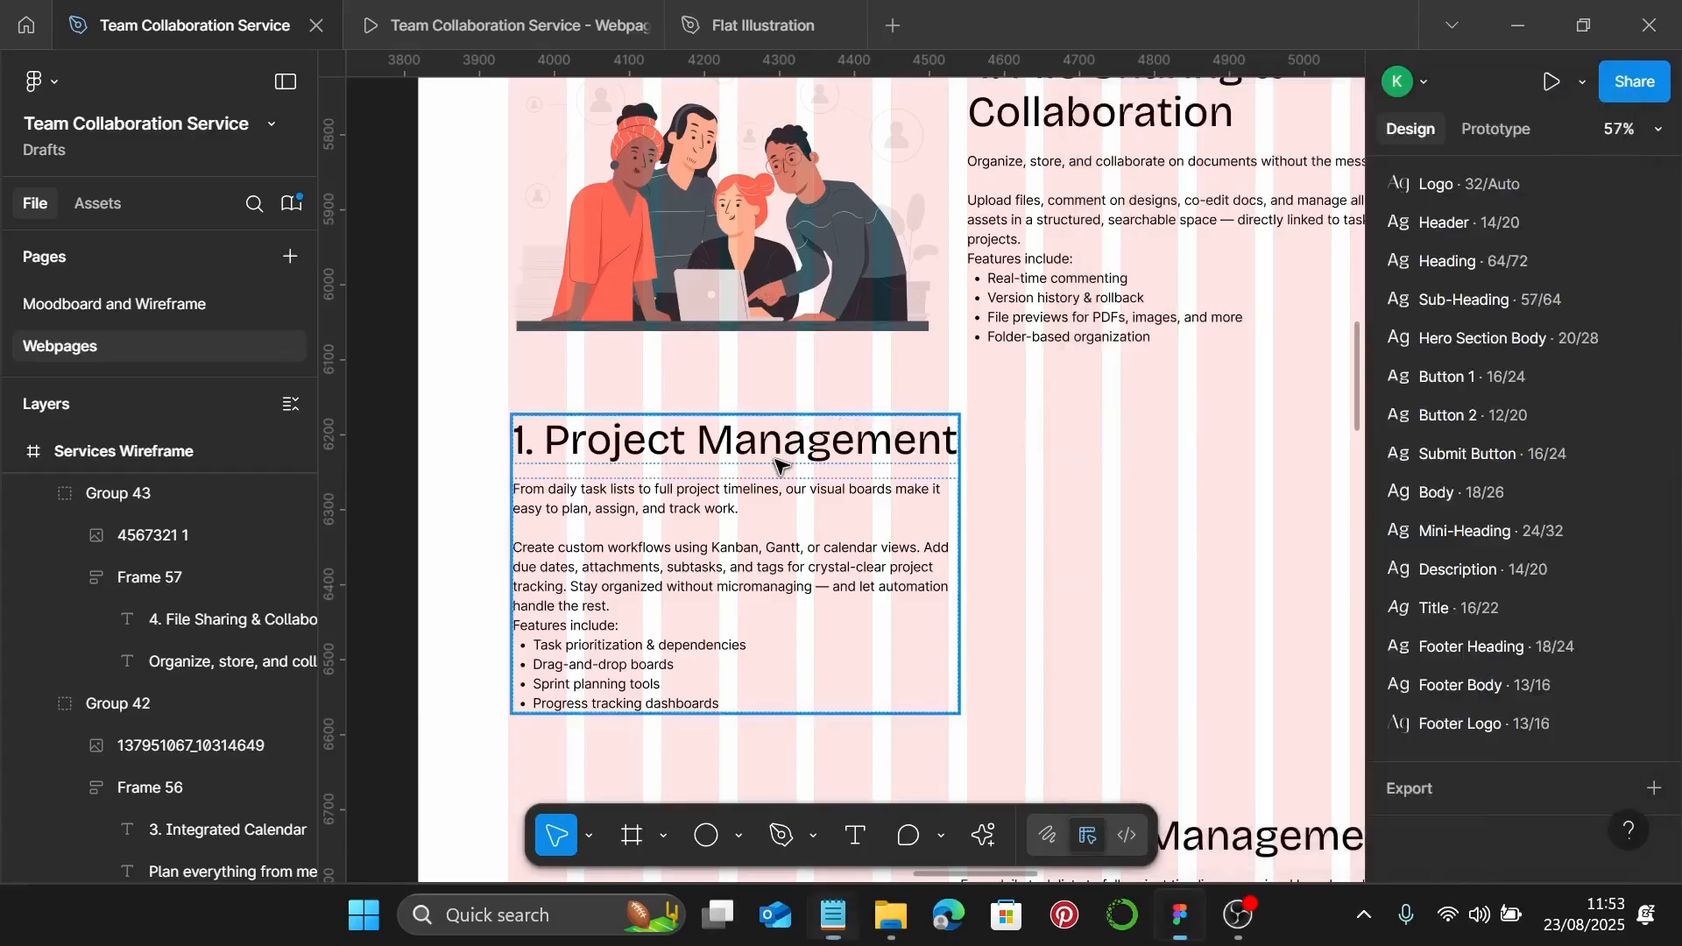
{"action": "key", "text": "Return"}
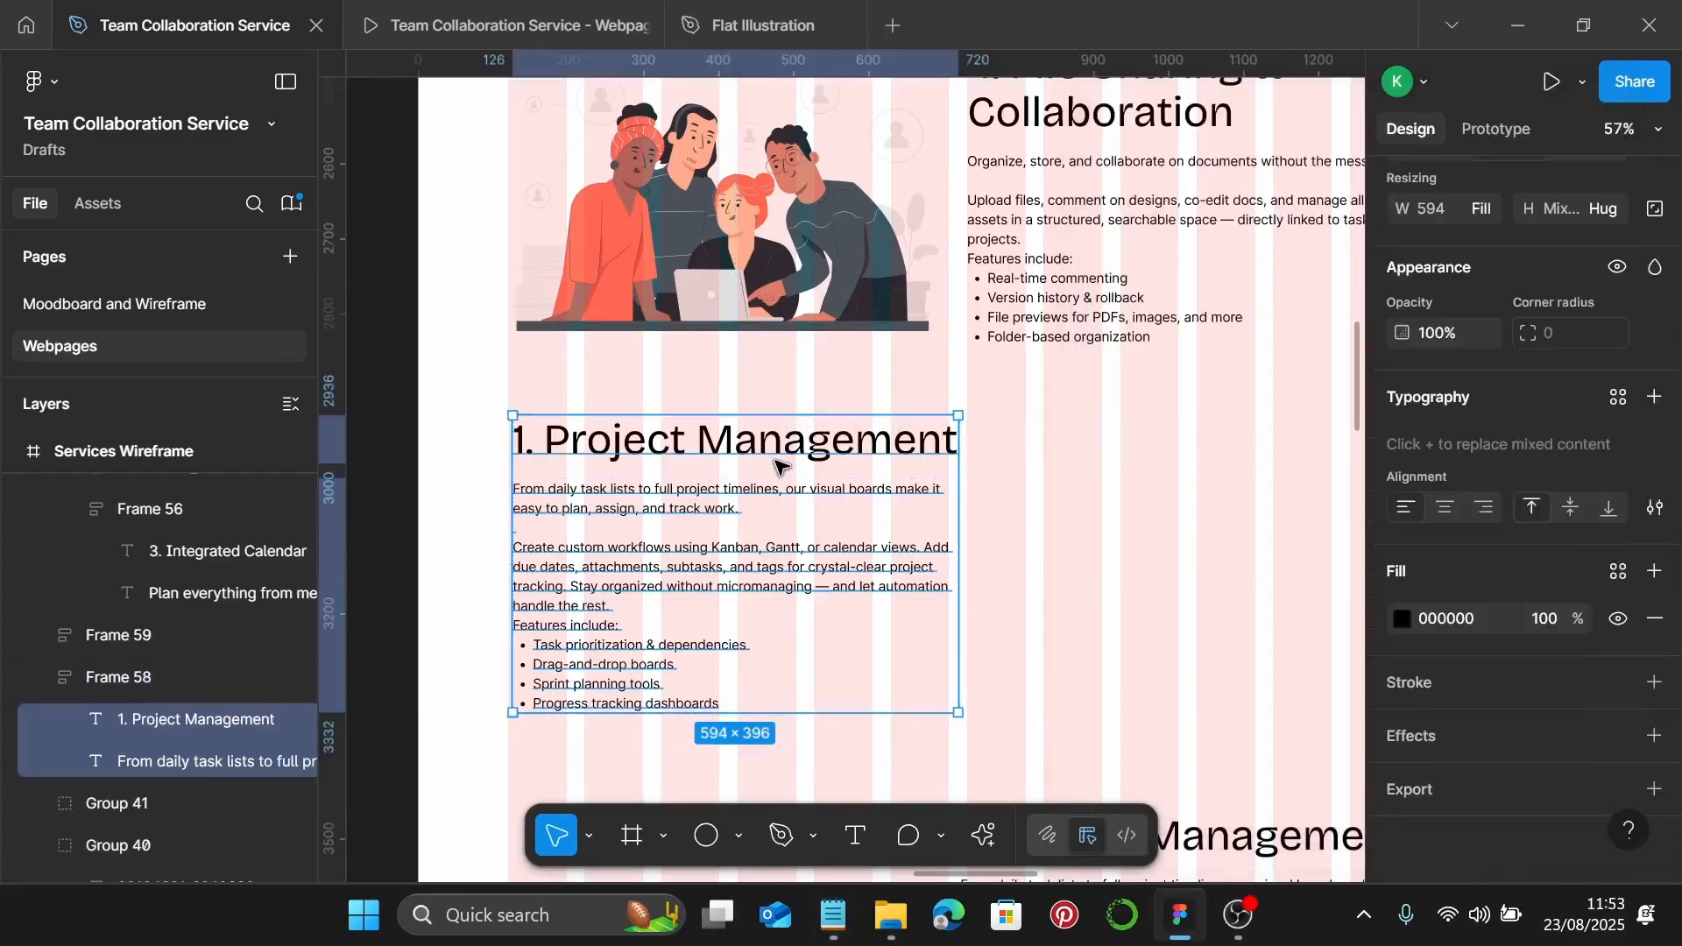
{"action": "left_click", "coordinate": [776, 463]}
{"action": "double_click", "coordinate": [775, 463]}
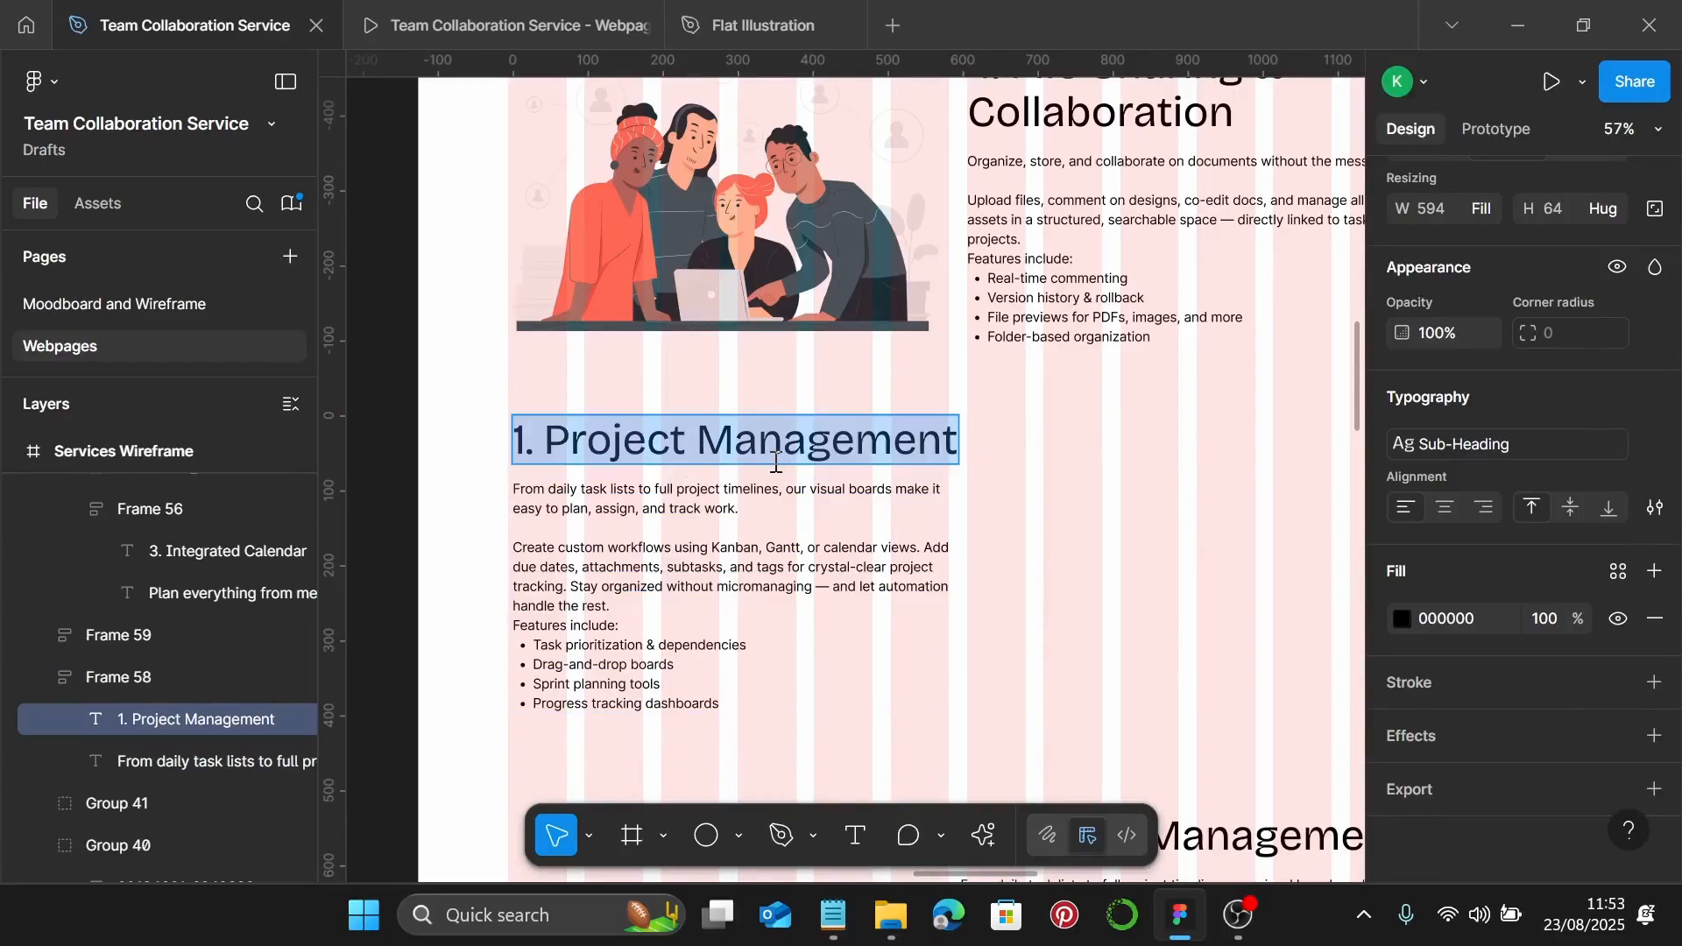
{"action": "key", "text": "ctrl+v"}
{"action": "scroll", "coordinate": [776, 463], "scroll_direction": "down", "scroll_amount": 2}
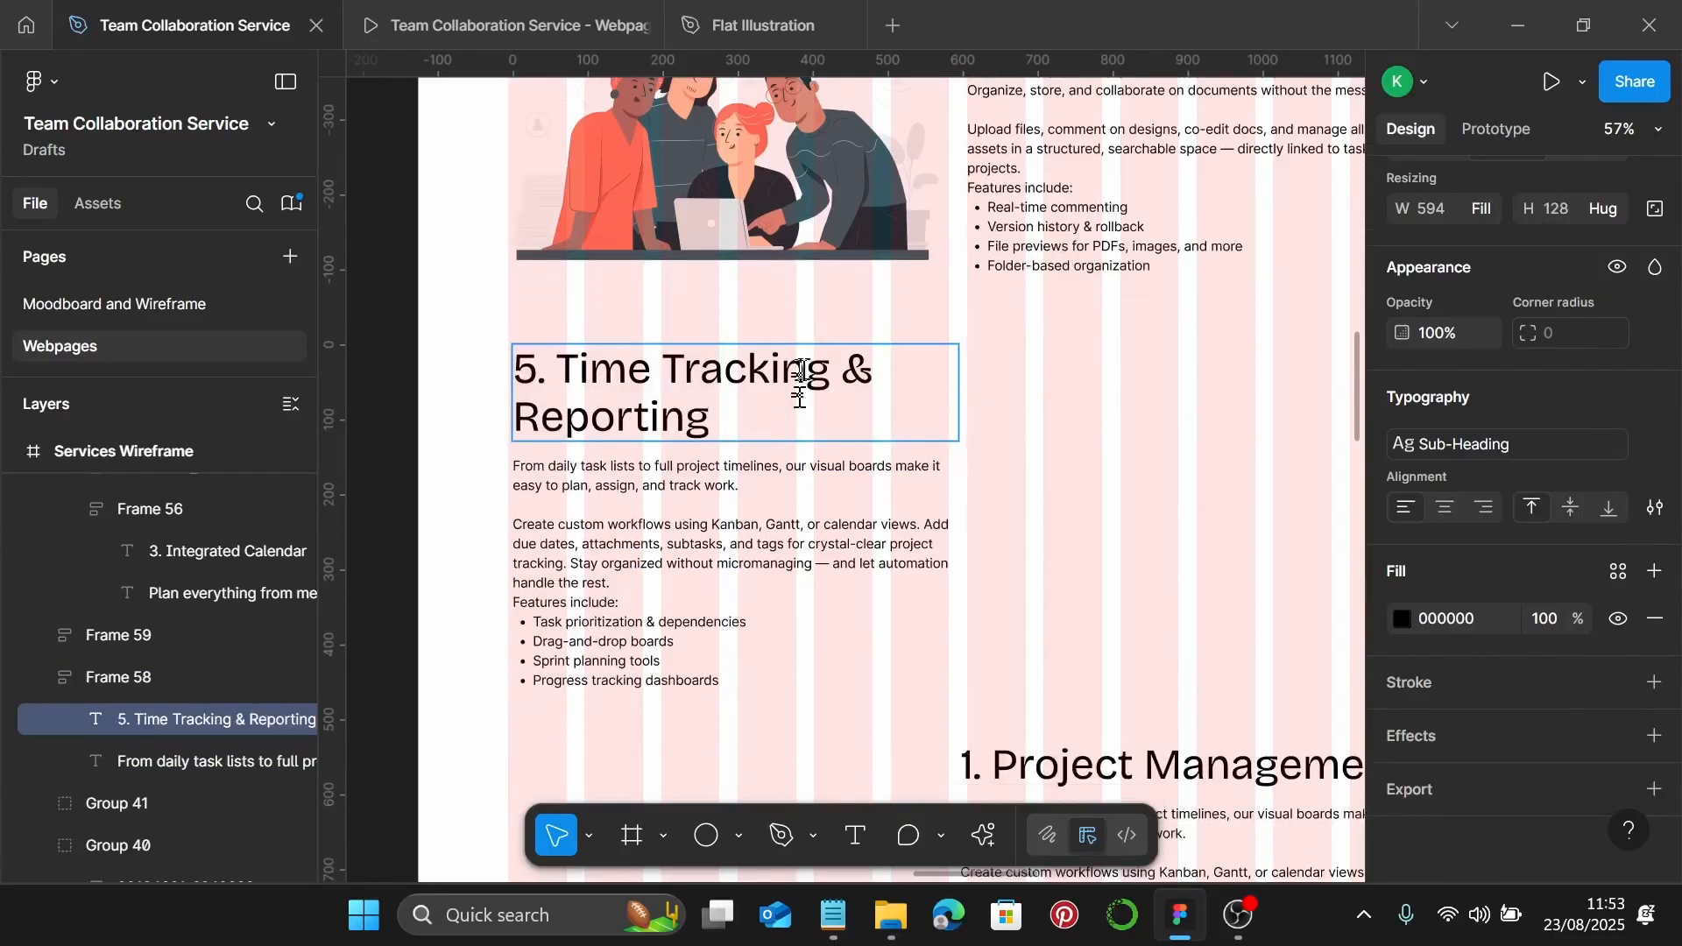
Replace the body text under the Time Tracking & Reporting heading with that section's description and feature list copied from the notes
{"action": "left_click", "coordinate": [842, 915]}
{"action": "scroll", "coordinate": [1366, 526], "scroll_direction": "down", "scroll_amount": 2}
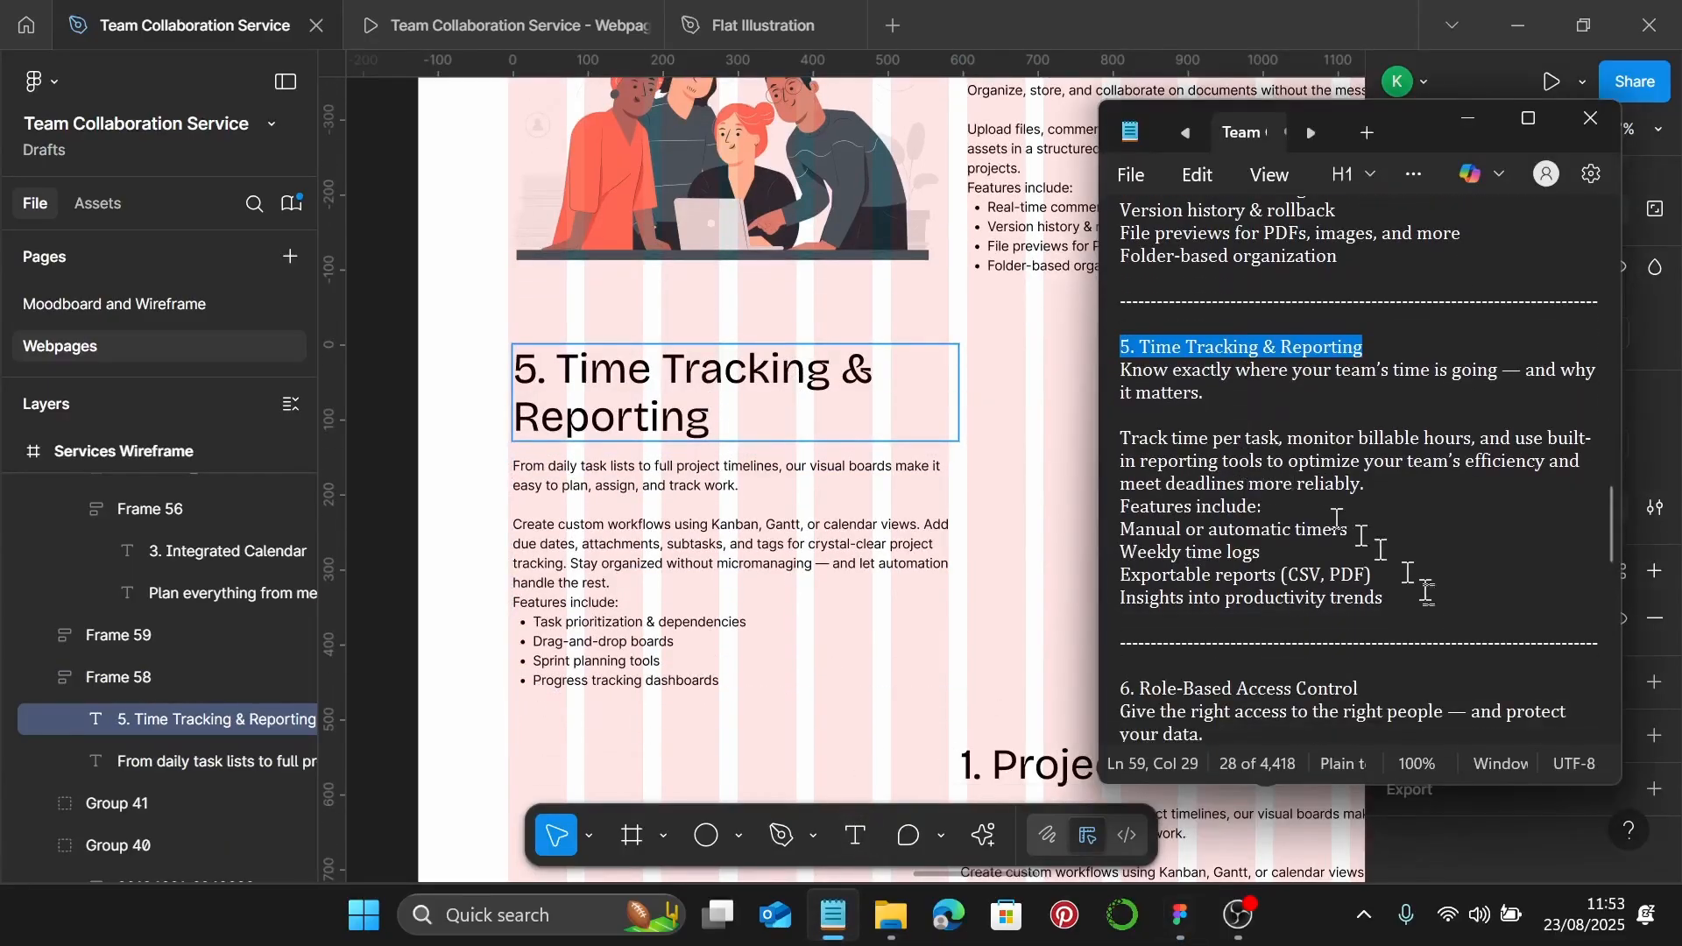
{"action": "left_click_drag", "start_coordinate": [1200, 553], "coordinate": [1114, 385]}
{"action": "key", "text": "ctrl+c"}
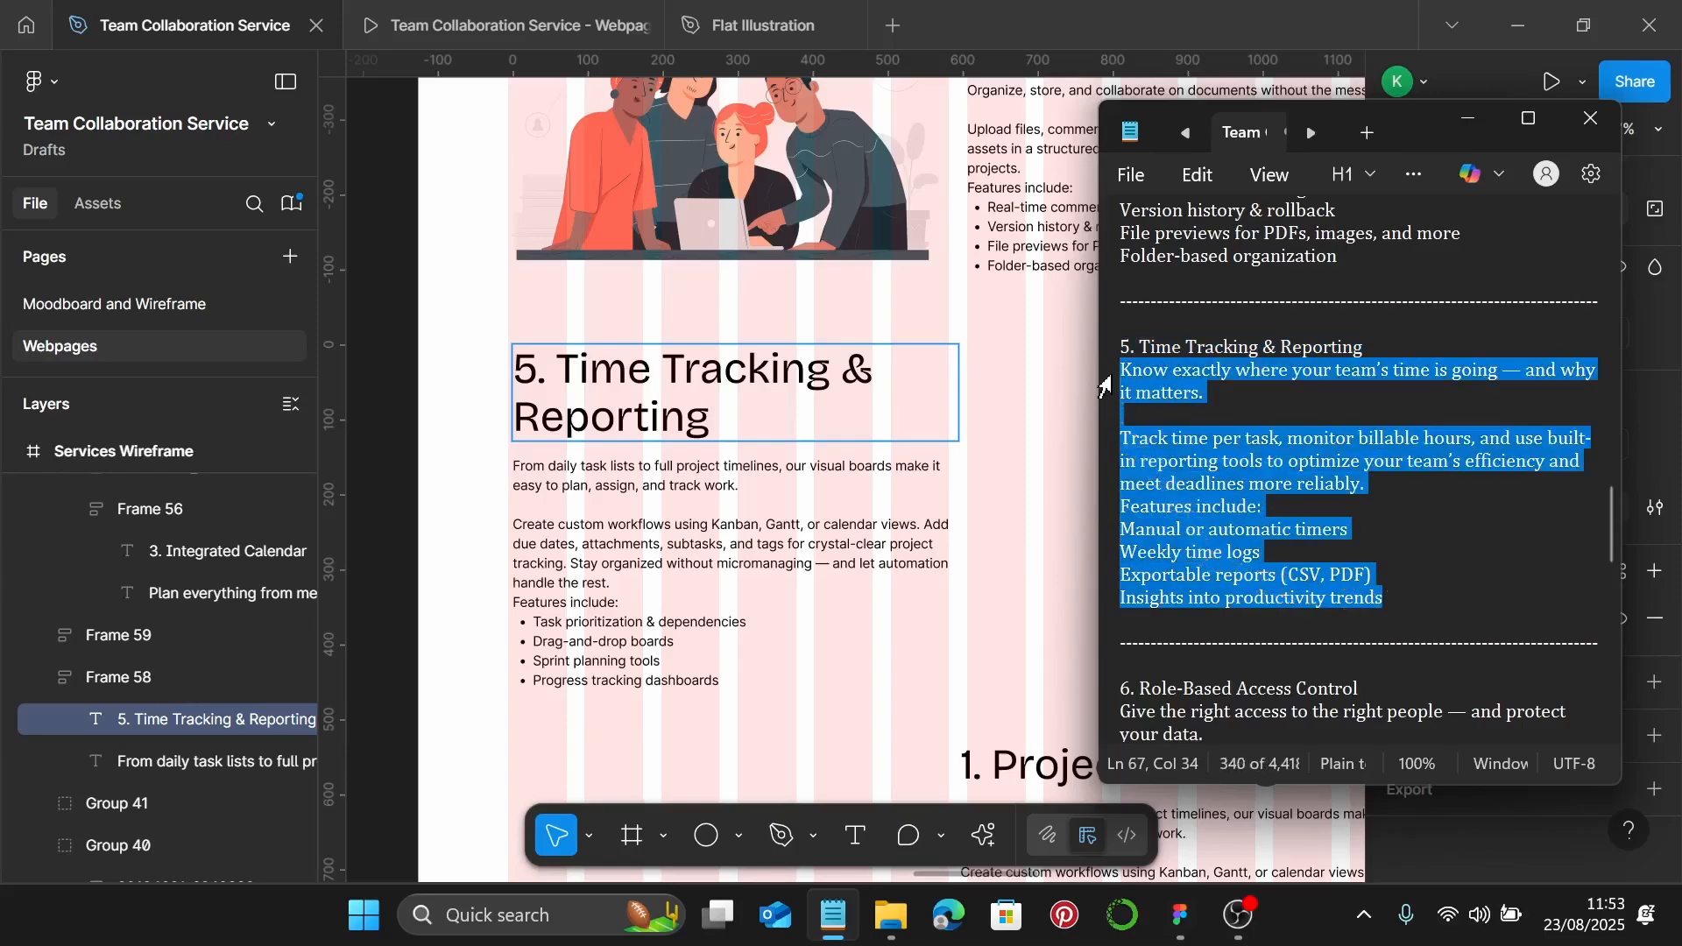
{"action": "left_click", "coordinate": [738, 549]}
{"action": "key", "text": "Return"}
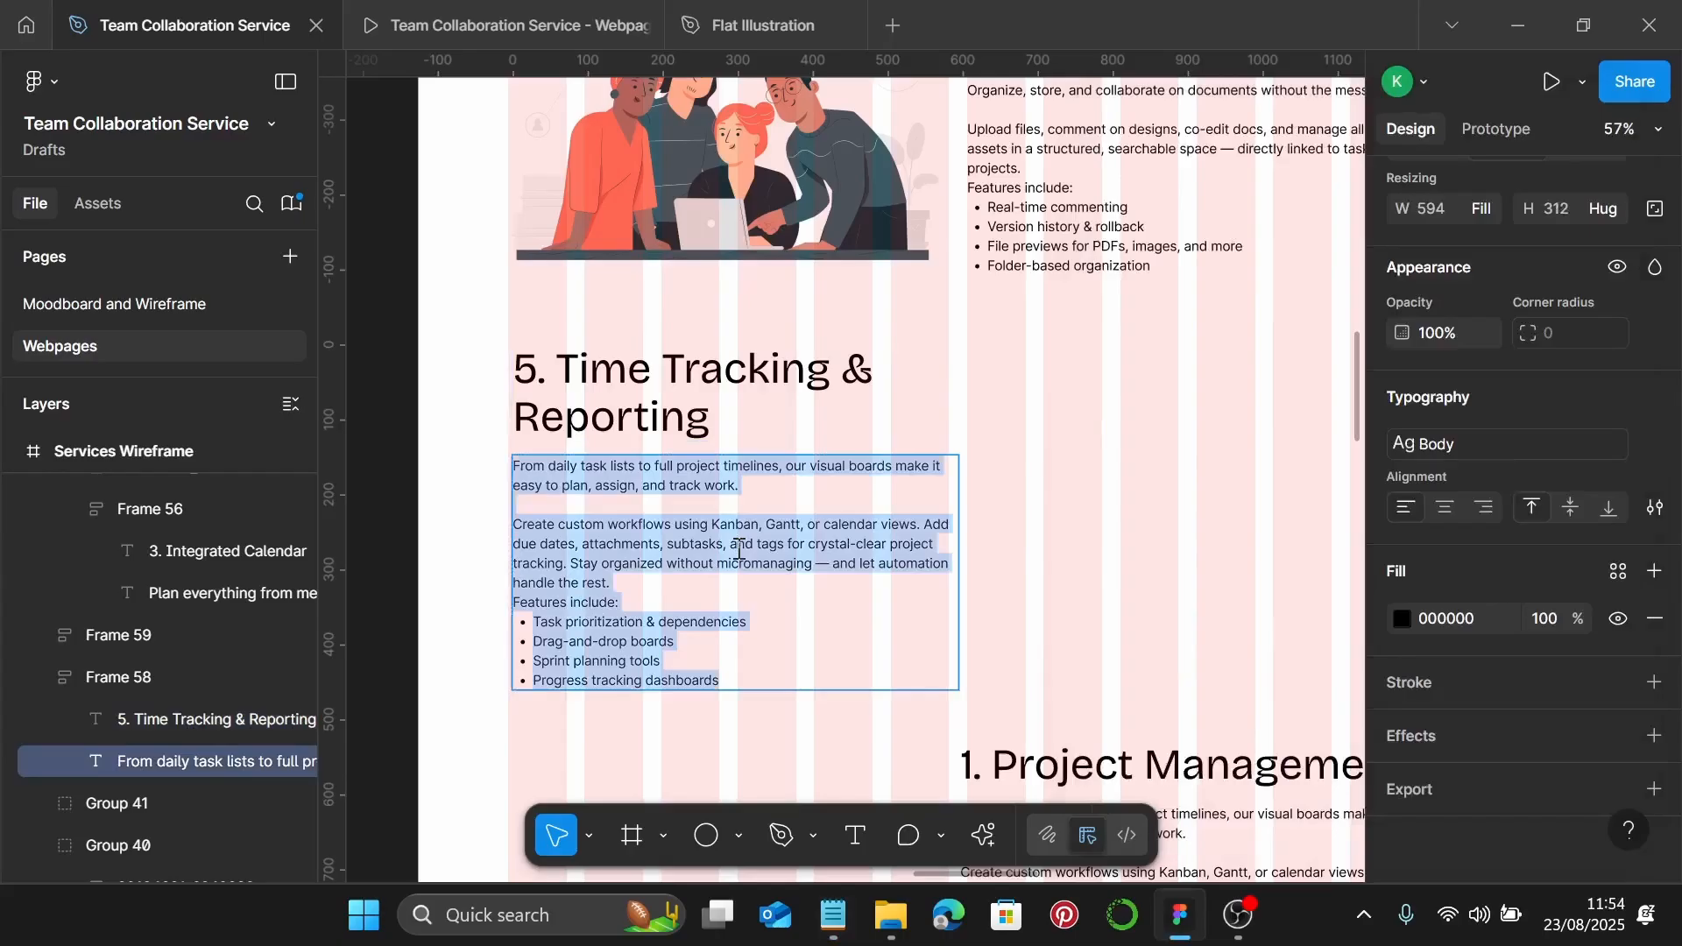
{"action": "key", "text": "ctrl+v"}
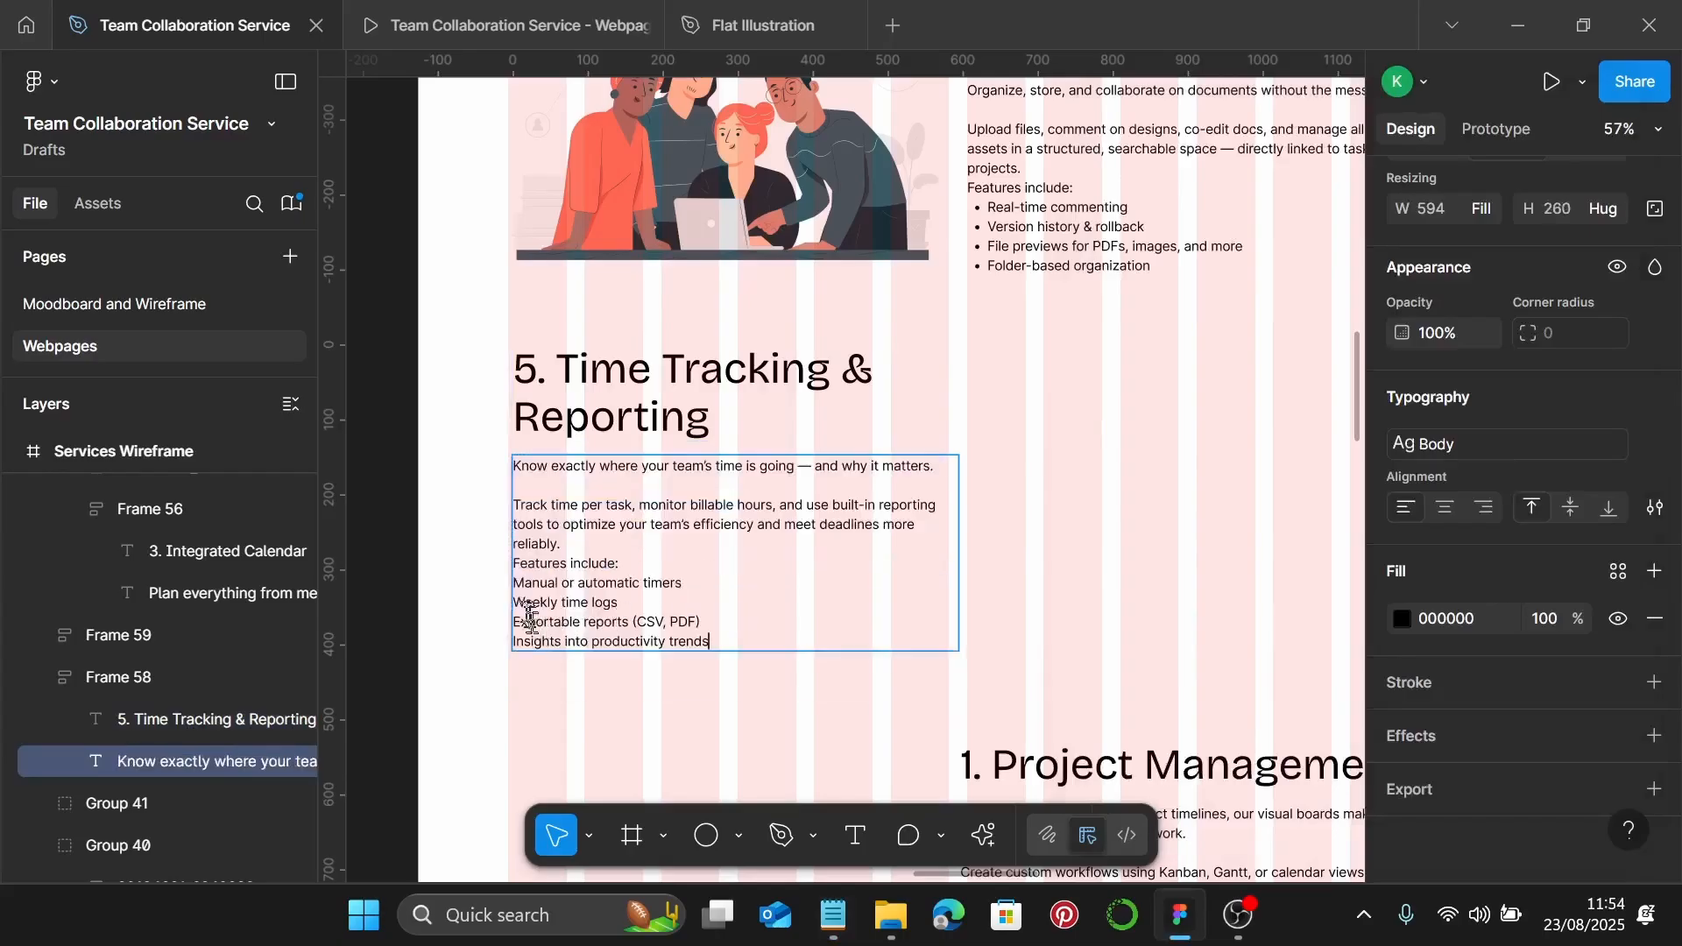
Turn the four Time Tracking & Reporting feature lines, from Manual or automatic timers to Insights into productivity trends, into bullets
{"action": "scroll", "coordinate": [520, 595], "scroll_direction": "up", "scroll_amount": 3}
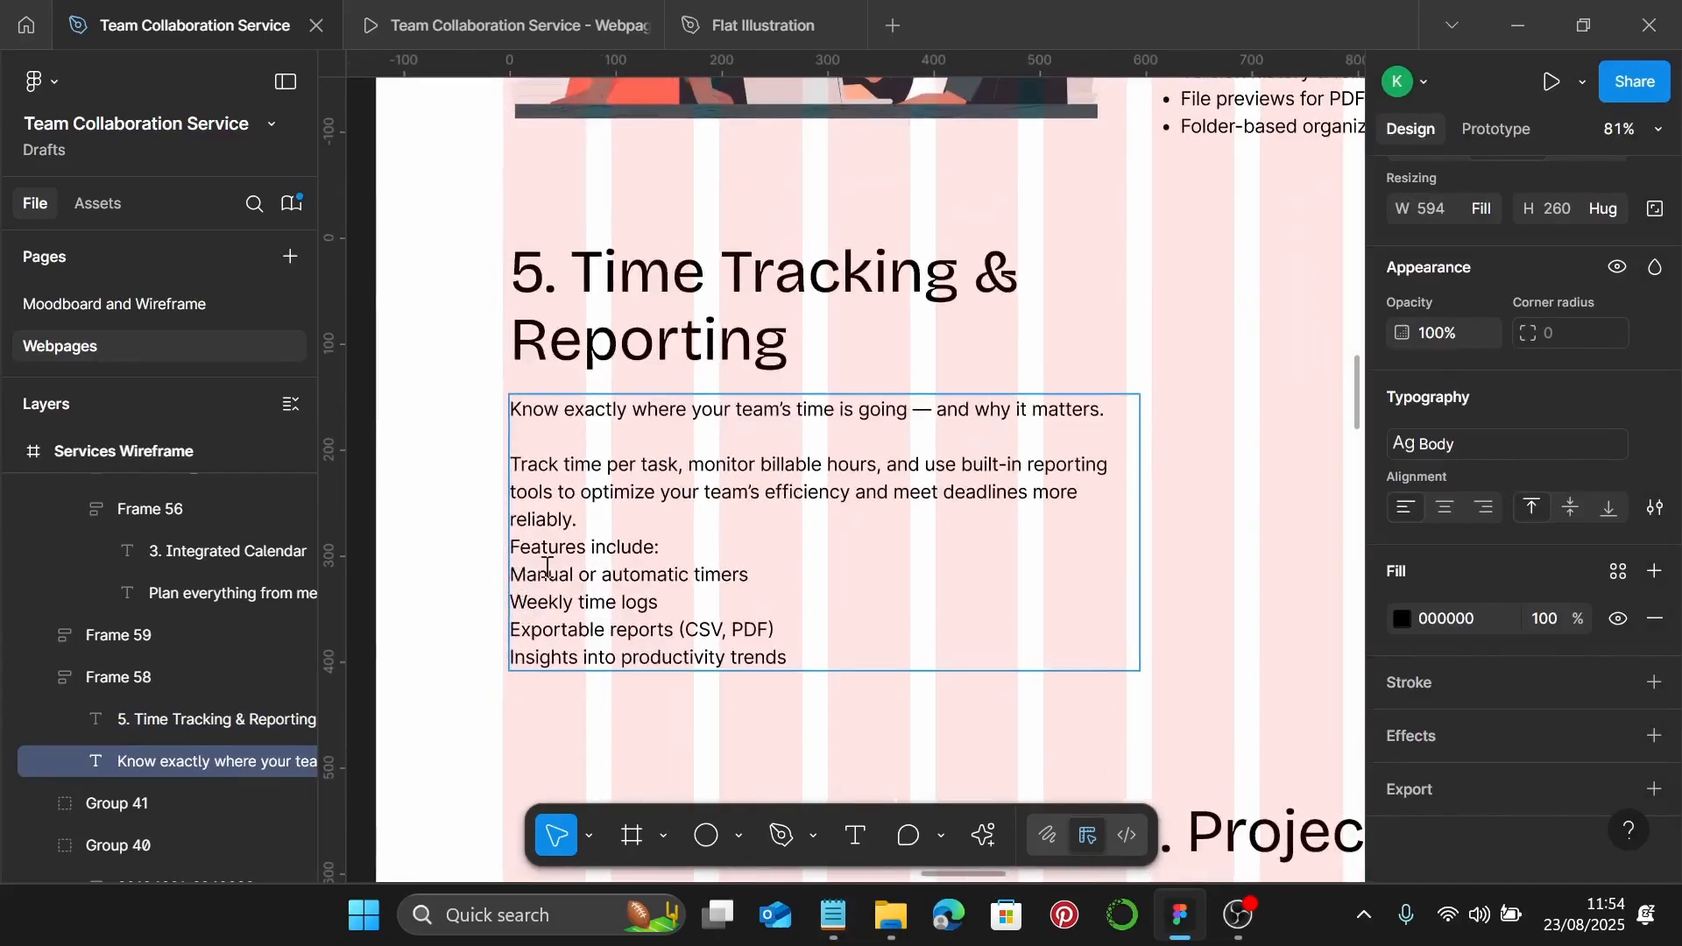
{"action": "key", "text": "ctrl+shift+8"}
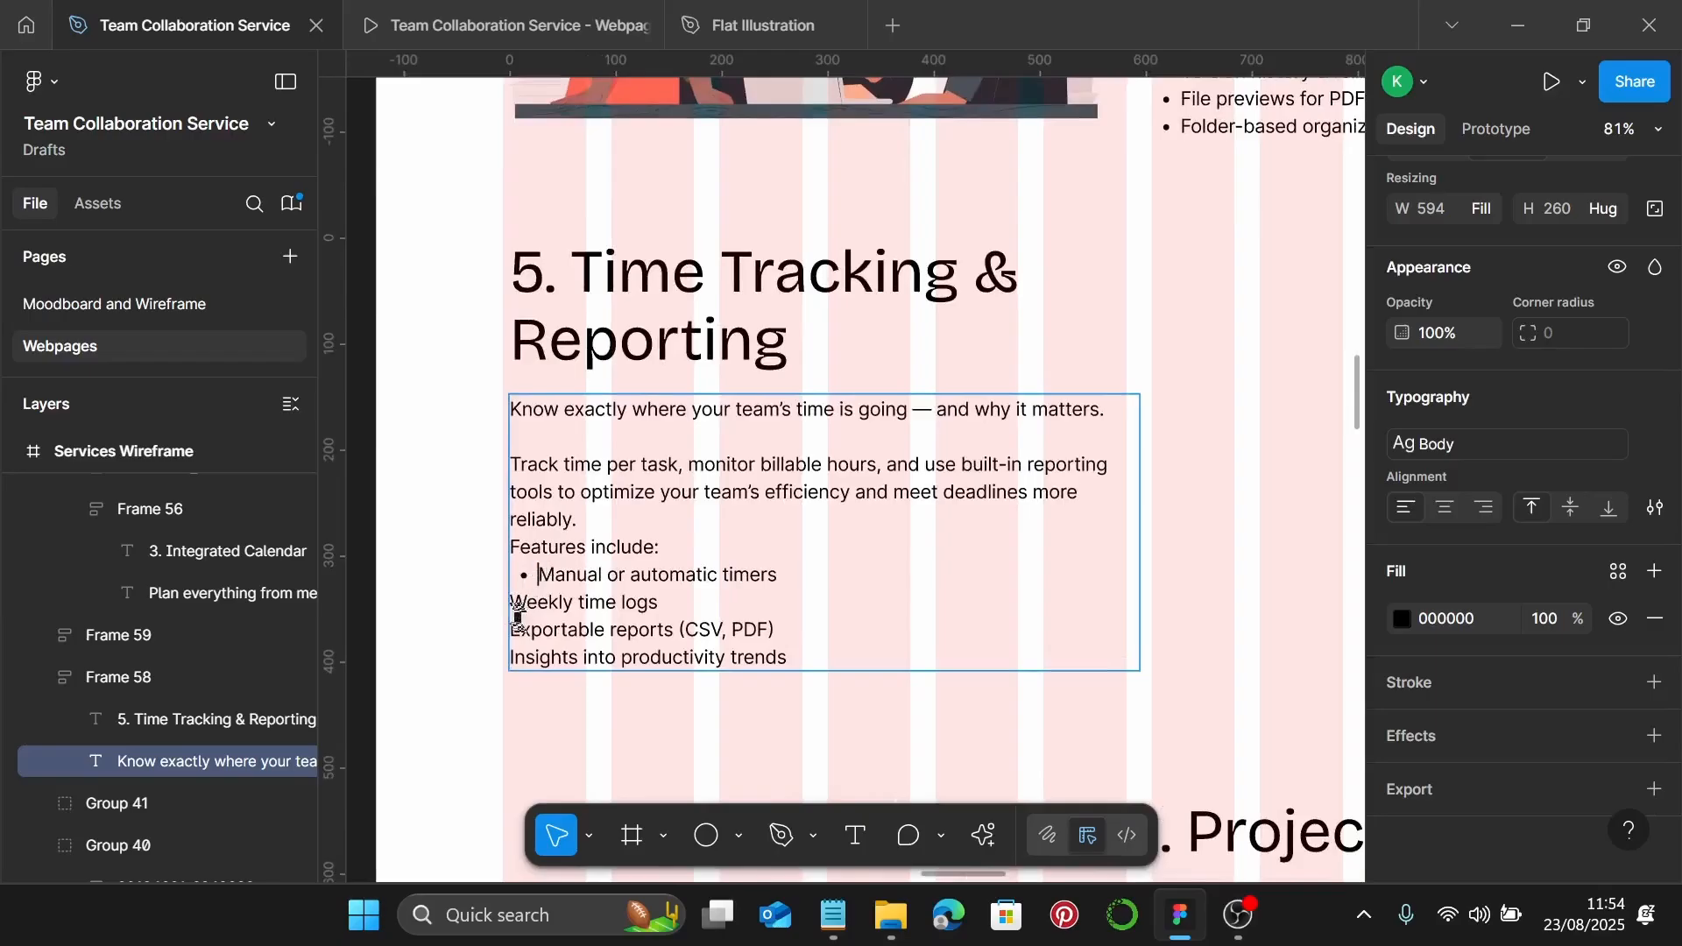
{"action": "left_click", "coordinate": [512, 602]}
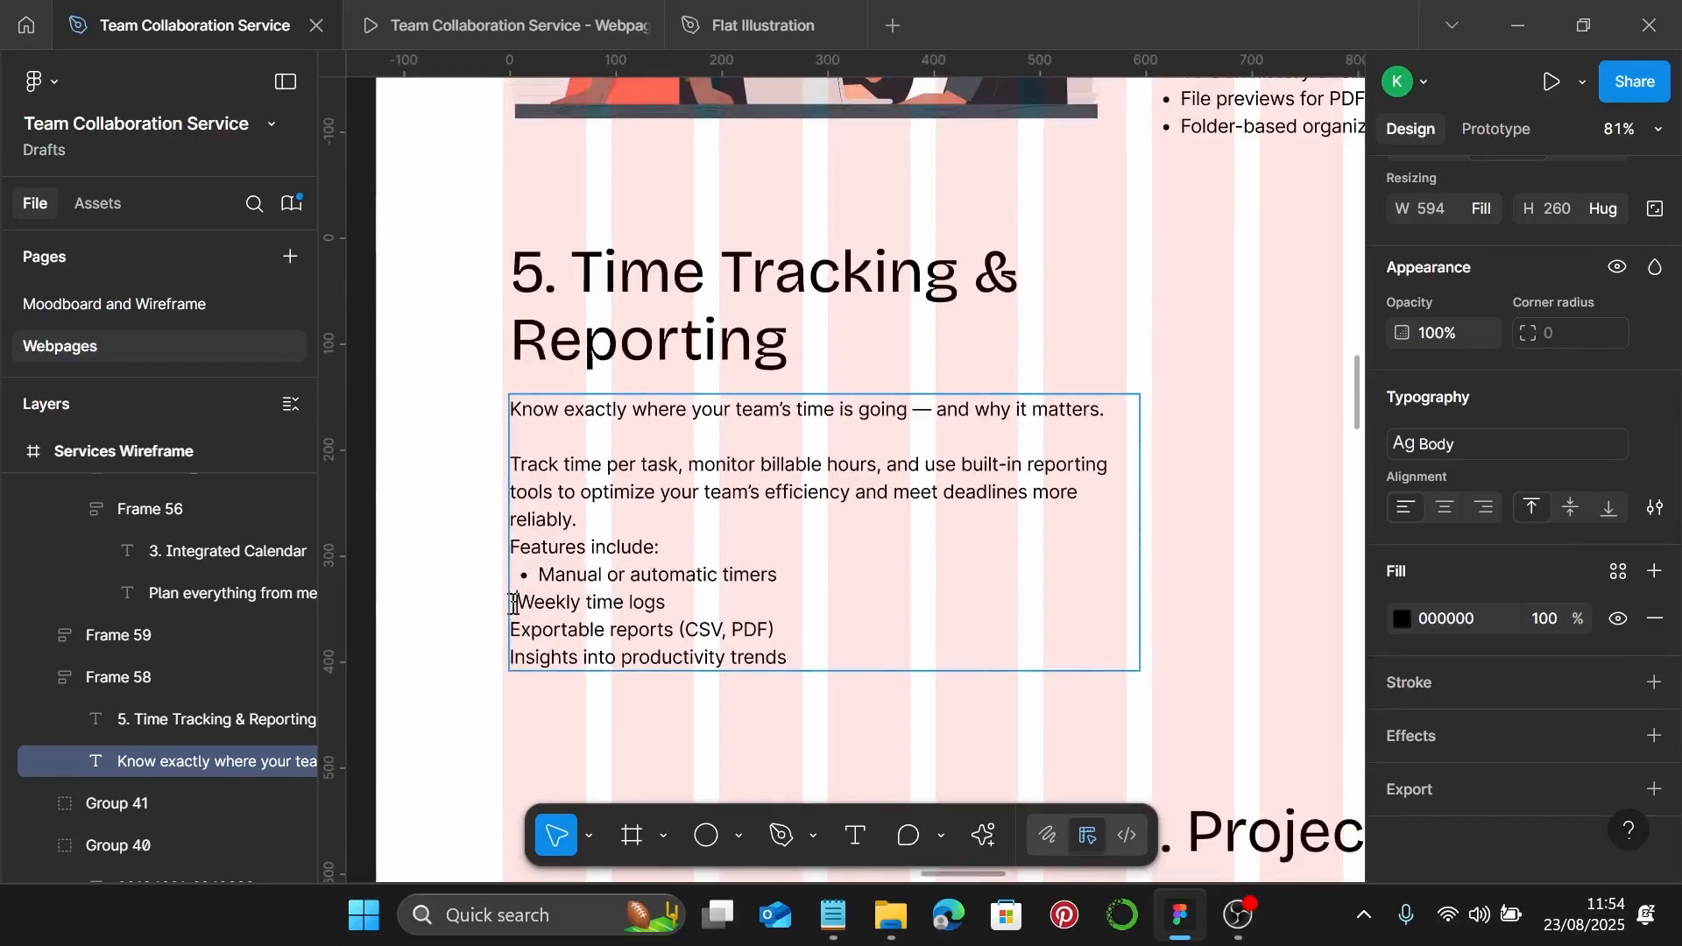
{"action": "key", "text": "ctrl+shift+8"}
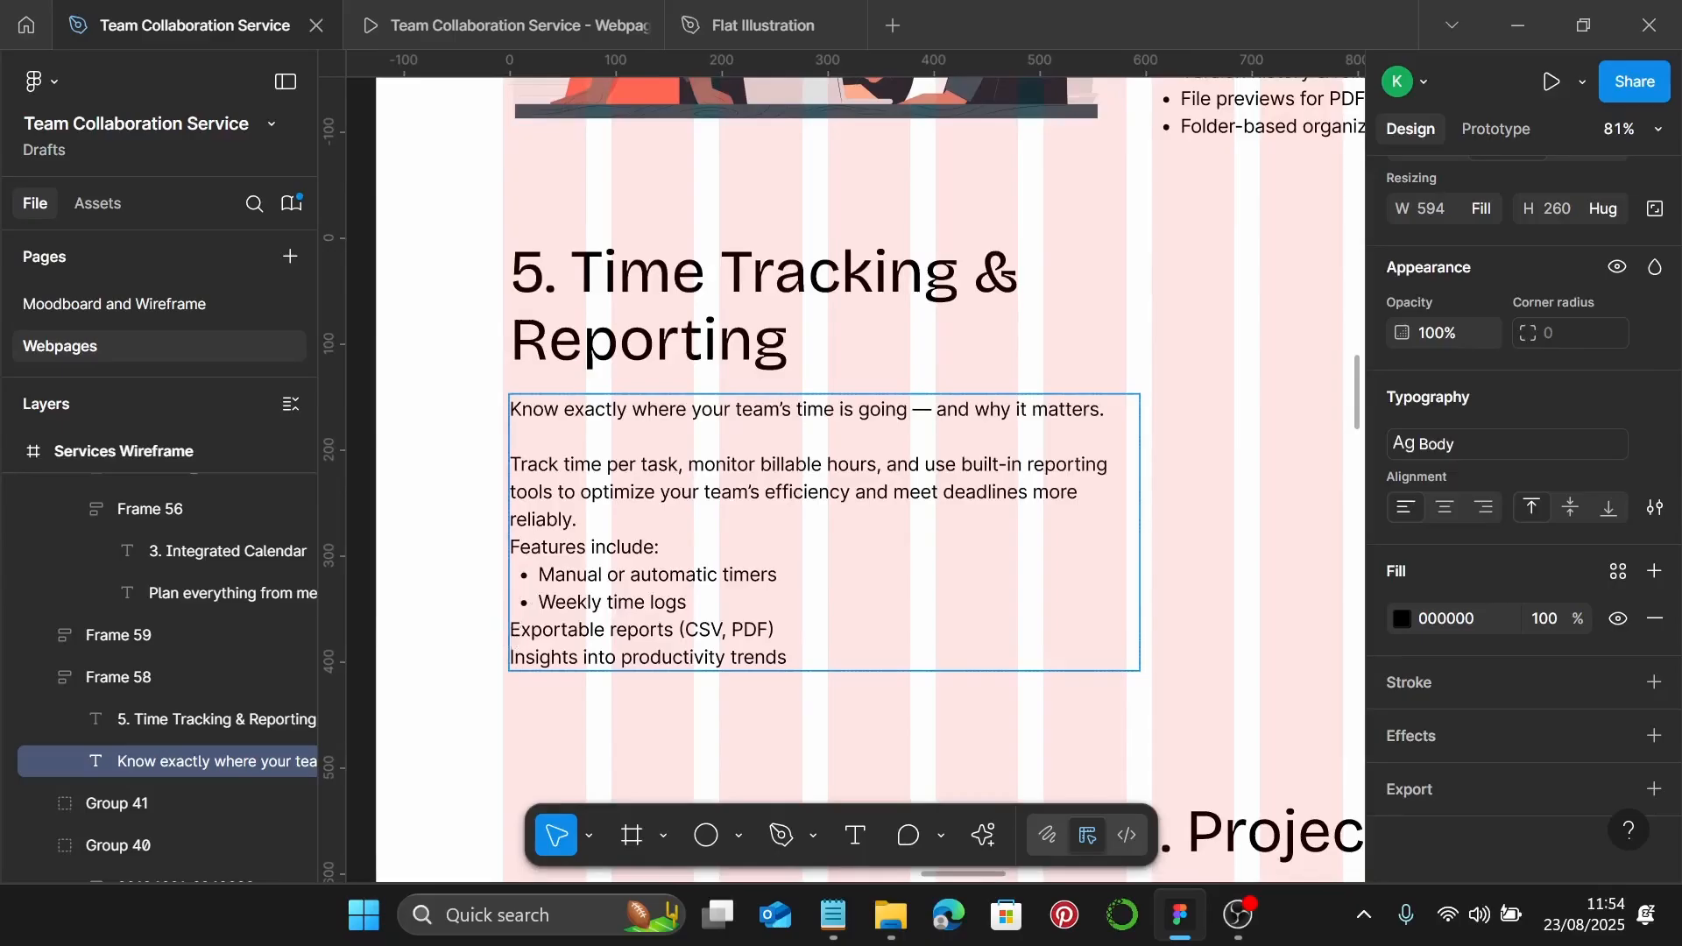
{"action": "key", "text": "ctrl+shift+8"}
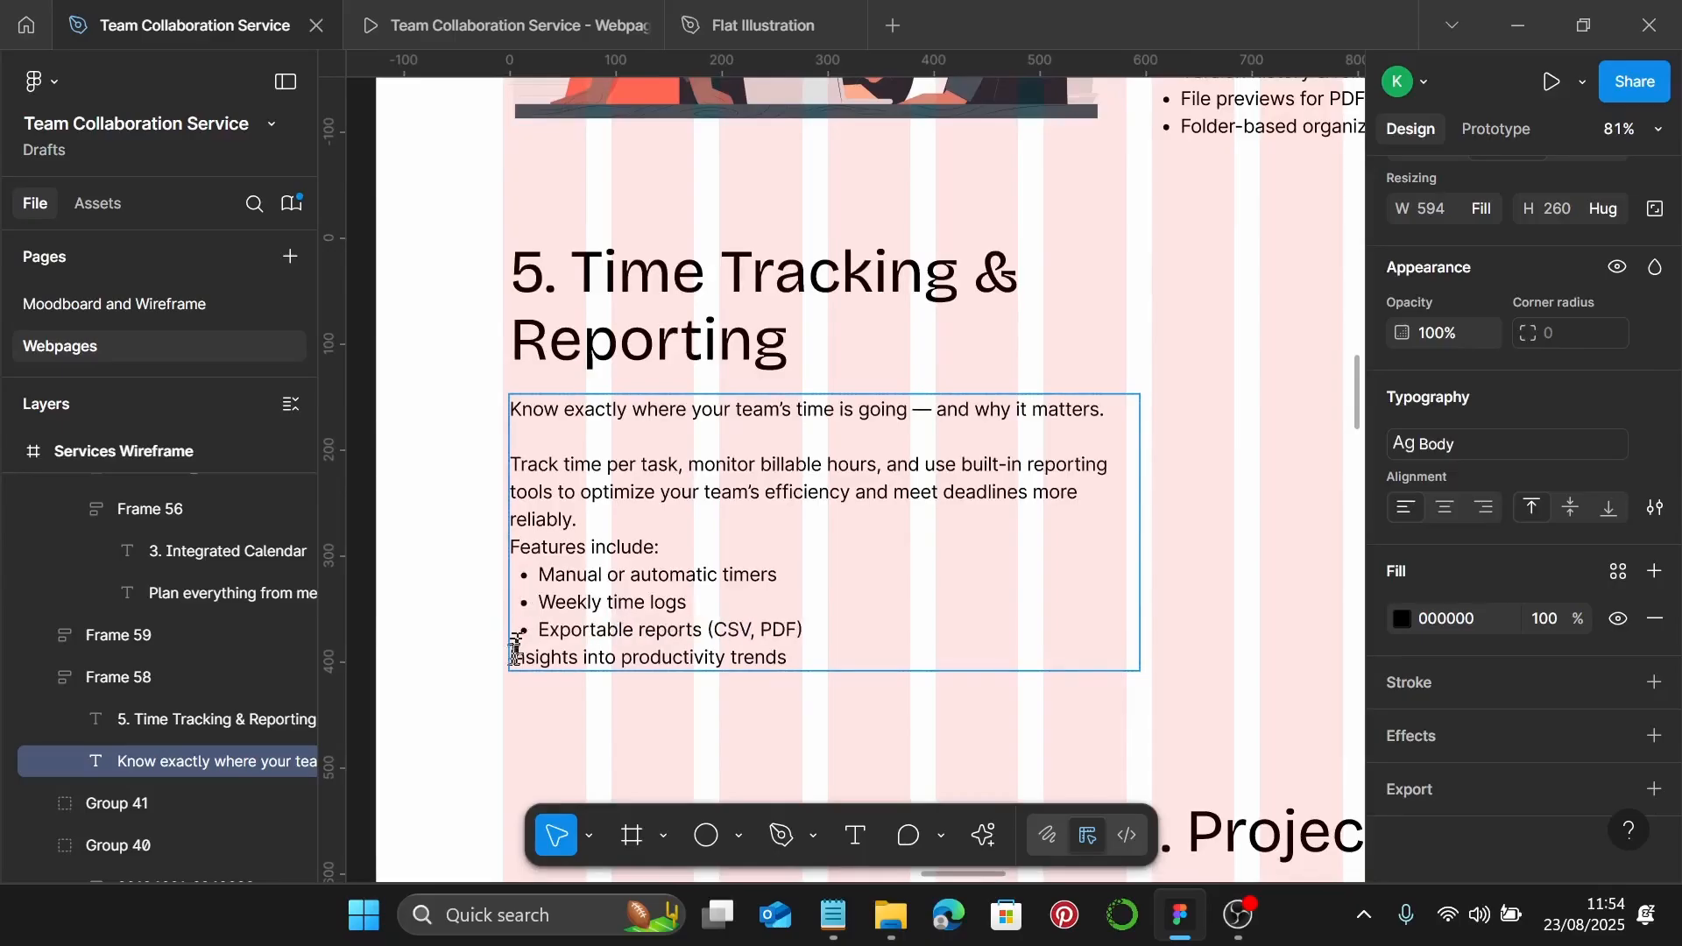
{"action": "key", "text": "BackSpace"}
{"action": "key", "text": "ctrl+shift+8"}
{"action": "key", "text": "Escape"}
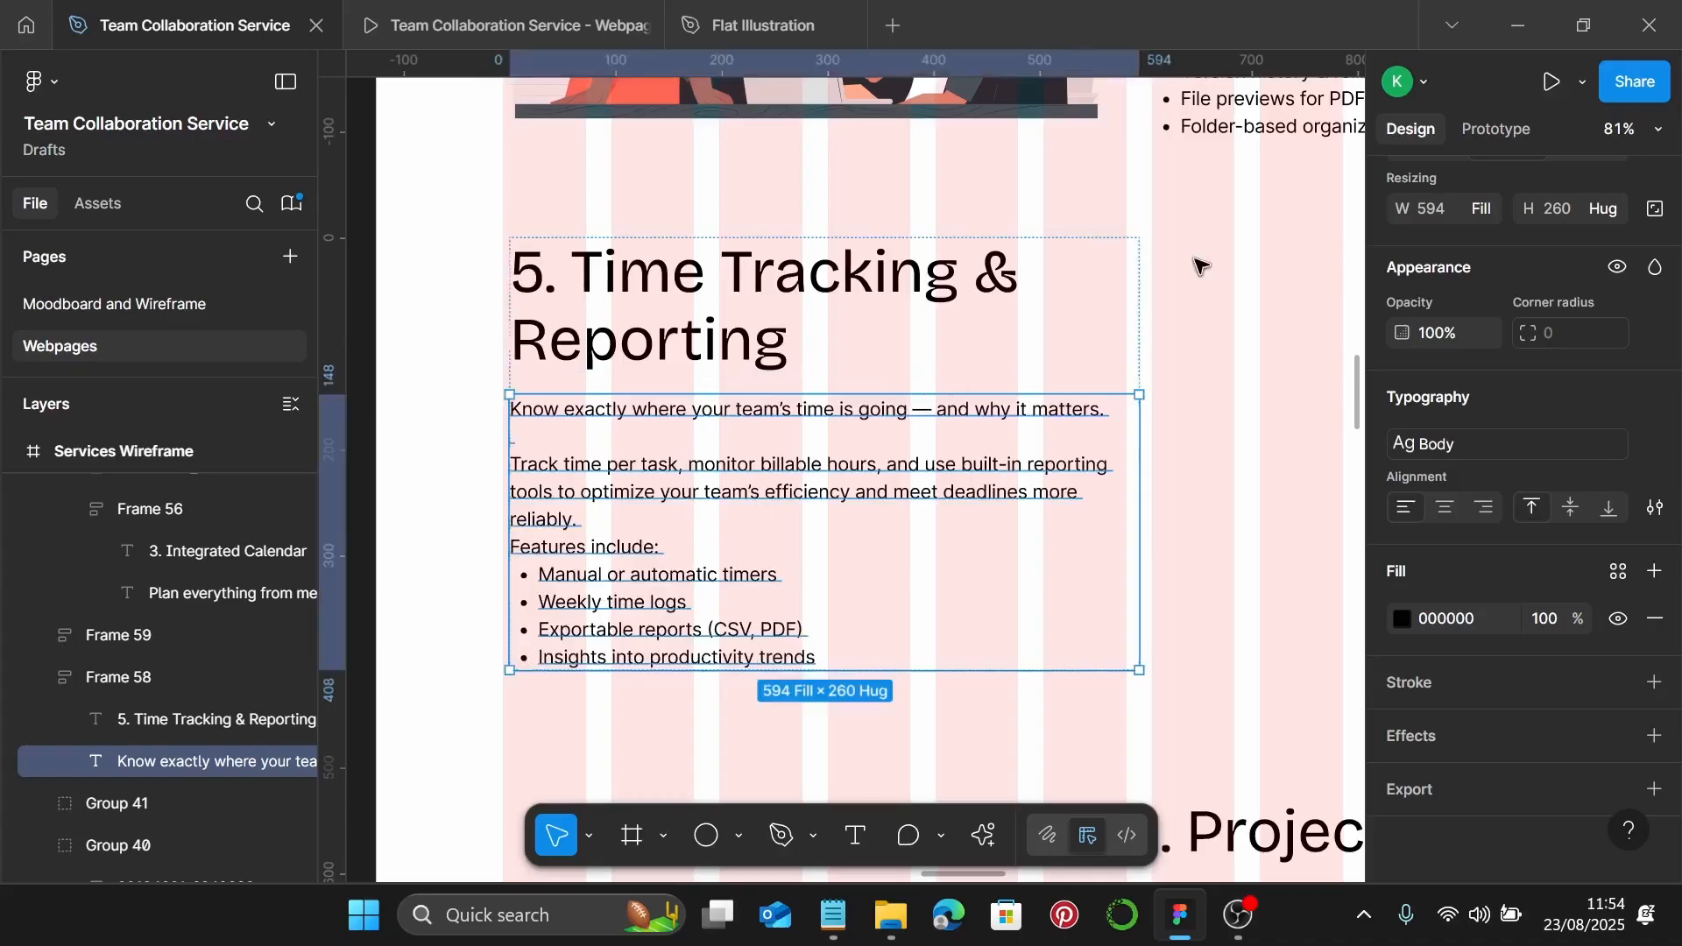
Move the Time Tracking & Reporting text frame to X 120 on the column grid and narrow it to 588 wide
{"action": "left_click", "coordinate": [880, 367]}
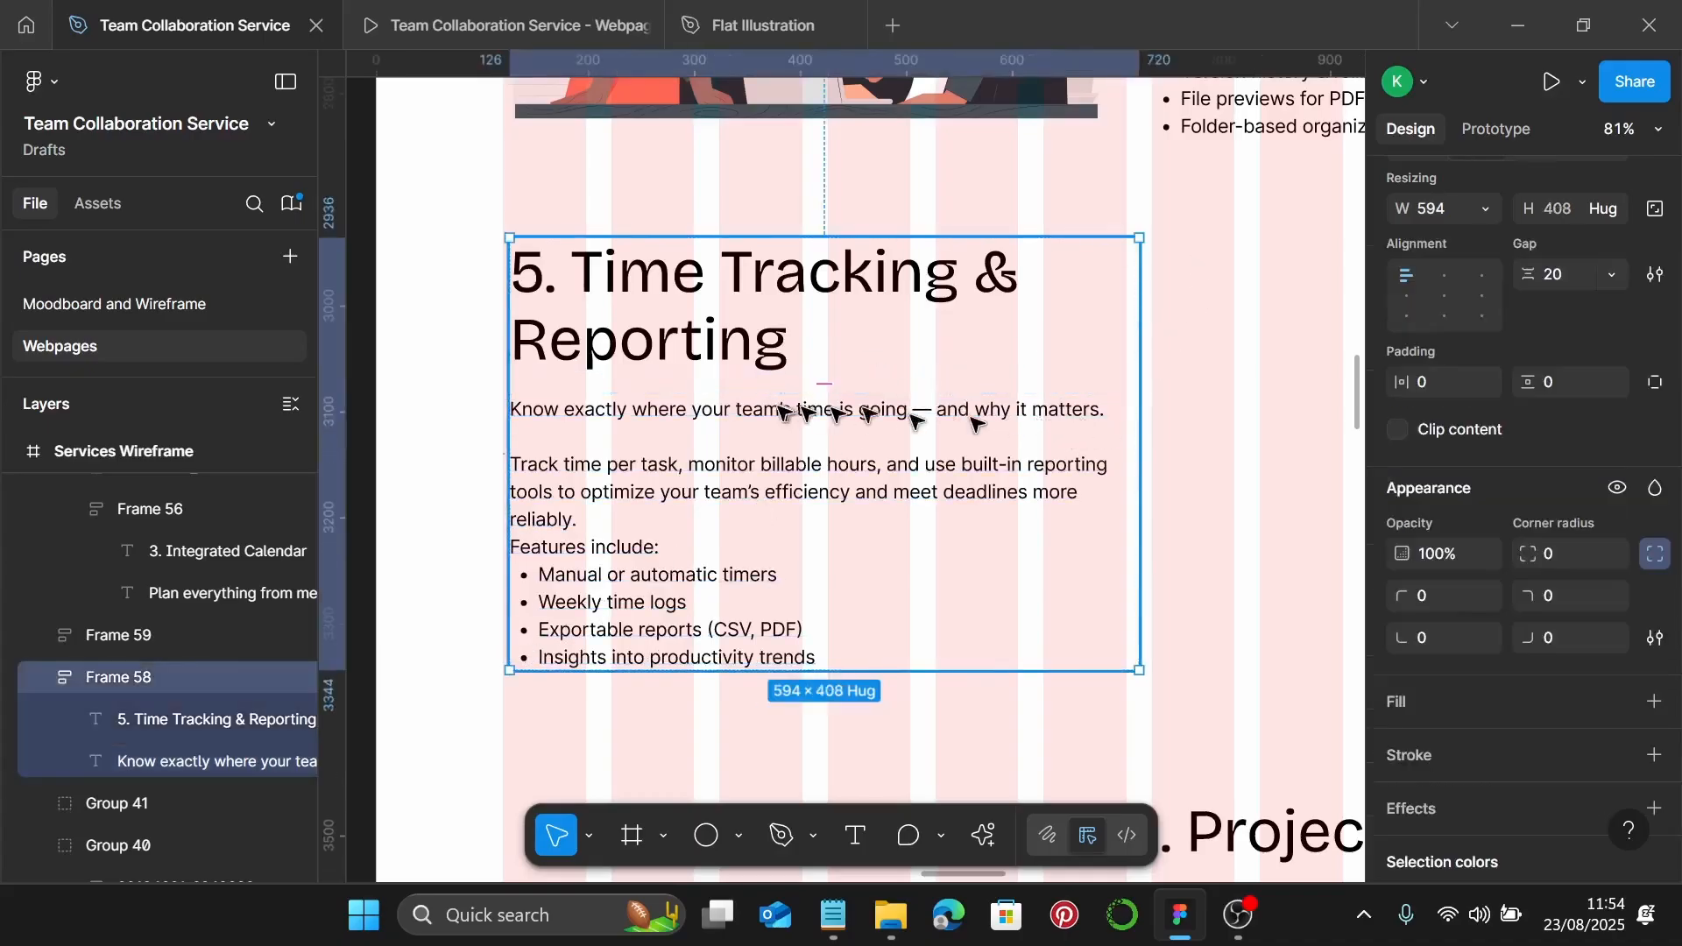
{"action": "left_click_drag", "start_coordinate": [777, 404], "coordinate": [770, 406]}
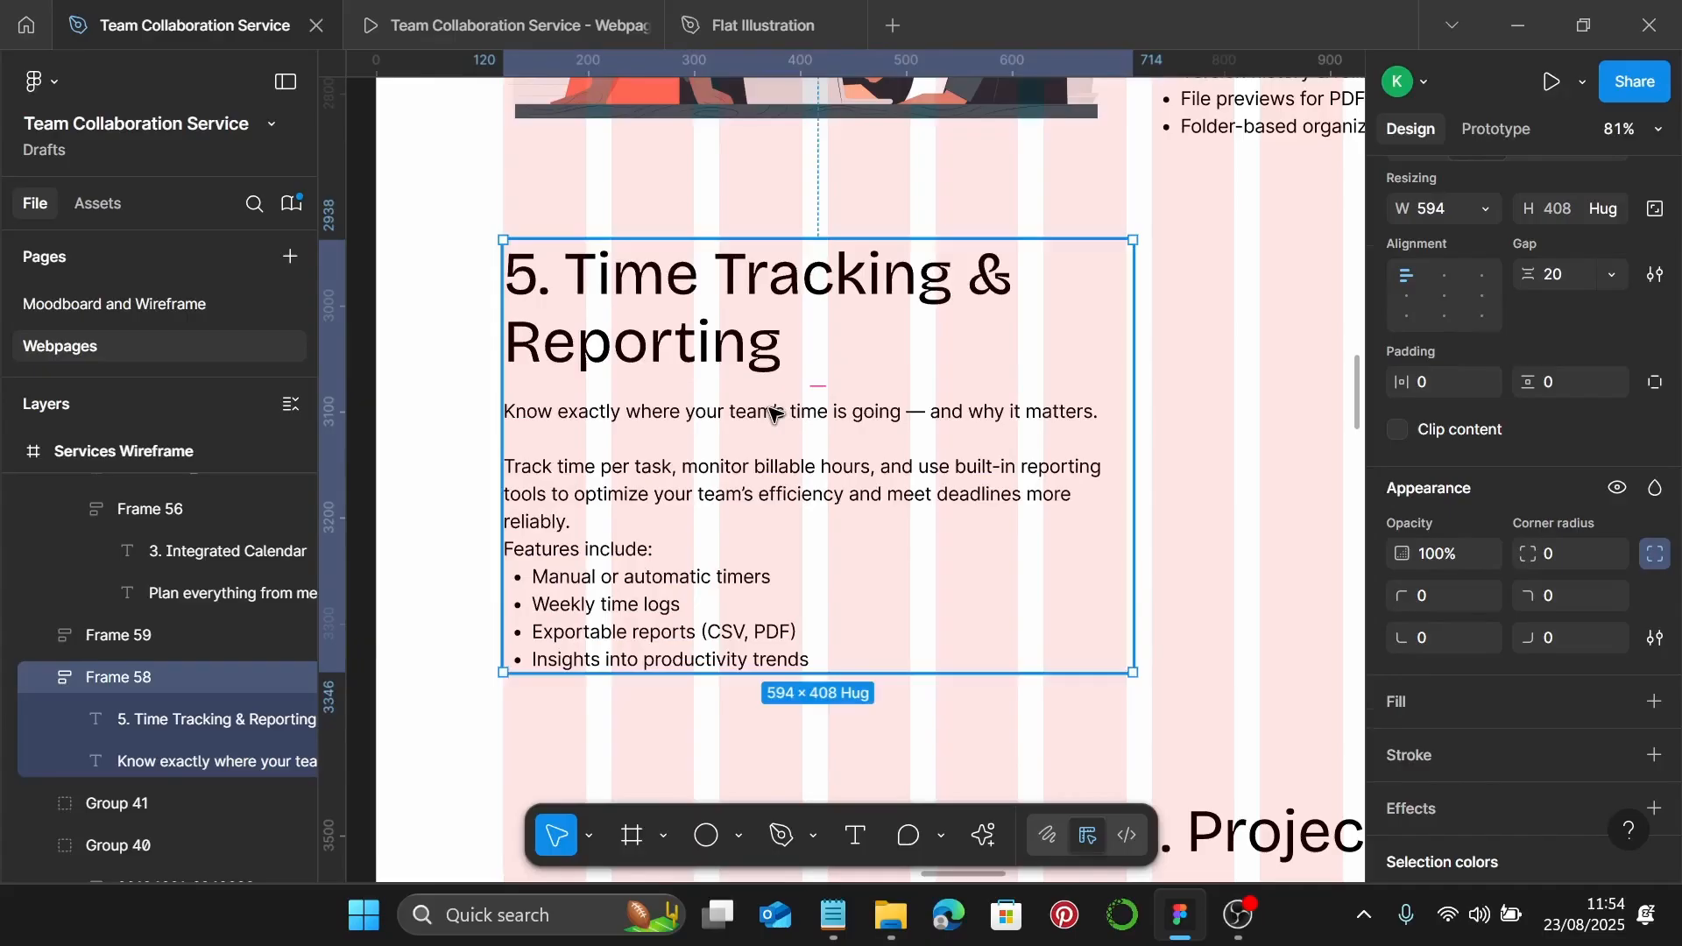
{"action": "left_click_drag", "start_coordinate": [1142, 490], "coordinate": [1121, 491]}
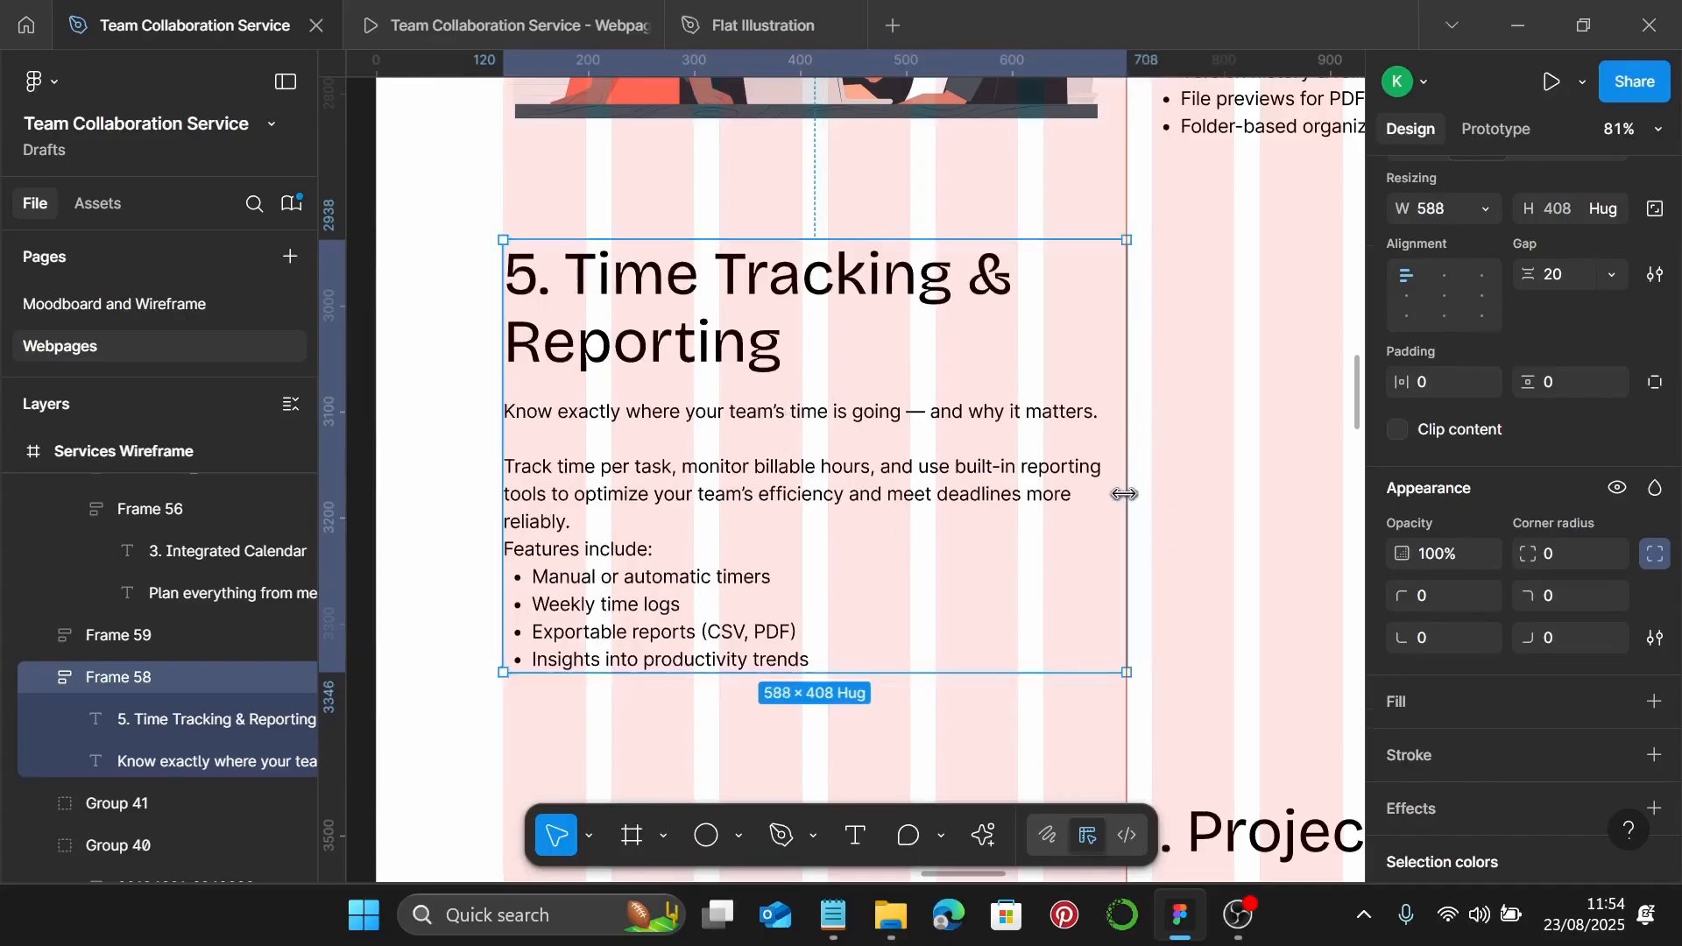
Place the stopwatch and target illustration beside the Time Tracking & Reporting block, 732 wide and starting at X 585
{"action": "scroll", "coordinate": [1122, 490], "scroll_direction": "down", "scroll_amount": 5}
{"action": "scroll", "coordinate": [1124, 502], "scroll_direction": "right", "scroll_amount": 3}
{"action": "scroll", "coordinate": [1125, 502], "scroll_direction": "down", "scroll_amount": 3}
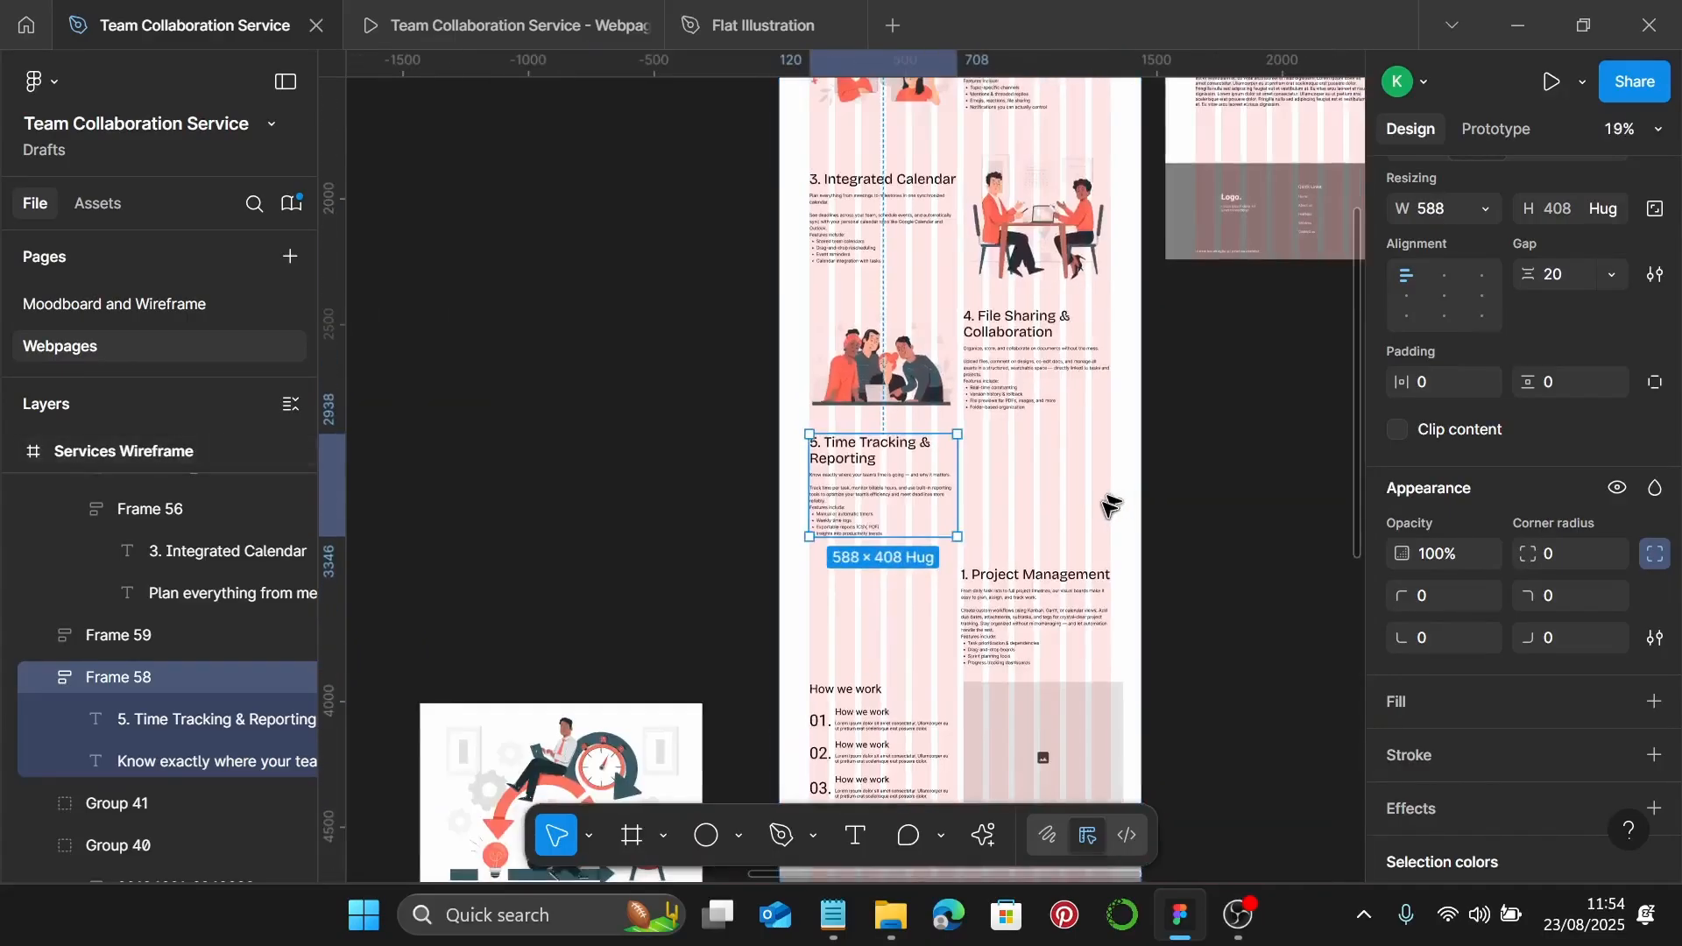
{"action": "scroll", "coordinate": [740, 435], "scroll_direction": "down", "scroll_amount": 5}
{"action": "scroll", "coordinate": [714, 469], "scroll_direction": "up", "scroll_amount": 1}
{"action": "left_click_drag", "start_coordinate": [613, 587], "coordinate": [1016, 286]}
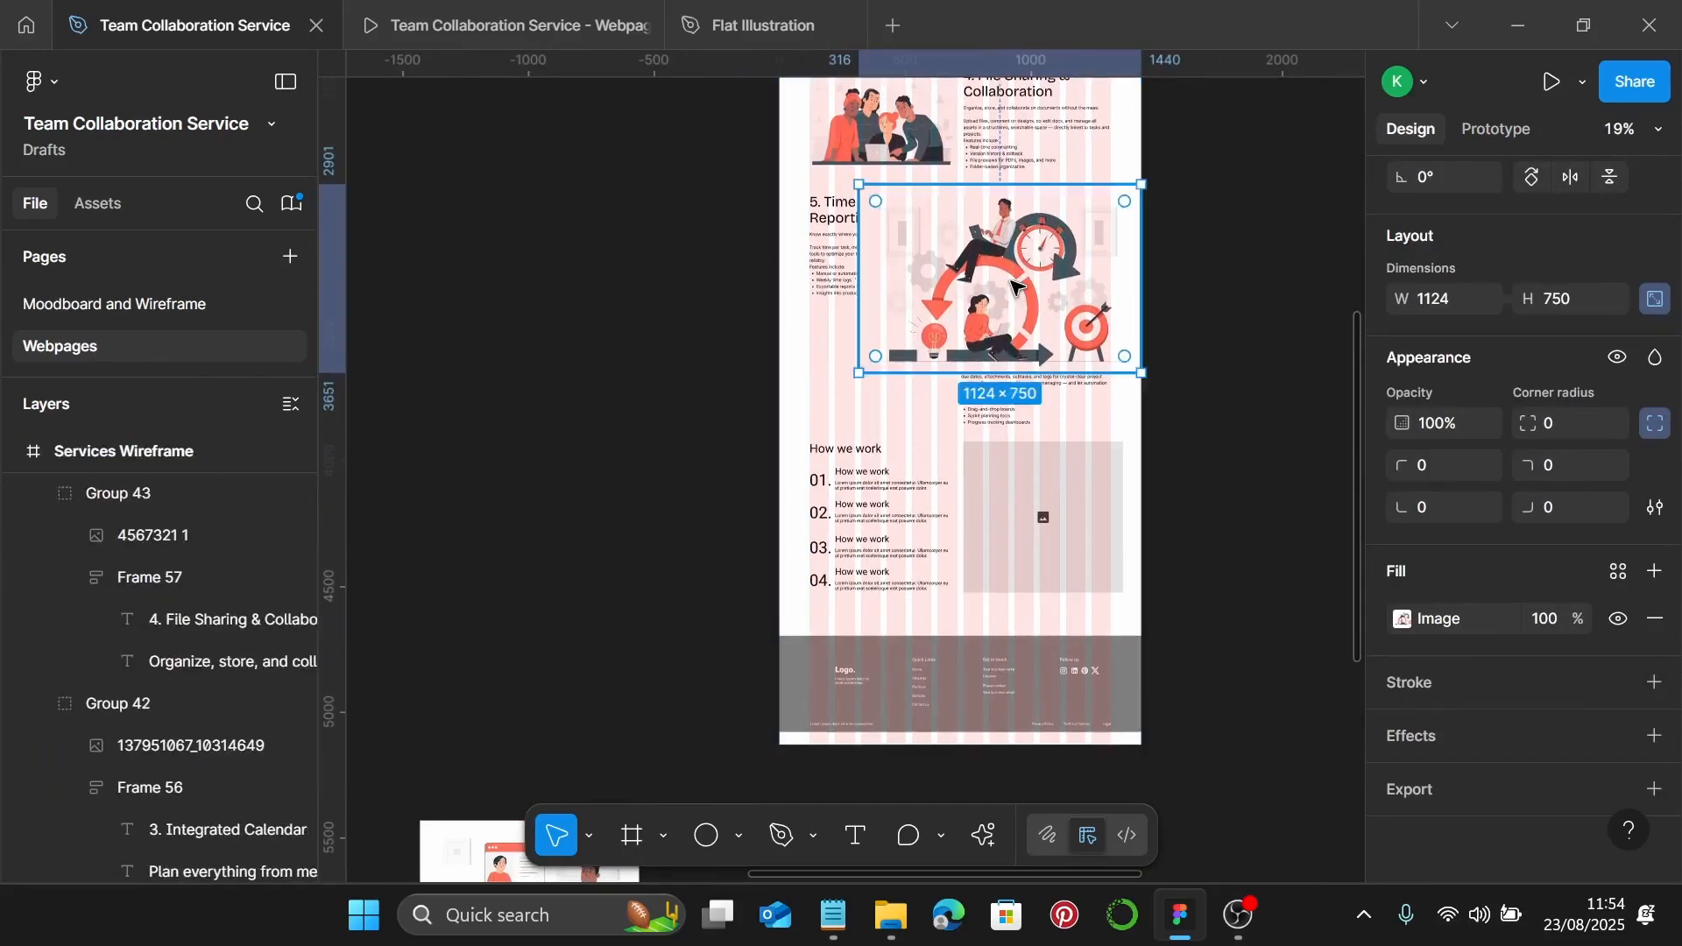
{"action": "scroll", "coordinate": [1123, 259], "scroll_direction": "up", "scroll_amount": 2}
{"action": "scroll", "coordinate": [1123, 257], "scroll_direction": "up", "scroll_amount": 1}
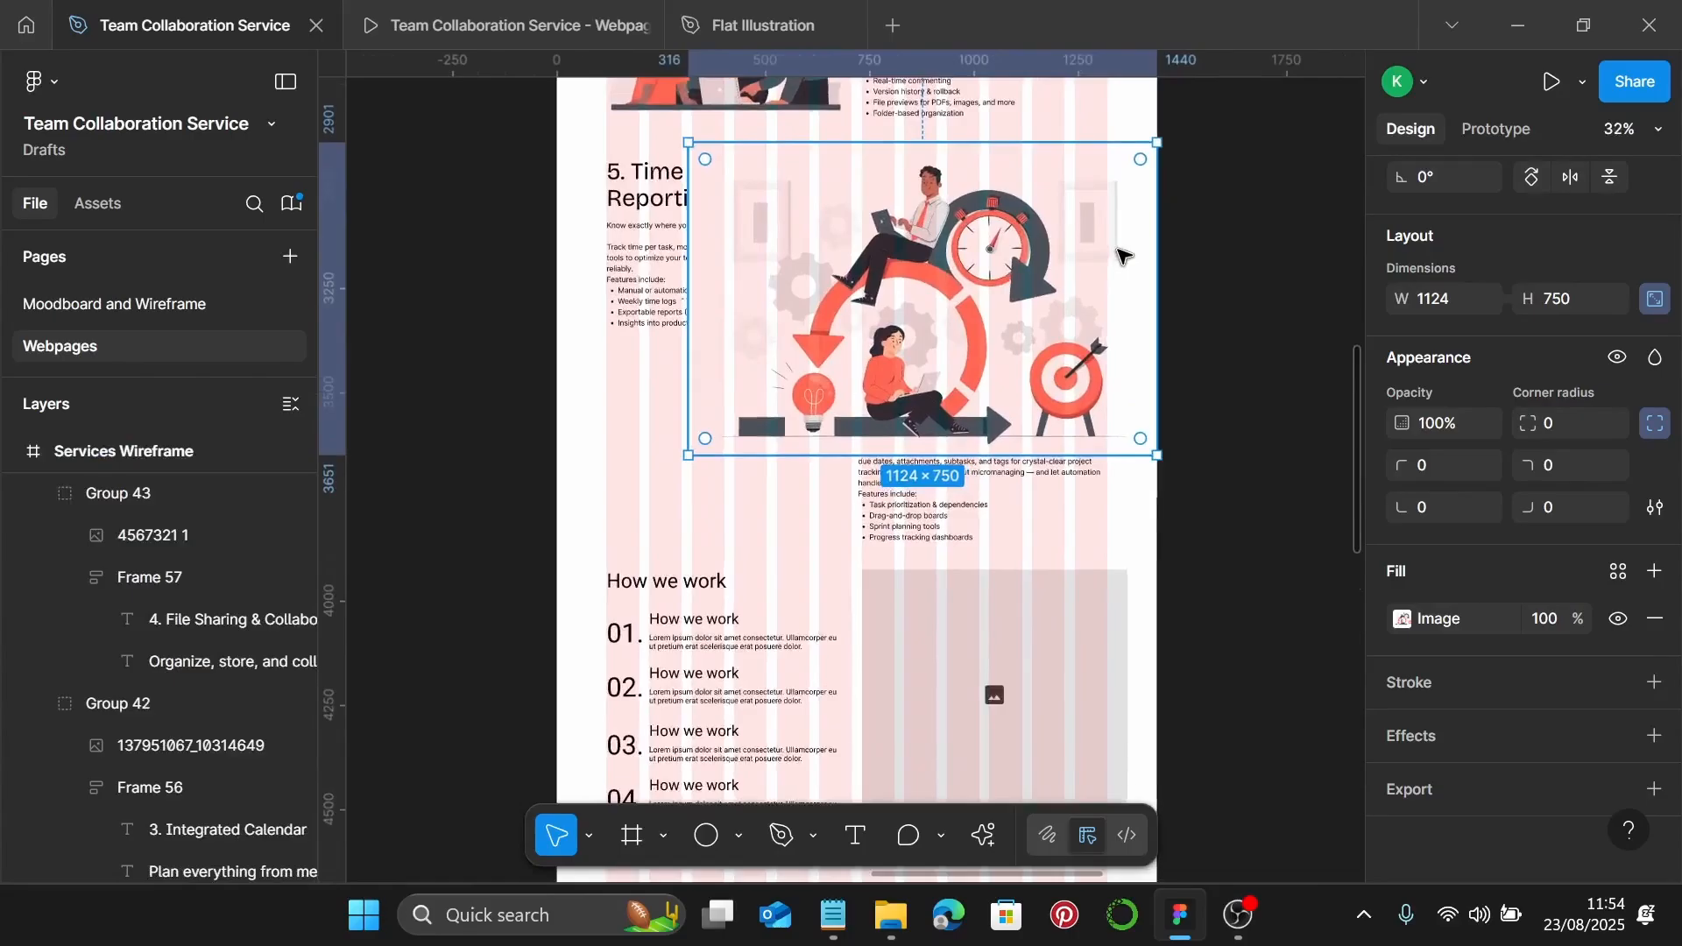
{"action": "left_click", "coordinate": [1451, 301]}
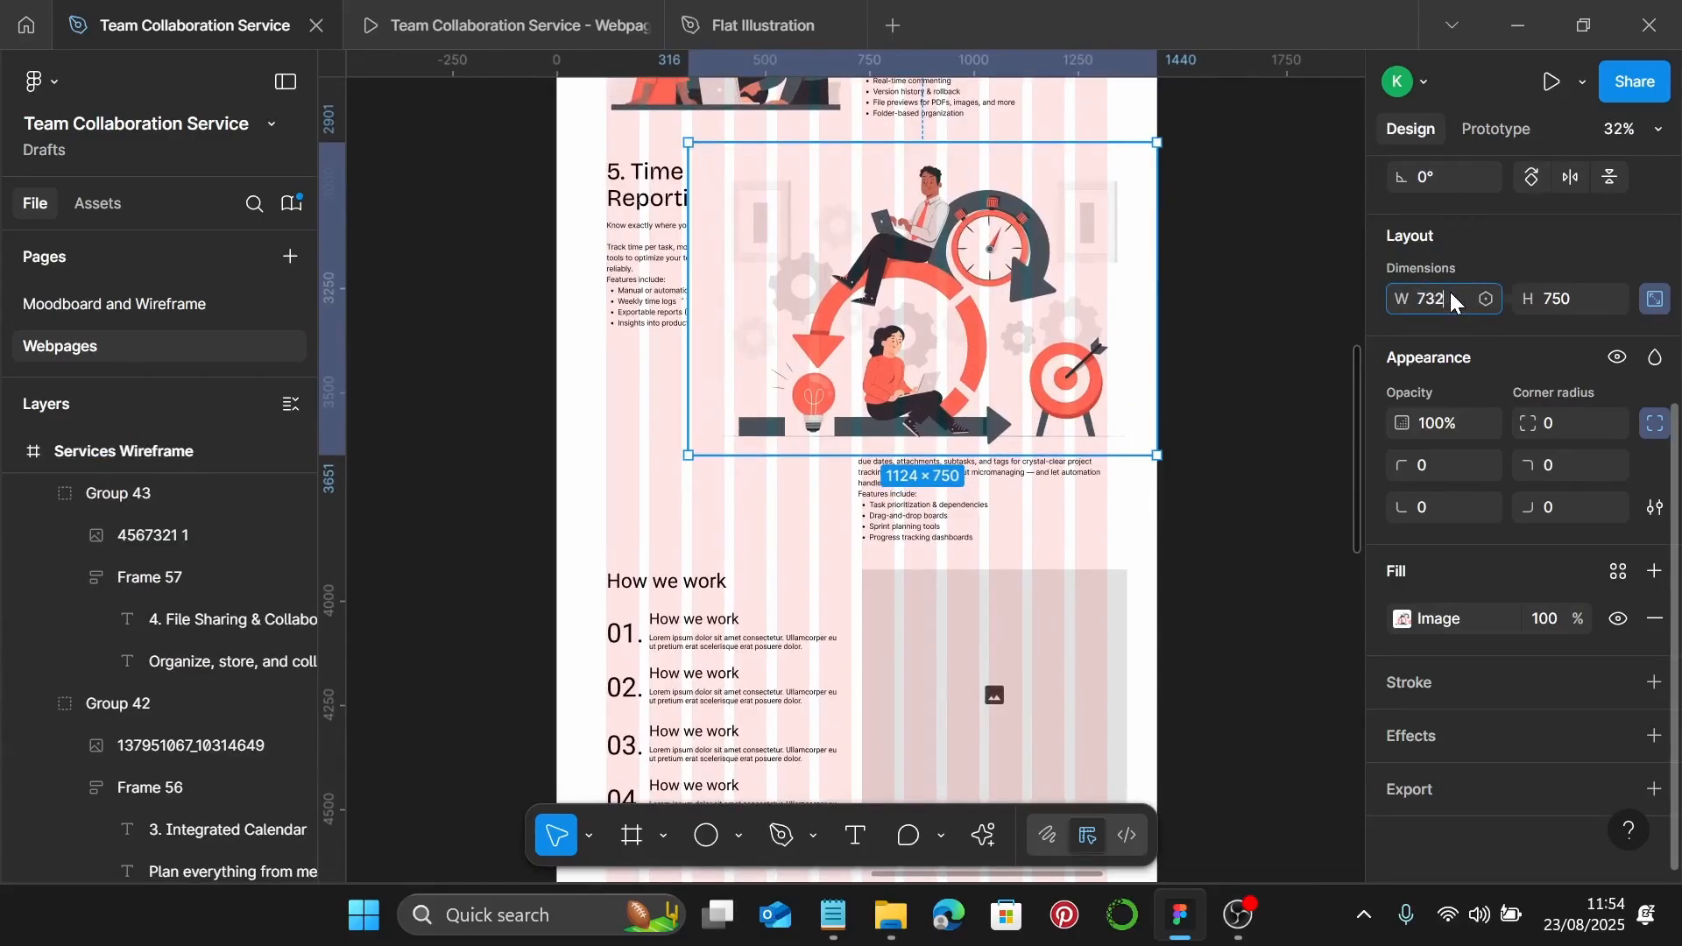
{"action": "key", "text": "Return"}
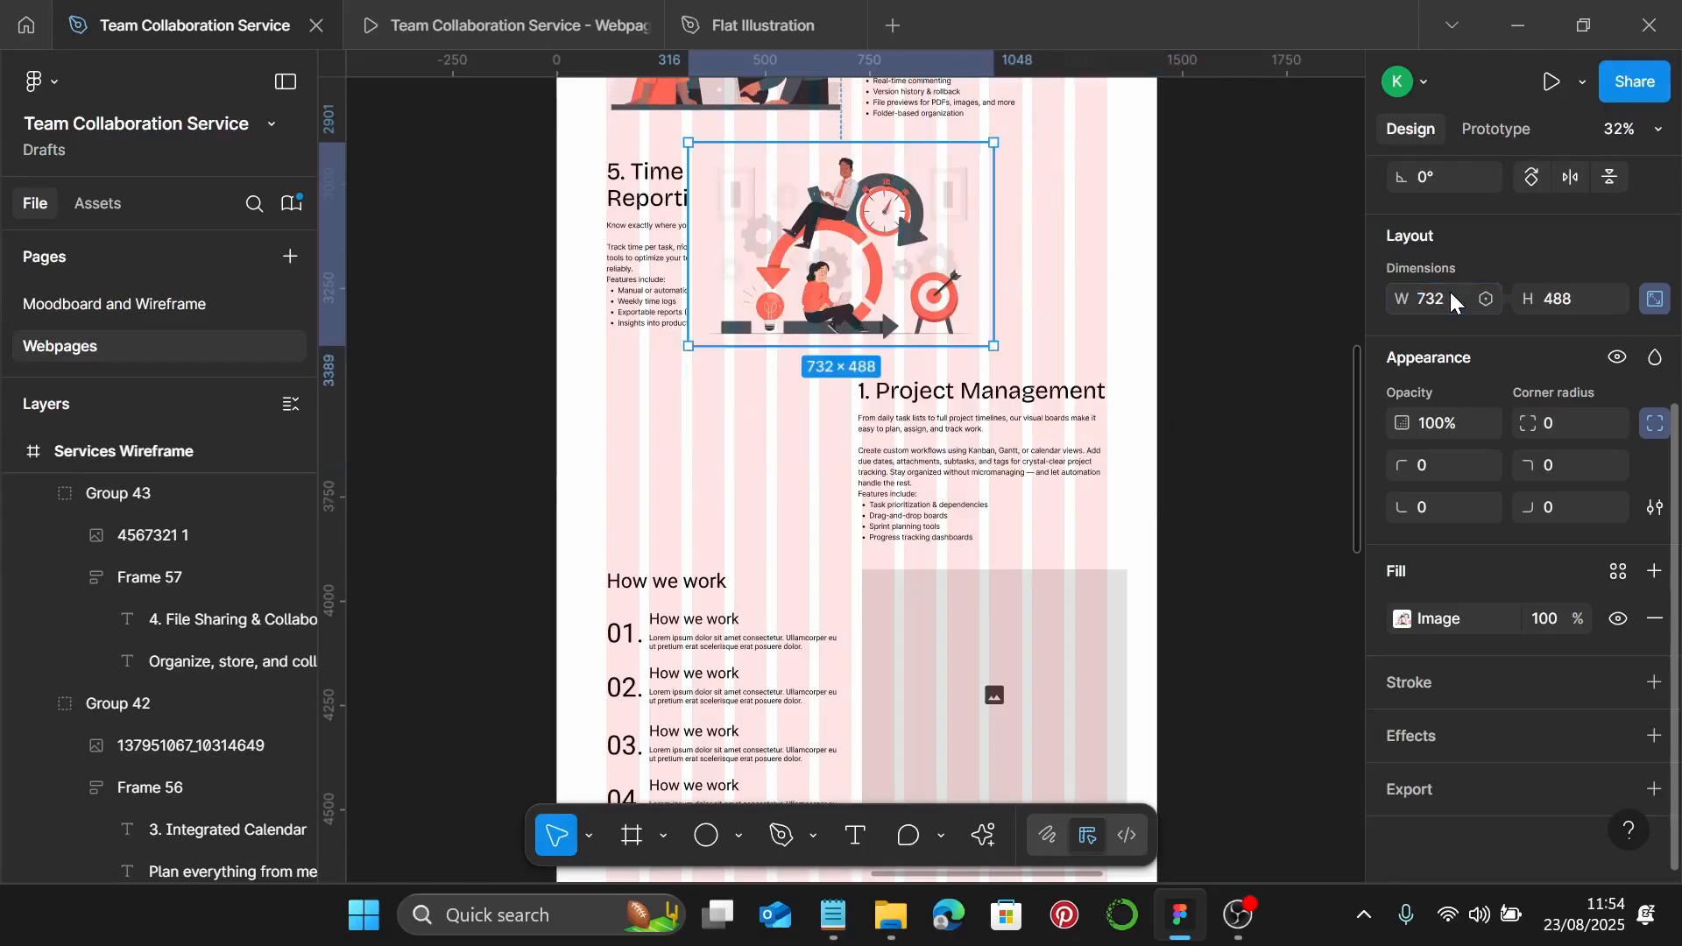
{"action": "left_click_drag", "start_coordinate": [888, 247], "coordinate": [1012, 282]}
{"action": "scroll", "coordinate": [983, 252], "scroll_direction": "up", "scroll_amount": 3}
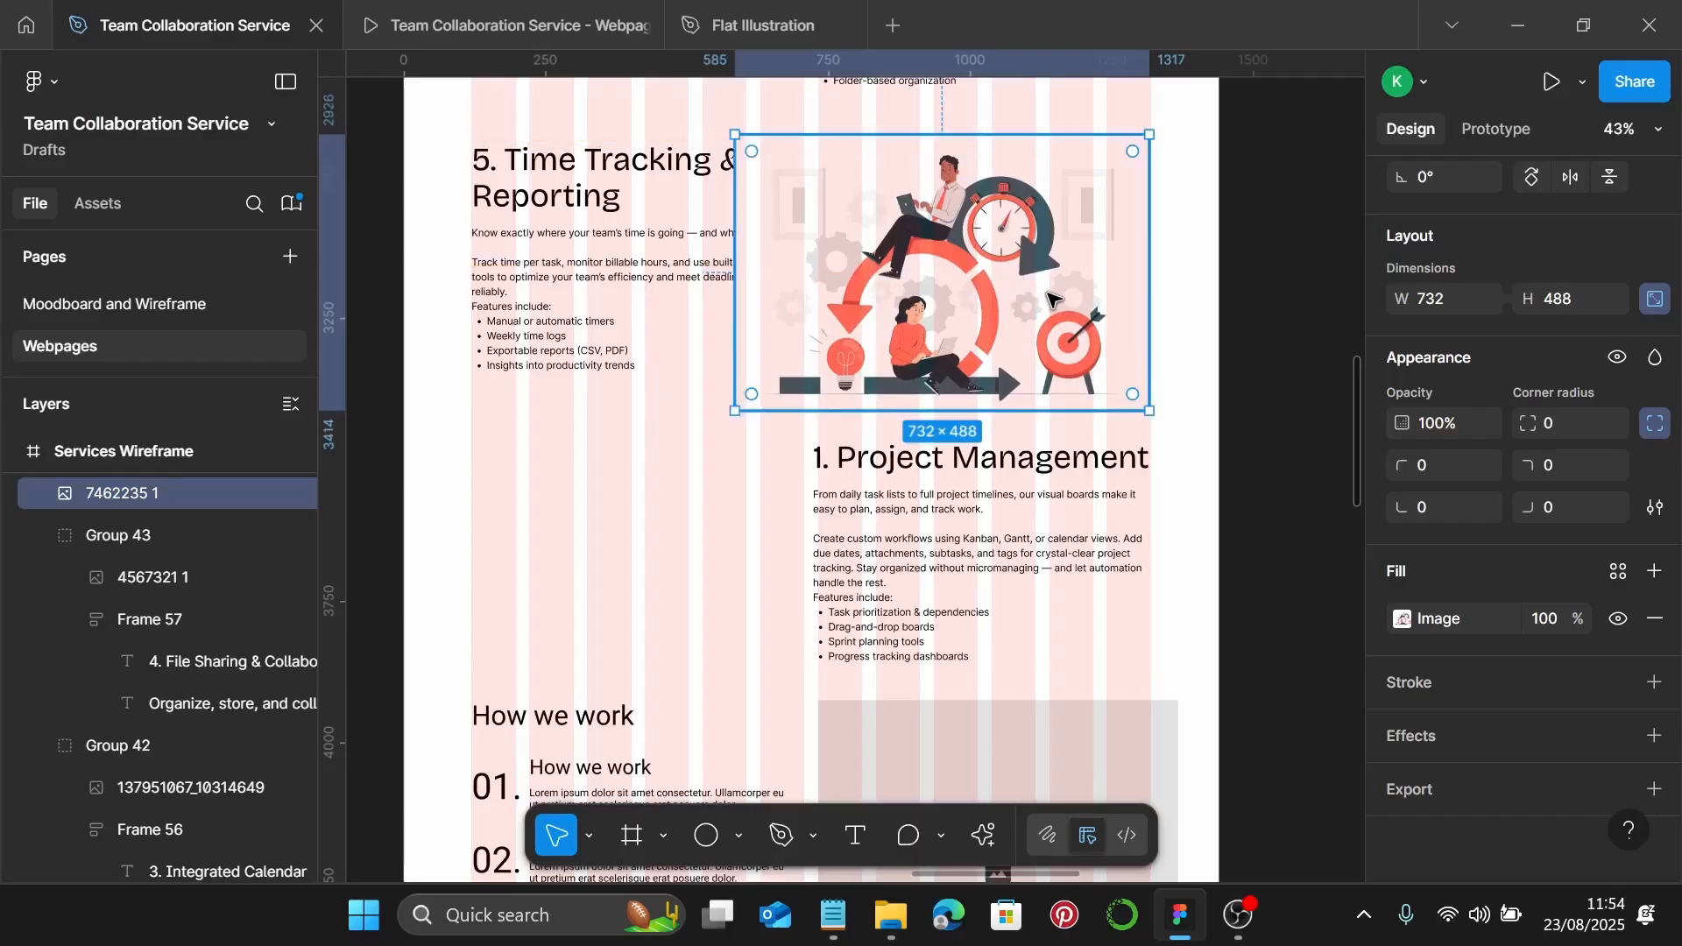
Send the stopwatch illustration to the back, align its vertical centre with the Time Tracking & Reporting text frame, and group the two
{"action": "key", "text": "ctrl+shift+bracketleft"}
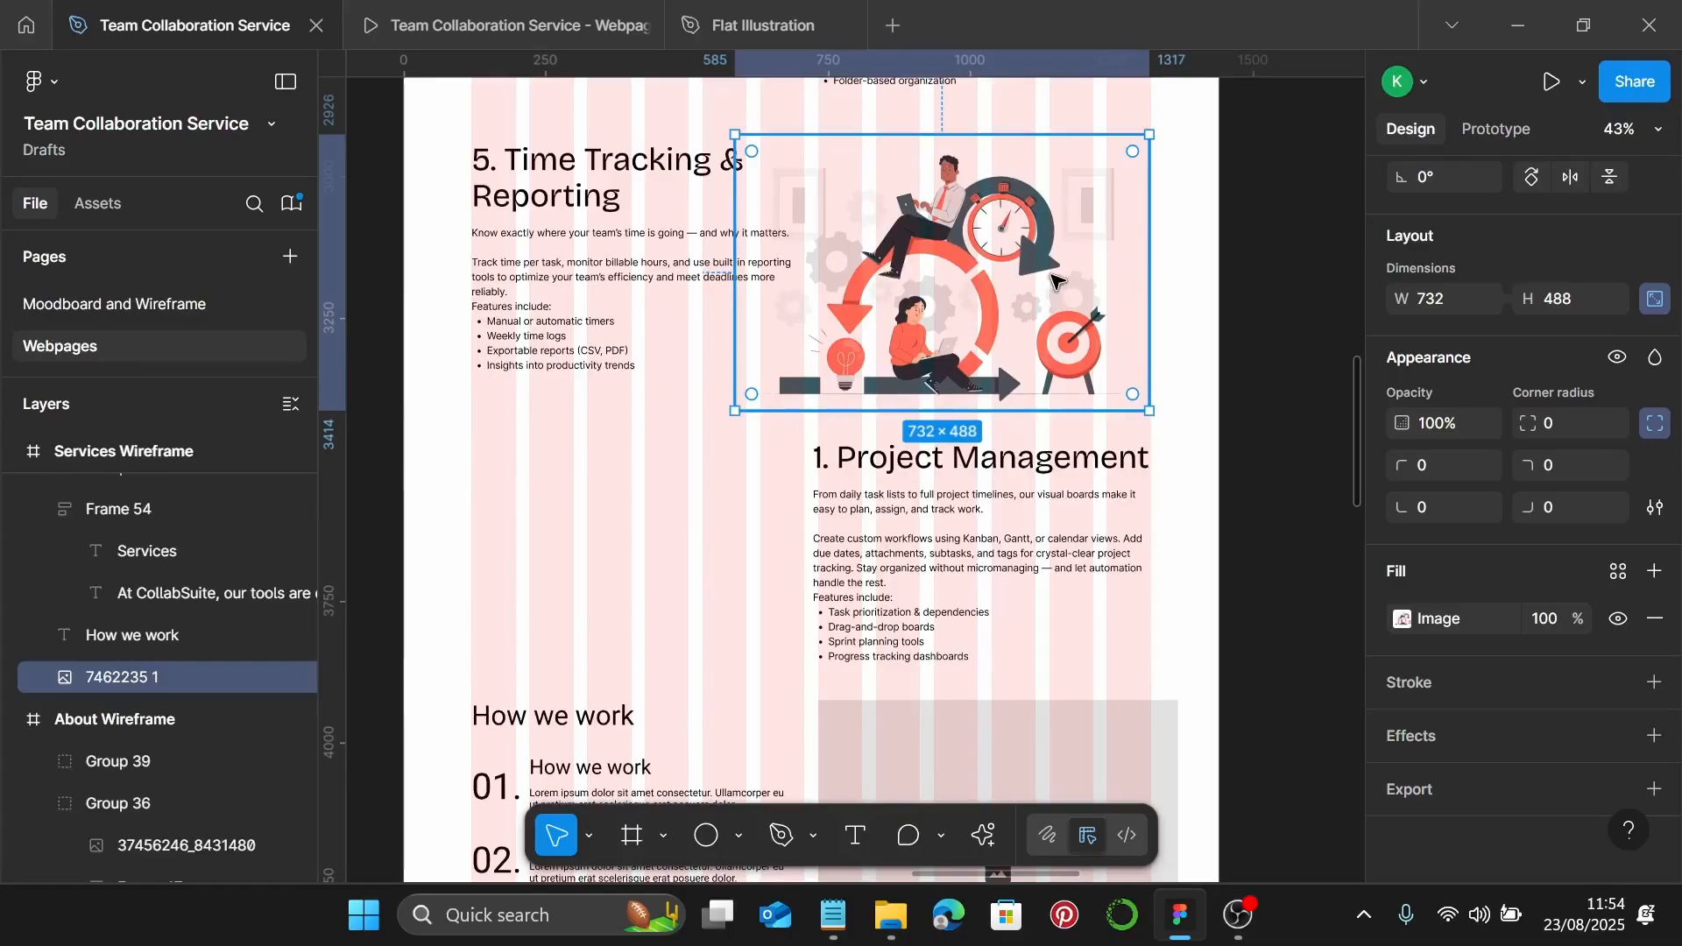
{"action": "left_click", "coordinate": [774, 293], "text": "shift"}
{"action": "key", "text": "shift+a"}
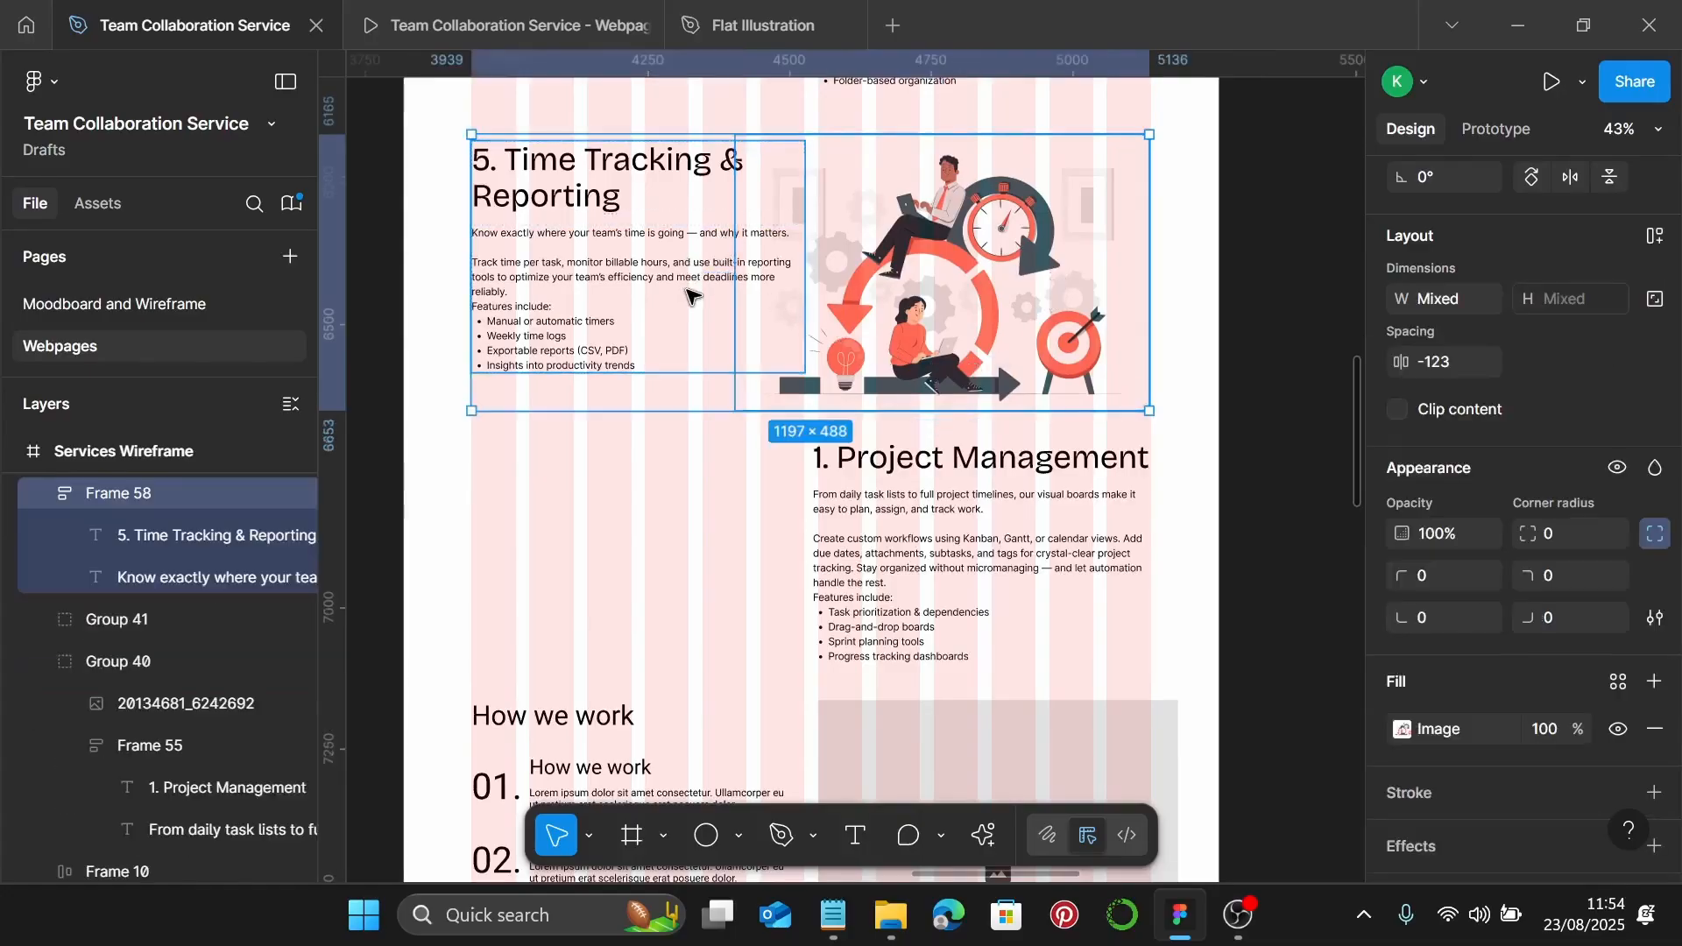
{"action": "key", "text": "alt+v"}
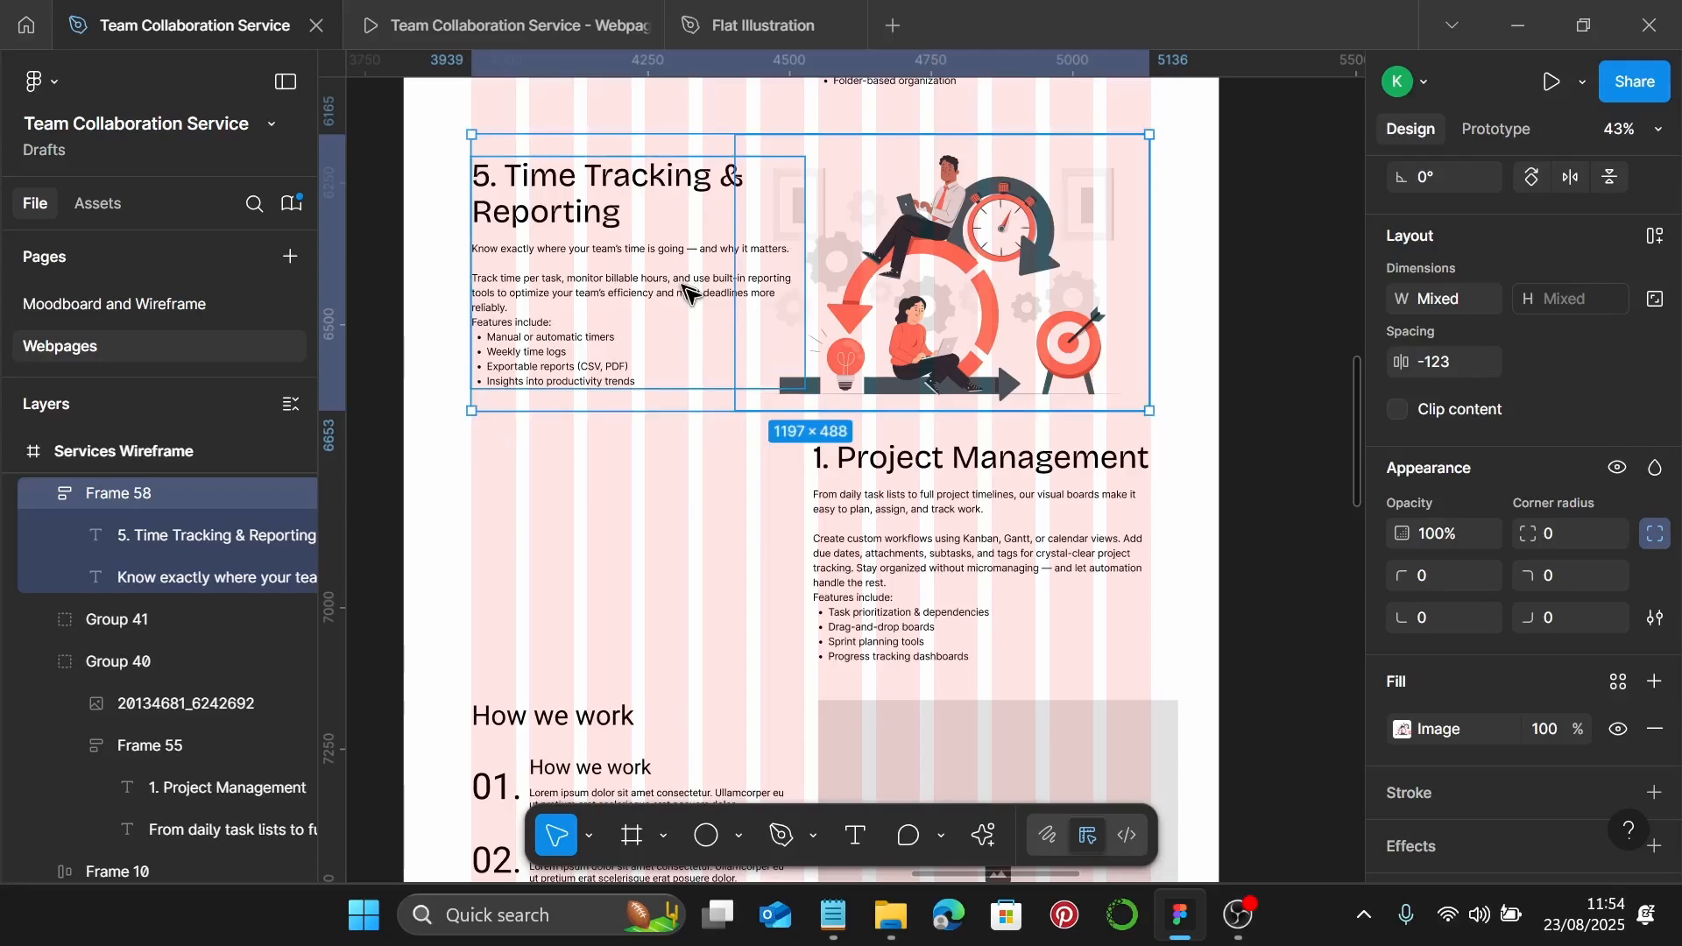
{"action": "key", "text": "ctrl+g"}
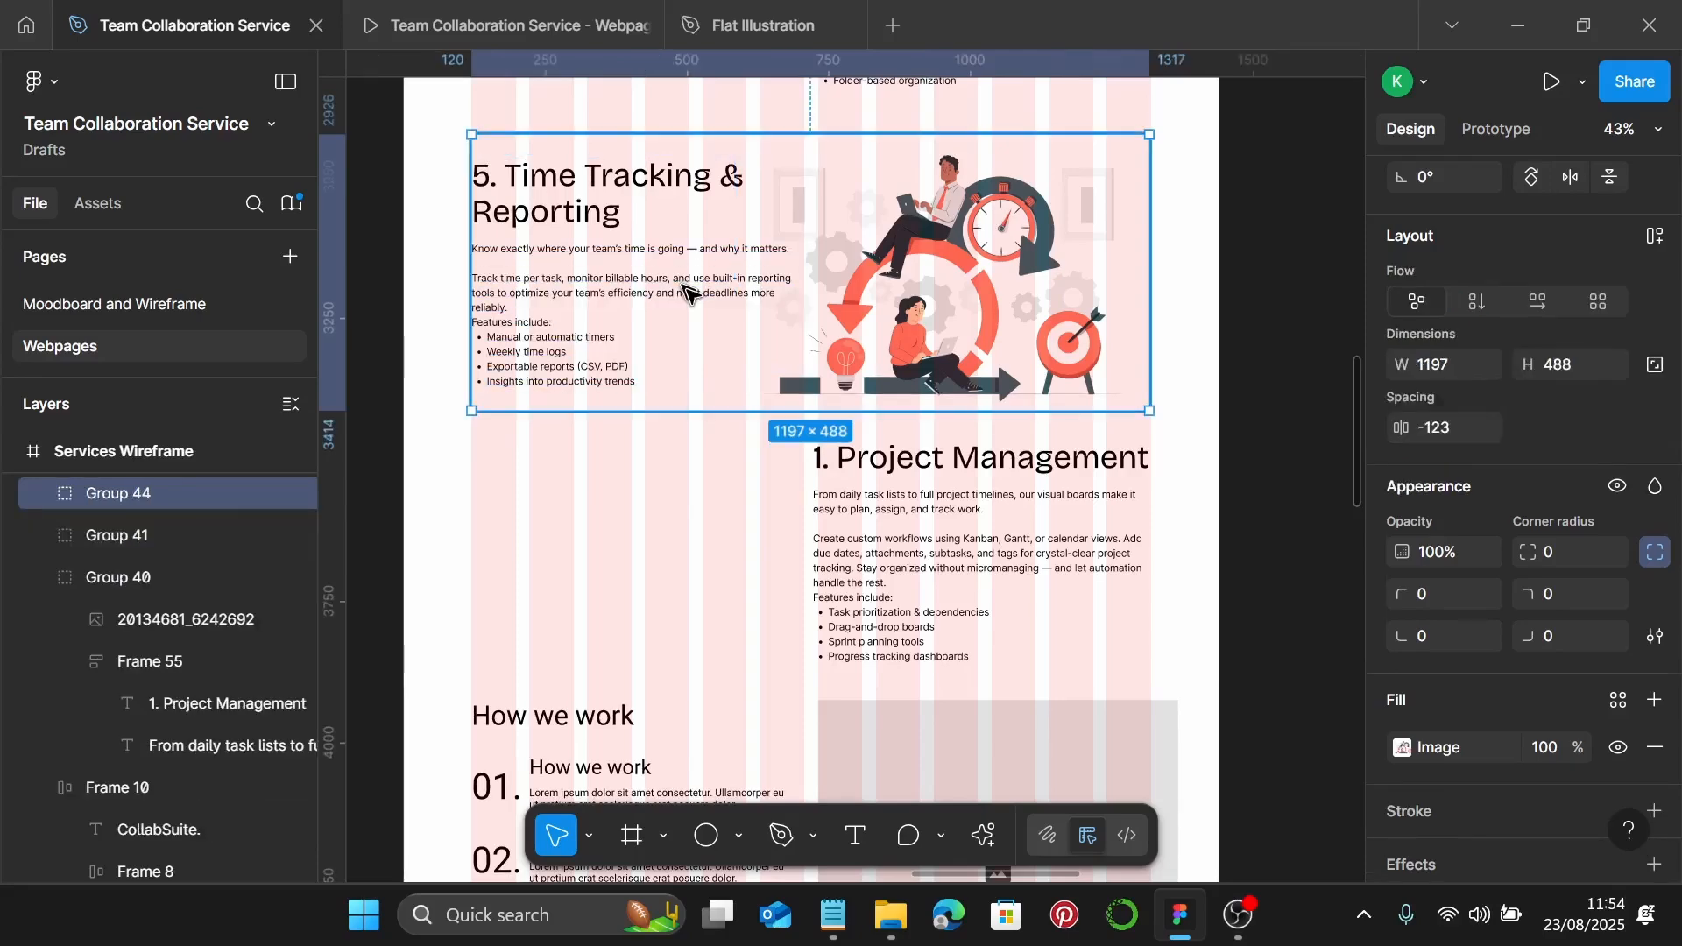
Check the Time Tracking & Reporting section in the prototype preview, then return to the design file and clear the selection
{"action": "left_click", "coordinate": [504, 19]}
{"action": "scroll", "coordinate": [850, 484], "scroll_direction": "down", "scroll_amount": 5}
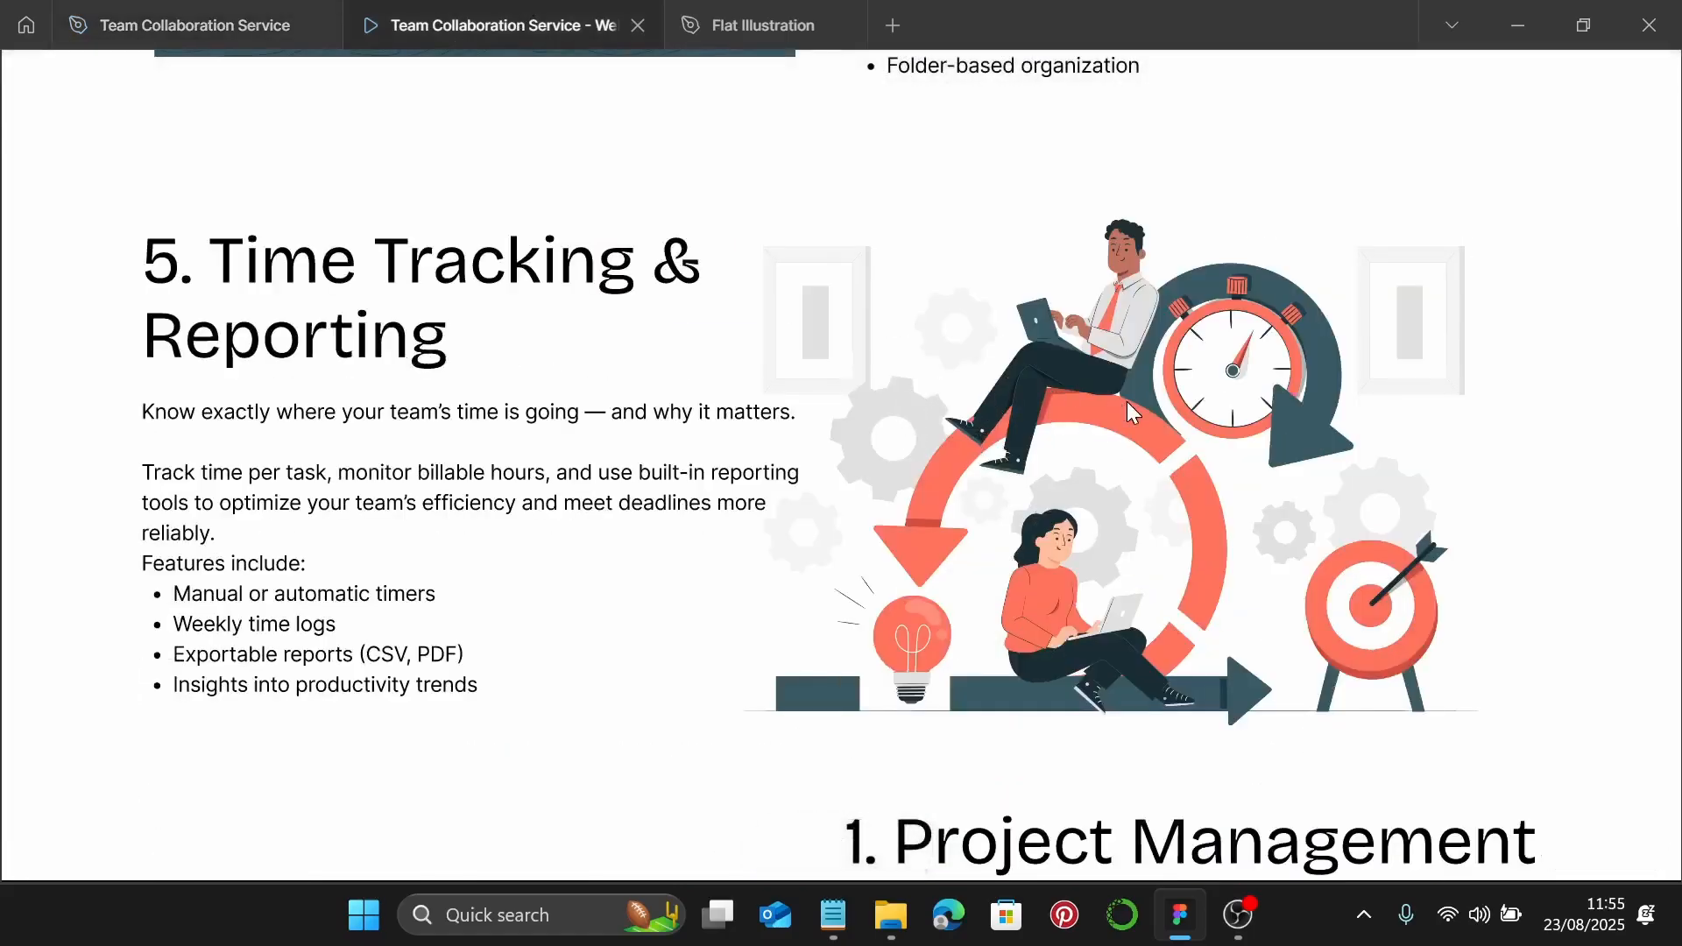
{"action": "left_click", "coordinate": [175, 25]}
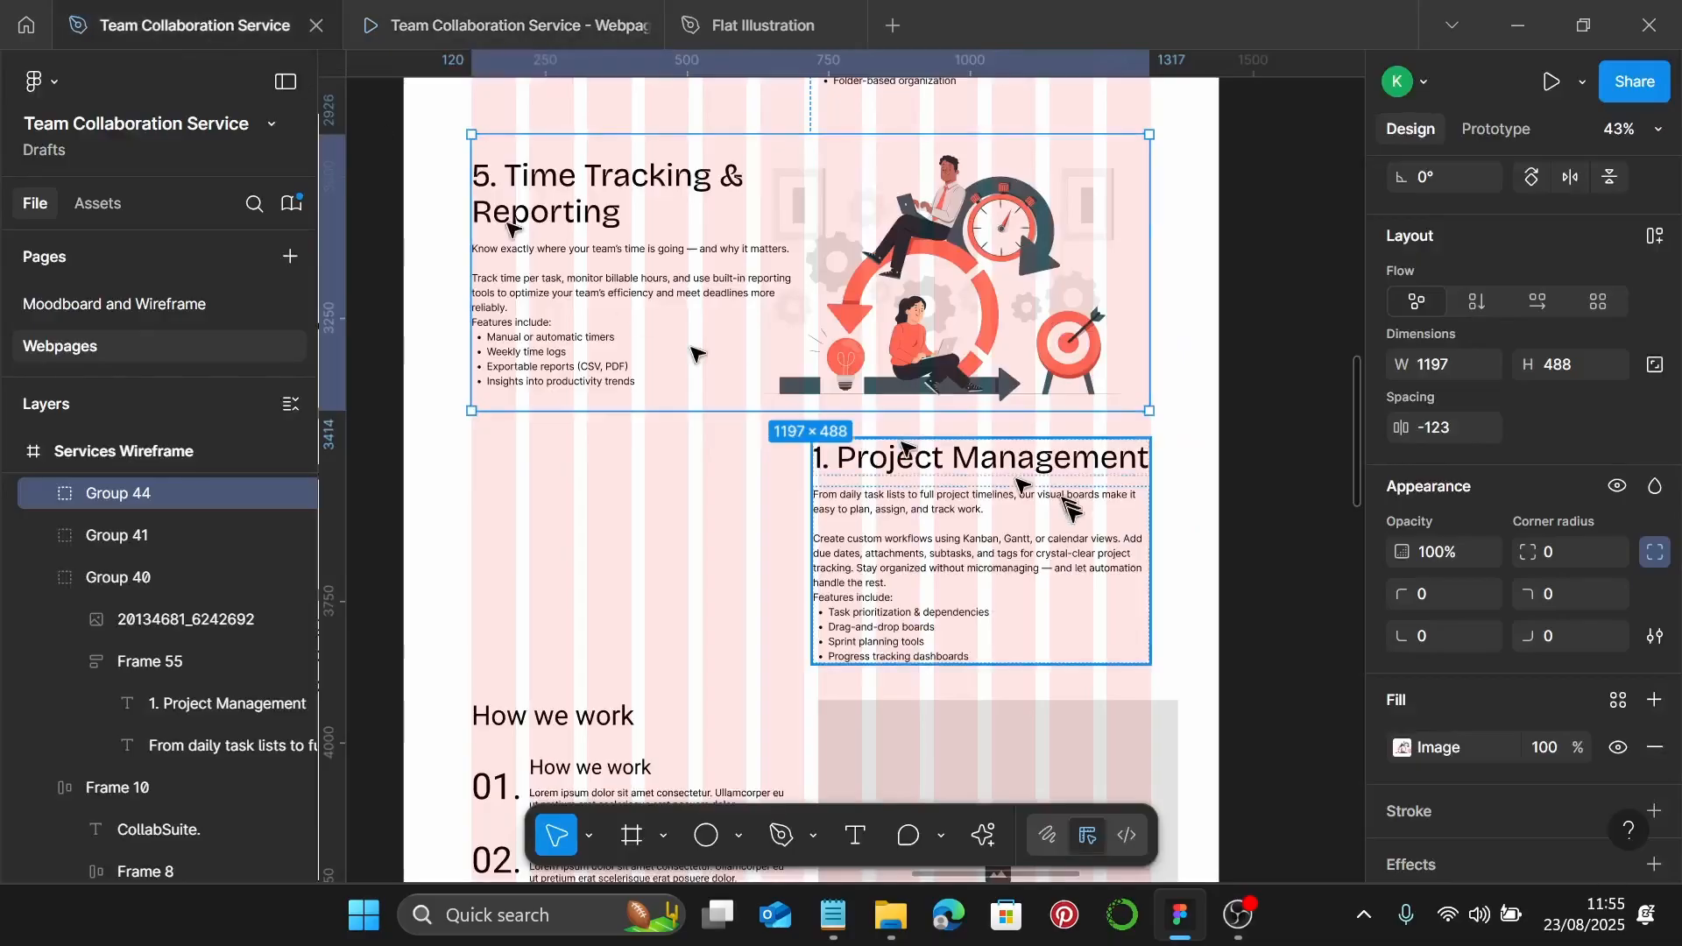
{"action": "left_click", "coordinate": [1190, 632]}
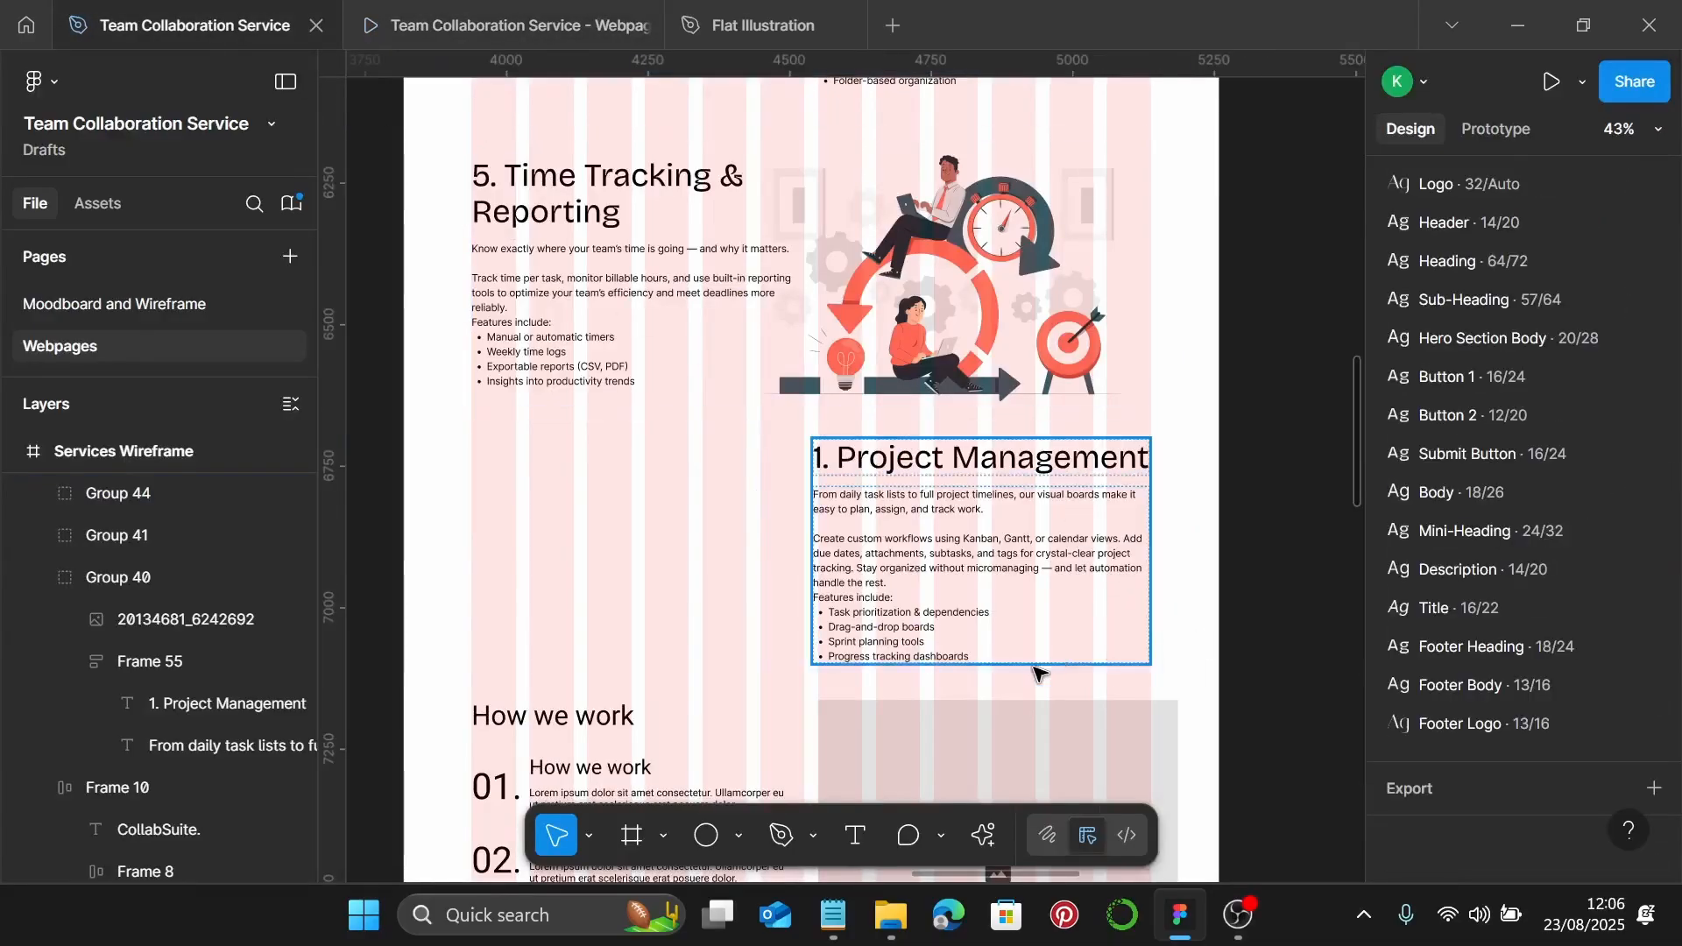
{"action": "left_click", "coordinate": [1034, 659]}
{"action": "left_click", "coordinate": [775, 625]}
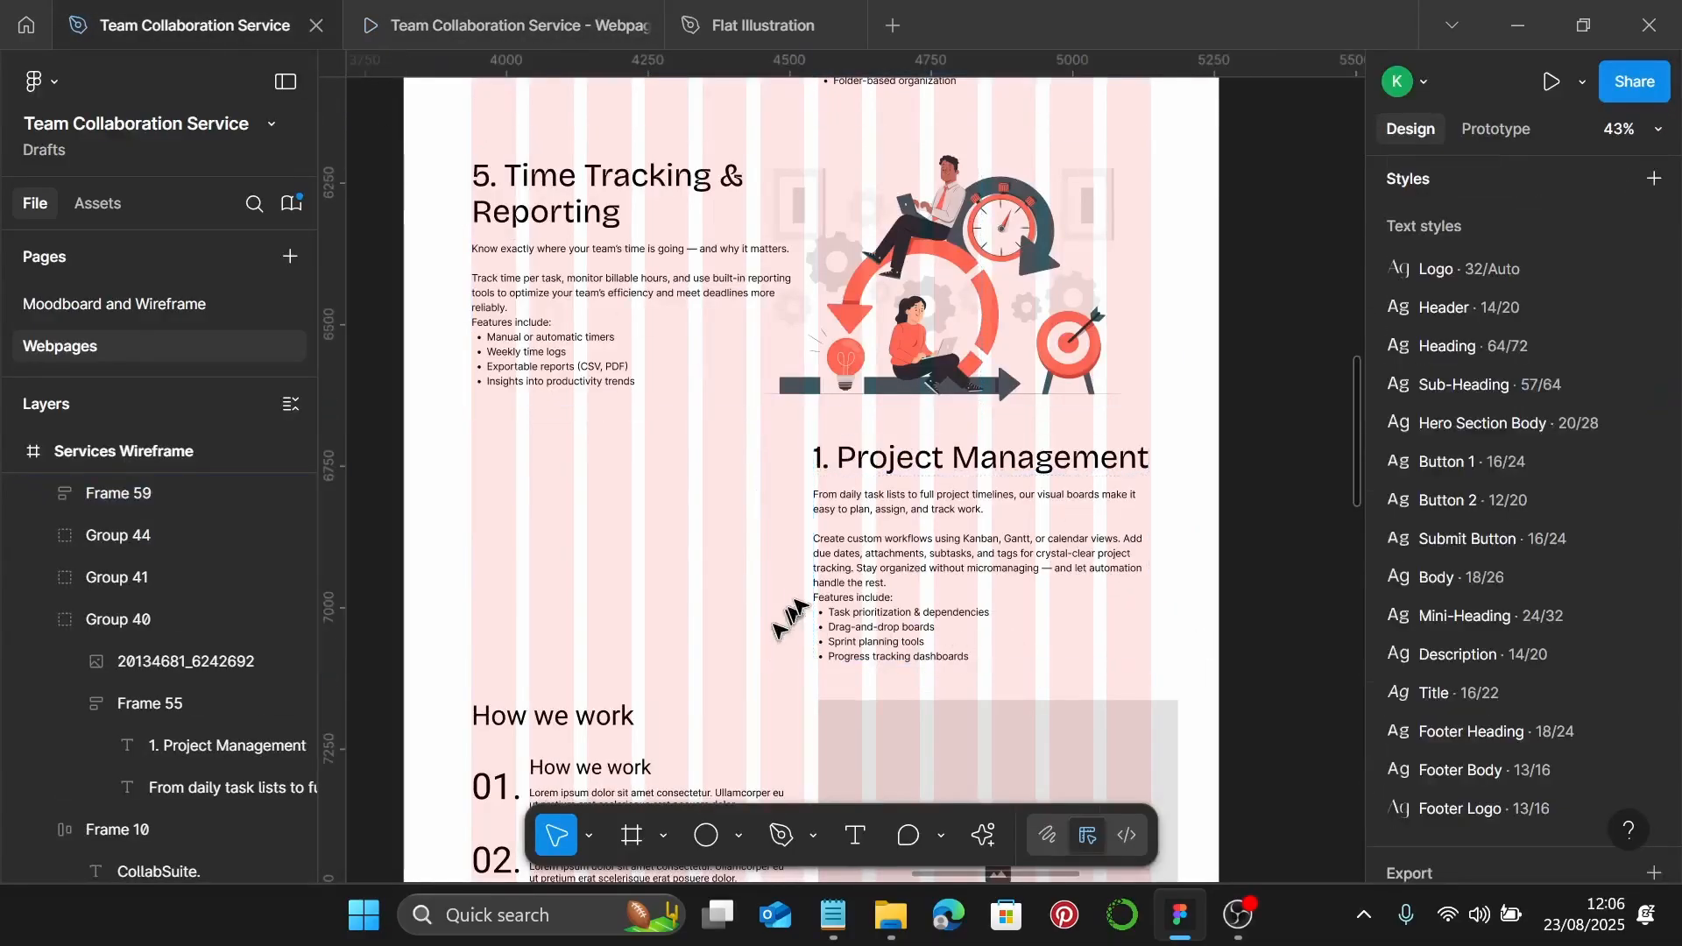
Replace the duplicated Project Management heading above How we work with "6. Role-Based Access Control" copied from the notes
{"action": "left_click", "coordinate": [832, 915]}
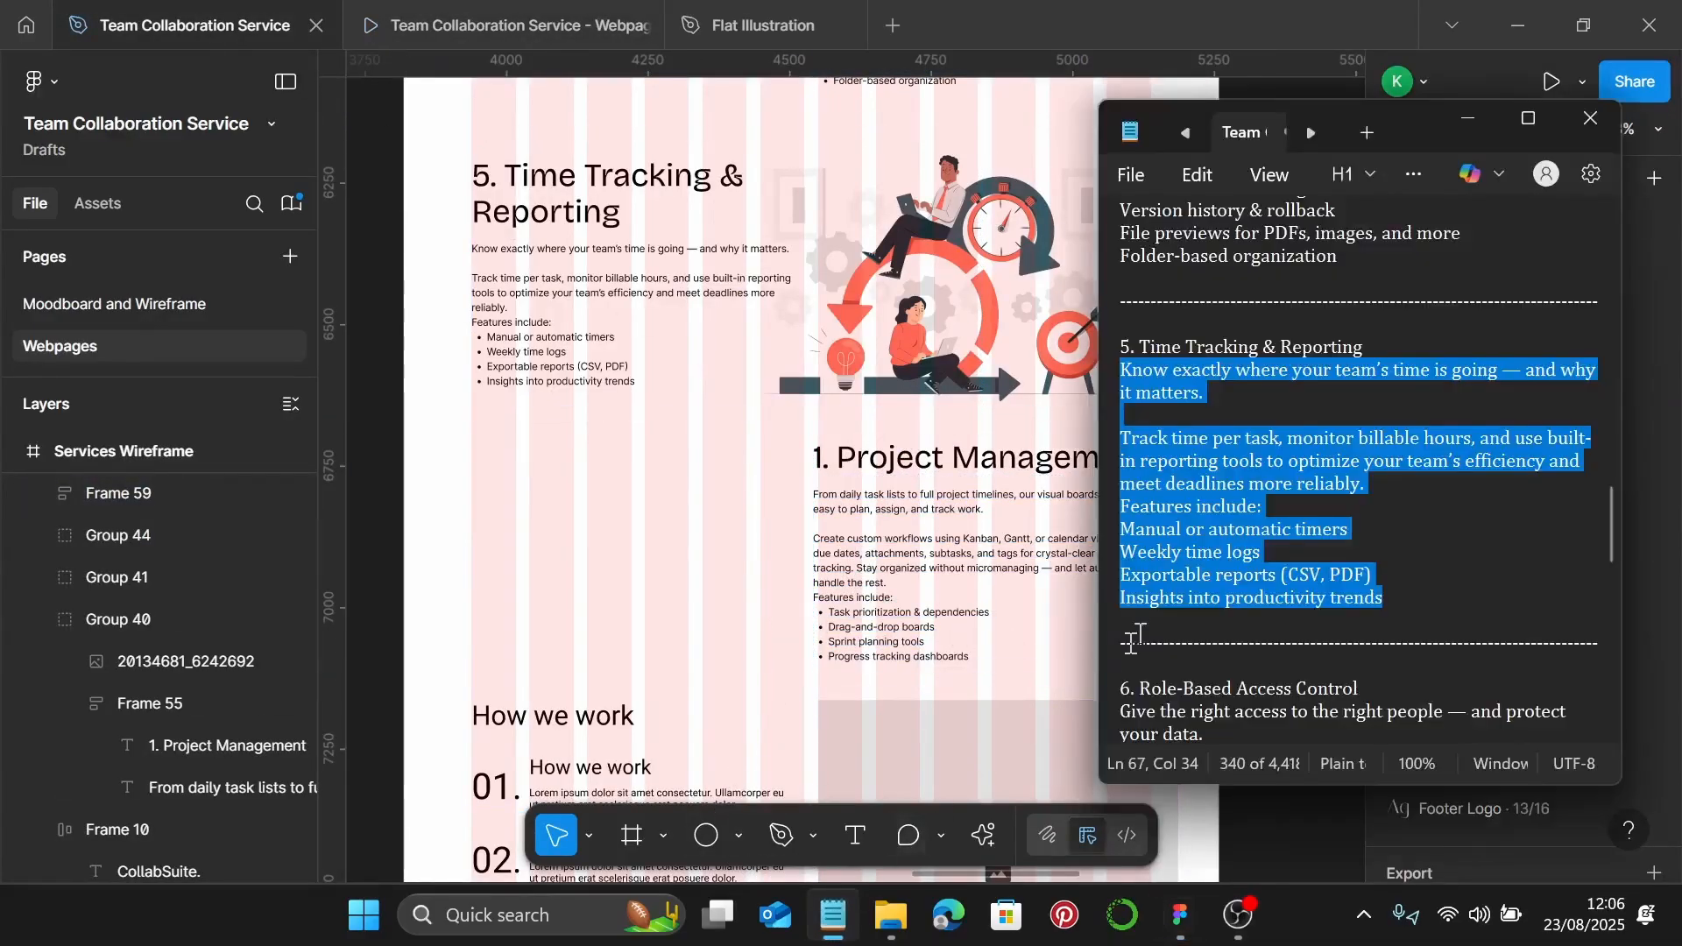
{"action": "scroll", "coordinate": [1131, 639], "scroll_direction": "down", "scroll_amount": 3}
{"action": "left_click_drag", "start_coordinate": [1383, 469], "coordinate": [1183, 479]}
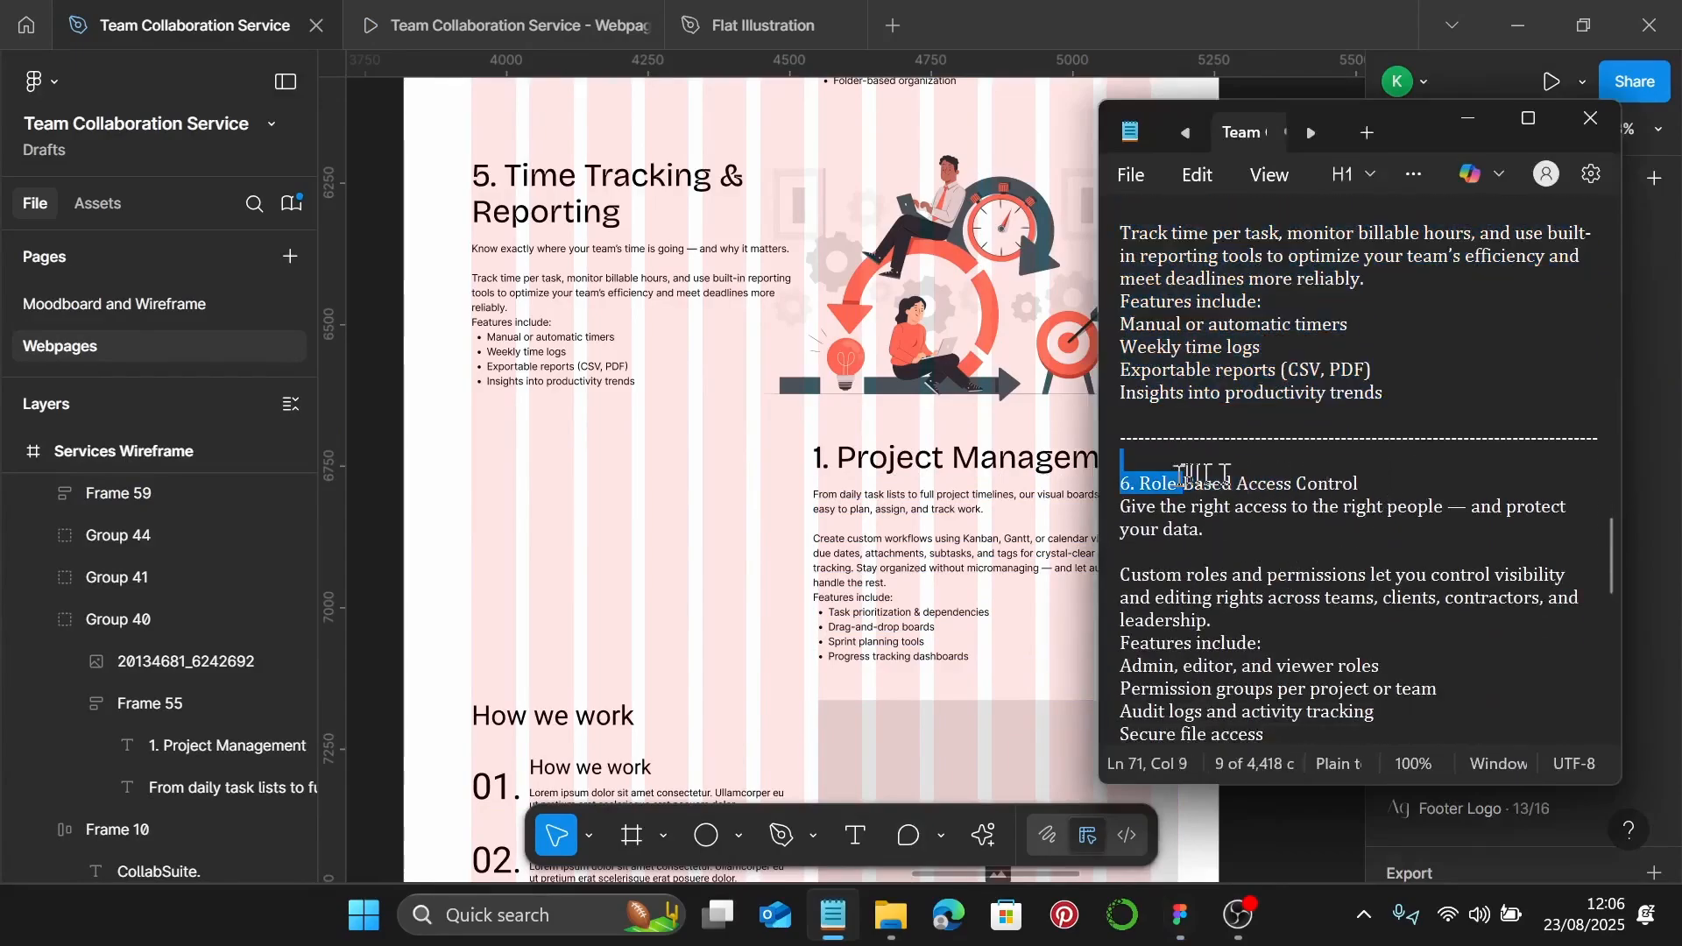
{"action": "left_click_drag", "start_coordinate": [1391, 485], "coordinate": [1137, 483]}
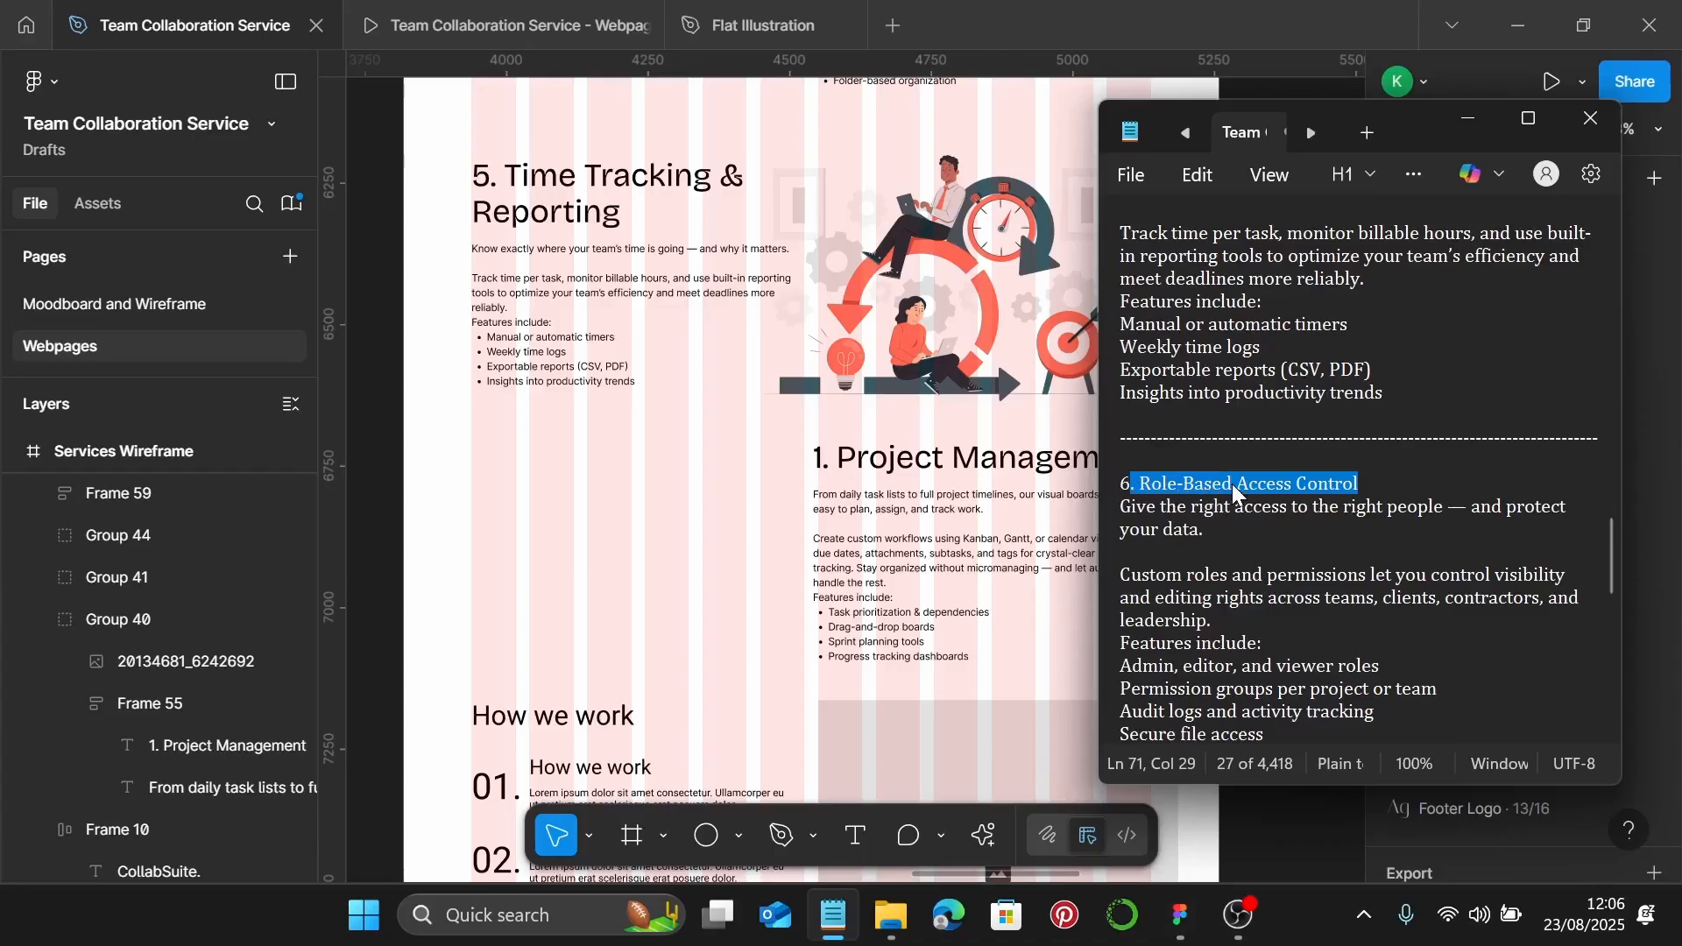
{"action": "key", "text": "shift+Home"}
{"action": "key", "text": "ctrl+c"}
{"action": "left_click", "coordinate": [1007, 456]}
{"action": "double_click", "coordinate": [1007, 456]}
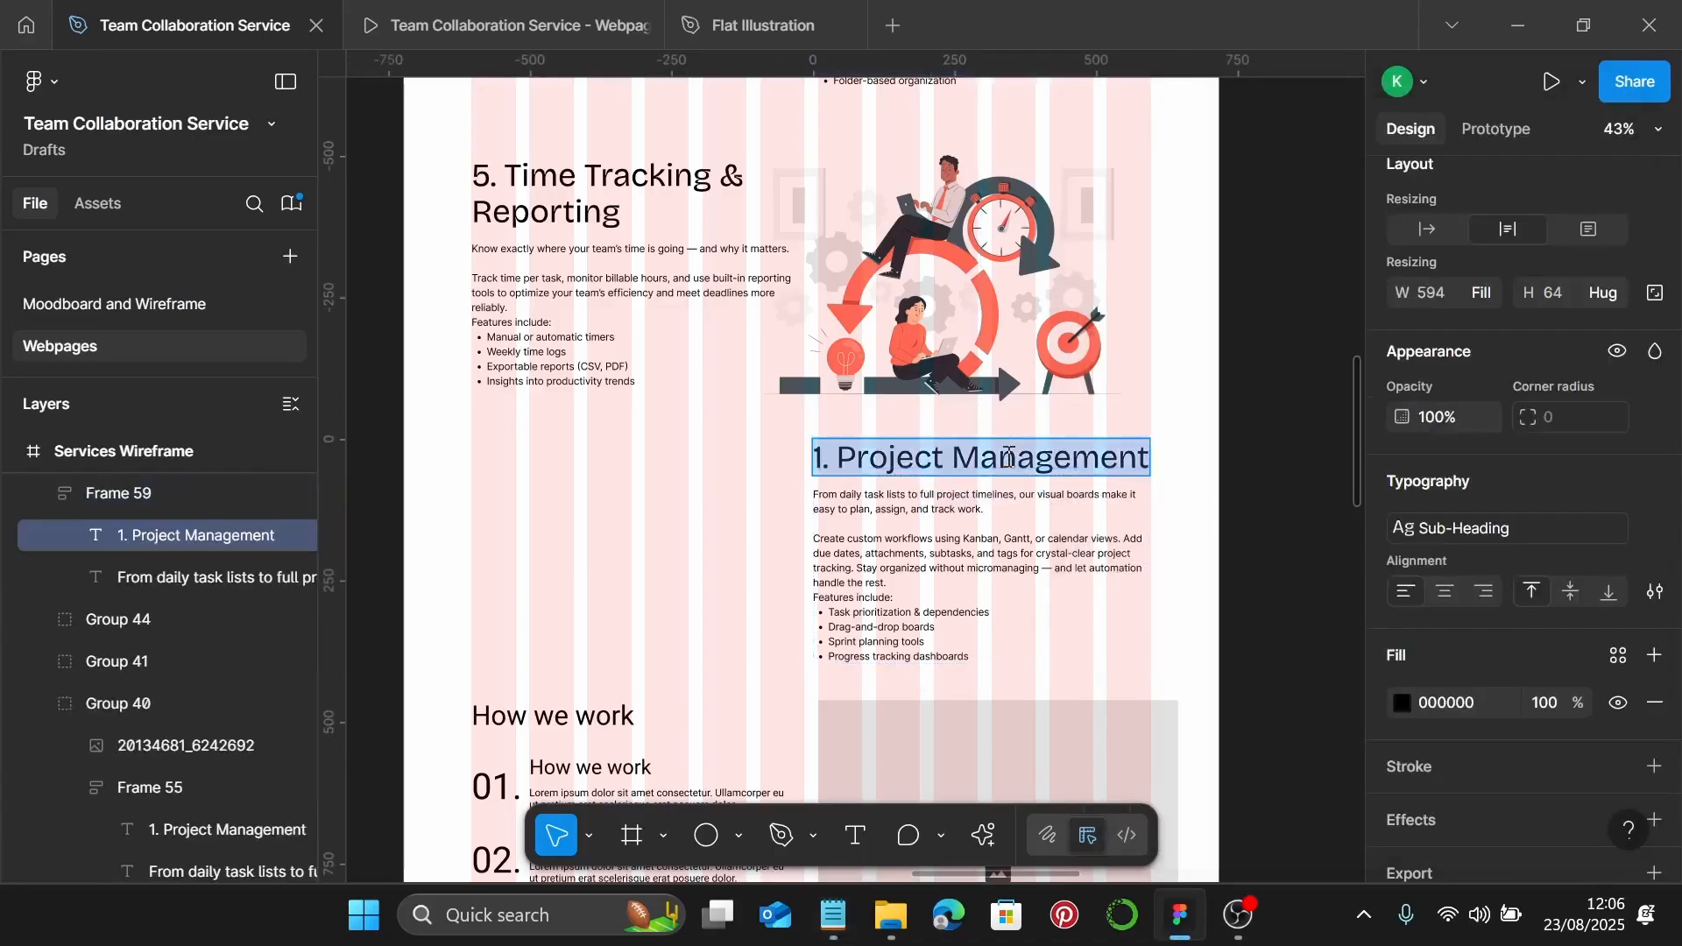
{"action": "key", "text": "ctrl+v"}
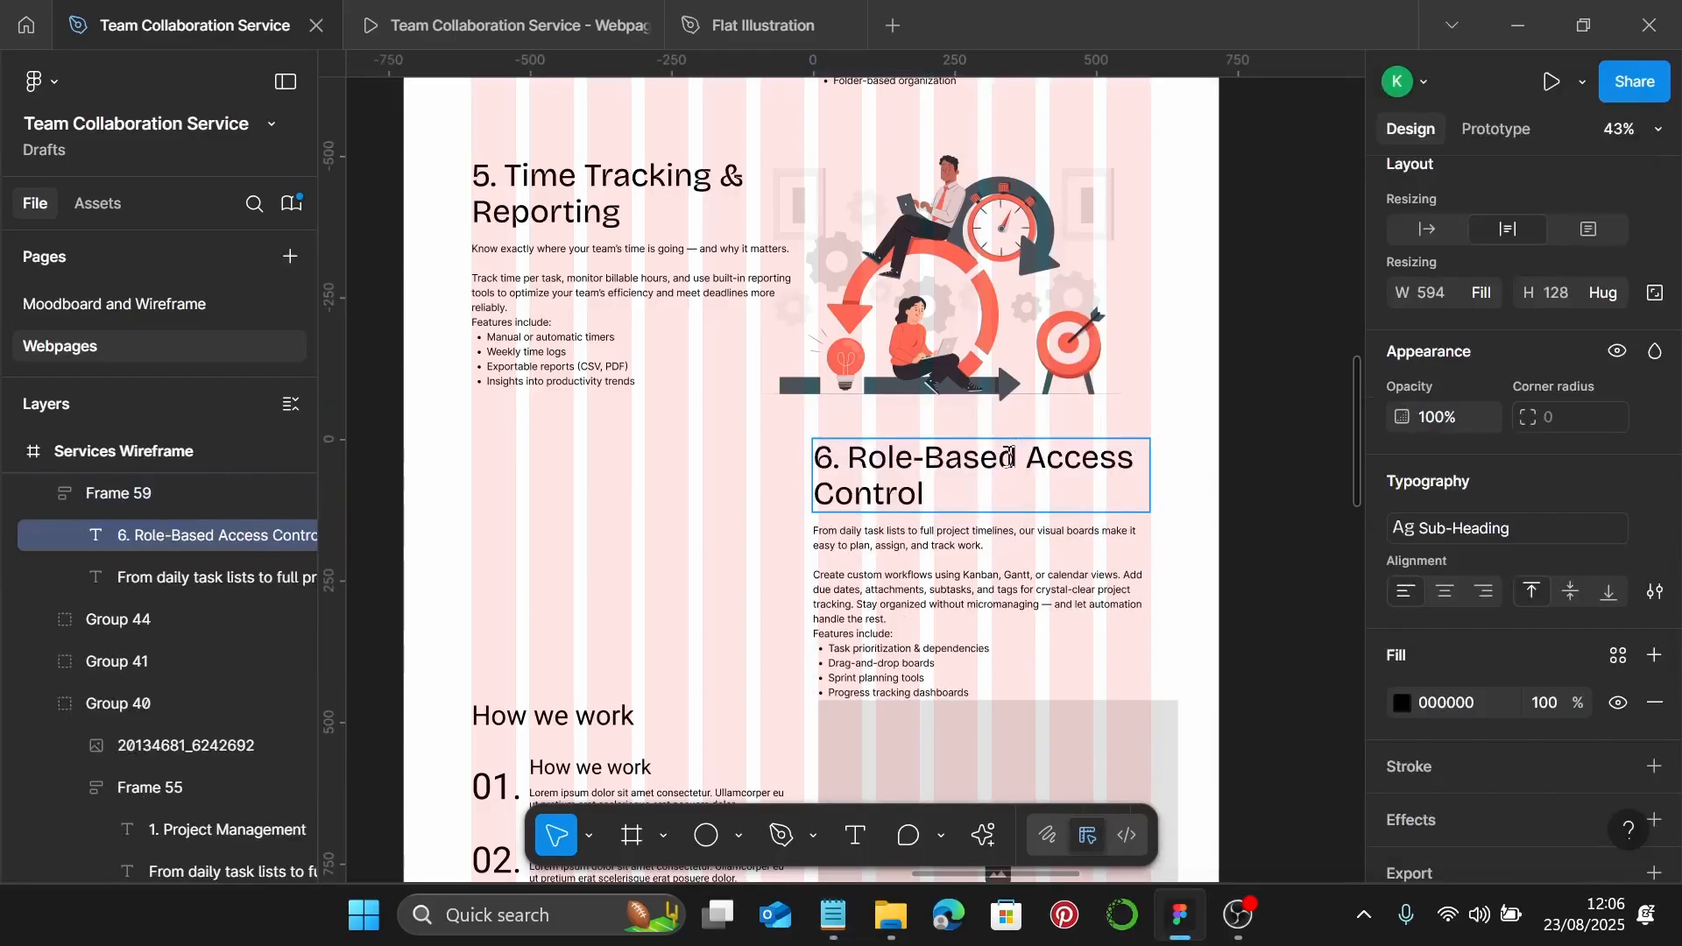
Replace the body text under the Role-Based Access Control heading with that section's description and feature list from the notes
{"action": "scroll", "coordinate": [1007, 456], "scroll_direction": "down", "scroll_amount": 2}
{"action": "scroll", "coordinate": [1006, 456], "scroll_direction": "down", "scroll_amount": 1}
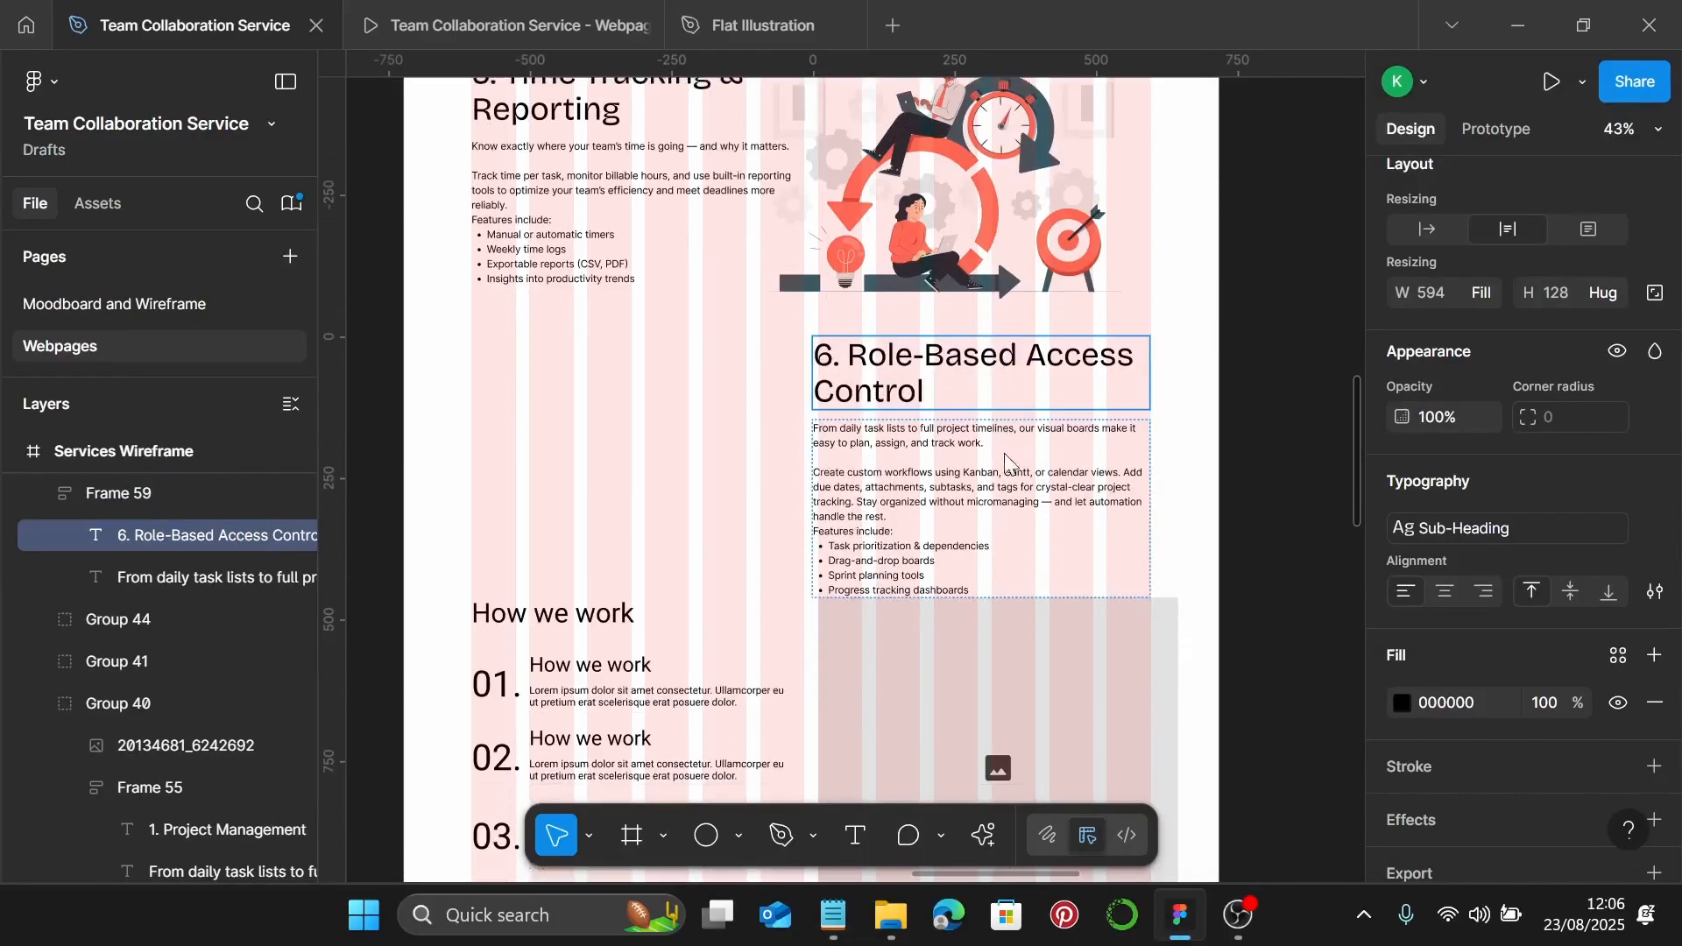
{"action": "left_click", "coordinate": [823, 911]}
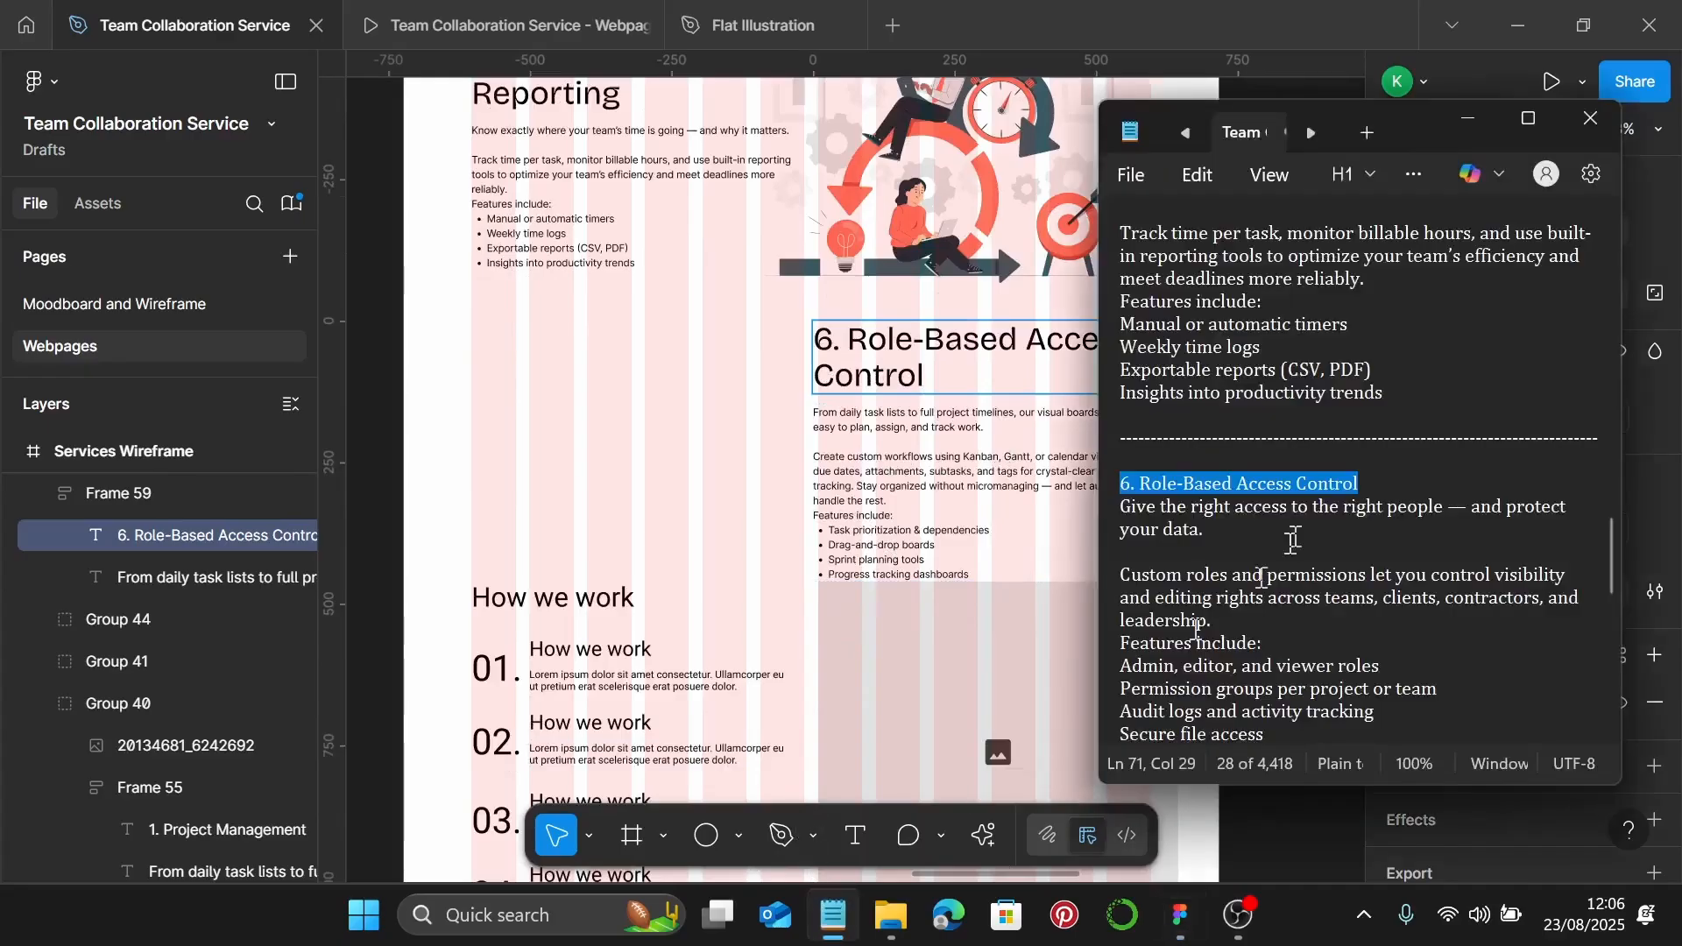
{"action": "scroll", "coordinate": [1291, 537], "scroll_direction": "down", "scroll_amount": 3}
{"action": "left_click_drag", "start_coordinate": [1156, 506], "coordinate": [1121, 370]}
{"action": "key", "text": "ctrl+c"}
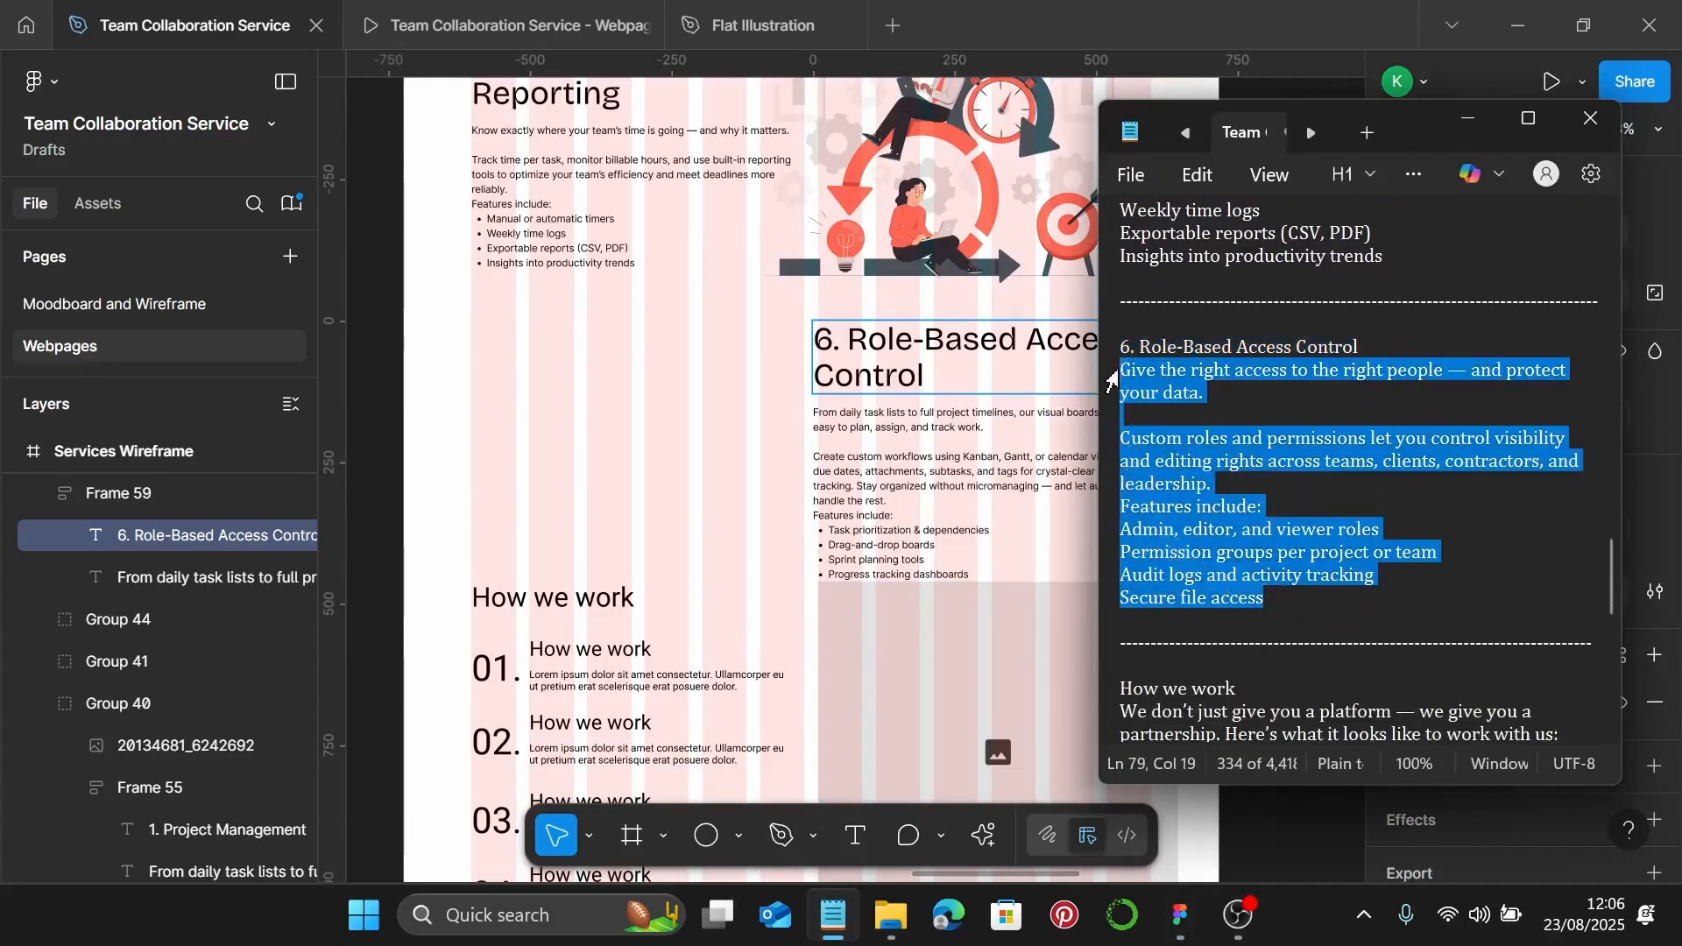
{"action": "left_click", "coordinate": [866, 464]}
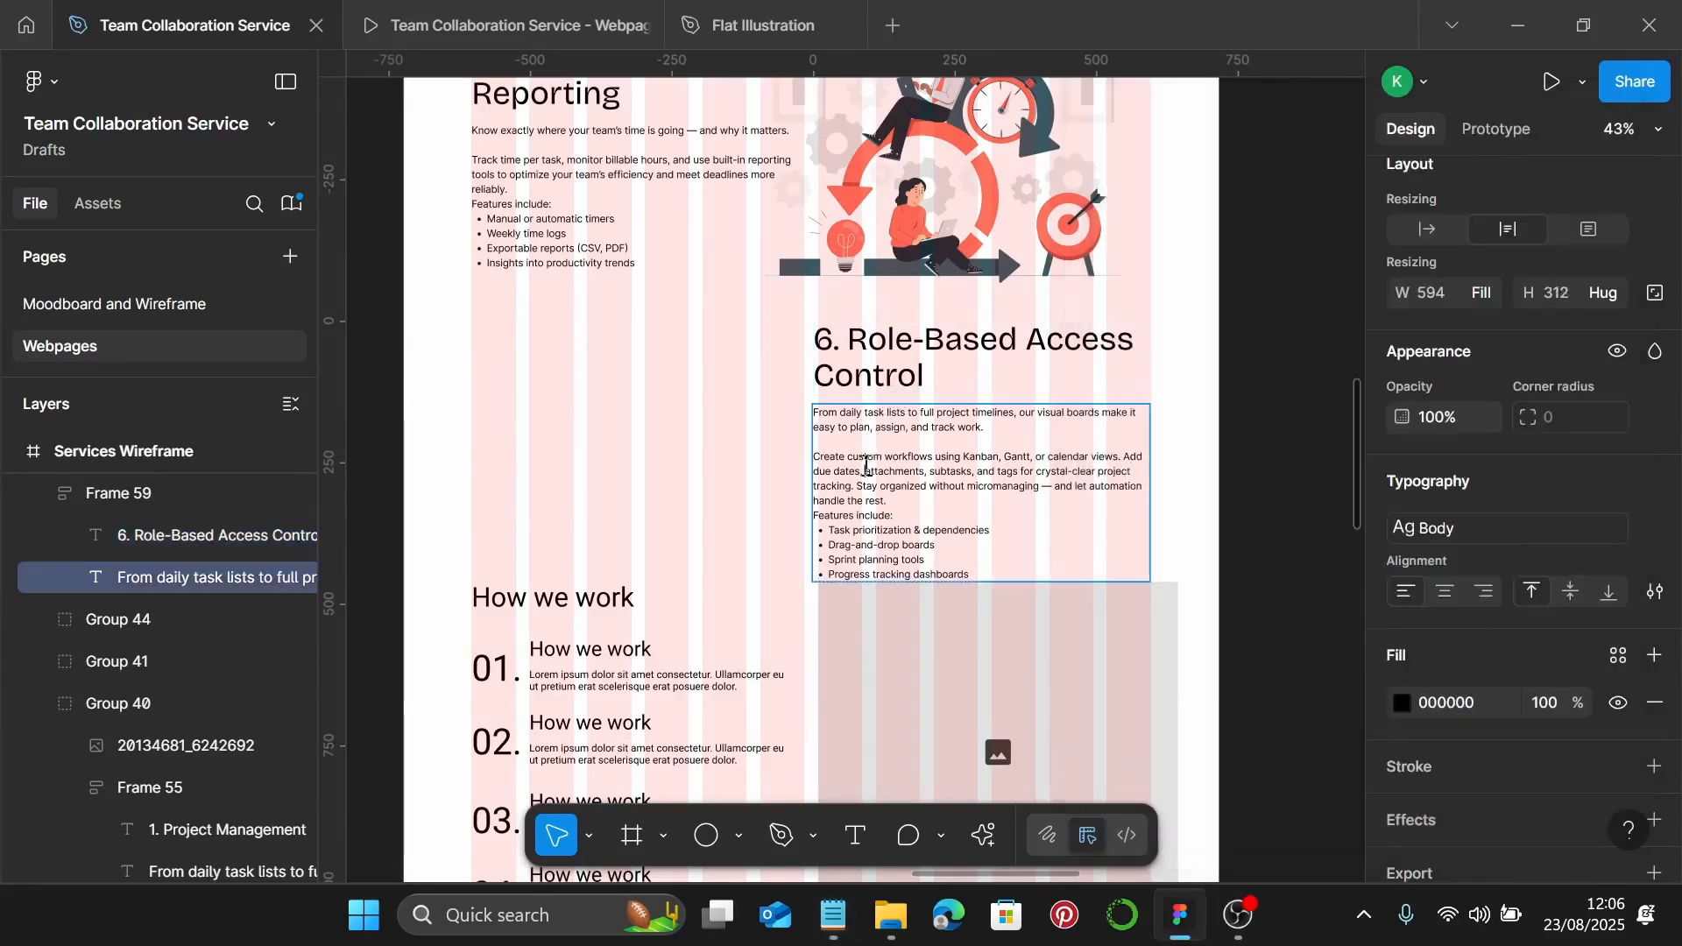
{"action": "key", "text": "Return"}
{"action": "key", "text": "ctrl+v"}
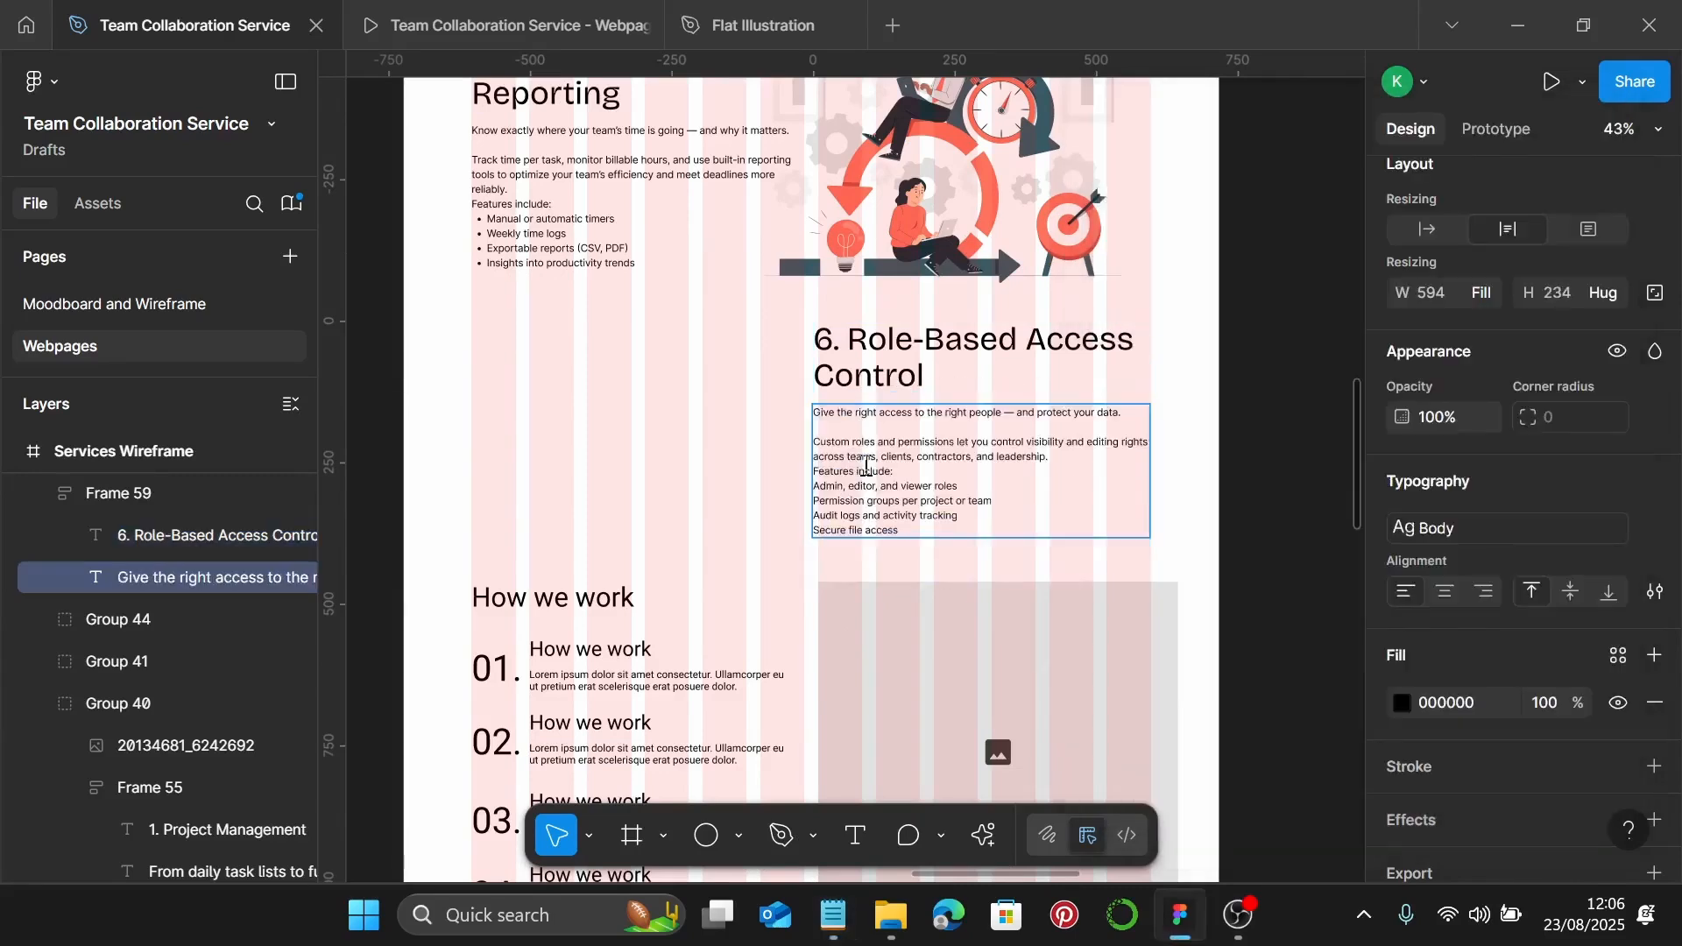
Format the four Role-Based Access Control features, from "Admin, editor, and viewer roles" to "Secure file access", as a bulleted list
{"action": "scroll", "coordinate": [865, 464], "scroll_direction": "up", "scroll_amount": 5}
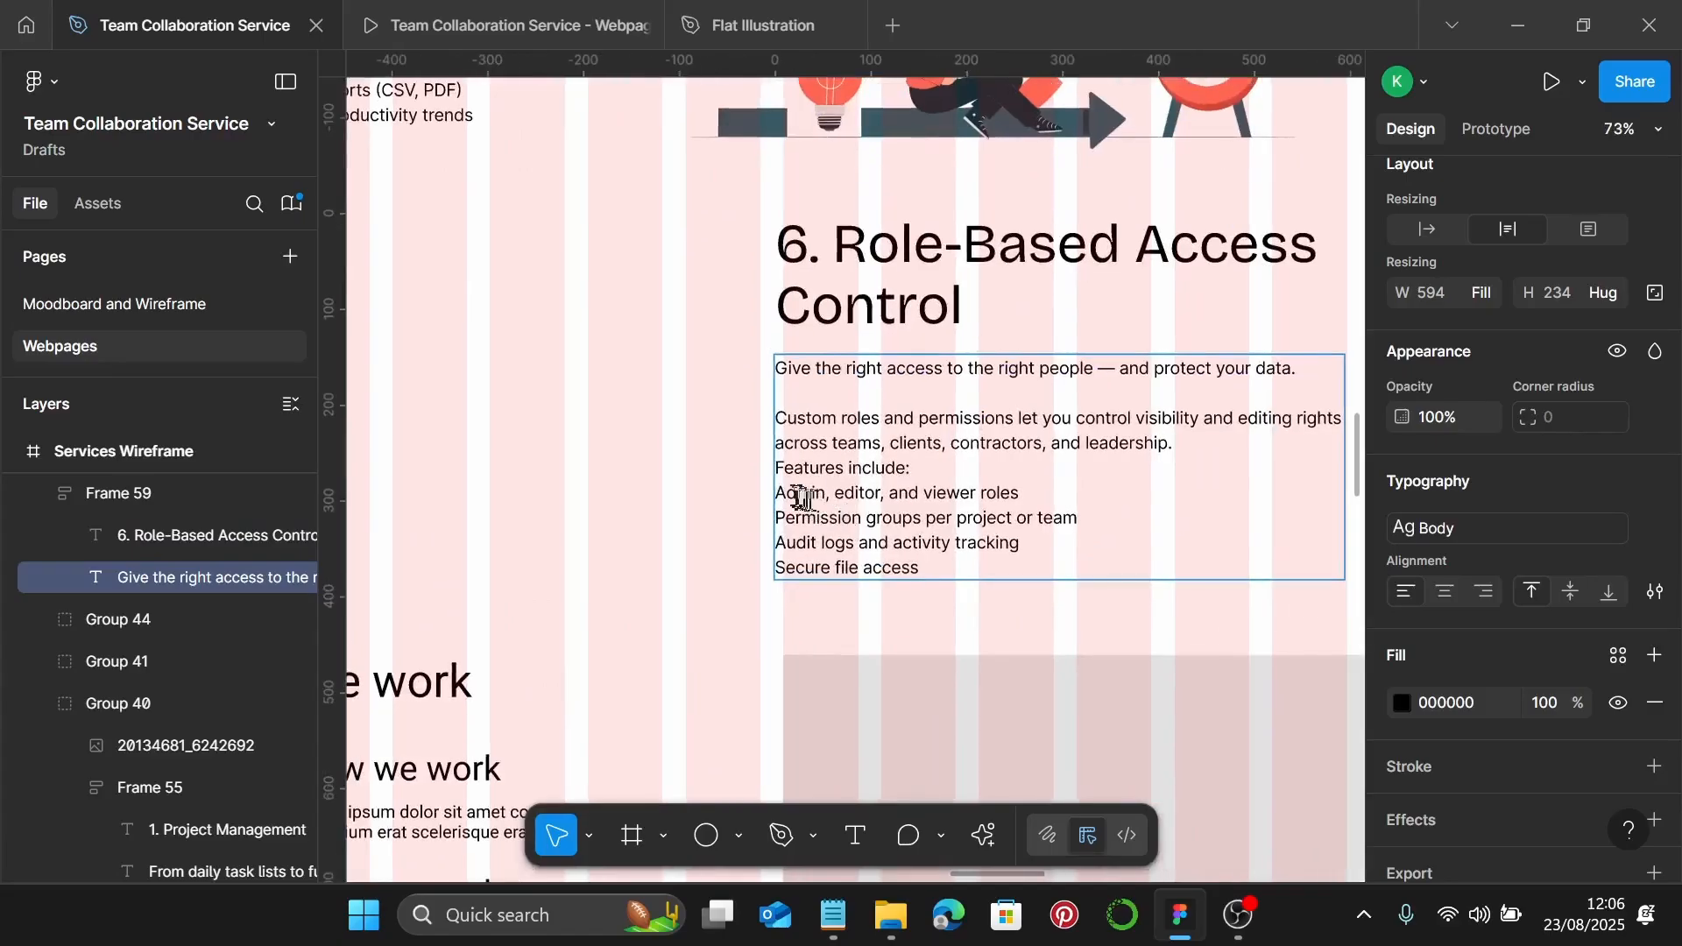
{"action": "type", "text": "-"}
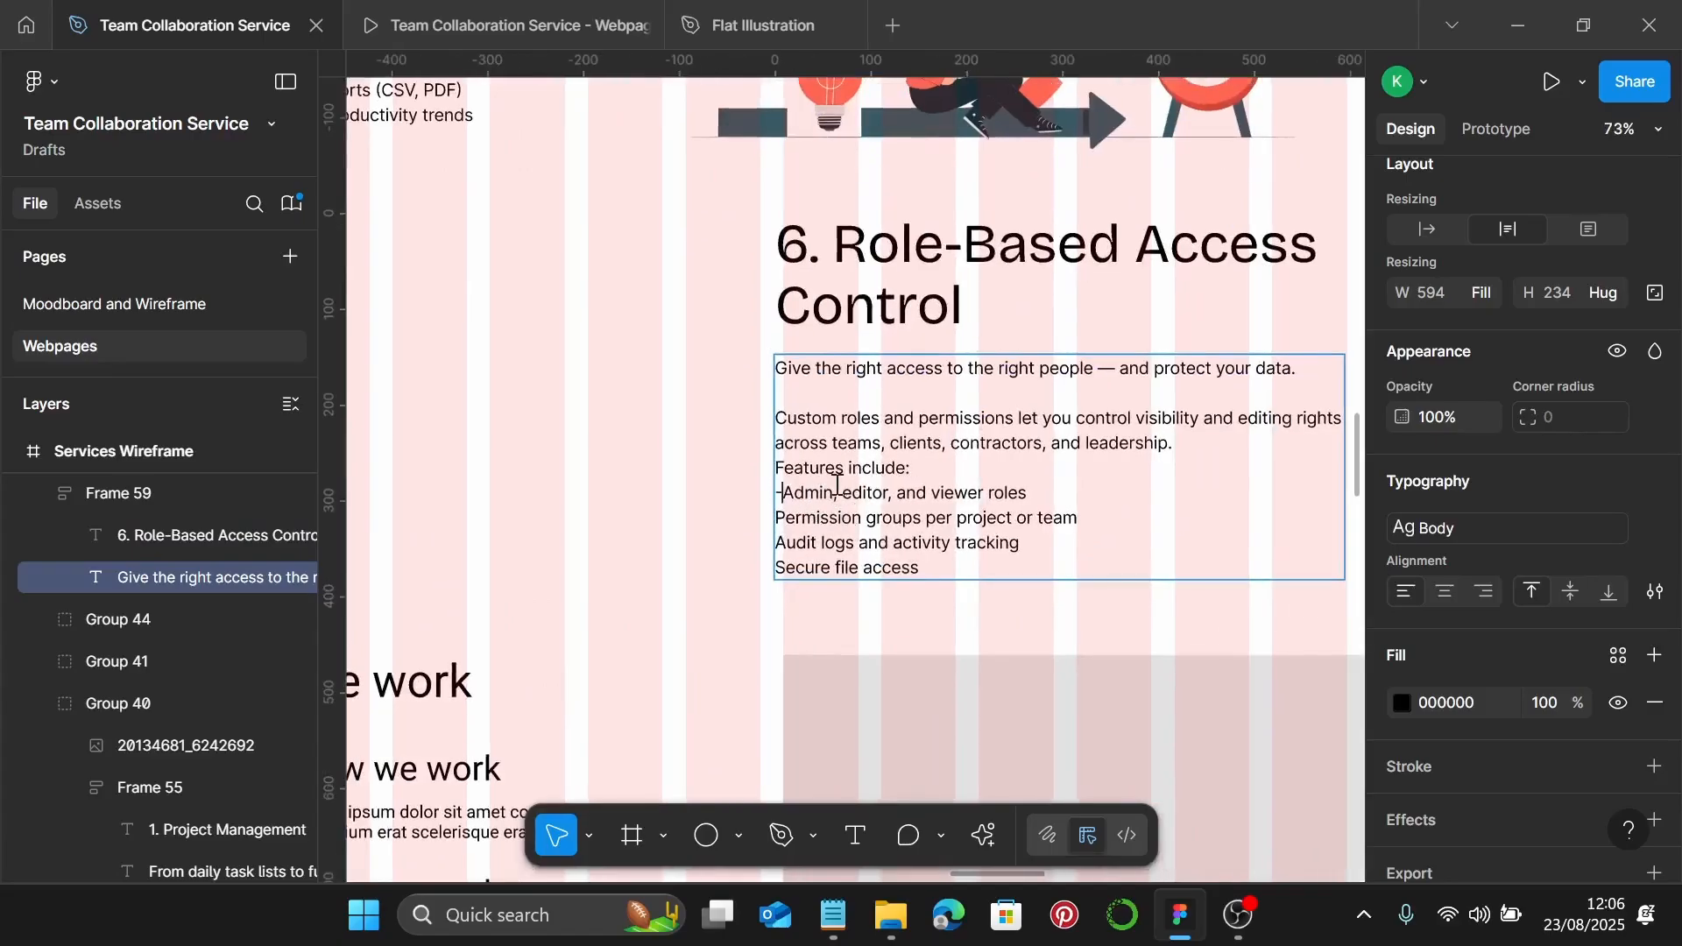
{"action": "left_click", "coordinate": [777, 518]}
{"action": "type", "text": "-"}
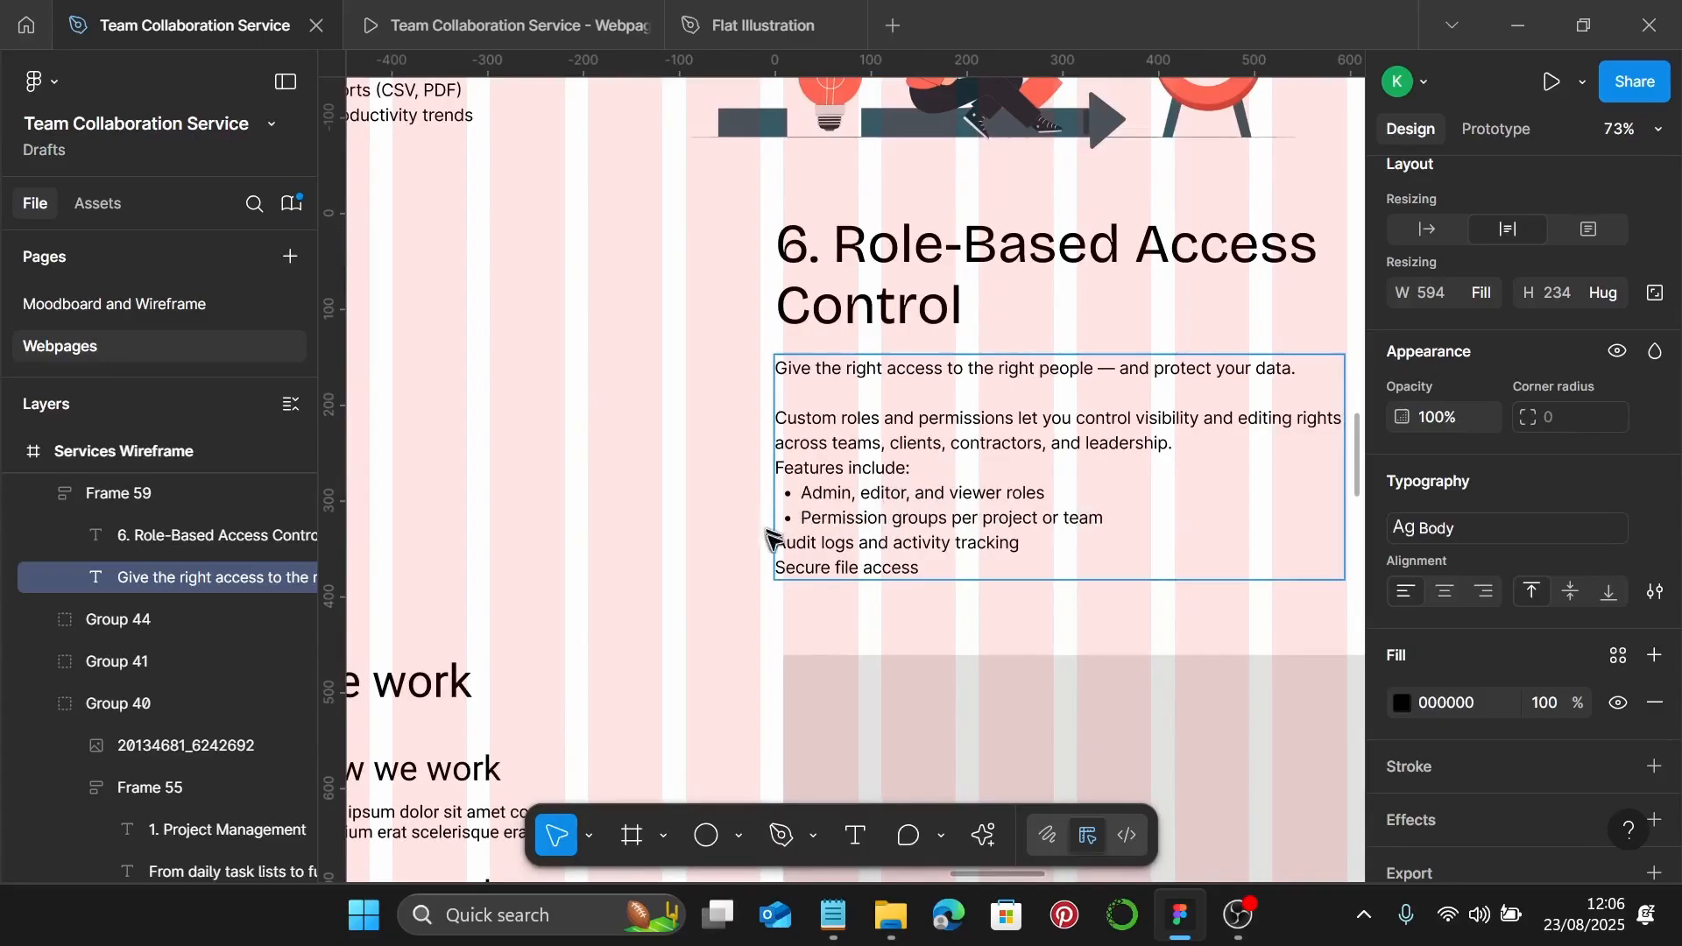
{"action": "left_click", "coordinate": [779, 546]}
{"action": "type", "text": "-"}
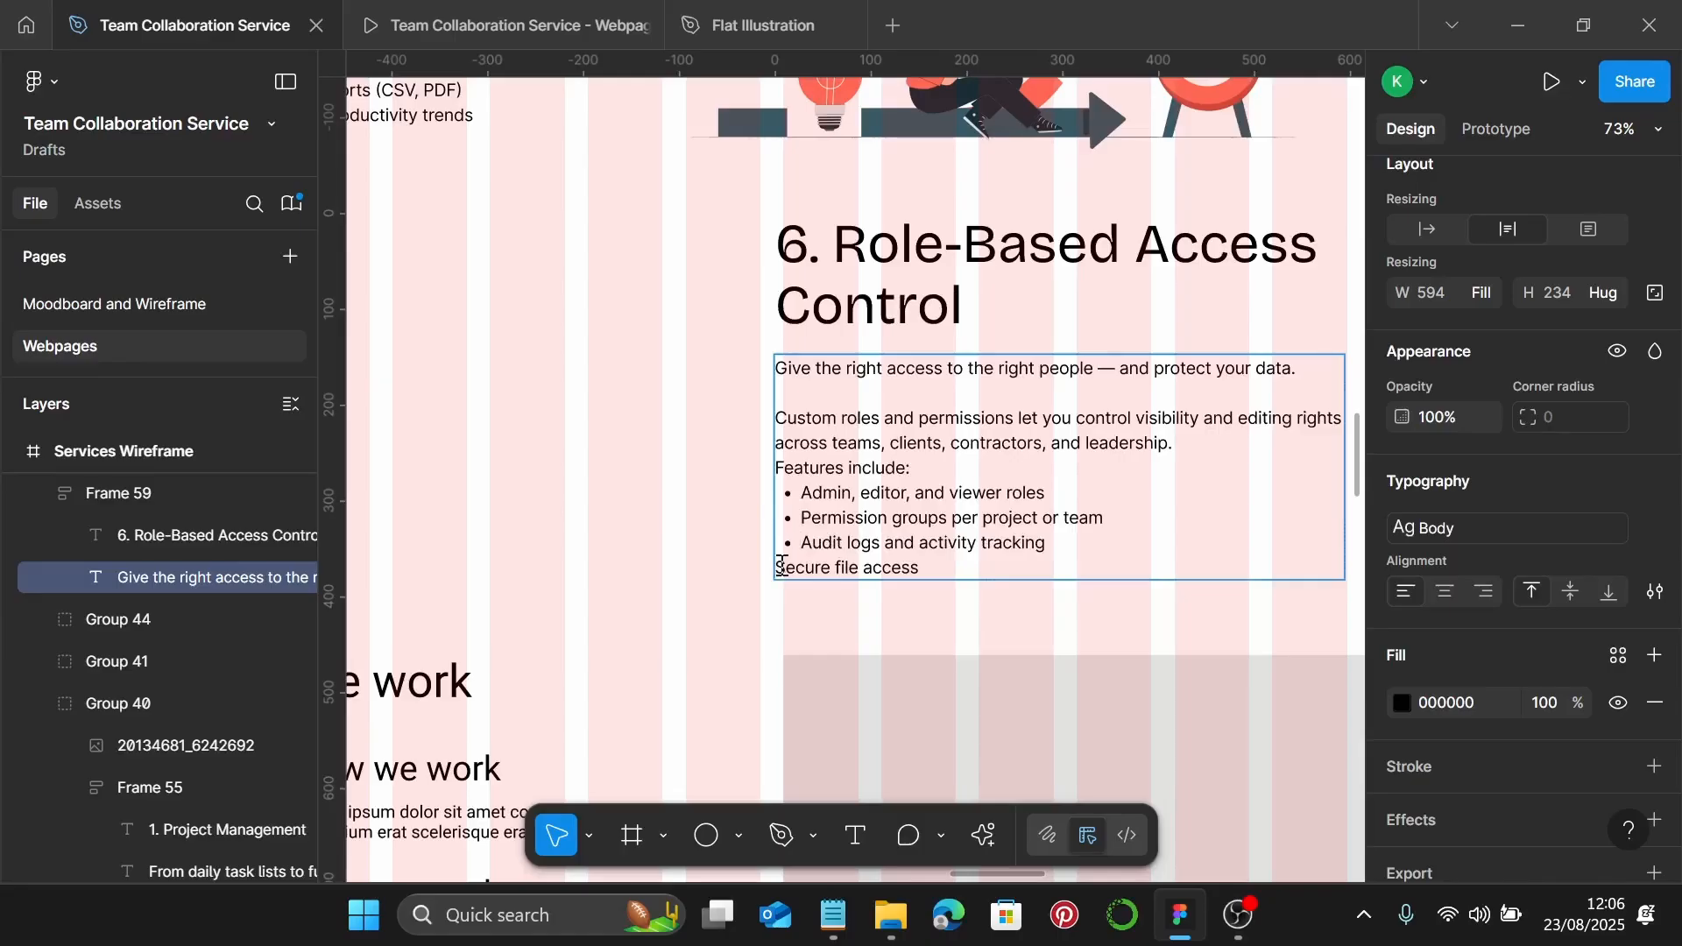
{"action": "left_click", "coordinate": [779, 568]}
{"action": "type", "text": "-"}
{"action": "key", "text": "Escape"}
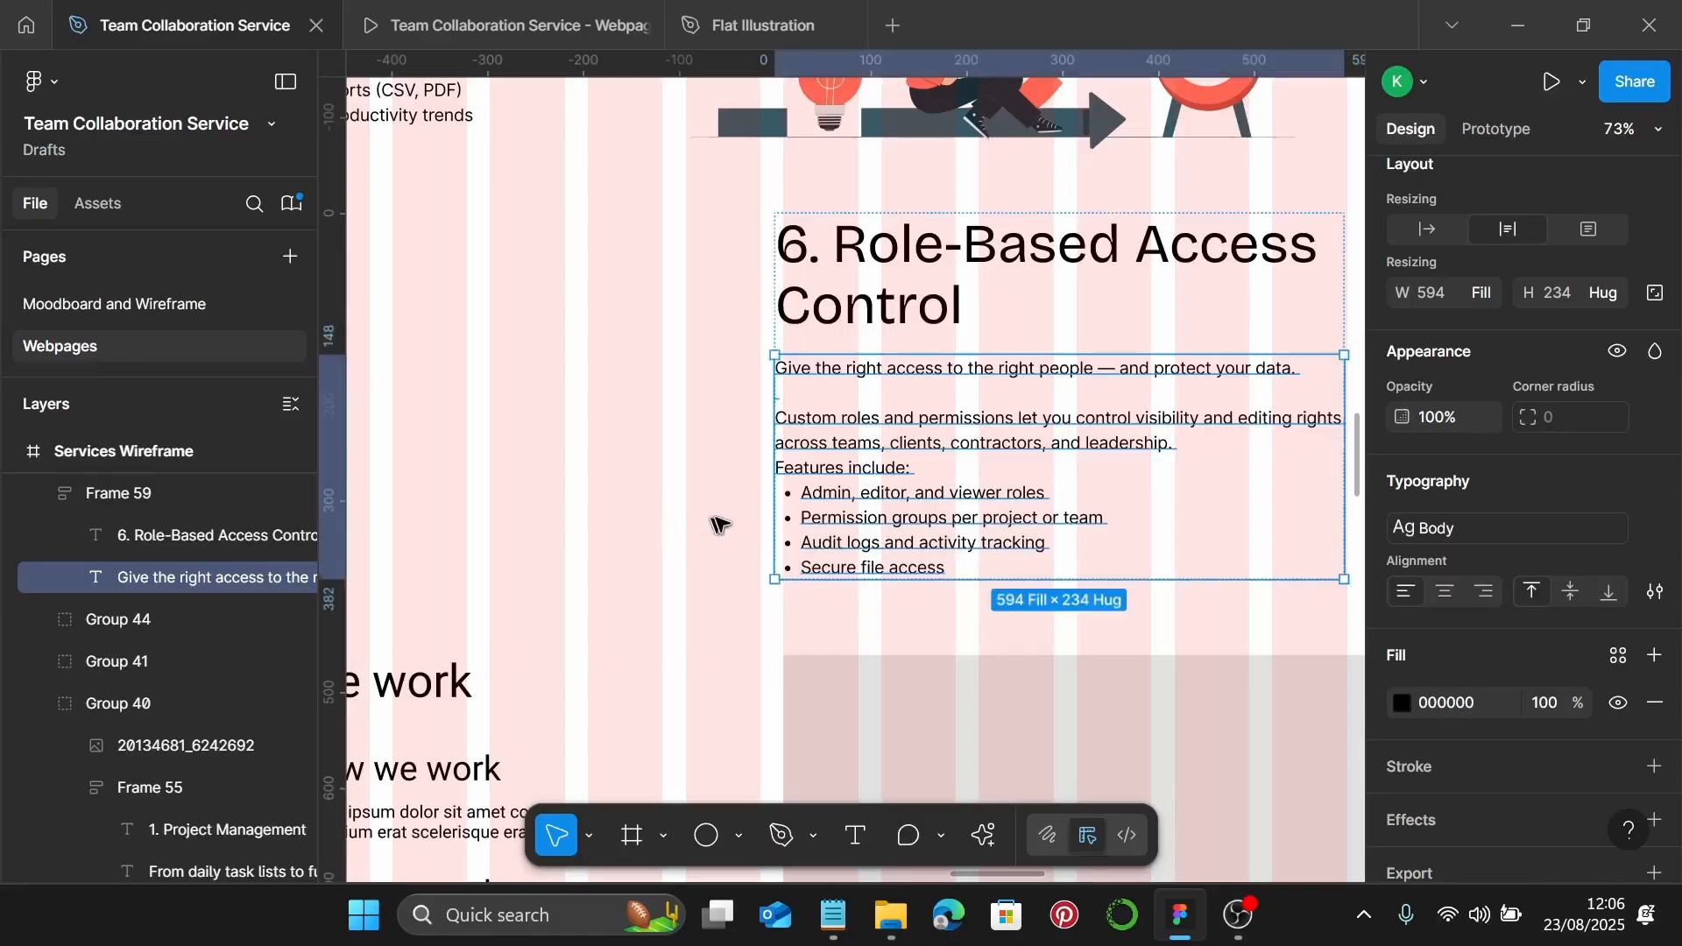
{"action": "left_click", "coordinate": [692, 519]}
Move the Role-Based Access Control text frame to X 732 on the column grid and narrow it to 588 wide
{"action": "scroll", "coordinate": [775, 497], "scroll_direction": "right", "scroll_amount": 1}
{"action": "left_click", "coordinate": [799, 407]}
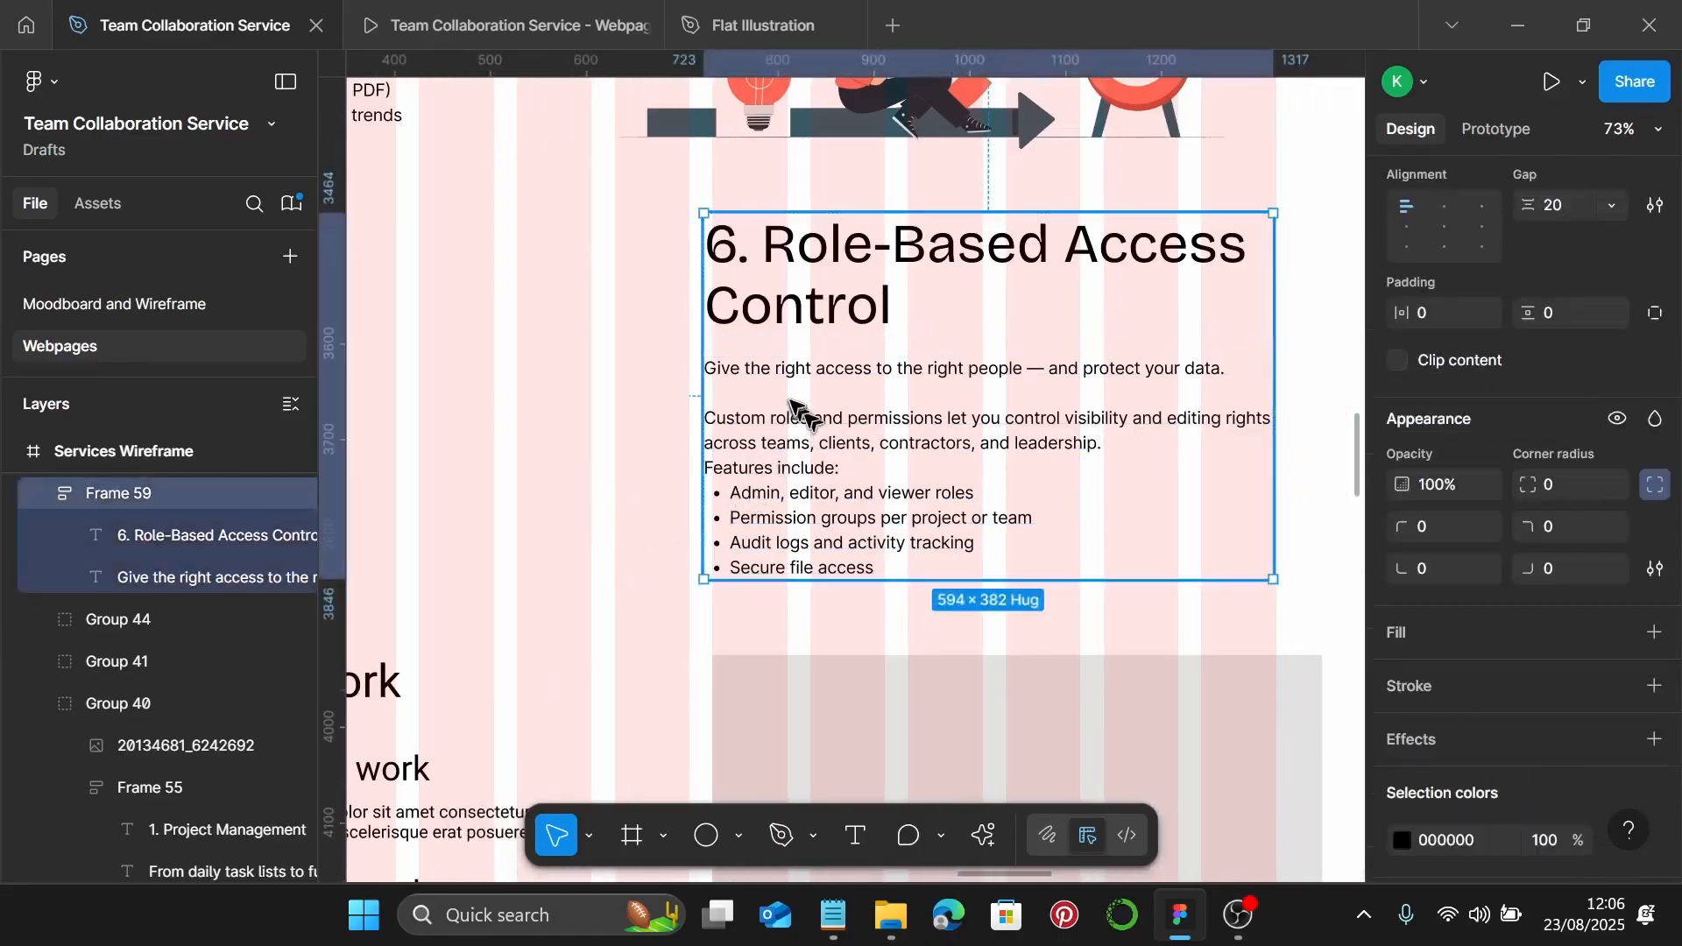
{"action": "left_click_drag", "start_coordinate": [793, 399], "coordinate": [807, 406]}
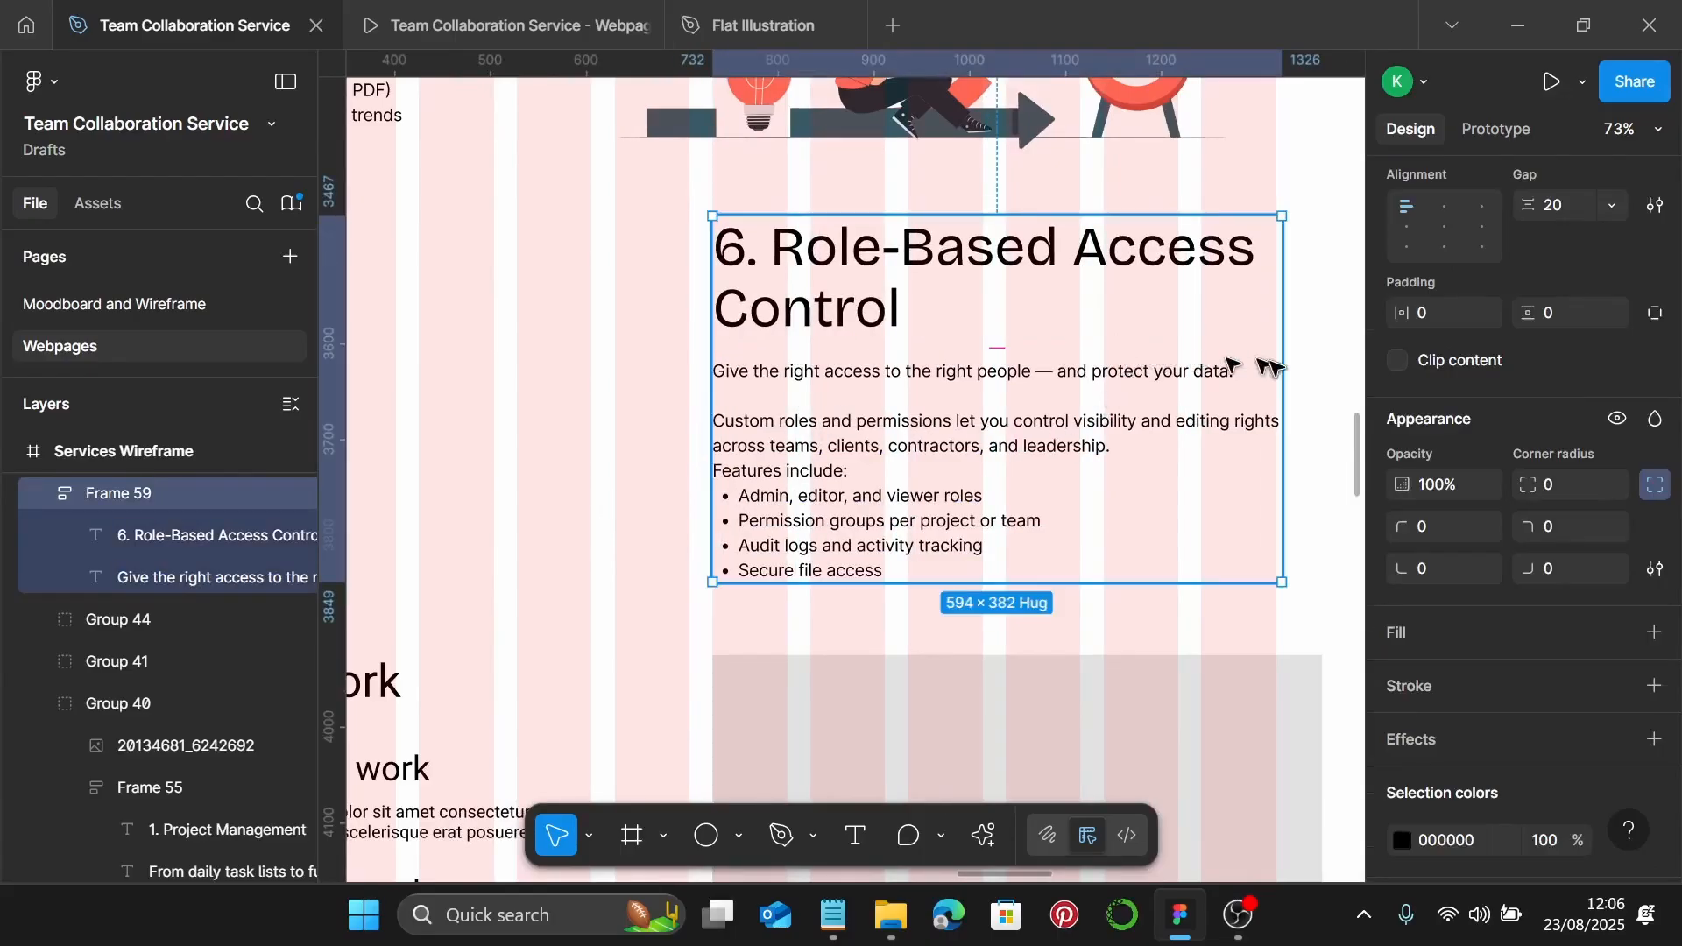
{"action": "left_click_drag", "start_coordinate": [1274, 359], "coordinate": [1275, 359]}
{"action": "scroll", "coordinate": [1139, 429], "scroll_direction": "down", "scroll_amount": 3}
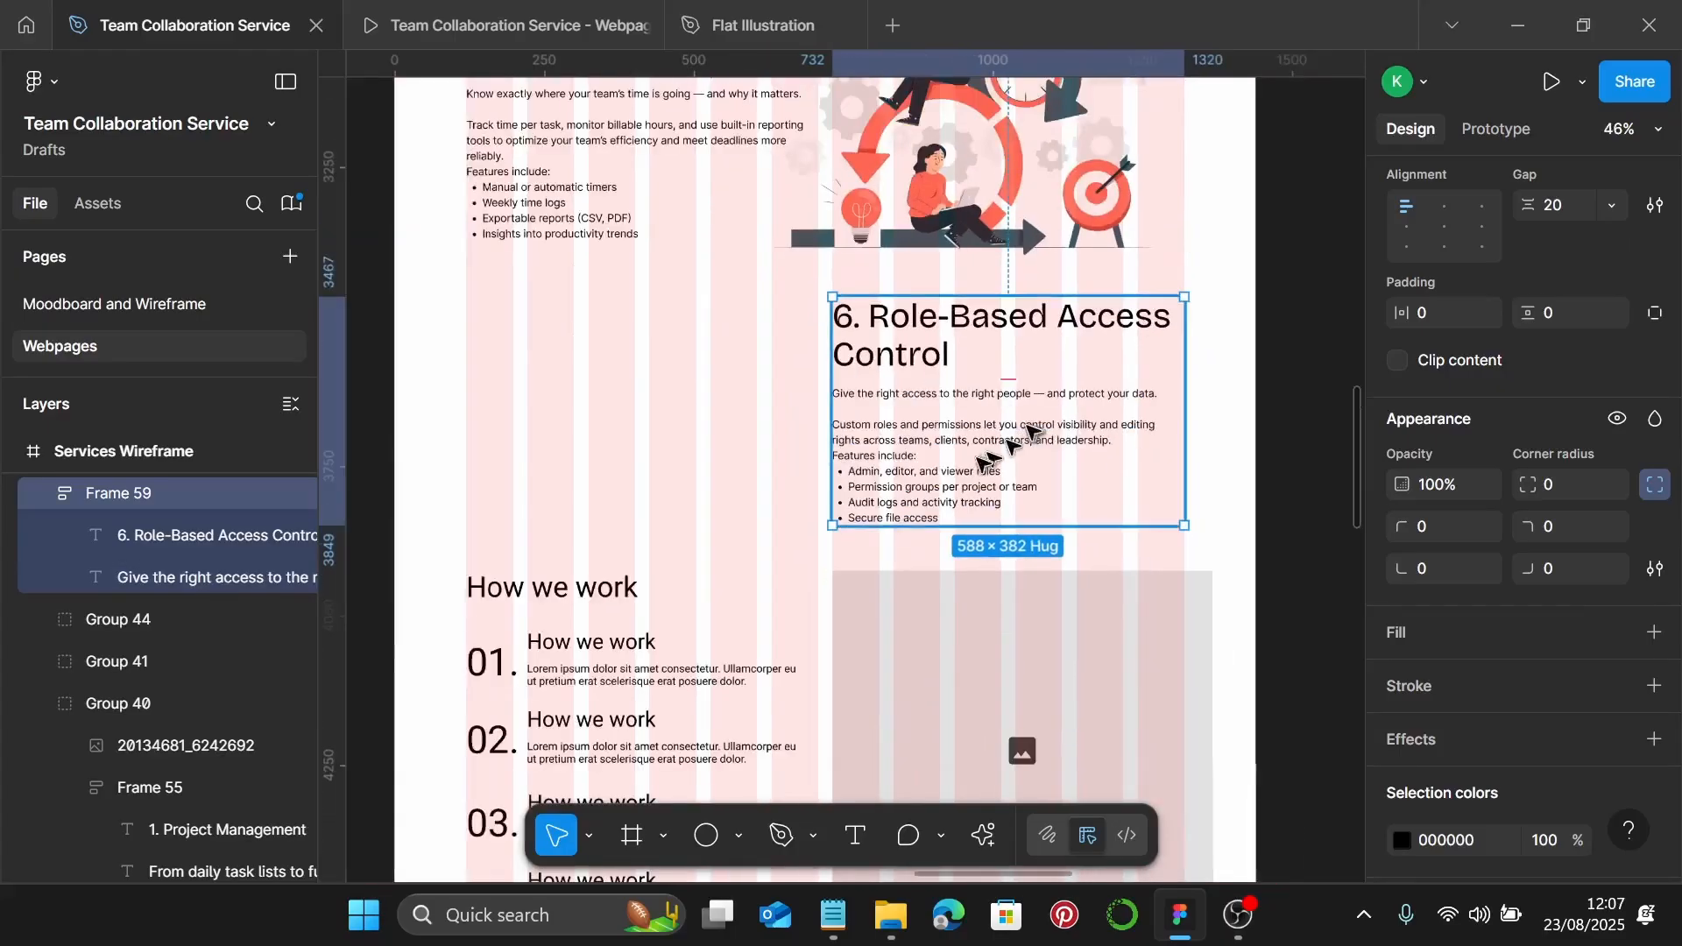
Bring the illustration of the man with profile cards beside the Role-Based Access Control text and resize it to 588 × 588
{"action": "scroll", "coordinate": [745, 429], "scroll_direction": "down", "scroll_amount": 5}
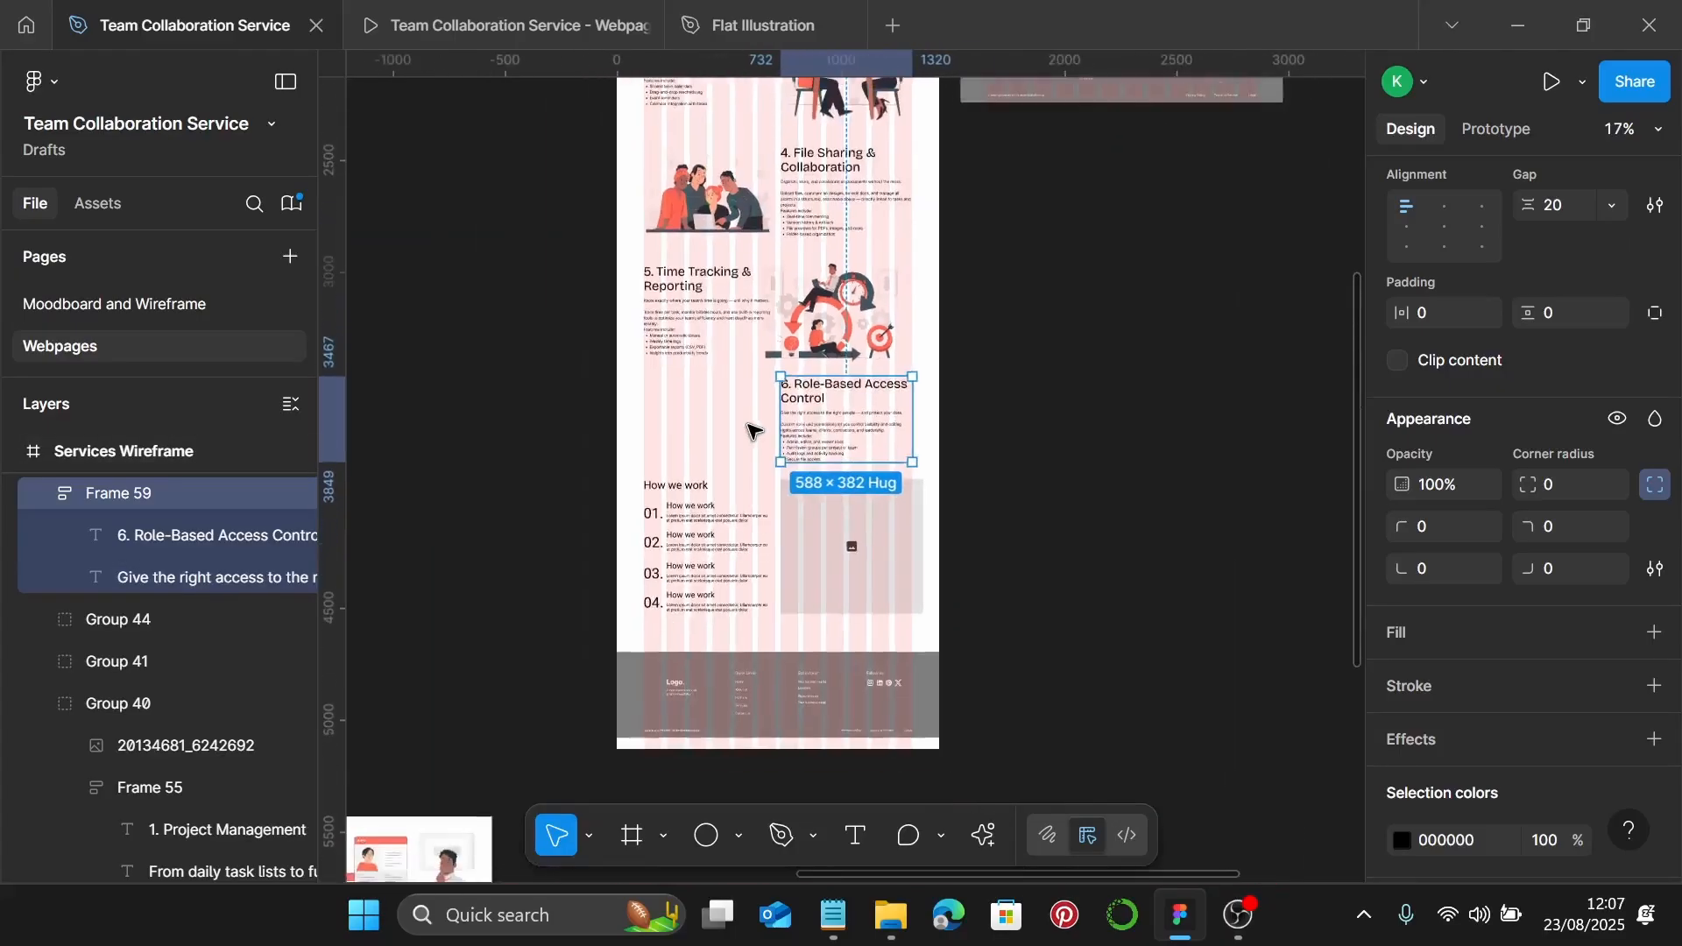
{"action": "scroll", "coordinate": [745, 430], "scroll_direction": "left", "scroll_amount": 2}
{"action": "scroll", "coordinate": [744, 429], "scroll_direction": "down", "scroll_amount": 2}
{"action": "left_click_drag", "start_coordinate": [560, 709], "coordinate": [880, 261]}
{"action": "scroll", "coordinate": [880, 261], "scroll_direction": "up", "scroll_amount": 3}
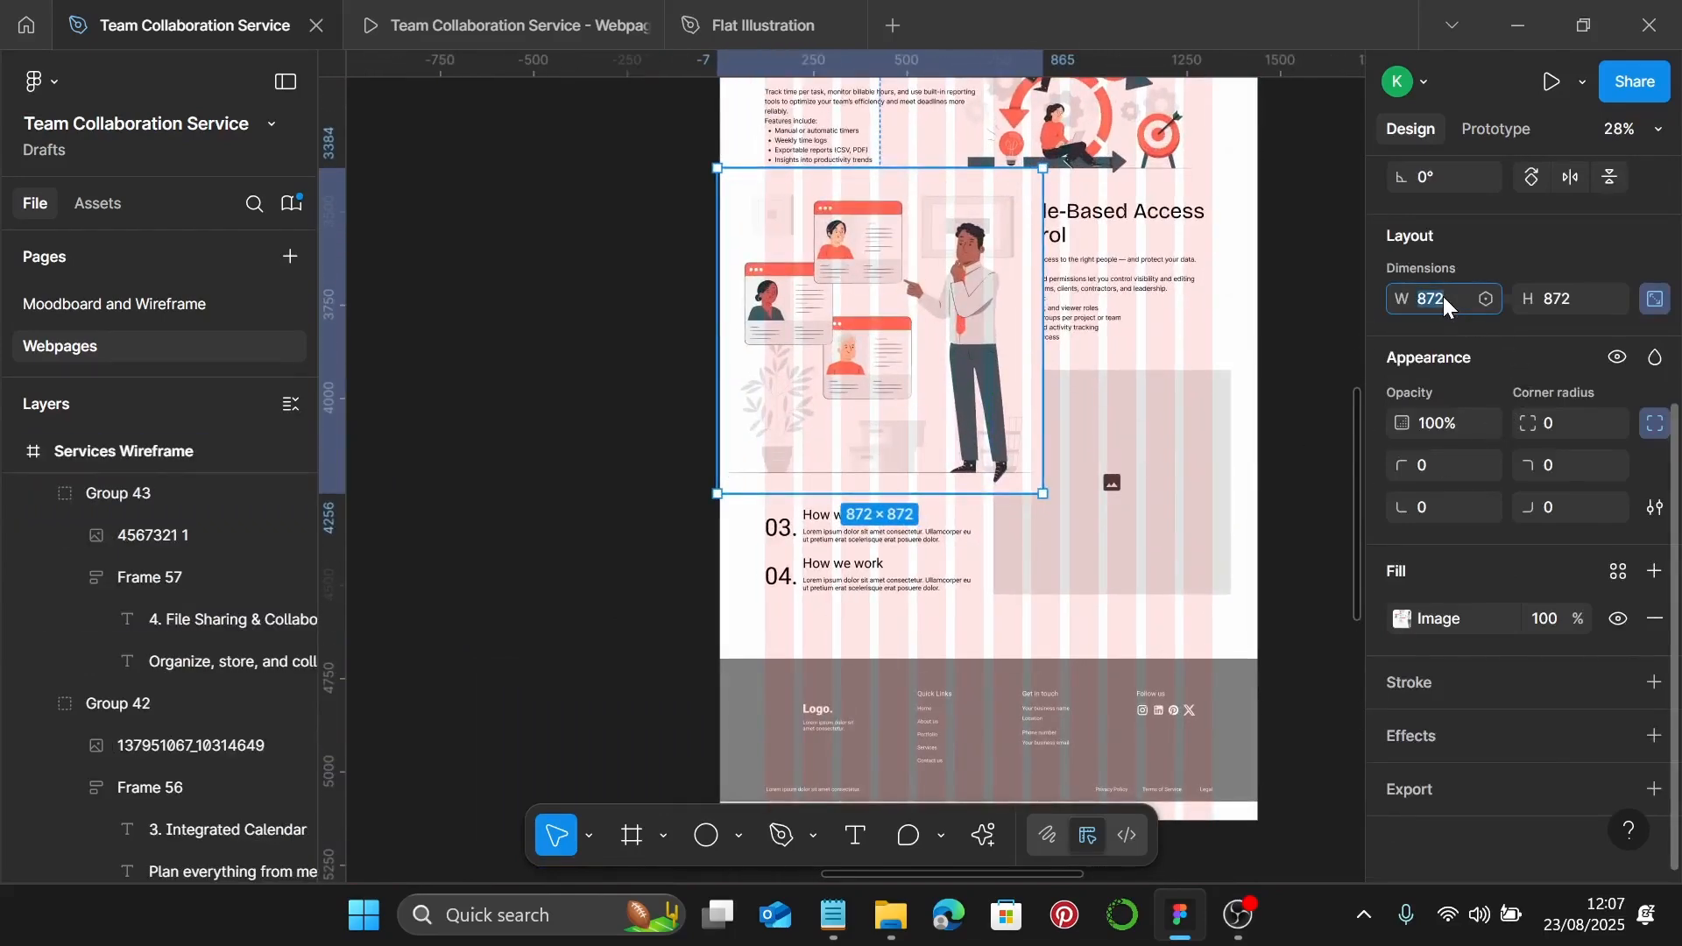
{"action": "key", "text": "Return"}
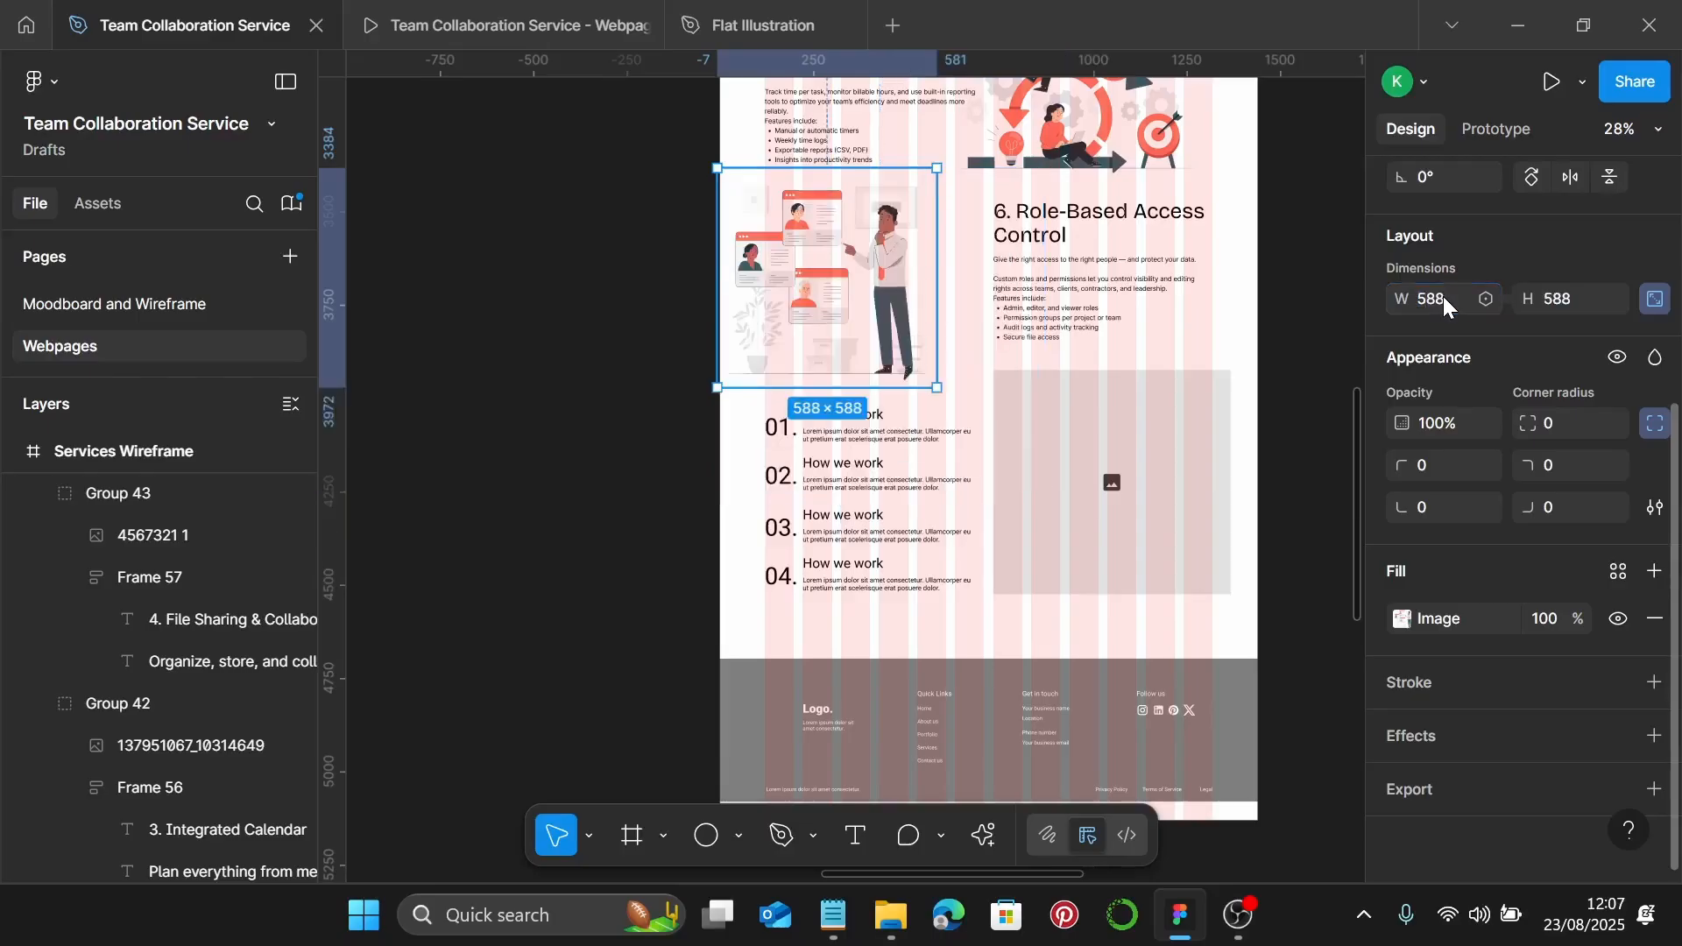
{"action": "scroll", "coordinate": [964, 289], "scroll_direction": "up", "scroll_amount": 4}
{"action": "left_click_drag", "start_coordinate": [789, 263], "coordinate": [868, 250]}
{"action": "scroll", "coordinate": [1124, 485], "scroll_direction": "down", "scroll_amount": 4}
{"action": "left_click_drag", "start_coordinate": [1004, 375], "coordinate": [1010, 348]}
Extend the Services Wireframe frame to a height of 6487 and move the How we work section and footer down
{"action": "scroll", "coordinate": [1044, 560], "scroll_direction": "down", "scroll_amount": 3}
{"action": "right_click", "coordinate": [1114, 510]}
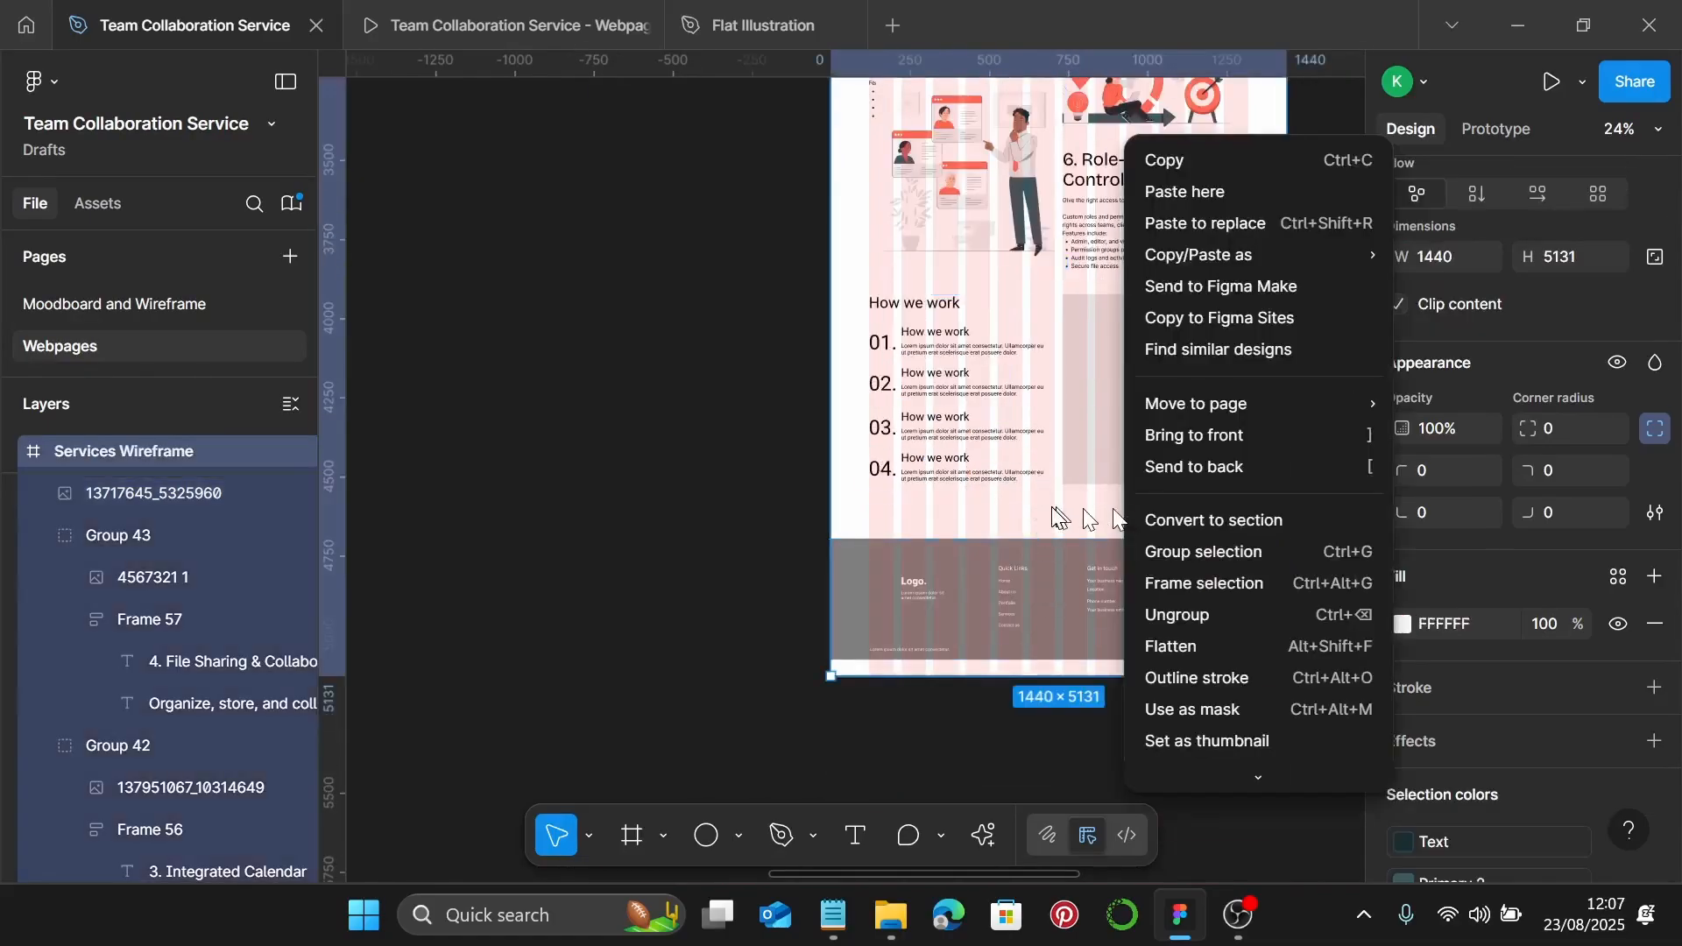
{"action": "scroll", "coordinate": [1156, 350], "scroll_direction": "down", "scroll_amount": 9}
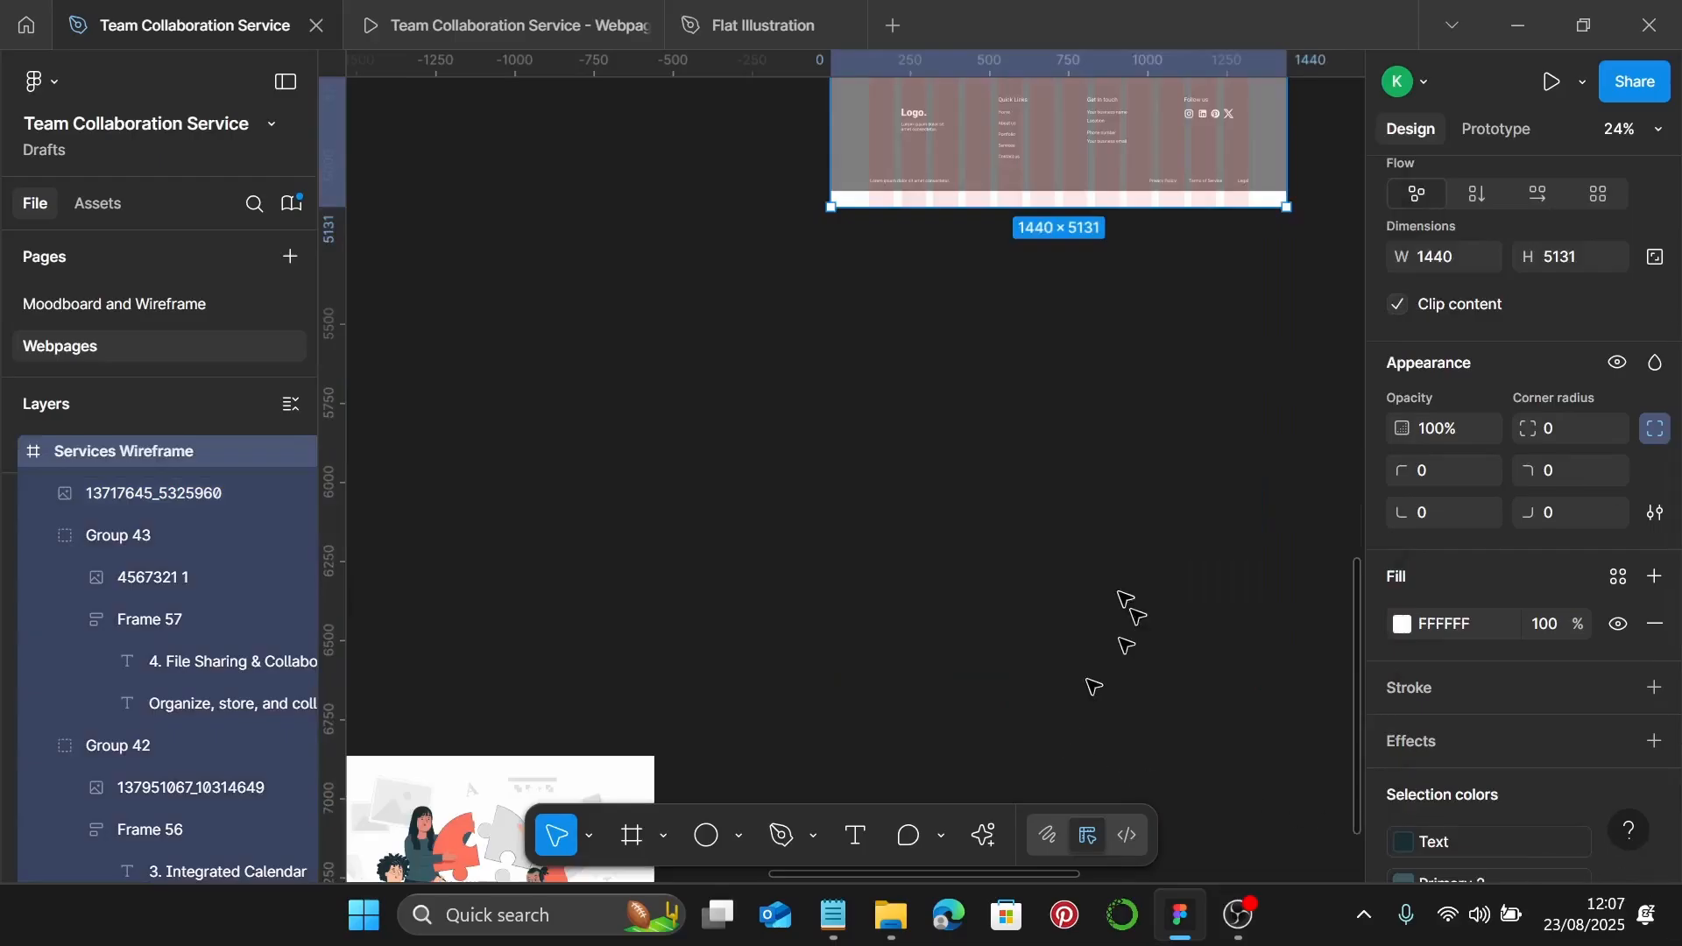
{"action": "left_click_drag", "start_coordinate": [1146, 206], "coordinate": [1122, 636]}
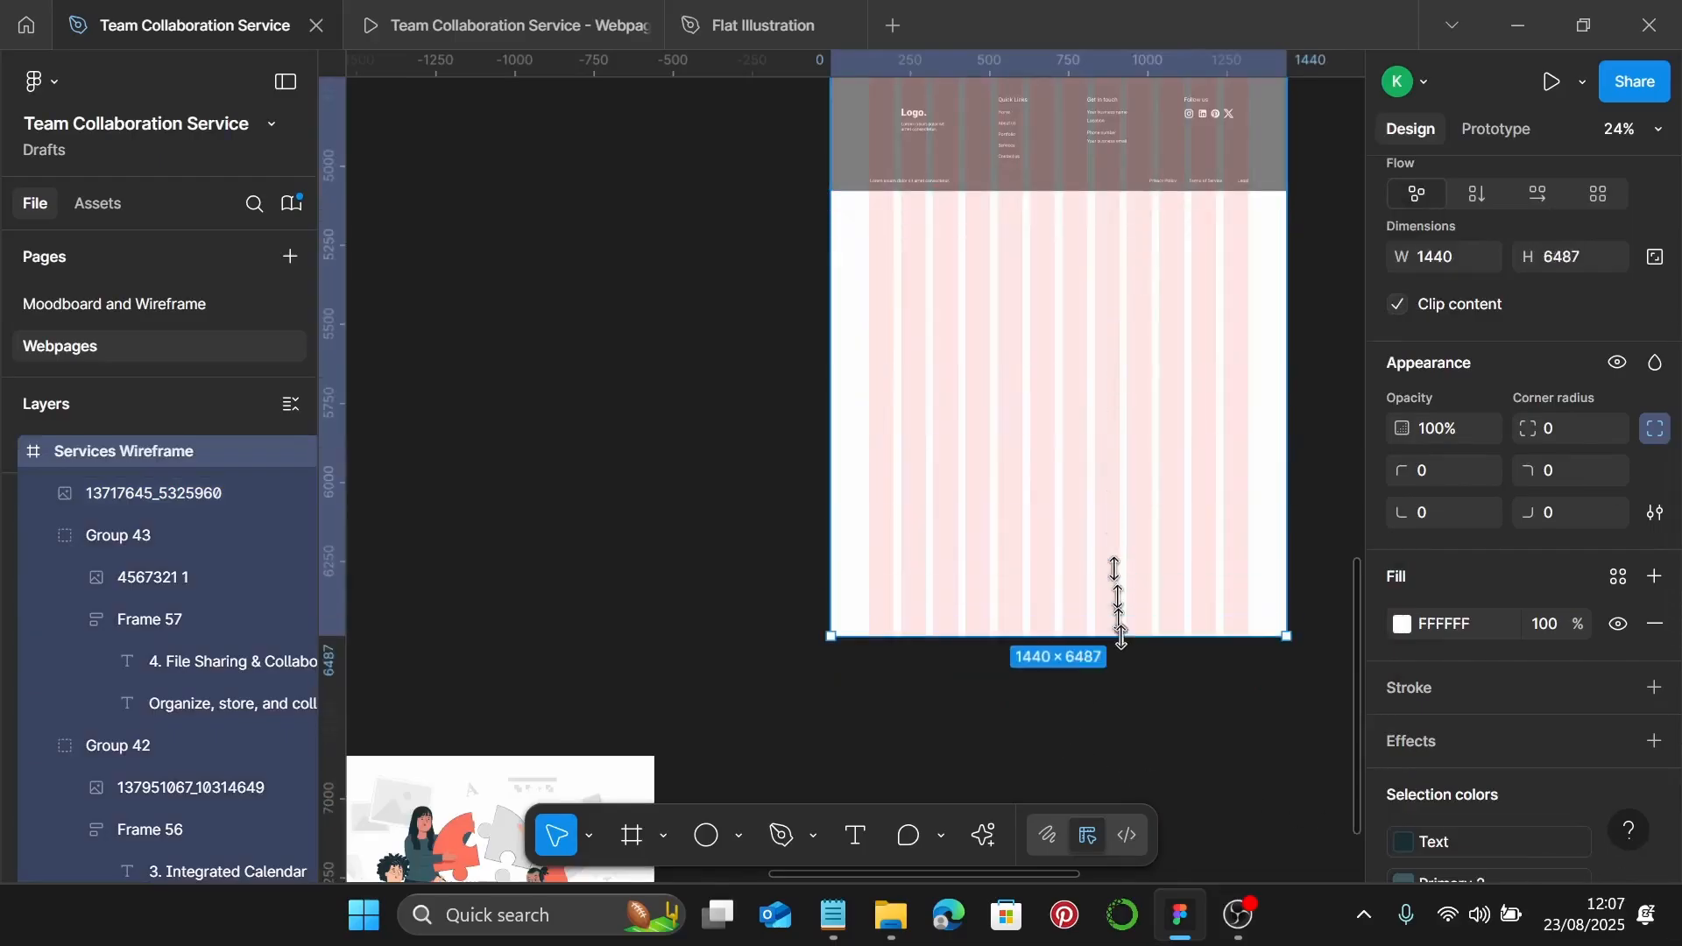
{"action": "scroll", "coordinate": [1157, 581], "scroll_direction": "up", "scroll_amount": 9}
{"action": "left_click", "coordinate": [854, 282]}
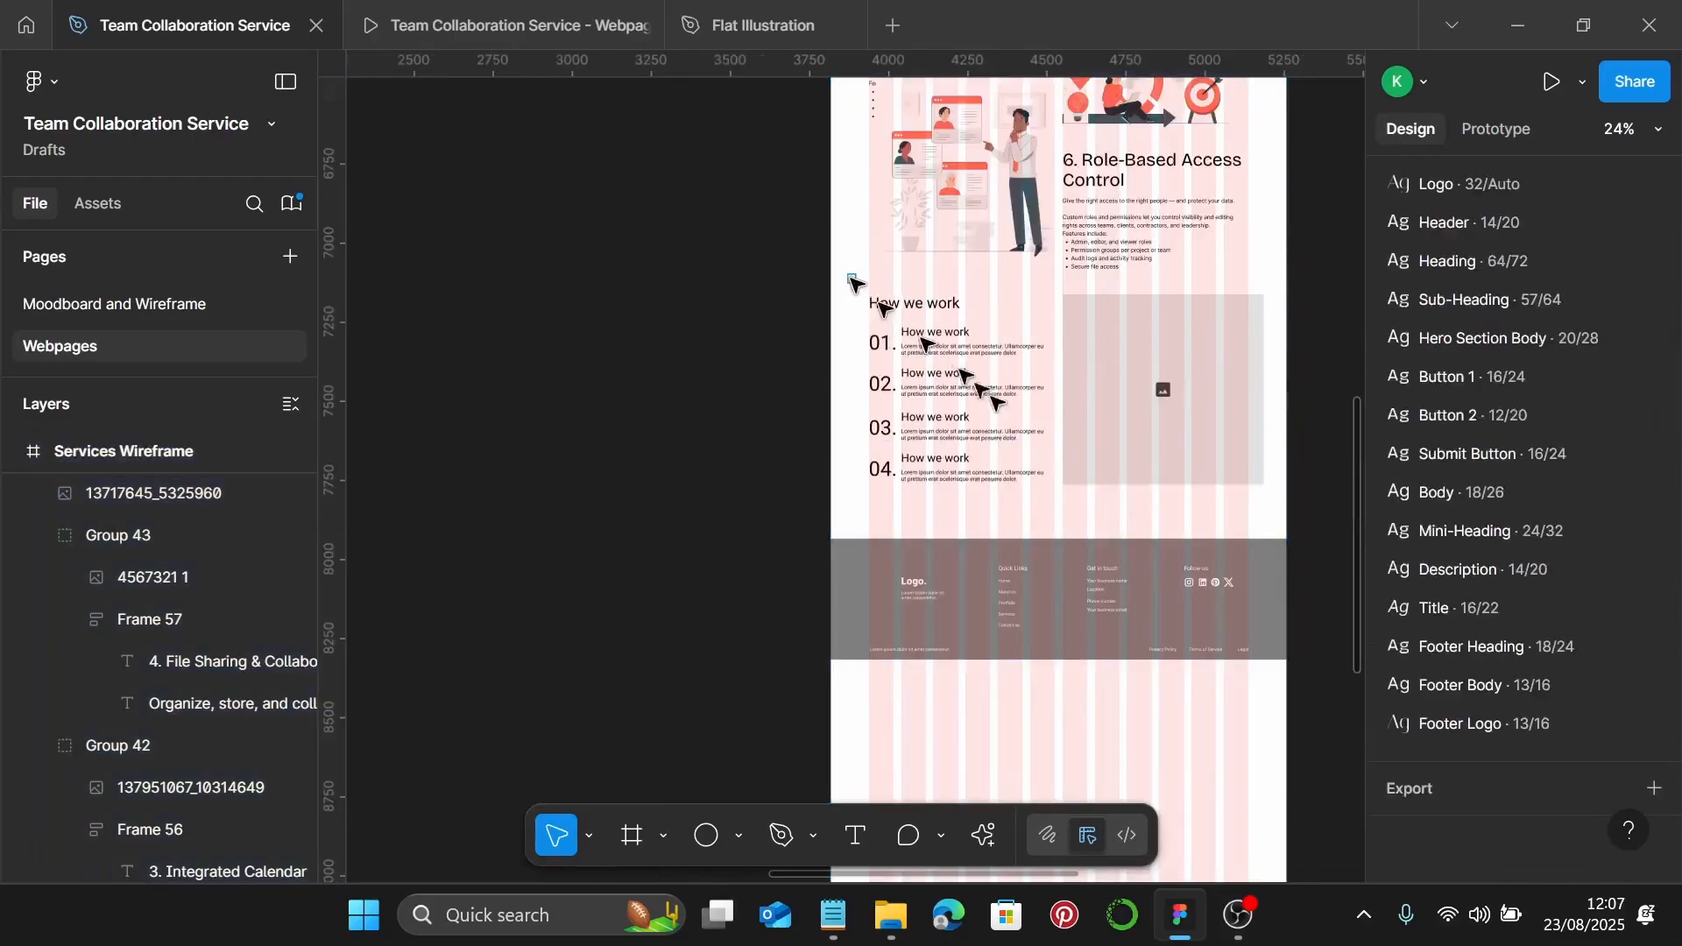
{"action": "left_click_drag", "start_coordinate": [854, 283], "coordinate": [1096, 544]}
{"action": "left_click_drag", "start_coordinate": [1174, 412], "coordinate": [1162, 602]}
Move the Role-Based Access Control text frame and its illustration down together, leaving space below the Time Tracking & Reporting section
{"action": "scroll", "coordinate": [1140, 536], "scroll_direction": "up", "scroll_amount": 4}
{"action": "scroll", "coordinate": [1138, 538], "scroll_direction": "up", "scroll_amount": 3}
{"action": "scroll", "coordinate": [1113, 548], "scroll_direction": "down", "scroll_amount": 1}
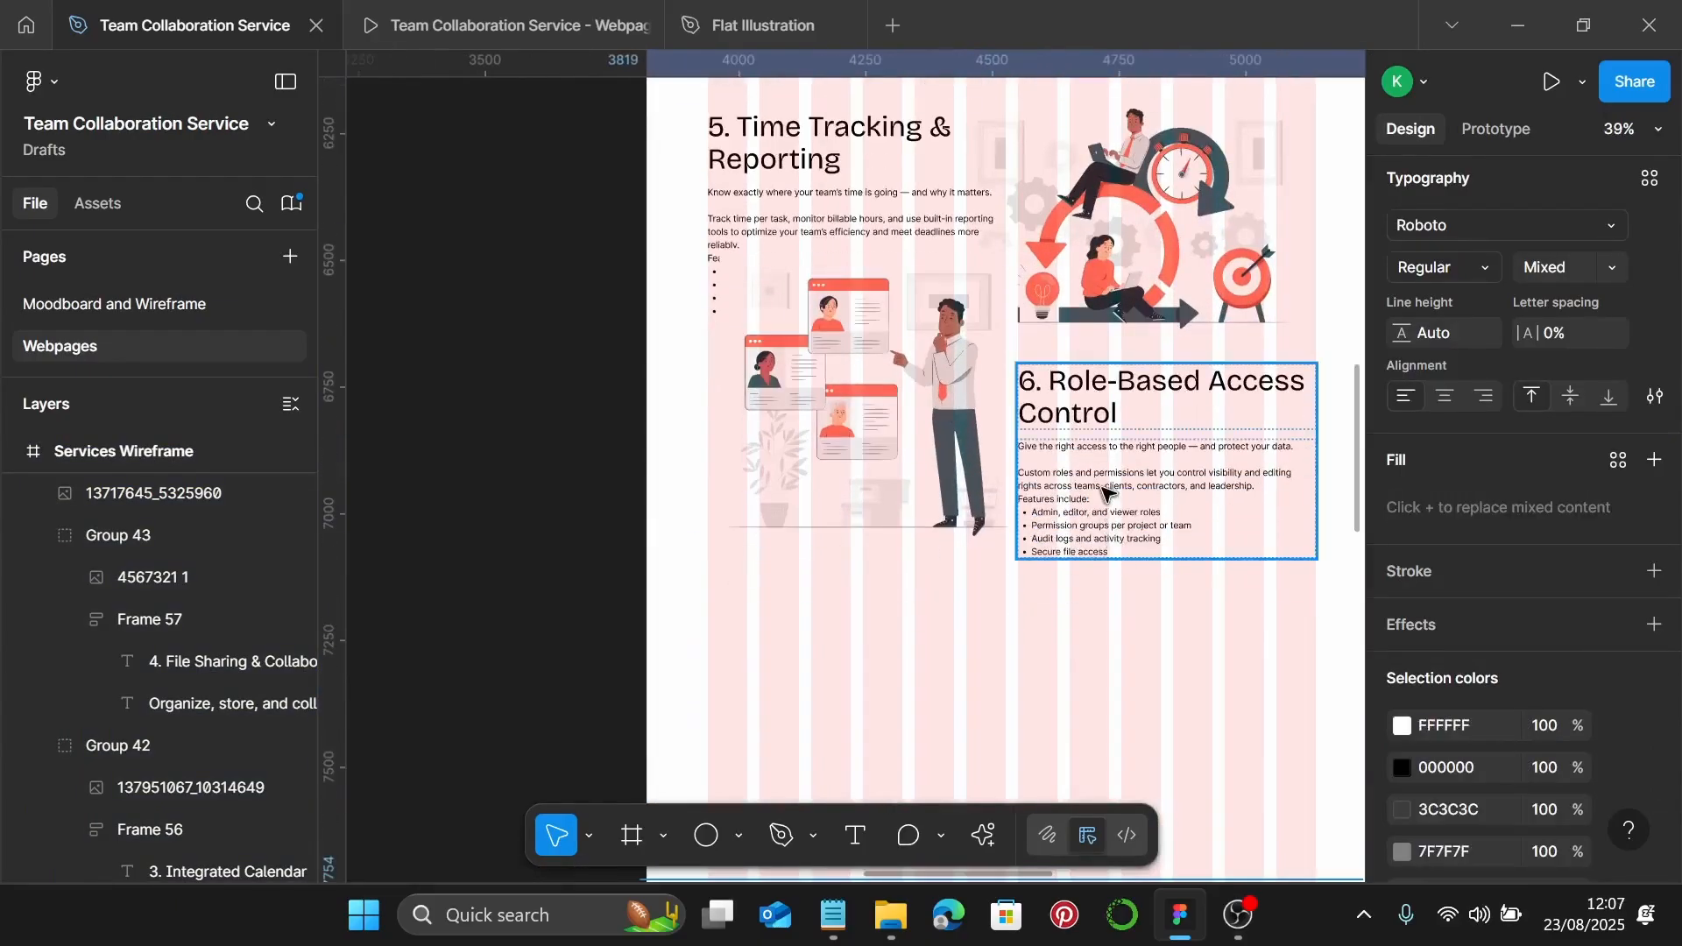
{"action": "left_click", "coordinate": [1102, 486]}
{"action": "left_click", "coordinate": [964, 498], "text": "shift"}
{"action": "left_click_drag", "start_coordinate": [1131, 483], "coordinate": [1137, 680]}
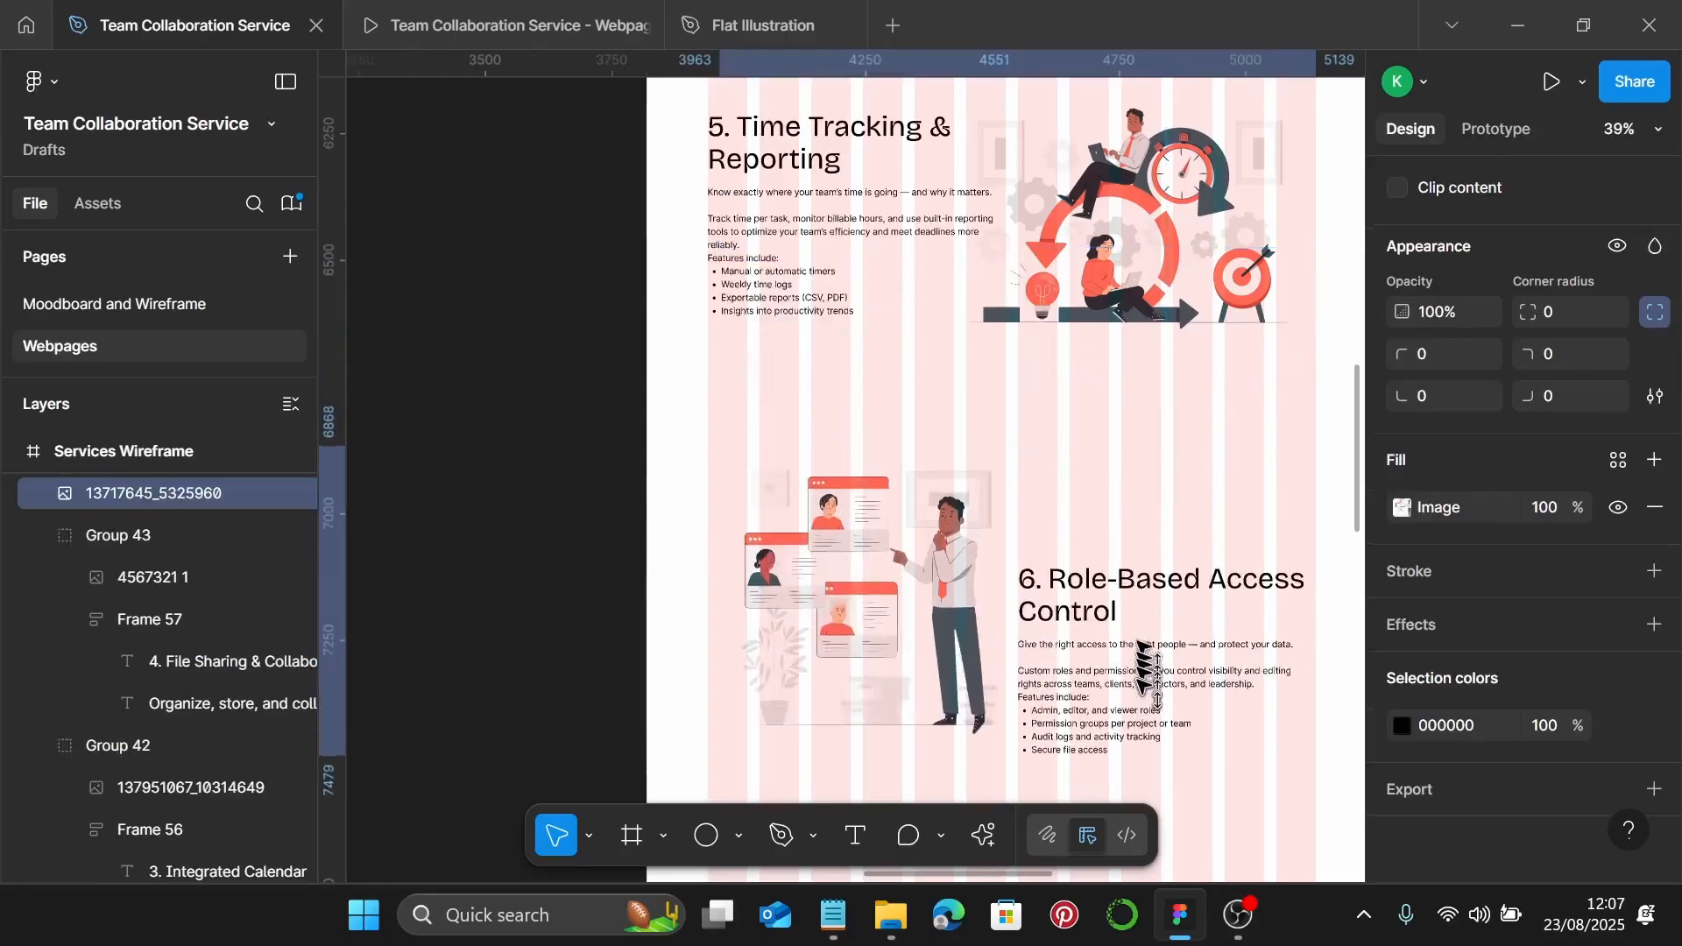
Move the profile-cards illustration to X 120, align its vertical centre with the Role-Based Access Control text frame, and group the two
{"action": "scroll", "coordinate": [1139, 653], "scroll_direction": "down", "scroll_amount": 3}
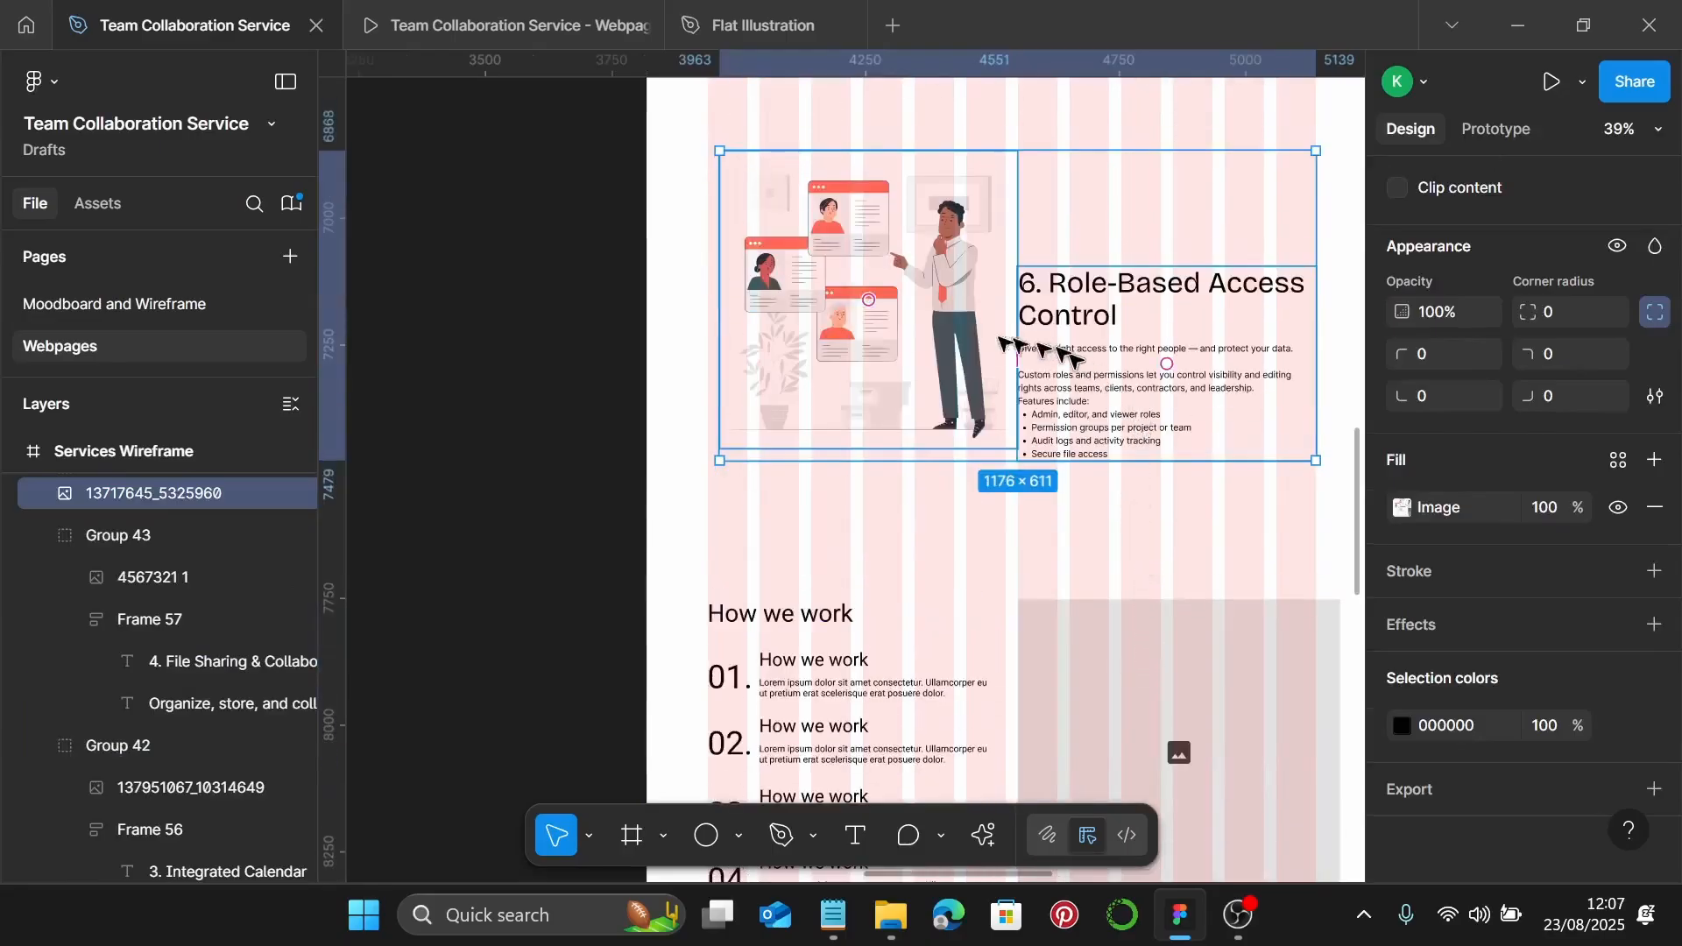
{"action": "left_click", "coordinate": [922, 340]}
{"action": "left_click_drag", "start_coordinate": [937, 317], "coordinate": [924, 329]}
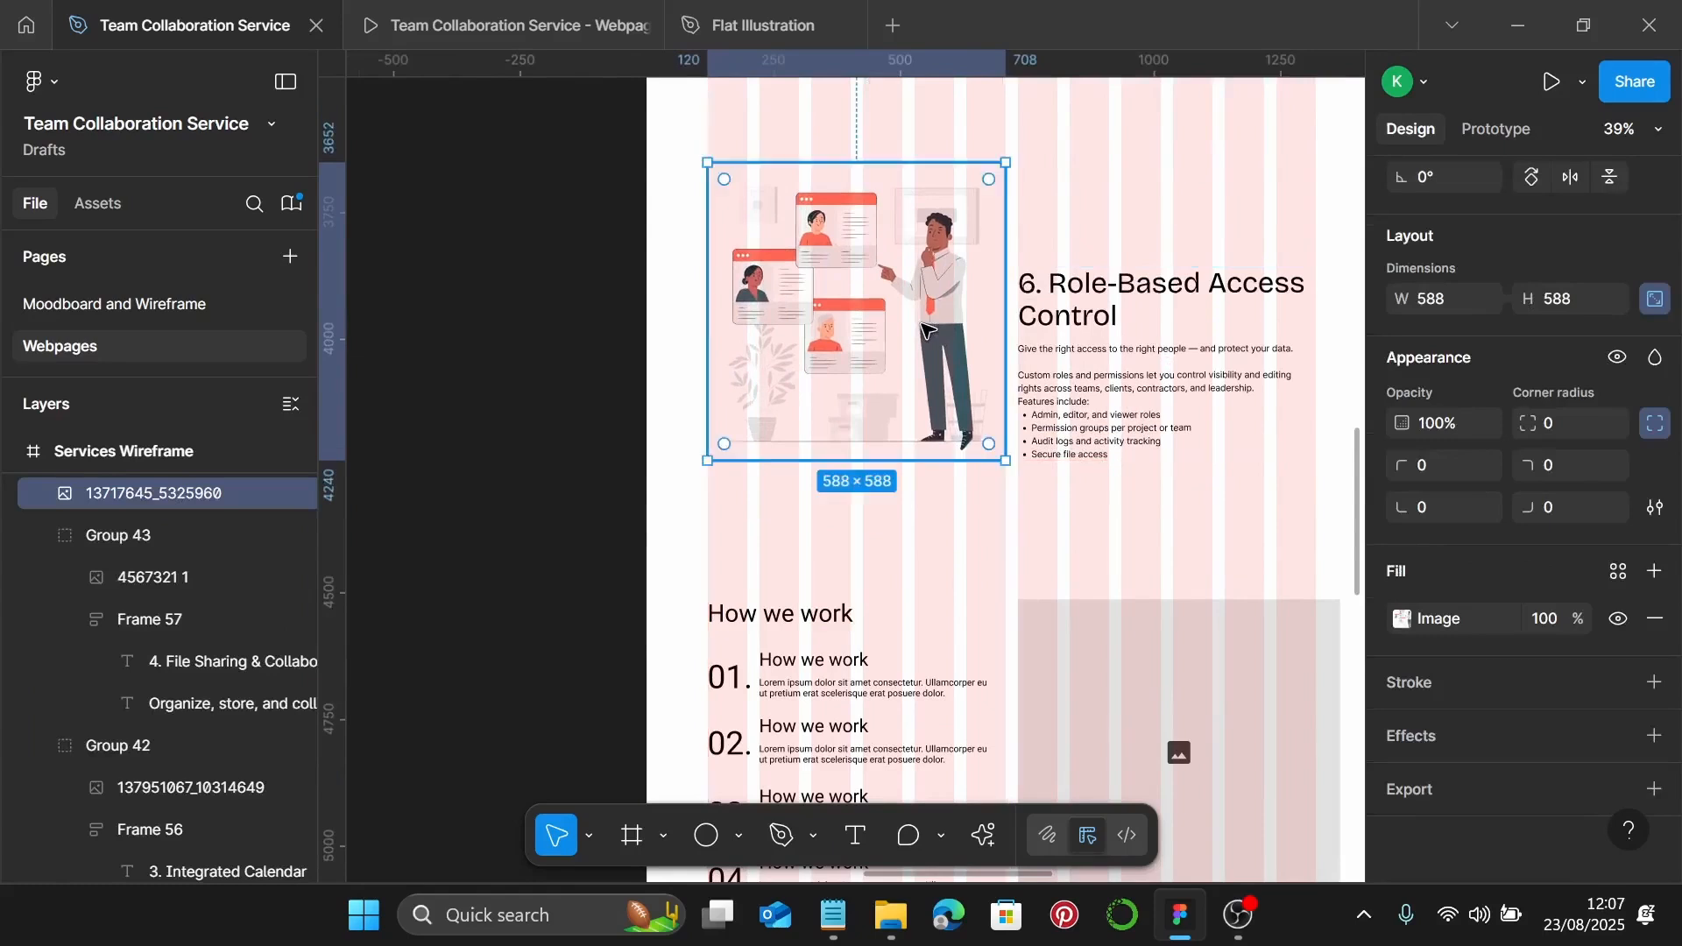
{"action": "left_click", "coordinate": [1139, 381], "text": "shift"}
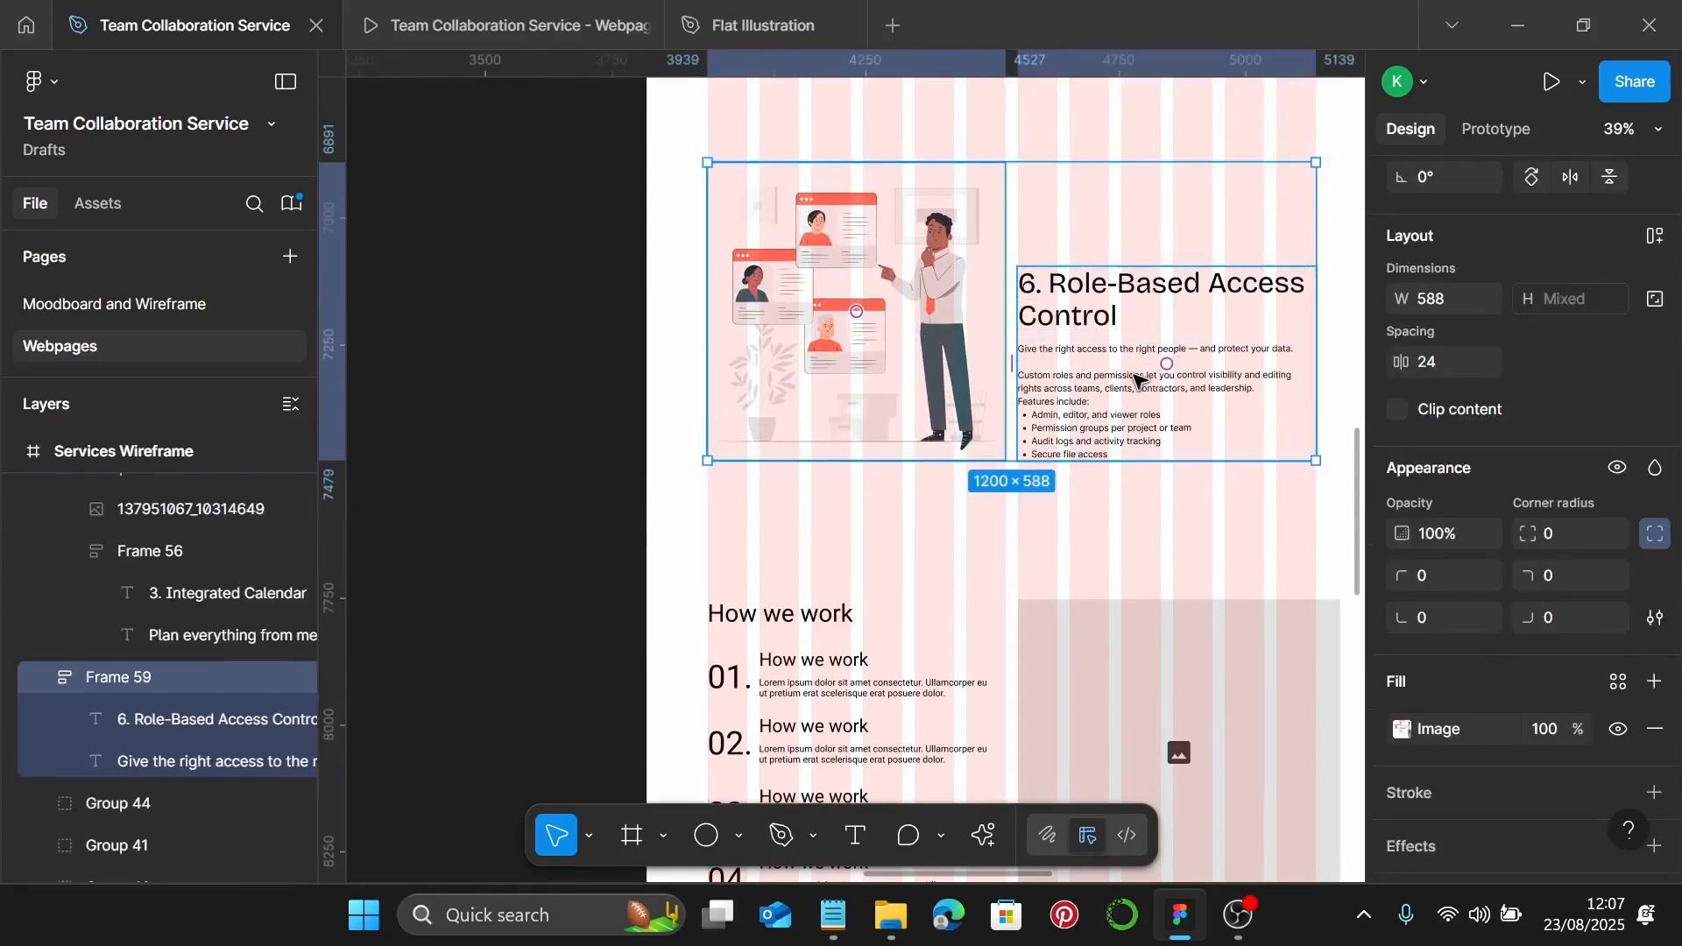
{"action": "key", "text": "alt+v"}
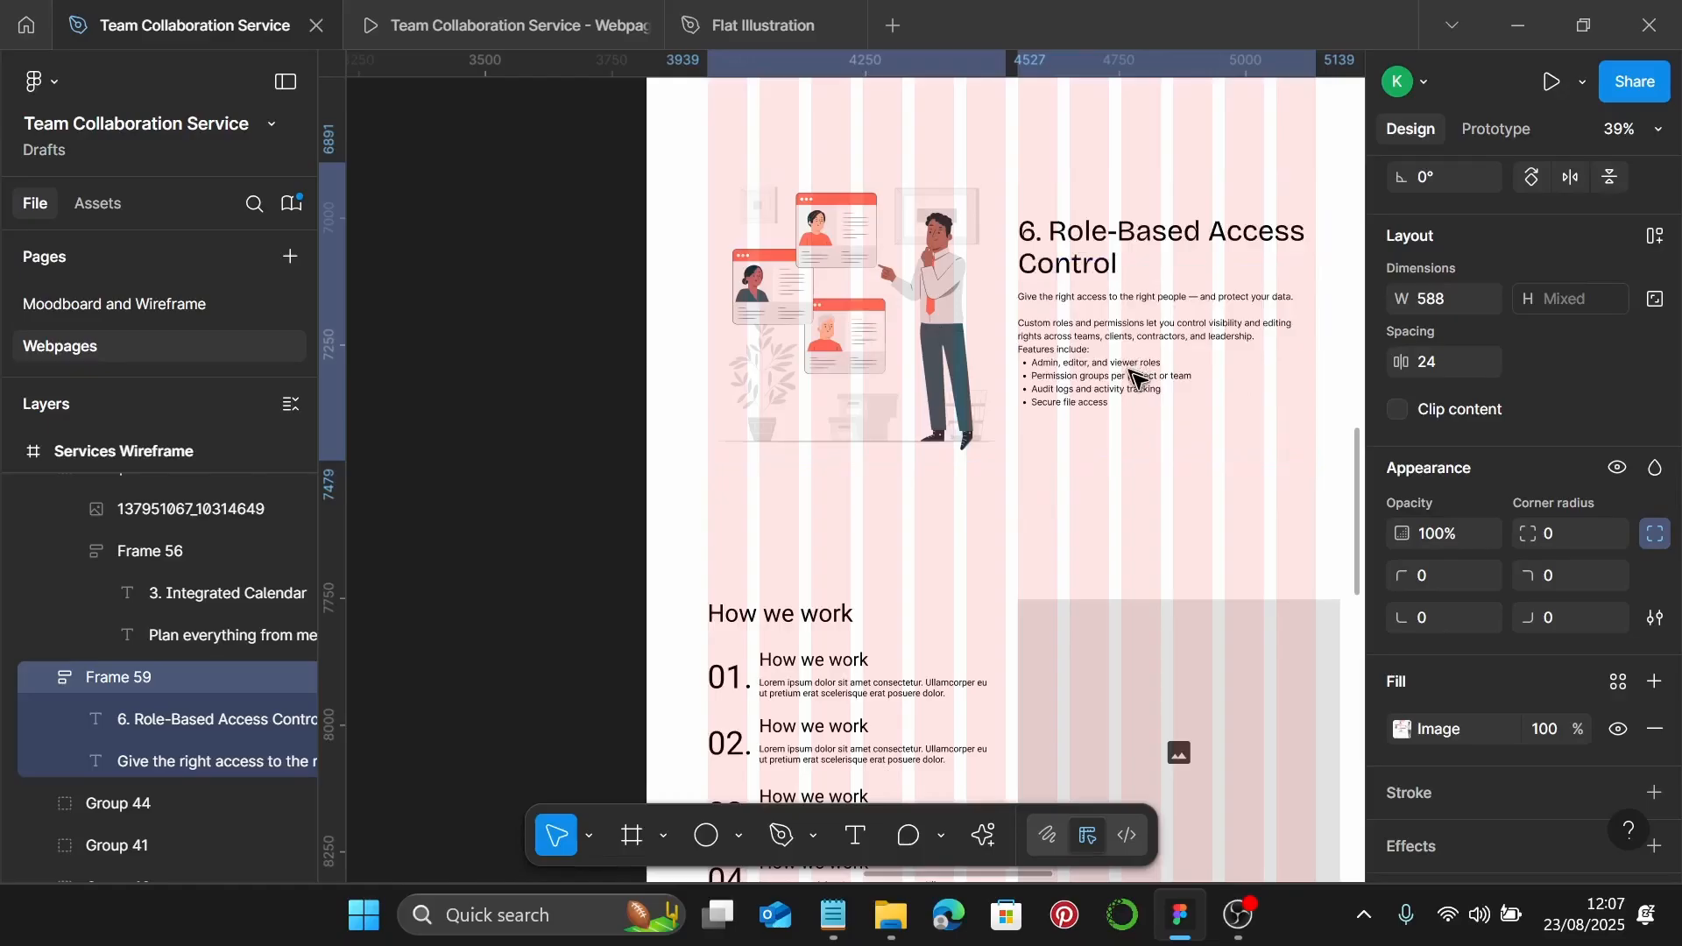
{"action": "key", "text": "shift+a"}
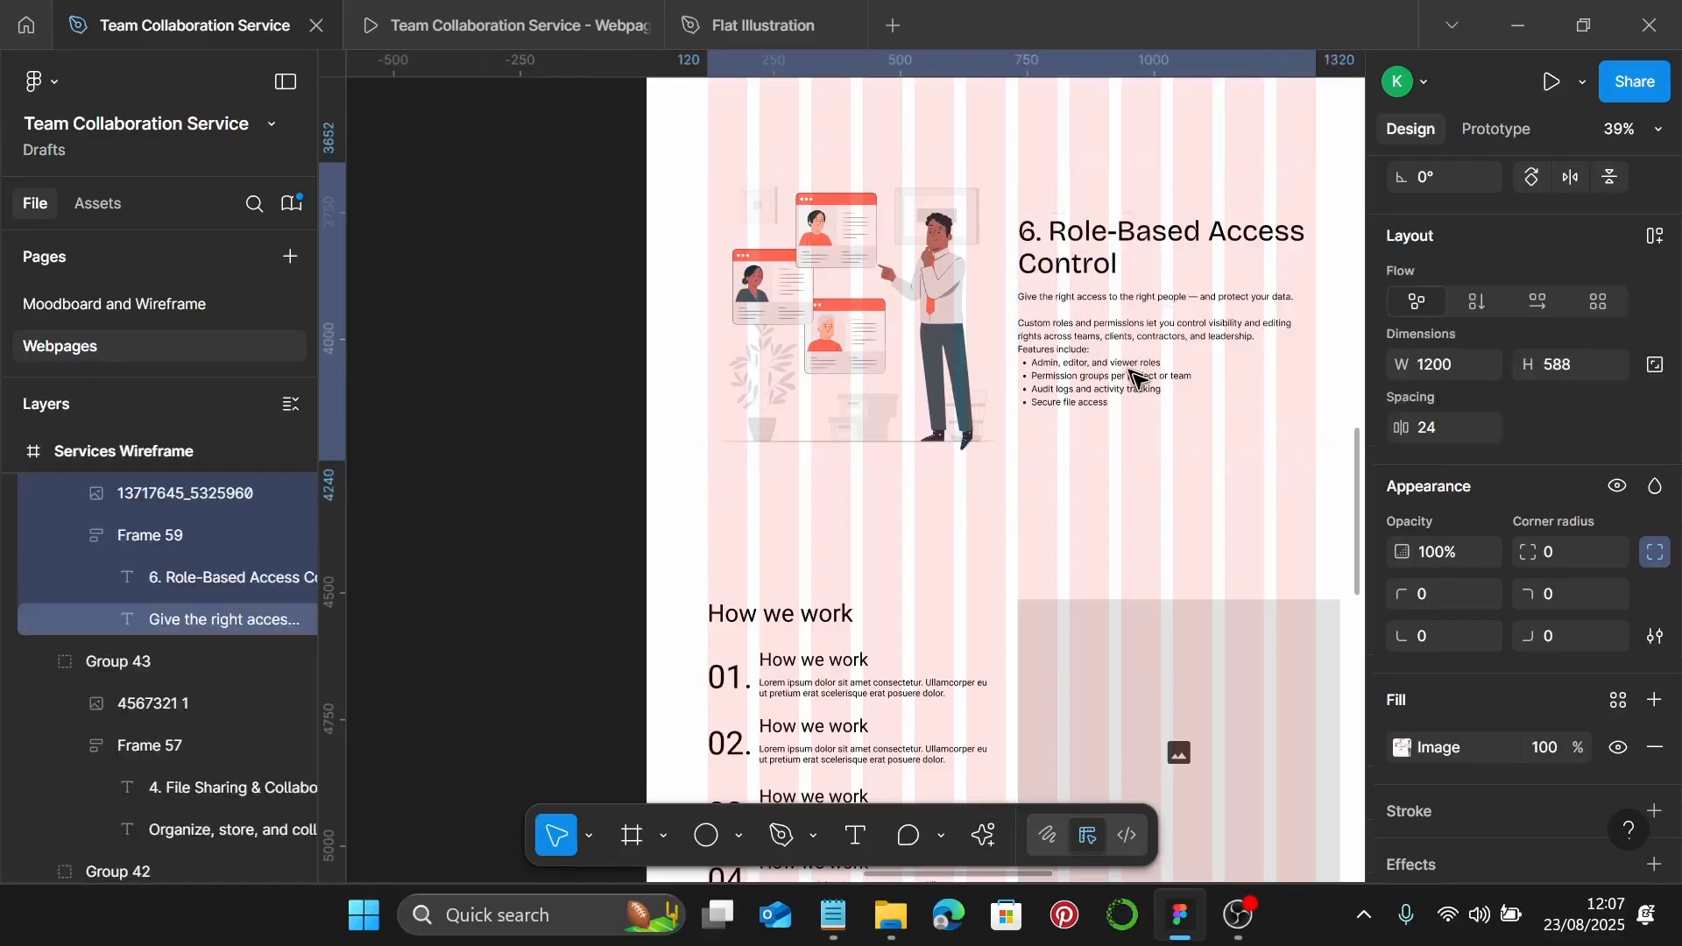
Check the Role-Based Access Control section and the space around it in the prototype preview, and return to the design file
{"action": "scroll", "coordinate": [1139, 376], "scroll_direction": "down", "scroll_amount": 1}
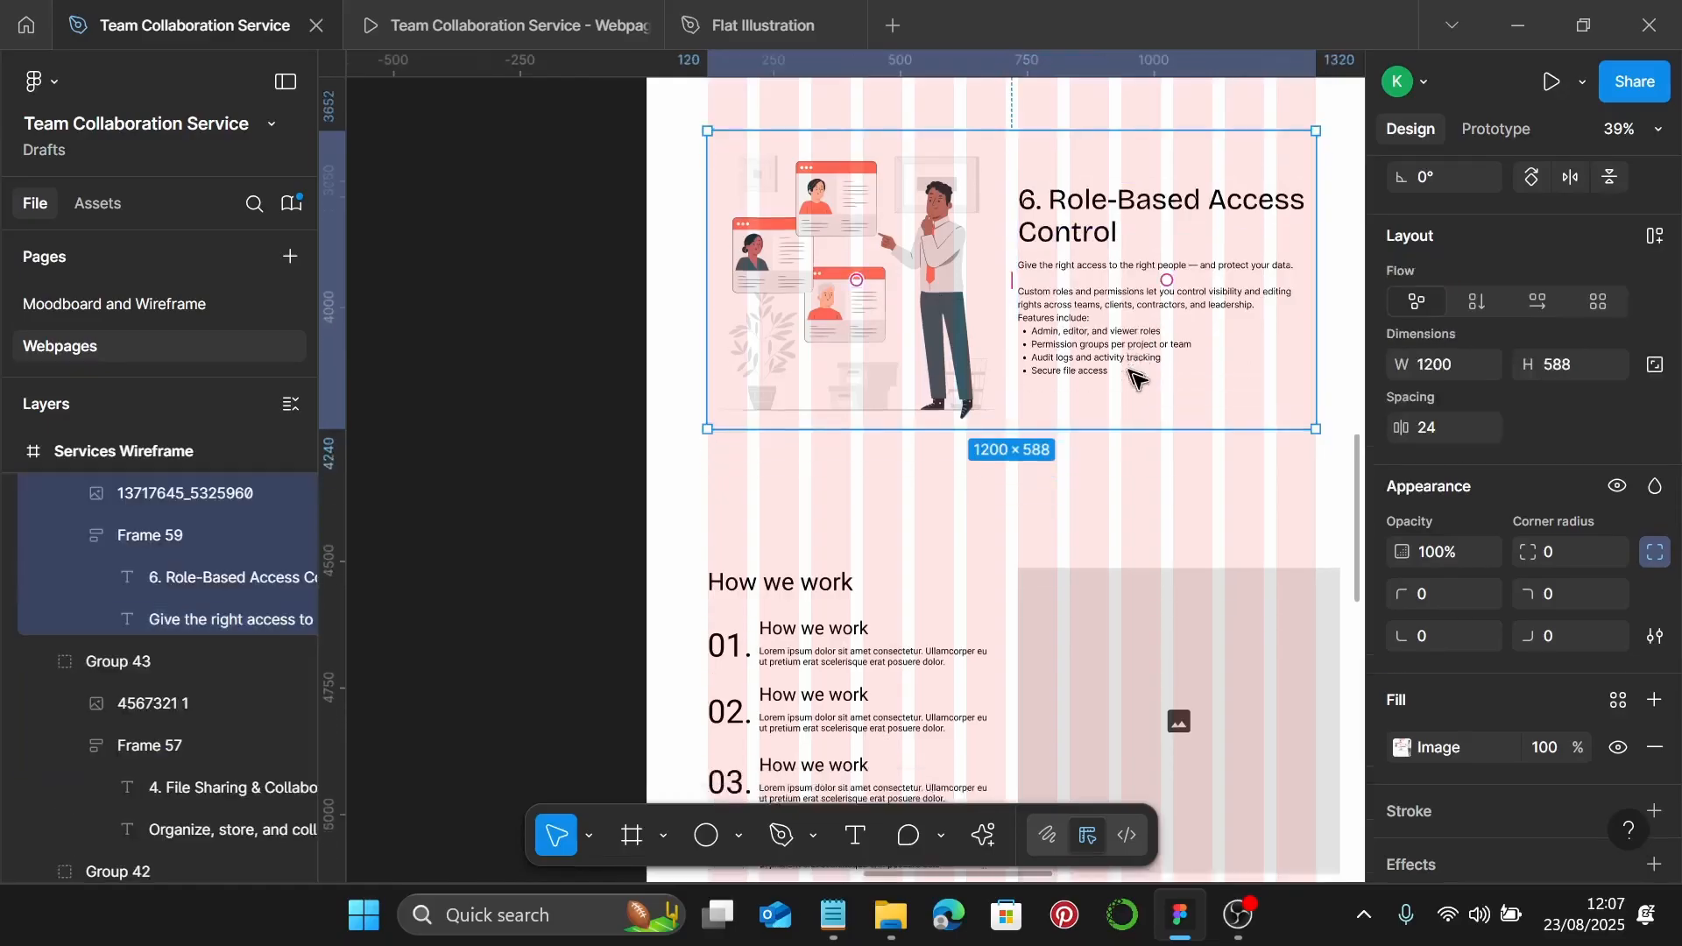
{"action": "left_click", "coordinate": [589, 158]}
{"action": "left_click", "coordinate": [492, 36]}
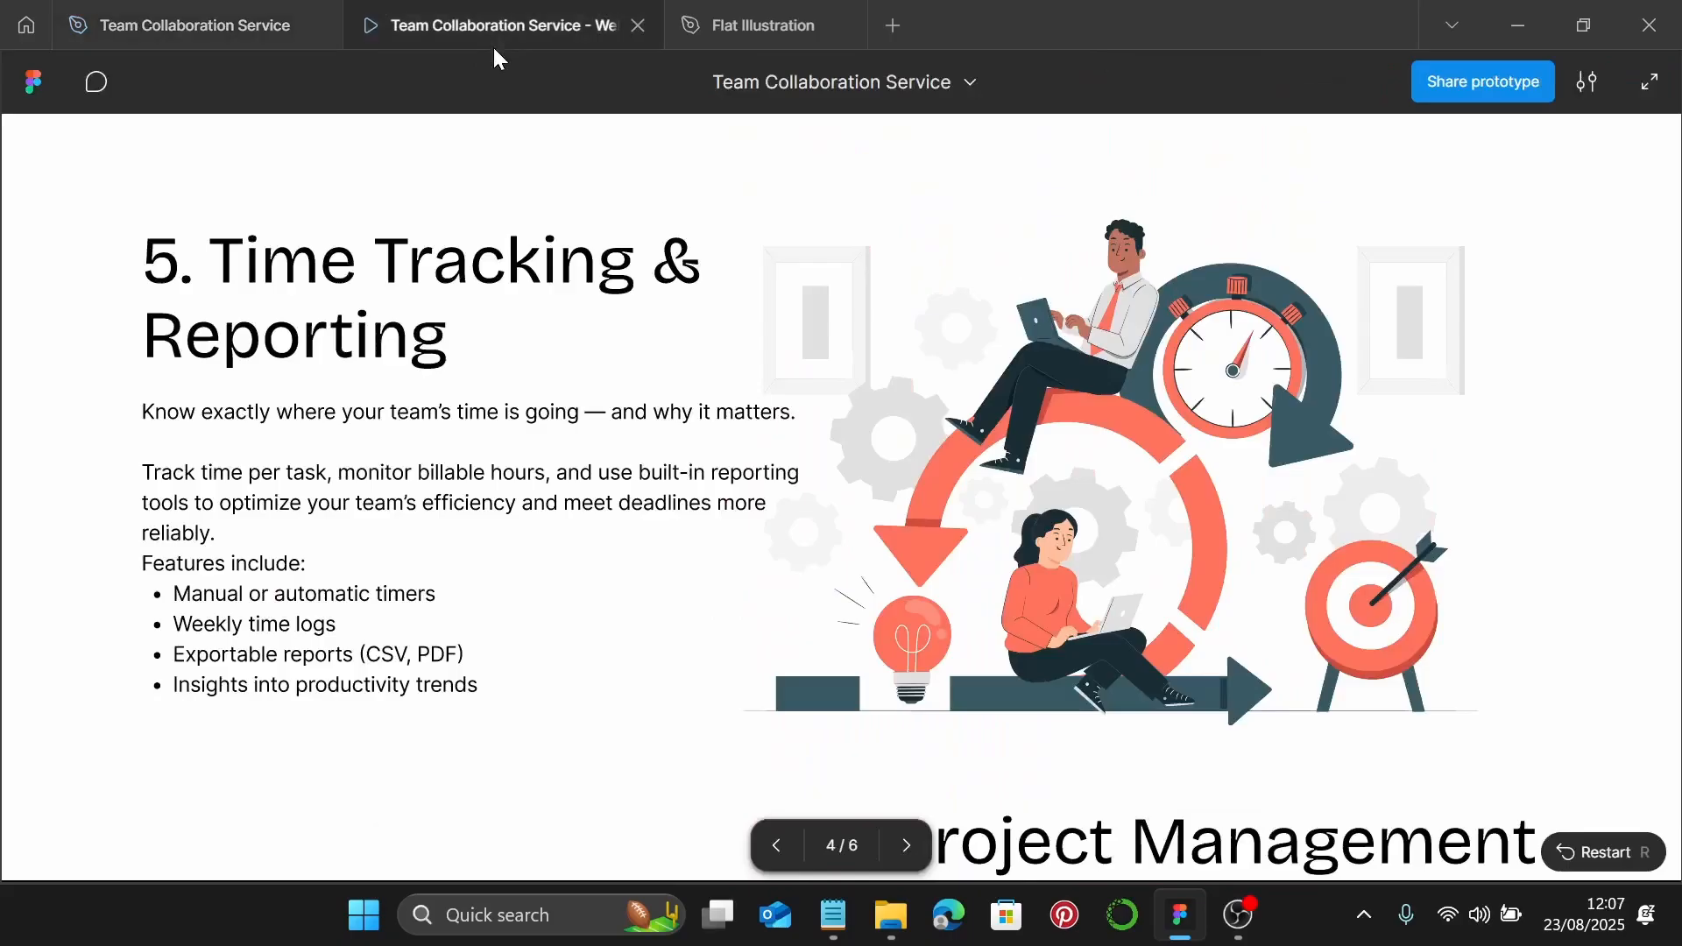
{"action": "scroll", "coordinate": [775, 336], "scroll_direction": "down", "scroll_amount": 5}
{"action": "scroll", "coordinate": [775, 336], "scroll_direction": "down", "scroll_amount": 3}
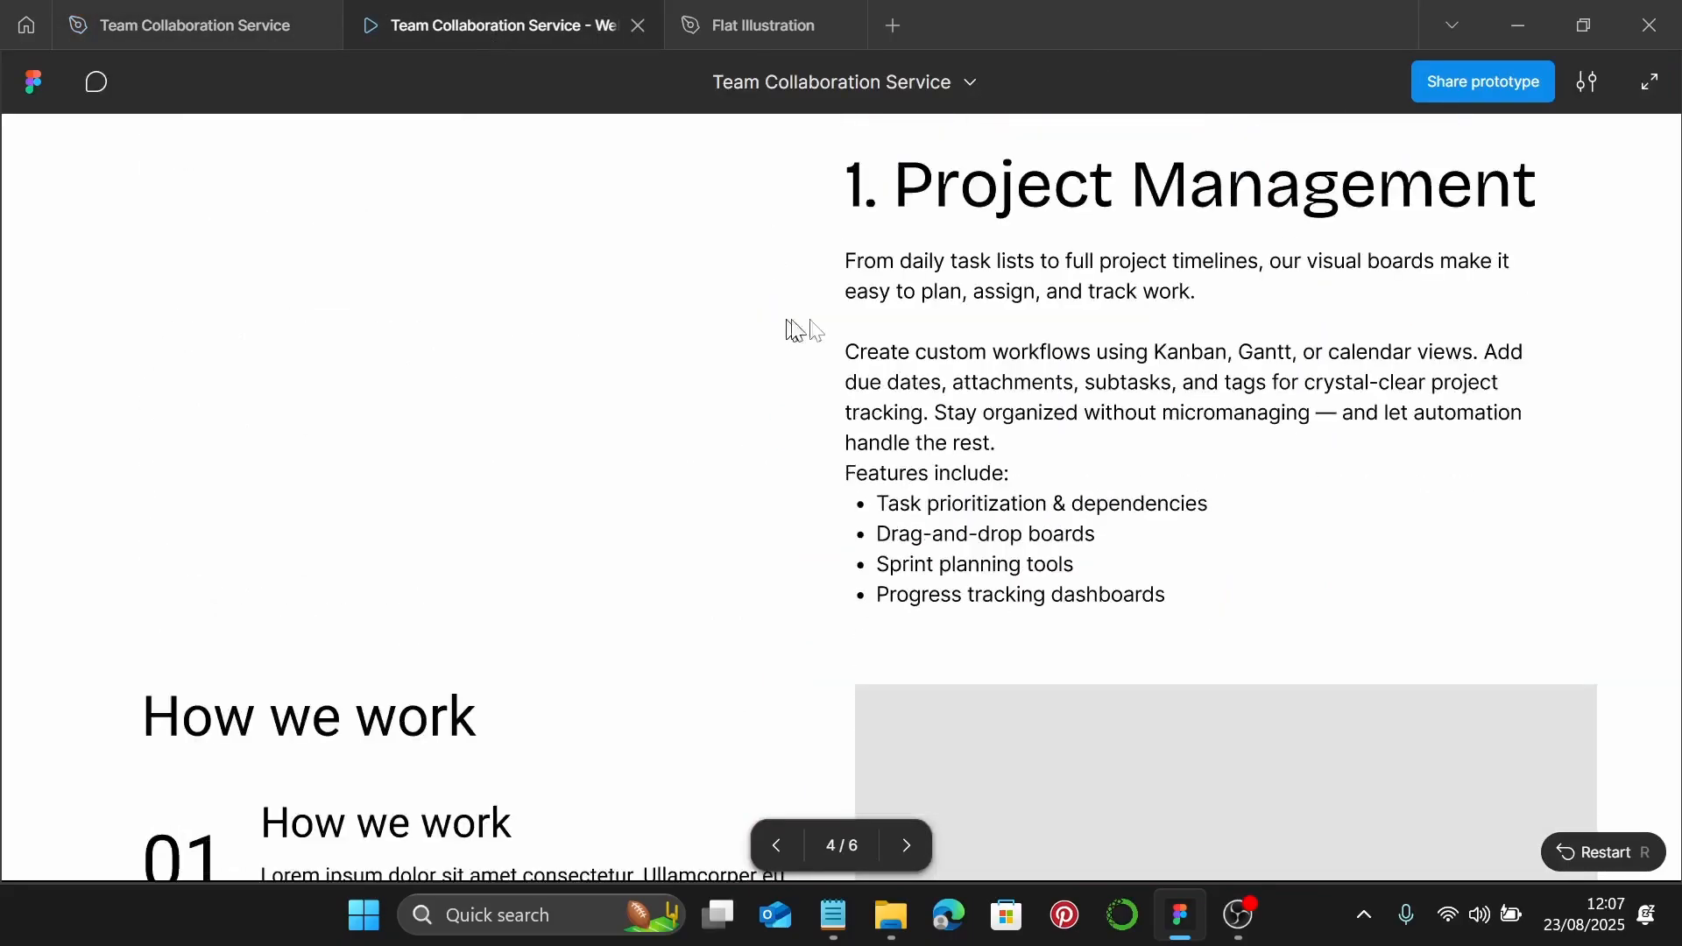
{"action": "key", "text": "Right"}
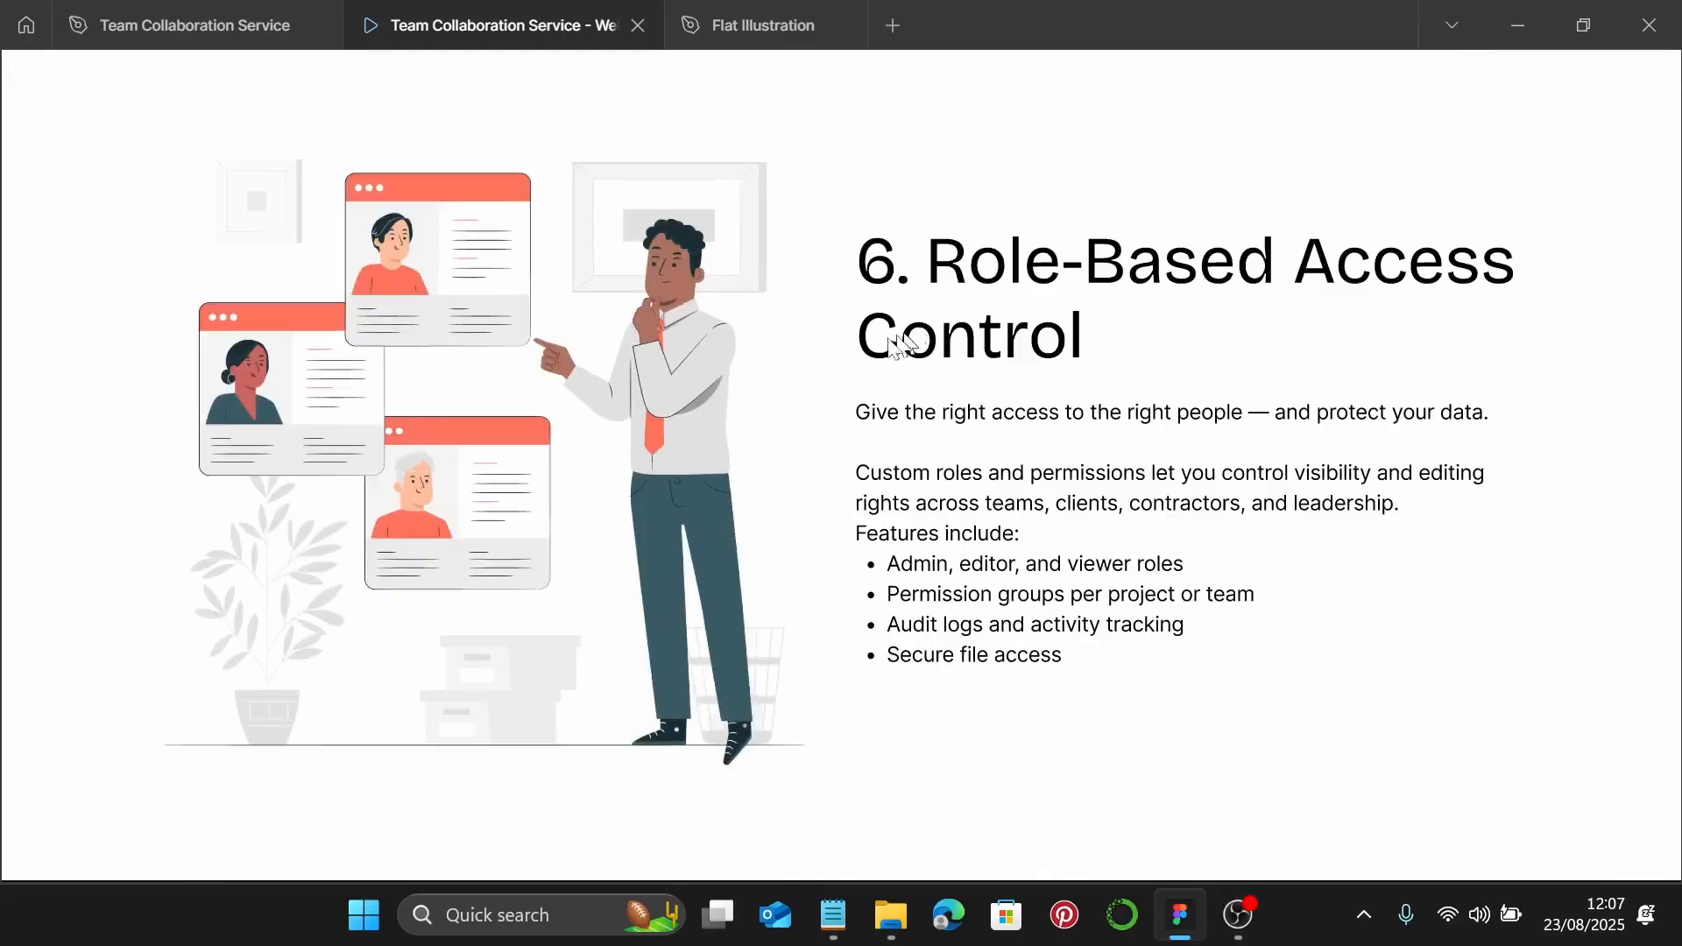
{"action": "left_click", "coordinate": [235, 25]}
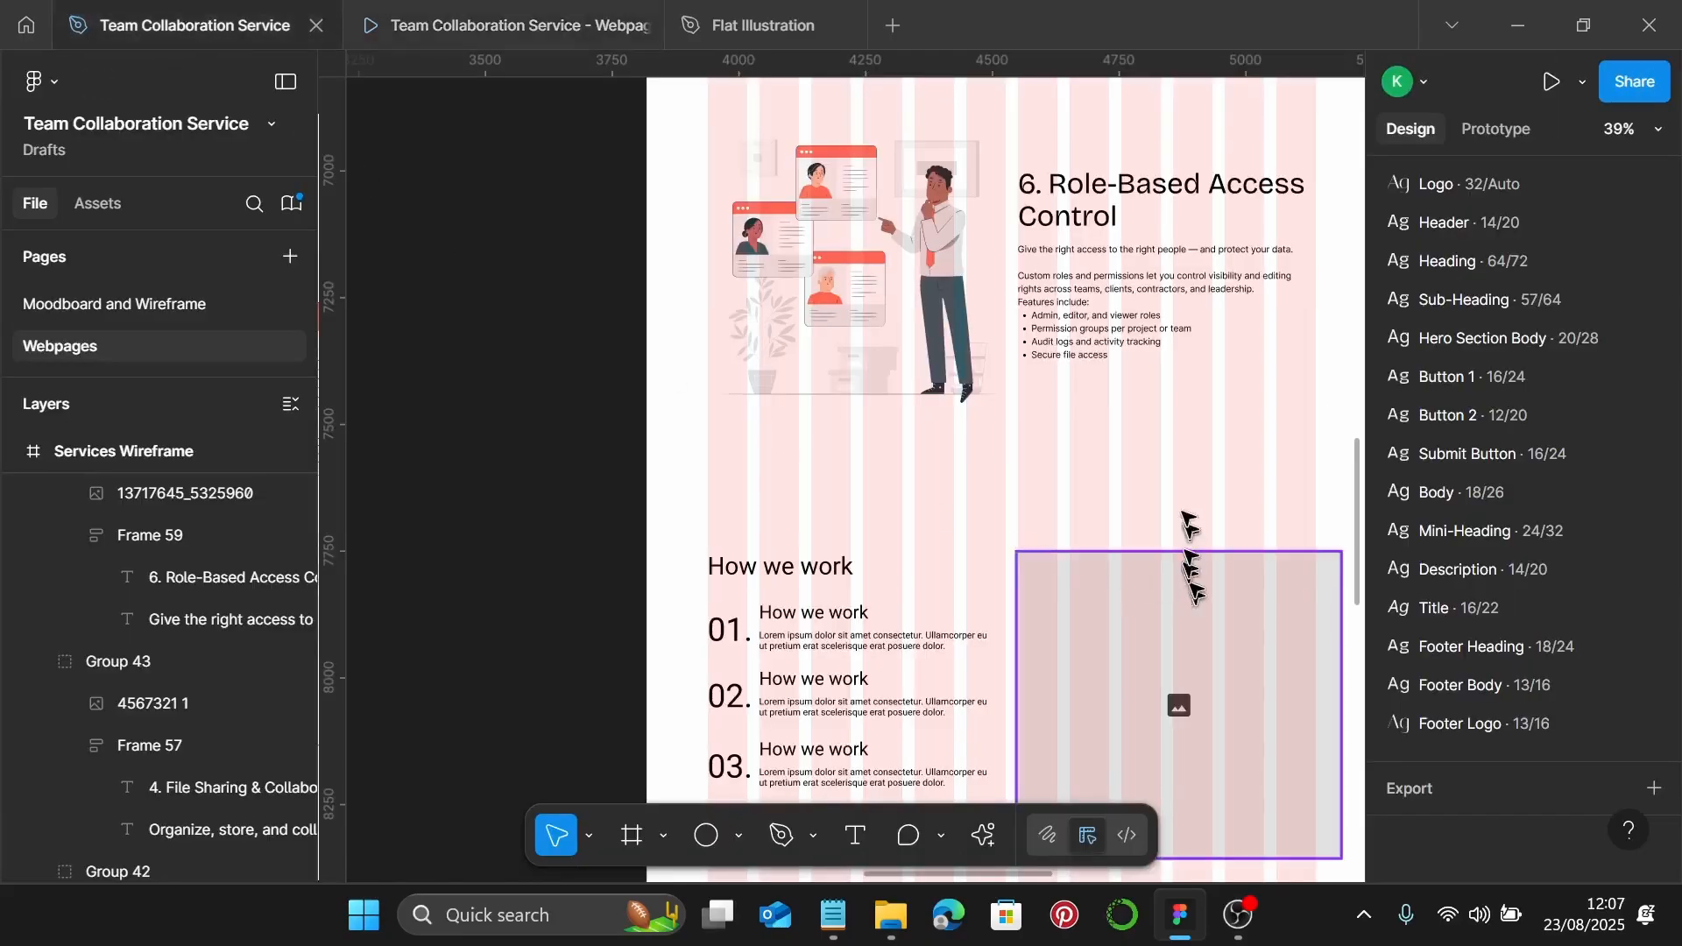
Move the How we work section heading up, away from the numbered list, and apply the Sub-Heading text style to it
{"action": "scroll", "coordinate": [1200, 377], "scroll_direction": "down", "scroll_amount": 3}
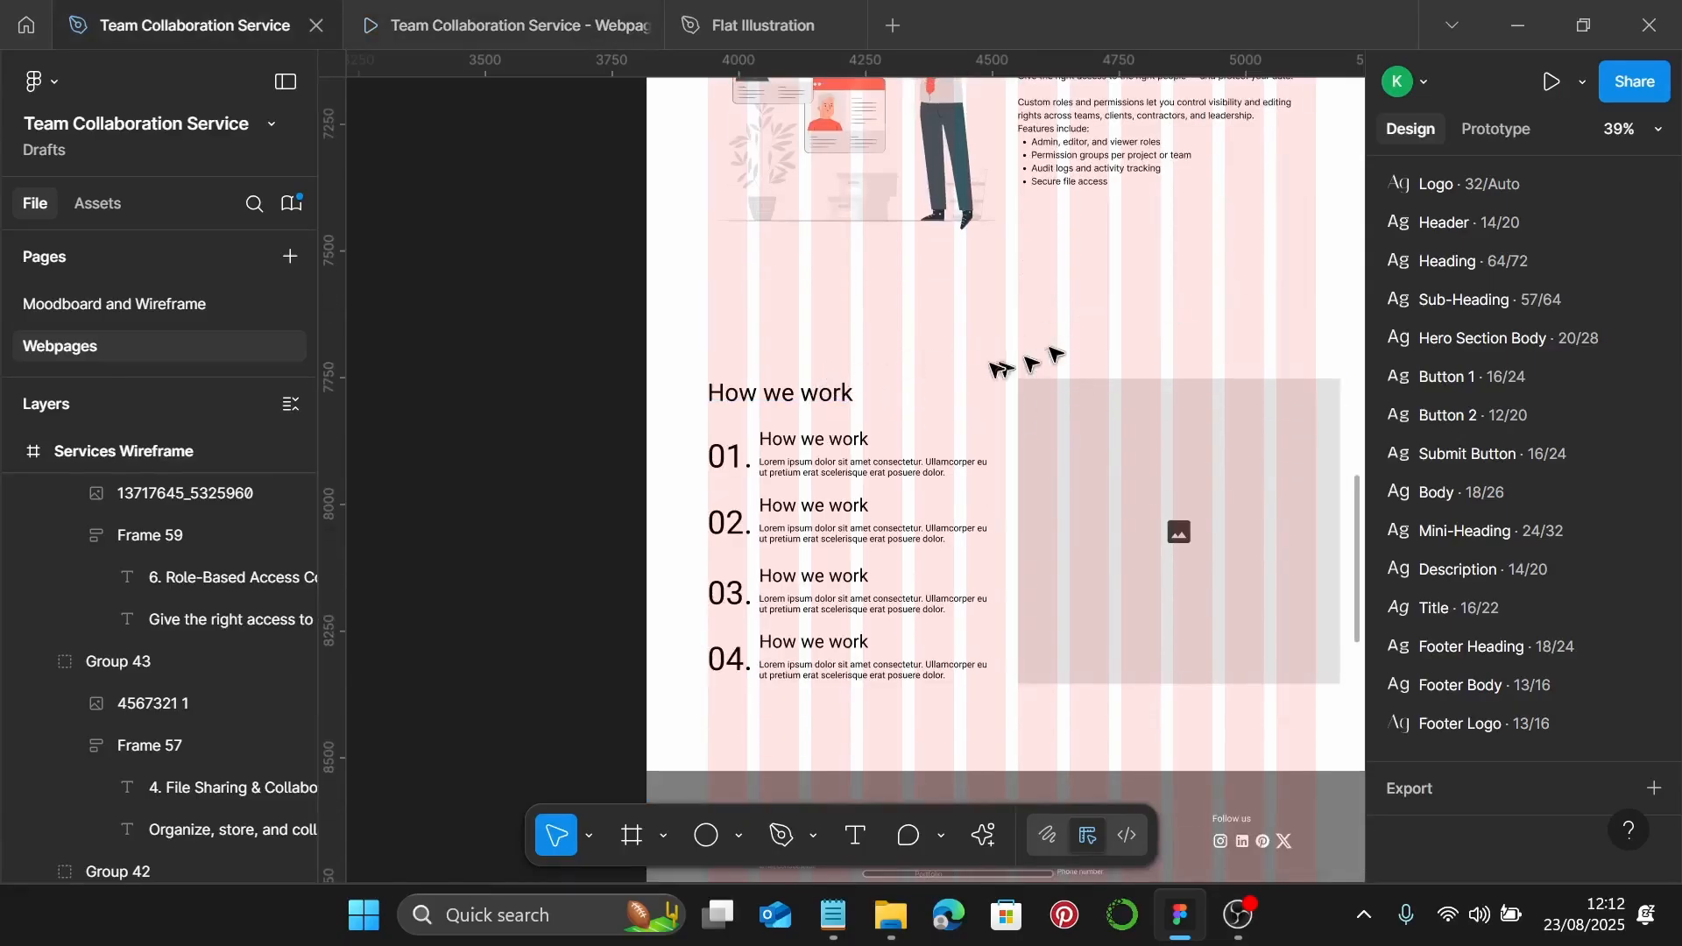
{"action": "scroll", "coordinate": [883, 375], "scroll_direction": "up", "scroll_amount": 1}
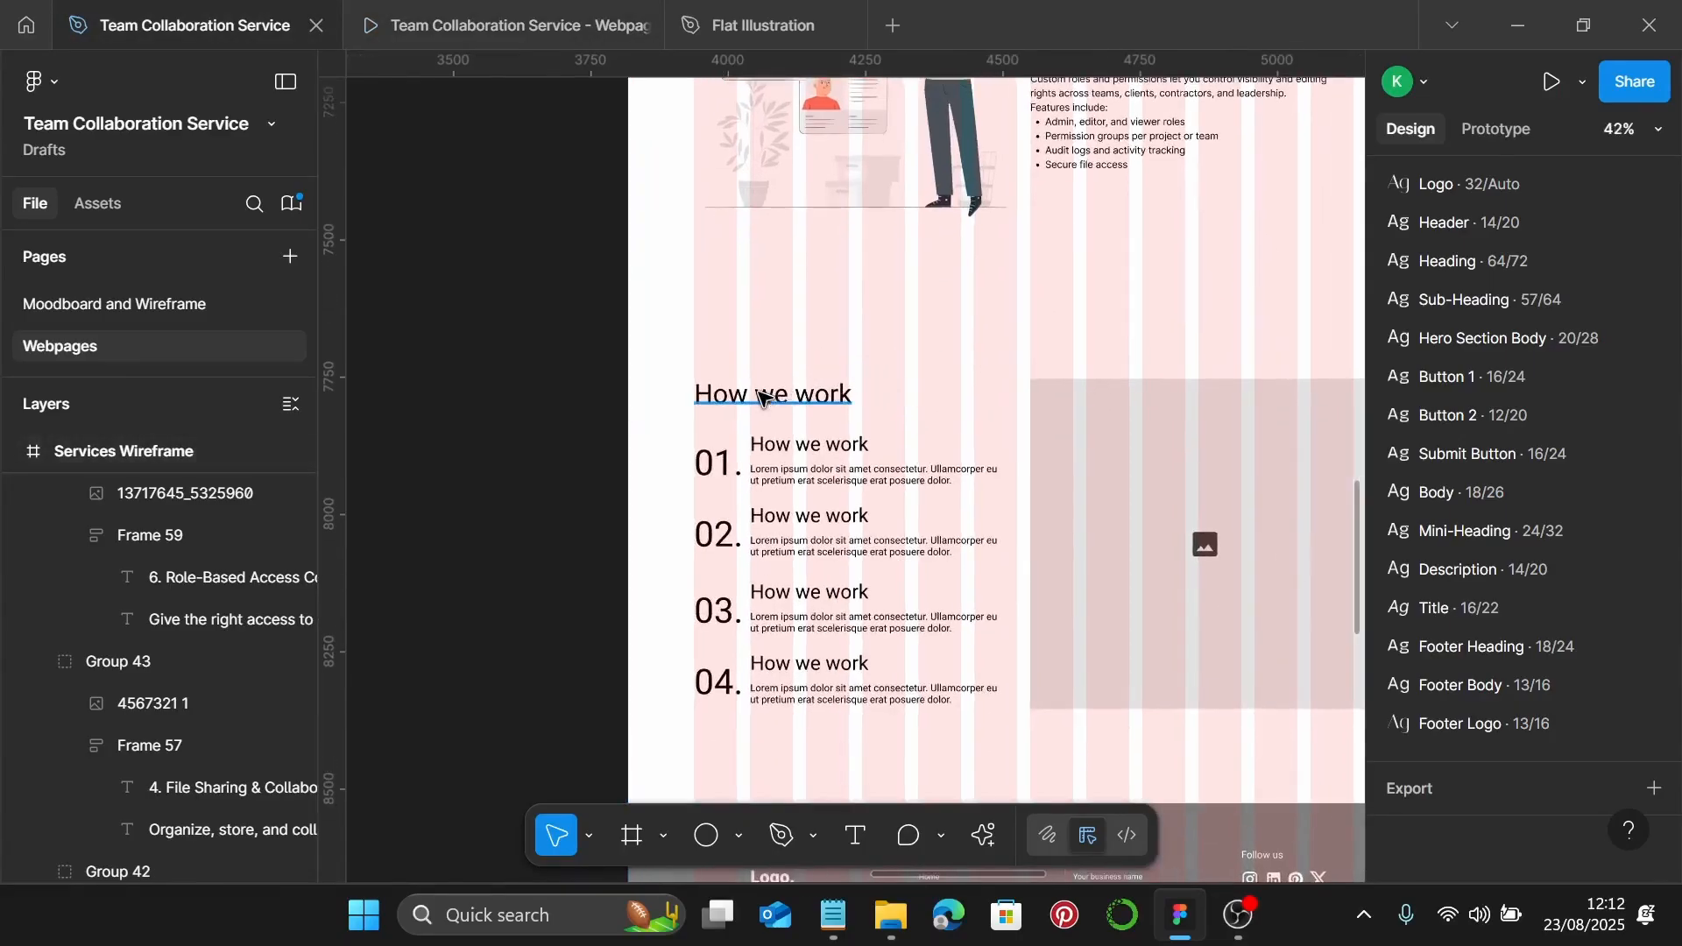
{"action": "left_click", "coordinate": [734, 408]}
{"action": "scroll", "coordinate": [734, 408], "scroll_direction": "up", "scroll_amount": 1}
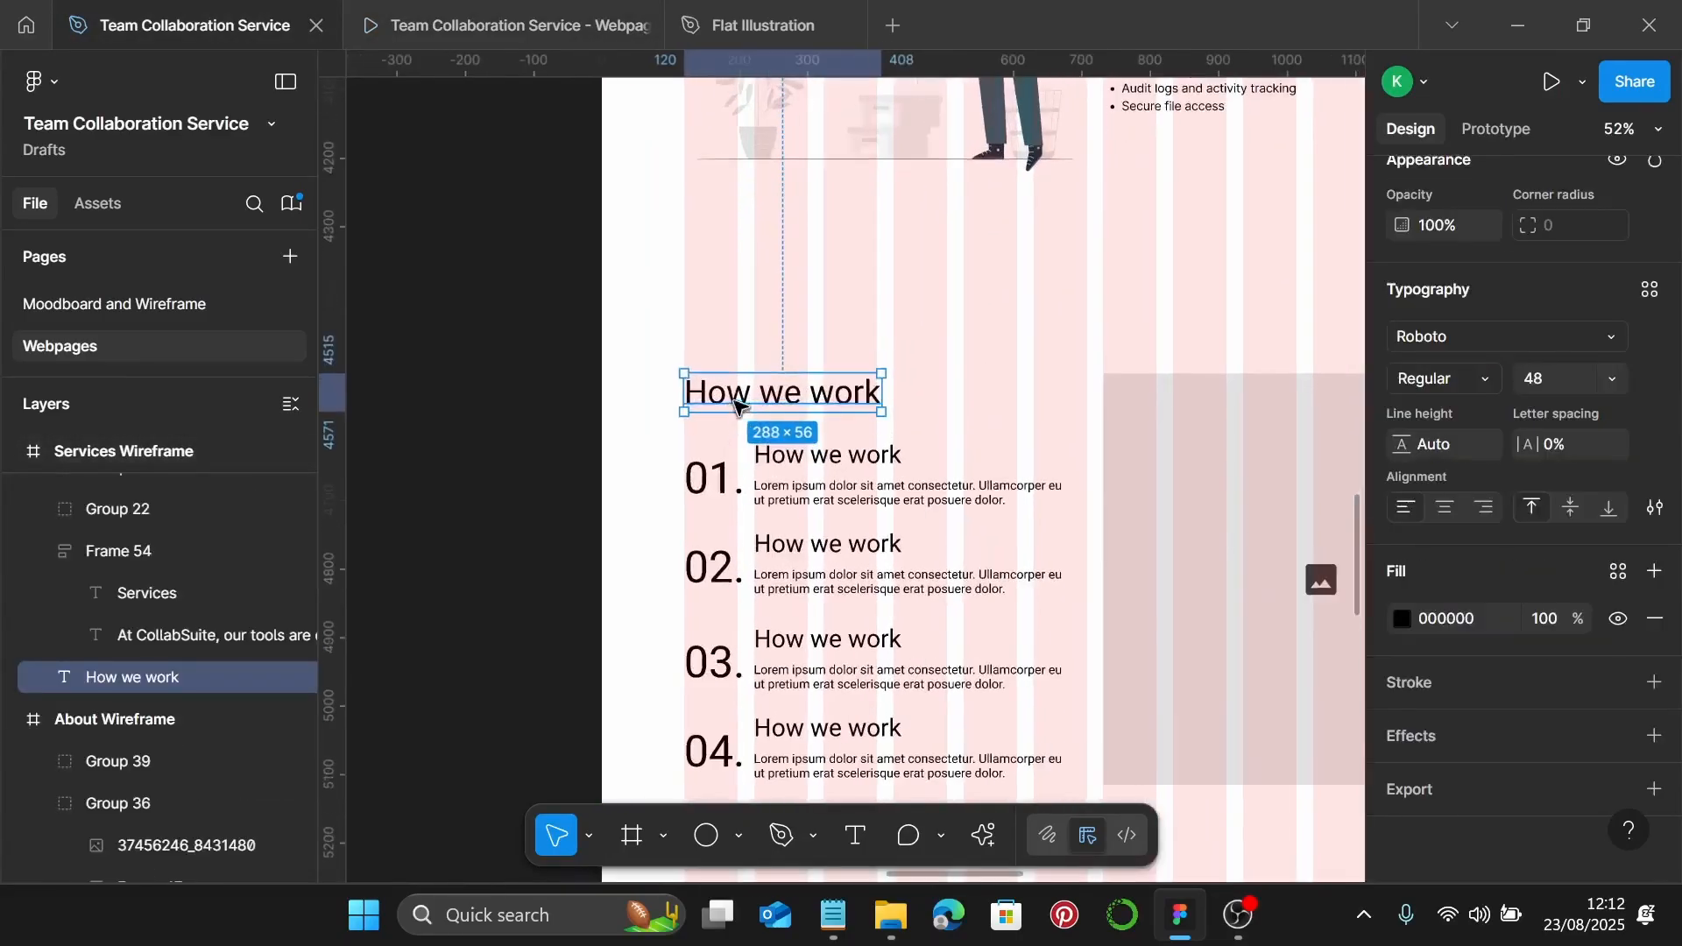
{"action": "scroll", "coordinate": [736, 409], "scroll_direction": "up", "scroll_amount": 5}
{"action": "left_click_drag", "start_coordinate": [771, 412], "coordinate": [798, 208]}
{"action": "scroll", "coordinate": [793, 207], "scroll_direction": "down", "scroll_amount": 2}
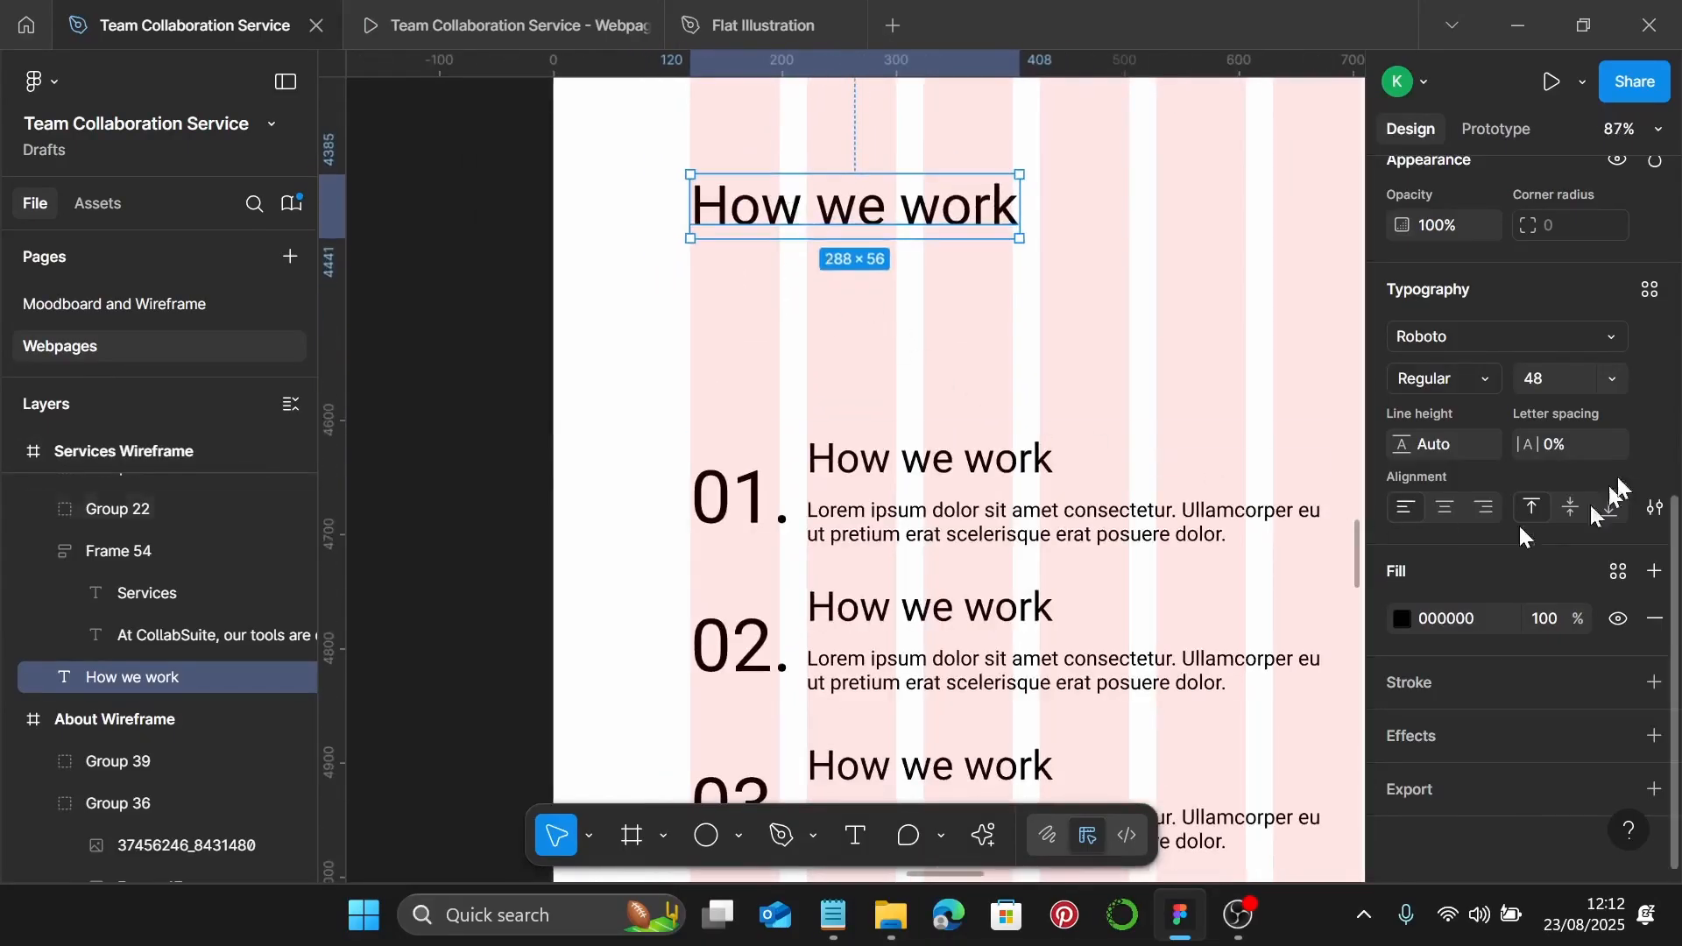
{"action": "left_click", "coordinate": [1648, 298]}
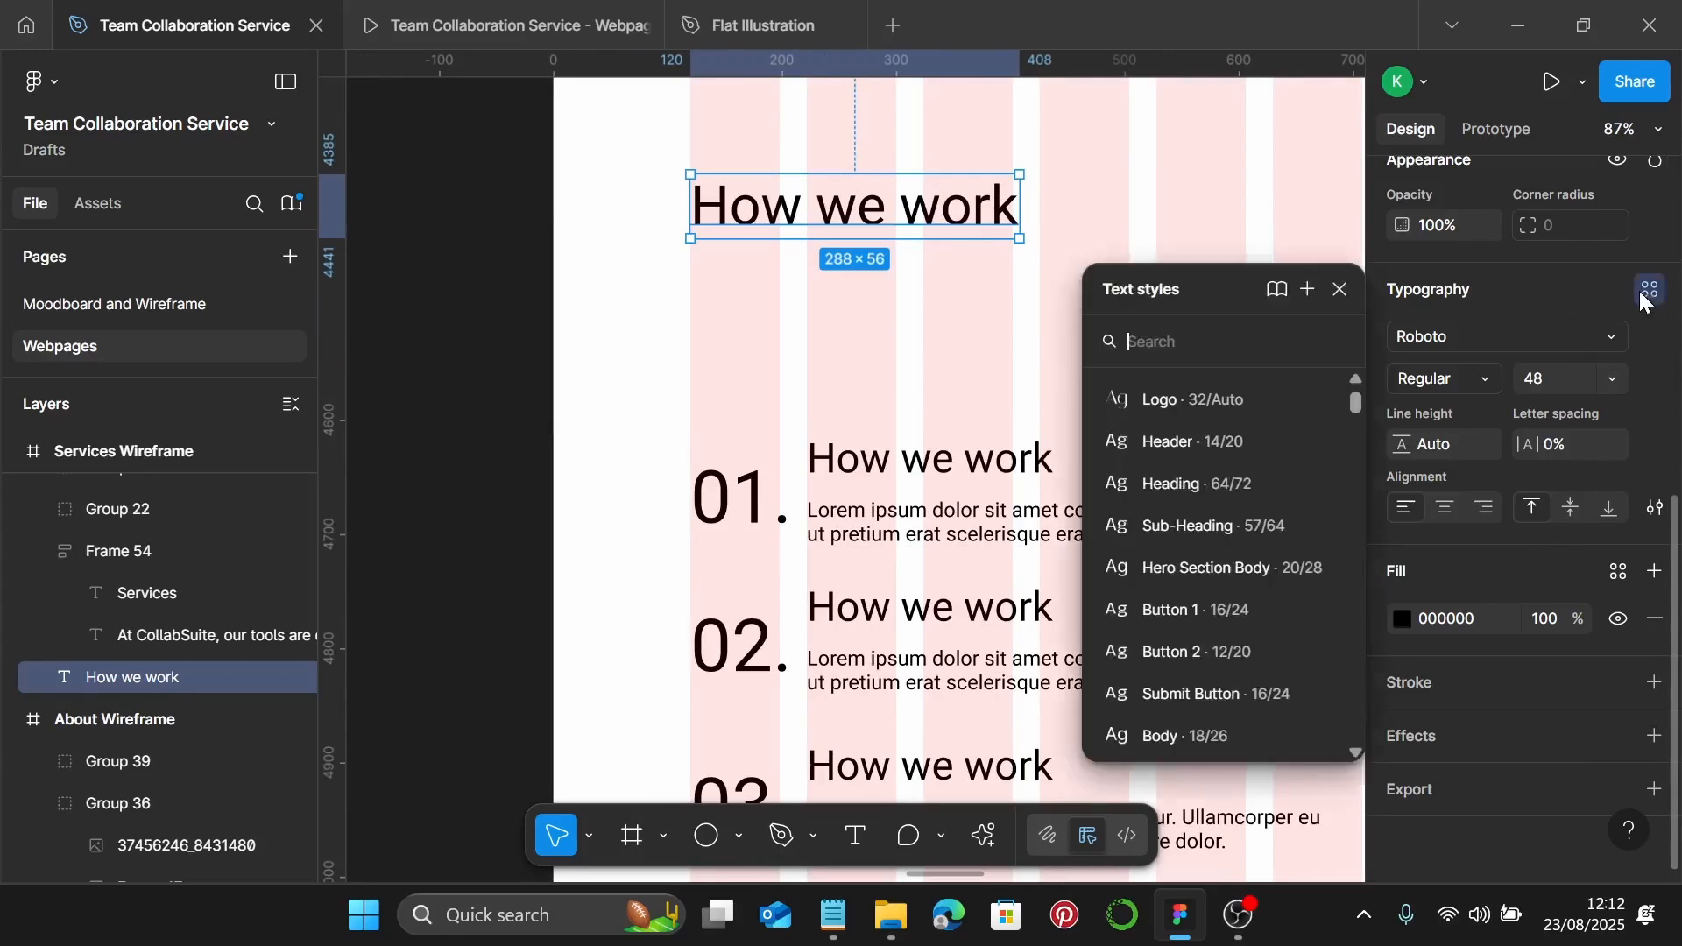
{"action": "left_click", "coordinate": [1218, 533]}
{"action": "scroll", "coordinate": [946, 460], "scroll_direction": "down", "scroll_amount": 1}
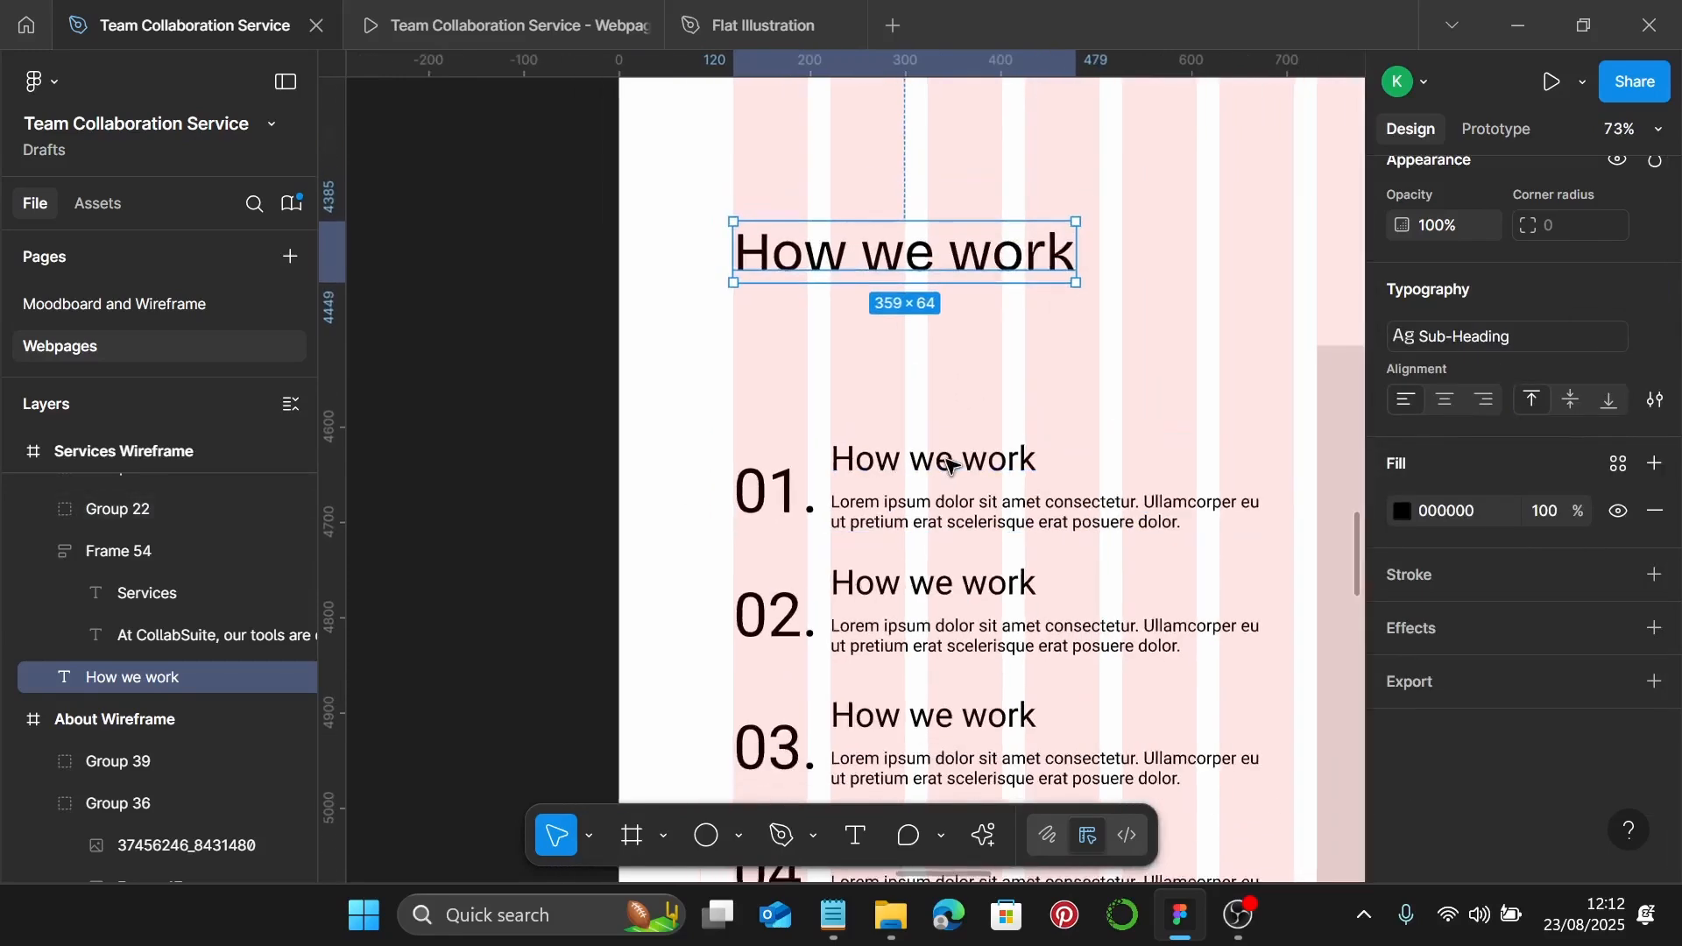
Duplicate the How we work heading directly below itself and apply the Body text style to the copy
{"action": "scroll", "coordinate": [949, 461], "scroll_direction": "down", "scroll_amount": 1}
{"action": "left_click", "coordinate": [935, 480]}
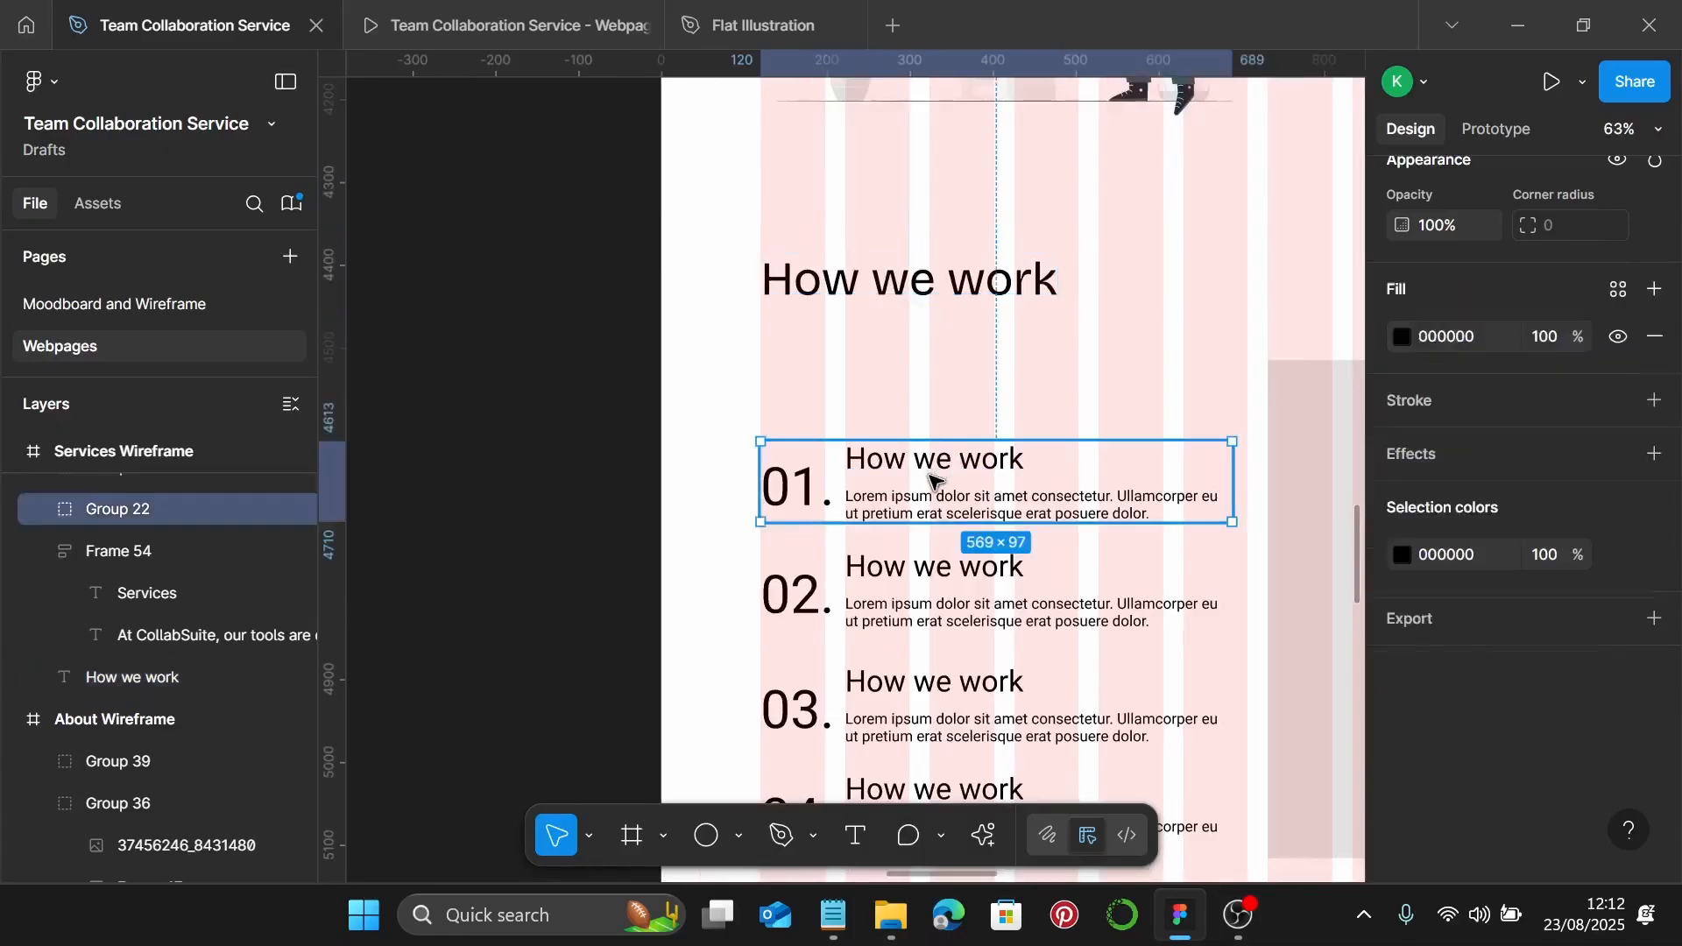
{"action": "left_click", "coordinate": [915, 296]}
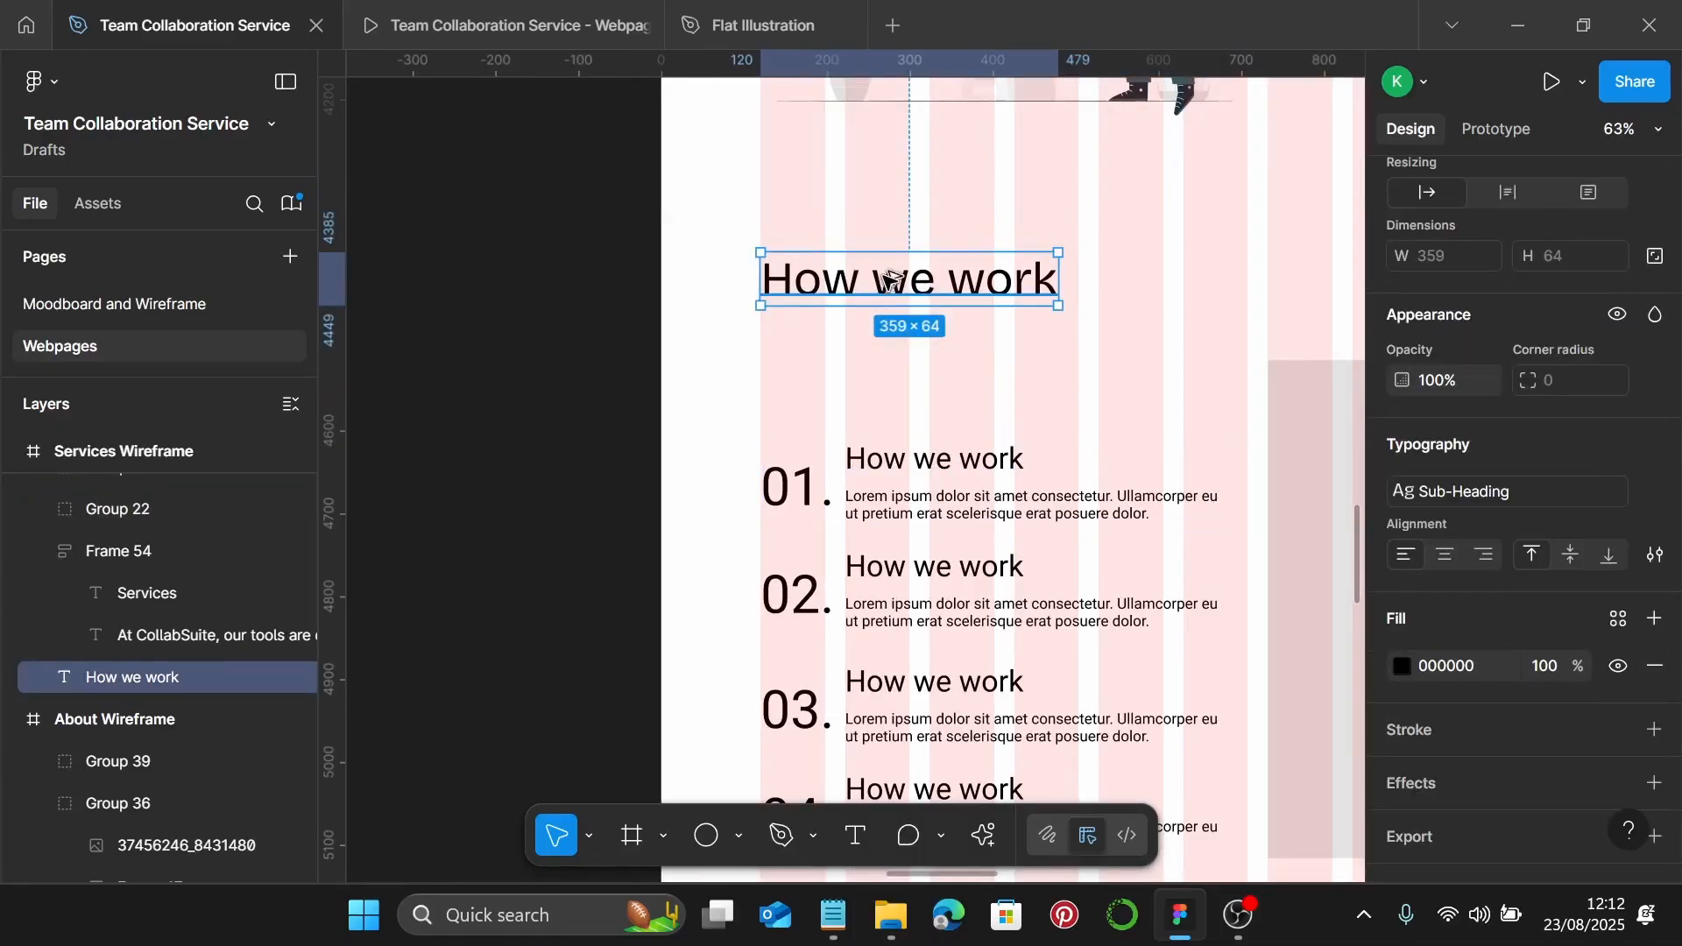
{"action": "left_click_drag", "start_coordinate": [889, 281], "coordinate": [887, 346]}
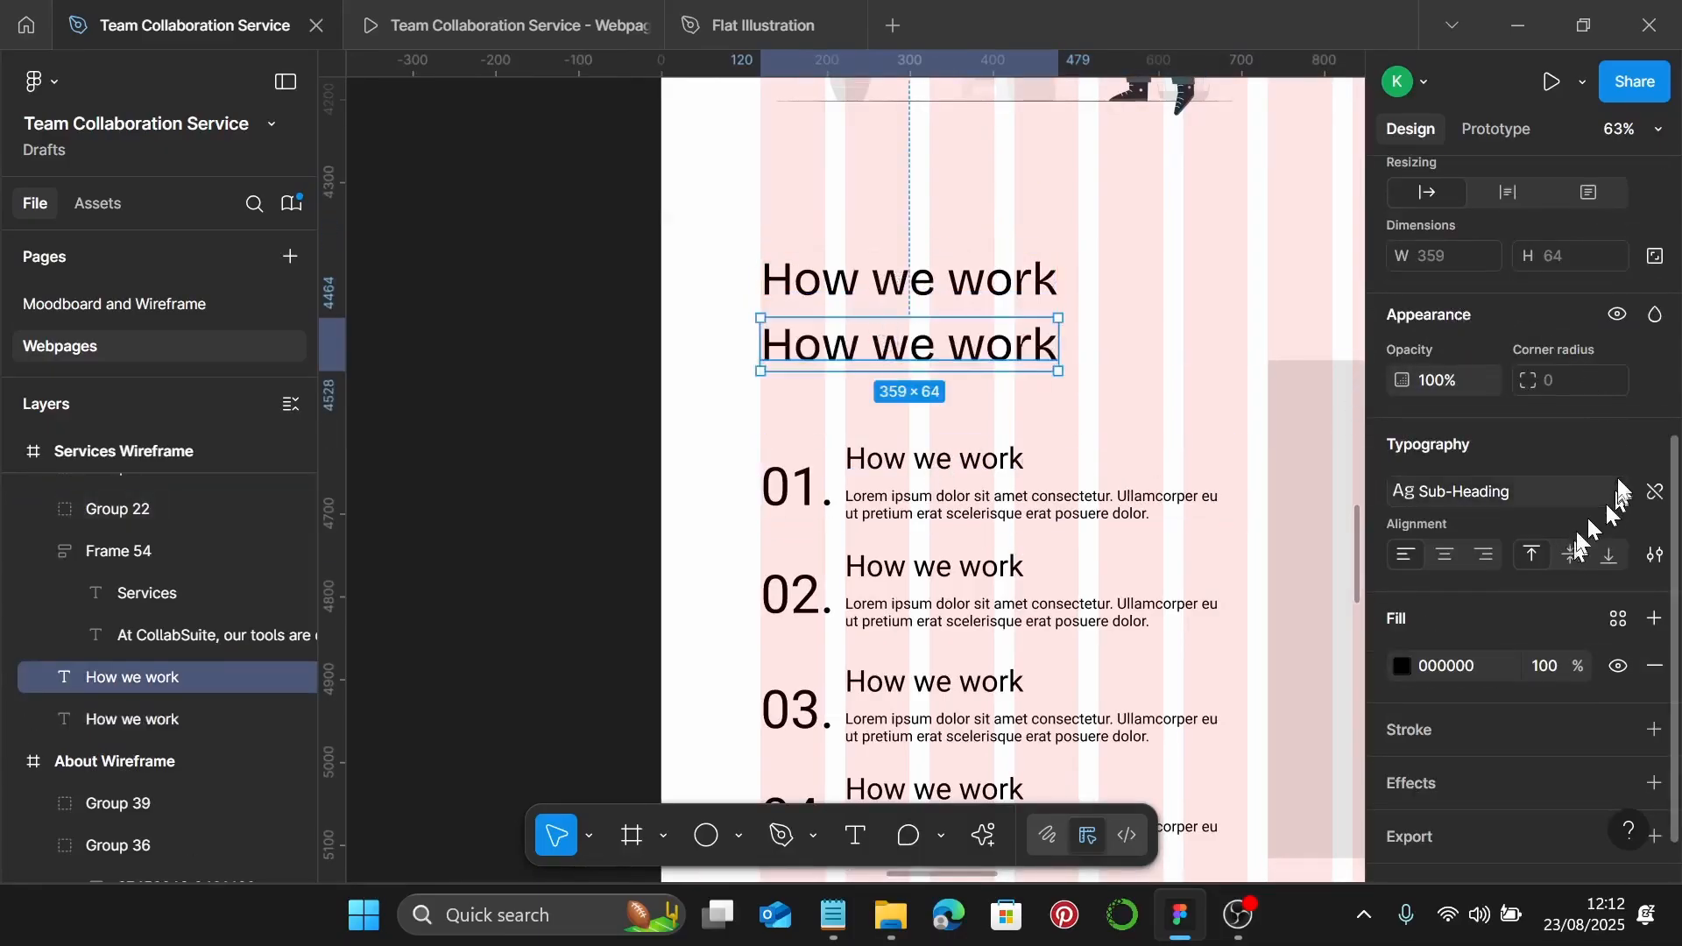
{"action": "left_click", "coordinate": [1570, 491]}
{"action": "scroll", "coordinate": [1237, 762], "scroll_direction": "down", "scroll_amount": 2}
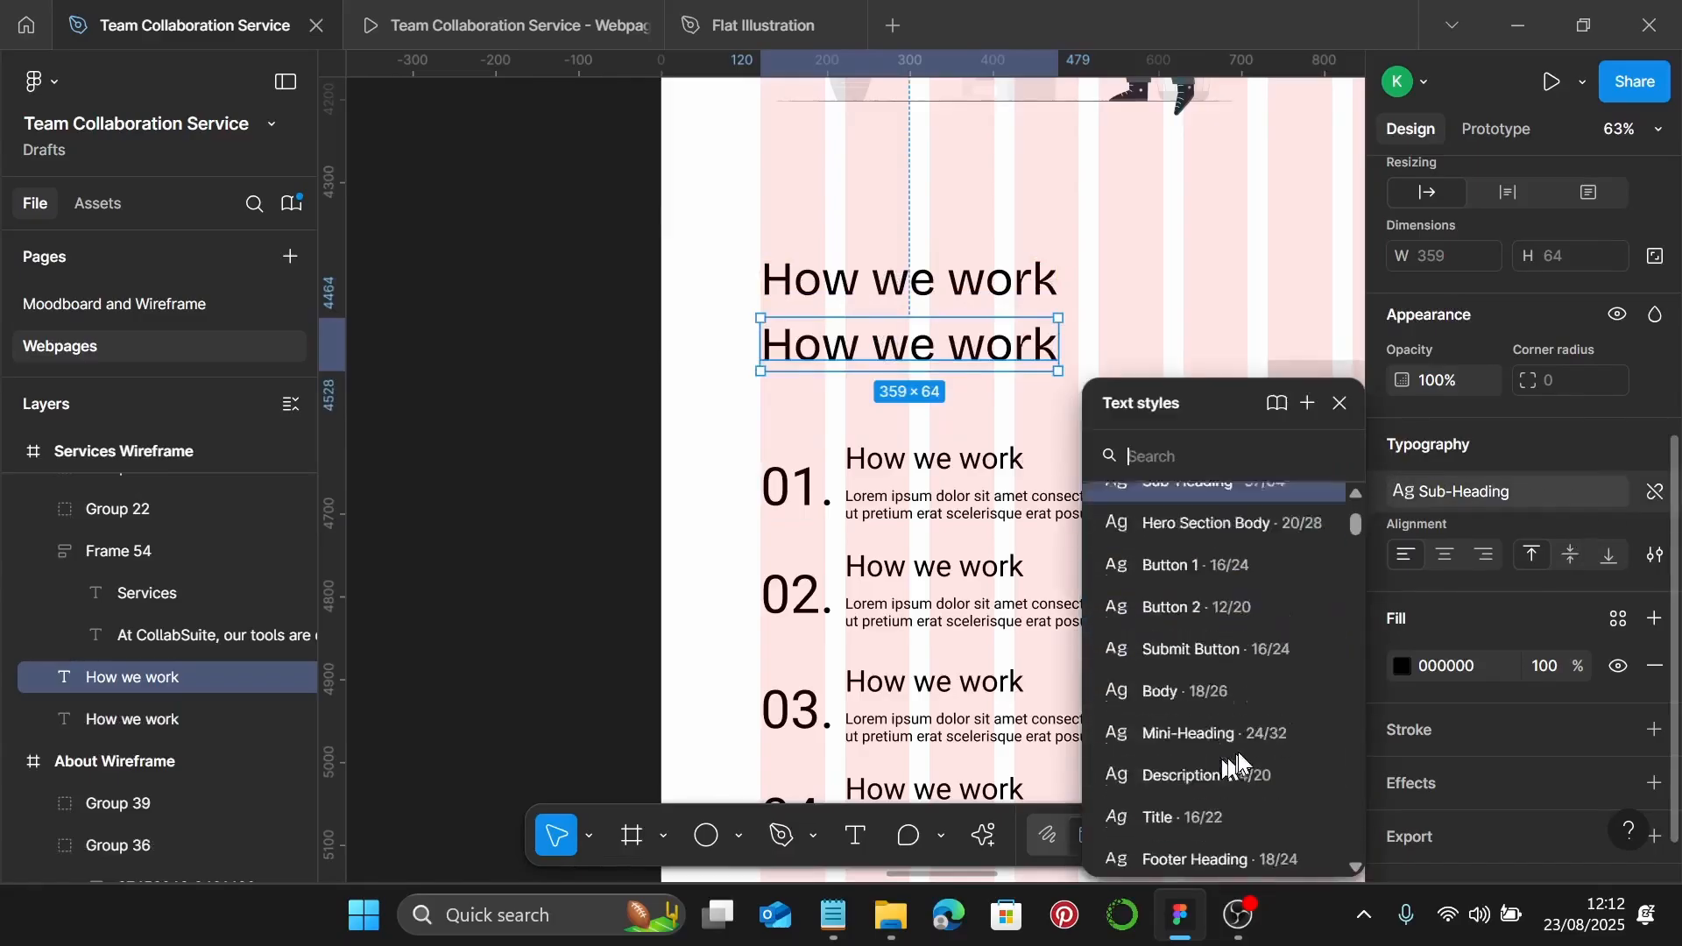
{"action": "scroll", "coordinate": [1237, 762], "scroll_direction": "down", "scroll_amount": 1}
{"action": "left_click", "coordinate": [1237, 596]}
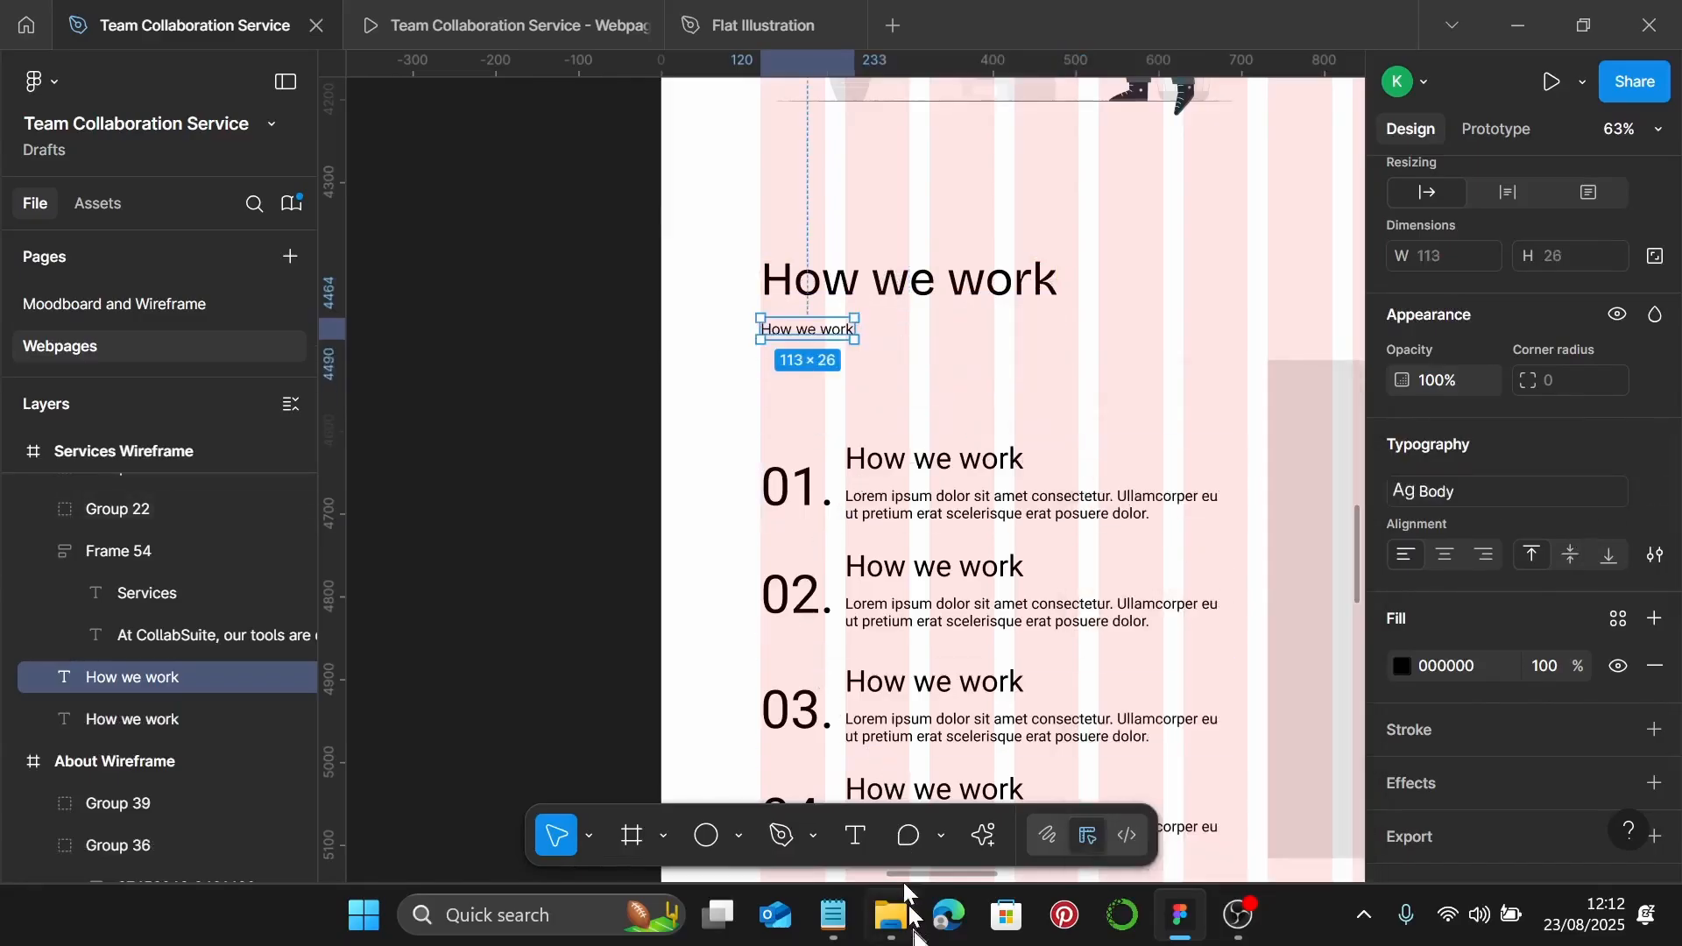
Replace the duplicate's text with the How we work intro from the notes, beginning "We don’t just give you a platform — we give you a partnership"
{"action": "left_click", "coordinate": [833, 916]}
{"action": "scroll", "coordinate": [1373, 513], "scroll_direction": "down", "scroll_amount": 3}
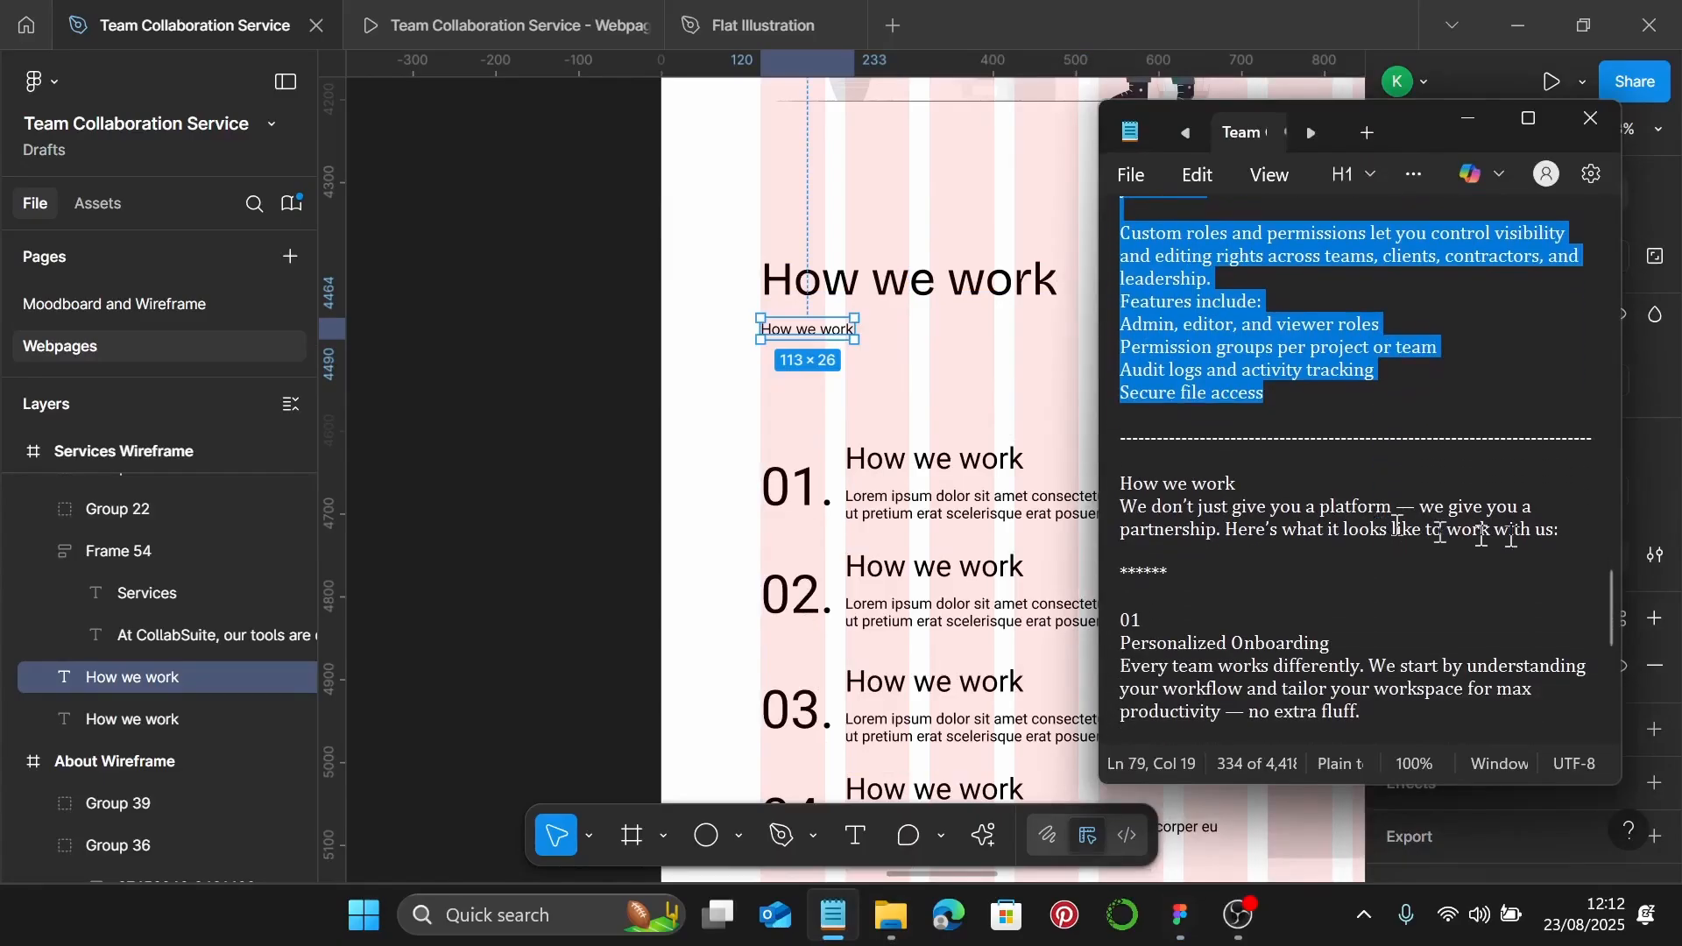
{"action": "left_click_drag", "start_coordinate": [1584, 532], "coordinate": [1115, 505]}
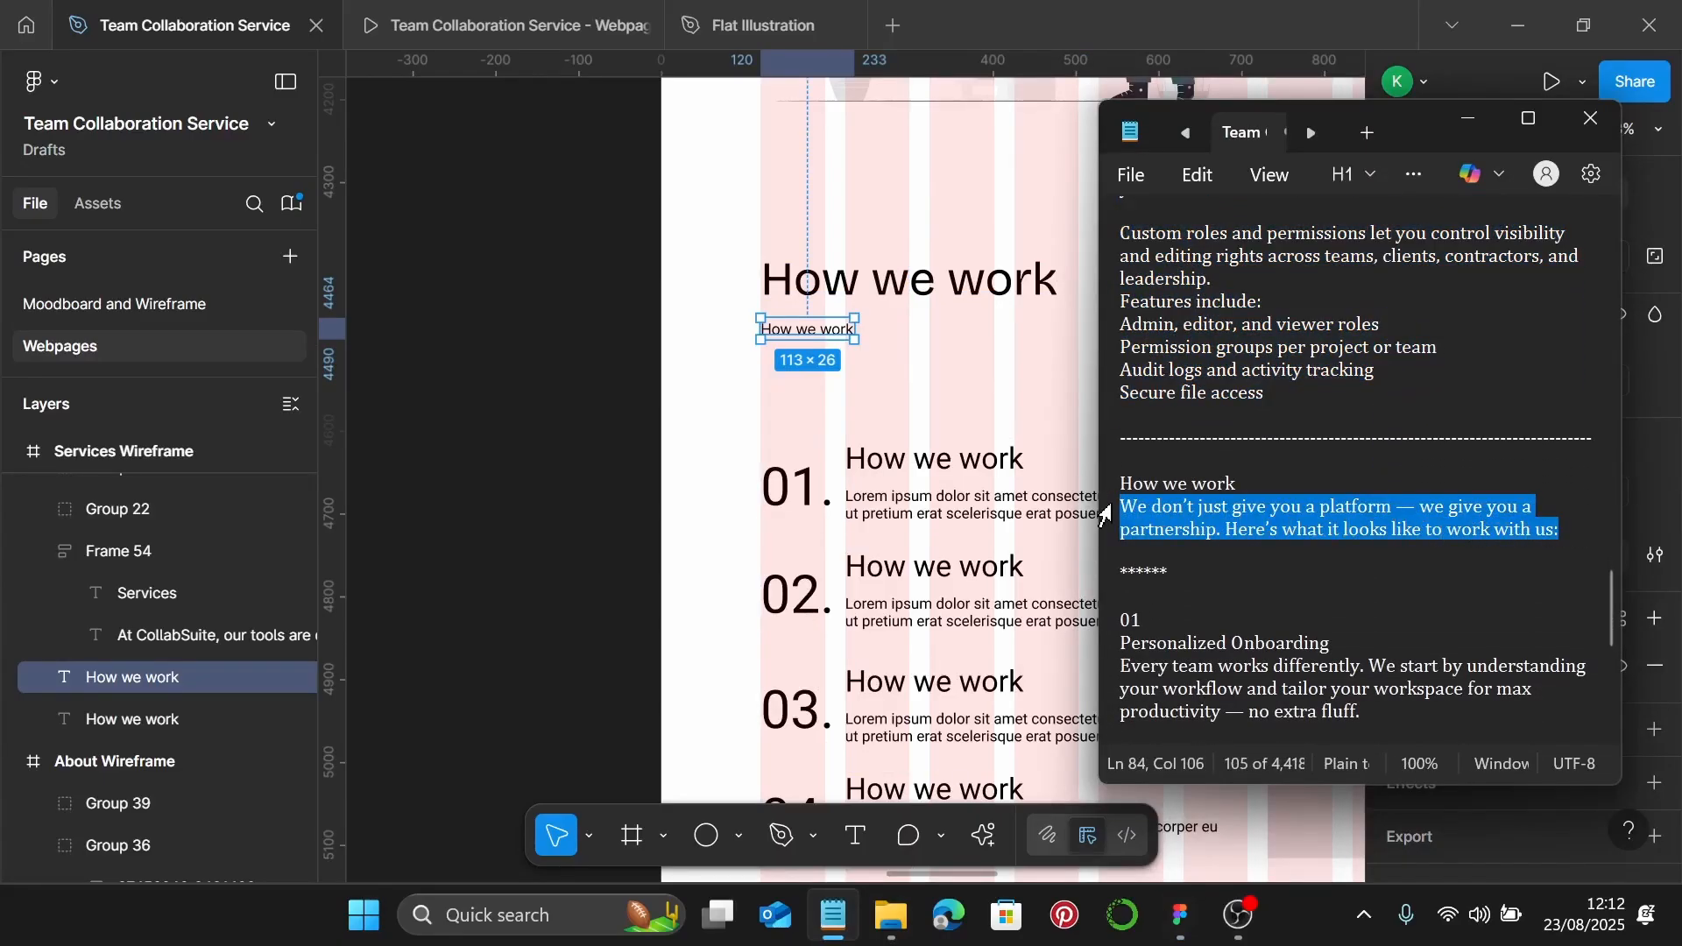
{"action": "scroll", "coordinate": [793, 338], "scroll_direction": "up", "scroll_amount": 3}
{"action": "double_click", "coordinate": [792, 335]}
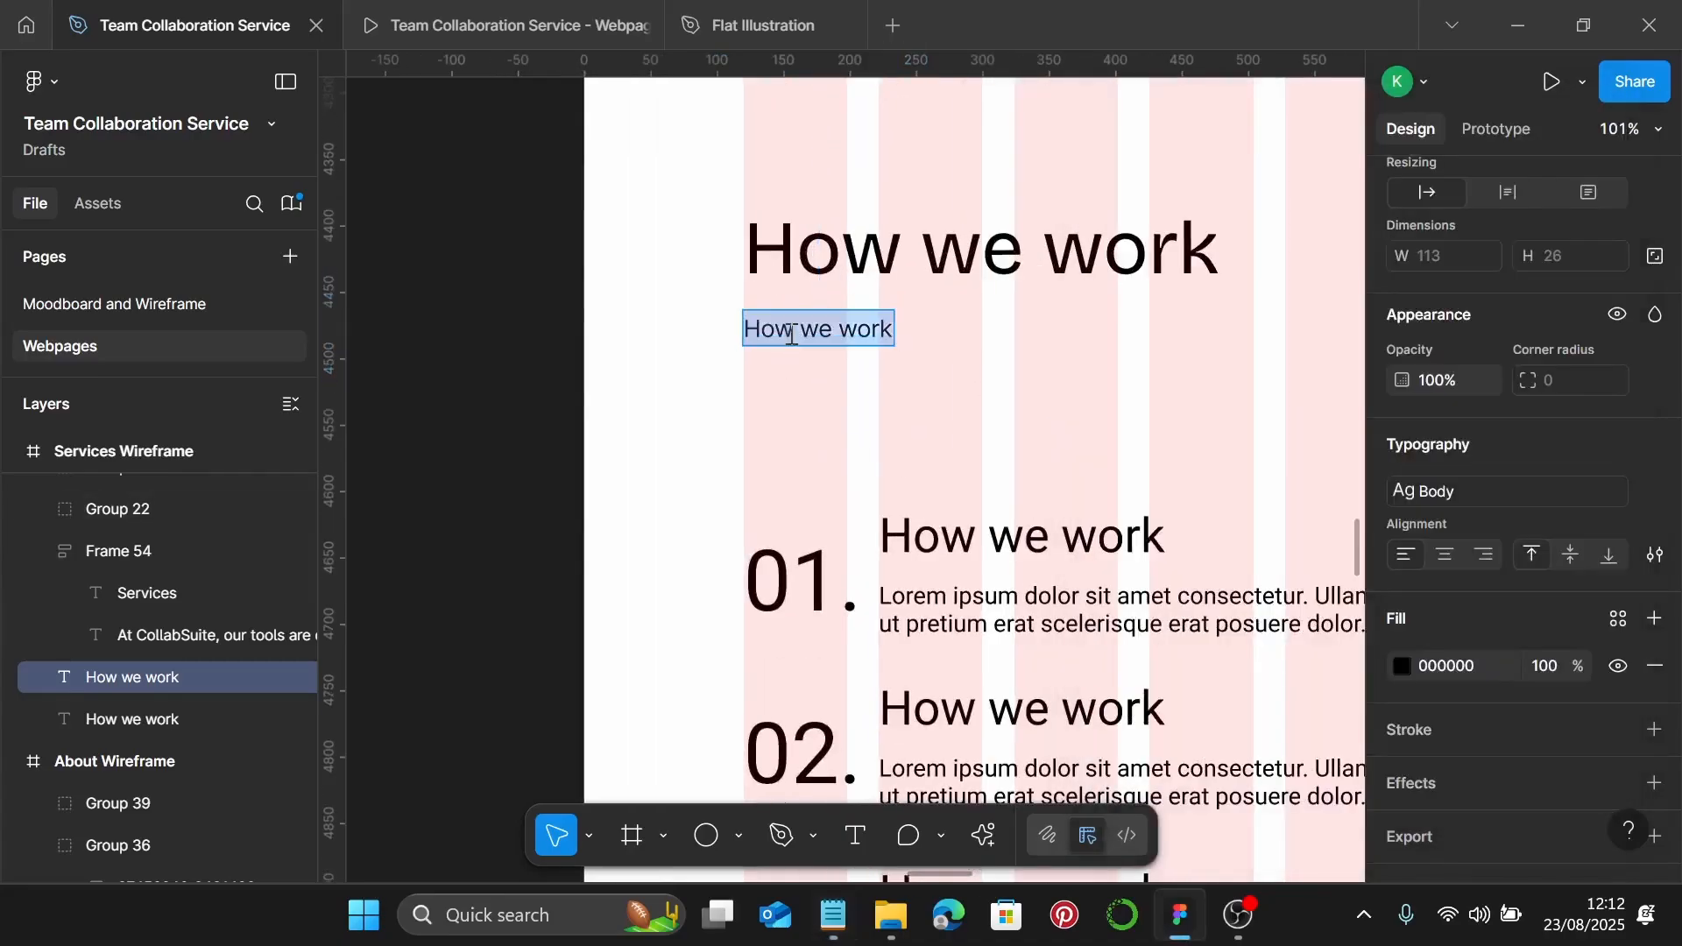
{"action": "key", "text": "ctrl+v"}
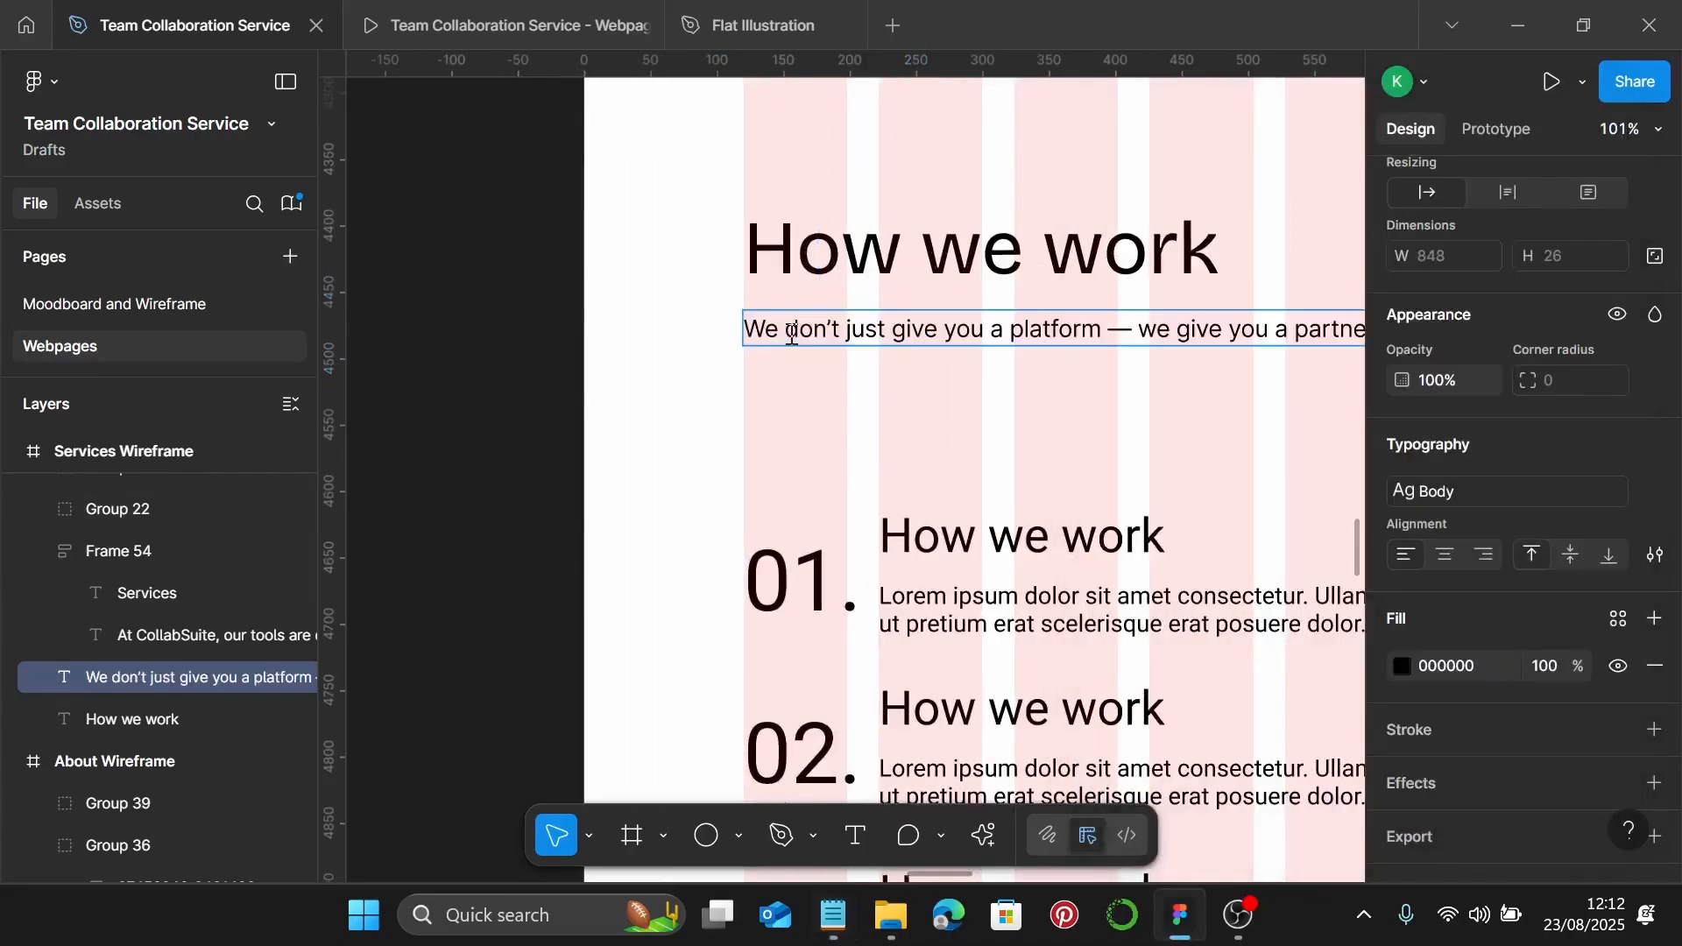
{"action": "key", "text": "Escape"}
Narrow the How we work intro paragraph to a width of 521 and check its spacing below the heading
{"action": "scroll", "coordinate": [856, 394], "scroll_direction": "down", "scroll_amount": 3}
{"action": "scroll", "coordinate": [1043, 350], "scroll_direction": "right", "scroll_amount": 3}
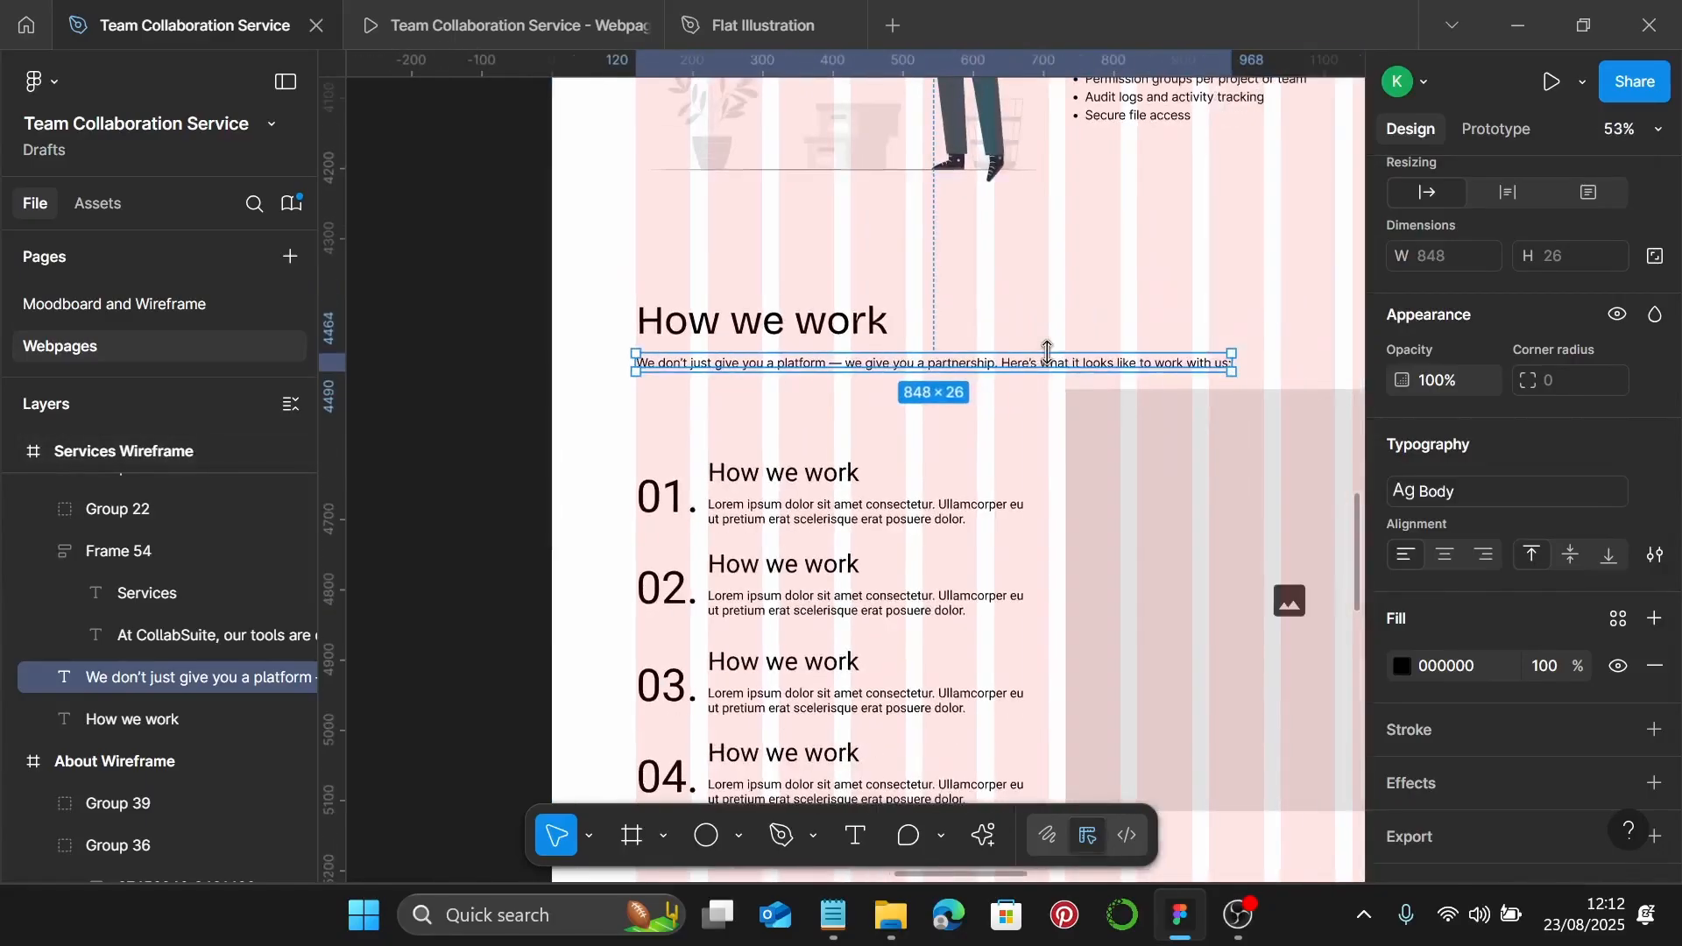
{"action": "left_click_drag", "start_coordinate": [1231, 362], "coordinate": [997, 377]}
{"action": "scroll", "coordinate": [1003, 371], "scroll_direction": "up", "scroll_amount": 5}
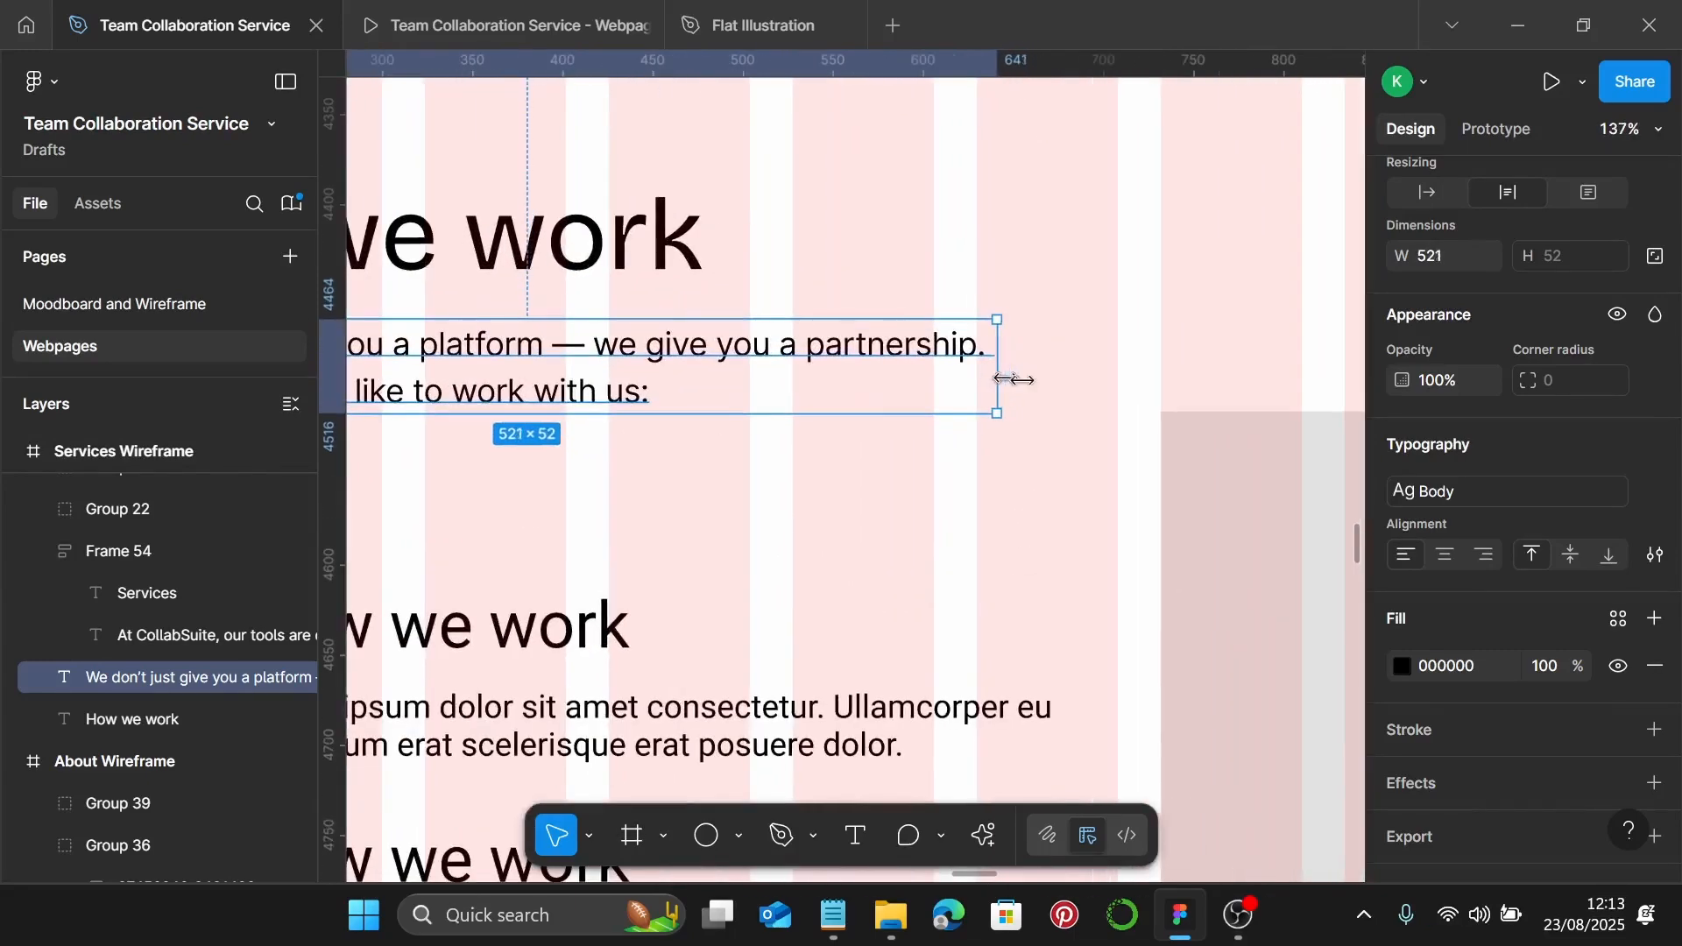
{"action": "scroll", "coordinate": [1031, 485], "scroll_direction": "down", "scroll_amount": 1}
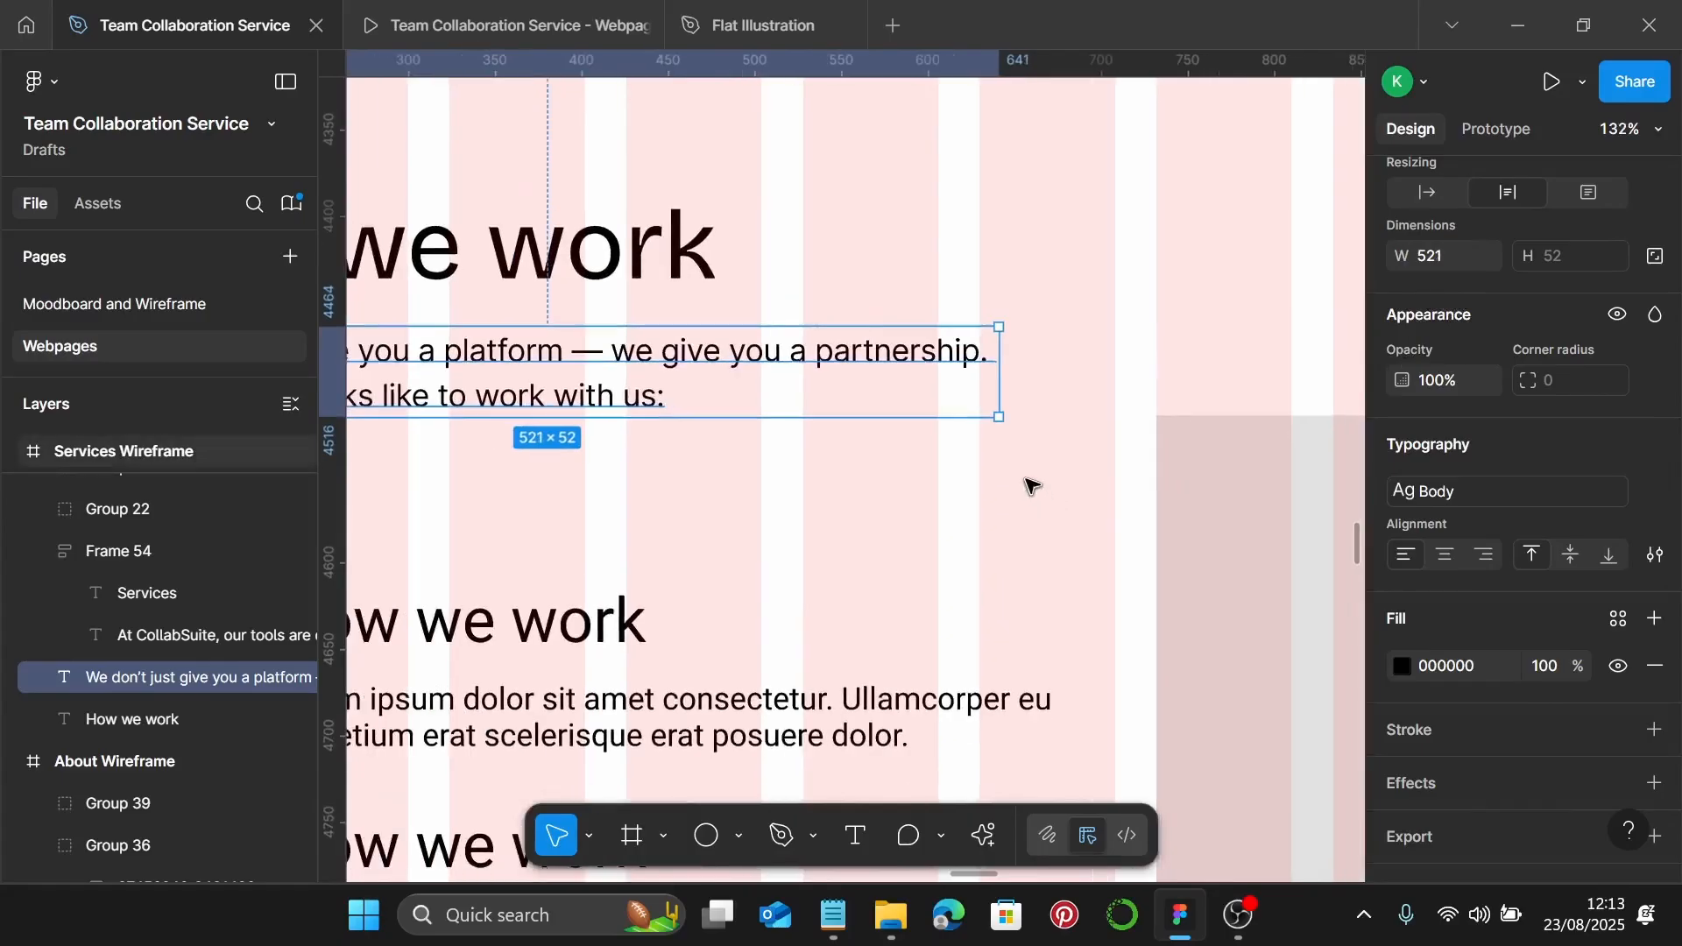
{"action": "scroll", "coordinate": [1031, 484], "scroll_direction": "left", "scroll_amount": 6}
{"action": "left_click", "coordinate": [883, 263], "text": "shift"}
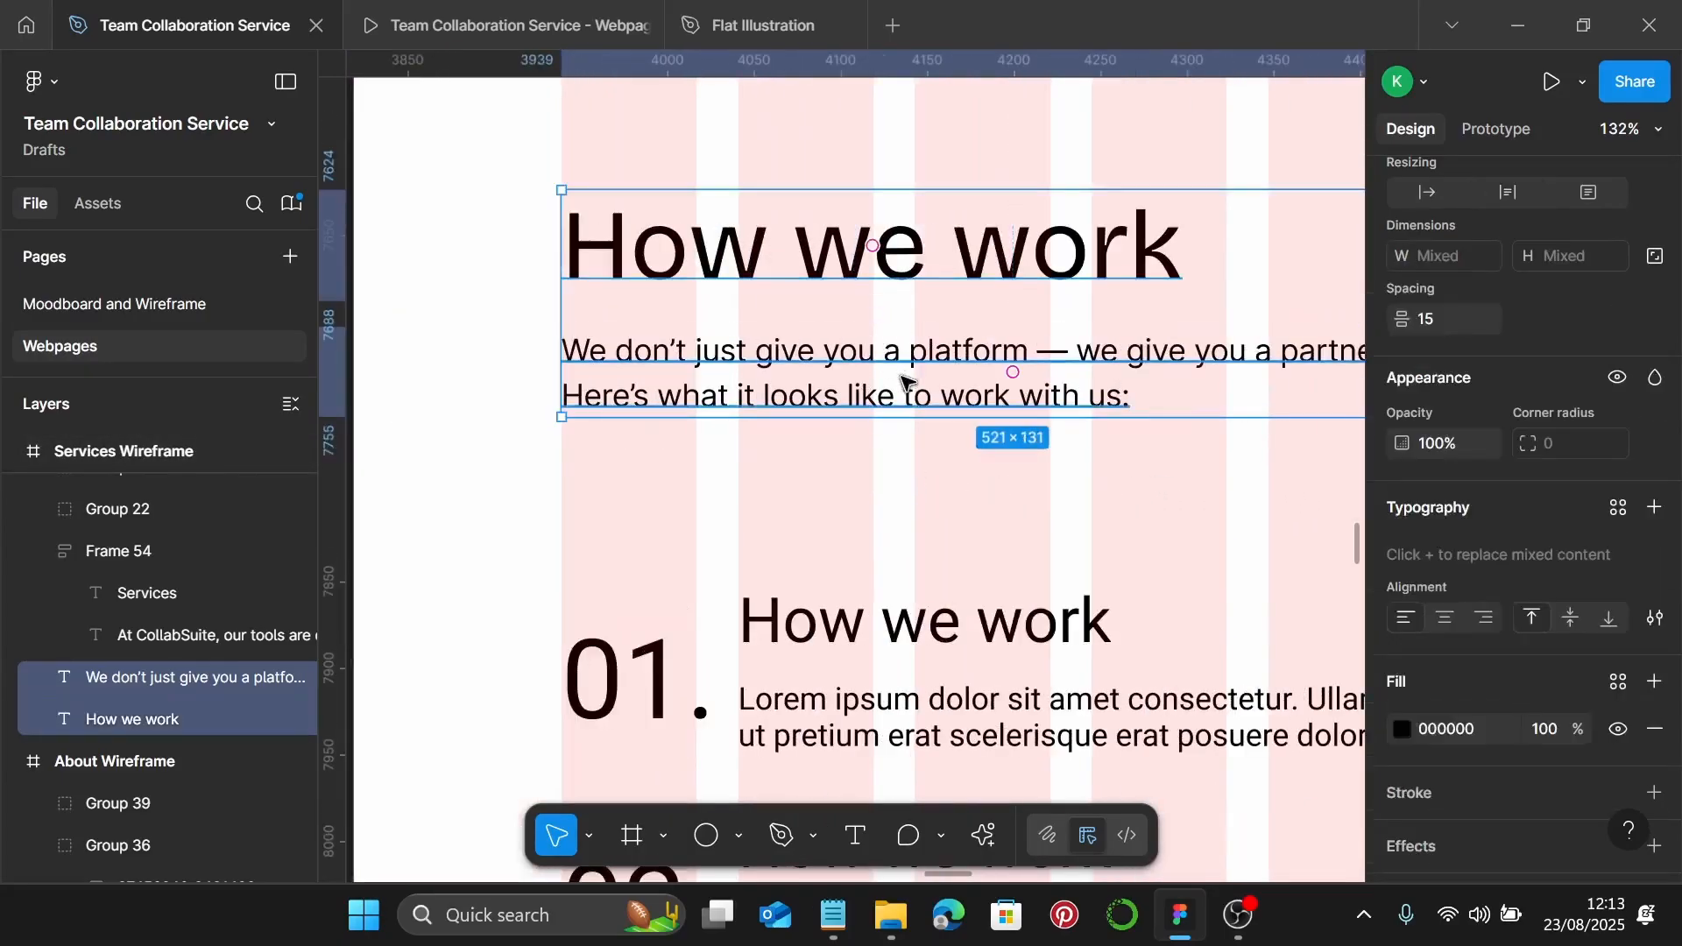
{"action": "scroll", "coordinate": [909, 367], "scroll_direction": "down", "scroll_amount": 1}
{"action": "scroll", "coordinate": [871, 491], "scroll_direction": "down", "scroll_amount": 1}
{"action": "scroll", "coordinate": [911, 499], "scroll_direction": "down", "scroll_amount": 1}
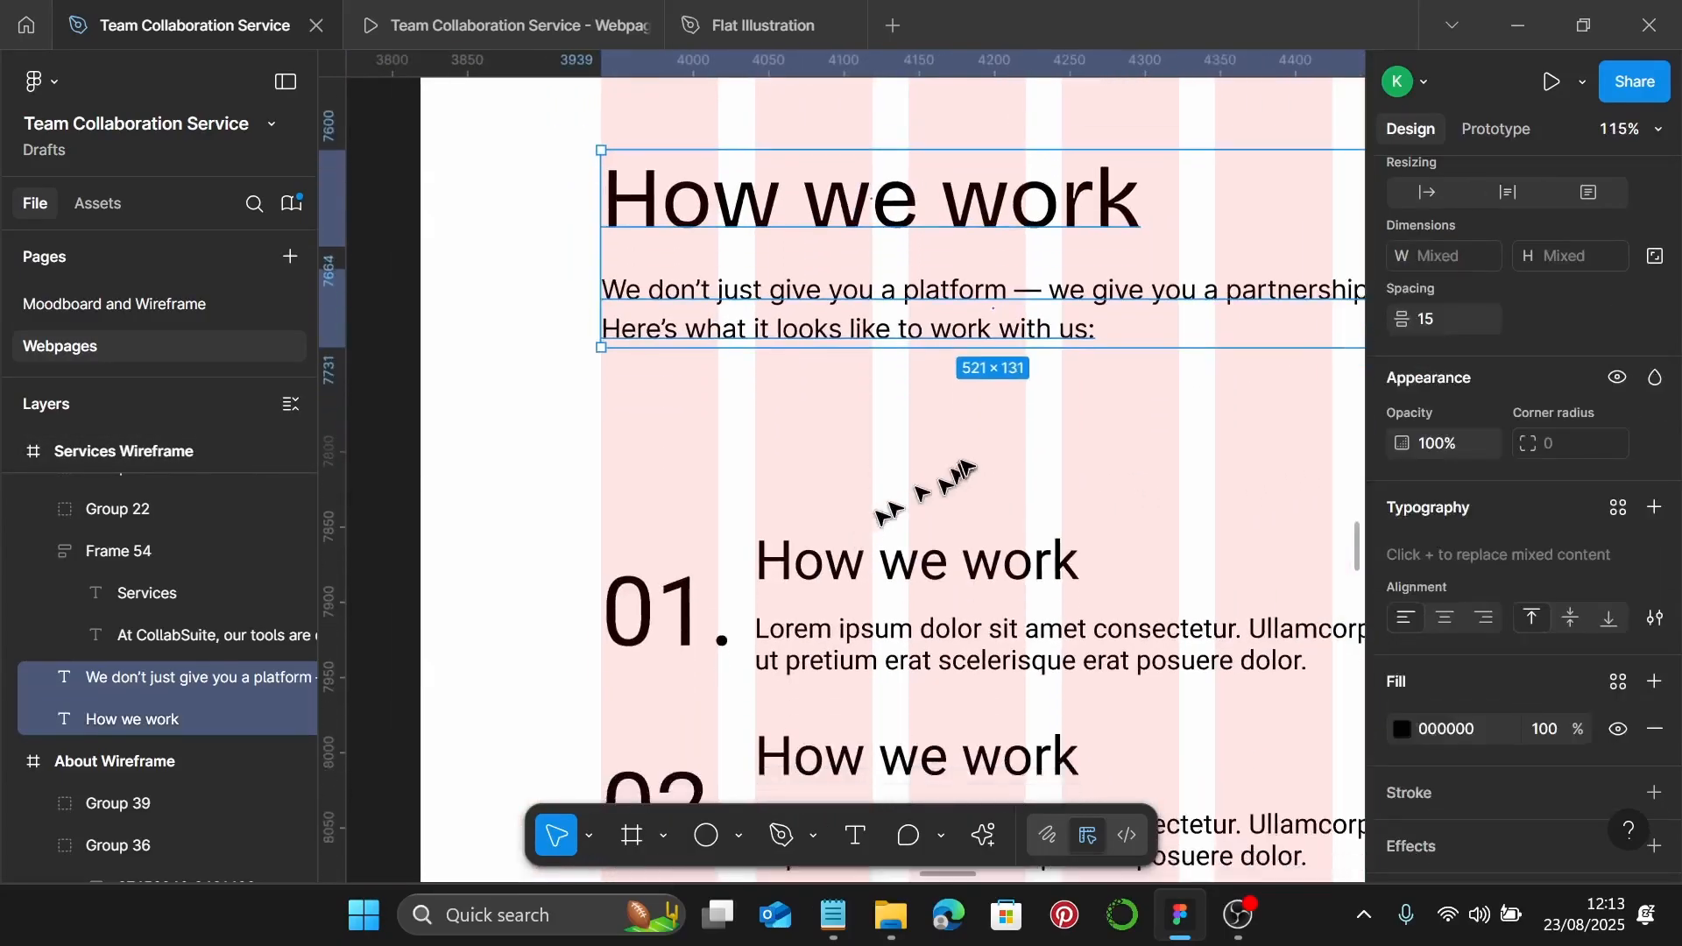
{"action": "left_click", "coordinate": [964, 469]}
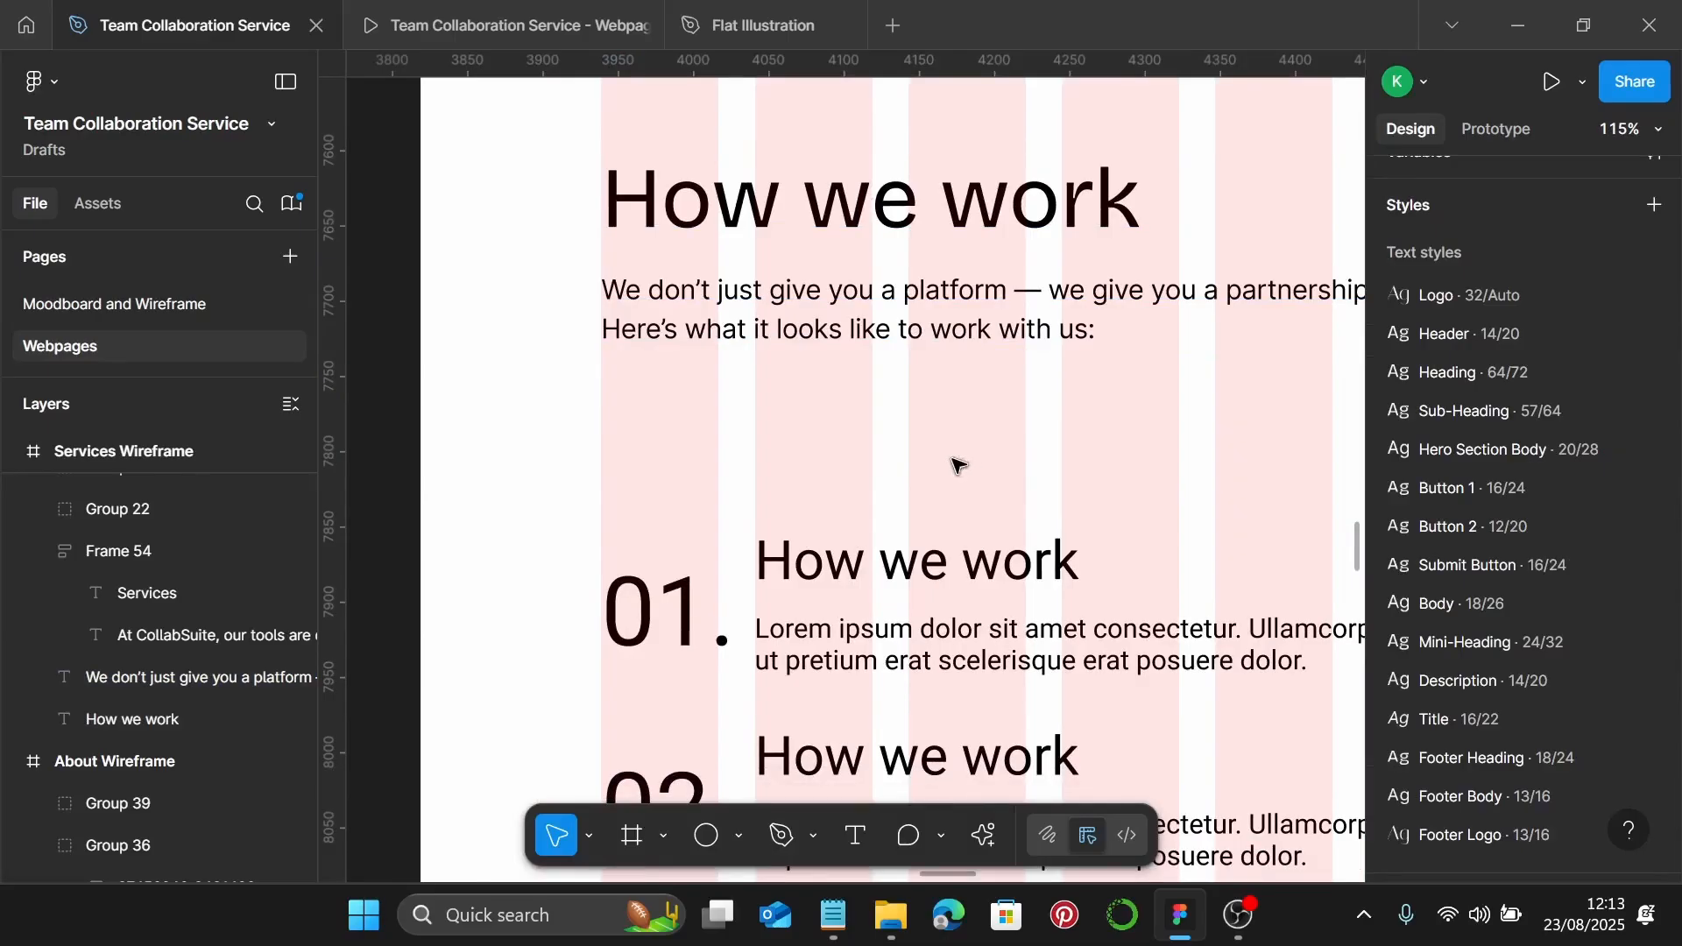
Place a circle below the How we work intro at X 120, Y 4503, and size it to 53 × 53
{"action": "left_click", "coordinate": [710, 837]}
{"action": "left_click", "coordinate": [666, 423]}
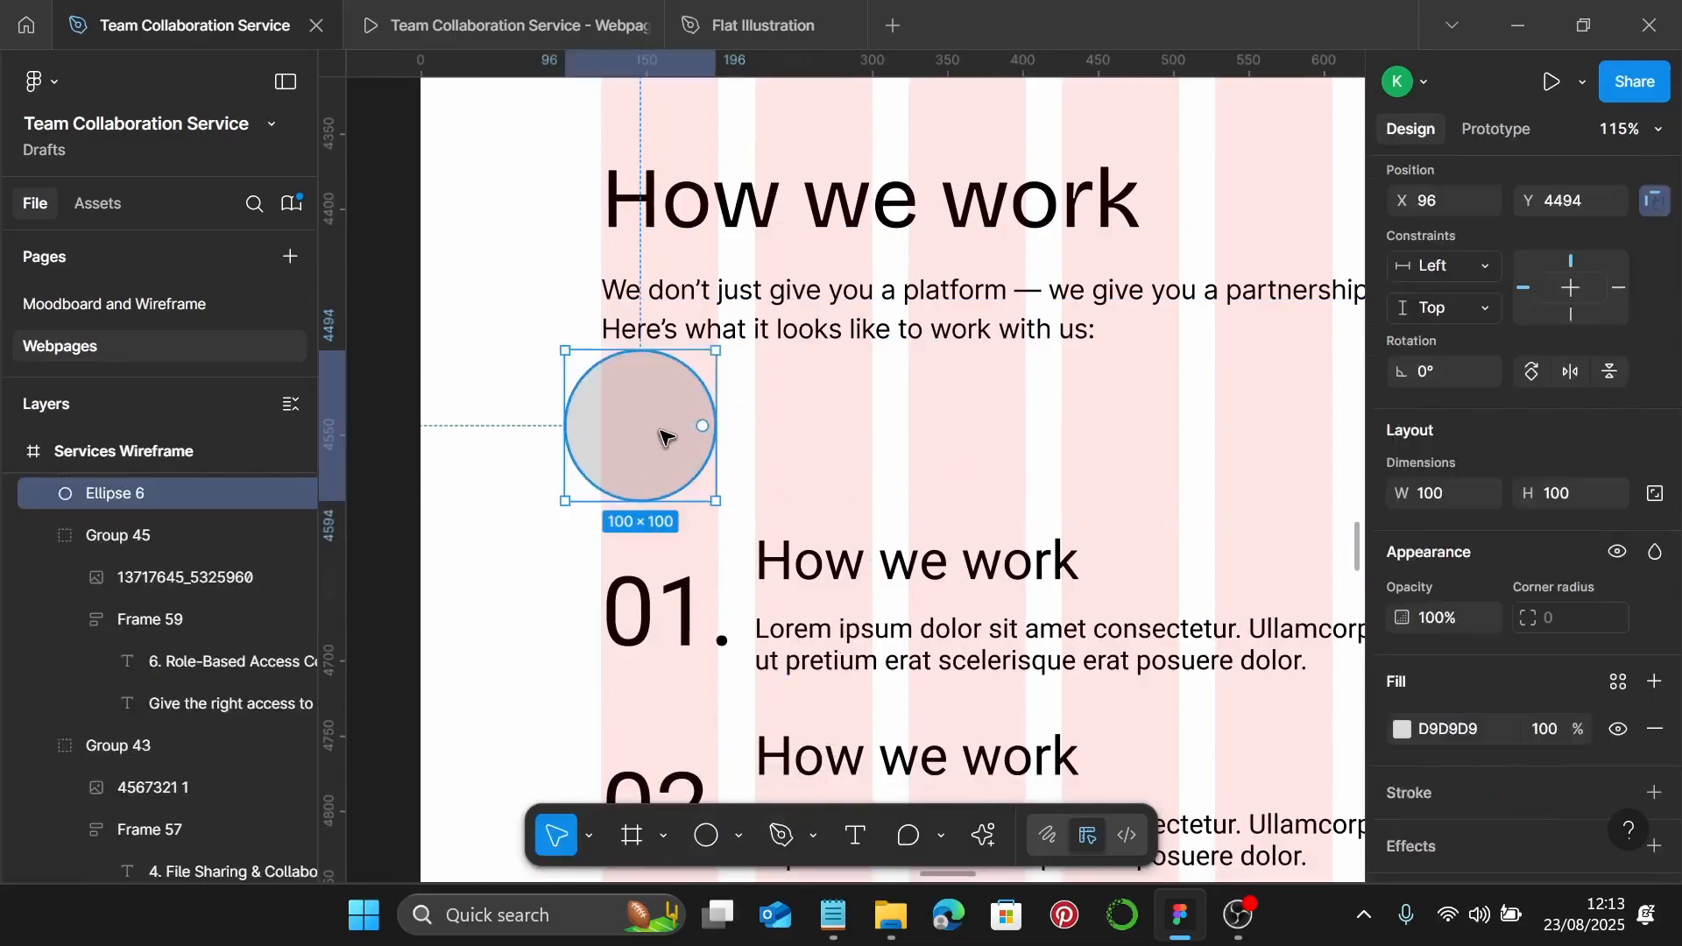
{"action": "mouse_move", "coordinate": [666, 436]}
{"action": "left_mouse_down"}
{"action": "mouse_move", "coordinate": [657, 424]}
{"action": "mouse_move", "coordinate": [670, 436]}
{"action": "left_mouse_up"}
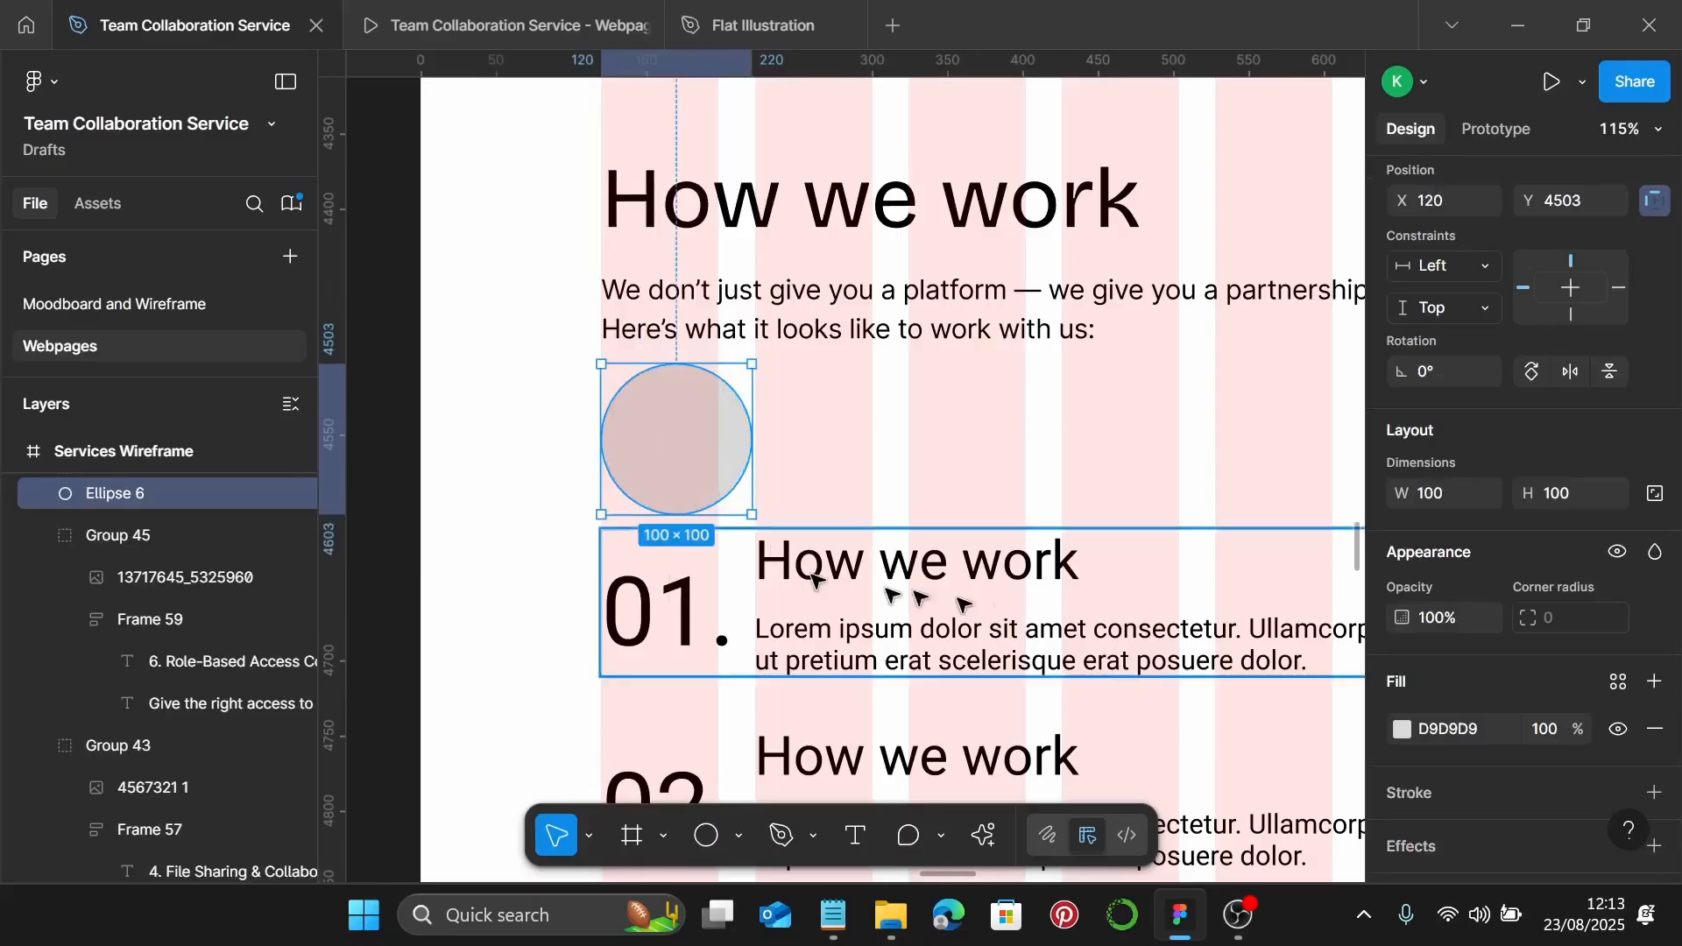
{"action": "left_click", "coordinate": [1444, 493]}
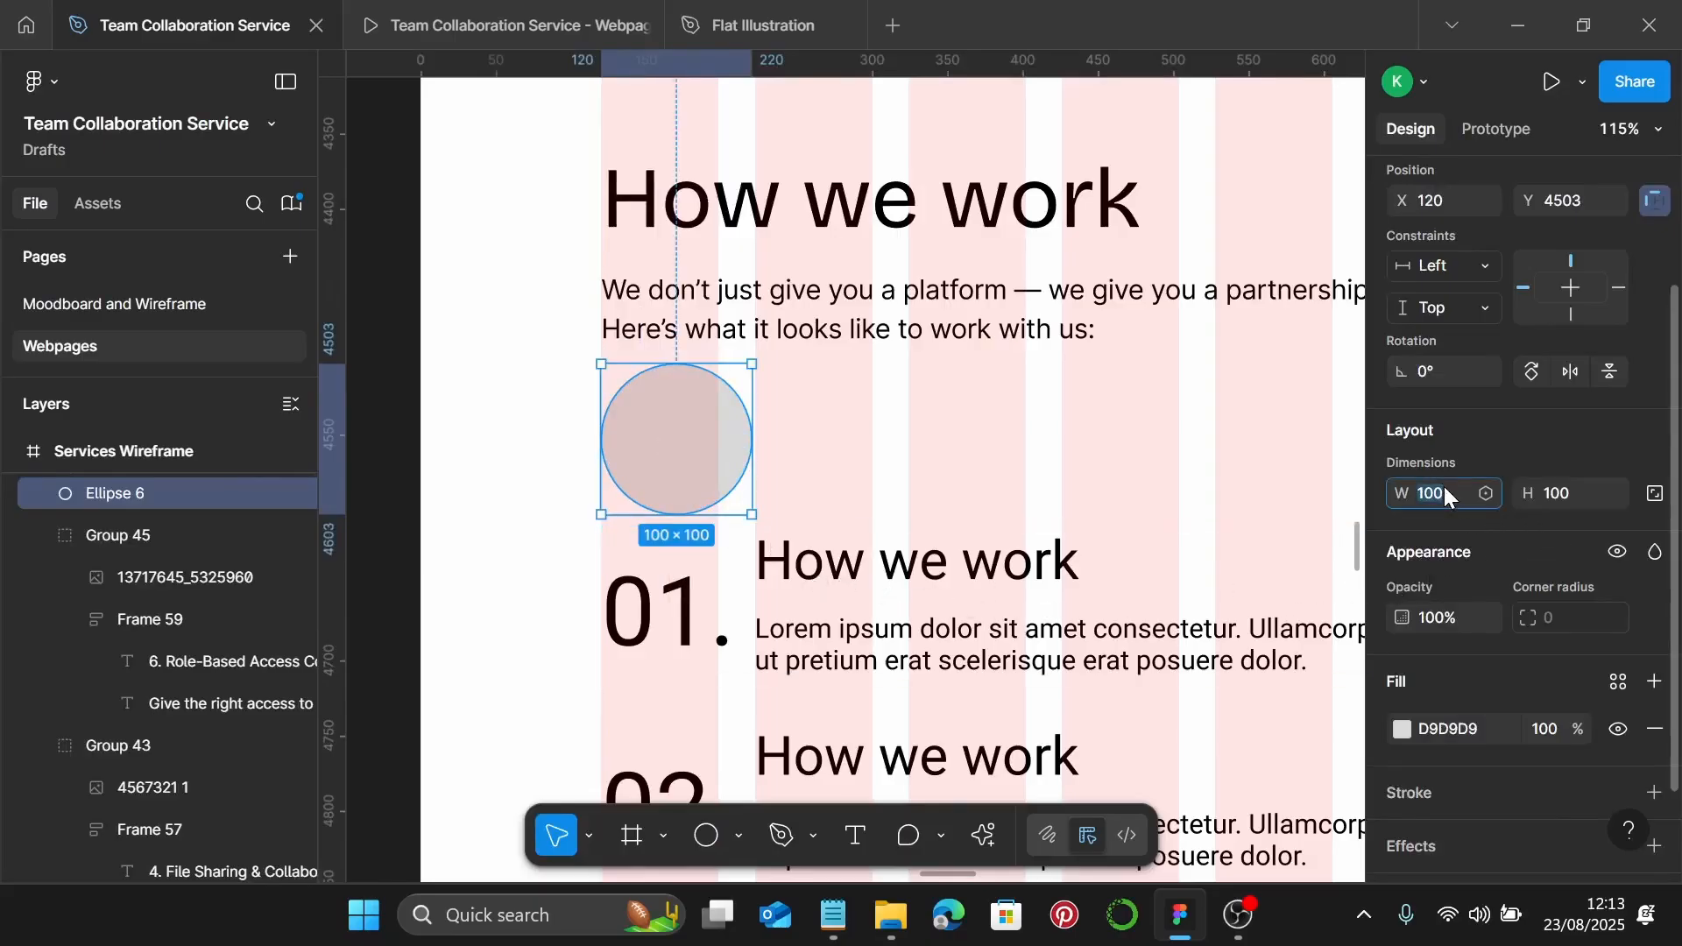
{"action": "type", "text": "53"}
{"action": "key", "text": "Return"}
{"action": "left_click", "coordinate": [1580, 495]}
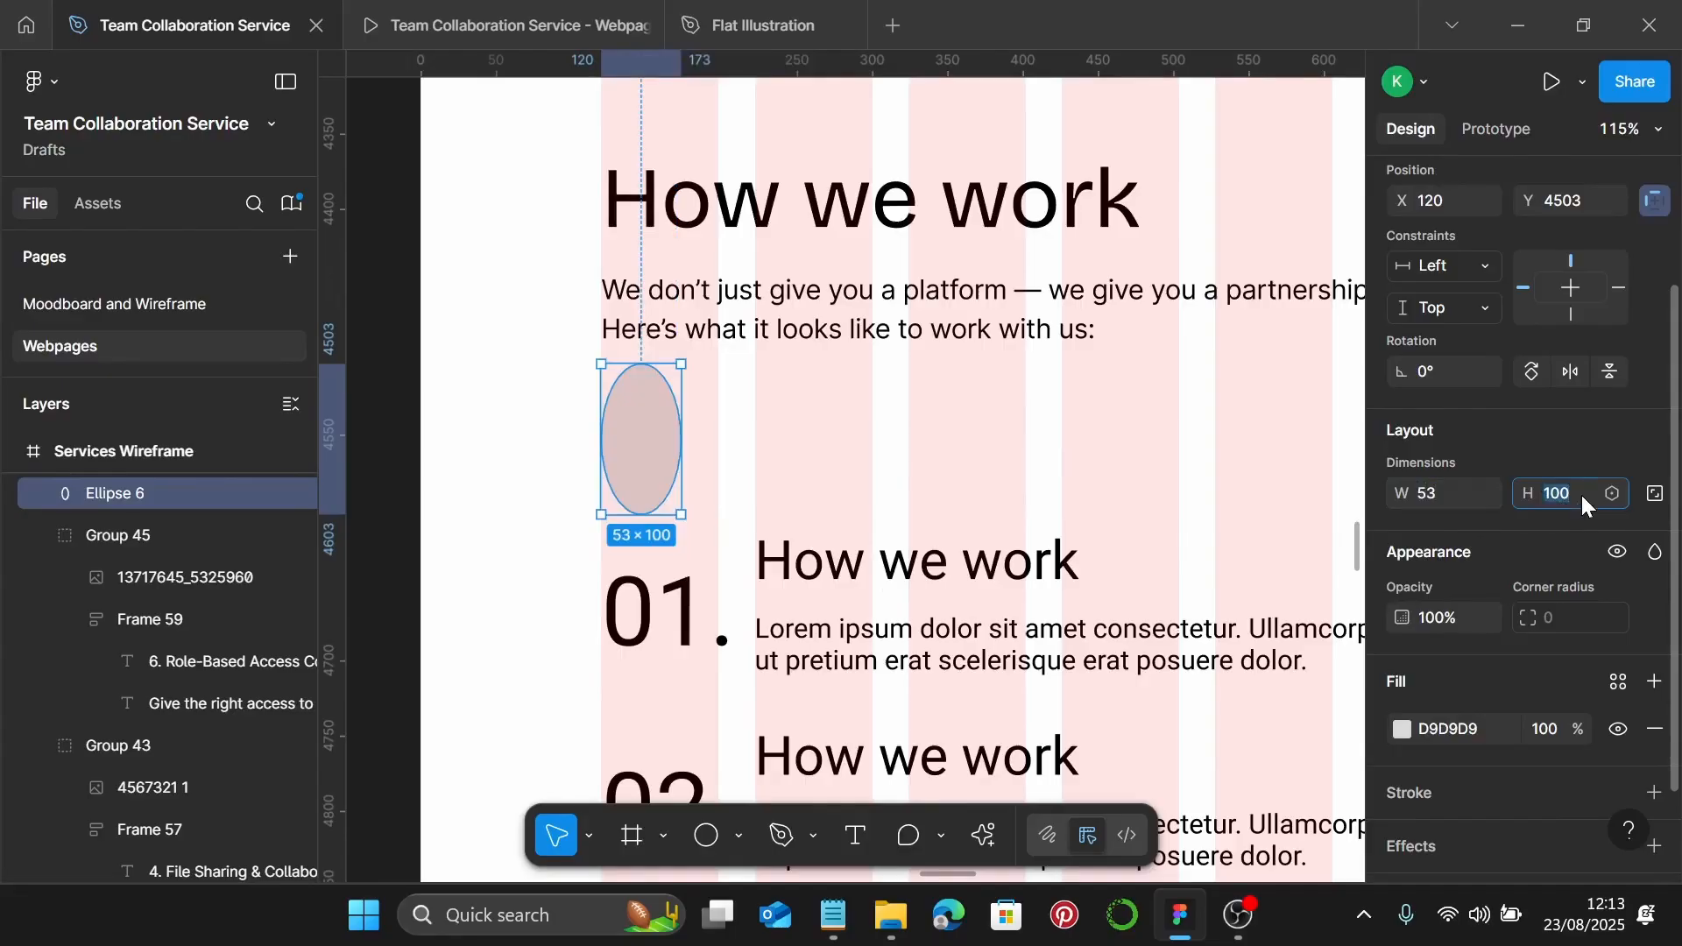
{"action": "type", "text": "53"}
{"action": "key", "text": "Return"}
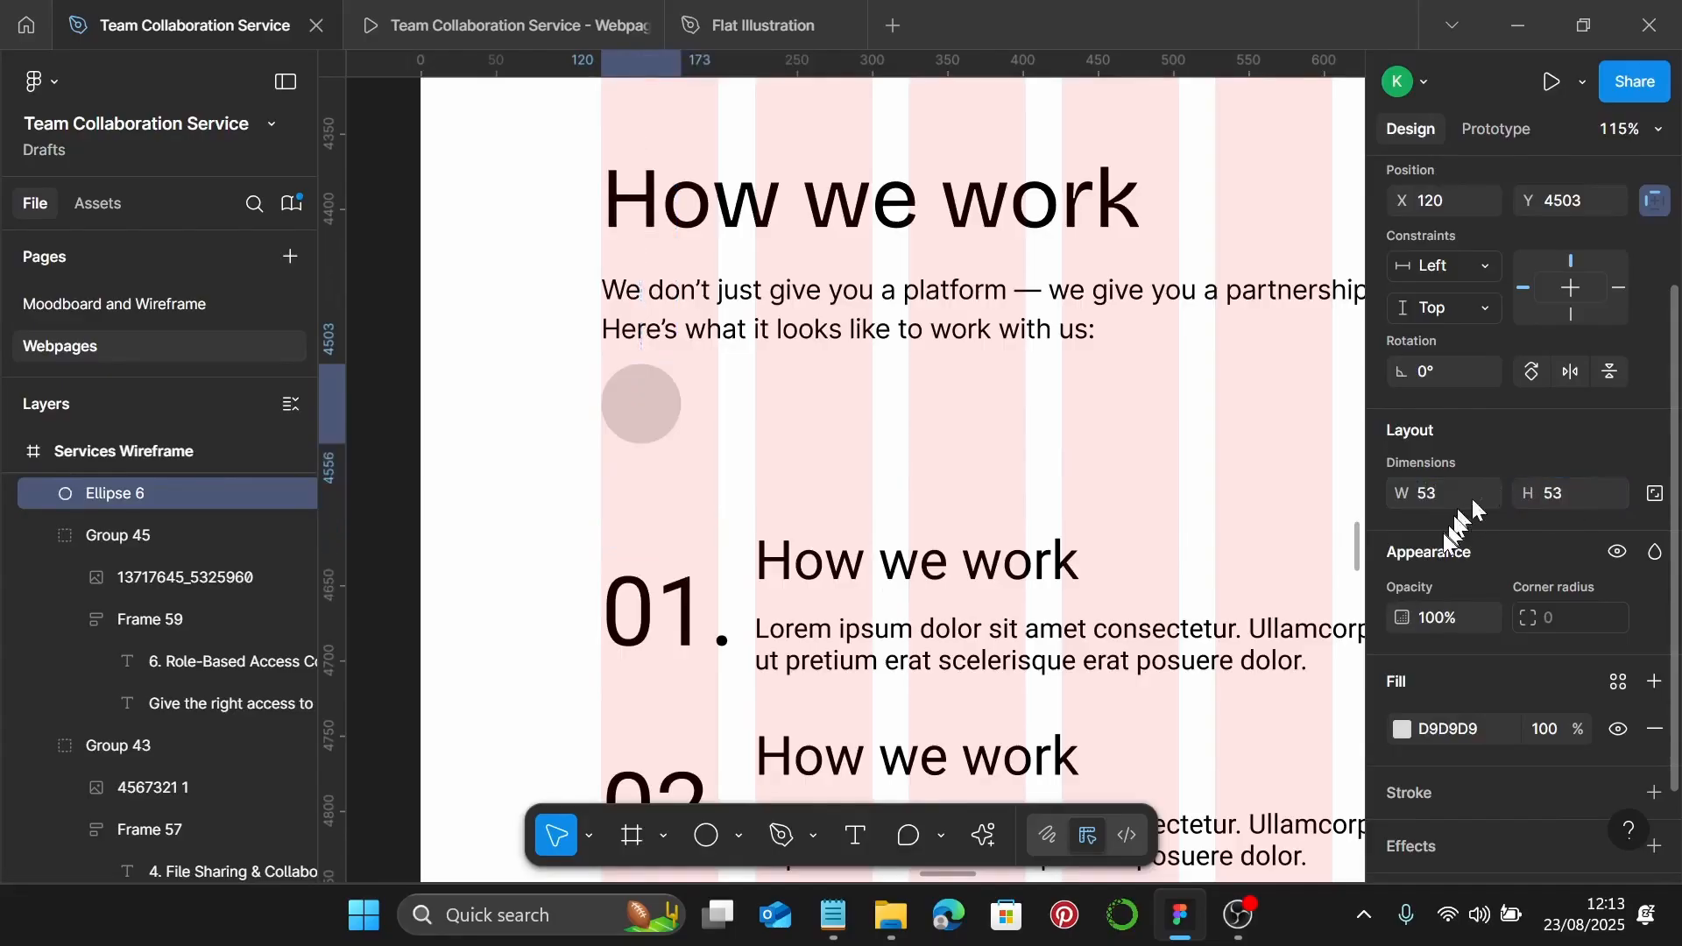
Fill the circle with the Background colour style and add a stroke to it
{"action": "scroll", "coordinate": [1455, 508], "scroll_direction": "down", "scroll_amount": 2}
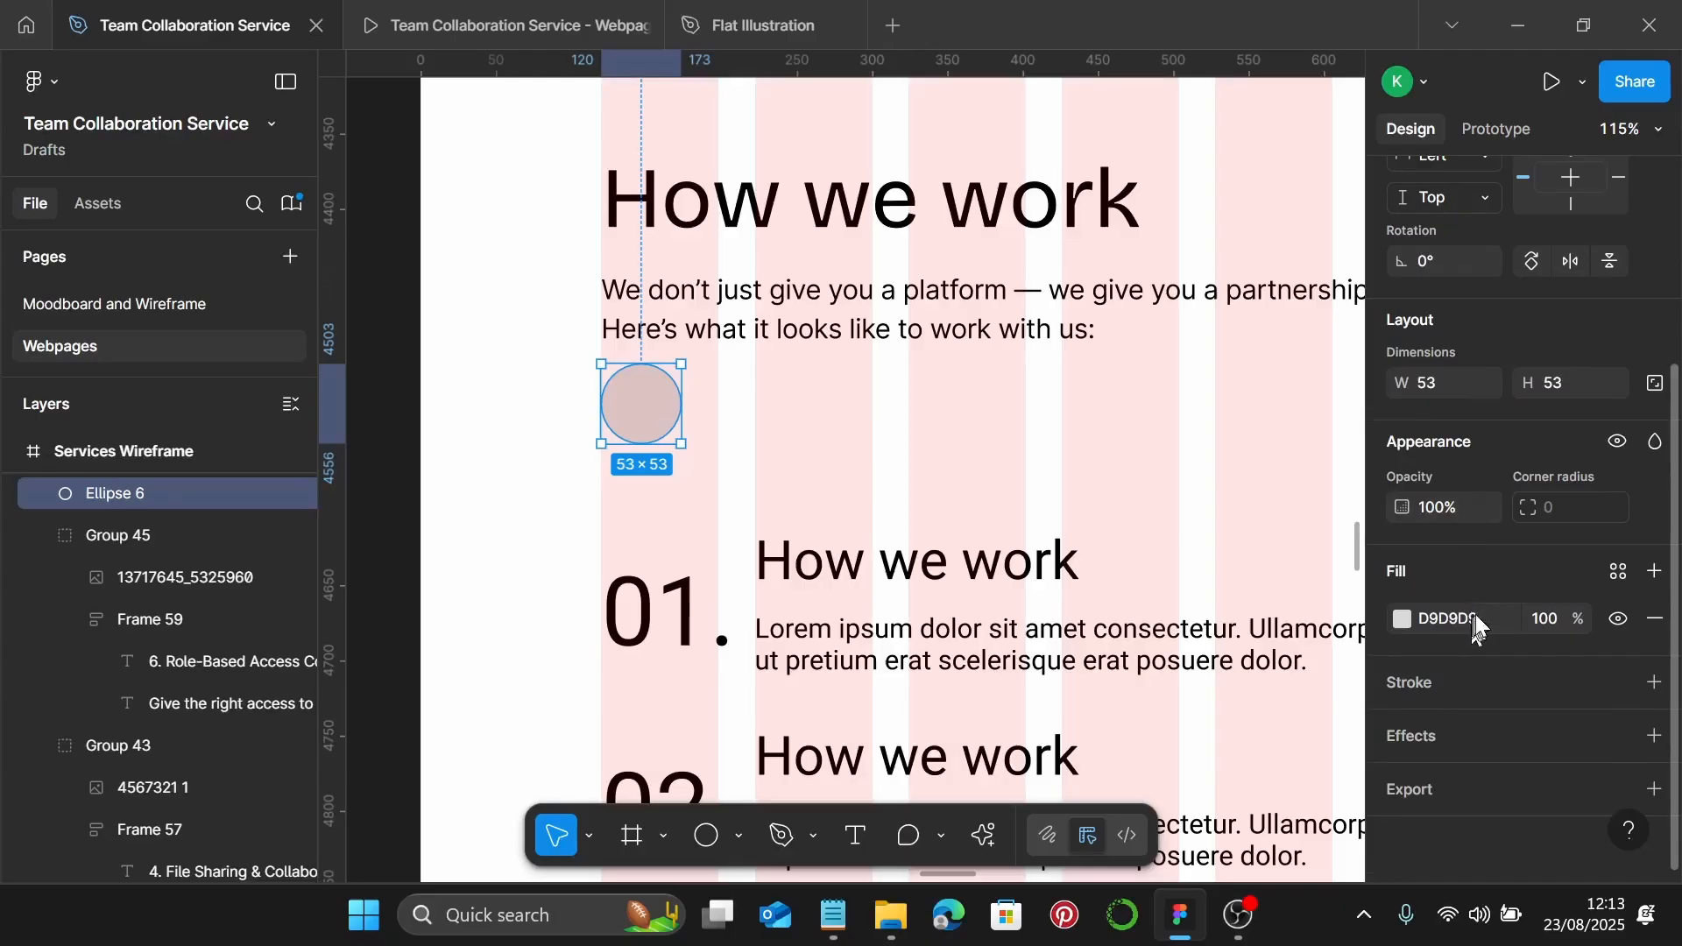
{"action": "left_click", "coordinate": [1612, 573]}
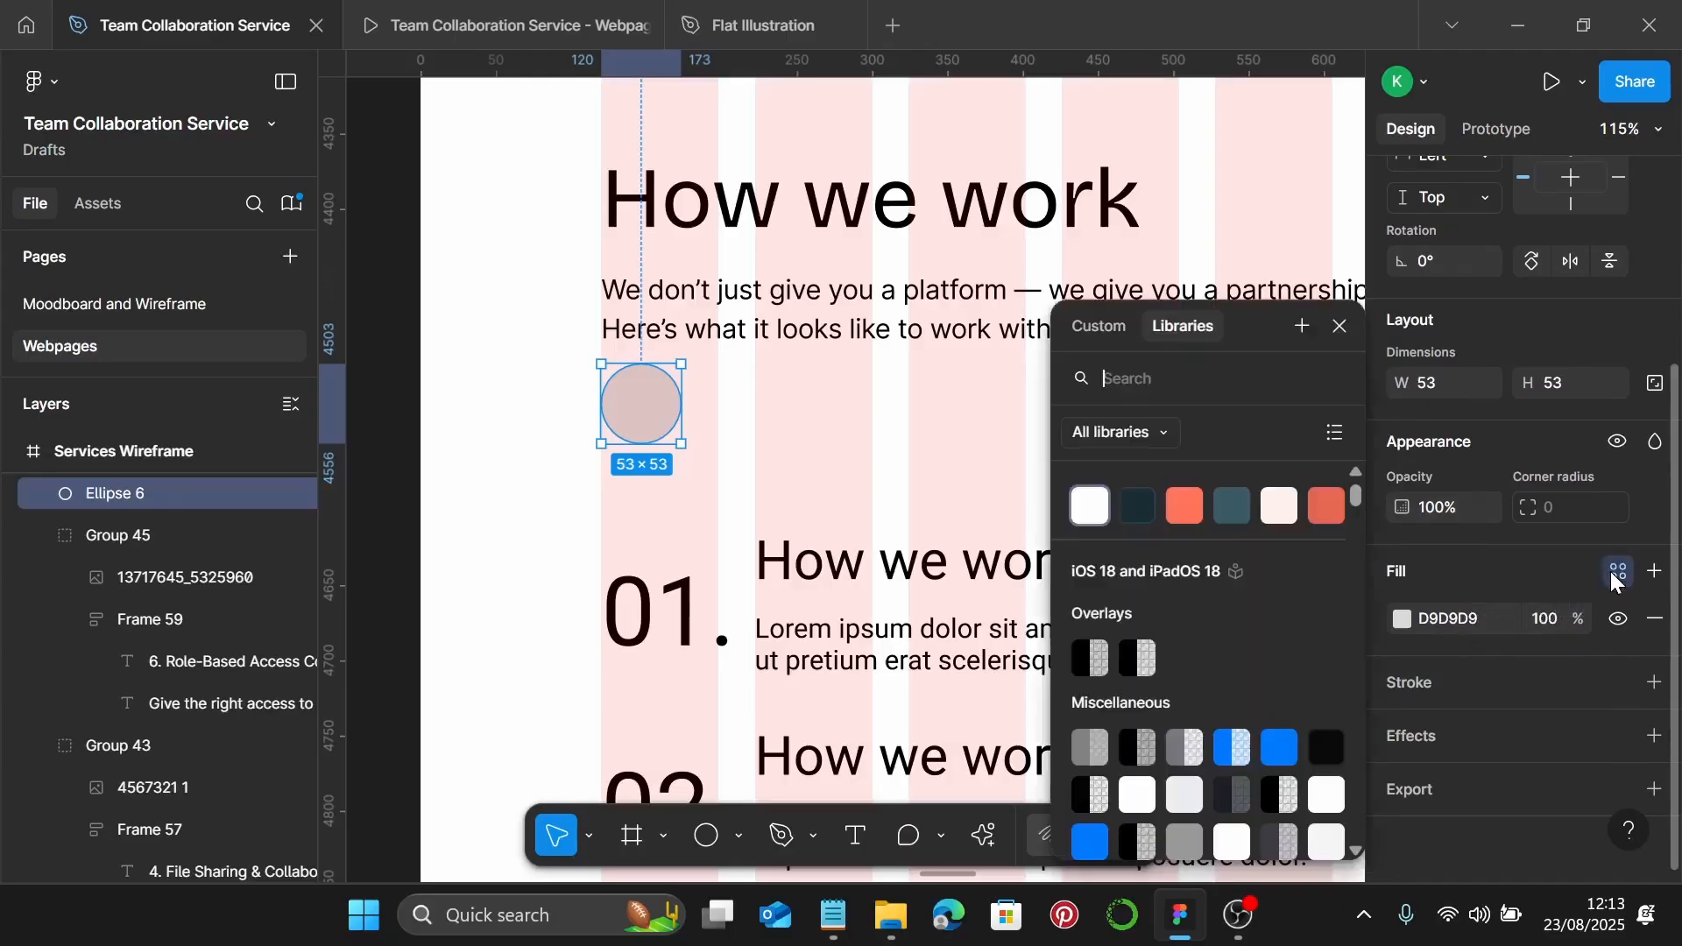
{"action": "left_click", "coordinate": [1100, 511]}
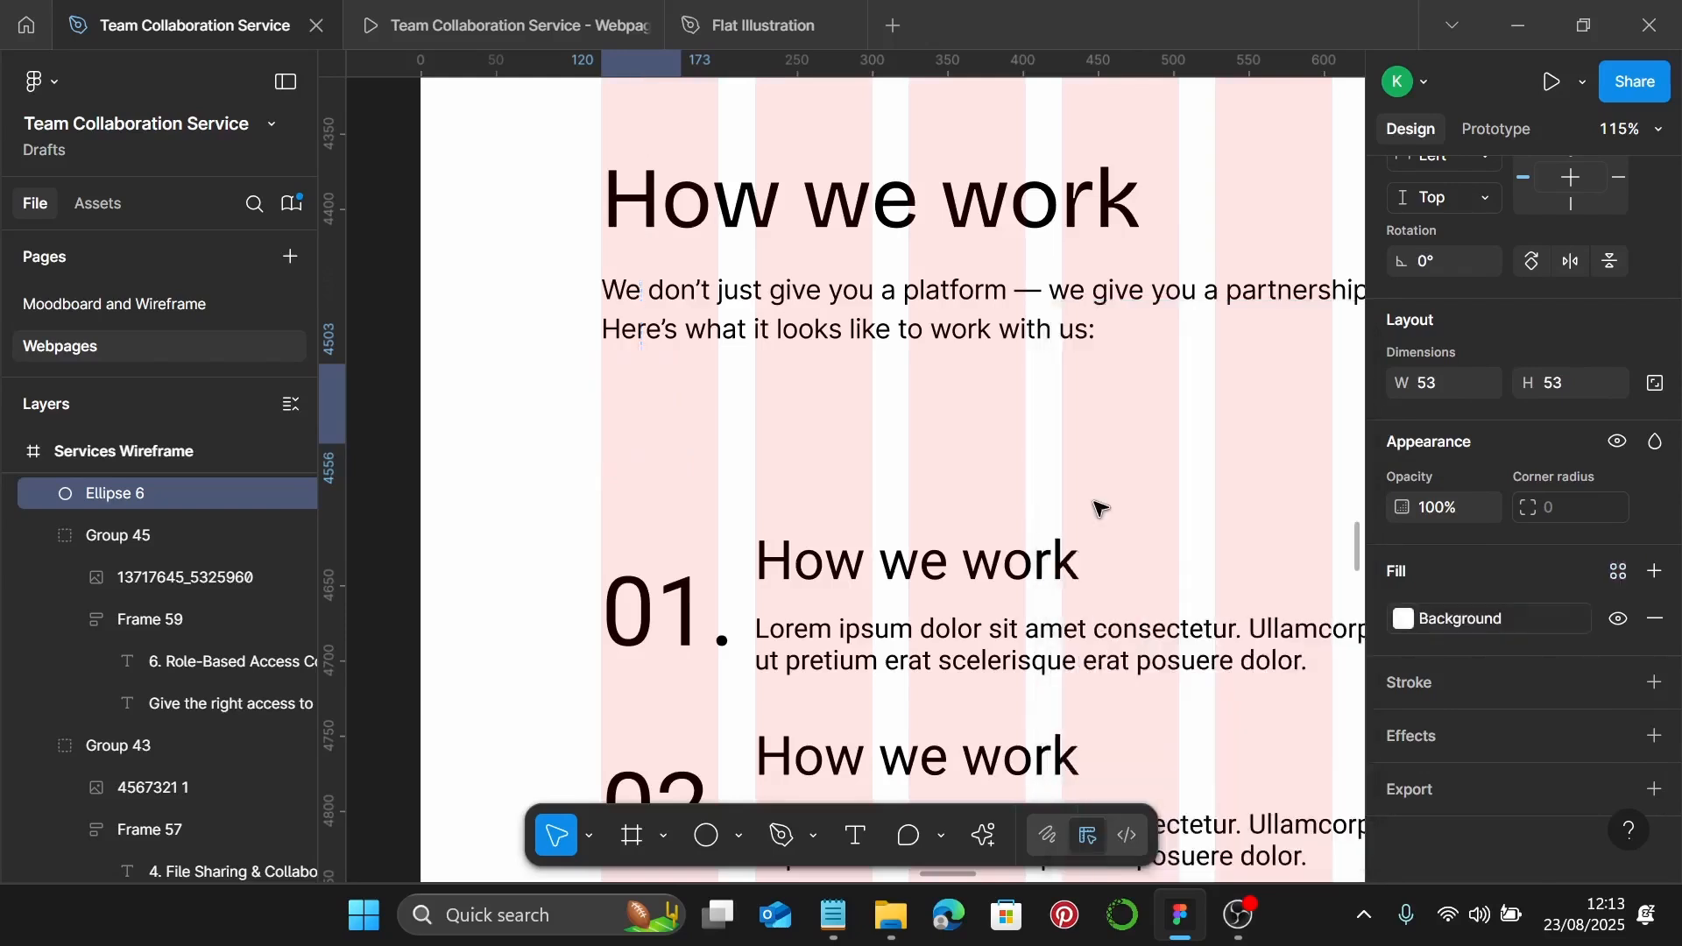
{"action": "left_click", "coordinate": [1654, 682]}
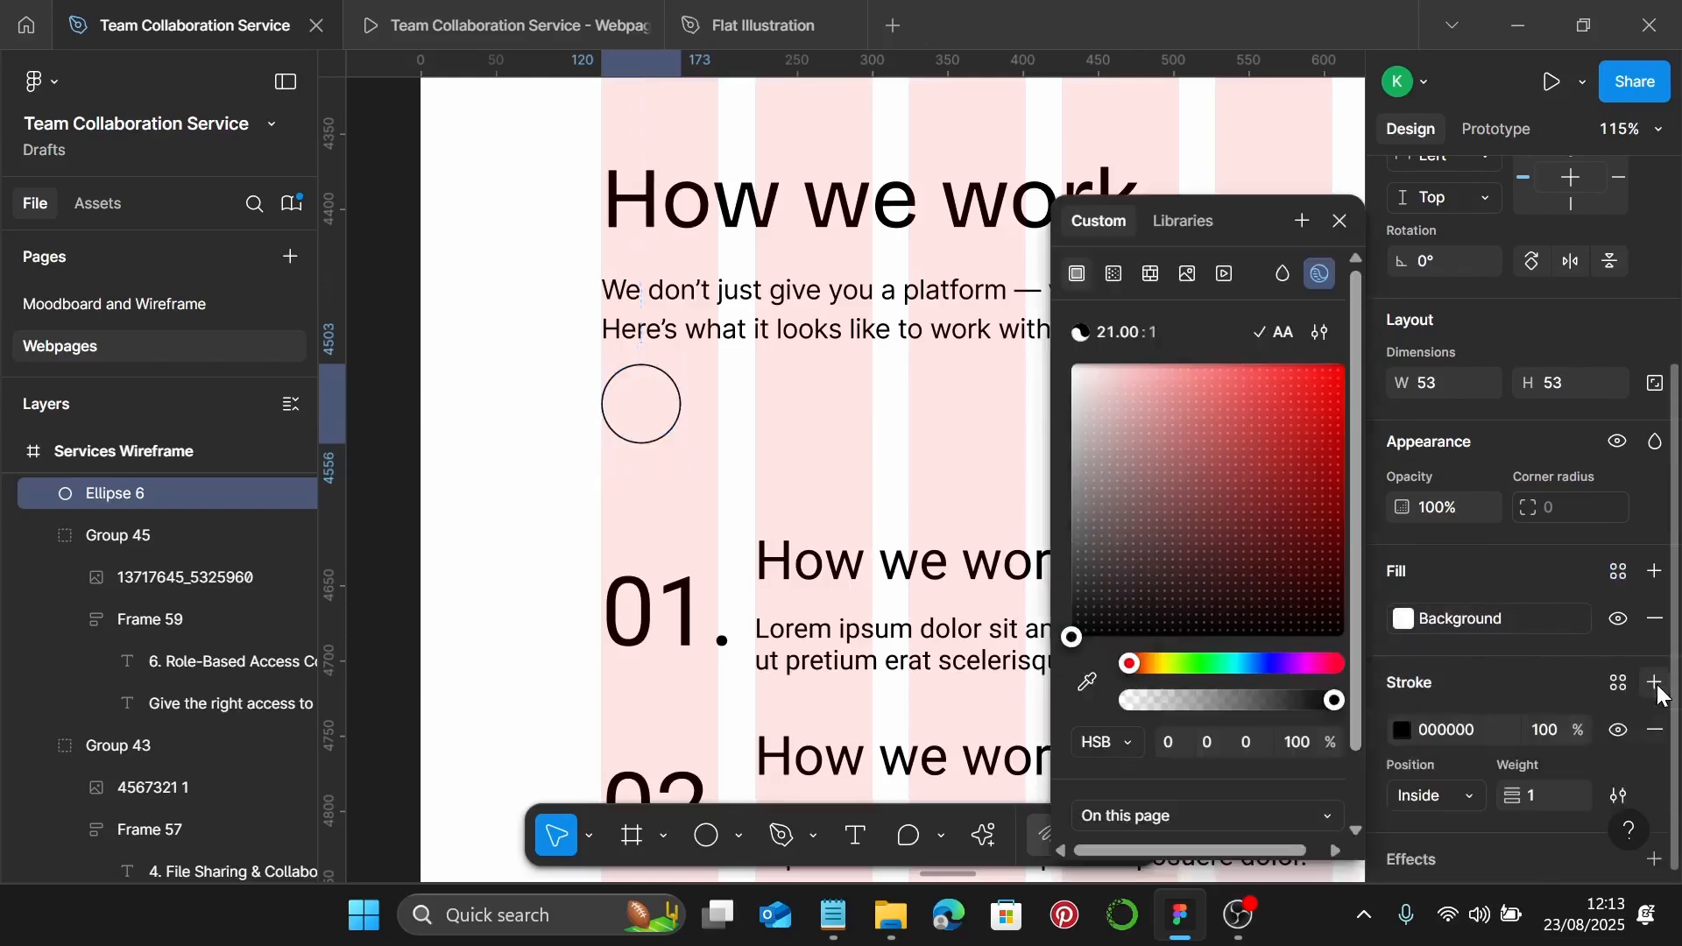
Open the colour style library for the circle's stroke
{"action": "left_click", "coordinate": [1618, 682]}
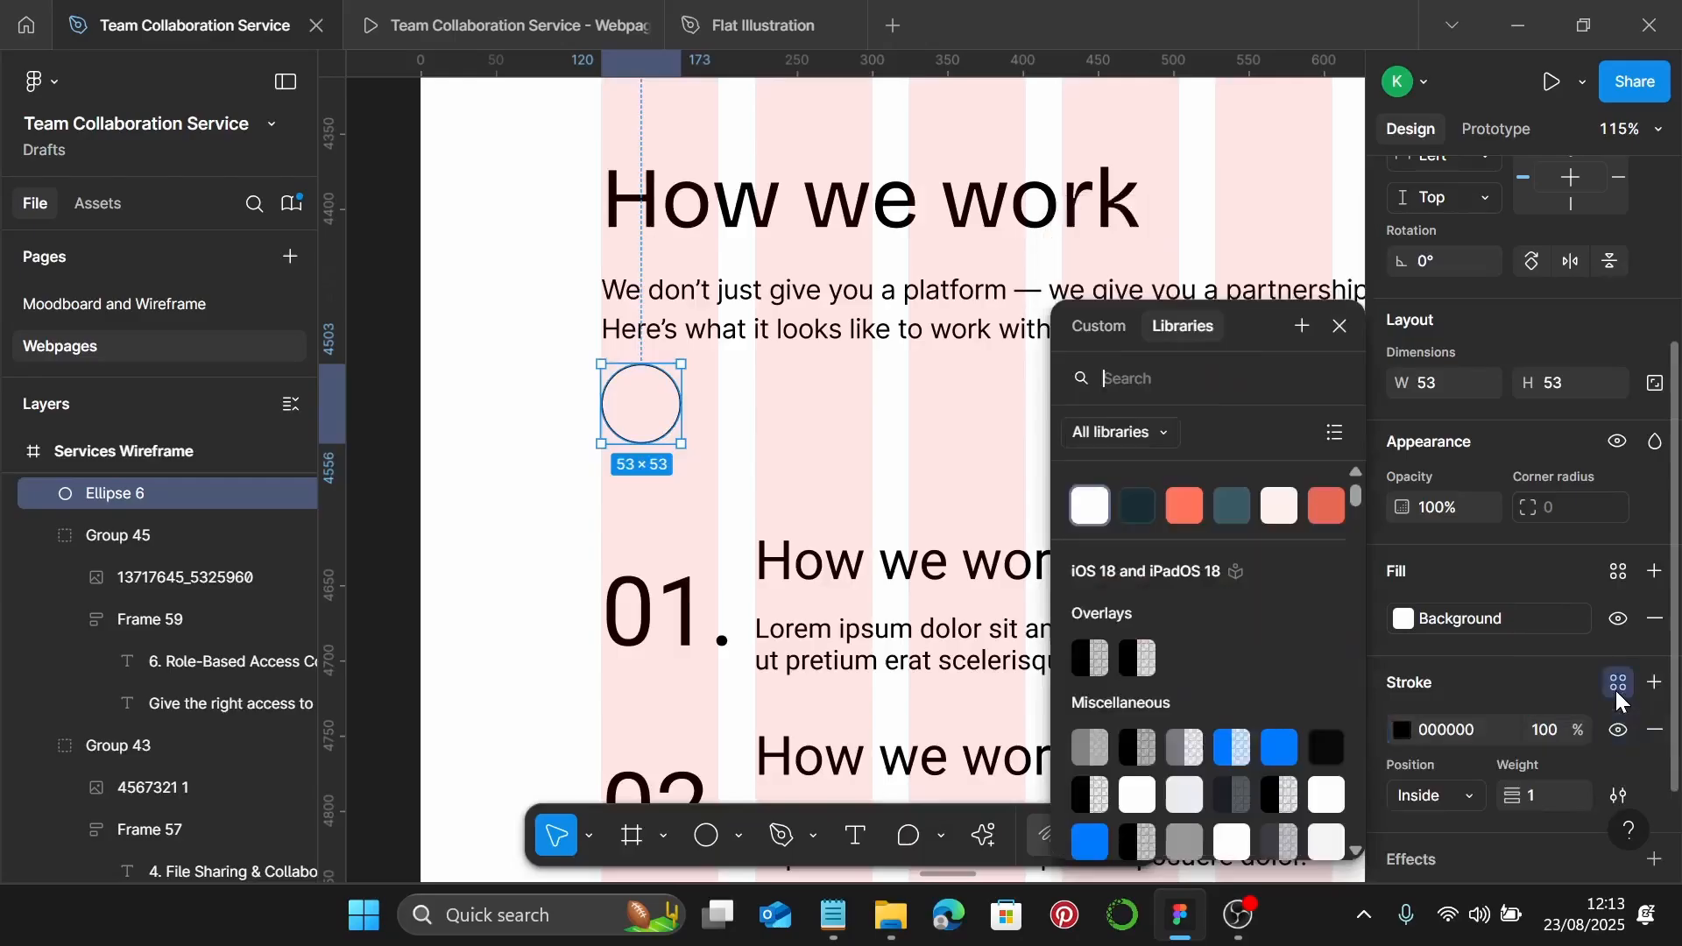
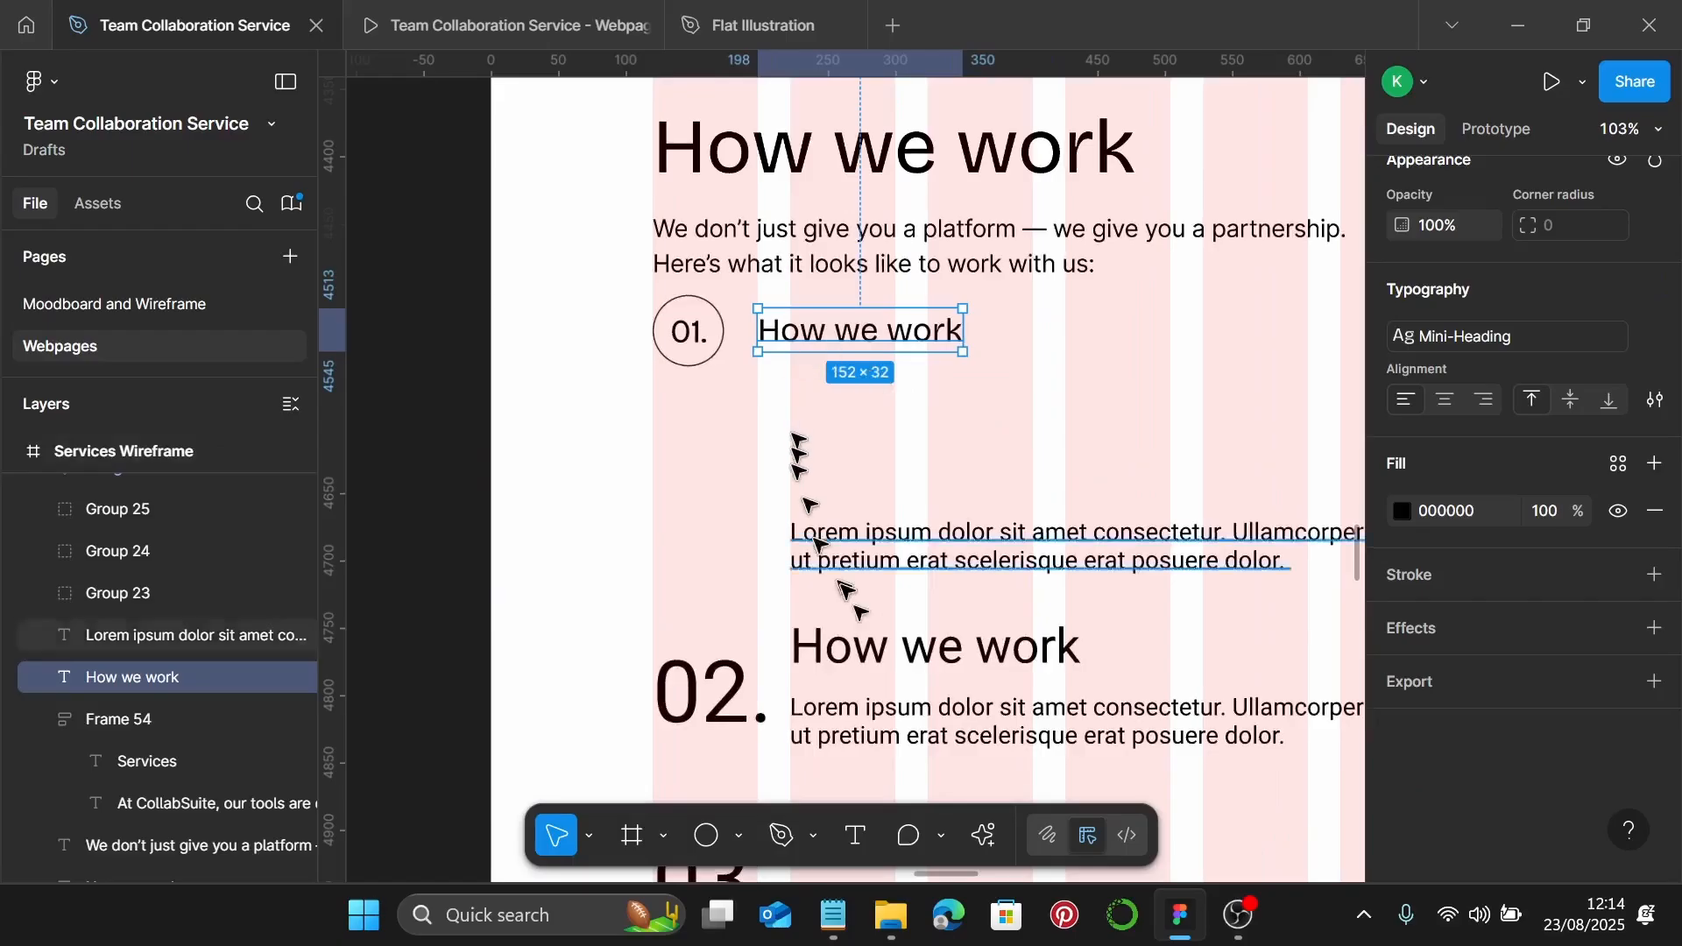
Replace the heading beside the 01. circle with "Personalized Onboarding" from the notes
{"action": "left_click", "coordinate": [832, 916]}
{"action": "scroll", "coordinate": [1231, 631], "scroll_direction": "down", "scroll_amount": 3}
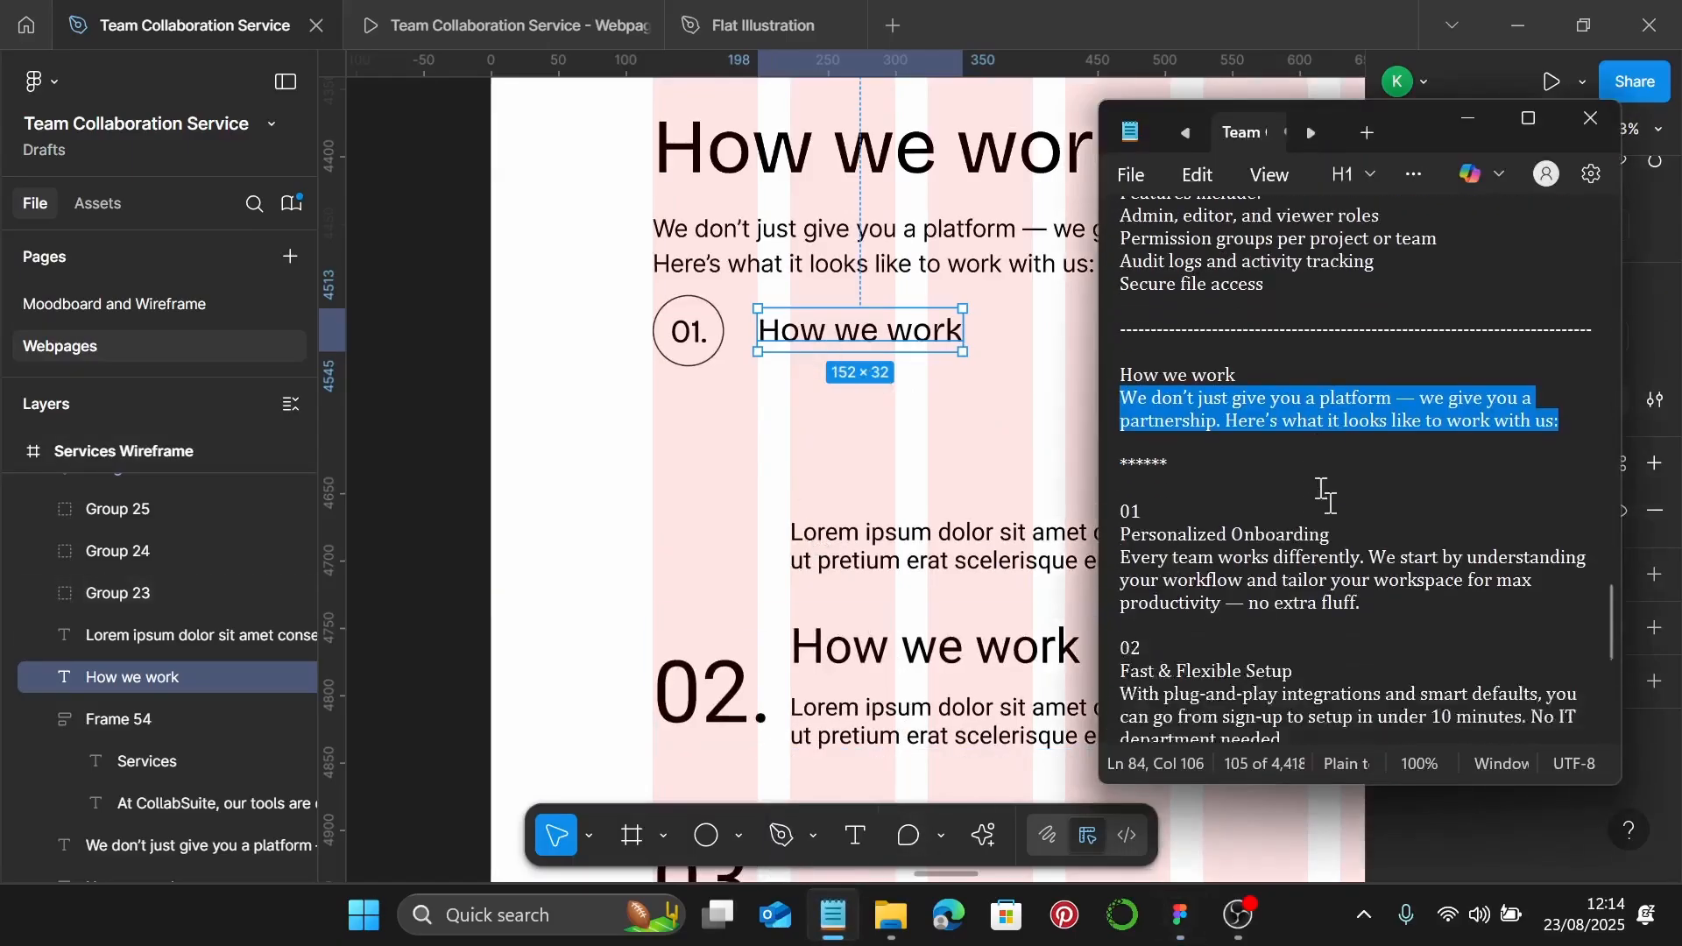
{"action": "left_click_drag", "start_coordinate": [1349, 442], "coordinate": [1129, 438]}
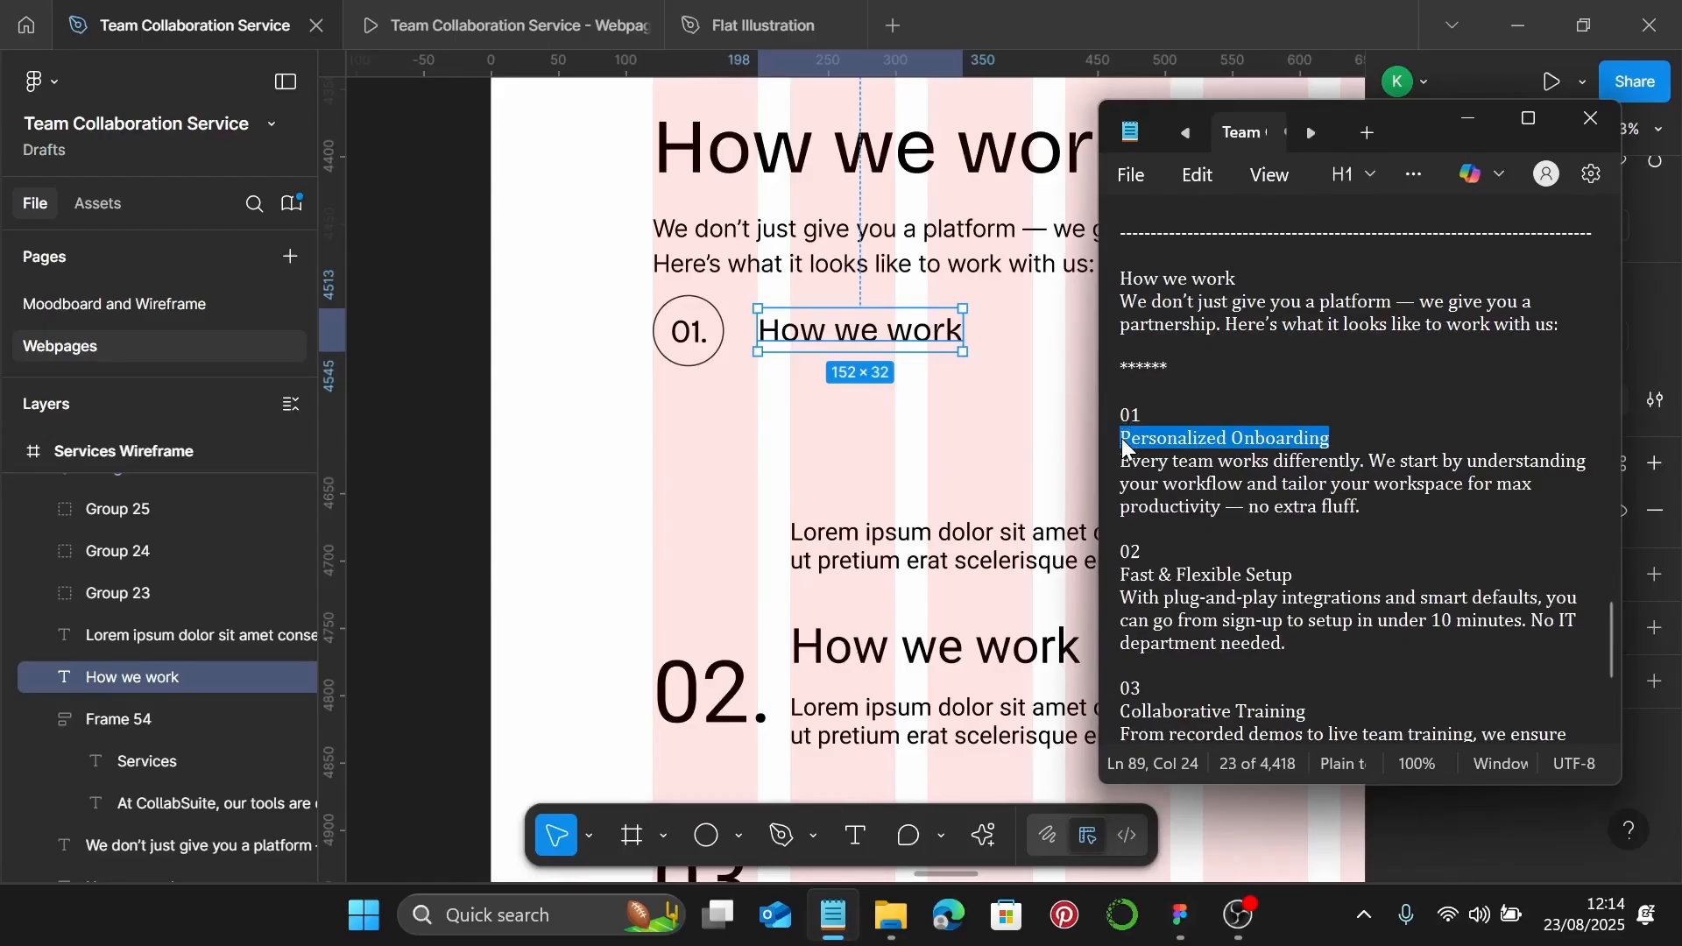
{"action": "double_click", "coordinate": [927, 331]}
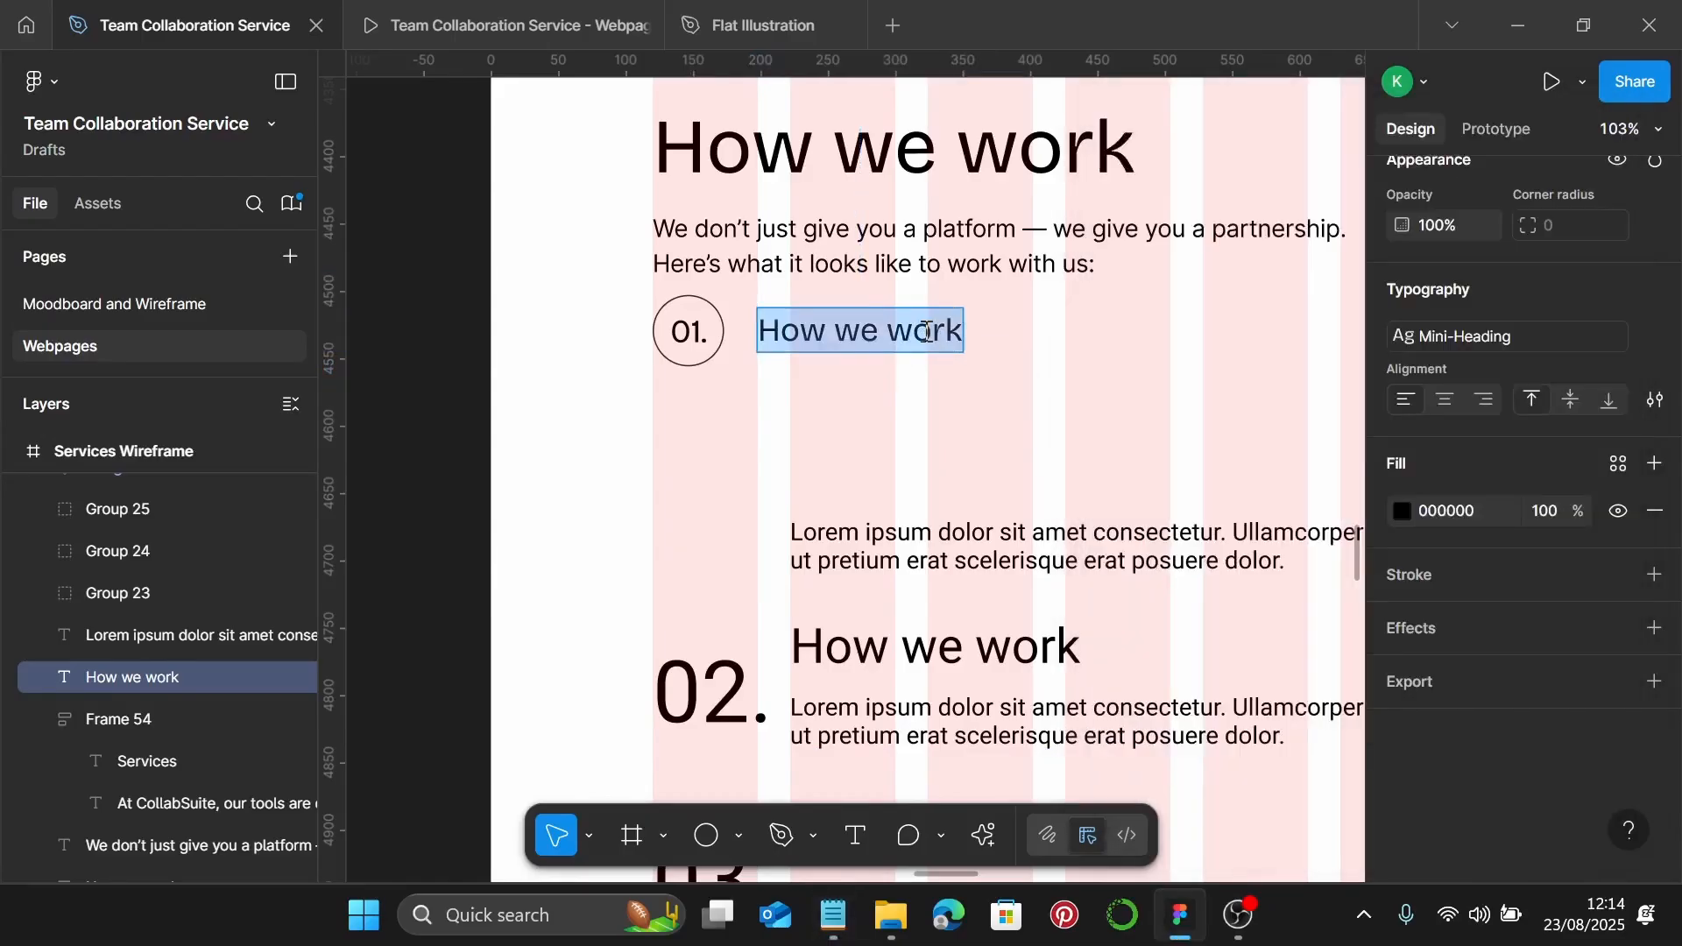
{"action": "type", "text": "Personalized Onboarding"}
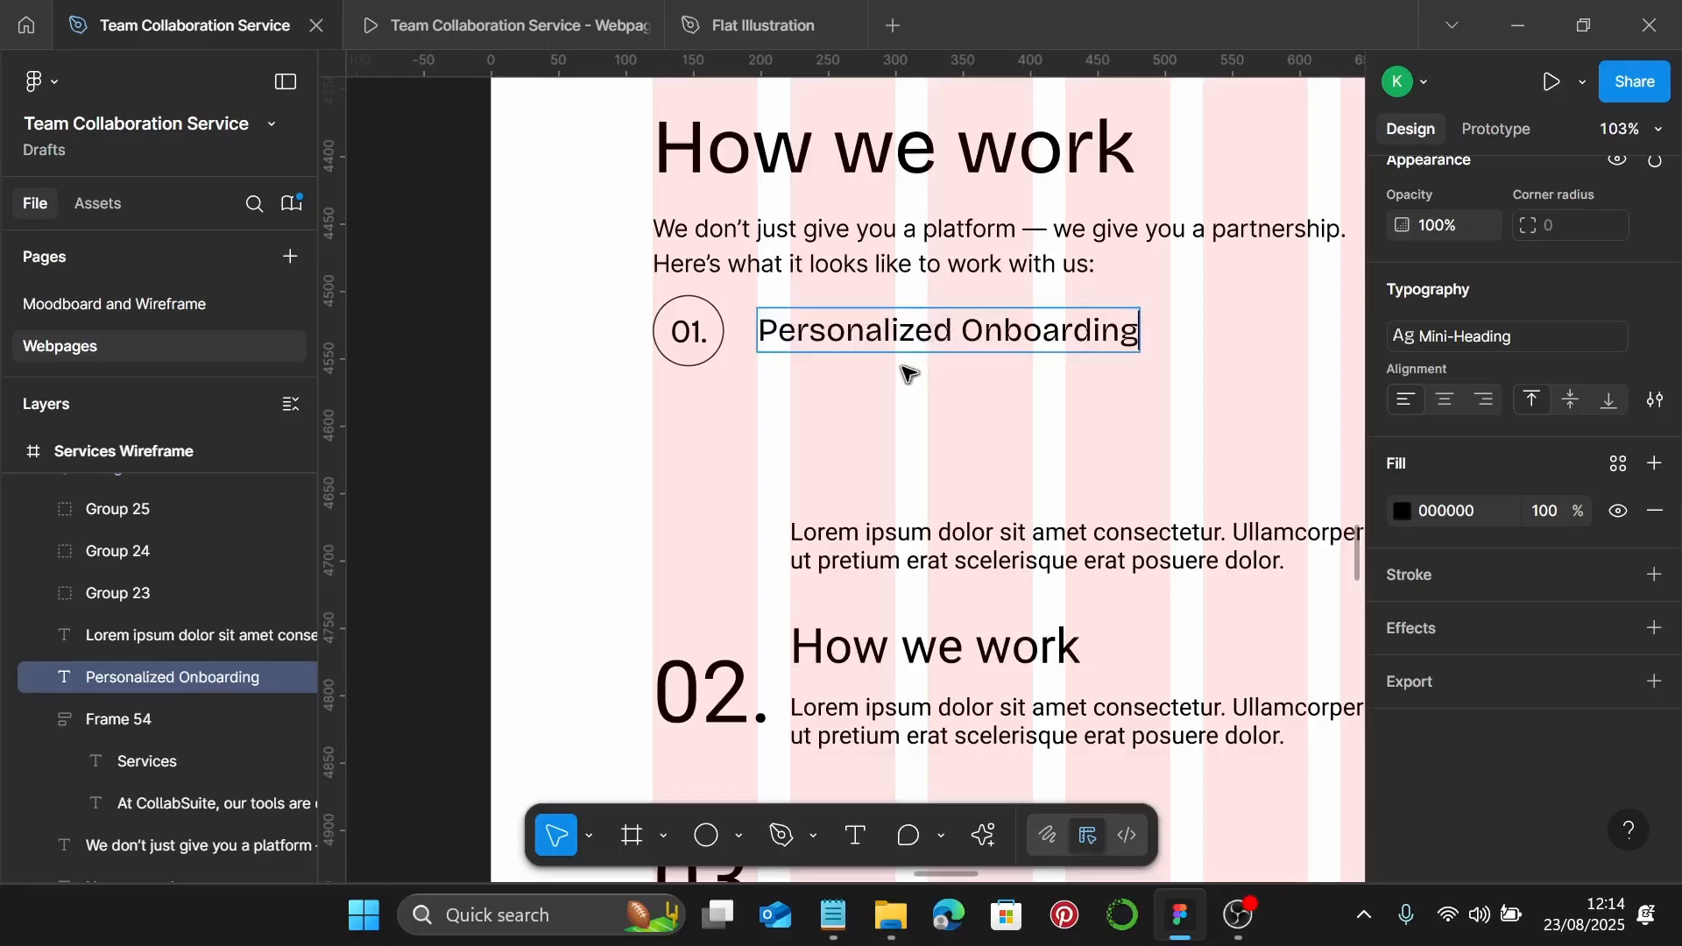
{"action": "key", "text": "Escape"}
Move the first lorem ipsum paragraph directly below the Personalized Onboarding heading at X 198 and apply the Body text style
{"action": "left_click_drag", "start_coordinate": [854, 537], "coordinate": [804, 404]}
{"action": "left_click", "coordinate": [1650, 289]}
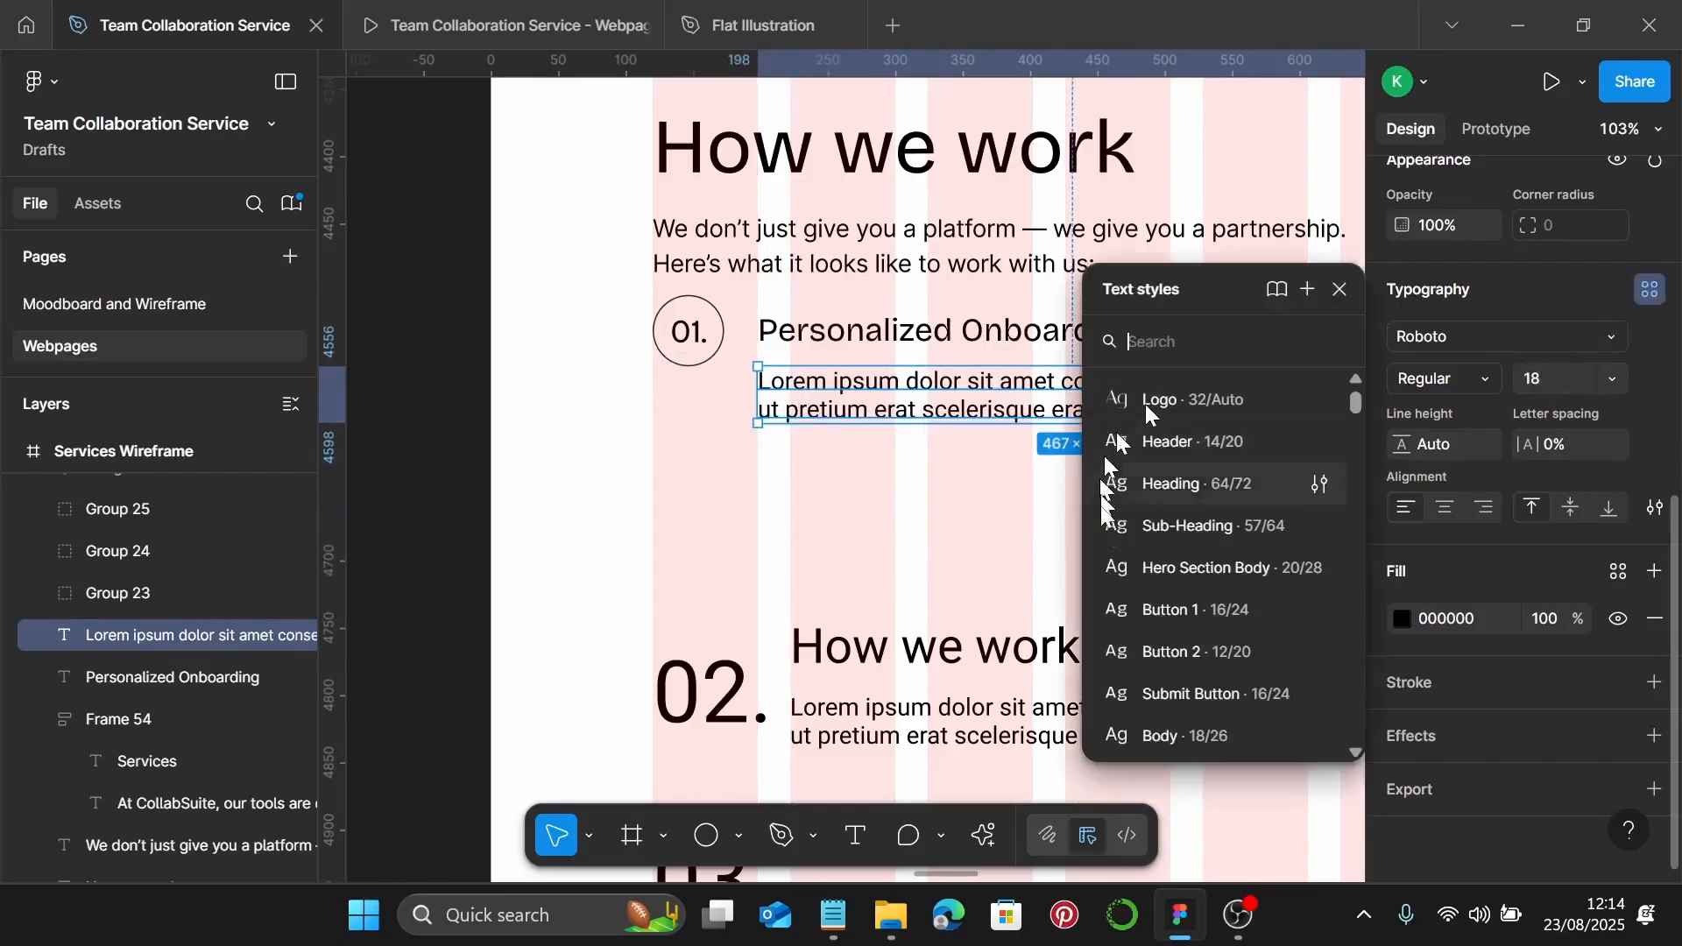
{"action": "scroll", "coordinate": [1249, 612], "scroll_direction": "down", "scroll_amount": 3}
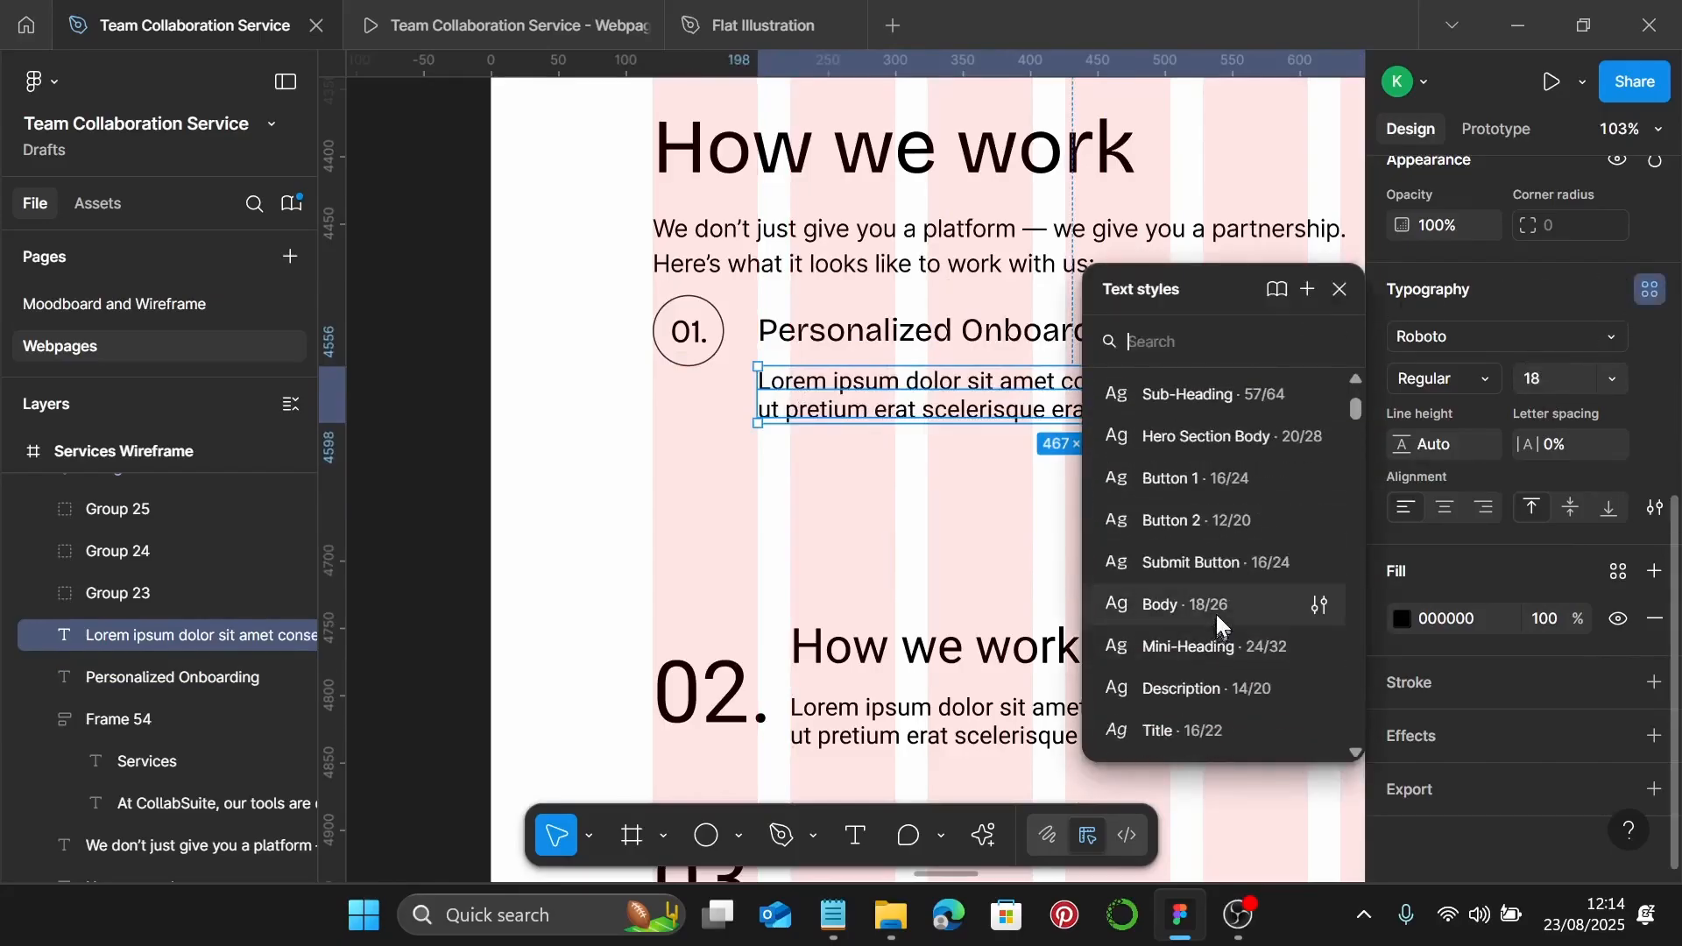
{"action": "left_click", "coordinate": [1216, 613]}
Replace the paragraph under Personalized Onboarding with its description from the notes, beginning "Every team works differently"
{"action": "left_click", "coordinate": [833, 915]}
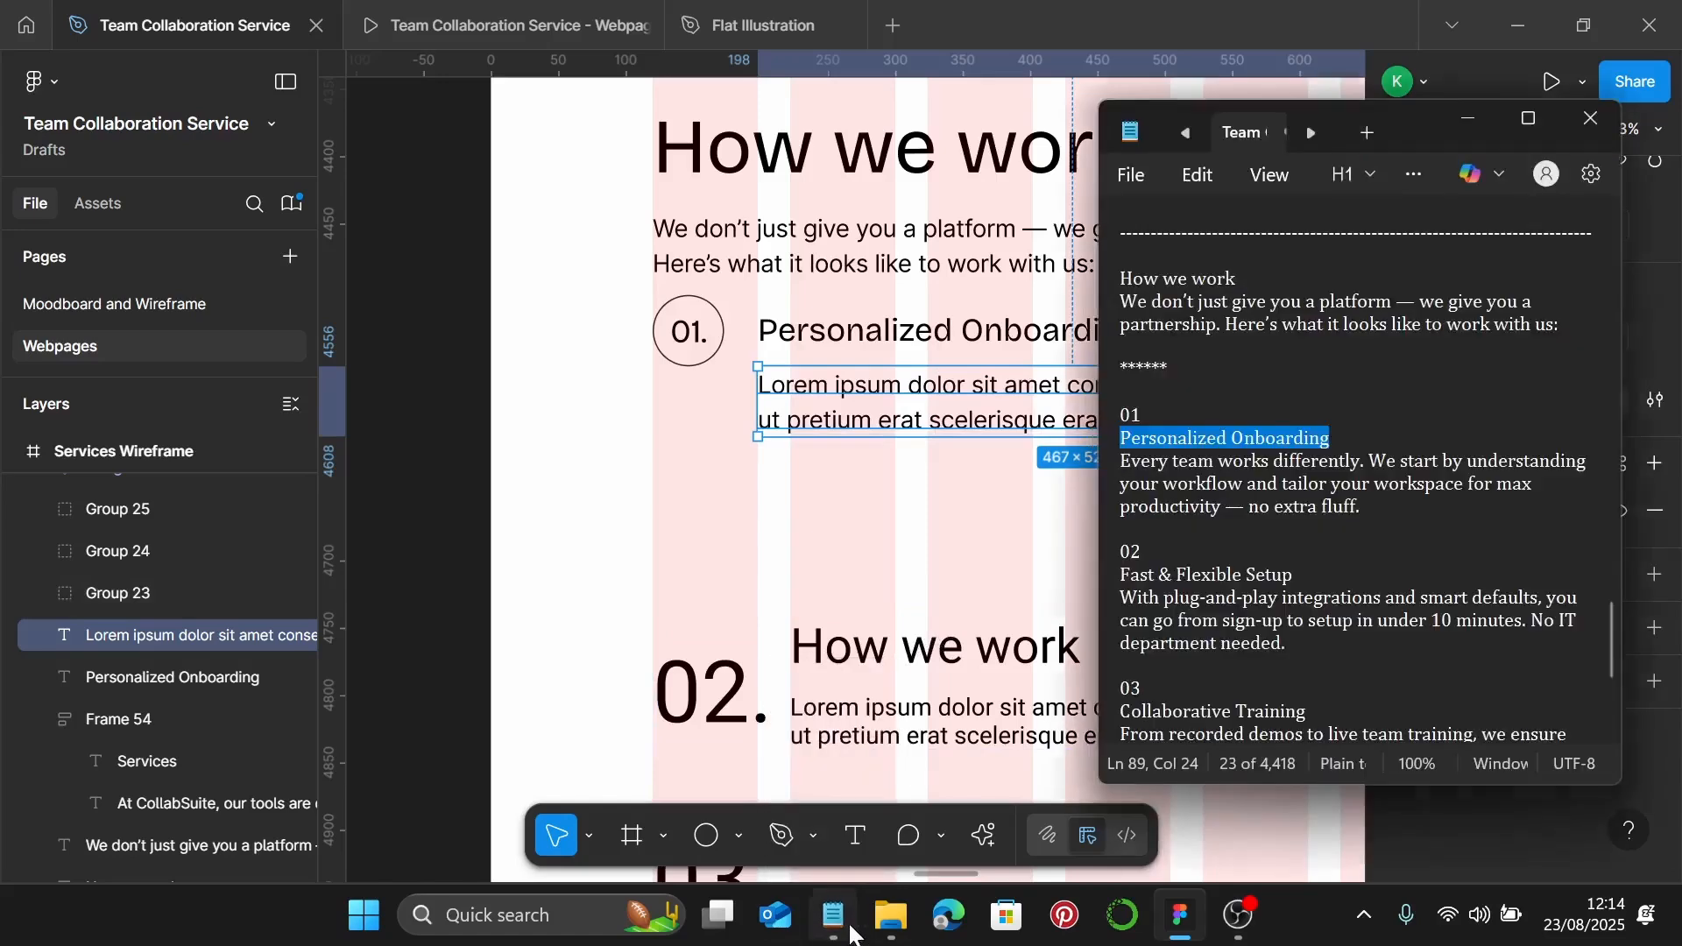
{"action": "left_click_drag", "start_coordinate": [1364, 508], "coordinate": [1122, 464]}
{"action": "key", "text": "ctrl+c"}
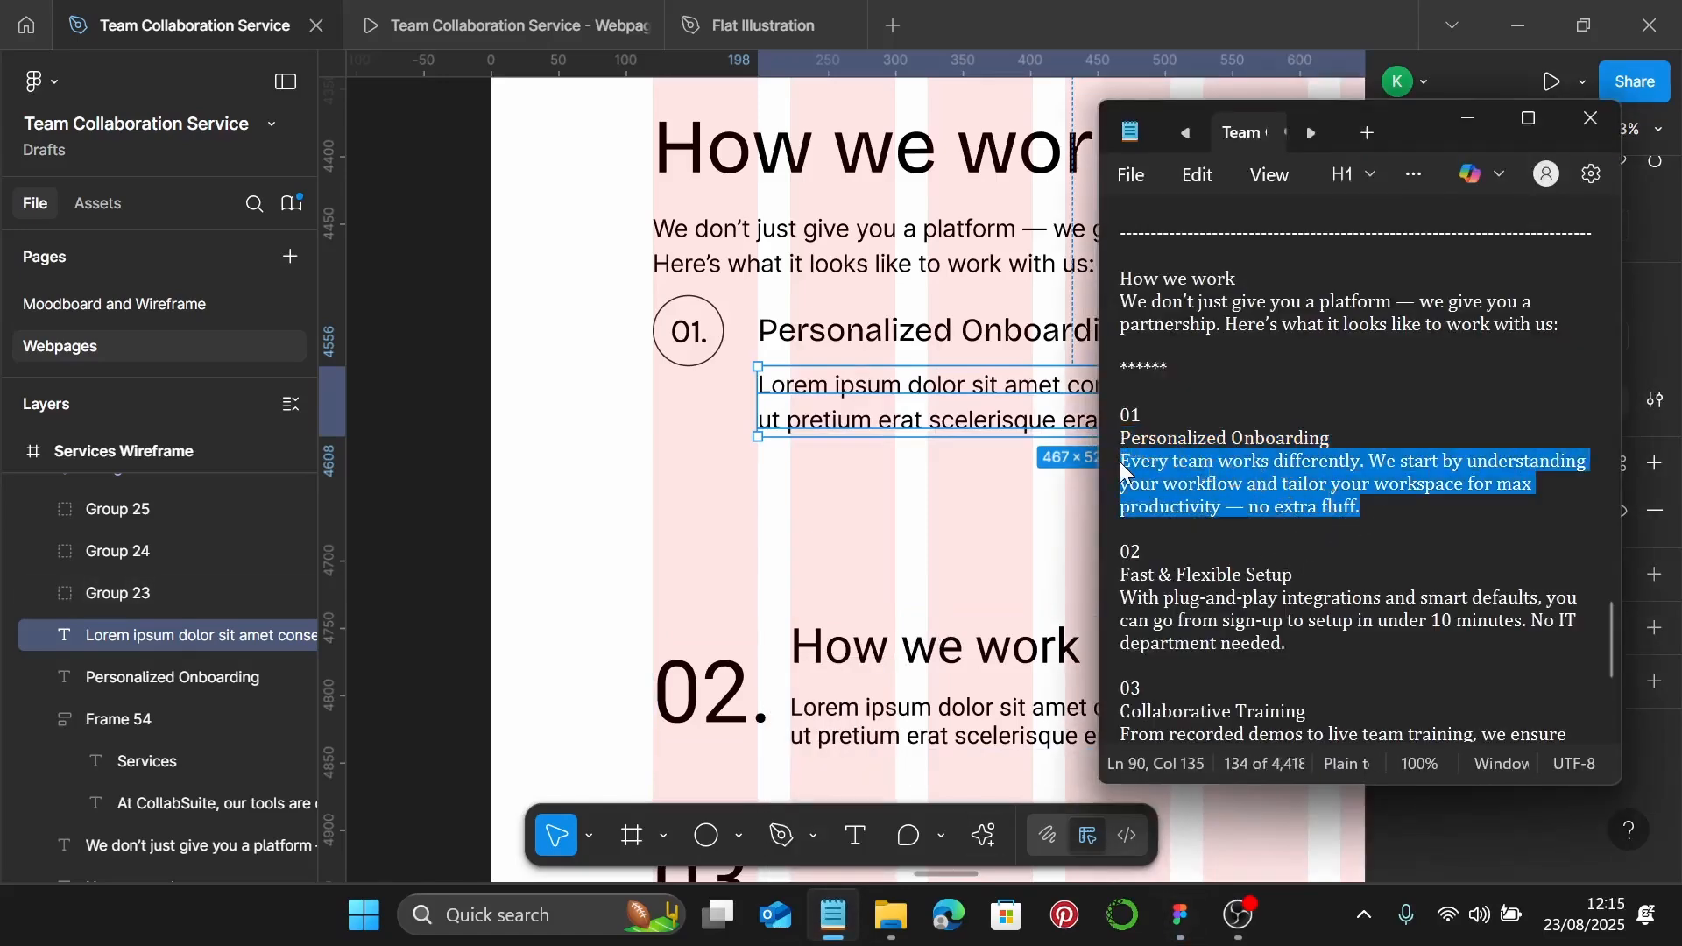
{"action": "left_click", "coordinate": [1025, 438]}
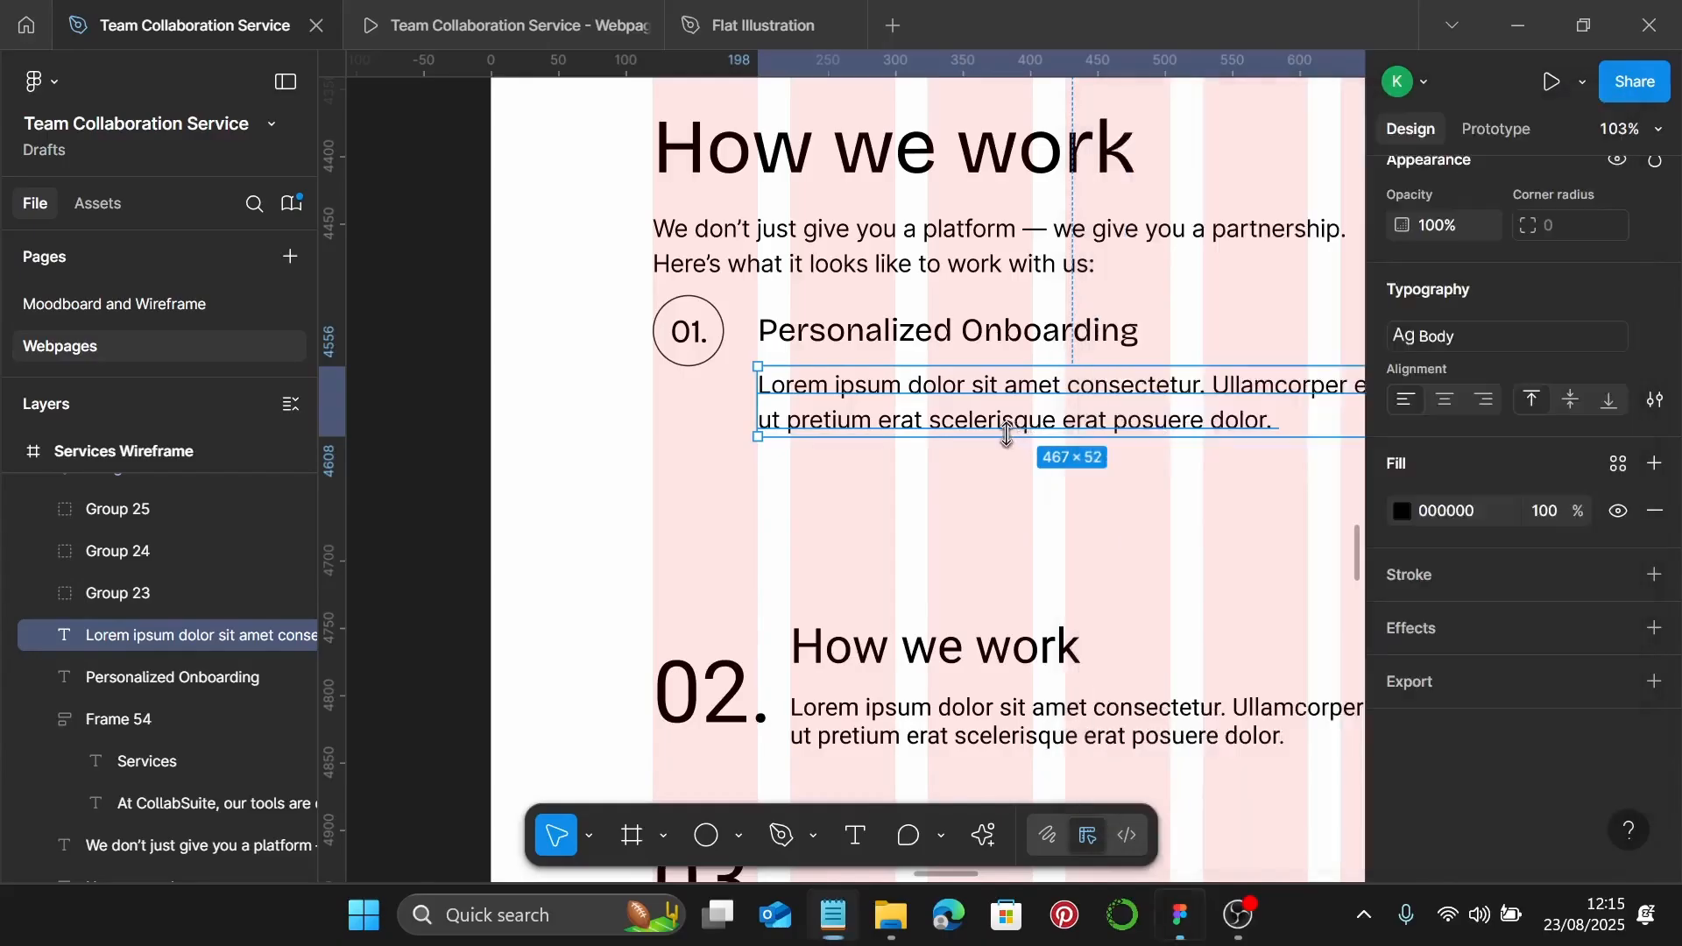
{"action": "double_click", "coordinate": [1006, 436]}
{"action": "key", "text": "ctrl+v"}
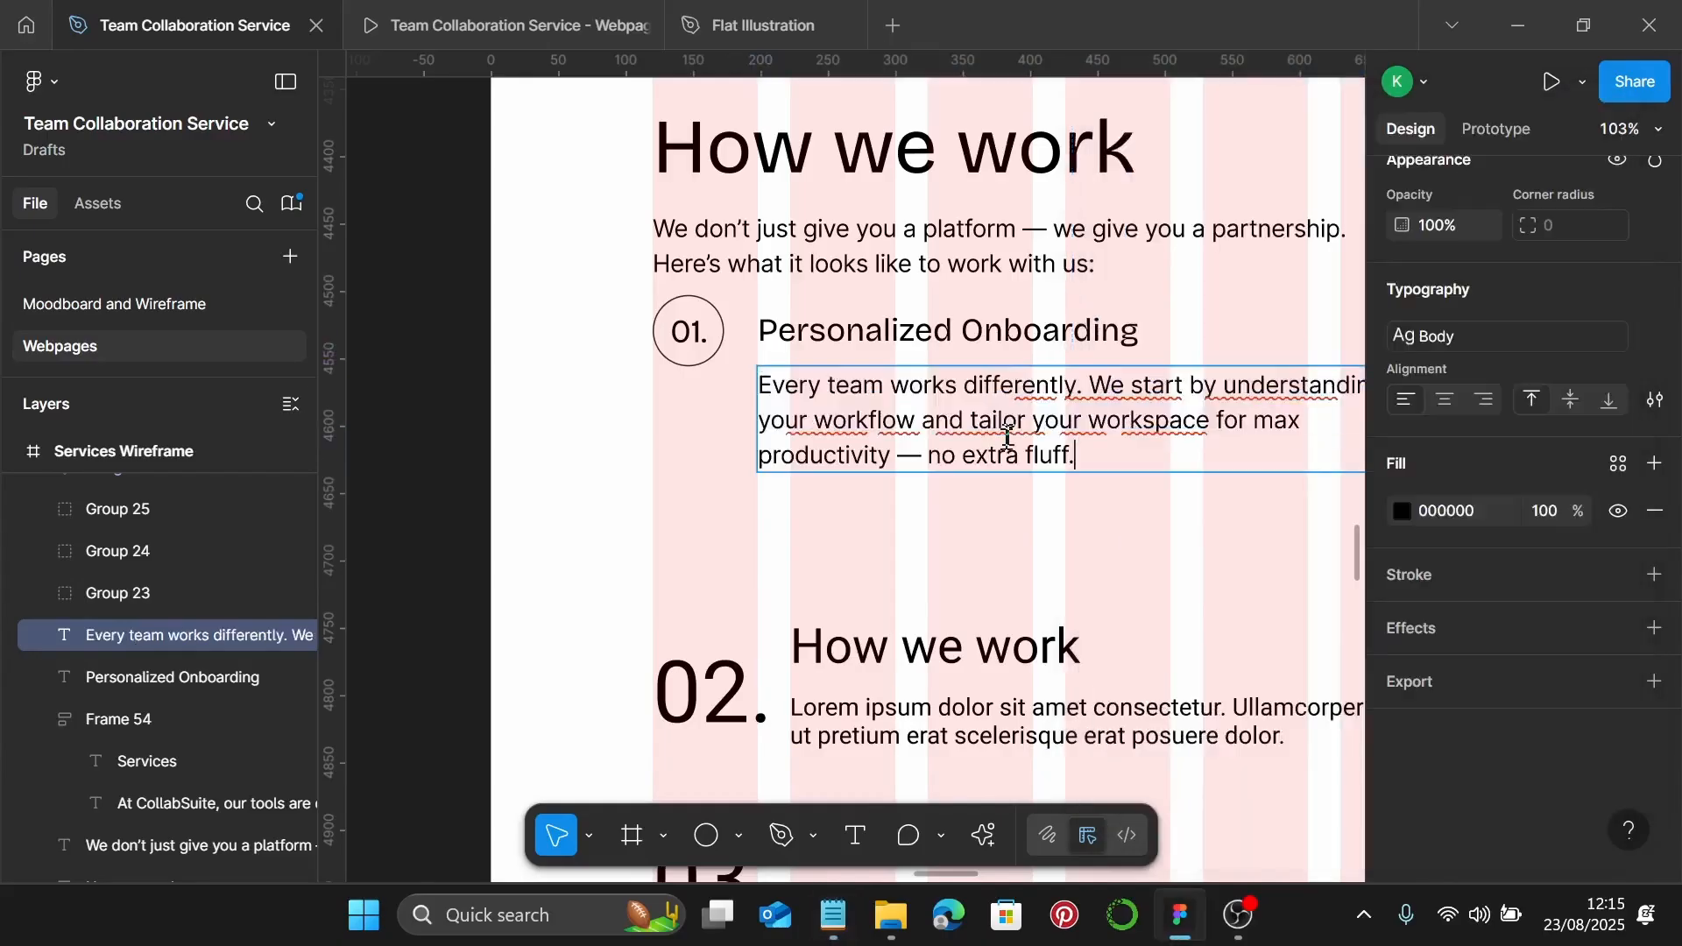
{"action": "key", "text": "Escape"}
Widen the Personalized Onboarding description to a width of 510, ending at a layout column edge
{"action": "scroll", "coordinate": [1025, 495], "scroll_direction": "right", "scroll_amount": 1}
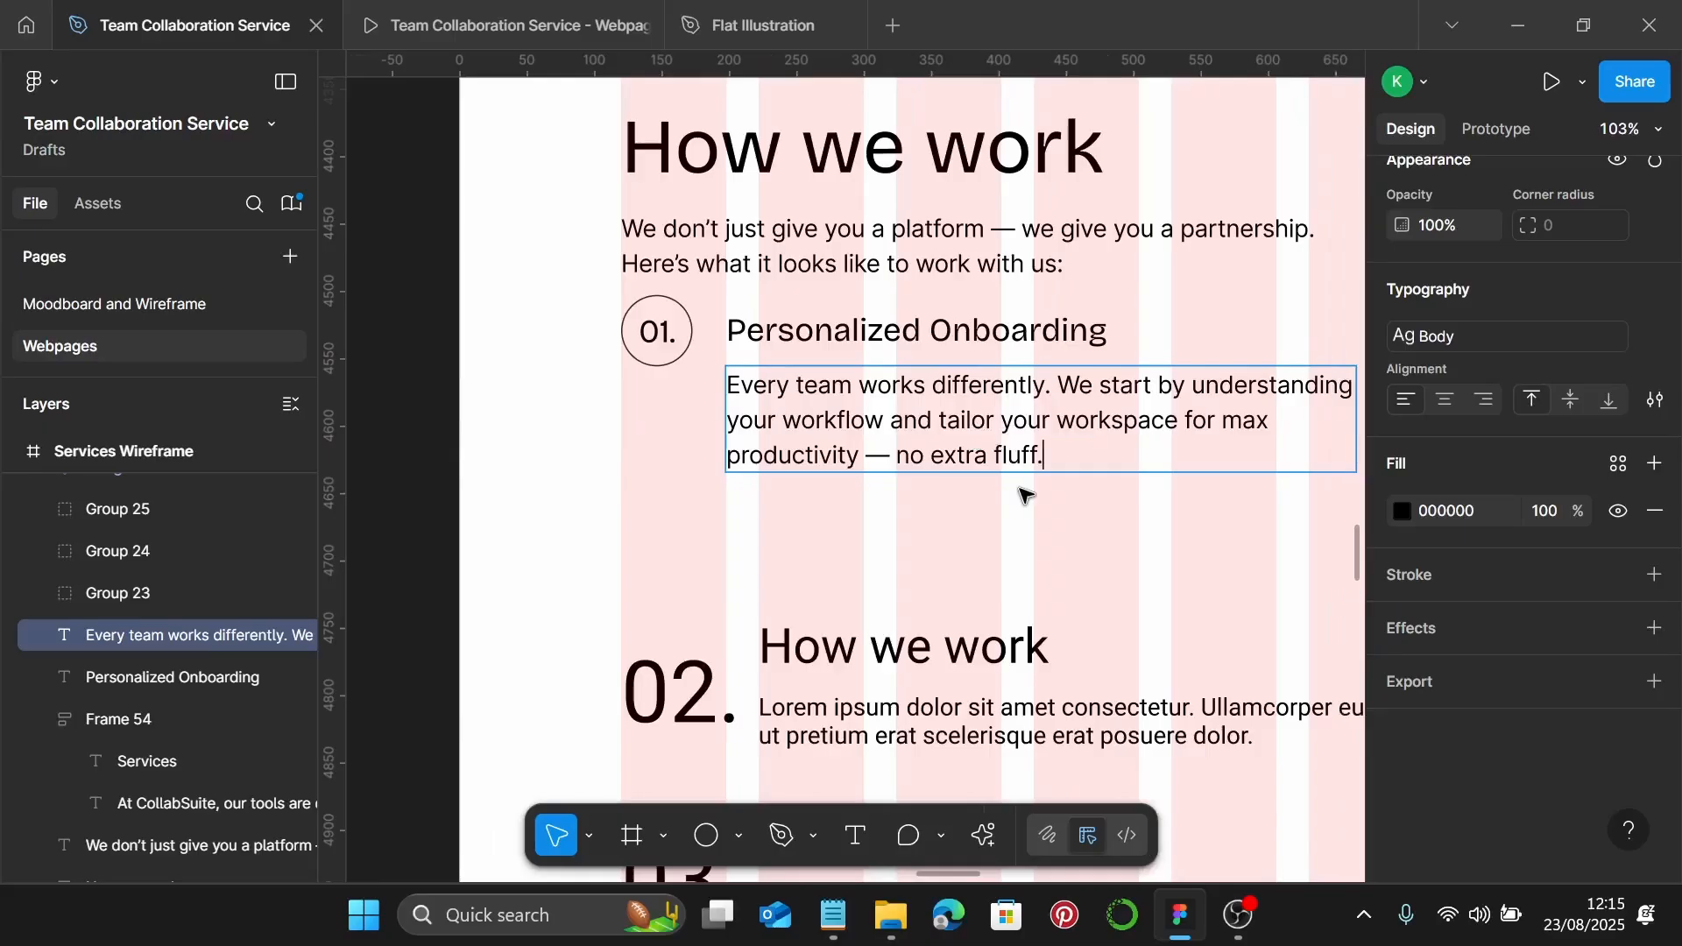
{"action": "left_click", "coordinate": [991, 537]}
{"action": "scroll", "coordinate": [991, 537], "scroll_direction": "right", "scroll_amount": 2}
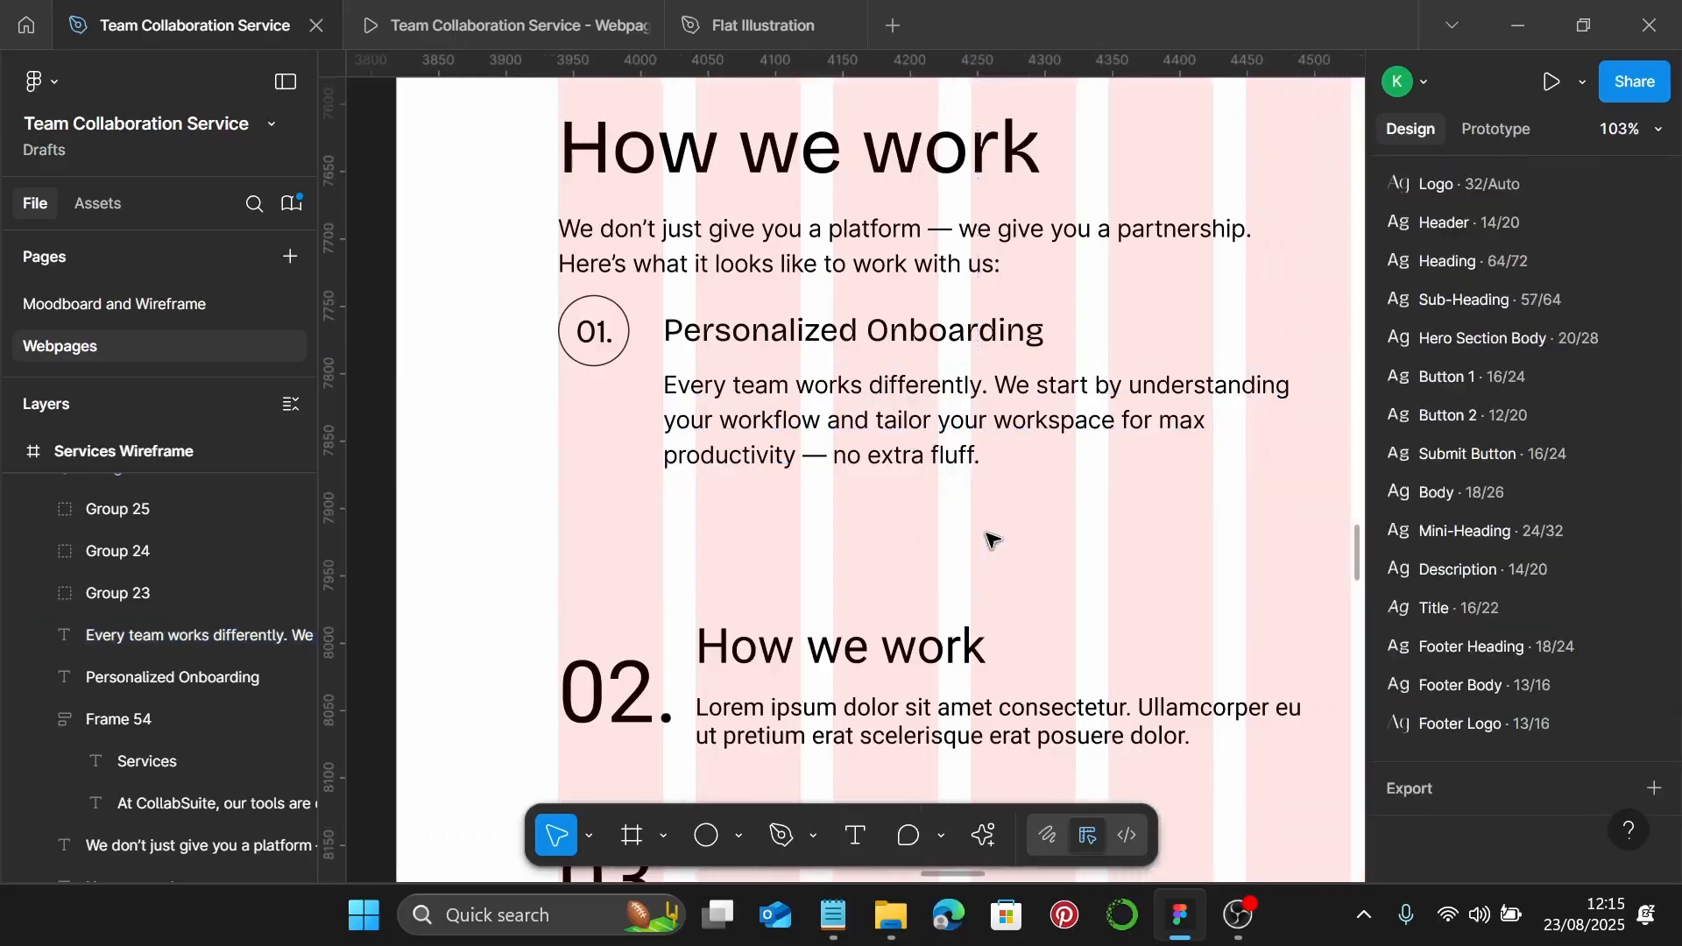
{"action": "scroll", "coordinate": [990, 537], "scroll_direction": "right", "scroll_amount": 2}
{"action": "left_click", "coordinate": [1073, 414]}
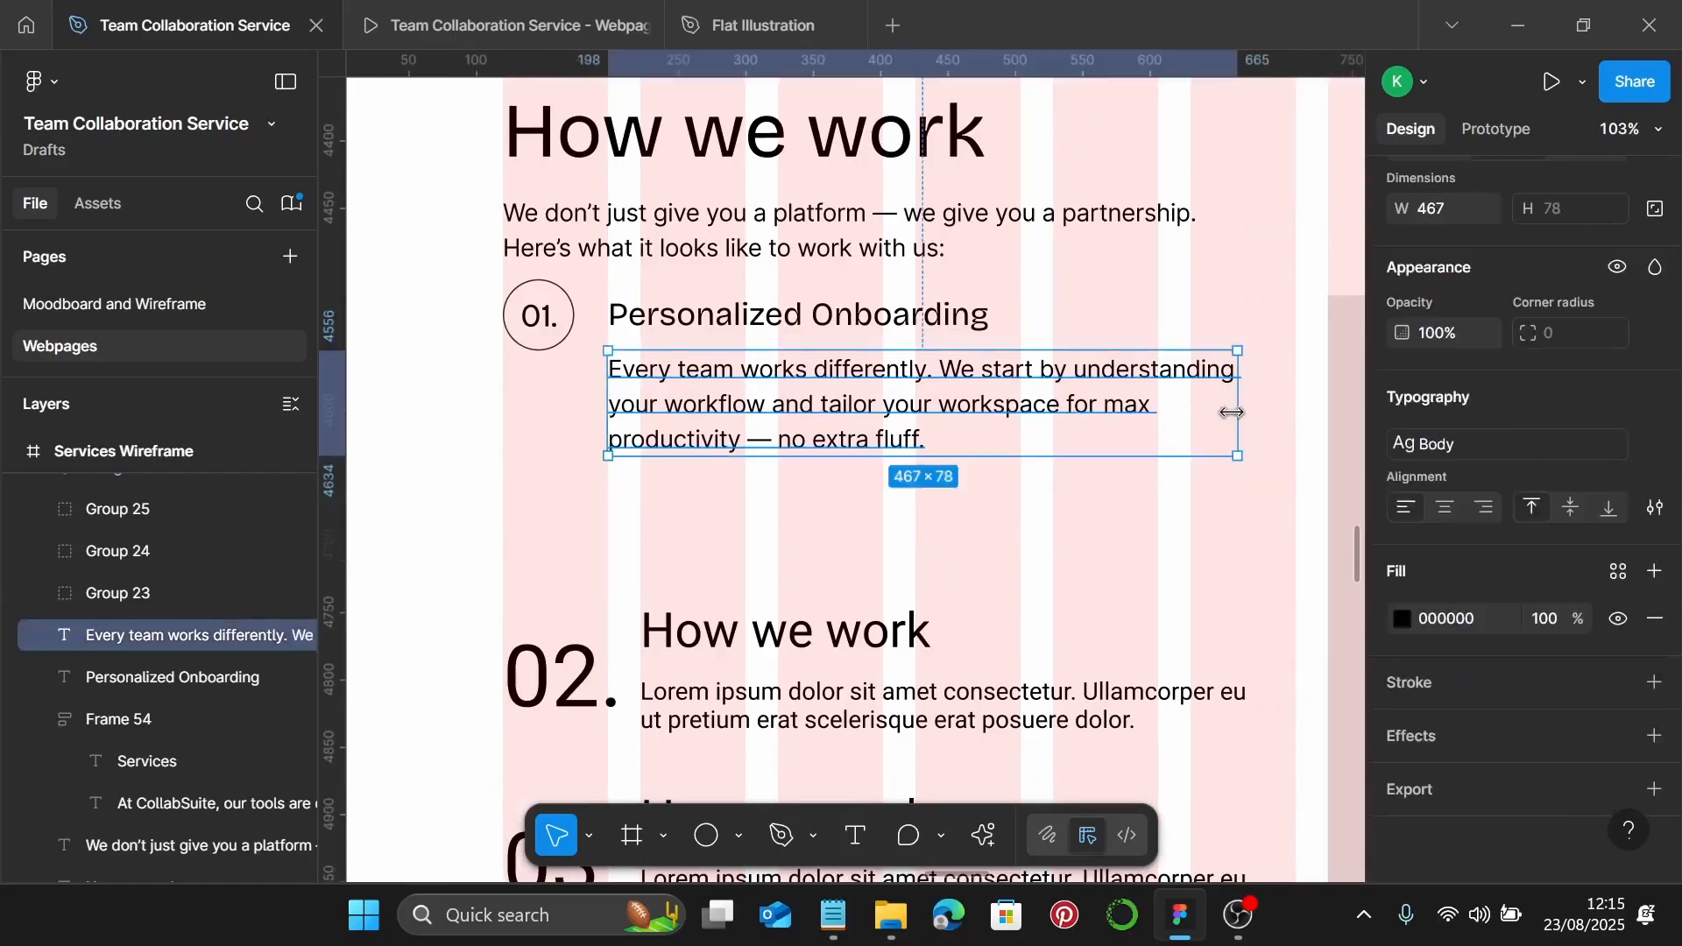
{"action": "left_click_drag", "start_coordinate": [1233, 413], "coordinate": [1296, 421]}
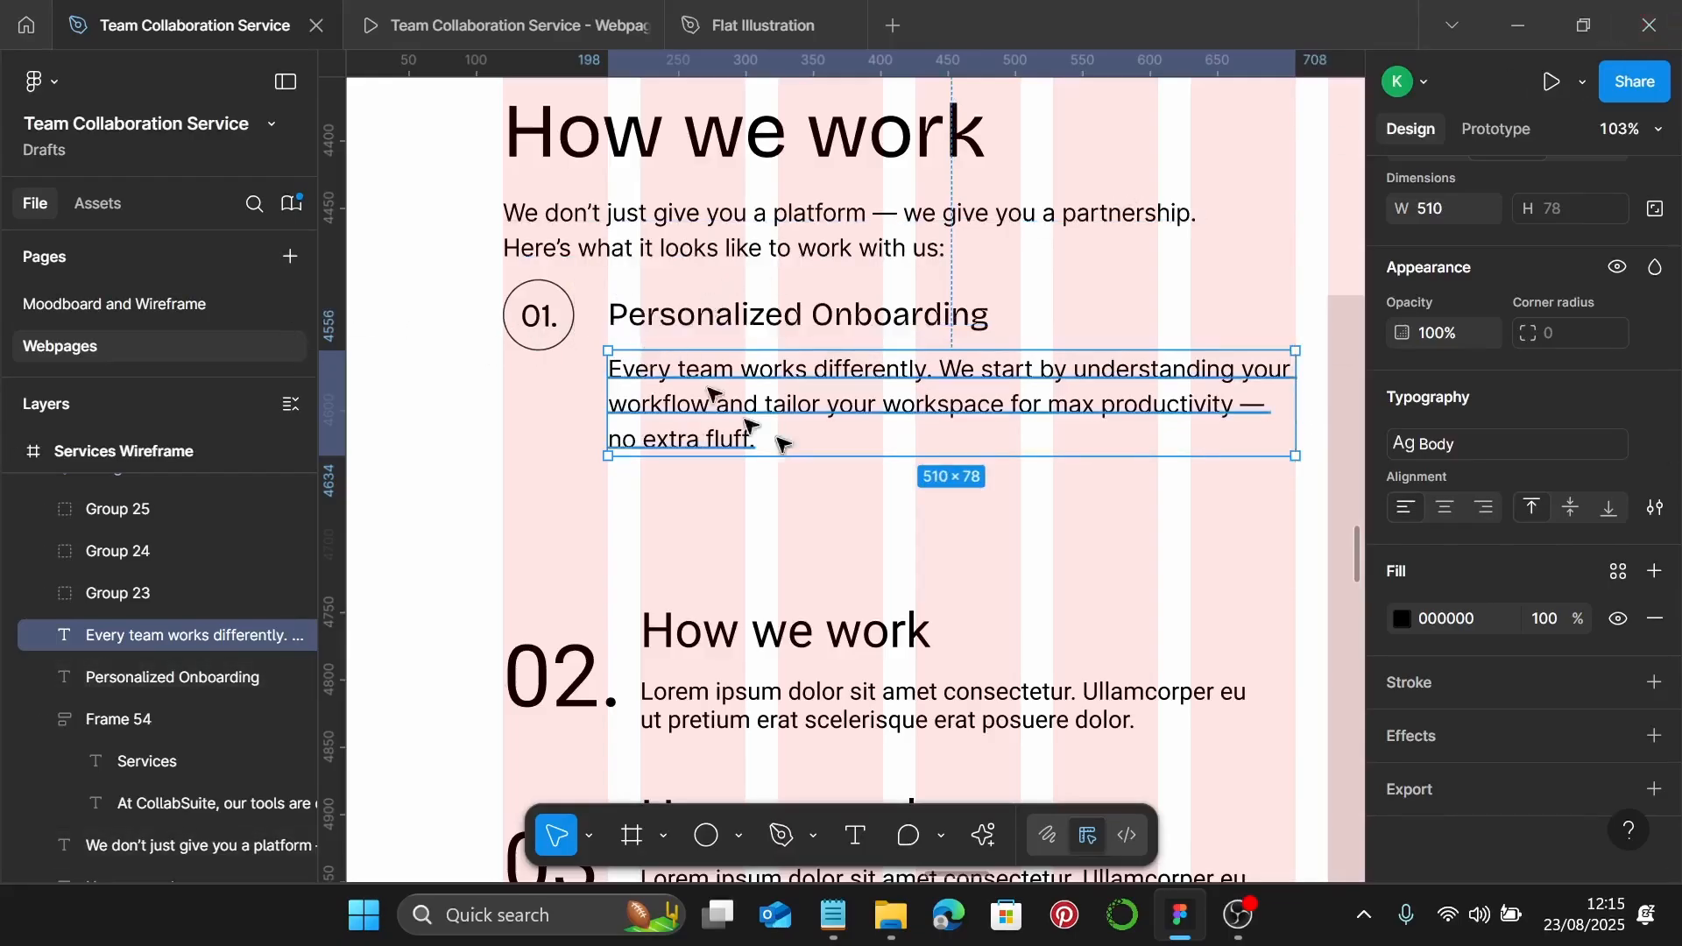
Combine the Personalized Onboarding heading and description in a vertical auto layout with a gap of 5
{"action": "scroll", "coordinate": [1439, 339], "scroll_direction": "up", "scroll_amount": 3}
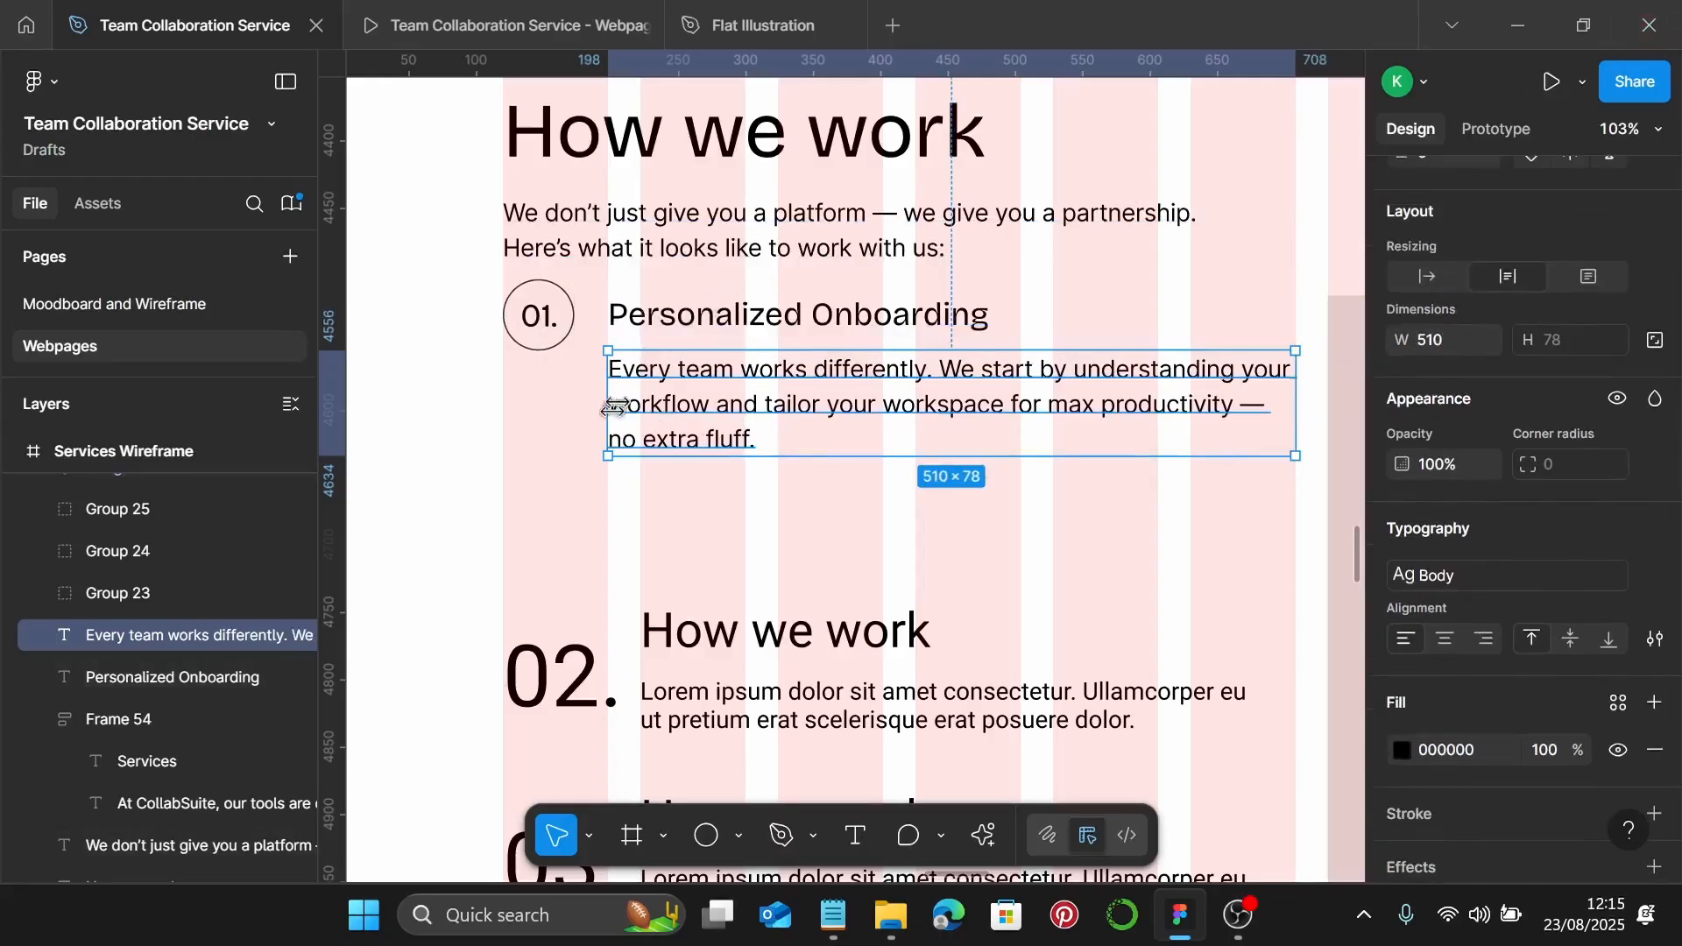
{"action": "left_click", "coordinate": [751, 331], "text": "shift"}
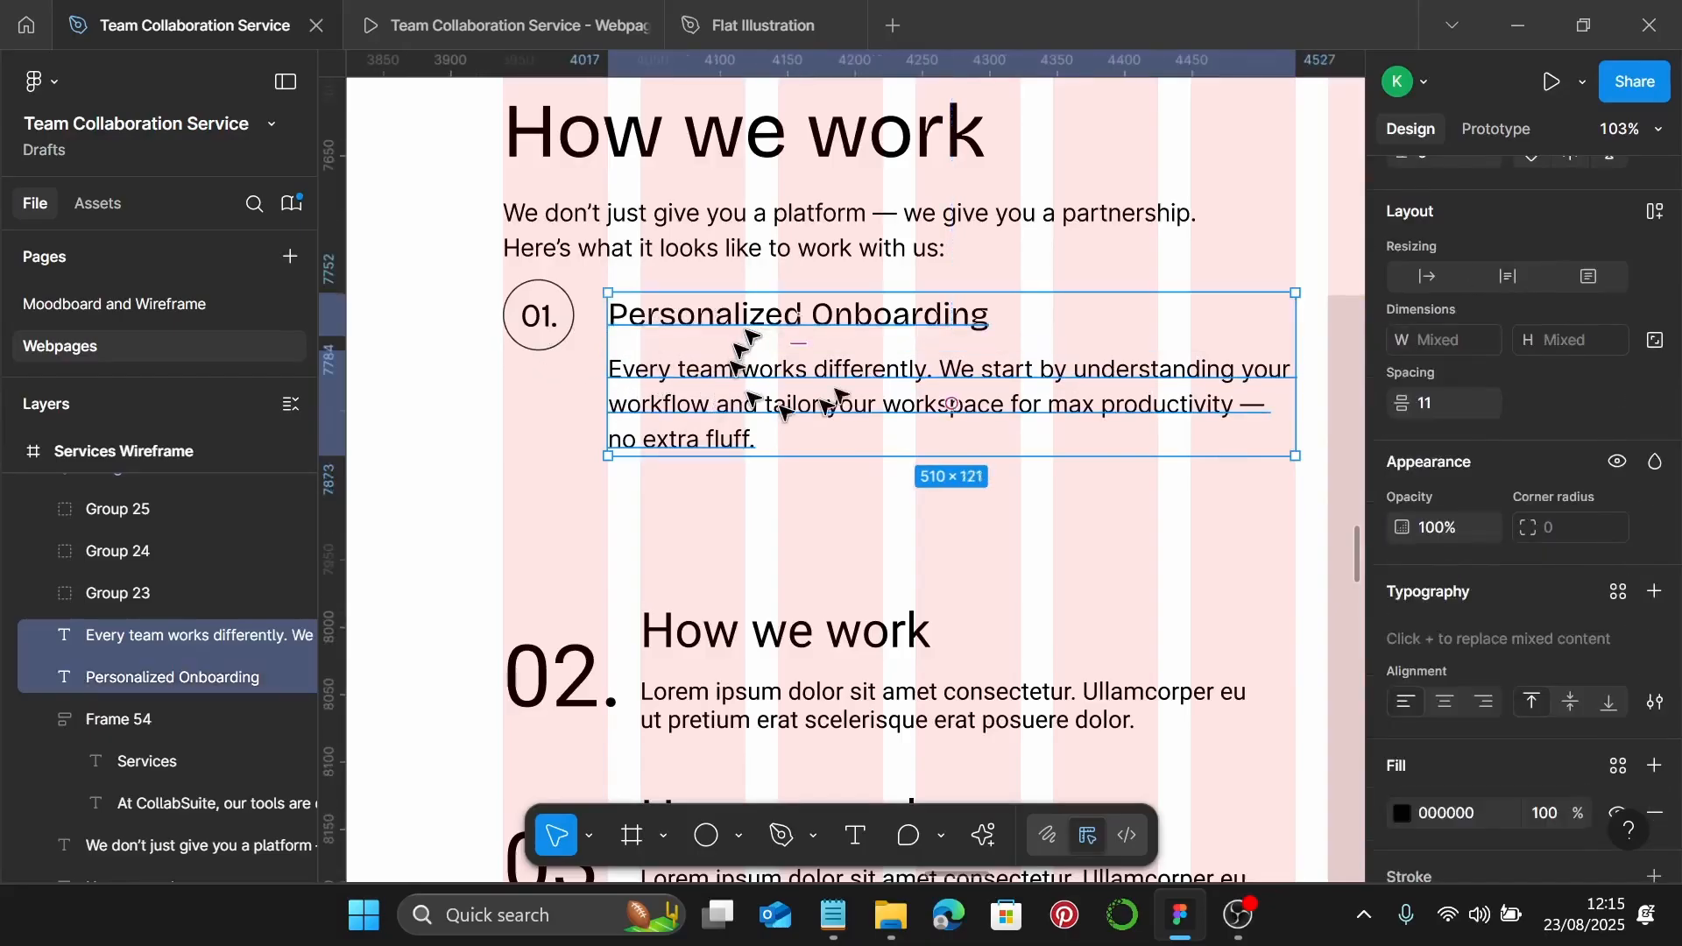
{"action": "key", "text": "shift+a"}
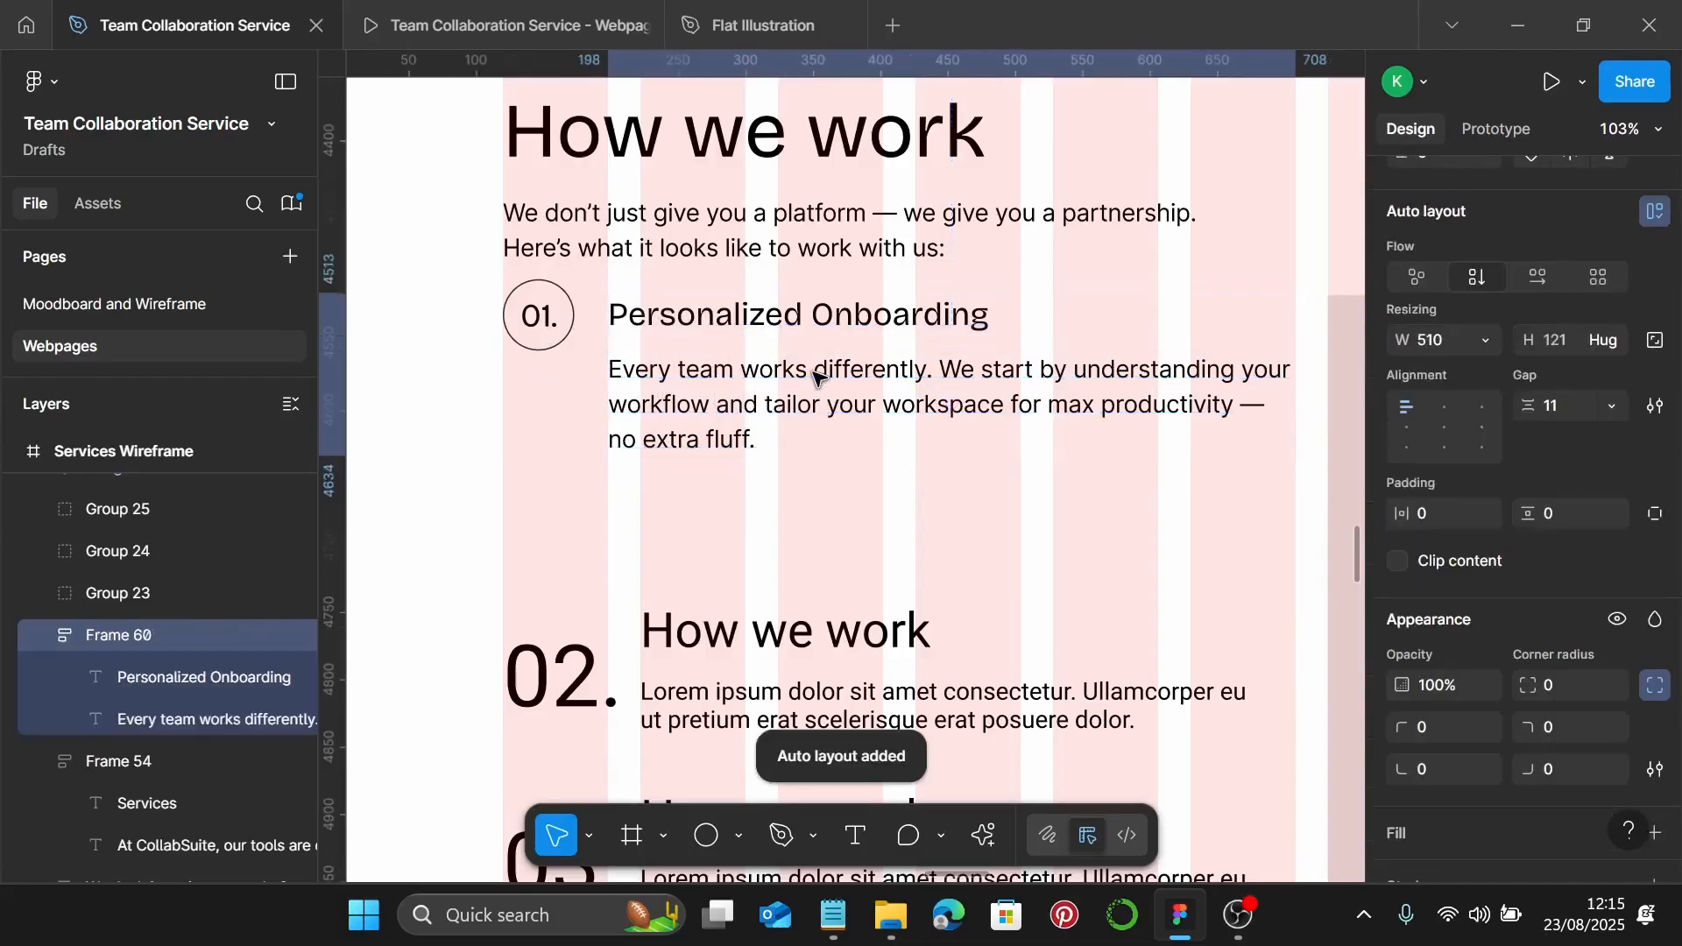
{"action": "left_click", "coordinate": [1570, 408]}
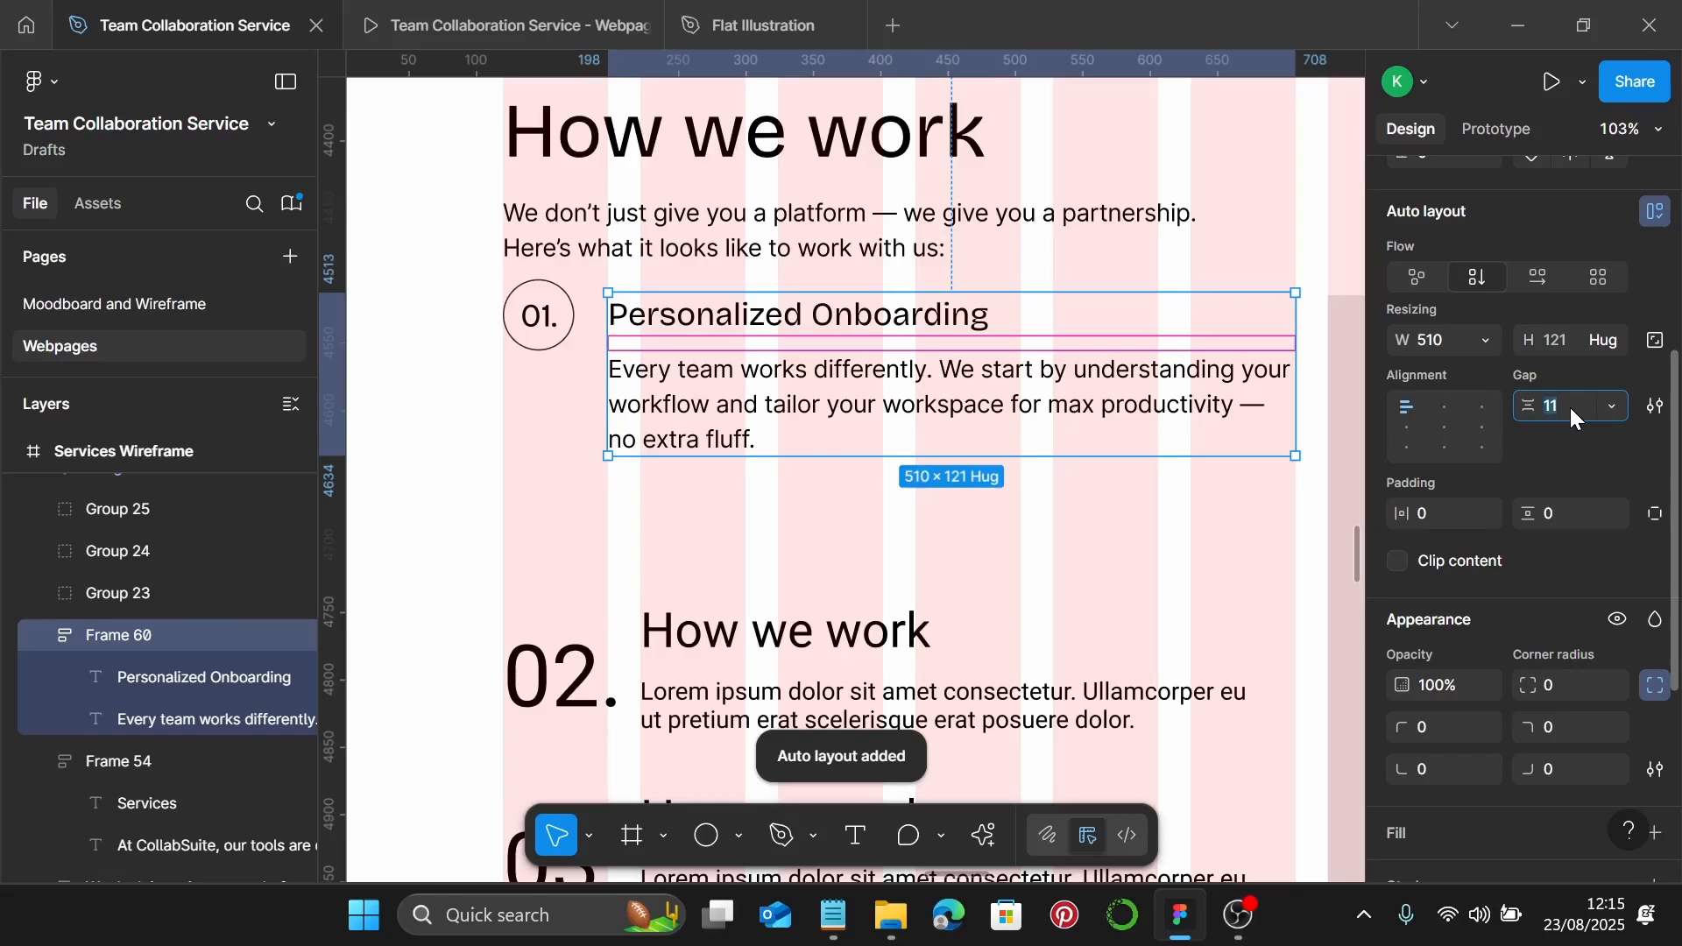
{"action": "type", "text": "5"}
{"action": "key", "text": "Return"}
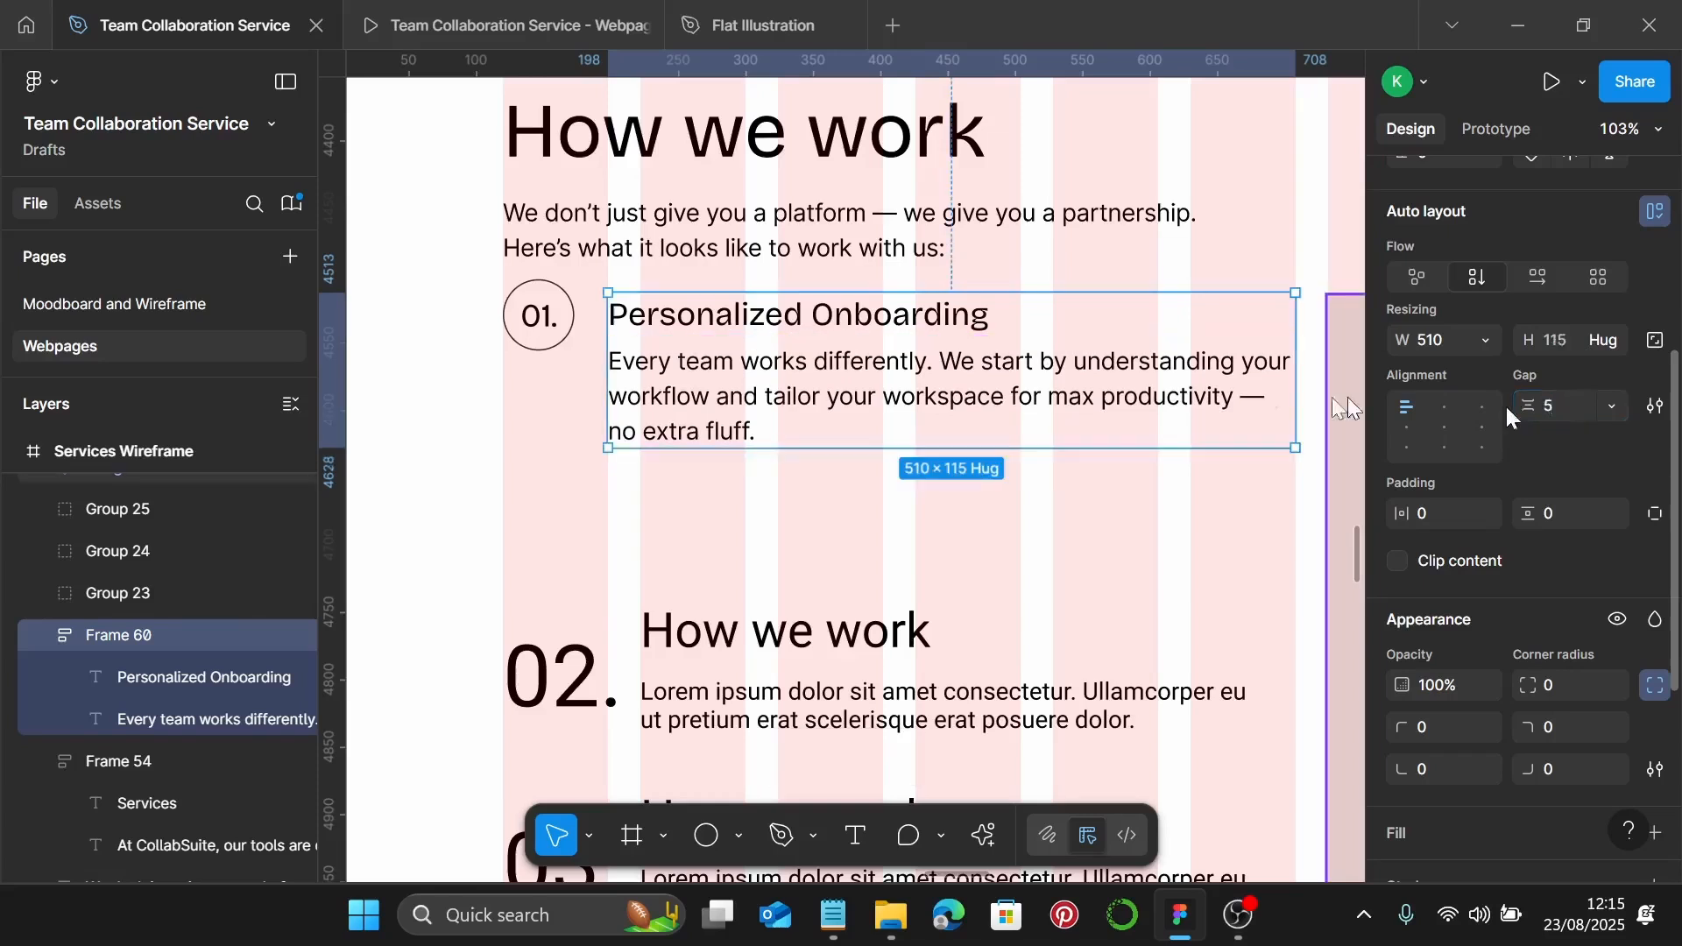
Put the 01. circle and the Personalized Onboarding text frame in a horizontal auto layout aligned top left
{"action": "left_click", "coordinate": [537, 315]}
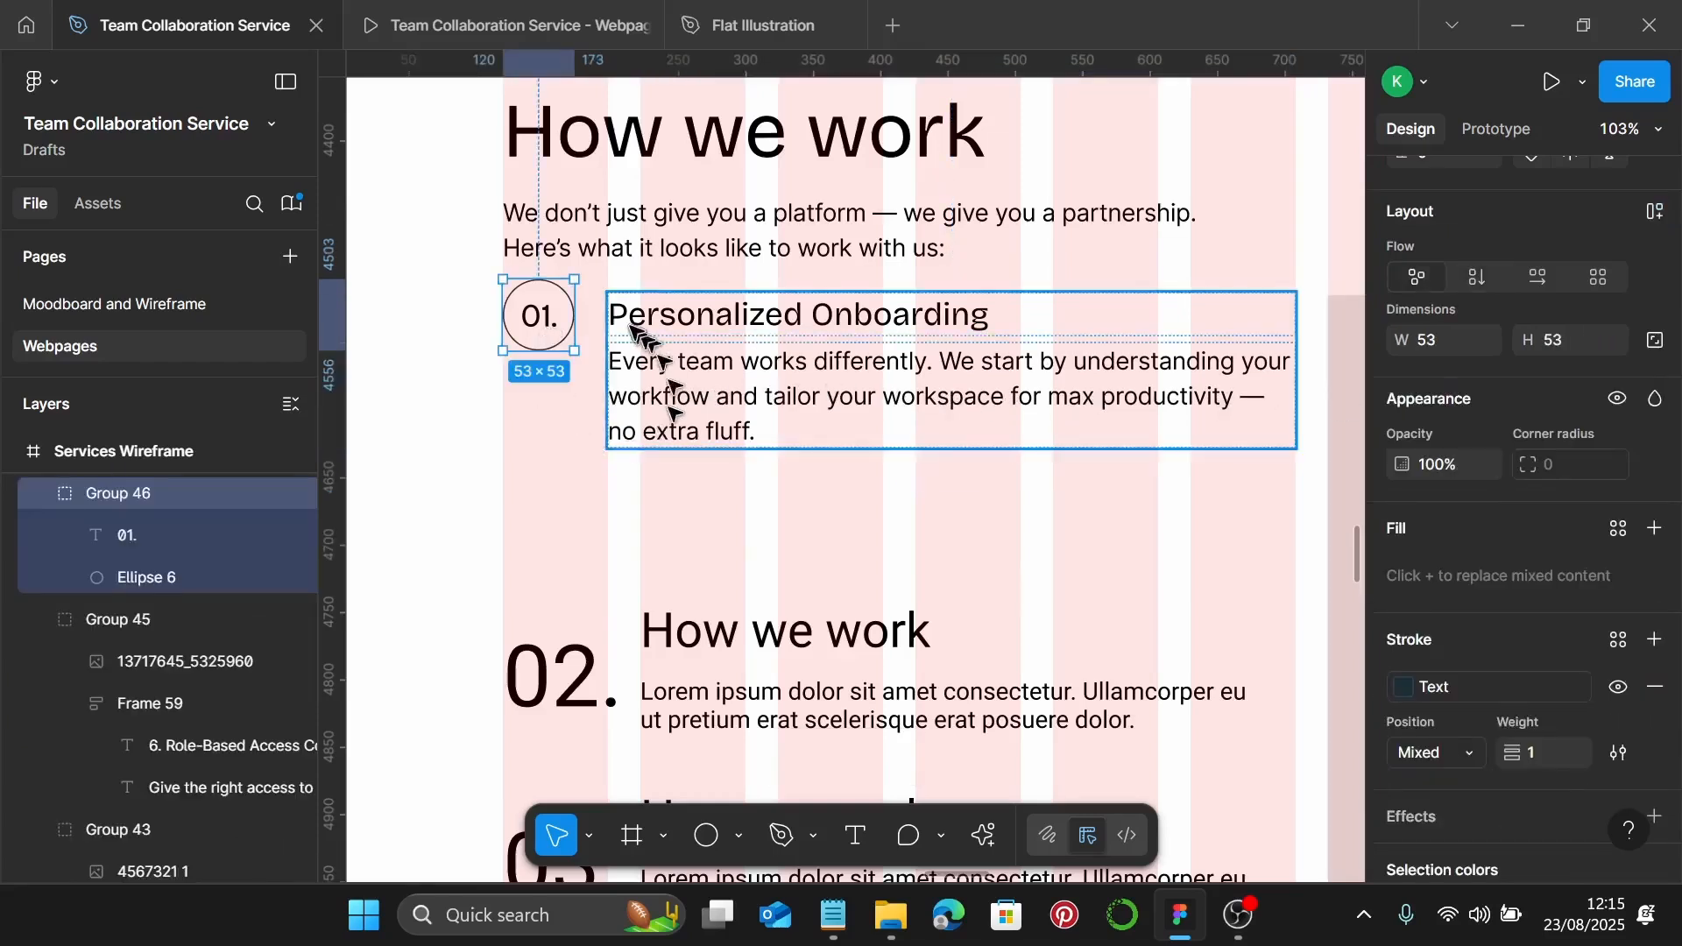
{"action": "left_click", "coordinate": [632, 329], "text": "shift"}
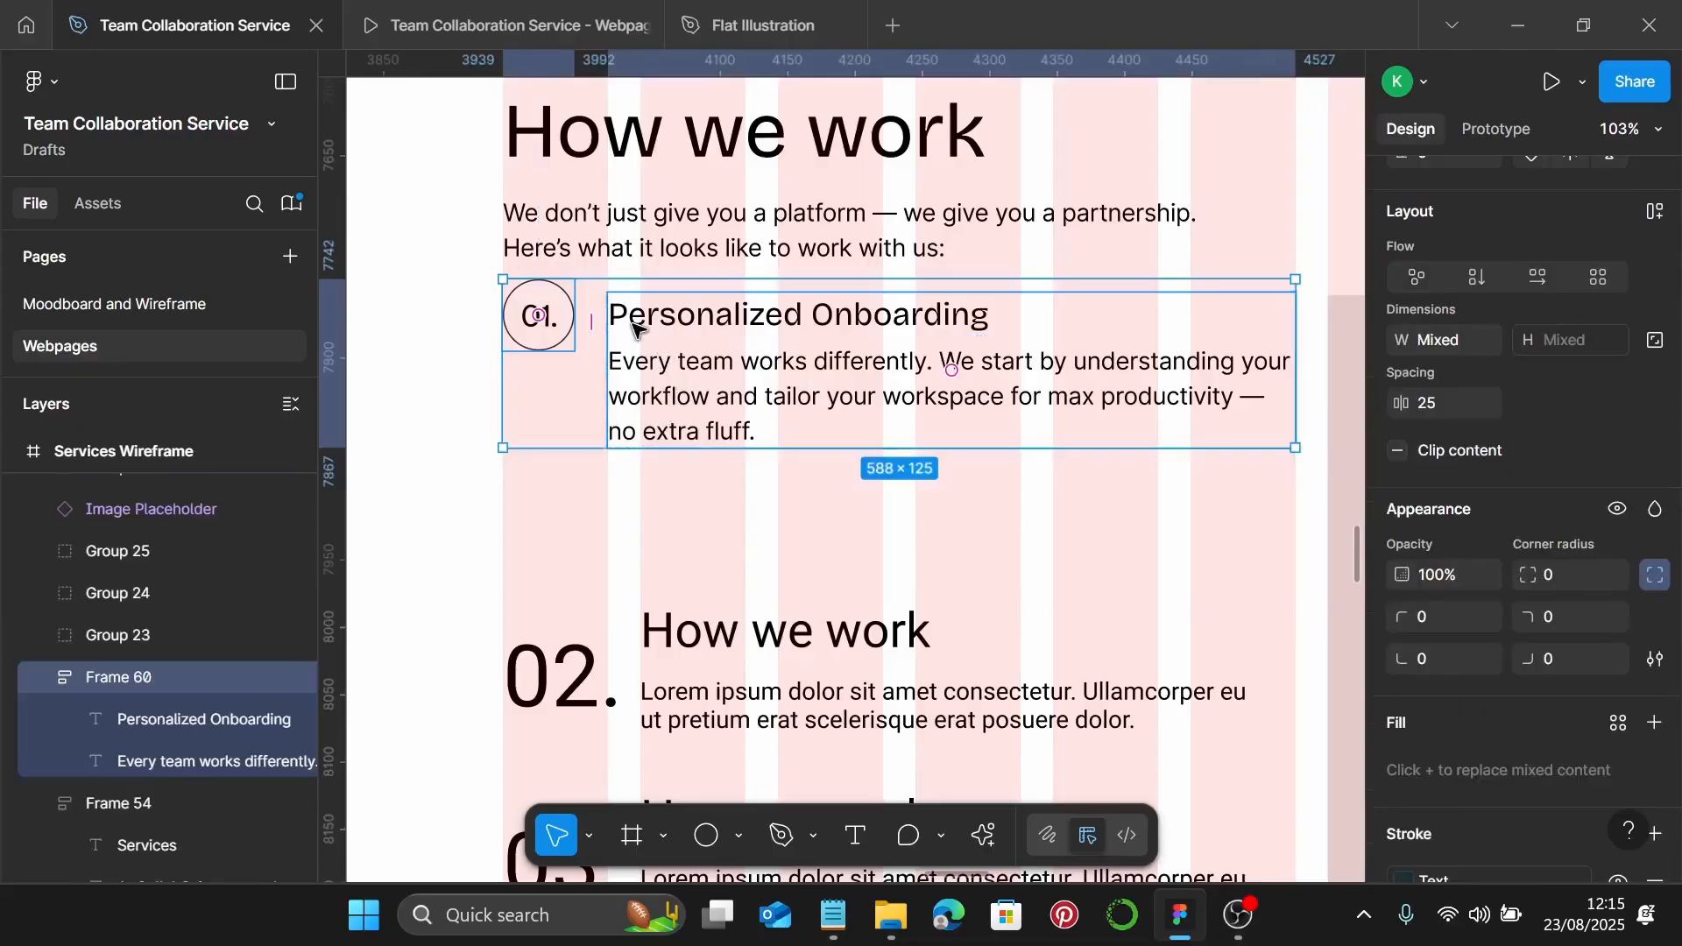
{"action": "key", "text": "shift+a"}
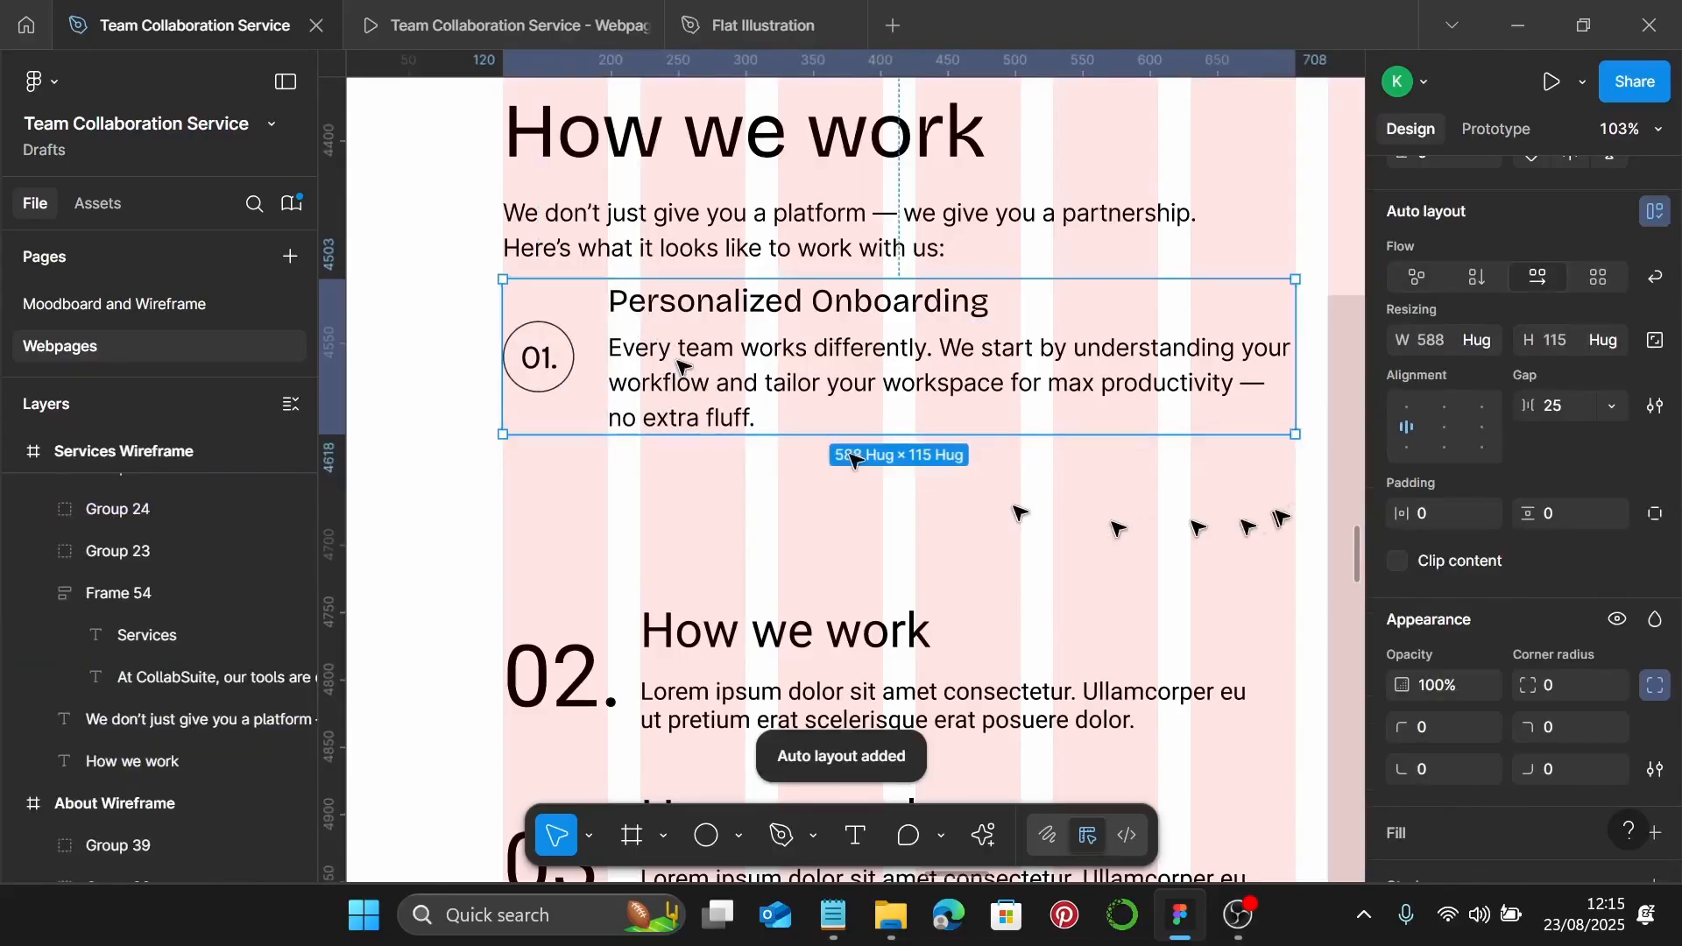
{"action": "left_click", "coordinate": [1406, 405]}
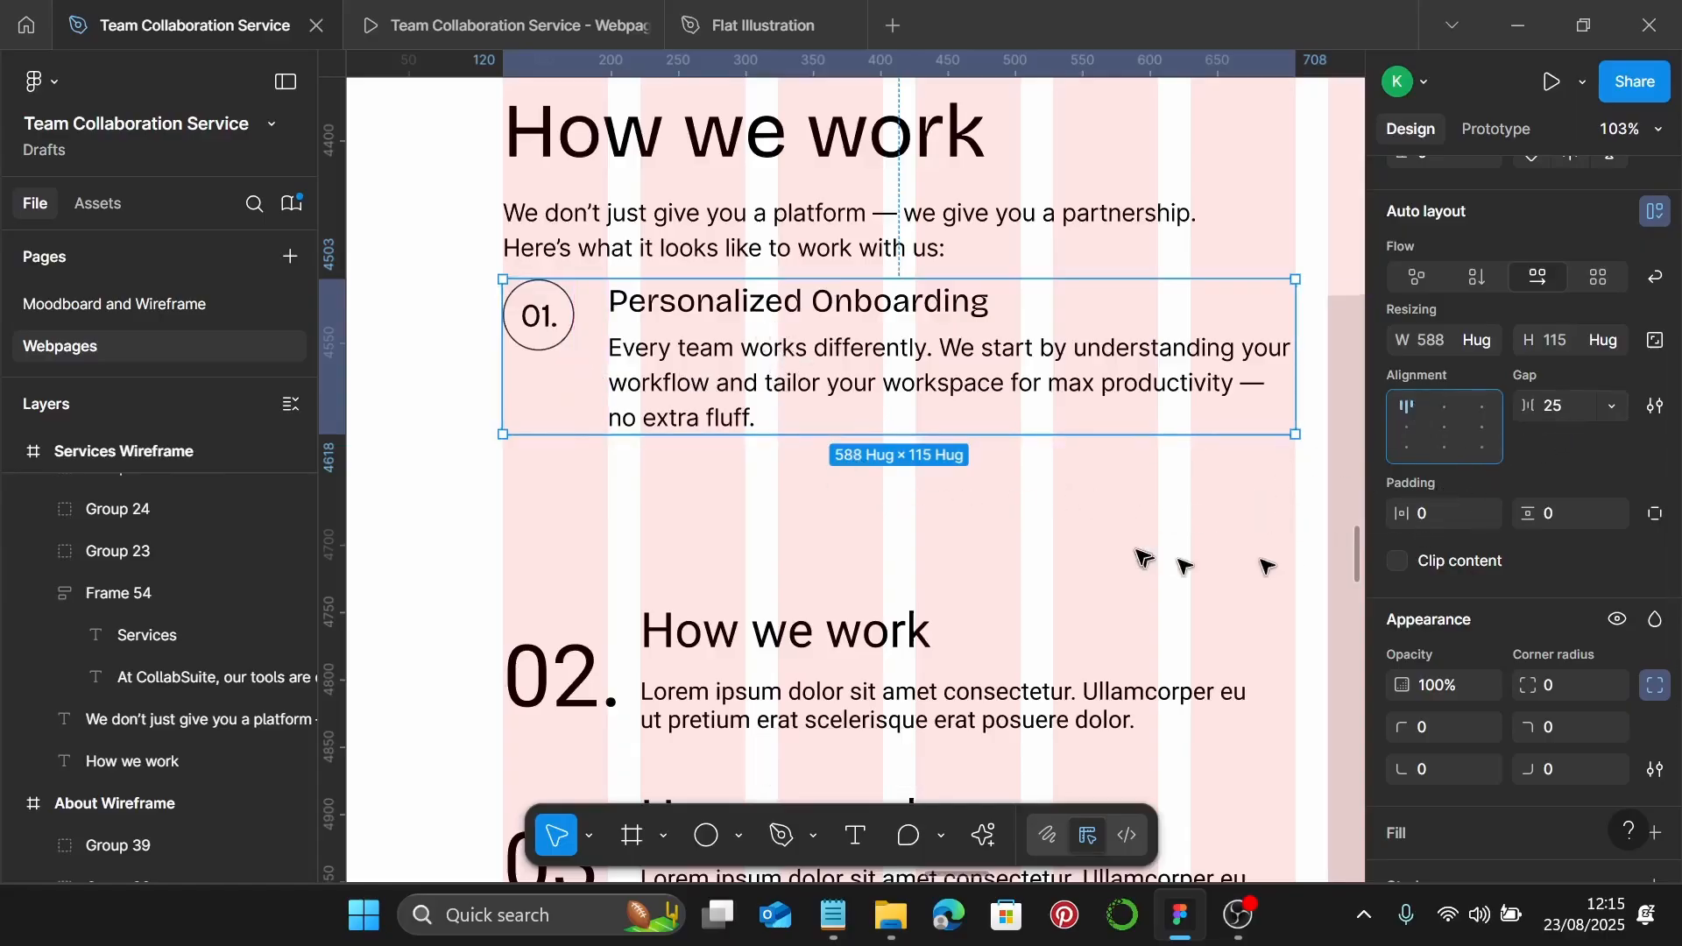
{"action": "left_click", "coordinate": [1152, 544]}
Delete the old 02., 03. and 04. placeholder groups from the How we work section
{"action": "scroll", "coordinate": [1171, 500], "scroll_direction": "down", "scroll_amount": 1}
{"action": "scroll", "coordinate": [1174, 495], "scroll_direction": "down", "scroll_amount": 2}
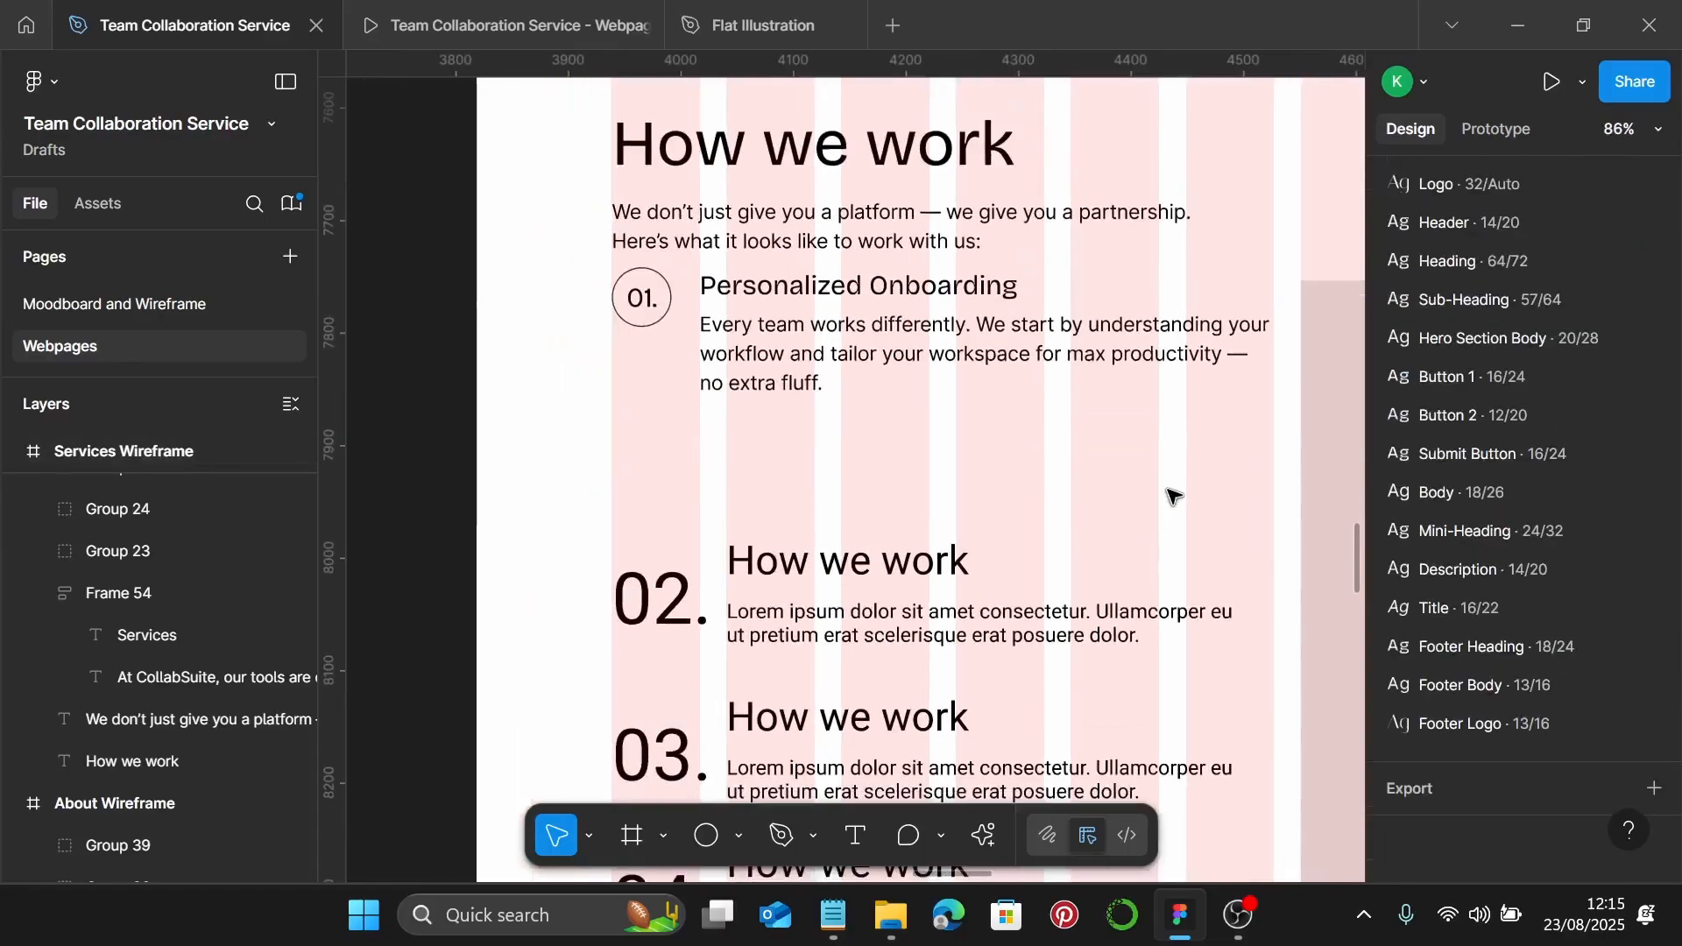
{"action": "scroll", "coordinate": [1172, 497], "scroll_direction": "down", "scroll_amount": 1}
{"action": "scroll", "coordinate": [1168, 491], "scroll_direction": "down", "scroll_amount": 3}
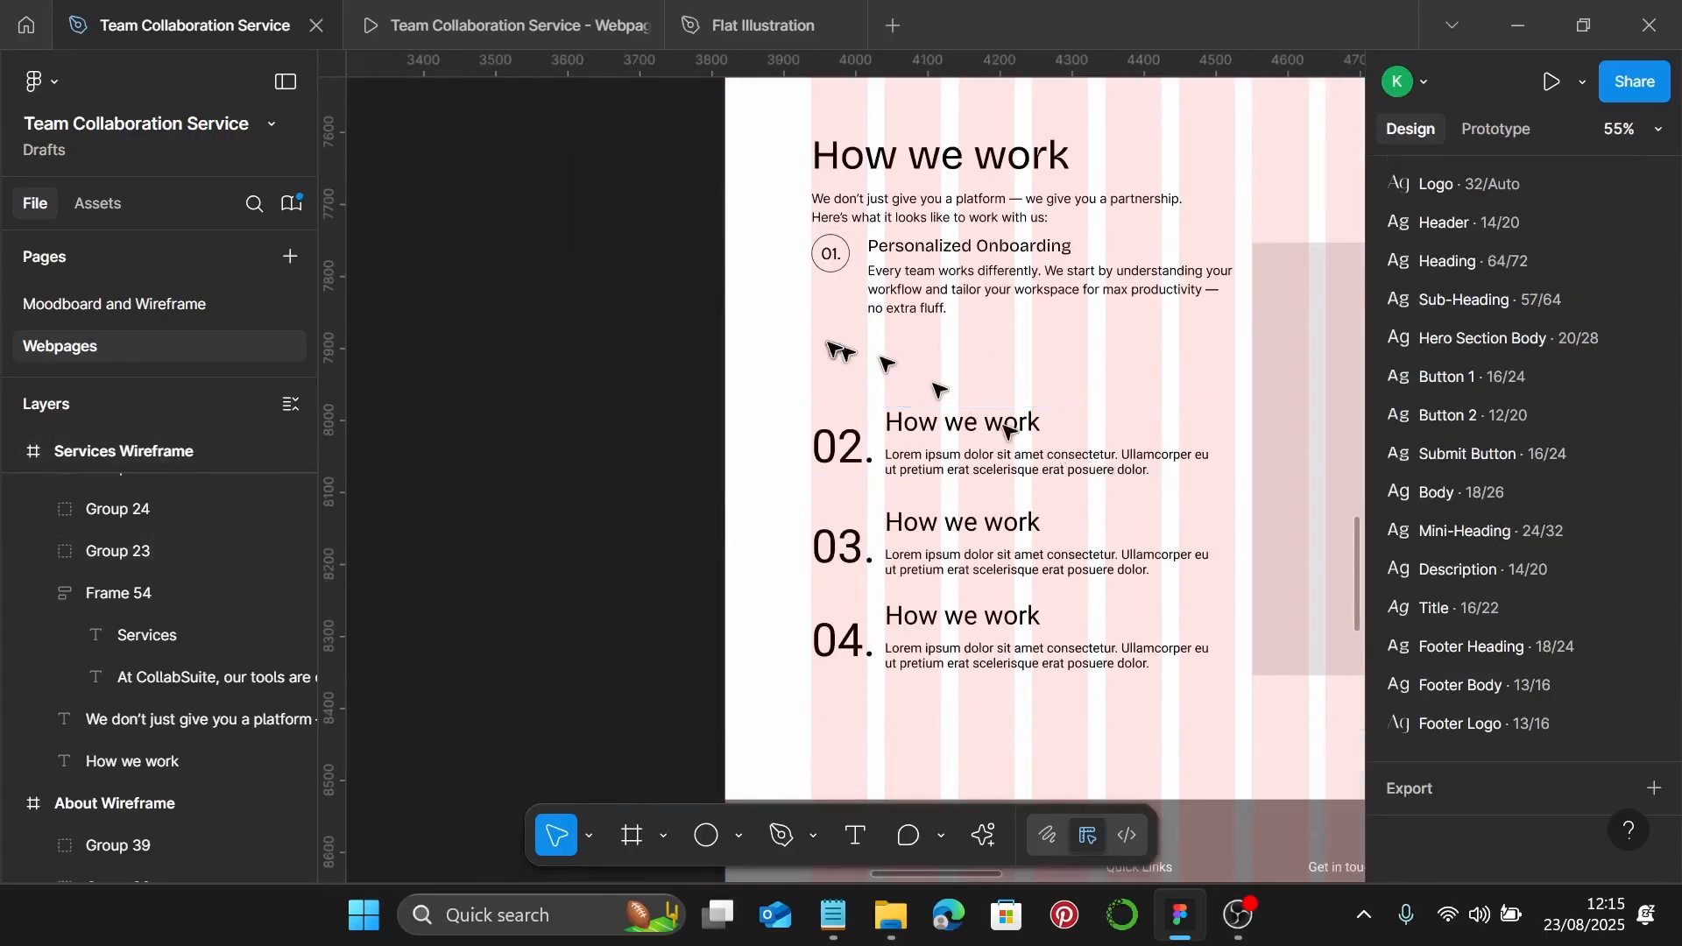
{"action": "left_click", "coordinate": [911, 469]}
{"action": "left_click", "coordinate": [963, 537], "text": "shift"}
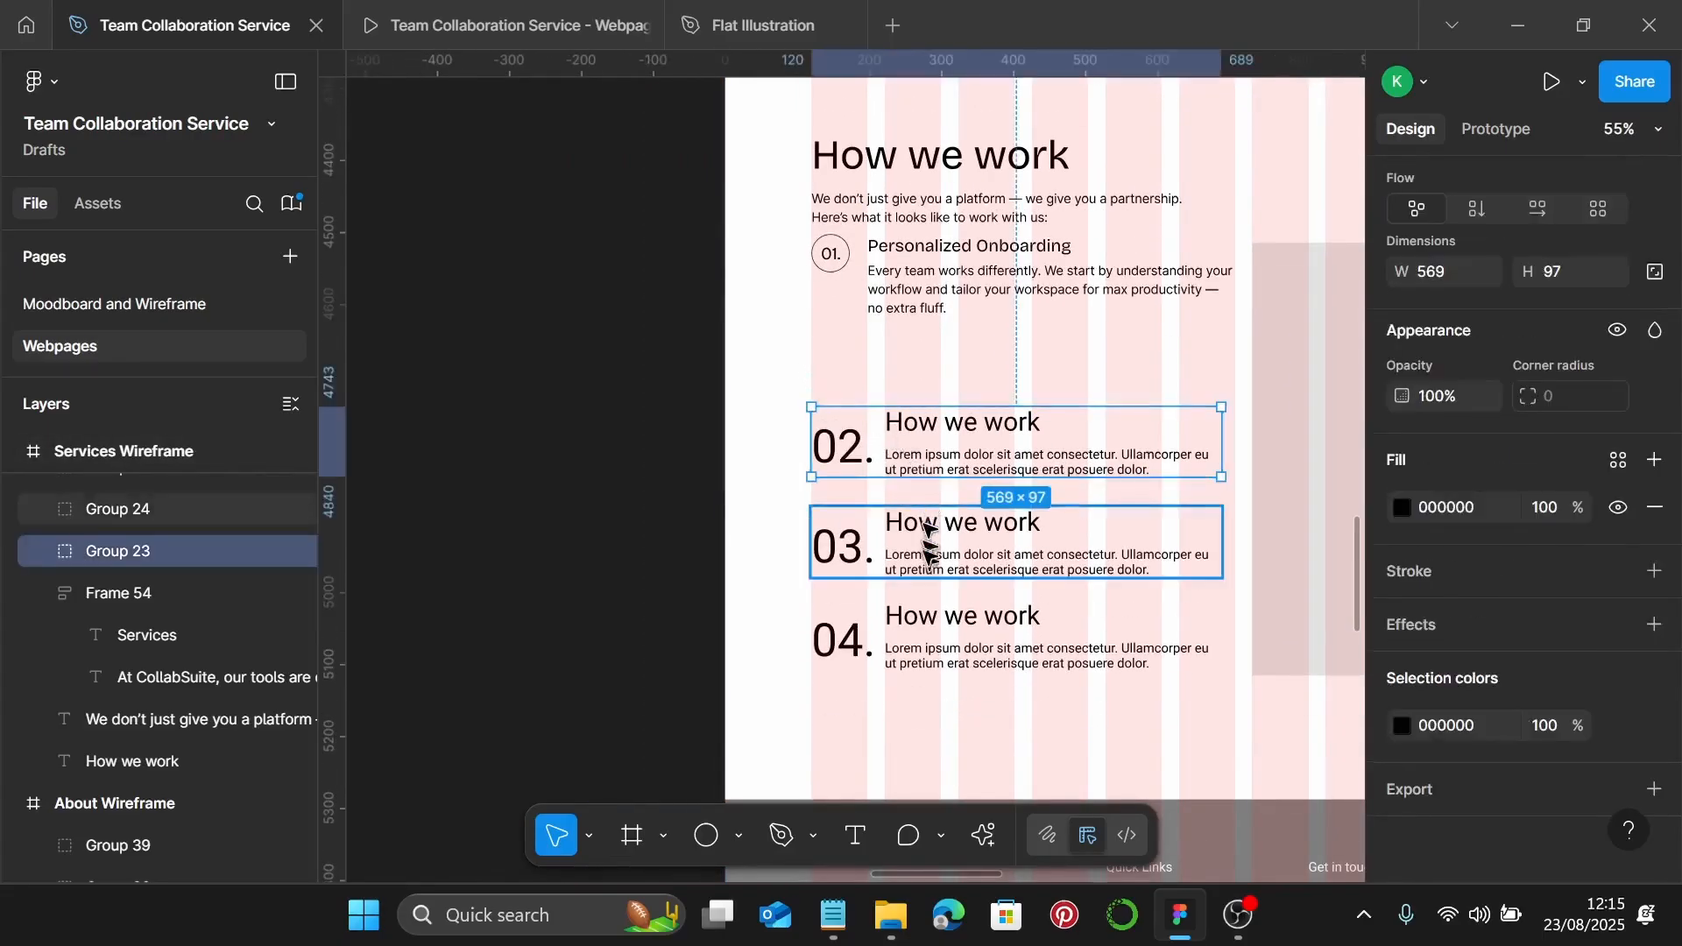
{"action": "left_click", "coordinate": [938, 646], "text": "shift"}
{"action": "key", "text": "Delete"}
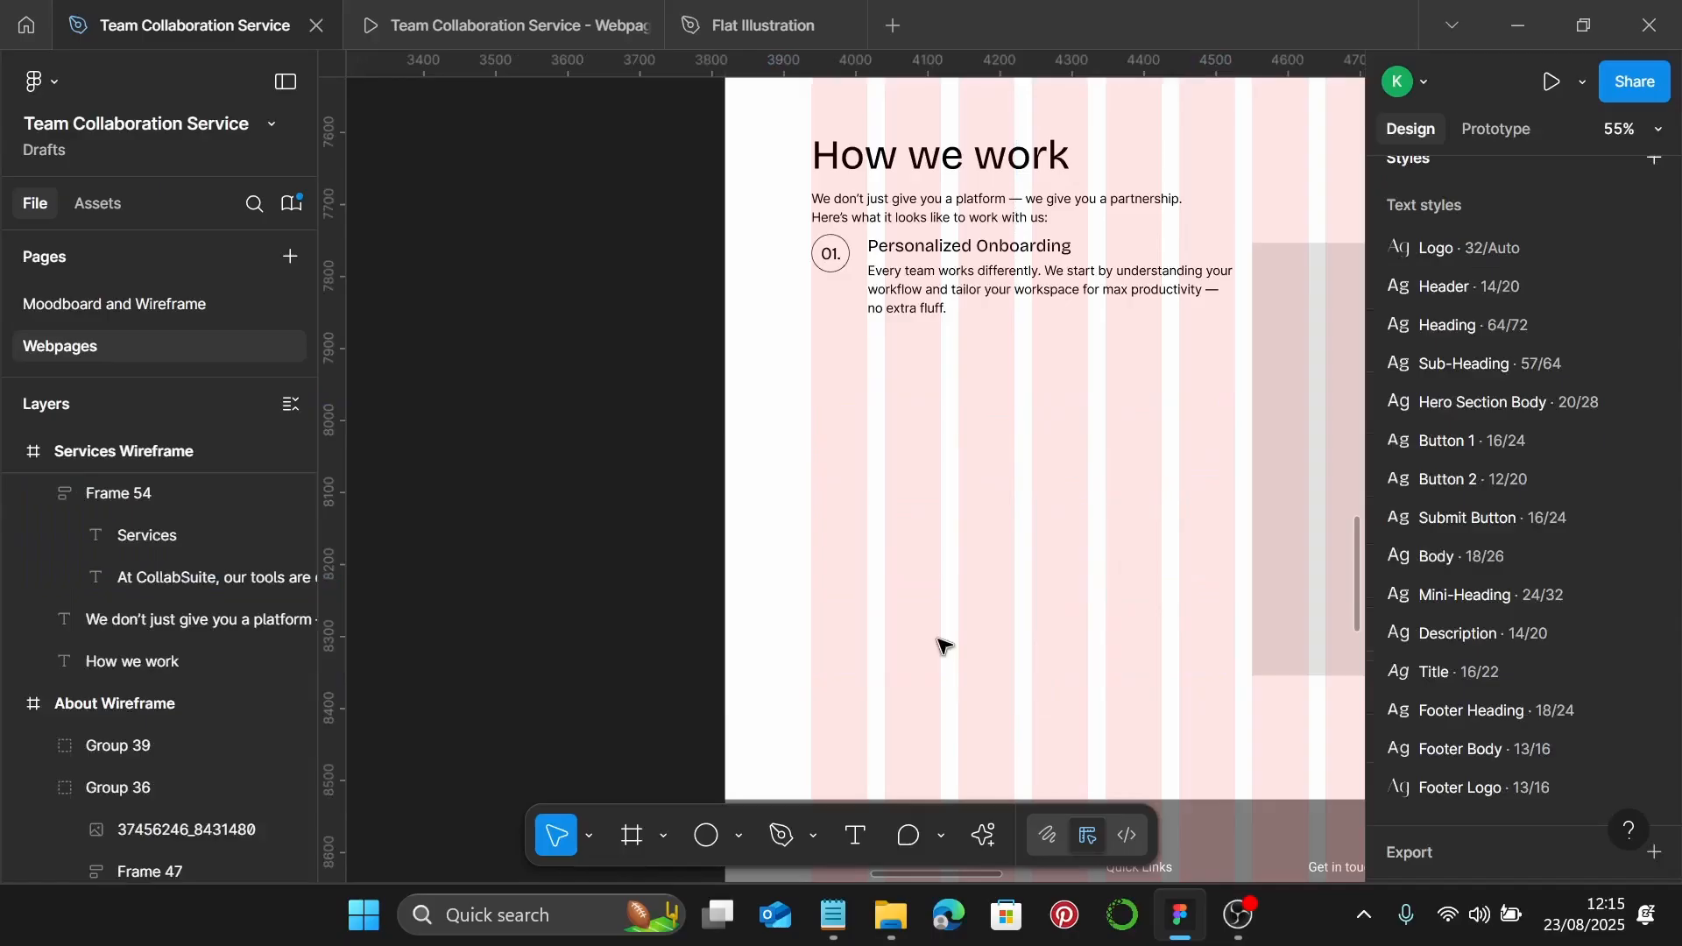
{"action": "left_click", "coordinate": [987, 279]}
{"action": "scroll", "coordinate": [997, 278], "scroll_direction": "up", "scroll_amount": 1}
{"action": "scroll", "coordinate": [1192, 368], "scroll_direction": "right", "scroll_amount": 1}
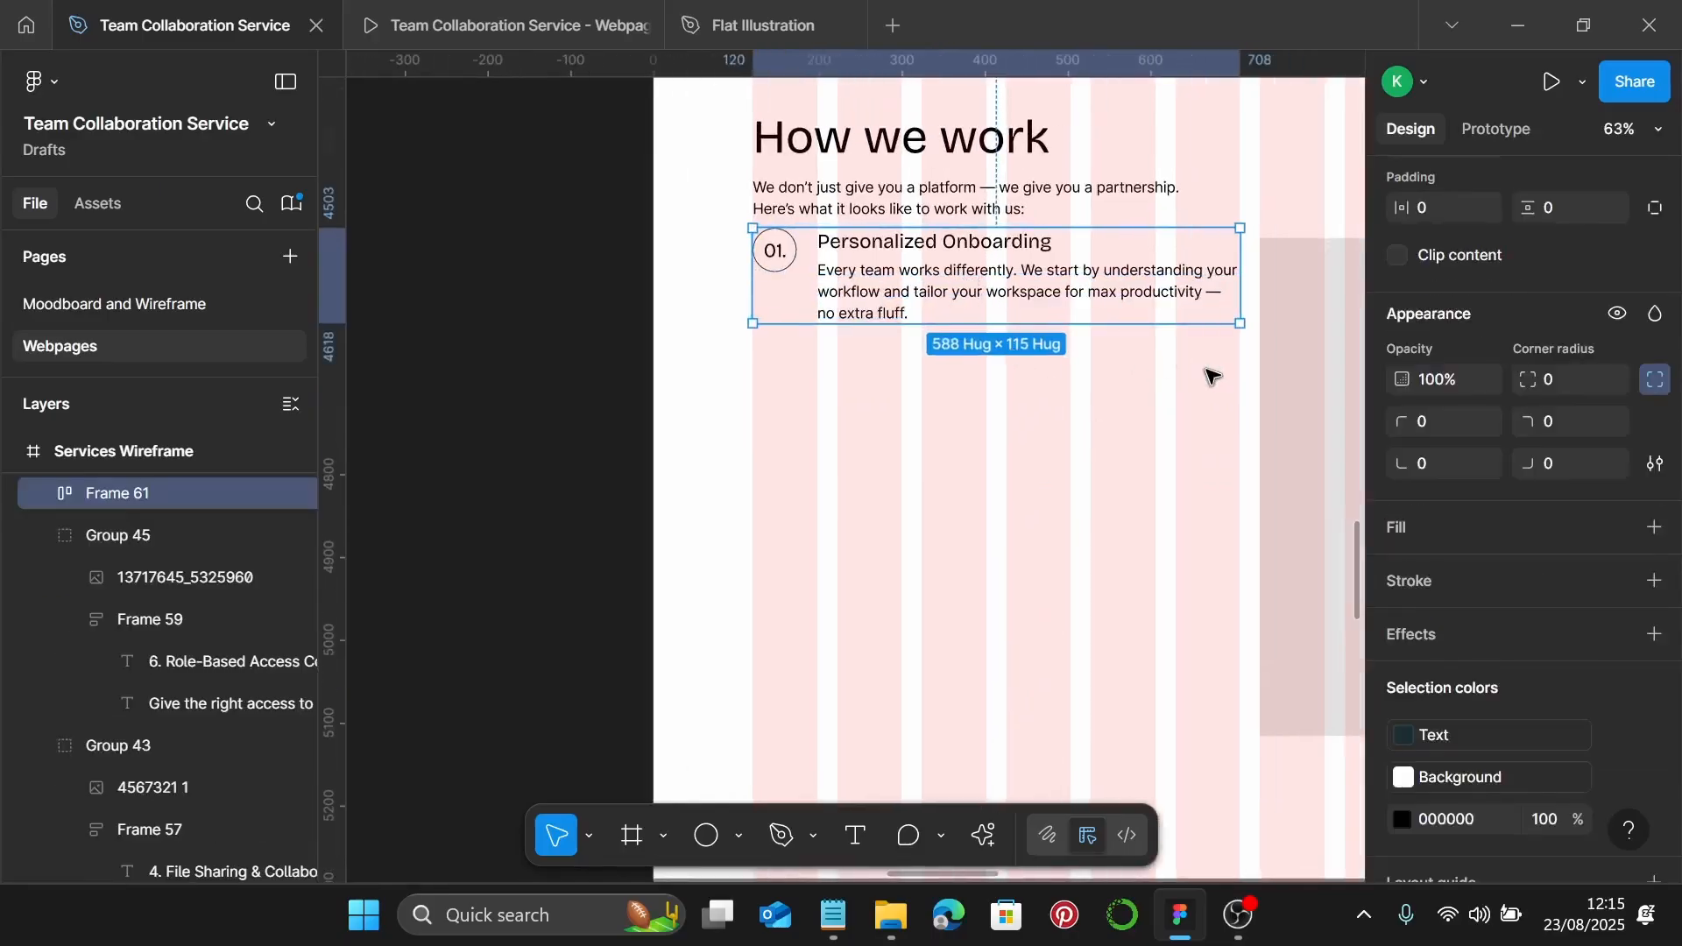
{"action": "left_click", "coordinate": [1212, 375]}
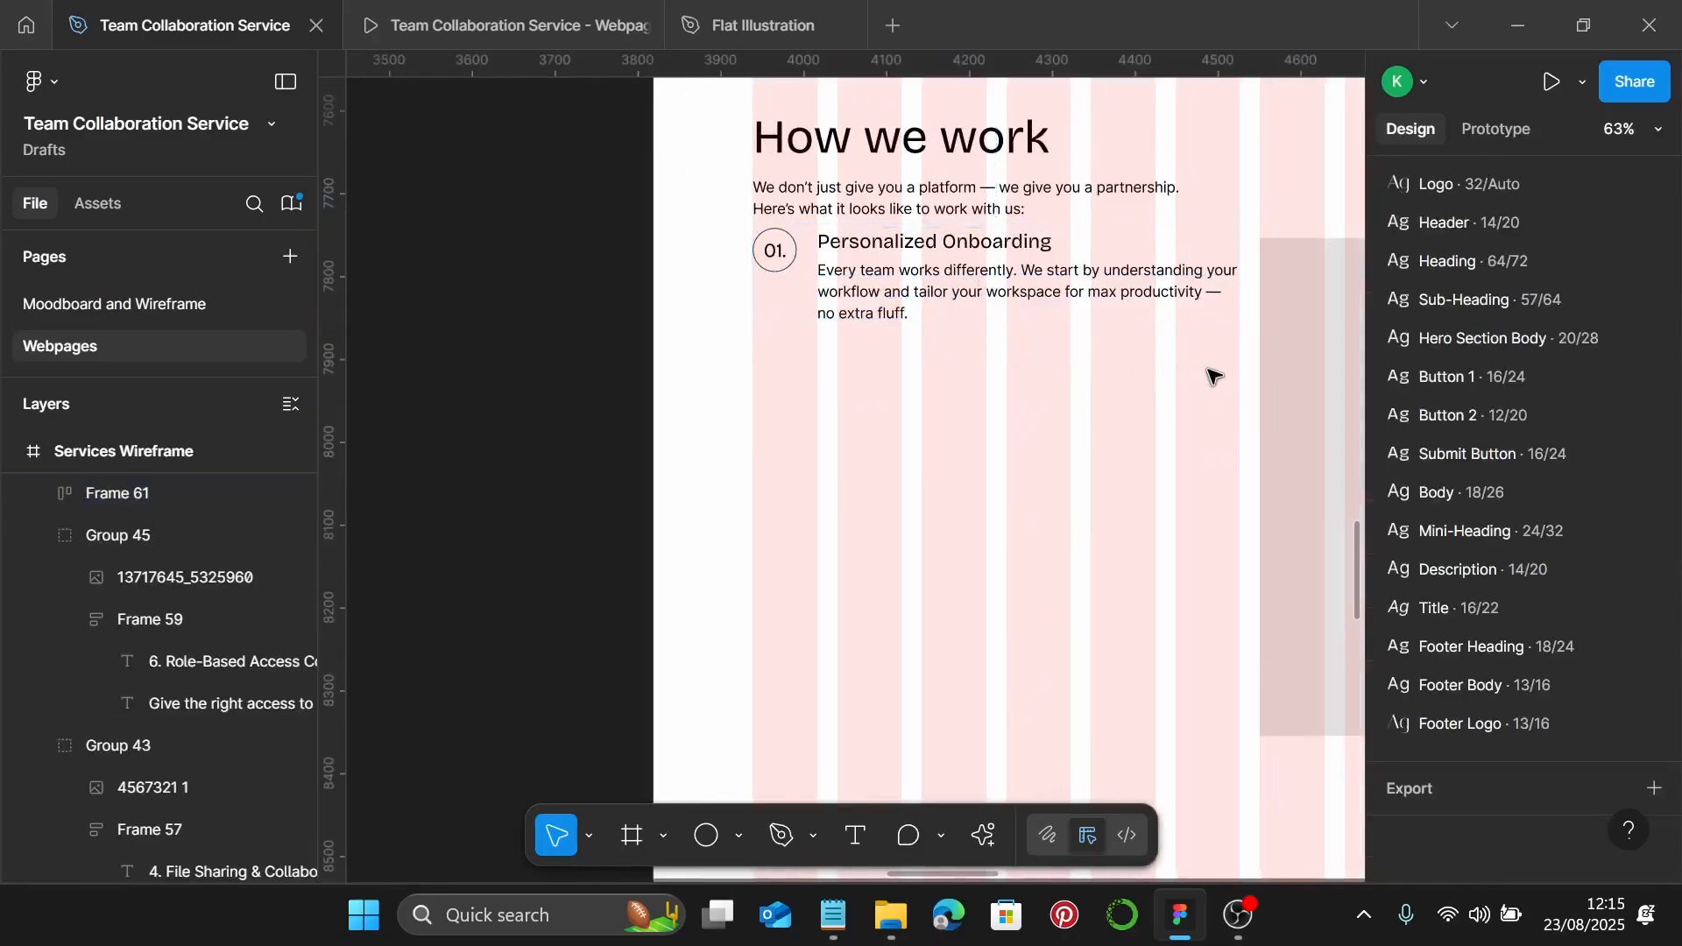
Remove the full stop from the number in the Personalized Onboarding circle so it reads "01"
{"action": "scroll", "coordinate": [1007, 470], "scroll_direction": "down", "scroll_amount": 1}
{"action": "scroll", "coordinate": [890, 420], "scroll_direction": "up", "scroll_amount": 6}
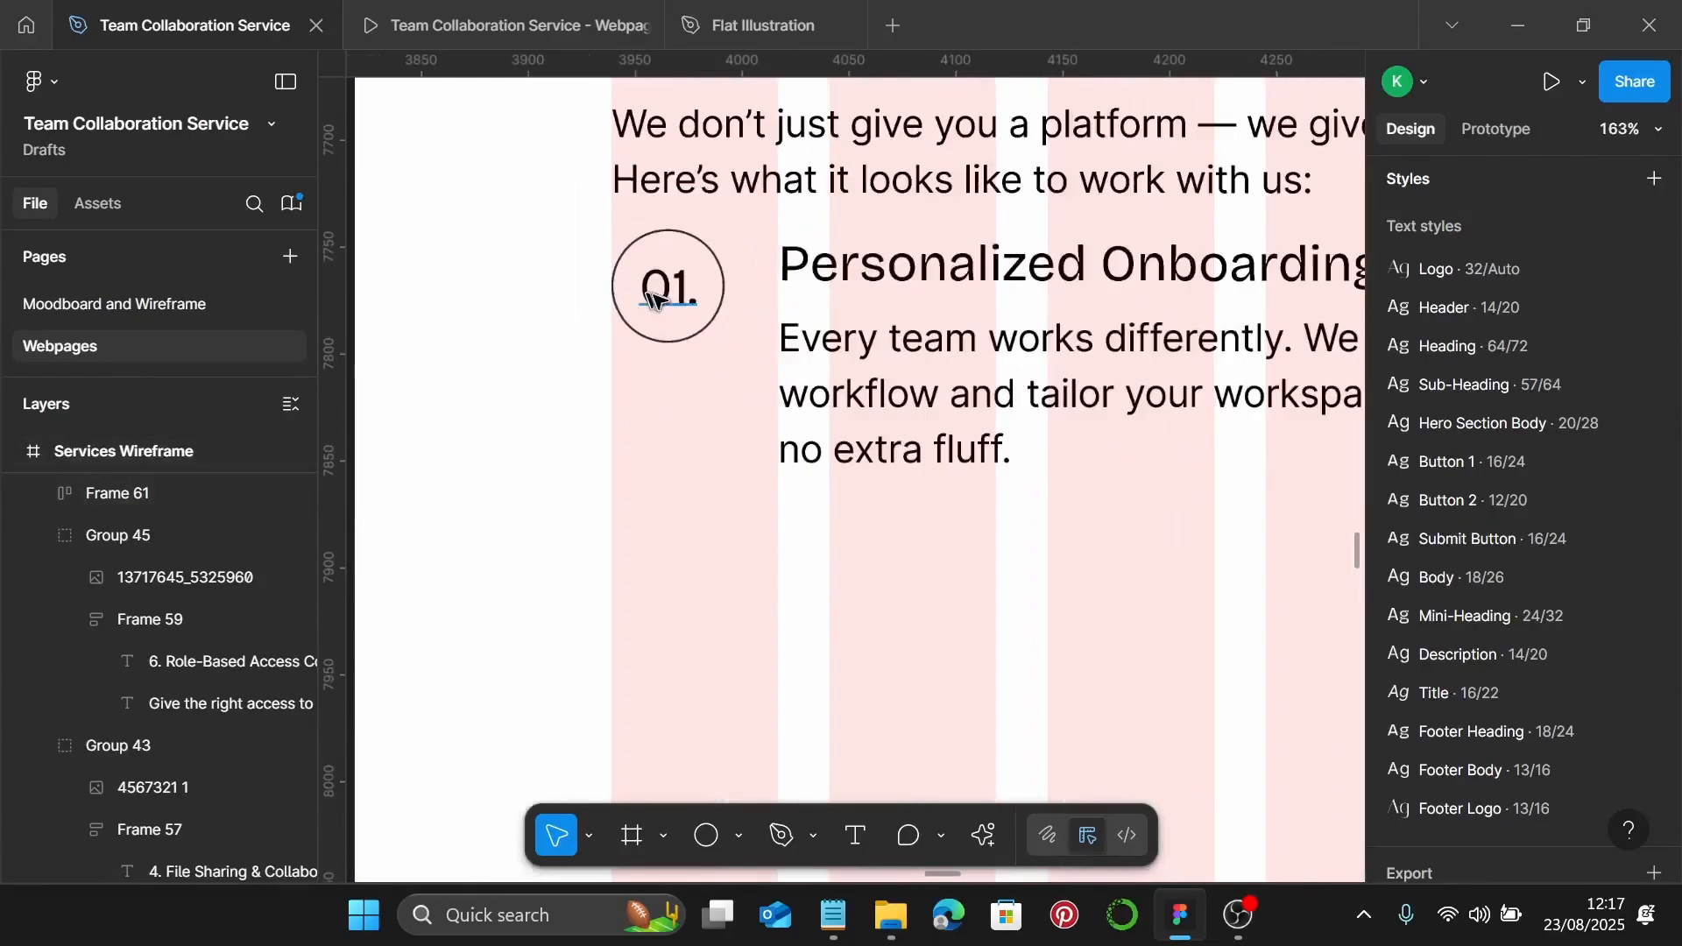
{"action": "left_click", "coordinate": [687, 300]}
{"action": "double_click", "coordinate": [702, 301]}
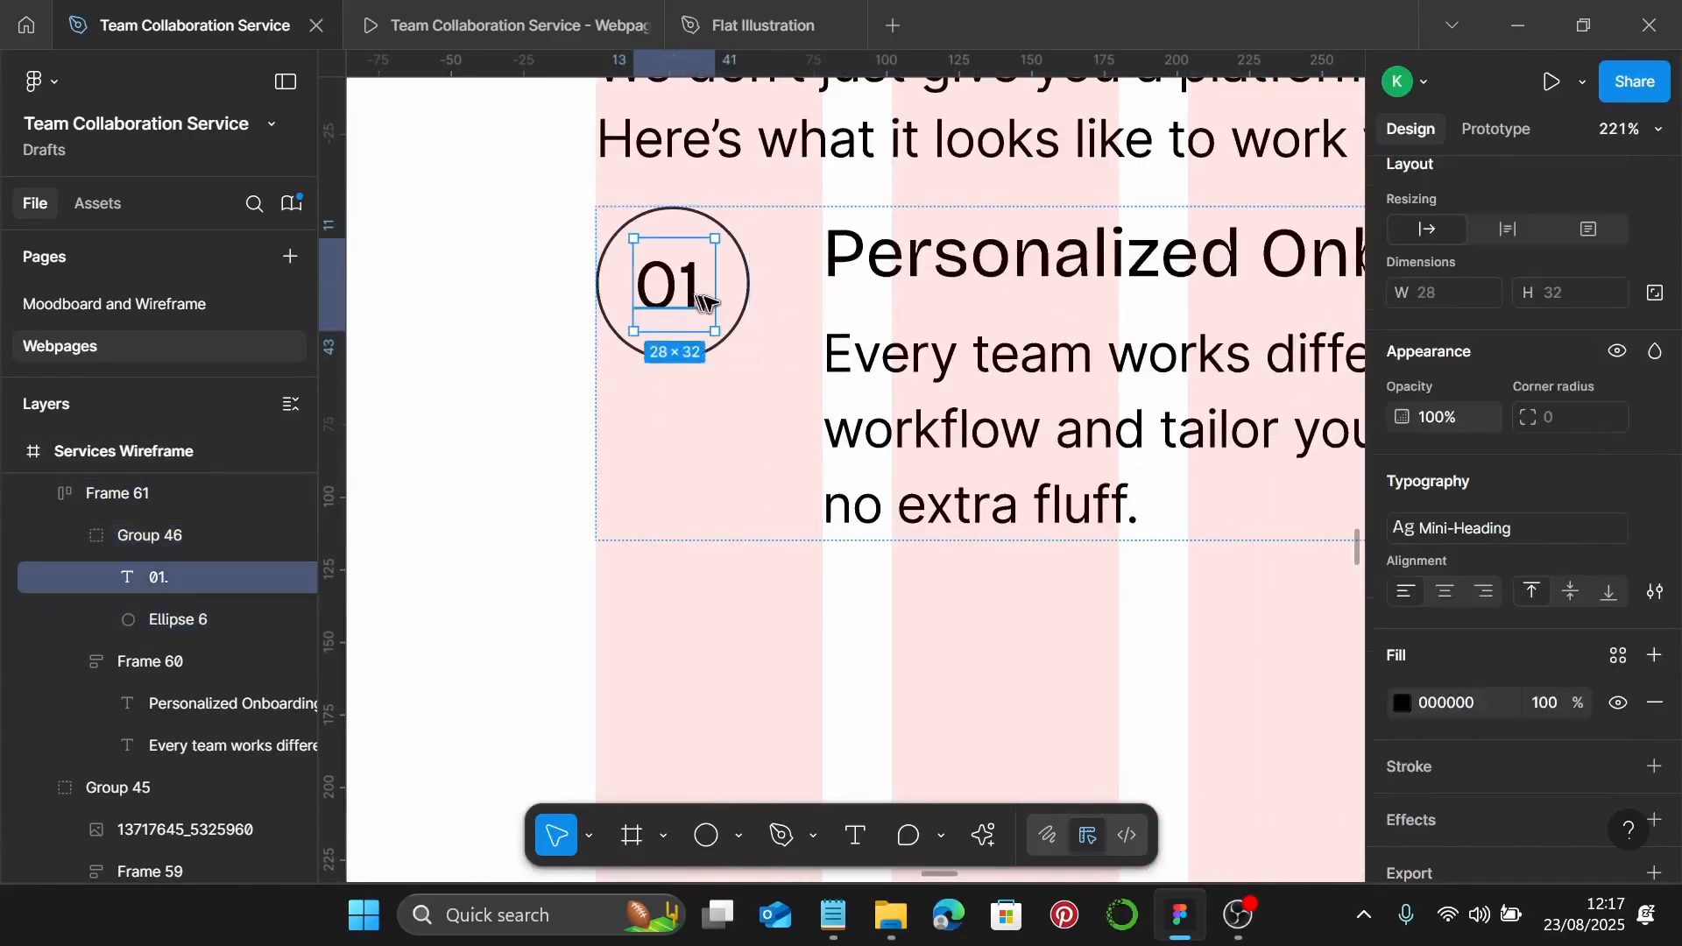
{"action": "double_click", "coordinate": [708, 301]}
{"action": "left_click", "coordinate": [700, 301]}
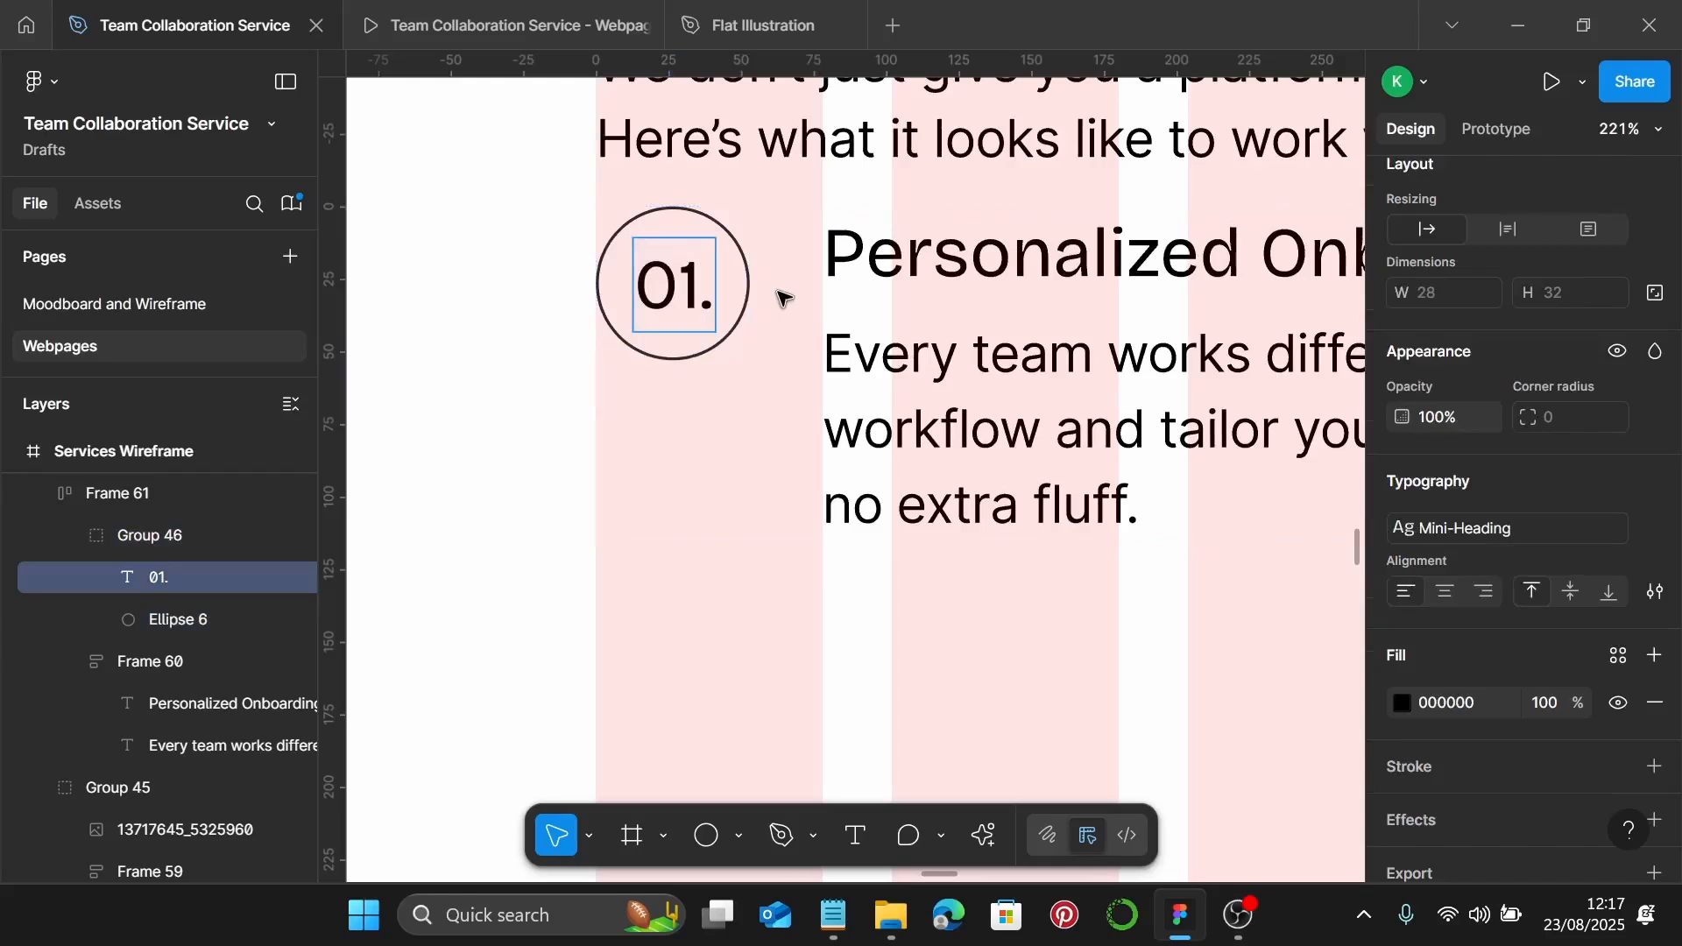
{"action": "left_click", "coordinate": [747, 277]}
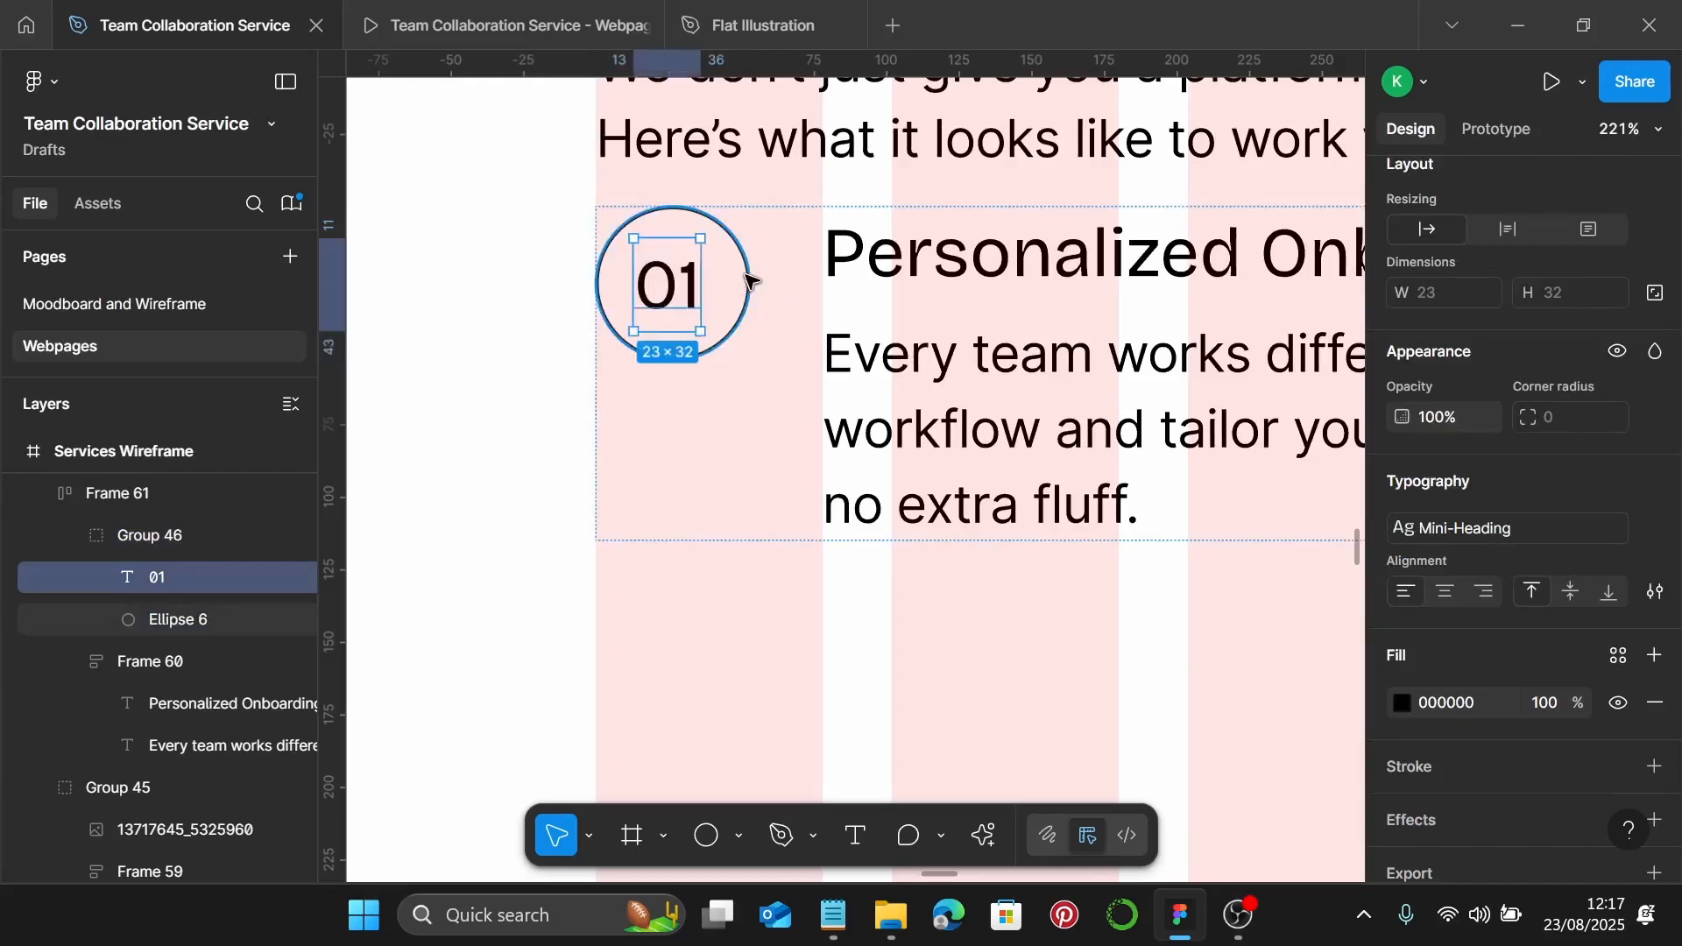
Centre the number 01 horizontally within its circle in the Personalized Onboarding step
{"action": "left_click", "coordinate": [697, 289], "text": "shift"}
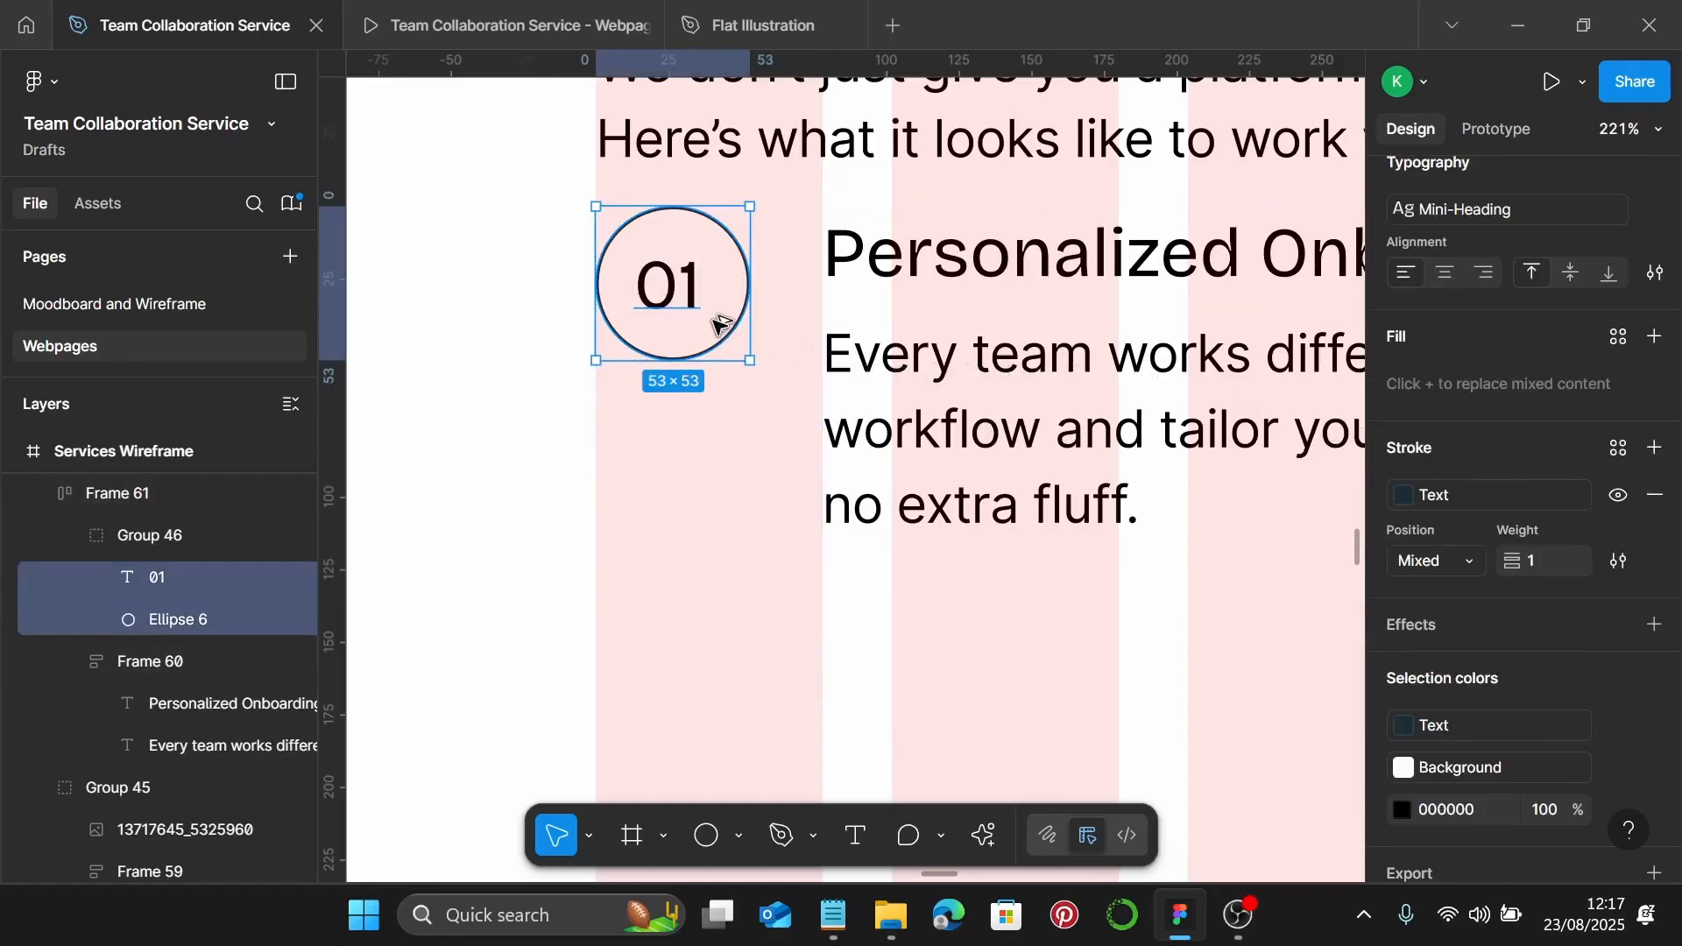
{"action": "key", "text": "alt+h"}
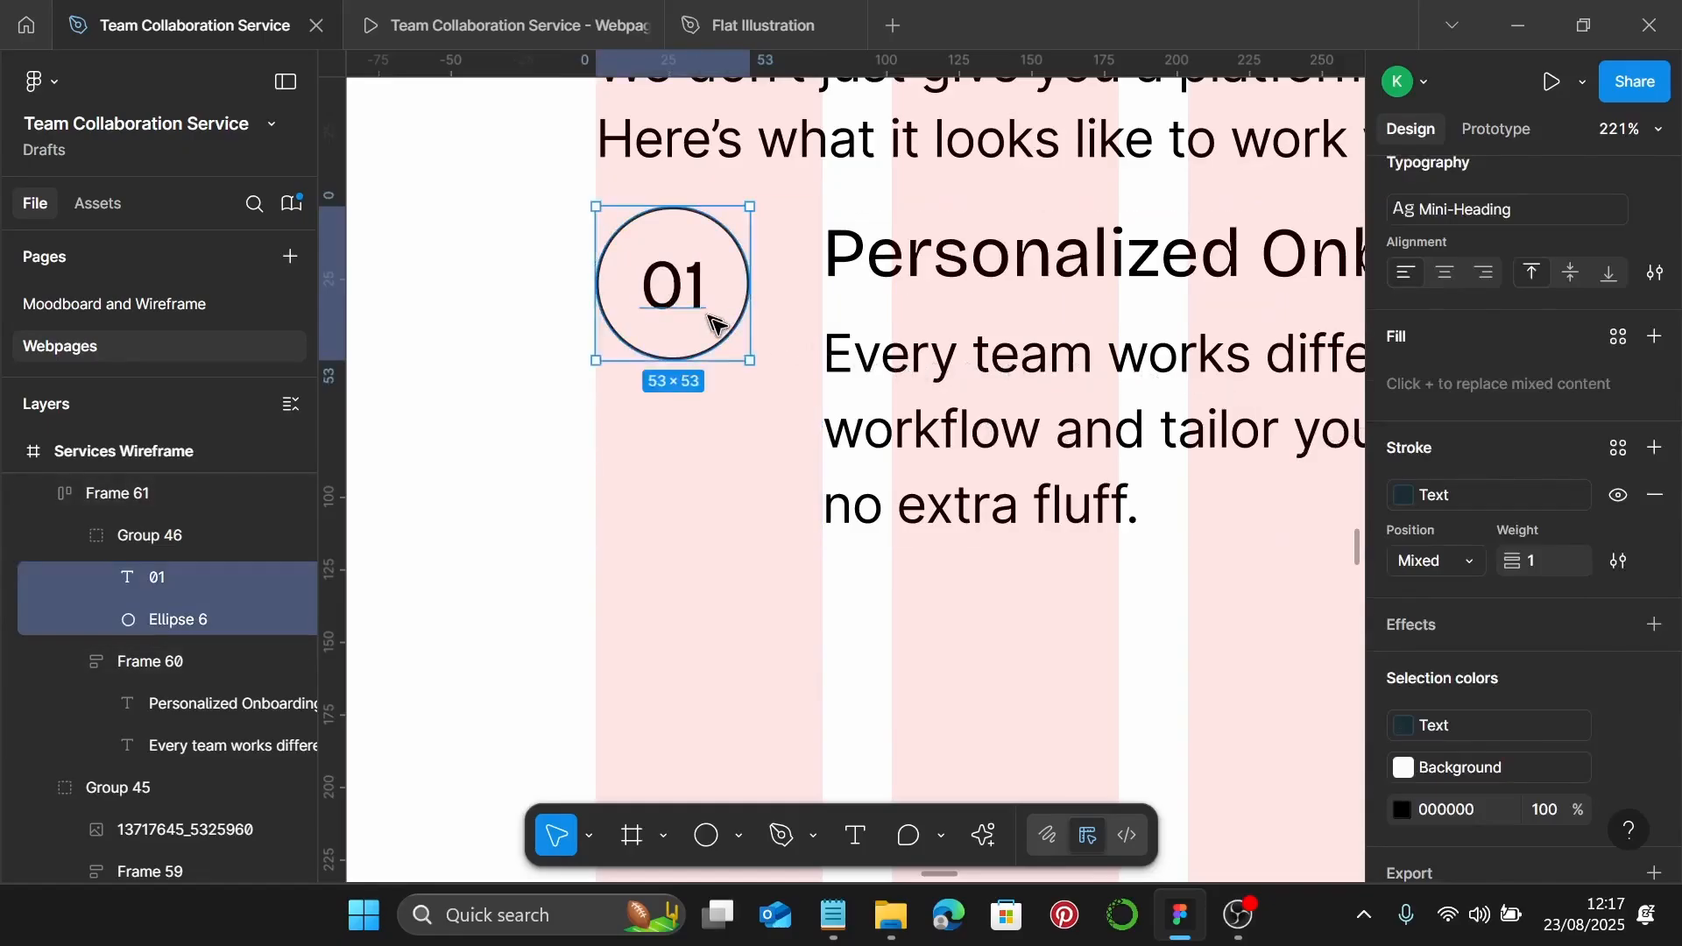
{"action": "scroll", "coordinate": [788, 424], "scroll_direction": "down", "scroll_amount": 5}
{"action": "left_click", "coordinate": [936, 557]}
Duplicate the Personalized Onboarding step frame three times, stacking the copies evenly below the original
{"action": "scroll", "coordinate": [936, 557], "scroll_direction": "down", "scroll_amount": 3}
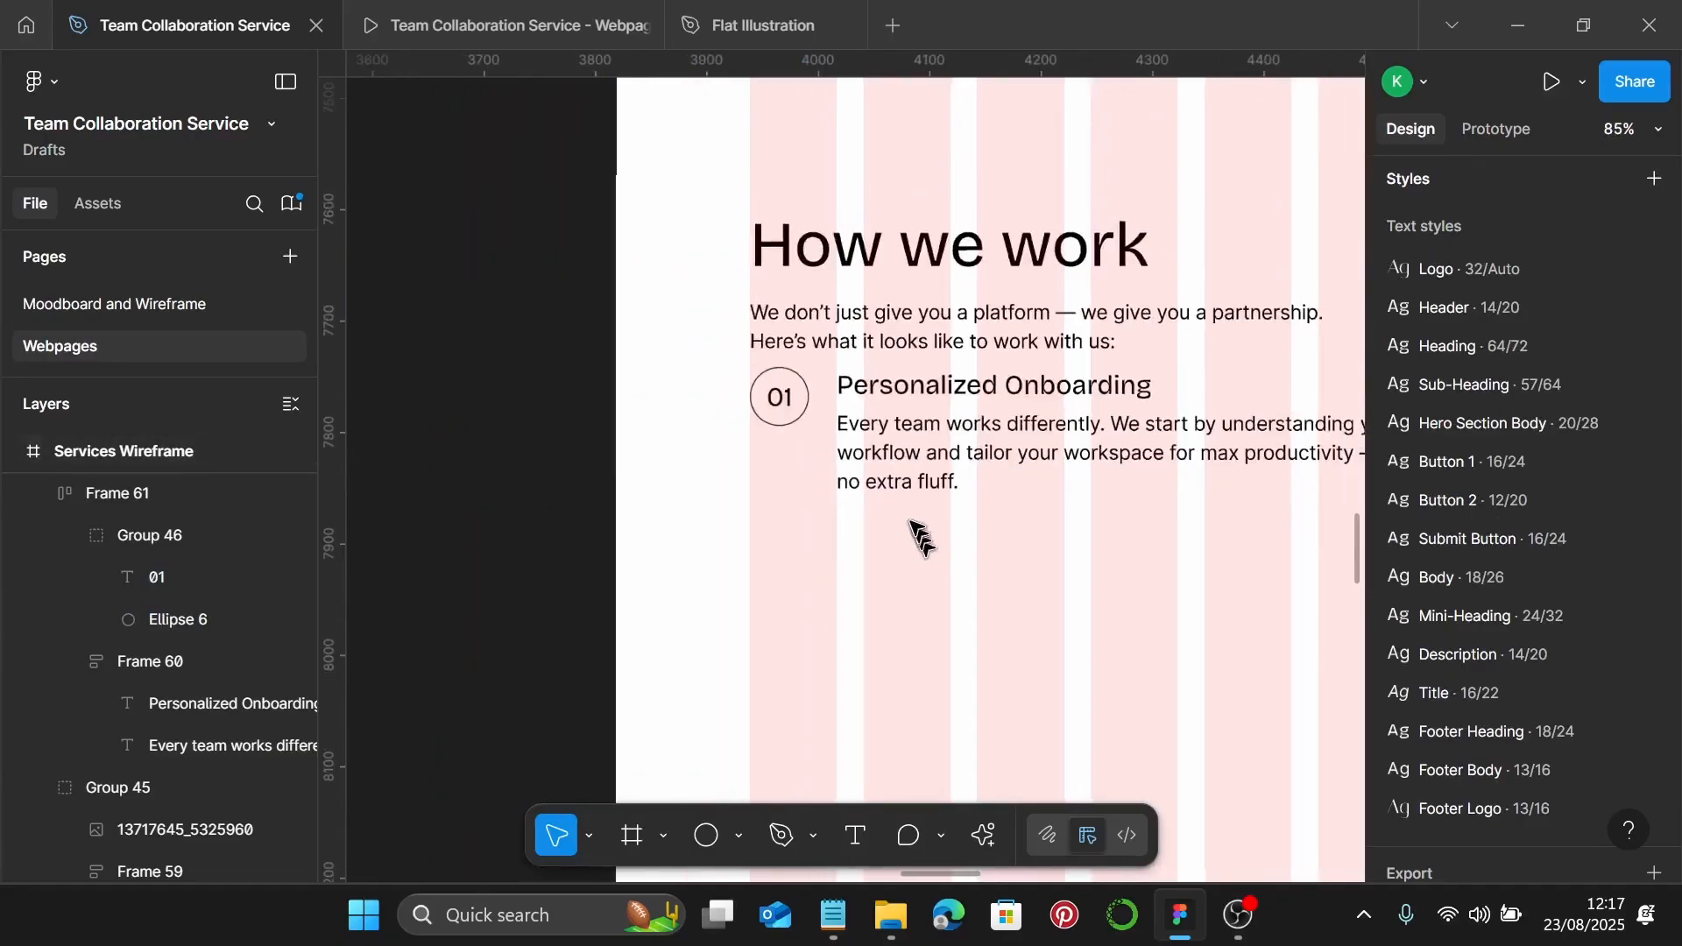
{"action": "scroll", "coordinate": [929, 421], "scroll_direction": "down", "scroll_amount": 4}
{"action": "scroll", "coordinate": [968, 225], "scroll_direction": "up", "scroll_amount": 1}
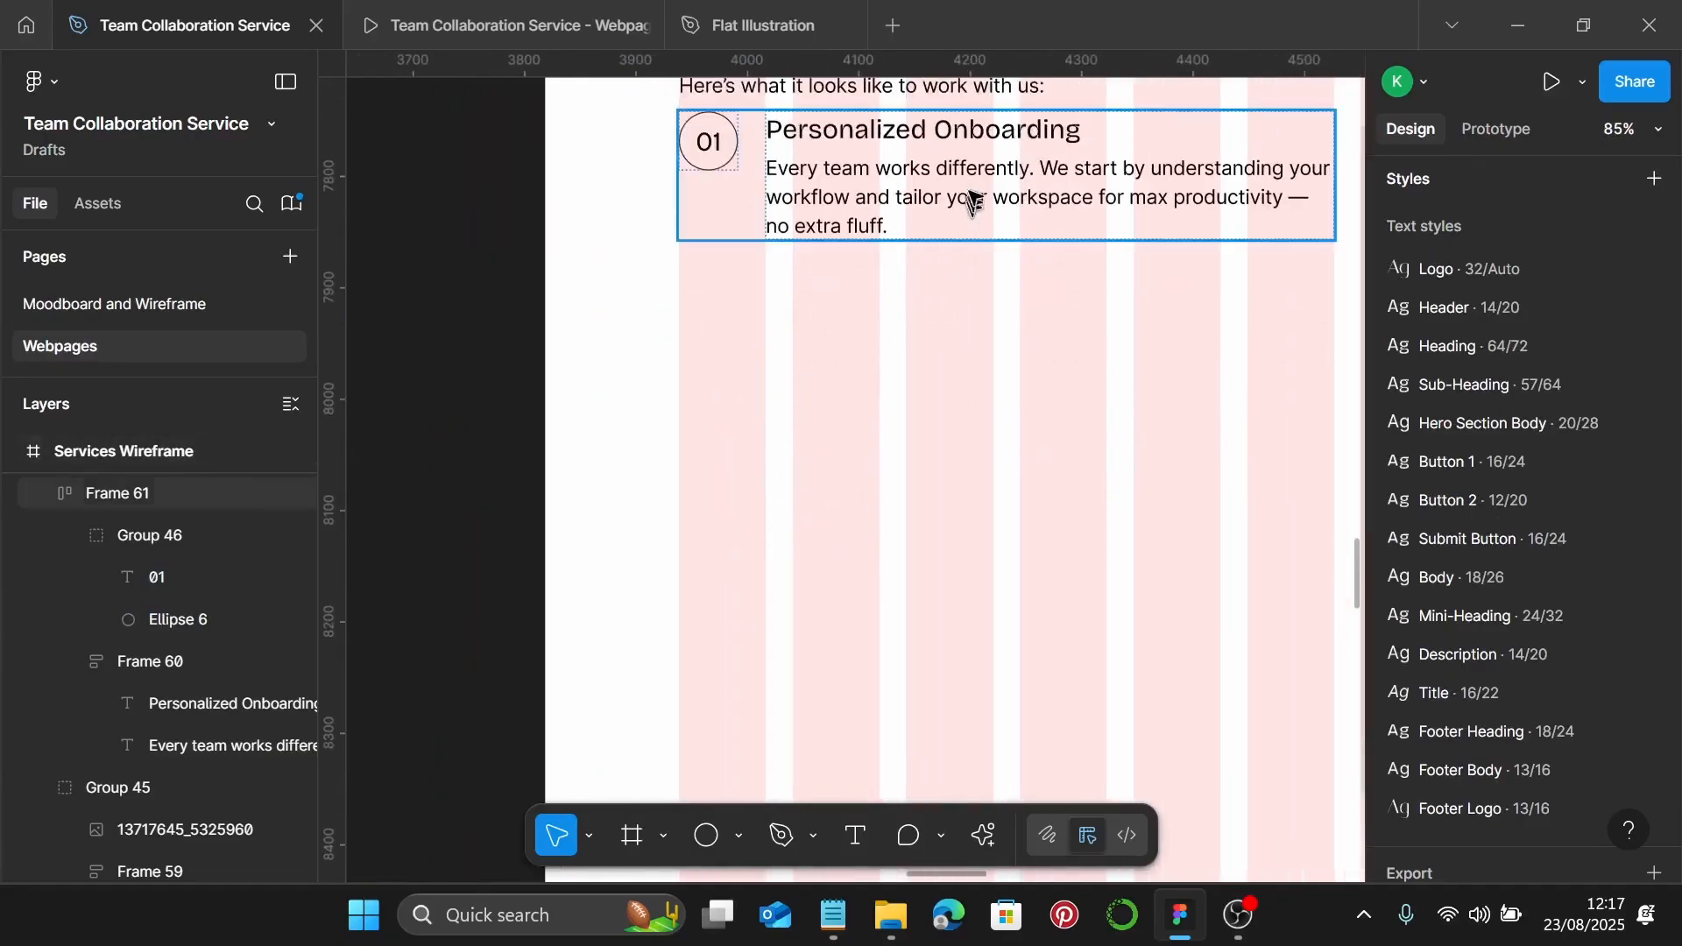
{"action": "left_click", "coordinate": [972, 140]}
{"action": "left_click_drag", "start_coordinate": [955, 156], "coordinate": [1010, 551]}
{"action": "scroll", "coordinate": [993, 434], "scroll_direction": "down", "scroll_amount": 2}
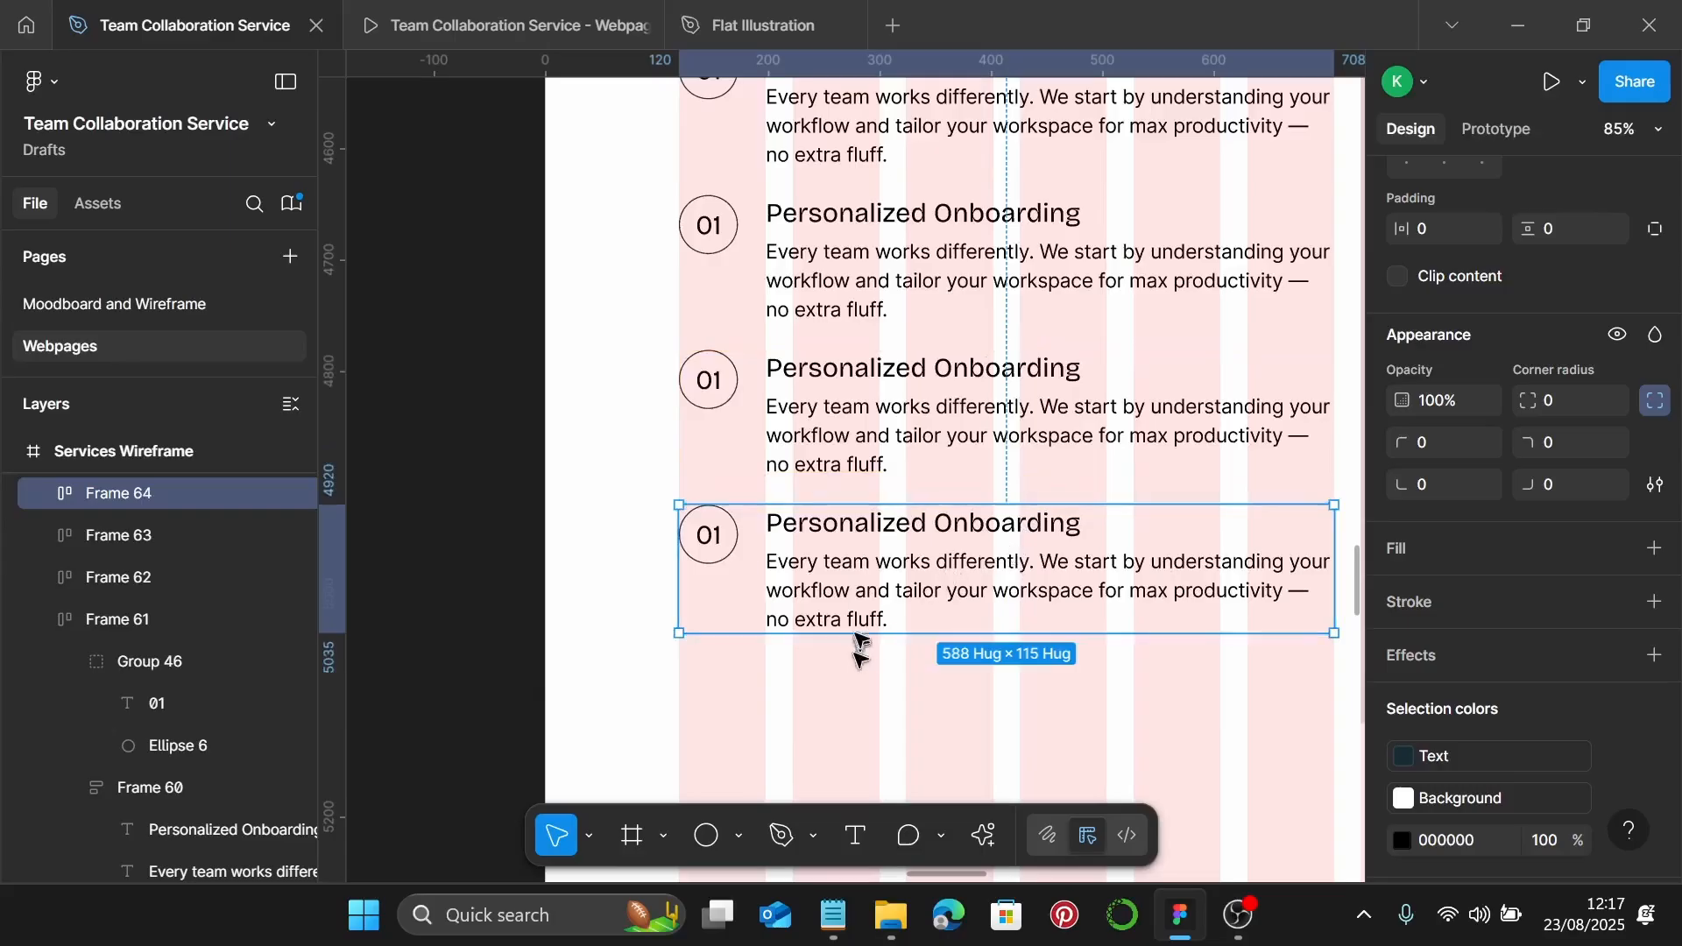
Change the number in the second step's circle to "02"
{"action": "scroll", "coordinate": [762, 500], "scroll_direction": "up", "scroll_amount": 1}
{"action": "scroll", "coordinate": [732, 450], "scroll_direction": "up", "scroll_amount": 3, "text": "ctrl"}
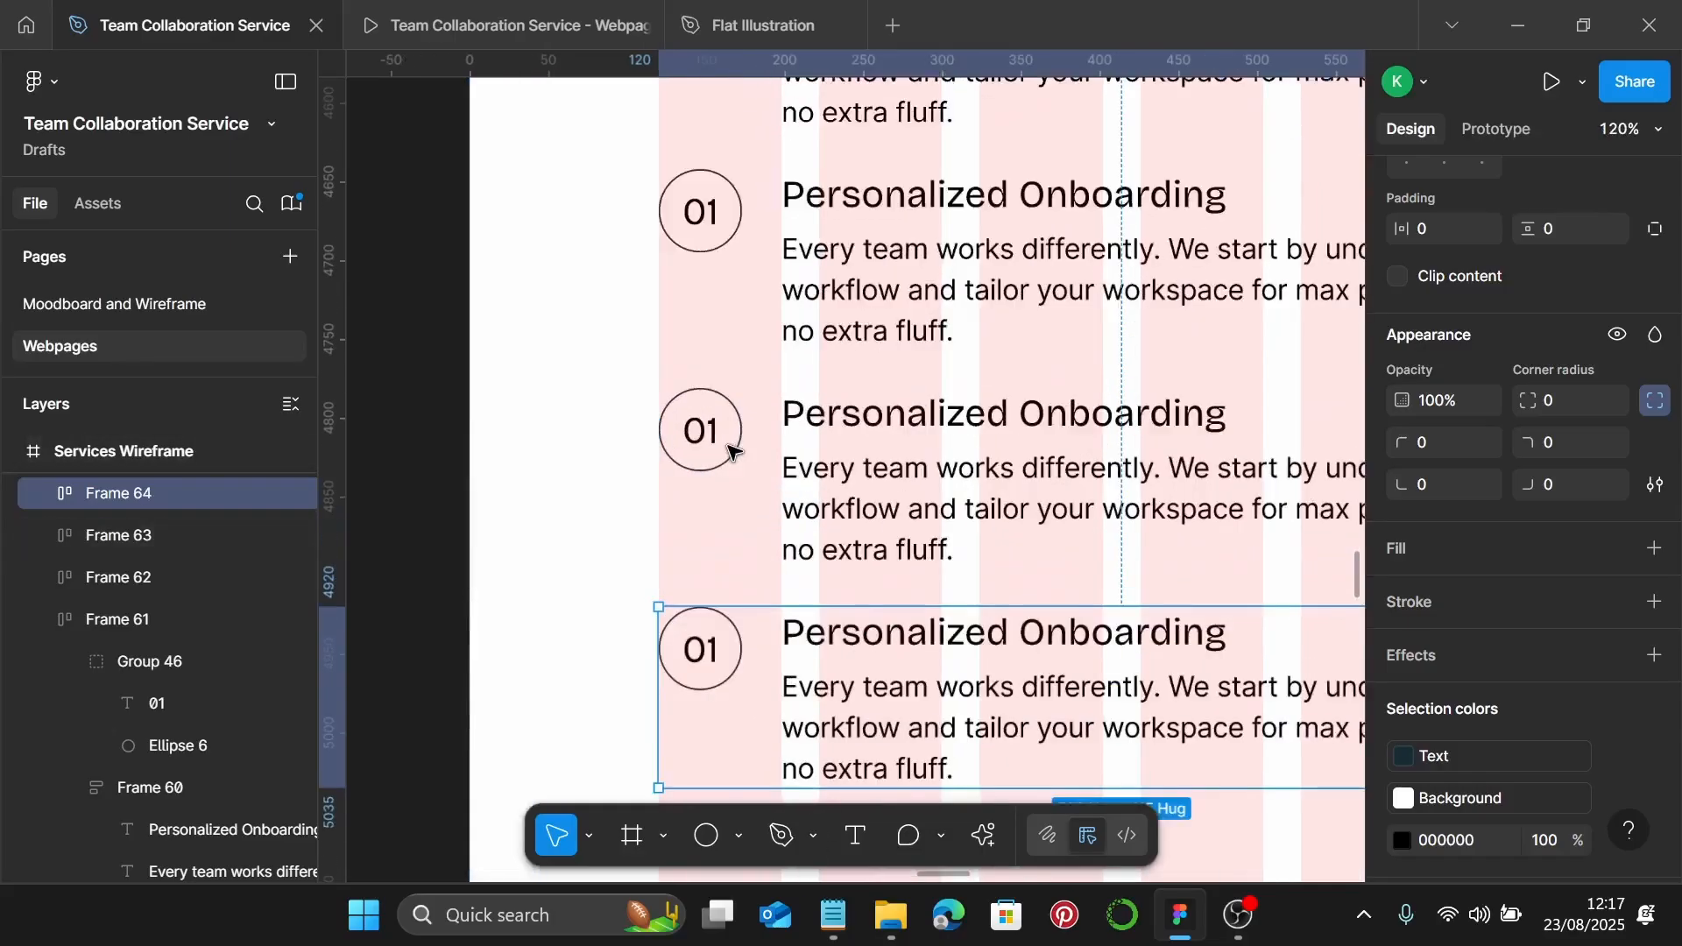
{"action": "scroll", "coordinate": [714, 361], "scroll_direction": "down", "scroll_amount": 1}
{"action": "left_click", "coordinate": [708, 369]}
{"action": "double_click", "coordinate": [708, 370]}
{"action": "double_click", "coordinate": [708, 368]}
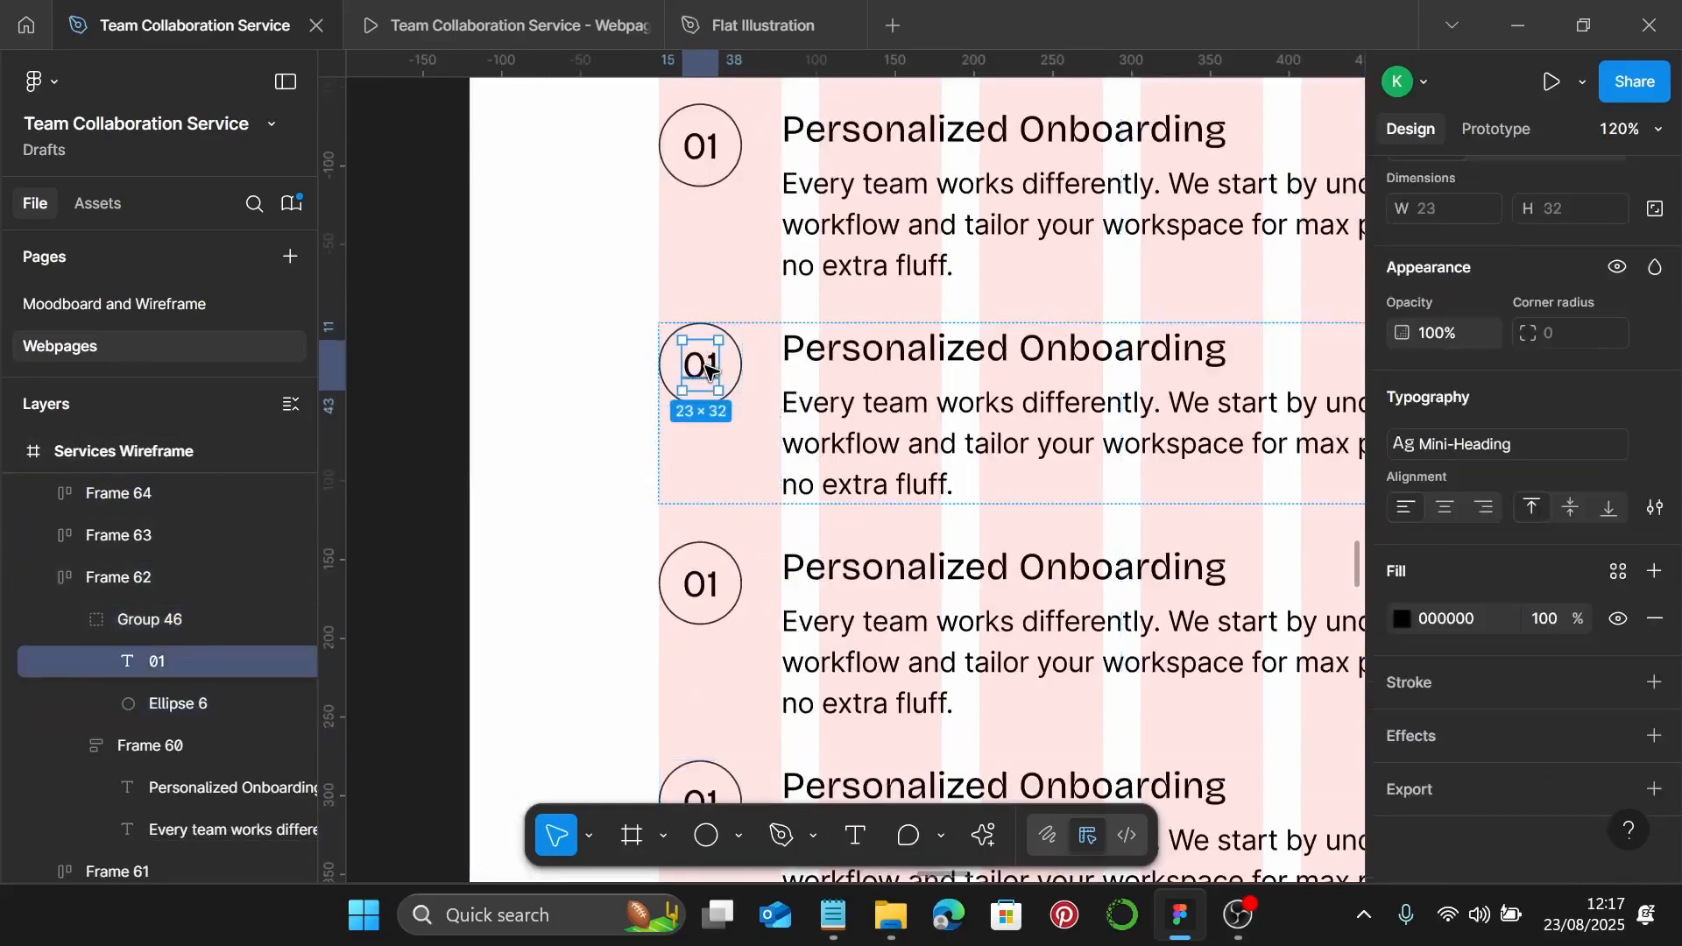
{"action": "double_click", "coordinate": [708, 366]}
{"action": "left_click", "coordinate": [708, 367]}
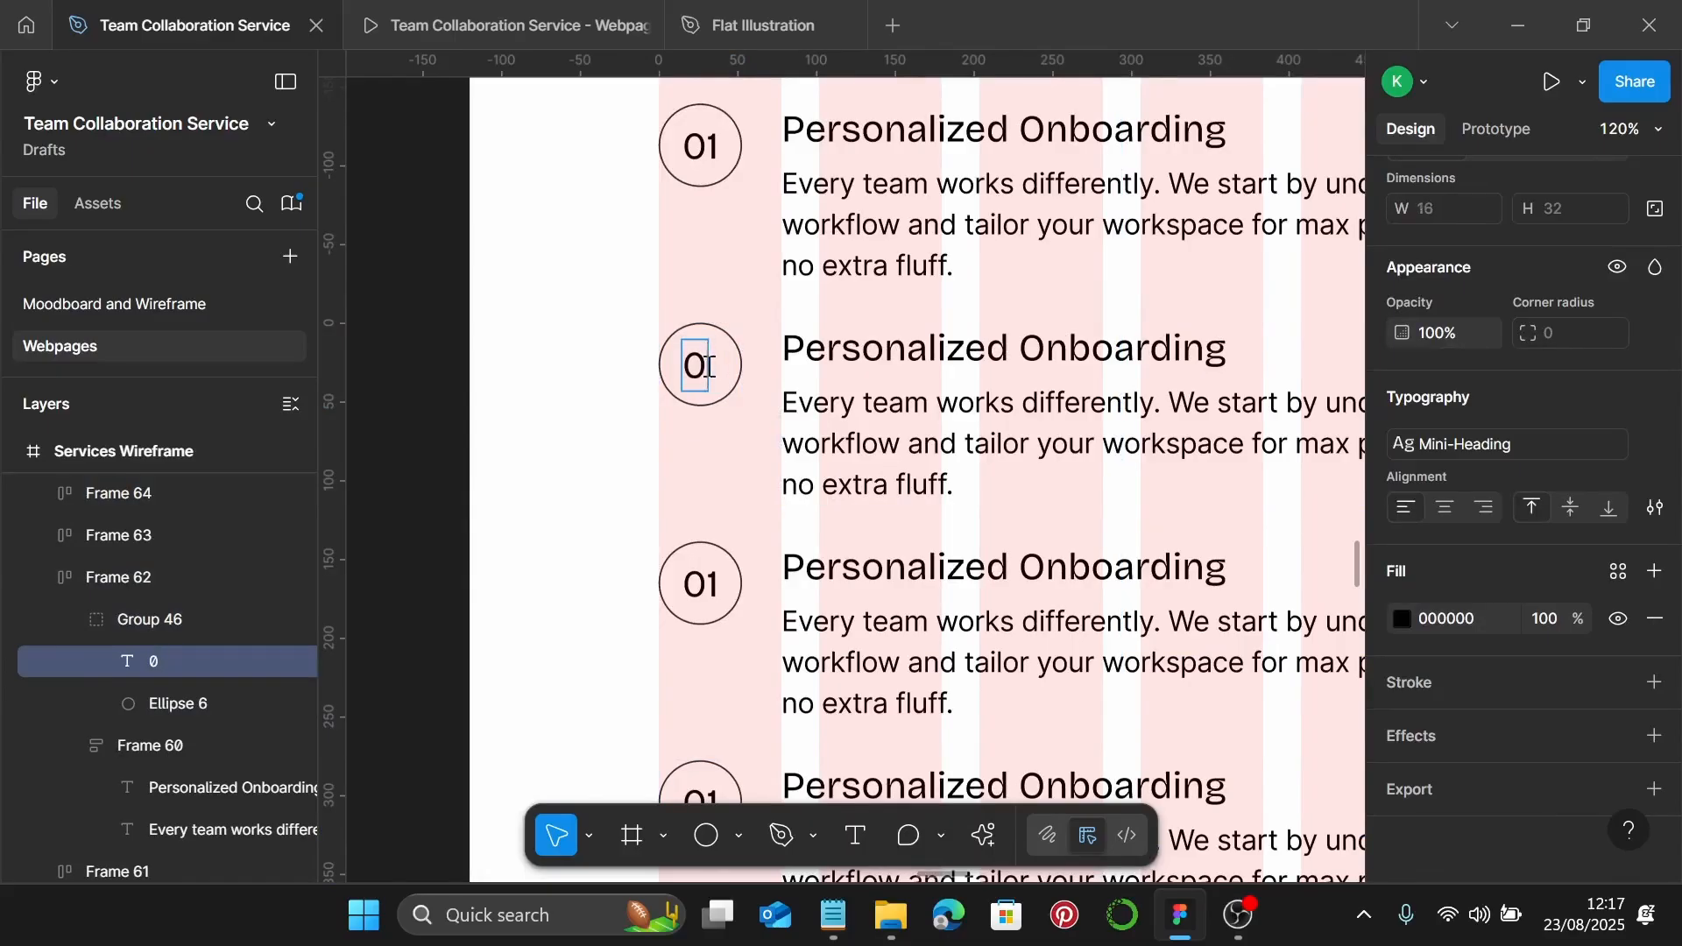
{"action": "type", "text": "2"}
Centre the number 02 horizontally within its circle
{"action": "scroll", "coordinate": [708, 362], "scroll_direction": "up", "scroll_amount": 3}
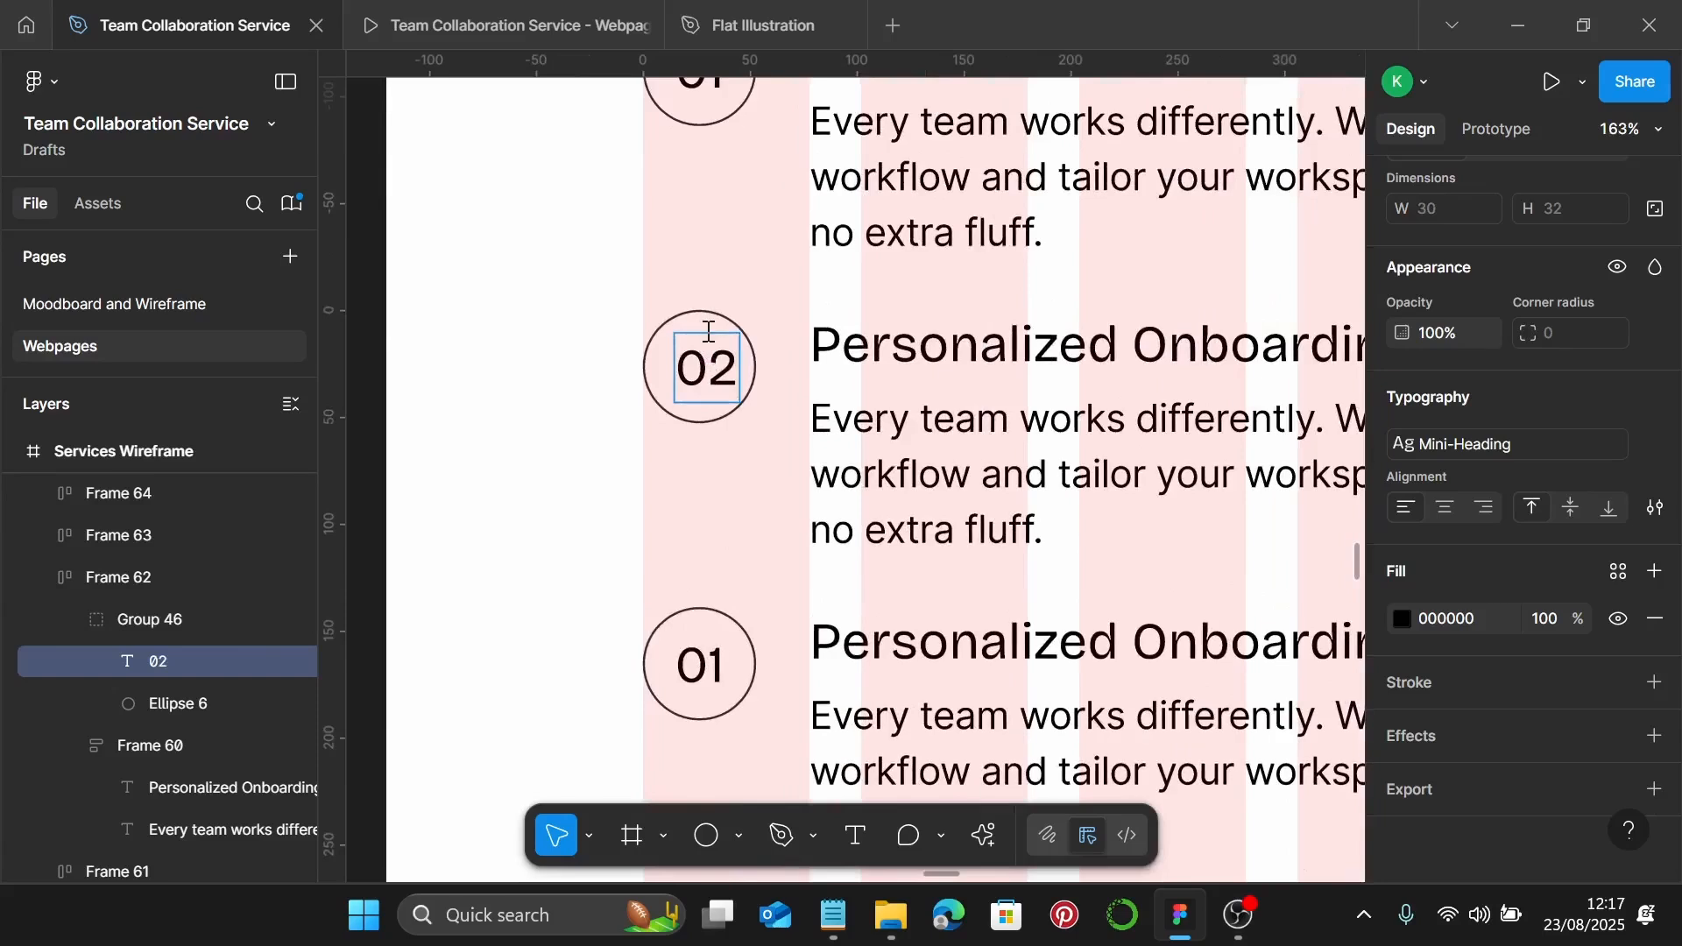
{"action": "key", "text": "Escape"}
{"action": "left_click", "coordinate": [703, 322]}
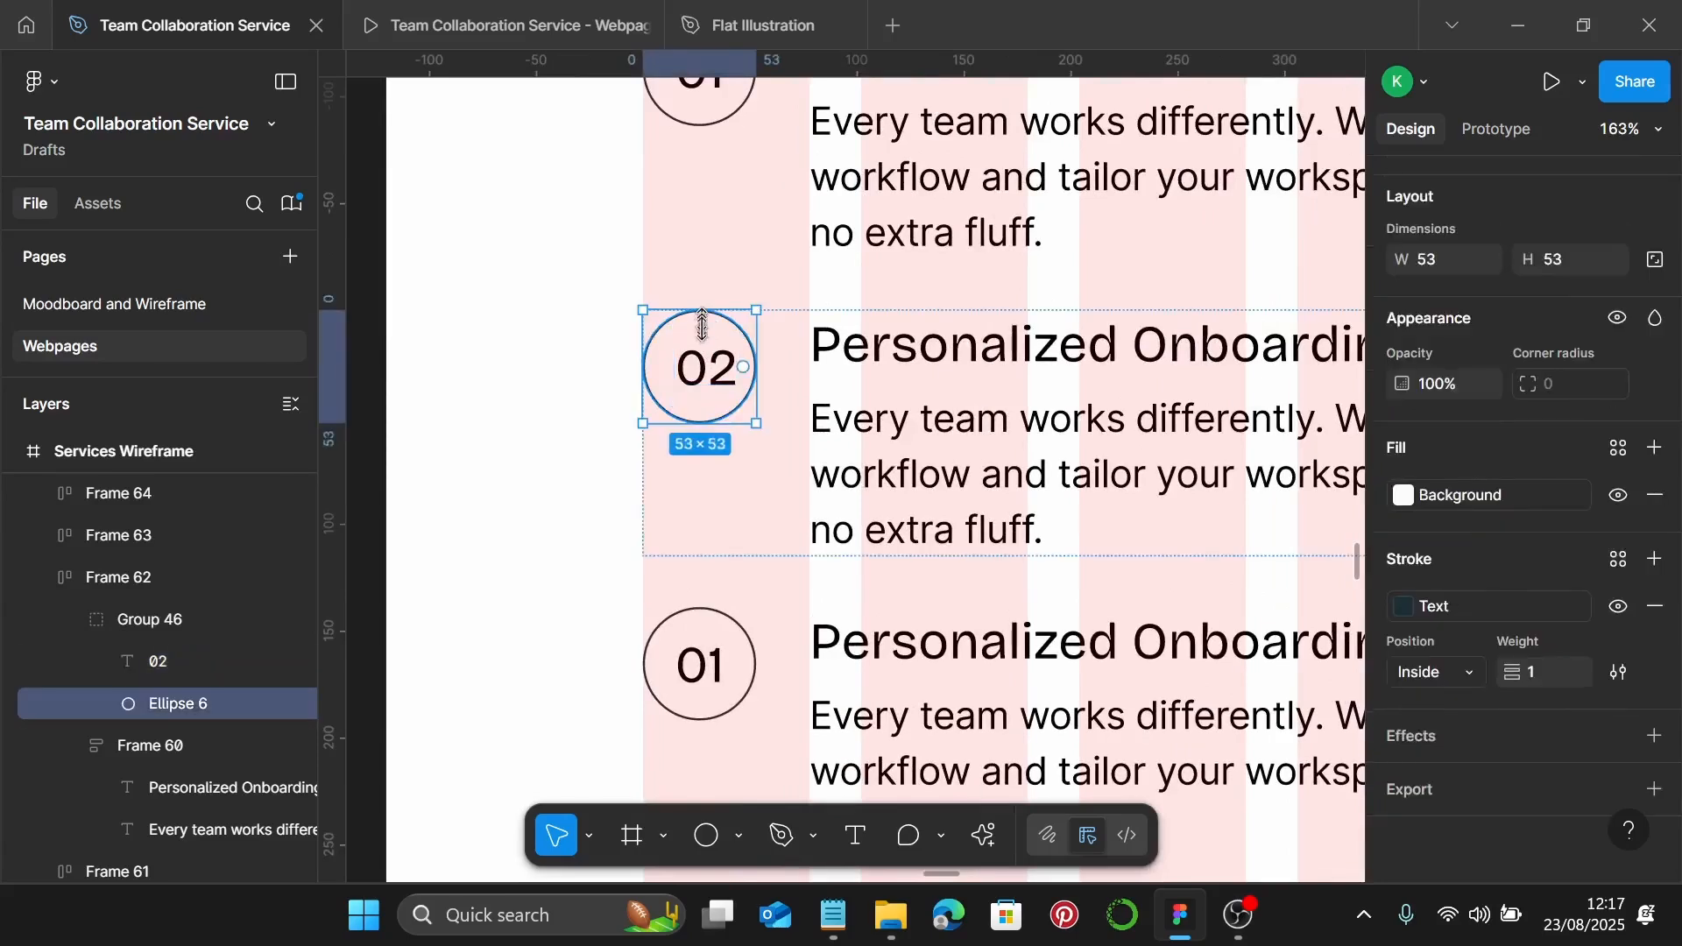
{"action": "left_click", "coordinate": [696, 372], "text": "shift"}
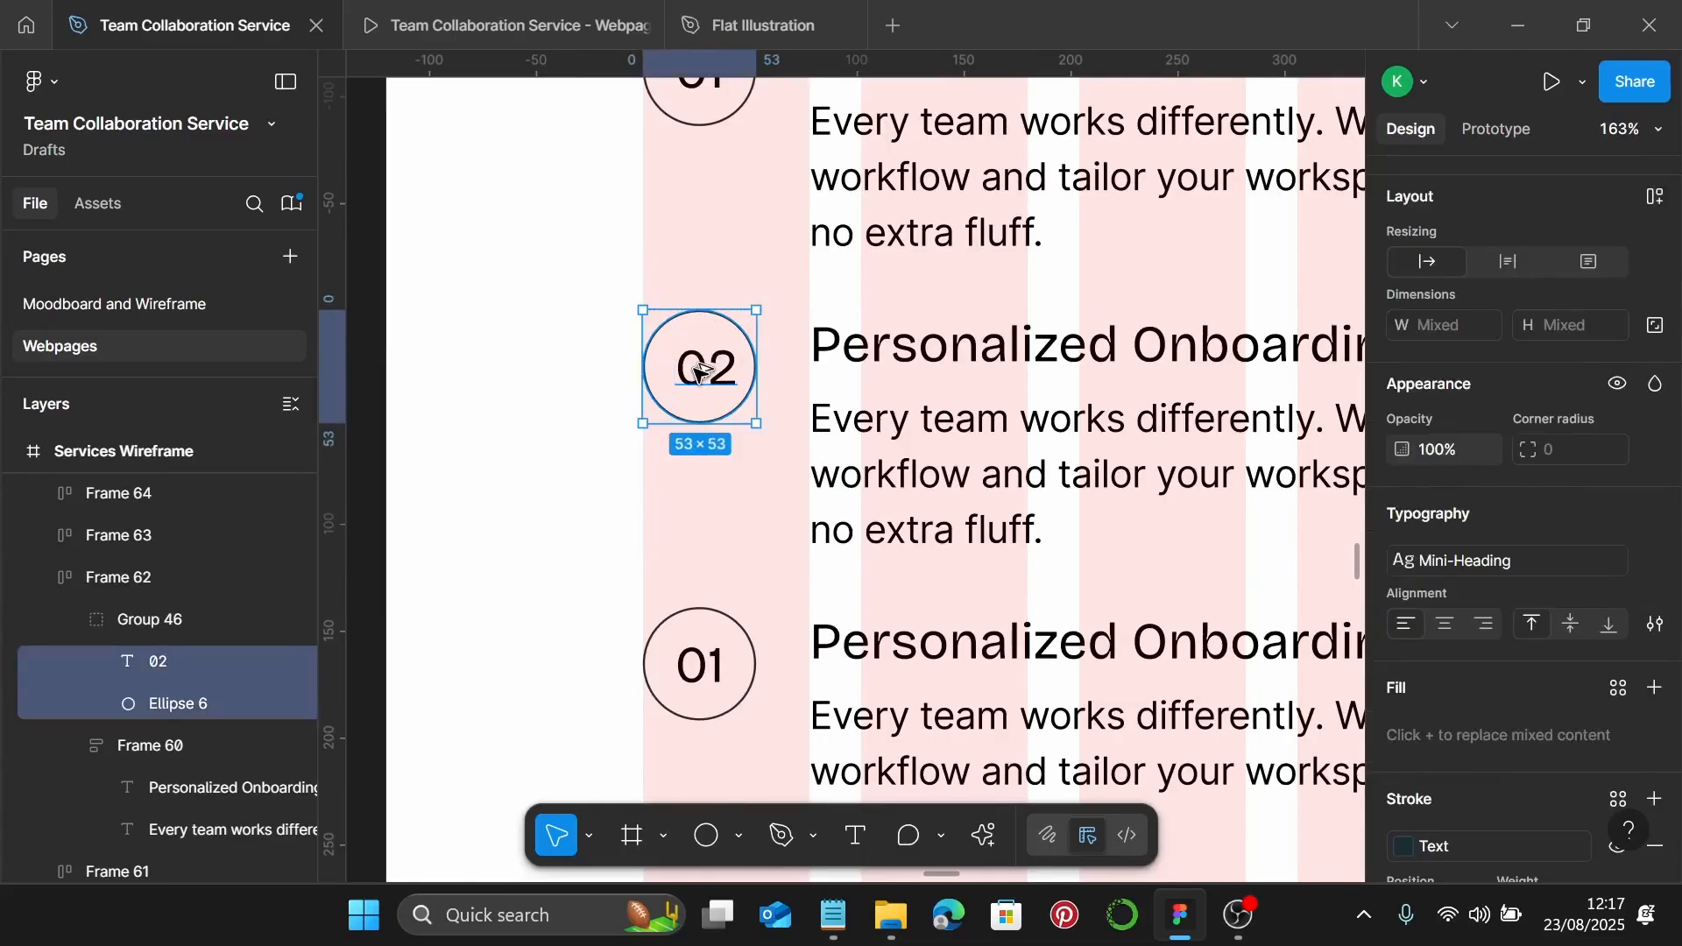
{"action": "key", "text": "alt+h"}
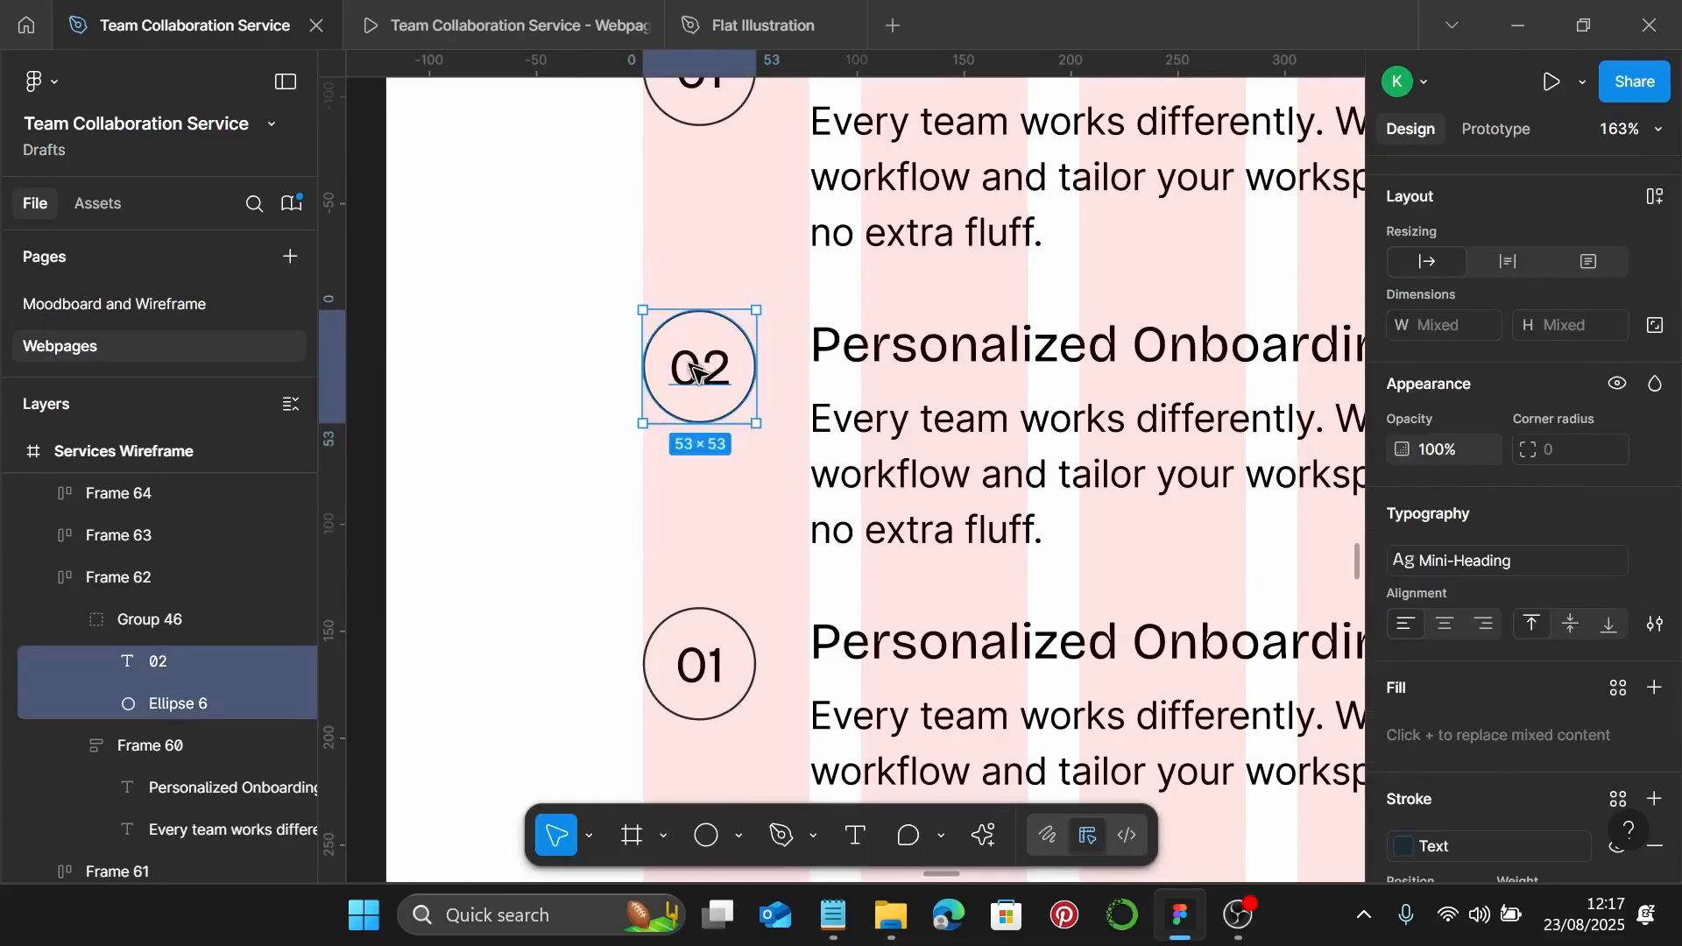
Replace the second step's heading with "Fast & Flexible Setup" copied from the Notepad notes
{"action": "scroll", "coordinate": [697, 372], "scroll_direction": "down", "scroll_amount": 5}
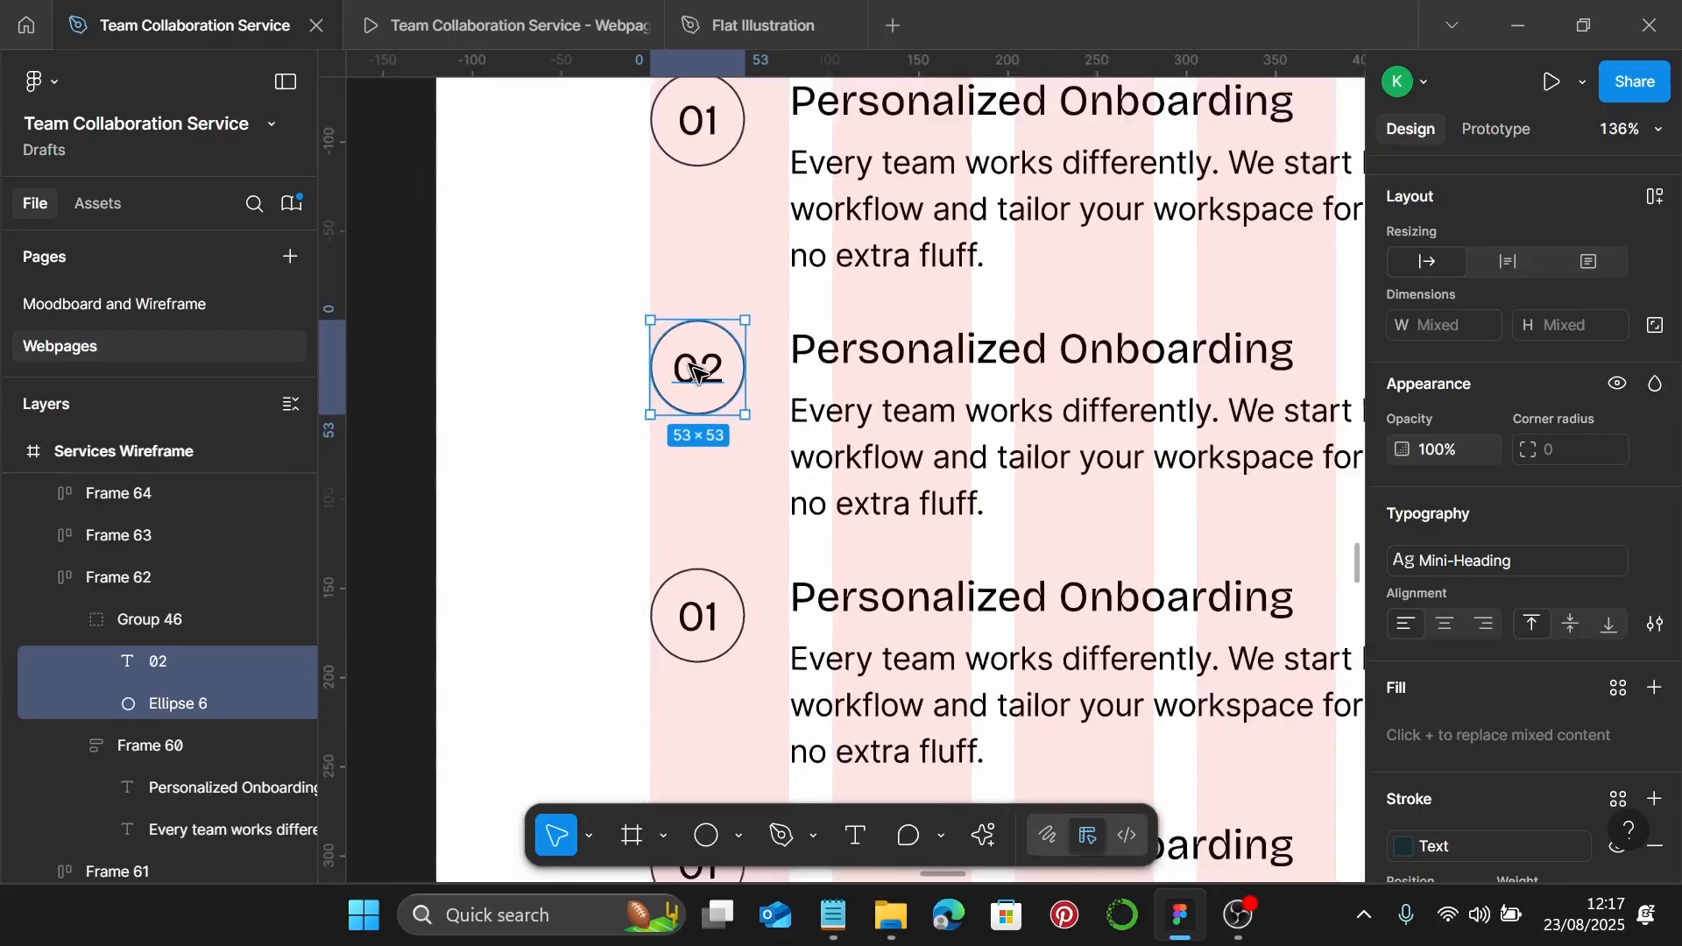
{"action": "key", "text": "alt+Tab"}
{"action": "scroll", "coordinate": [1218, 463], "scroll_direction": "down", "scroll_amount": 2}
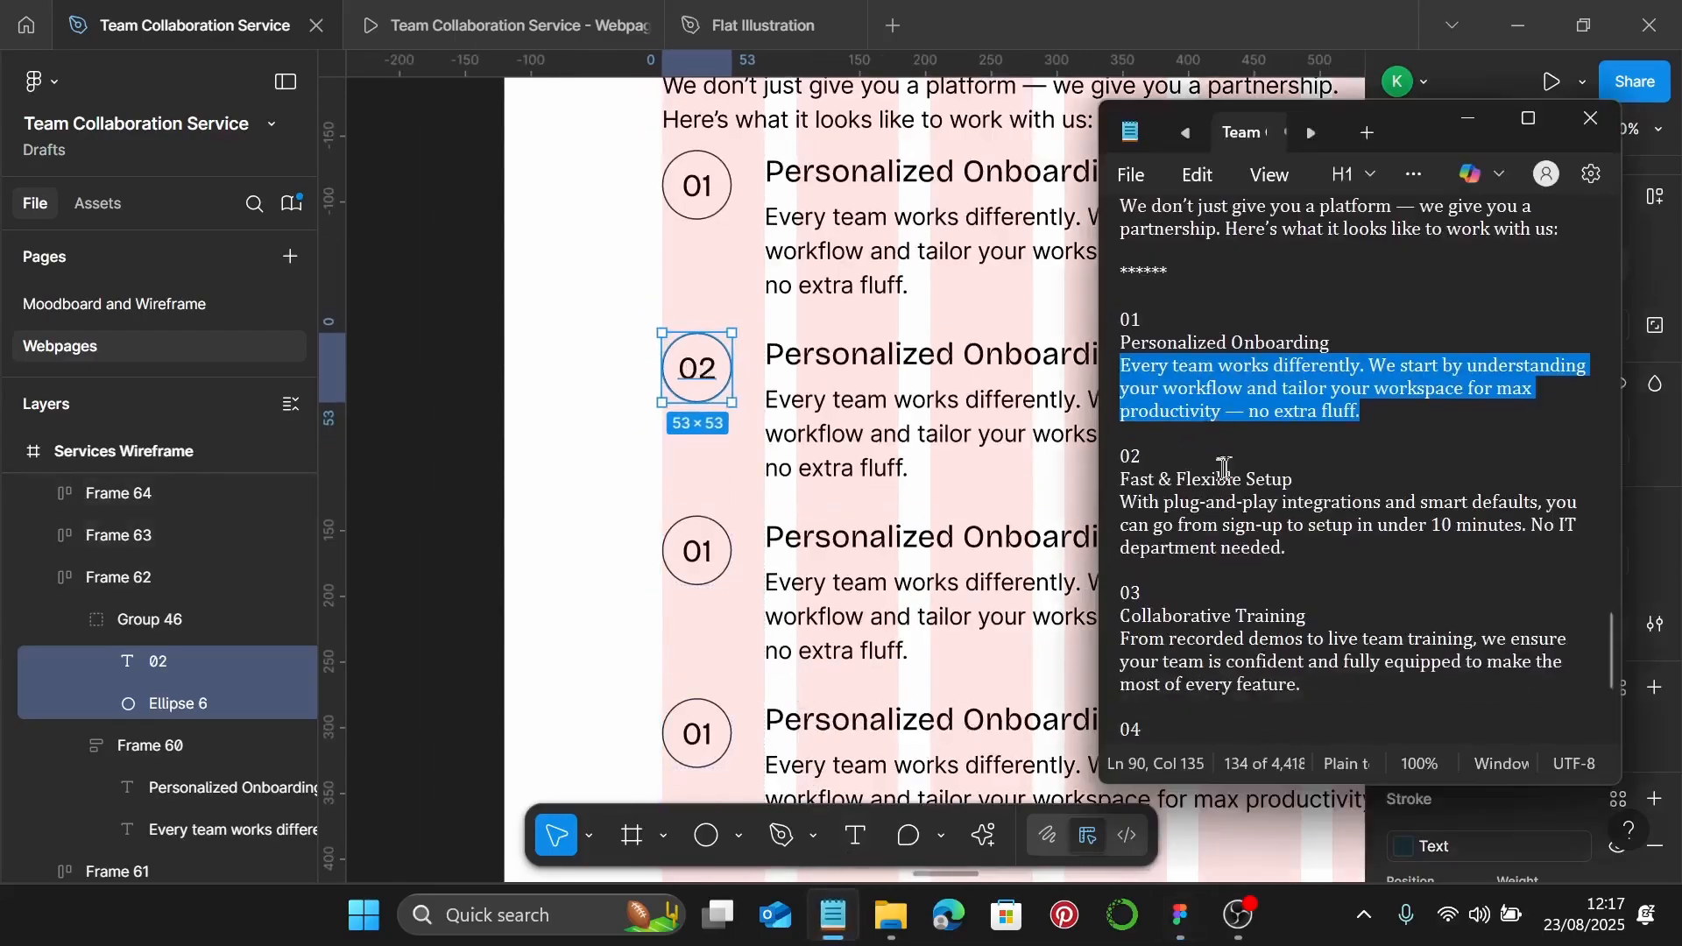
{"action": "left_click_drag", "start_coordinate": [1293, 438], "coordinate": [1123, 446]}
{"action": "key", "text": "ctrl+c"}
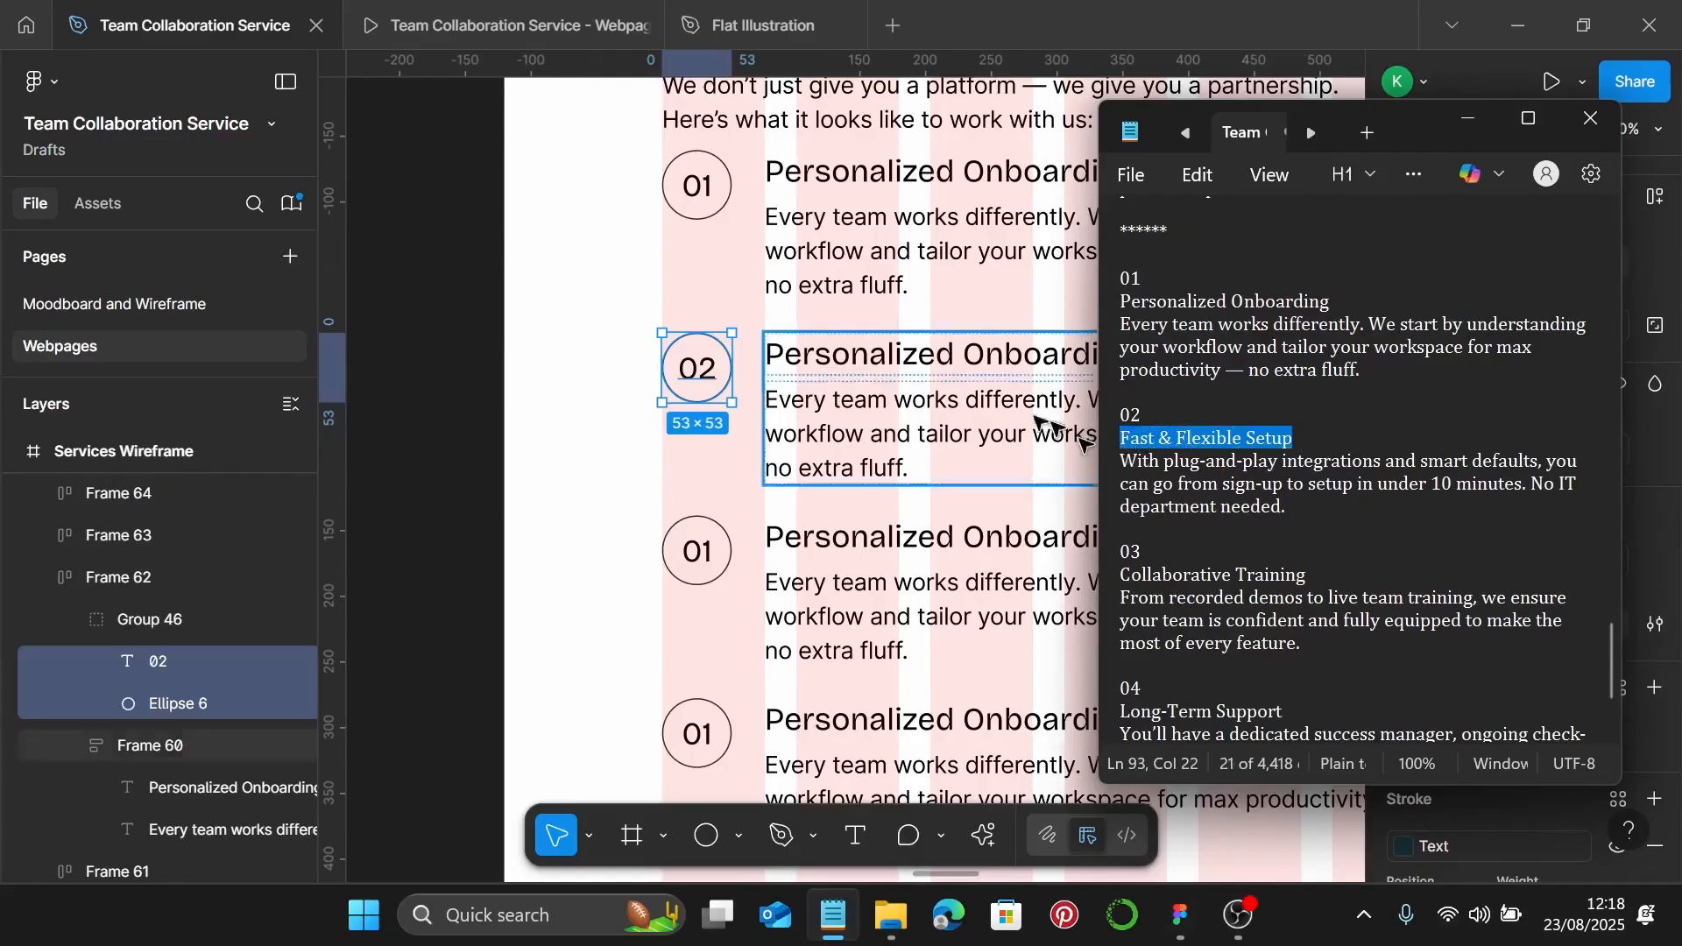
{"action": "scroll", "coordinate": [917, 356], "scroll_direction": "right", "scroll_amount": 1}
{"action": "left_click", "coordinate": [917, 356]}
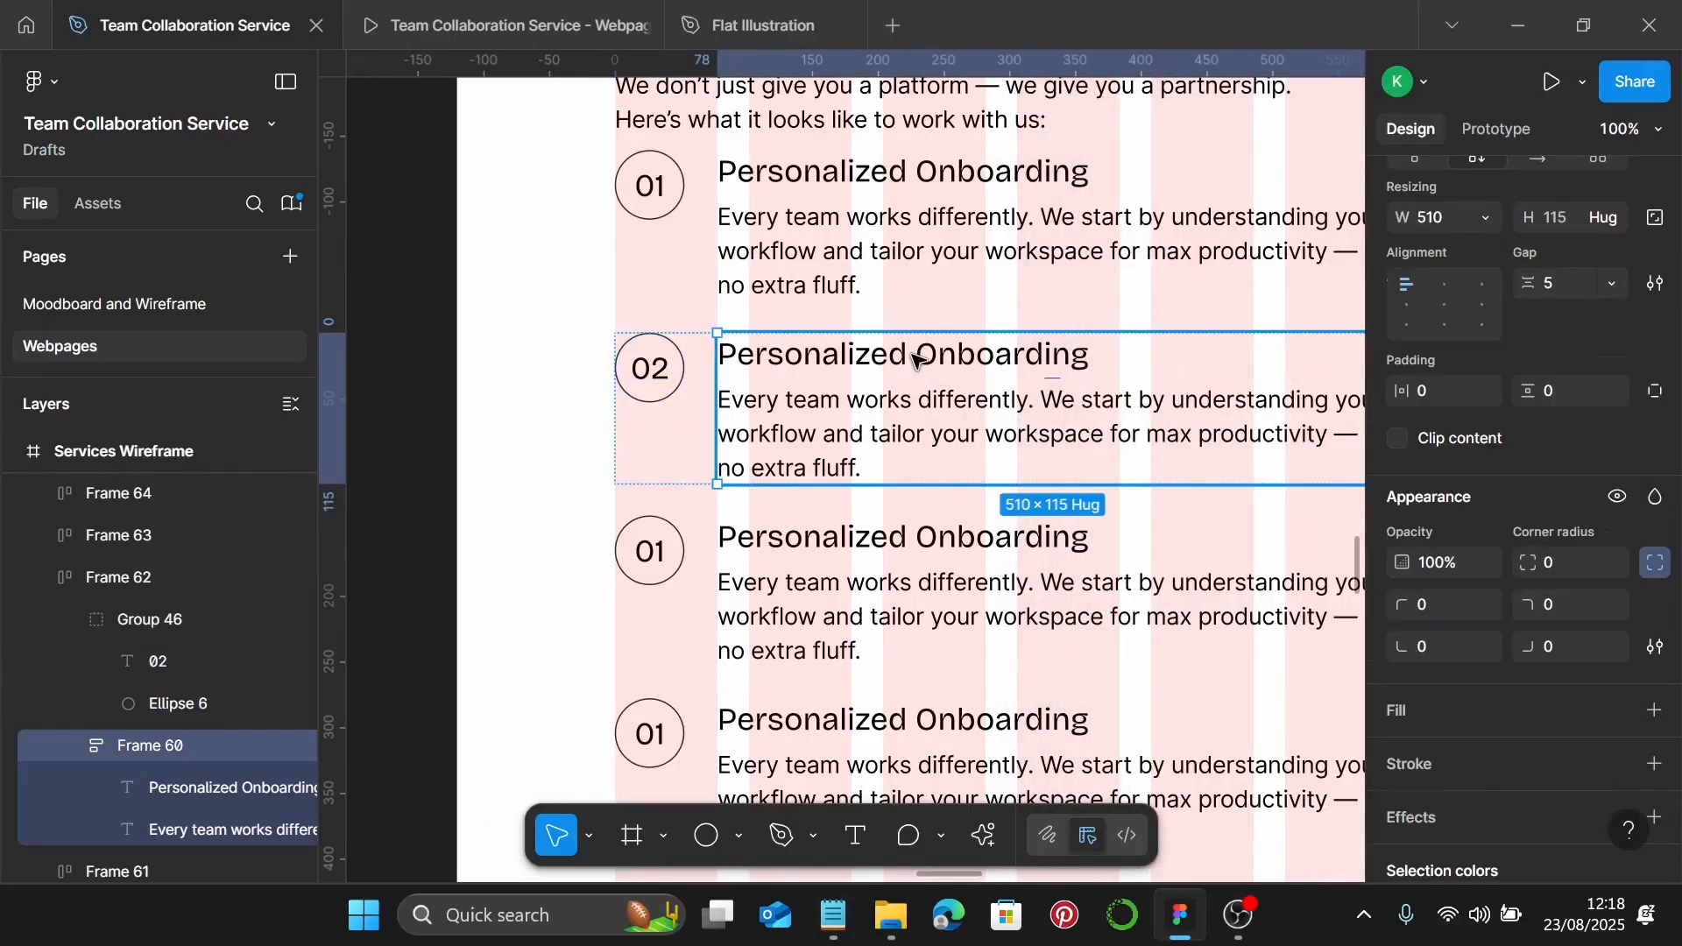
{"action": "double_click", "coordinate": [916, 357]}
{"action": "double_click", "coordinate": [914, 357]}
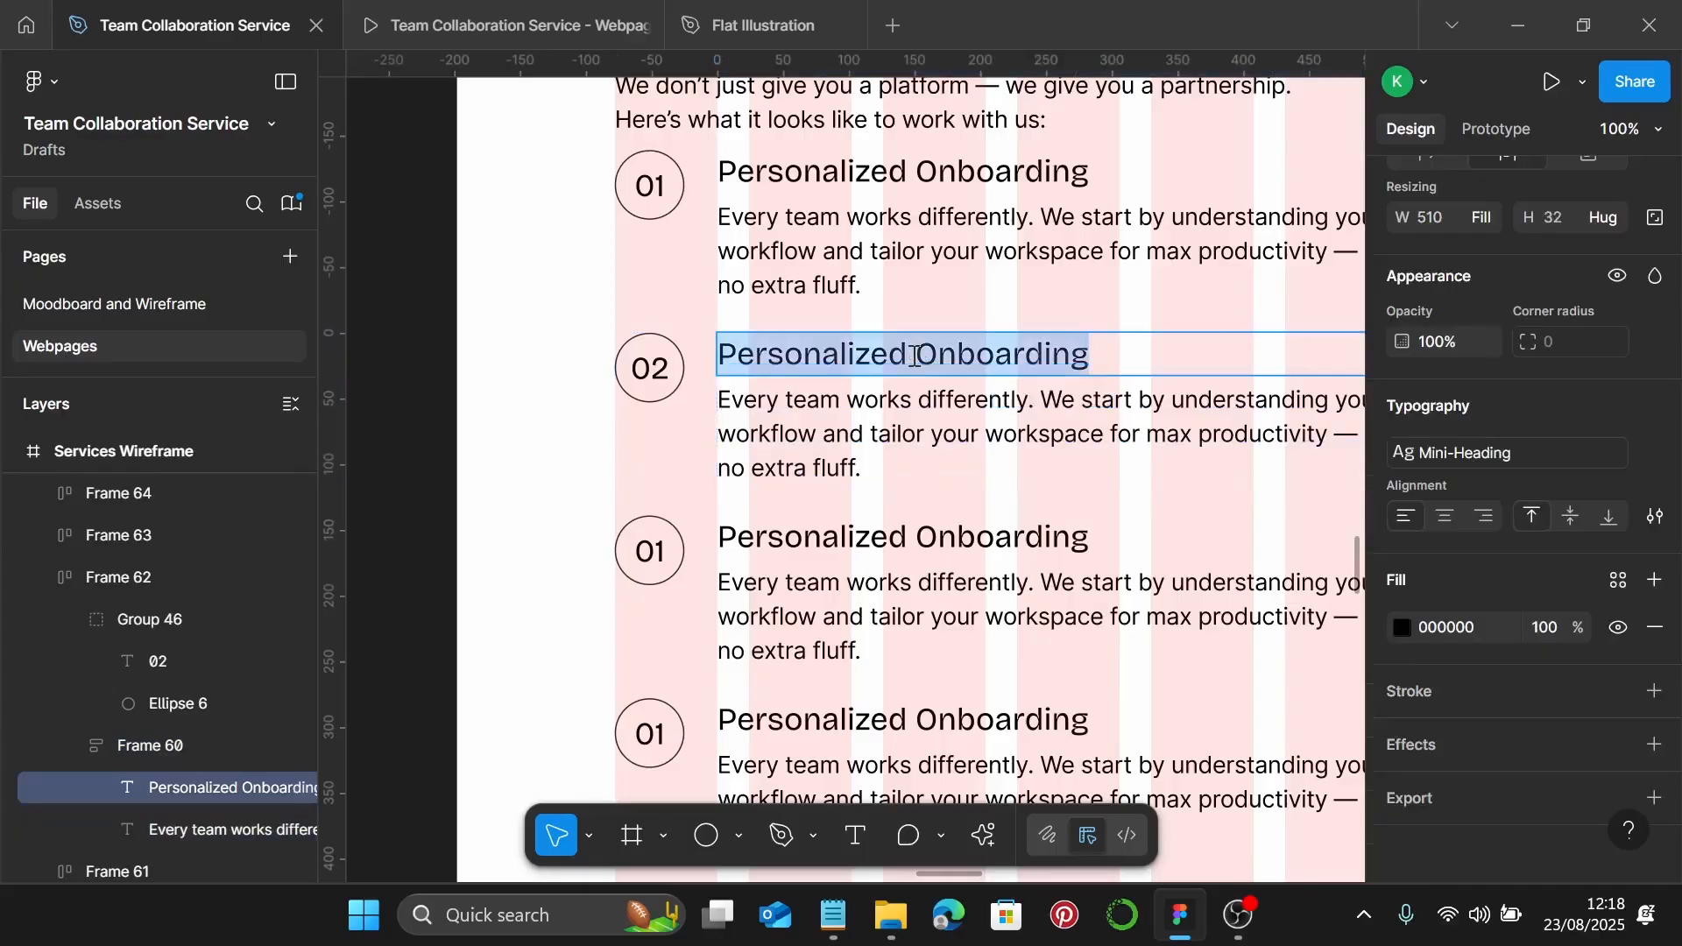
{"action": "key", "text": "ctrl+v"}
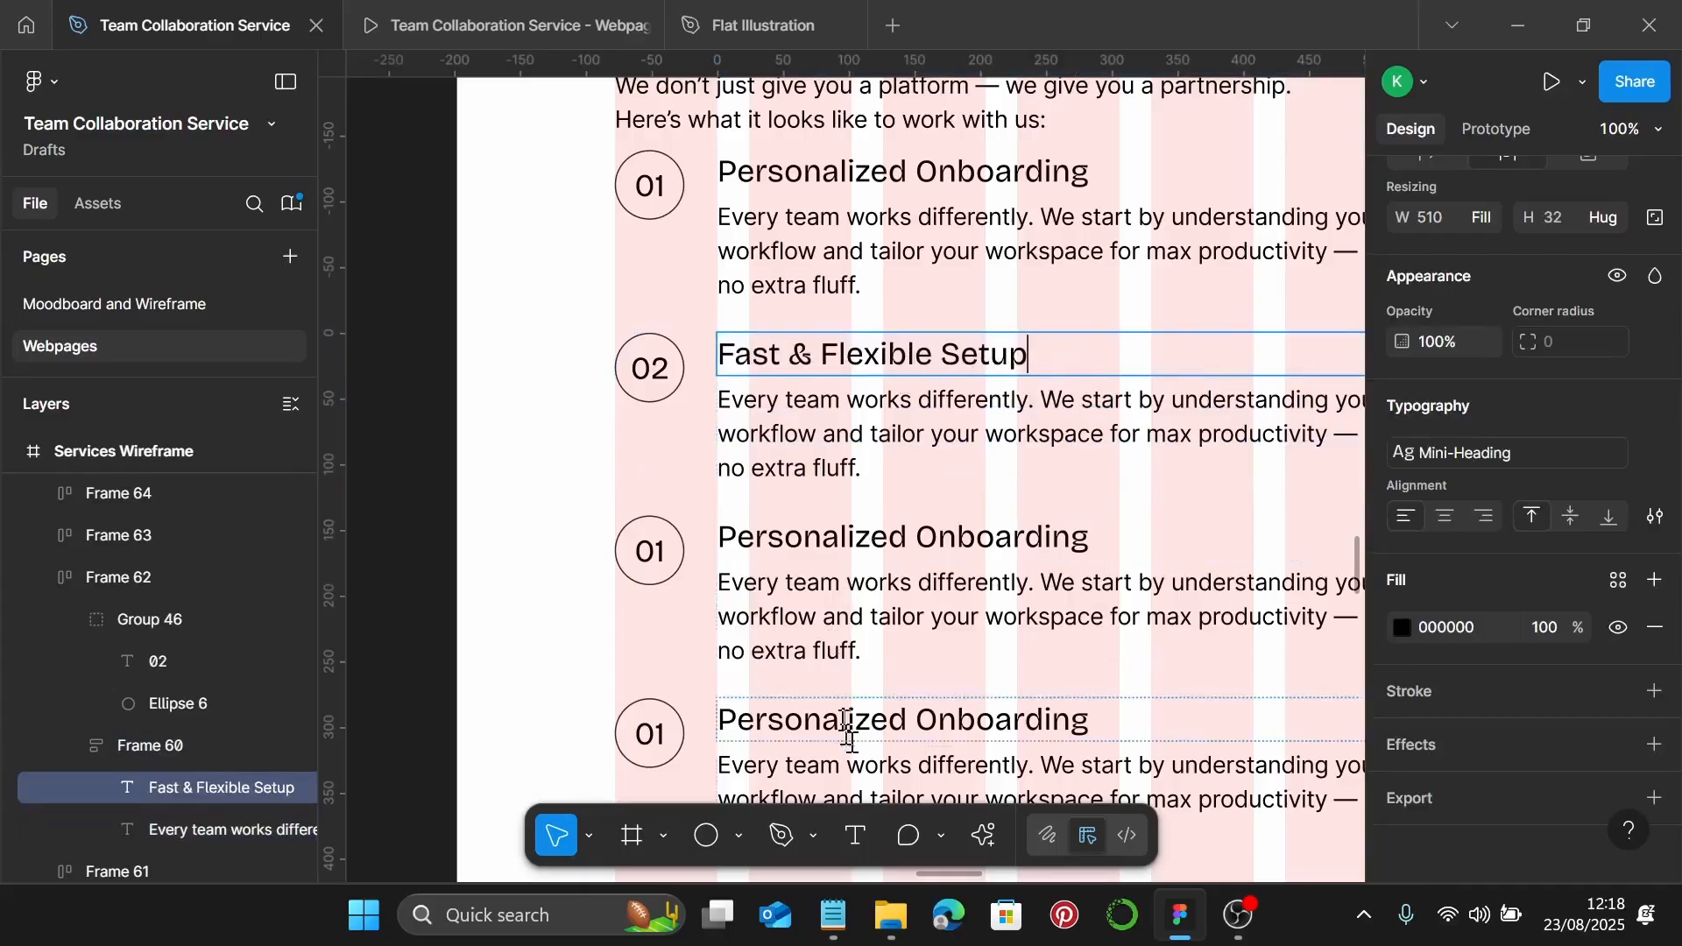
Replace the second step's description with the notes' Fast & Flexible Setup text beginning "With plug-and-play integrations and smart defaults"
{"action": "left_click", "coordinate": [832, 916]}
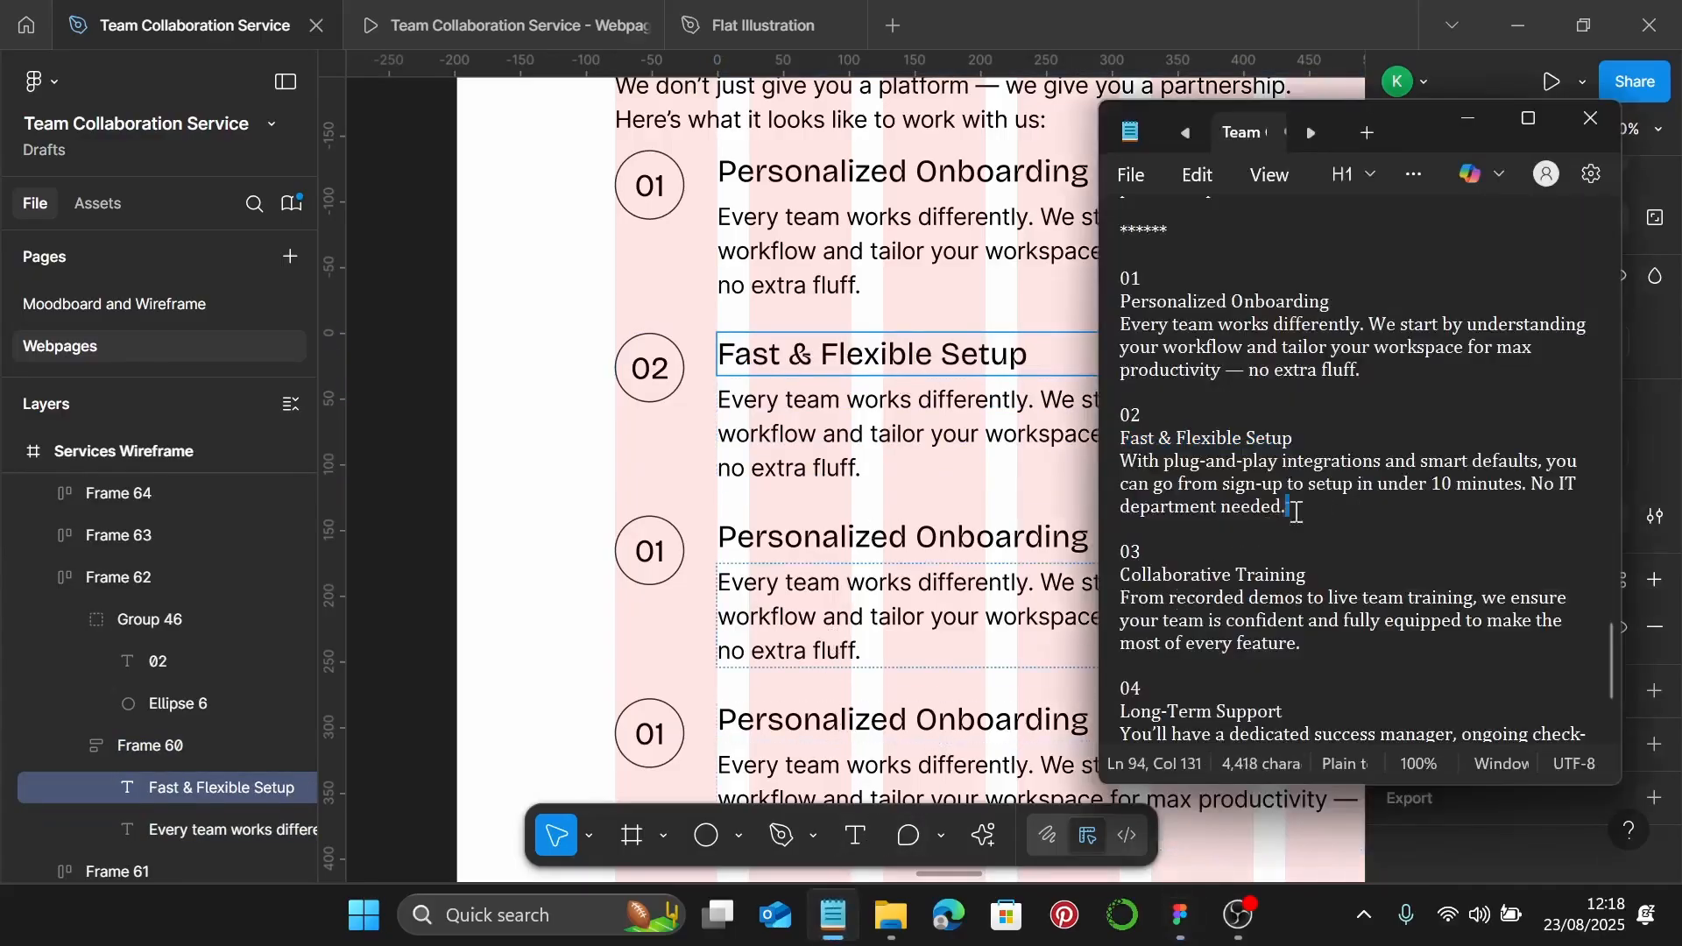
{"action": "left_click_drag", "start_coordinate": [1286, 508], "coordinate": [1115, 464]}
{"action": "key", "text": "ctrl+c"}
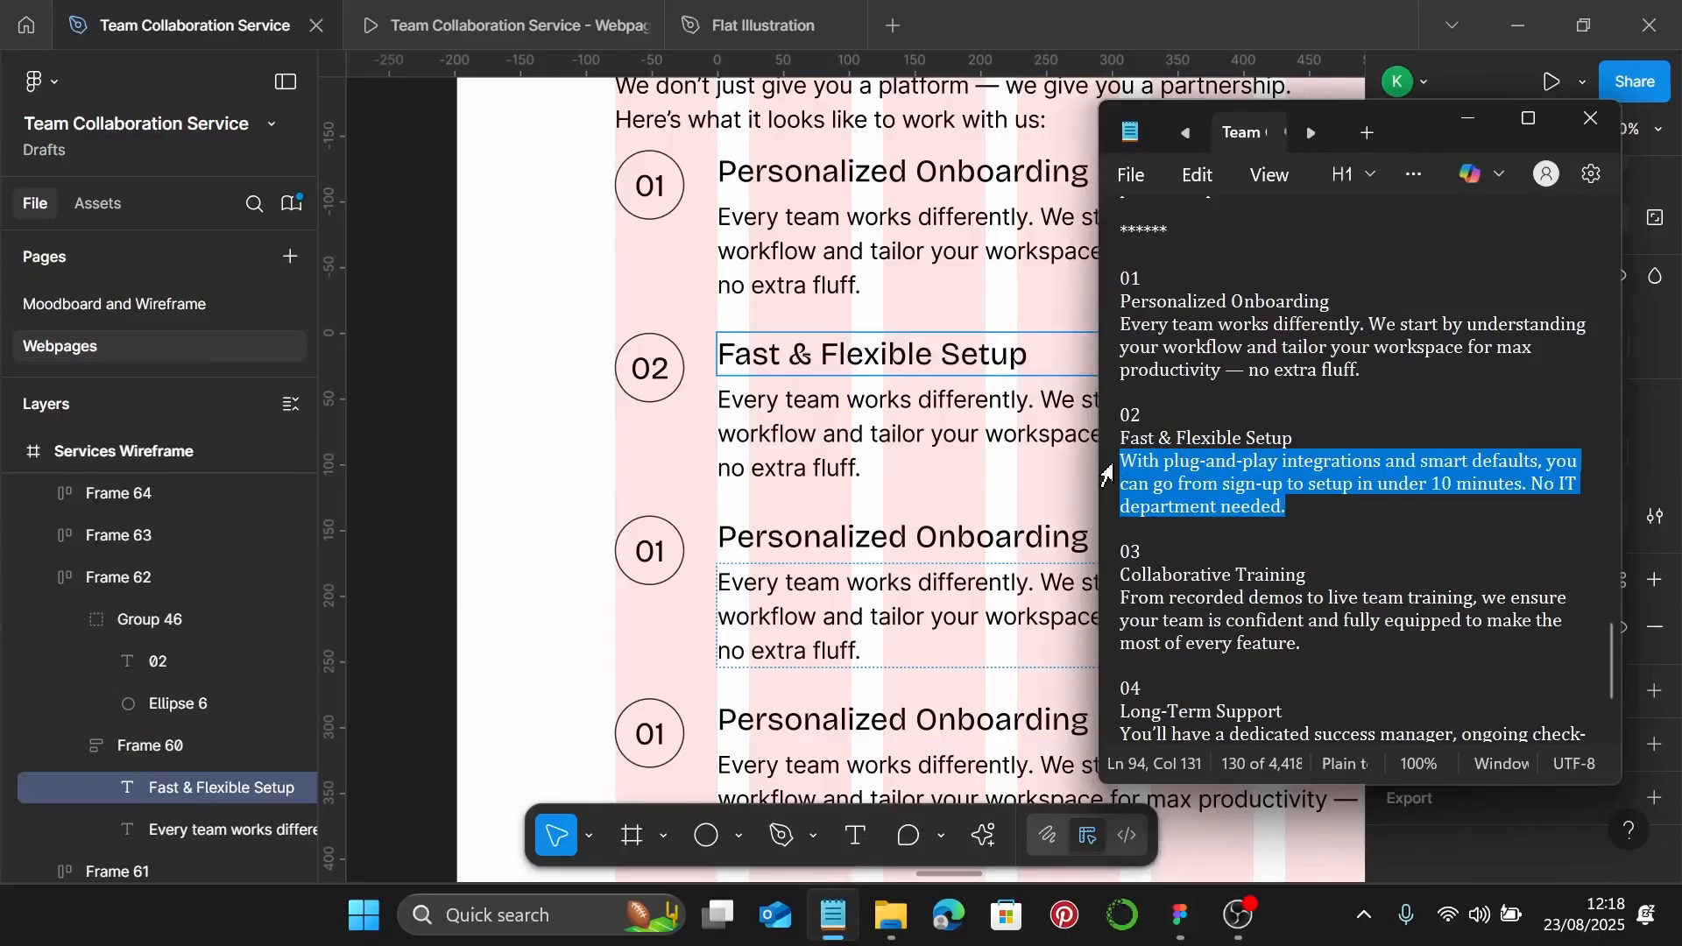
{"action": "left_click", "coordinate": [1034, 457]}
{"action": "left_click", "coordinate": [928, 450]}
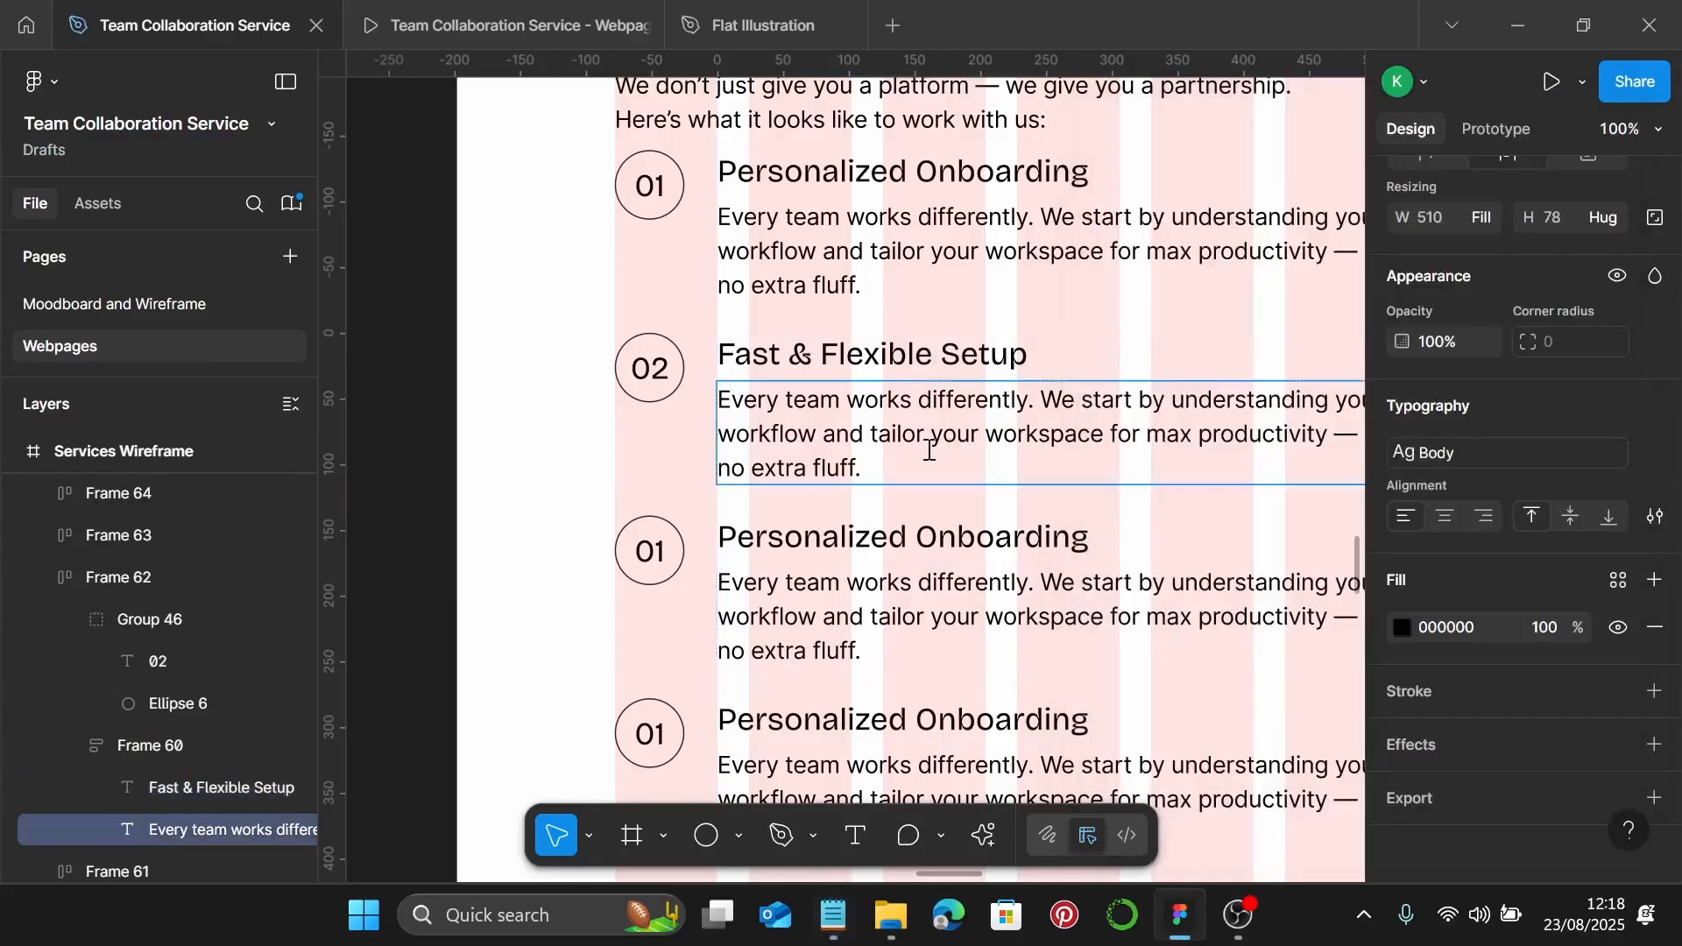
{"action": "key", "text": "ctrl+a"}
{"action": "key", "text": "ctrl+v"}
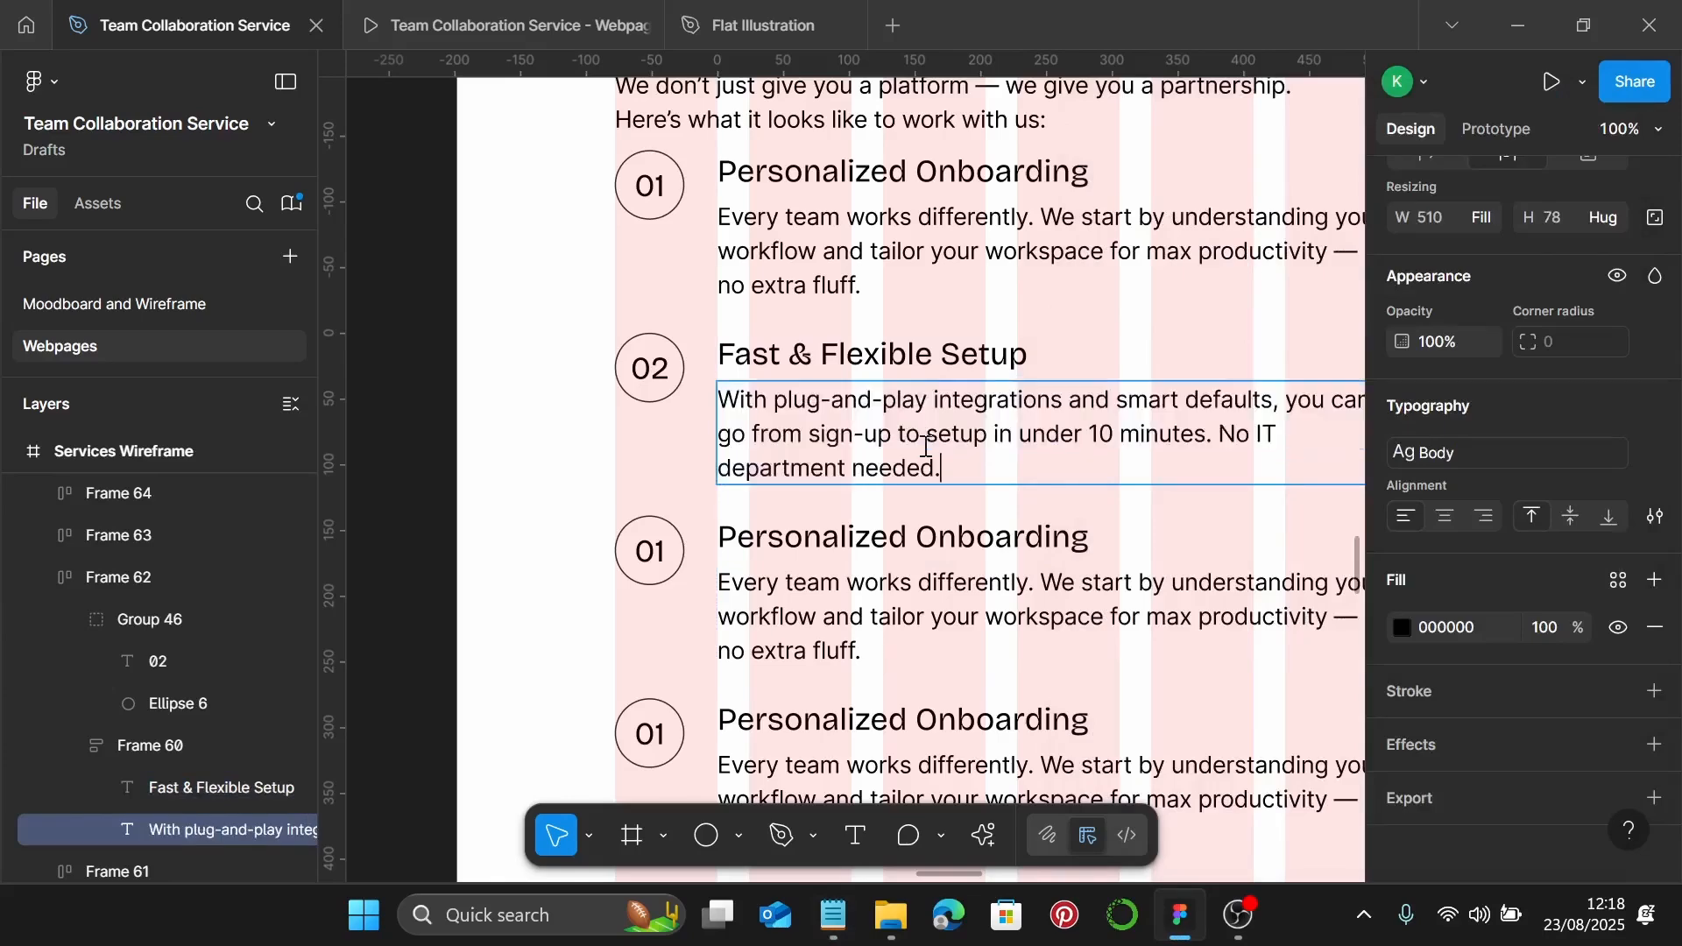
Change the number in the third step's circle to "03"
{"action": "scroll", "coordinate": [926, 447], "scroll_direction": "down", "scroll_amount": 3}
{"action": "double_click", "coordinate": [663, 394]}
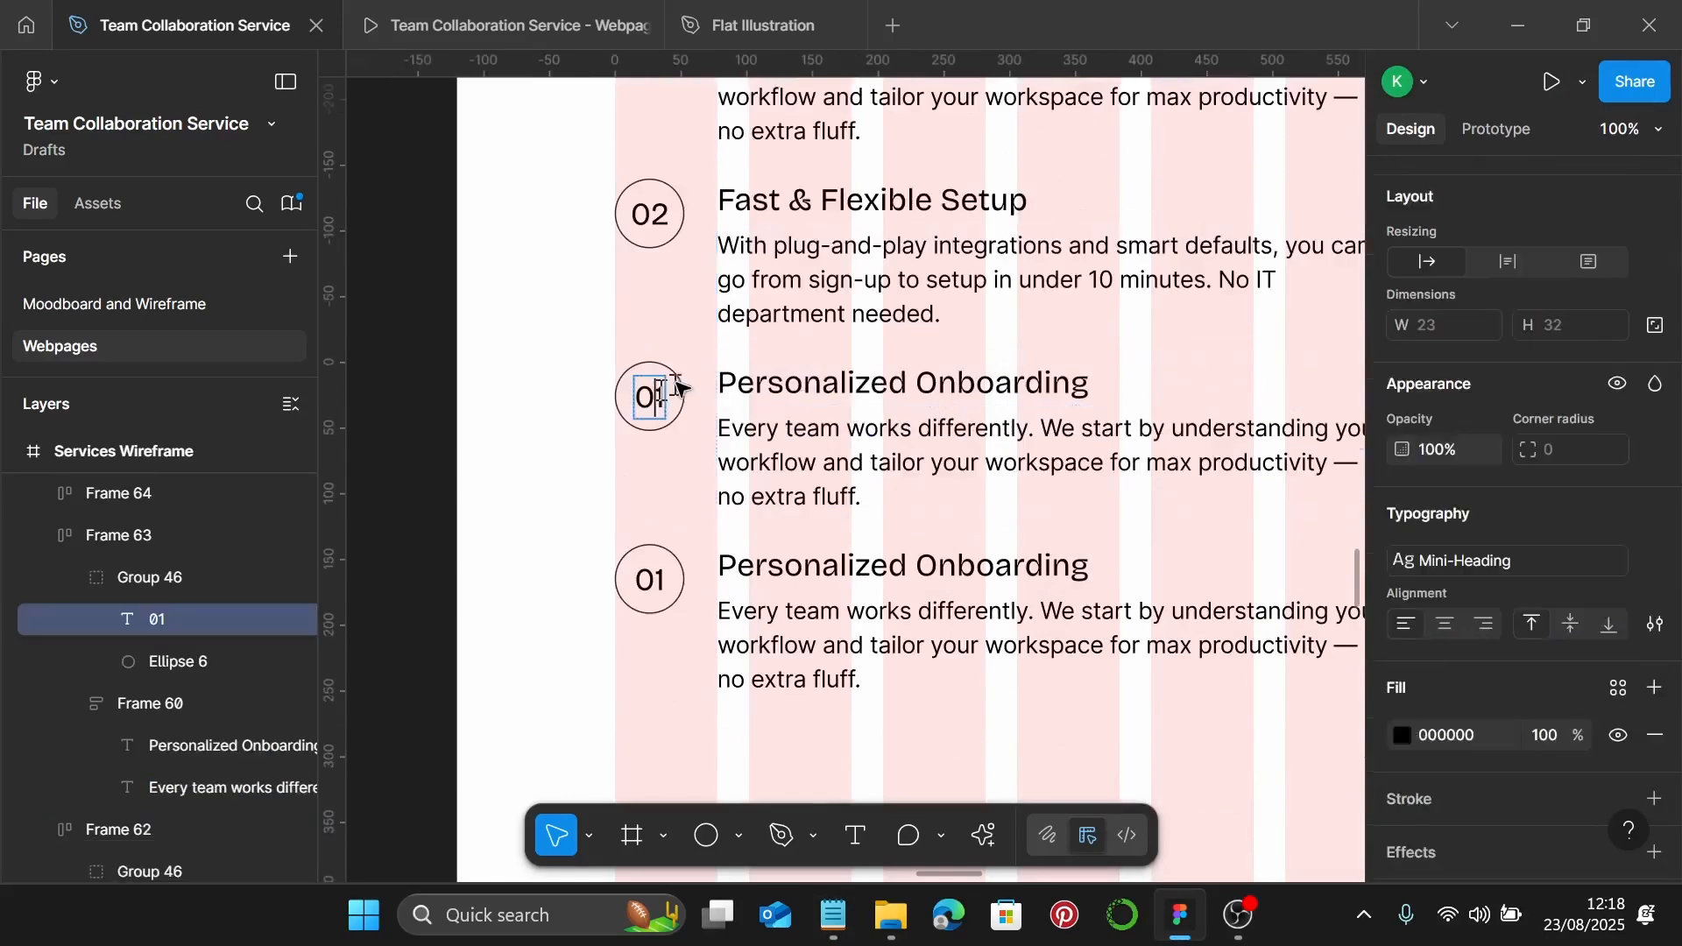
{"action": "key", "text": "Delete"}
{"action": "type", "text": "3"}
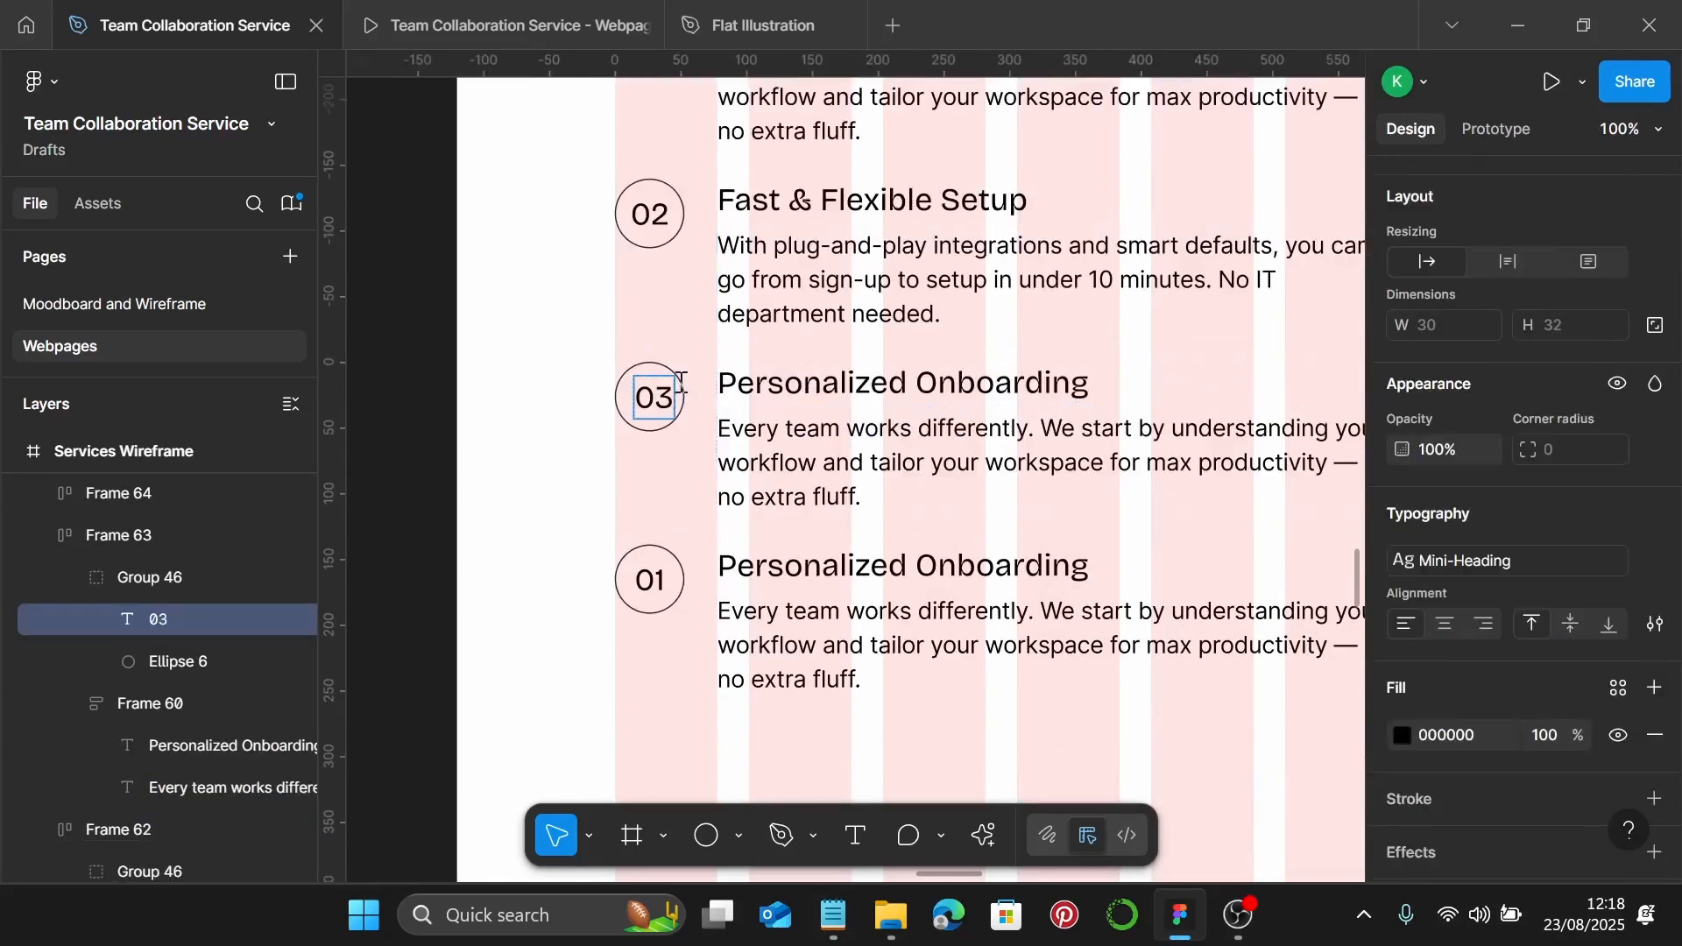
{"action": "scroll", "coordinate": [631, 405], "scroll_direction": "up", "scroll_amount": 5}
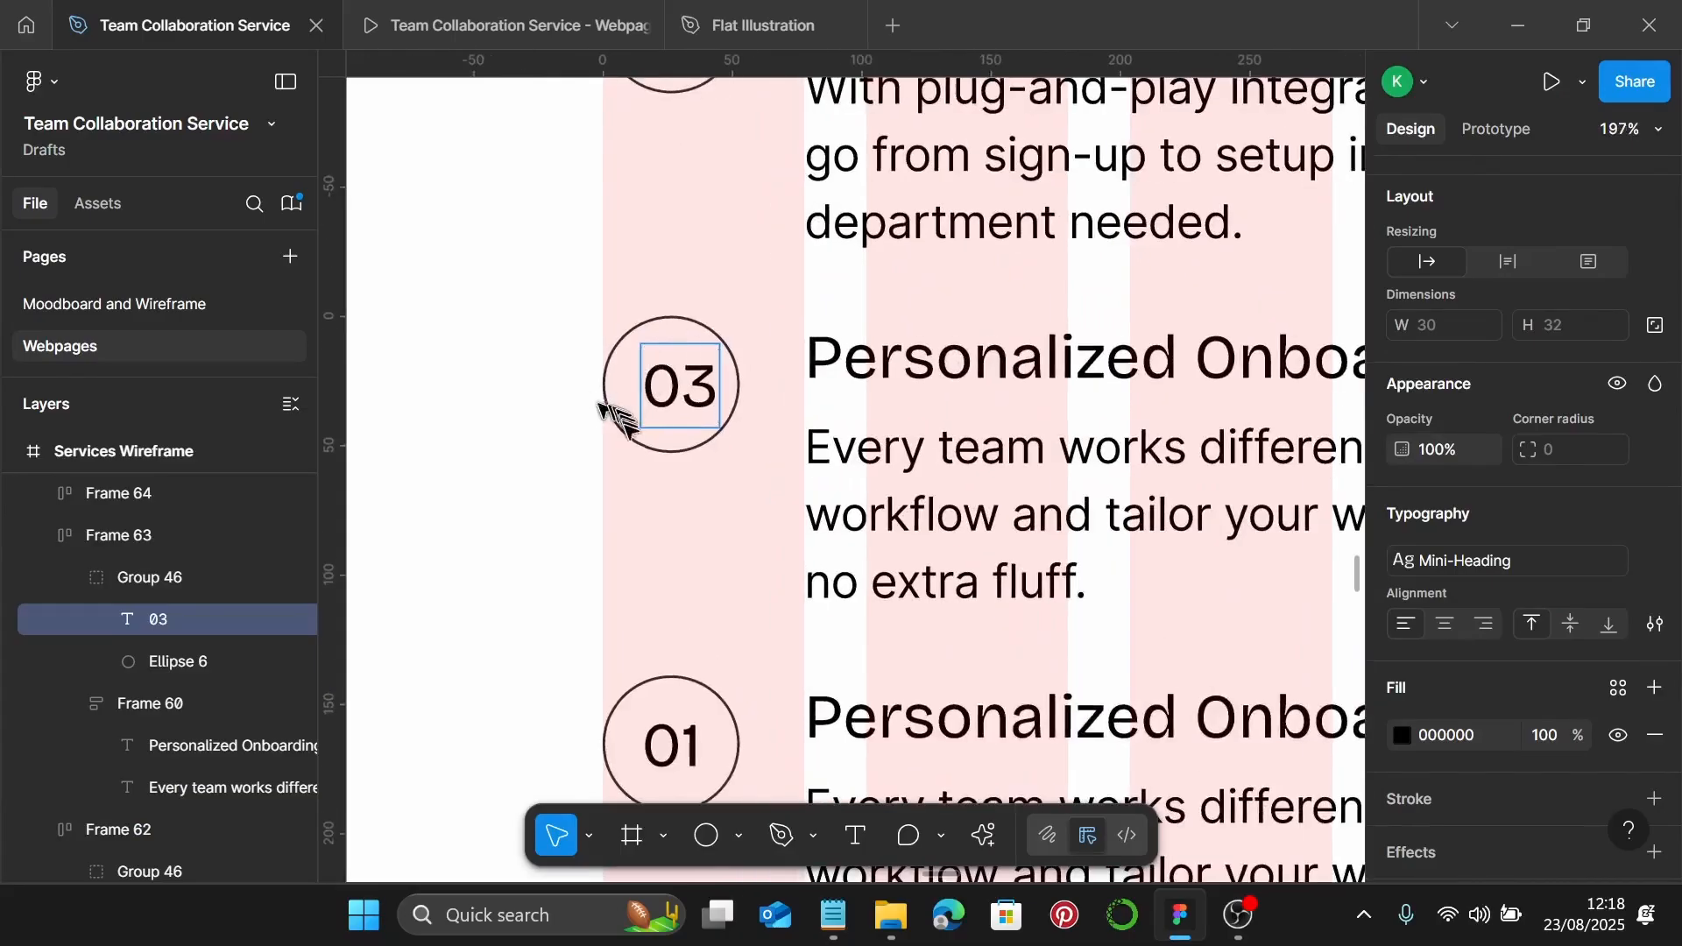
{"action": "key", "text": "Escape"}
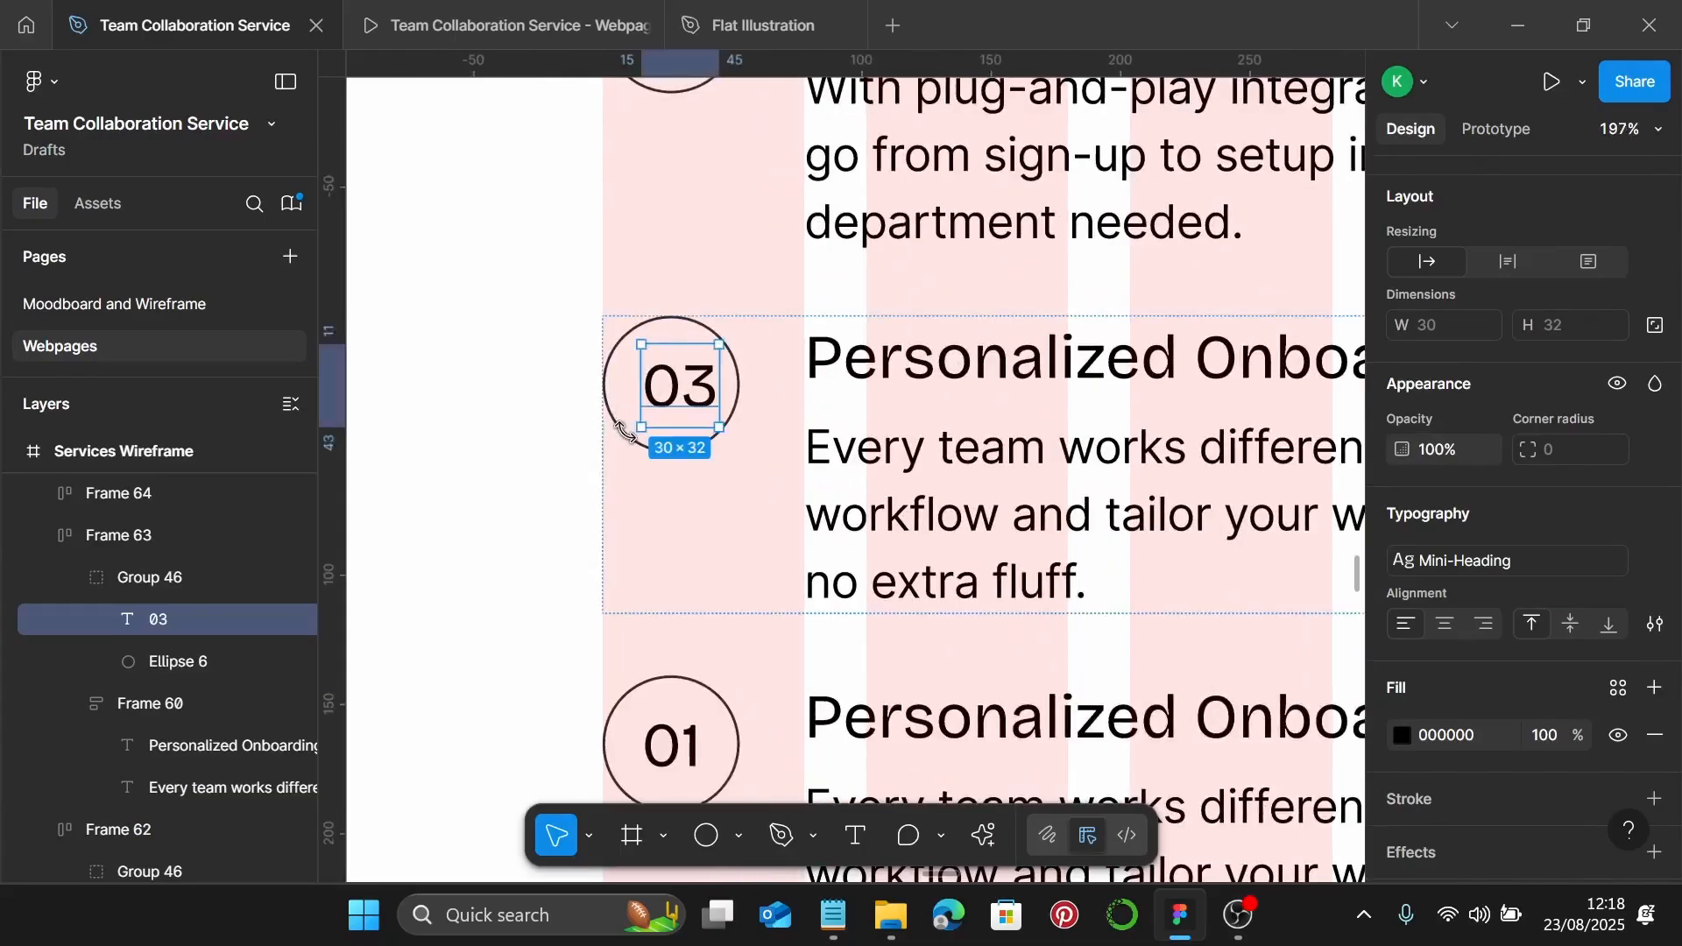
Centre the number 03 horizontally within its circle in the How we work list
{"action": "left_click", "coordinate": [621, 431], "text": "shift"}
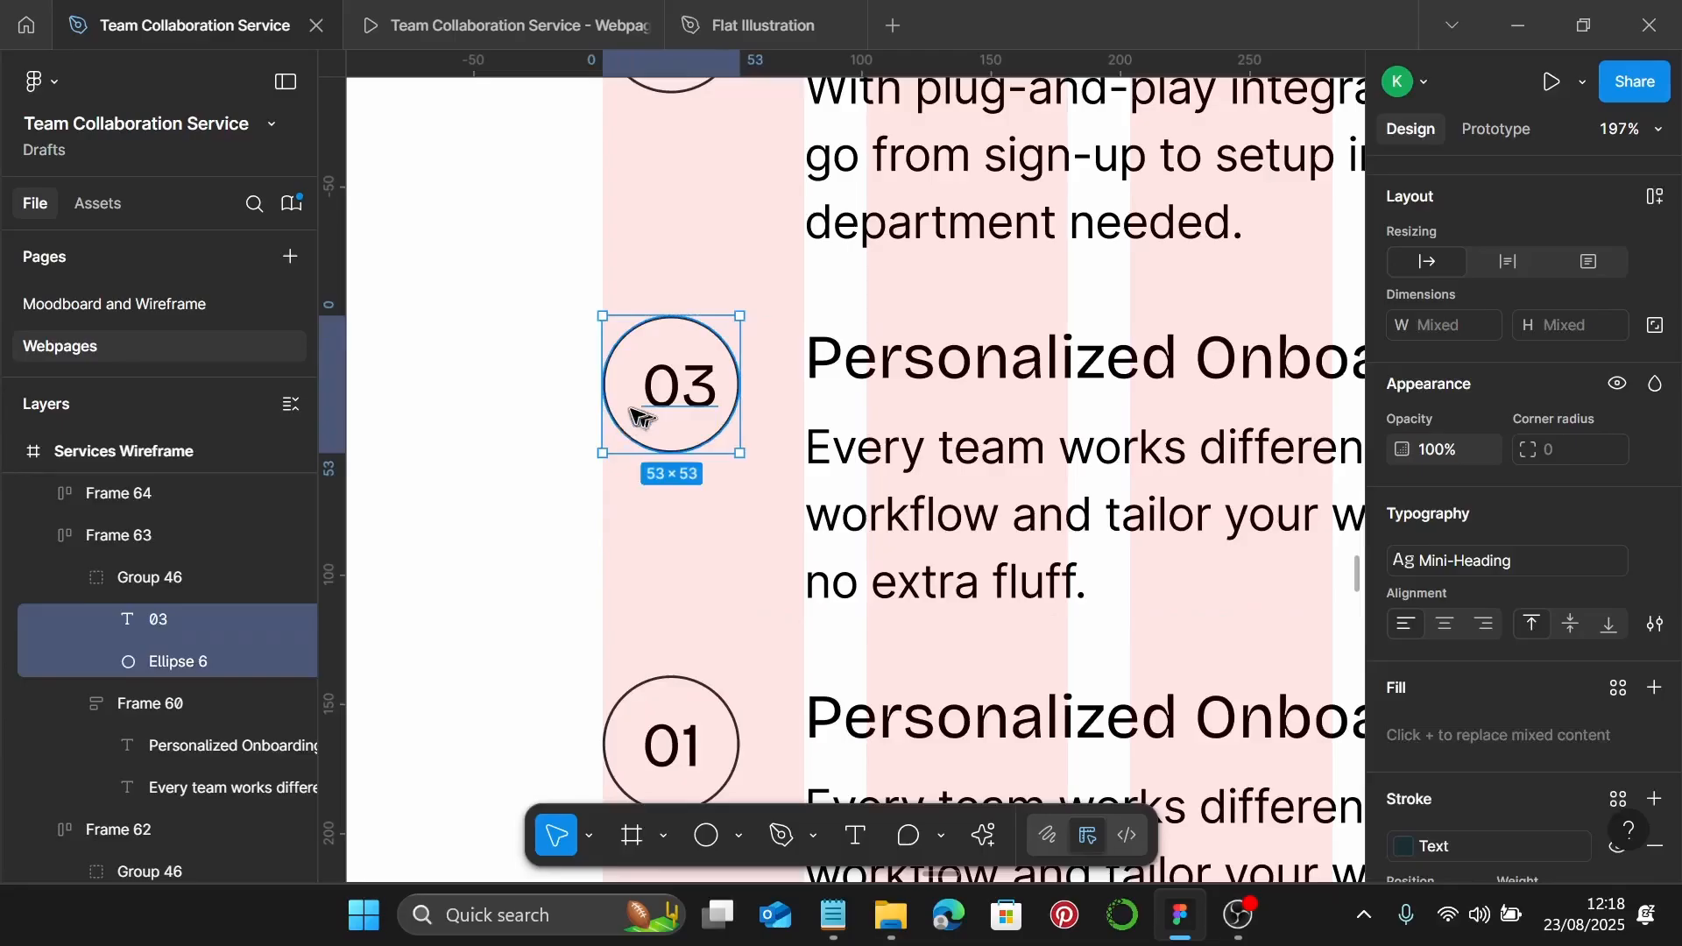
{"action": "key", "text": "alt+h"}
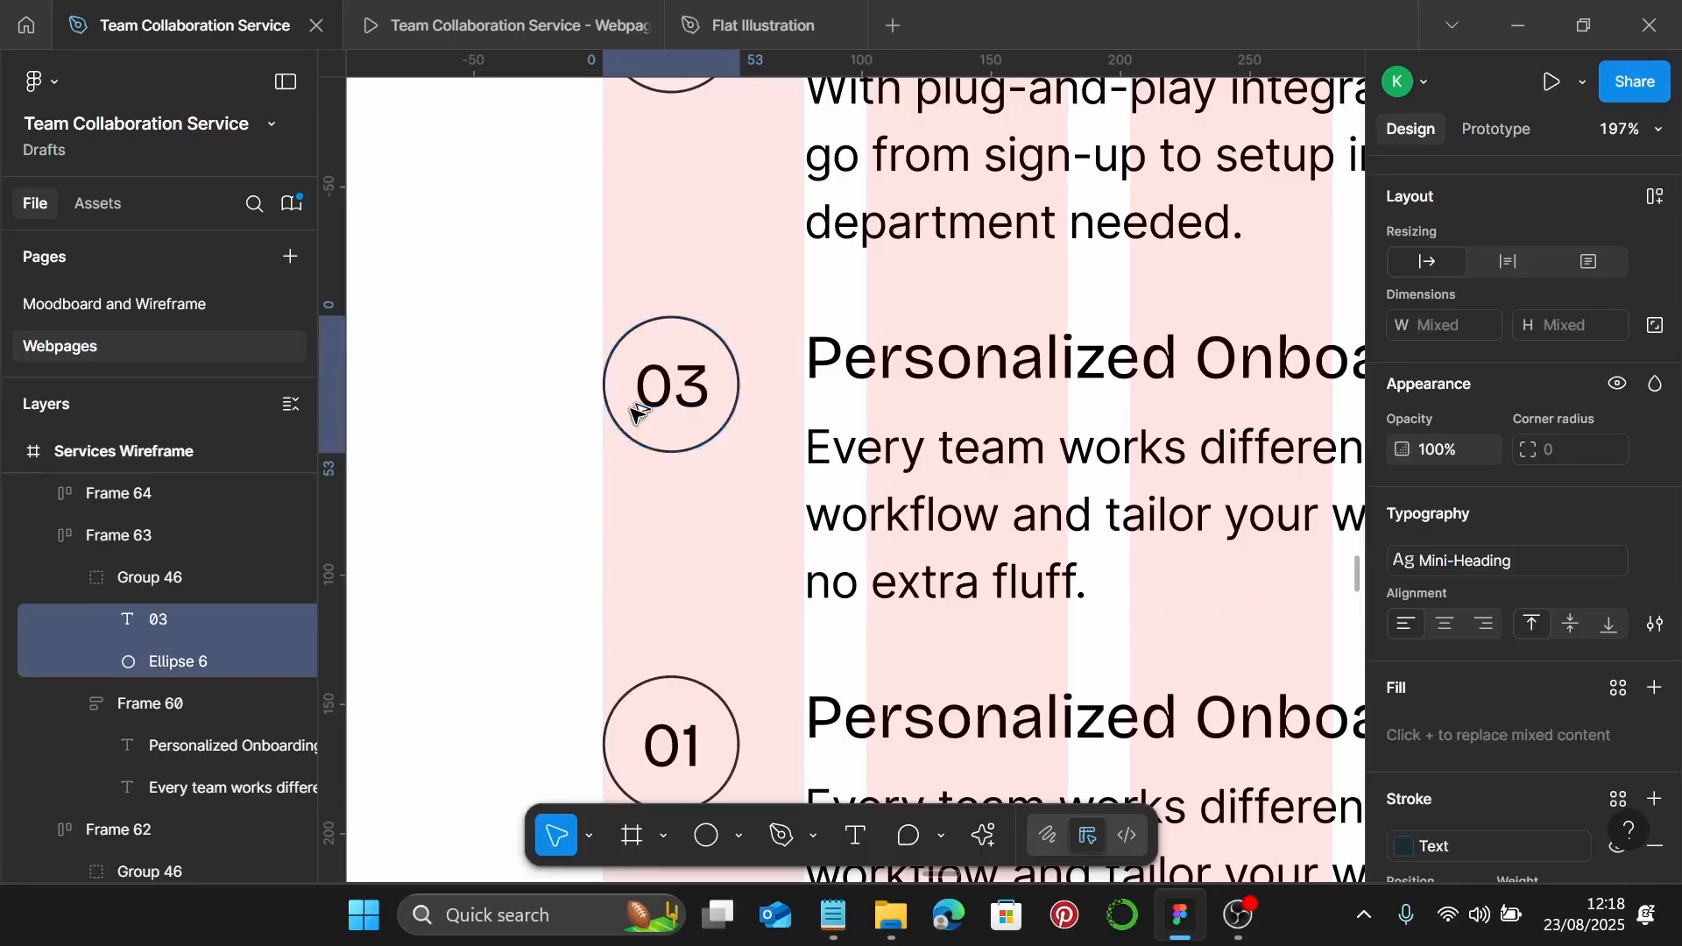
{"action": "scroll", "coordinate": [832, 412], "scroll_direction": "down", "scroll_amount": 5}
{"action": "scroll", "coordinate": [832, 407], "scroll_direction": "right", "scroll_amount": 1}
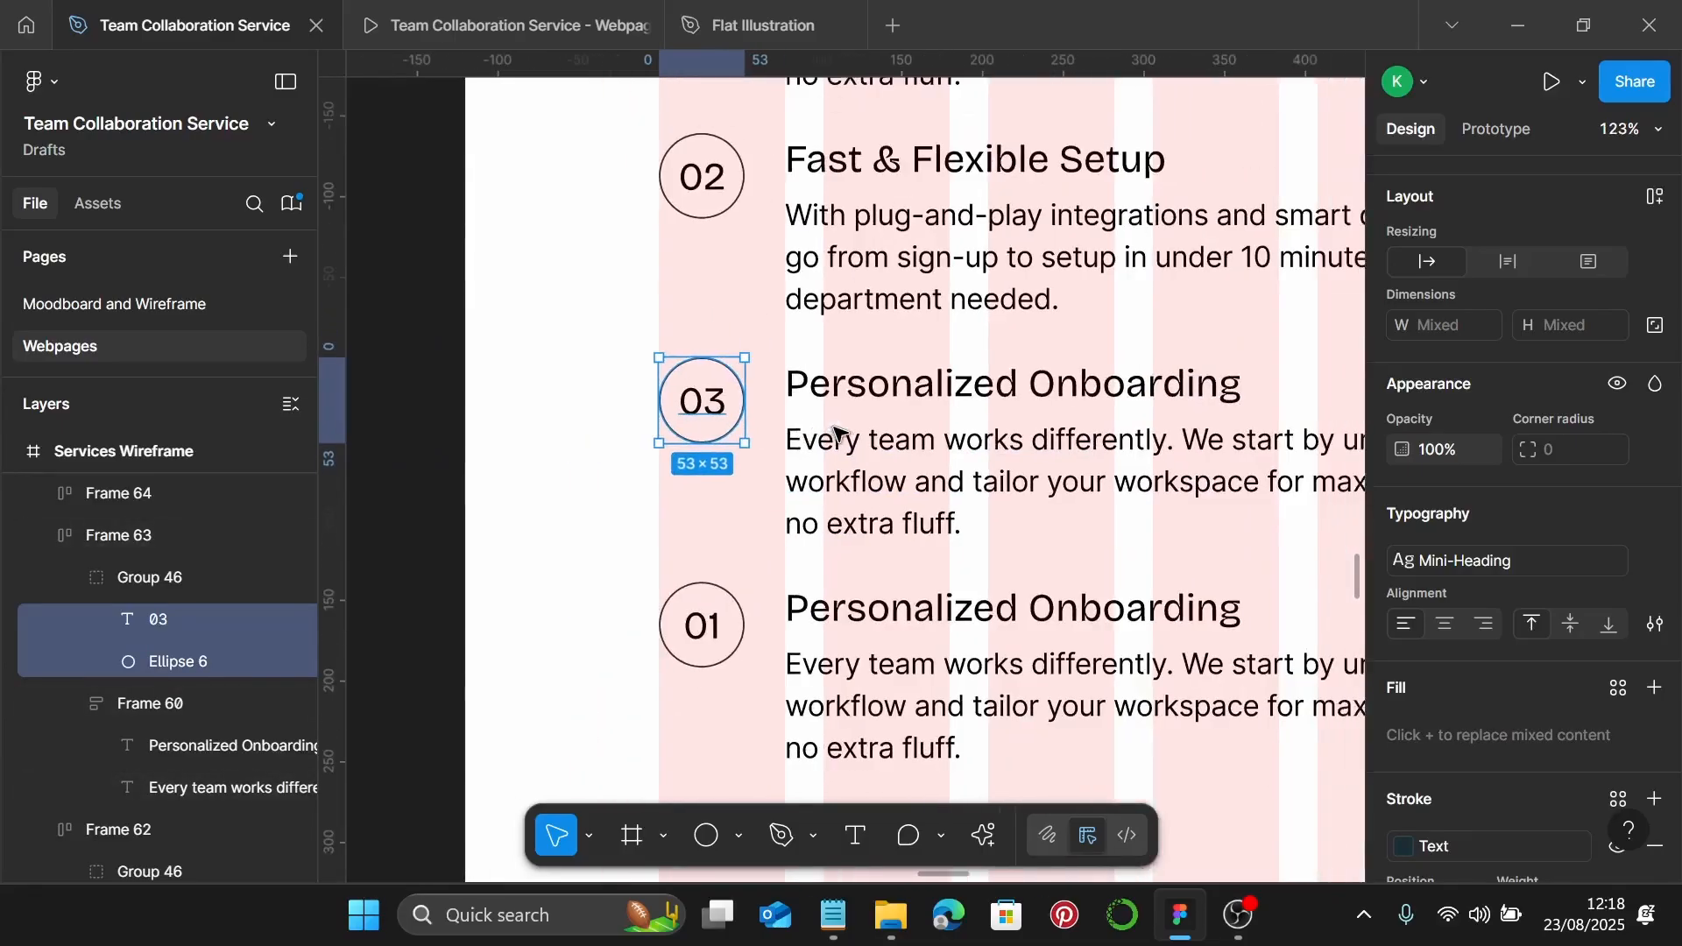
Copy the heading "Collaborative Training" from the Notepad copy document and paste it over item 03's heading in Figma
{"action": "left_click", "coordinate": [833, 914]}
{"action": "scroll", "coordinate": [1300, 482], "scroll_direction": "down", "scroll_amount": 3}
{"action": "left_click_drag", "start_coordinate": [1320, 445], "coordinate": [1121, 440]}
{"action": "key", "text": "ctrl+c"}
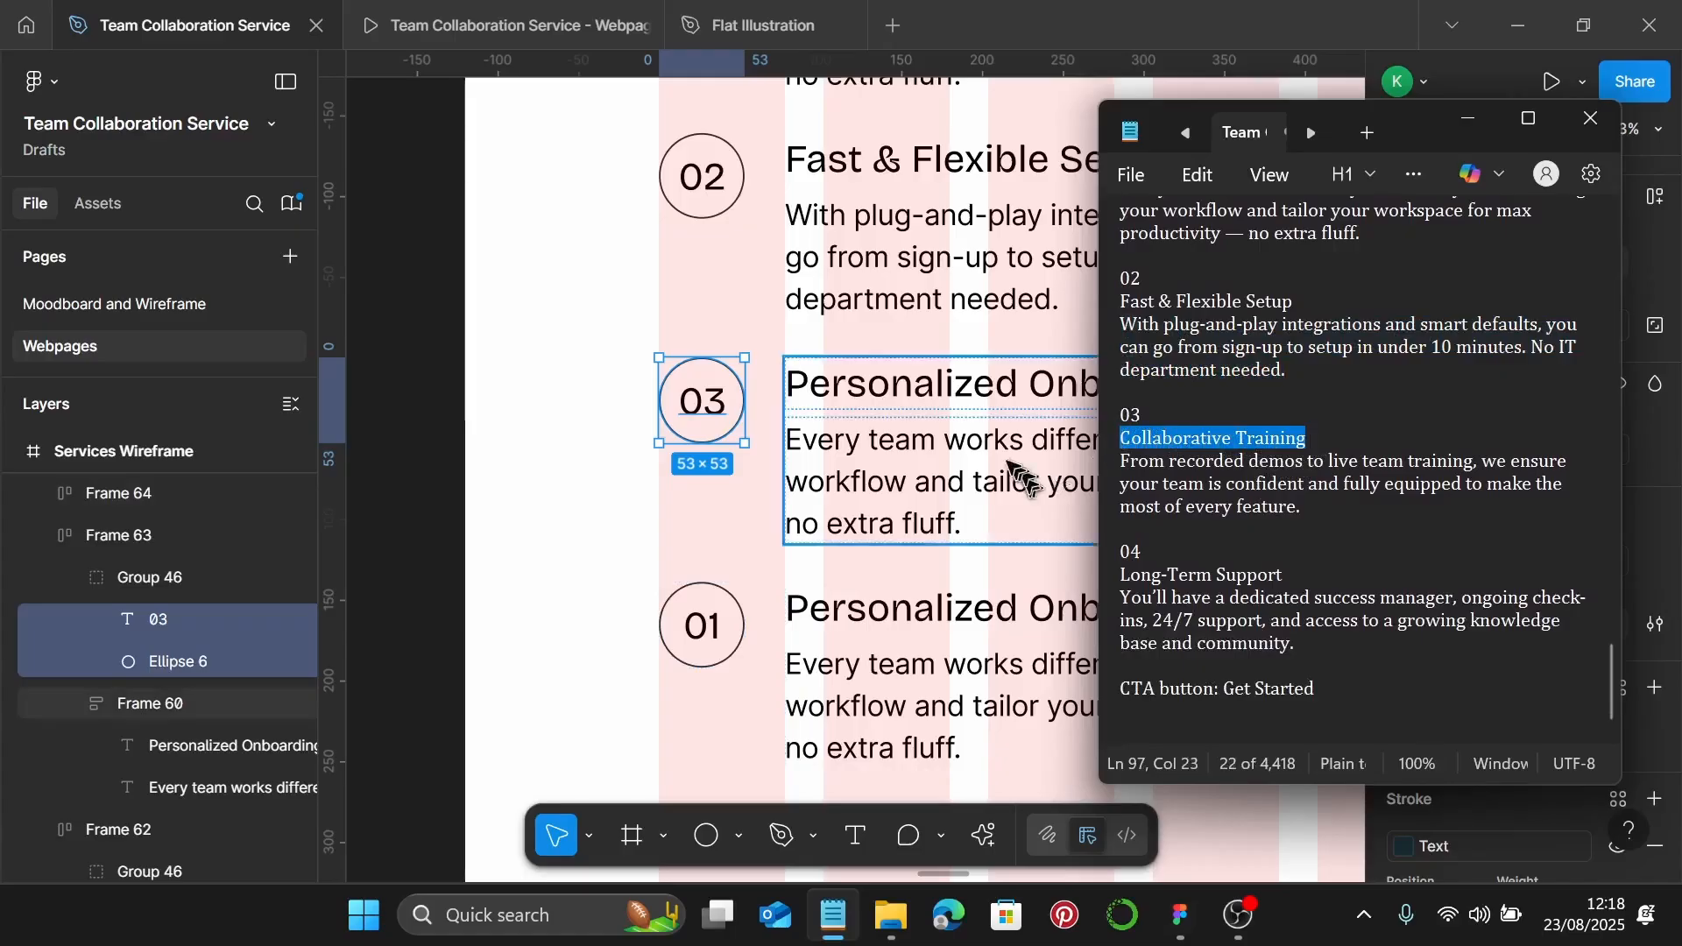
{"action": "scroll", "coordinate": [751, 383], "scroll_direction": "right", "scroll_amount": 5}
{"action": "scroll", "coordinate": [721, 380], "scroll_direction": "left", "scroll_amount": 2}
{"action": "left_click", "coordinate": [715, 383]}
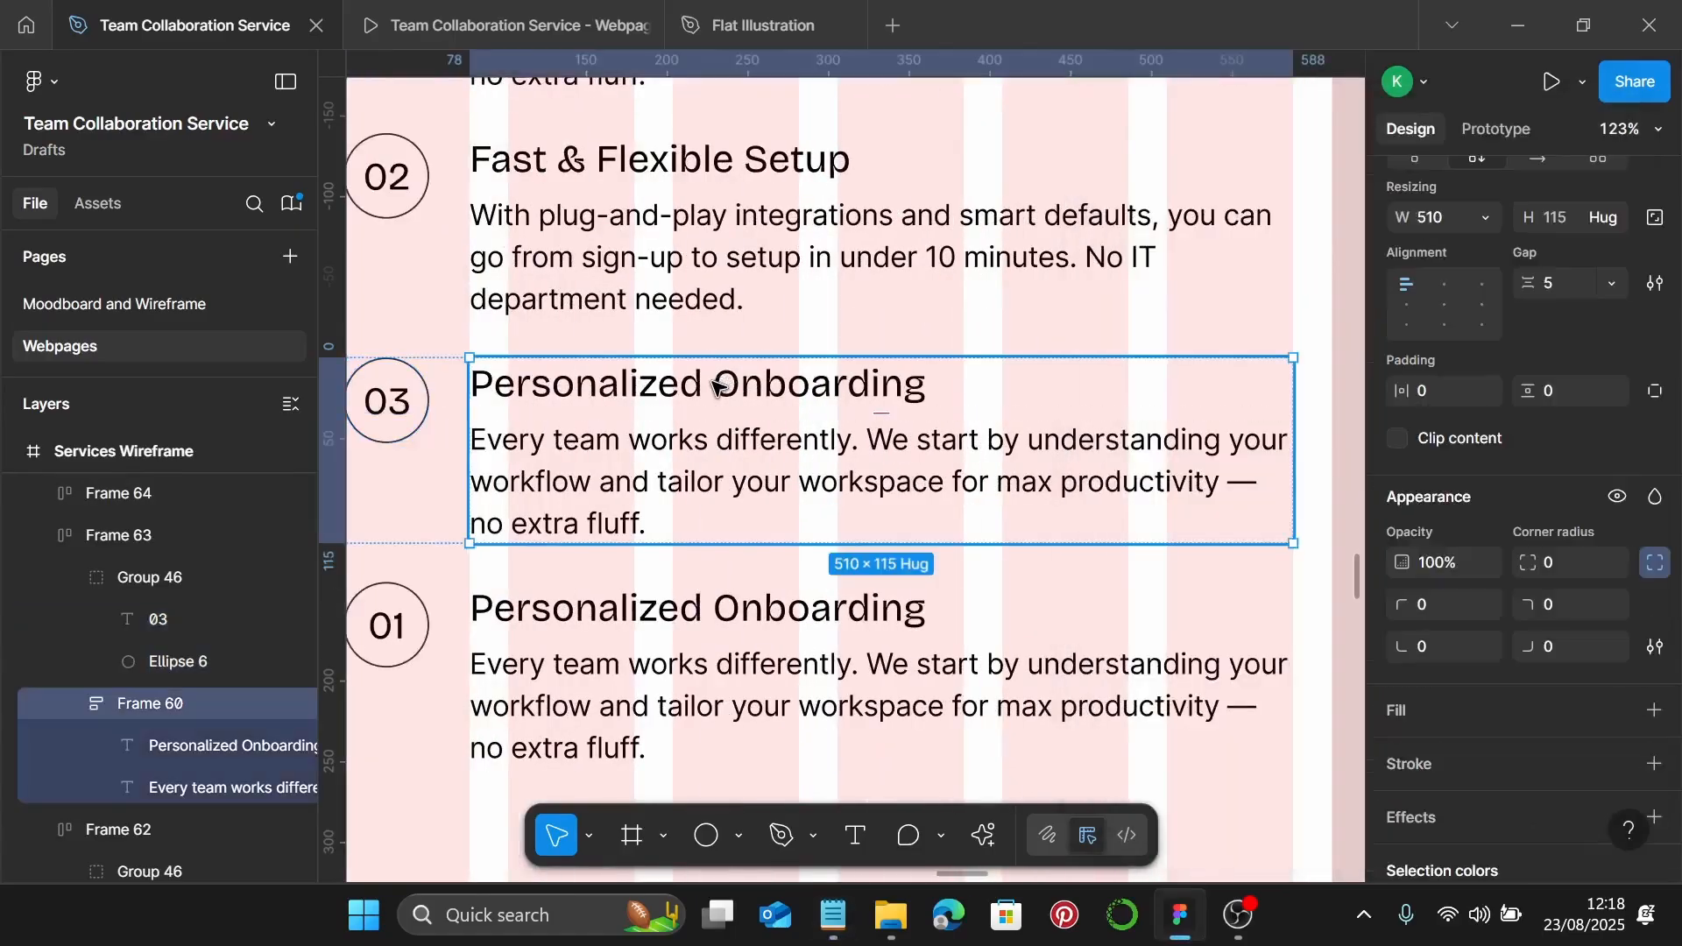
{"action": "left_click", "coordinate": [715, 383]}
{"action": "double_click", "coordinate": [715, 383]}
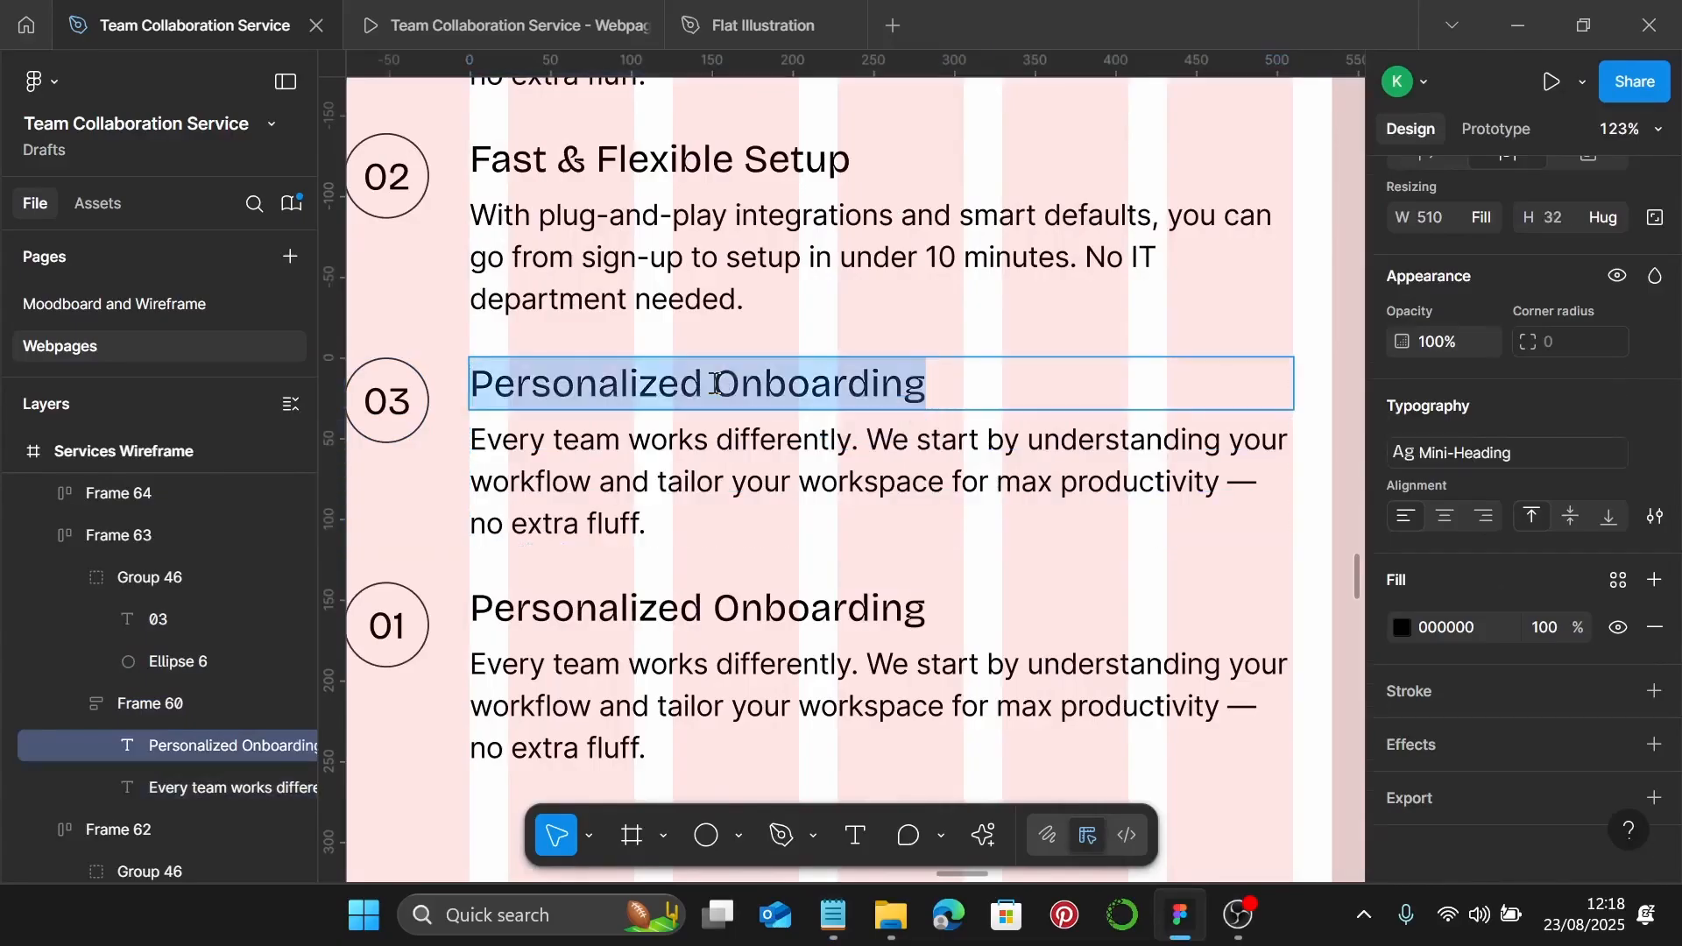
{"action": "key", "text": "ctrl+v"}
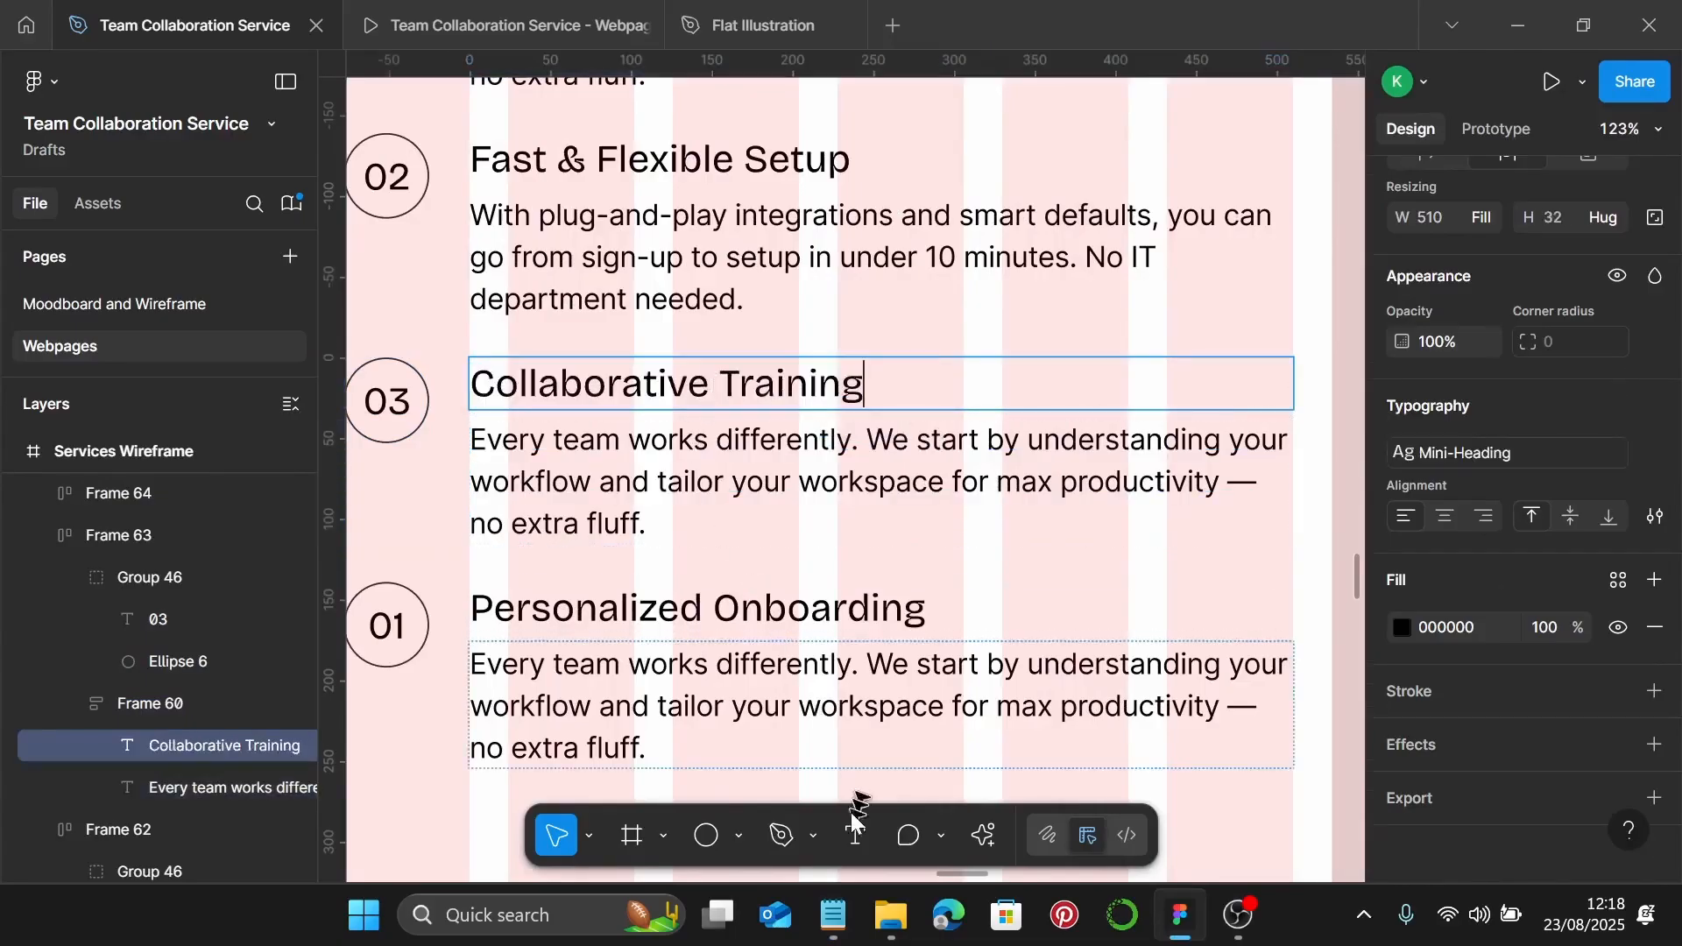
Replace item 03's description with the Notepad paragraph beginning "From recorded demos to live team training"
{"action": "left_click", "coordinate": [832, 915]}
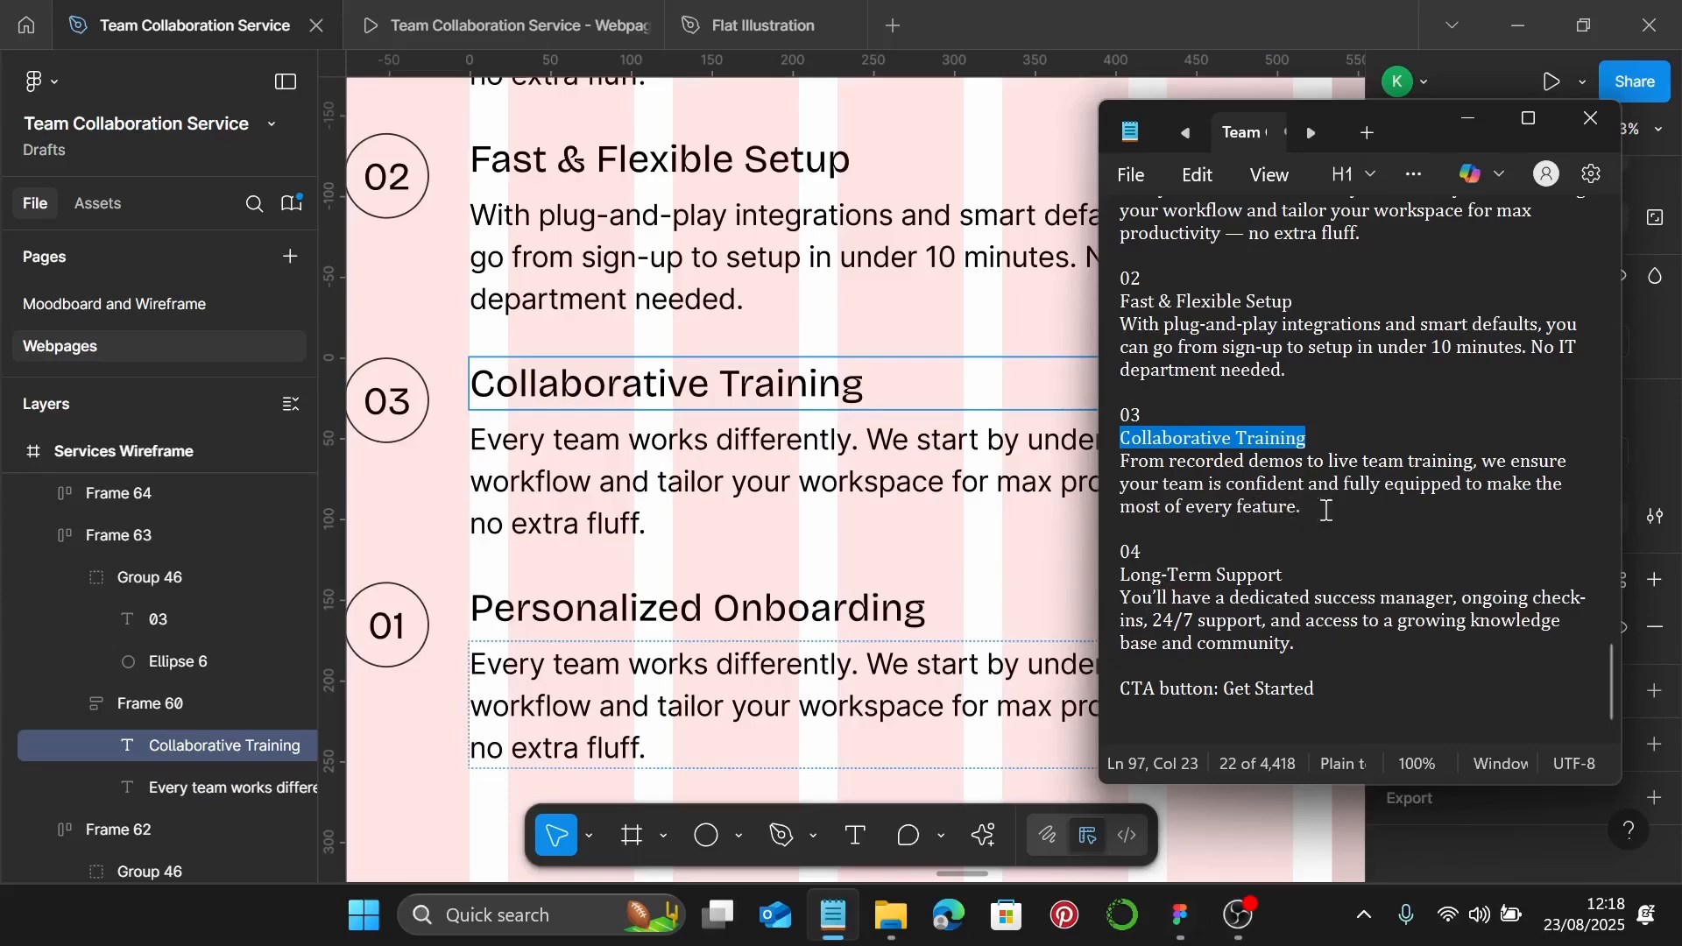
{"action": "left_click_drag", "start_coordinate": [1310, 505], "coordinate": [1127, 462]}
{"action": "key", "text": "ctrl+c"}
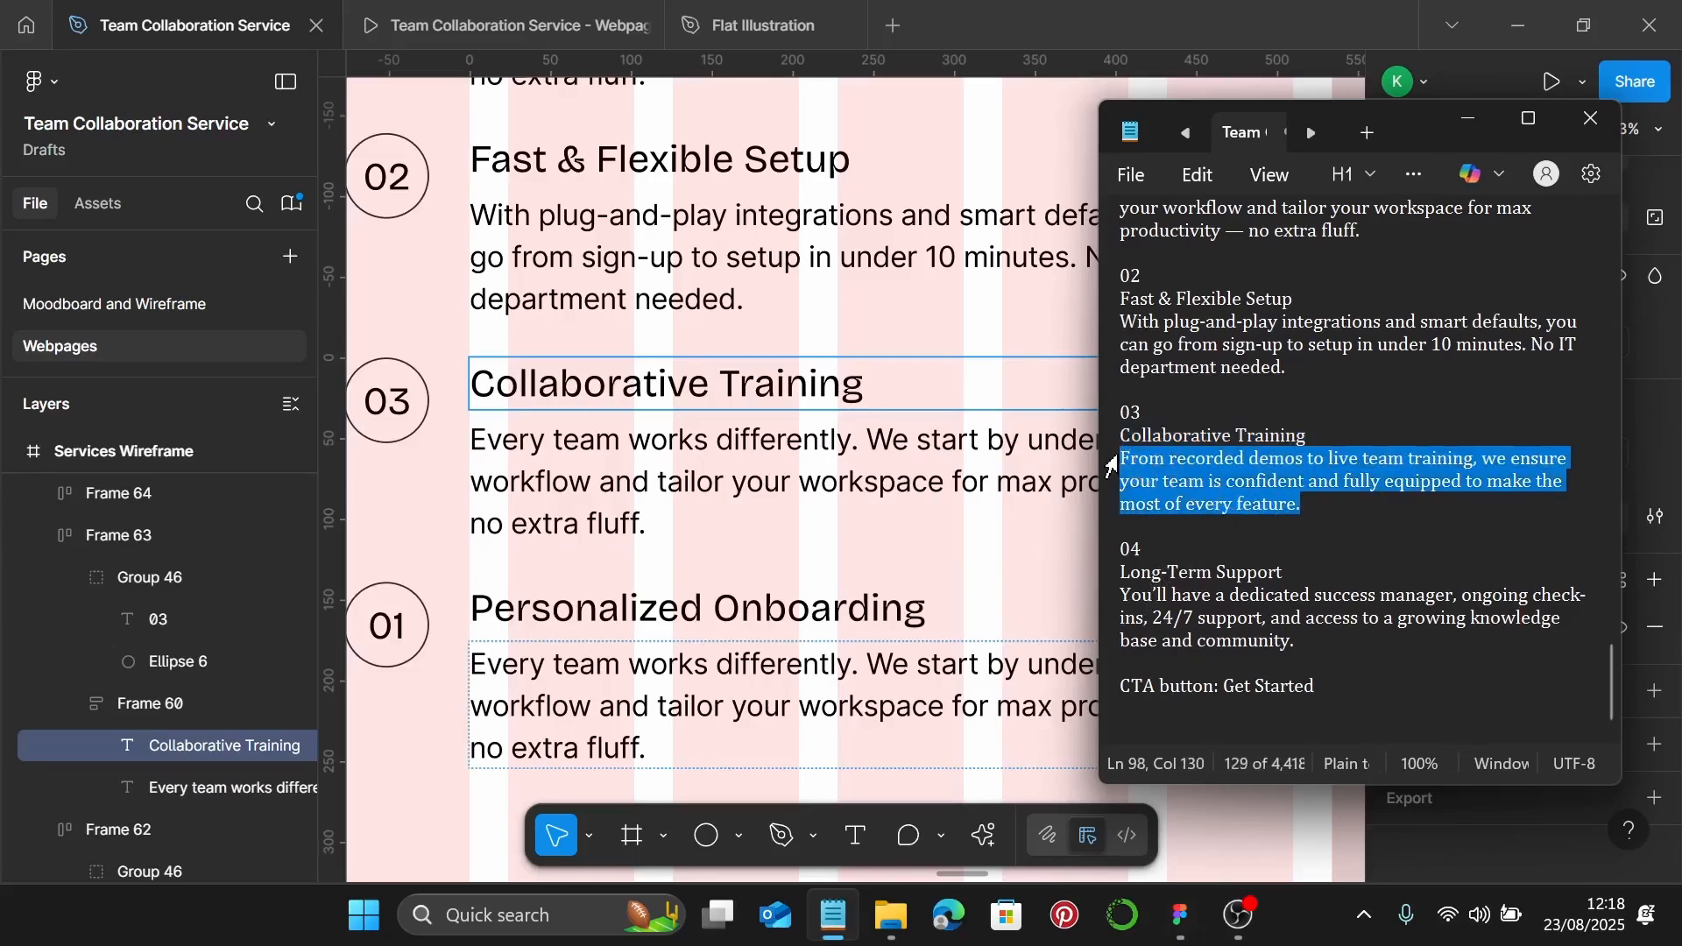
{"action": "left_click", "coordinate": [802, 490]}
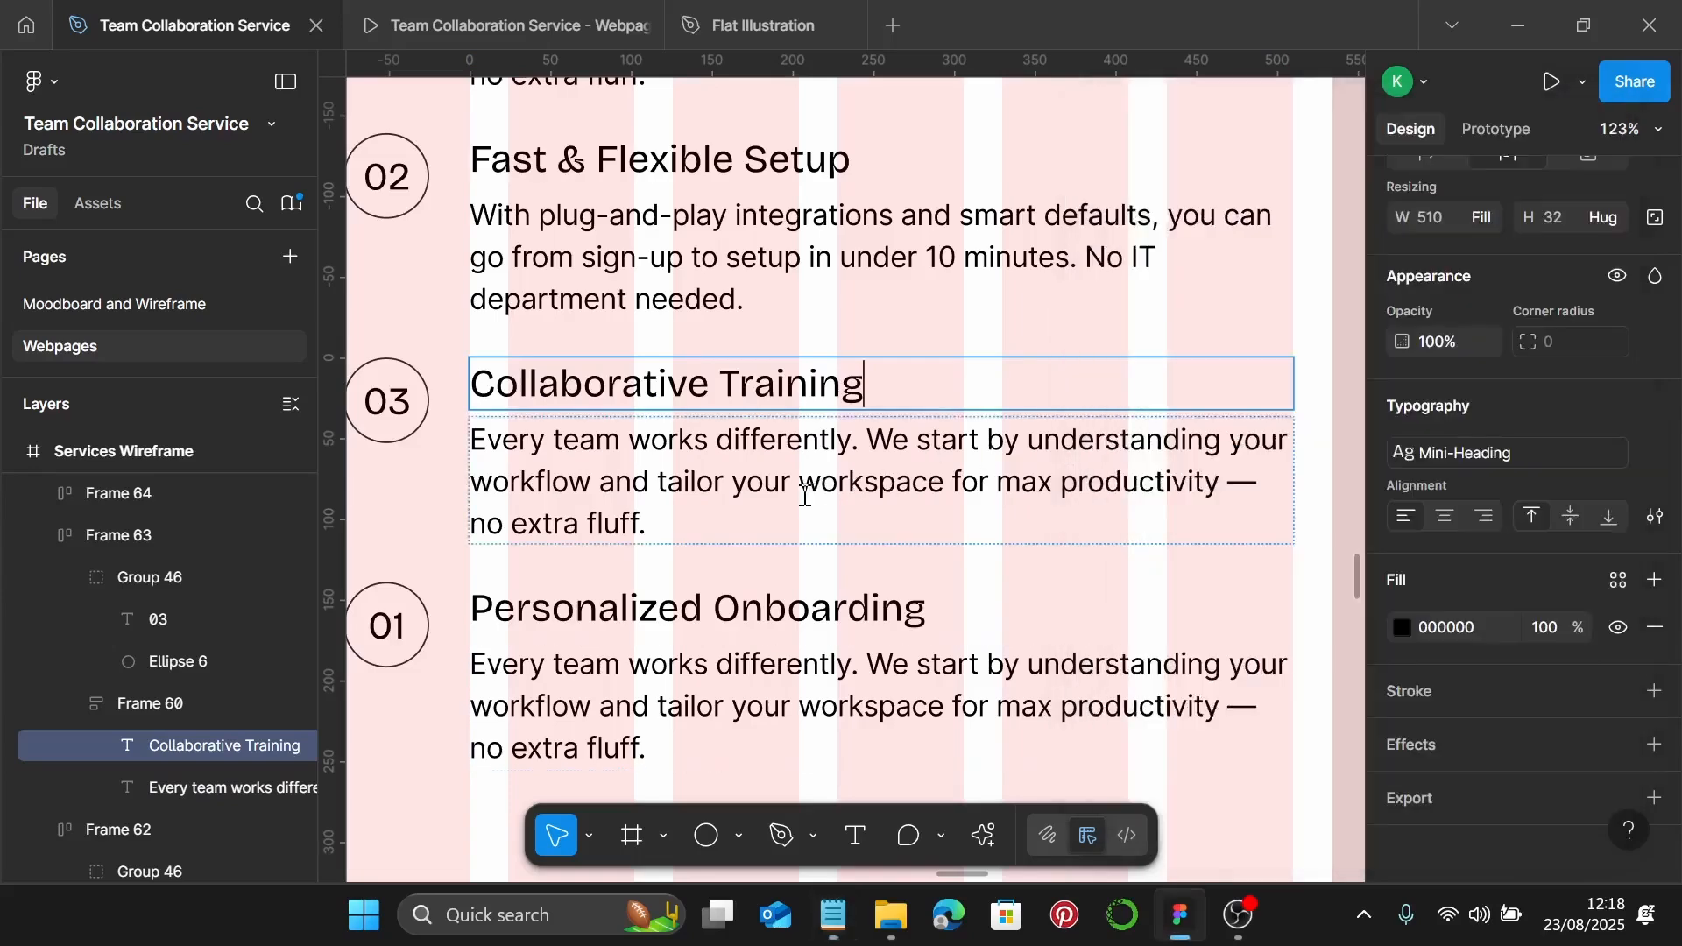
{"action": "left_click", "coordinate": [804, 497]}
{"action": "key", "text": "ctrl+a"}
{"action": "key", "text": "ctrl+v"}
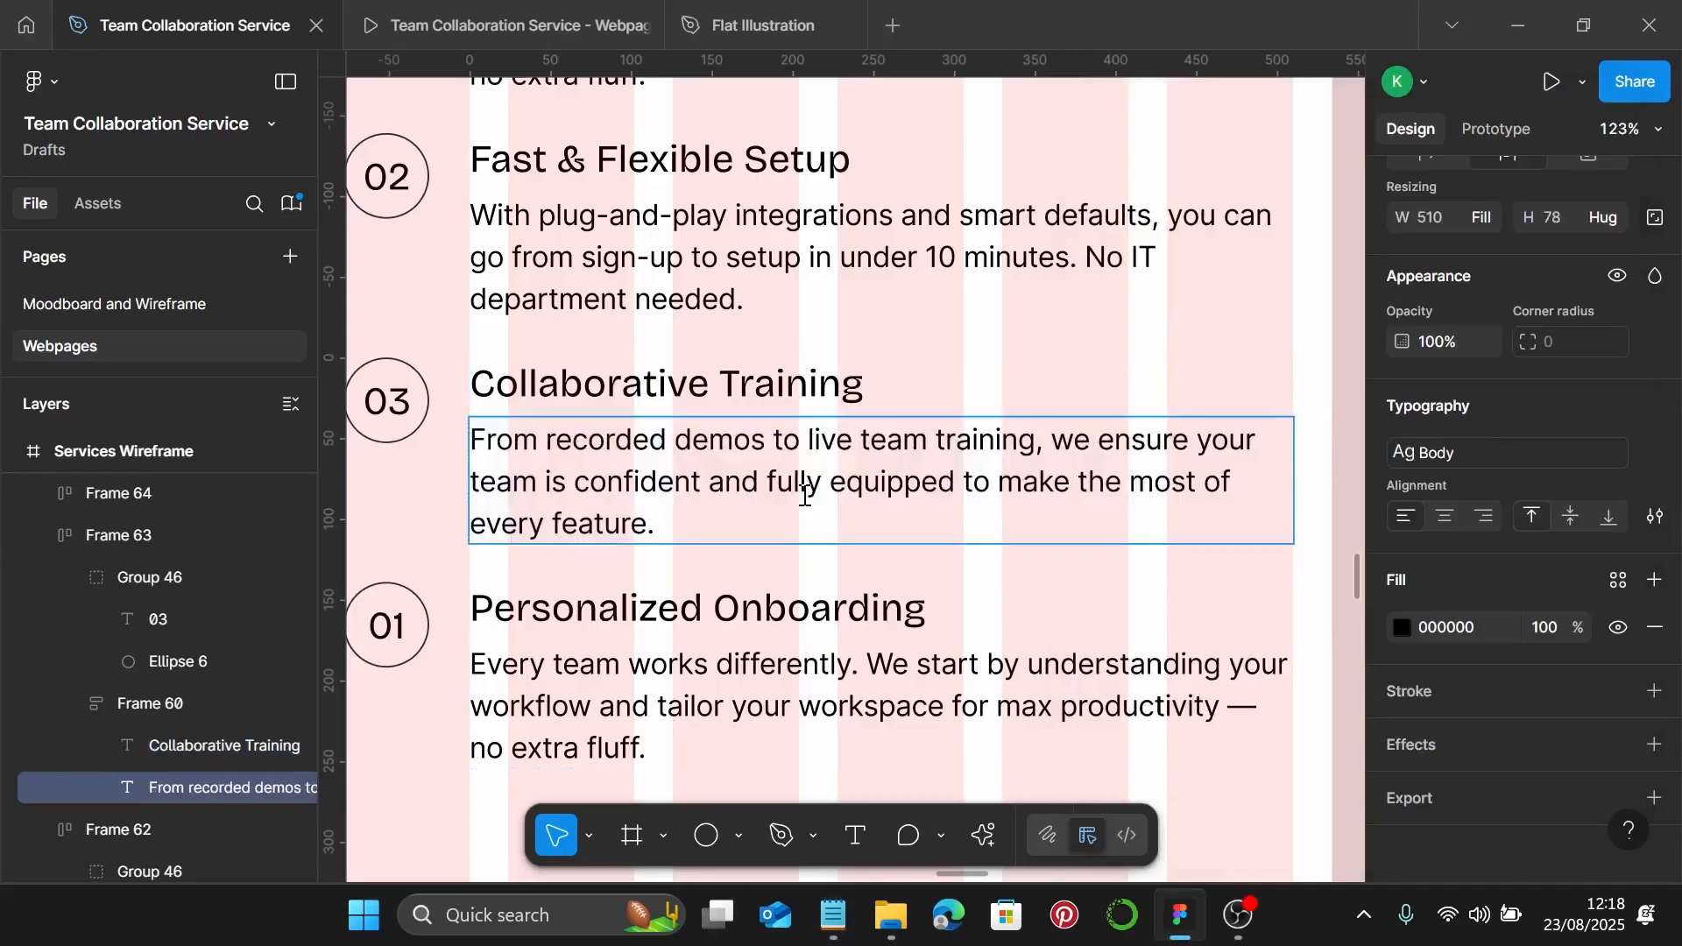
Change the last list item's number to 04 and centre it horizontally within its circle
{"action": "scroll", "coordinate": [526, 620], "scroll_direction": "left", "scroll_amount": 2}
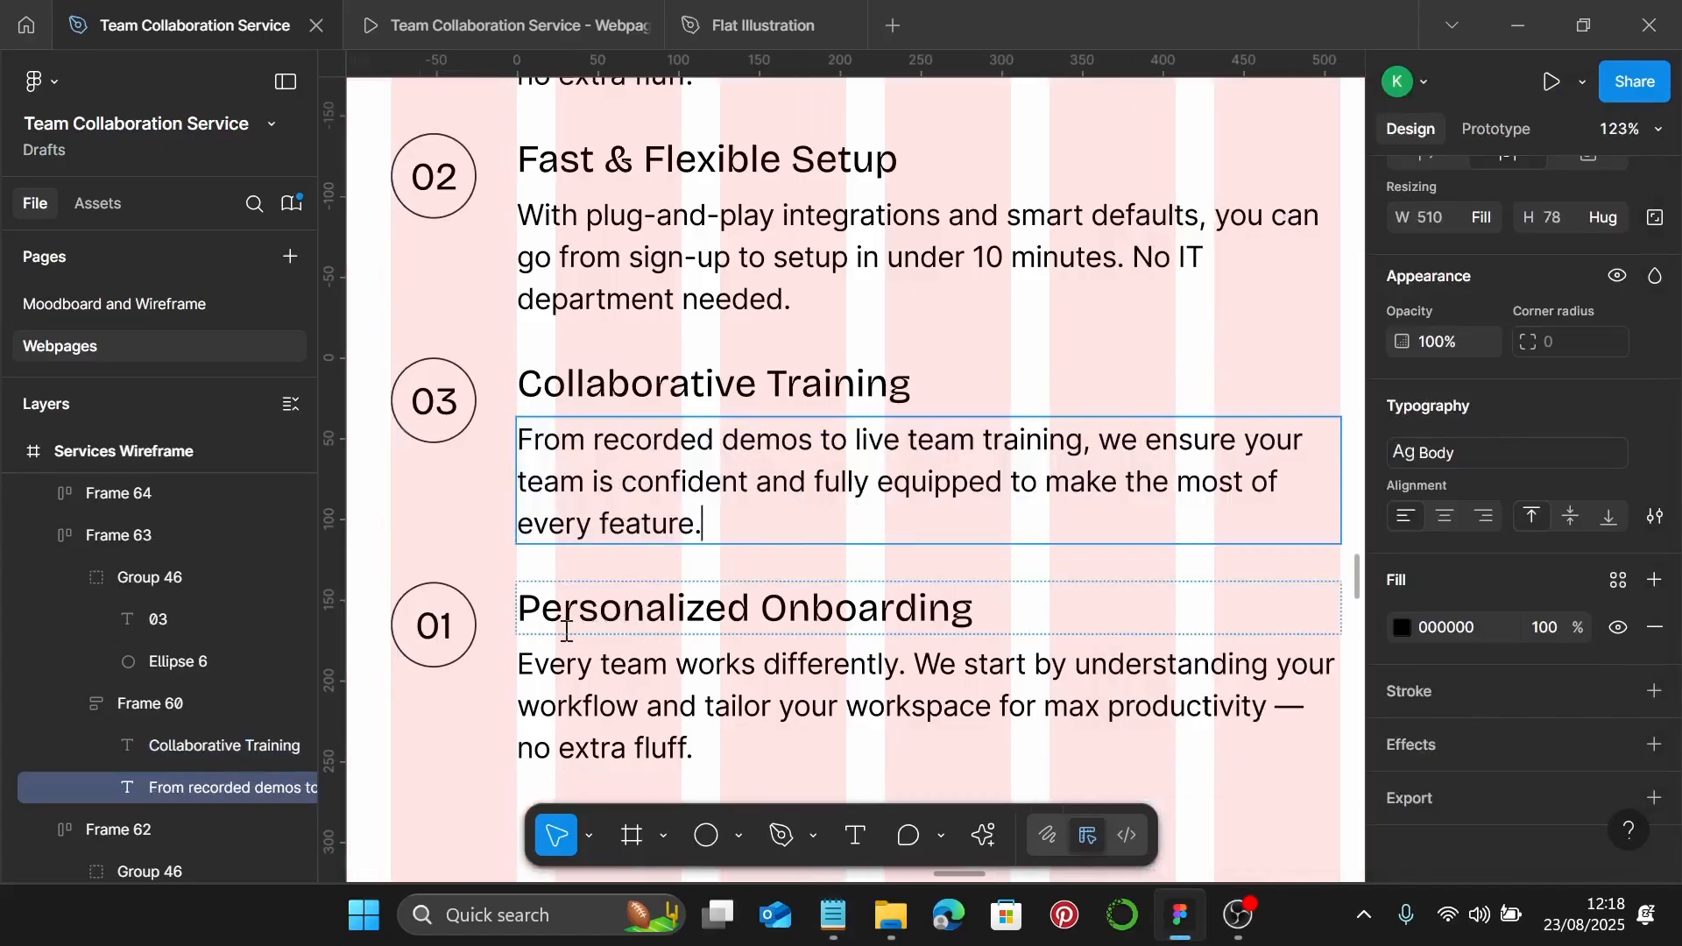
{"action": "left_click", "coordinate": [446, 624]}
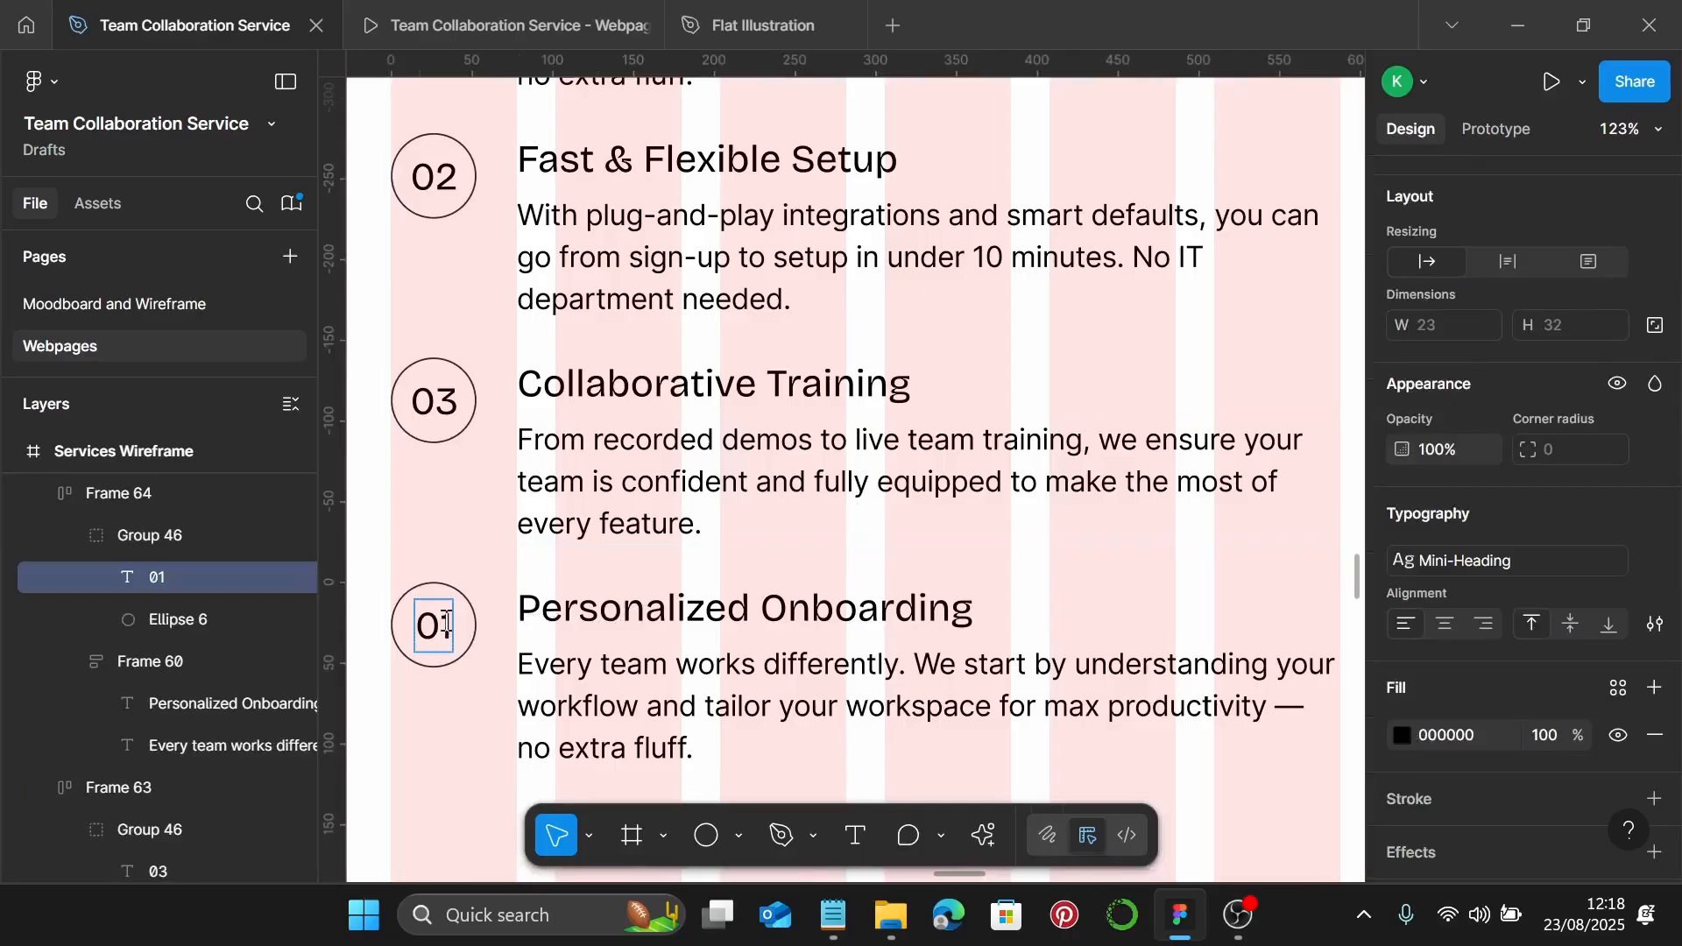
{"action": "type", "text": "4"}
{"action": "scroll", "coordinate": [446, 622], "scroll_direction": "up", "scroll_amount": 5}
{"action": "key", "text": "Escape"}
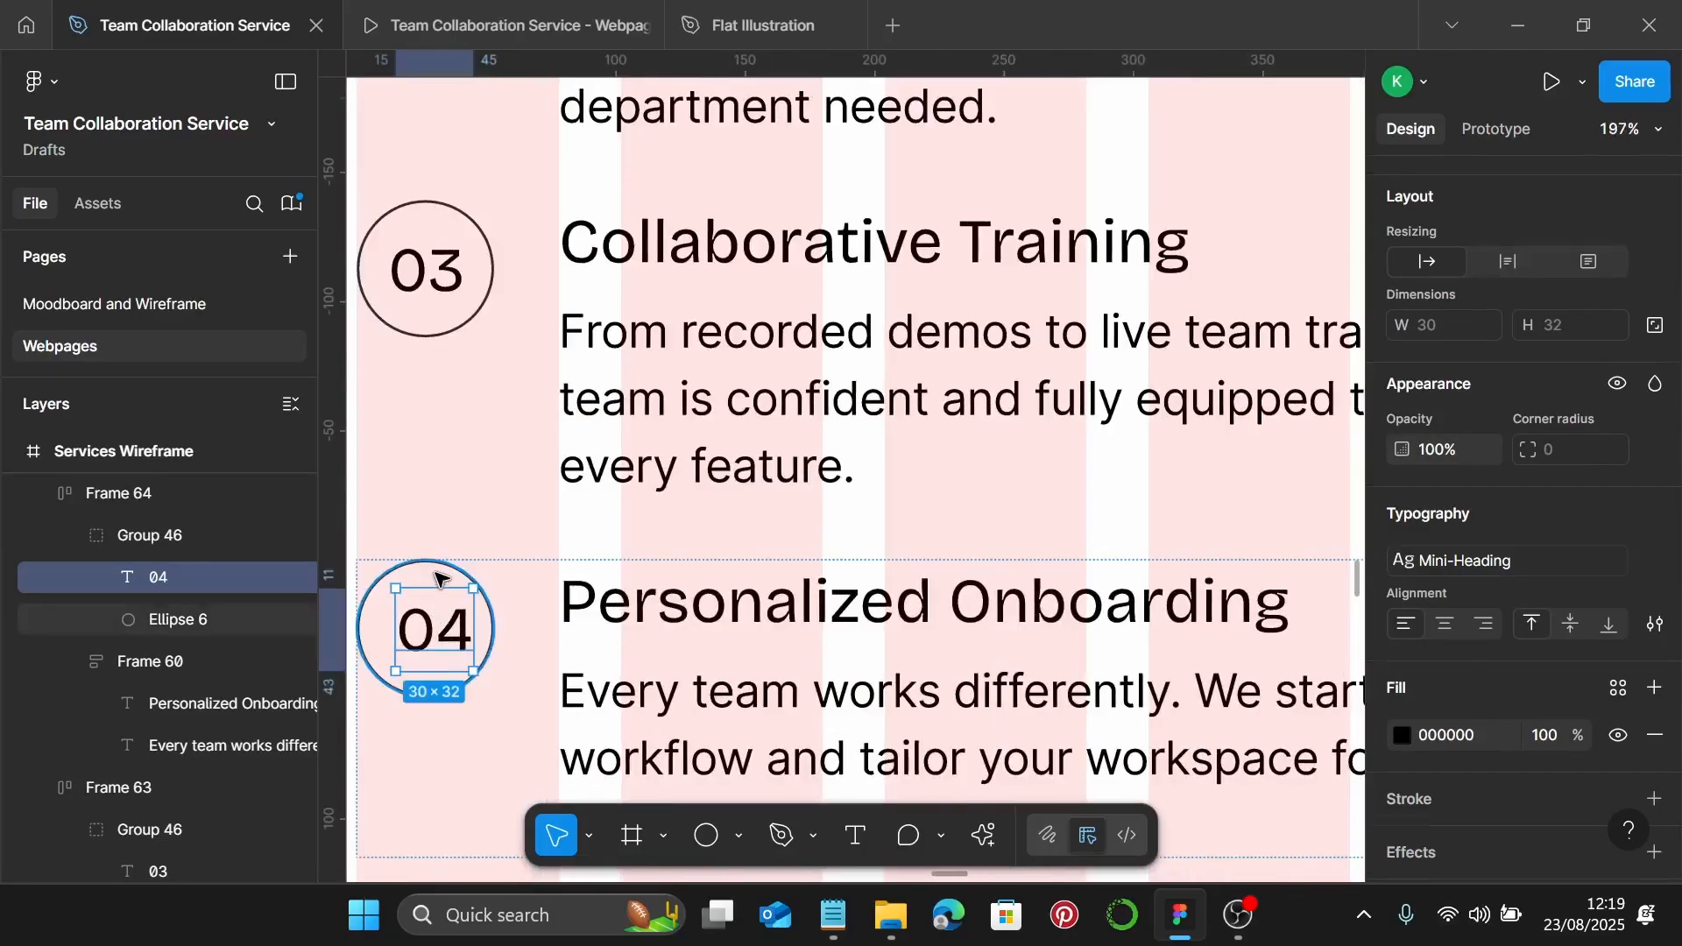
{"action": "left_click", "coordinate": [435, 577]}
{"action": "left_click", "coordinate": [430, 629], "text": "shift"}
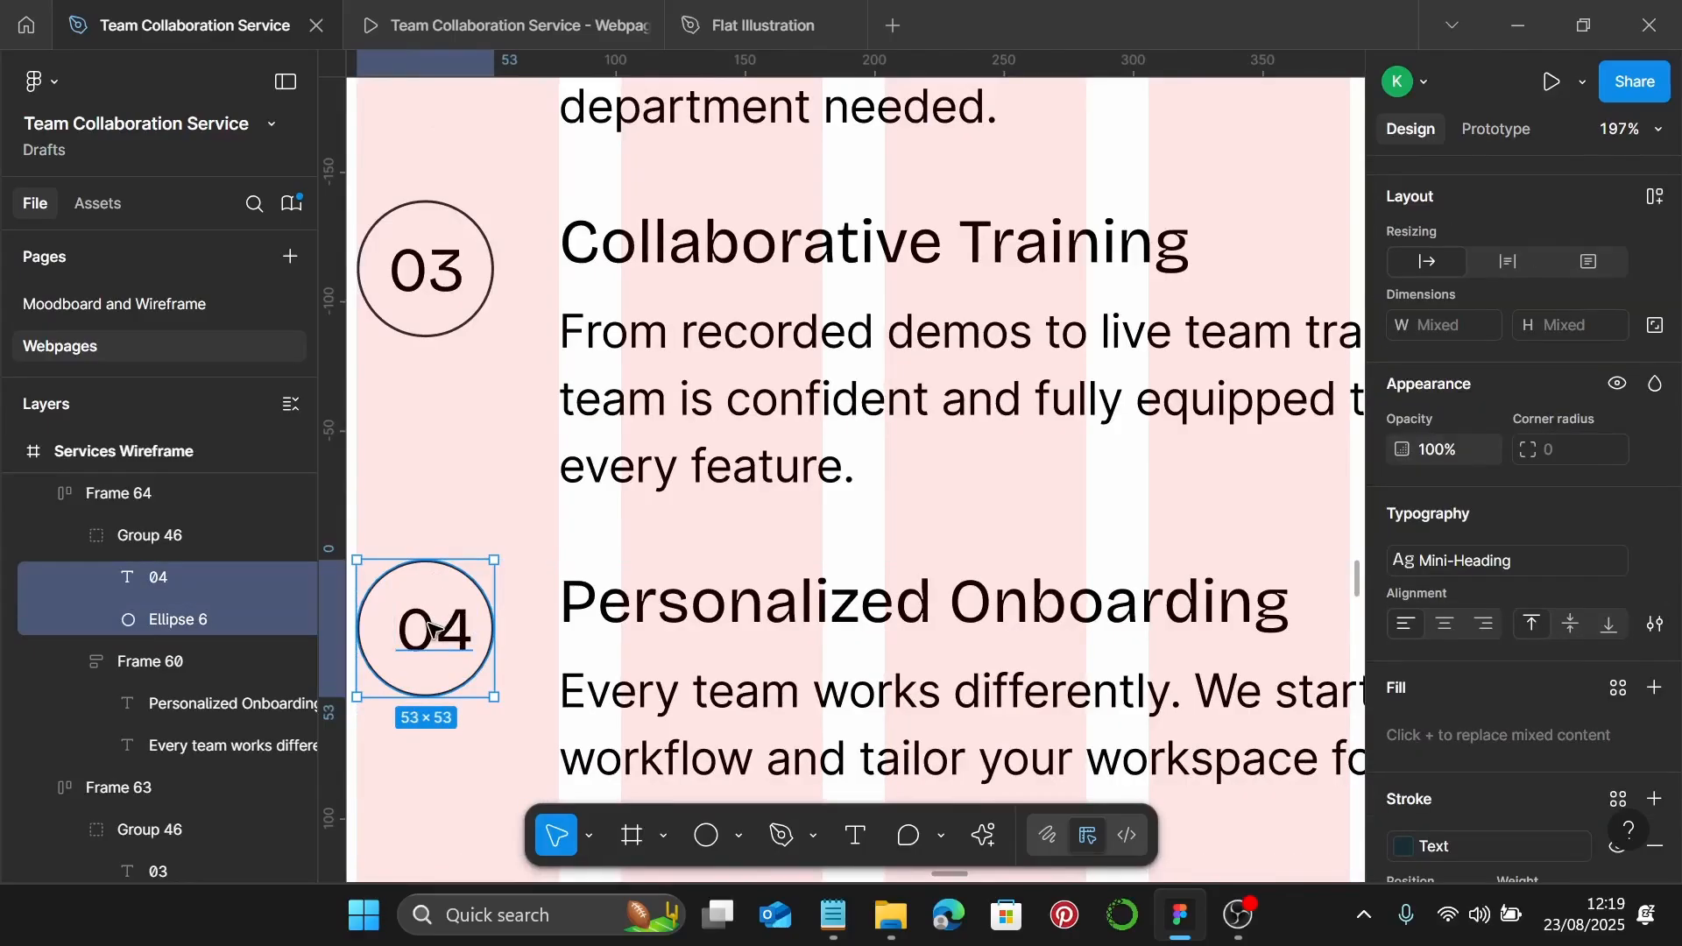
{"action": "key", "text": "alt+h"}
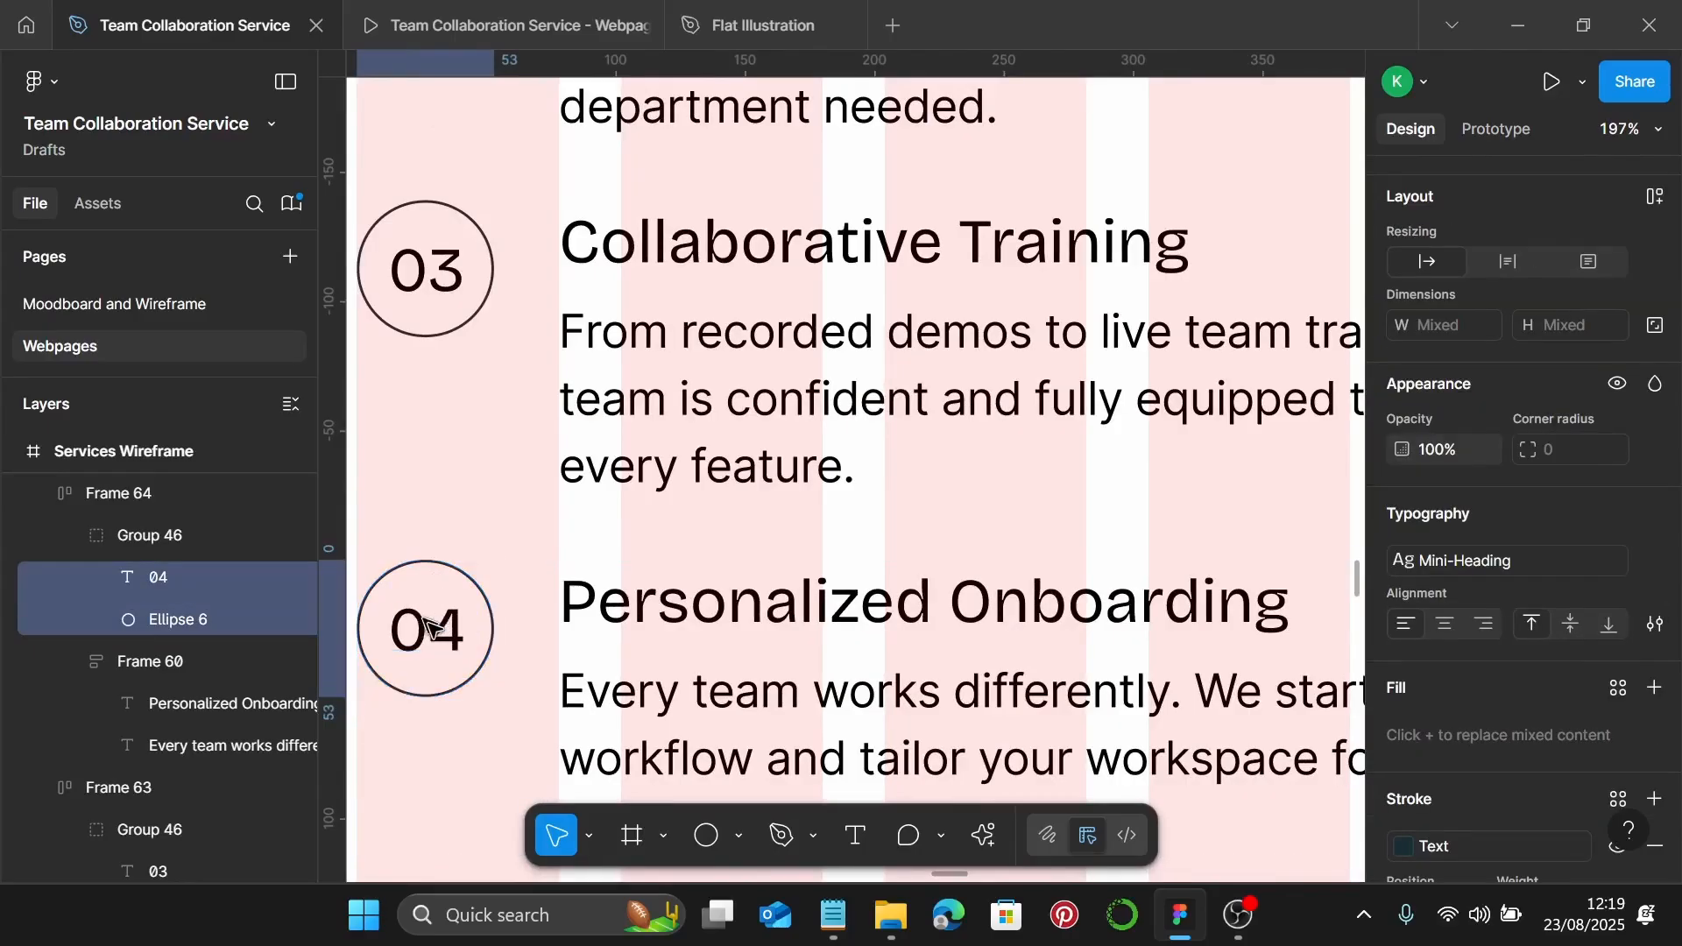
Replace item 04's heading with "Long-Term Support", copied from the Notepad document
{"action": "left_click", "coordinate": [832, 914]}
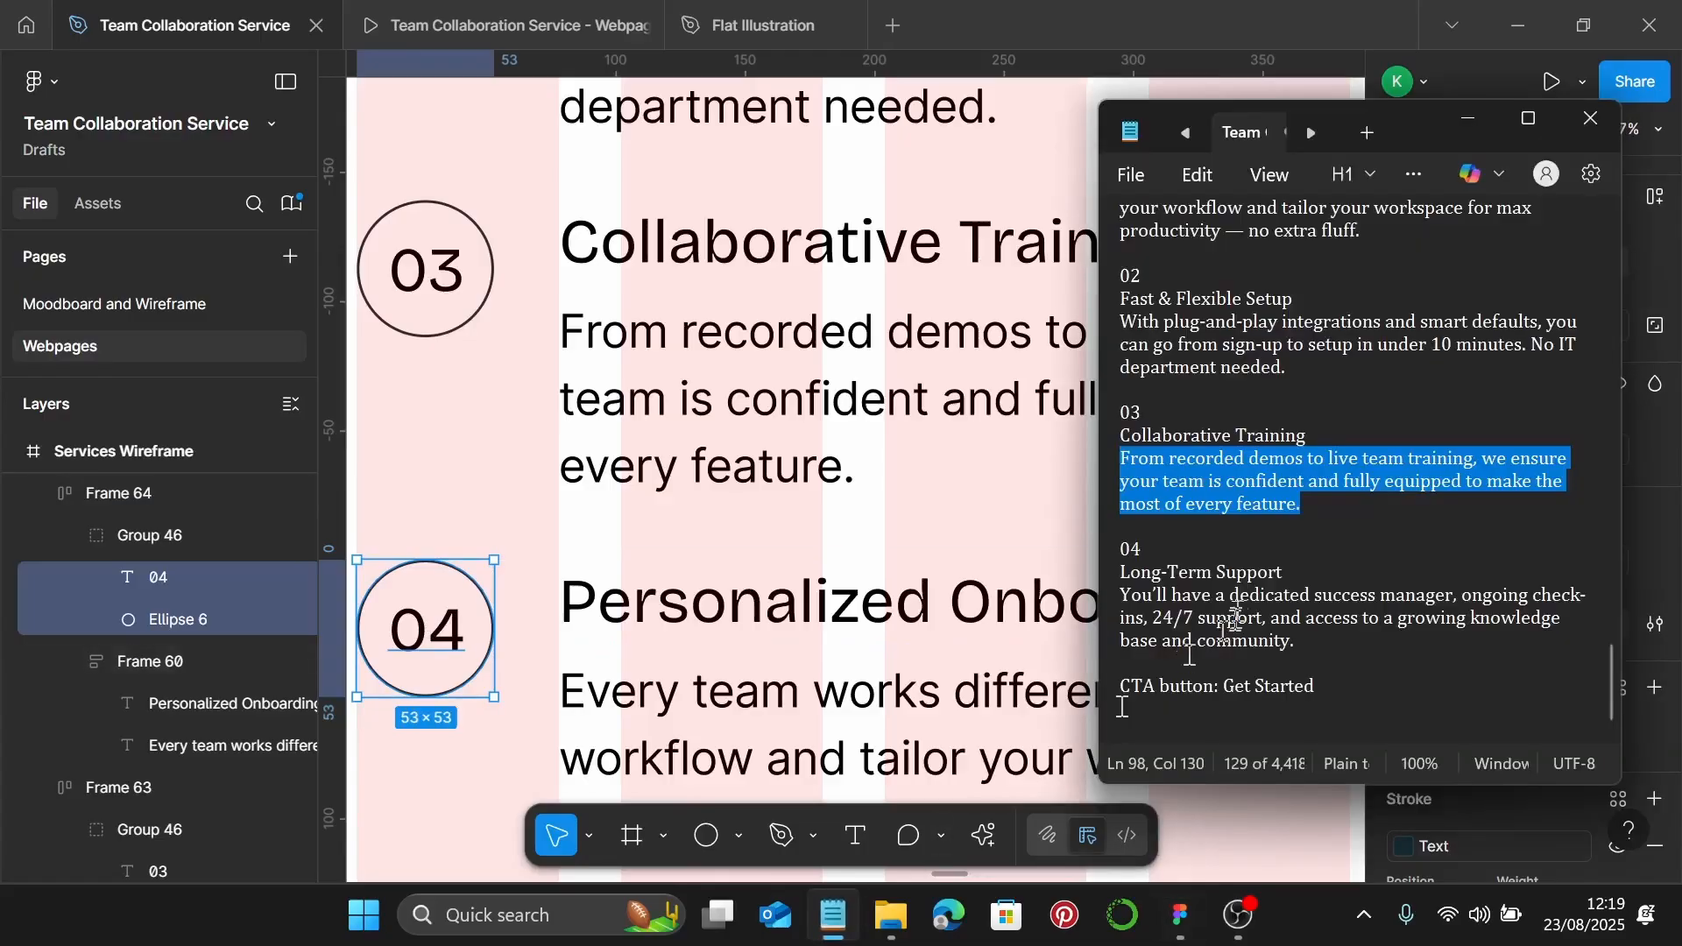
{"action": "left_click_drag", "start_coordinate": [1283, 572], "coordinate": [1139, 576]}
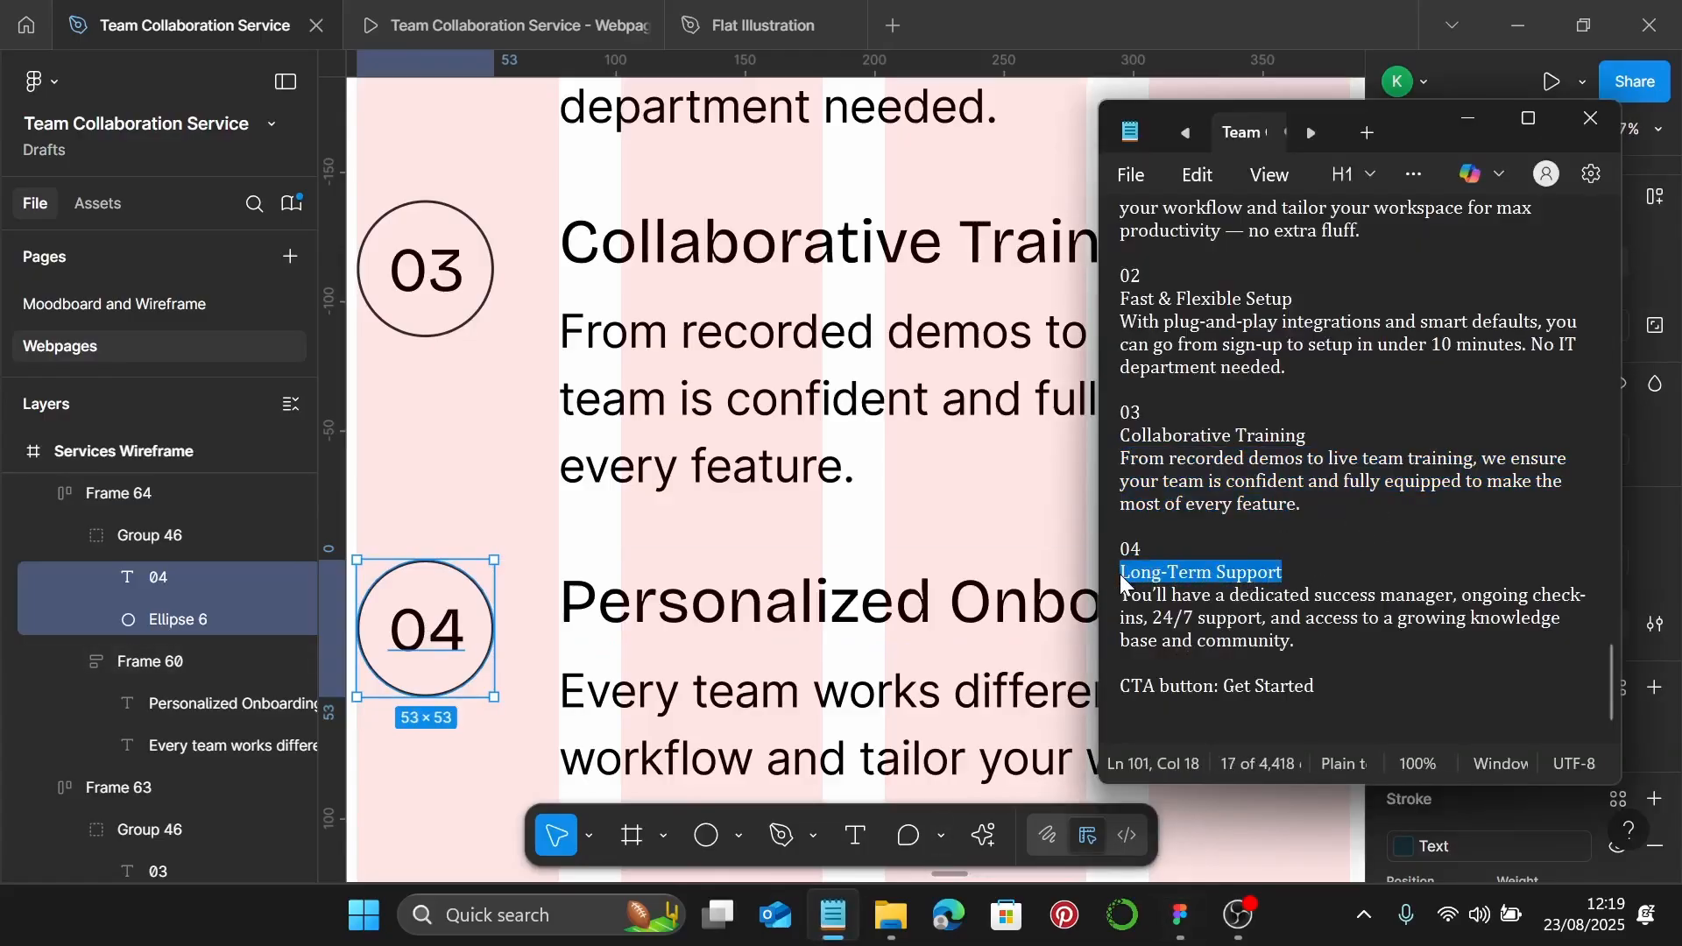
{"action": "scroll", "coordinate": [929, 545], "scroll_direction": "down", "scroll_amount": 2}
{"action": "left_click", "coordinate": [907, 582]}
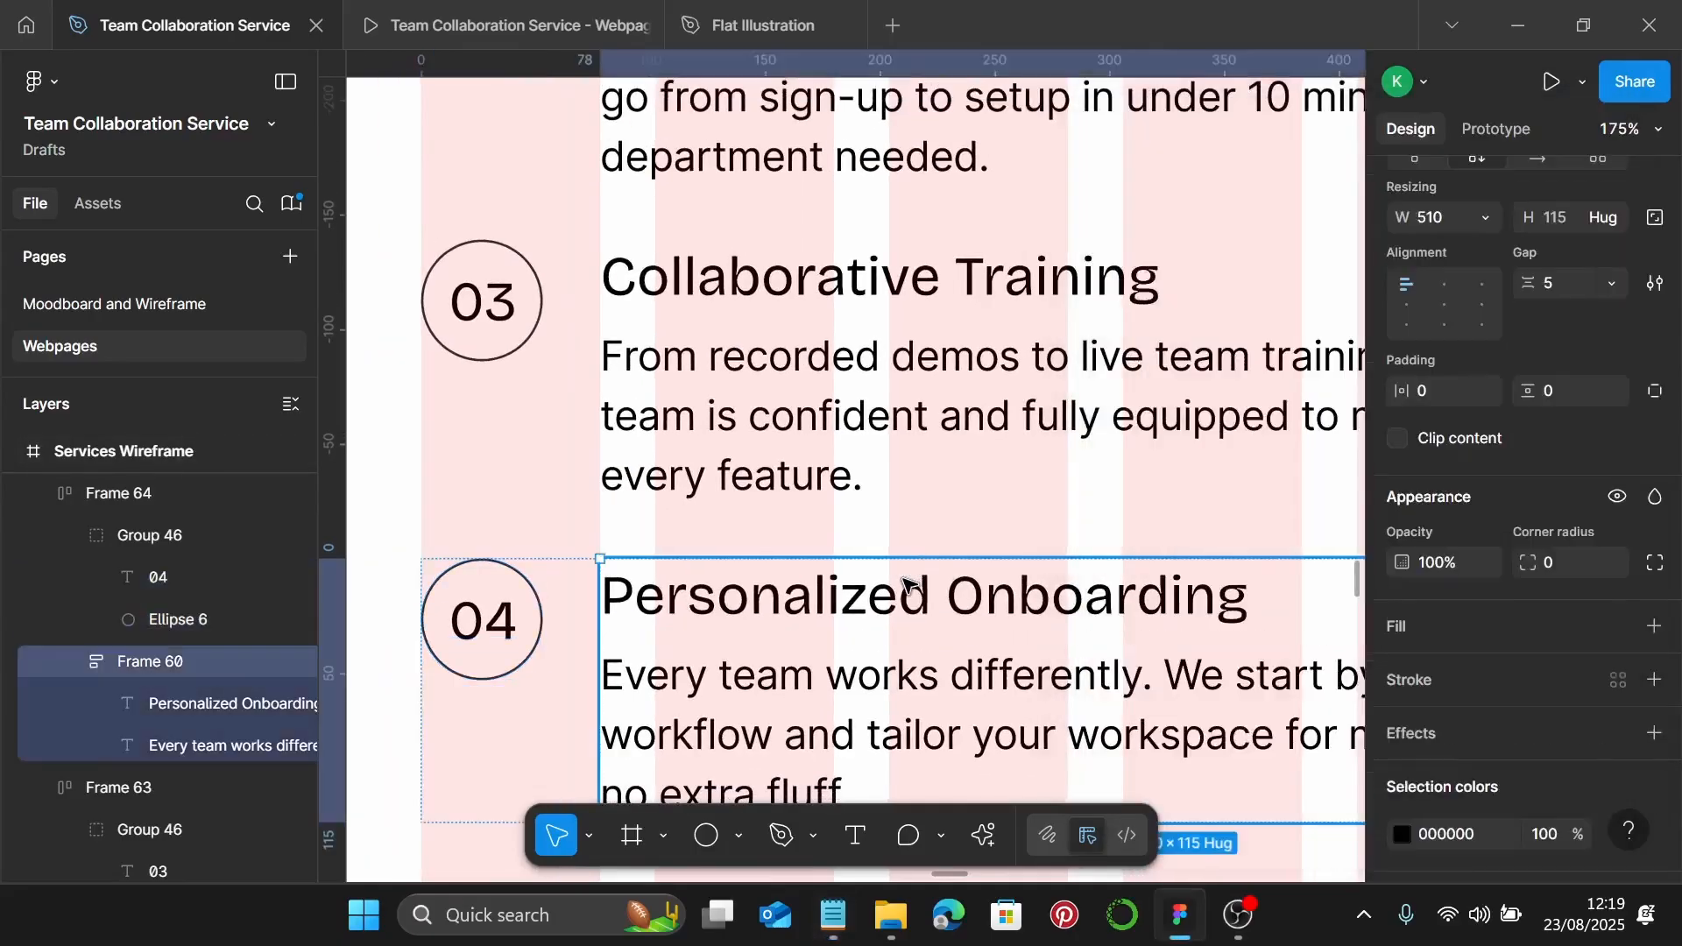
{"action": "double_click", "coordinate": [893, 601]}
{"action": "double_click", "coordinate": [893, 601]}
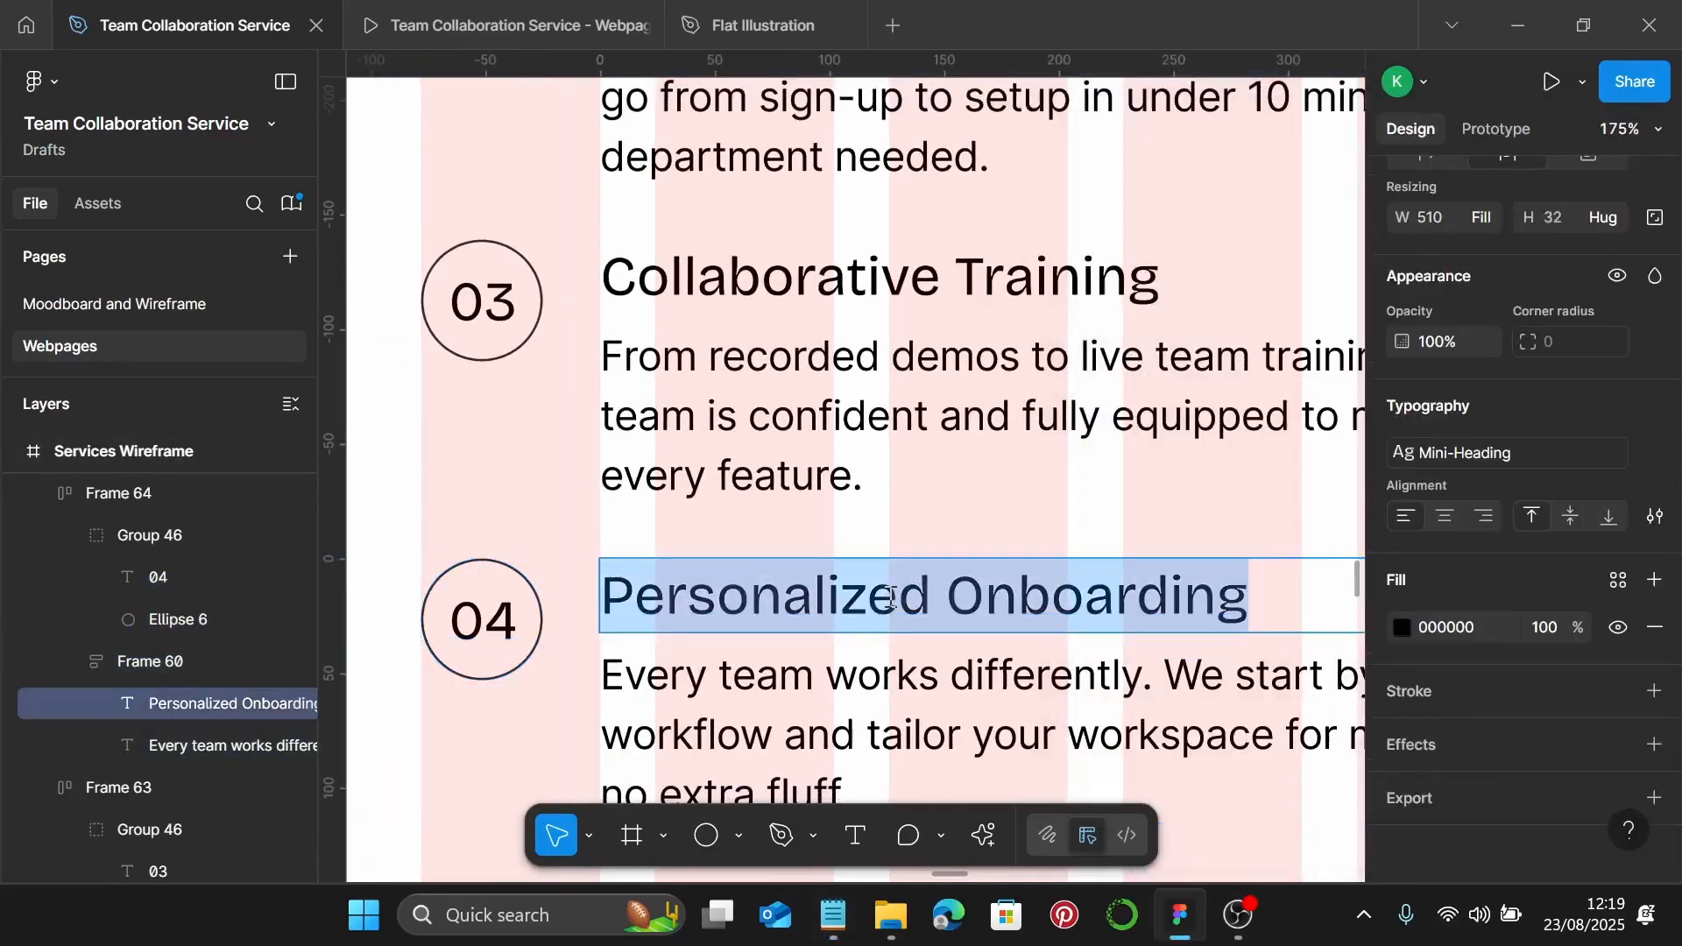
{"action": "scroll", "coordinate": [888, 595], "scroll_direction": "down", "scroll_amount": 6}
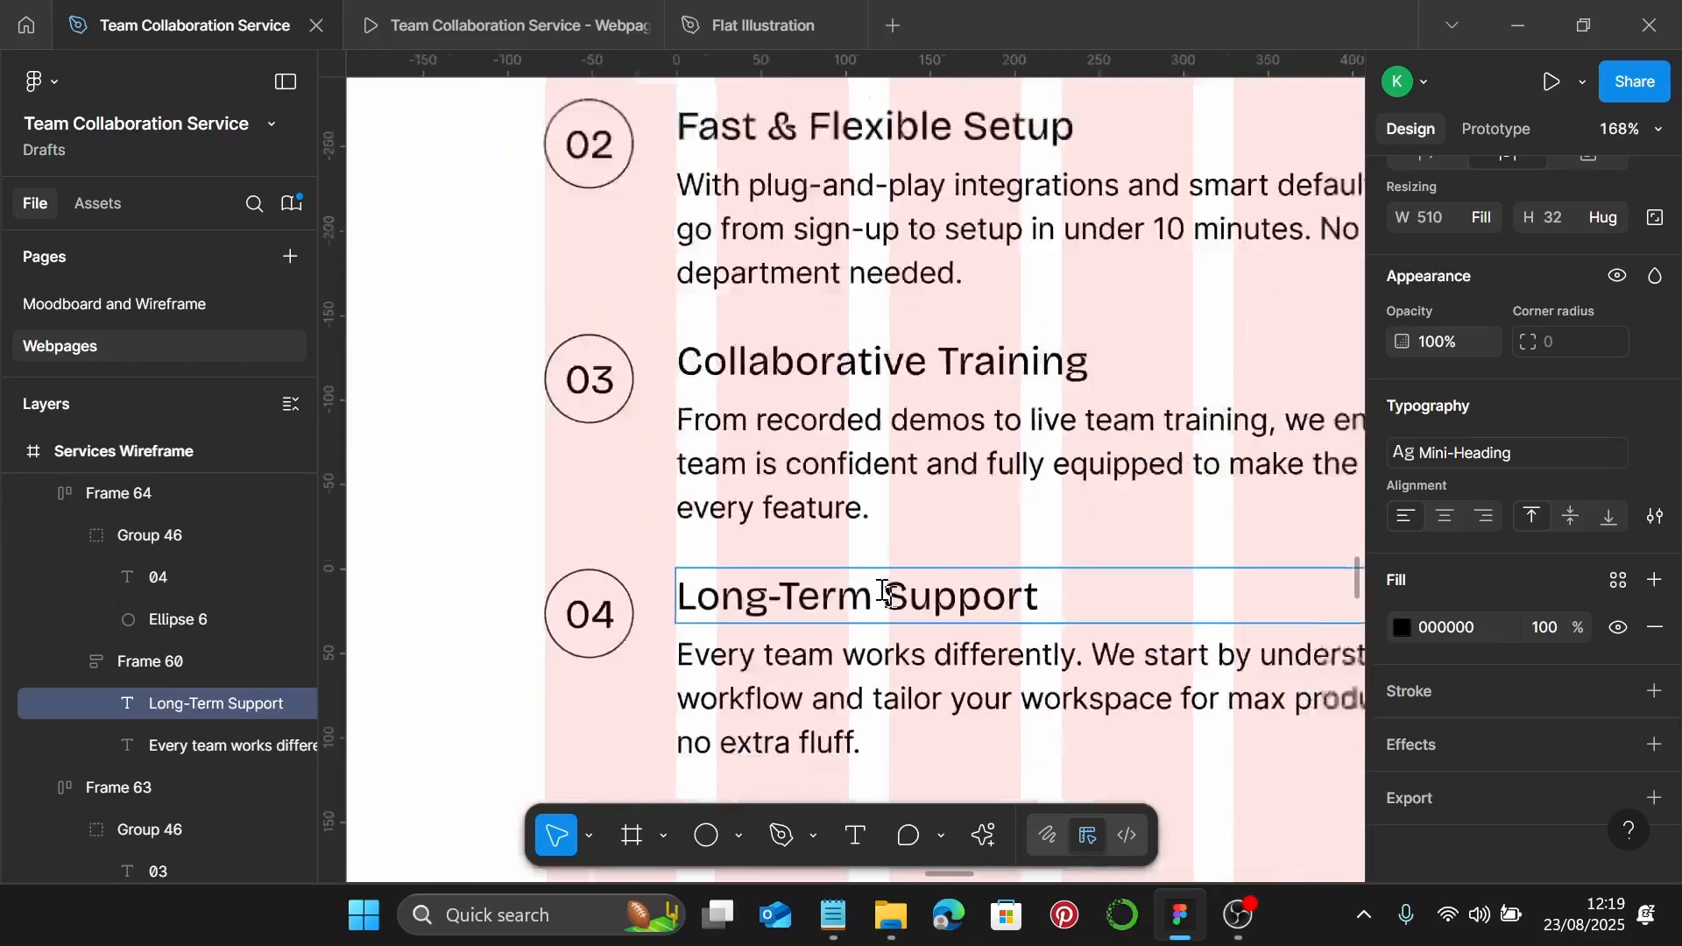
Replace item 04's description with the Notepad paragraph beginning "You'll have a dedicated success manager" and deselect the text
{"action": "left_click", "coordinate": [829, 935]}
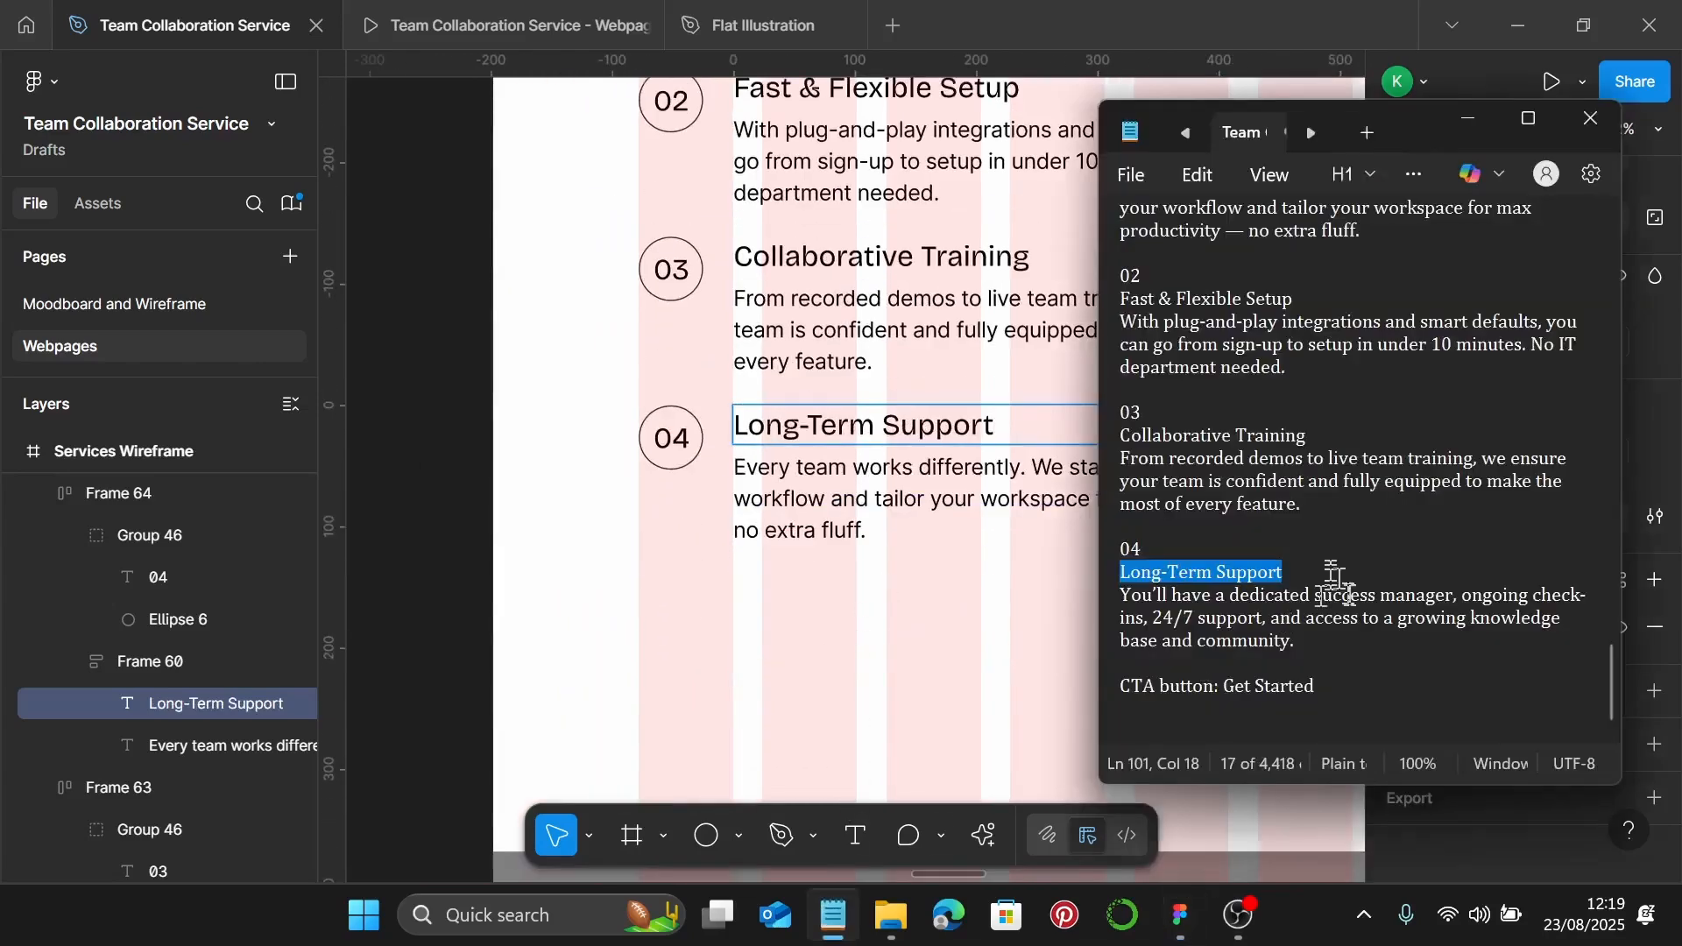
{"action": "left_click_drag", "start_coordinate": [1332, 648], "coordinate": [1127, 600]}
{"action": "key", "text": "ctrl+c"}
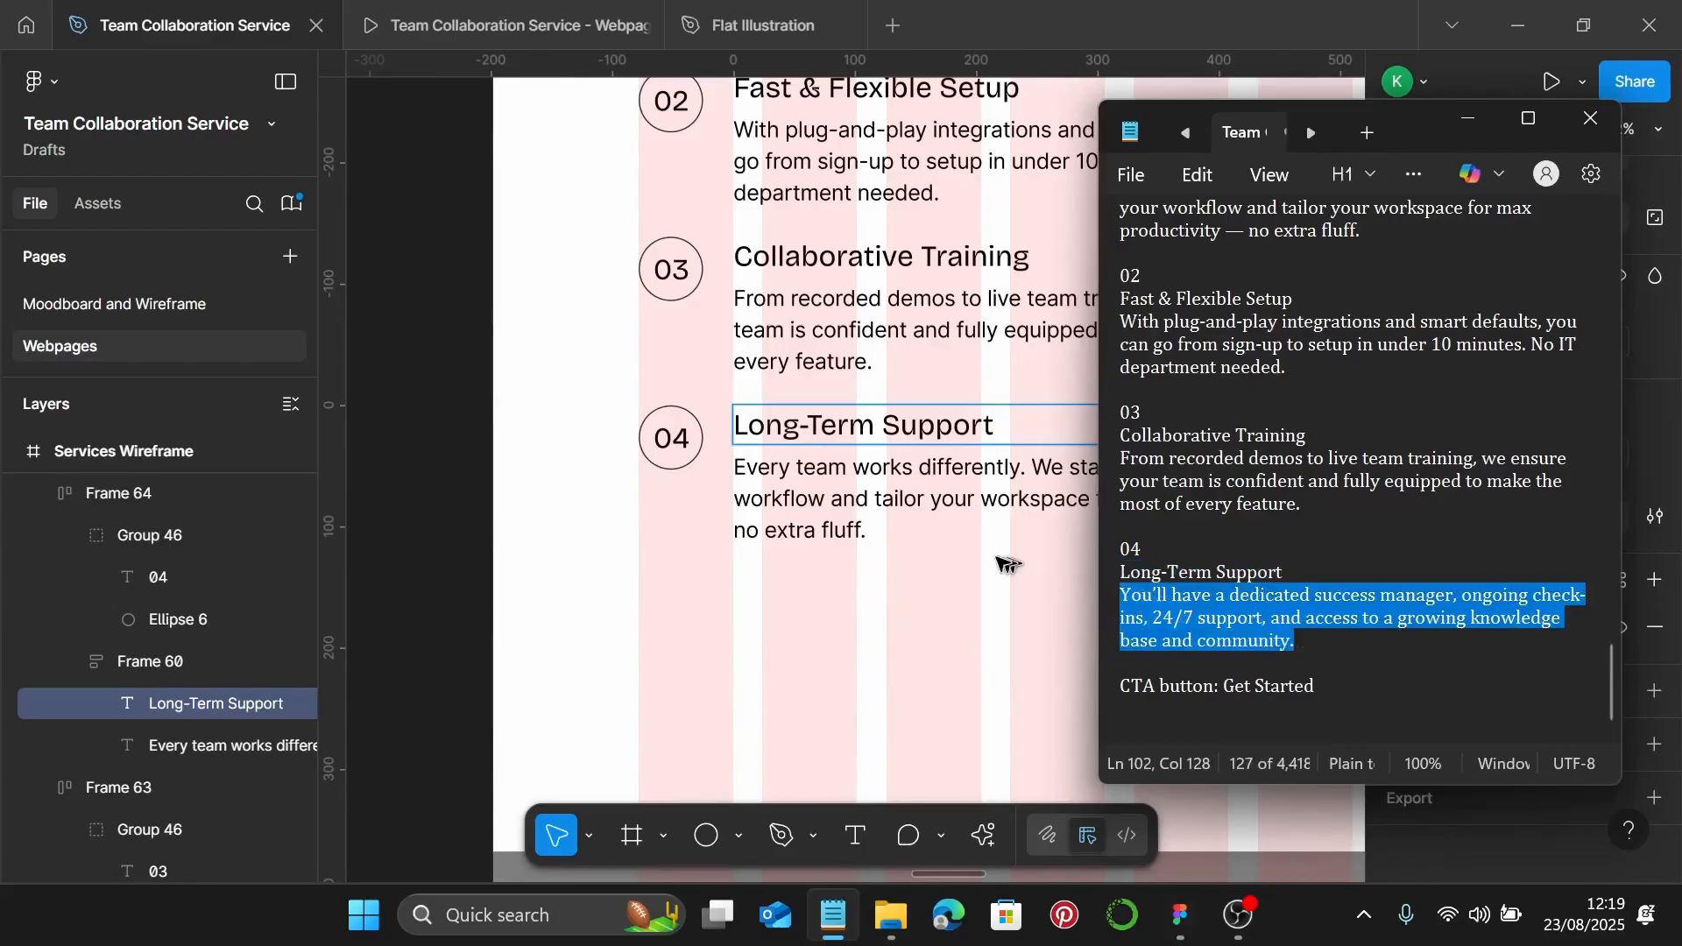
{"action": "left_click", "coordinate": [1008, 564]}
{"action": "left_click", "coordinate": [887, 493]}
{"action": "double_click", "coordinate": [888, 494]}
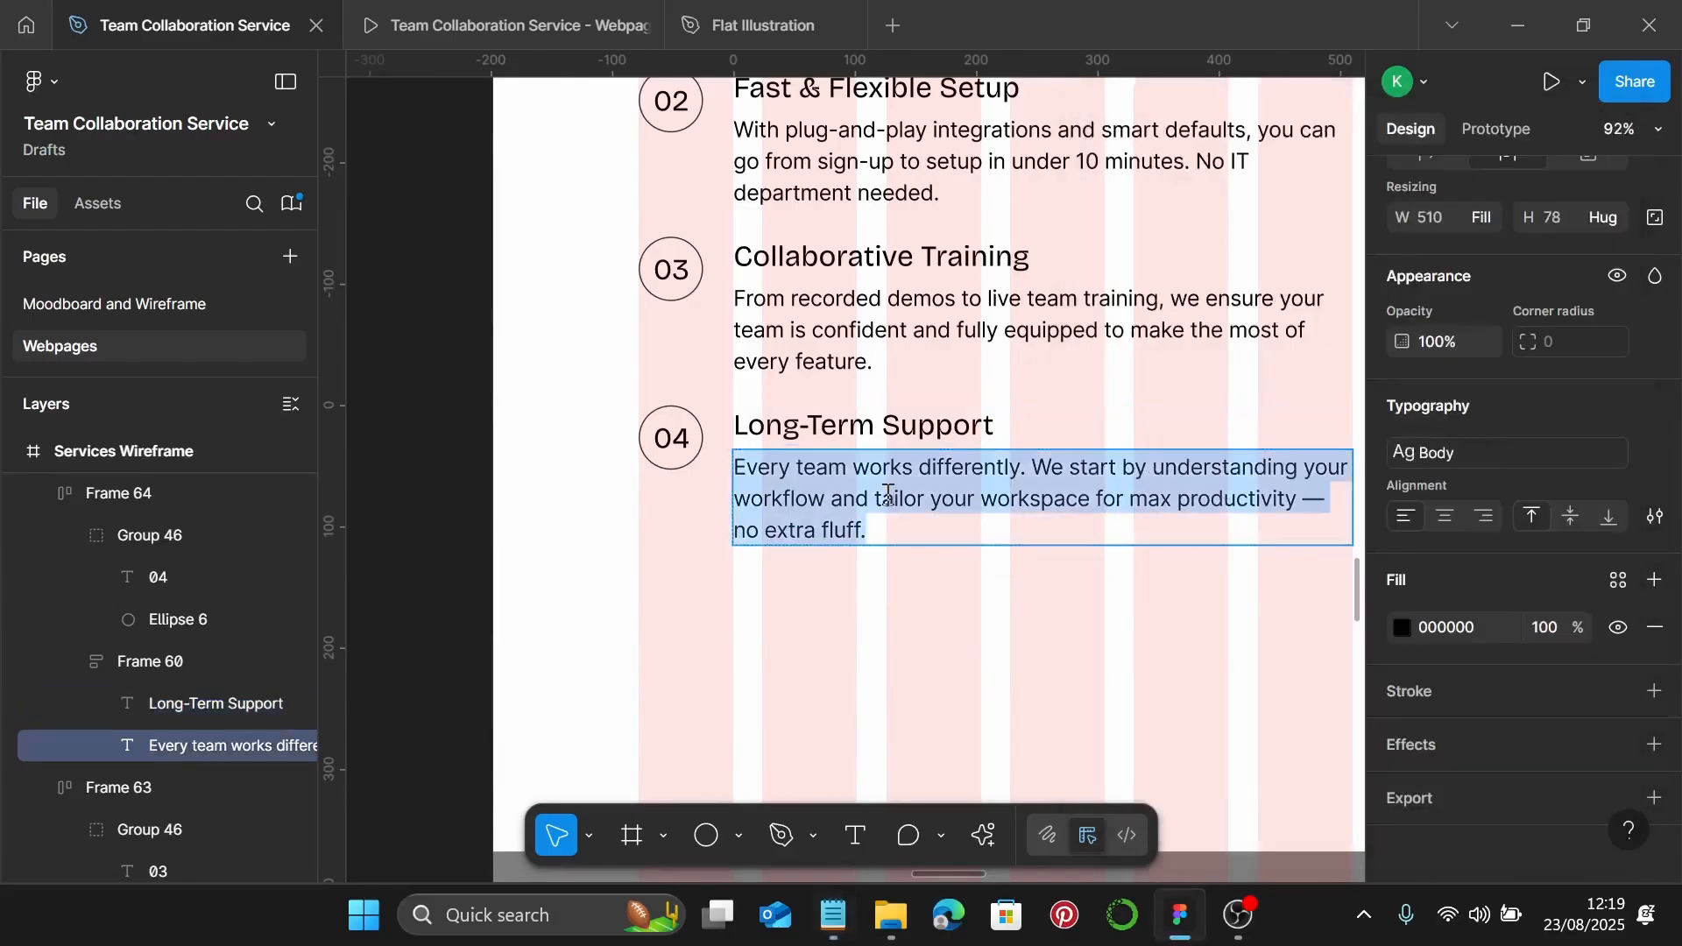
{"action": "key", "text": "ctrl+v"}
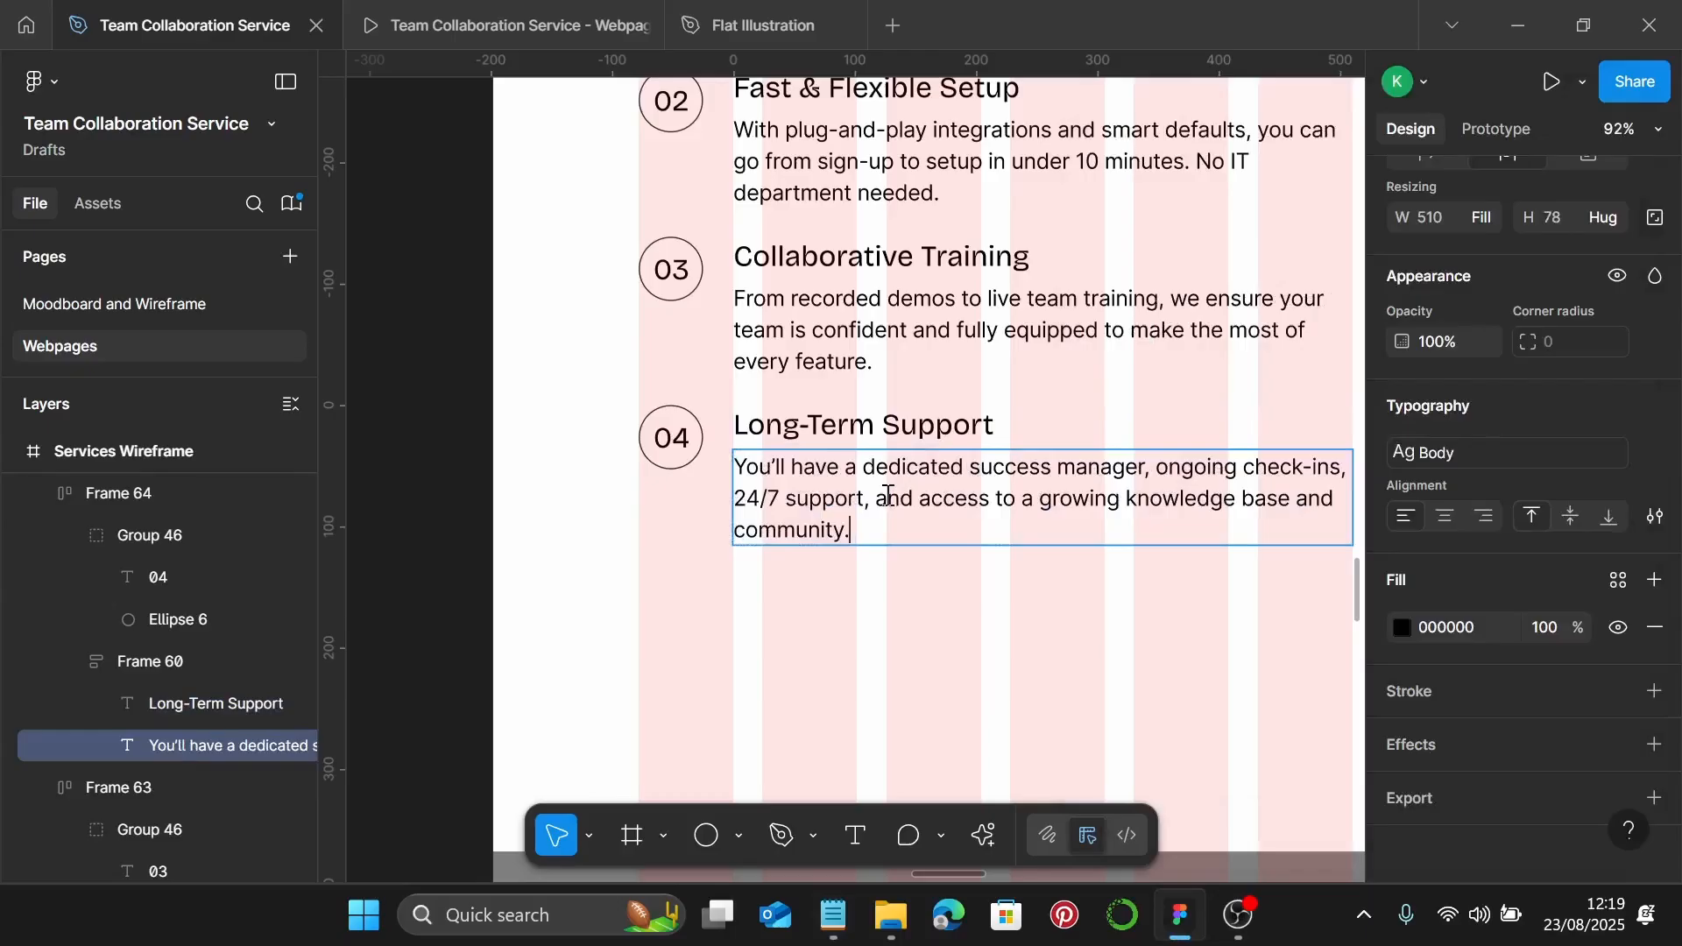
{"action": "key", "text": "Escape"}
{"action": "left_click", "coordinate": [955, 633]}
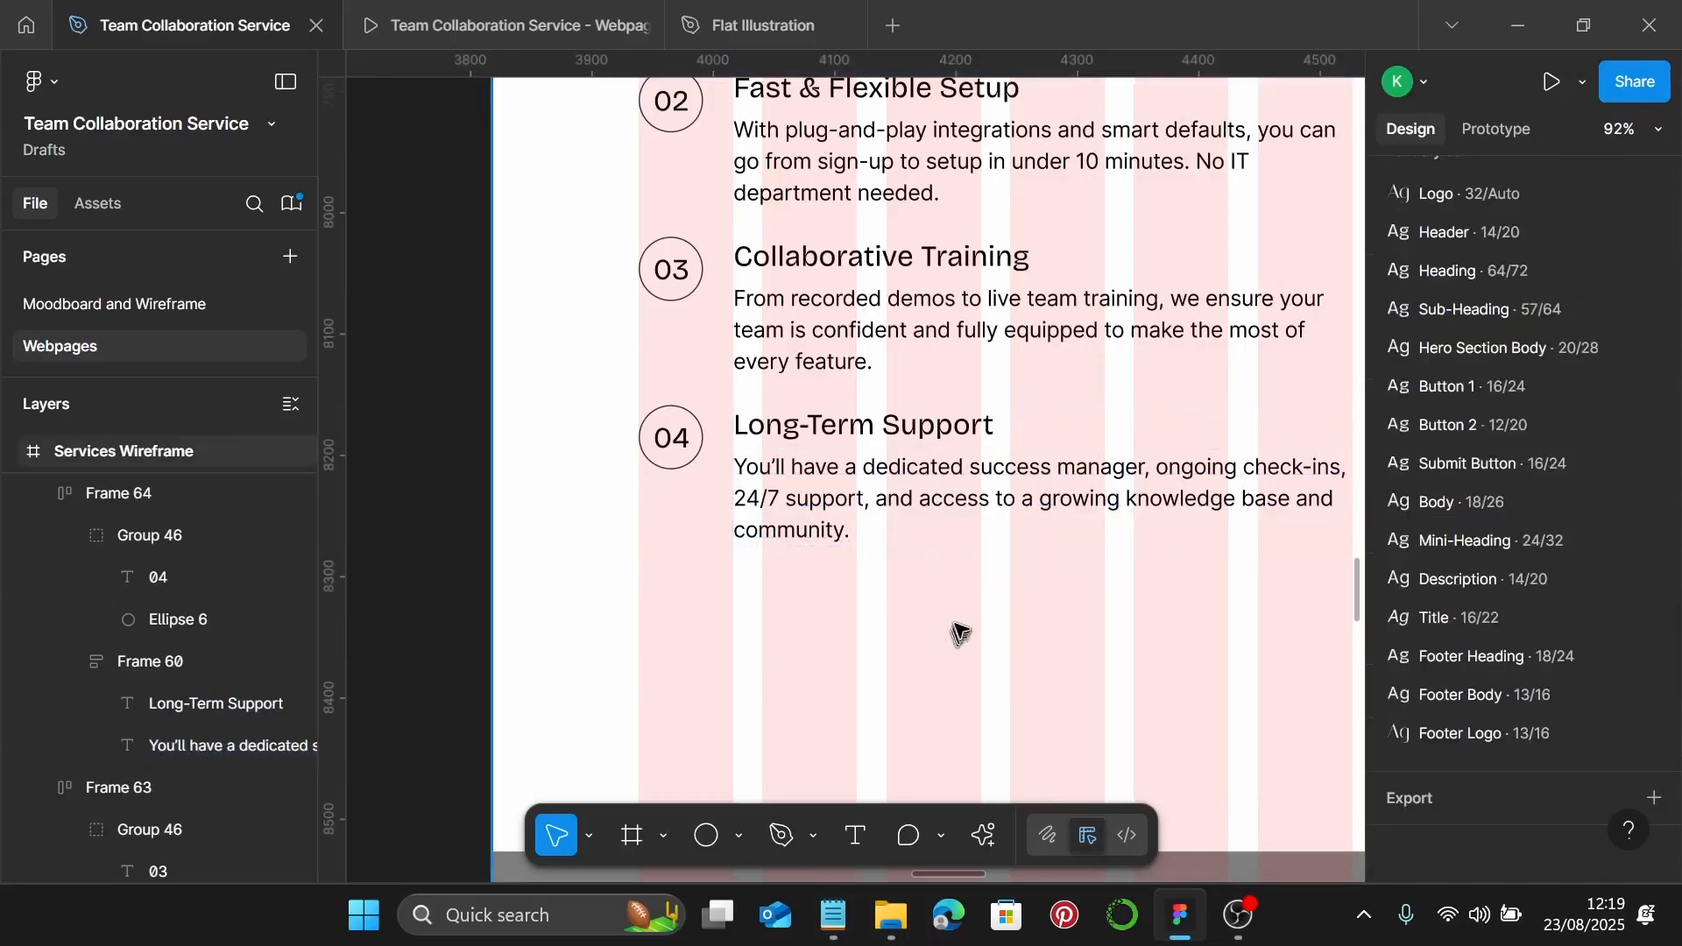
Copy the Get Free Trial button from the header of the Services Wireframe
{"action": "scroll", "coordinate": [960, 613], "scroll_direction": "down", "scroll_amount": 1}
{"action": "scroll", "coordinate": [1177, 565], "scroll_direction": "down", "scroll_amount": 5}
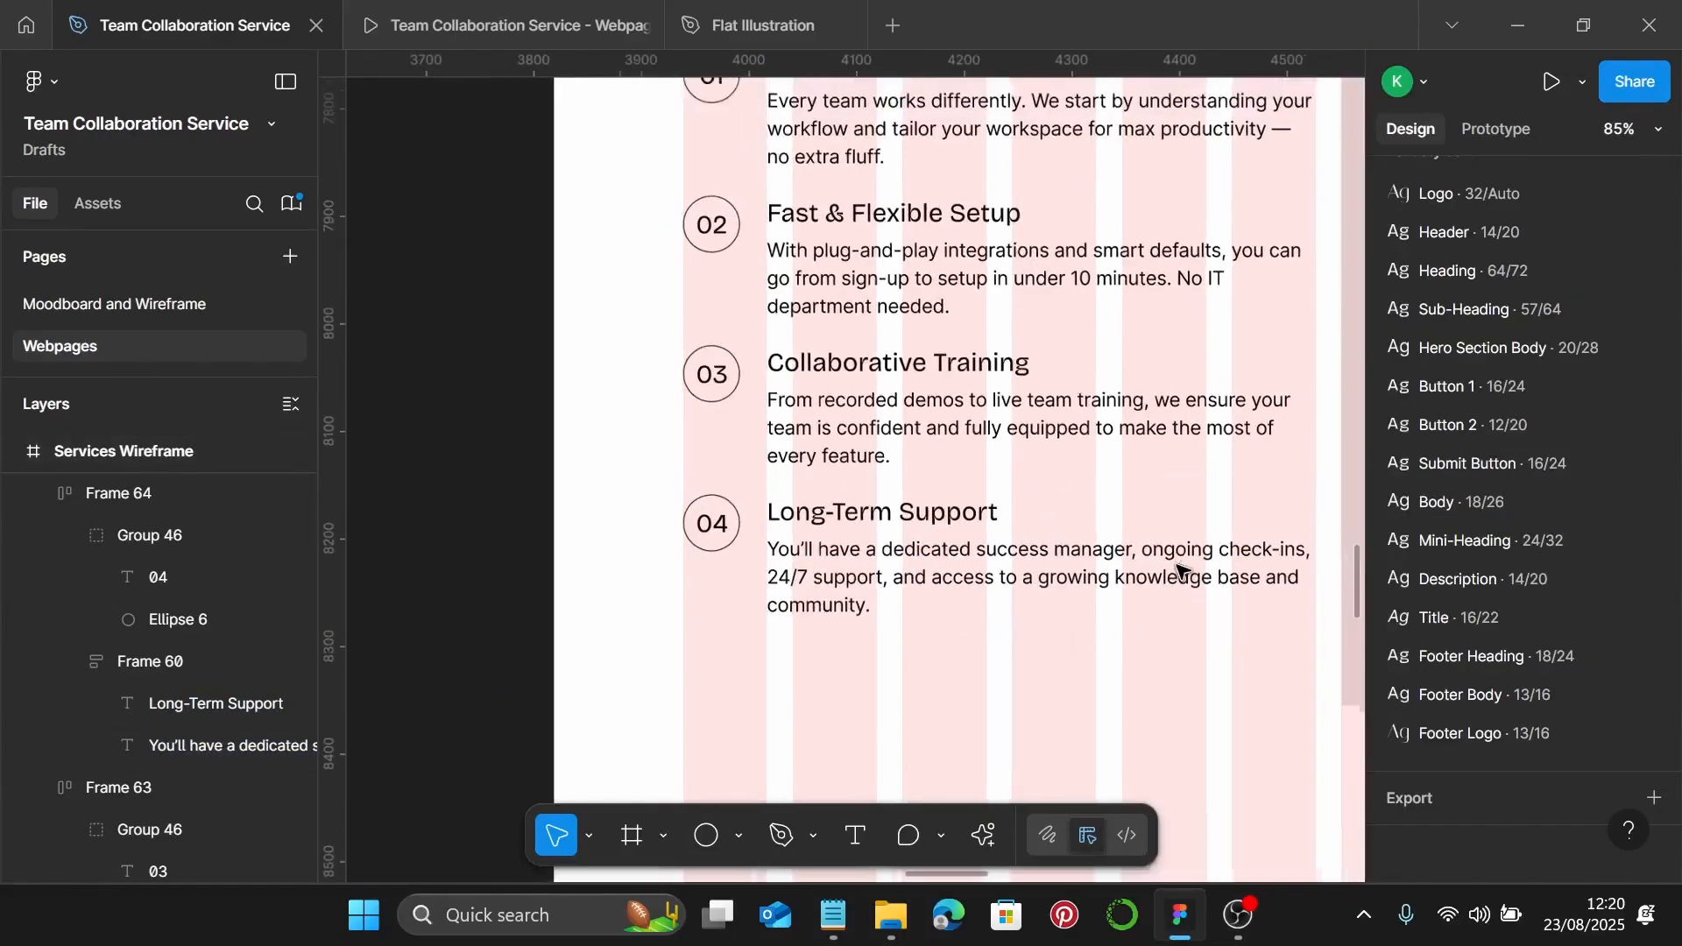
{"action": "scroll", "coordinate": [1179, 565], "scroll_direction": "down", "scroll_amount": 2}
{"action": "scroll", "coordinate": [1178, 561], "scroll_direction": "up", "scroll_amount": 10}
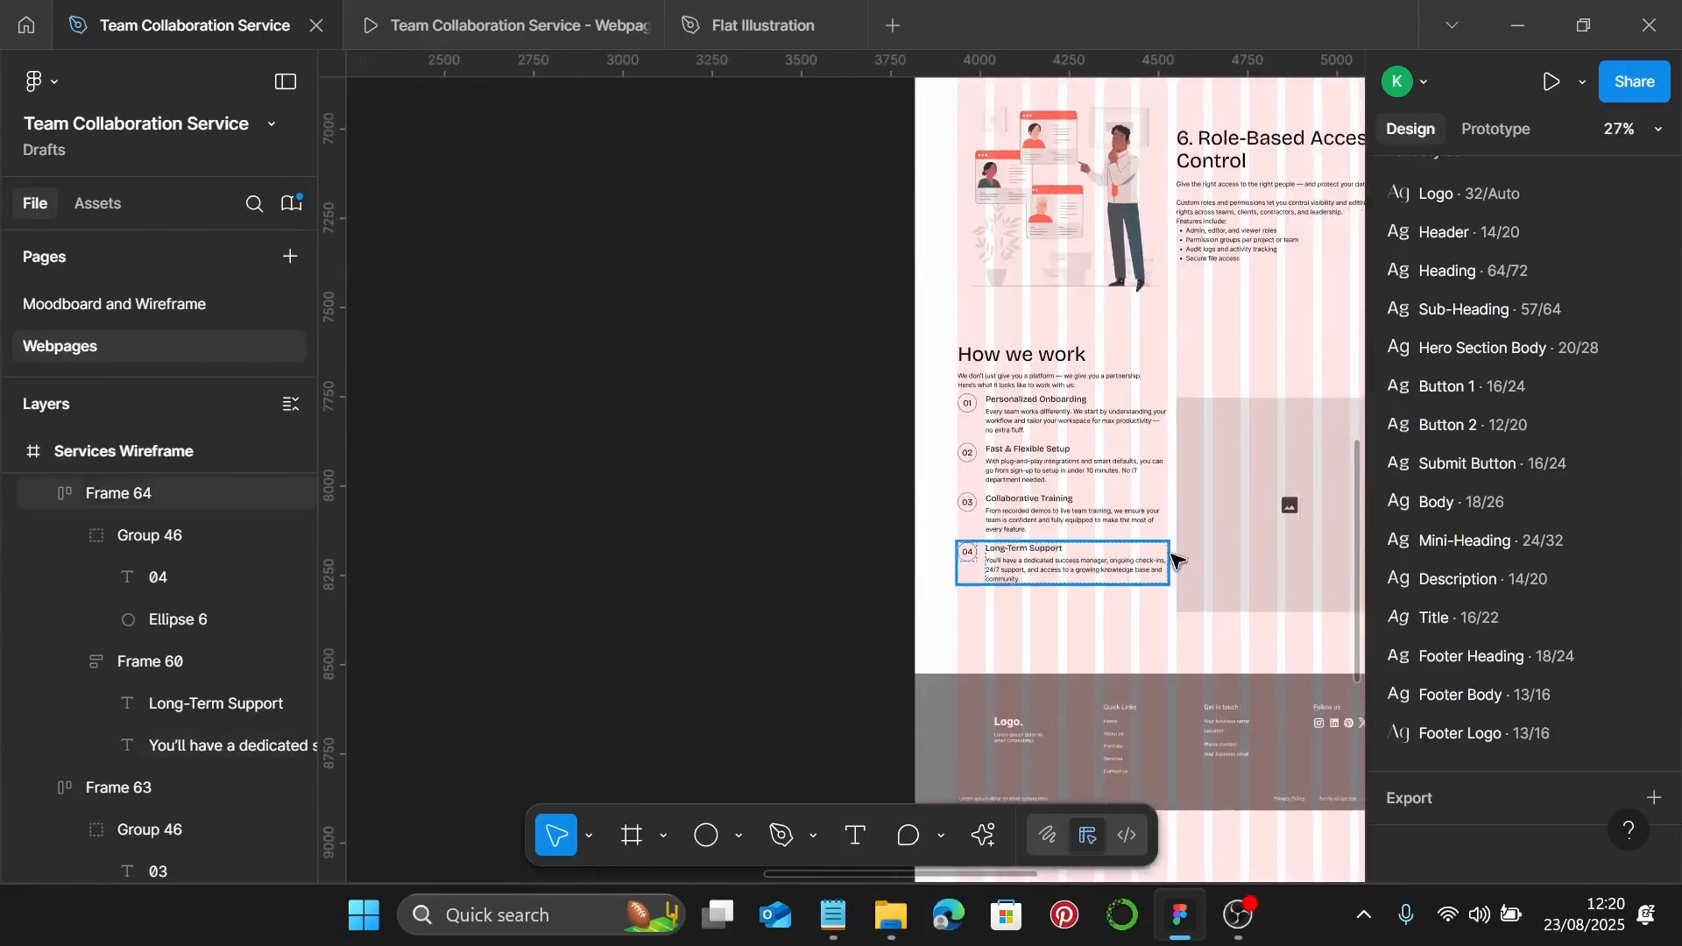
{"action": "scroll", "coordinate": [1183, 526], "scroll_direction": "up", "scroll_amount": 5}
{"action": "scroll", "coordinate": [1222, 302], "scroll_direction": "right", "scroll_amount": 2}
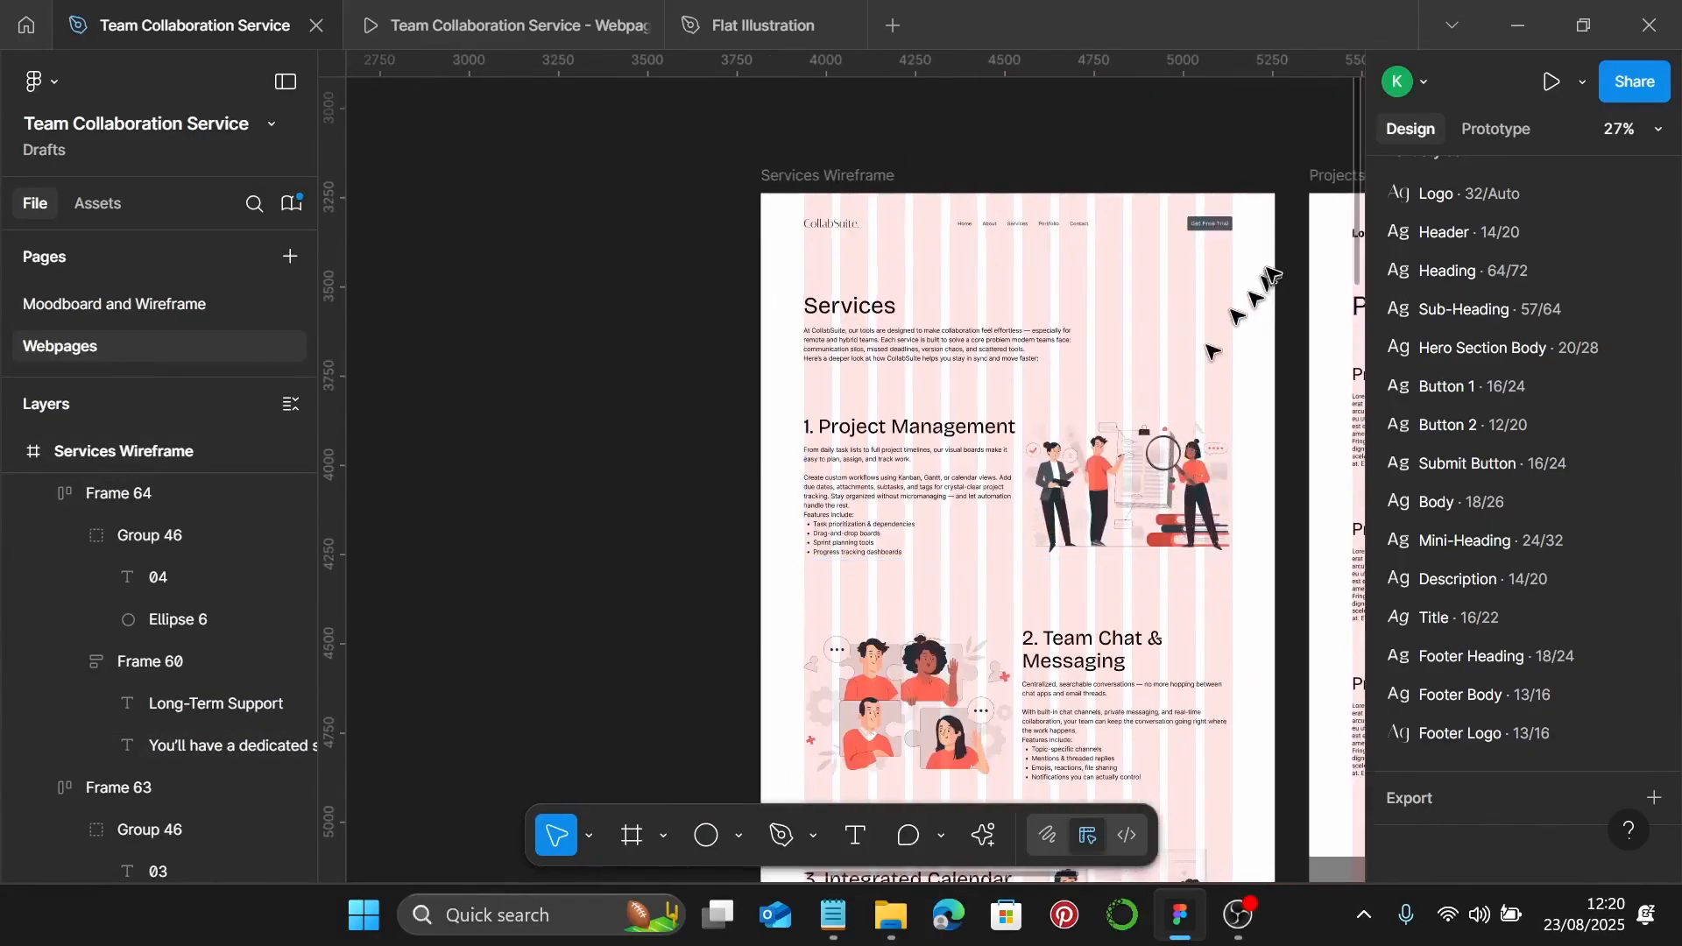
{"action": "scroll", "coordinate": [1157, 202], "scroll_direction": "up", "scroll_amount": 4}
{"action": "double_click", "coordinate": [1156, 201]}
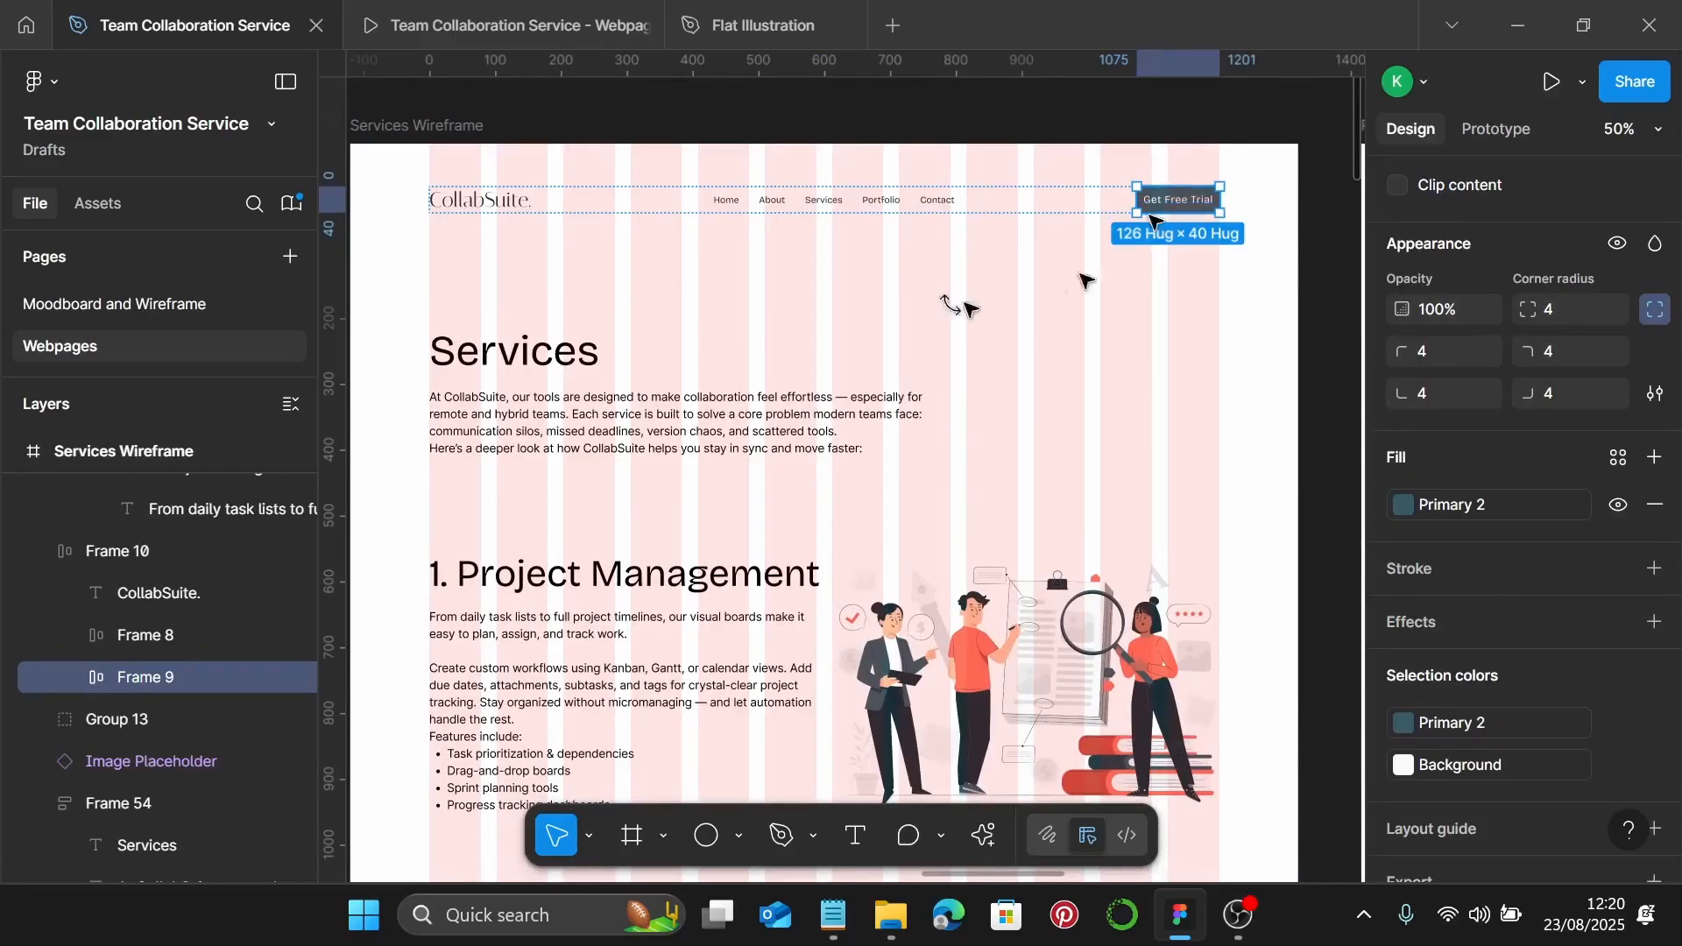
Paste the copied Get Free Trial button into the empty area below the Long-Term Support item
{"action": "scroll", "coordinate": [968, 309], "scroll_direction": "down", "scroll_amount": 20}
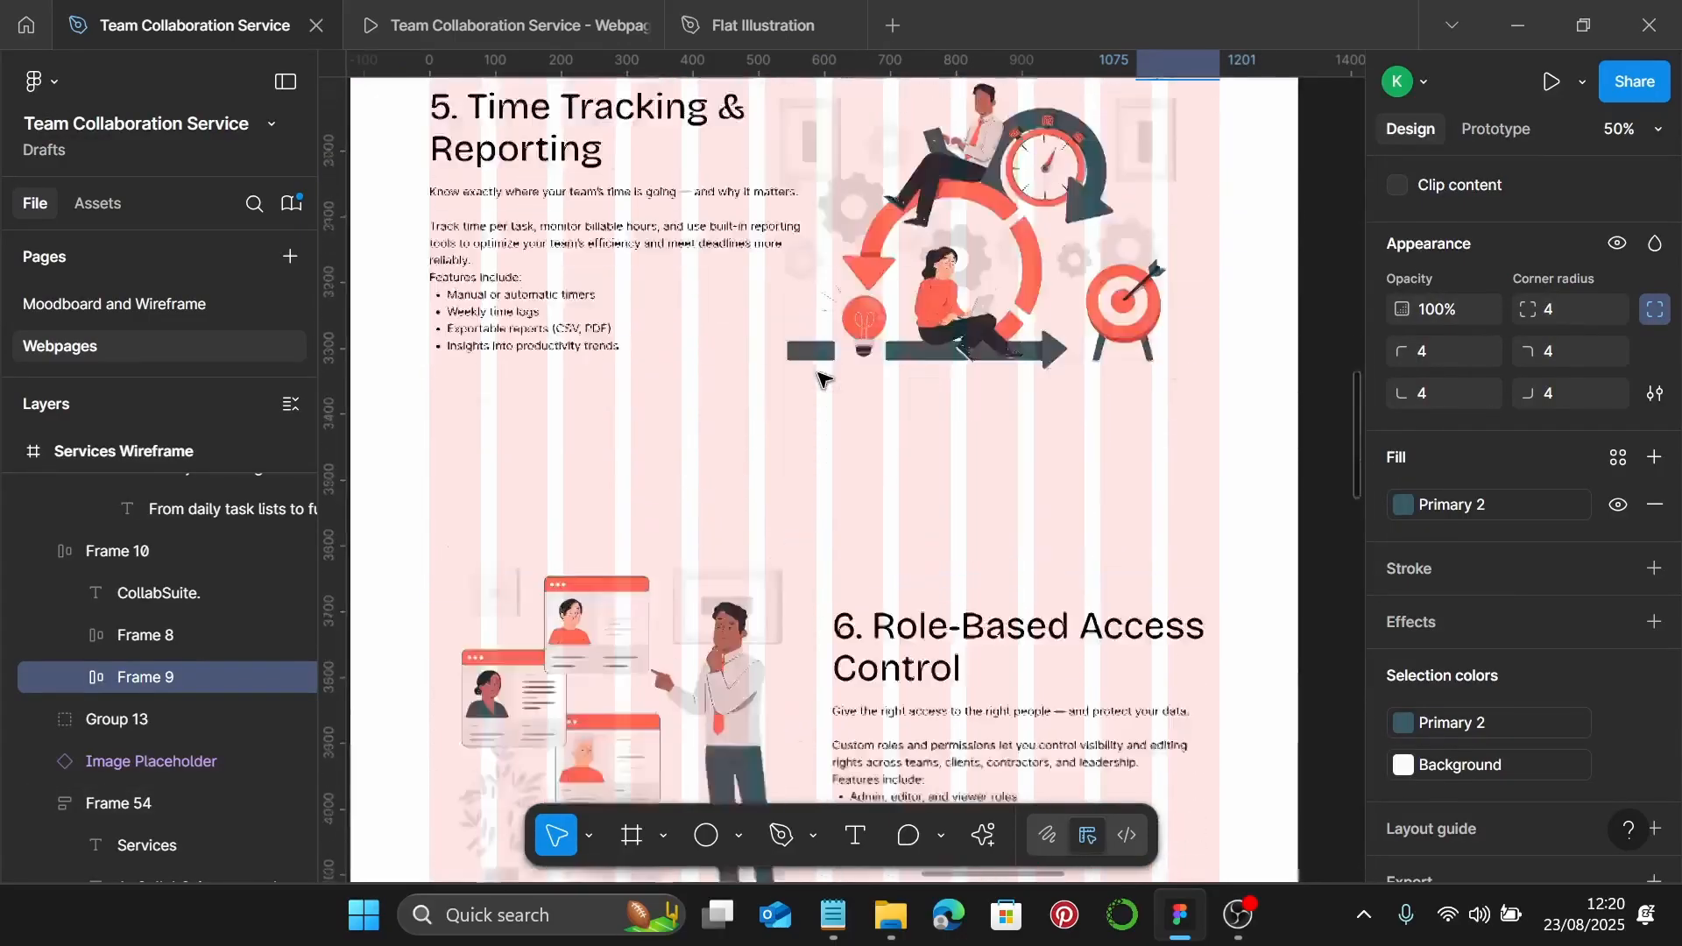
{"action": "scroll", "coordinate": [821, 378], "scroll_direction": "down", "scroll_amount": 12}
{"action": "scroll", "coordinate": [481, 519], "scroll_direction": "up", "scroll_amount": 5}
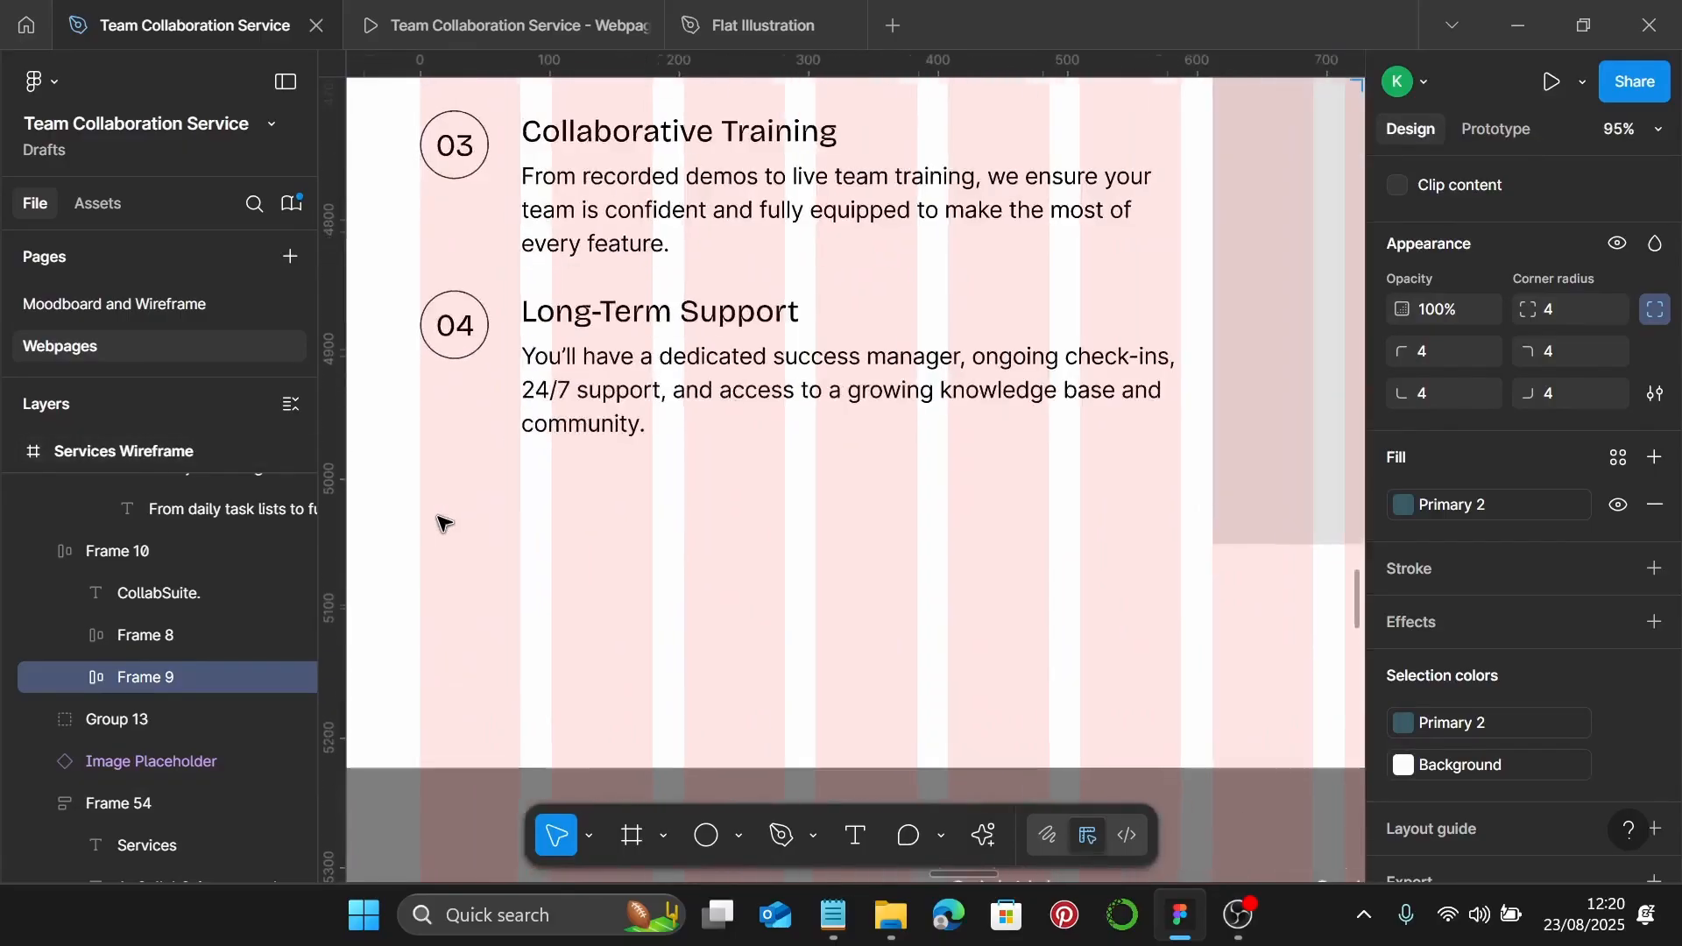
{"action": "right_click", "coordinate": [443, 523]}
{"action": "mouse_move", "coordinate": [611, 403]}
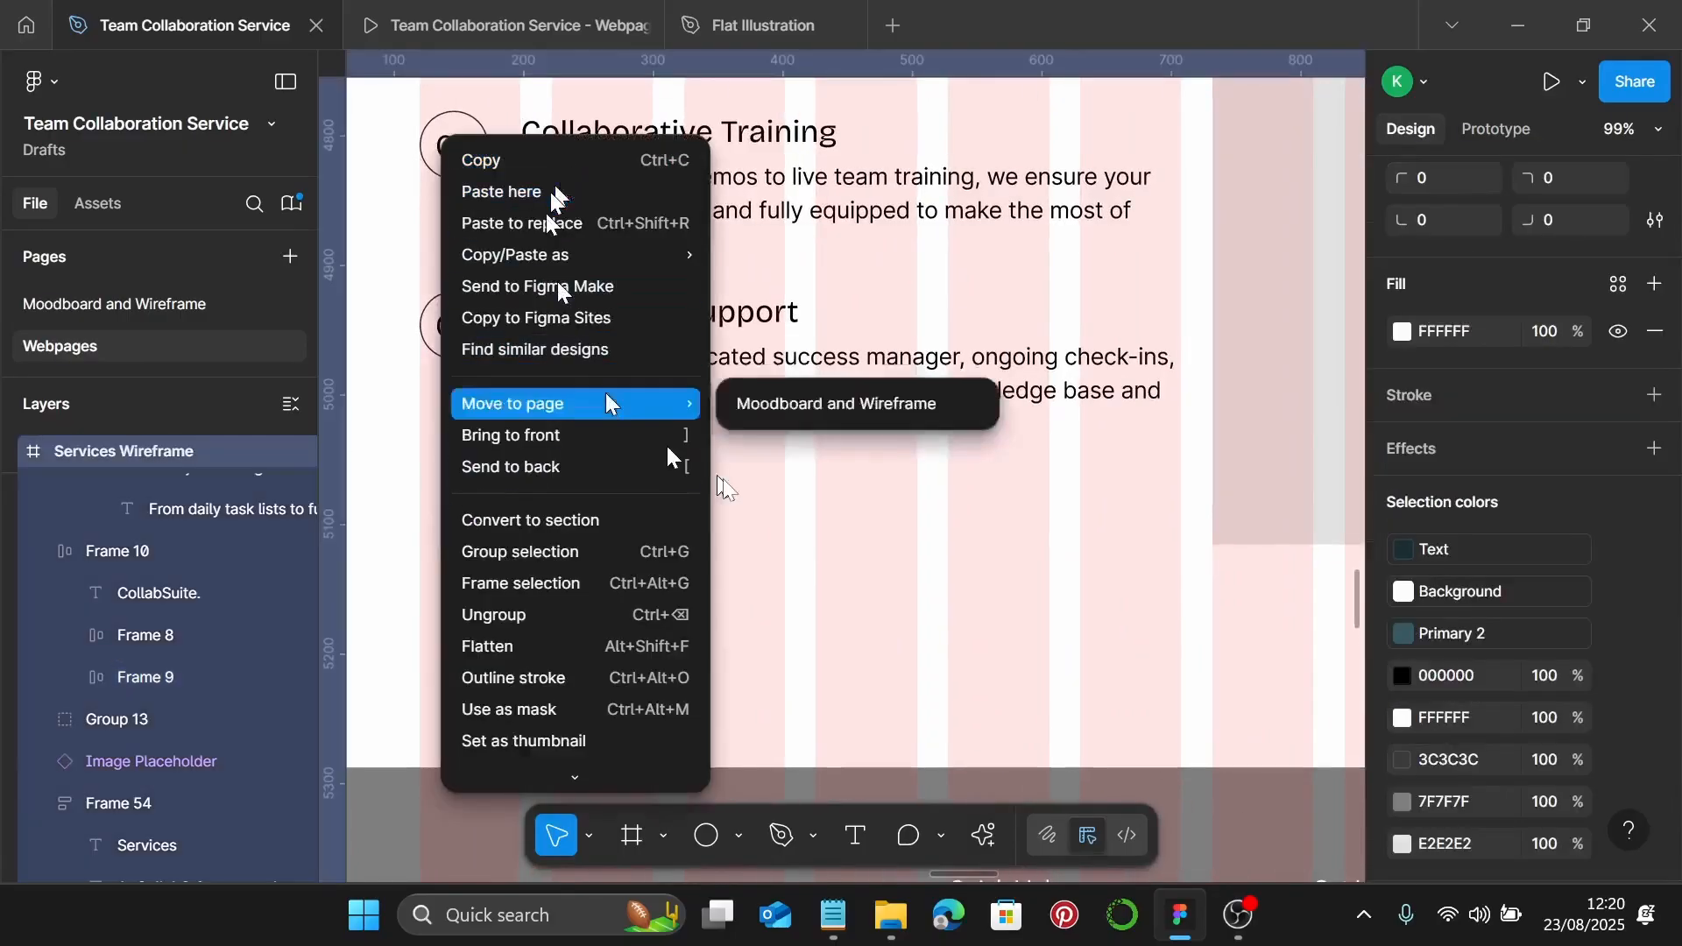
{"action": "left_click", "coordinate": [776, 495]}
{"action": "left_click", "coordinate": [650, 584]}
{"action": "right_click", "coordinate": [551, 605]}
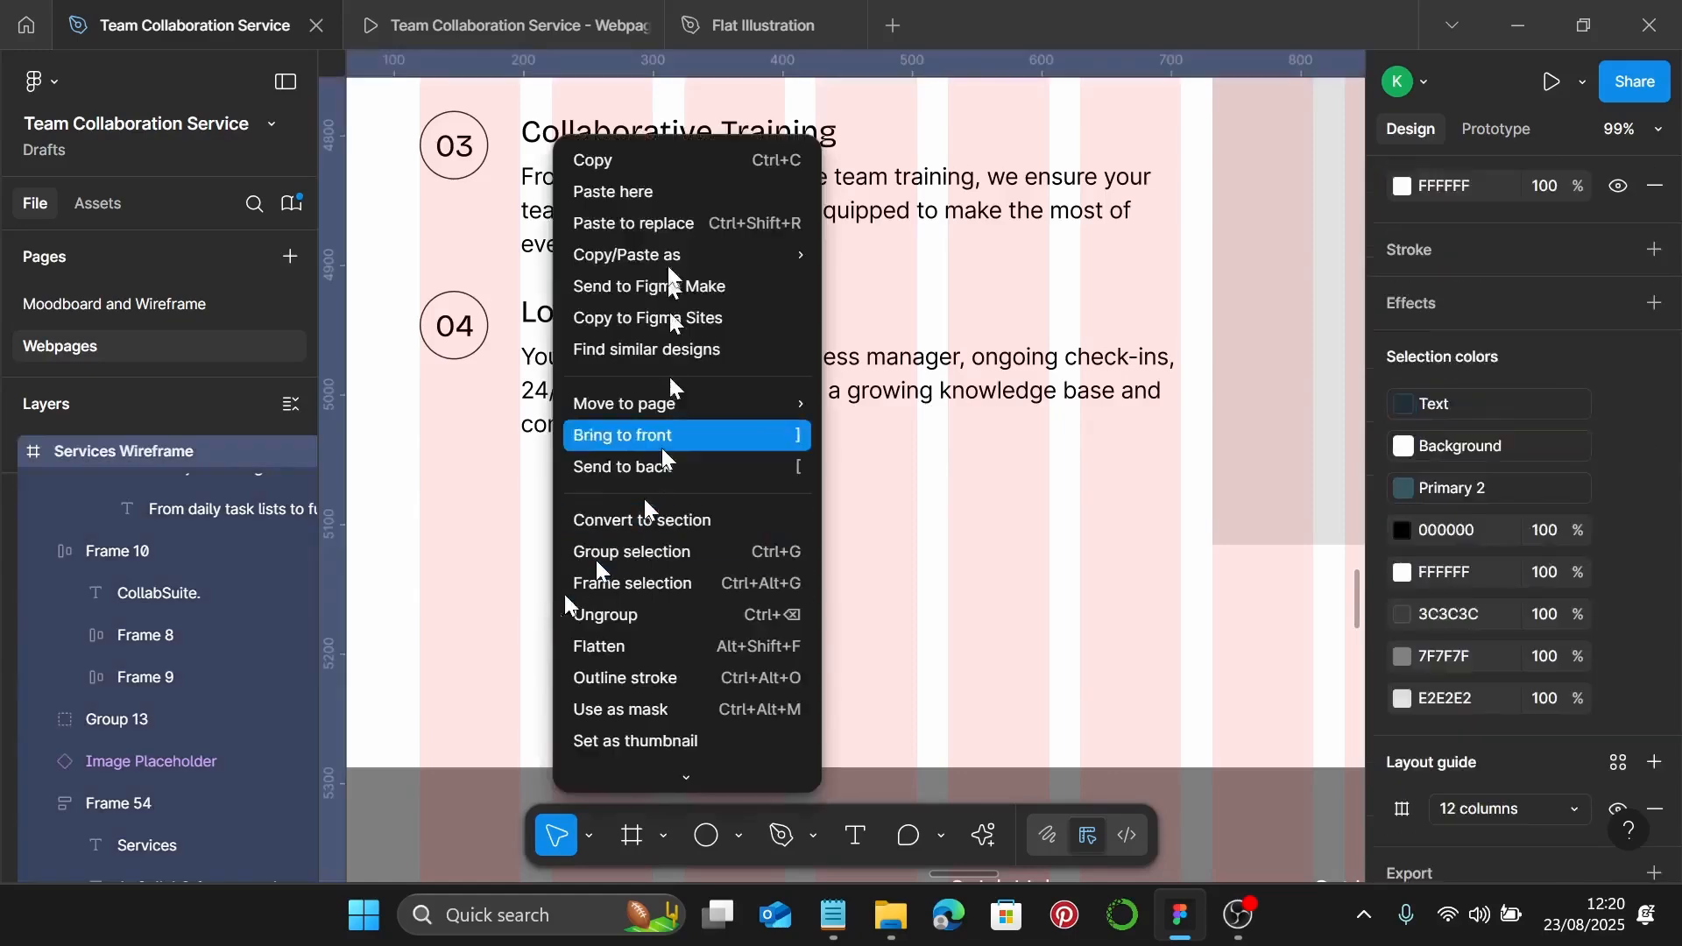
{"action": "left_click", "coordinate": [668, 186]}
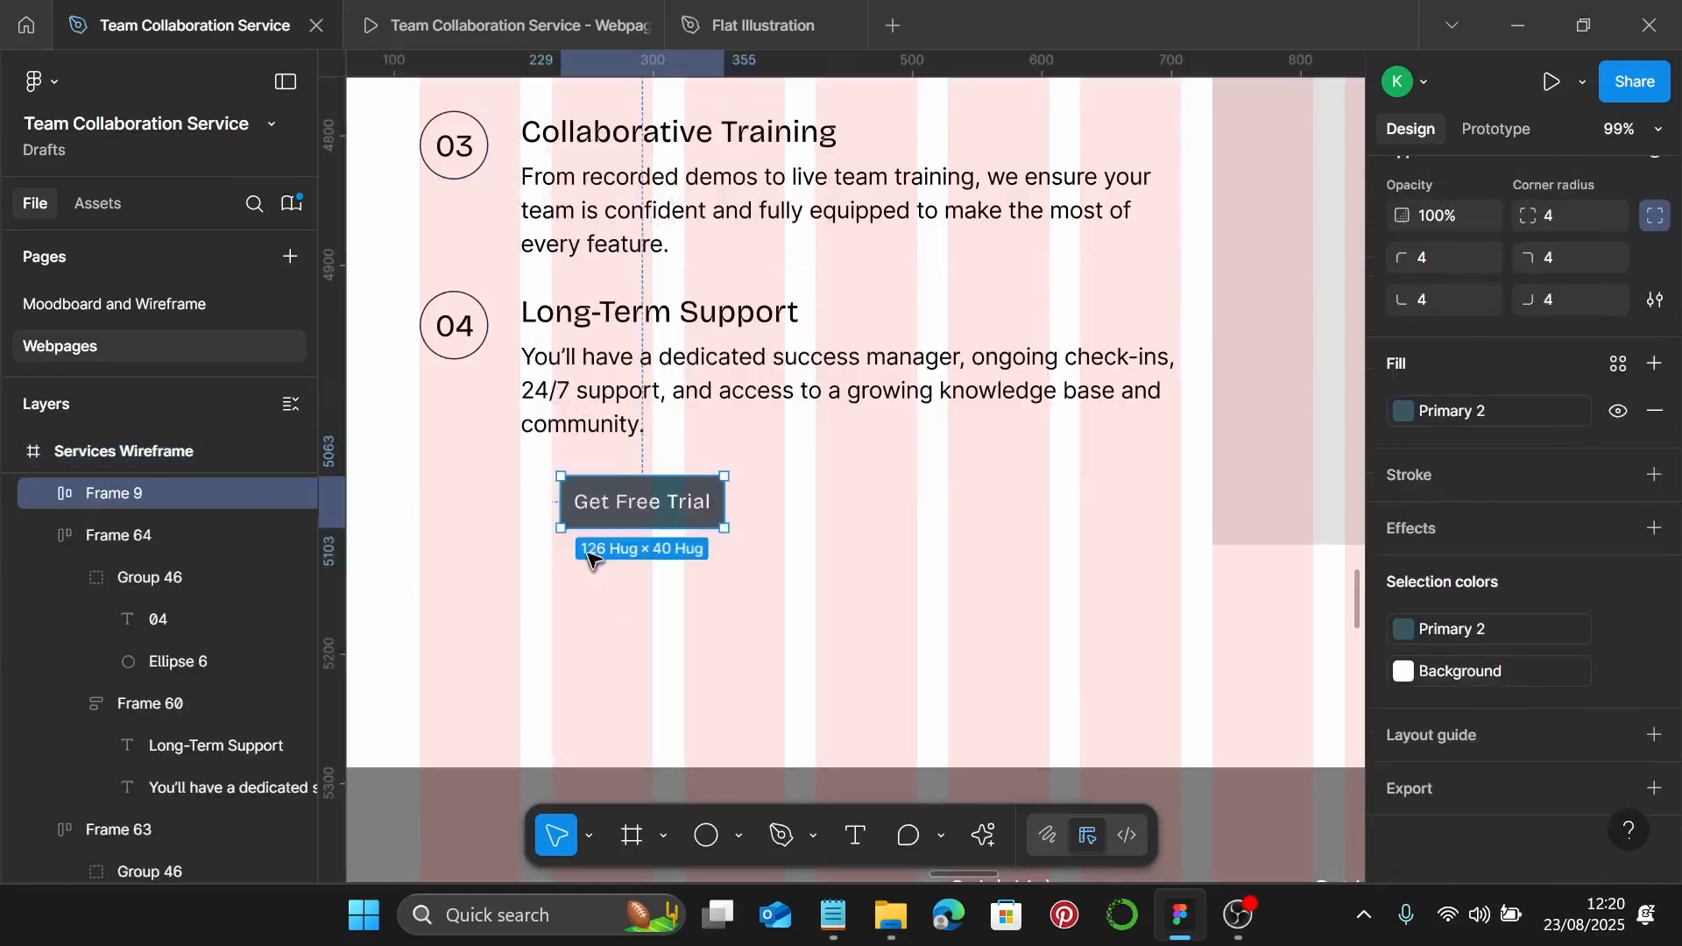
Move the pasted Get Free Trial button to the first layout column below item 04 and open its label for editing
{"action": "scroll", "coordinate": [613, 553], "scroll_direction": "left", "scroll_amount": 2}
{"action": "left_click_drag", "start_coordinate": [717, 511], "coordinate": [573, 545]}
{"action": "double_click", "coordinate": [589, 548]}
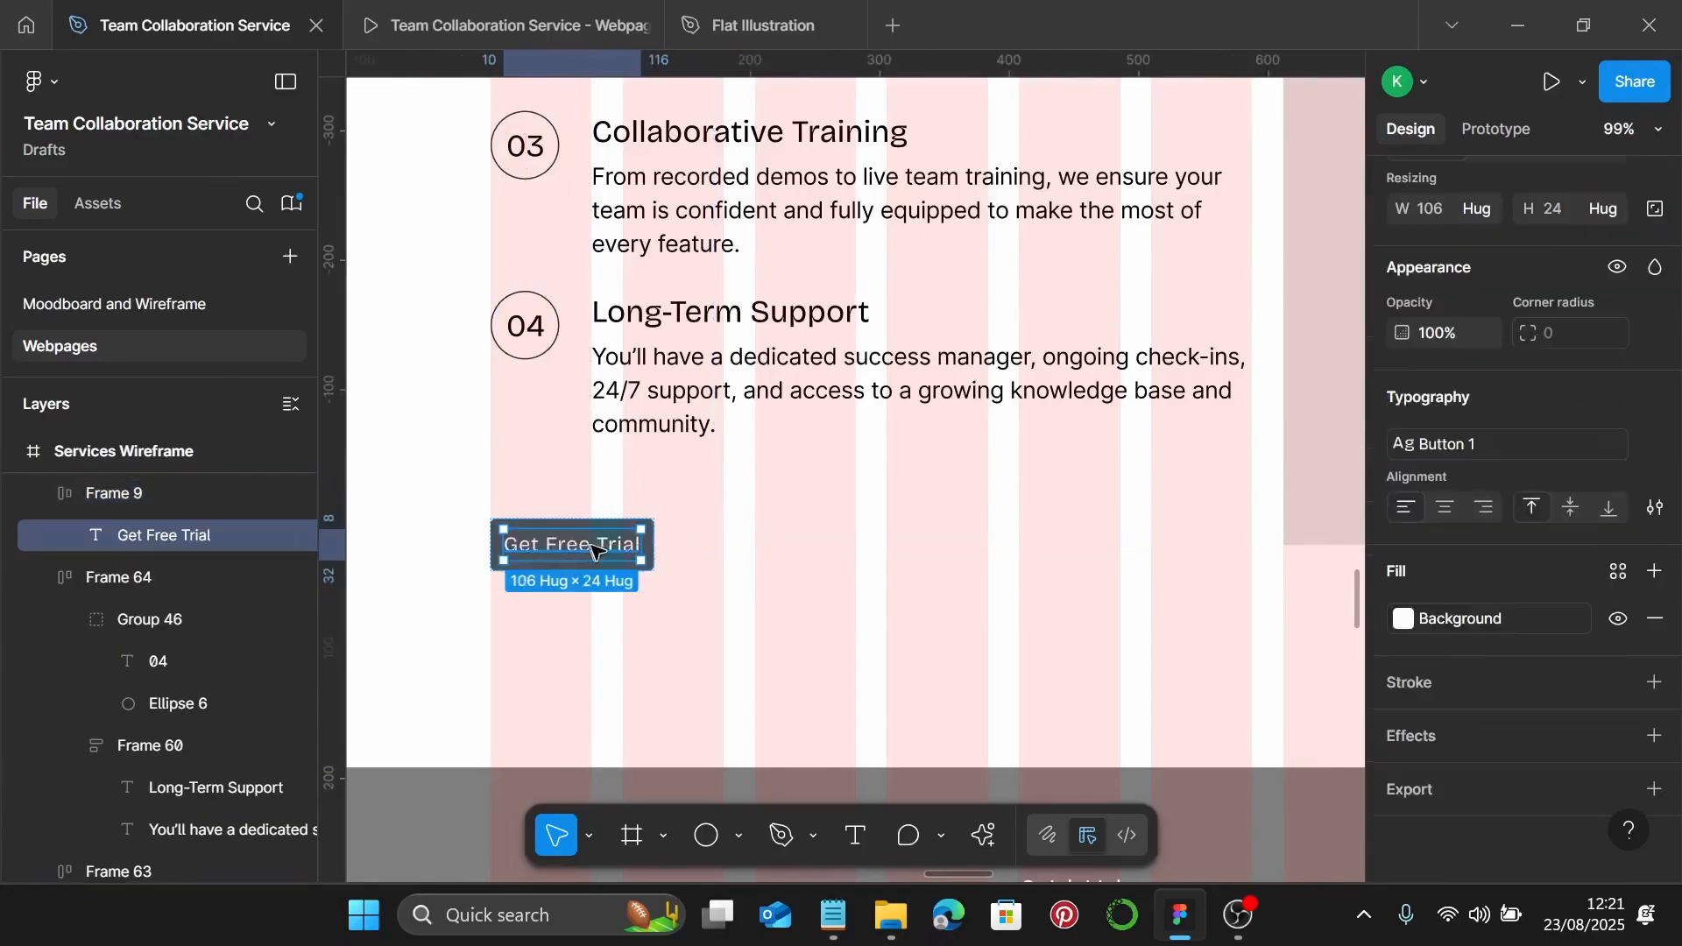
{"action": "double_click", "coordinate": [595, 549]}
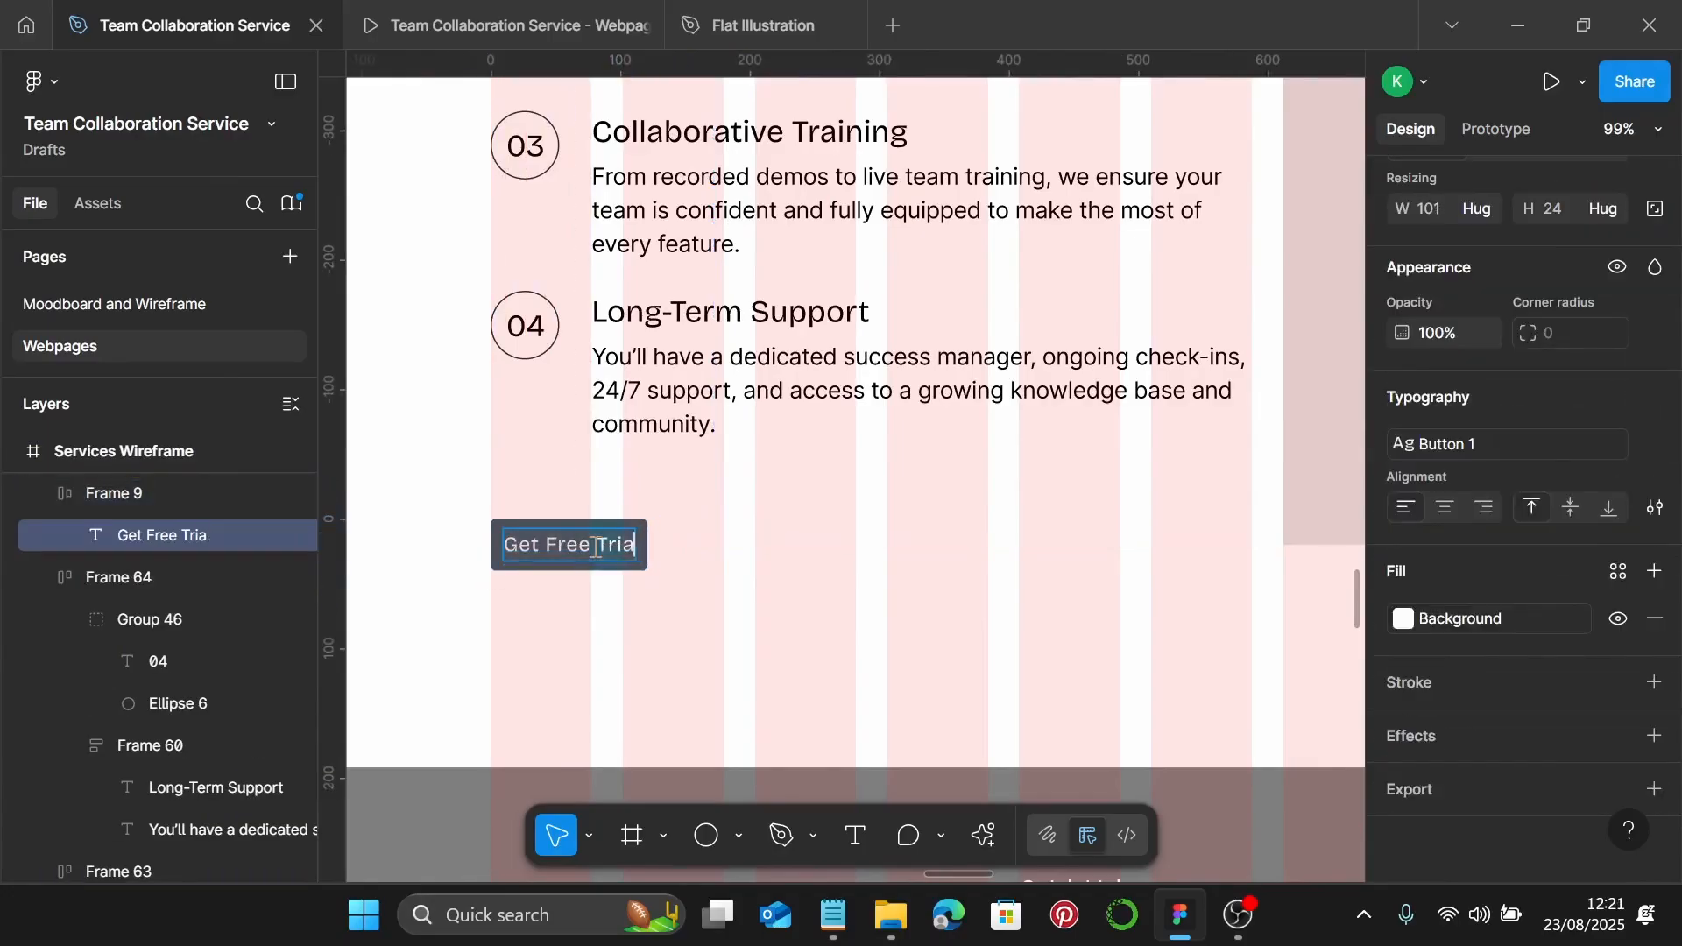
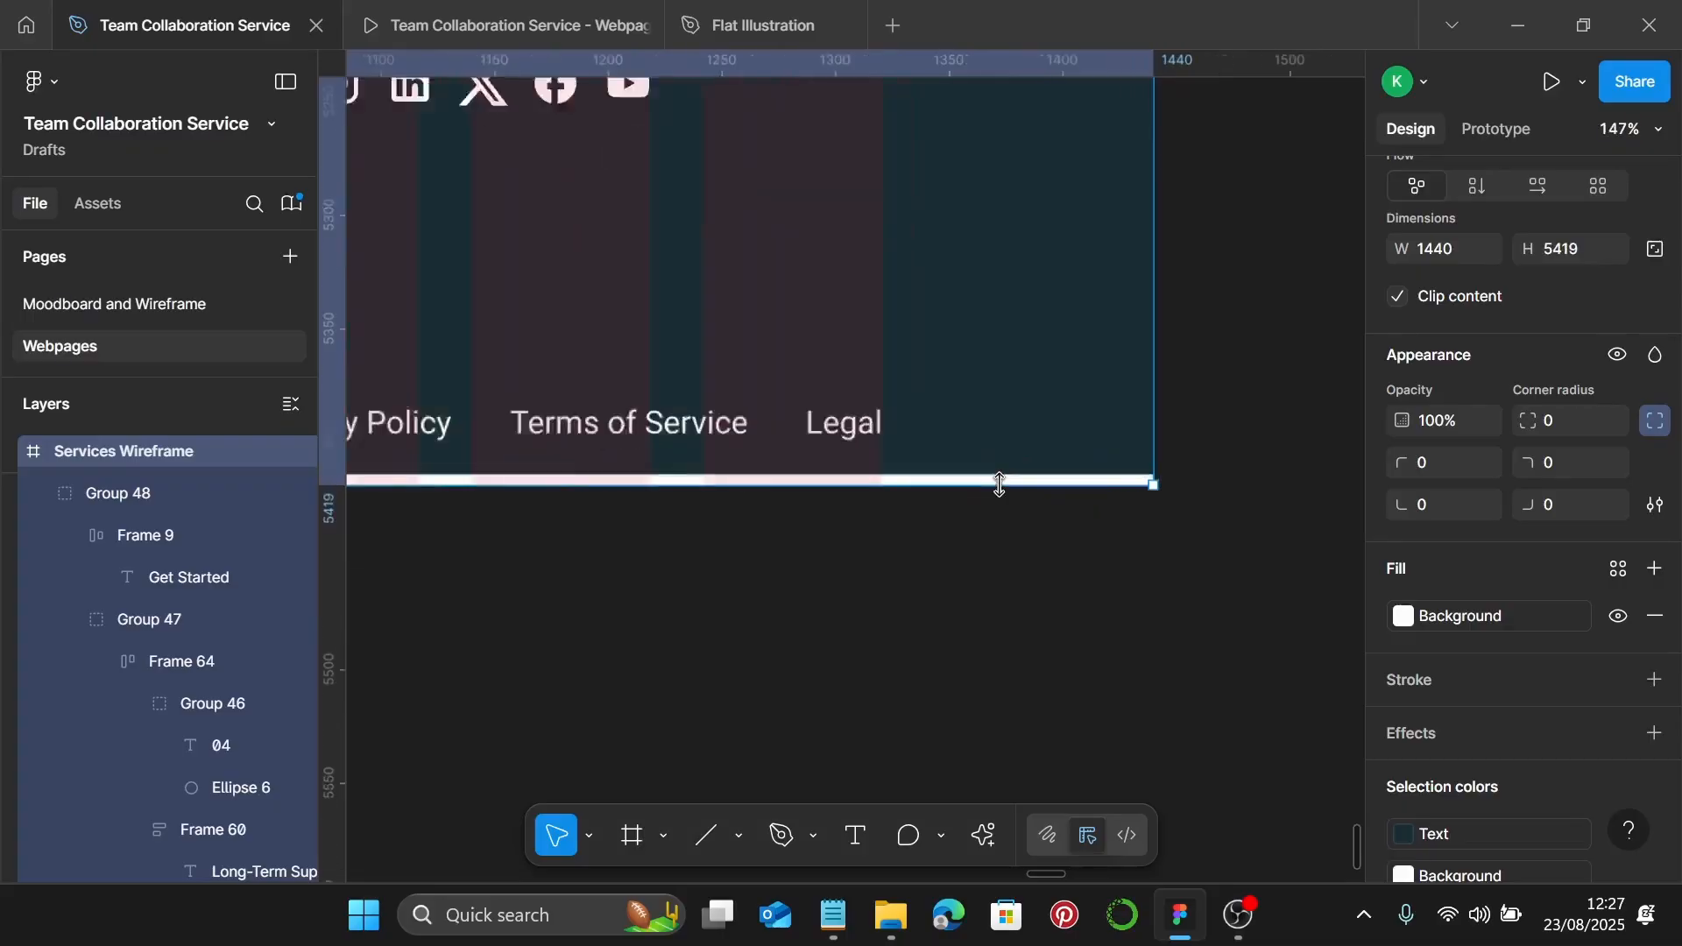
Reduce the Services Wireframe frame's height to 5414 to trim the white strip below the footer, and deselect the frame
{"action": "left_click_drag", "start_coordinate": [1001, 483], "coordinate": [683, 443]}
{"action": "scroll", "coordinate": [683, 442], "scroll_direction": "down", "scroll_amount": 10}
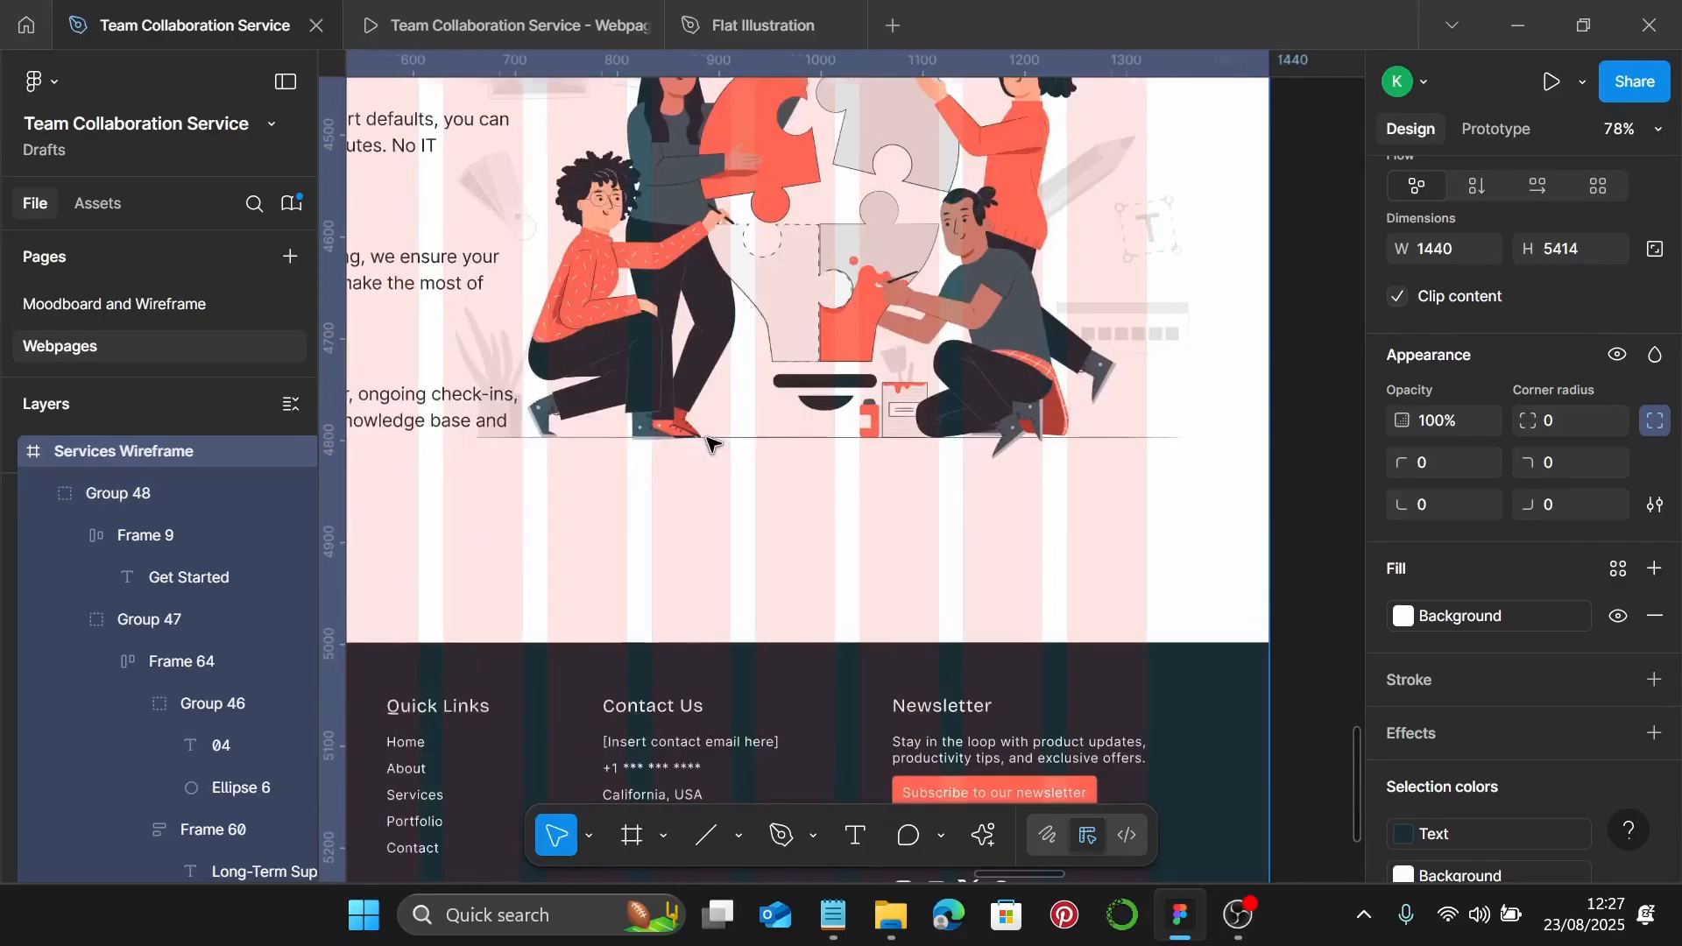
{"action": "left_click", "coordinate": [751, 574]}
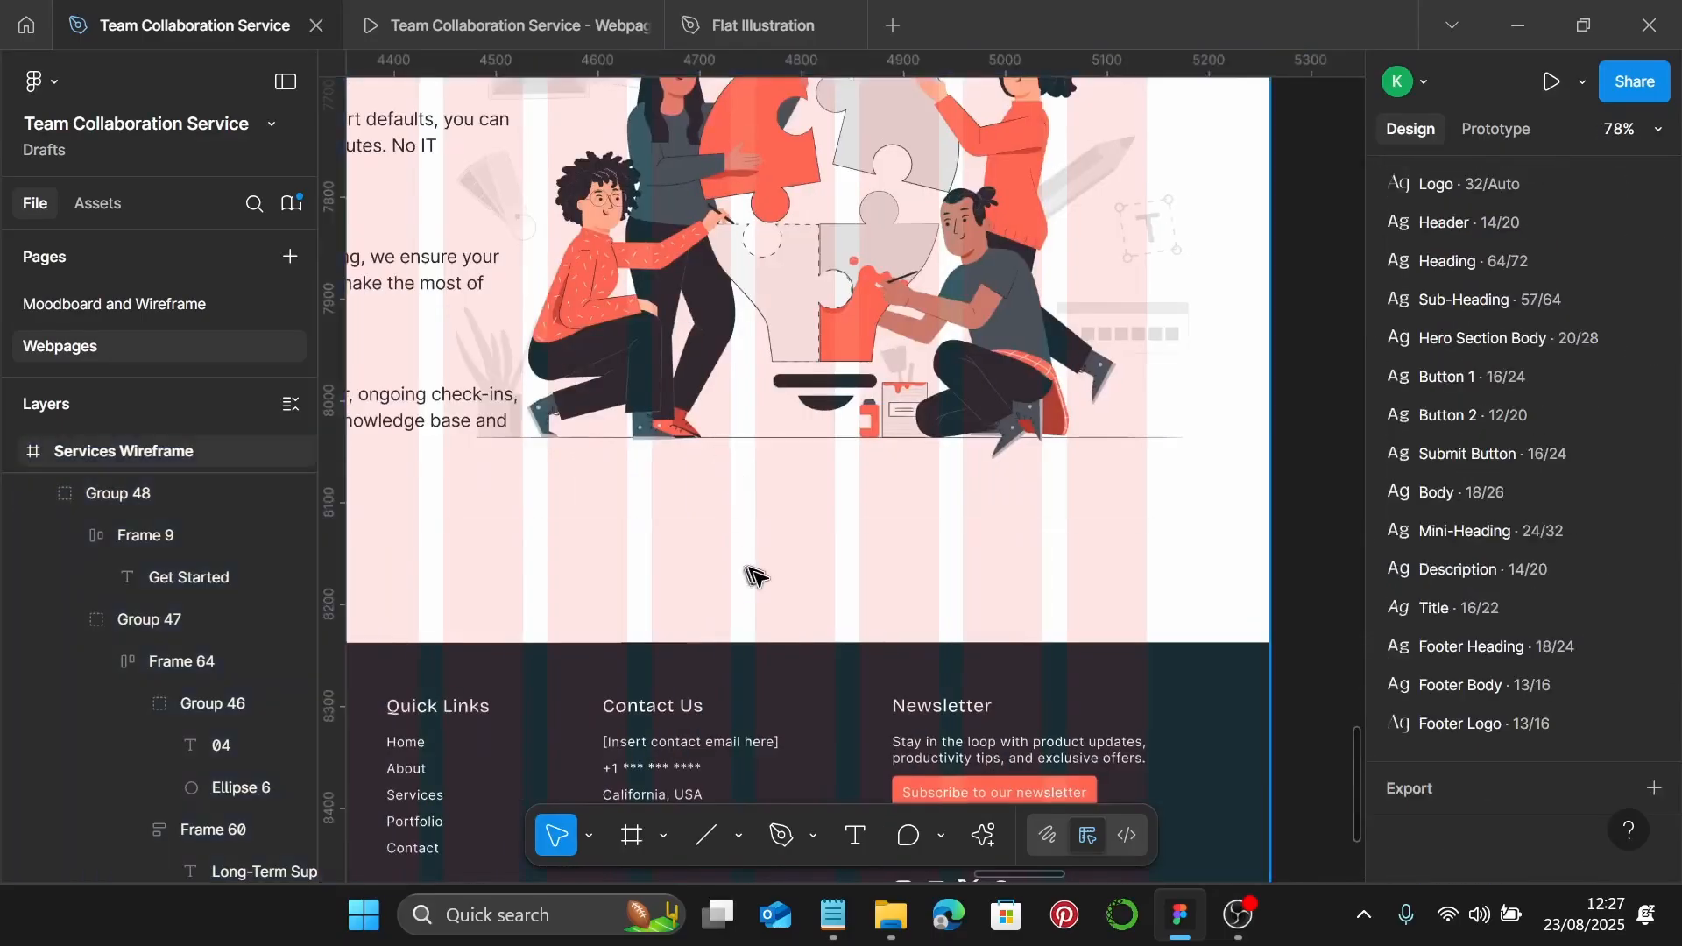
Review the Services page in the prototype preview, from the Project Management section down to the footer, and return to the design file
{"action": "scroll", "coordinate": [758, 572], "scroll_direction": "down", "scroll_amount": 5}
{"action": "scroll", "coordinate": [758, 572], "scroll_direction": "up", "scroll_amount": 5}
{"action": "scroll", "coordinate": [758, 572], "scroll_direction": "left", "scroll_amount": 2}
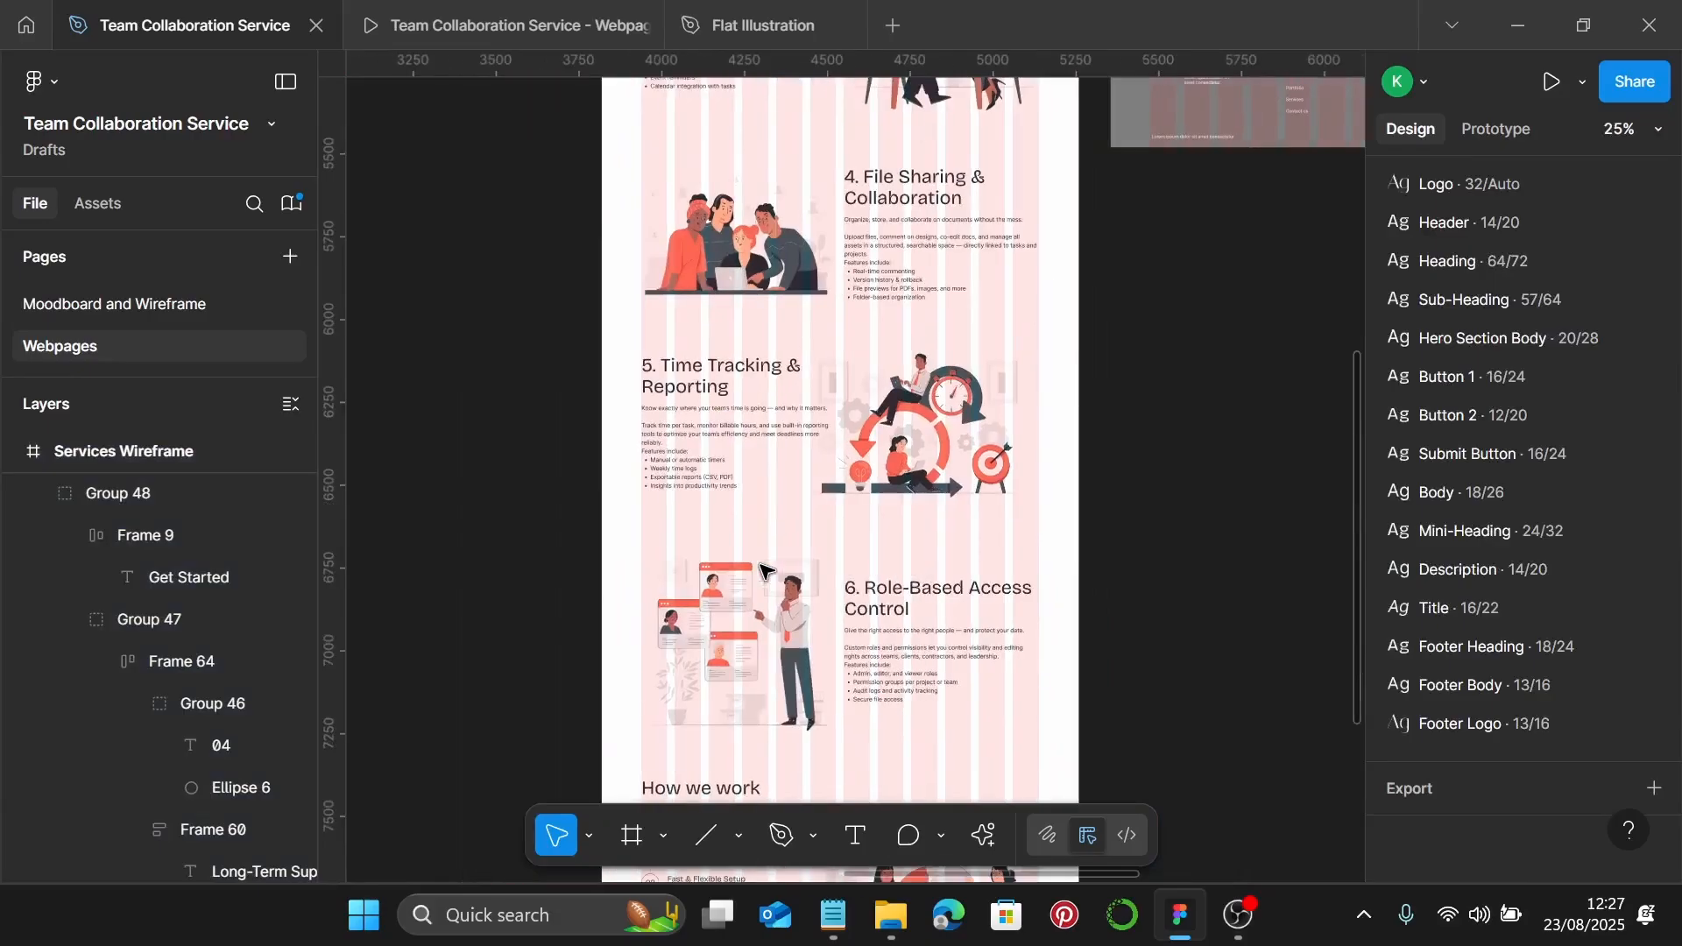
{"action": "left_click", "coordinate": [496, 22]}
{"action": "scroll", "coordinate": [1000, 408], "scroll_direction": "up", "scroll_amount": 15}
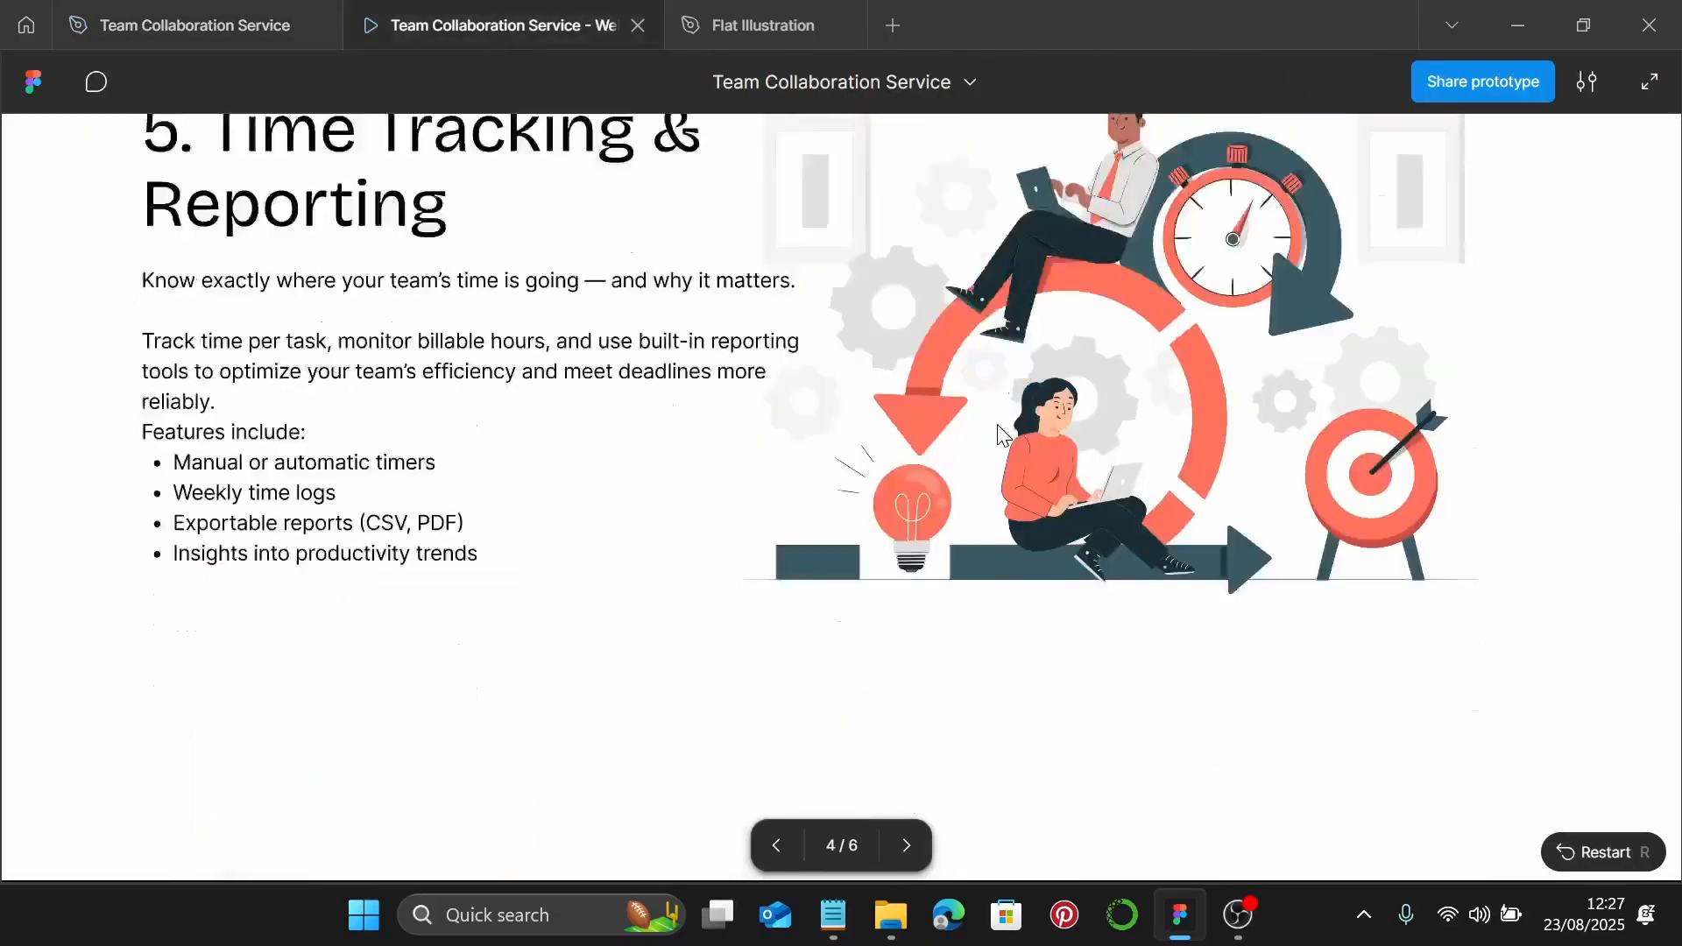
{"action": "scroll", "coordinate": [1002, 409], "scroll_direction": "up", "scroll_amount": 5}
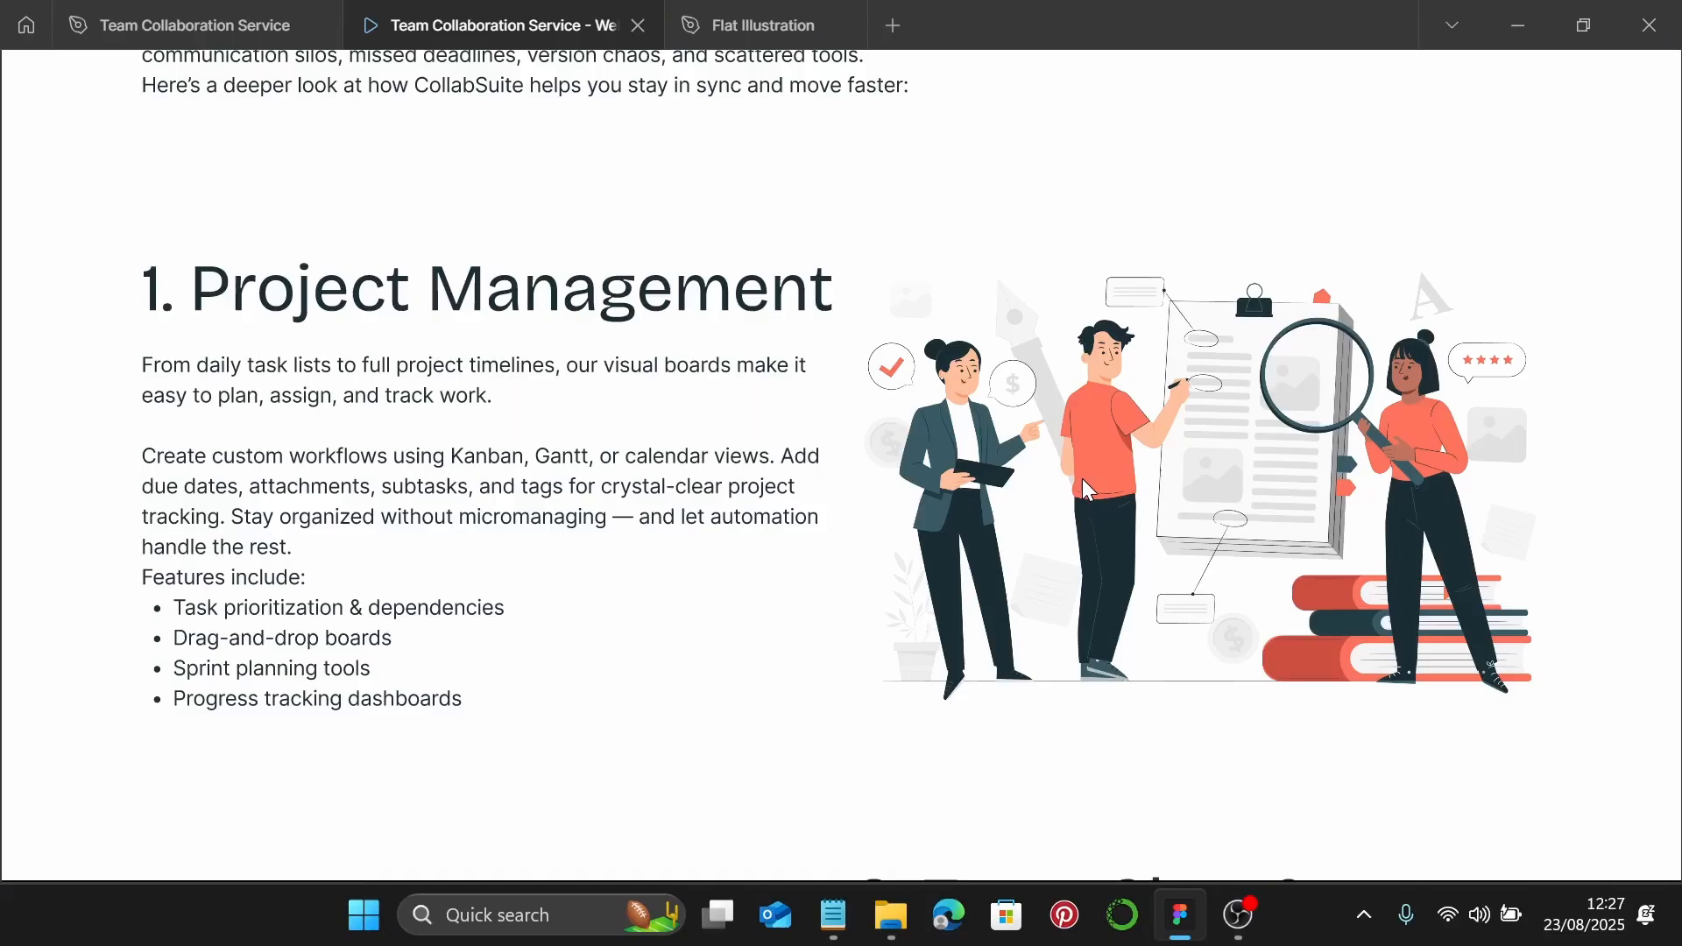
{"action": "scroll", "coordinate": [1083, 479], "scroll_direction": "up", "scroll_amount": 4}
{"action": "scroll", "coordinate": [787, 408], "scroll_direction": "down", "scroll_amount": 12}
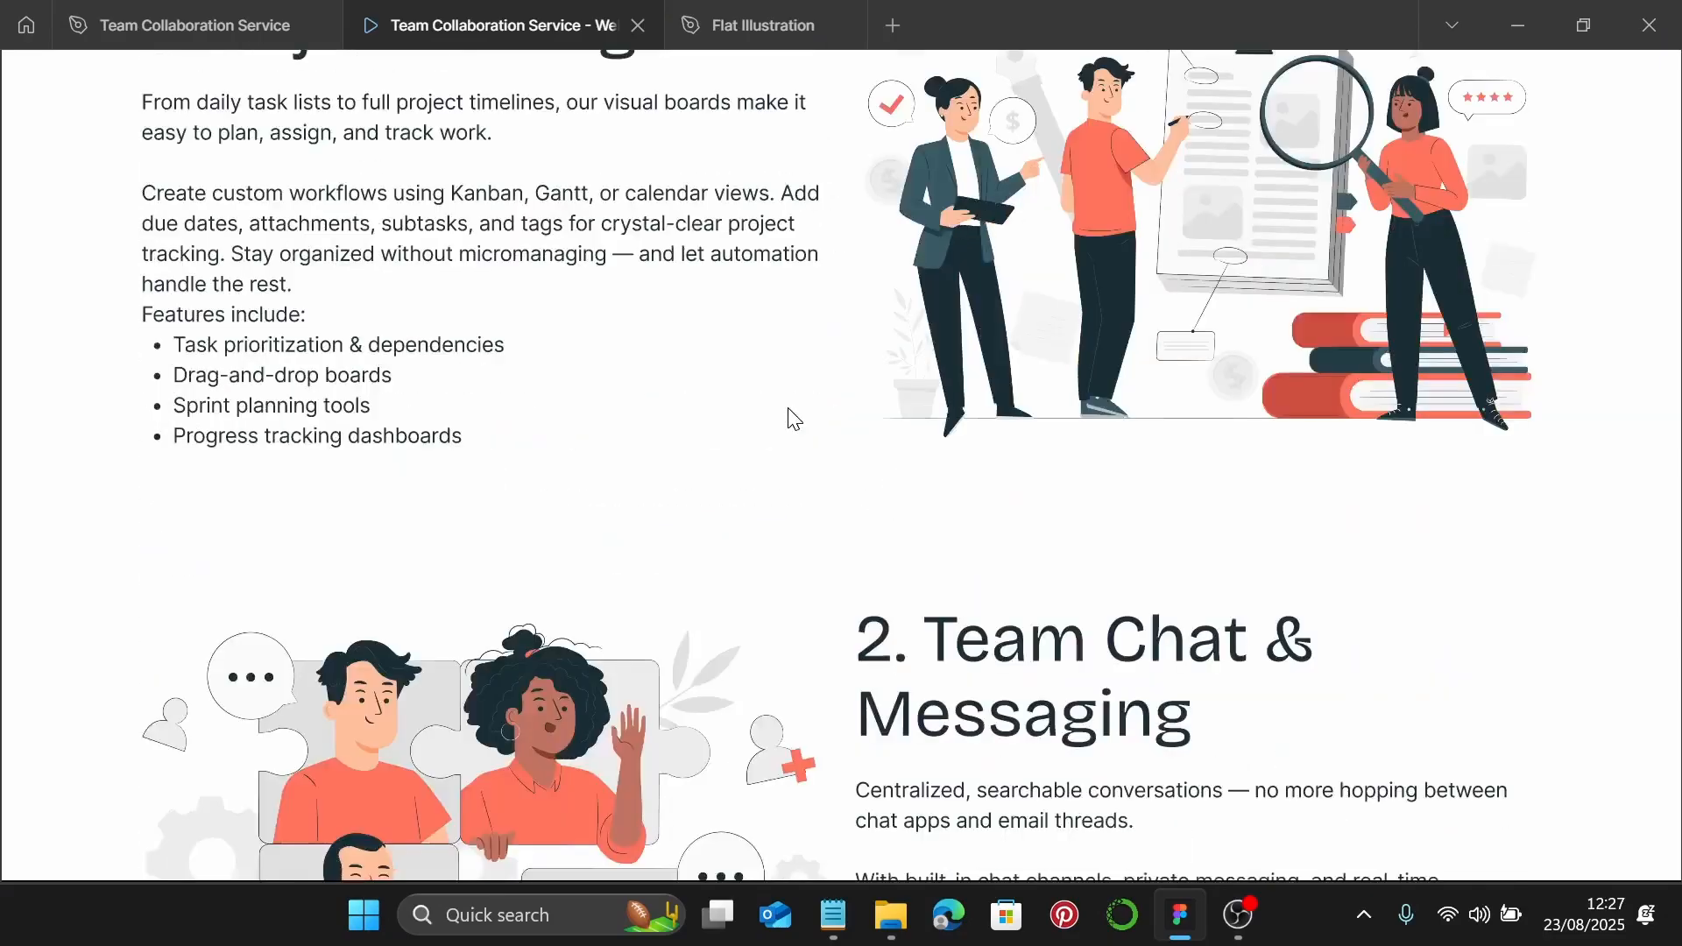
{"action": "scroll", "coordinate": [793, 419], "scroll_direction": "down", "scroll_amount": 10}
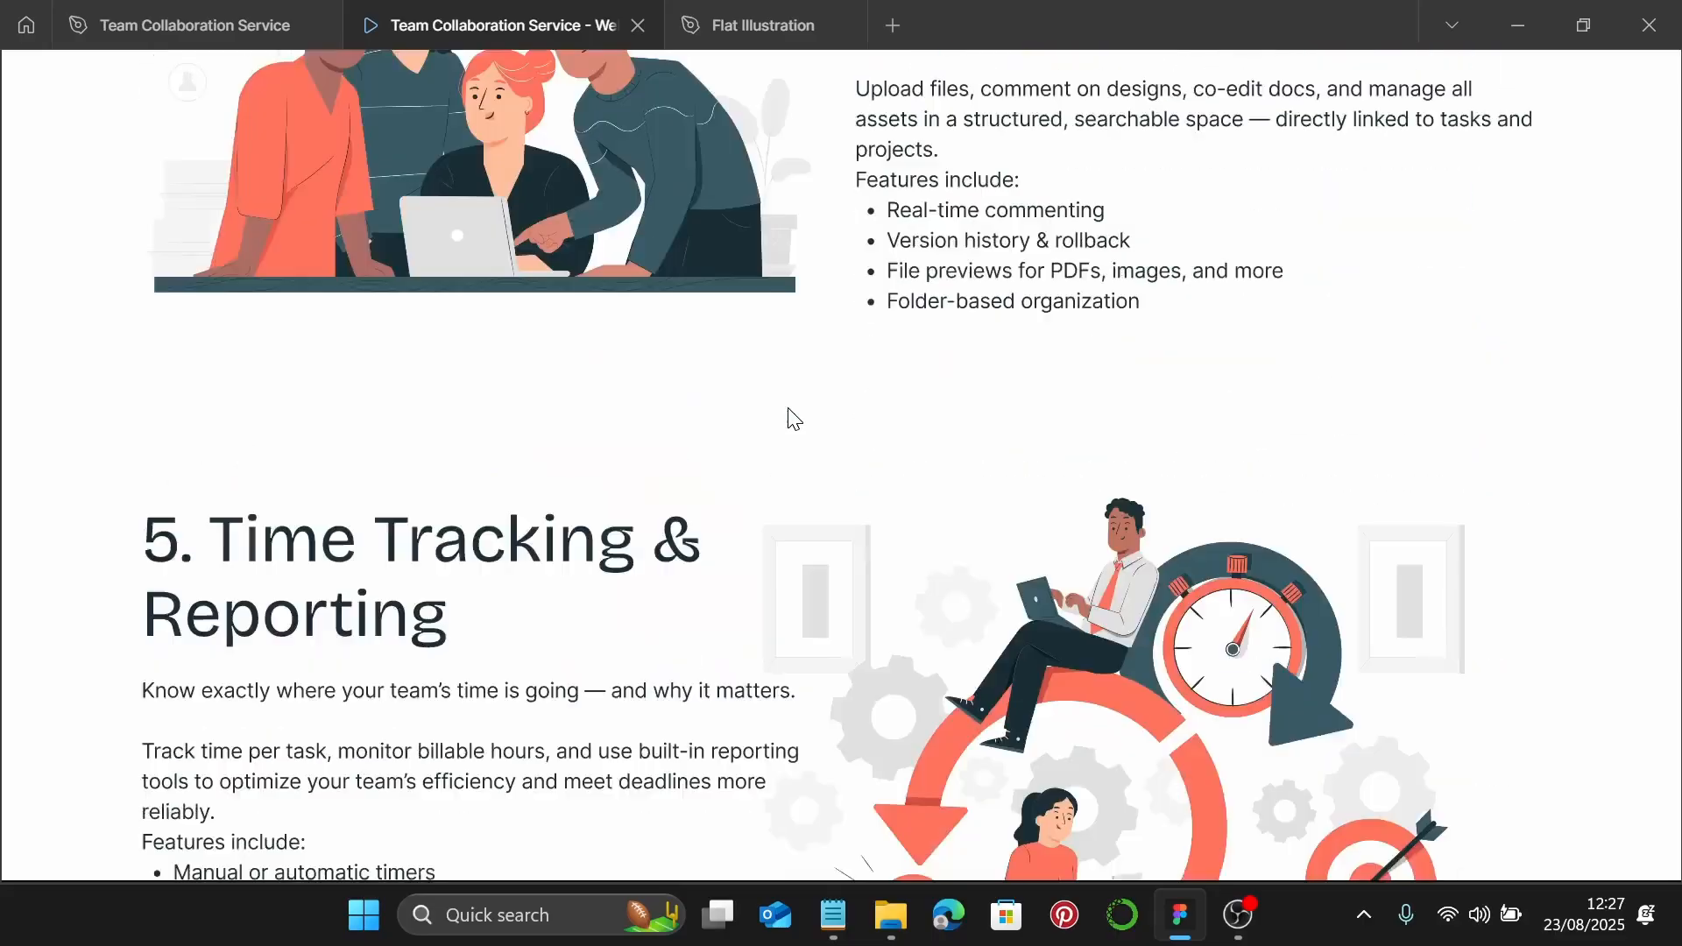
{"action": "scroll", "coordinate": [793, 419], "scroll_direction": "down", "scroll_amount": 12}
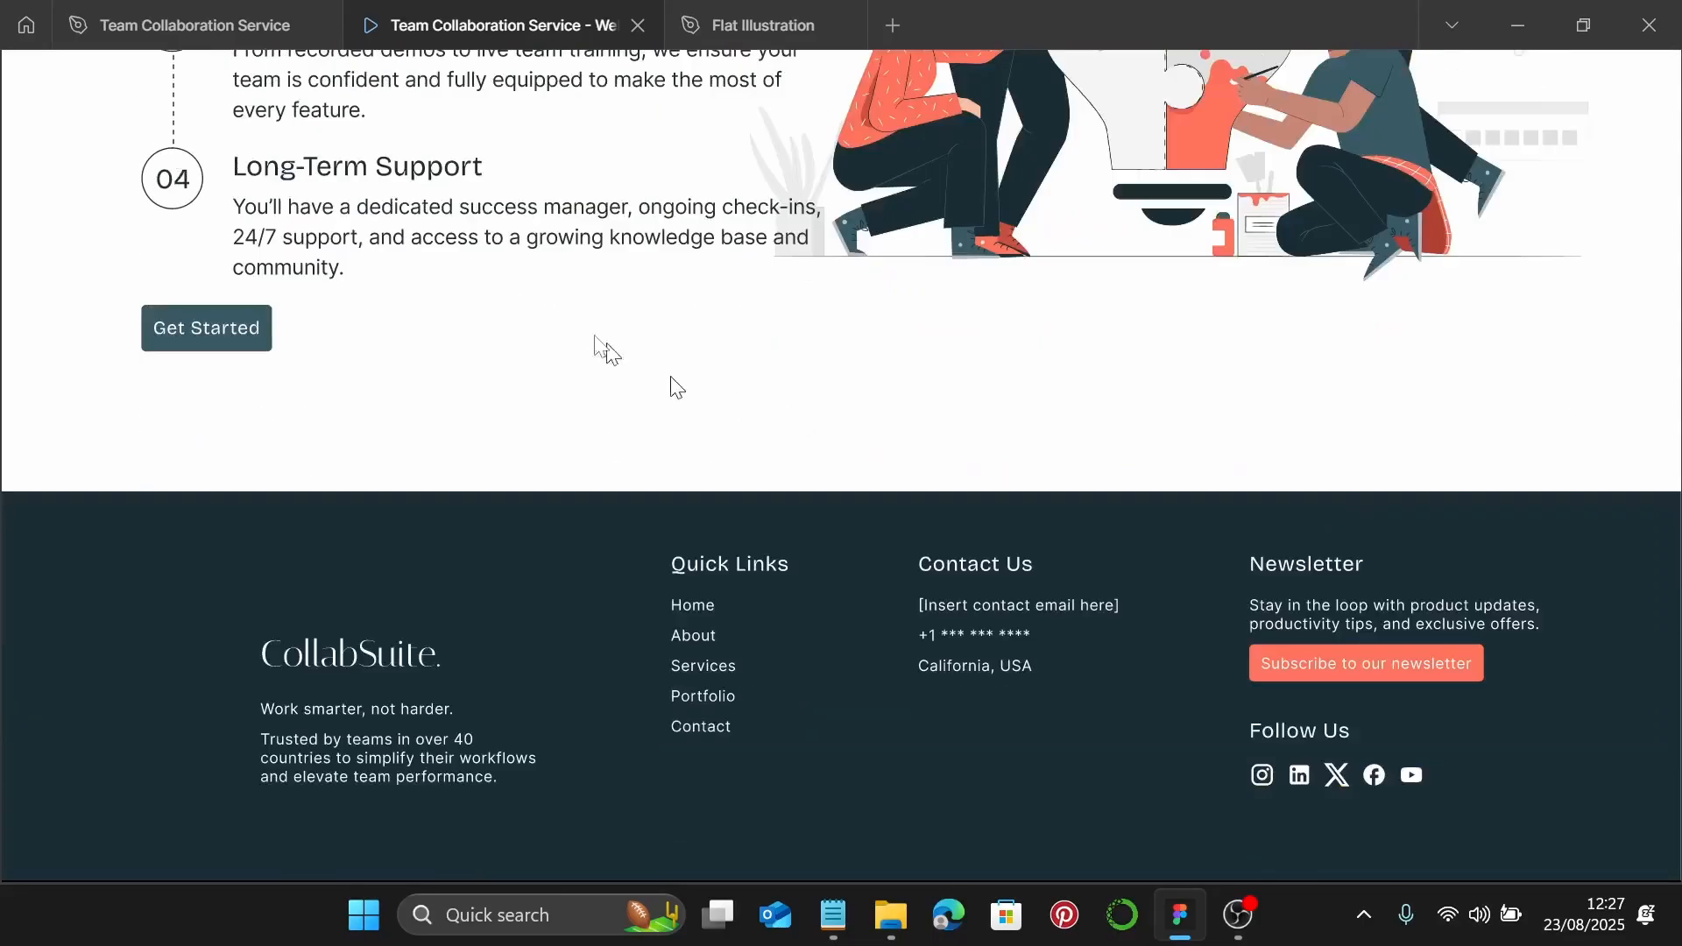
{"action": "left_click", "coordinate": [194, 24]}
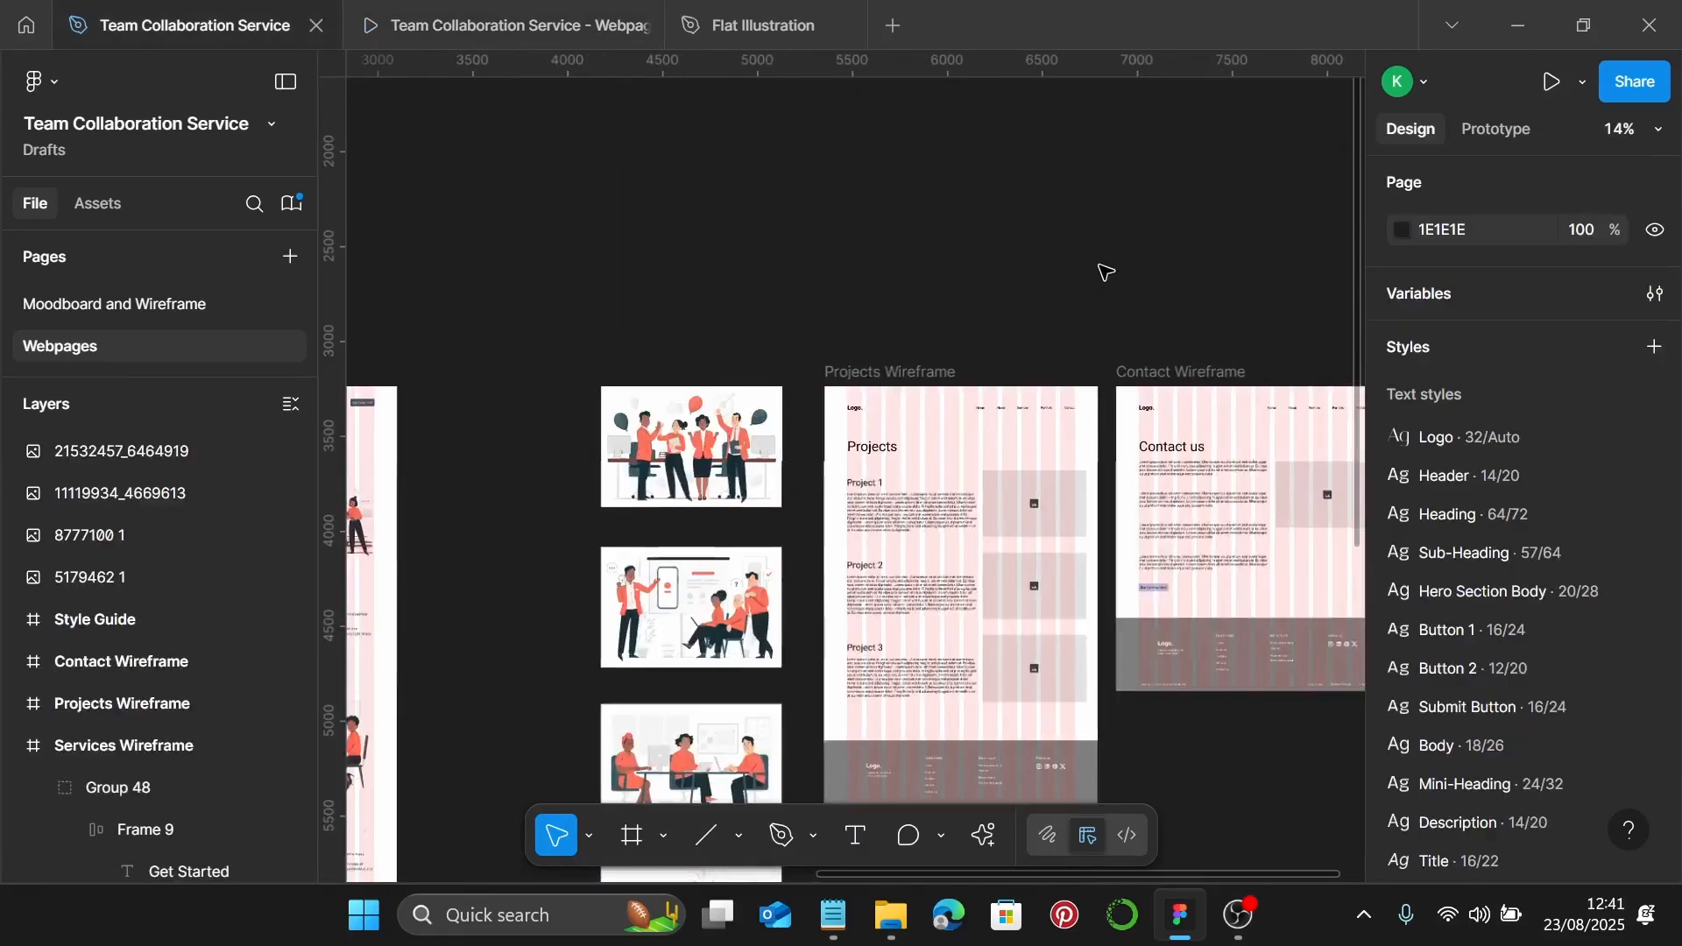
Replace the placeholder header of the Projects Wireframe with the CollabSuite header copied from the Services Wireframe
{"action": "left_click", "coordinate": [977, 411]}
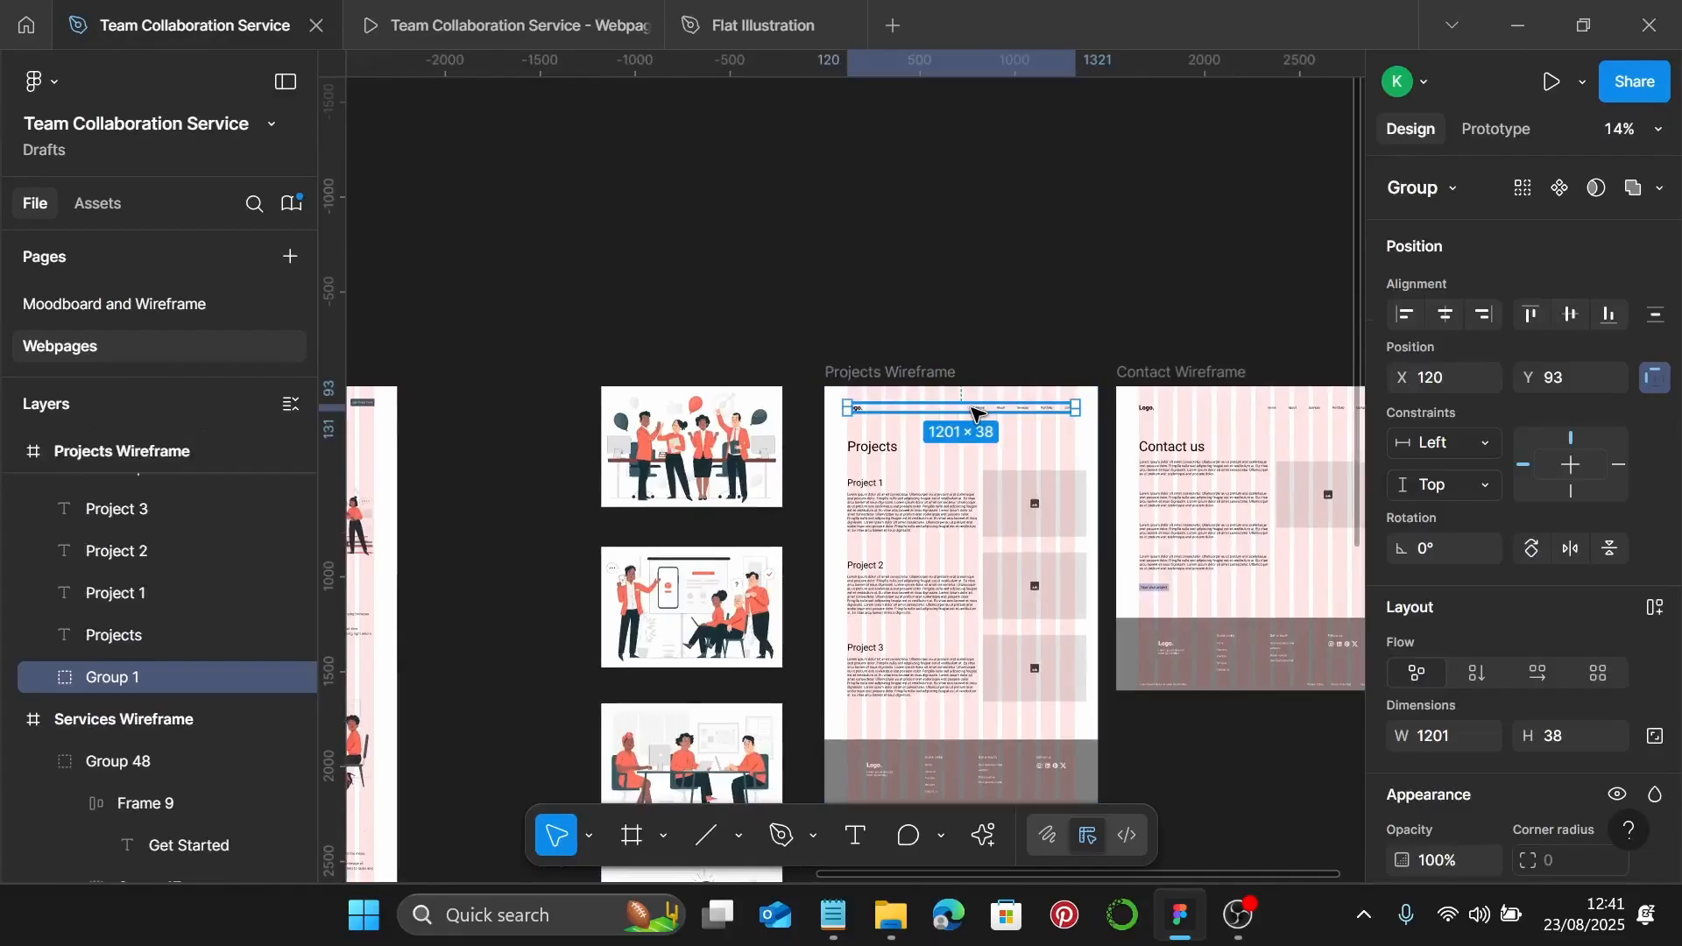
{"action": "key", "text": "Delete"}
{"action": "scroll", "coordinate": [977, 412], "scroll_direction": "left", "scroll_amount": 5}
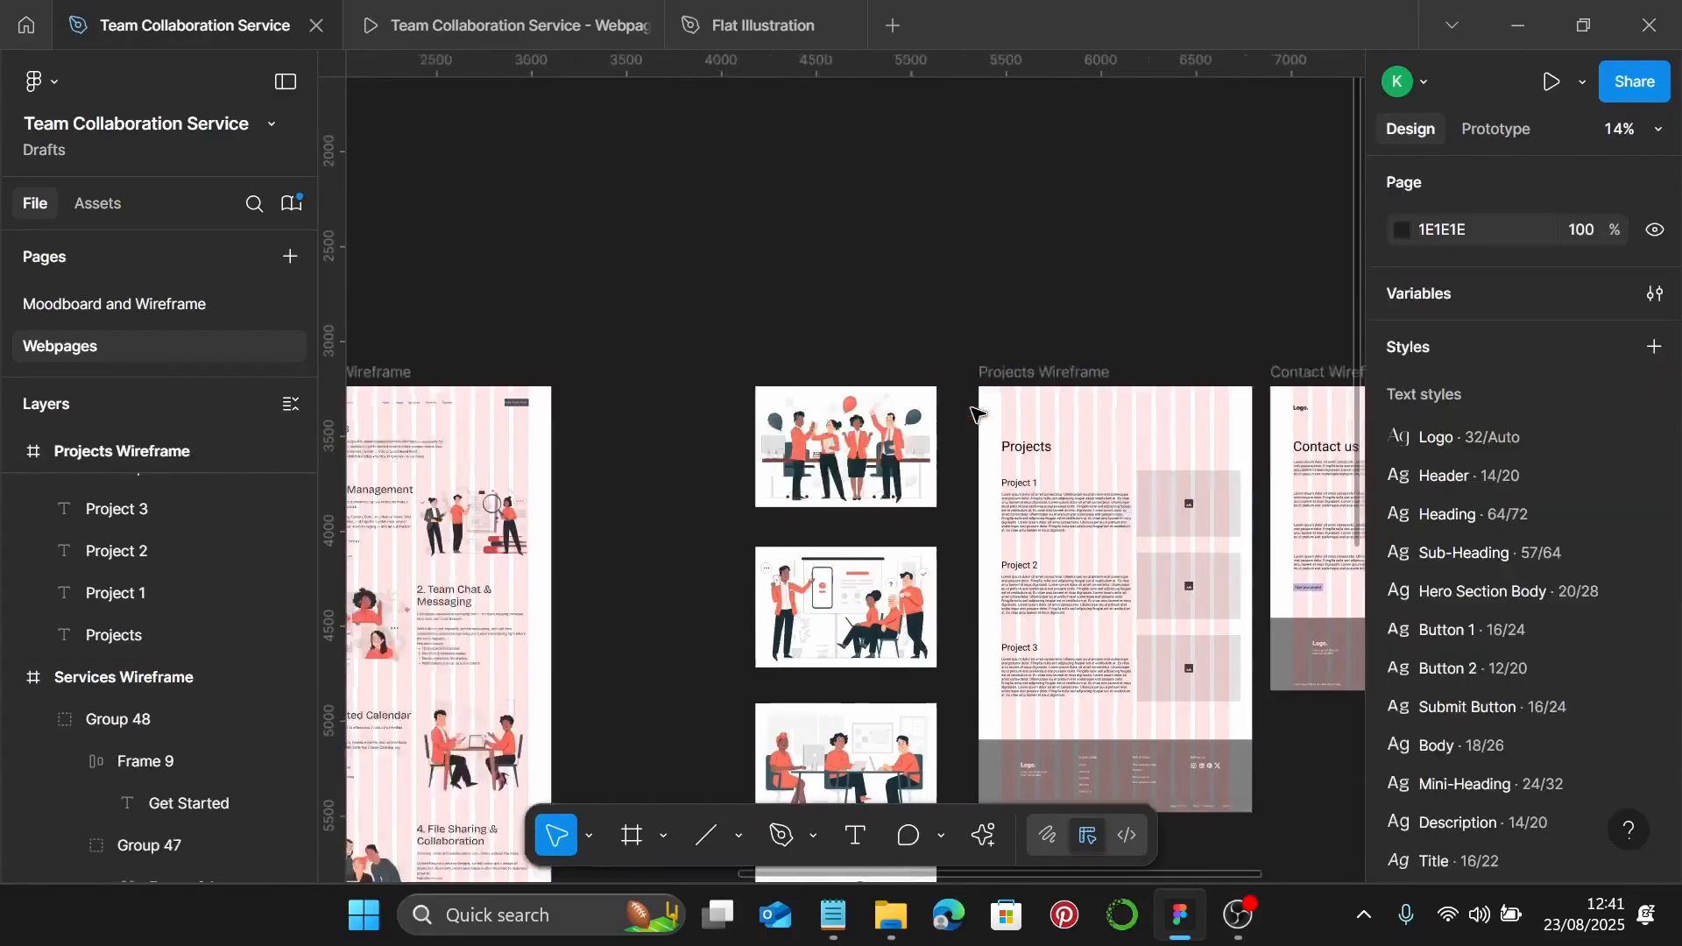
{"action": "left_click", "coordinate": [612, 410]}
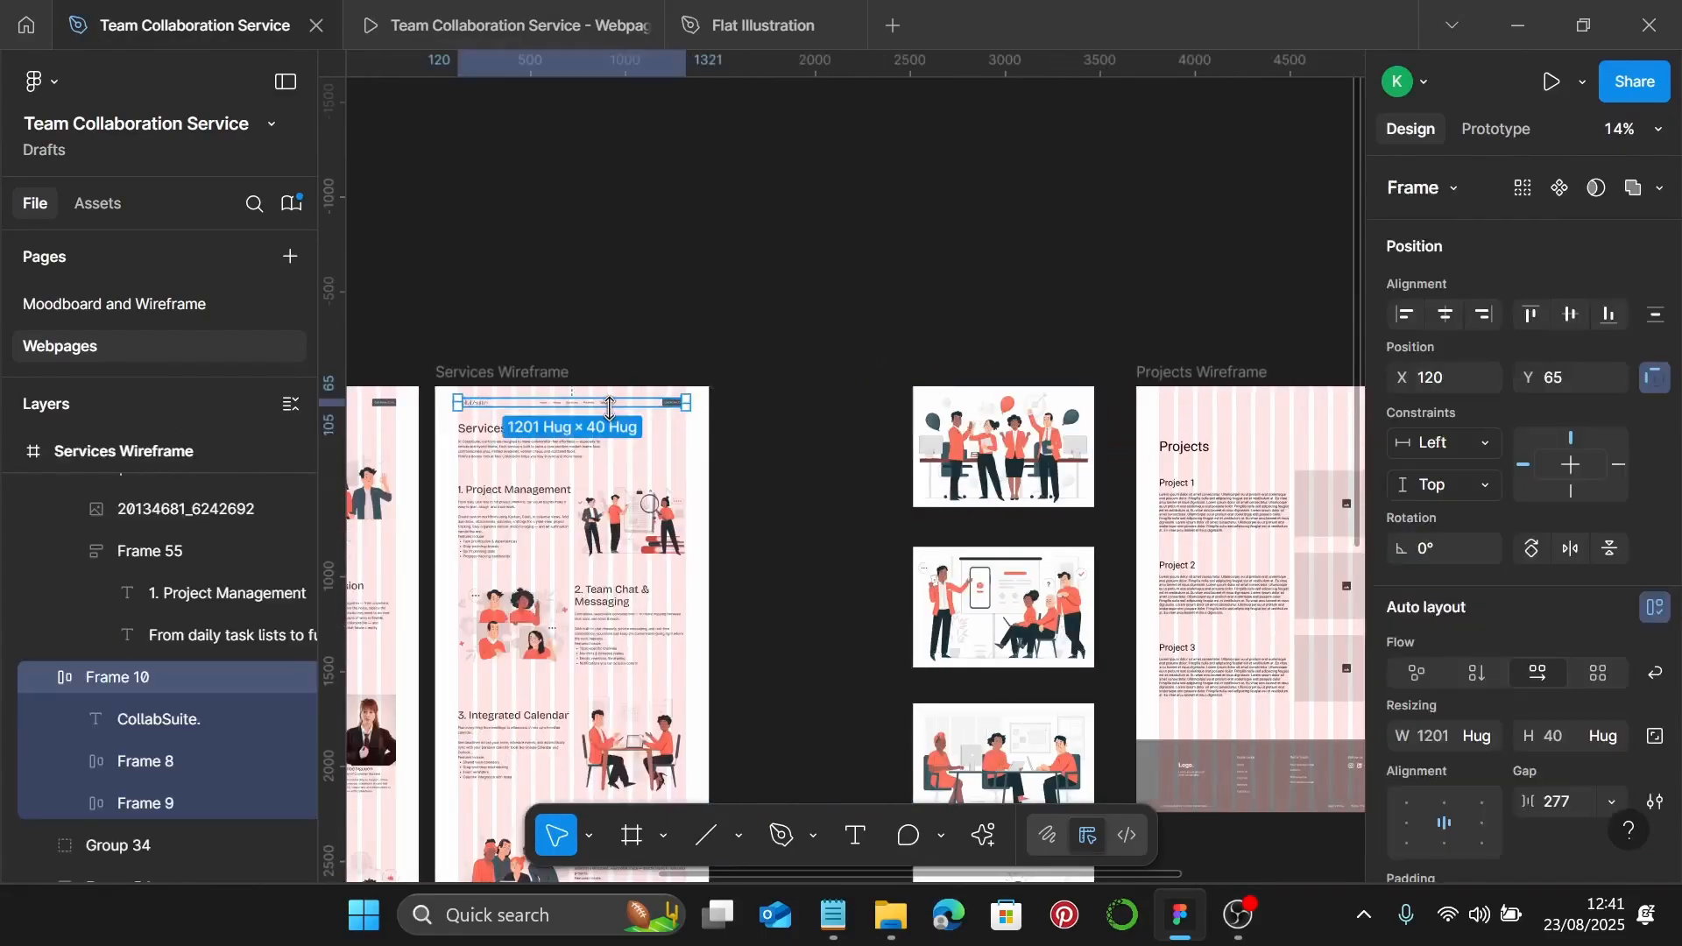
{"action": "scroll", "coordinate": [611, 410], "scroll_direction": "right", "scroll_amount": 2}
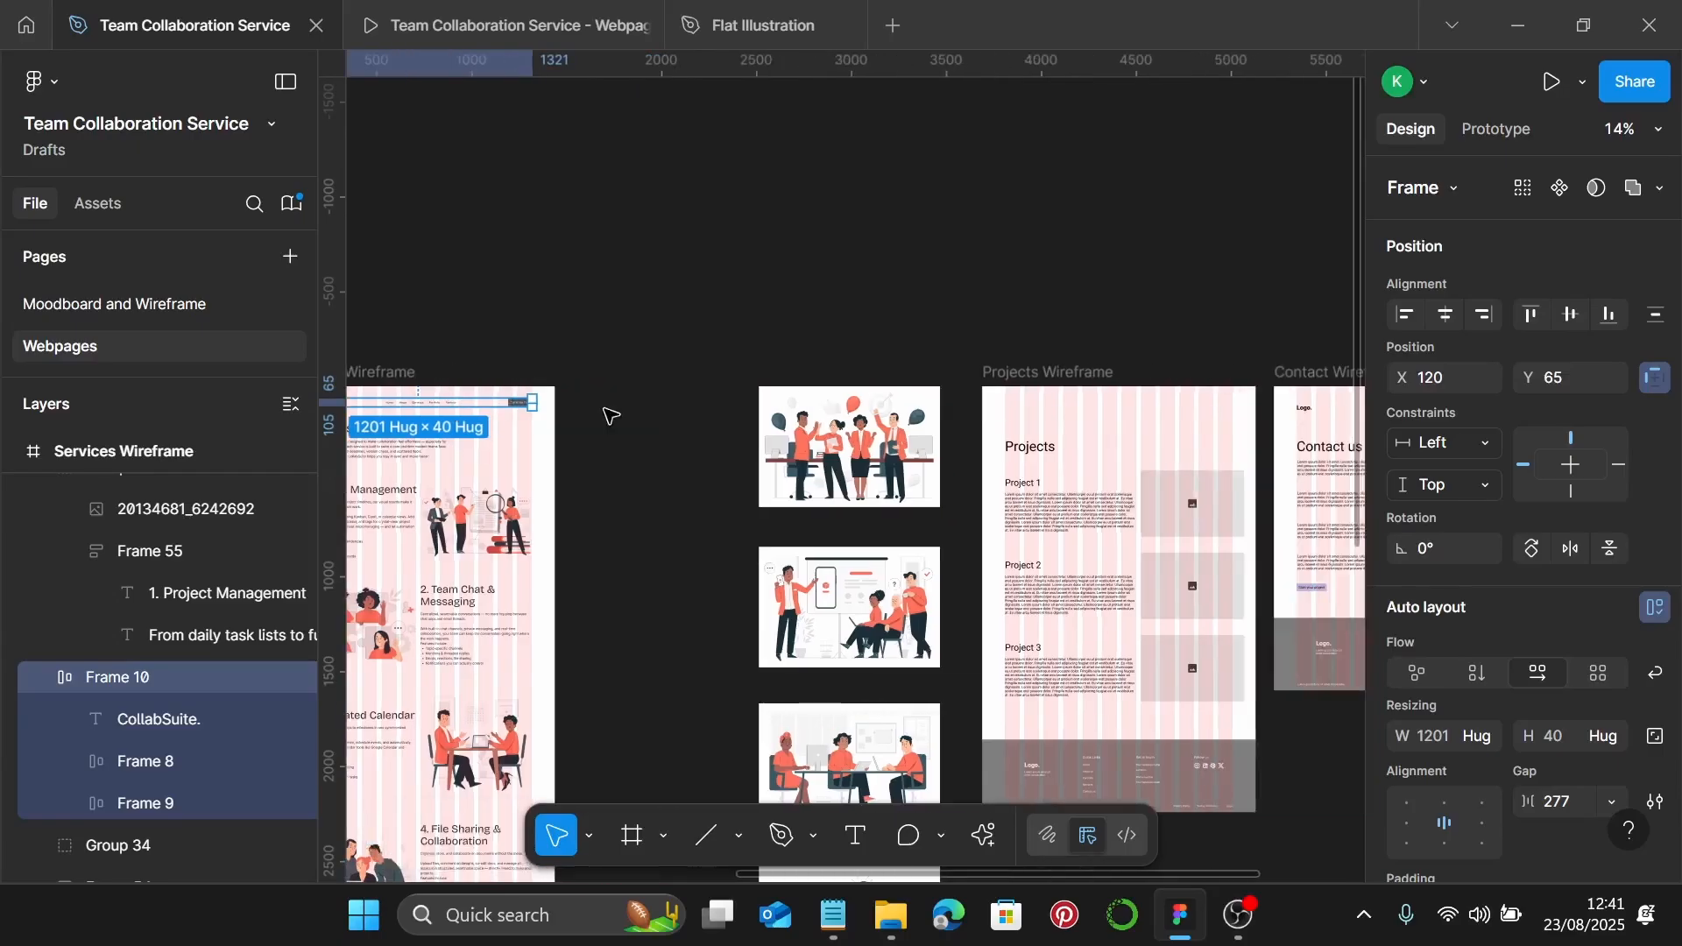
{"action": "left_click", "coordinate": [1060, 368]}
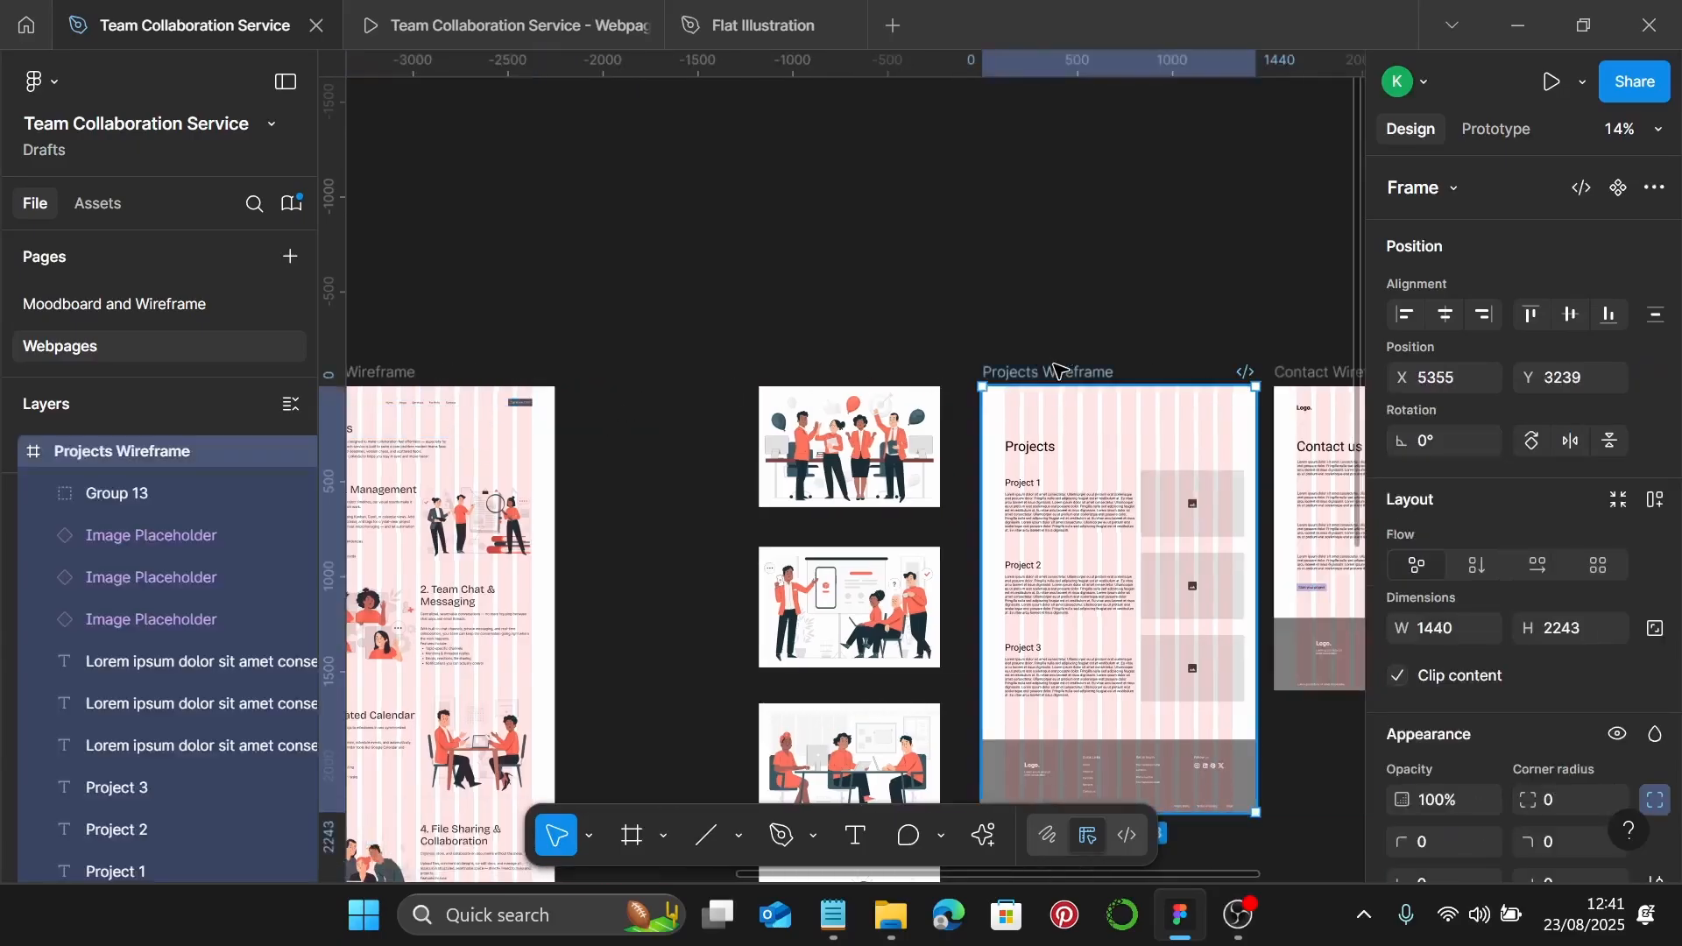
{"action": "key", "text": "ctrl+v"}
{"action": "scroll", "coordinate": [1063, 408], "scroll_direction": "right", "scroll_amount": 2}
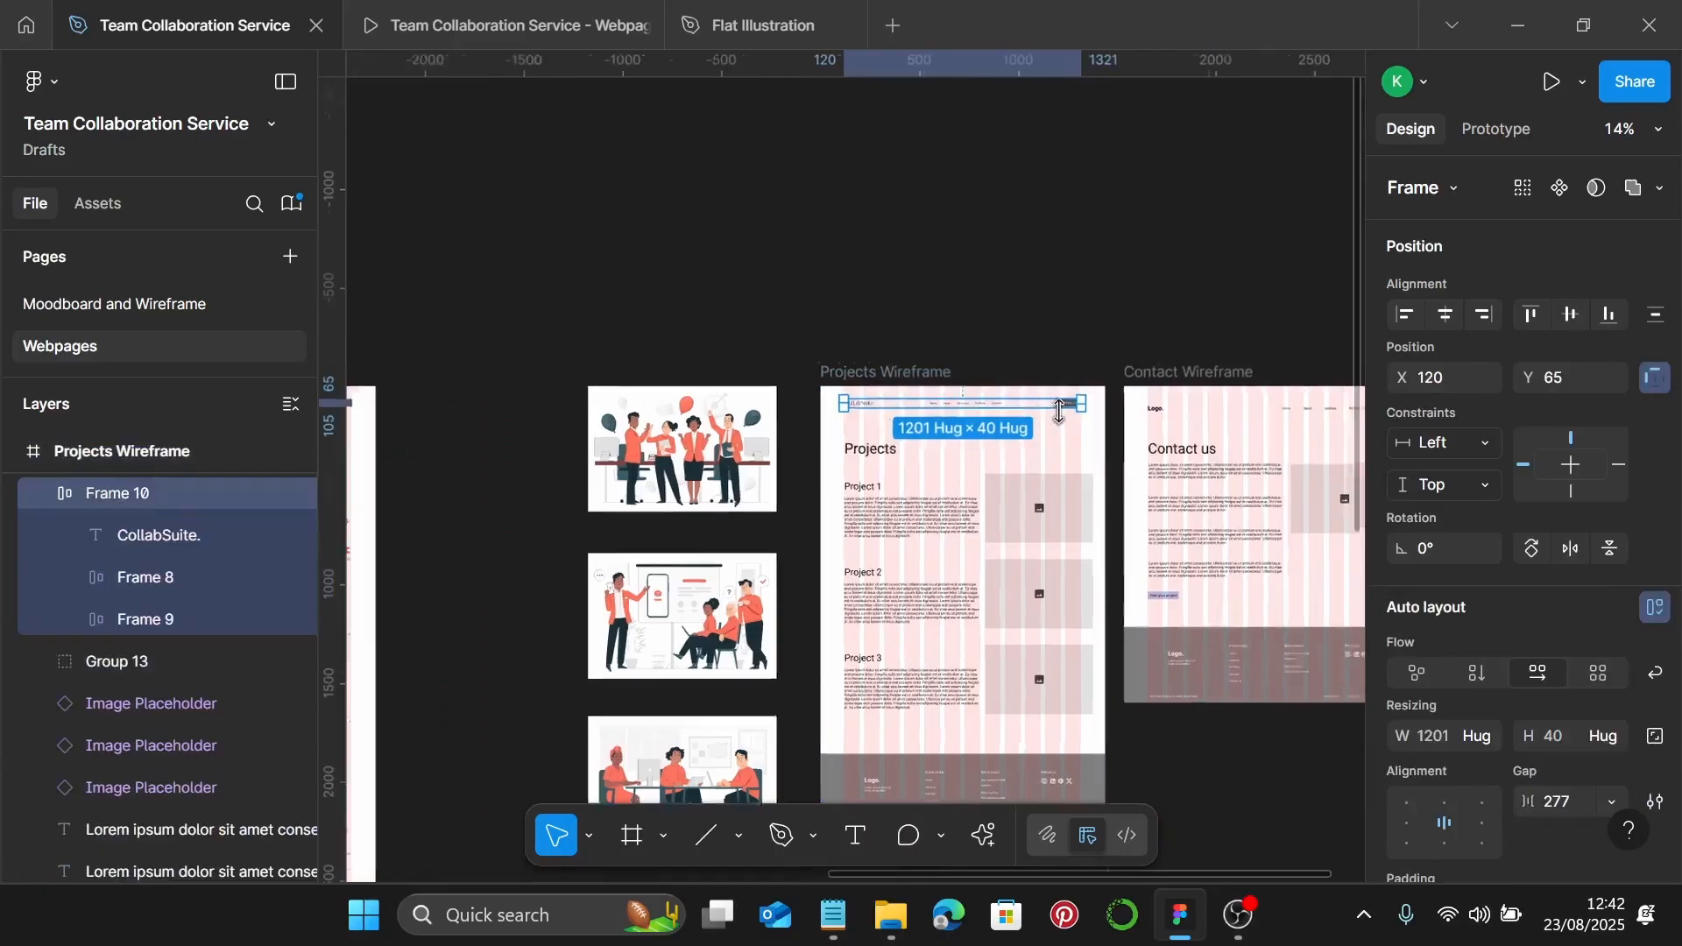
Apply the Heading text style to the Projects title and move the title up closer to the header
{"action": "scroll", "coordinate": [1043, 416], "scroll_direction": "up", "scroll_amount": 5}
{"action": "scroll", "coordinate": [885, 488], "scroll_direction": "up", "scroll_amount": 3}
{"action": "scroll", "coordinate": [659, 488], "scroll_direction": "down", "scroll_amount": 1}
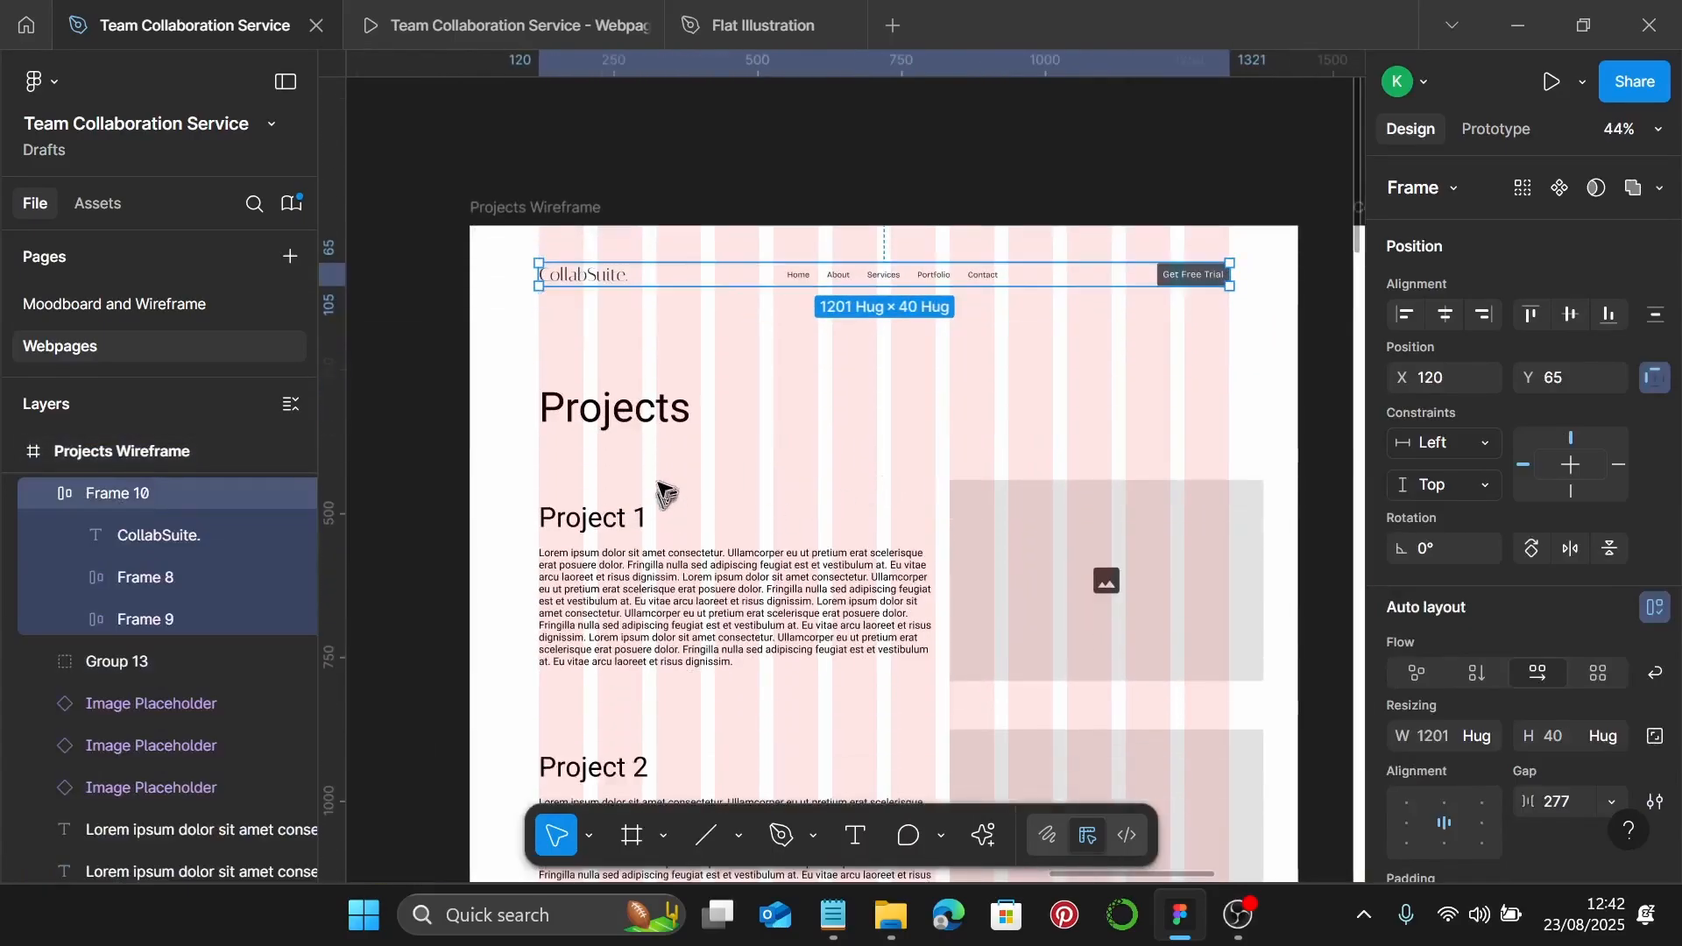
{"action": "left_click", "coordinate": [610, 427]}
{"action": "scroll", "coordinate": [1520, 569], "scroll_direction": "down", "scroll_amount": 5}
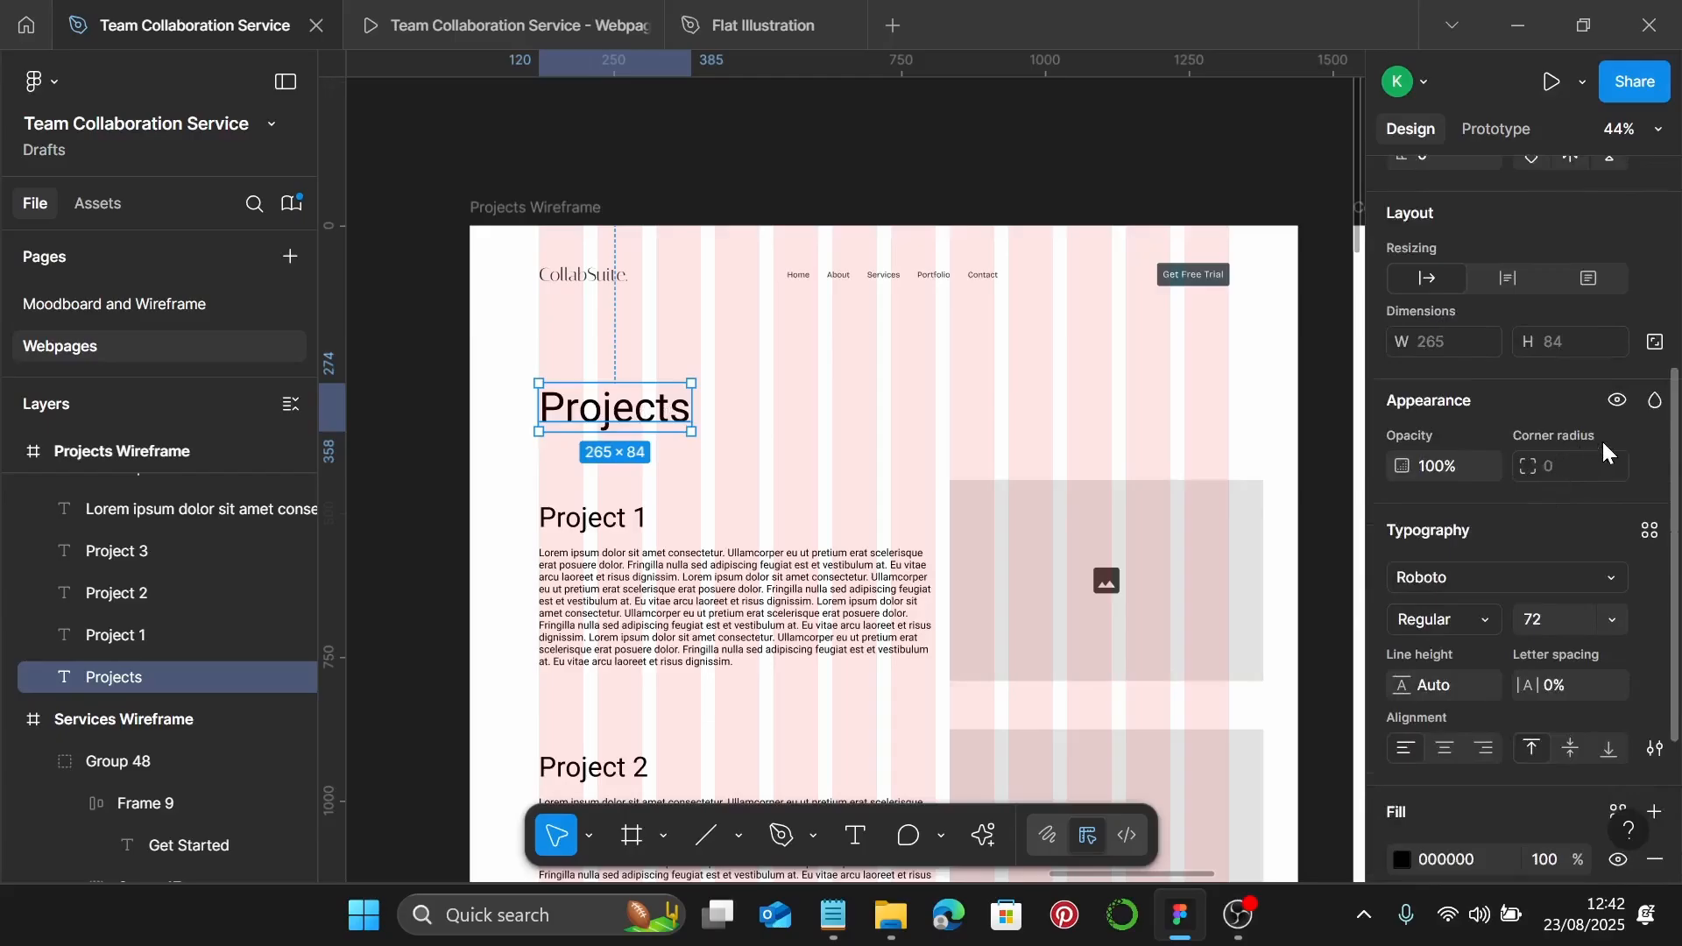
{"action": "left_click", "coordinate": [1648, 530]}
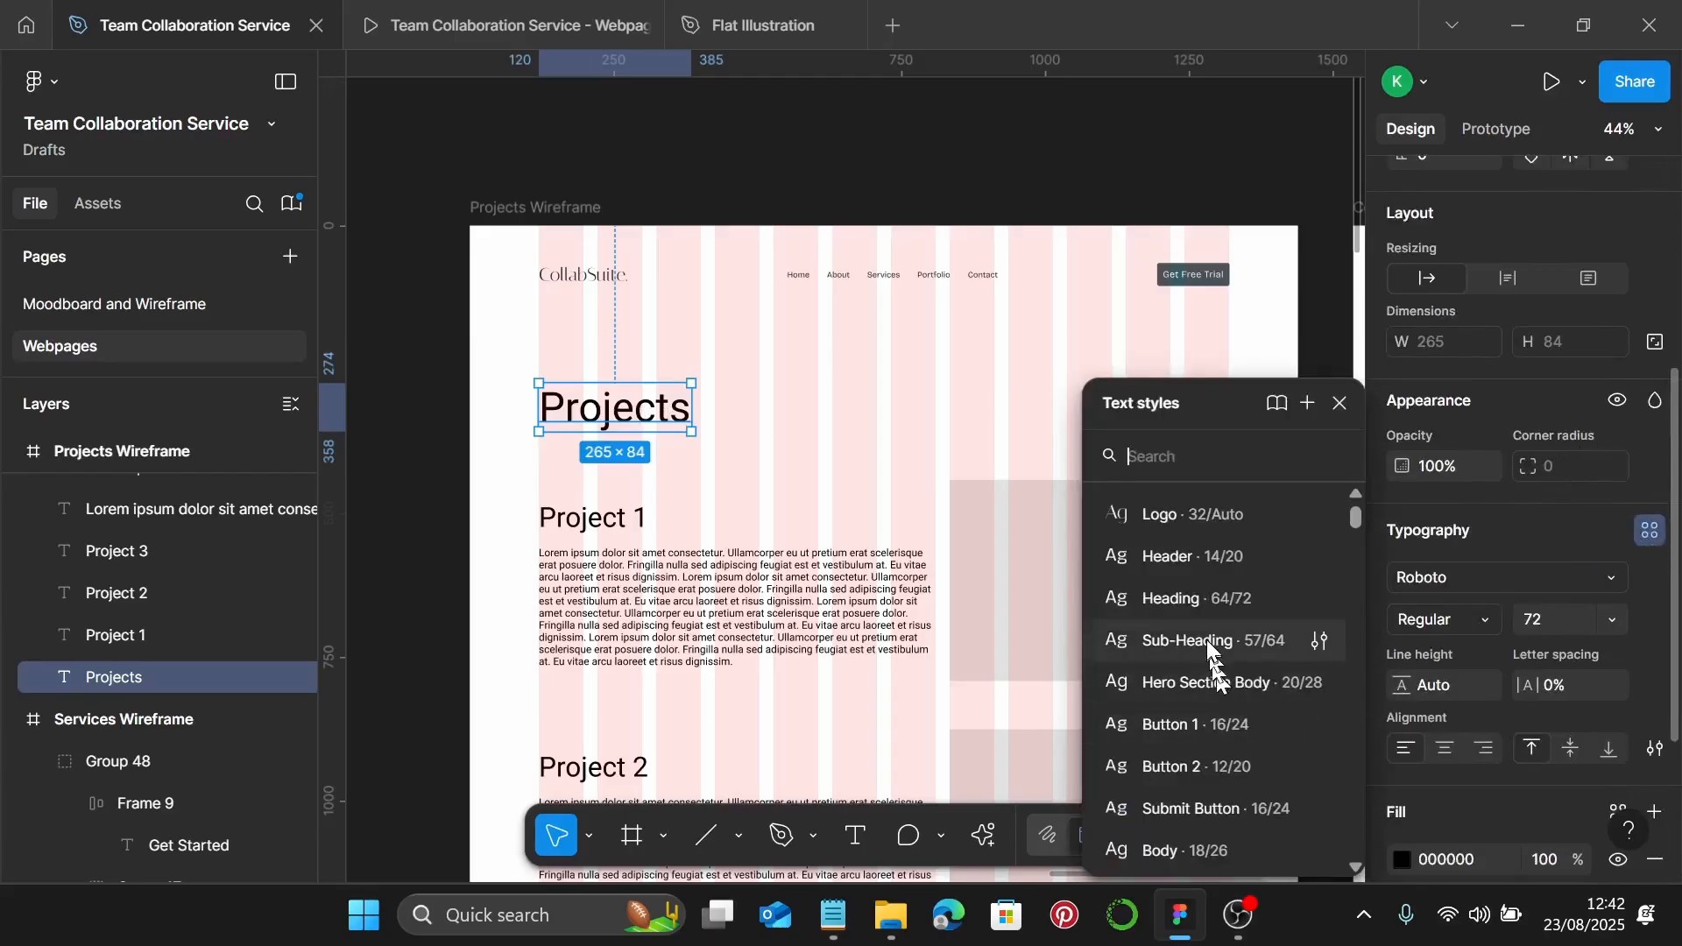
{"action": "left_click", "coordinate": [1207, 607]}
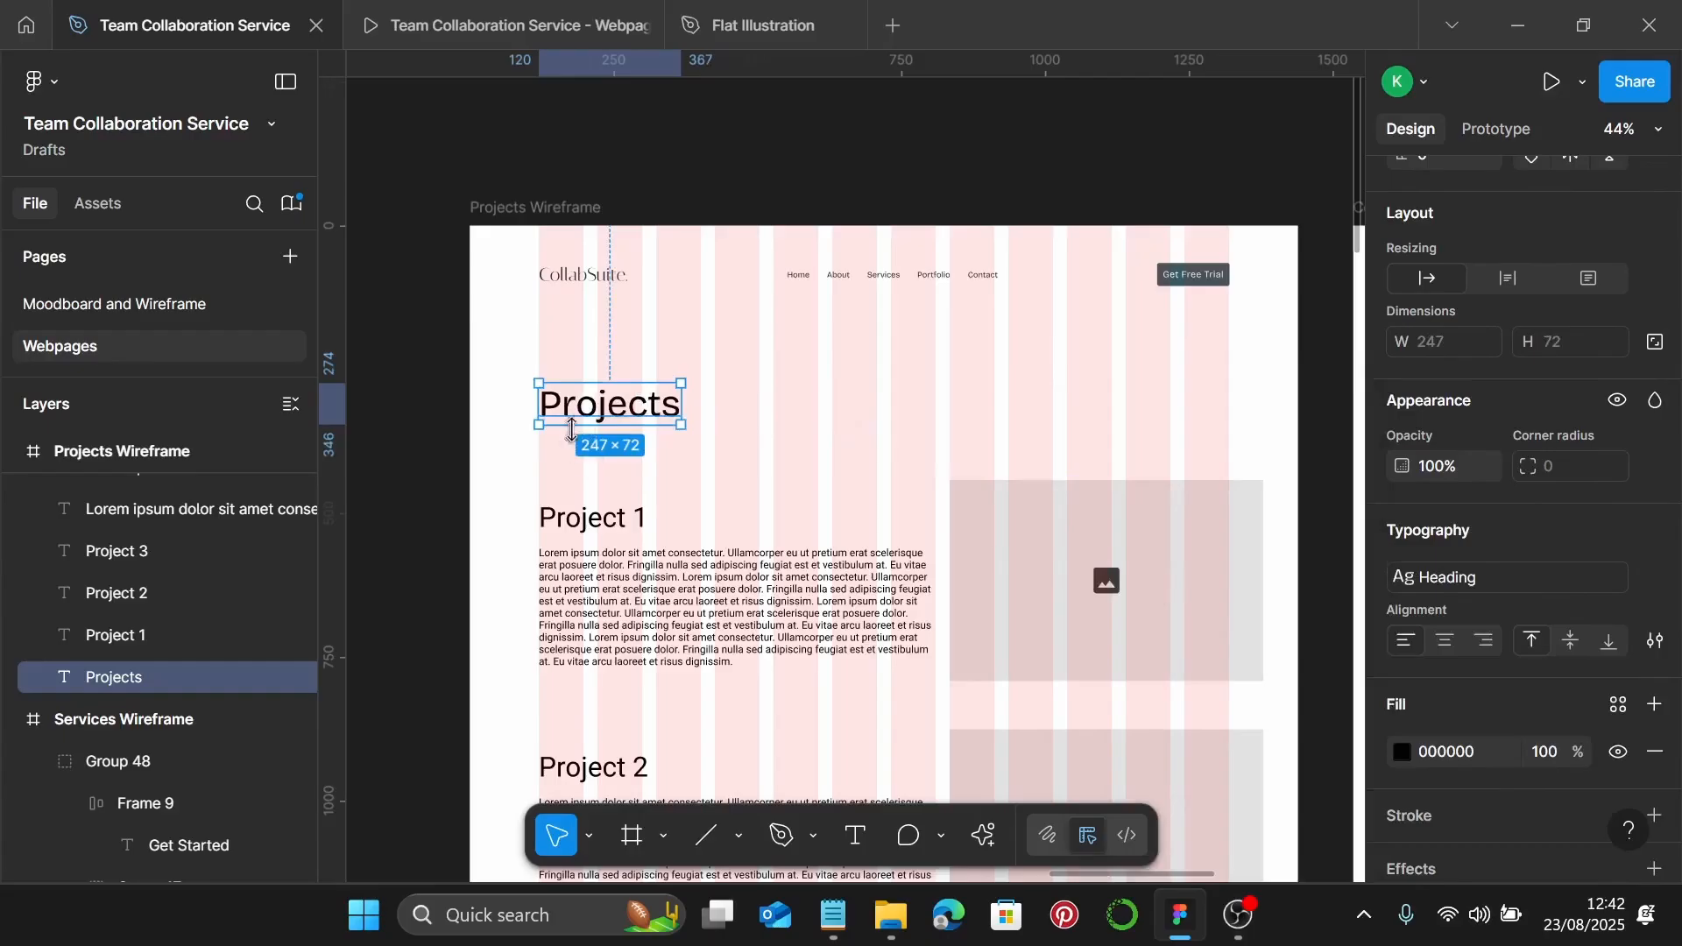
{"action": "left_click_drag", "start_coordinate": [589, 422], "coordinate": [589, 381]}
Duplicate Project 1's lorem ipsum paragraph directly below the Projects title and apply the Body text style to the copy
{"action": "left_click", "coordinate": [592, 524]}
{"action": "left_click", "coordinate": [598, 616]}
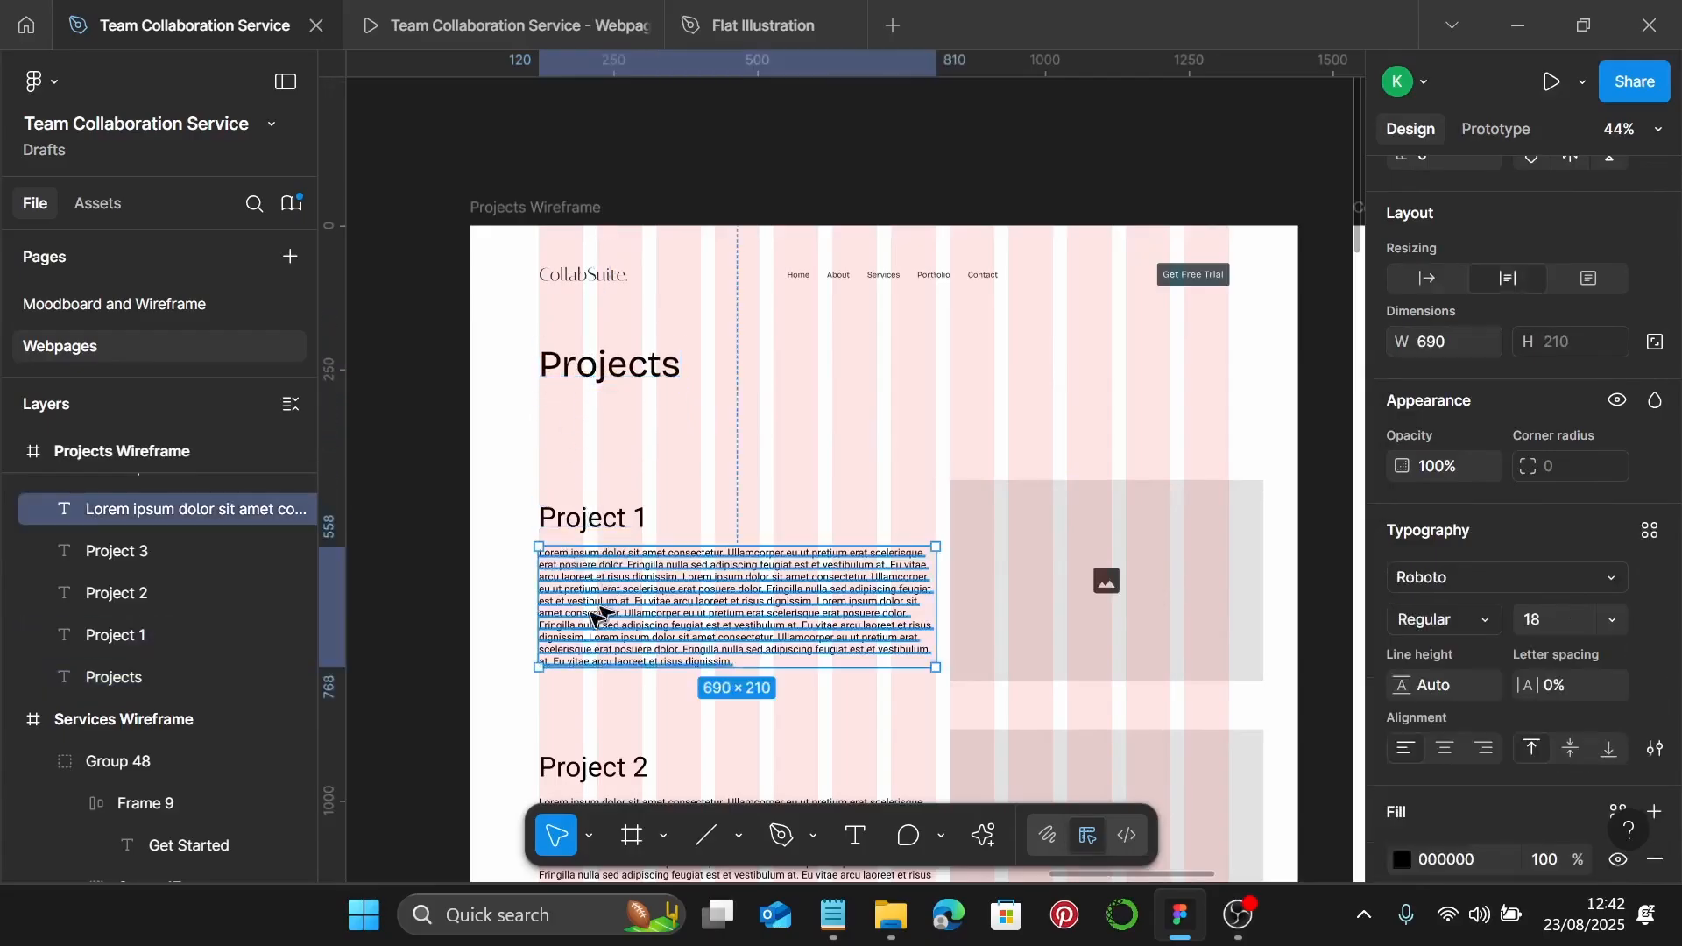
{"action": "left_click_drag", "start_coordinate": [585, 596], "coordinate": [585, 448]}
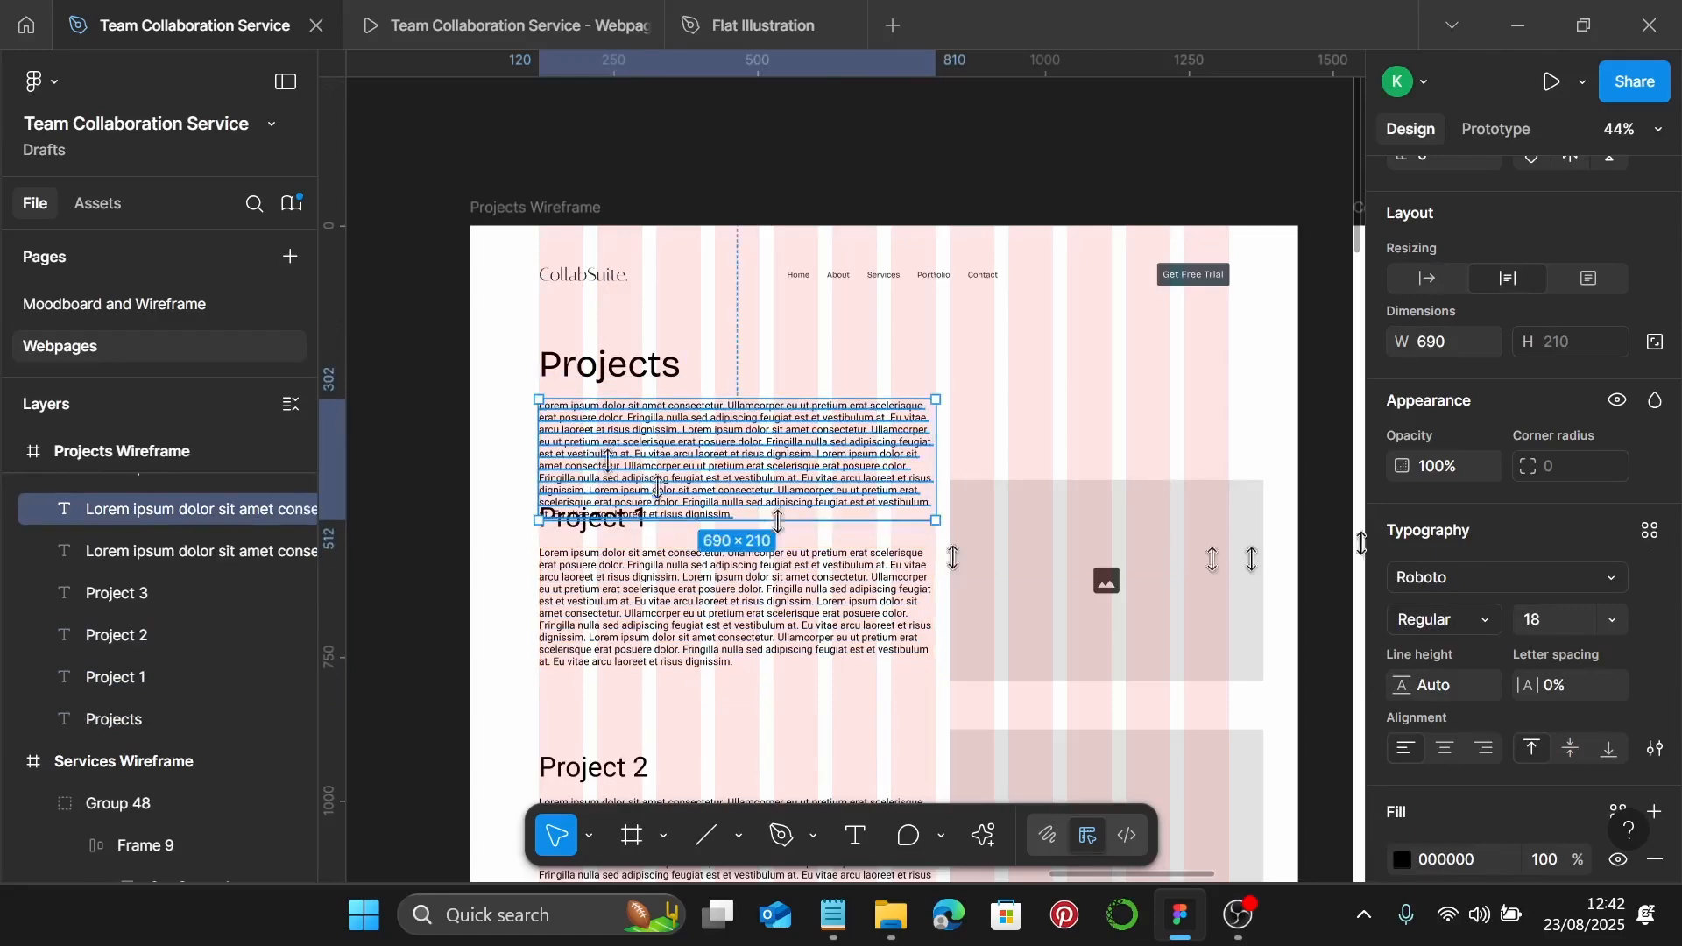
{"action": "left_click", "coordinate": [1648, 533]}
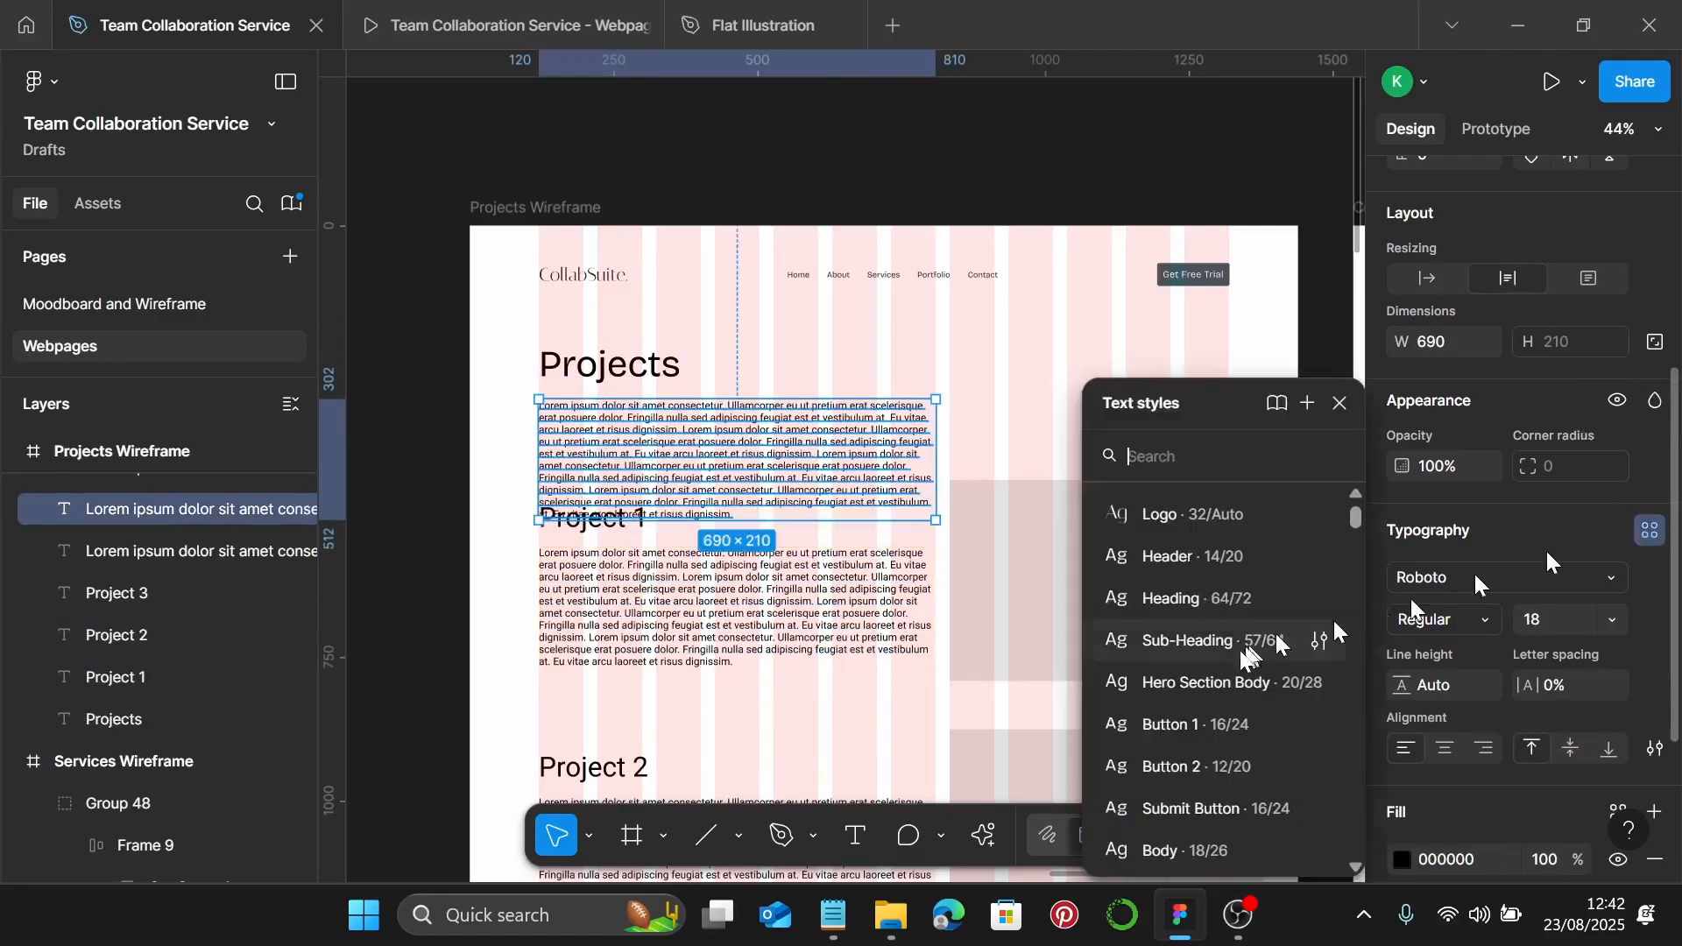
{"action": "scroll", "coordinate": [1223, 753], "scroll_direction": "down", "scroll_amount": 3}
{"action": "left_click", "coordinate": [1178, 719]}
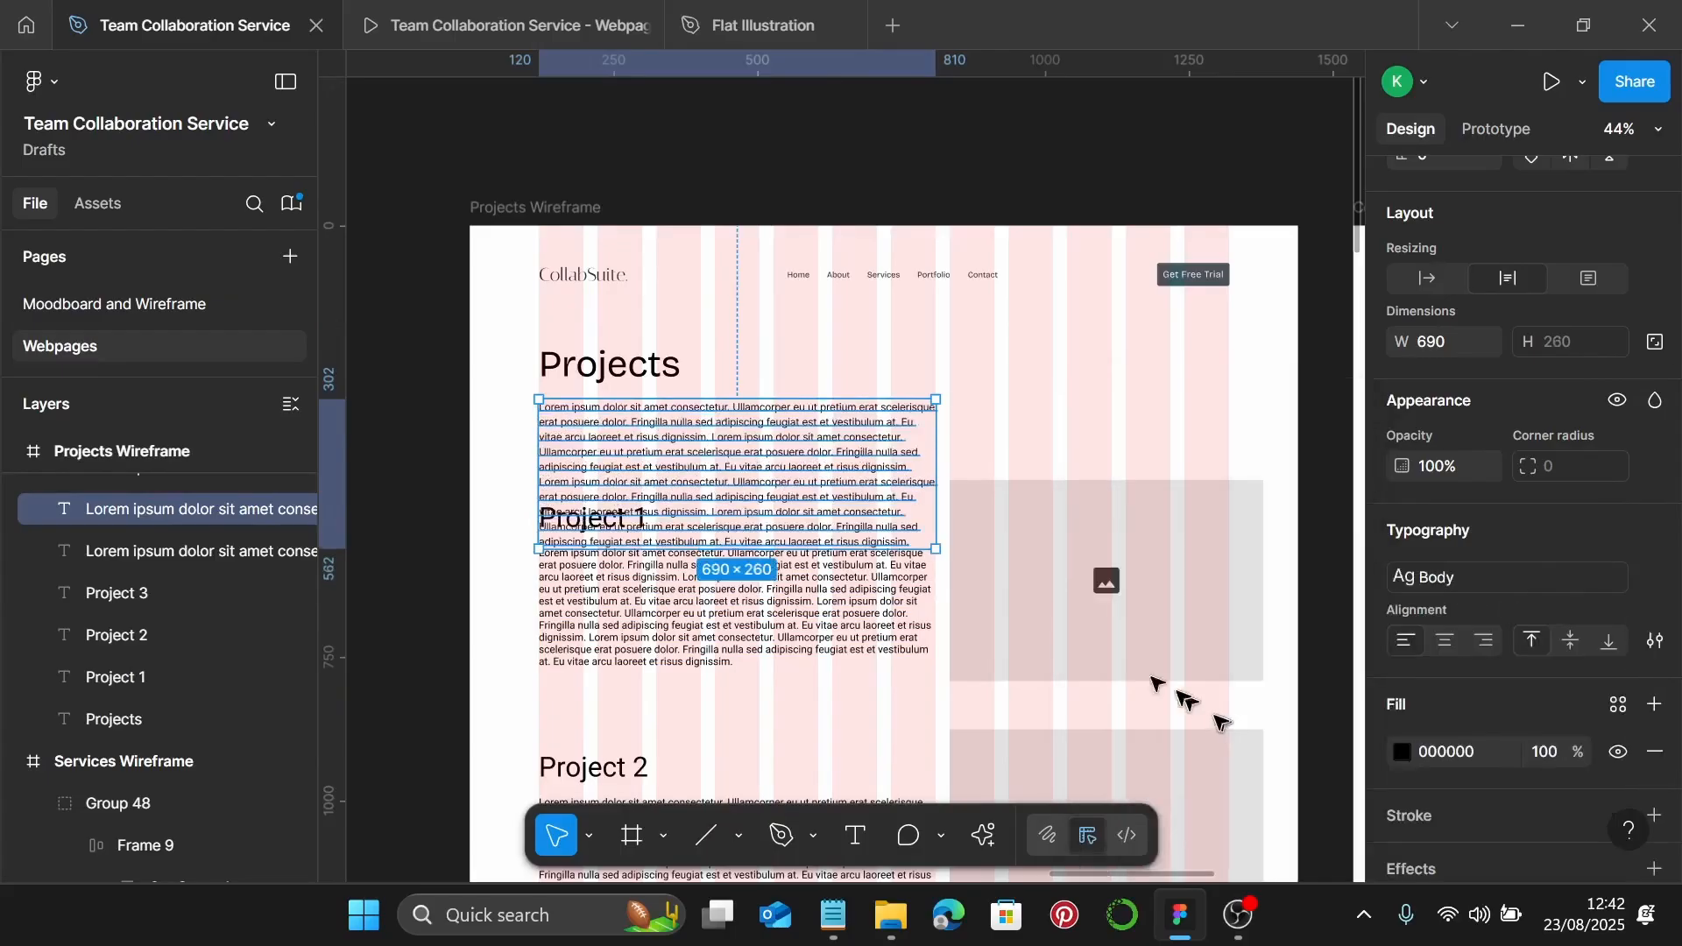
Replace the duplicated paragraph's text with the Notepad intro beginning "We work with teams across industries" from the Projects document
{"action": "left_click", "coordinate": [834, 915]}
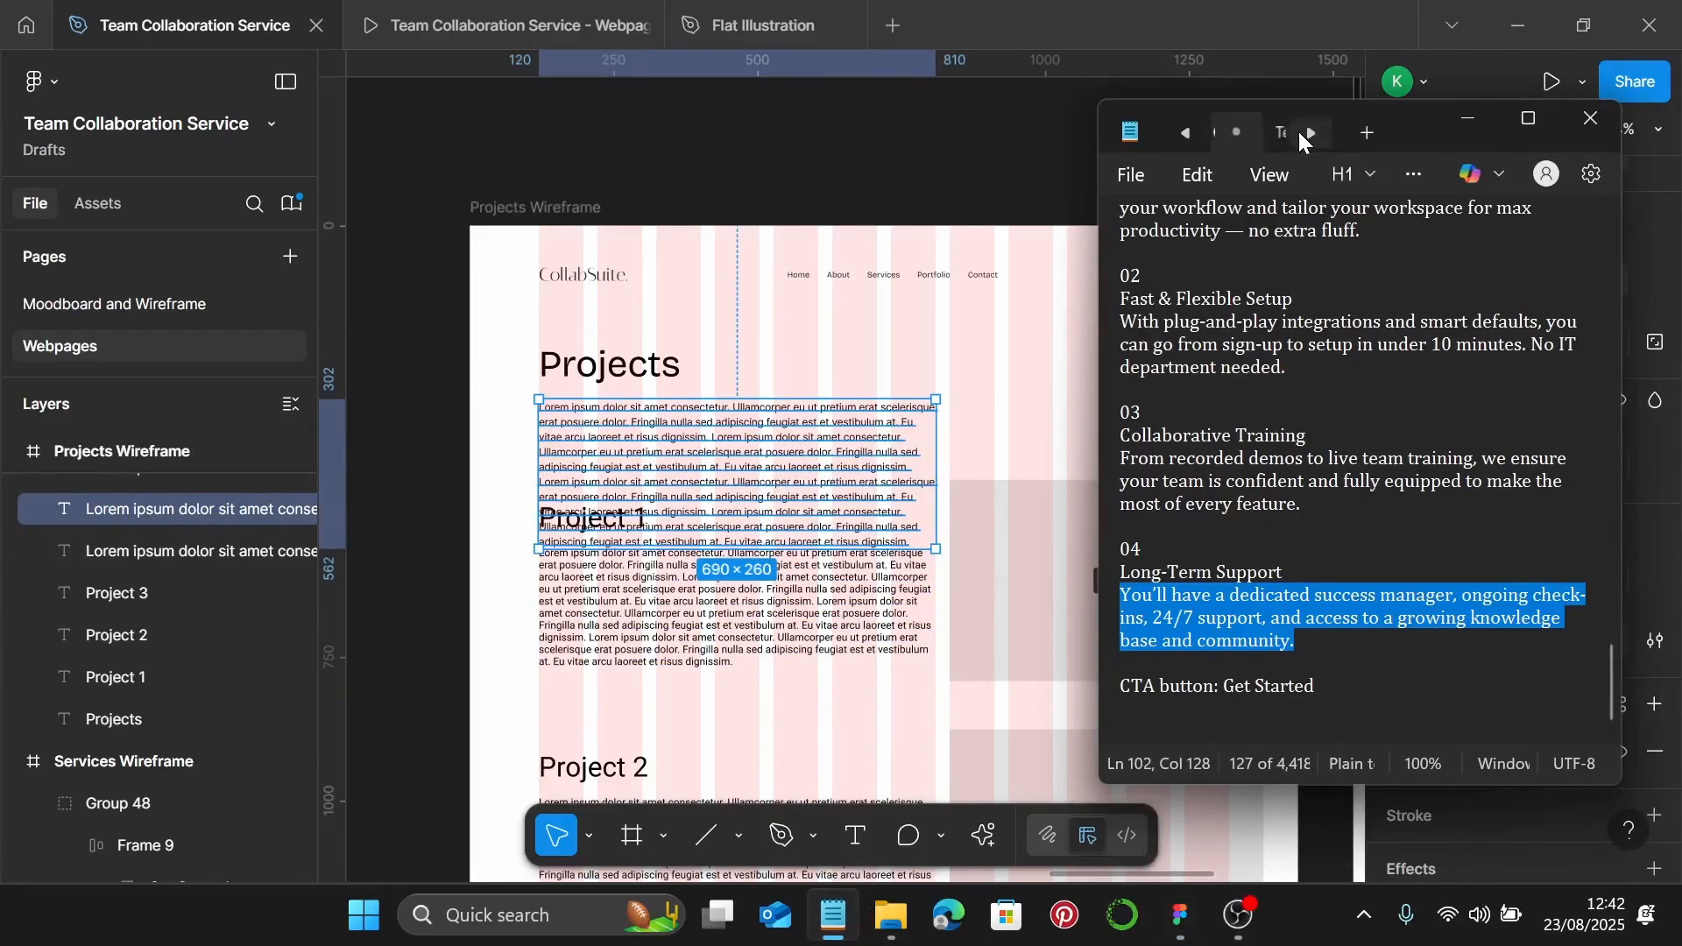
{"action": "left_click", "coordinate": [1227, 132]}
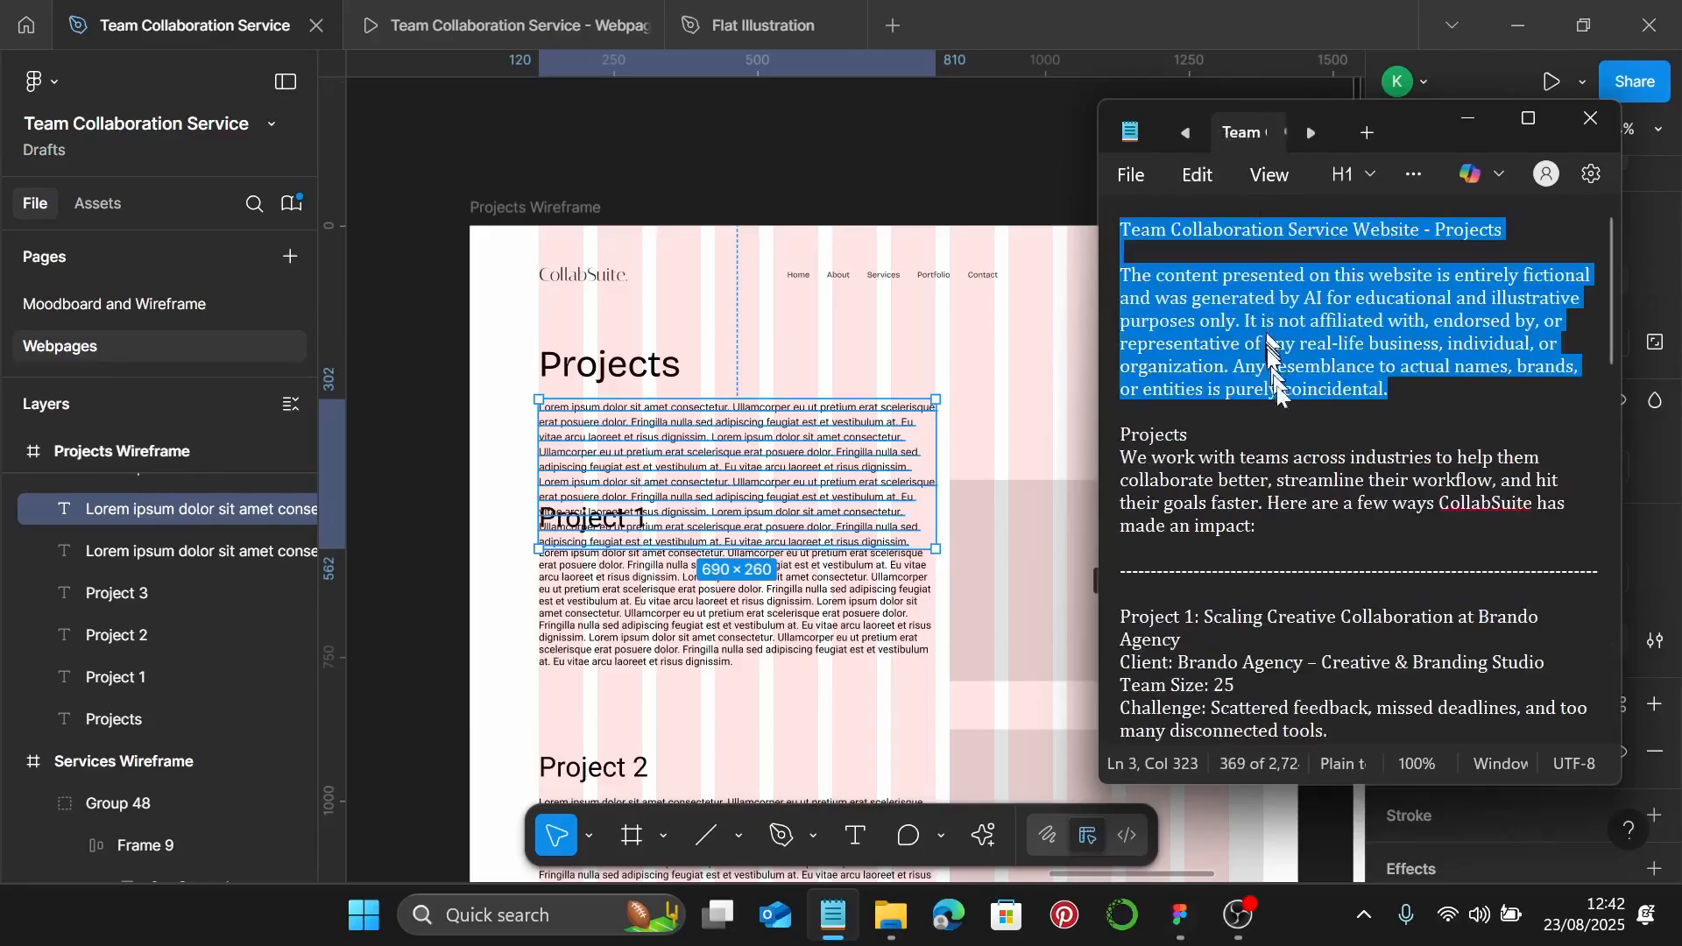
{"action": "left_click", "coordinate": [1293, 459]}
{"action": "left_click_drag", "start_coordinate": [1270, 527], "coordinate": [1124, 457]}
{"action": "key", "text": "ctrl+c"}
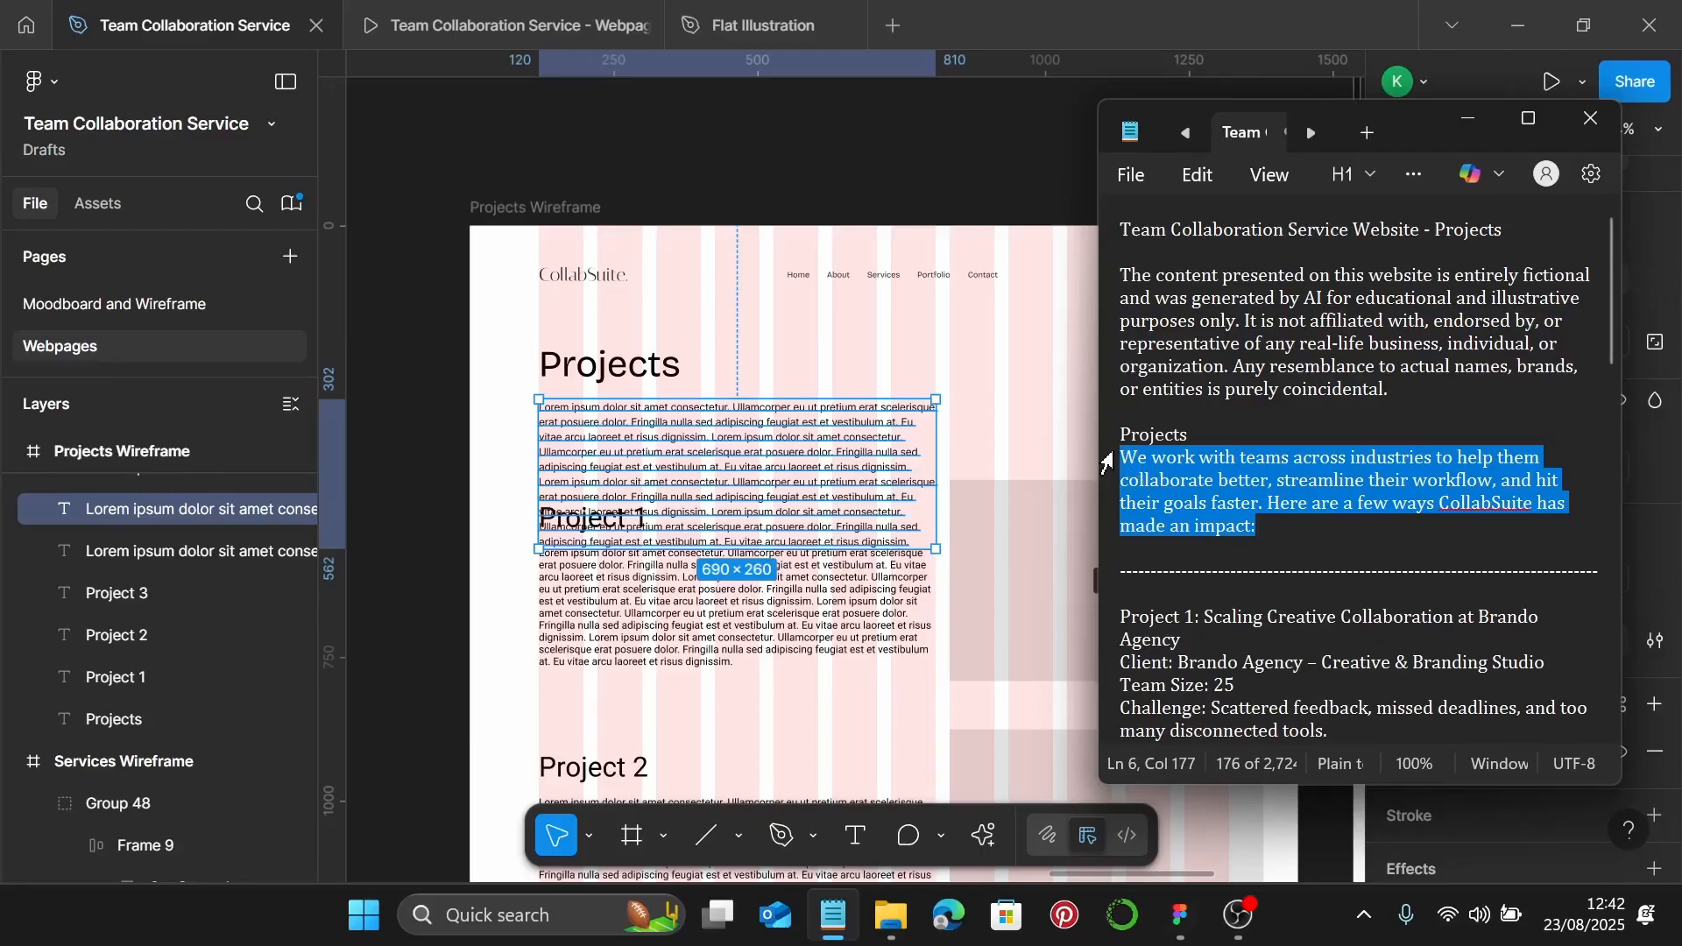
{"action": "left_click", "coordinate": [648, 460]}
{"action": "double_click", "coordinate": [649, 460]}
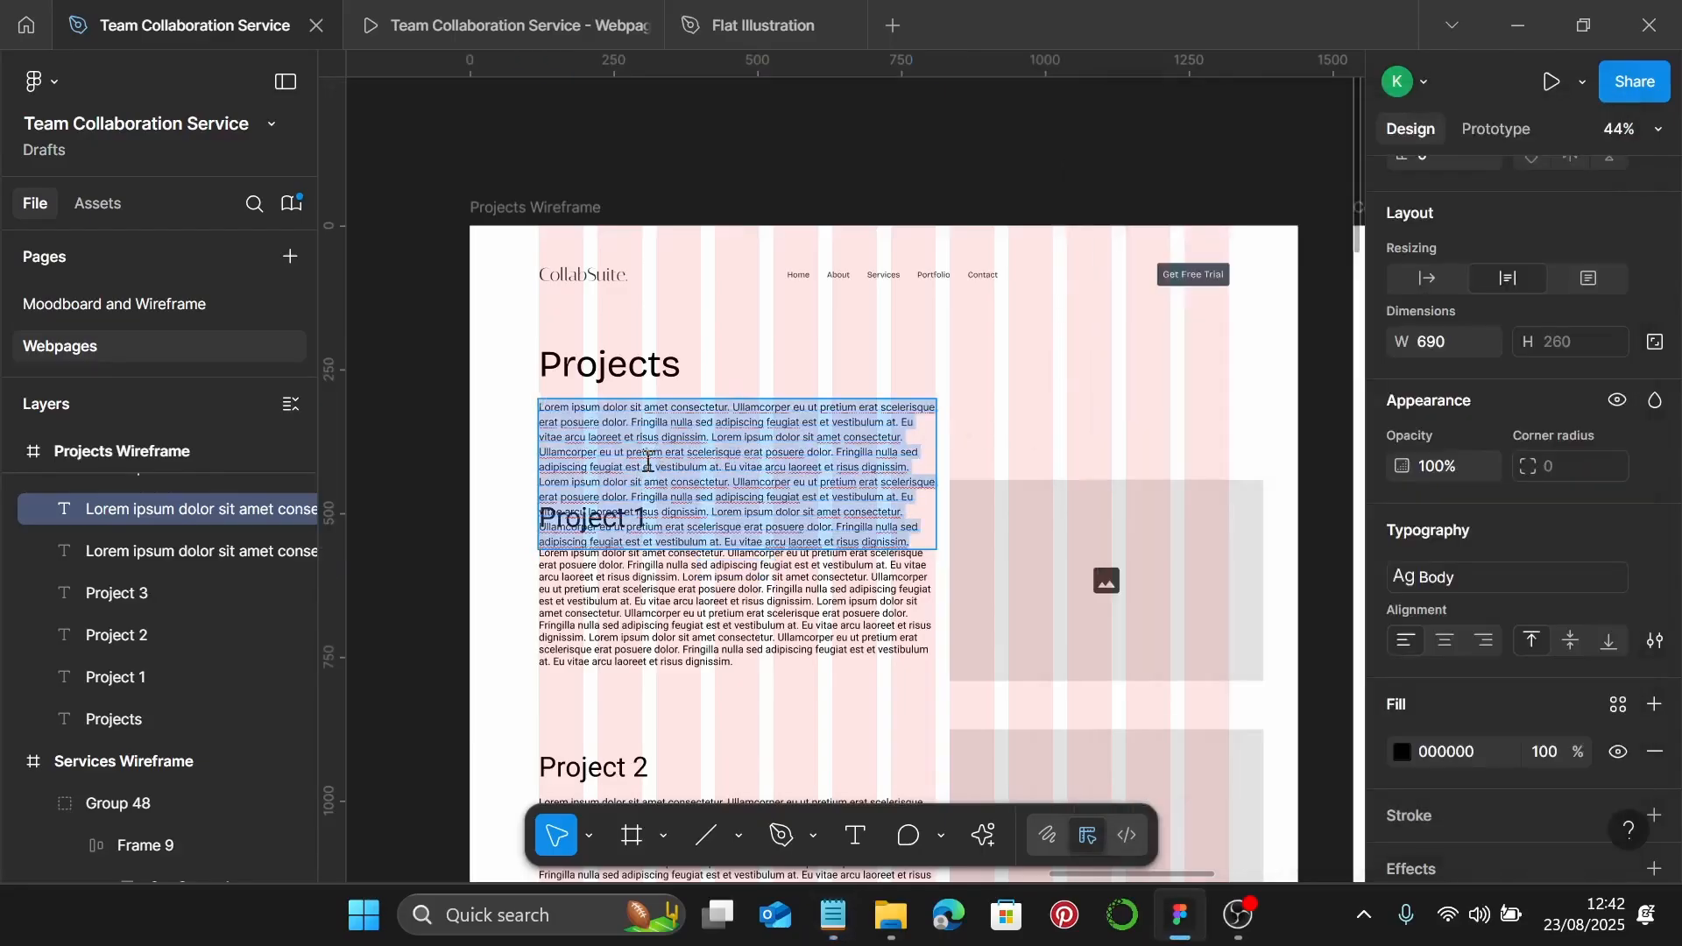
{"action": "key", "text": "ctrl+v"}
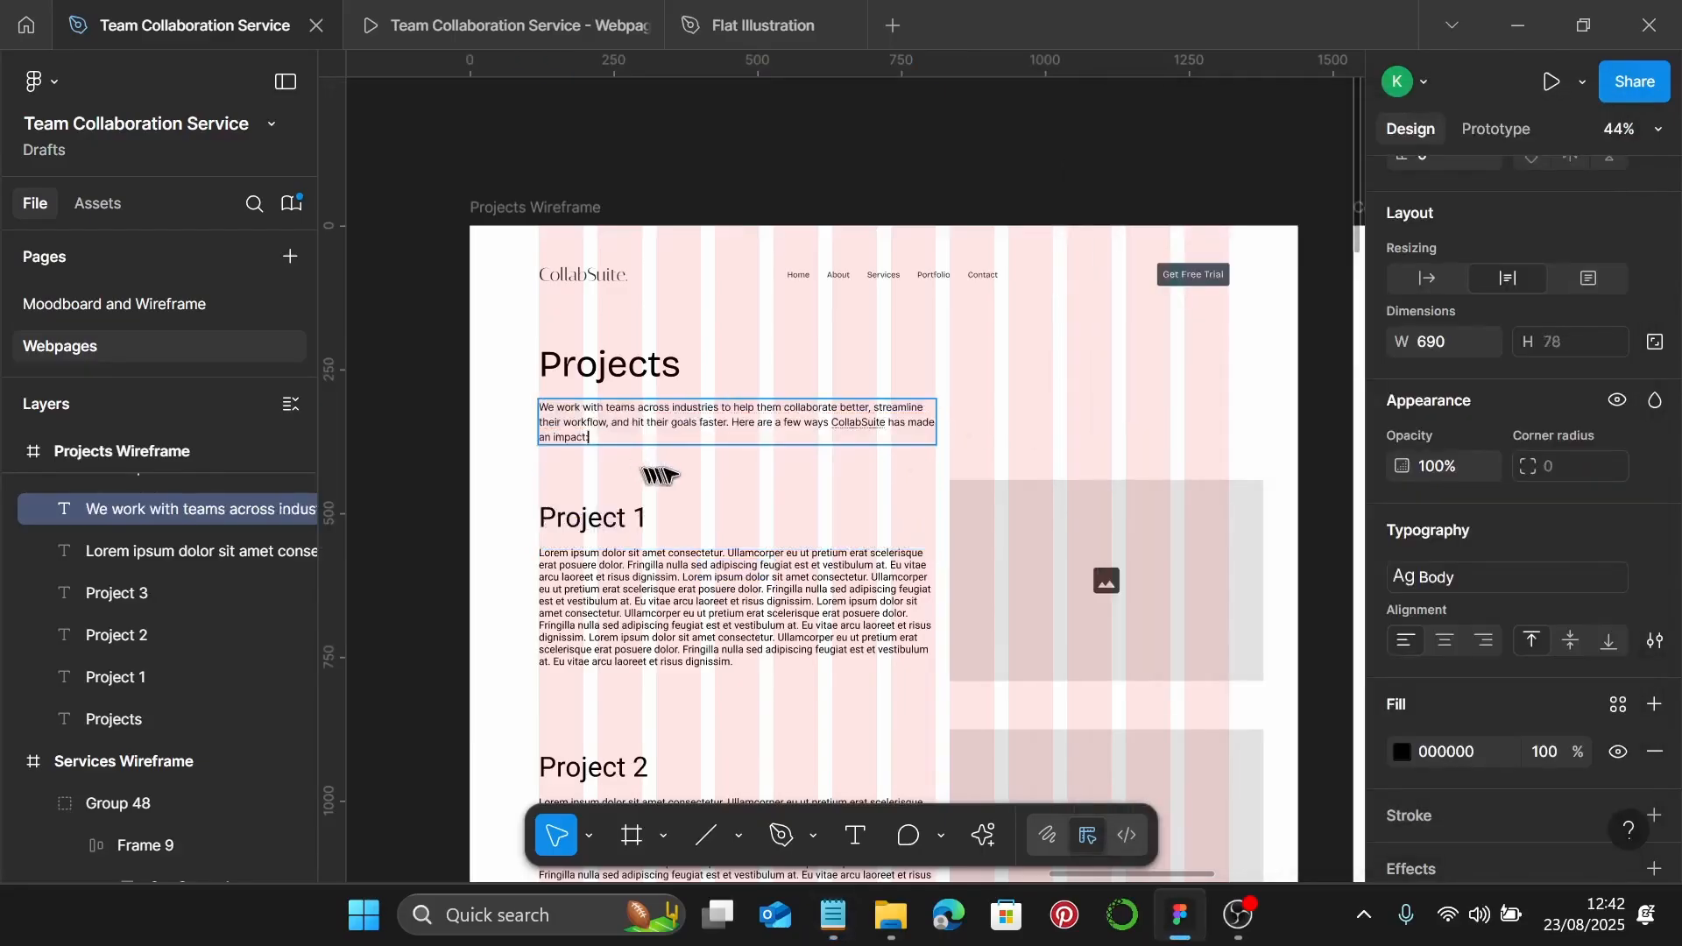
{"action": "key", "text": "Escape"}
Narrow the Projects intro paragraph's text box to a width of 521 and inspect its alignment with the layout columns
{"action": "scroll", "coordinate": [872, 434], "scroll_direction": "up", "scroll_amount": 2}
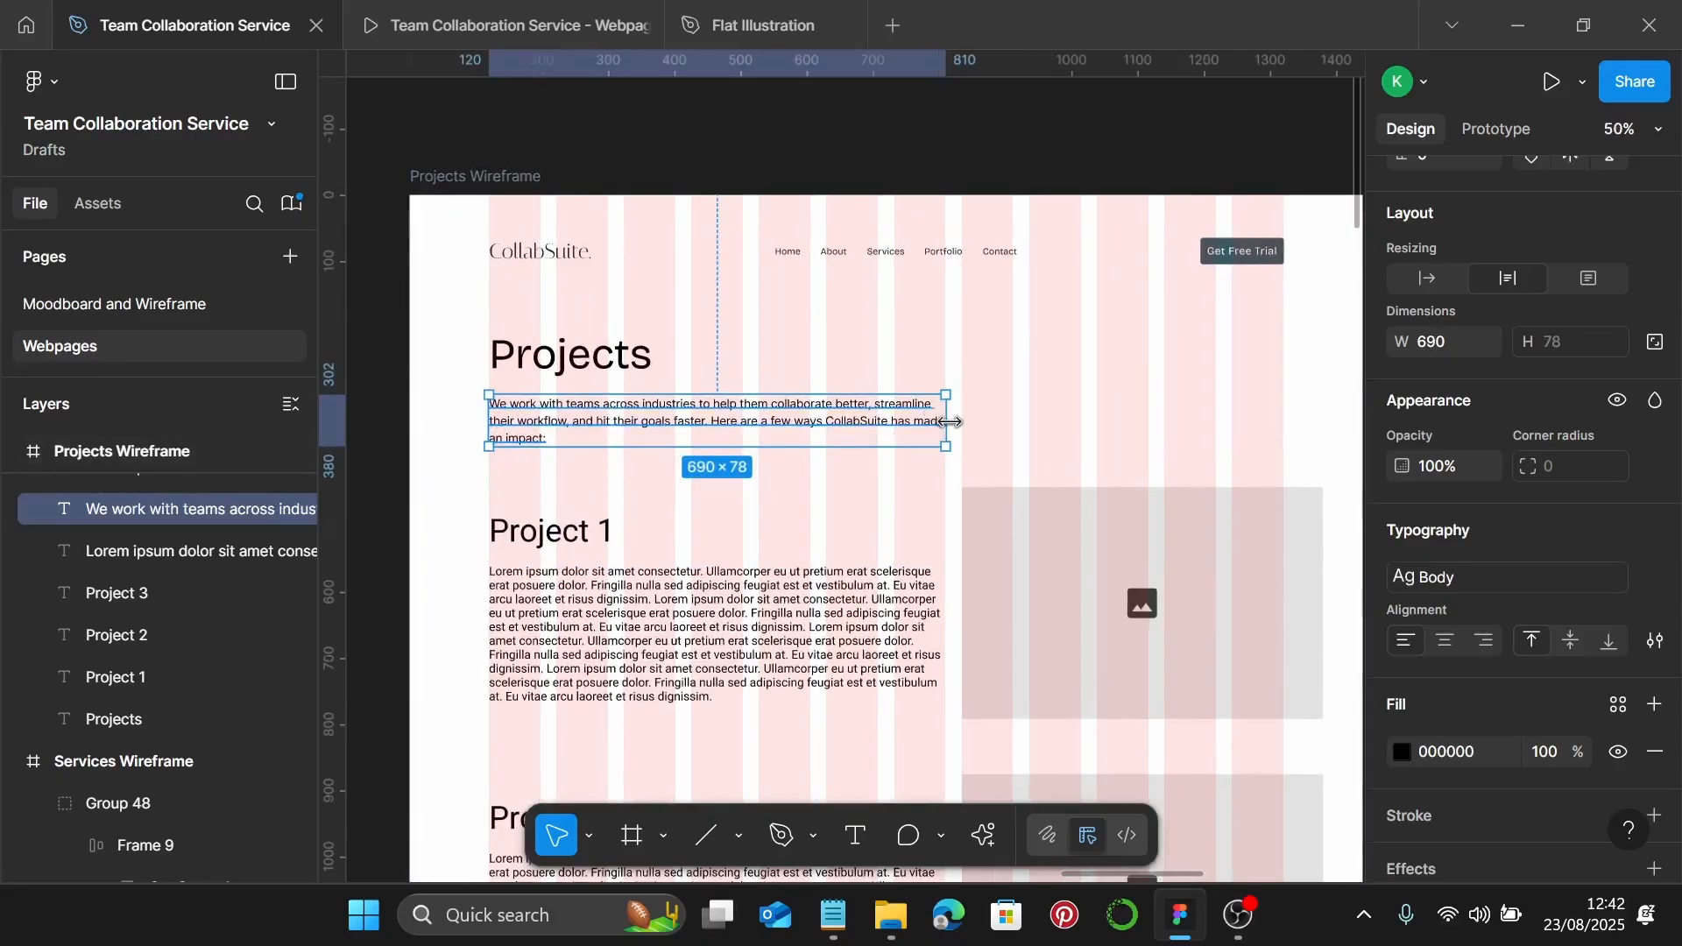
{"action": "left_click_drag", "start_coordinate": [951, 422], "coordinate": [834, 421]}
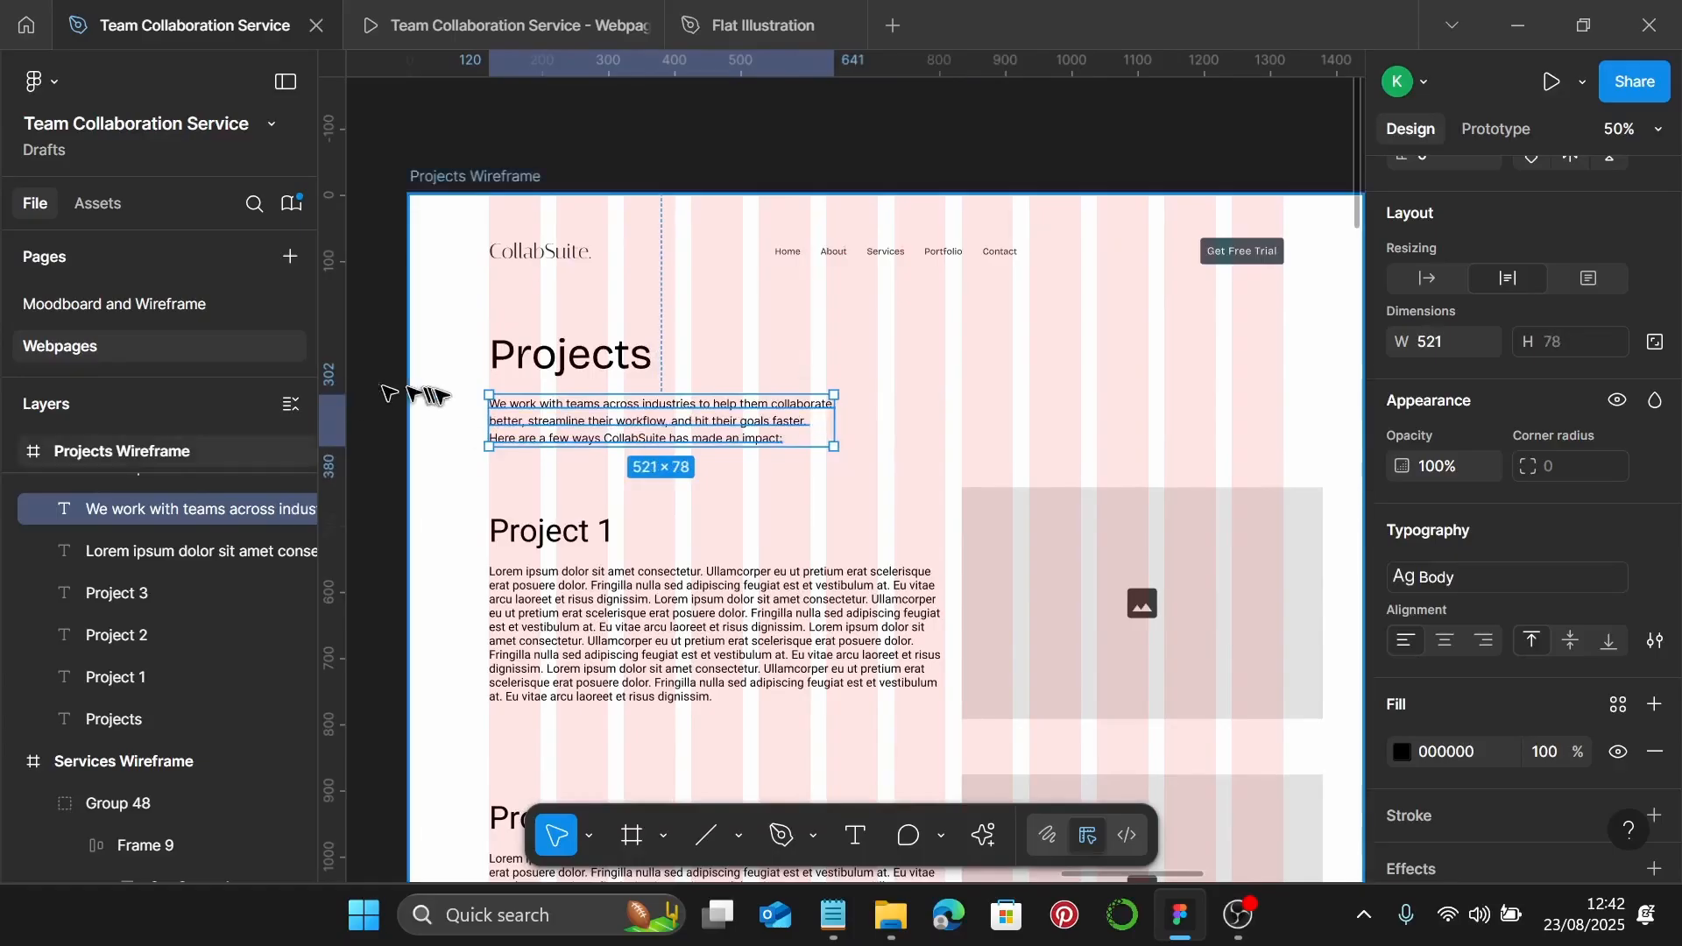
{"action": "scroll", "coordinate": [504, 411], "scroll_direction": "up", "scroll_amount": 10}
{"action": "scroll", "coordinate": [523, 419], "scroll_direction": "up", "scroll_amount": 1}
{"action": "scroll", "coordinate": [650, 375], "scroll_direction": "down", "scroll_amount": 5}
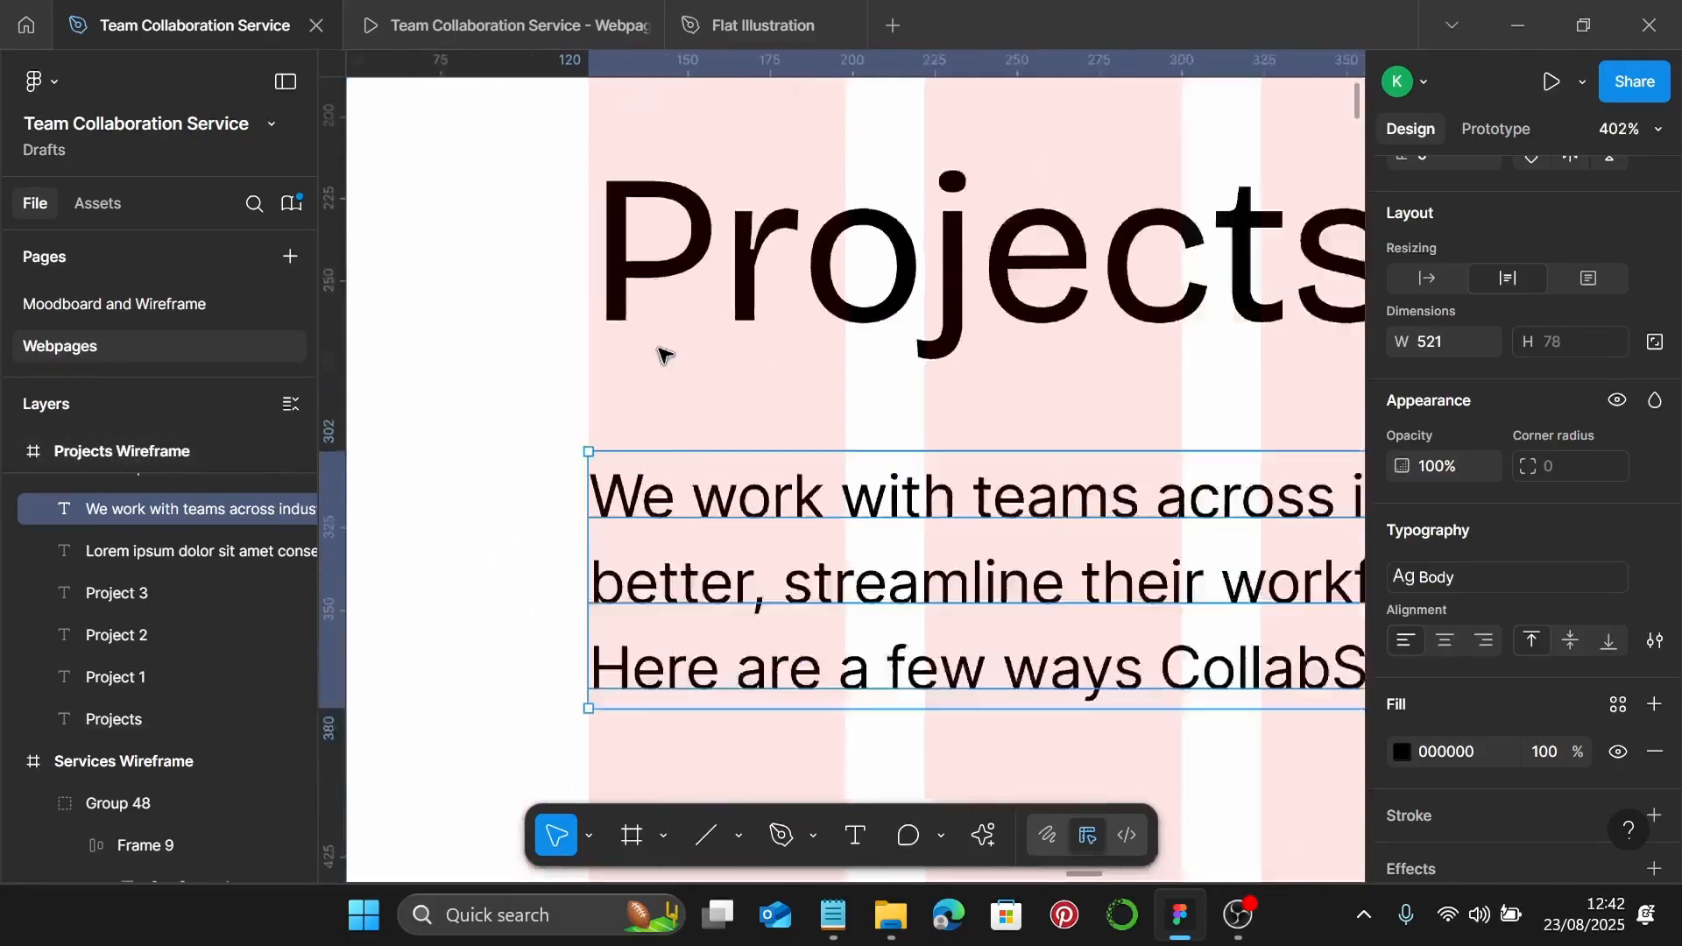
{"action": "scroll", "coordinate": [1127, 480], "scroll_direction": "right", "scroll_amount": 5}
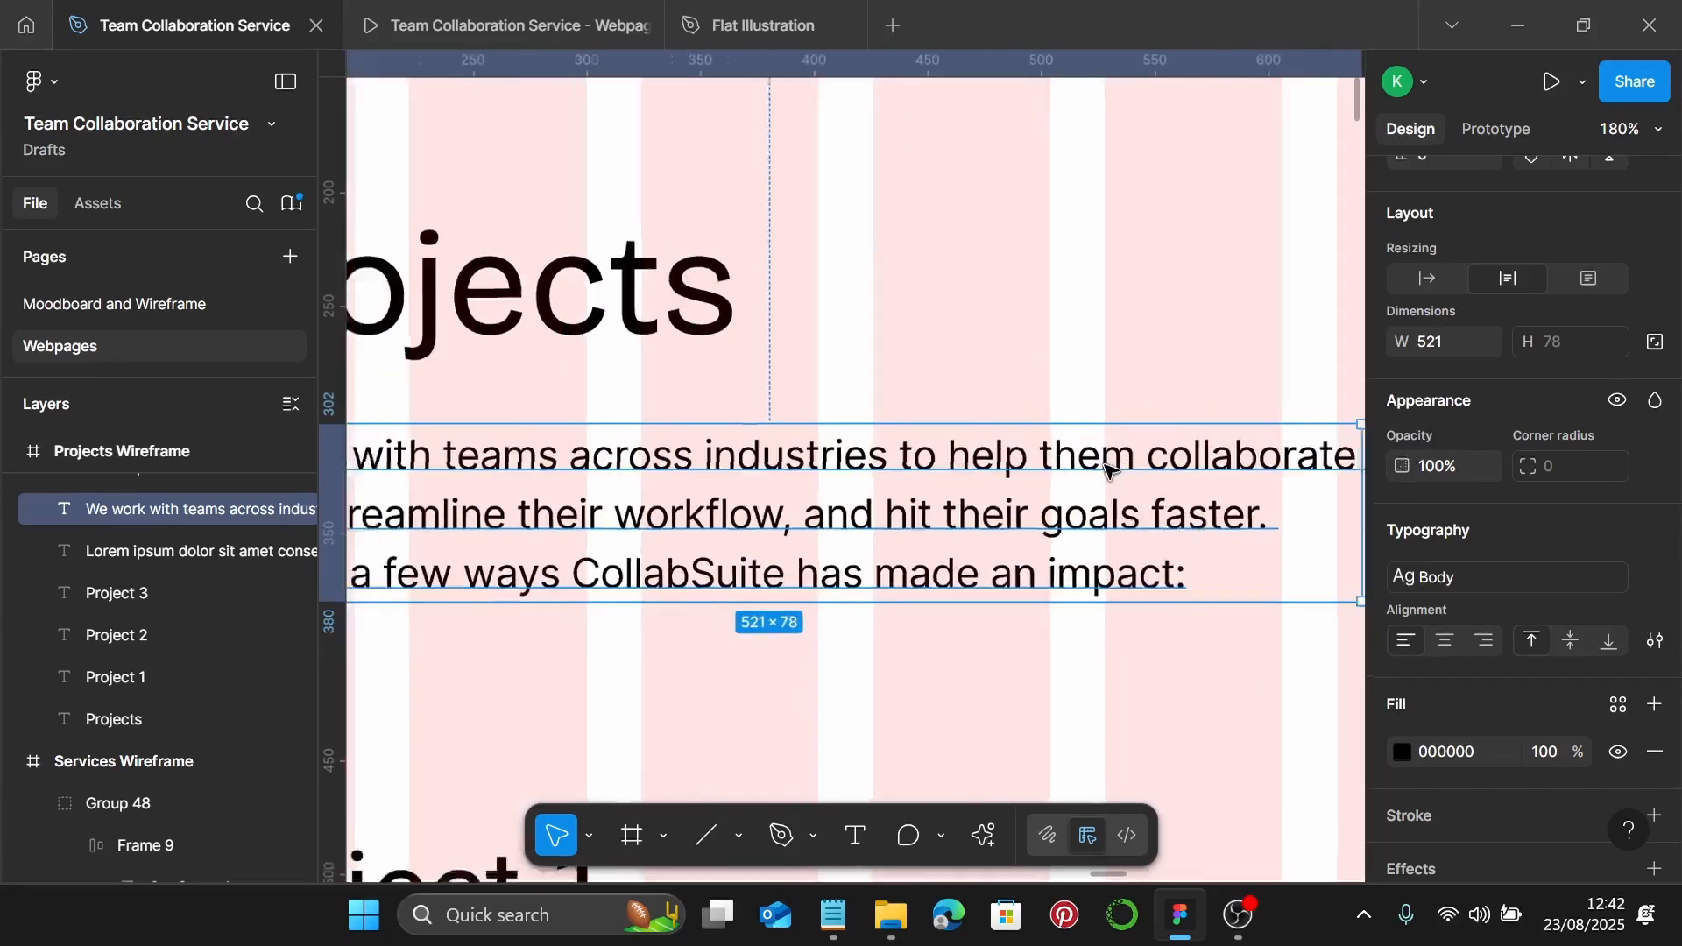
Combine the Projects title and intro paragraph in an auto layout frame with a gap of 20
{"action": "scroll", "coordinate": [1112, 454], "scroll_direction": "down", "scroll_amount": 3}
{"action": "left_click", "coordinate": [781, 392], "text": "shift"}
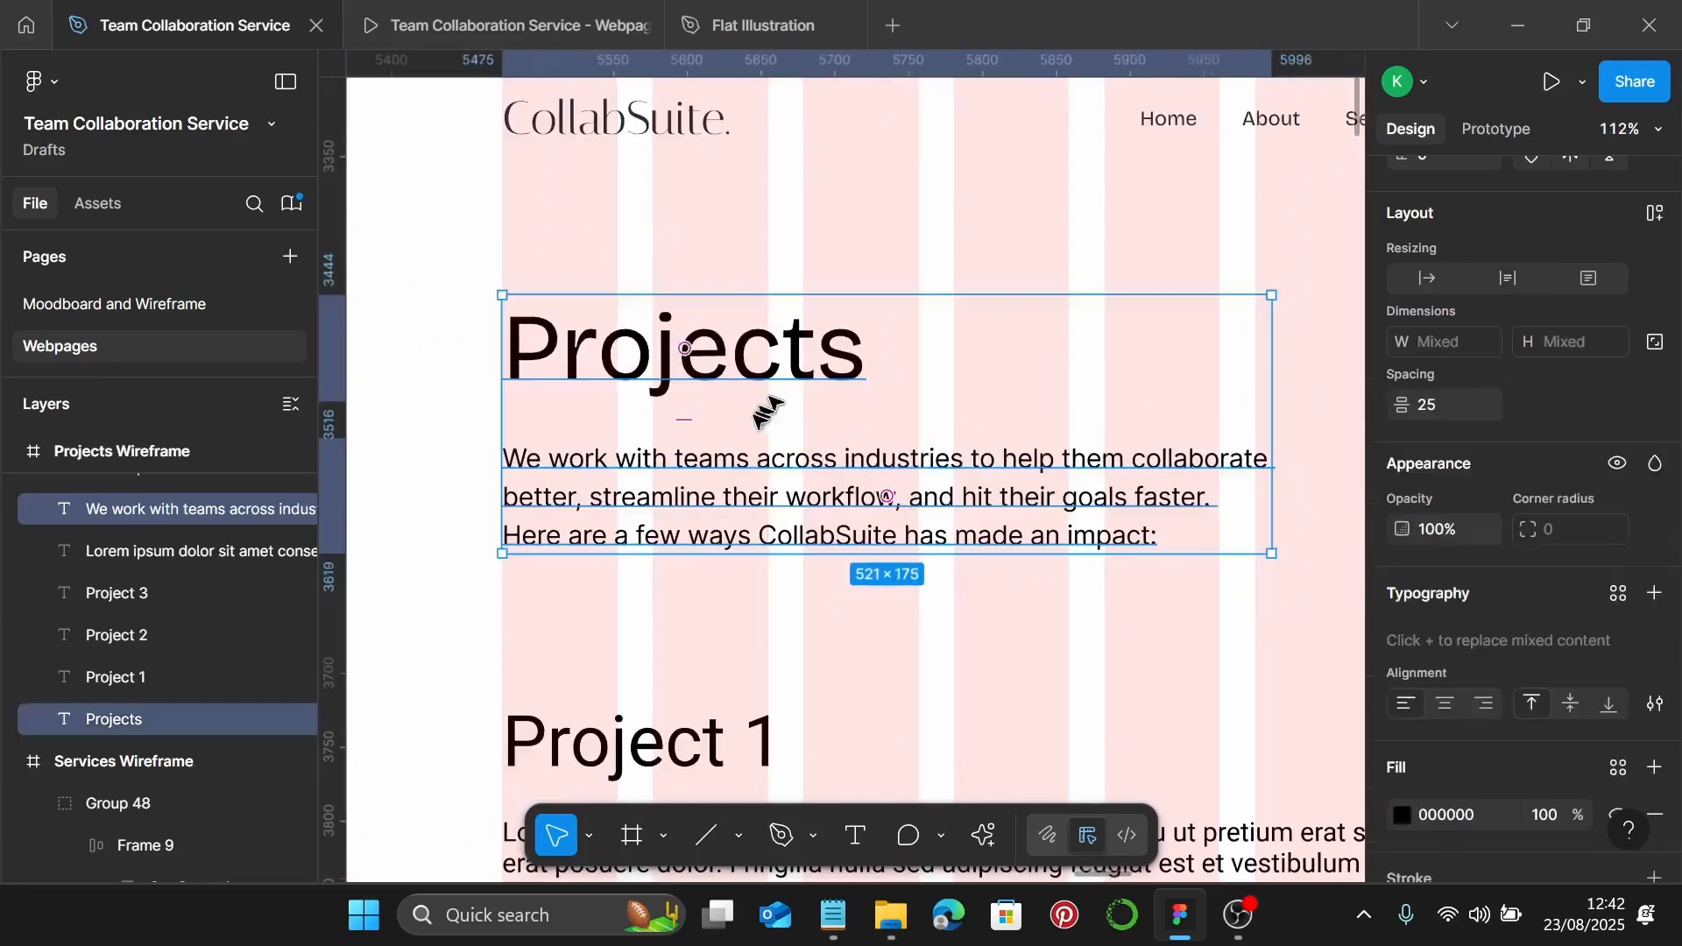
{"action": "key", "text": "shift+a"}
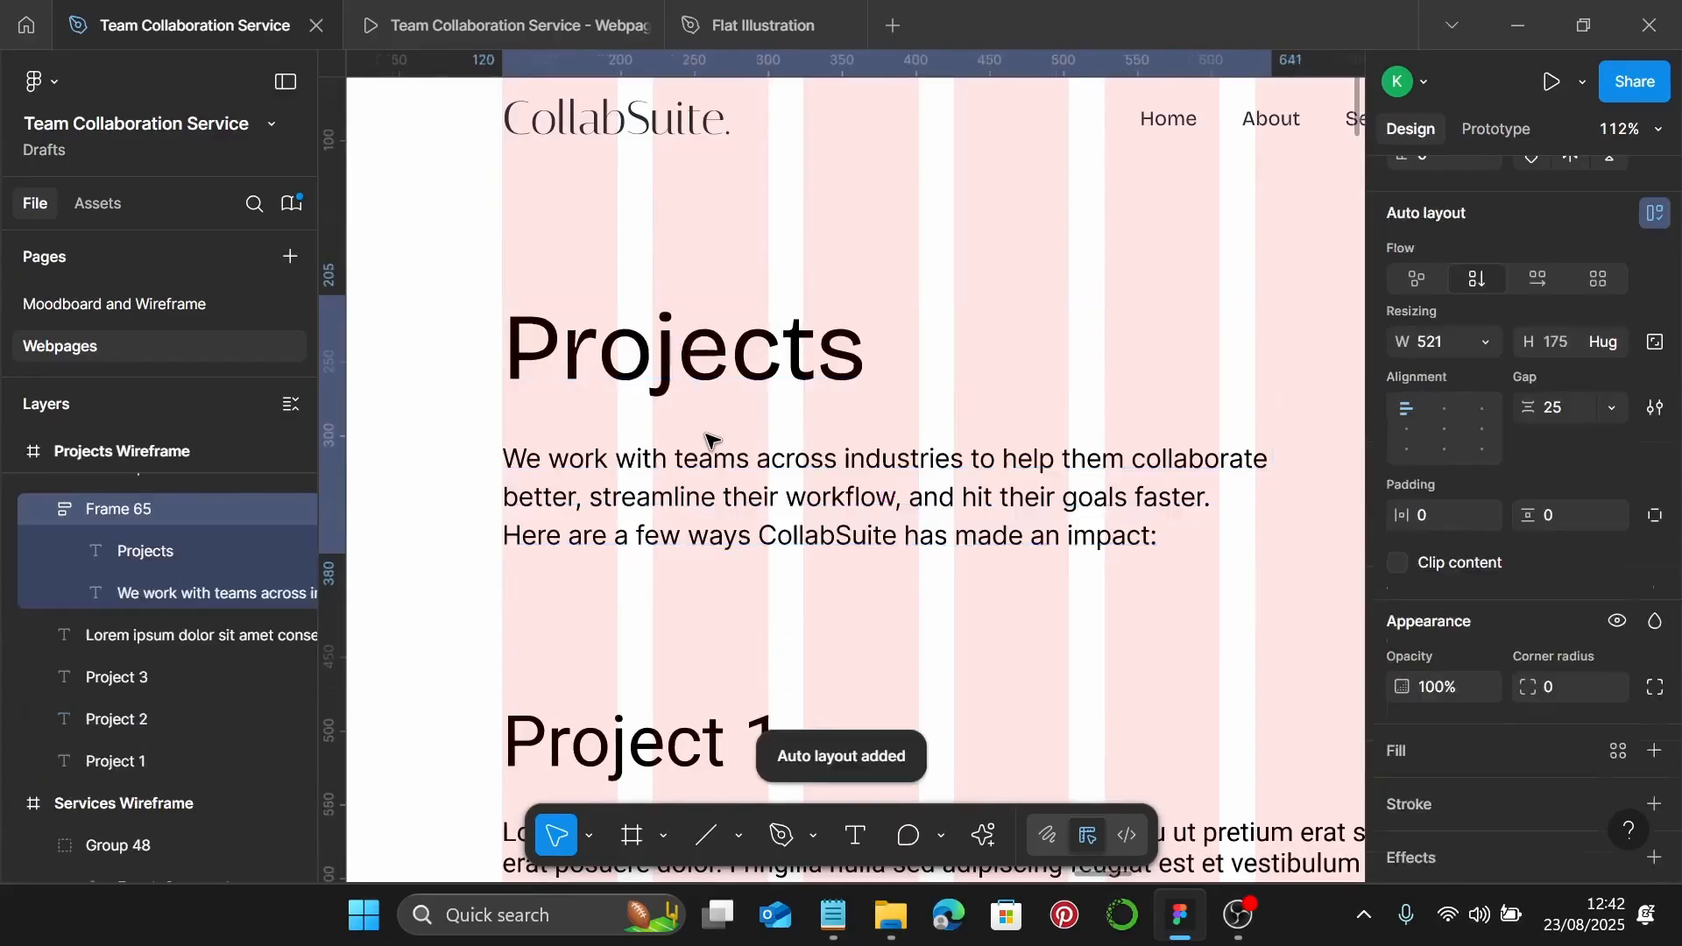
{"action": "left_click", "coordinate": [1572, 408]}
{"action": "type", "text": "20"}
{"action": "key", "text": "Return"}
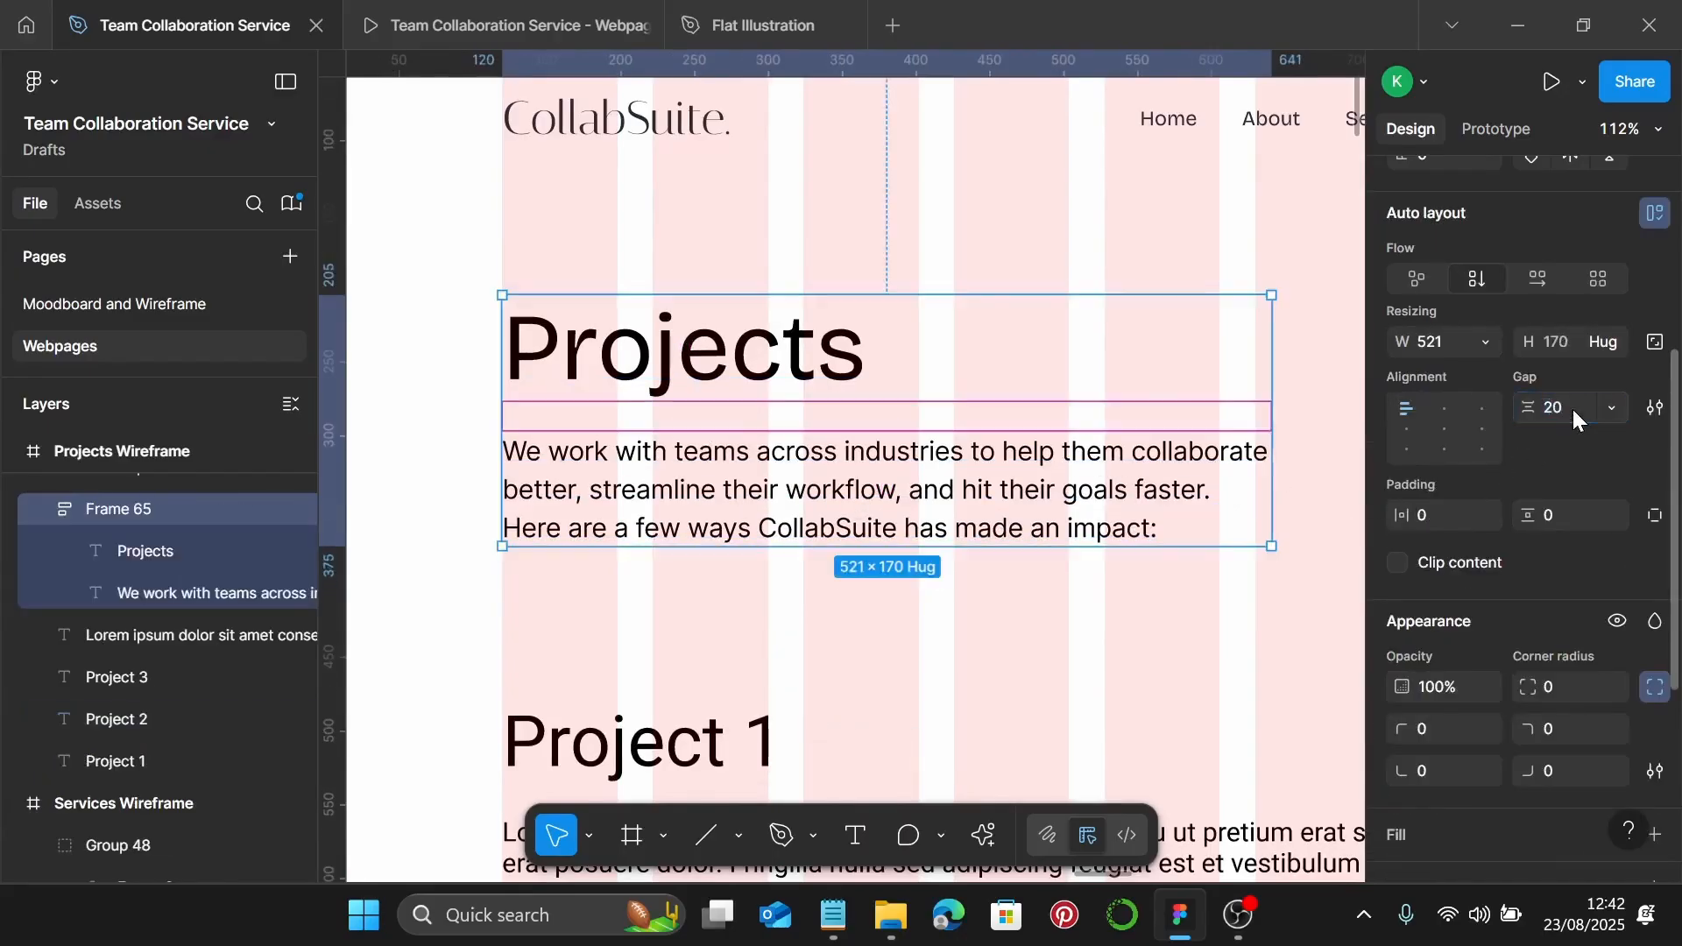
Move the team celebration illustration onto the Projects Wireframe beside the intro and scale it down to about 690 × 460, ending at the last column
{"action": "scroll", "coordinate": [1087, 497], "scroll_direction": "down", "scroll_amount": 3}
{"action": "scroll", "coordinate": [1086, 498], "scroll_direction": "down", "scroll_amount": 4}
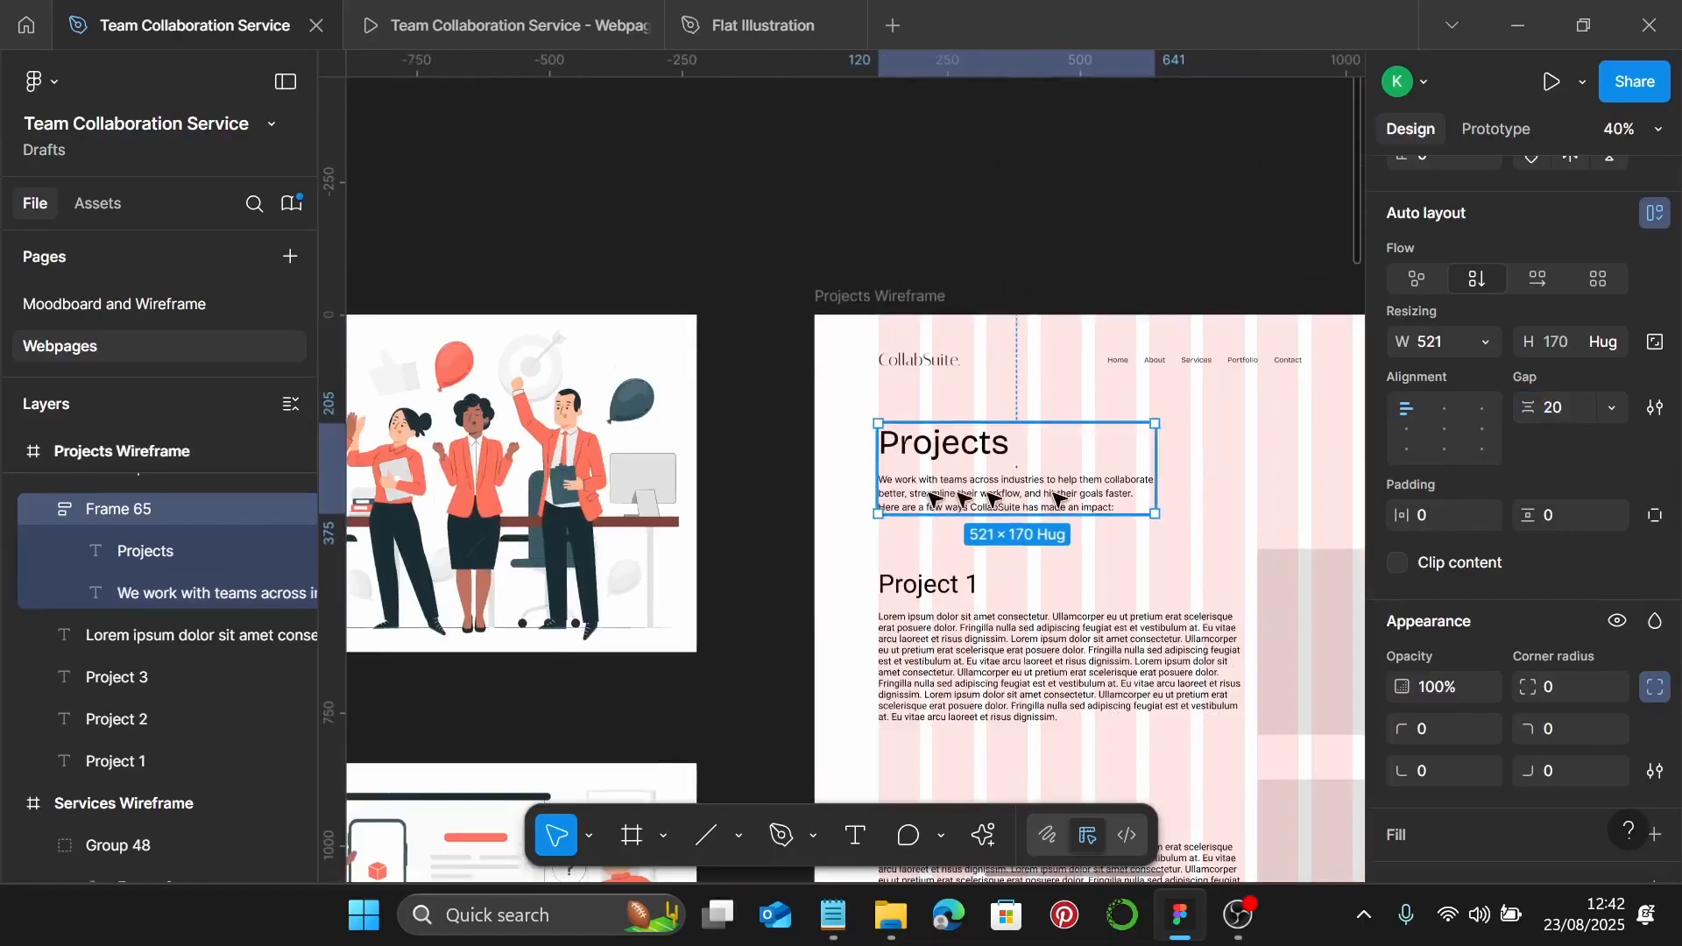
{"action": "left_click_drag", "start_coordinate": [562, 482], "coordinate": [1228, 456]}
{"action": "scroll", "coordinate": [1228, 456], "scroll_direction": "right", "scroll_amount": 2}
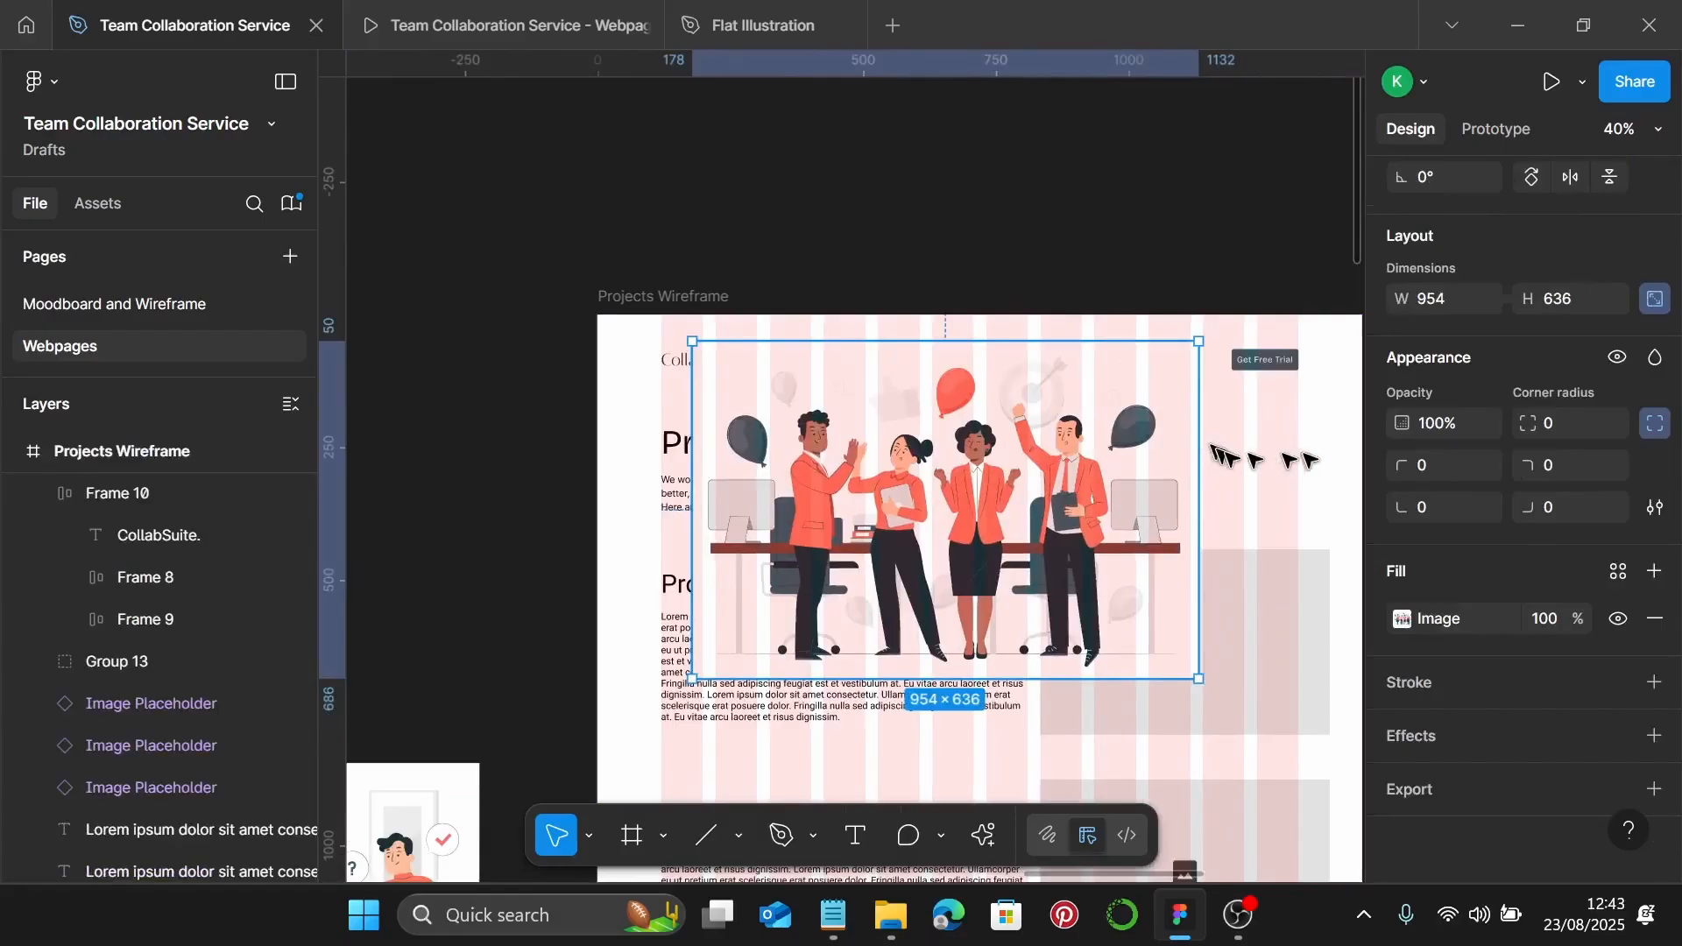
{"action": "left_click_drag", "start_coordinate": [1042, 468], "coordinate": [1139, 453]}
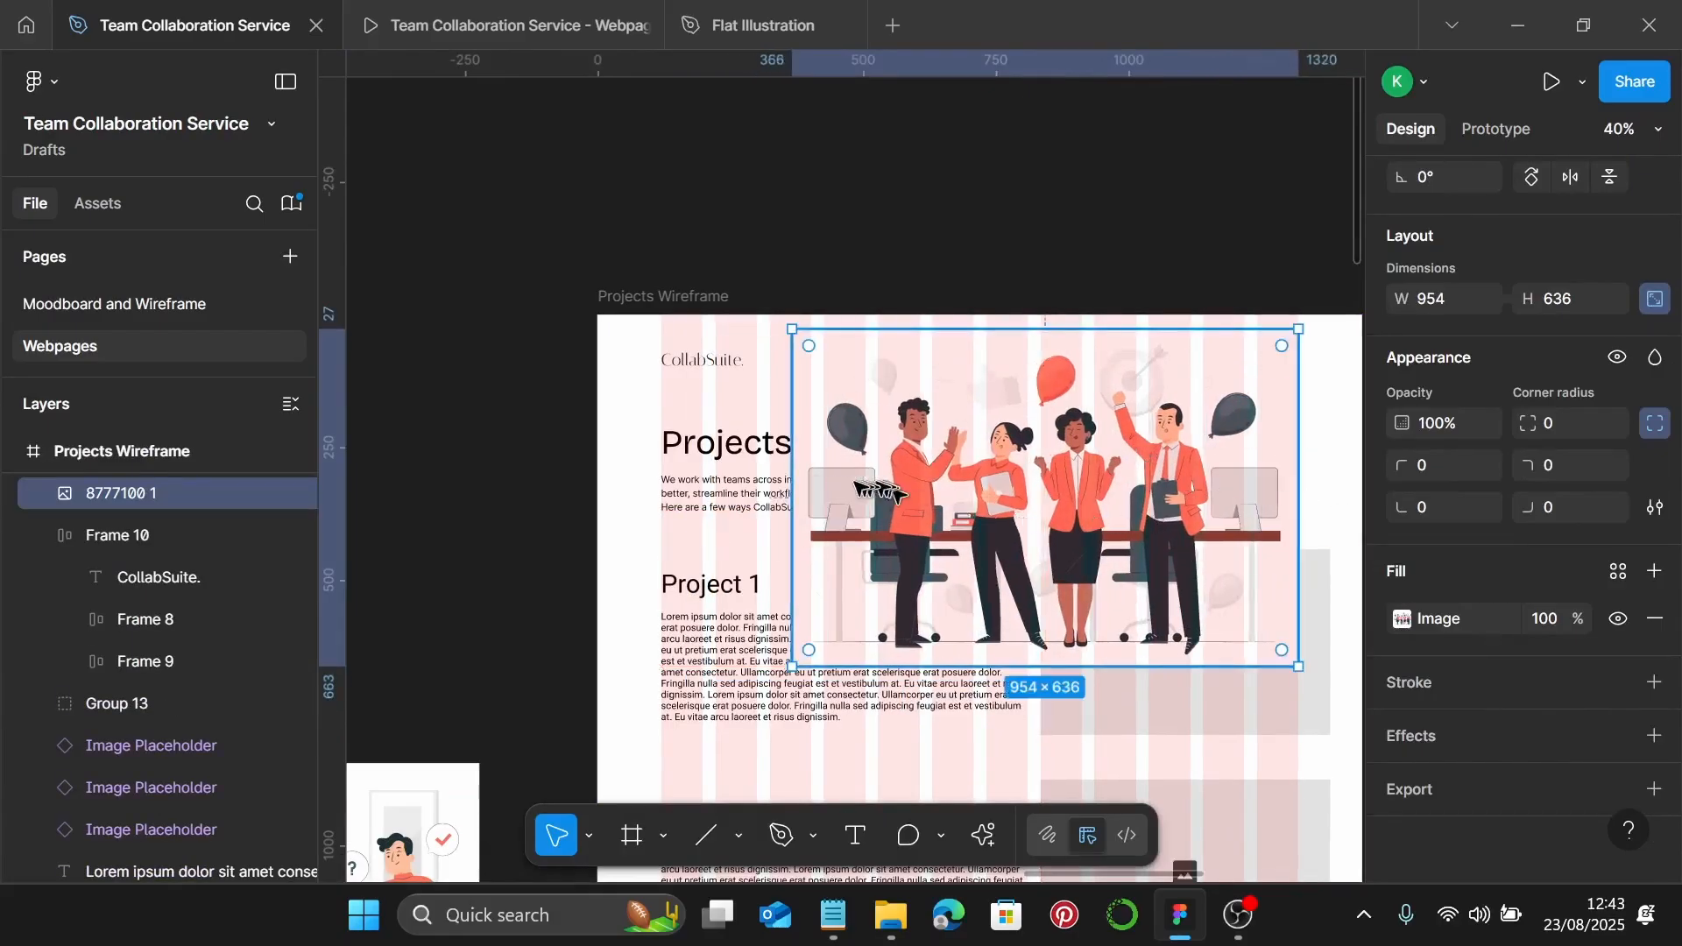
{"action": "left_click_drag", "start_coordinate": [800, 474], "coordinate": [930, 453]}
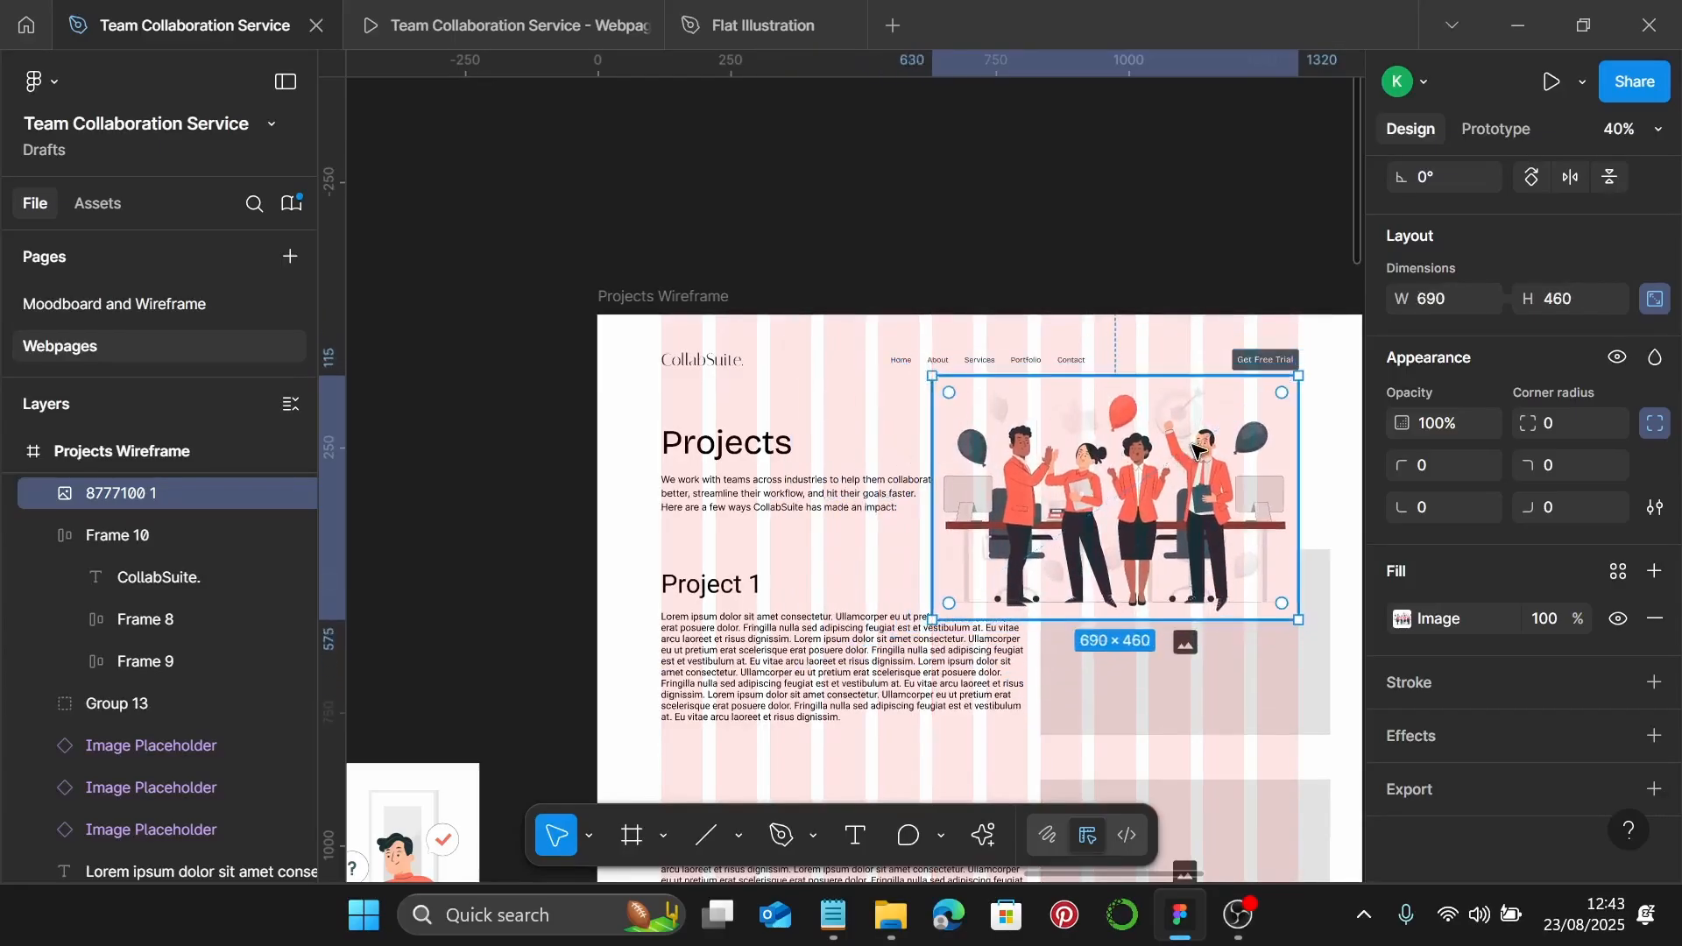
Send the team illustration to the back of the Projects Wireframe so it sits behind the intro text
{"action": "scroll", "coordinate": [1198, 448], "scroll_direction": "up", "scroll_amount": 2}
{"action": "scroll", "coordinate": [883, 429], "scroll_direction": "up", "scroll_amount": 3}
{"action": "scroll", "coordinate": [876, 425], "scroll_direction": "up", "scroll_amount": 3}
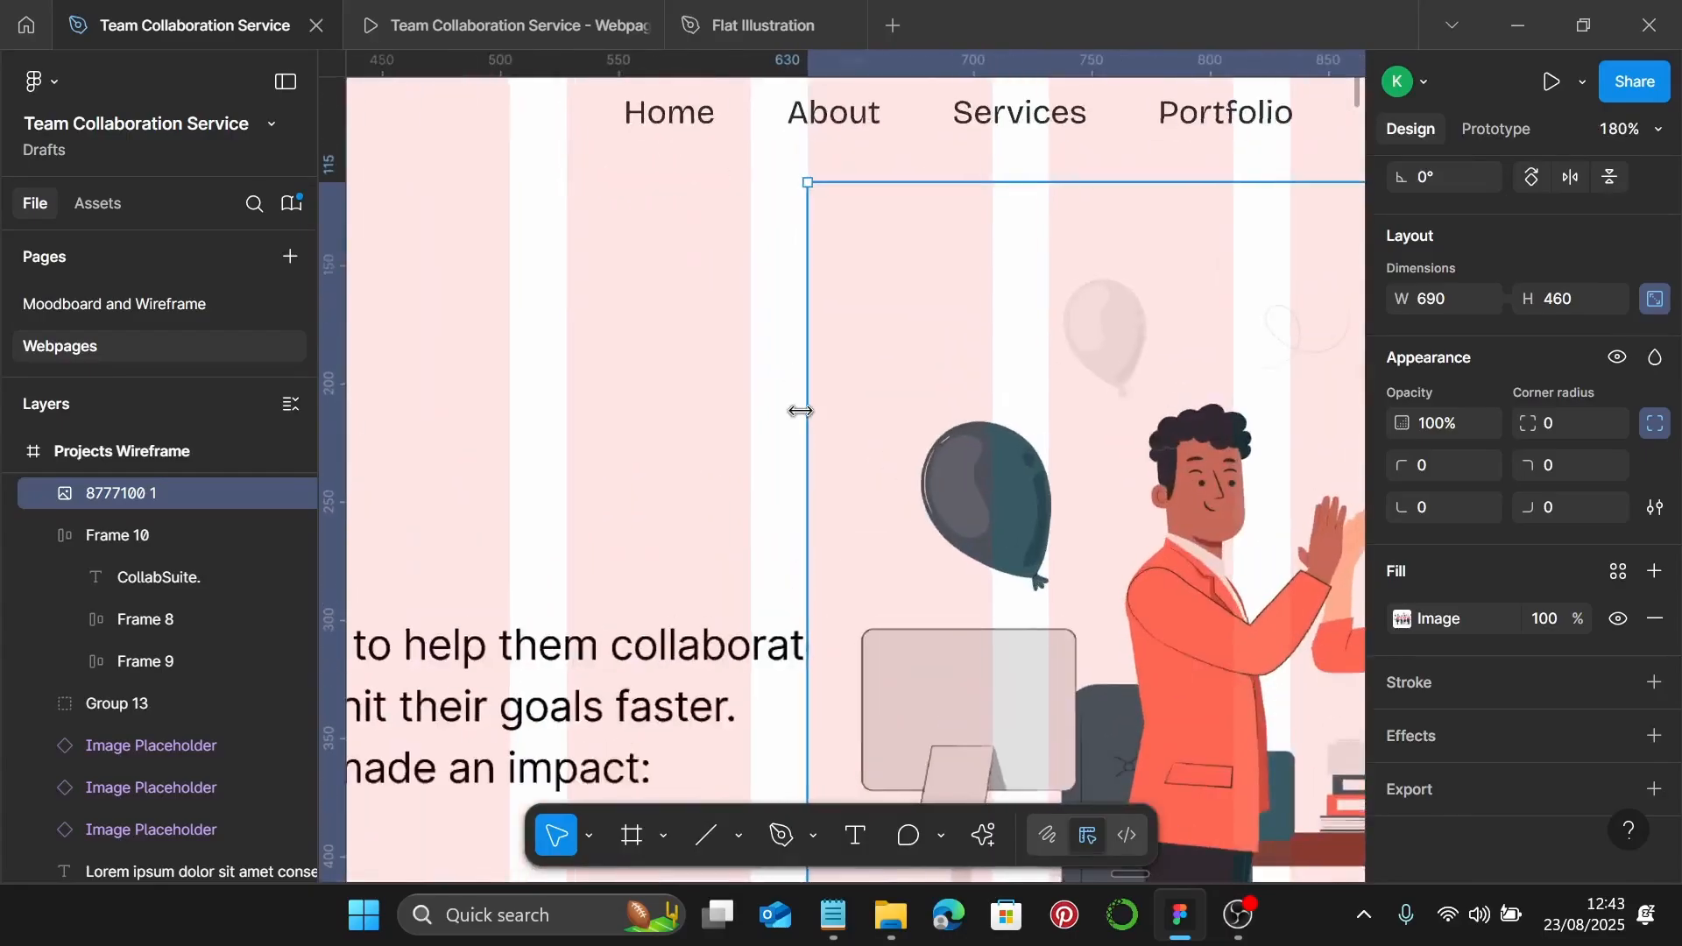
{"action": "scroll", "coordinate": [884, 412], "scroll_direction": "down", "scroll_amount": 4}
{"action": "scroll", "coordinate": [907, 396], "scroll_direction": "up", "scroll_amount": 3}
{"action": "key", "text": "ctrl+shift+bracketleft"}
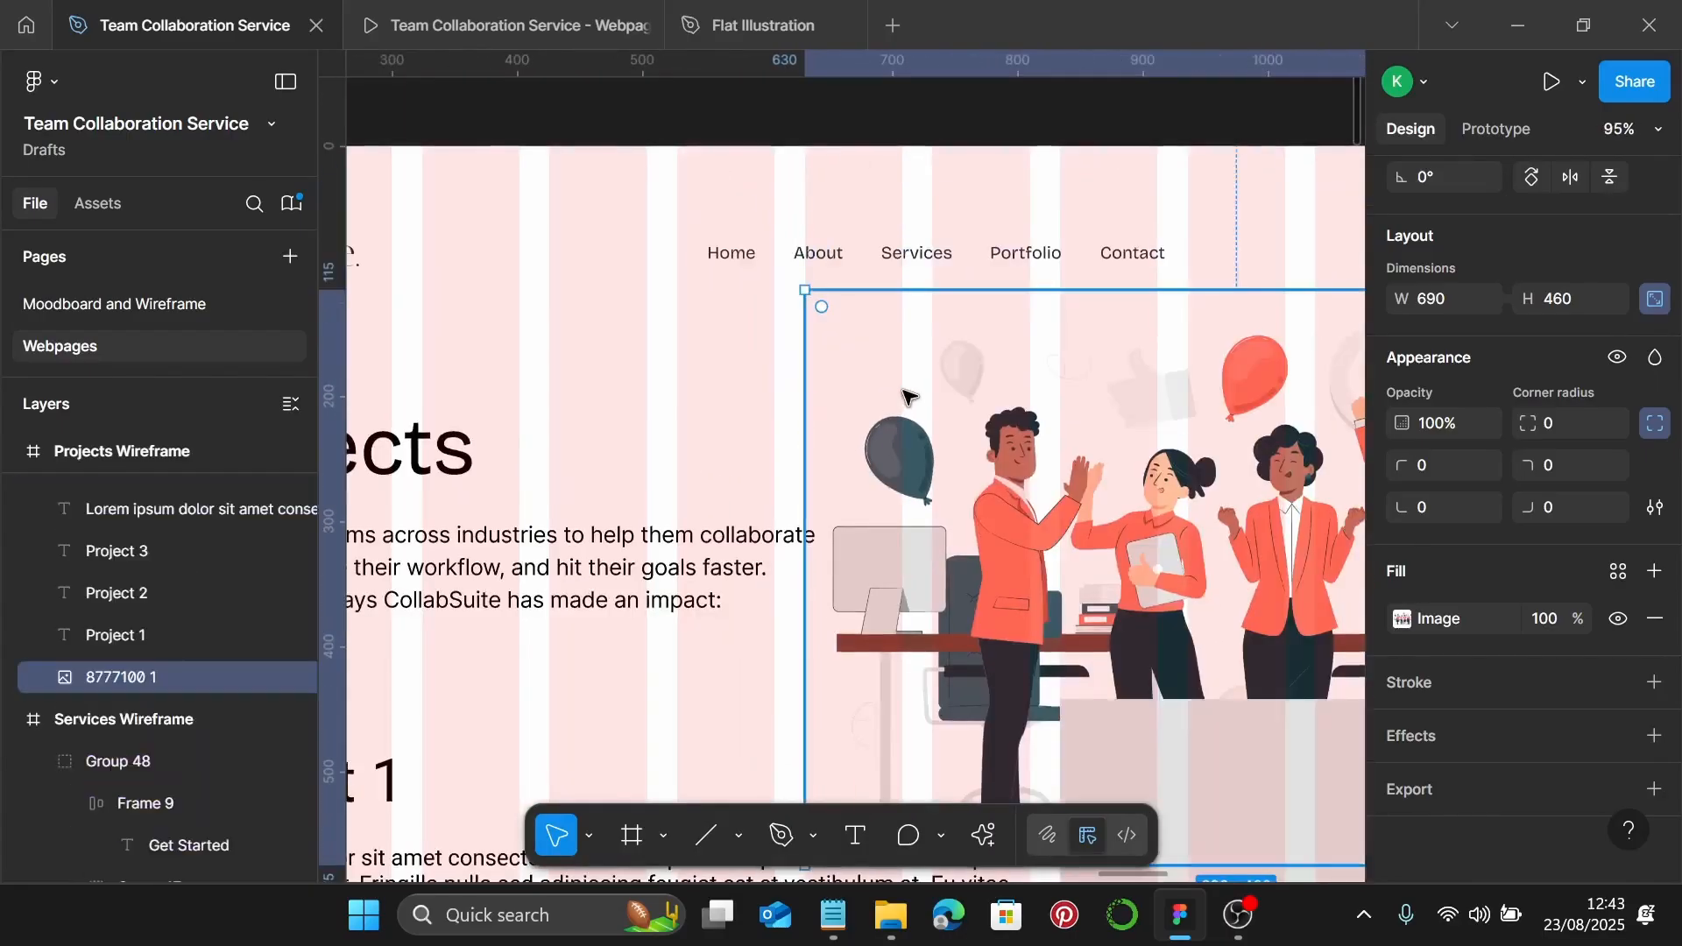
{"action": "scroll", "coordinate": [907, 396], "scroll_direction": "down", "scroll_amount": 5}
{"action": "scroll", "coordinate": [912, 396], "scroll_direction": "down", "scroll_amount": 3}
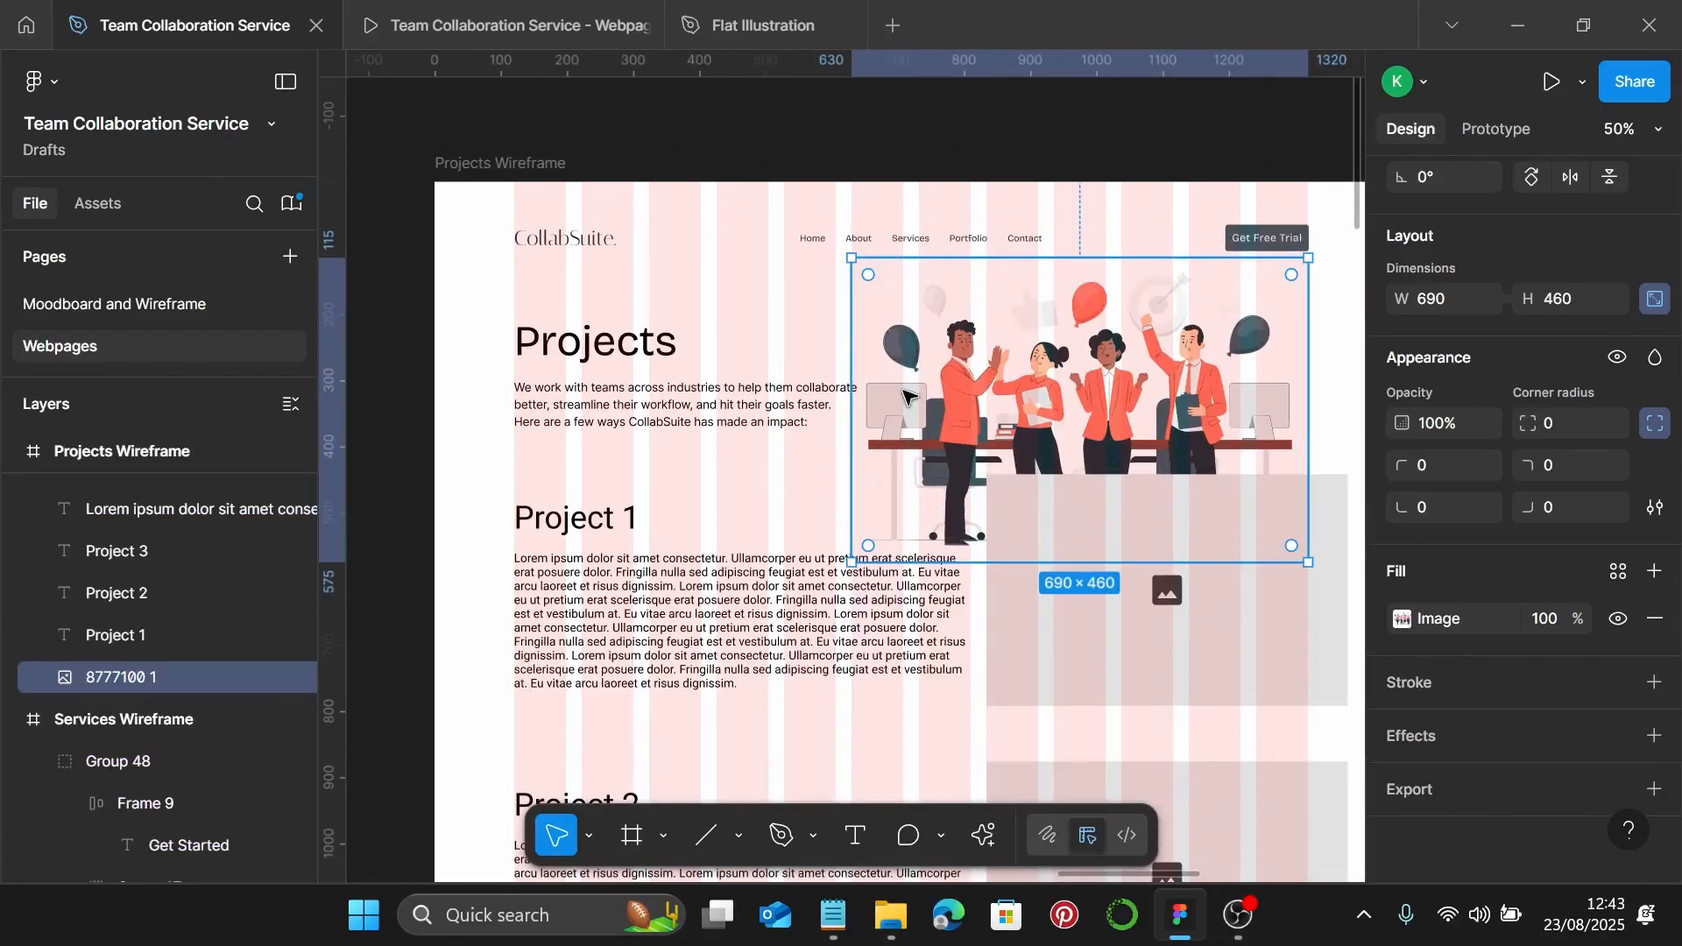
Delete the grey image placeholder beside the Project 1 paragraph
{"action": "scroll", "coordinate": [920, 396], "scroll_direction": "down", "scroll_amount": 1}
{"action": "left_click", "coordinate": [933, 491]}
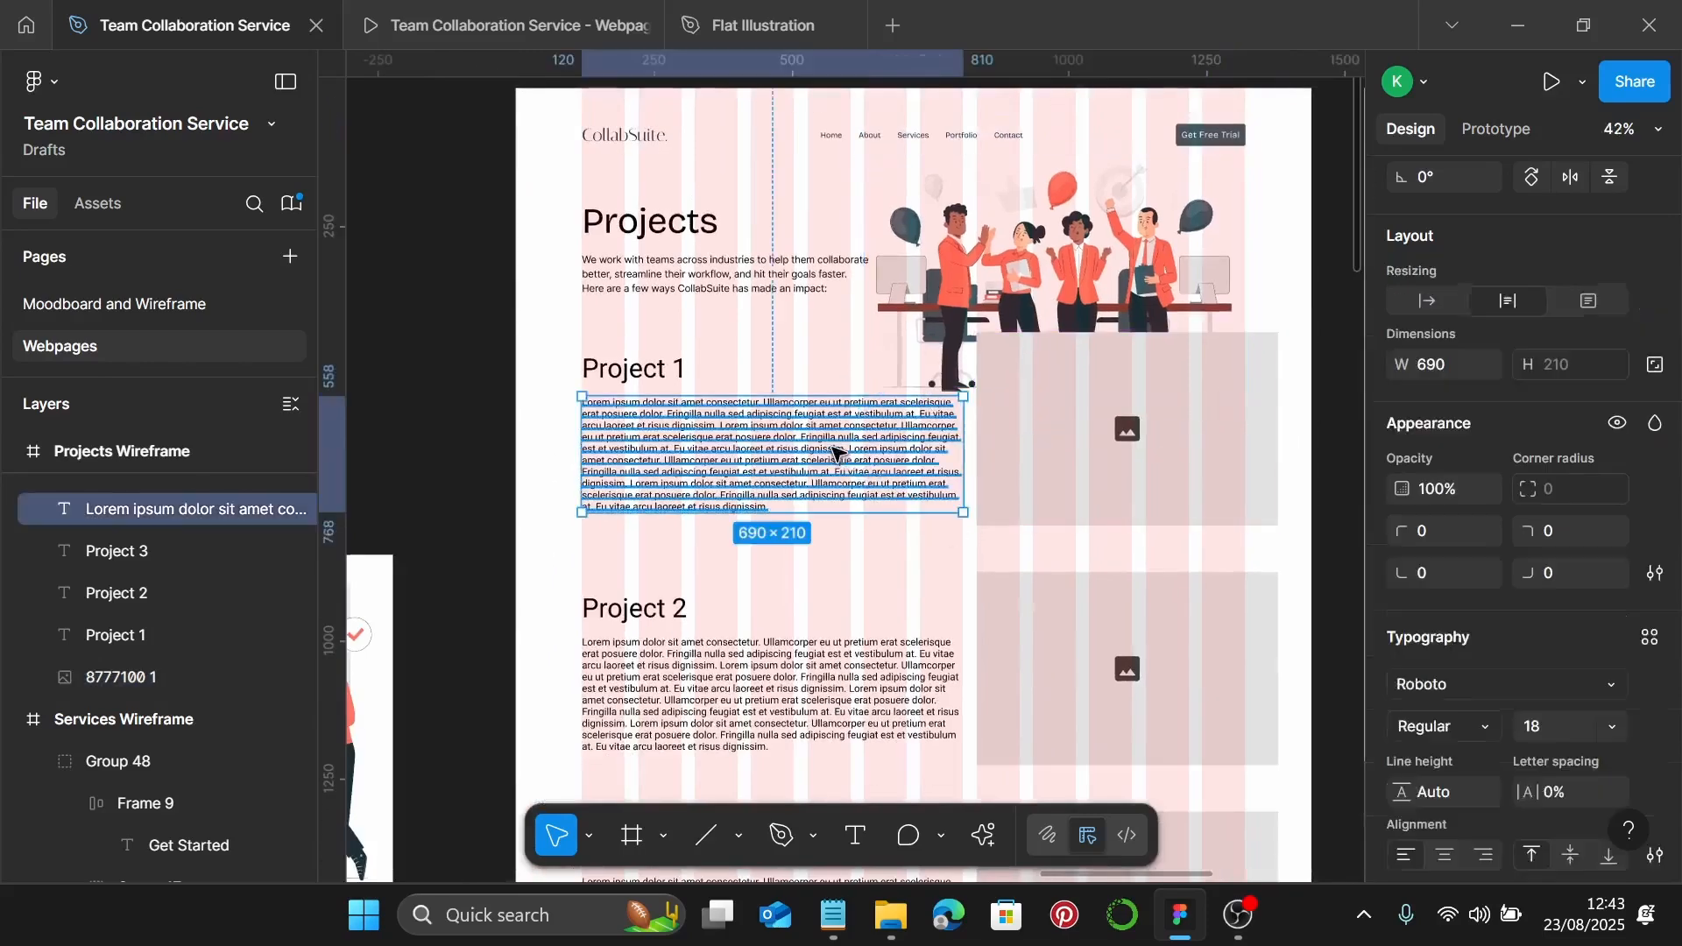
{"action": "left_click", "coordinate": [679, 366], "text": "shift"}
{"action": "left_click", "coordinate": [1103, 481]}
{"action": "key", "text": "Delete"}
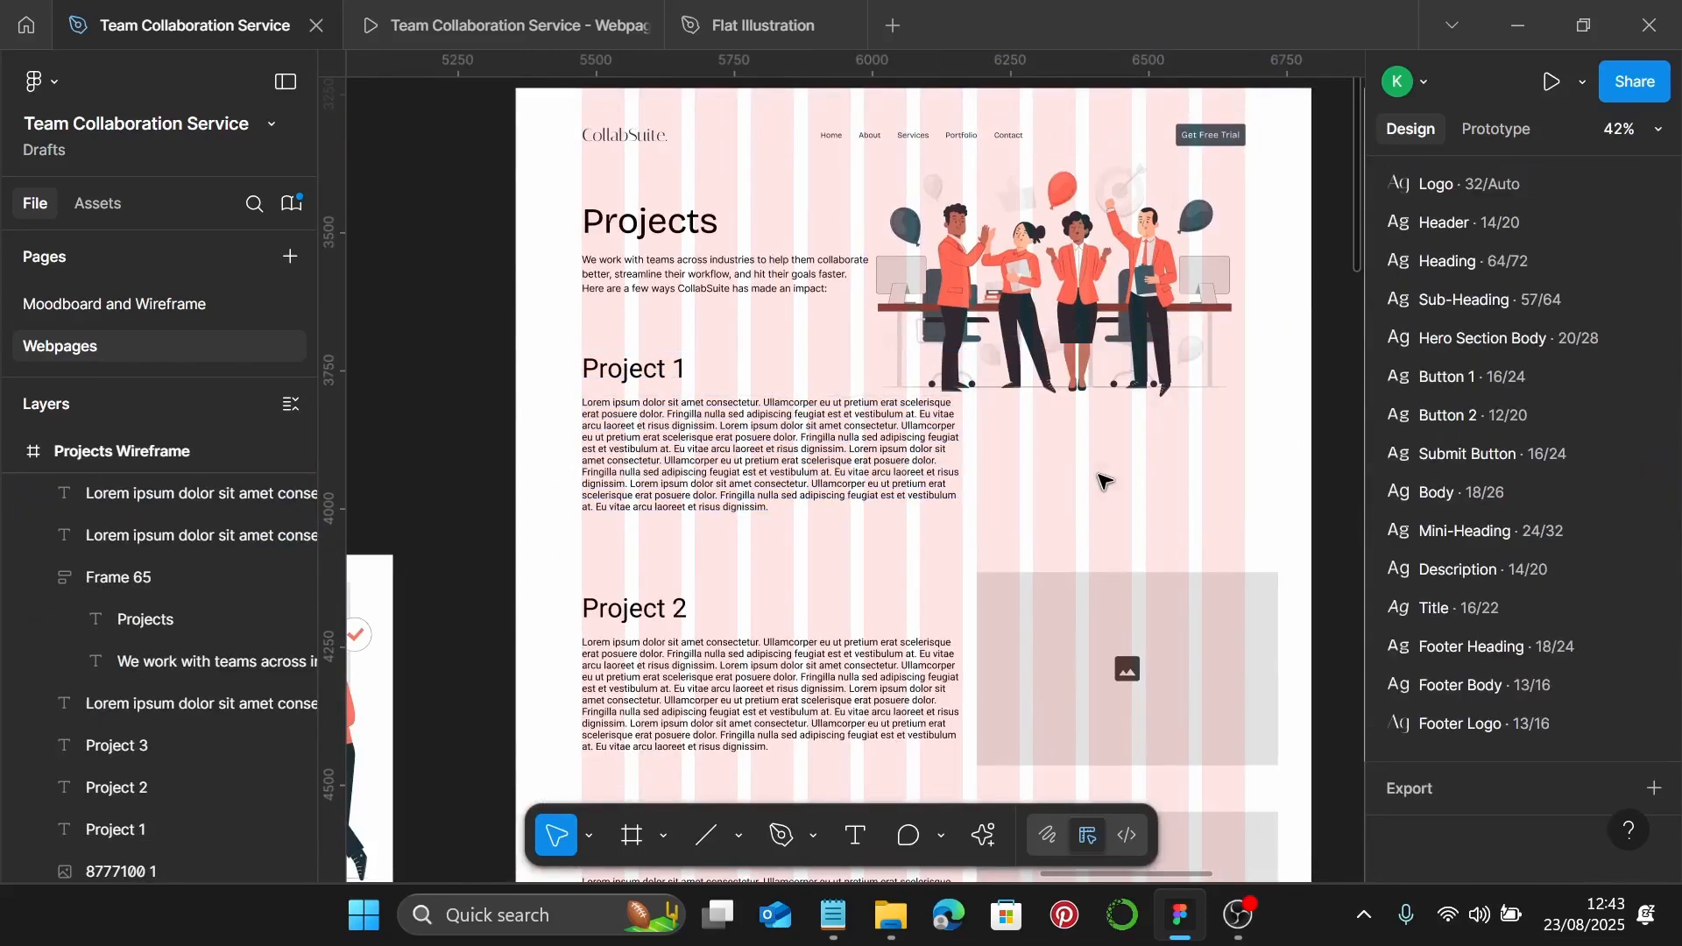
Move the Project 1 heading and its paragraph together down below the team illustration
{"action": "left_click", "coordinate": [657, 412]}
{"action": "left_click", "coordinate": [617, 368], "text": "shift"}
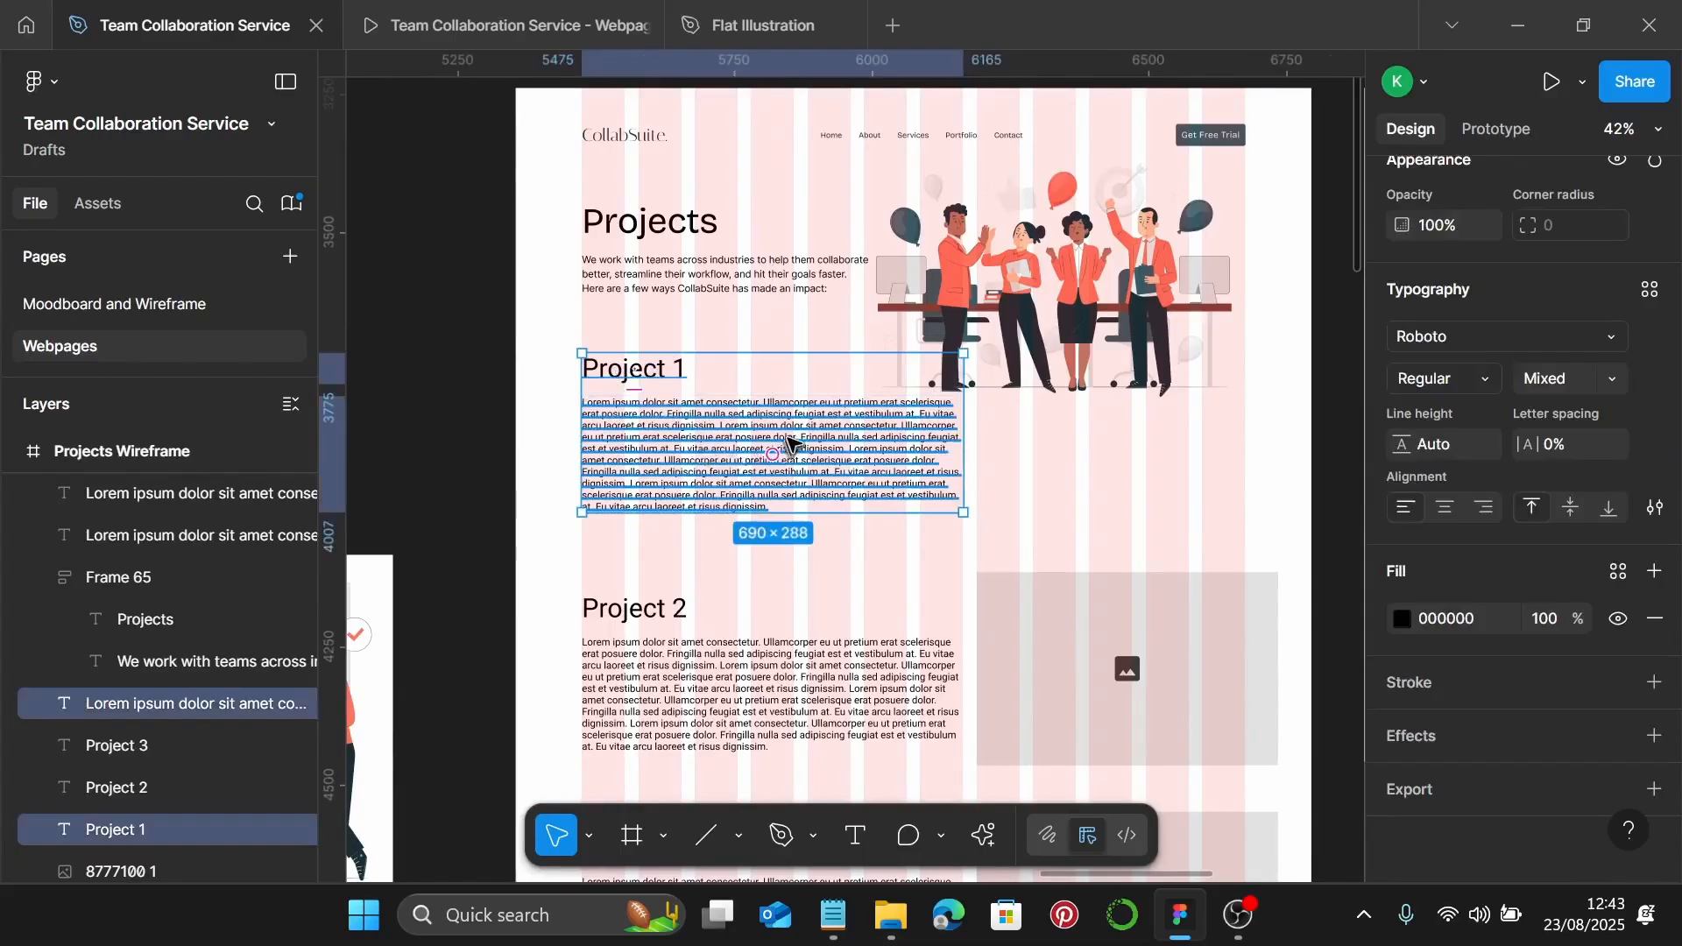
{"action": "left_click_drag", "start_coordinate": [788, 441], "coordinate": [825, 532]}
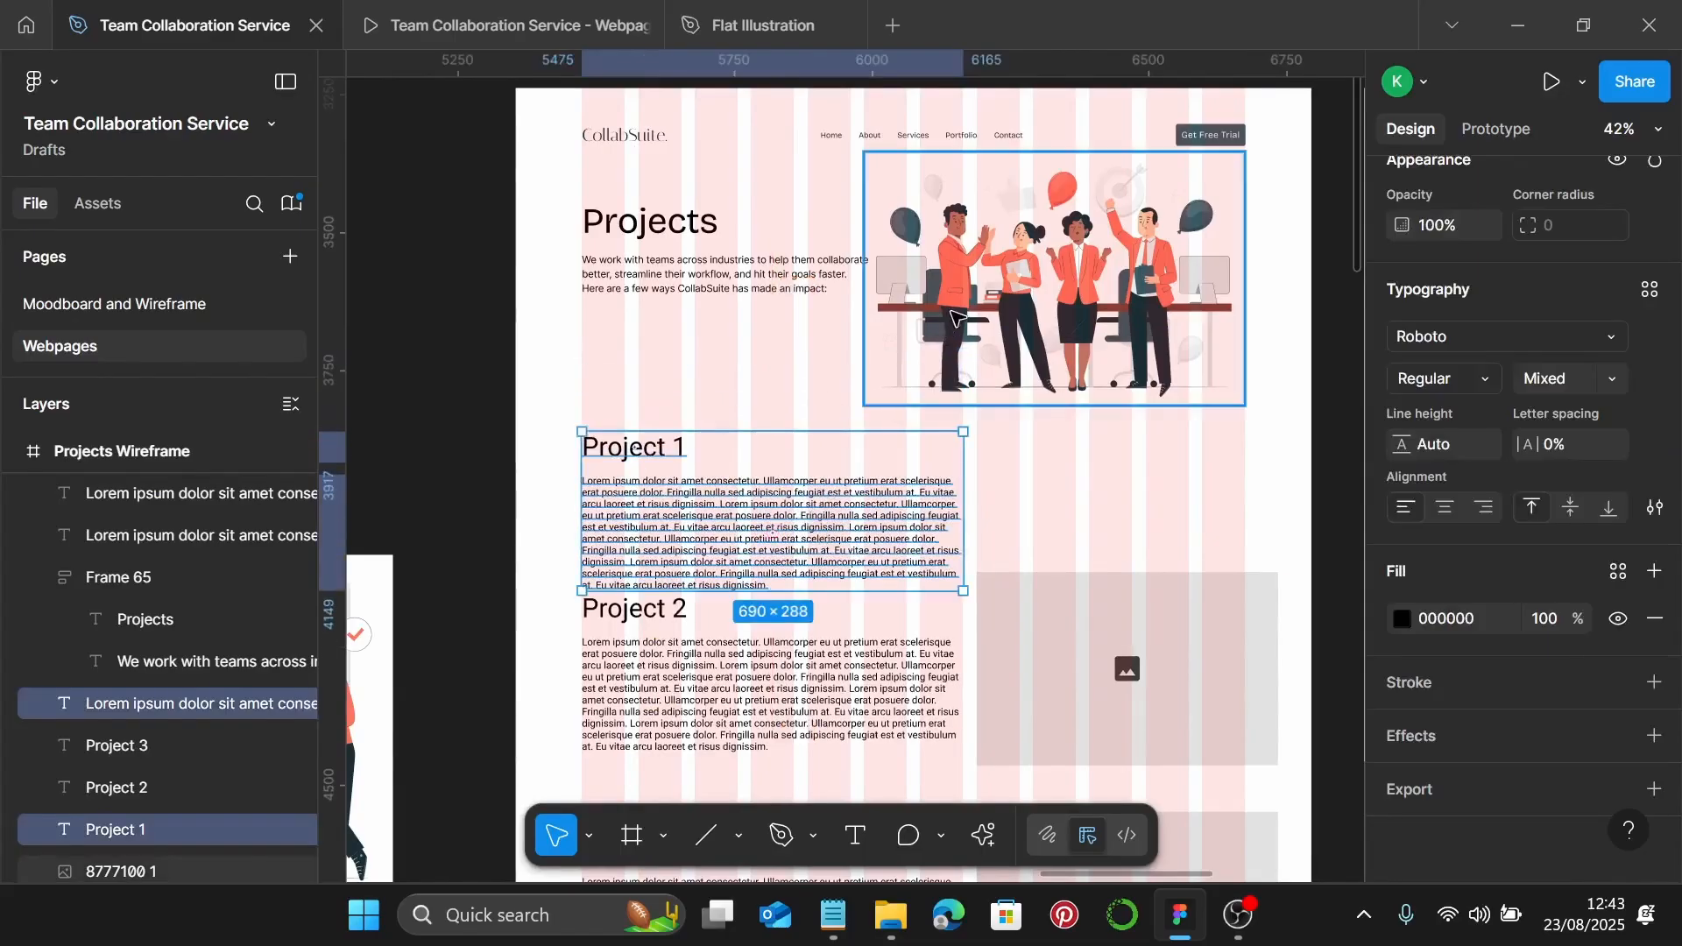
{"action": "scroll", "coordinate": [956, 317], "scroll_direction": "up", "scroll_amount": 2}
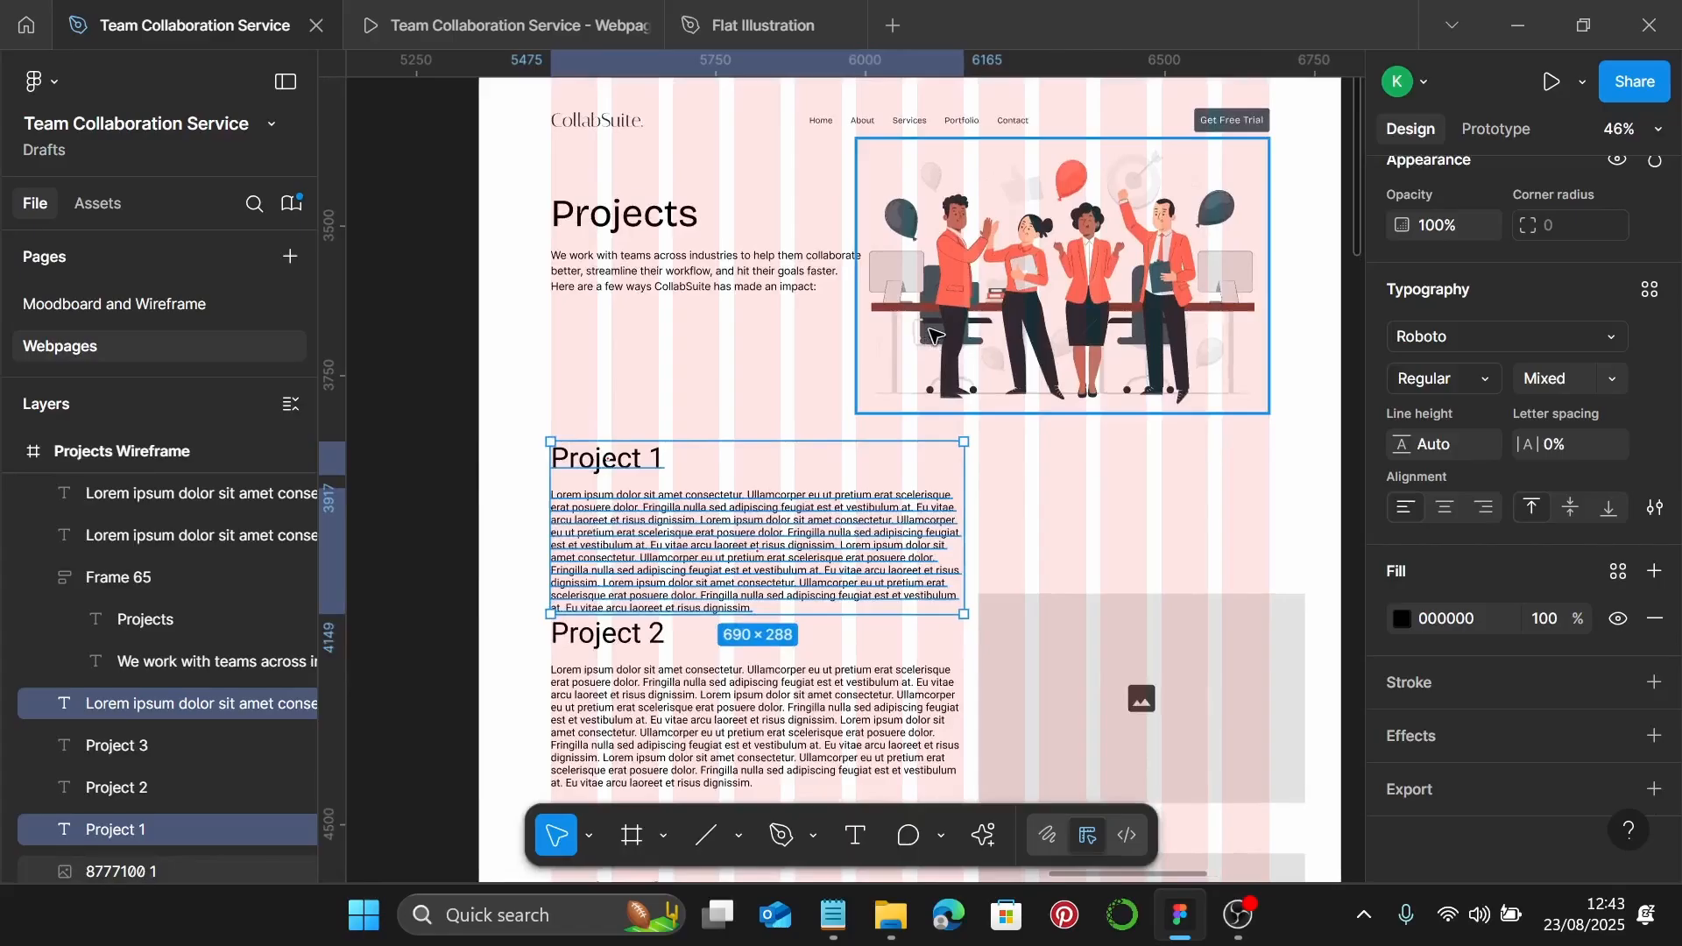
Lower the team illustration to about Y 163 to leave more space beneath the header
{"action": "left_click", "coordinate": [1068, 254], "text": "shift"}
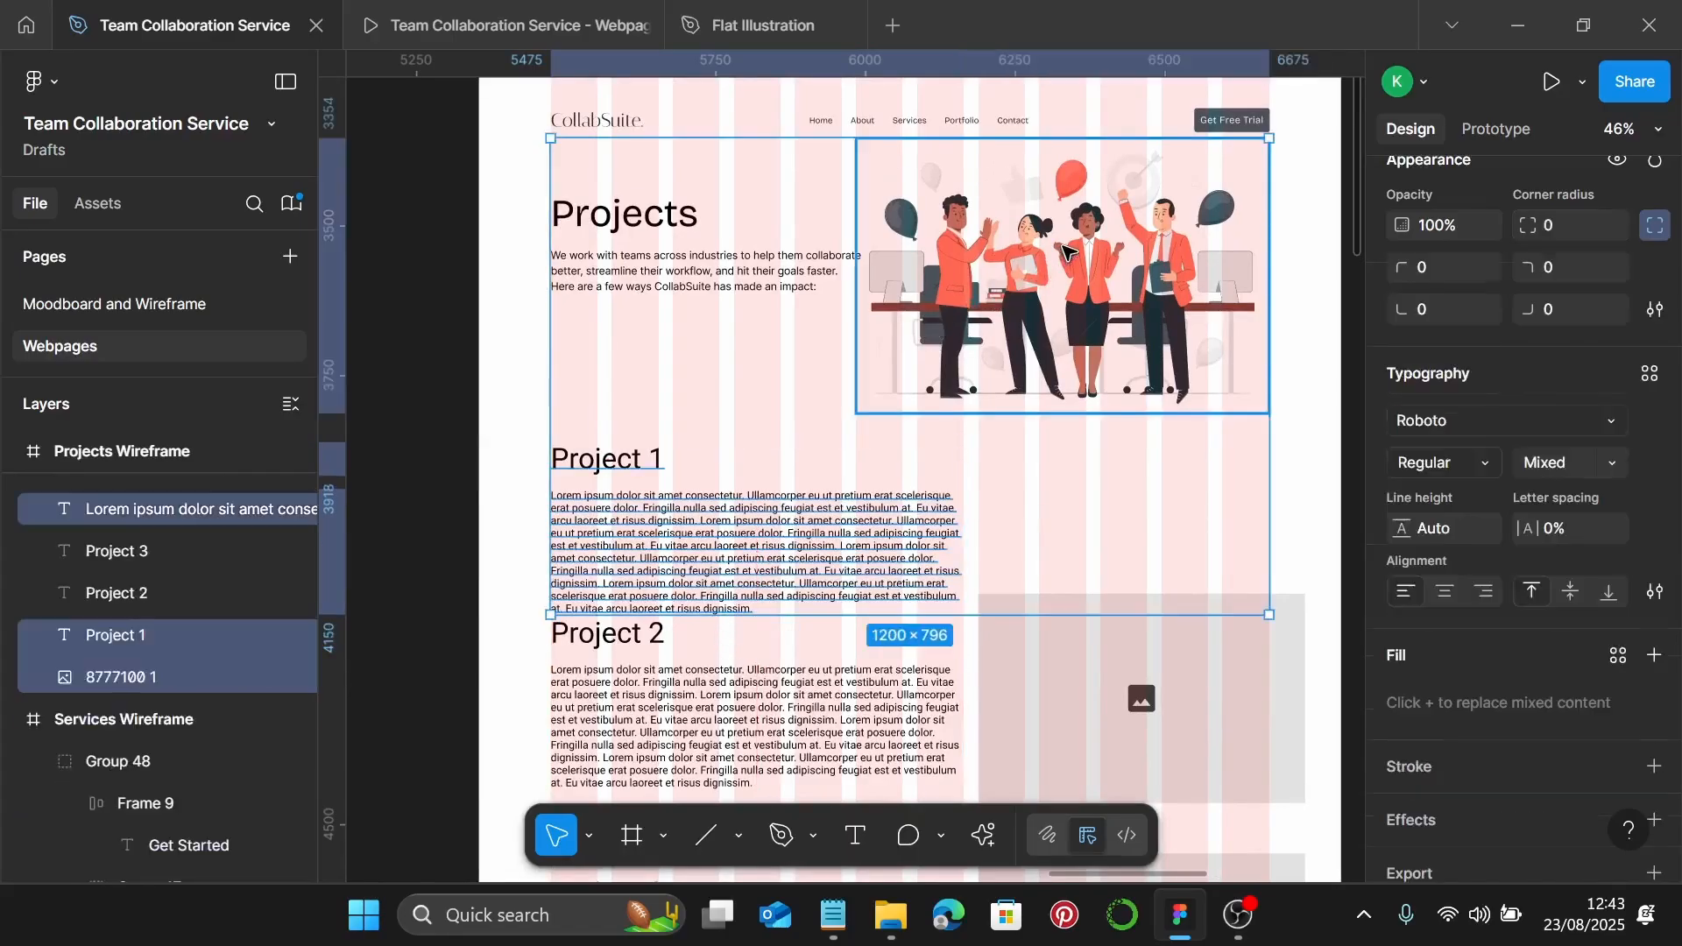
{"action": "key", "text": "Down"}
{"action": "key", "text": "Down"}
{"action": "key", "text": "Down"}
{"action": "left_click", "coordinate": [1095, 232]}
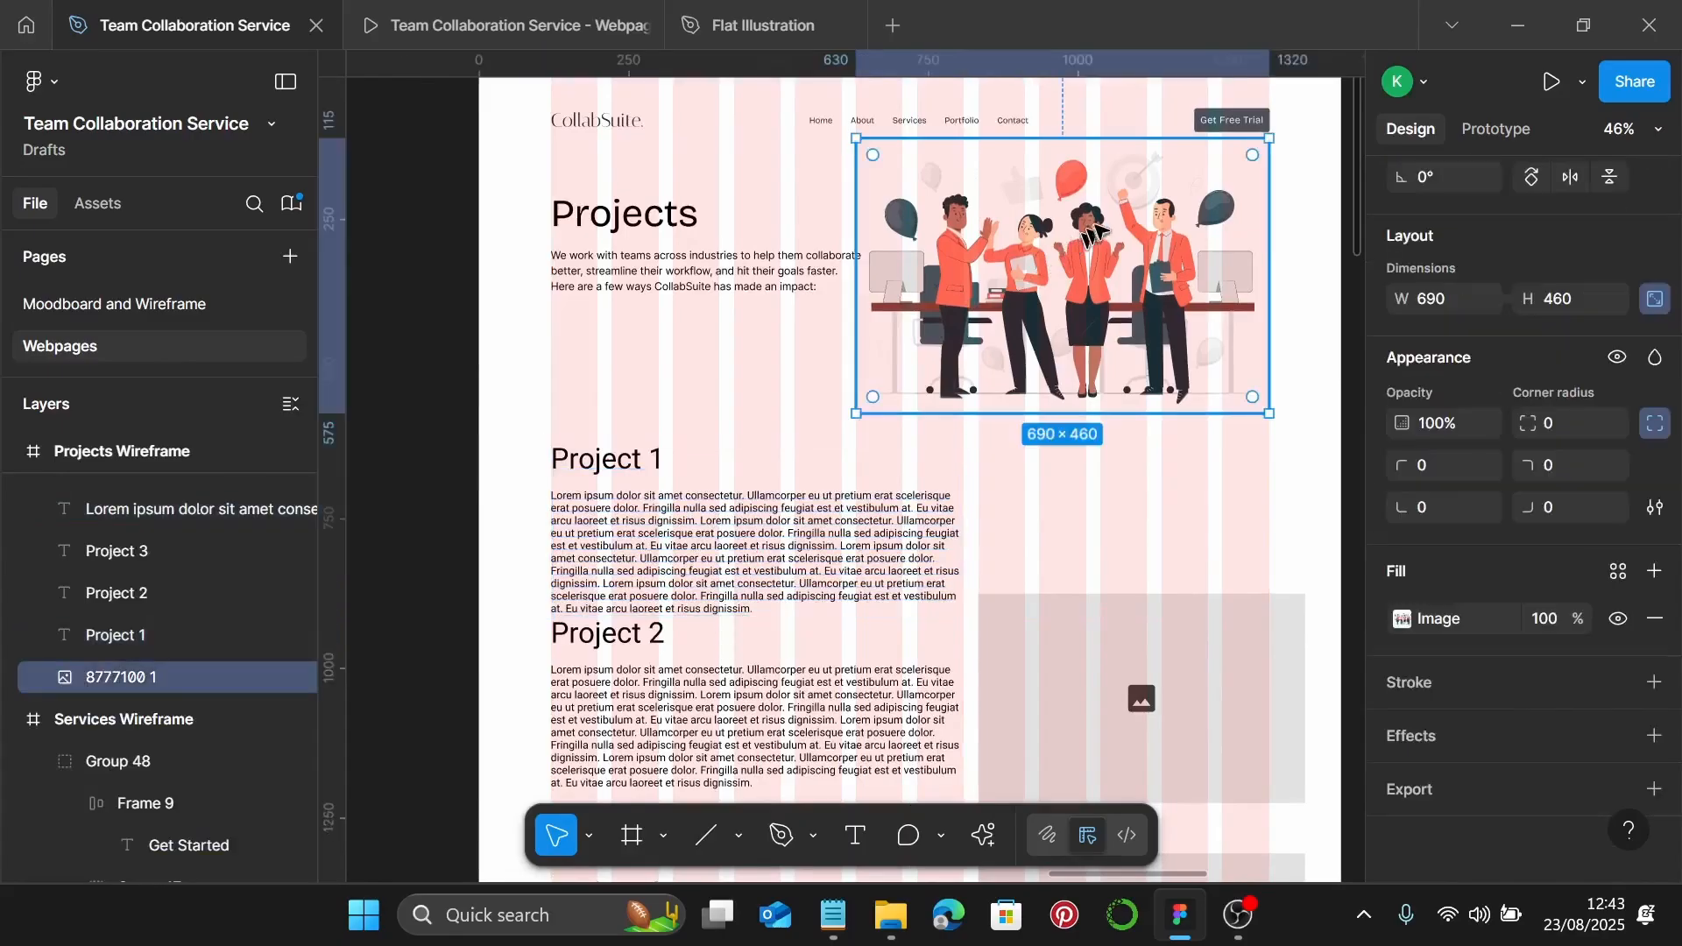
{"action": "left_click_drag", "start_coordinate": [1096, 224], "coordinate": [1100, 254]}
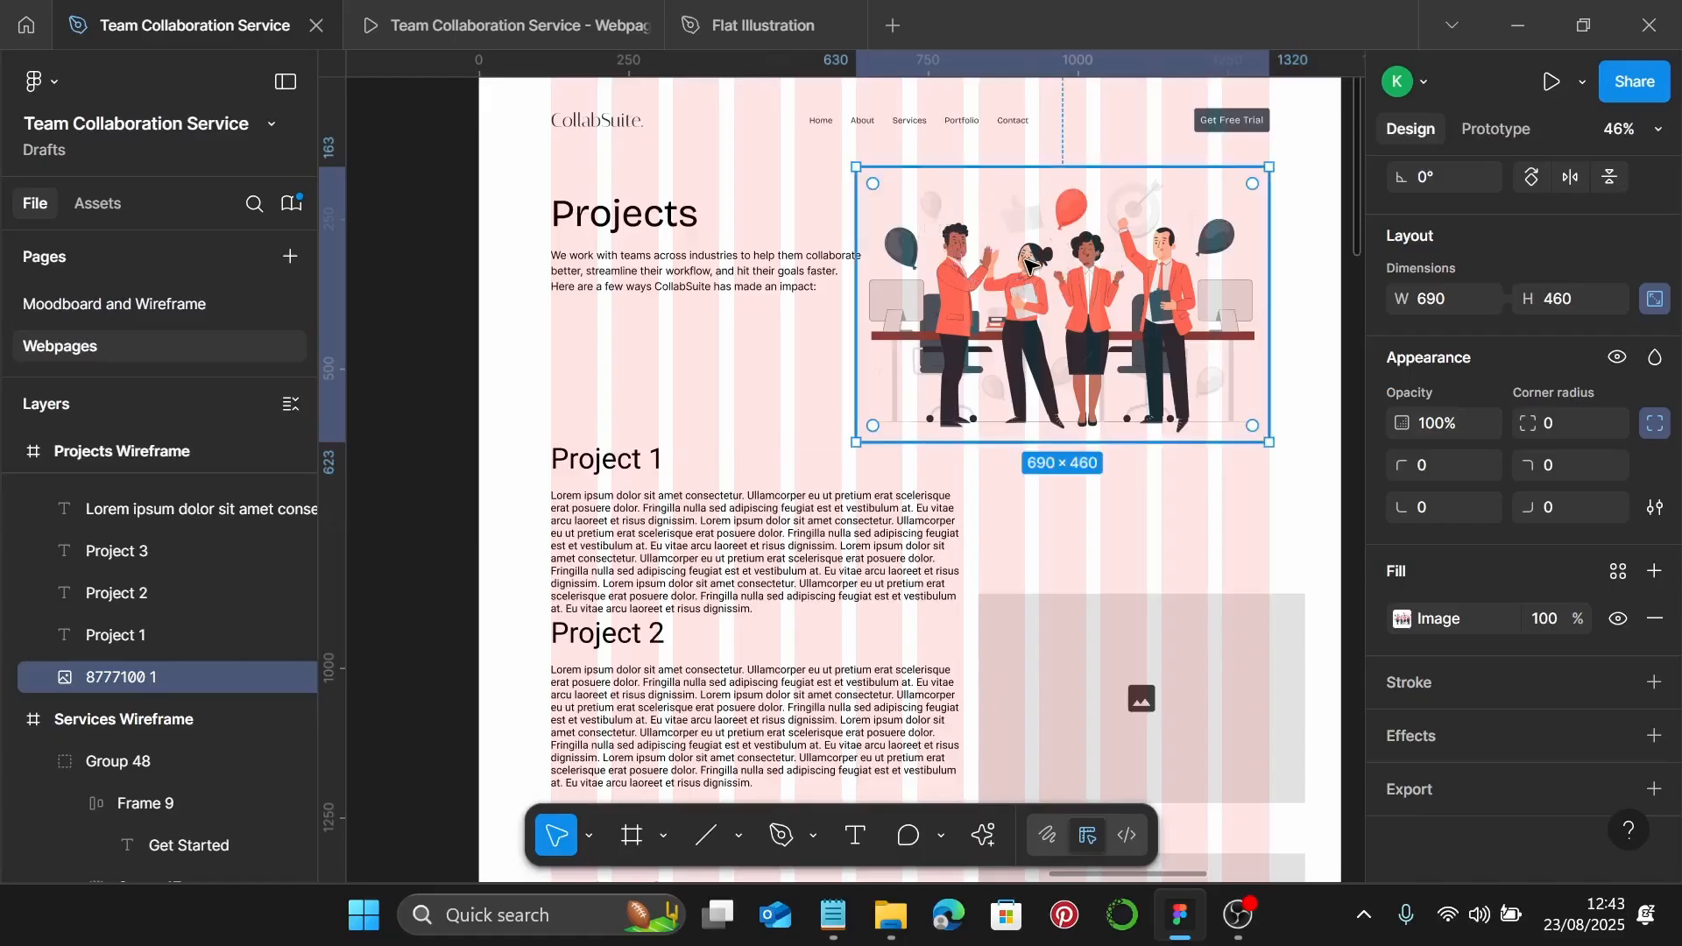
Extend the Projects Wireframe frame downward to a height of about 3112
{"action": "left_click", "coordinate": [734, 355]}
{"action": "scroll", "coordinate": [736, 355], "scroll_direction": "down", "scroll_amount": 5}
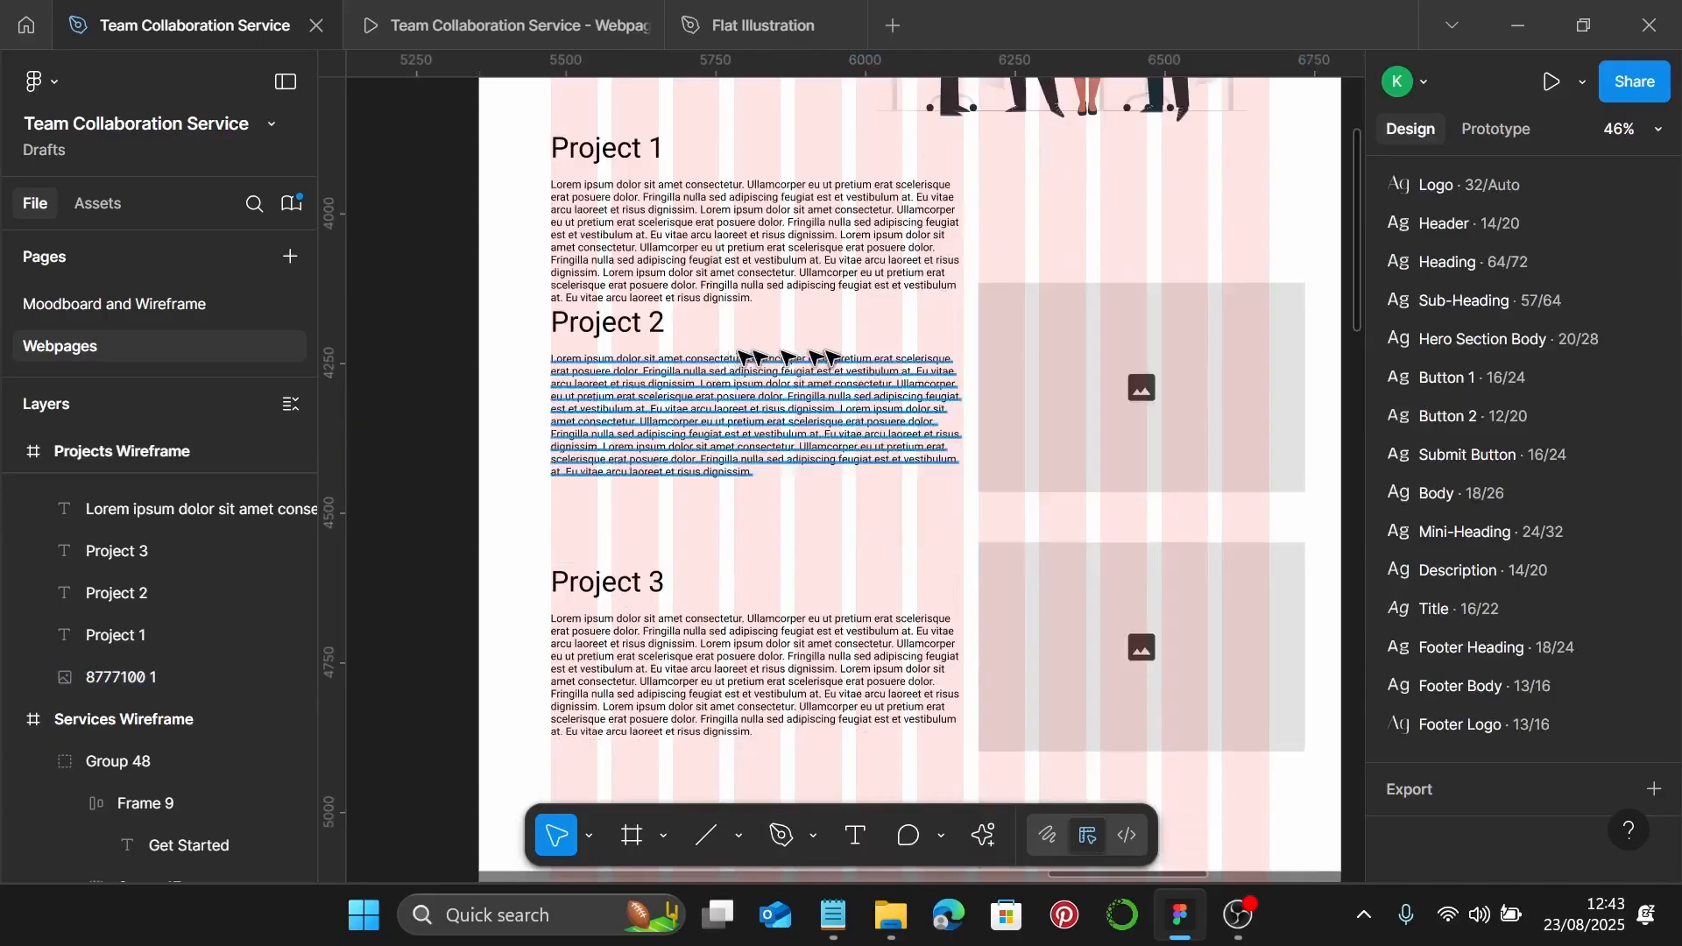
{"action": "scroll", "coordinate": [831, 355], "scroll_direction": "down", "scroll_amount": 4}
{"action": "scroll", "coordinate": [830, 355], "scroll_direction": "up", "scroll_amount": 4}
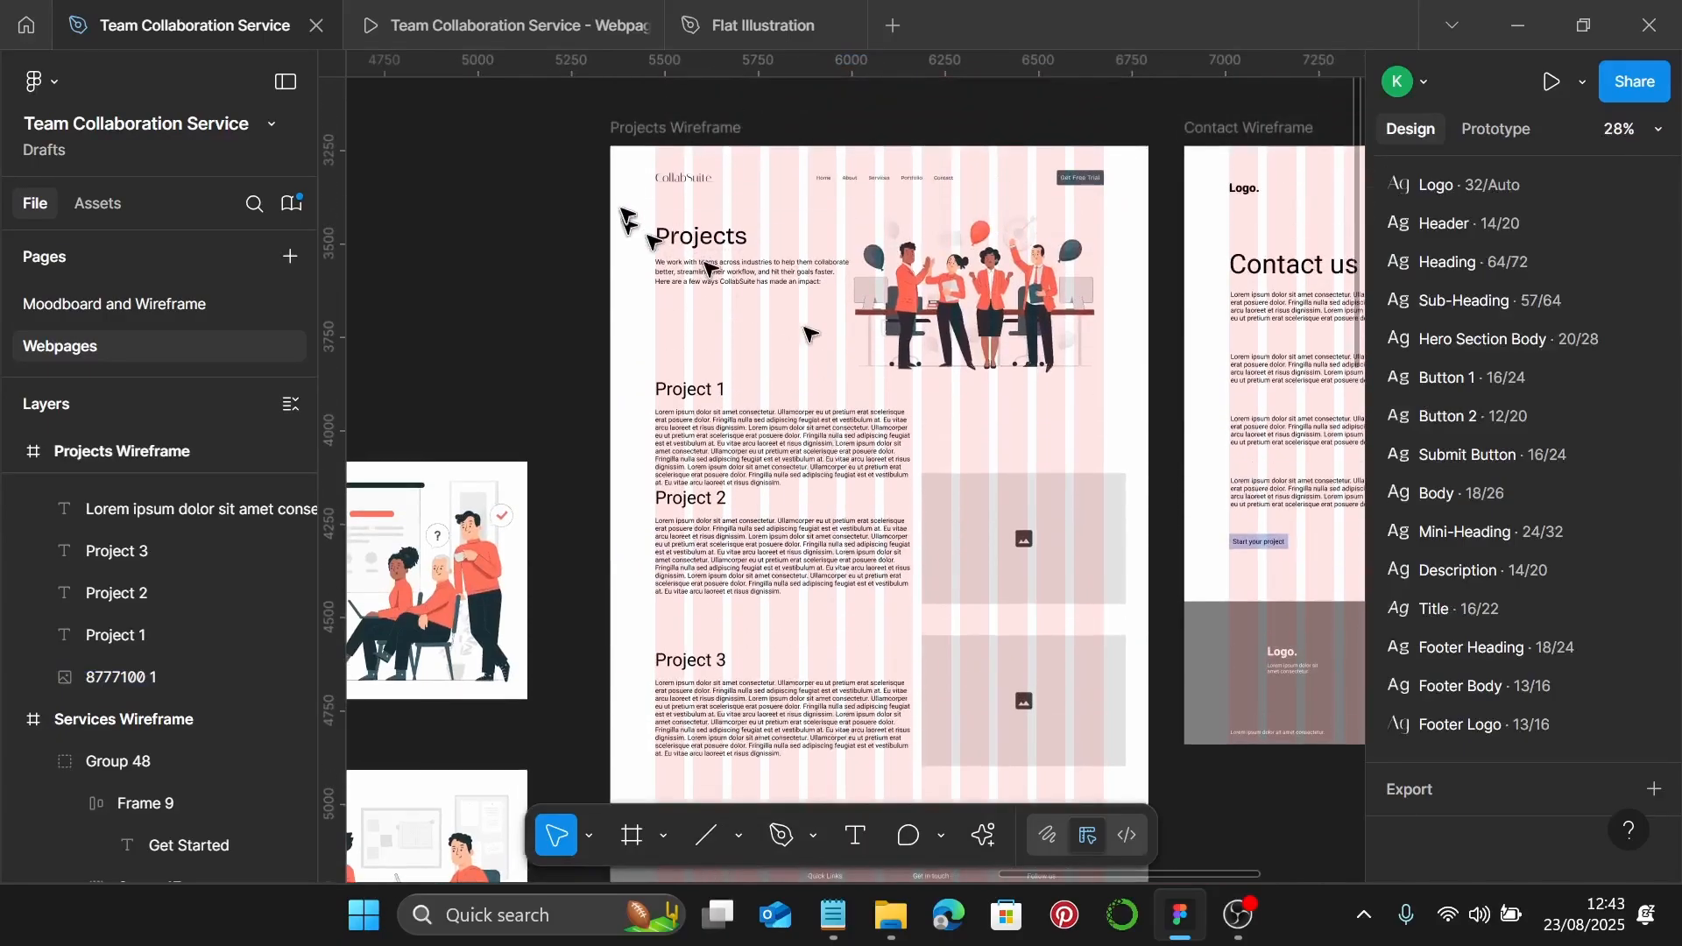
{"action": "left_click", "coordinate": [666, 139]}
{"action": "scroll", "coordinate": [1014, 507], "scroll_direction": "down", "scroll_amount": 10}
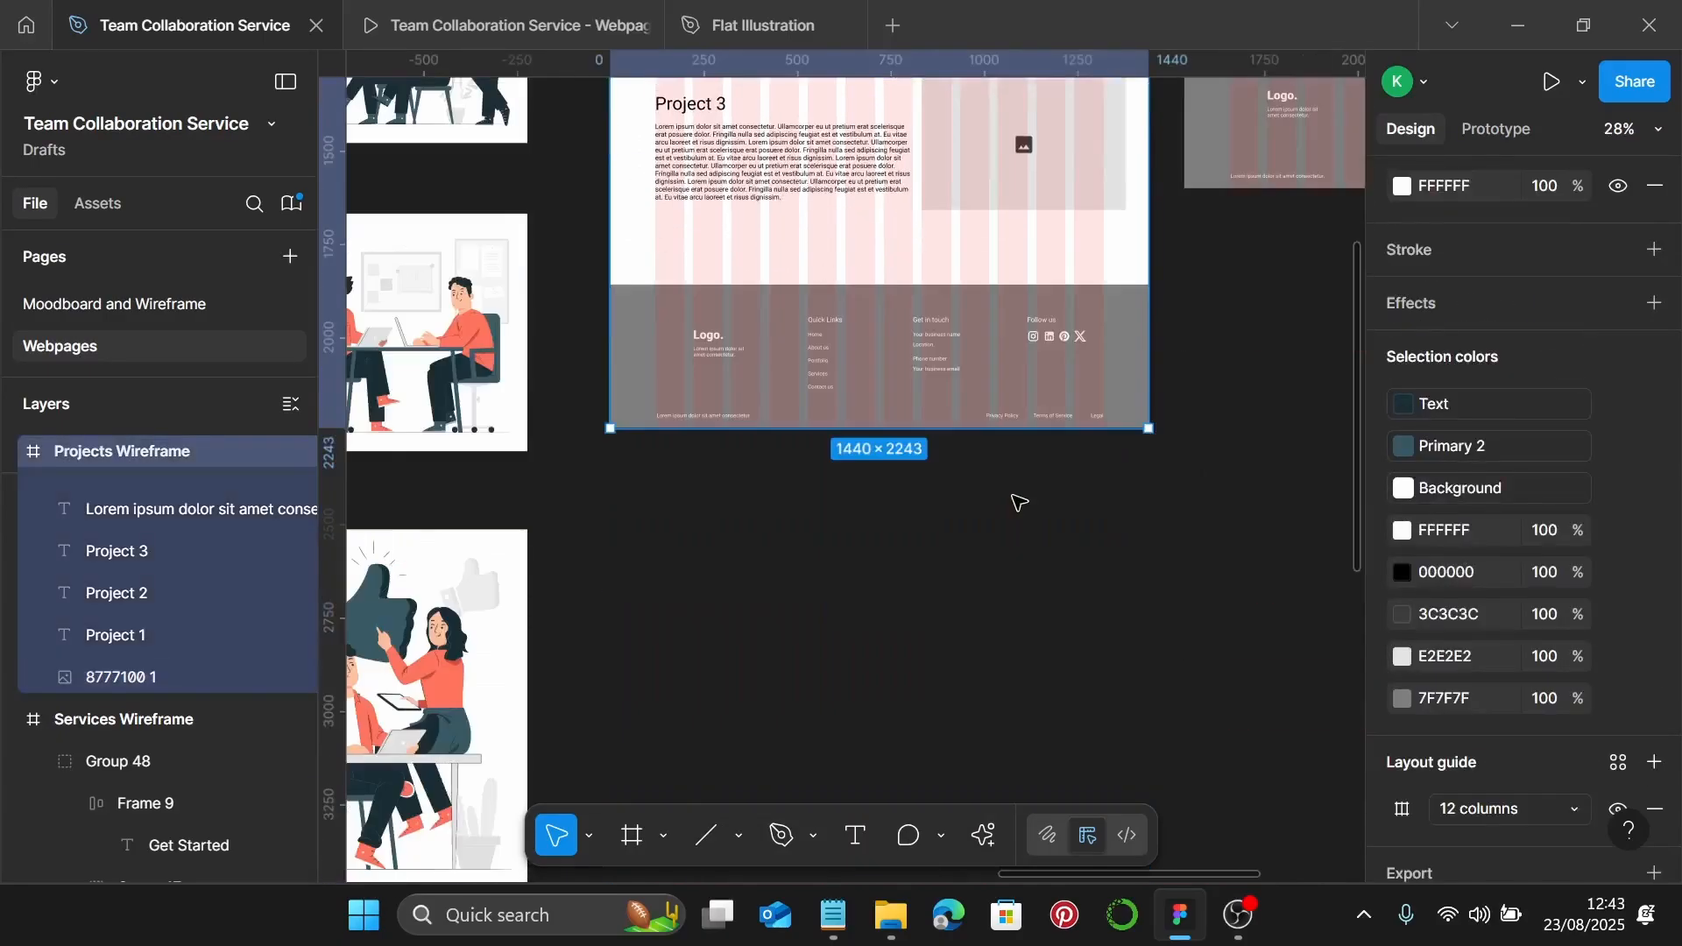
{"action": "left_click_drag", "start_coordinate": [1014, 438], "coordinate": [1044, 750]}
{"action": "scroll", "coordinate": [1052, 692], "scroll_direction": "up", "scroll_amount": 8}
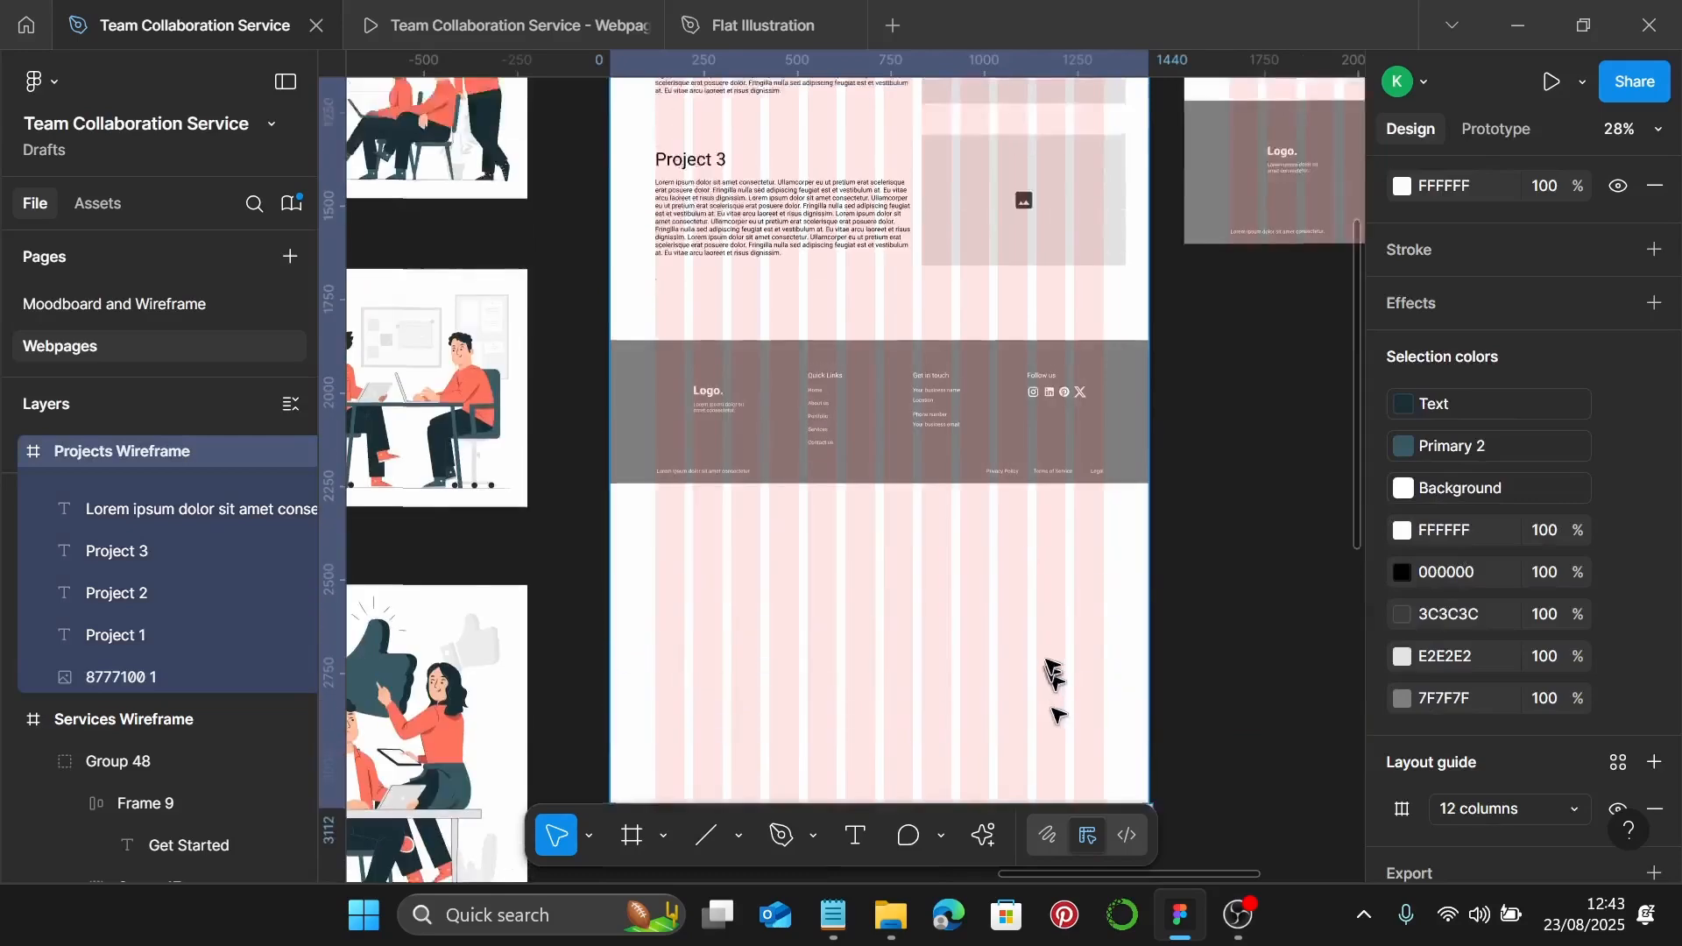
Move all three project sections, the remaining image placeholders and the footer down together by about 443
{"action": "left_click_drag", "start_coordinate": [632, 194], "coordinate": [1025, 682]}
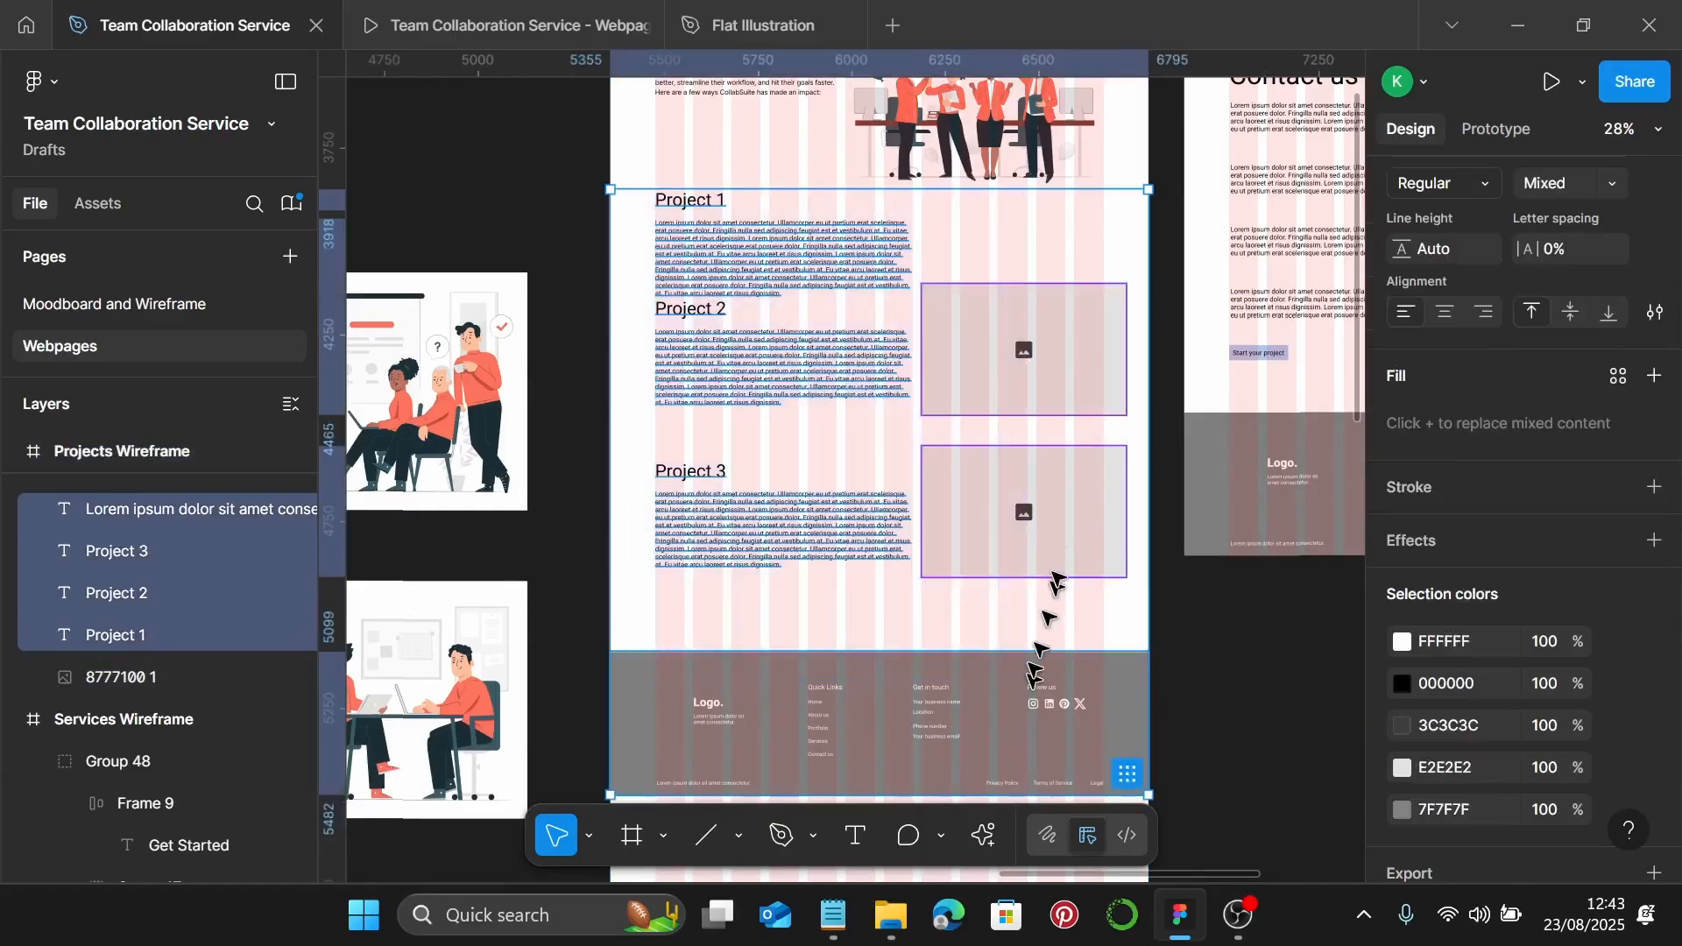
{"action": "left_click_drag", "start_coordinate": [1044, 320], "coordinate": [1060, 485]}
{"action": "scroll", "coordinate": [960, 273], "scroll_direction": "up", "scroll_amount": 1}
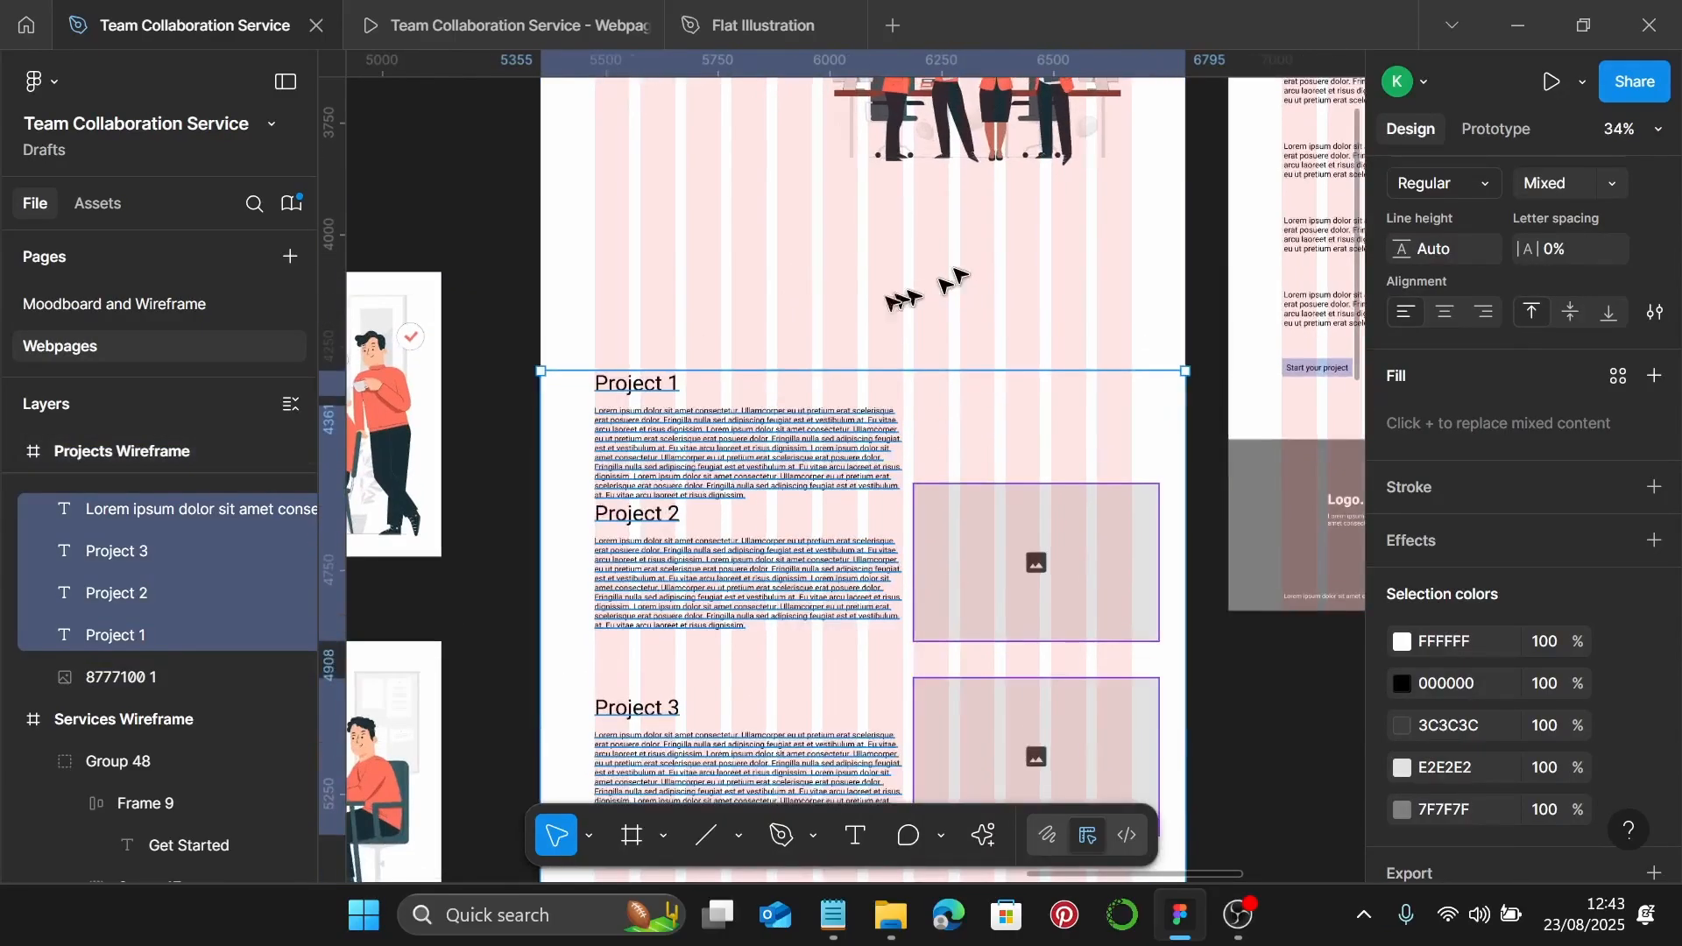
{"action": "key", "text": "Escape"}
Move the Project 1 heading and paragraph back up to about Y 846, leaving a gap above Project 2
{"action": "scroll", "coordinate": [902, 297], "scroll_direction": "up", "scroll_amount": 2}
{"action": "left_click", "coordinate": [557, 424]}
{"action": "left_click", "coordinate": [694, 508], "text": "shift"}
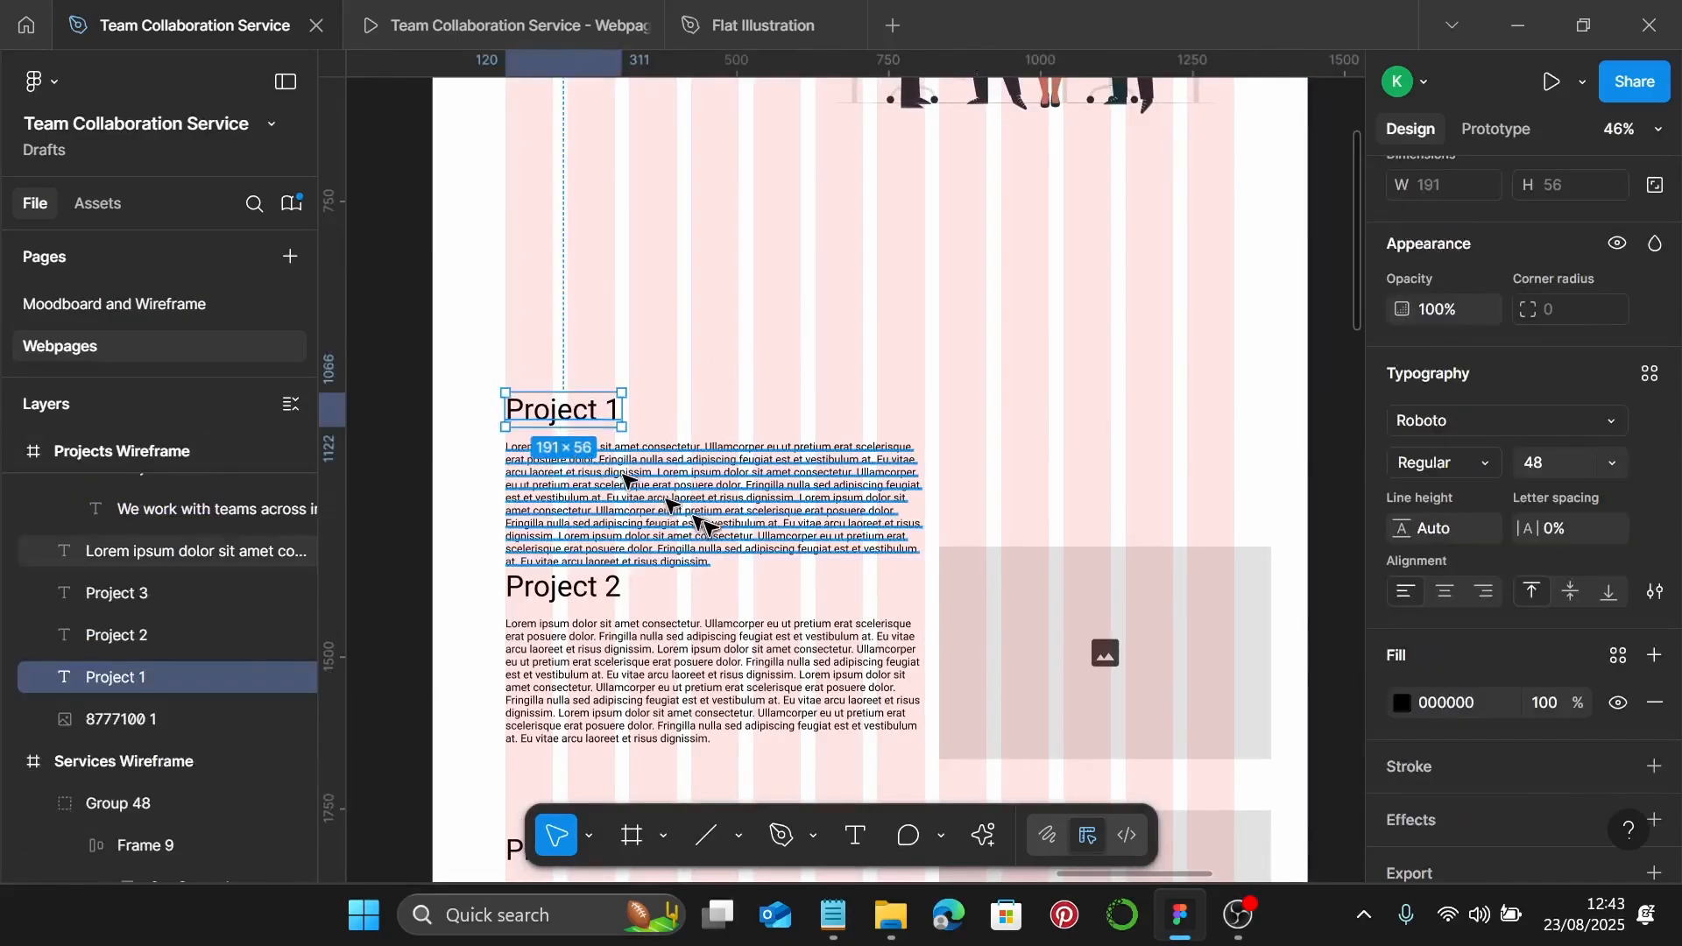
{"action": "left_click_drag", "start_coordinate": [705, 537], "coordinate": [759, 396]}
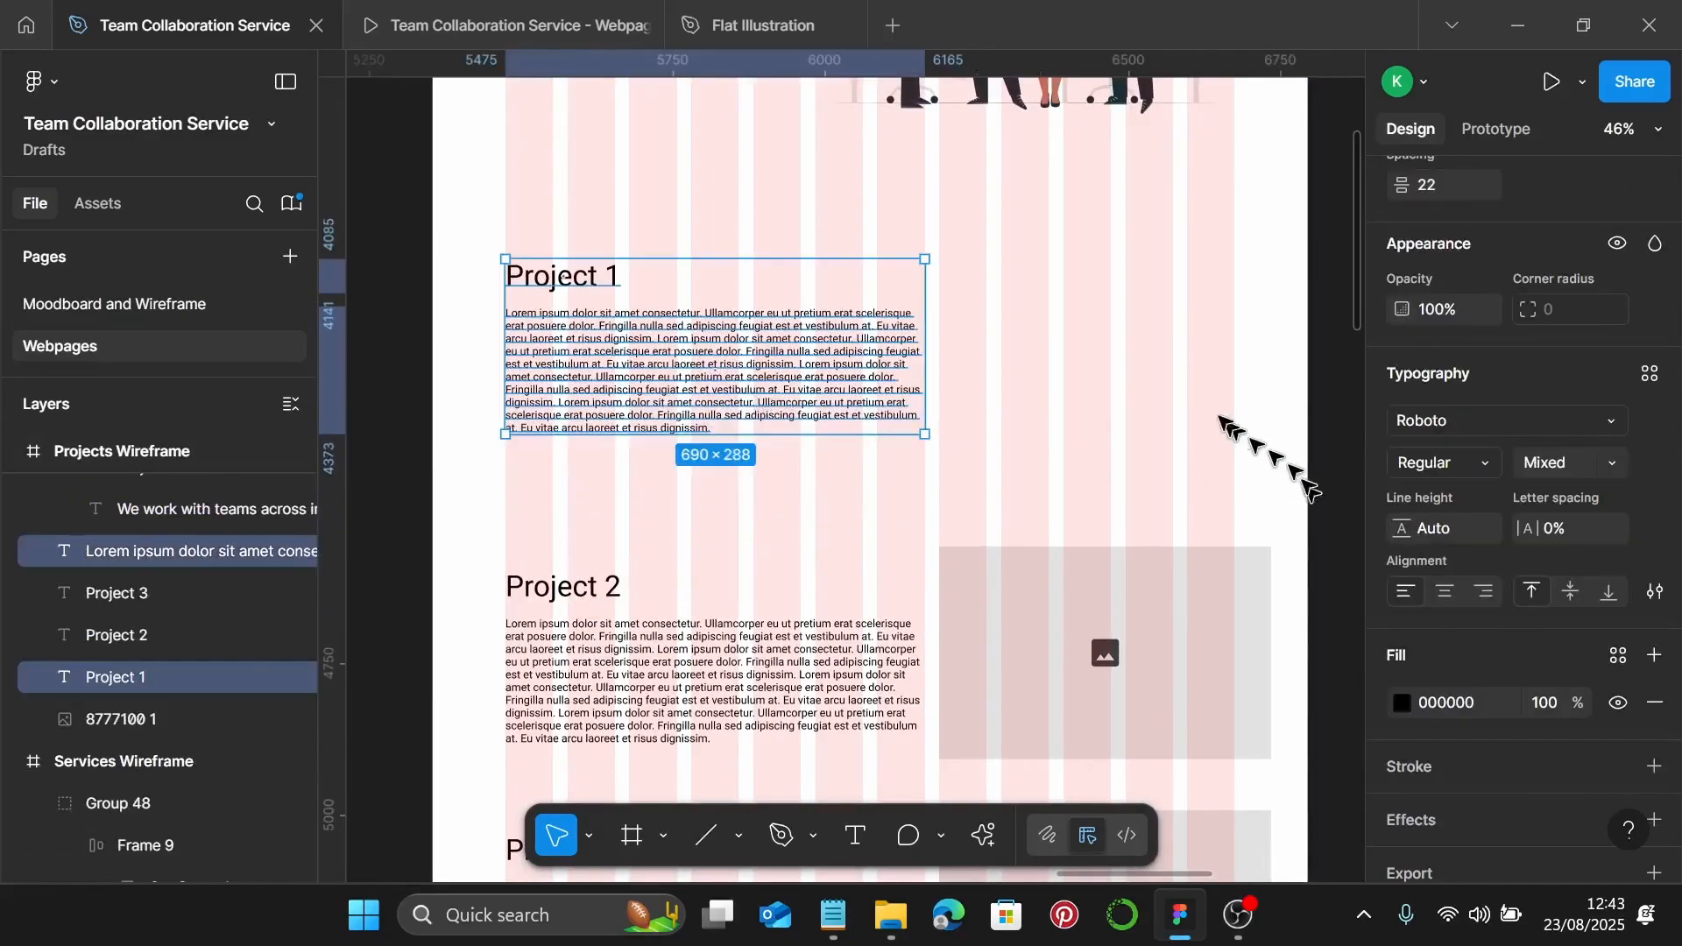
{"action": "left_click", "coordinate": [1204, 409]}
Apply the Sub-Heading text style to the Project 1 heading
{"action": "left_click", "coordinate": [609, 278]}
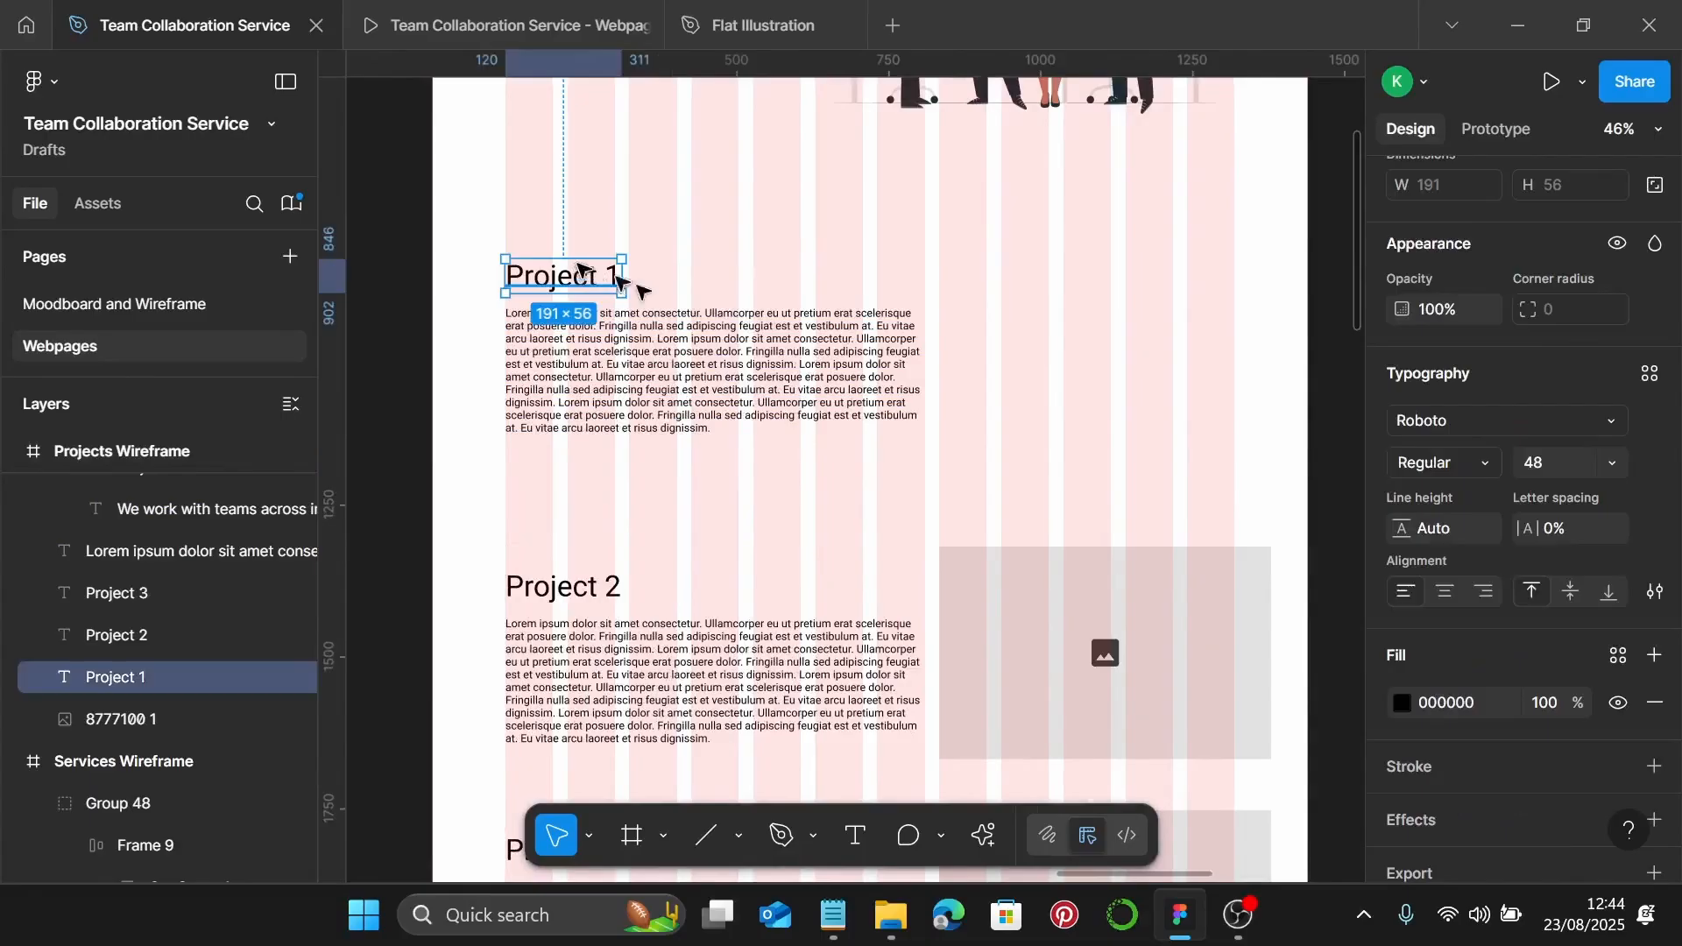
{"action": "left_click", "coordinate": [834, 916]}
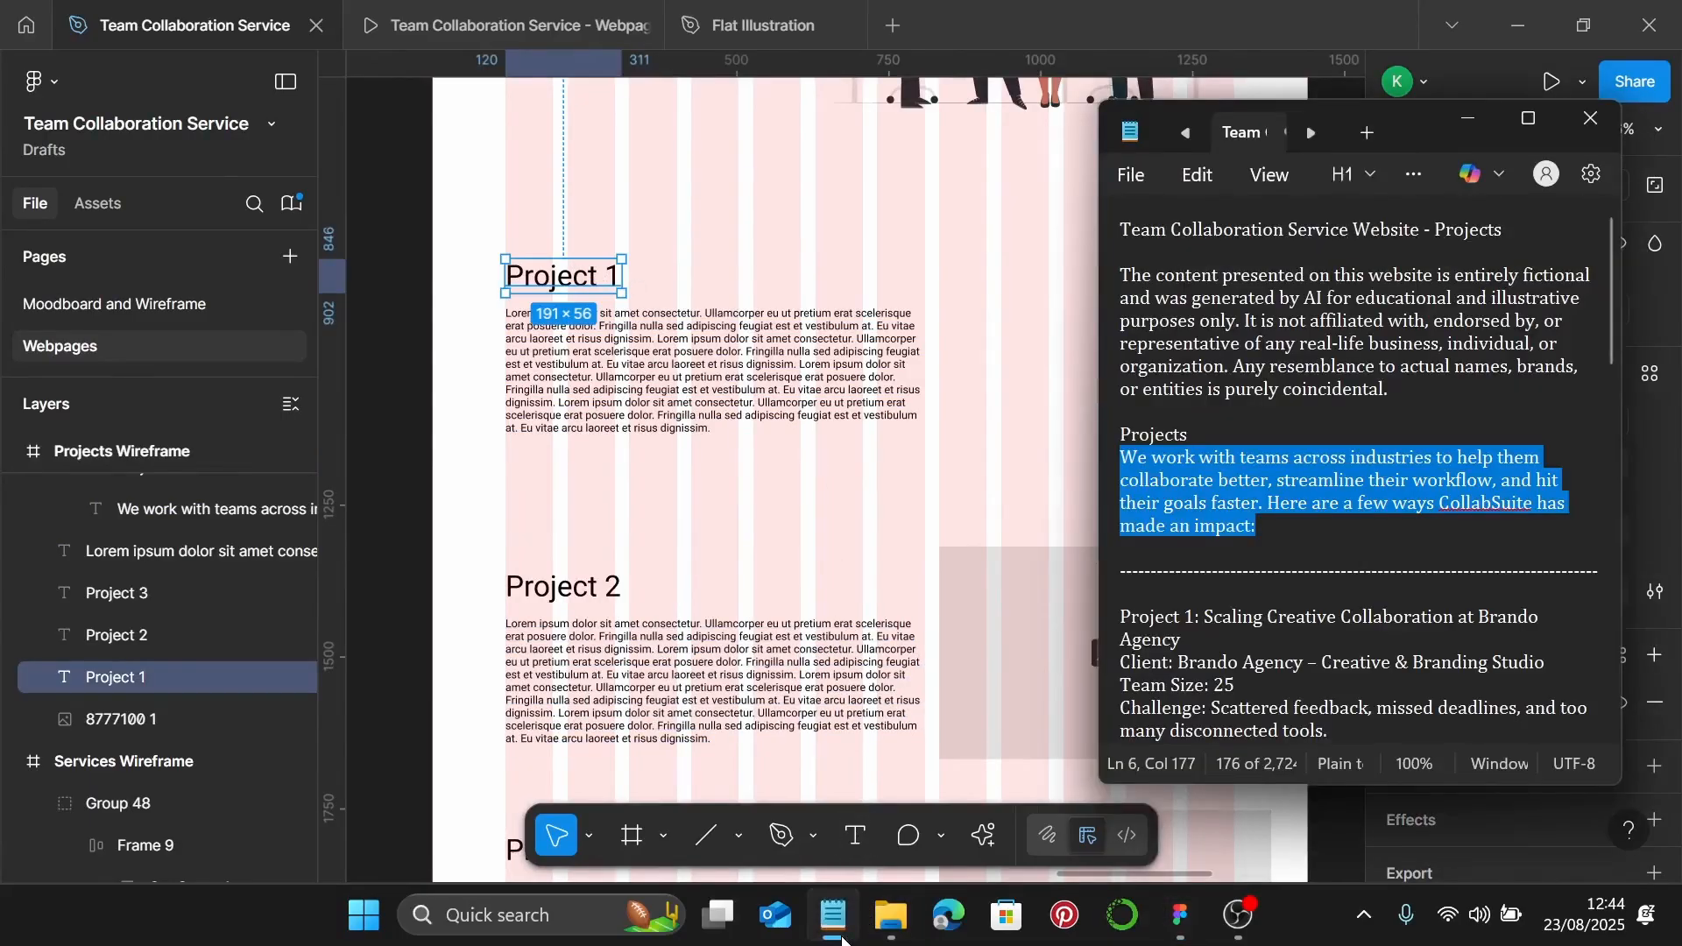
{"action": "left_click", "coordinate": [840, 933]}
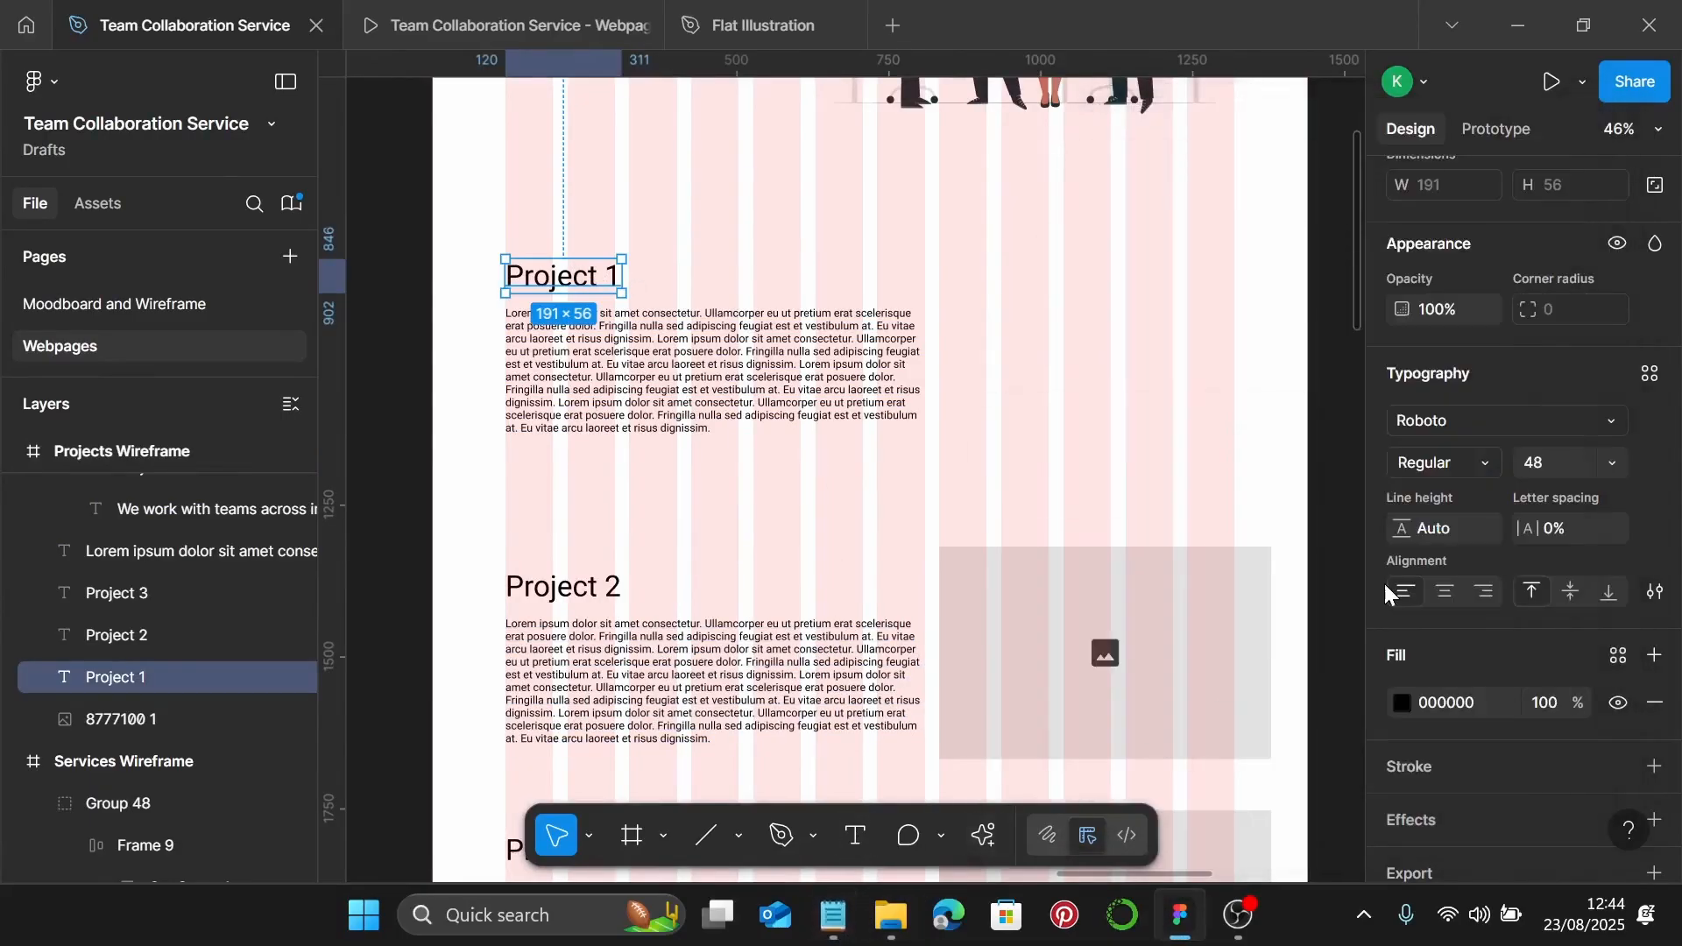
{"action": "left_click", "coordinate": [1650, 377]}
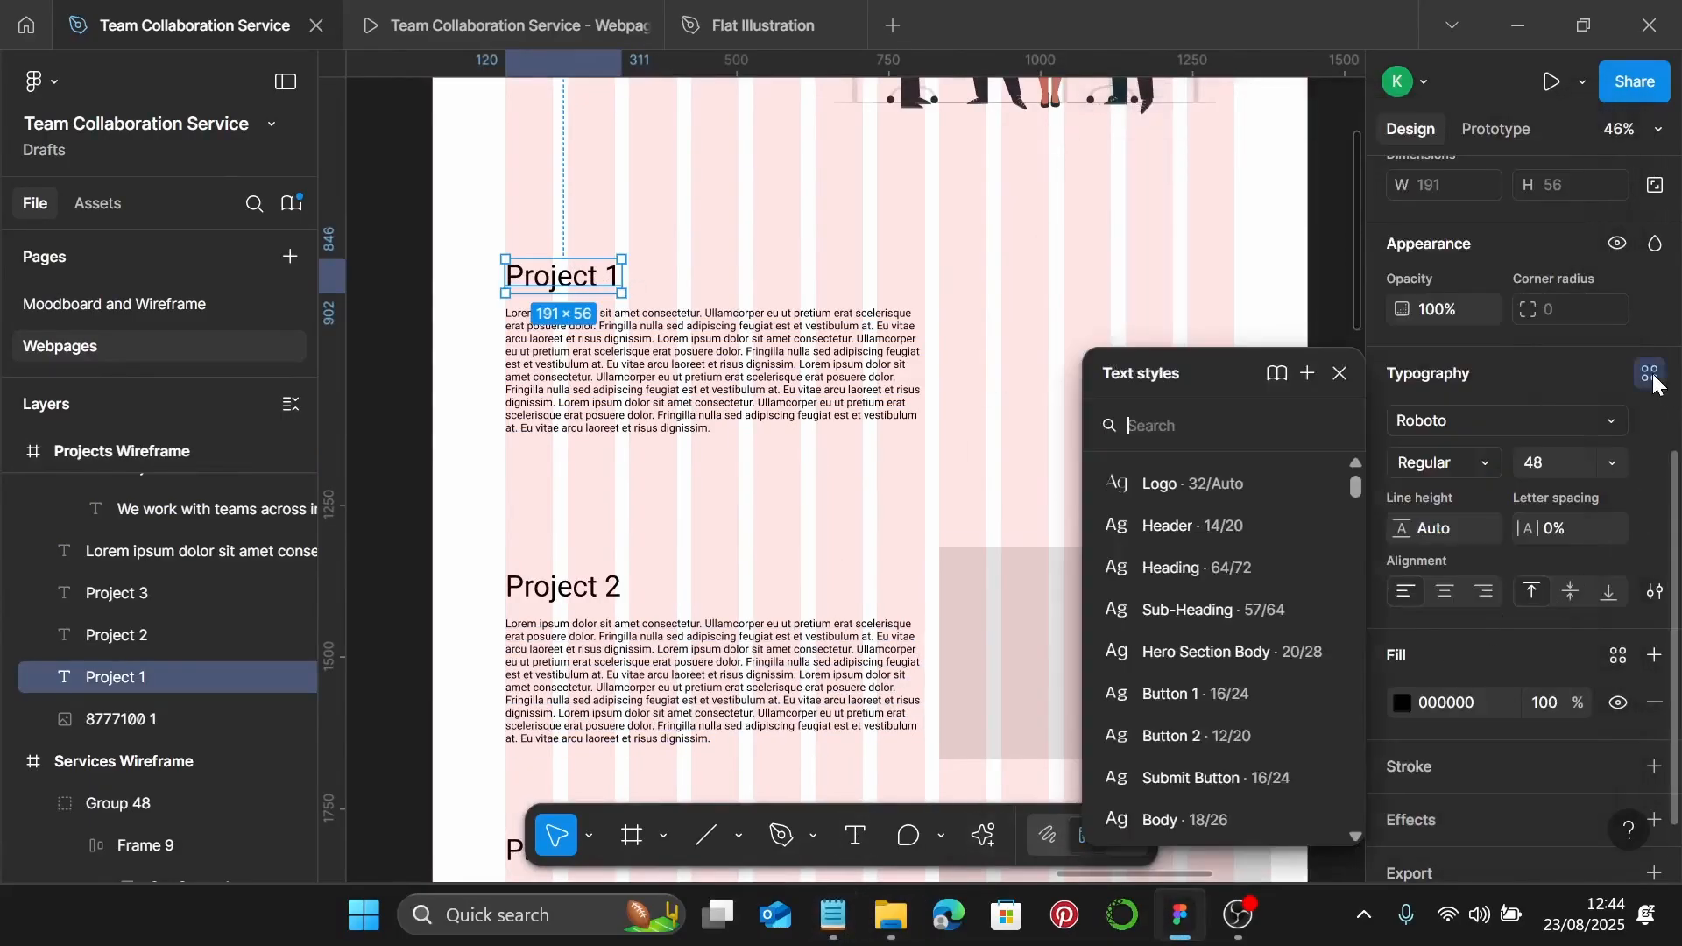
{"action": "left_click", "coordinate": [1230, 633]}
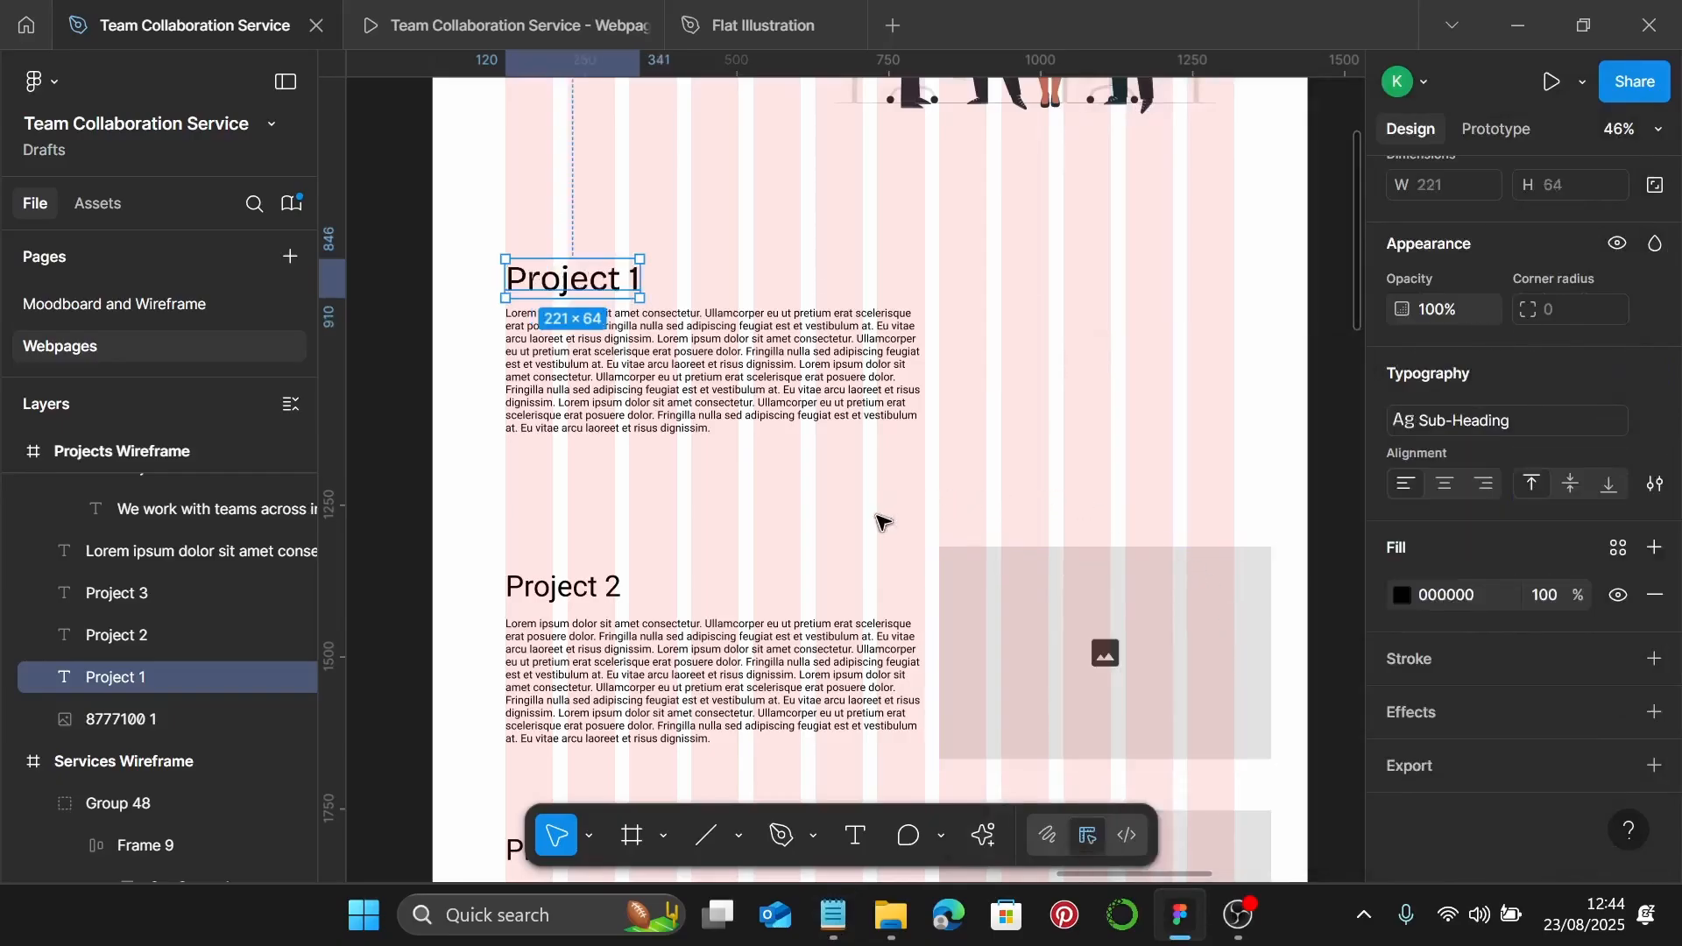
Replace the Project 1 heading with the Notepad title "Project 1: Scaling Creative Collaboration at Brando Agency"
{"action": "left_click", "coordinate": [833, 915]}
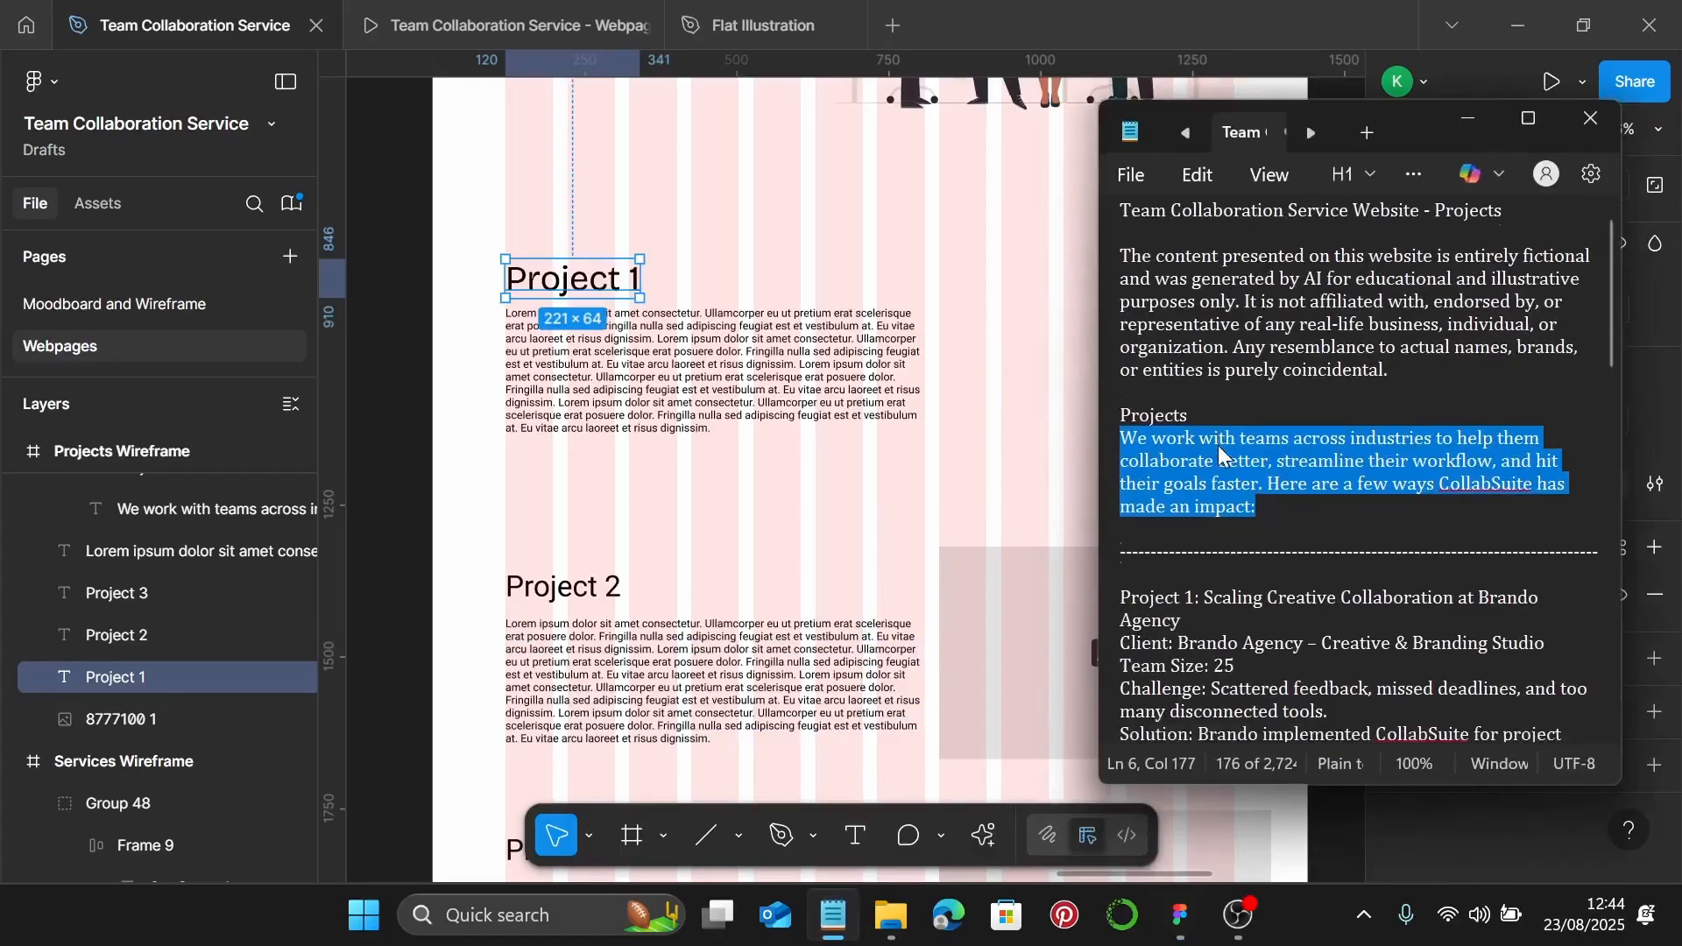
{"action": "scroll", "coordinate": [1218, 445], "scroll_direction": "down", "scroll_amount": 5}
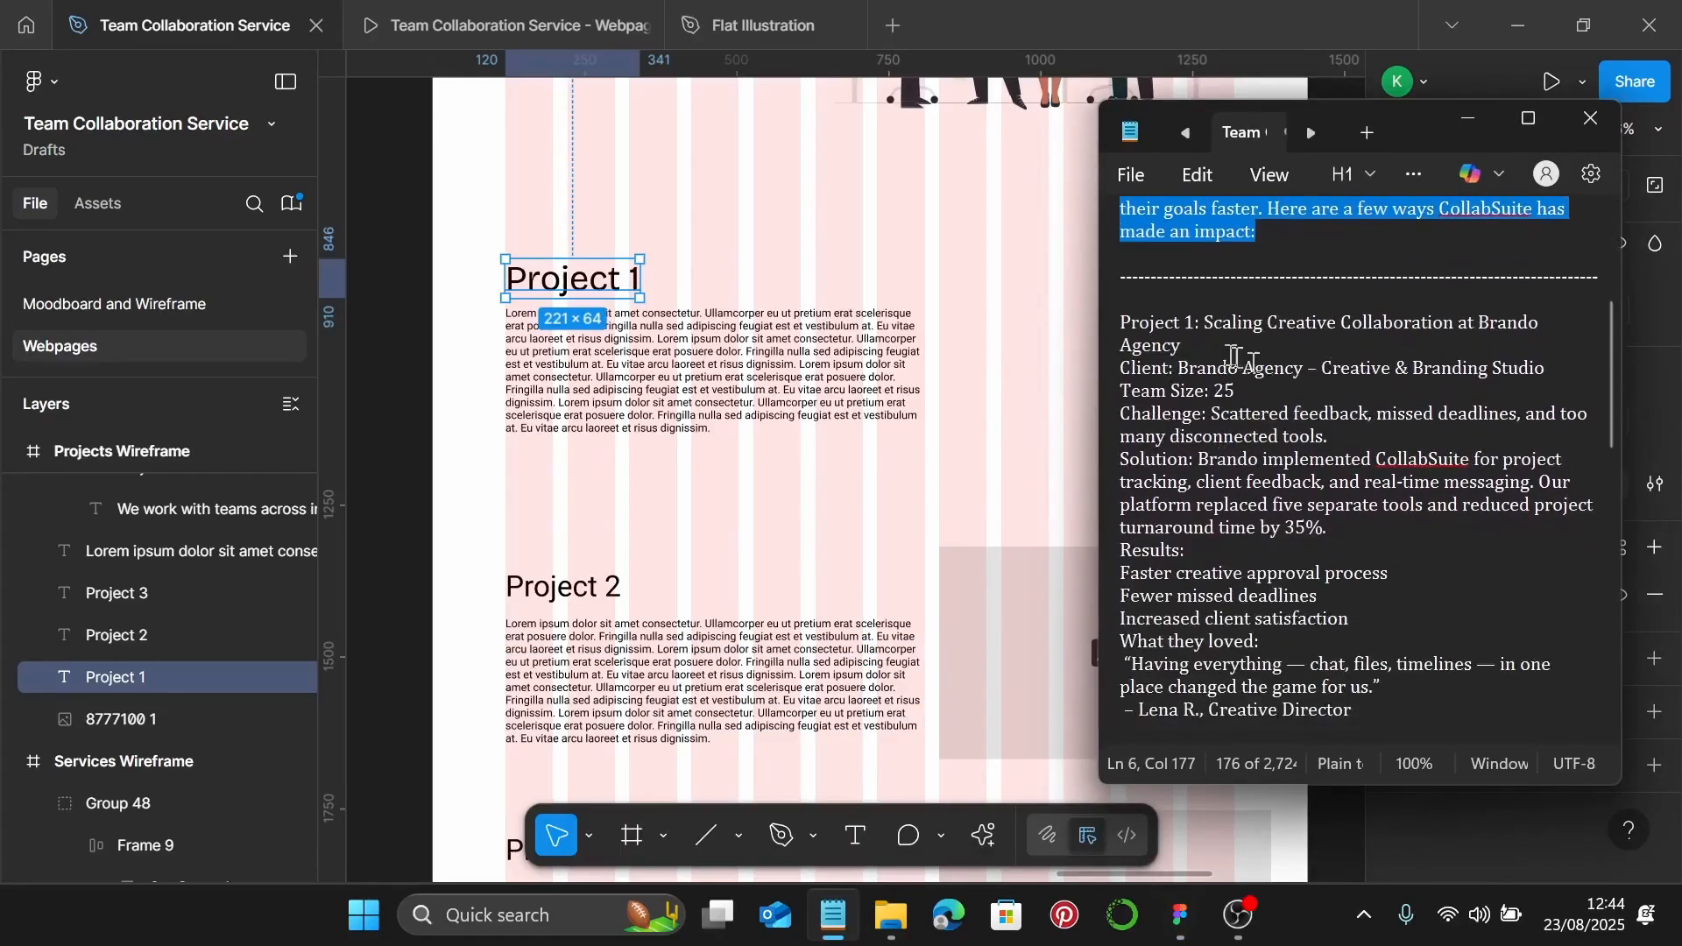
{"action": "left_click_drag", "start_coordinate": [1182, 347], "coordinate": [1132, 328]}
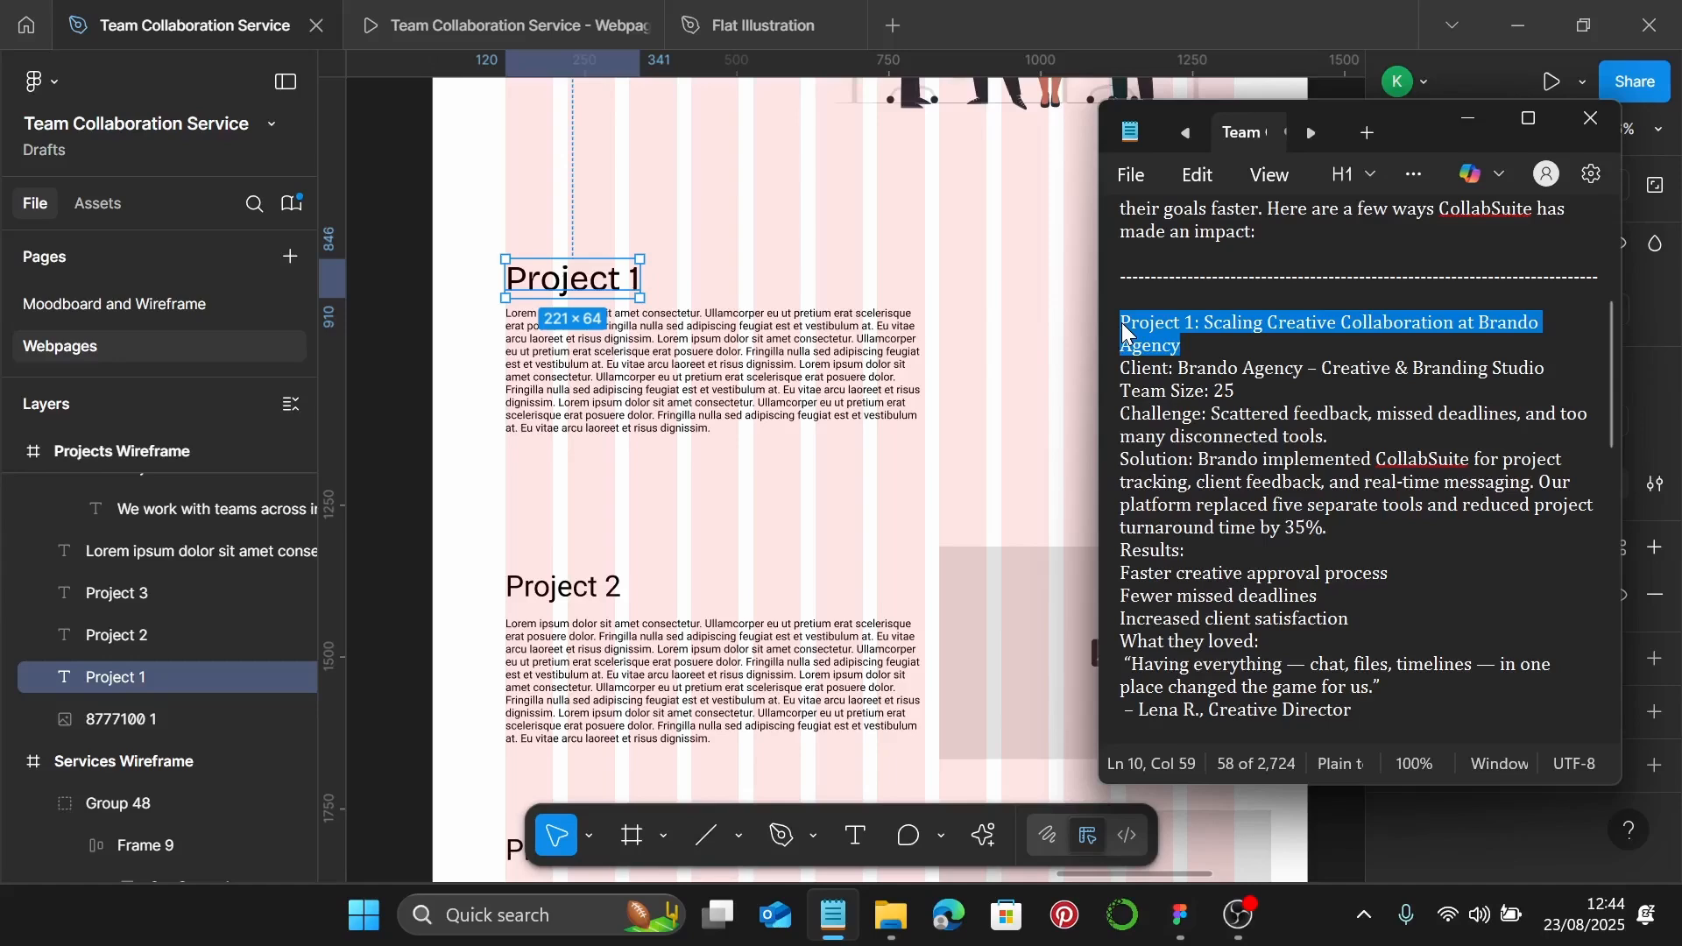
{"action": "left_click", "coordinate": [592, 324]}
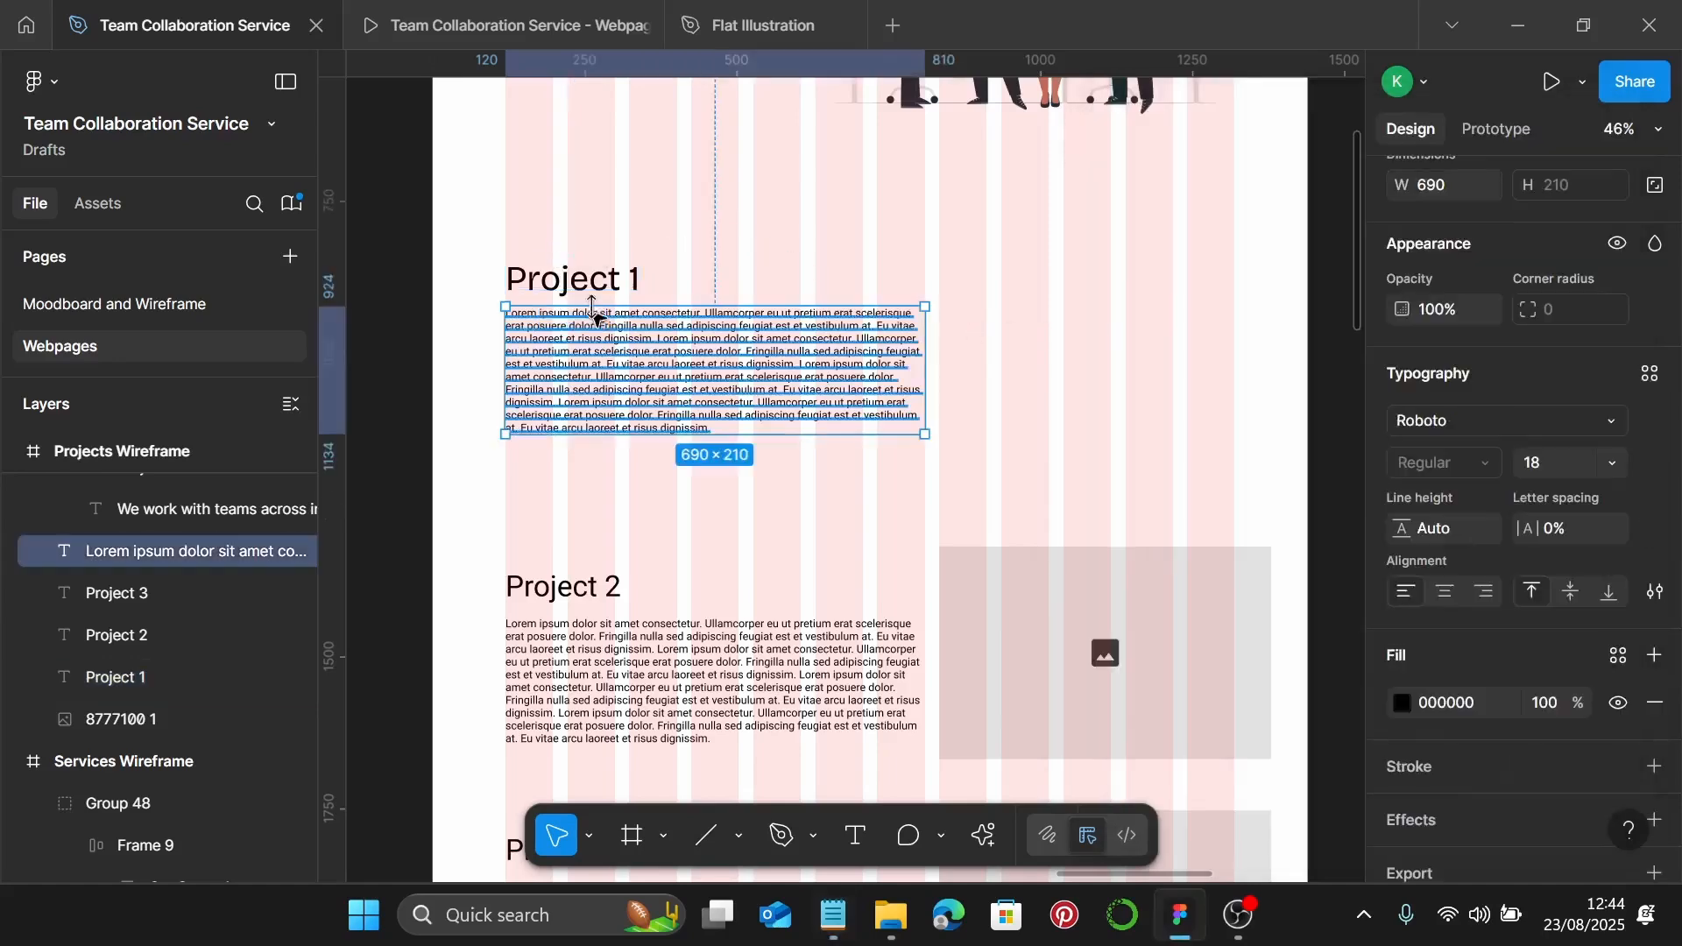
{"action": "double_click", "coordinate": [574, 270]}
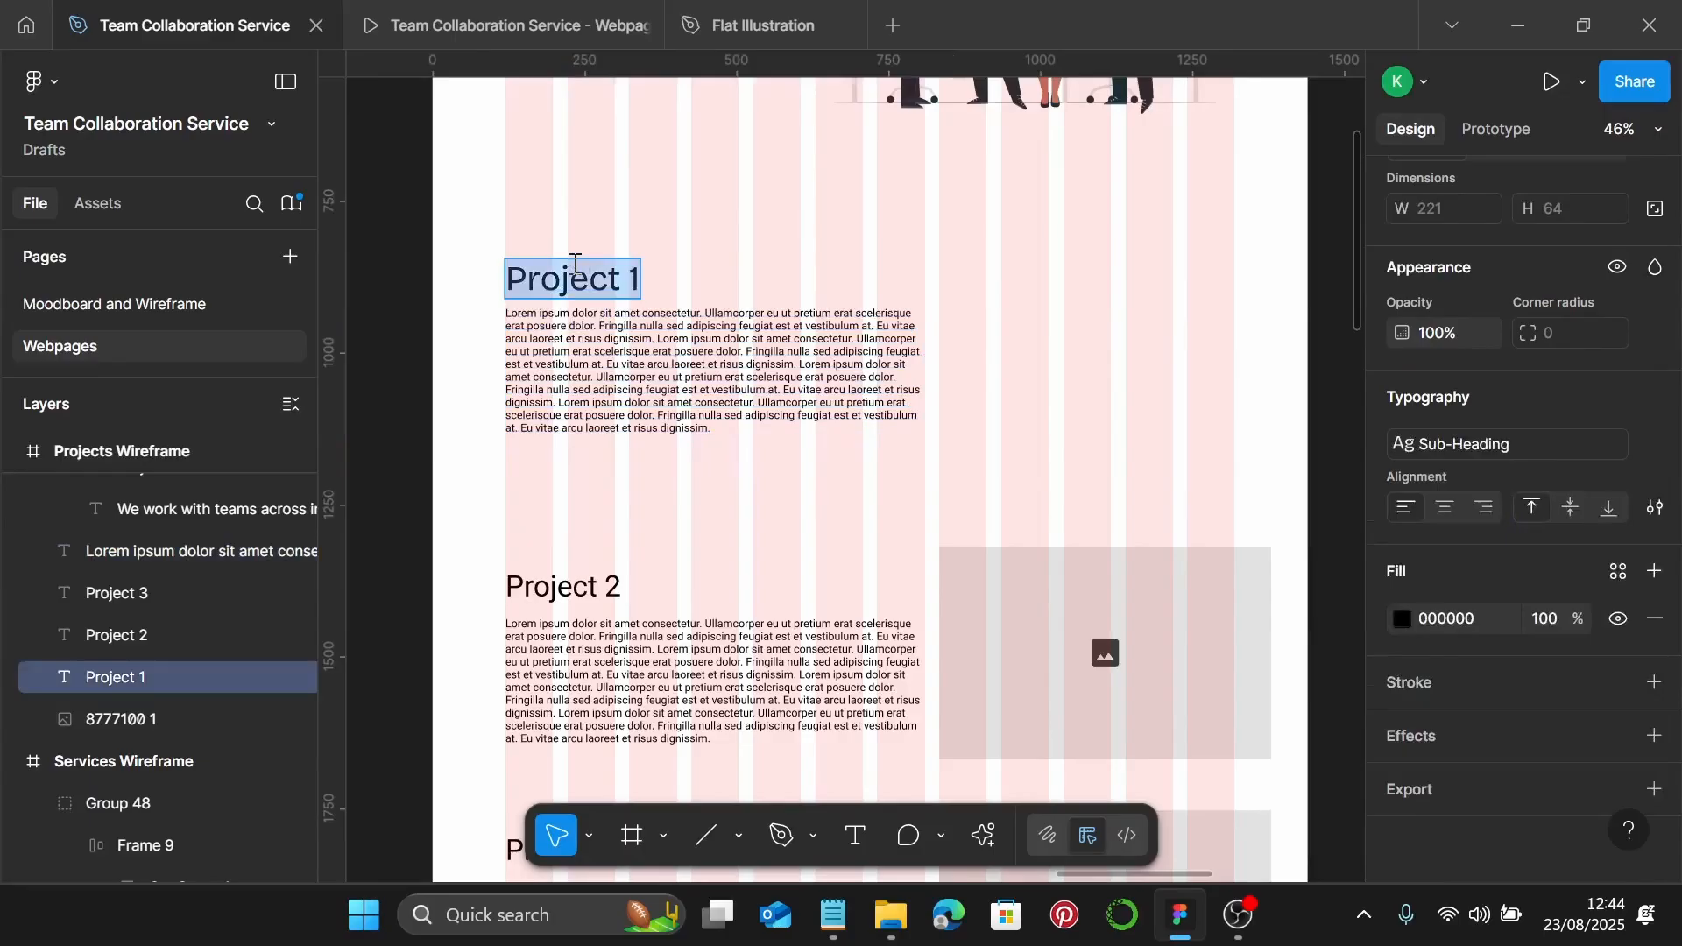
{"action": "type", "text": "Project 1: Scaling Creative Collaboration at Brando Agency"}
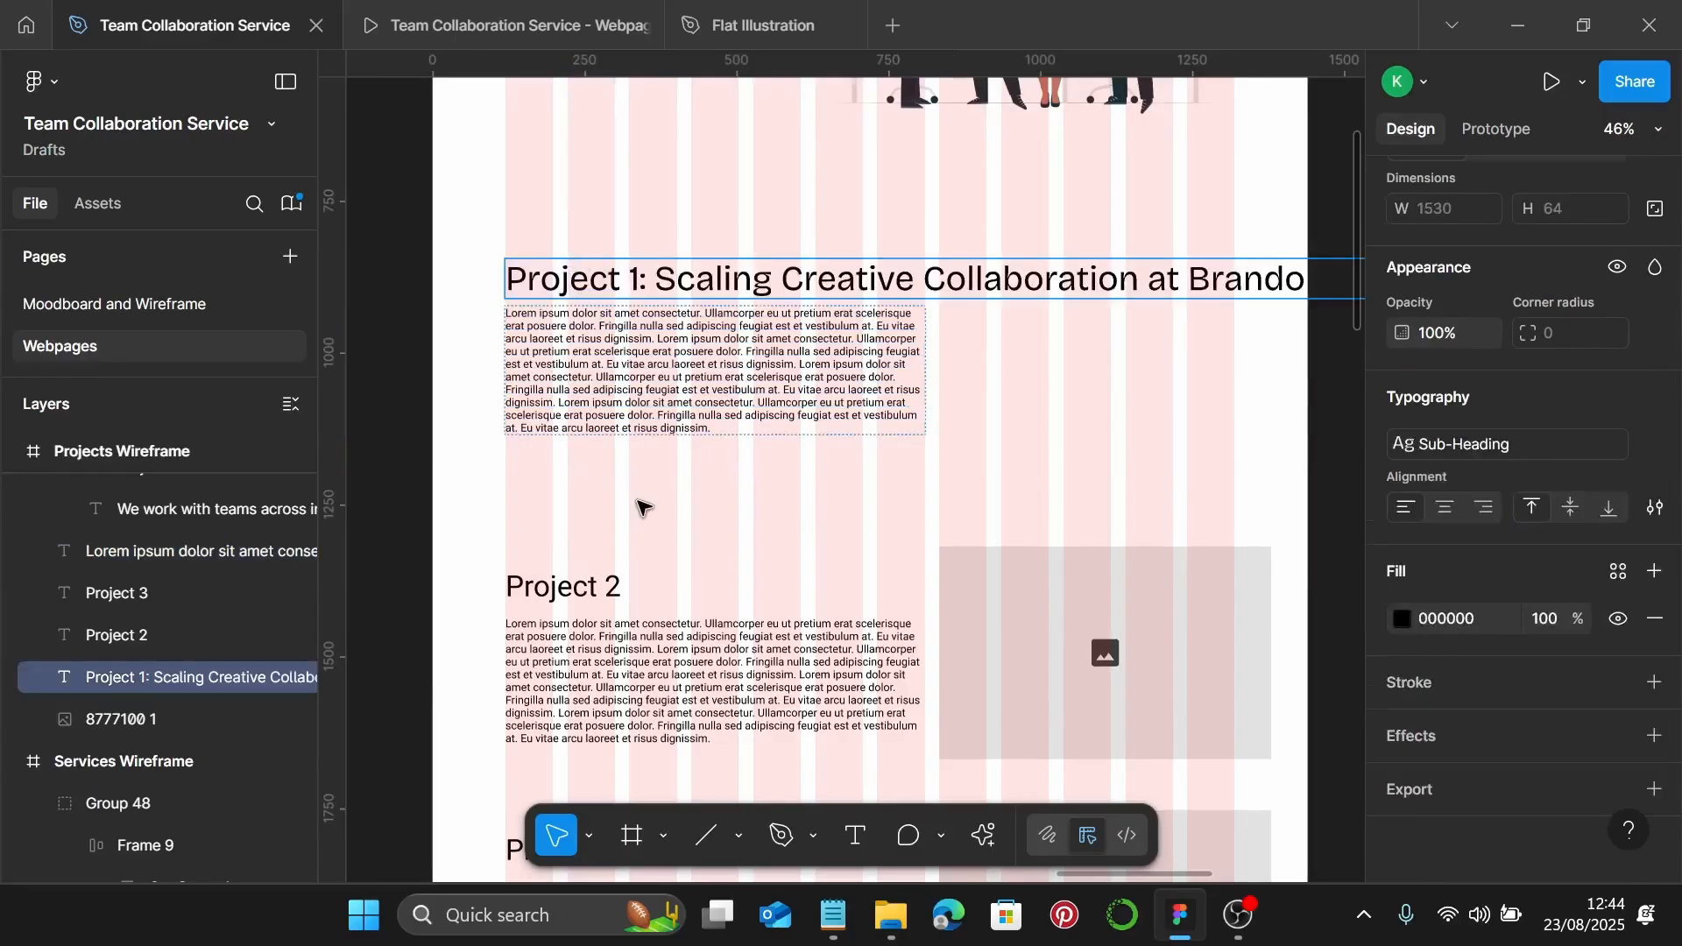
{"action": "key", "text": "Escape"}
Move the Project 1 paragraph down to about Y 1029 and narrow the heading to a width of 1200 so it wraps
{"action": "left_click_drag", "start_coordinate": [657, 390], "coordinate": [663, 433]}
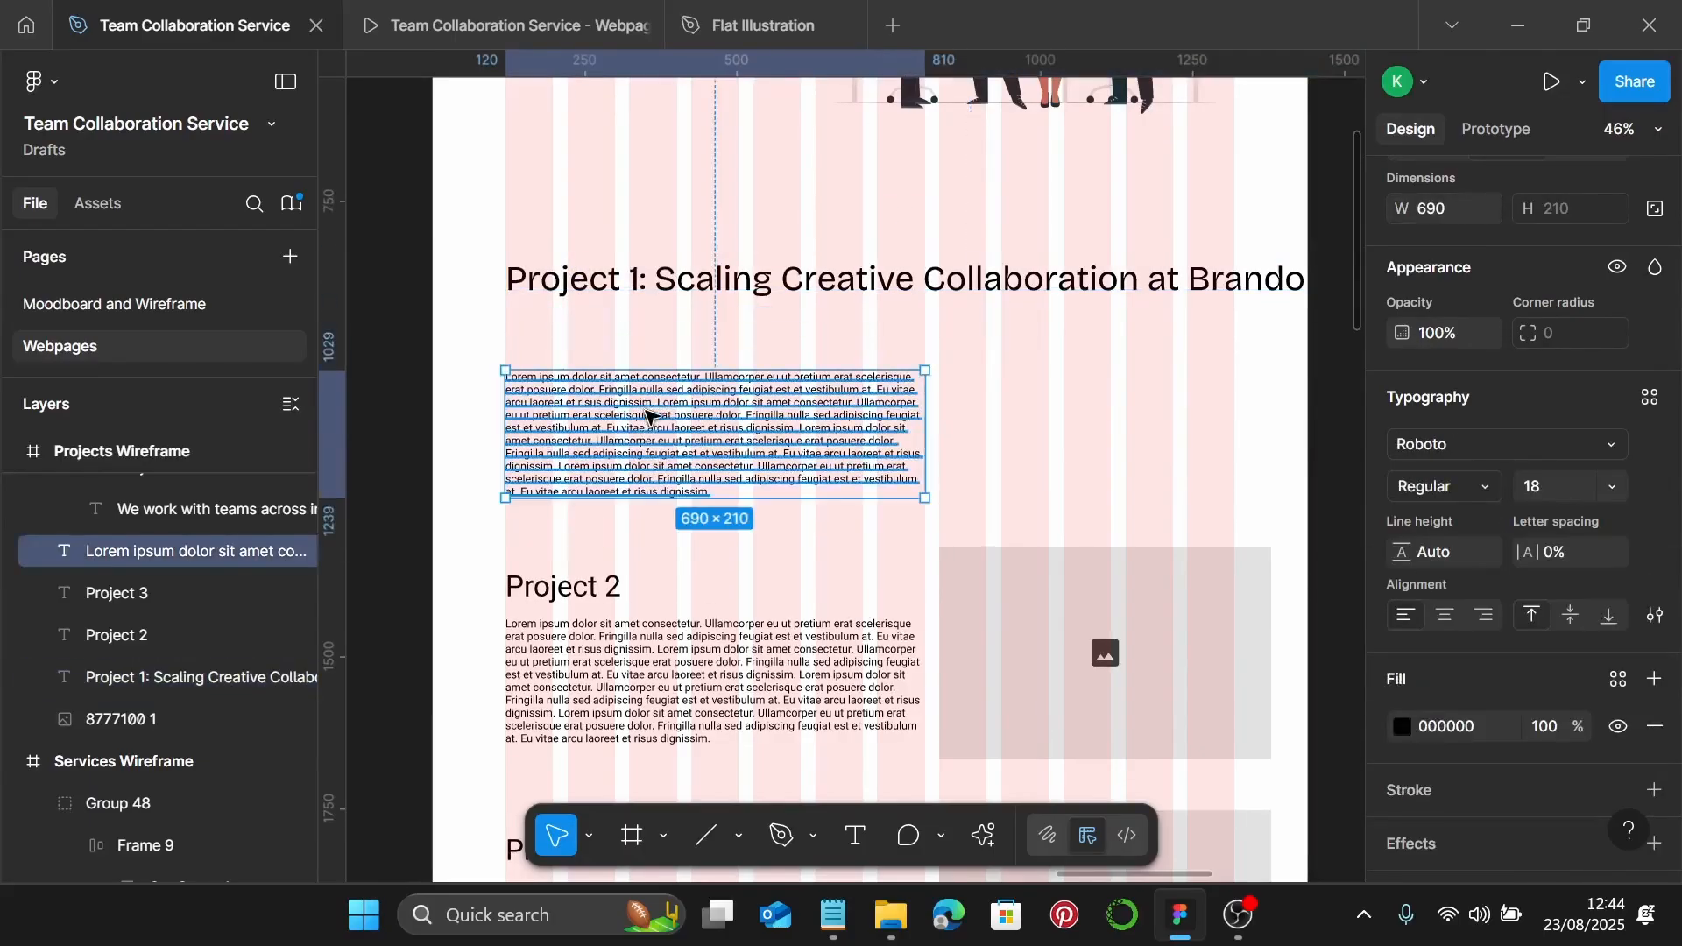
{"action": "left_click", "coordinate": [834, 268]}
{"action": "scroll", "coordinate": [841, 272], "scroll_direction": "right", "scroll_amount": 3}
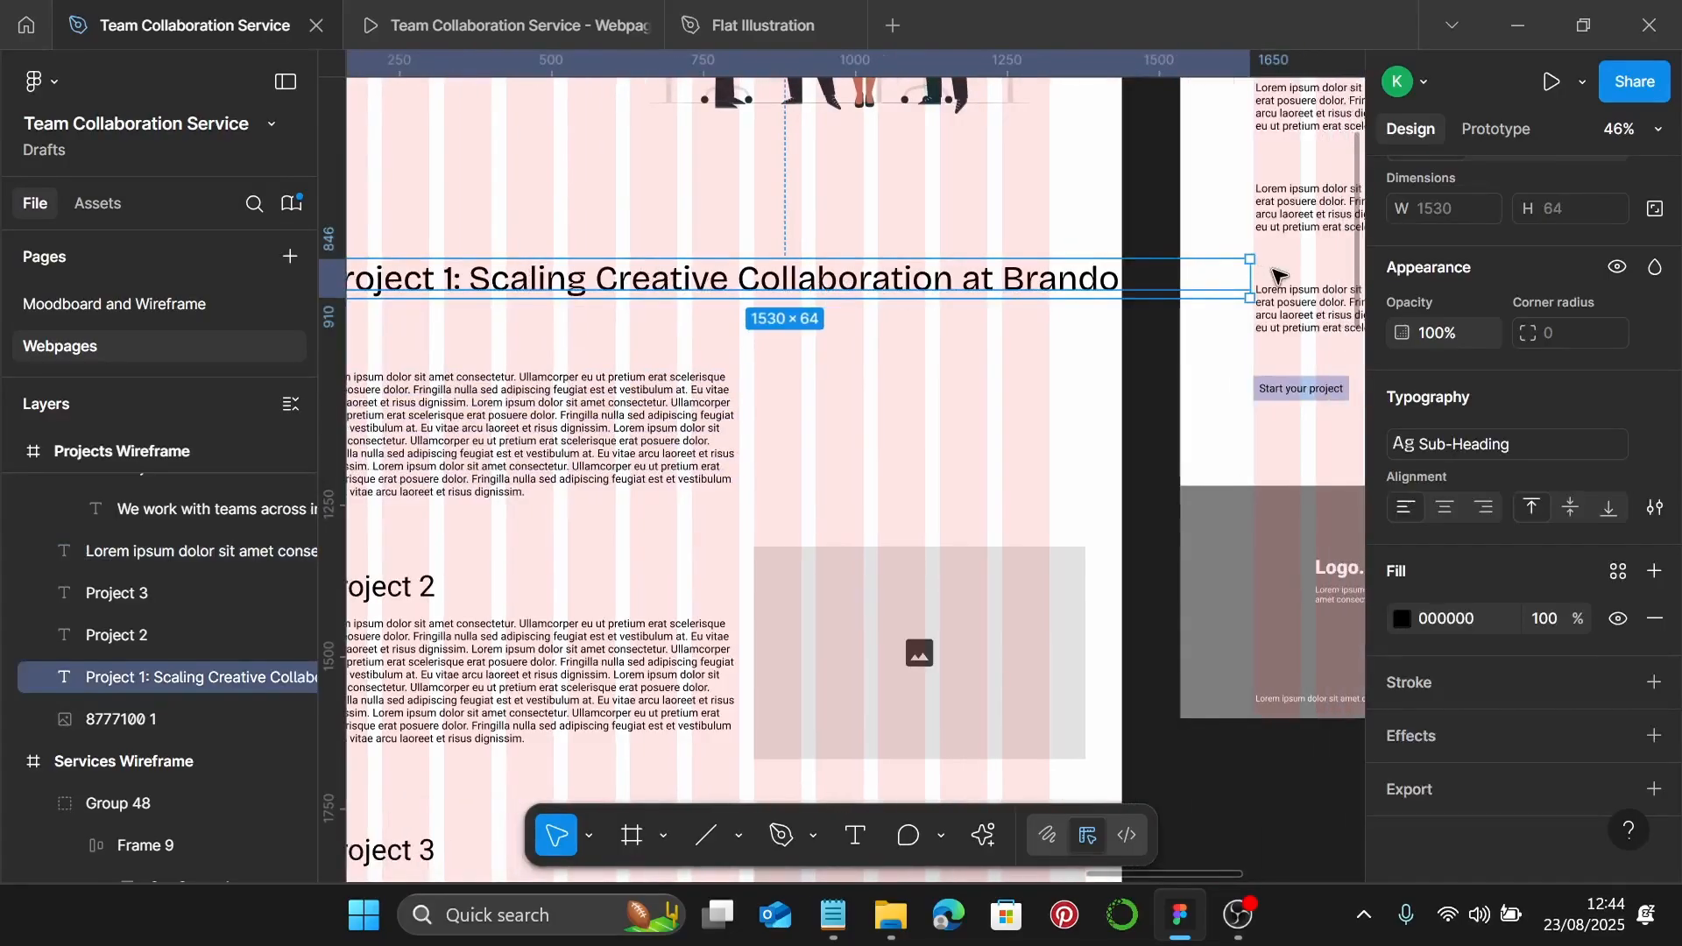
{"action": "left_click_drag", "start_coordinate": [1252, 278], "coordinate": [1051, 279]}
{"action": "scroll", "coordinate": [929, 392], "scroll_direction": "left", "scroll_amount": 3}
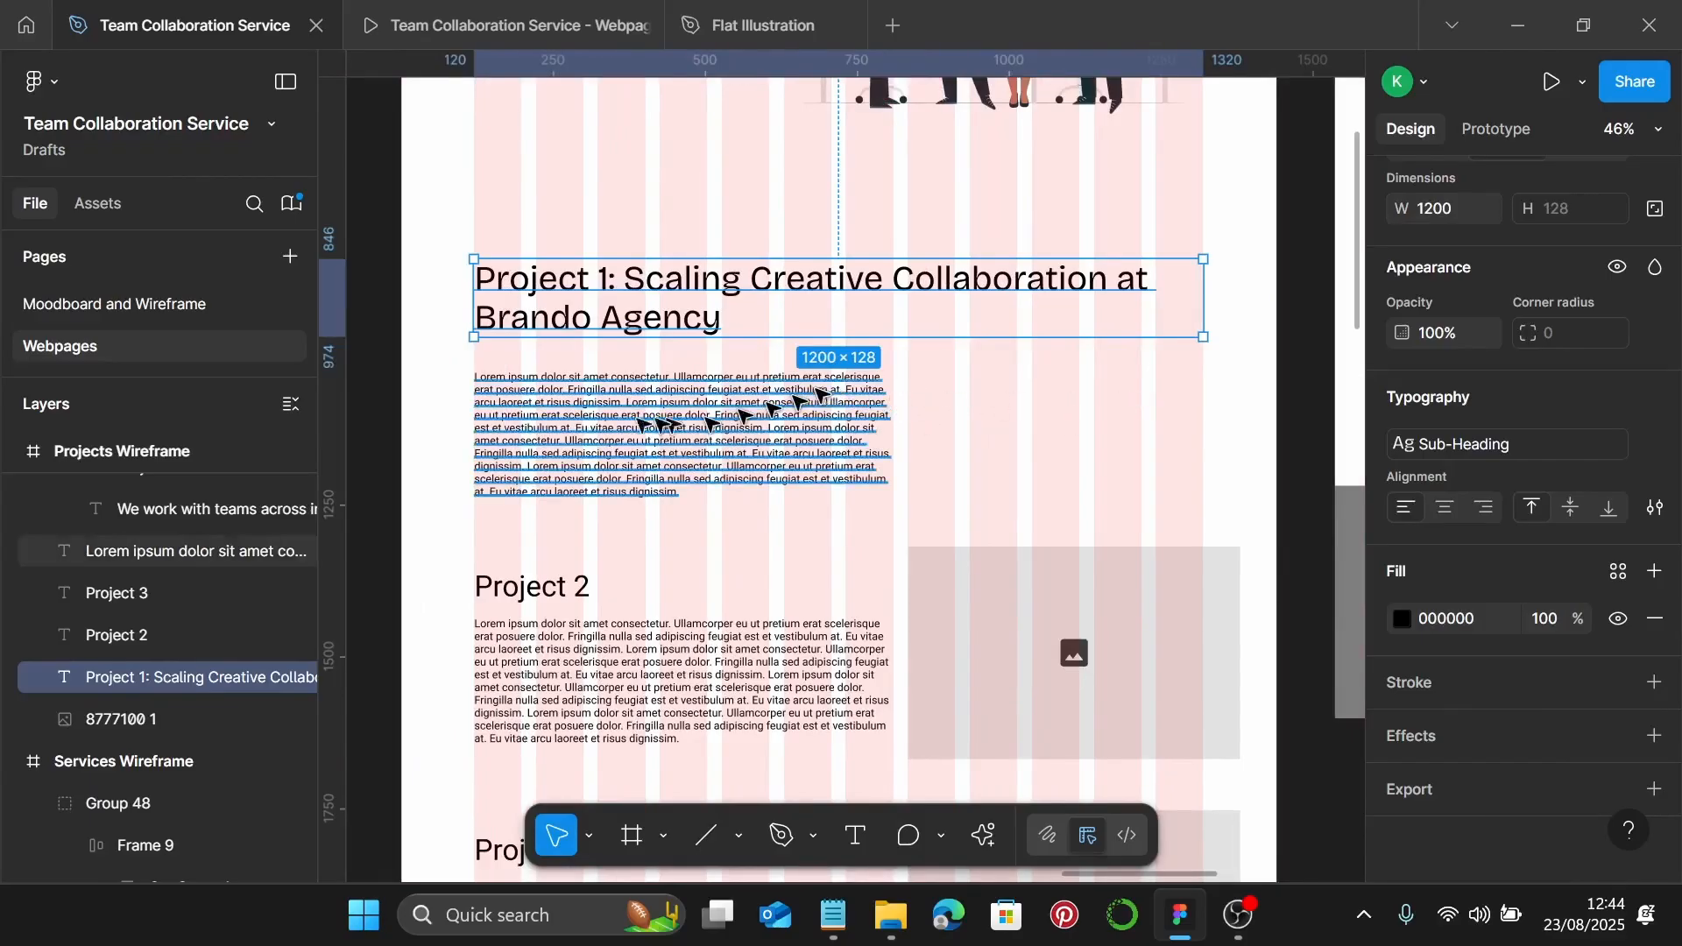
Apply the Body text style to the Project 1 paragraph
{"action": "left_click", "coordinate": [618, 421]}
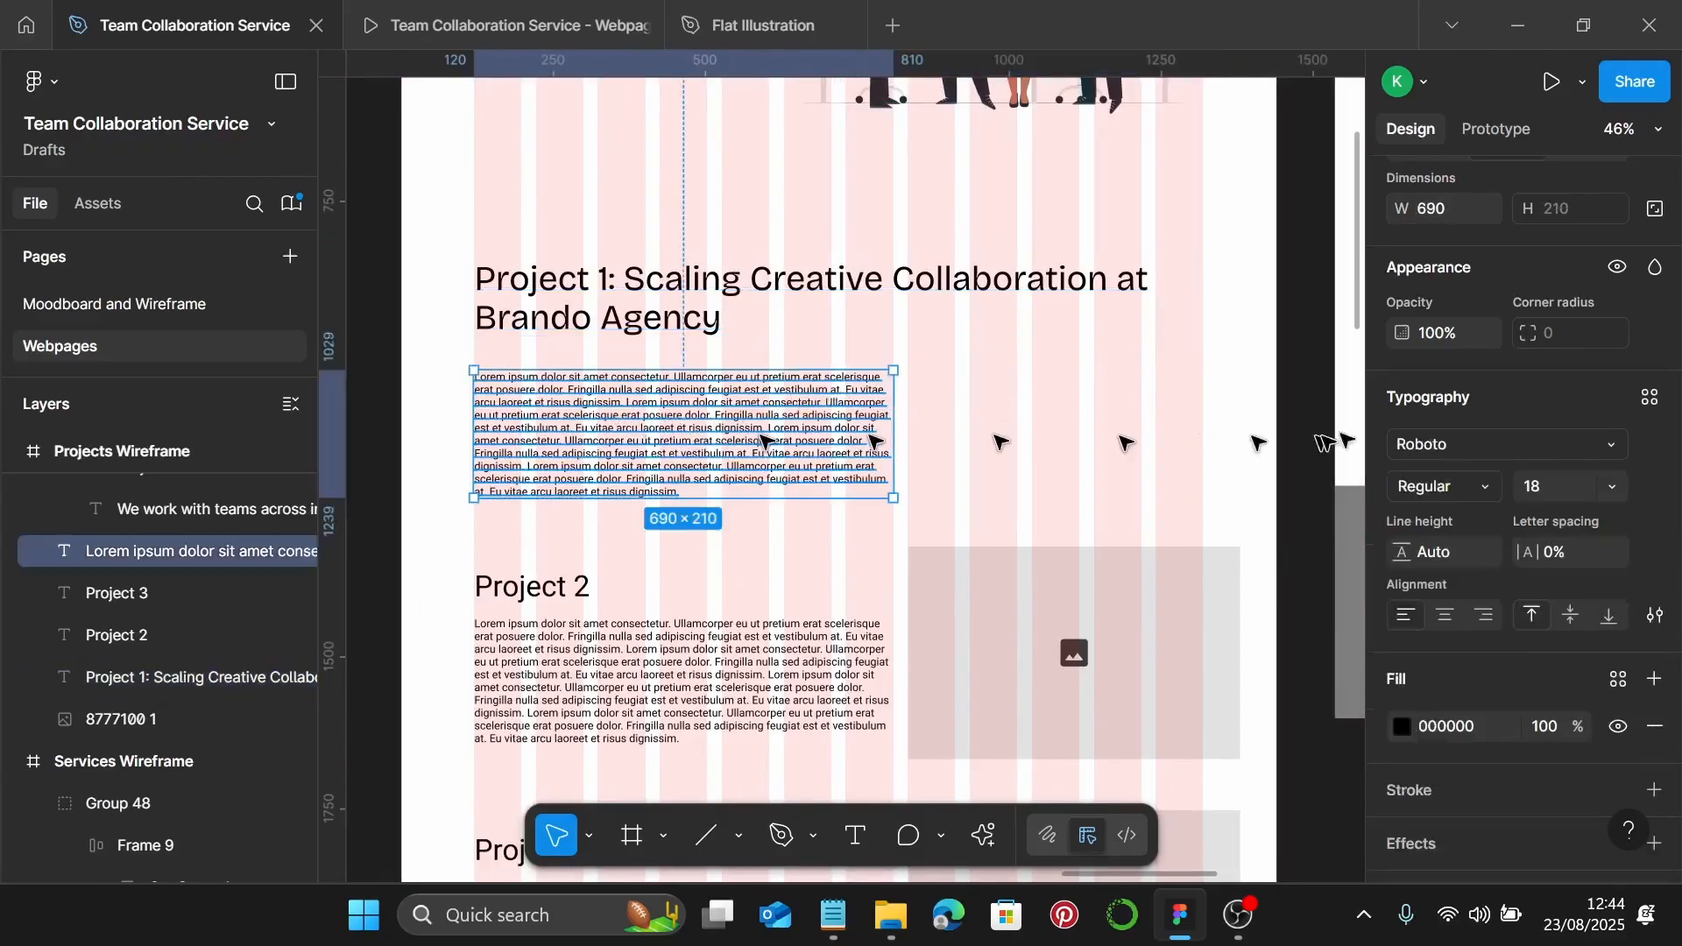
{"action": "left_click", "coordinate": [1650, 401]}
{"action": "scroll", "coordinate": [1244, 675], "scroll_direction": "down", "scroll_amount": 3}
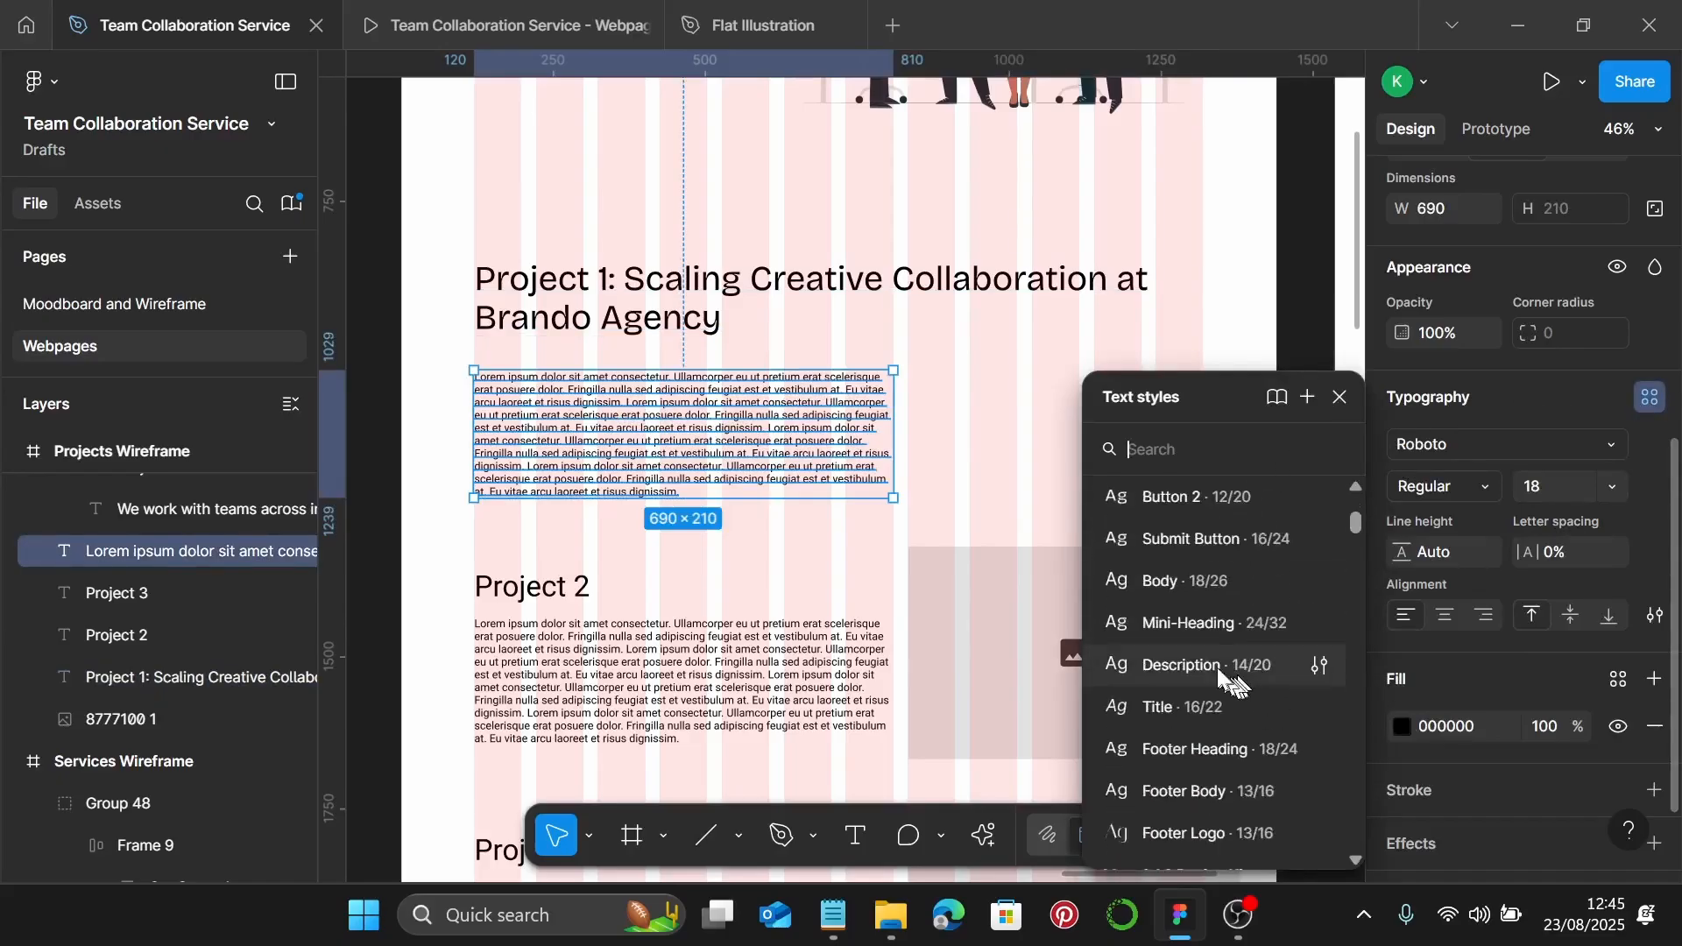
{"action": "left_click", "coordinate": [1200, 580]}
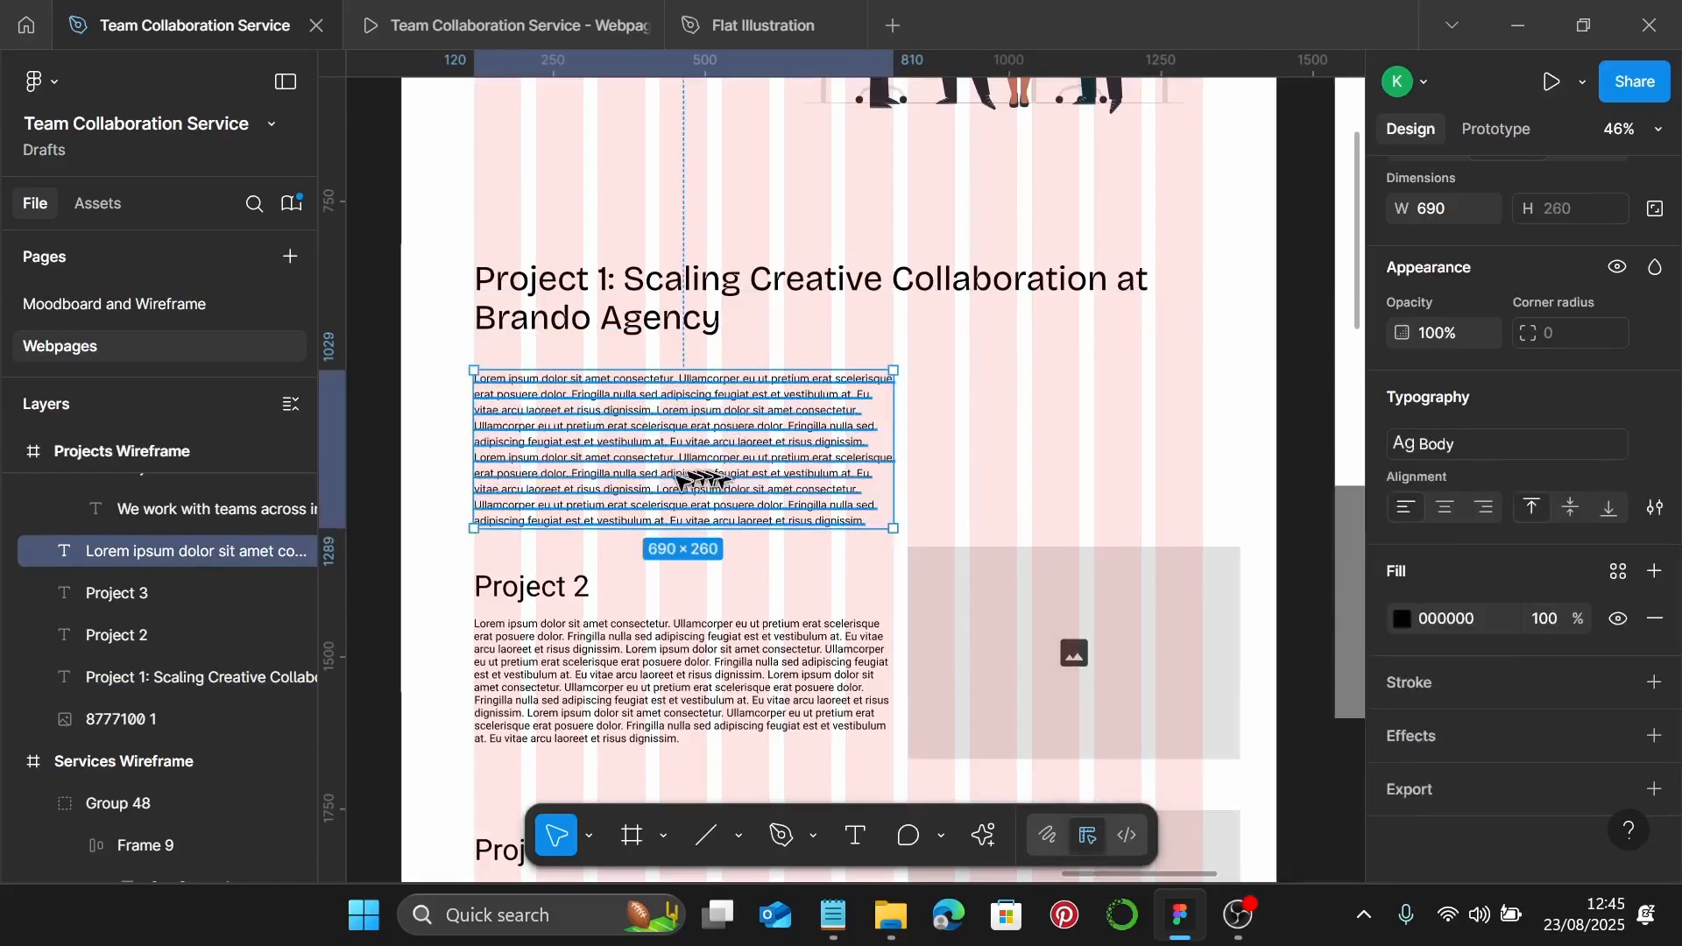
Replace the Project 1 placeholder paragraph with the Notepad copy running from the Client line through the closing client quote and its attribution
{"action": "left_click", "coordinate": [833, 915]}
{"action": "scroll", "coordinate": [1304, 510], "scroll_direction": "down", "scroll_amount": 1}
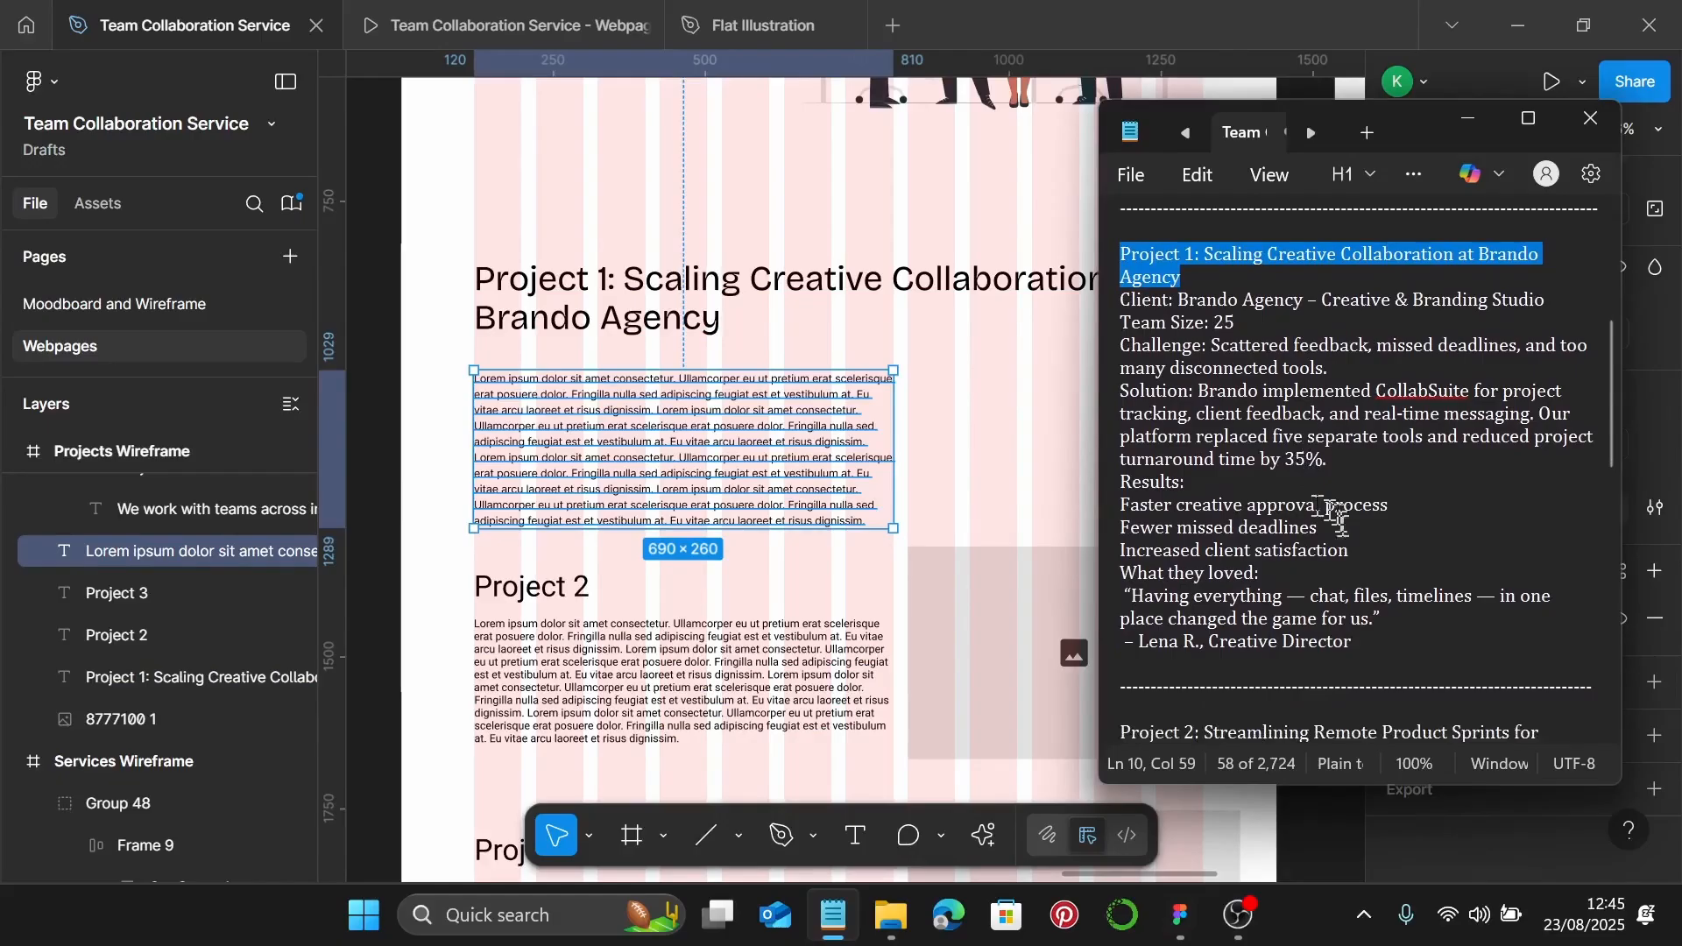
{"action": "left_click_drag", "start_coordinate": [1390, 652], "coordinate": [1119, 307]}
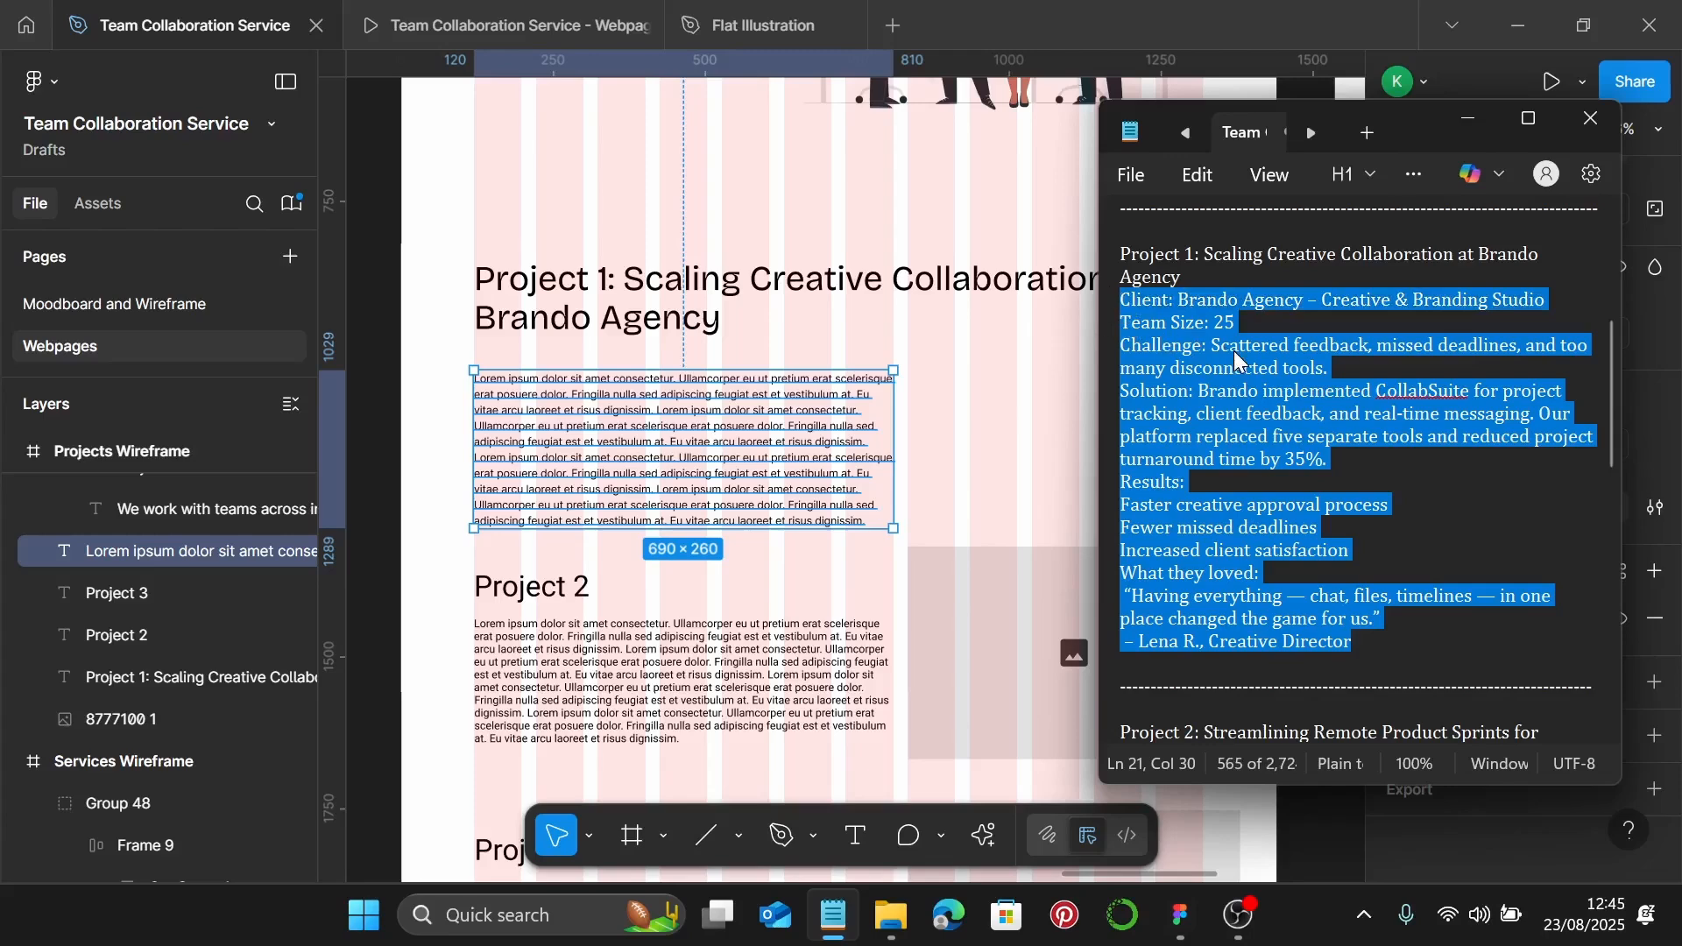
{"action": "left_click", "coordinate": [543, 505]}
{"action": "double_click", "coordinate": [558, 462]}
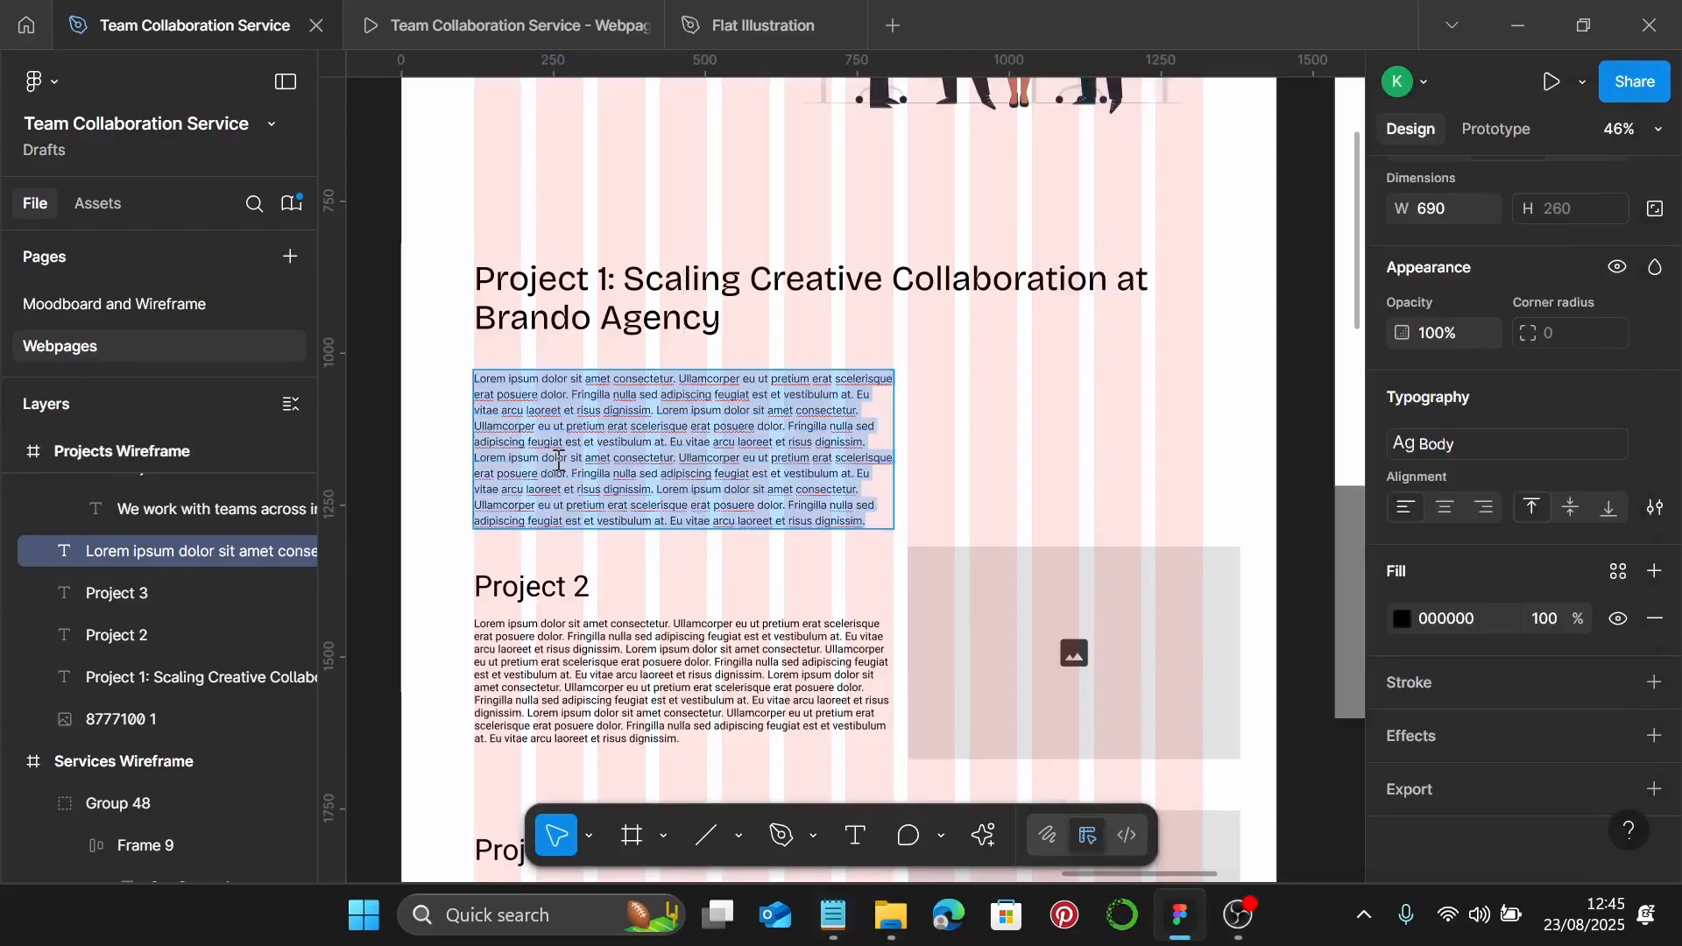
{"action": "type", "text": "Client: Brando Agency – Creative & Branding Studio Team Size: 25 Challenge: Scattered feedback, missed deadlines, and too many disconnected tools. Solution: Brando implemented CollabSuite for project tracking, client feedback, and real-time messaging. Our platform replaced five separate tools and reduced project turnaround time by 35%. Results: Faster creative approval process Fewer missed deadlines Increased client satisfaction What they loved: \"Having everything — chat, files, timelines — in one place changed the game for us.\" — Lena P., Creative Director"}
Move the Project 1 heading and its paragraph up together by about 162, closer to the team illustration
{"action": "scroll", "coordinate": [648, 466], "scroll_direction": "down", "scroll_amount": 3}
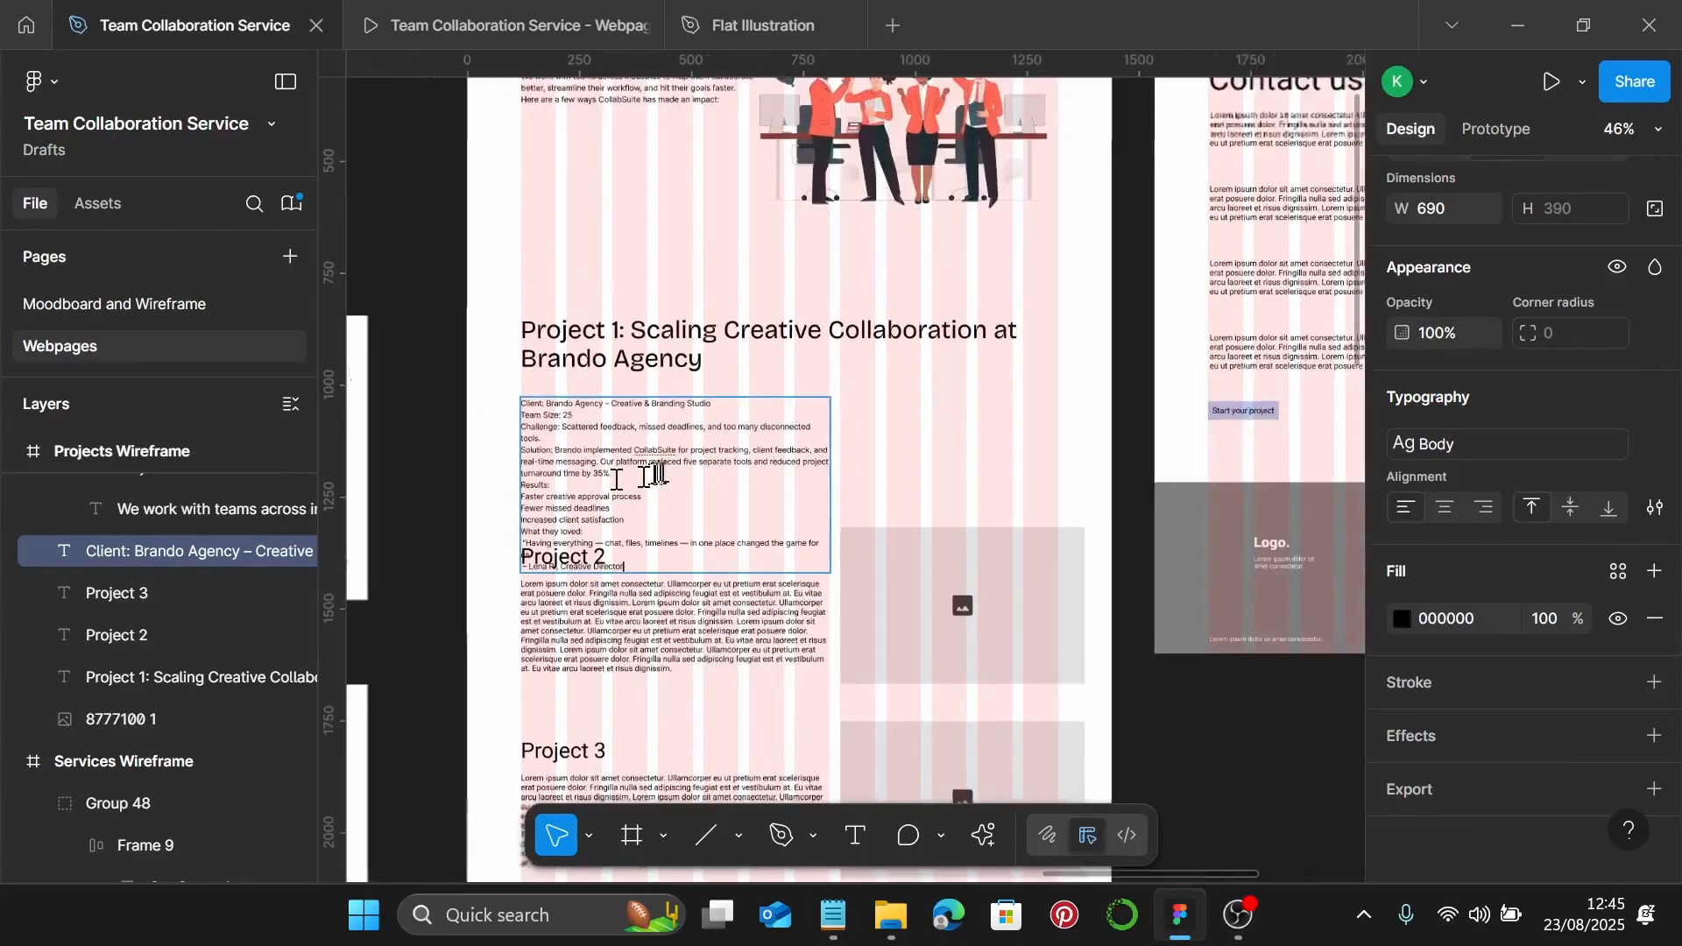
{"action": "left_click", "coordinate": [868, 372]}
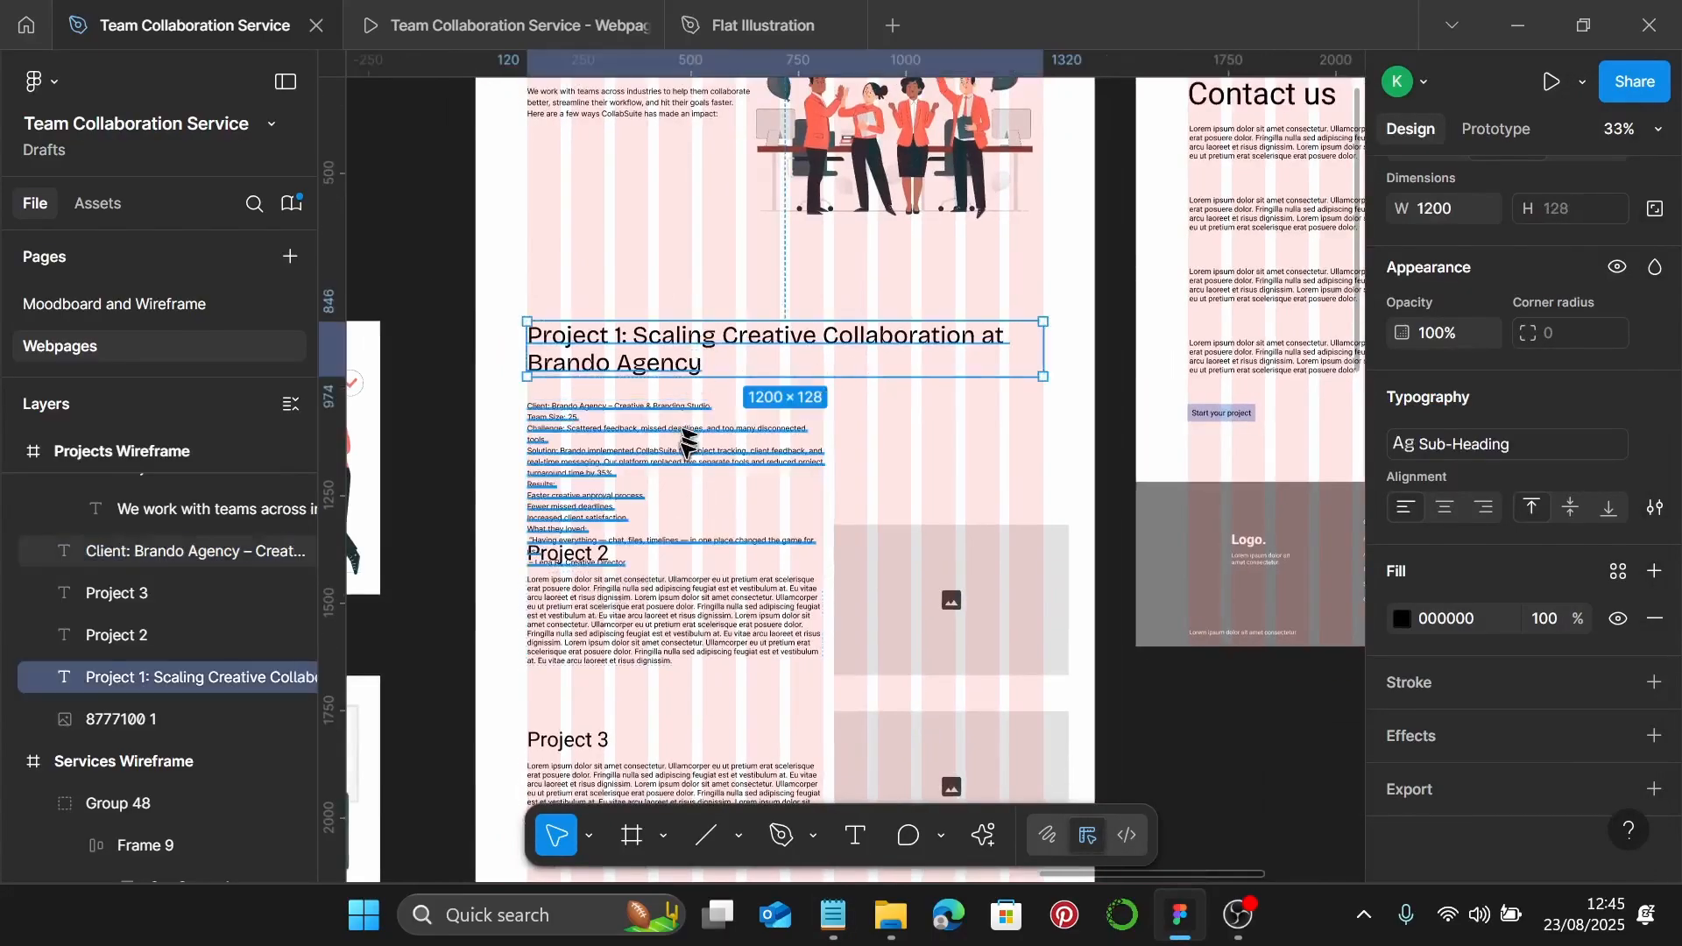
{"action": "left_click", "coordinate": [652, 472], "text": "shift"}
{"action": "left_click_drag", "start_coordinate": [653, 472], "coordinate": [656, 400]}
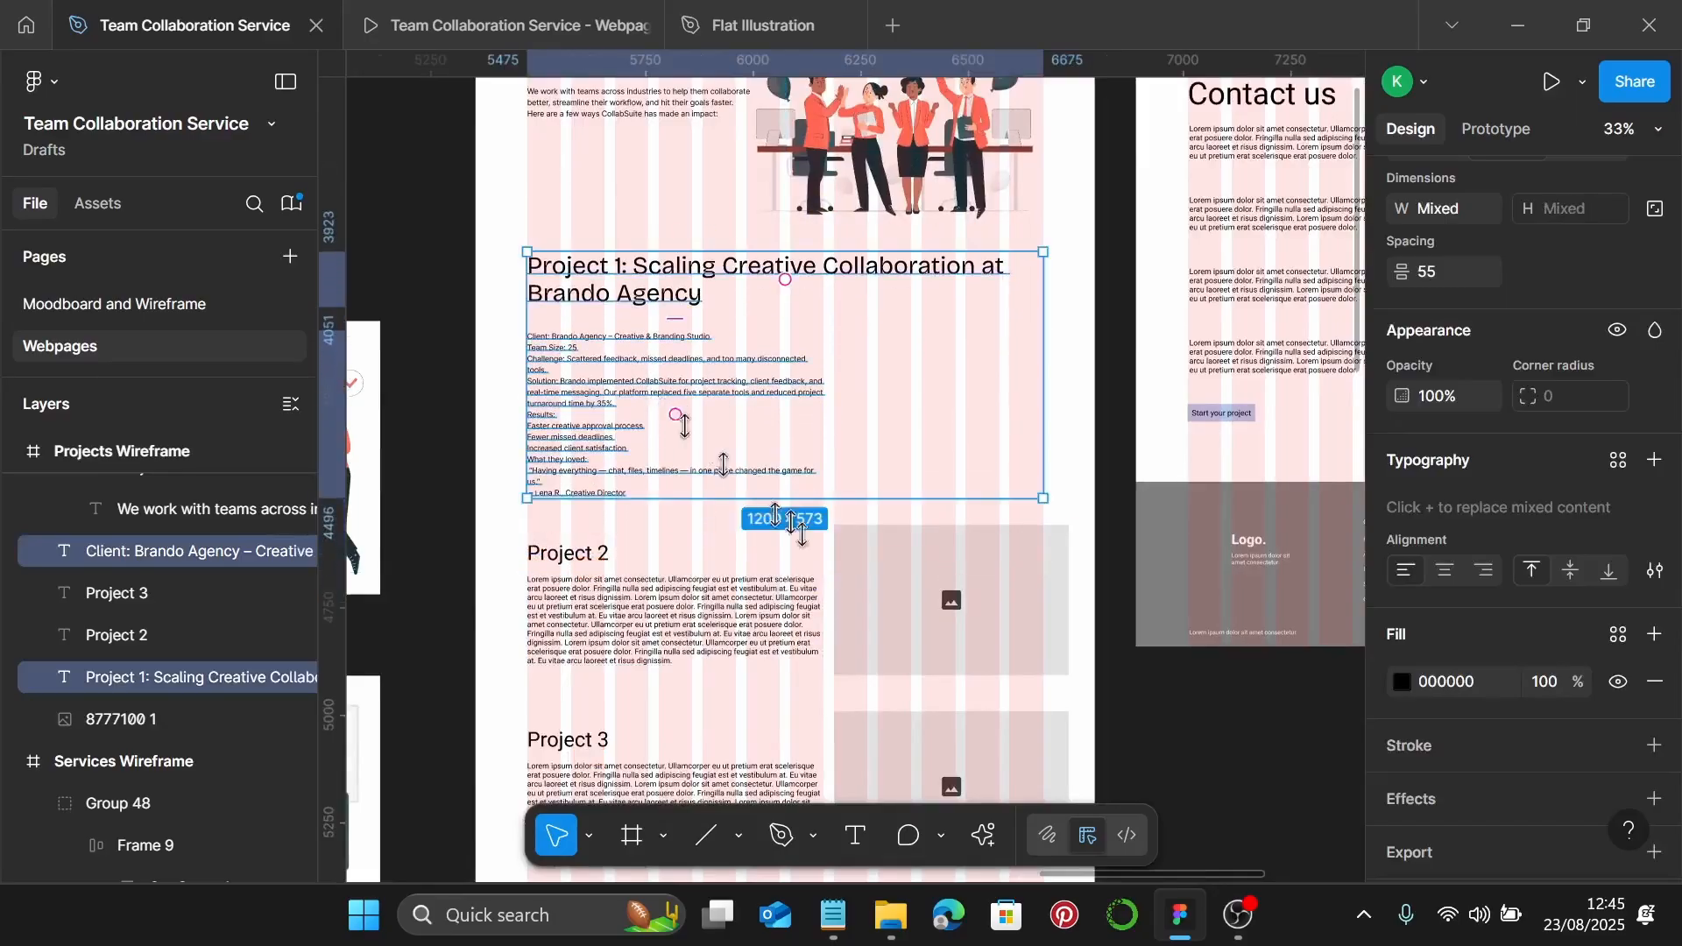
Move the Project 2 and Project 3 sections, their image placeholders and the footer down together by about 365
{"action": "scroll", "coordinate": [810, 519], "scroll_direction": "down", "scroll_amount": 2}
{"action": "scroll", "coordinate": [813, 518], "scroll_direction": "down", "scroll_amount": 1}
{"action": "scroll", "coordinate": [762, 481], "scroll_direction": "down", "scroll_amount": 3, "text": "ctrl"}
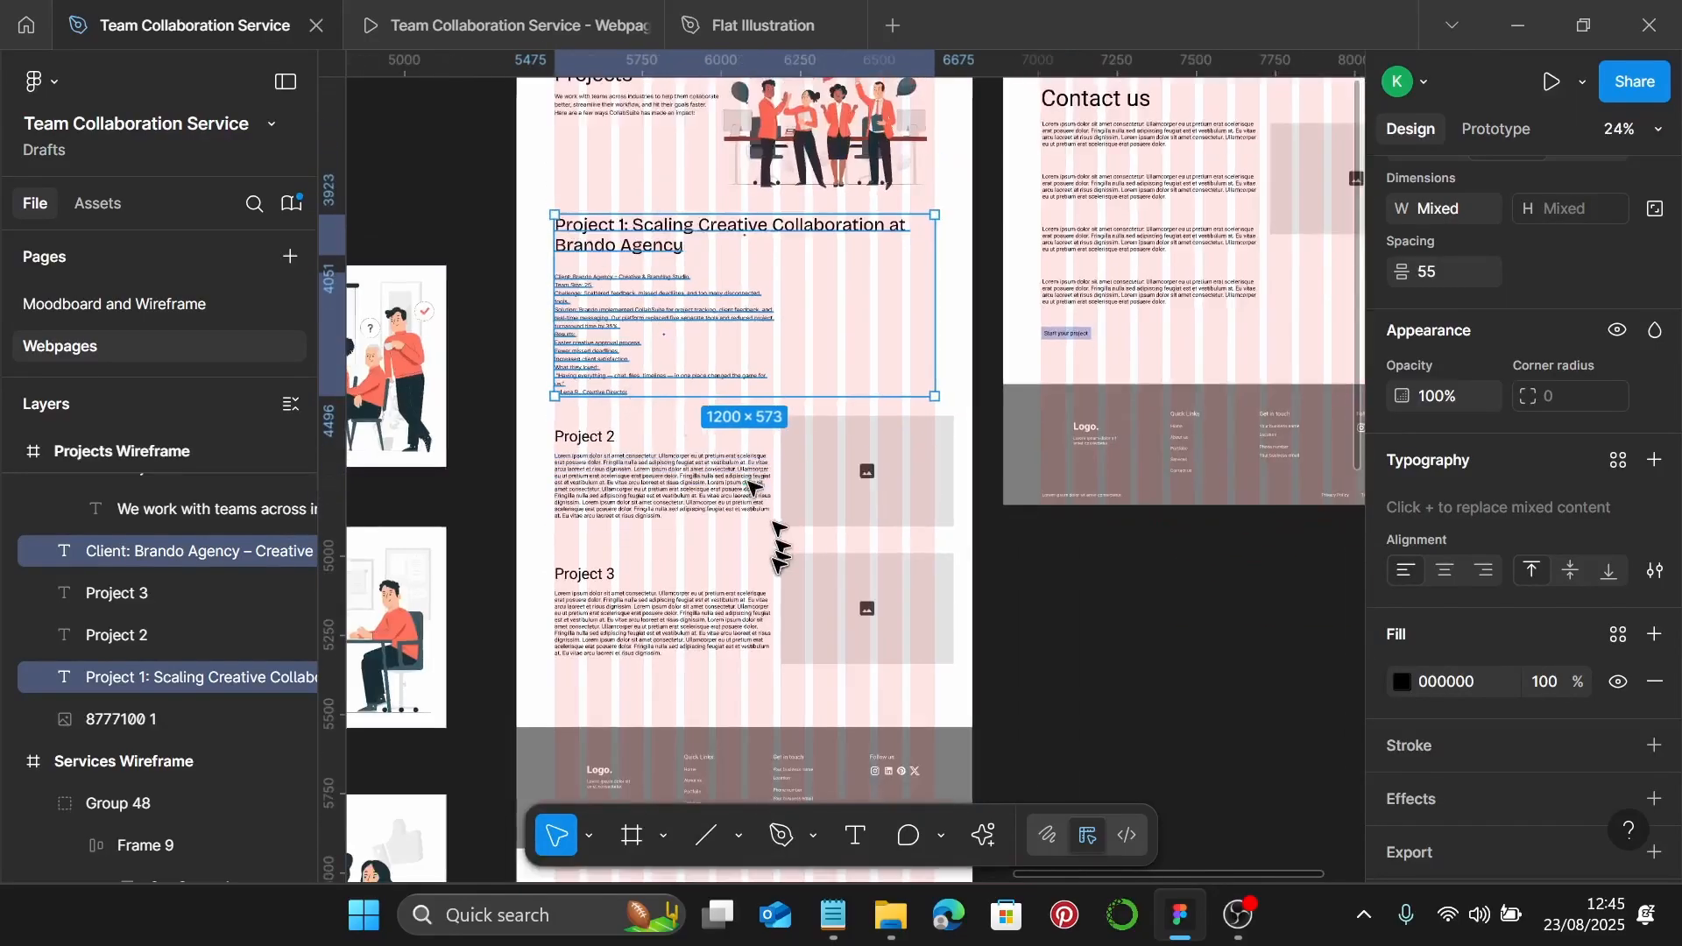
{"action": "scroll", "coordinate": [753, 499], "scroll_direction": "down", "scroll_amount": 4}
{"action": "left_click", "coordinate": [523, 257]}
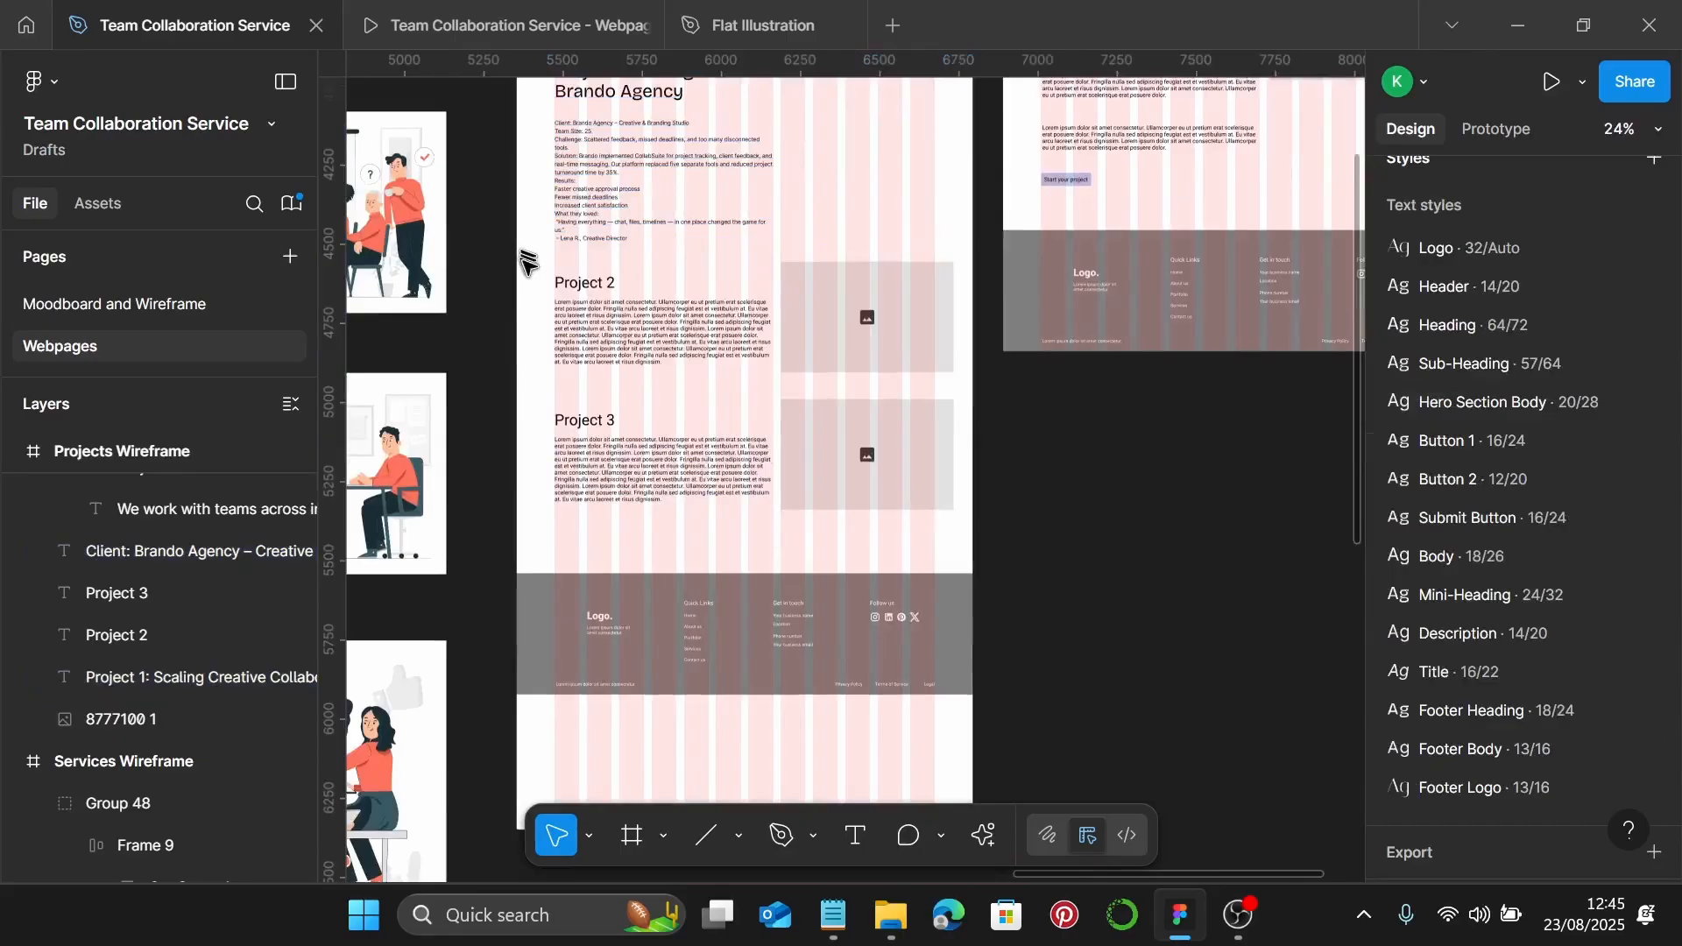
{"action": "left_click_drag", "start_coordinate": [523, 260], "coordinate": [937, 631]}
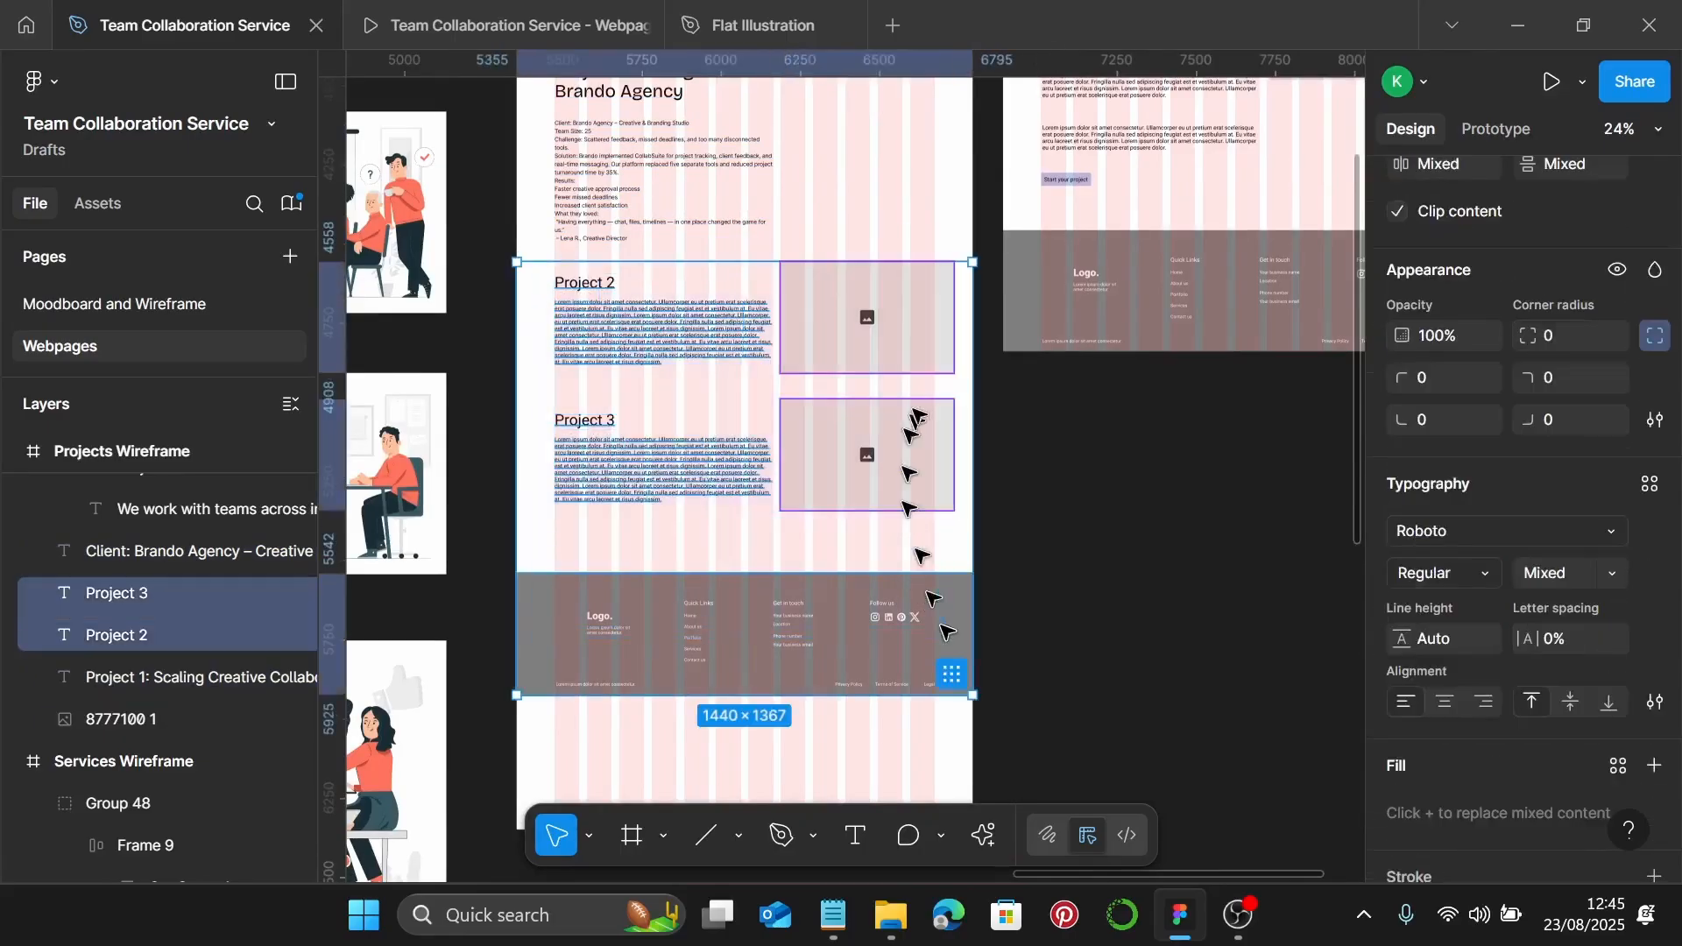
{"action": "left_click_drag", "start_coordinate": [911, 350], "coordinate": [917, 462]}
{"action": "scroll", "coordinate": [788, 367], "scroll_direction": "up", "scroll_amount": 2}
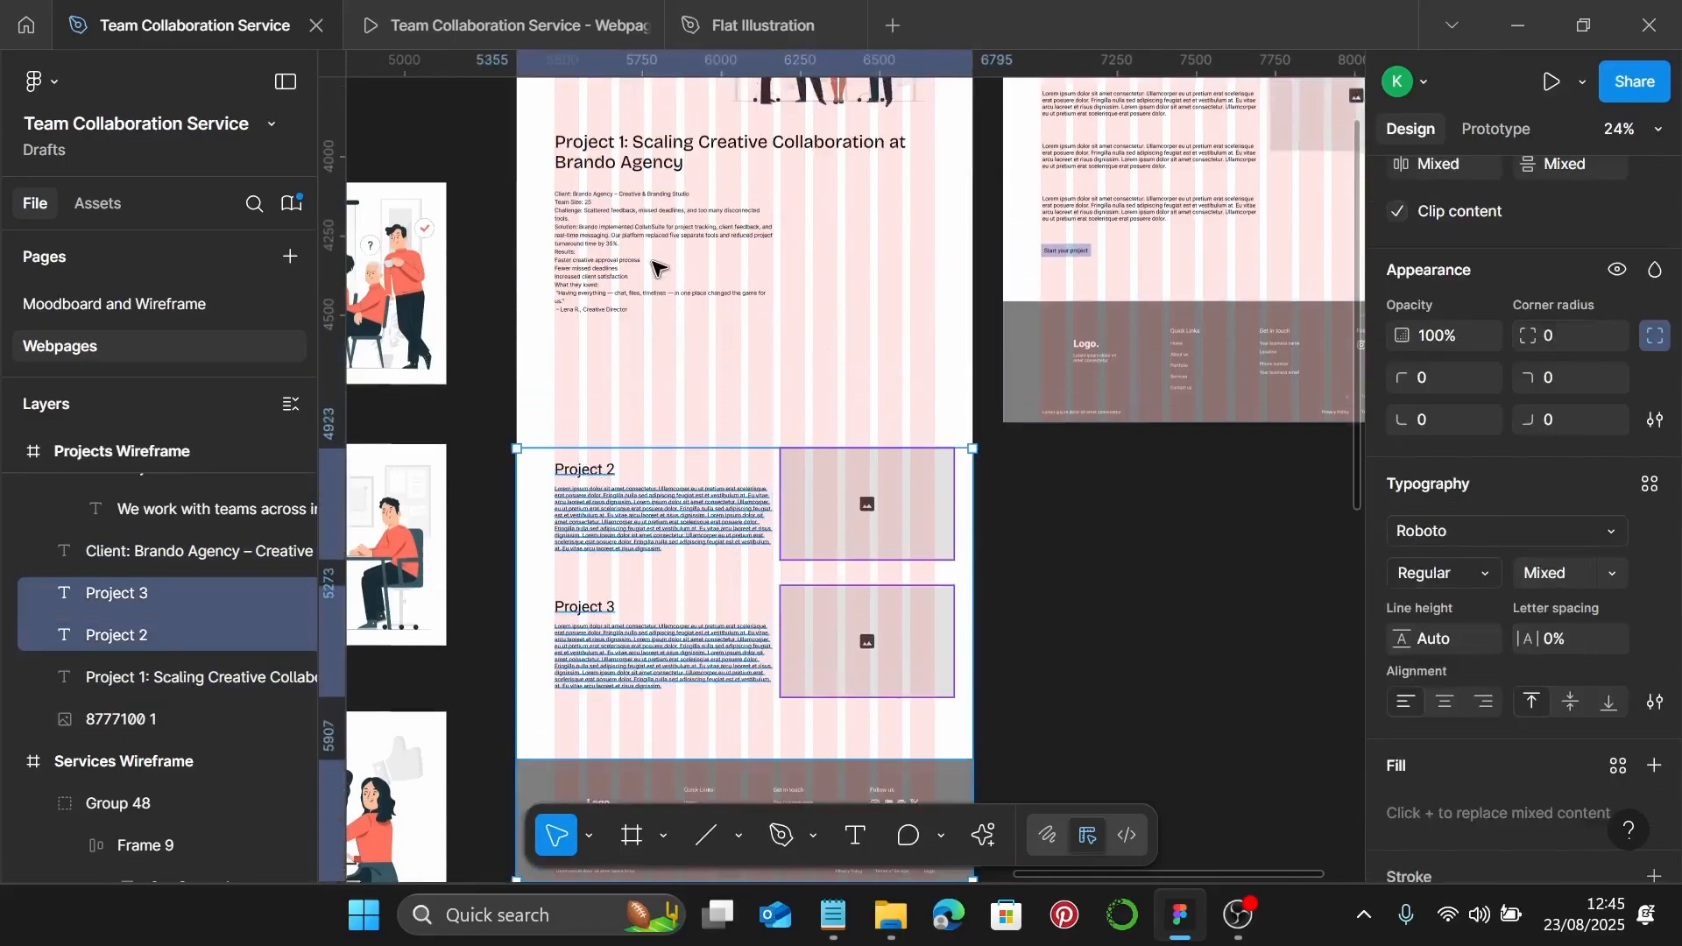
Narrow the Project 1 paragraph to a width of 588, aligned with the edge of a grid column
{"action": "scroll", "coordinate": [657, 267], "scroll_direction": "up", "scroll_amount": 5, "text": "ctrl"}
{"action": "scroll", "coordinate": [657, 267], "scroll_direction": "up", "scroll_amount": 3}
{"action": "scroll", "coordinate": [585, 436], "scroll_direction": "left", "scroll_amount": 2}
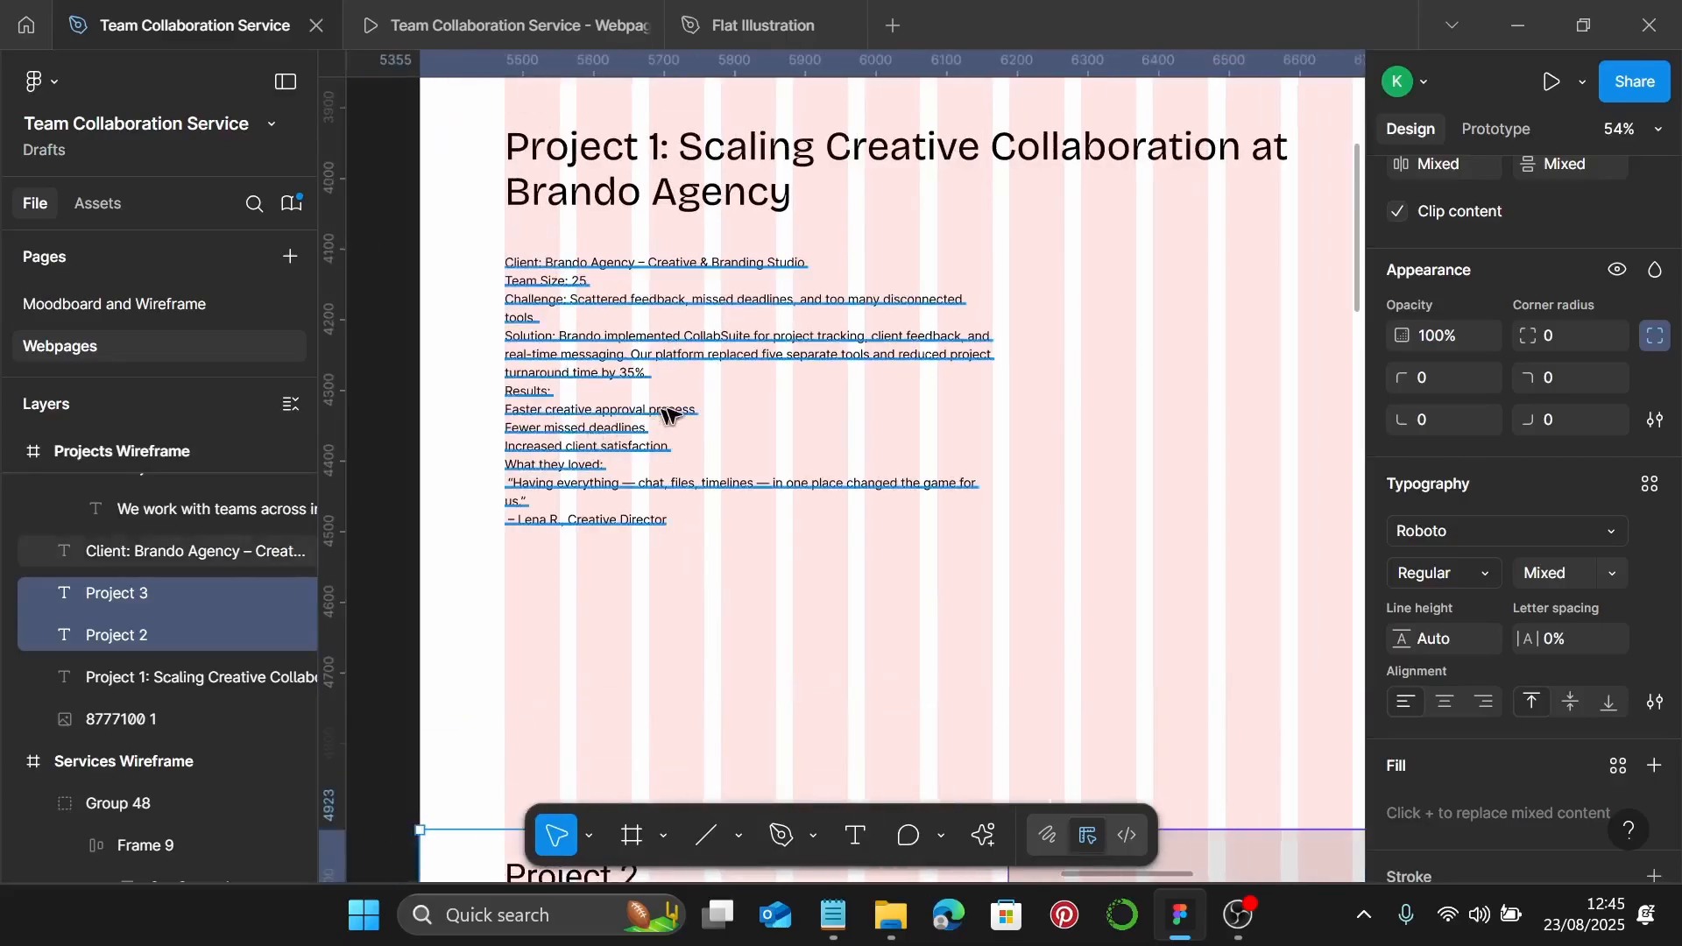
{"action": "left_click", "coordinate": [676, 410]}
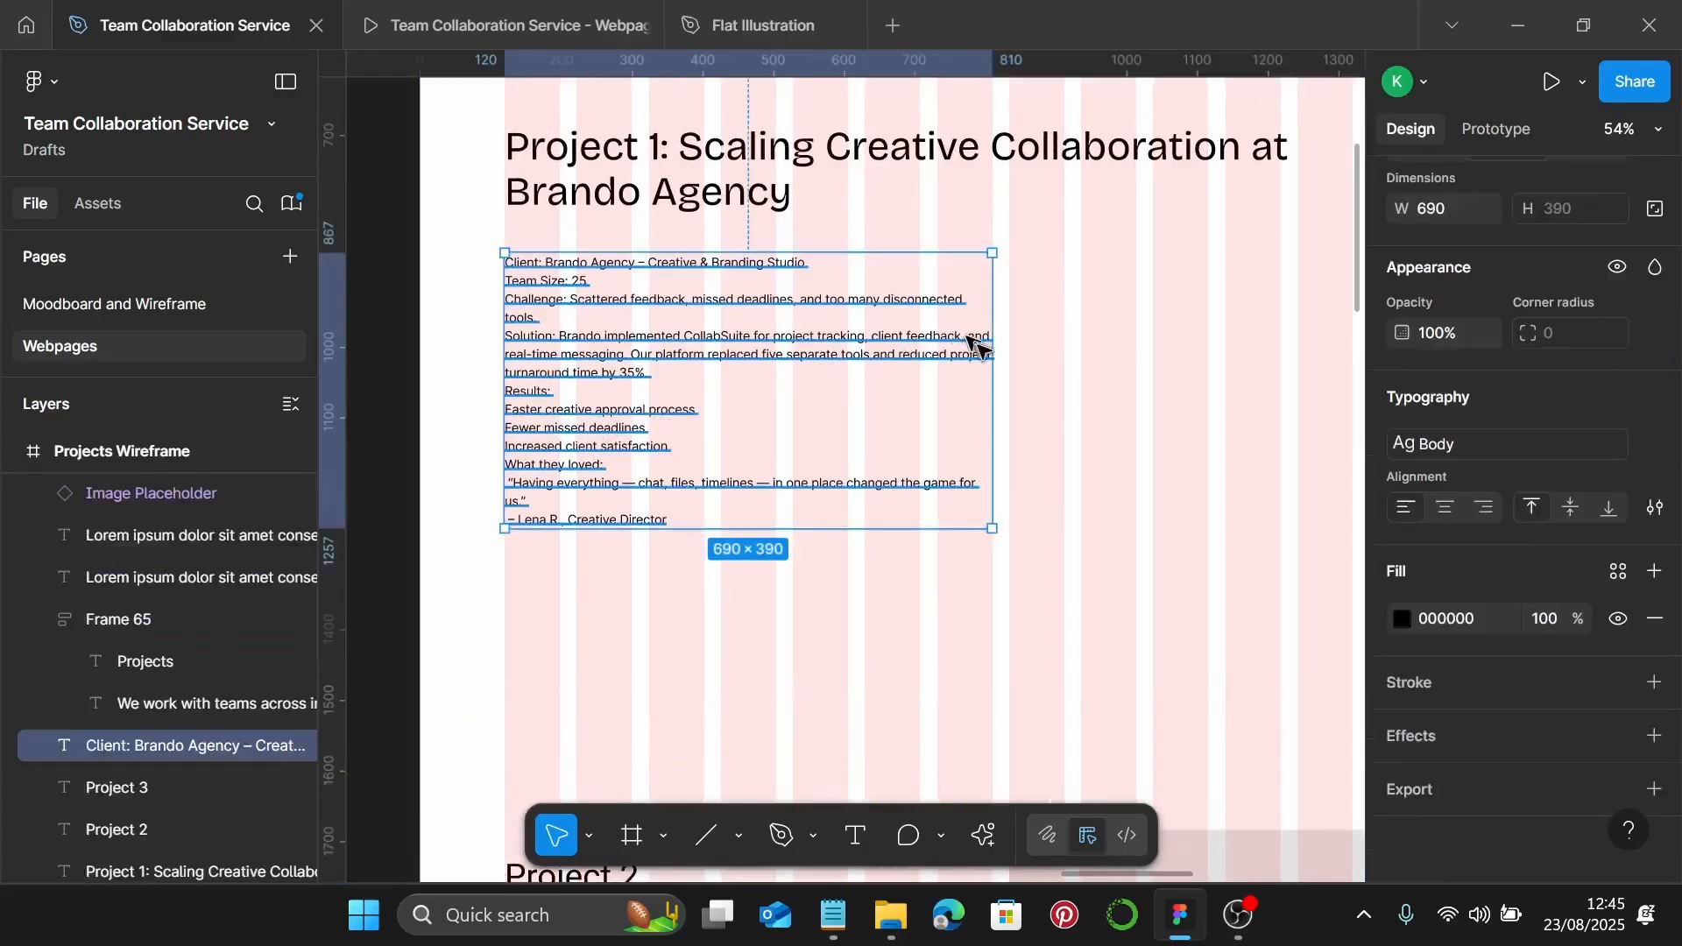
{"action": "left_click_drag", "start_coordinate": [995, 360], "coordinate": [917, 364]}
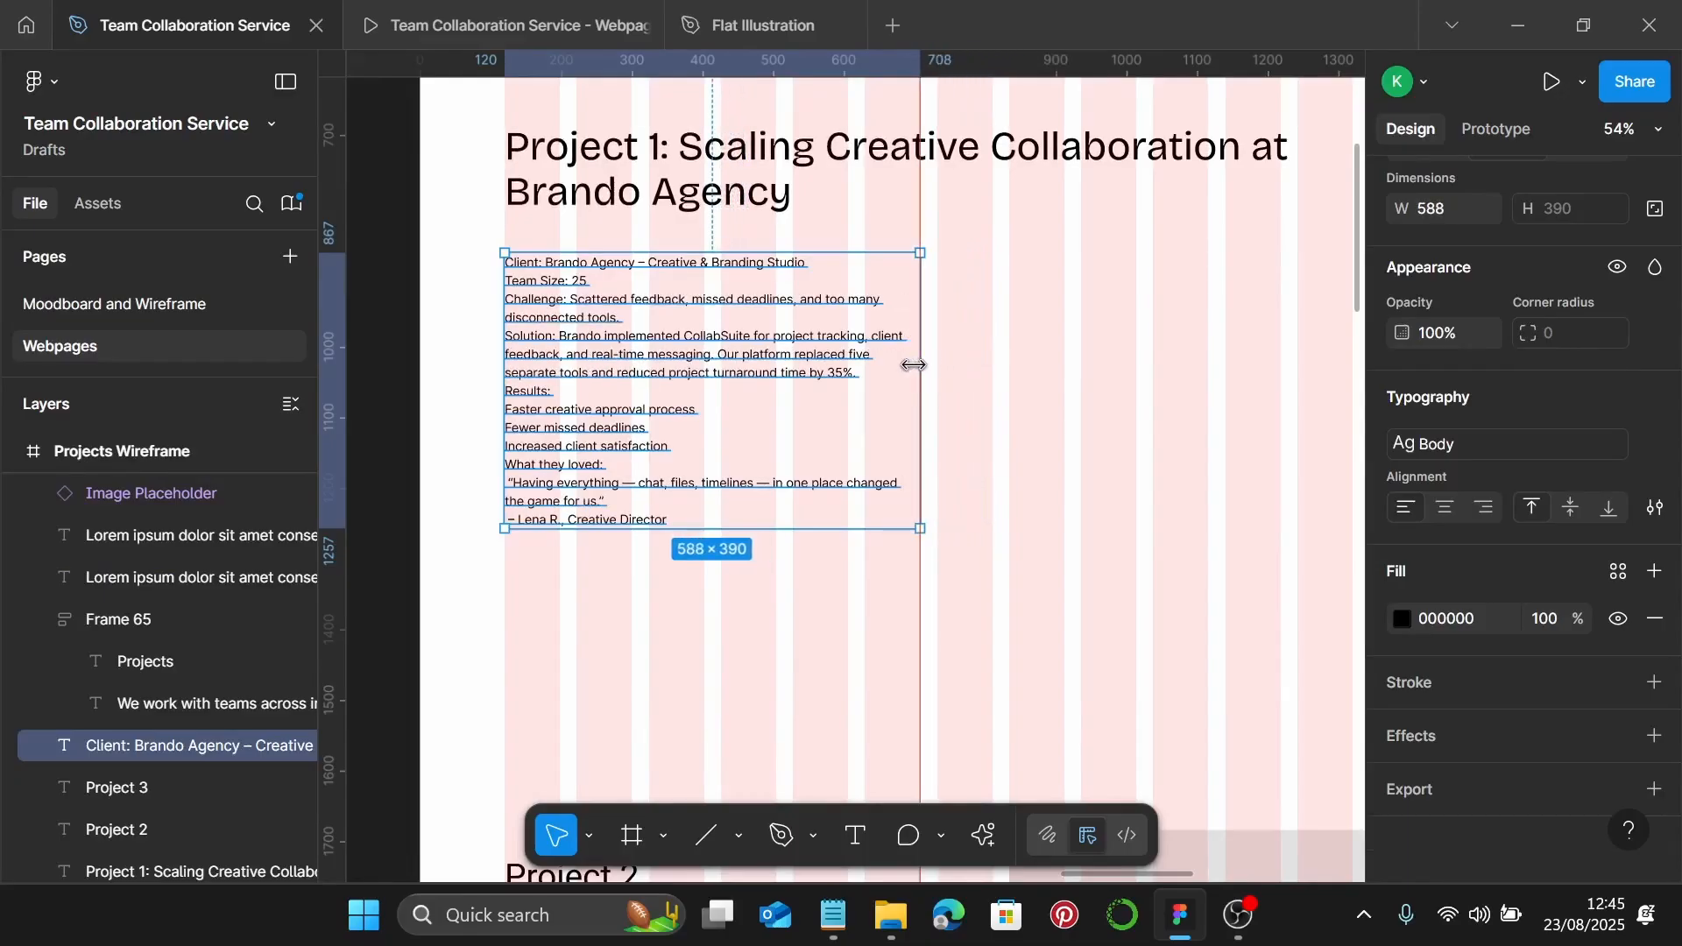
{"action": "left_click_drag", "start_coordinate": [913, 364], "coordinate": [914, 365]}
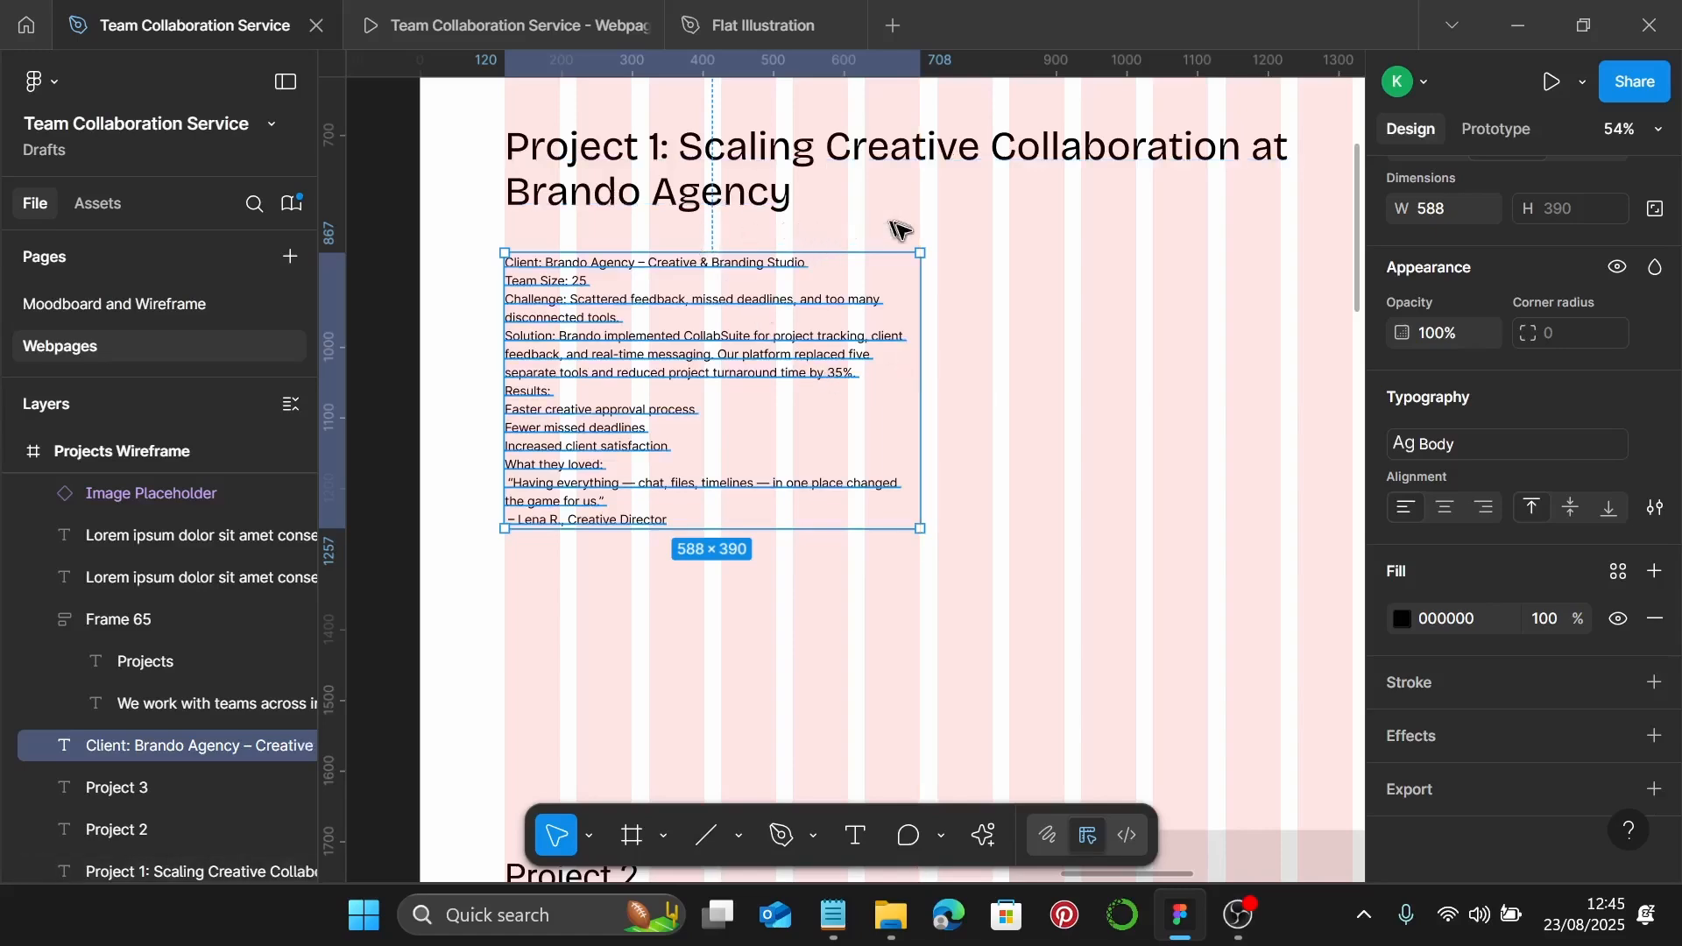
Make the "Client:" and "Team Size:" labels in the Project 1 paragraph bold
{"action": "scroll", "coordinate": [601, 317], "scroll_direction": "up", "scroll_amount": 4}
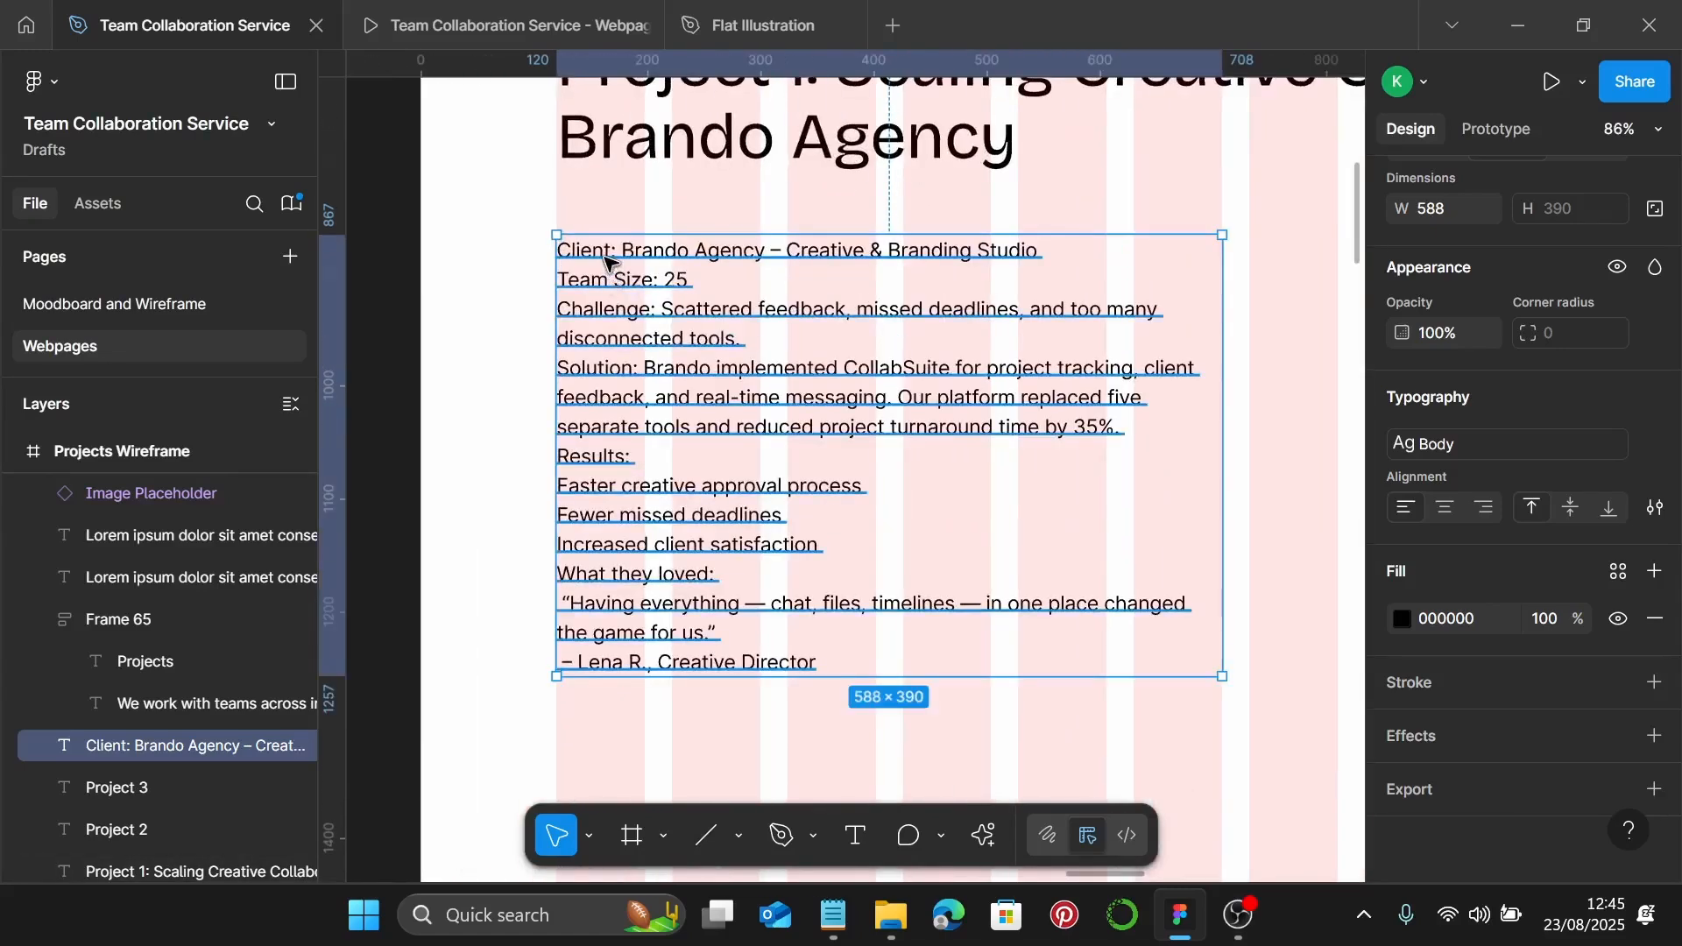
{"action": "double_click", "coordinate": [654, 307]}
{"action": "scroll", "coordinate": [589, 259], "scroll_direction": "up", "scroll_amount": 2}
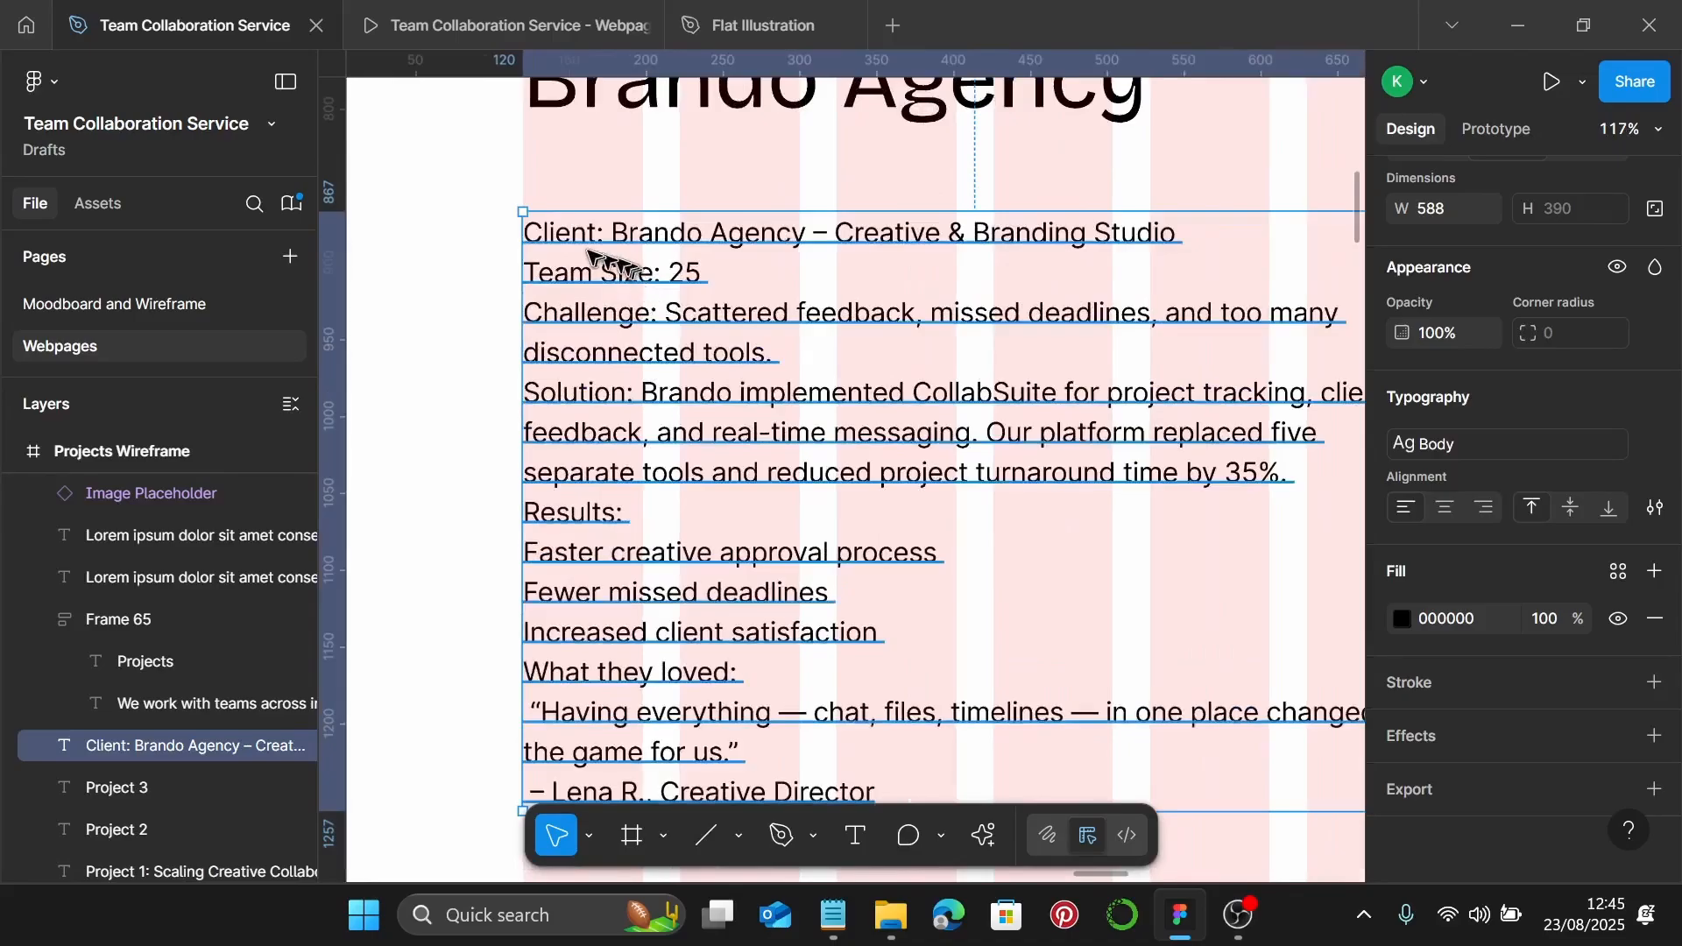
{"action": "left_click_drag", "start_coordinate": [601, 233], "coordinate": [553, 232]}
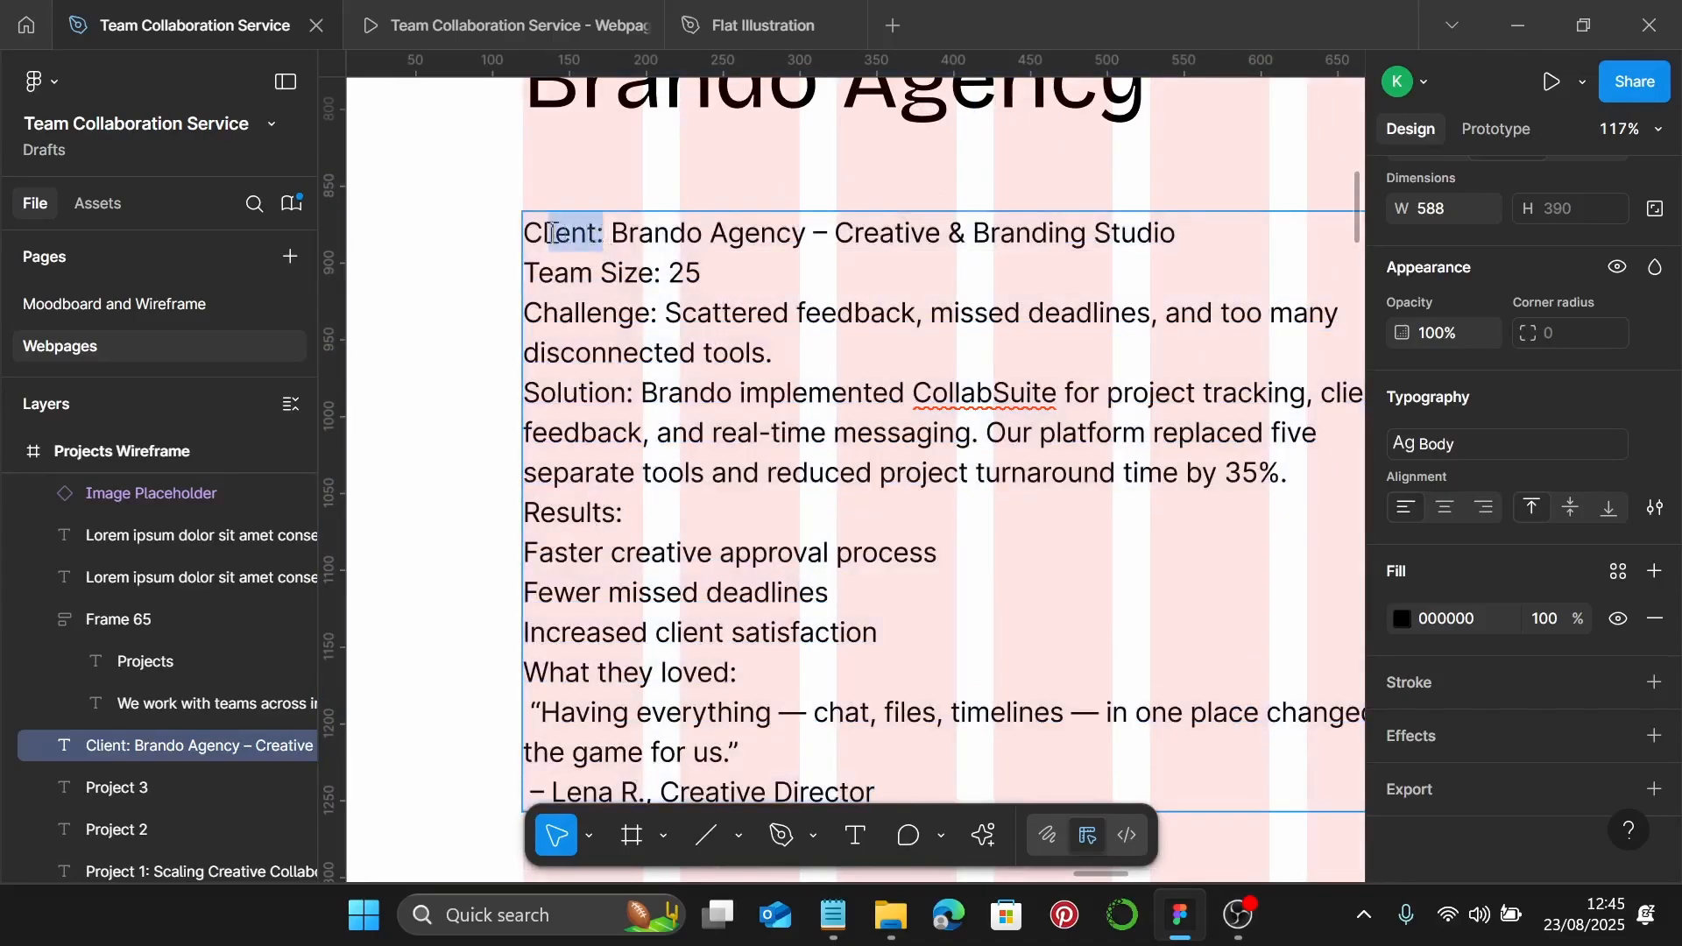
{"action": "key", "text": "Escape"}
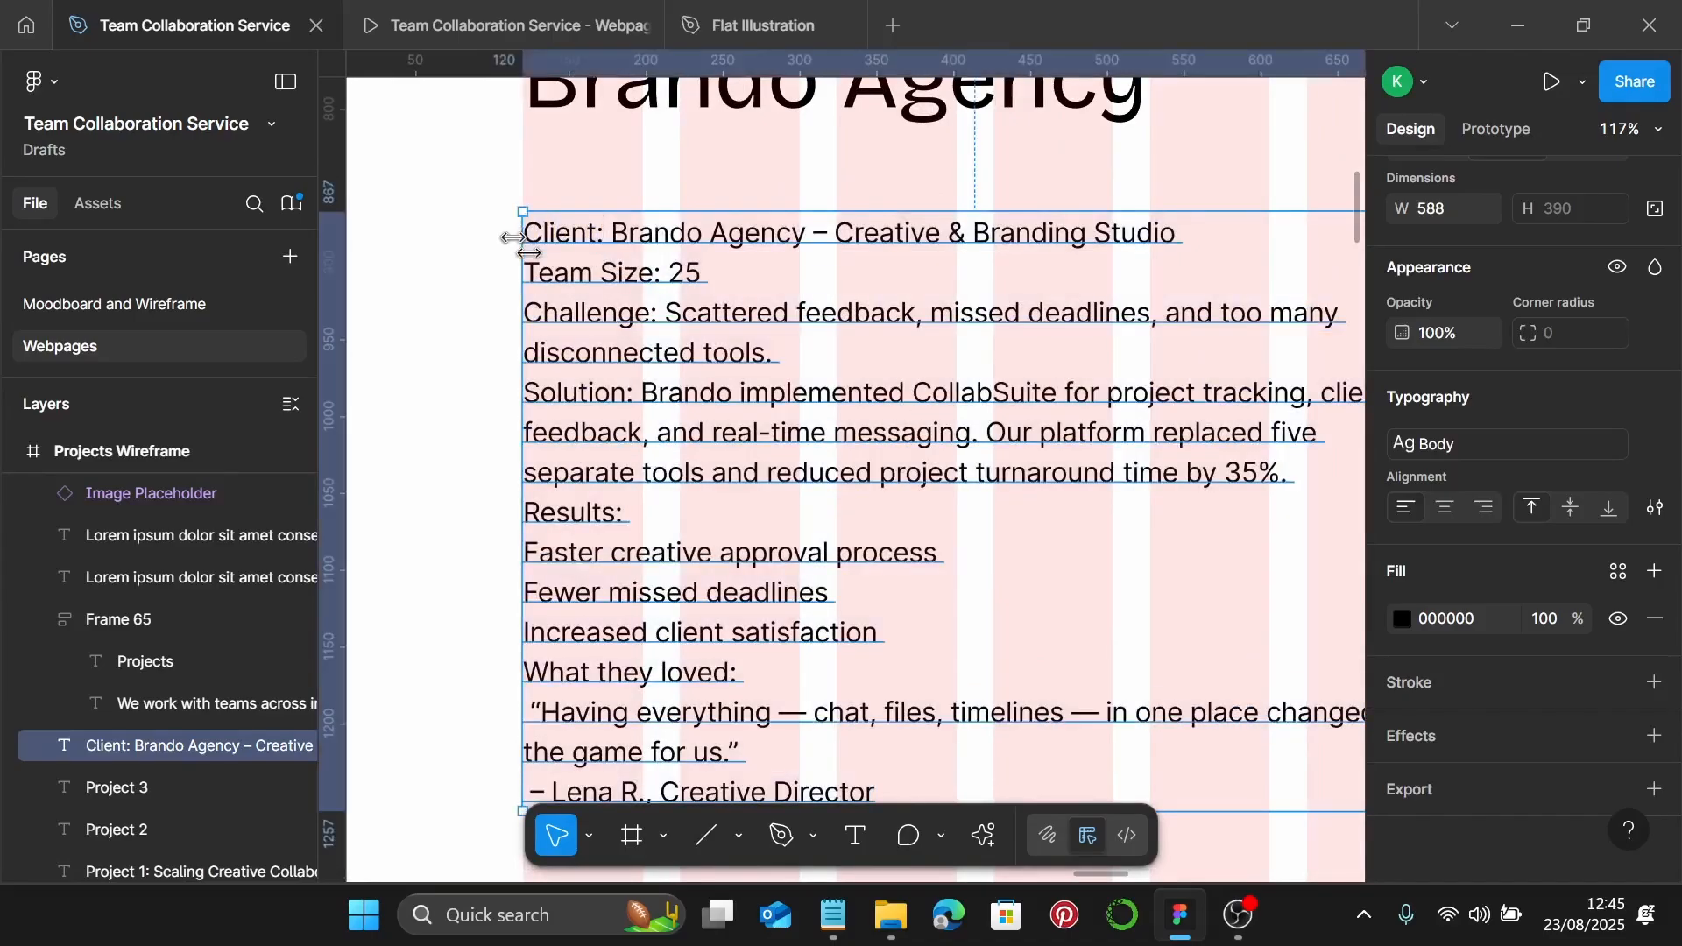
{"action": "double_click", "coordinate": [572, 238]}
{"action": "left_click_drag", "start_coordinate": [571, 238], "coordinate": [602, 227]}
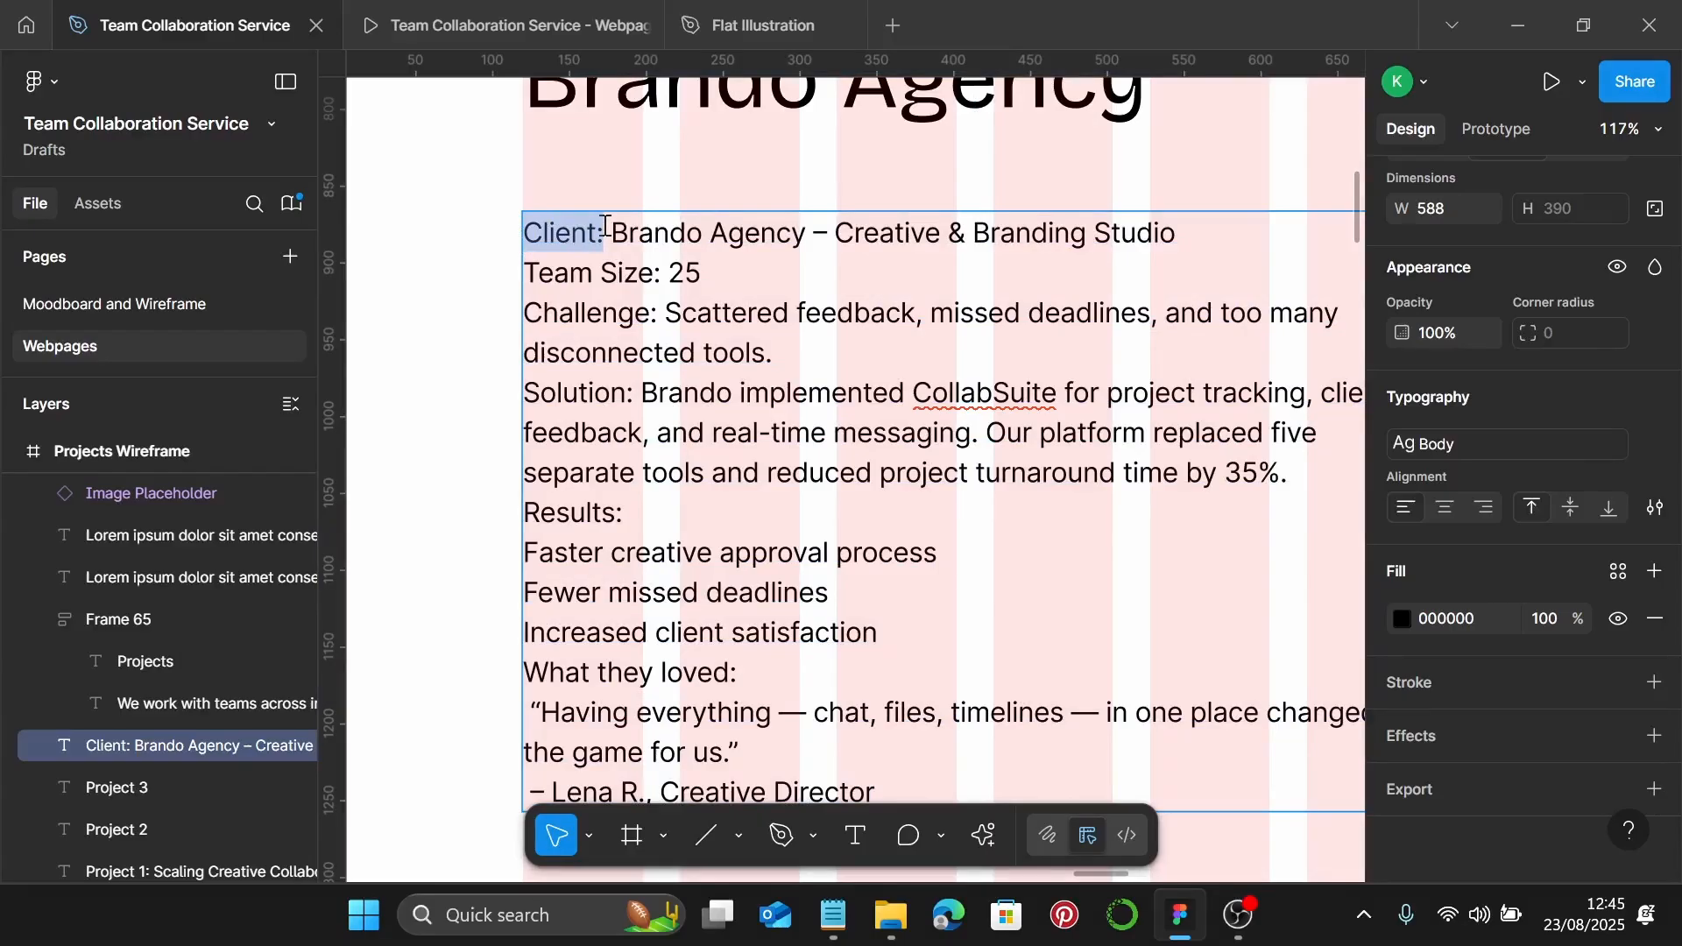
{"action": "key", "text": "ctrl+b"}
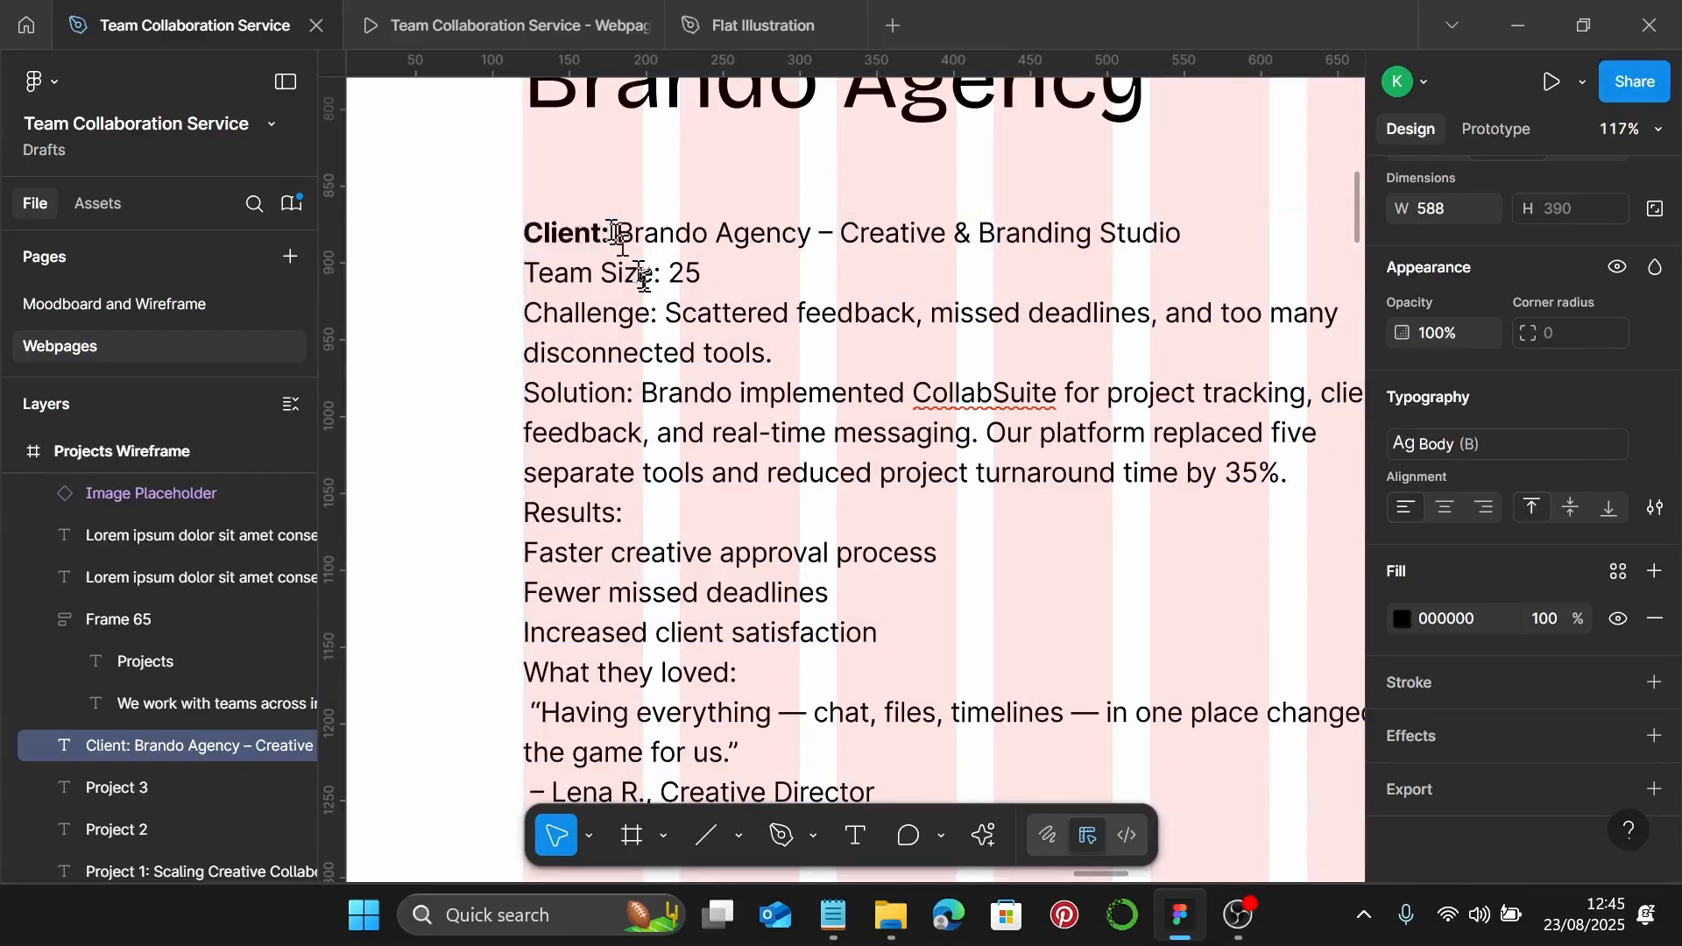
{"action": "left_click_drag", "start_coordinate": [658, 277], "coordinate": [530, 277]}
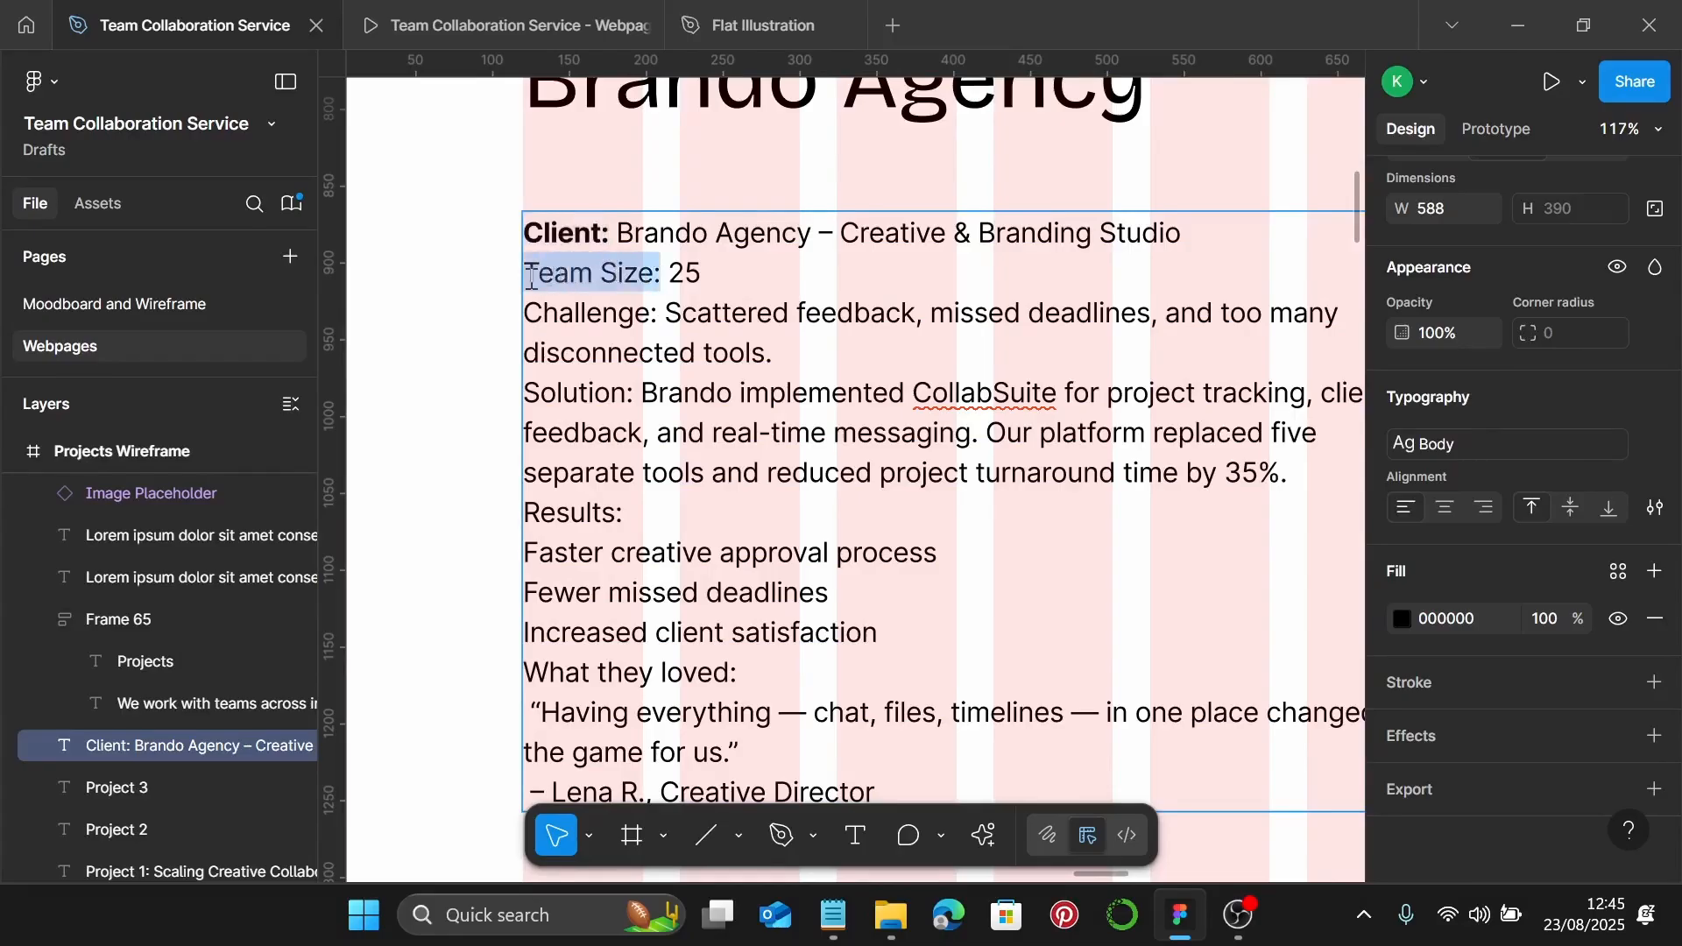
{"action": "key", "text": "ctrl+b"}
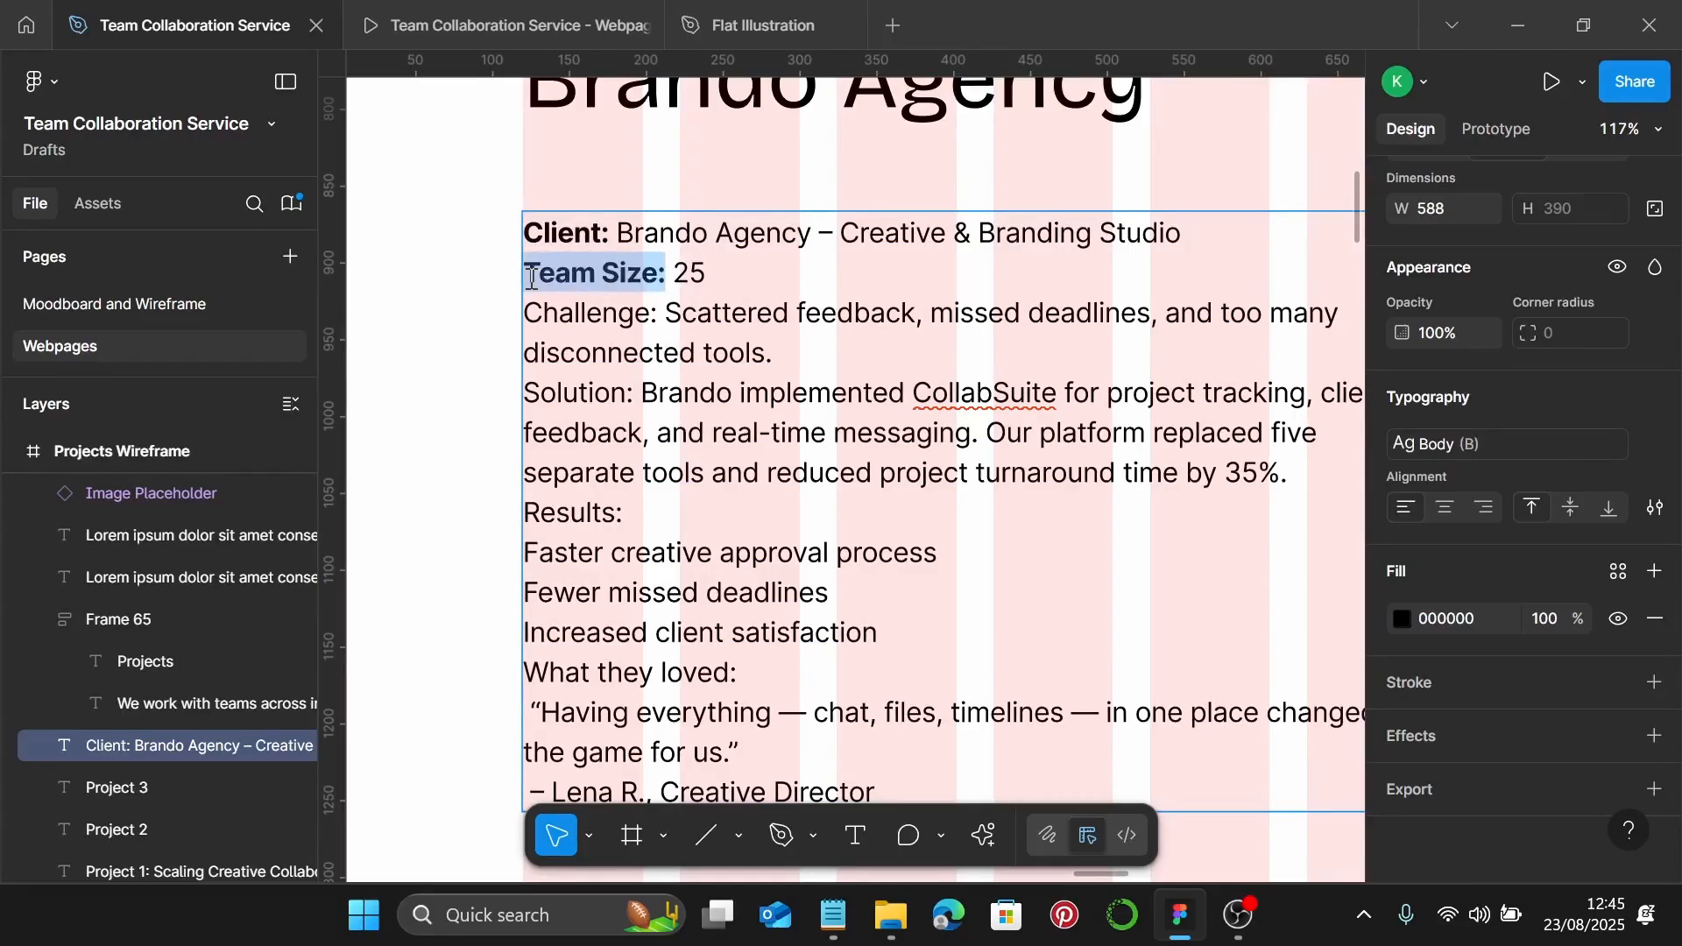
{"action": "scroll", "coordinate": [531, 277], "scroll_direction": "down", "scroll_amount": 1}
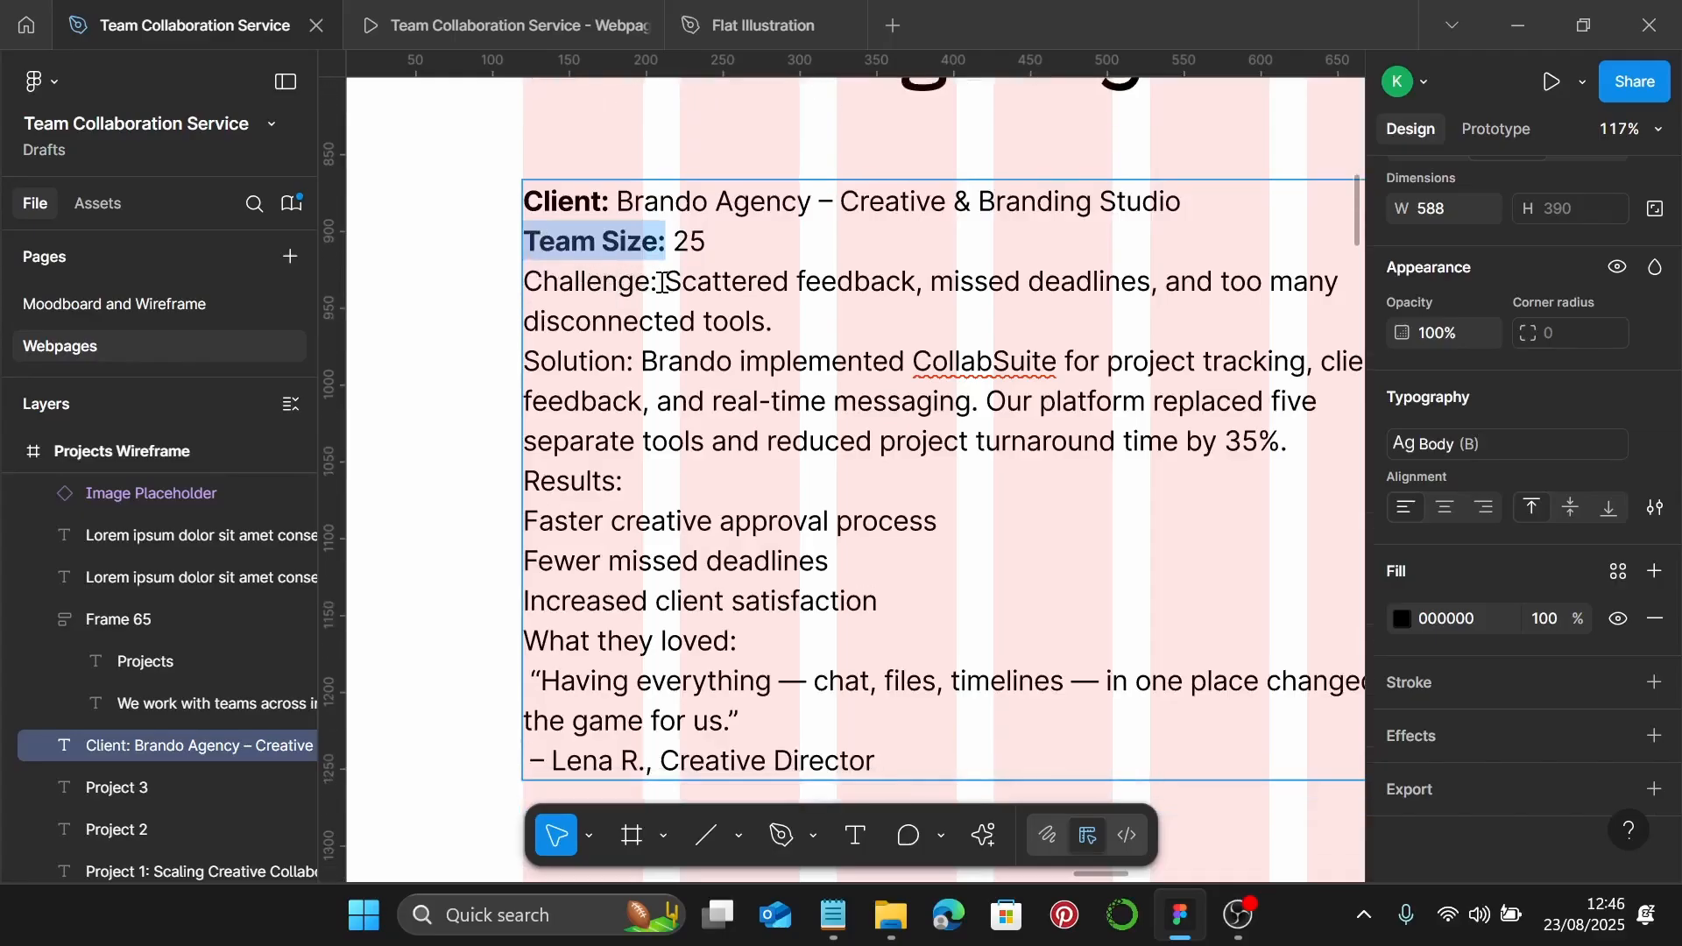
Make the "Challenge:", "Solution:", "Results:" and "What they loved:" labels in the Project 1 paragraph bold
{"action": "left_click_drag", "start_coordinate": [663, 282], "coordinate": [537, 287]}
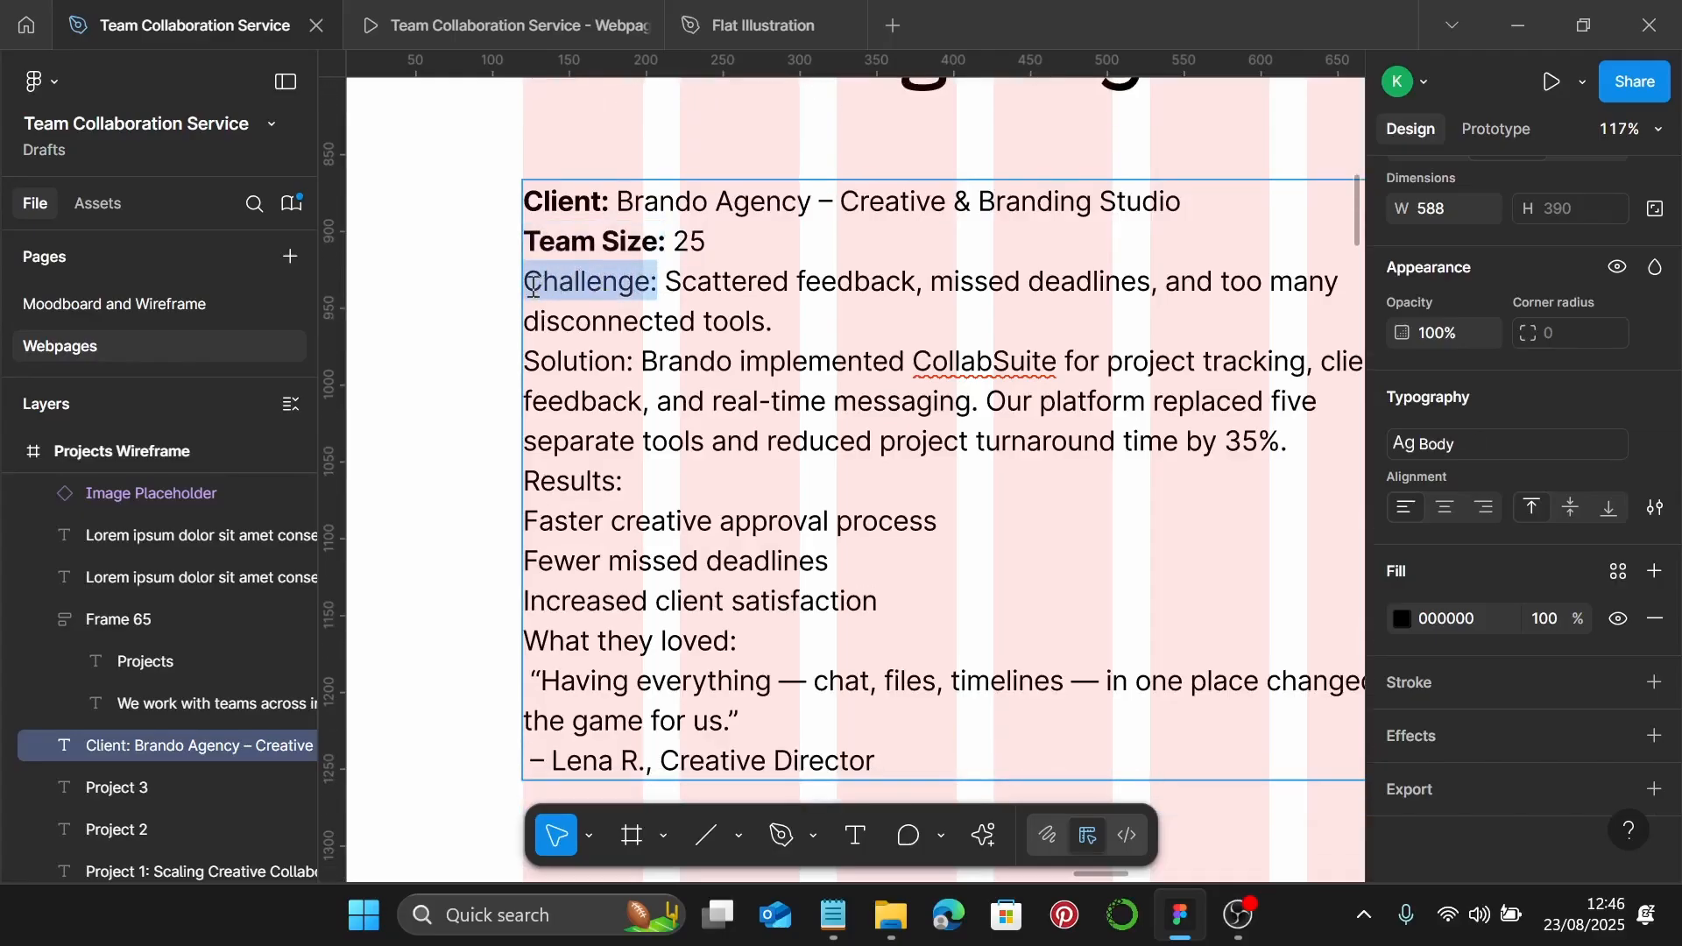
{"action": "key", "text": "ctrl+b"}
{"action": "left_click_drag", "start_coordinate": [635, 361], "coordinate": [565, 368]}
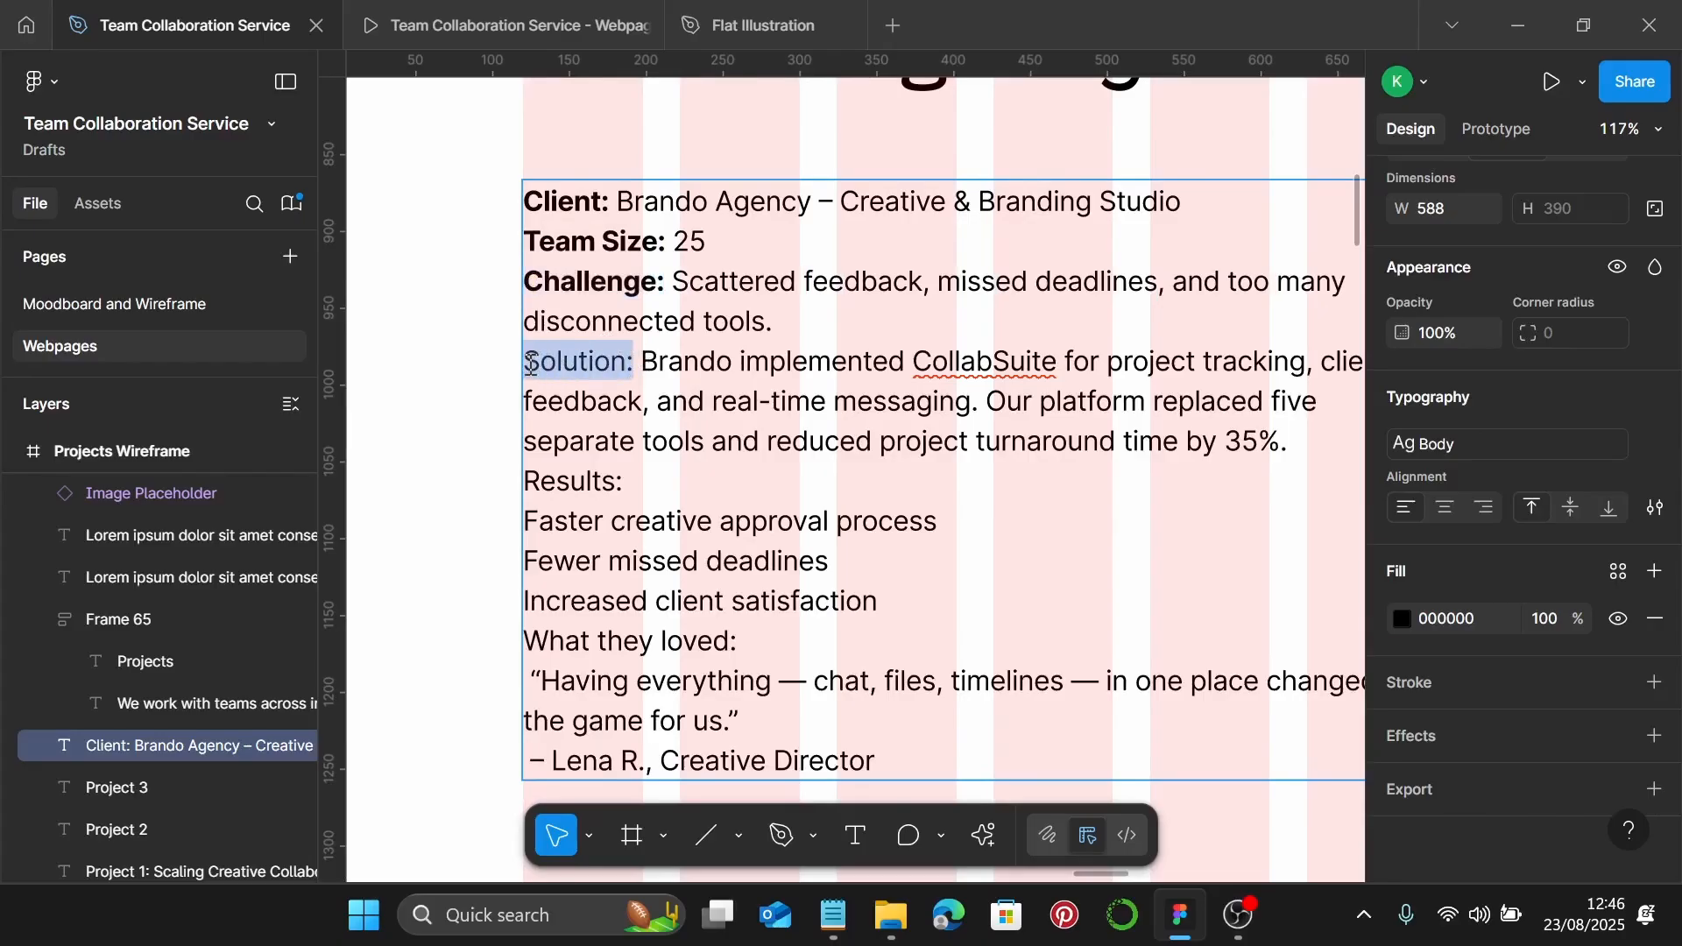
{"action": "key", "text": "ctrl+b"}
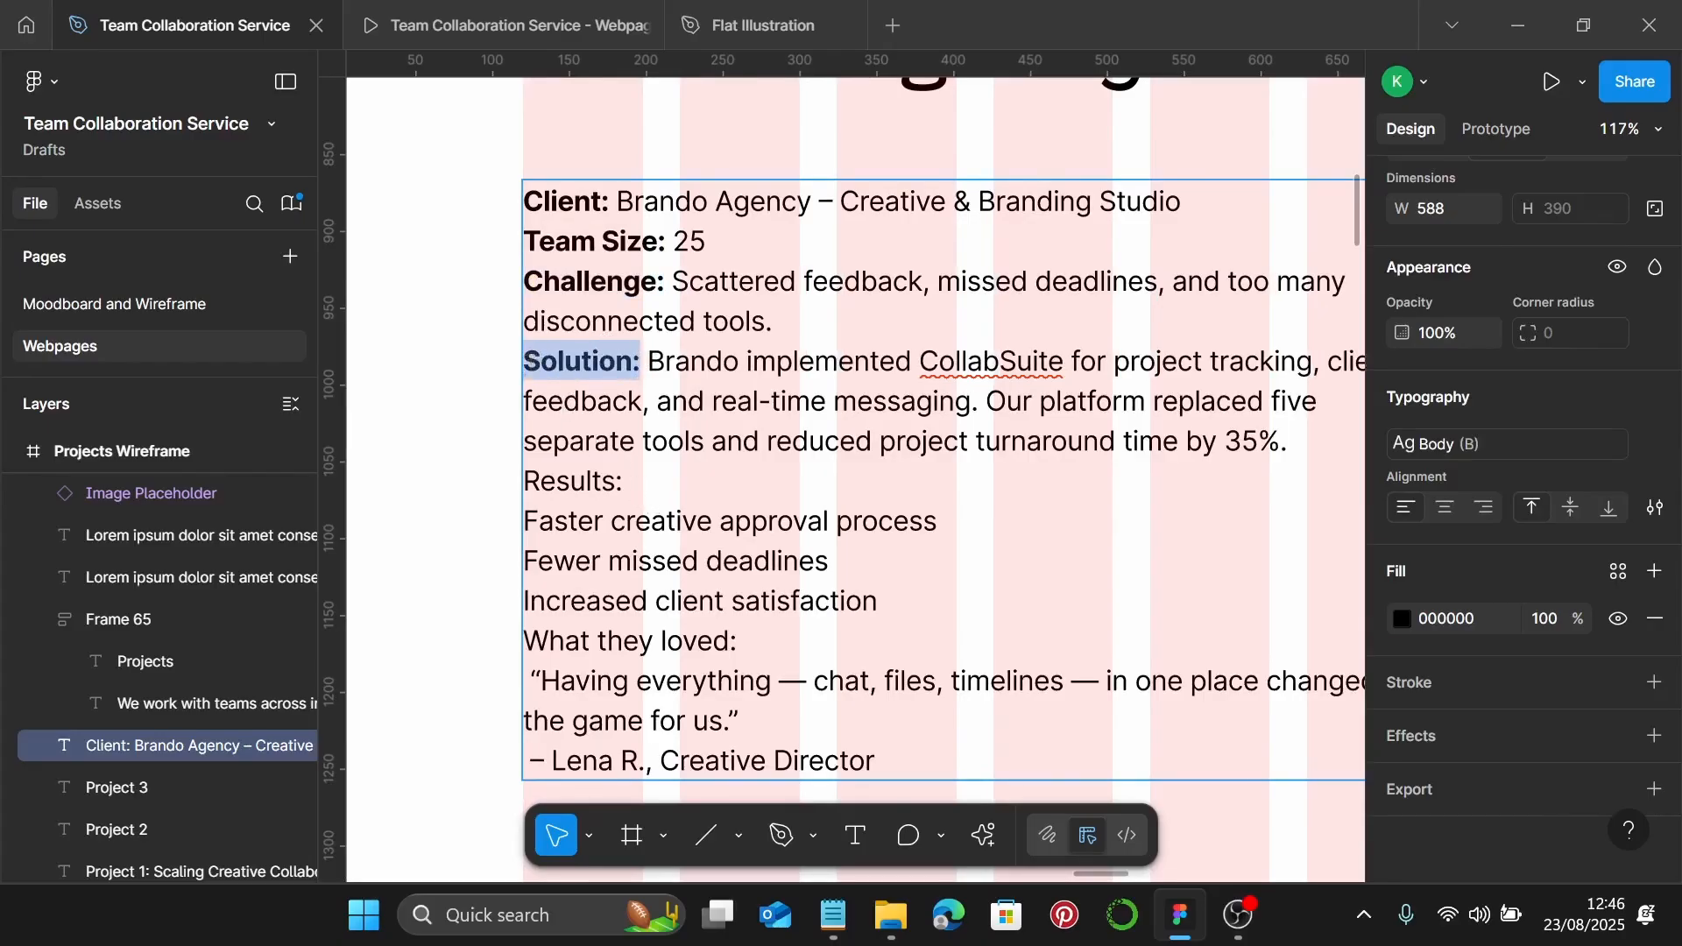
{"action": "double_click", "coordinate": [629, 483]}
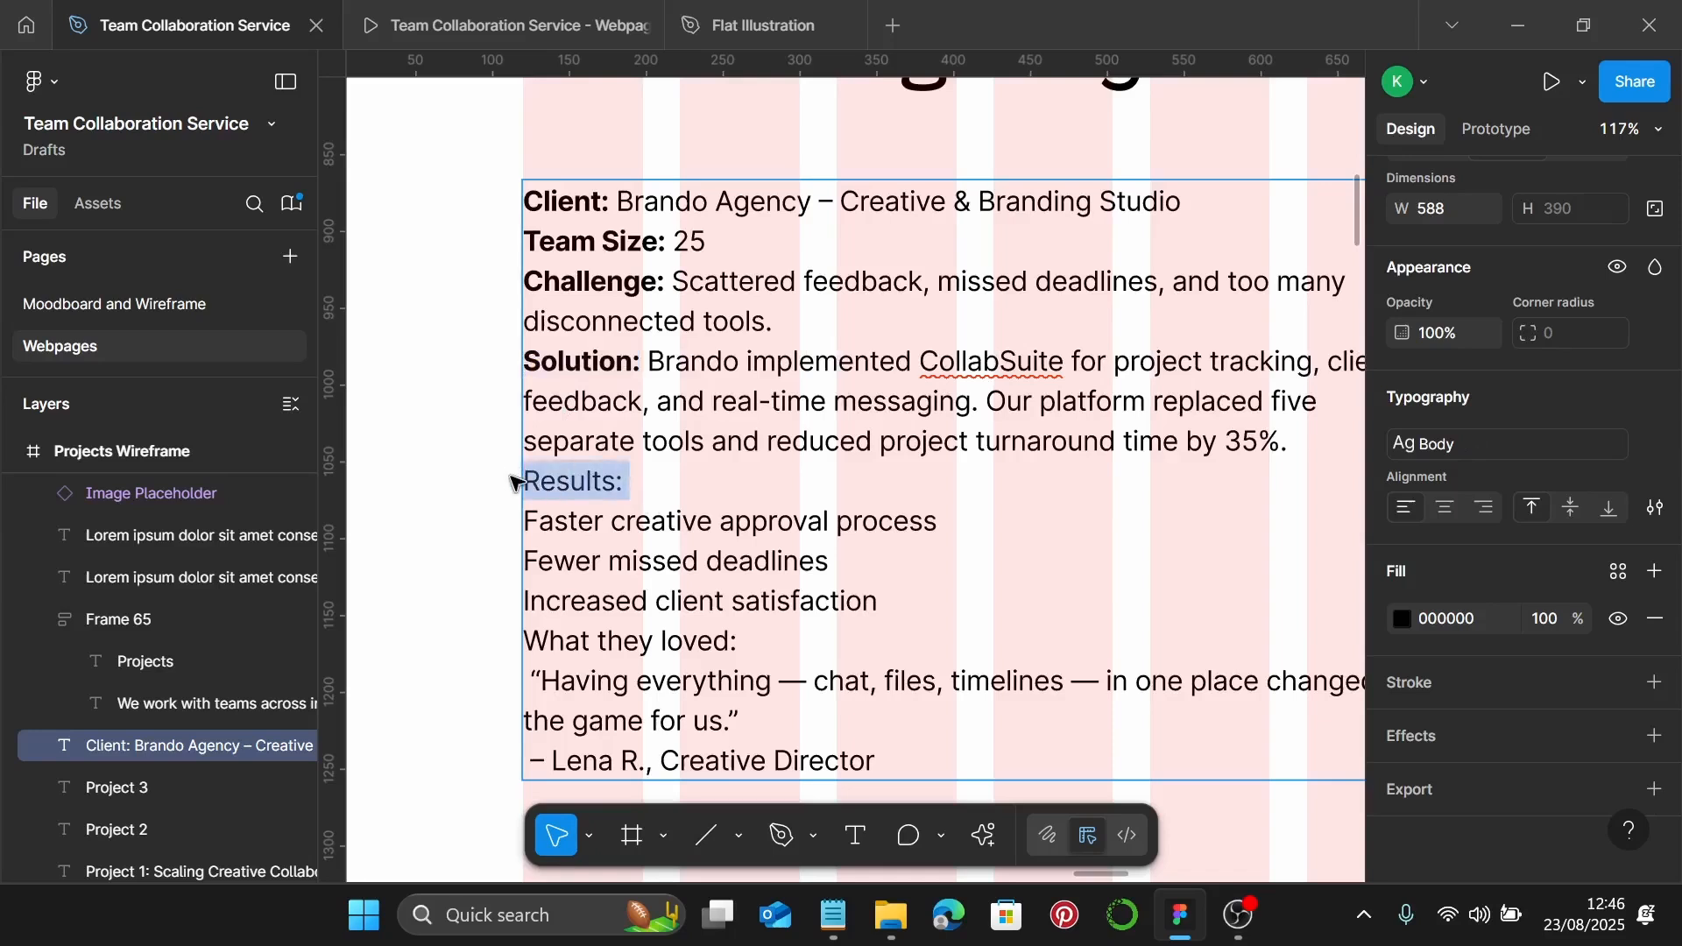
{"action": "key", "text": "ctrl+b"}
{"action": "scroll", "coordinate": [739, 526], "scroll_direction": "down", "scroll_amount": 2}
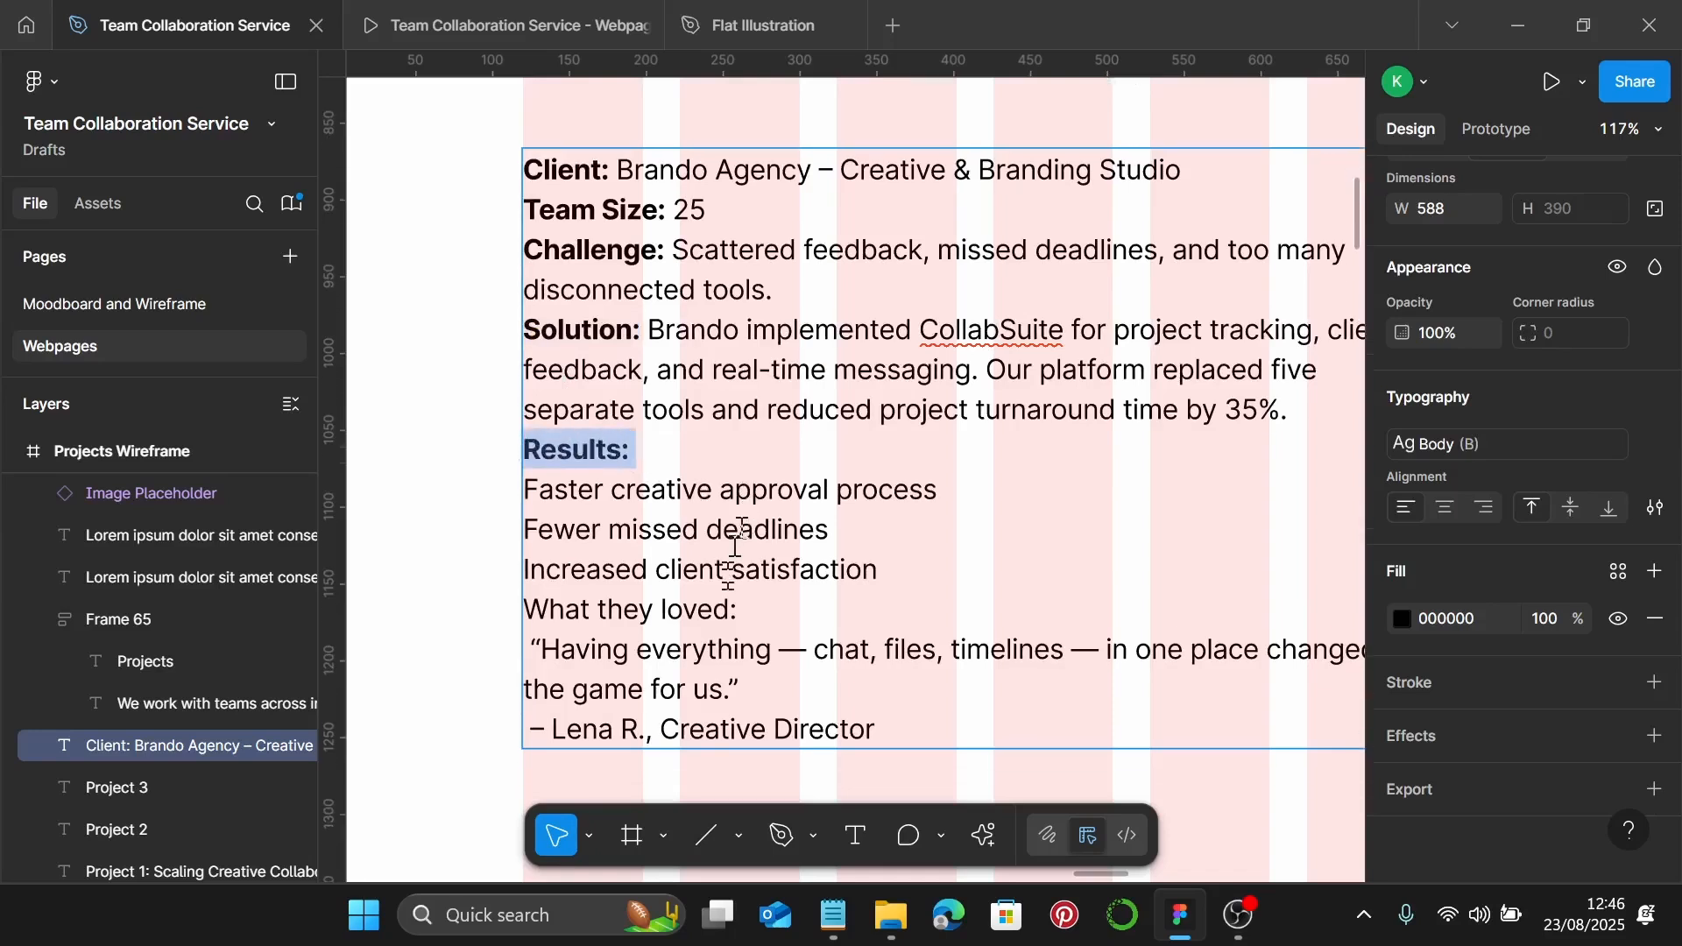
{"action": "left_click_drag", "start_coordinate": [770, 608], "coordinate": [530, 611]}
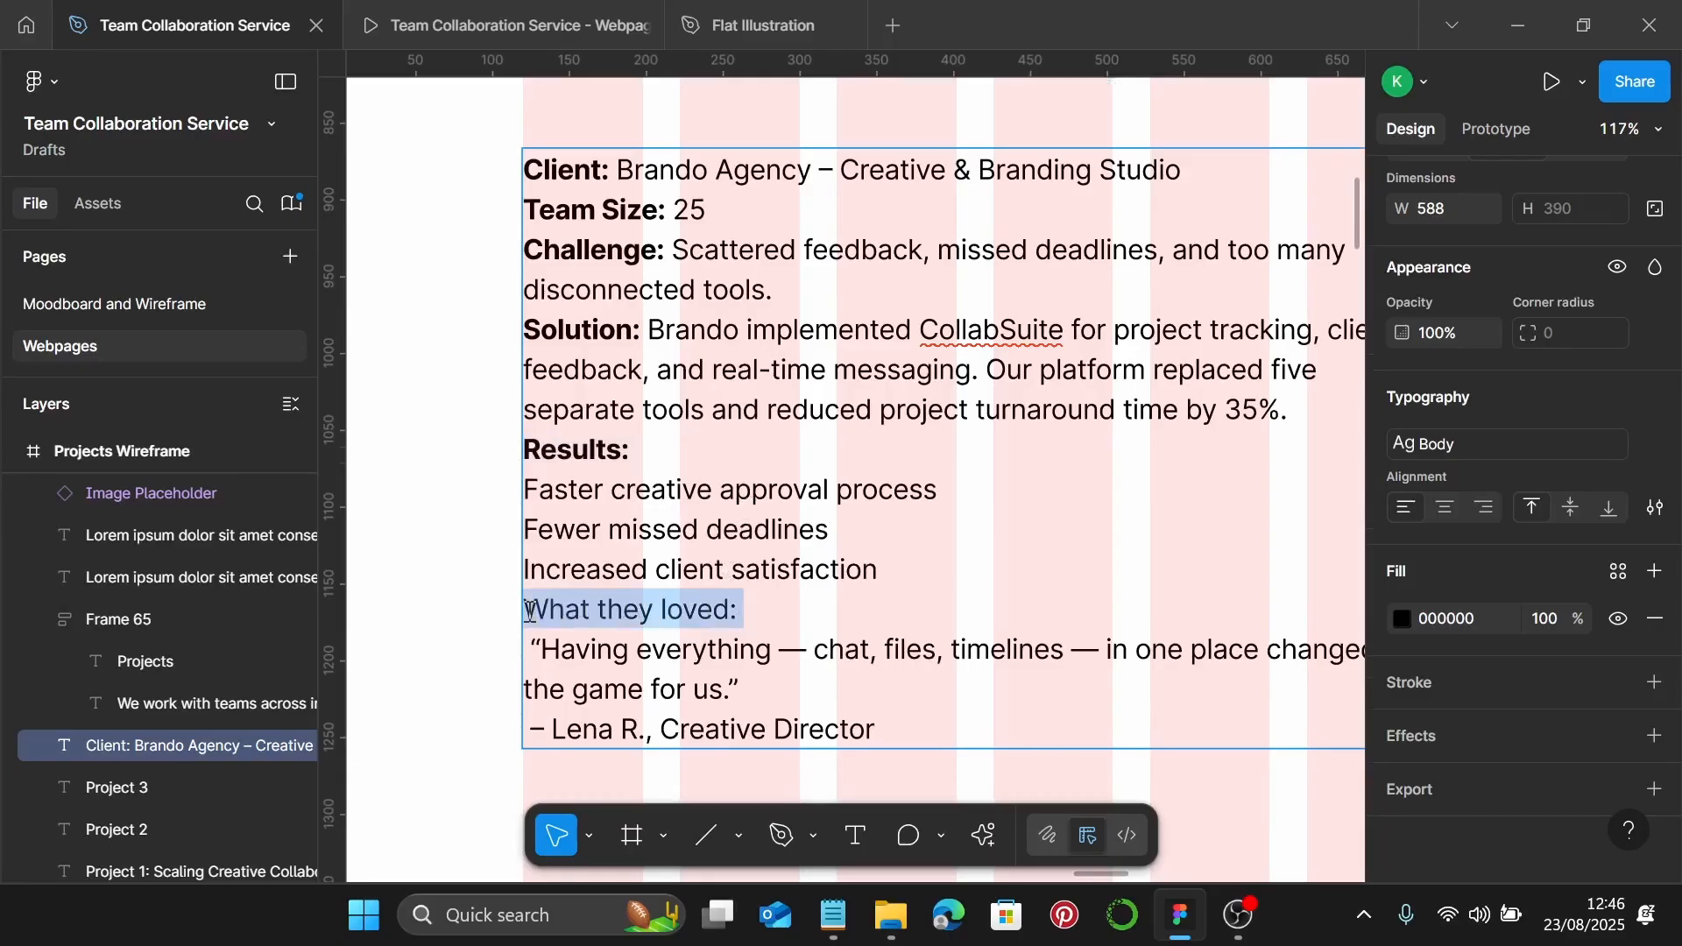
{"action": "key", "text": "ctrl+b"}
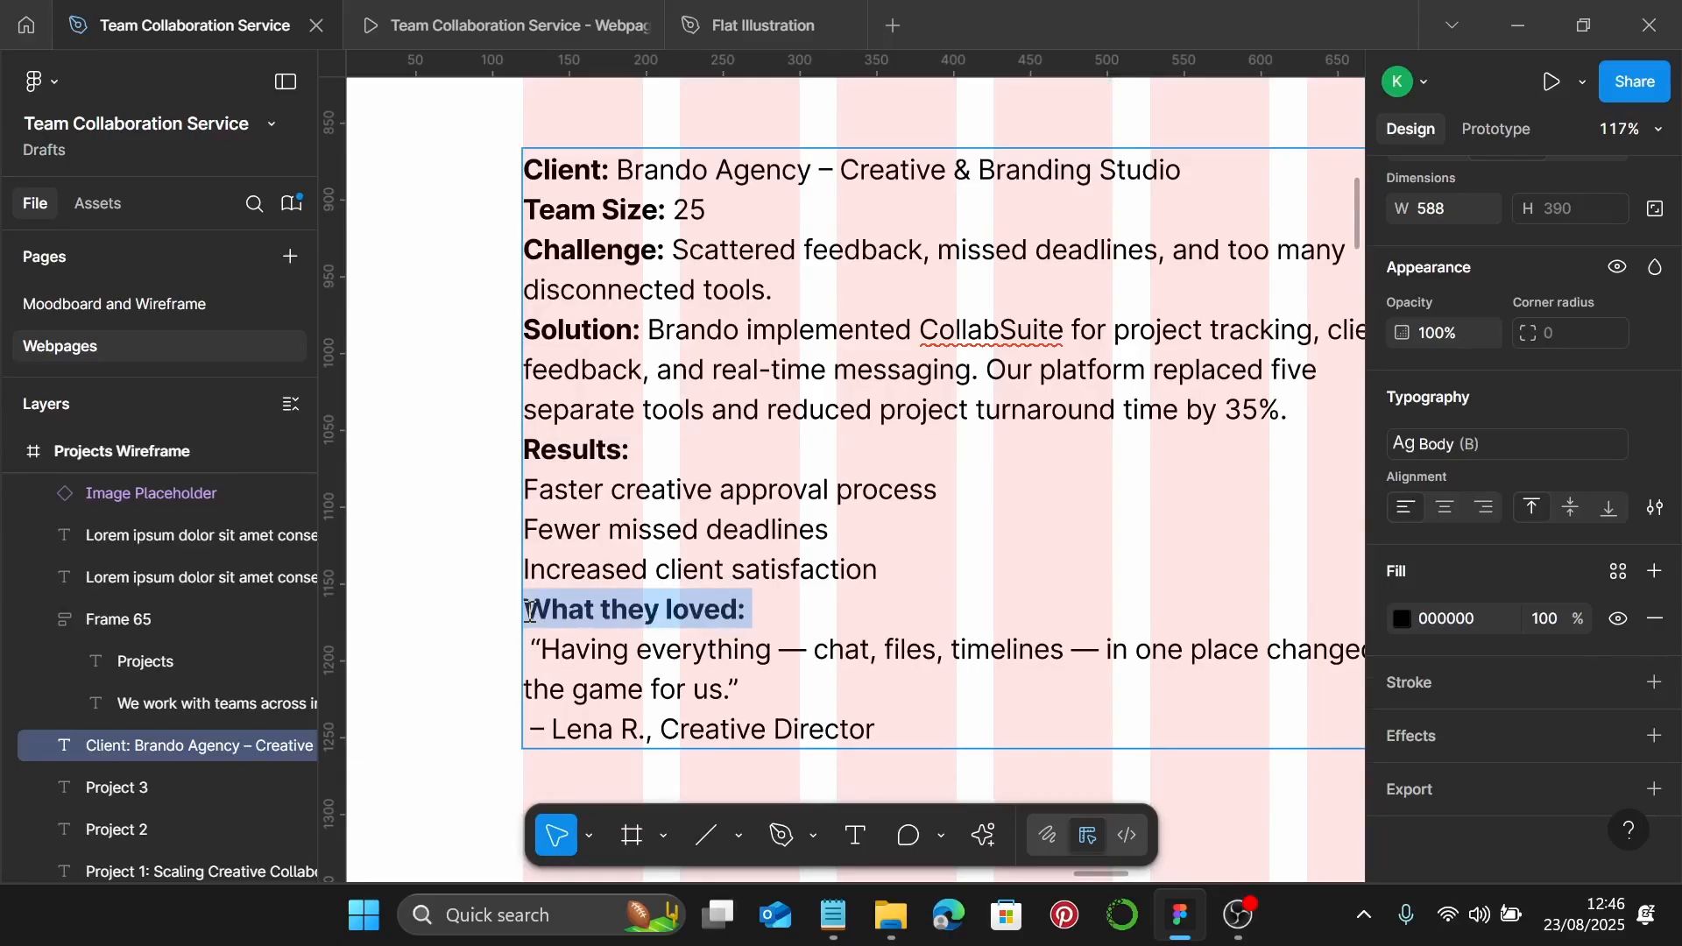
{"action": "scroll", "coordinate": [530, 611], "scroll_direction": "down", "scroll_amount": 3}
{"action": "key", "text": "Escape"}
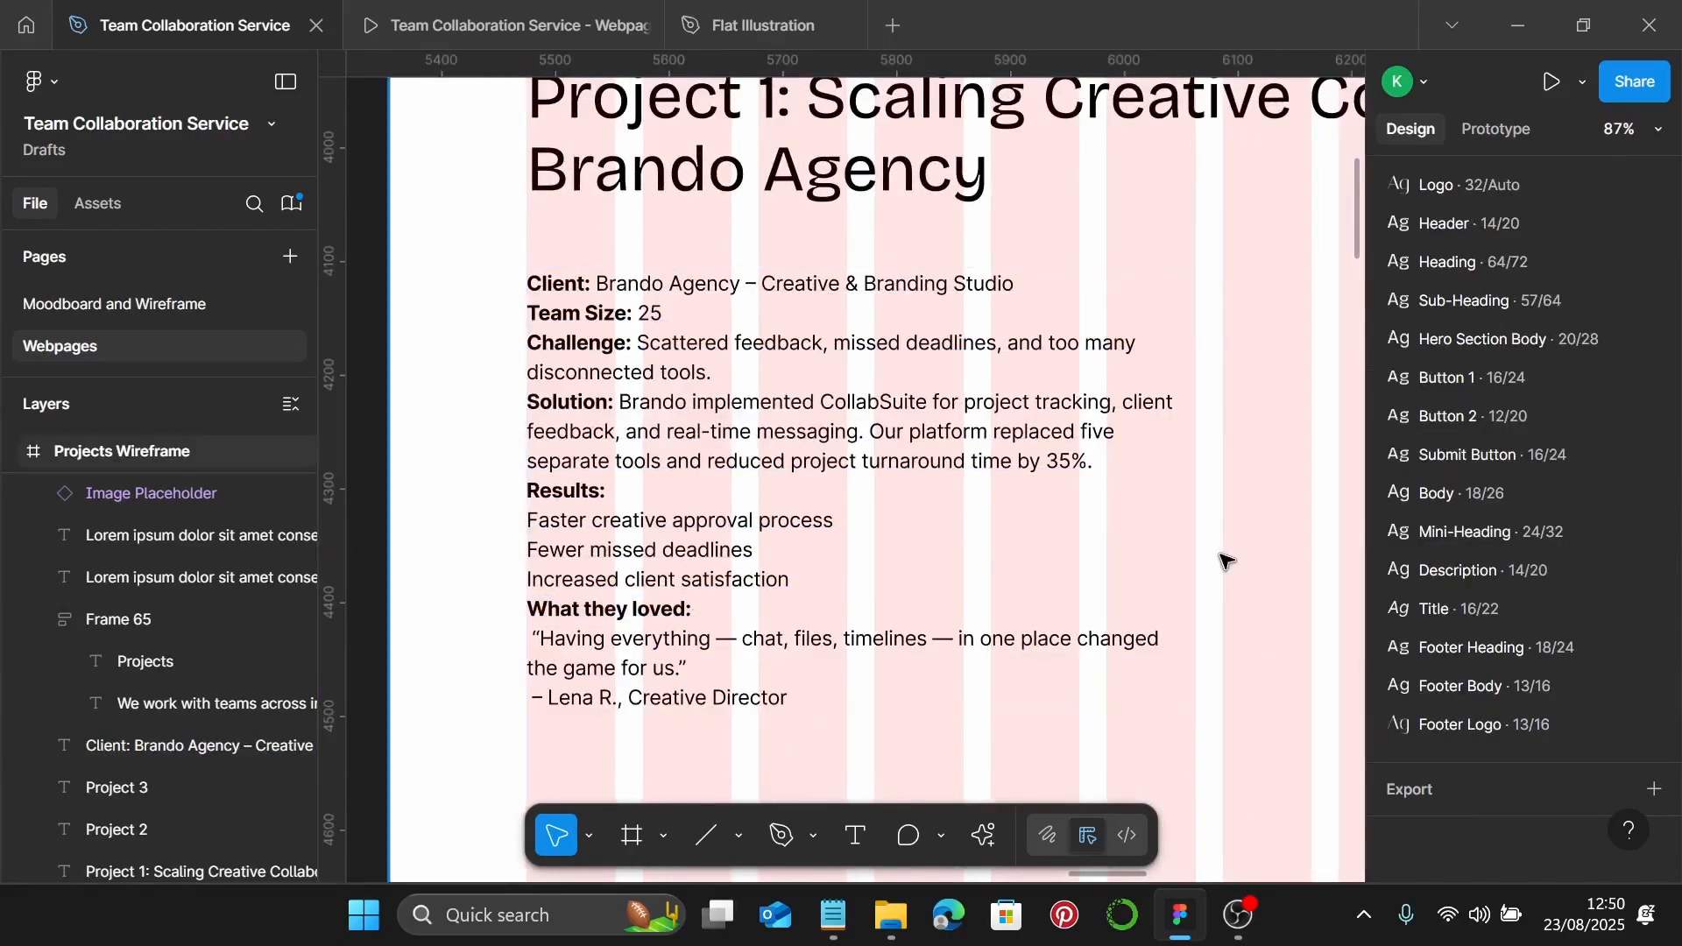
Move the phone presentation illustration from outside the frame into the Projects Wireframe's Project 1 section, at about X 426, Y 751
{"action": "scroll", "coordinate": [1221, 564], "scroll_direction": "down", "scroll_amount": 3}
{"action": "scroll", "coordinate": [1225, 561], "scroll_direction": "down", "scroll_amount": 2}
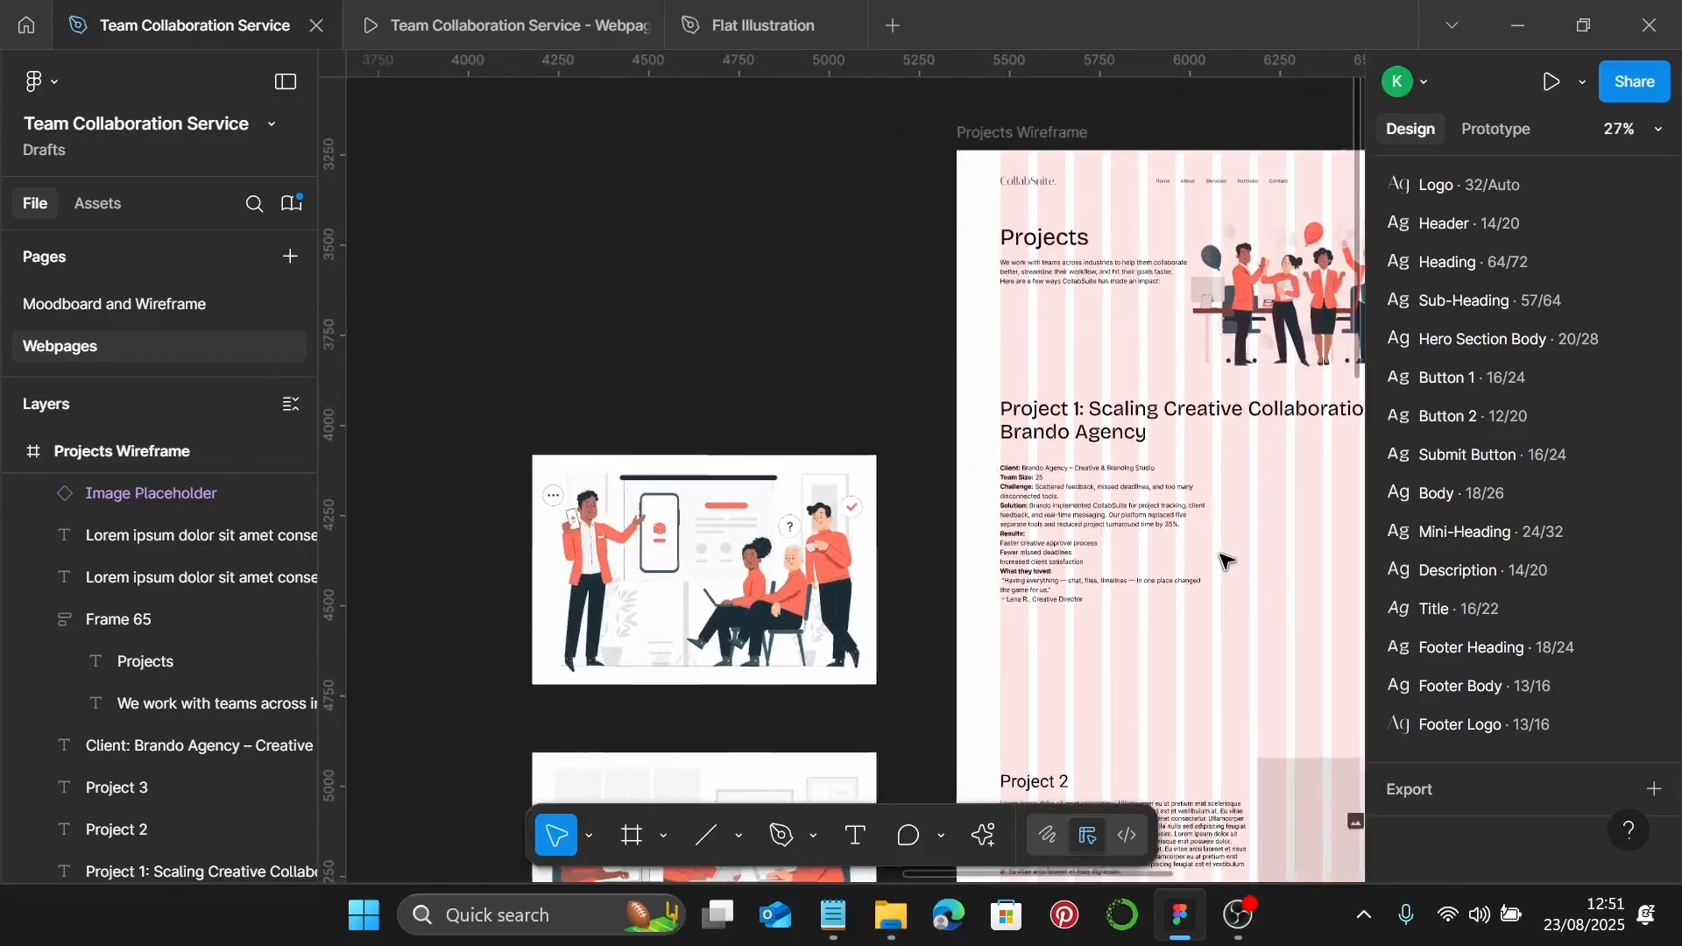
{"action": "scroll", "coordinate": [1225, 561], "scroll_direction": "down", "scroll_amount": 1}
{"action": "left_click_drag", "start_coordinate": [714, 493], "coordinate": [1091, 481]}
{"action": "scroll", "coordinate": [1091, 481], "scroll_direction": "right", "scroll_amount": 4}
{"action": "left_click_drag", "start_coordinate": [850, 473], "coordinate": [1008, 468]}
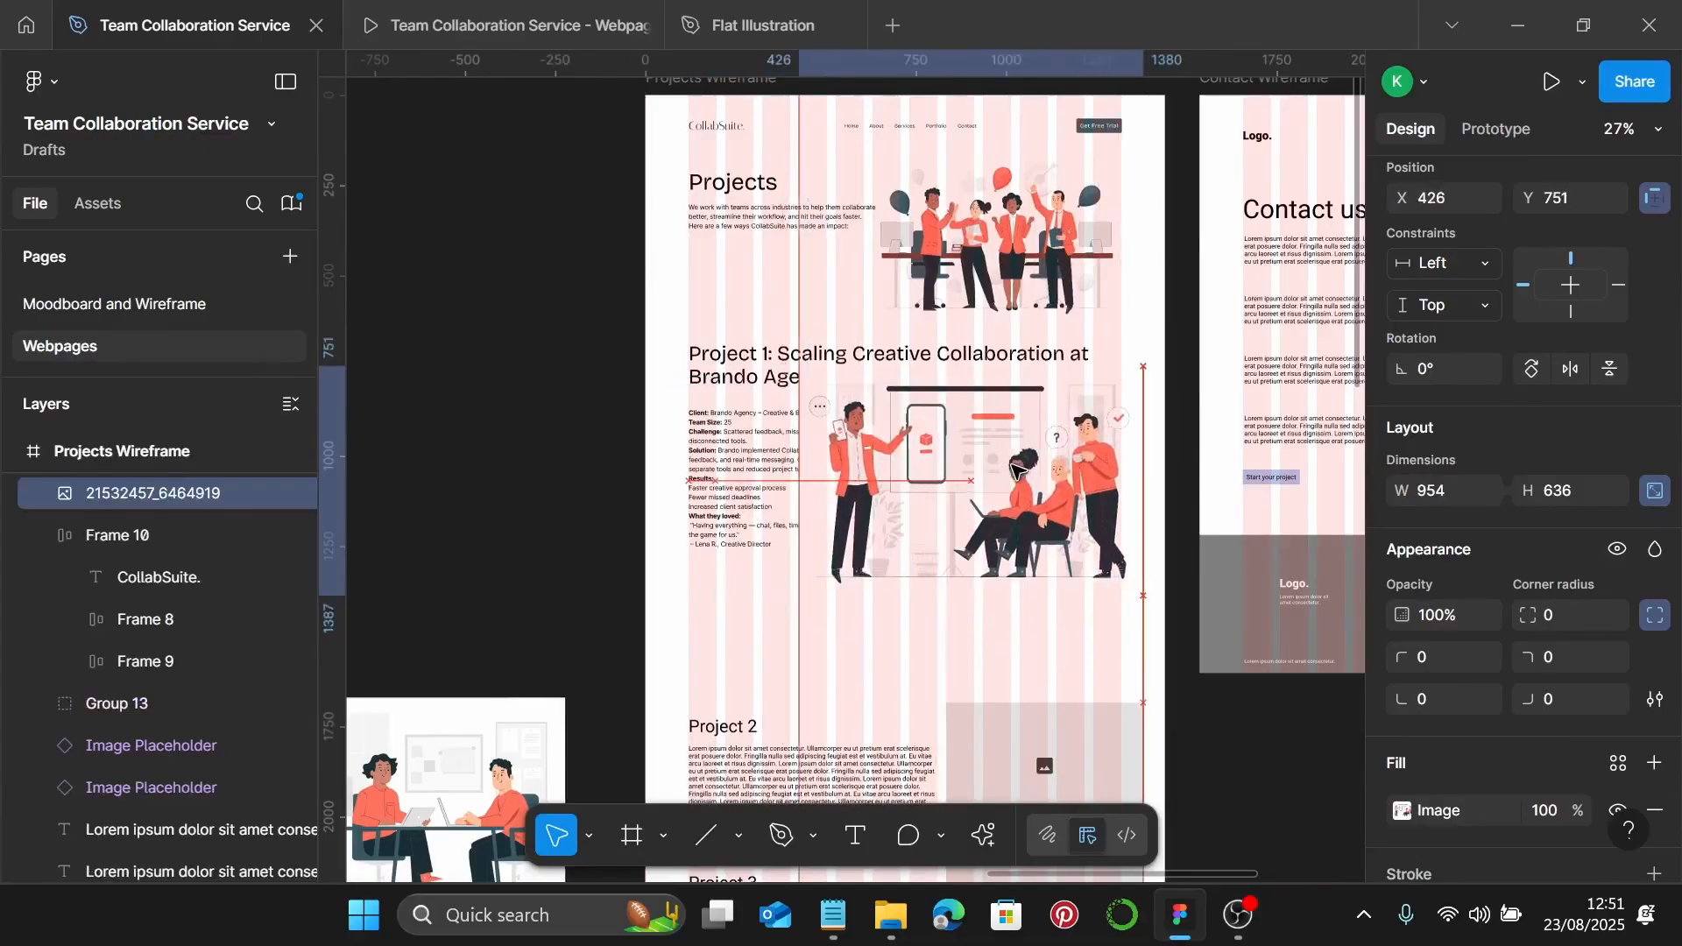
Scale the presentation illustration proportionally to a height of 420 and move it beside the Project 1 paragraph, at about X 708, Y 812
{"action": "left_click", "coordinate": [1582, 488]}
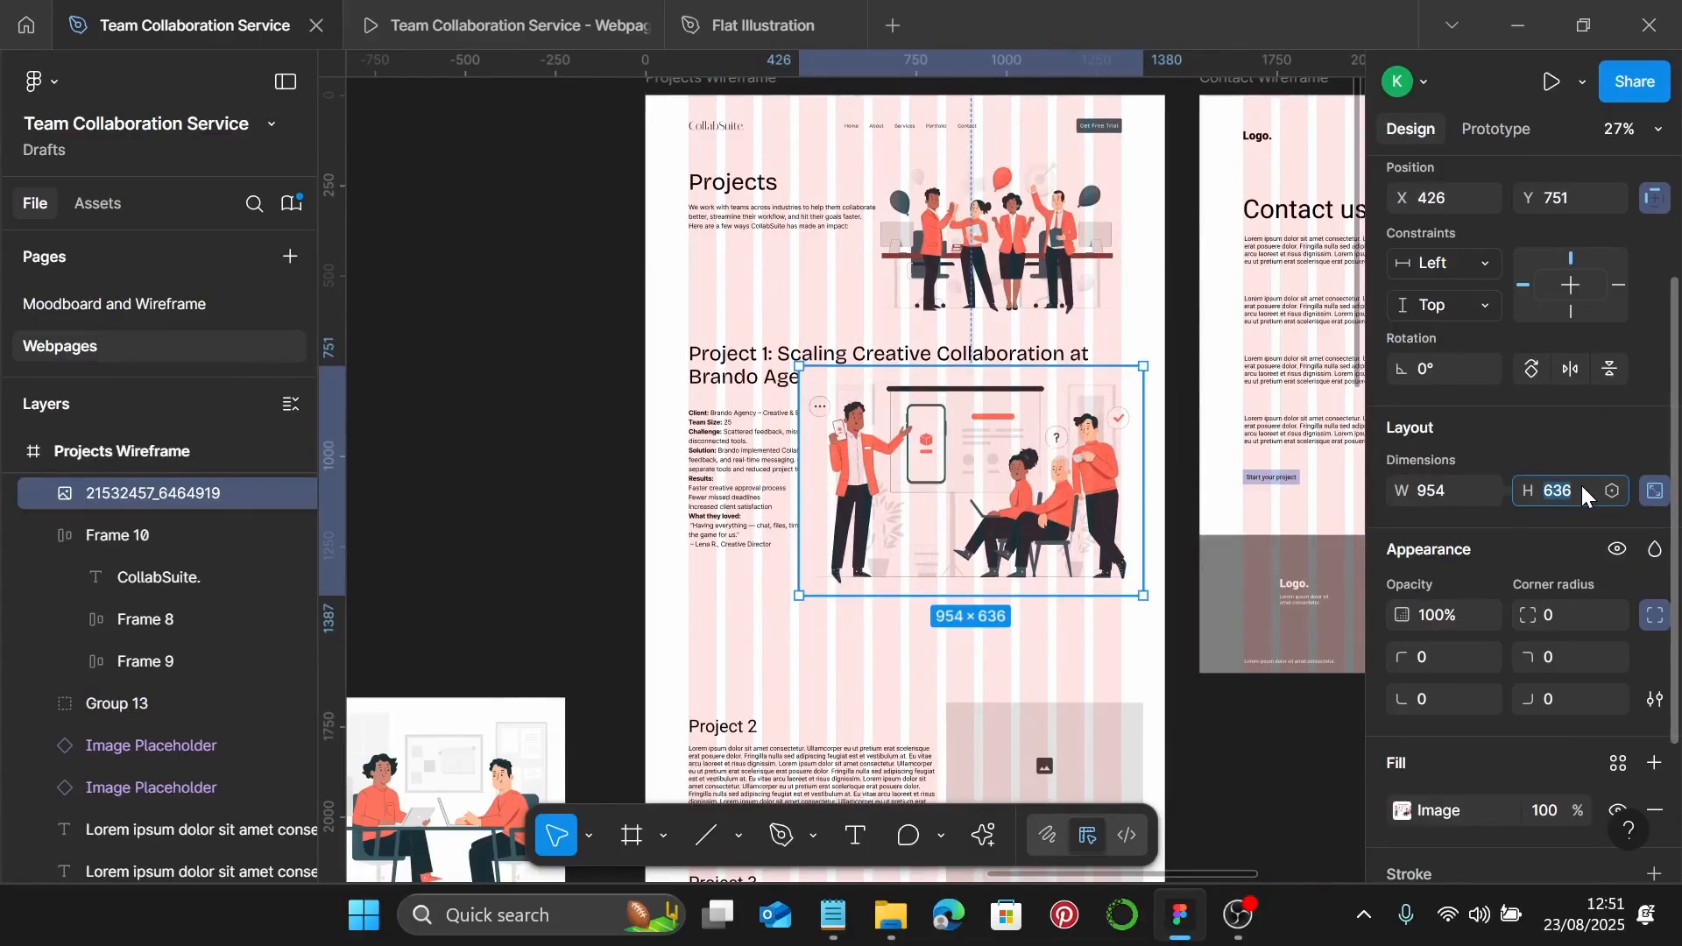
{"action": "key", "text": "Return"}
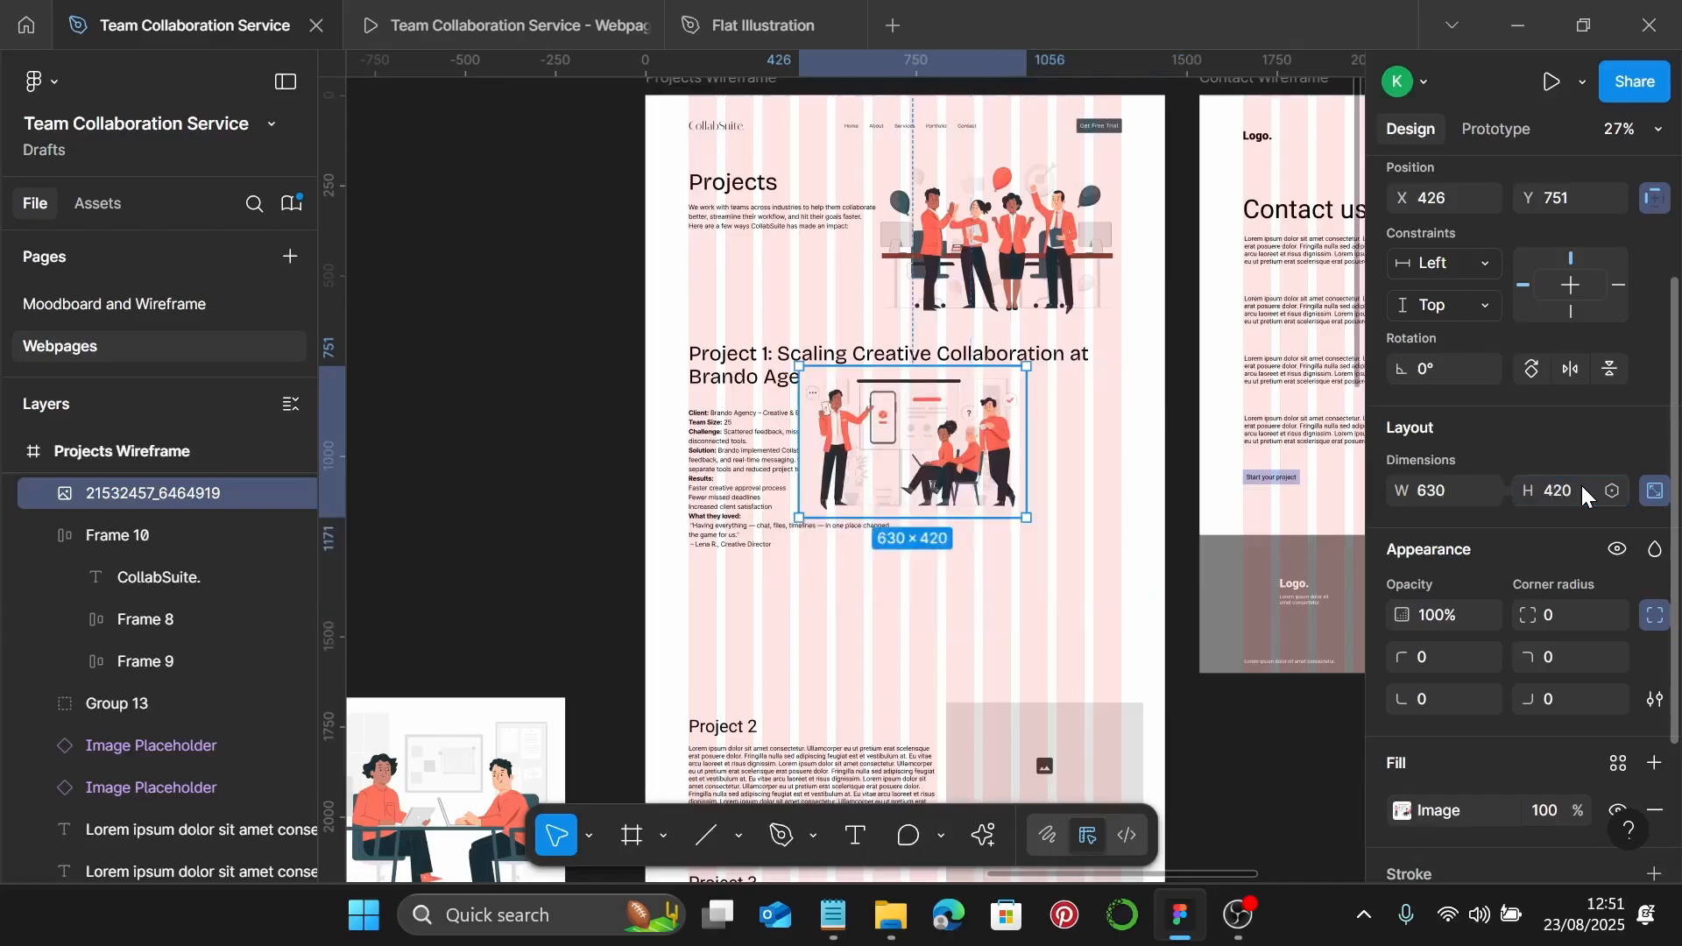
{"action": "scroll", "coordinate": [1113, 525], "scroll_direction": "up", "scroll_amount": 3}
{"action": "left_click_drag", "start_coordinate": [842, 409], "coordinate": [974, 431]}
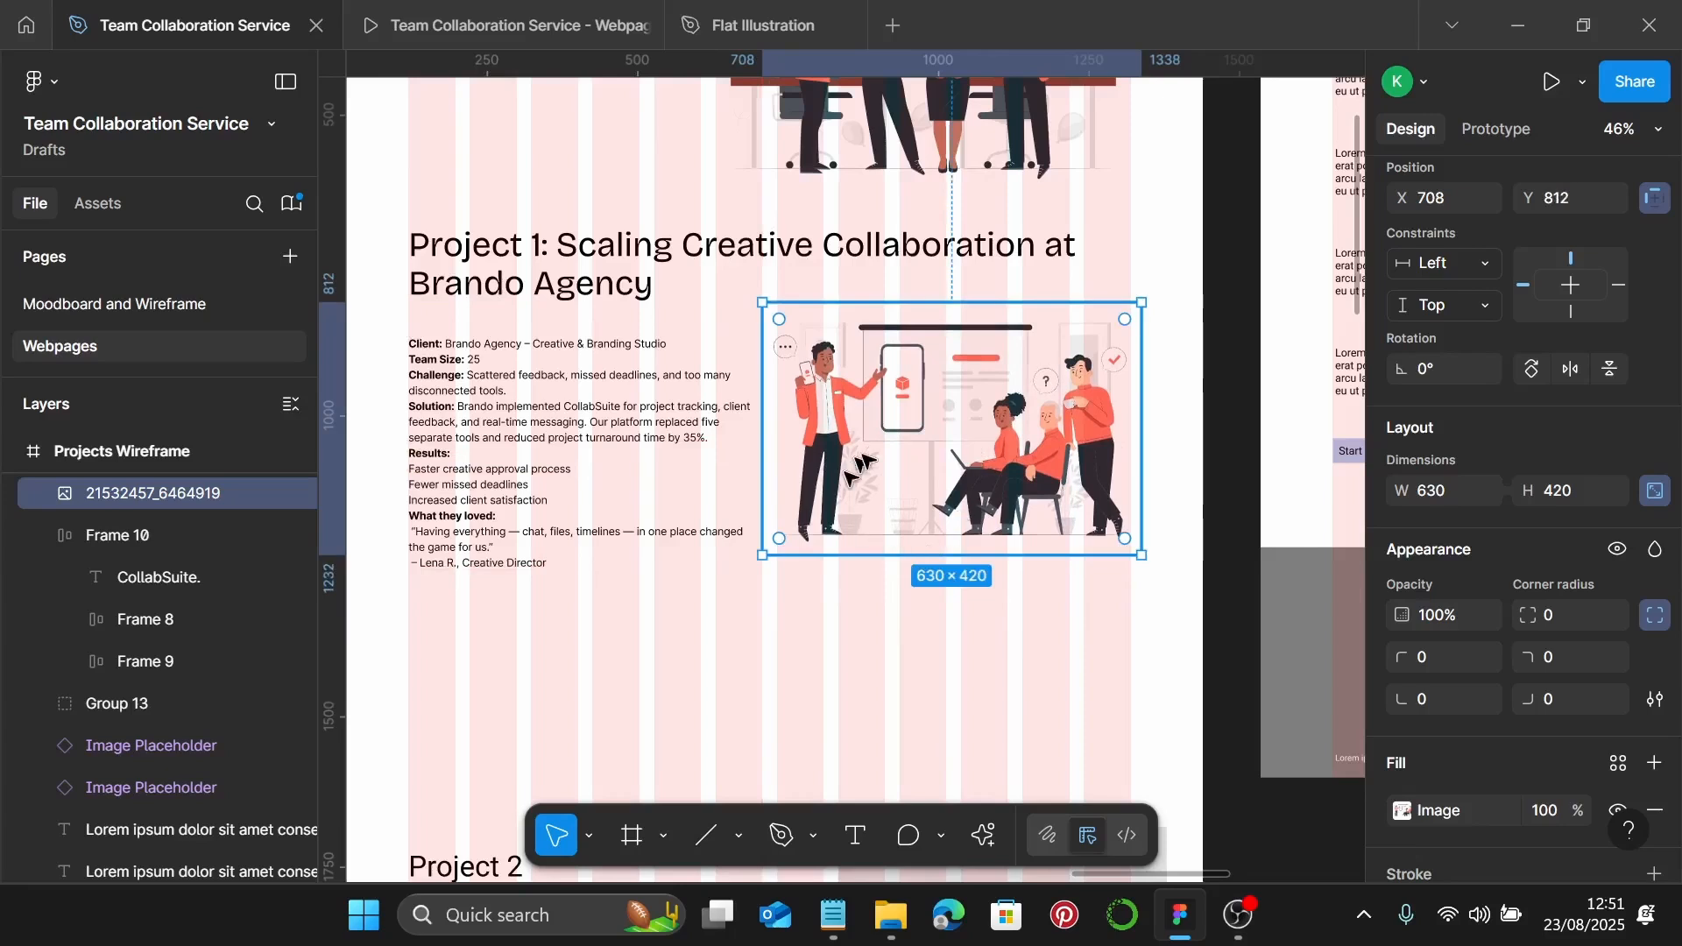
Set the vertical spacing between the Project 1 heading and its paragraph to 20
{"action": "left_click", "coordinate": [574, 293]}
{"action": "left_click", "coordinate": [556, 344], "text": "shift"}
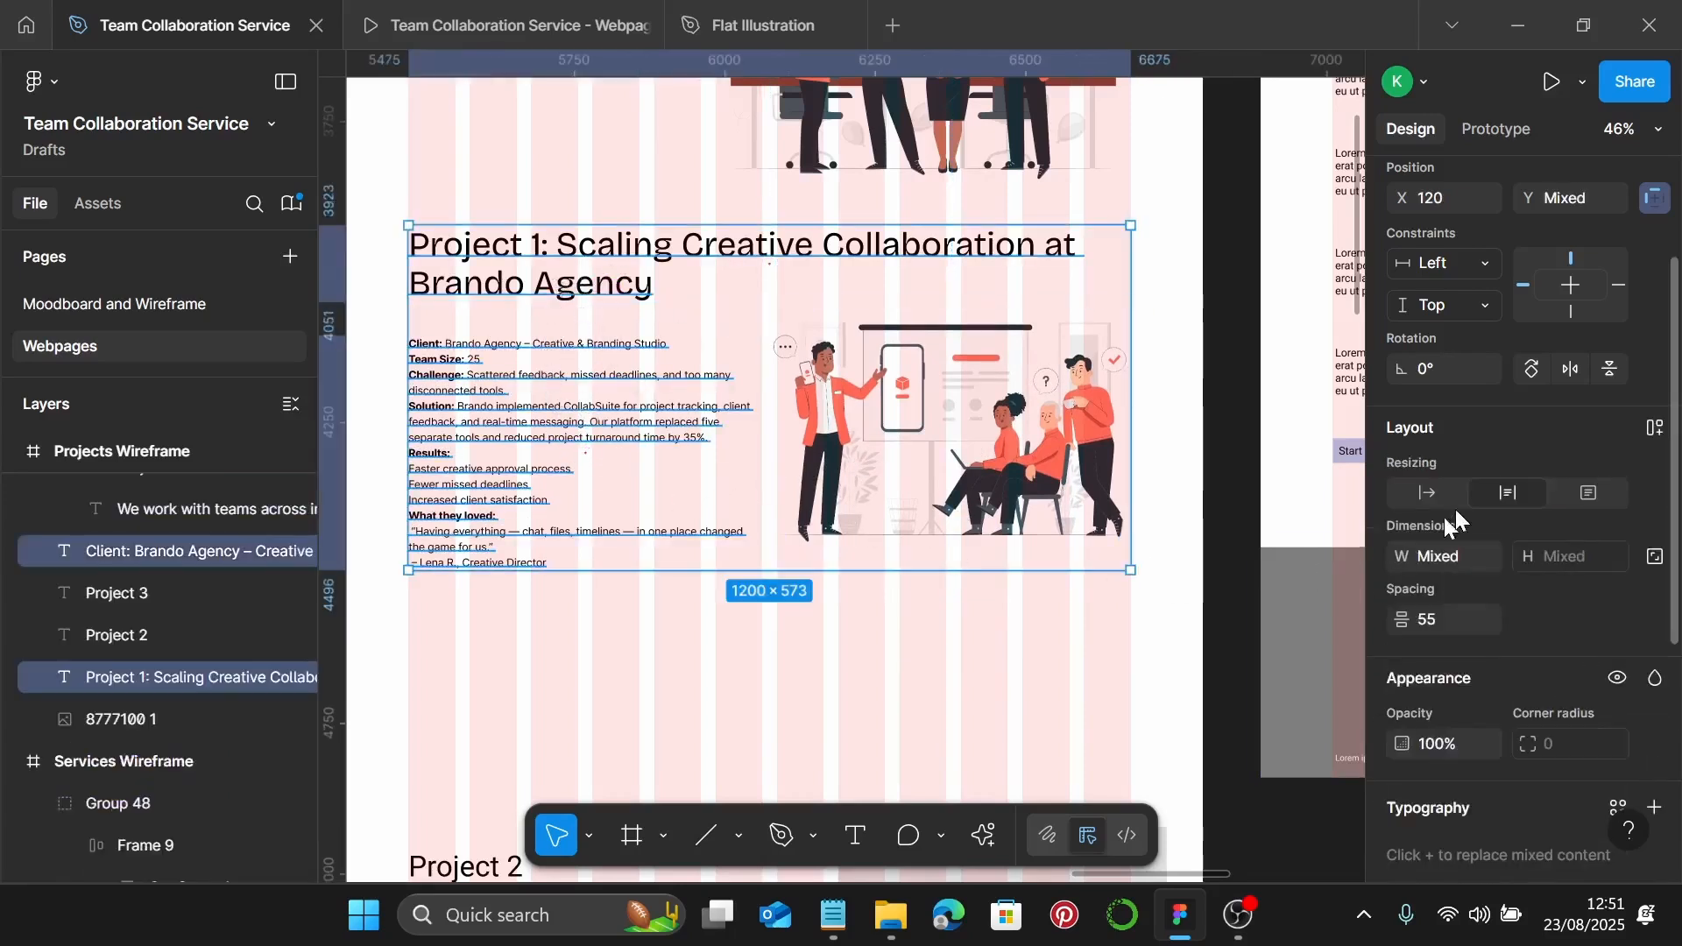
{"action": "type", "text": "20"}
{"action": "key", "text": "Return"}
{"action": "scroll", "coordinate": [1204, 574], "scroll_direction": "left", "scroll_amount": 2}
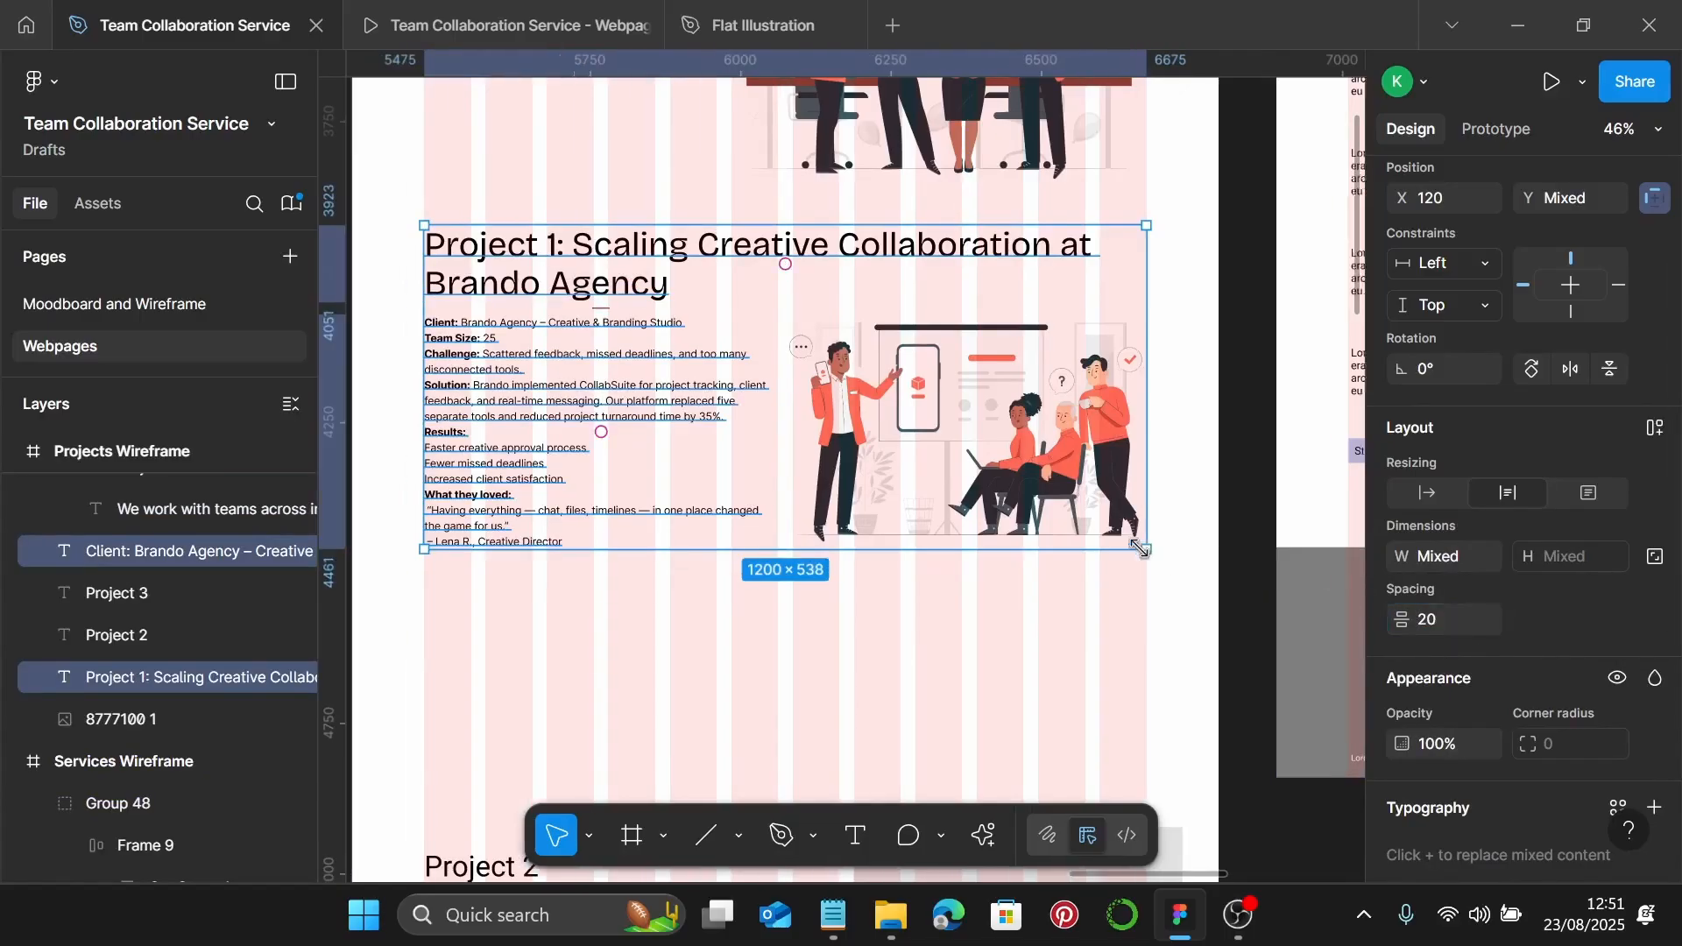
Reposition the presentation illustration to X 690, Y 796, flush with the outer edge of the last grid column
{"action": "left_click", "coordinate": [1054, 410]}
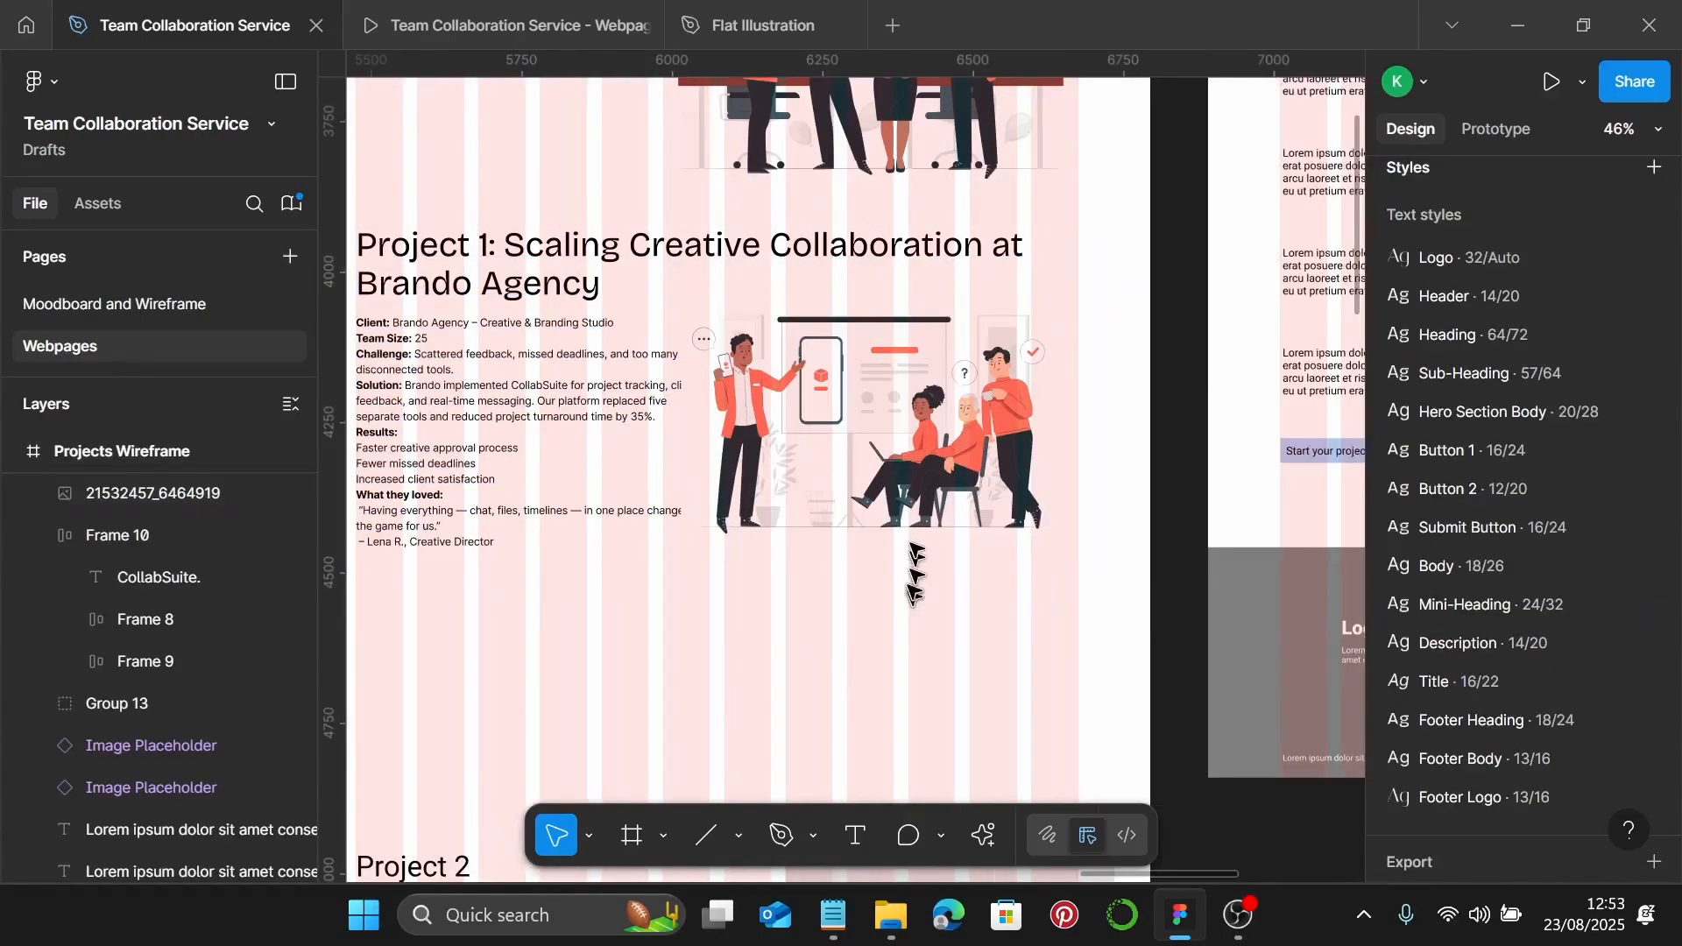
{"action": "left_click", "coordinate": [920, 503]}
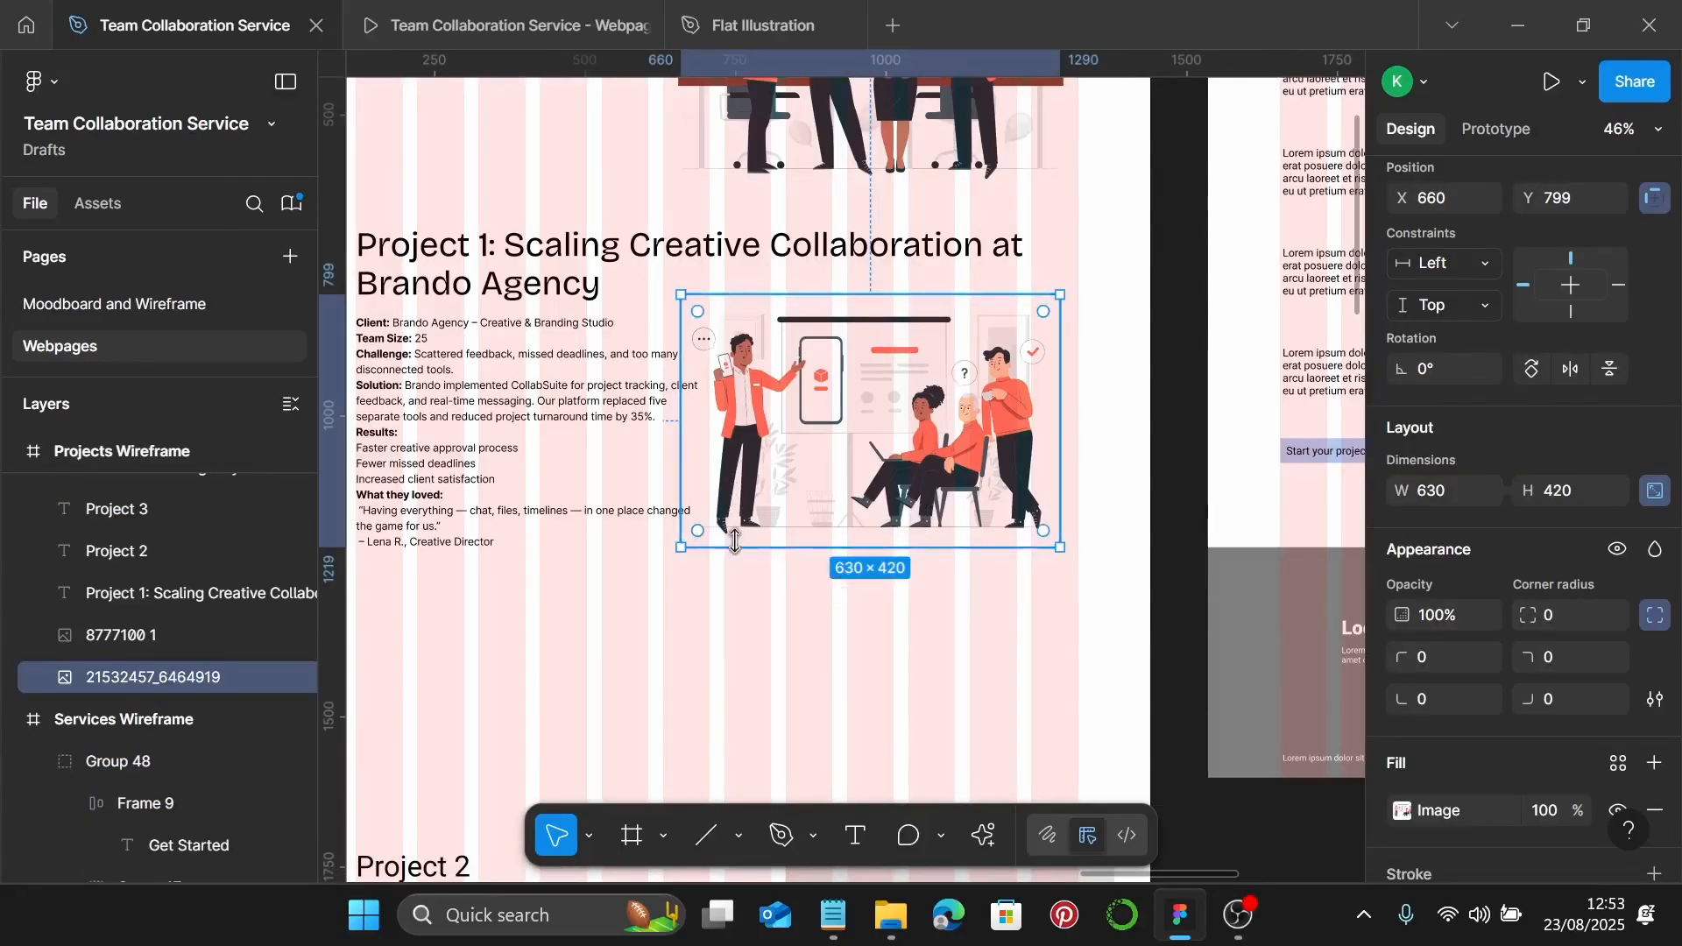
{"action": "left_click_drag", "start_coordinate": [813, 488], "coordinate": [835, 485]}
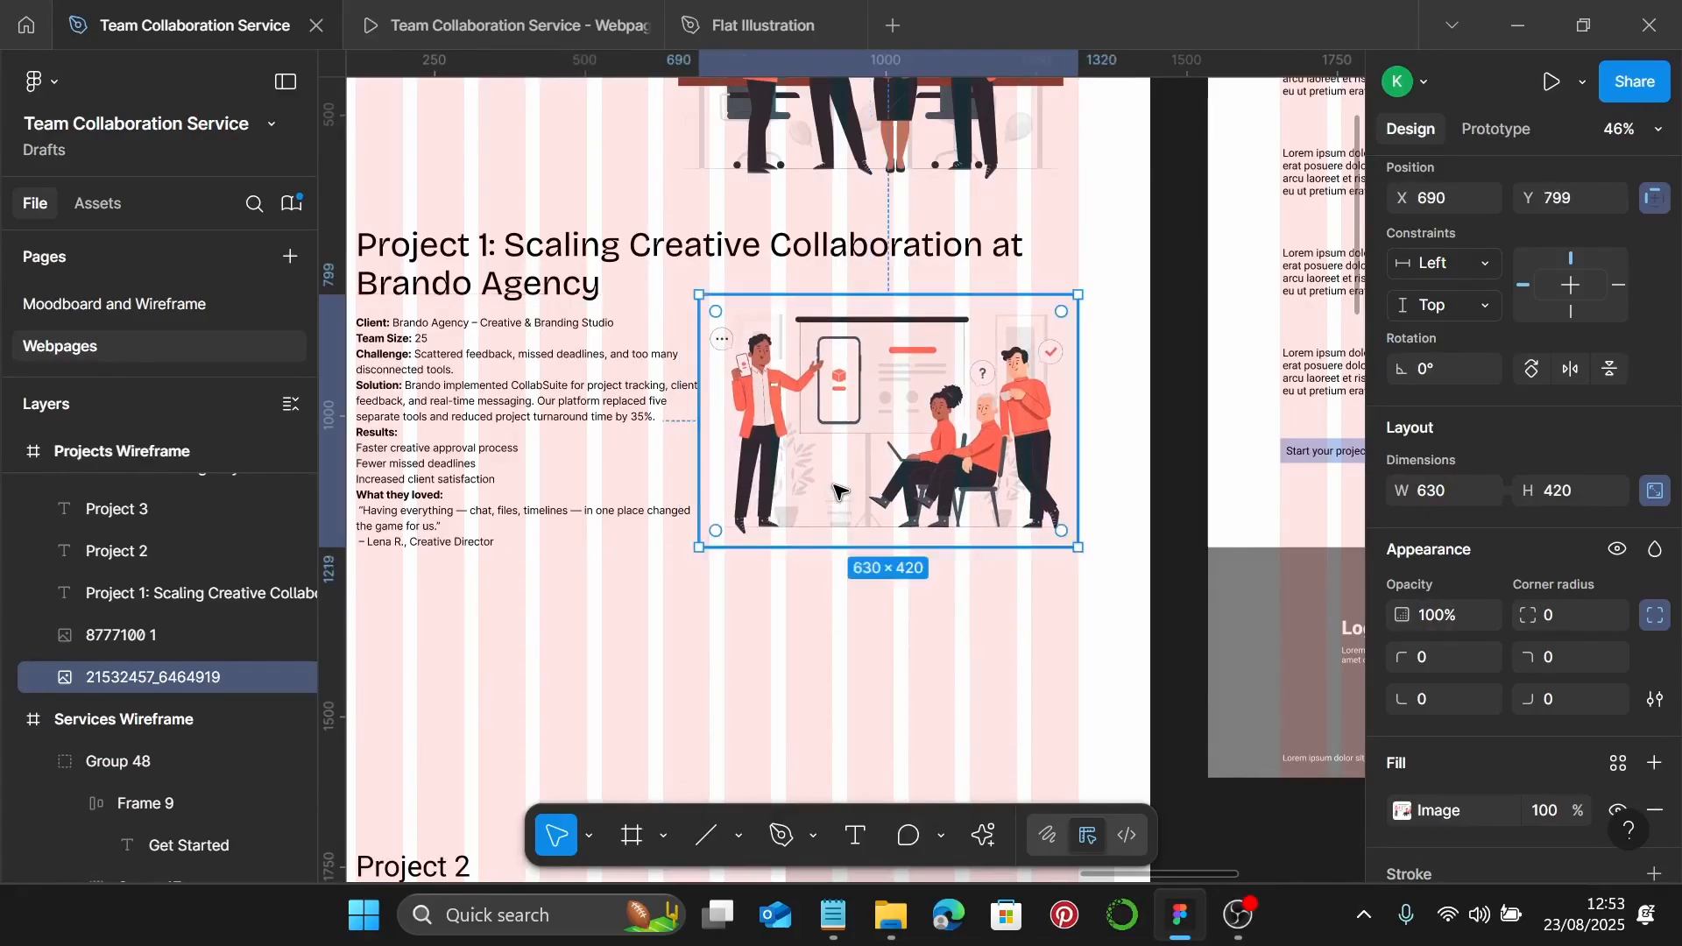
{"action": "scroll", "coordinate": [782, 447], "scroll_direction": "left", "scroll_amount": 2}
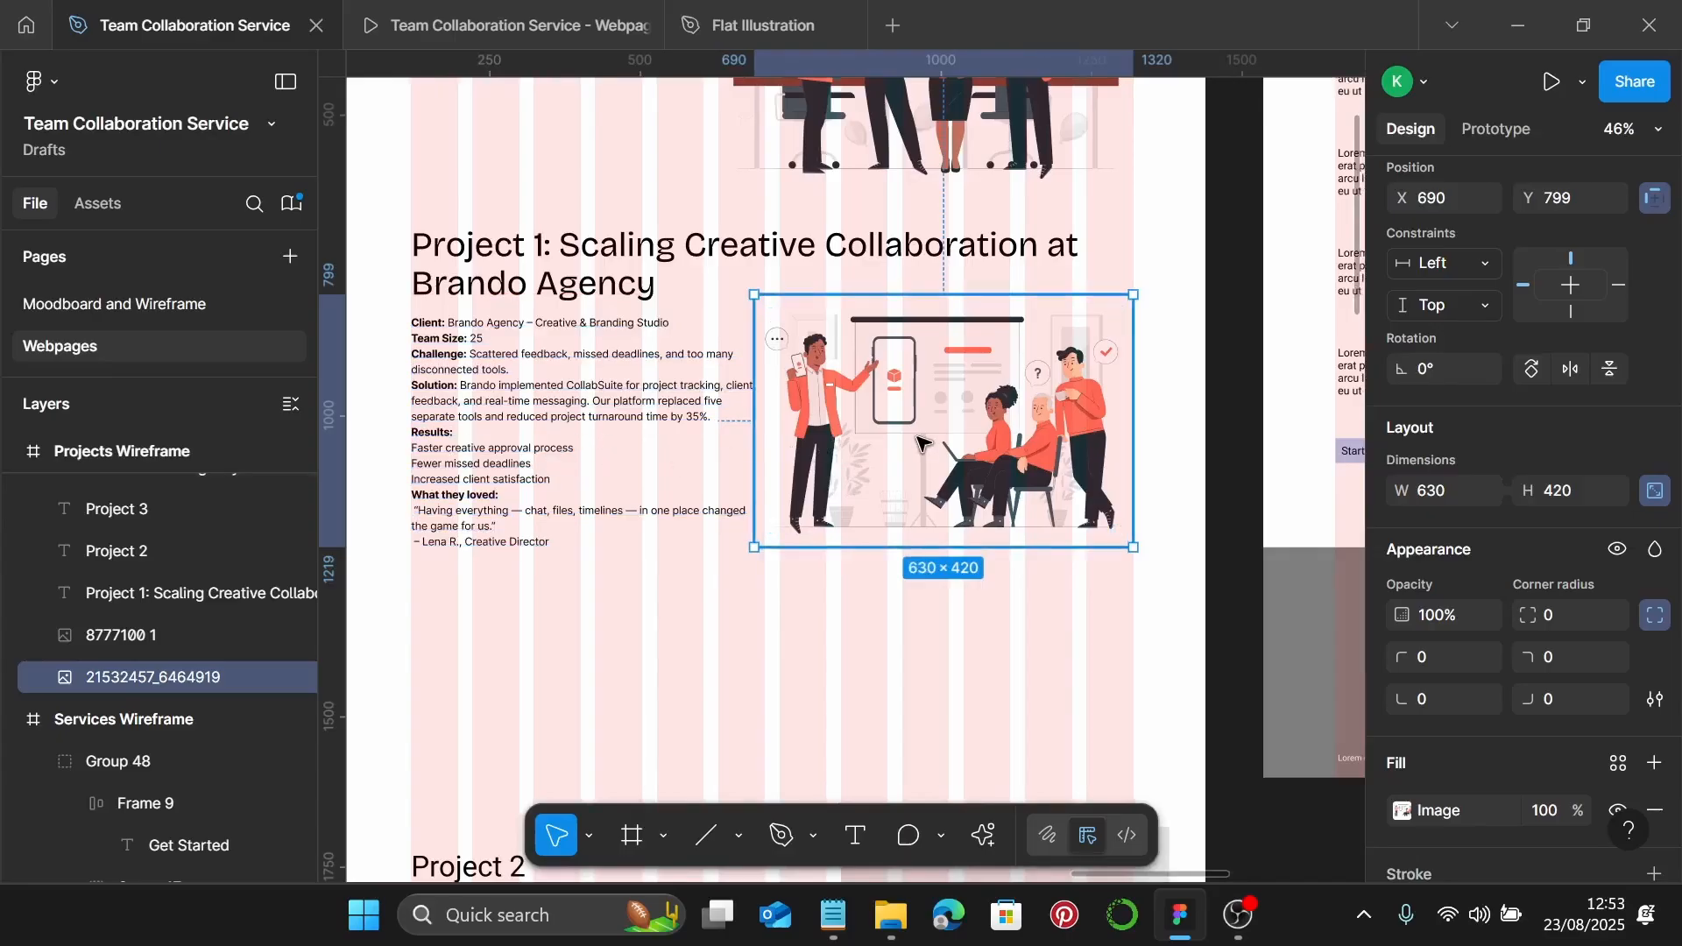
{"action": "left_click_drag", "start_coordinate": [914, 436], "coordinate": [915, 428]}
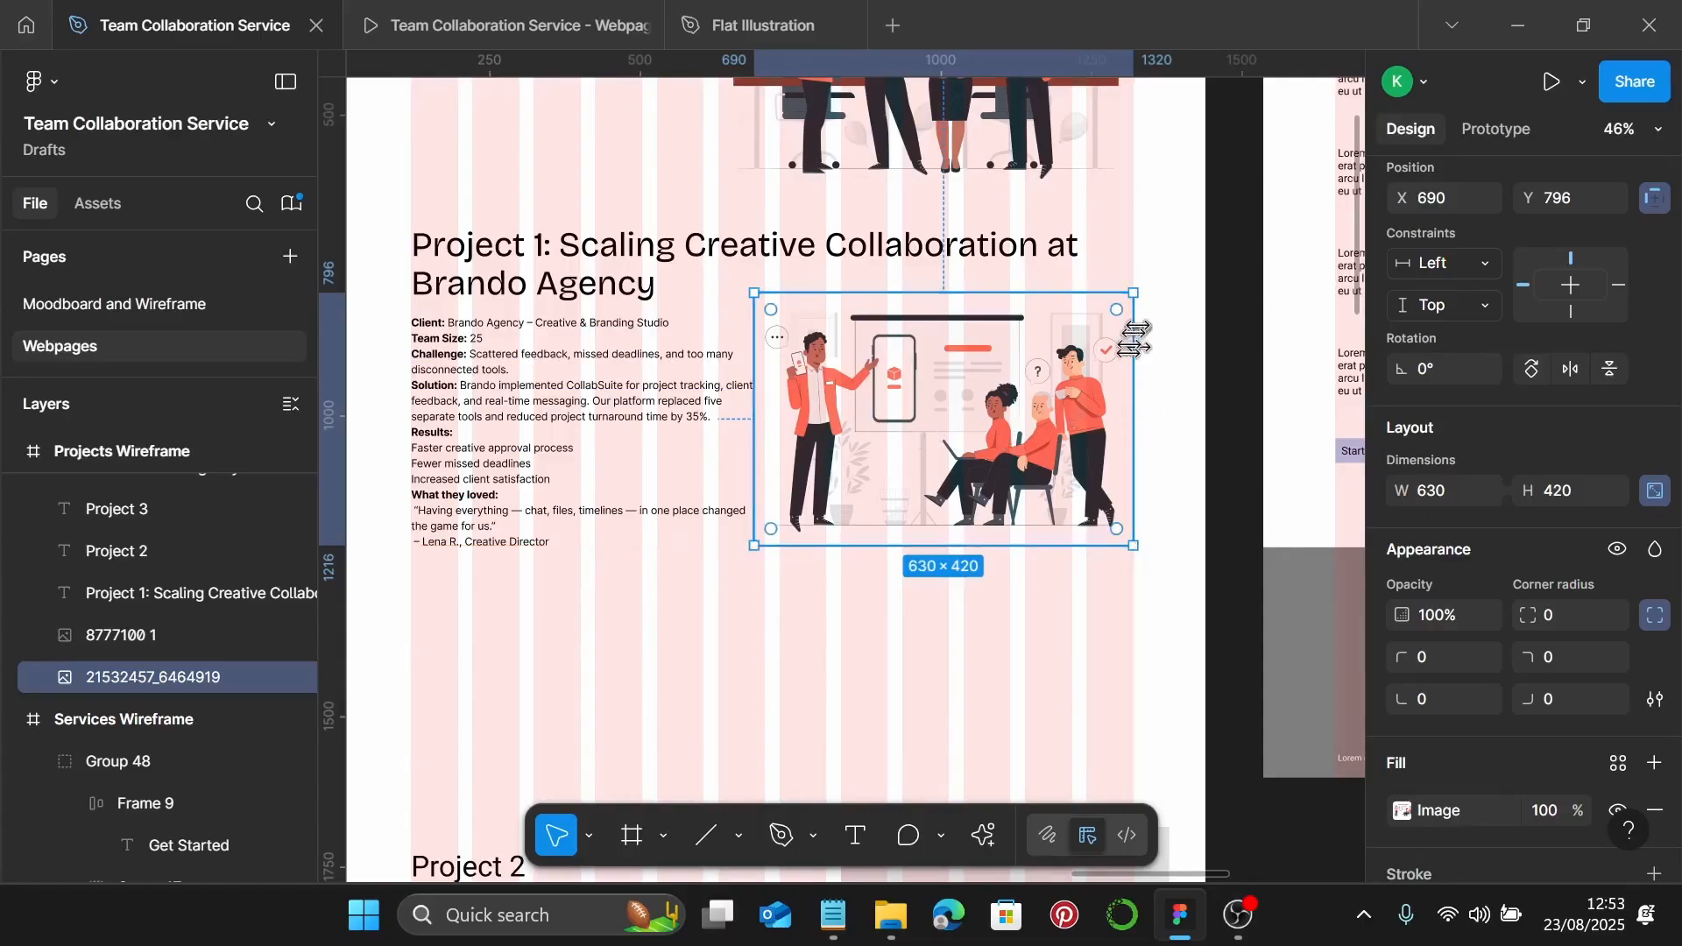
Group the Project 1 heading, its paragraph and the presentation illustration
{"action": "left_click", "coordinate": [630, 430], "text": "shift"}
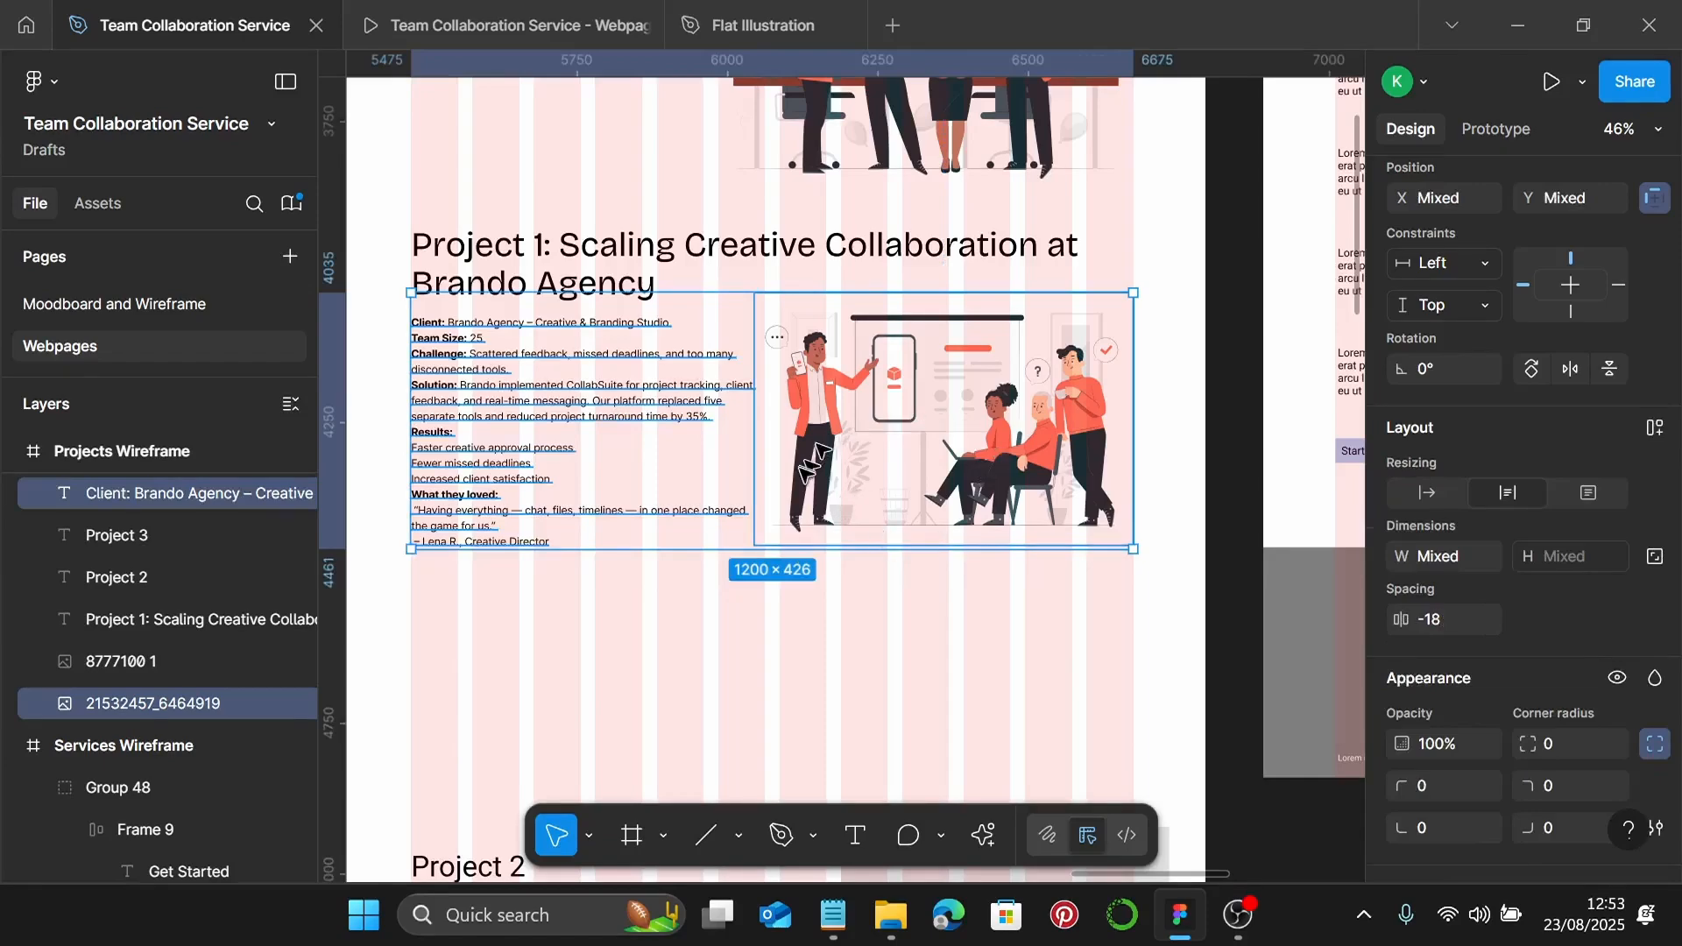
{"action": "left_click", "coordinate": [574, 276]}
{"action": "left_click", "coordinate": [569, 326], "text": "shift"}
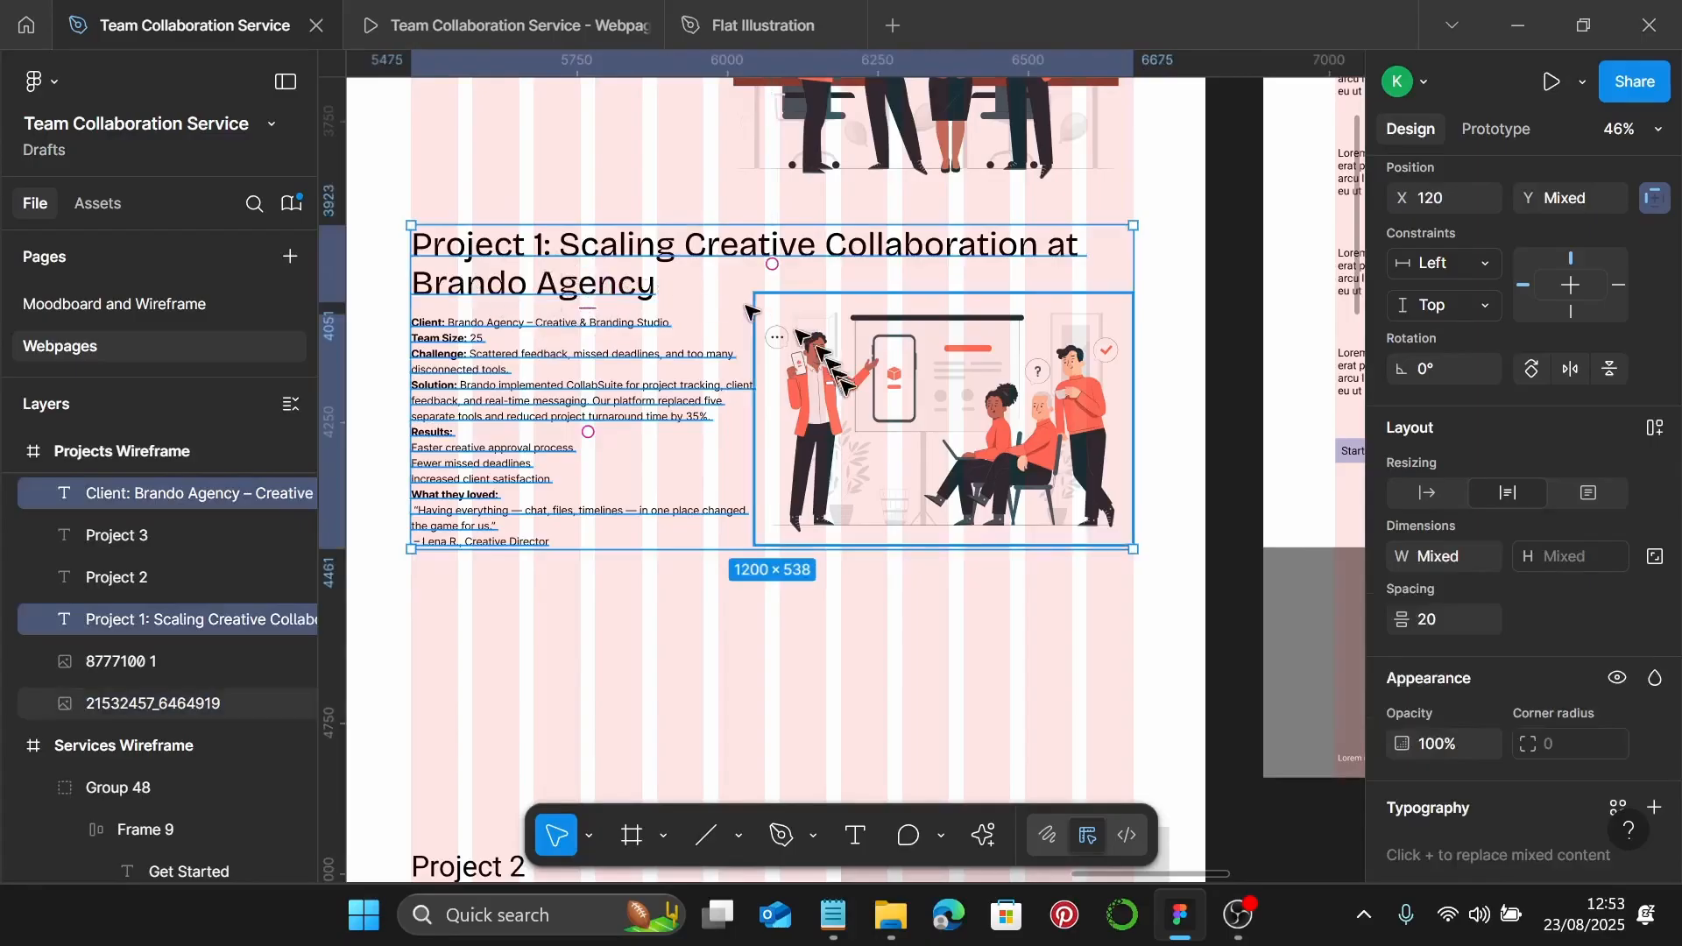
{"action": "left_click", "coordinate": [863, 386], "text": "shift"}
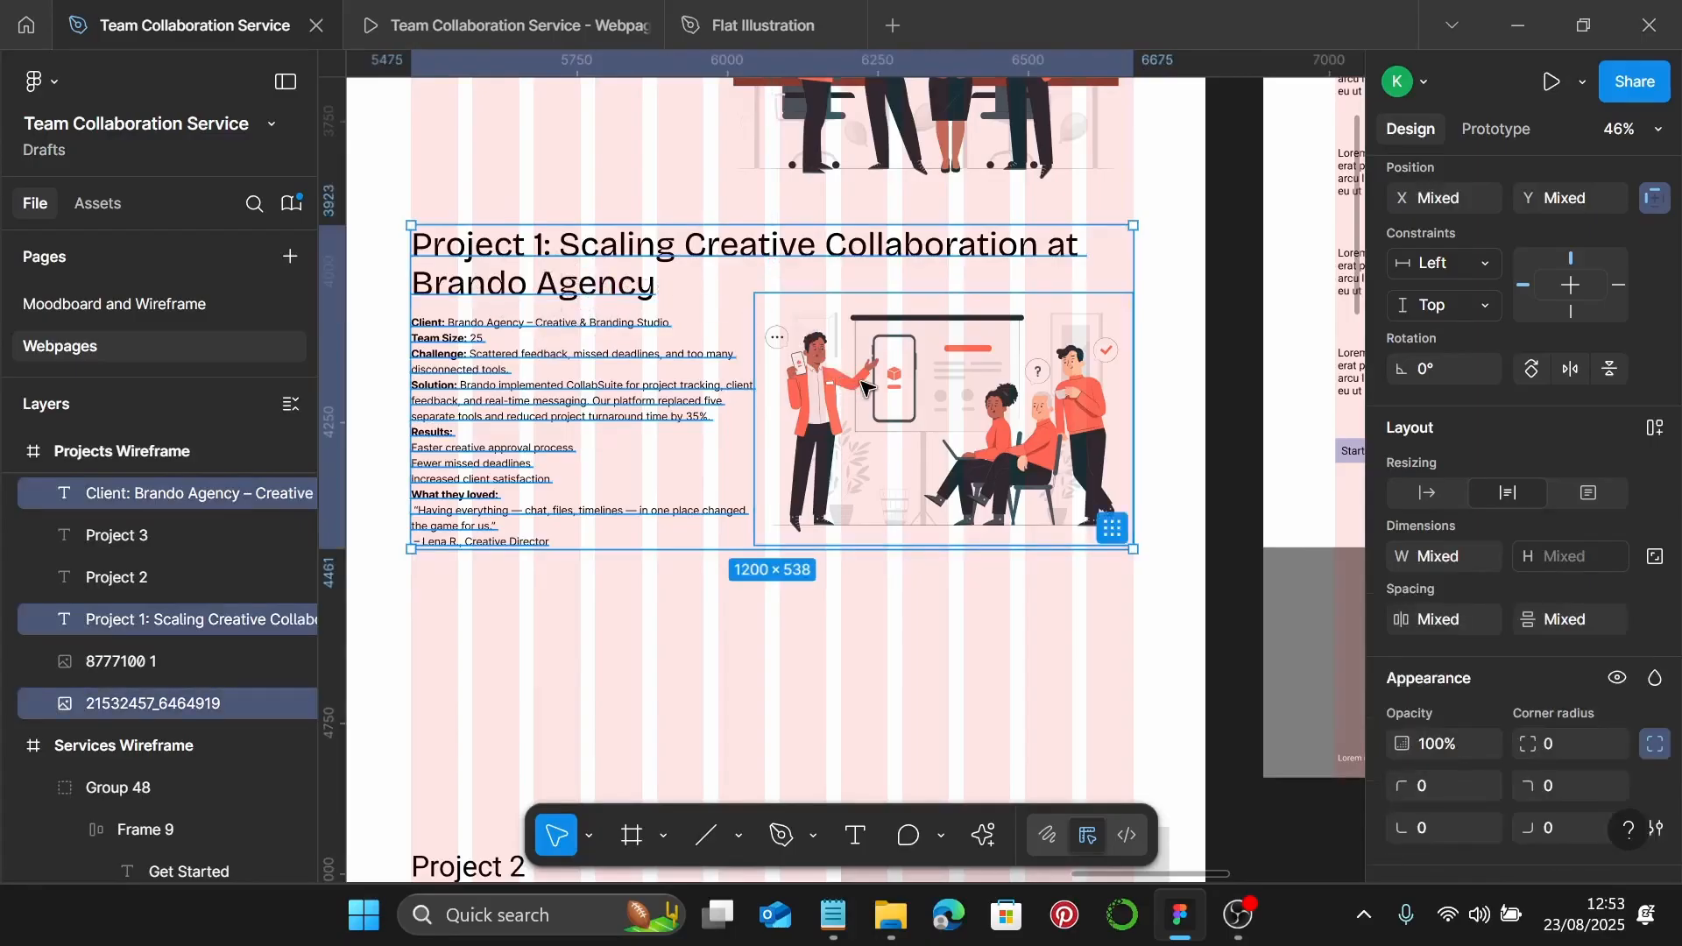
{"action": "key", "text": "ctrl+g"}
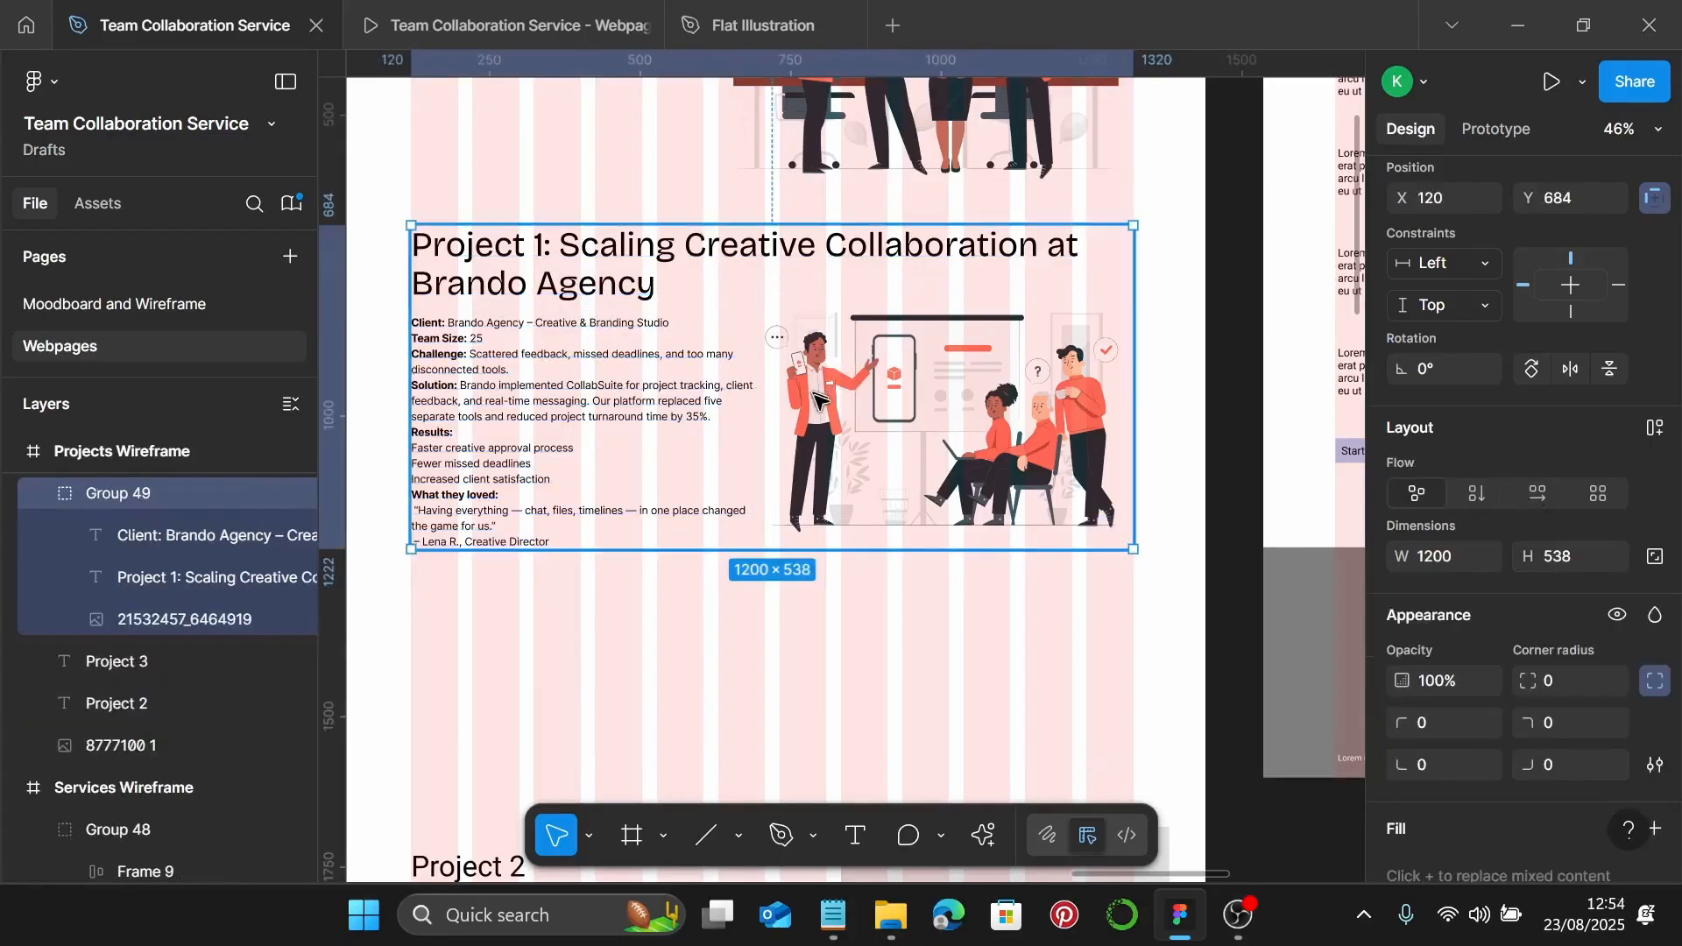
Switch to the prototype preview and examine the Projects page down to the end of the Project 1 section
{"action": "left_click", "coordinate": [488, 24]}
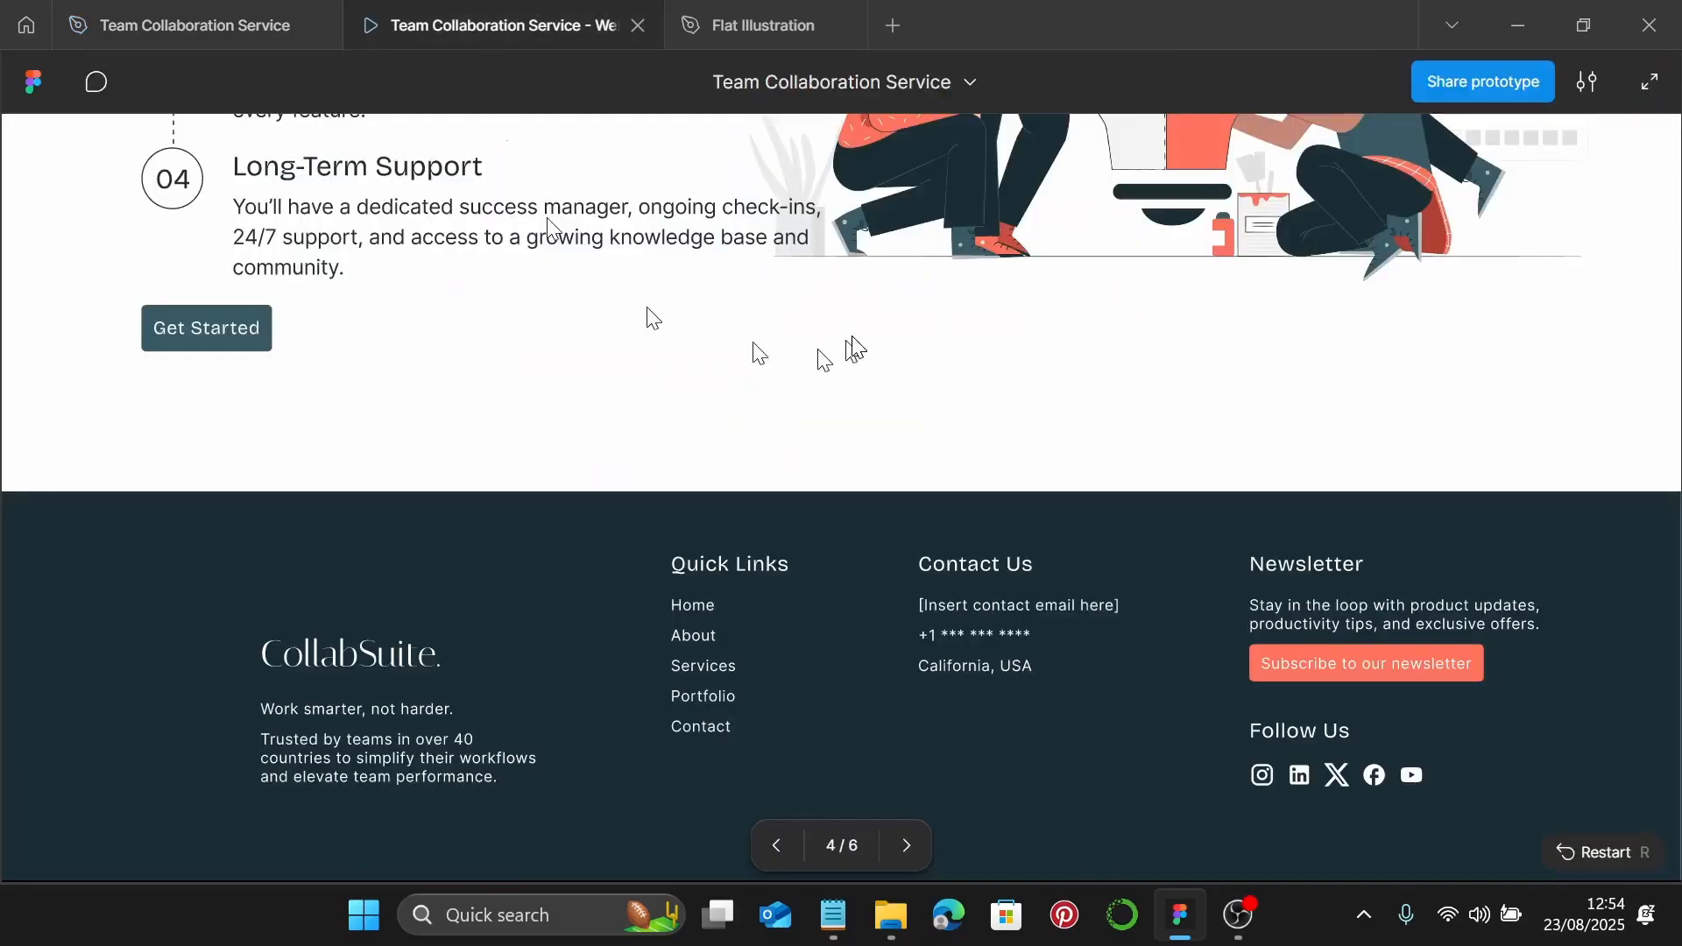
{"action": "key", "text": "Right"}
{"action": "scroll", "coordinate": [858, 348], "scroll_direction": "down", "scroll_amount": 3}
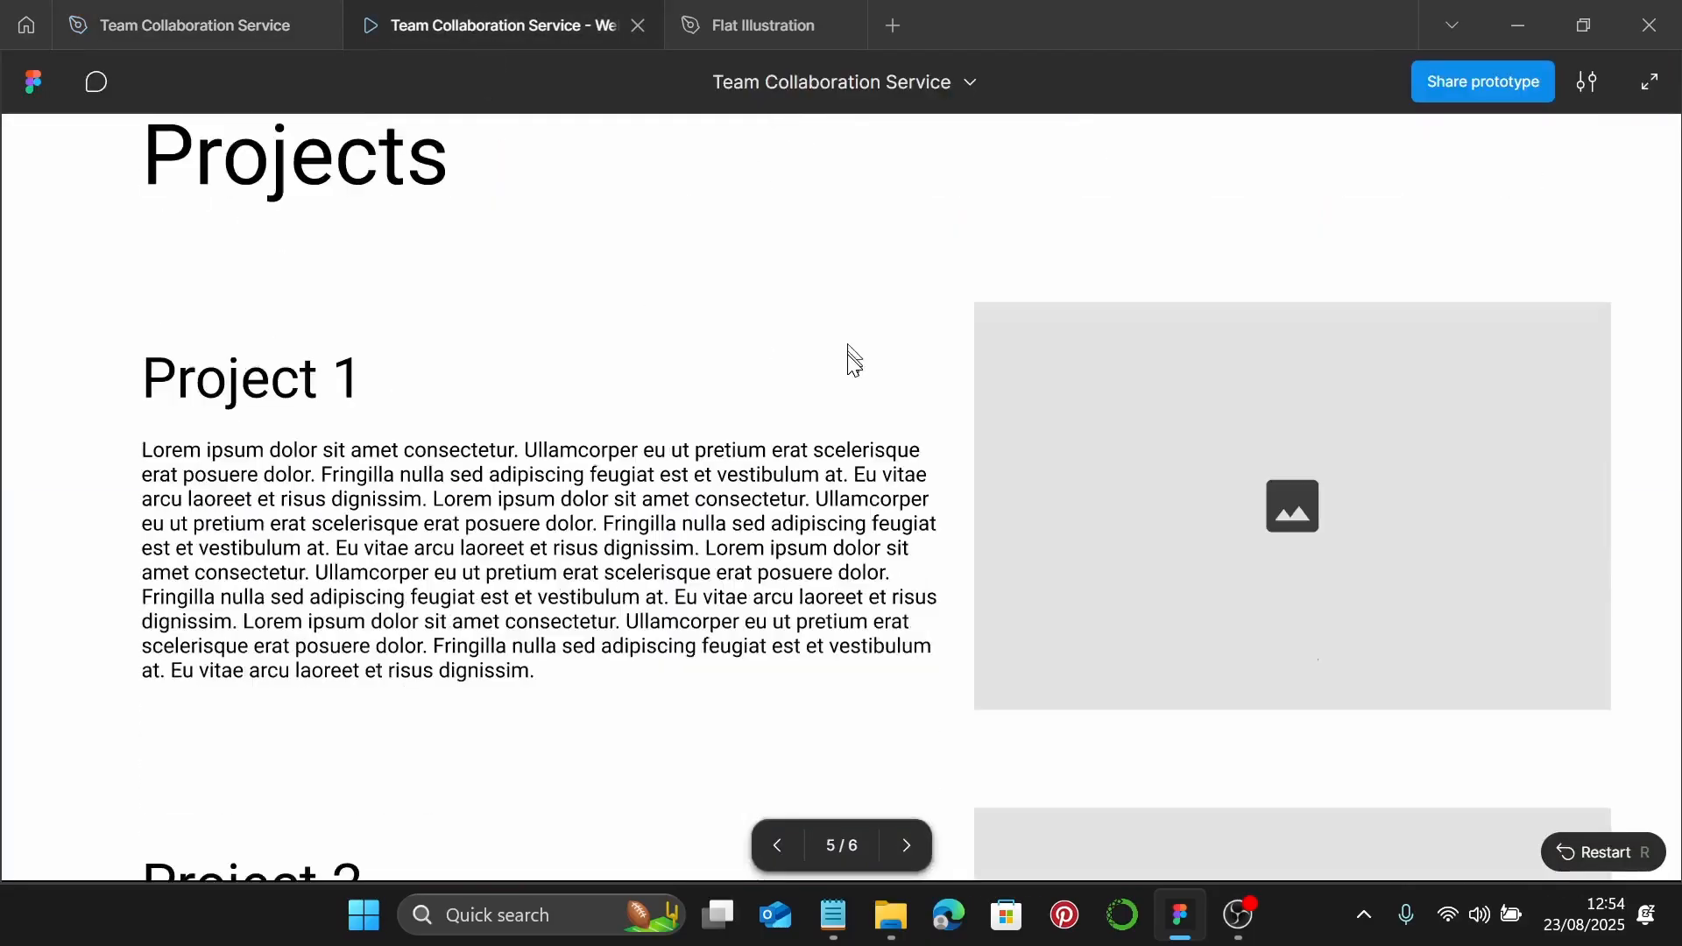
{"action": "key", "text": "Left"}
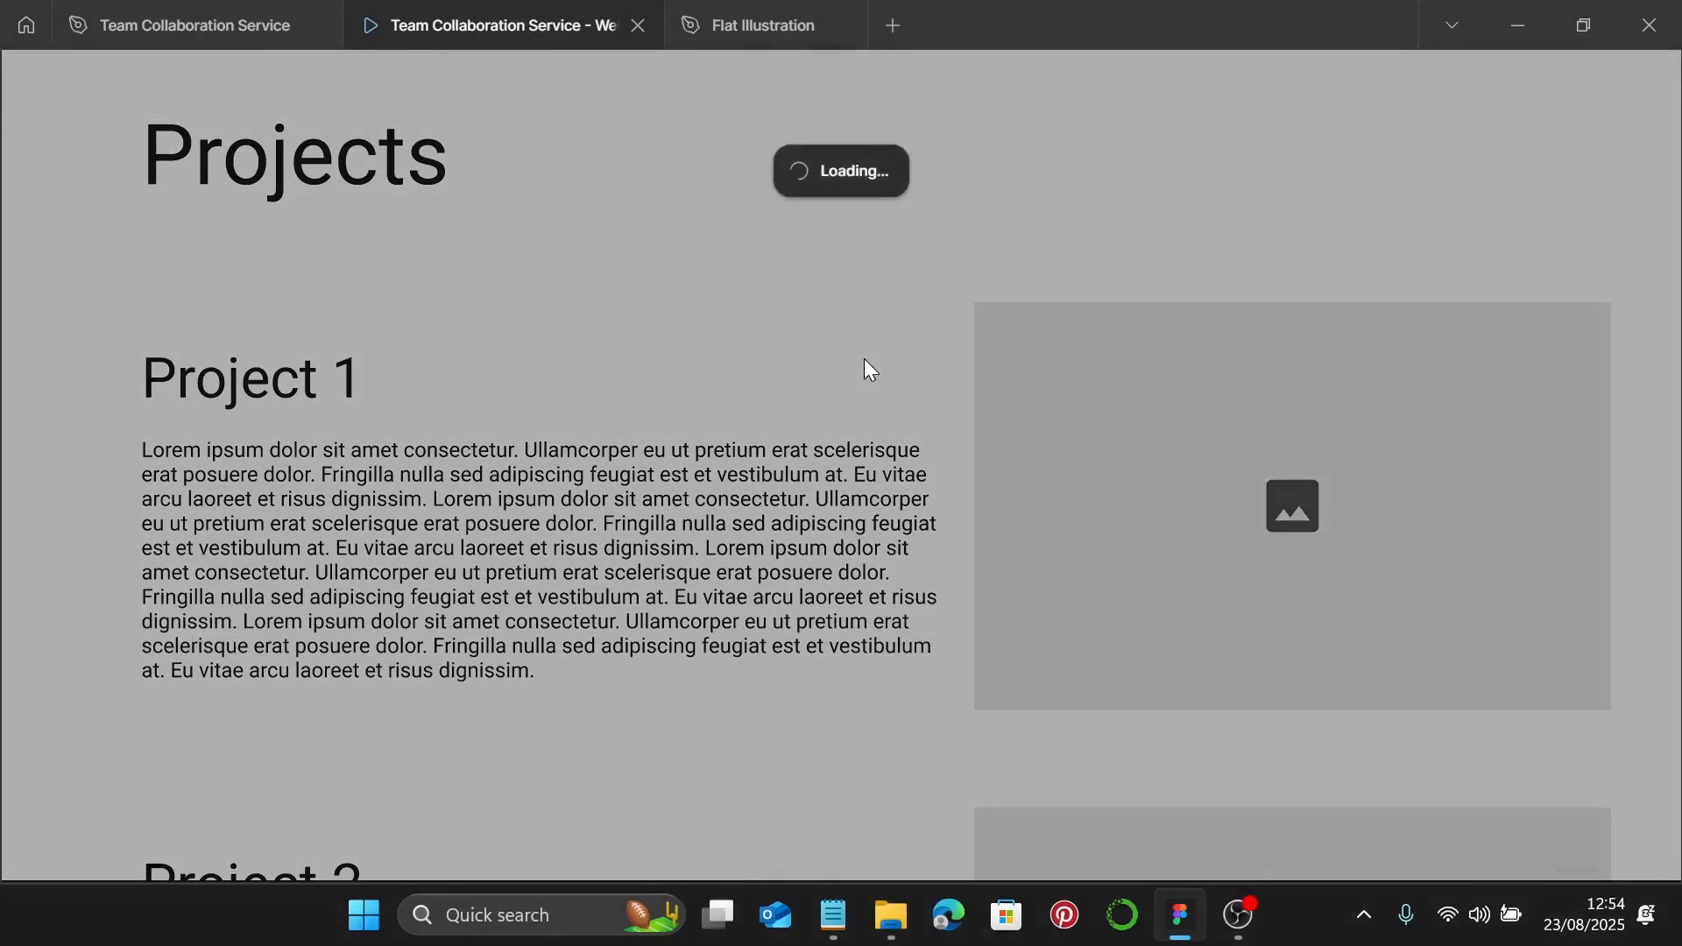
{"action": "key", "text": "Right"}
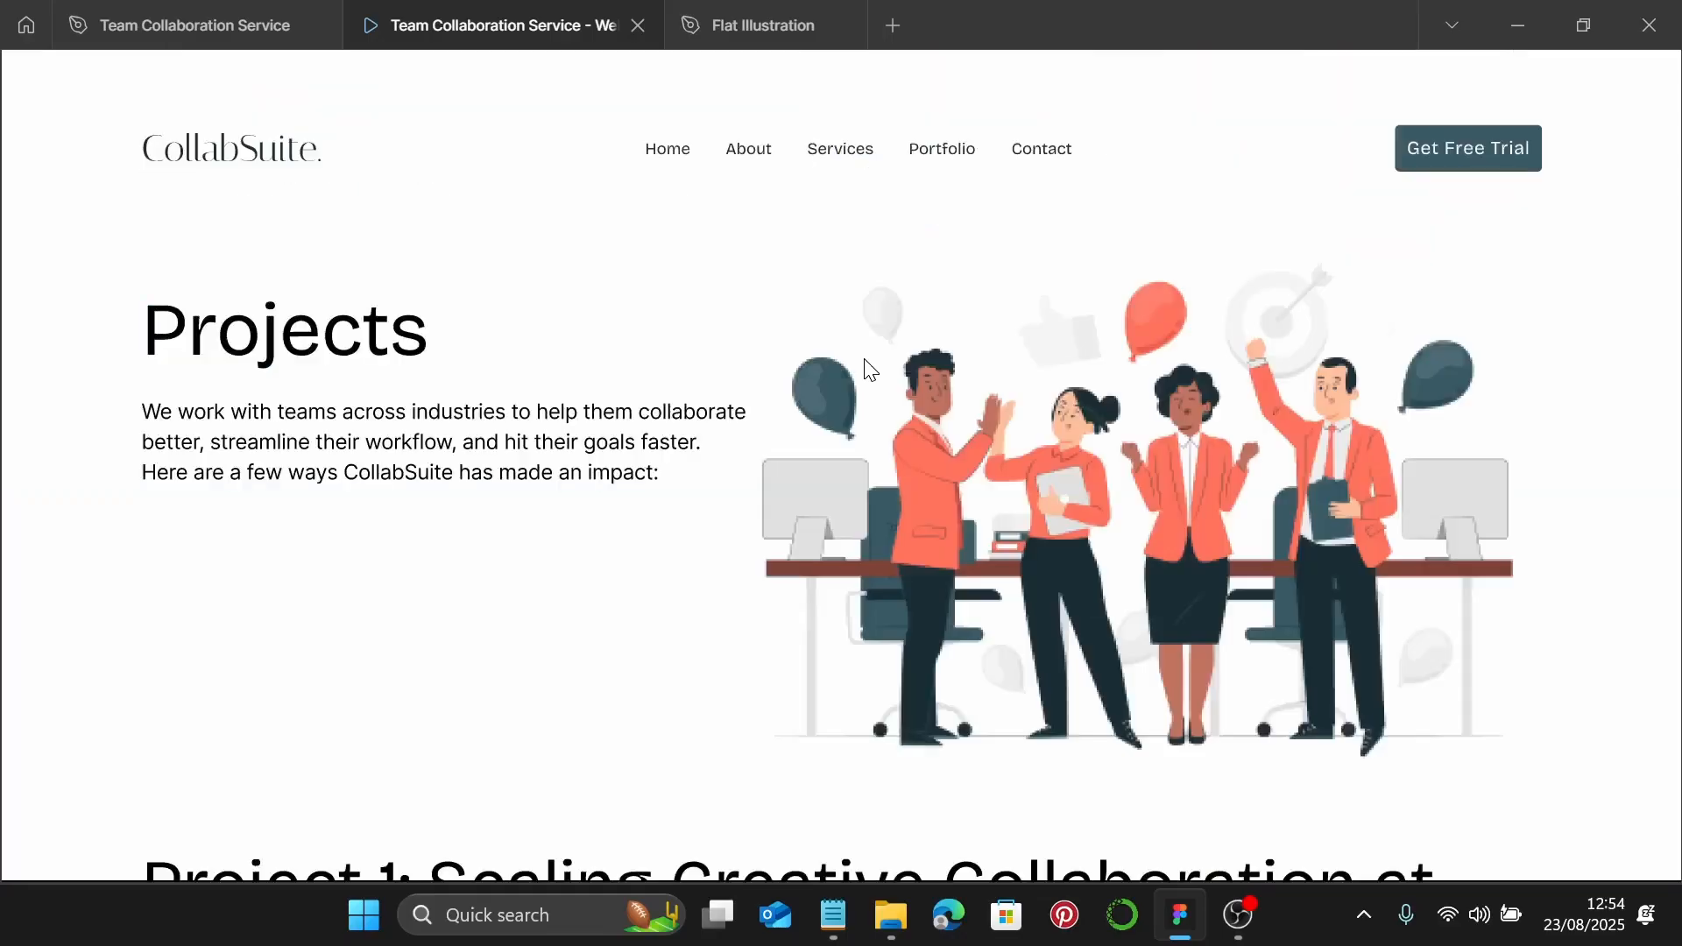
{"action": "scroll", "coordinate": [870, 368], "scroll_direction": "down", "scroll_amount": 6}
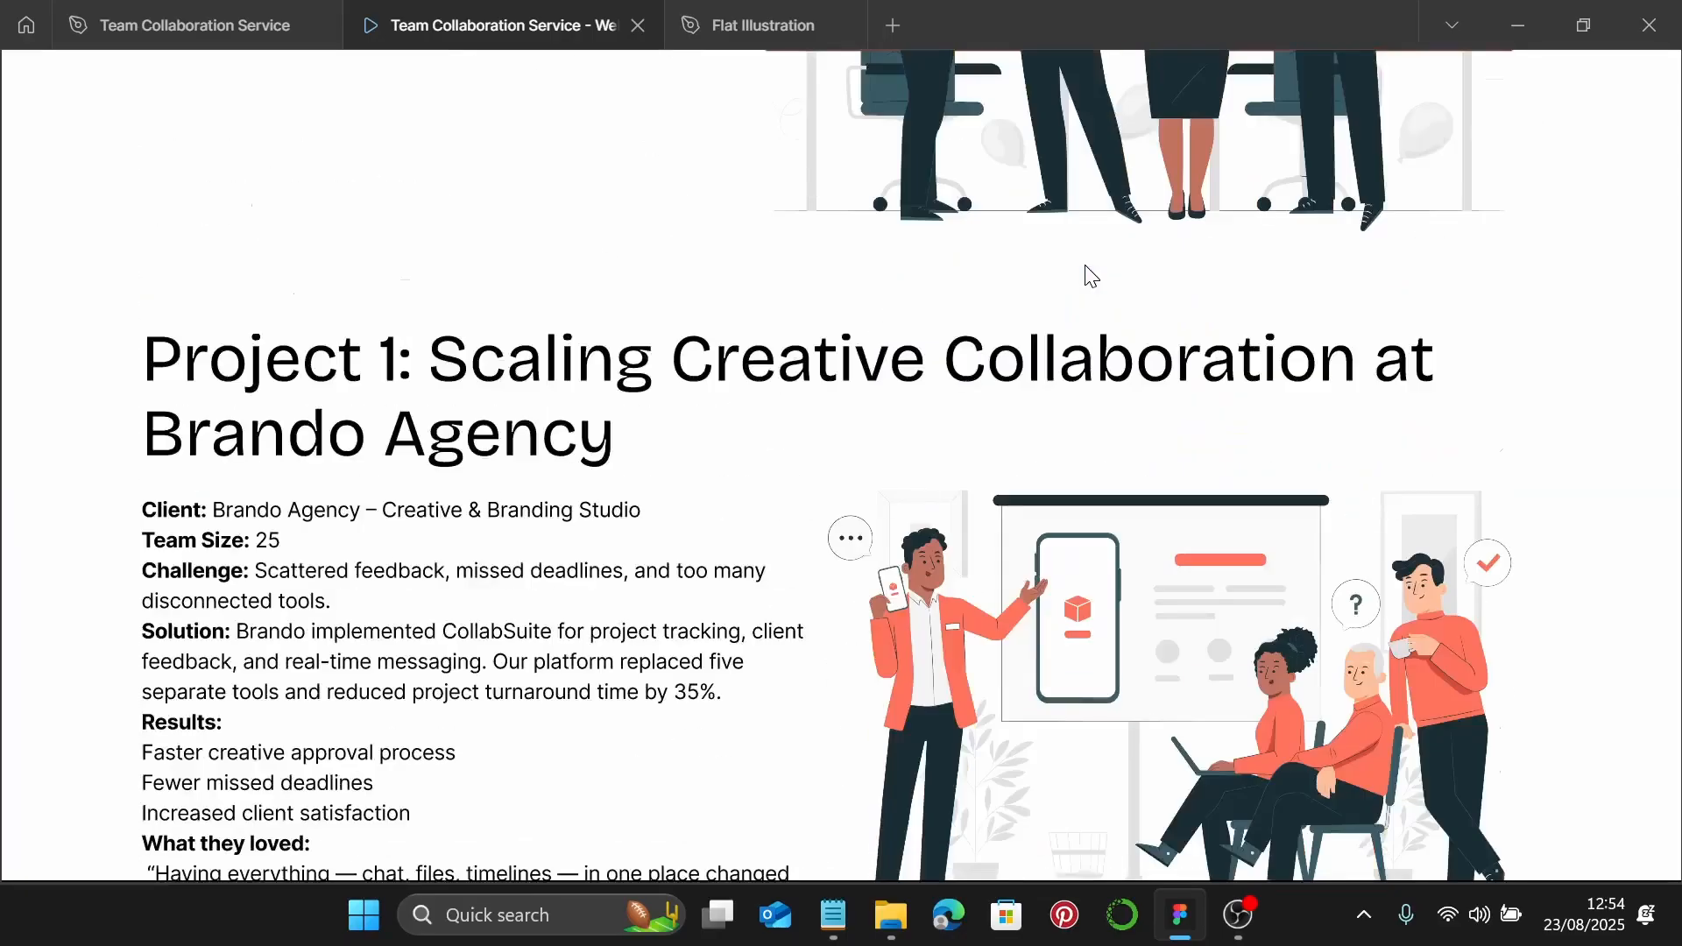
{"action": "scroll", "coordinate": [1089, 275], "scroll_direction": "down", "scroll_amount": 3}
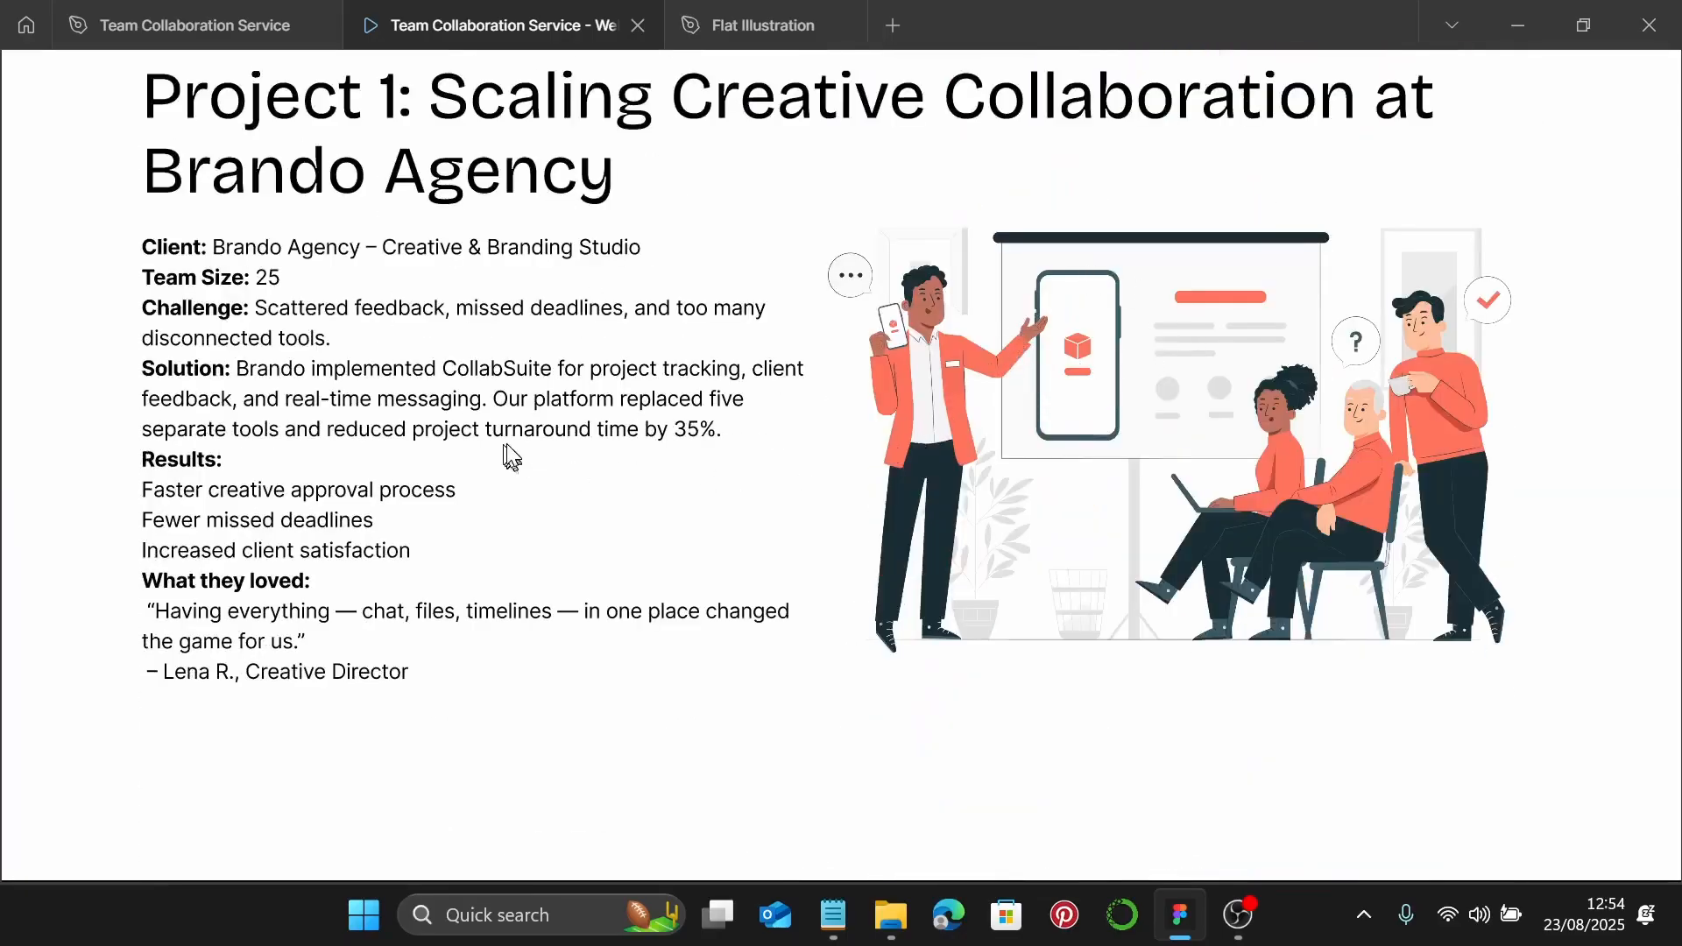
Return to the design file and delete the image placeholder beside the Project 2 text
{"action": "left_click", "coordinate": [122, 19]}
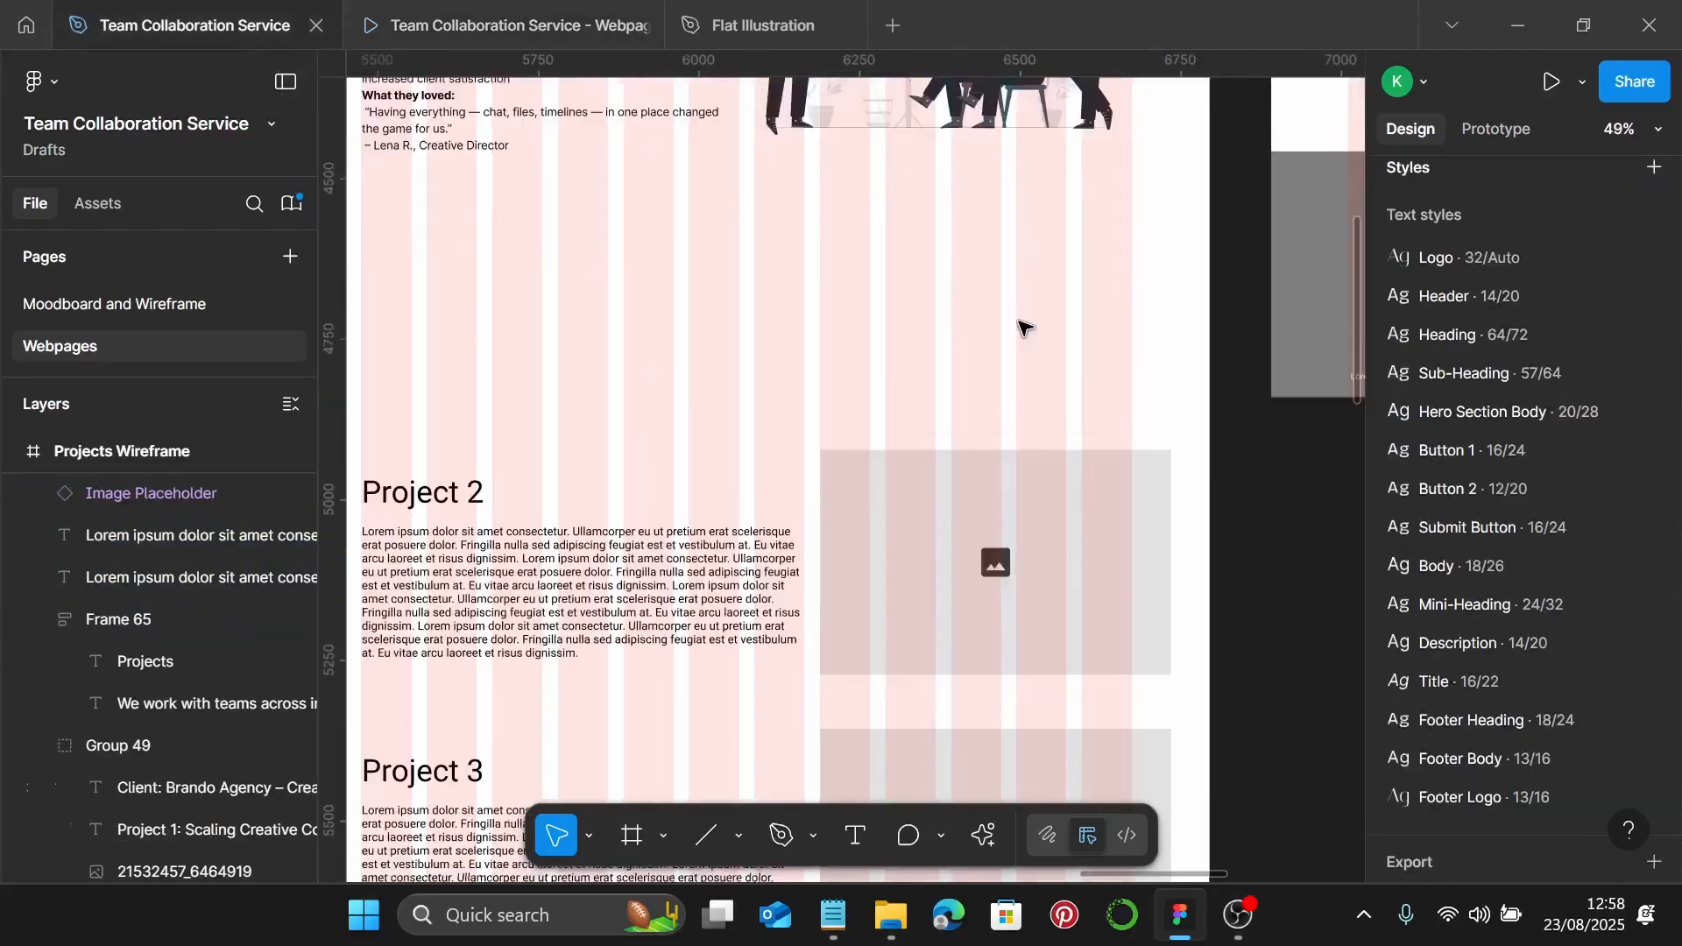
{"action": "scroll", "coordinate": [985, 326], "scroll_direction": "down", "scroll_amount": 1}
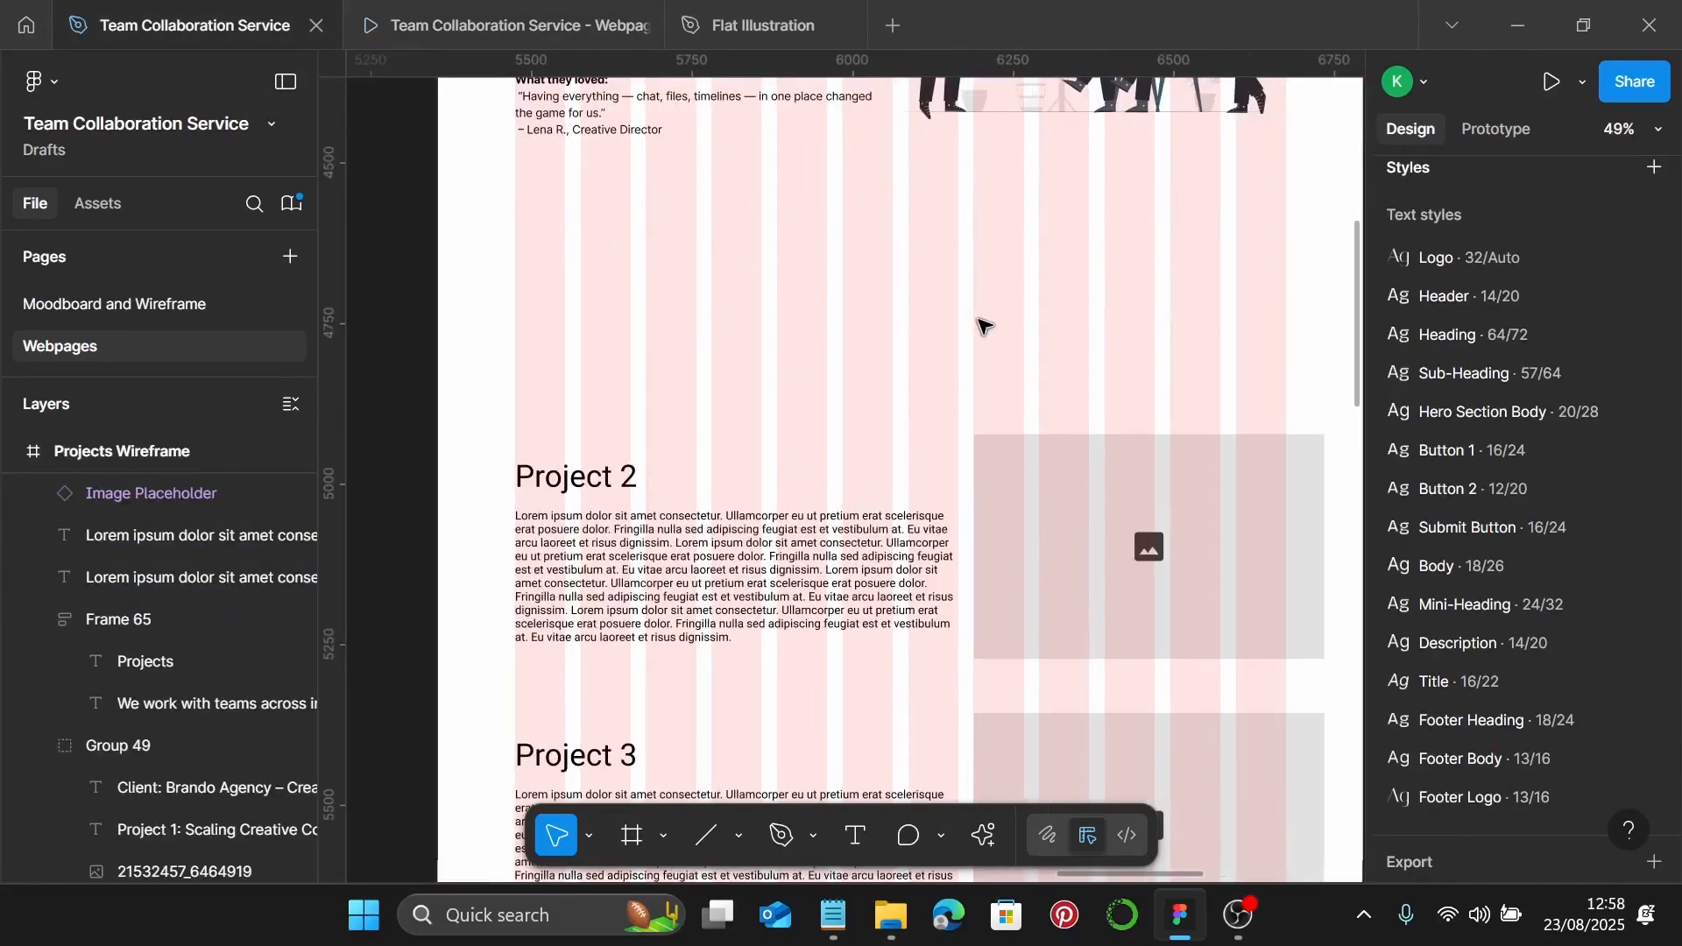
{"action": "left_click", "coordinate": [1124, 487]}
{"action": "key", "text": "Delete"}
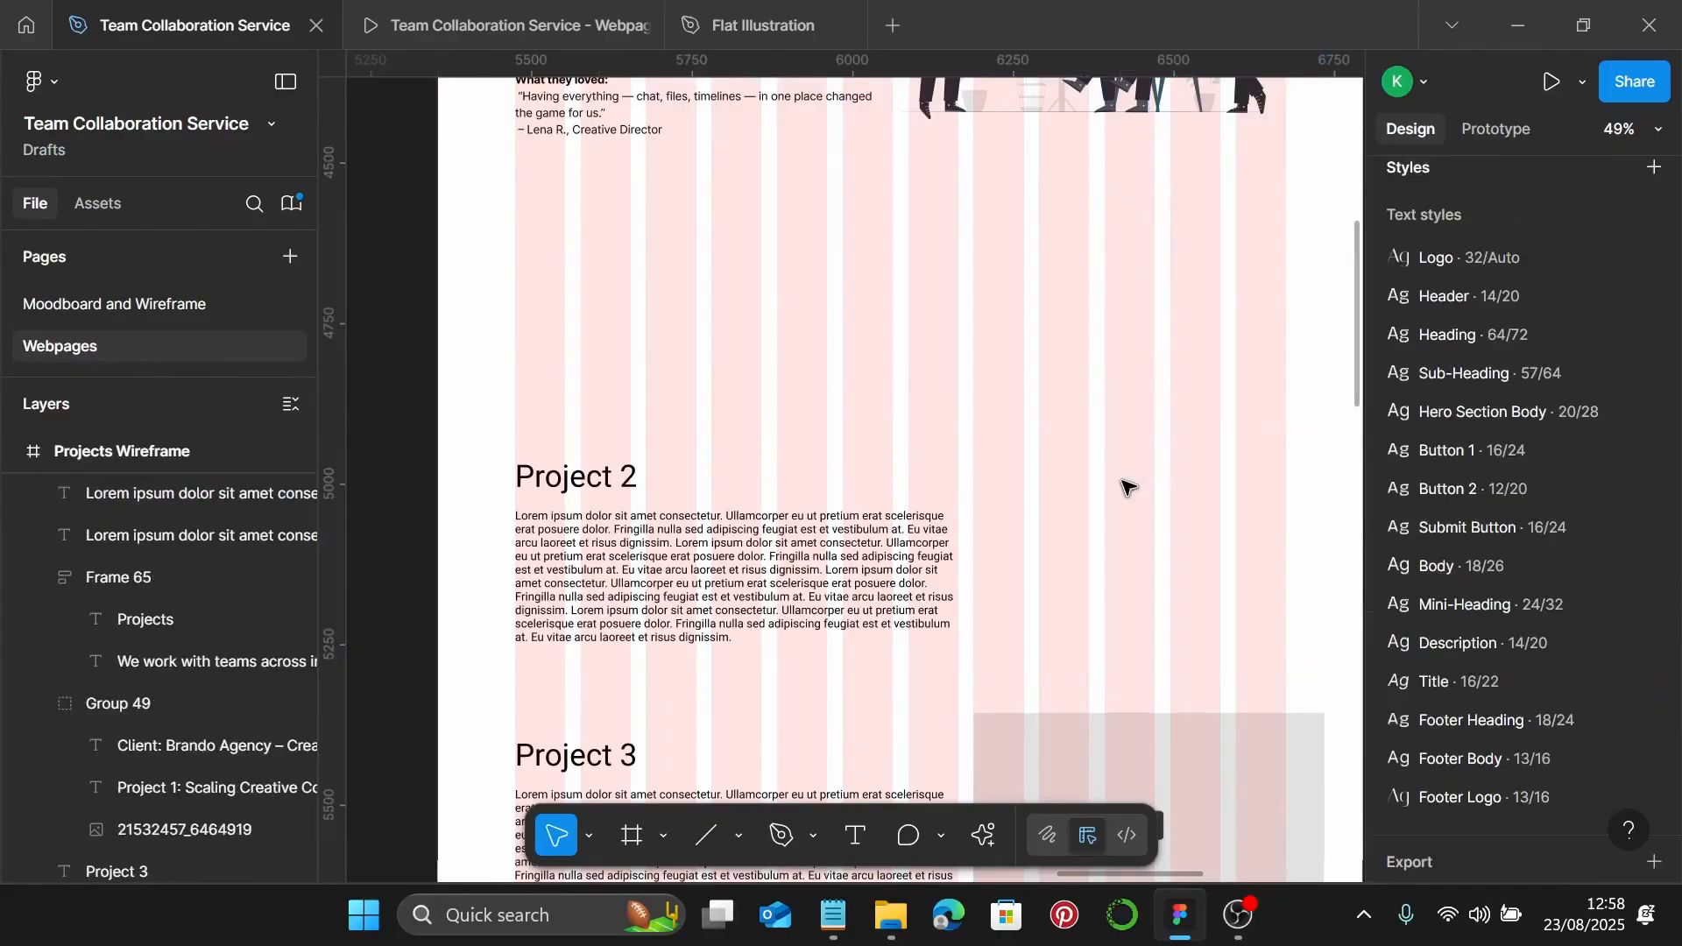
Apply the Sub-Heading text style to the Project 2 heading and move it up with its paragraph so the heading sits at Y 1517
{"action": "left_click", "coordinate": [618, 473]}
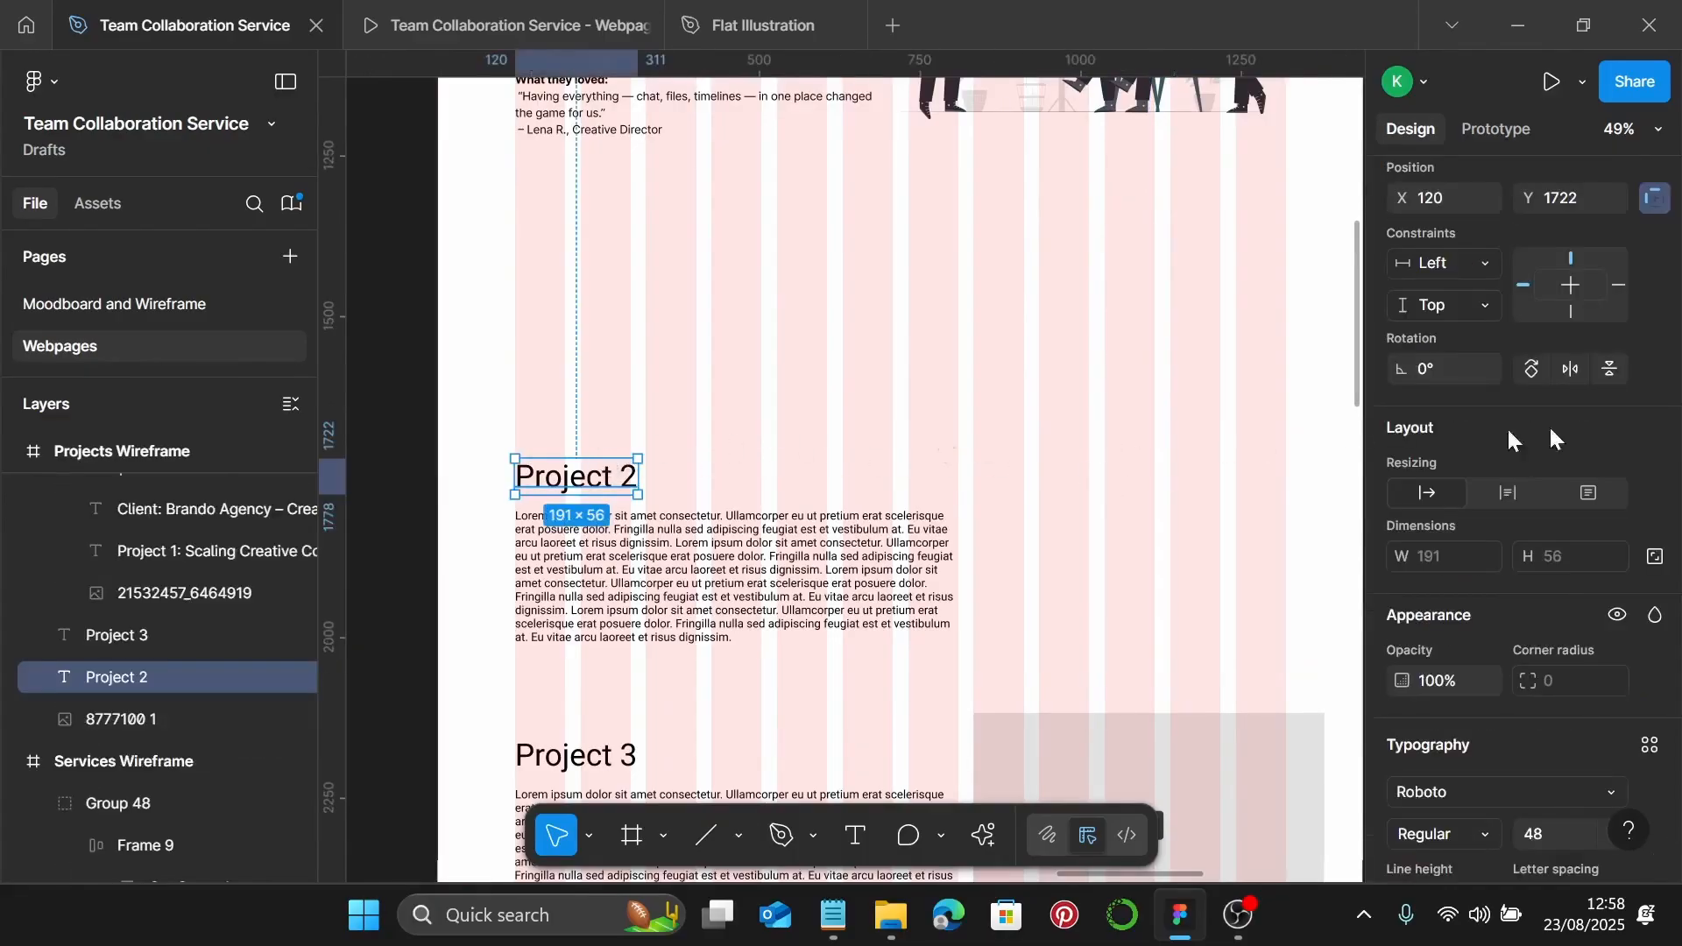
{"action": "scroll", "coordinate": [1569, 438], "scroll_direction": "down", "scroll_amount": 3}
{"action": "scroll", "coordinate": [1569, 482], "scroll_direction": "down", "scroll_amount": 3}
{"action": "left_click", "coordinate": [1649, 351]}
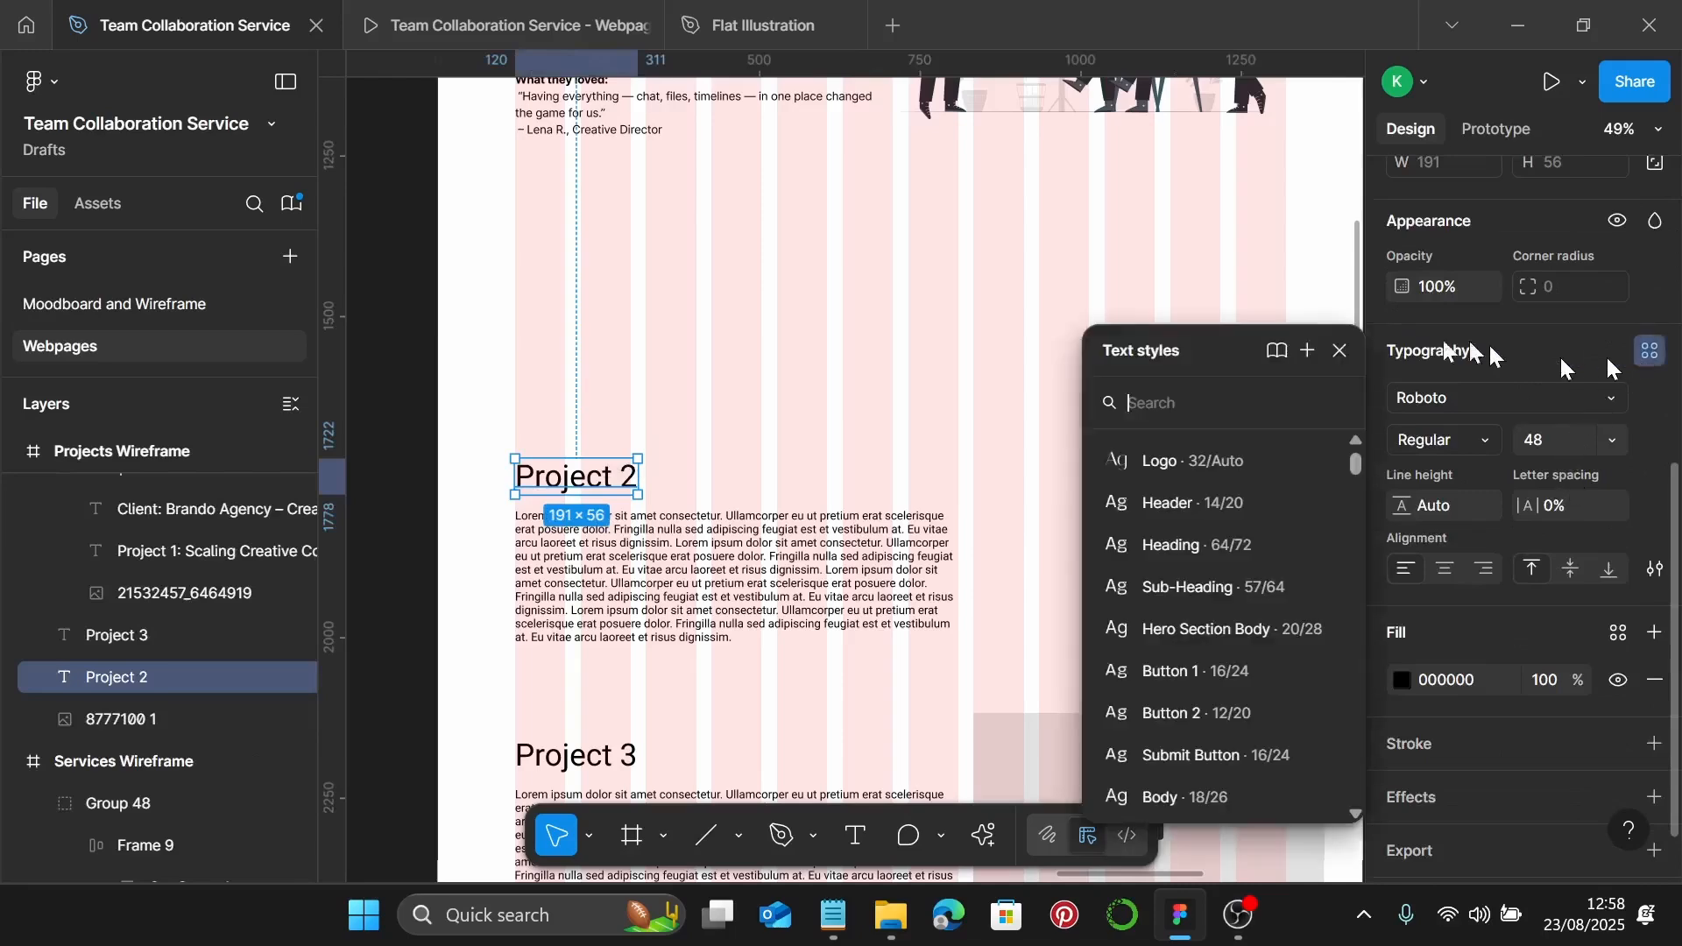
{"action": "left_click", "coordinate": [1189, 585]}
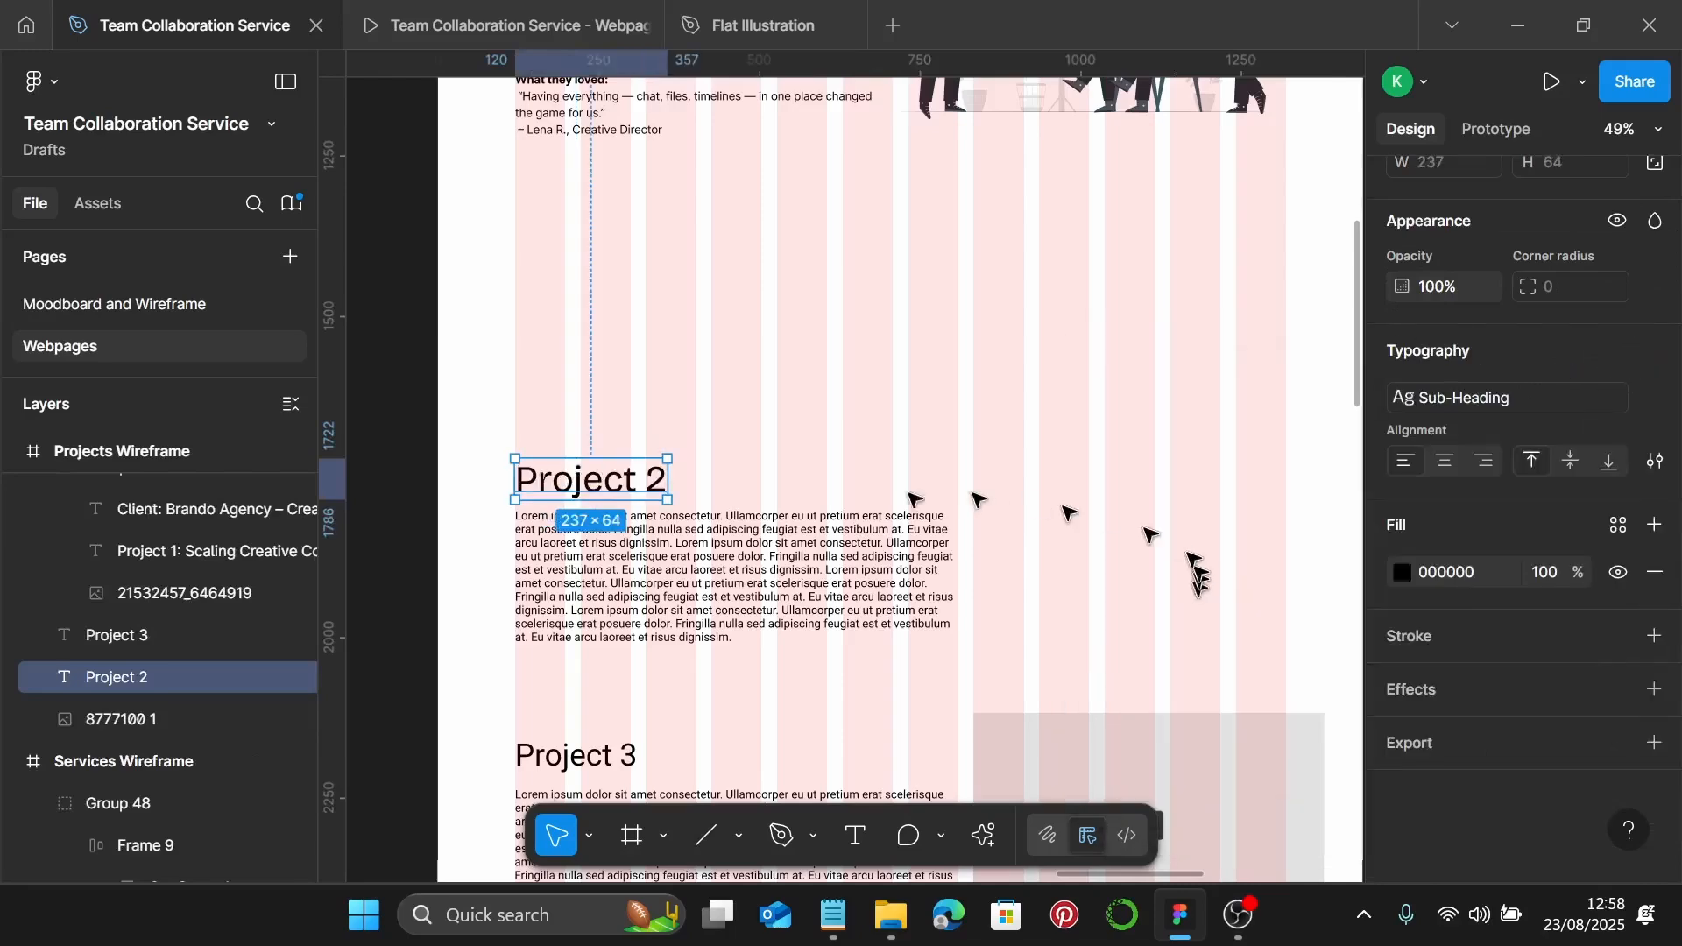
{"action": "left_click", "coordinate": [622, 545], "text": "shift"}
{"action": "left_click_drag", "start_coordinate": [622, 546], "coordinate": [631, 443]}
Apply the Body text style to the placeholder paragraph under the Project 2 heading
{"action": "left_click", "coordinate": [605, 491]}
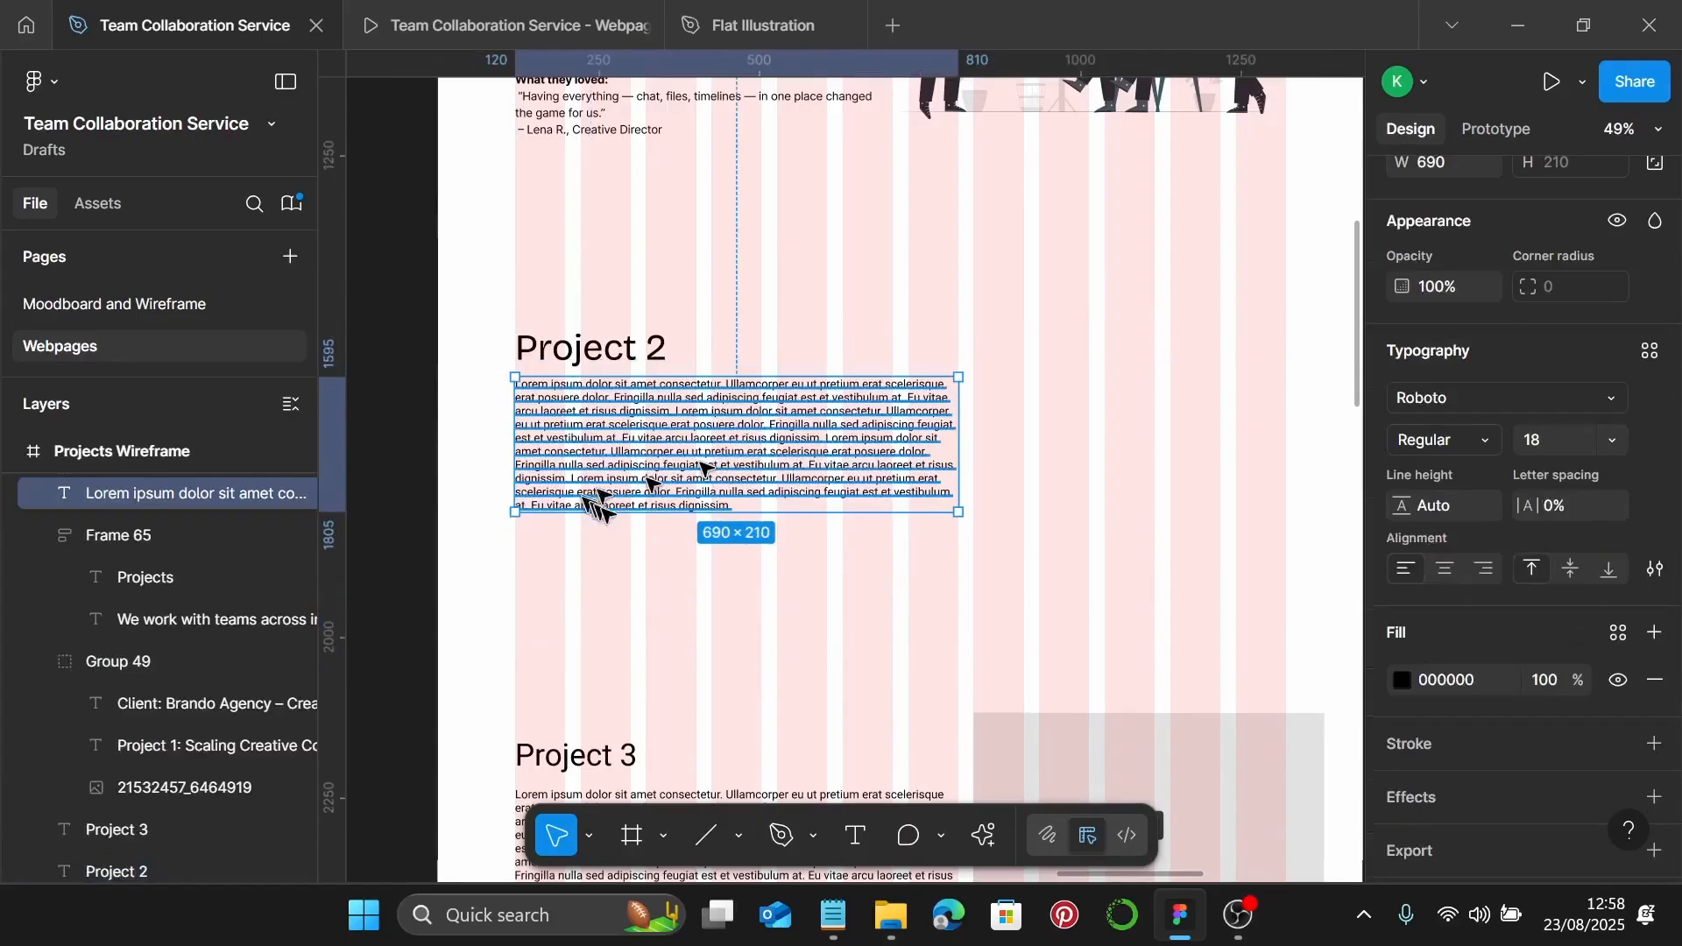
{"action": "left_click", "coordinate": [1650, 351]}
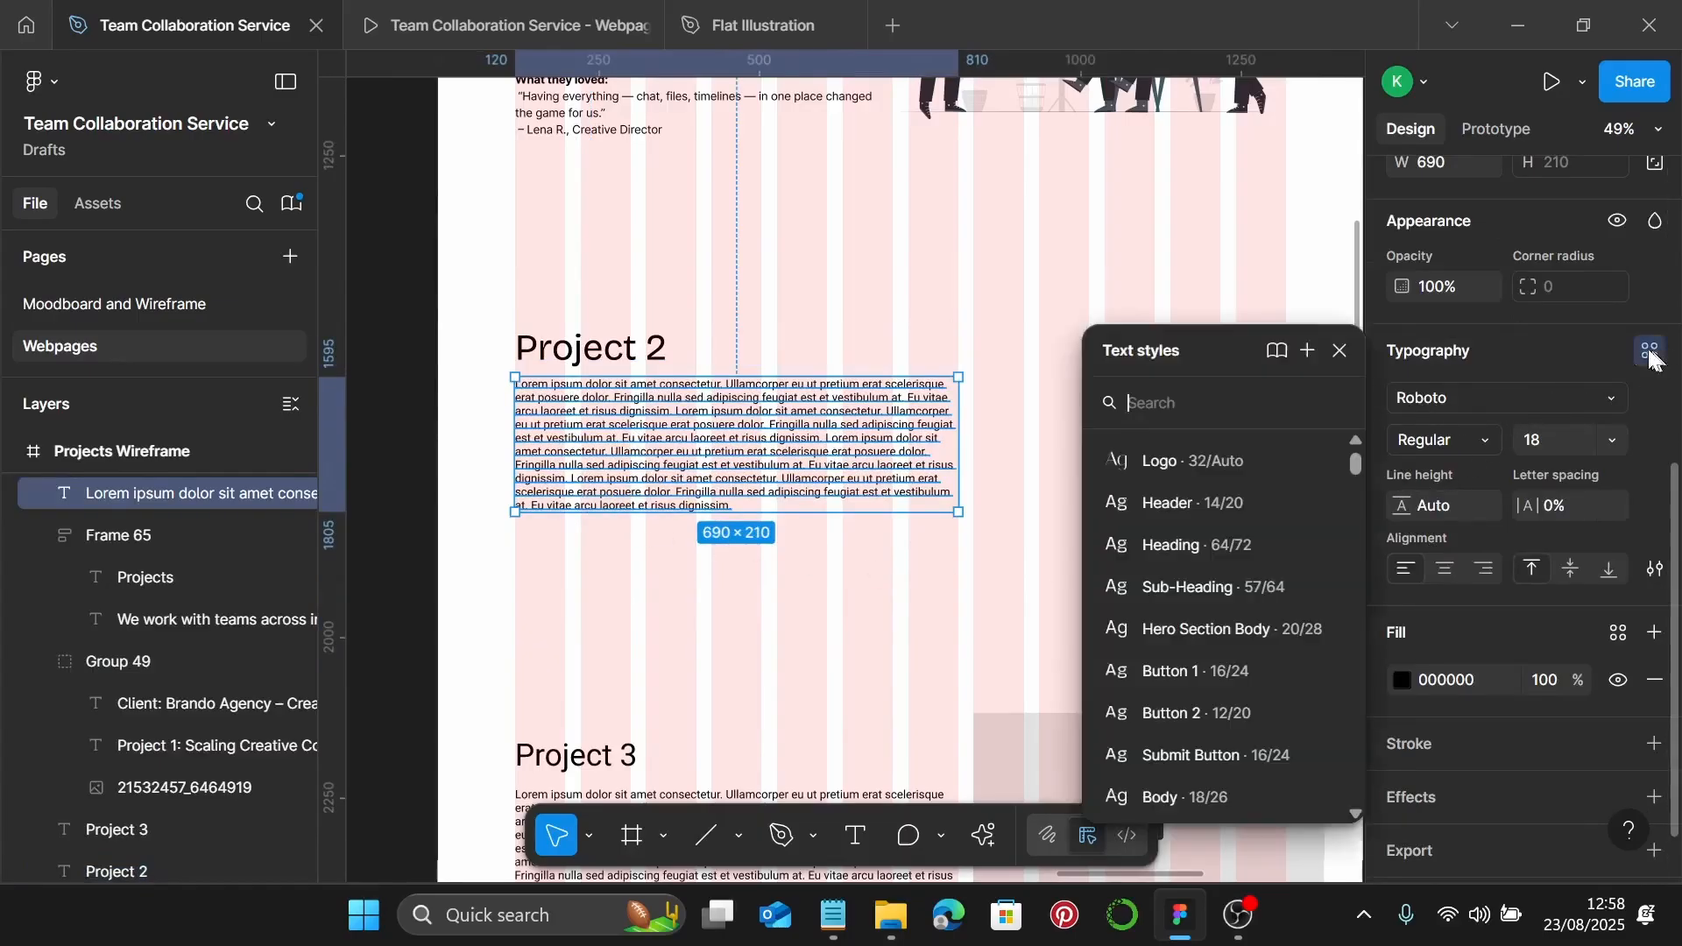
{"action": "scroll", "coordinate": [1218, 692], "scroll_direction": "down", "scroll_amount": 3}
{"action": "left_click", "coordinate": [1220, 664]}
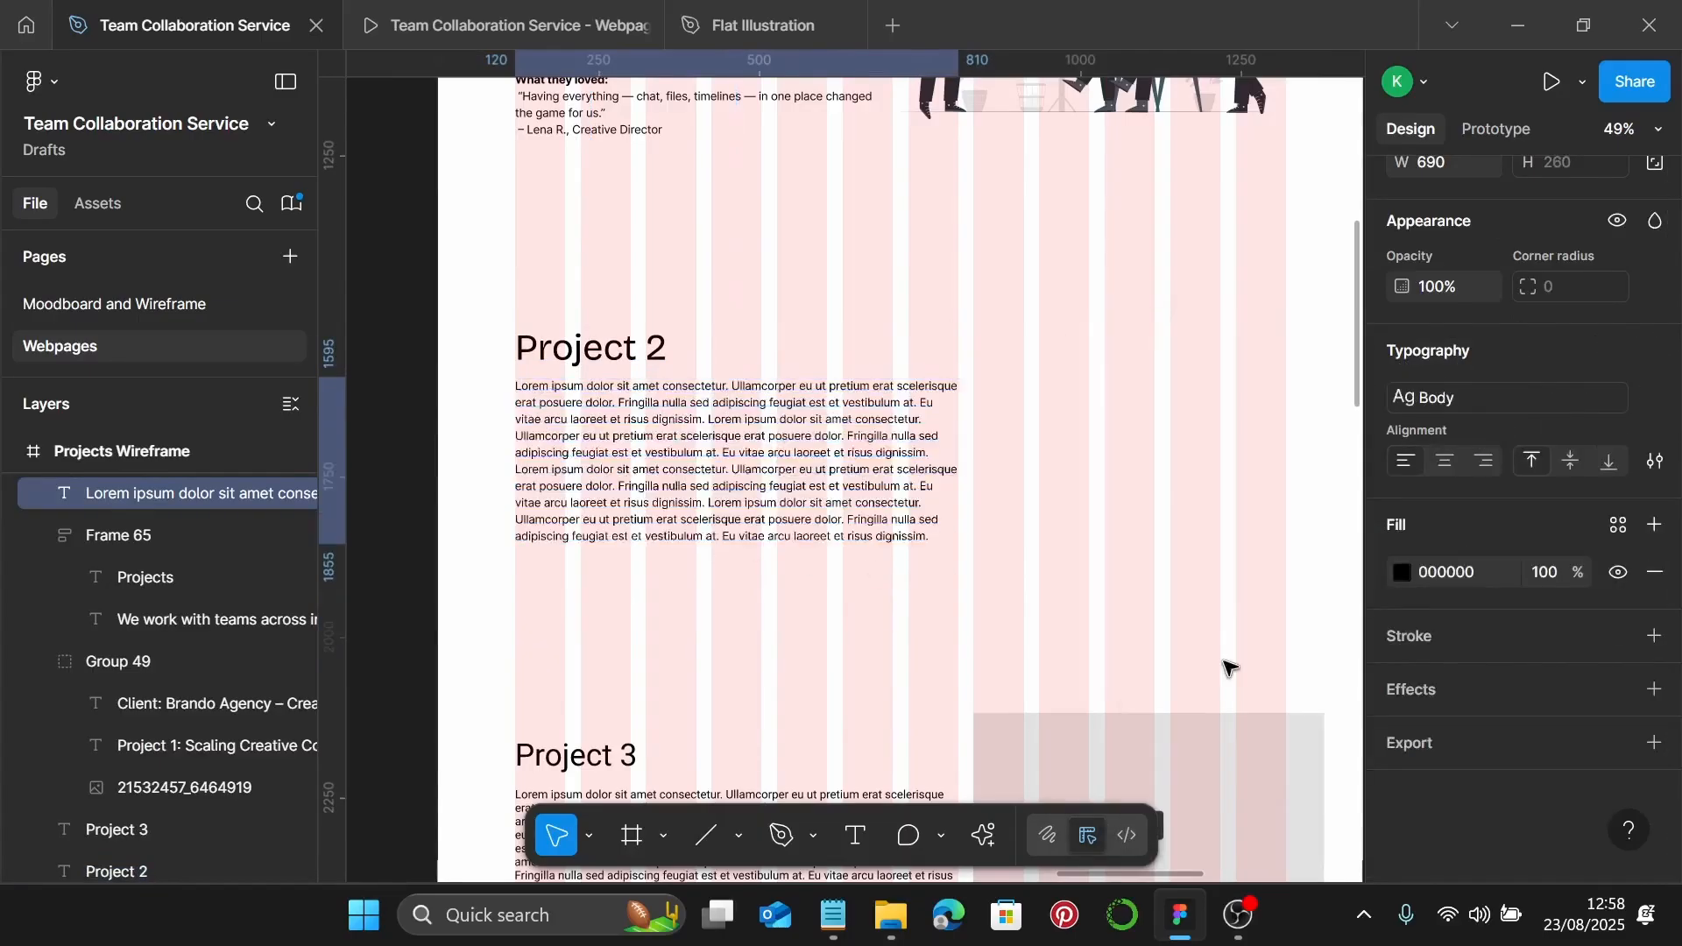
Replace the Project 2 heading with "Project 2: Streamlining Remote Product Sprints for DevCore", copied from the Notepad notes
{"action": "left_click", "coordinate": [636, 350]}
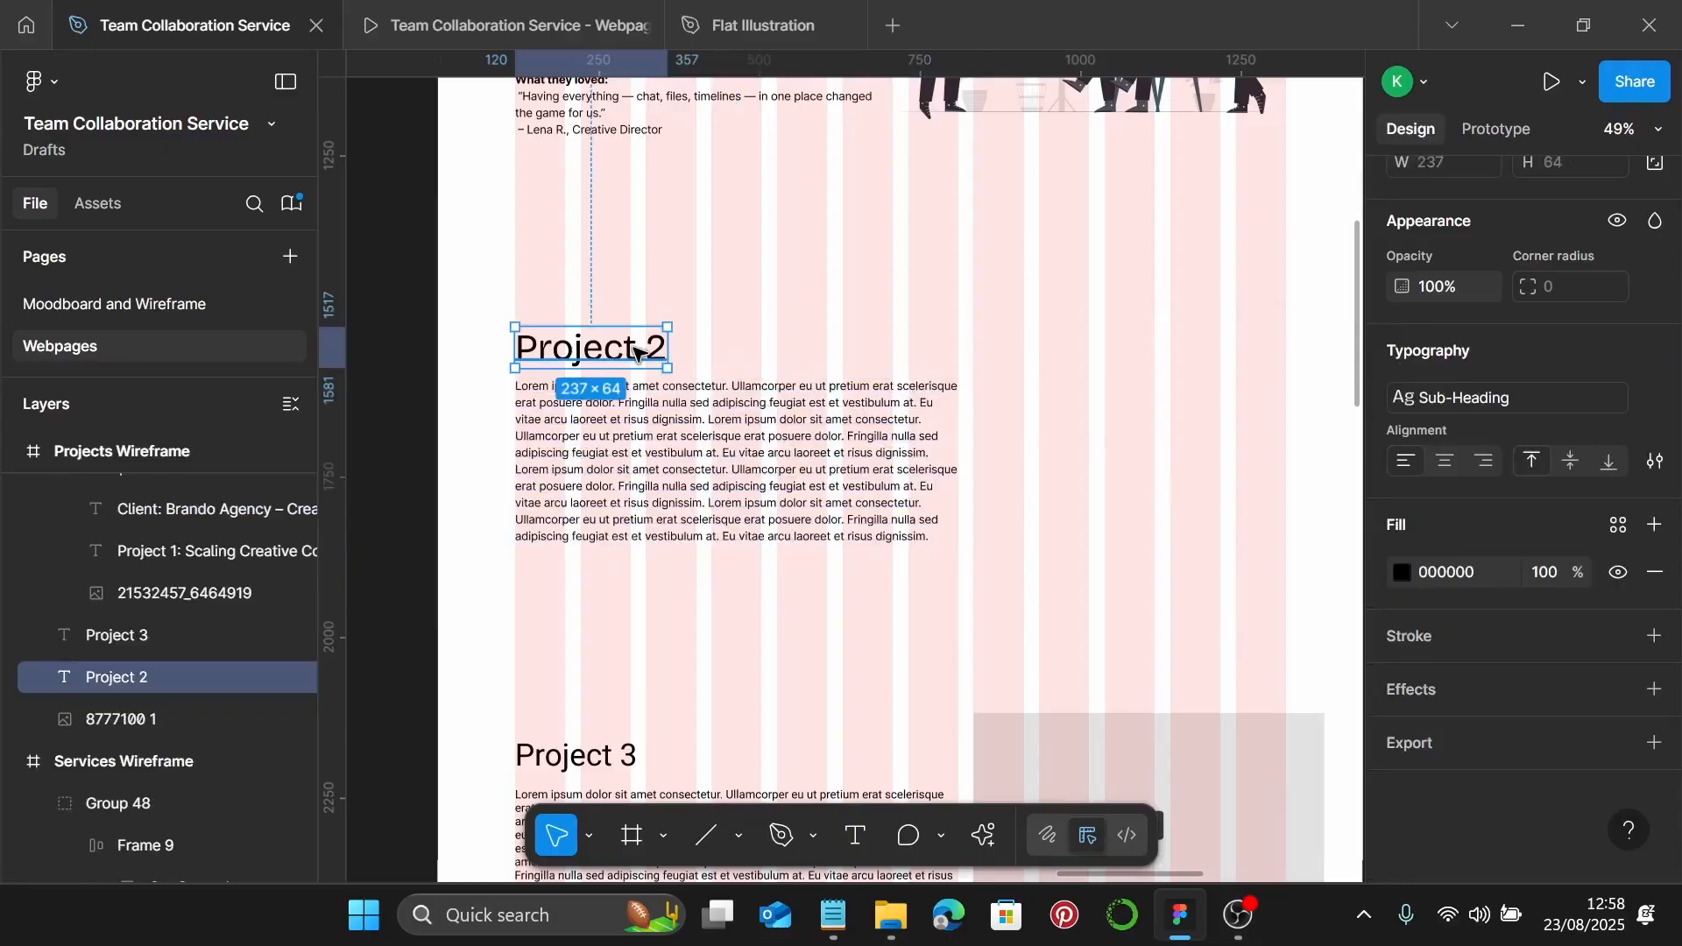
{"action": "left_click", "coordinate": [832, 915]}
{"action": "scroll", "coordinate": [1270, 613], "scroll_direction": "down", "scroll_amount": 2}
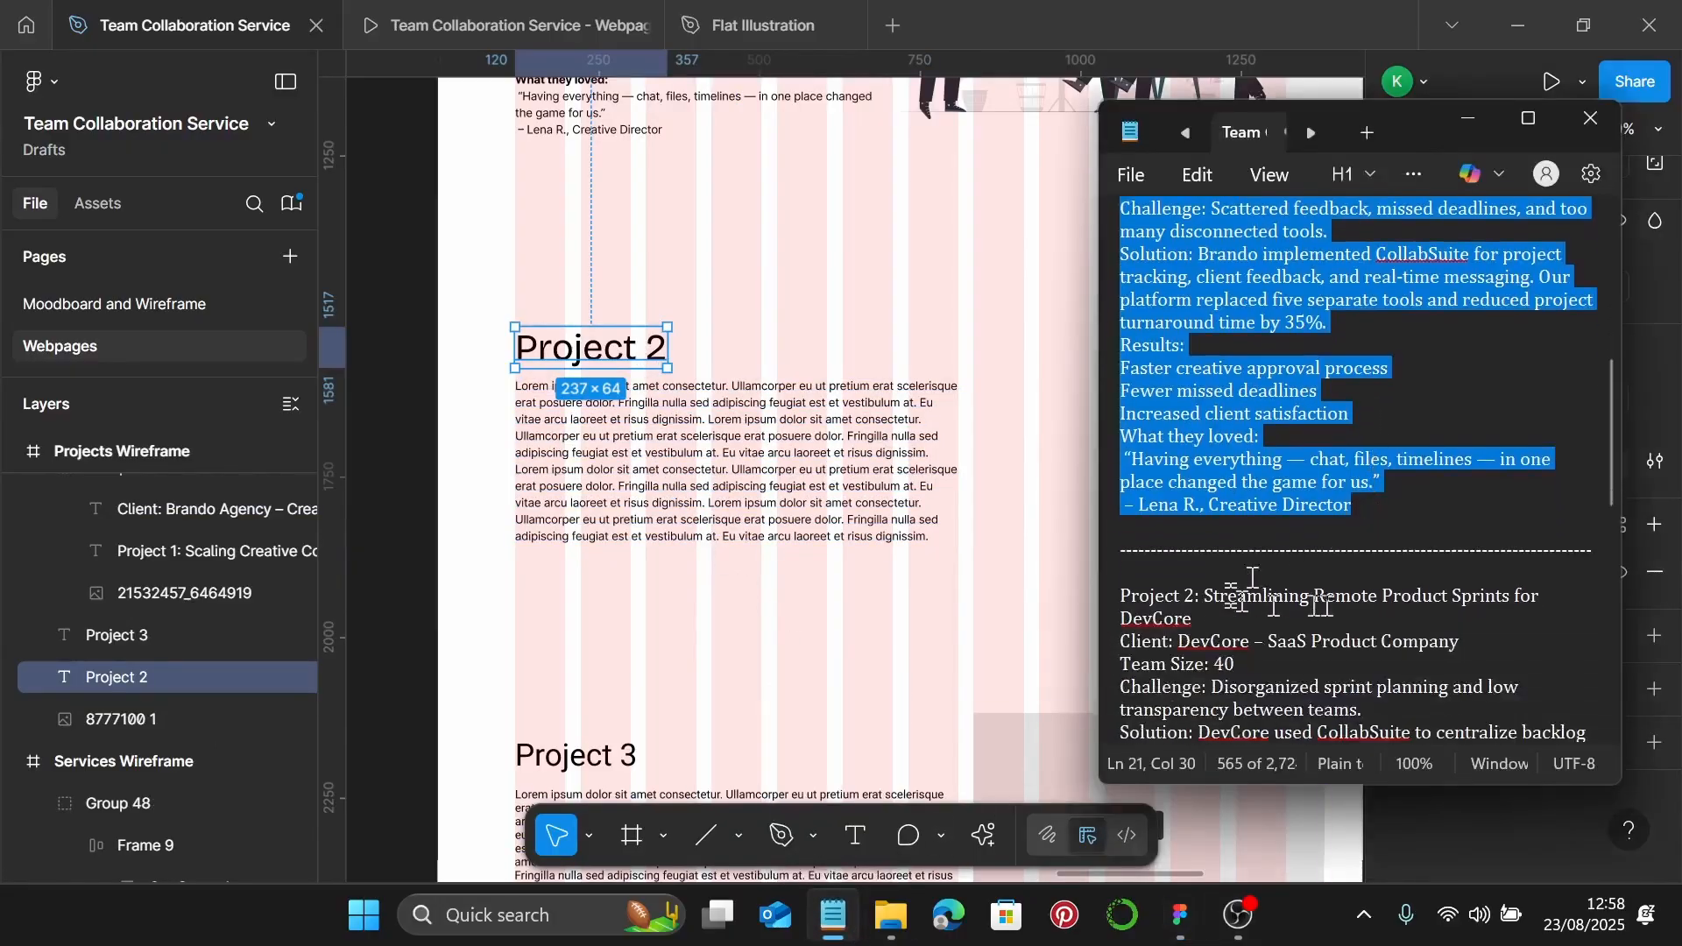
{"action": "left_click_drag", "start_coordinate": [1164, 619], "coordinate": [1121, 603]}
{"action": "key", "text": "ctrl+c"}
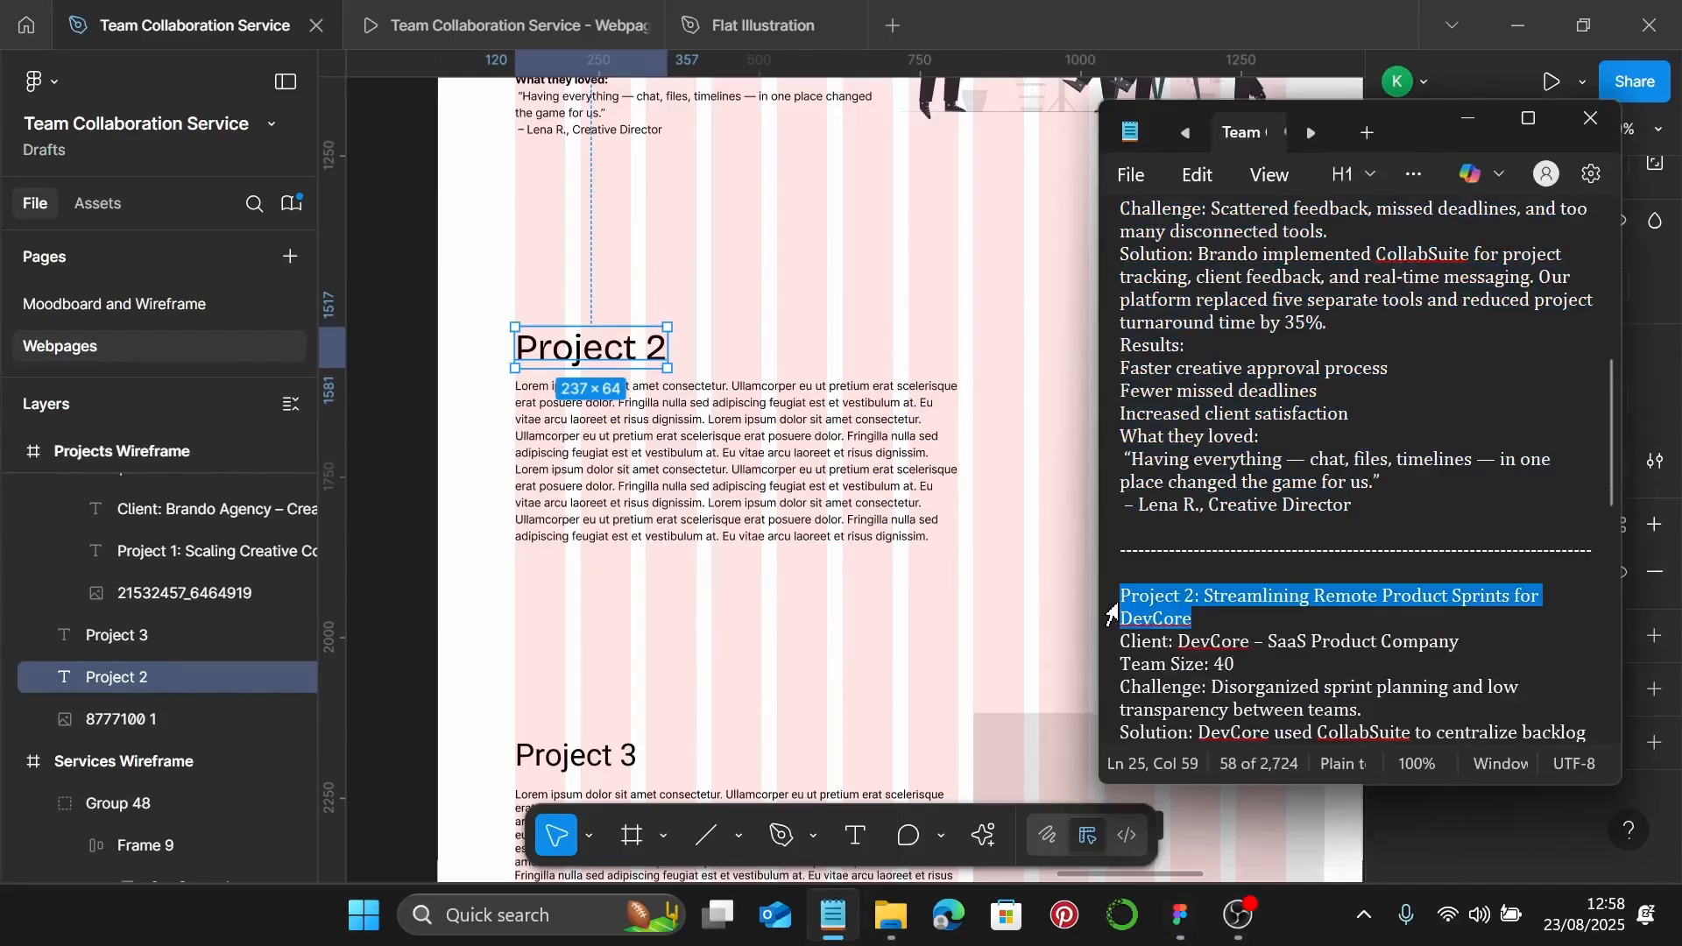
{"action": "left_click", "coordinate": [611, 355]}
{"action": "double_click", "coordinate": [611, 355]}
{"action": "key", "text": "ctrl+v"}
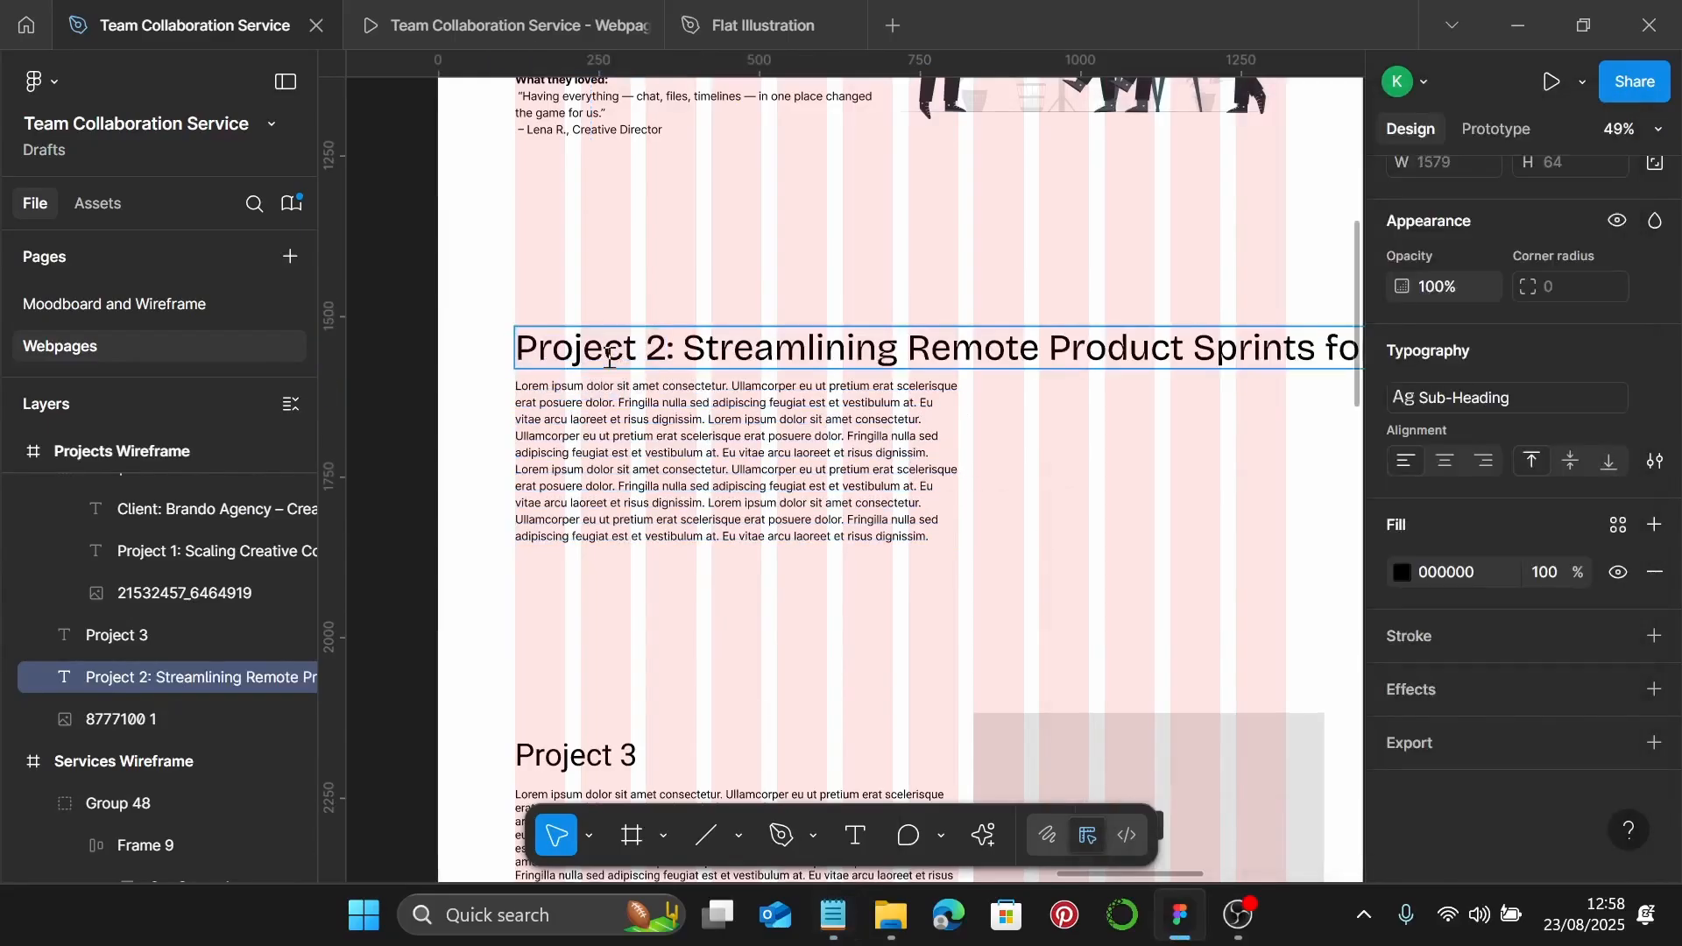
{"action": "key", "text": "Escape"}
Move the Project 2 paragraph down to Y 1739 and narrow the heading to 1200 wide, ending at the last grid column
{"action": "left_click", "coordinate": [706, 443]}
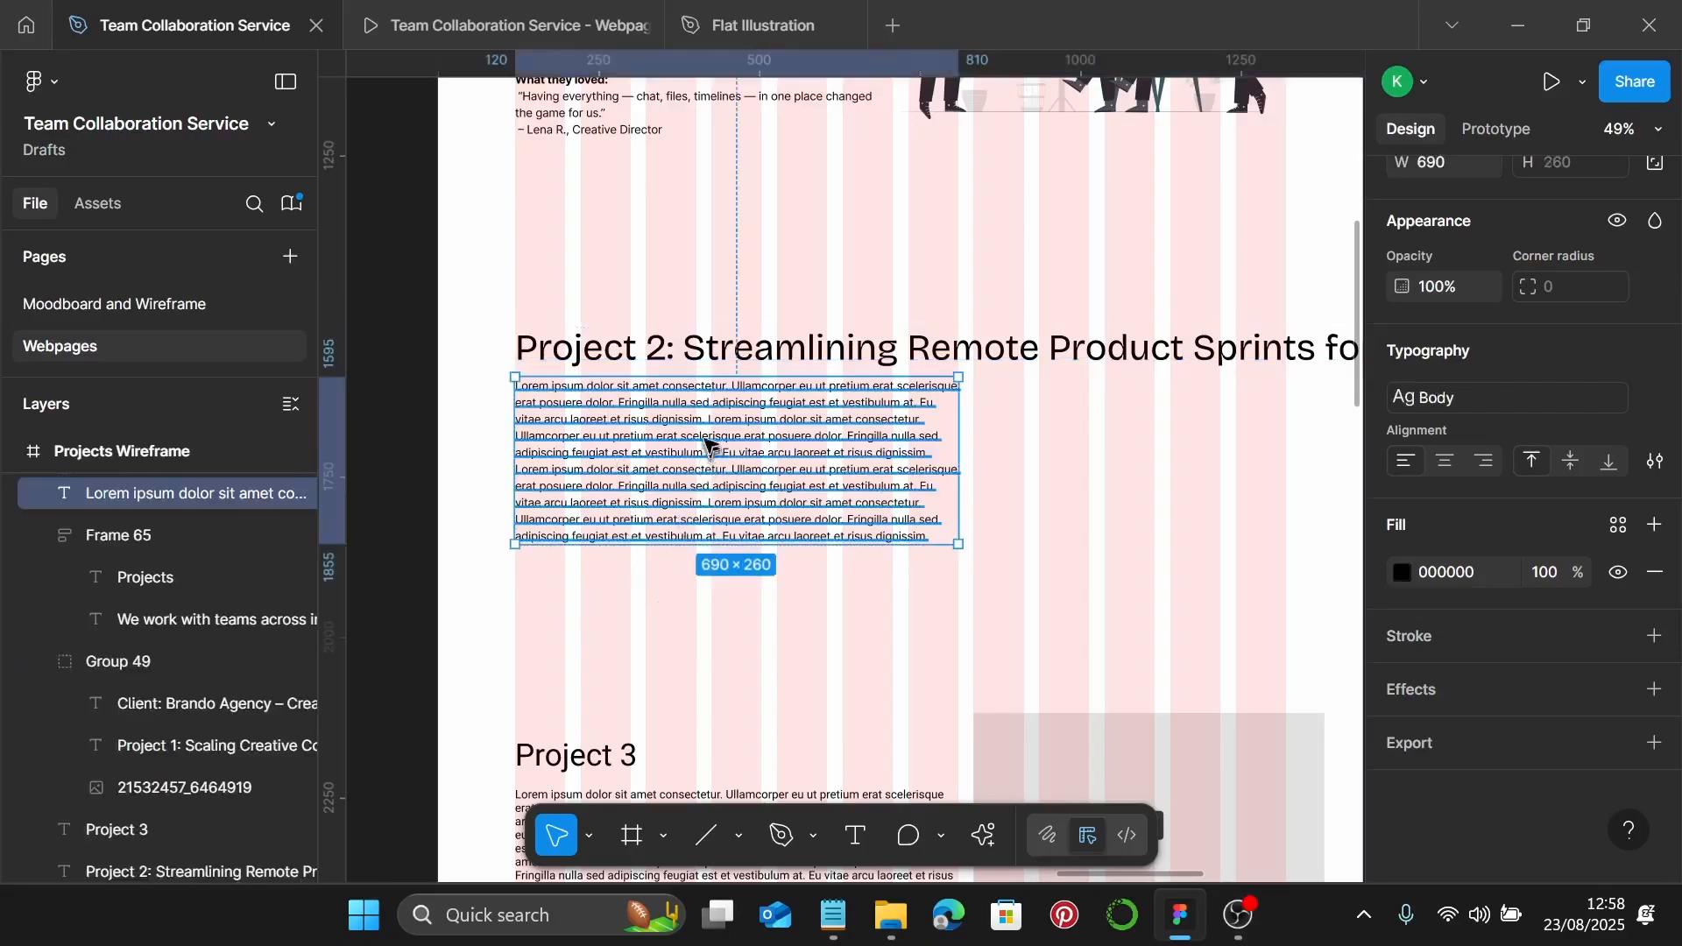
{"action": "left_click", "coordinate": [771, 351]}
{"action": "scroll", "coordinate": [771, 351], "scroll_direction": "down", "scroll_amount": 4}
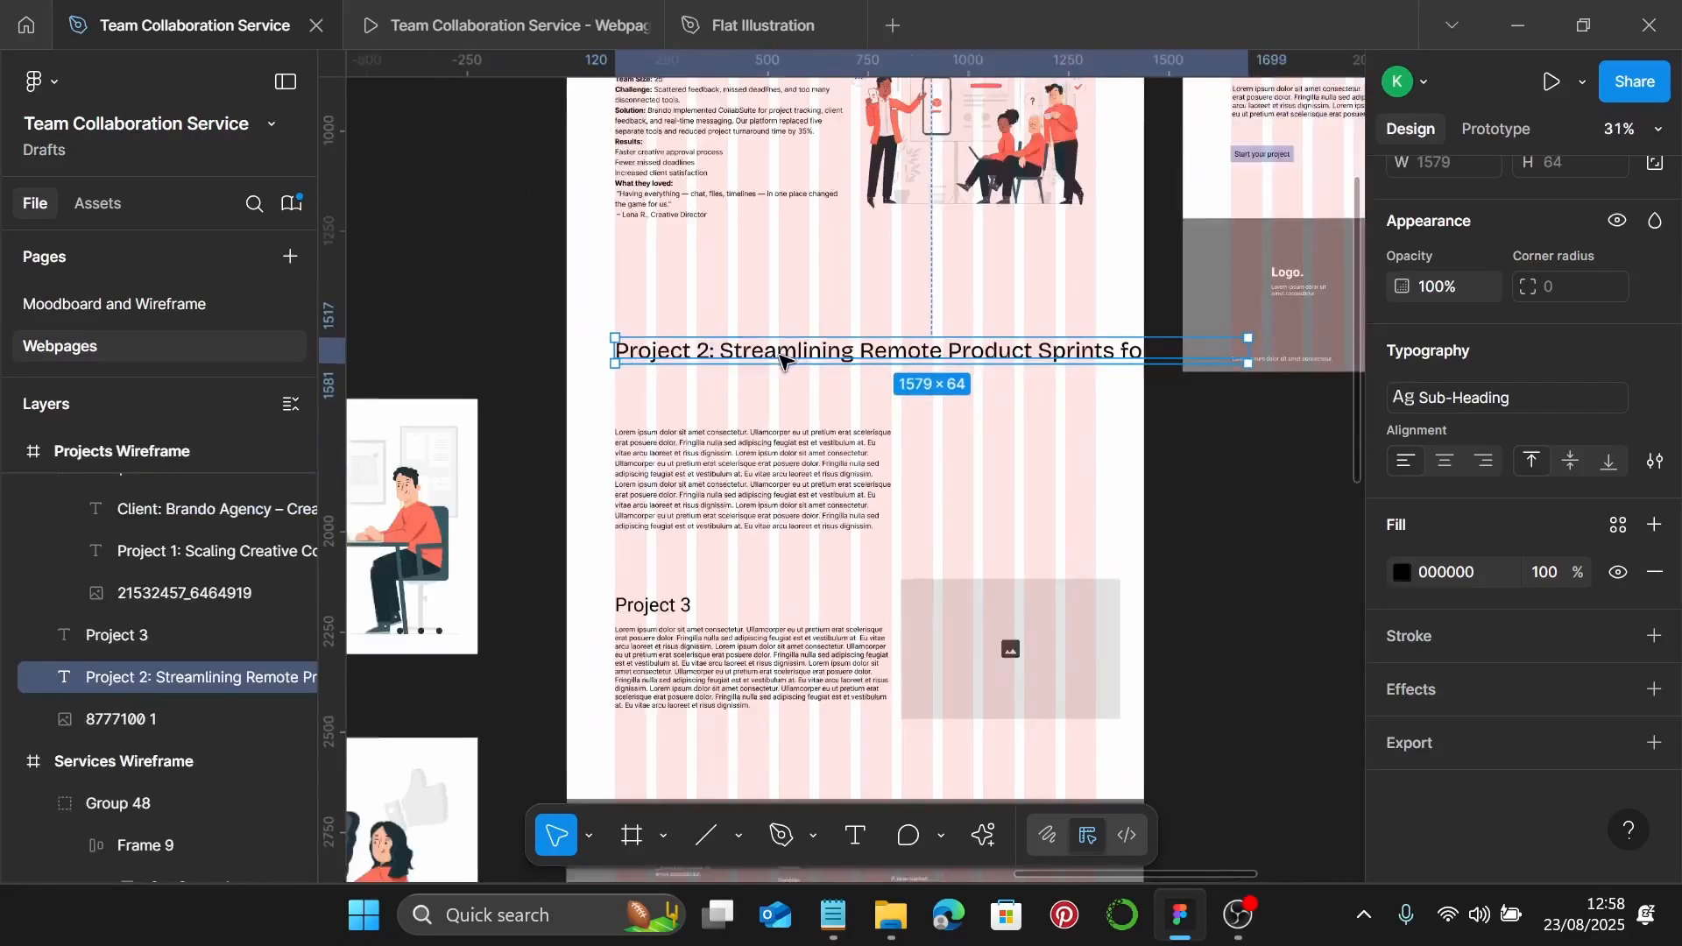
{"action": "left_click_drag", "start_coordinate": [1228, 348], "coordinate": [1091, 362]}
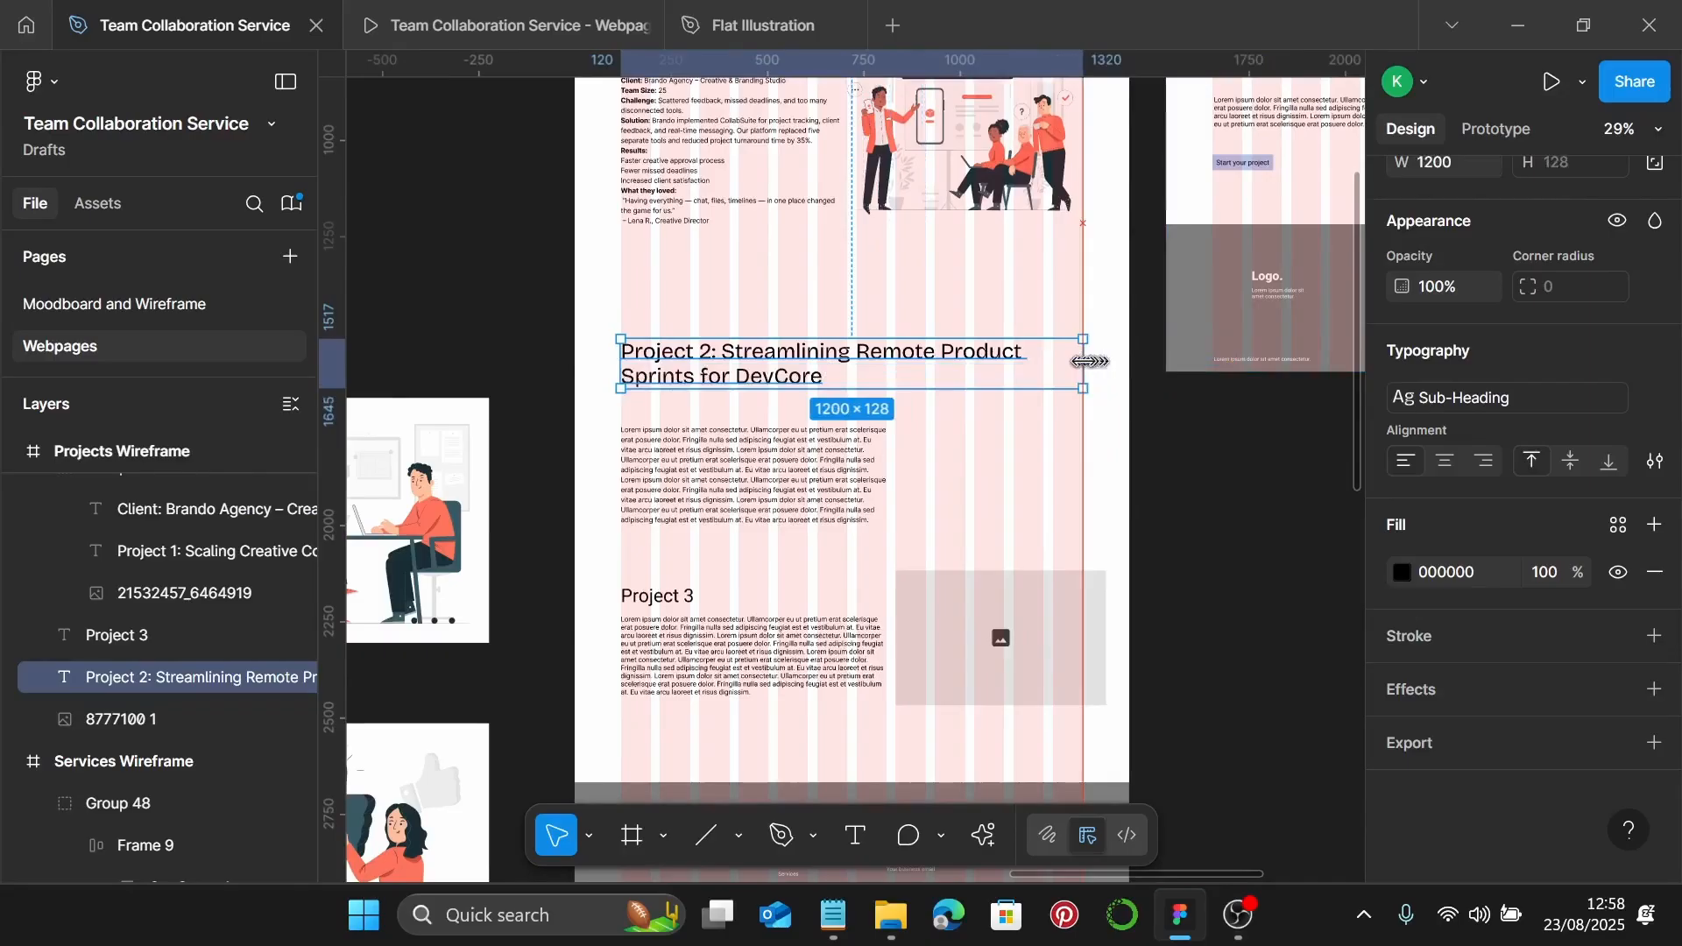
Replace the Project 2 placeholder paragraph with the DevCore case text, from client to quote, copied from Notepad, and move it up to Y 1673
{"action": "scroll", "coordinate": [1083, 359], "scroll_direction": "up", "scroll_amount": 5}
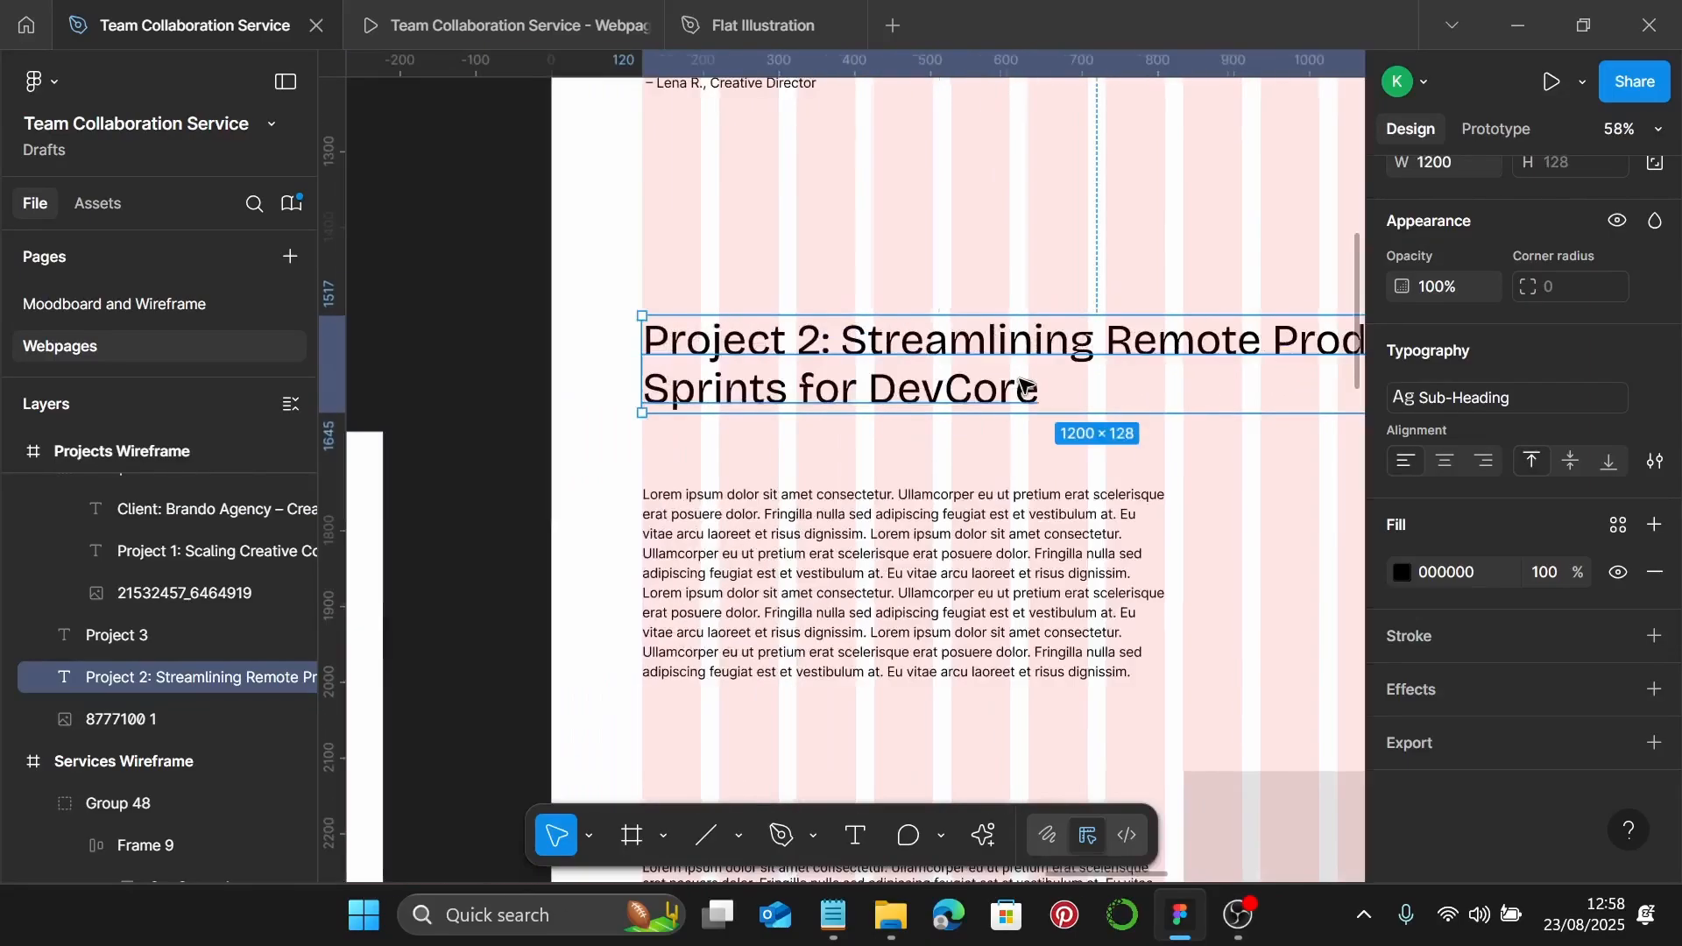
{"action": "left_click", "coordinate": [834, 914]}
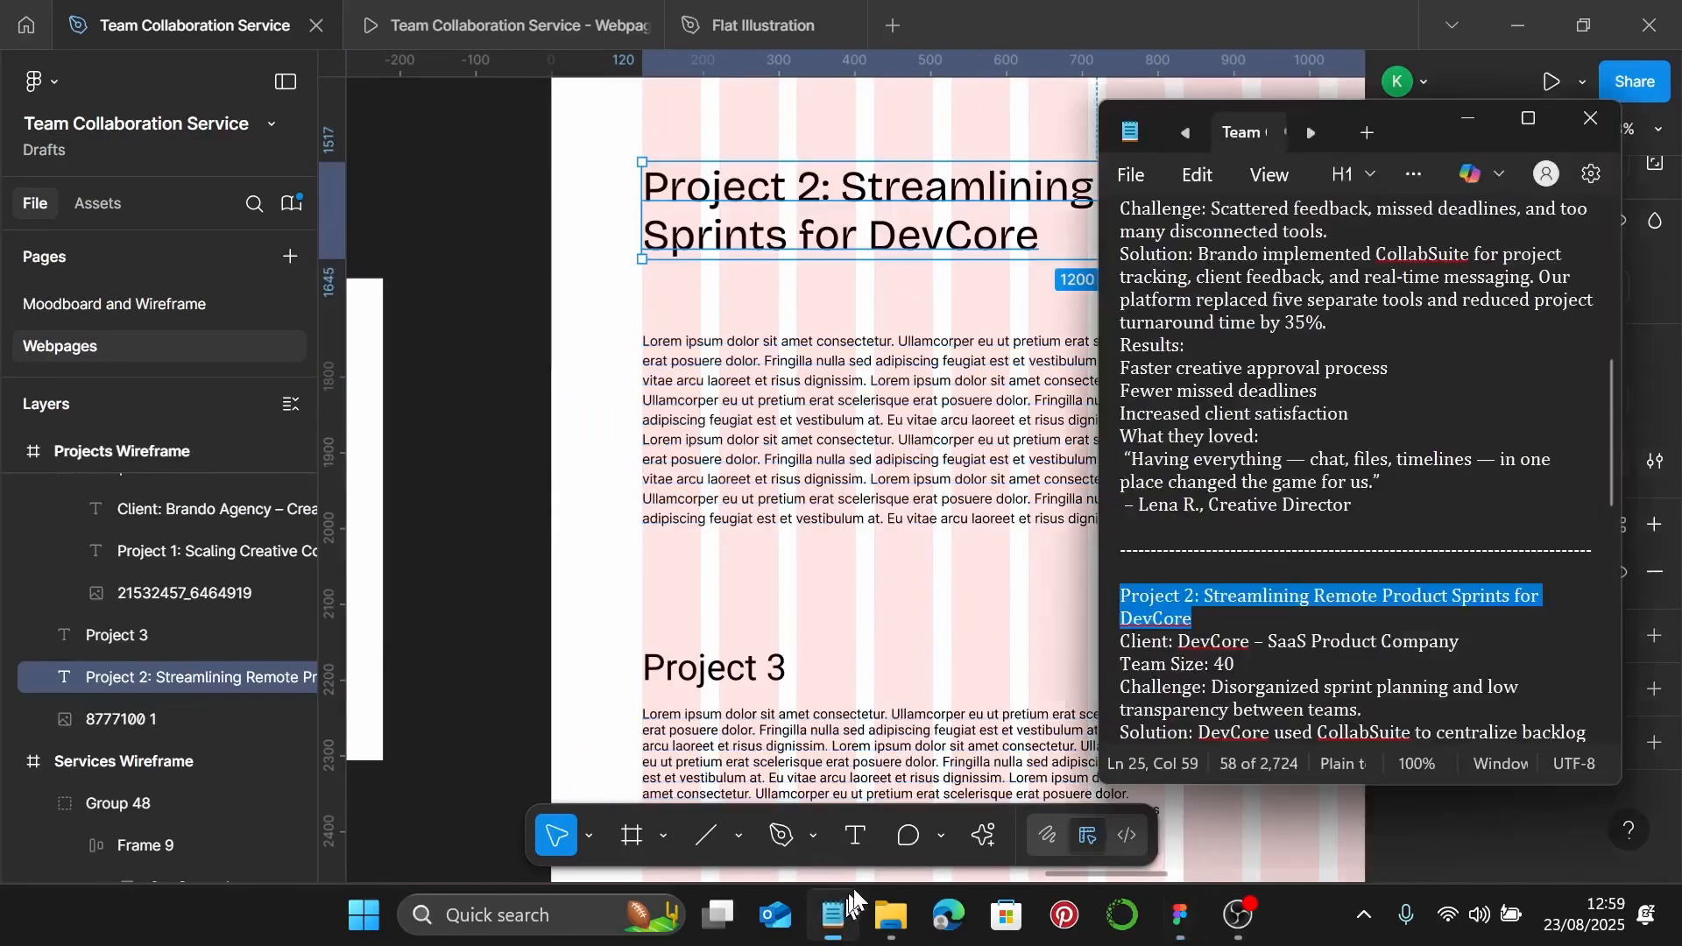
{"action": "scroll", "coordinate": [1303, 551], "scroll_direction": "down", "scroll_amount": 5}
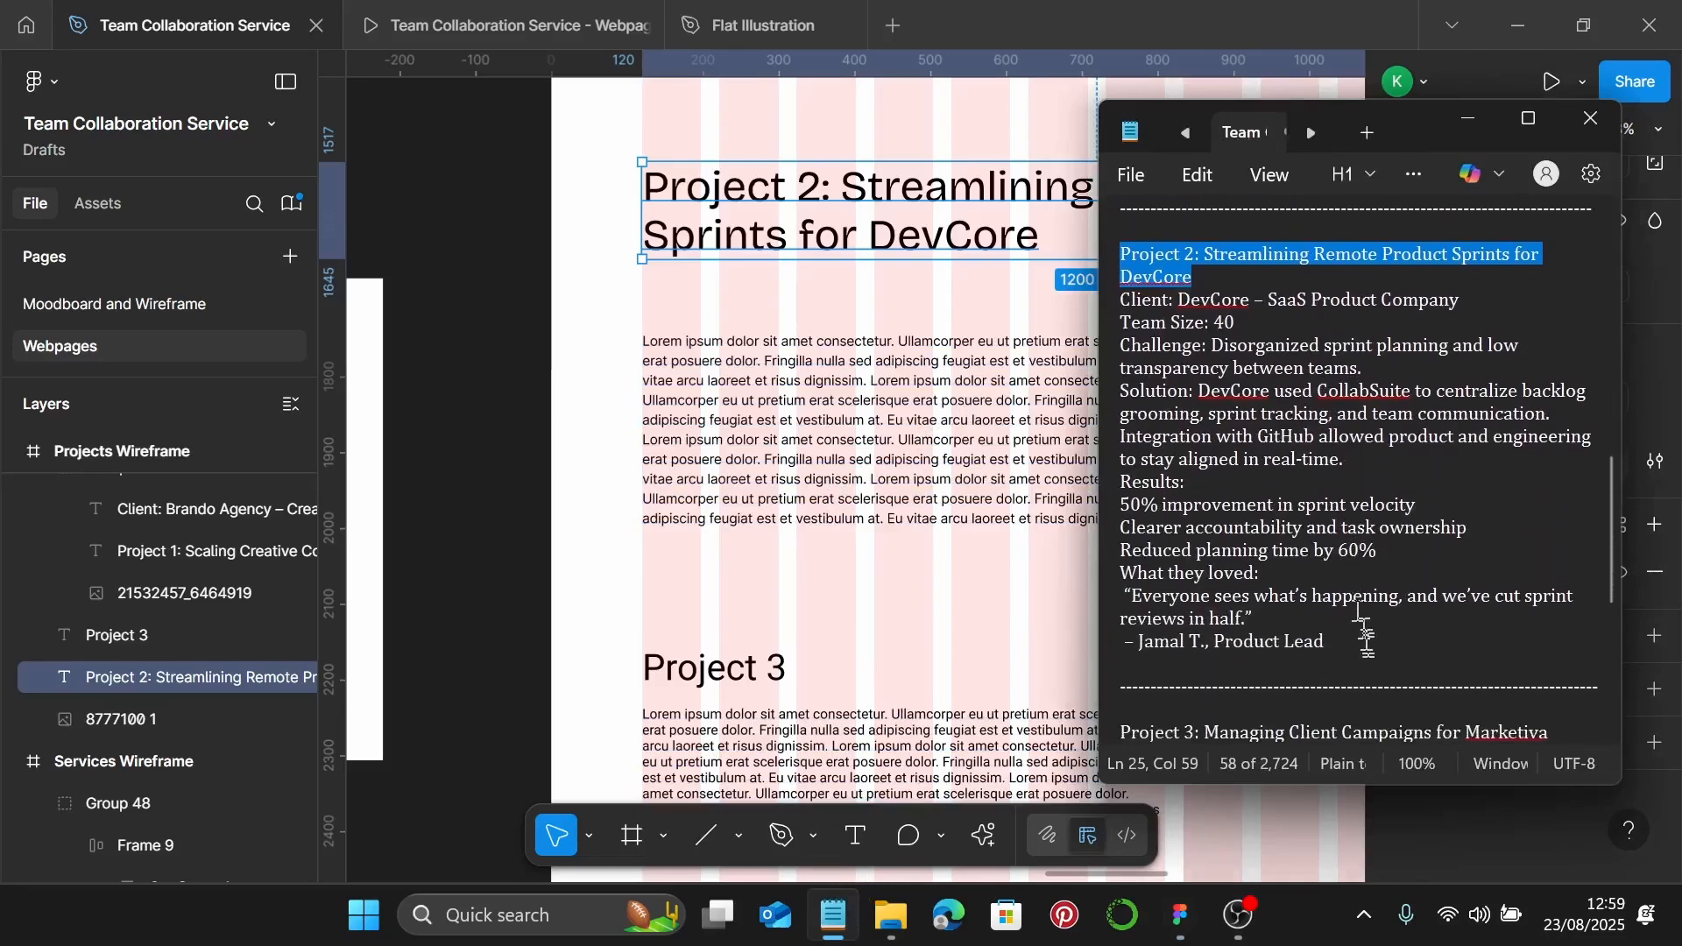
{"action": "left_click", "coordinate": [1327, 641]}
{"action": "left_click_drag", "start_coordinate": [1327, 641], "coordinate": [1111, 301]}
{"action": "key", "text": "ctrl+c"}
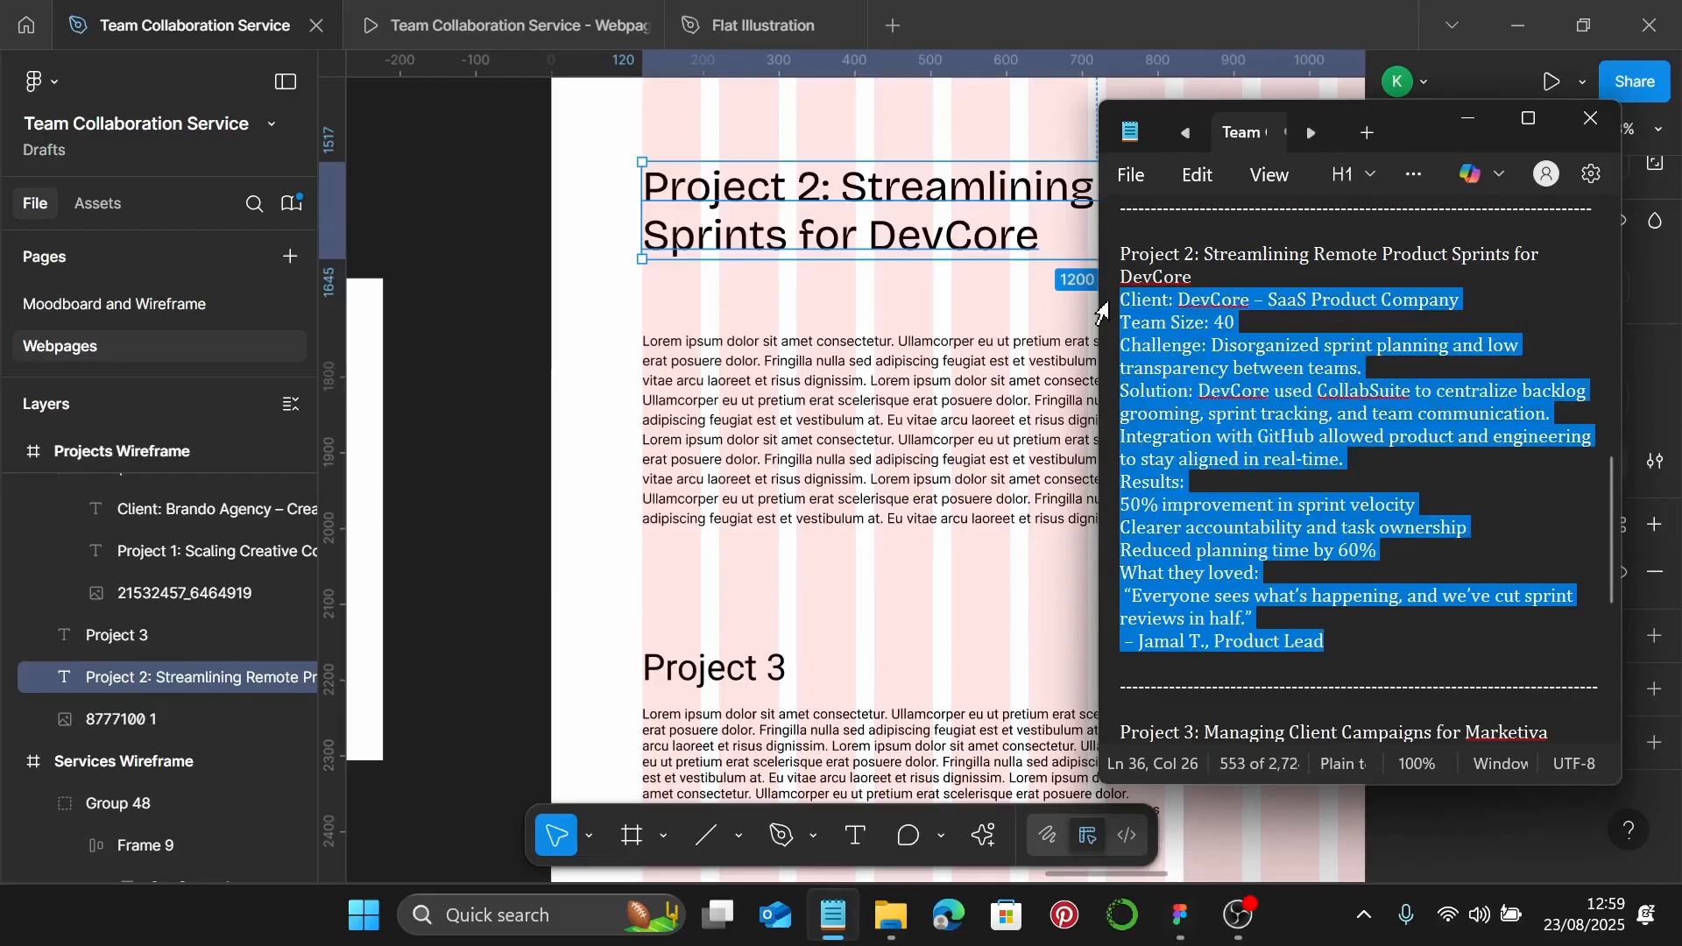
{"action": "left_click", "coordinate": [931, 345]}
{"action": "double_click", "coordinate": [937, 342]}
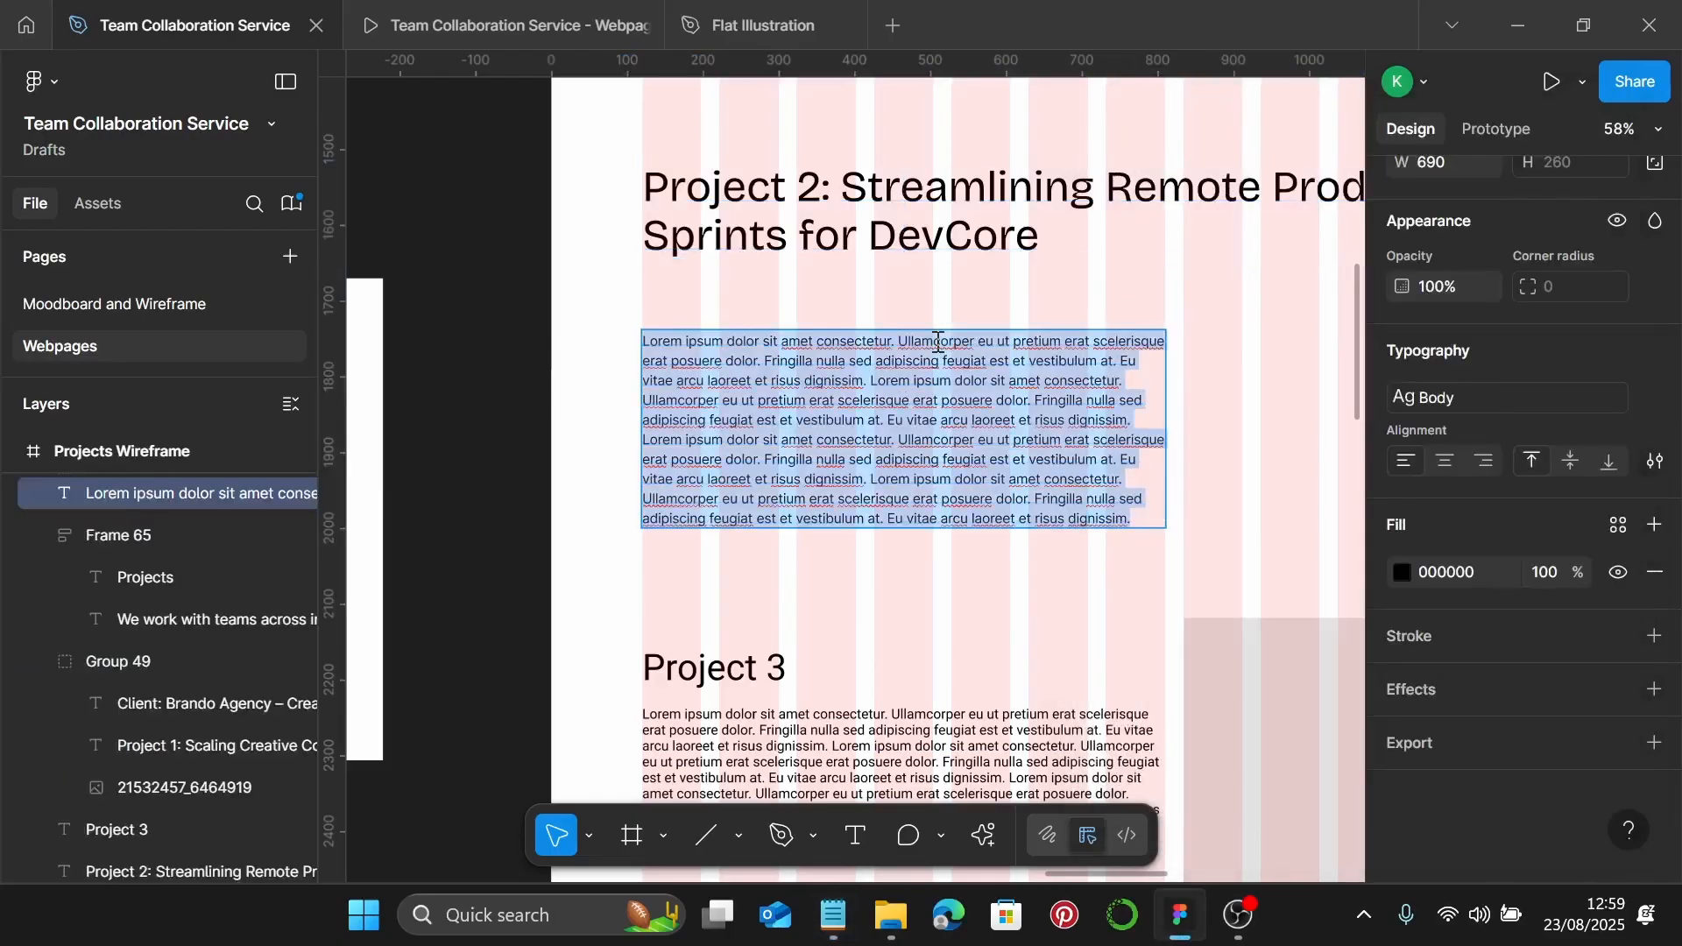
{"action": "key", "text": "ctrl+v"}
{"action": "key", "text": "Escape"}
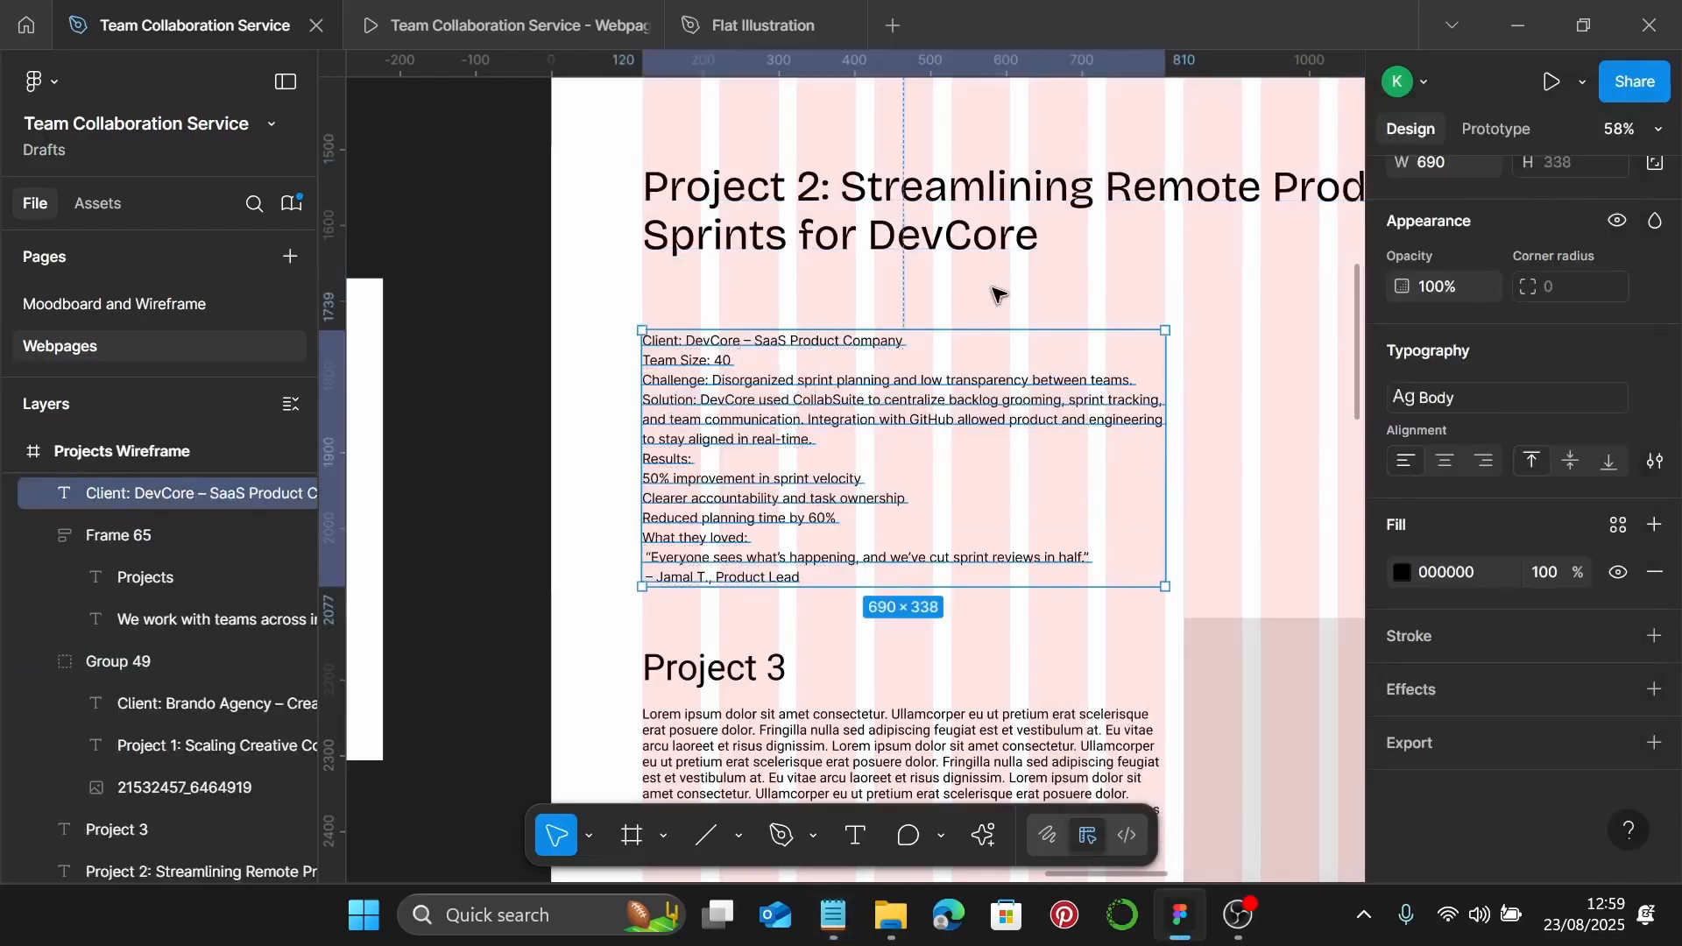
{"action": "left_click_drag", "start_coordinate": [824, 412], "coordinate": [788, 351]}
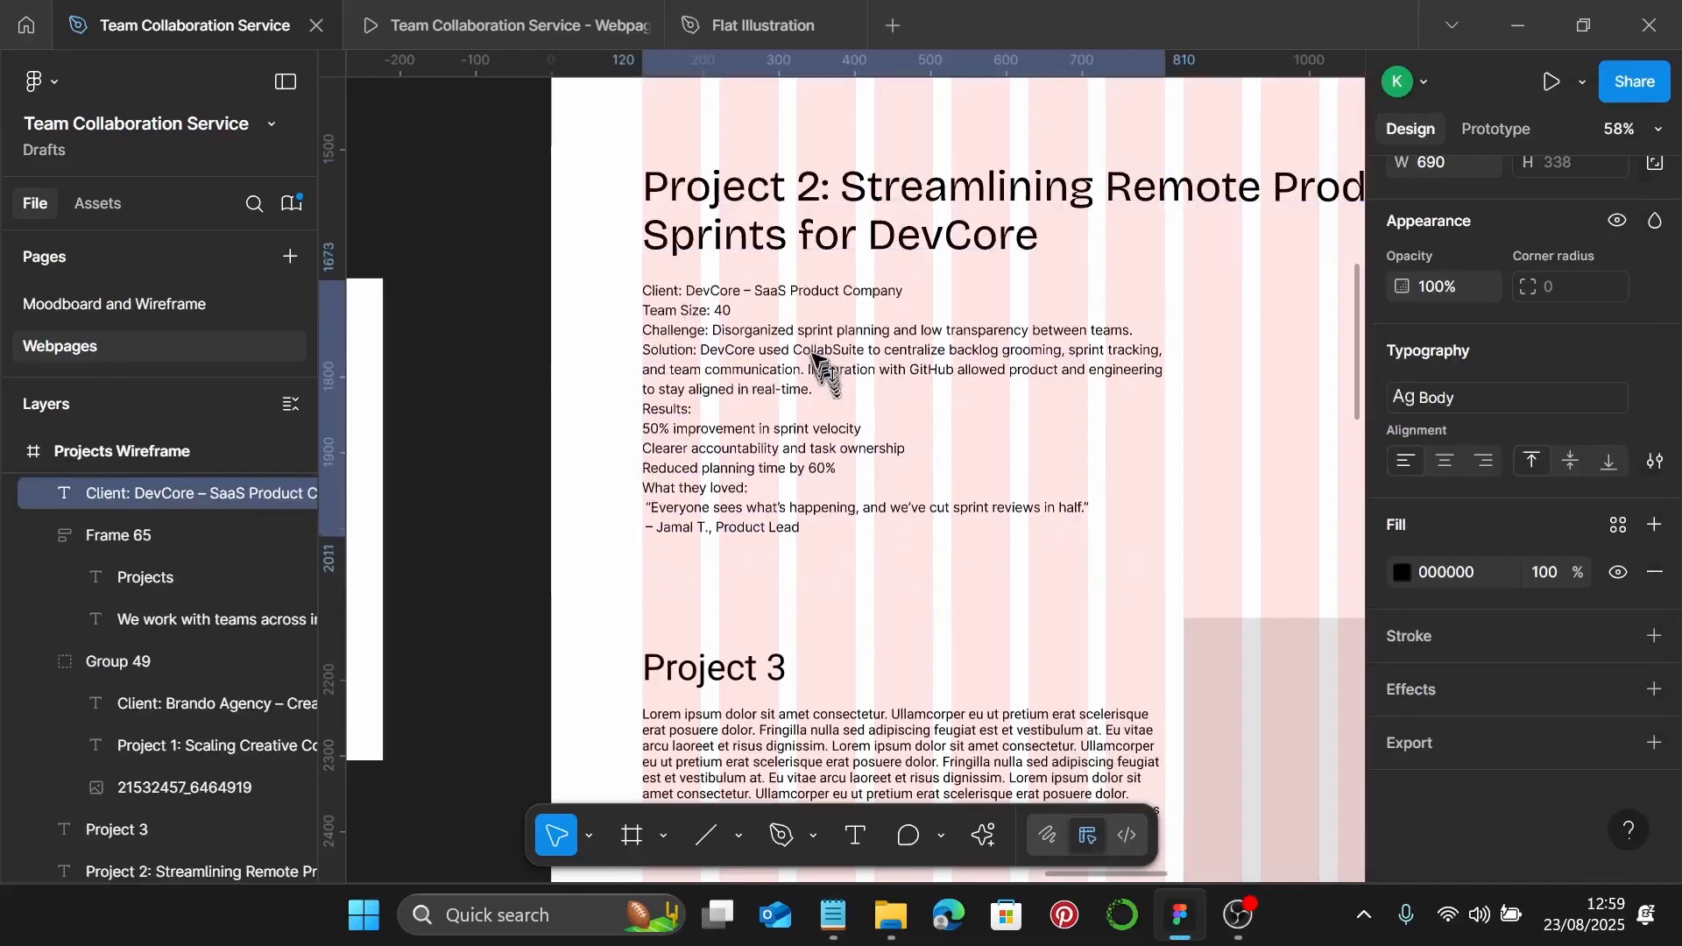
Make the "Client:" and "Team Size:" labels bold in the Project 2 paragraph
{"action": "double_click", "coordinate": [682, 298]}
{"action": "scroll", "coordinate": [681, 298], "scroll_direction": "up", "scroll_amount": 1}
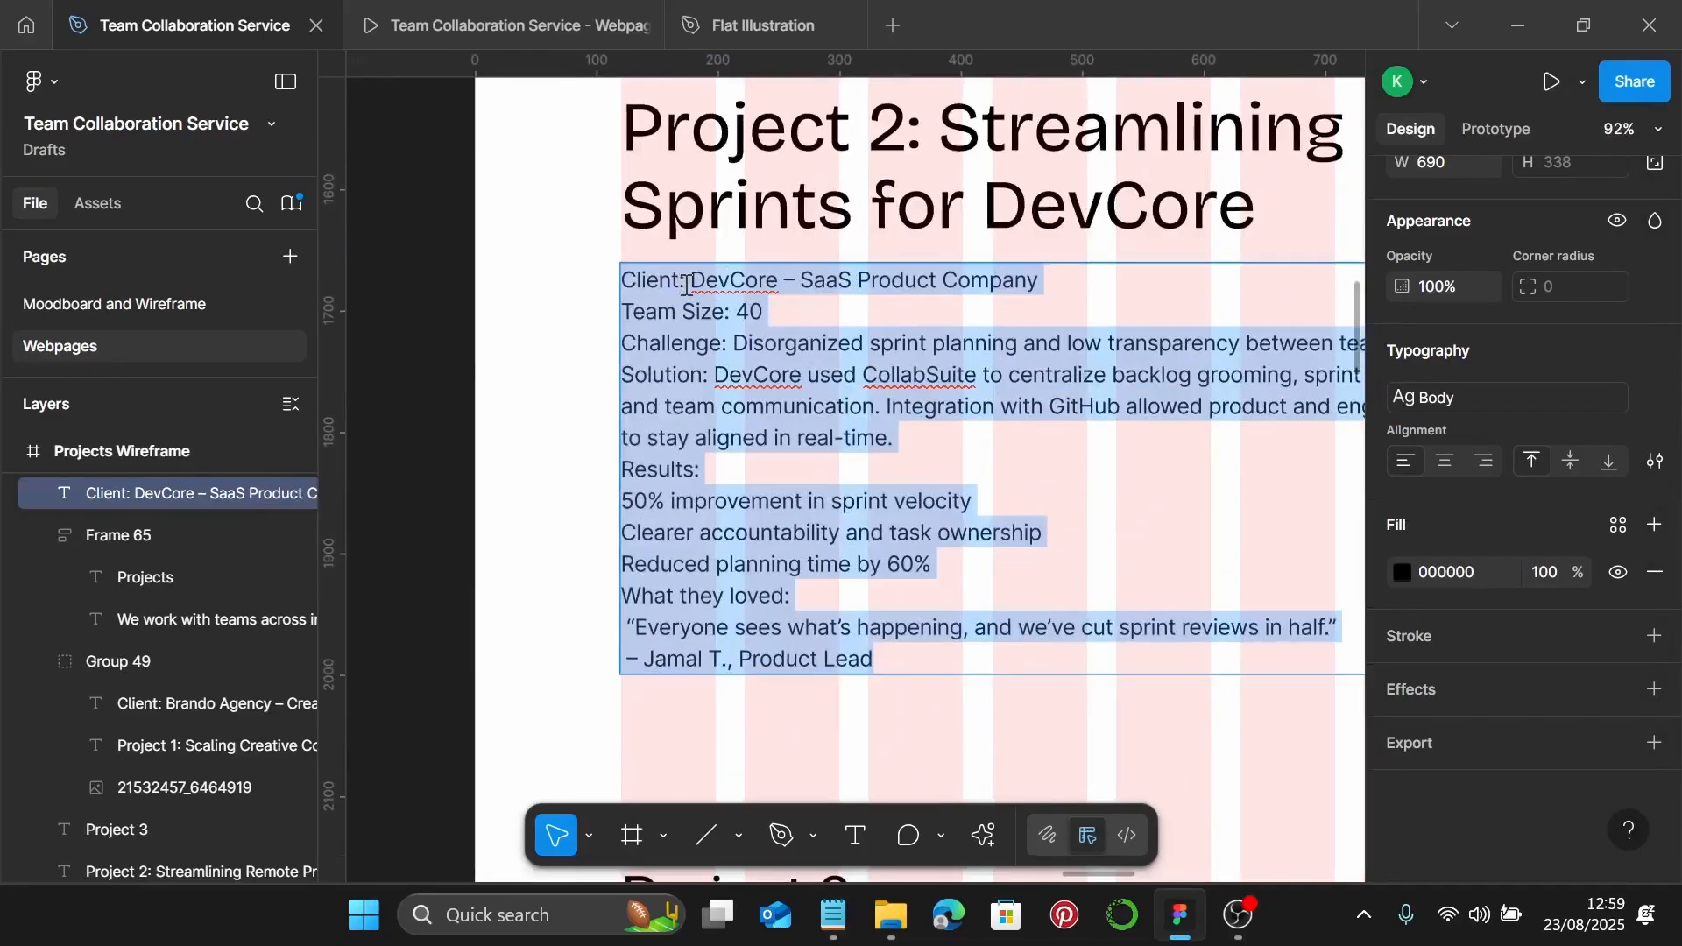
{"action": "left_click_drag", "start_coordinate": [686, 283], "coordinate": [620, 283]}
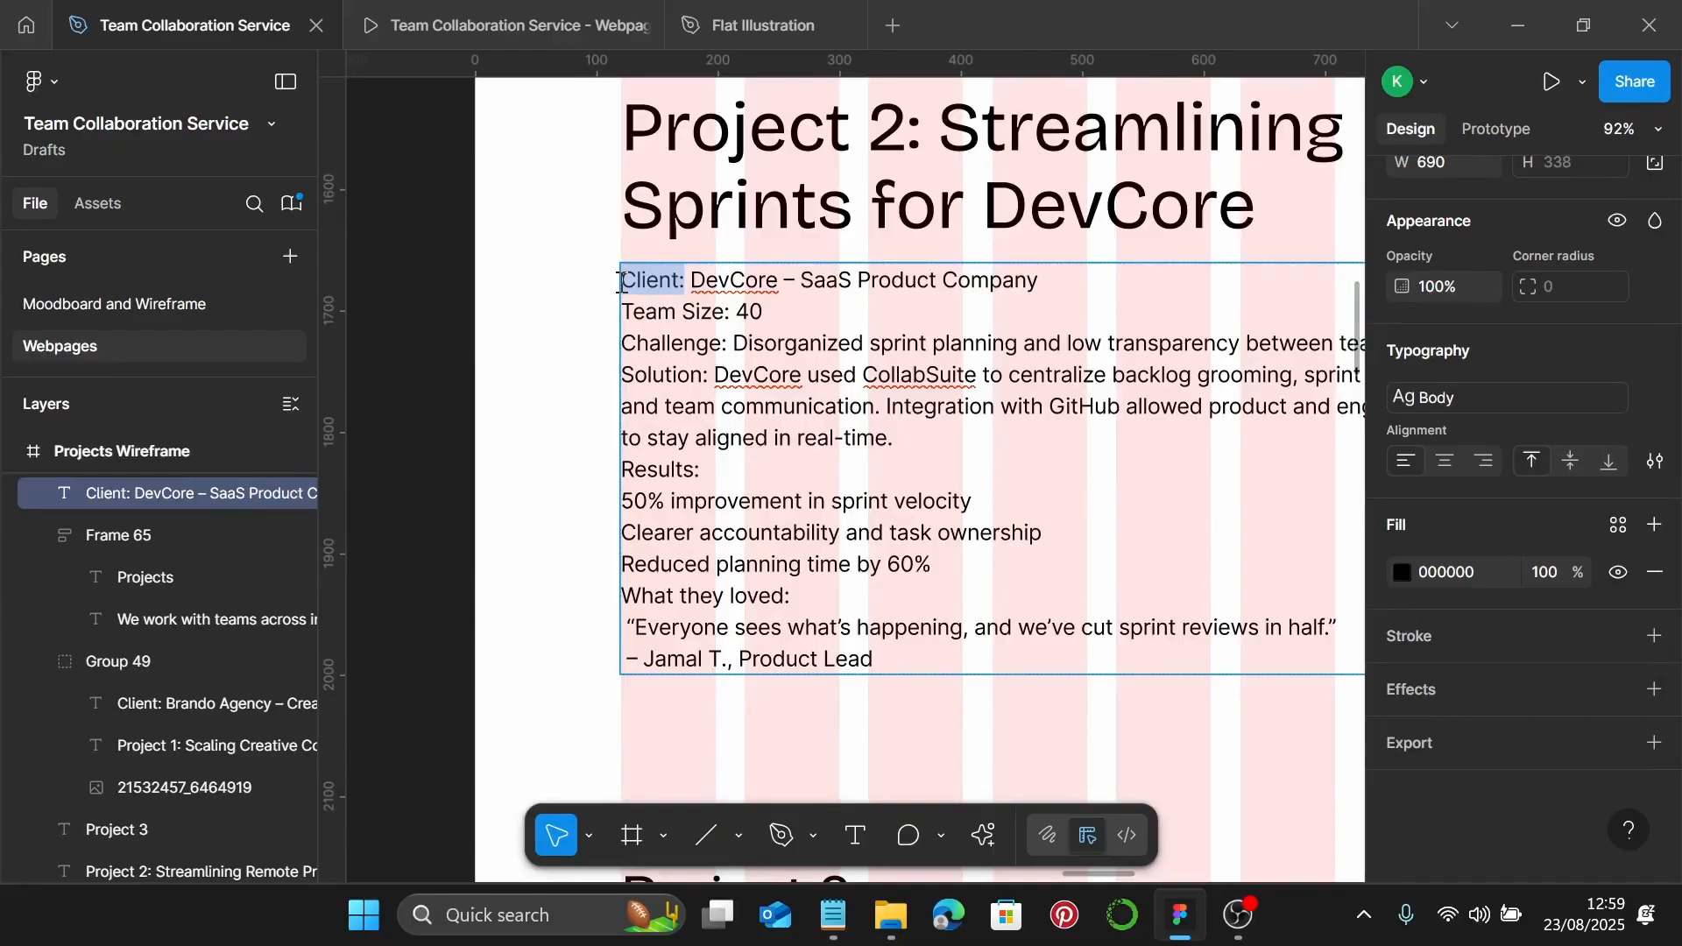
{"action": "key", "text": "ctrl+b"}
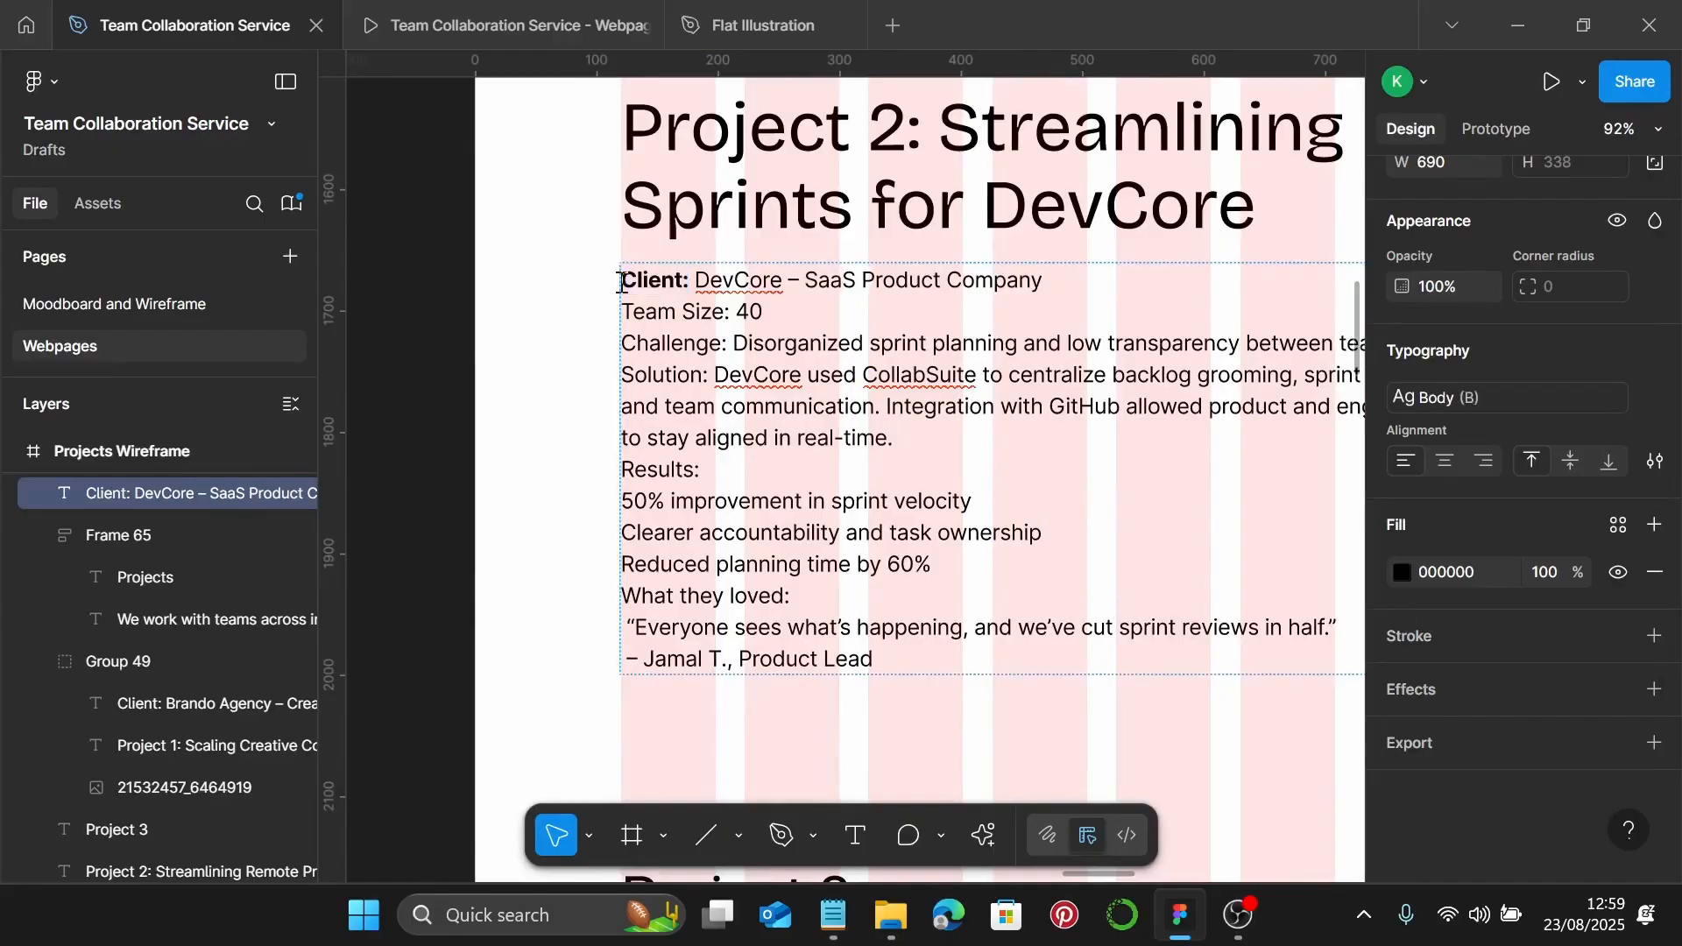
{"action": "key", "text": "Escape"}
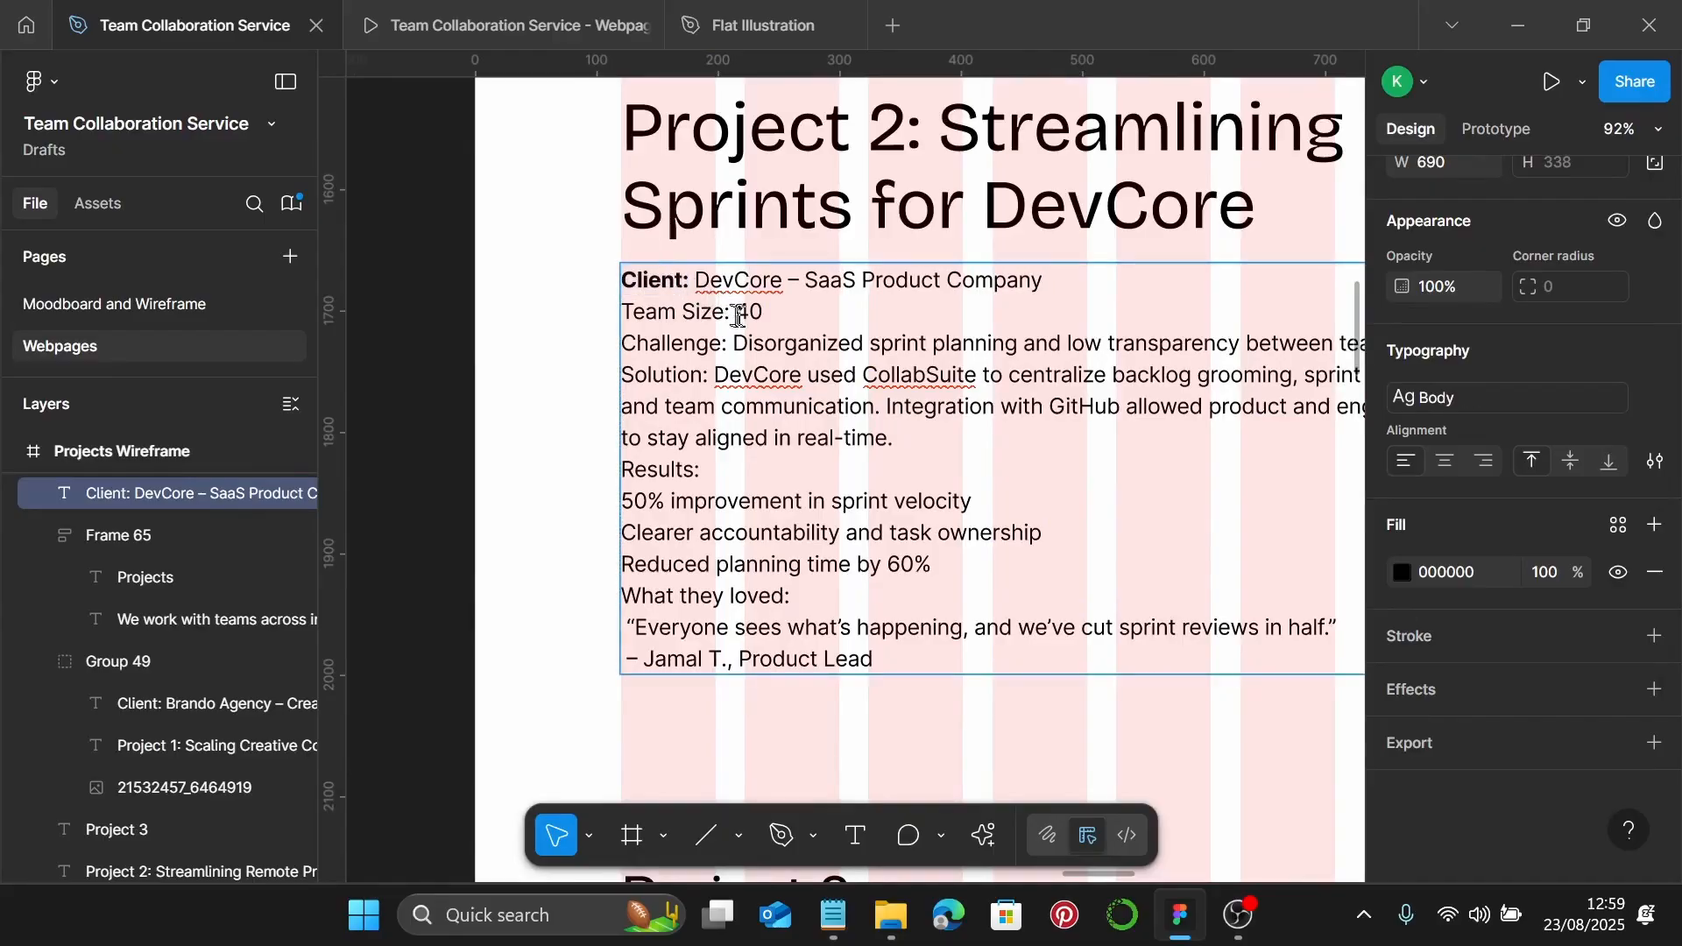
{"action": "left_click_drag", "start_coordinate": [735, 312], "coordinate": [616, 322]}
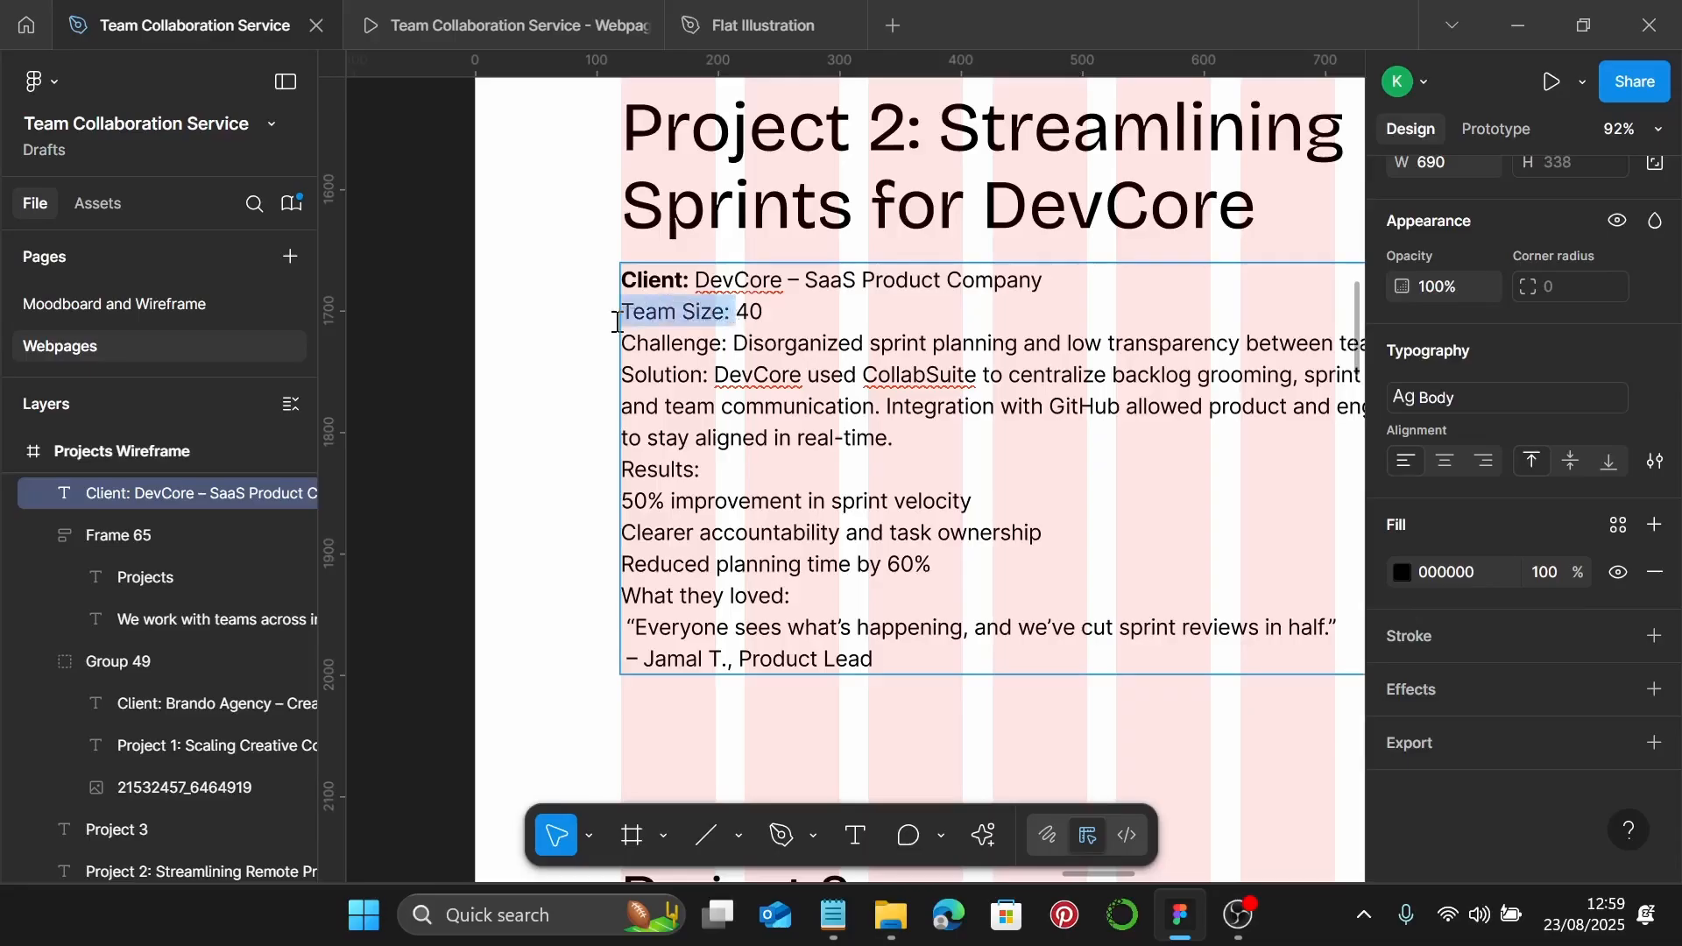
{"action": "key", "text": "ctrl+b"}
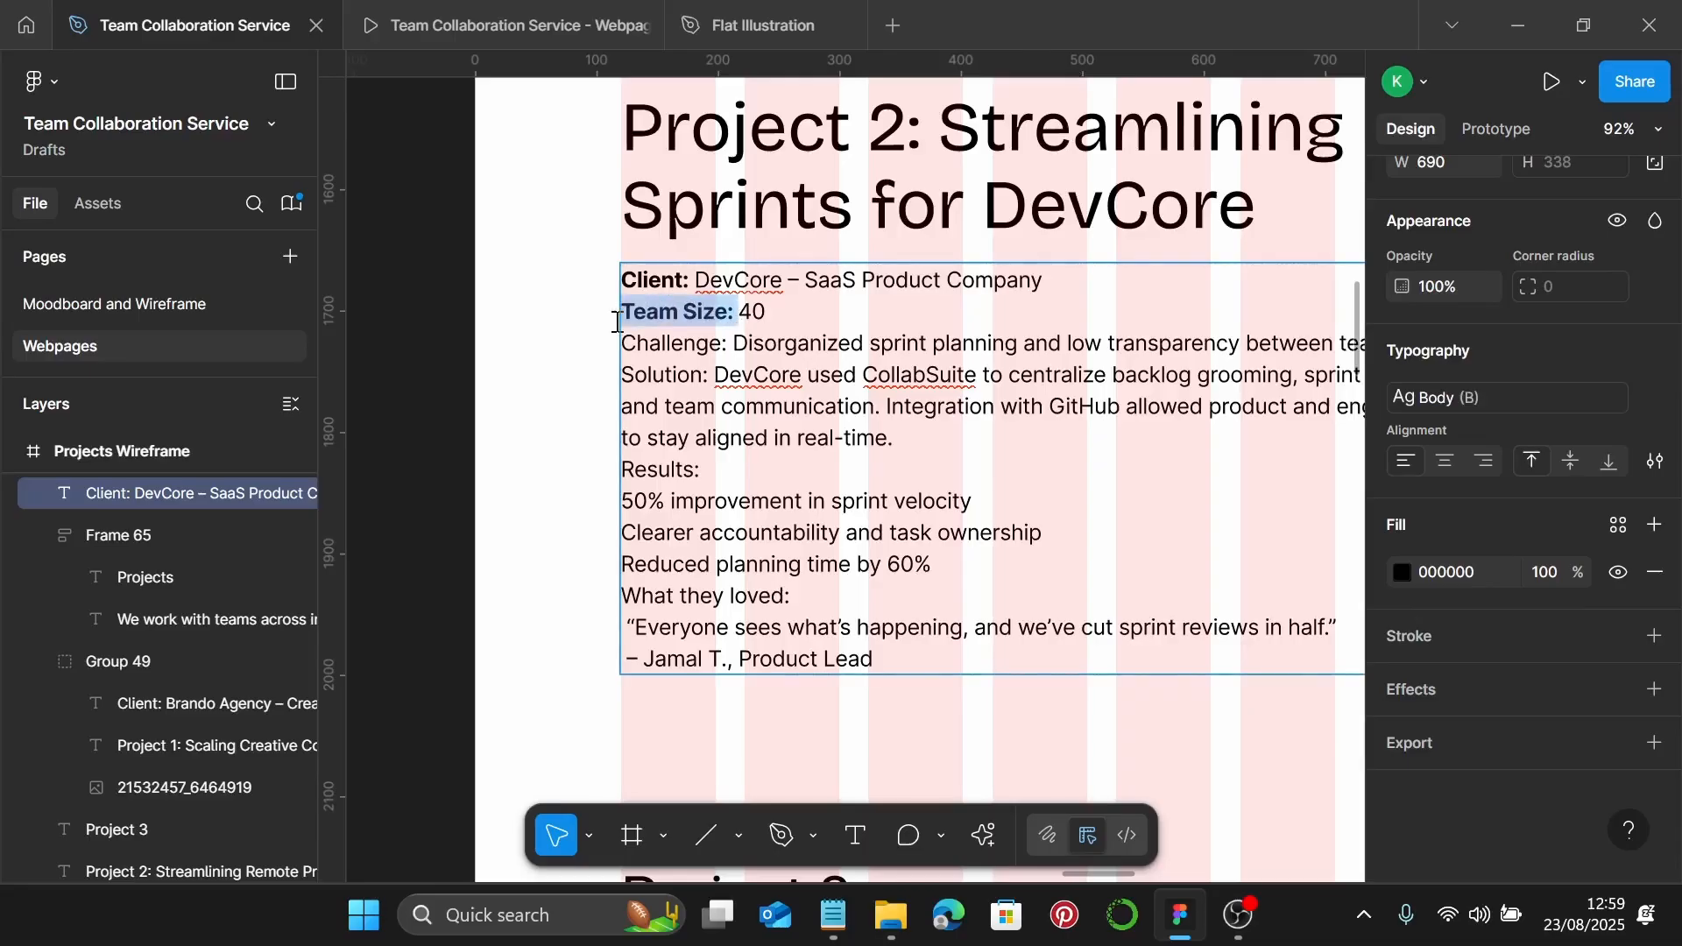
Make the "Challenge:", "Solution:" and "Results:" labels bold in the Project 2 paragraph
{"action": "left_click_drag", "start_coordinate": [729, 347], "coordinate": [633, 350]}
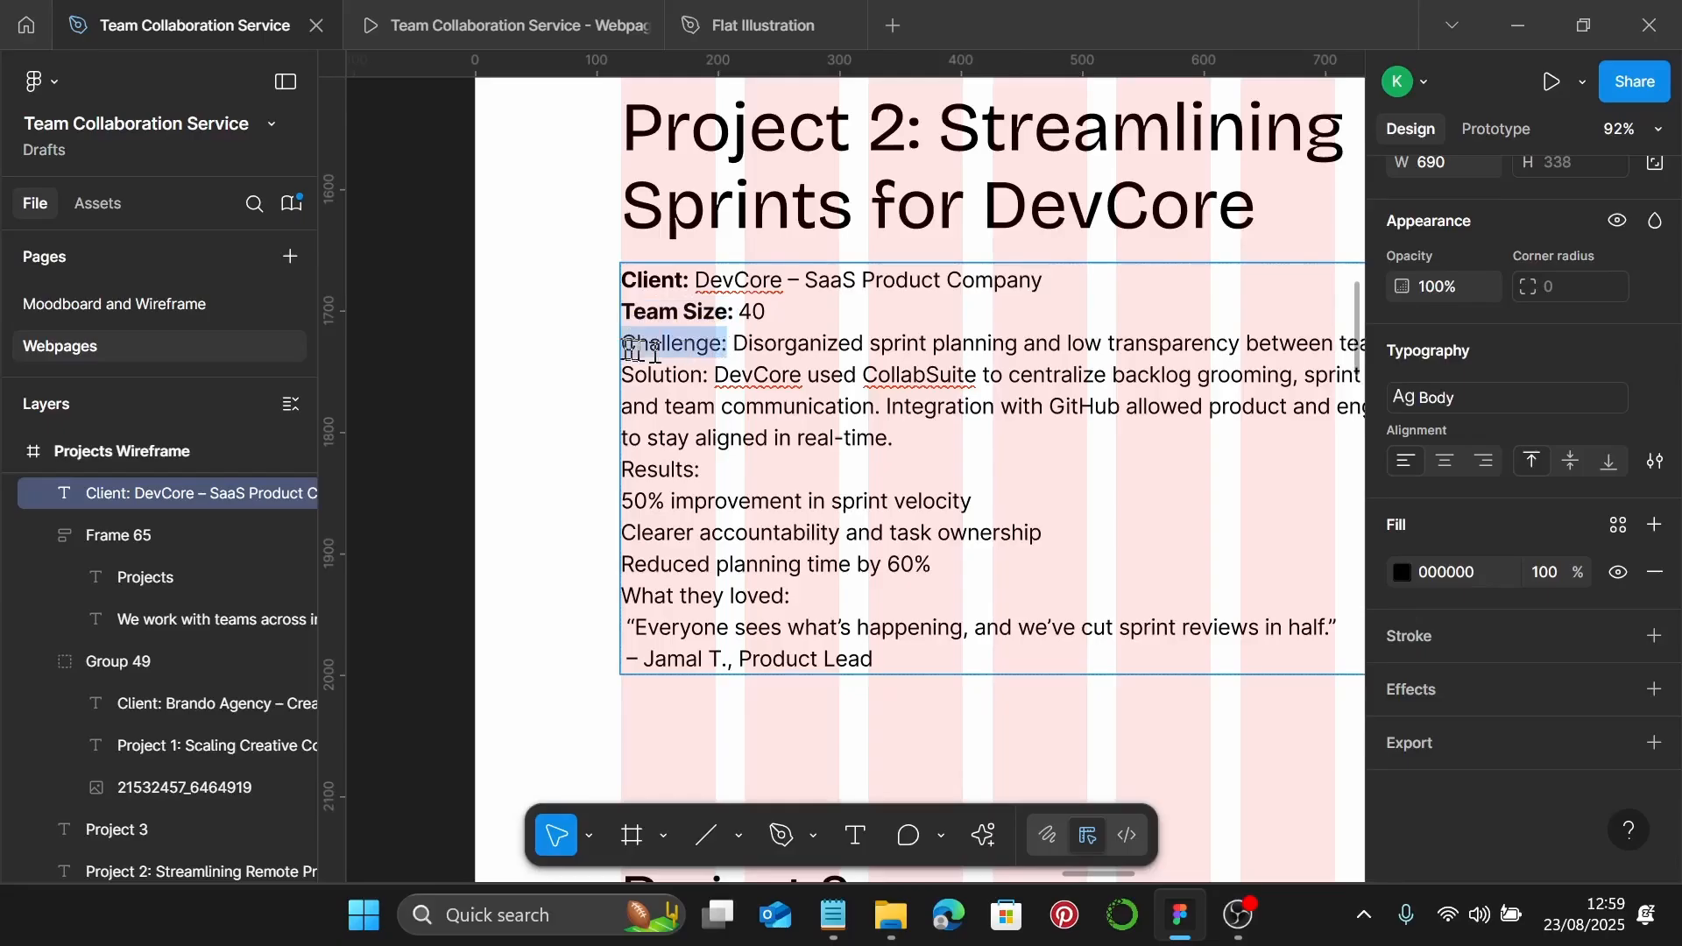
{"action": "key", "text": "ctrl+b"}
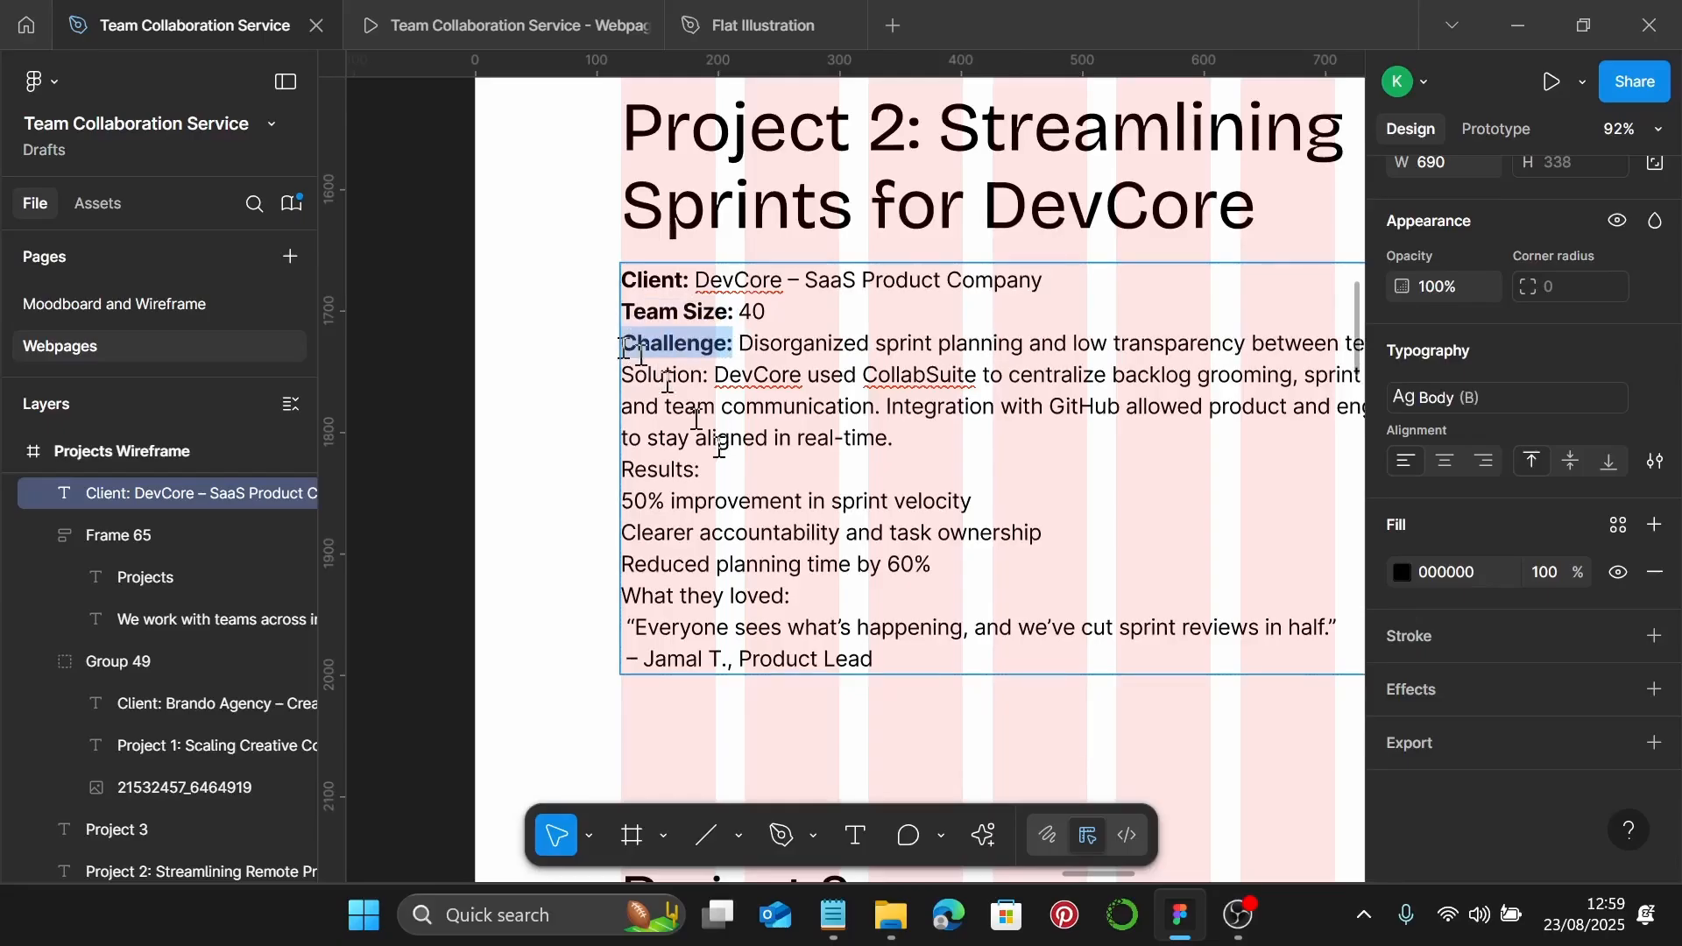
{"action": "left_click_drag", "start_coordinate": [708, 377], "coordinate": [631, 377]}
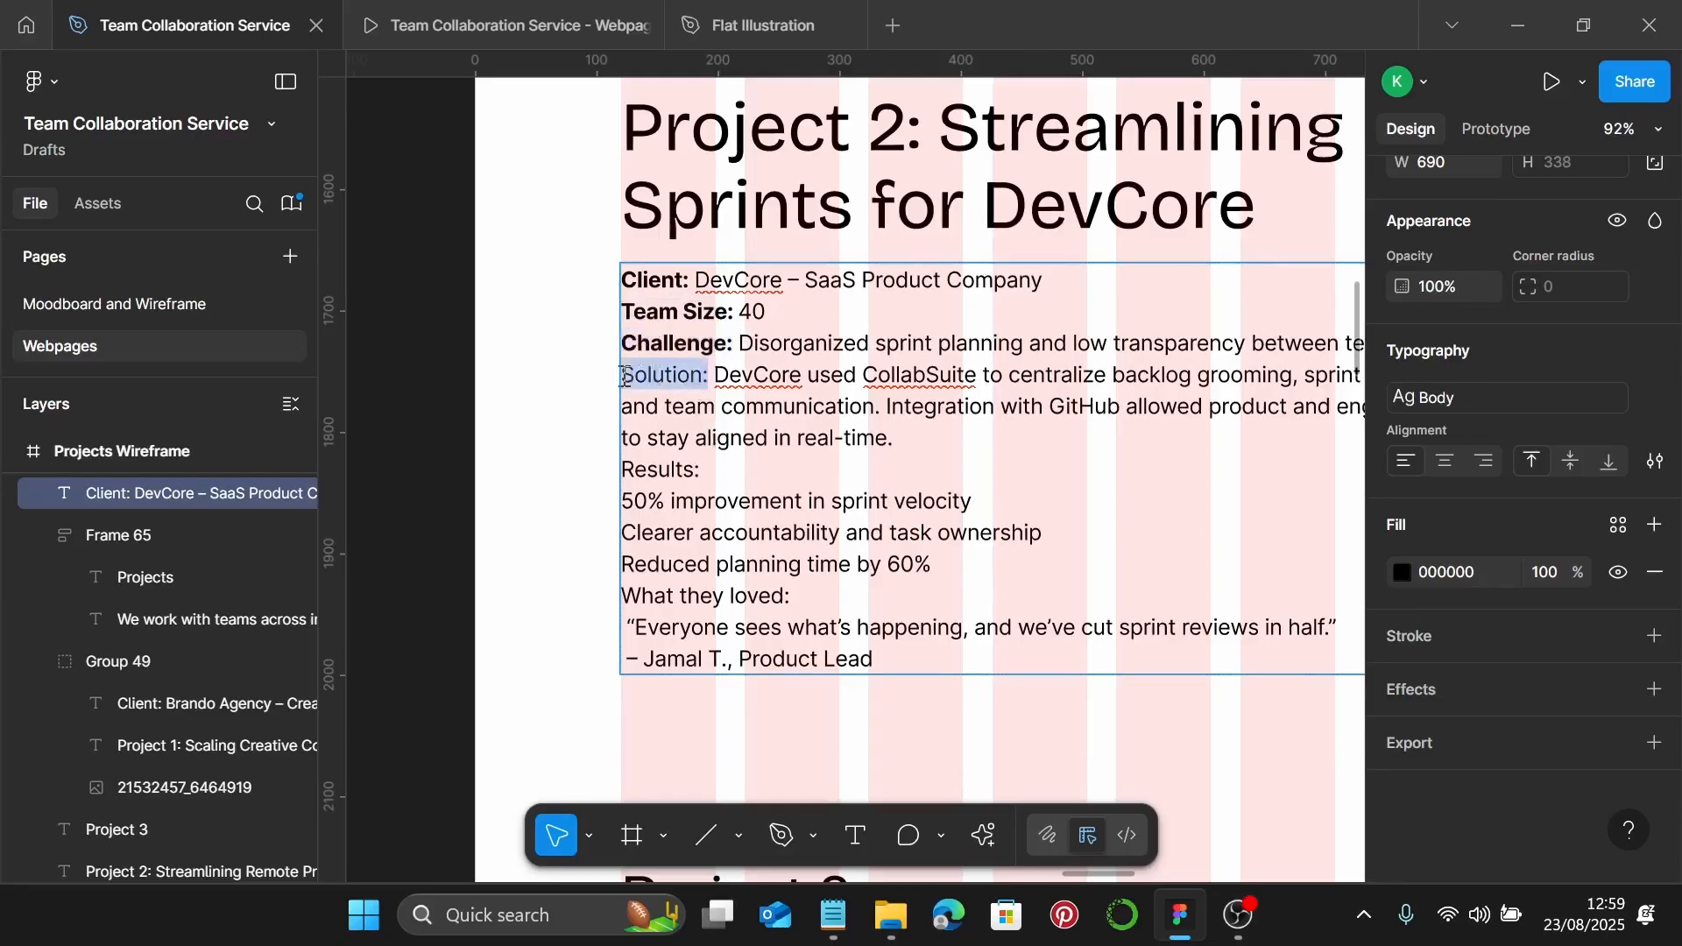
{"action": "key", "text": "ctrl+b"}
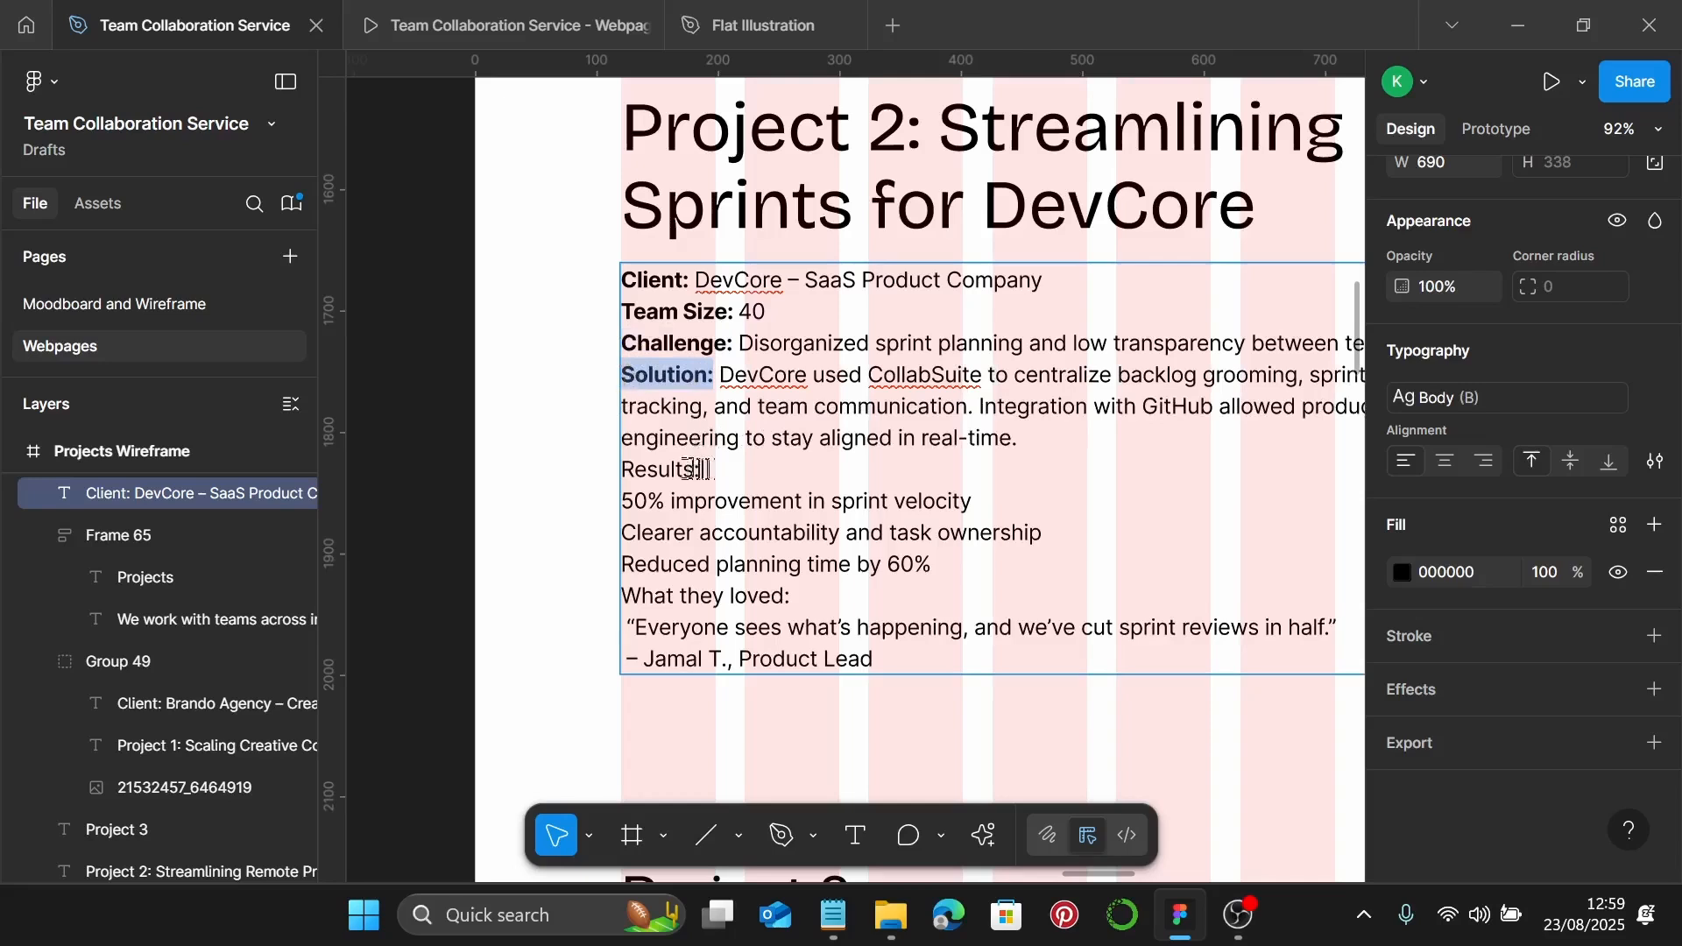
{"action": "left_click_drag", "start_coordinate": [704, 471], "coordinate": [633, 471]}
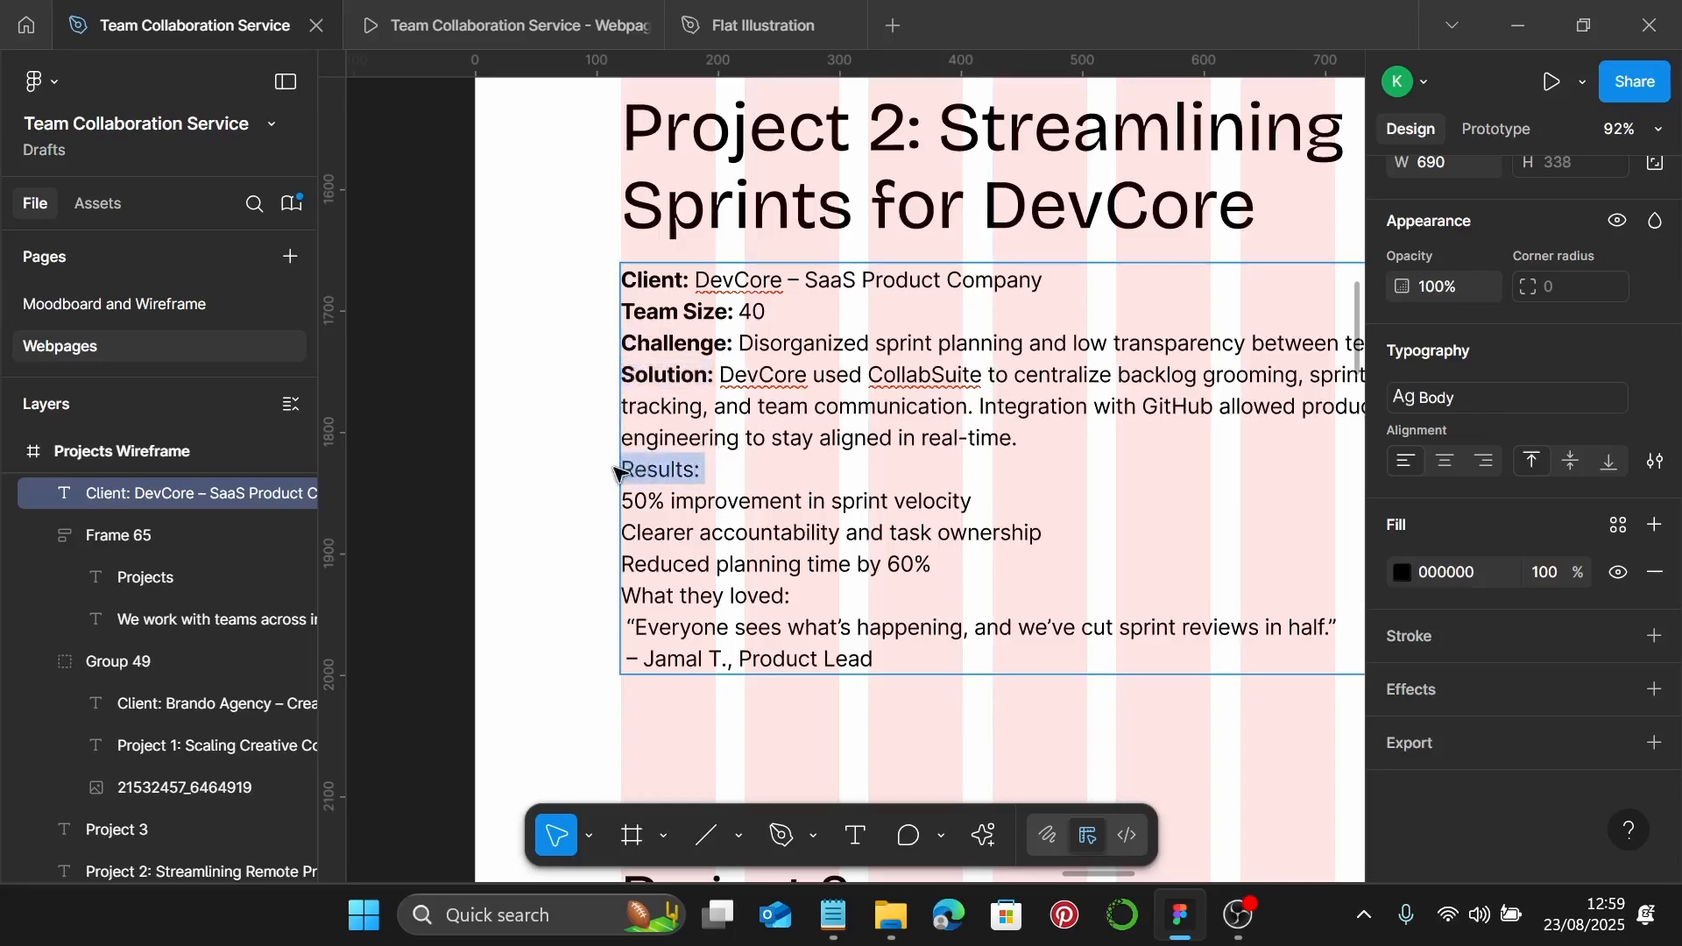
{"action": "key", "text": "ctrl+b"}
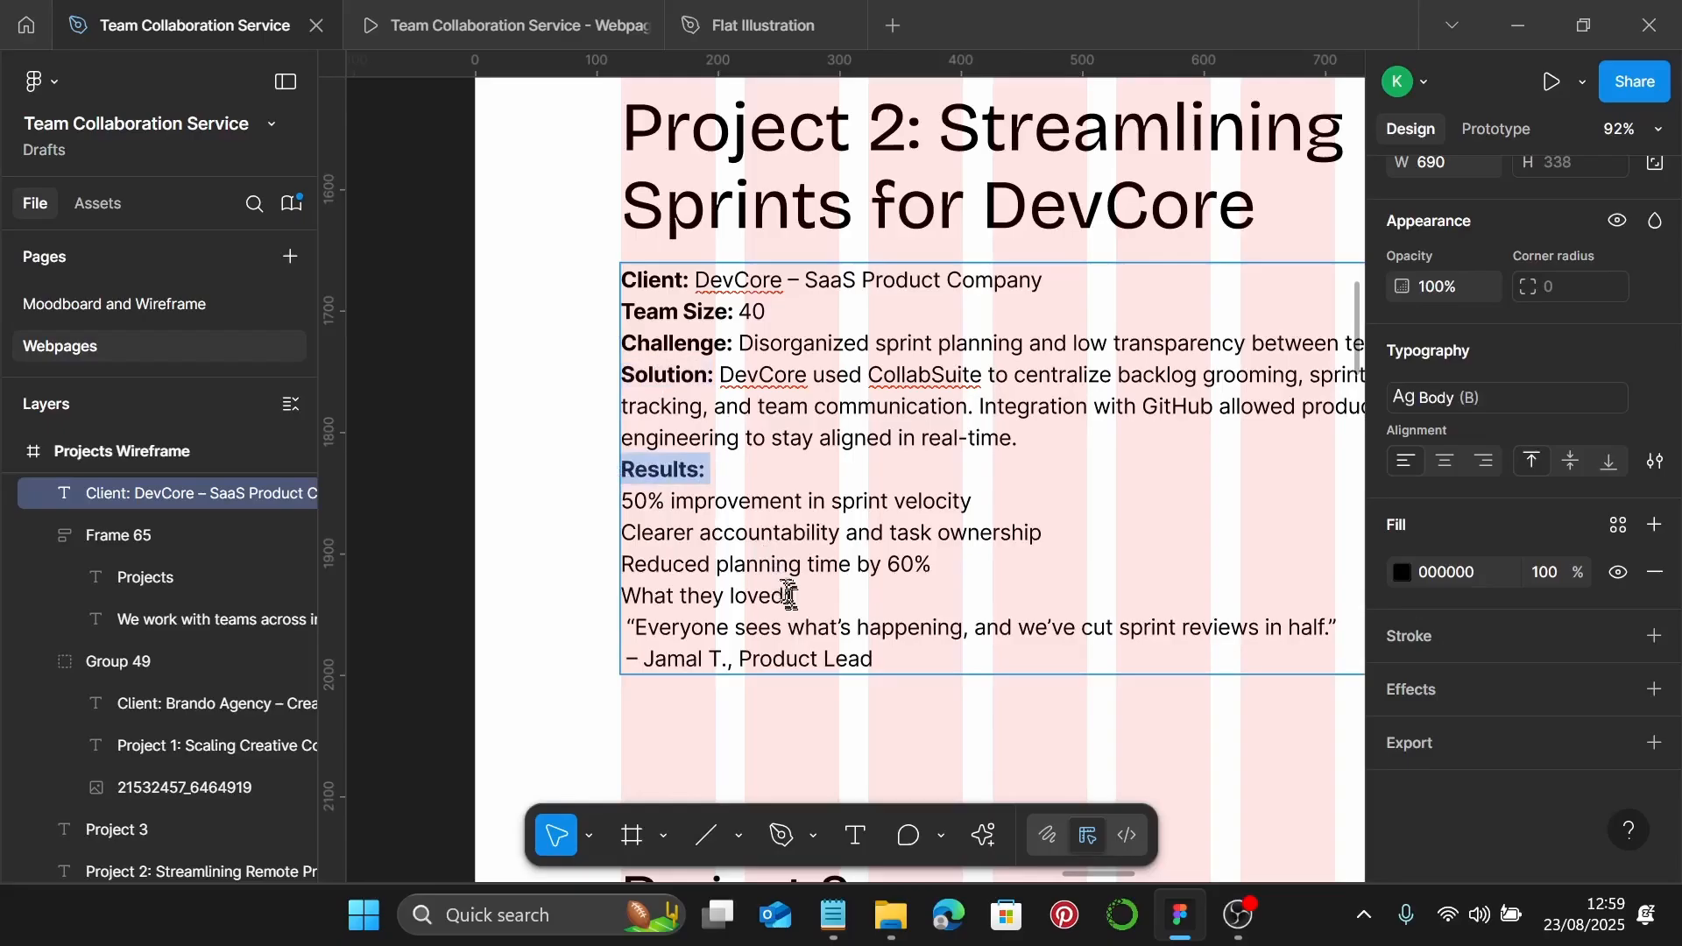
Make the "What they loved:" label bold in the Project 2 paragraph
{"action": "left_click_drag", "start_coordinate": [792, 595], "coordinate": [625, 592]}
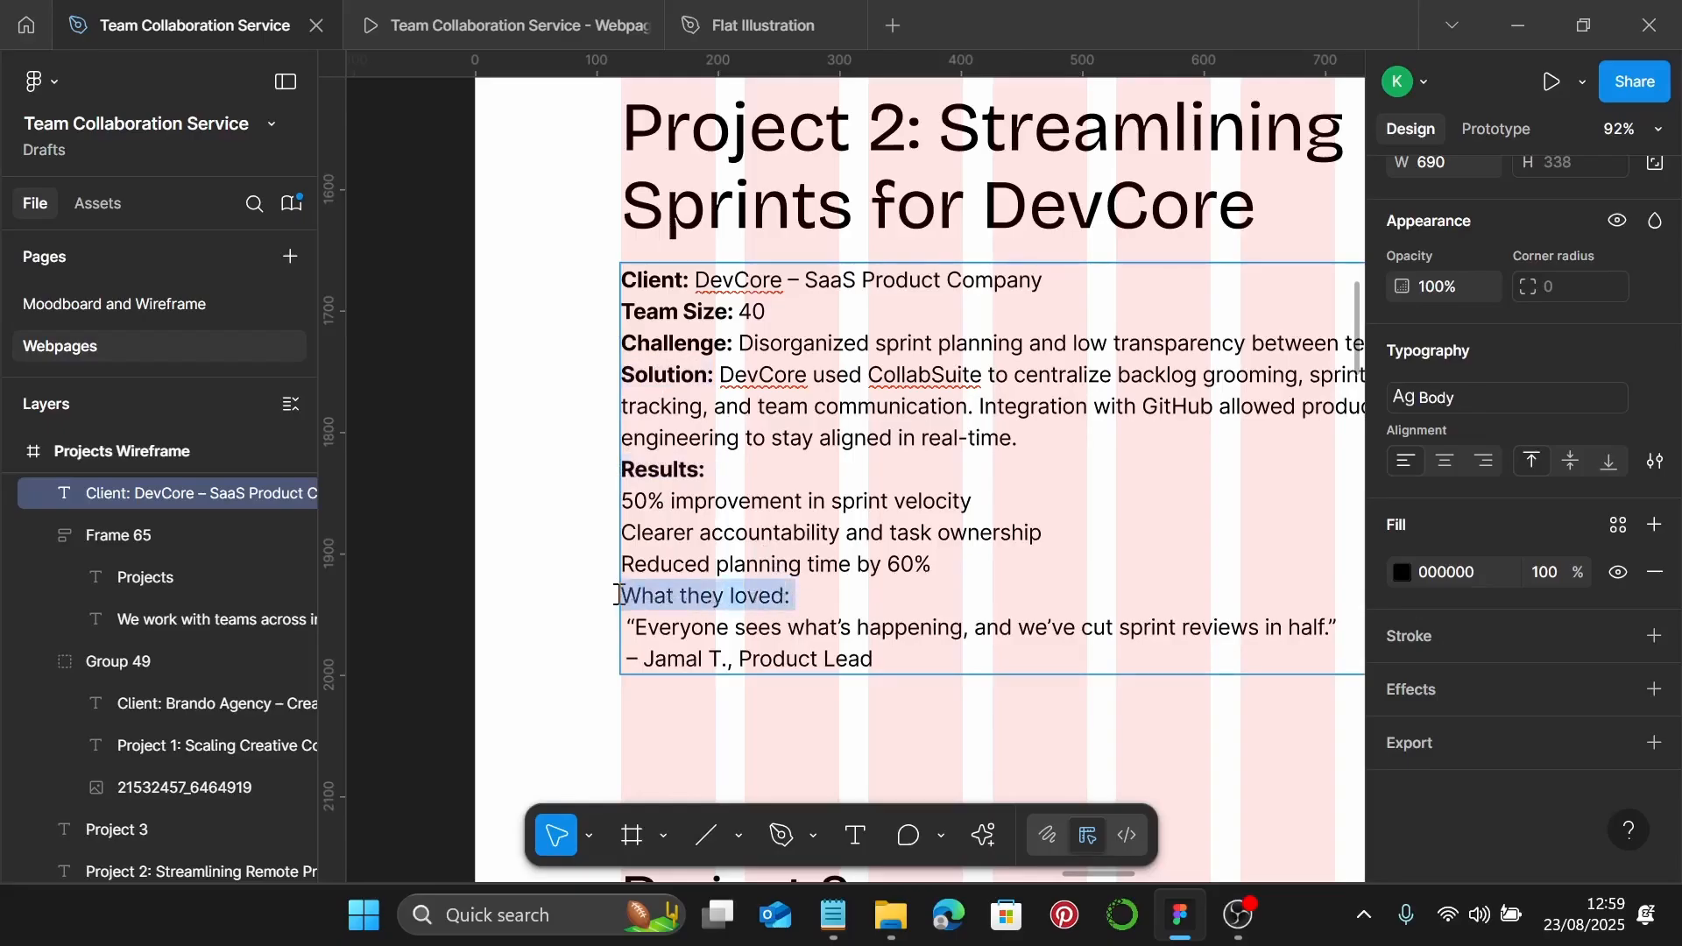
{"action": "key", "text": "ctrl+v"}
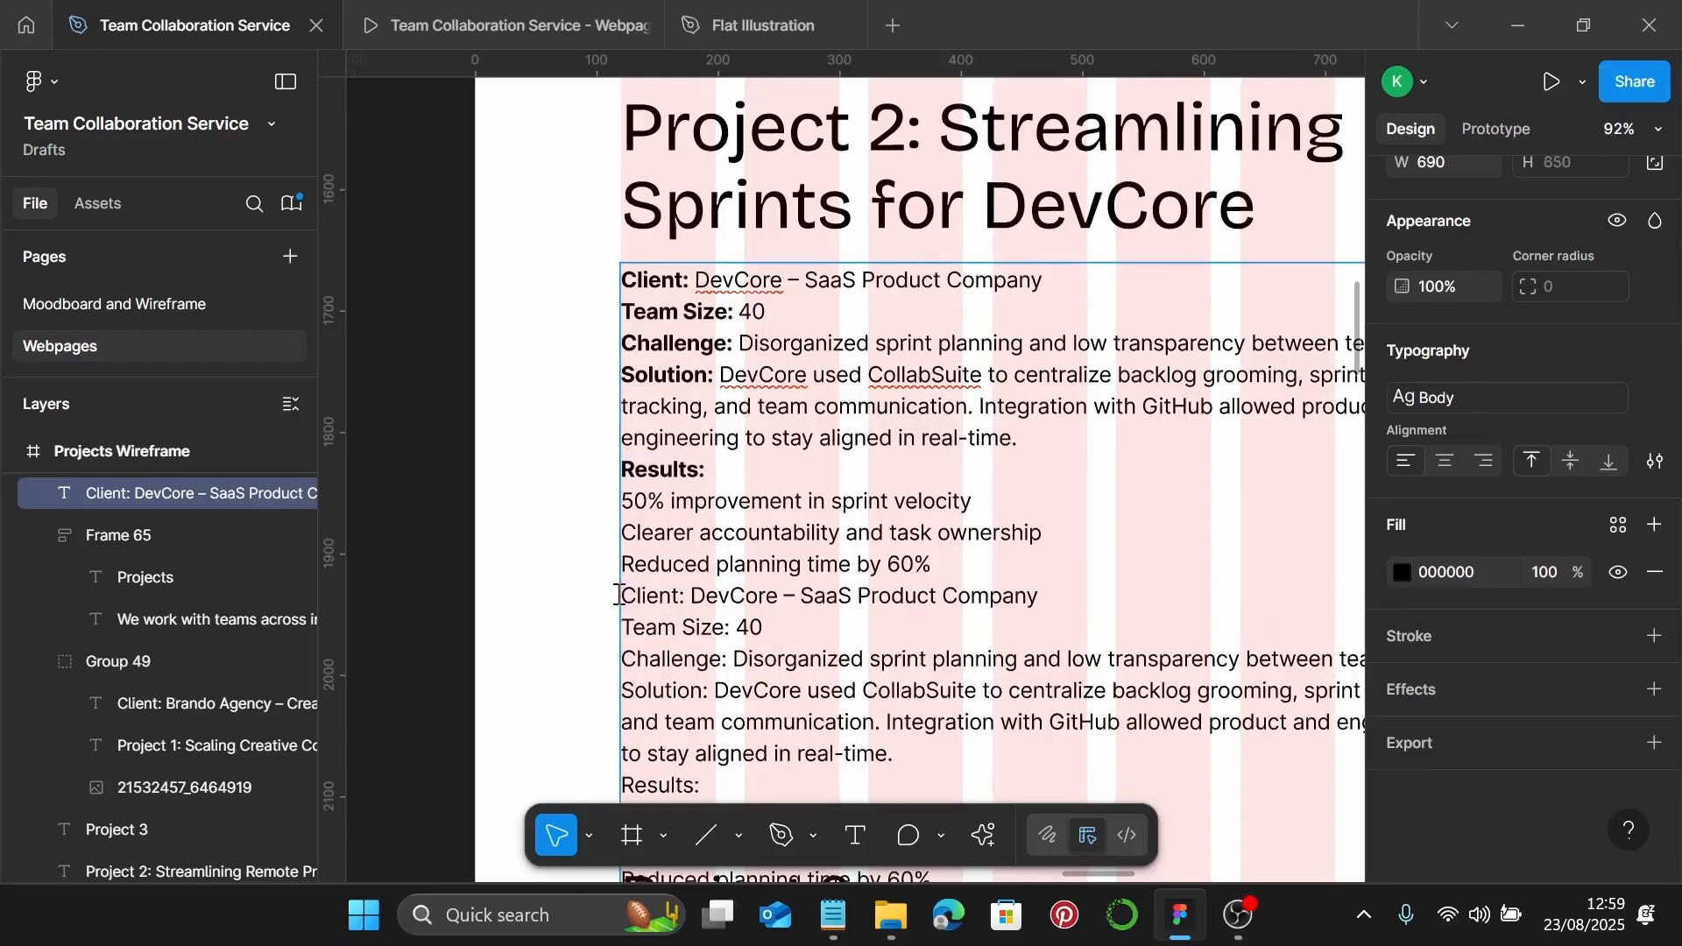
{"action": "key", "text": "ctrl+z"}
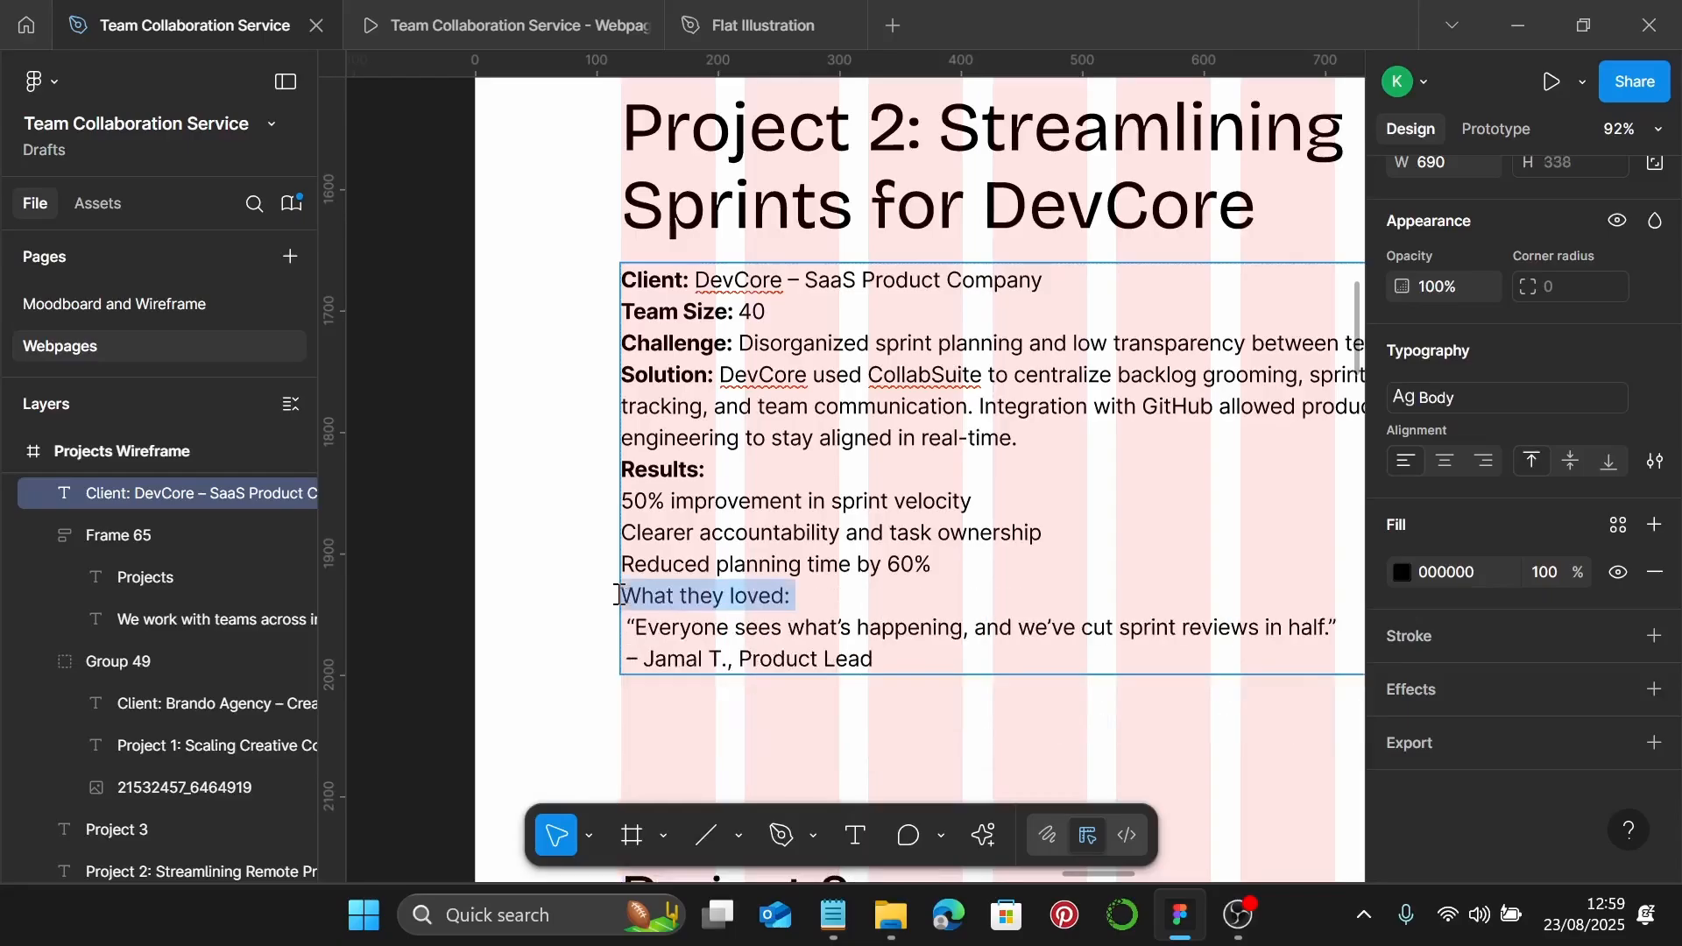
{"action": "key", "text": "ctrl+b"}
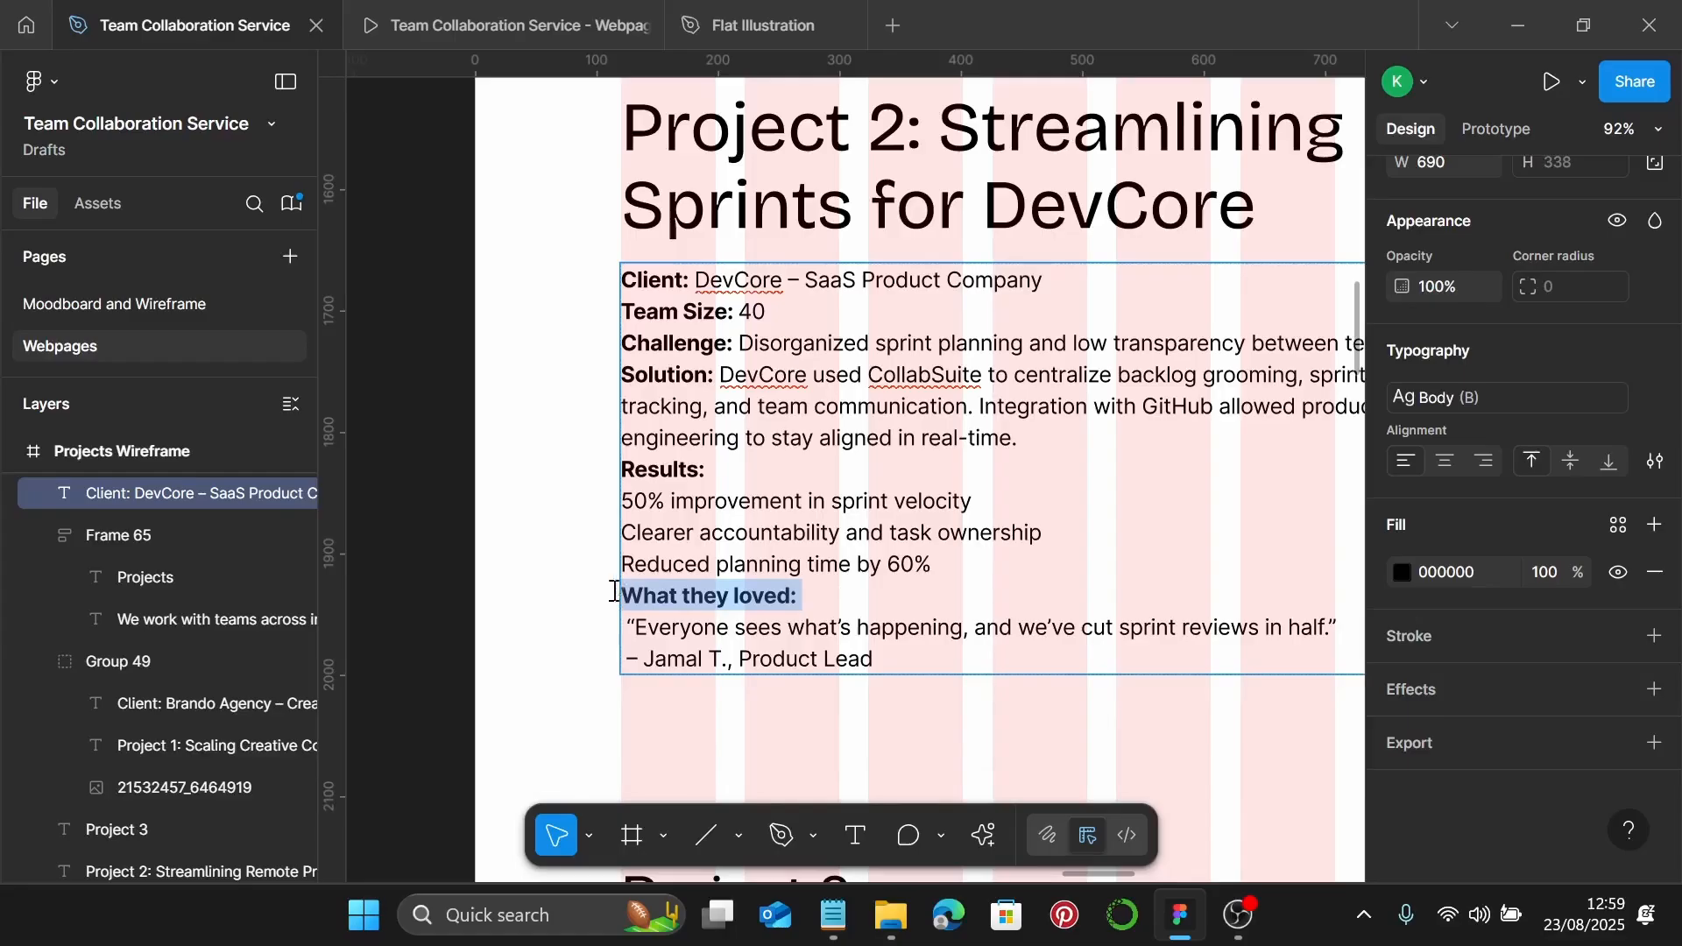
{"action": "scroll", "coordinate": [613, 592], "scroll_direction": "down", "scroll_amount": 1}
{"action": "scroll", "coordinate": [1008, 377], "scroll_direction": "right", "scroll_amount": 2}
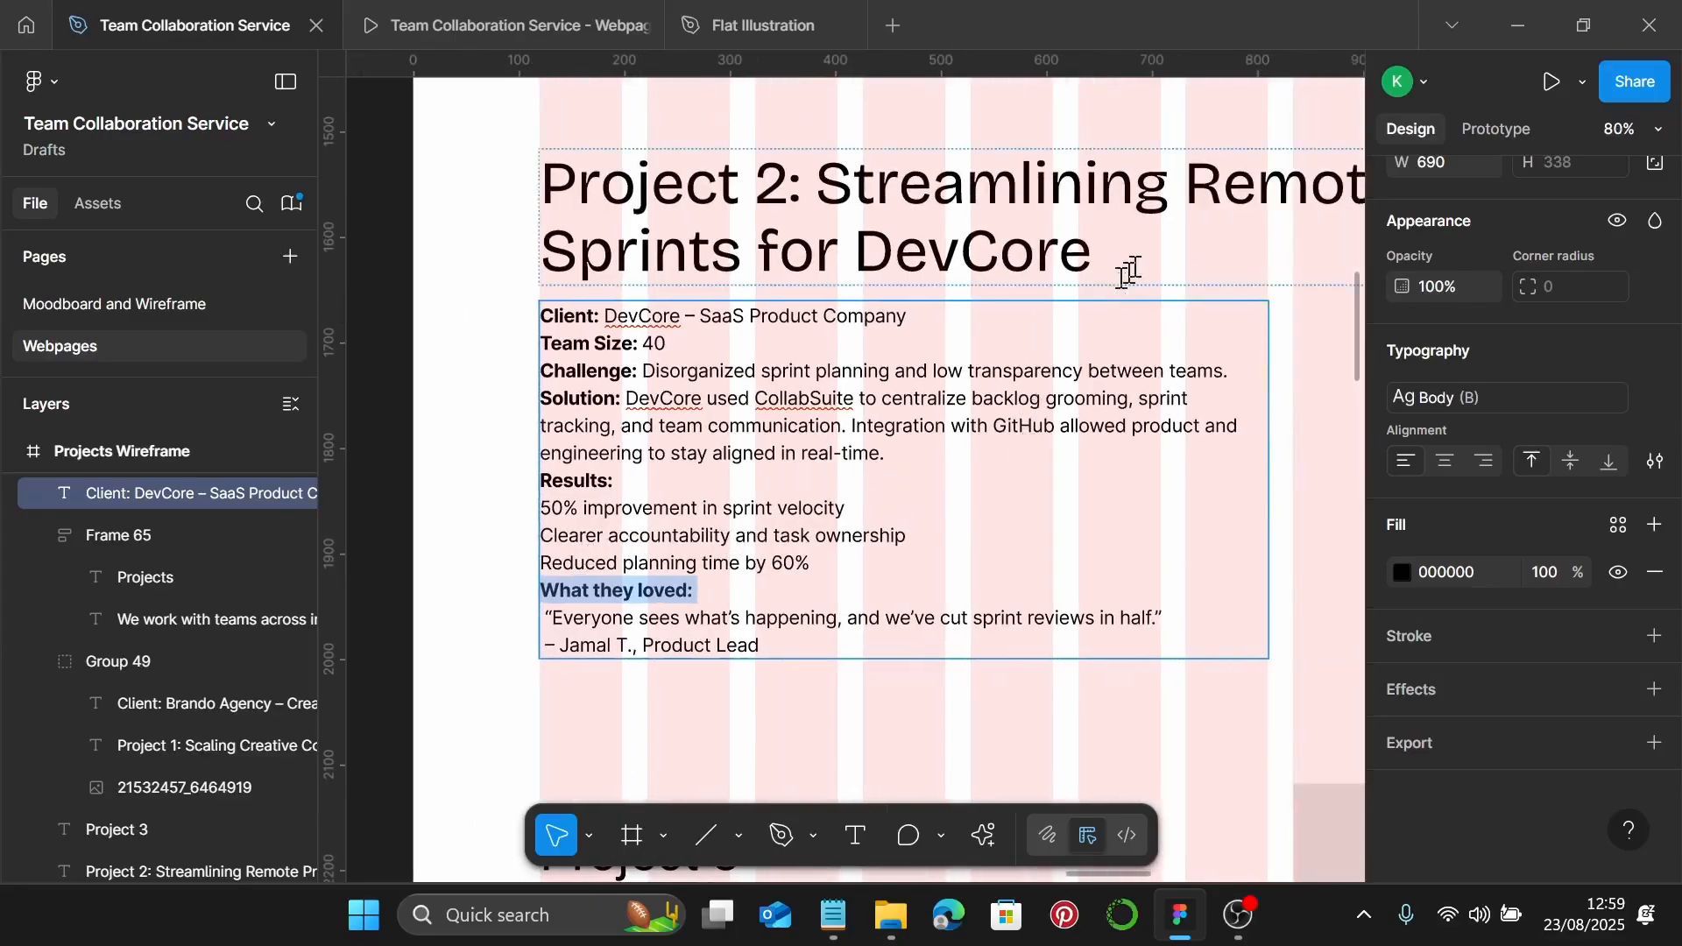
Narrow the Project 2 paragraph to 588 wide, ending at the edge of a grid column
{"action": "left_click", "coordinate": [1128, 273]}
{"action": "key", "text": "Escape"}
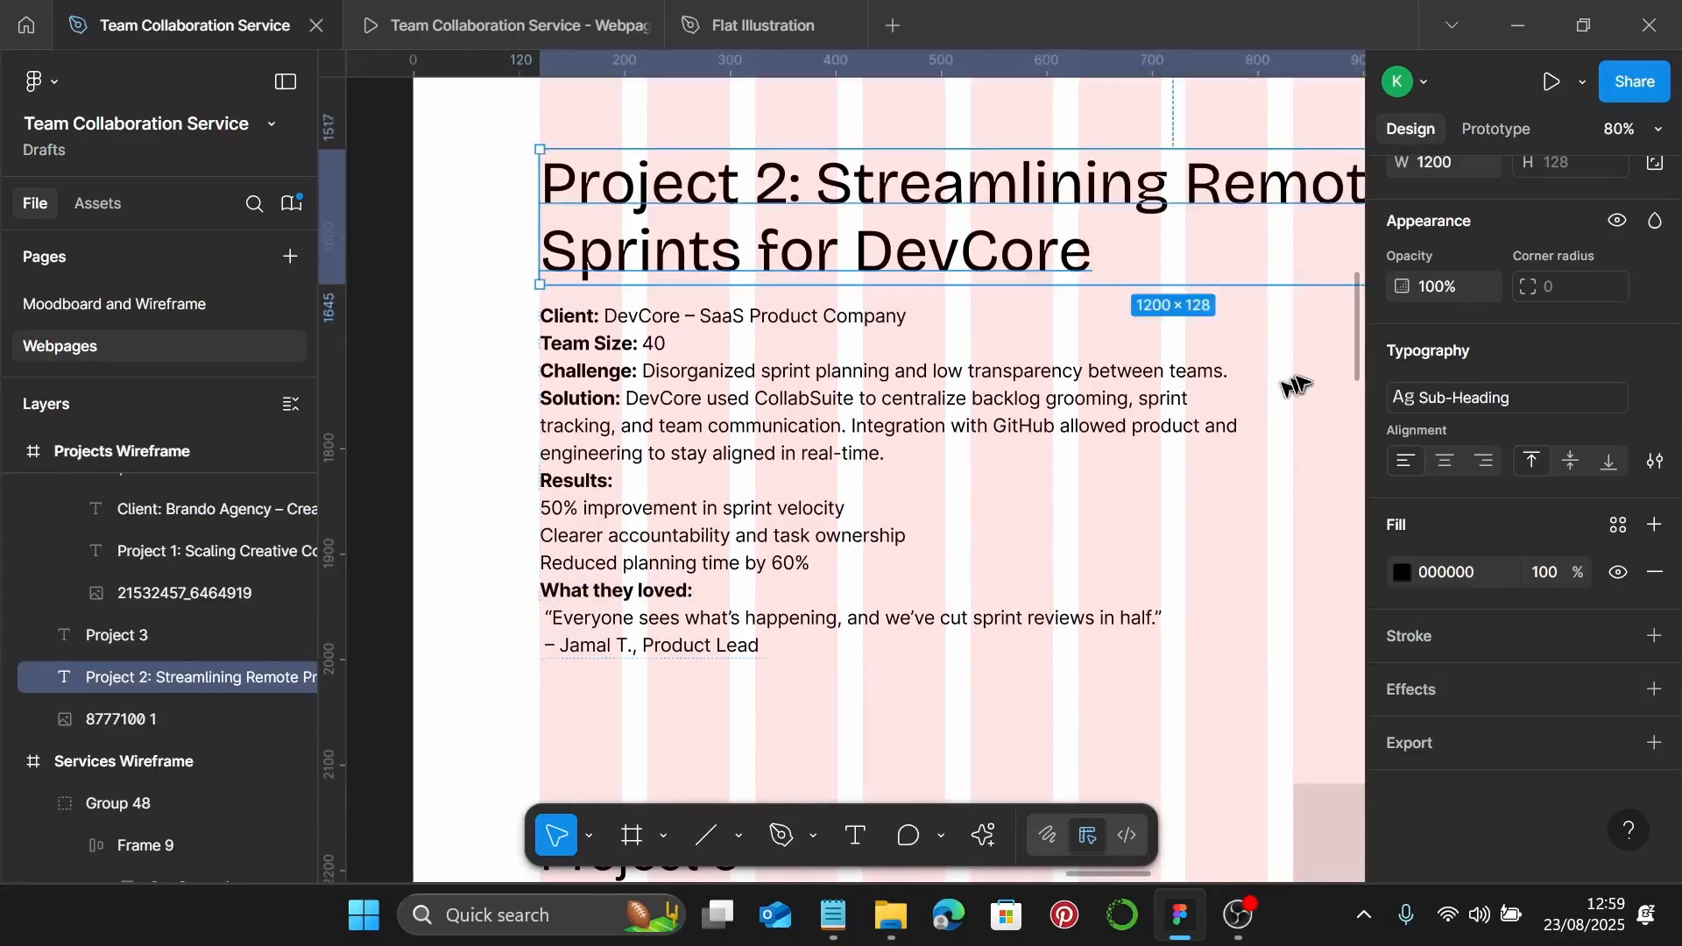
{"action": "left_click", "coordinate": [1244, 412]}
{"action": "left_click_drag", "start_coordinate": [1266, 412], "coordinate": [1153, 414]}
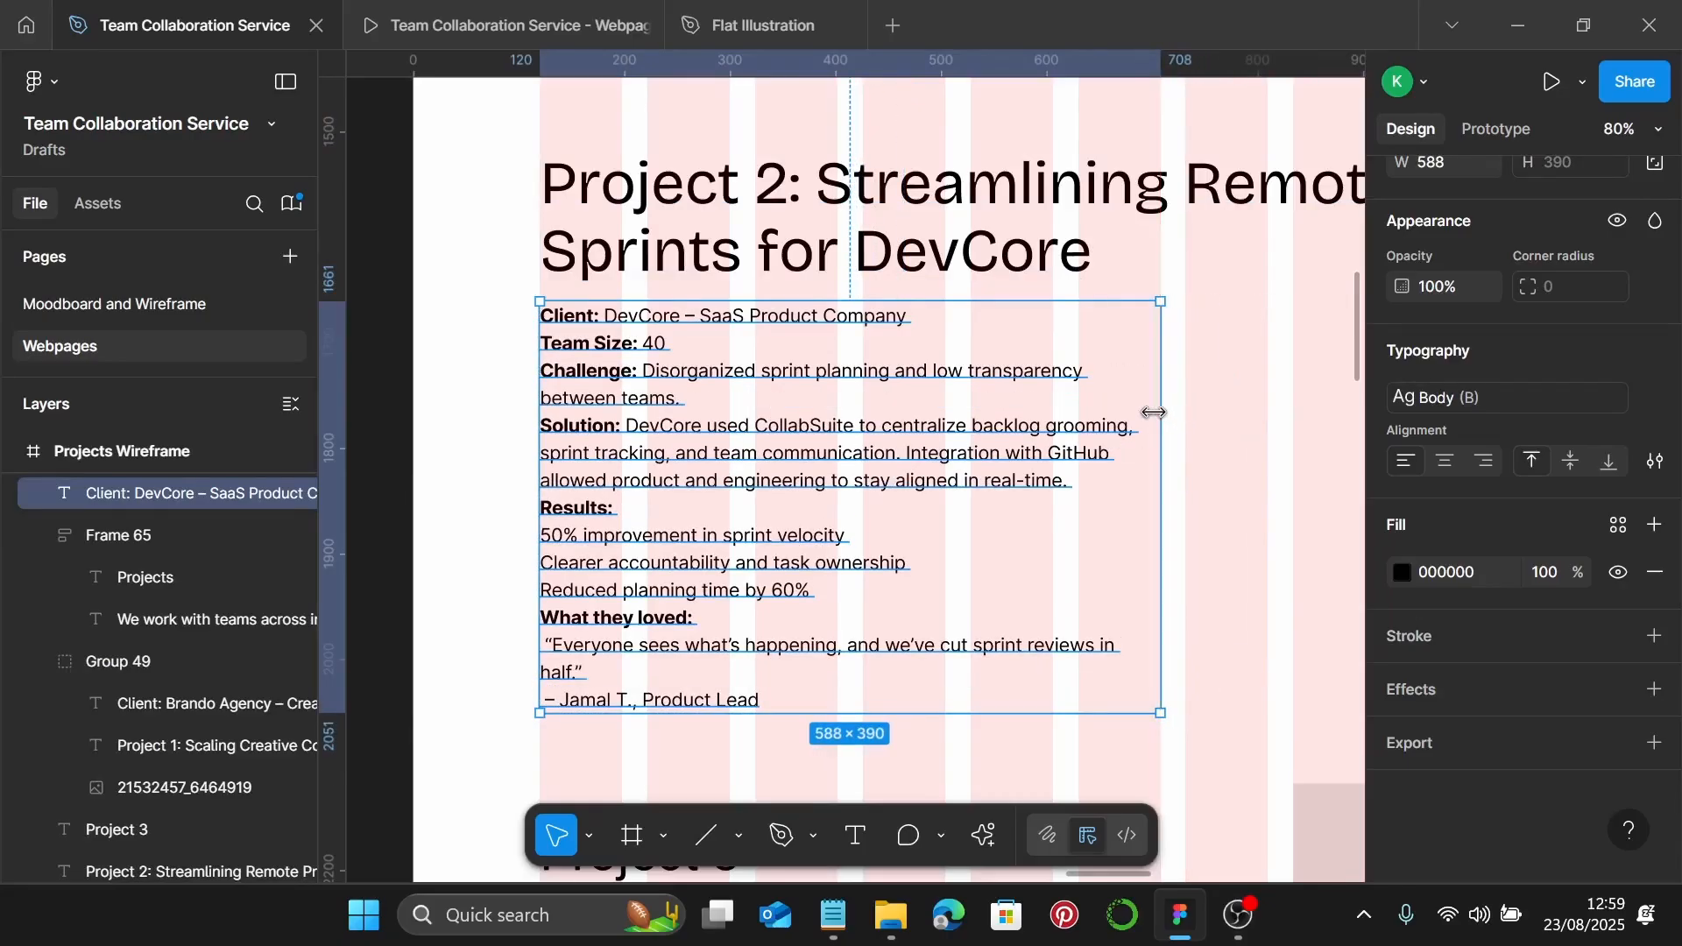
Bring the three-person meeting illustration into the Project 2 section, scale it to 600 × 400 and place it beside the paragraph at X 720, Y 1651
{"action": "scroll", "coordinate": [1153, 412], "scroll_direction": "down", "scroll_amount": 1}
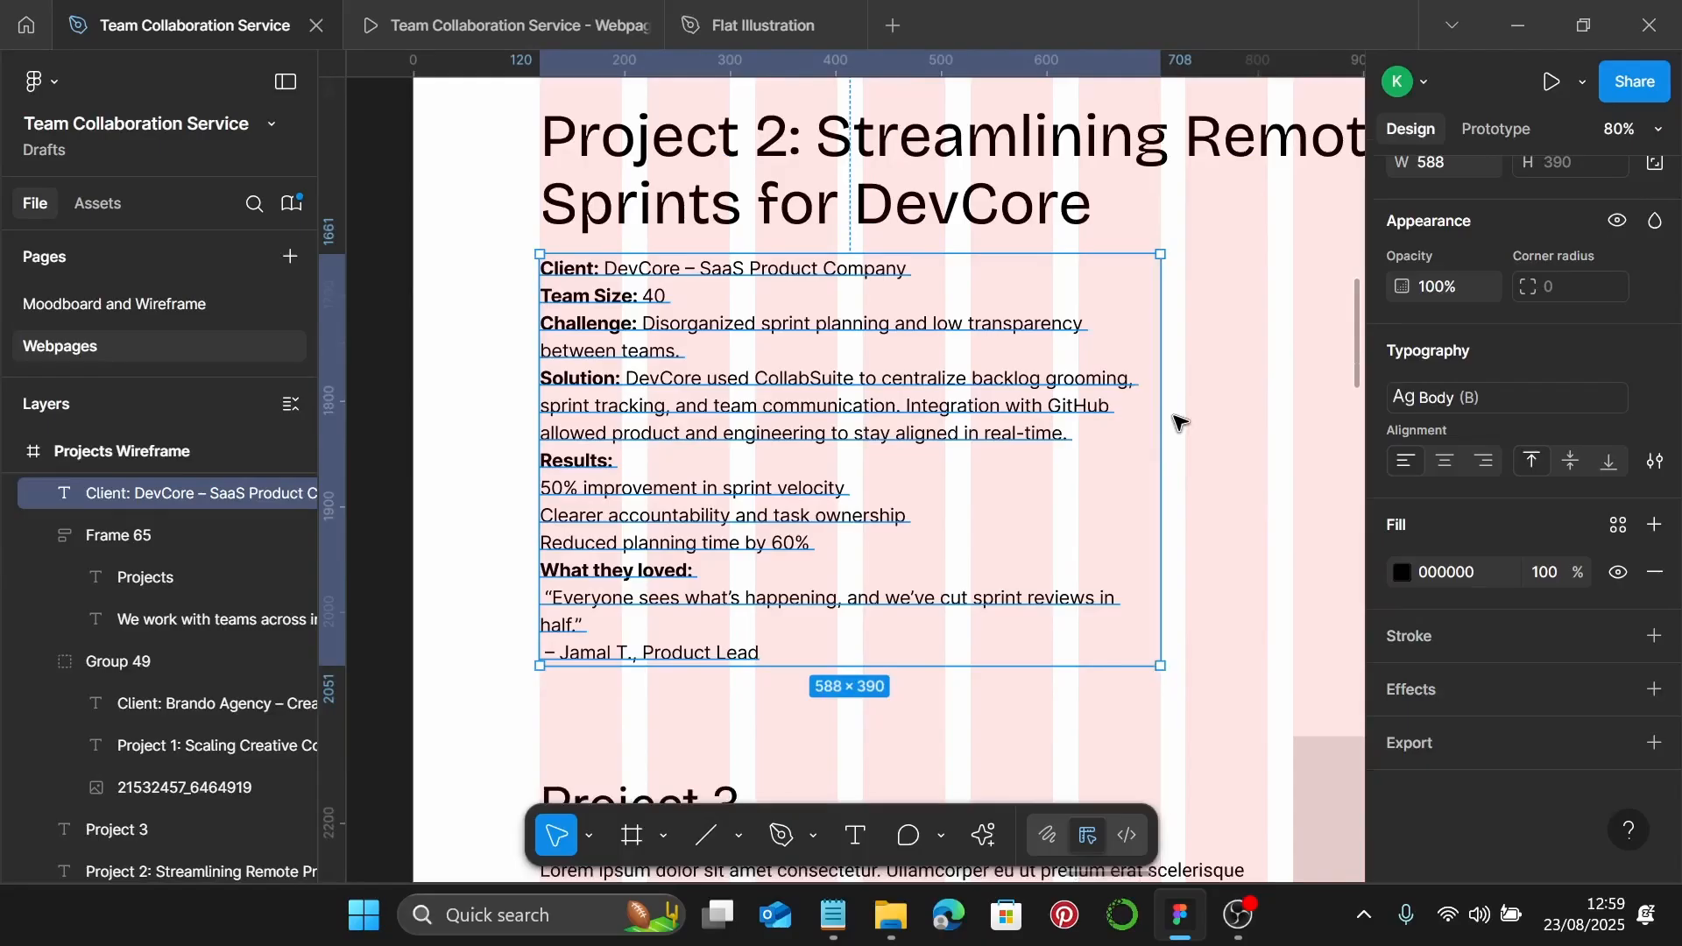
{"action": "scroll", "coordinate": [1178, 422], "scroll_direction": "right", "scroll_amount": 1}
{"action": "scroll", "coordinate": [1178, 422], "scroll_direction": "down", "scroll_amount": 3}
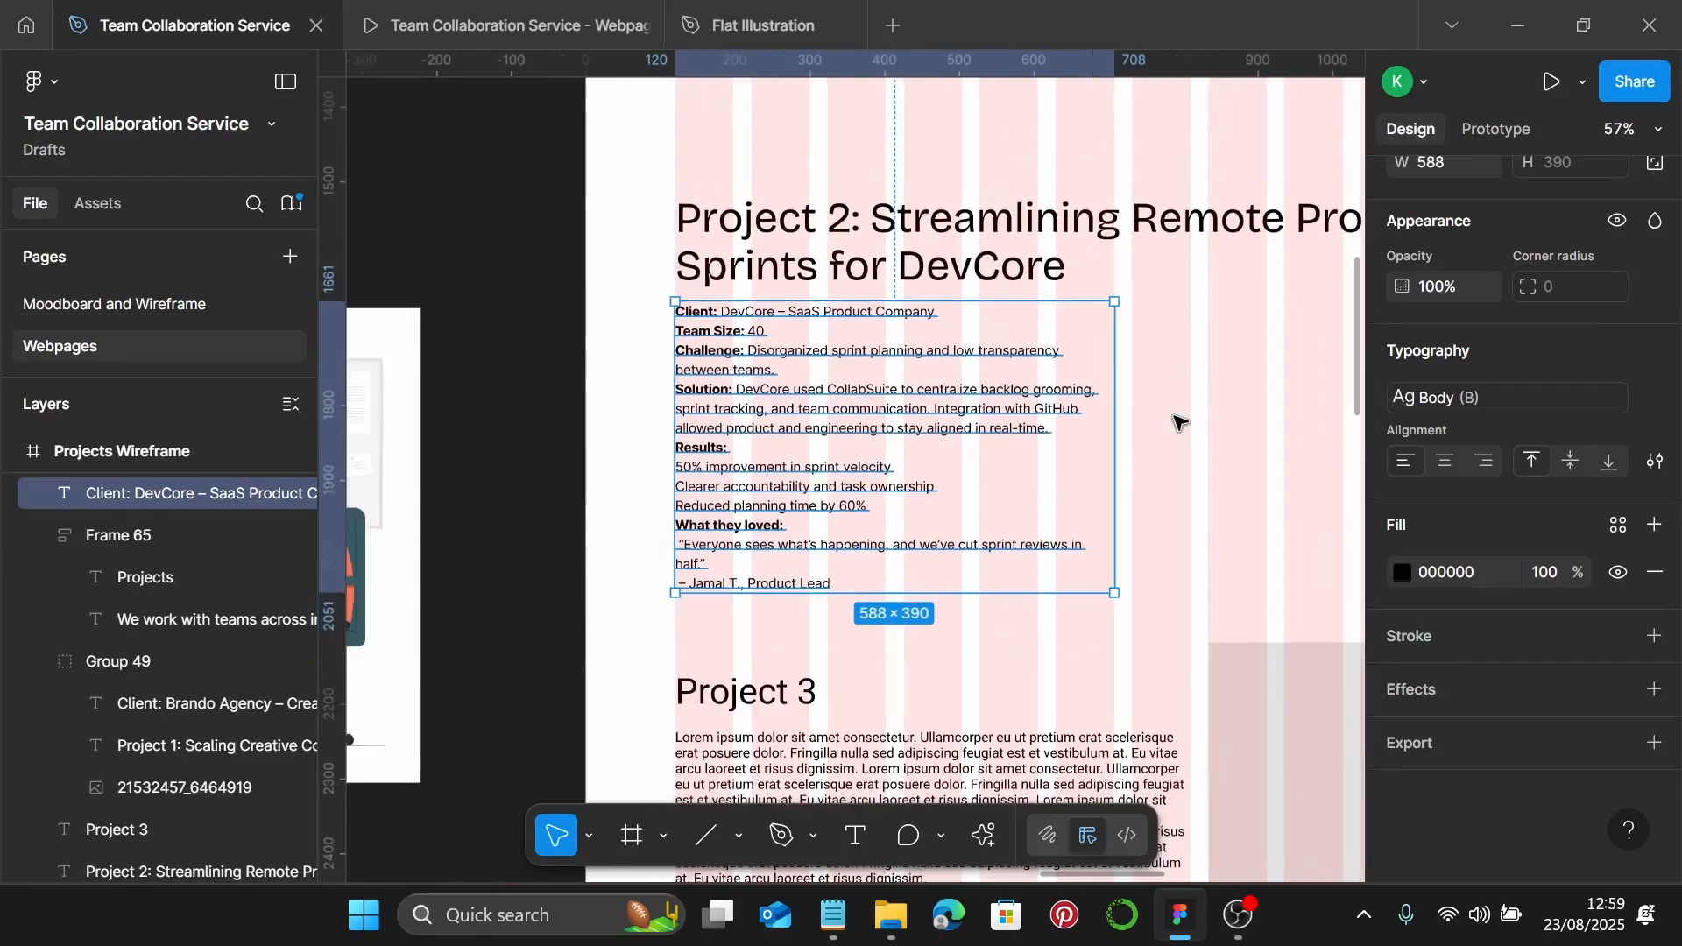
{"action": "scroll", "coordinate": [1178, 422], "scroll_direction": "right", "scroll_amount": 3}
{"action": "scroll", "coordinate": [1178, 423], "scroll_direction": "down", "scroll_amount": 1}
{"action": "scroll", "coordinate": [1179, 420], "scroll_direction": "up", "scroll_amount": 3}
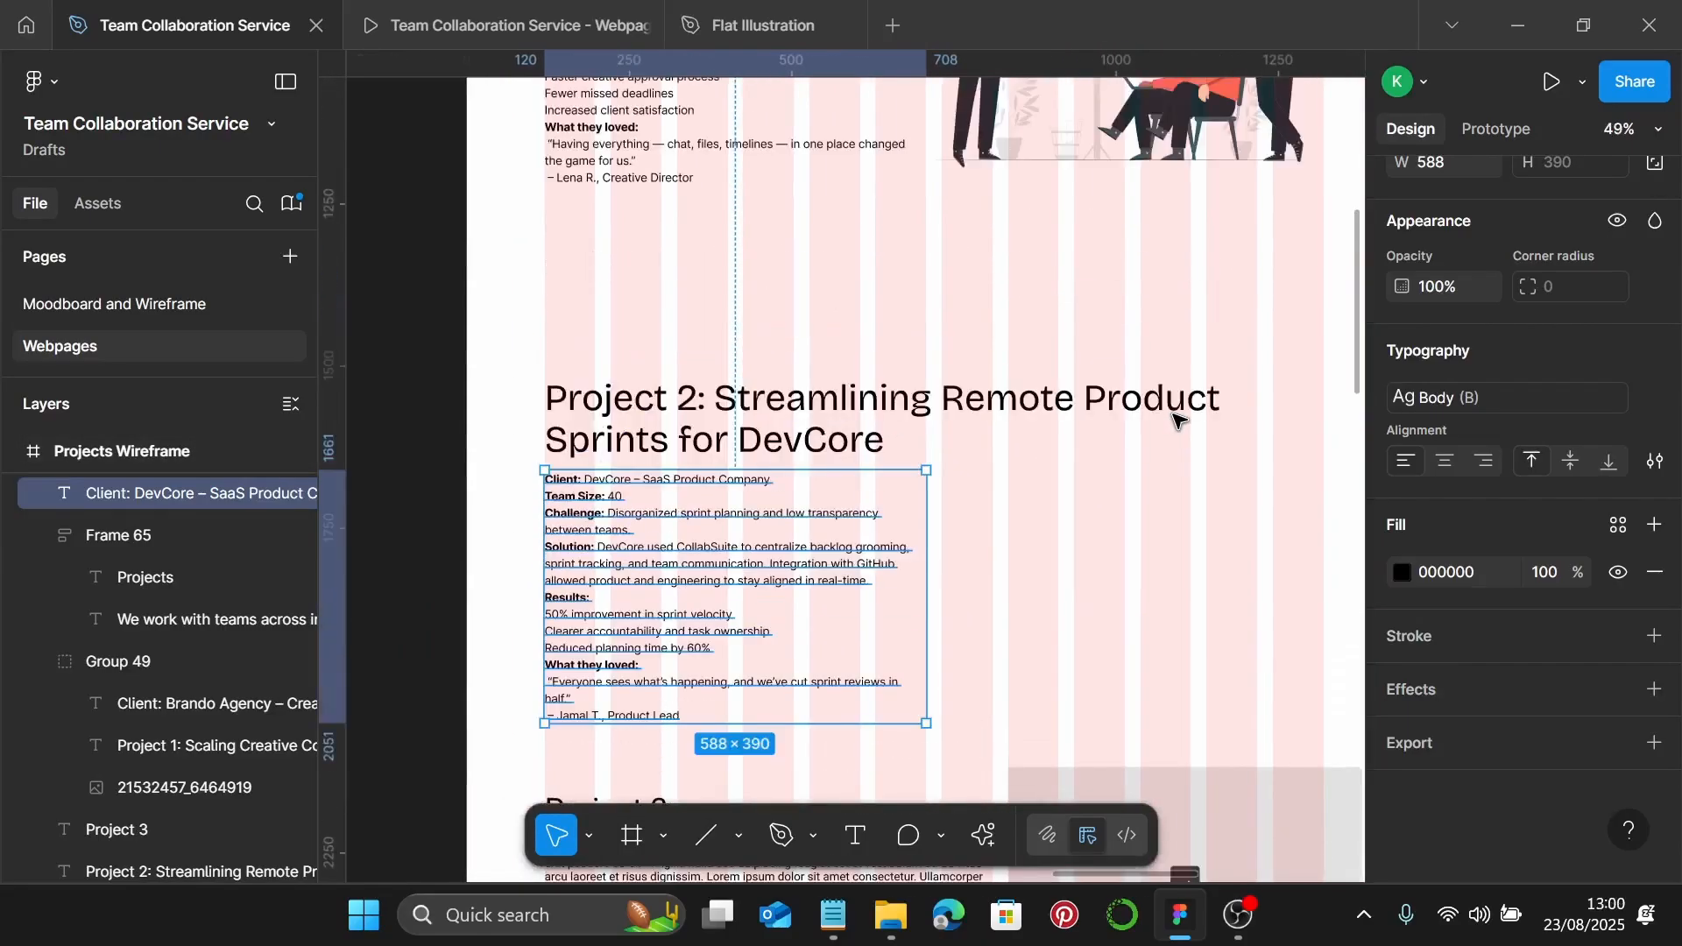
{"action": "scroll", "coordinate": [1174, 422], "scroll_direction": "down", "scroll_amount": 1}
{"action": "scroll", "coordinate": [1169, 424], "scroll_direction": "right", "scroll_amount": 2}
{"action": "scroll", "coordinate": [1165, 425], "scroll_direction": "down", "scroll_amount": 2}
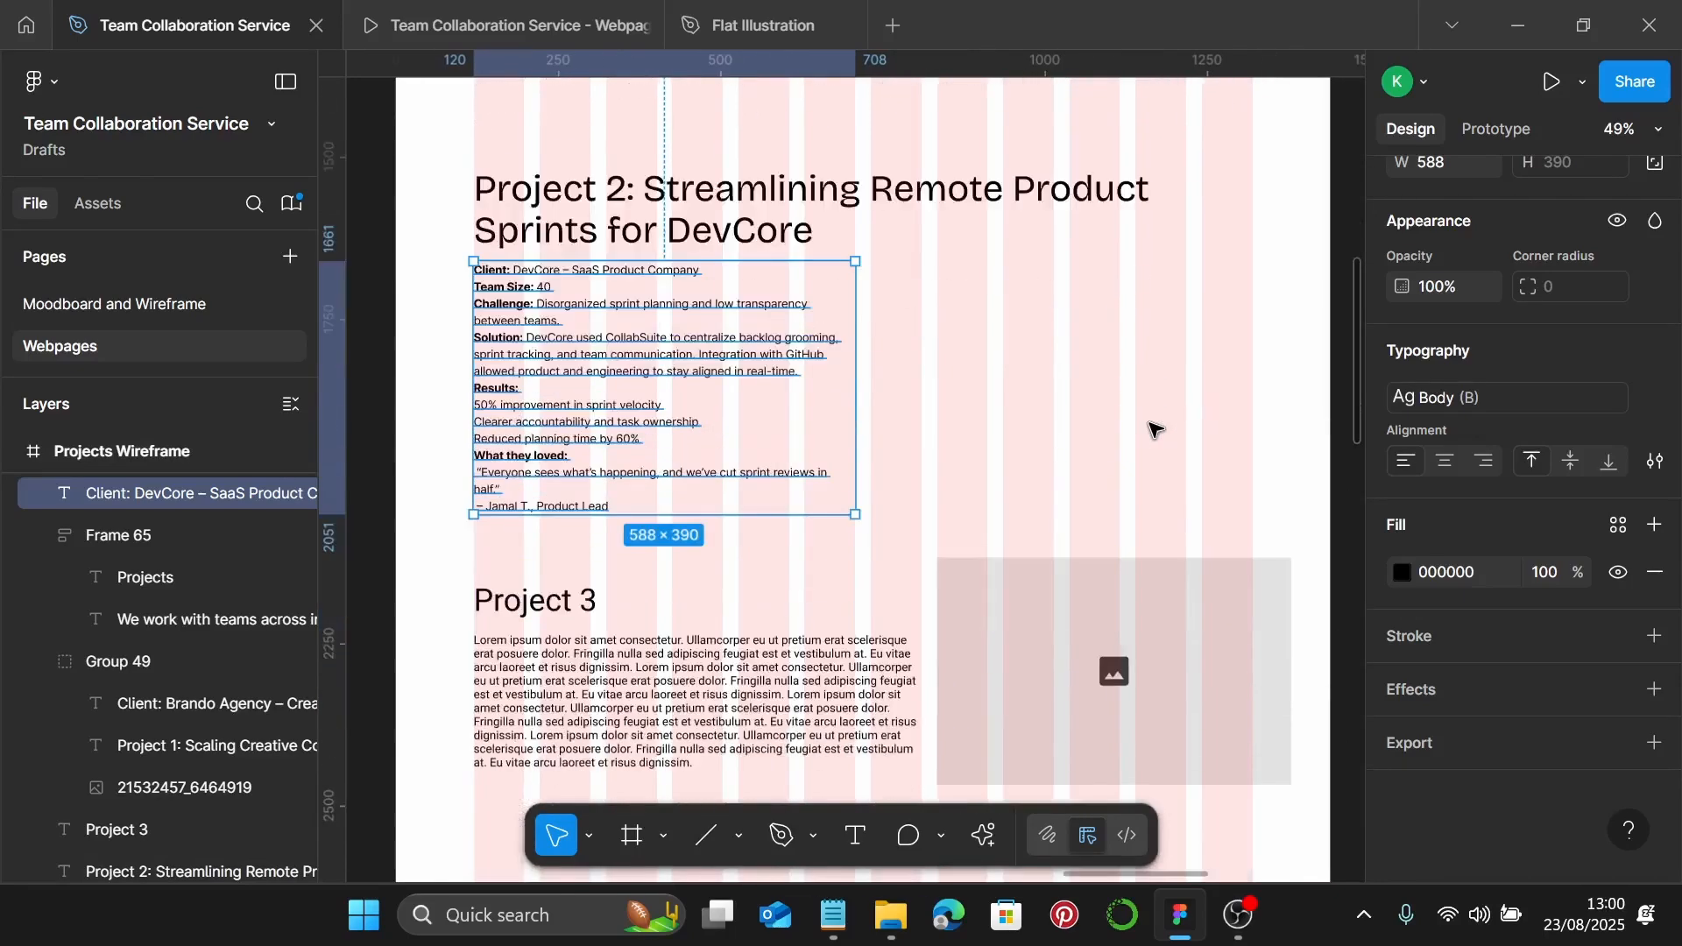
{"action": "scroll", "coordinate": [1155, 429], "scroll_direction": "down", "scroll_amount": 2}
{"action": "left_click", "coordinate": [473, 438]}
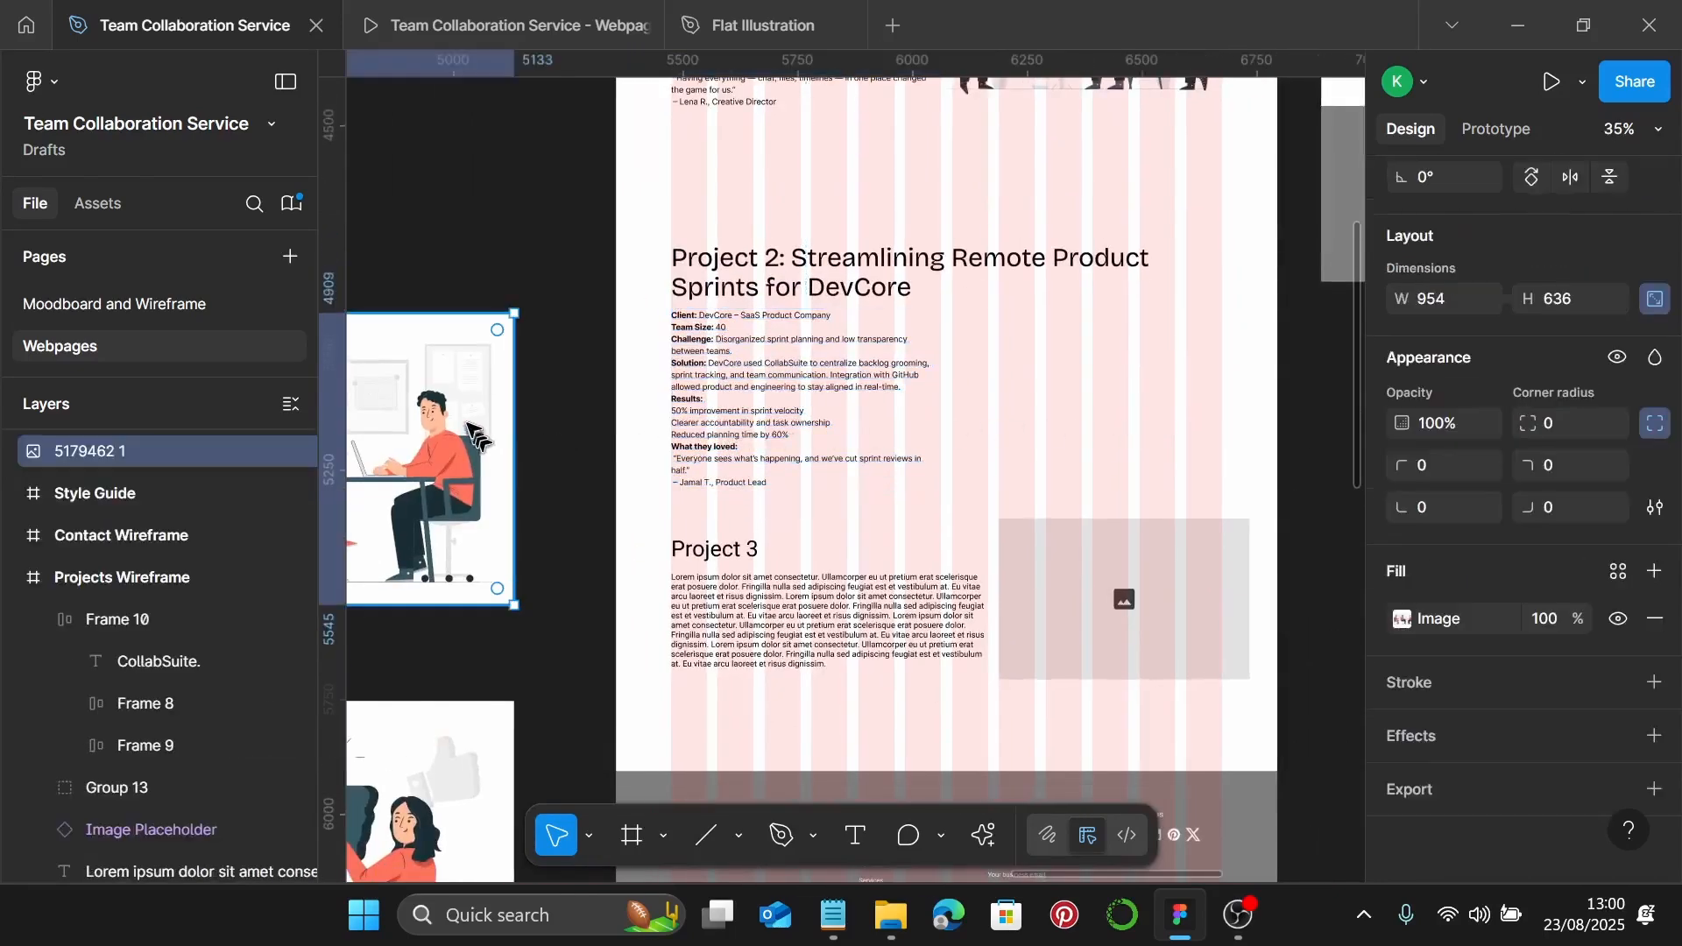
{"action": "left_click_drag", "start_coordinate": [460, 405], "coordinate": [1087, 373]}
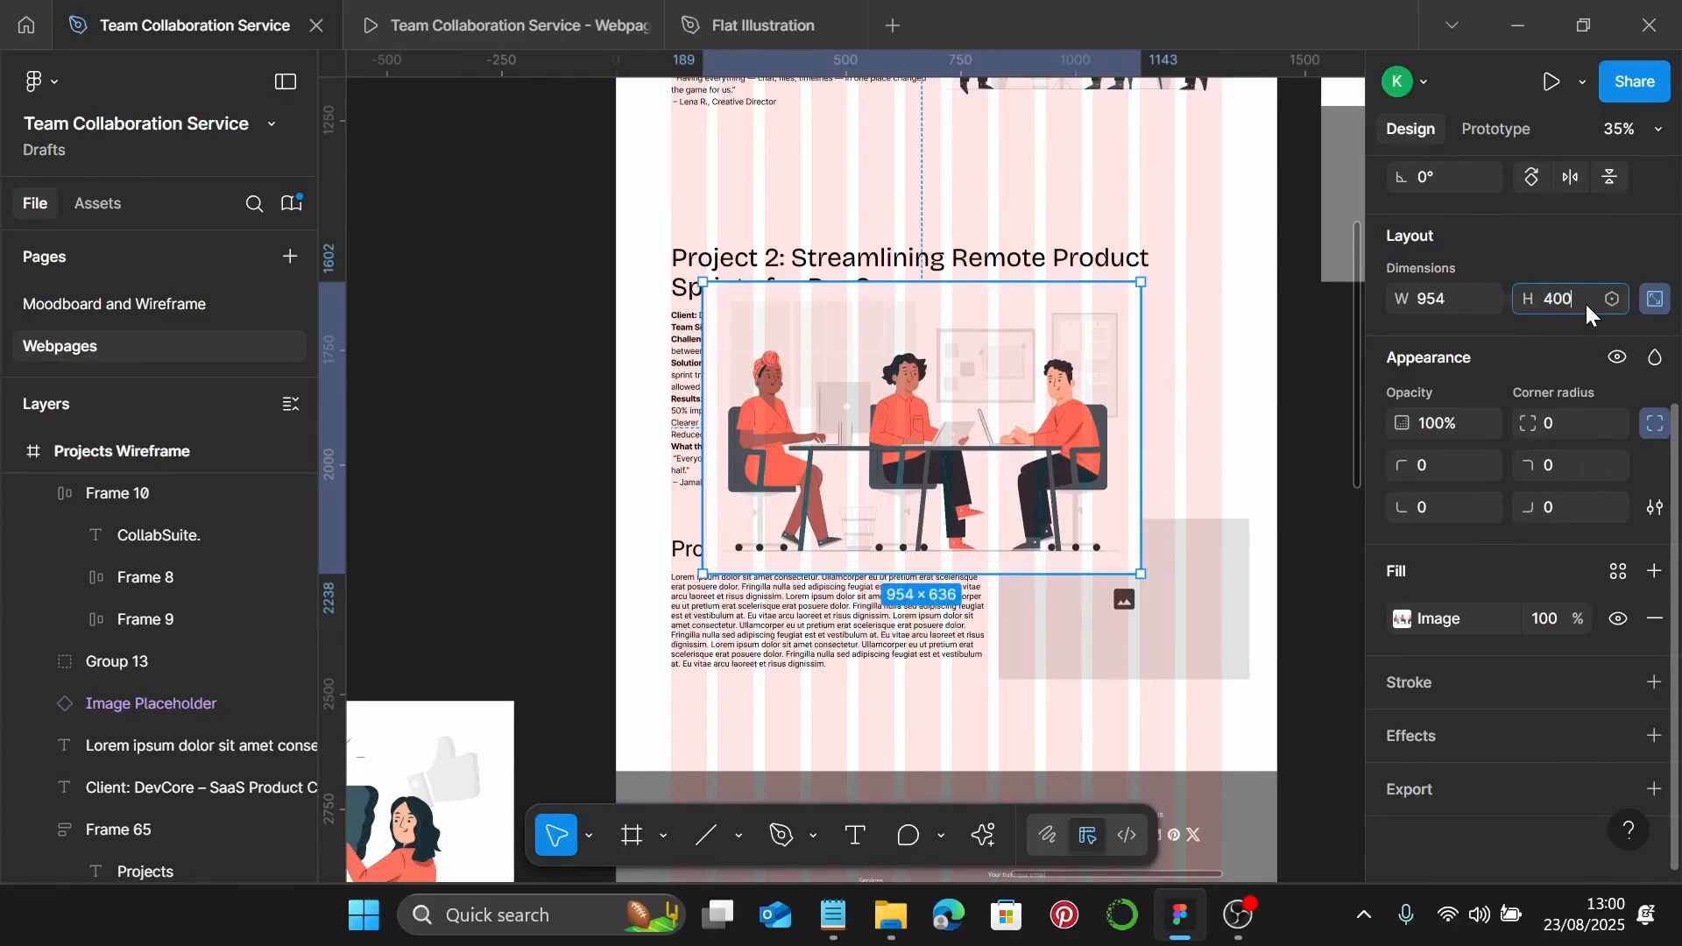
{"action": "key", "text": "Return"}
{"action": "left_click_drag", "start_coordinate": [870, 400], "coordinate": [1121, 399]}
Move the Project 2 heading up to Y 1513, leaving a gap of 20 above its paragraph
{"action": "scroll", "coordinate": [1073, 423], "scroll_direction": "up", "scroll_amount": 1}
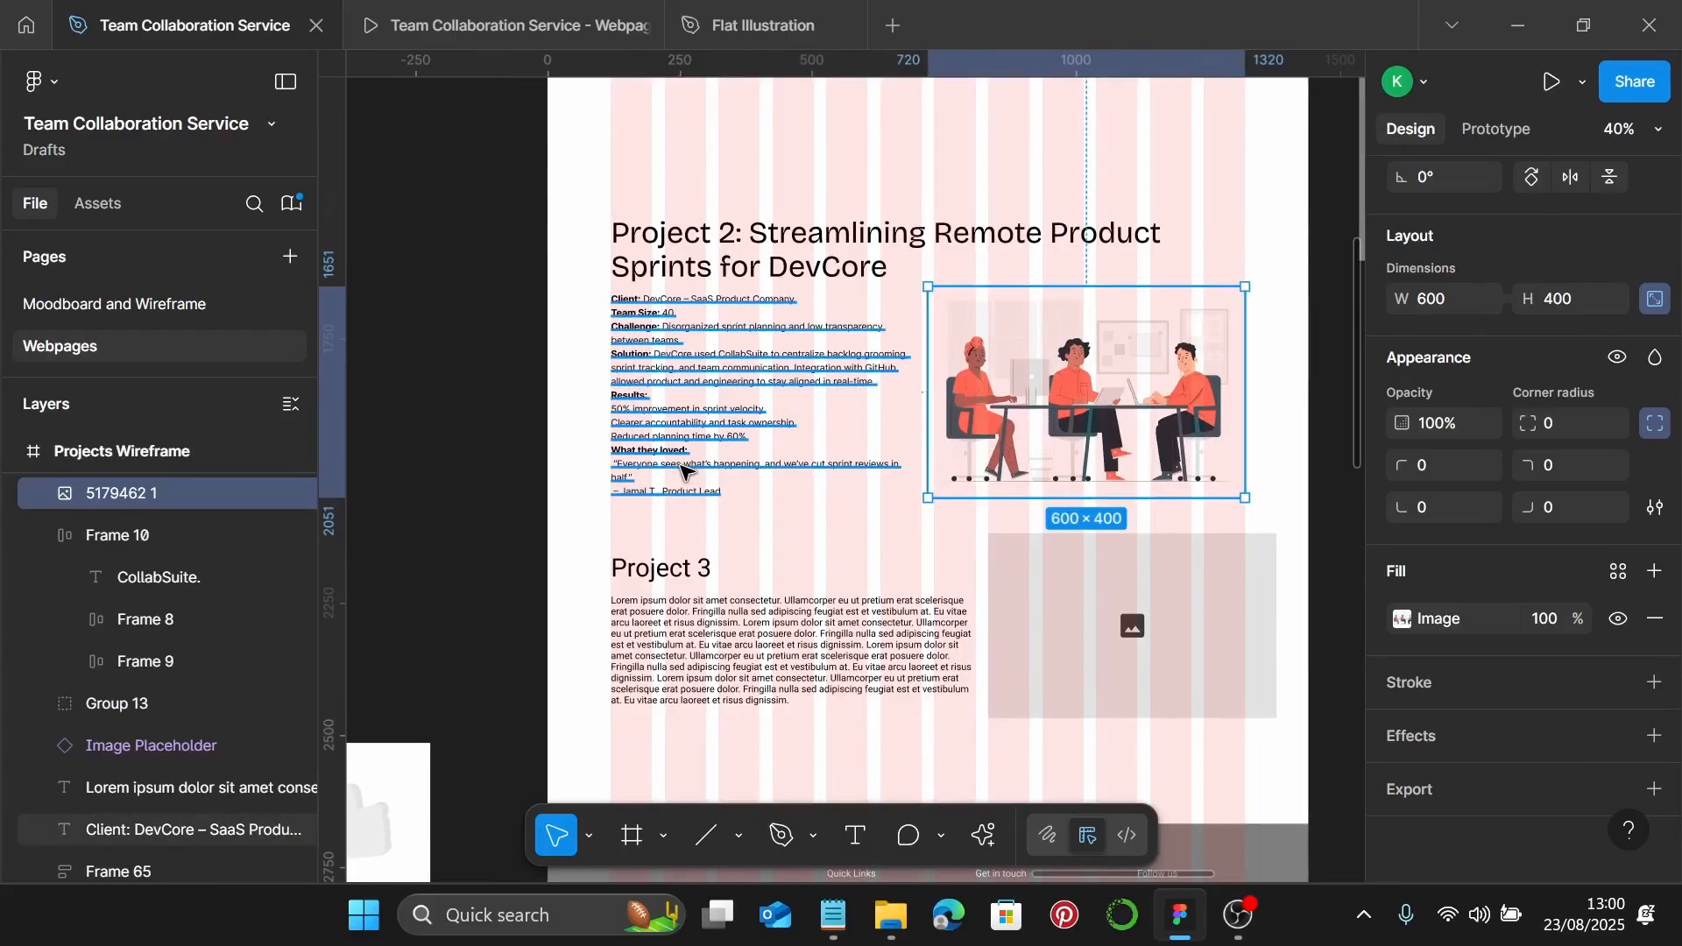
{"action": "left_click", "coordinate": [738, 435], "text": "shift"}
{"action": "left_click", "coordinate": [1002, 242]}
{"action": "left_click", "coordinate": [744, 317], "text": "shift"}
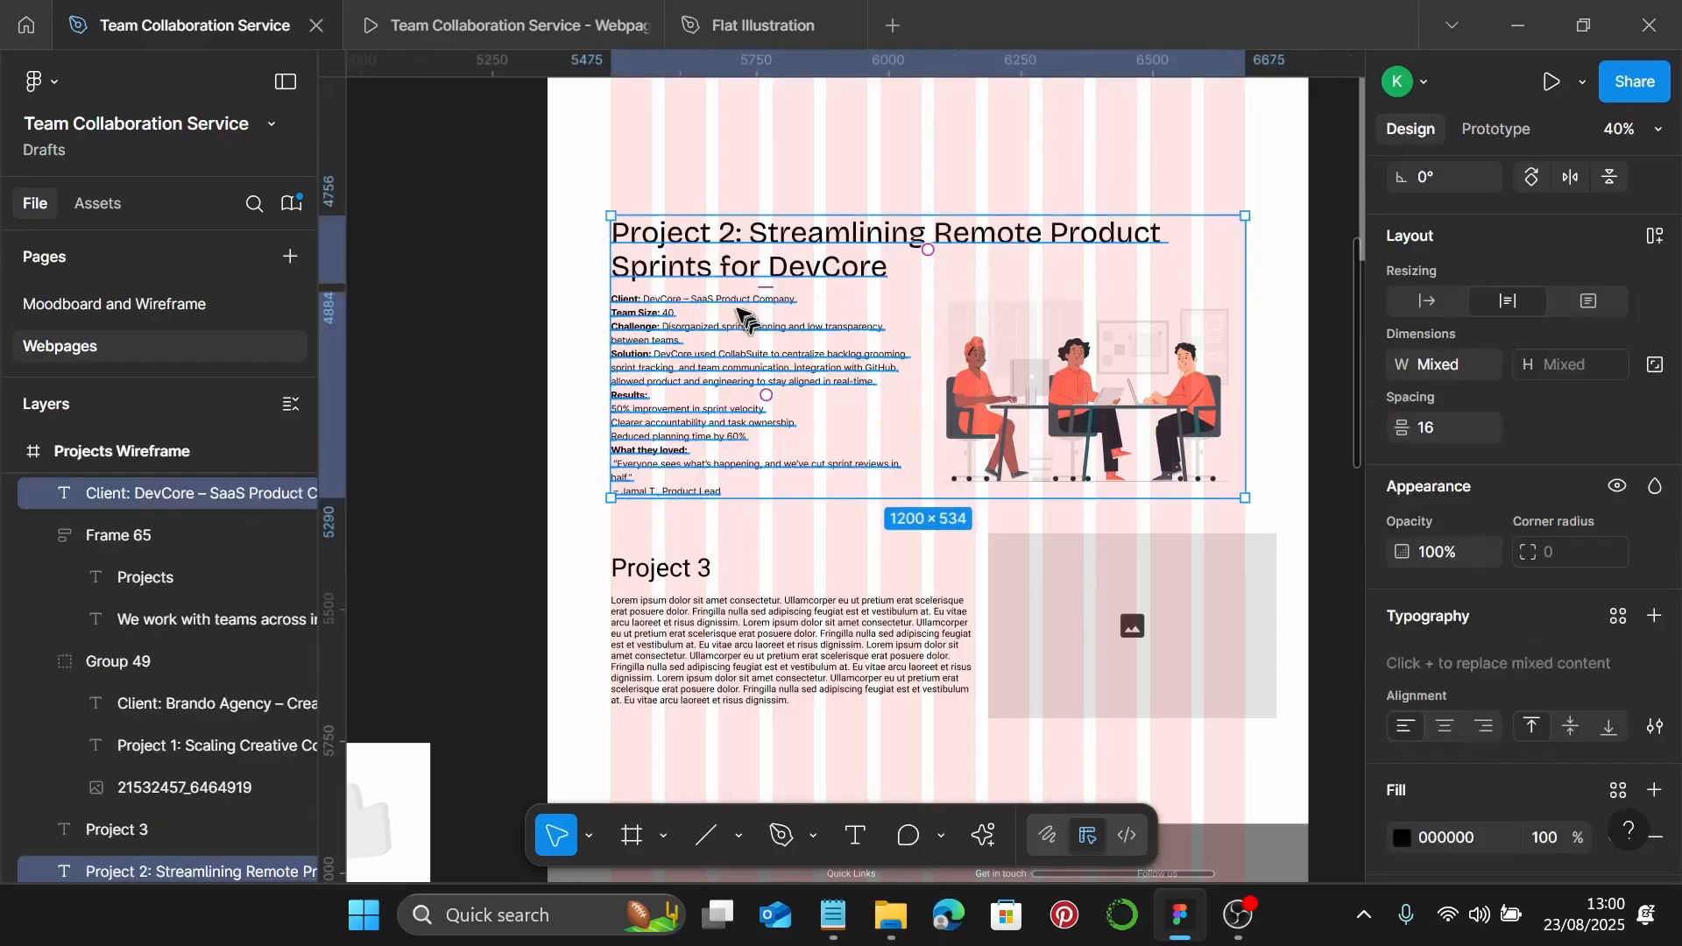
{"action": "left_click", "coordinate": [761, 272]}
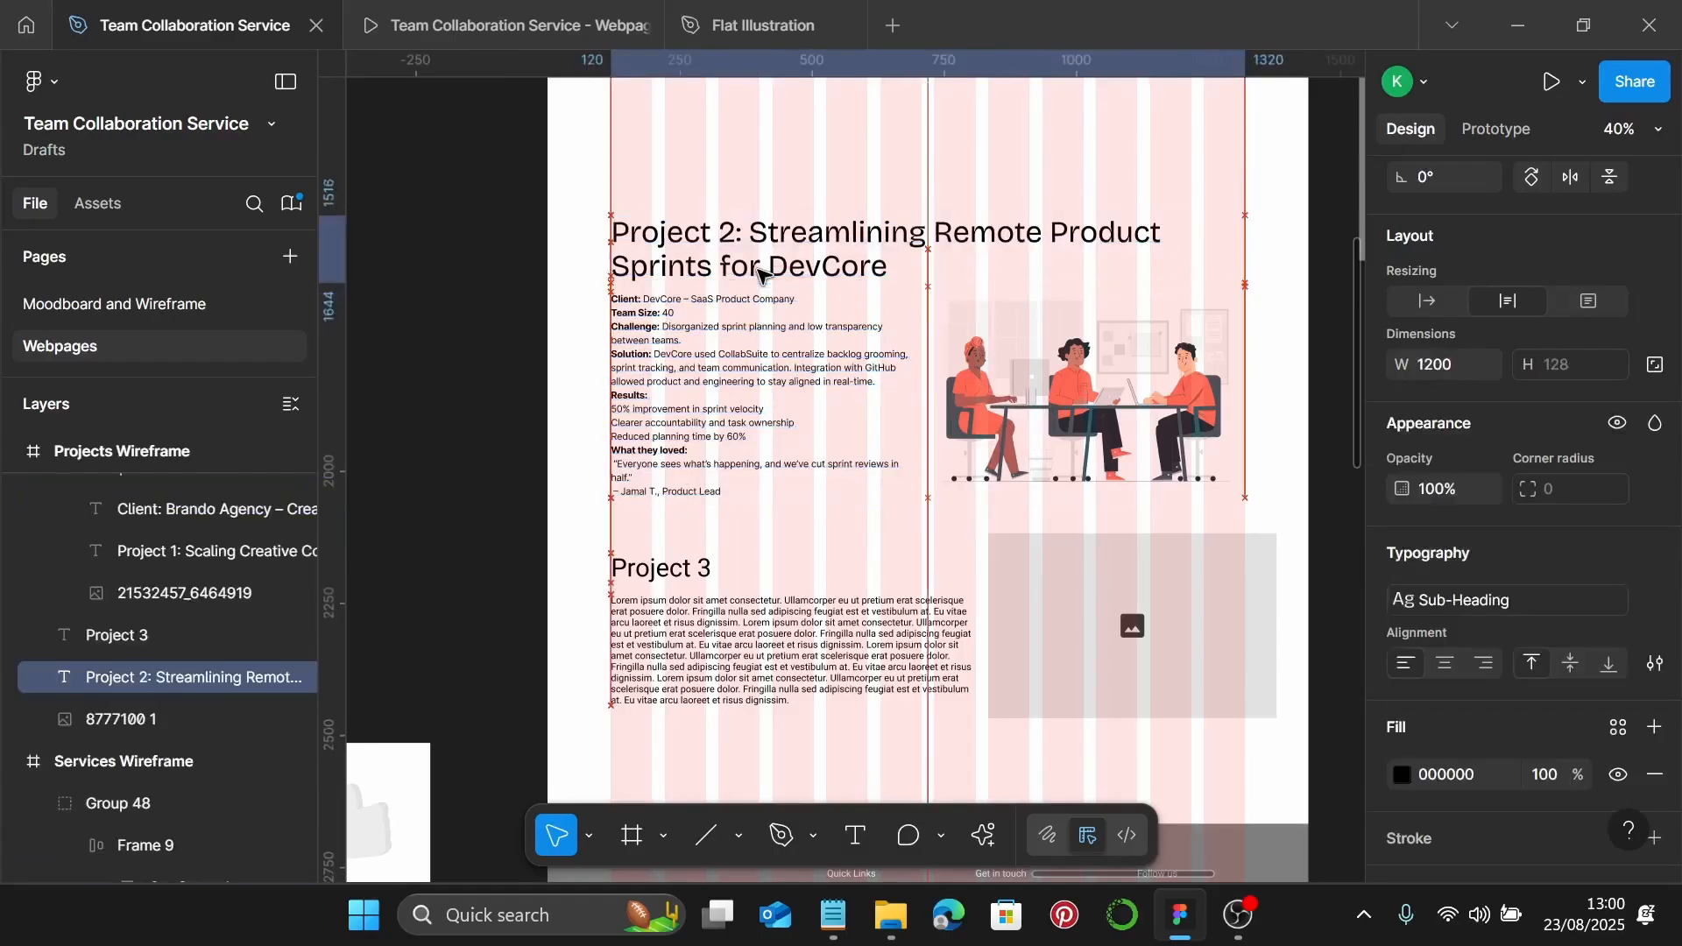
Group the Project 2 heading, paragraph and illustration, and move the group up to about Y 1309
{"action": "left_click", "coordinate": [708, 329], "text": "shift"}
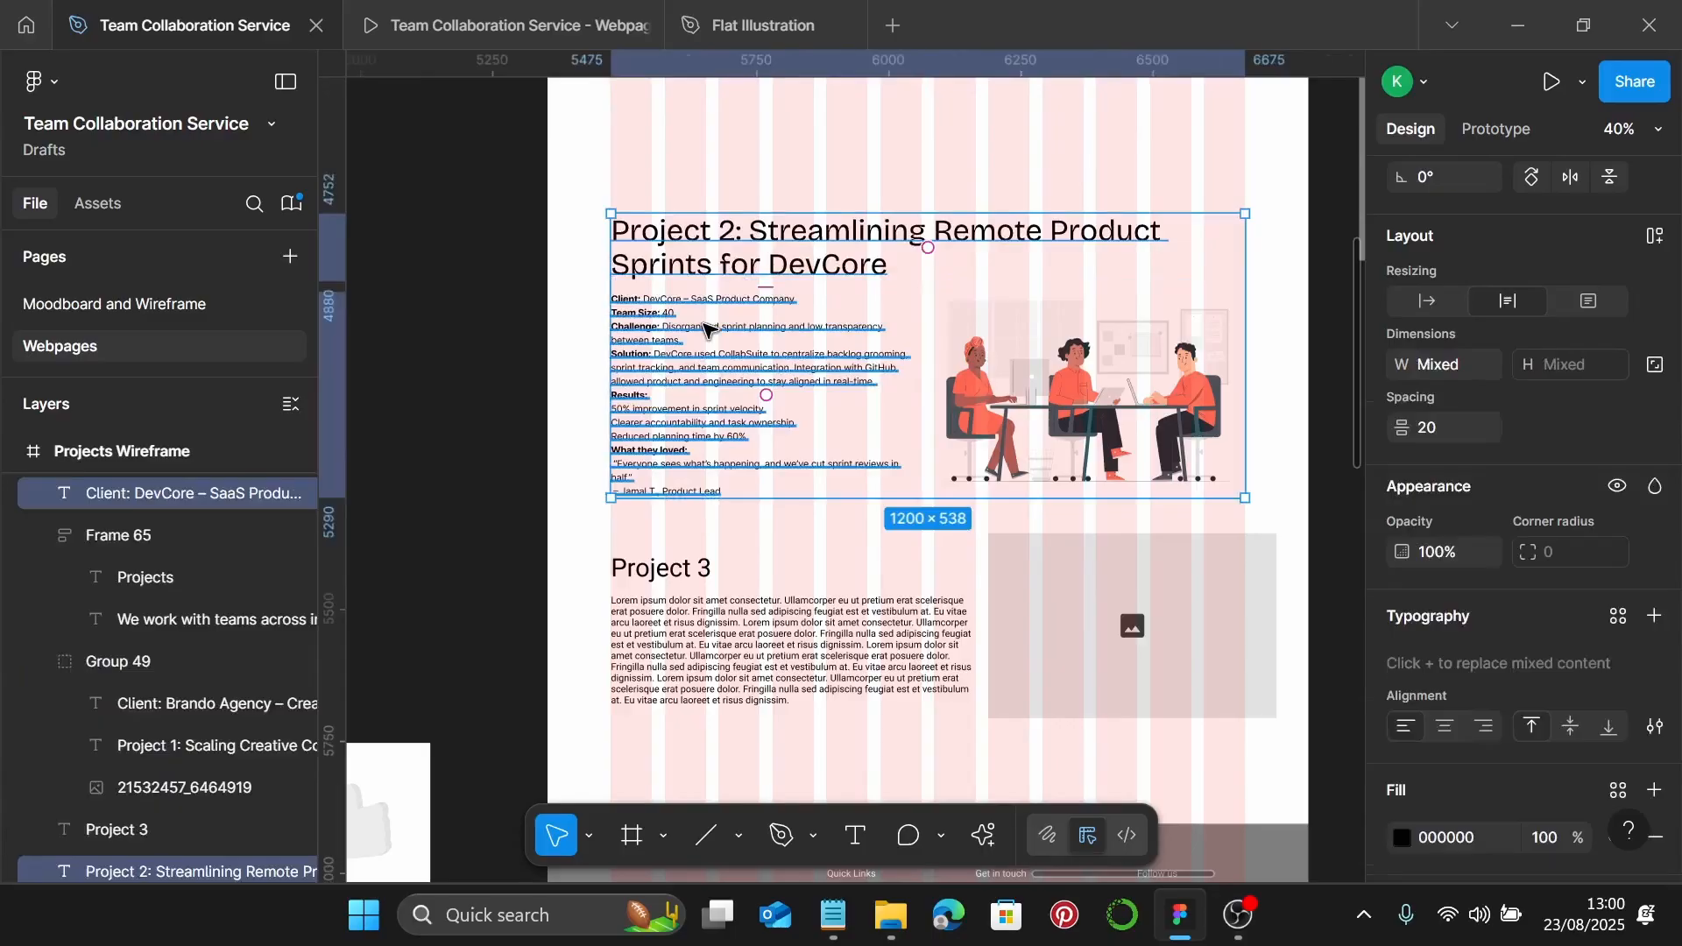
{"action": "left_click", "coordinate": [1036, 400], "text": "shift"}
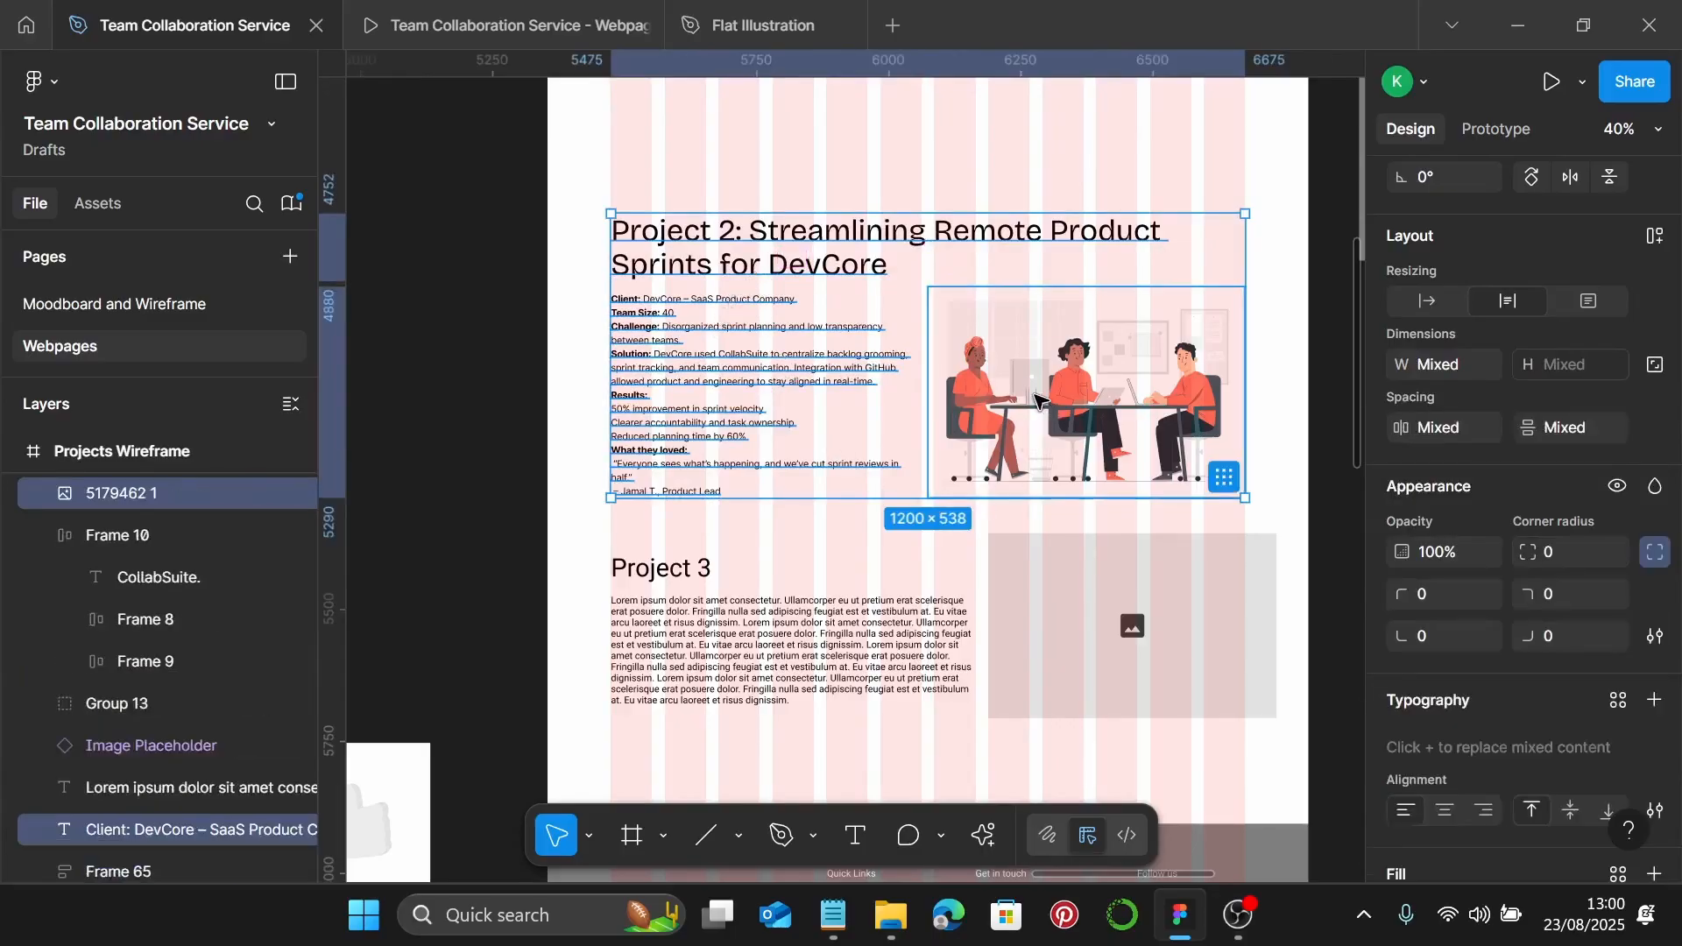
{"action": "key", "text": "ctrl+g"}
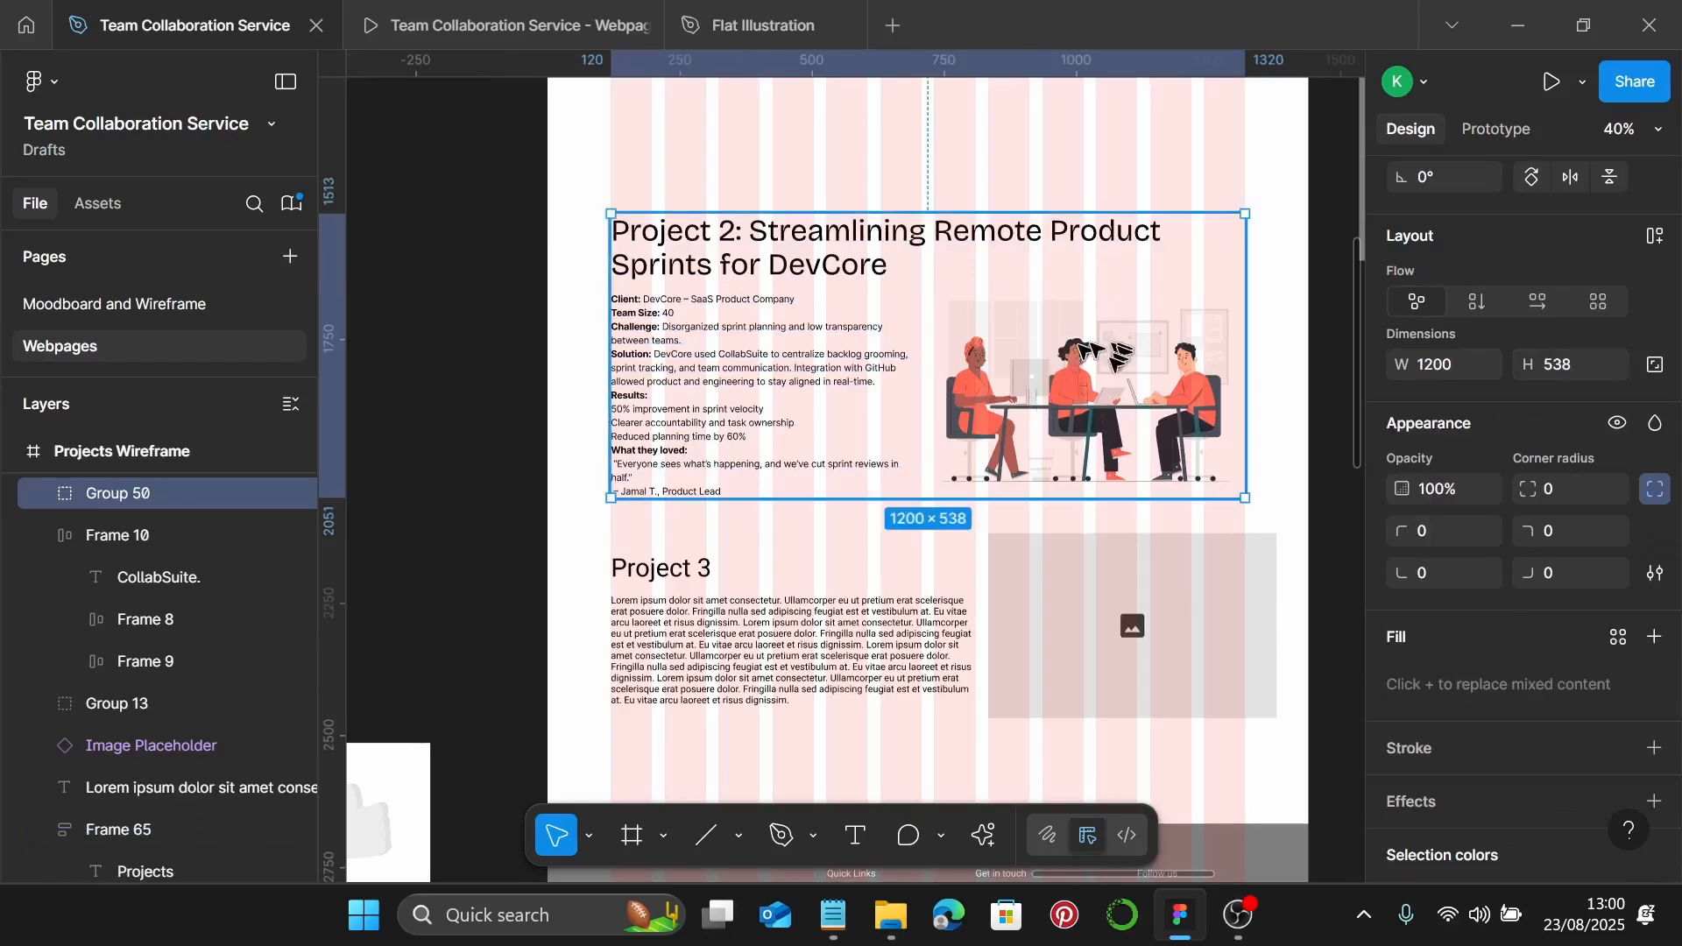
{"action": "left_click_drag", "start_coordinate": [1095, 372], "coordinate": [1095, 263]}
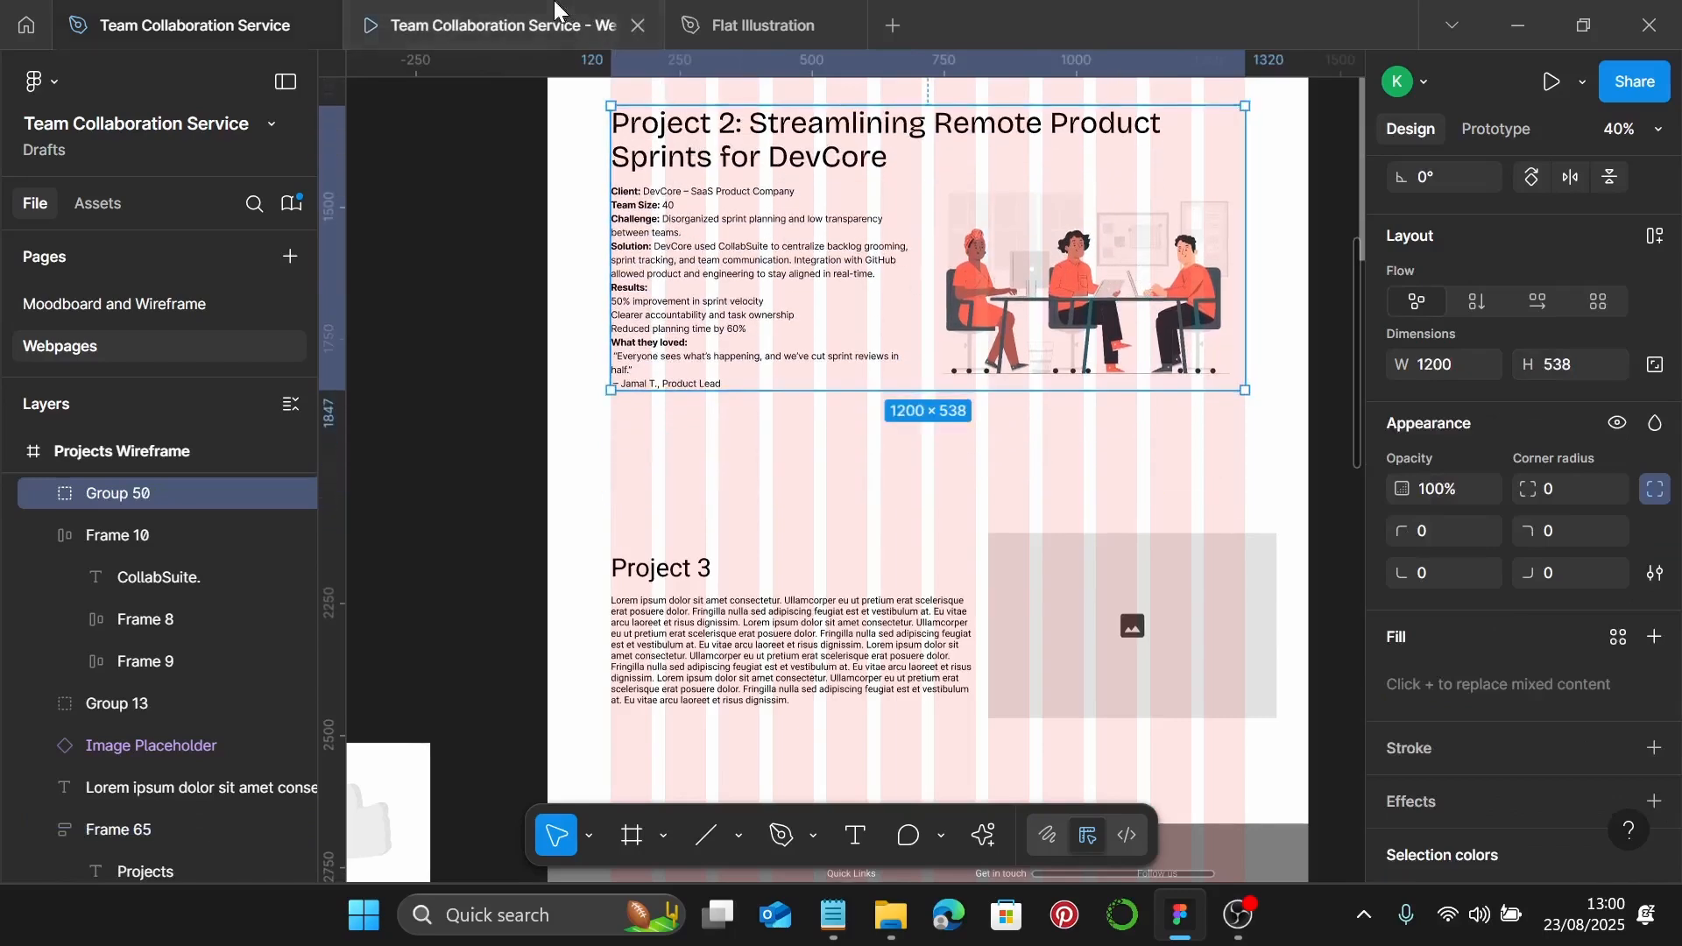
Check the Project 2 section's layout in the prototype preview and return to the design file
{"action": "left_click", "coordinate": [561, 20]}
{"action": "scroll", "coordinate": [984, 319], "scroll_direction": "down", "scroll_amount": 3}
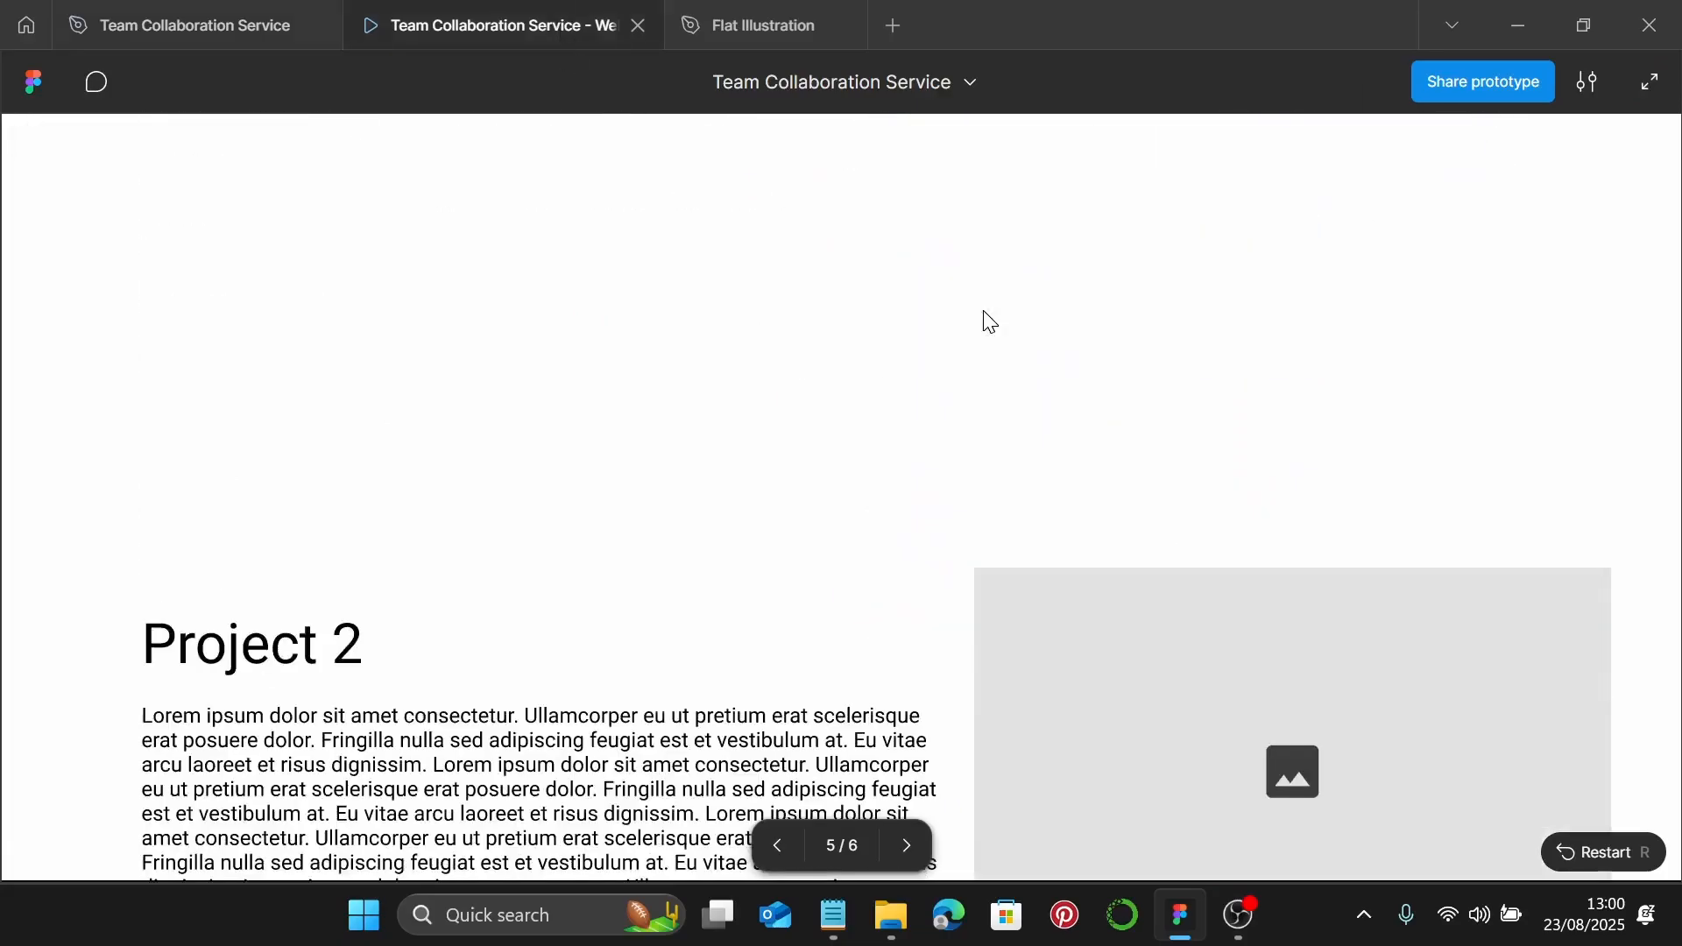
{"action": "scroll", "coordinate": [984, 312], "scroll_direction": "down", "scroll_amount": 1}
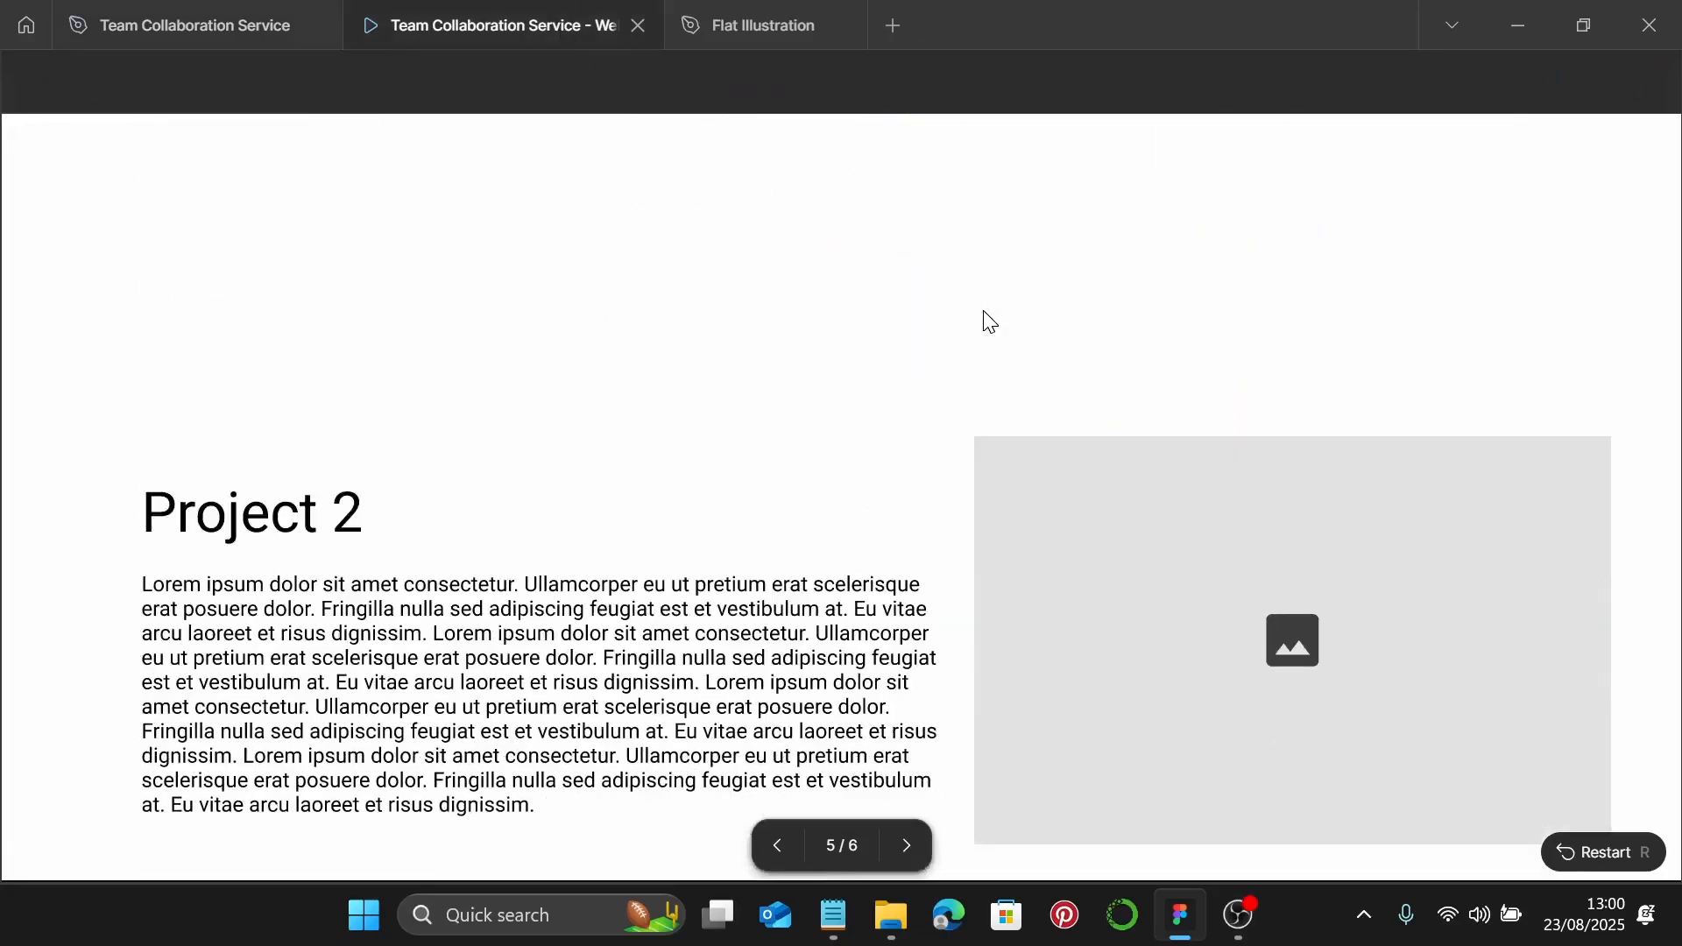
{"action": "scroll", "coordinate": [987, 314], "scroll_direction": "up", "scroll_amount": 1}
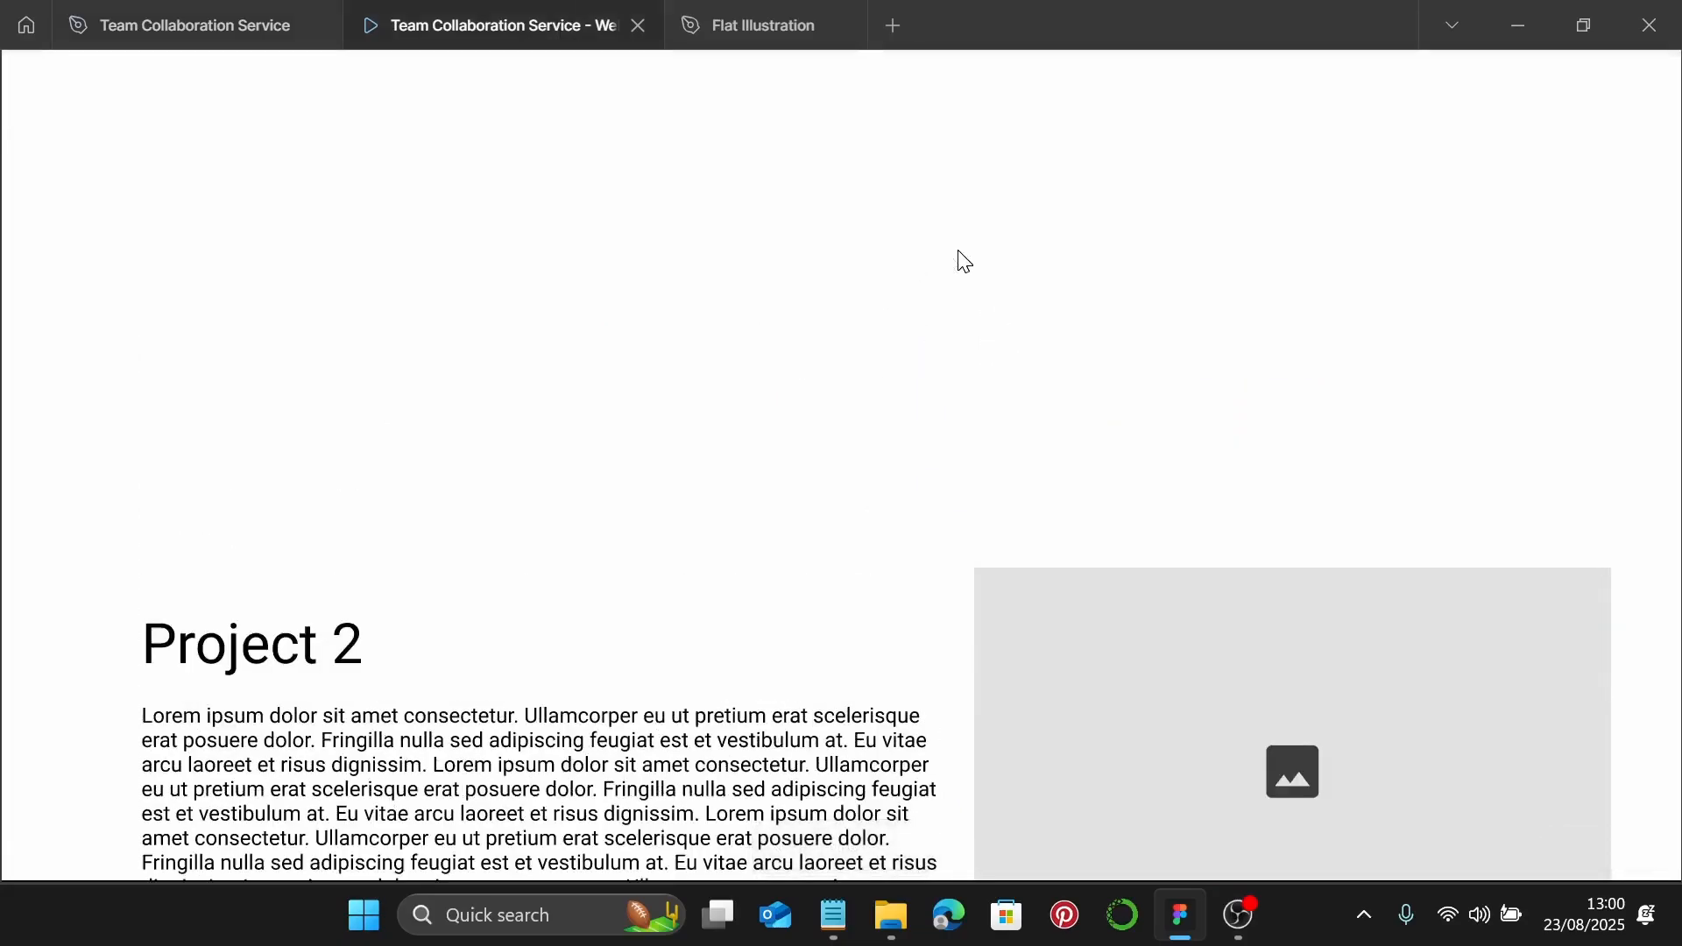
{"action": "key", "text": "Right"}
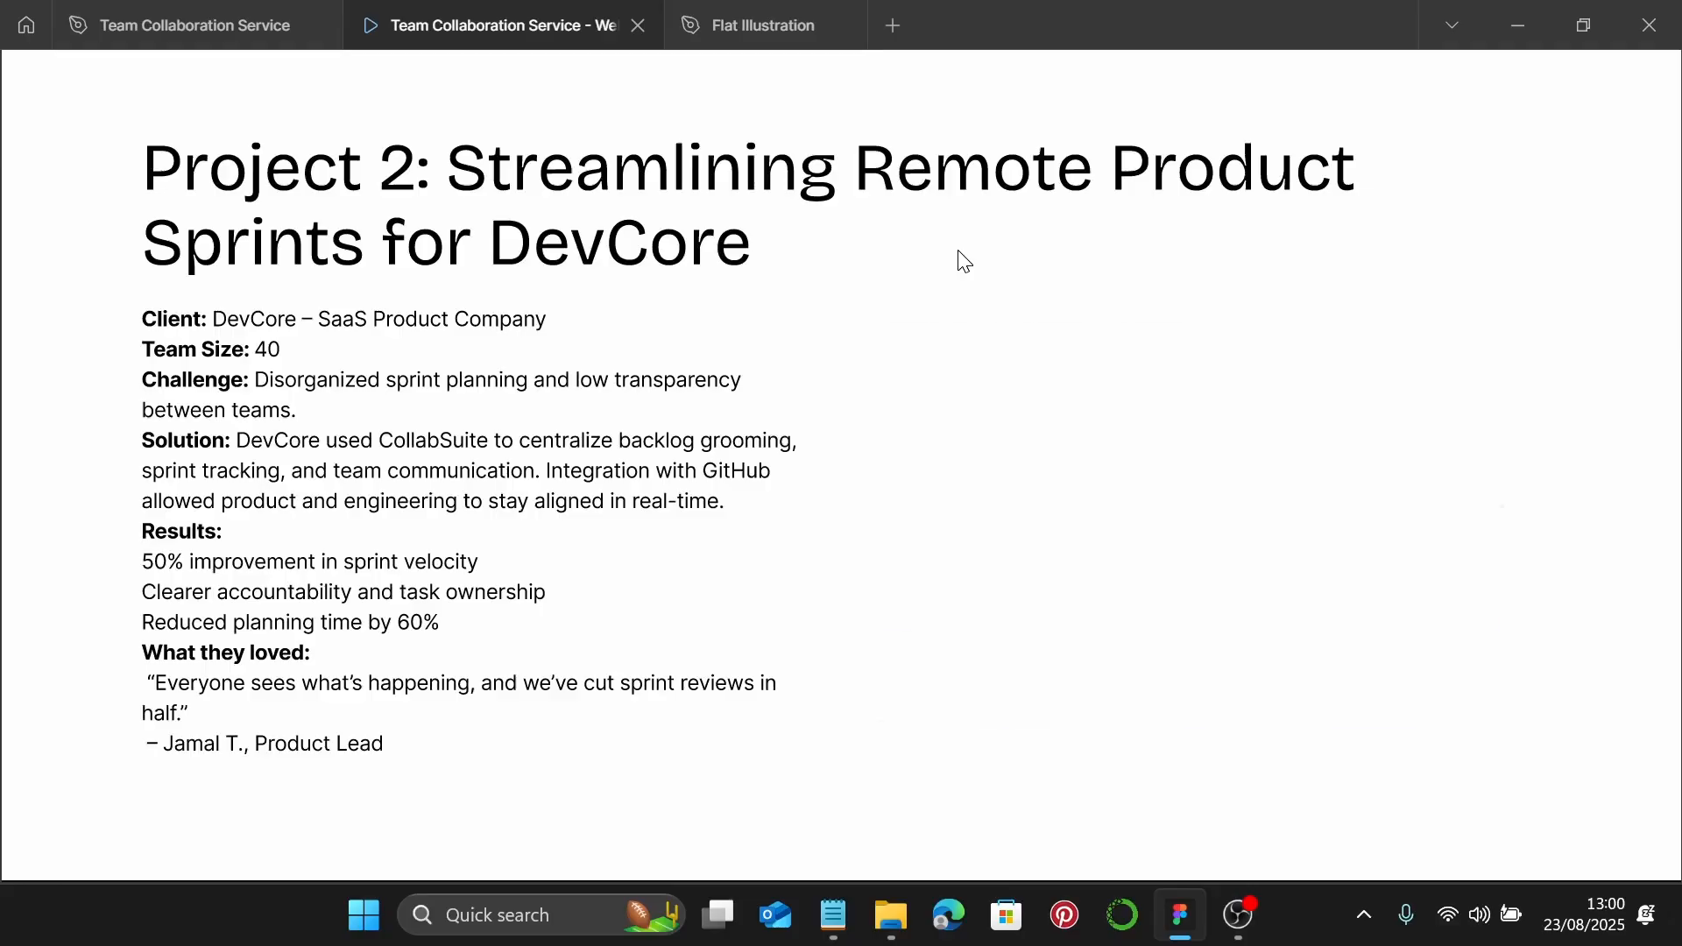
{"action": "left_click", "coordinate": [145, 18]}
Delete the grey image placeholder beside the Project 3 text
{"action": "left_click", "coordinate": [1246, 482]}
{"action": "scroll", "coordinate": [1014, 478], "scroll_direction": "down", "scroll_amount": 2}
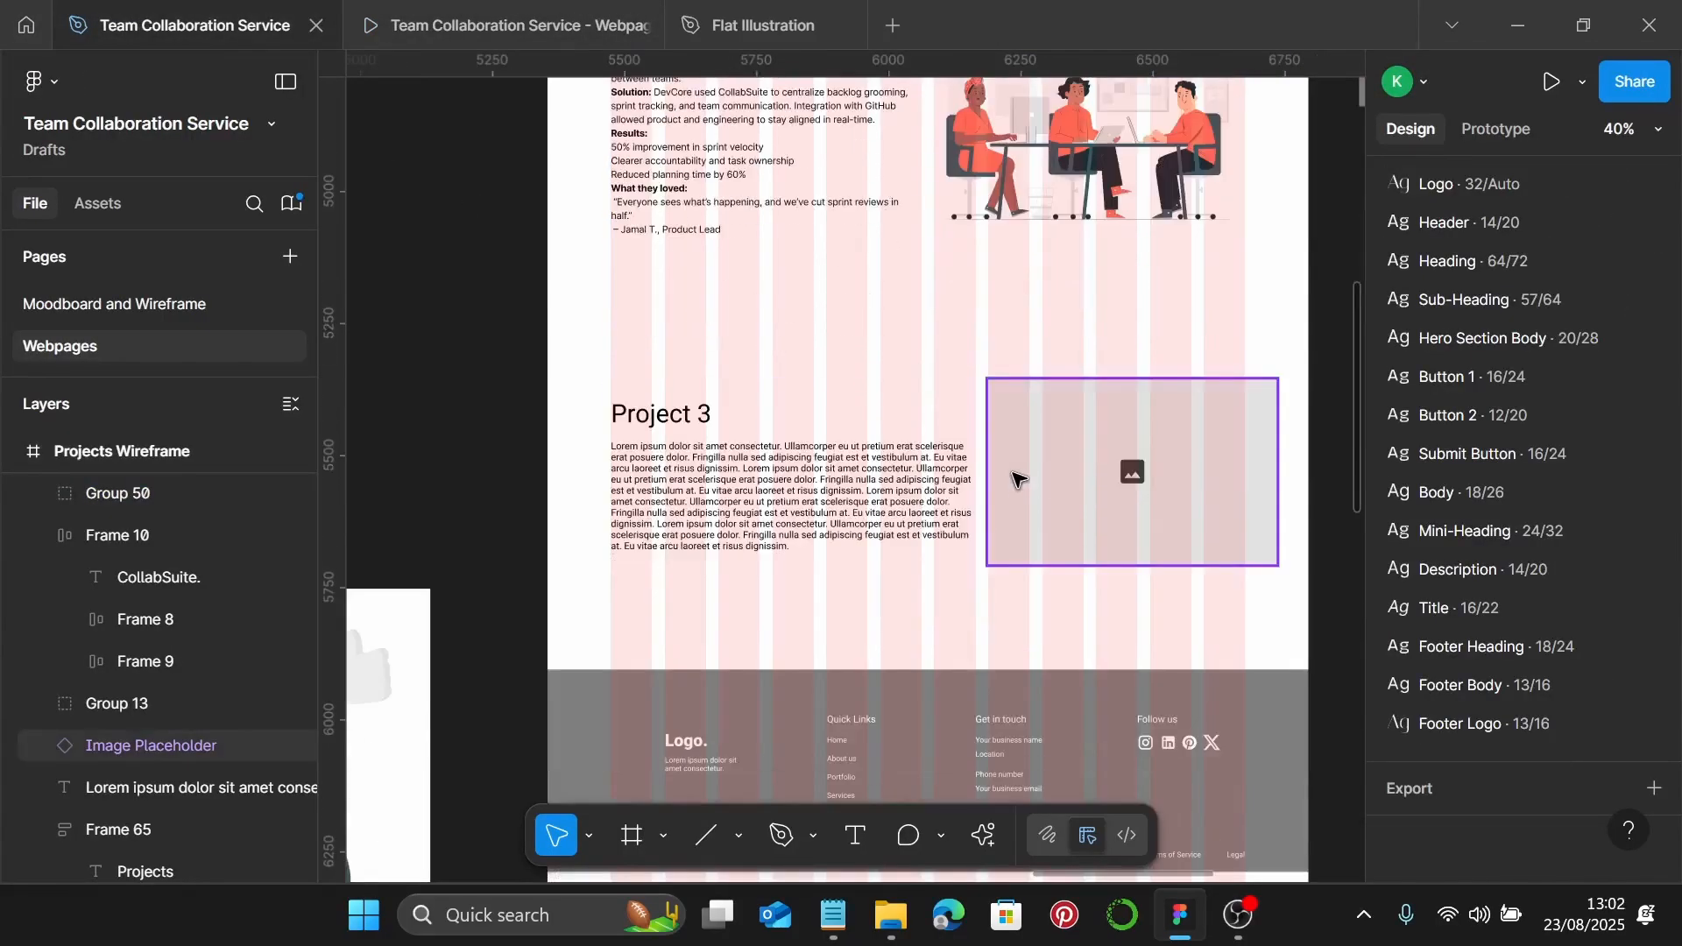
{"action": "left_click", "coordinate": [1060, 436]}
{"action": "key", "text": "Escape"}
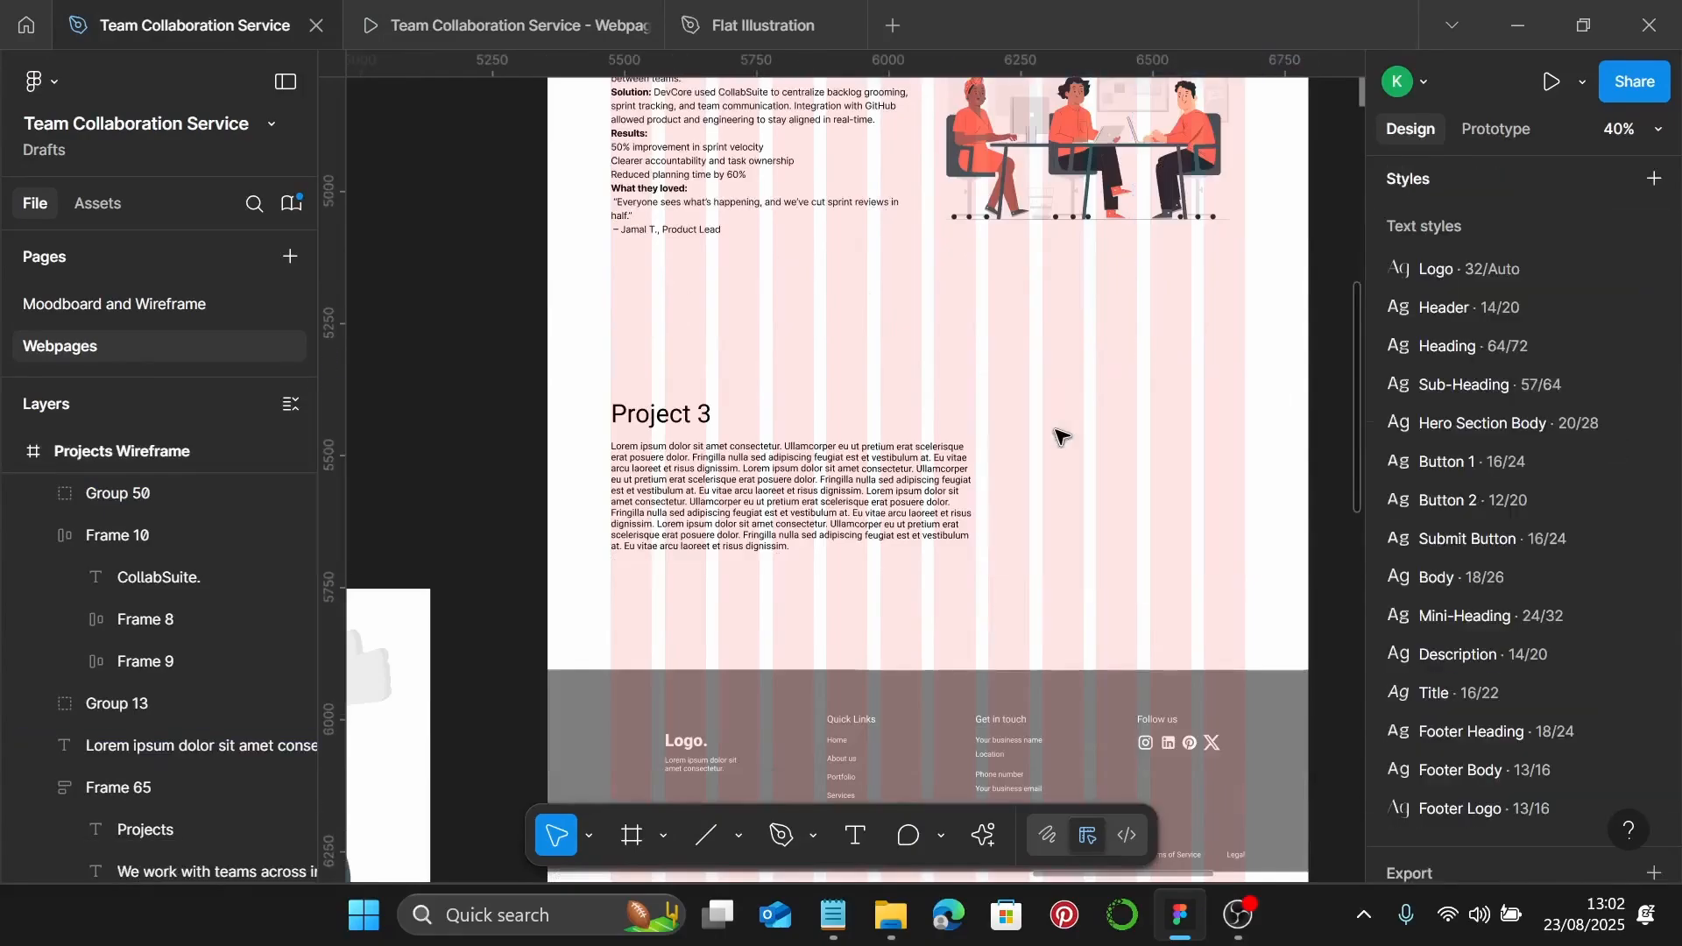
Apply the Sub-Heading text style to the Project 3 heading and move it up to Y 2069
{"action": "left_click", "coordinate": [637, 410]}
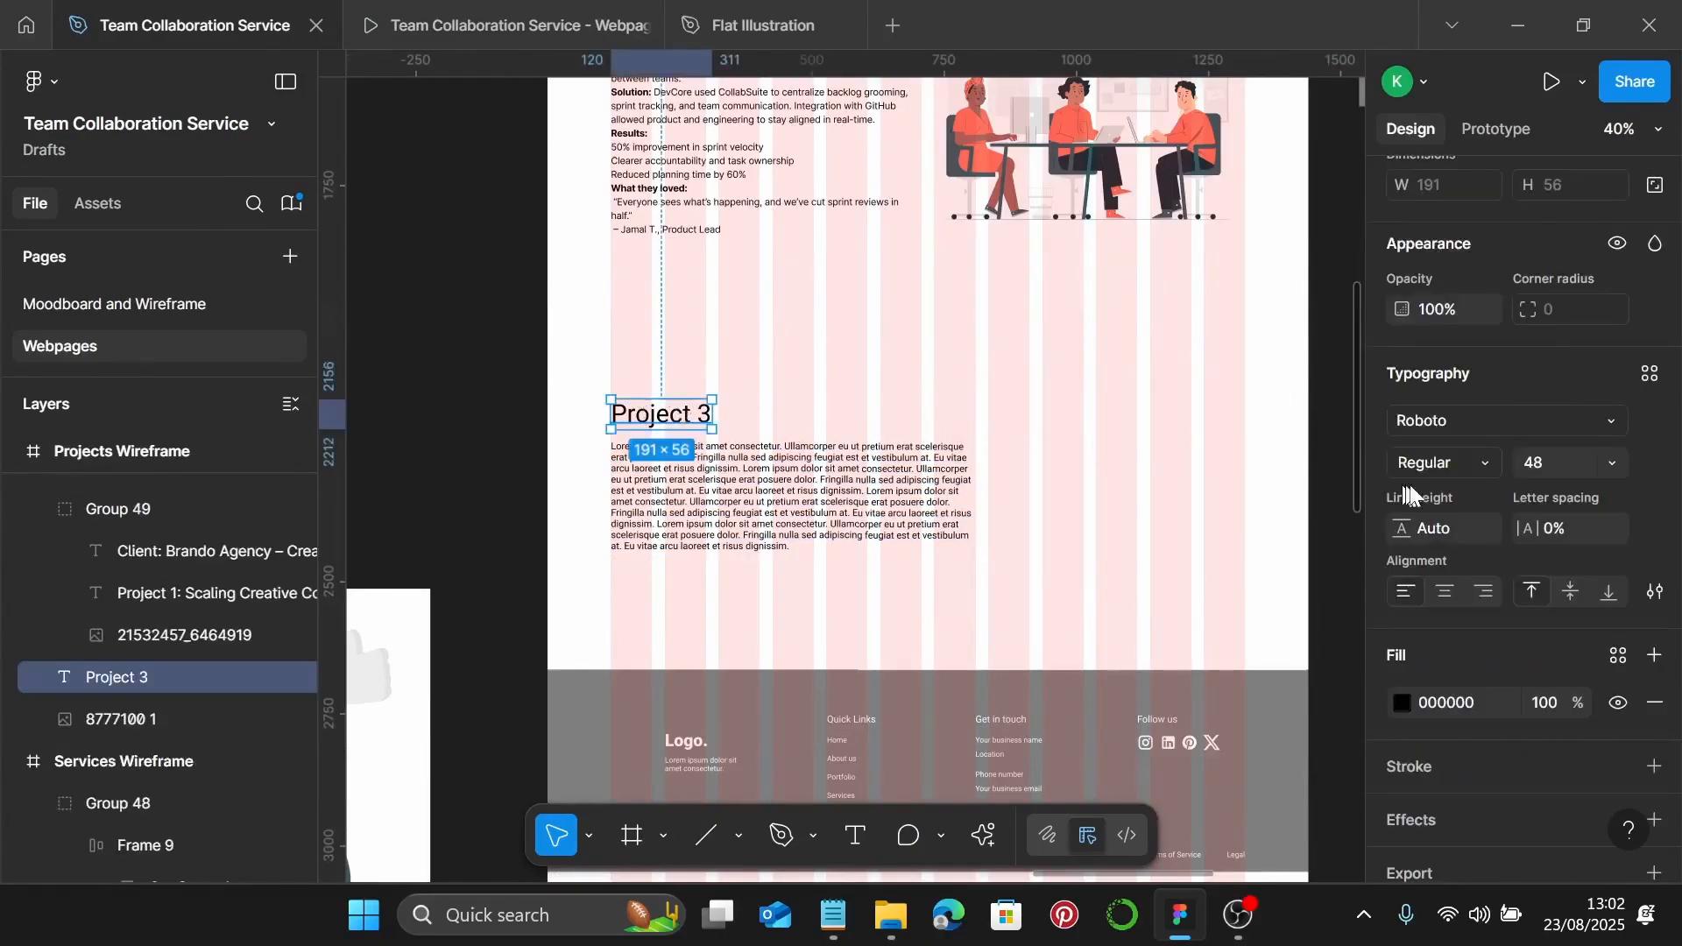
{"action": "scroll", "coordinate": [1411, 486], "scroll_direction": "down", "scroll_amount": 2}
{"action": "left_click", "coordinate": [1651, 287]}
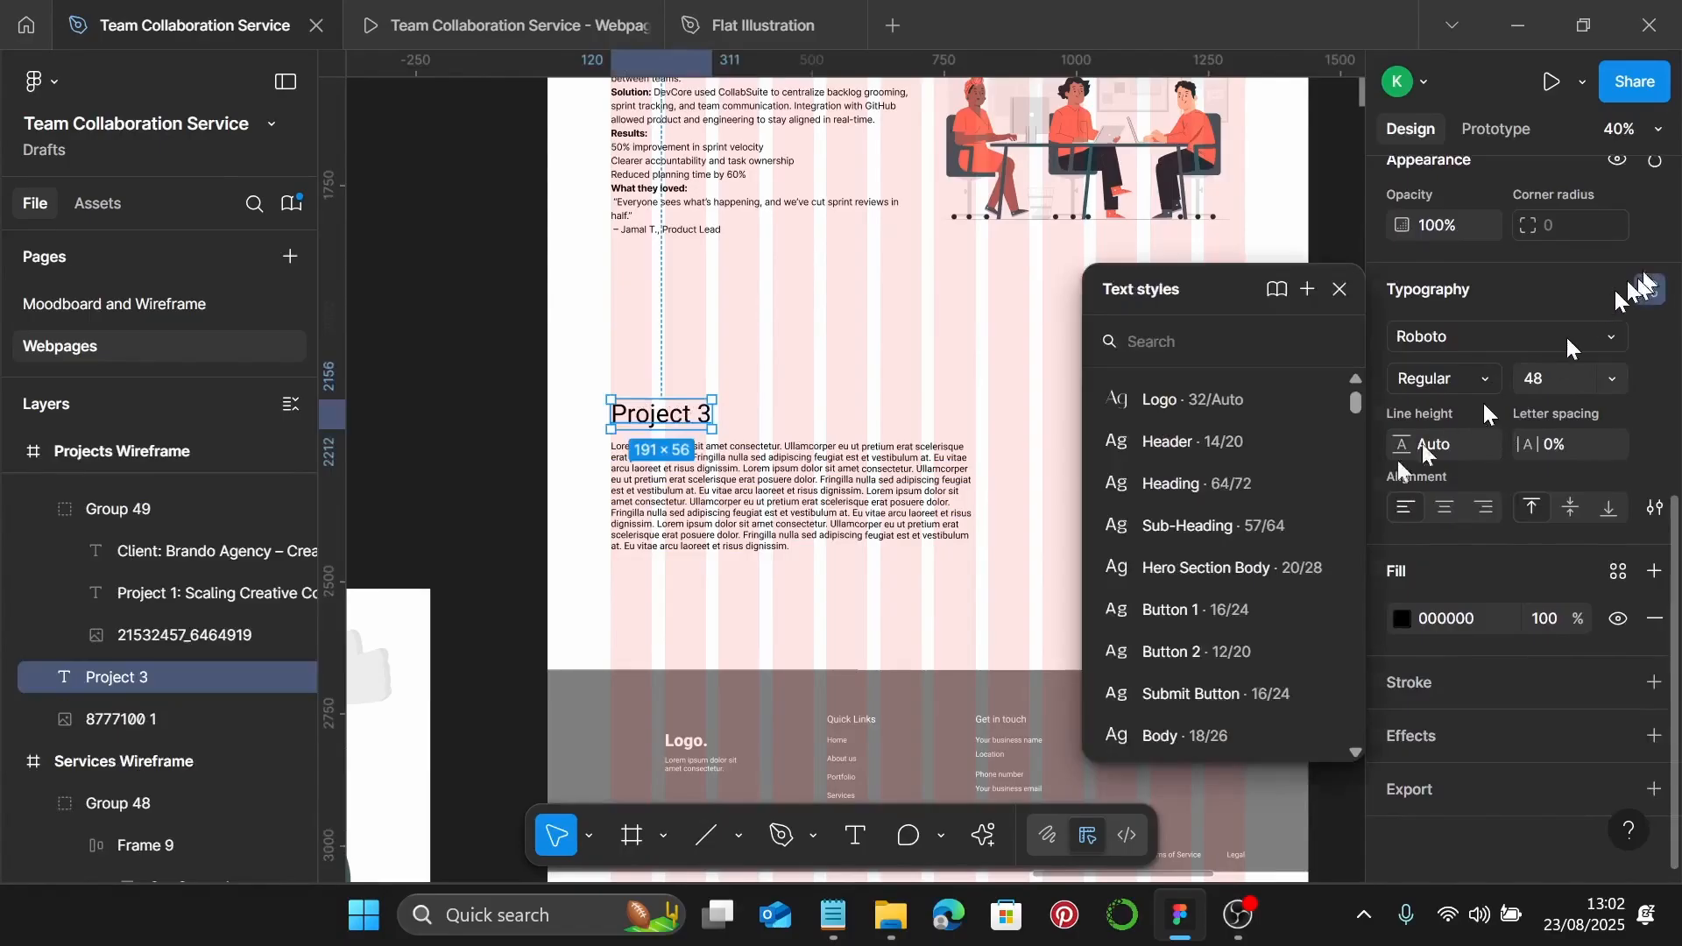
{"action": "scroll", "coordinate": [1200, 604], "scroll_direction": "down", "scroll_amount": 3}
{"action": "scroll", "coordinate": [1200, 604], "scroll_direction": "up", "scroll_amount": 2}
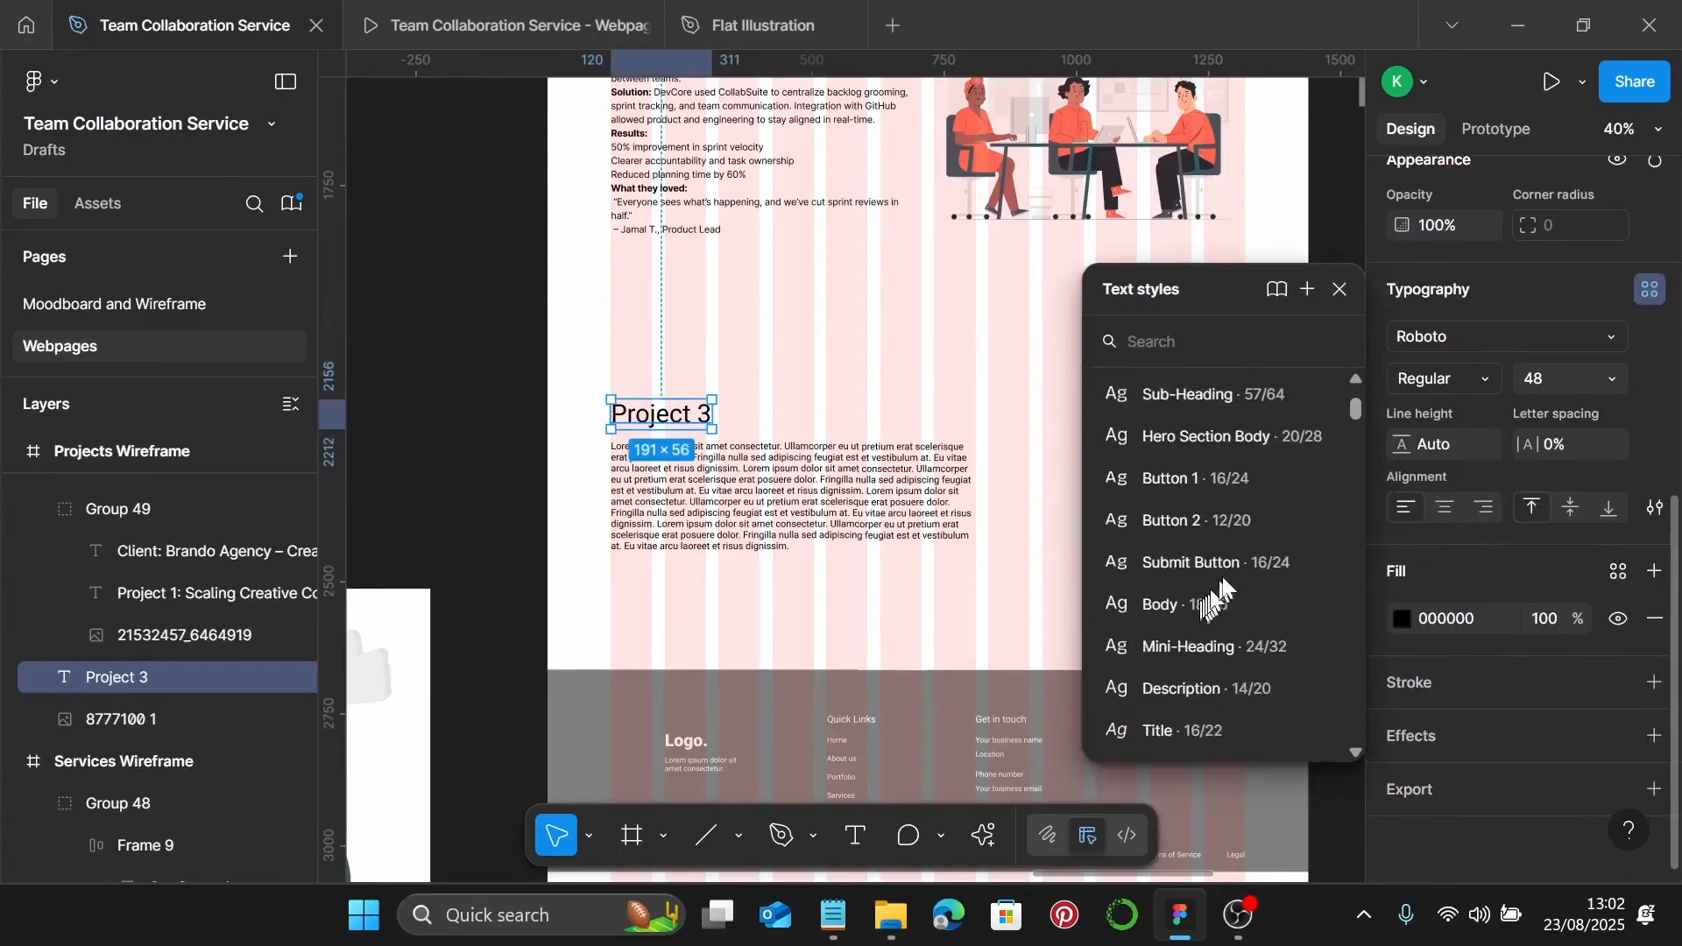
{"action": "left_click", "coordinate": [1227, 391]}
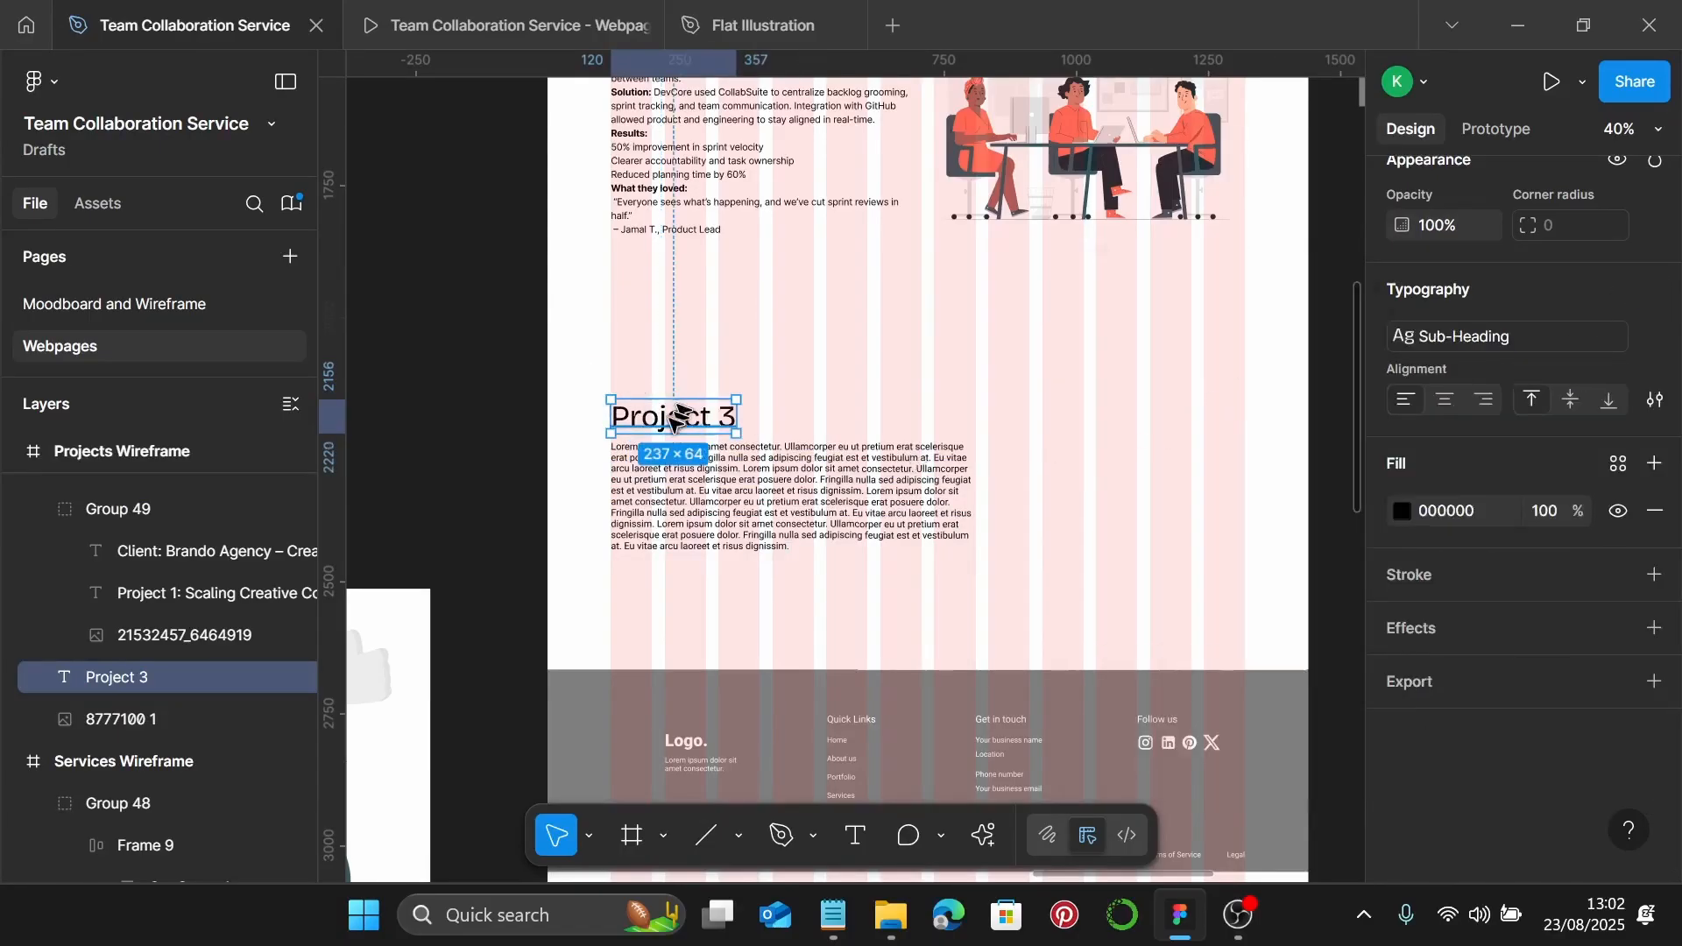
{"action": "left_click_drag", "start_coordinate": [677, 419], "coordinate": [677, 372]}
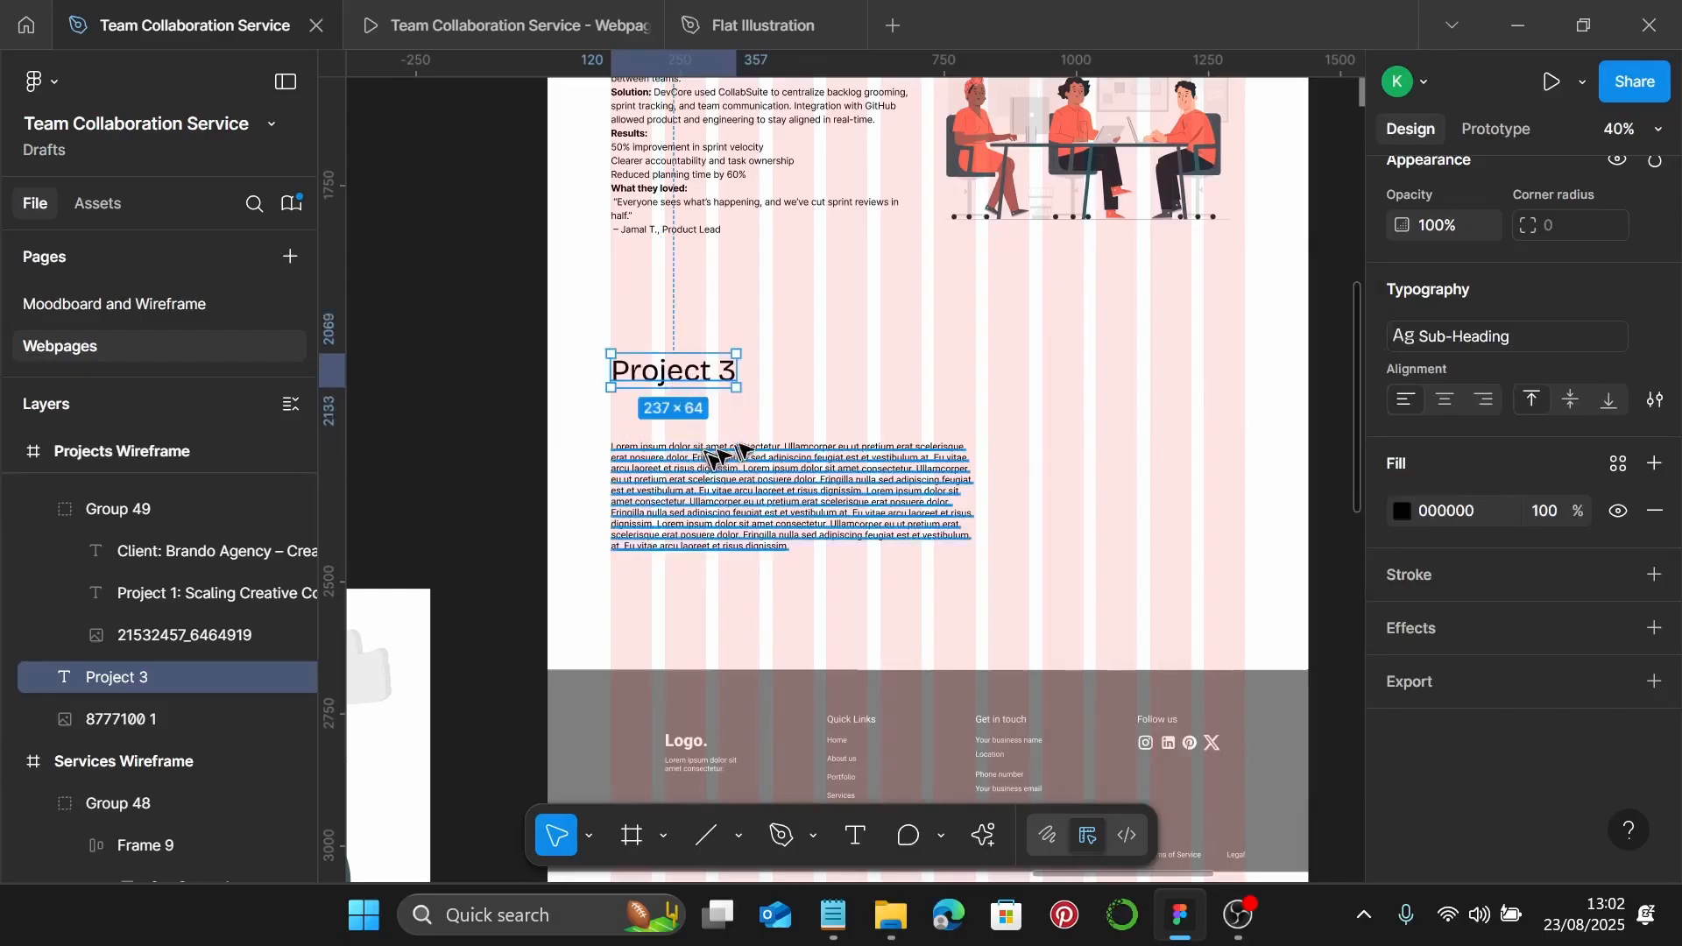
Replace the Project 3 heading with "Project 3: Managing Client Campaigns for Marketiva Digital", copied from Notepad
{"action": "left_click", "coordinate": [832, 914]}
{"action": "scroll", "coordinate": [1334, 633], "scroll_direction": "down", "scroll_amount": 4}
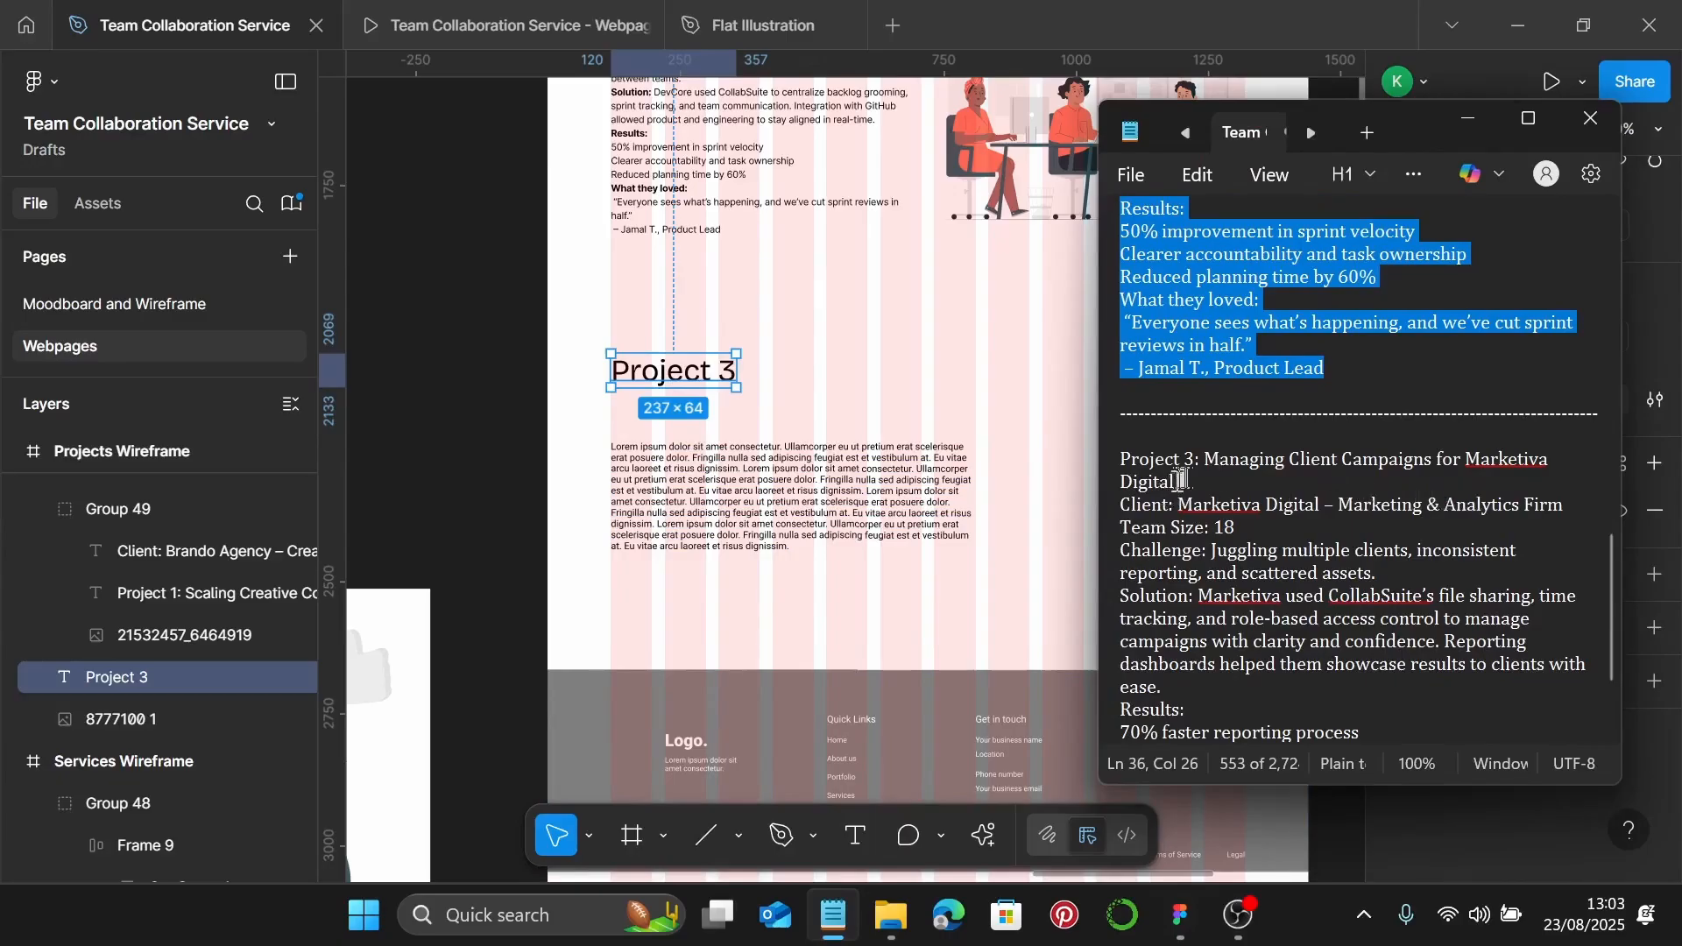
{"action": "left_click_drag", "start_coordinate": [1179, 485], "coordinate": [1147, 457]}
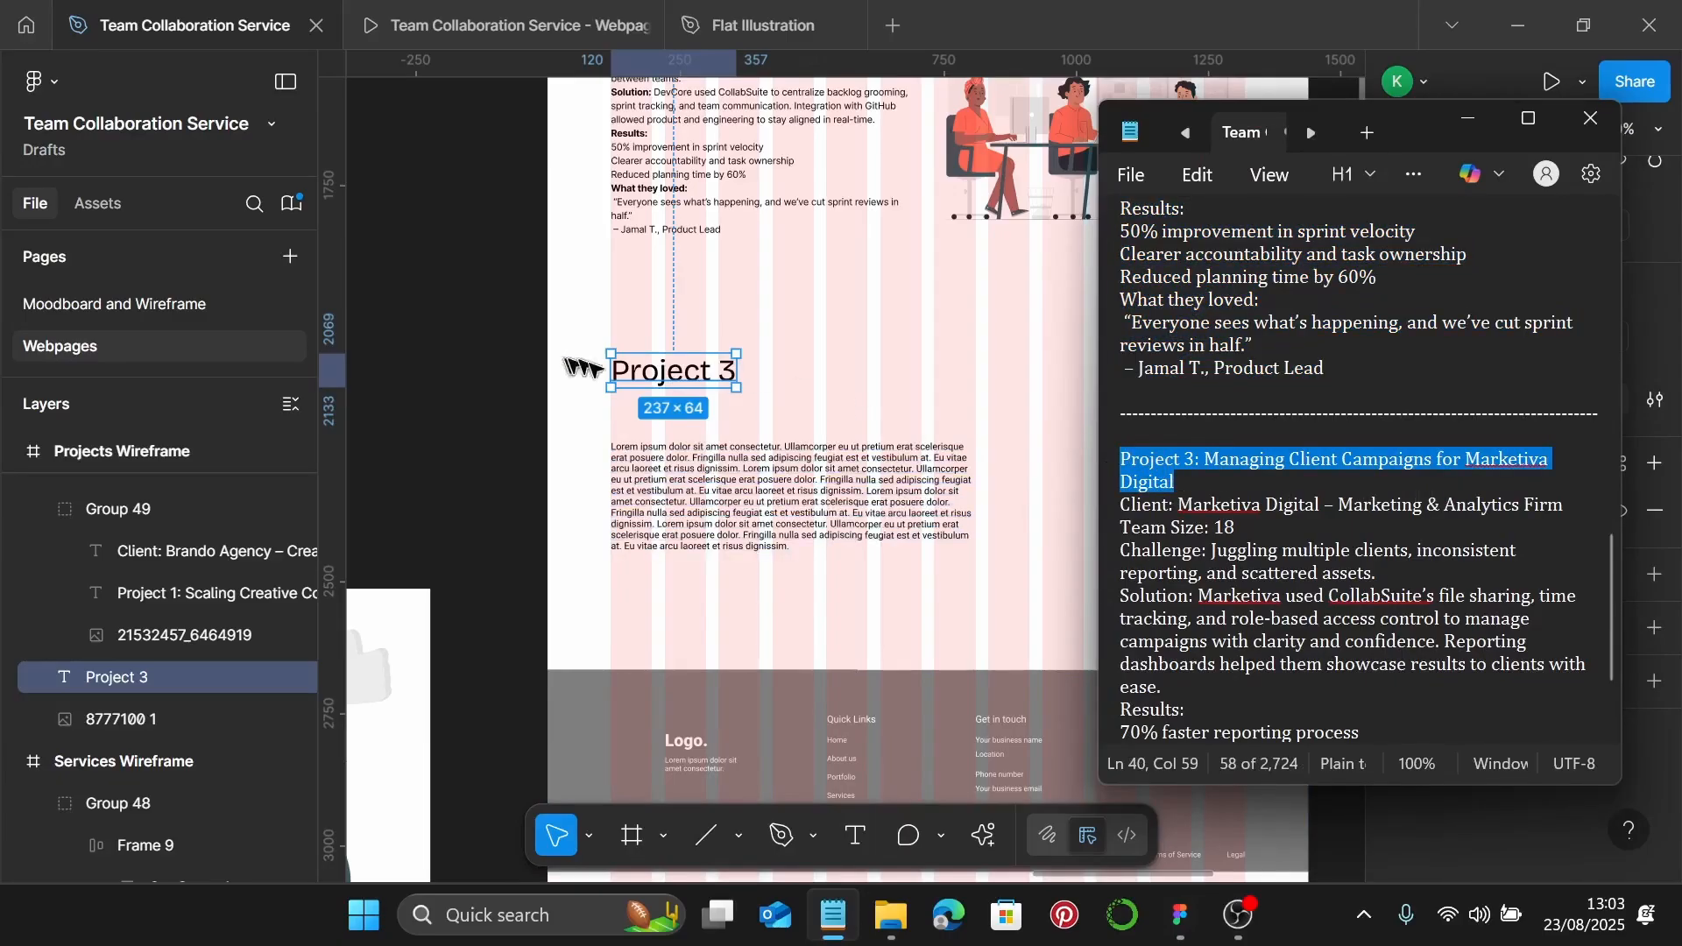
{"action": "double_click", "coordinate": [705, 383]}
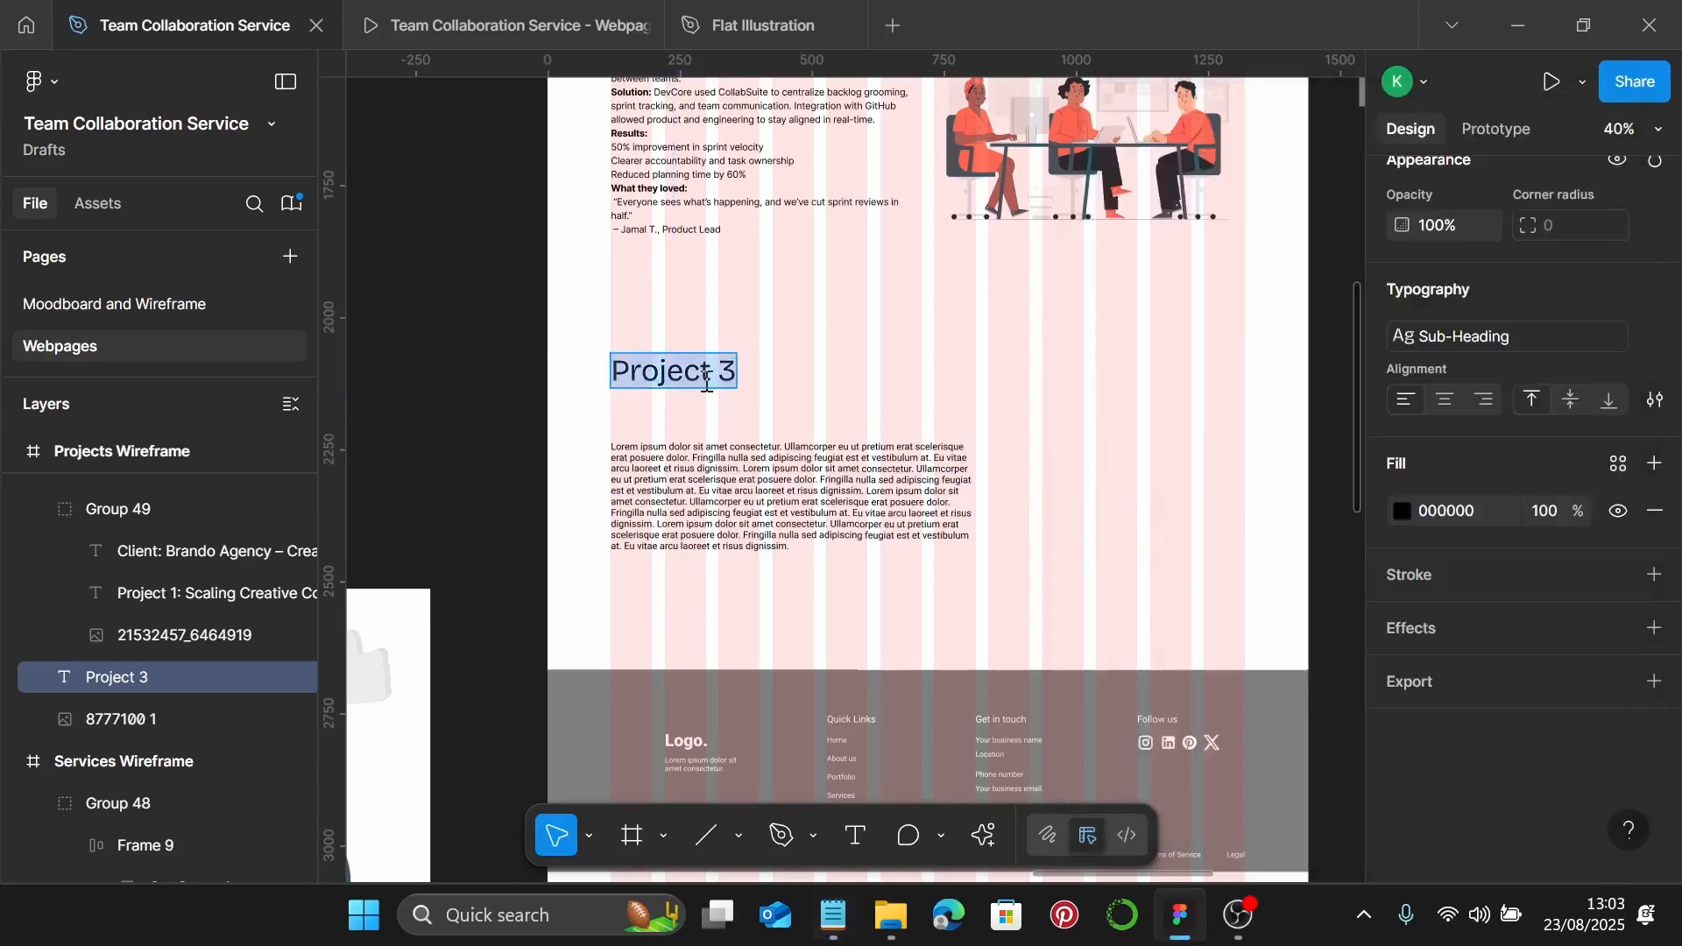
{"action": "type", "text": "Project 3: Managing Client Campaigns for Marketiva Digital"}
{"action": "key", "text": "Escape"}
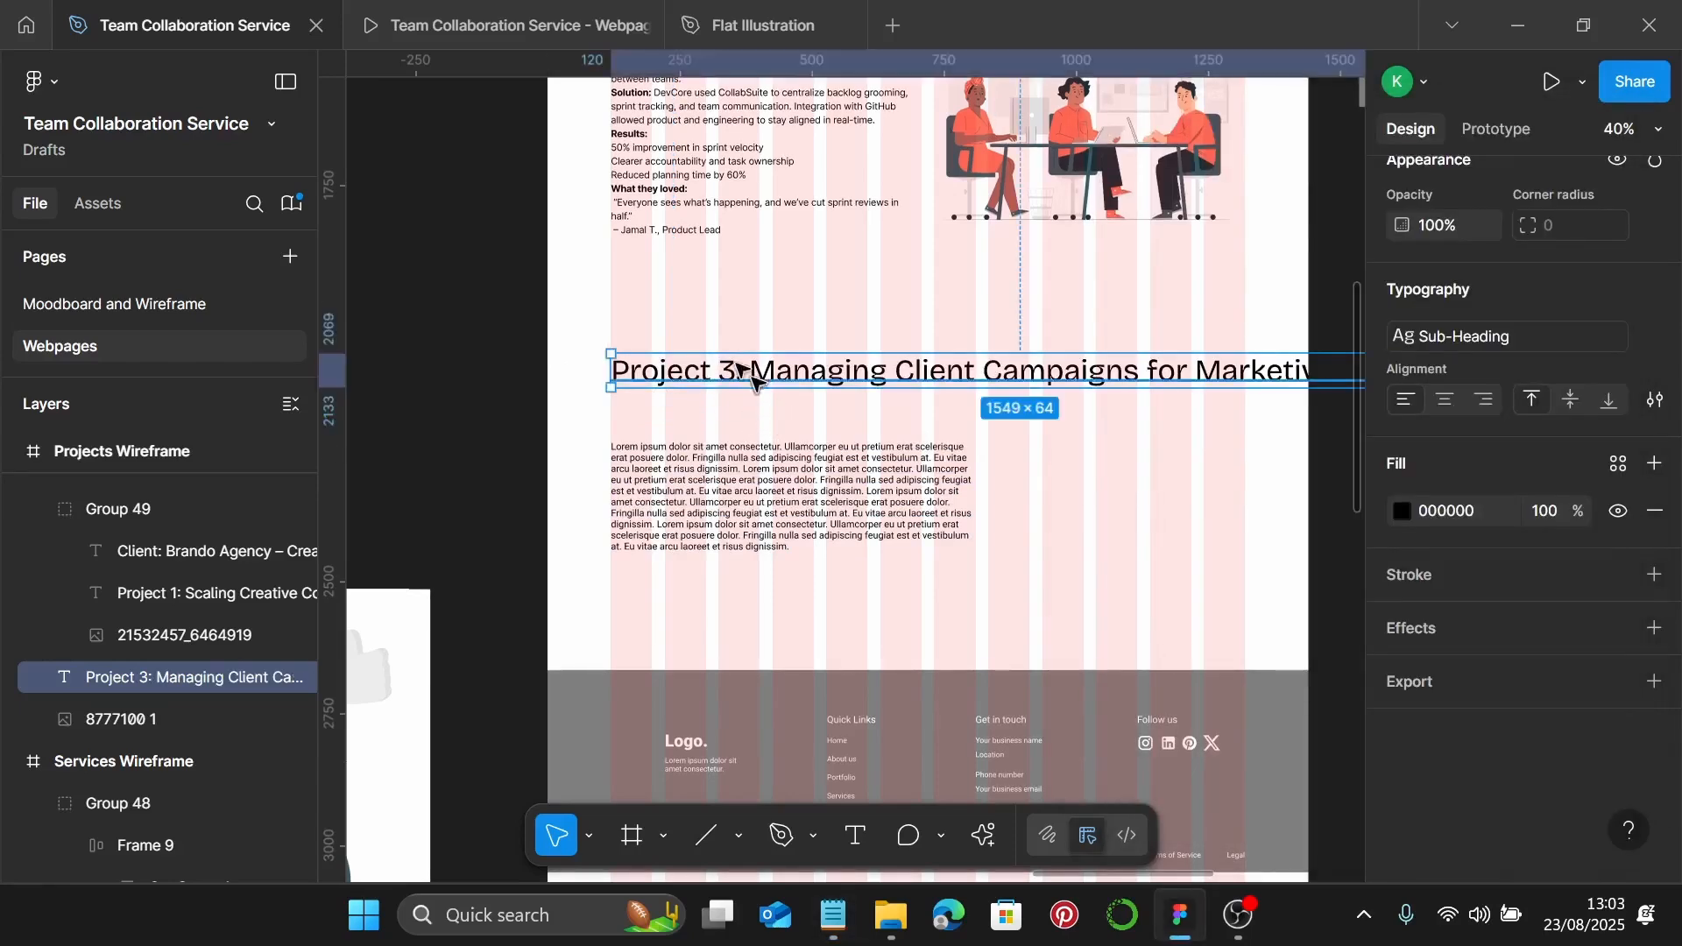
Narrow the Project 3 heading's text box to 1200 px so it wraps onto two lines within the layout grid
{"action": "scroll", "coordinate": [759, 360], "scroll_direction": "right", "scroll_amount": 3}
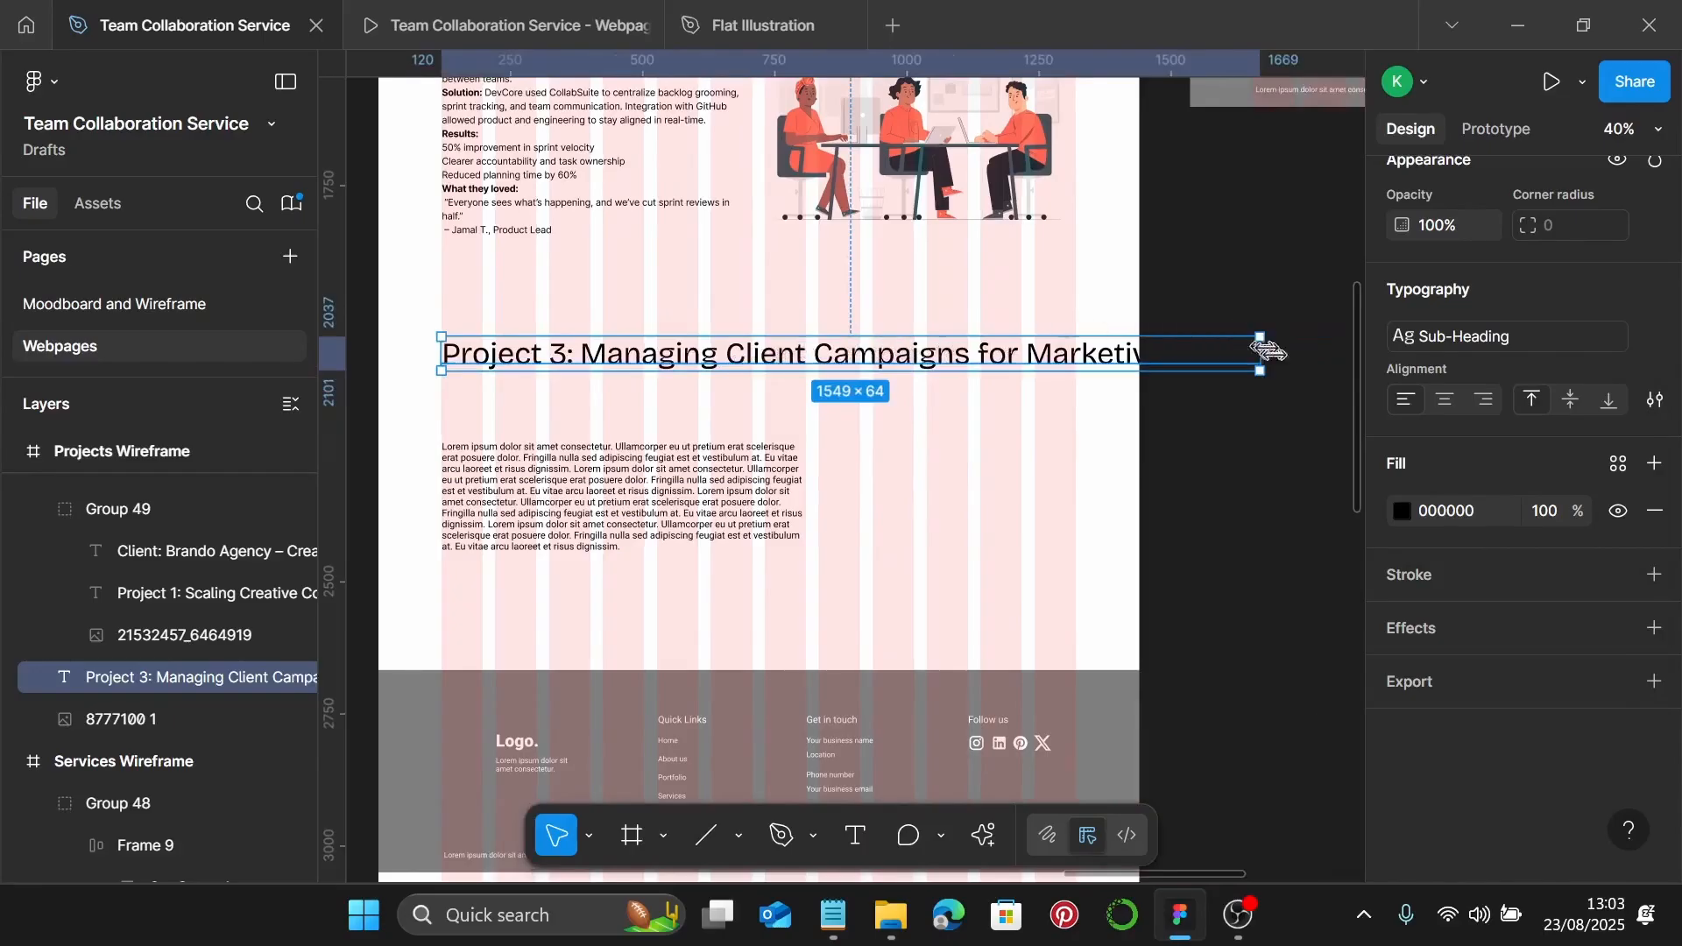
{"action": "left_click_drag", "start_coordinate": [1258, 350], "coordinate": [1077, 356]}
{"action": "scroll", "coordinate": [713, 469], "scroll_direction": "down", "scroll_amount": 2}
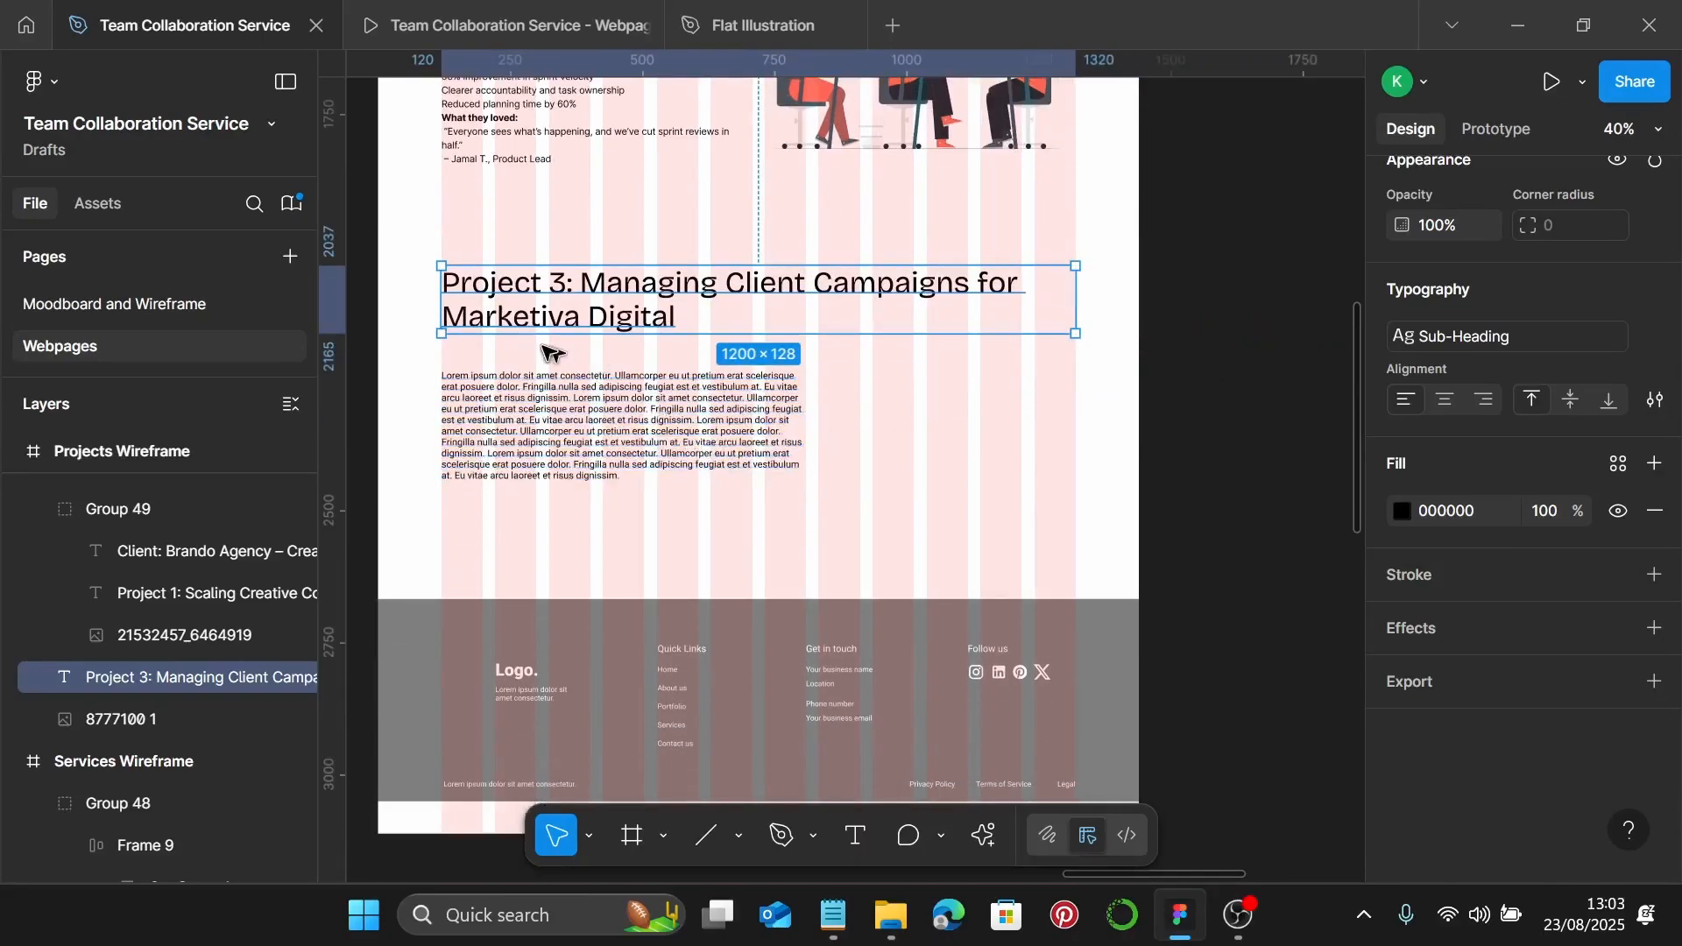
Apply the Body text style to the placeholder paragraph under the Project 3 heading
{"action": "left_click", "coordinate": [500, 443]}
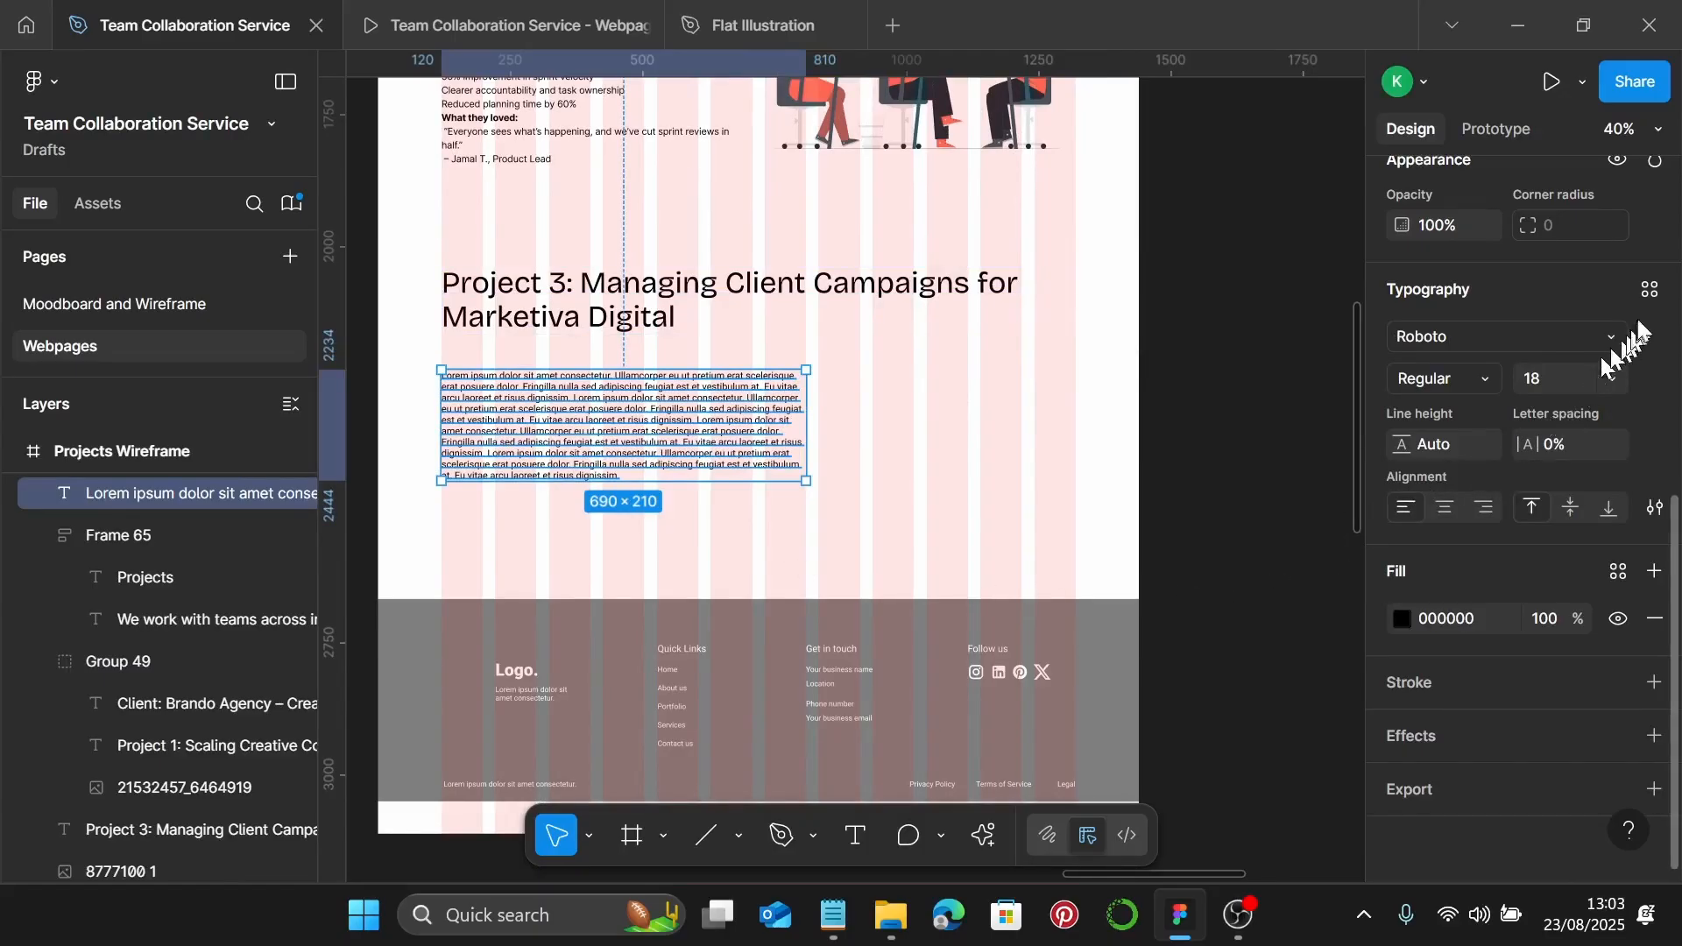
{"action": "left_click", "coordinate": [1649, 289]}
{"action": "scroll", "coordinate": [1177, 606], "scroll_direction": "down", "scroll_amount": 3}
{"action": "left_click", "coordinate": [1178, 607]}
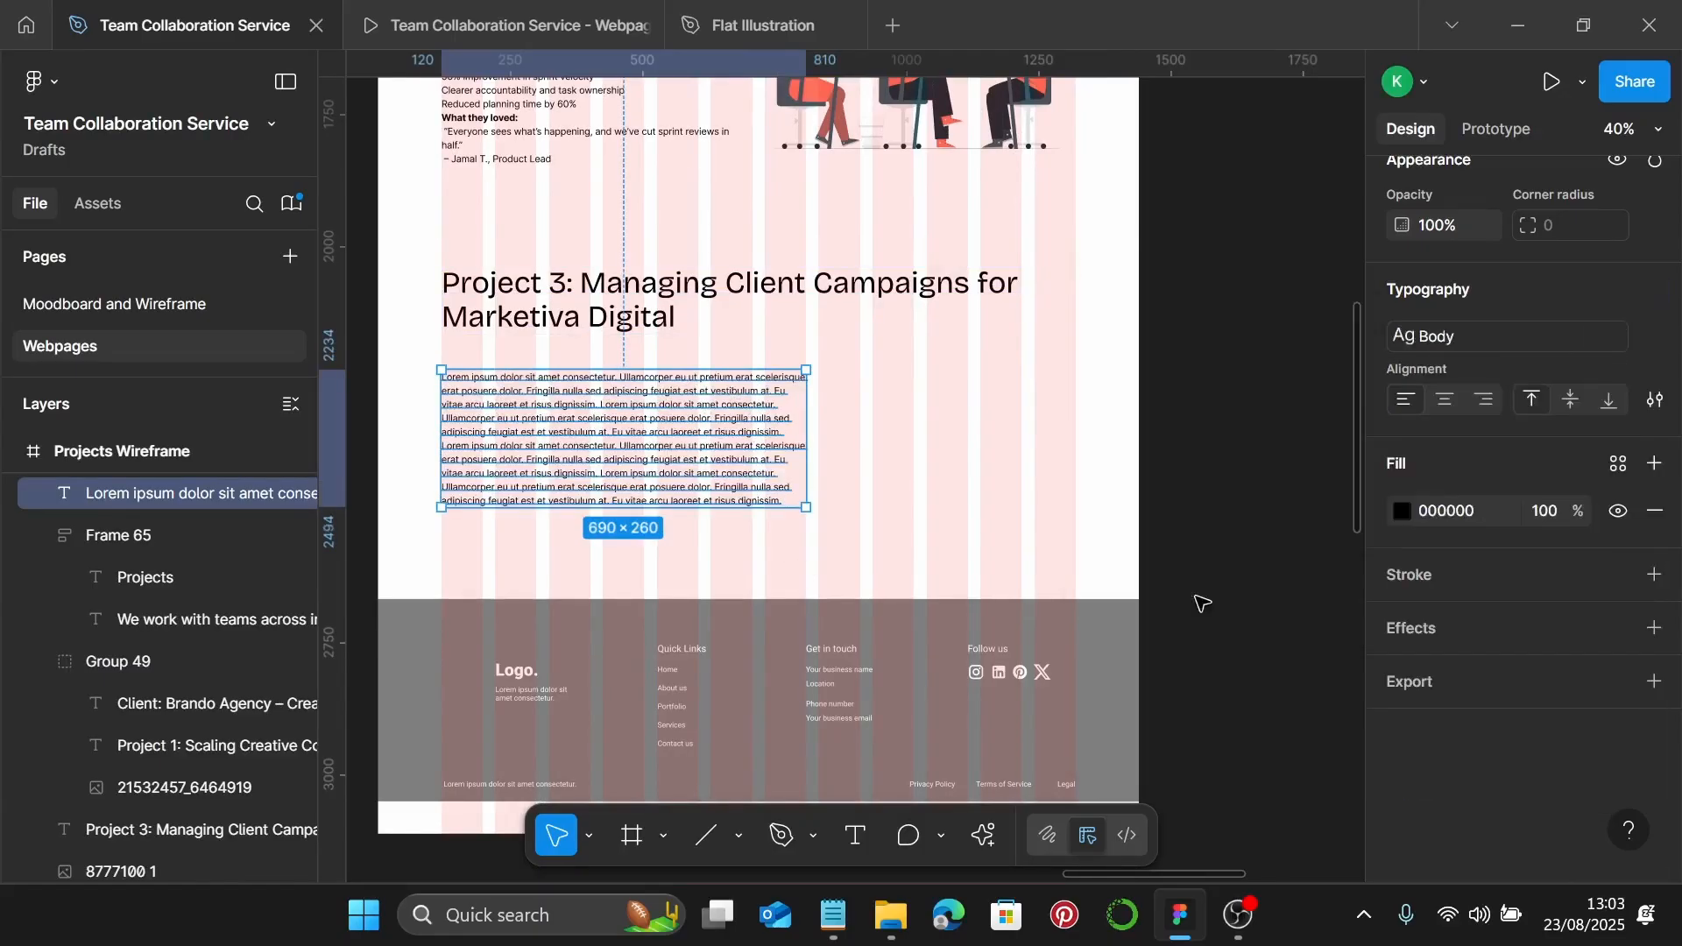
Replace the Project 3 placeholder paragraph with the Marketiva Digital case-study copy from Notepad and narrow its text box to 588 px
{"action": "left_click", "coordinate": [830, 913]}
{"action": "scroll", "coordinate": [1248, 496], "scroll_direction": "down", "scroll_amount": 2}
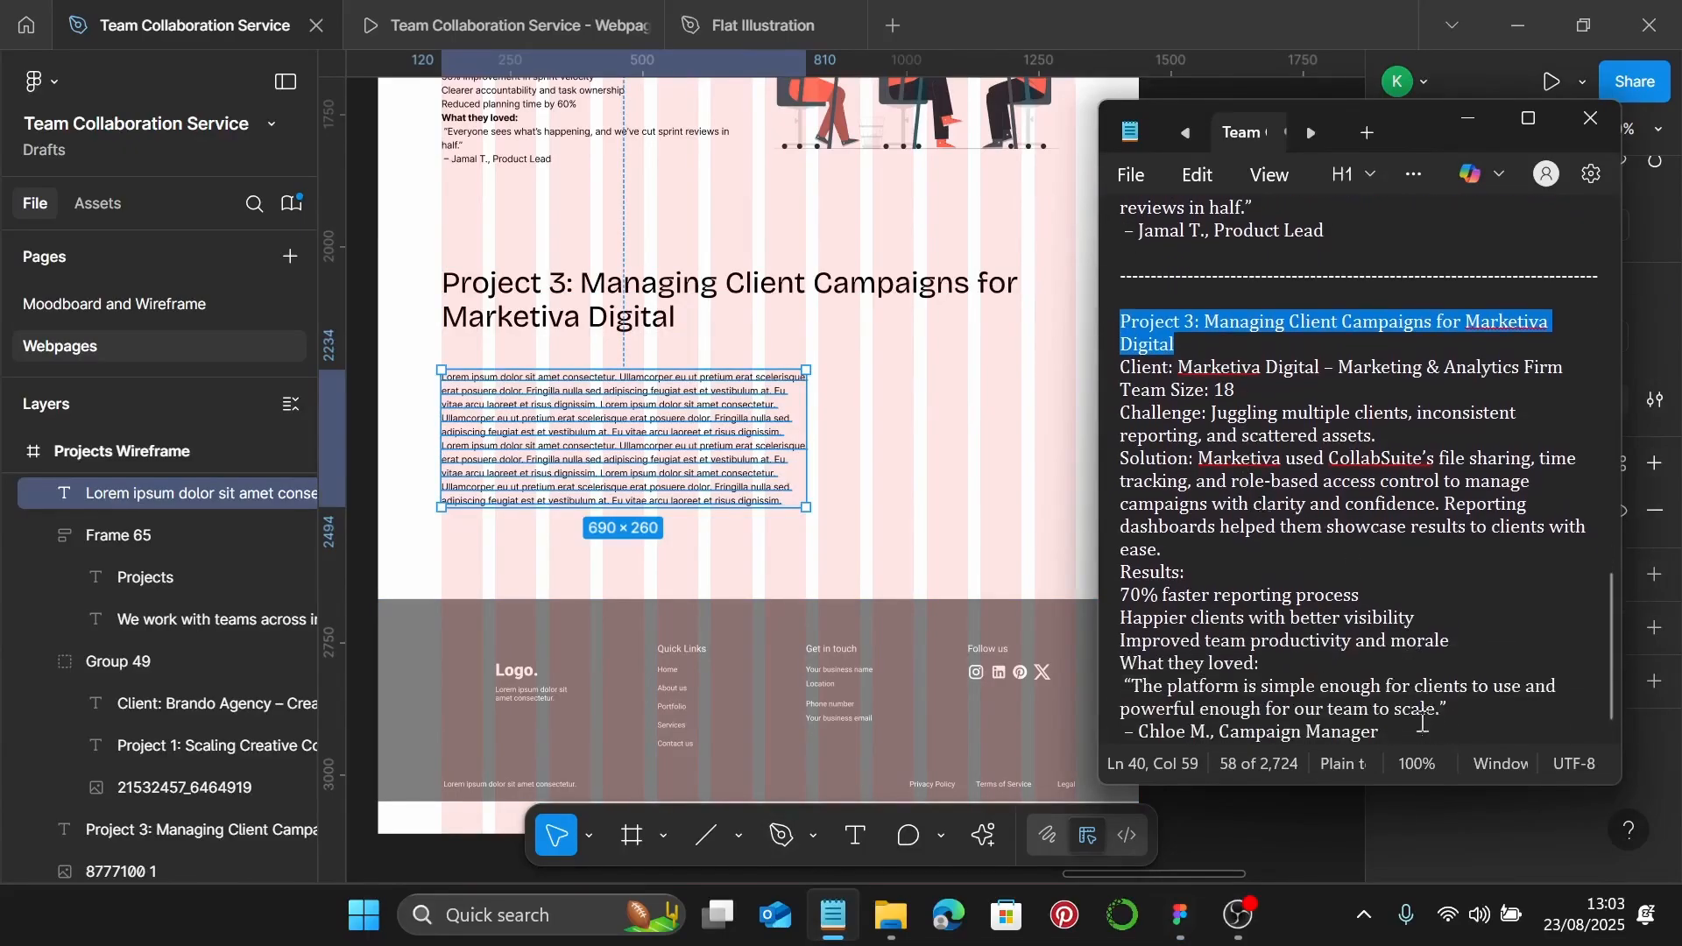
{"action": "left_click", "coordinate": [1421, 724]}
{"action": "left_click_drag", "start_coordinate": [1386, 736], "coordinate": [1119, 370]}
{"action": "key", "text": "ctrl+c"}
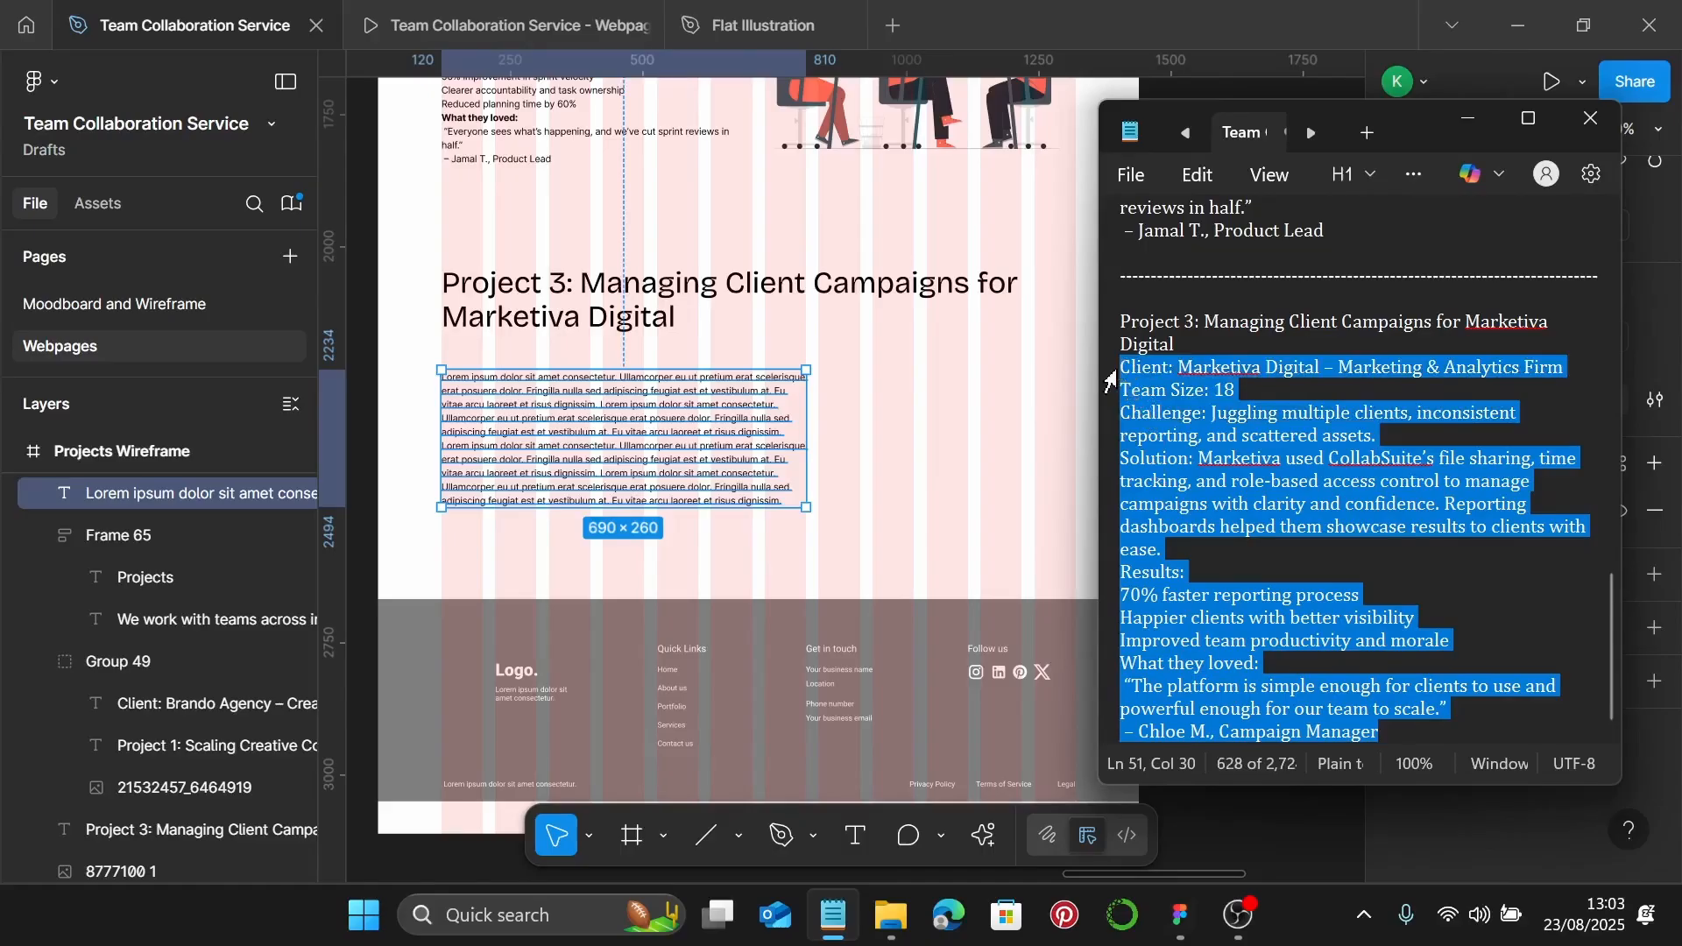
{"action": "double_click", "coordinate": [692, 473]}
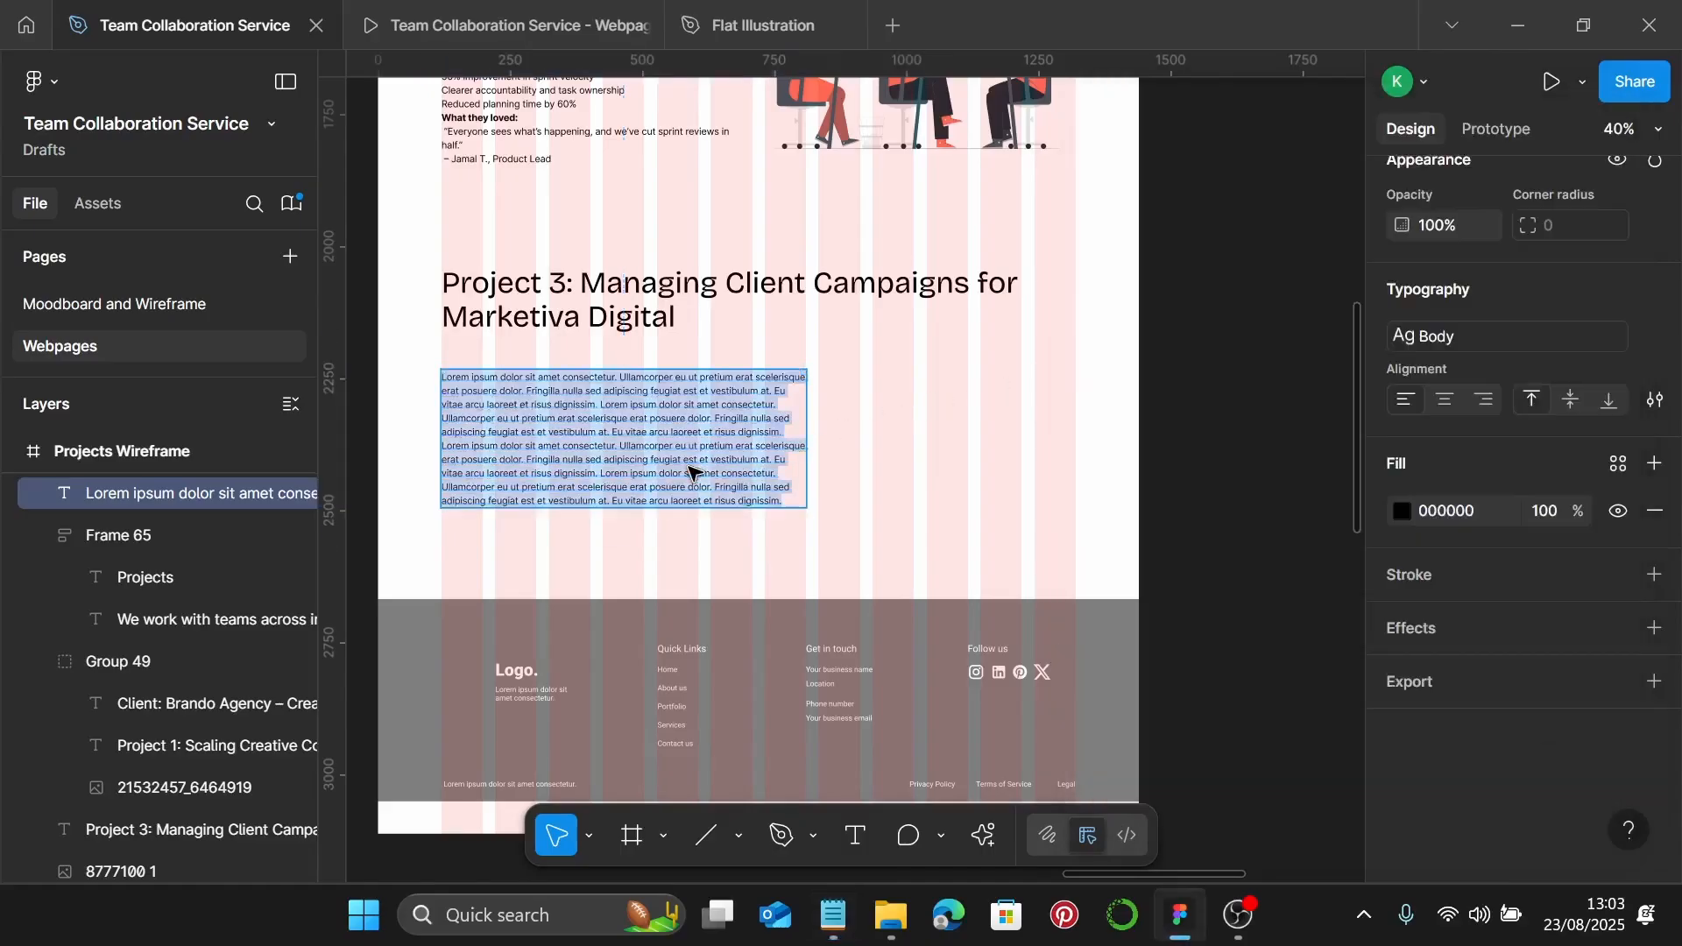
{"action": "key", "text": "ctrl+v"}
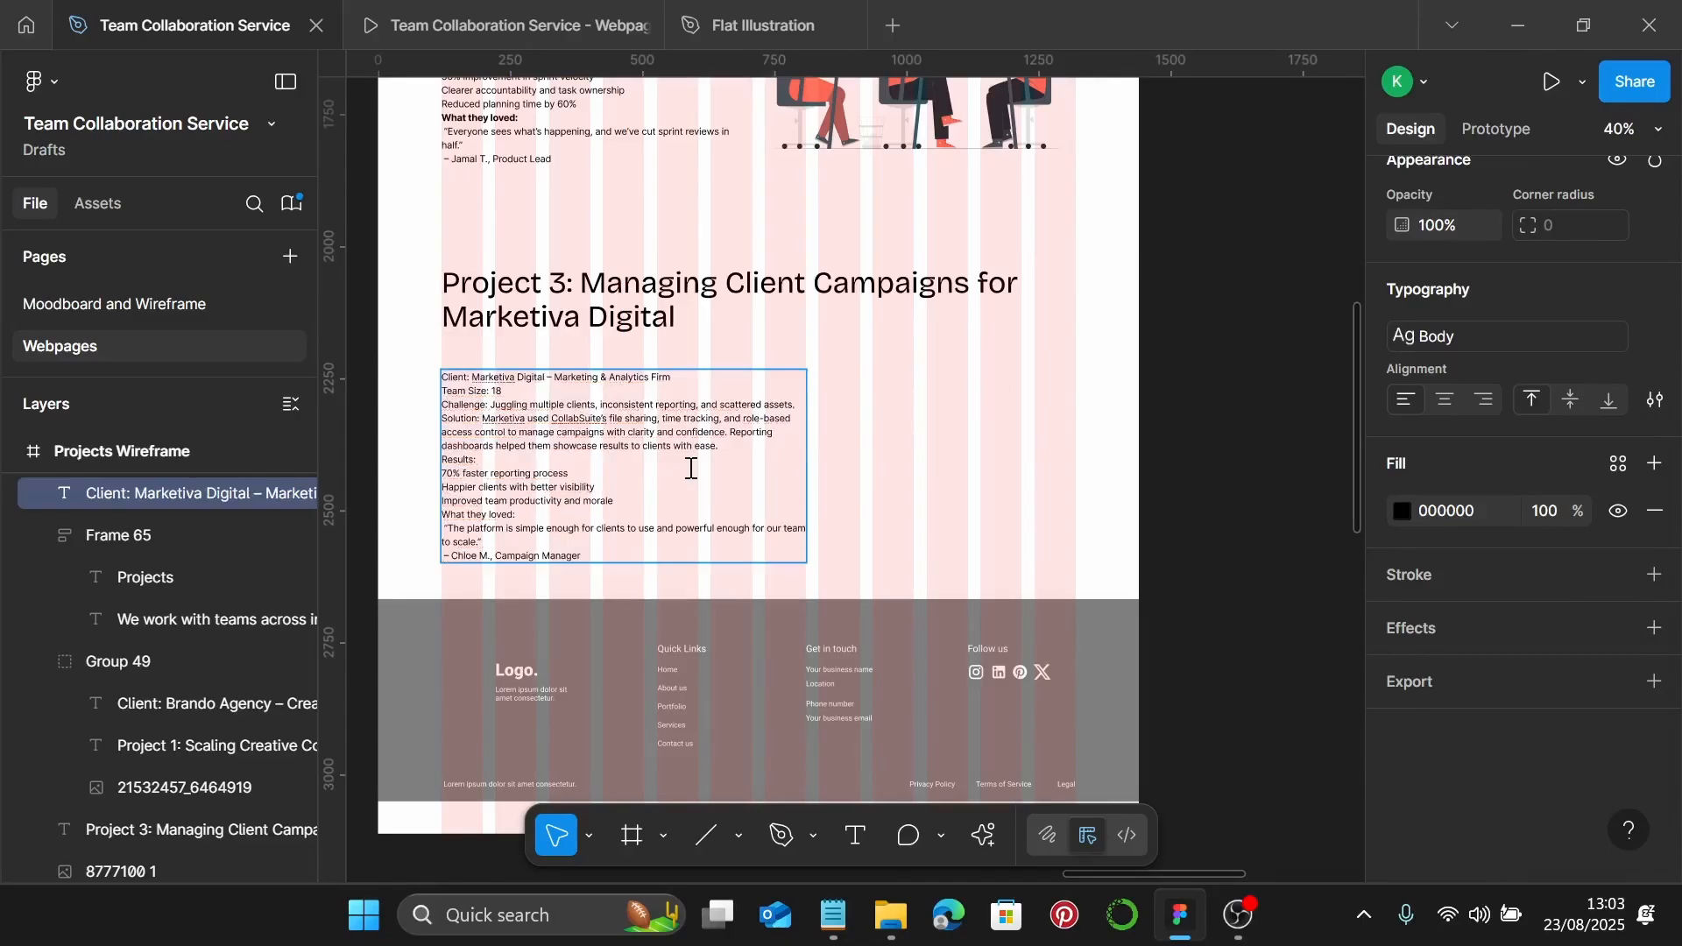
{"action": "scroll", "coordinate": [692, 468], "scroll_direction": "left", "scroll_amount": 2}
{"action": "key", "text": "Escape"}
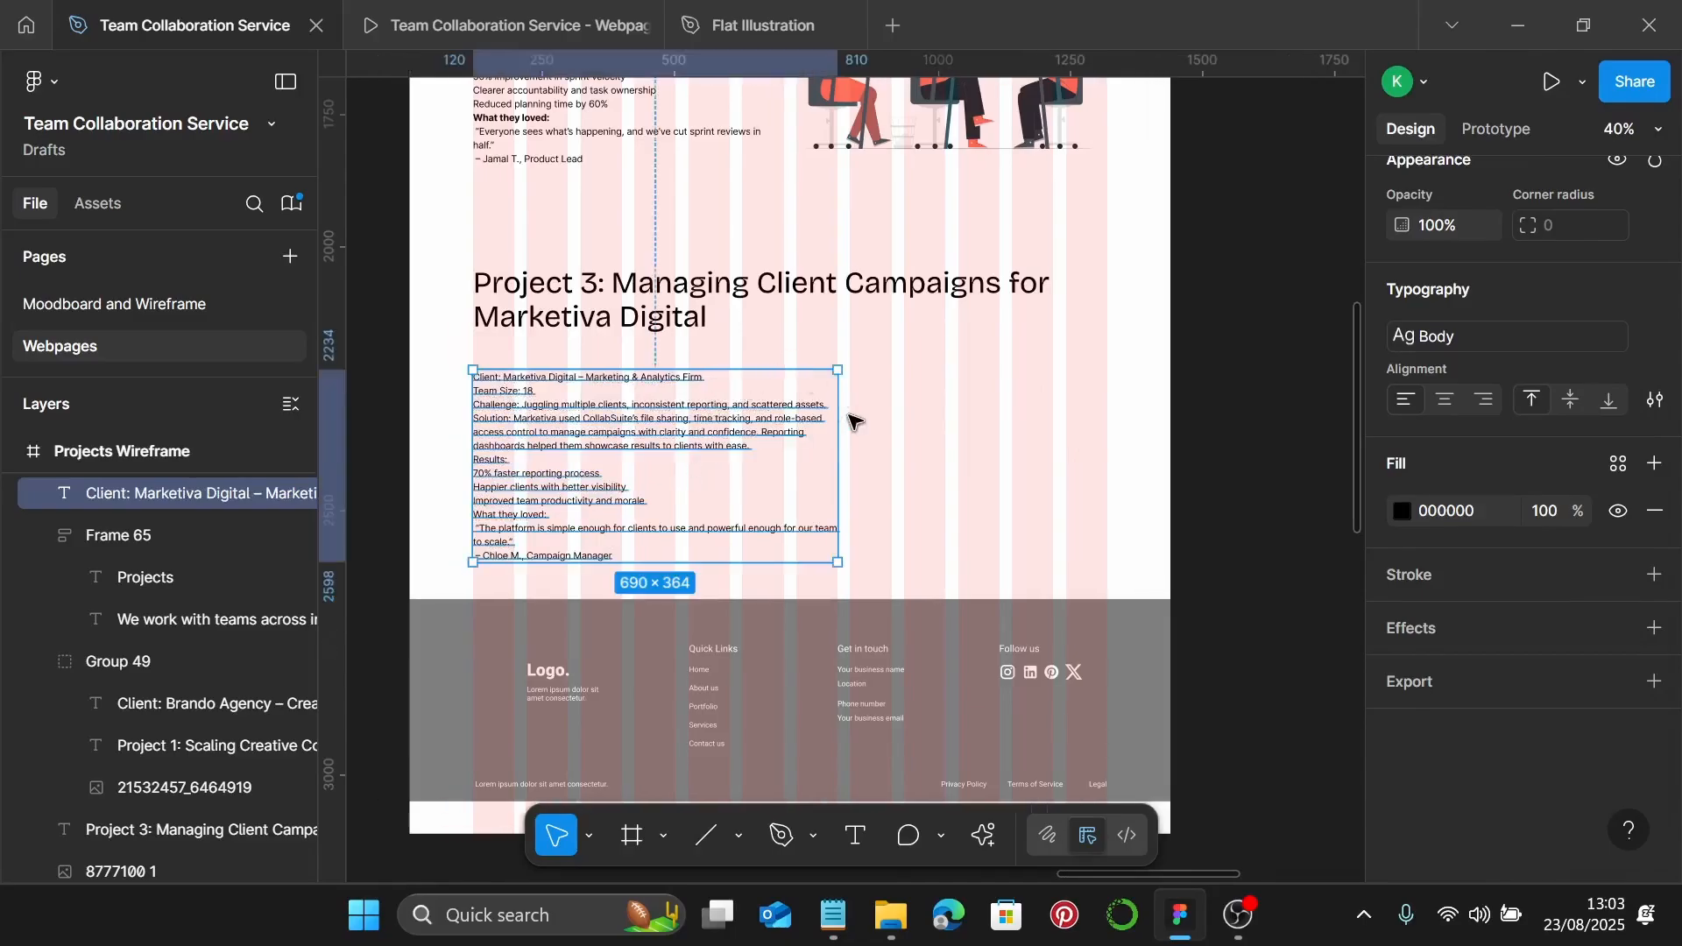
{"action": "left_click_drag", "start_coordinate": [842, 411], "coordinate": [782, 419]}
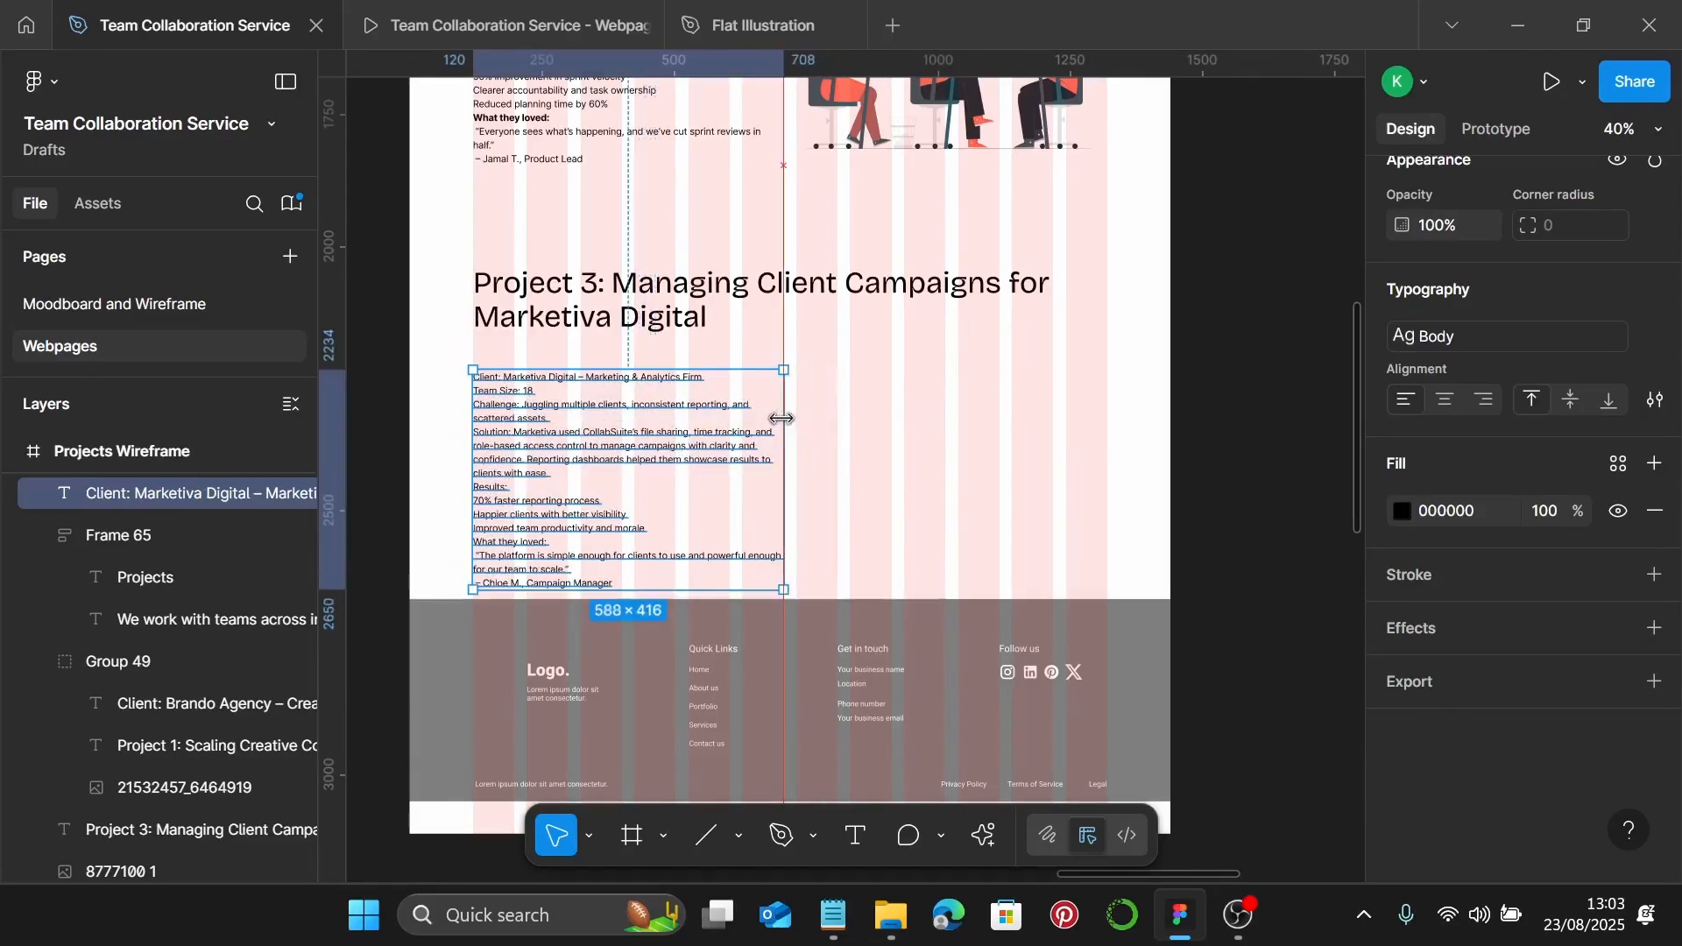
Make the "Client:" and "Team Size:" labels bold in the Project 3 body text
{"action": "scroll", "coordinate": [619, 438], "scroll_direction": "up", "scroll_amount": 5}
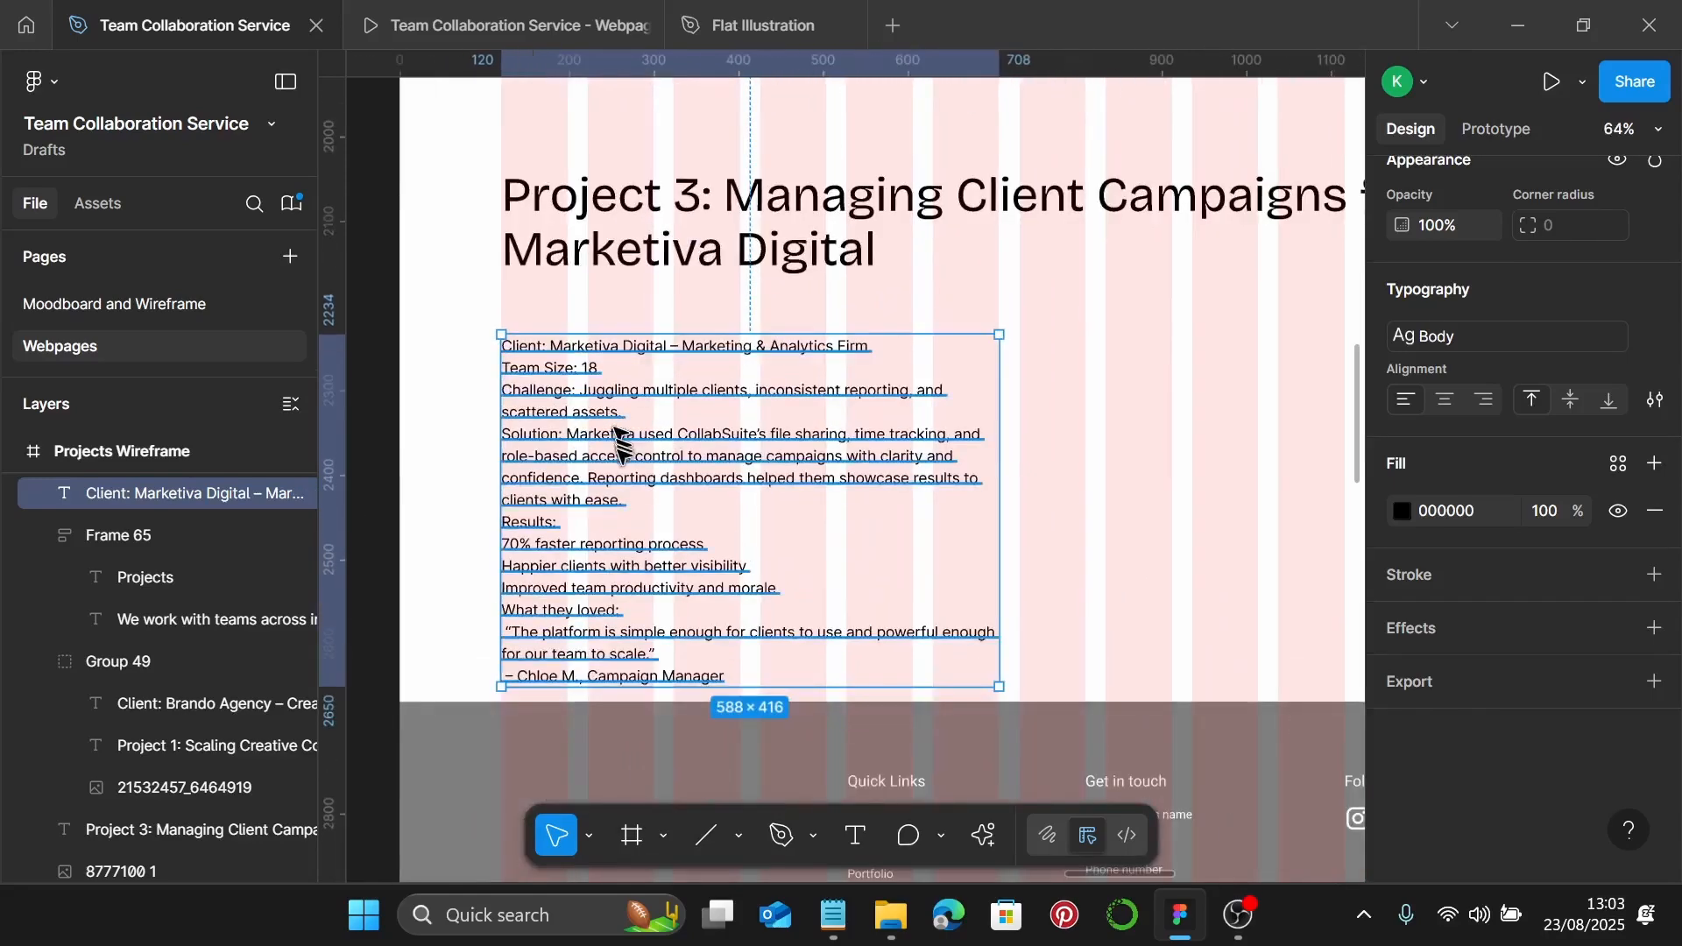
{"action": "scroll", "coordinate": [501, 345], "scroll_direction": "up", "scroll_amount": 3}
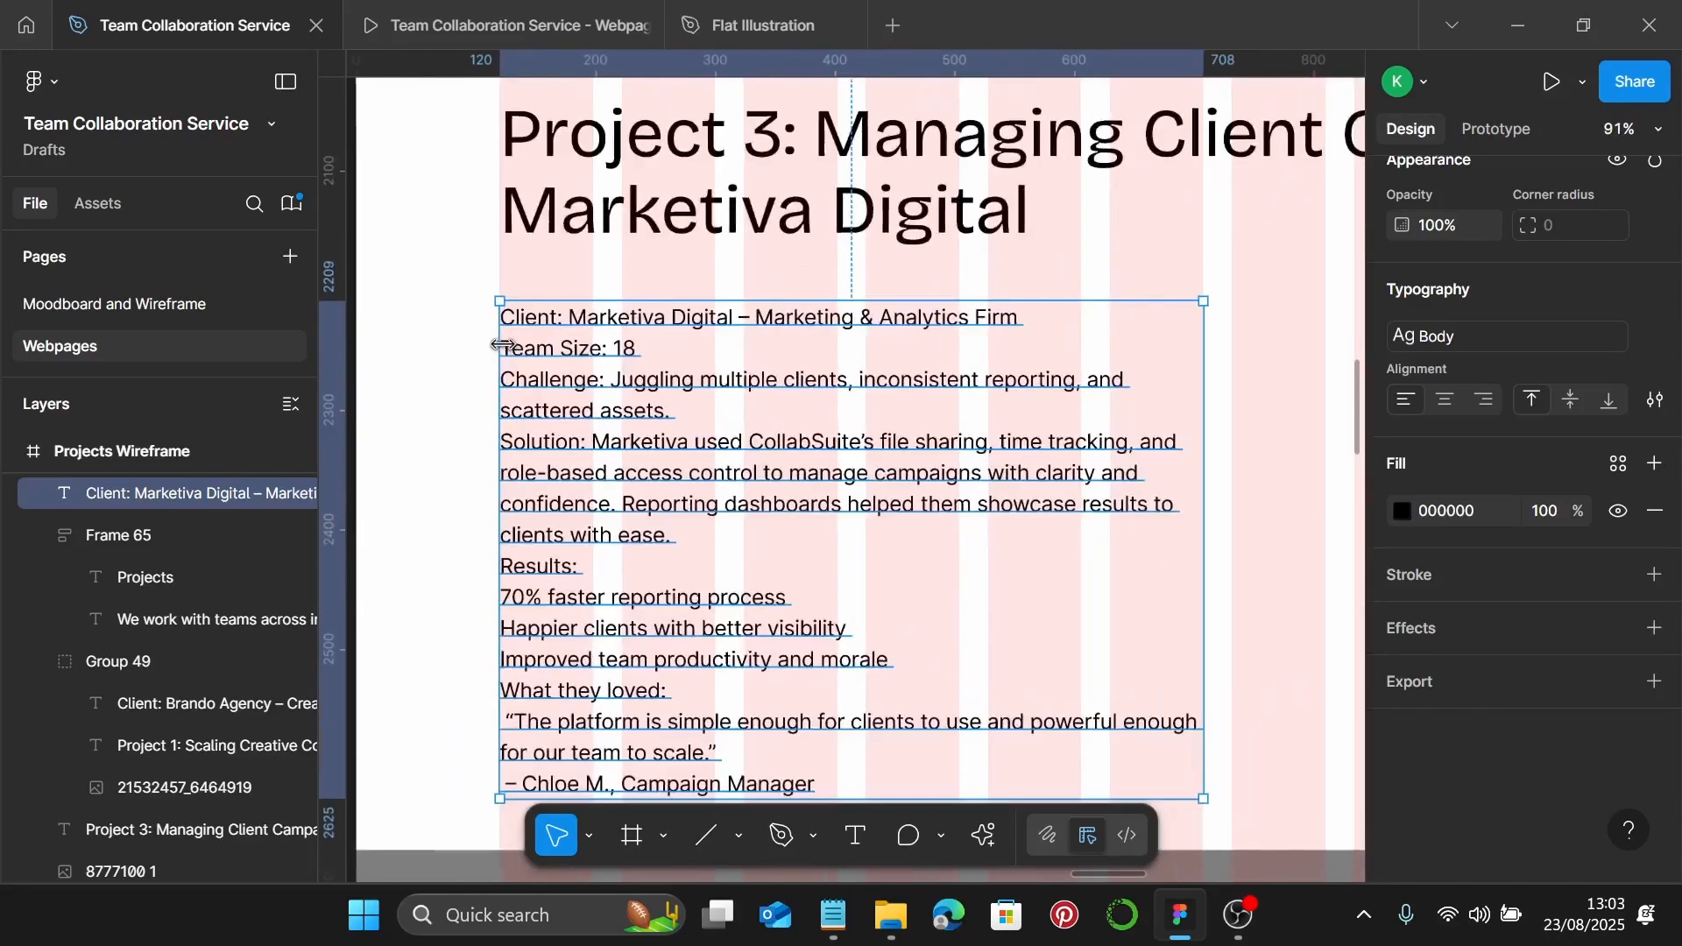
{"action": "scroll", "coordinate": [502, 346], "scroll_direction": "up", "scroll_amount": 3}
{"action": "double_click", "coordinate": [583, 307]}
{"action": "left_click", "coordinate": [582, 307]}
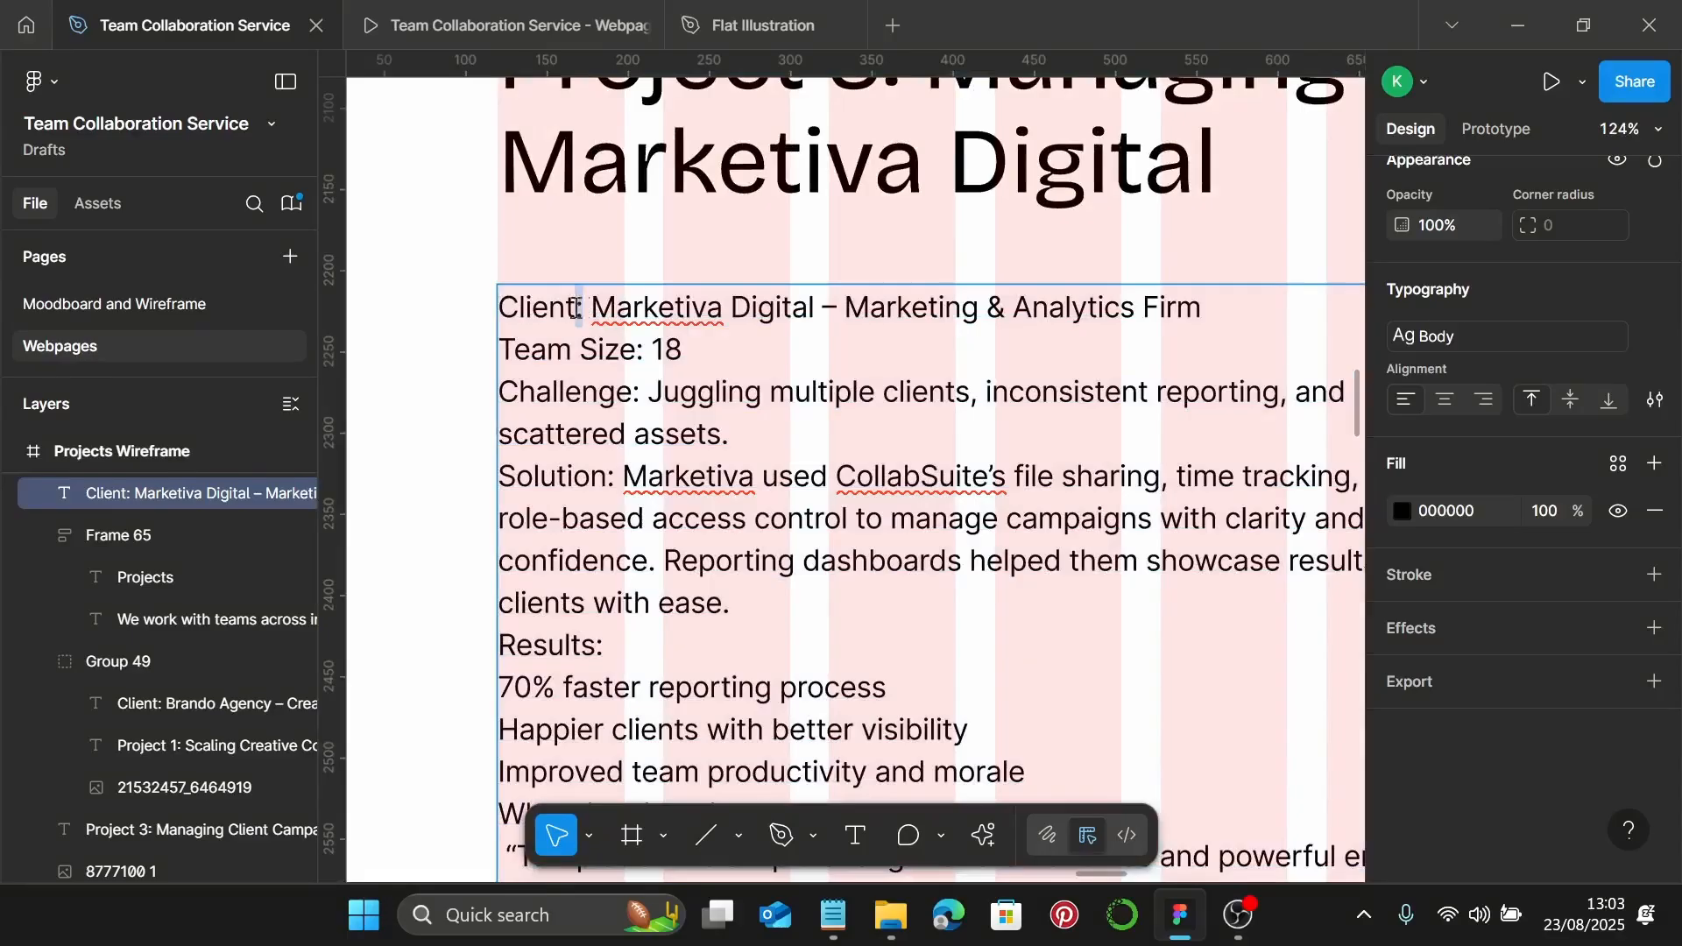
{"action": "left_click_drag", "start_coordinate": [576, 309], "coordinate": [519, 320]}
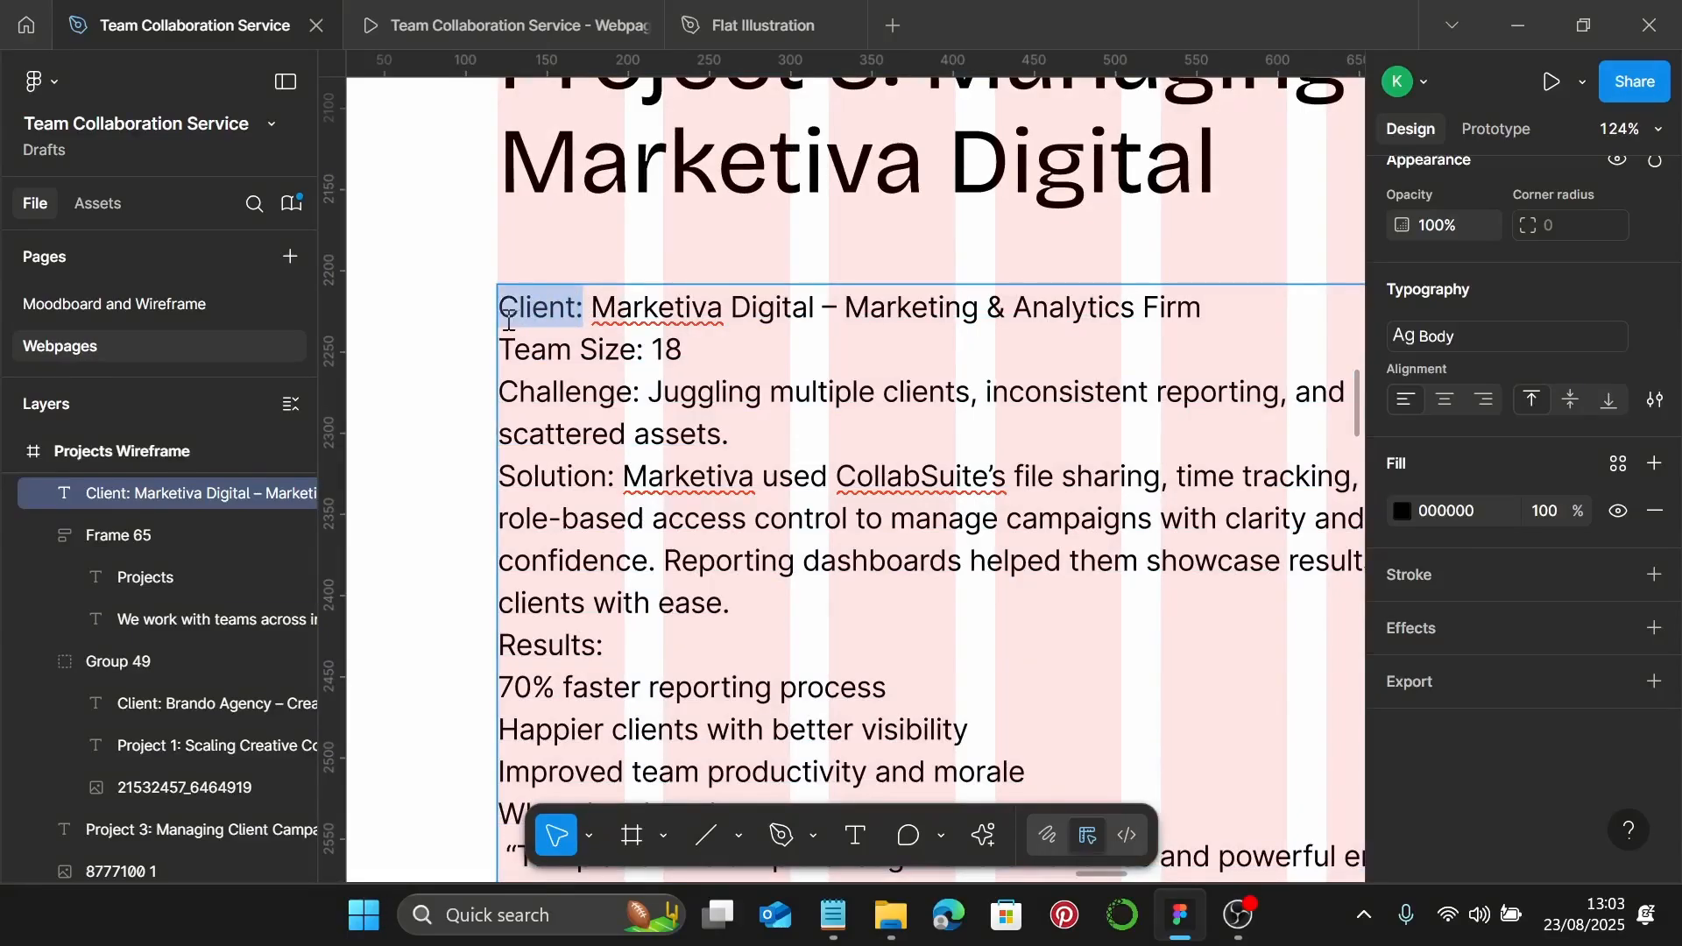
{"action": "key", "text": "ctrl+b"}
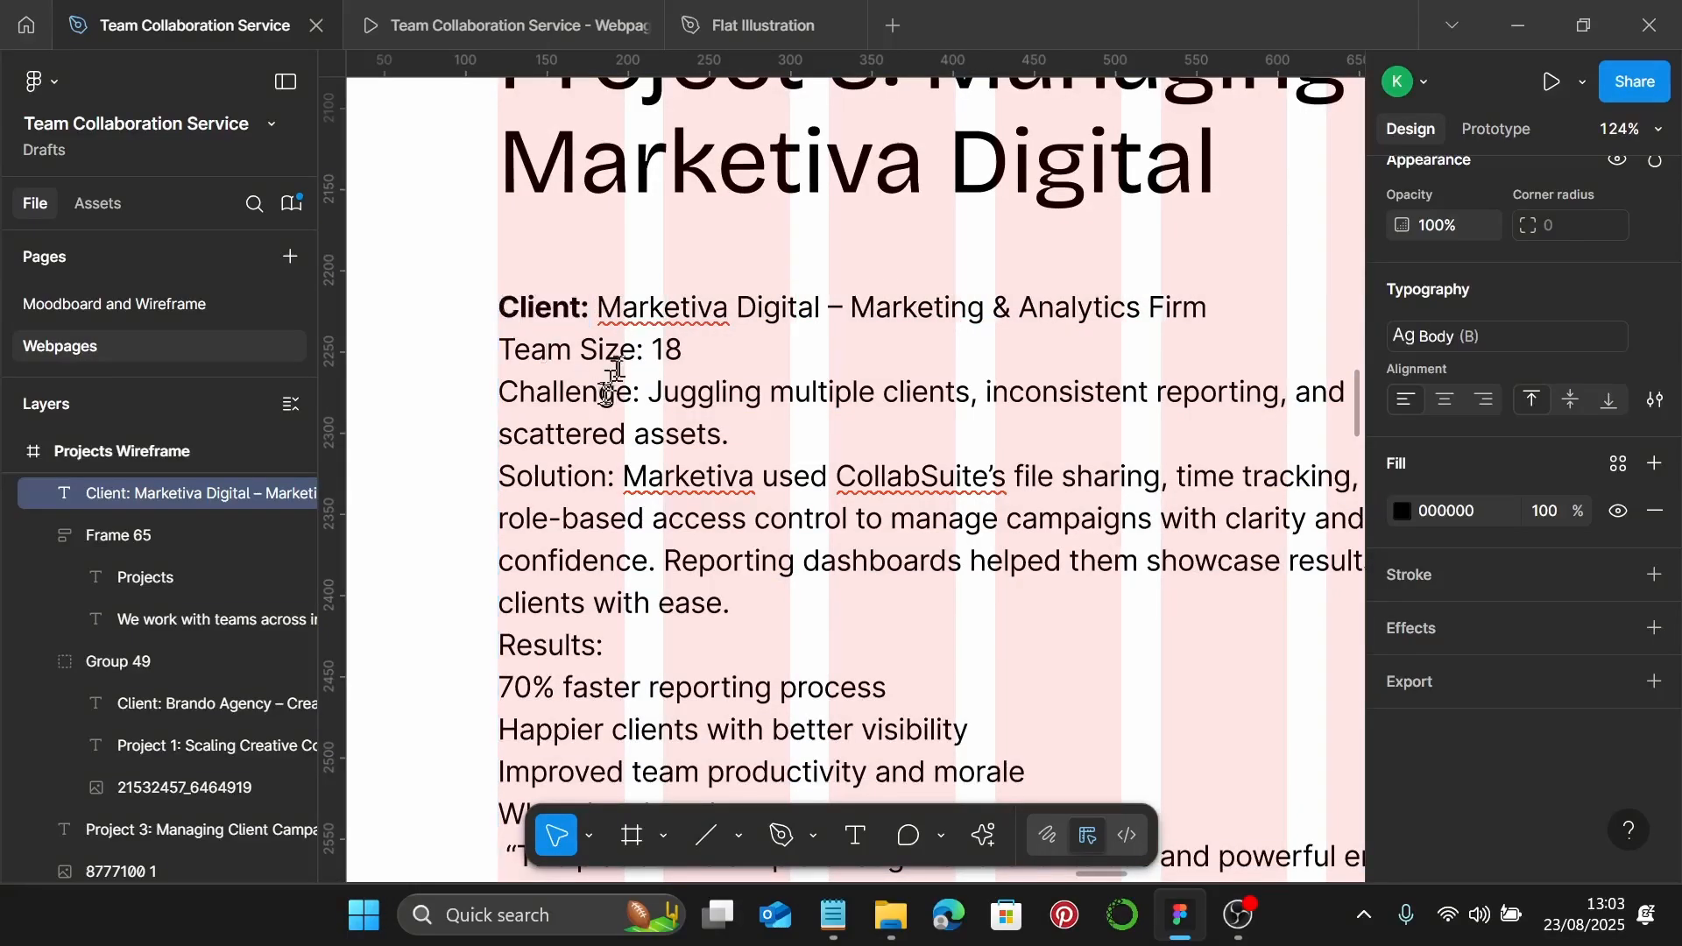
{"action": "left_click_drag", "start_coordinate": [645, 355], "coordinate": [514, 349]}
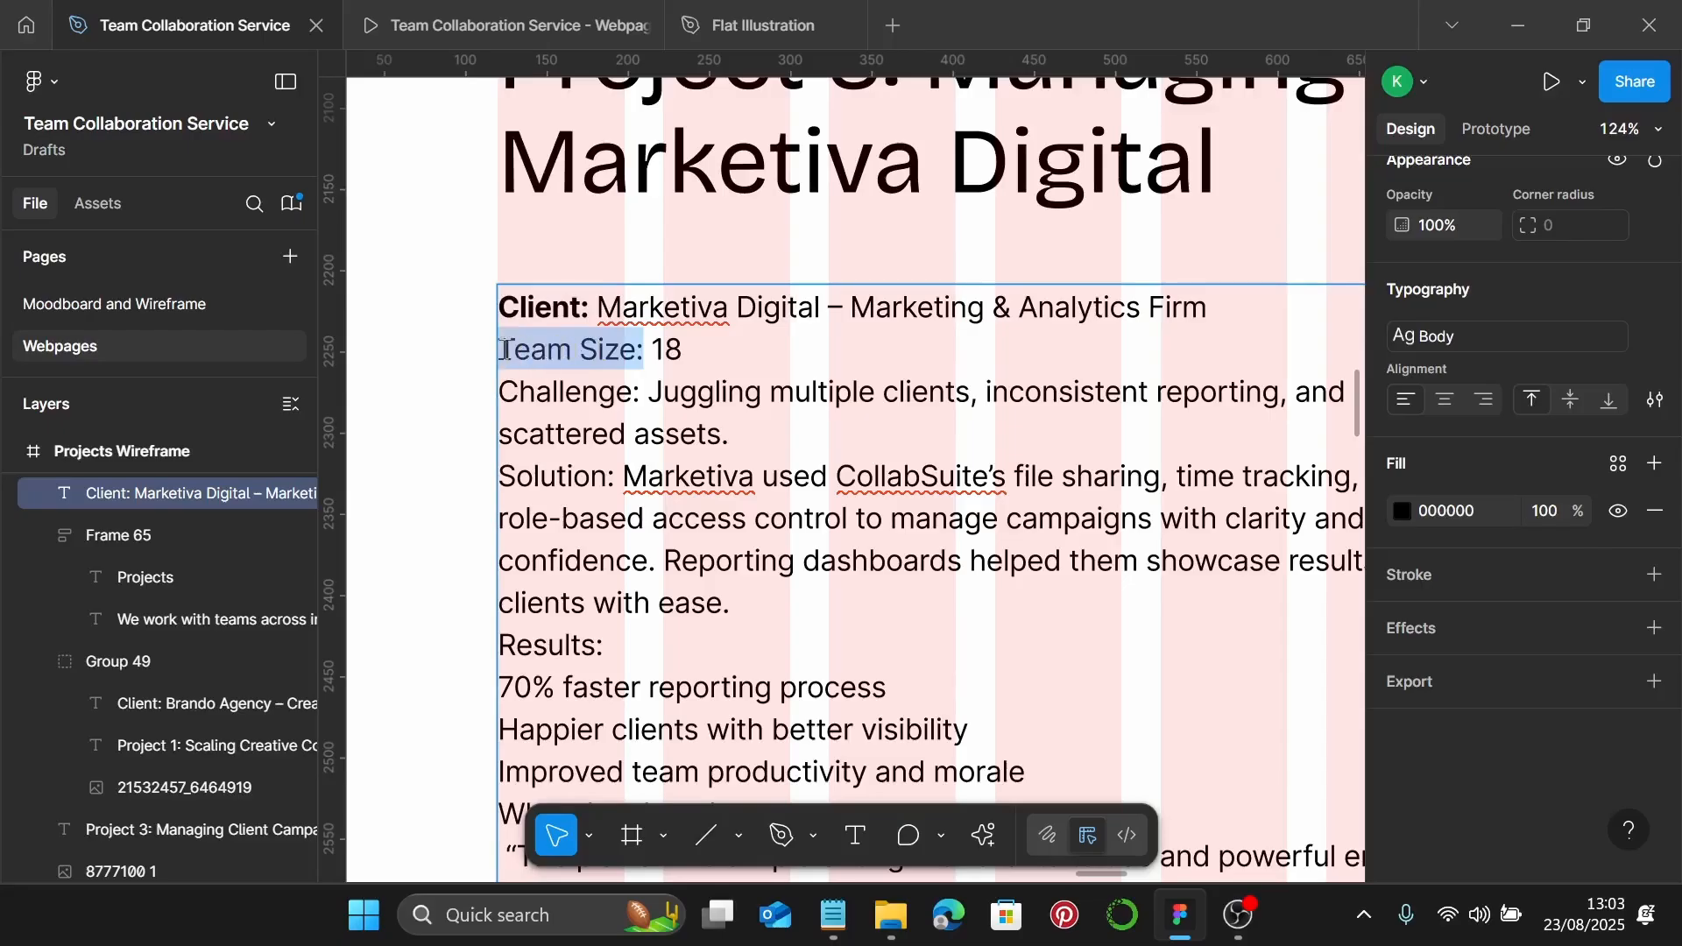
{"action": "key", "text": "ctrl+b"}
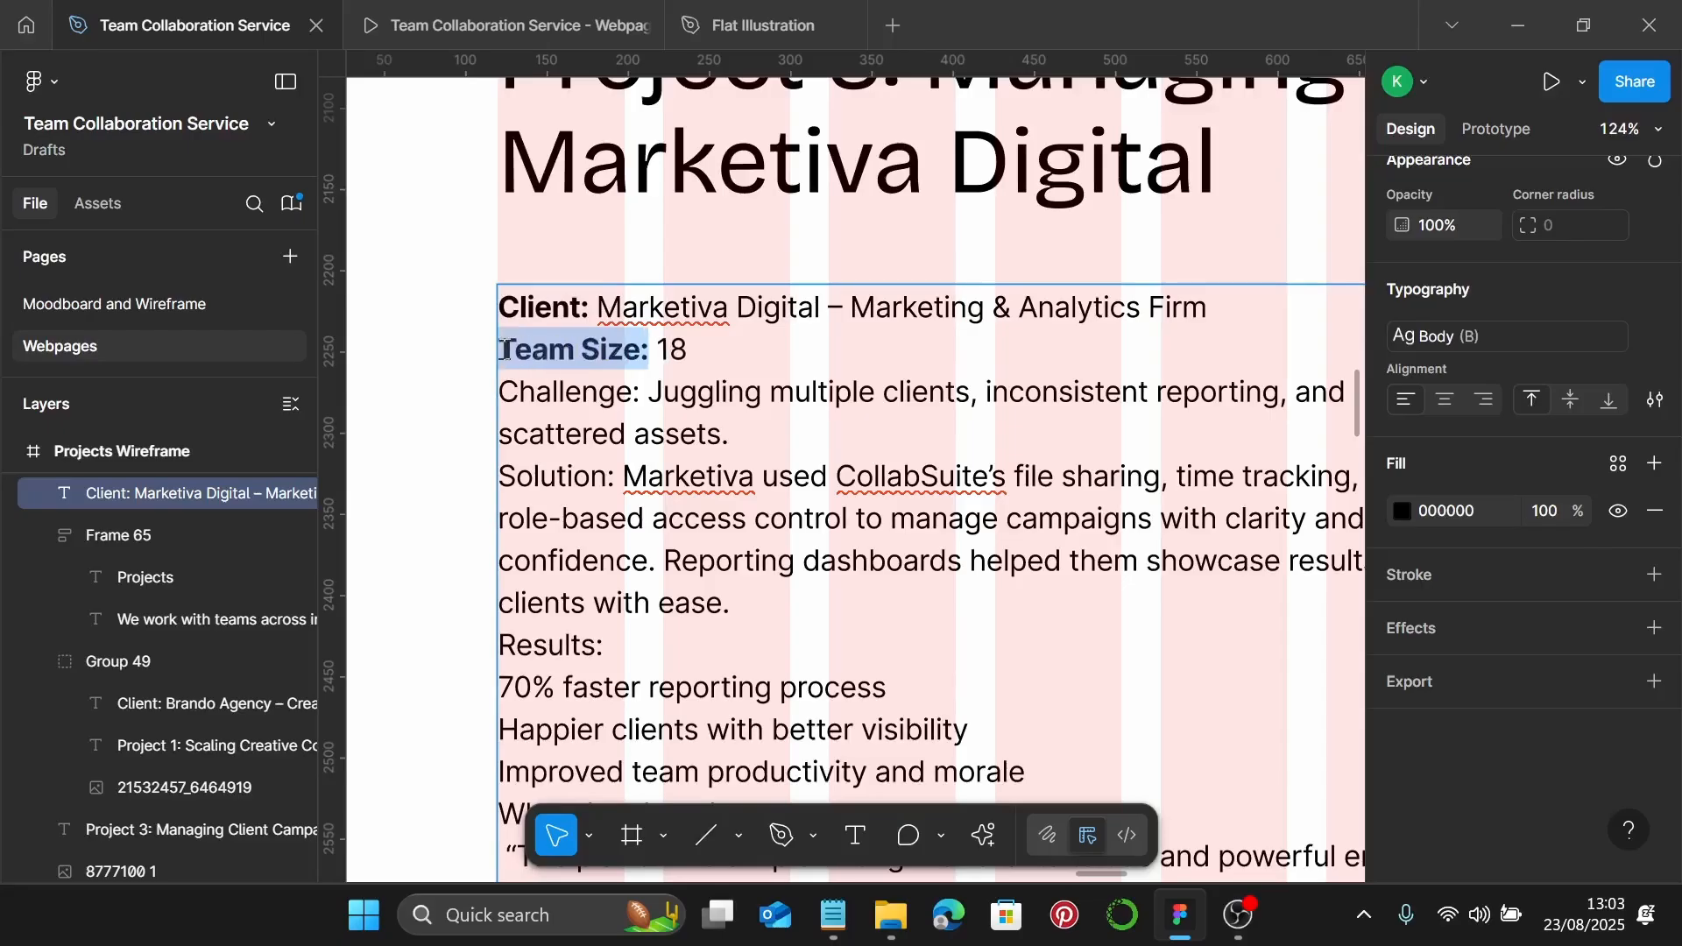
Make the "Challenge:" and "Solution:" labels bold in the Project 3 body text
{"action": "left_click_drag", "start_coordinate": [646, 391], "coordinate": [509, 381]}
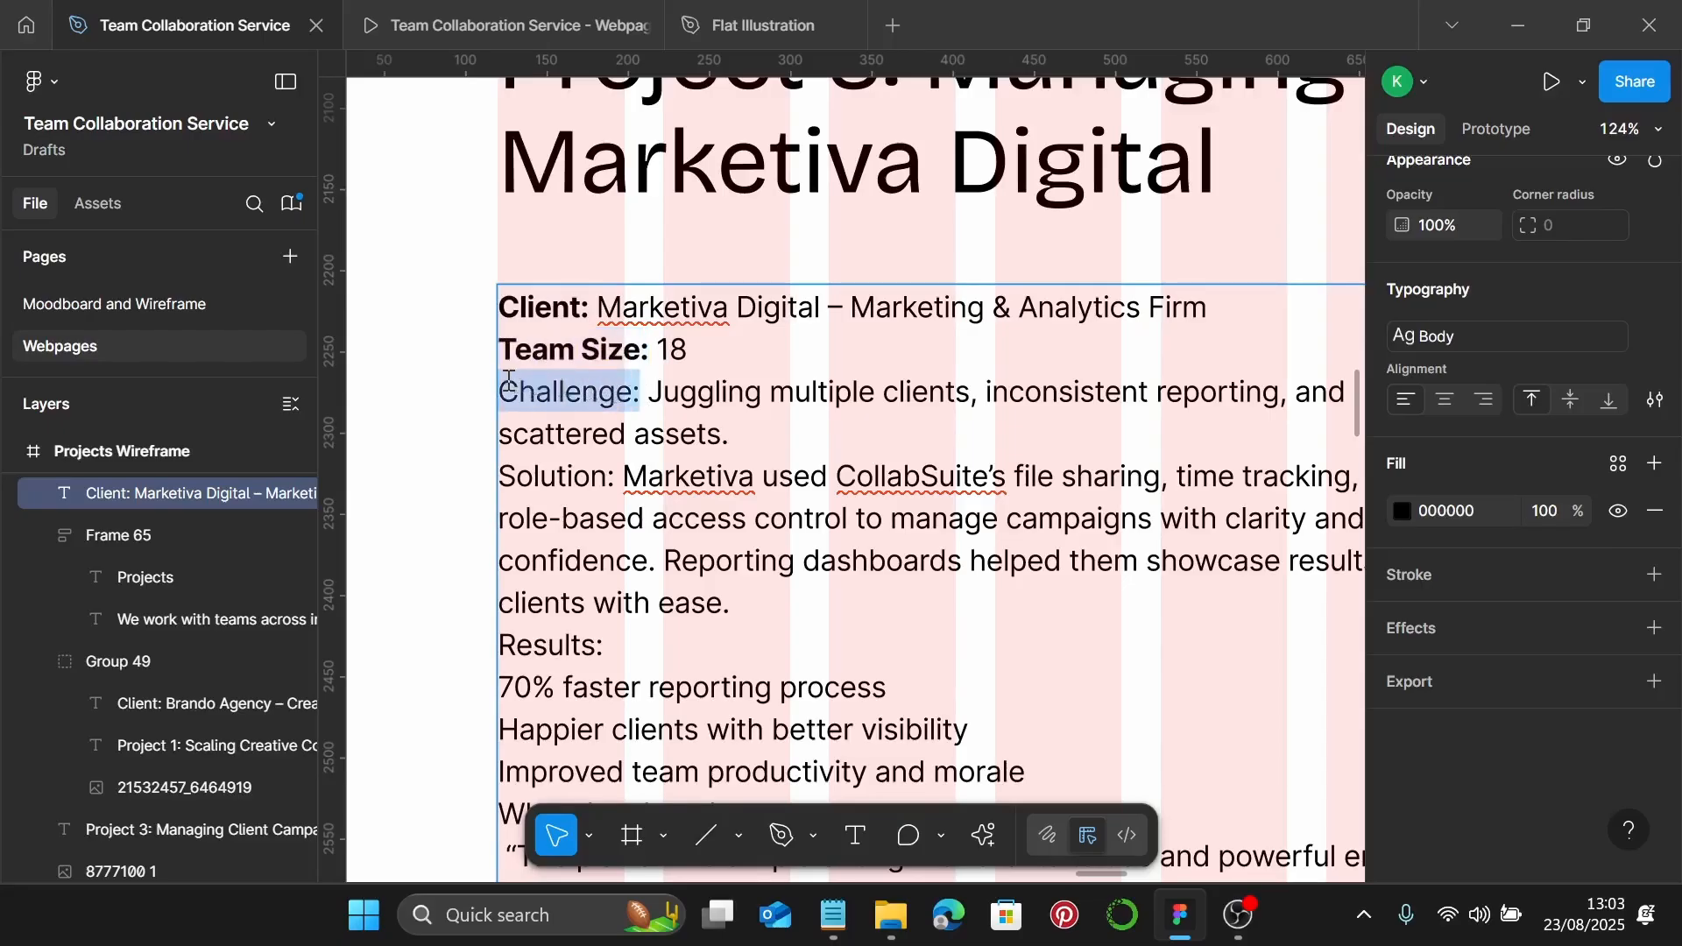
{"action": "key", "text": "ctrl+b"}
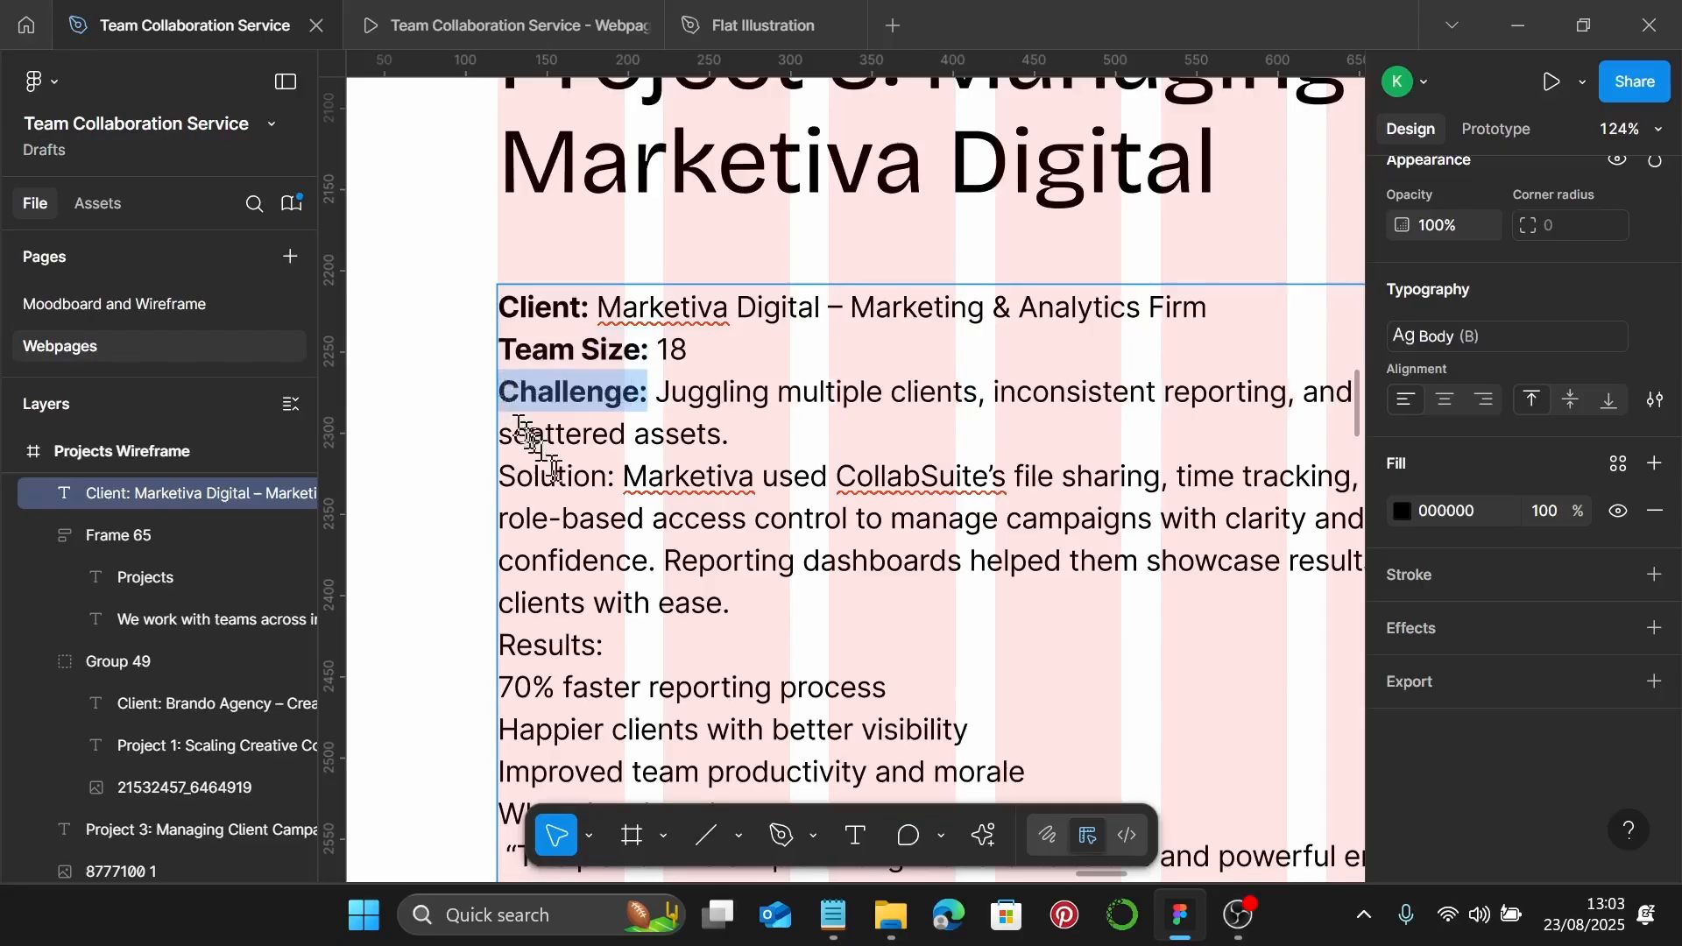
{"action": "left_click_drag", "start_coordinate": [625, 480], "coordinate": [511, 476]}
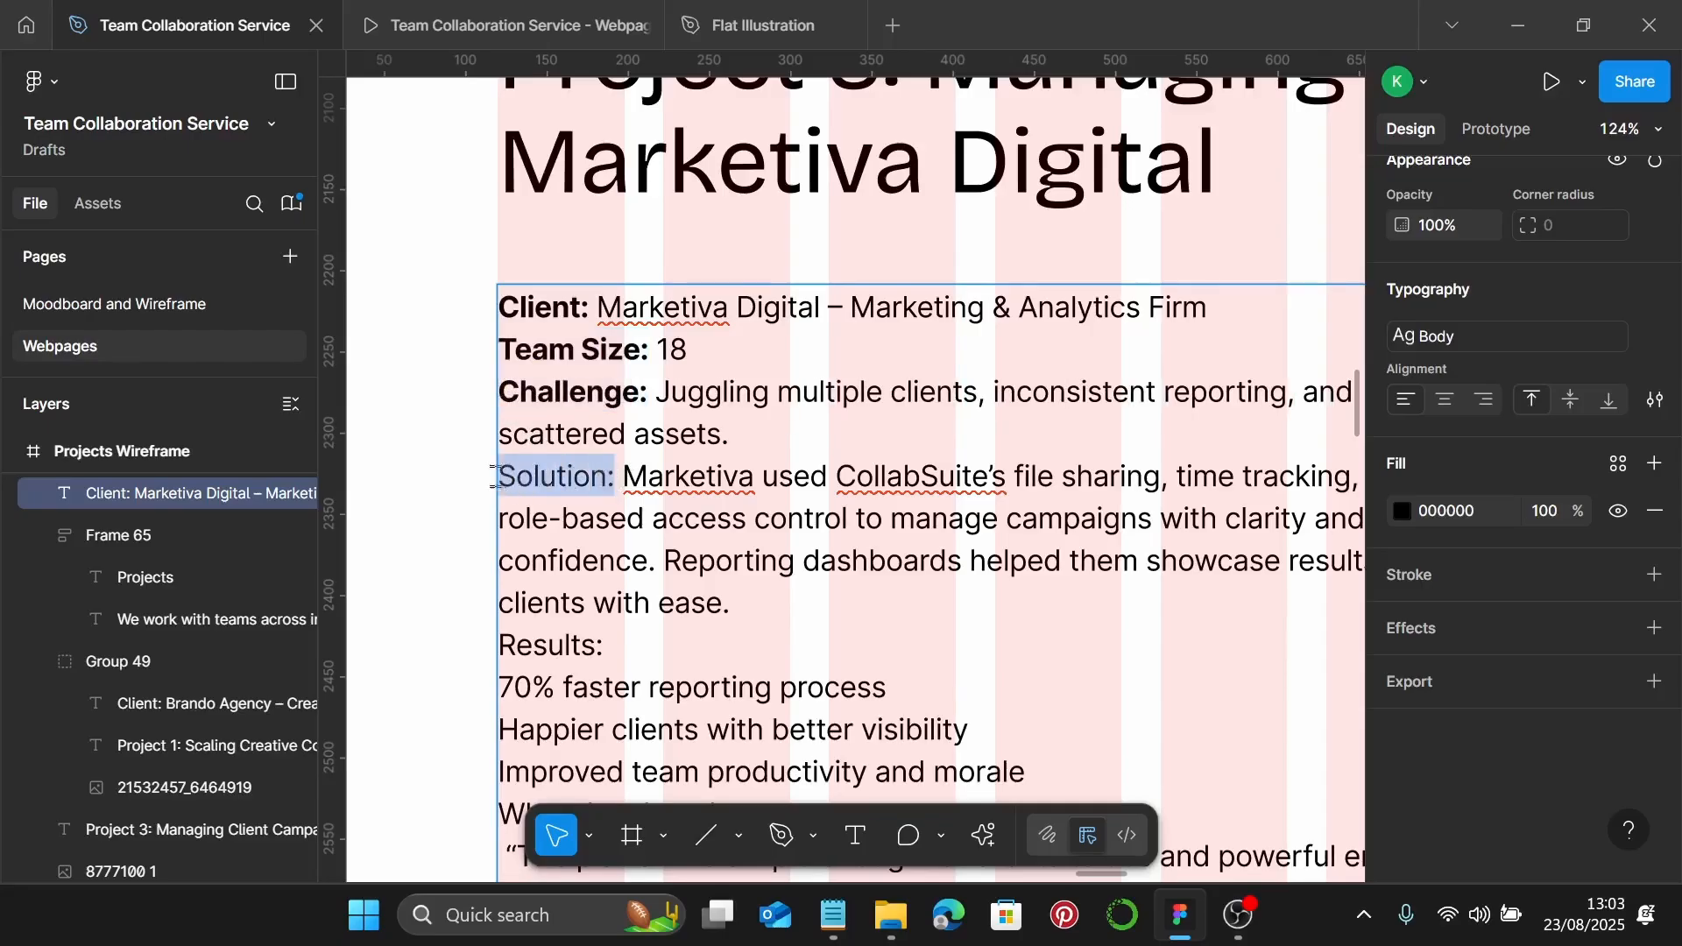
{"action": "key", "text": "ctrl+b"}
Make the "Results:" and "What they loved:" labels bold in the Project 3 body text and finish editing it
{"action": "scroll", "coordinate": [493, 476], "scroll_direction": "down", "scroll_amount": 2}
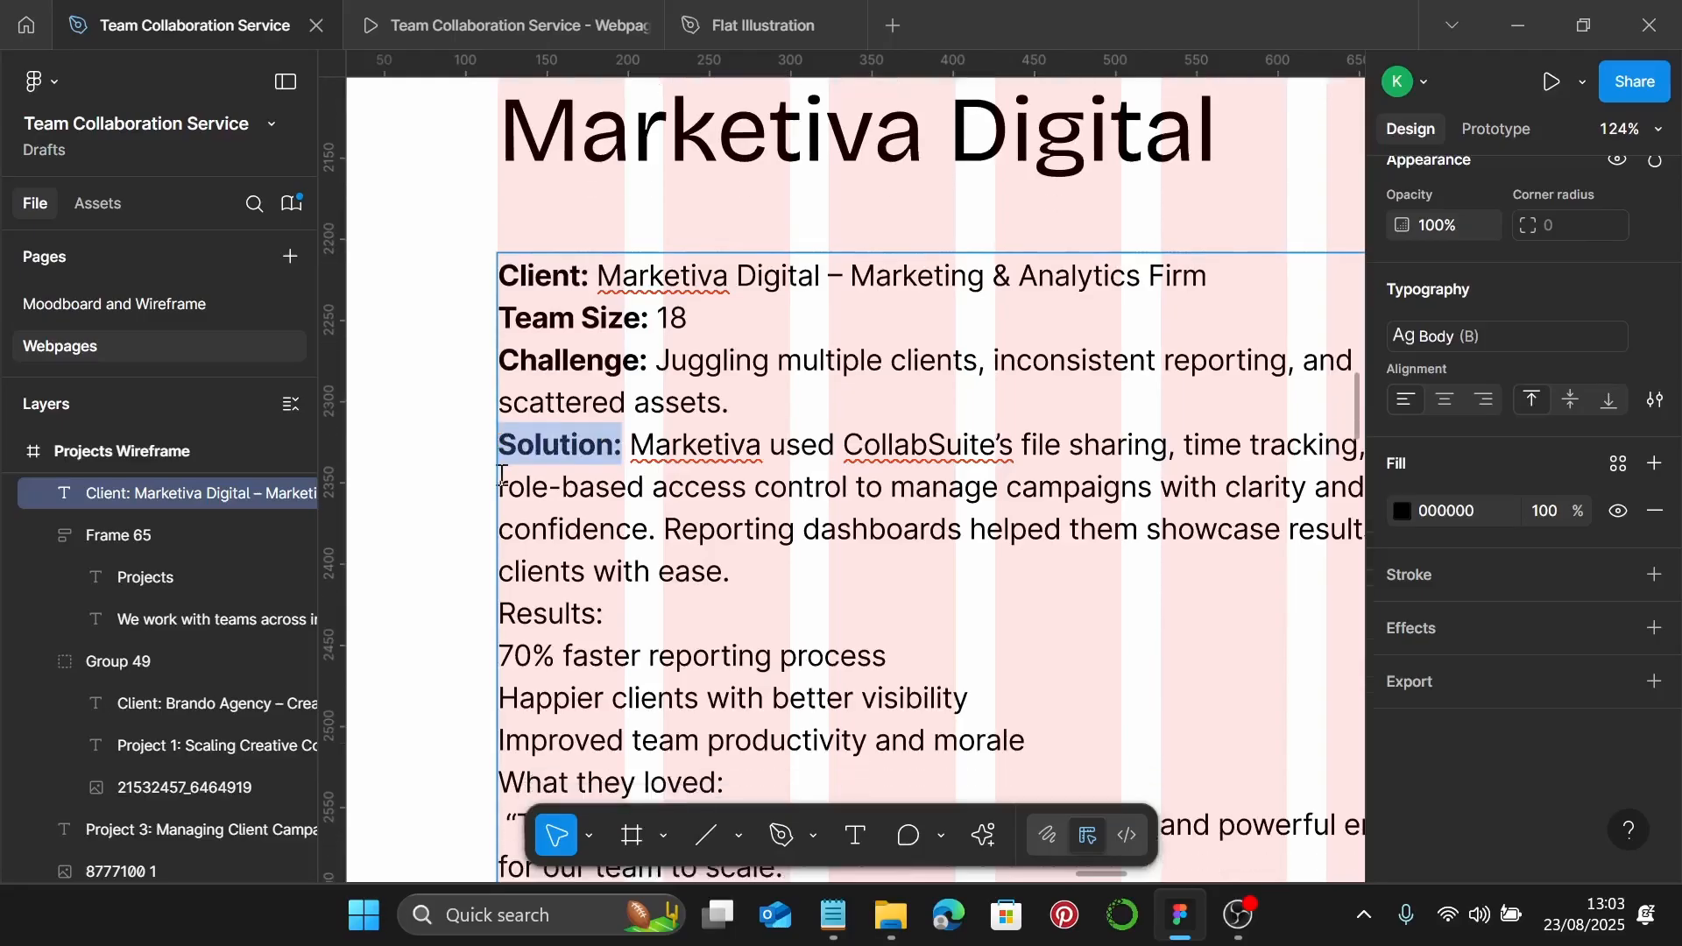
{"action": "left_click_drag", "start_coordinate": [612, 559], "coordinate": [515, 562]}
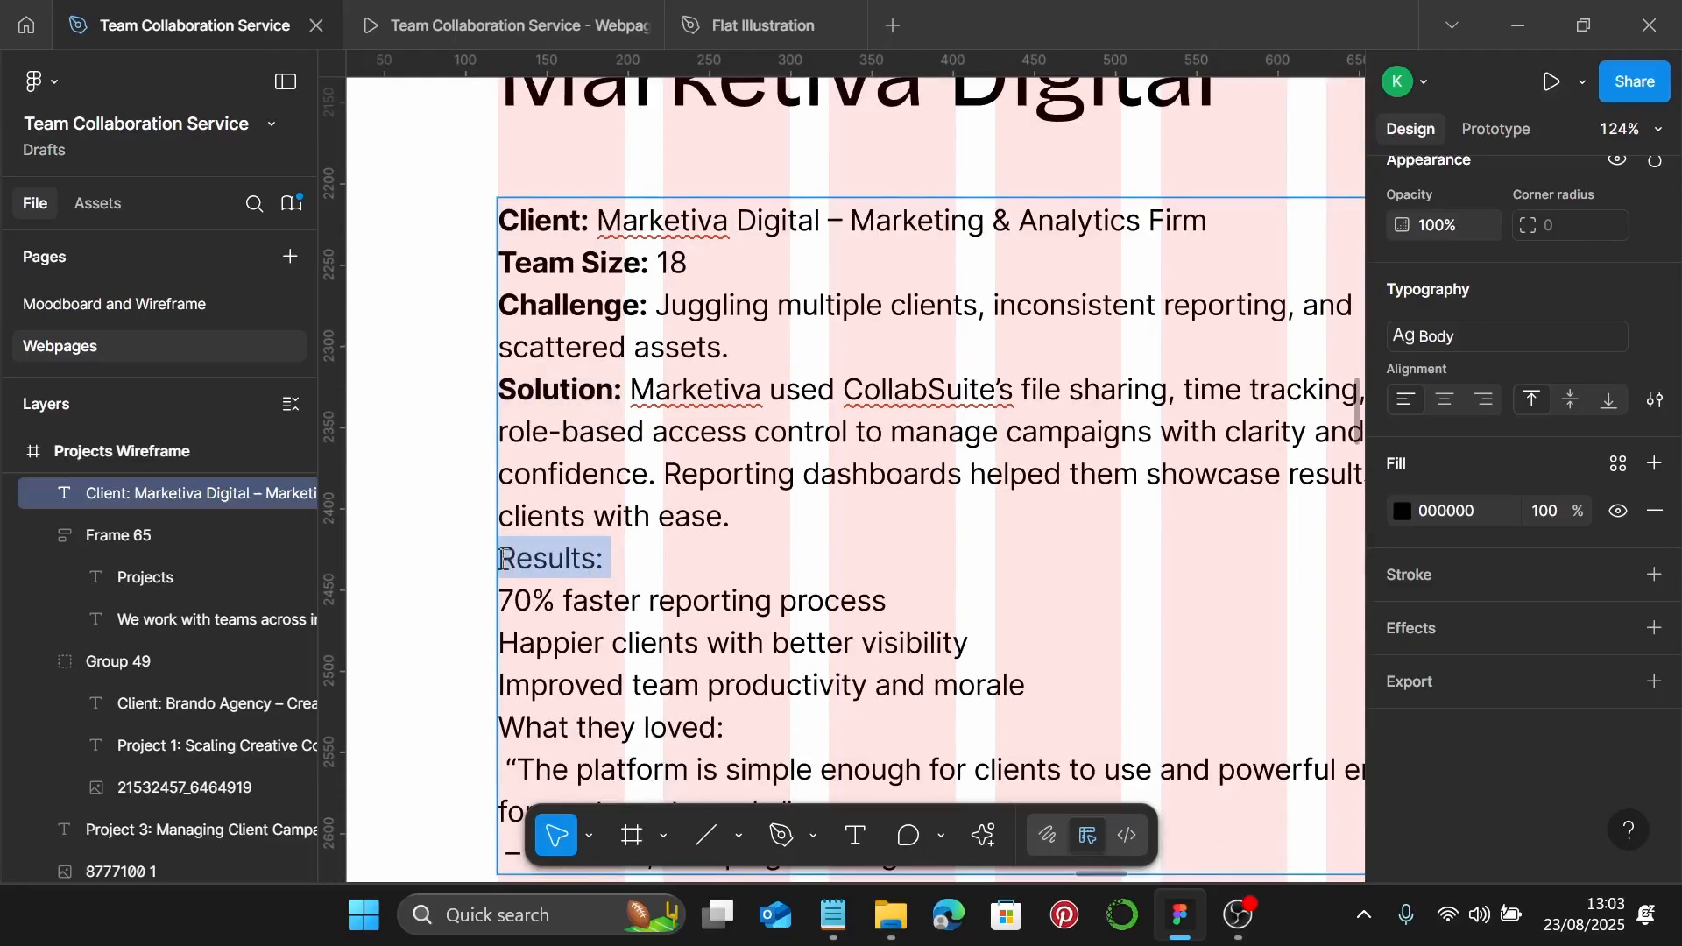
{"action": "key", "text": "ctrl+b"}
{"action": "scroll", "coordinate": [508, 552], "scroll_direction": "down", "scroll_amount": 7}
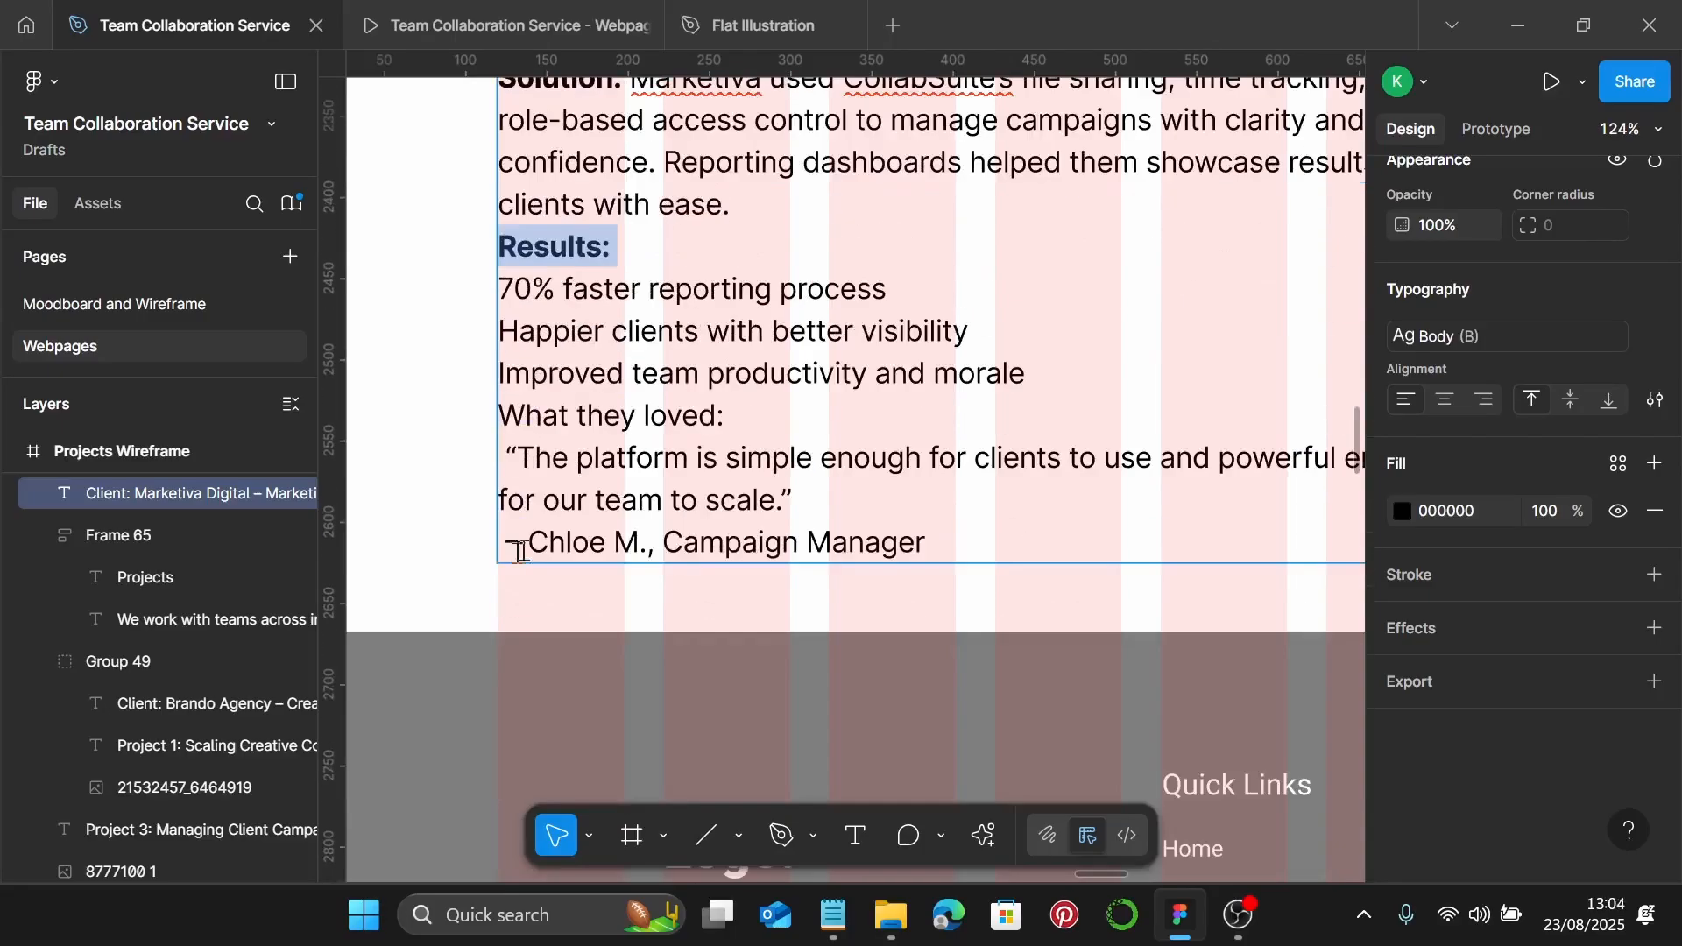
{"action": "left_click_drag", "start_coordinate": [749, 416], "coordinate": [506, 412]}
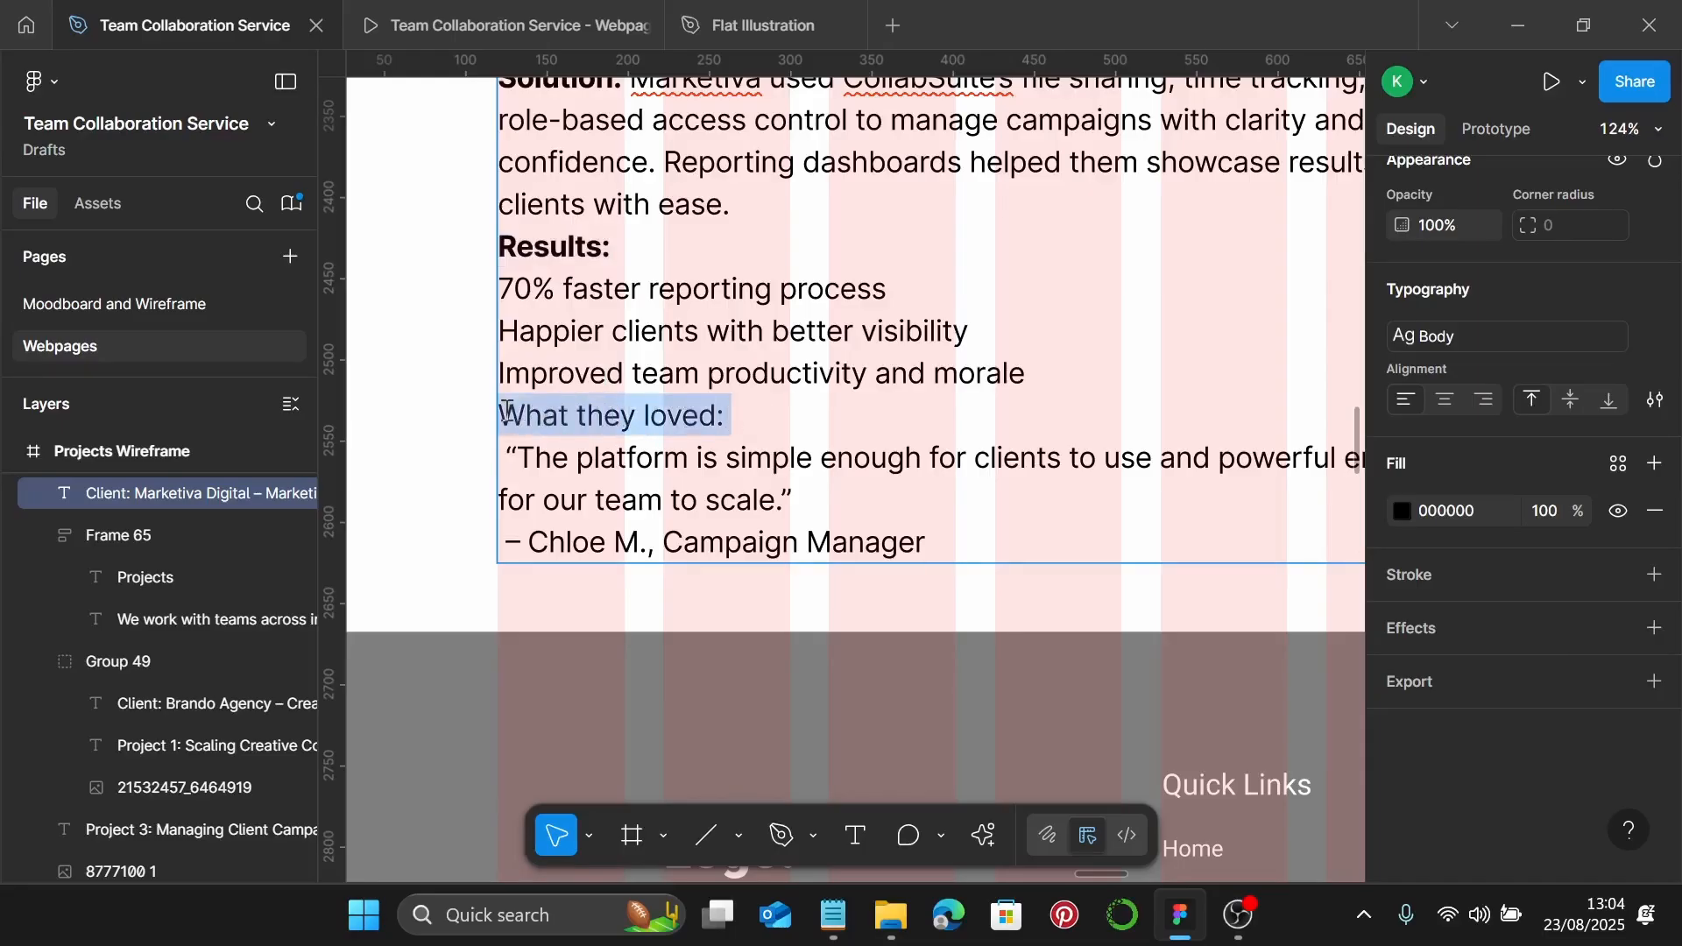
{"action": "key", "text": "ctrl+b"}
{"action": "scroll", "coordinate": [507, 412], "scroll_direction": "down", "scroll_amount": 5}
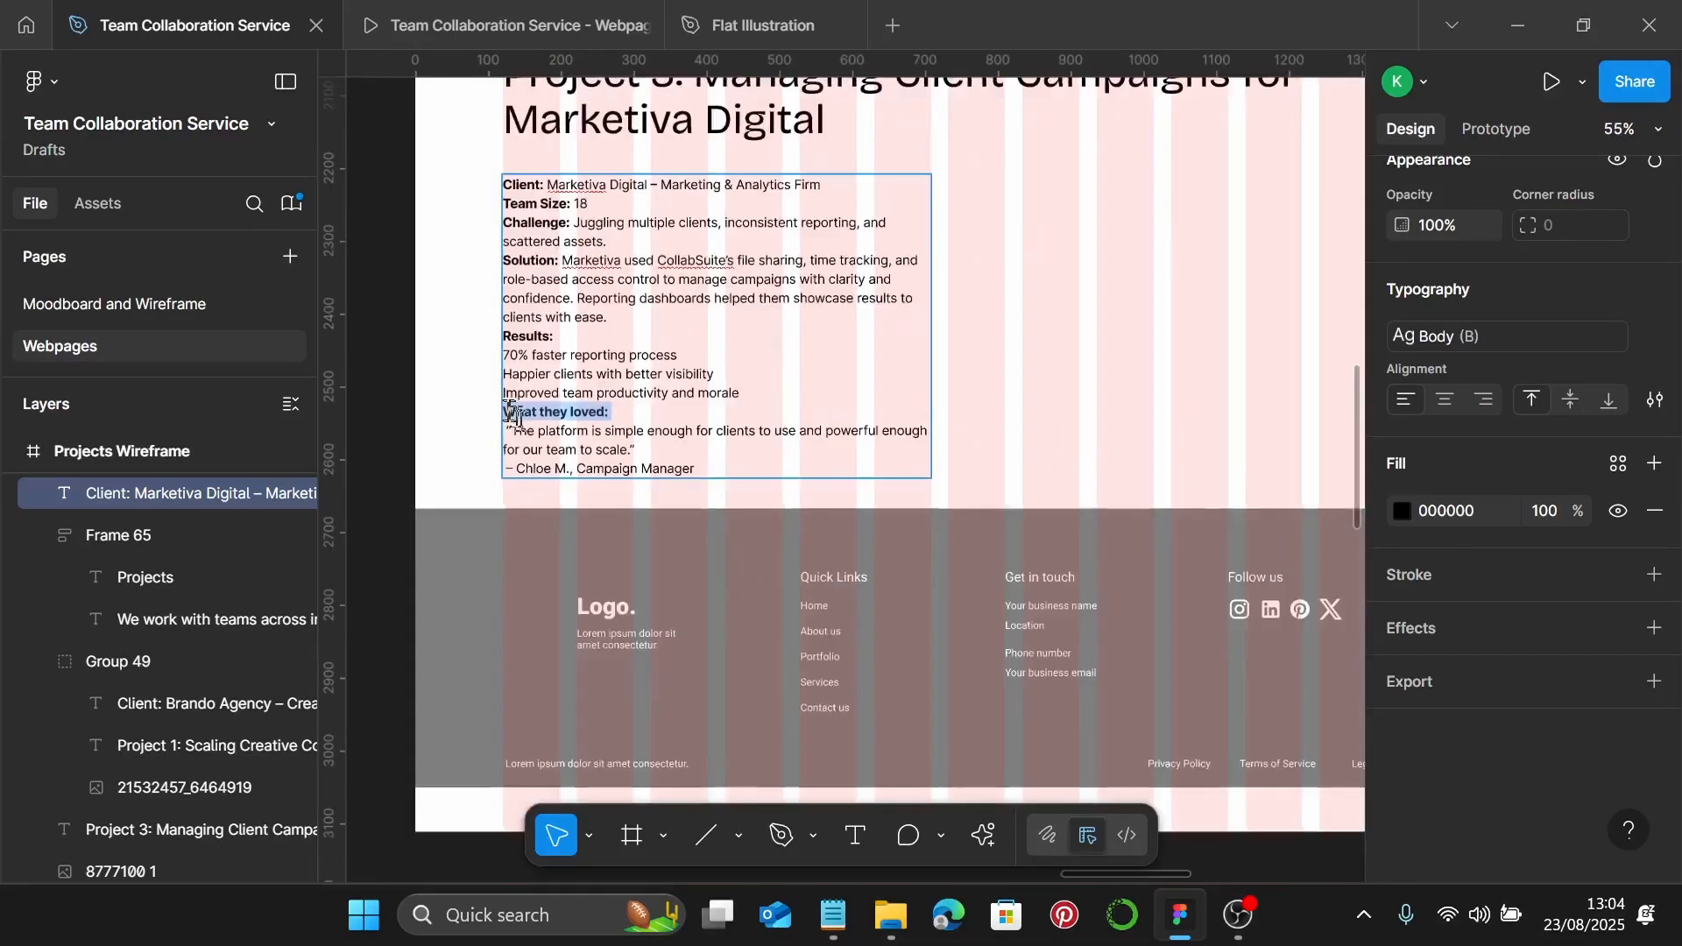
{"action": "scroll", "coordinate": [508, 412], "scroll_direction": "up", "scroll_amount": 1}
{"action": "left_click", "coordinate": [1078, 298]}
Set the vertical spacing between the Project 3 heading and its body text to 20
{"action": "left_click", "coordinate": [680, 168]}
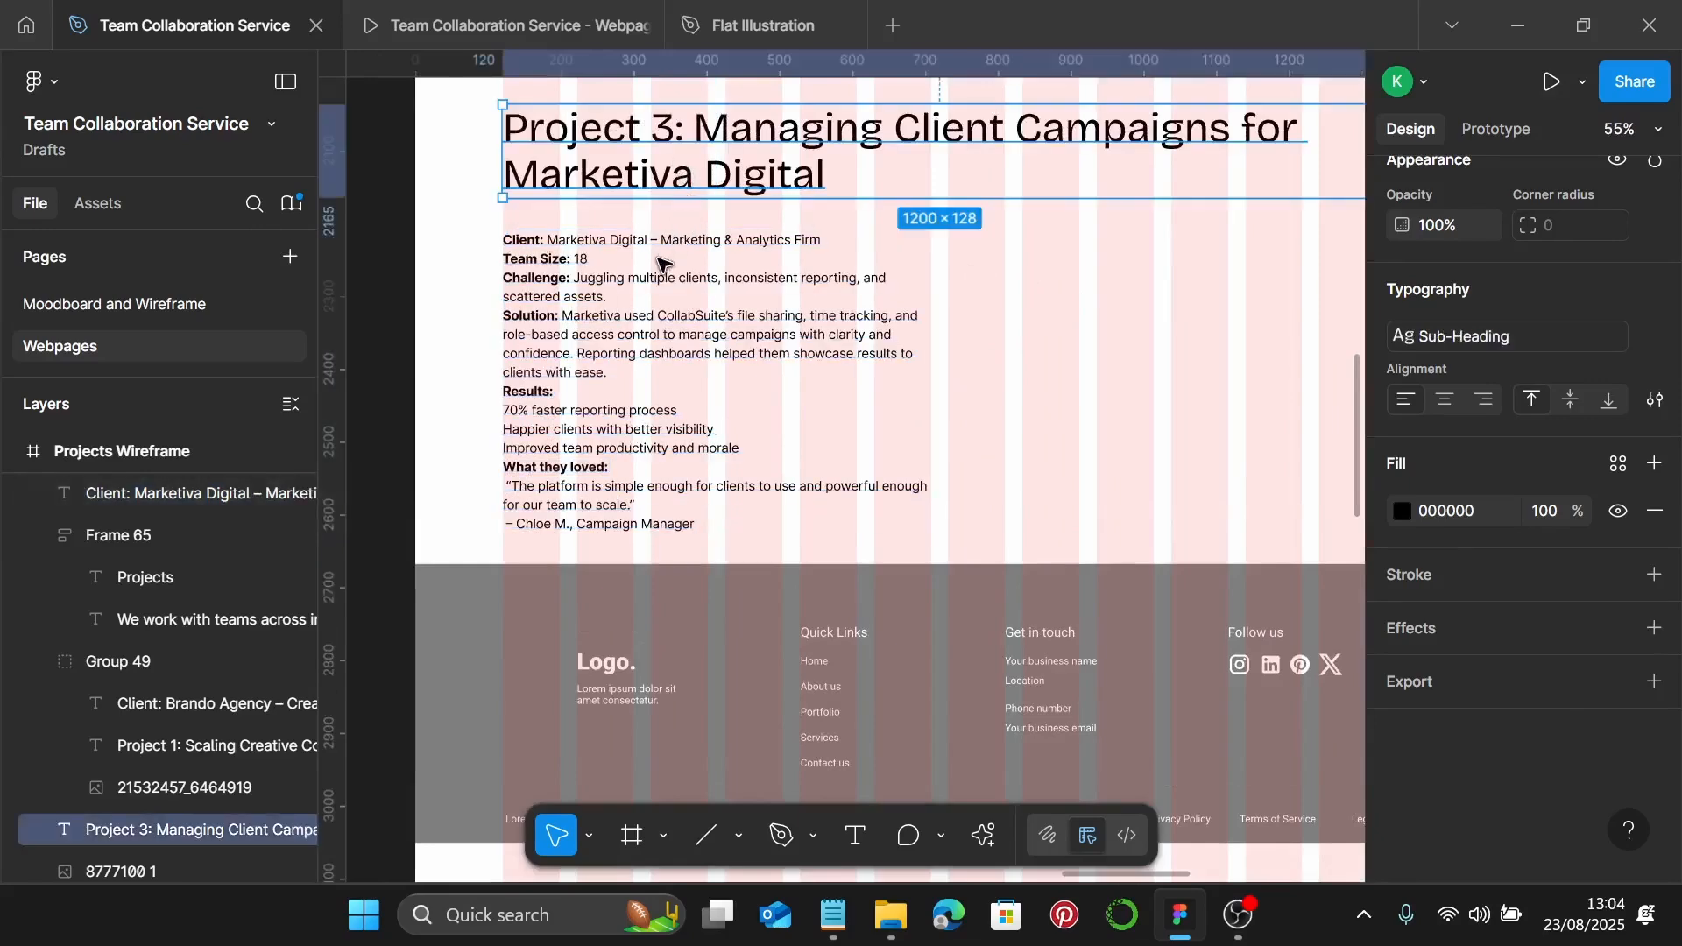
{"action": "left_click", "coordinate": [594, 325]}
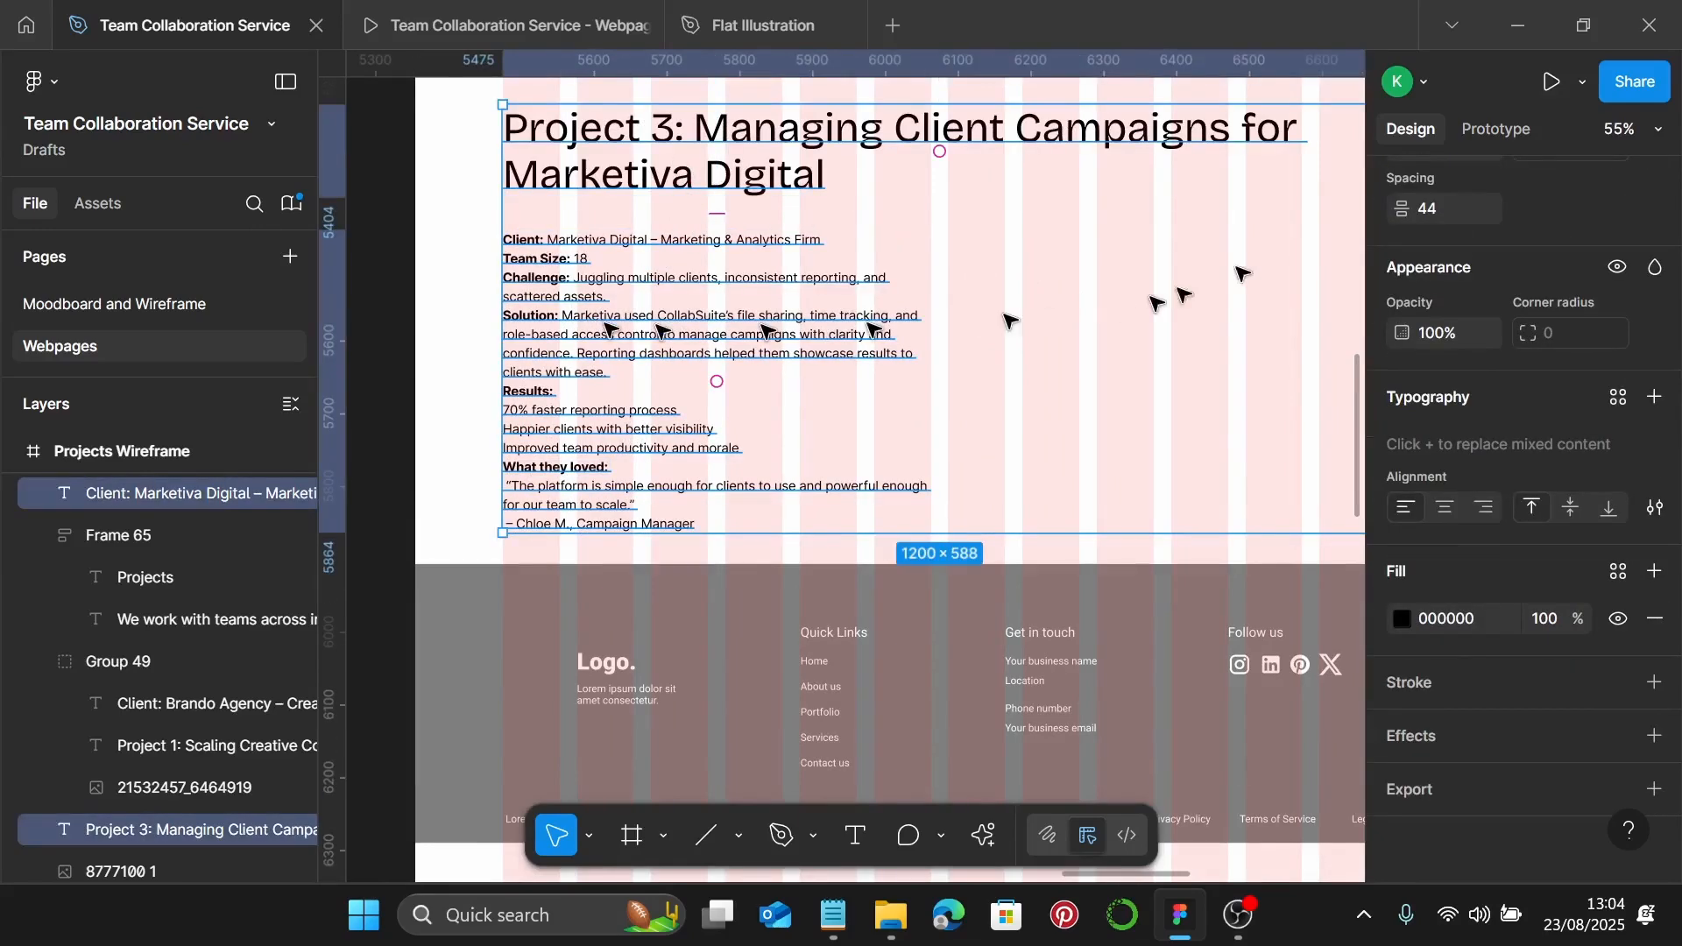
{"action": "left_click", "coordinate": [1481, 219]}
{"action": "type", "text": "20"}
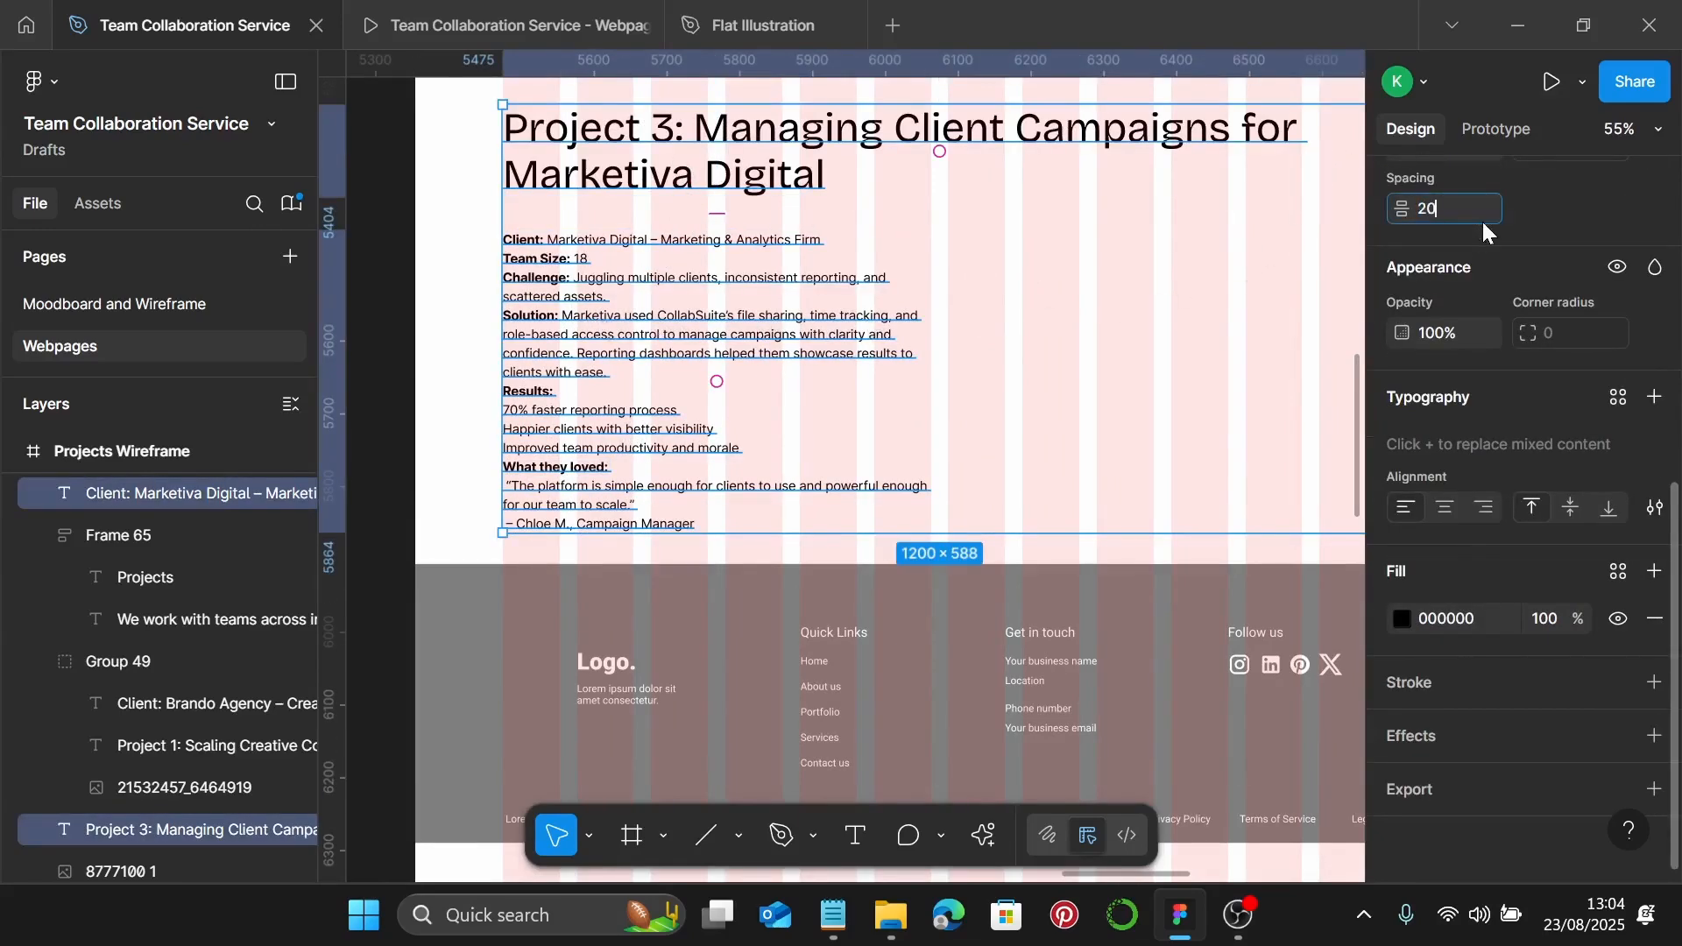
{"action": "key", "text": "Return"}
Move the thumbs-up team illustration from beside the page onto the Project 3 section and resize it to 500 × 500
{"action": "scroll", "coordinate": [1102, 363], "scroll_direction": "down", "scroll_amount": 2}
{"action": "scroll", "coordinate": [1102, 364], "scroll_direction": "down", "scroll_amount": 5}
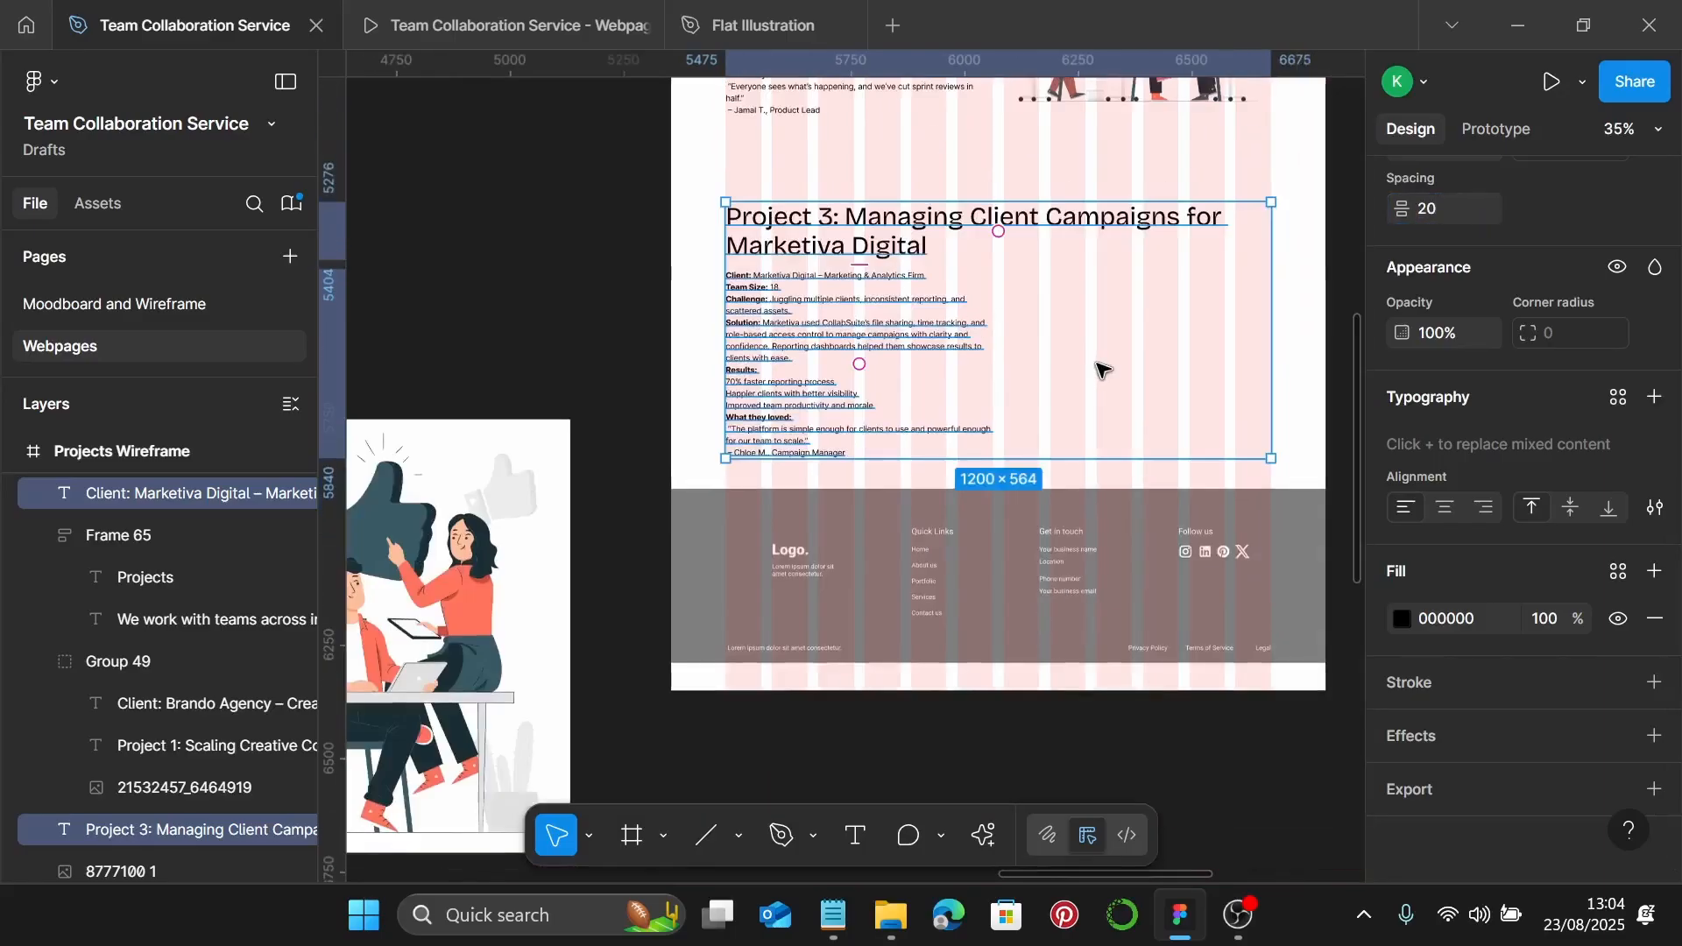
{"action": "left_click", "coordinate": [623, 501]}
{"action": "left_click_drag", "start_coordinate": [695, 528], "coordinate": [1053, 365]}
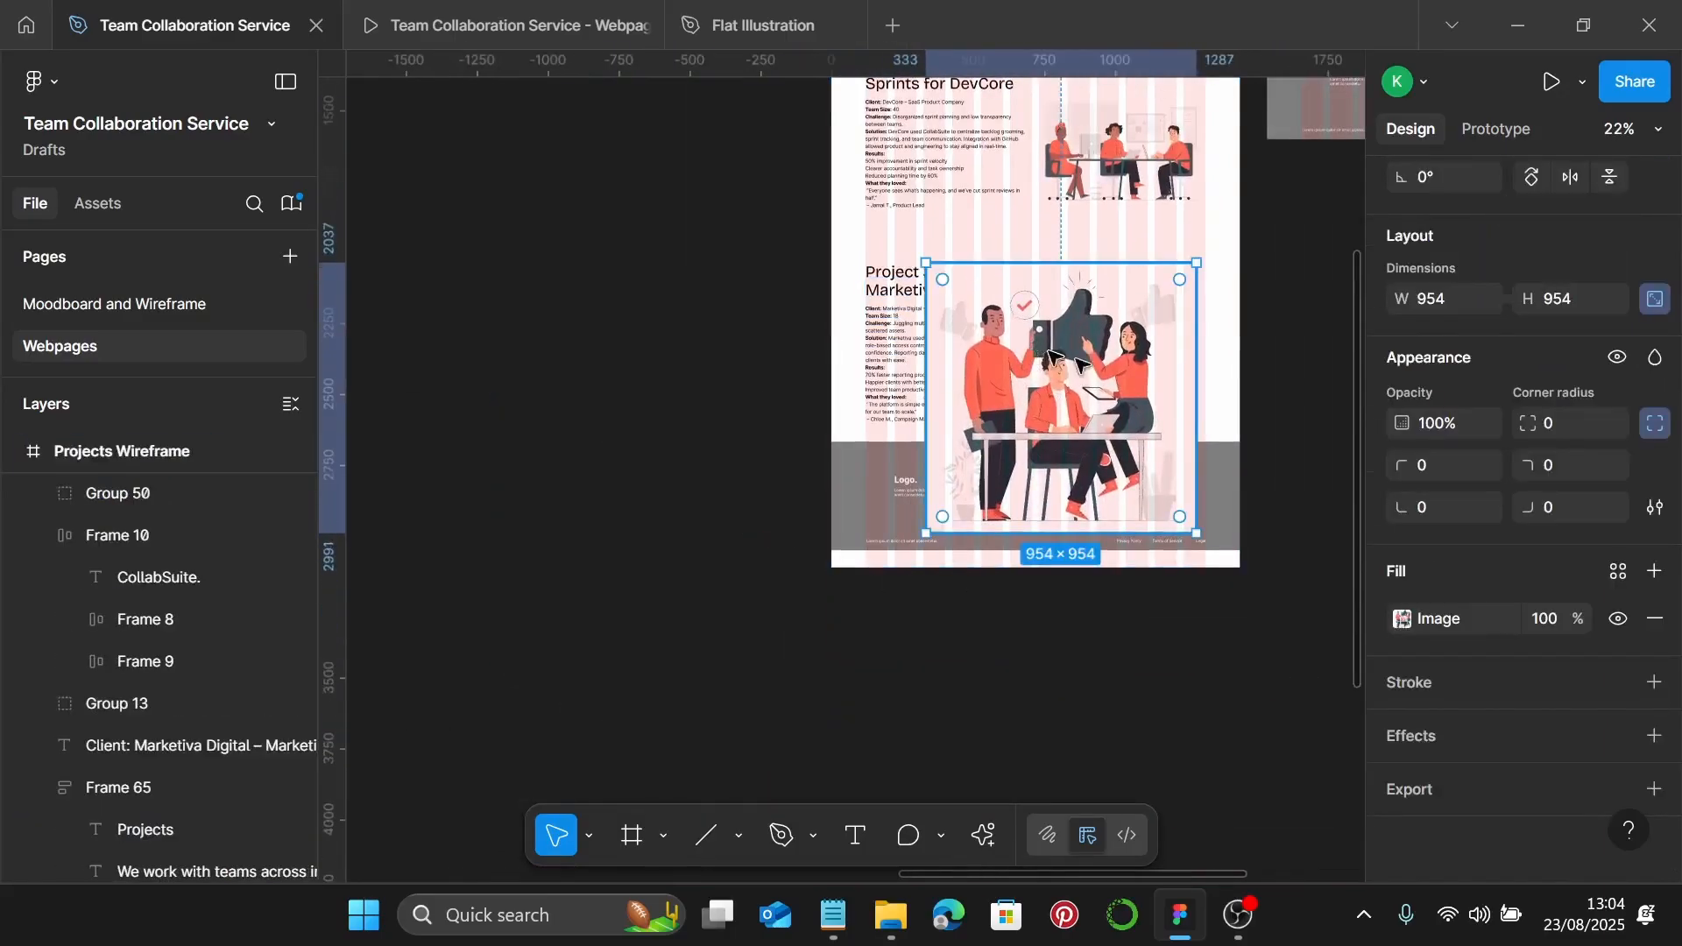
{"action": "left_click", "coordinate": [1580, 302]}
{"action": "type", "text": "5"}
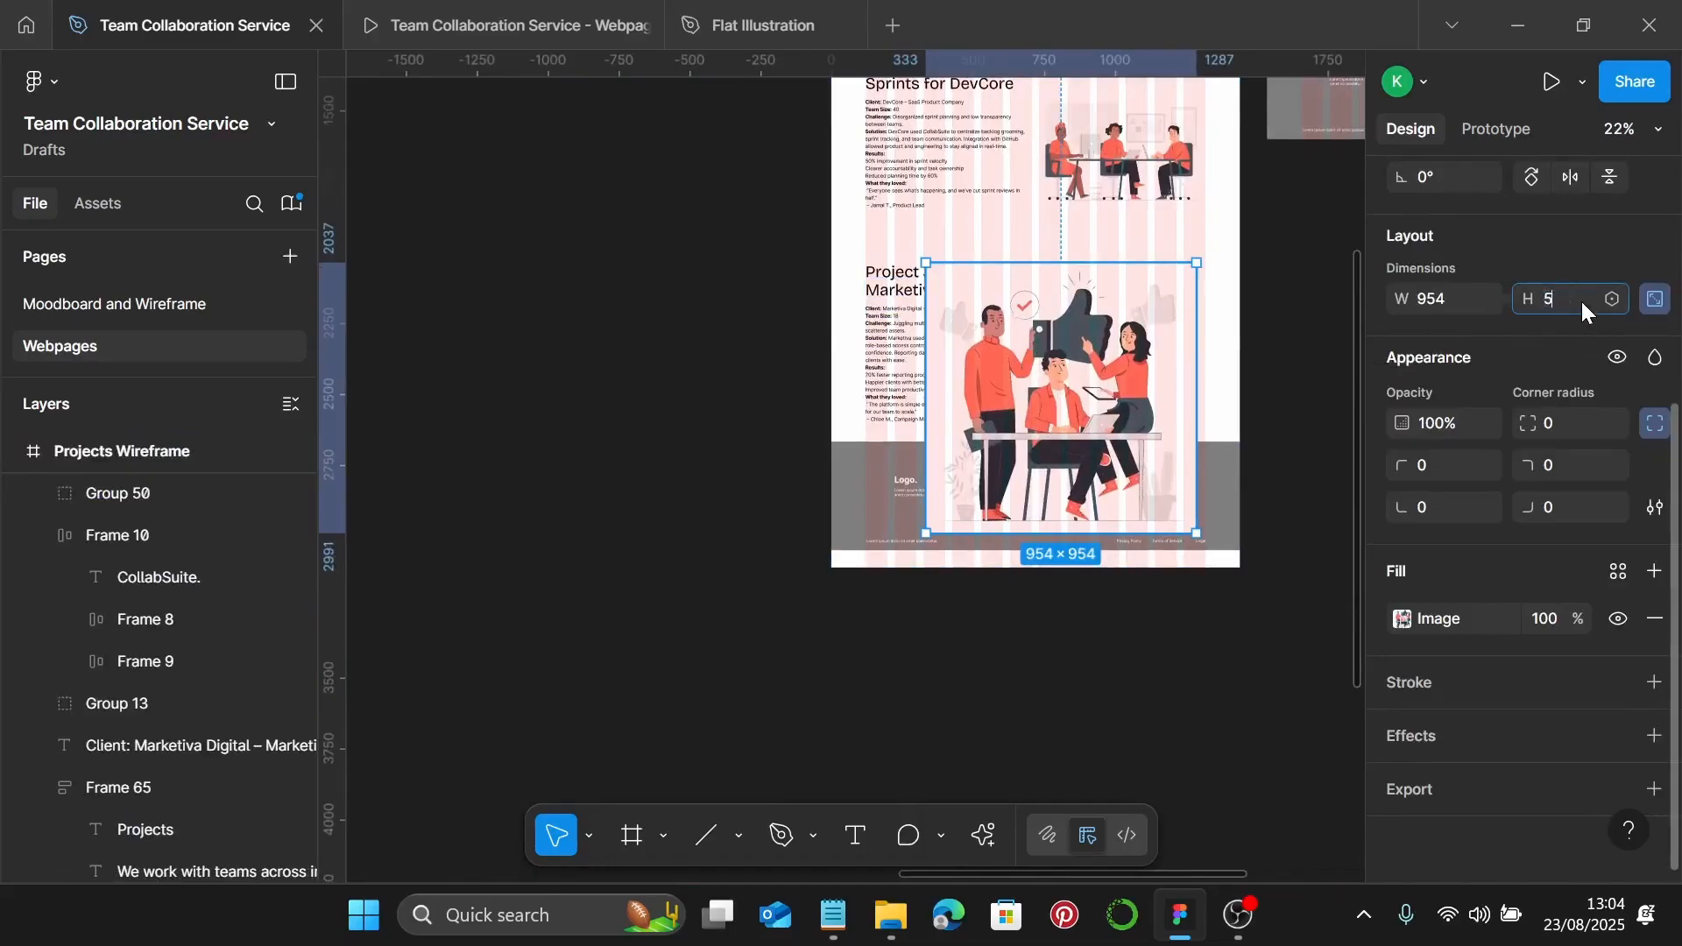
{"action": "type", "text": "00"}
{"action": "key", "text": "Return"}
Place the illustration beside the Project 3 body text, with its edge on a grid column at about X 732
{"action": "scroll", "coordinate": [1054, 359], "scroll_direction": "up", "scroll_amount": 3}
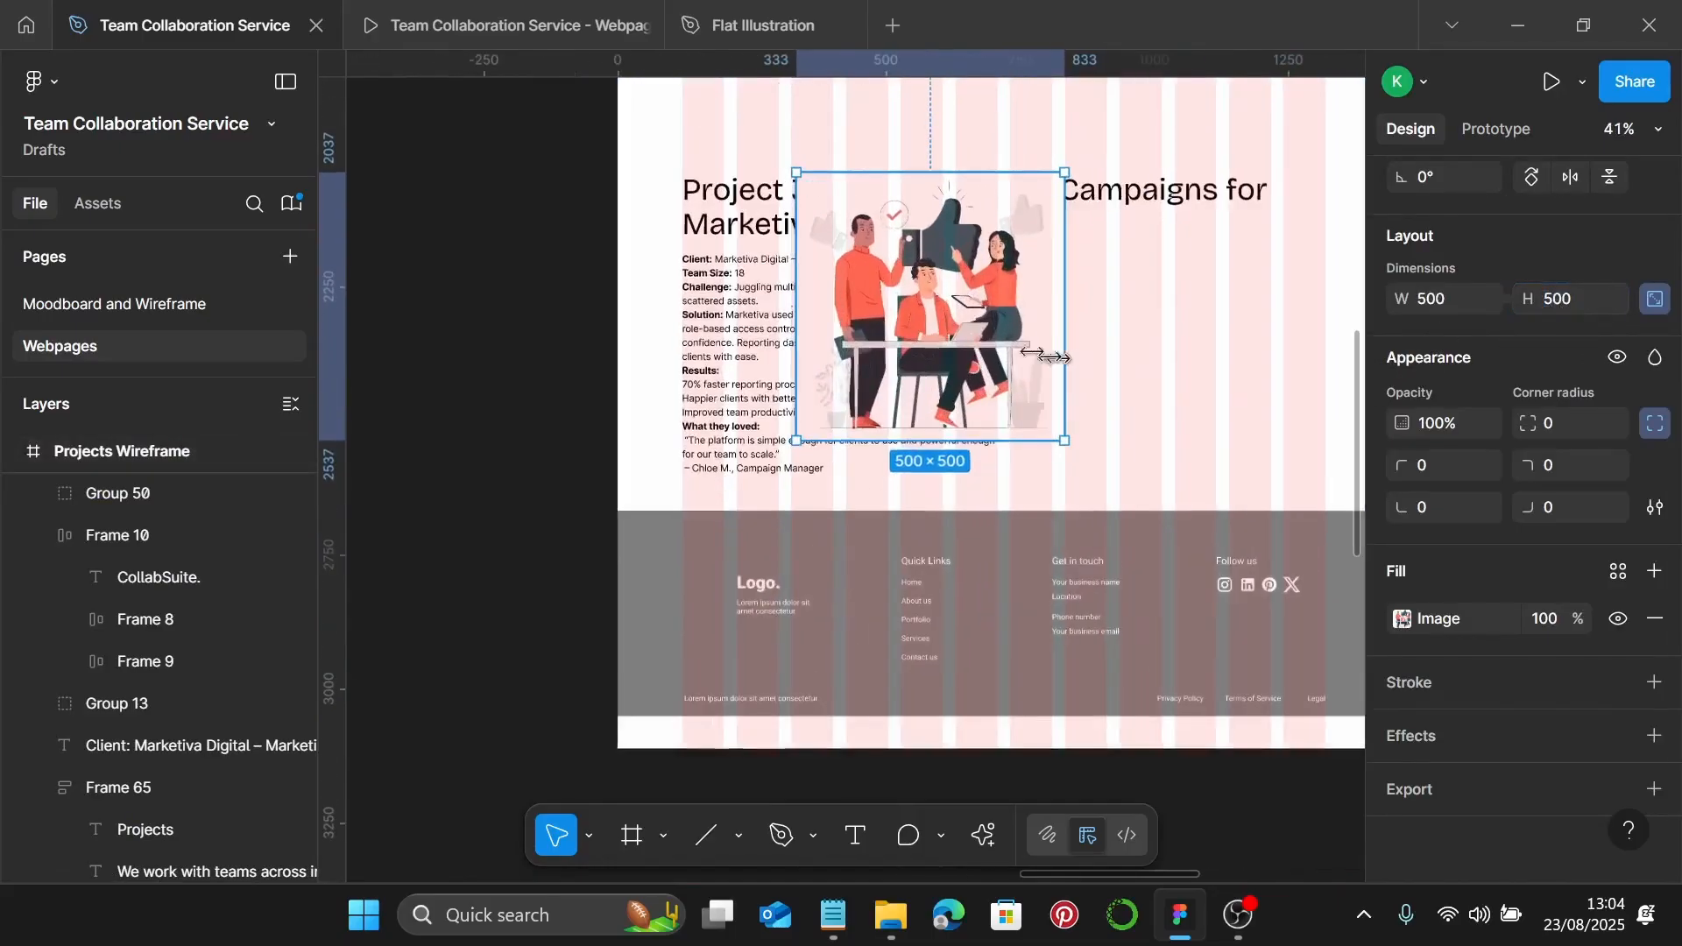
{"action": "left_click_drag", "start_coordinate": [951, 319], "coordinate": [1160, 359]}
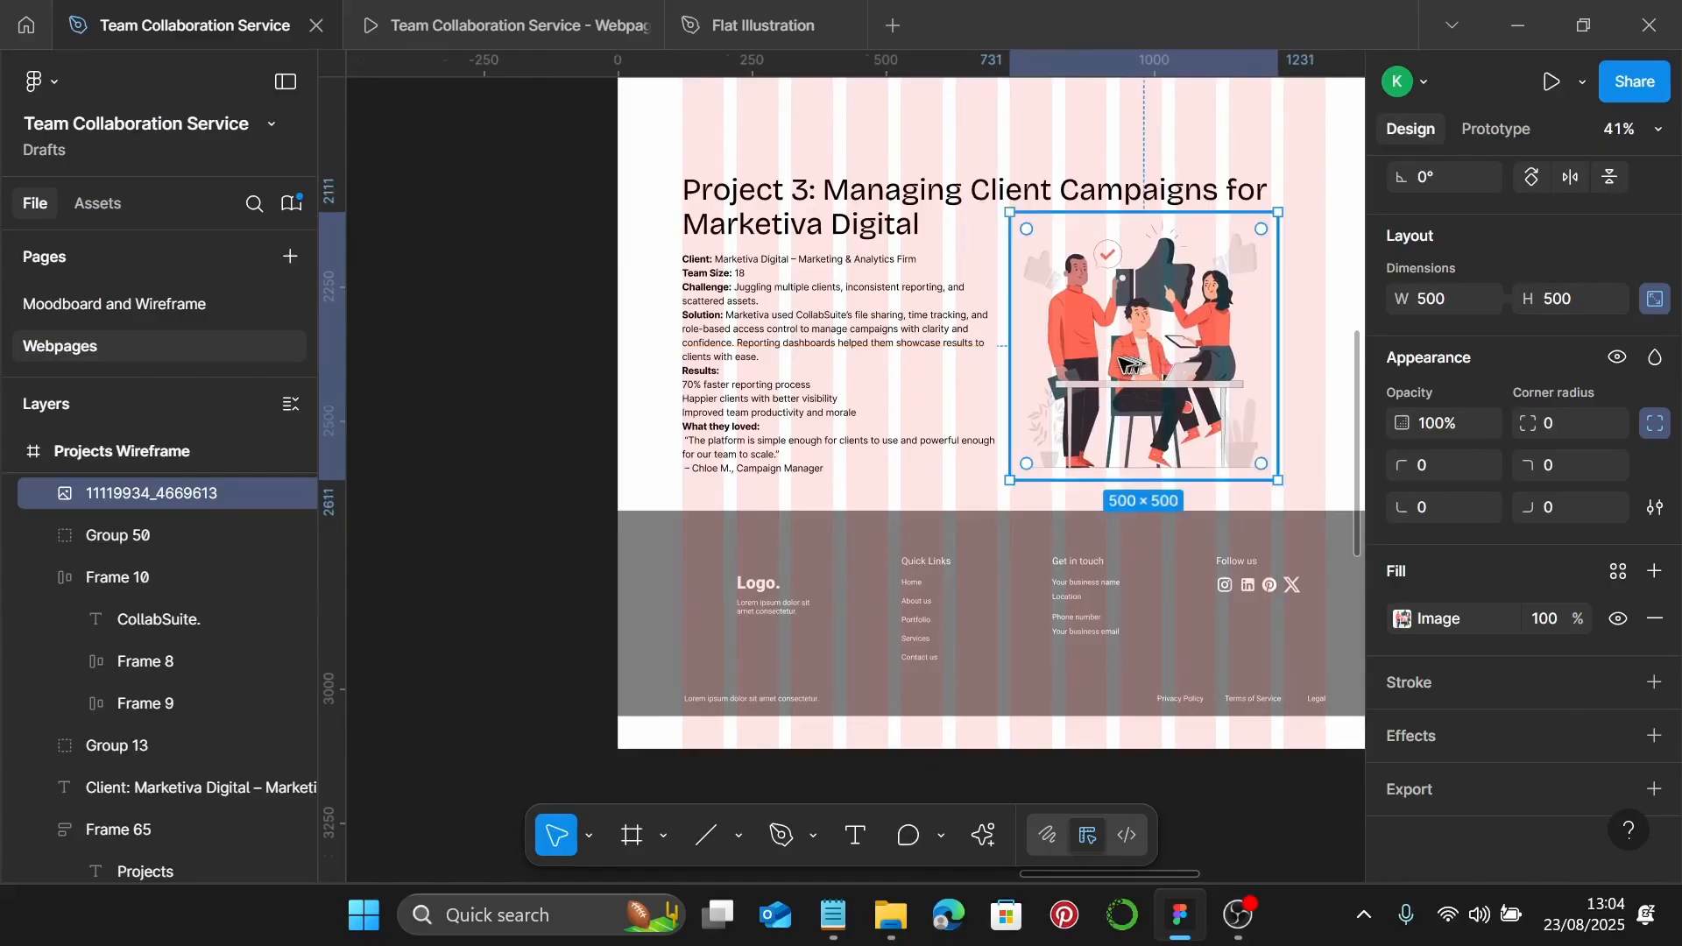
{"action": "scroll", "coordinate": [1130, 364], "scroll_direction": "up", "scroll_amount": 3}
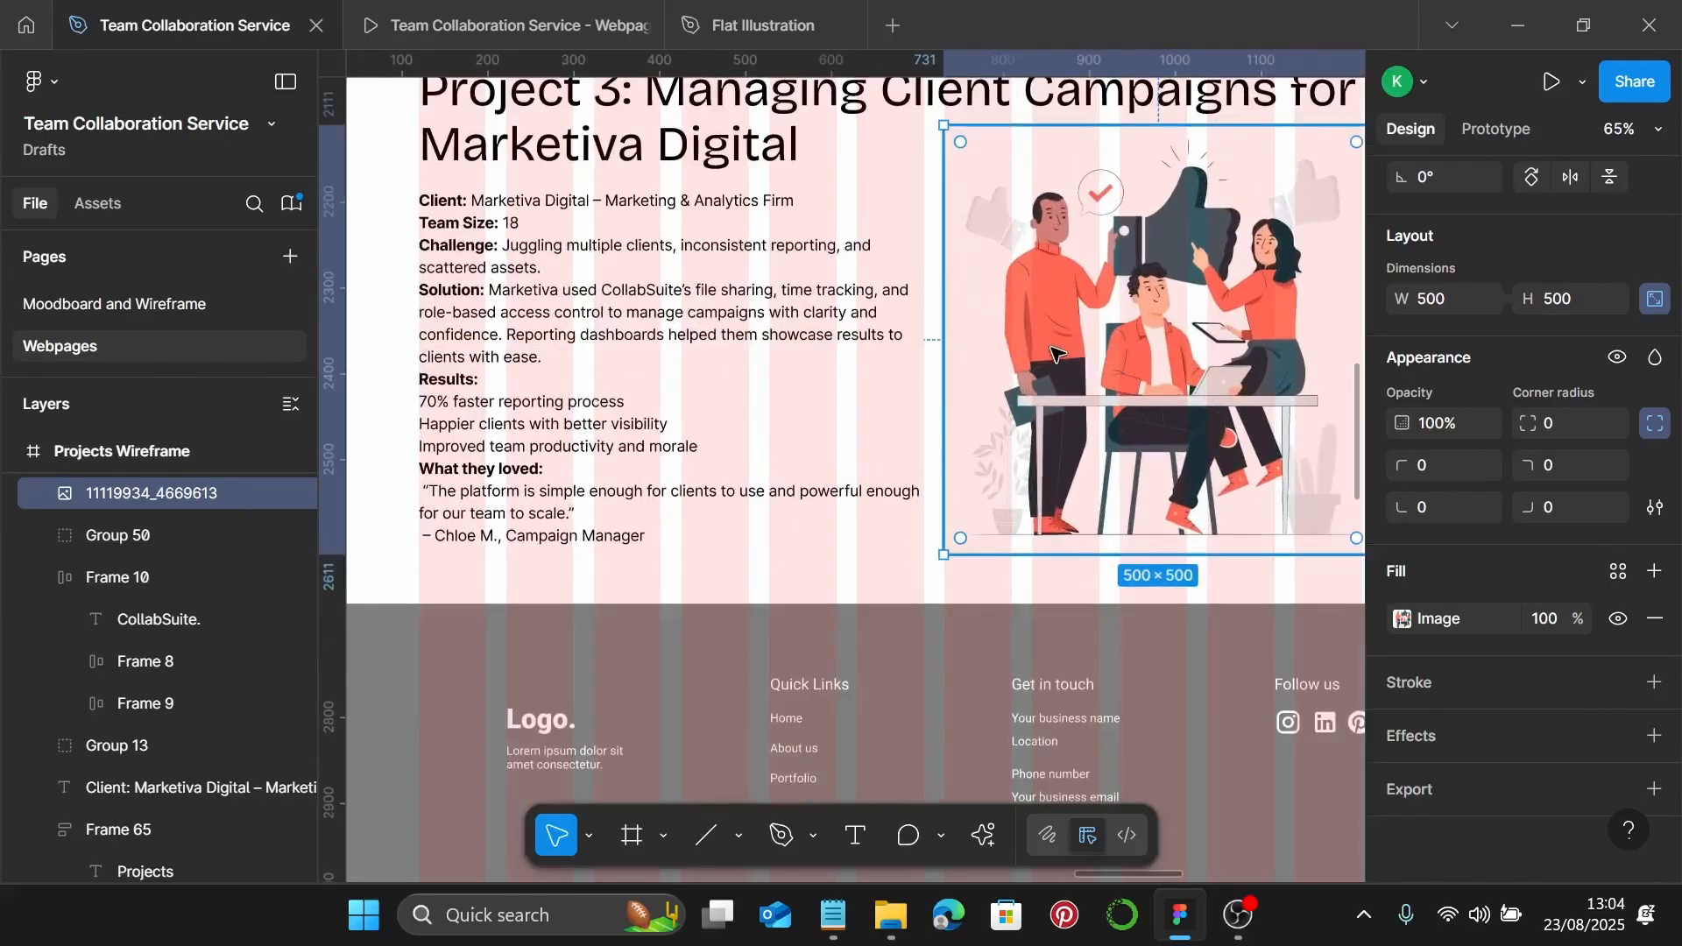
{"action": "scroll", "coordinate": [1056, 355], "scroll_direction": "up", "scroll_amount": 5}
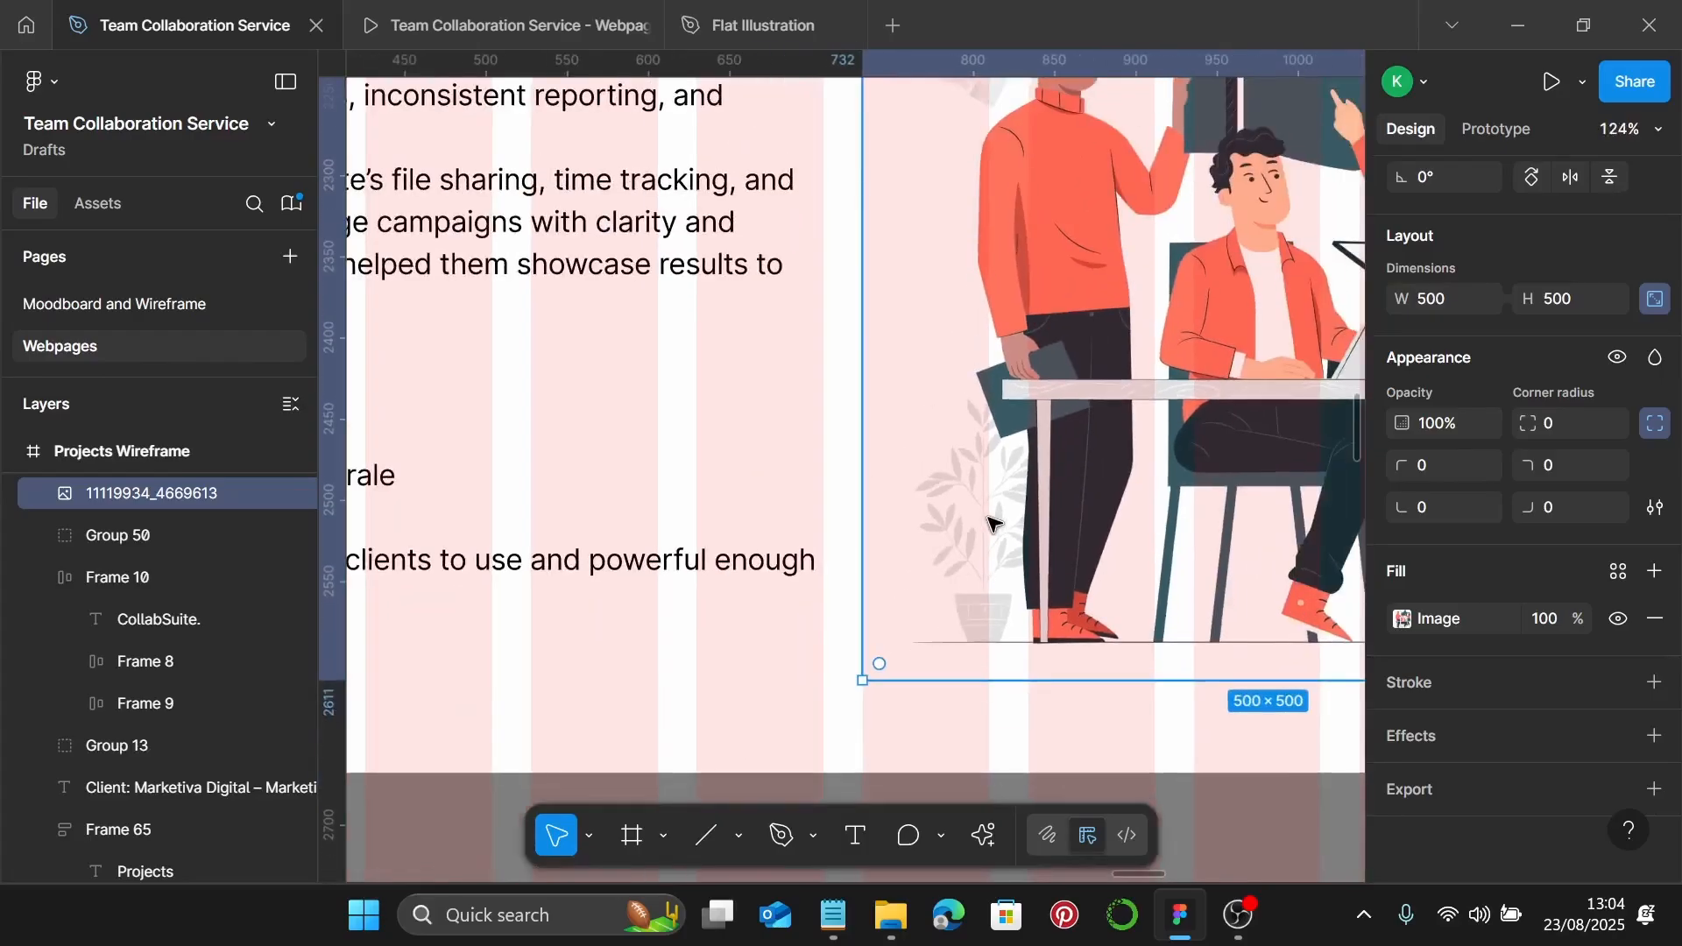
Group the Project 3 heading, body text and thumbs-up illustration together
{"action": "scroll", "coordinate": [988, 524], "scroll_direction": "down", "scroll_amount": 3}
{"action": "left_click_drag", "start_coordinate": [1069, 543], "coordinate": [1070, 535]}
{"action": "left_click", "coordinate": [617, 585], "text": "shift"}
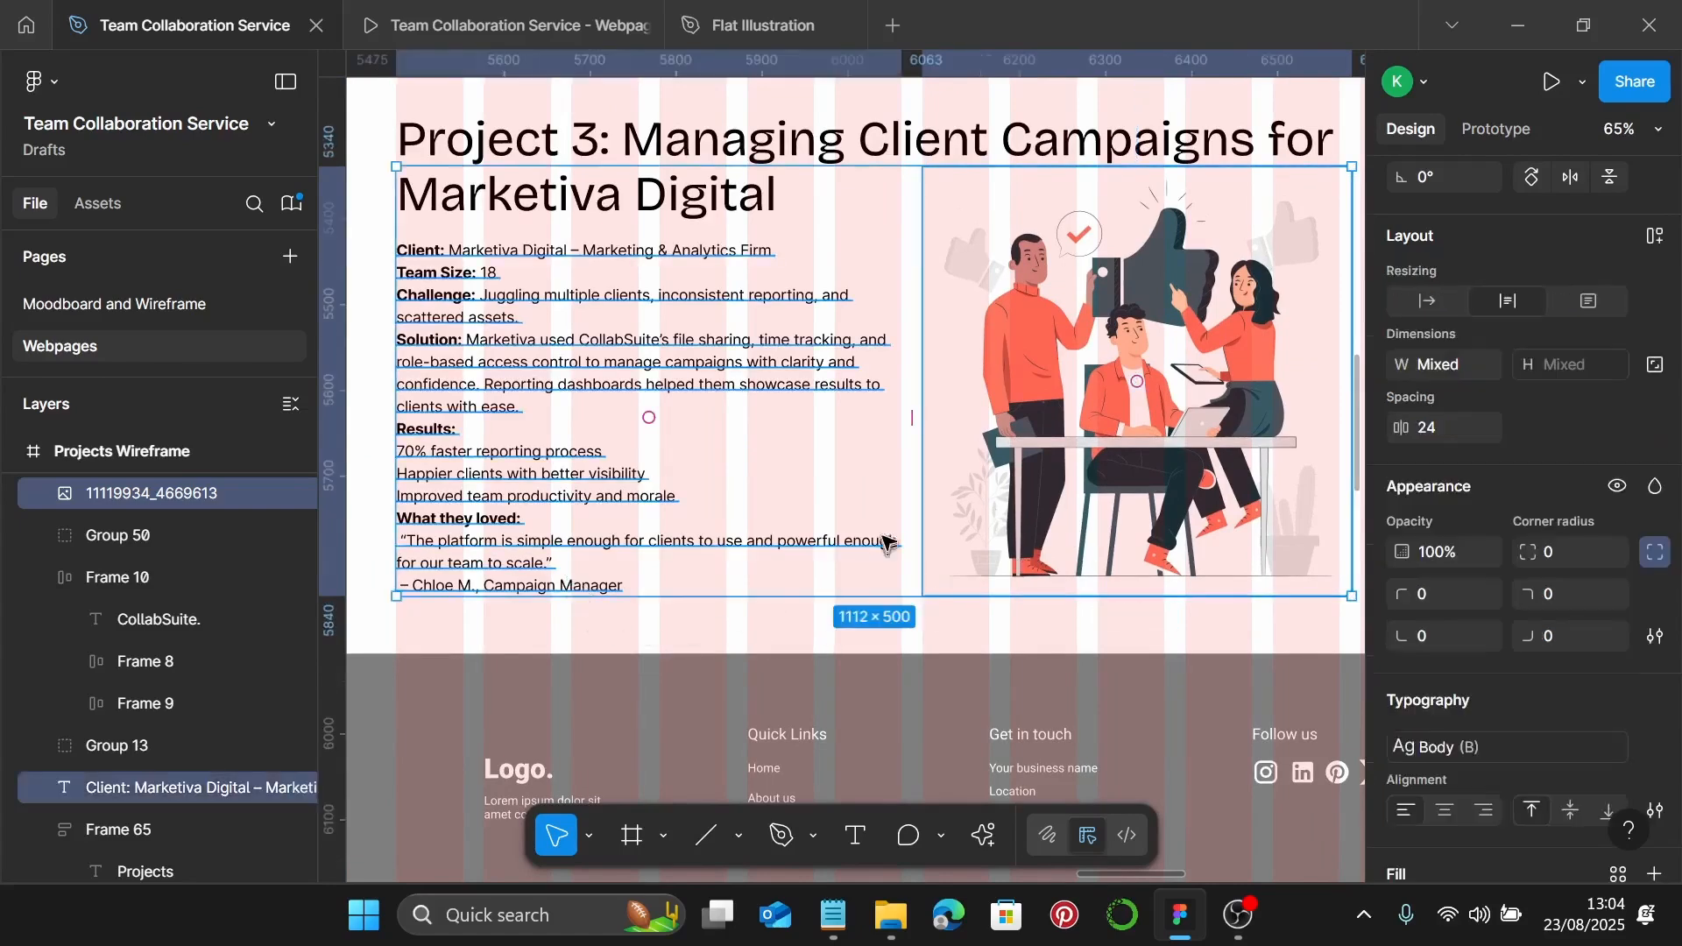
{"action": "scroll", "coordinate": [769, 540], "scroll_direction": "down", "scroll_amount": 3}
{"action": "left_click", "coordinate": [1039, 333], "text": "shift"}
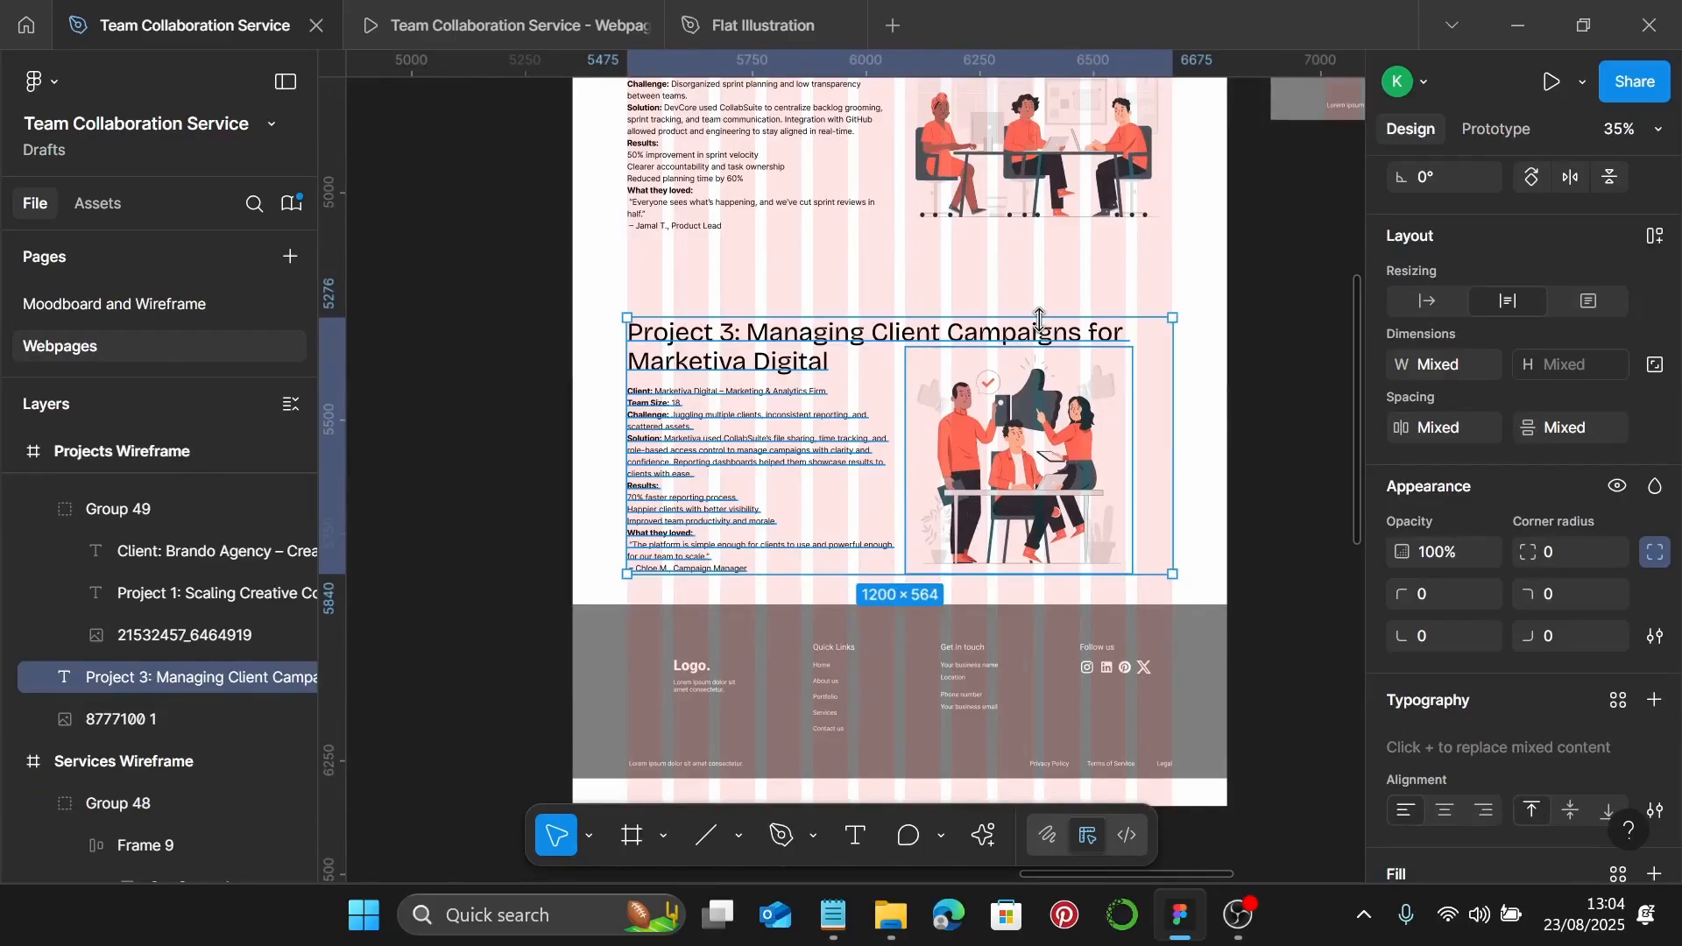
{"action": "key", "text": "ctrl+alt+g"}
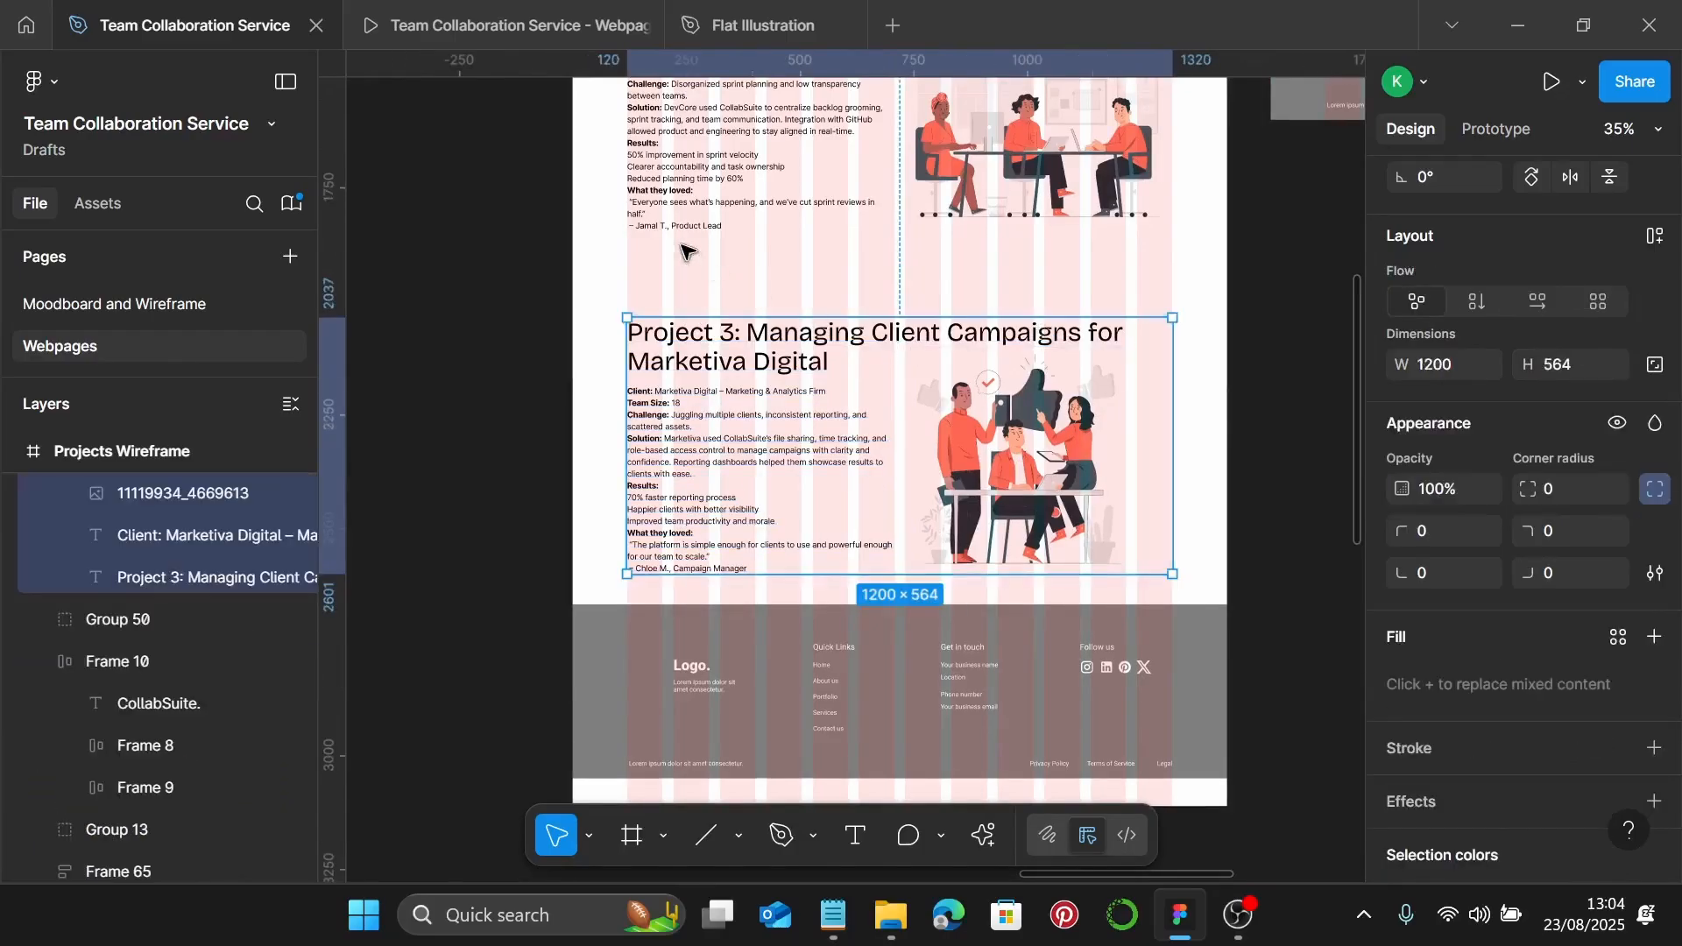
{"action": "scroll", "coordinate": [985, 333], "scroll_direction": "down", "scroll_amount": 2}
Check the Project 3 section's text and illustration in the prototype preview, and return to the design file
{"action": "left_click", "coordinate": [467, 15]}
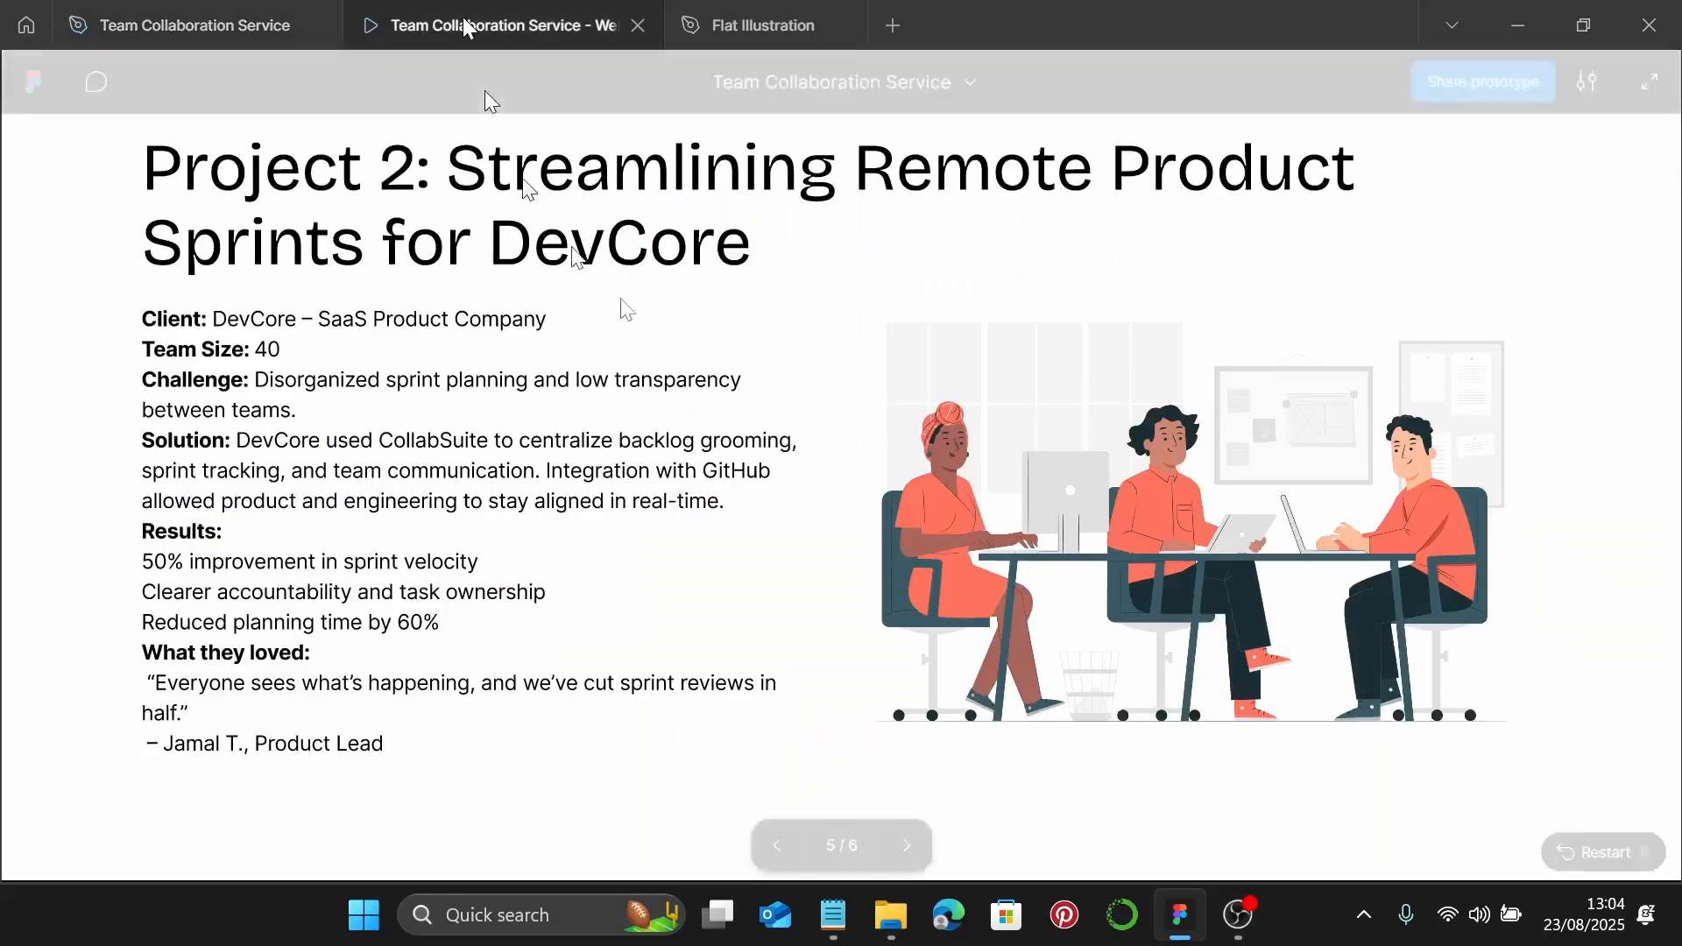
{"action": "scroll", "coordinate": [1070, 488], "scroll_direction": "down", "scroll_amount": 8}
{"action": "scroll", "coordinate": [1074, 498], "scroll_direction": "down", "scroll_amount": 1}
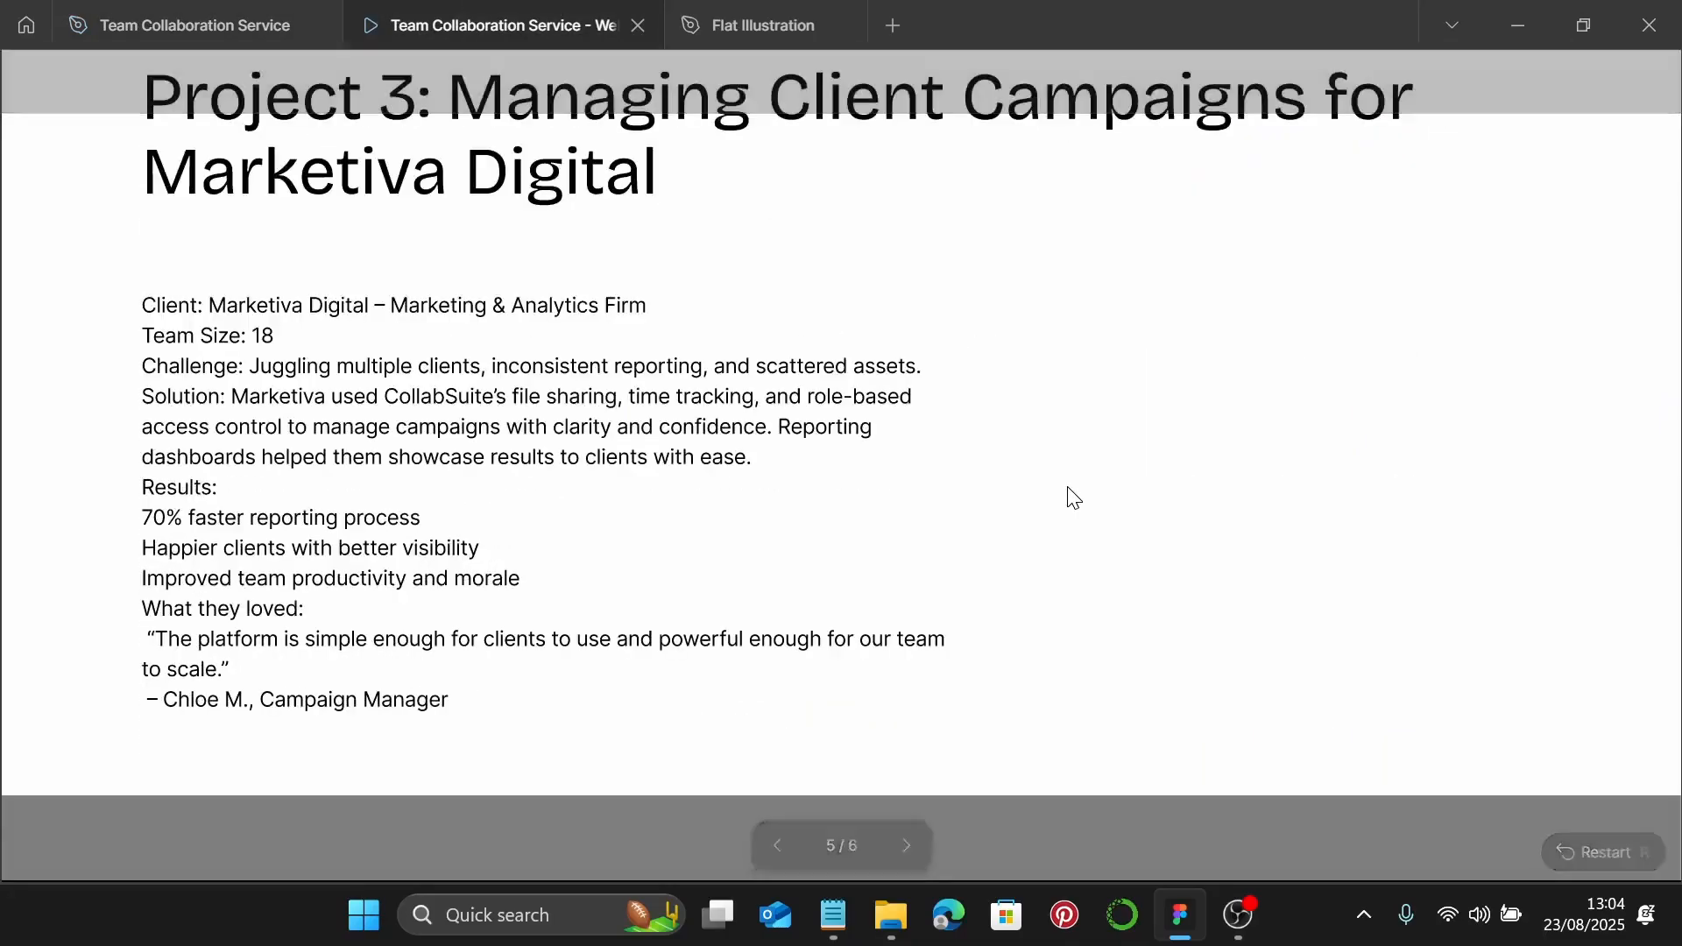
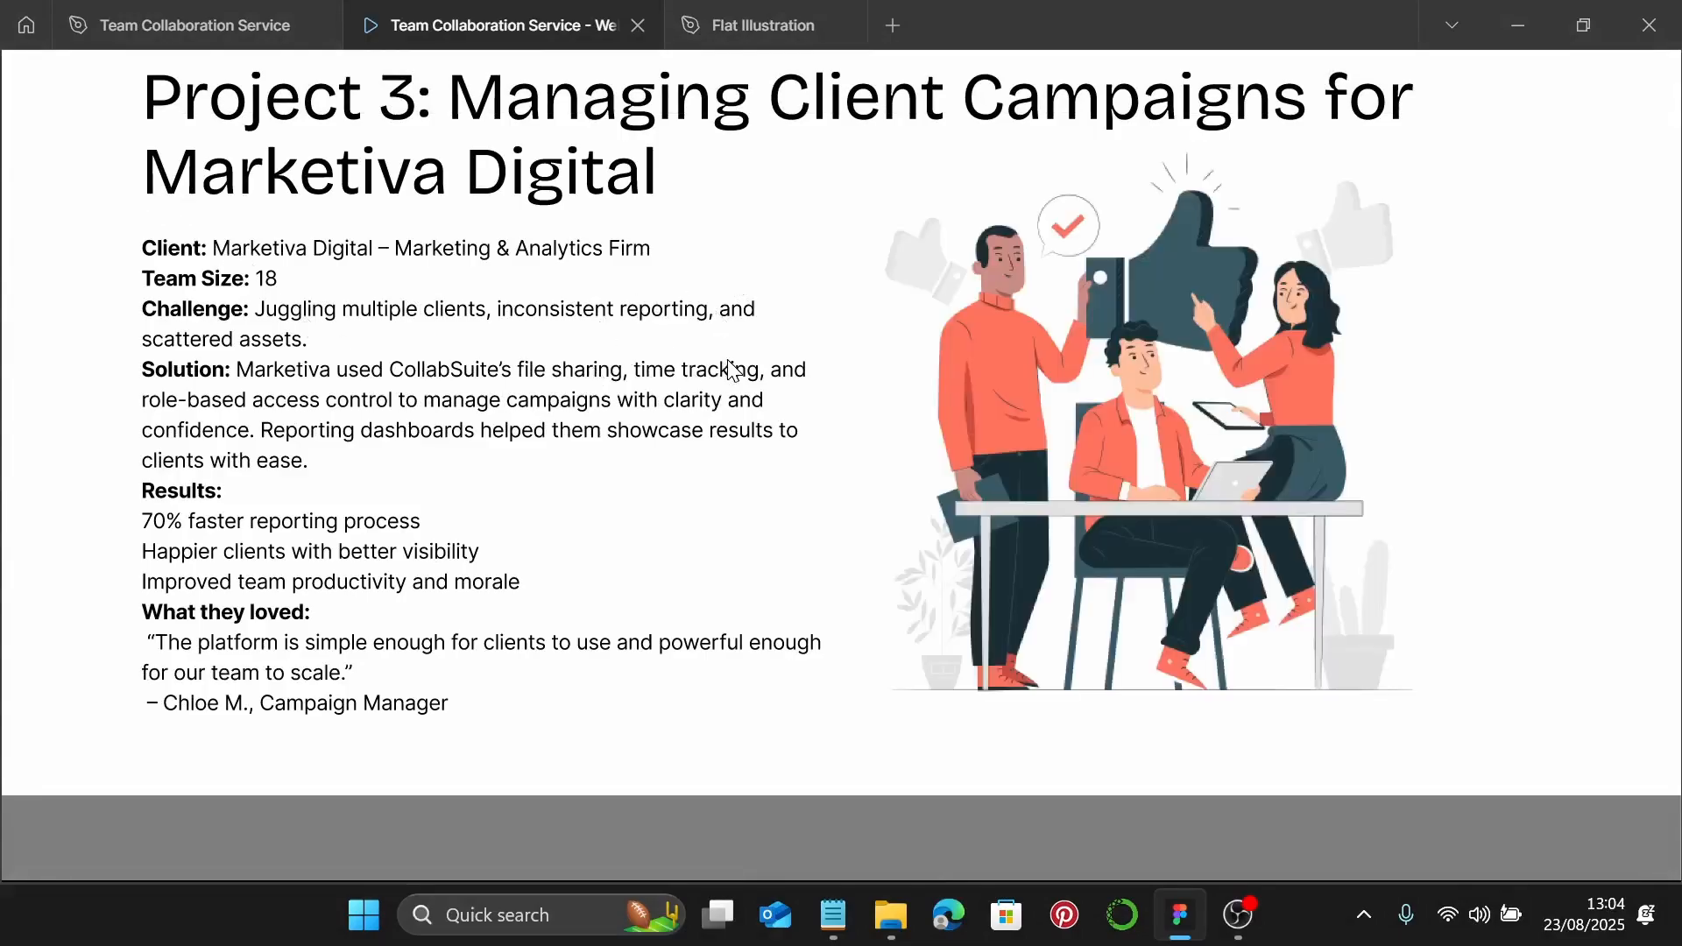
{"action": "left_click", "coordinate": [202, 7]}
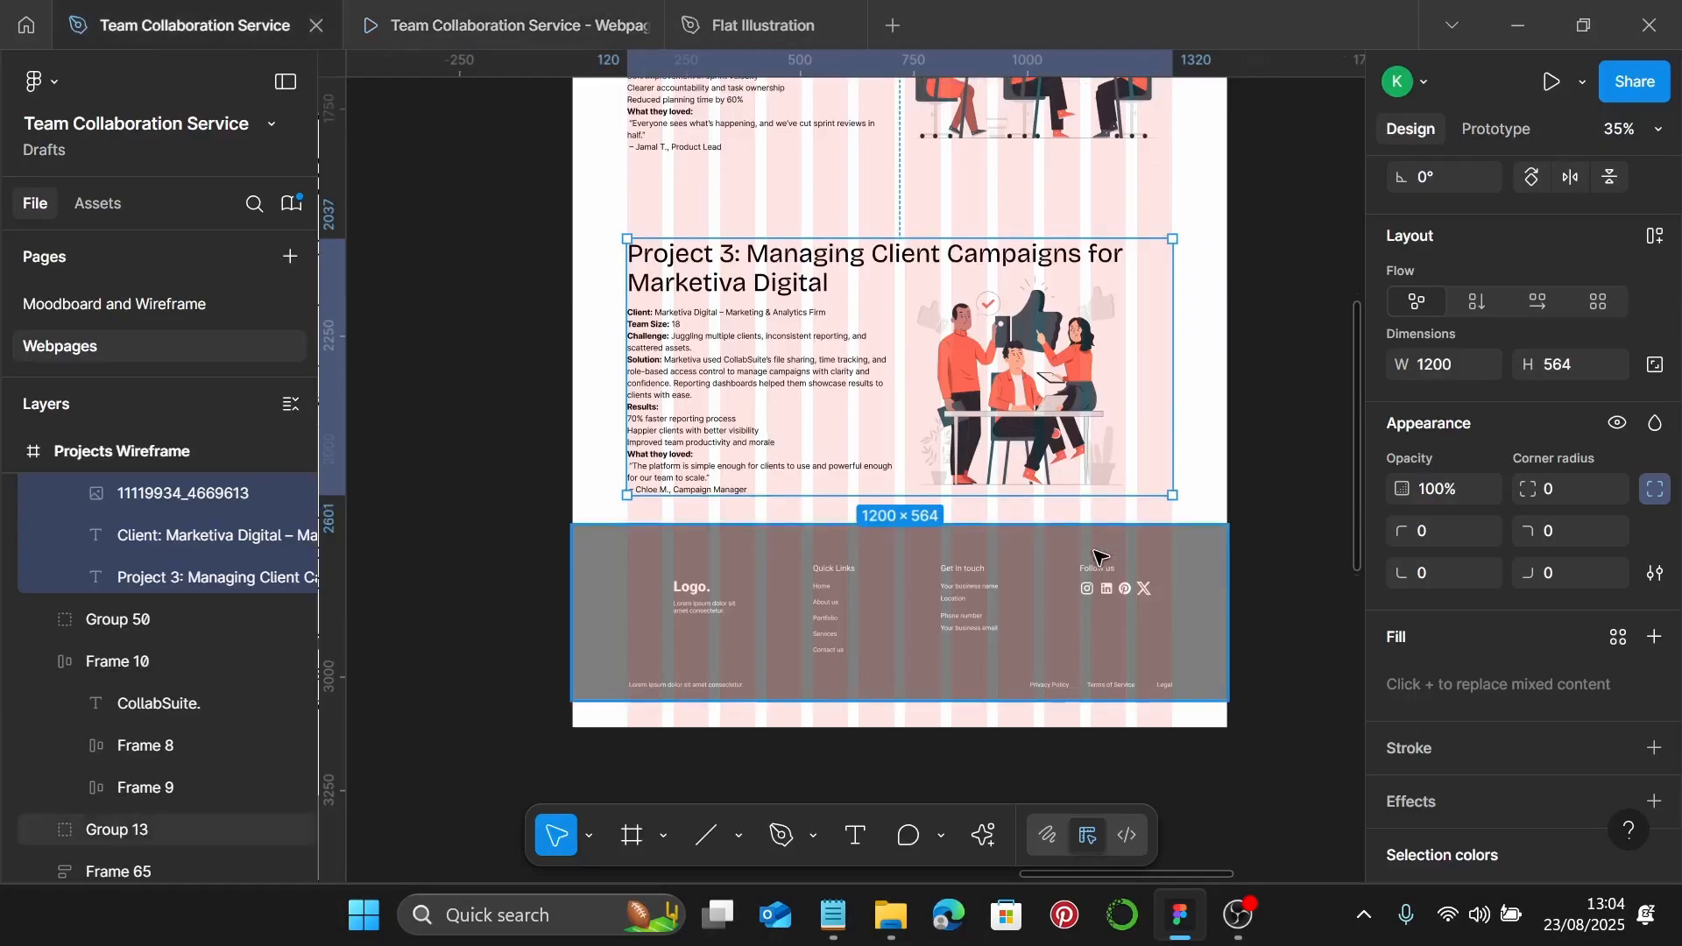
Replace the grey placeholder footer of the Projects Wireframe with the styled footer from the Services Wireframe
{"action": "scroll", "coordinate": [1041, 531], "scroll_direction": "down", "scroll_amount": 5}
{"action": "scroll", "coordinate": [1008, 543], "scroll_direction": "down", "scroll_amount": 3}
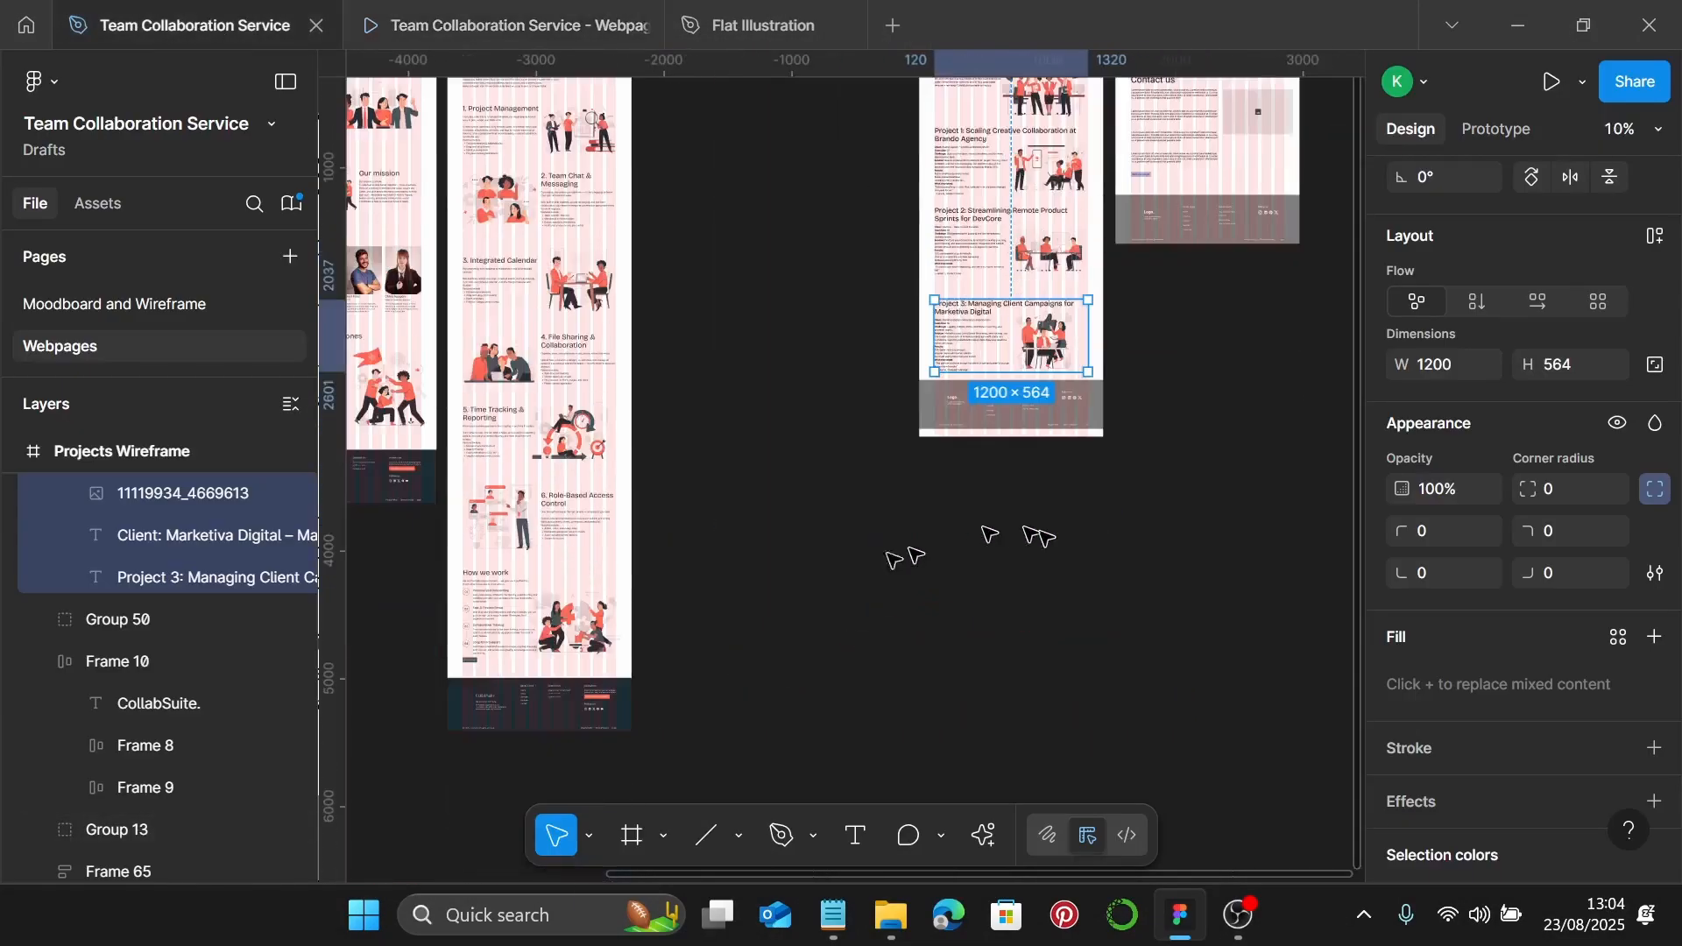
{"action": "left_click", "coordinate": [575, 710]}
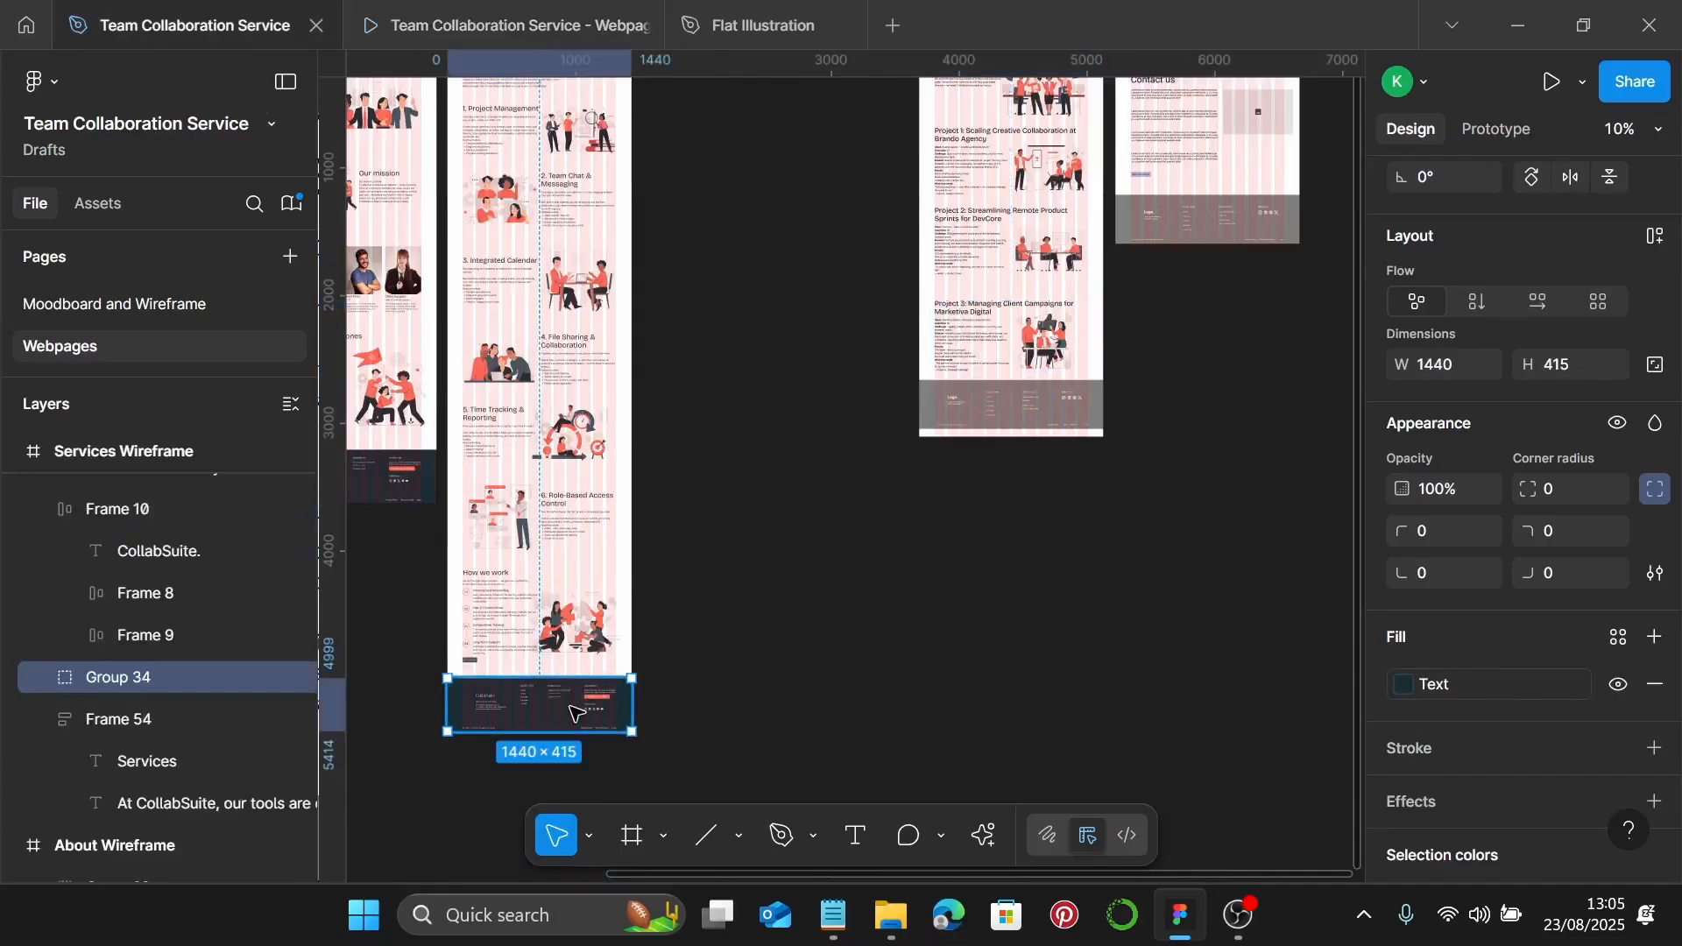
{"action": "scroll", "coordinate": [985, 444], "scroll_direction": "up", "scroll_amount": 4}
{"action": "left_click", "coordinate": [1003, 409]}
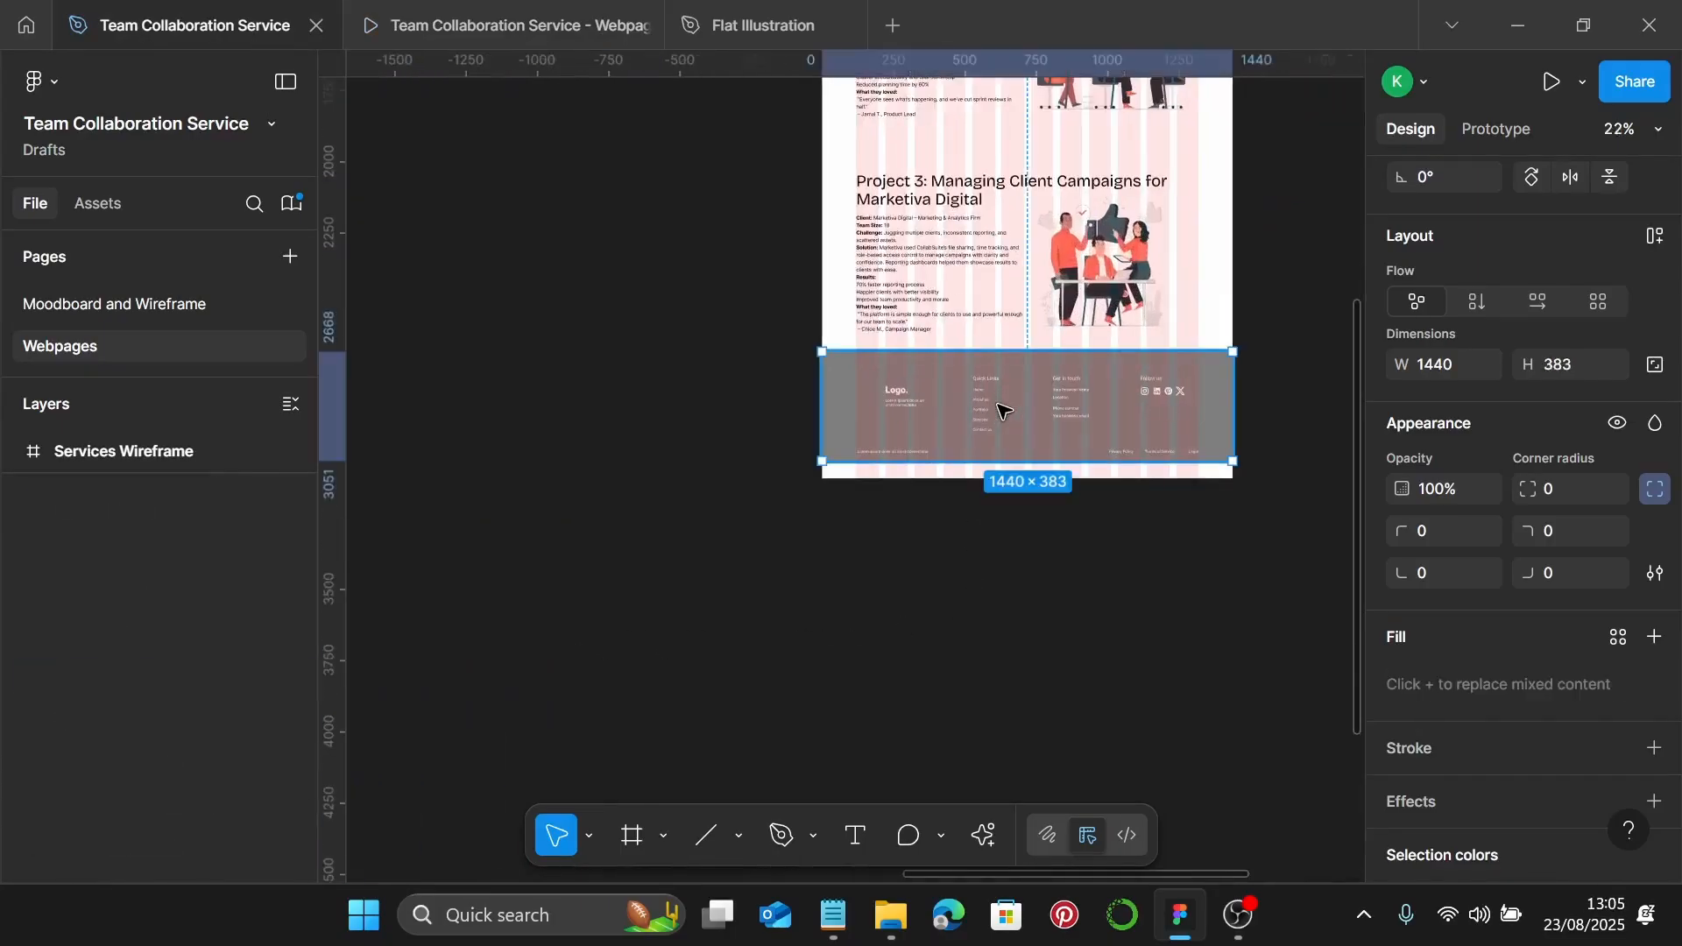
{"action": "key", "text": "ctrl+shift+r"}
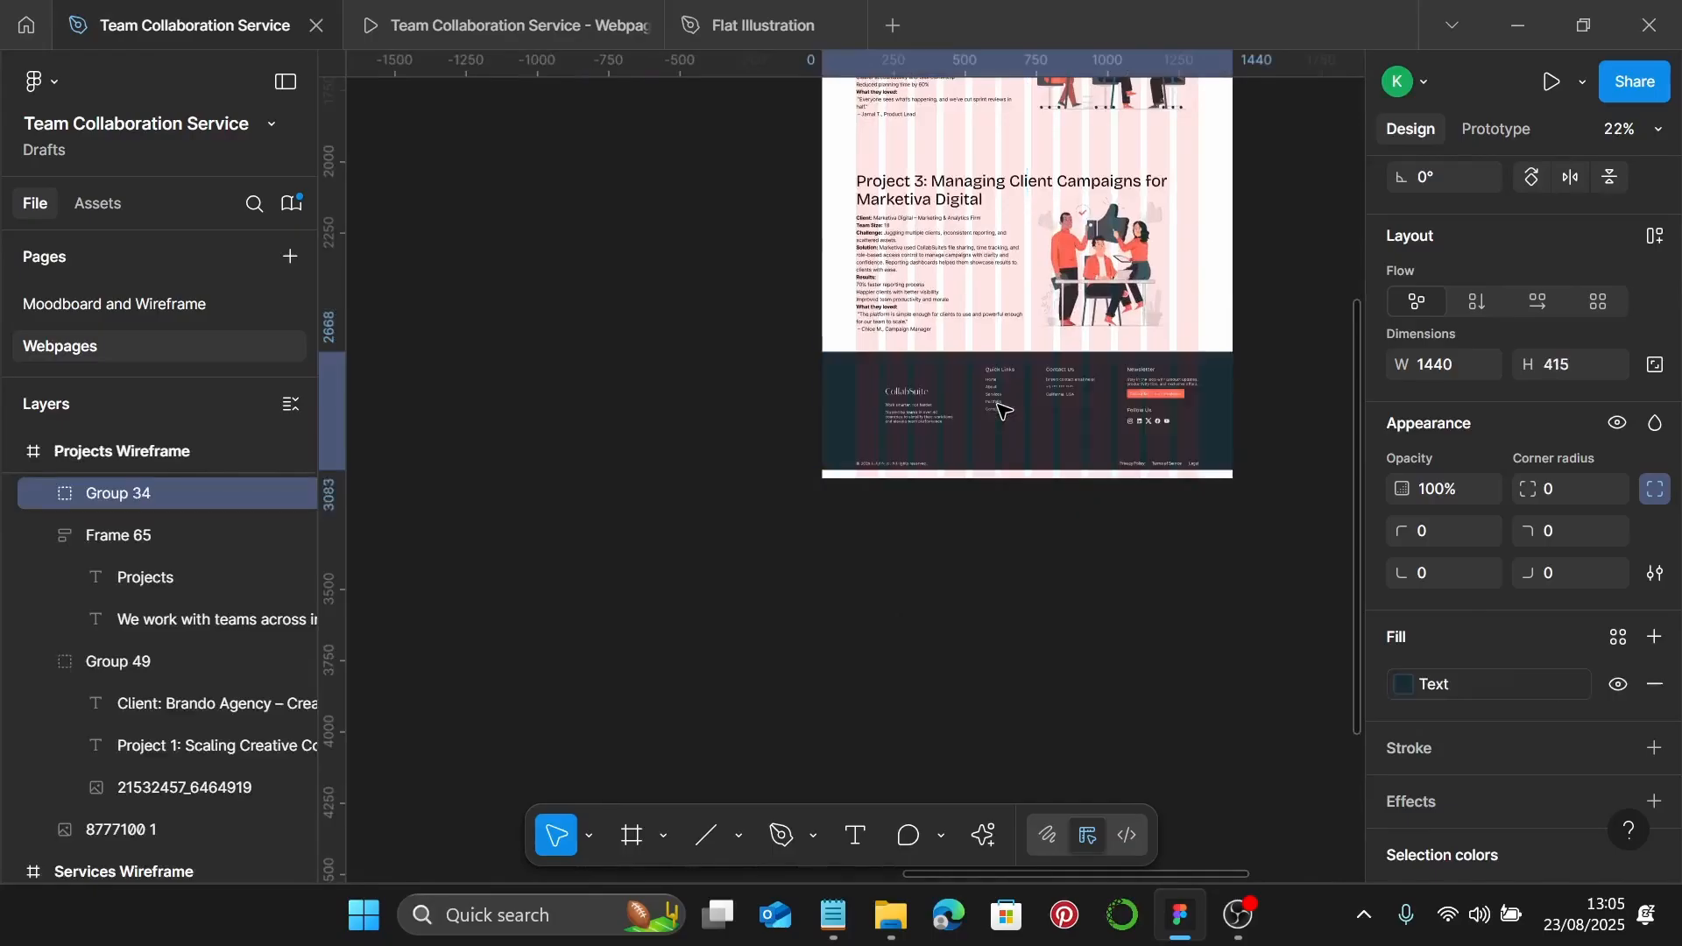
{"action": "left_click", "coordinate": [1183, 237]}
Nudge the Projects intro text and its illustration up together until the text sits about 71 below the header
{"action": "scroll", "coordinate": [1185, 229], "scroll_direction": "up", "scroll_amount": 1}
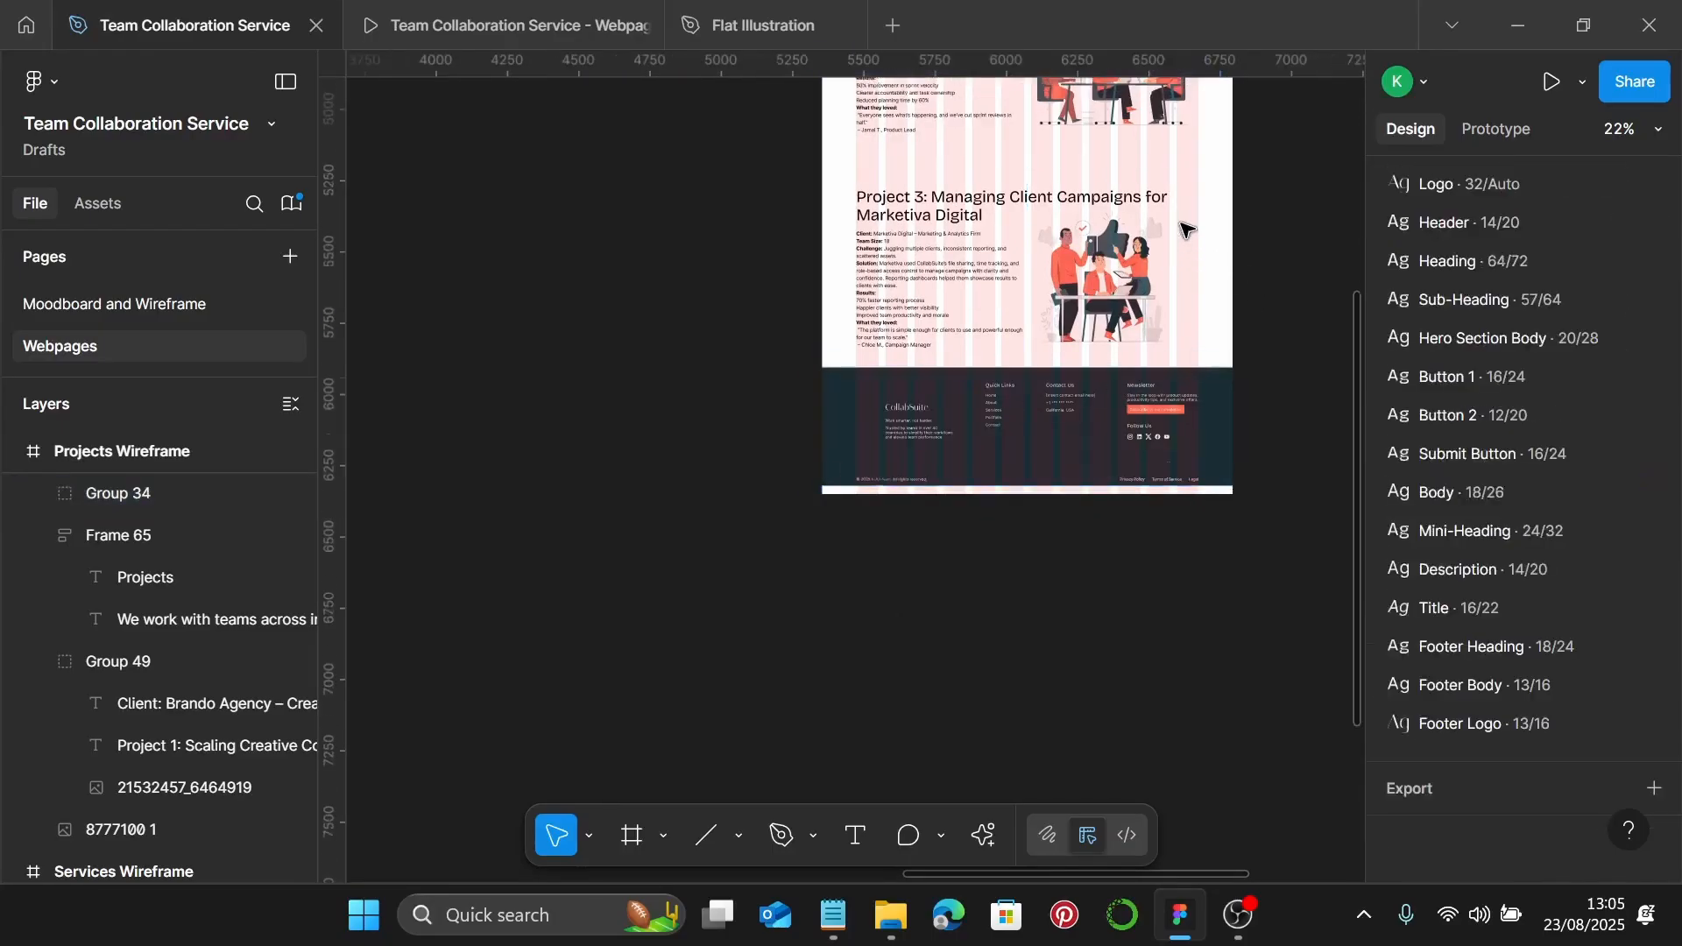
{"action": "scroll", "coordinate": [1186, 229], "scroll_direction": "up", "scroll_amount": 1}
{"action": "scroll", "coordinate": [1185, 228], "scroll_direction": "up", "scroll_amount": 5}
{"action": "scroll", "coordinate": [1189, 235], "scroll_direction": "up", "scroll_amount": 3}
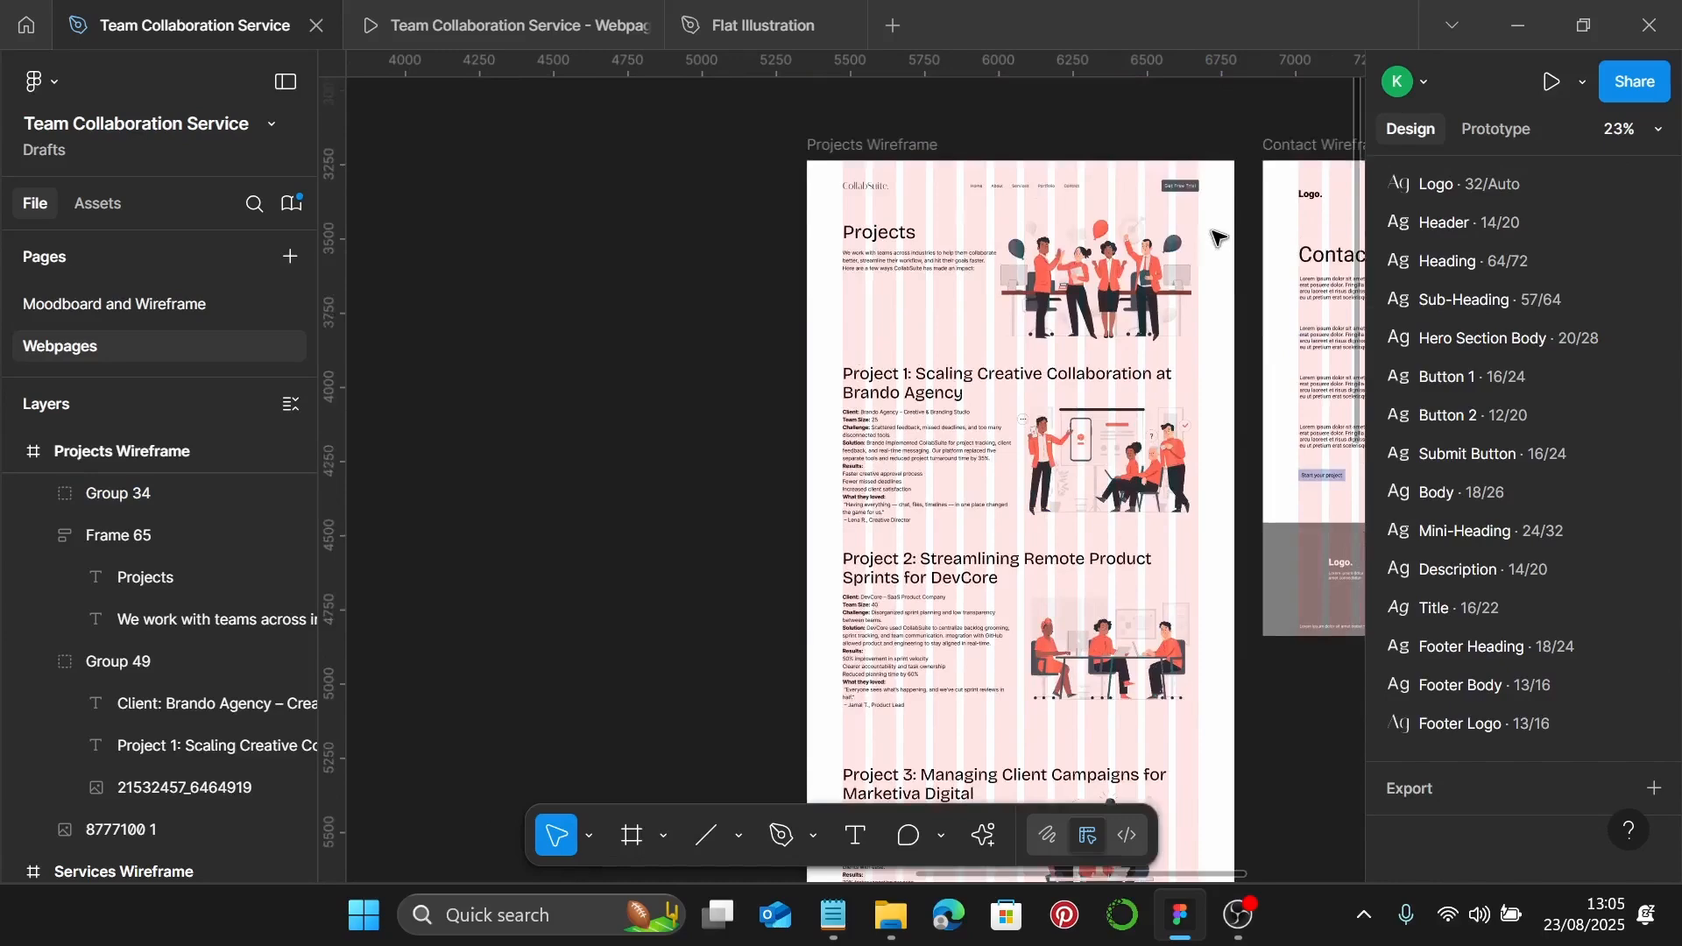
{"action": "scroll", "coordinate": [1209, 285], "scroll_direction": "up", "scroll_amount": 1}
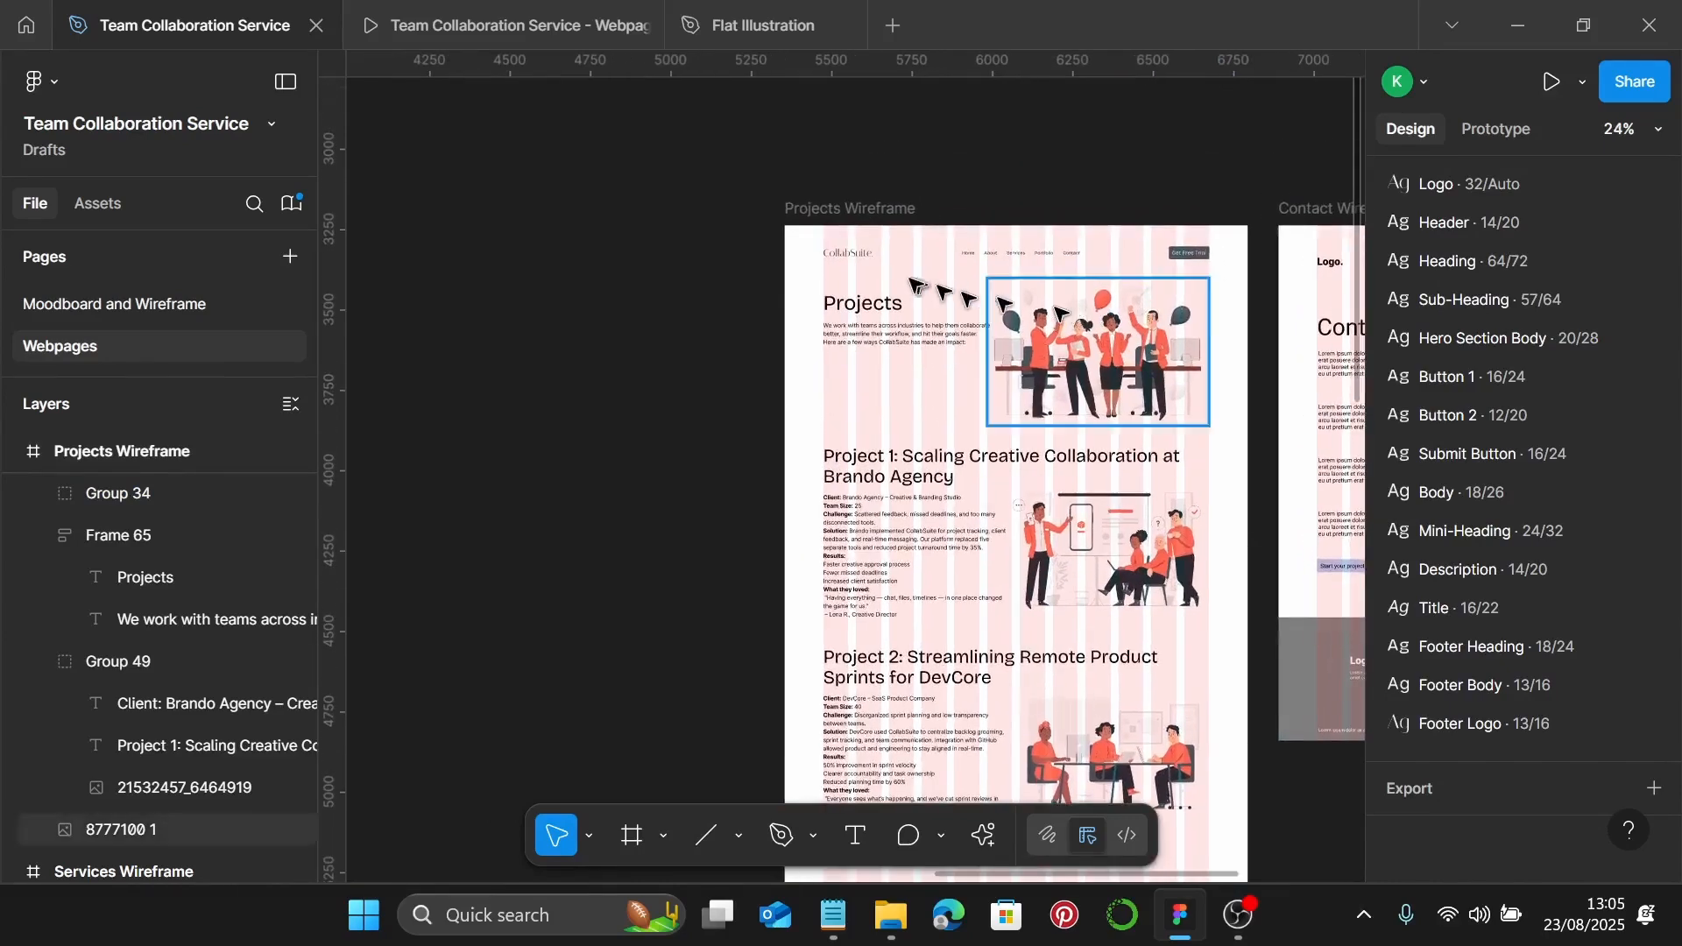
{"action": "left_click", "coordinate": [848, 257]}
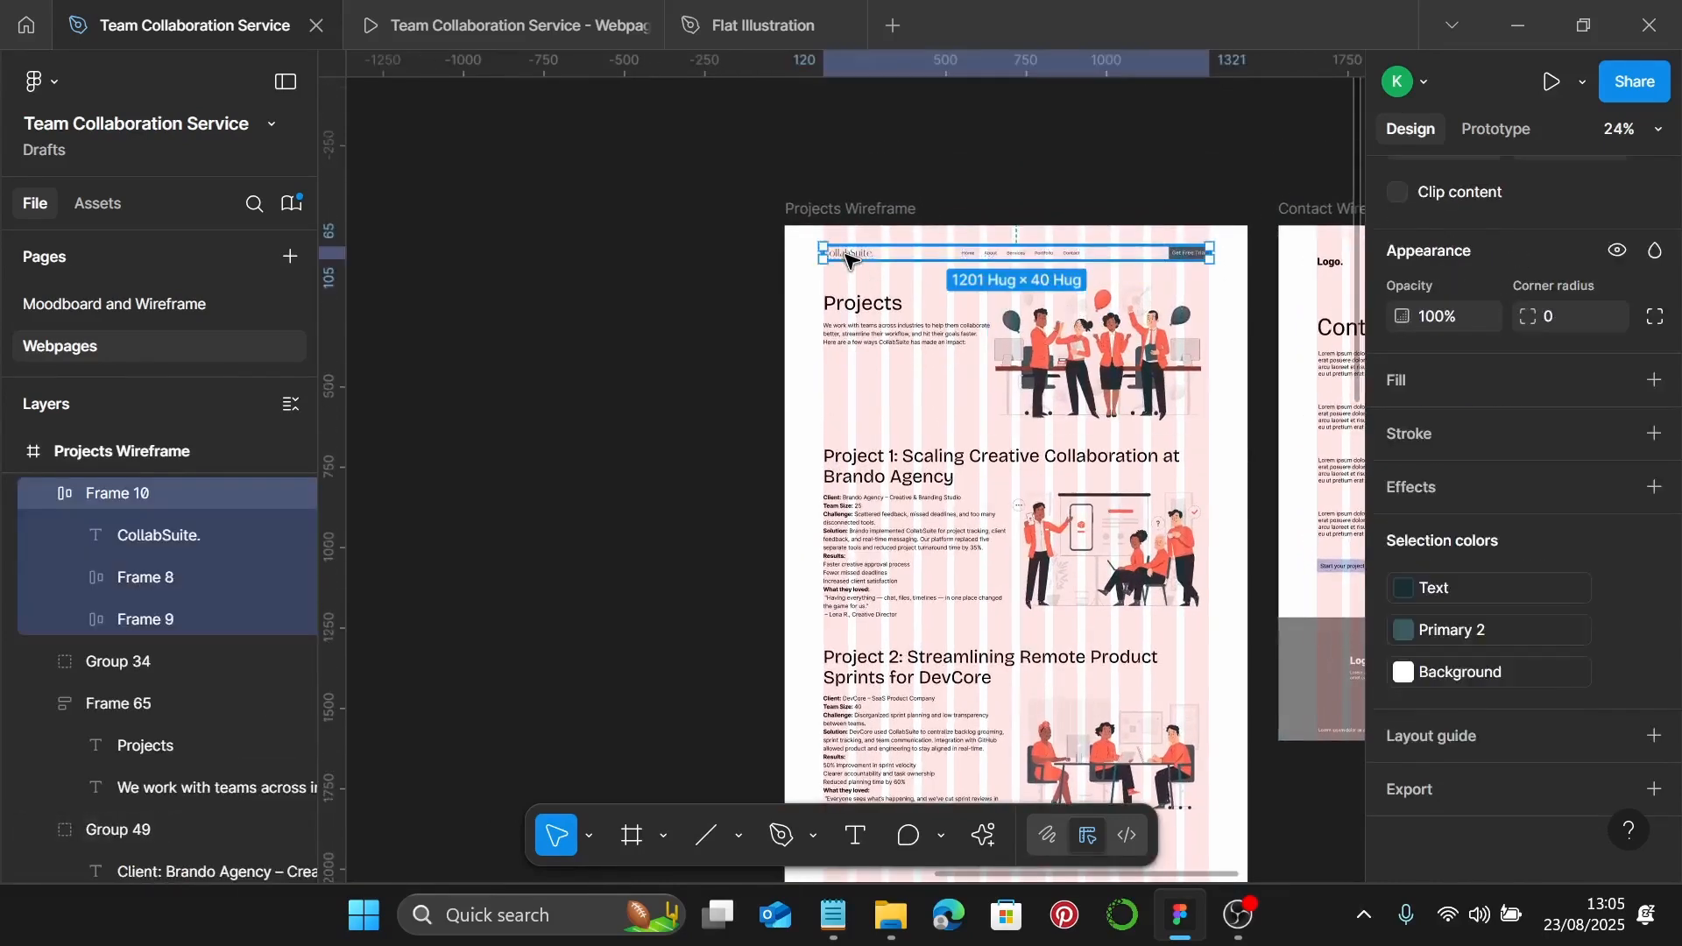
{"action": "left_click", "coordinate": [903, 317], "text": "shift"}
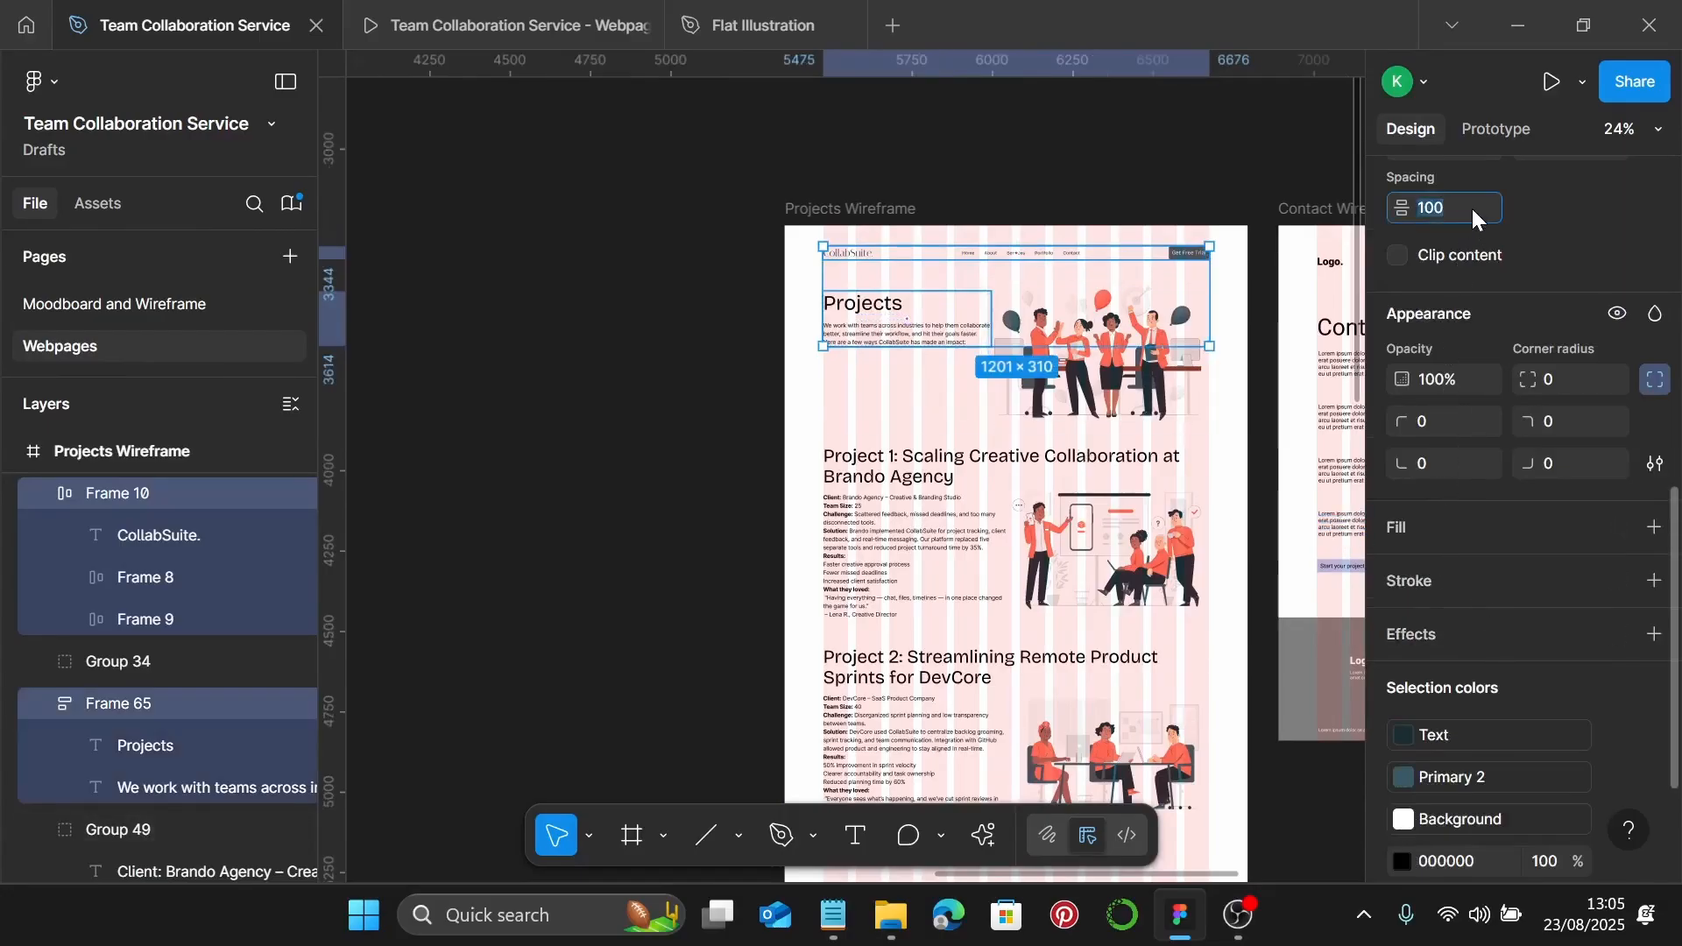
{"action": "left_click", "coordinate": [1067, 394]}
{"action": "scroll", "coordinate": [1067, 401], "scroll_direction": "up", "scroll_amount": 3}
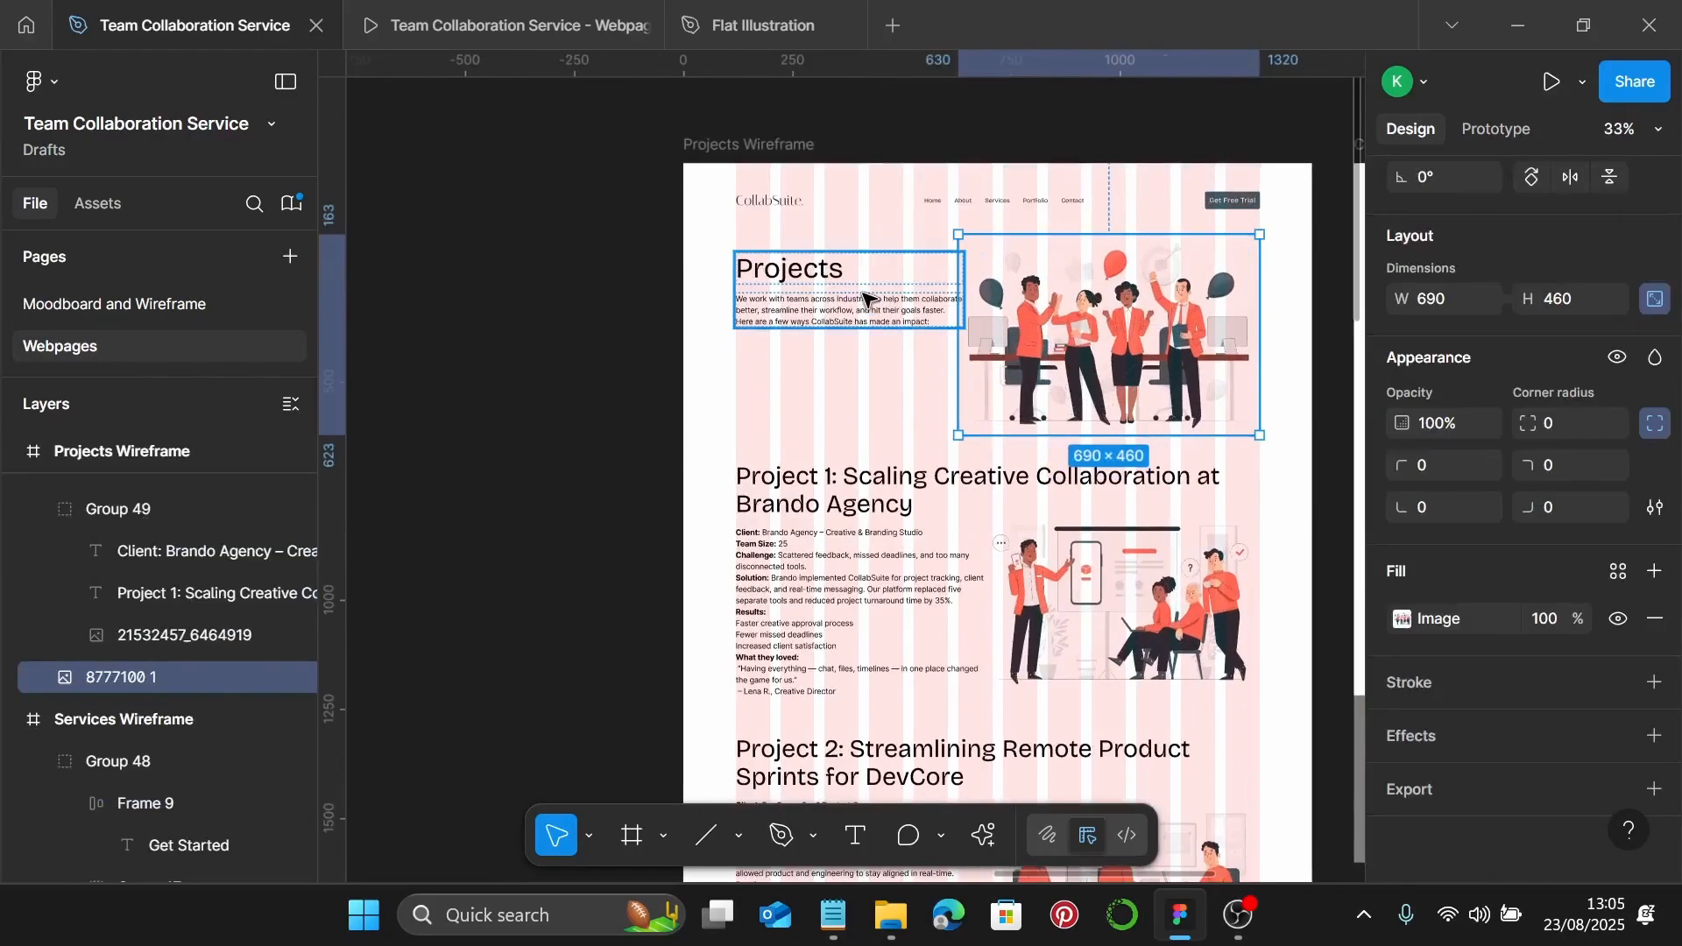
{"action": "left_click", "coordinate": [887, 299], "text": "shift"}
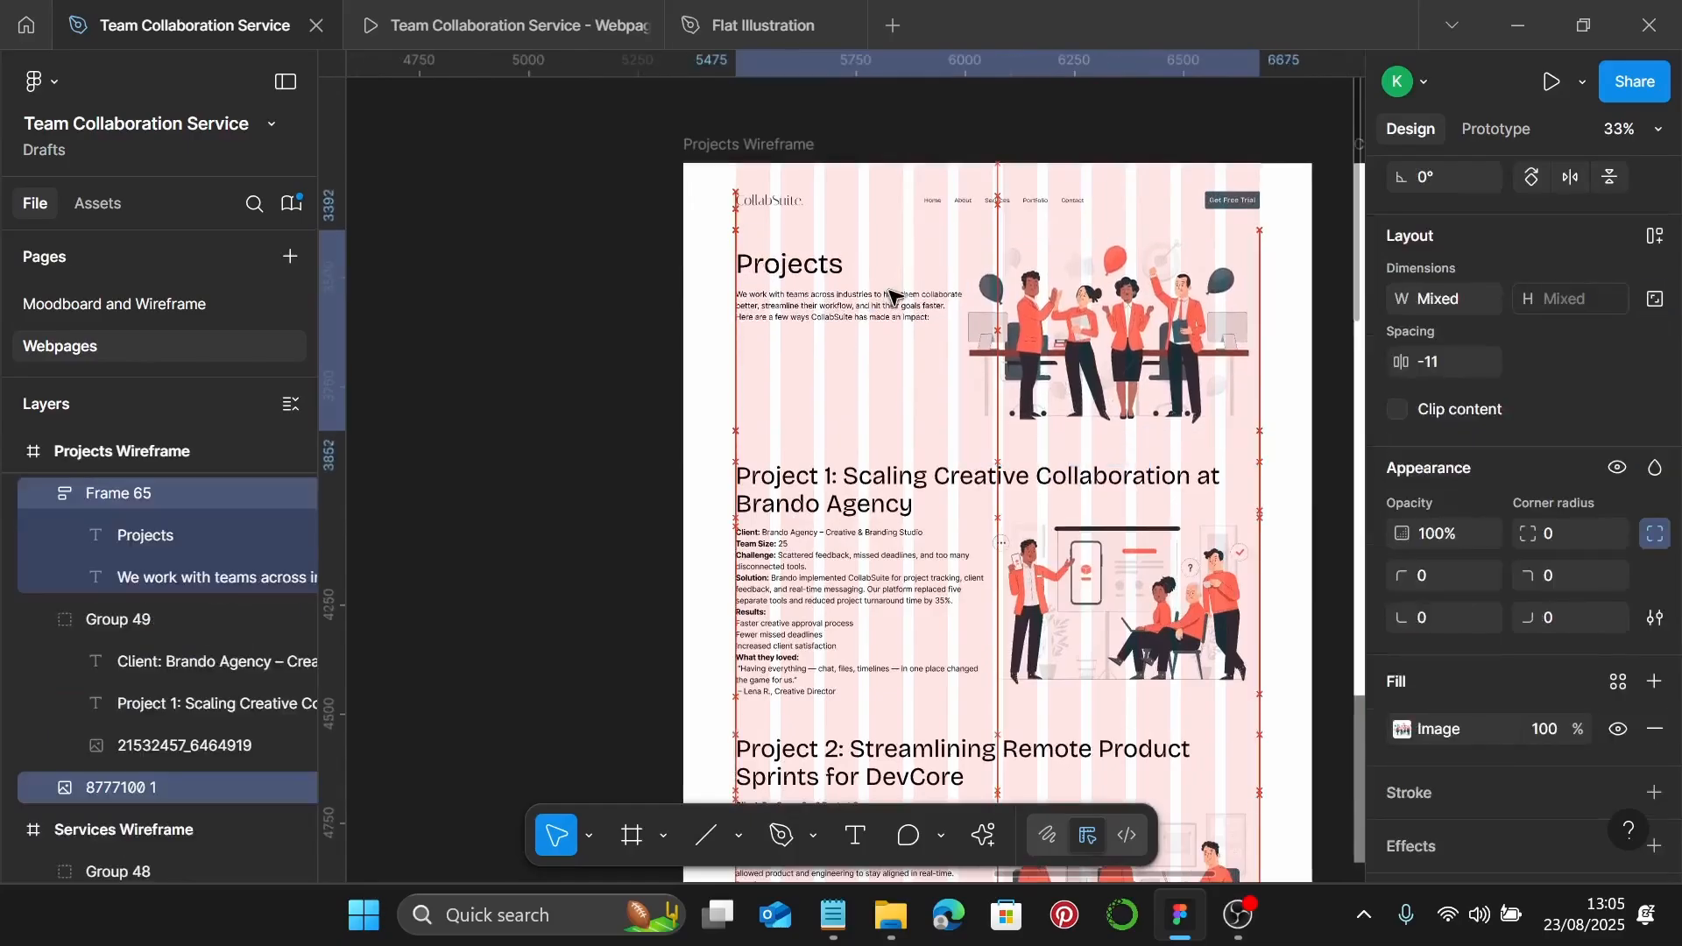
{"action": "key", "text": "Up"}
{"action": "key", "text": "Up"}
{"action": "key", "text": "Up"}
{"action": "key", "text": "Up"}
{"action": "key", "text": "Up"}
{"action": "key", "text": "Up"}
{"action": "key", "text": "Up"}
{"action": "key", "text": "Up"}
{"action": "key", "text": "Up"}
{"action": "key", "text": "Up"}
{"action": "key", "text": "Up"}
{"action": "key", "text": "Up"}
{"action": "key", "text": "Up"}
{"action": "key", "text": "Up"}
{"action": "key", "text": "Up"}
{"action": "key", "text": "Up"}
{"action": "key", "text": "Up"}
{"action": "key", "text": "Up"}
{"action": "key", "text": "Up"}
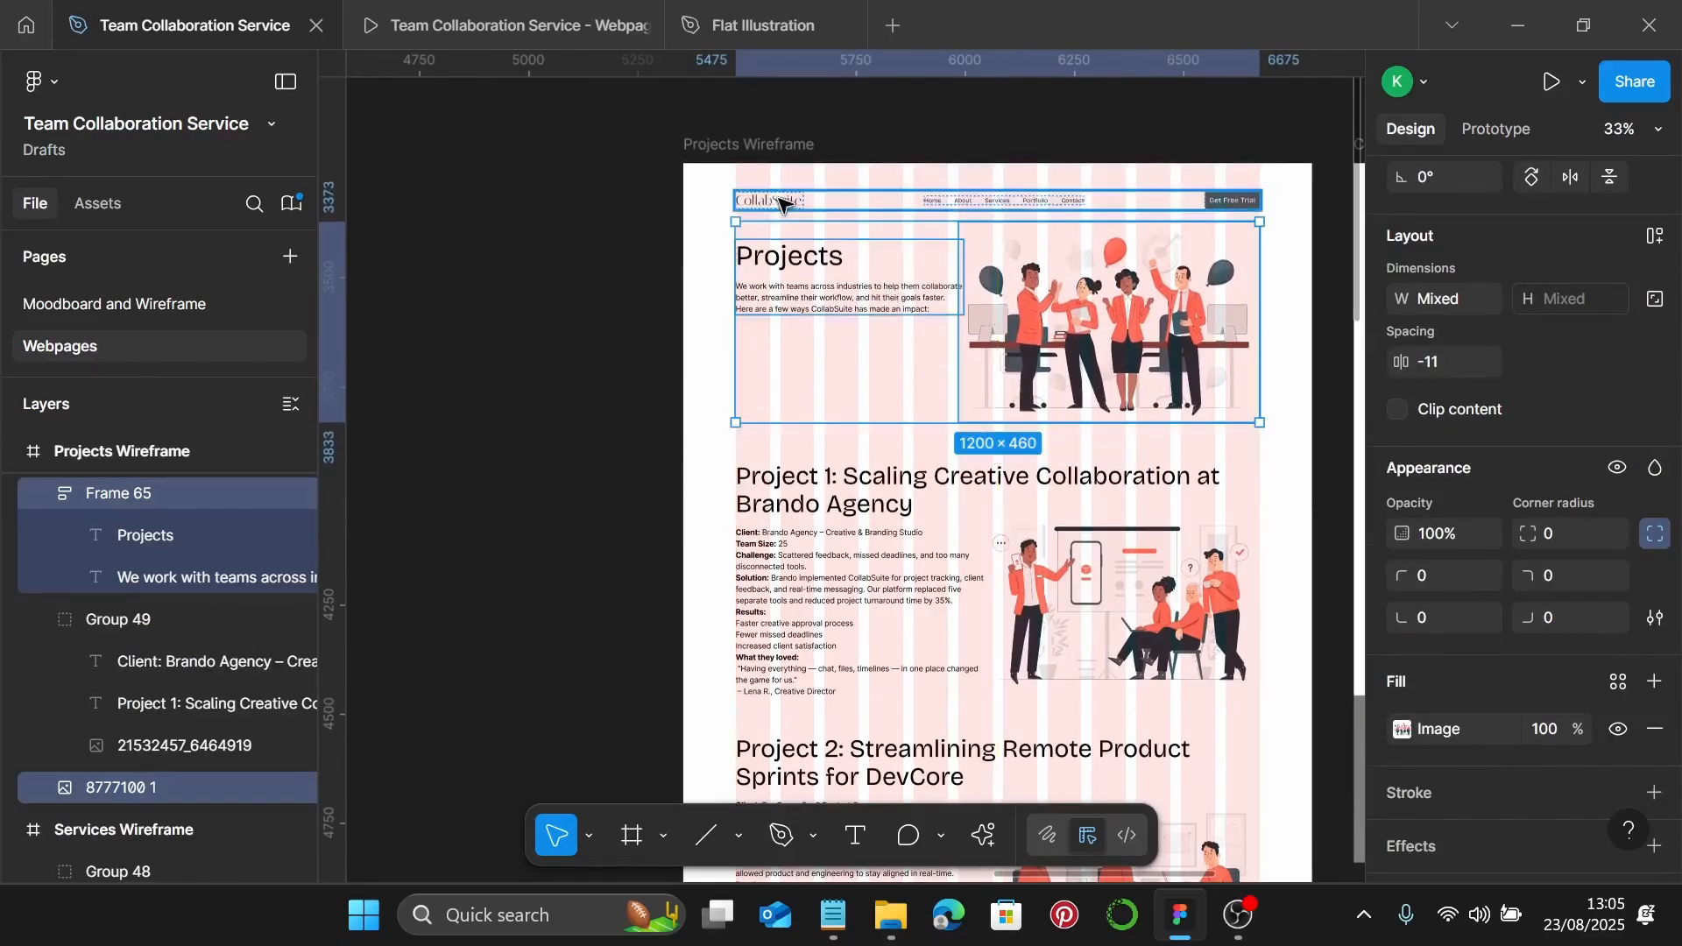
{"action": "left_click", "coordinate": [786, 205], "text": "shift"}
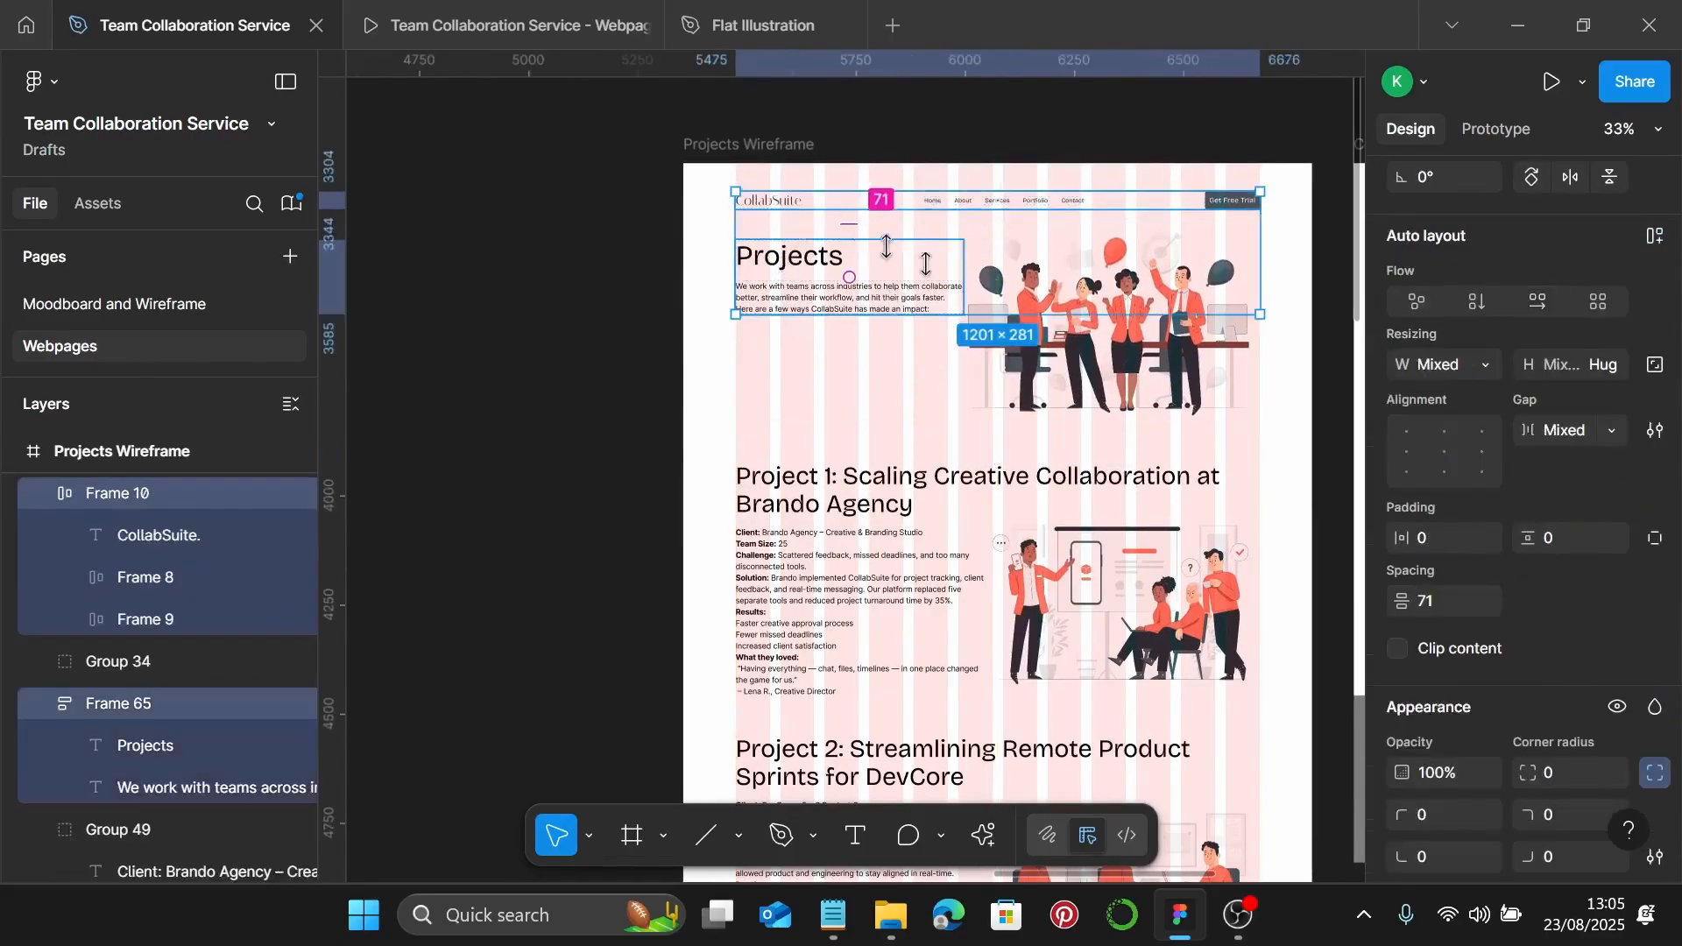
Nudge the Projects intro text and illustration down together until the spacing between header and text is 80
{"action": "left_click", "coordinate": [1001, 299]}
{"action": "left_click", "coordinate": [931, 298], "text": "shift"}
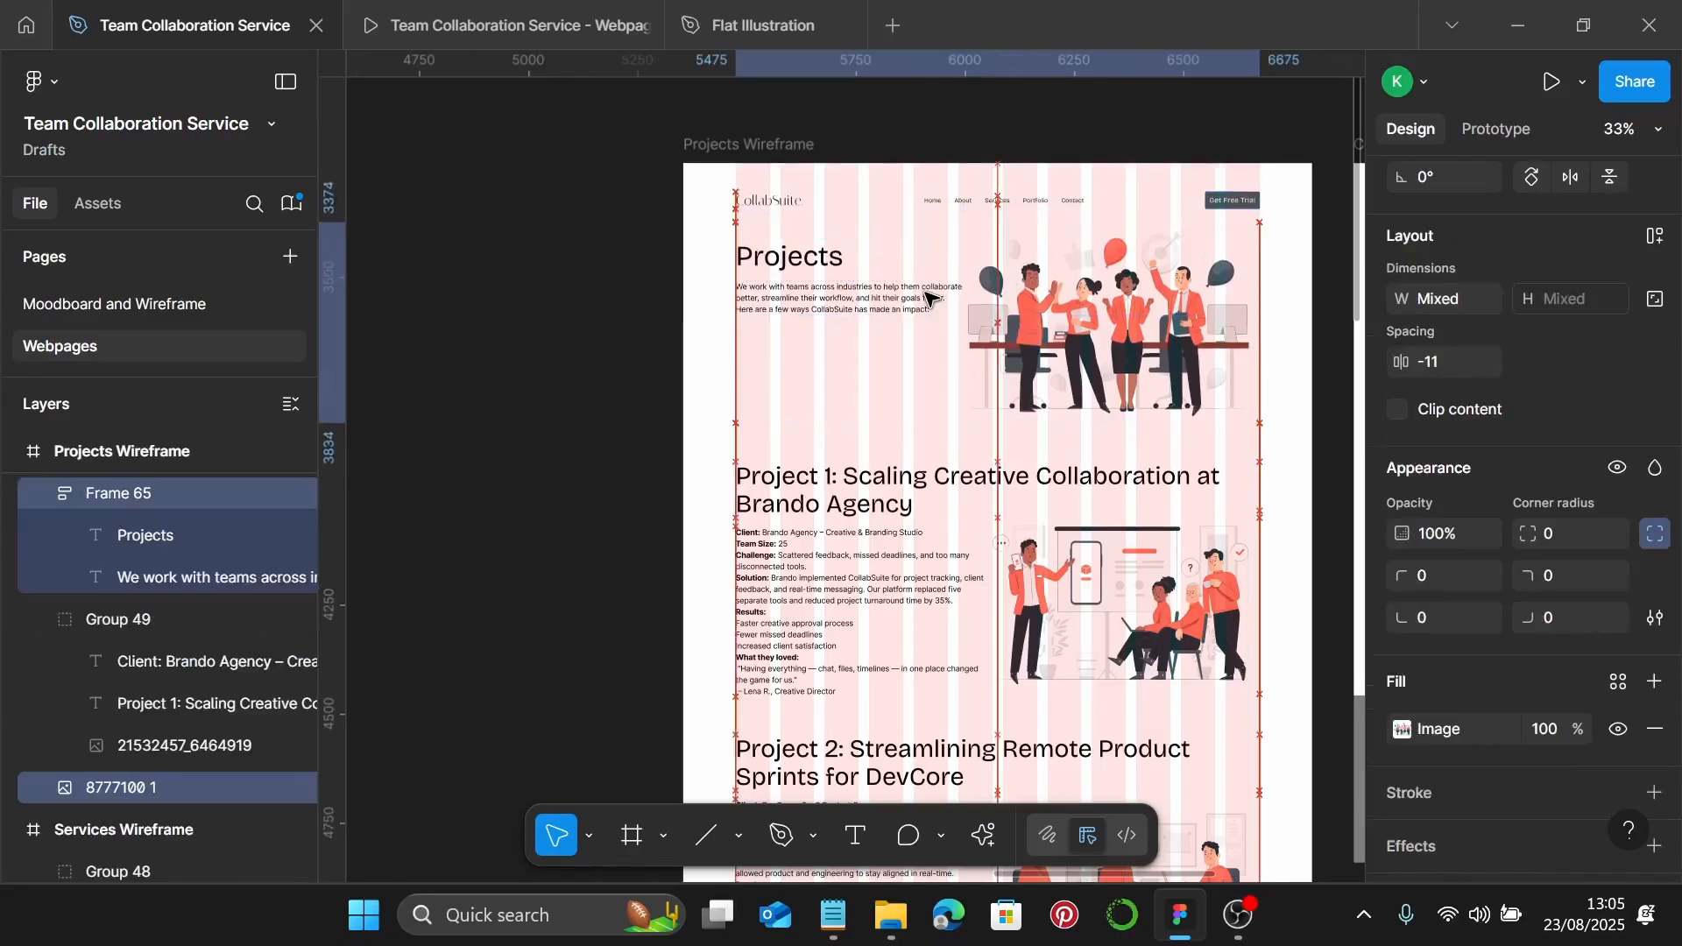
{"action": "key", "text": "Down"}
{"action": "key", "text": "Down"}
{"action": "key", "text": "Down"}
{"action": "key", "text": "Down"}
{"action": "key", "text": "Down"}
{"action": "key", "text": "Down"}
{"action": "key", "text": "Down"}
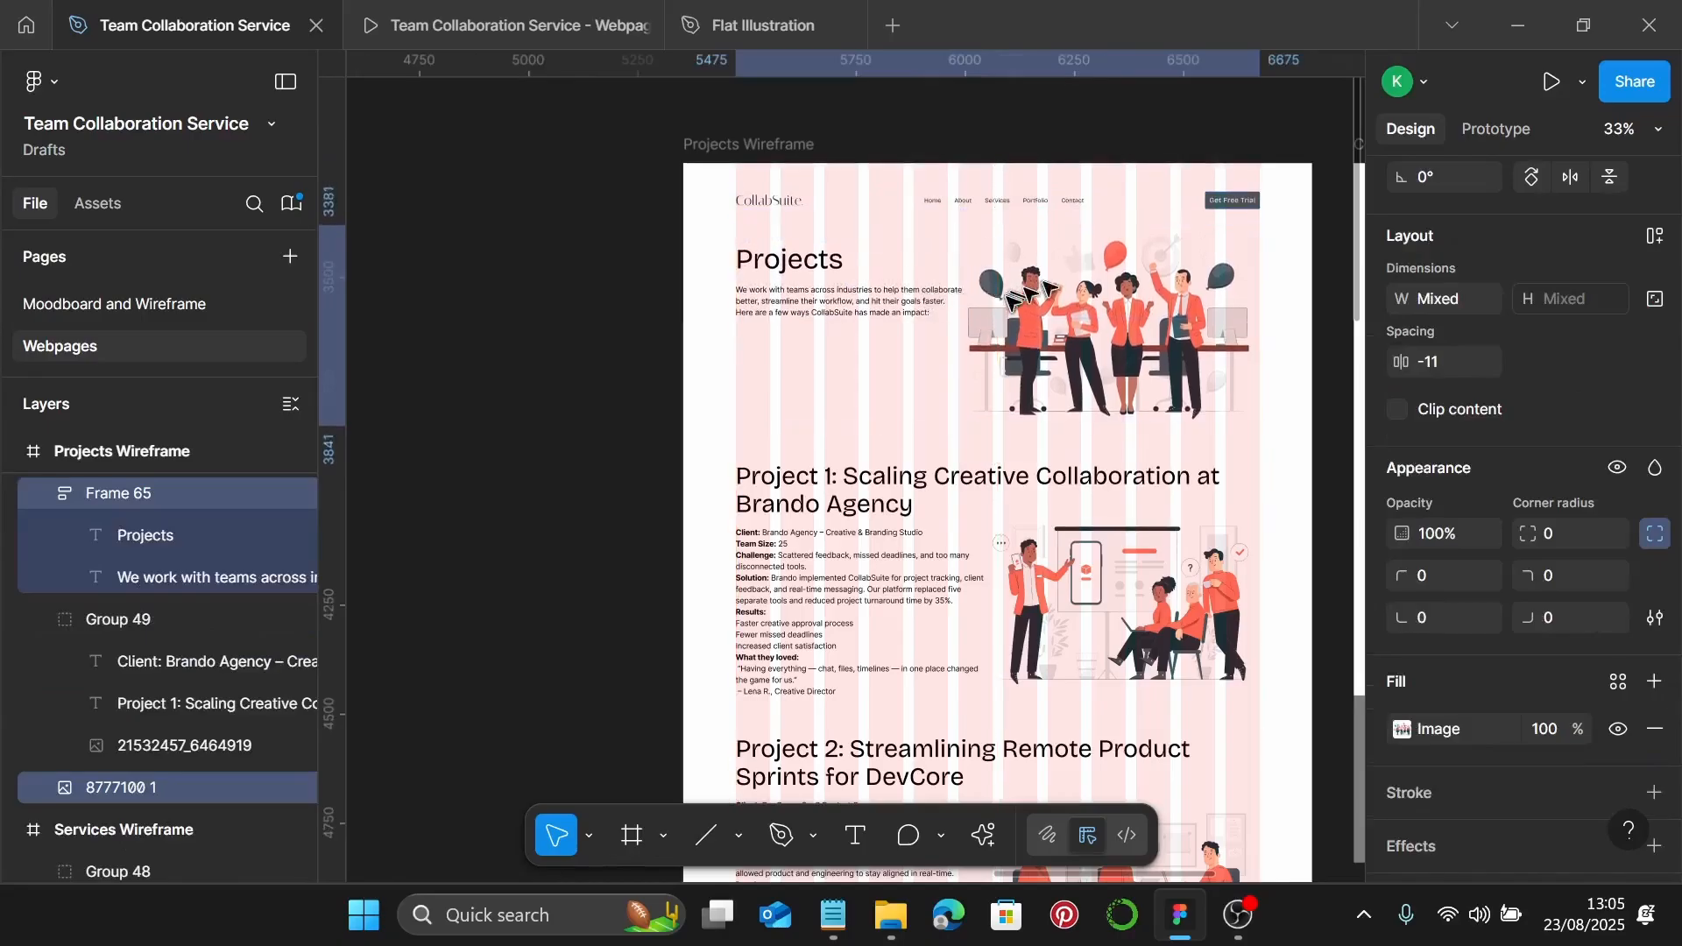
{"action": "left_click", "coordinate": [796, 296]}
{"action": "left_click", "coordinate": [782, 206], "text": "shift"}
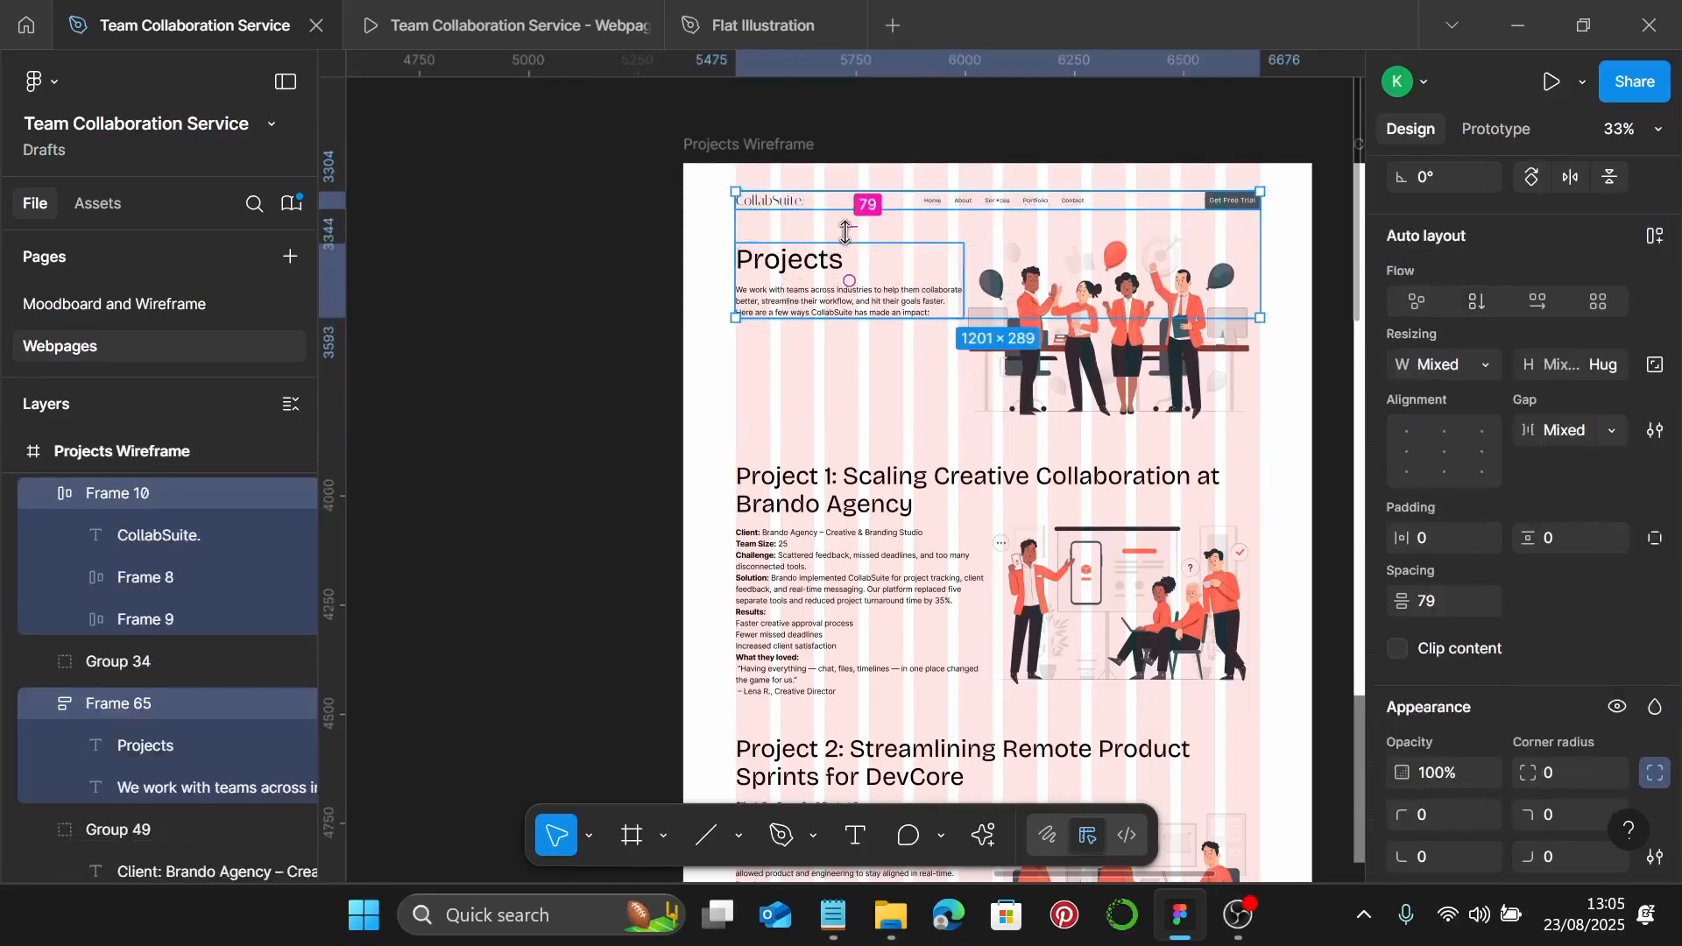
{"action": "left_click", "coordinate": [1064, 323]}
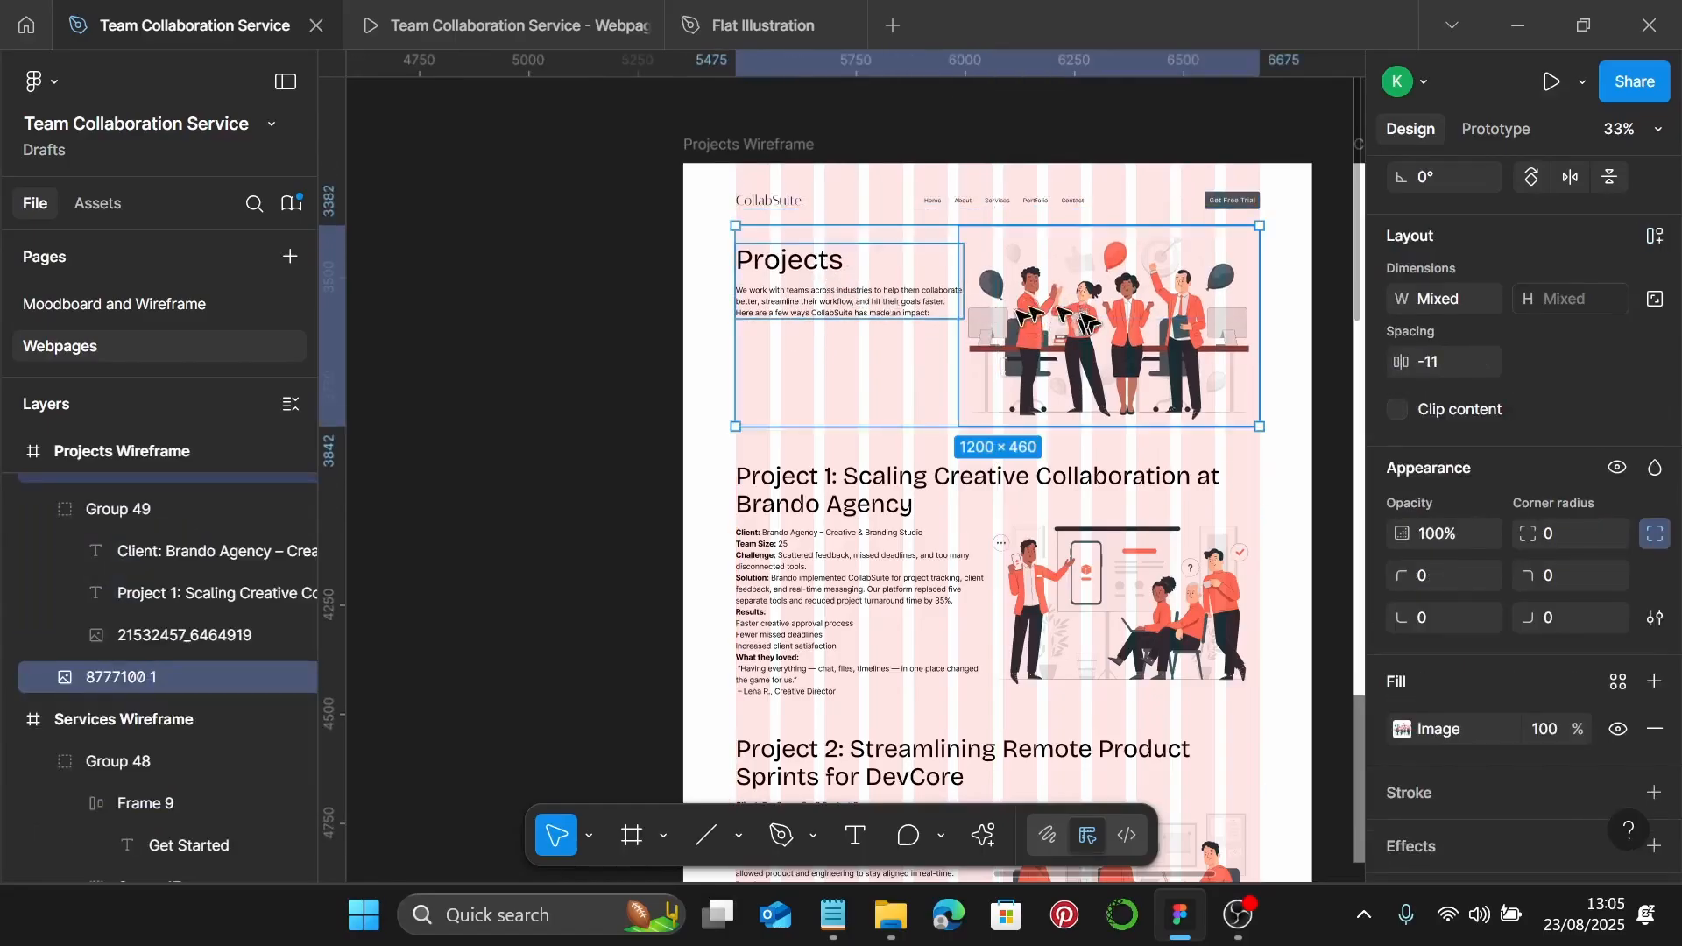
{"action": "left_click", "coordinate": [758, 292]}
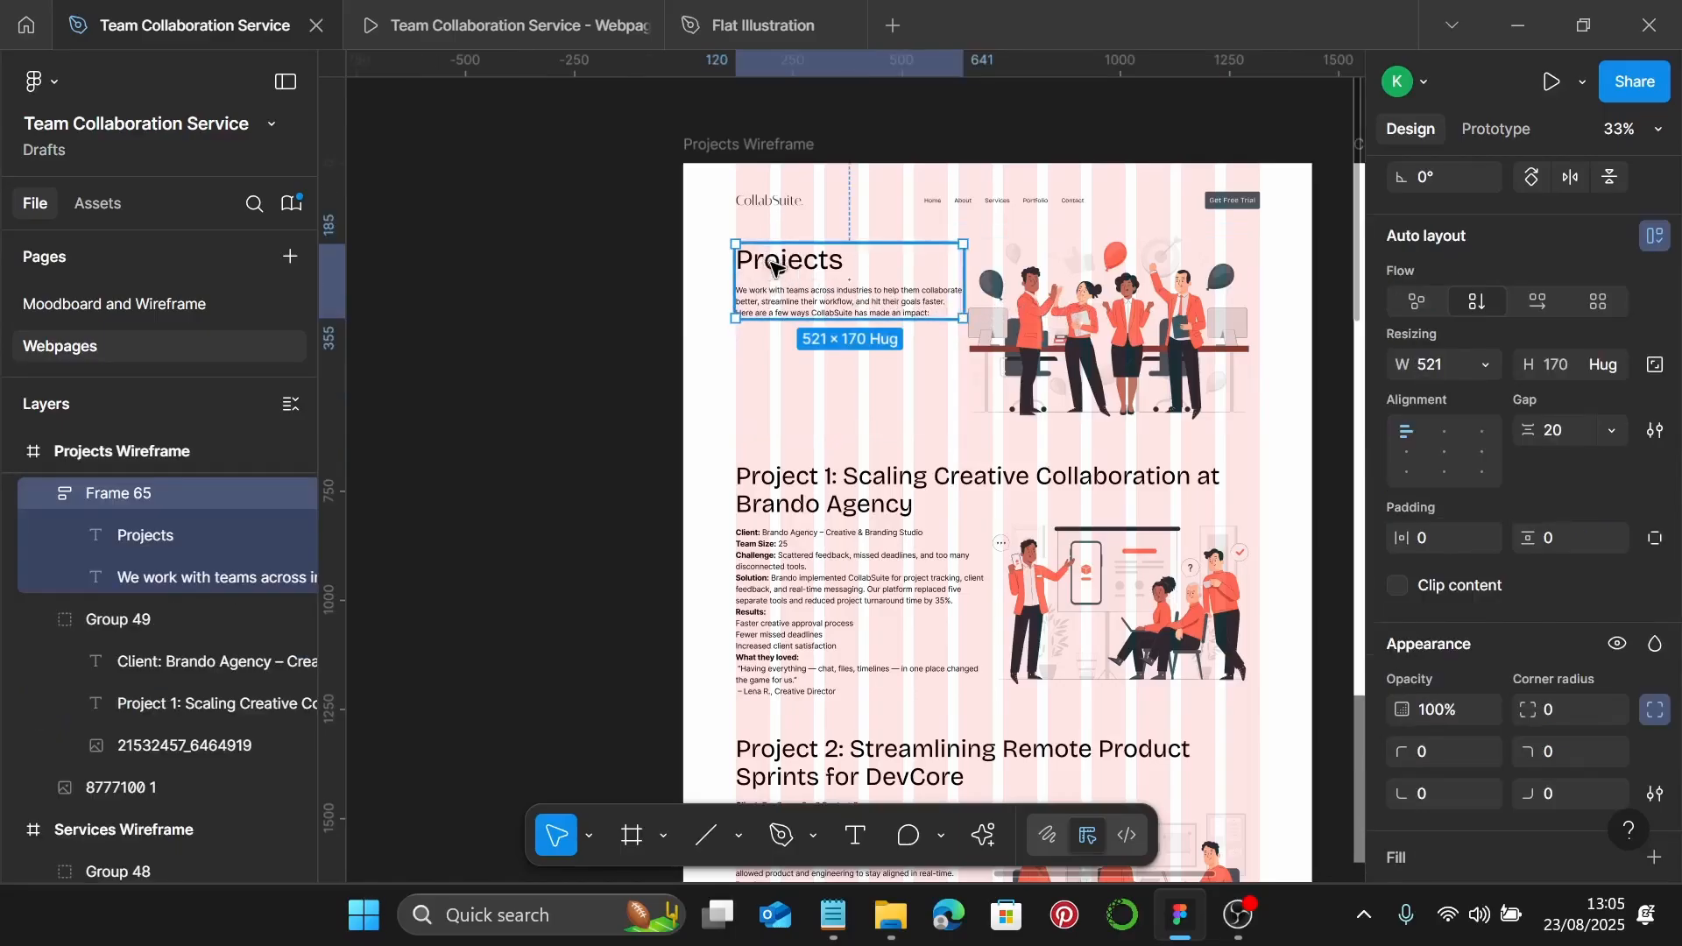
{"action": "left_click", "coordinate": [788, 199]}
{"action": "left_click", "coordinate": [811, 256], "text": "shift"}
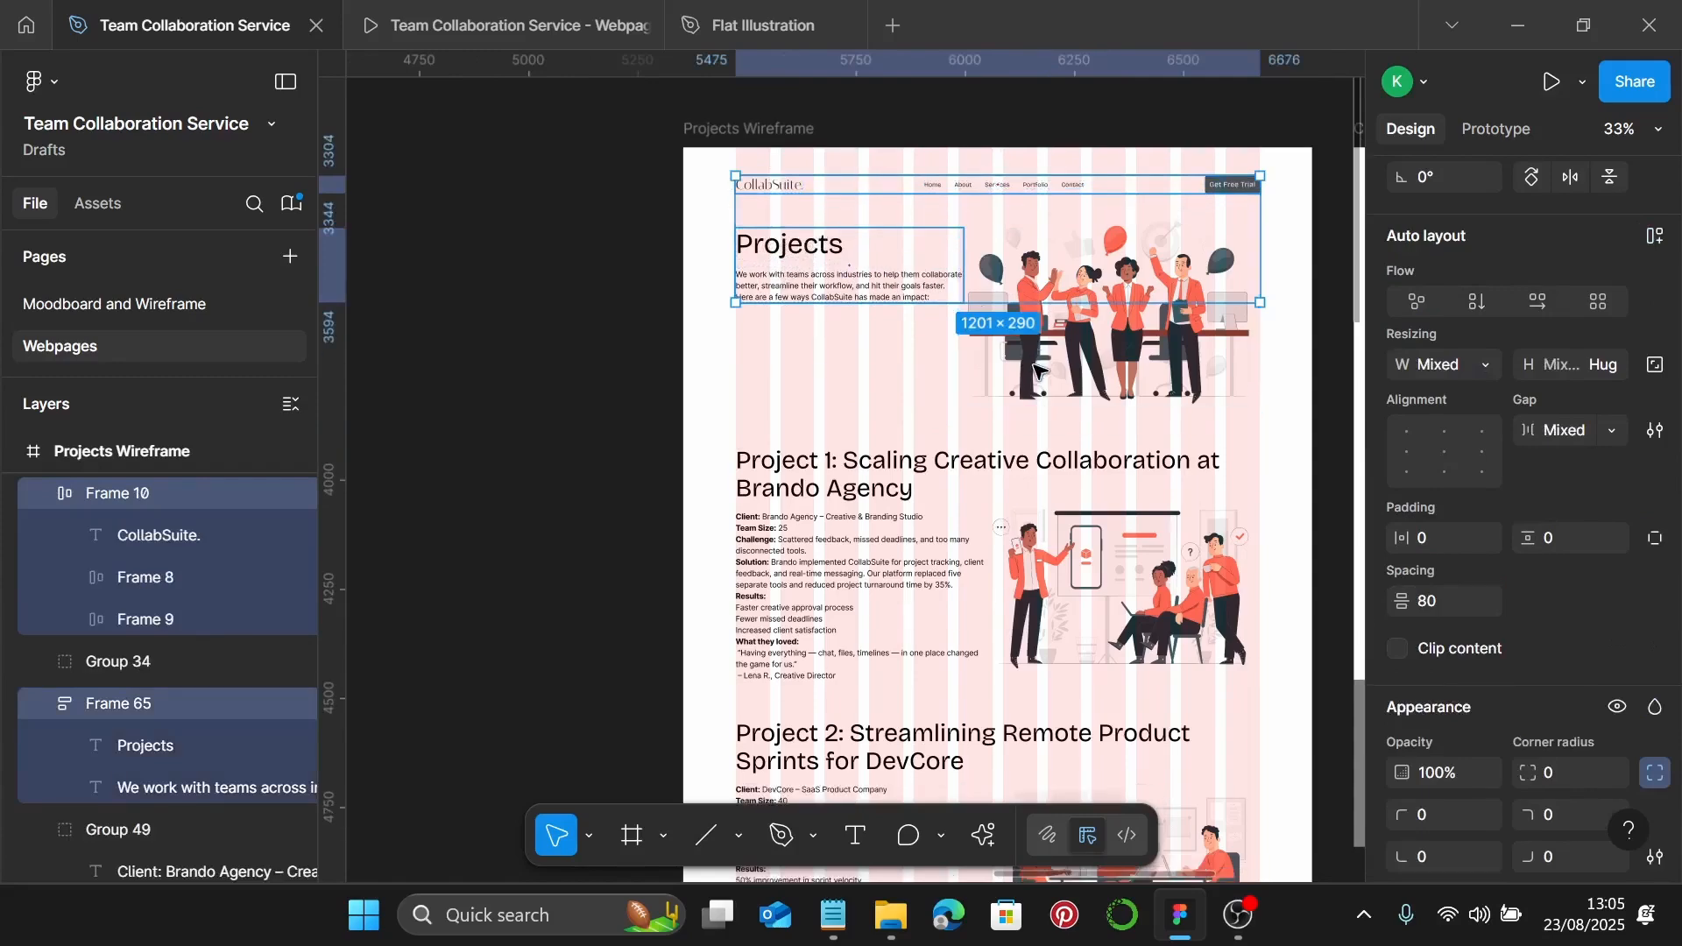
Set the vertical spacing between the Projects intro illustration and the Project 1 group to 80
{"action": "scroll", "coordinate": [1068, 342], "scroll_direction": "down", "scroll_amount": 2}
{"action": "left_click", "coordinate": [1096, 286]}
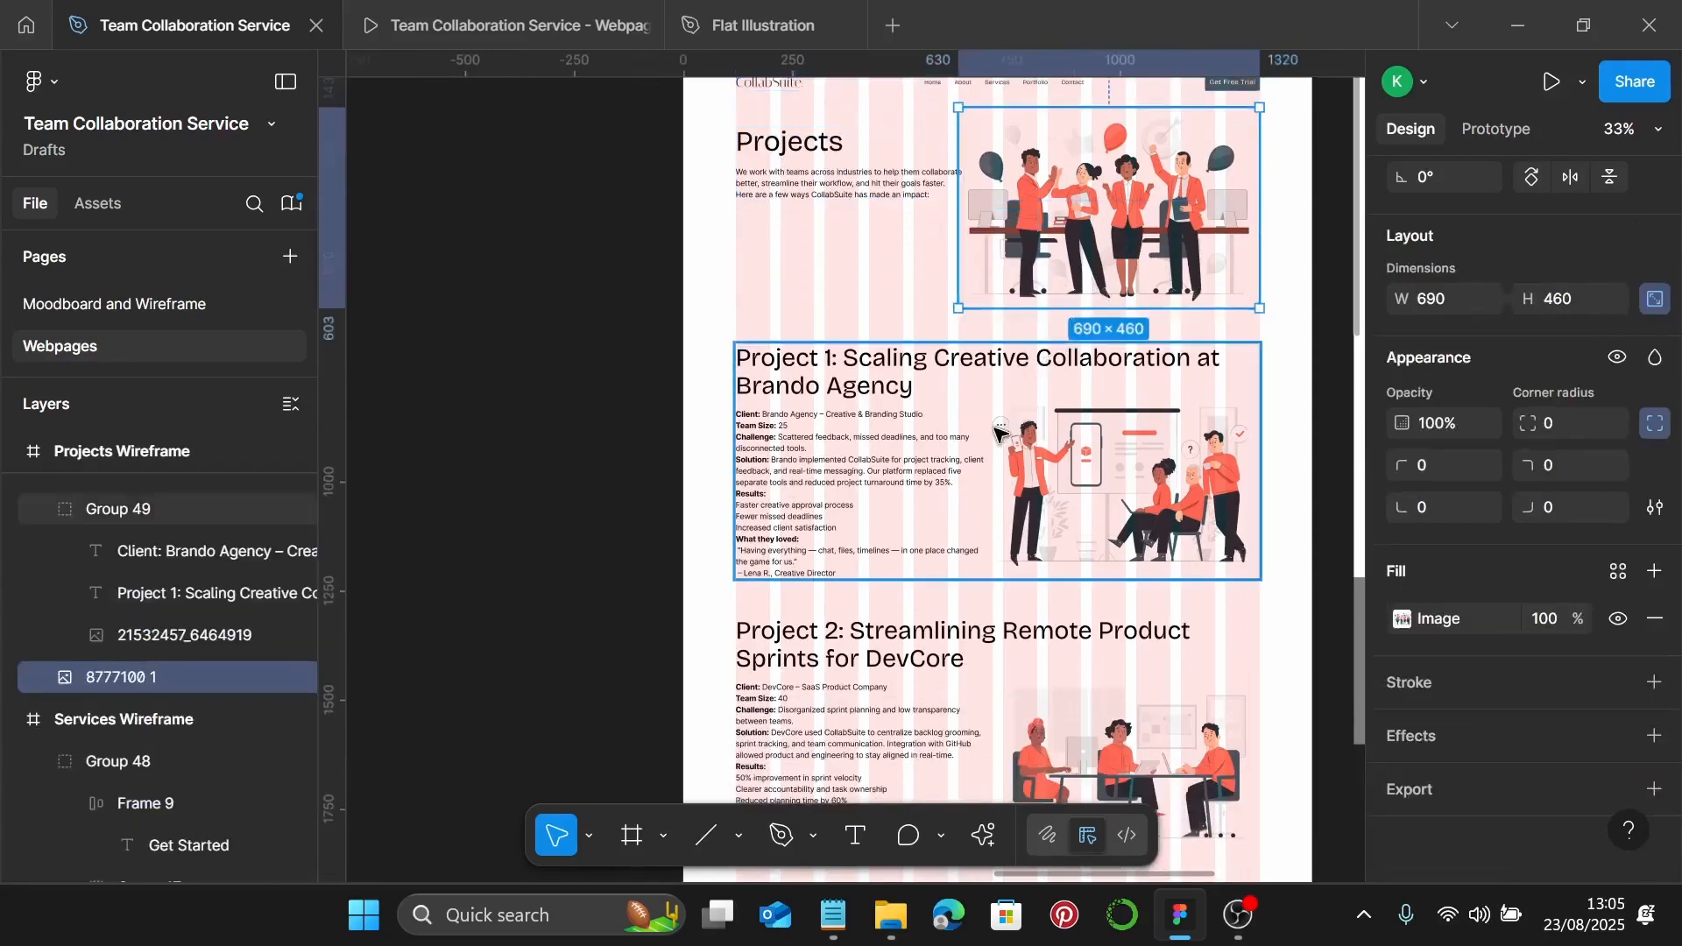
{"action": "left_click", "coordinate": [1047, 378], "text": "shift"}
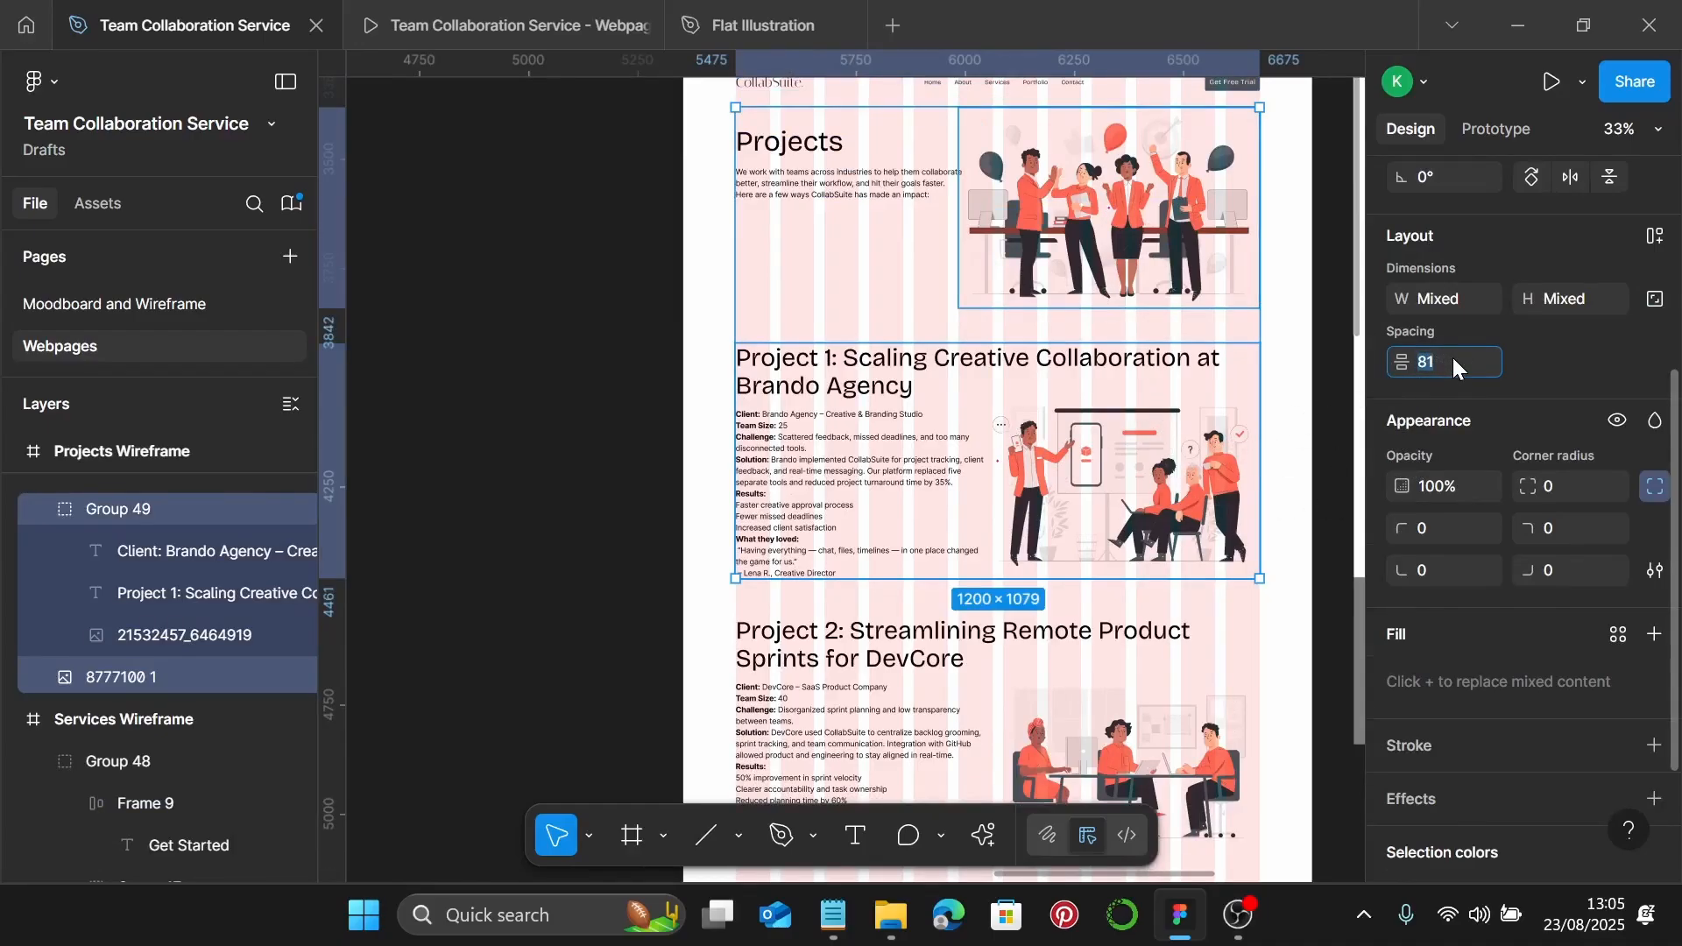
{"action": "type", "text": "80"}
{"action": "key", "text": "Return"}
{"action": "scroll", "coordinate": [1200, 403], "scroll_direction": "down", "scroll_amount": 3}
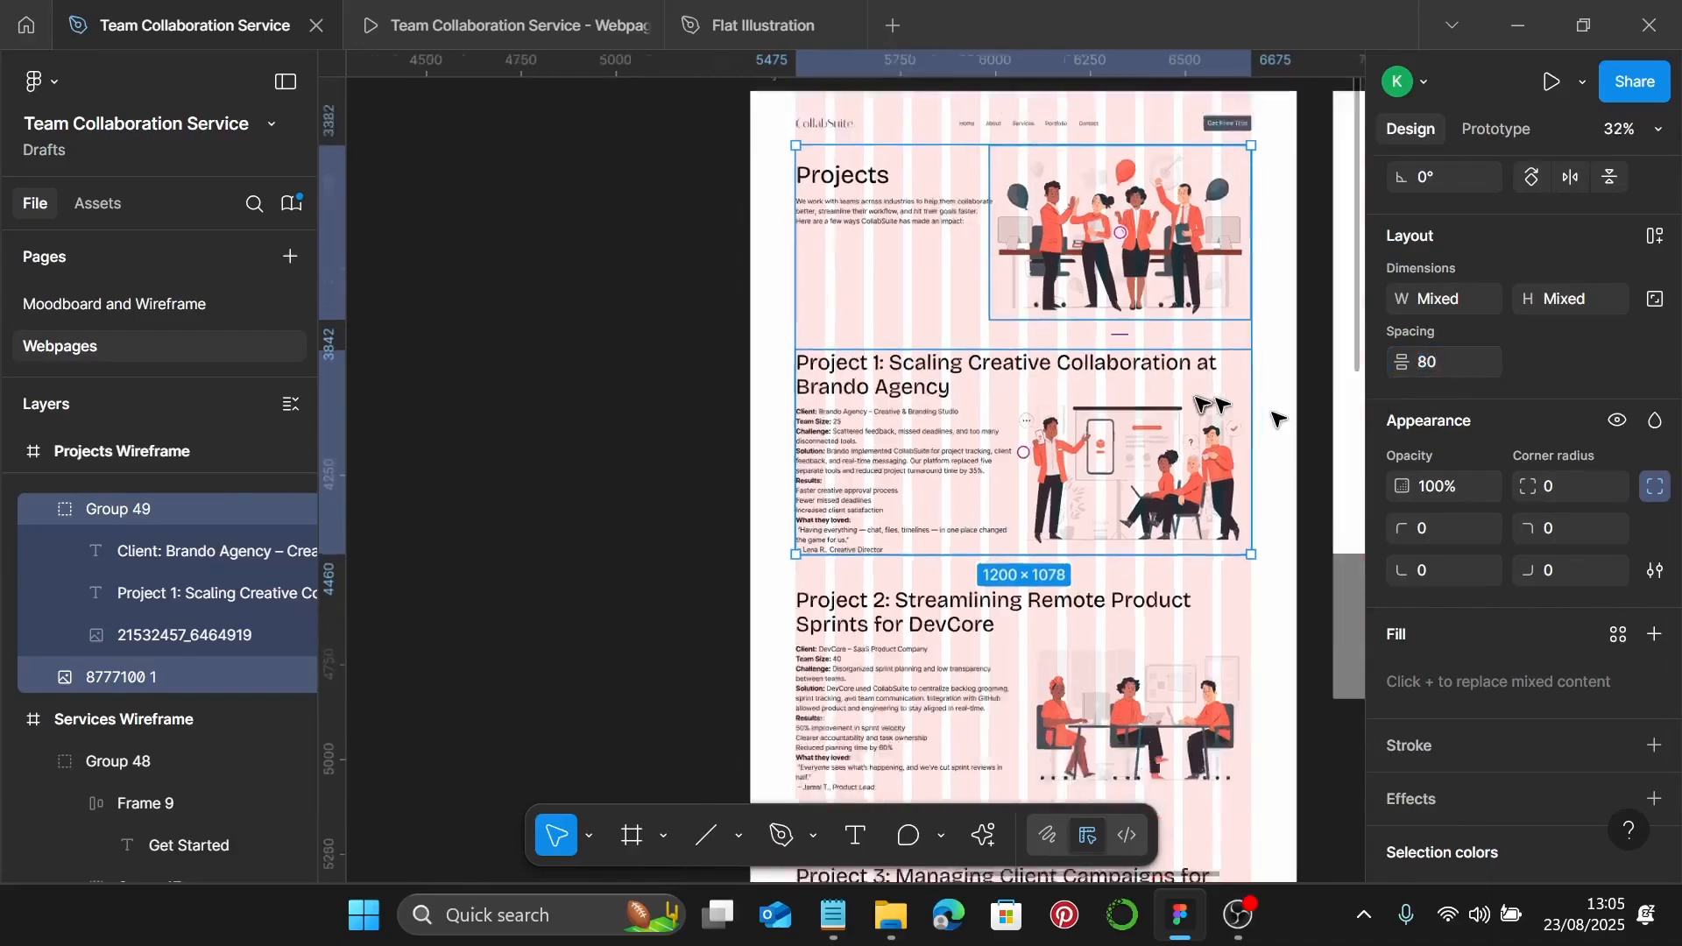
Set the vertical spacing between the Project 1, Project 2 and Project 3 groups and the footer to 100
{"action": "scroll", "coordinate": [1202, 405], "scroll_direction": "down", "scroll_amount": 1}
{"action": "left_click", "coordinate": [1165, 385]}
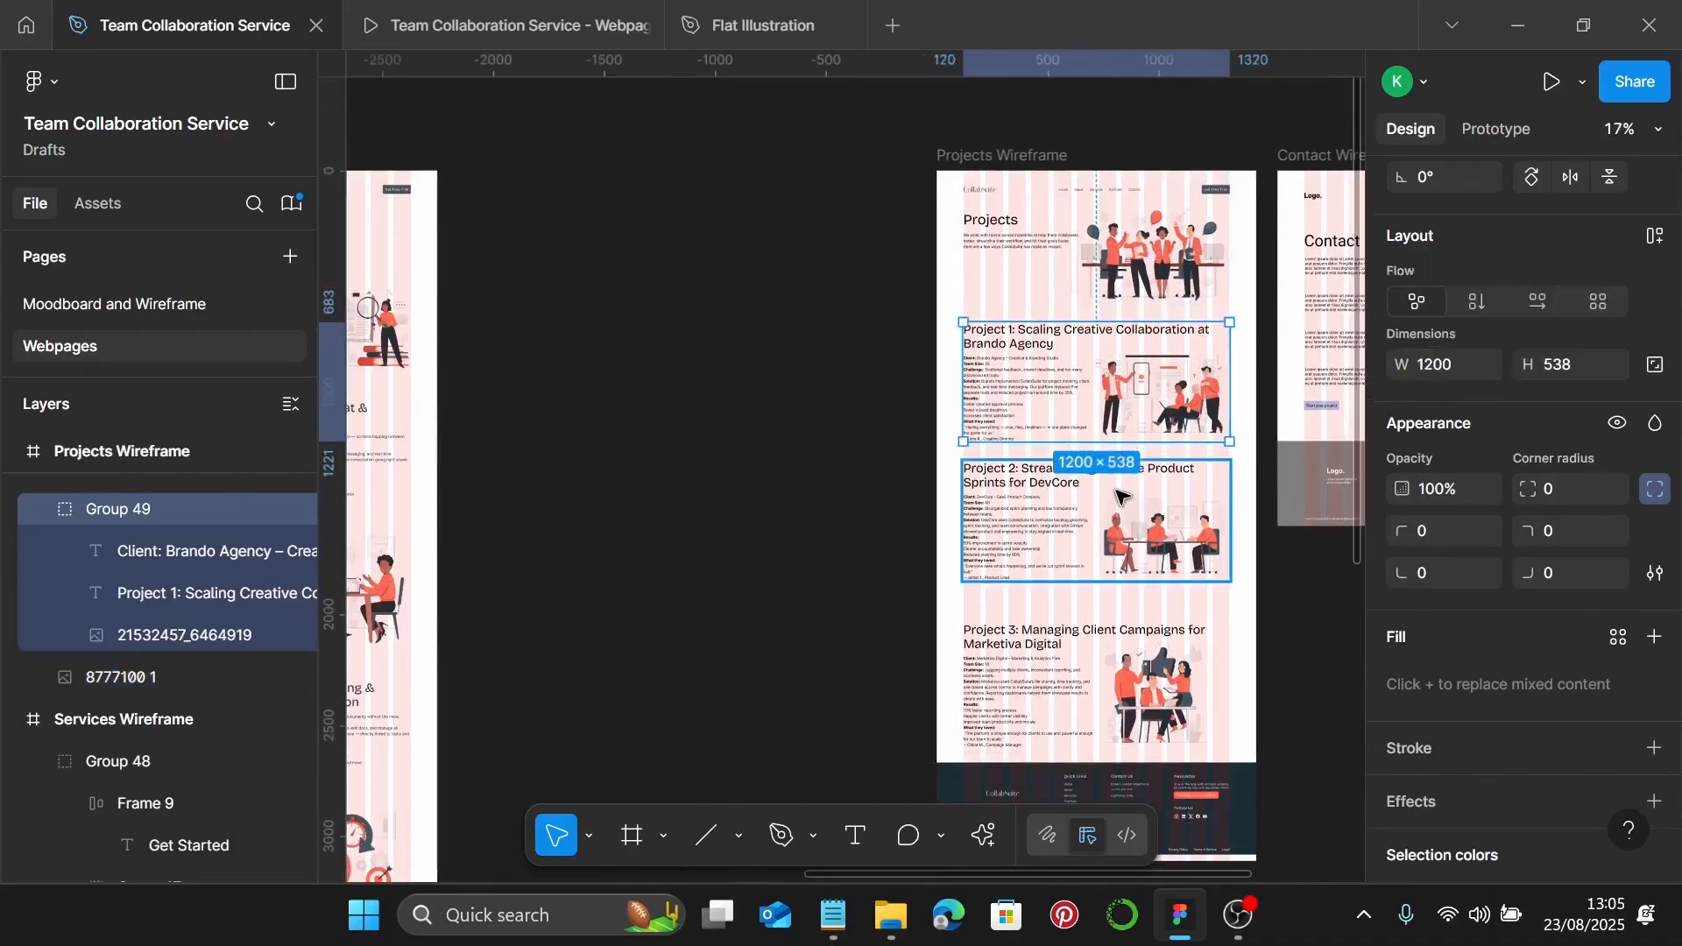
{"action": "left_click", "coordinate": [1147, 525], "text": "shift"}
{"action": "left_click", "coordinate": [1148, 640], "text": "shift"}
{"action": "scroll", "coordinate": [1148, 640], "scroll_direction": "down", "scroll_amount": 3}
{"action": "left_click", "coordinate": [1095, 653], "text": "shift"}
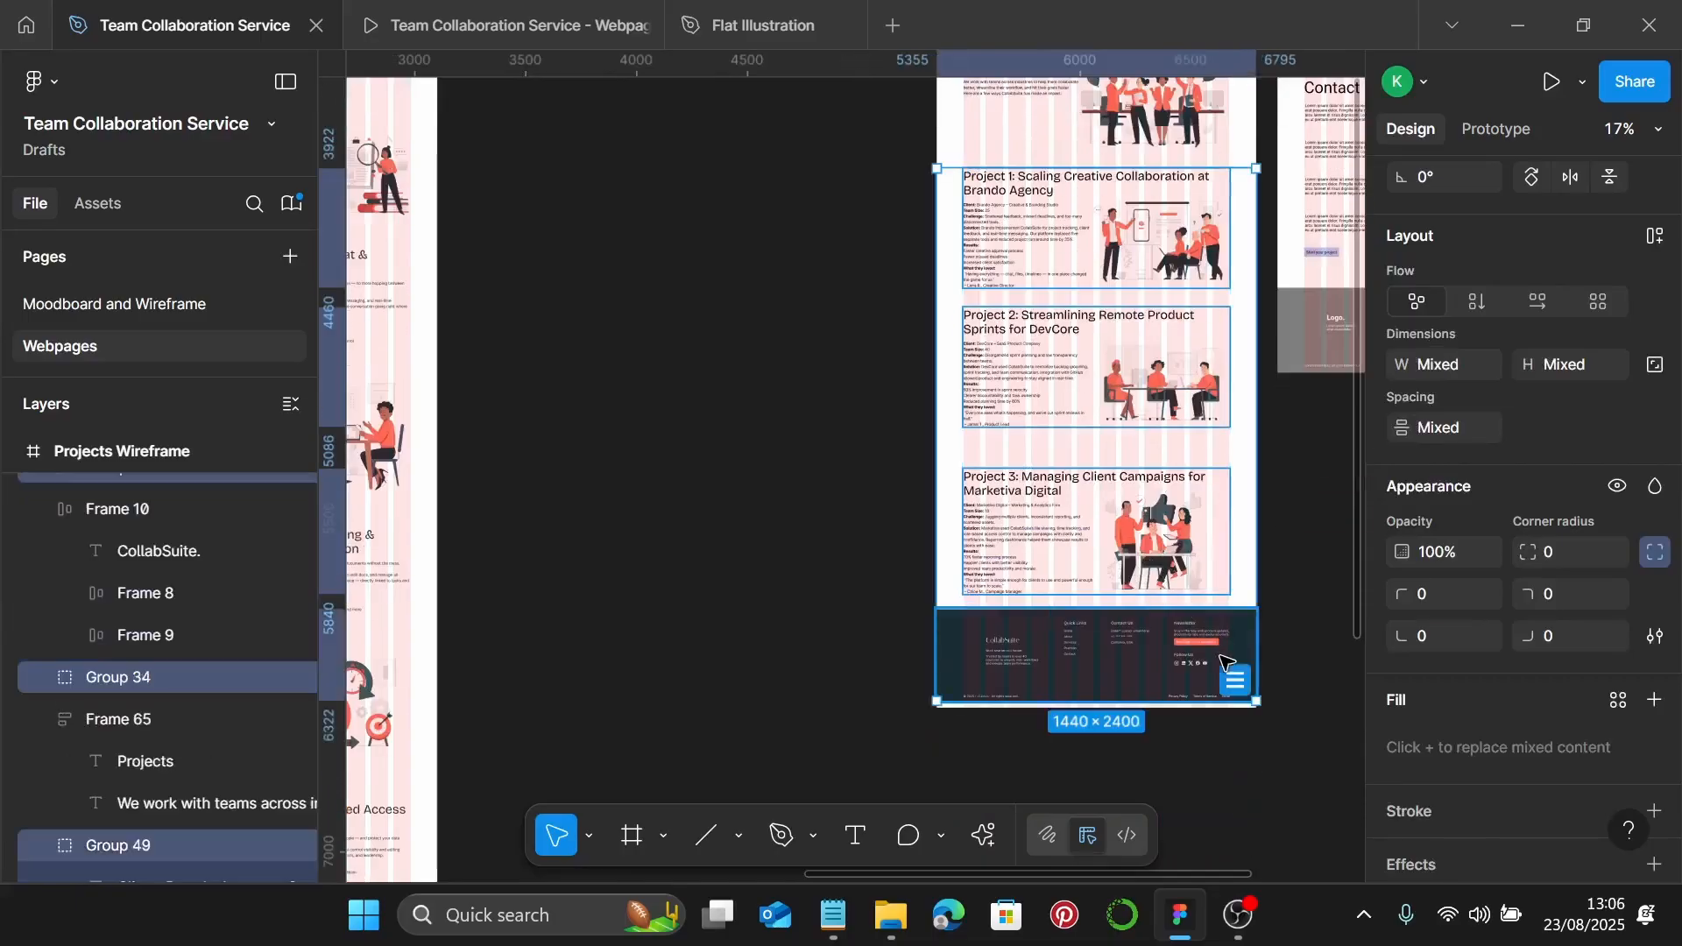
{"action": "type", "text": "100"}
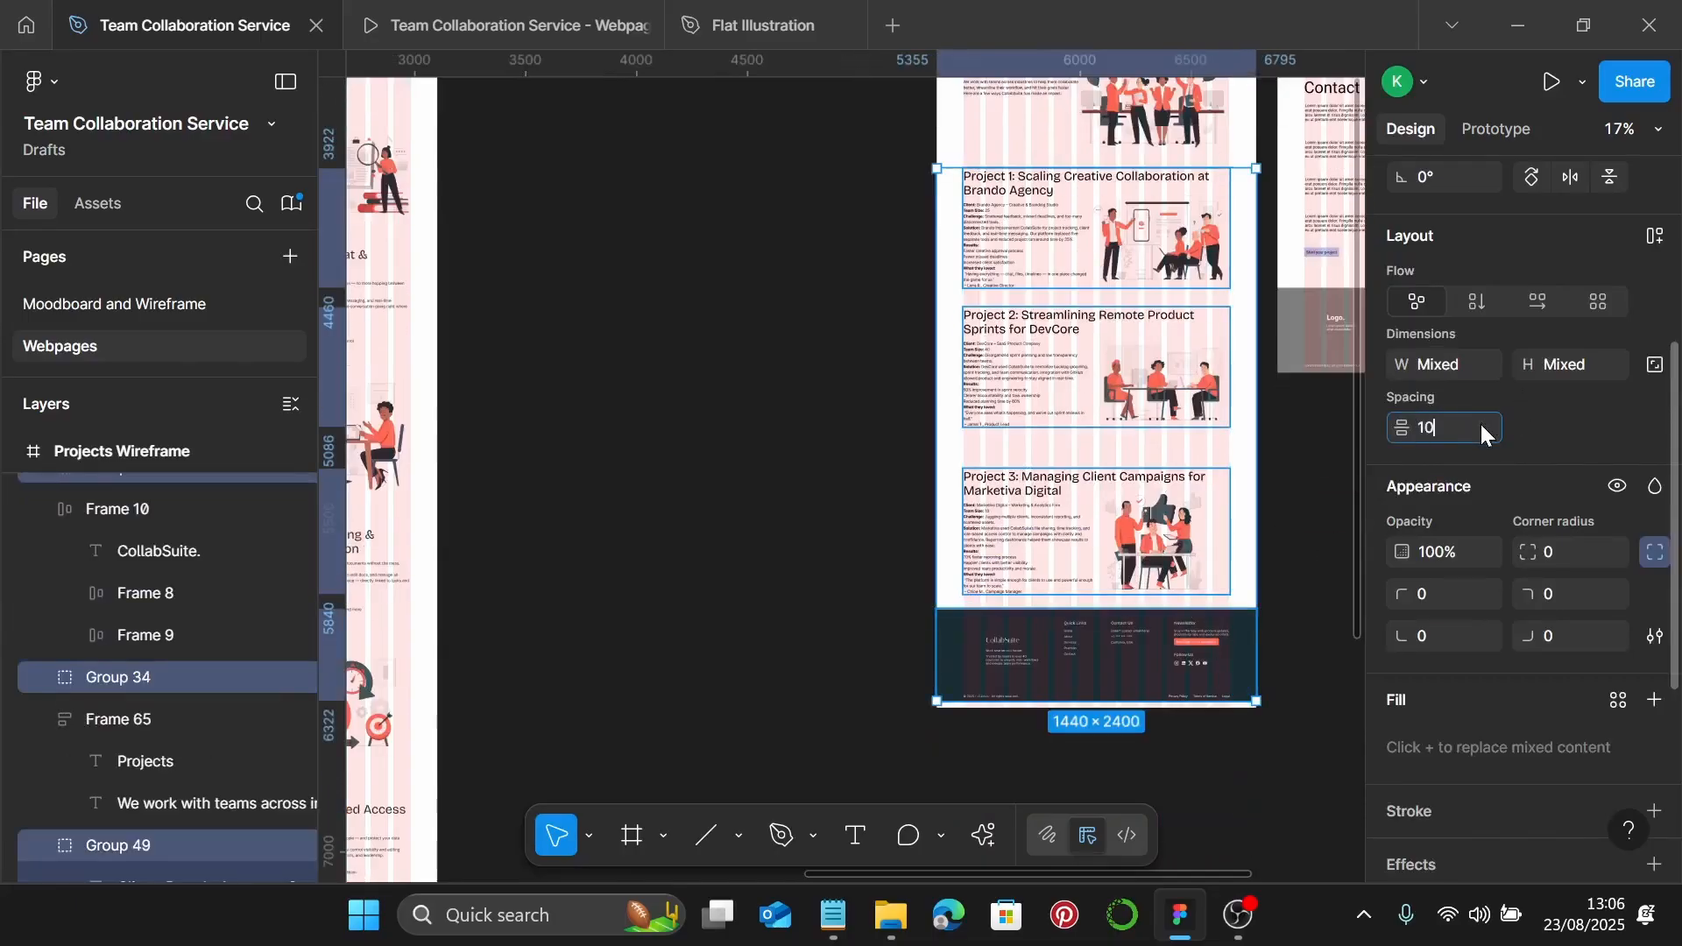
{"action": "key", "text": "Return"}
Shorten the Projects Wireframe frame to a height of 3038 so that it ends at the footer's lower edge
{"action": "scroll", "coordinate": [971, 622], "scroll_direction": "right", "scroll_amount": 5}
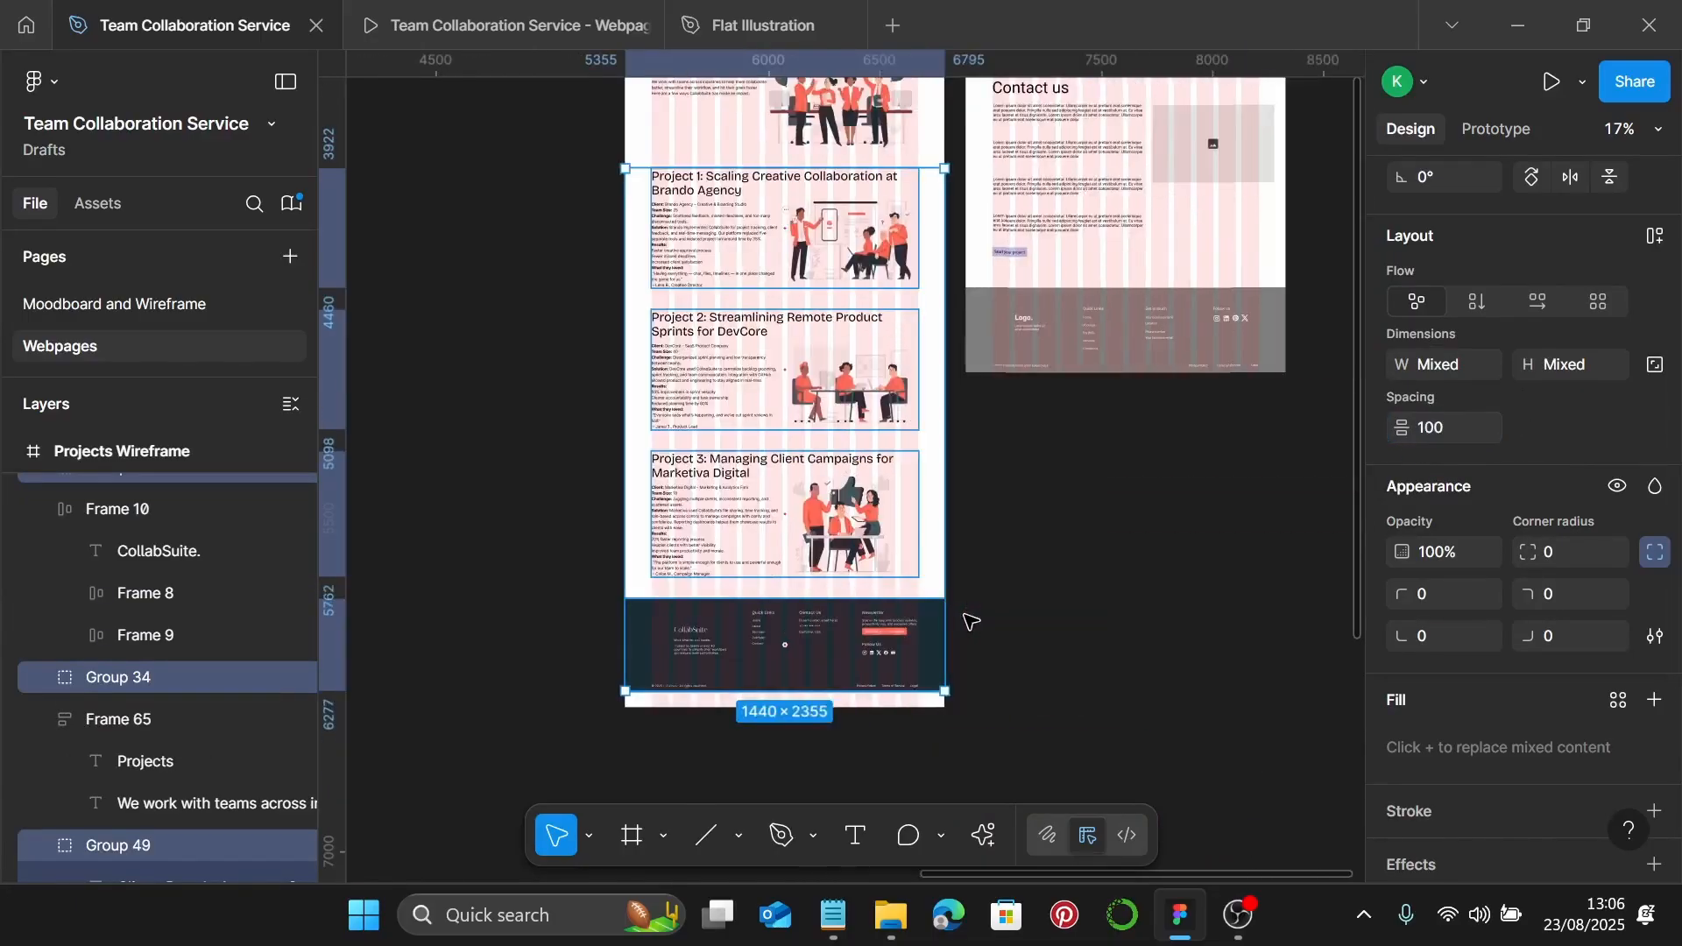
{"action": "scroll", "coordinate": [883, 717], "scroll_direction": "up", "scroll_amount": 6}
{"action": "right_click", "coordinate": [898, 649]}
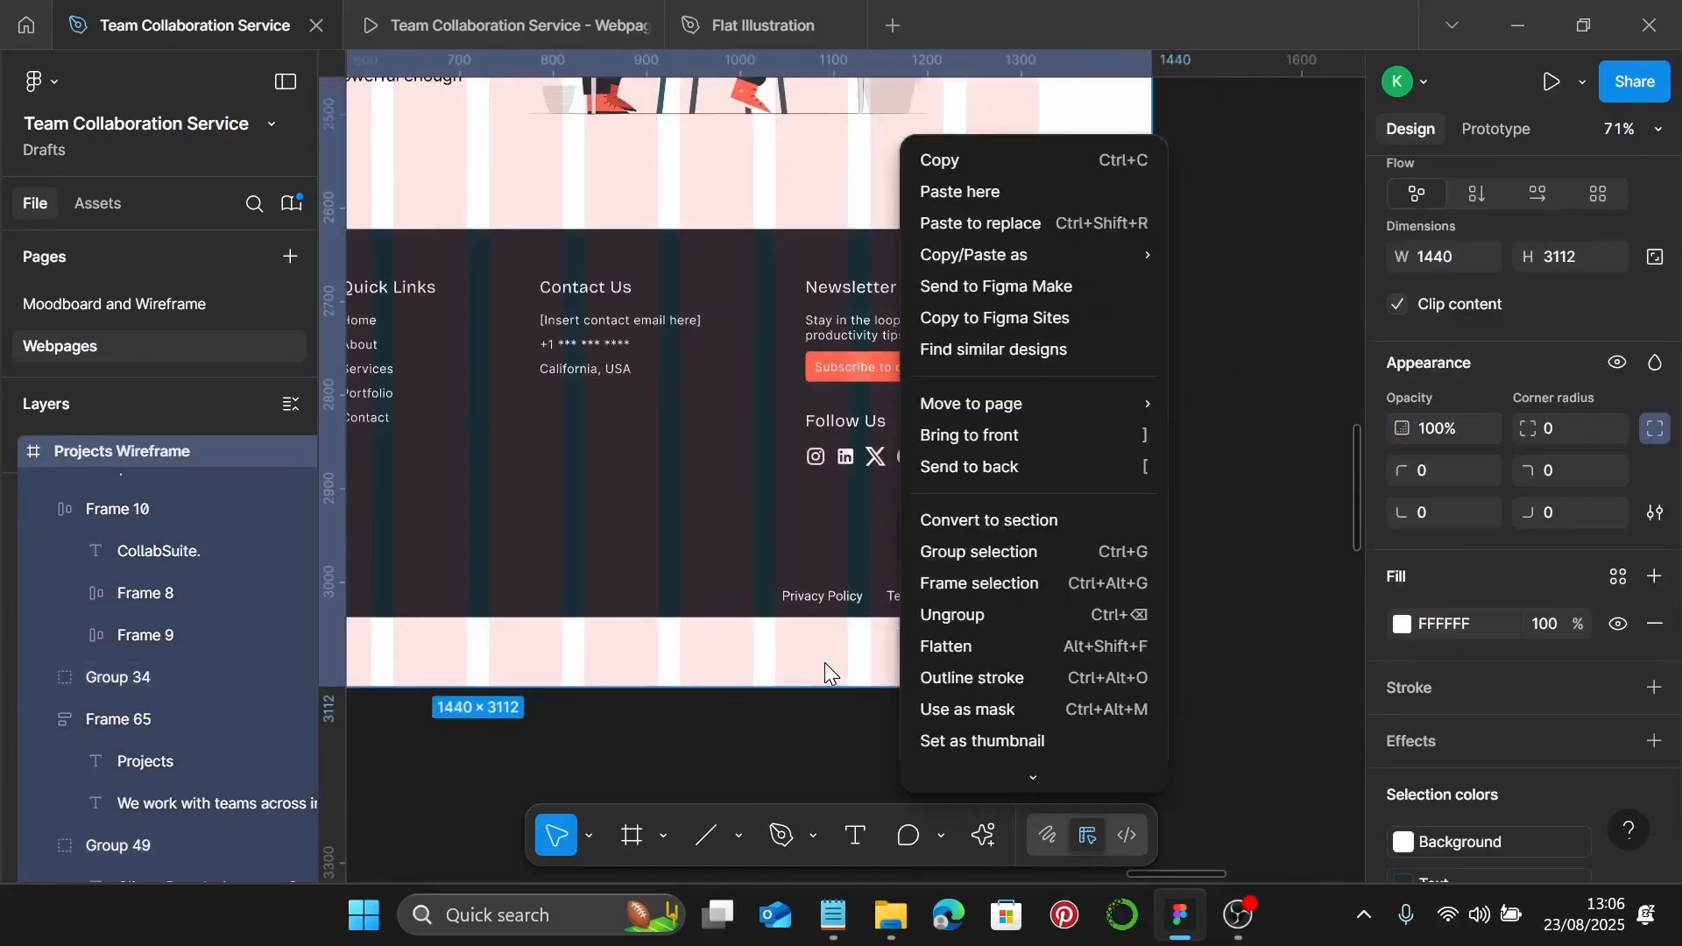
{"action": "left_click", "coordinate": [825, 664]}
{"action": "scroll", "coordinate": [876, 680], "scroll_direction": "up", "scroll_amount": 2}
{"action": "scroll", "coordinate": [871, 680], "scroll_direction": "up", "scroll_amount": 4}
{"action": "left_click_drag", "start_coordinate": [905, 701], "coordinate": [965, 442]}
{"action": "scroll", "coordinate": [935, 562], "scroll_direction": "up", "scroll_amount": 6}
{"action": "scroll", "coordinate": [939, 563], "scroll_direction": "up", "scroll_amount": 5}
{"action": "scroll", "coordinate": [964, 442], "scroll_direction": "down", "scroll_amount": 15}
{"action": "scroll", "coordinate": [964, 442], "scroll_direction": "down", "scroll_amount": 4}
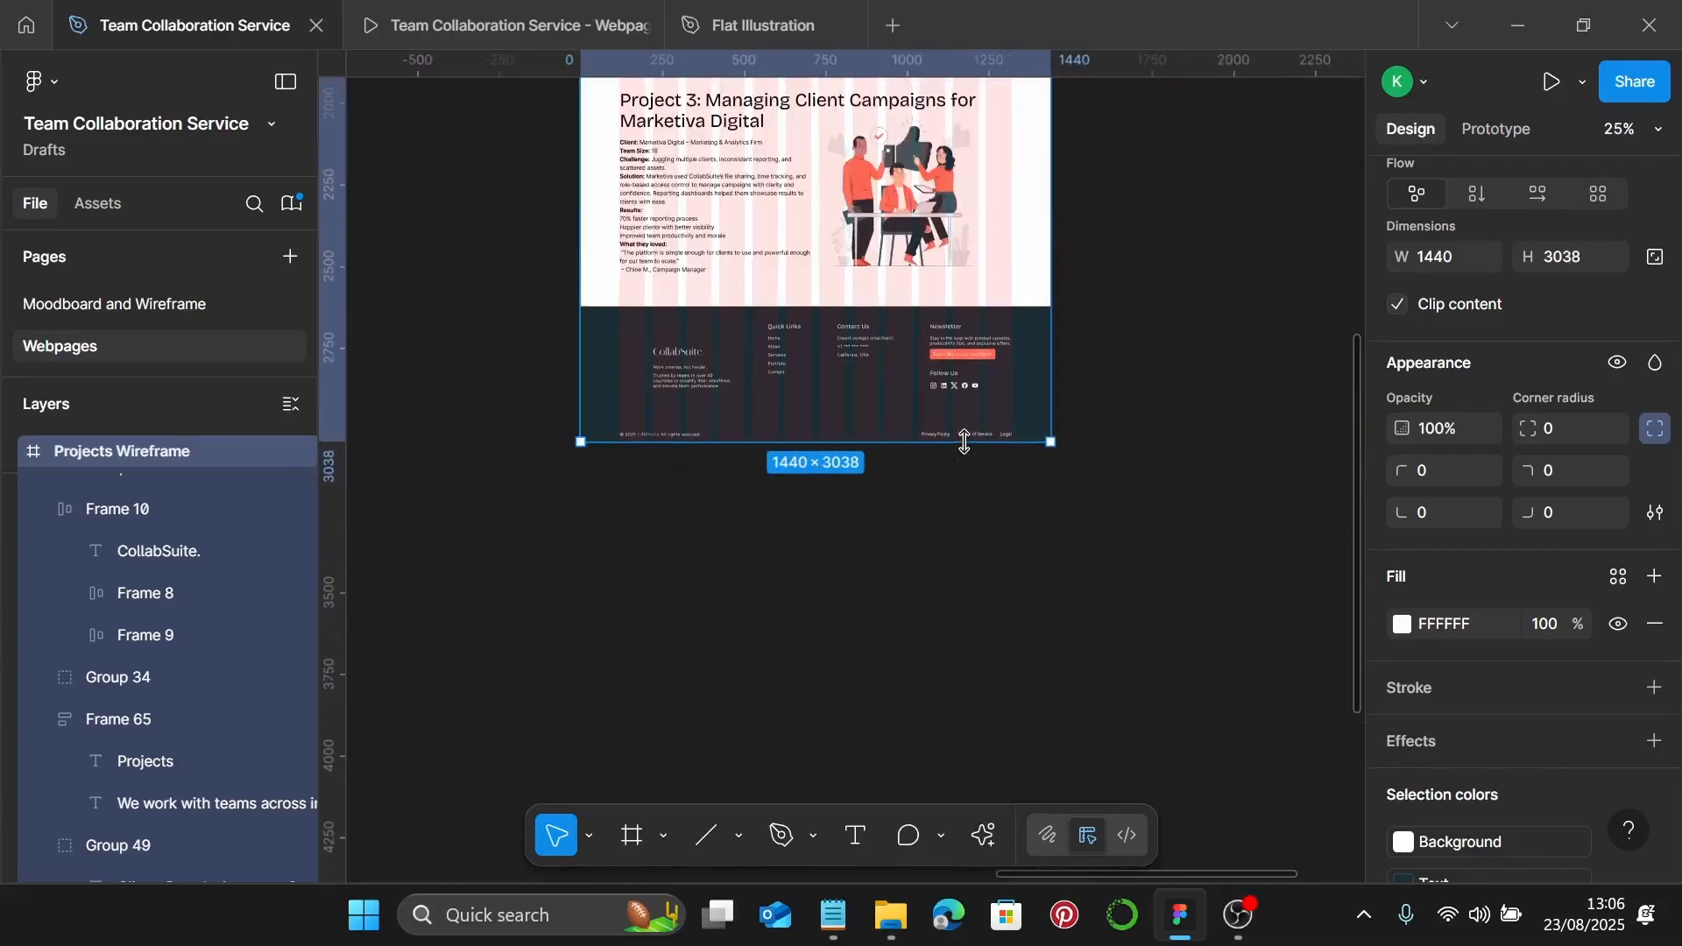
Replace the 000000 black among the Projects Wireframe's selection colours with the Text colour style
{"action": "scroll", "coordinate": [964, 442], "scroll_direction": "up", "scroll_amount": 4}
{"action": "scroll", "coordinate": [1637, 457], "scroll_direction": "down", "scroll_amount": 5}
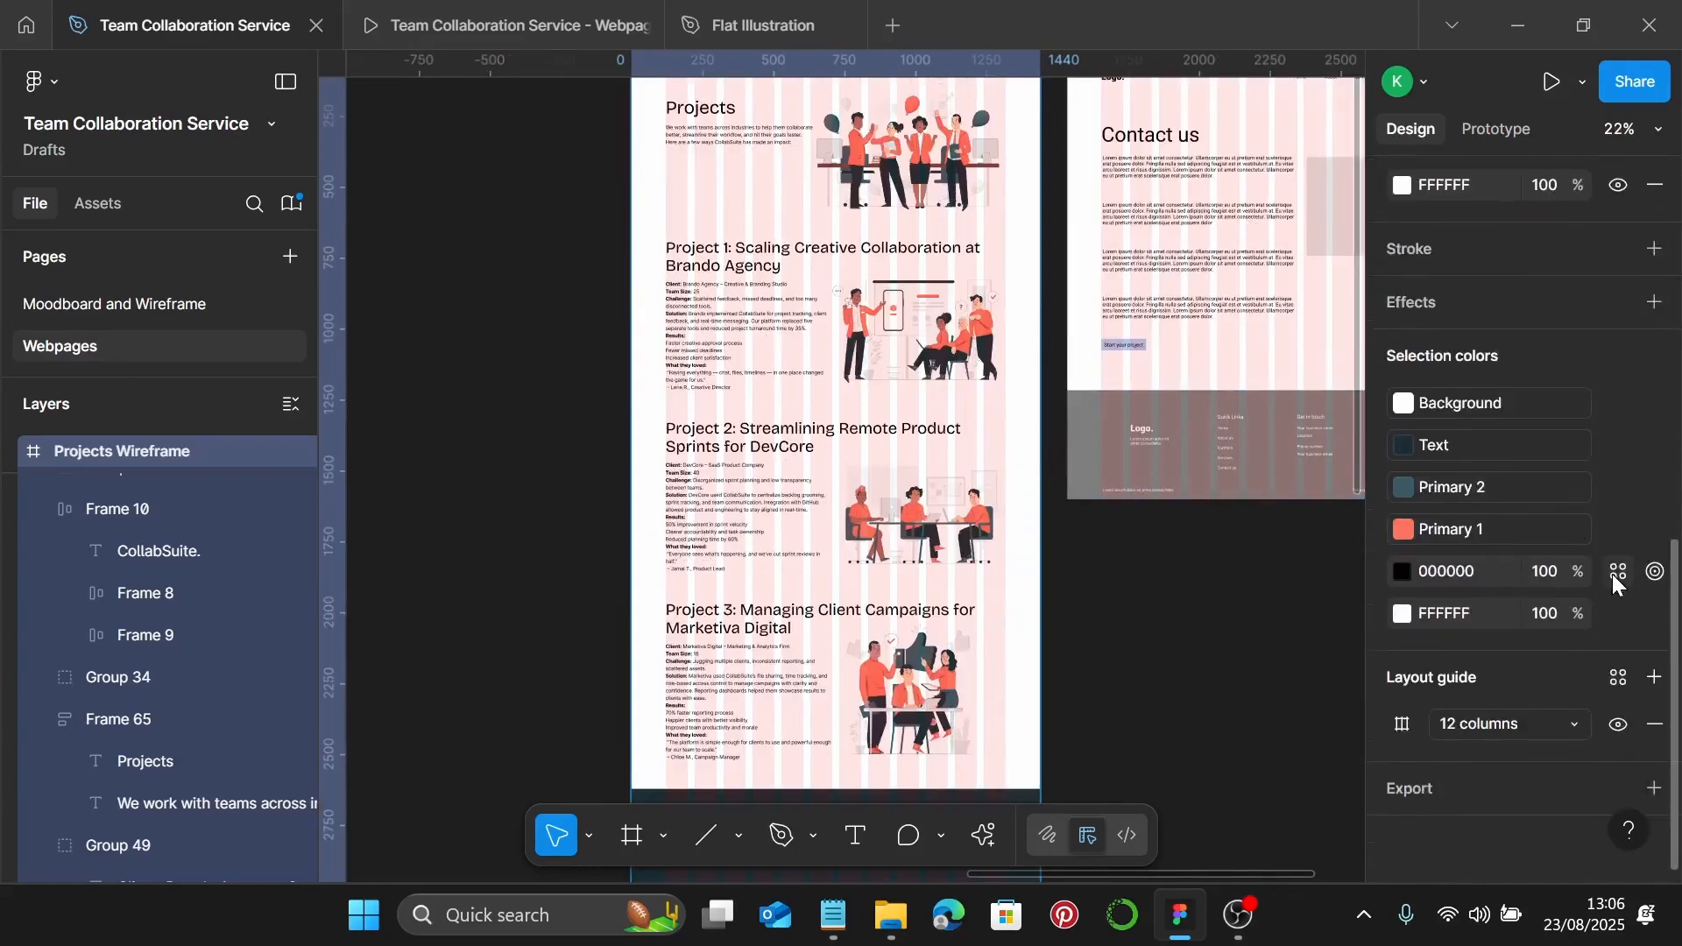
{"action": "left_click", "coordinate": [1617, 574]}
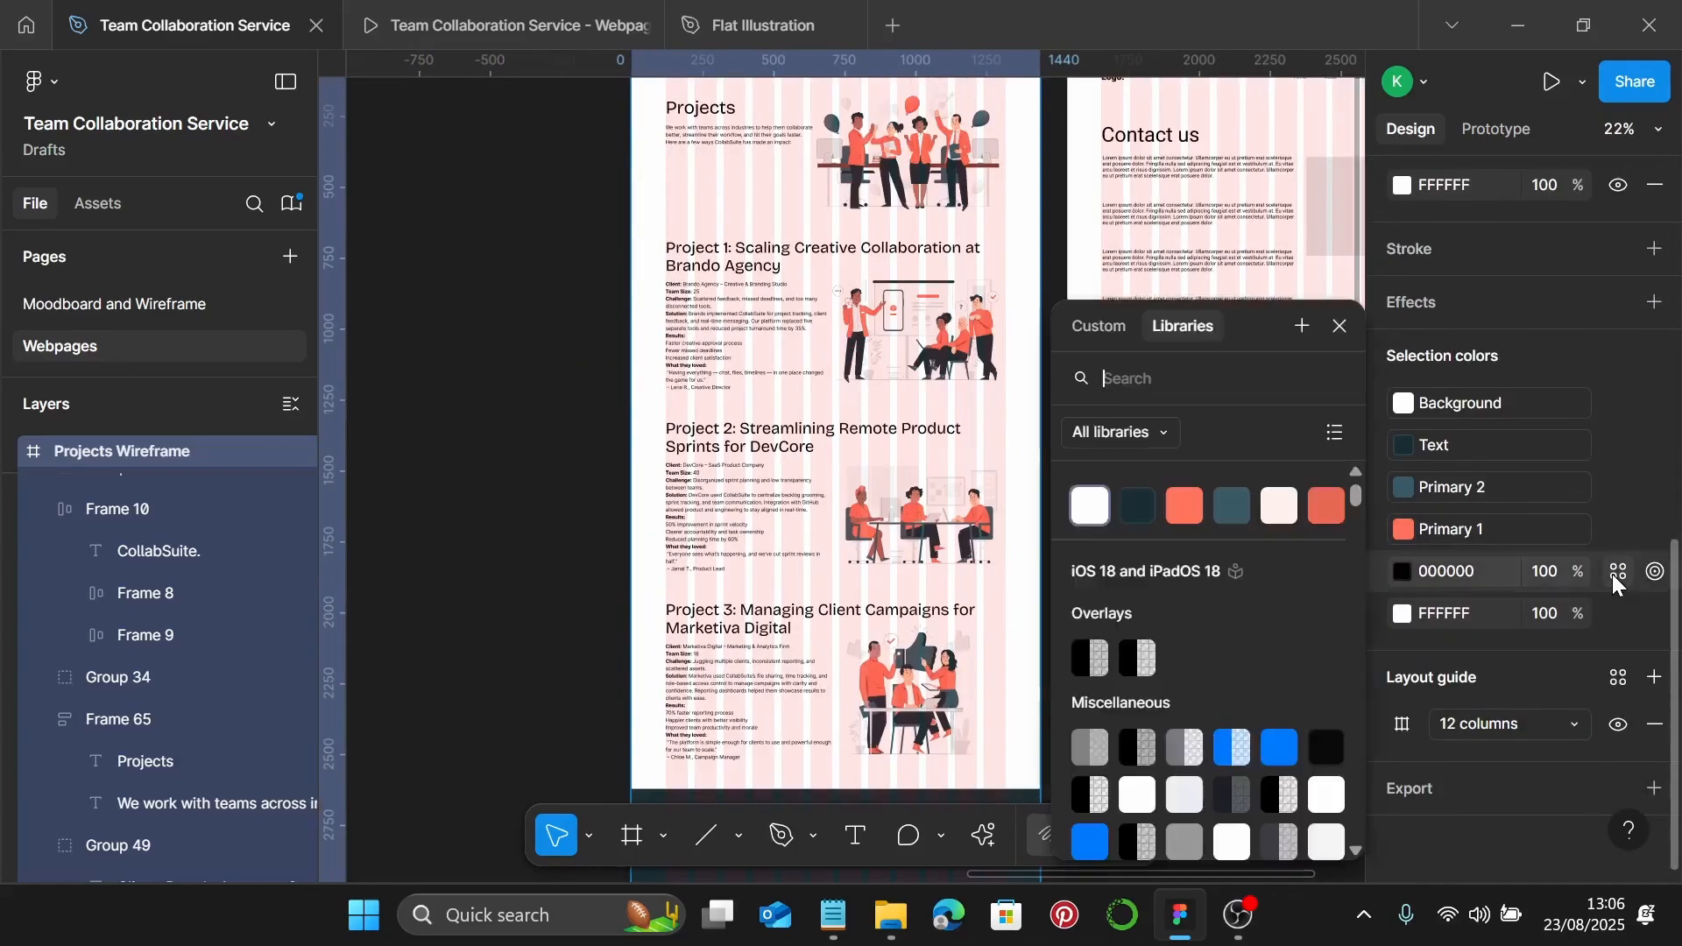
{"action": "left_click", "coordinate": [1136, 509]}
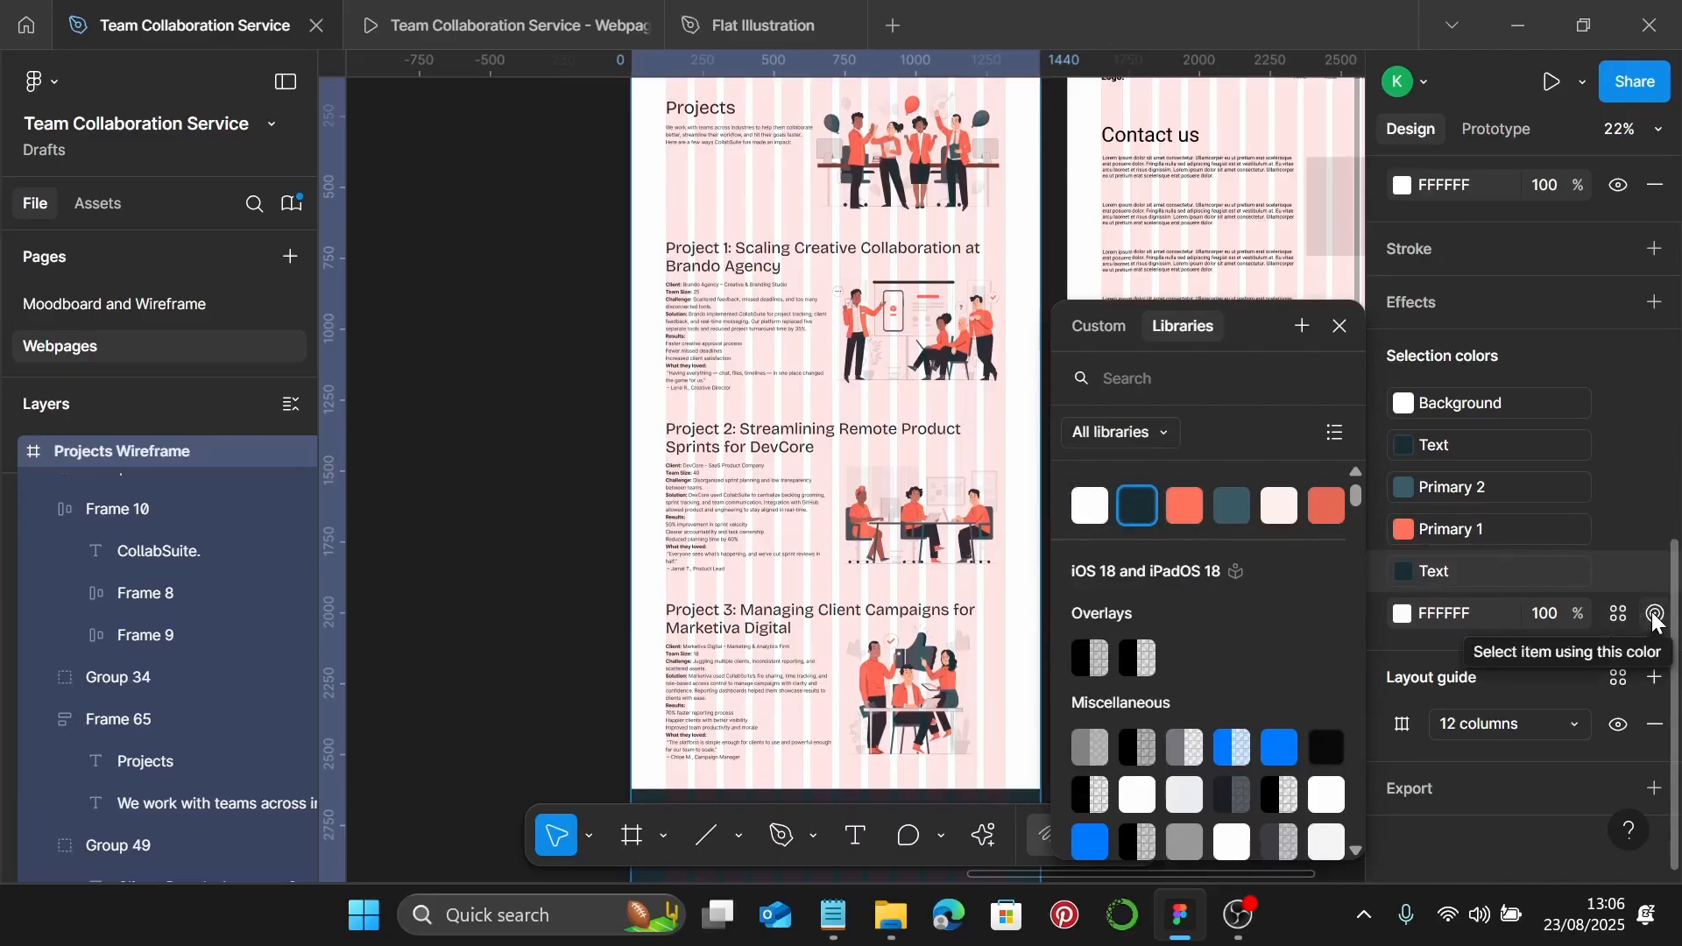
Replace the Projects Wireframe frame's FFFFFF fill with the Background colour style and deselect the frame
{"action": "left_click", "coordinate": [1656, 621]}
{"action": "left_click", "coordinate": [1656, 620]}
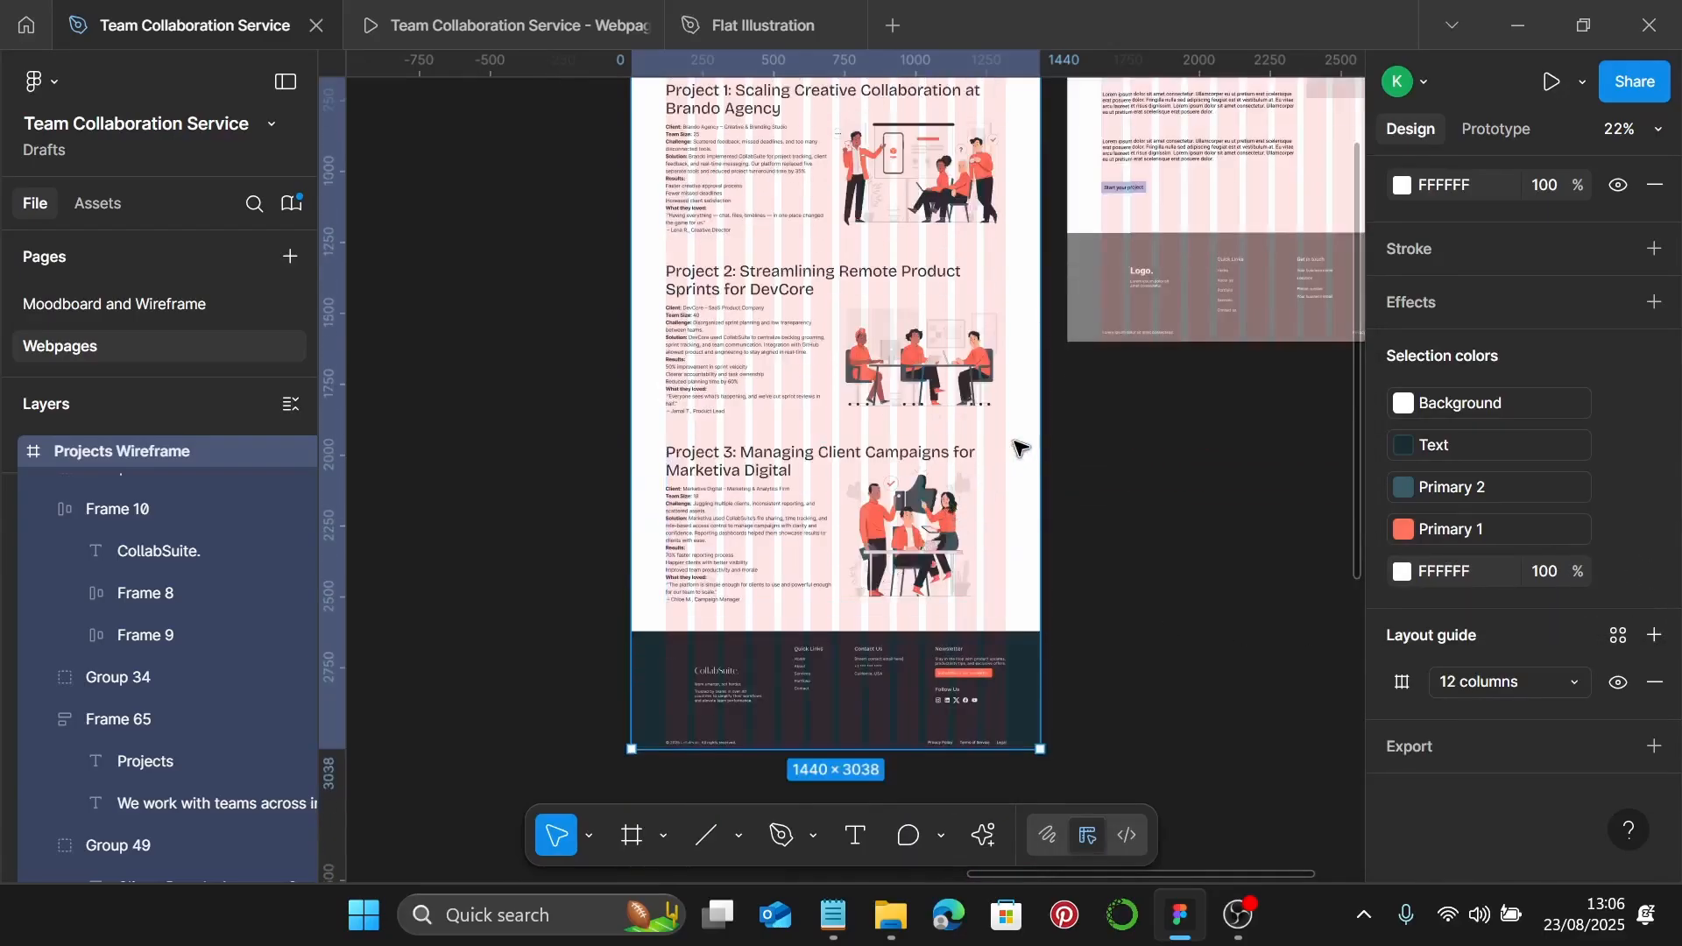
{"action": "key", "text": "Escape"}
{"action": "scroll", "coordinate": [1019, 448], "scroll_direction": "up", "scroll_amount": 5}
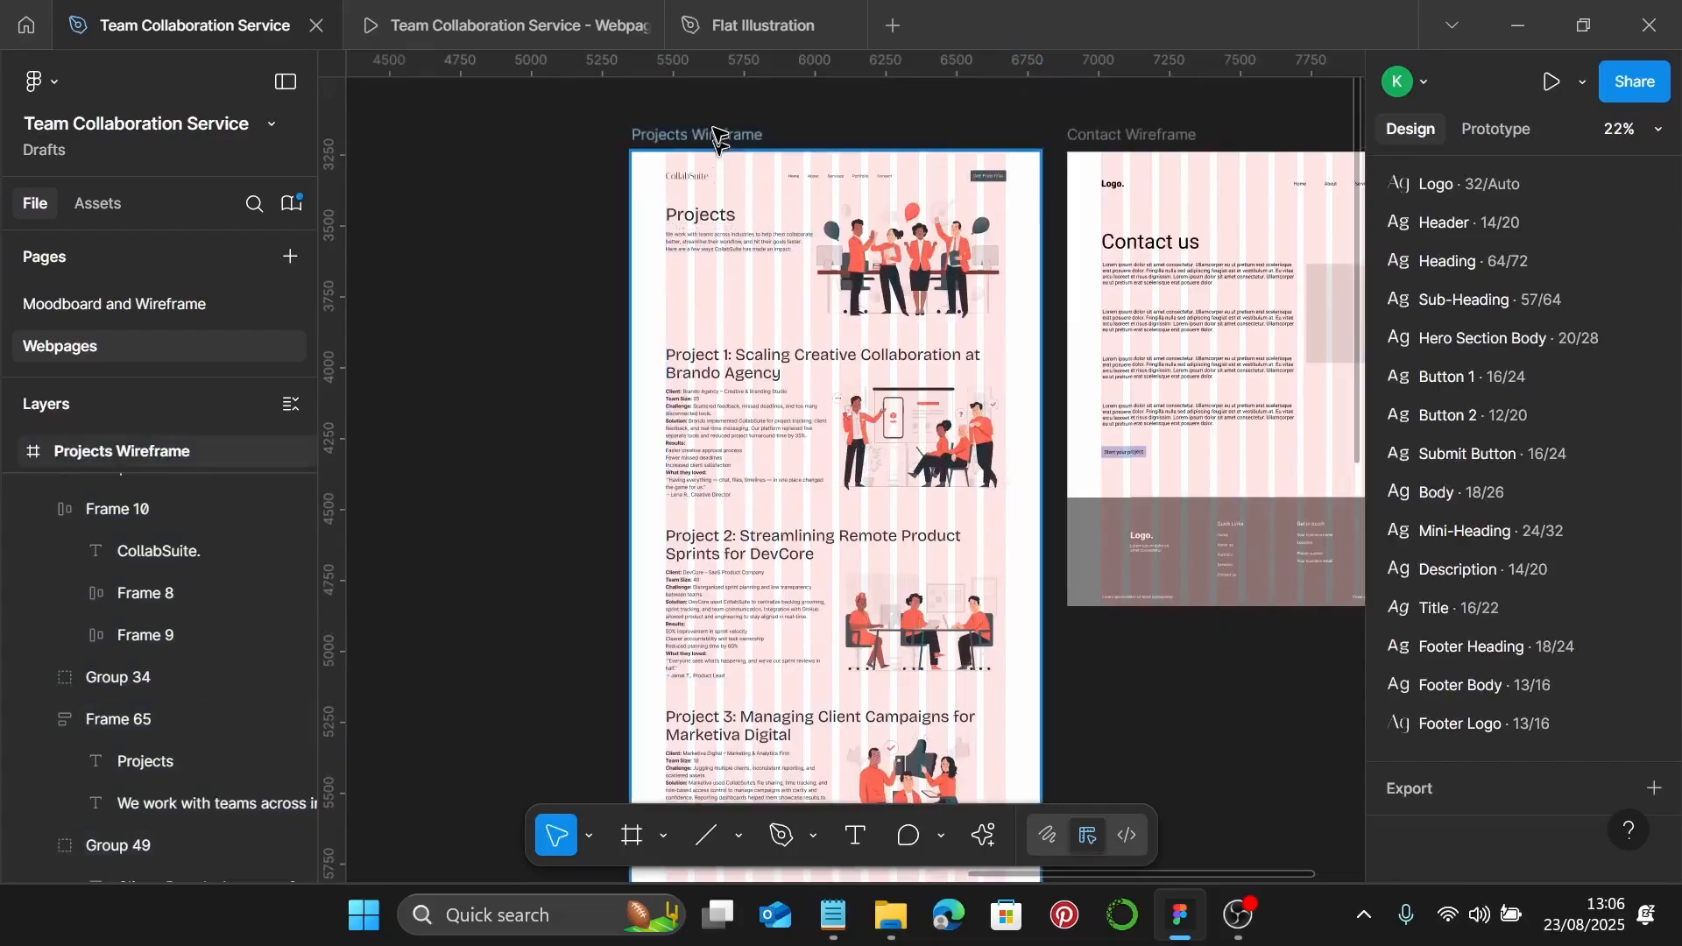
{"action": "left_click", "coordinate": [717, 139]}
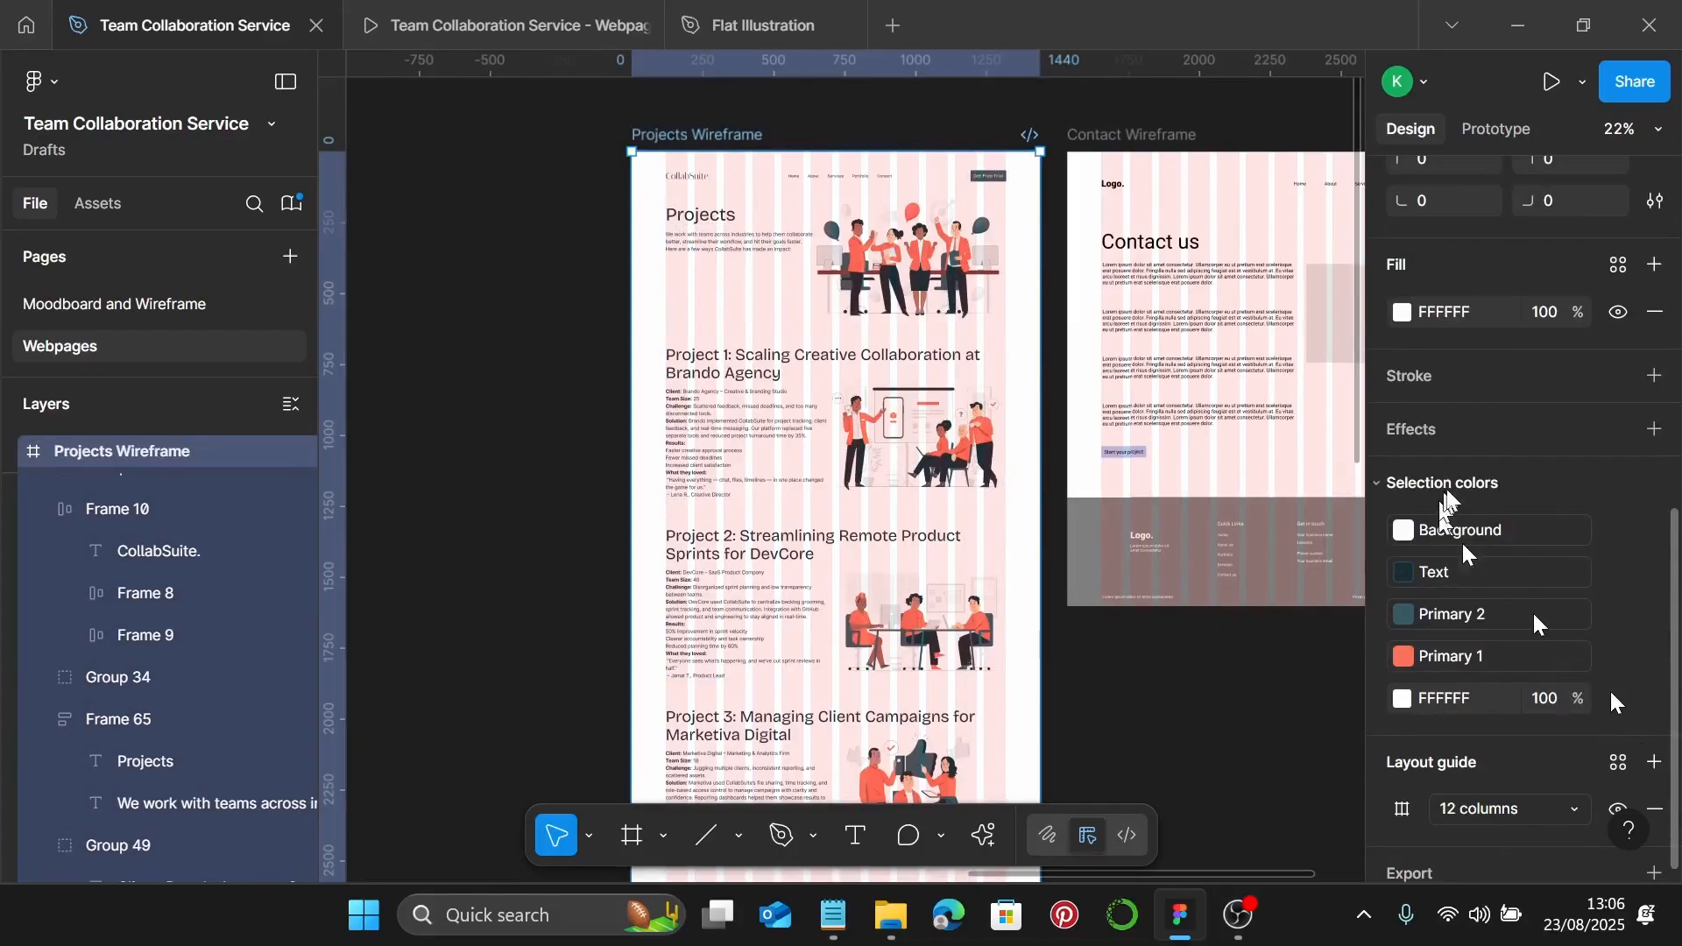
{"action": "left_click", "coordinate": [1619, 265]}
{"action": "left_click", "coordinate": [1092, 445]}
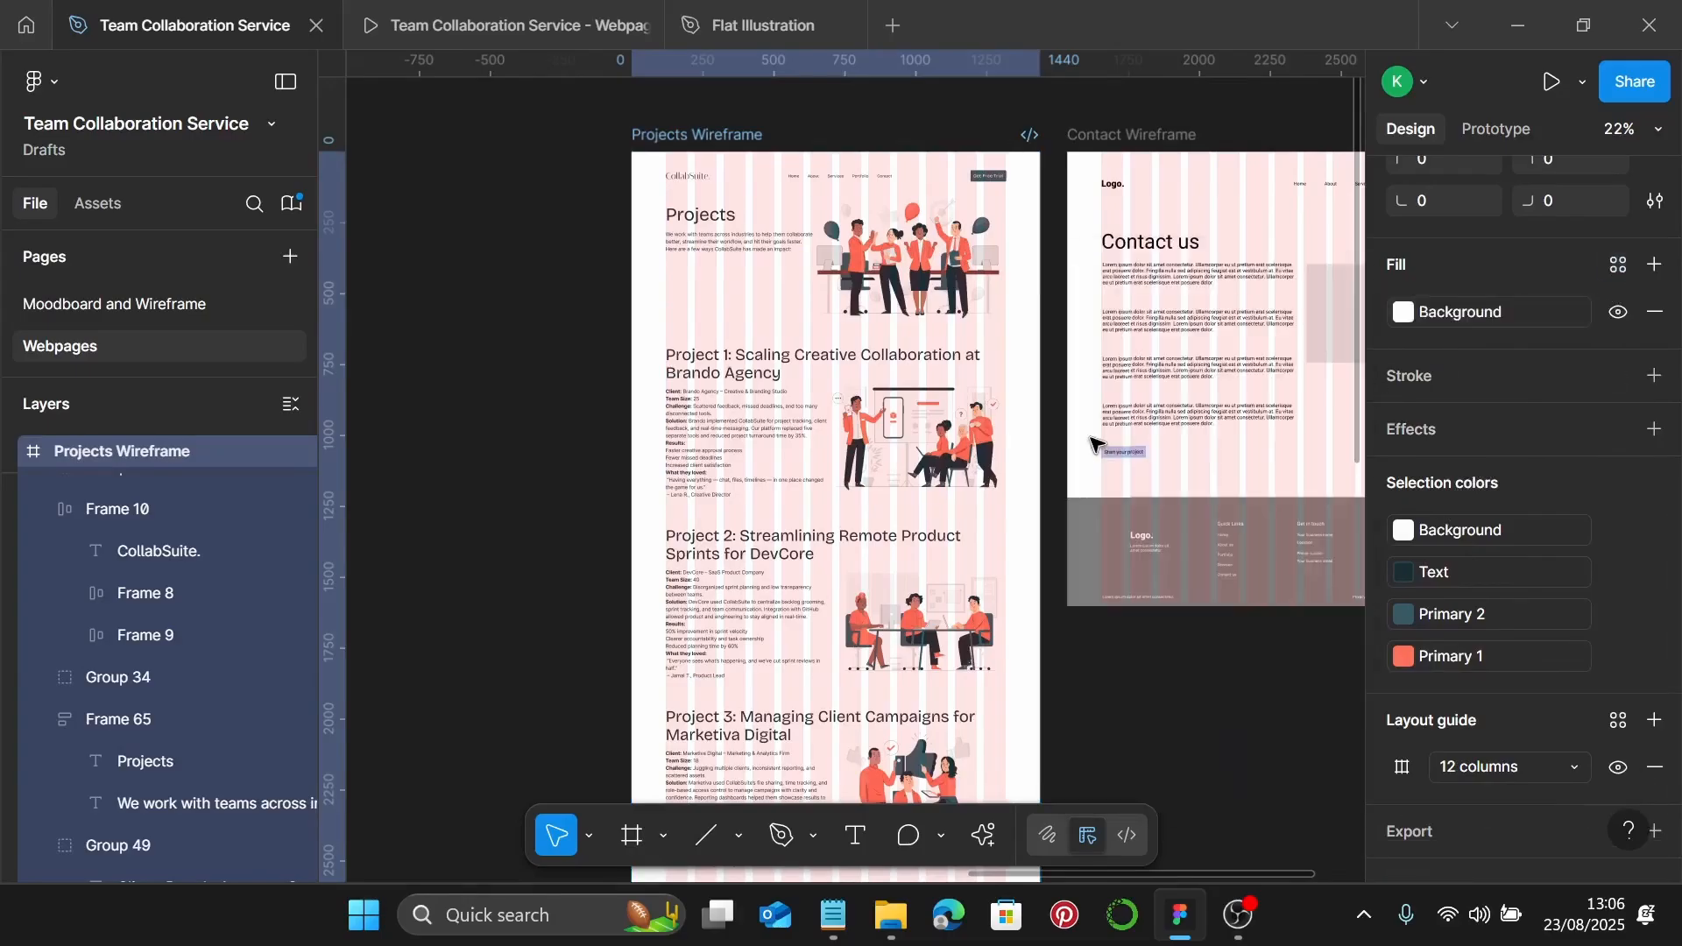
{"action": "scroll", "coordinate": [815, 267], "scroll_direction": "down", "scroll_amount": 4}
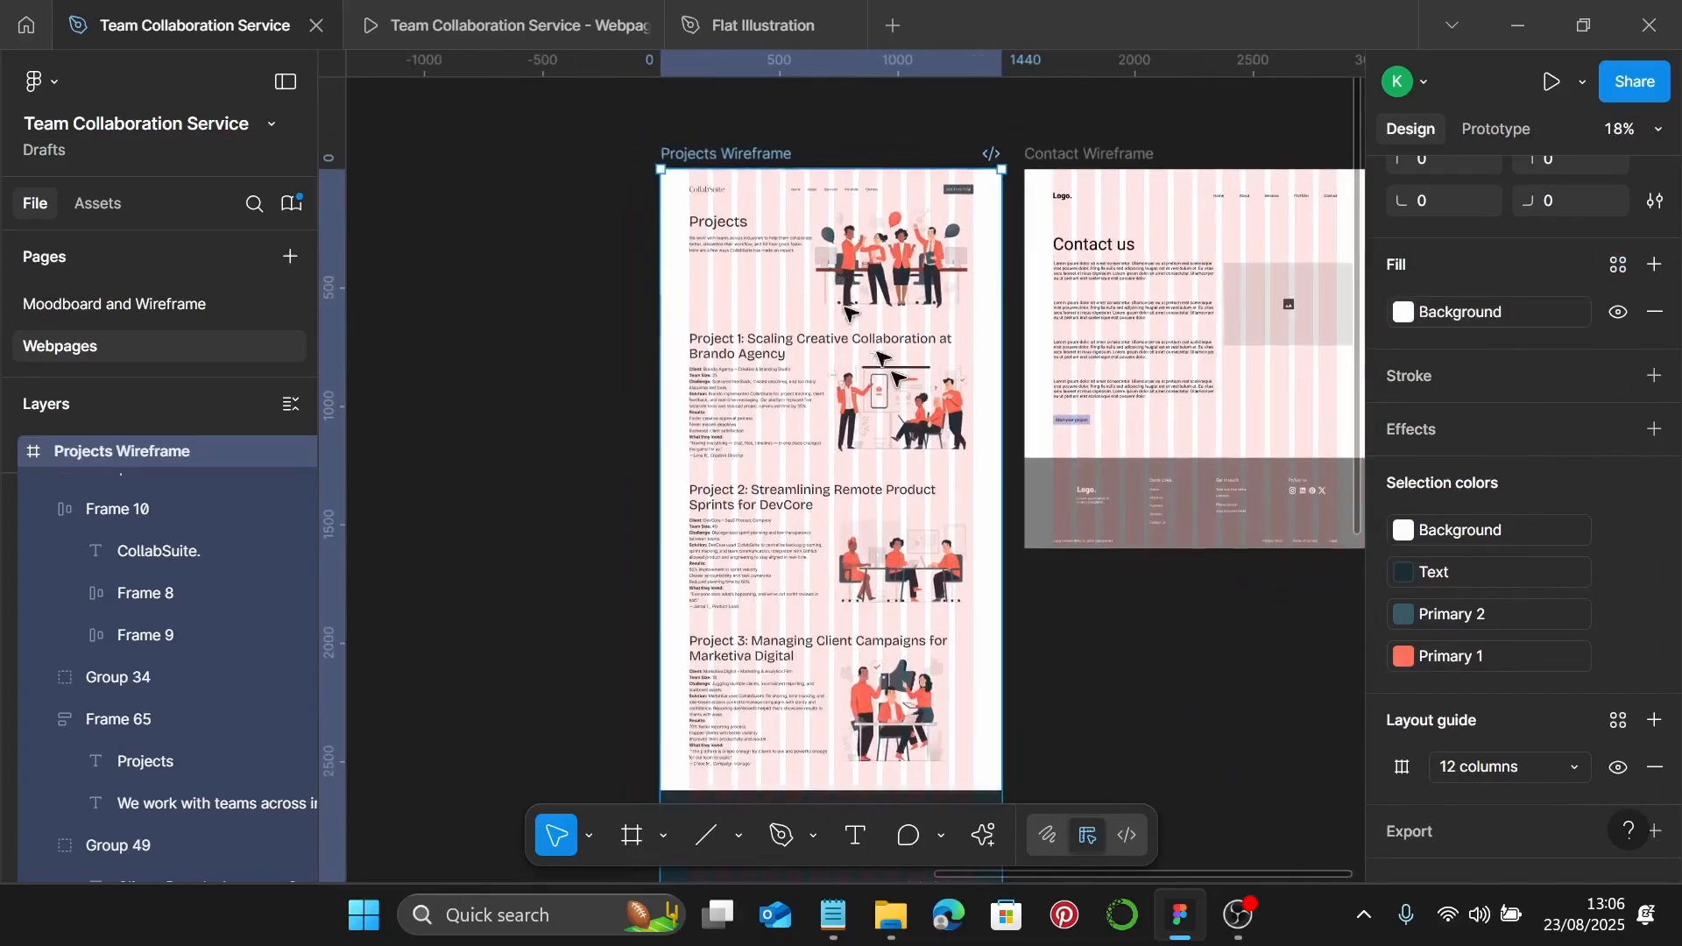
{"action": "left_click", "coordinate": [1101, 728]}
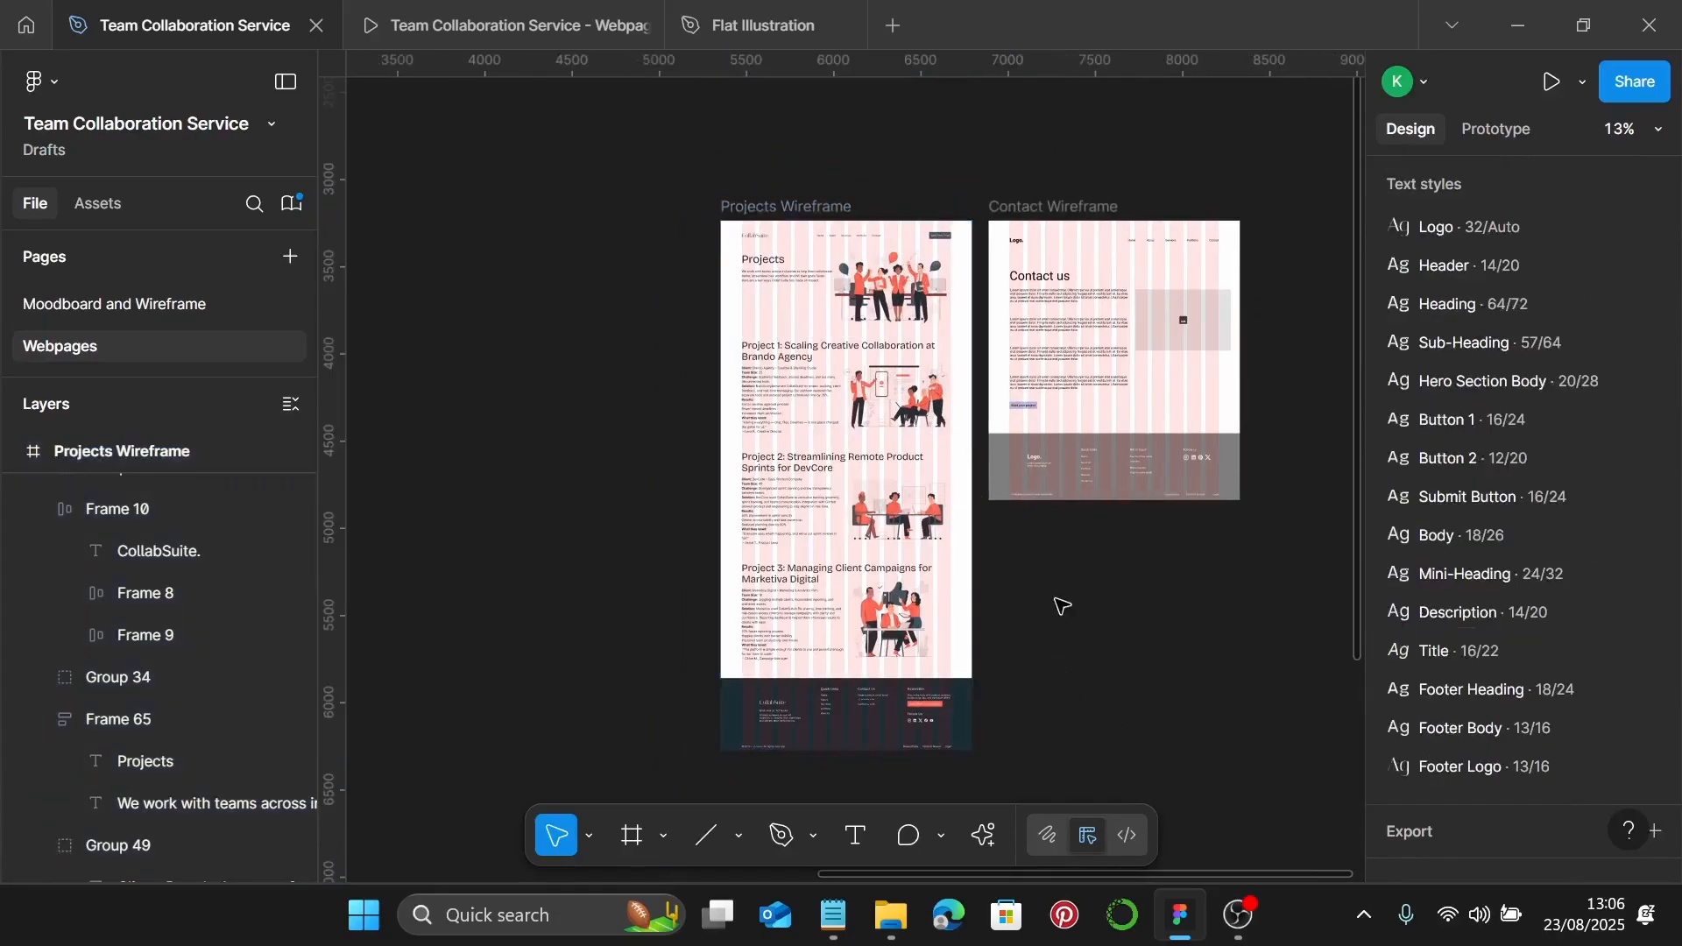
Review the Projects page in the prototype preview from header to footer and return to the design file
{"action": "left_click", "coordinate": [495, 35]}
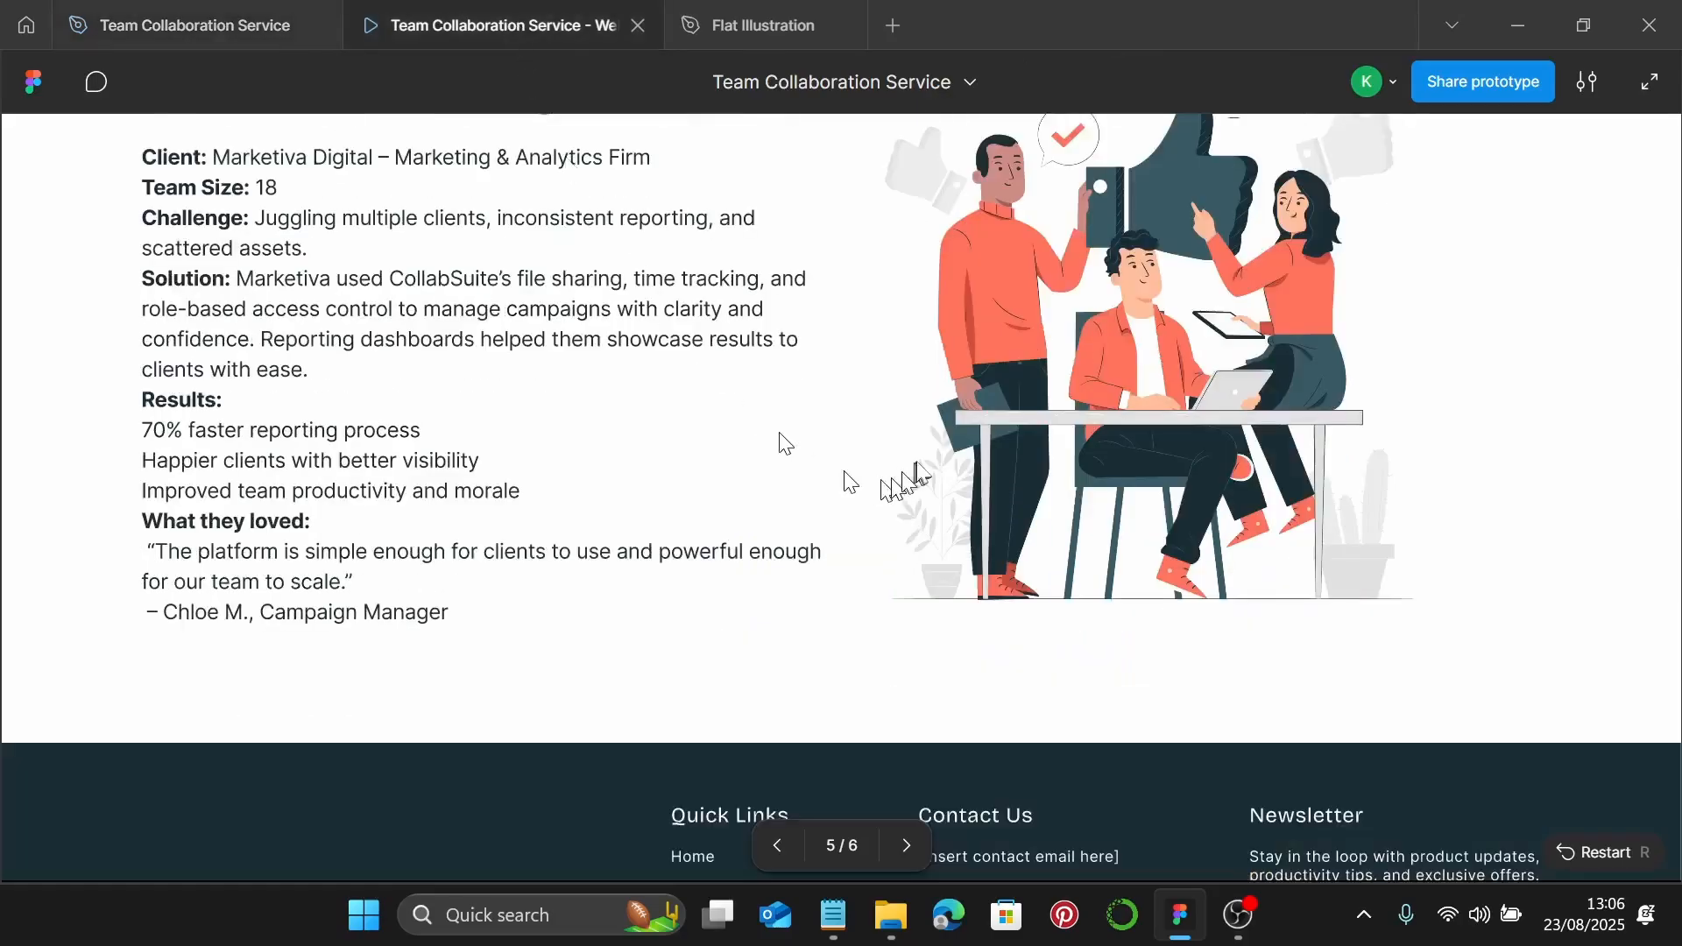
{"action": "scroll", "coordinate": [918, 461], "scroll_direction": "up", "scroll_amount": 20}
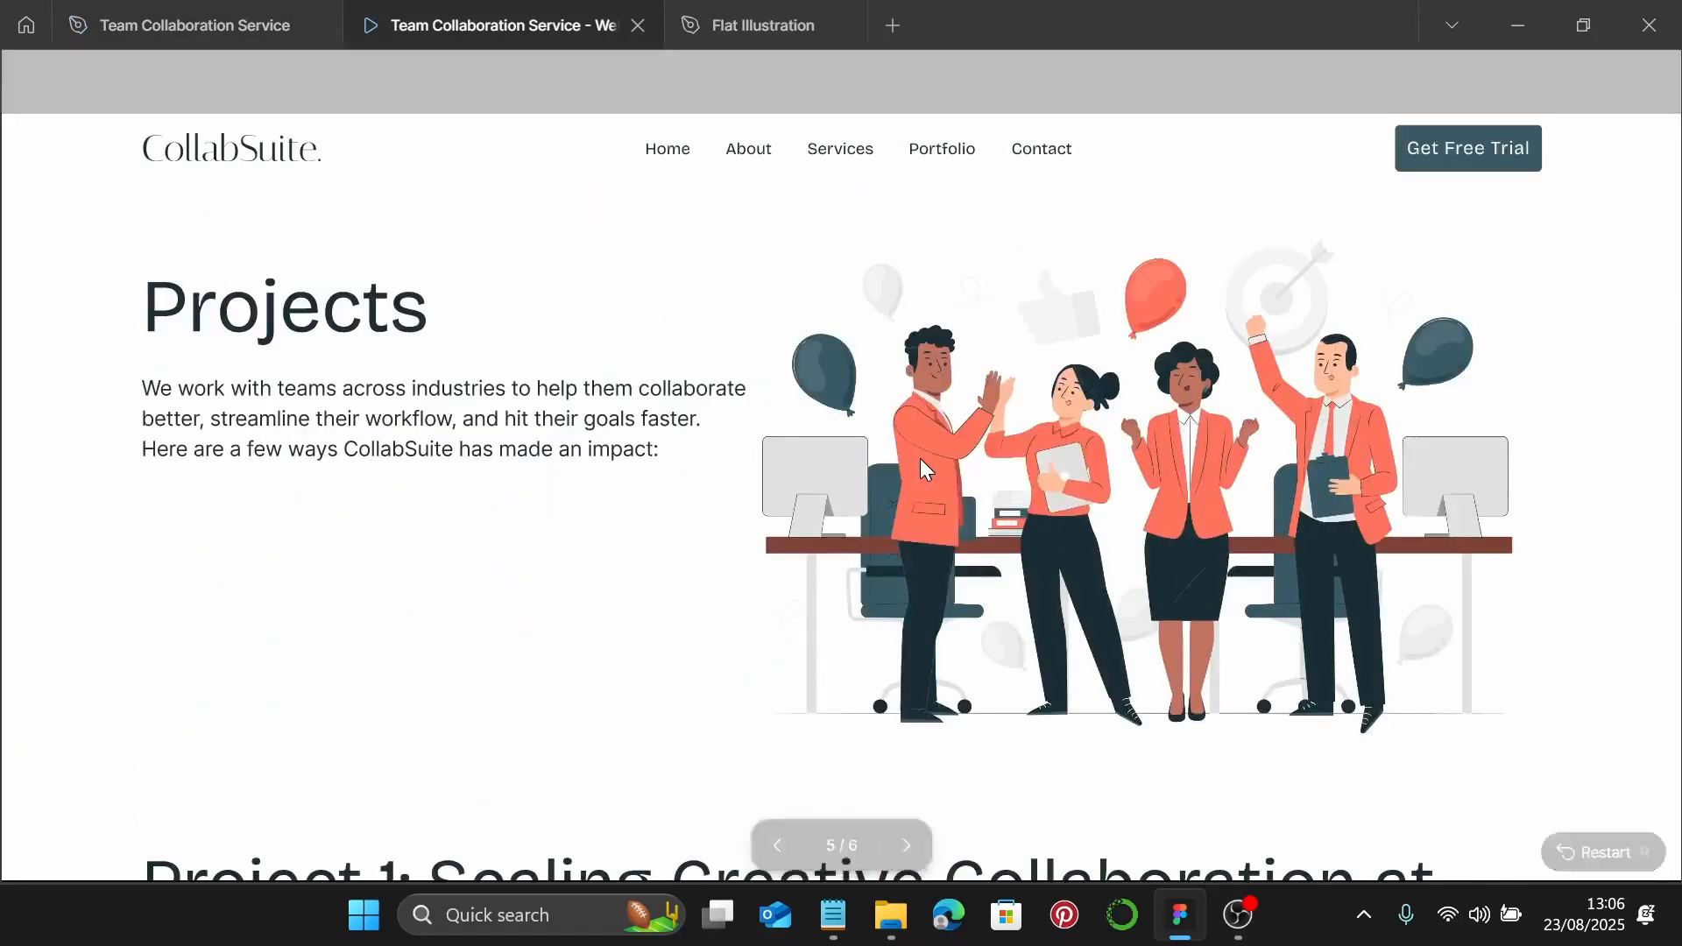
{"action": "scroll", "coordinate": [918, 458], "scroll_direction": "down", "scroll_amount": 8}
{"action": "scroll", "coordinate": [908, 443], "scroll_direction": "down", "scroll_amount": 15}
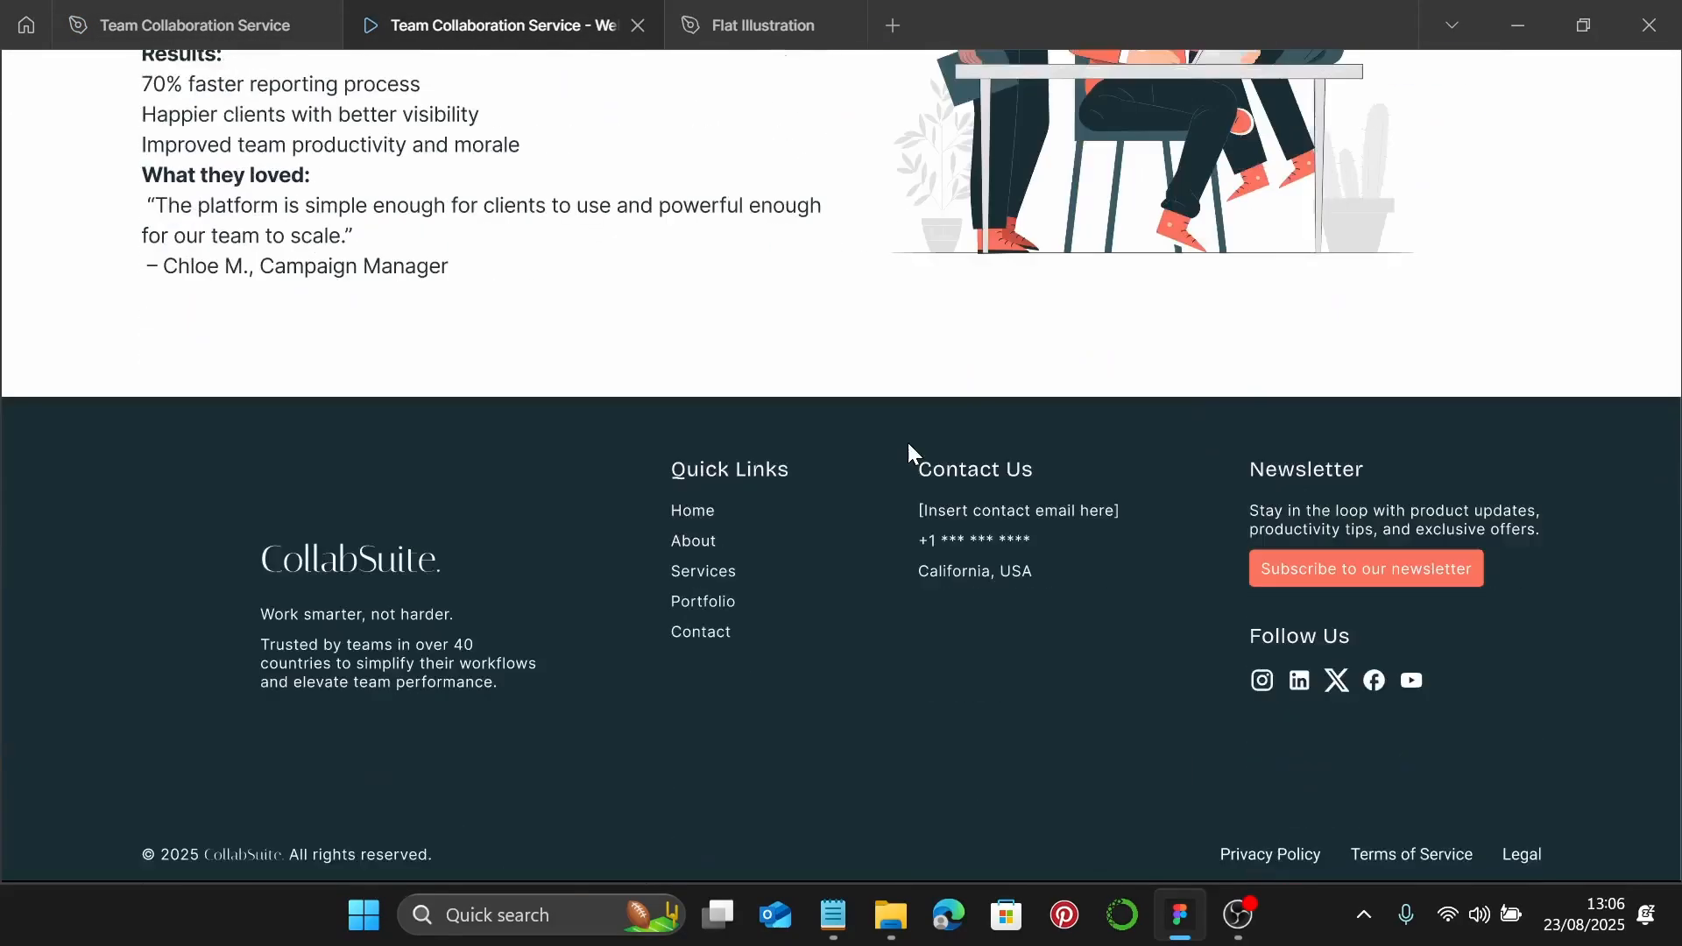
{"action": "left_click", "coordinate": [195, 25]}
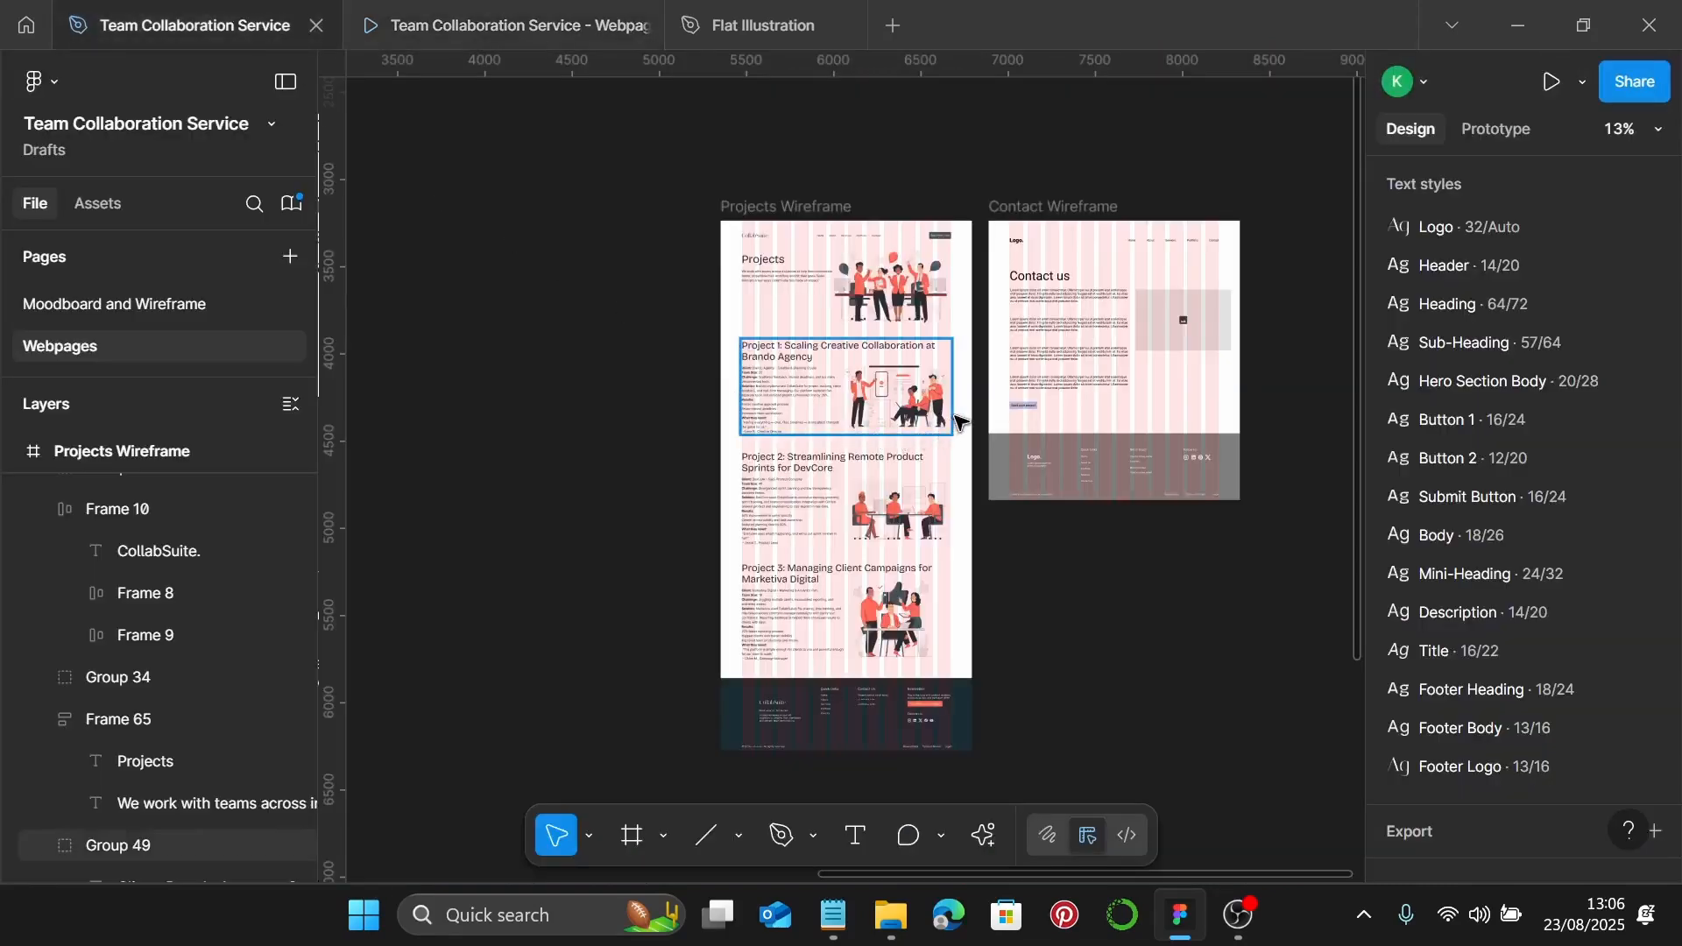
Move the Projects Wireframe frame next to the Services Wireframe, aligned with its upper edge
{"action": "scroll", "coordinate": [970, 396], "scroll_direction": "down", "scroll_amount": 2}
{"action": "scroll", "coordinate": [955, 367], "scroll_direction": "left", "scroll_amount": 1}
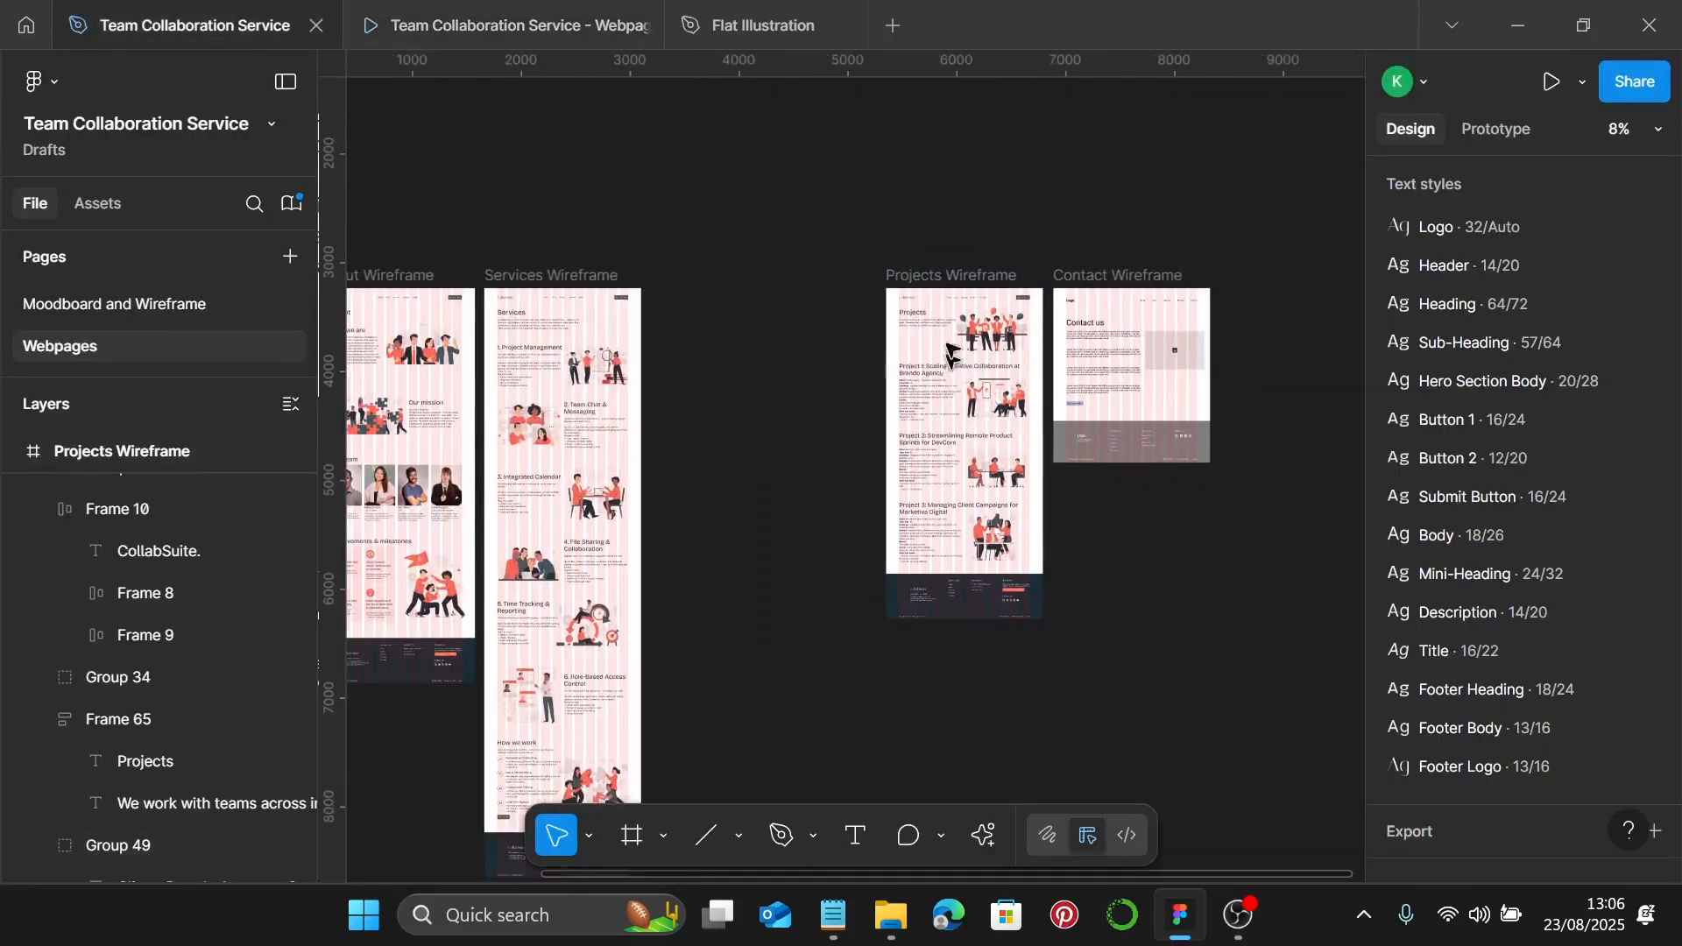
{"action": "left_click", "coordinate": [951, 267]}
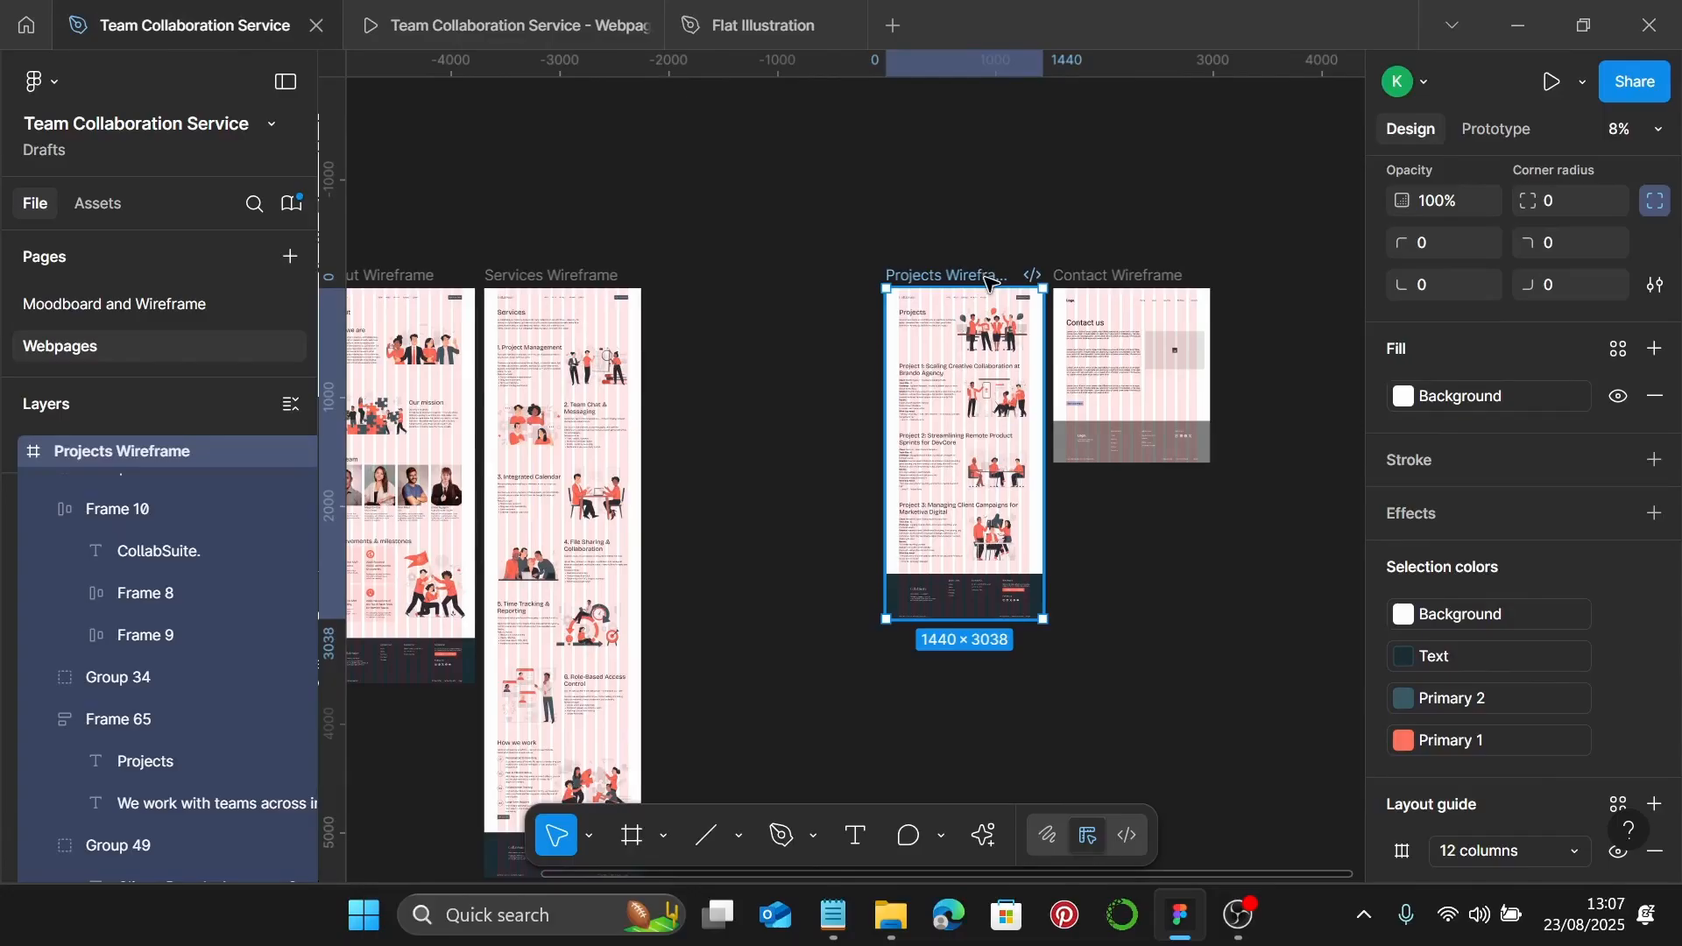
{"action": "left_click_drag", "start_coordinate": [989, 280], "coordinate": [755, 288]}
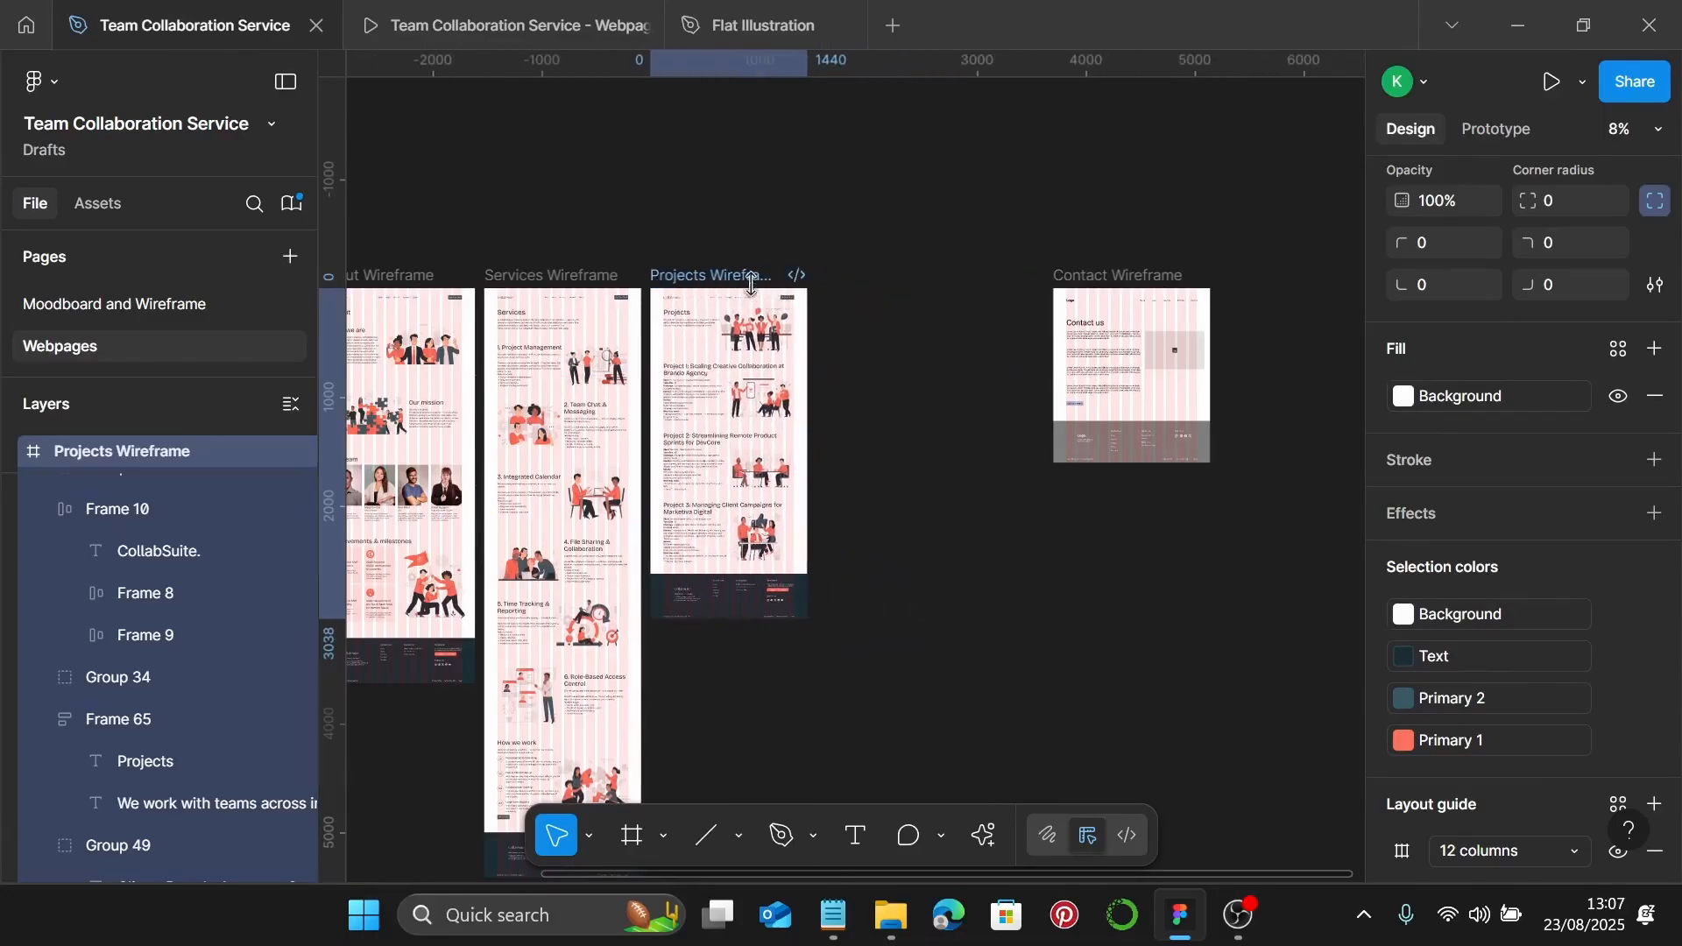
Extend the Contact Wireframe frame downward to a height of about 3937
{"action": "scroll", "coordinate": [1119, 275], "scroll_direction": "right", "scroll_amount": 1}
{"action": "scroll", "coordinate": [1120, 275], "scroll_direction": "right", "scroll_amount": 5}
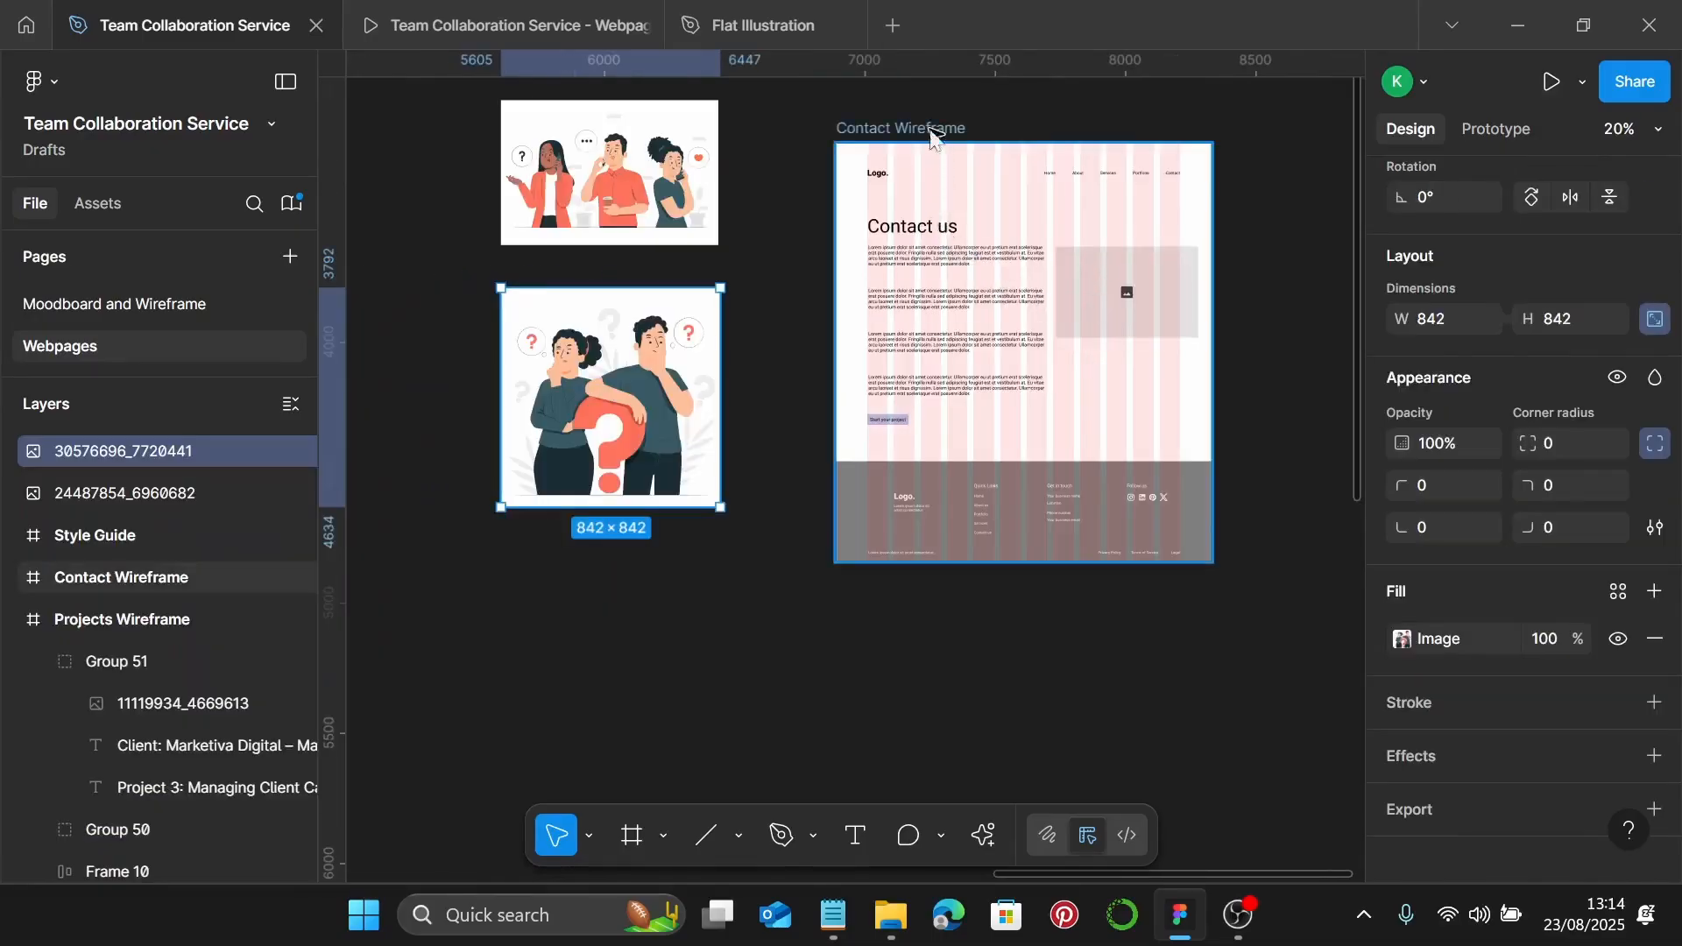
{"action": "left_click", "coordinate": [933, 124]}
{"action": "scroll", "coordinate": [1017, 500], "scroll_direction": "down", "scroll_amount": 3}
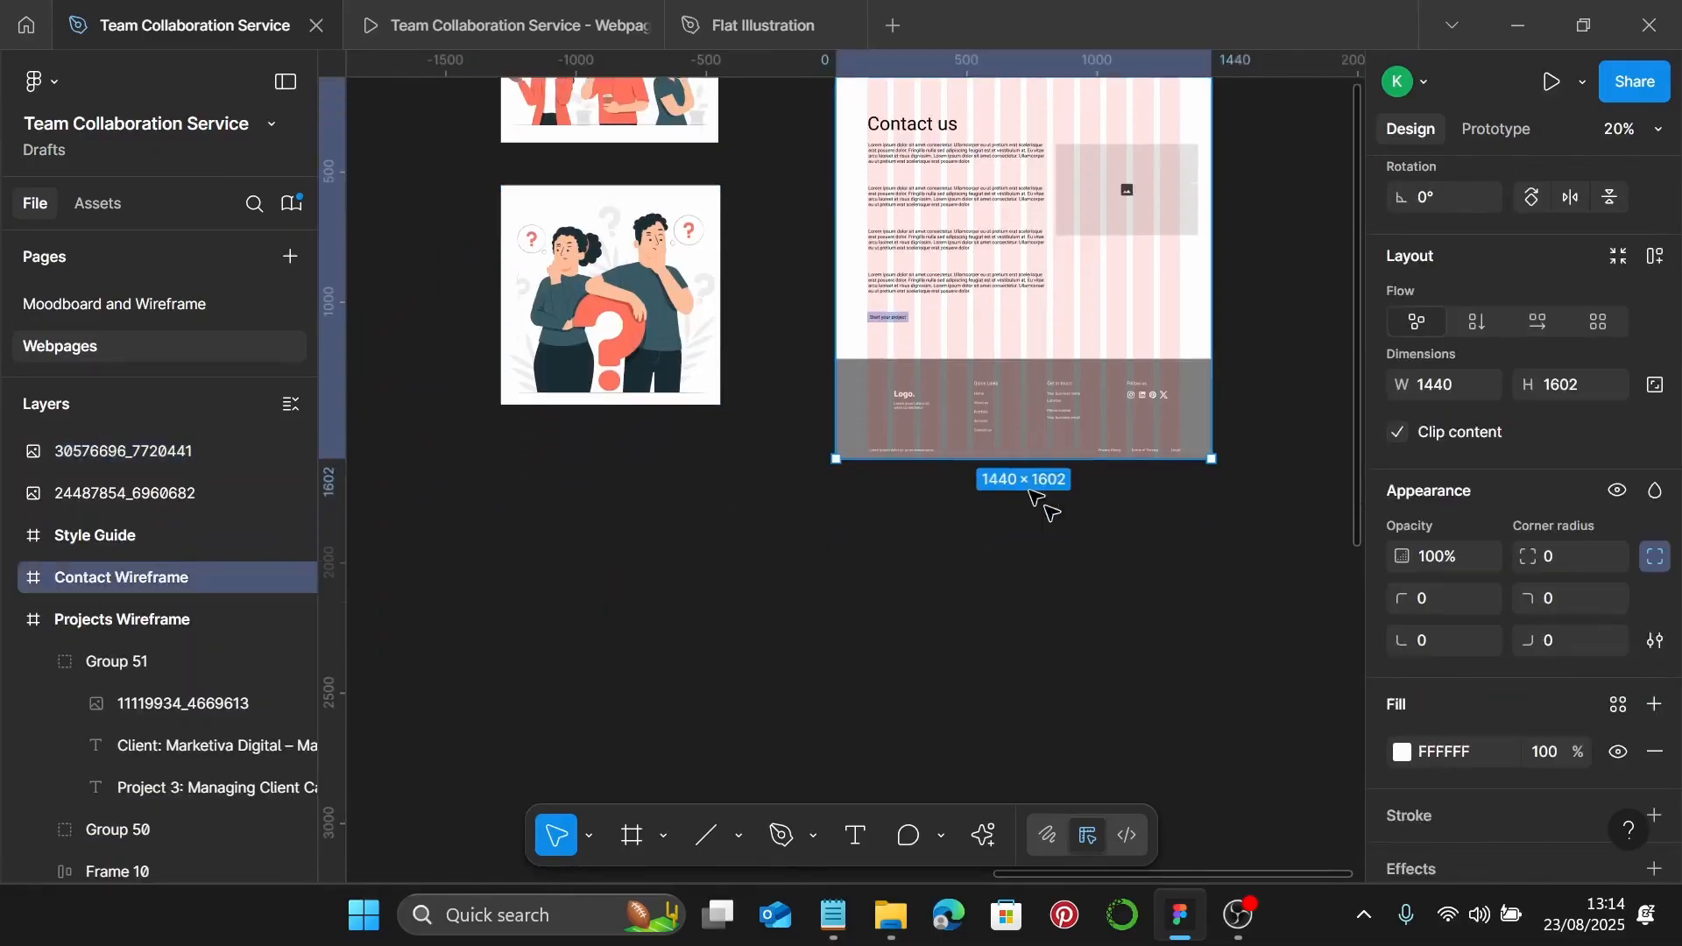
{"action": "left_click_drag", "start_coordinate": [1042, 460], "coordinate": [1052, 716]}
{"action": "scroll", "coordinate": [1059, 657], "scroll_direction": "down", "scroll_amount": 5}
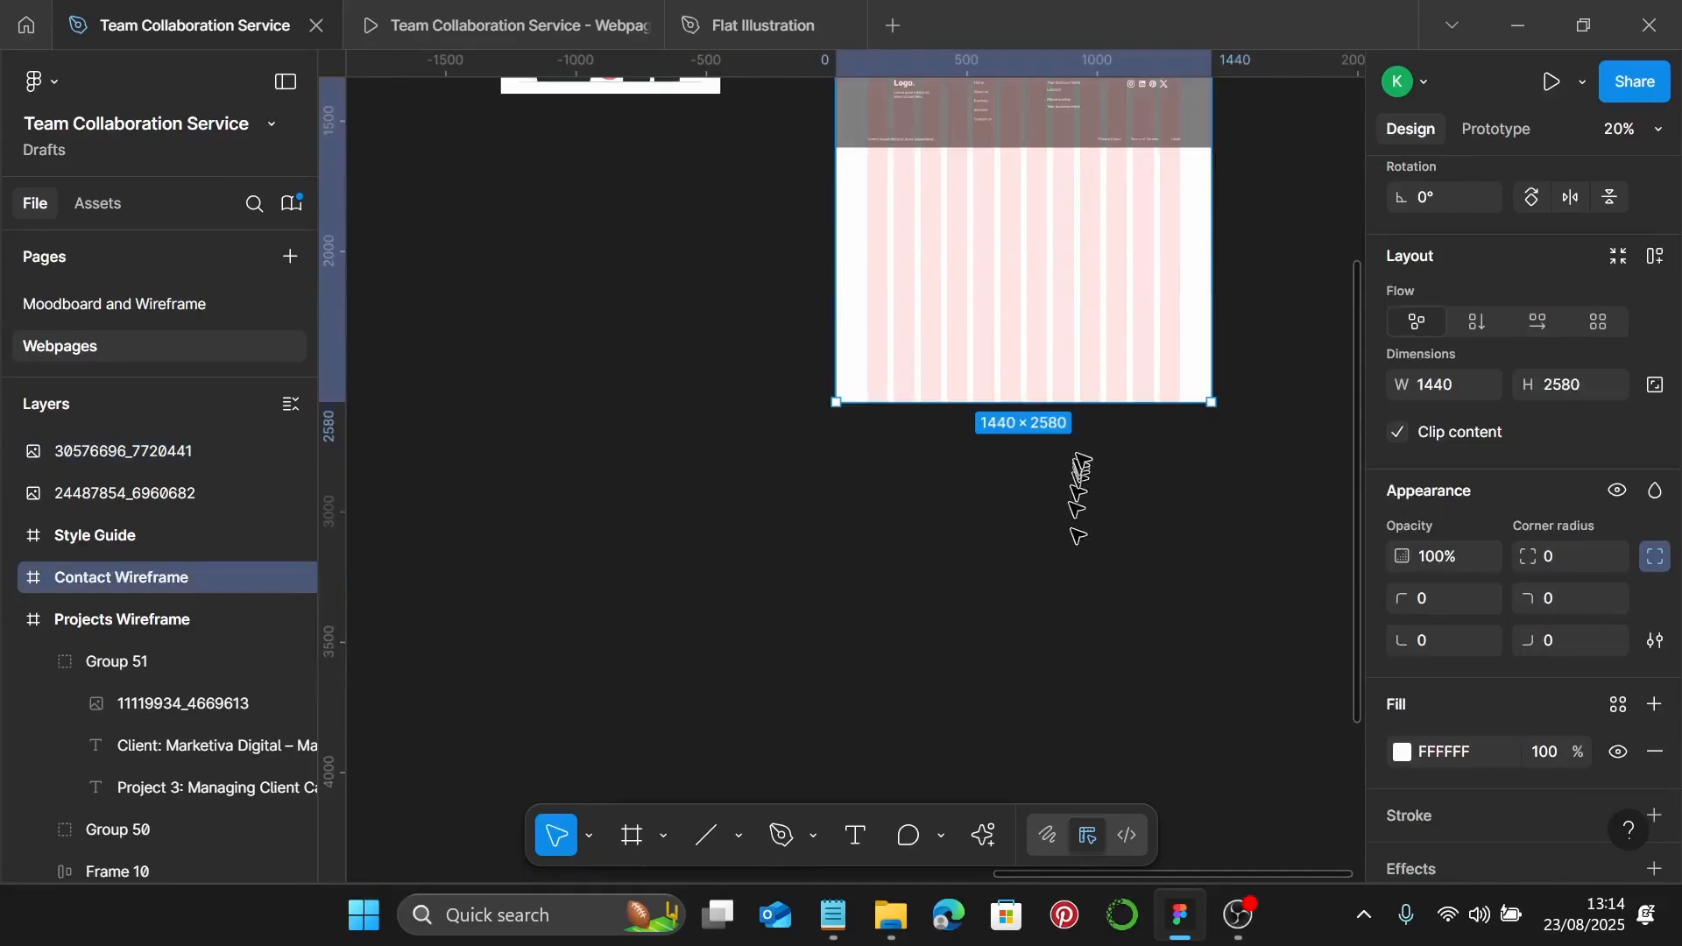
{"action": "left_click_drag", "start_coordinate": [1089, 405], "coordinate": [1093, 749]}
{"action": "scroll", "coordinate": [1097, 624], "scroll_direction": "up", "scroll_amount": 6}
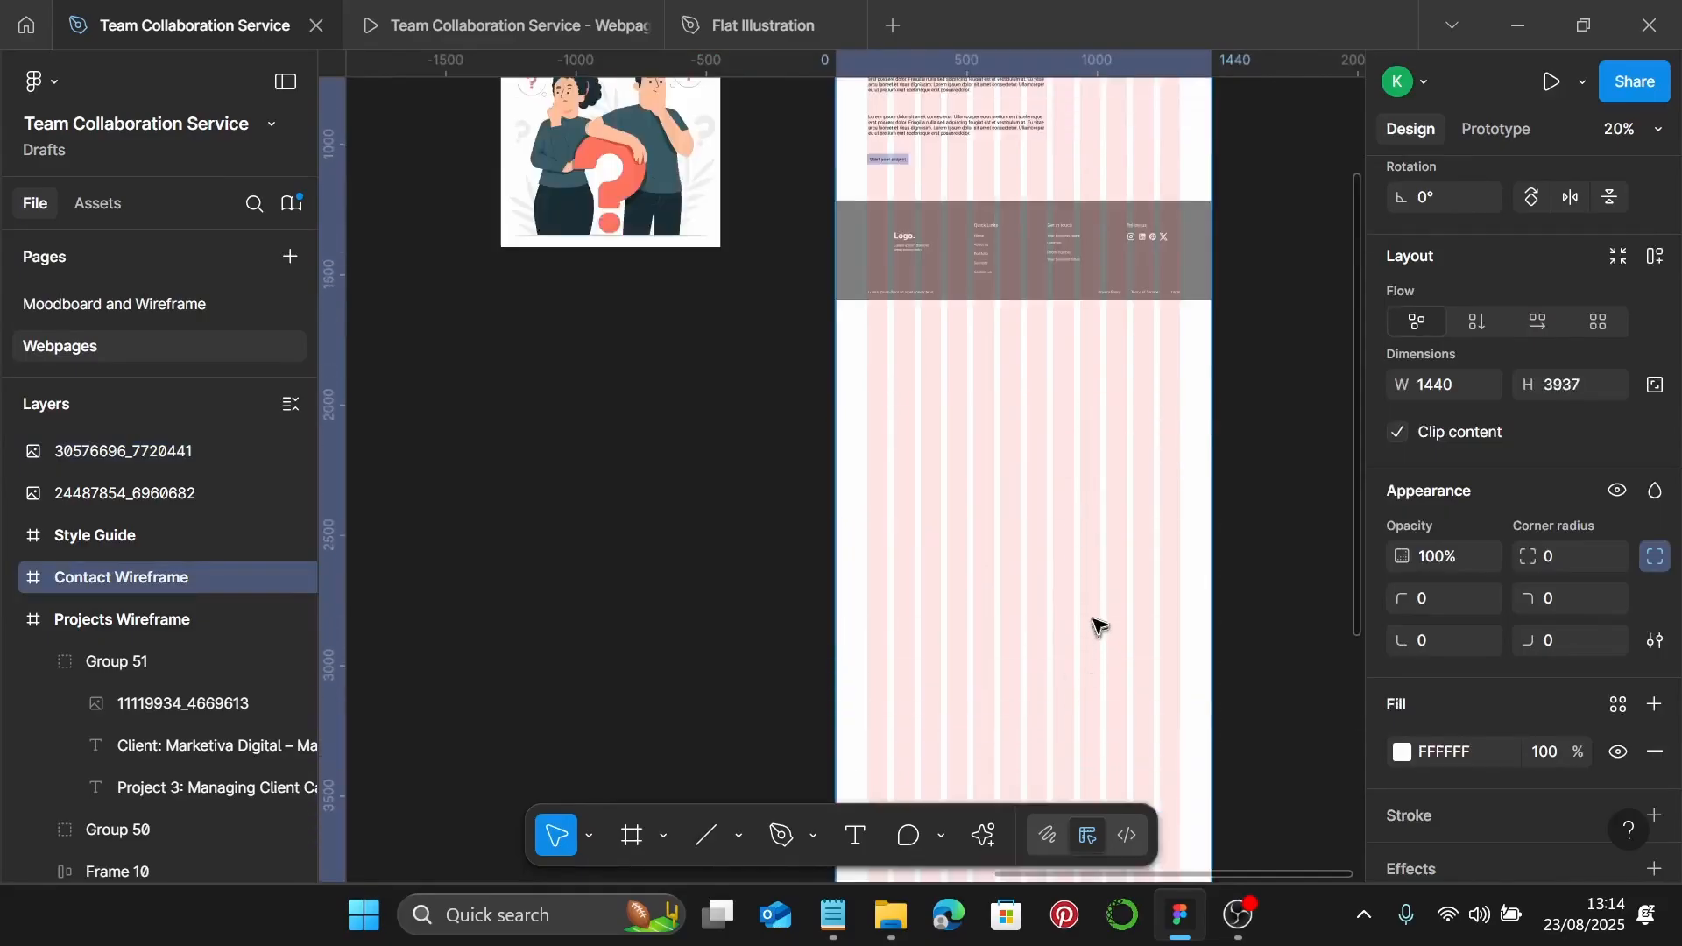
{"action": "scroll", "coordinate": [1069, 569], "scroll_direction": "down", "scroll_amount": 1}
{"action": "scroll", "coordinate": [999, 525], "scroll_direction": "down", "scroll_amount": 3}
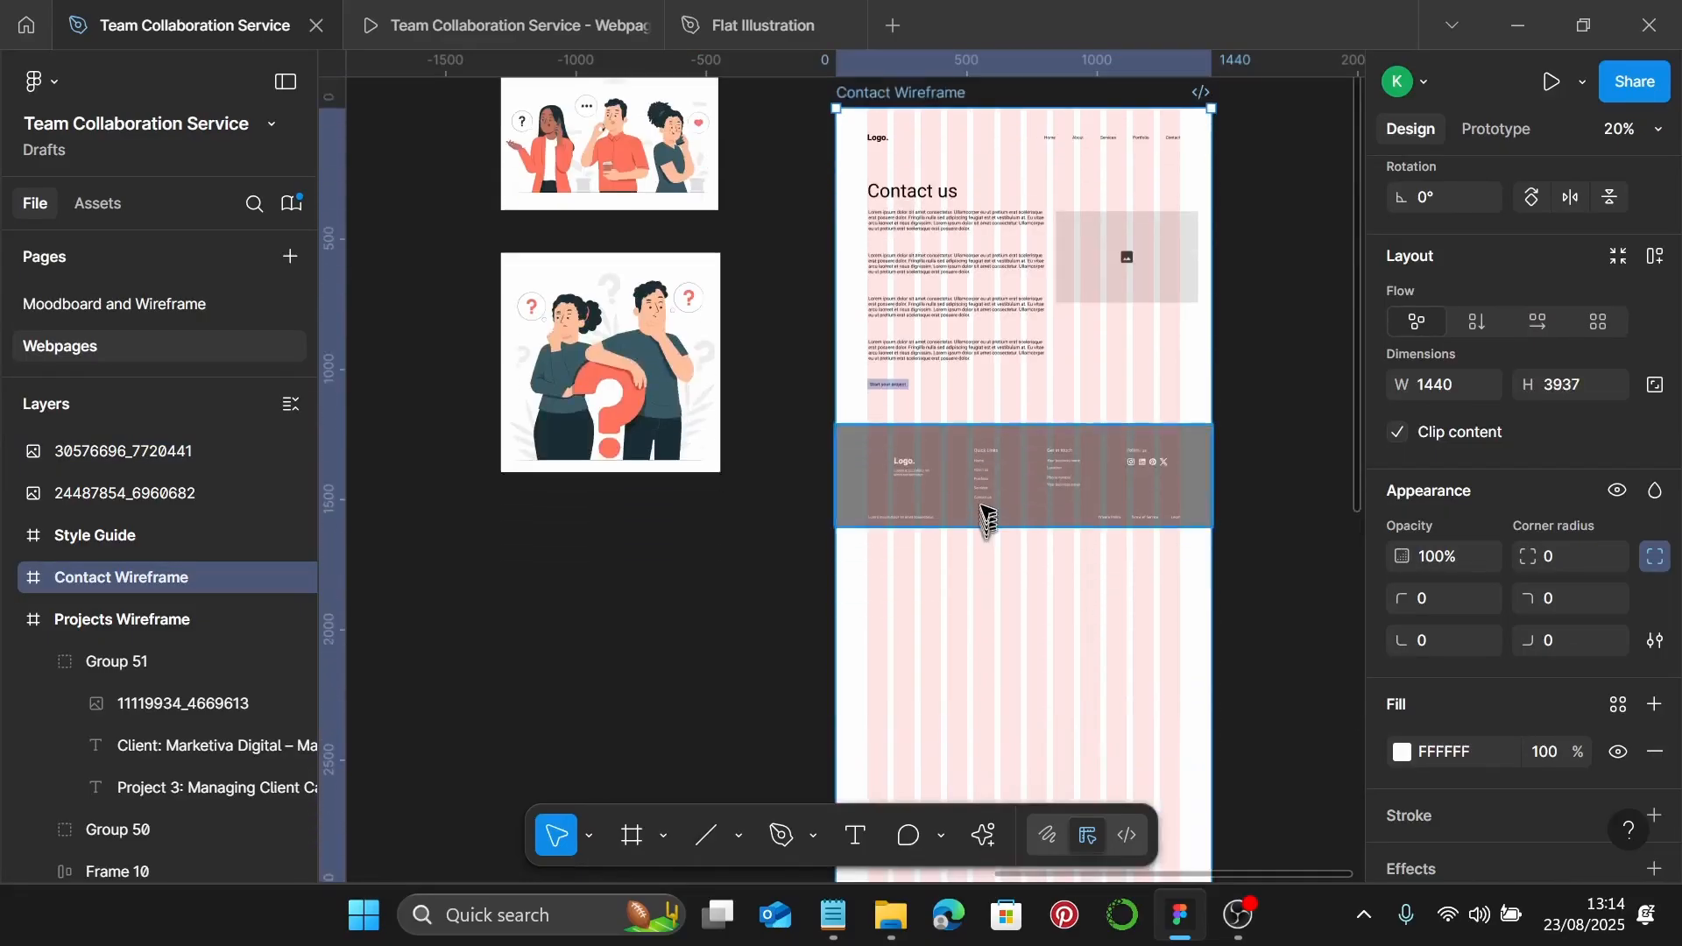
Move the Contact Wireframe's footer group straight down so that it starts at about Y 2792, and deselect it
{"action": "left_click", "coordinate": [988, 473]}
{"action": "scroll", "coordinate": [991, 460], "scroll_direction": "down", "scroll_amount": 3}
{"action": "scroll", "coordinate": [1021, 367], "scroll_direction": "up", "scroll_amount": 2}
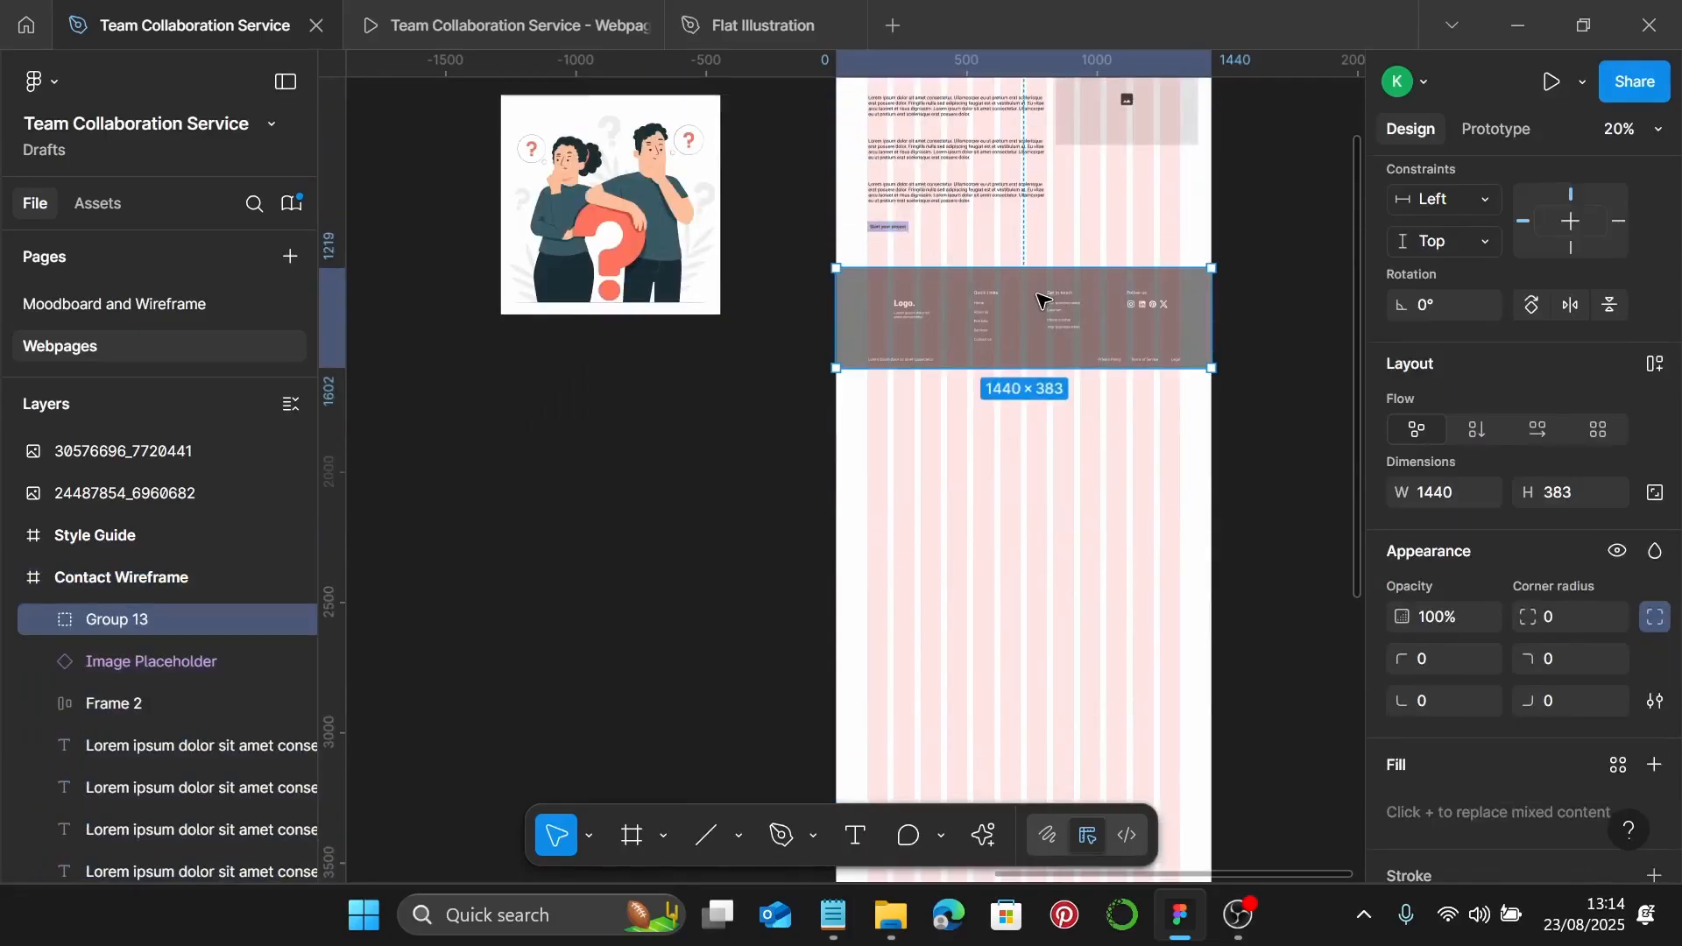
{"action": "left_click_drag", "start_coordinate": [1040, 300], "coordinate": [1040, 711]}
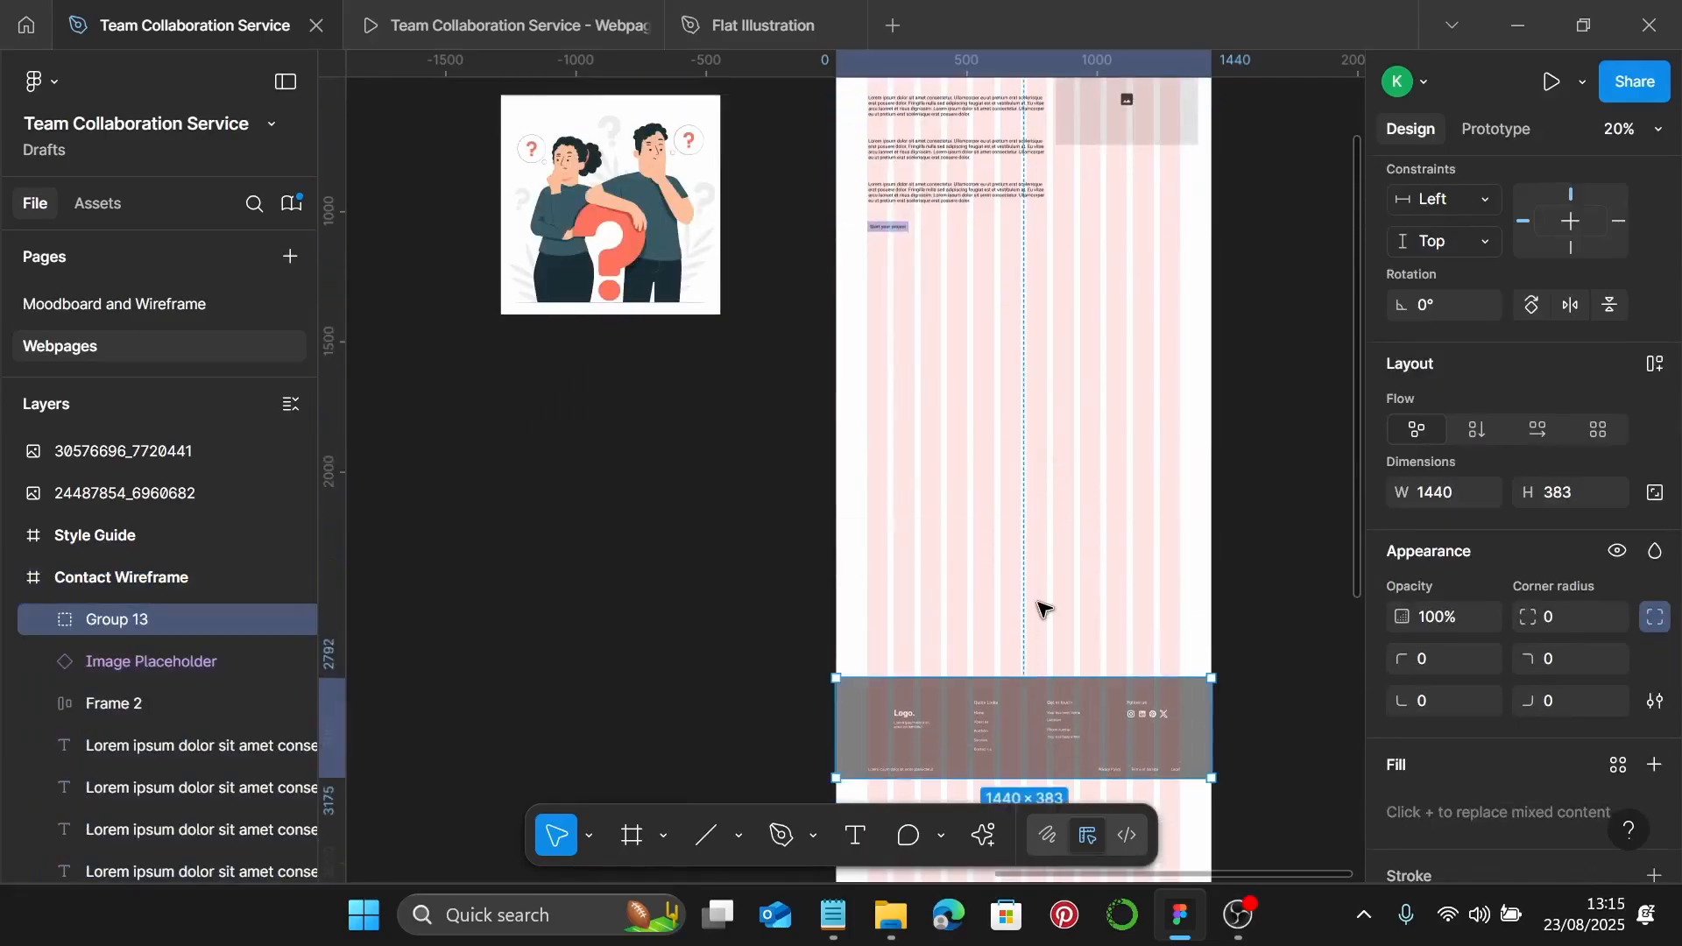
{"action": "scroll", "coordinate": [1040, 596], "scroll_direction": "up", "scroll_amount": 4}
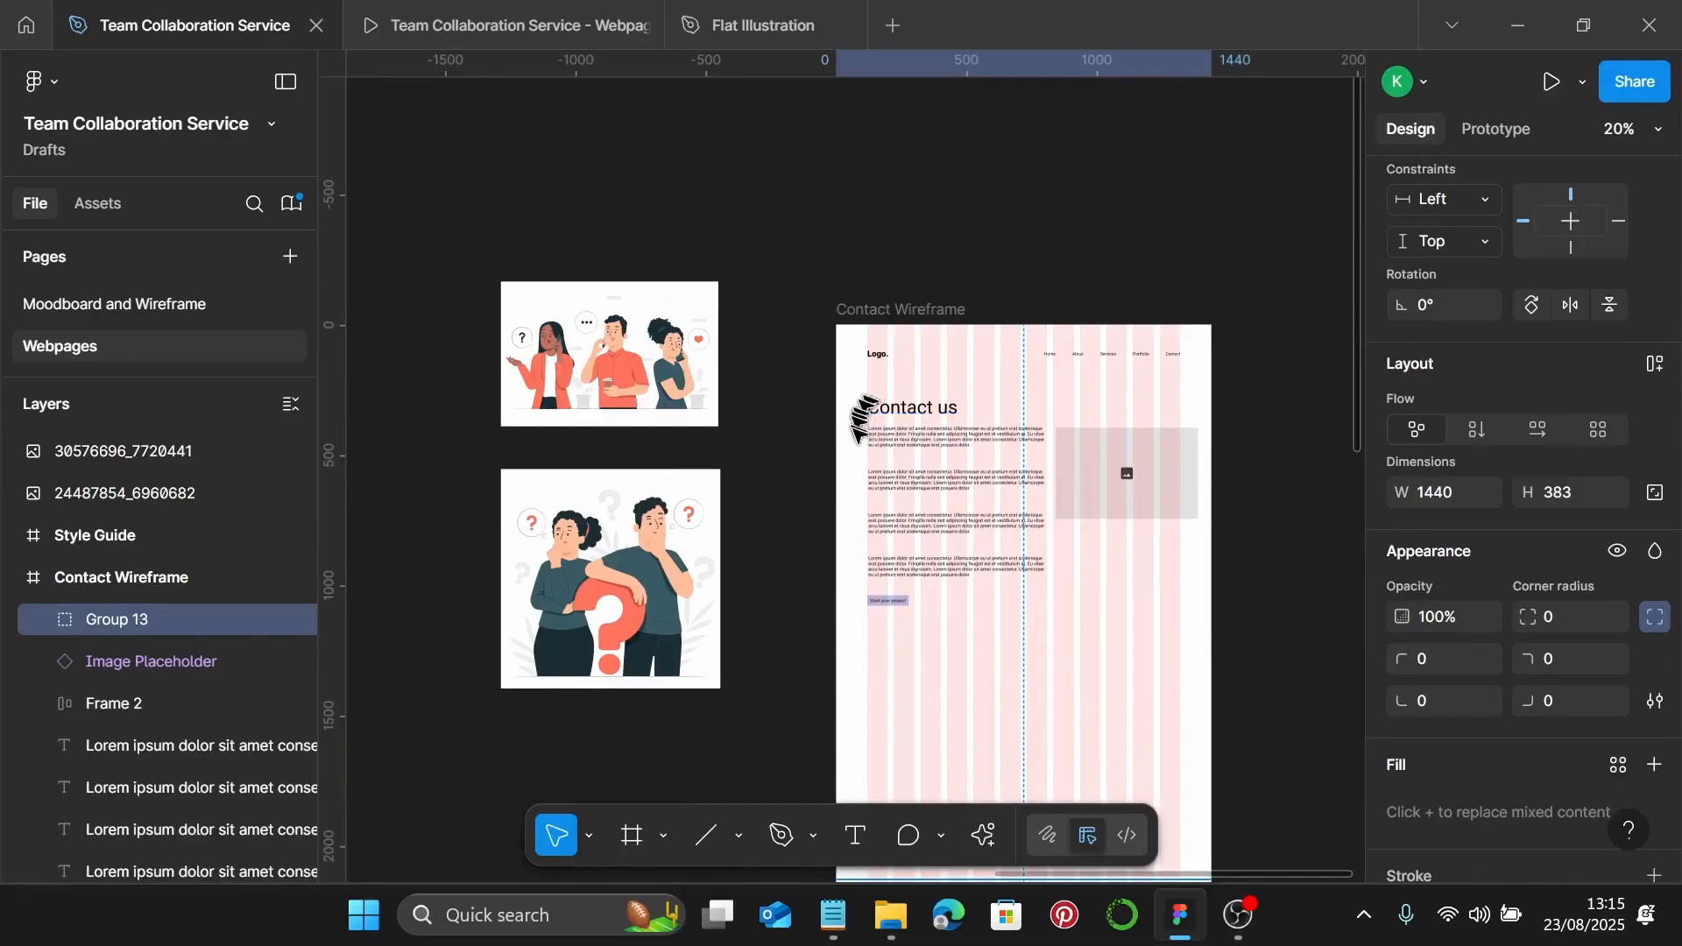
{"action": "left_click", "coordinate": [857, 438]}
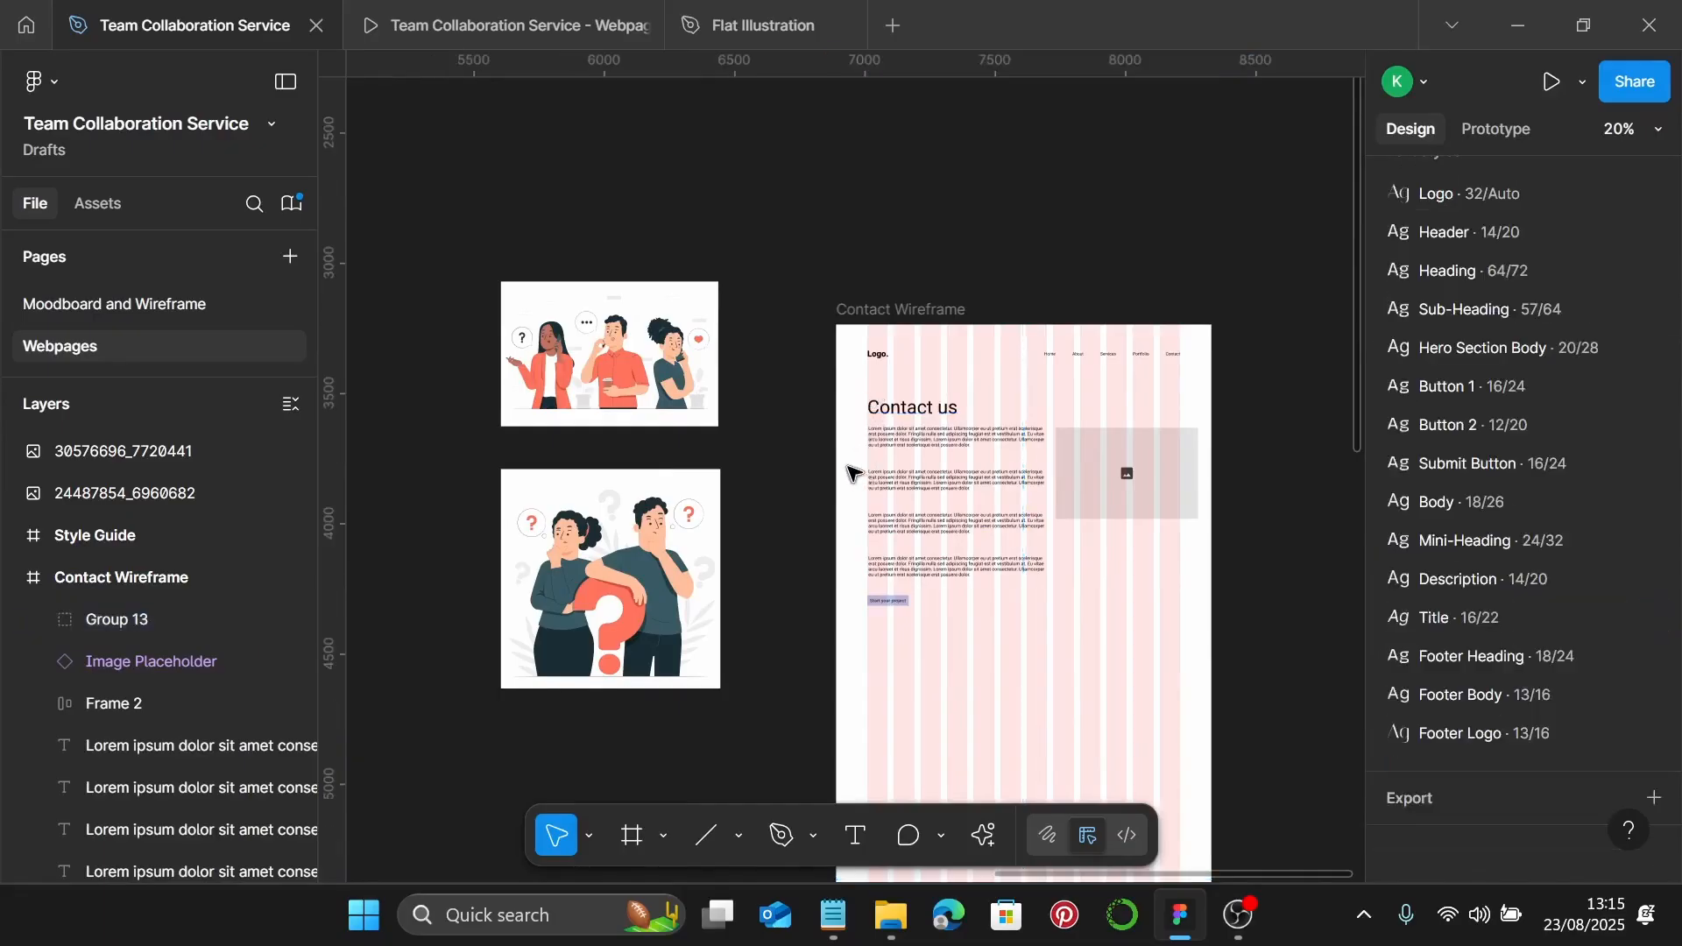
Delete the image placeholder and the old logo and navigation group from the Contact Wireframe
{"action": "scroll", "coordinate": [854, 477], "scroll_direction": "down", "scroll_amount": 1}
{"action": "left_click", "coordinate": [1092, 391]}
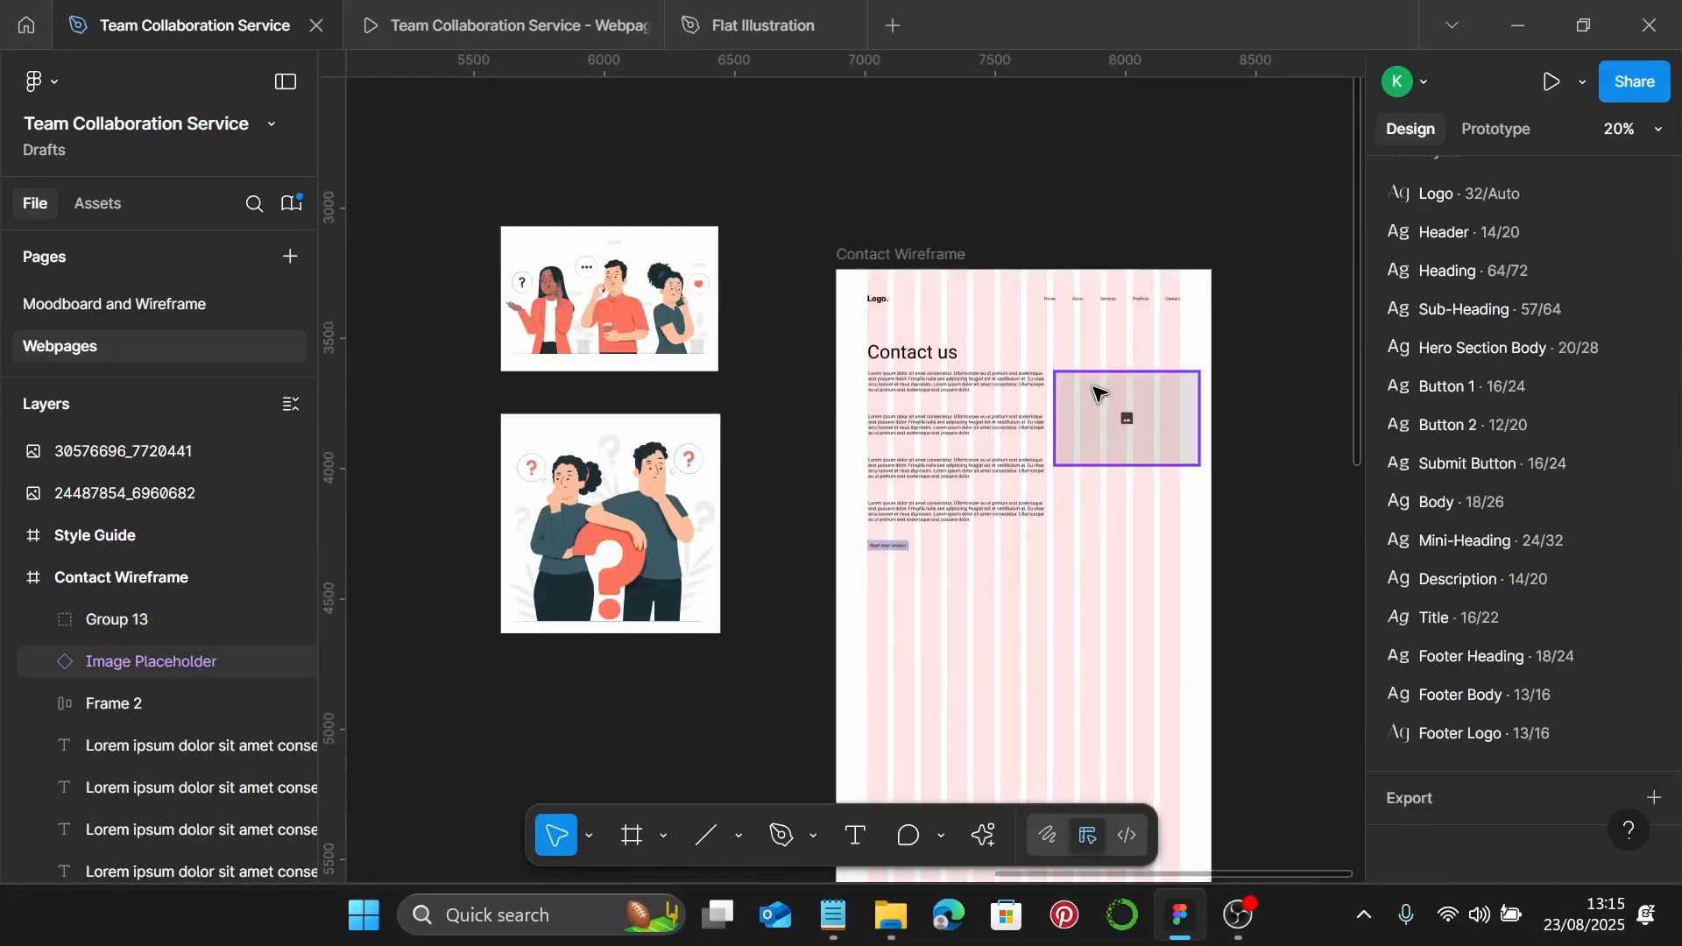
{"action": "key", "text": "Delete"}
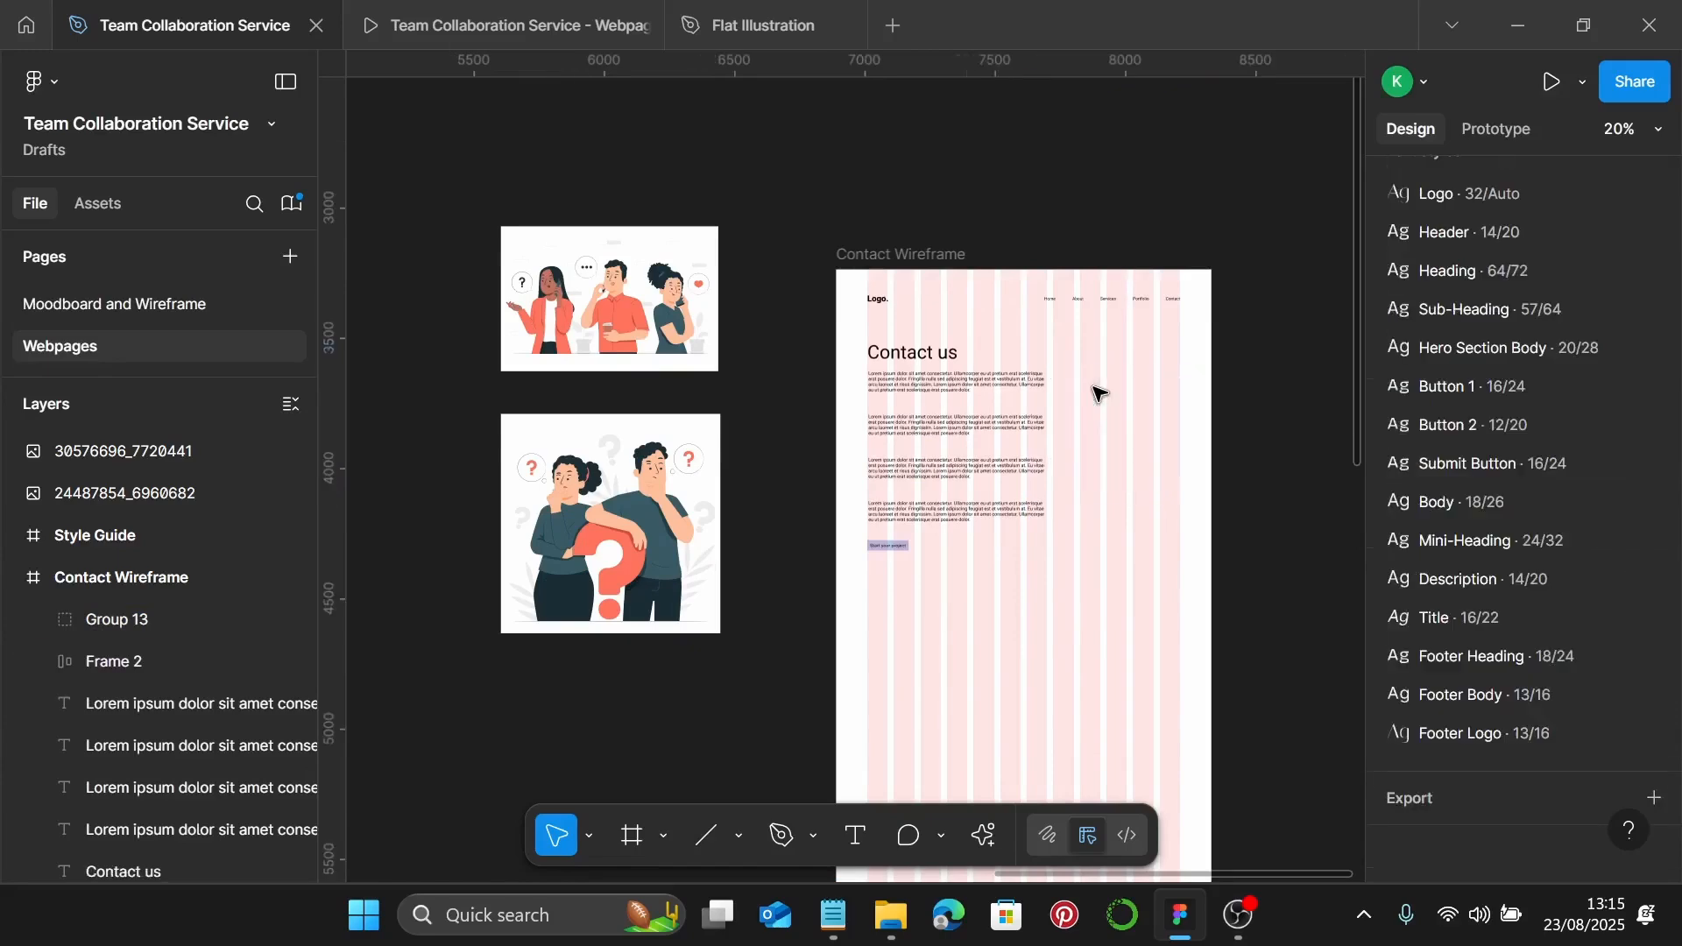
{"action": "left_click", "coordinate": [1063, 308]}
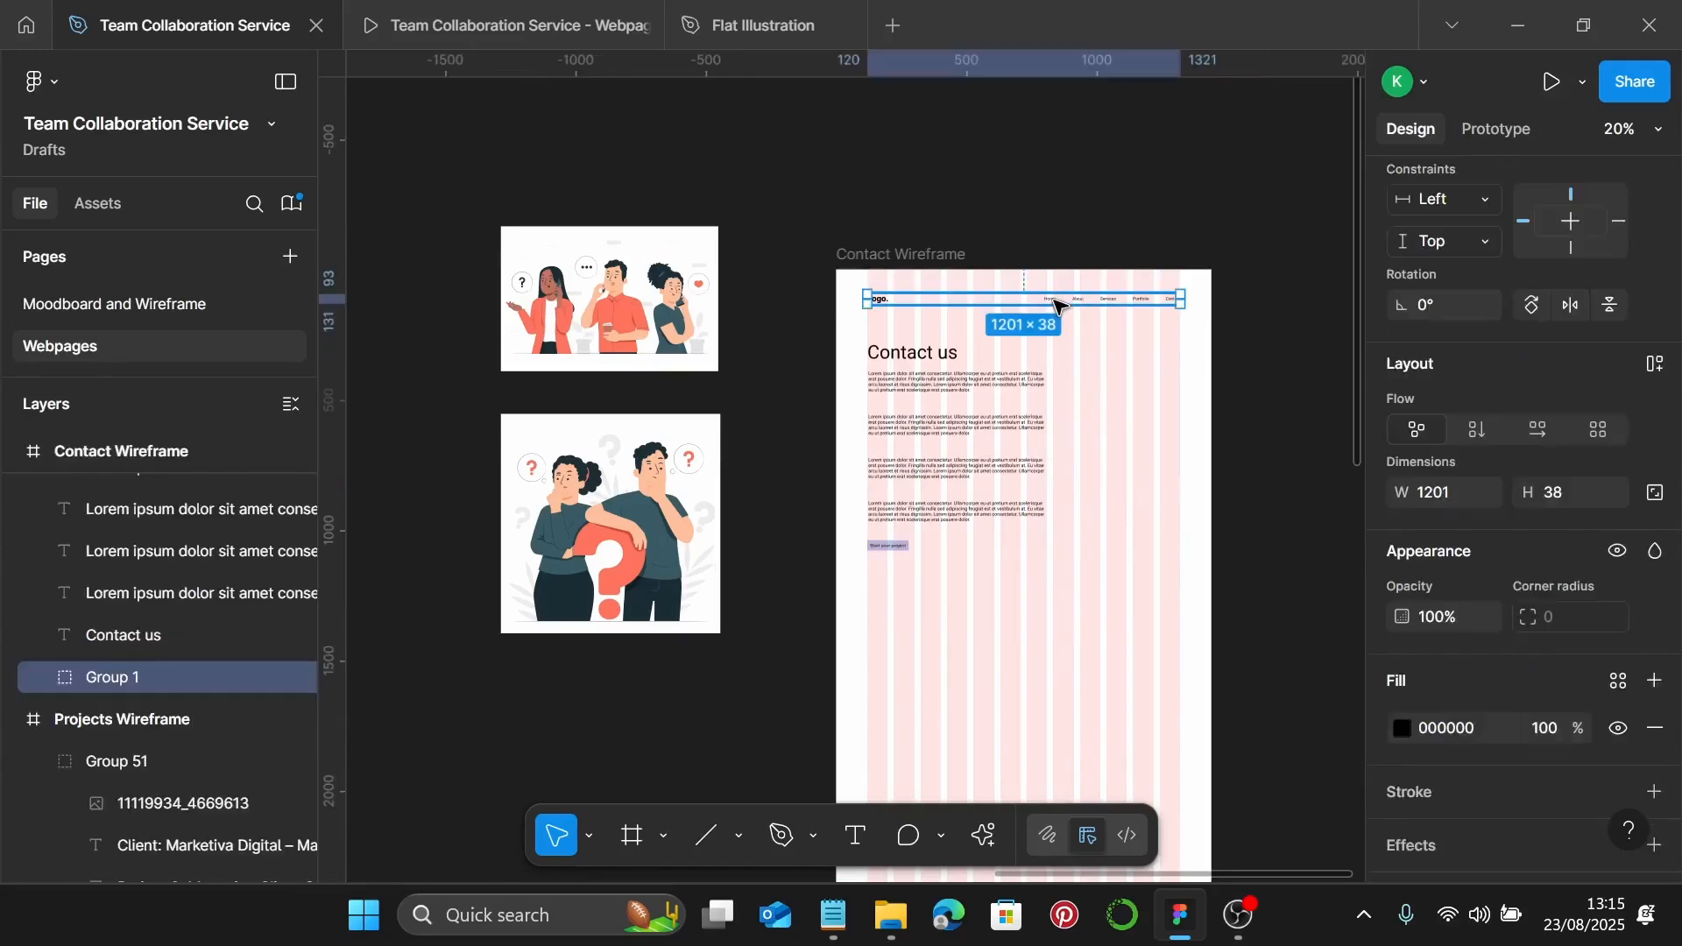
{"action": "key", "text": "Delete"}
Copy the CollabSuite header from the Projects Wireframe and paste it into the Contact Wireframe
{"action": "scroll", "coordinate": [1055, 307], "scroll_direction": "down", "scroll_amount": 3}
{"action": "scroll", "coordinate": [964, 311], "scroll_direction": "left", "scroll_amount": 5}
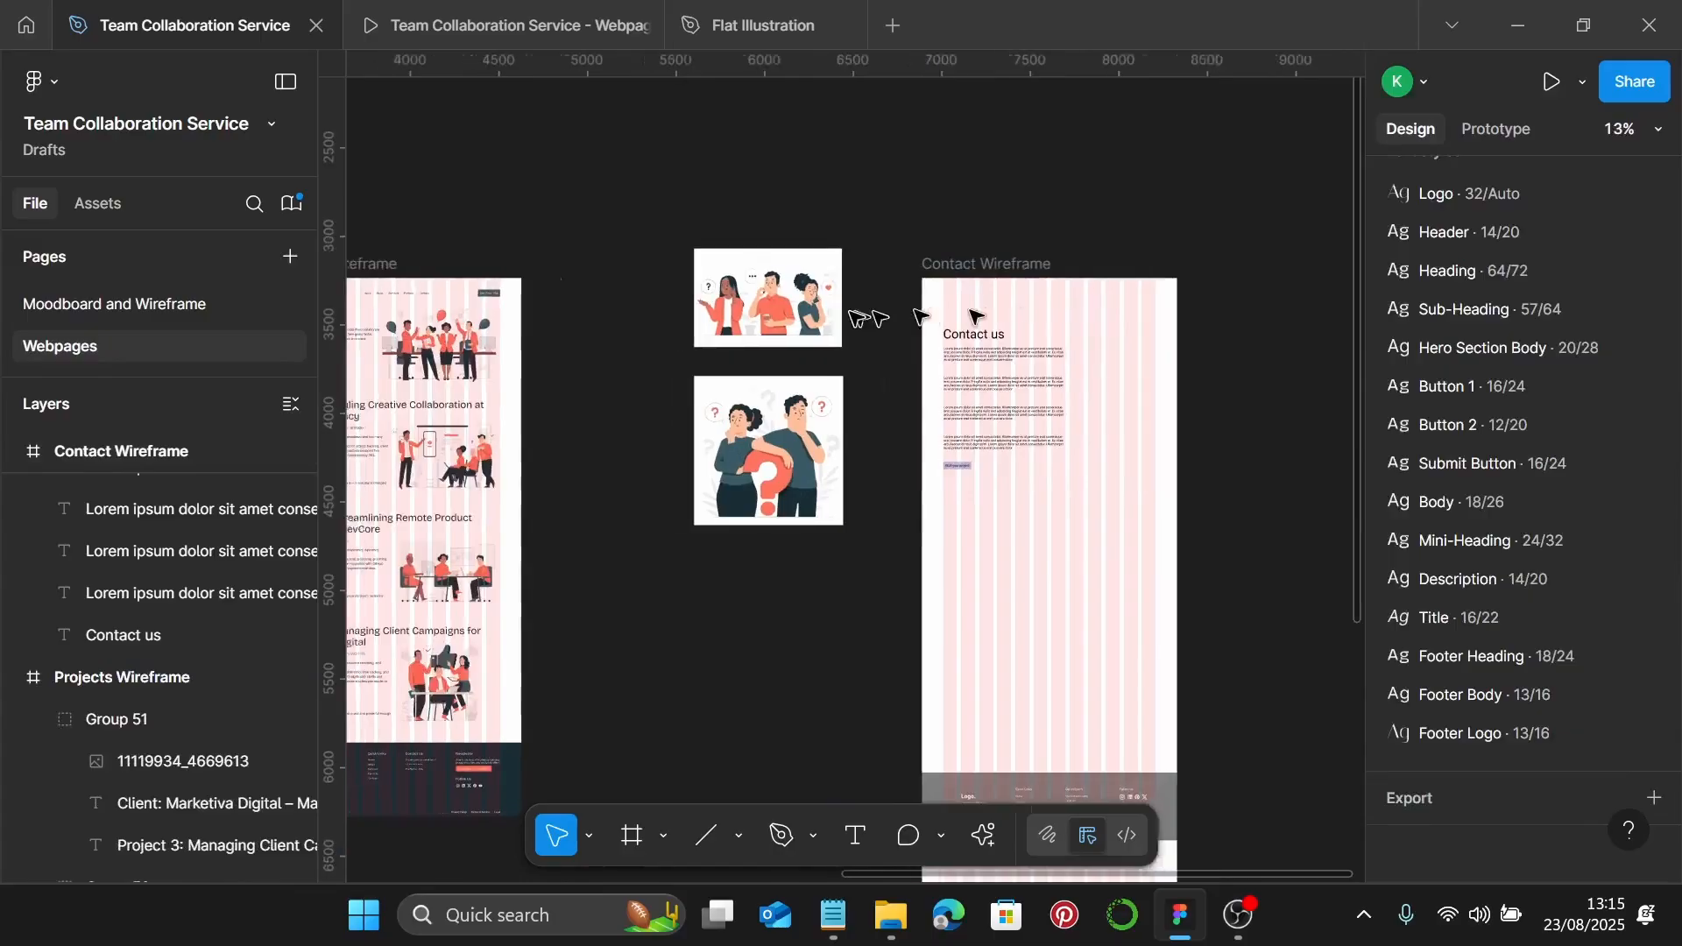
{"action": "left_click", "coordinate": [662, 295]}
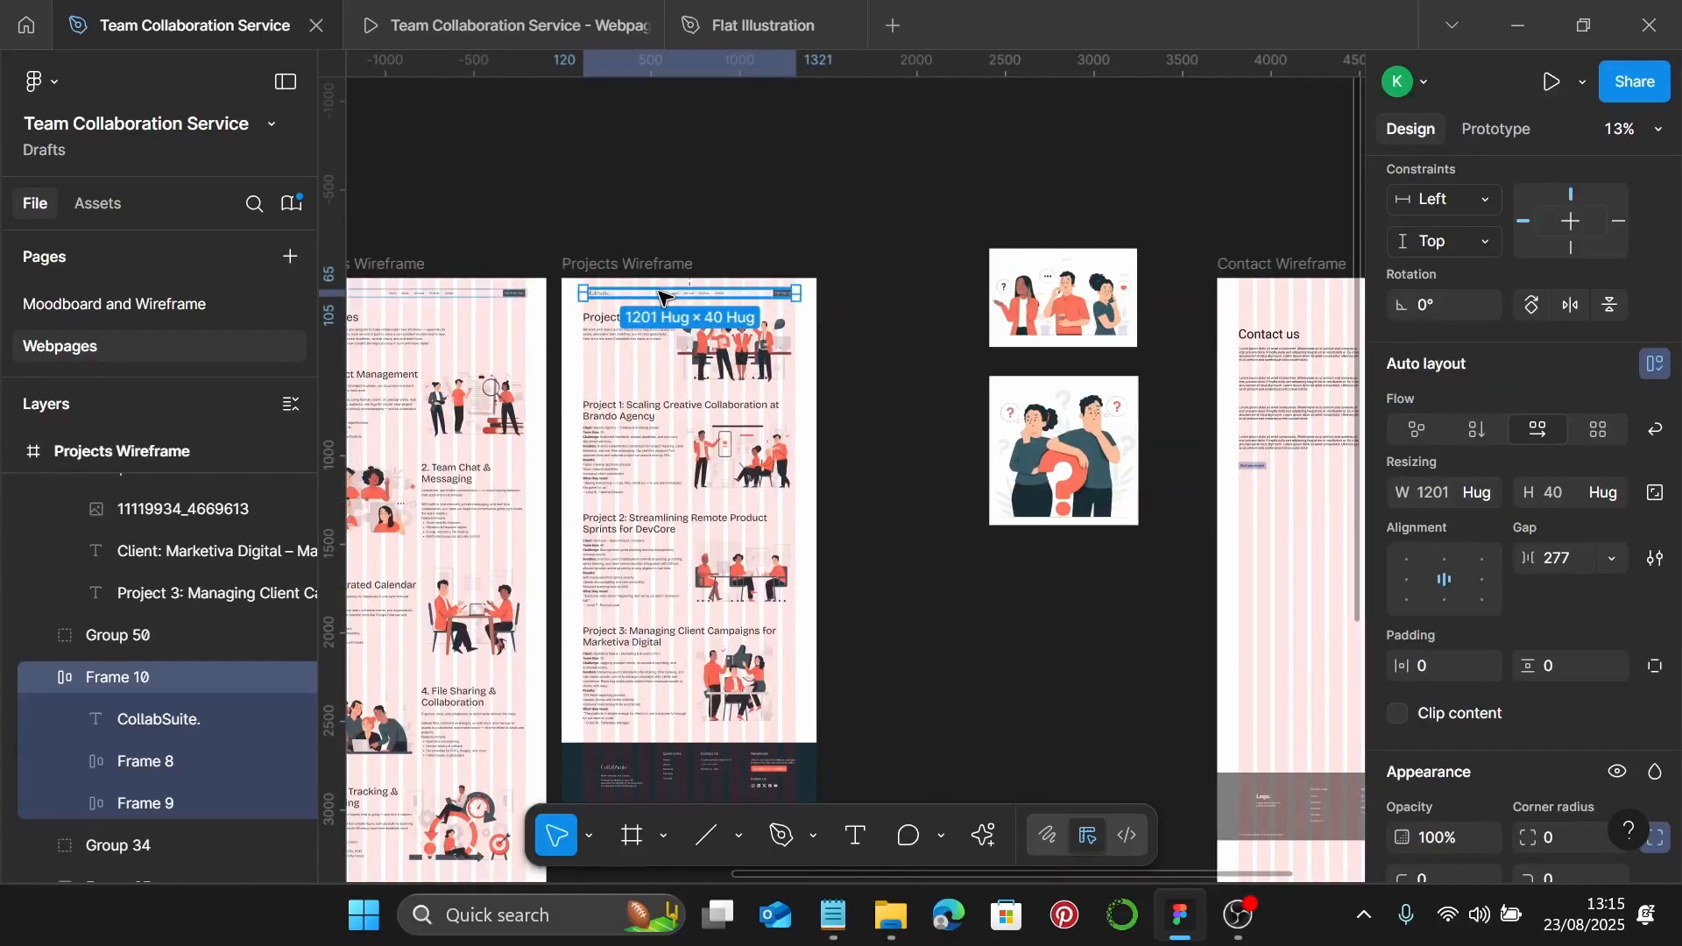
{"action": "scroll", "coordinate": [666, 289], "scroll_direction": "right", "scroll_amount": 7}
{"action": "scroll", "coordinate": [662, 280], "scroll_direction": "up", "scroll_amount": 2}
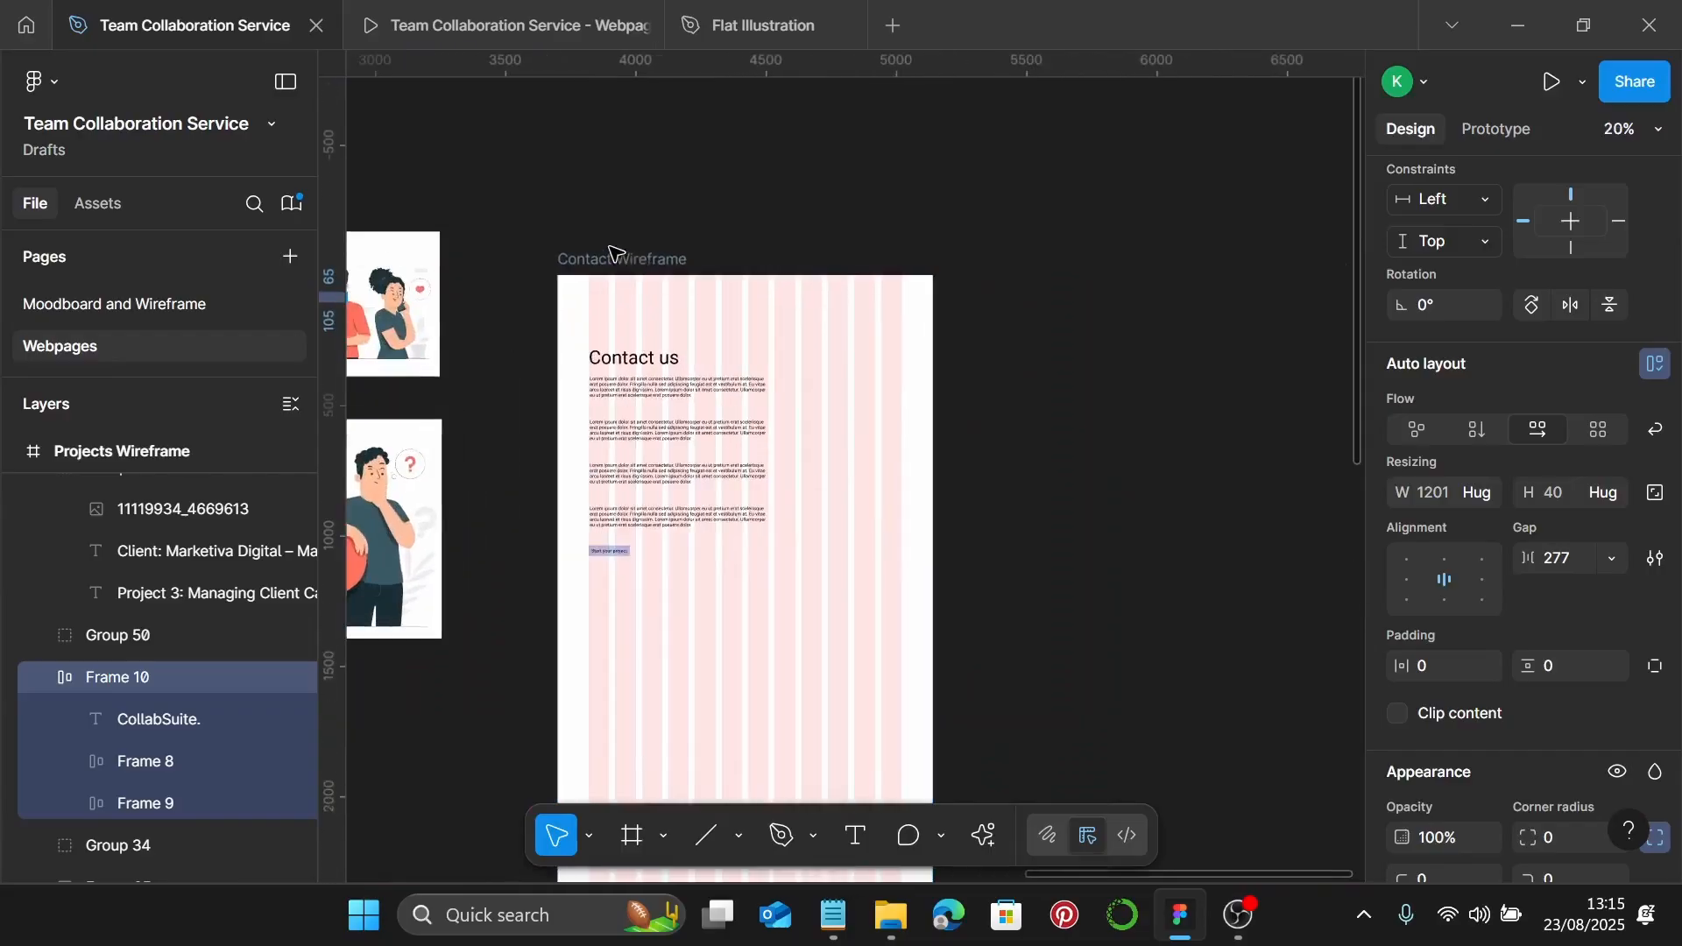
{"action": "left_click", "coordinate": [605, 262]}
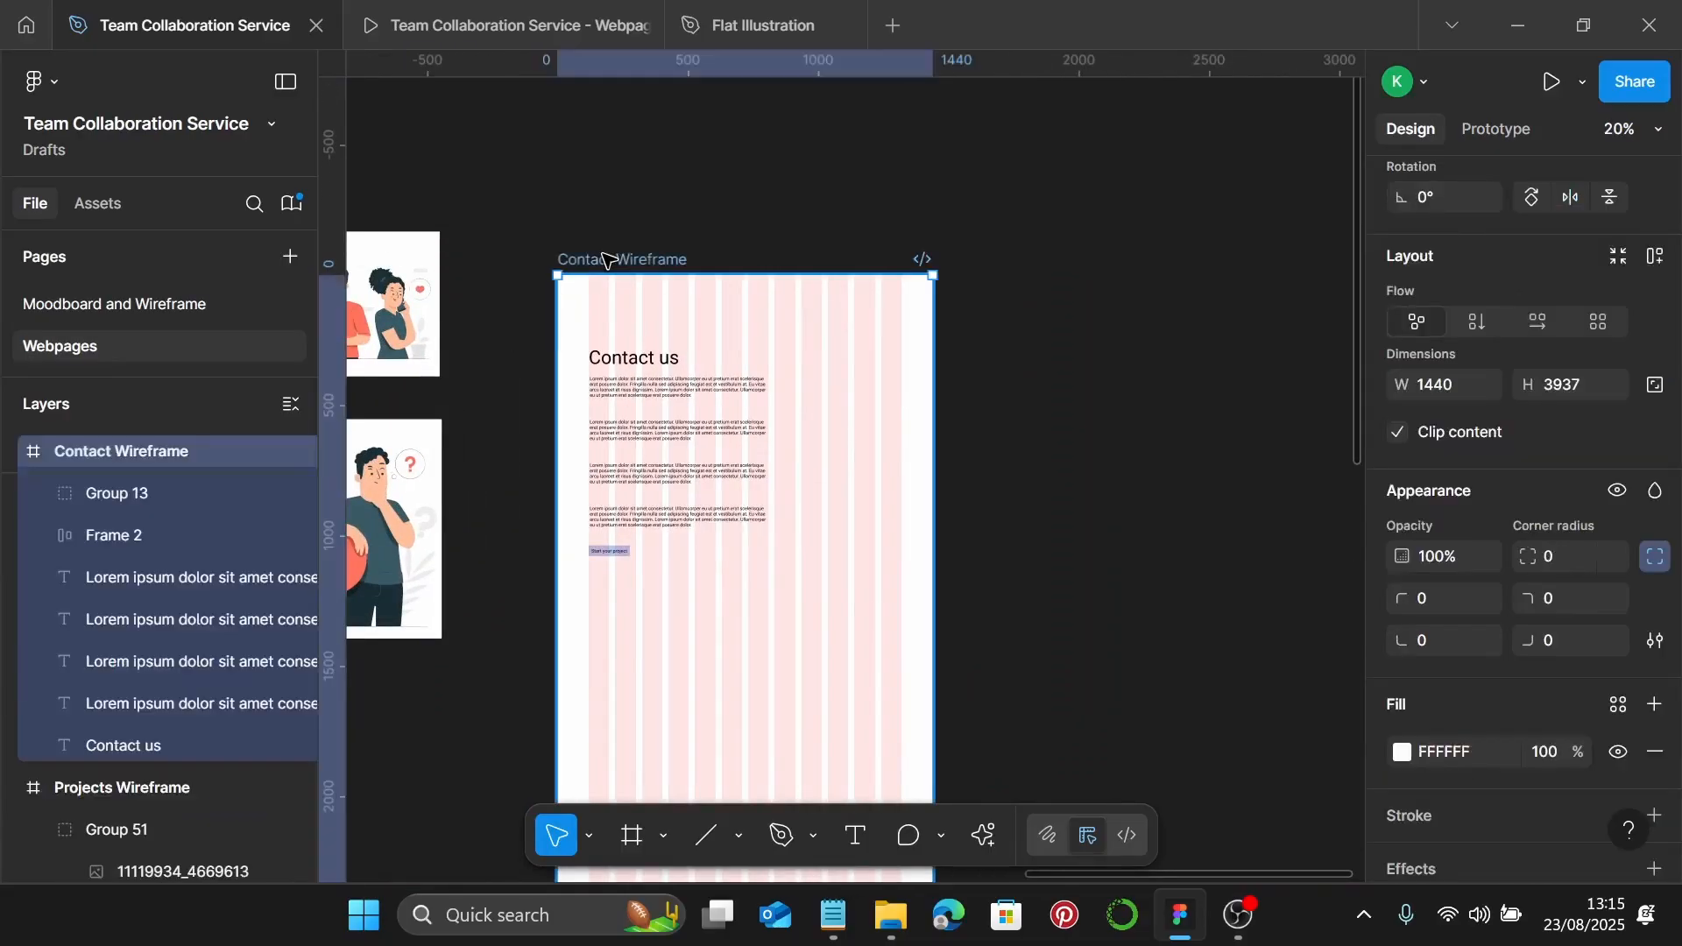
{"action": "key", "text": "ctrl+v"}
{"action": "scroll", "coordinate": [604, 254], "scroll_direction": "left", "scroll_amount": 1}
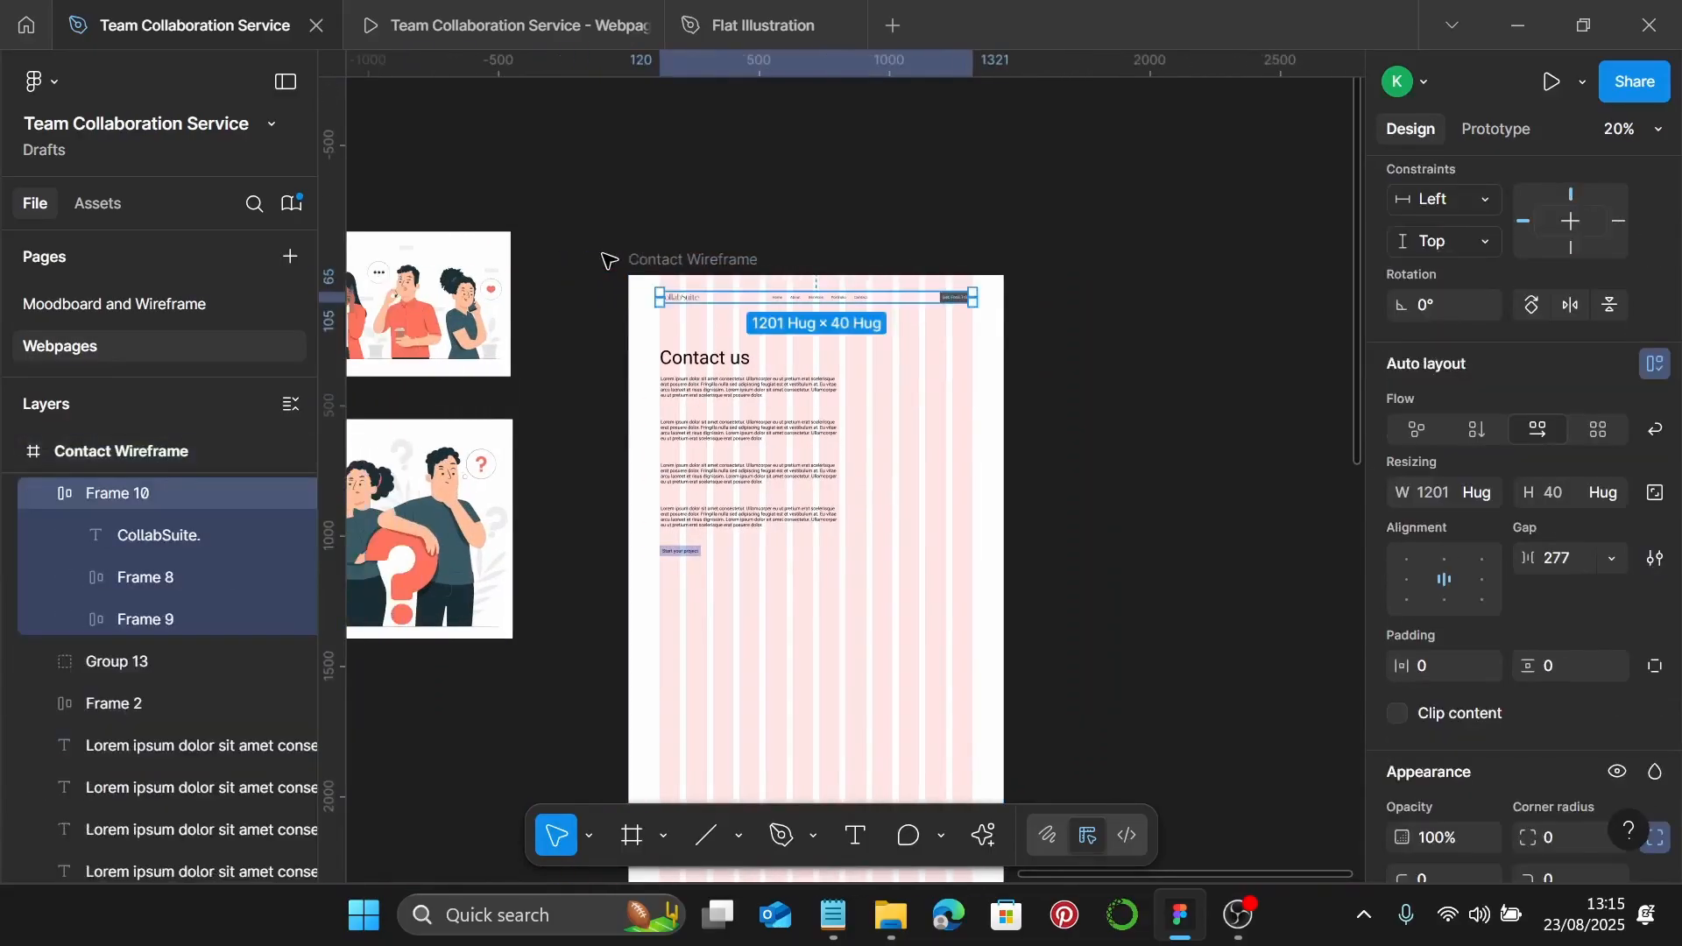
Move the last three placeholder paragraphs and the Start your project button down together, leaving a gap under the first paragraph
{"action": "scroll", "coordinate": [604, 254], "scroll_direction": "up", "scroll_amount": 3}
{"action": "scroll", "coordinate": [603, 254], "scroll_direction": "down", "scroll_amount": 4}
{"action": "left_click", "coordinate": [666, 239]}
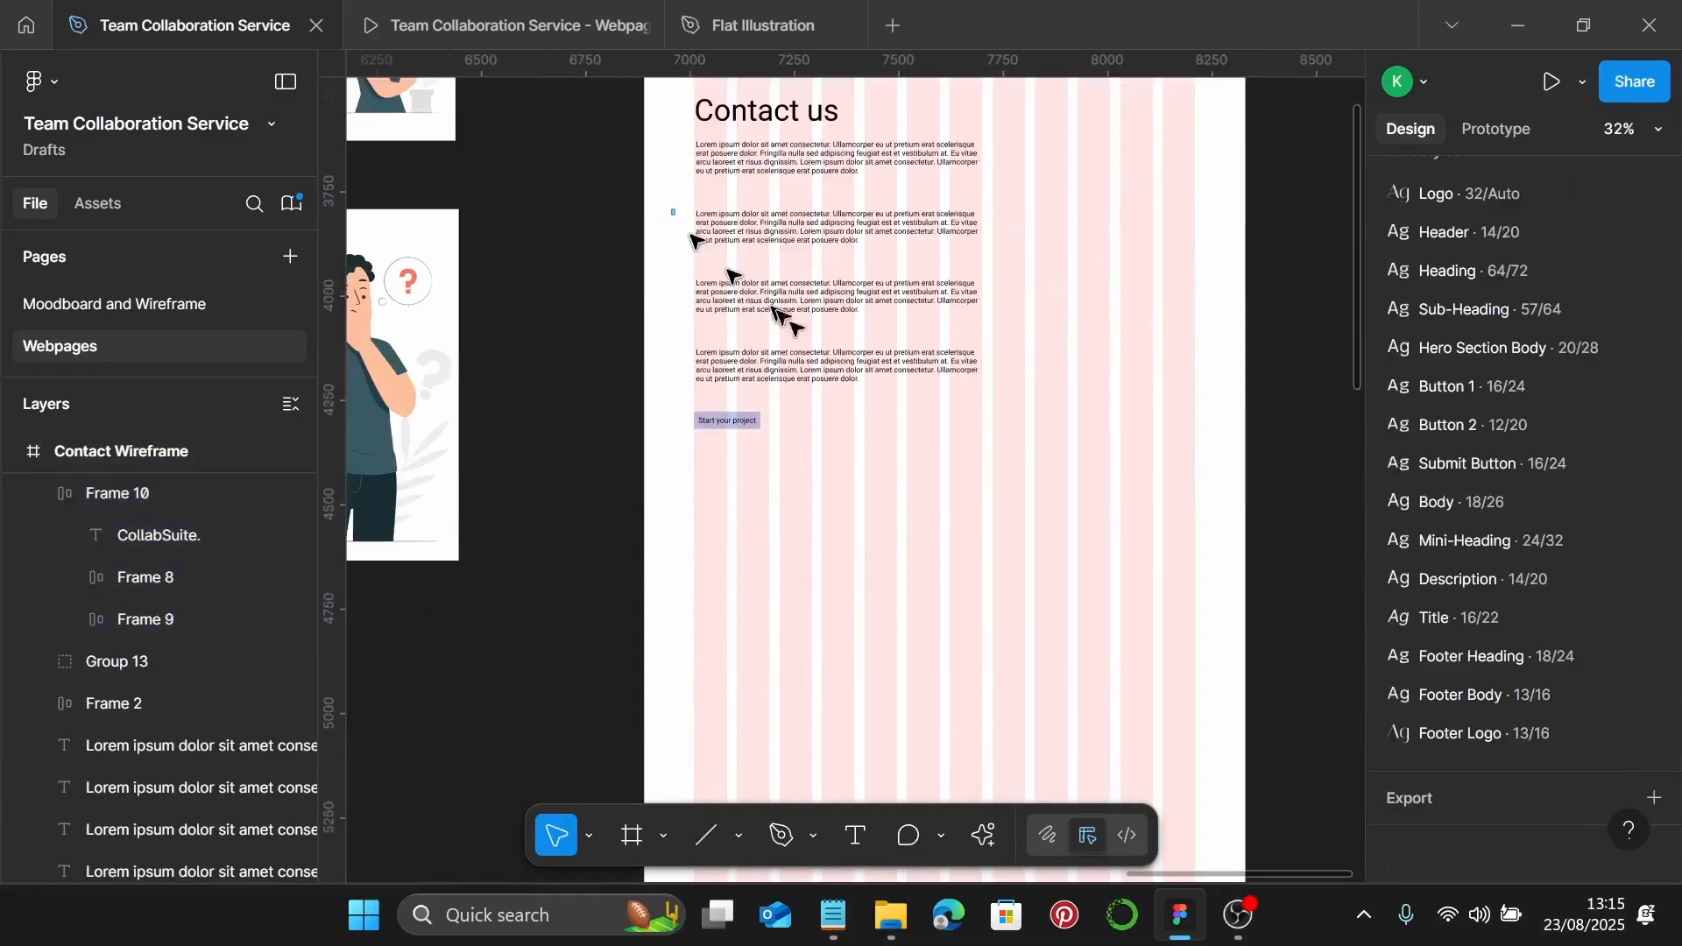
{"action": "left_click_drag", "start_coordinate": [671, 209], "coordinate": [965, 465]}
{"action": "left_click_drag", "start_coordinate": [901, 326], "coordinate": [936, 647]}
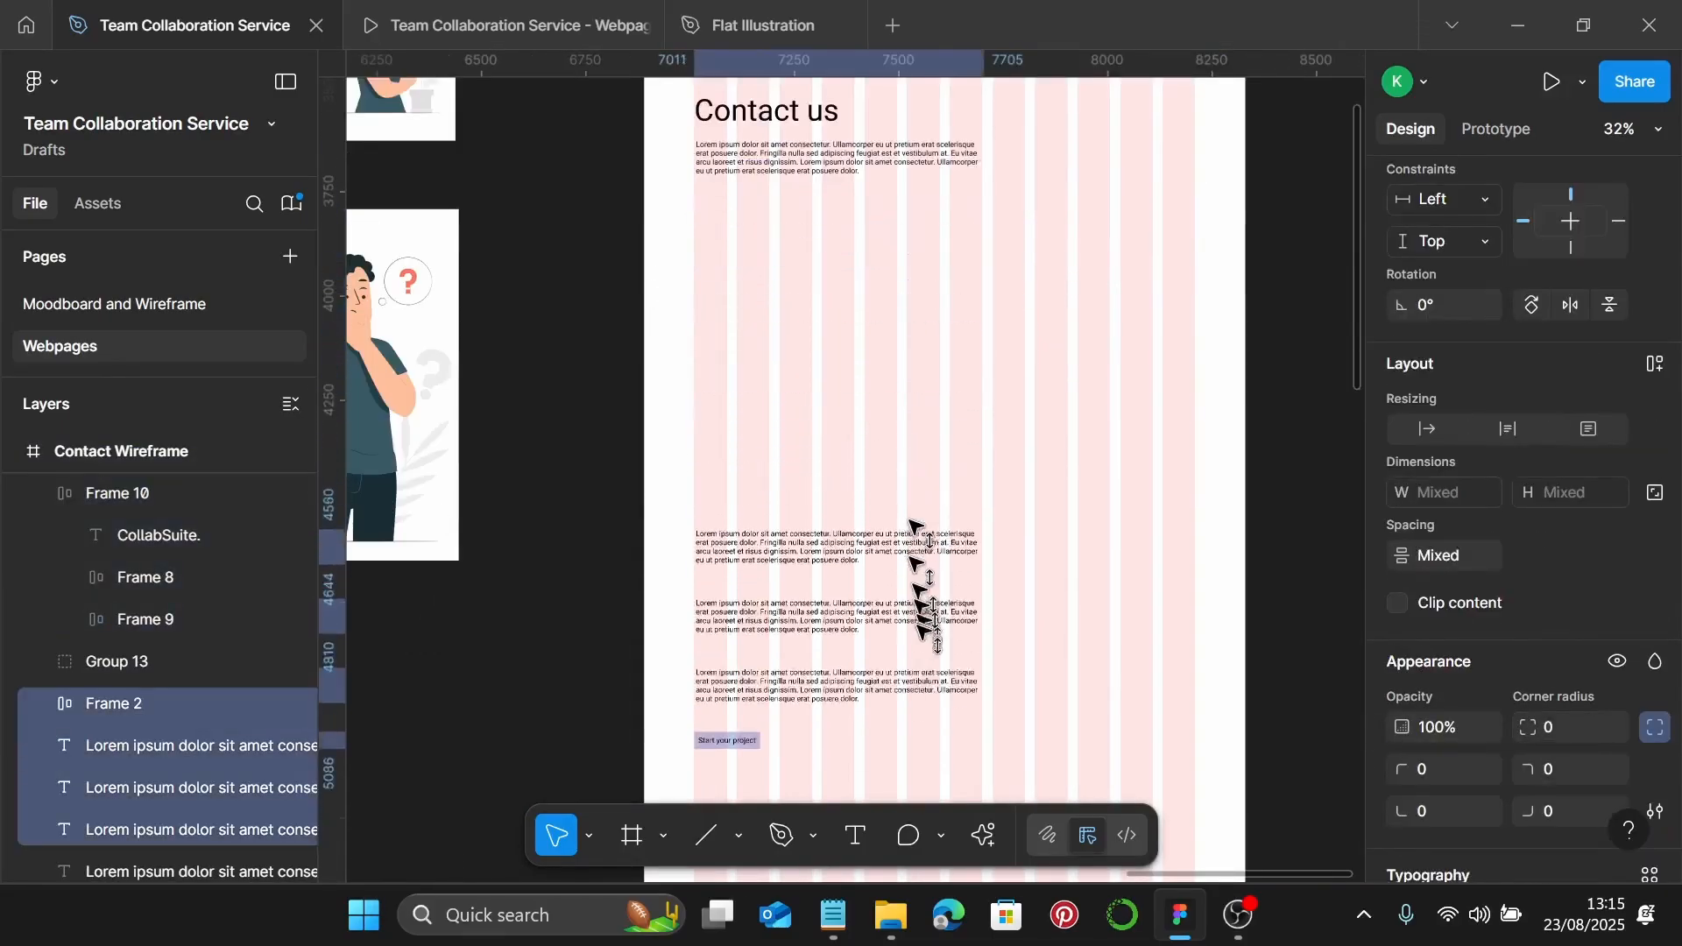
Move the three-people illustration from beside the frame into the Contact Wireframe, under the header at about X 487, Y 189
{"action": "scroll", "coordinate": [923, 376], "scroll_direction": "up", "scroll_amount": 5}
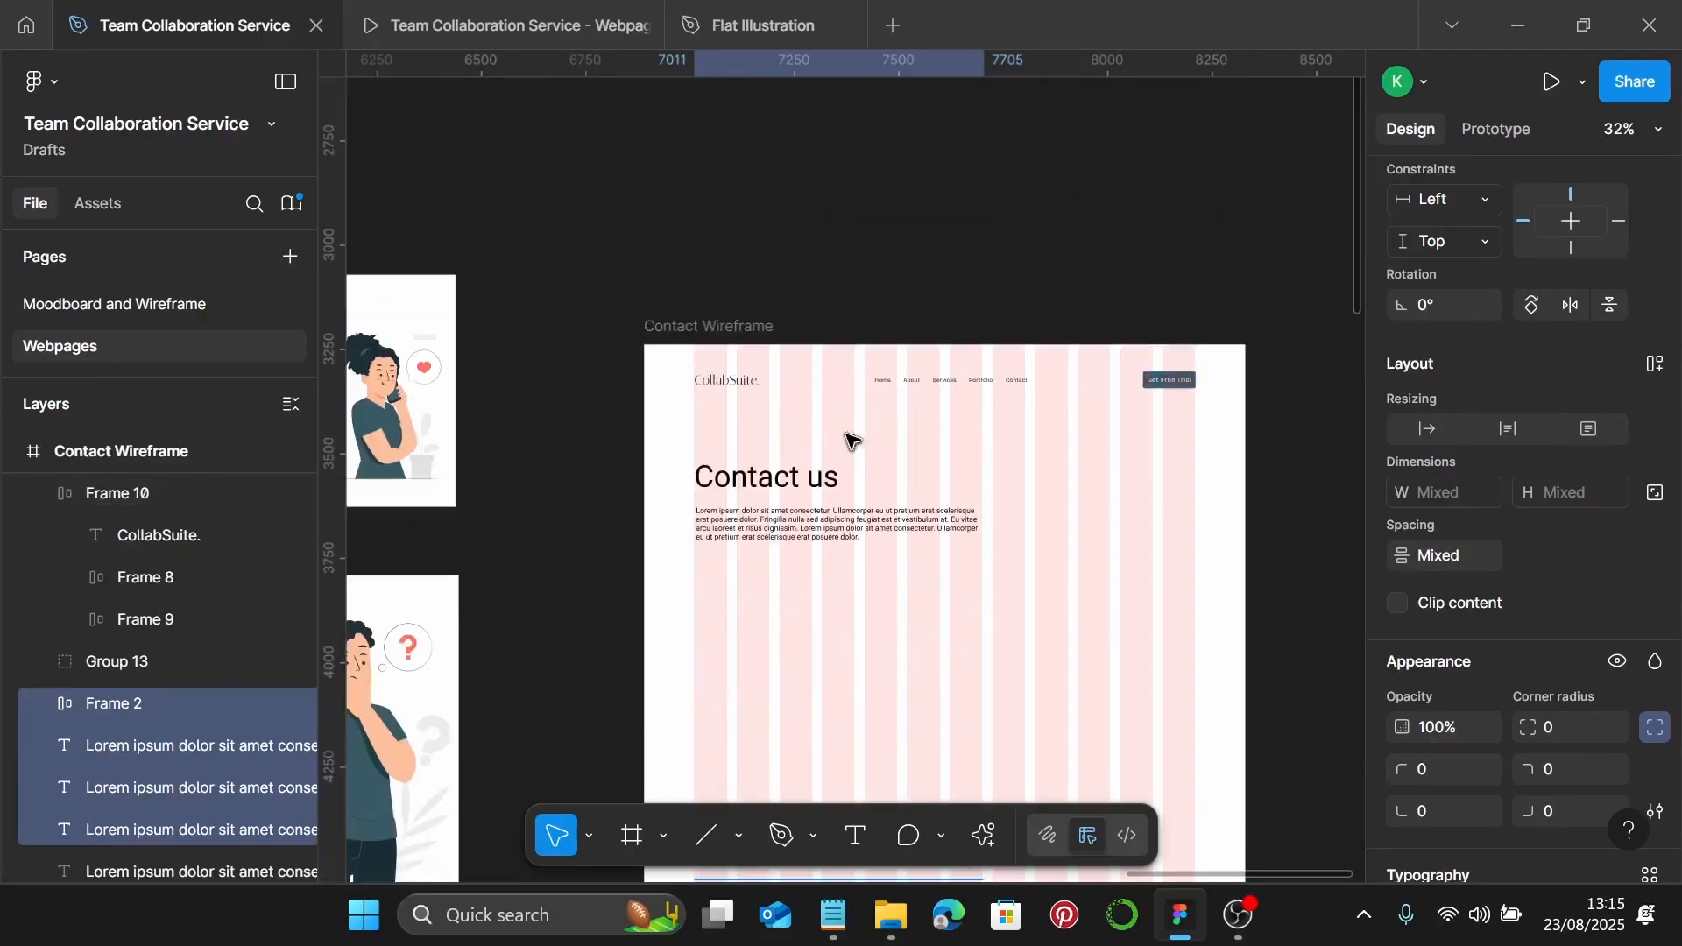
{"action": "scroll", "coordinate": [847, 440], "scroll_direction": "left", "scroll_amount": 2}
{"action": "left_click", "coordinate": [600, 368]}
{"action": "left_click_drag", "start_coordinate": [600, 368], "coordinate": [1188, 517]}
{"action": "scroll", "coordinate": [1090, 503], "scroll_direction": "right", "scroll_amount": 3}
{"action": "scroll", "coordinate": [1049, 492], "scroll_direction": "right", "scroll_amount": 1}
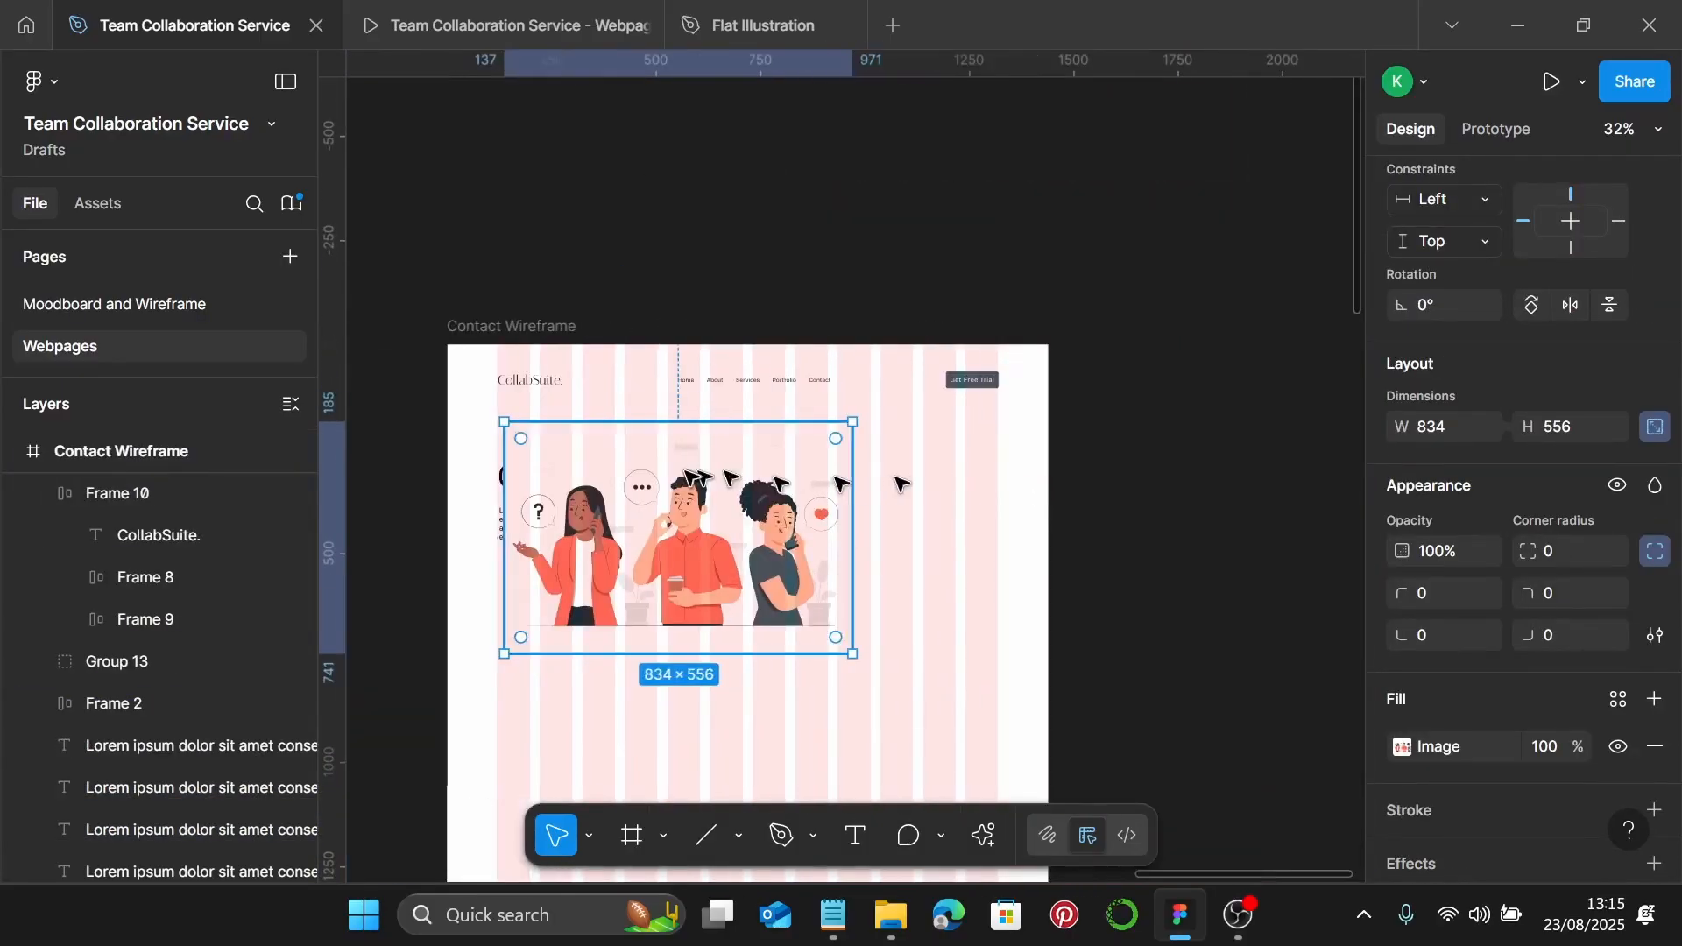
{"action": "left_click_drag", "start_coordinate": [688, 468], "coordinate": [832, 469]}
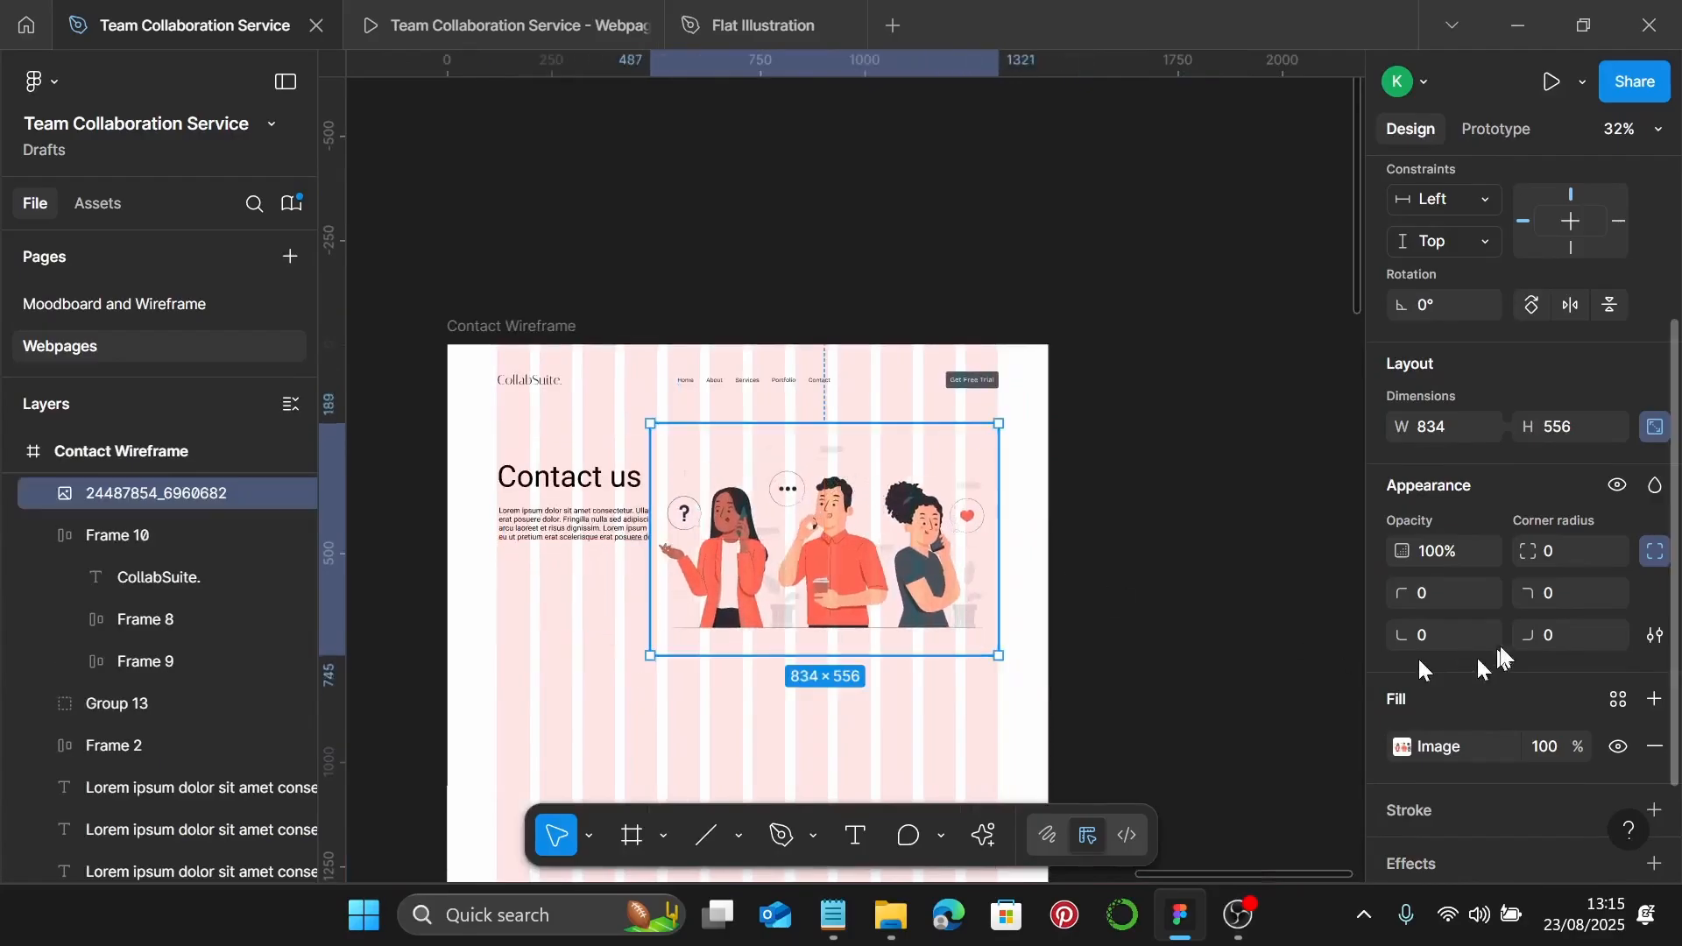
Scale the illustration to 635 × 423 and move it against the last grid column, at about X 685, Y 192
{"action": "left_click", "coordinate": [1581, 436]}
{"action": "key", "text": "Return"}
{"action": "scroll", "coordinate": [968, 593], "scroll_direction": "up", "scroll_amount": 3}
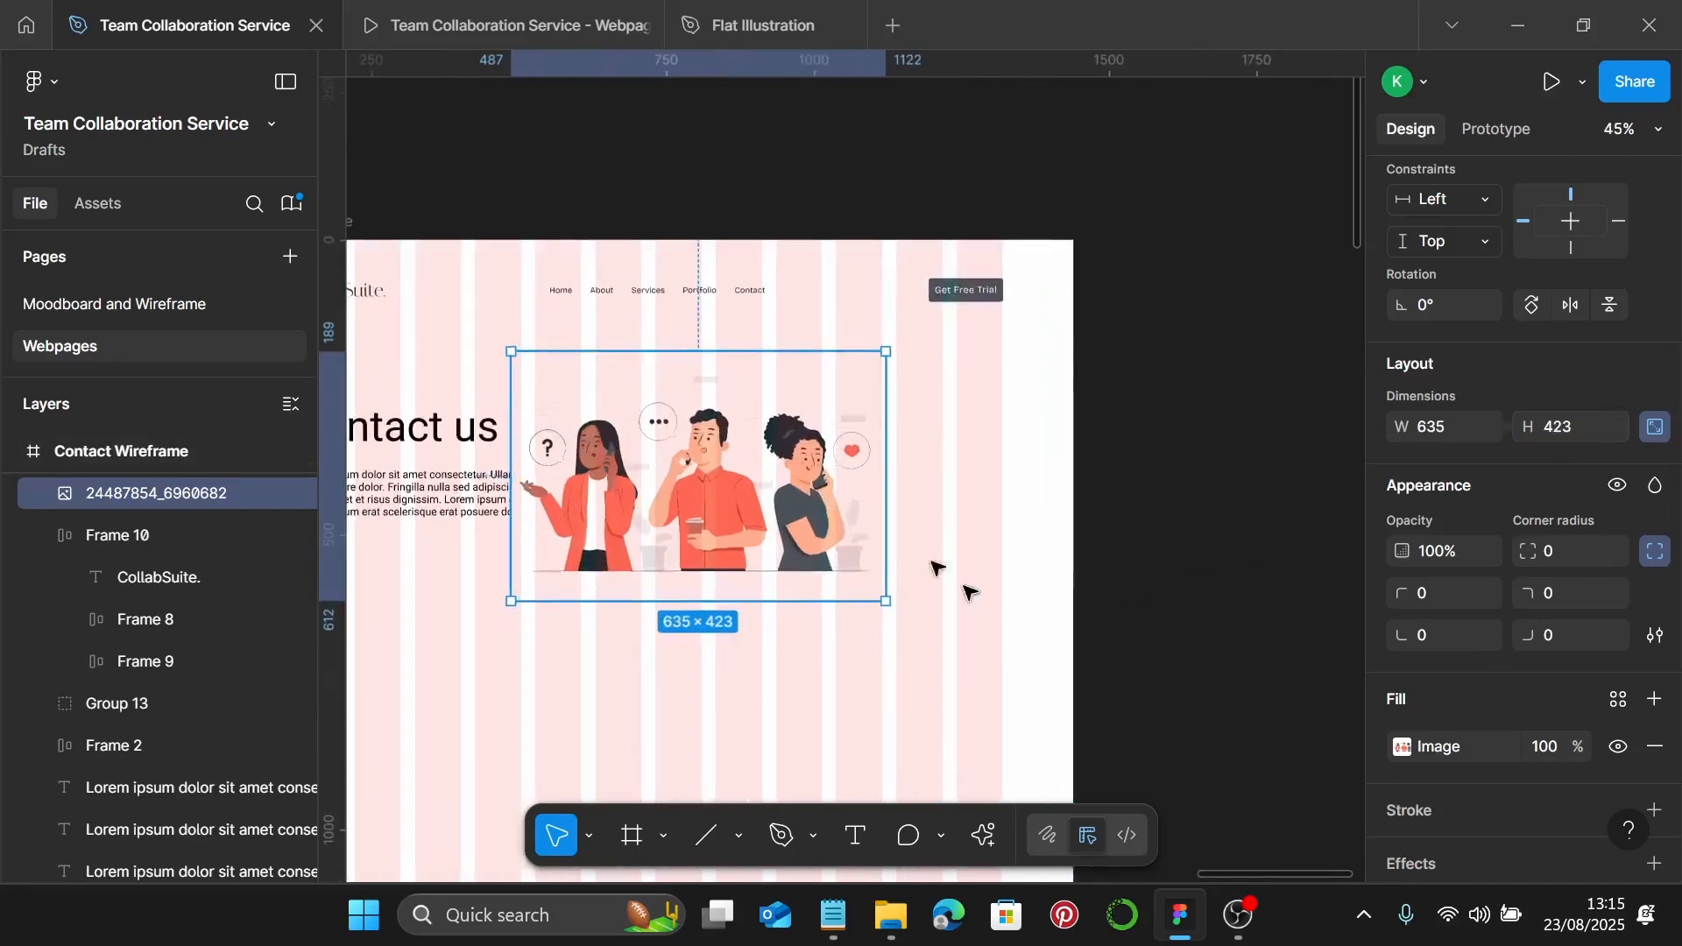
{"action": "left_click_drag", "start_coordinate": [805, 469], "coordinate": [922, 469]}
{"action": "scroll", "coordinate": [849, 386], "scroll_direction": "left", "scroll_amount": 5}
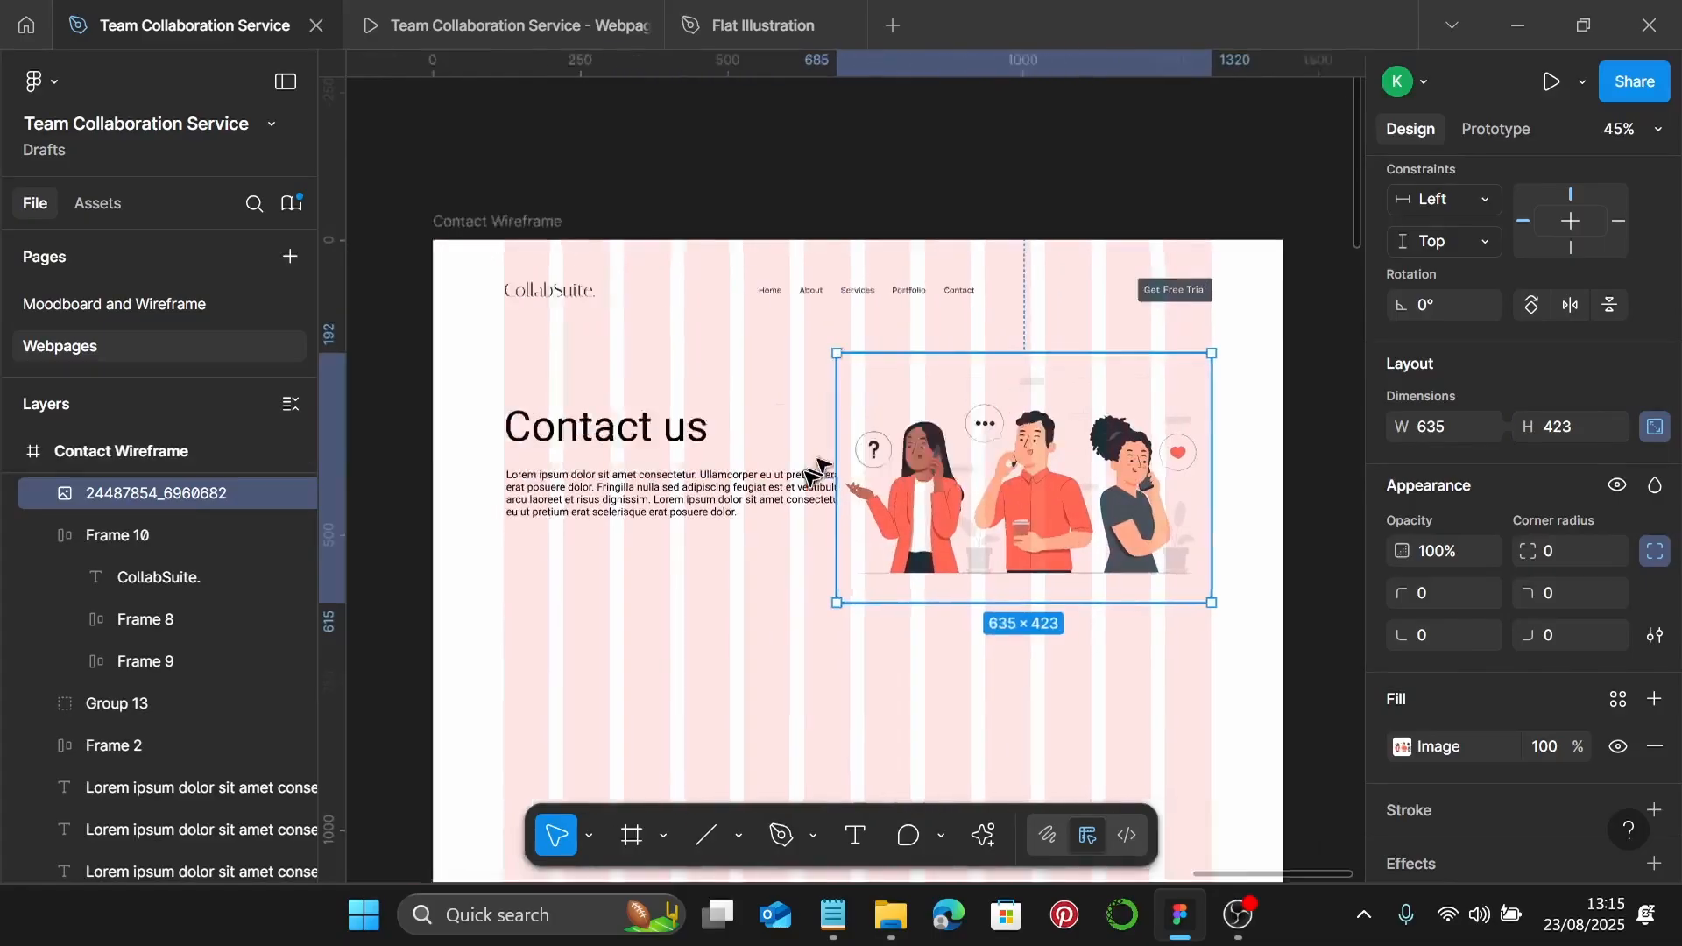
Align the first placeholder paragraph's left edge with the Contact us heading at X 120
{"action": "scroll", "coordinate": [815, 468], "scroll_direction": "left", "scroll_amount": 4}
{"action": "scroll", "coordinate": [709, 476], "scroll_direction": "up", "scroll_amount": 5}
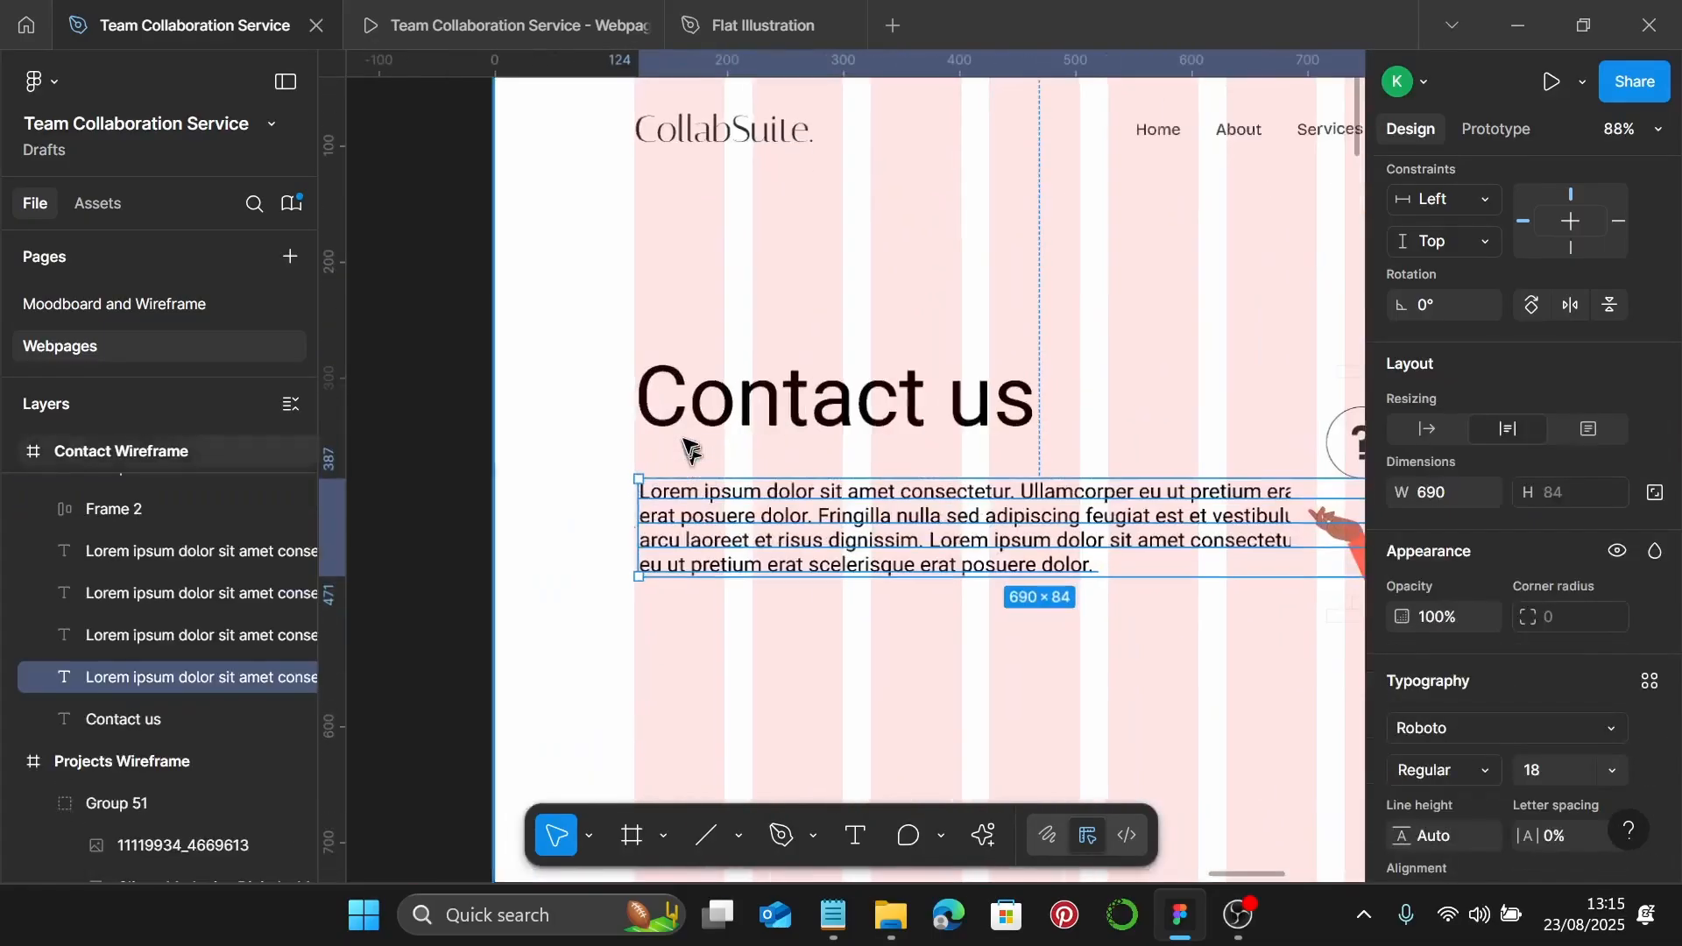
{"action": "left_click", "coordinate": [658, 390]}
{"action": "scroll", "coordinate": [659, 398], "scroll_direction": "up", "scroll_amount": 5}
{"action": "left_click", "coordinate": [657, 544]}
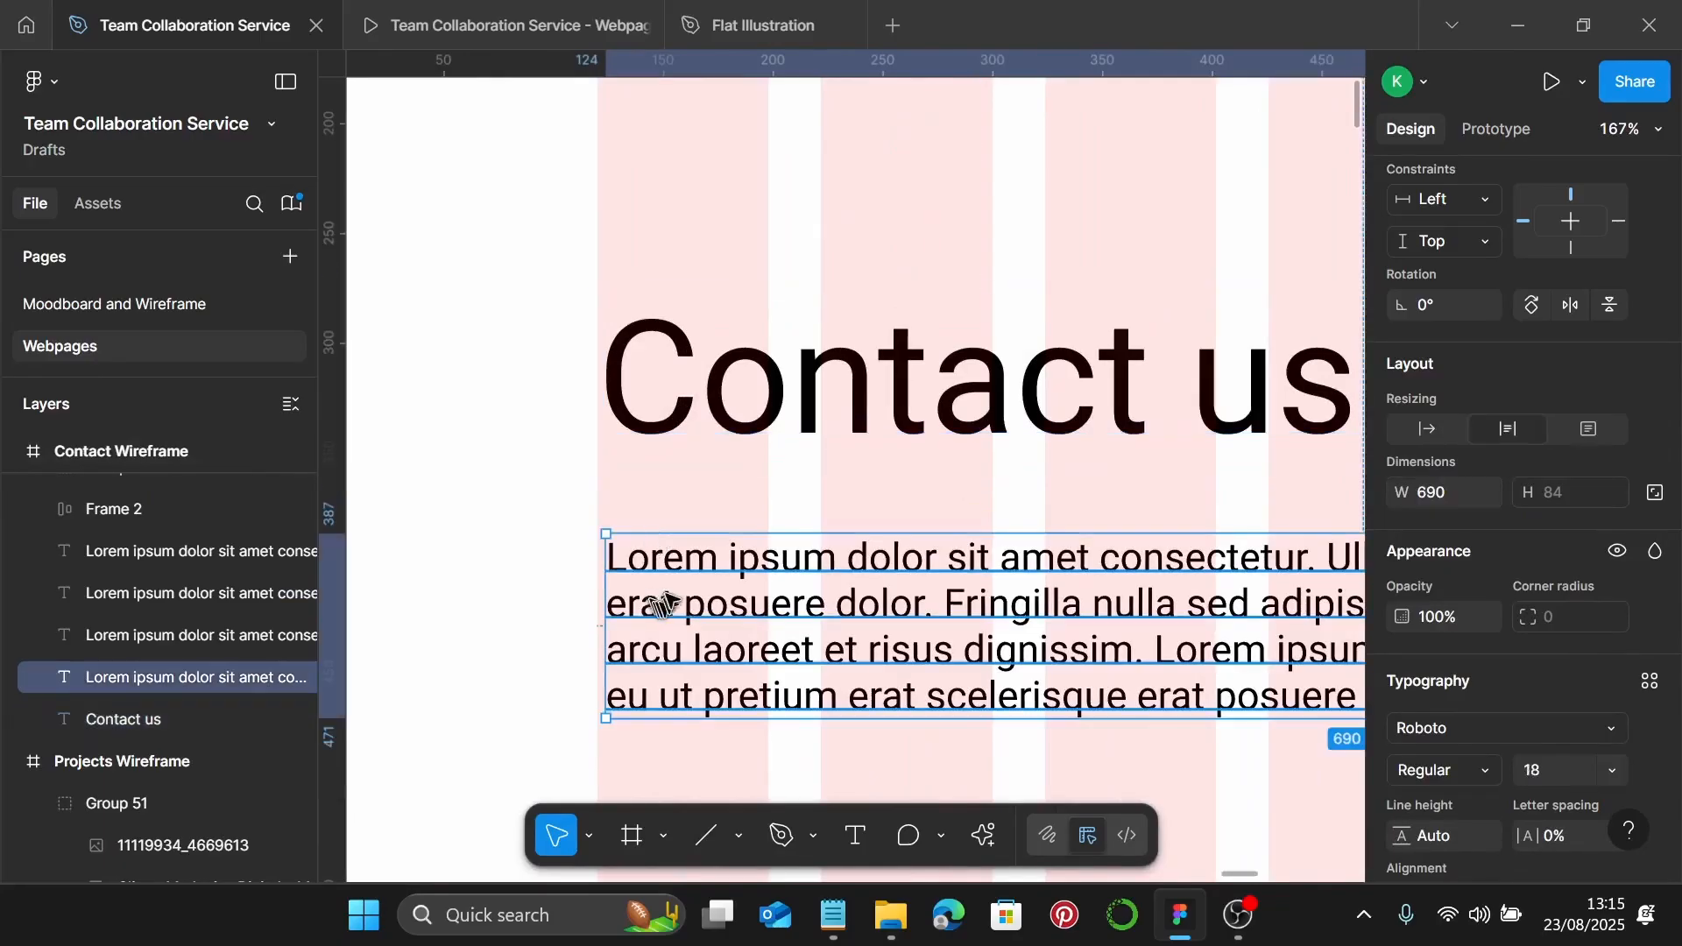
{"action": "left_click_drag", "start_coordinate": [657, 601], "coordinate": [659, 599]}
Apply the Heading text style to the Contact us title
{"action": "left_click", "coordinate": [908, 364]}
{"action": "scroll", "coordinate": [908, 364], "scroll_direction": "down", "scroll_amount": 3}
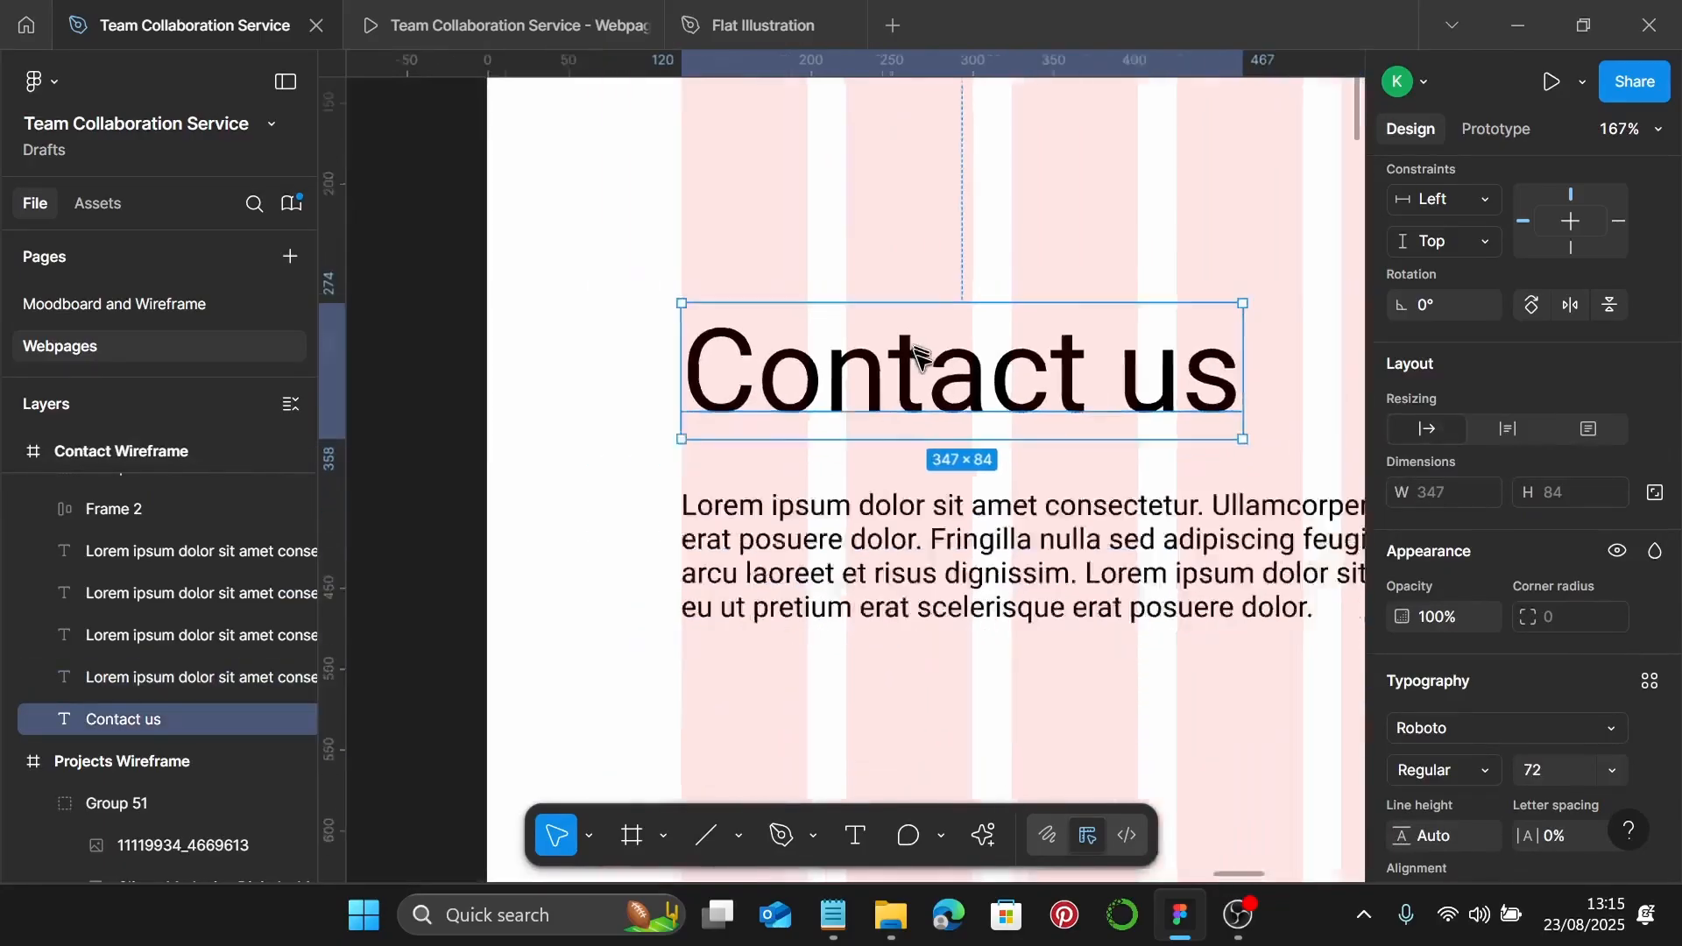
{"action": "scroll", "coordinate": [1522, 626], "scroll_direction": "down", "scroll_amount": 4}
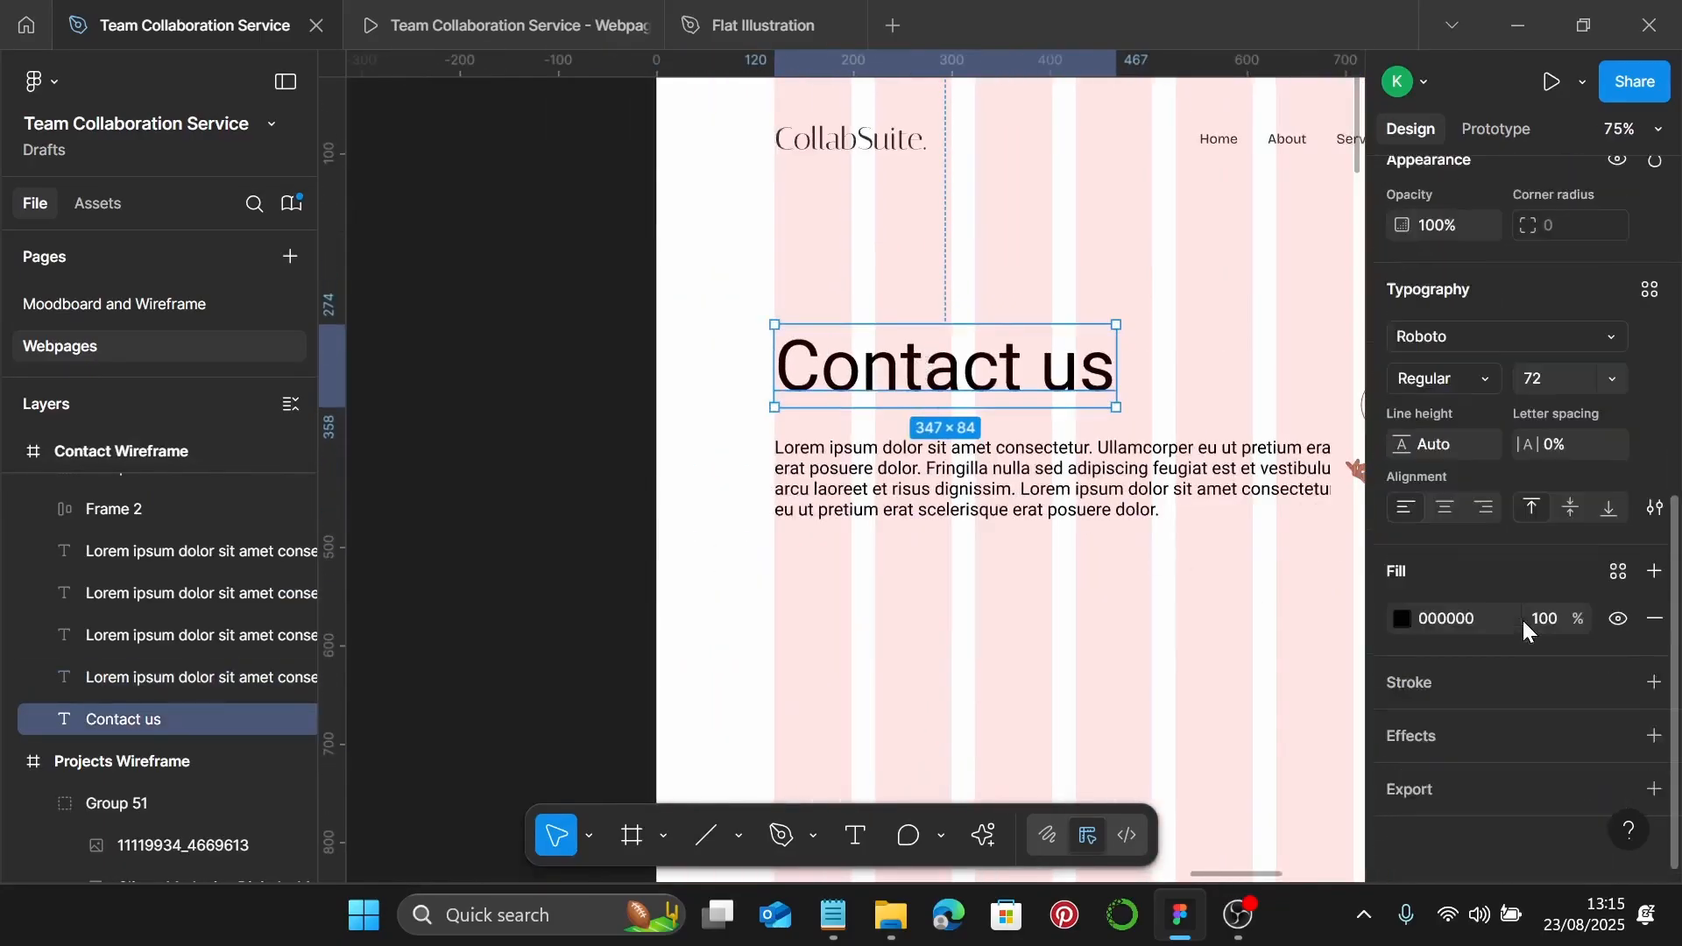
{"action": "left_click", "coordinate": [1661, 295]}
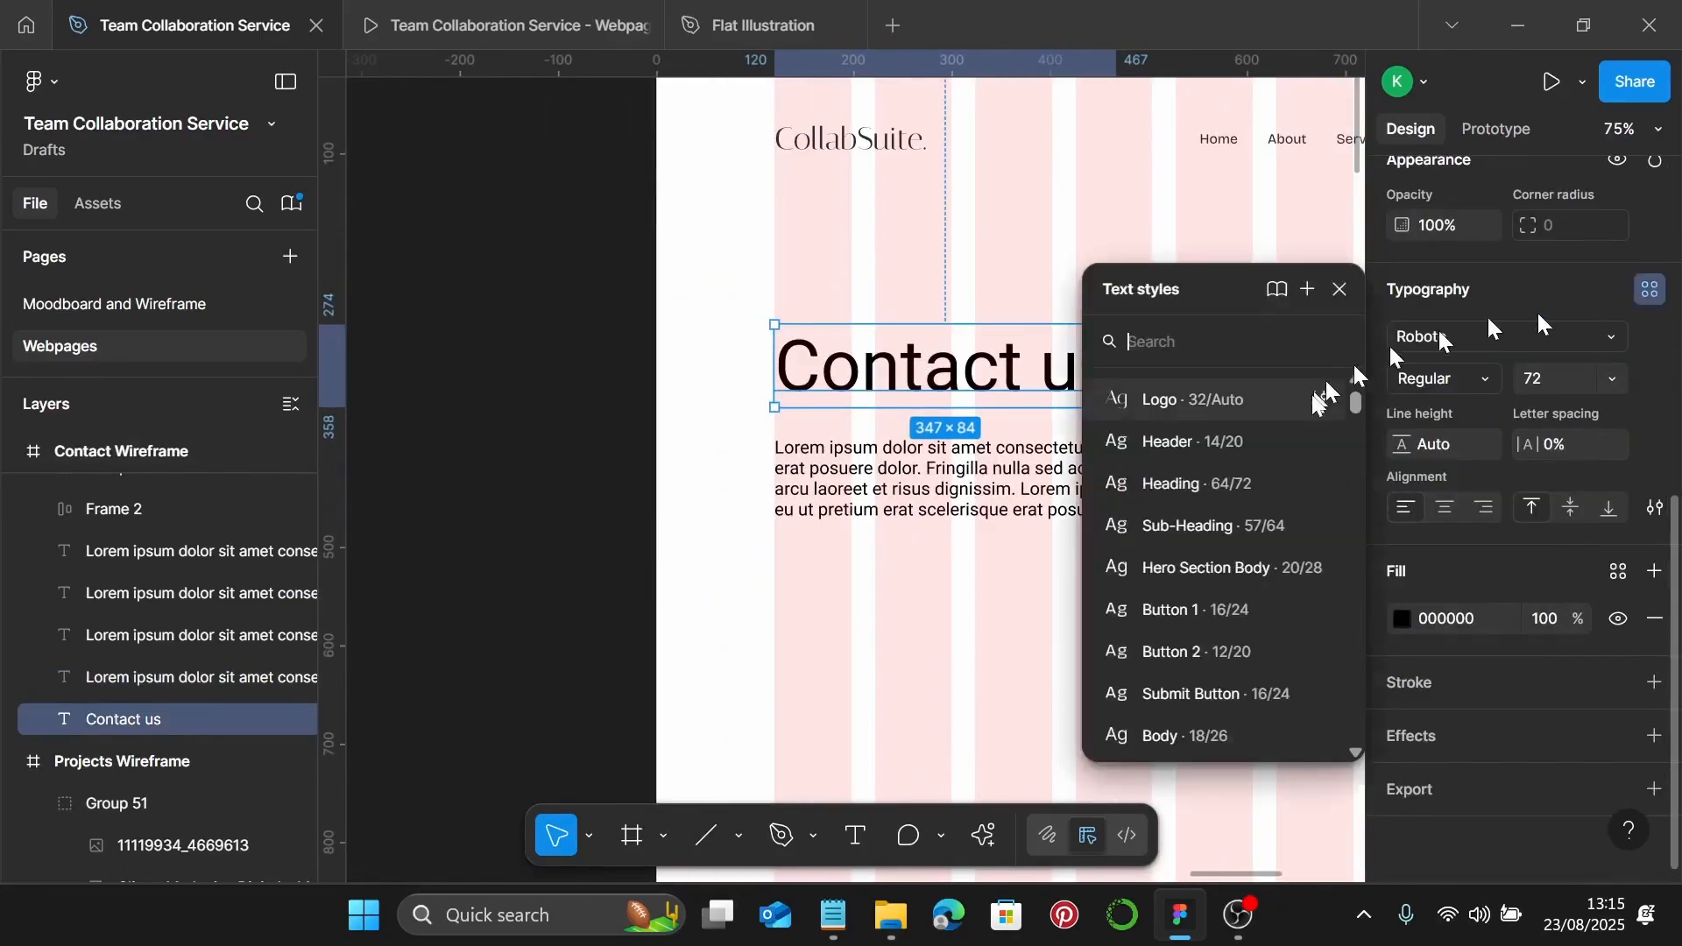
{"action": "left_click", "coordinate": [1212, 478]}
Apply the Body text style to the placeholder paragraph under the title
{"action": "scroll", "coordinate": [991, 514], "scroll_direction": "right", "scroll_amount": 5}
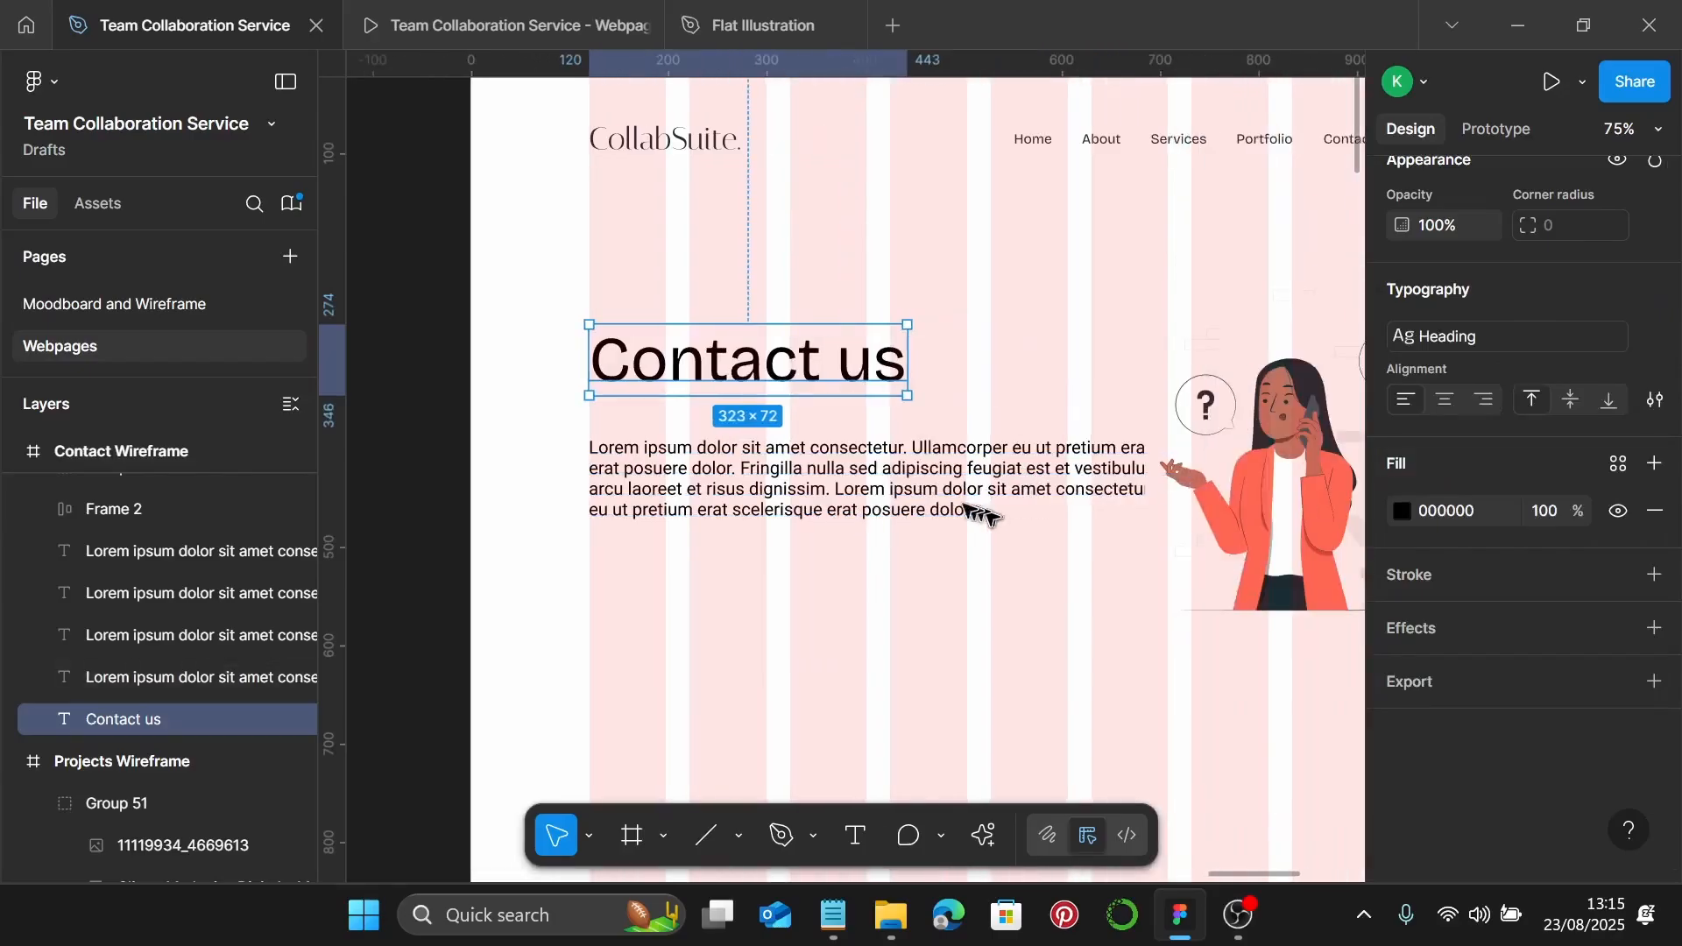
{"action": "left_click", "coordinate": [911, 492]}
{"action": "scroll", "coordinate": [911, 493], "scroll_direction": "down", "scroll_amount": 3}
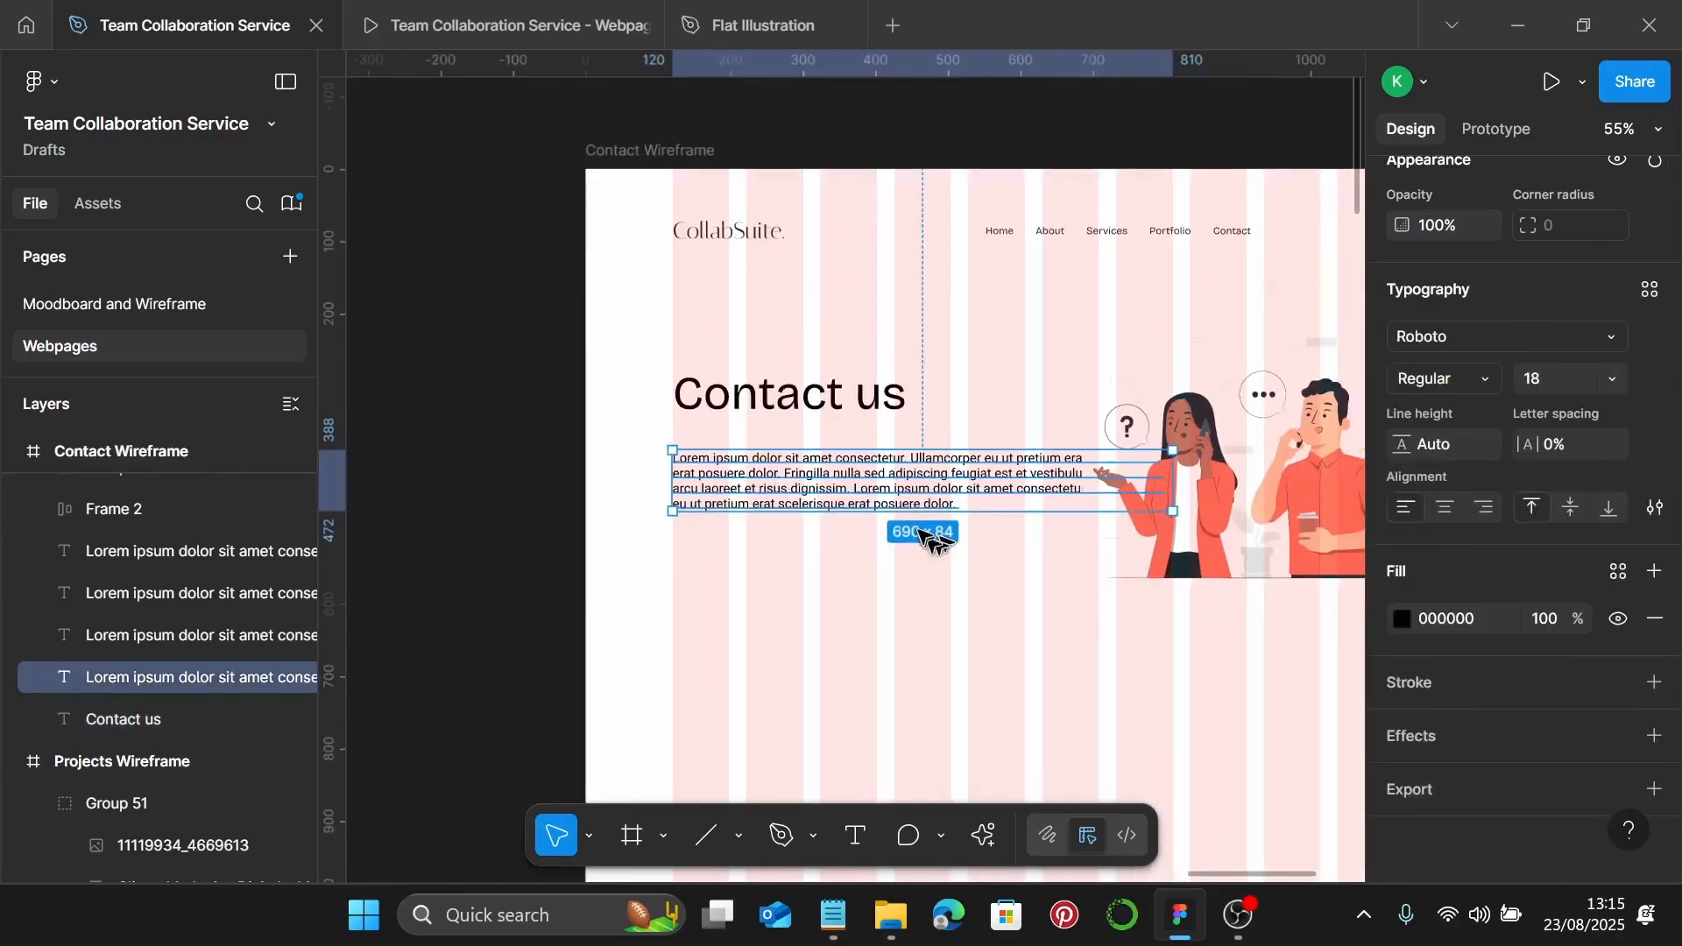
{"action": "left_click", "coordinate": [1652, 292]}
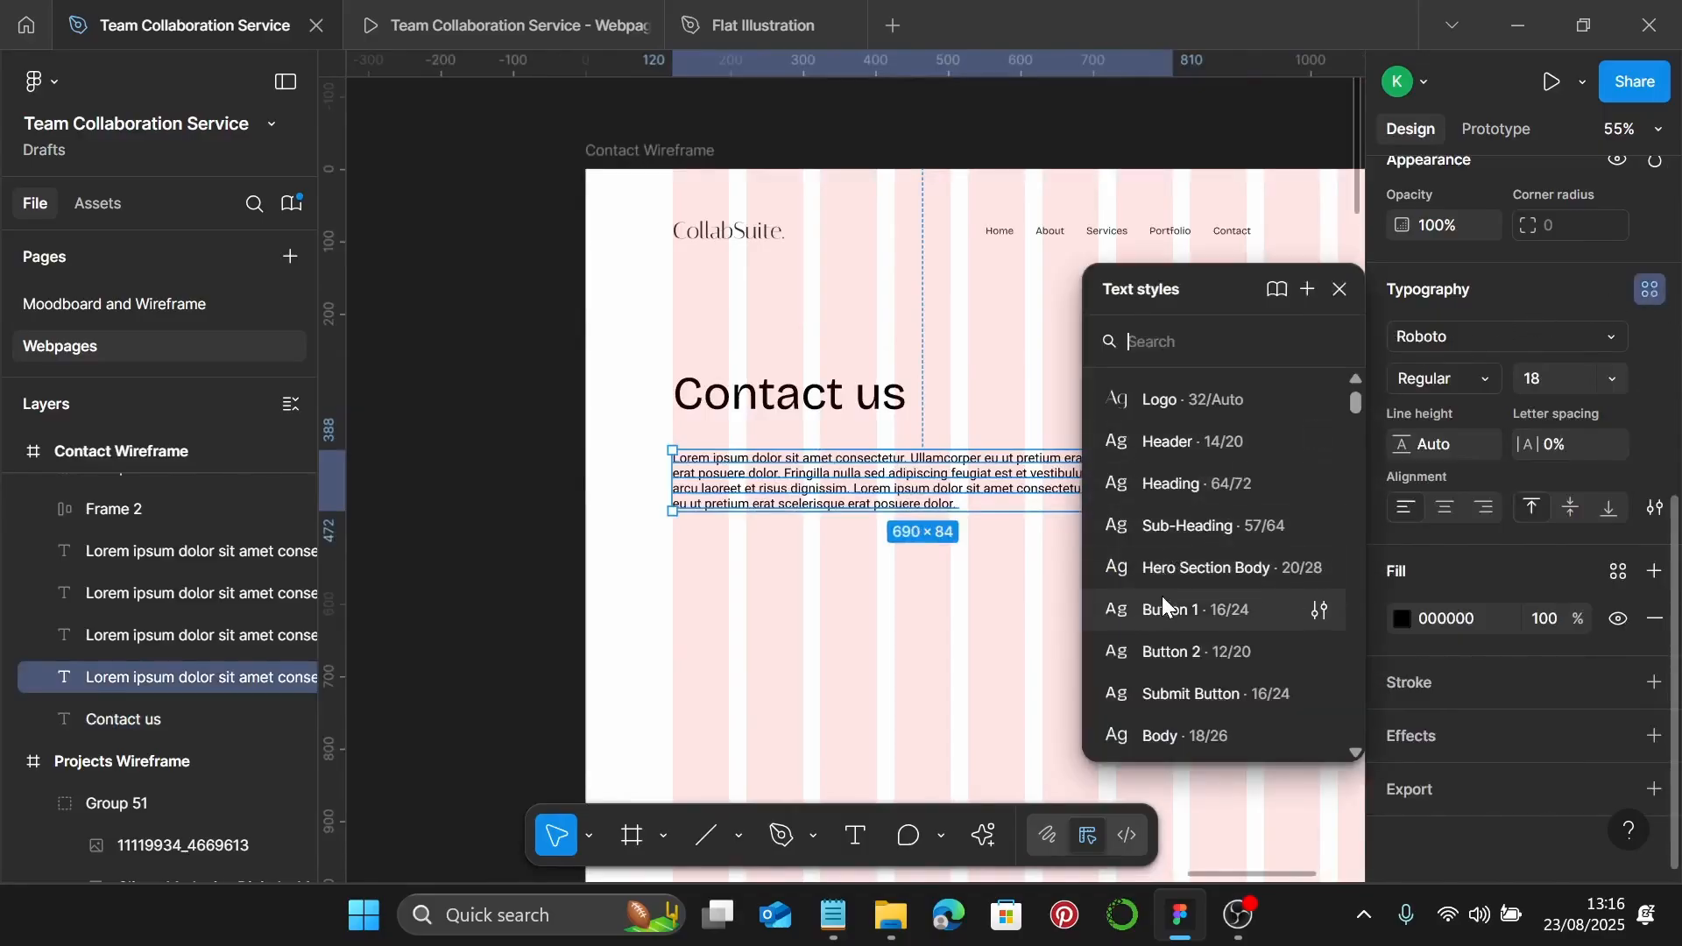
{"action": "scroll", "coordinate": [1202, 649], "scroll_direction": "down", "scroll_amount": 3}
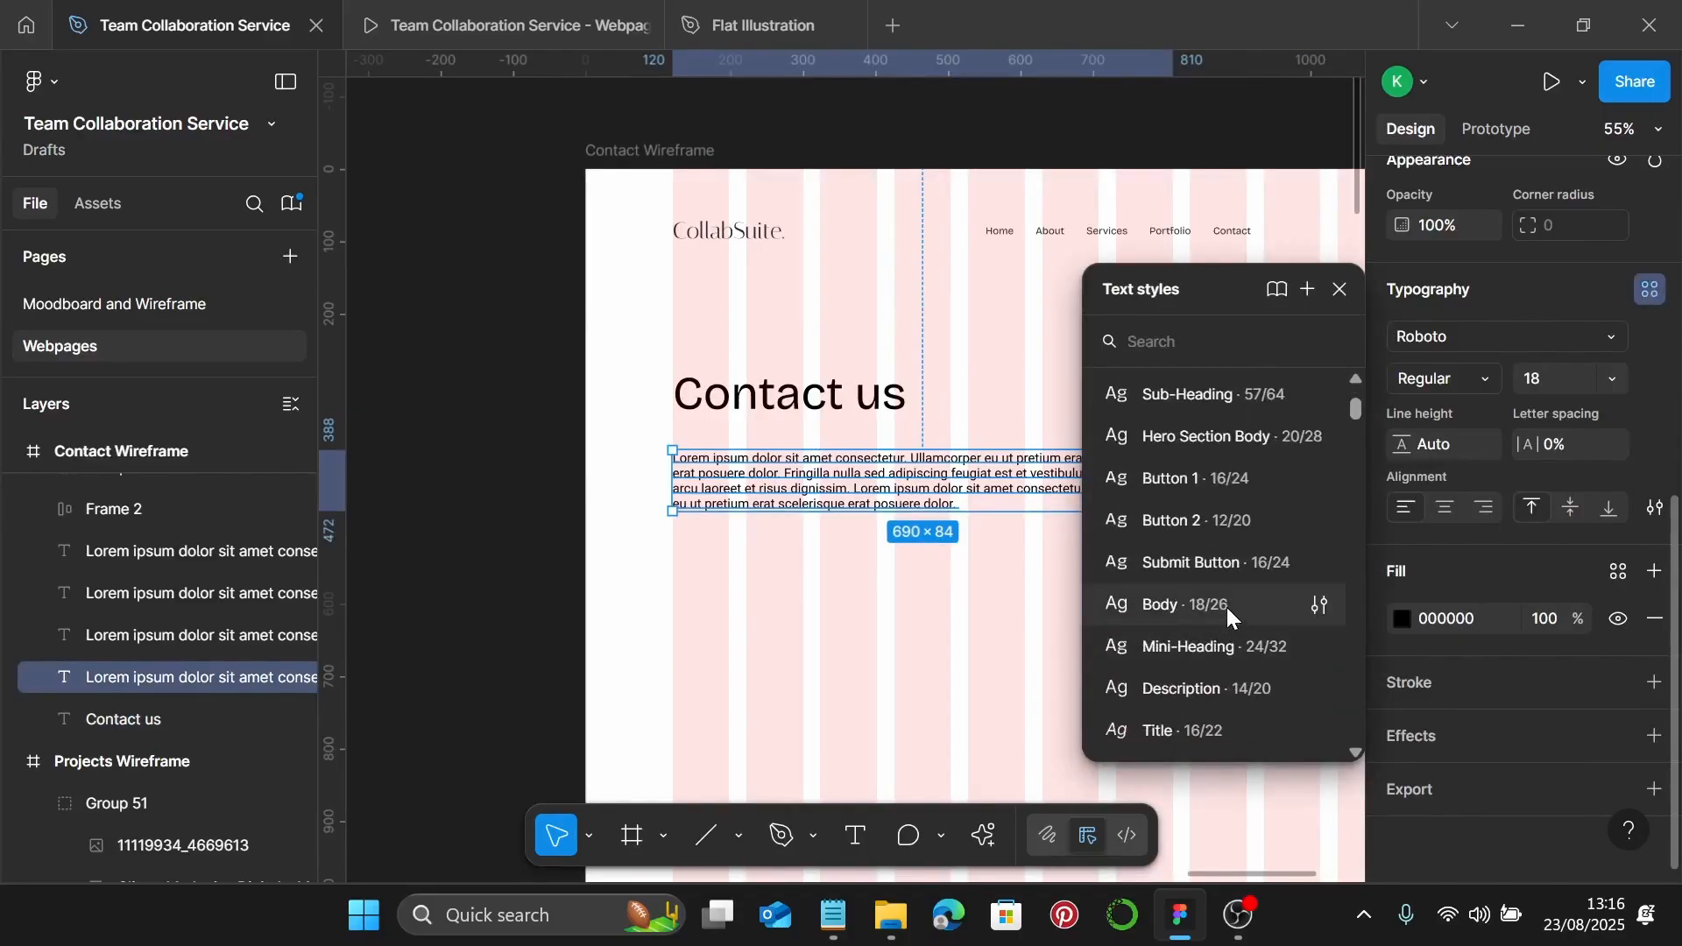
{"action": "left_click", "coordinate": [1226, 607]}
Shorten the page title from Contact us to Contact
{"action": "scroll", "coordinate": [950, 444], "scroll_direction": "up", "scroll_amount": 2}
{"action": "left_click", "coordinate": [855, 405]}
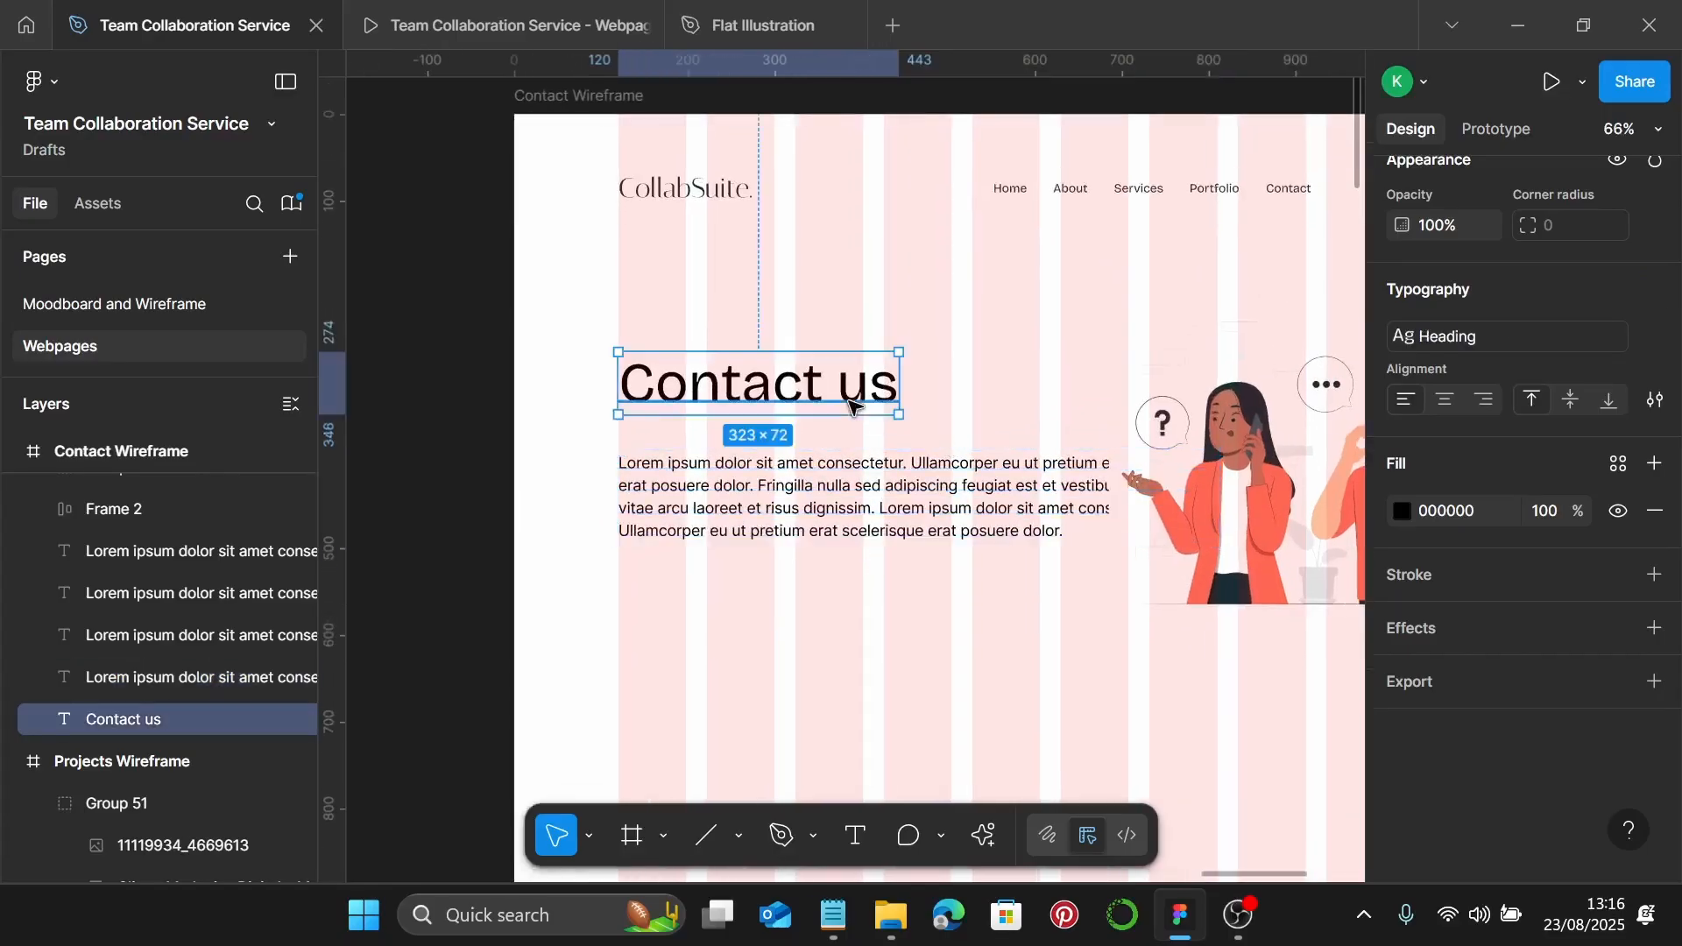
{"action": "double_click", "coordinate": [854, 405]}
{"action": "left_click", "coordinate": [816, 398]}
{"action": "key", "text": "Delete"}
{"action": "key", "text": "Delete"}
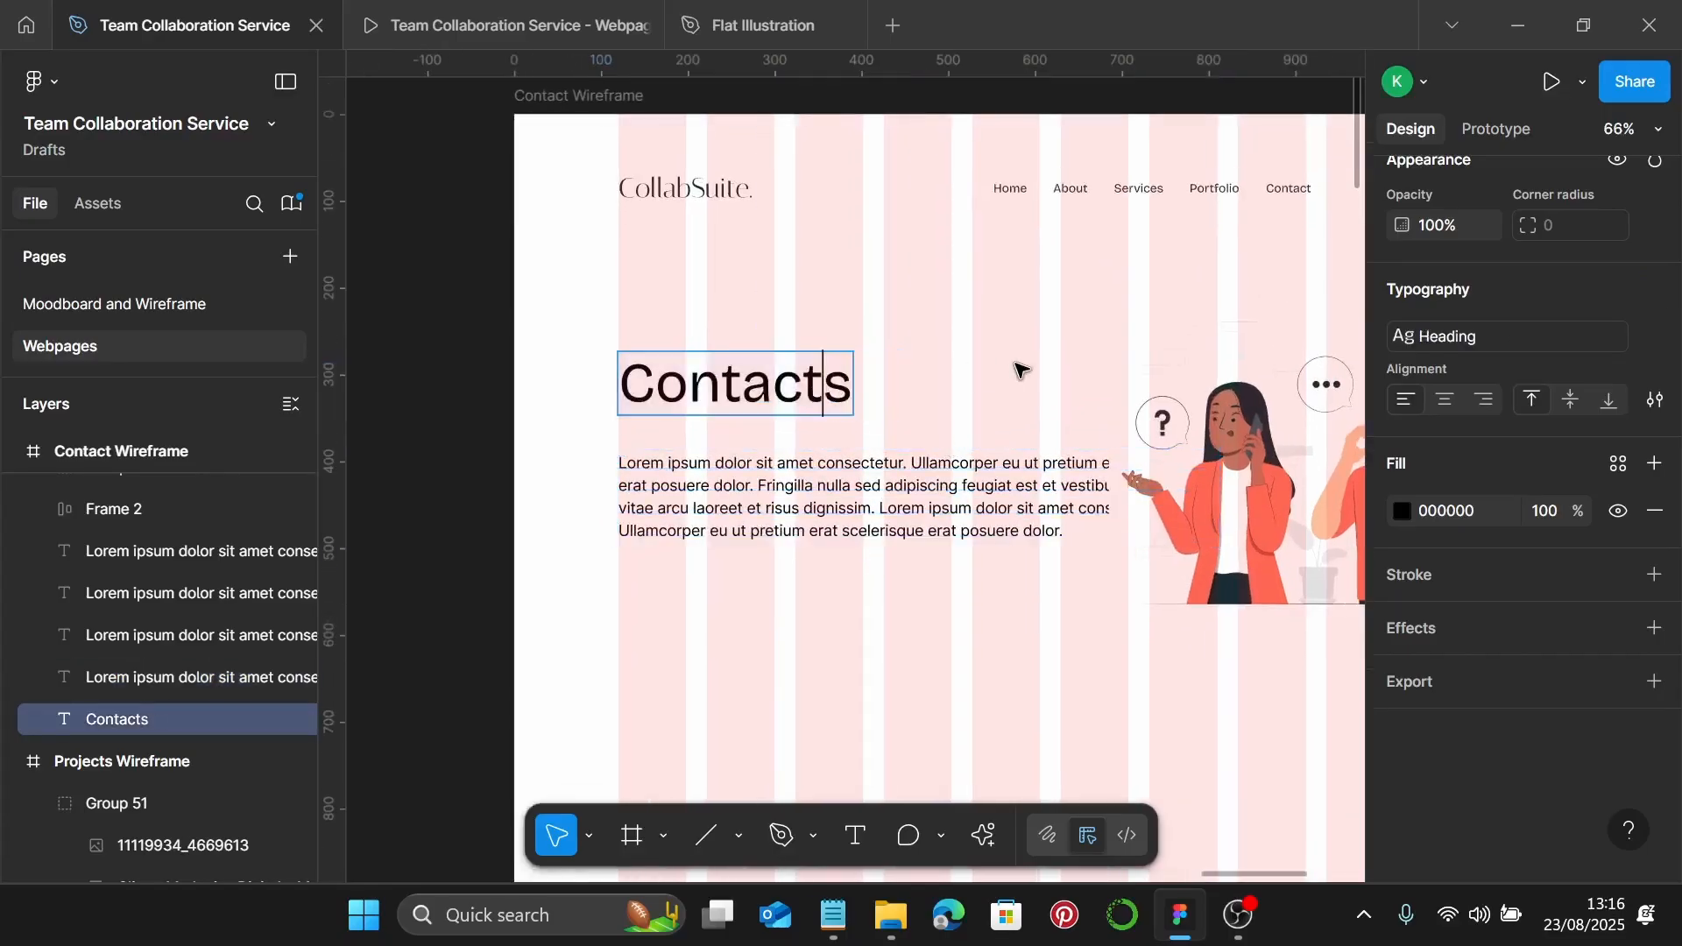
{"action": "key", "text": "Escape"}
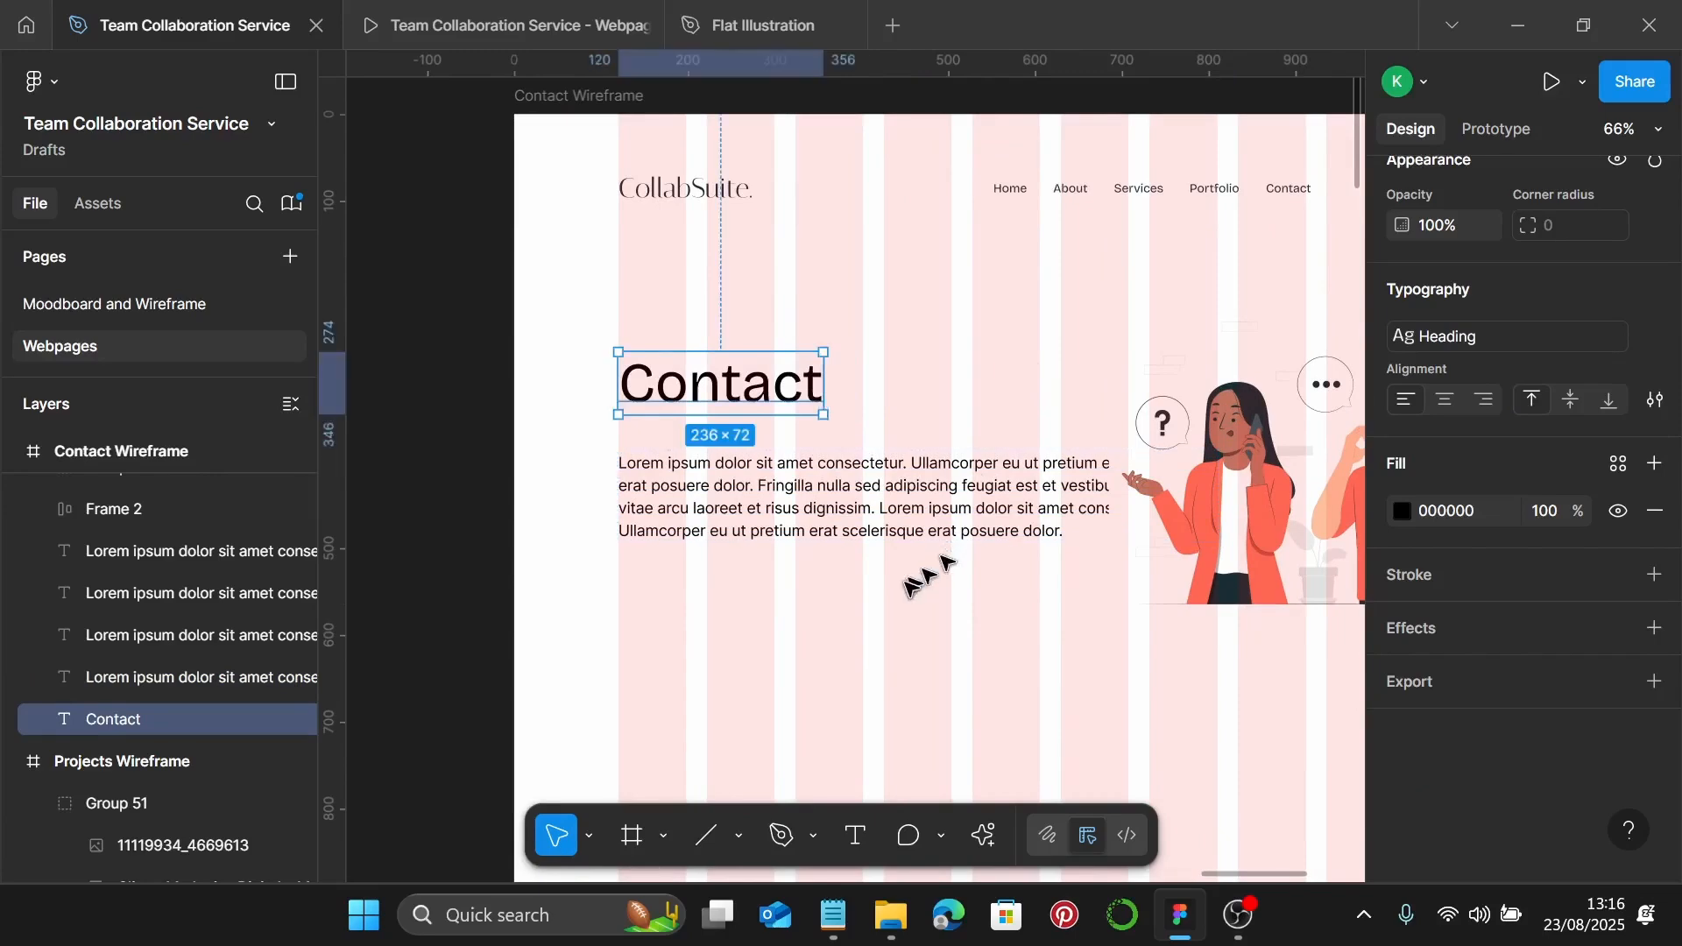
Switch to Notepad and copy the intro under Contact, from "Whether you're curious about features" to "we'd love to hear from you."
{"action": "left_click", "coordinate": [832, 915]}
{"action": "scroll", "coordinate": [1310, 518], "scroll_direction": "up", "scroll_amount": 2}
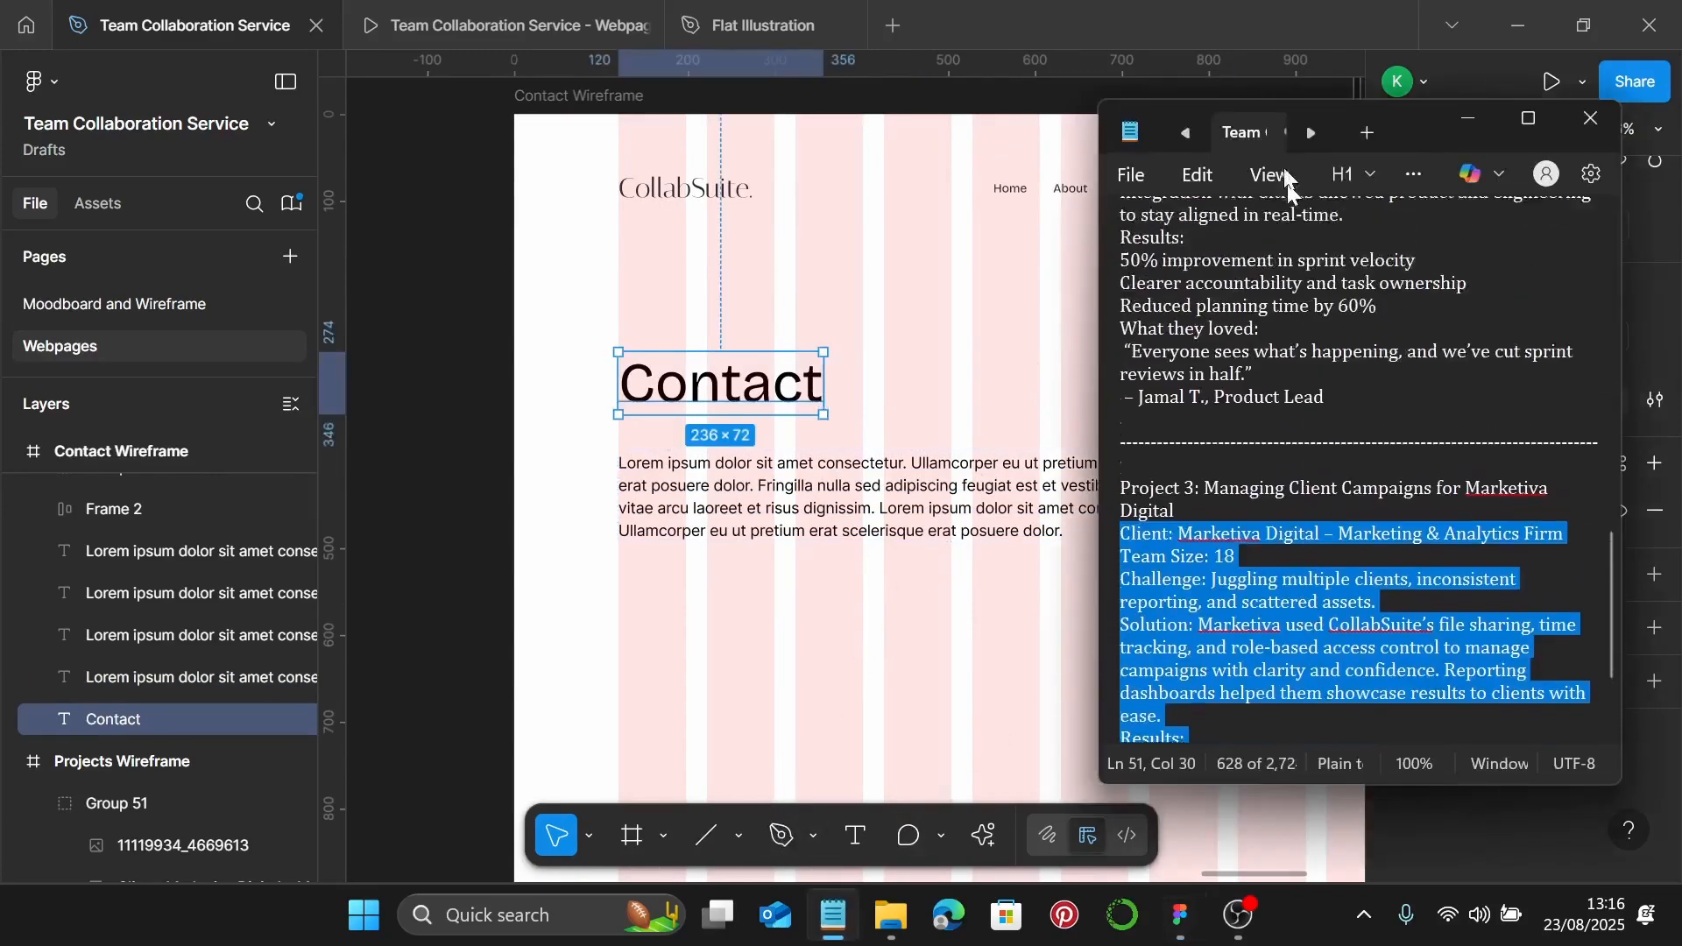
{"action": "left_click", "coordinate": [1303, 133]}
{"action": "left_click", "coordinate": [1241, 132]}
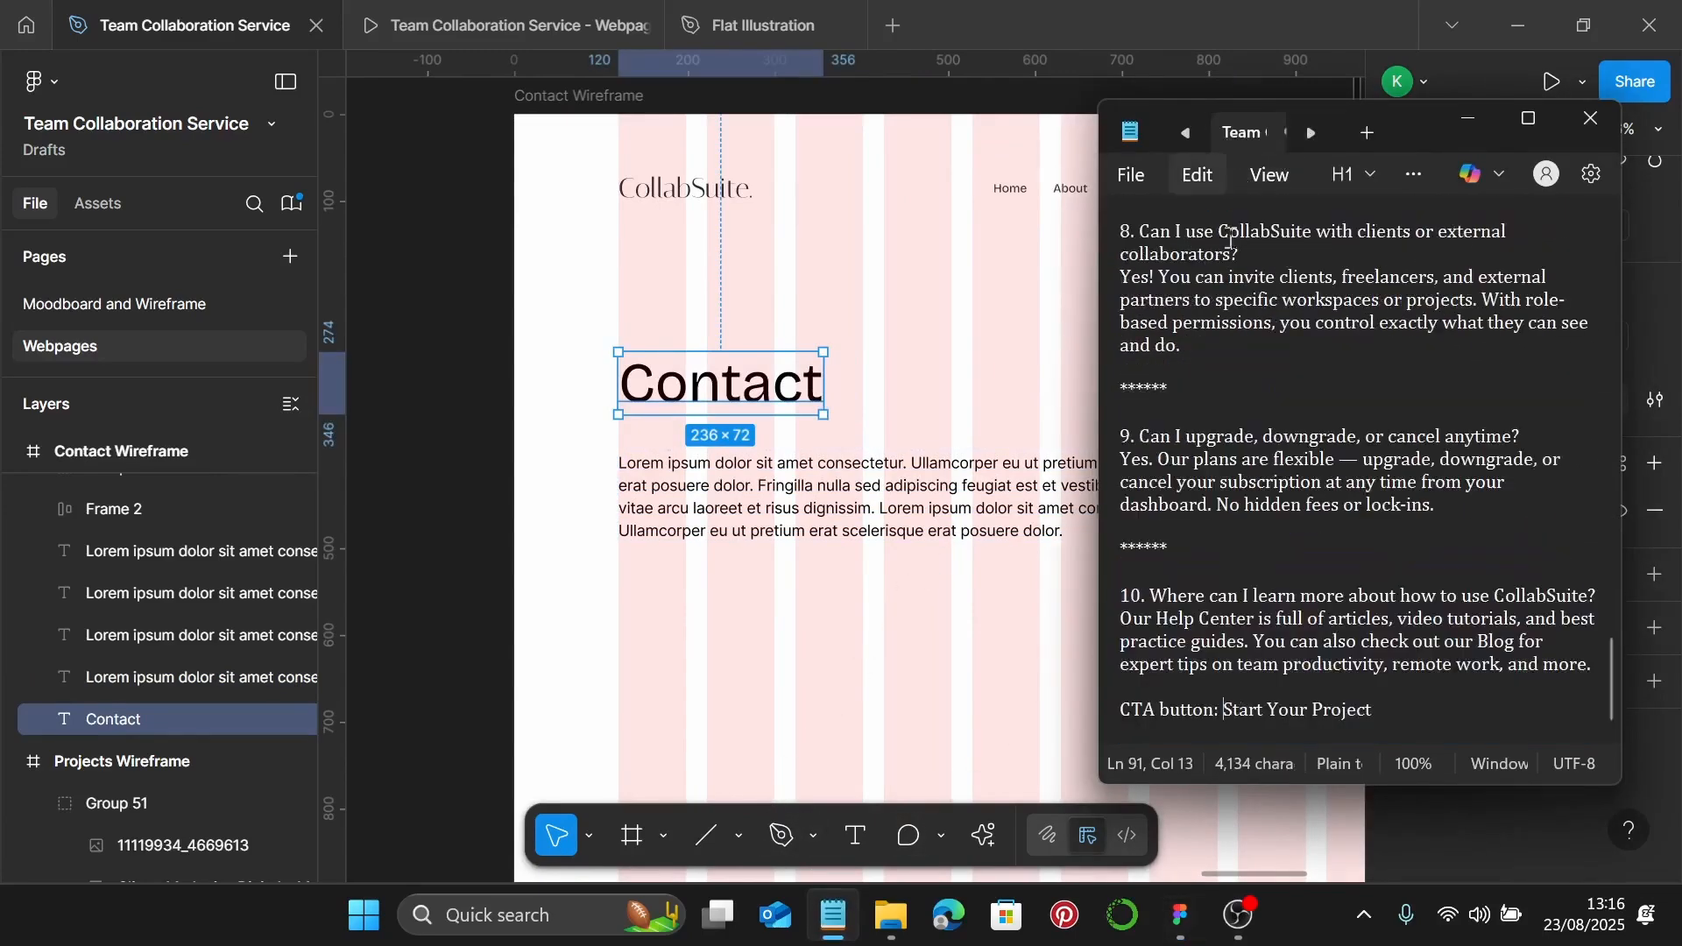
{"action": "scroll", "coordinate": [1331, 297], "scroll_direction": "up", "scroll_amount": 5}
{"action": "scroll", "coordinate": [1330, 297], "scroll_direction": "up", "scroll_amount": 15}
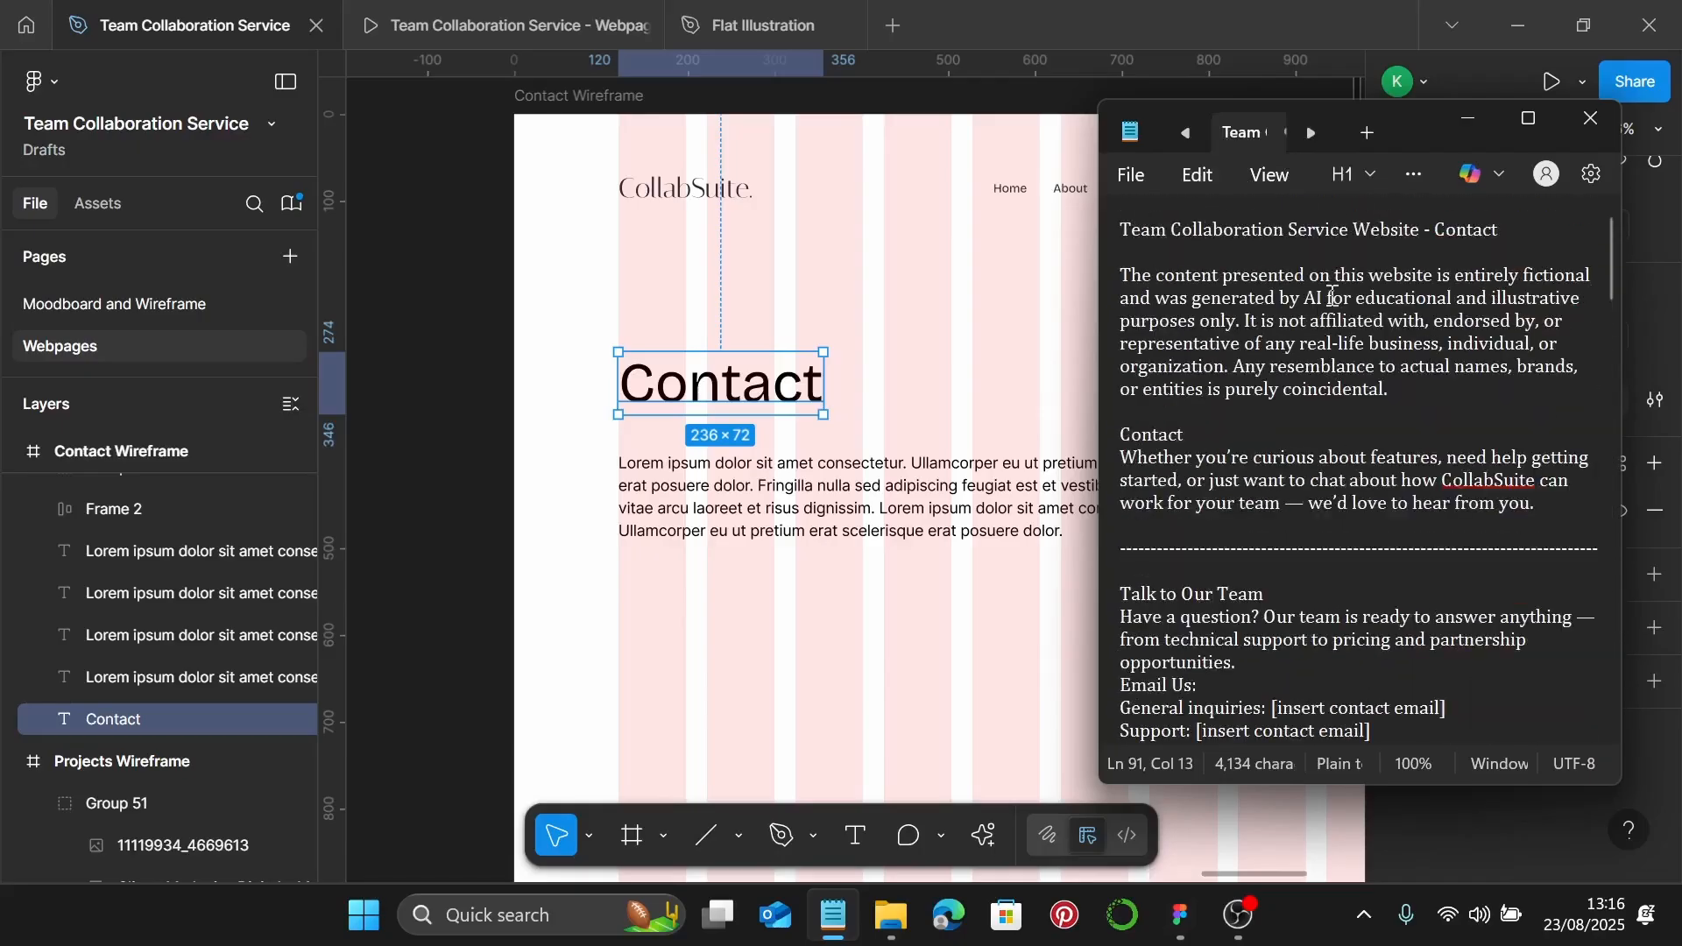
{"action": "scroll", "coordinate": [1170, 316], "scroll_direction": "down", "scroll_amount": 2}
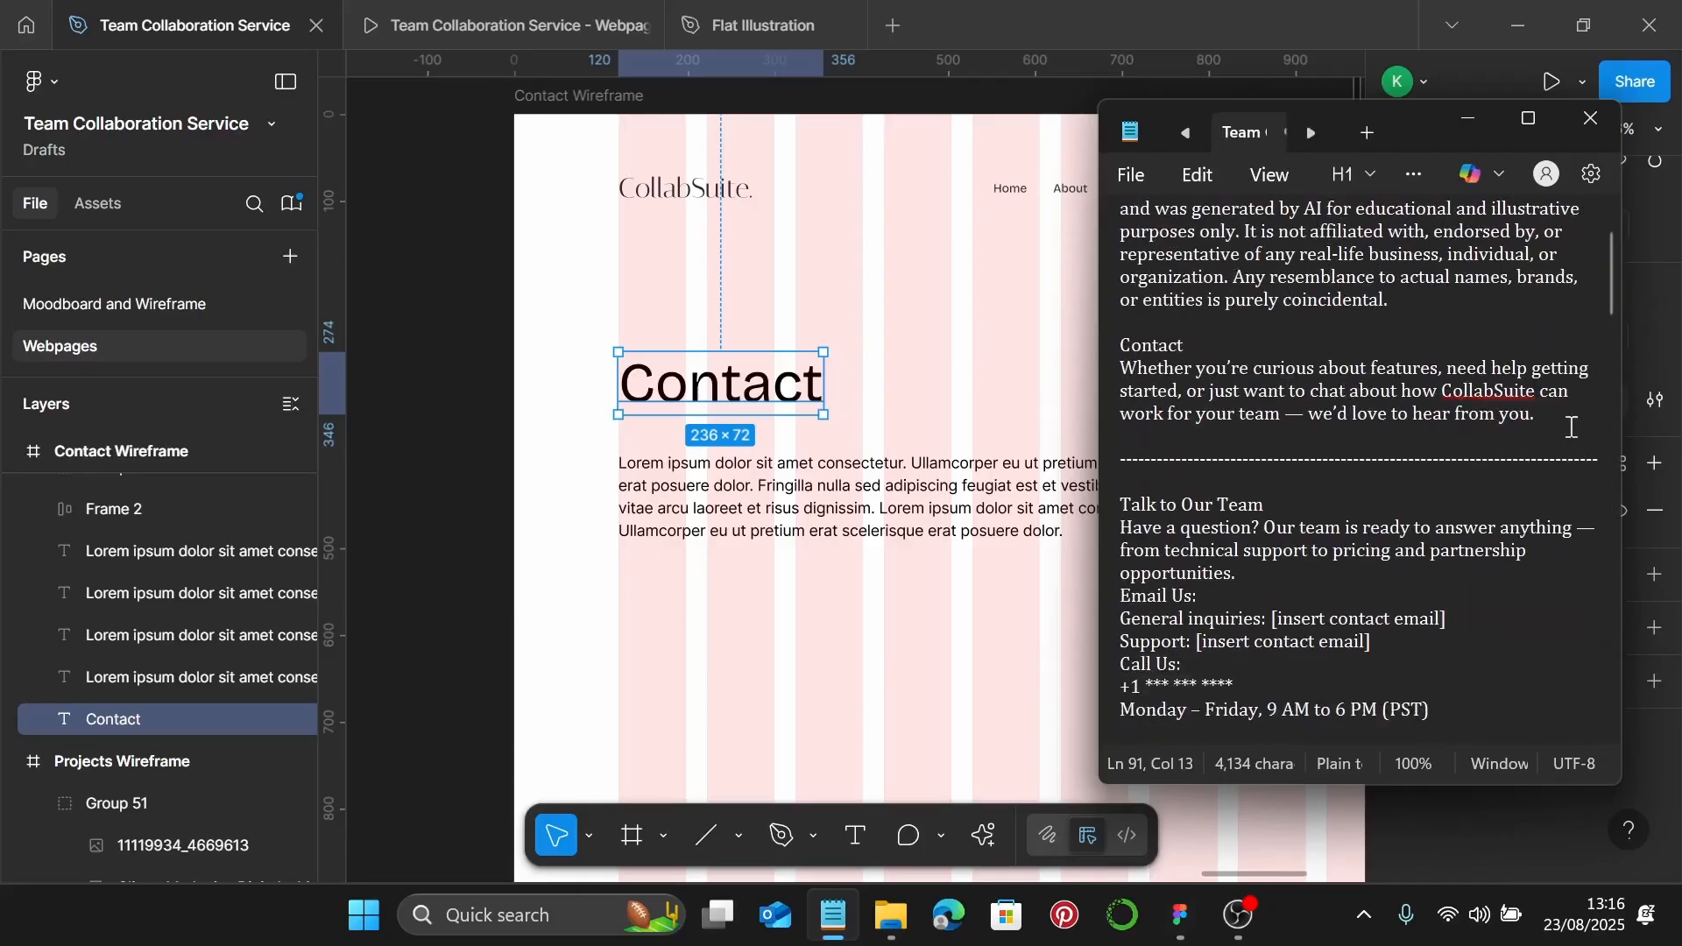
{"action": "left_click_drag", "start_coordinate": [1564, 416], "coordinate": [1131, 371]}
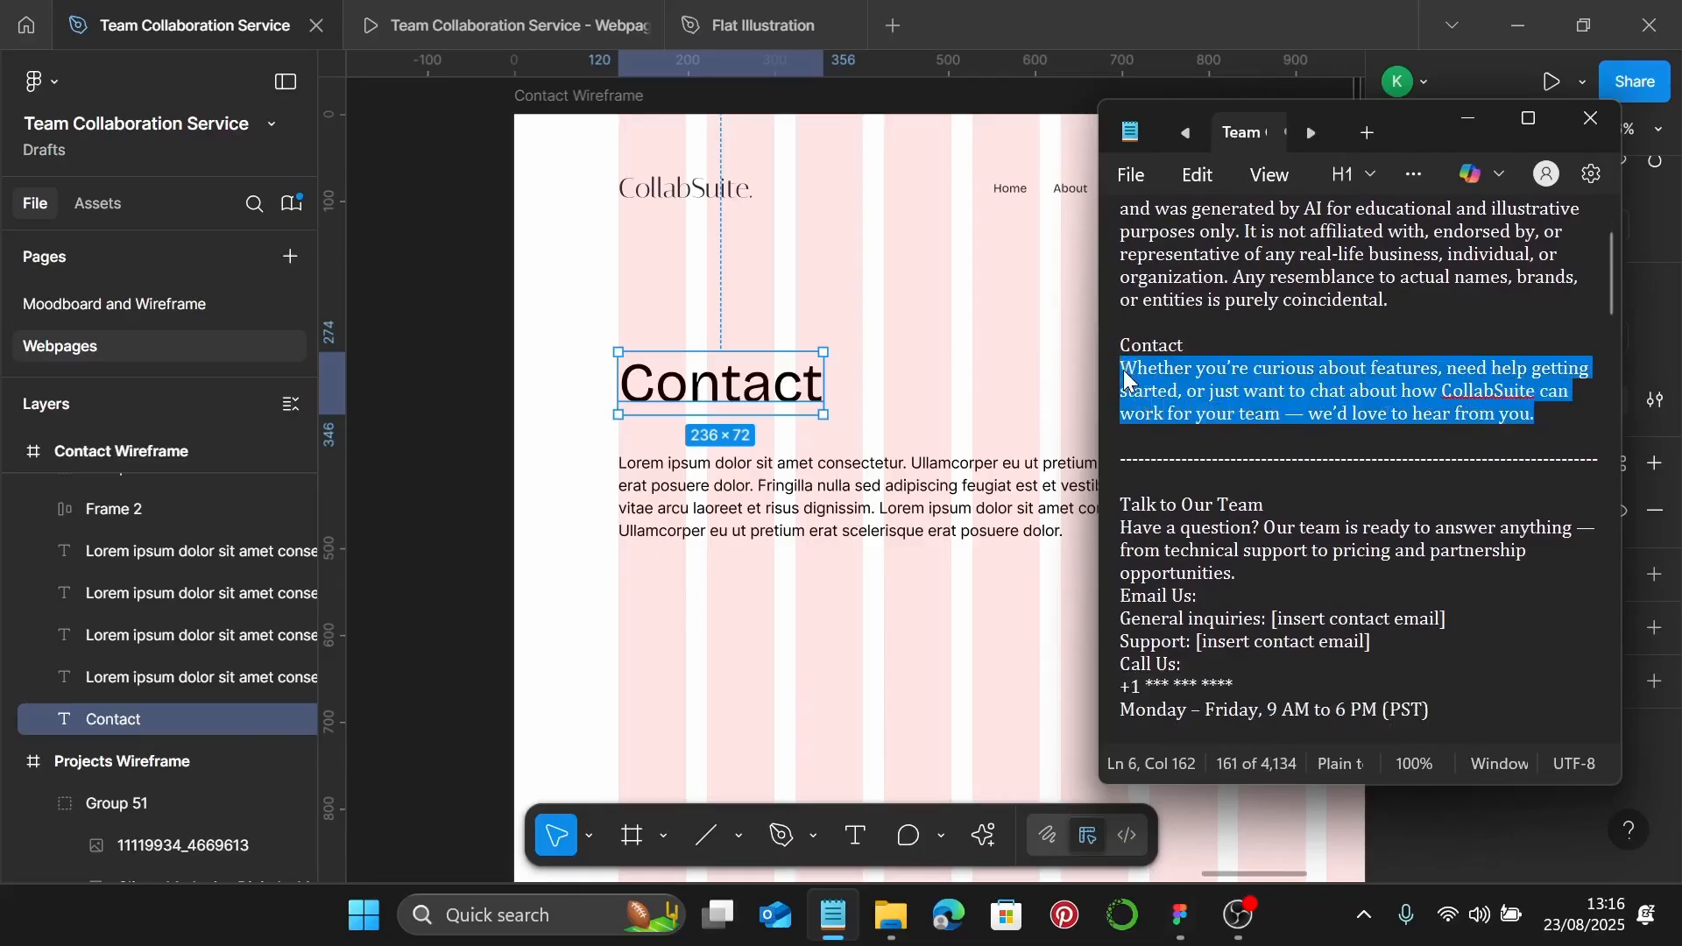
Replace the placeholder paragraph under the Contact title with the copied intro and narrow its text box to about 588 wide
{"action": "double_click", "coordinate": [748, 517]}
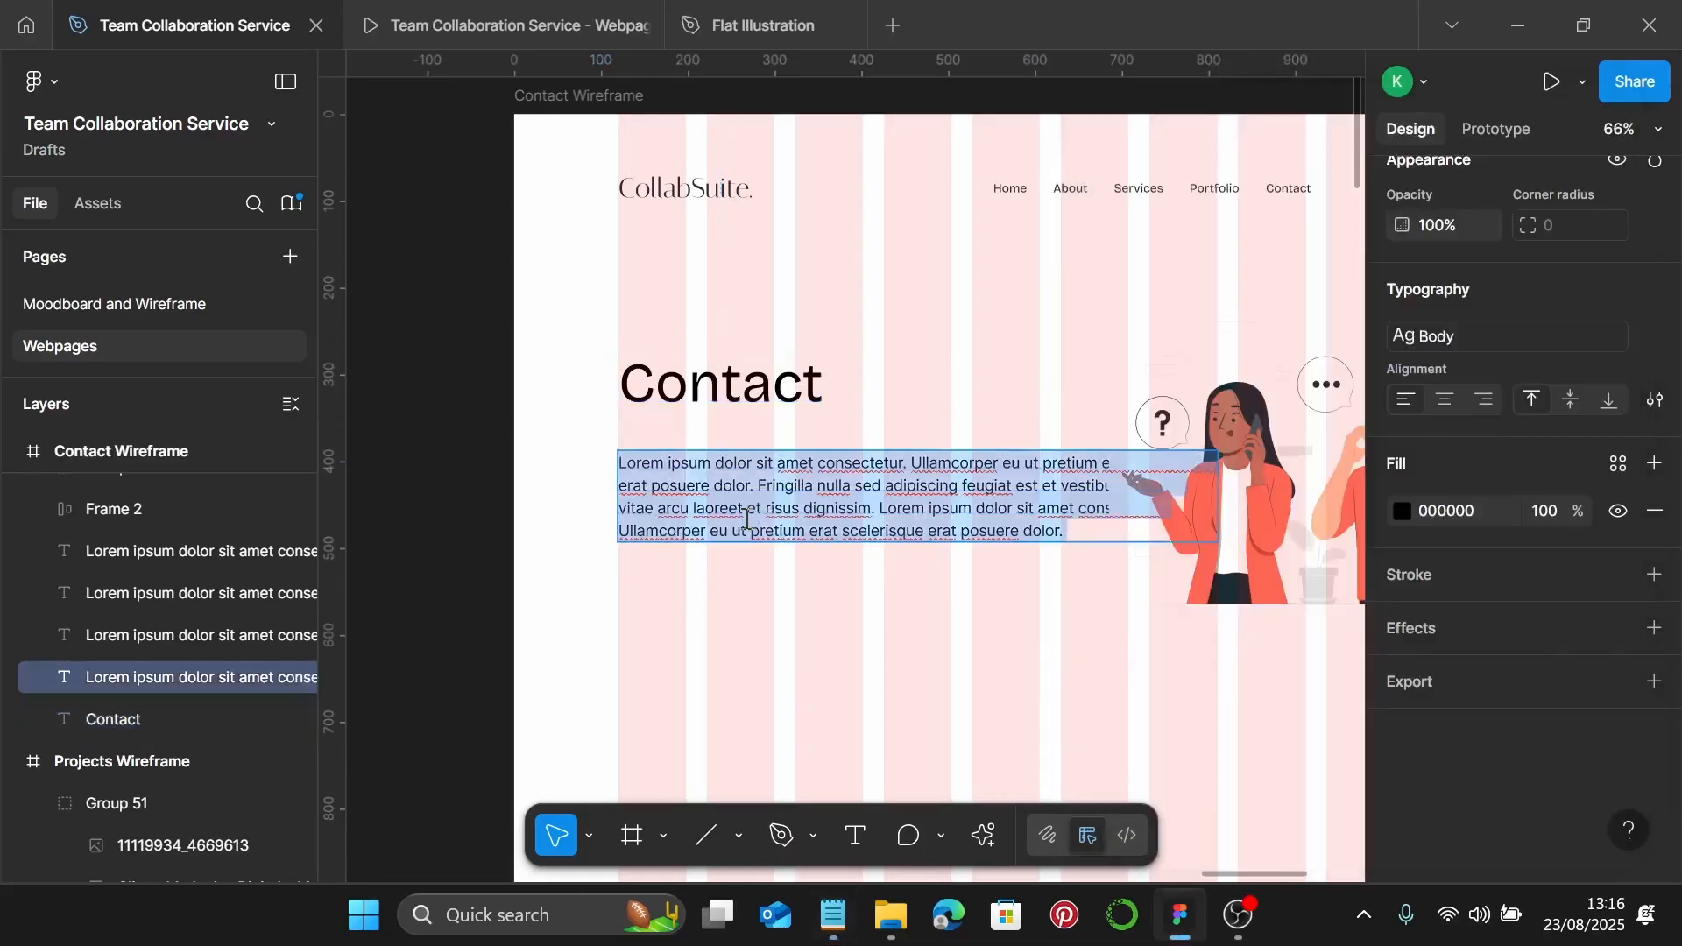
{"action": "key", "text": "ctrl+v"}
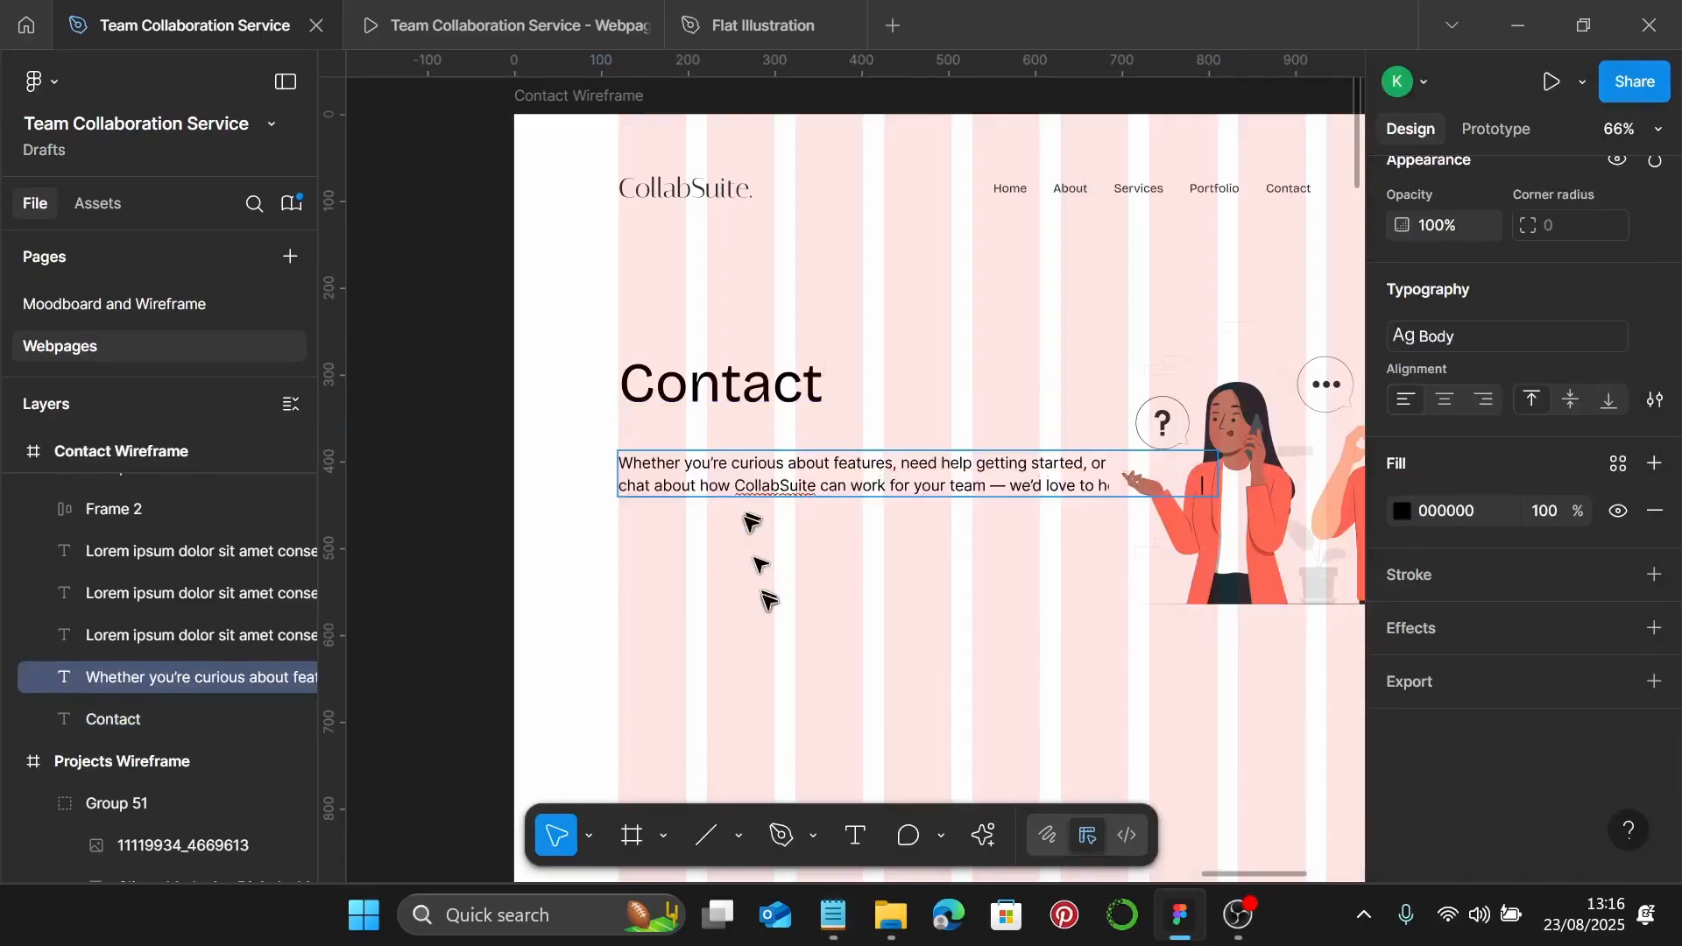
{"action": "key", "text": "Escape"}
{"action": "left_click_drag", "start_coordinate": [1217, 467], "coordinate": [1118, 483]}
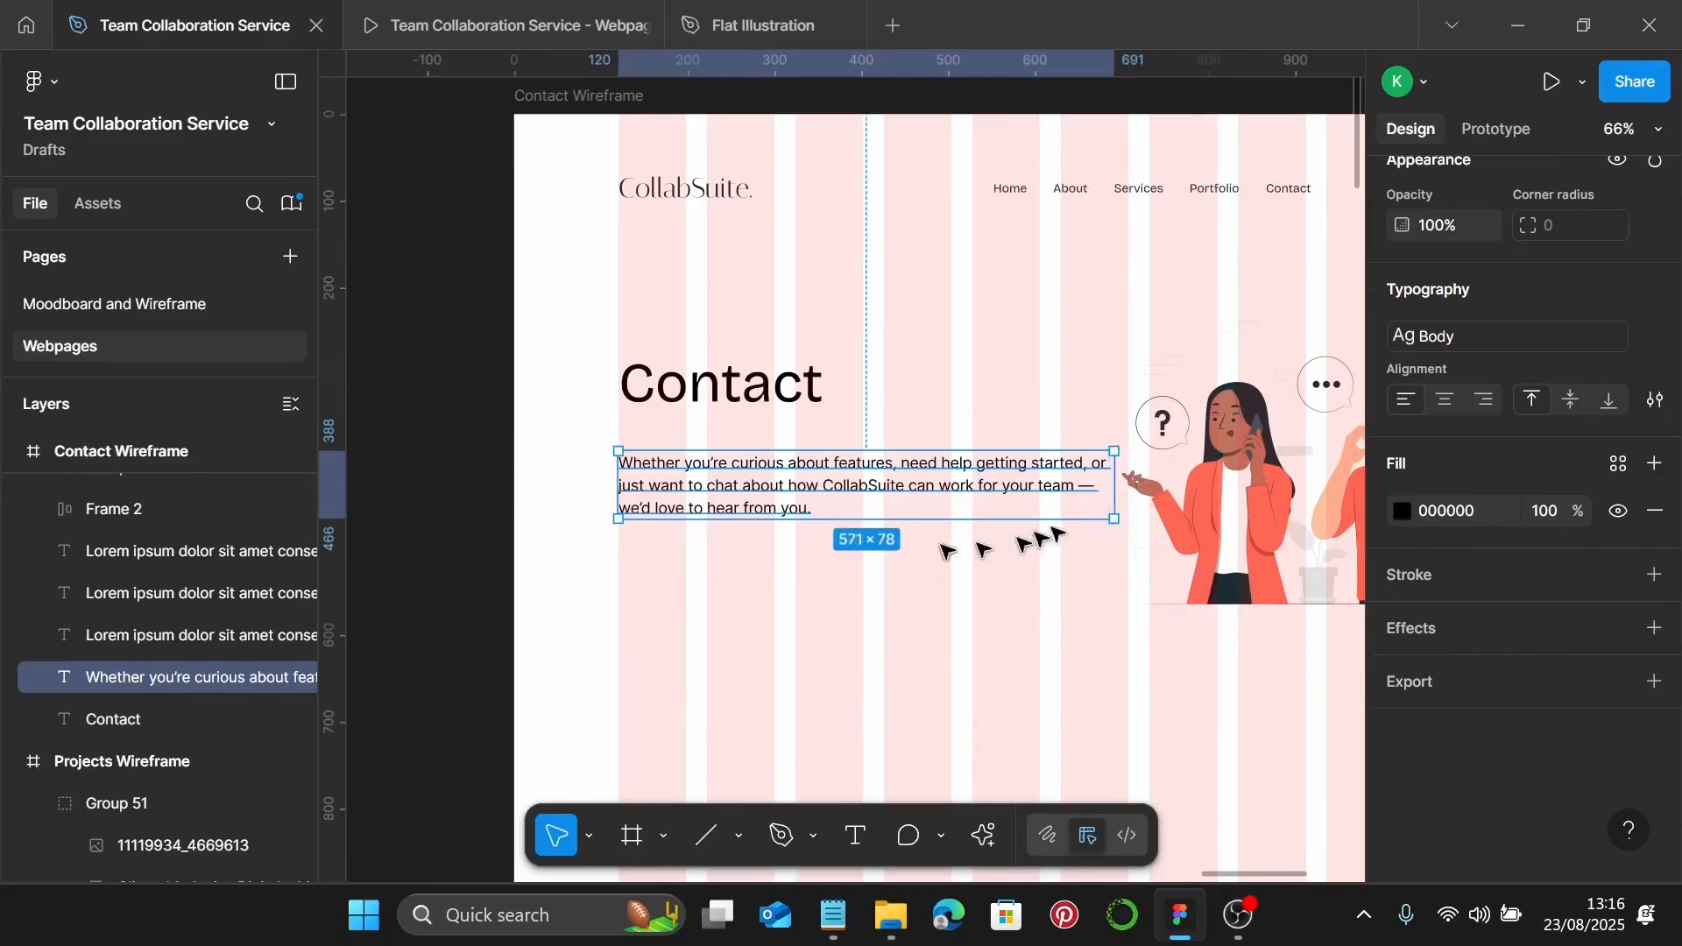
{"action": "left_click_drag", "start_coordinate": [1110, 481], "coordinate": [1126, 484]}
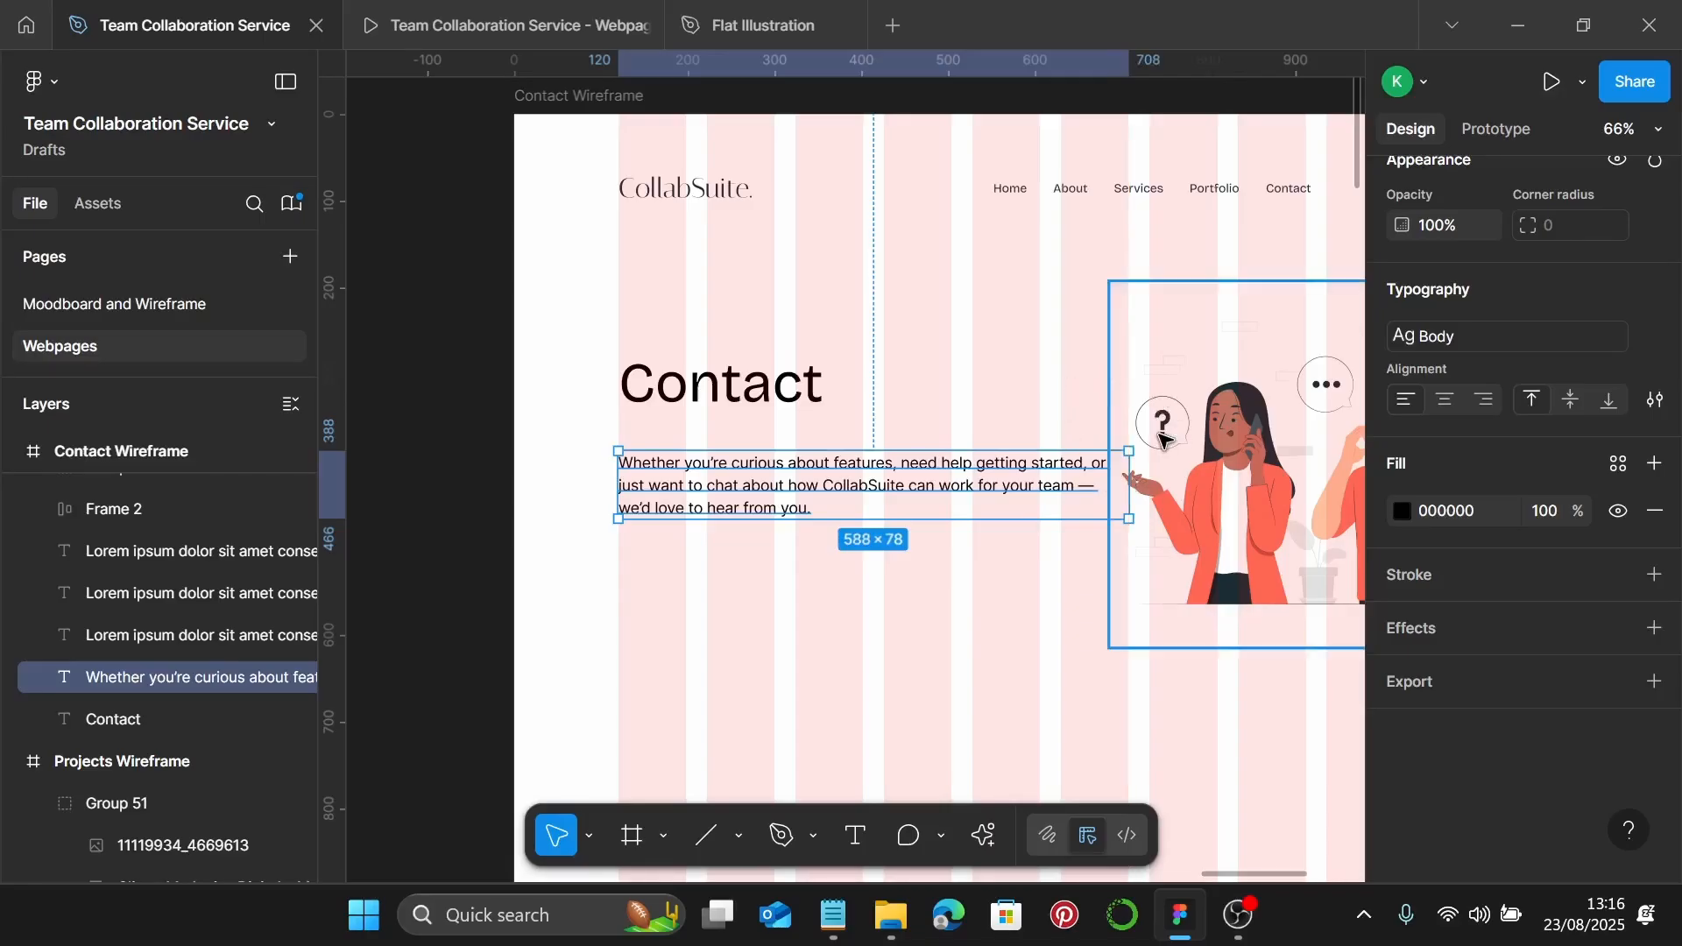
Combine the Contact title and its intro paragraph in an auto layout with a gap of 20
{"action": "scroll", "coordinate": [1157, 438], "scroll_direction": "right", "scroll_amount": 1}
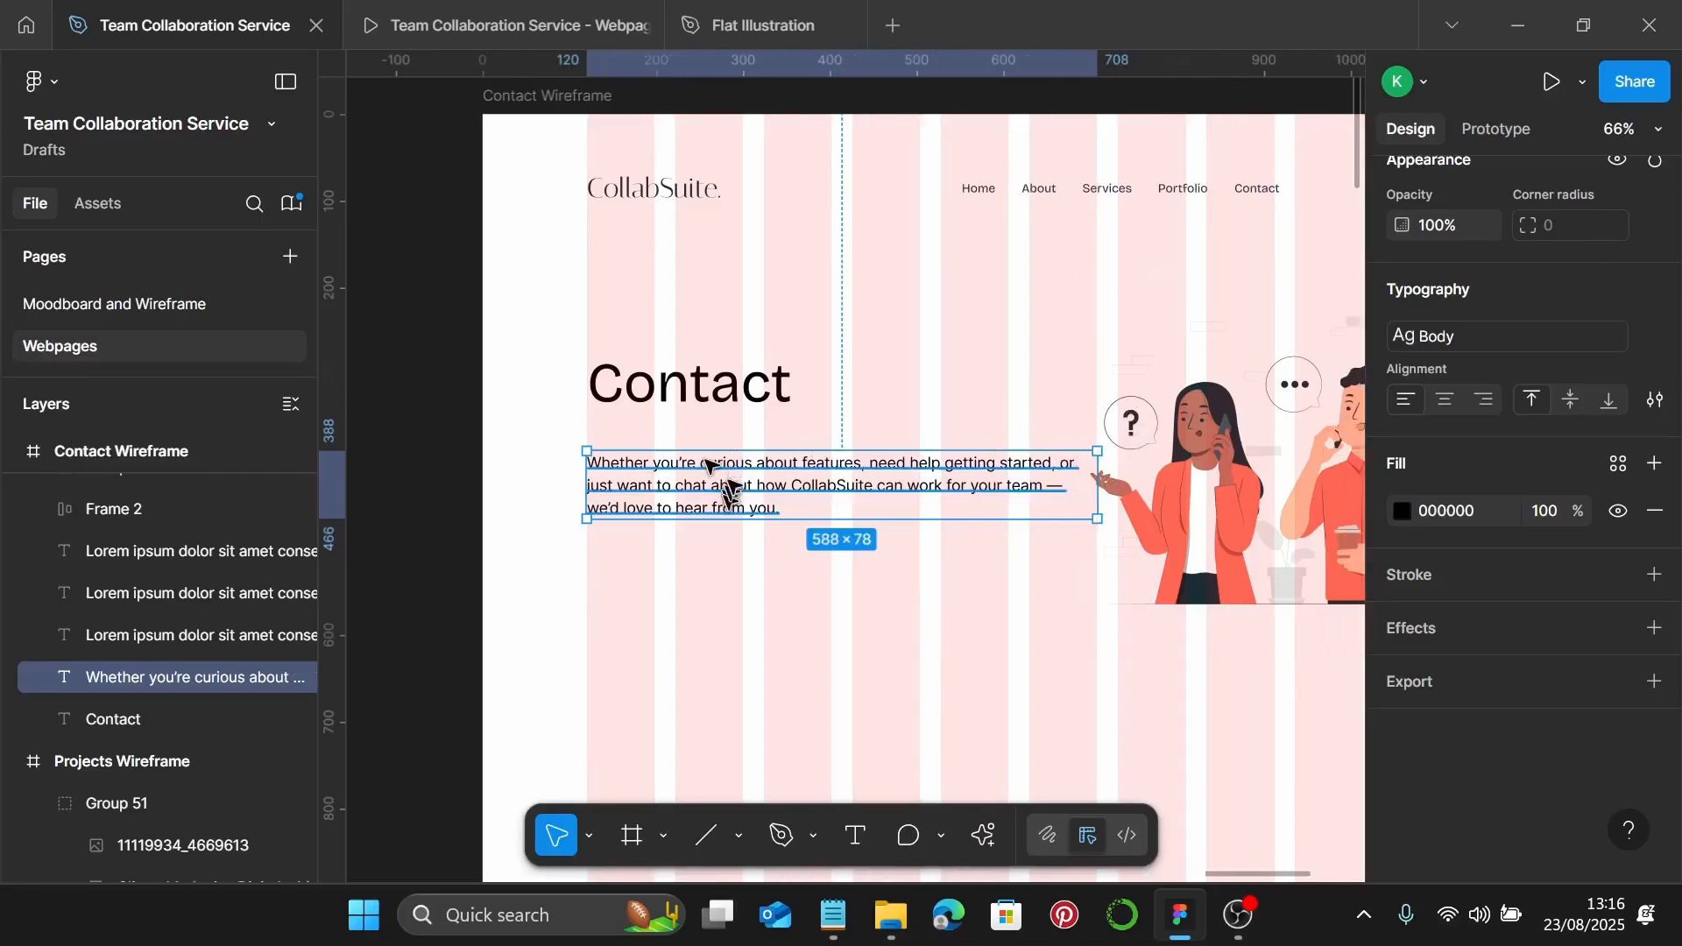
{"action": "left_click", "coordinate": [732, 412], "text": "shift"}
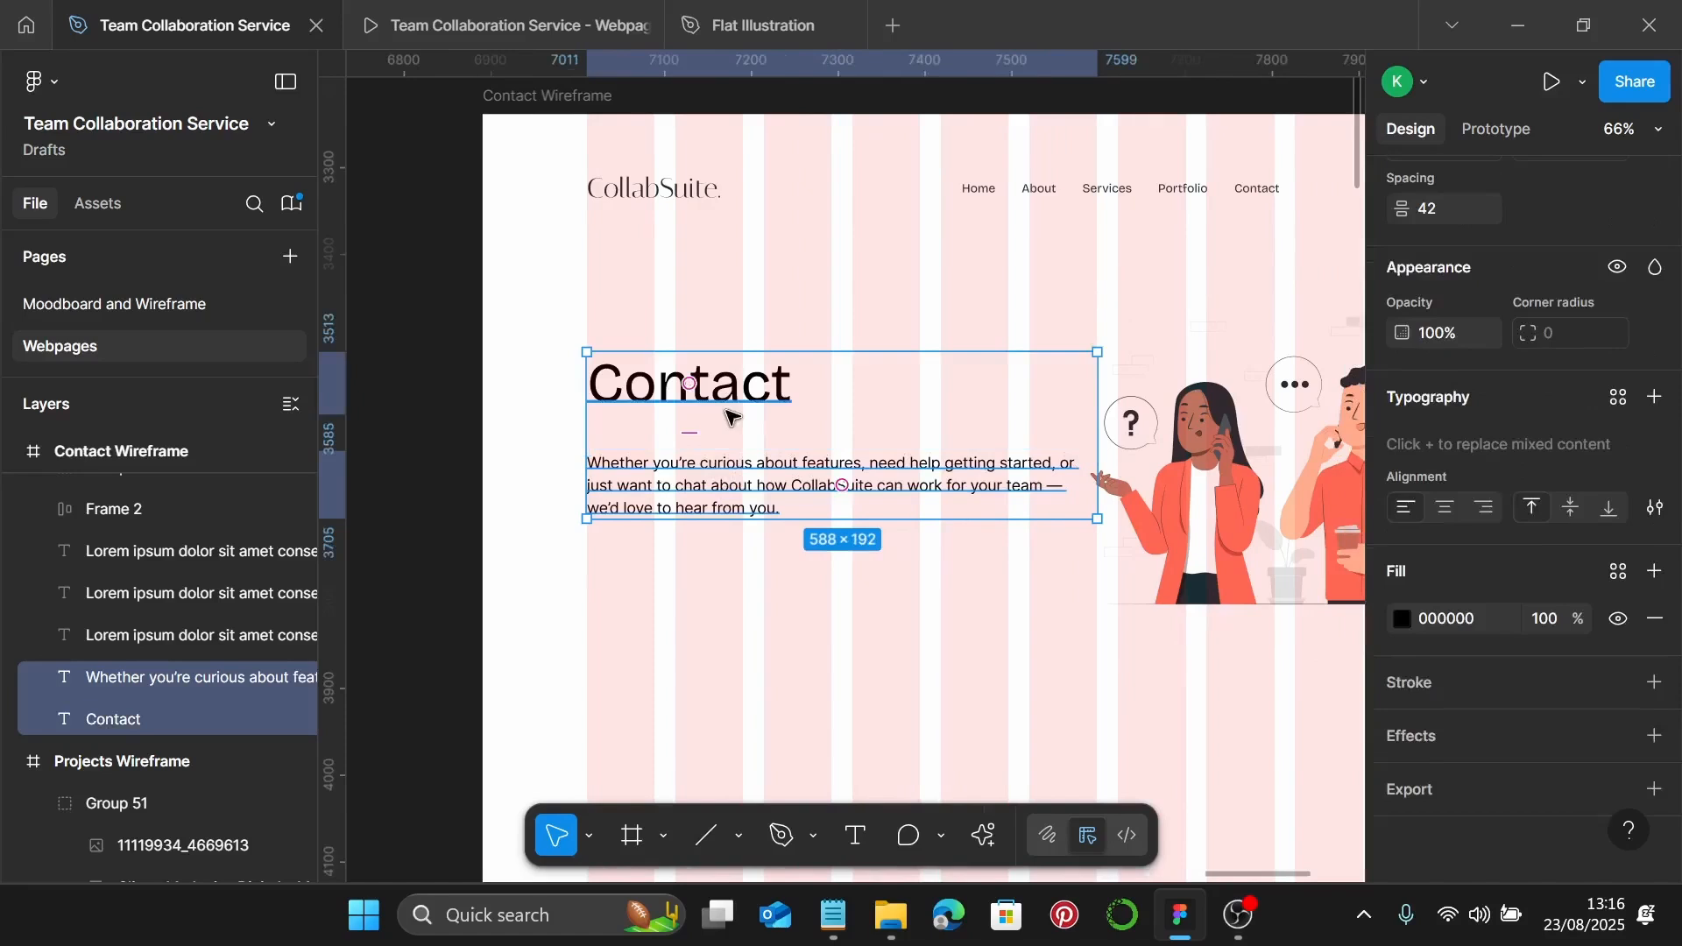
{"action": "key", "text": "shift+a"}
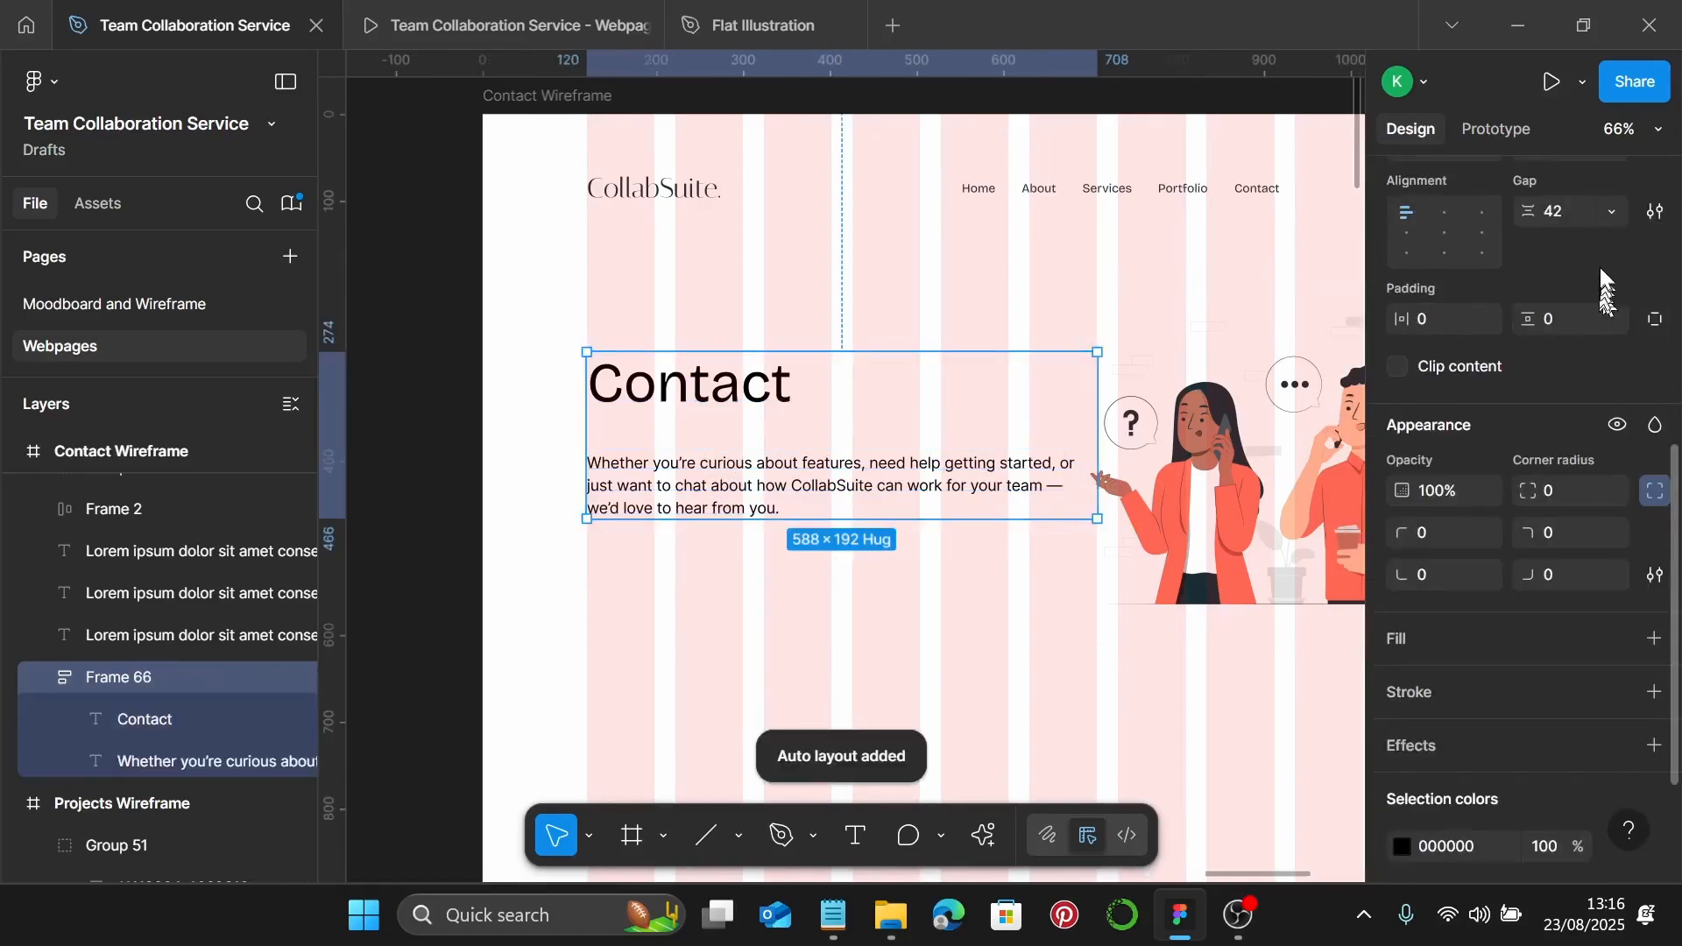
{"action": "left_click", "coordinate": [1580, 210]}
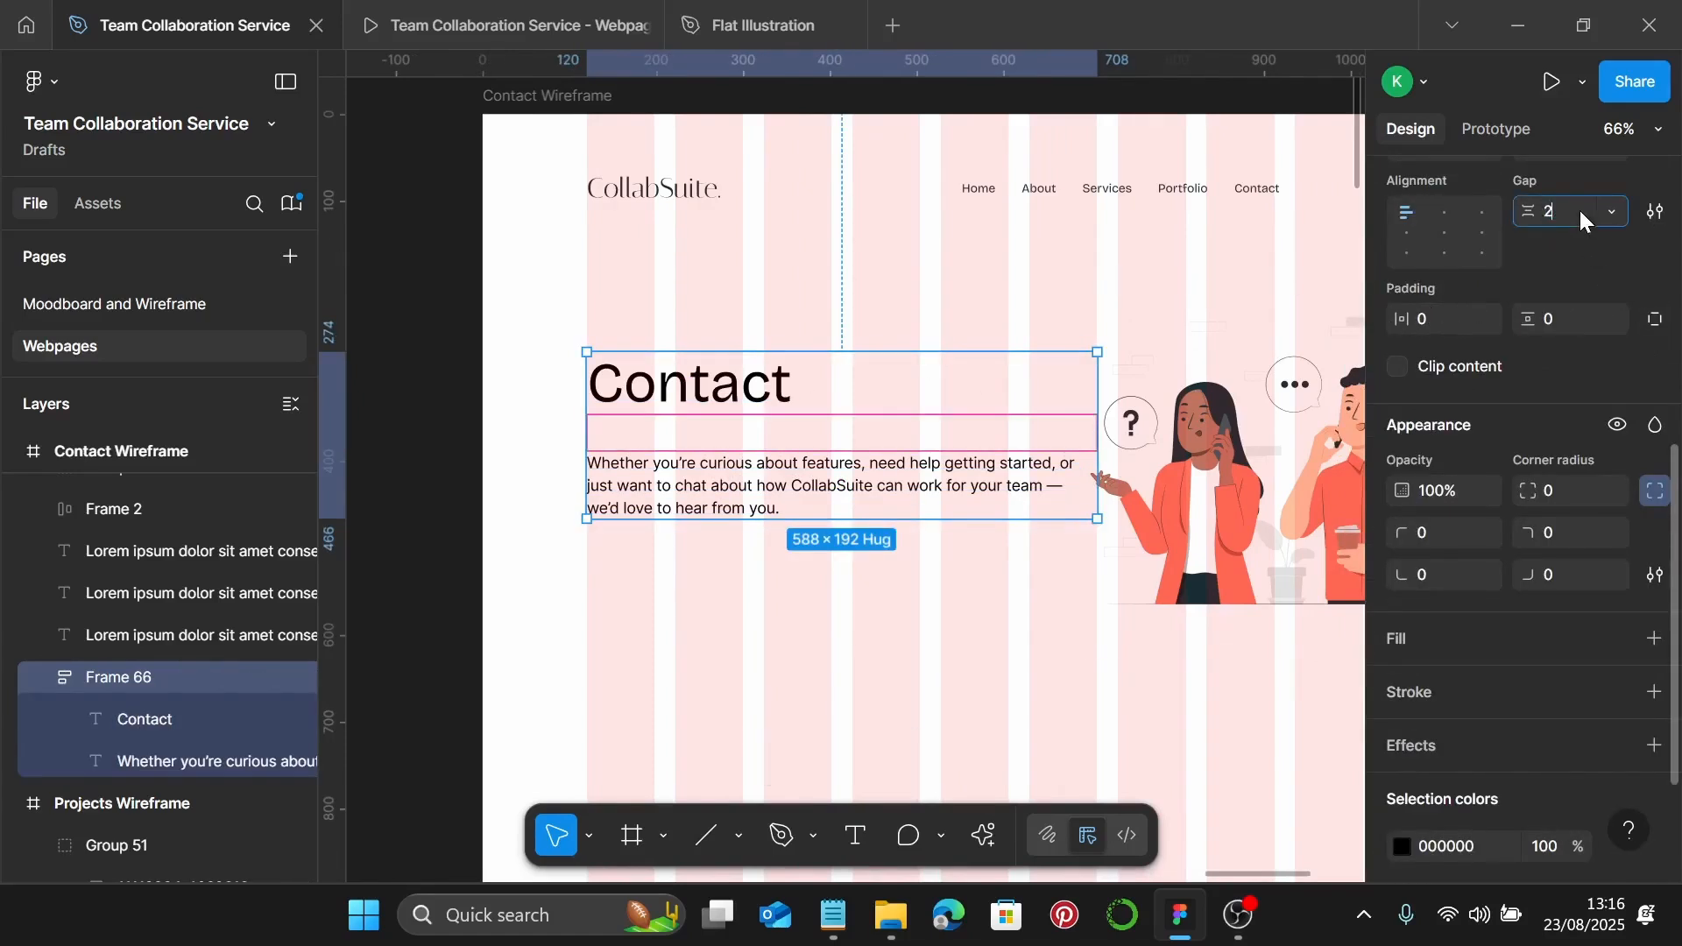
{"action": "key", "text": "Return"}
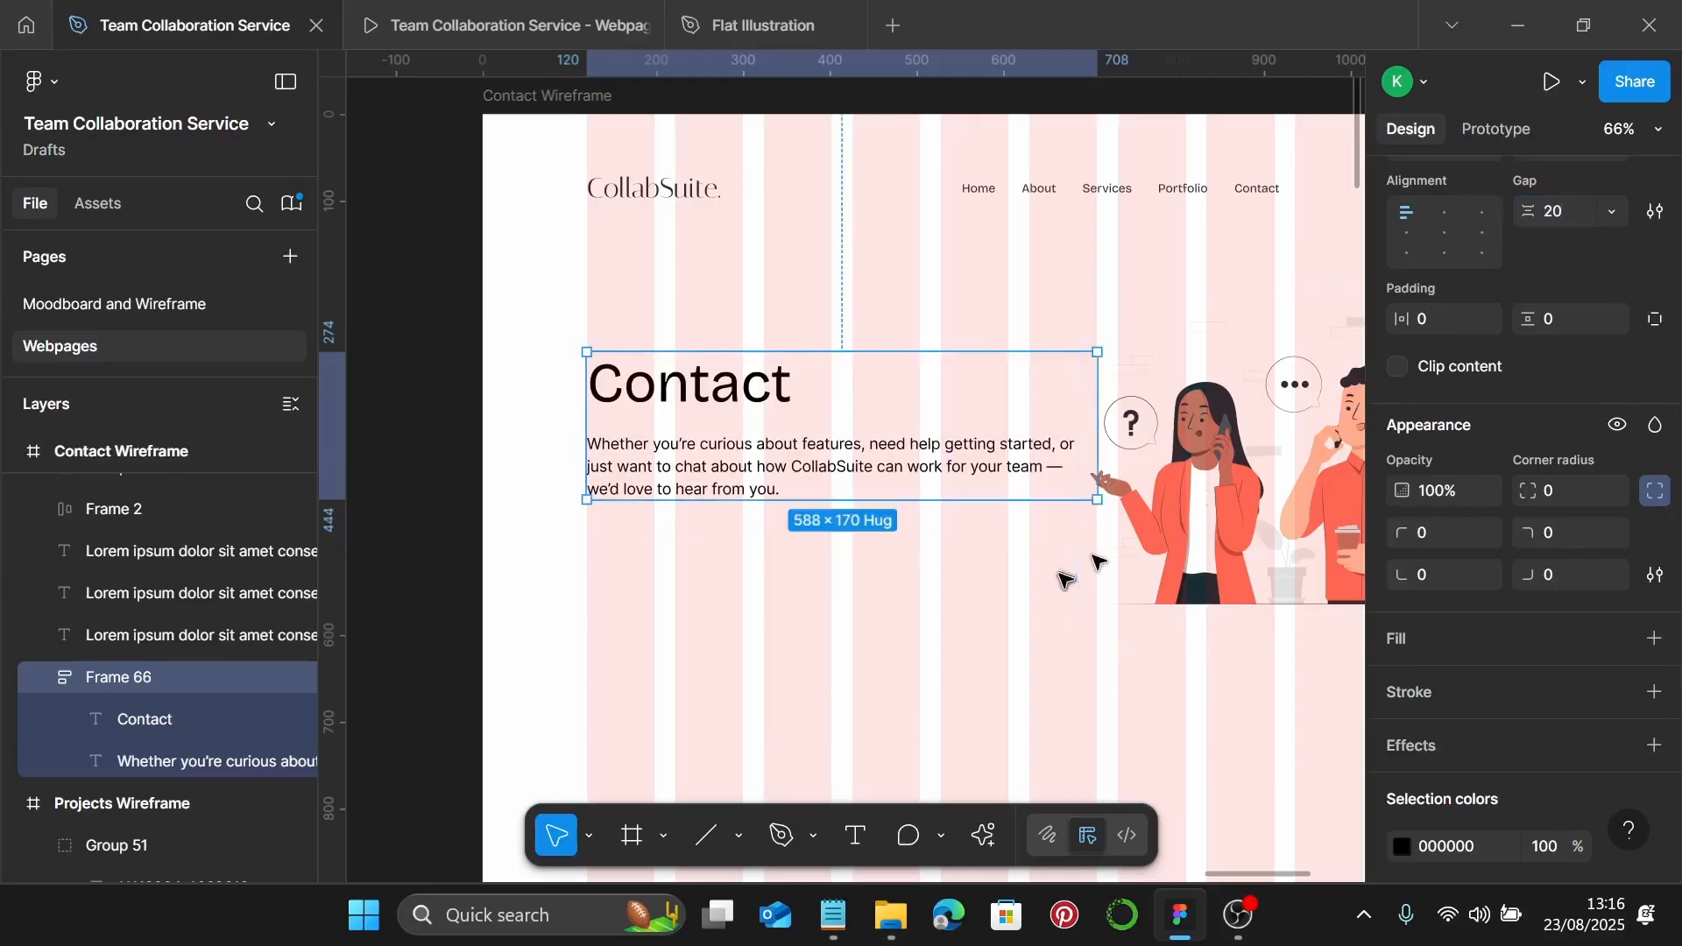
Send the three-people illustration to the back of the Contact Wireframe, behind the title and intro, and deselect it
{"action": "scroll", "coordinate": [1064, 580], "scroll_direction": "down", "scroll_amount": 3}
{"action": "scroll", "coordinate": [1252, 517], "scroll_direction": "down", "scroll_amount": 1}
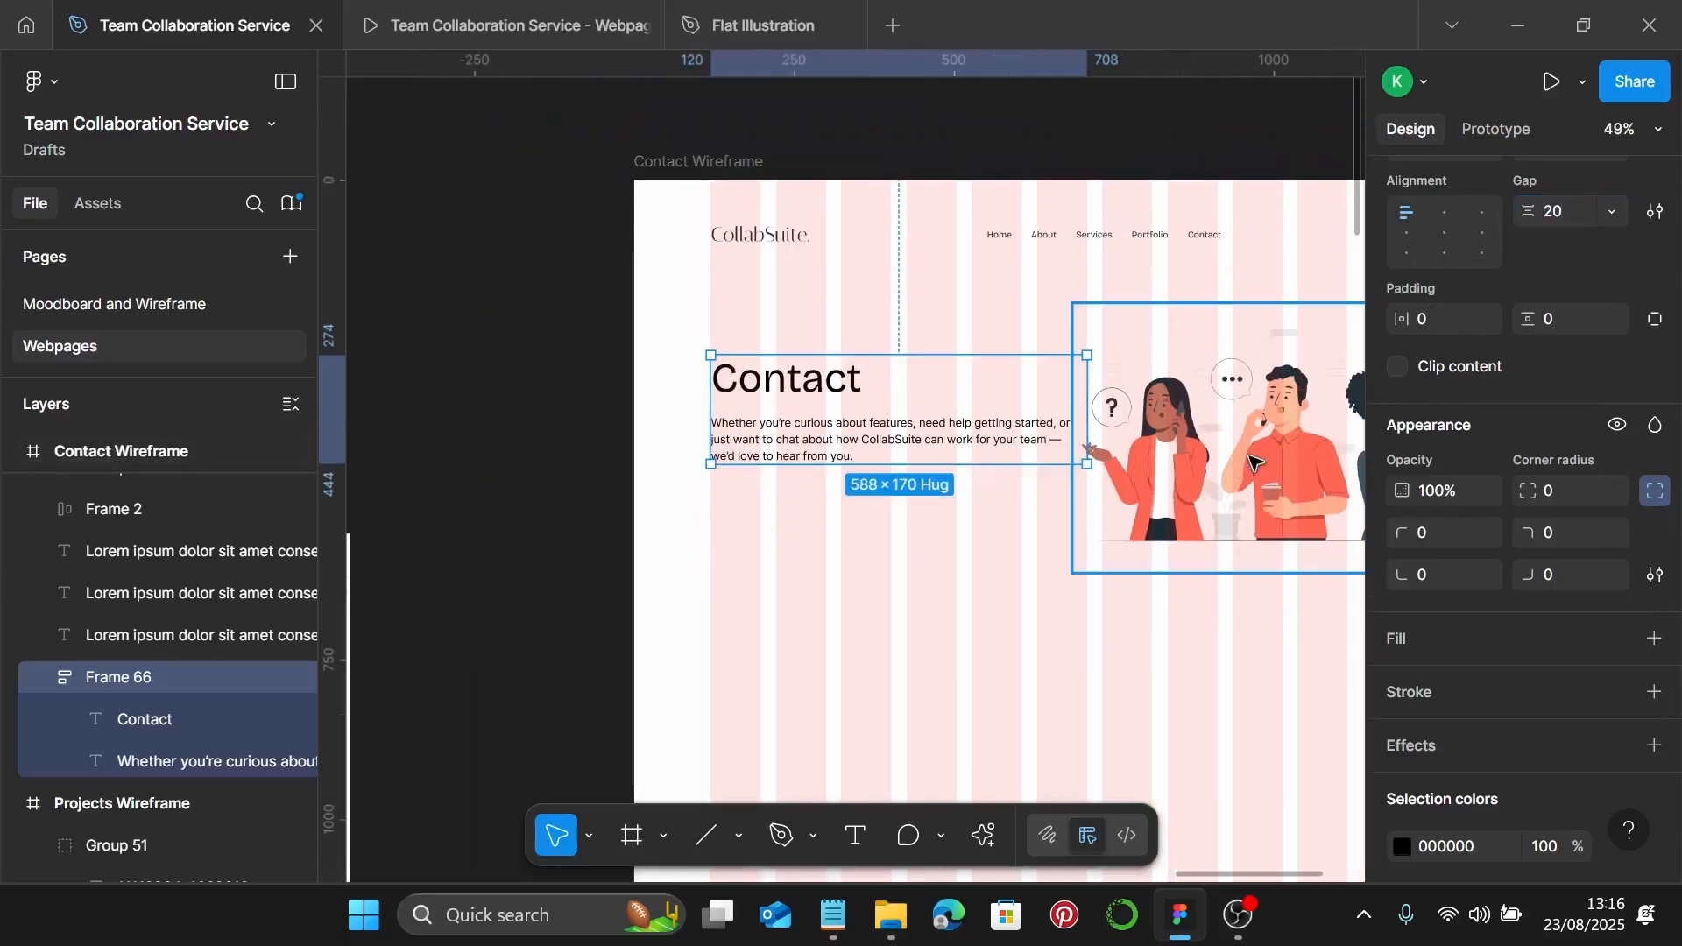
{"action": "left_click", "coordinate": [1255, 462]}
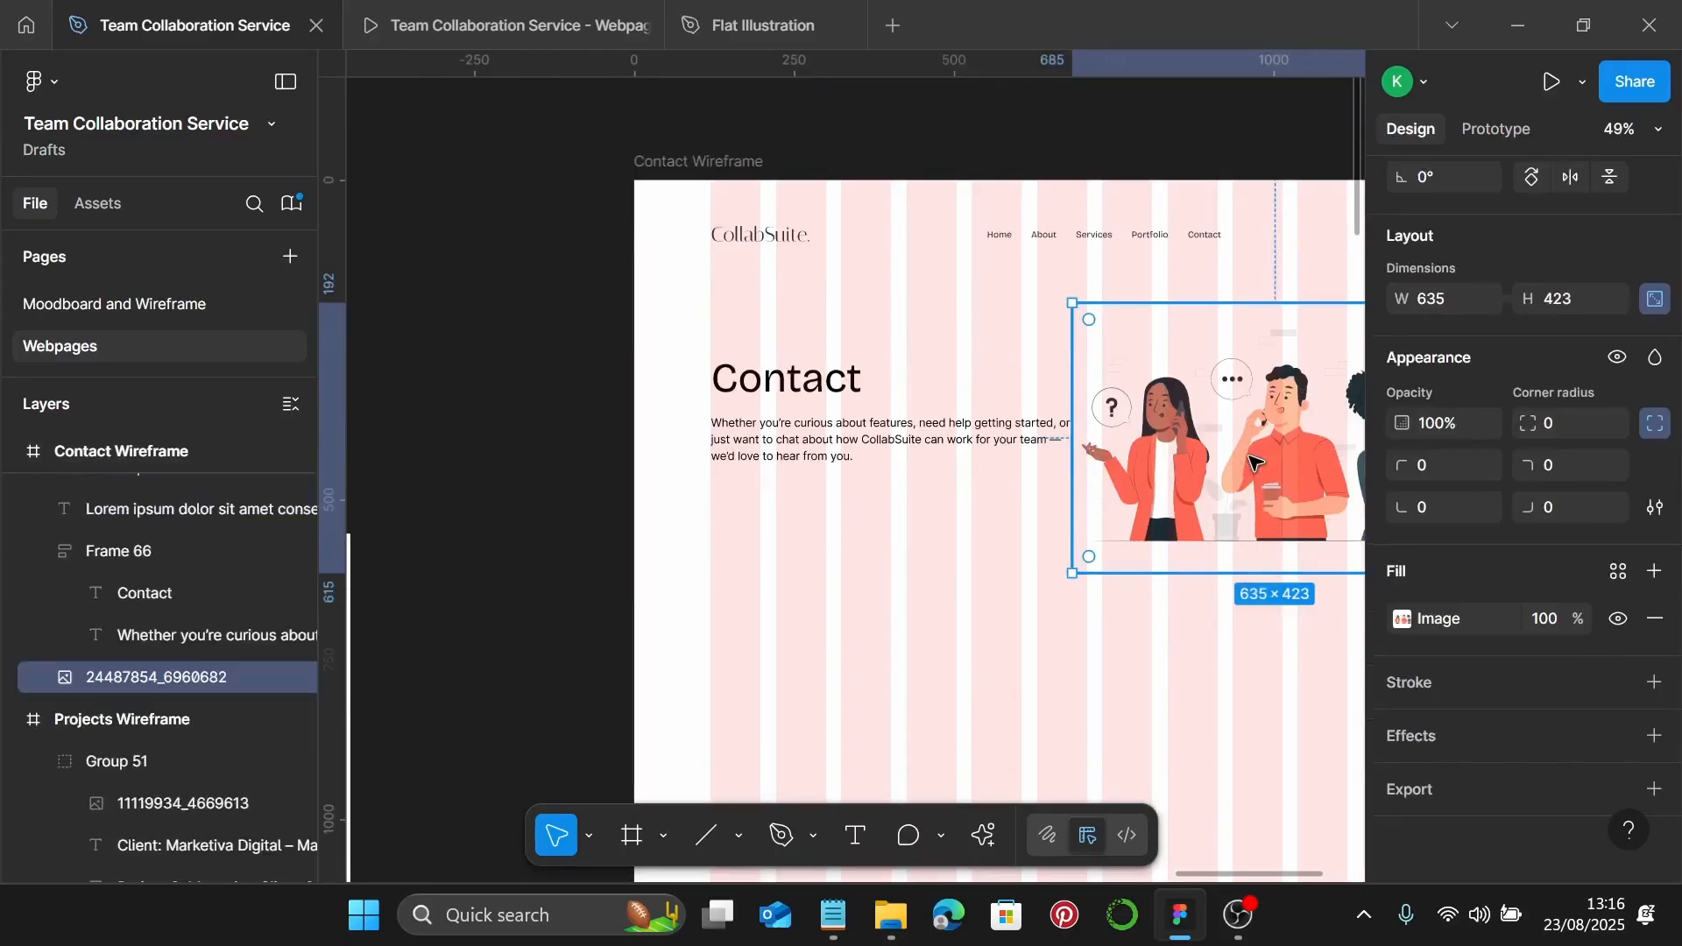
{"action": "scroll", "coordinate": [1255, 461], "scroll_direction": "right", "scroll_amount": 1}
{"action": "scroll", "coordinate": [1209, 605], "scroll_direction": "down", "scroll_amount": 1}
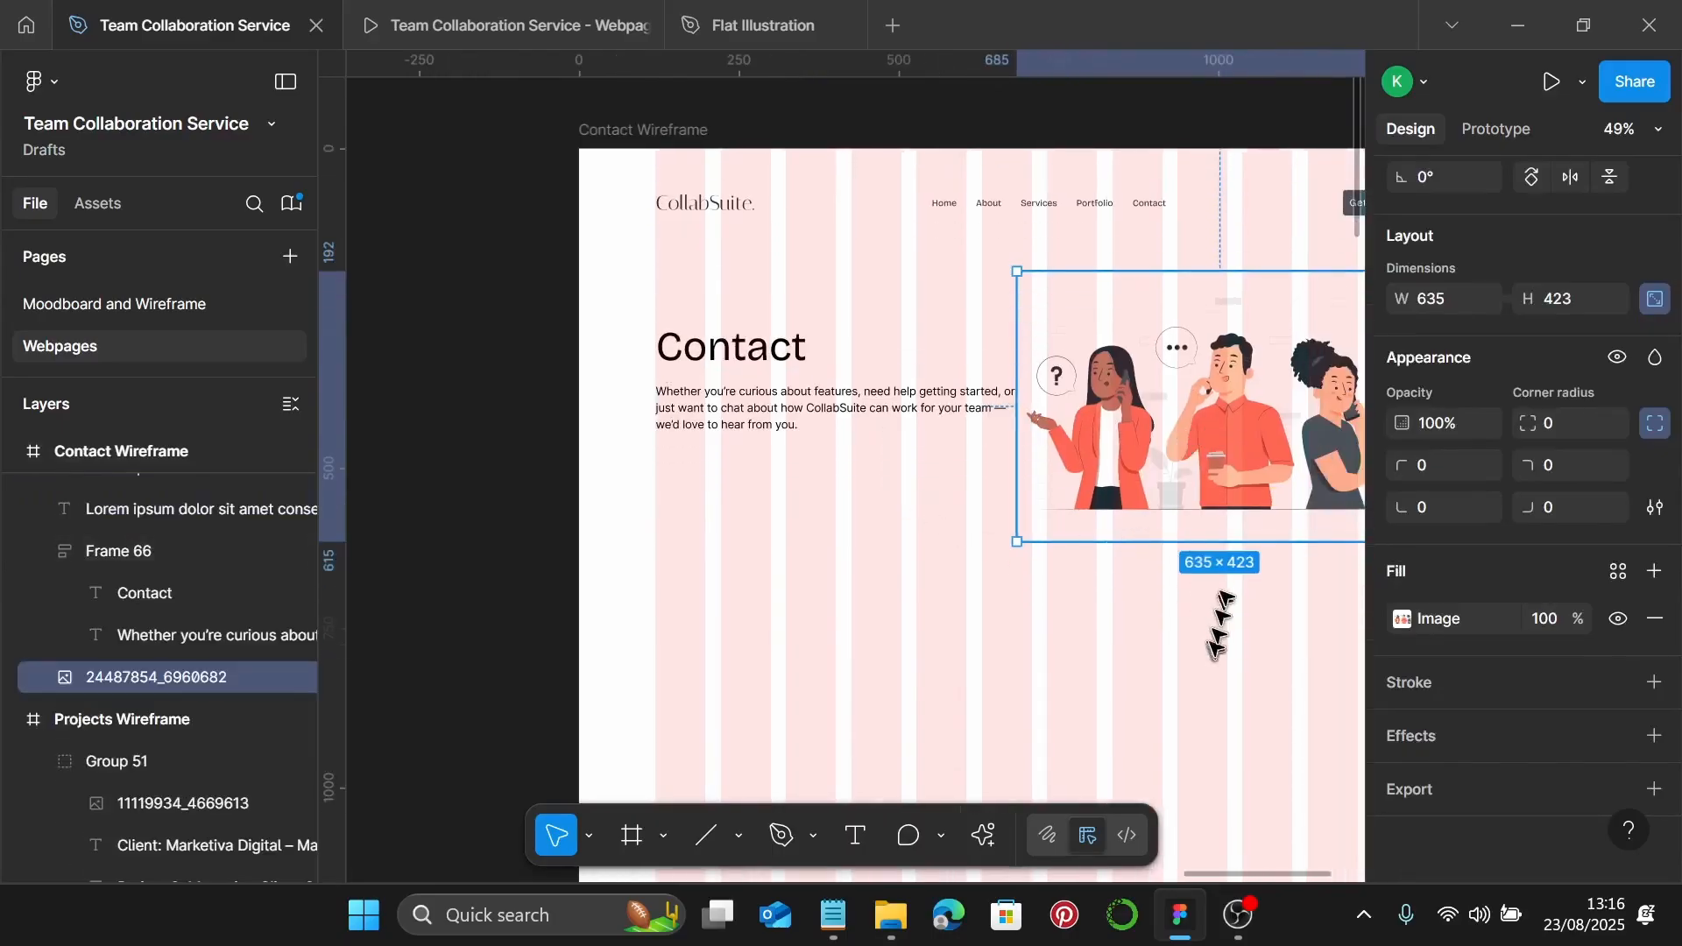
{"action": "left_click", "coordinate": [1232, 589]}
{"action": "scroll", "coordinate": [1232, 589], "scroll_direction": "right", "scroll_amount": 3}
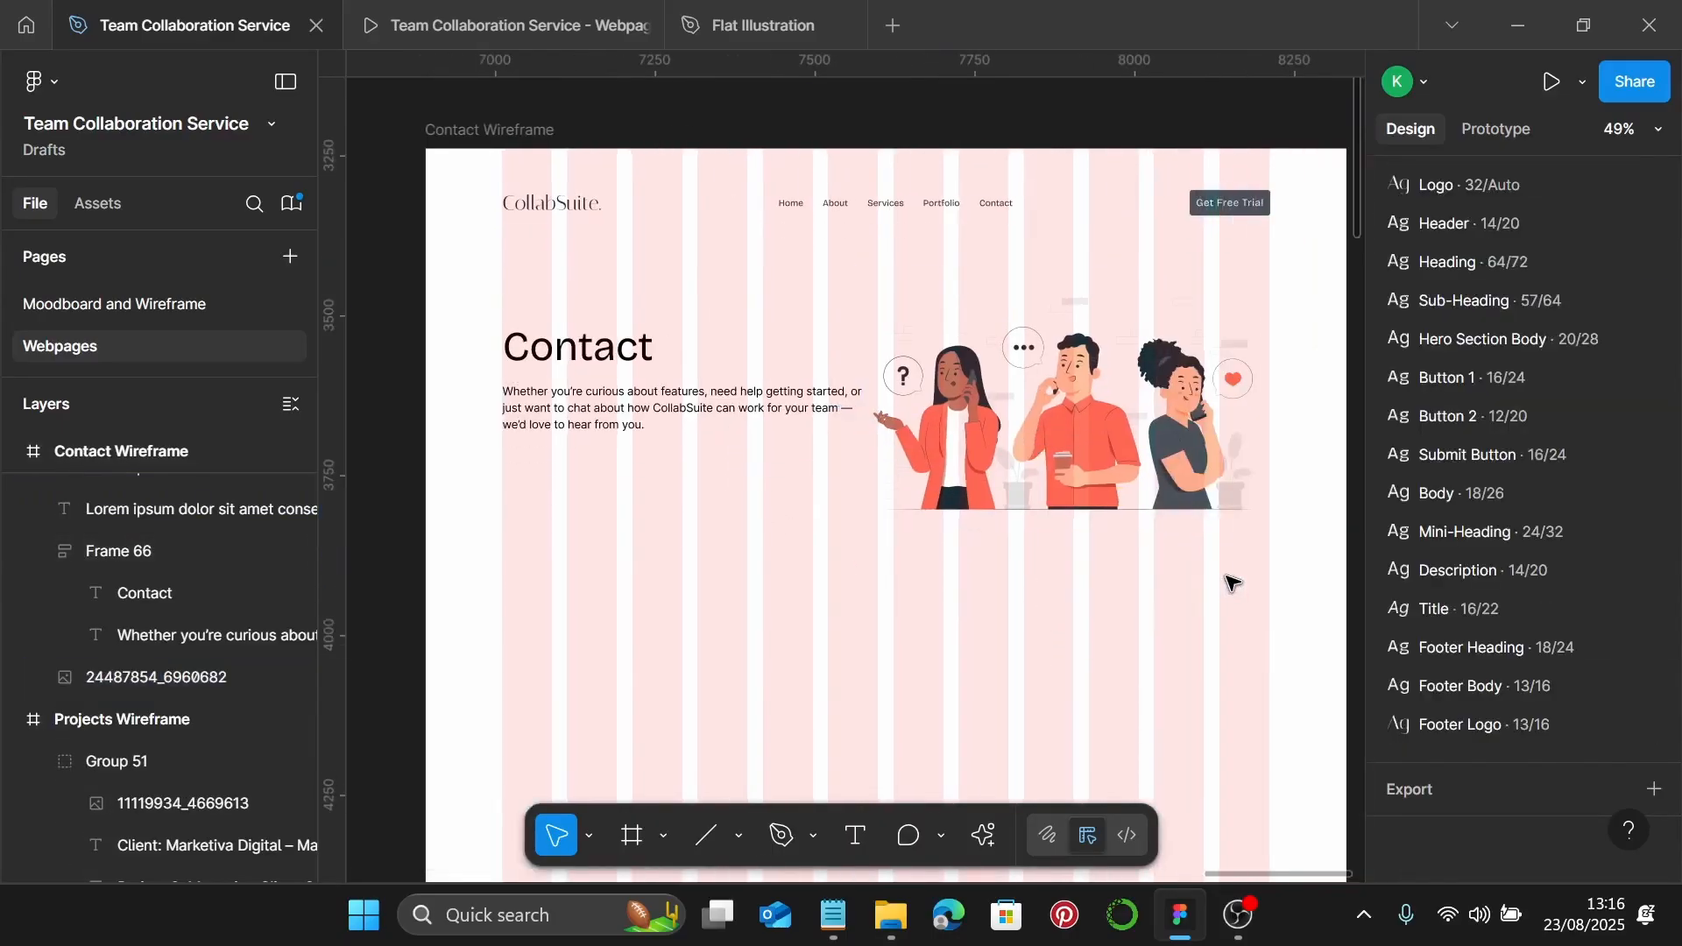
Move the placeholder paragraph up below the Contact intro, aligned at x 120 and y 671, and duplicate it about 42 beneath
{"action": "scroll", "coordinate": [871, 627], "scroll_direction": "down", "scroll_amount": 3}
{"action": "scroll", "coordinate": [871, 627], "scroll_direction": "down", "scroll_amount": 3}
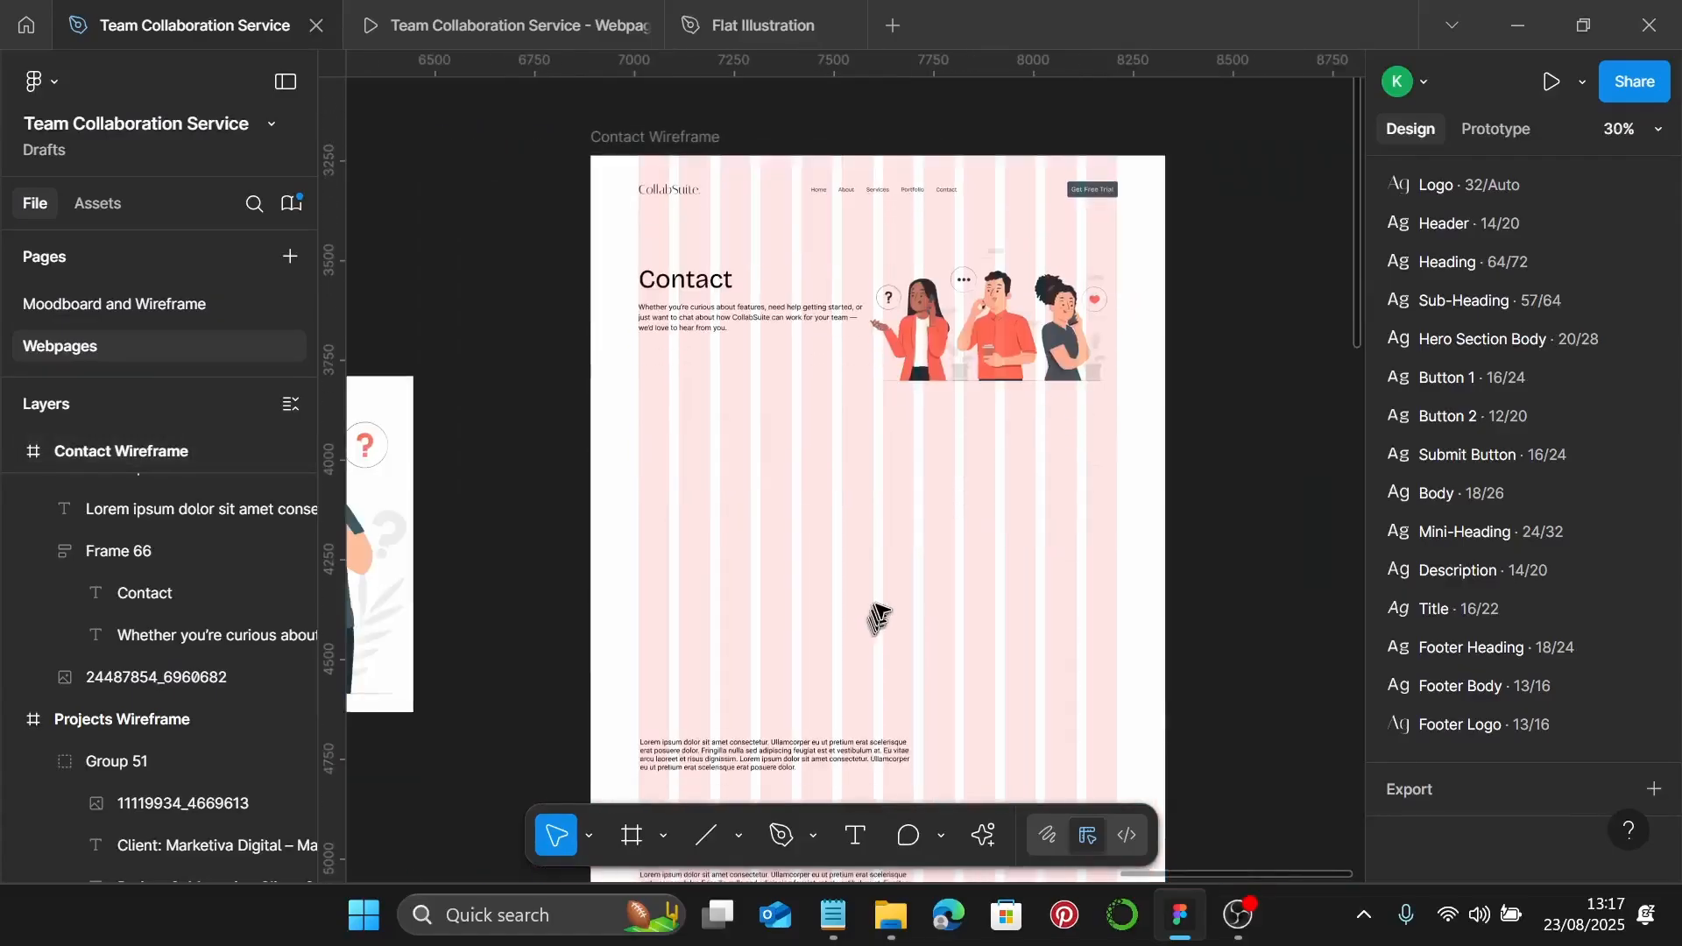
{"action": "left_click", "coordinate": [689, 757]}
{"action": "scroll", "coordinate": [701, 719], "scroll_direction": "down", "scroll_amount": 2}
{"action": "left_click_drag", "start_coordinate": [713, 679], "coordinate": [574, 449]}
{"action": "scroll", "coordinate": [743, 352], "scroll_direction": "up", "scroll_amount": 6}
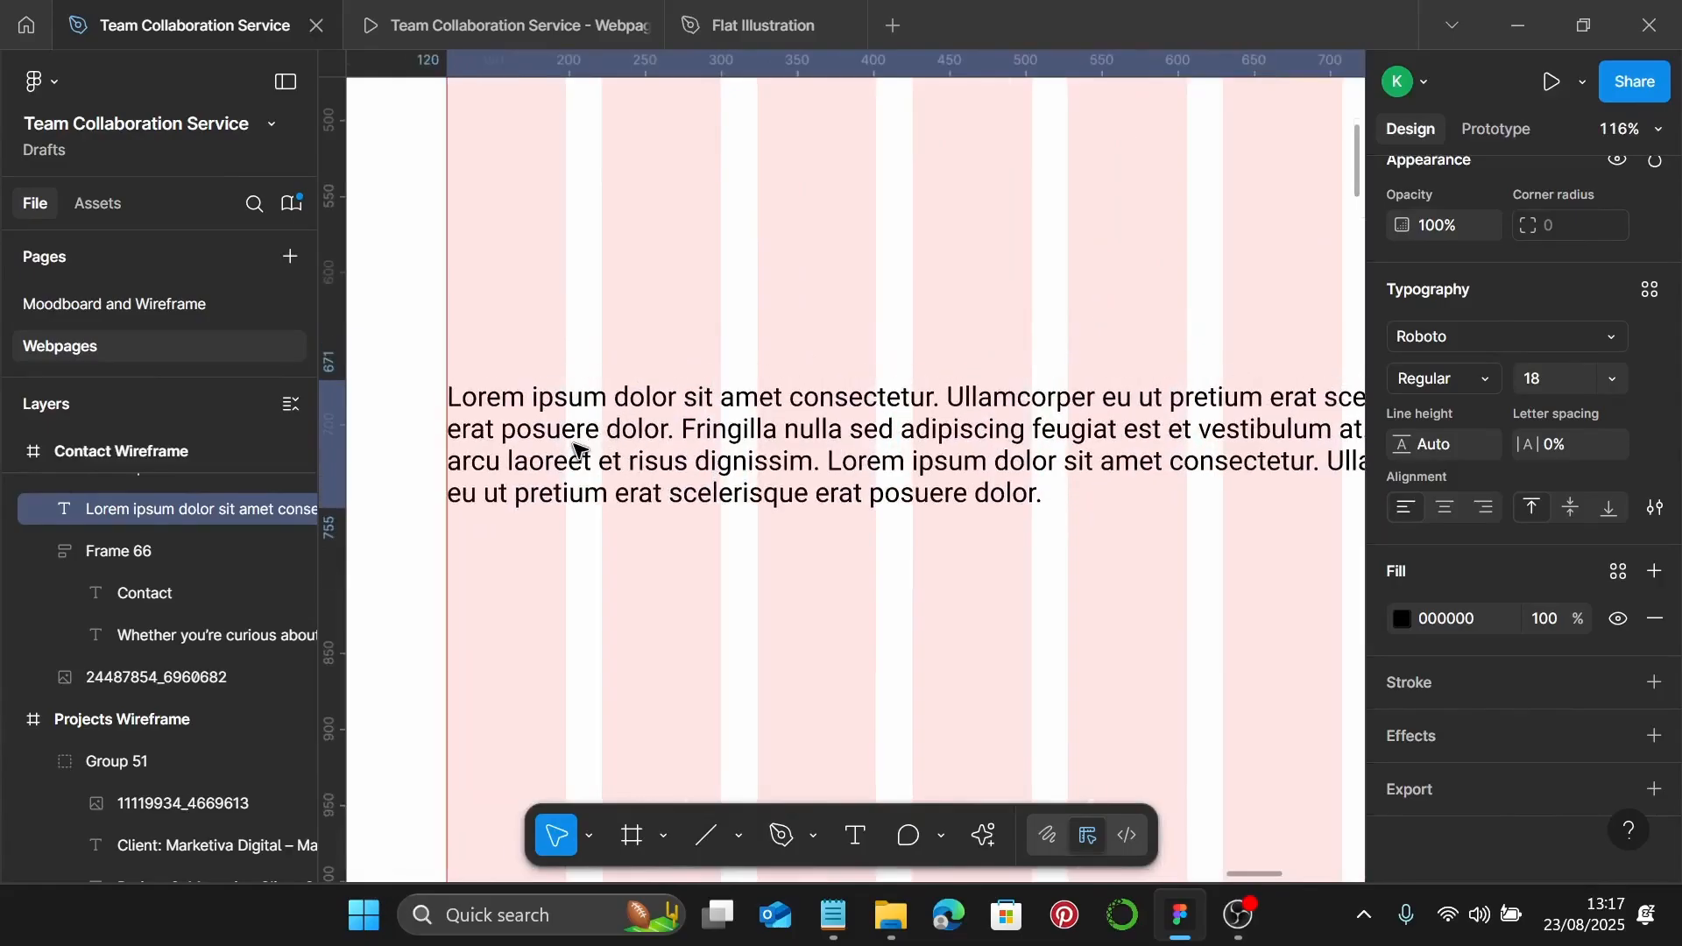
{"action": "scroll", "coordinate": [574, 448], "scroll_direction": "down", "scroll_amount": 2}
{"action": "left_click_drag", "start_coordinate": [688, 435], "coordinate": [676, 548], "text": "alt"}
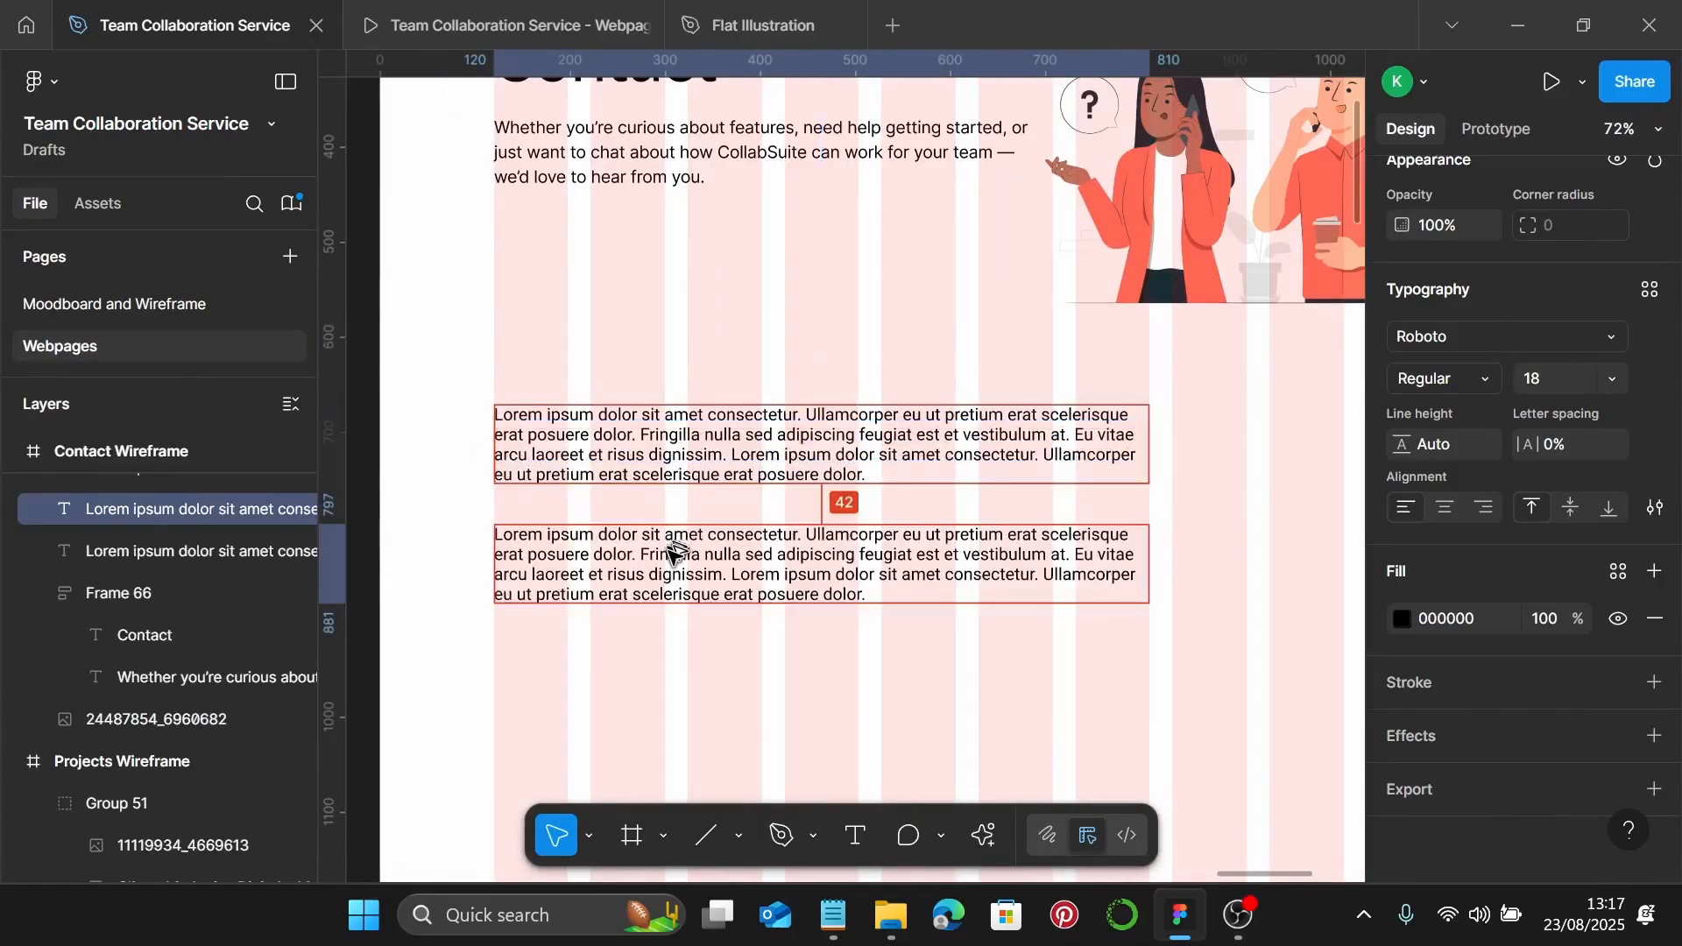
Apply the Mini-Heading text style to the upper of the two placeholder paragraphs
{"action": "left_click", "coordinate": [733, 443]}
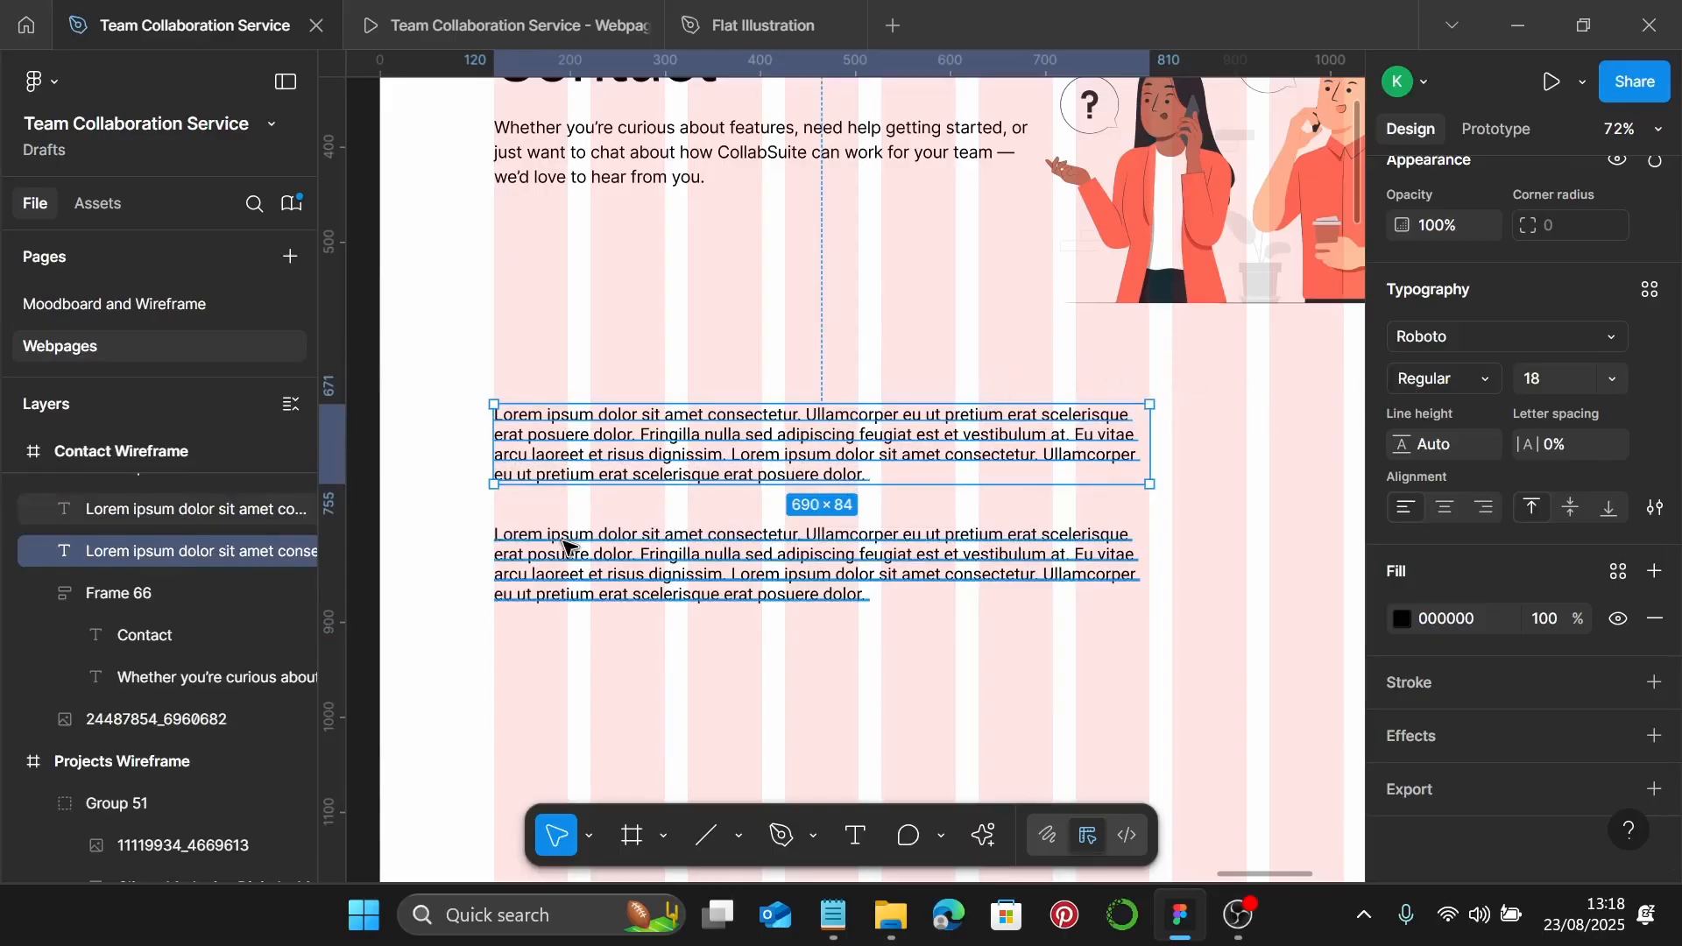
{"action": "left_click", "coordinate": [1650, 290]}
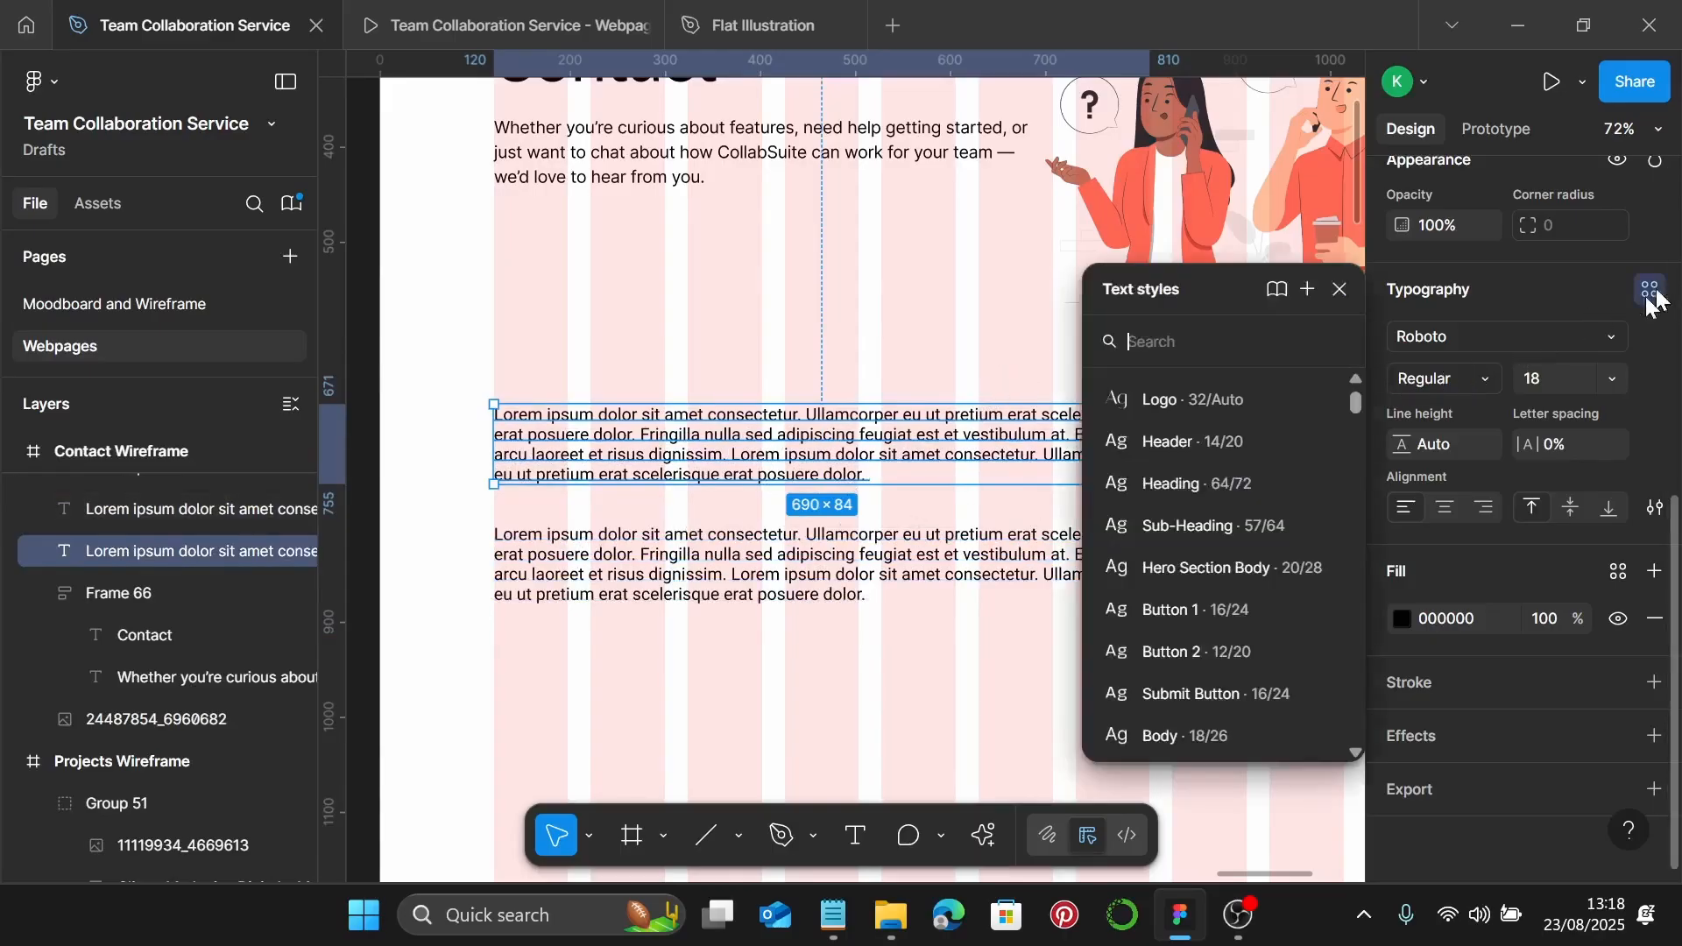
{"action": "scroll", "coordinate": [1247, 599], "scroll_direction": "down", "scroll_amount": 3}
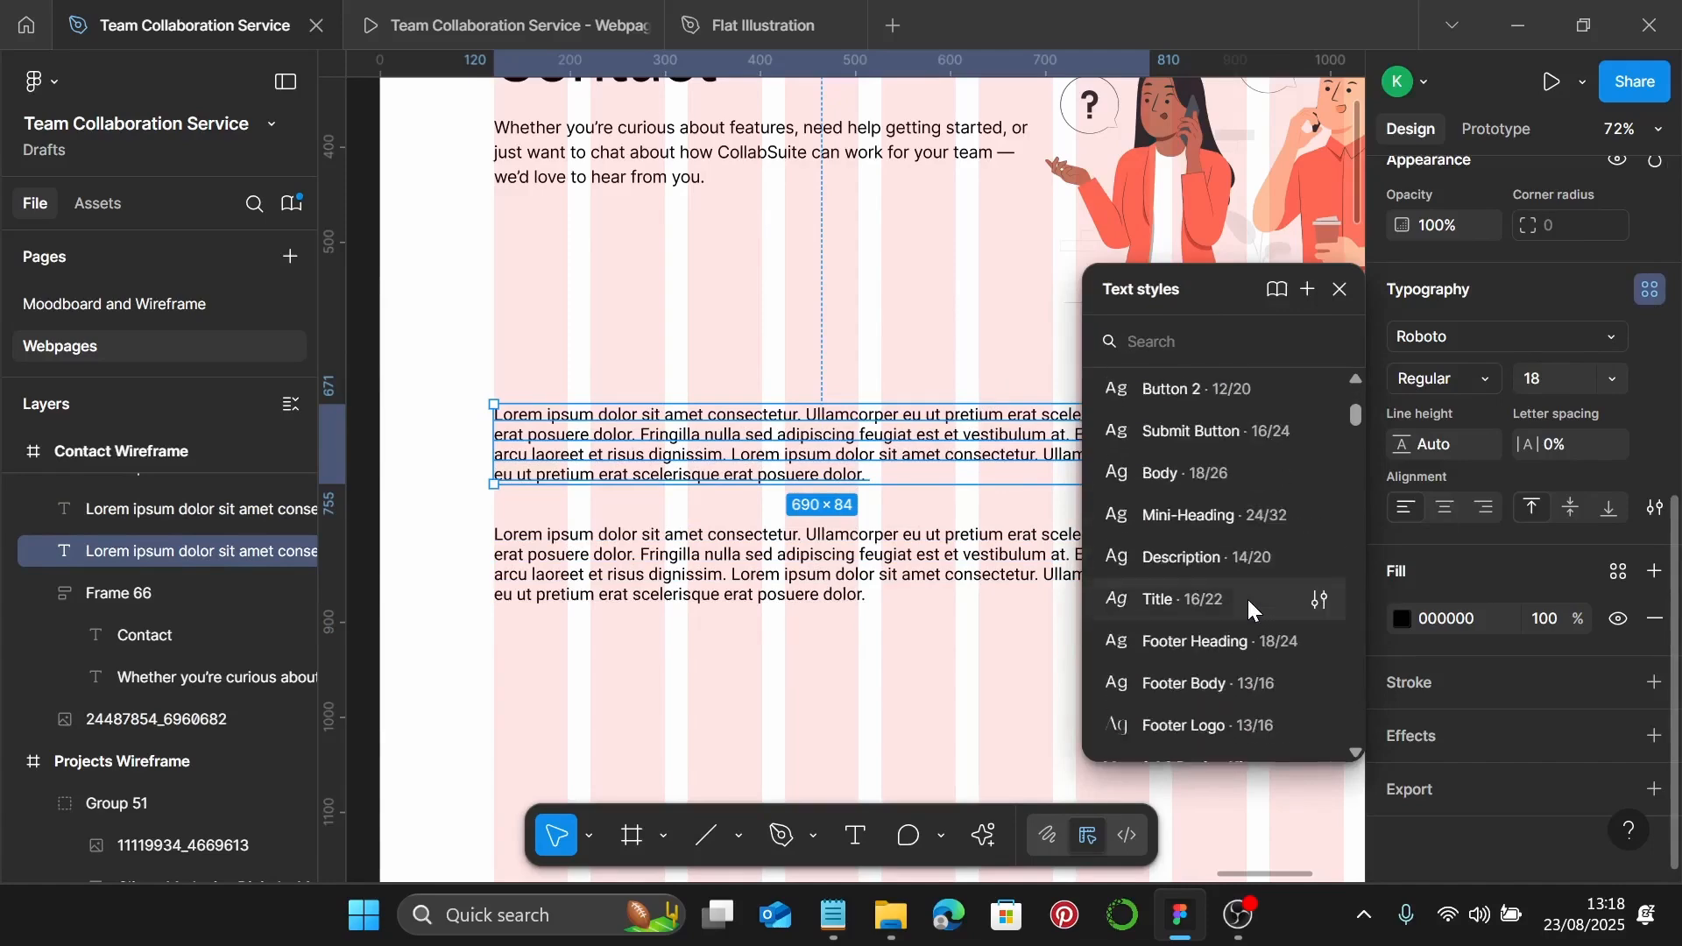
{"action": "left_click", "coordinate": [1244, 517]}
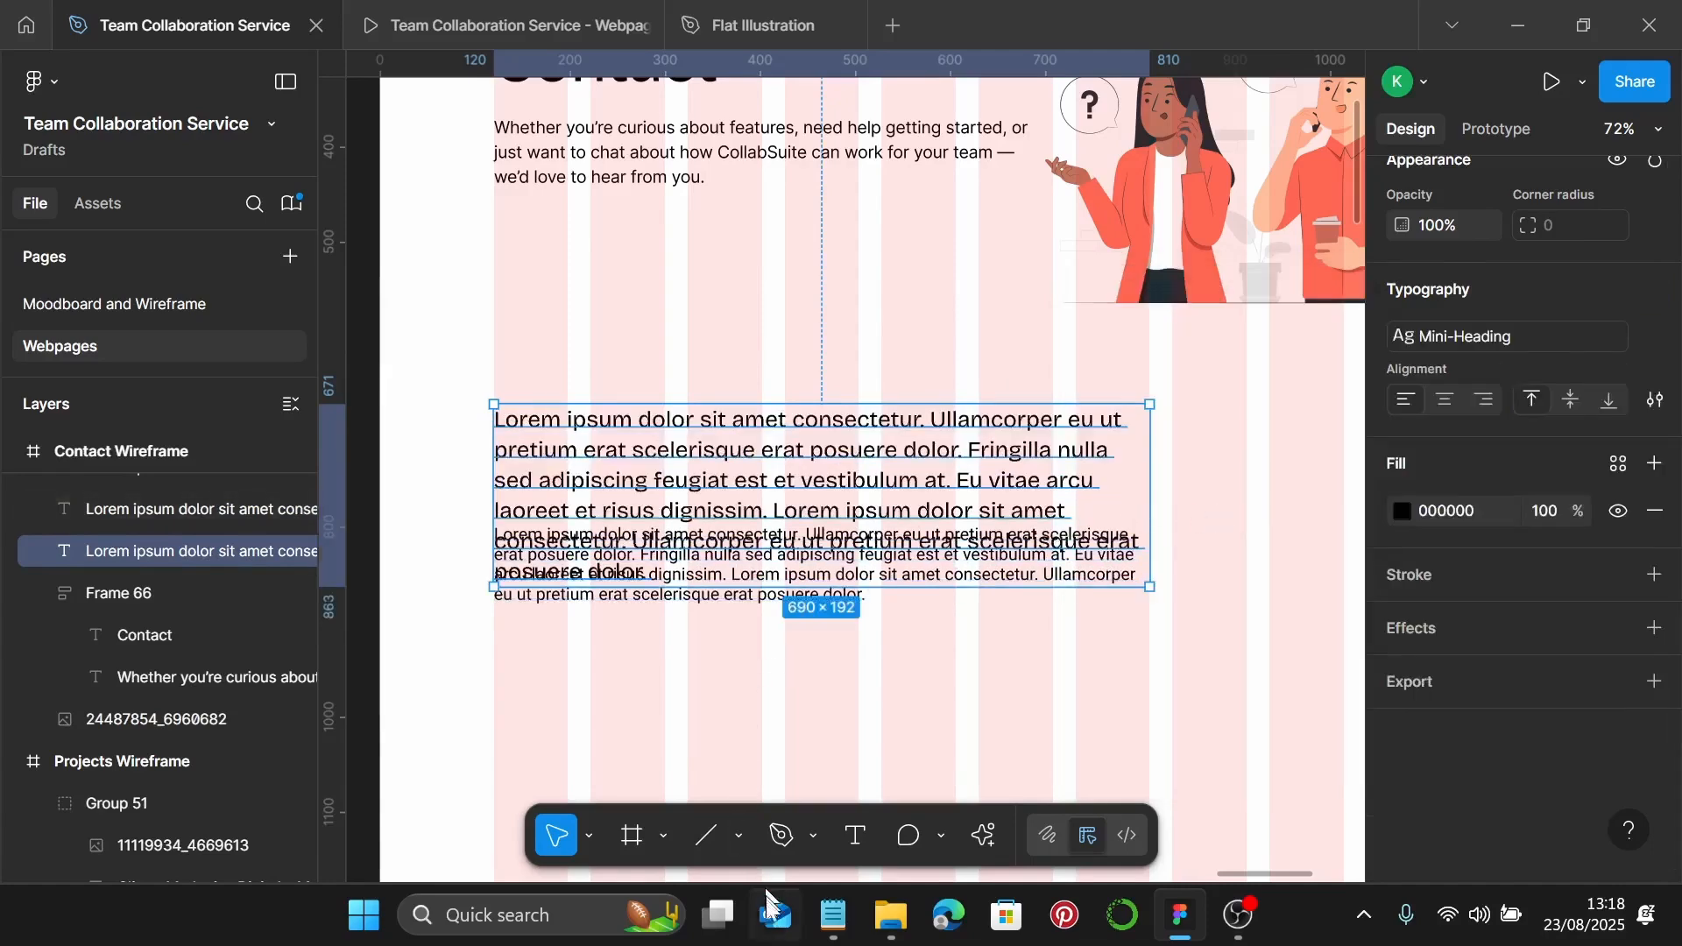
Switch to Notepad and copy the heading "Talk to Our Team" from the contact content
{"action": "left_click", "coordinate": [832, 915]}
{"action": "scroll", "coordinate": [1204, 518], "scroll_direction": "down", "scroll_amount": 2}
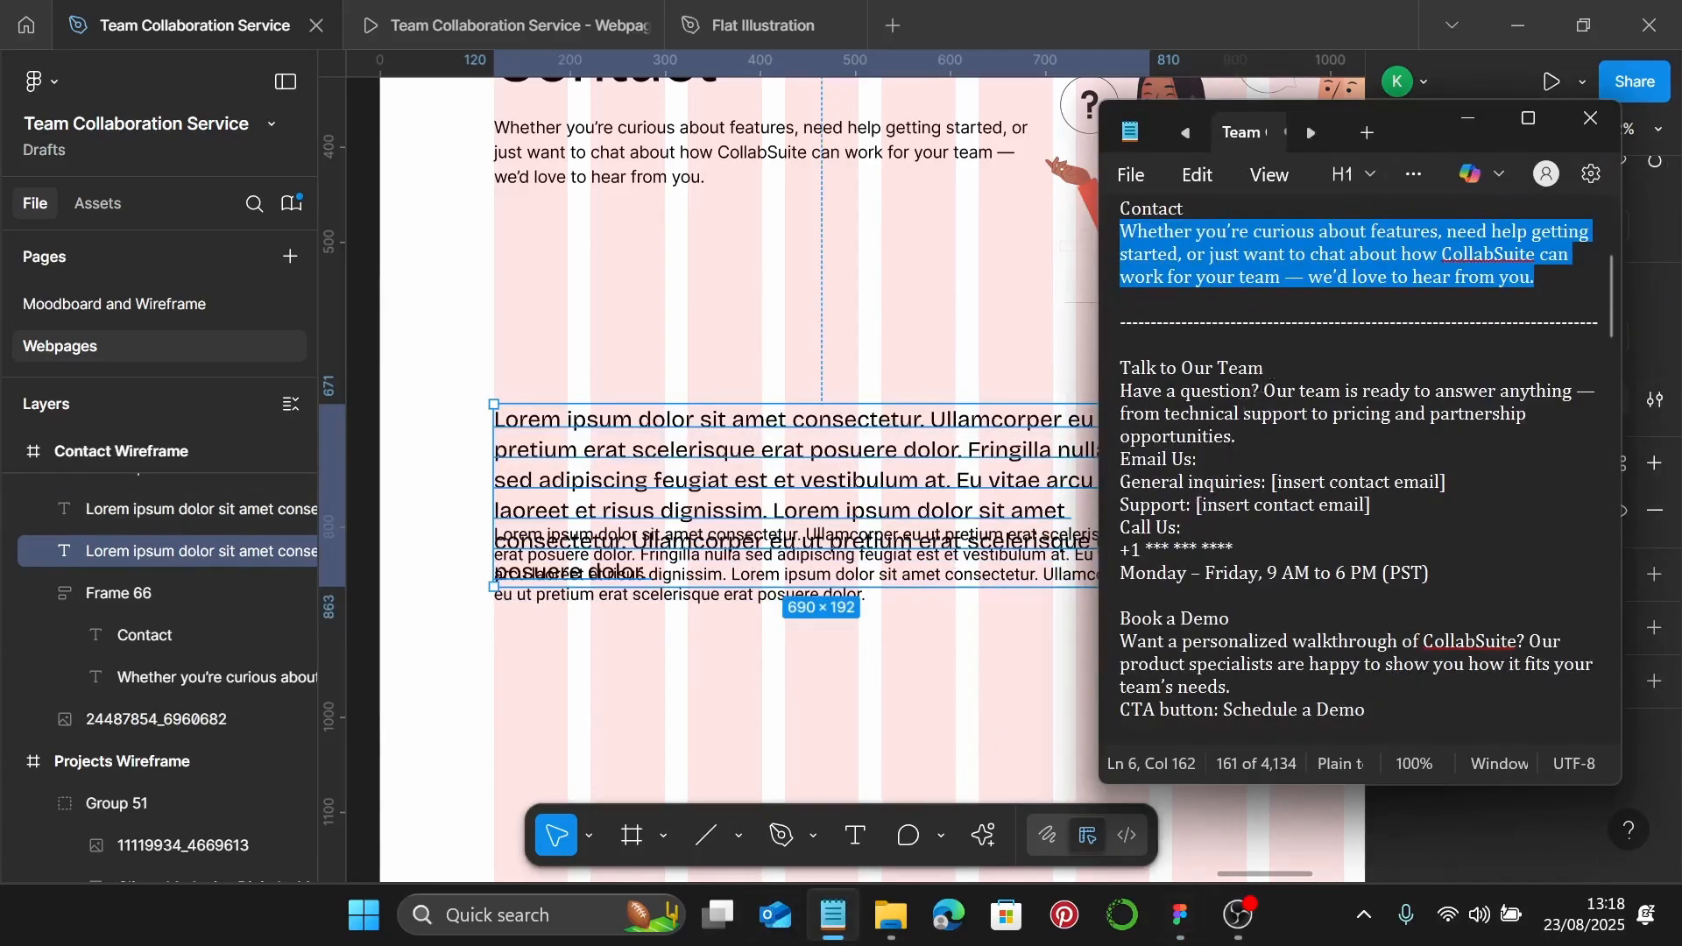
{"action": "left_click_drag", "start_coordinate": [1277, 369], "coordinate": [1146, 361]}
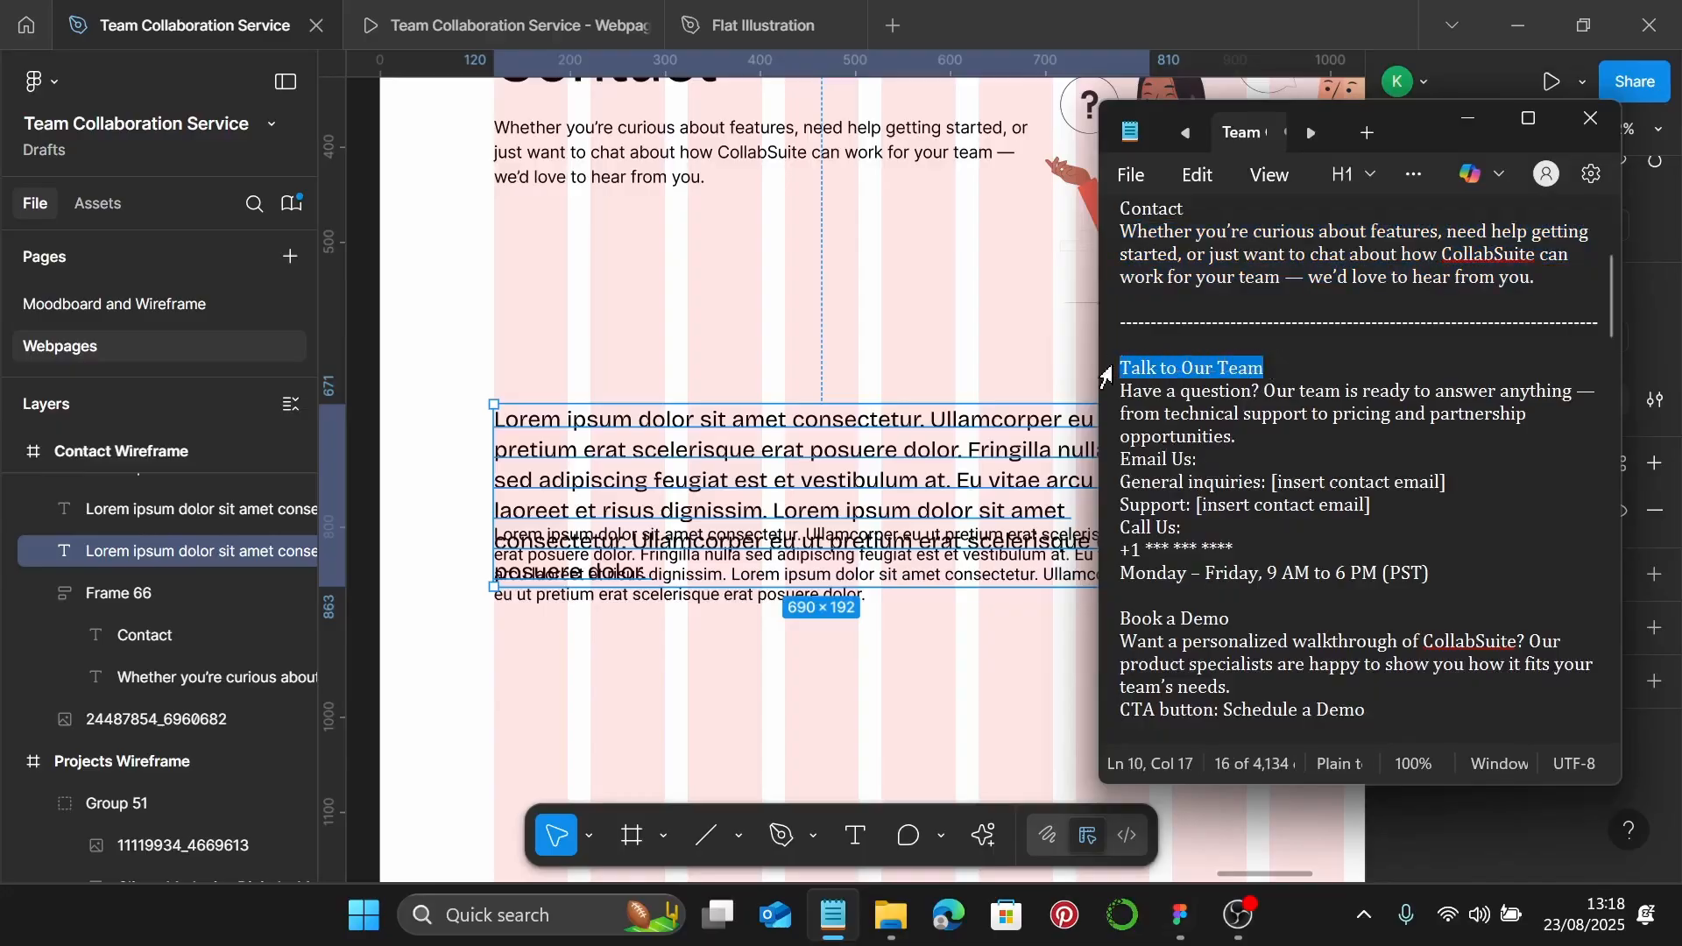
Replace the upper placeholder text with "Talk to Our Team" and narrow its text box to 588 wide
{"action": "double_click", "coordinate": [692, 422]}
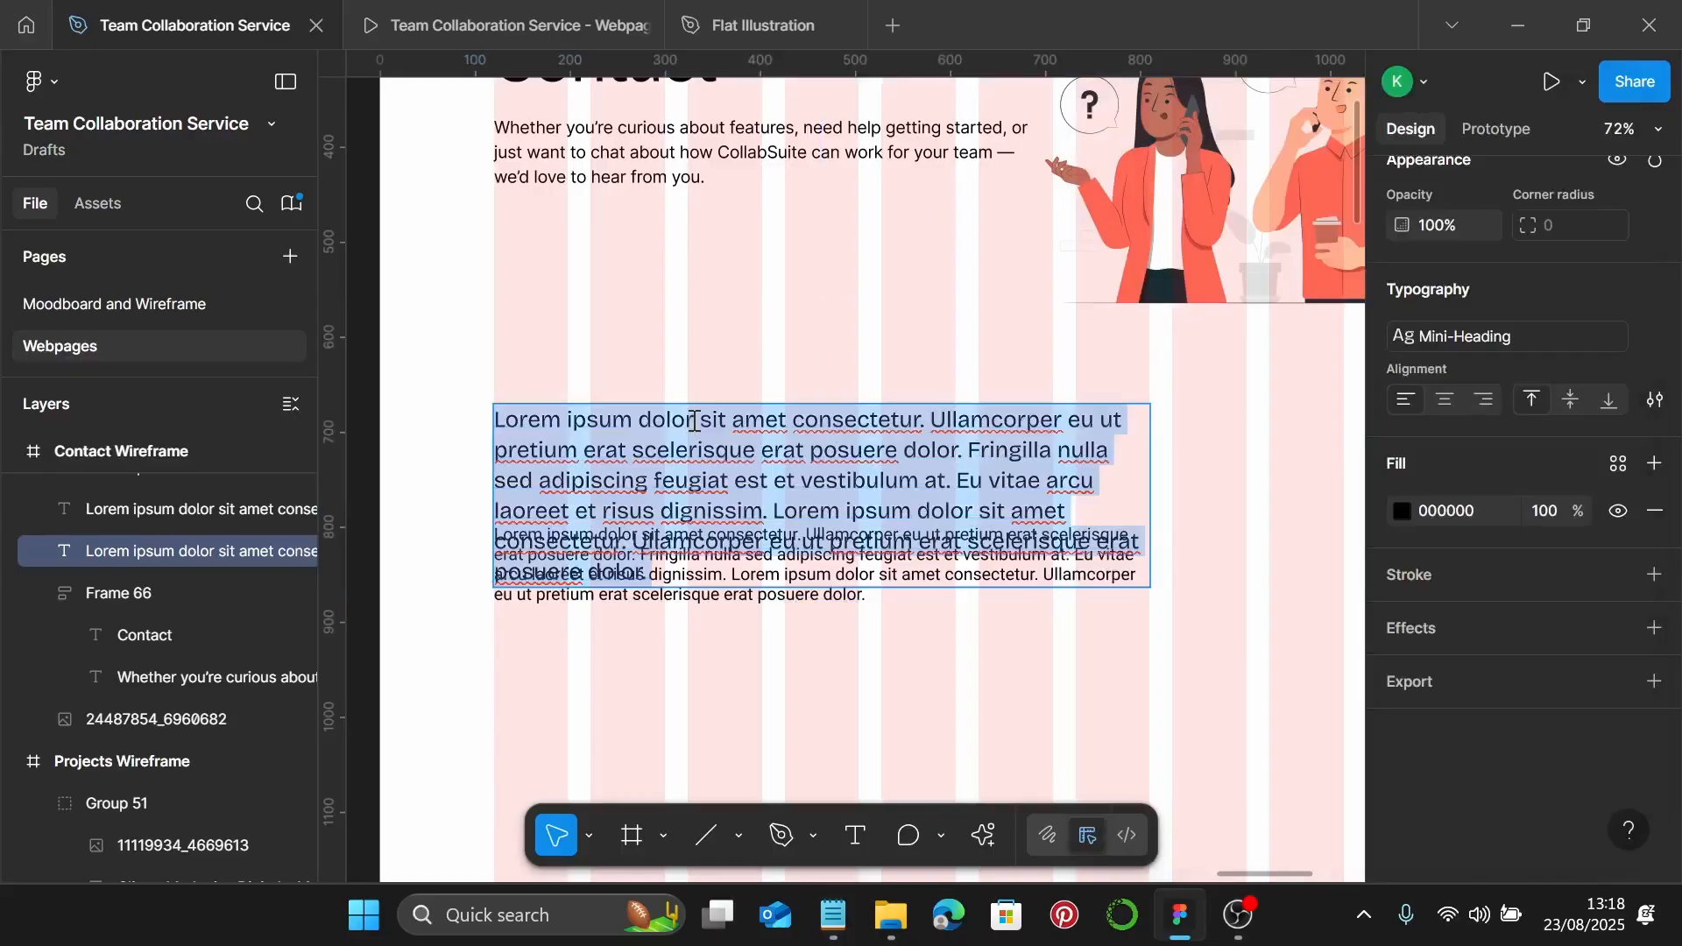
{"action": "type", "text": "Talk to Our Team"}
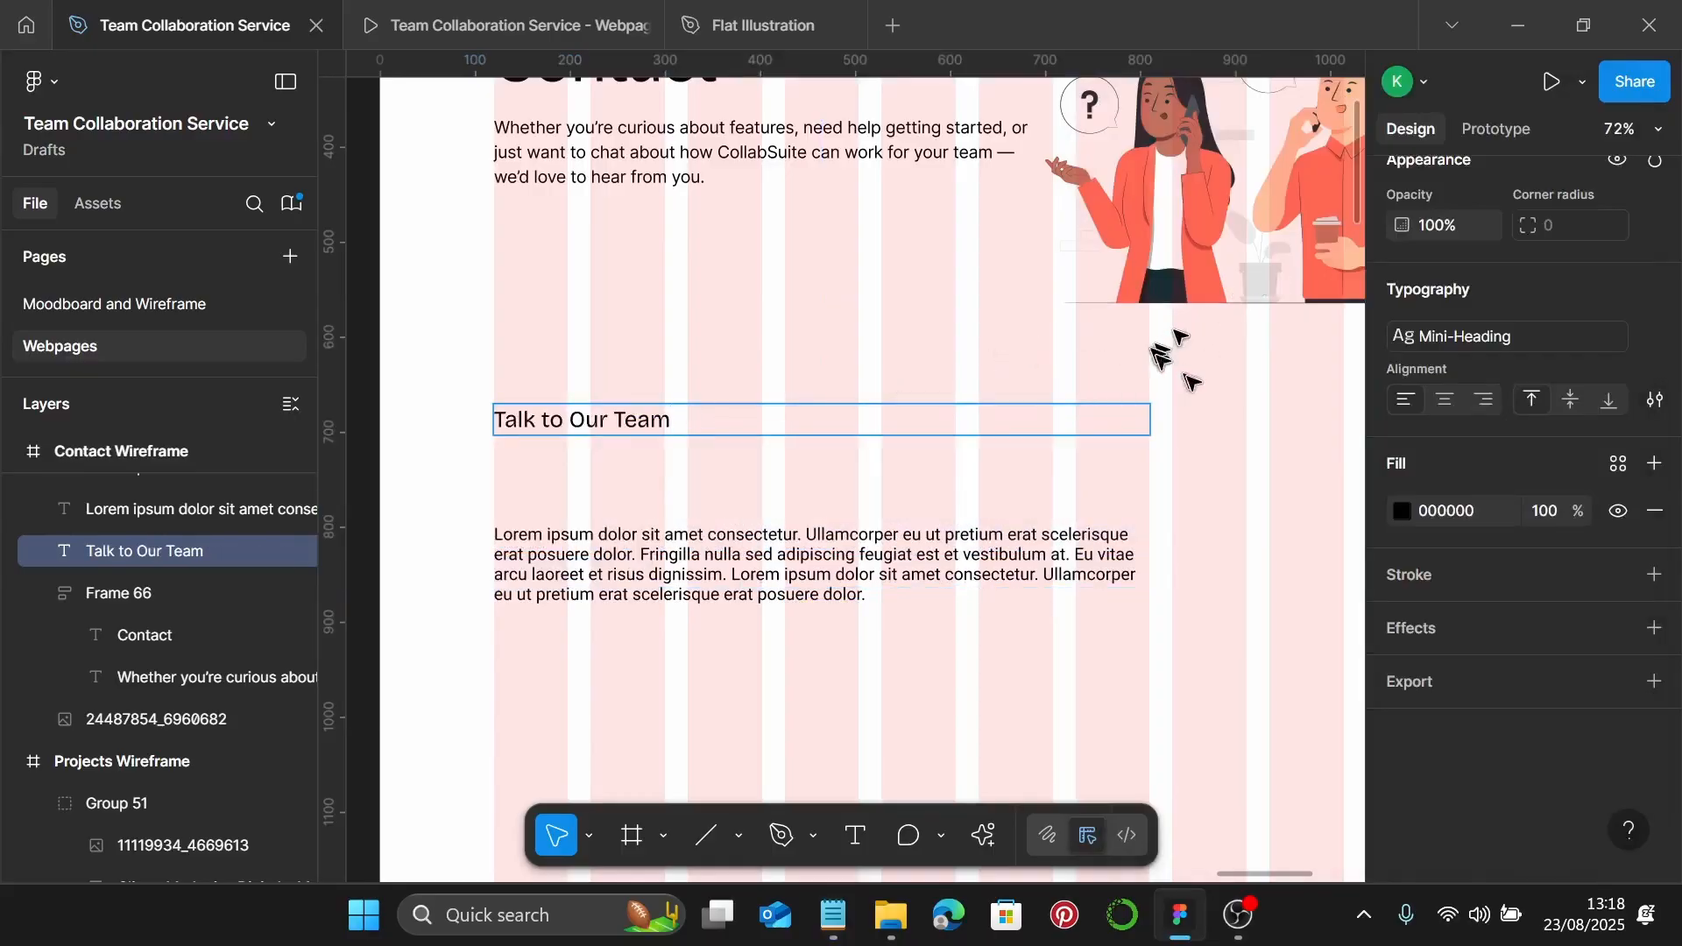
{"action": "scroll", "coordinate": [1433, 359], "scroll_direction": "up", "scroll_amount": 3}
{"action": "key", "text": "Escape"}
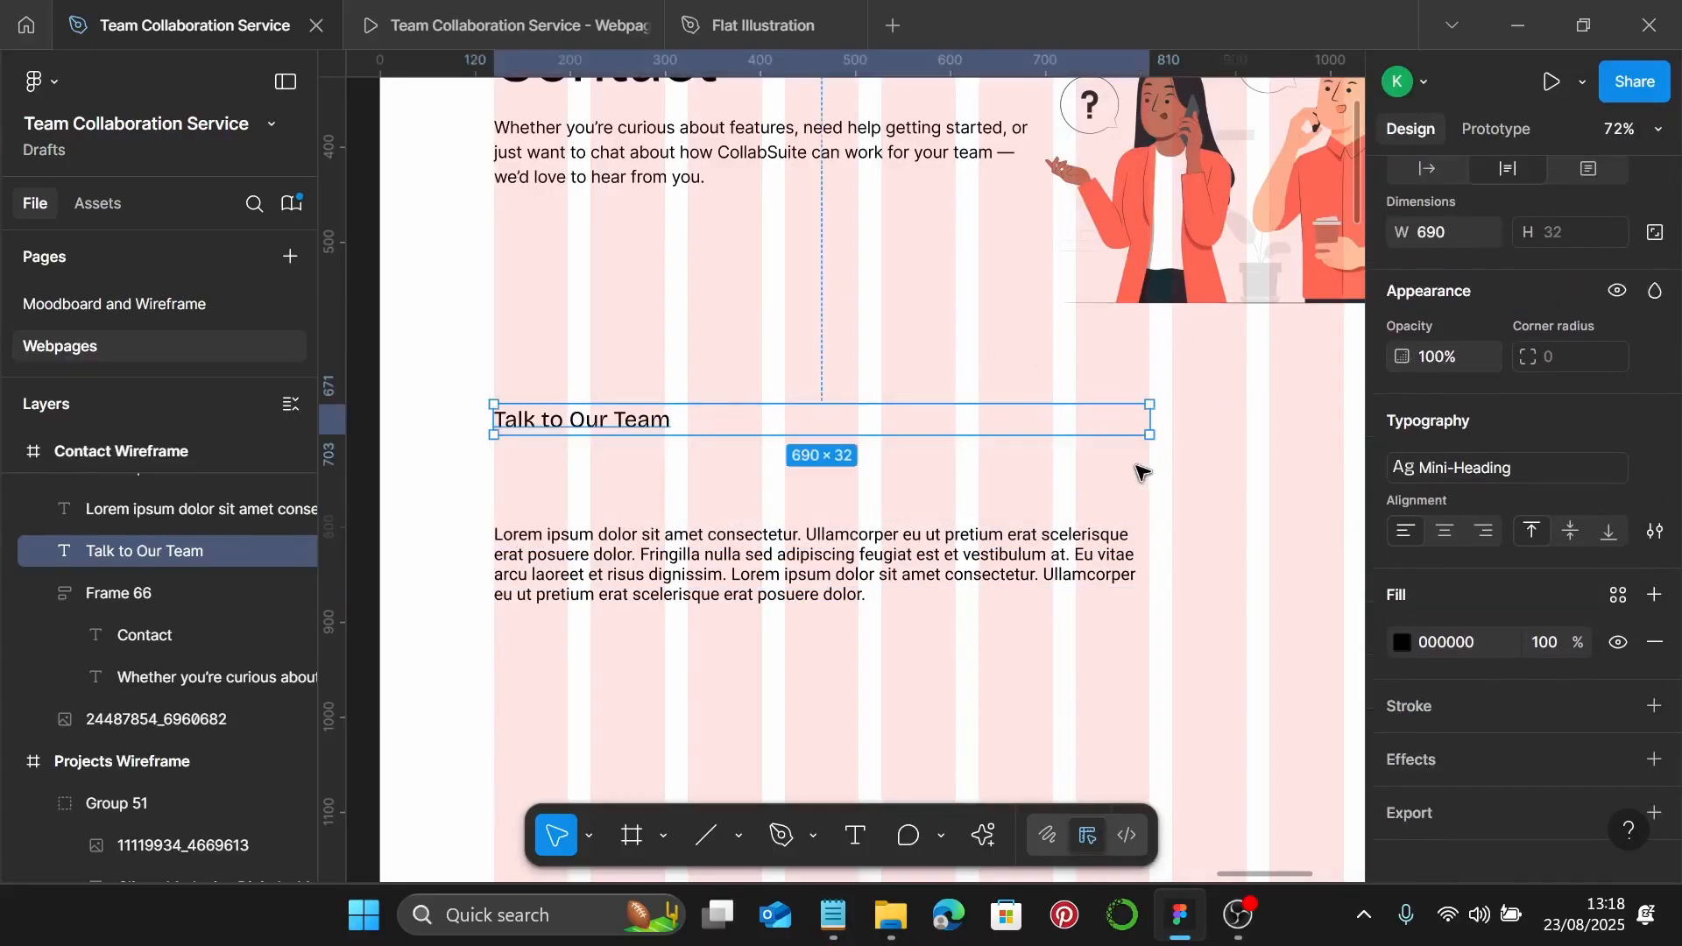
{"action": "left_click_drag", "start_coordinate": [1153, 414], "coordinate": [1054, 417]}
{"action": "scroll", "coordinate": [867, 482], "scroll_direction": "down", "scroll_amount": 1}
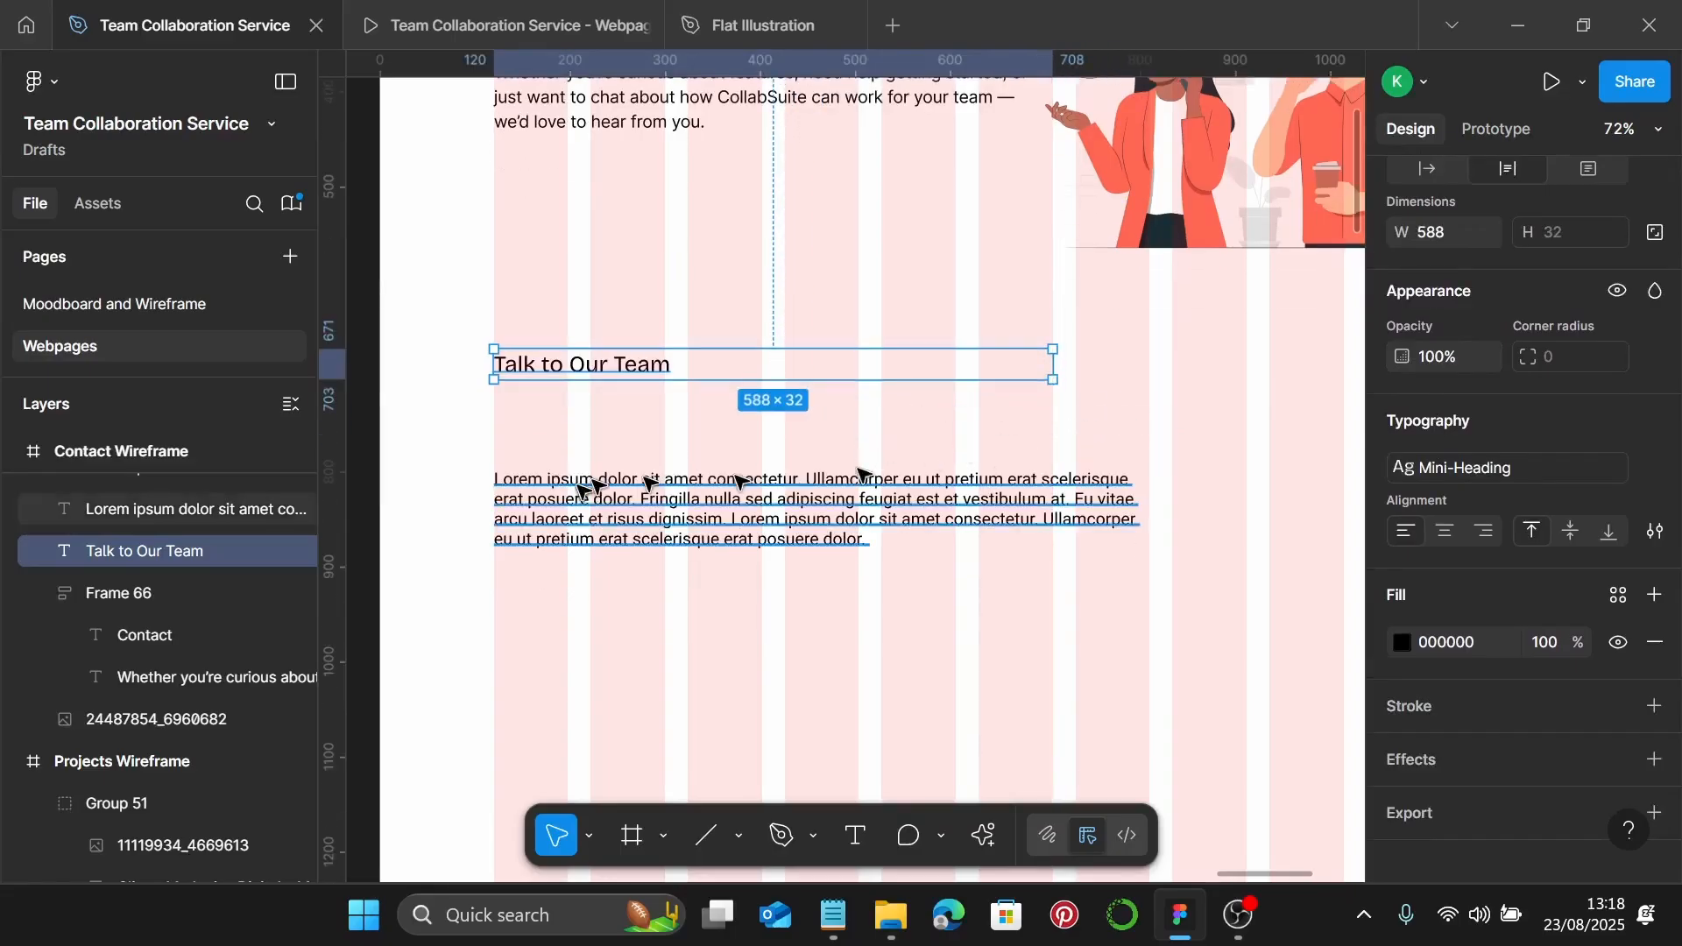
Apply the Body text style to the Lorem ipsum paragraph under the Talk to Our Team heading
{"action": "left_click", "coordinate": [596, 487]}
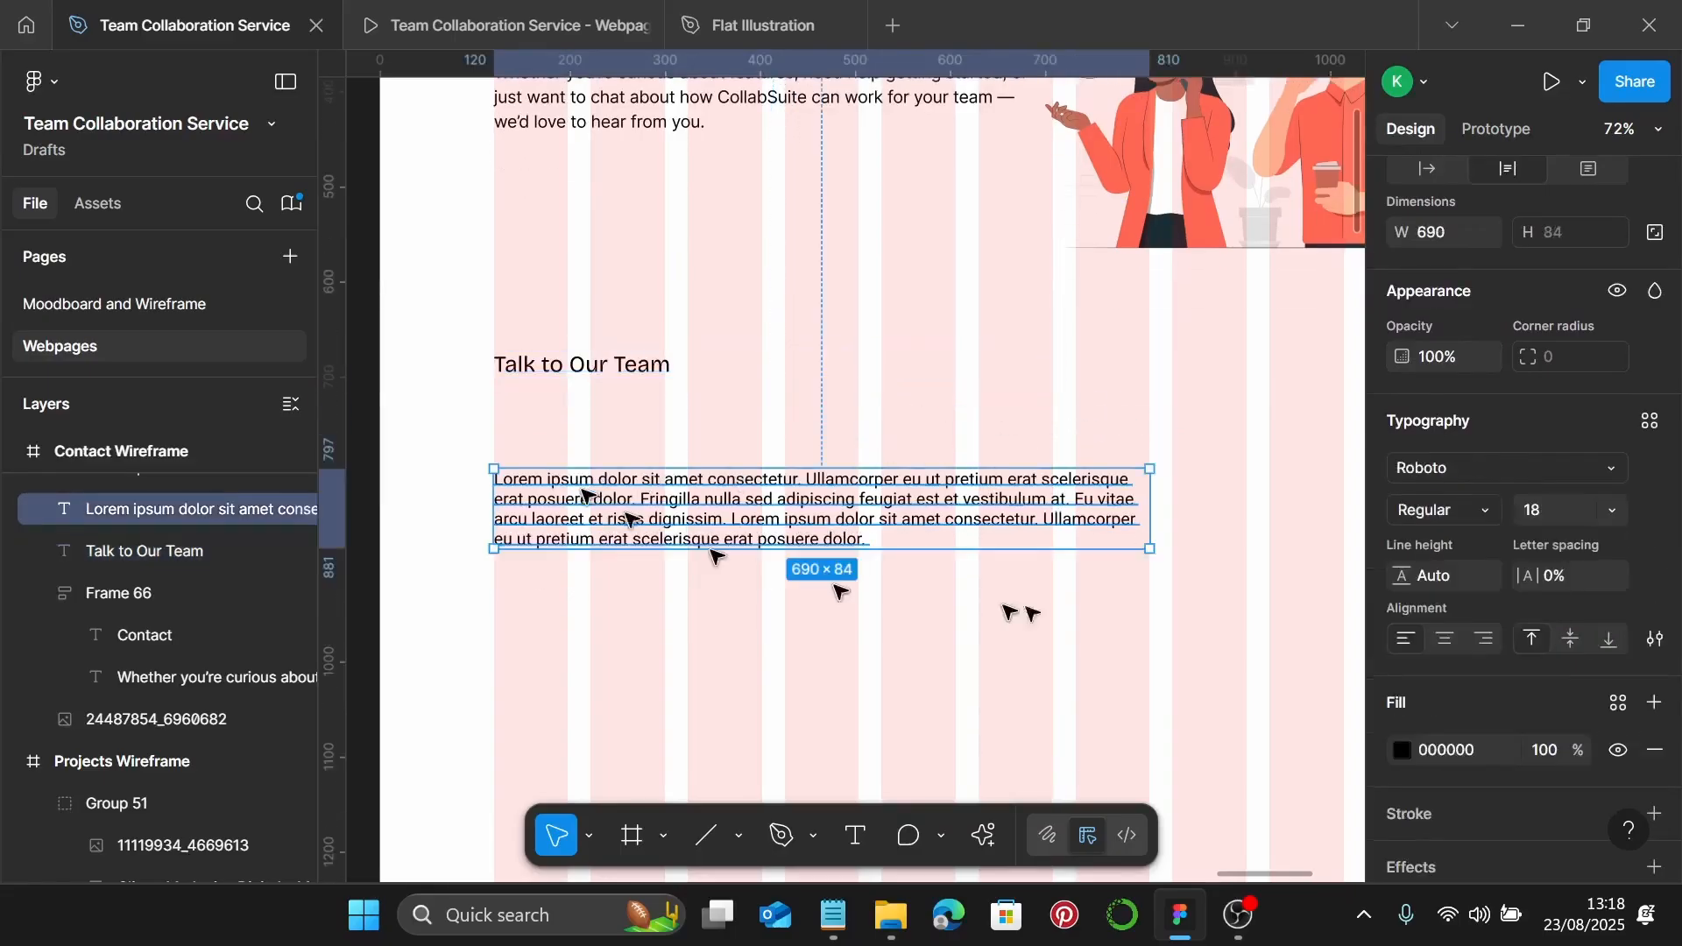
{"action": "left_click", "coordinate": [1650, 421]}
{"action": "scroll", "coordinate": [1195, 665], "scroll_direction": "down", "scroll_amount": 2}
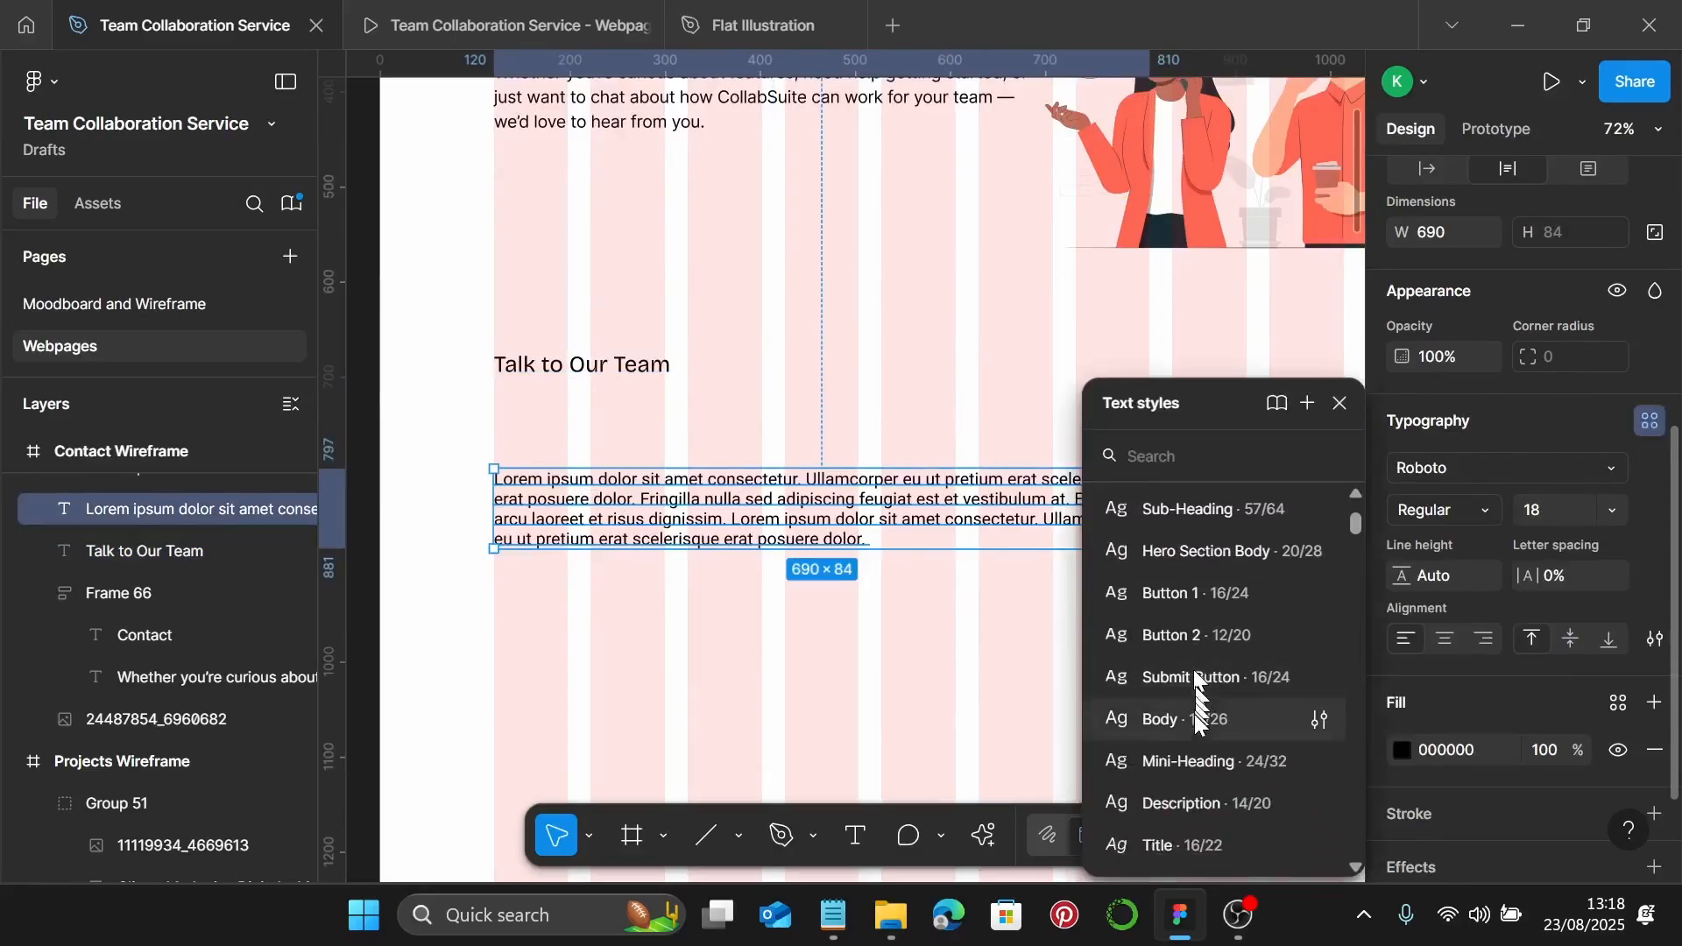
{"action": "left_click", "coordinate": [1195, 709]}
Replace the Lorem ipsum paragraph with the notes' Talk to Our Team copy, from "Have a question?" through the Monday – Friday hours
{"action": "left_click", "coordinate": [834, 915]}
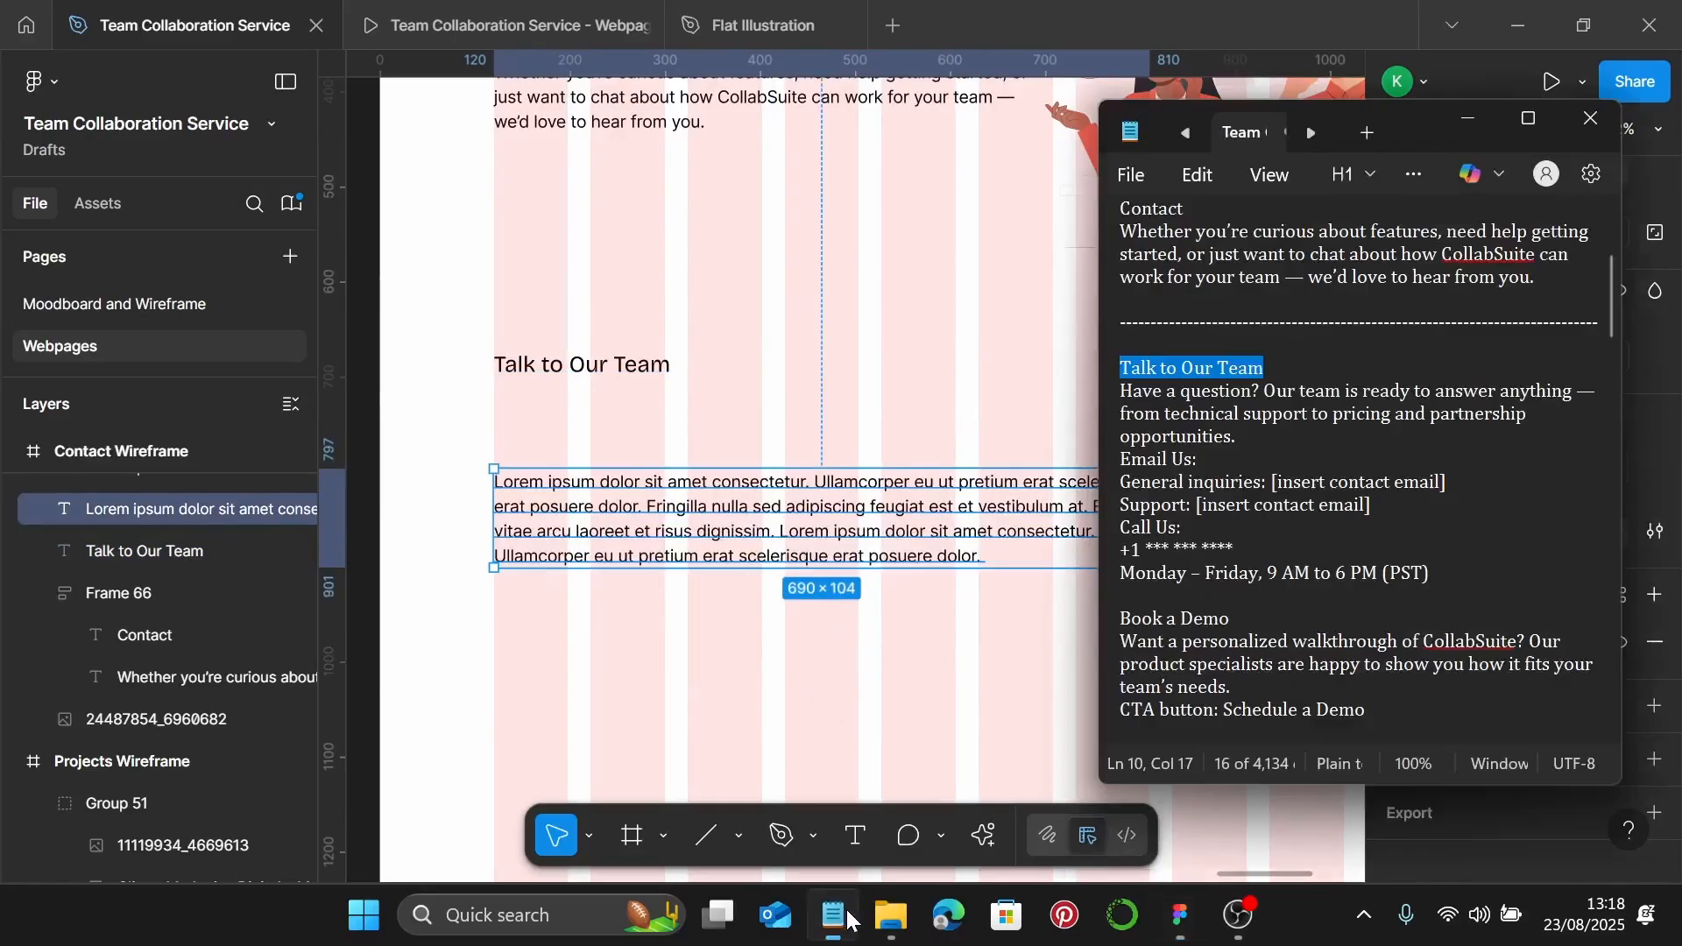
{"action": "scroll", "coordinate": [1293, 578], "scroll_direction": "down", "scroll_amount": 1}
{"action": "left_click_drag", "start_coordinate": [1471, 508], "coordinate": [1119, 326]}
{"action": "key", "text": "ctrl+c"}
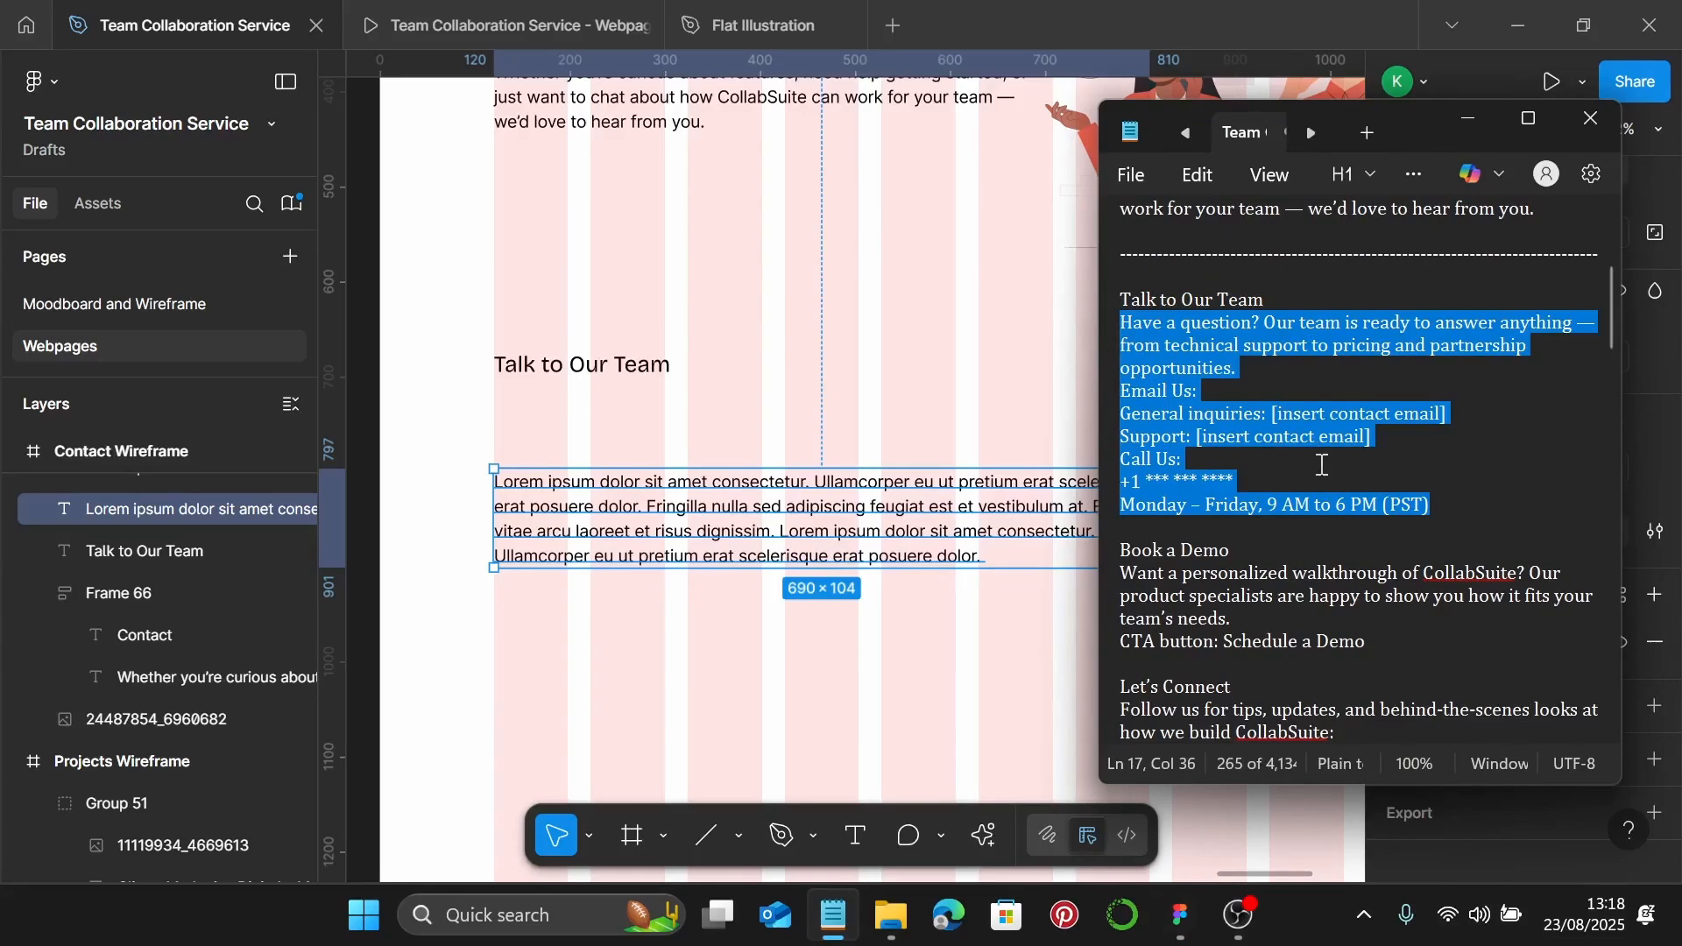
{"action": "double_click", "coordinate": [689, 481]}
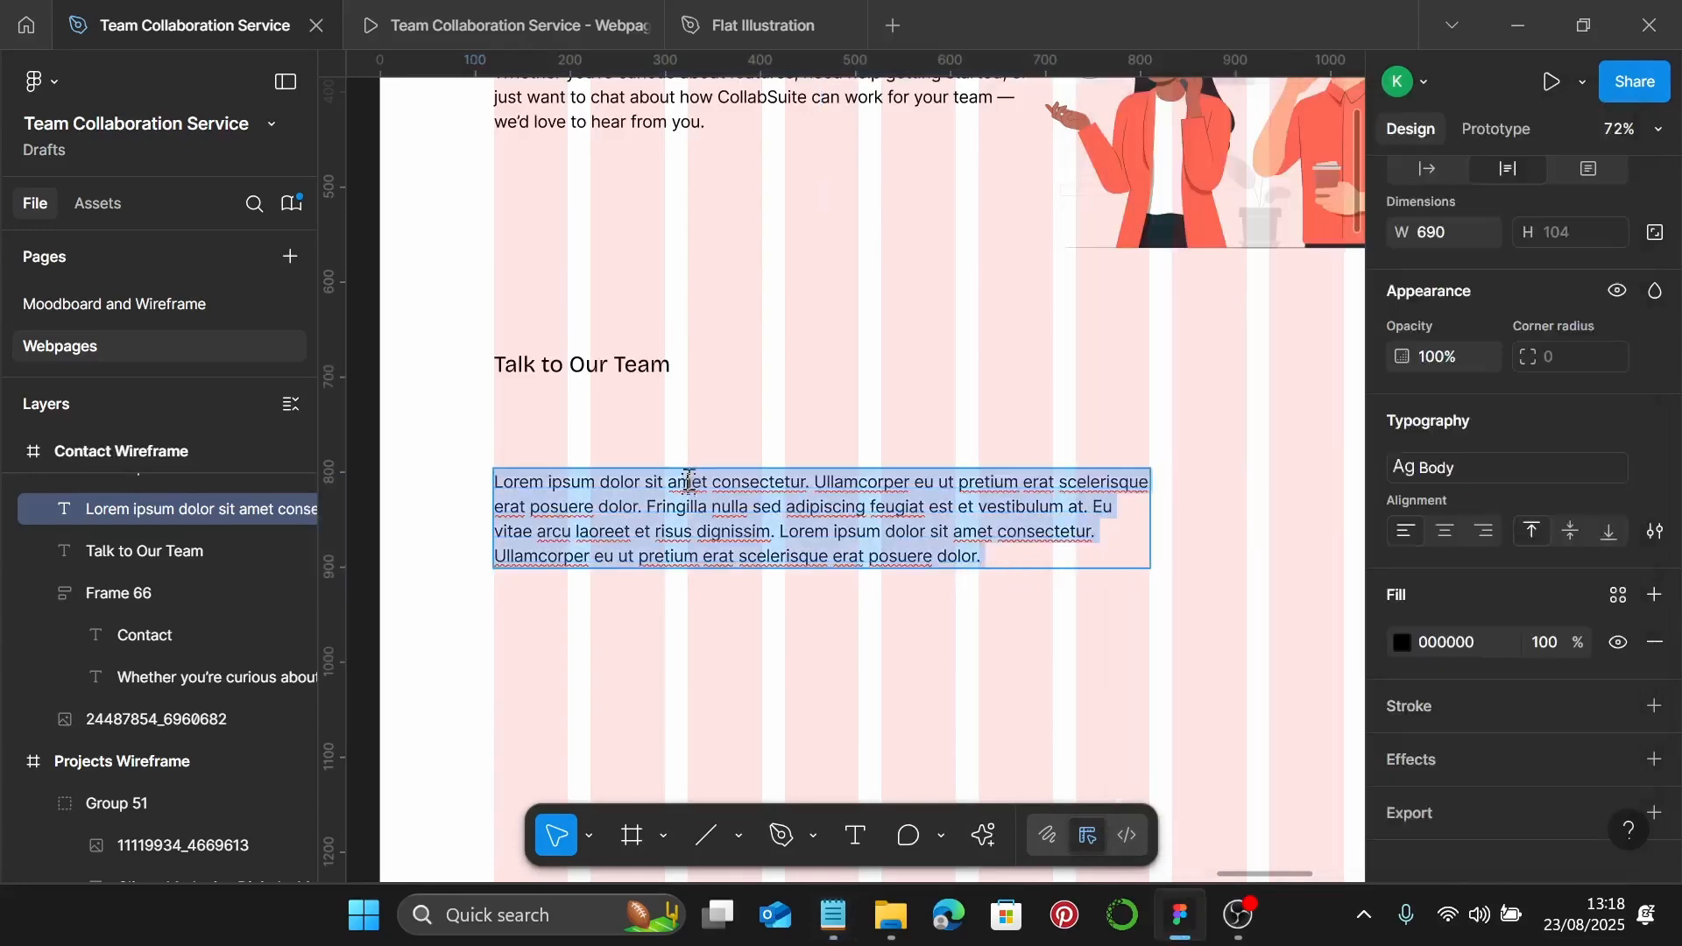
{"action": "key", "text": "ctrl+v"}
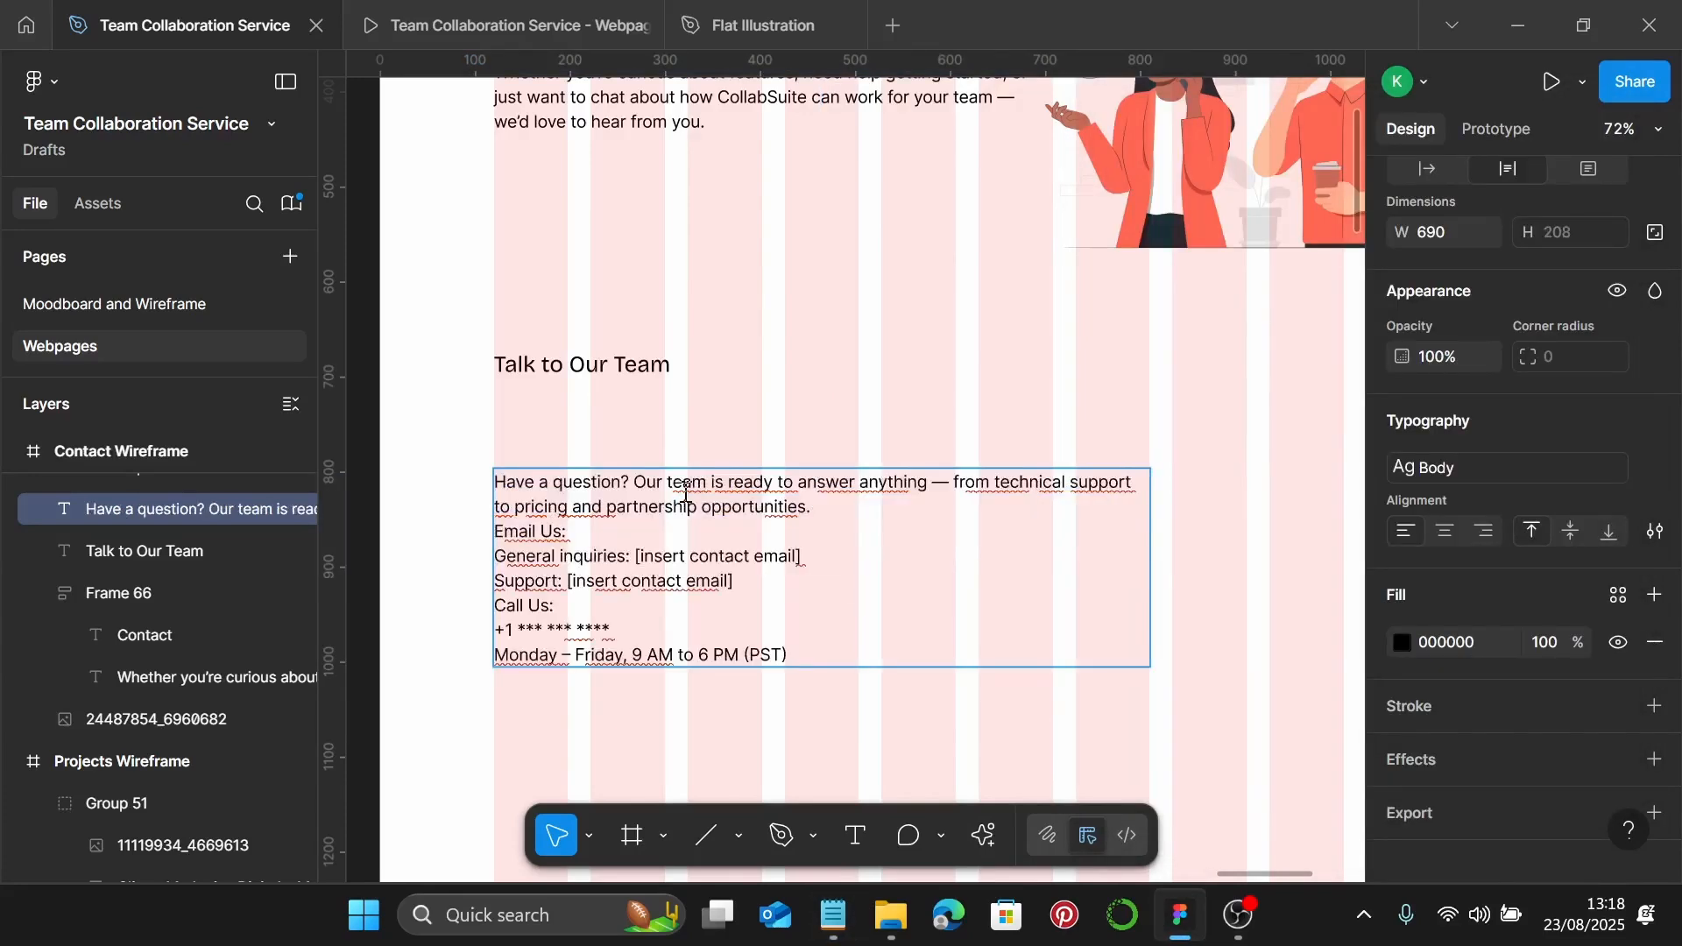
{"action": "key", "text": "Escape"}
Narrow the pasted contact paragraph's text box to 588 wide, ending on a layout column edge
{"action": "scroll", "coordinate": [686, 492], "scroll_direction": "down", "scroll_amount": 1}
{"action": "scroll", "coordinate": [799, 406], "scroll_direction": "down", "scroll_amount": 1}
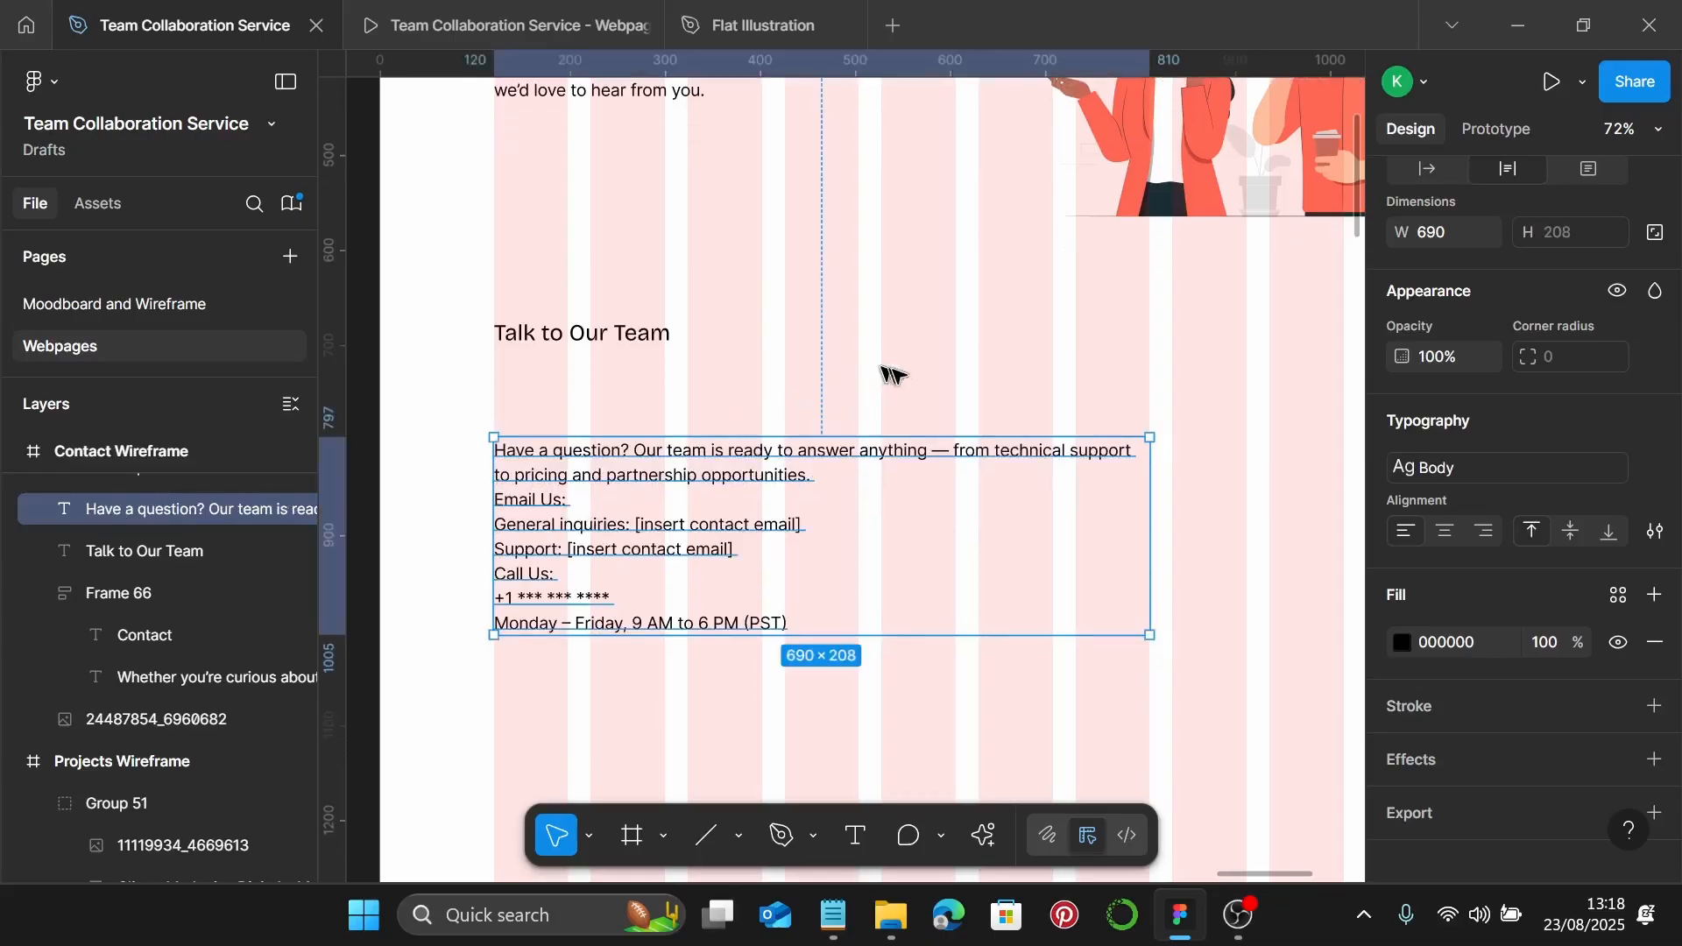
{"action": "left_click_drag", "start_coordinate": [1150, 537], "coordinate": [1052, 525]}
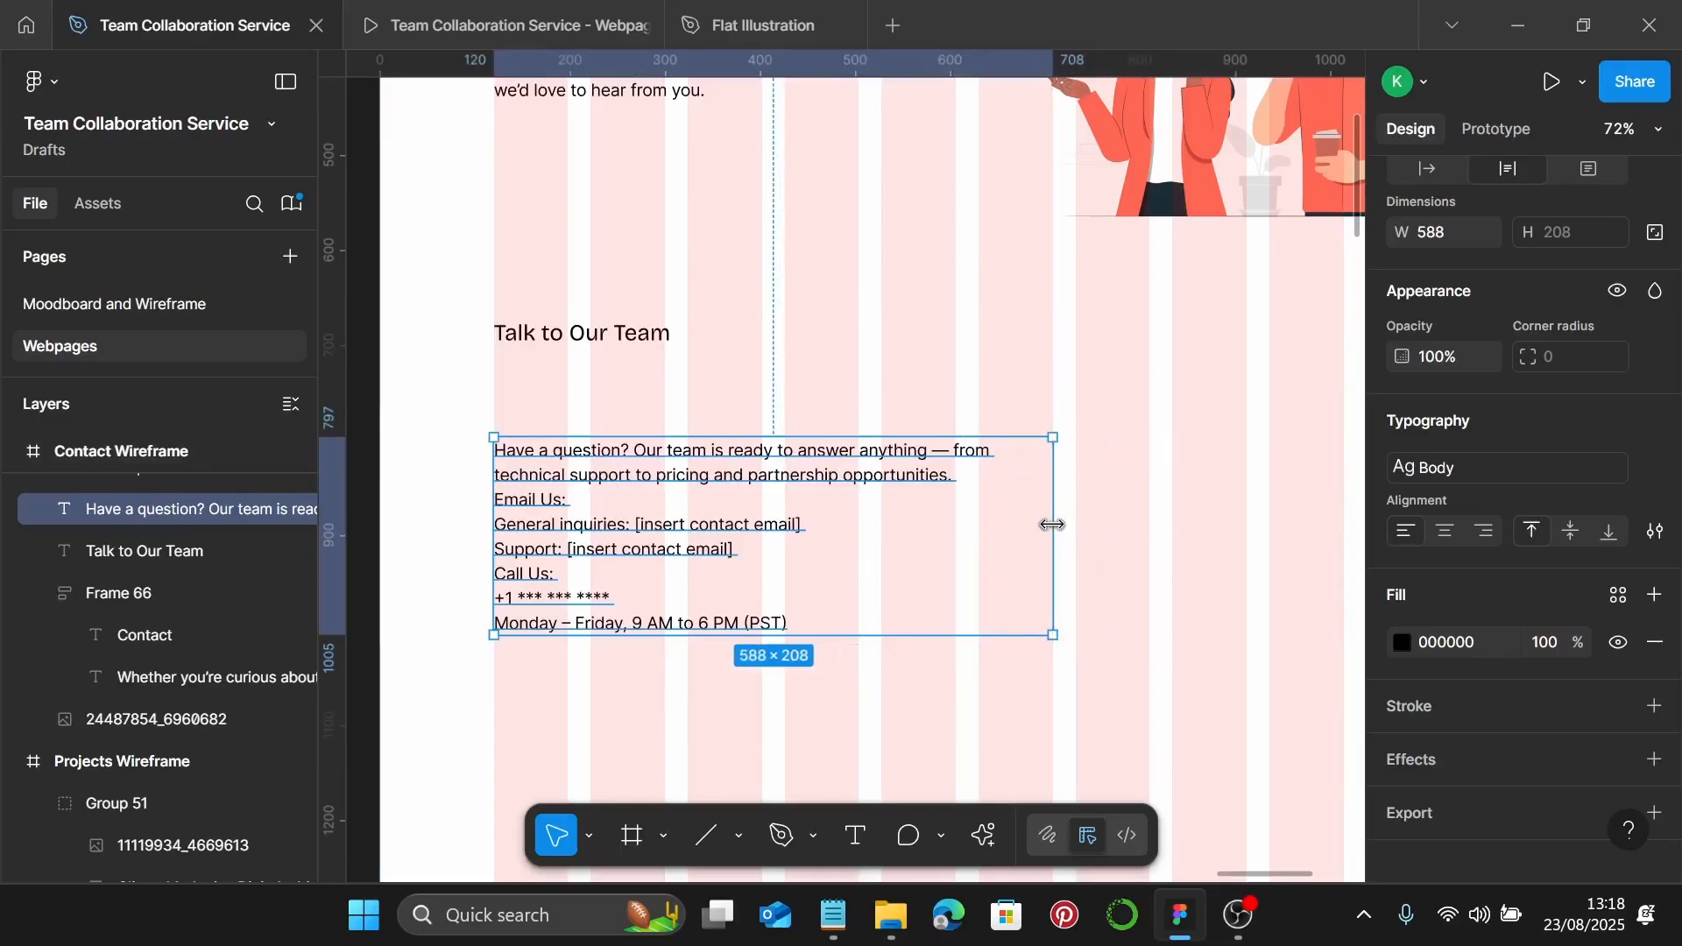
{"action": "key", "text": "Escape"}
{"action": "left_click", "coordinate": [673, 334]}
{"action": "left_click_drag", "start_coordinate": [1054, 331], "coordinate": [997, 336]}
{"action": "left_click", "coordinate": [601, 473]}
{"action": "left_click", "coordinate": [668, 332]}
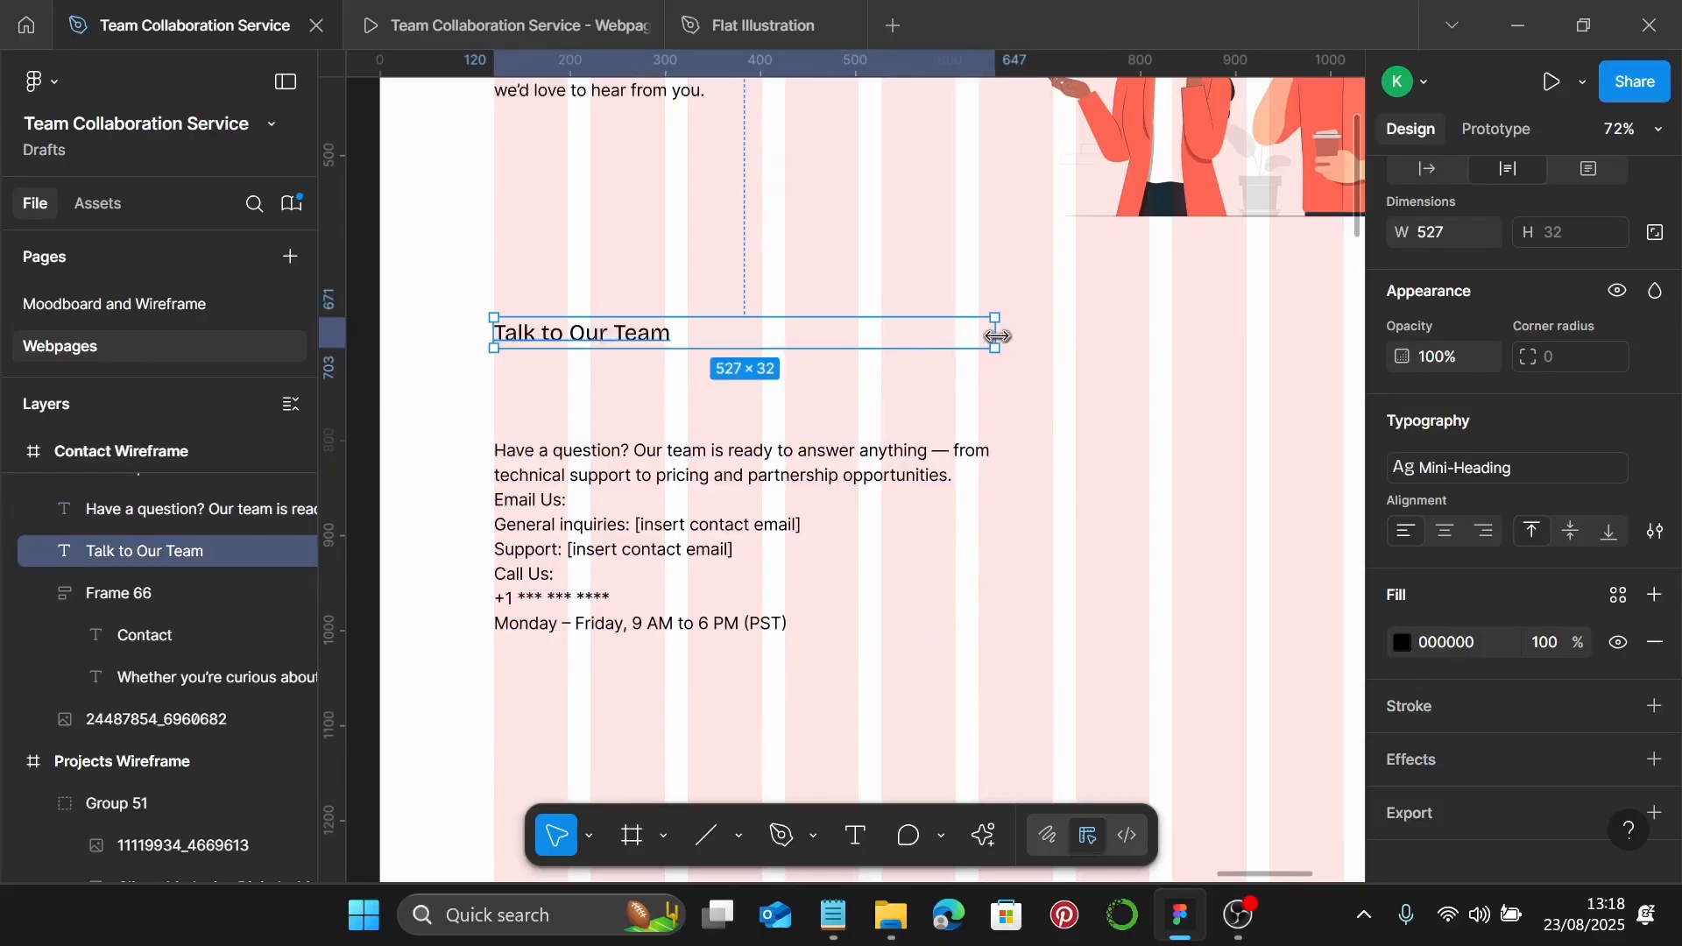
{"action": "left_click_drag", "start_coordinate": [997, 336], "coordinate": [1044, 337]}
{"action": "left_click", "coordinate": [937, 473]}
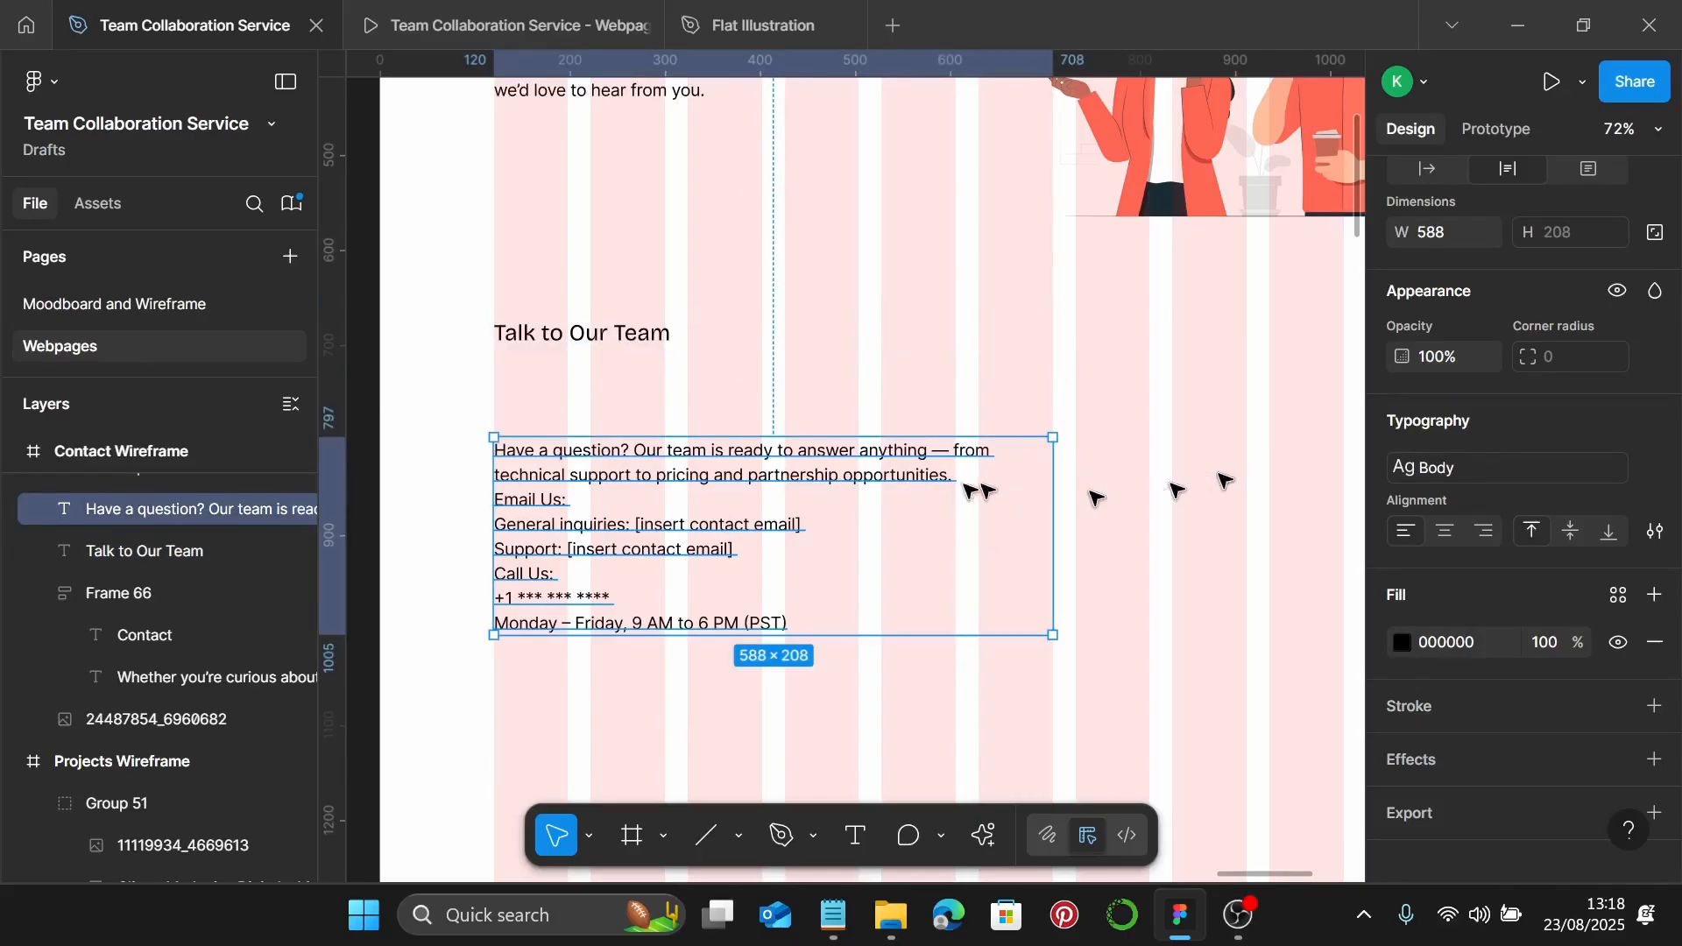
Combine the Talk to Our Team heading and its paragraph in a vertical auto layout with a gap of 10
{"action": "scroll", "coordinate": [902, 424], "scroll_direction": "down", "scroll_amount": 1}
{"action": "left_click", "coordinate": [537, 266]}
{"action": "left_click", "coordinate": [537, 370]}
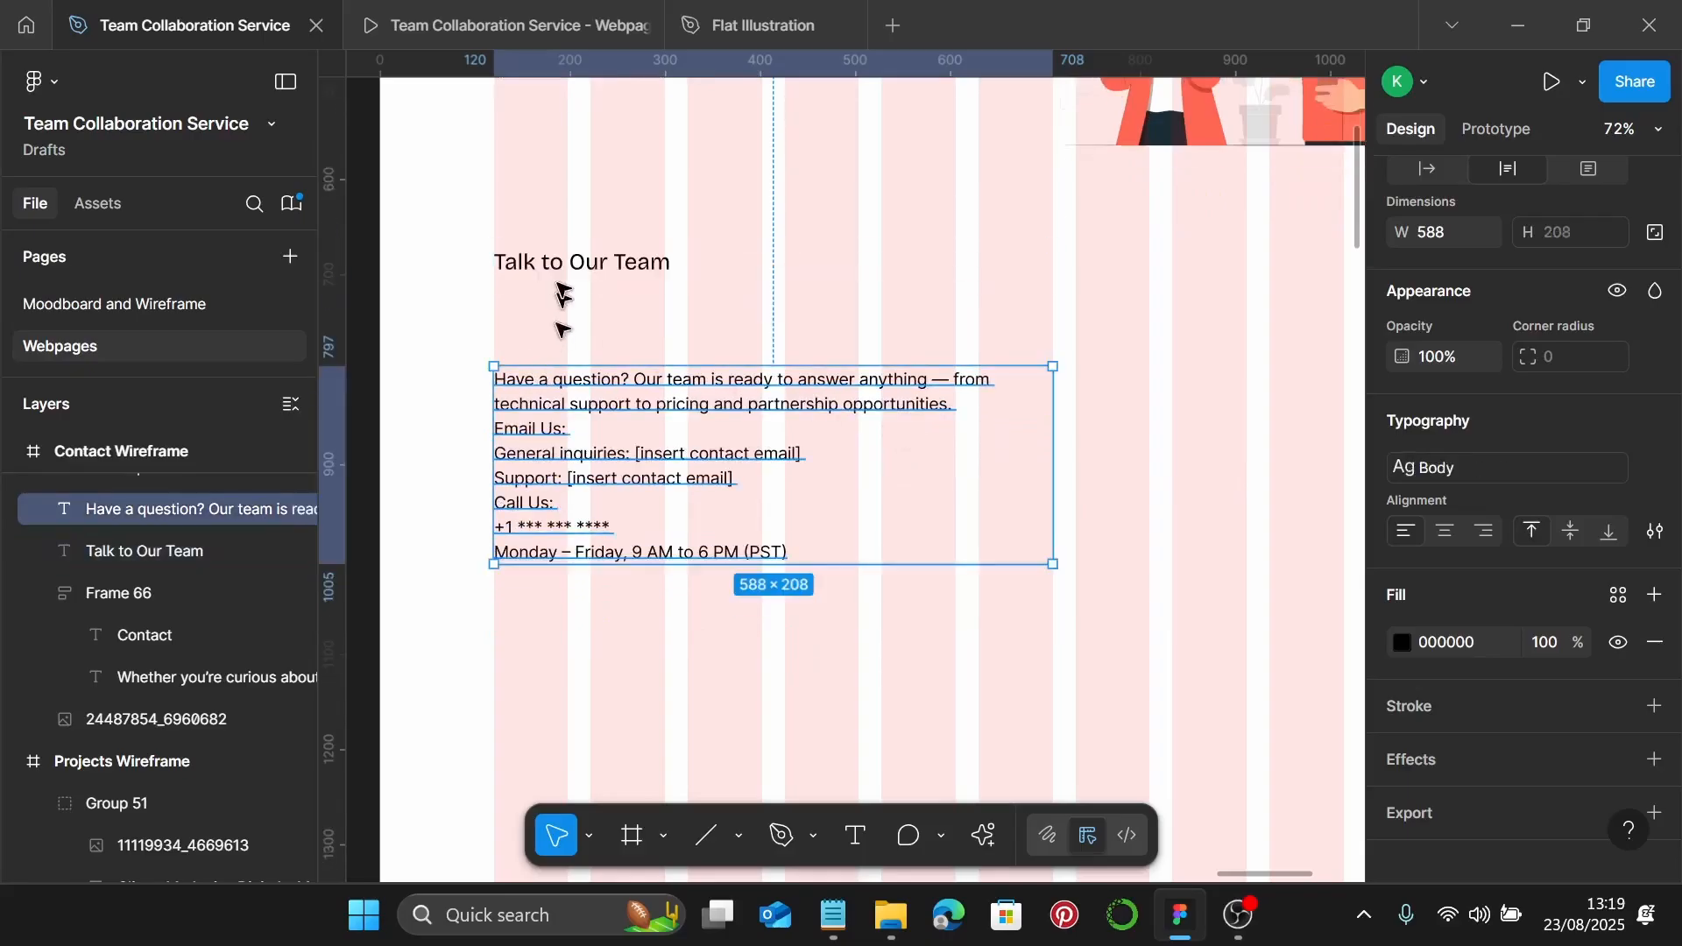
{"action": "left_click", "coordinate": [556, 256], "text": "shift"}
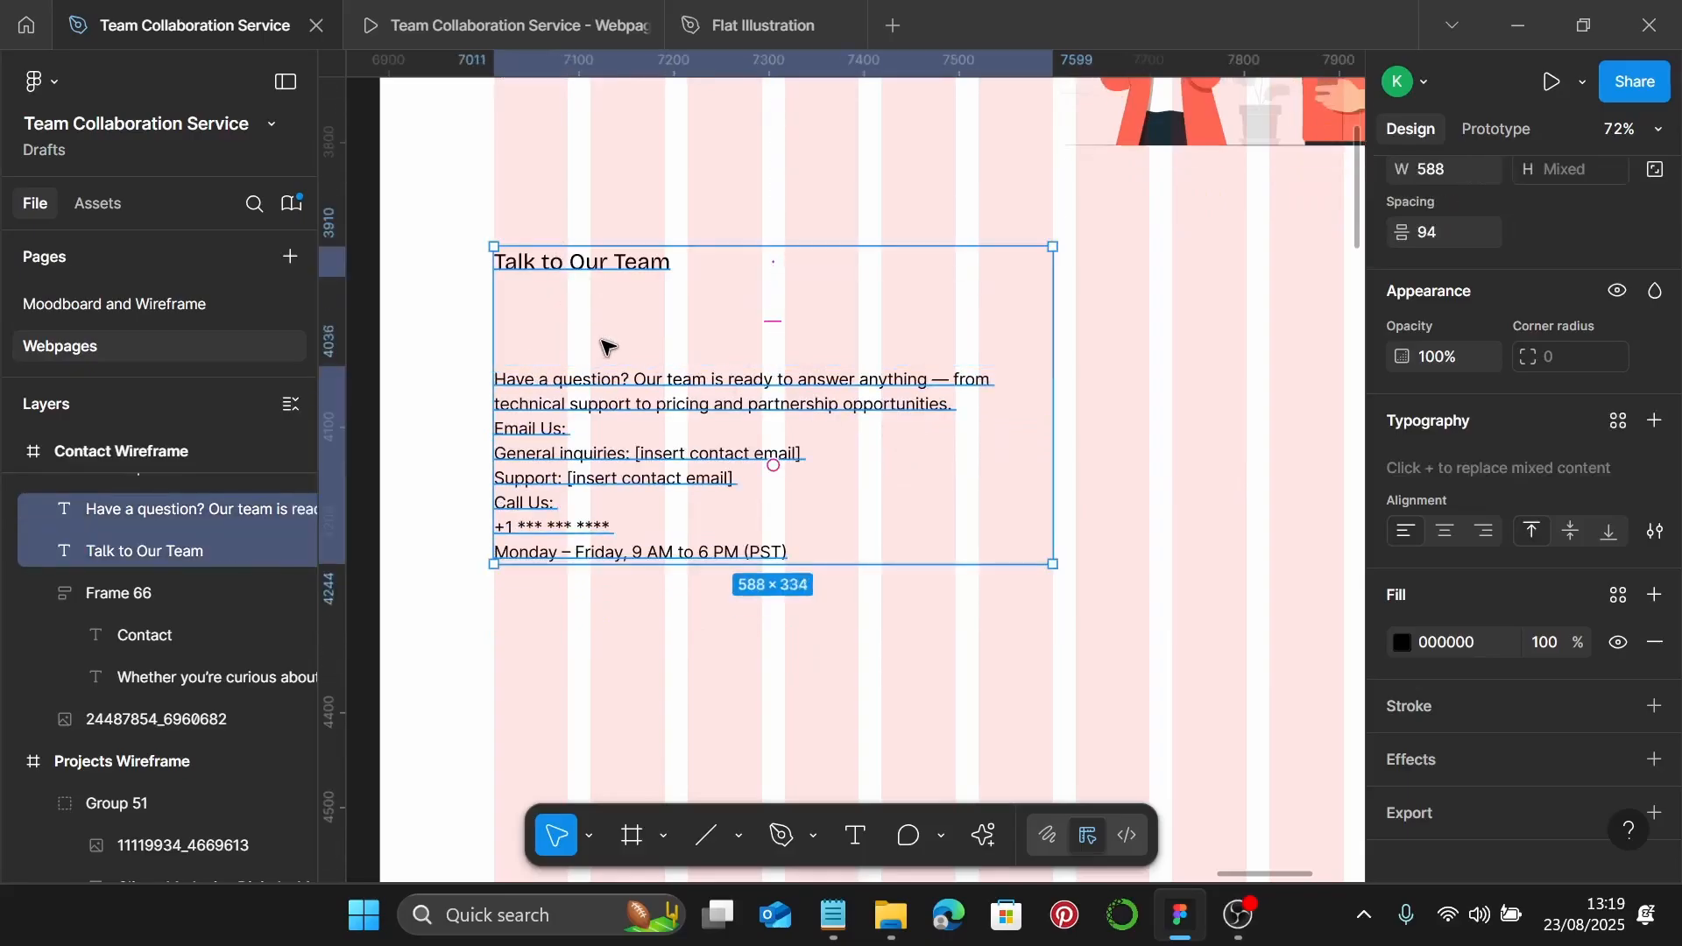
{"action": "key", "text": "shift+a"}
{"action": "scroll", "coordinate": [1568, 350], "scroll_direction": "up", "scroll_amount": 3}
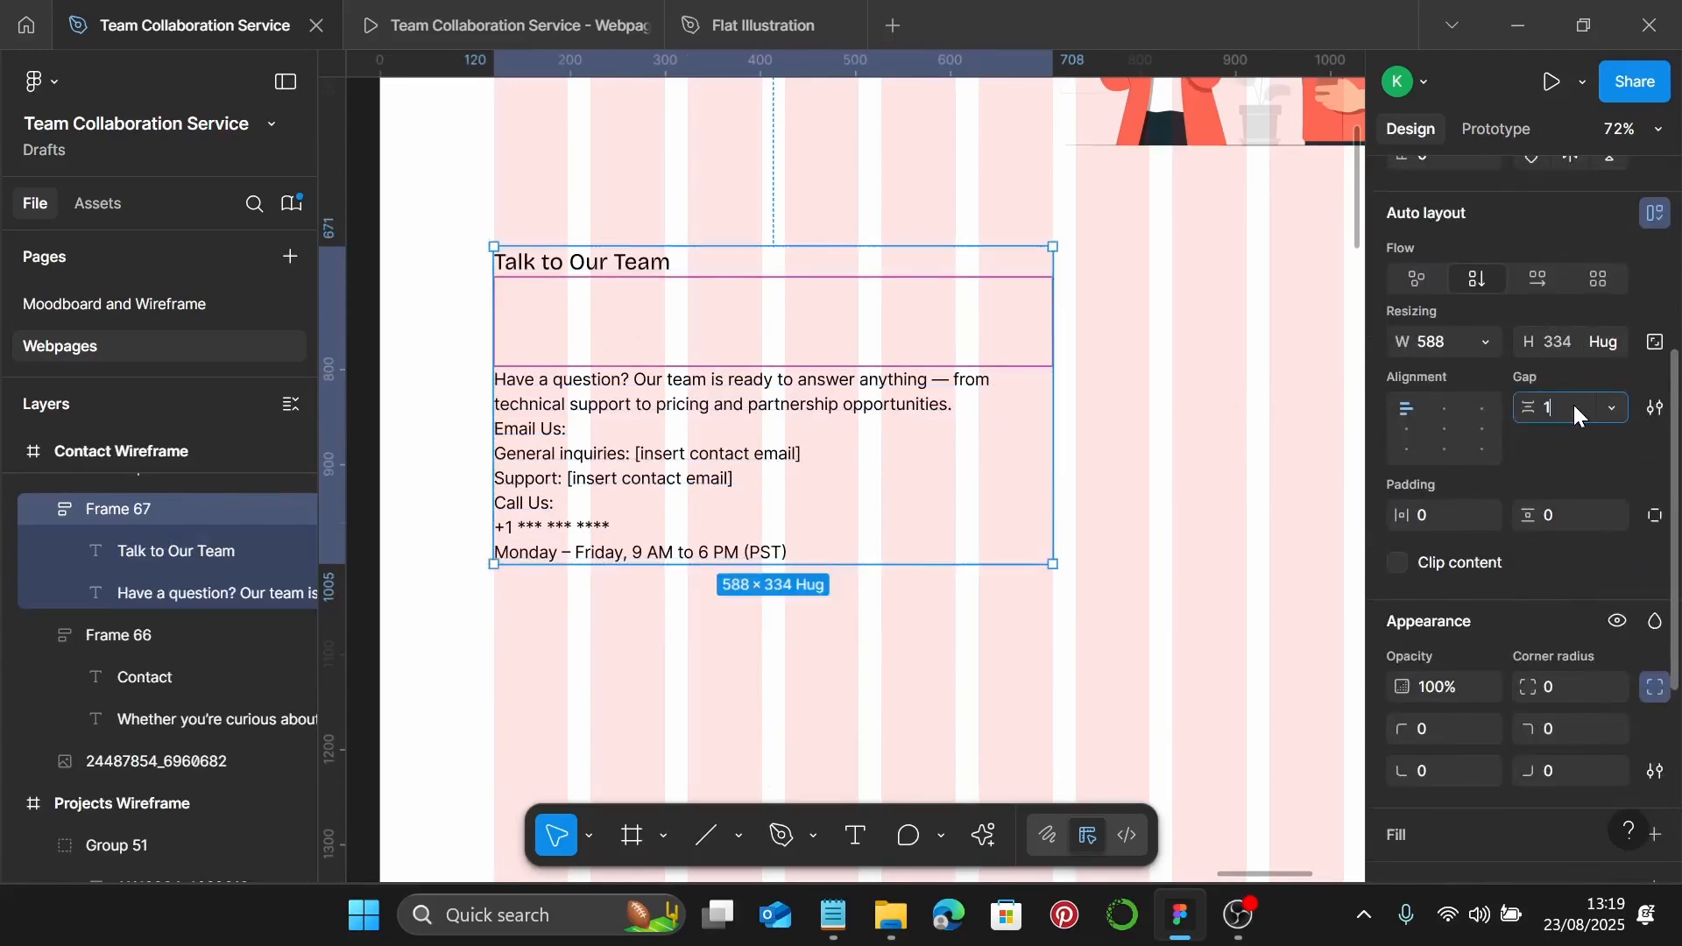
{"action": "type", "text": "0"}
{"action": "key", "text": "Return"}
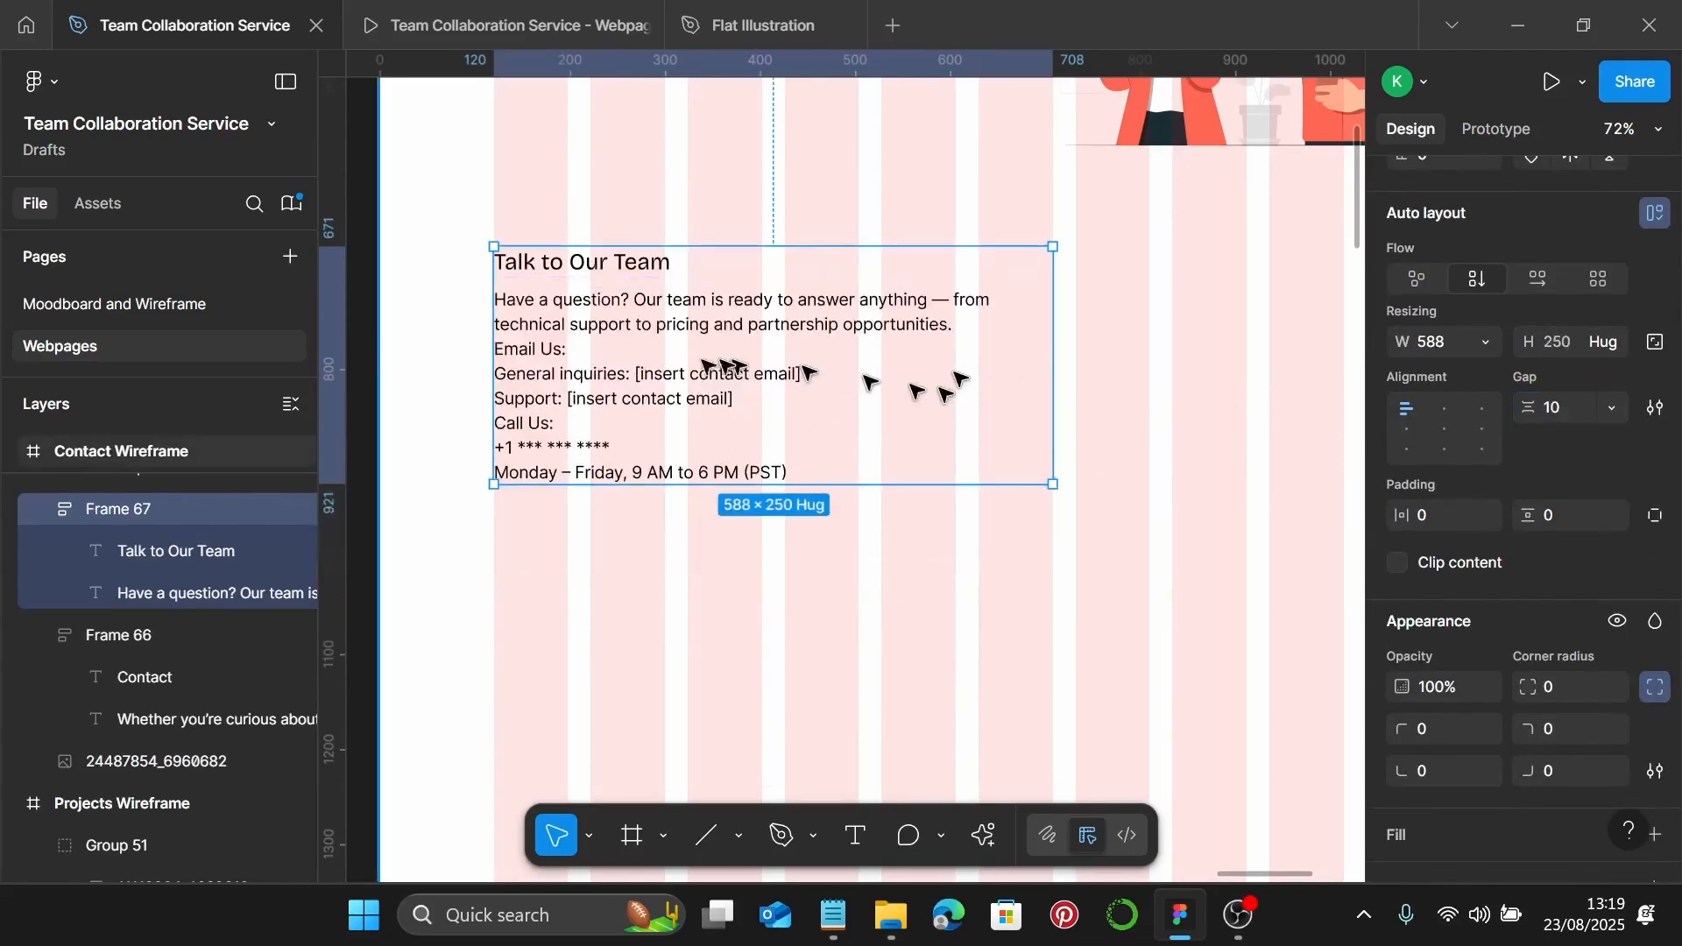
Make the "Email Us:" and "Call Us:" labels in the contact paragraph bold
{"action": "scroll", "coordinate": [676, 363], "scroll_direction": "up", "scroll_amount": 3}
{"action": "scroll", "coordinate": [480, 338], "scroll_direction": "down", "scroll_amount": 1}
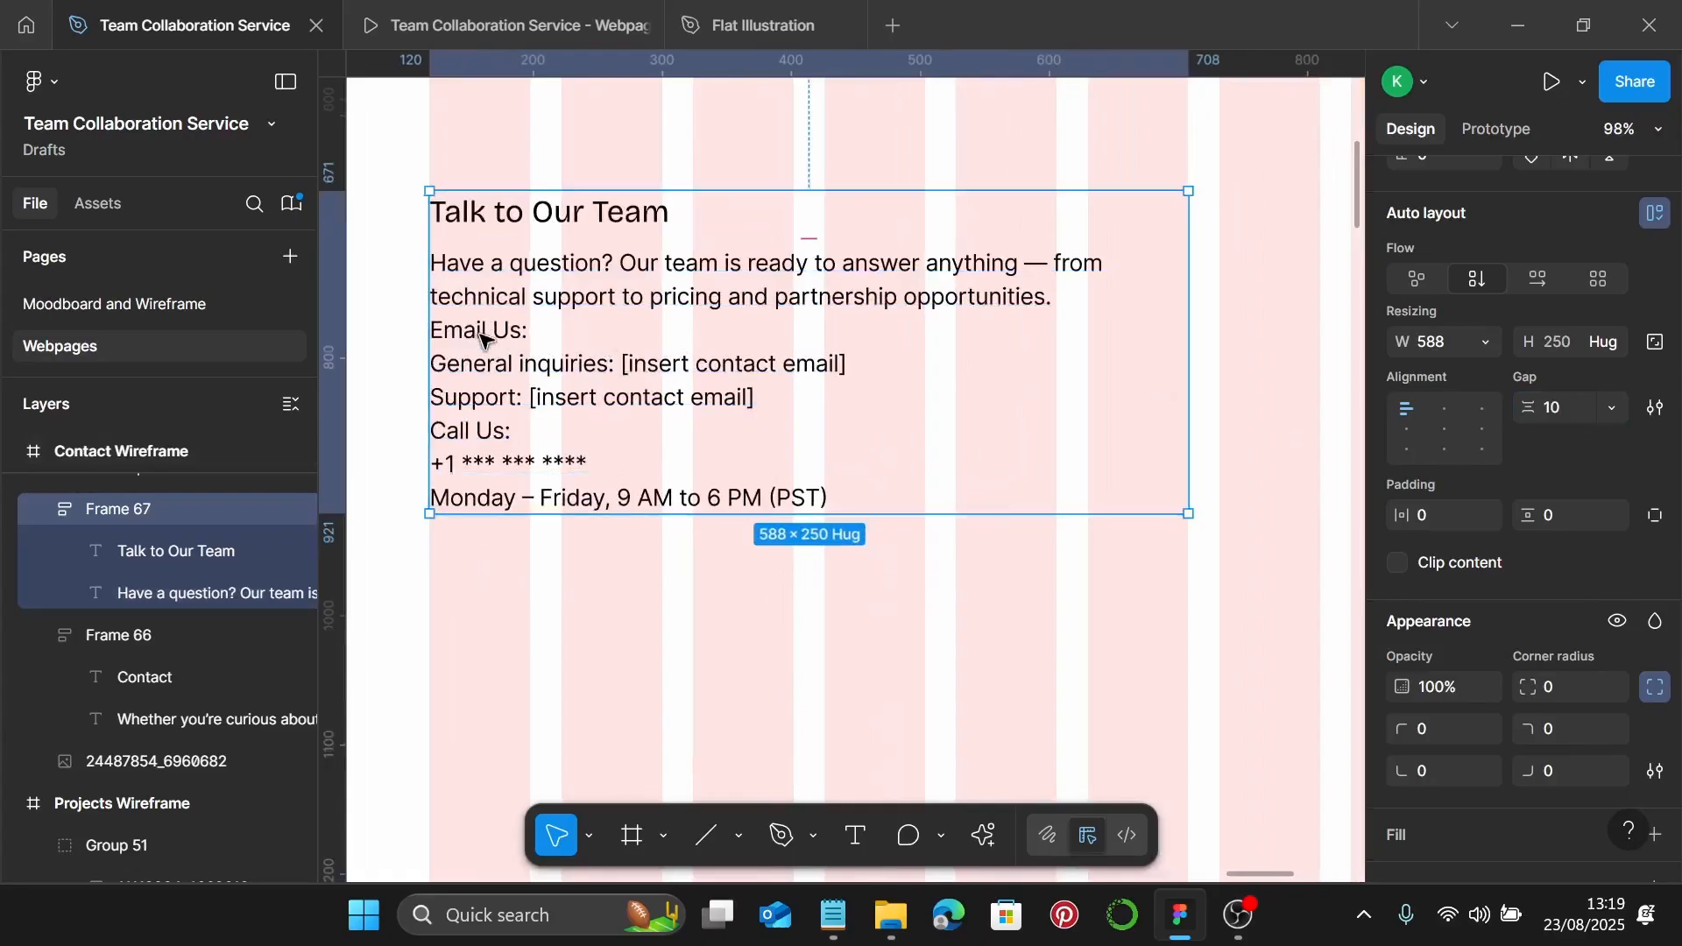
{"action": "left_click", "coordinate": [538, 337]}
{"action": "double_click", "coordinate": [504, 337]}
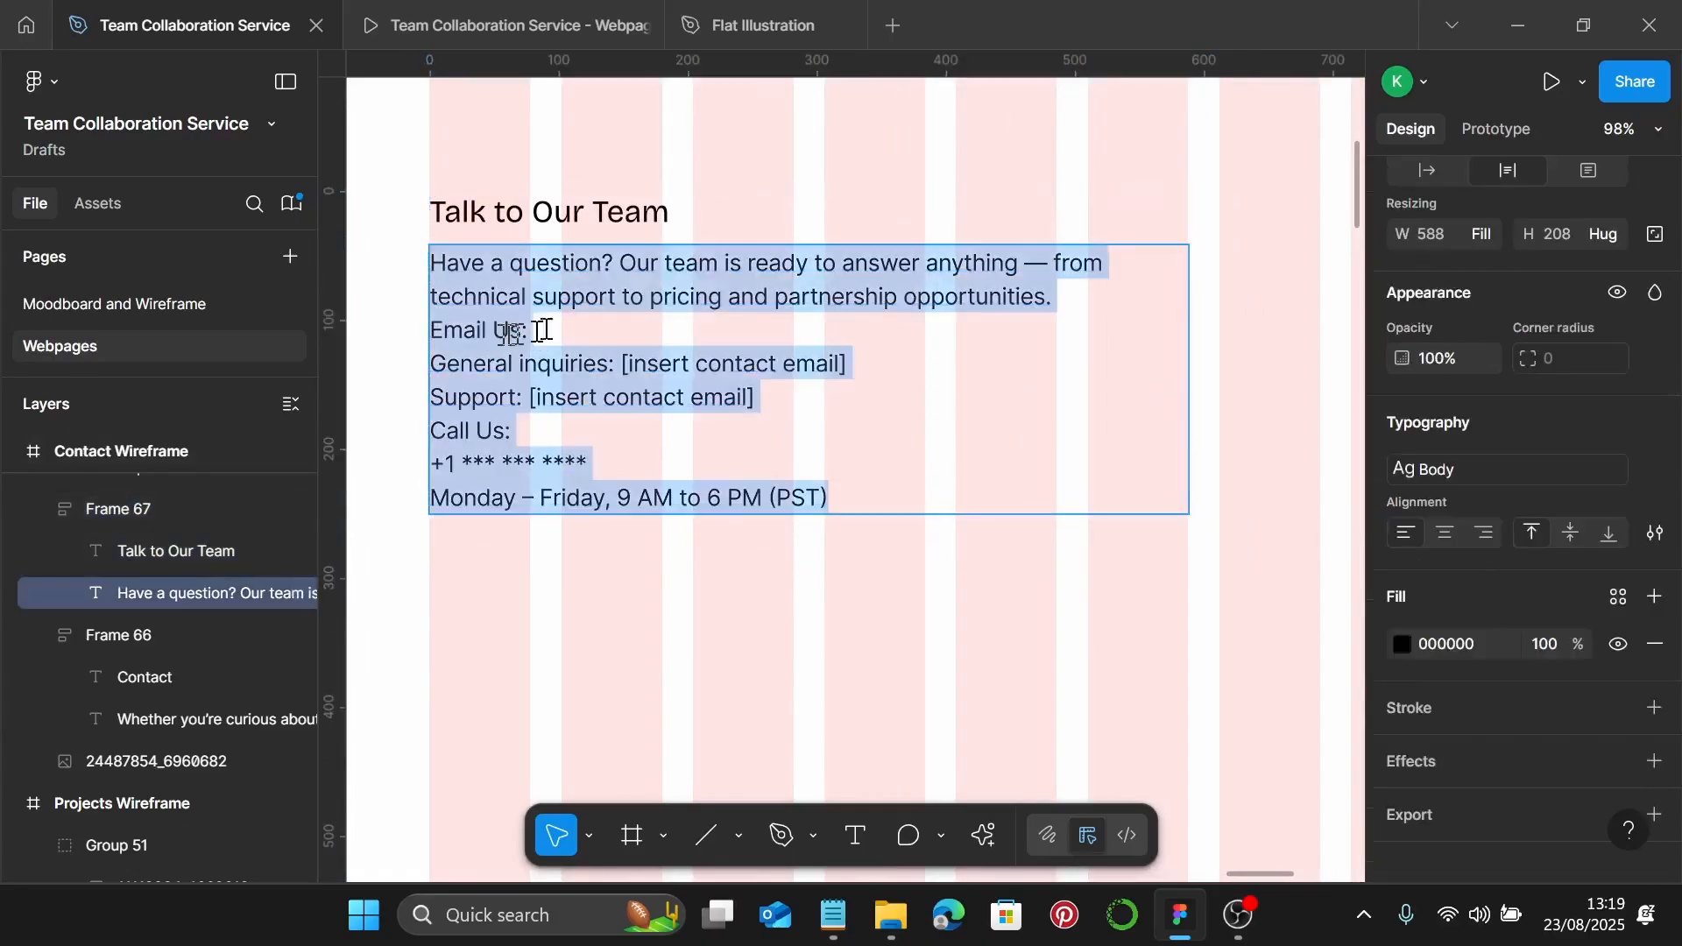
{"action": "left_click", "coordinate": [543, 331]}
{"action": "left_click_drag", "start_coordinate": [543, 331], "coordinate": [430, 346]}
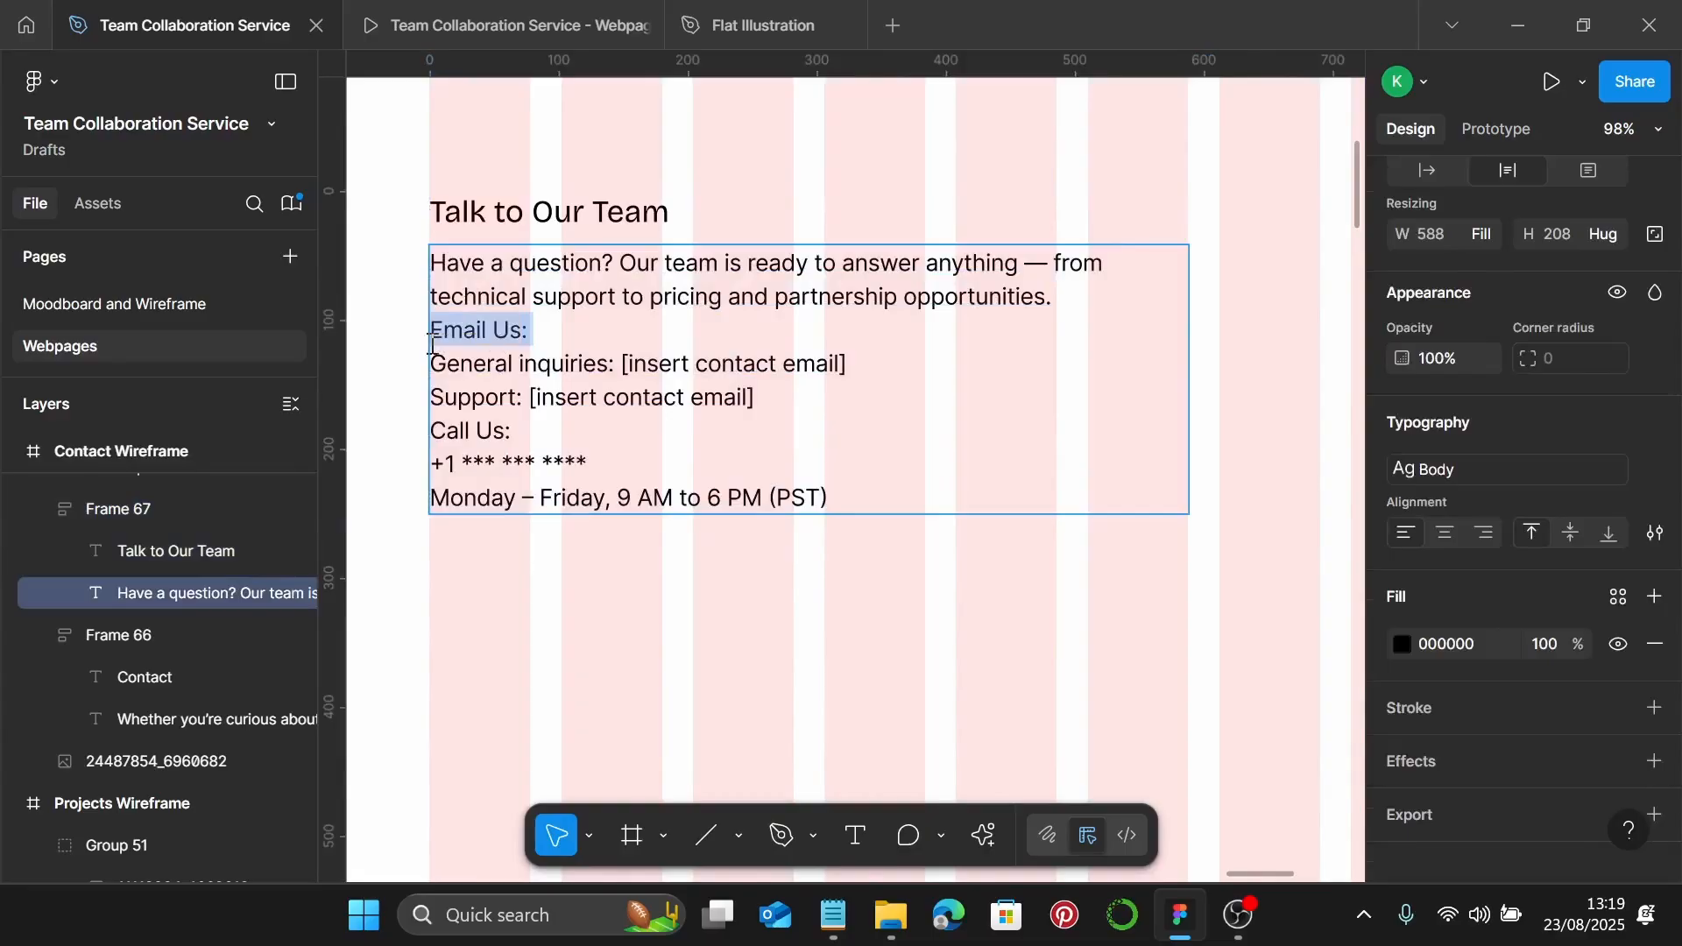
{"action": "key", "text": "ctrl+b"}
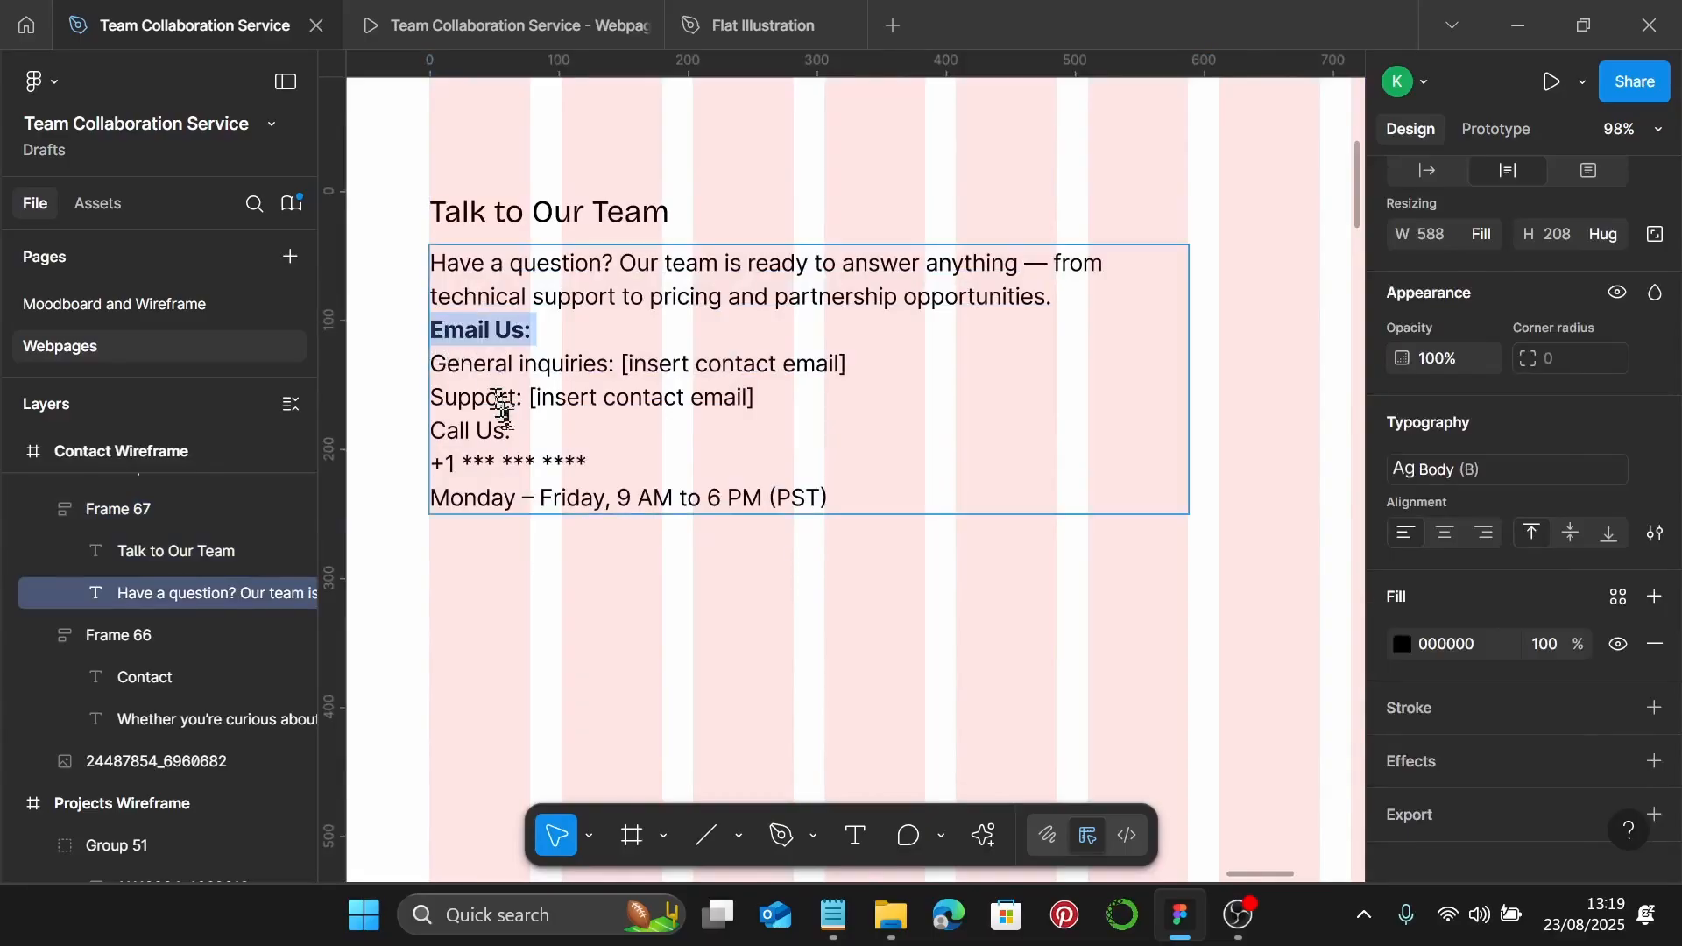
{"action": "left_click_drag", "start_coordinate": [516, 429], "coordinate": [452, 428]}
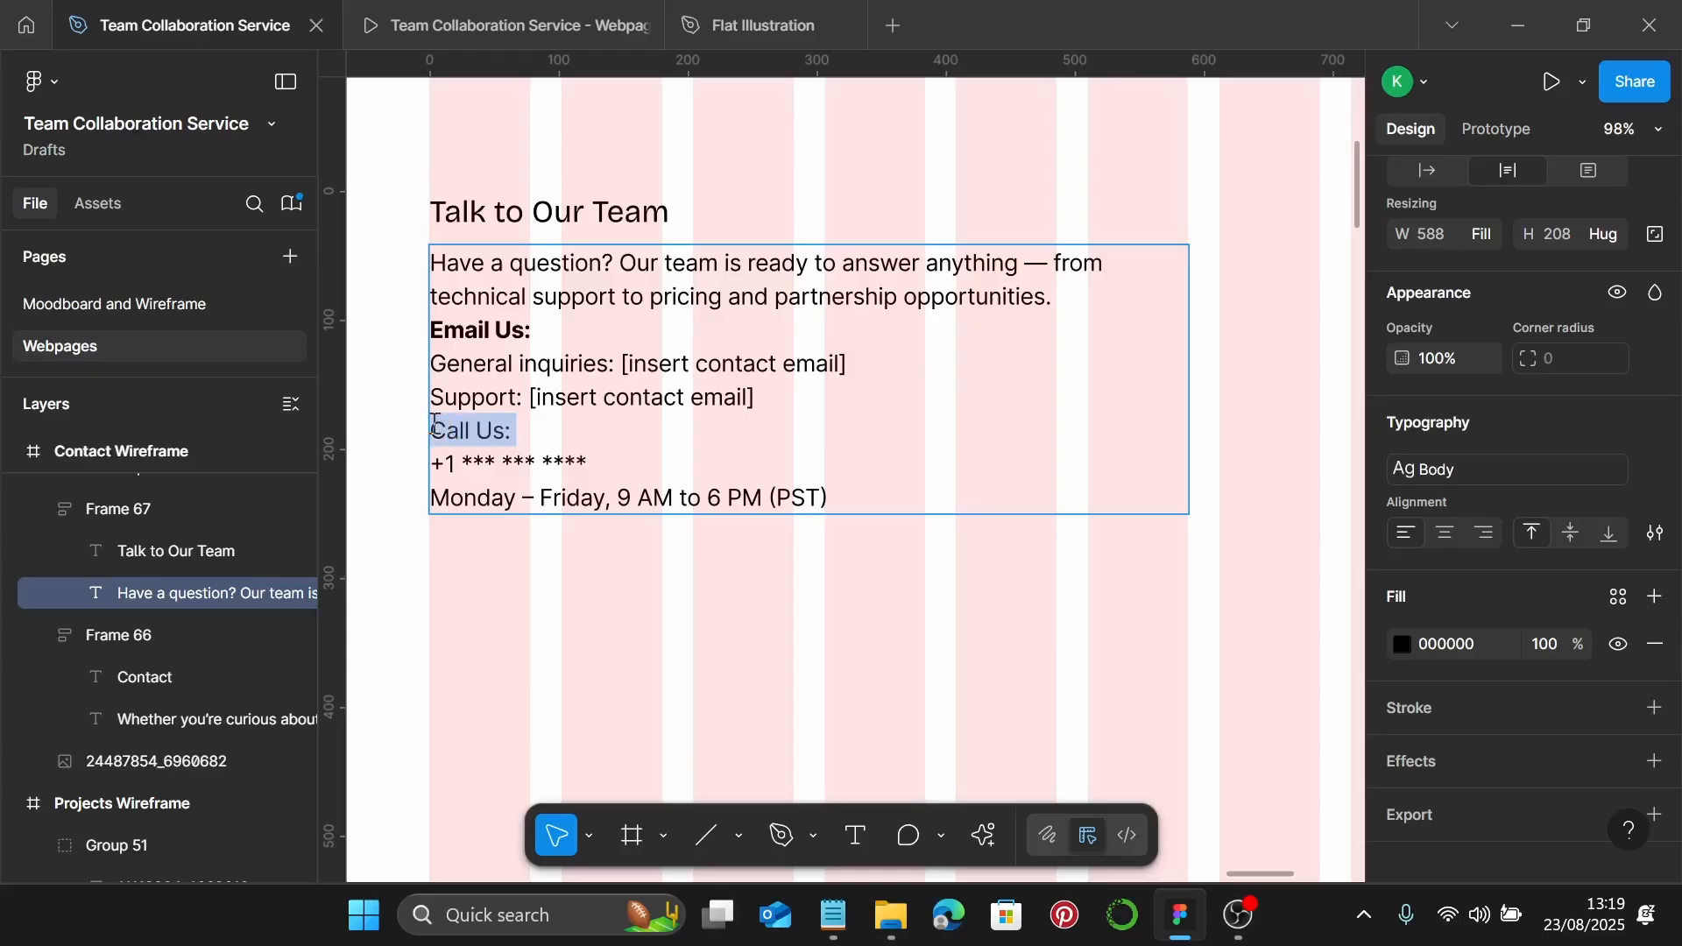
{"action": "key", "text": "ctrl+b"}
{"action": "key", "text": "Escape"}
Duplicate the Talk to Our Team block twice, stacking the copies below it in the same columns
{"action": "scroll", "coordinate": [680, 664], "scroll_direction": "down", "scroll_amount": 5, "text": "ctrl"}
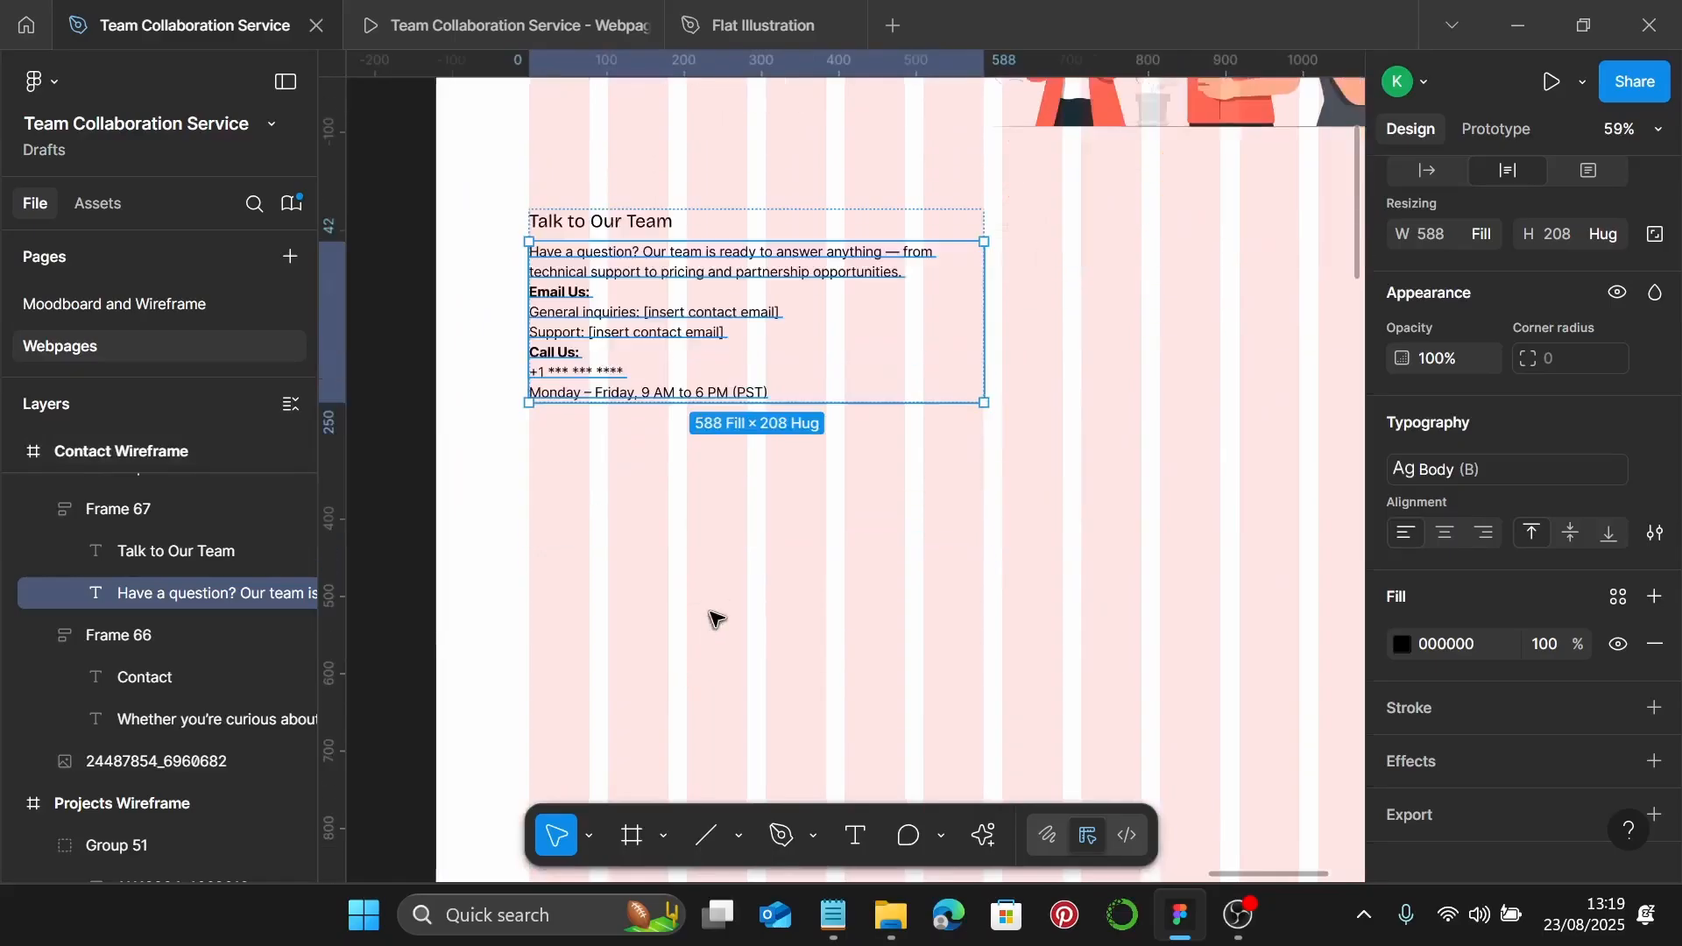
{"action": "left_click", "coordinate": [739, 536]}
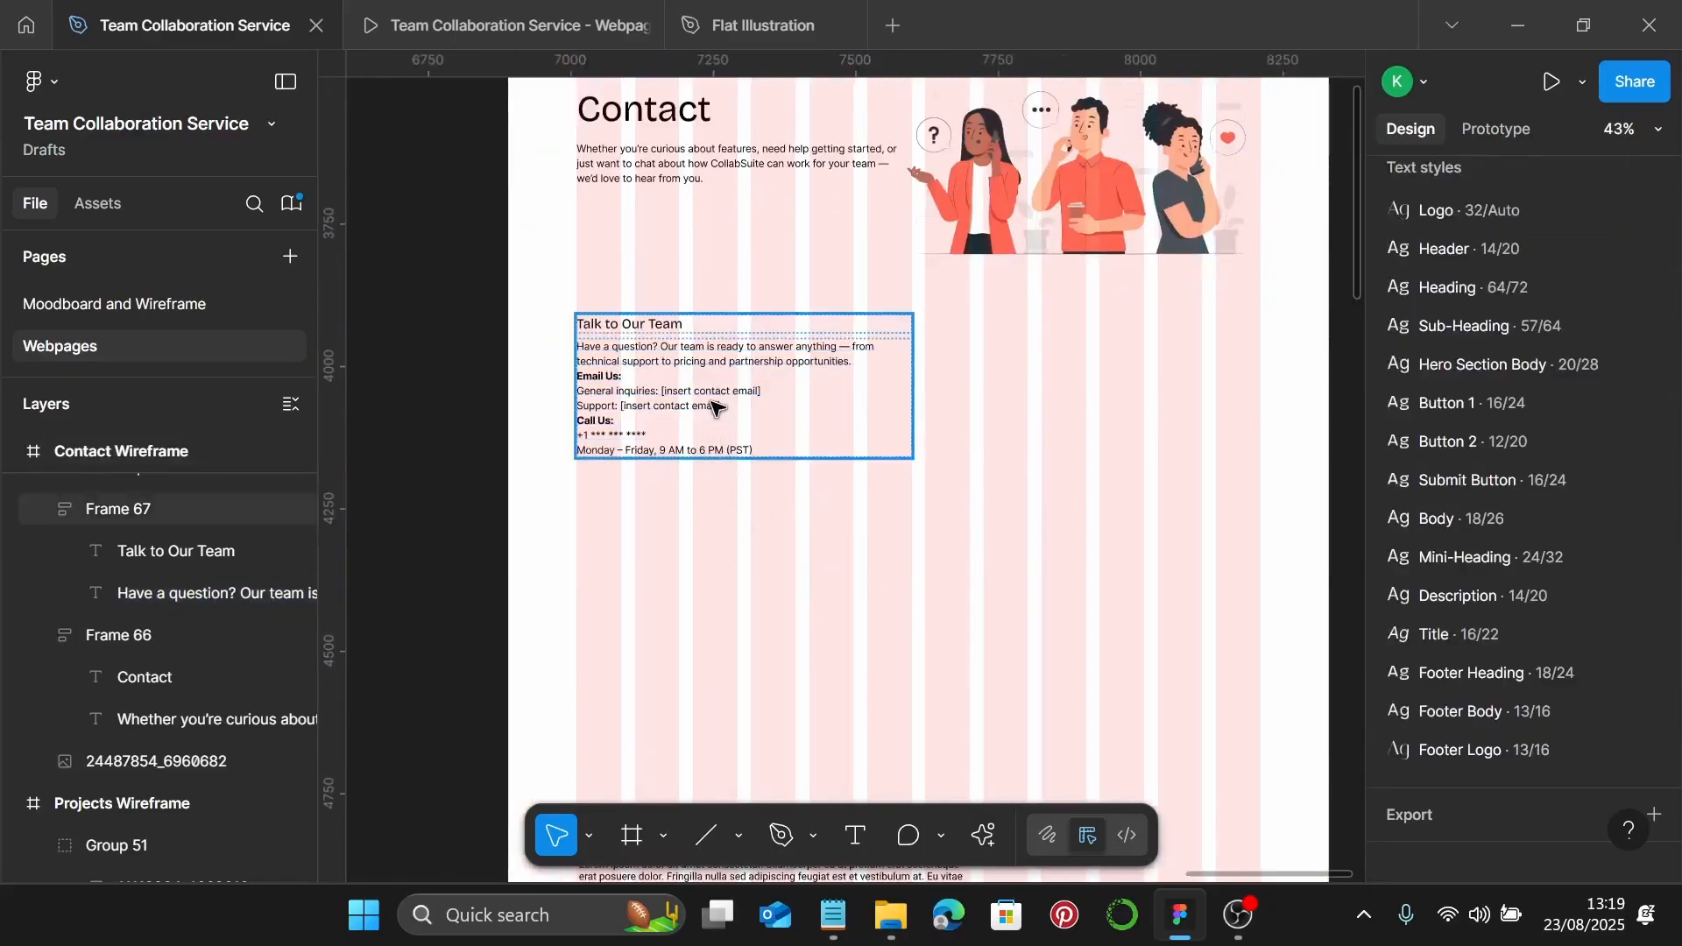
{"action": "left_click", "coordinate": [711, 401]}
{"action": "left_click_drag", "start_coordinate": [720, 386], "coordinate": [740, 590]}
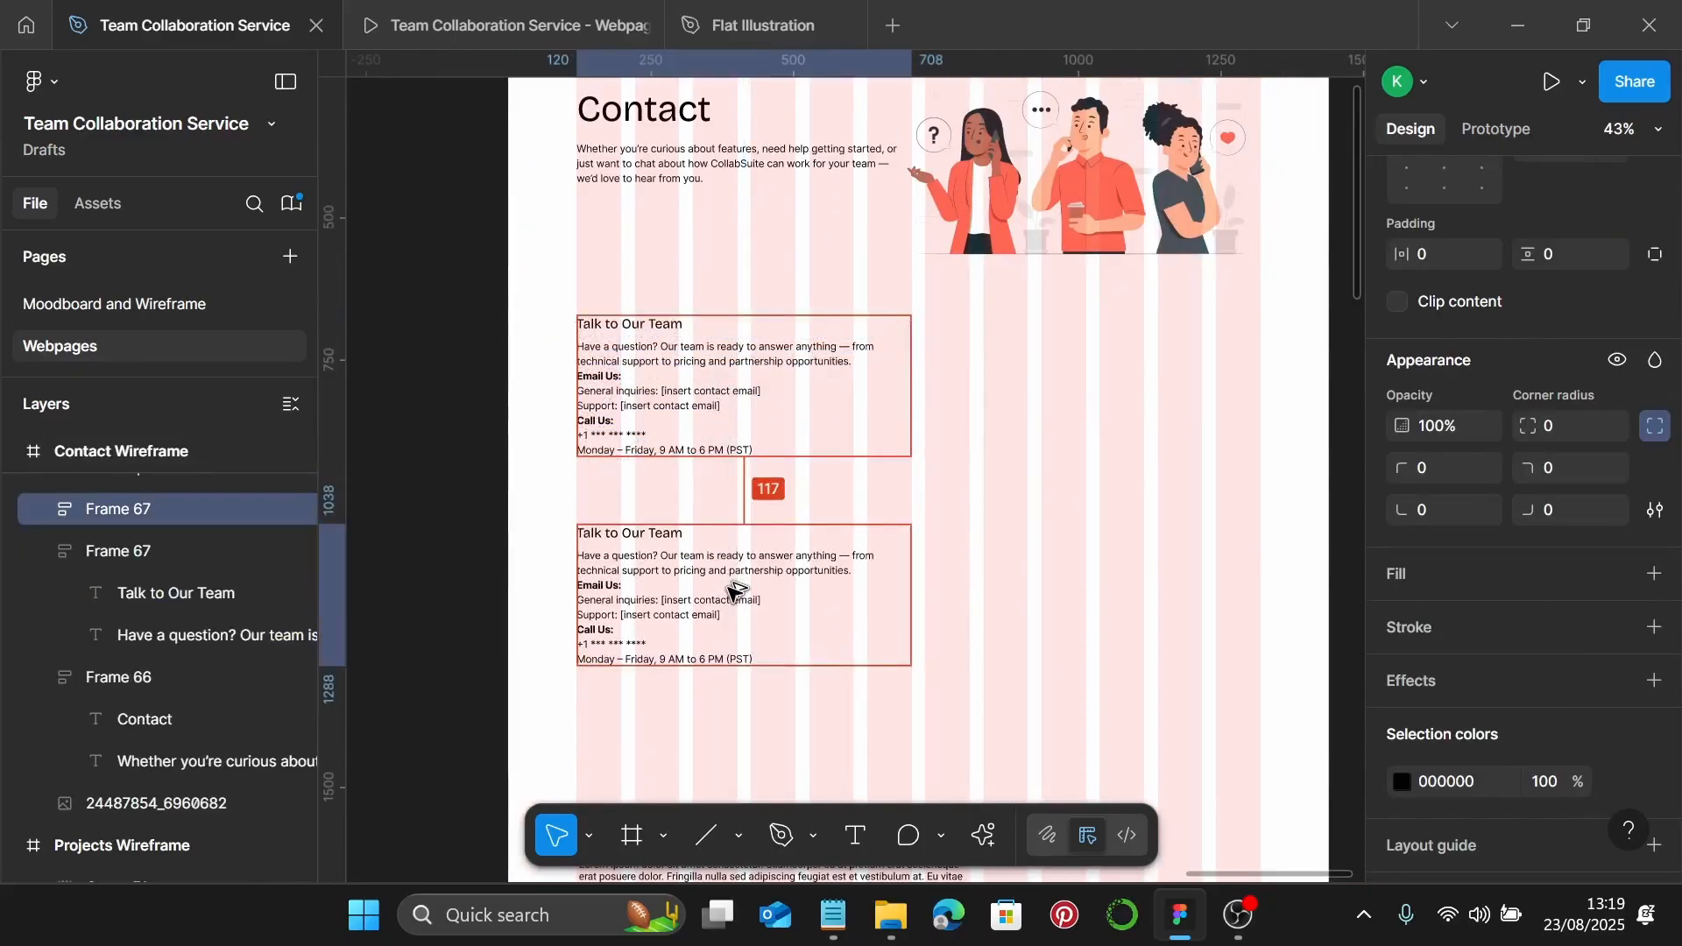
{"action": "scroll", "coordinate": [727, 587], "scroll_direction": "down", "scroll_amount": 3}
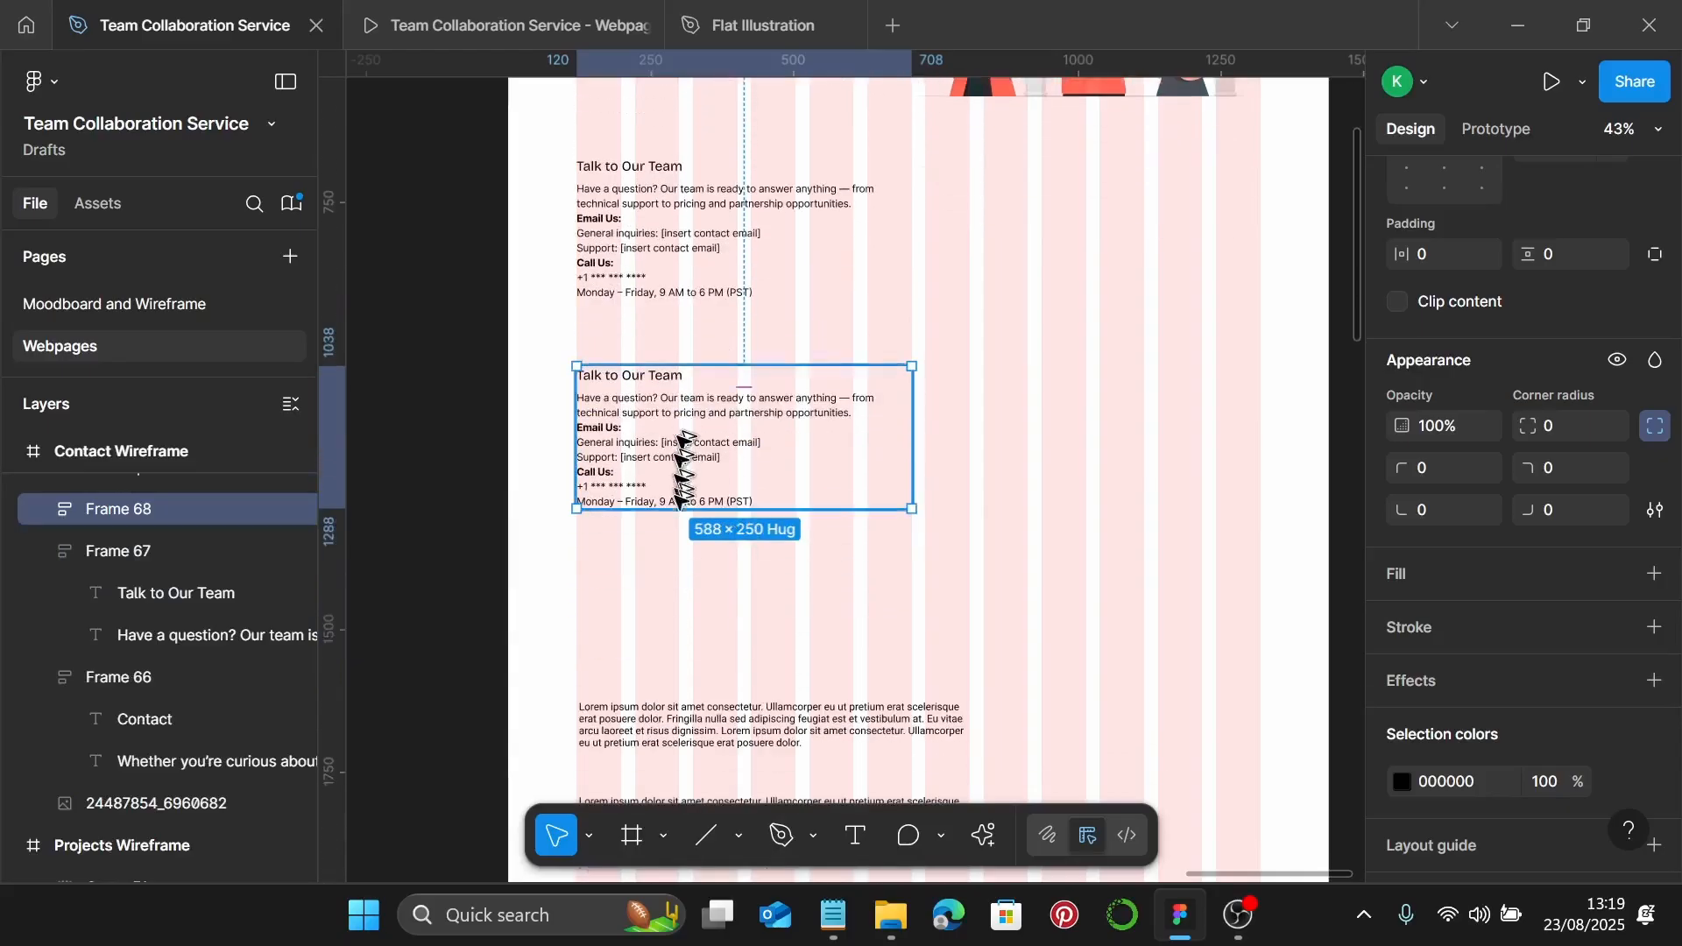
{"action": "left_click_drag", "start_coordinate": [680, 453], "coordinate": [683, 601], "text": "alt"}
Move the first text block up to about Y 602 and the second block up beneath it to about Y 910
{"action": "scroll", "coordinate": [709, 543], "scroll_direction": "up", "scroll_amount": 3}
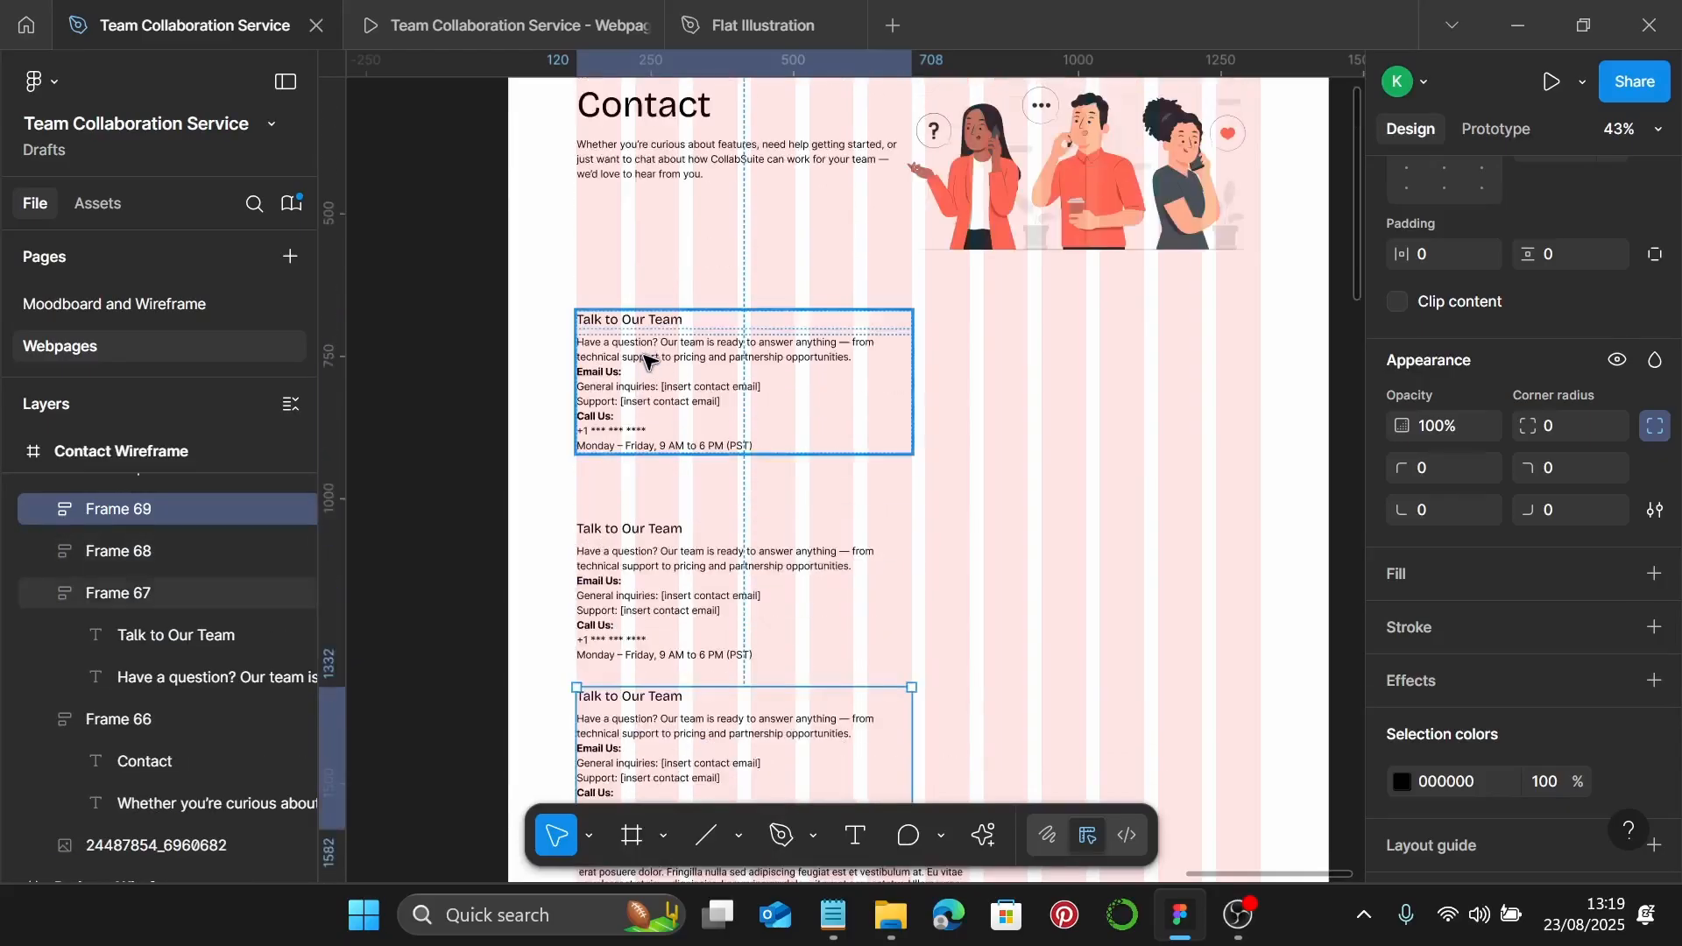
{"action": "left_click", "coordinate": [658, 368]}
{"action": "left_click_drag", "start_coordinate": [666, 350], "coordinate": [666, 331]}
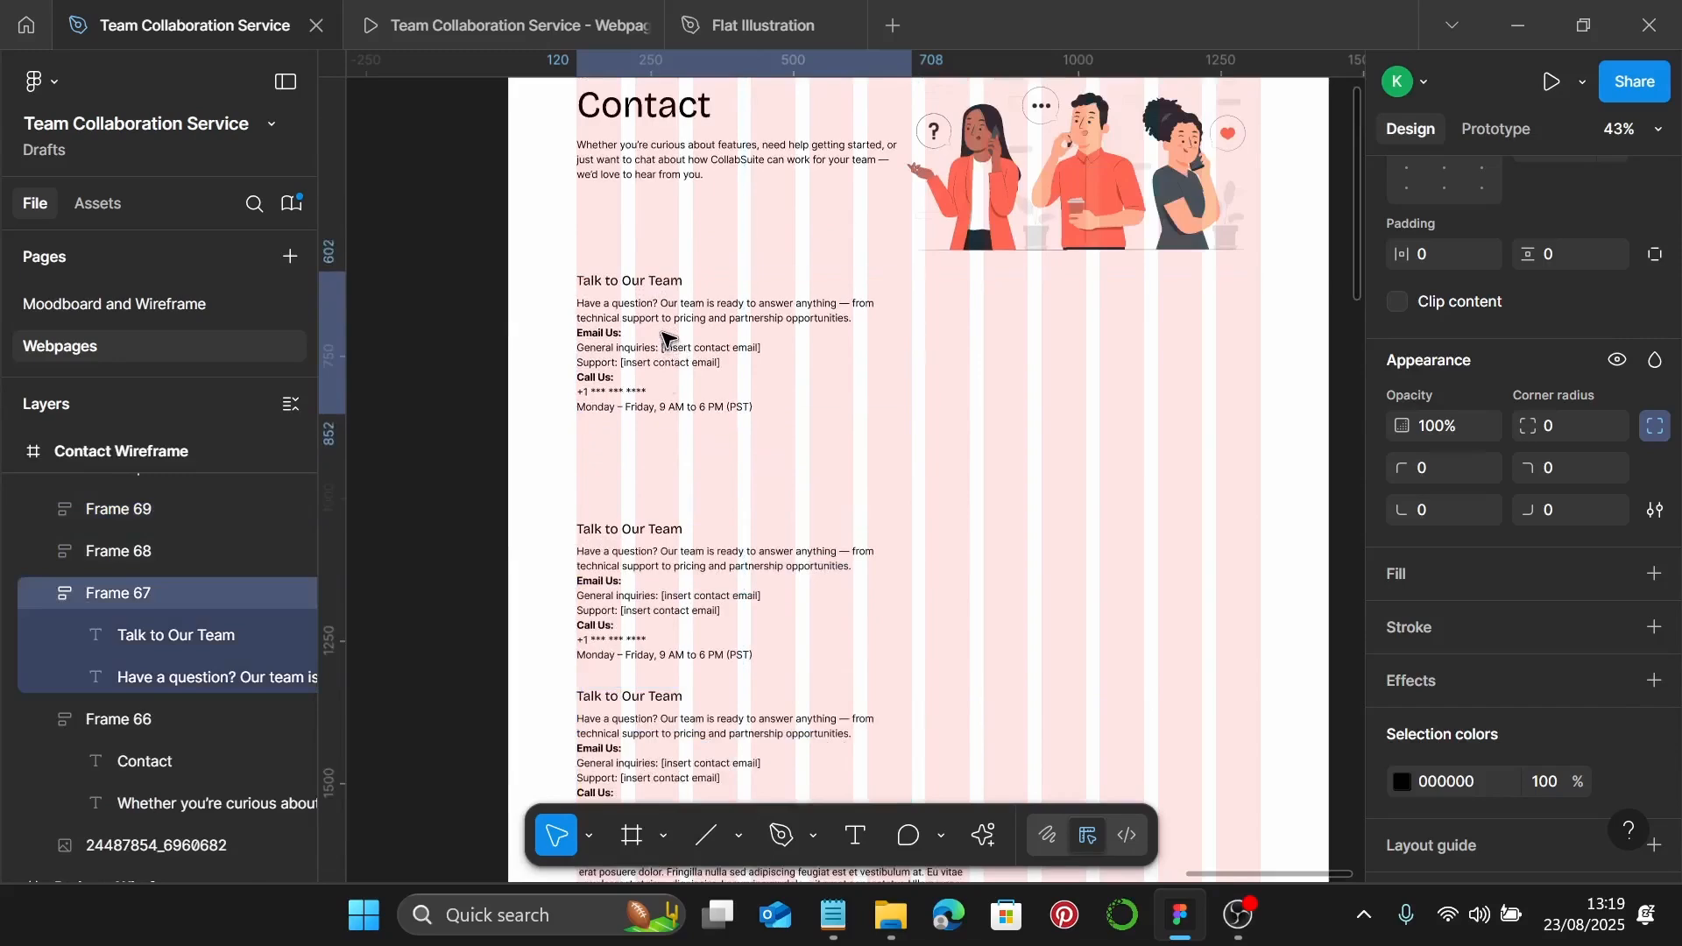
{"action": "left_click", "coordinate": [654, 582]}
{"action": "left_click_drag", "start_coordinate": [653, 601], "coordinate": [657, 528]}
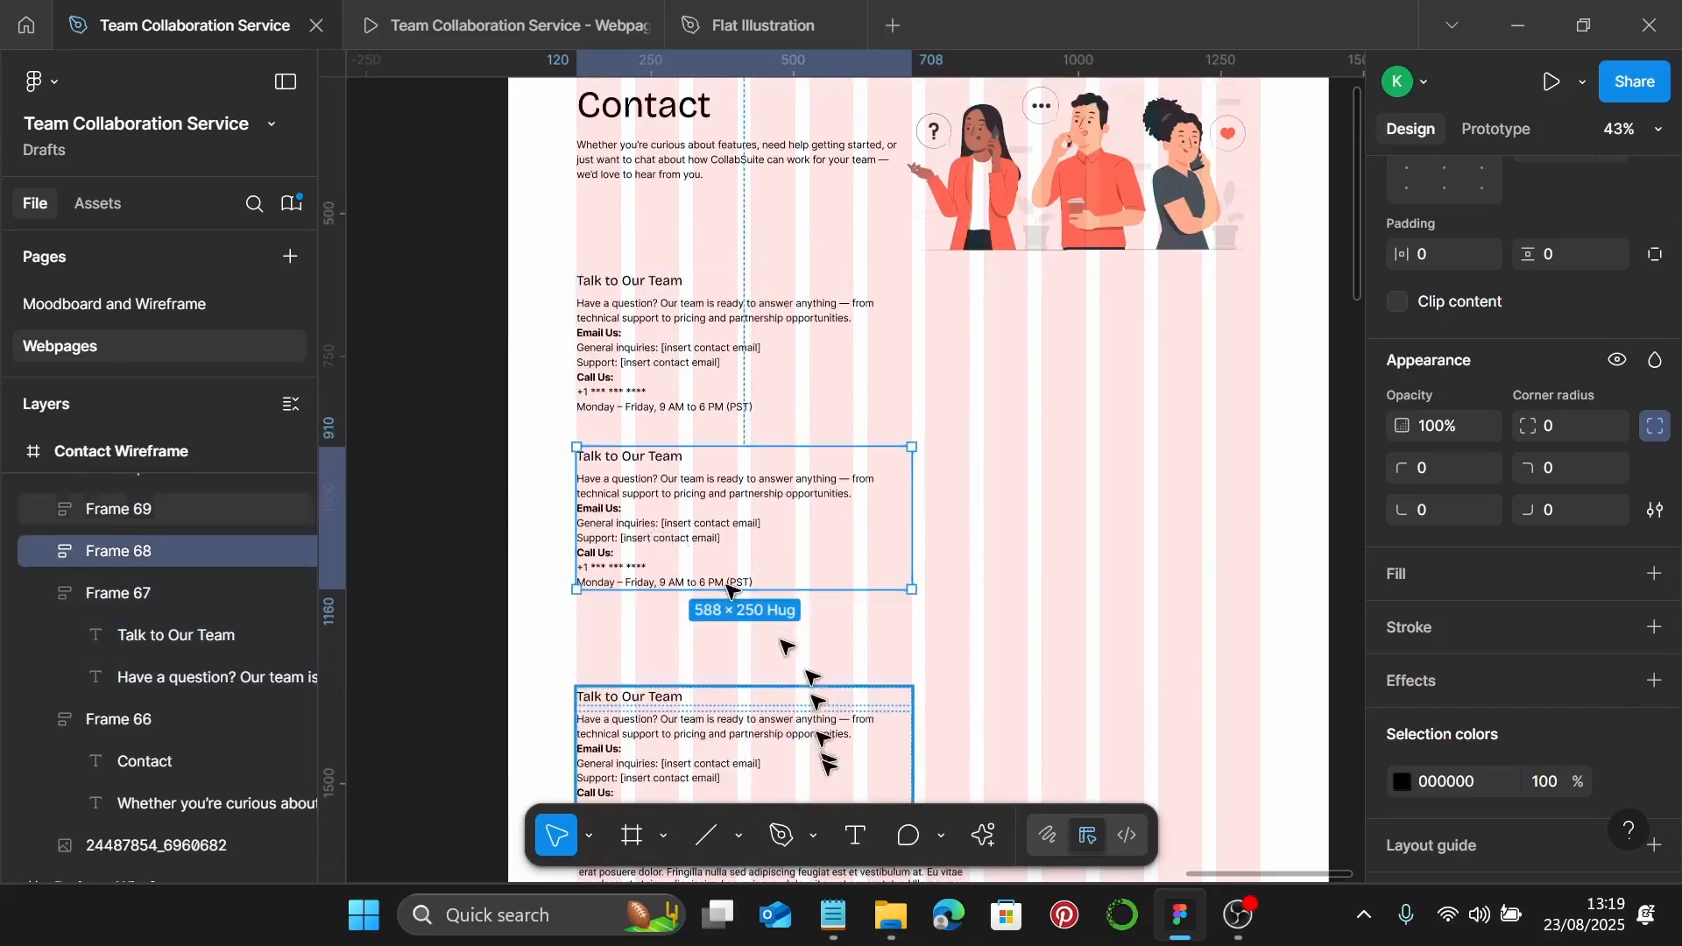
Replace the second block's heading with "Book a Demo" copied from the notes
{"action": "left_click", "coordinate": [833, 915]}
{"action": "scroll", "coordinate": [1140, 707], "scroll_direction": "down", "scroll_amount": 2}
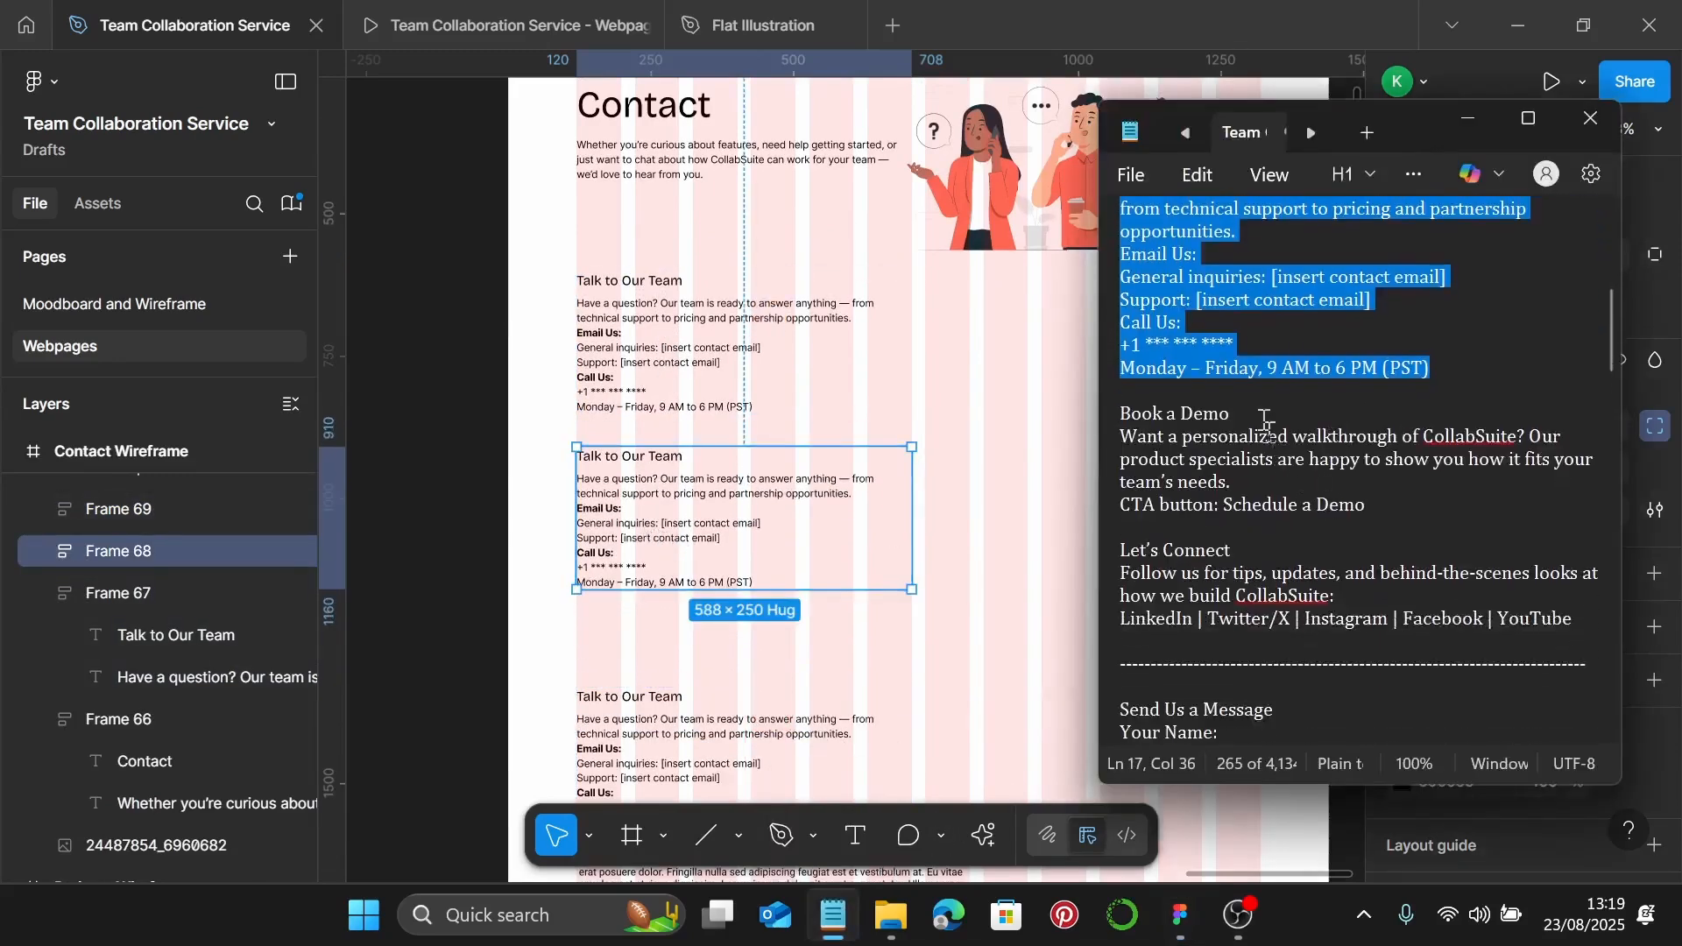
{"action": "left_click_drag", "start_coordinate": [1230, 413], "coordinate": [1124, 407]}
{"action": "key", "text": "ctrl+c"}
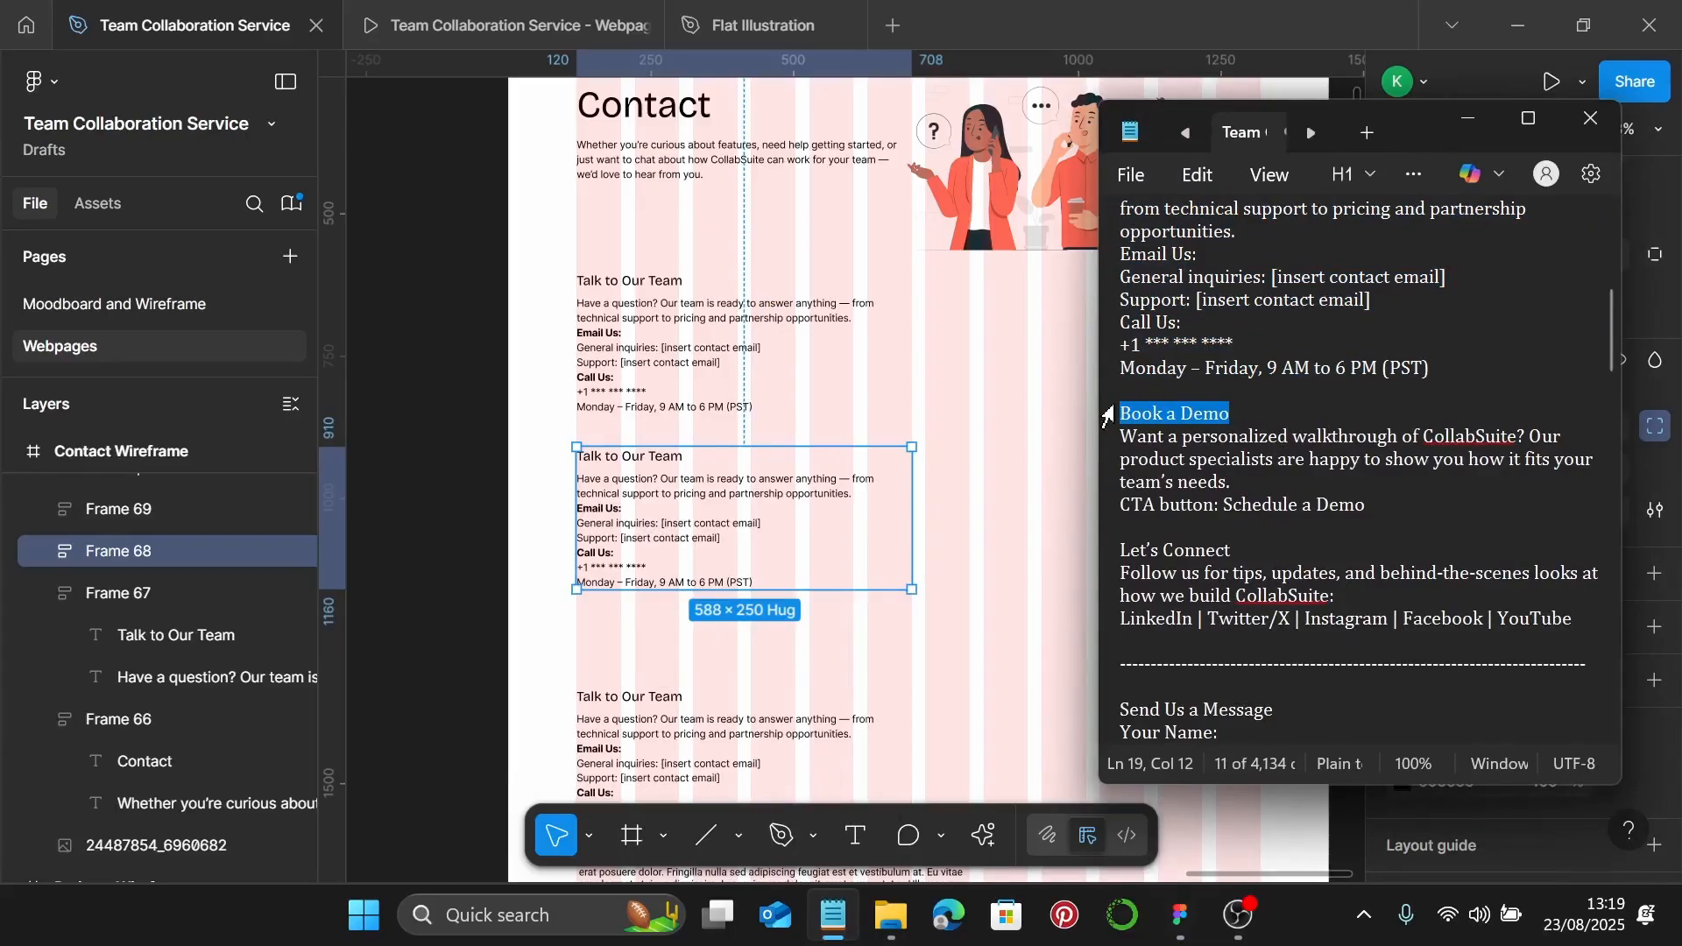
{"action": "scroll", "coordinate": [613, 517], "scroll_direction": "up", "scroll_amount": 3}
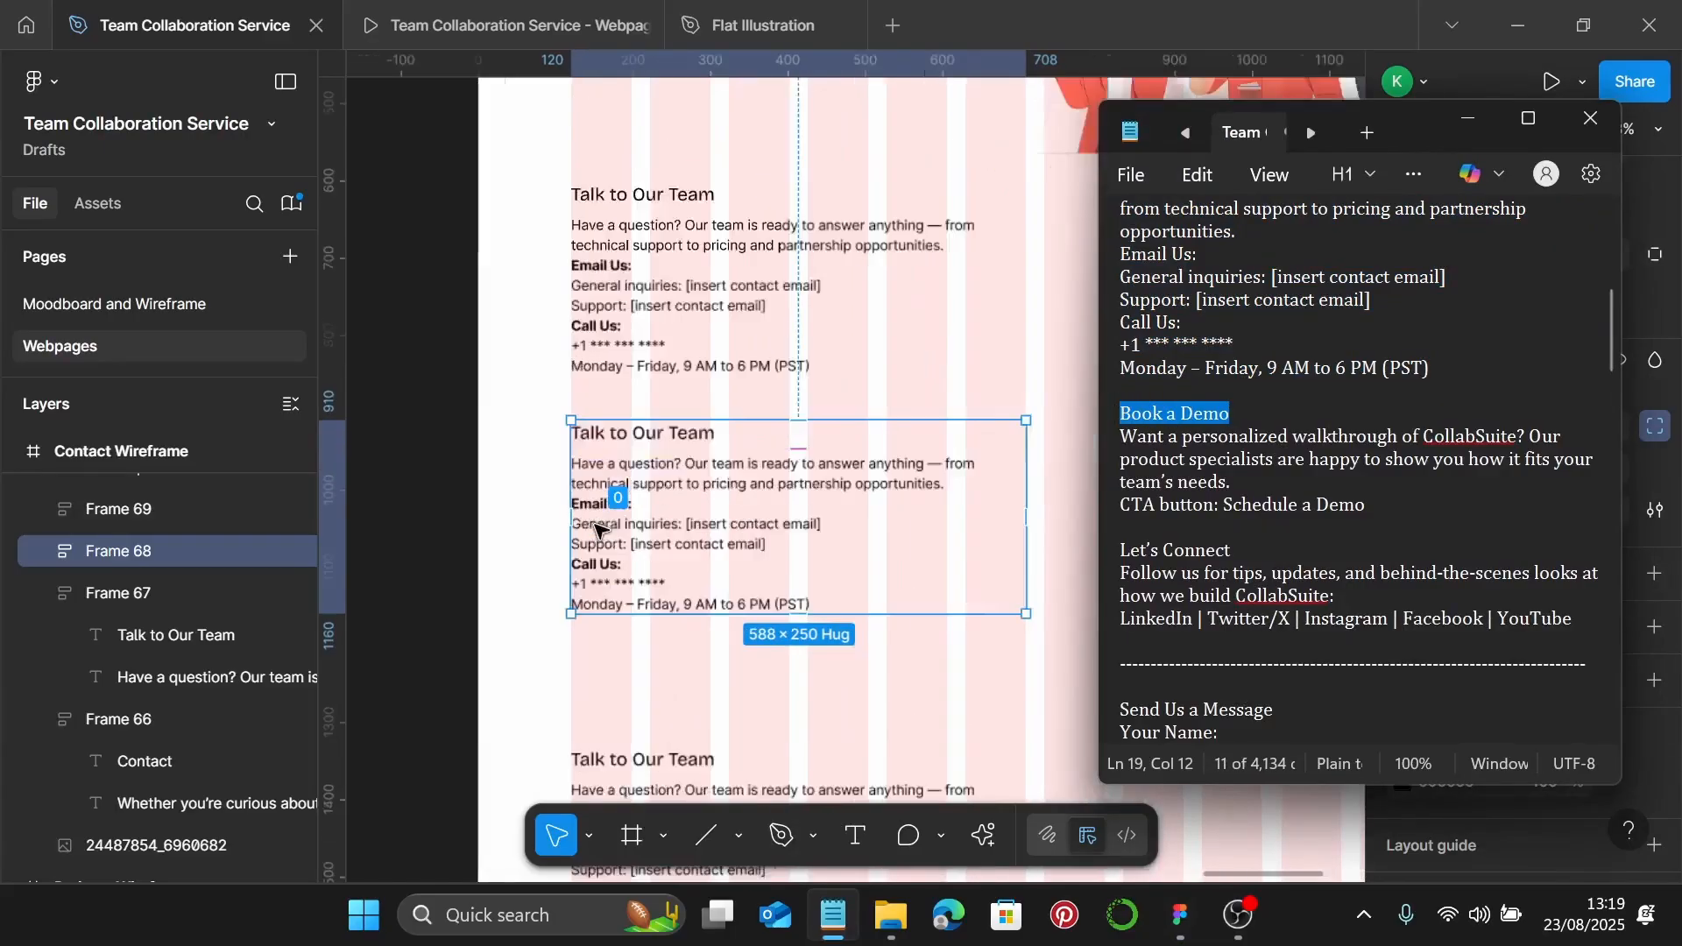
{"action": "left_click", "coordinate": [644, 432]}
{"action": "left_click", "coordinate": [642, 428]}
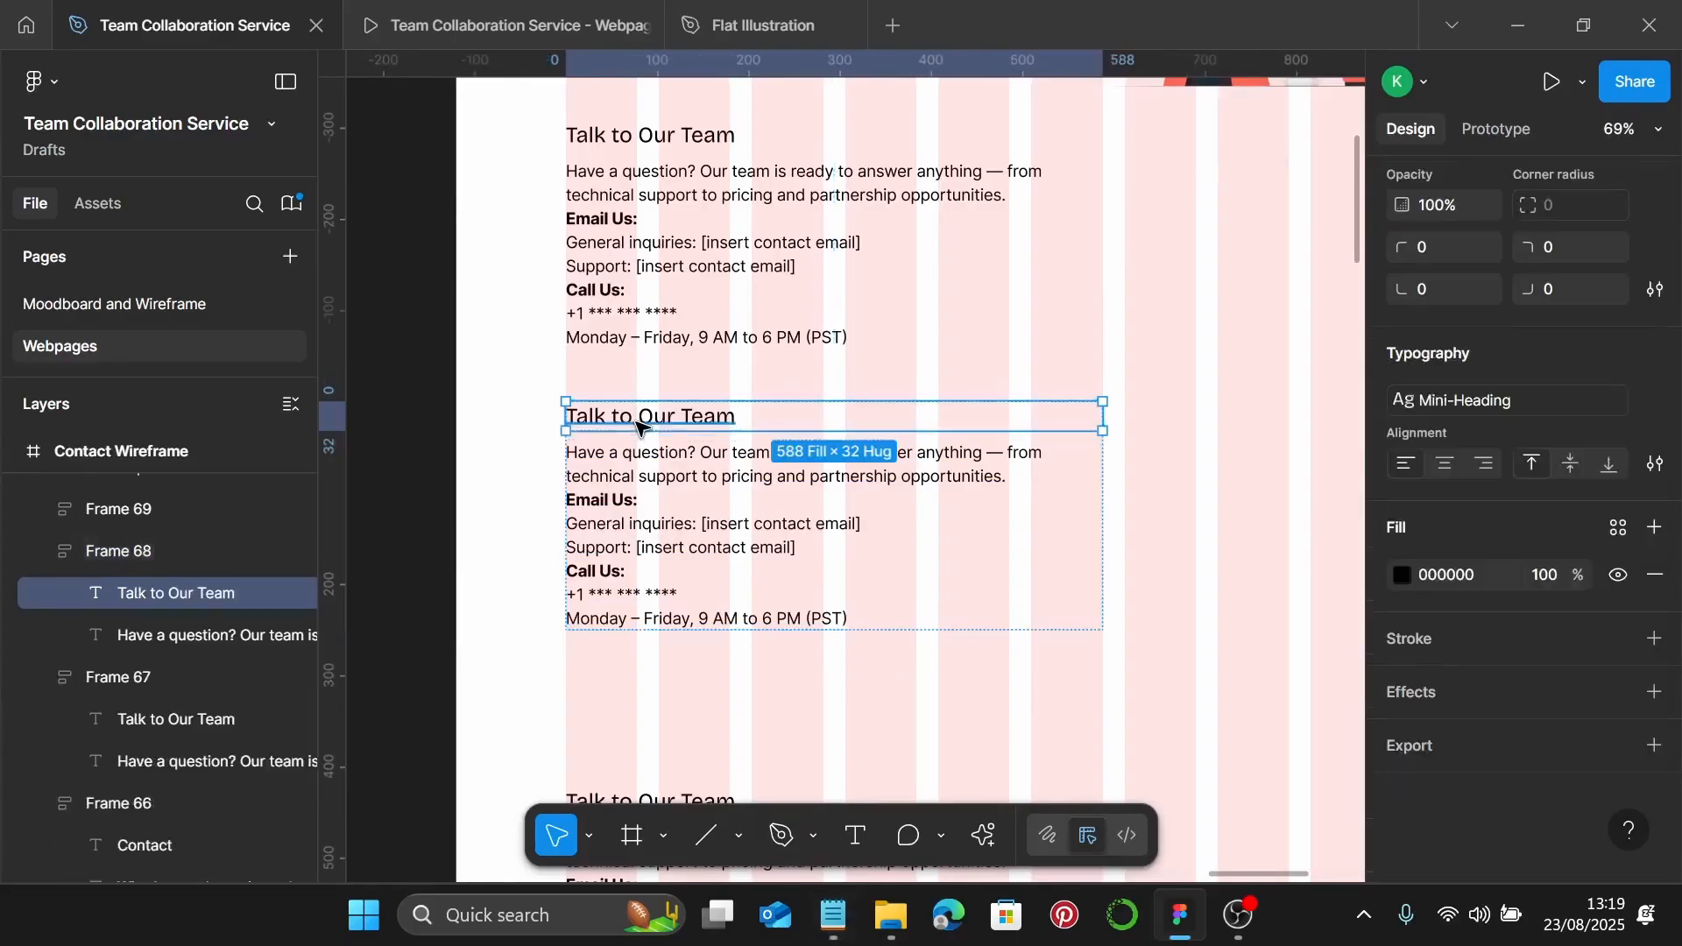
{"action": "double_click", "coordinate": [638, 424]}
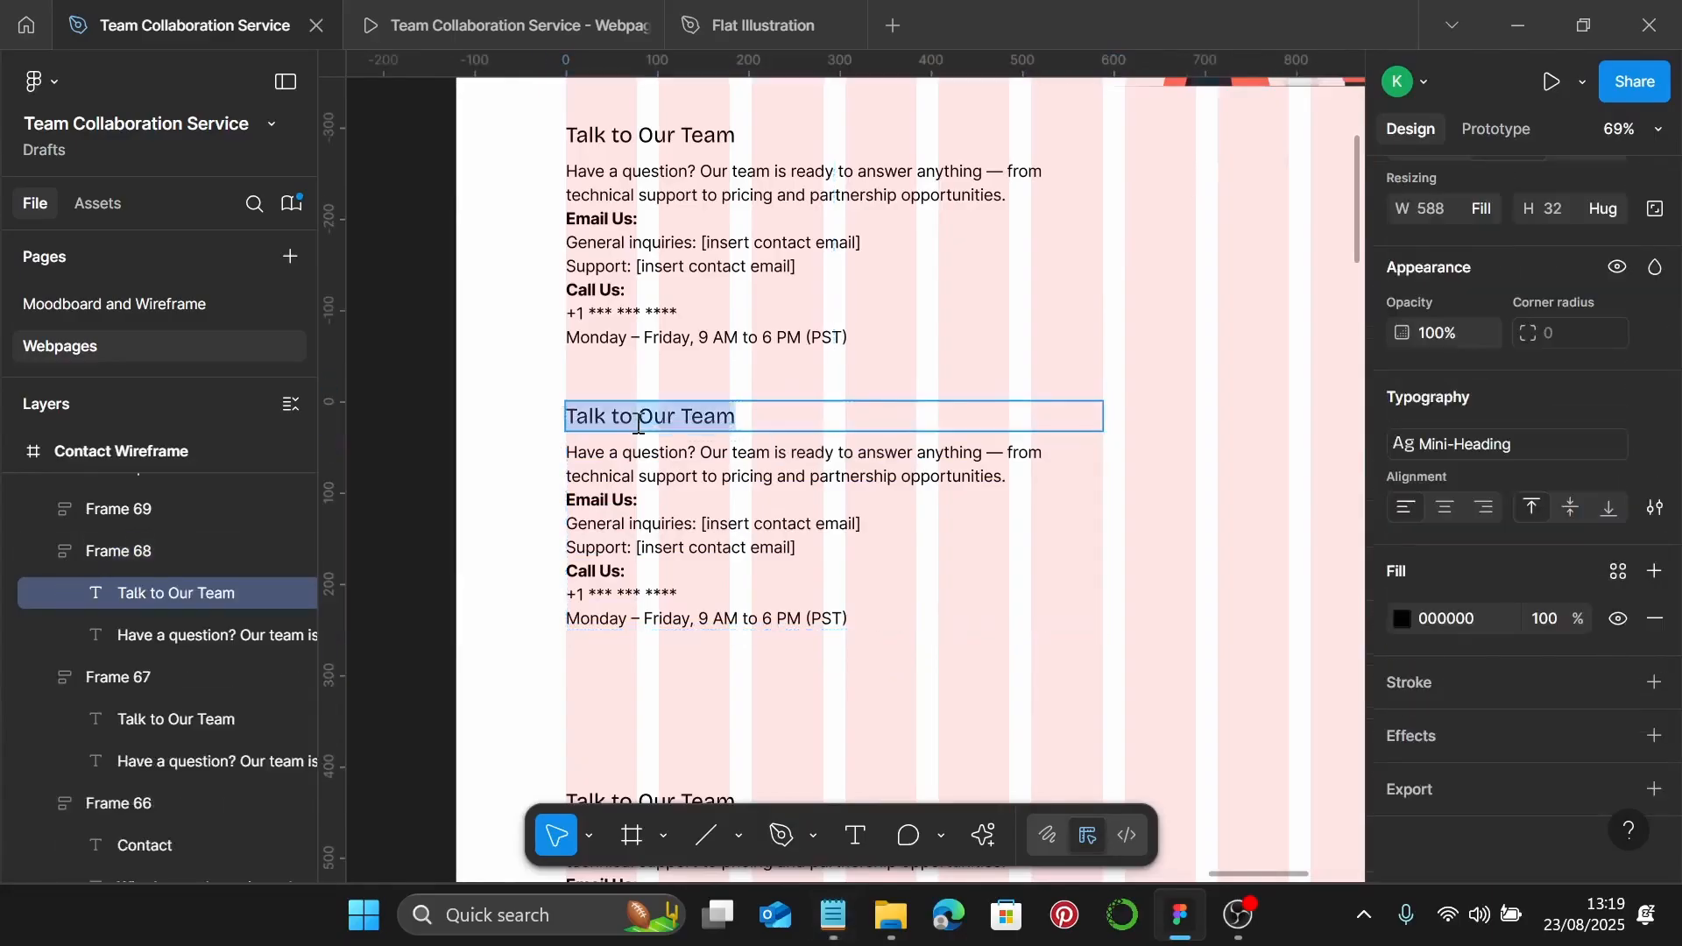
{"action": "key", "text": "ctrl+v"}
Replace the Book a Demo block's paragraph with the notes' "Want a personalized walkthrough of CollabSuite?" text
{"action": "left_click", "coordinate": [831, 931]}
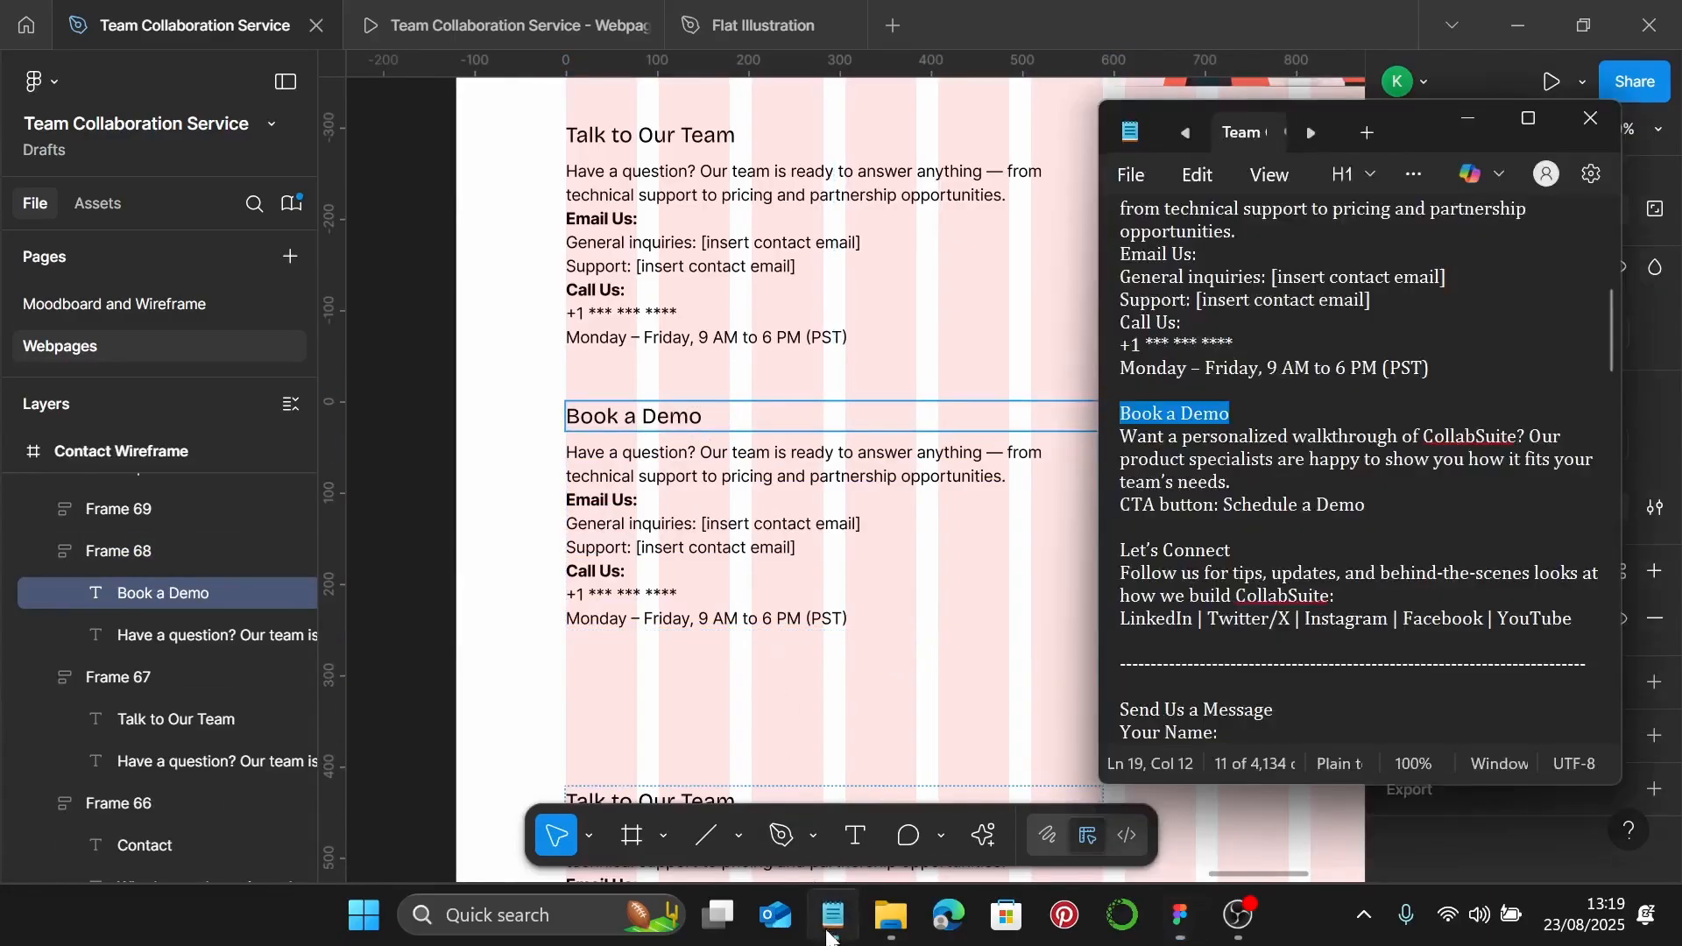
{"action": "left_click_drag", "start_coordinate": [1261, 484], "coordinate": [1122, 438]}
{"action": "key", "text": "ctrl+c"}
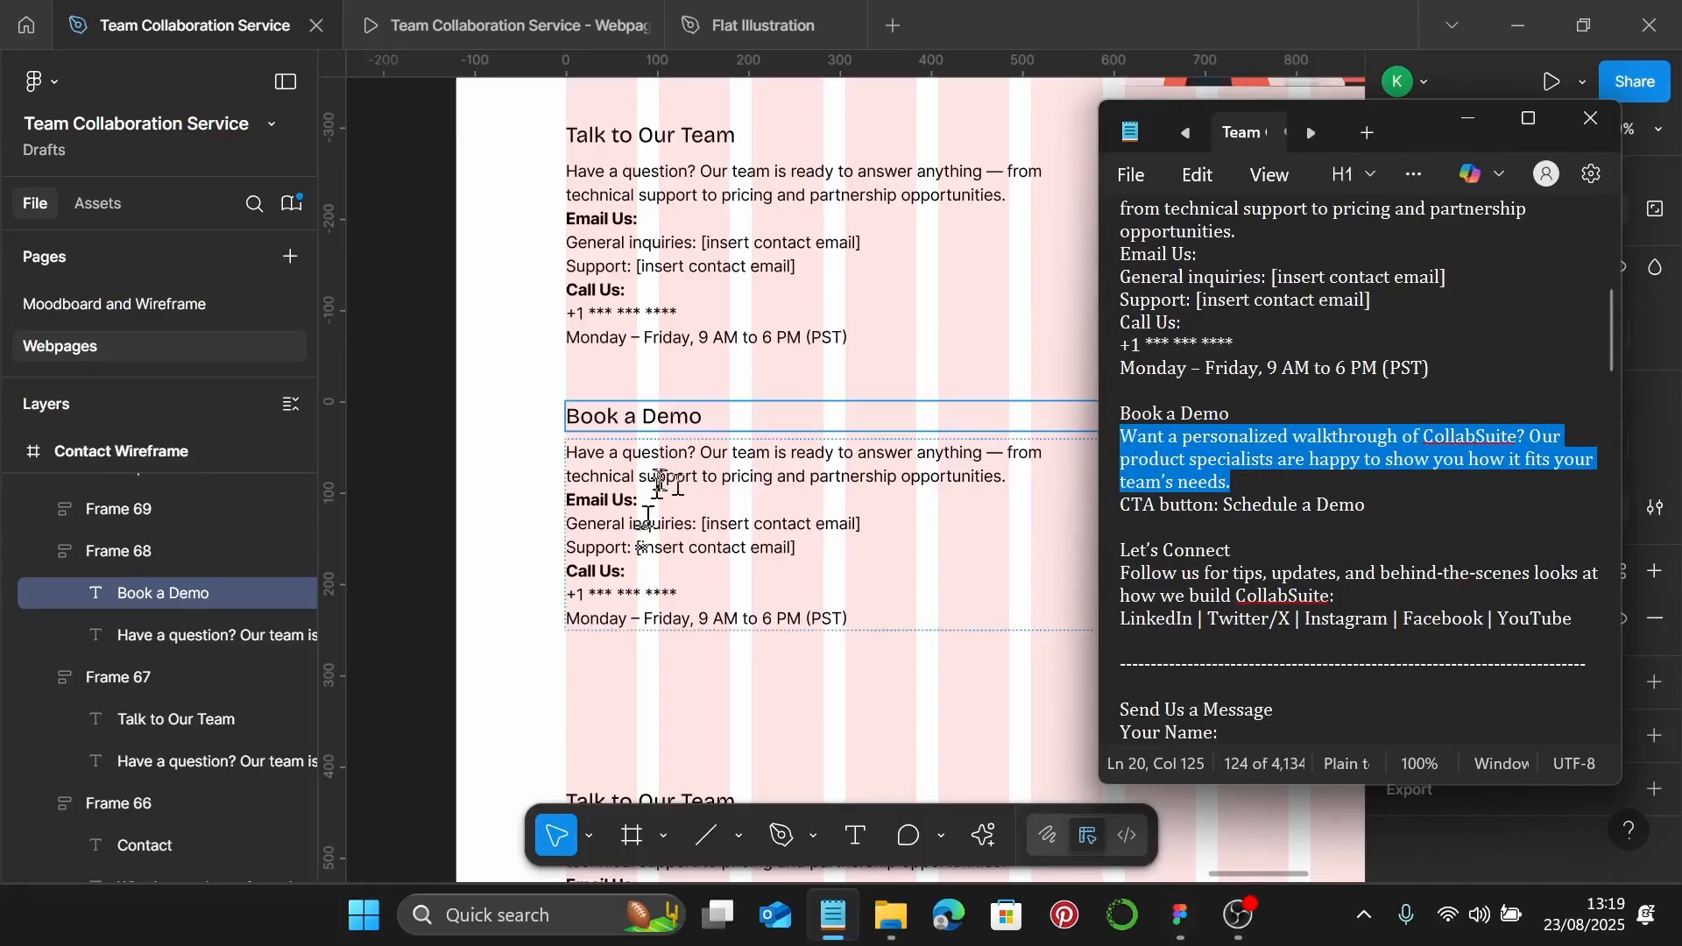
{"action": "left_click", "coordinate": [640, 539]}
{"action": "double_click", "coordinate": [640, 539]}
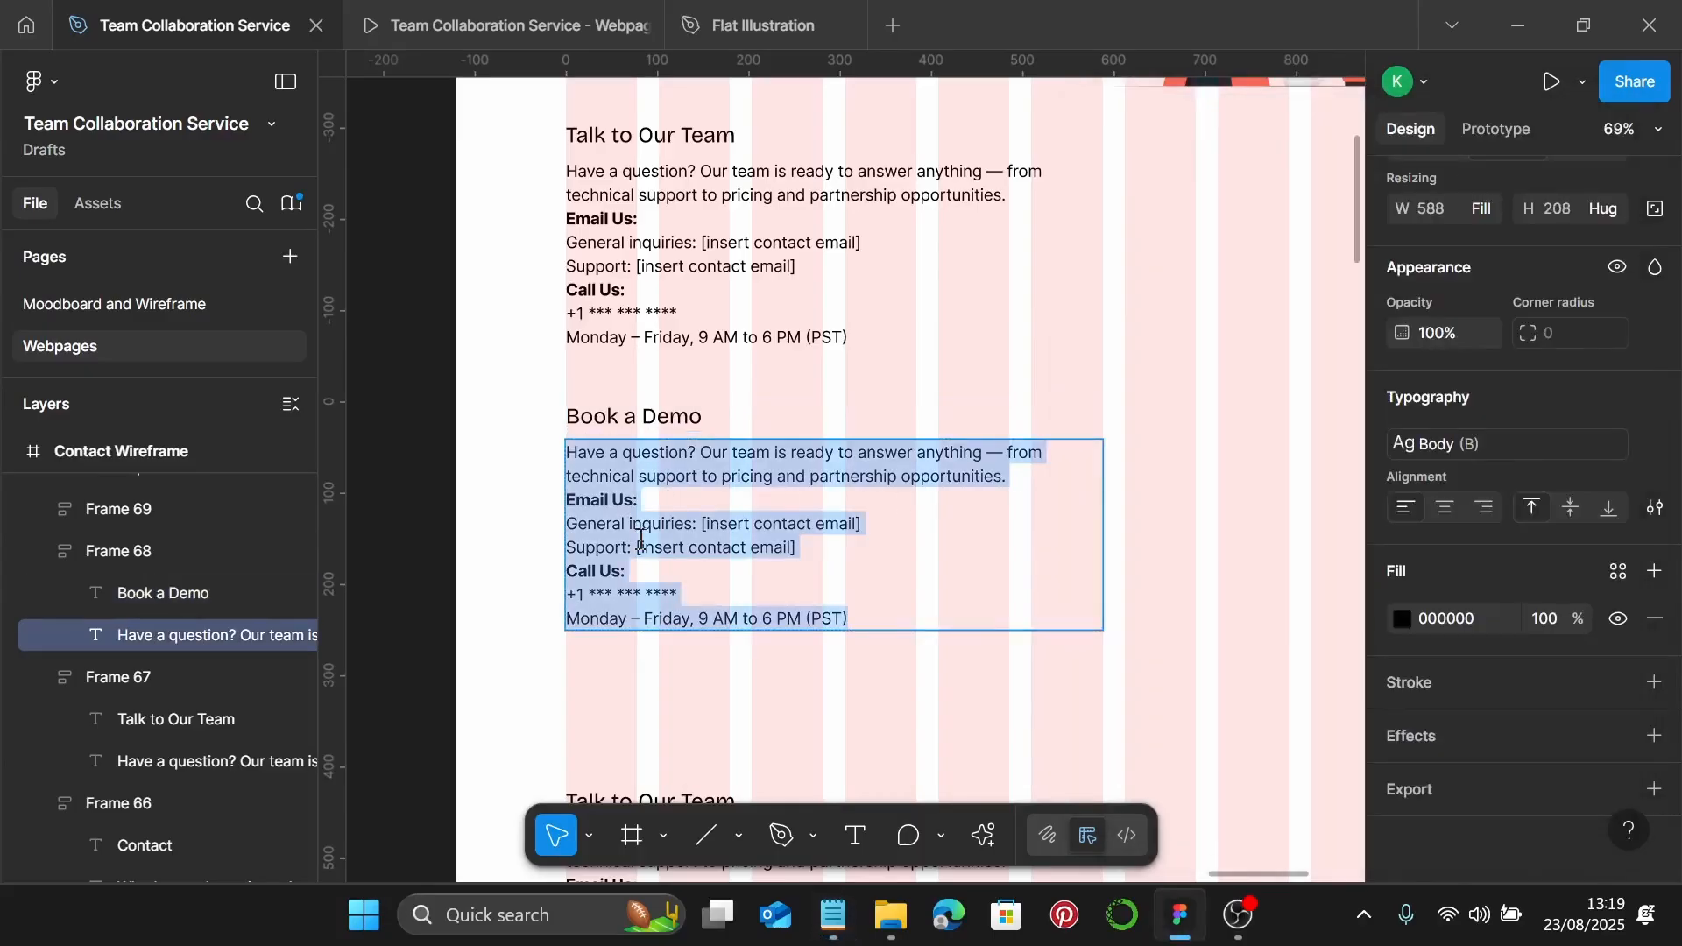
{"action": "key", "text": "ctrl+v"}
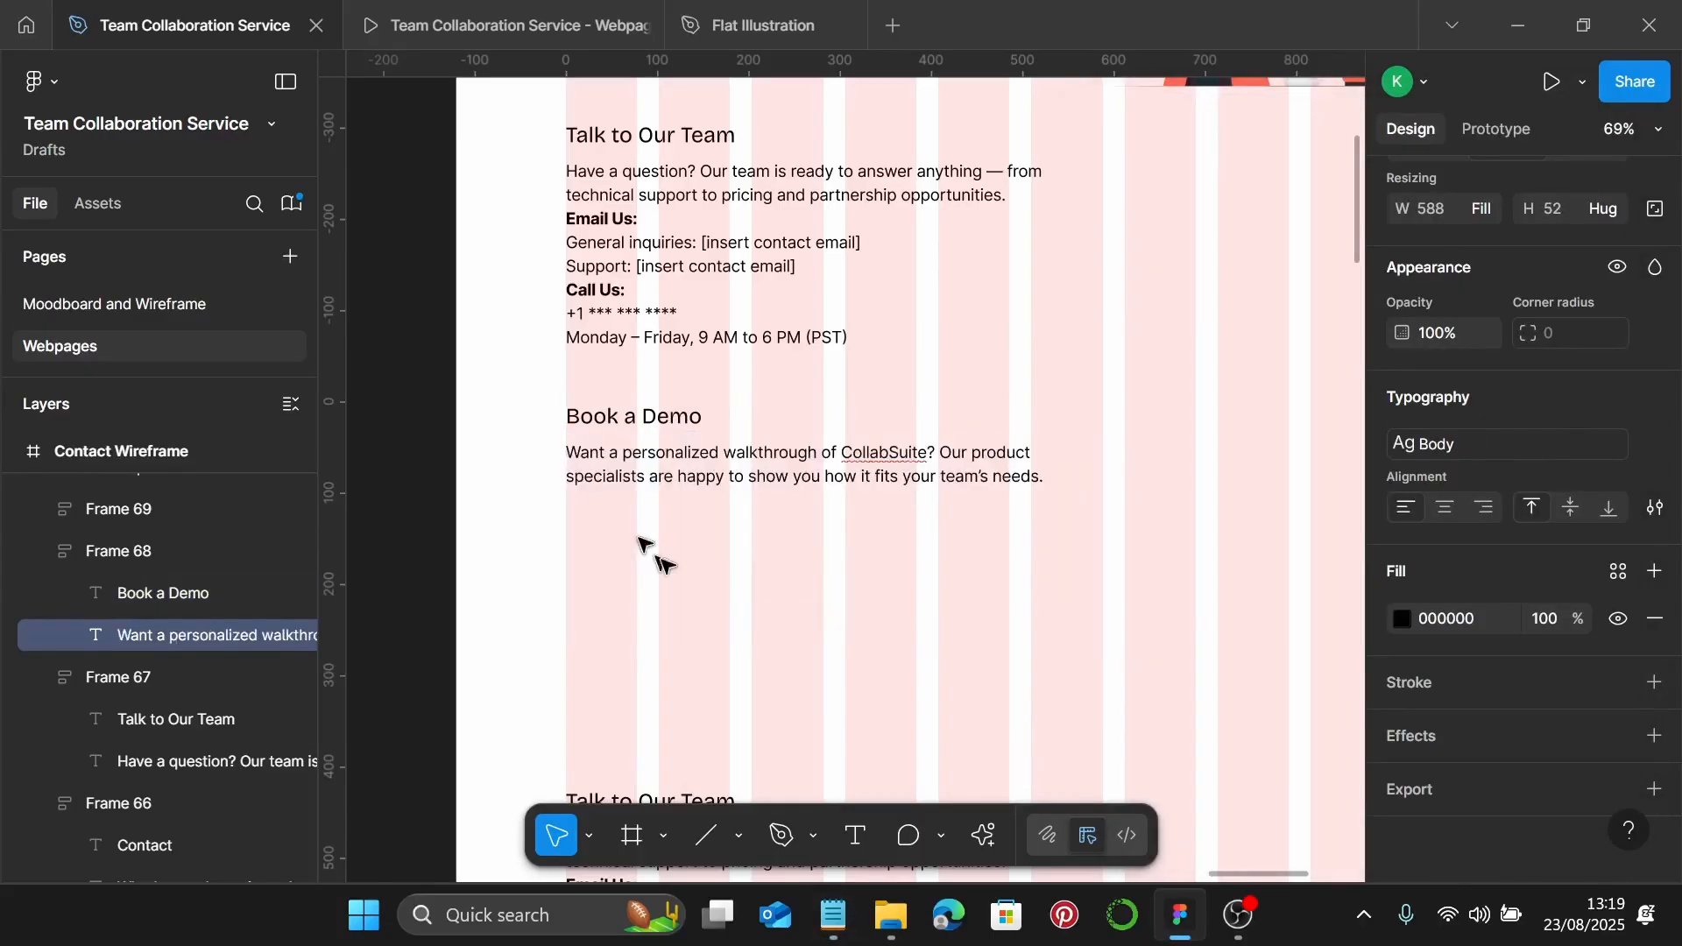
Copy the header's Get Free Trial button and paste it below the Book a Demo paragraph
{"action": "key", "text": "Escape"}
{"action": "left_click", "coordinate": [857, 651]}
{"action": "scroll", "coordinate": [1025, 585], "scroll_direction": "down", "scroll_amount": 3}
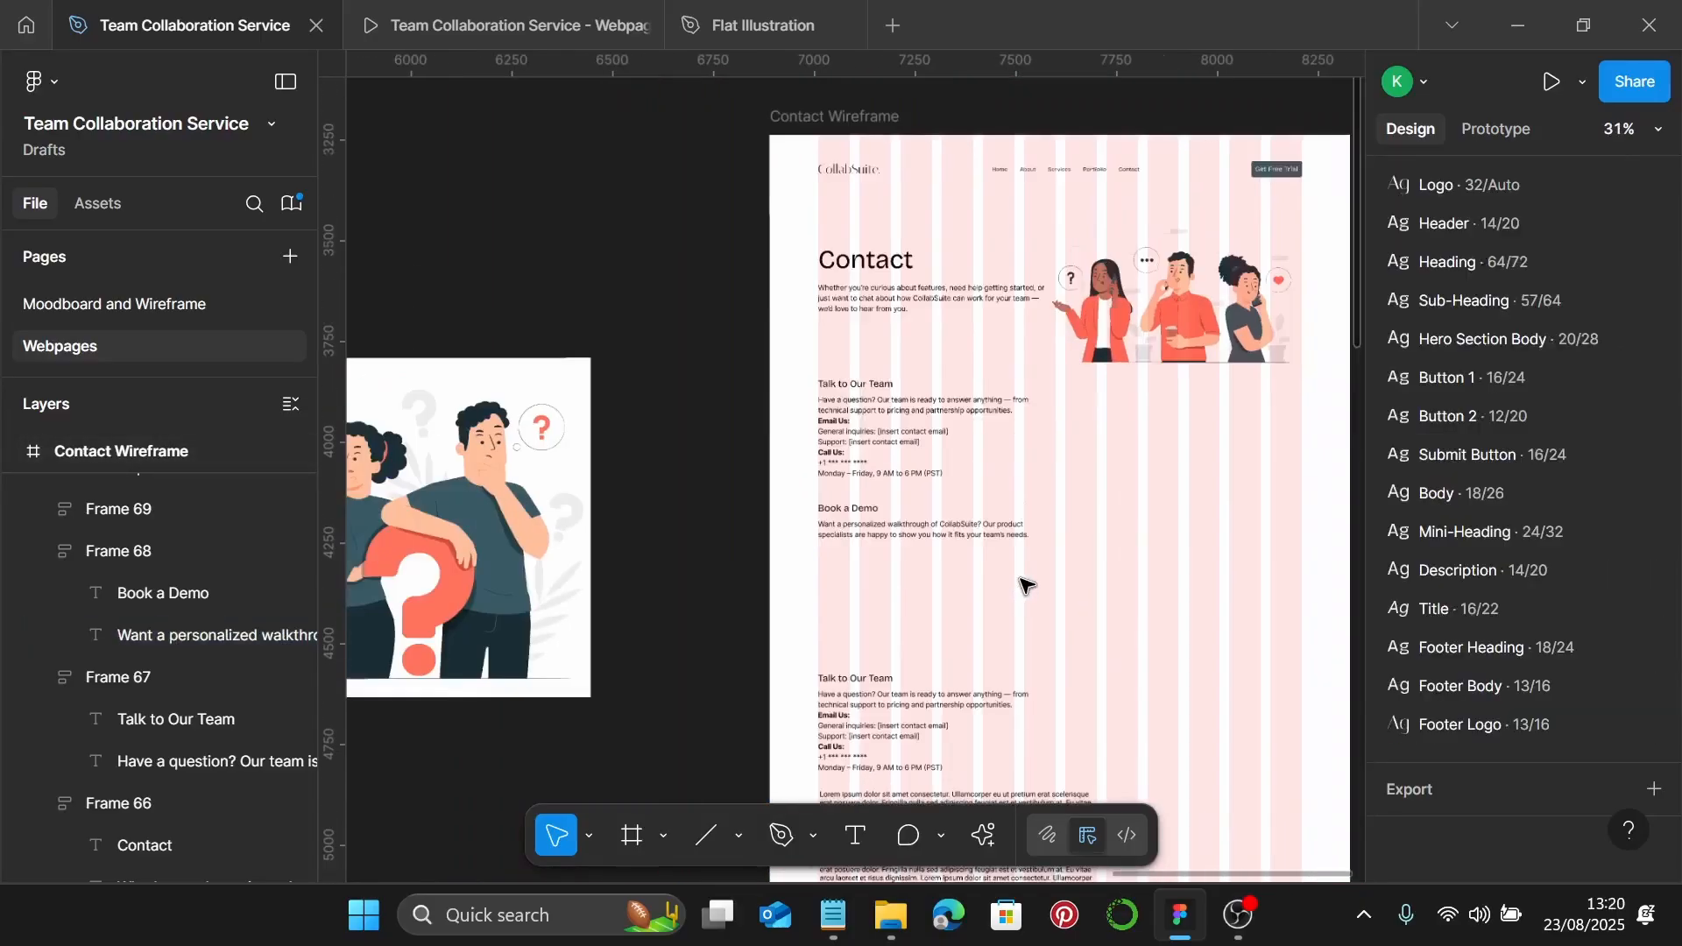
{"action": "left_click", "coordinate": [1262, 176]}
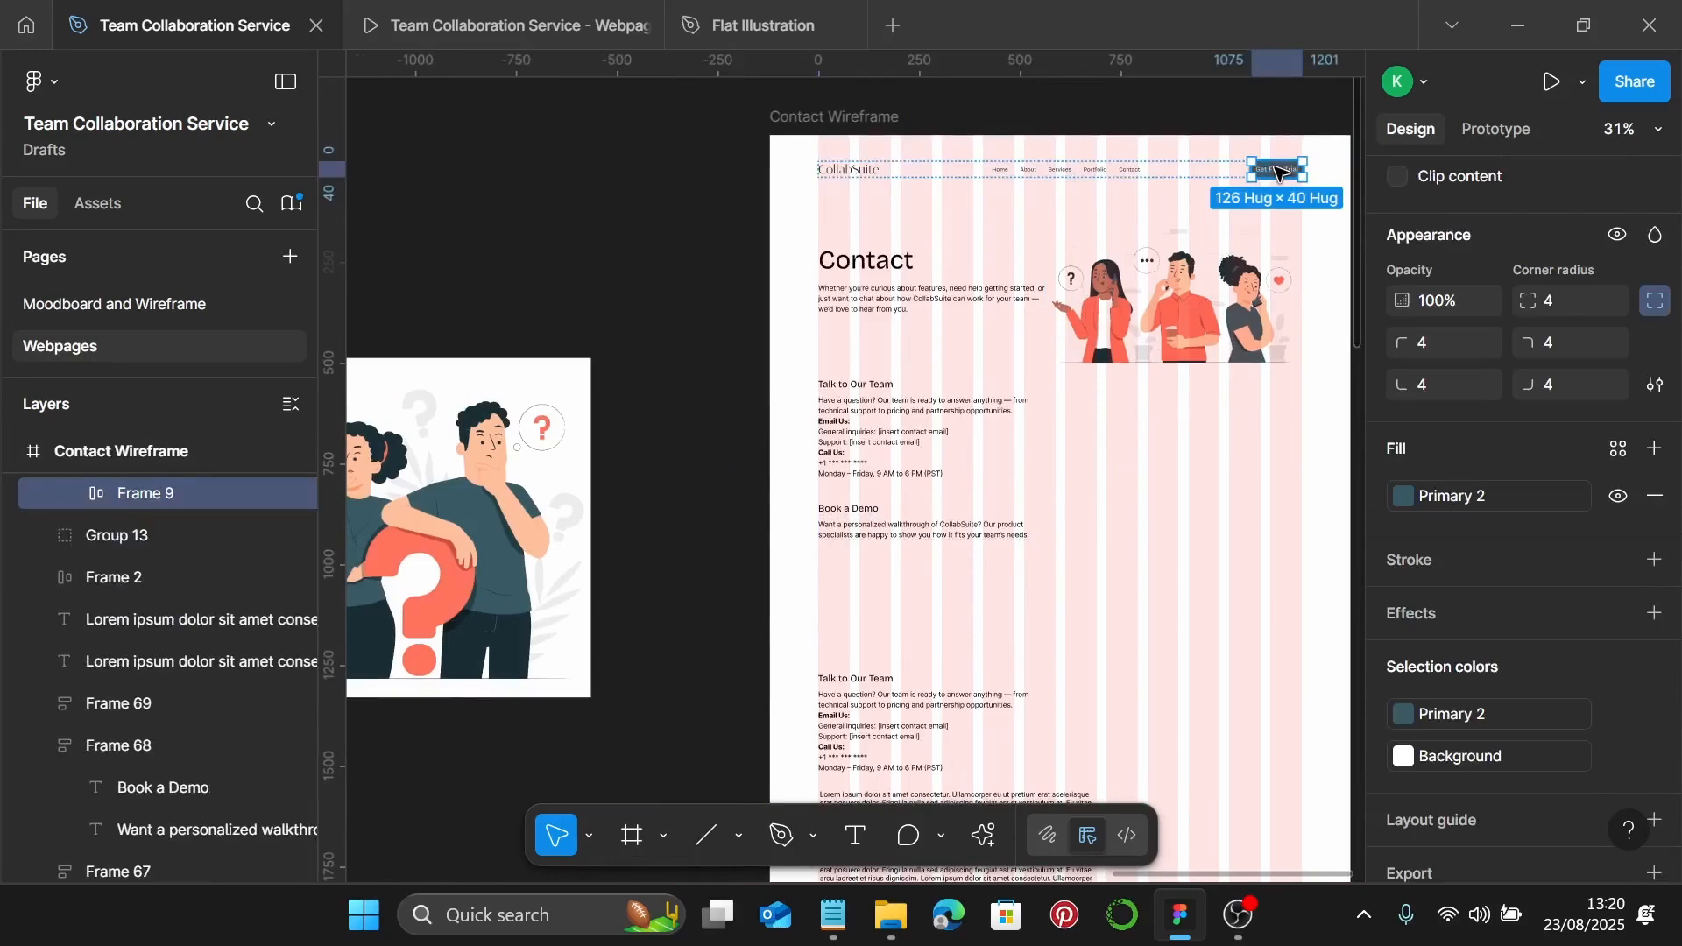
{"action": "scroll", "coordinate": [916, 629], "scroll_direction": "up", "scroll_amount": 3}
{"action": "left_click", "coordinate": [786, 555]}
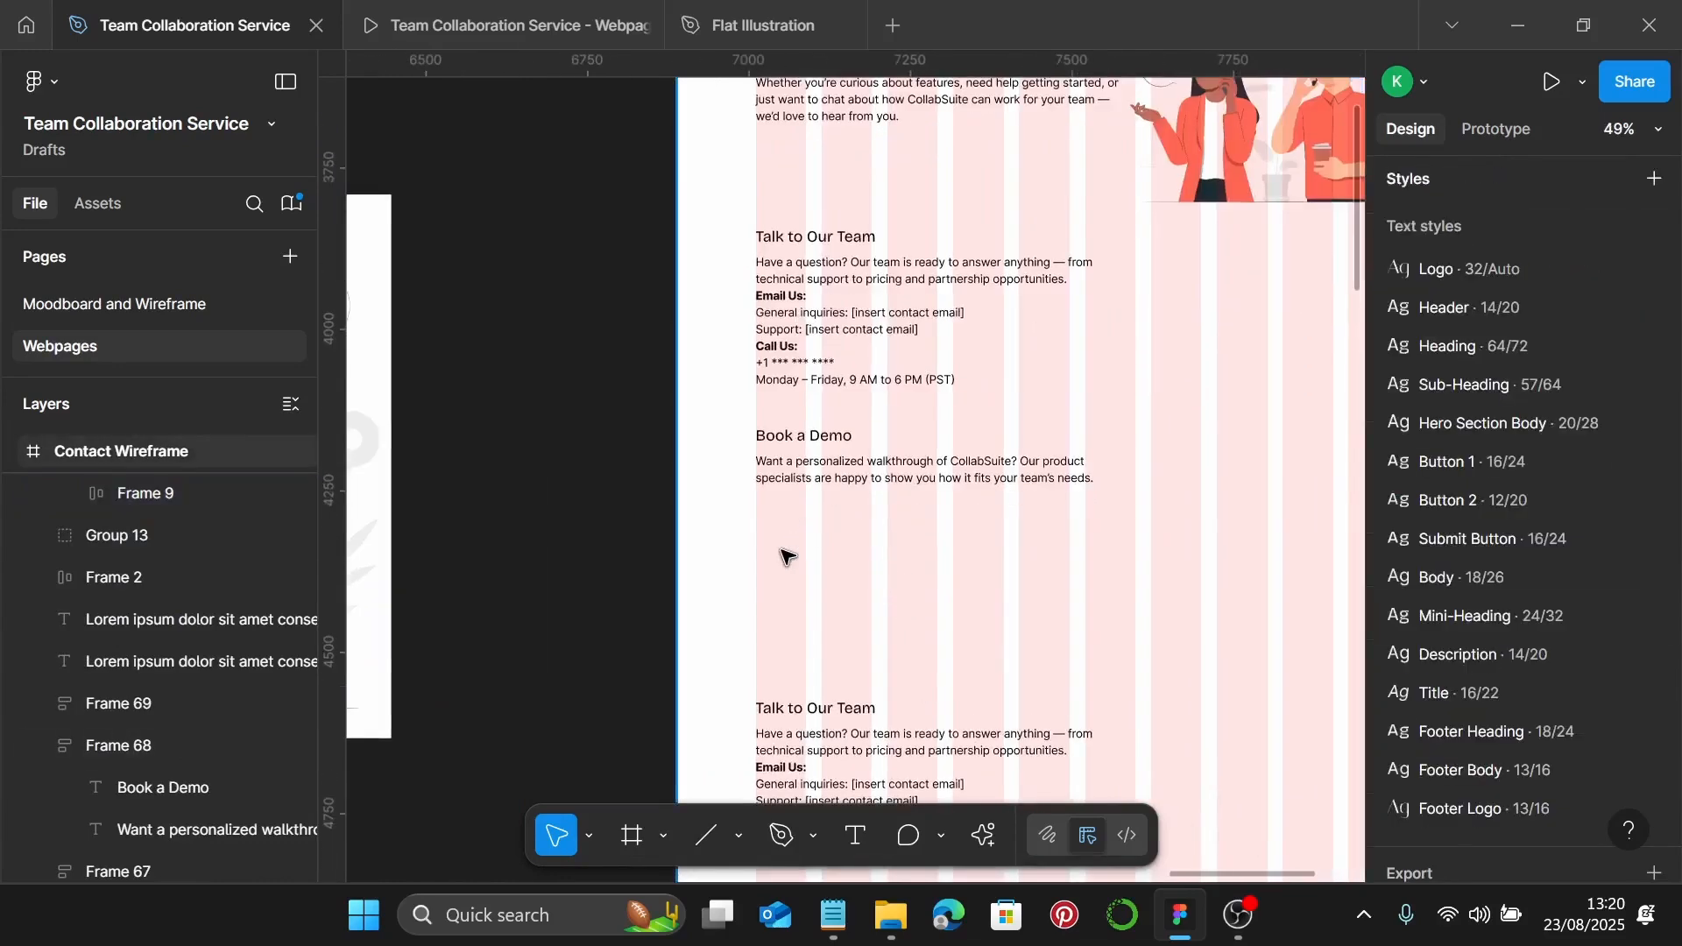
{"action": "scroll", "coordinate": [786, 556], "scroll_direction": "up", "scroll_amount": 3}
{"action": "right_click", "coordinate": [782, 550]}
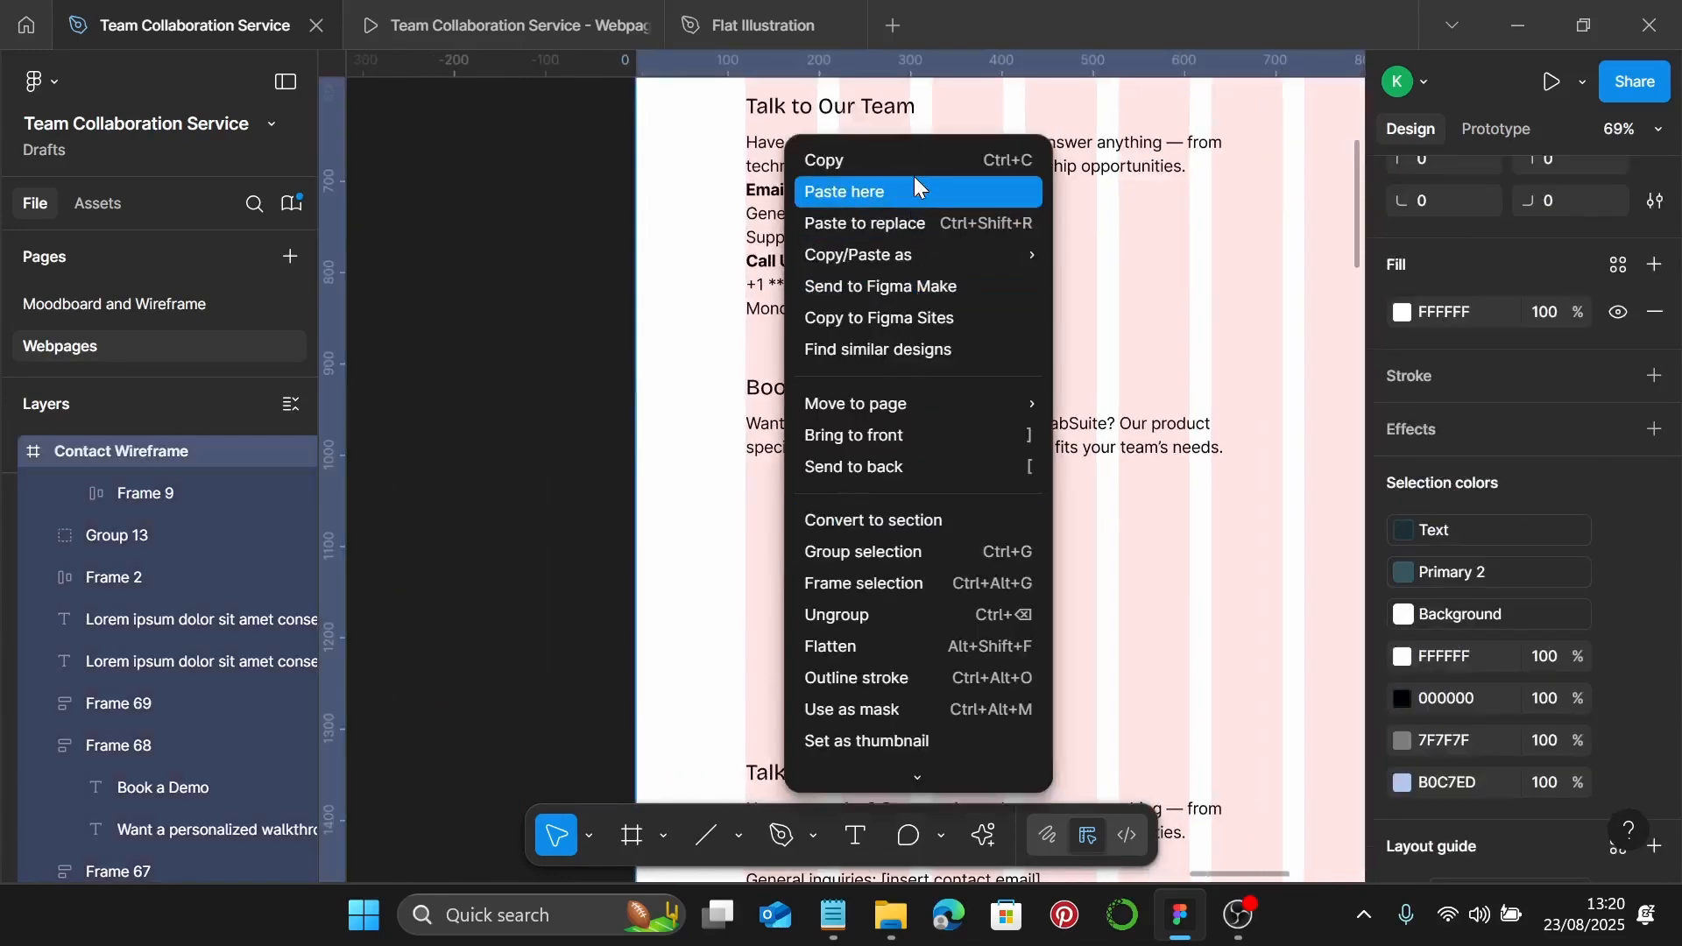
{"action": "left_click", "coordinate": [916, 191]}
{"action": "scroll", "coordinate": [926, 570], "scroll_direction": "up", "scroll_amount": 2}
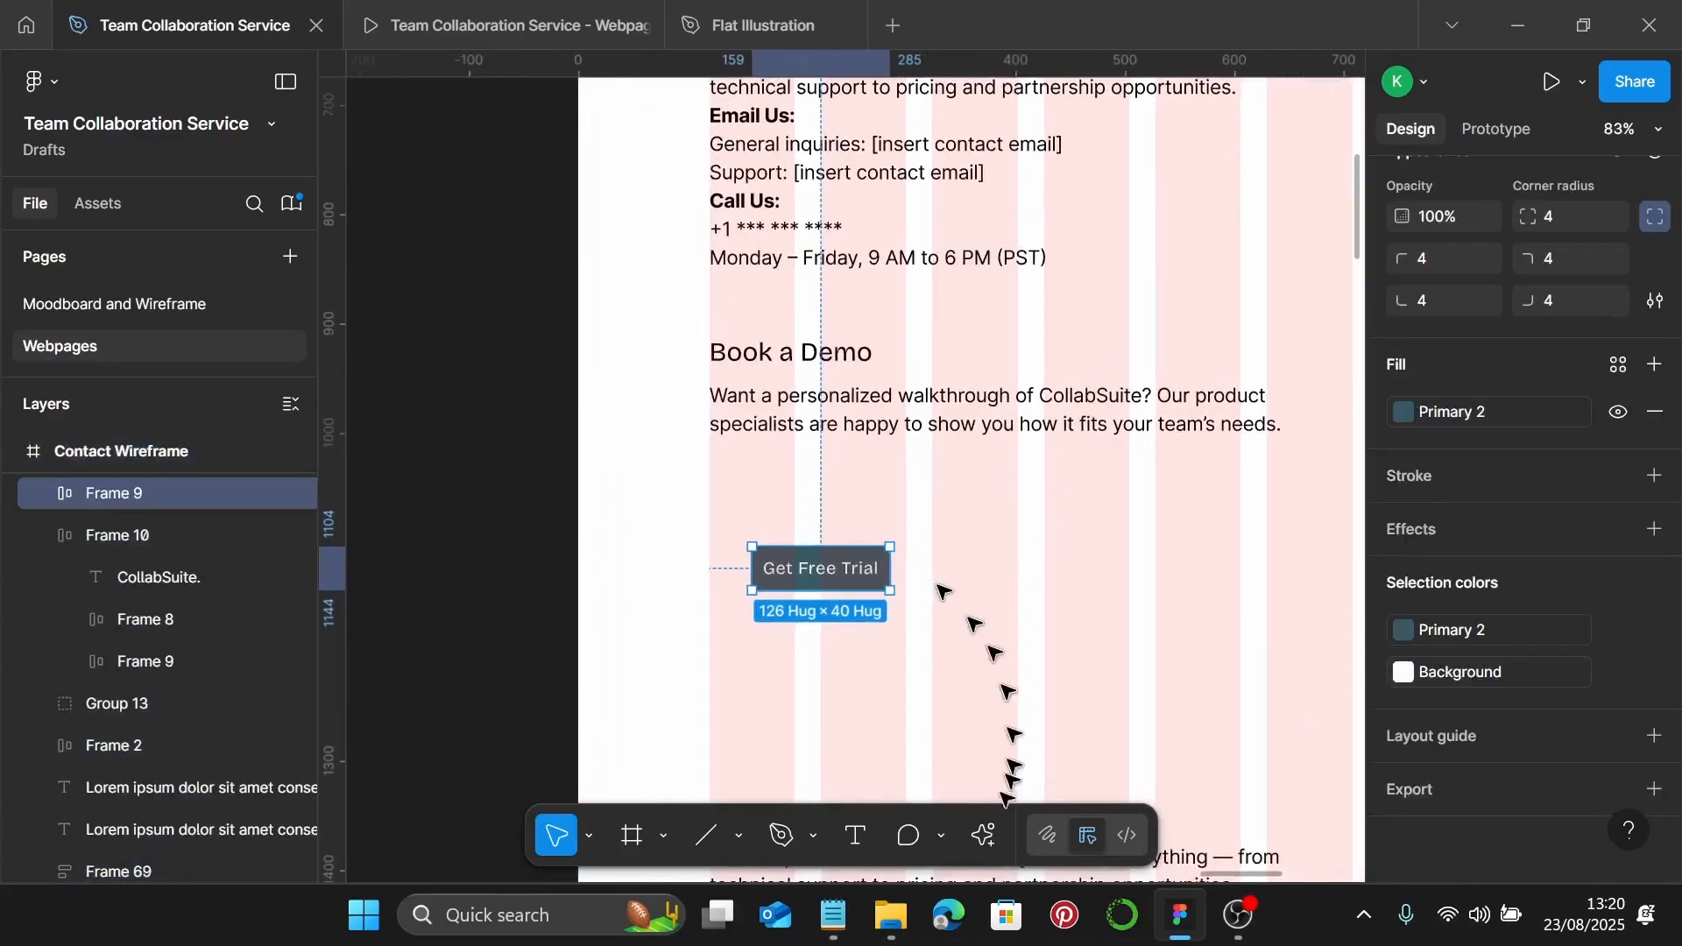
Replace the pasted button's label with "Schedule a Demo" from the notes
{"action": "left_click", "coordinate": [833, 915]}
{"action": "left_click", "coordinate": [1380, 498]}
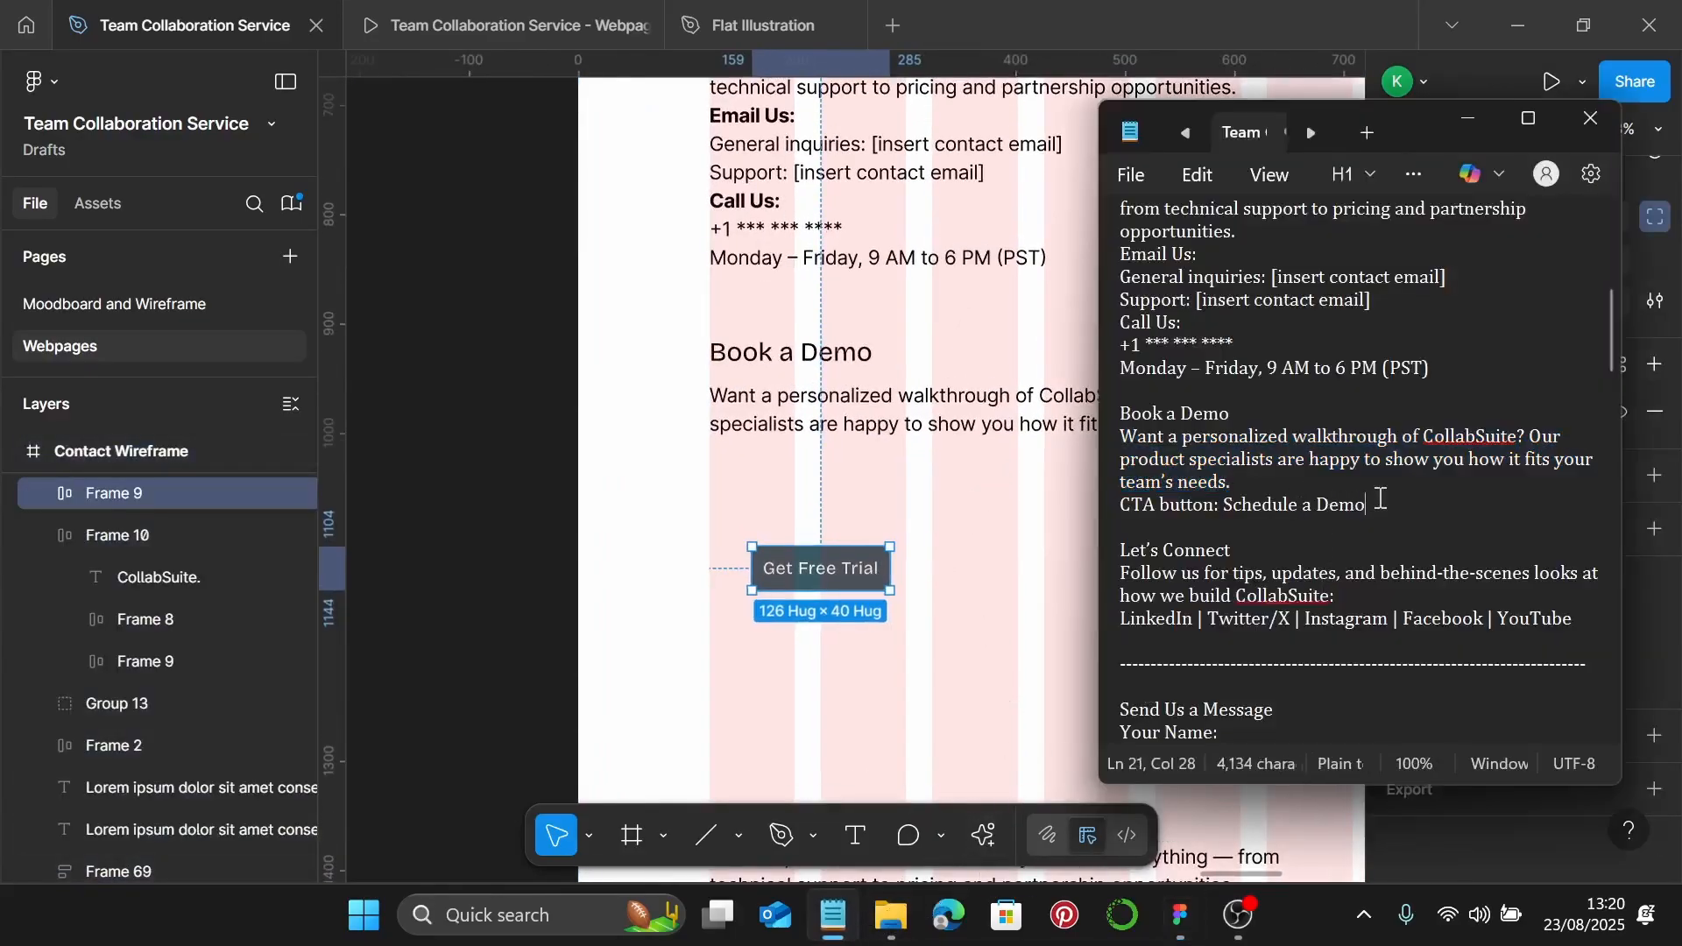
{"action": "left_click_drag", "start_coordinate": [1380, 498], "coordinate": [1237, 505]}
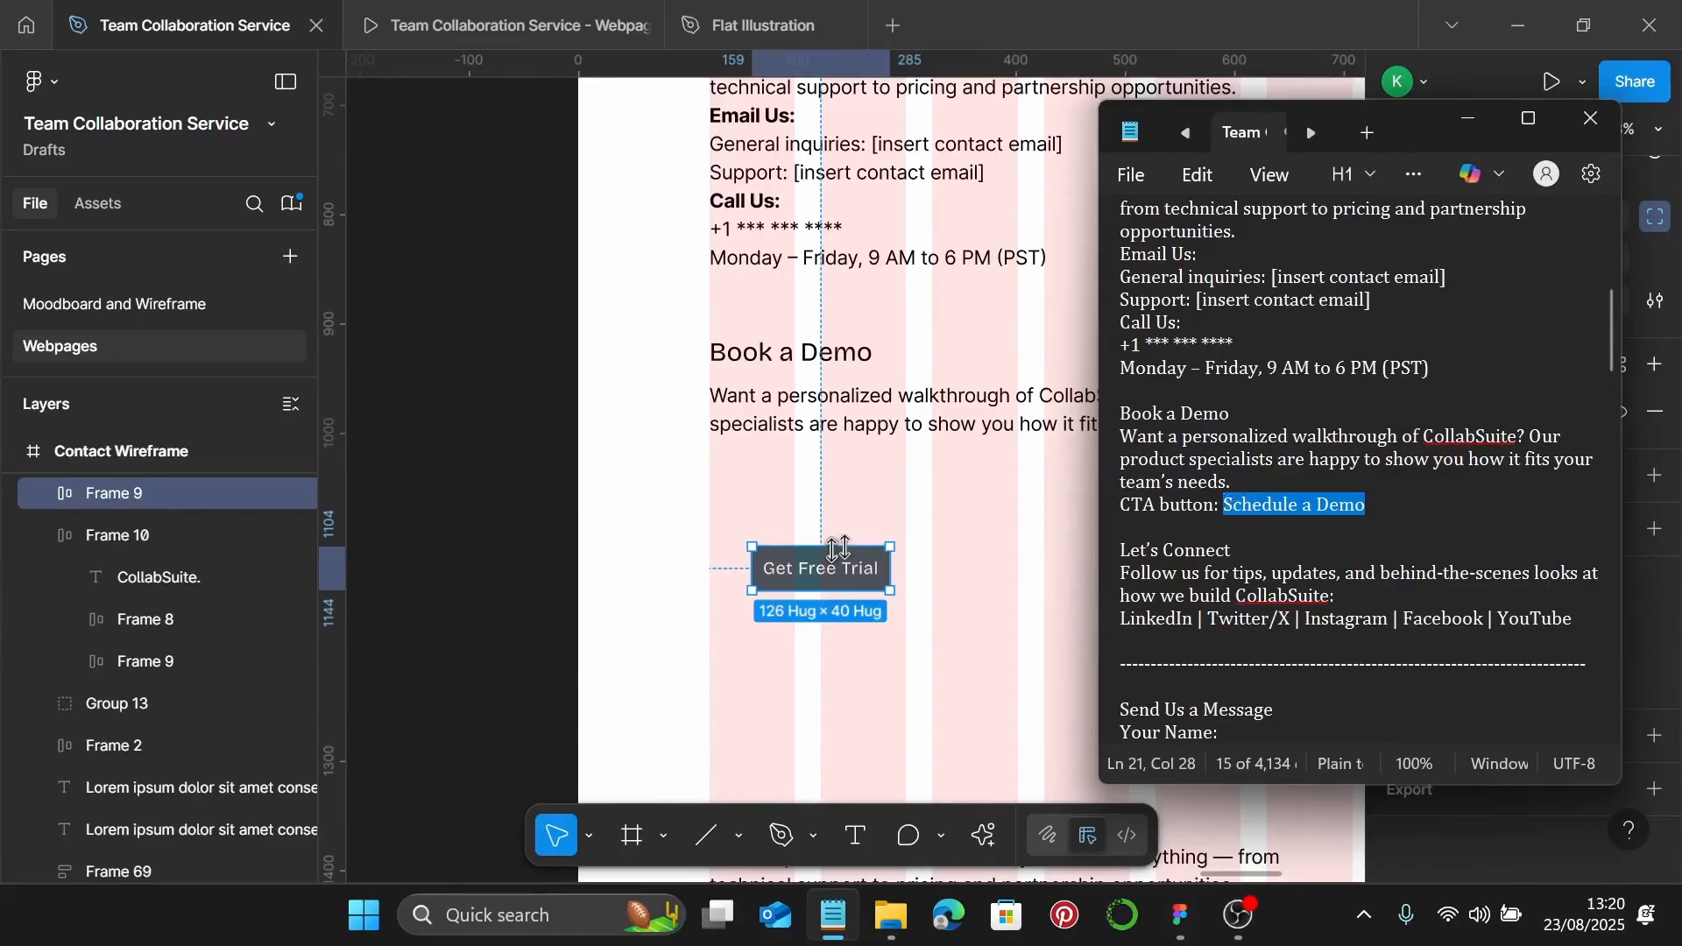
{"action": "left_click", "coordinate": [817, 577]}
{"action": "double_click", "coordinate": [818, 577]}
{"action": "double_click", "coordinate": [817, 574]}
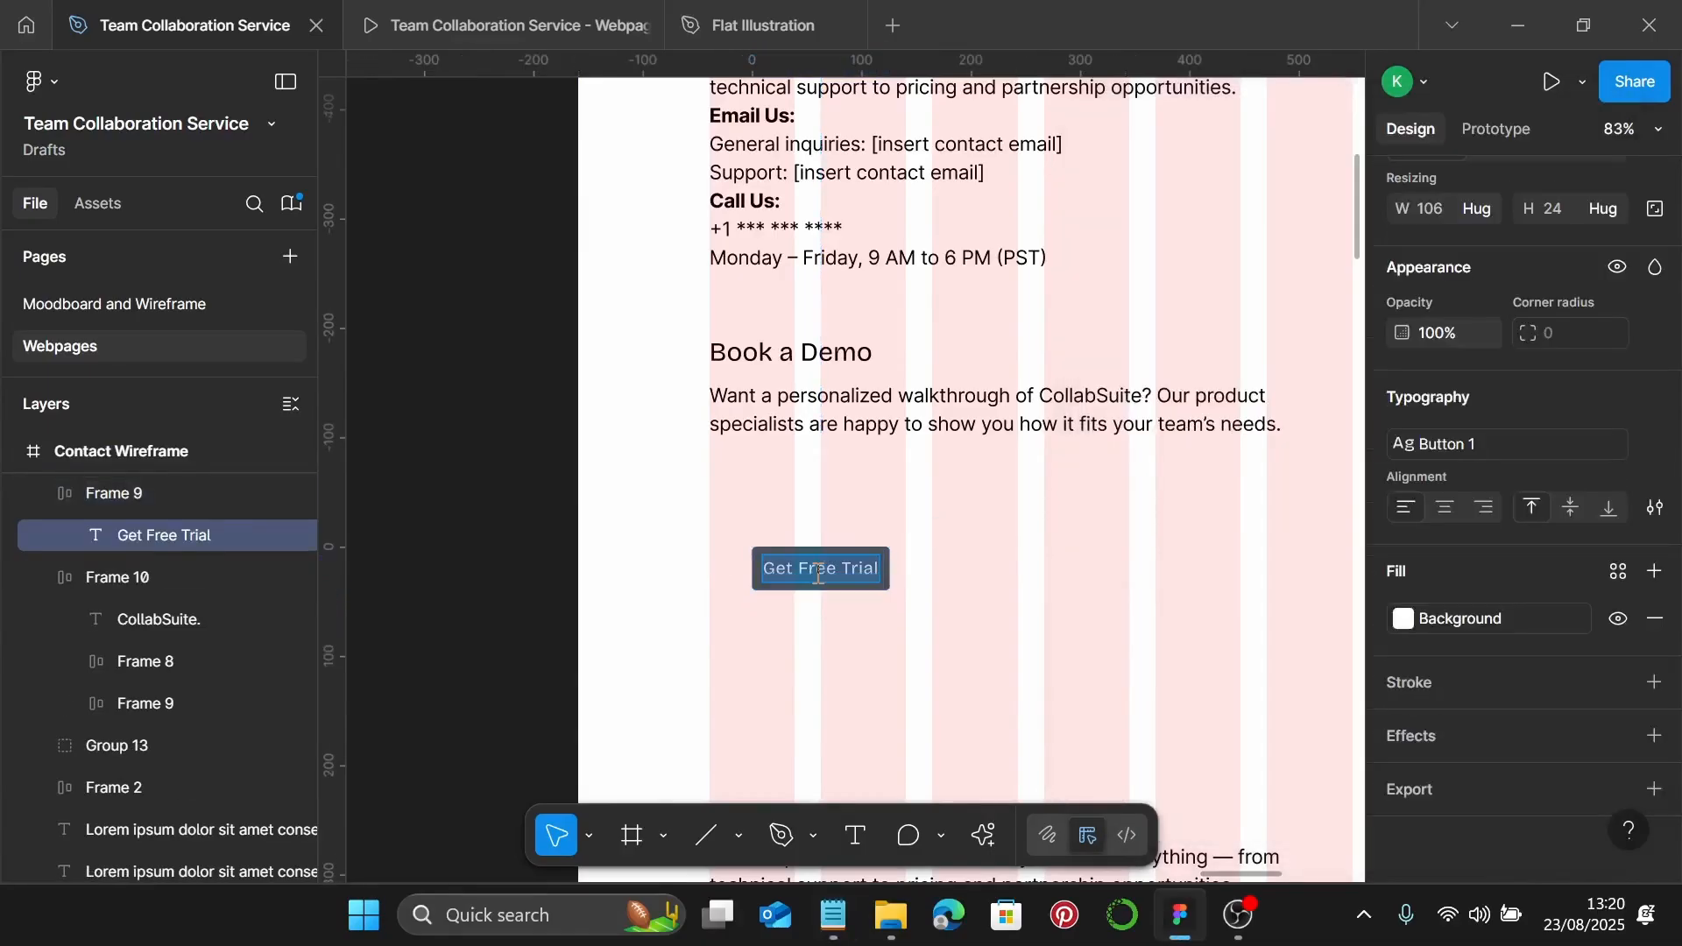
{"action": "type", "text": "Schedule a Demo"}
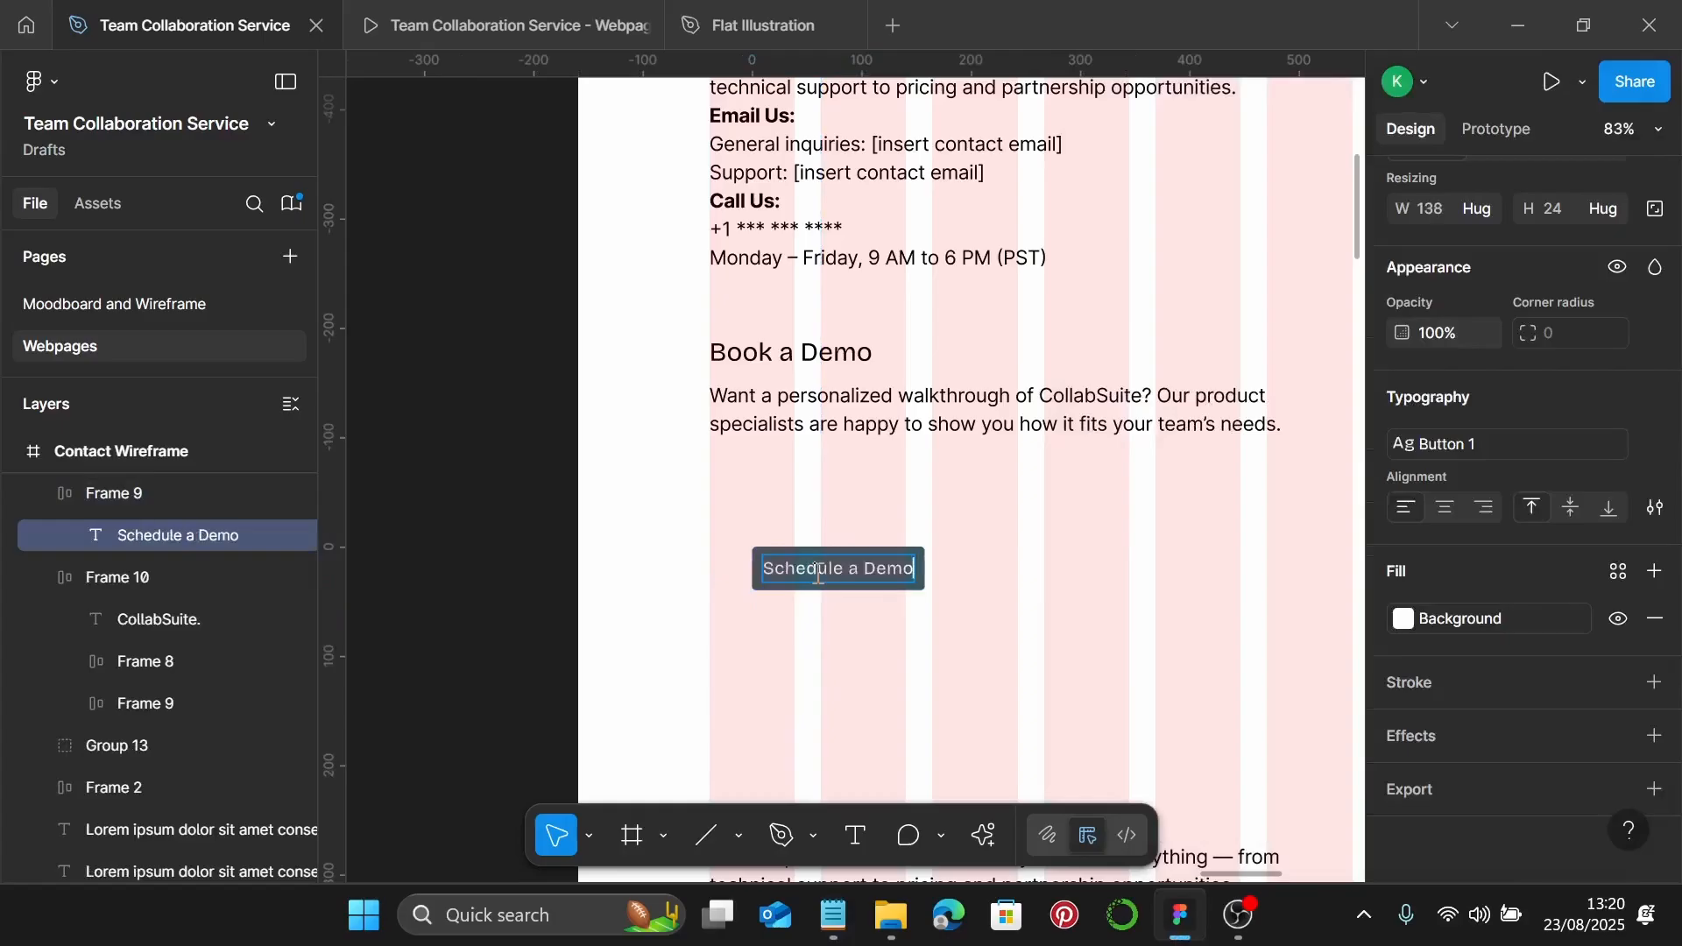
{"action": "key", "text": "Escape"}
Place the Schedule a Demo button inside the Book a Demo block, directly beneath its paragraph
{"action": "left_click", "coordinate": [775, 642]}
{"action": "left_click_drag", "start_coordinate": [822, 567], "coordinate": [795, 433]}
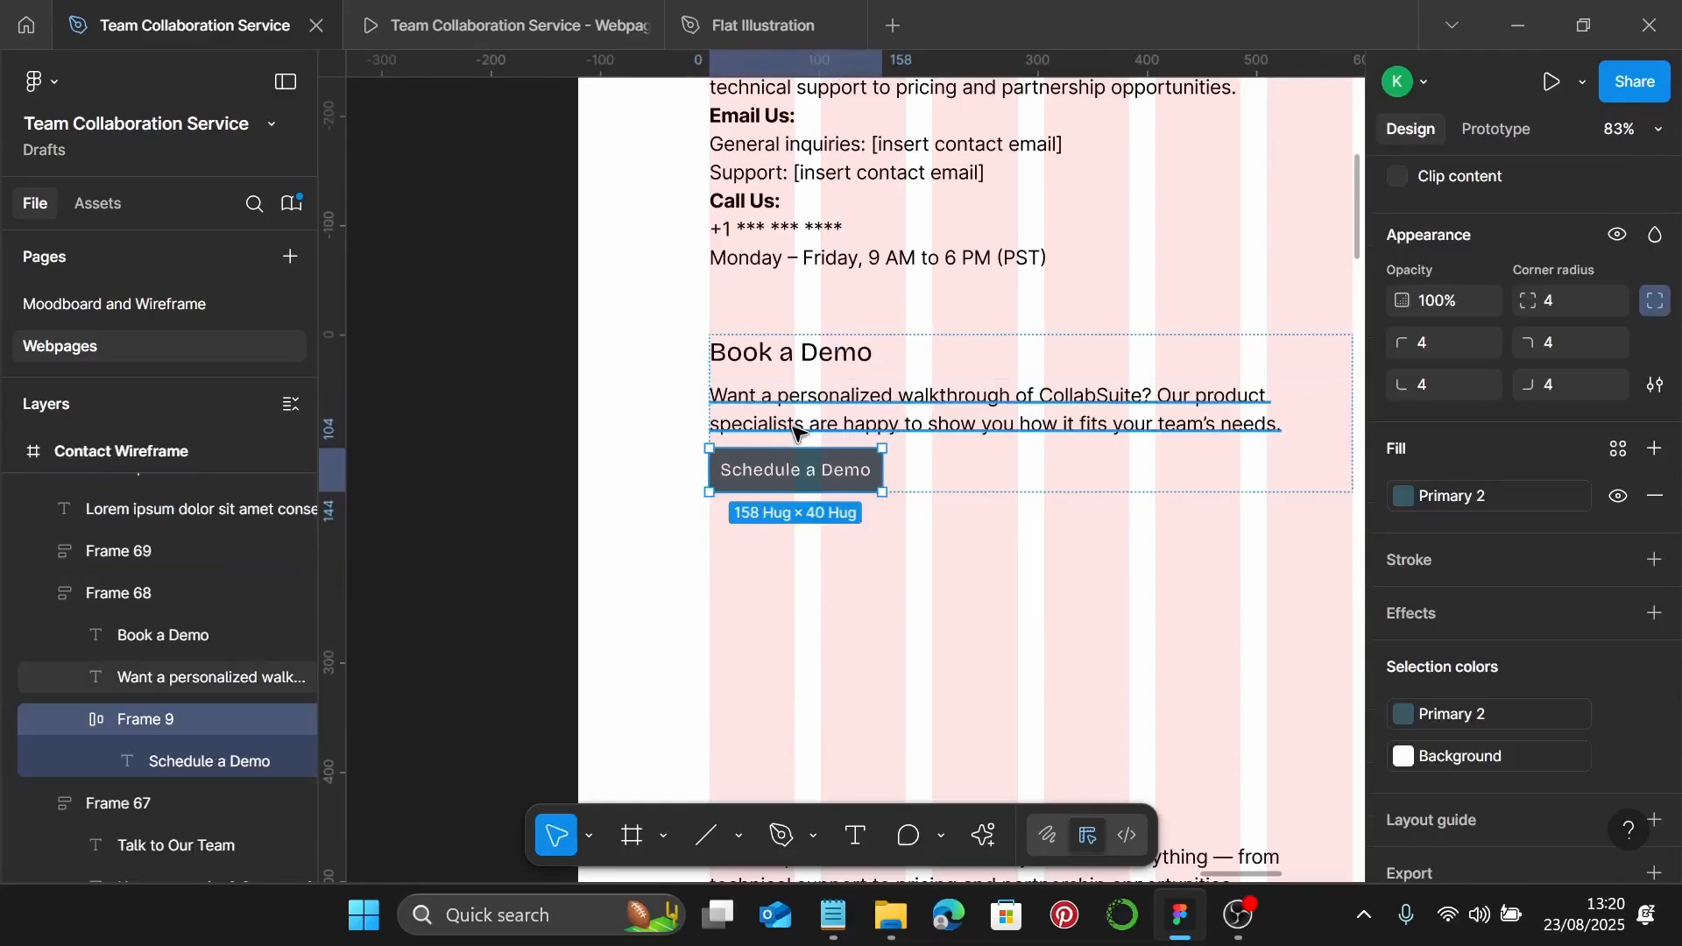
{"action": "left_click", "coordinate": [833, 574]}
Move the remaining Talk to Our Team copy up beneath the Book a Demo block, to about Y 1129
{"action": "scroll", "coordinate": [832, 574], "scroll_direction": "right", "scroll_amount": 4}
{"action": "scroll", "coordinate": [832, 572], "scroll_direction": "down", "scroll_amount": 2}
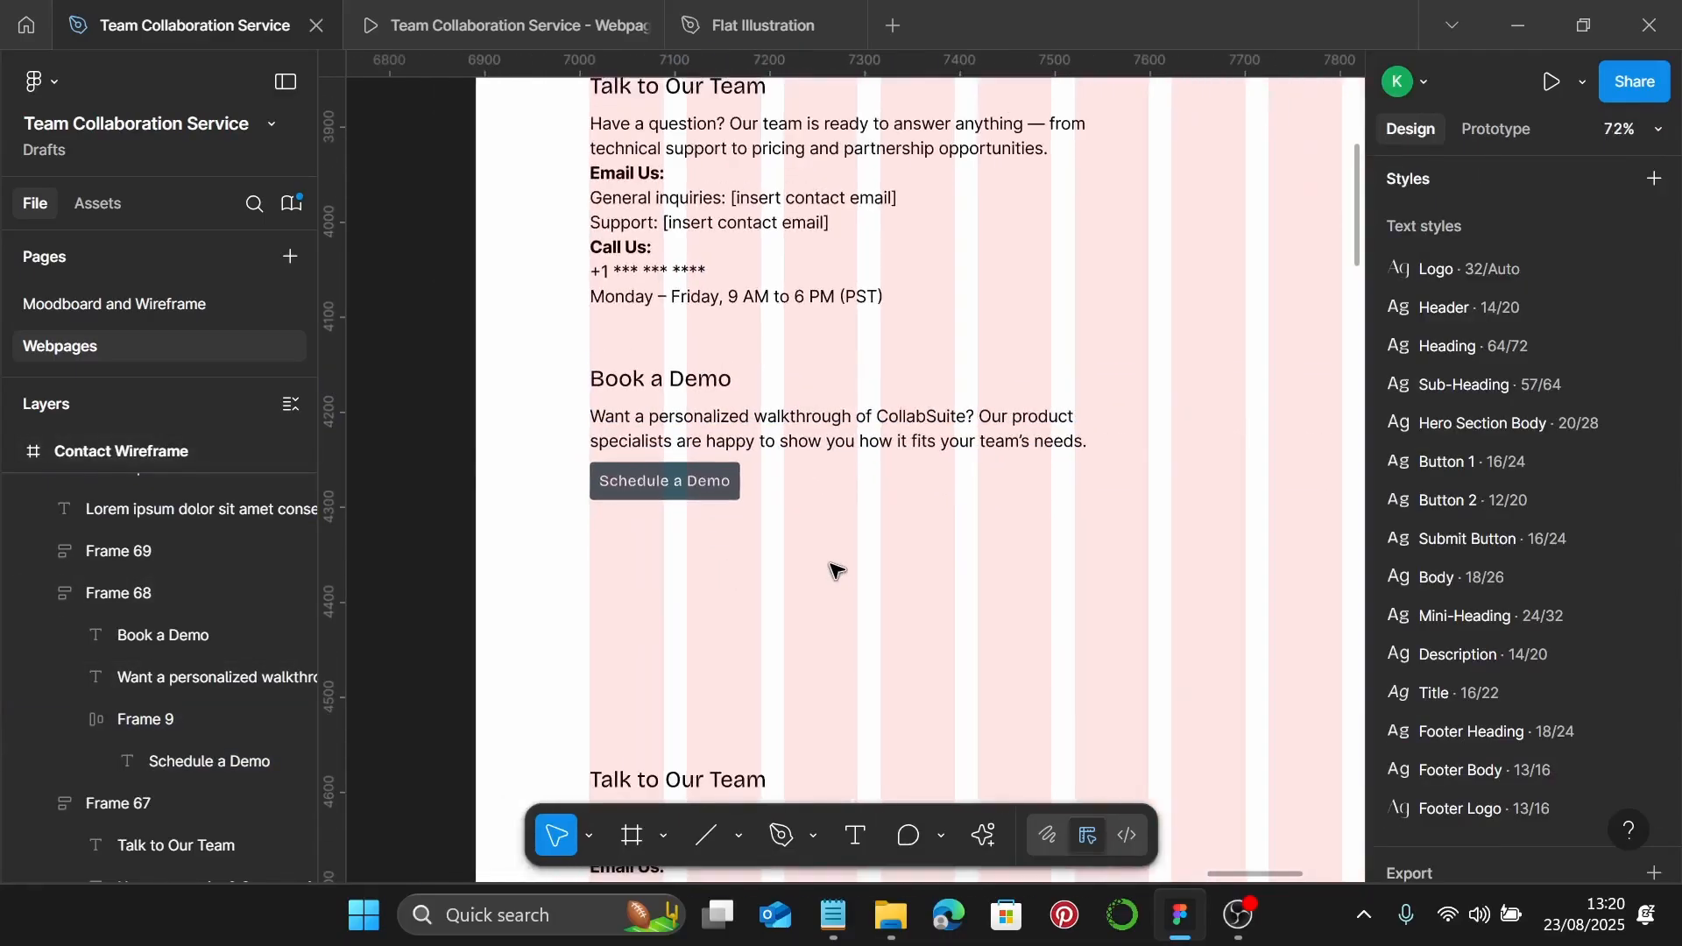
{"action": "scroll", "coordinate": [832, 571], "scroll_direction": "down", "scroll_amount": 4}
{"action": "left_click", "coordinate": [686, 699]}
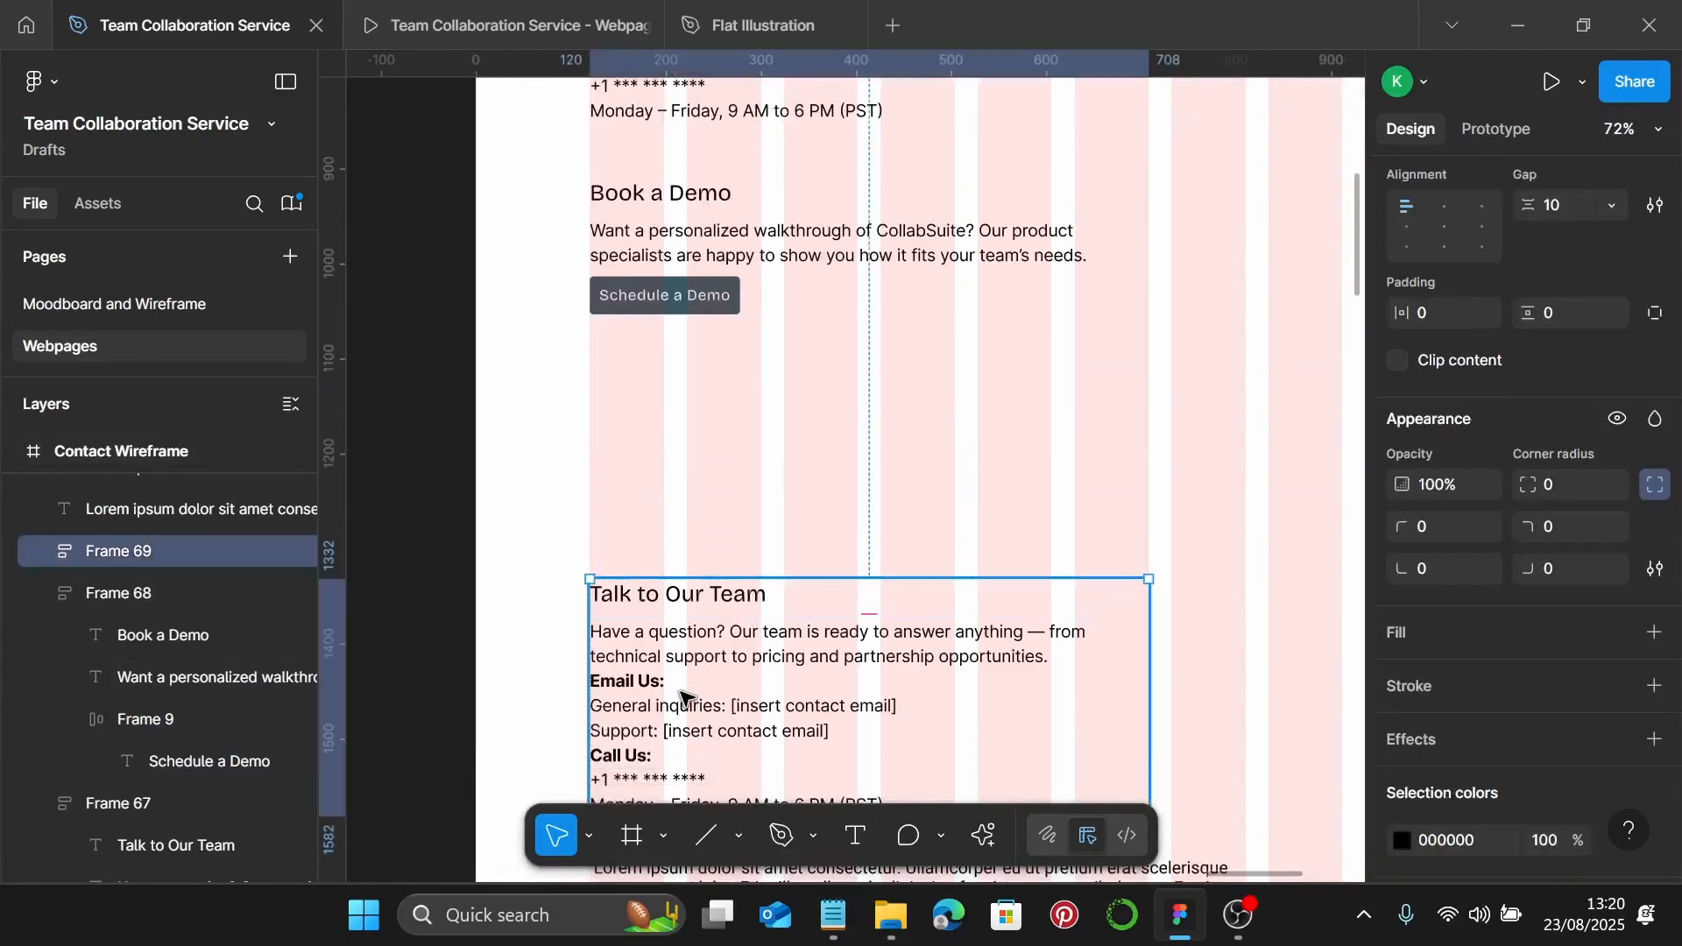
{"action": "left_click_drag", "start_coordinate": [686, 699], "coordinate": [704, 505]}
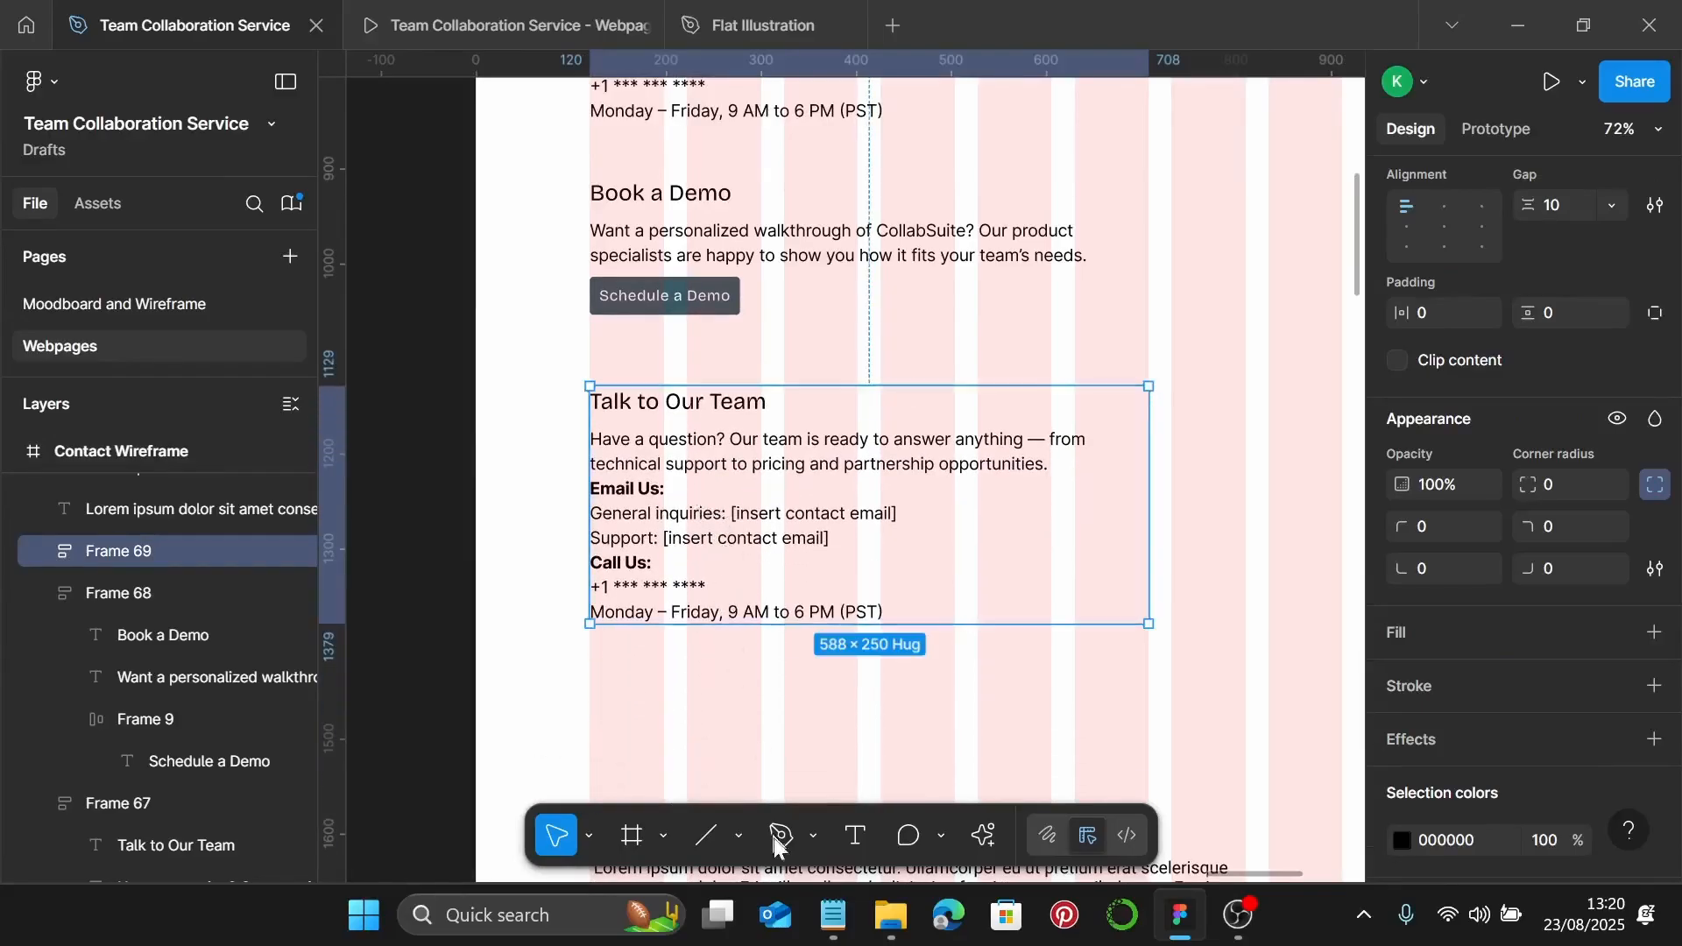
Replace the third block's heading with "Let's Connect" copied from the notes
{"action": "left_click", "coordinate": [830, 913]}
{"action": "scroll", "coordinate": [1245, 430], "scroll_direction": "down", "scroll_amount": 2}
{"action": "left_click", "coordinate": [1255, 410]}
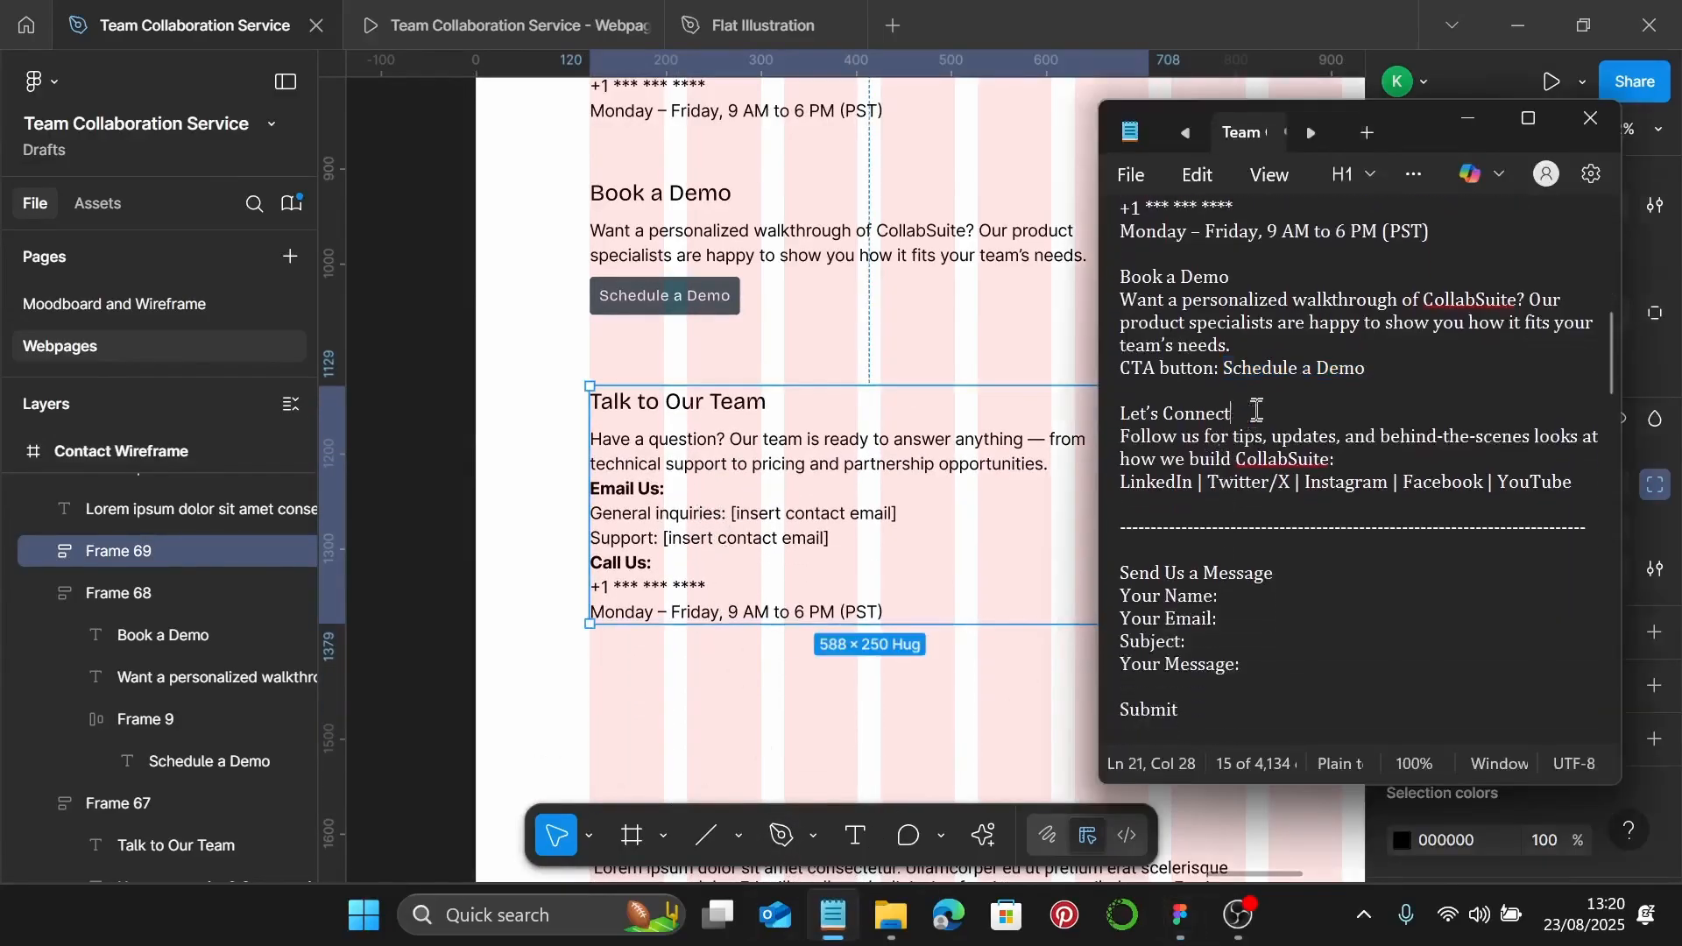
{"action": "left_click_drag", "start_coordinate": [1256, 410], "coordinate": [1124, 416]}
{"action": "key", "text": "ctrl+c"}
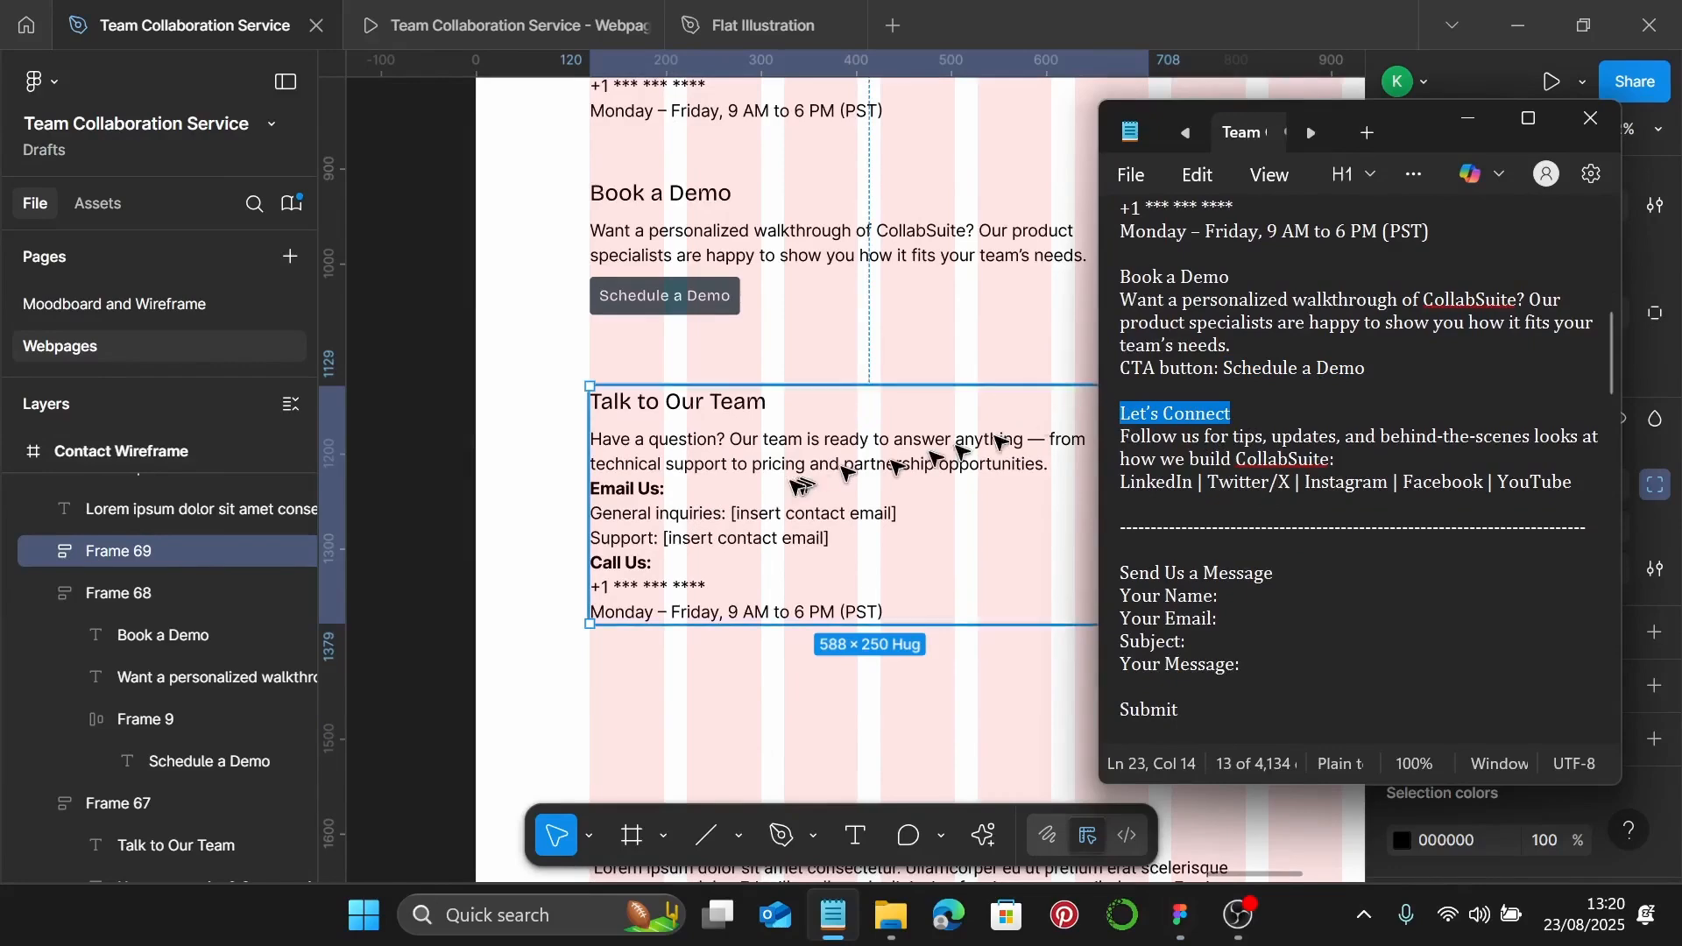
{"action": "left_click", "coordinate": [725, 408]}
{"action": "double_click", "coordinate": [725, 404]}
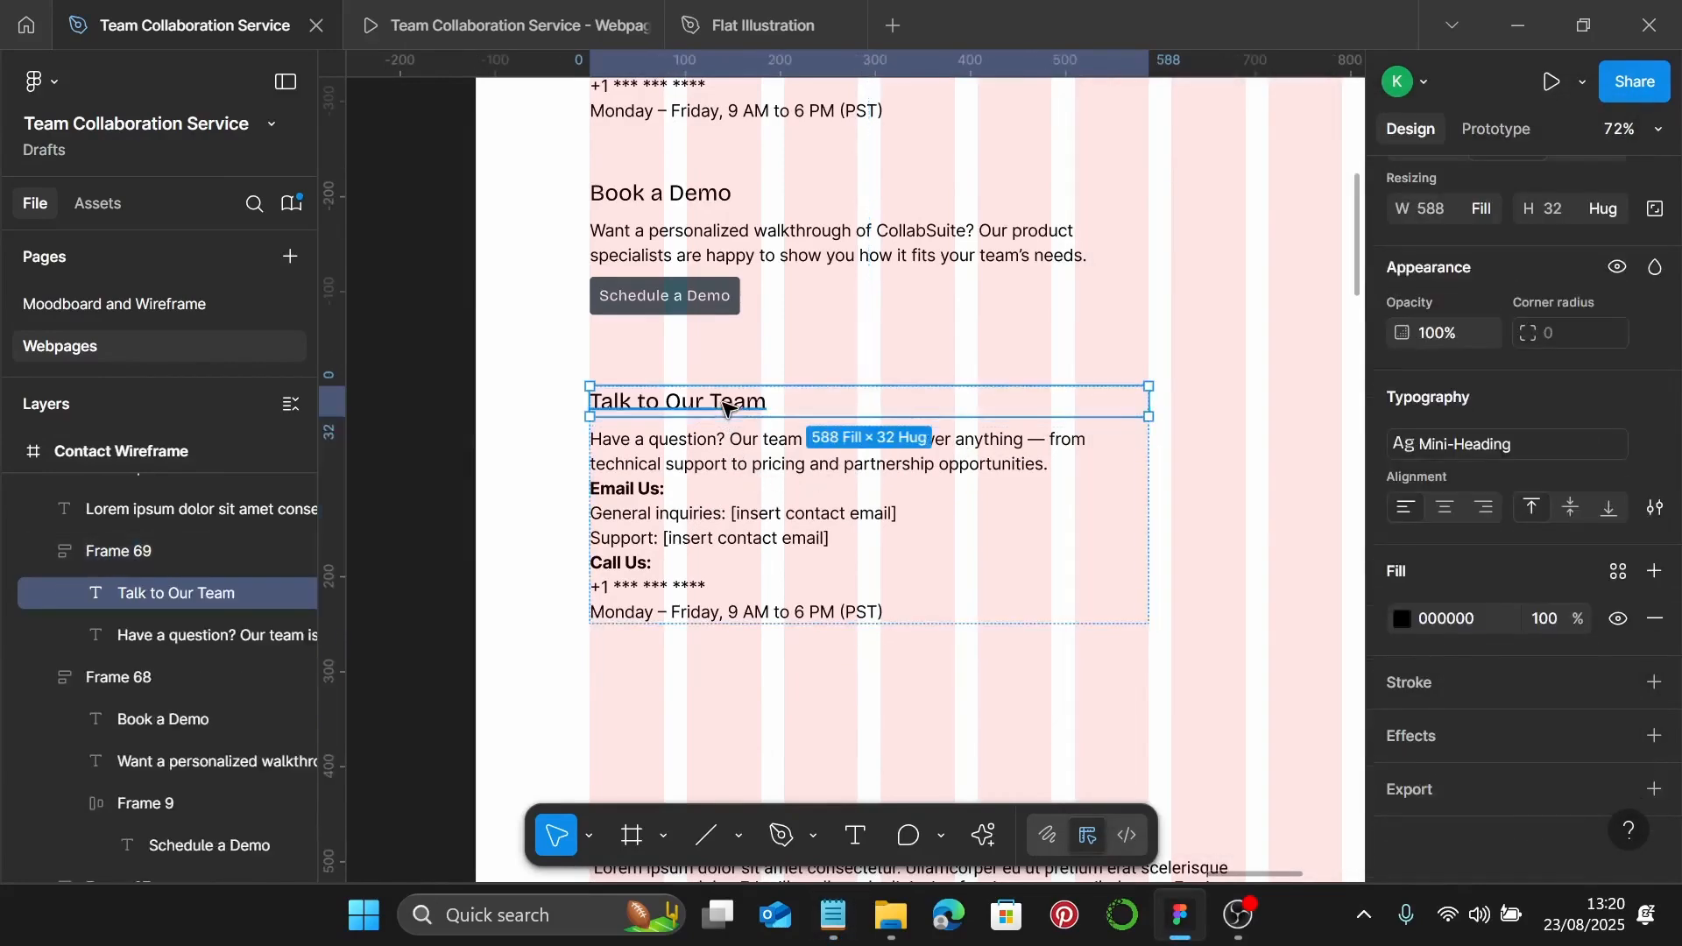
{"action": "double_click", "coordinate": [726, 405]}
{"action": "key", "text": "ctrl+v"}
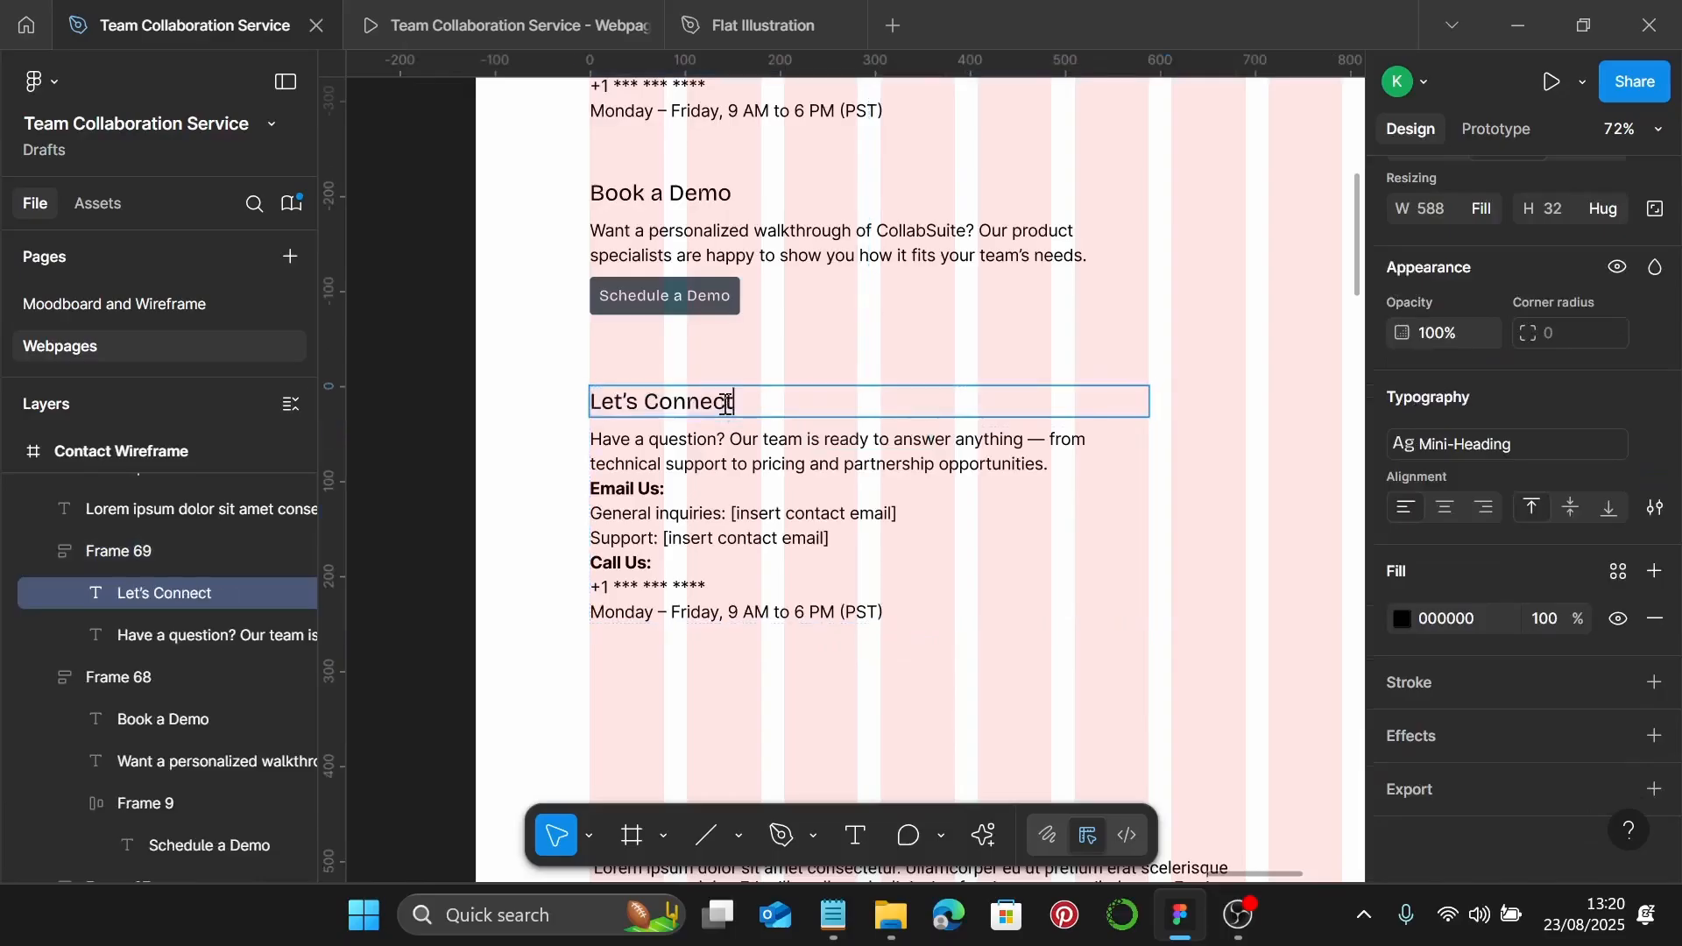
Replace the Let's Connect block's paragraph with the notes' "Follow us for tips, updates" text, including the line of social network names
{"action": "left_click", "coordinate": [833, 915]}
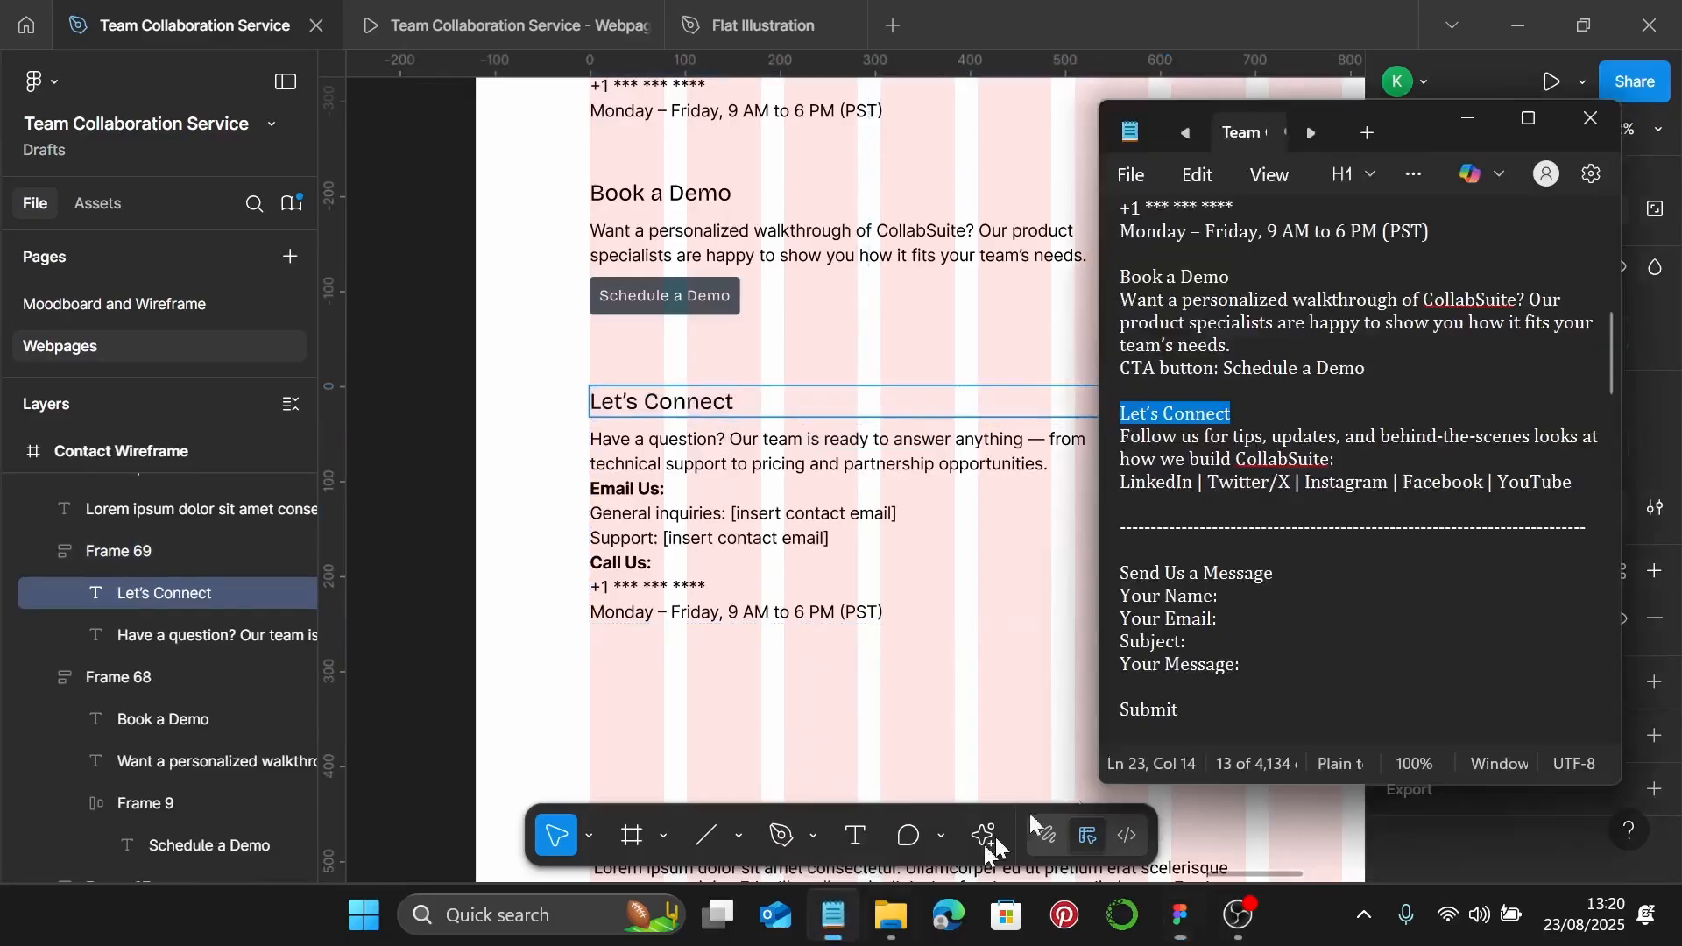
{"action": "left_click_drag", "start_coordinate": [1577, 481], "coordinate": [1117, 436]}
{"action": "key", "text": "ctrl+c"}
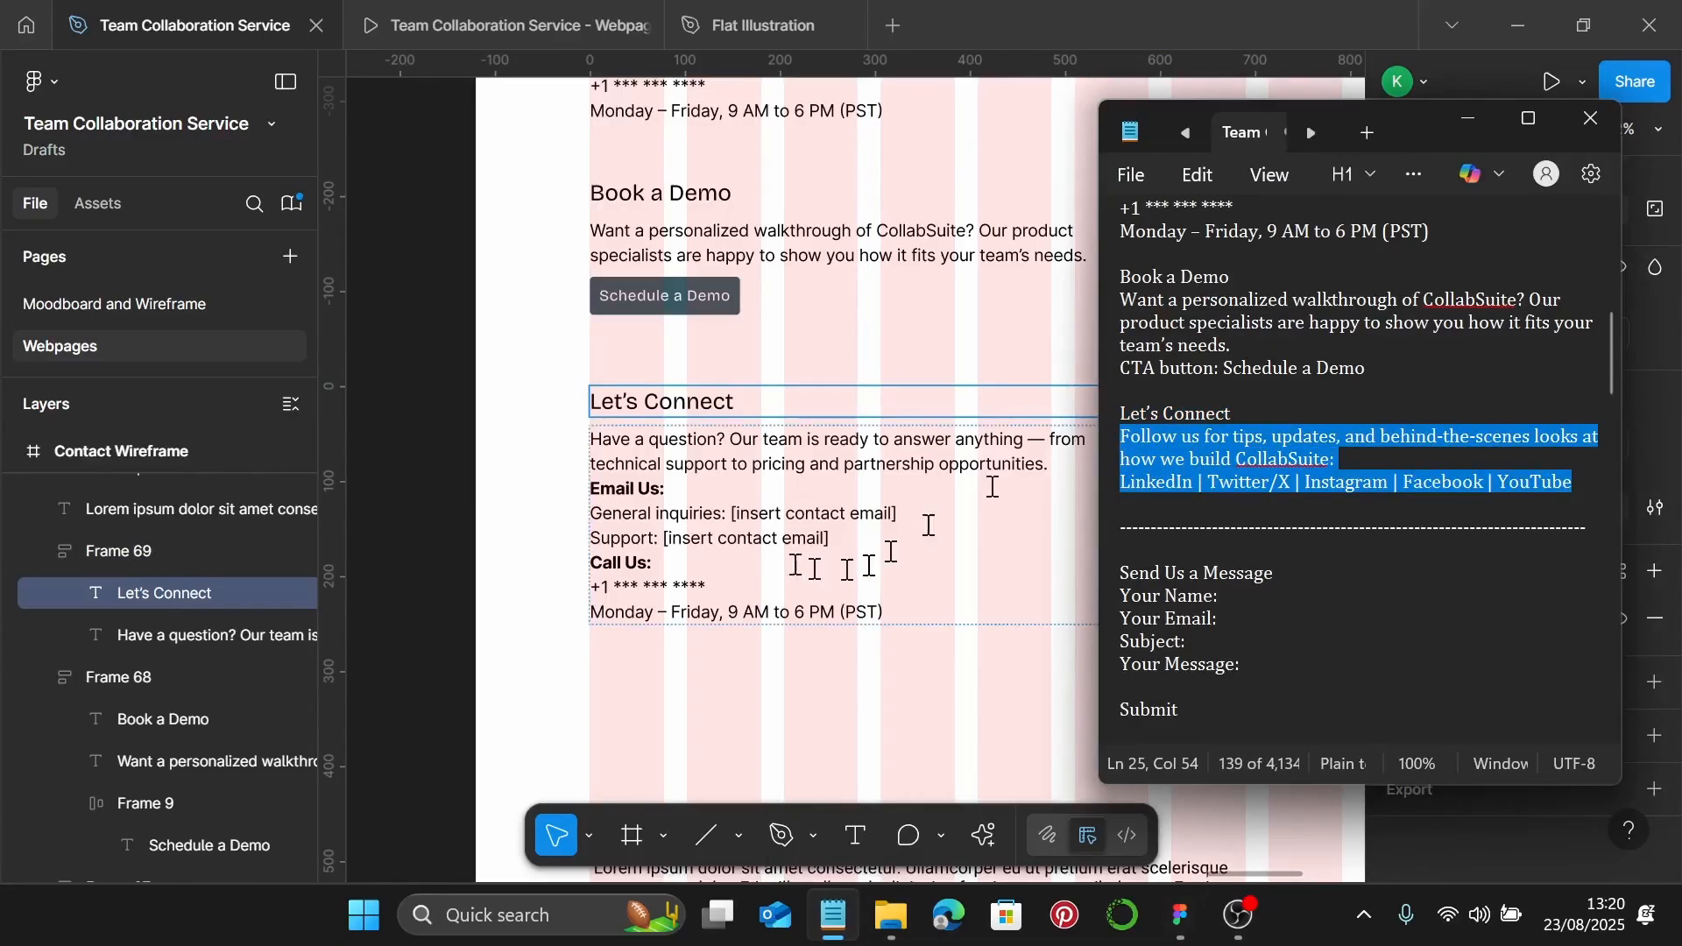
{"action": "left_click", "coordinate": [751, 538]}
{"action": "key", "text": "Return"}
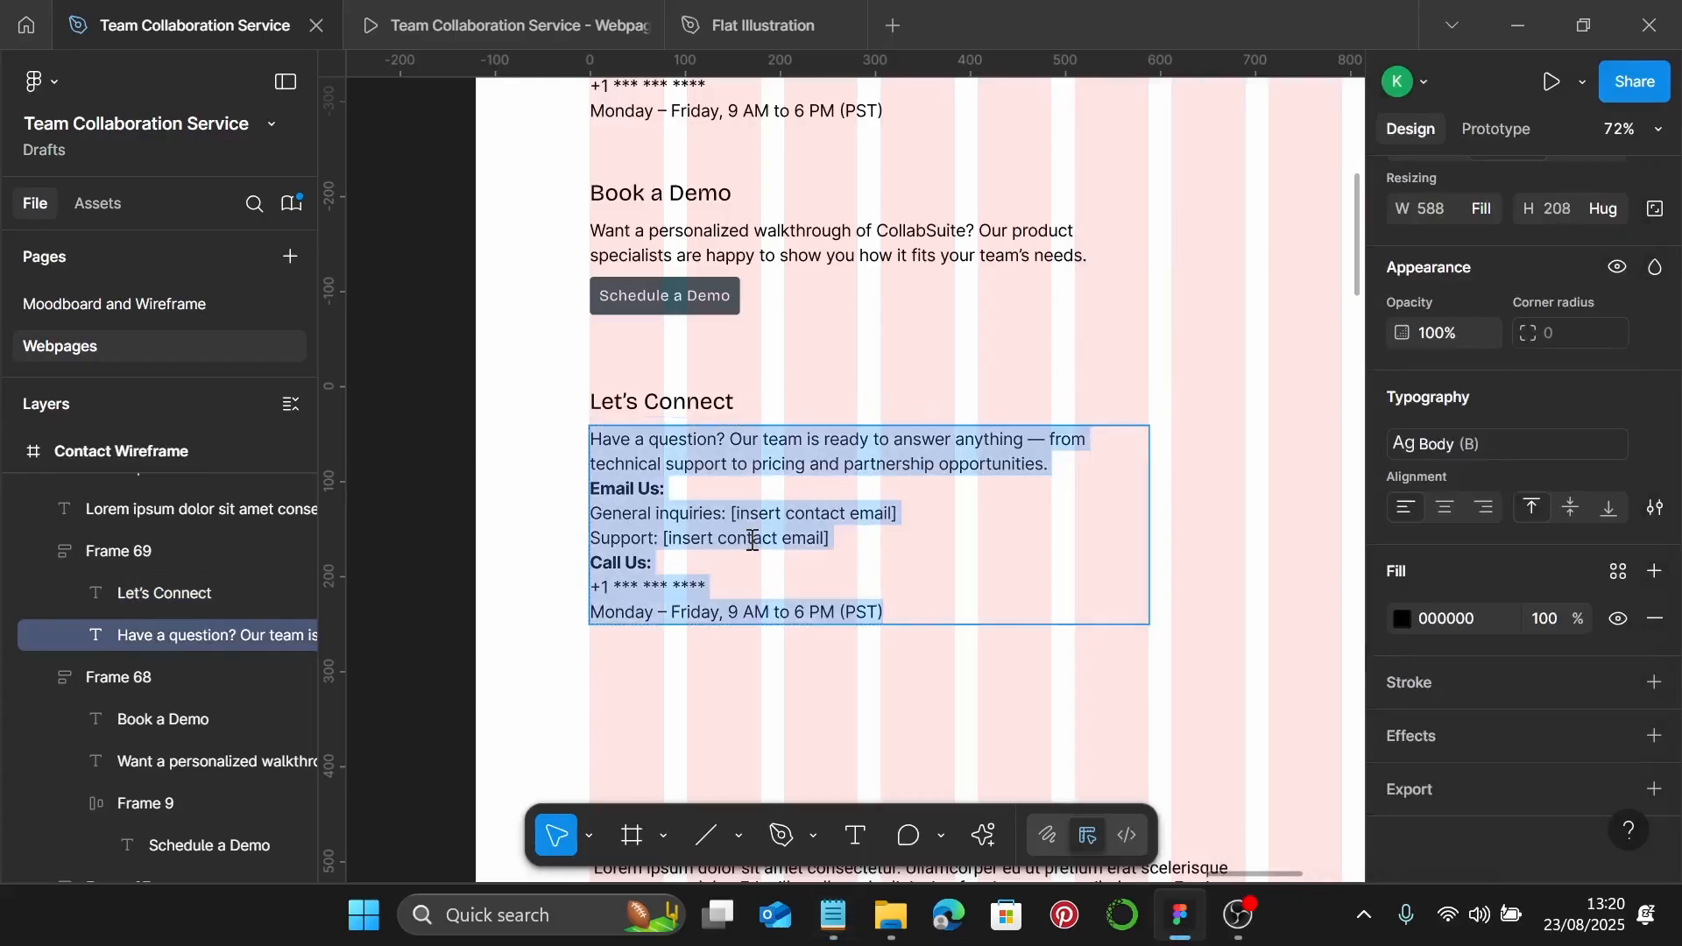
{"action": "key", "text": "ctrl+v"}
{"action": "scroll", "coordinate": [750, 539], "scroll_direction": "down", "scroll_amount": 3}
{"action": "left_click", "coordinate": [1018, 600]}
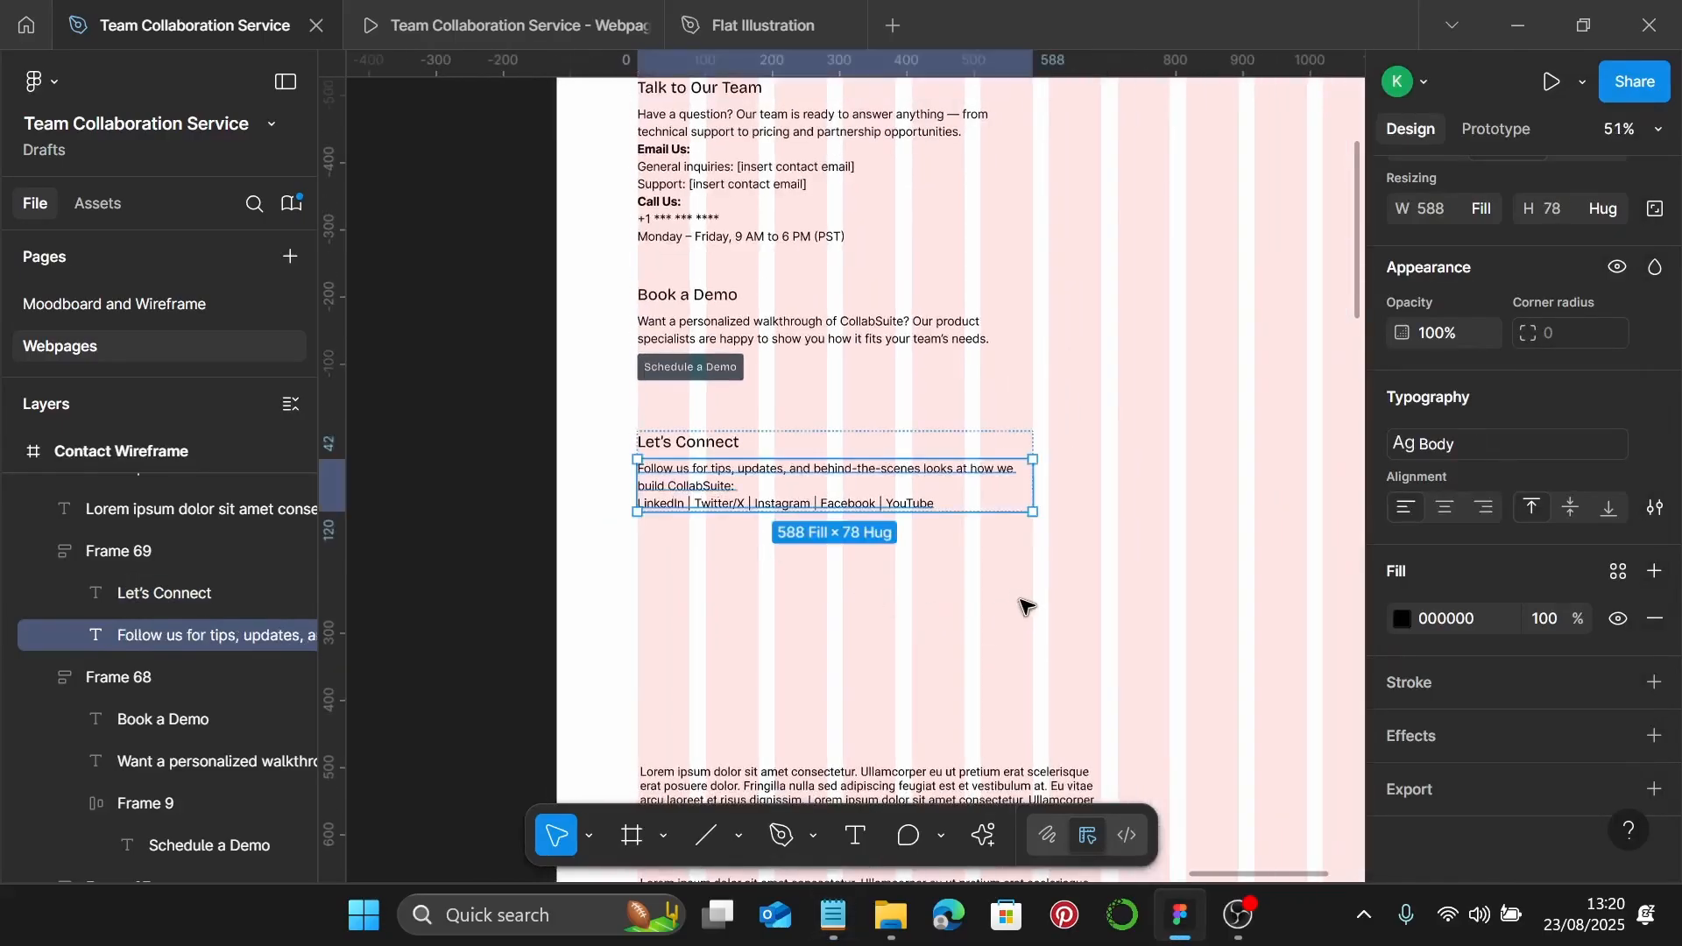
{"action": "scroll", "coordinate": [1011, 585], "scroll_direction": "down", "scroll_amount": 2}
{"action": "left_click", "coordinate": [1089, 537]}
Delete the placeholder "Start your project" button below the lorem ipsum paragraphs
{"action": "scroll", "coordinate": [1089, 537], "scroll_direction": "down", "scroll_amount": 3}
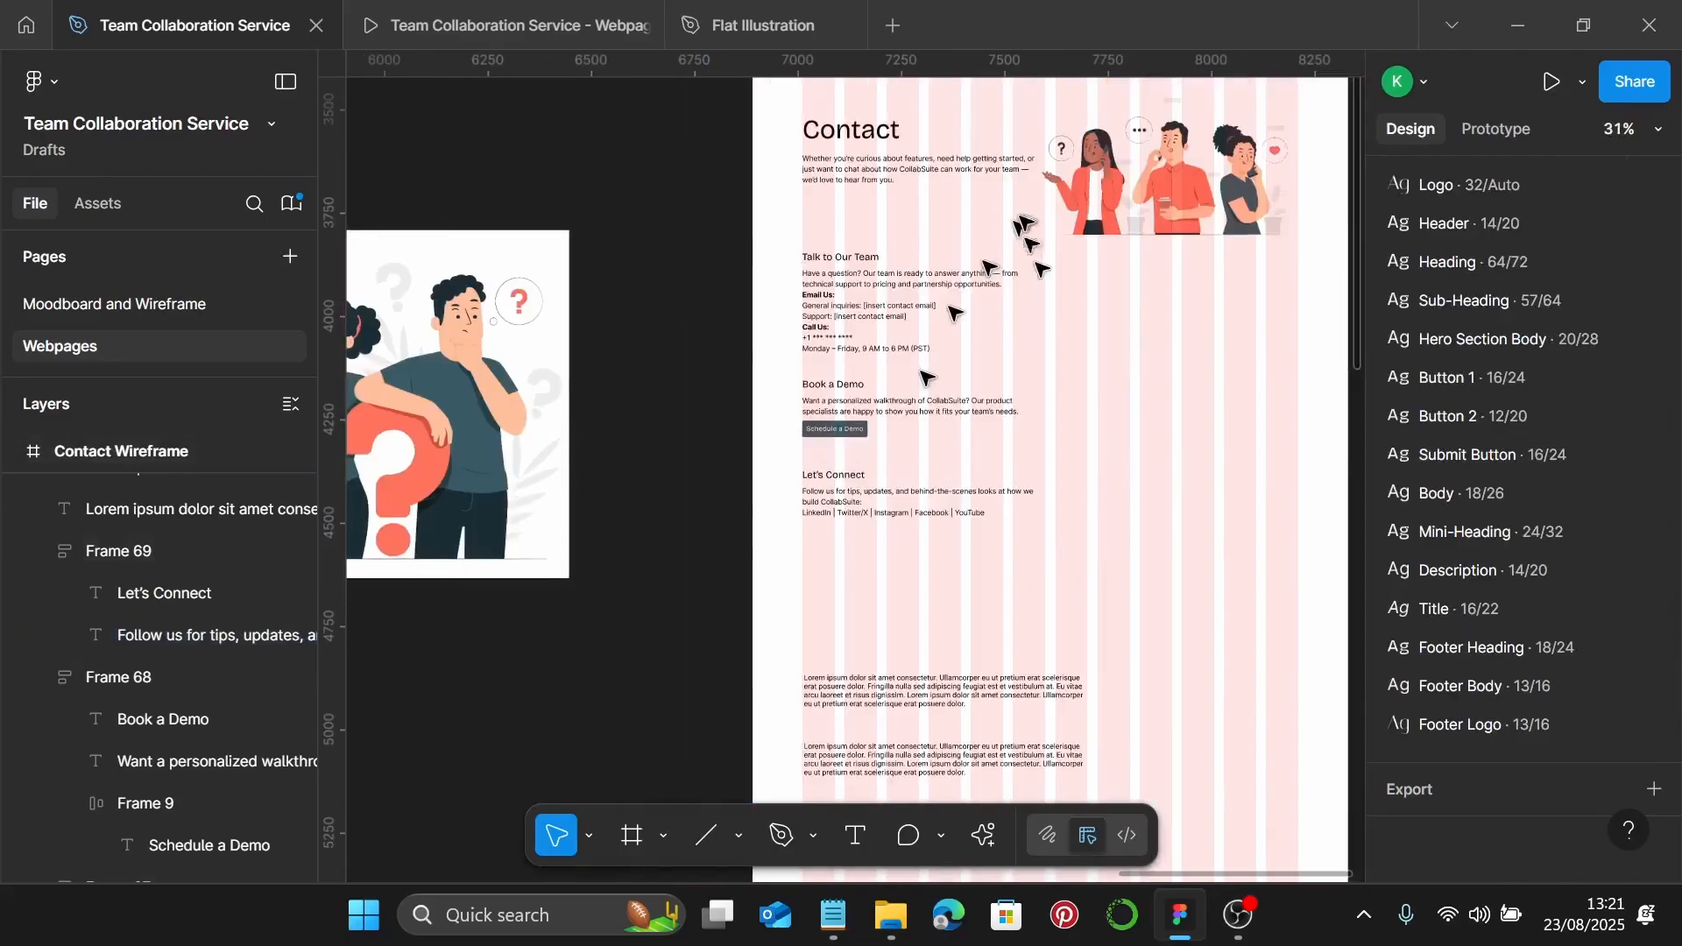
{"action": "scroll", "coordinate": [1098, 340], "scroll_direction": "down", "scroll_amount": 5}
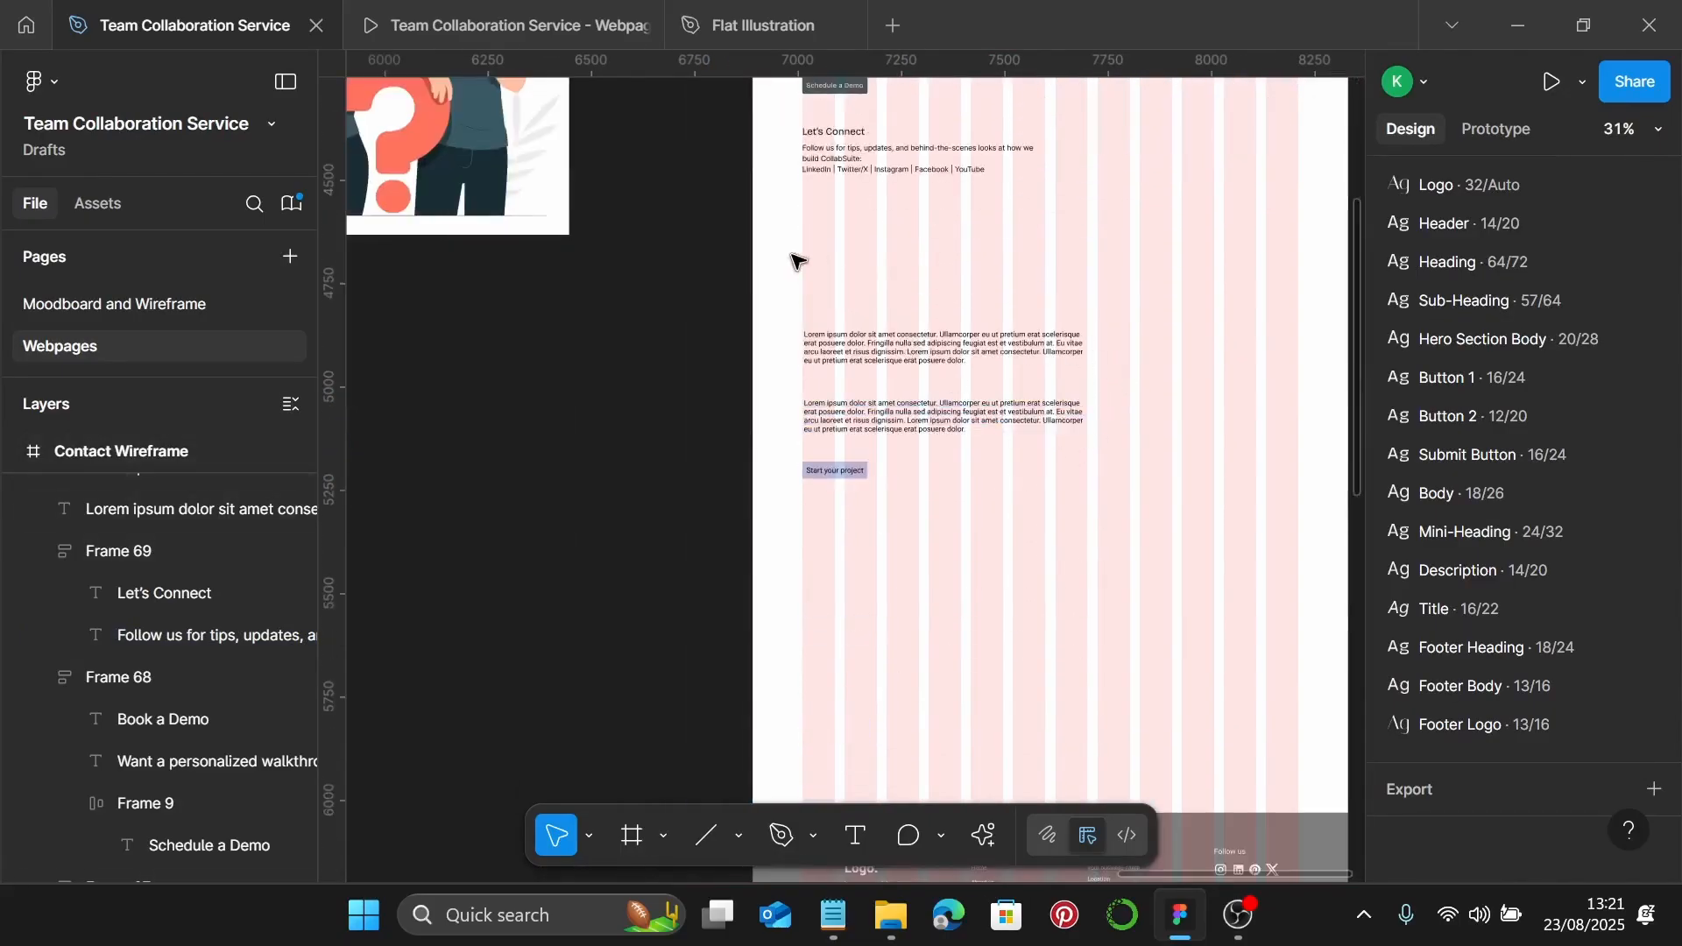
{"action": "left_click", "coordinate": [837, 469]}
{"action": "key", "text": "Delete"}
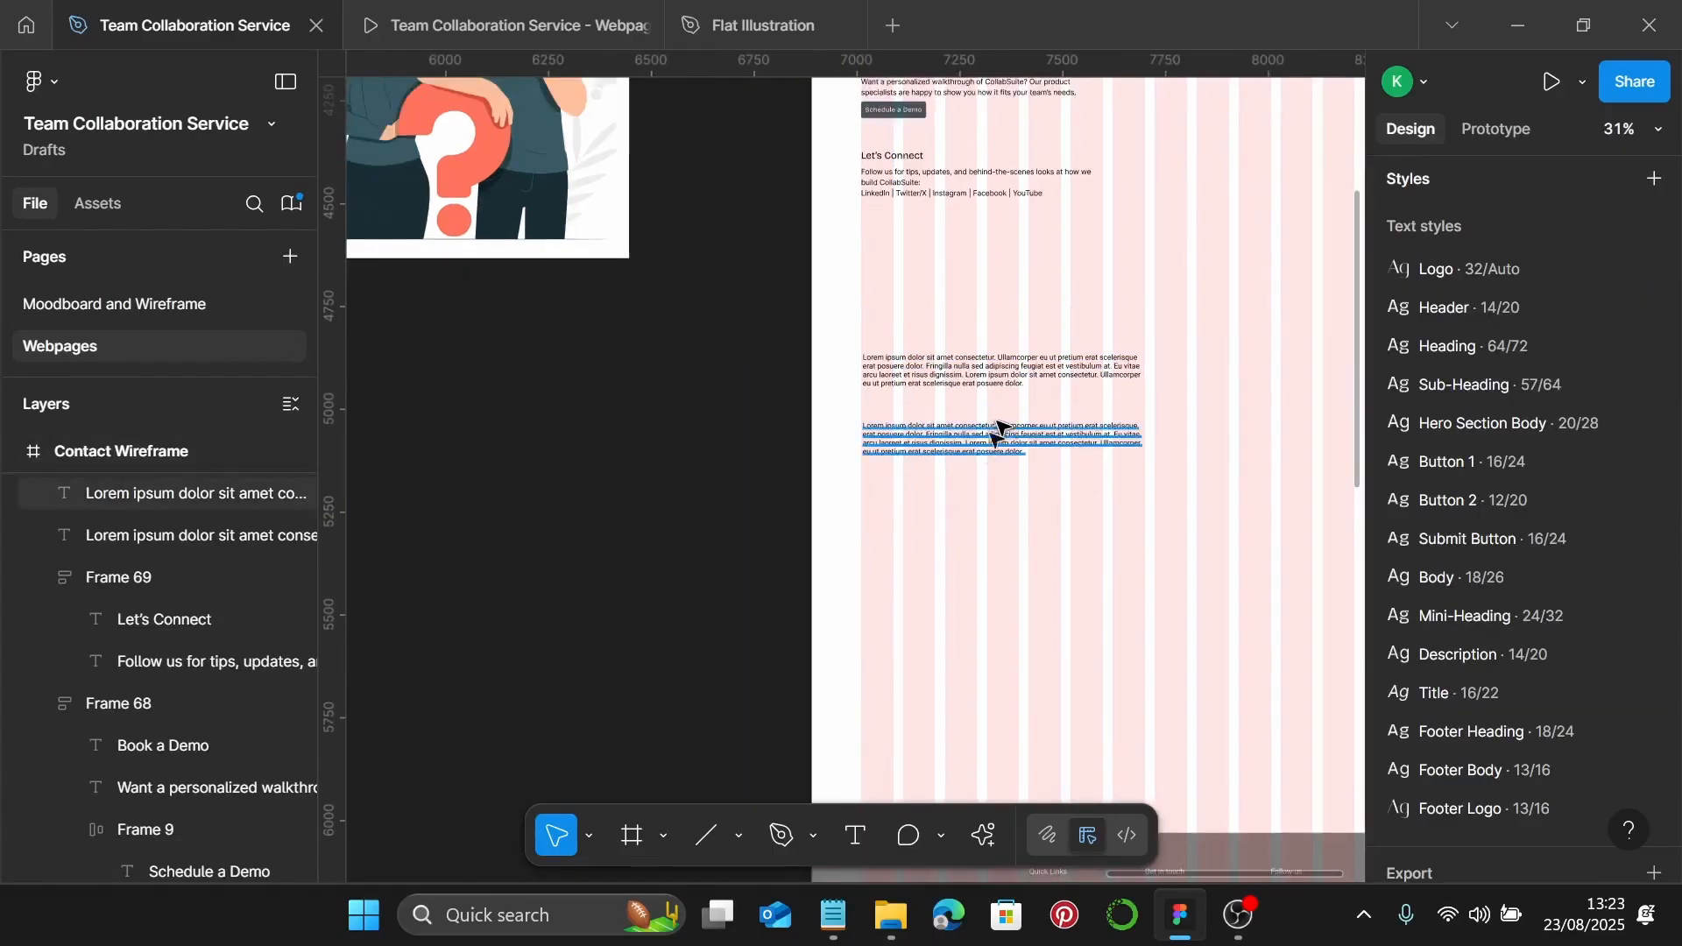
Move the lower lorem ipsum paragraph down to about Y 2440 and the upper one to about Y 2062
{"action": "left_click_drag", "start_coordinate": [974, 443], "coordinate": [970, 706]}
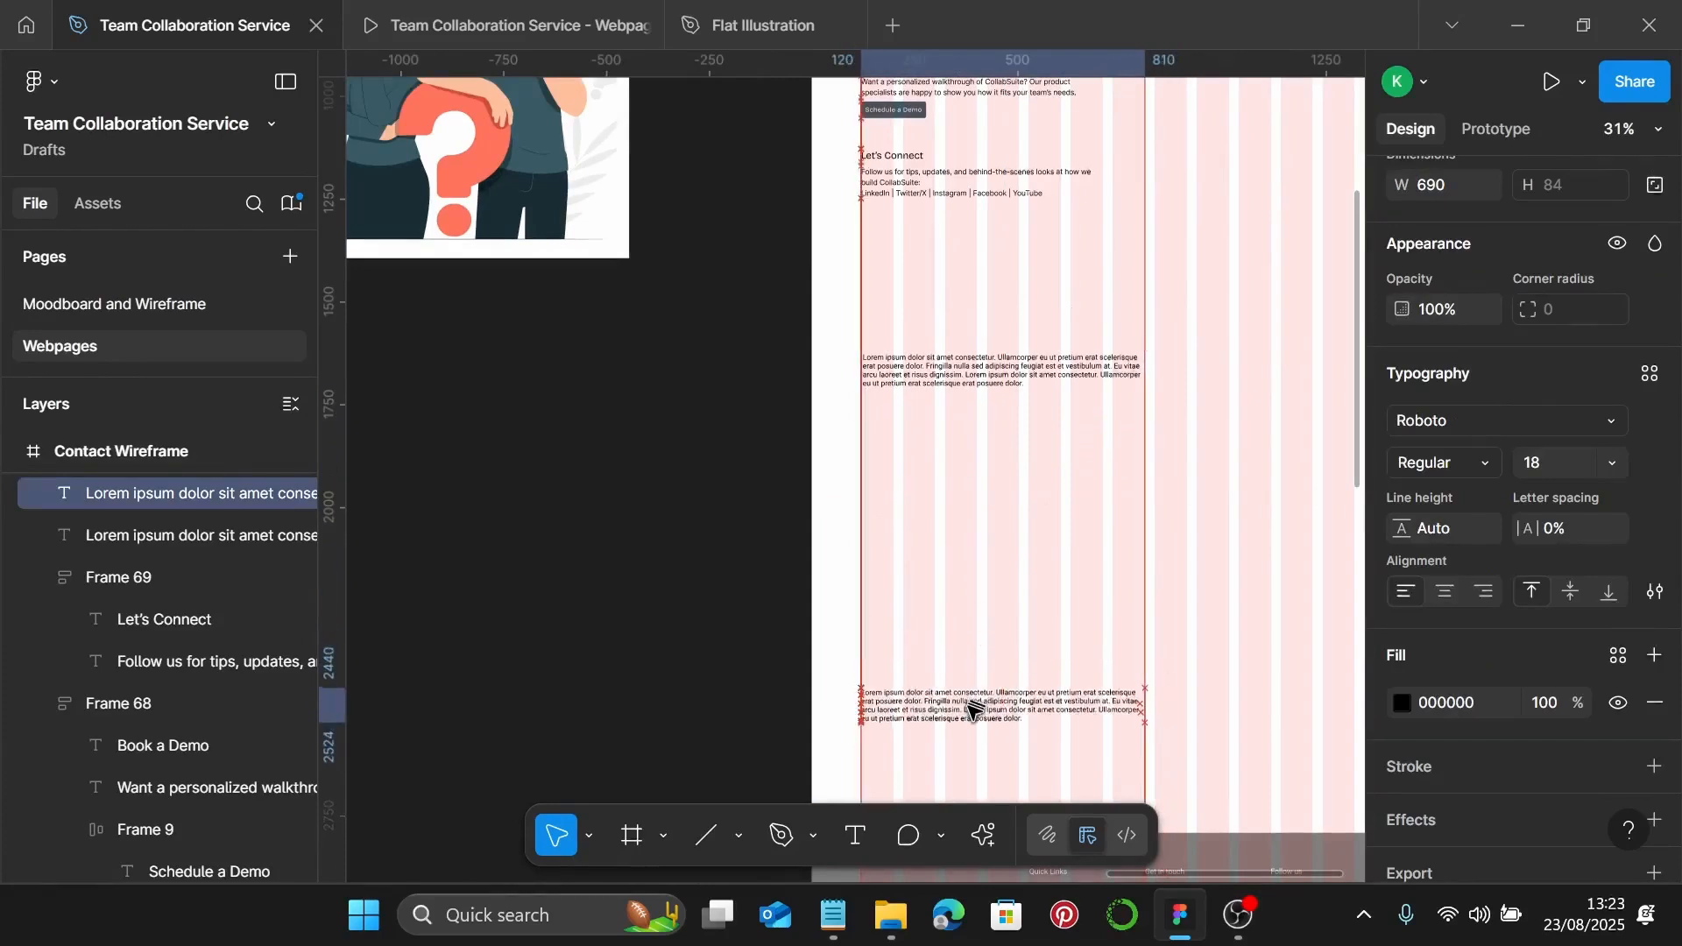
{"action": "scroll", "coordinate": [1113, 429], "scroll_direction": "right", "scroll_amount": 2}
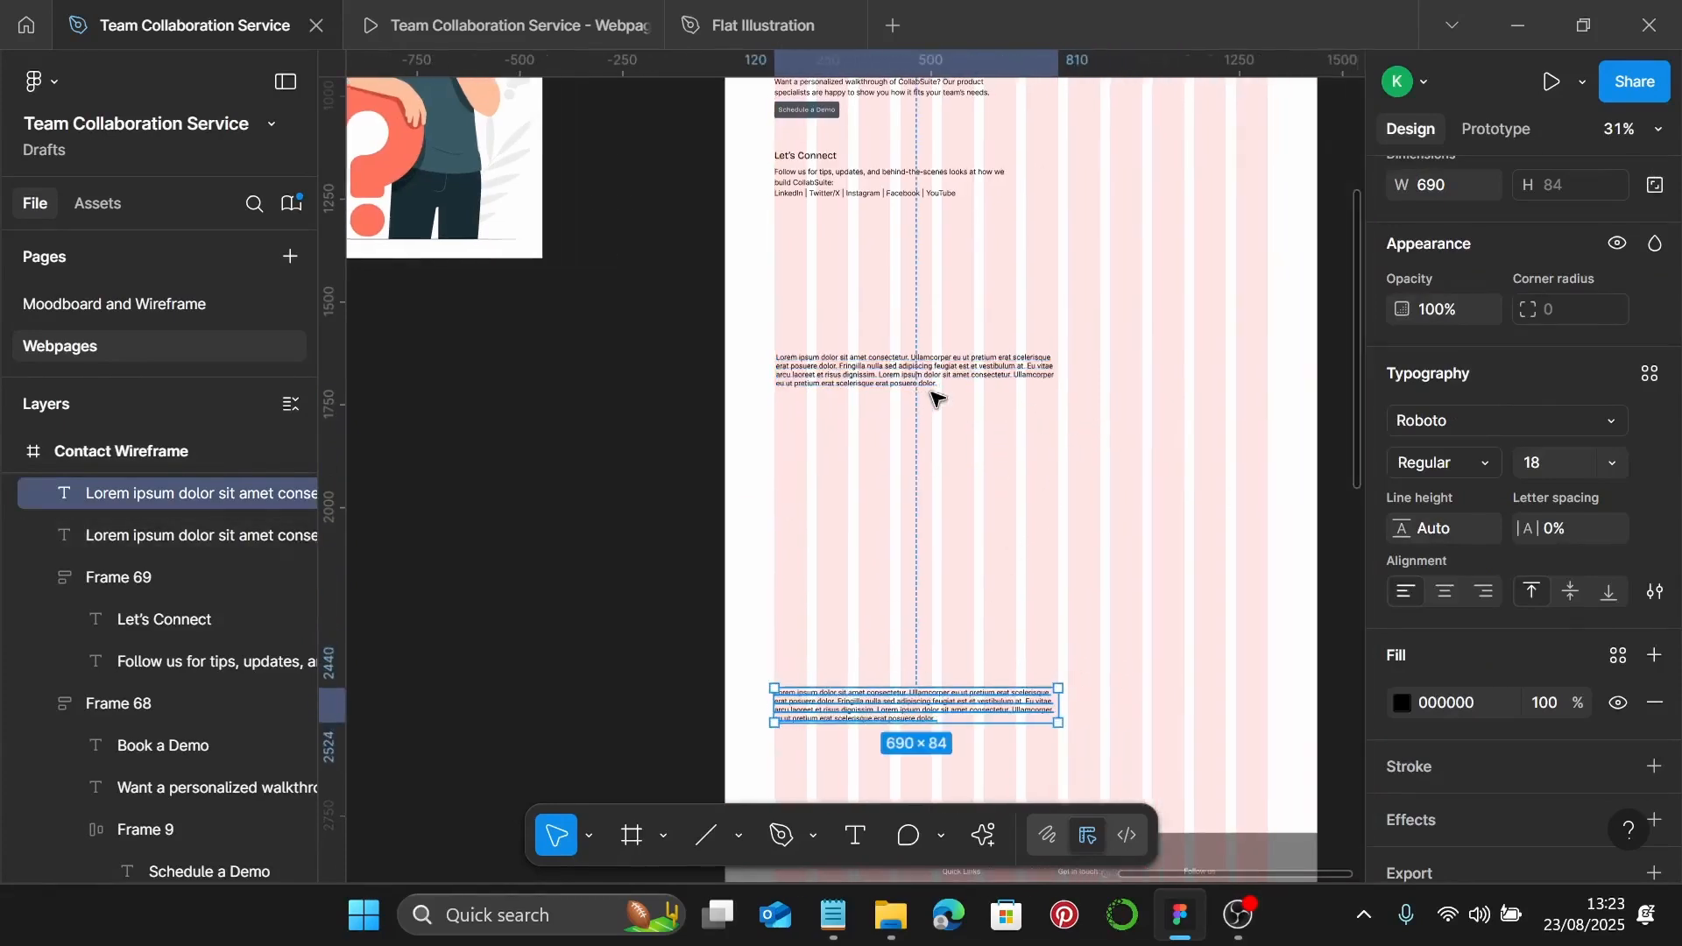
{"action": "scroll", "coordinate": [932, 391], "scroll_direction": "right", "scroll_amount": 2}
{"action": "left_click_drag", "start_coordinate": [886, 382], "coordinate": [848, 543]}
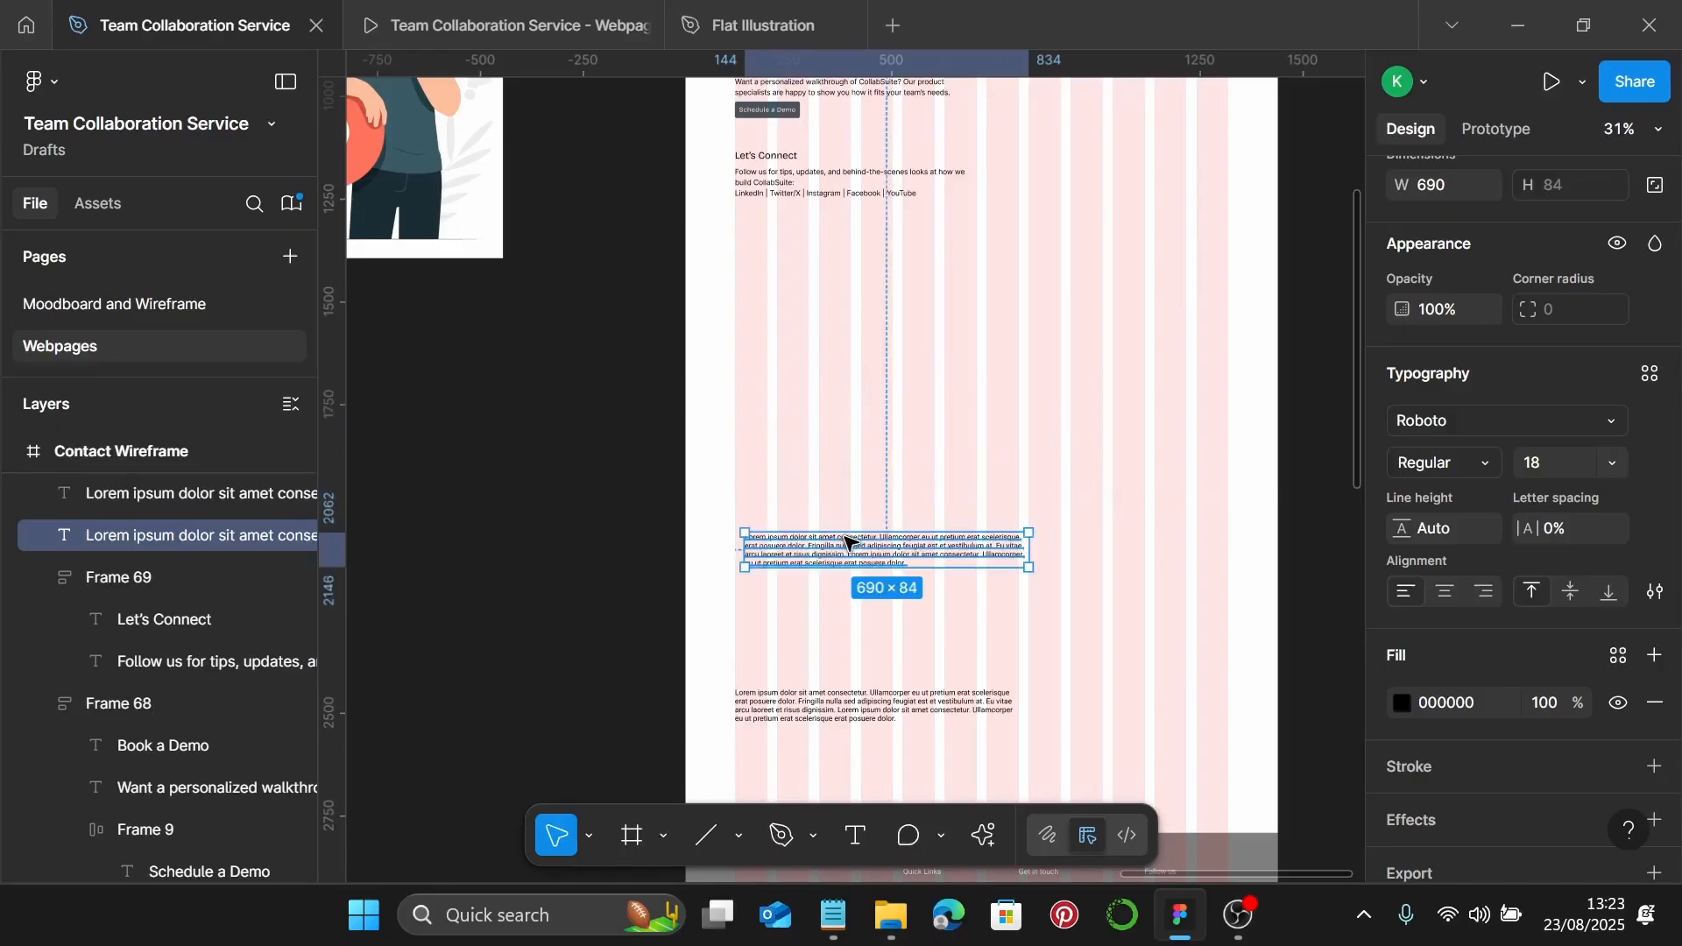
Draw a rectangle about 895 wide at X 120, Y 1395 below the Let's Connect block, and set its height to 495
{"action": "key", "text": "r"}
{"action": "mouse_move", "coordinate": [736, 260]}
{"action": "left_mouse_down"}
{"action": "mouse_move", "coordinate": [1080, 432]}
{"action": "mouse_move", "coordinate": [1103, 473]}
{"action": "left_mouse_up"}
{"action": "scroll", "coordinate": [1094, 458], "scroll_direction": "up", "scroll_amount": 3}
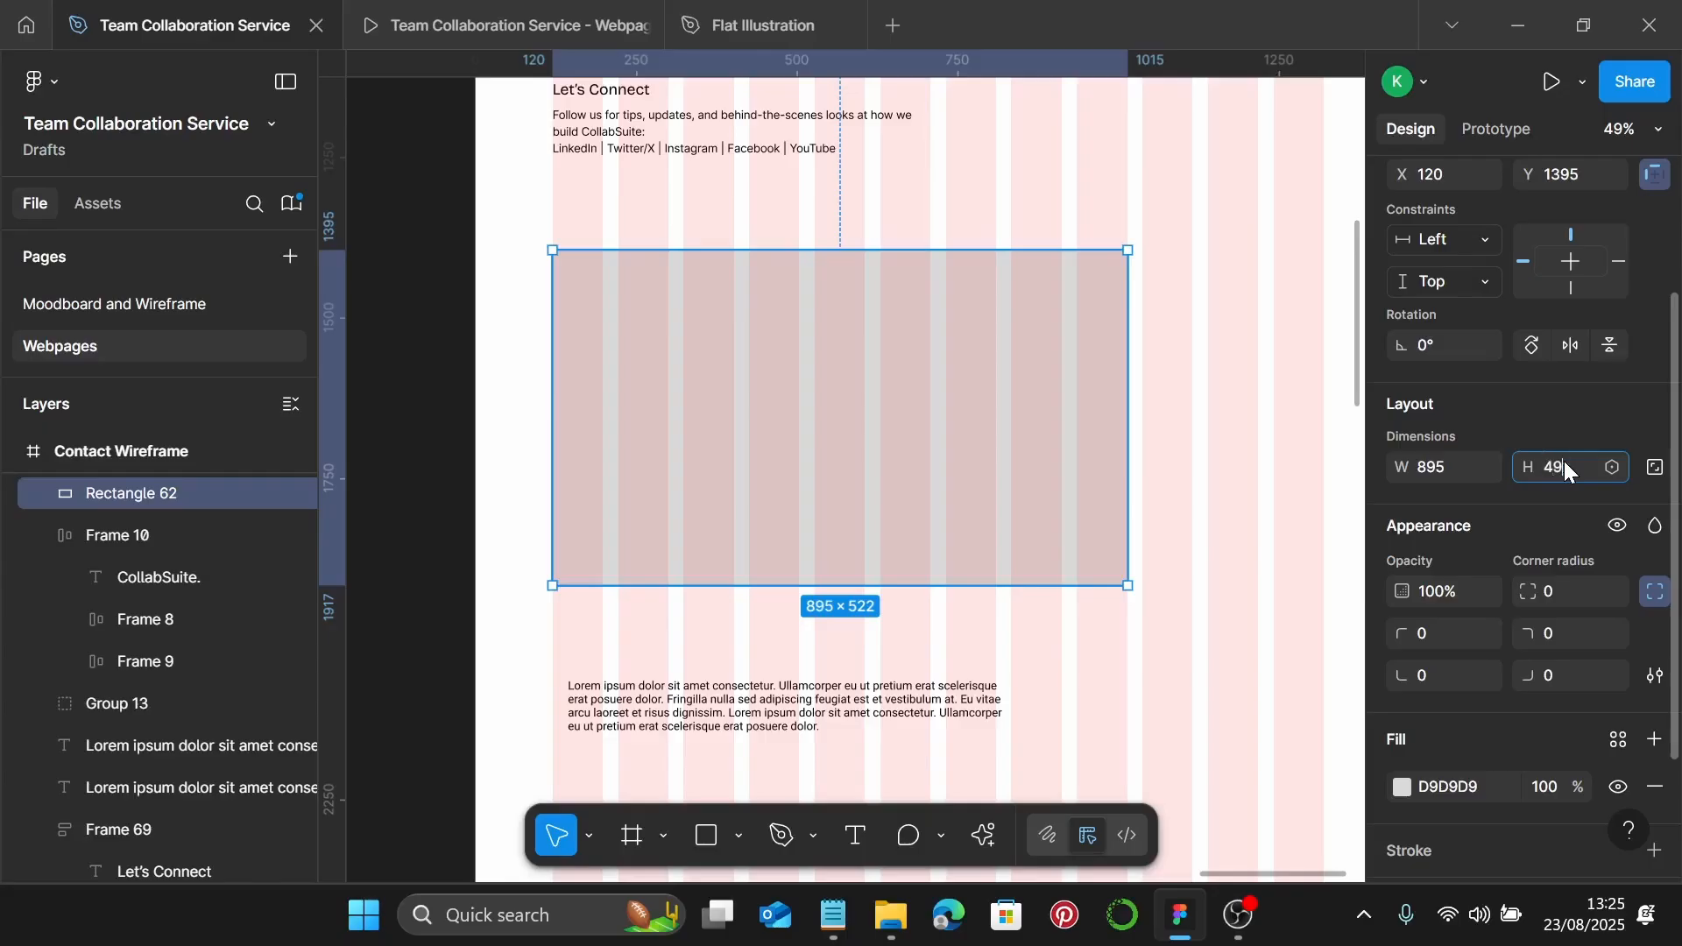
{"action": "key", "text": "Return"}
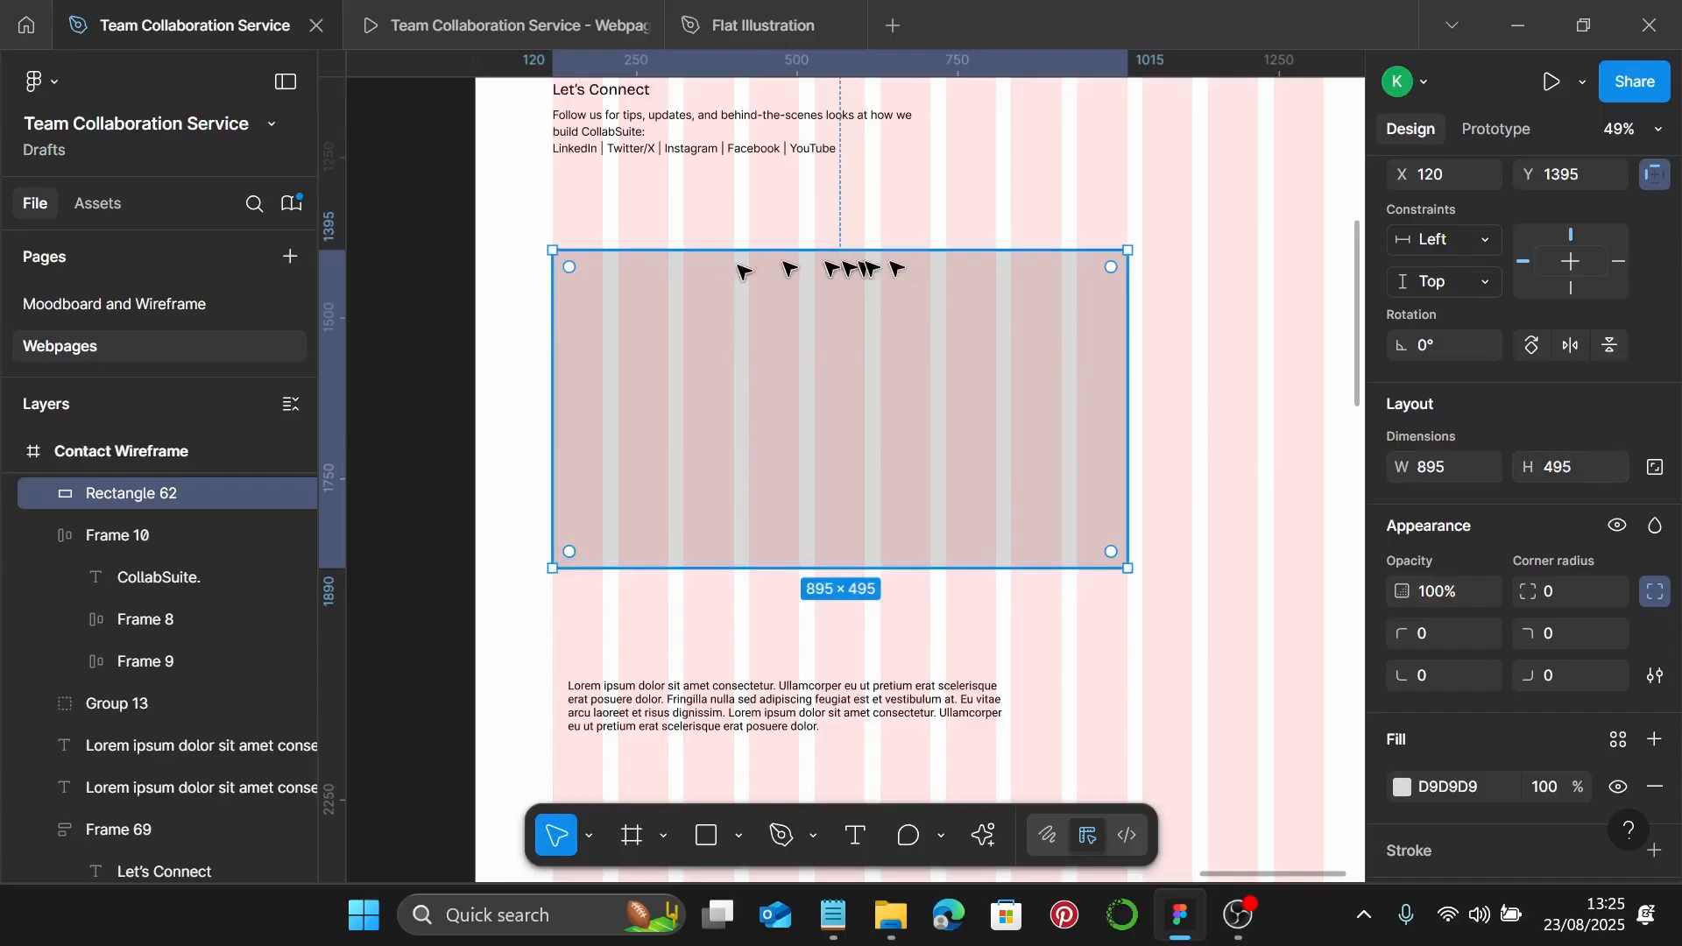
Narrow the rectangle to a width of 792 so that it spans eight grid columns, and check its edges against the grid
{"action": "left_click_drag", "start_coordinate": [1129, 333], "coordinate": [1061, 348]}
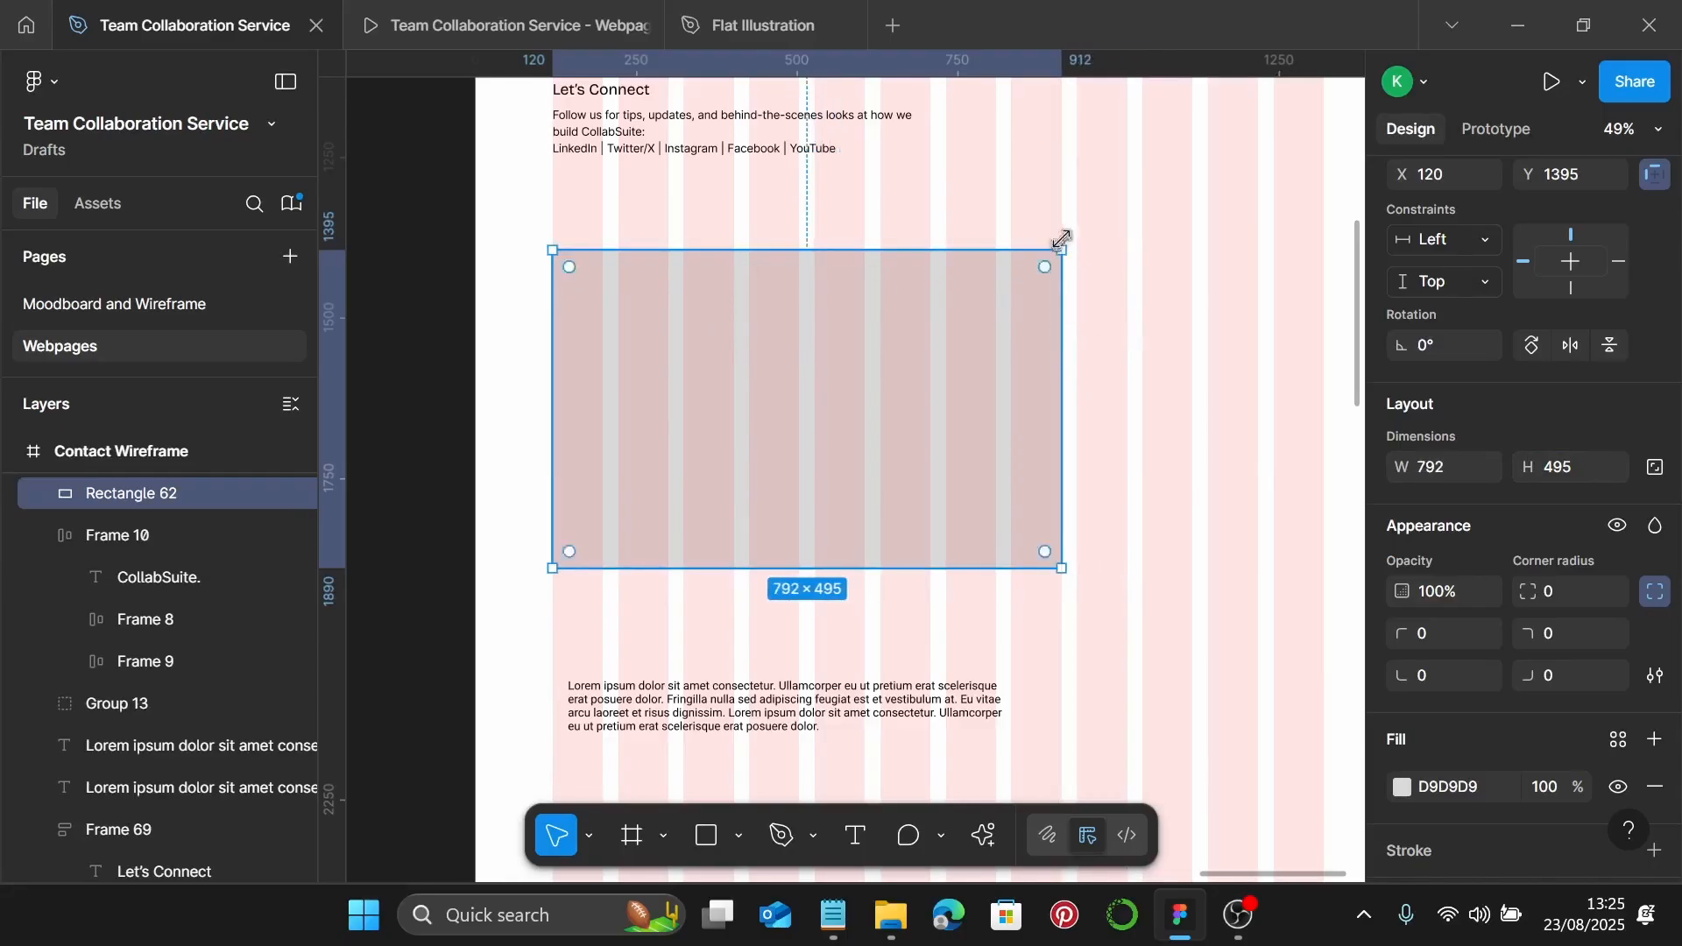
{"action": "scroll", "coordinate": [1061, 241], "scroll_direction": "up", "scroll_amount": 5}
{"action": "scroll", "coordinate": [1062, 281], "scroll_direction": "down", "scroll_amount": 5}
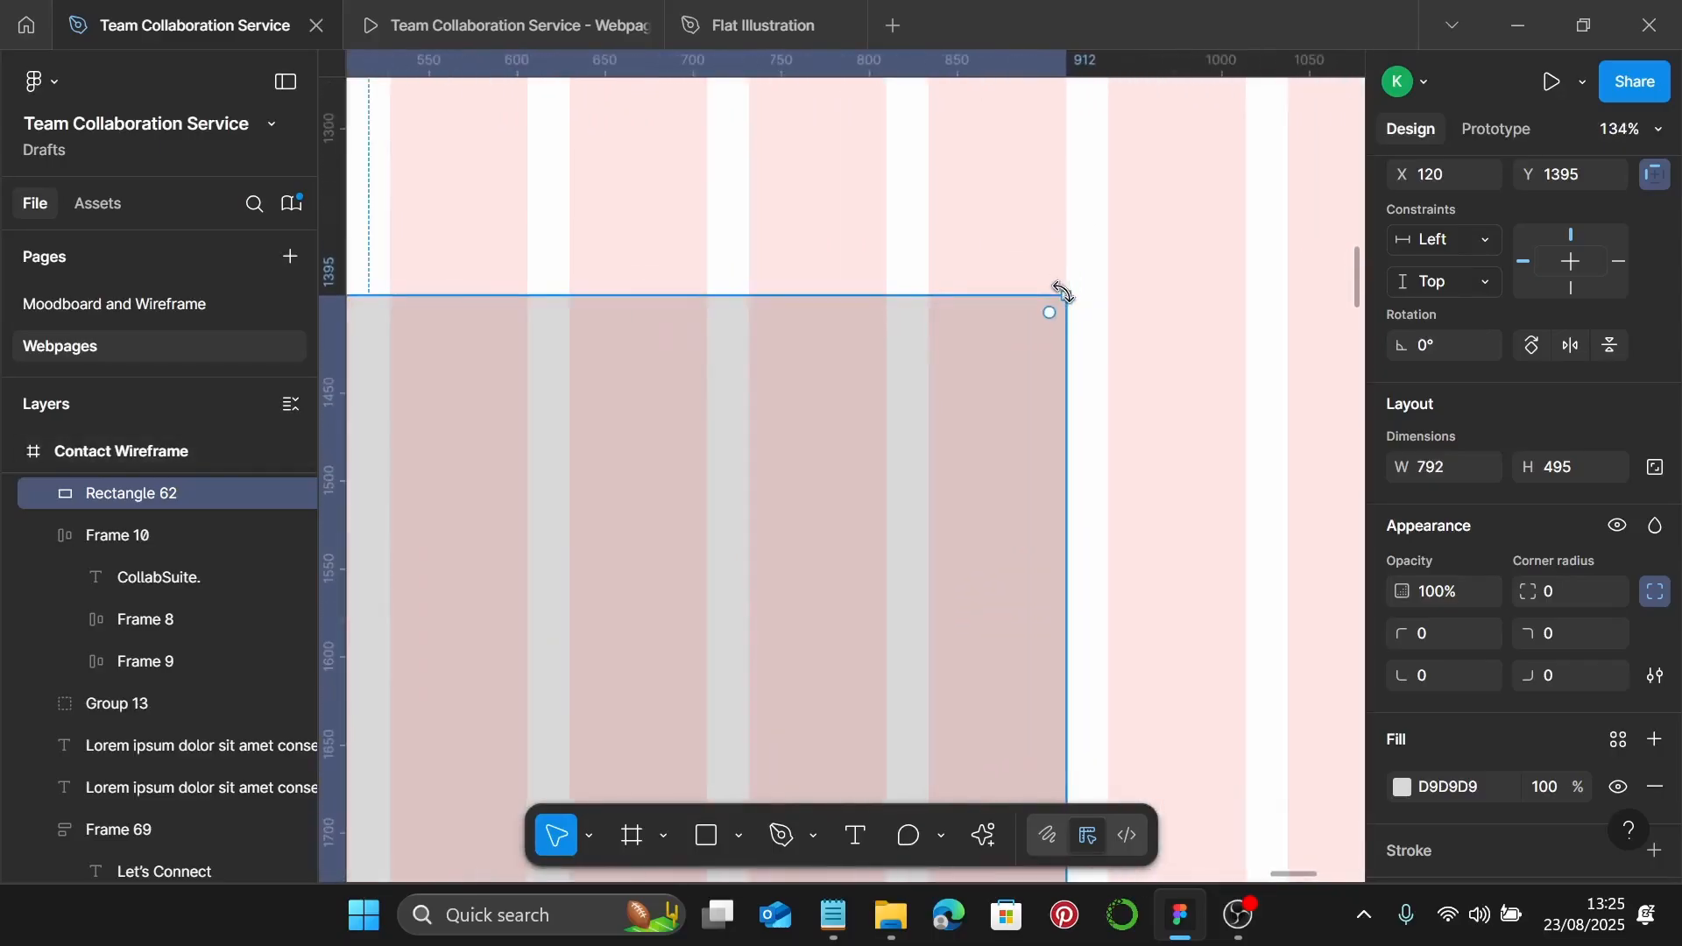
{"action": "scroll", "coordinate": [1058, 333], "scroll_direction": "left", "scroll_amount": 5}
{"action": "scroll", "coordinate": [871, 301], "scroll_direction": "up", "scroll_amount": 5}
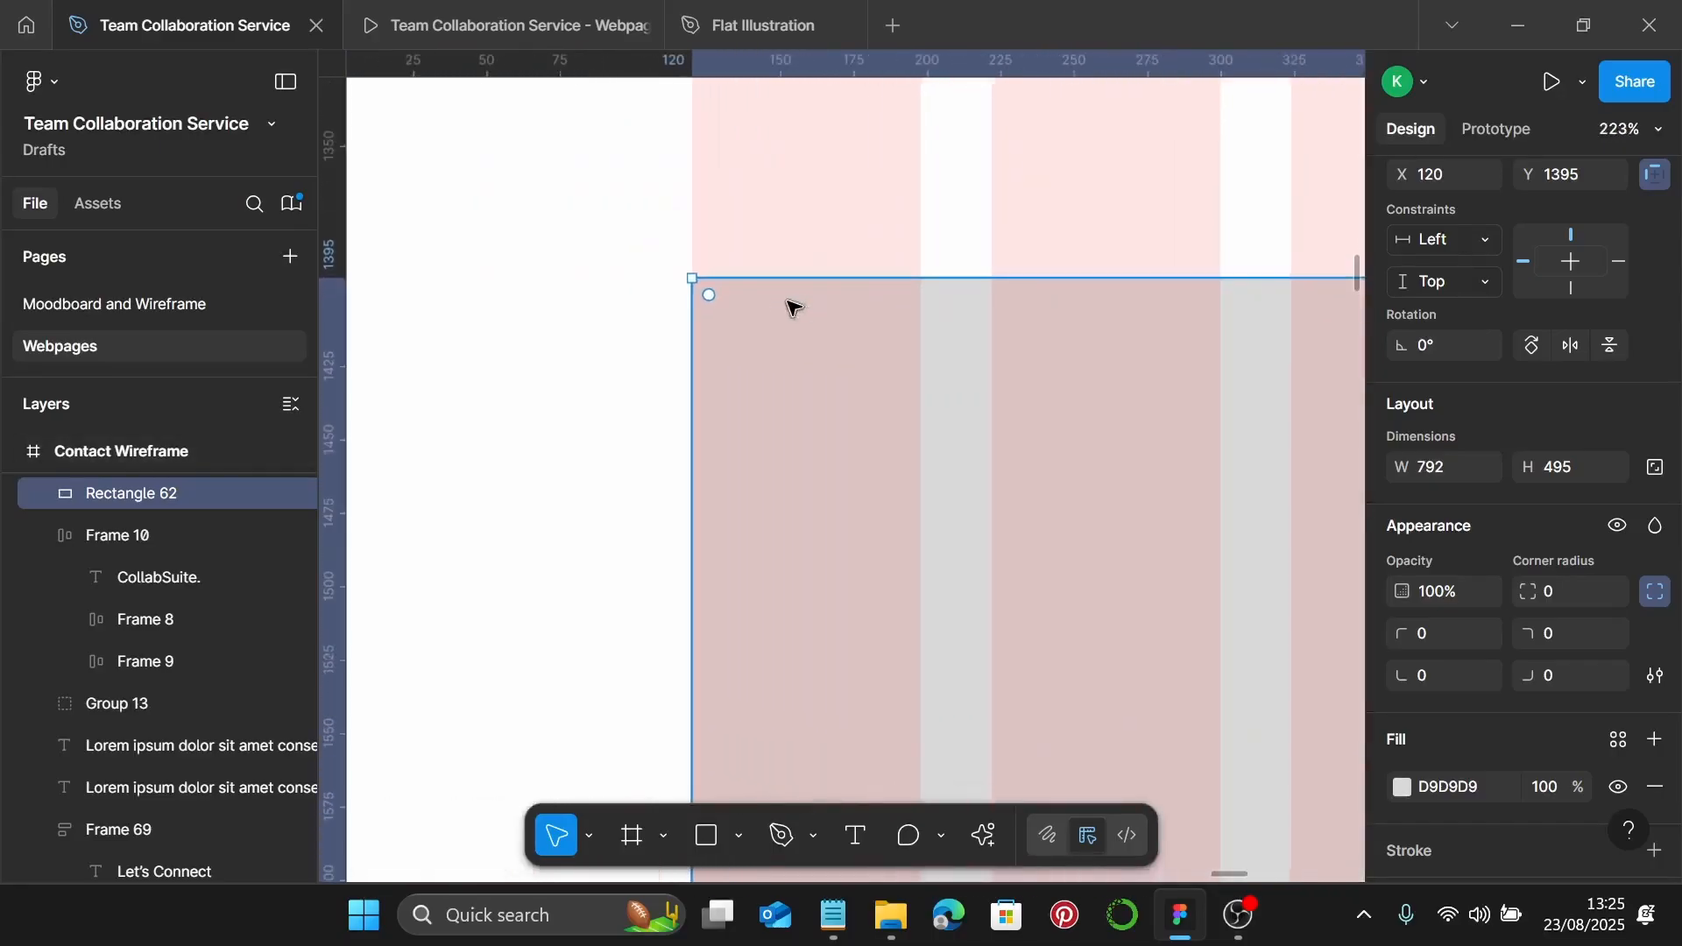
{"action": "scroll", "coordinate": [768, 310], "scroll_direction": "down", "scroll_amount": 5}
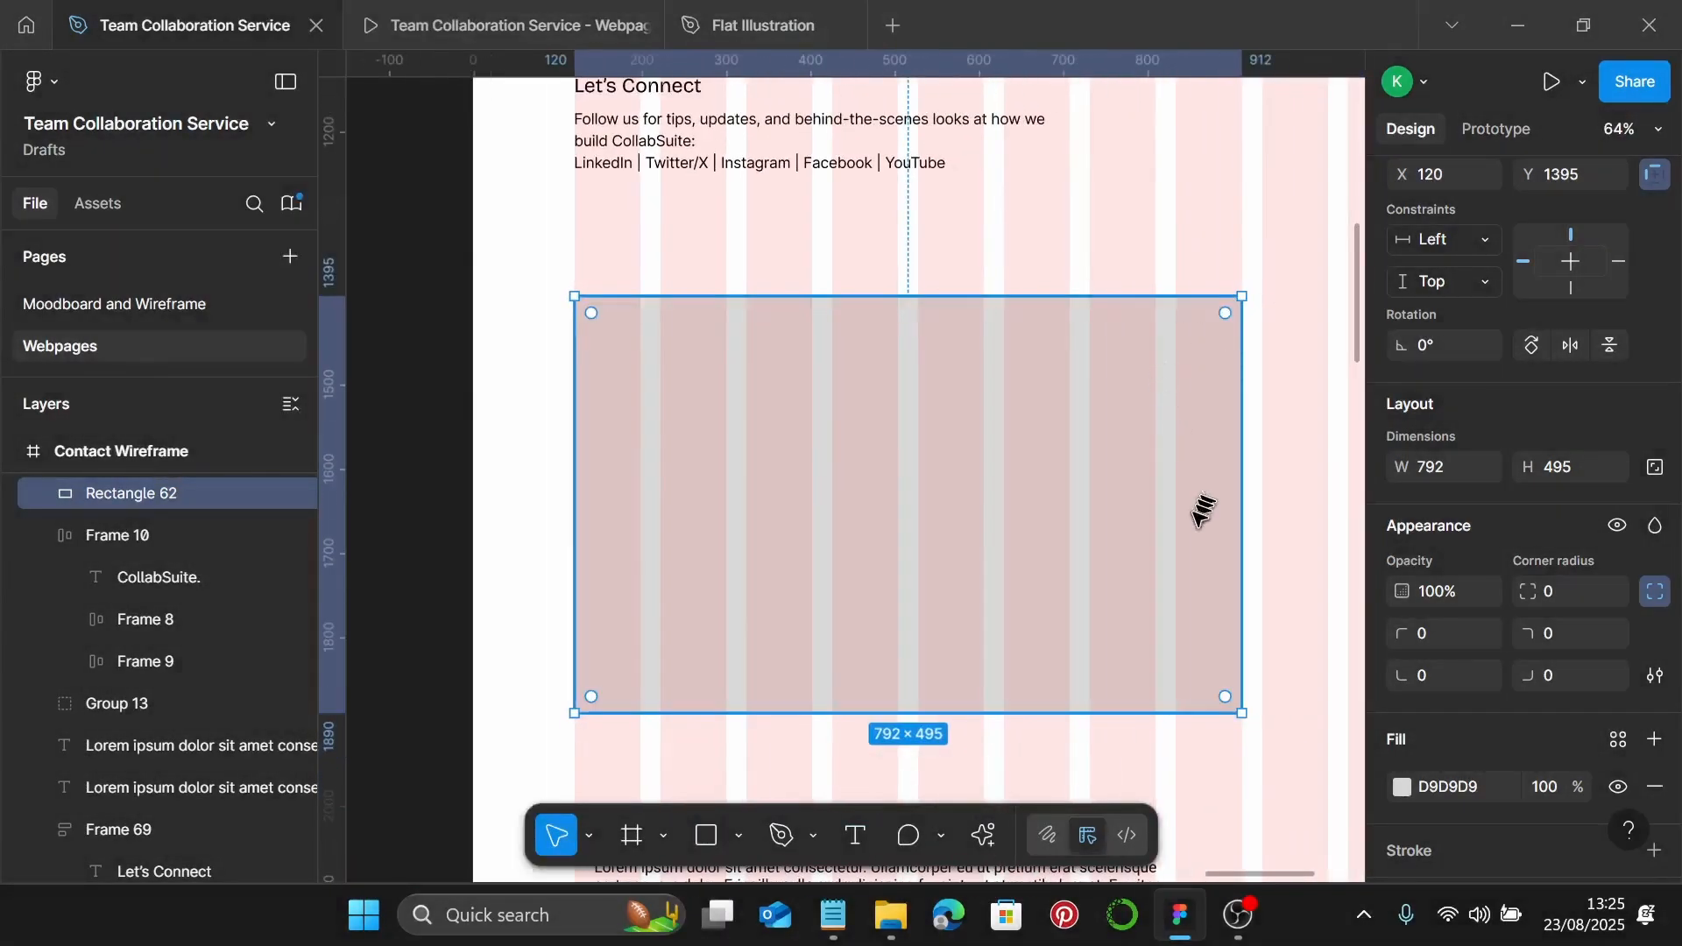
Apply the Primary 1 colour style to the rectangle's fill
{"action": "scroll", "coordinate": [1207, 523], "scroll_direction": "down", "scroll_amount": 1}
{"action": "scroll", "coordinate": [1565, 601], "scroll_direction": "down", "scroll_amount": 3}
{"action": "left_click", "coordinate": [1614, 605]}
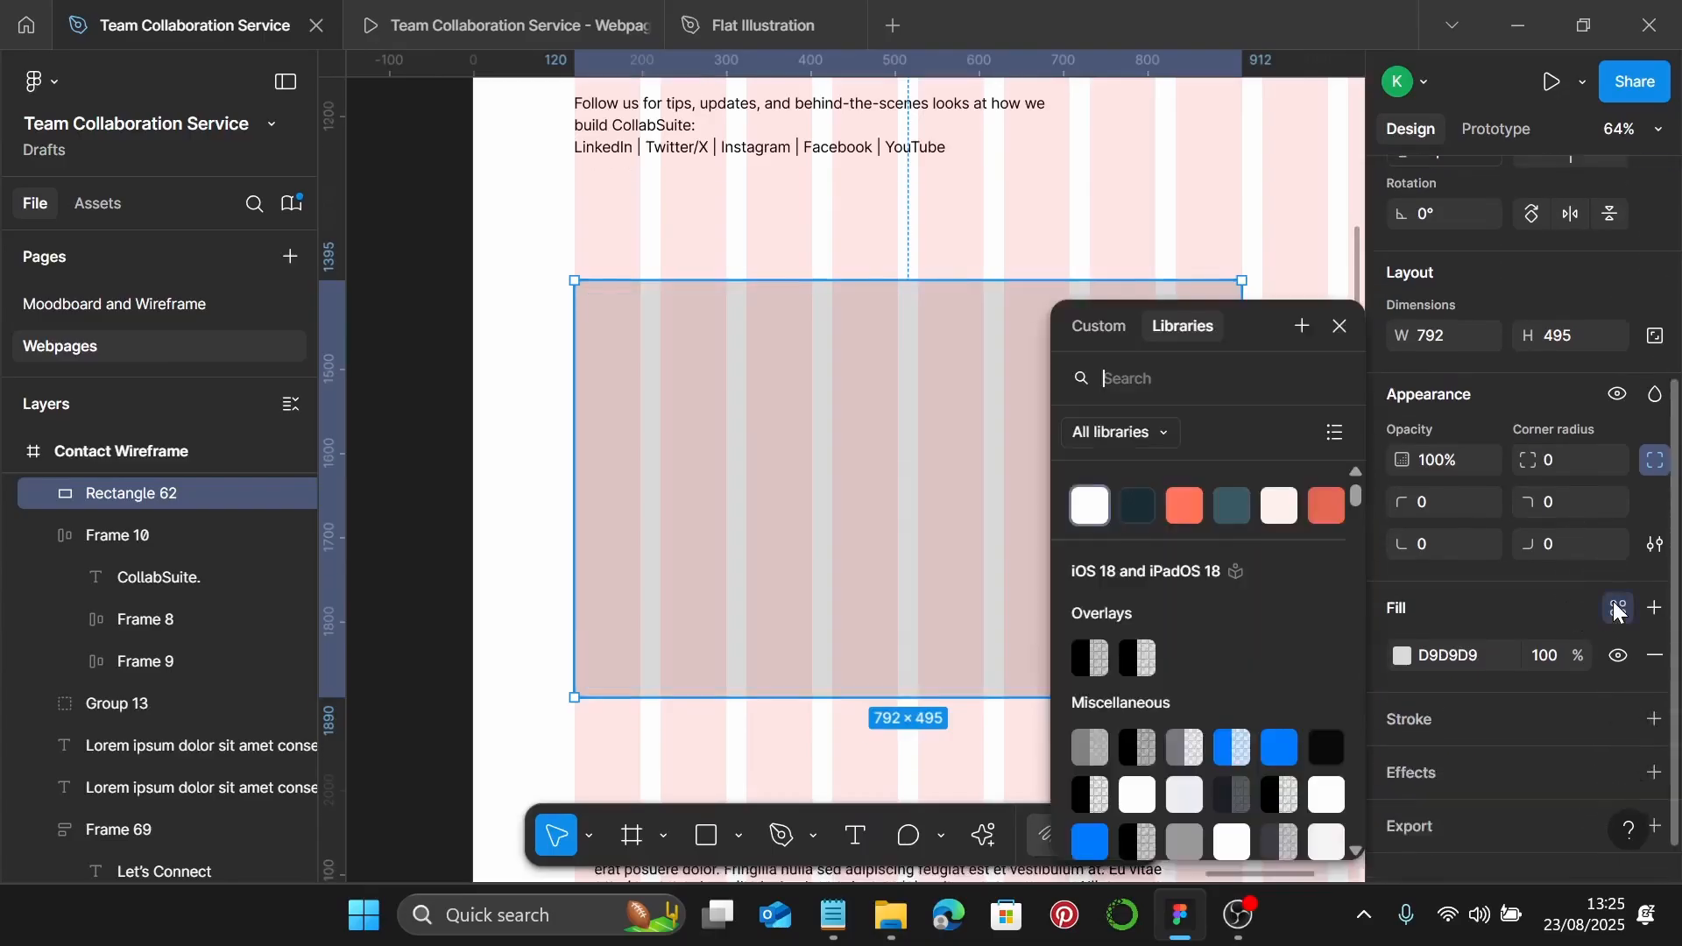
{"action": "left_click", "coordinate": [1187, 506]}
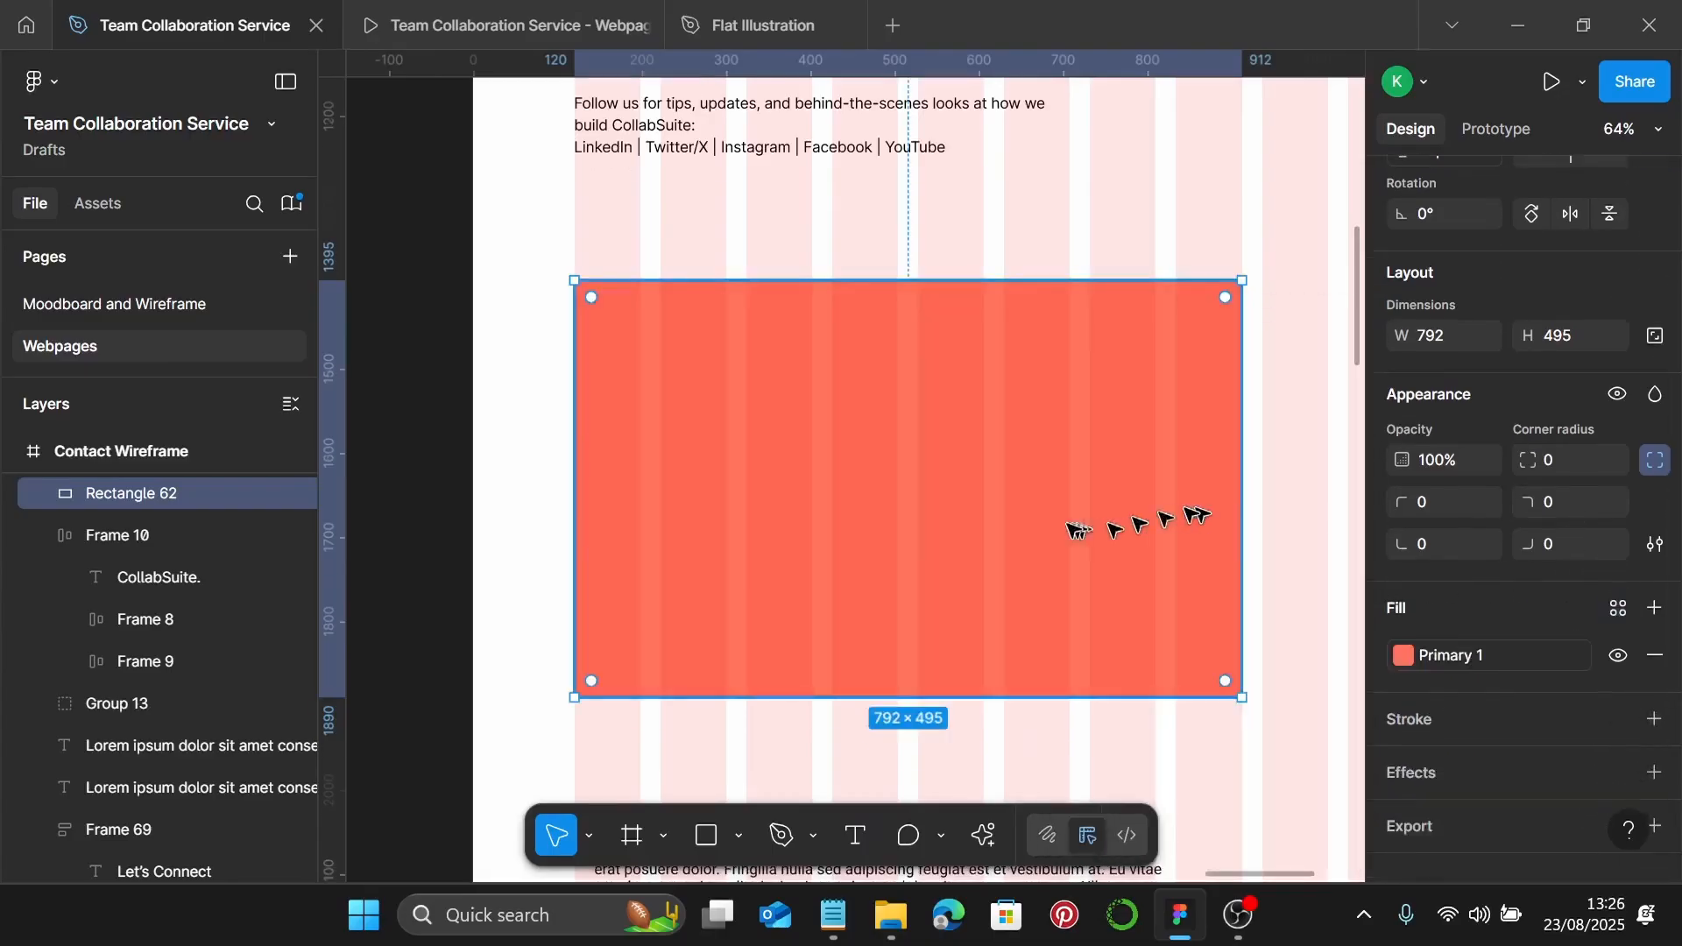
Move the Primary 1 rectangle up to Y 1339 and place the upper lorem ipsum paragraph inside it at about X 147, Y 1383
{"action": "left_click_drag", "start_coordinate": [906, 543], "coordinate": [909, 497]}
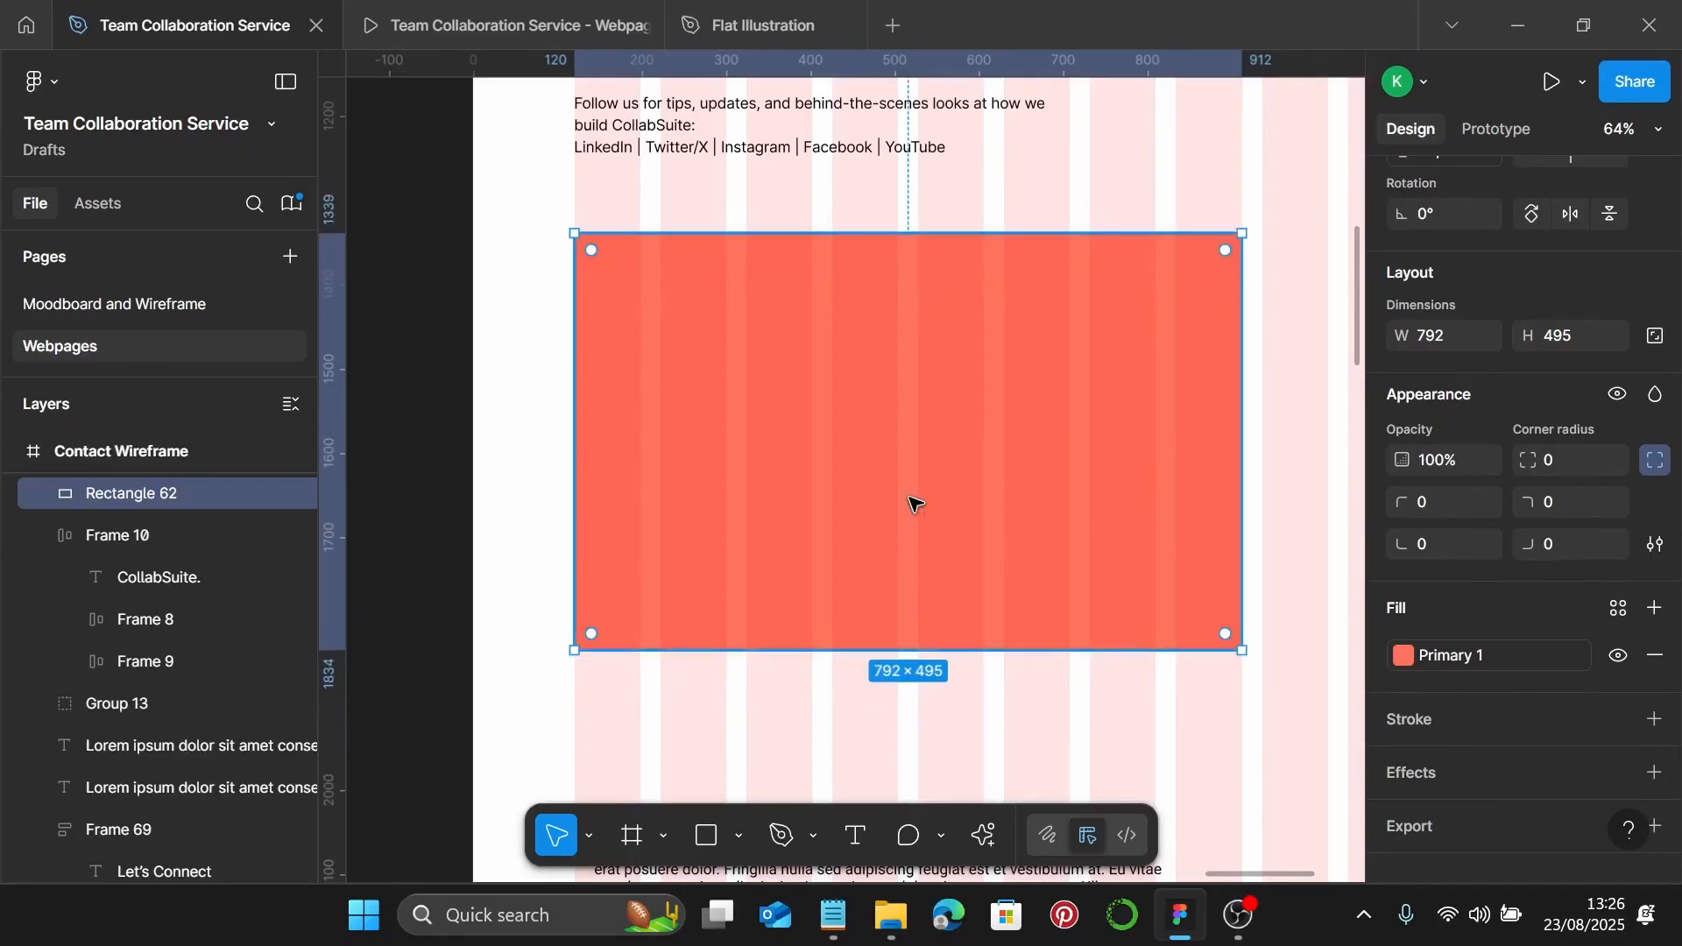
{"action": "scroll", "coordinate": [914, 504], "scroll_direction": "down", "scroll_amount": 3}
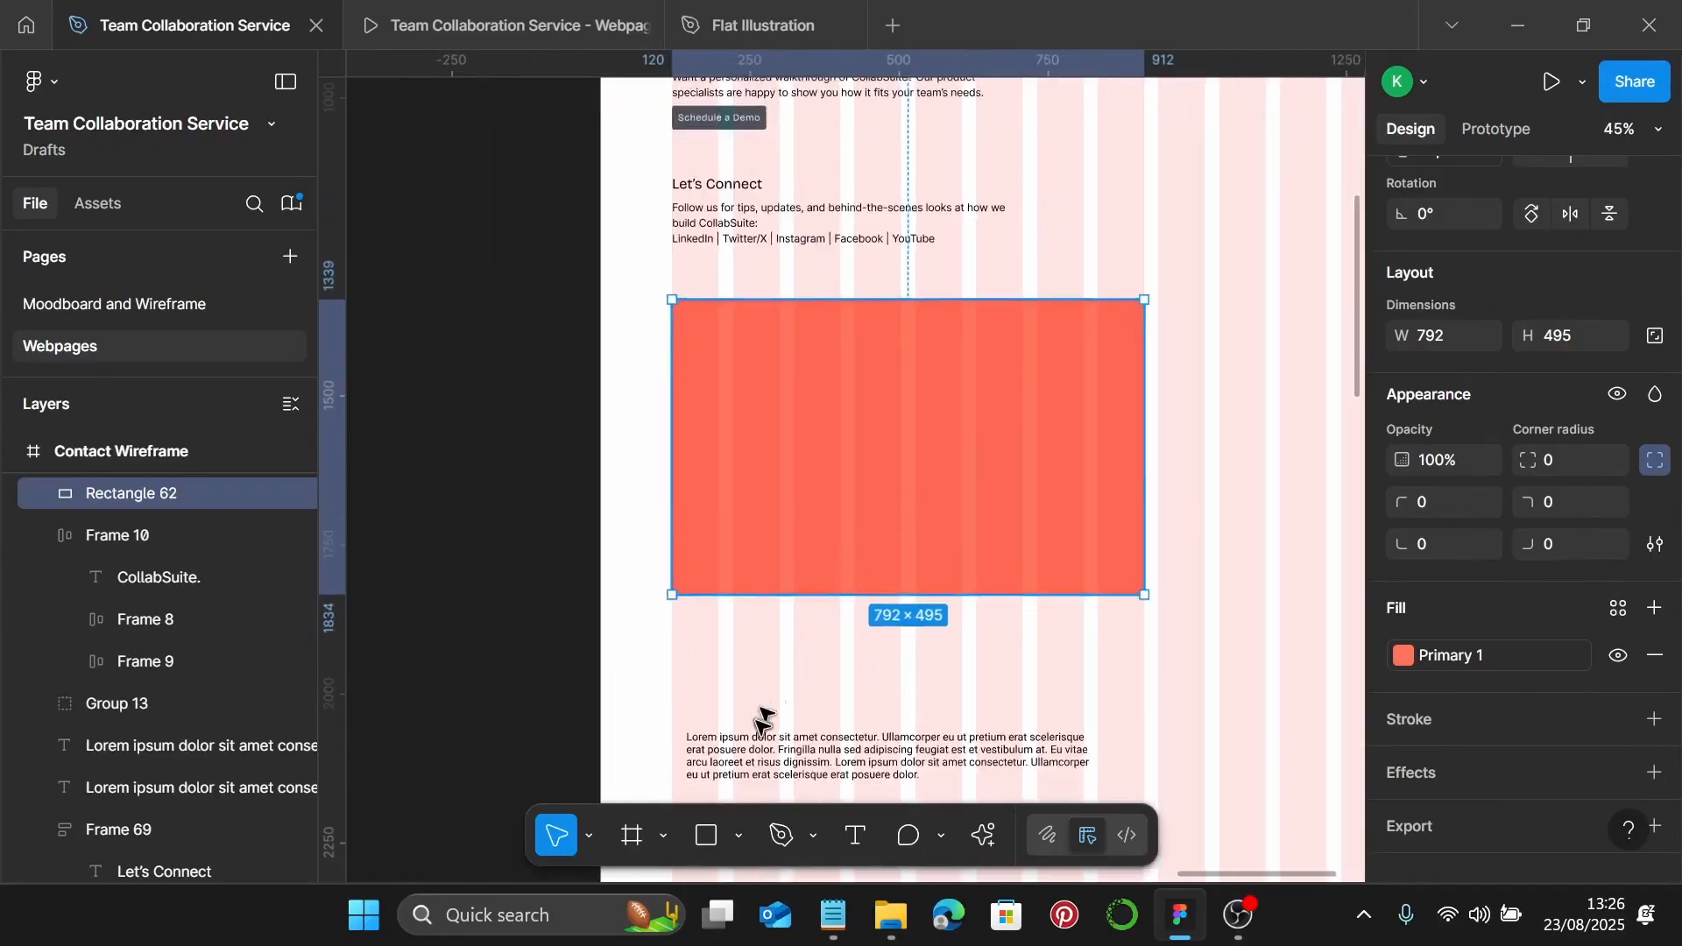
{"action": "left_click", "coordinate": [717, 755]}
{"action": "left_click_drag", "start_coordinate": [717, 755], "coordinate": [718, 251]}
{"action": "scroll", "coordinate": [734, 460], "scroll_direction": "up", "scroll_amount": 5}
{"action": "scroll", "coordinate": [1536, 466], "scroll_direction": "down", "scroll_amount": 5}
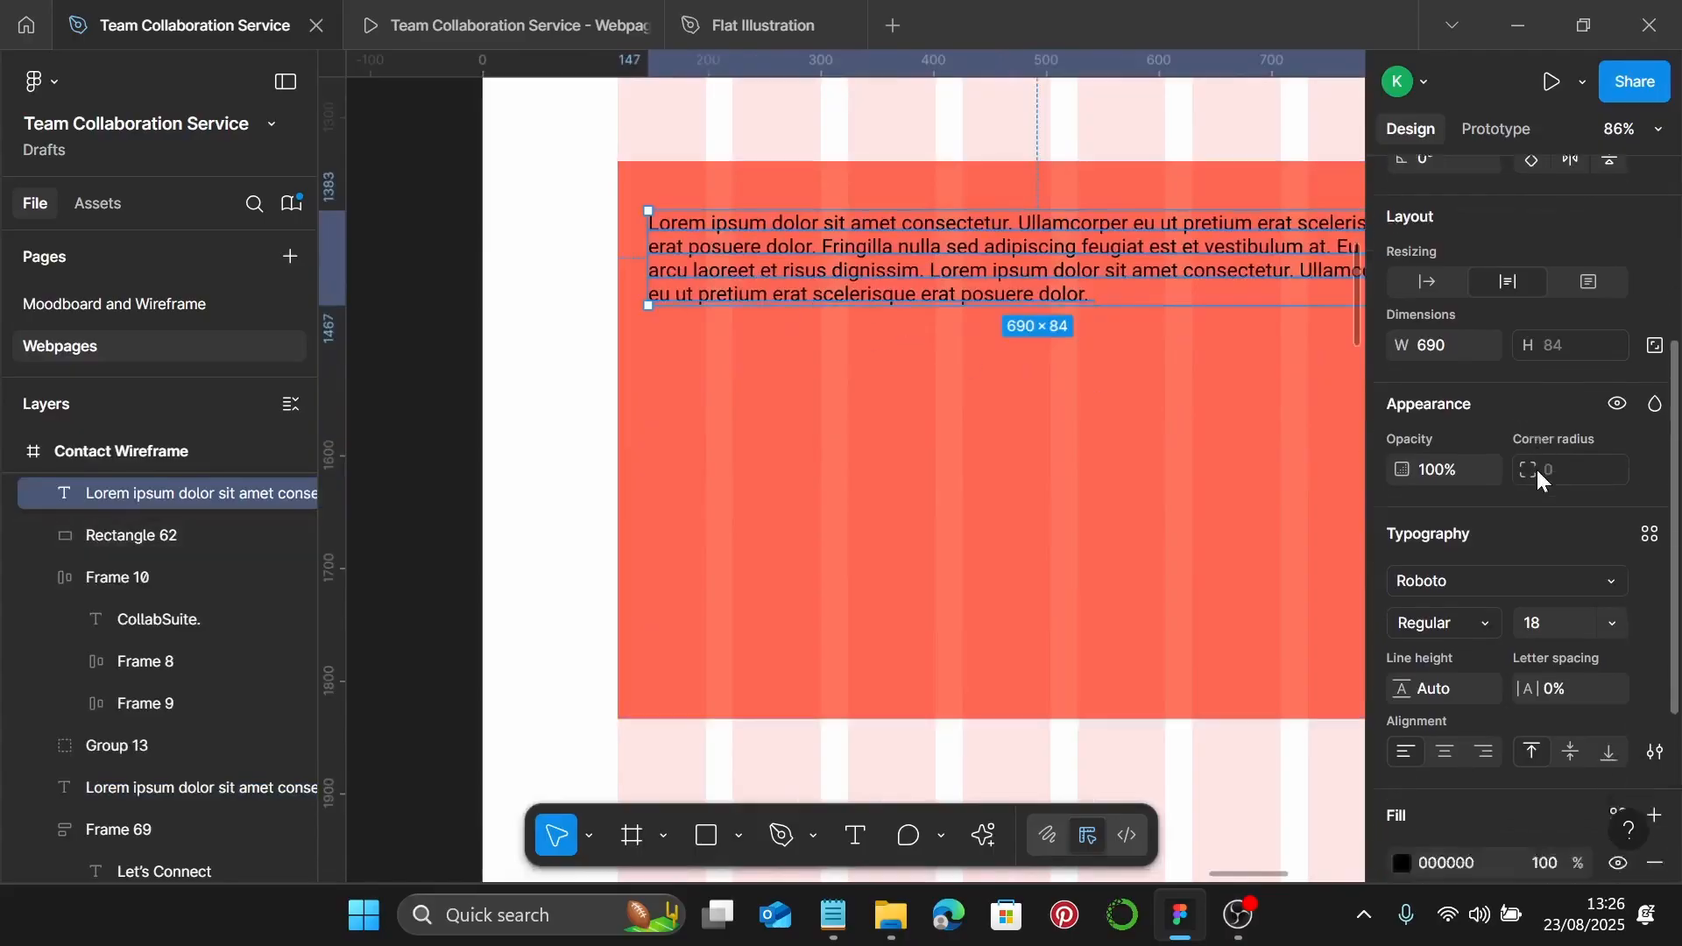
Apply the Background colour style and the Mini-Heading text style to the lorem ipsum paragraph inside the rectangle
{"action": "left_click", "coordinate": [1651, 331]}
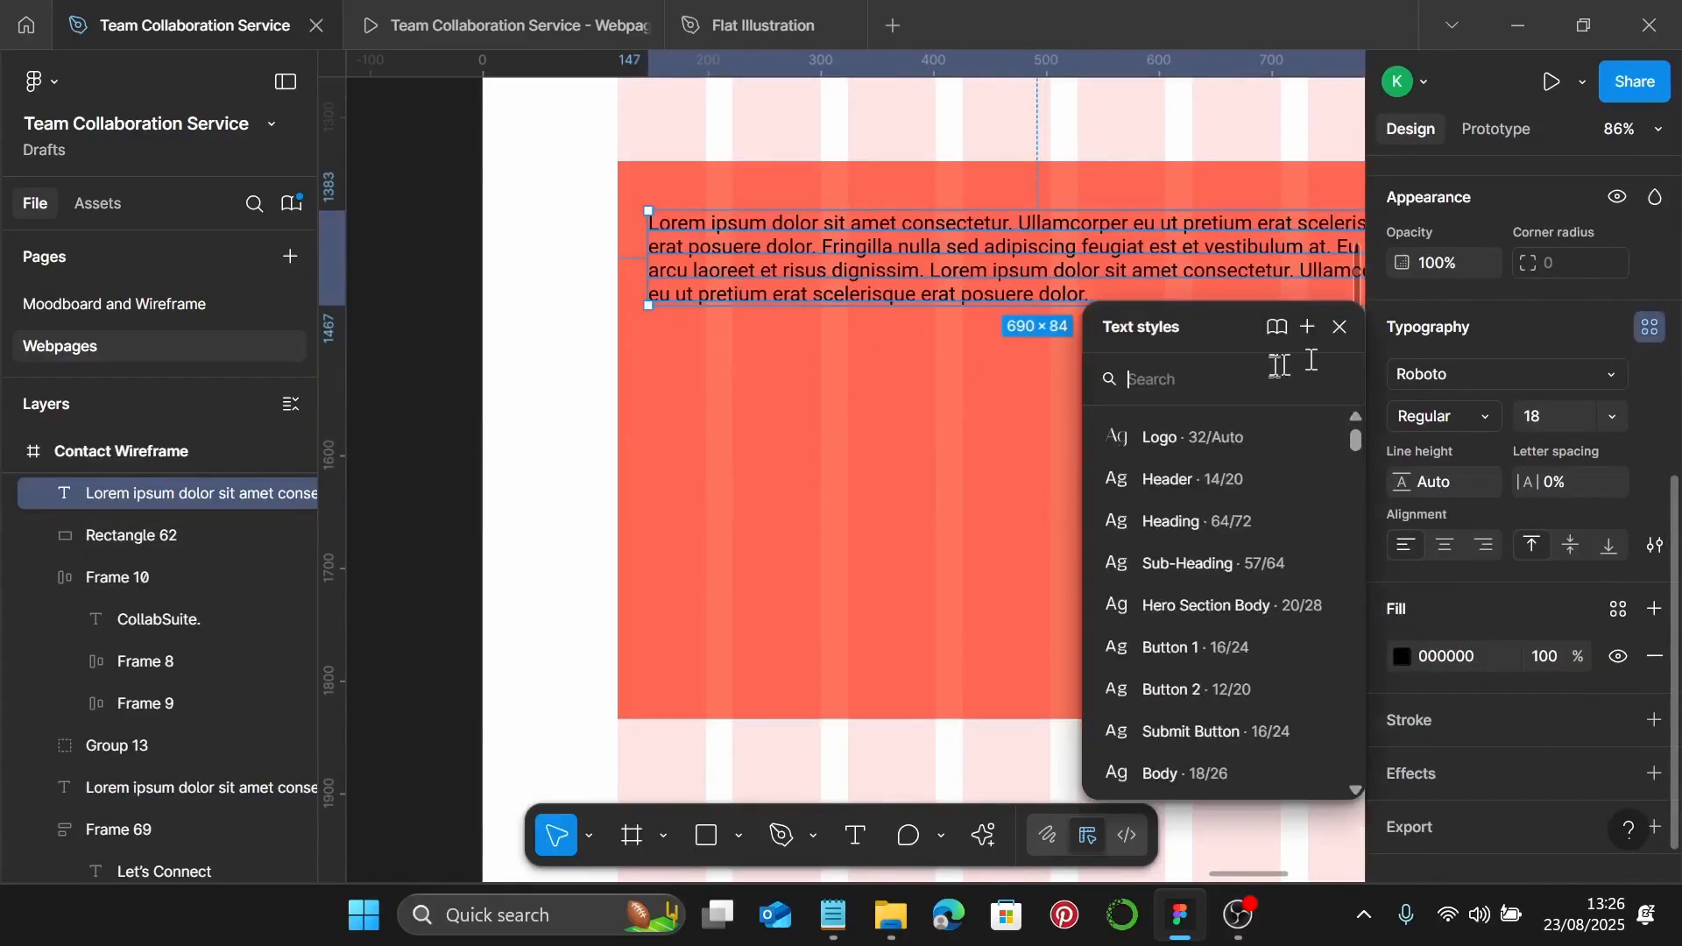
{"action": "left_click", "coordinate": [1618, 609]}
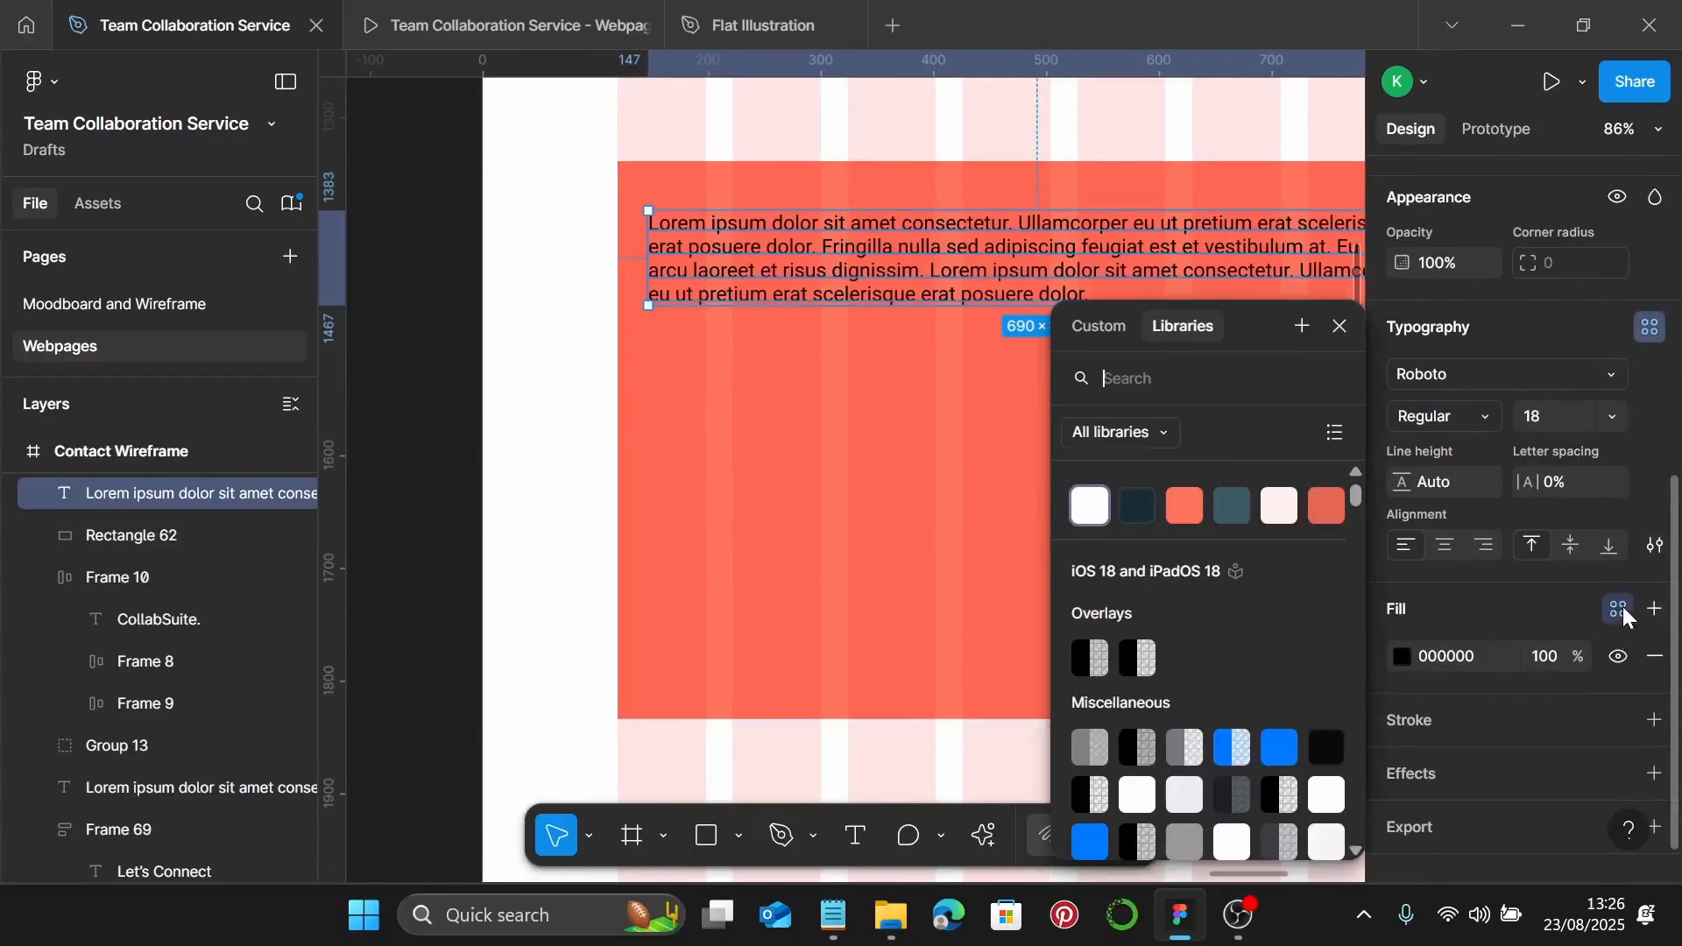
{"action": "left_click", "coordinate": [1090, 506]}
{"action": "scroll", "coordinate": [791, 277], "scroll_direction": "right", "scroll_amount": 2}
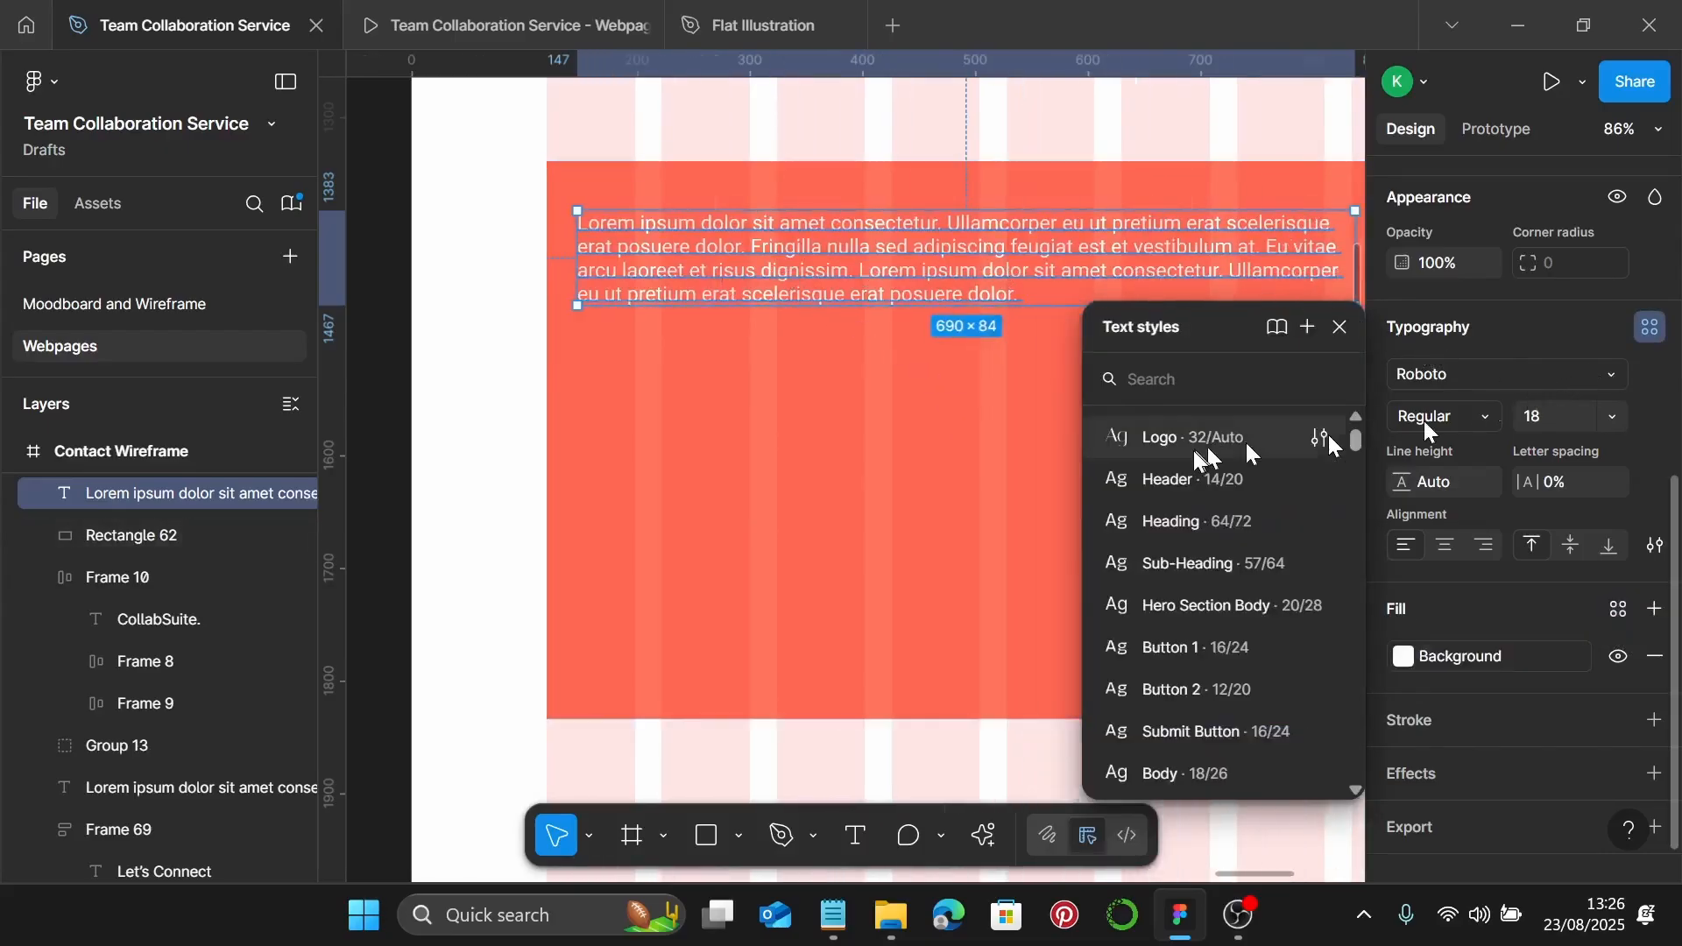
{"action": "scroll", "coordinate": [1206, 632], "scroll_direction": "down", "scroll_amount": 3}
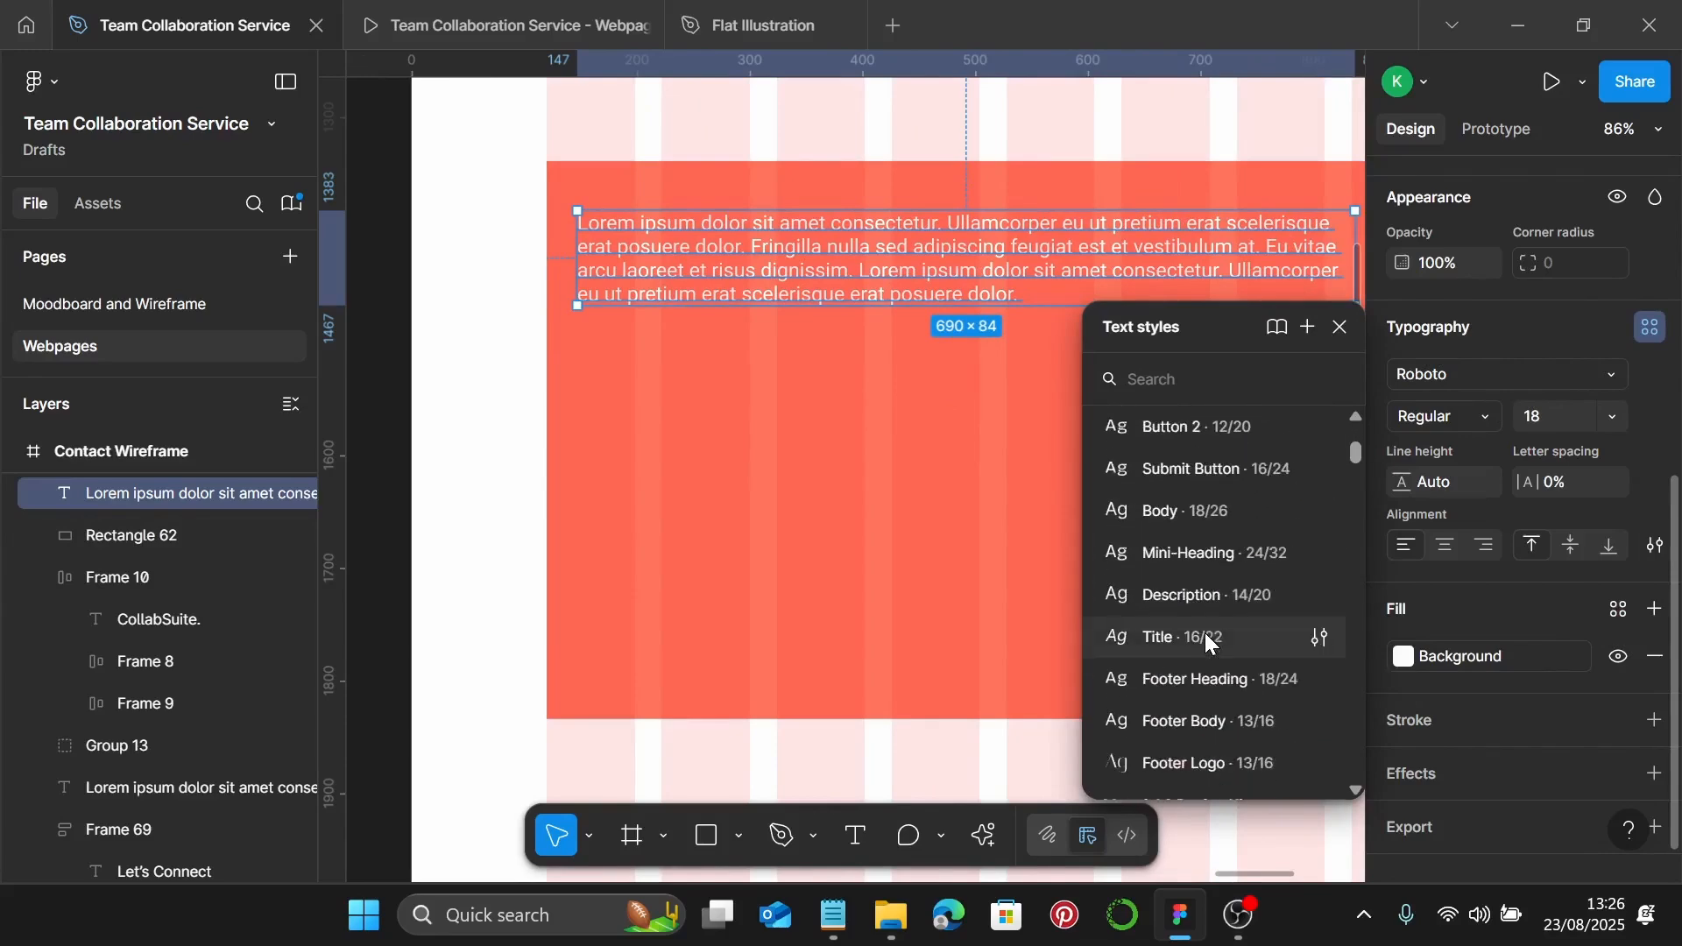
{"action": "left_click", "coordinate": [1222, 559]}
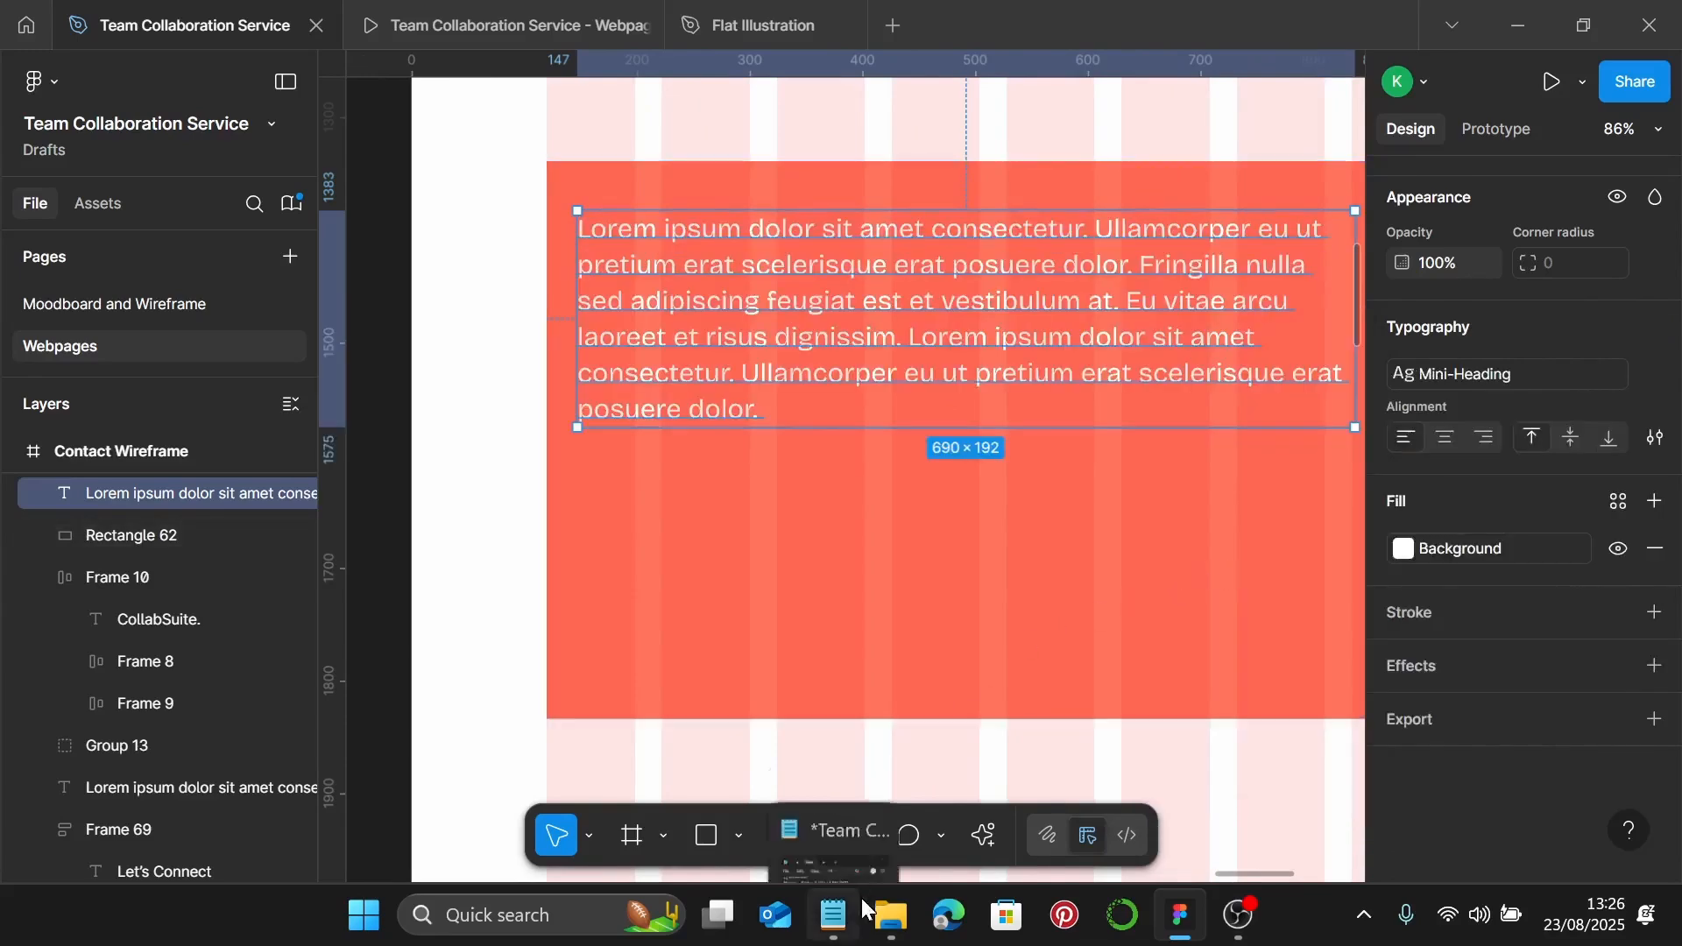
Replace the paragraph with "Send Us a Message" copied from the notes and set the text to auto width
{"action": "left_click", "coordinate": [832, 915]}
{"action": "scroll", "coordinate": [1141, 451], "scroll_direction": "down", "scroll_amount": 2}
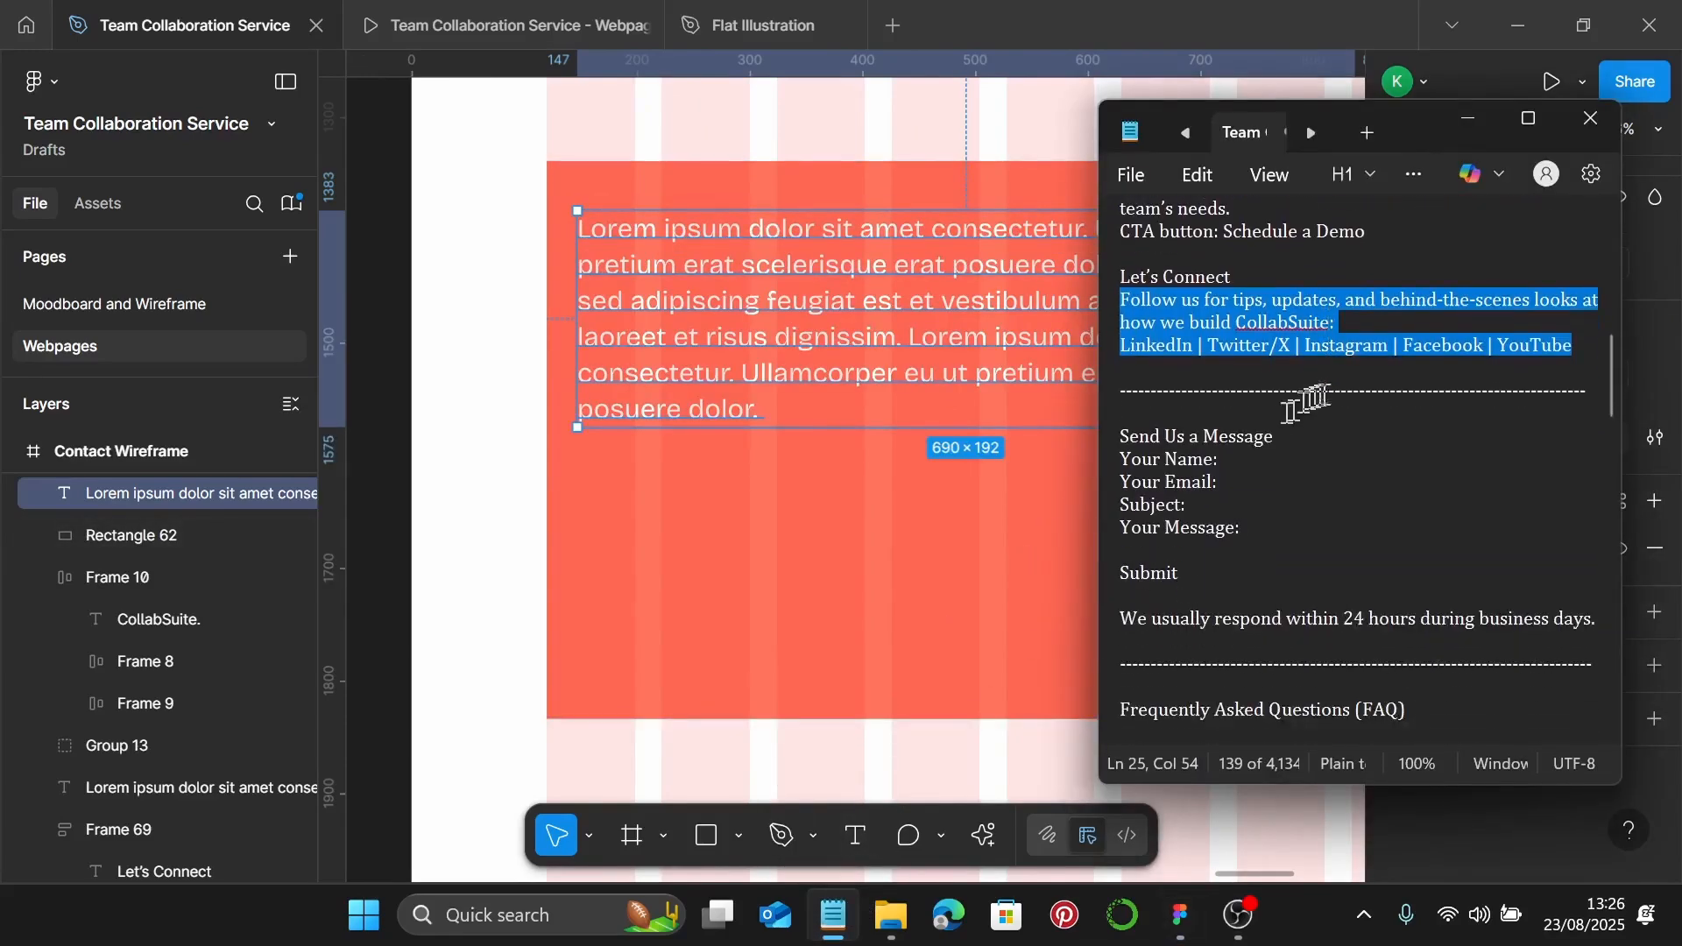
{"action": "left_click_drag", "start_coordinate": [1277, 436], "coordinate": [1115, 425]}
{"action": "key", "text": "ctrl+c"}
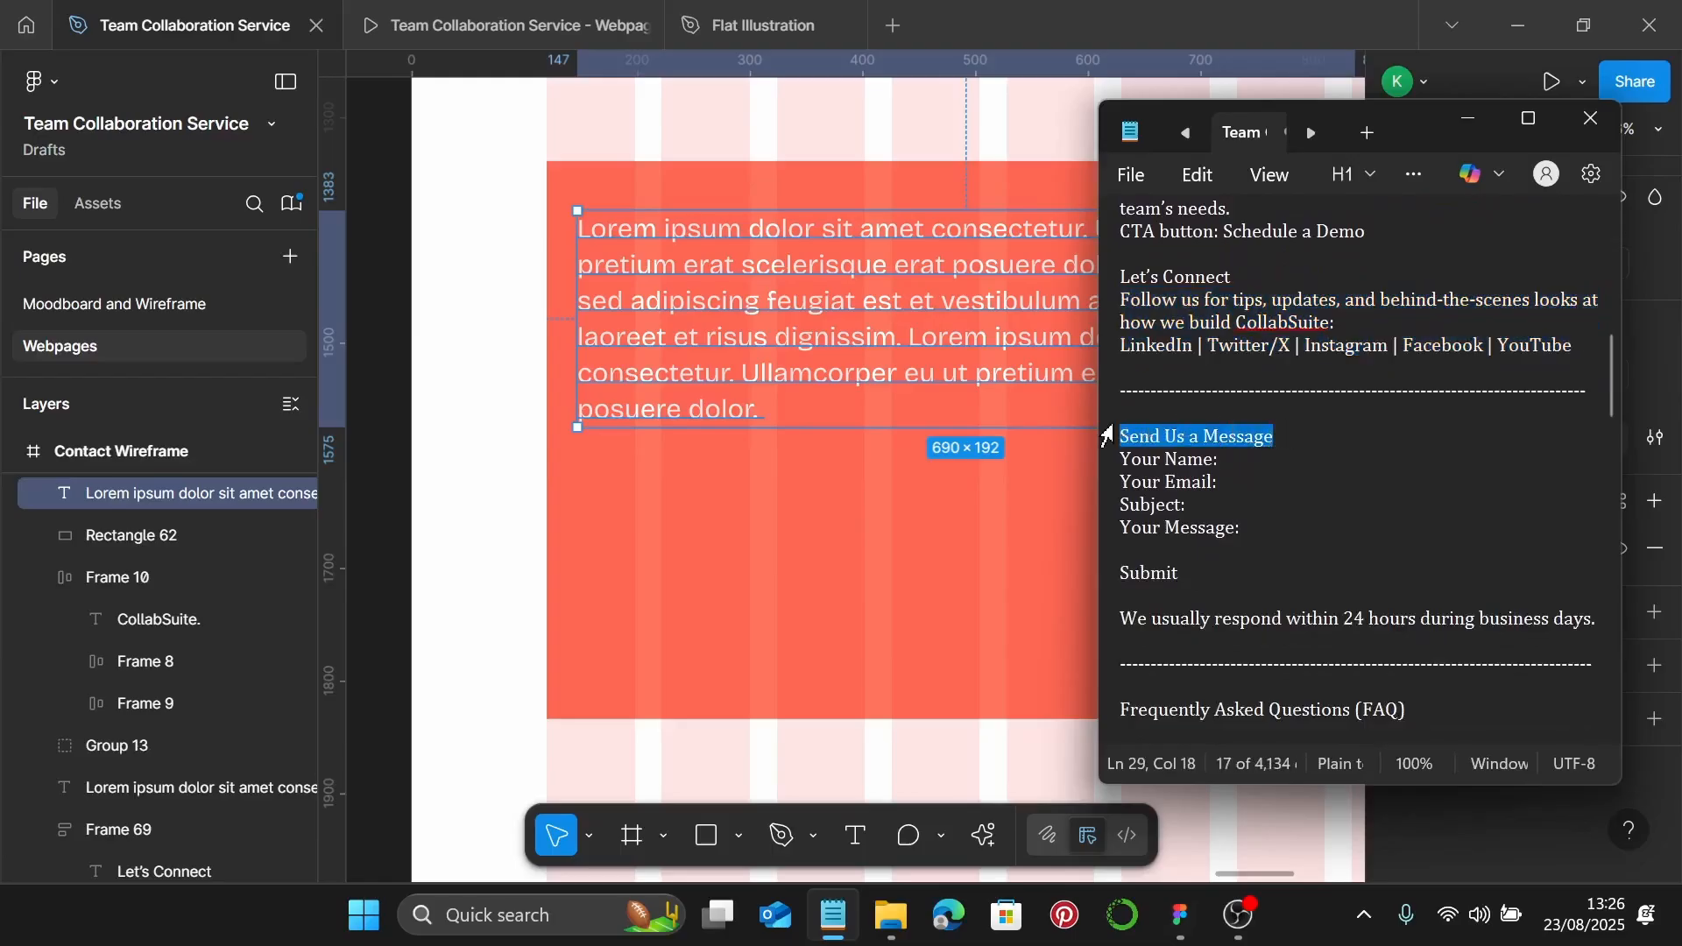
{"action": "double_click", "coordinate": [766, 279]}
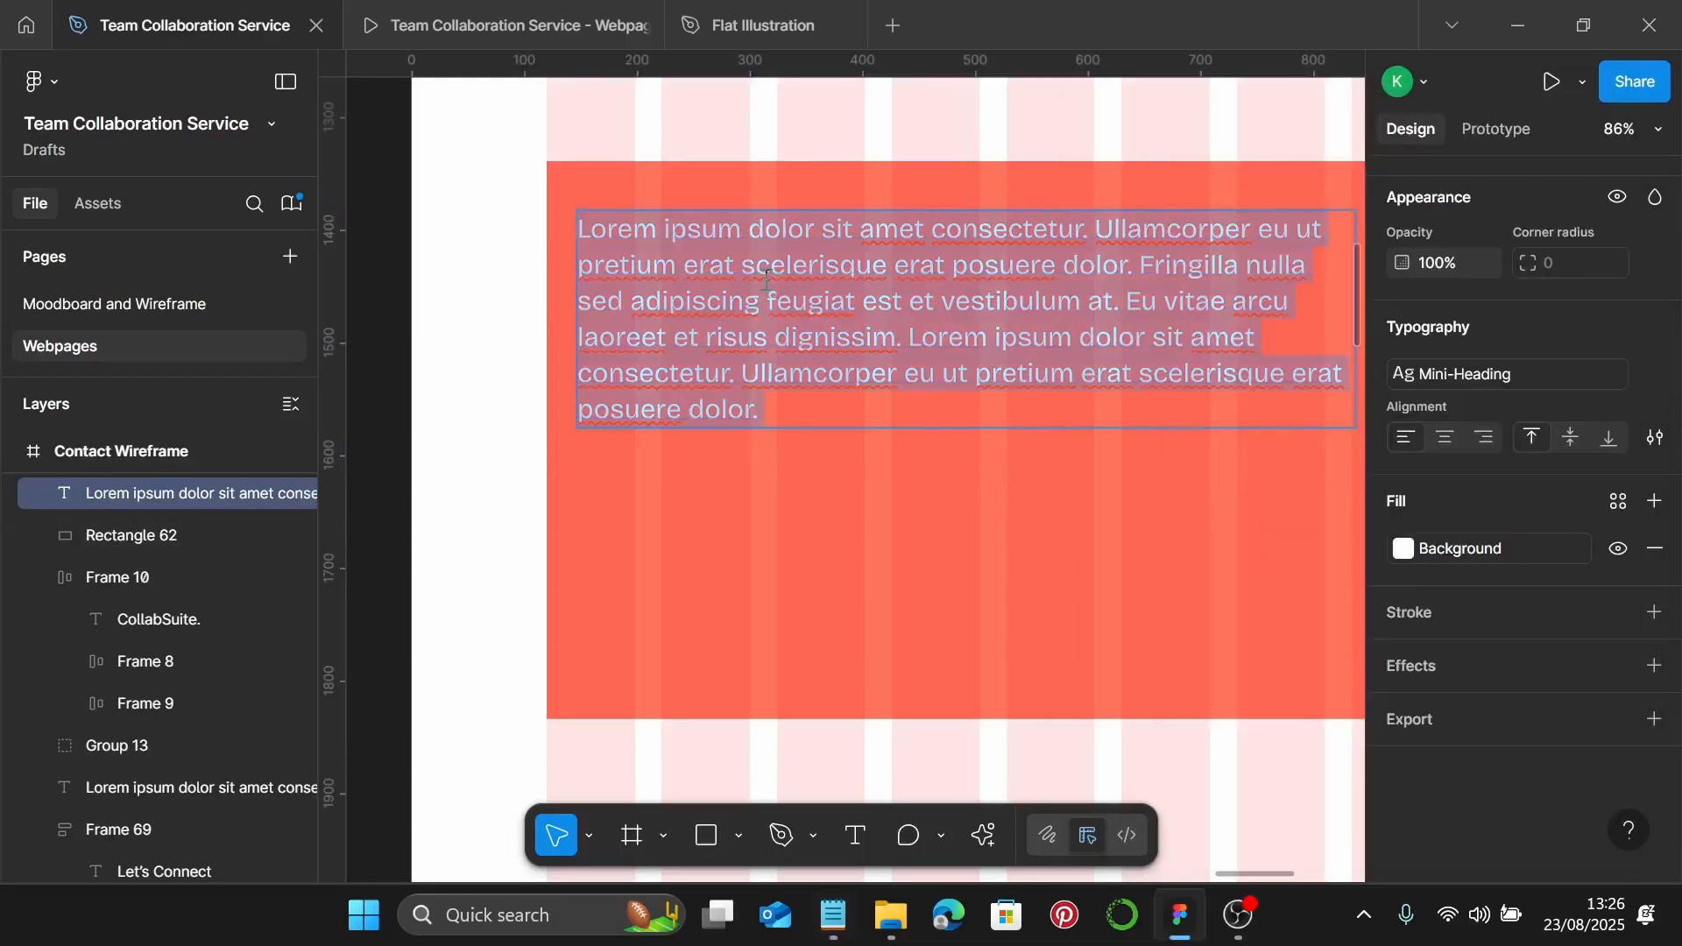
{"action": "key", "text": "ctrl+v"}
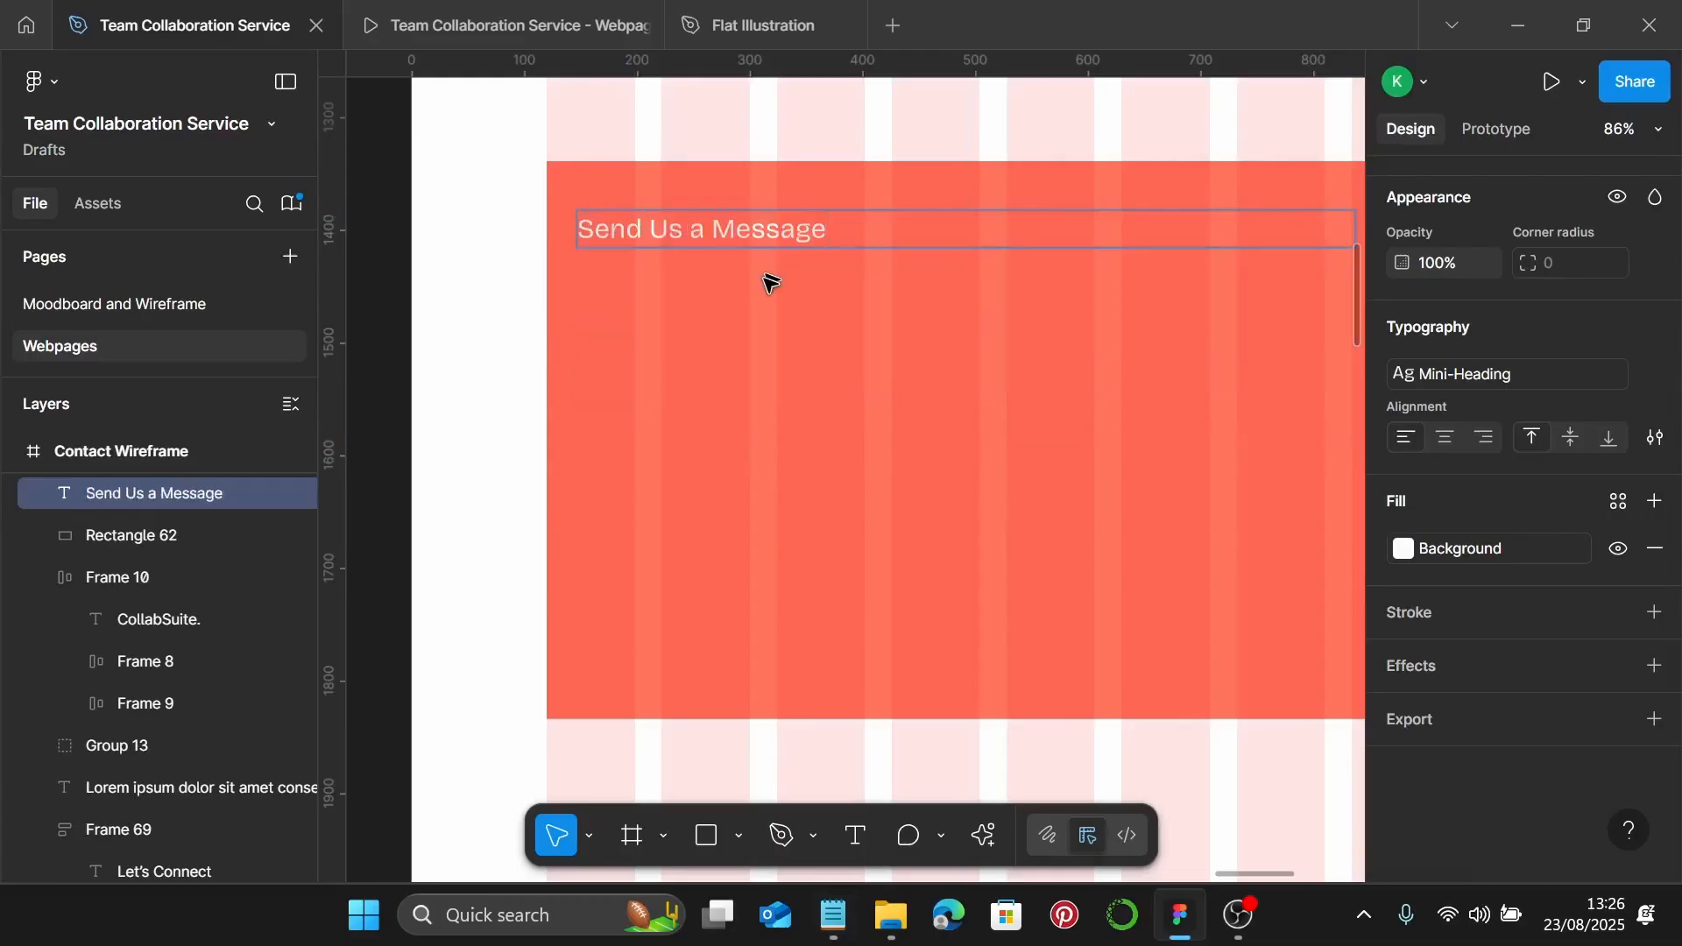
{"action": "scroll", "coordinate": [763, 275], "scroll_direction": "right", "scroll_amount": 1}
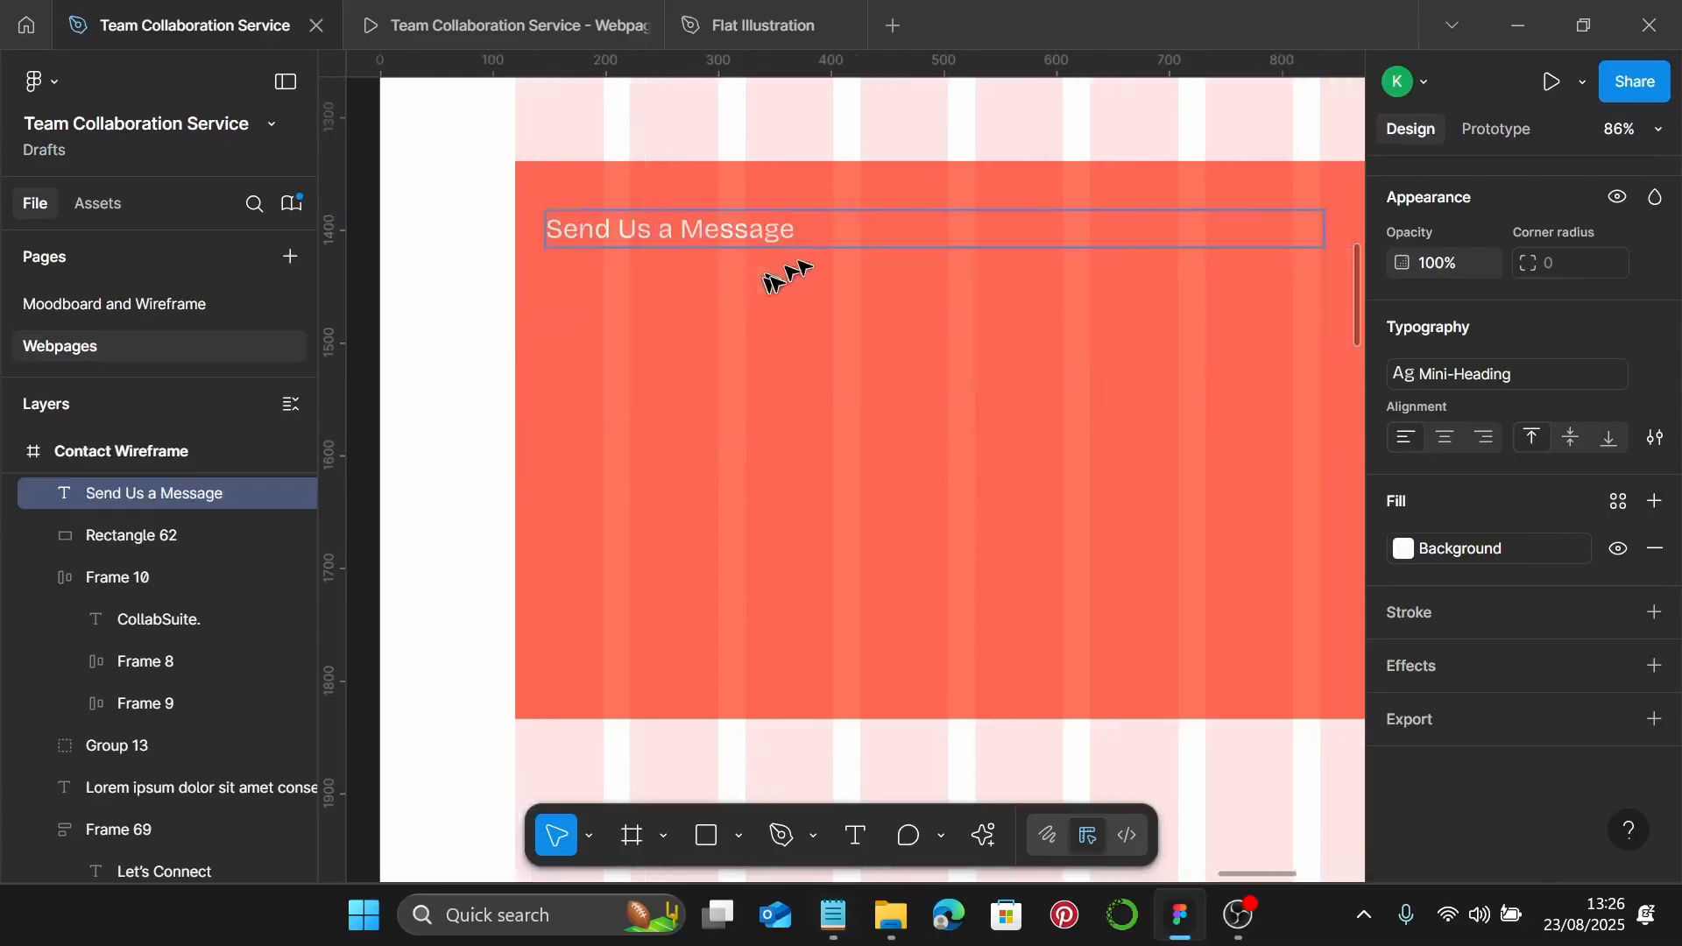
{"action": "scroll", "coordinate": [1401, 355], "scroll_direction": "up", "scroll_amount": 3}
{"action": "left_click", "coordinate": [1413, 342]}
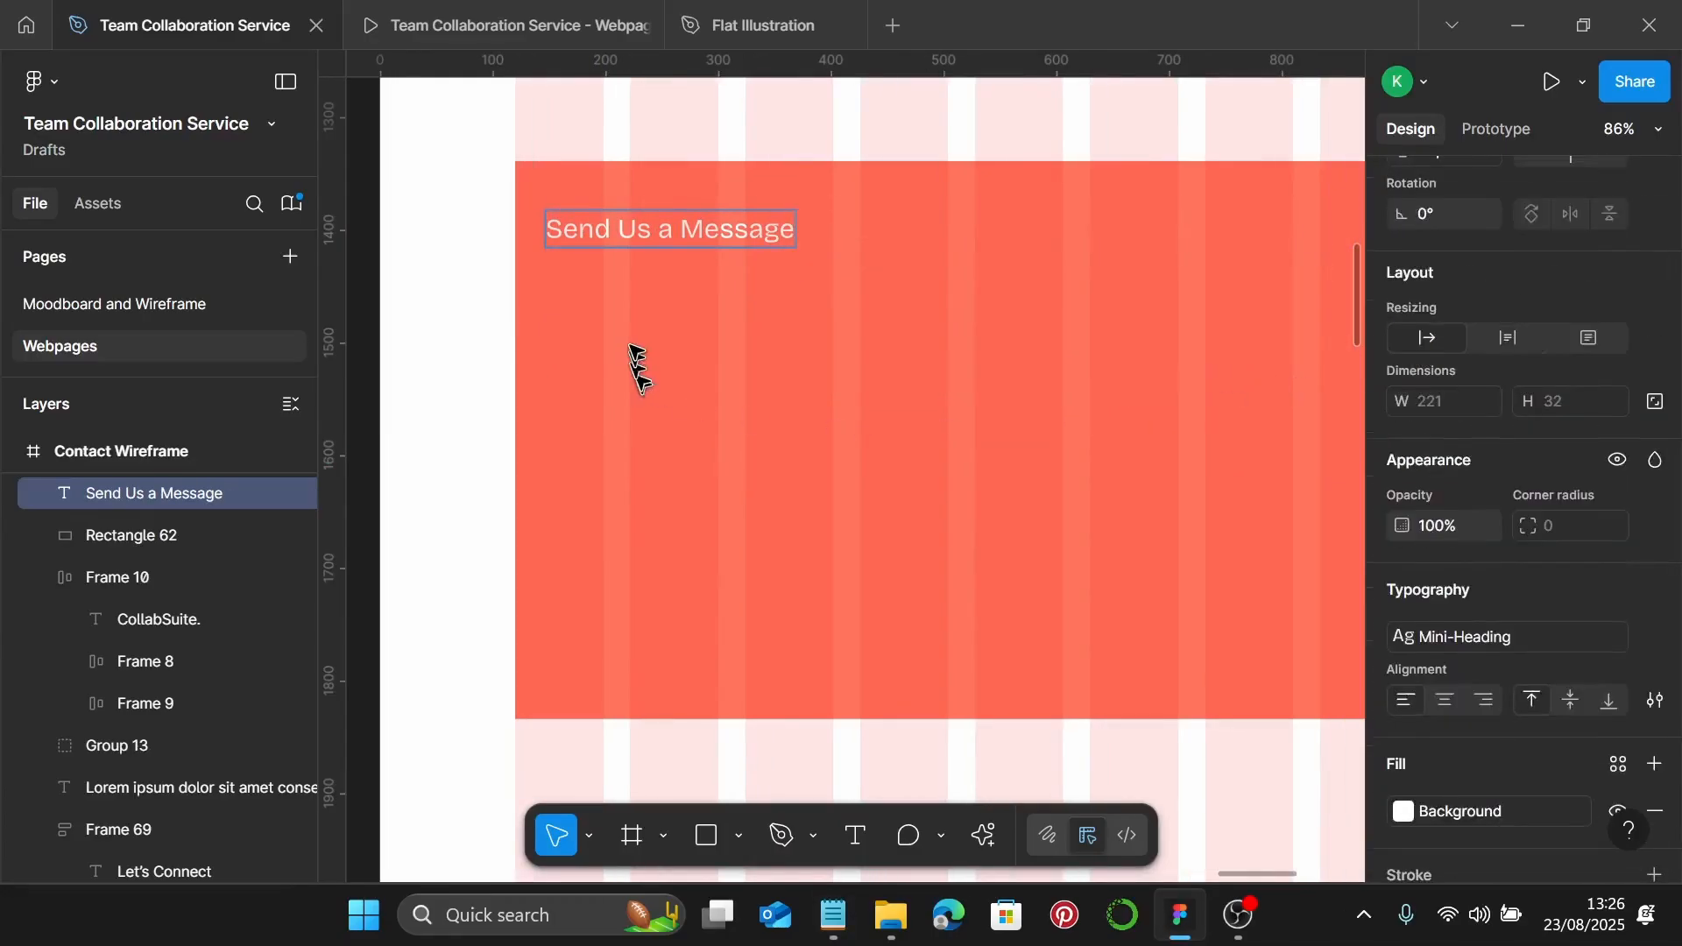
Duplicate the "Send Us a Message" heading below itself at Y 1441 and apply the Body text style to the copy
{"action": "left_click_drag", "start_coordinate": [686, 232], "coordinate": [681, 300]}
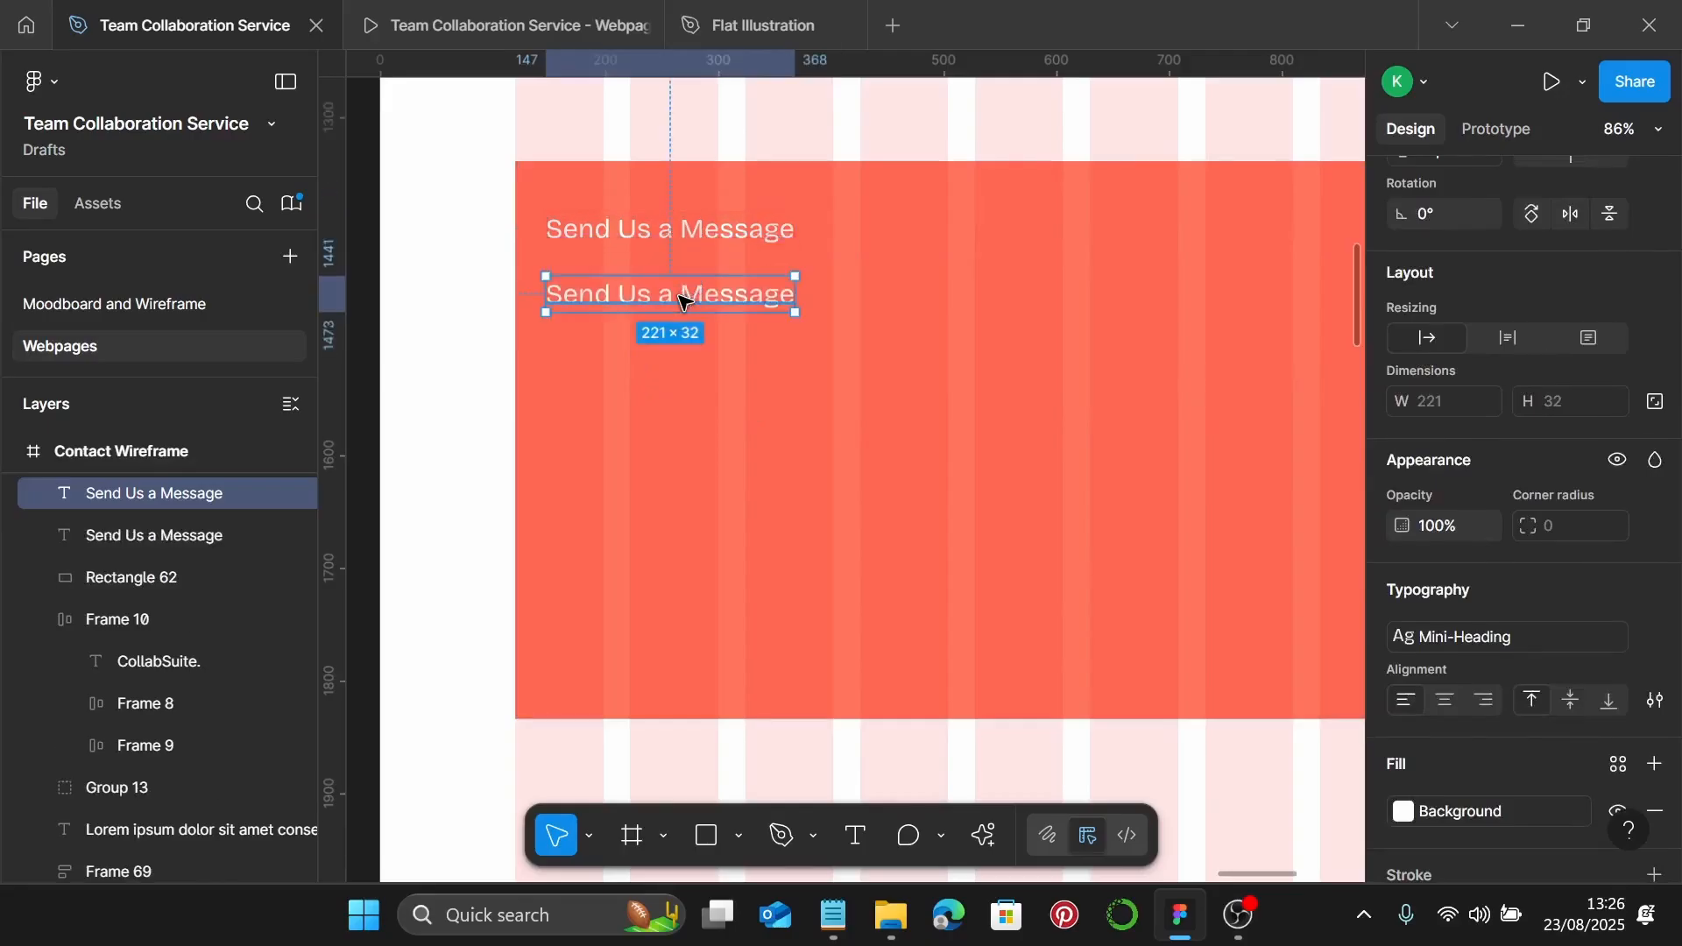
{"action": "scroll", "coordinate": [1516, 459], "scroll_direction": "down", "scroll_amount": 3}
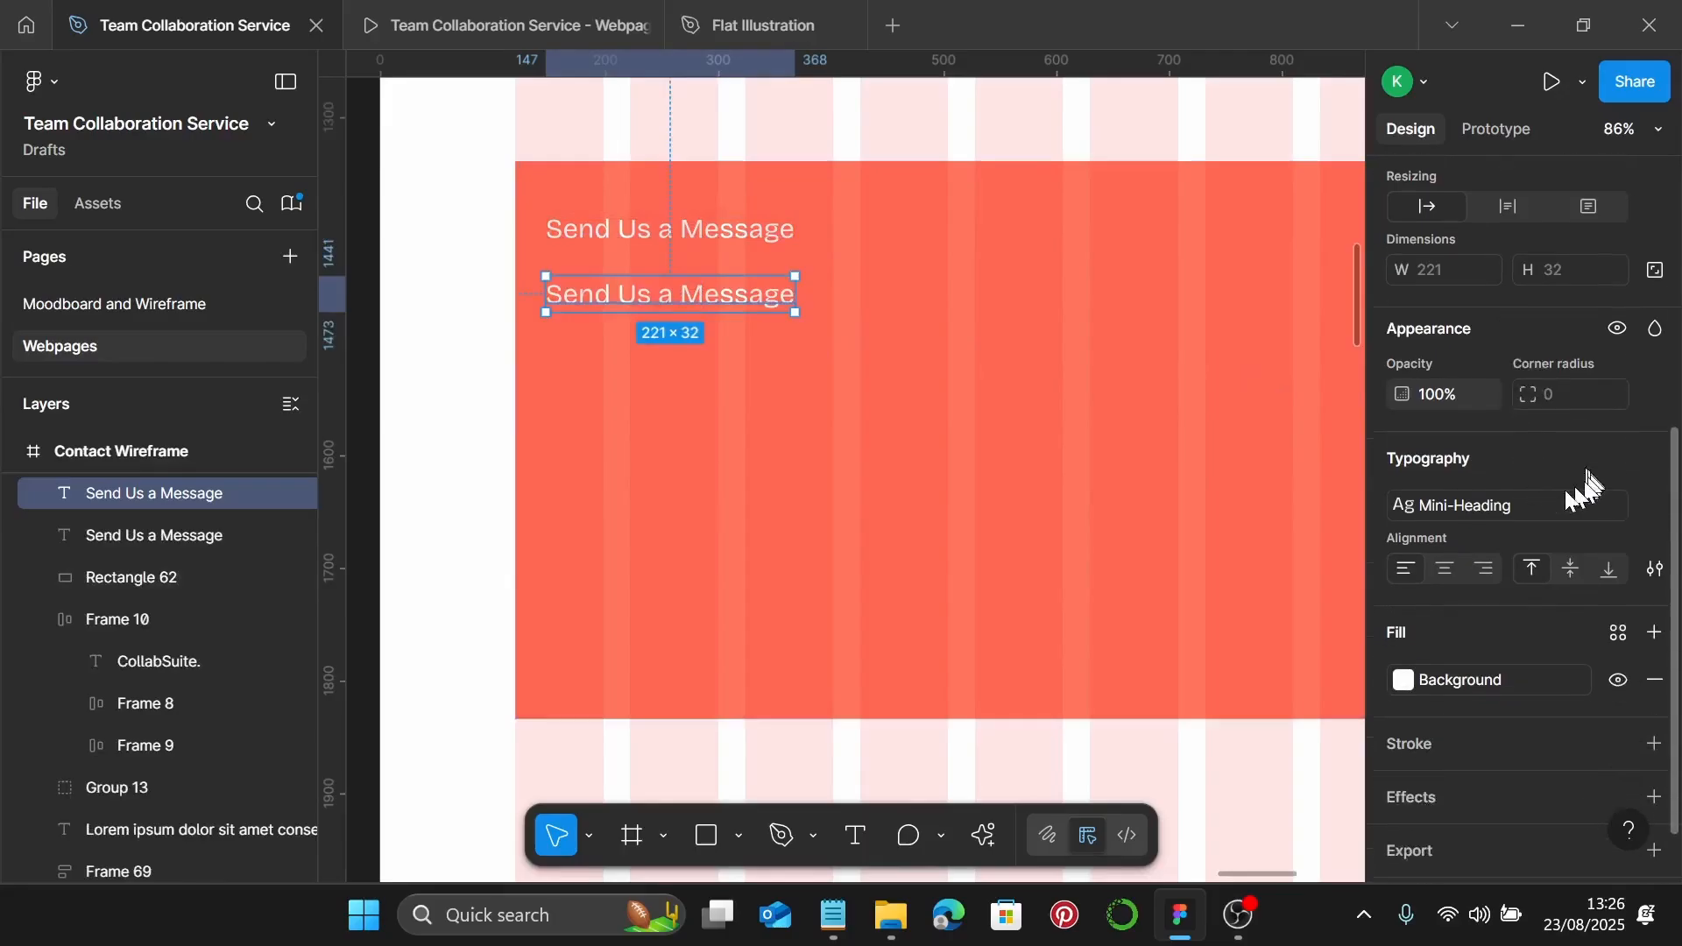
{"action": "left_click", "coordinate": [1542, 507]}
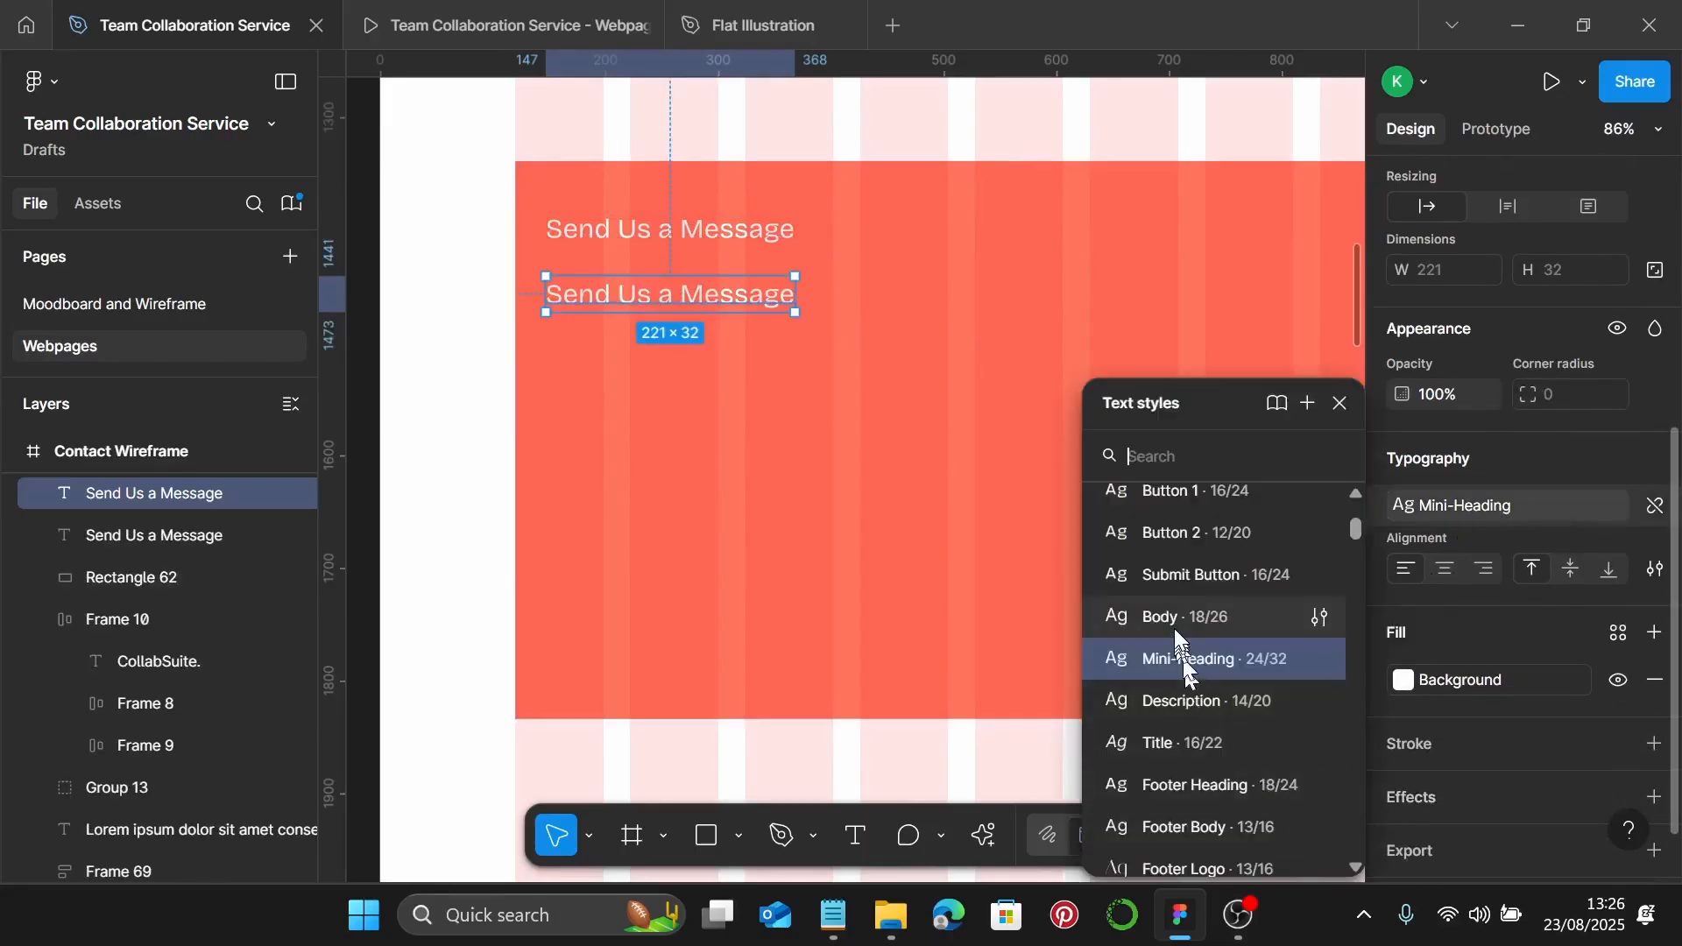
{"action": "scroll", "coordinate": [1174, 628], "scroll_direction": "down", "scroll_amount": 3}
{"action": "scroll", "coordinate": [1174, 628], "scroll_direction": "up", "scroll_amount": 3}
{"action": "left_click", "coordinate": [1196, 608]}
{"action": "scroll", "coordinate": [727, 359], "scroll_direction": "up", "scroll_amount": 2}
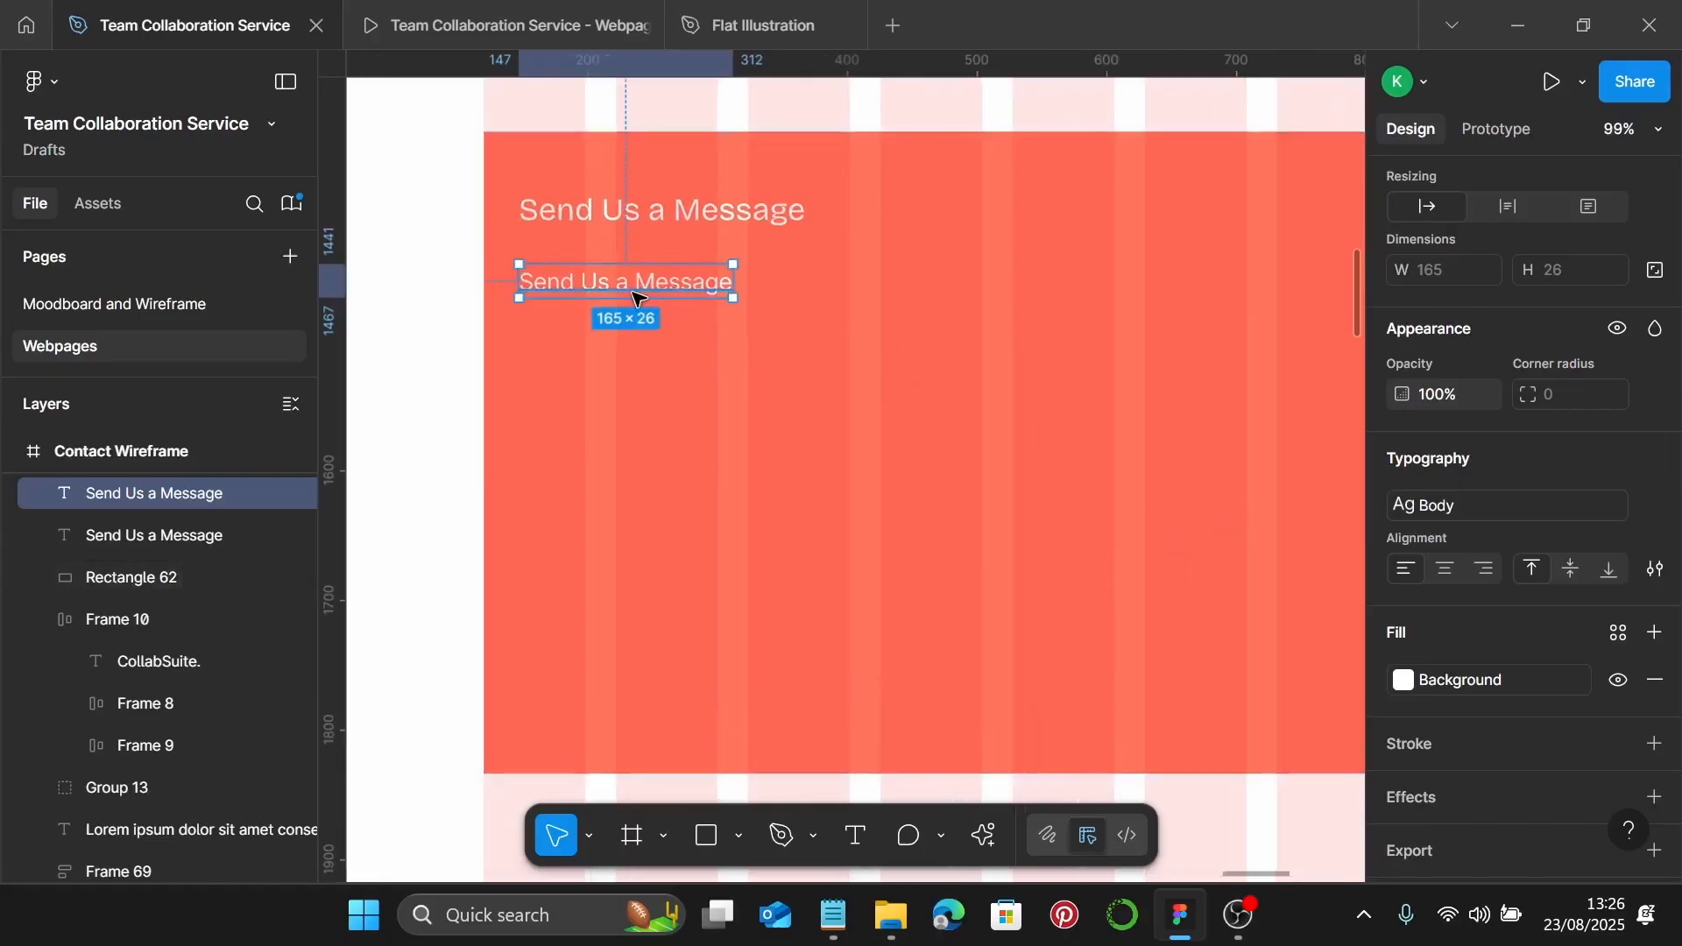
Copy the Body-styled line three times at even spacing down to Y 1579, and replace the topmost one's text with "Your Name:" from the notes
{"action": "left_click_drag", "start_coordinate": [638, 282], "coordinate": [625, 460]}
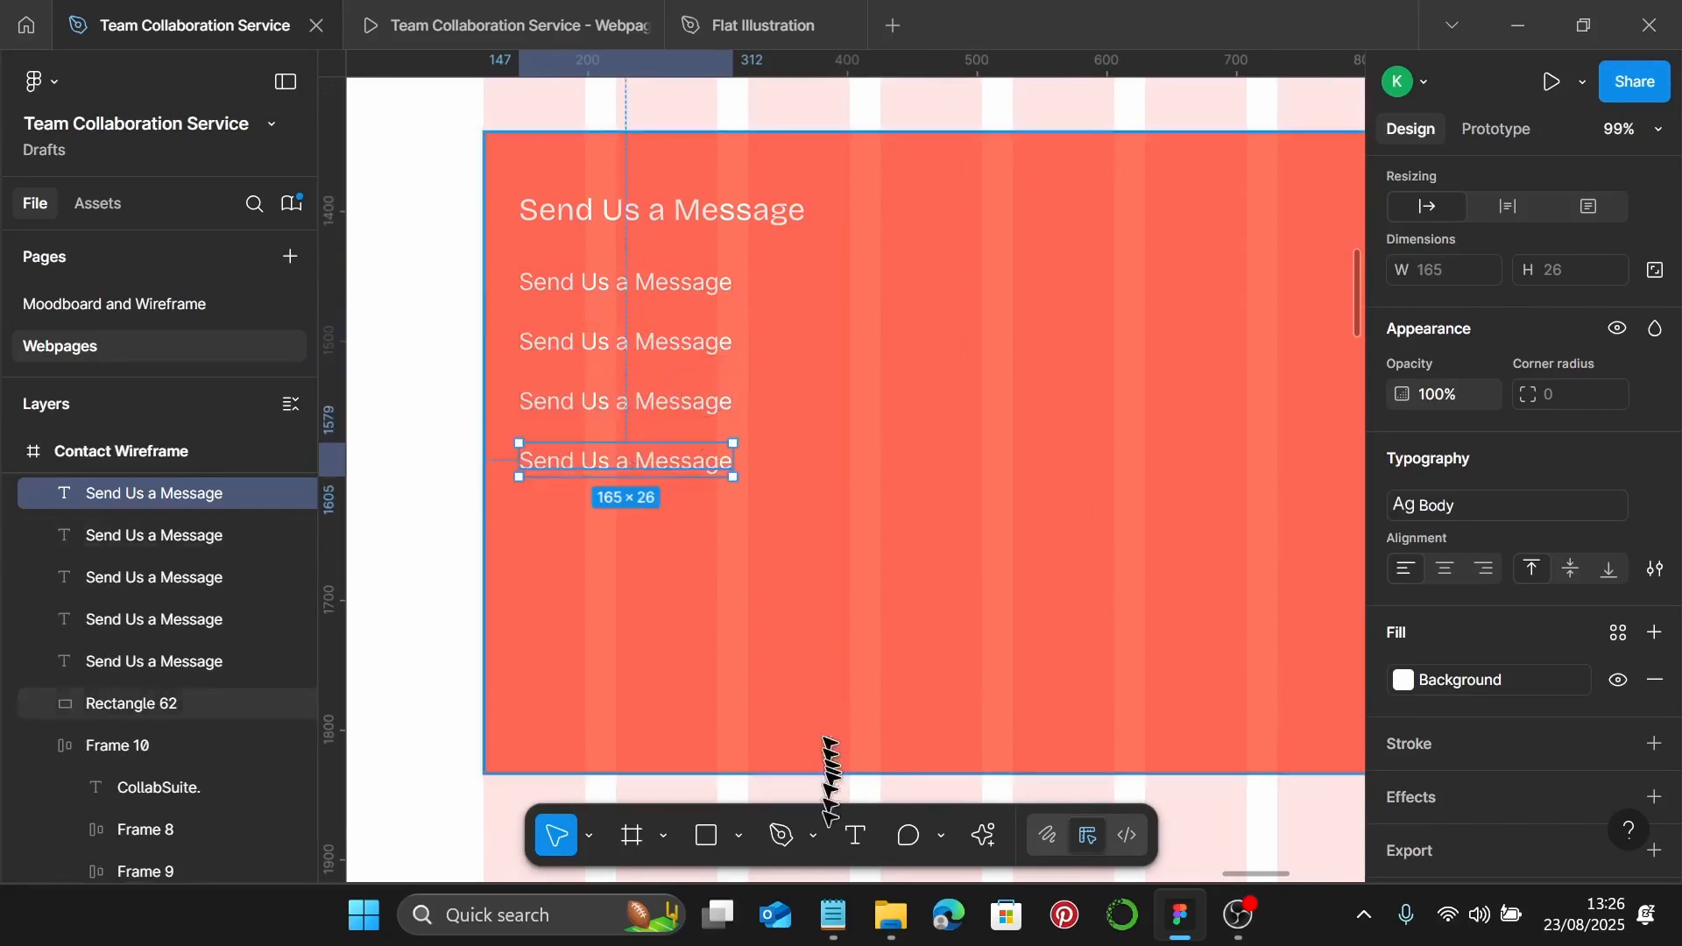
{"action": "left_click", "coordinate": [833, 916]}
{"action": "left_click_drag", "start_coordinate": [1220, 464], "coordinate": [1118, 461]}
{"action": "key", "text": "ctrl+c"}
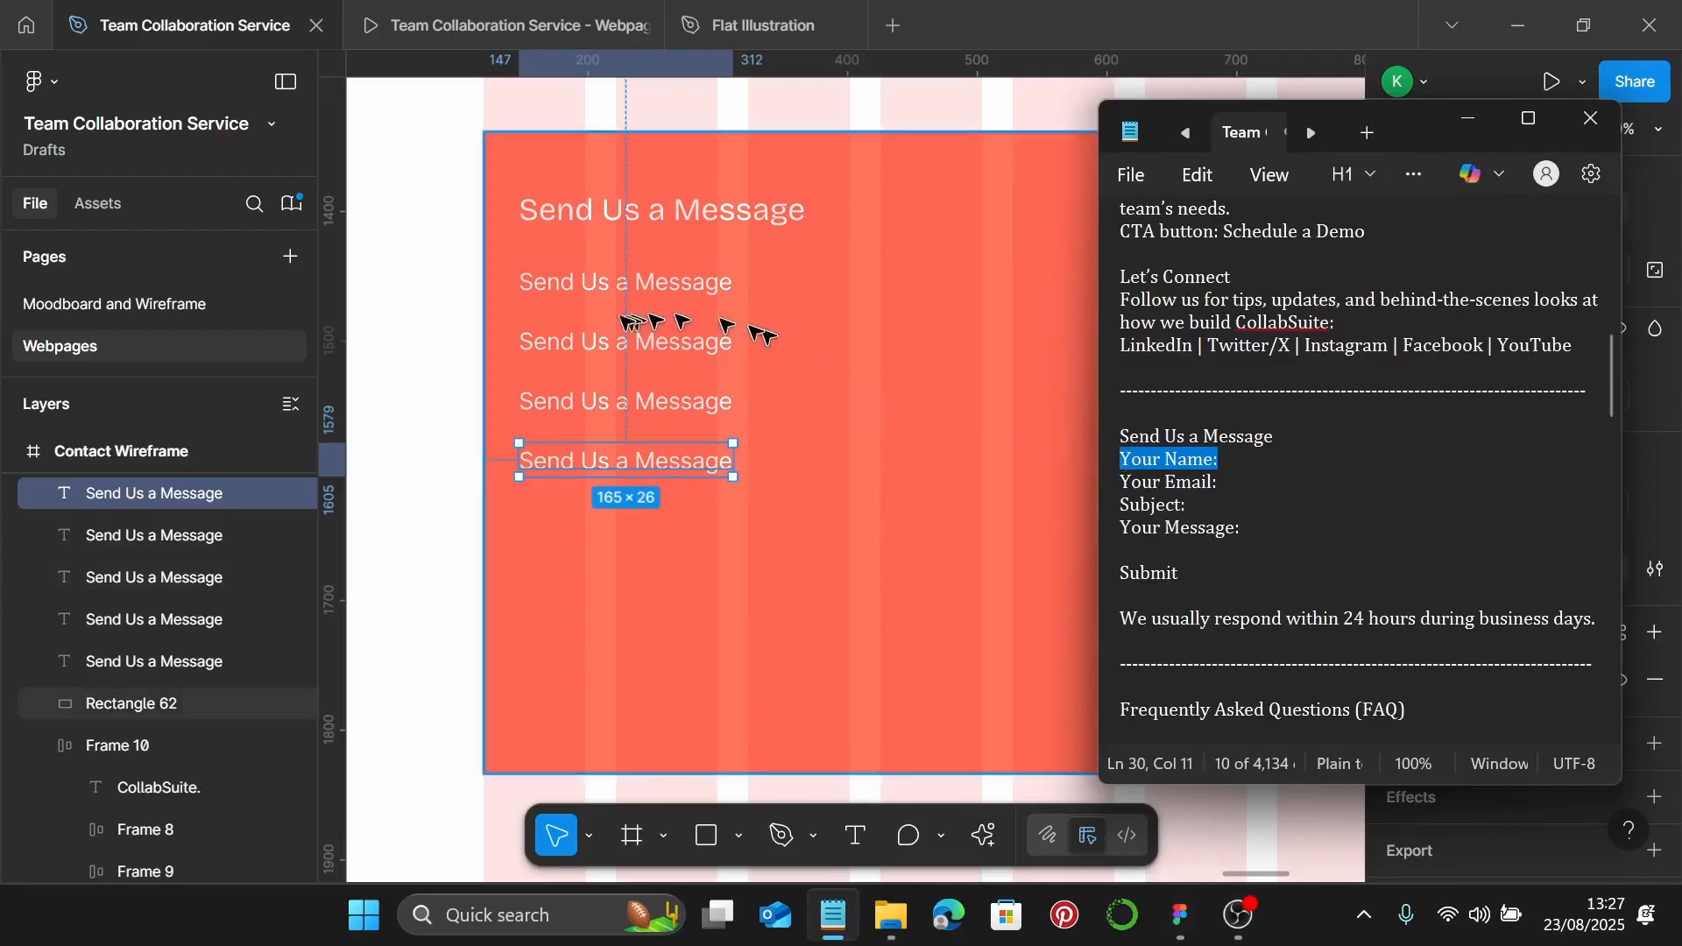
{"action": "left_click", "coordinate": [612, 281]}
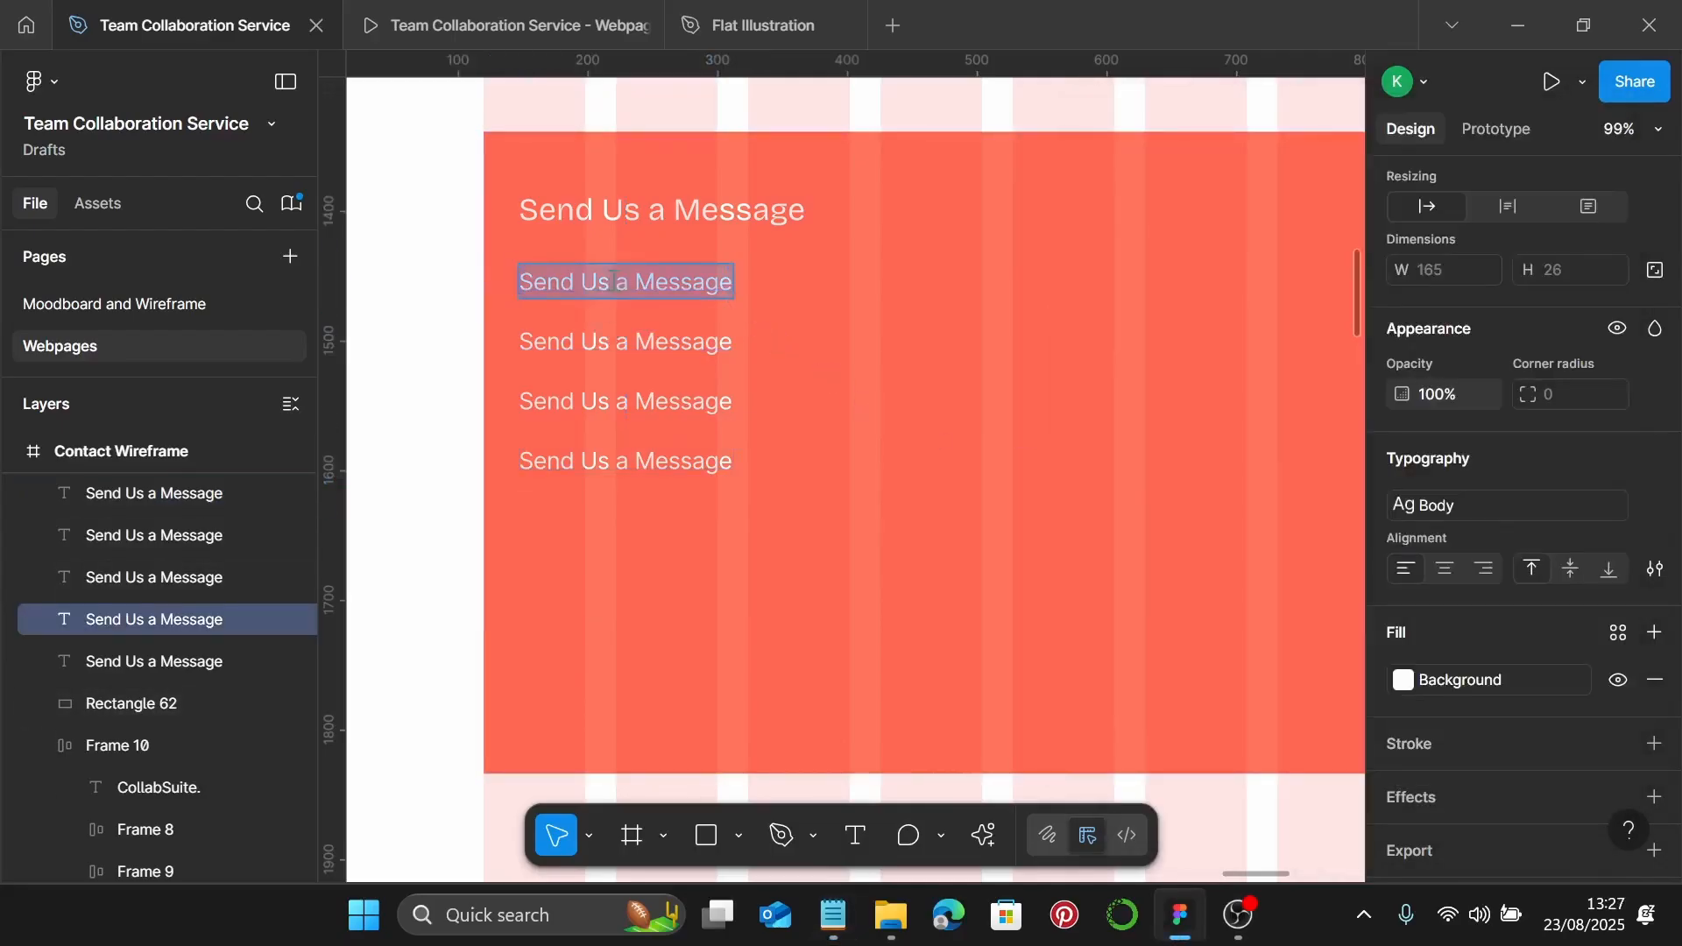
{"action": "key", "text": "ctrl+v"}
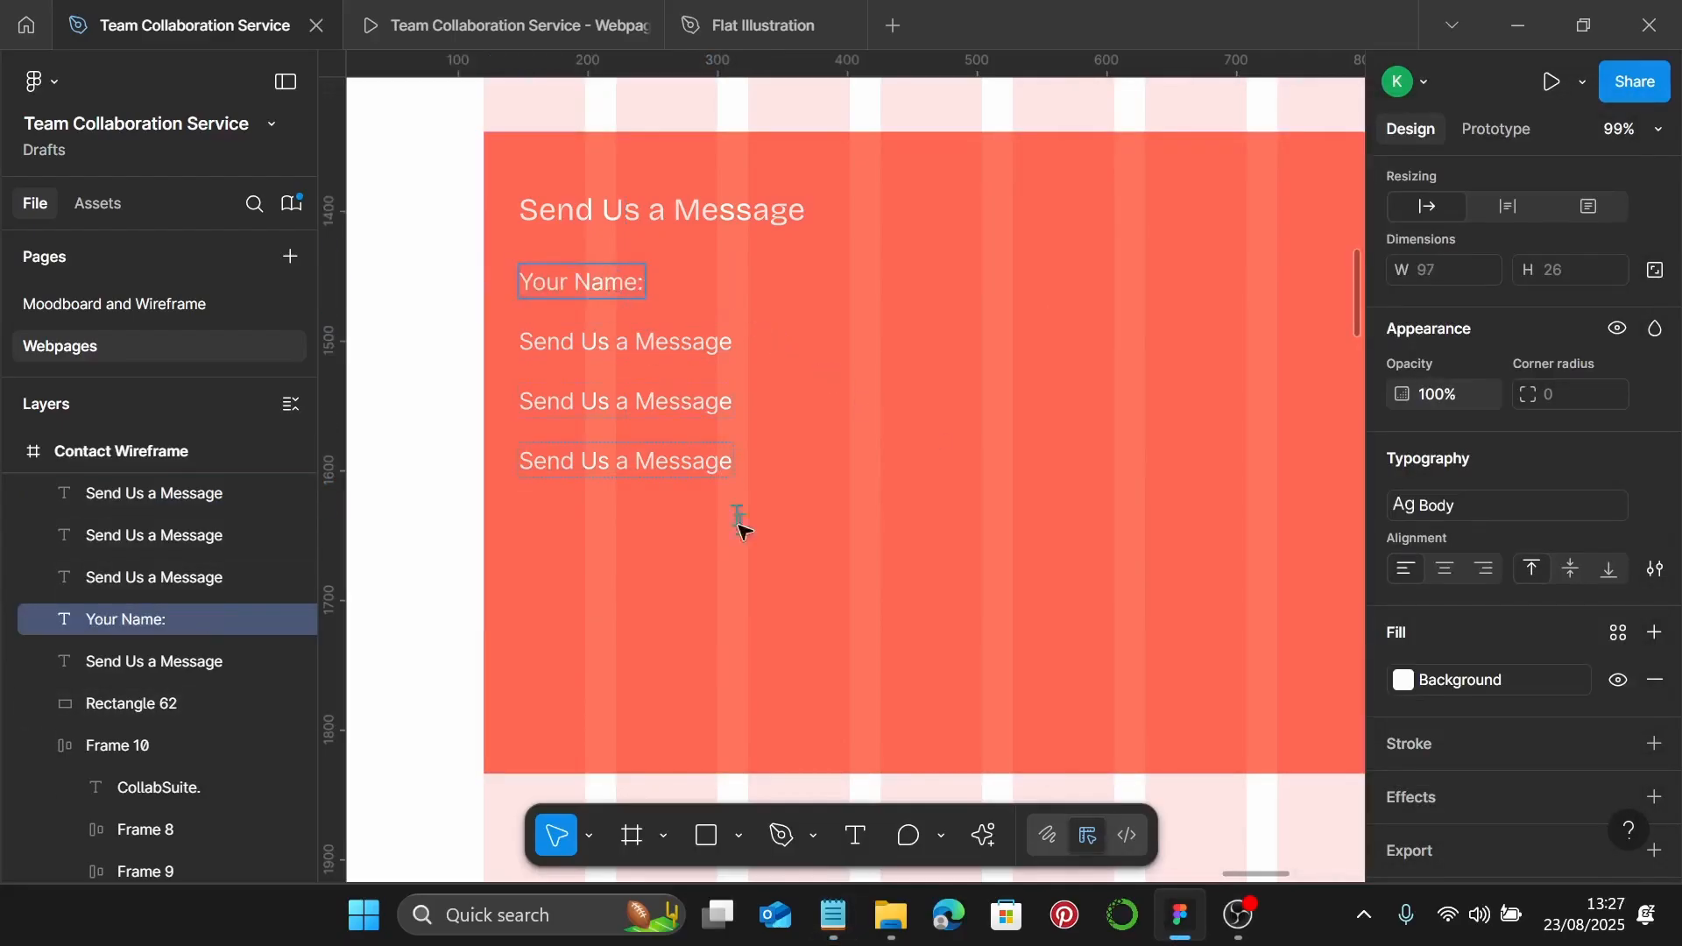
Replace the second Body-styled line with "Your Email:" copied from the notes
{"action": "left_click", "coordinate": [833, 916]}
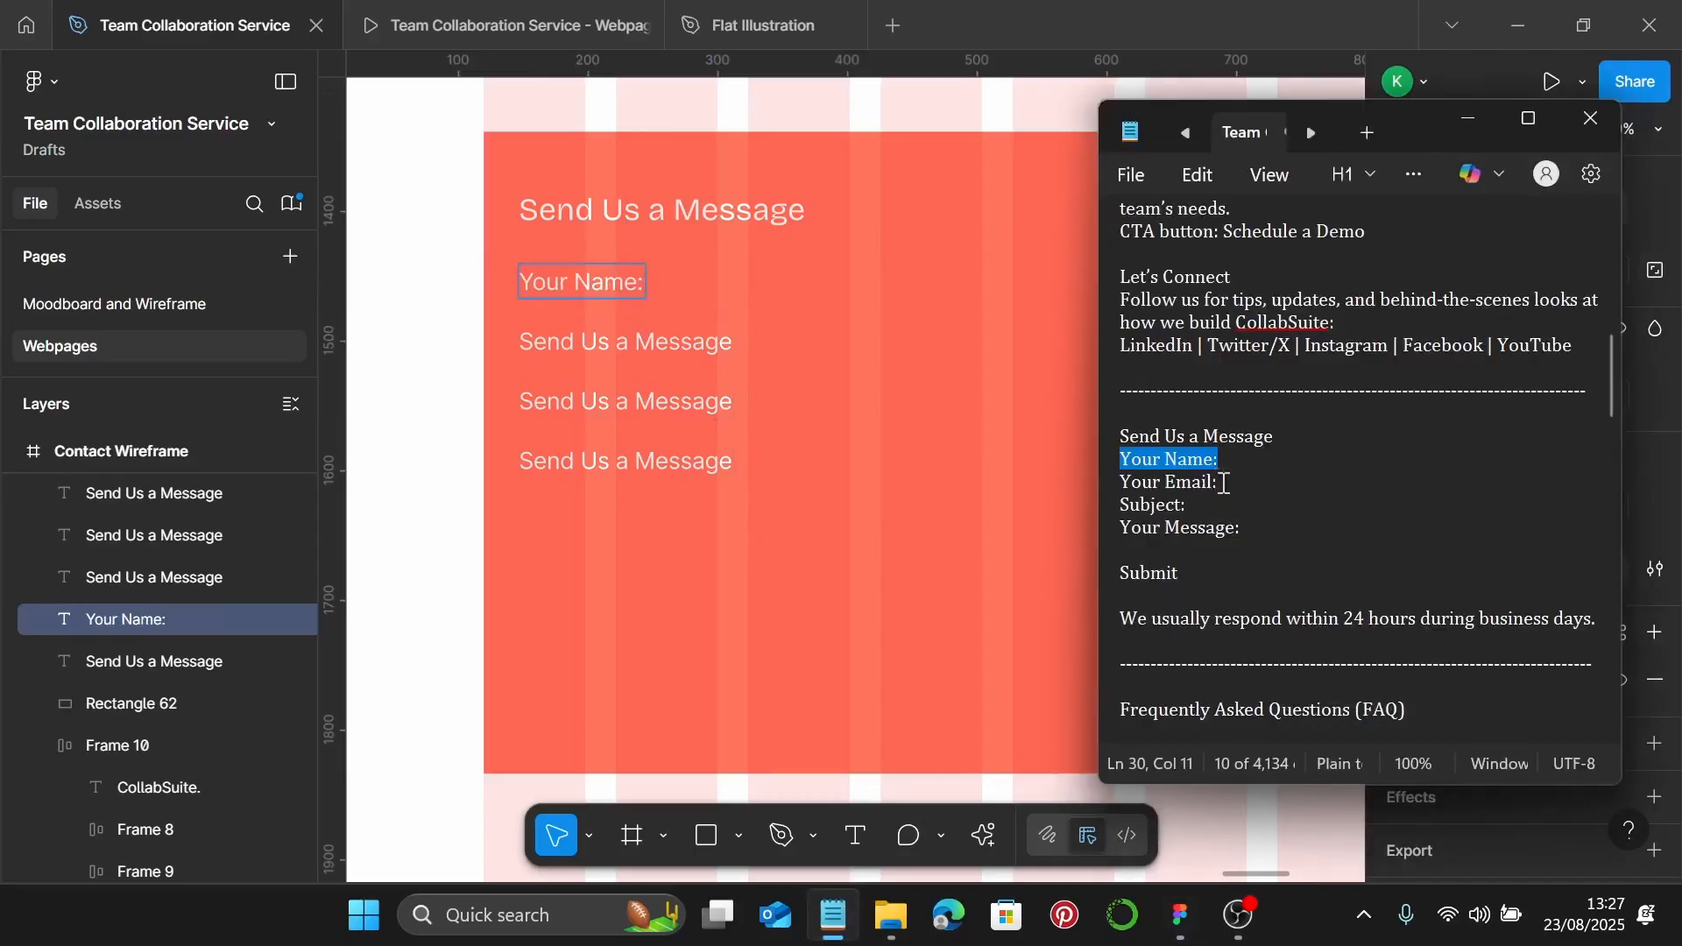
{"action": "left_click_drag", "start_coordinate": [1224, 483], "coordinate": [1119, 479]}
{"action": "key", "text": "ctrl+c"}
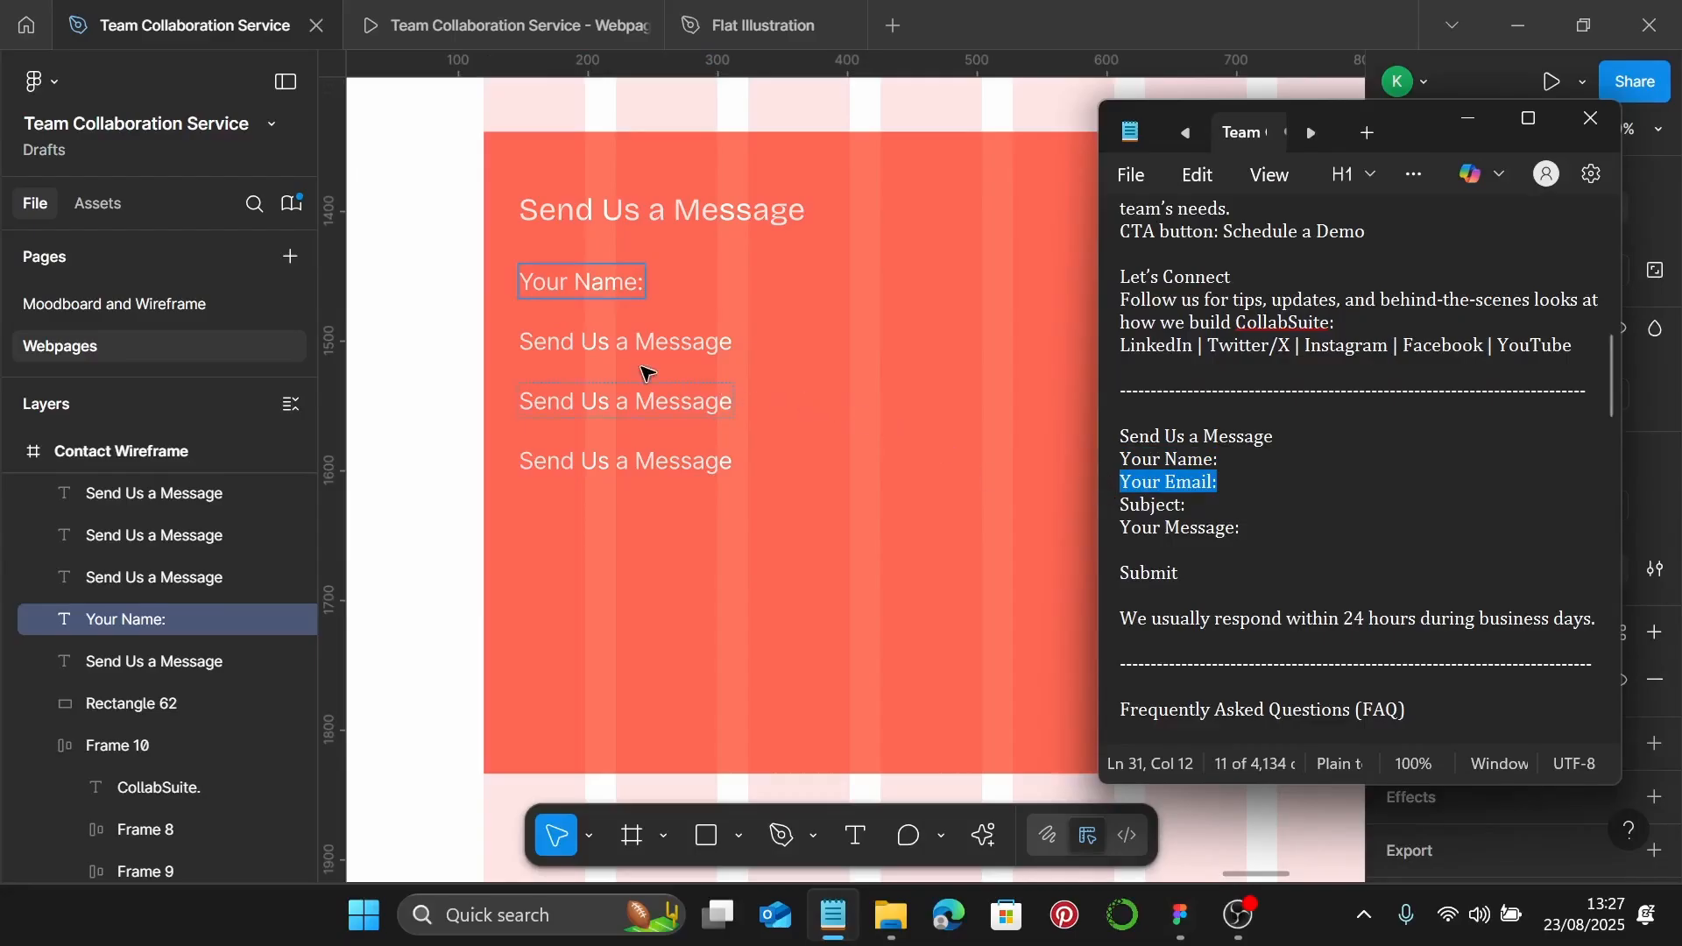
{"action": "left_click", "coordinate": [630, 338]}
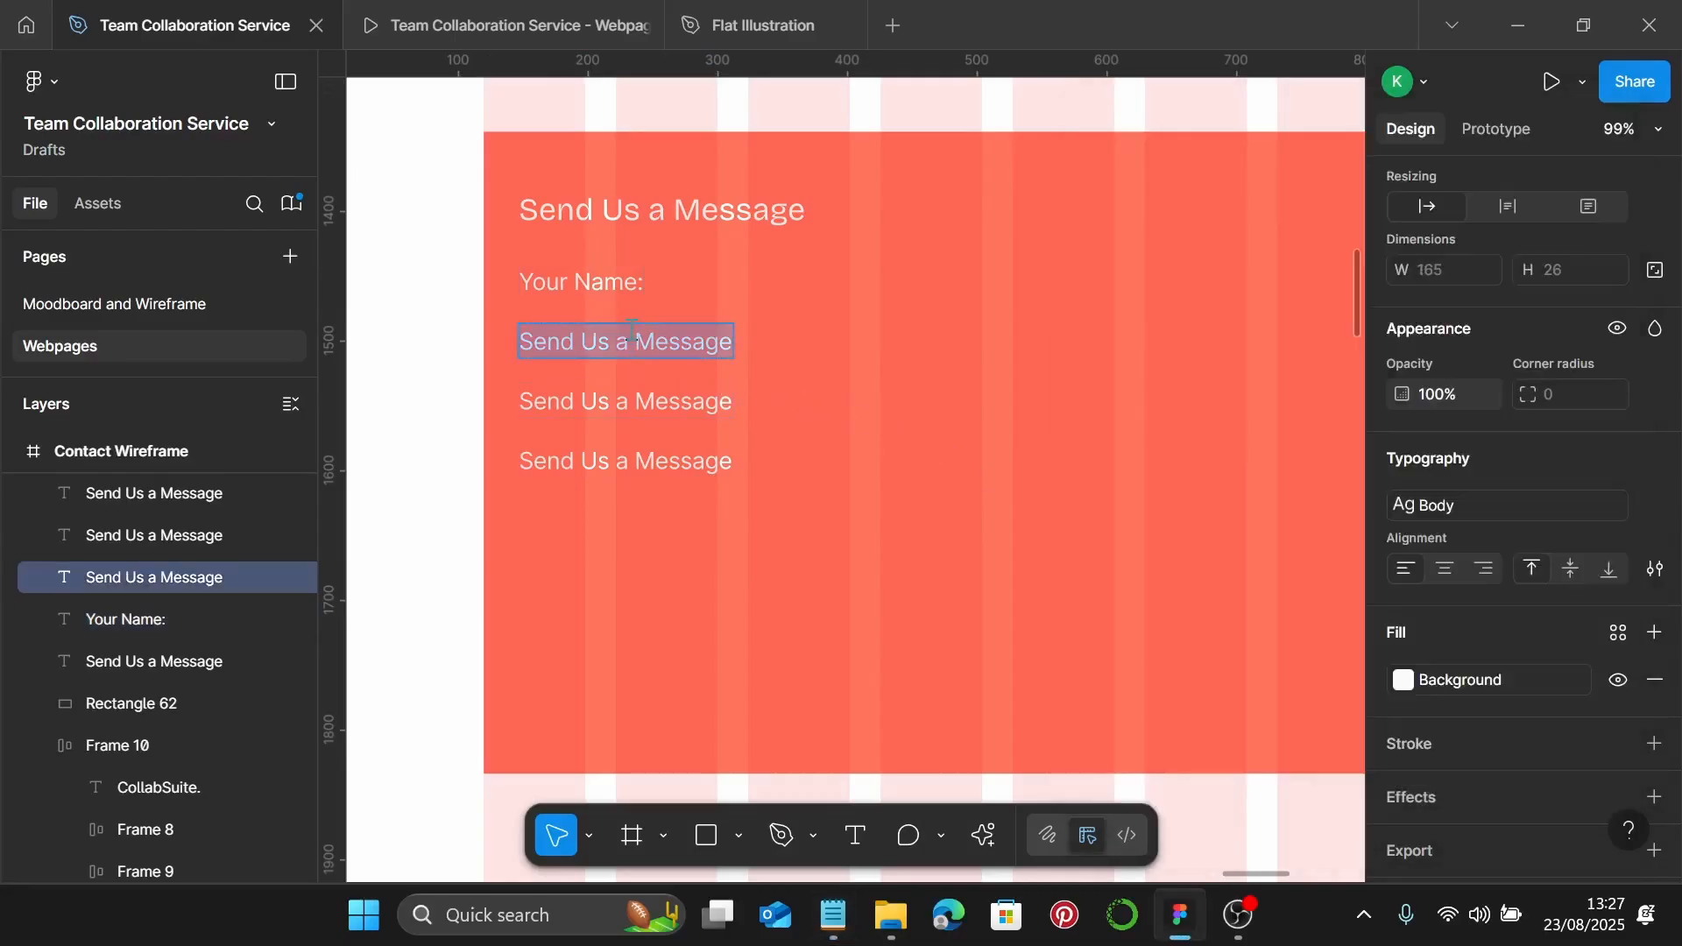
{"action": "key", "text": "ctrl+v"}
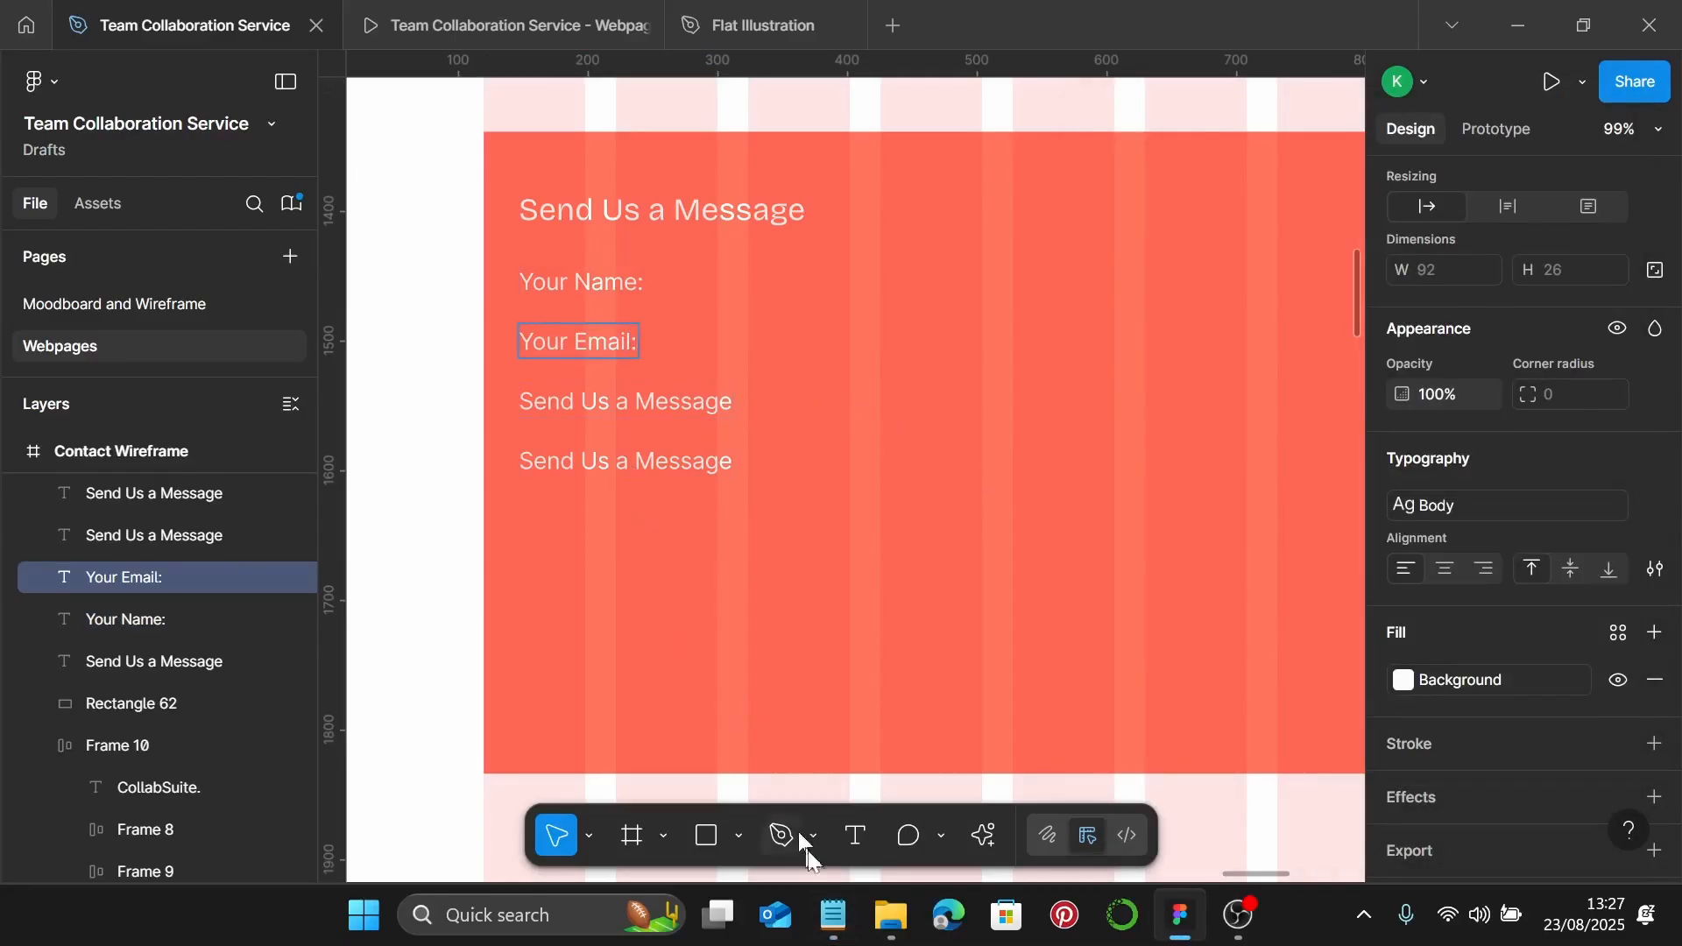
Replace the third Body-styled line with "Subject:" from the notes
{"action": "left_click", "coordinate": [834, 916]}
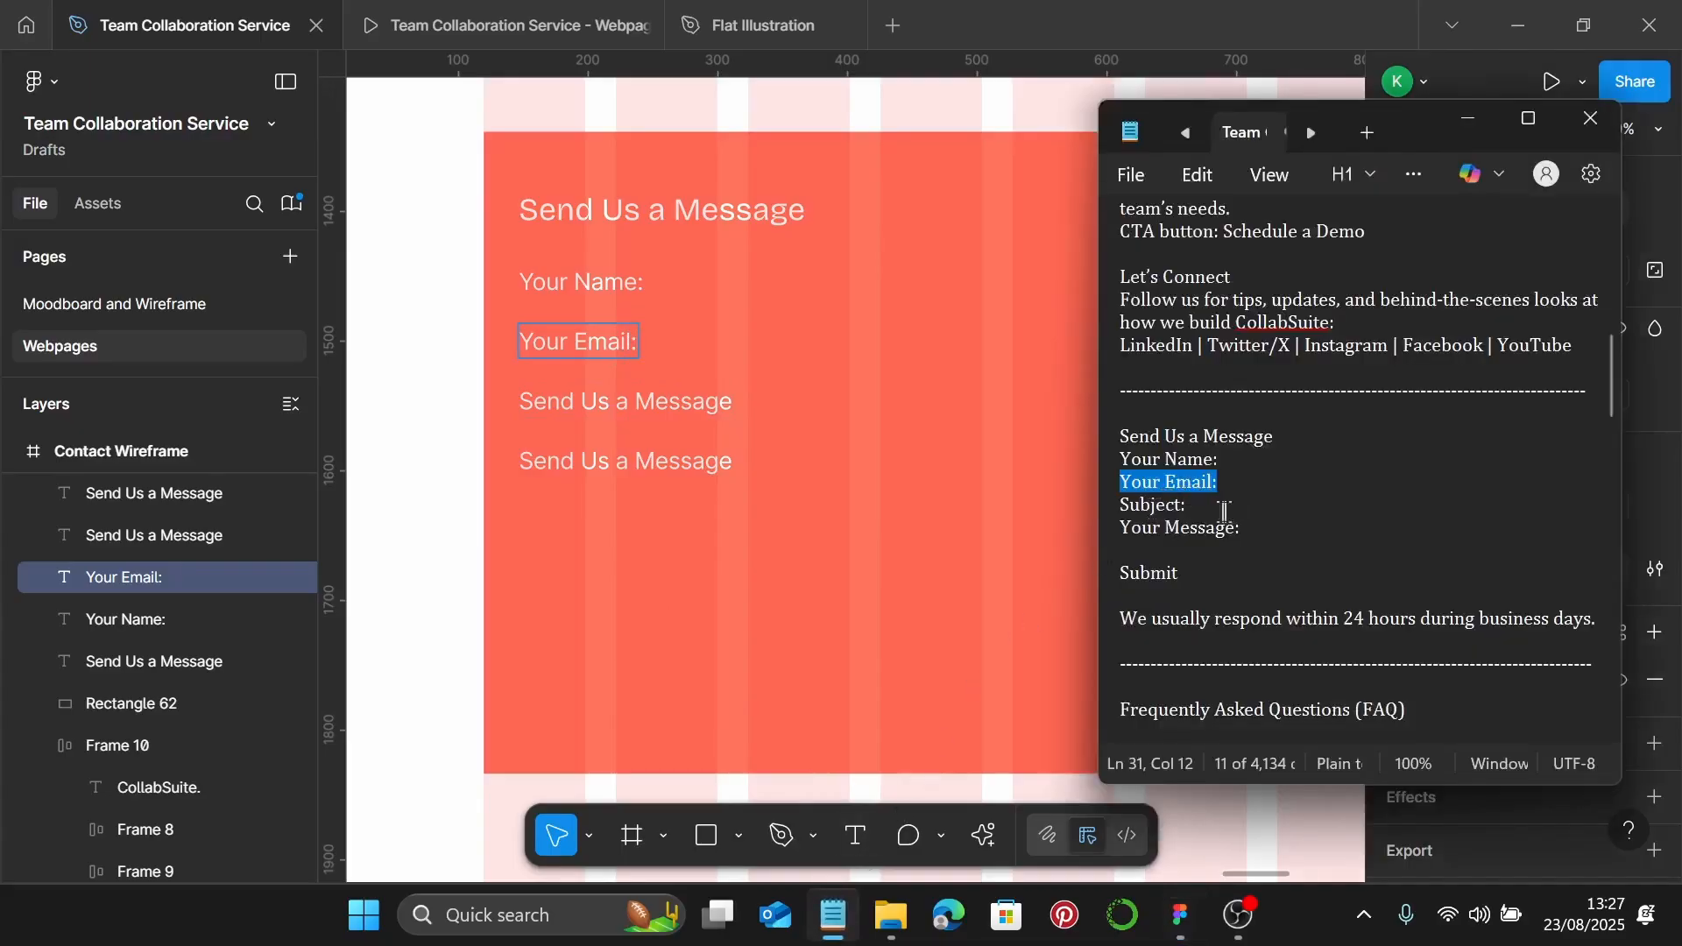
{"action": "left_click_drag", "start_coordinate": [1224, 511], "coordinate": [1150, 506]}
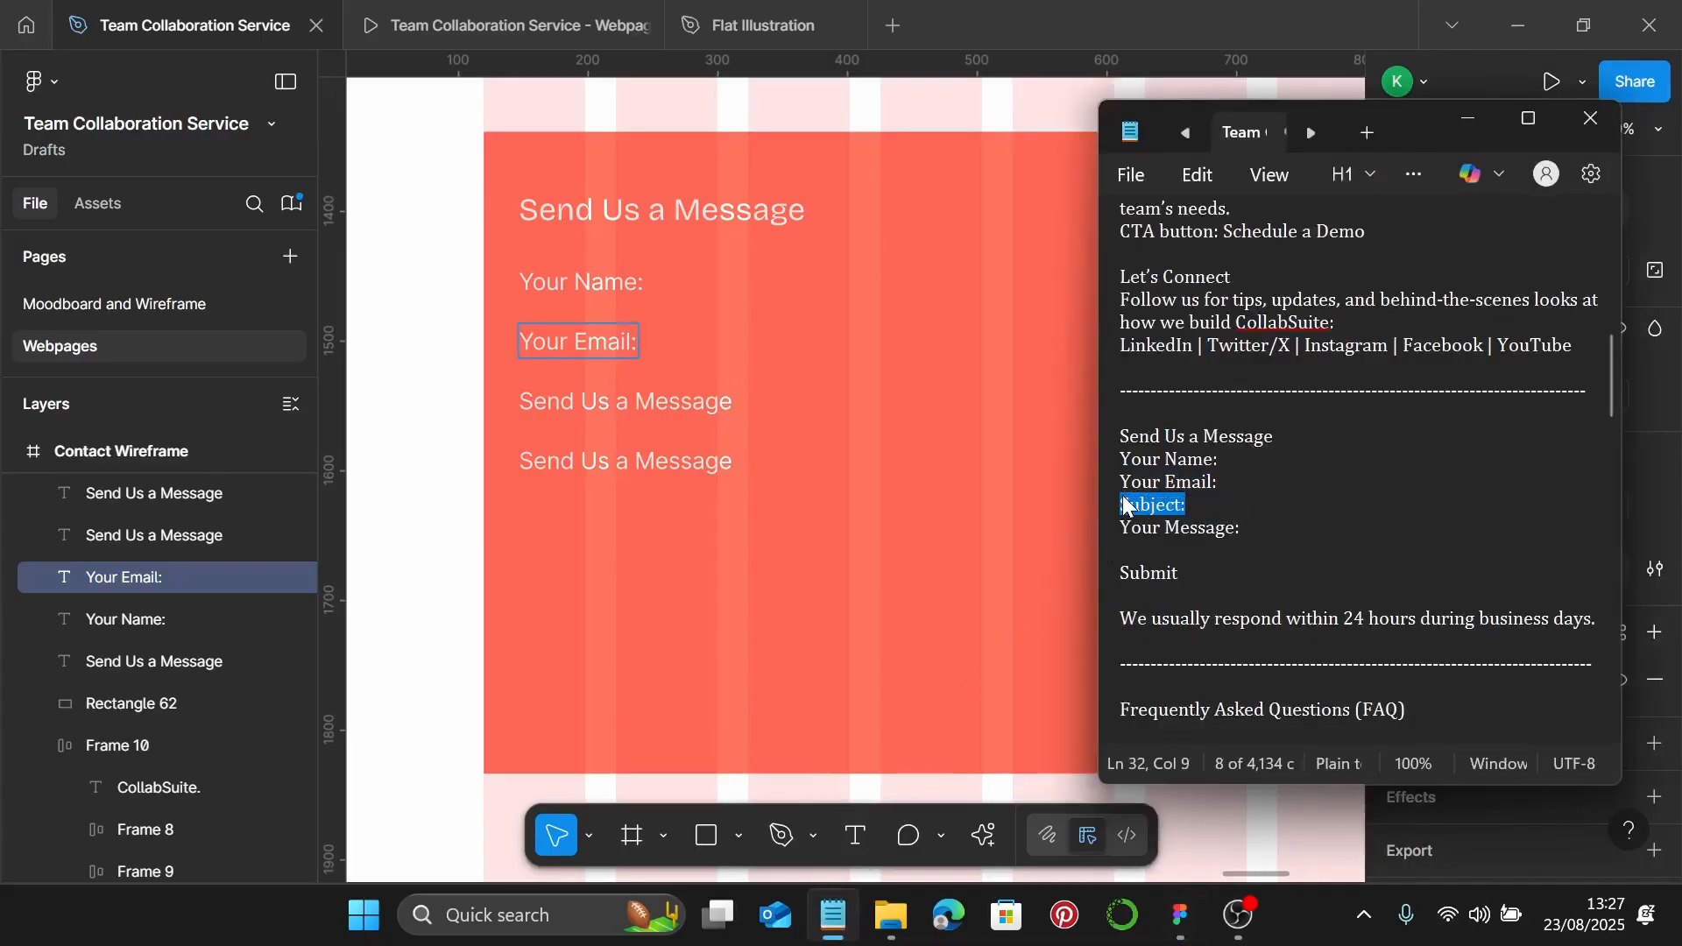
{"action": "left_click", "coordinate": [631, 434]}
{"action": "double_click", "coordinate": [633, 418]}
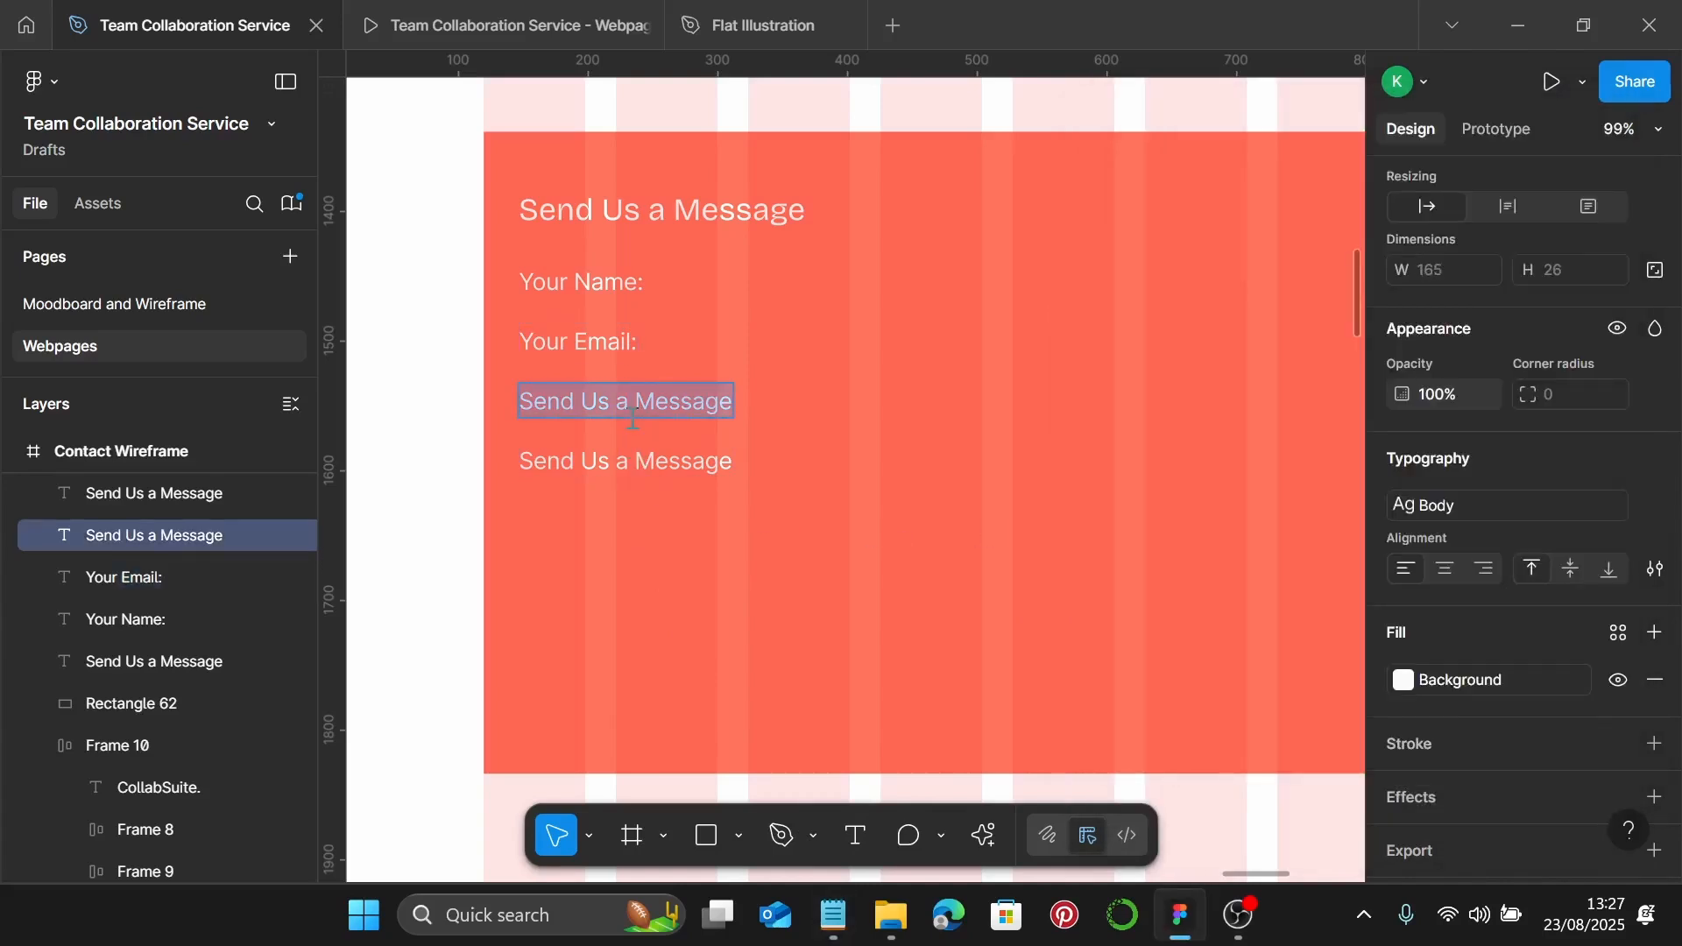
{"action": "type", "text": "Subject:"}
Replace the last Body-styled line with "Your Message:" copied from the notes and finish editing the text
{"action": "left_click", "coordinate": [833, 916]}
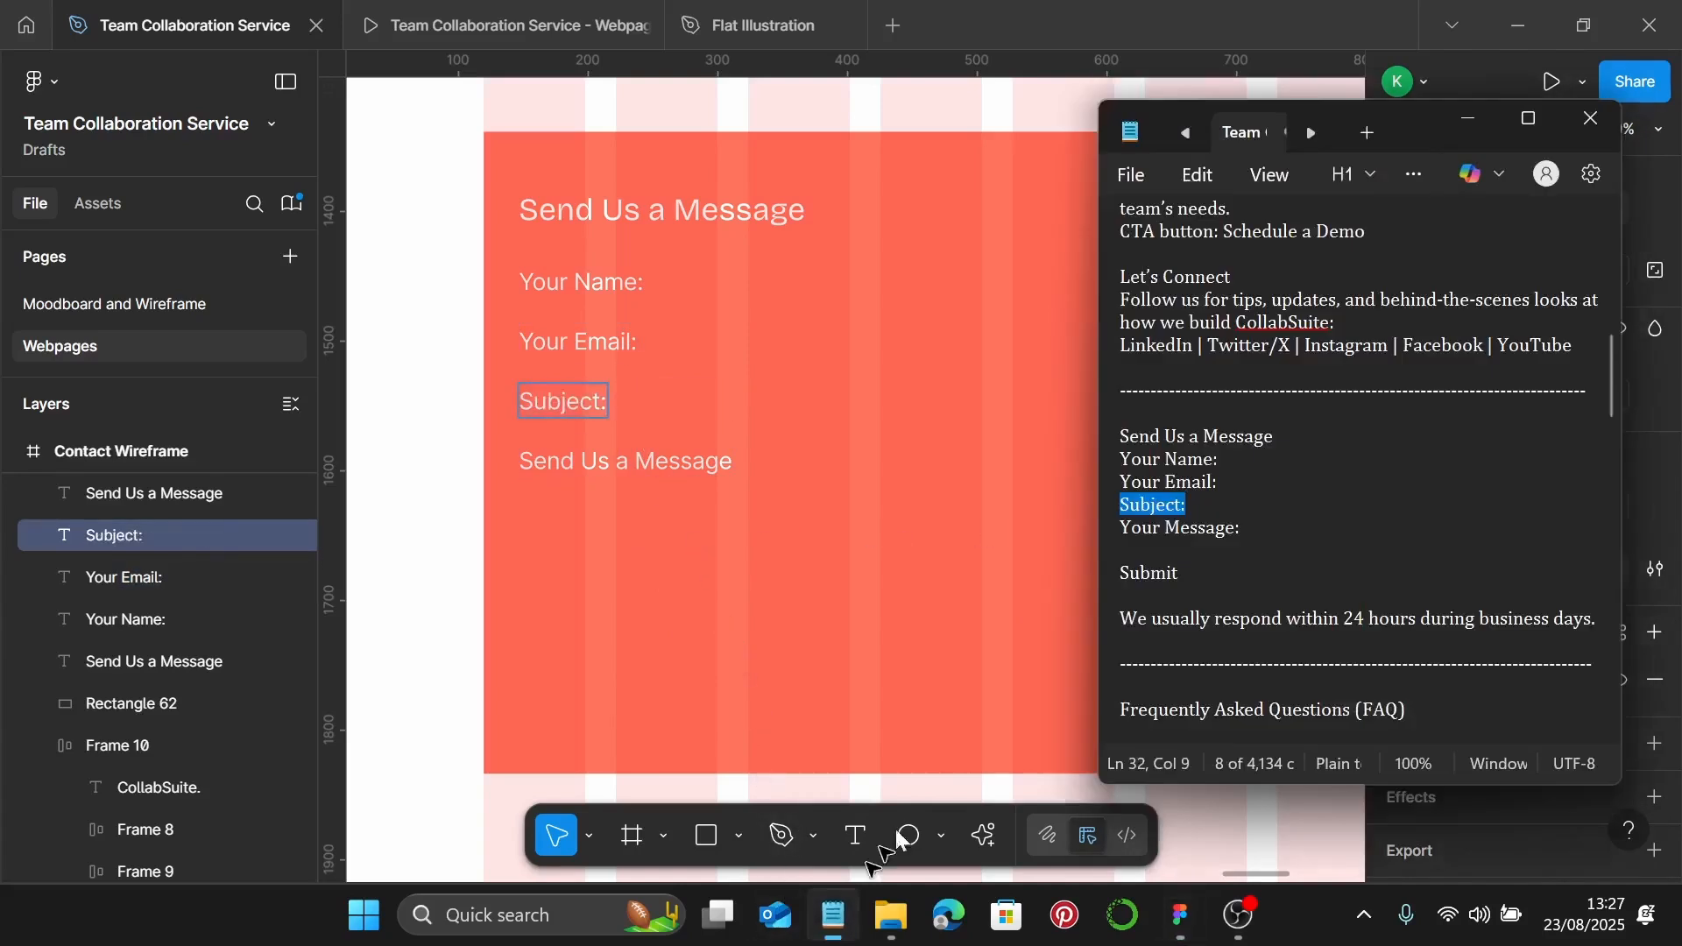
{"action": "left_click", "coordinate": [1259, 532]}
{"action": "left_click_drag", "start_coordinate": [1259, 532], "coordinate": [1112, 521]}
{"action": "key", "text": "ctrl+c"}
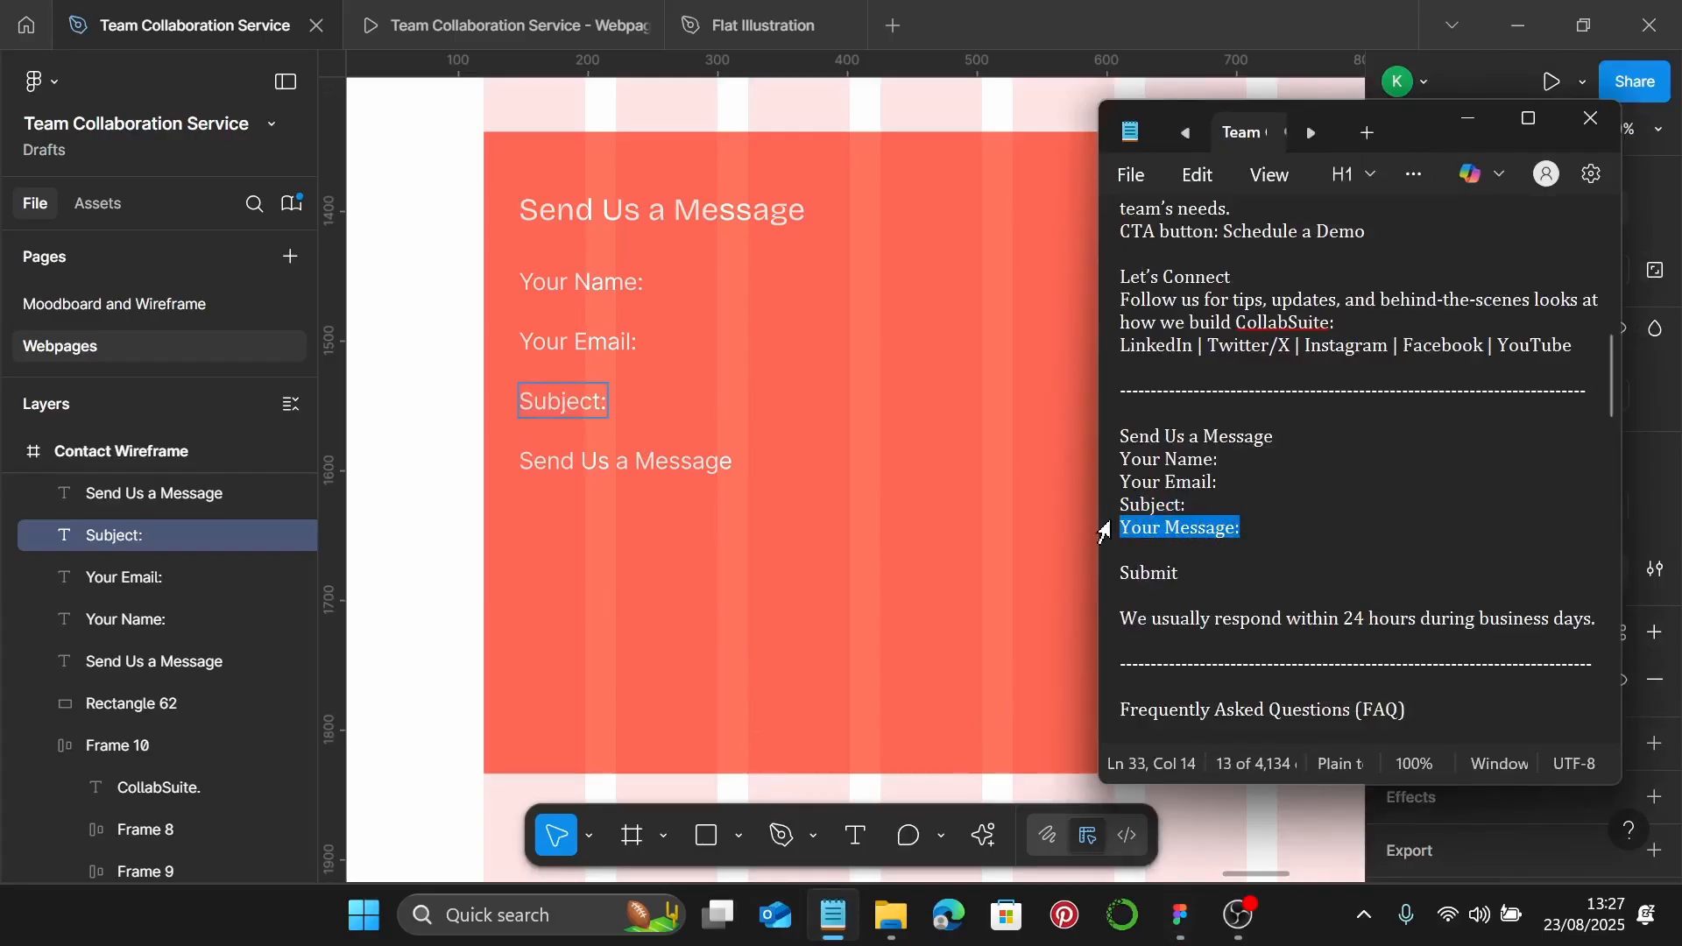
{"action": "left_click", "coordinate": [766, 493]}
{"action": "double_click", "coordinate": [655, 465]}
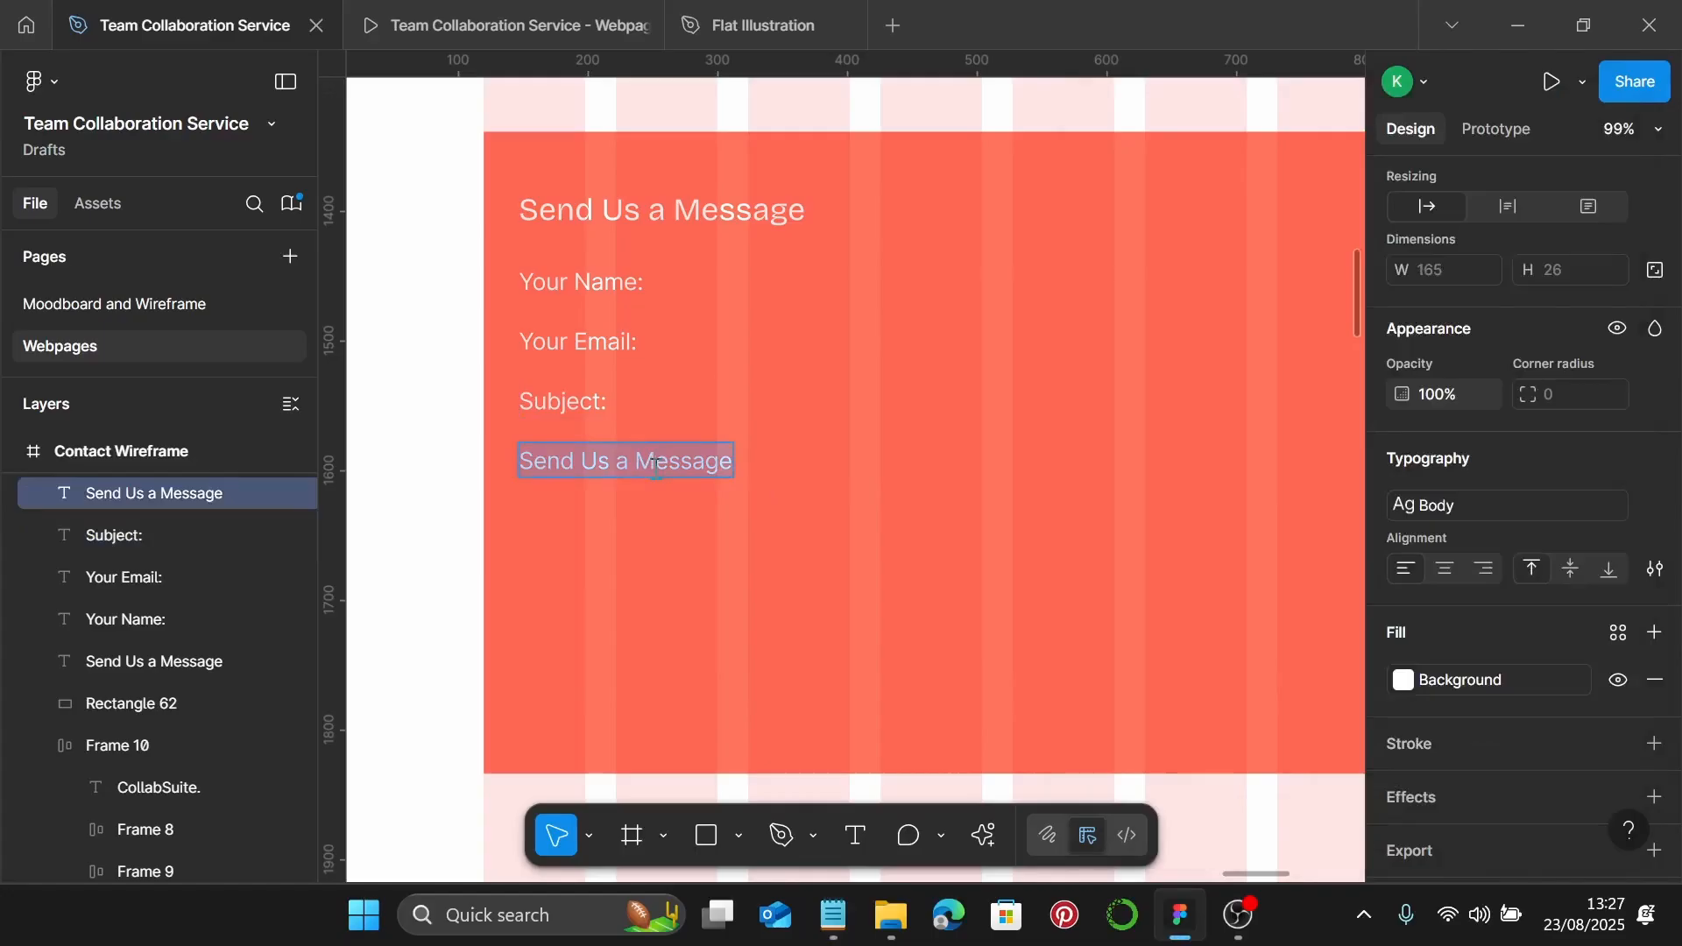
{"action": "key", "text": "ctrl+v"}
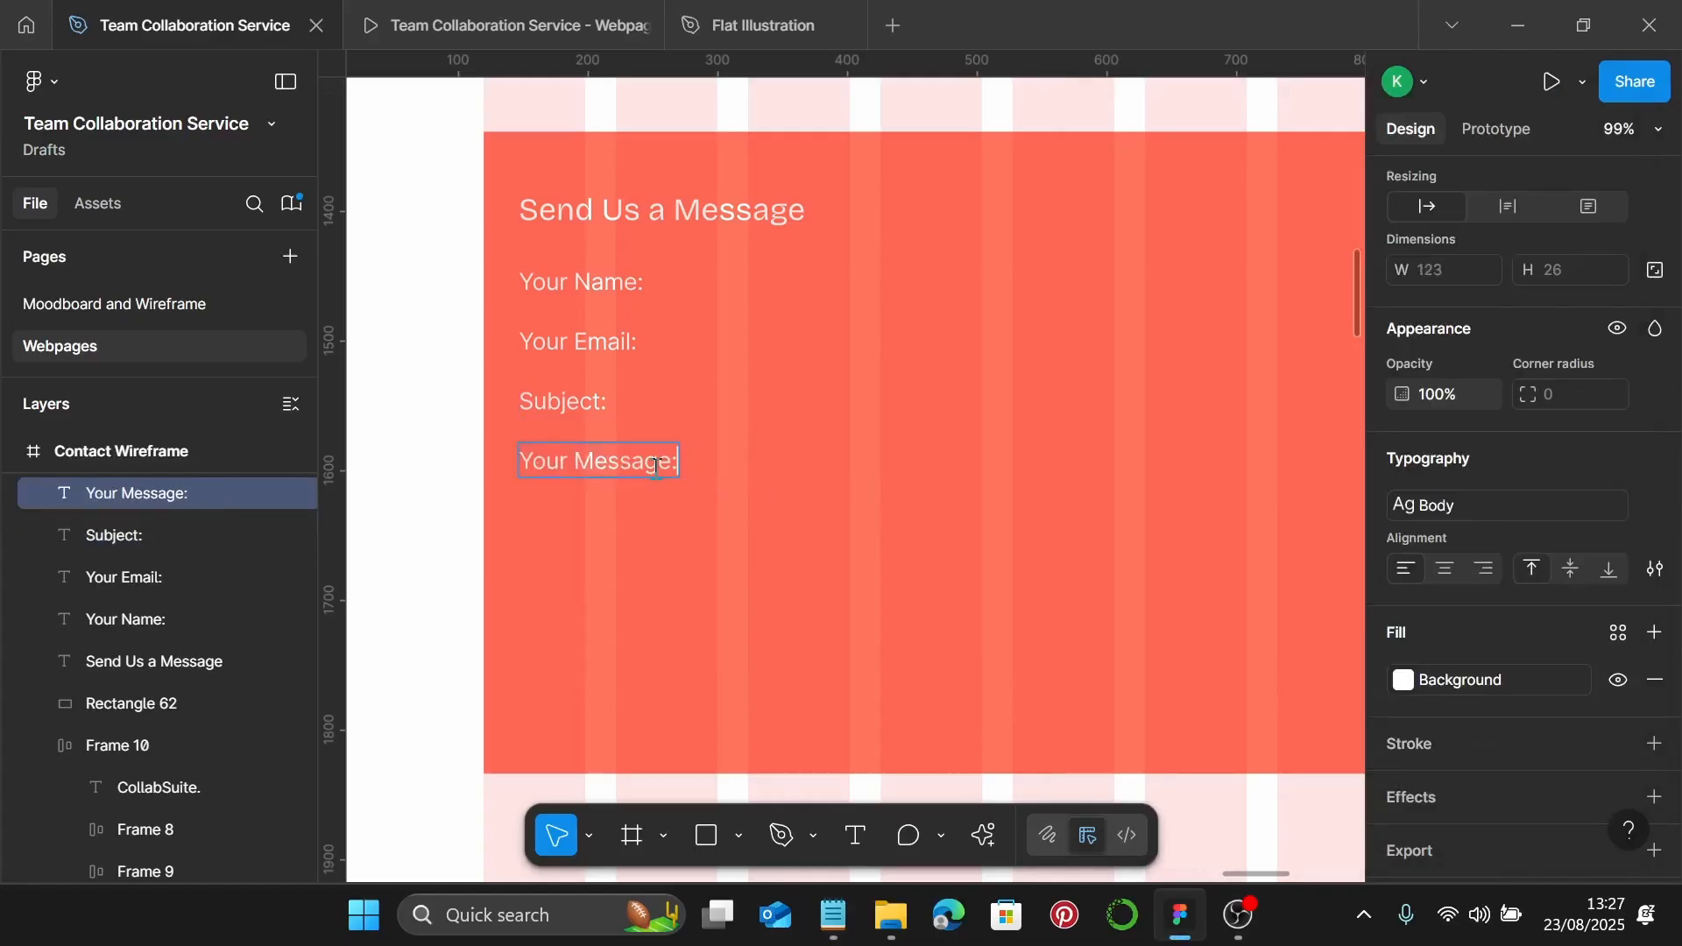
{"action": "scroll", "coordinate": [655, 467], "scroll_direction": "up", "scroll_amount": 2}
{"action": "key", "text": "Escape"}
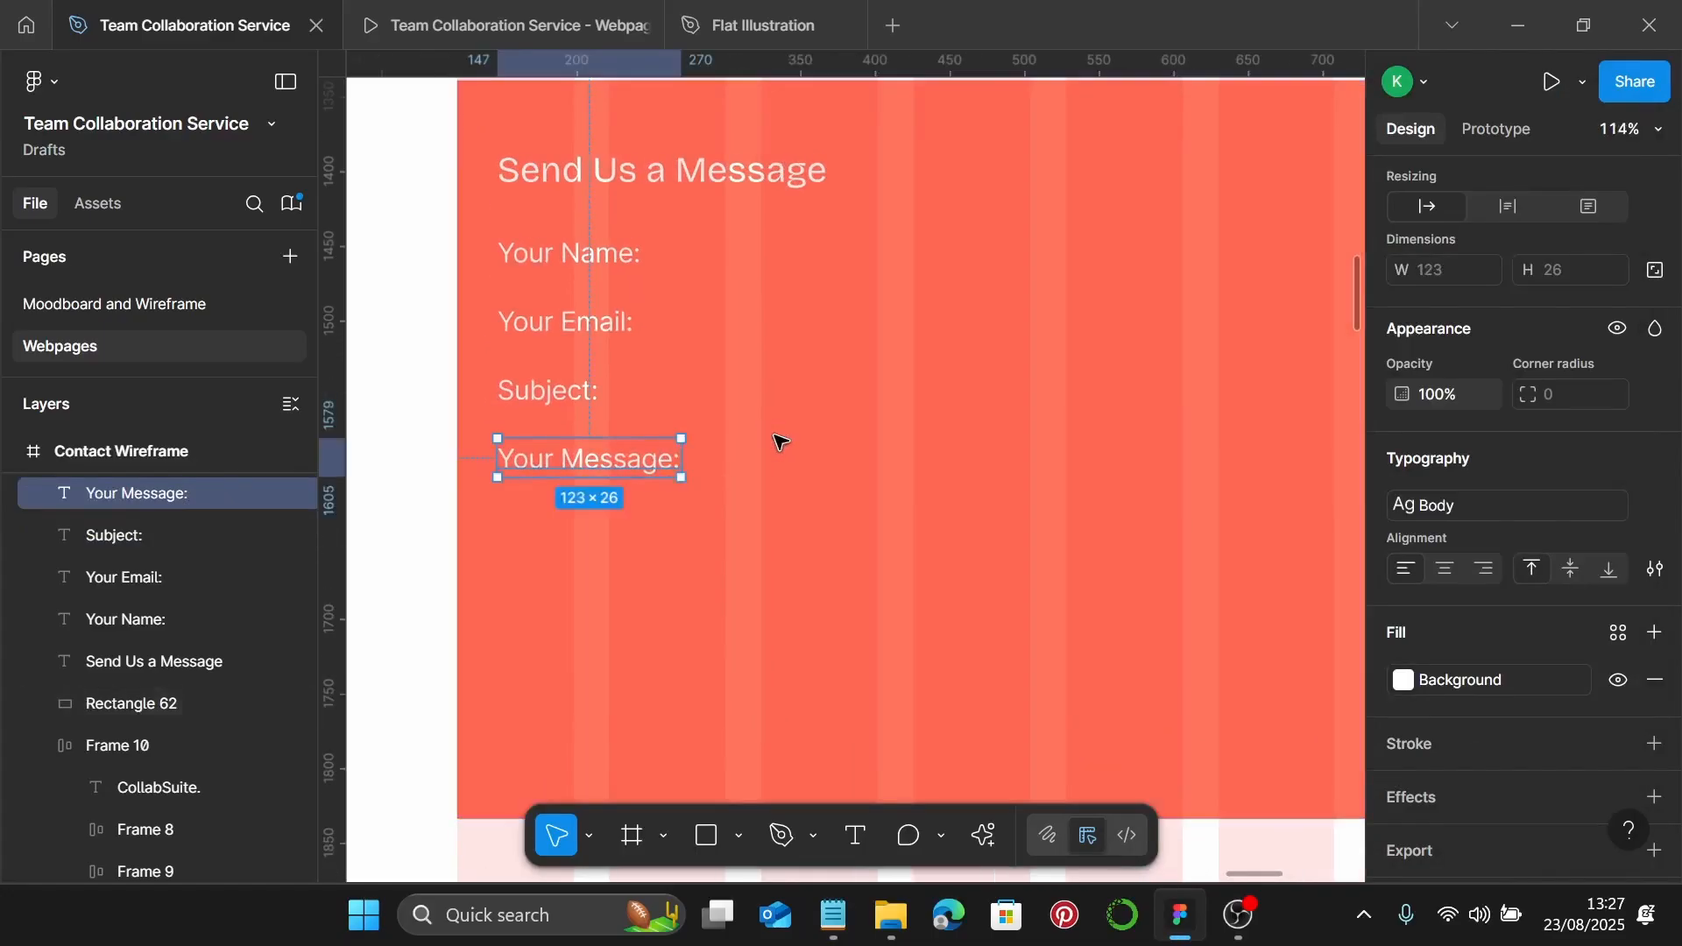
Draw a horizontal line beside "Your Name:", set its width to 630 and apply the Background colour style to its stroke
{"action": "key", "text": "l"}
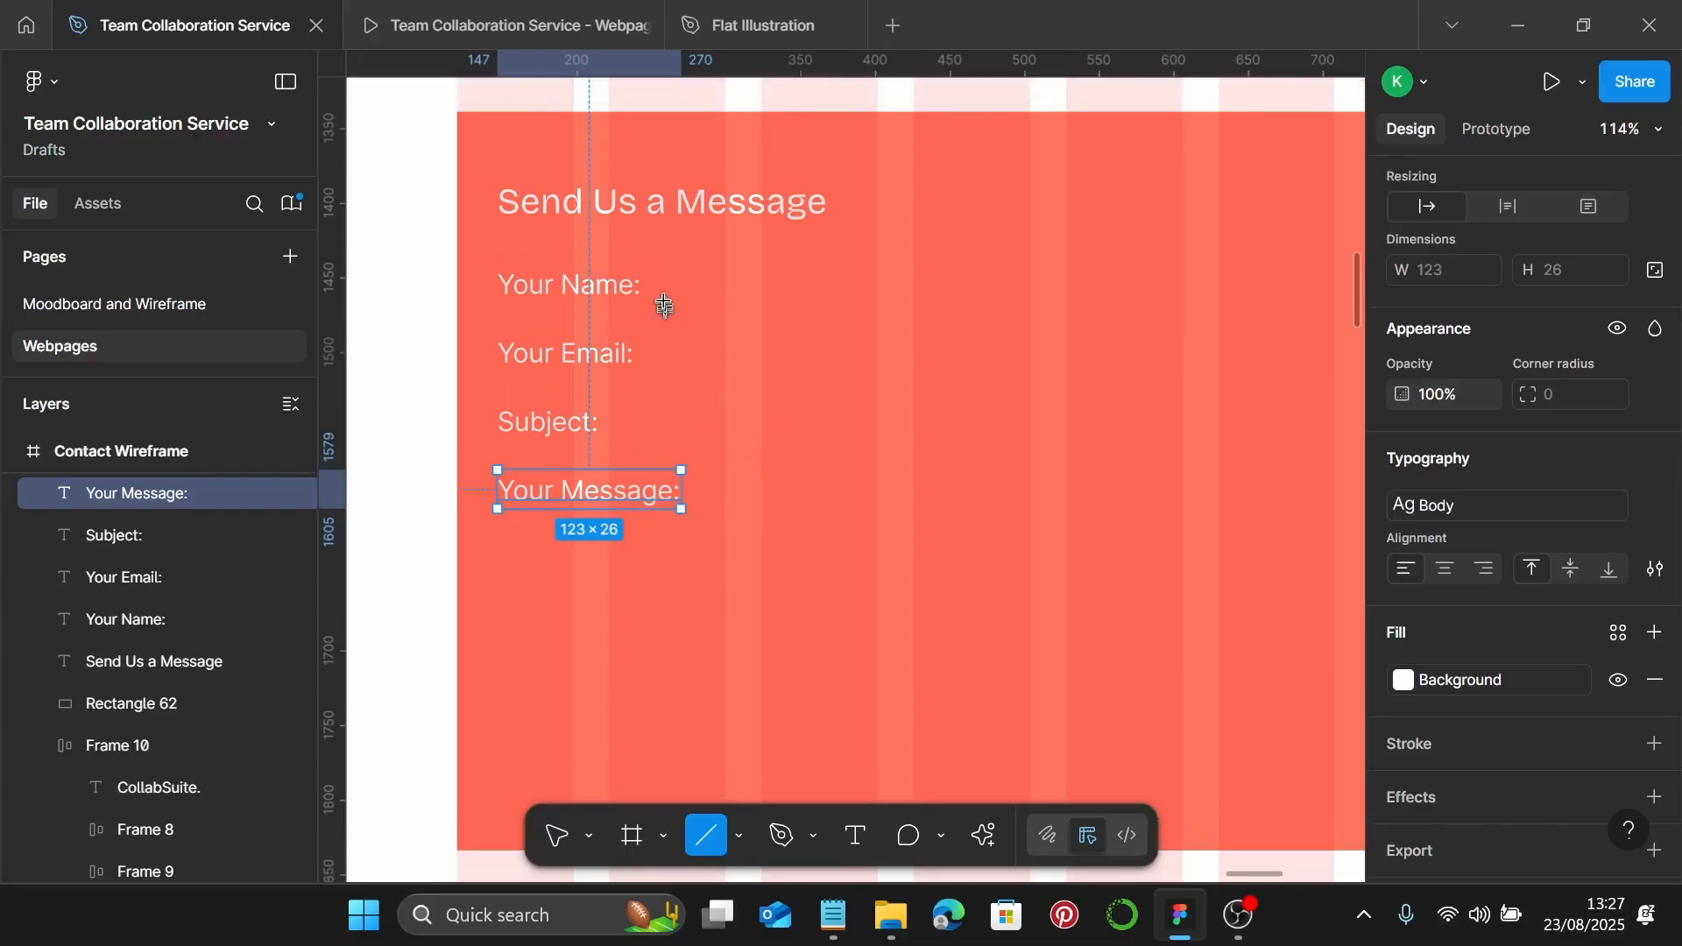
{"action": "mouse_move", "coordinate": [665, 302]}
{"action": "left_mouse_down"}
{"action": "mouse_move", "coordinate": [1239, 307]}
{"action": "mouse_move", "coordinate": [1345, 331]}
{"action": "left_mouse_up"}
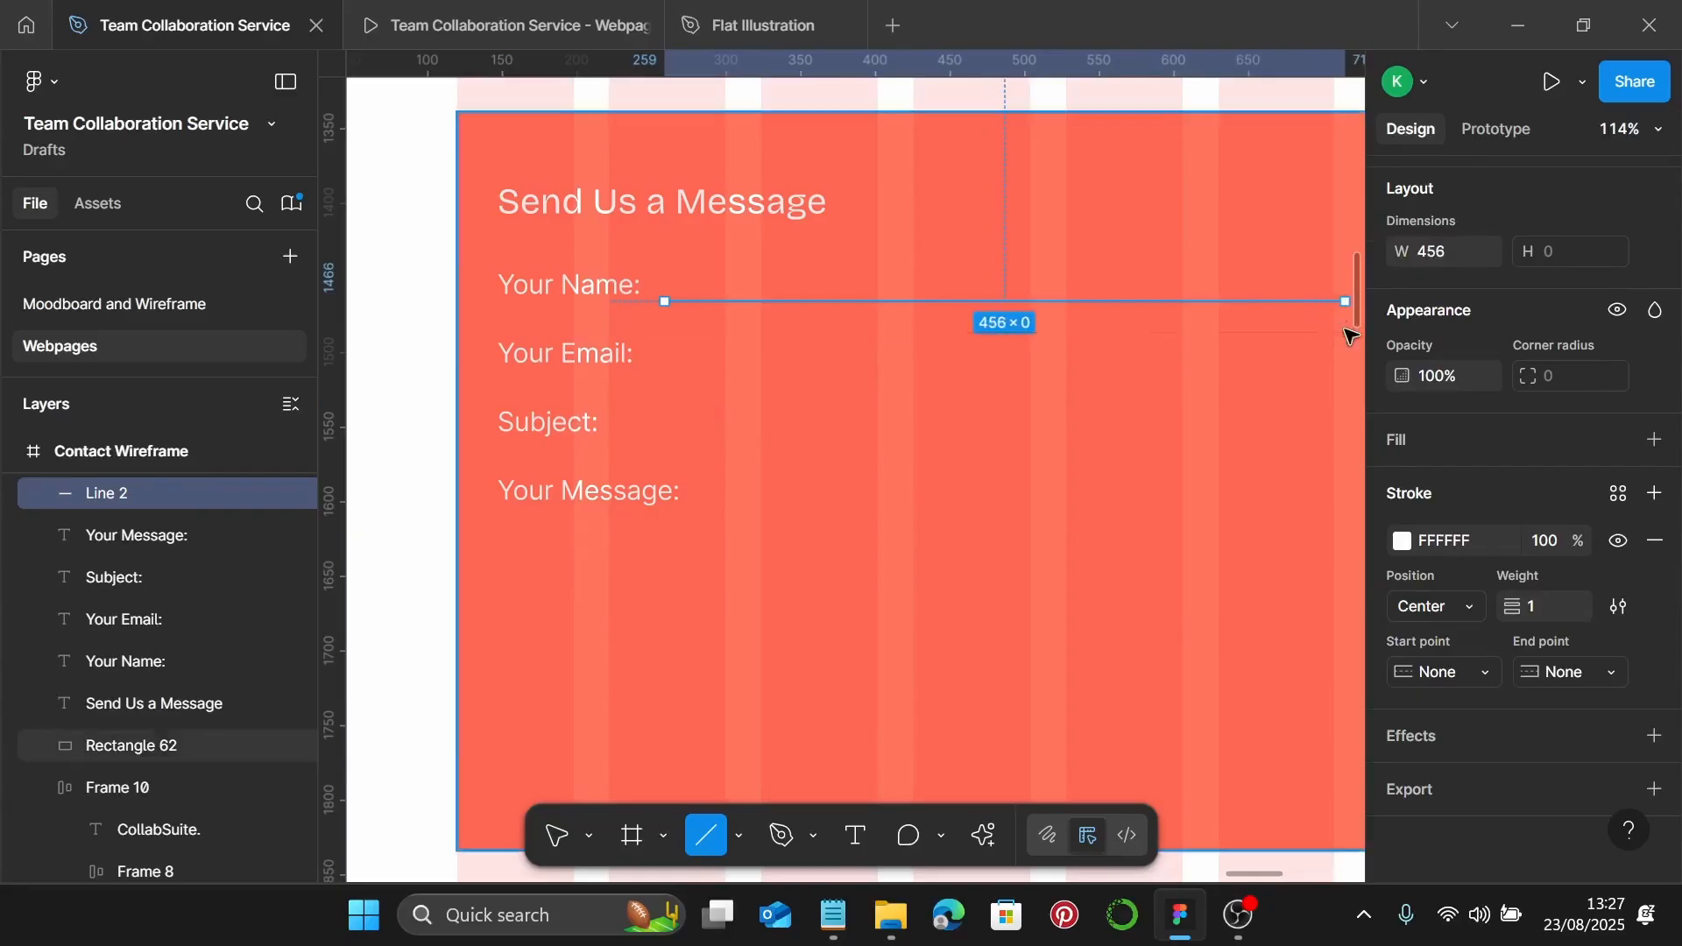
{"action": "scroll", "coordinate": [1075, 319], "scroll_direction": "right", "scroll_amount": 1}
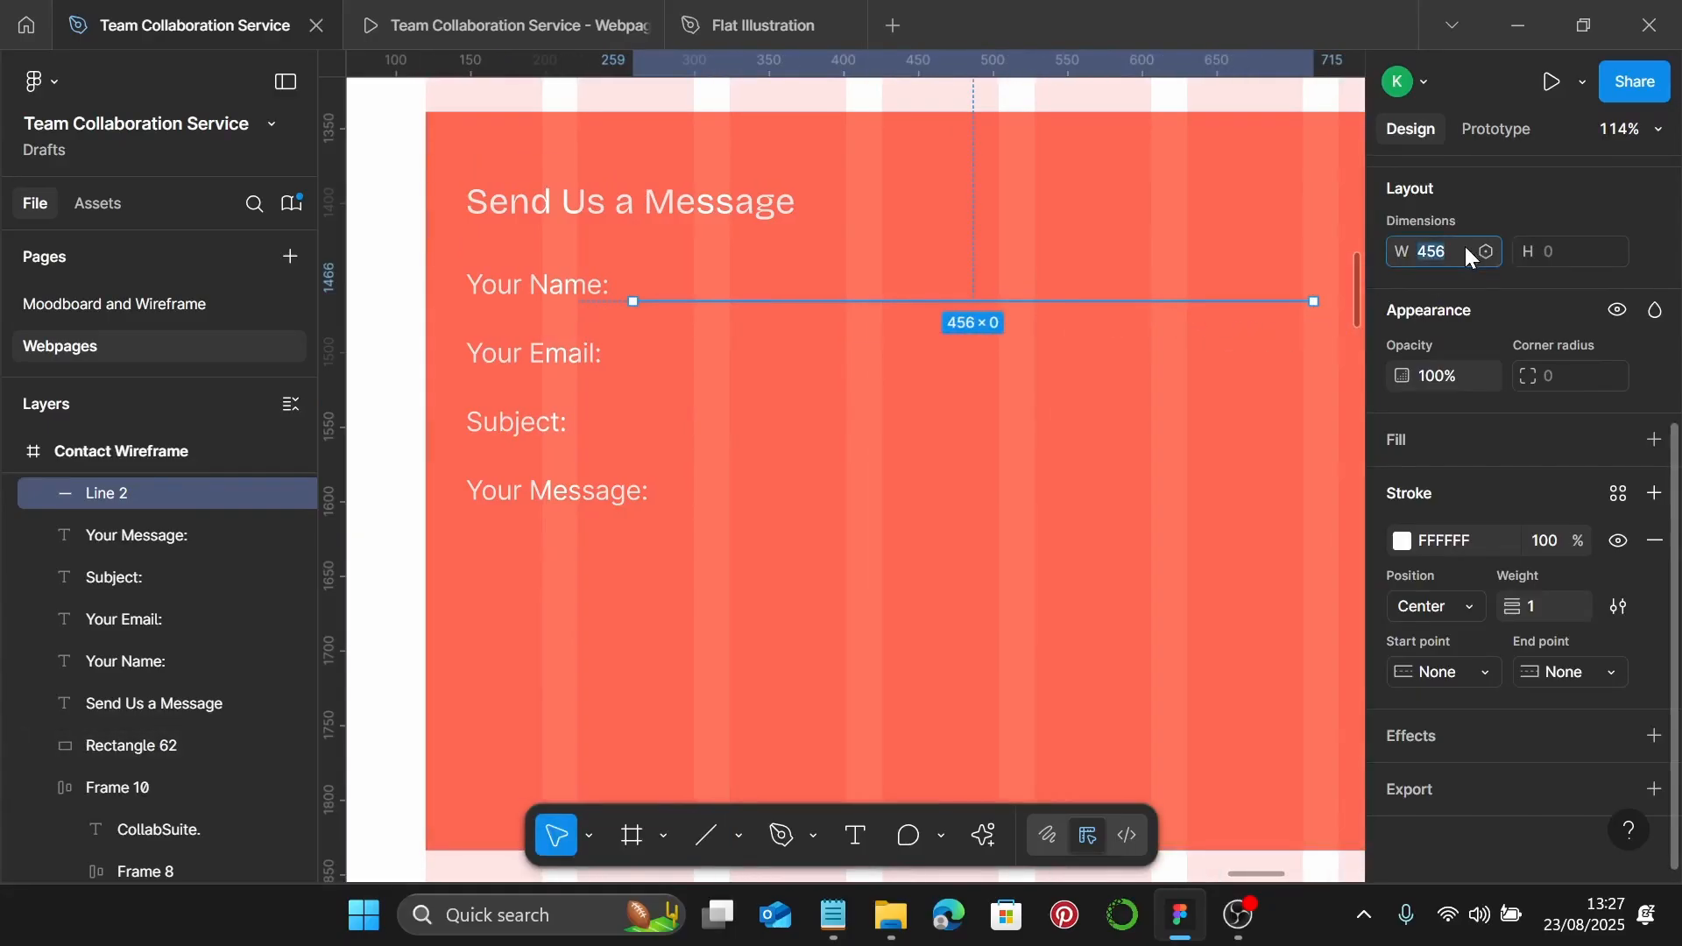
{"action": "key", "text": "Return"}
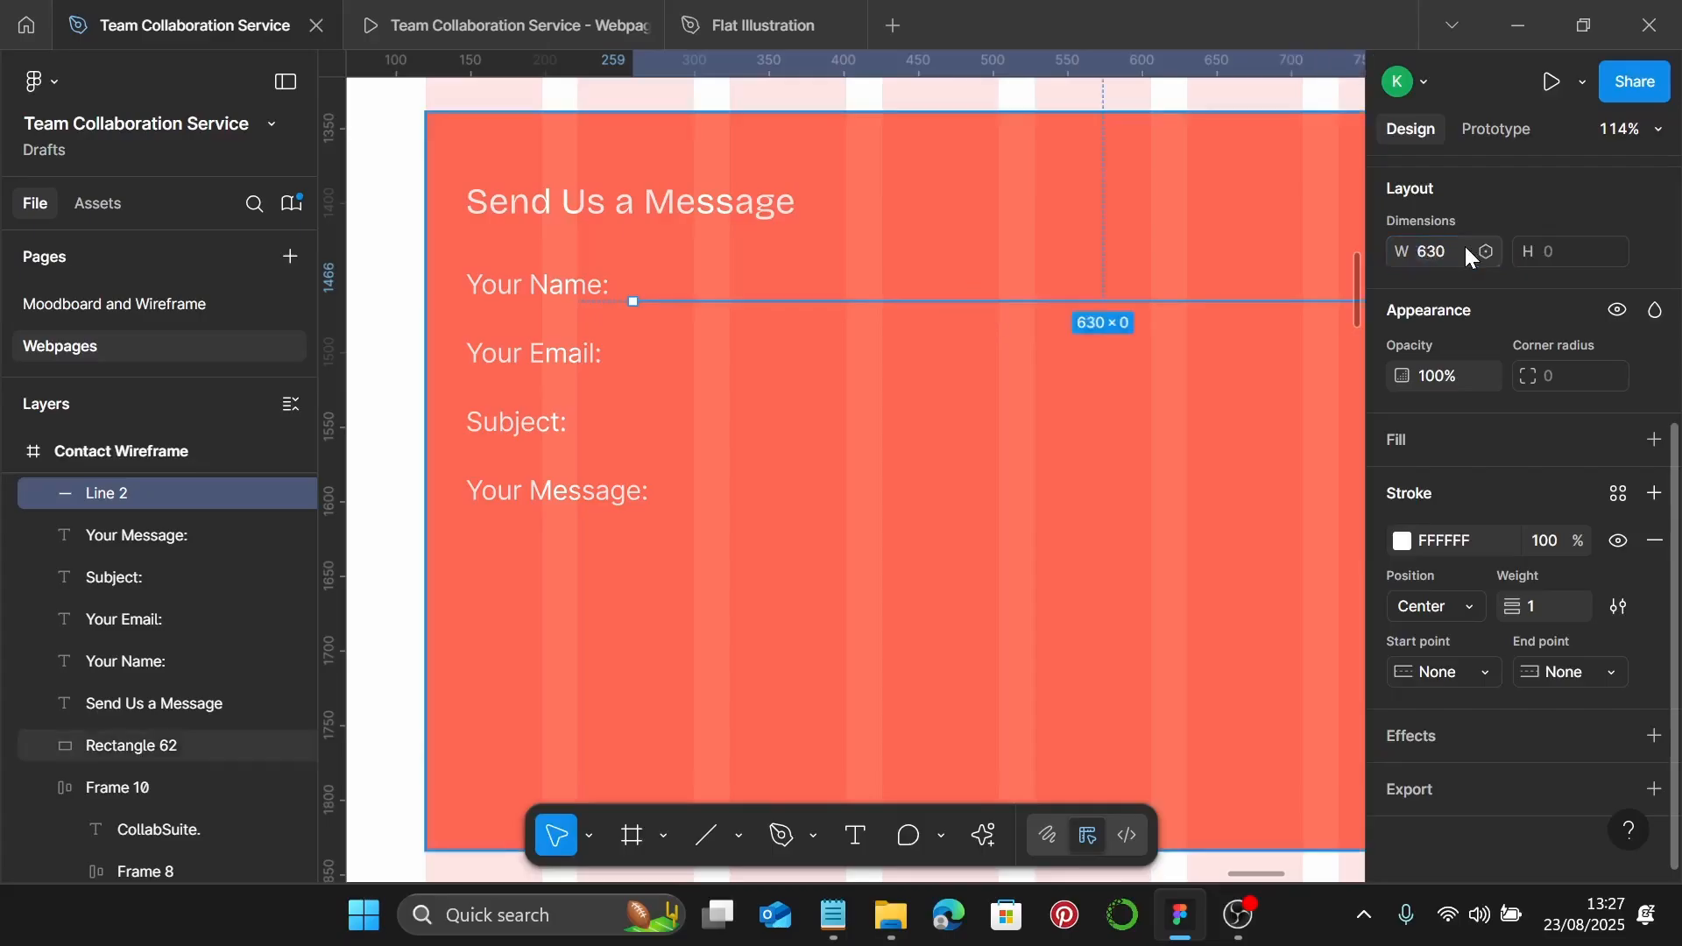
{"action": "scroll", "coordinate": [1095, 261], "scroll_direction": "down", "scroll_amount": 1}
{"action": "scroll", "coordinate": [1095, 261], "scroll_direction": "right", "scroll_amount": 5}
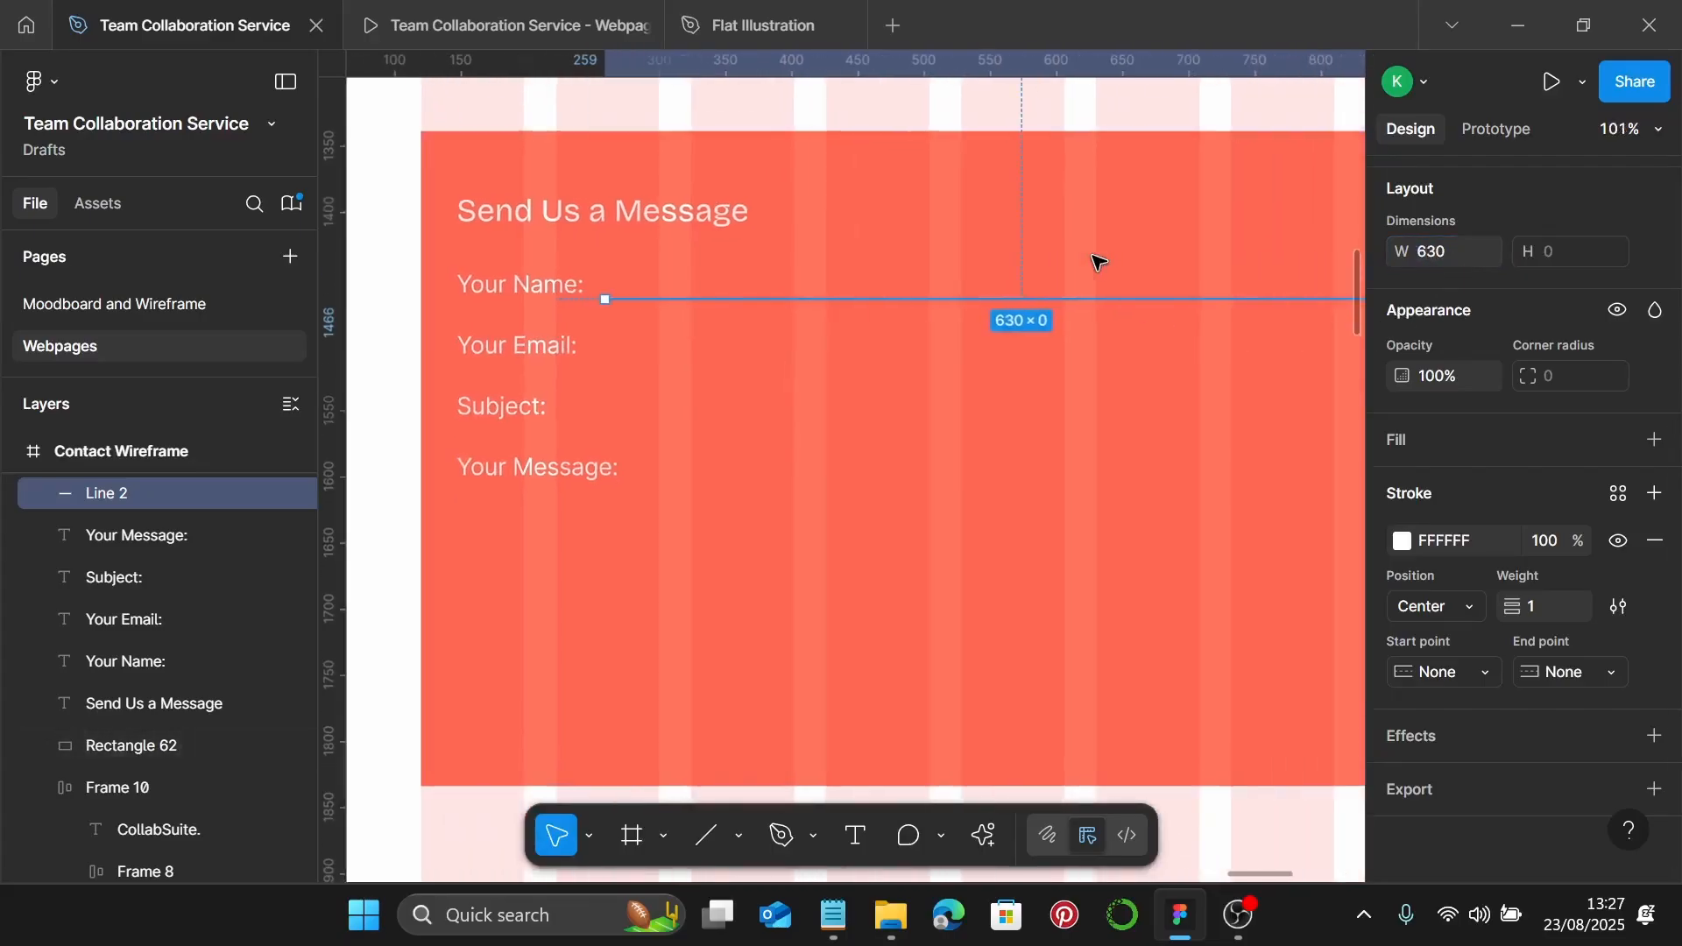
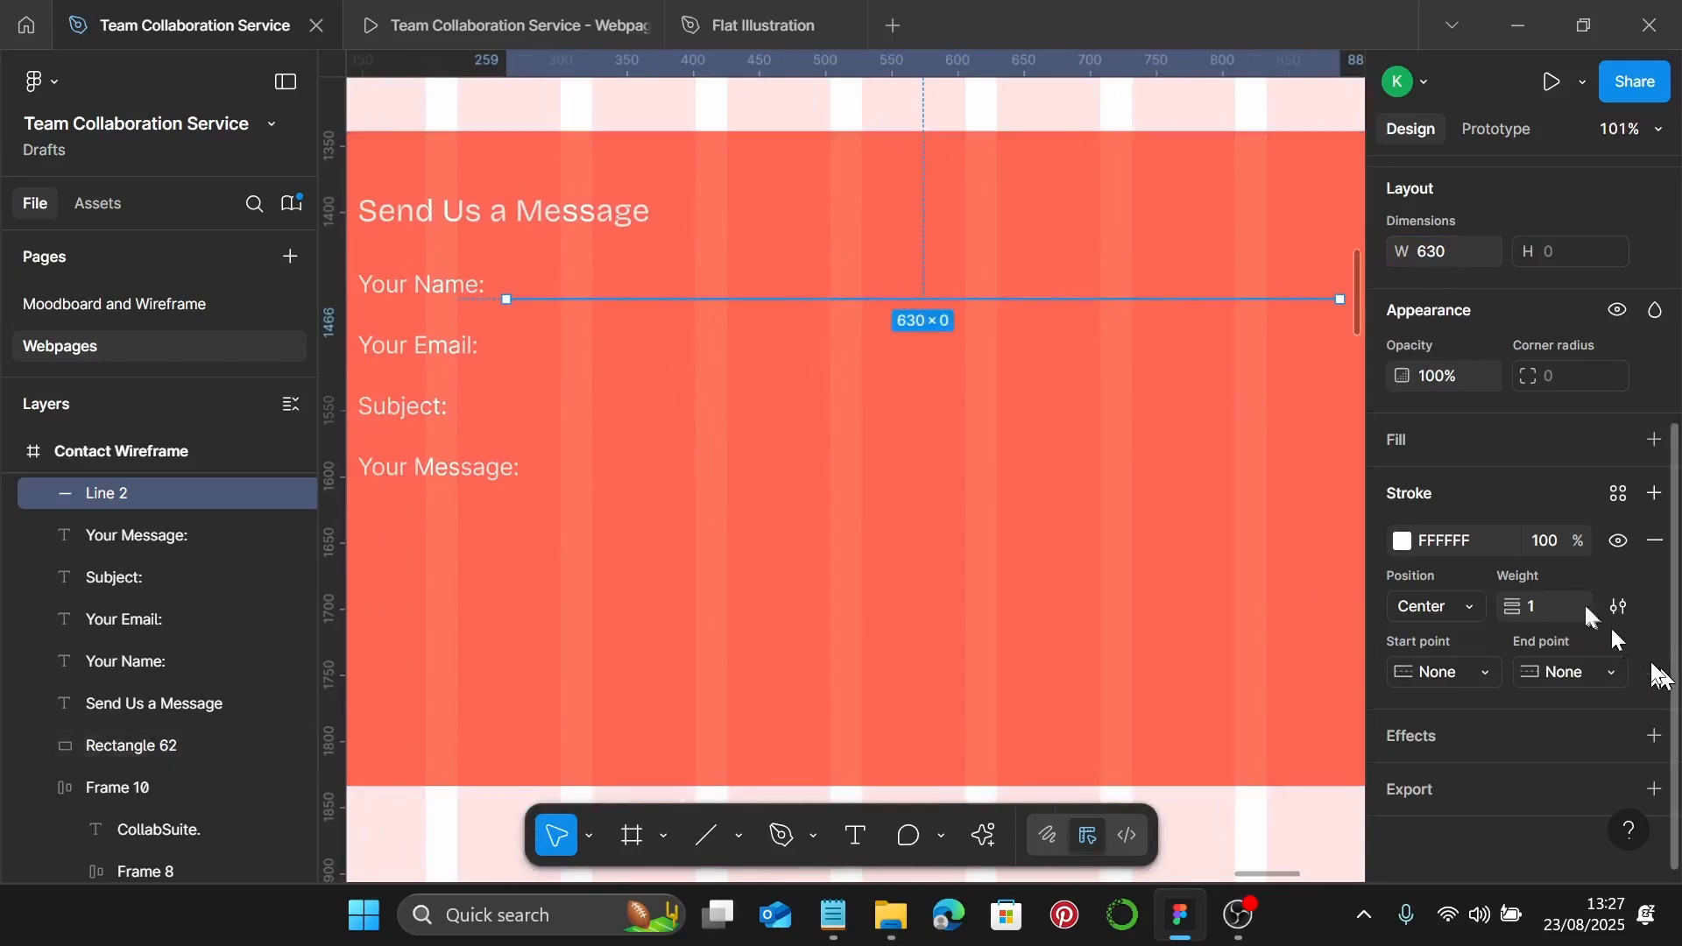
{"action": "left_click", "coordinate": [1606, 493]}
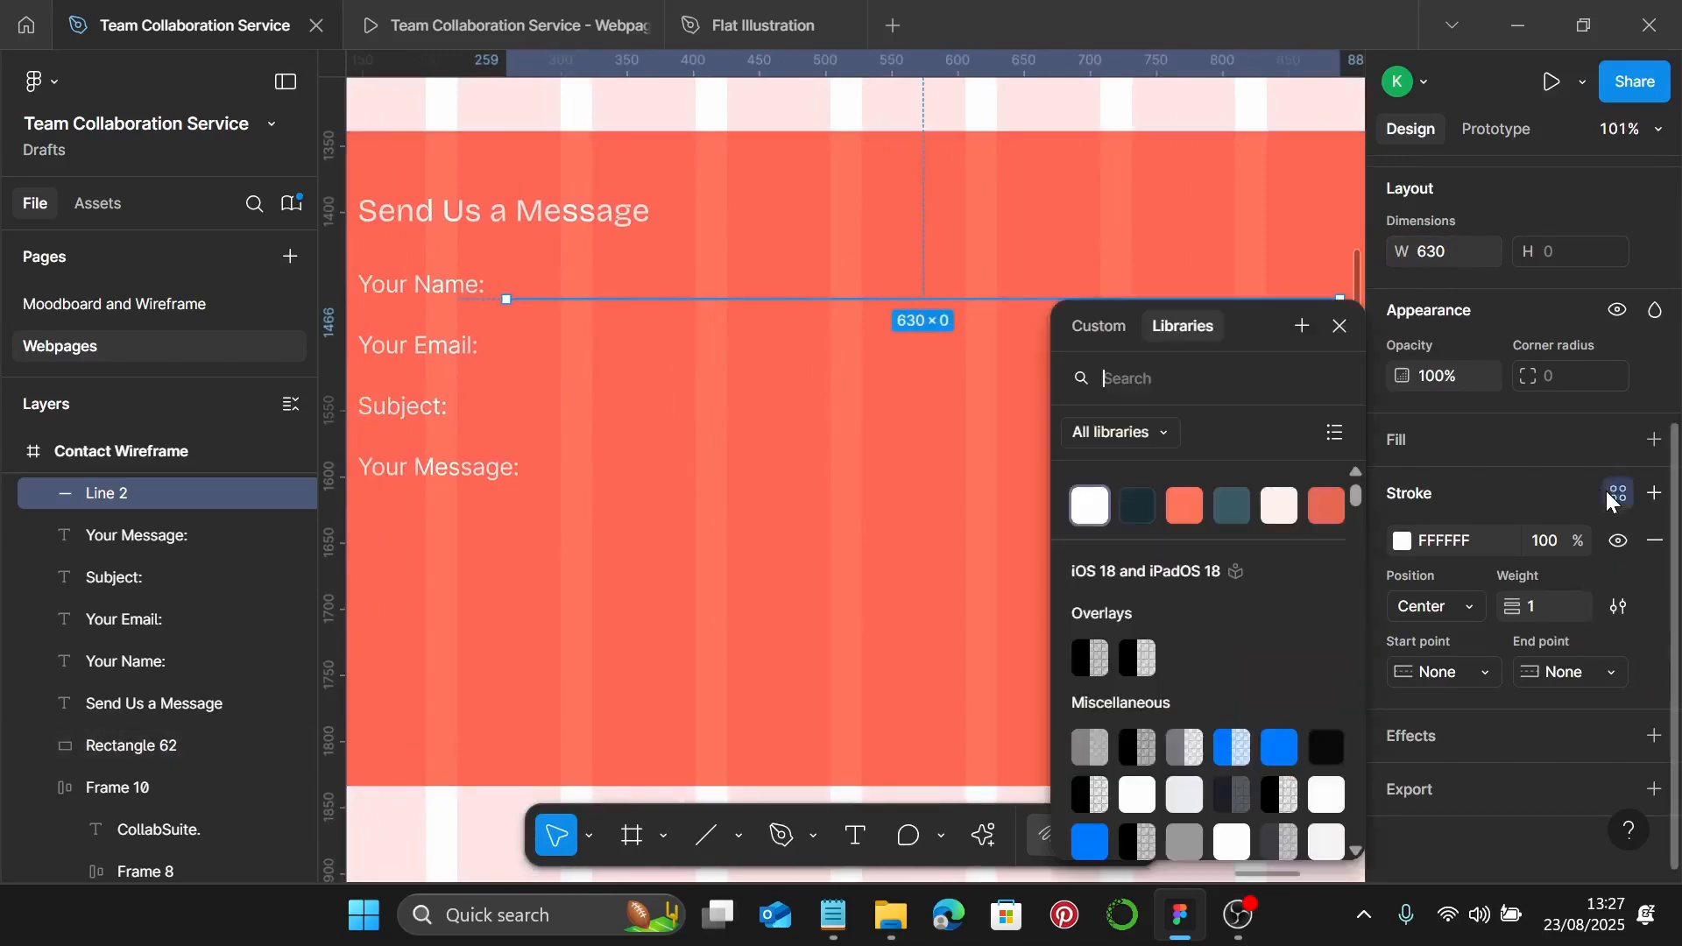
{"action": "left_click", "coordinate": [1086, 503]}
Align the line with the base of "Your Name:" at Y 1467 and set the spacing between label and line to 12
{"action": "scroll", "coordinate": [736, 390], "scroll_direction": "left", "scroll_amount": 2}
{"action": "scroll", "coordinate": [736, 390], "scroll_direction": "left", "scroll_amount": 4}
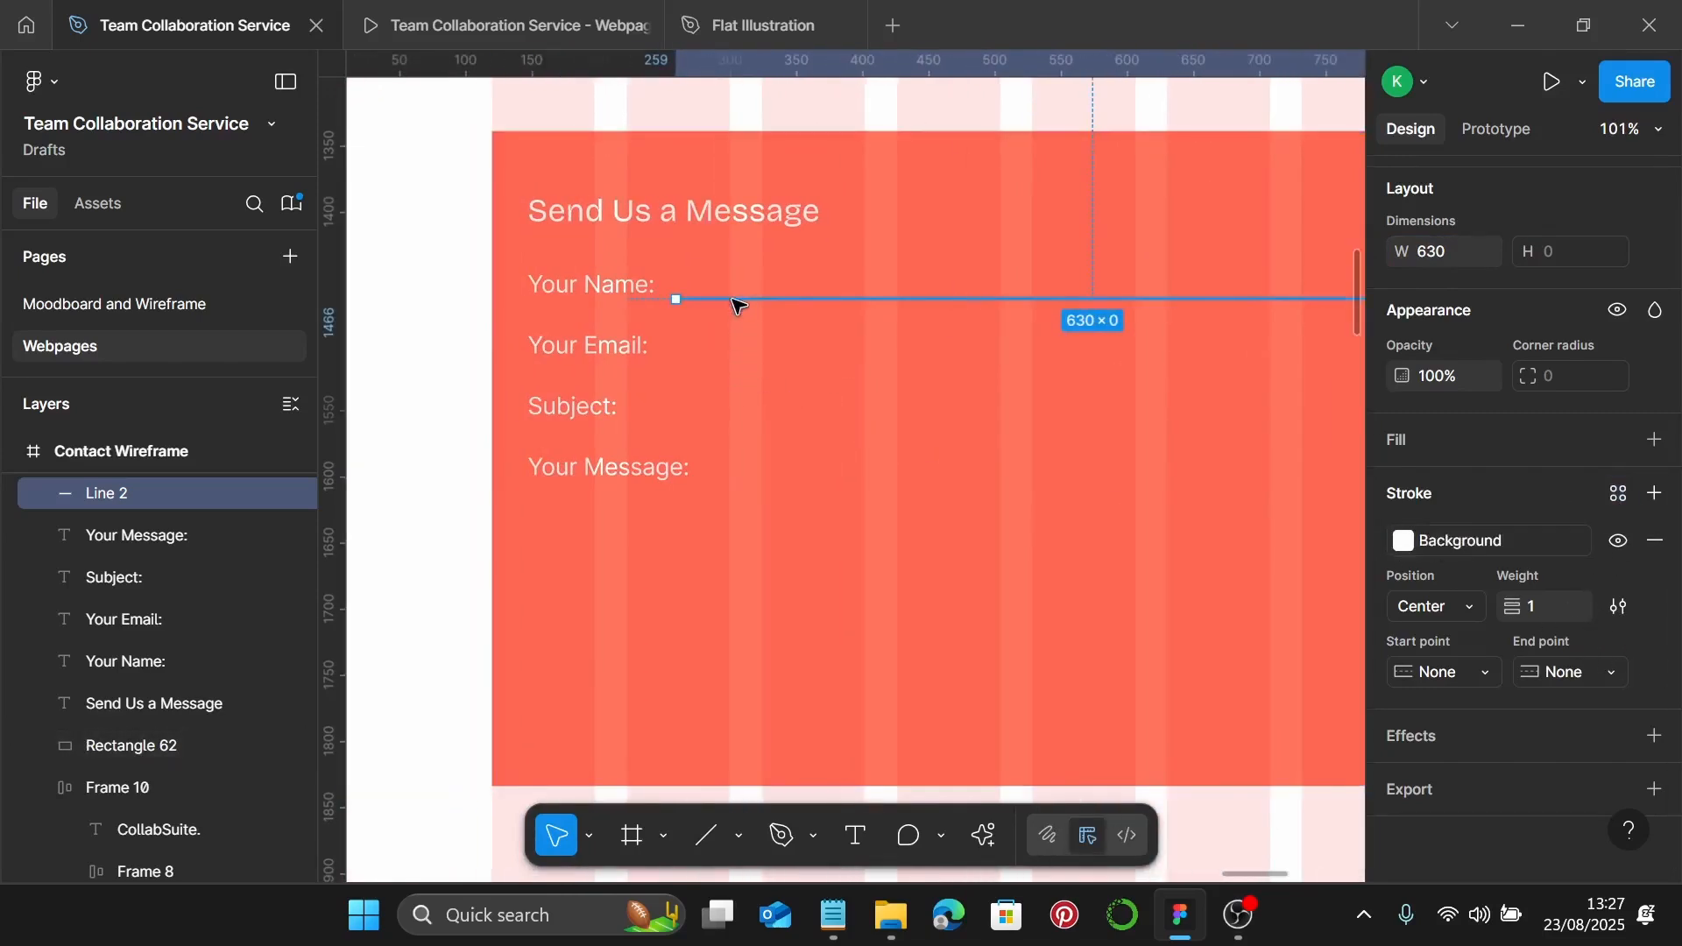
{"action": "left_click_drag", "start_coordinate": [736, 304], "coordinate": [730, 305]}
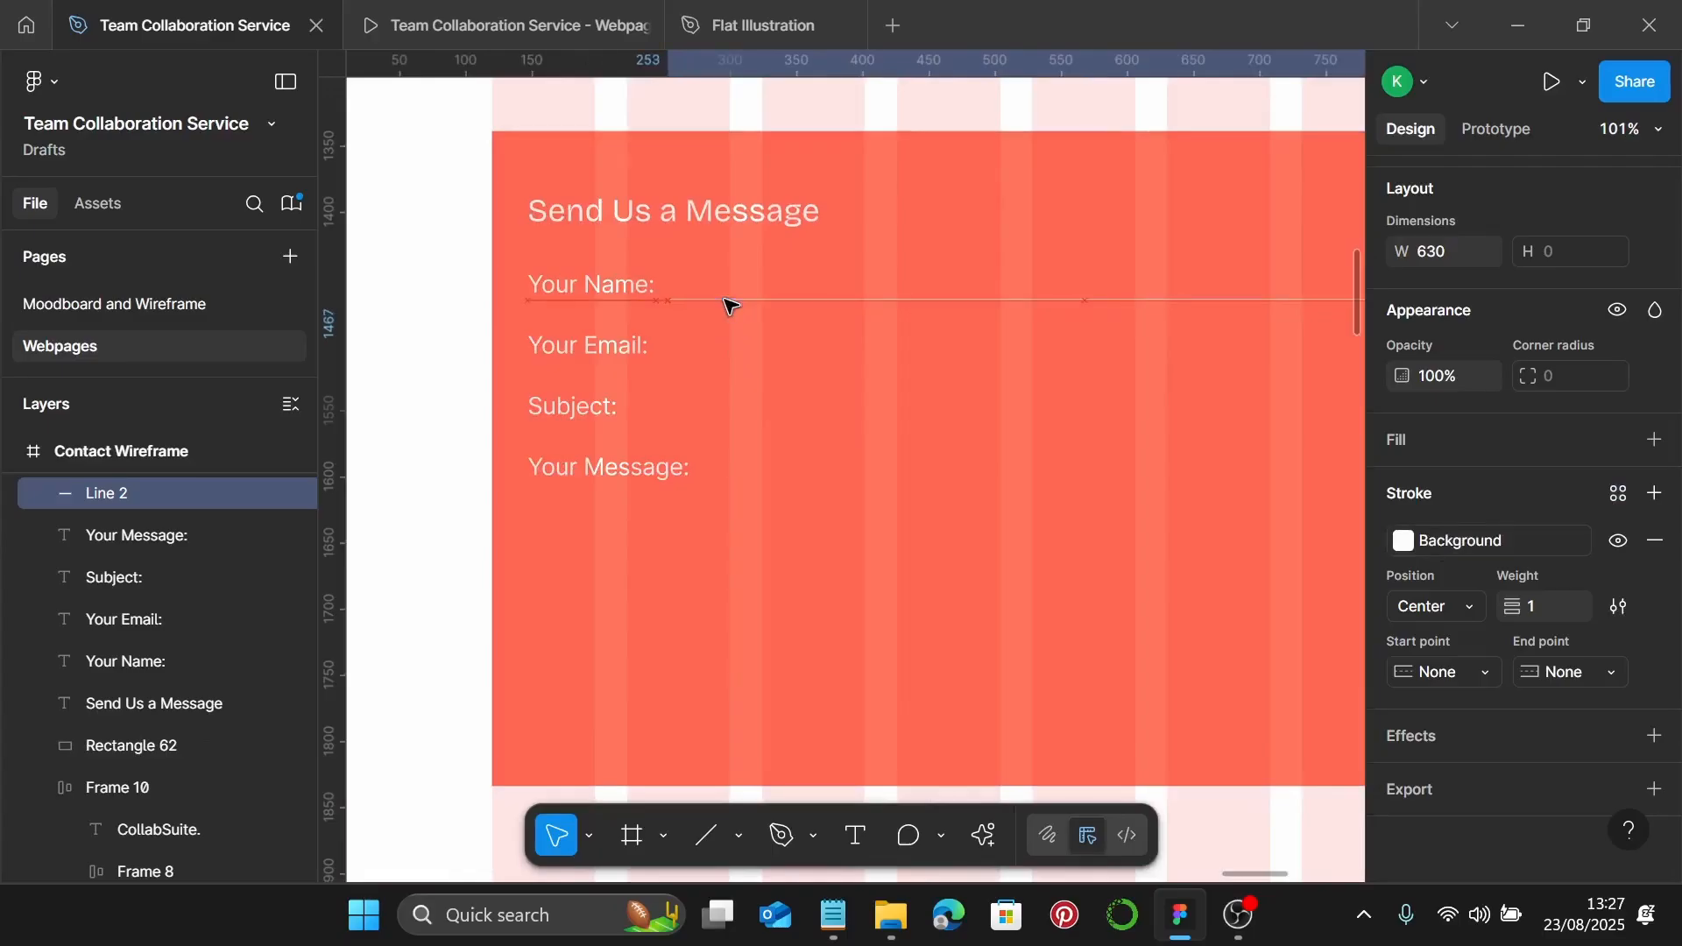
{"action": "left_click", "coordinate": [630, 292]}
{"action": "left_click", "coordinate": [691, 299], "text": "shift"}
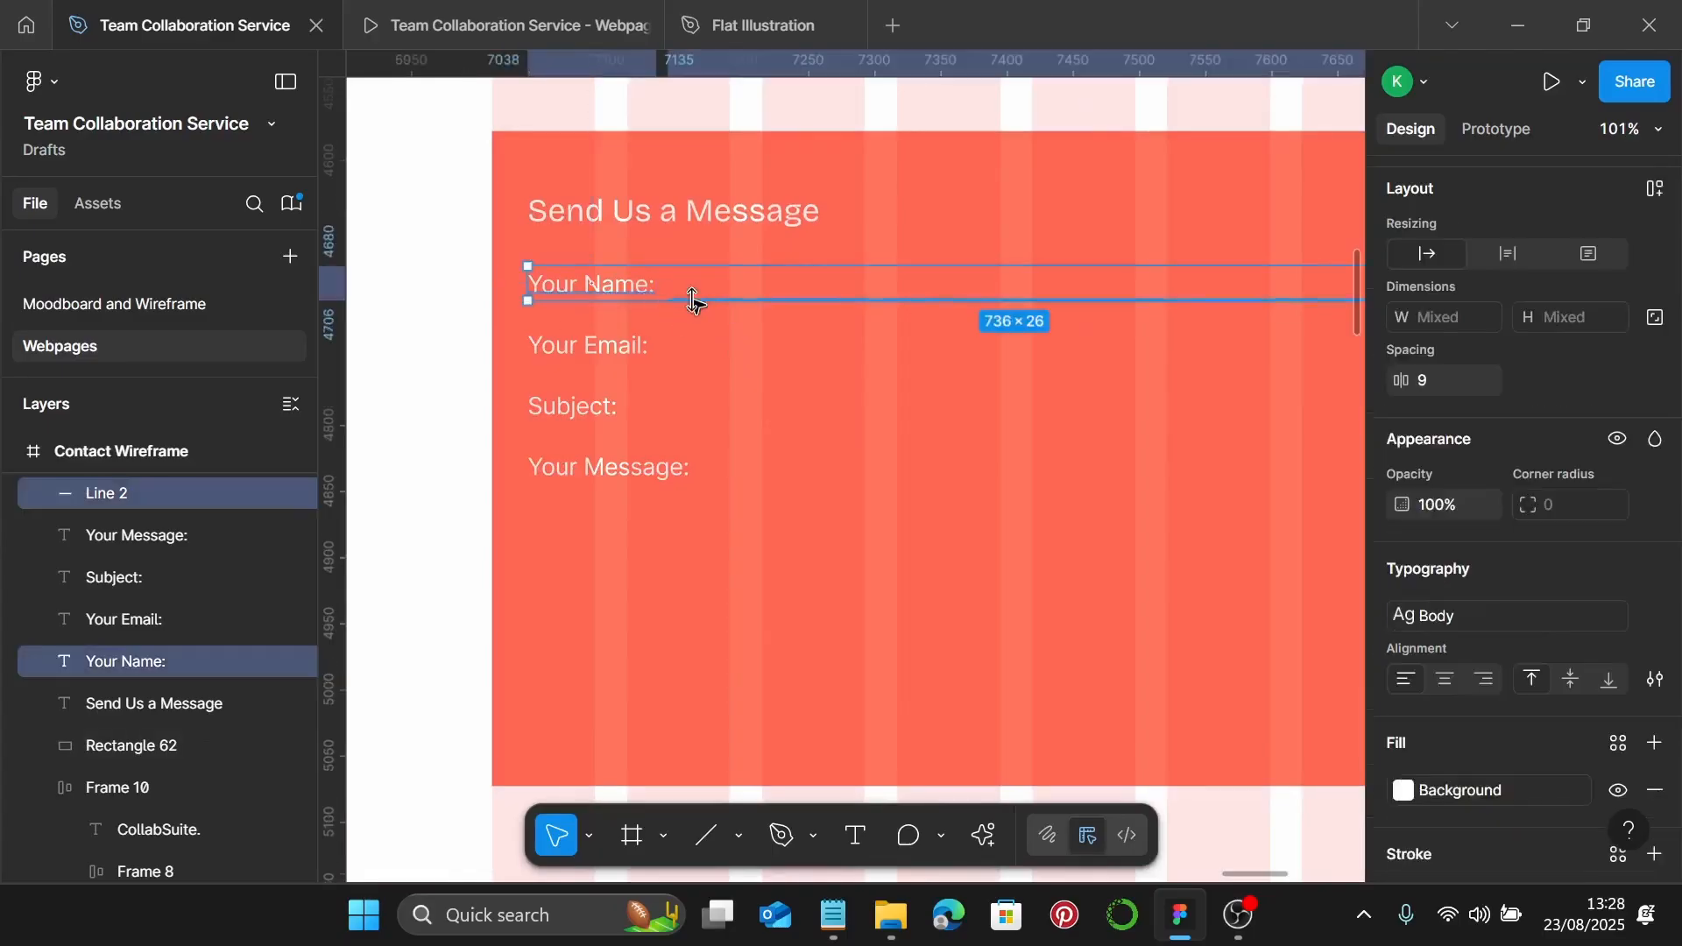
{"action": "left_click", "coordinate": [1452, 382]}
{"action": "type", "text": "12"}
{"action": "key", "text": "Return"}
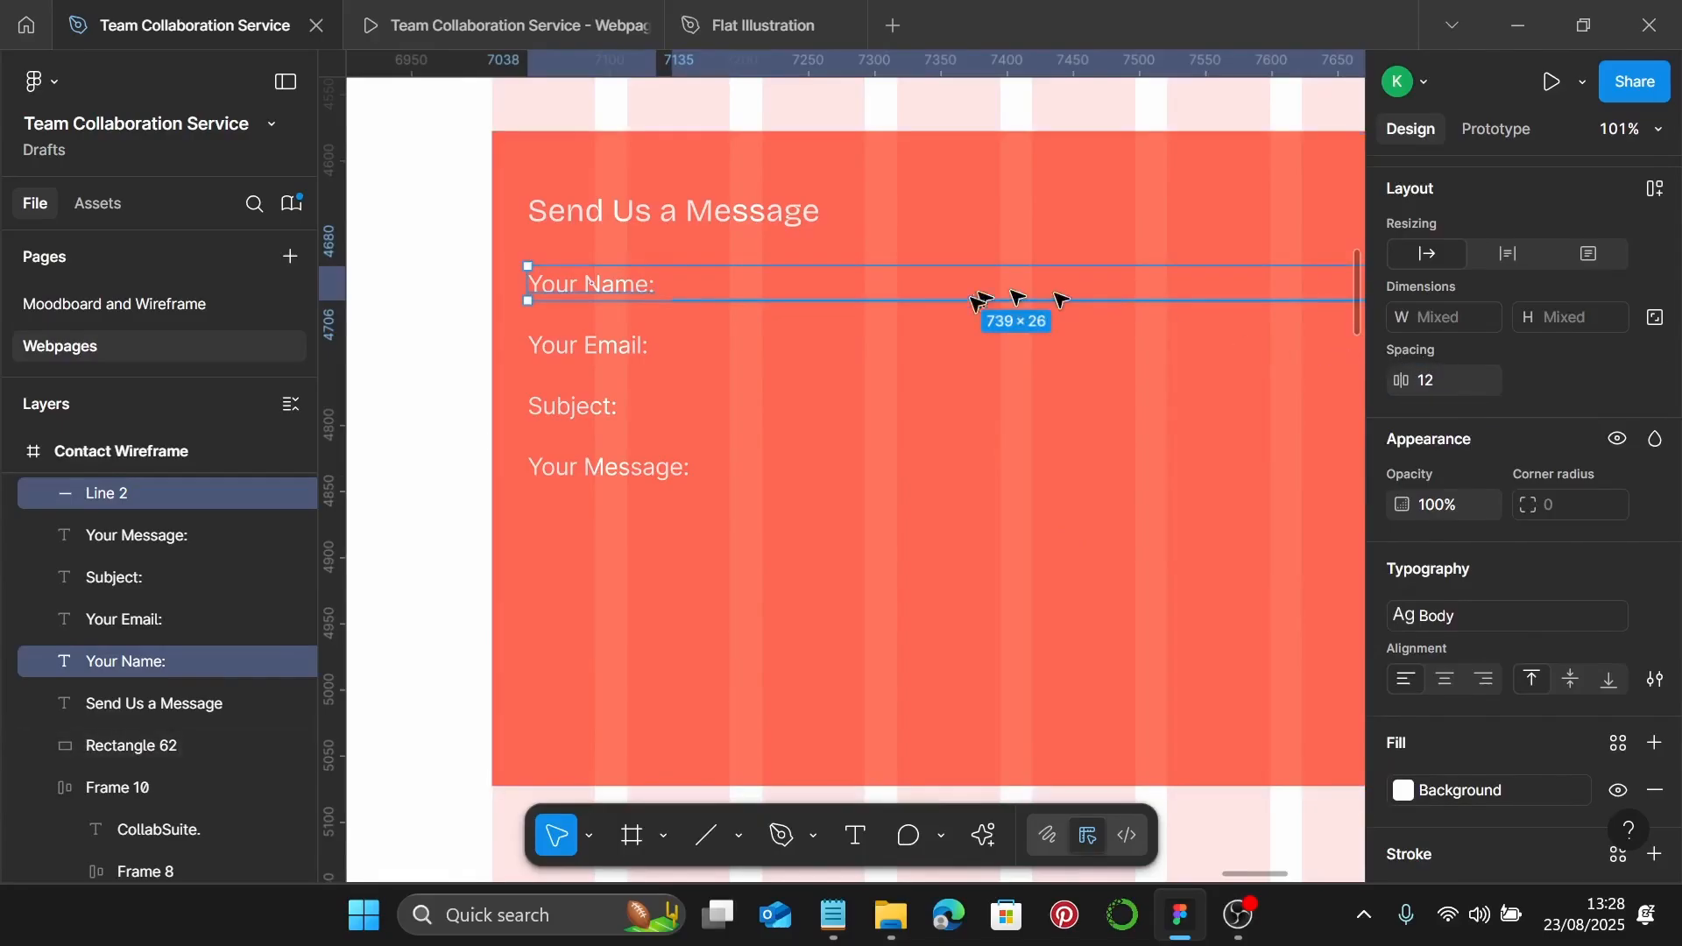
Duplicate the "Your Name:" line downward for the "Your Email:" and "Subject:" rows, at Y 1507 and Y 1553
{"action": "scroll", "coordinate": [934, 337], "scroll_direction": "up", "scroll_amount": 1}
{"action": "left_click", "coordinate": [916, 299]}
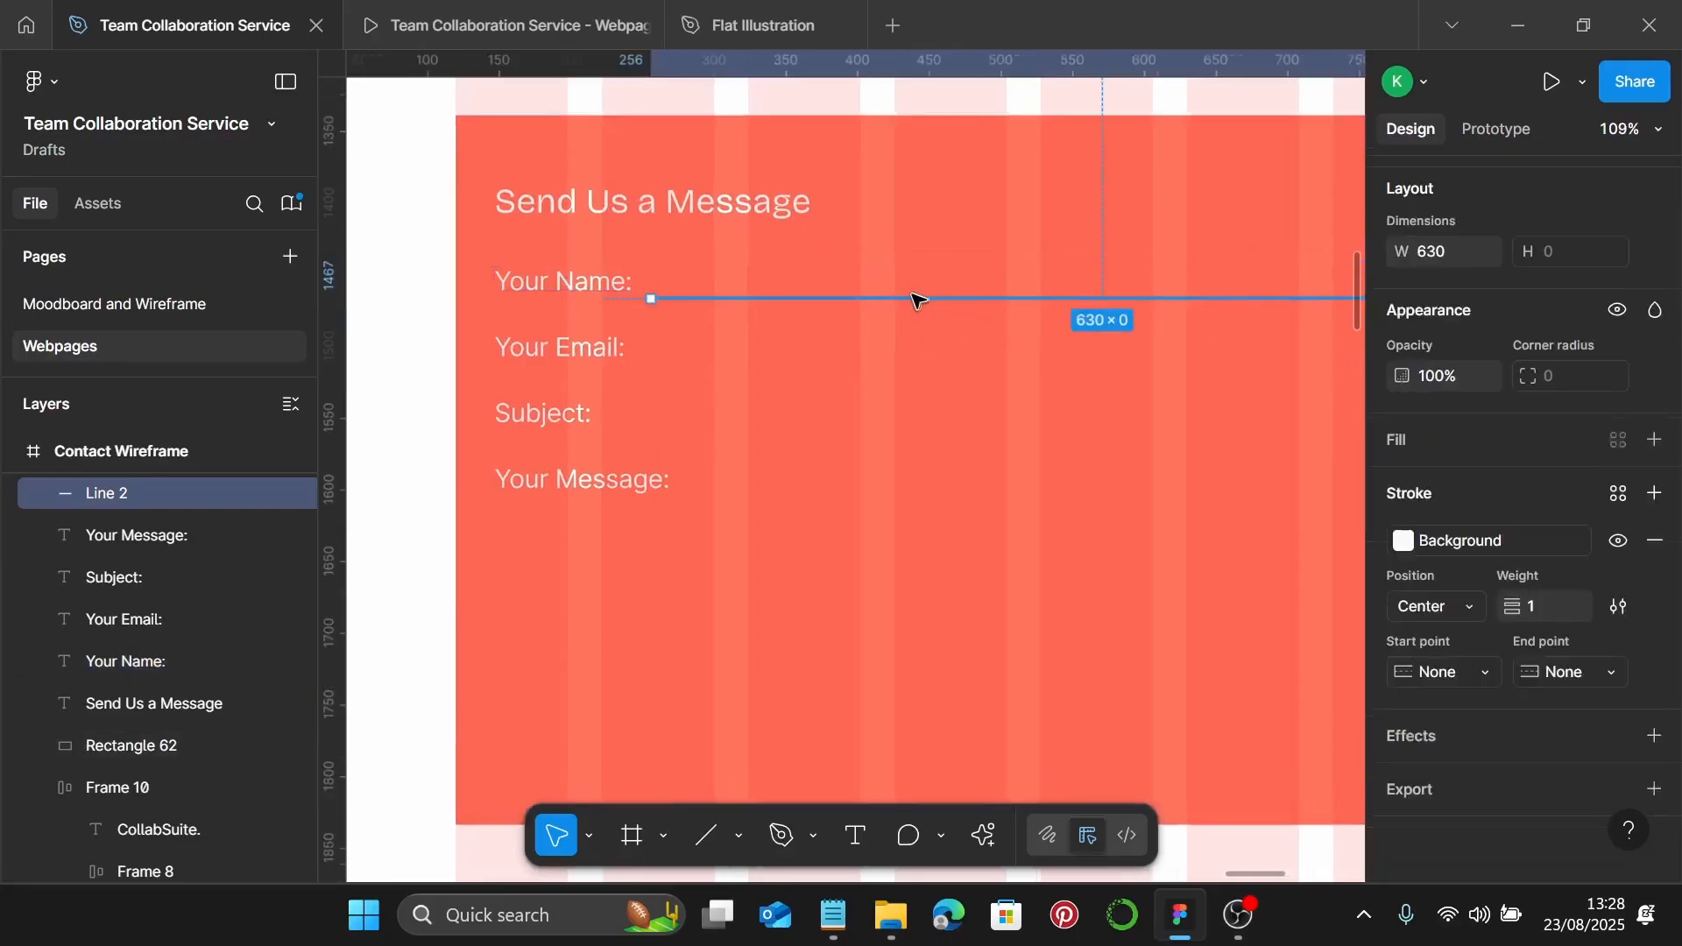
{"action": "left_click_drag", "start_coordinate": [915, 299], "coordinate": [917, 422]}
Set the spacing between the "Your Email:" label and its line to 12
{"action": "left_click", "coordinate": [603, 343]}
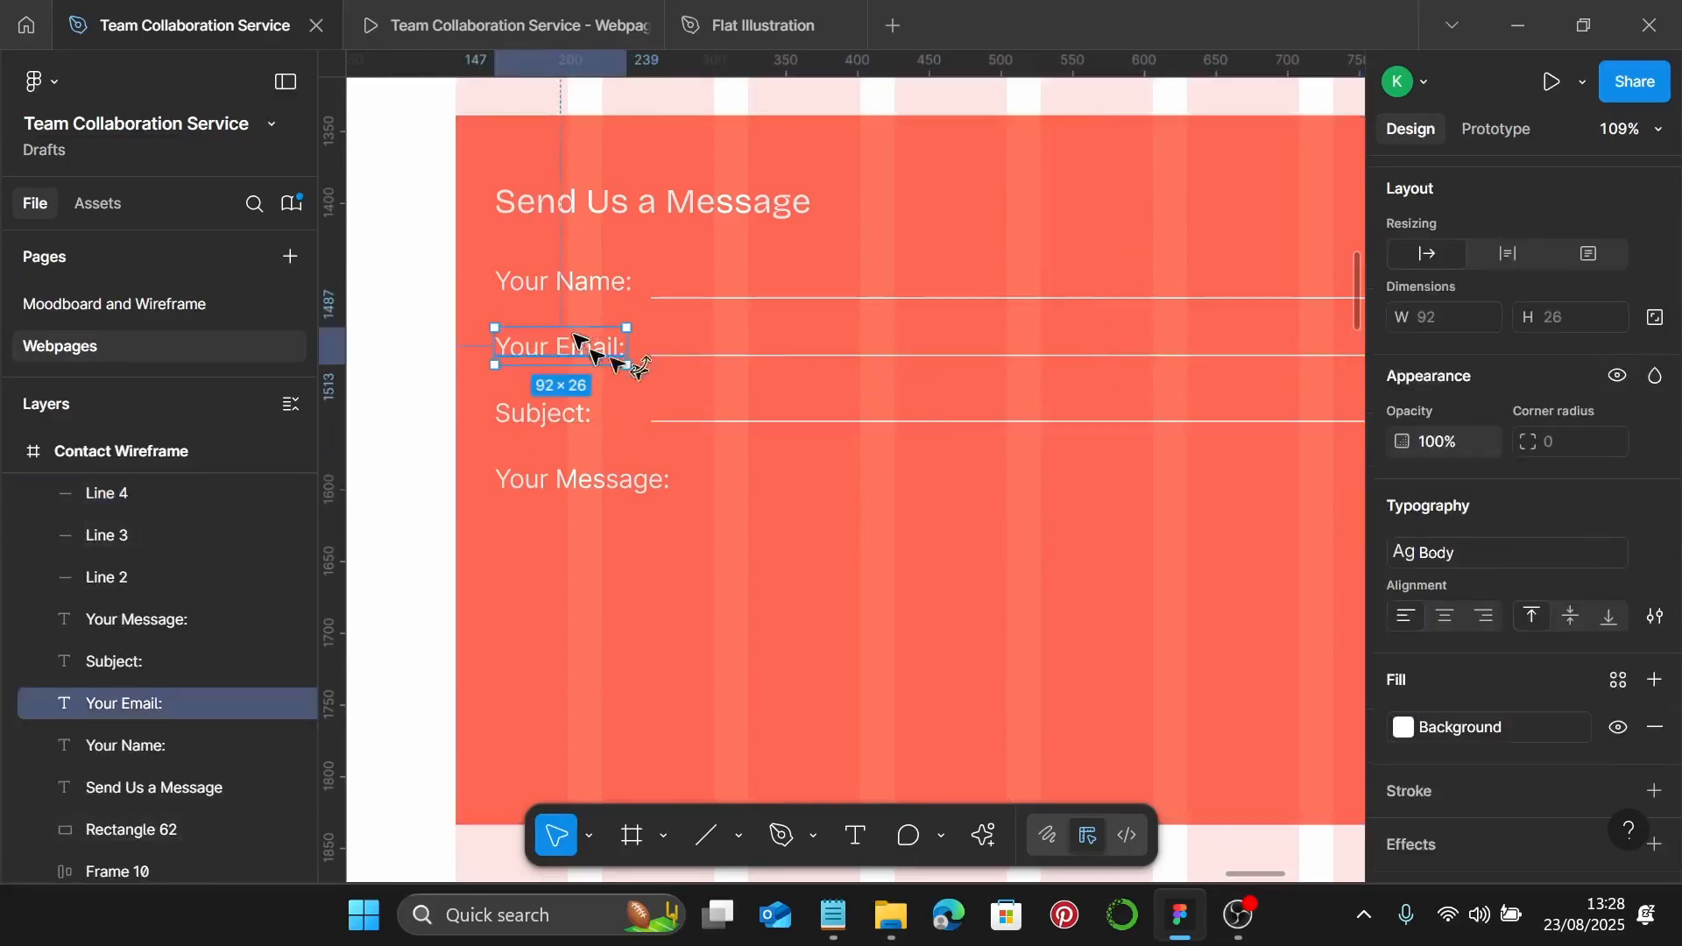
{"action": "left_click", "coordinate": [679, 356], "text": "shift"}
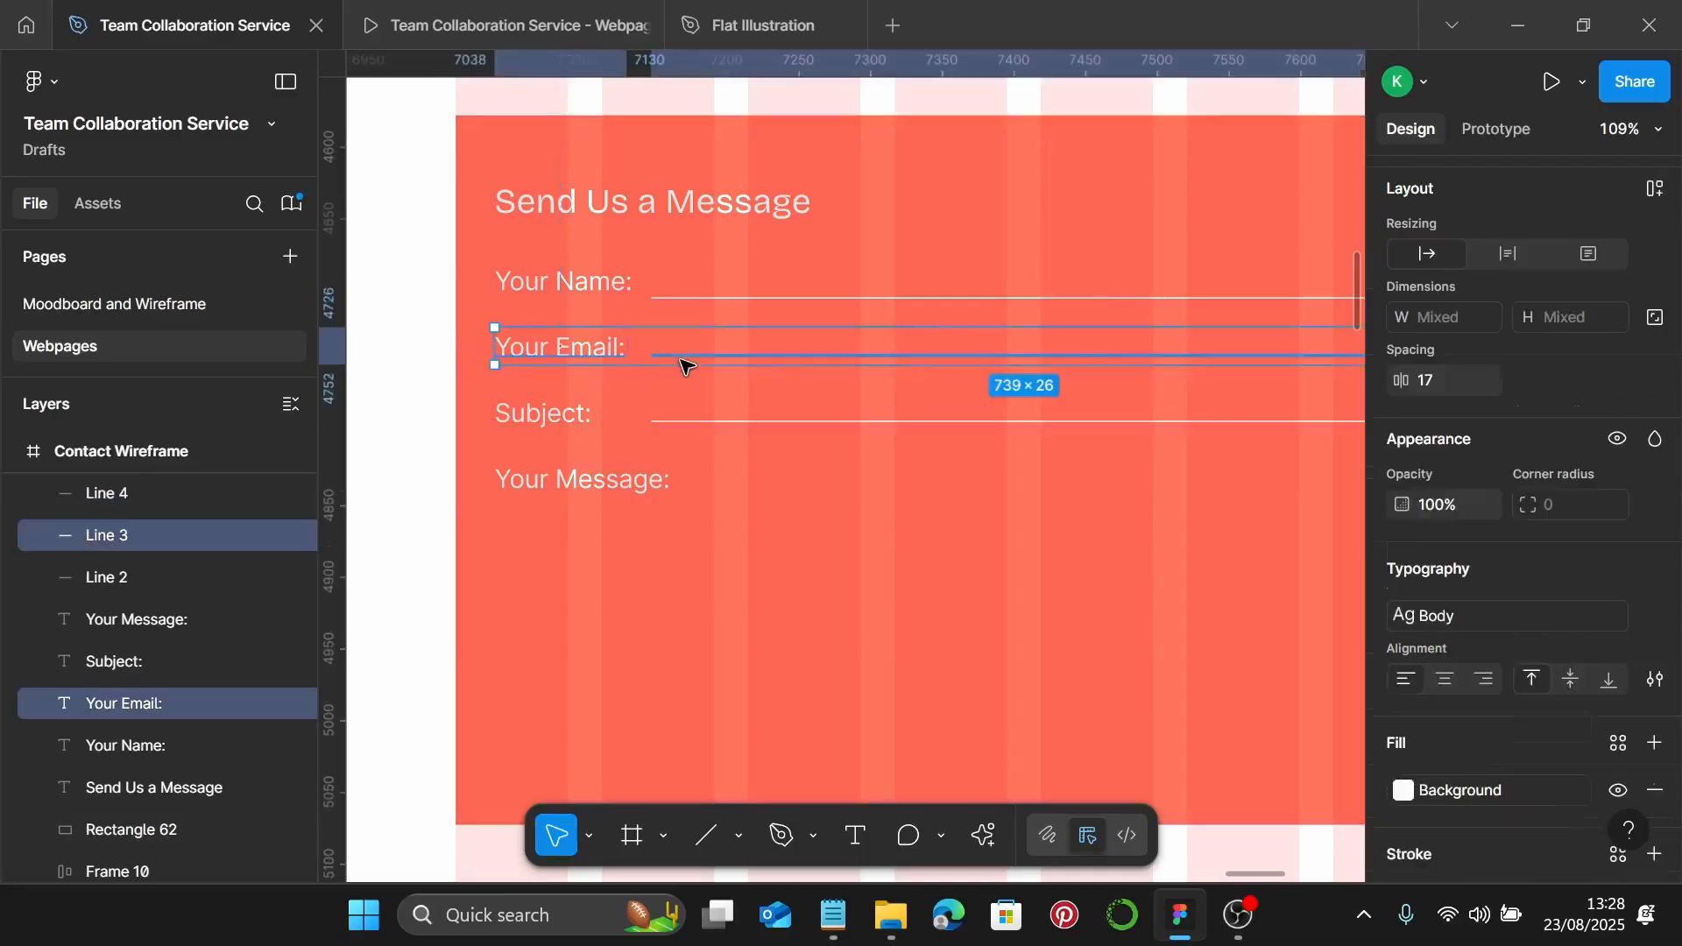
{"action": "left_click", "coordinate": [1452, 379]}
{"action": "type", "text": "12"}
{"action": "key", "text": "Return"}
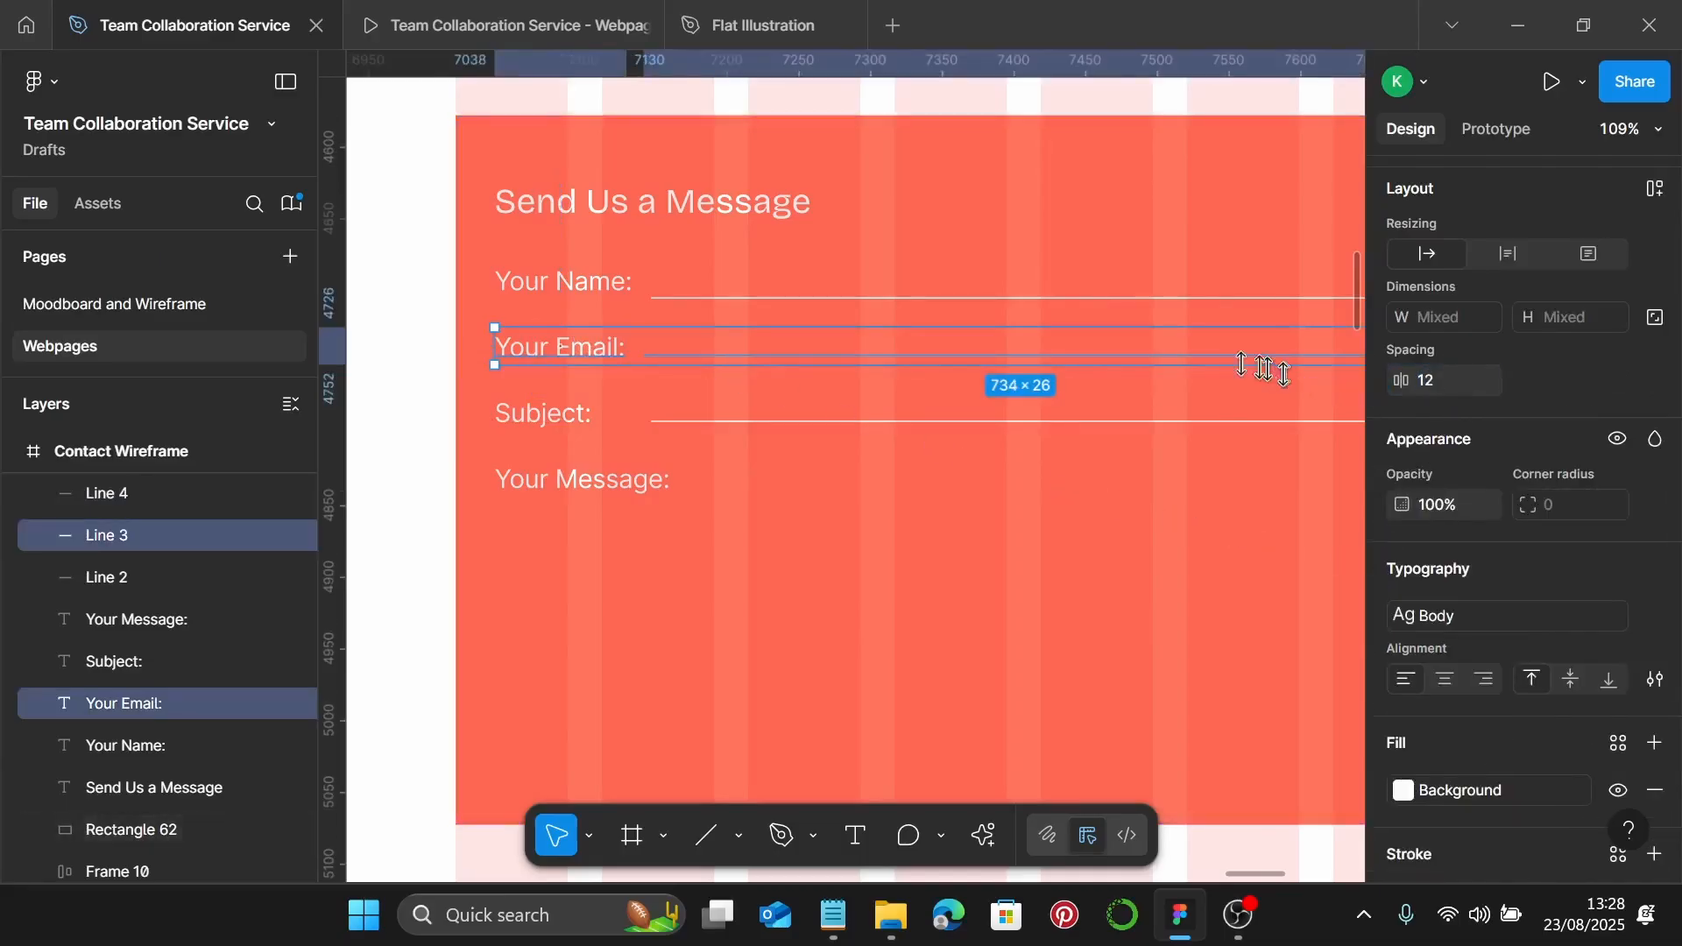
Extend the right end of the "Your Email:" line to a width of 635, flush with the line above
{"action": "scroll", "coordinate": [1158, 347], "scroll_direction": "right", "scroll_amount": 4}
{"action": "left_click", "coordinate": [1161, 388]}
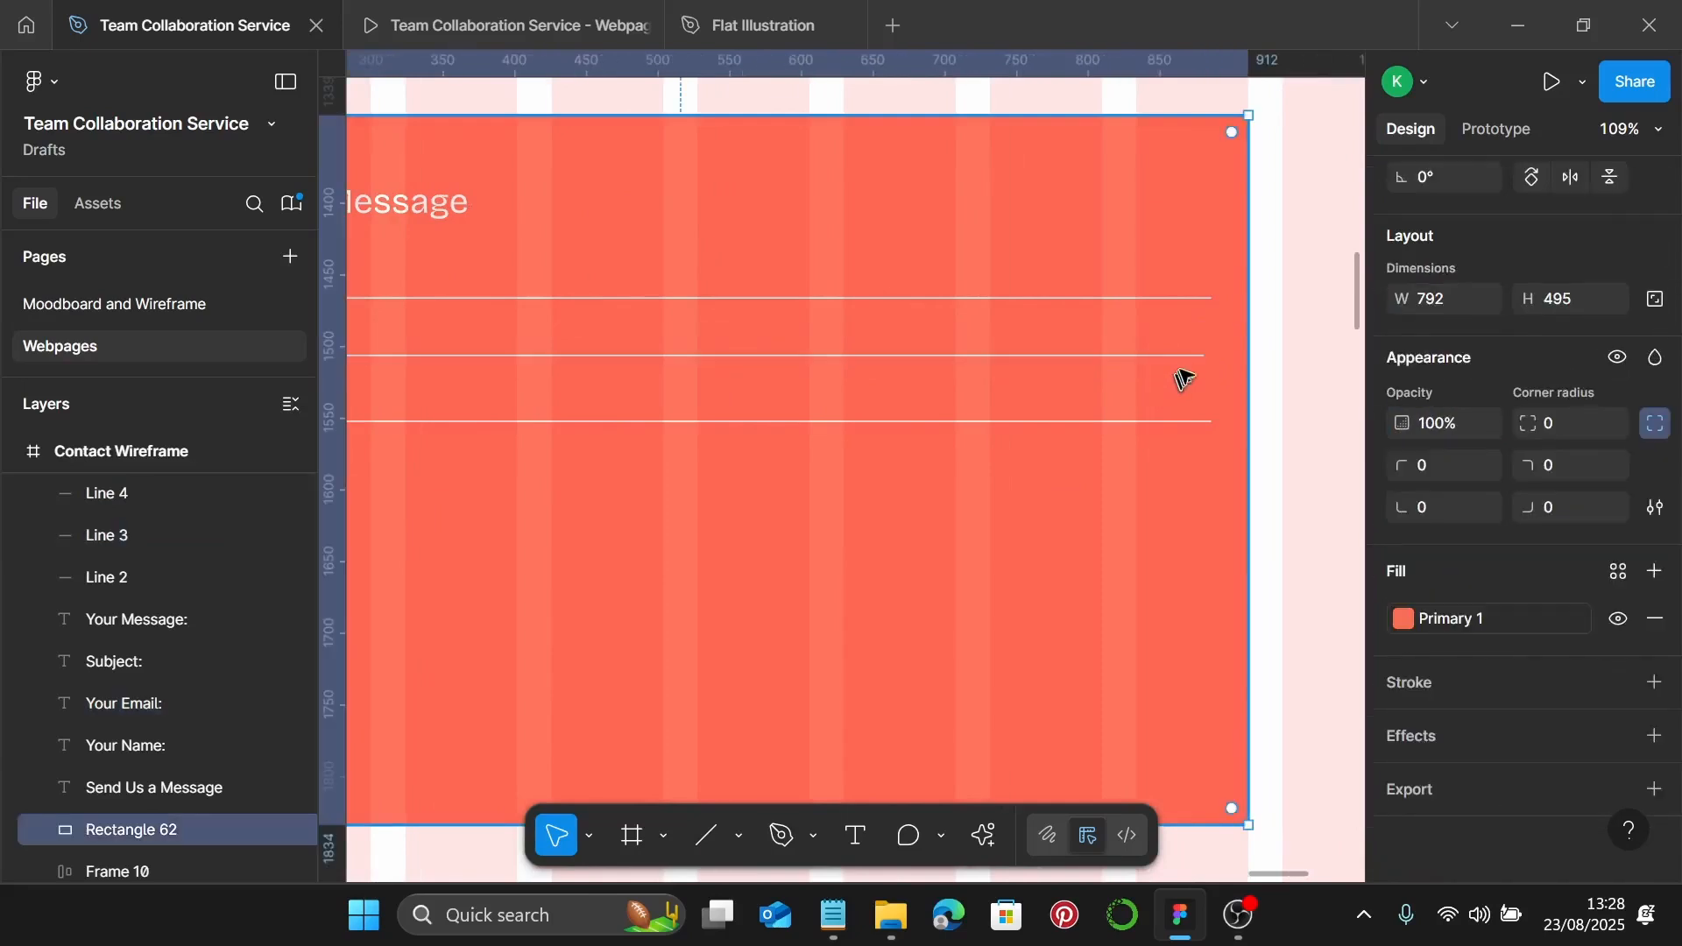
{"action": "left_click", "coordinate": [1187, 358]}
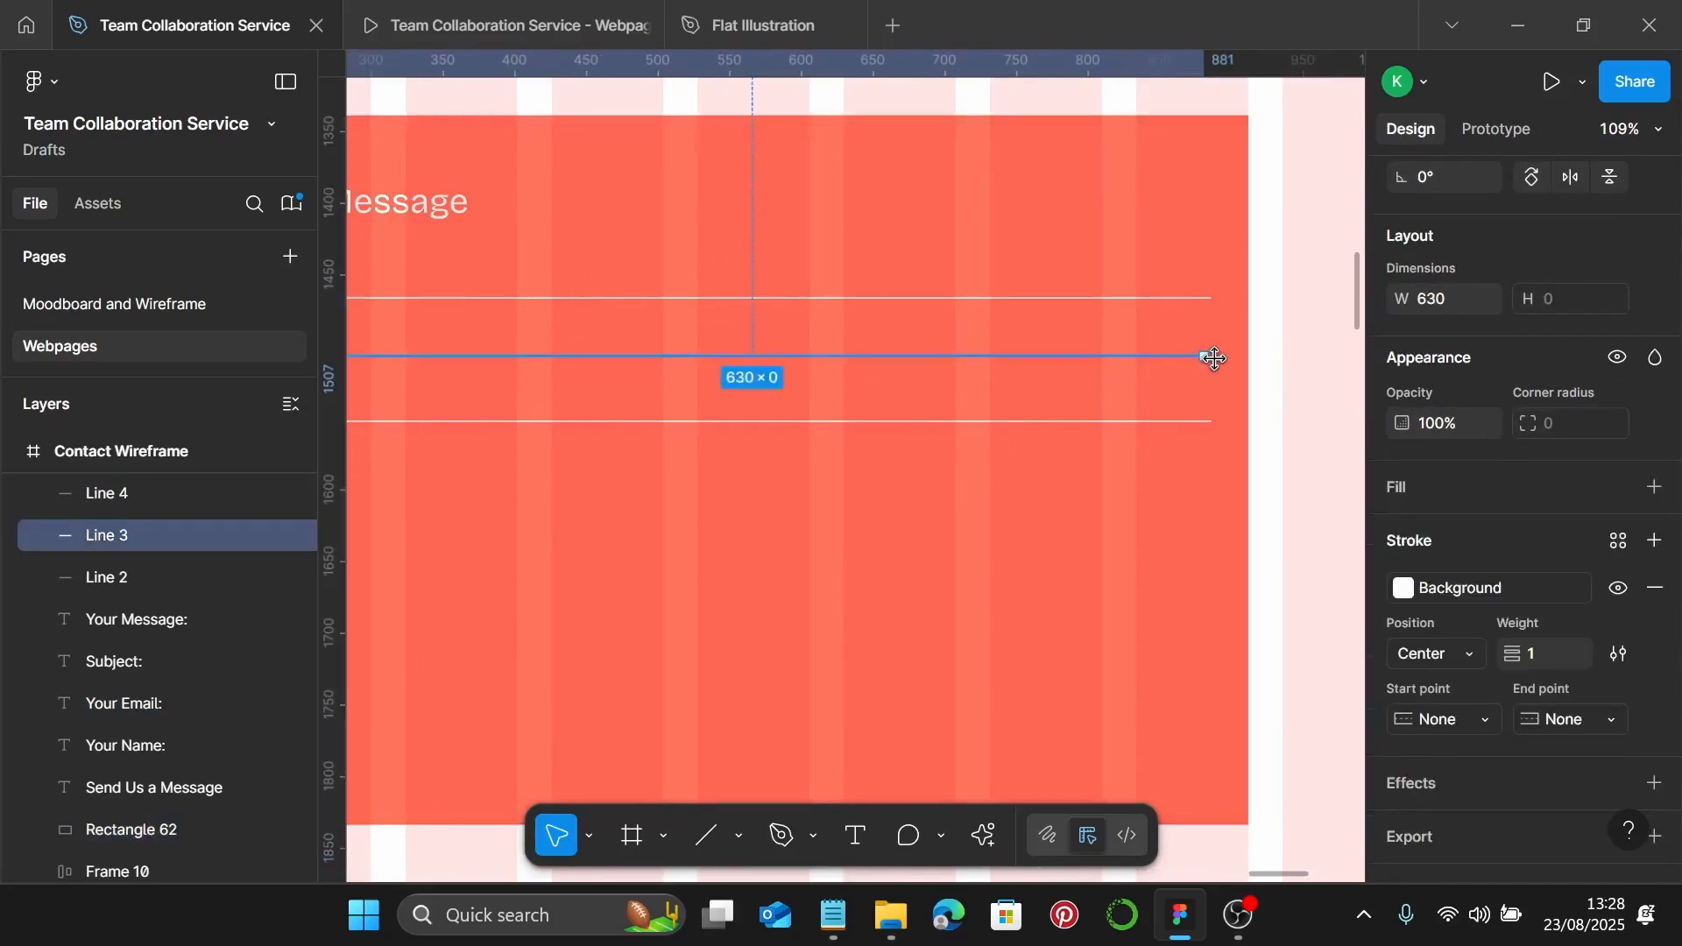
{"action": "left_click_drag", "start_coordinate": [1214, 358], "coordinate": [1212, 360]}
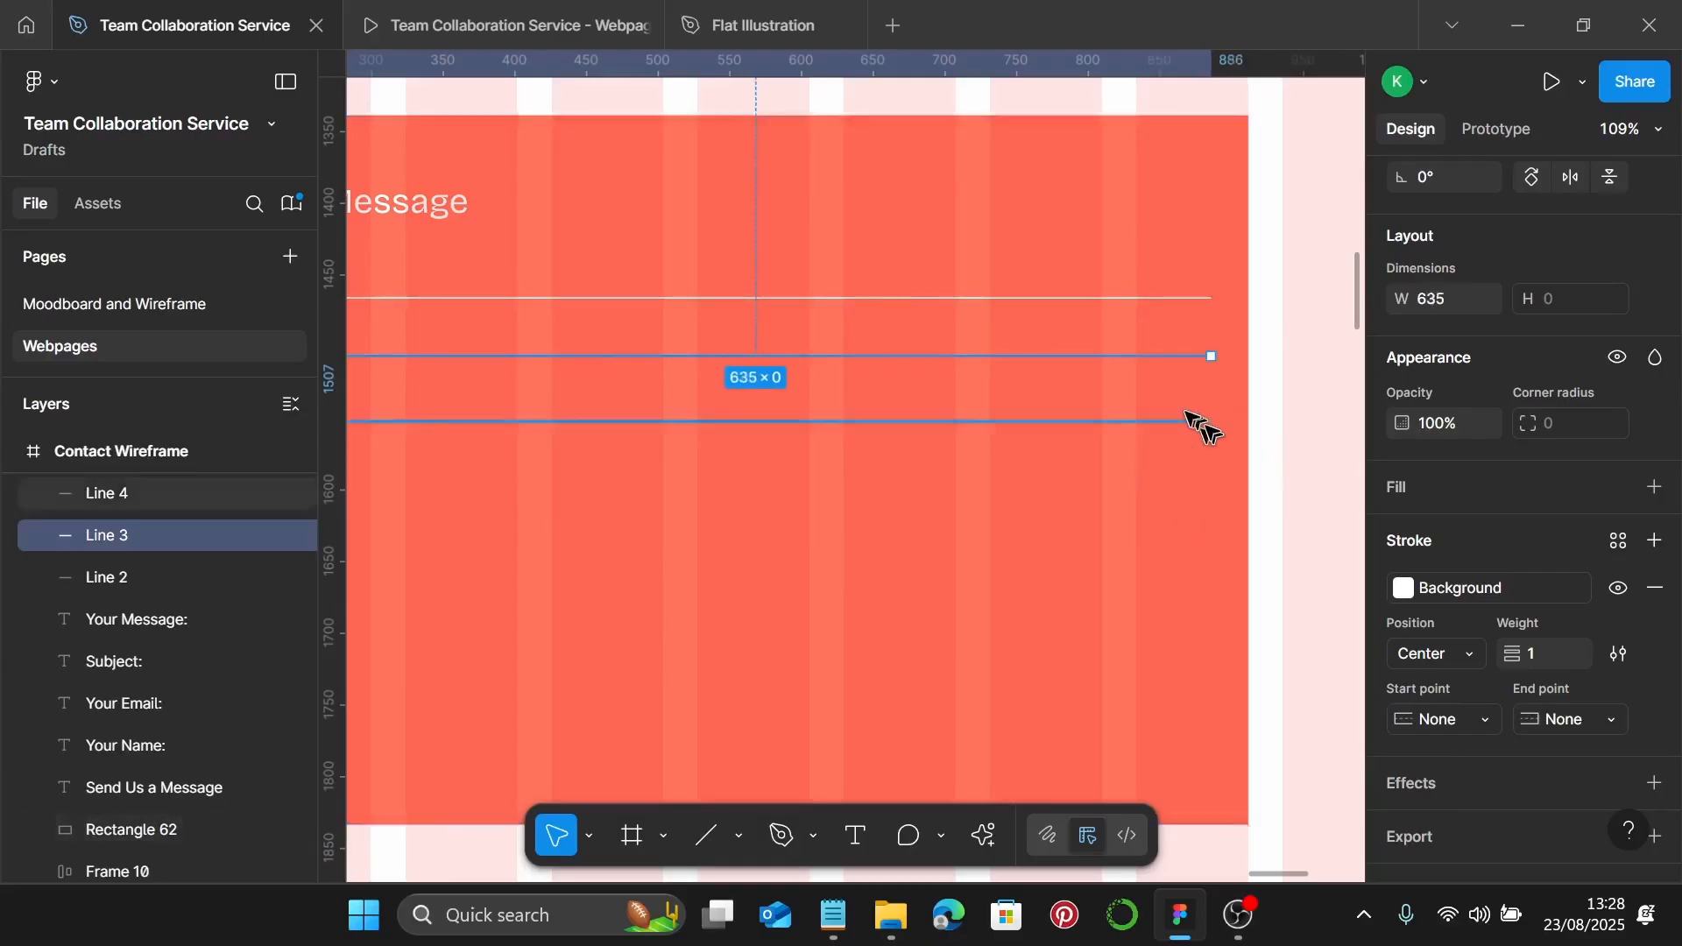
Set the spacing between the "Subject:" label and its line to 12
{"action": "scroll", "coordinate": [1194, 424], "scroll_direction": "left", "scroll_amount": 5}
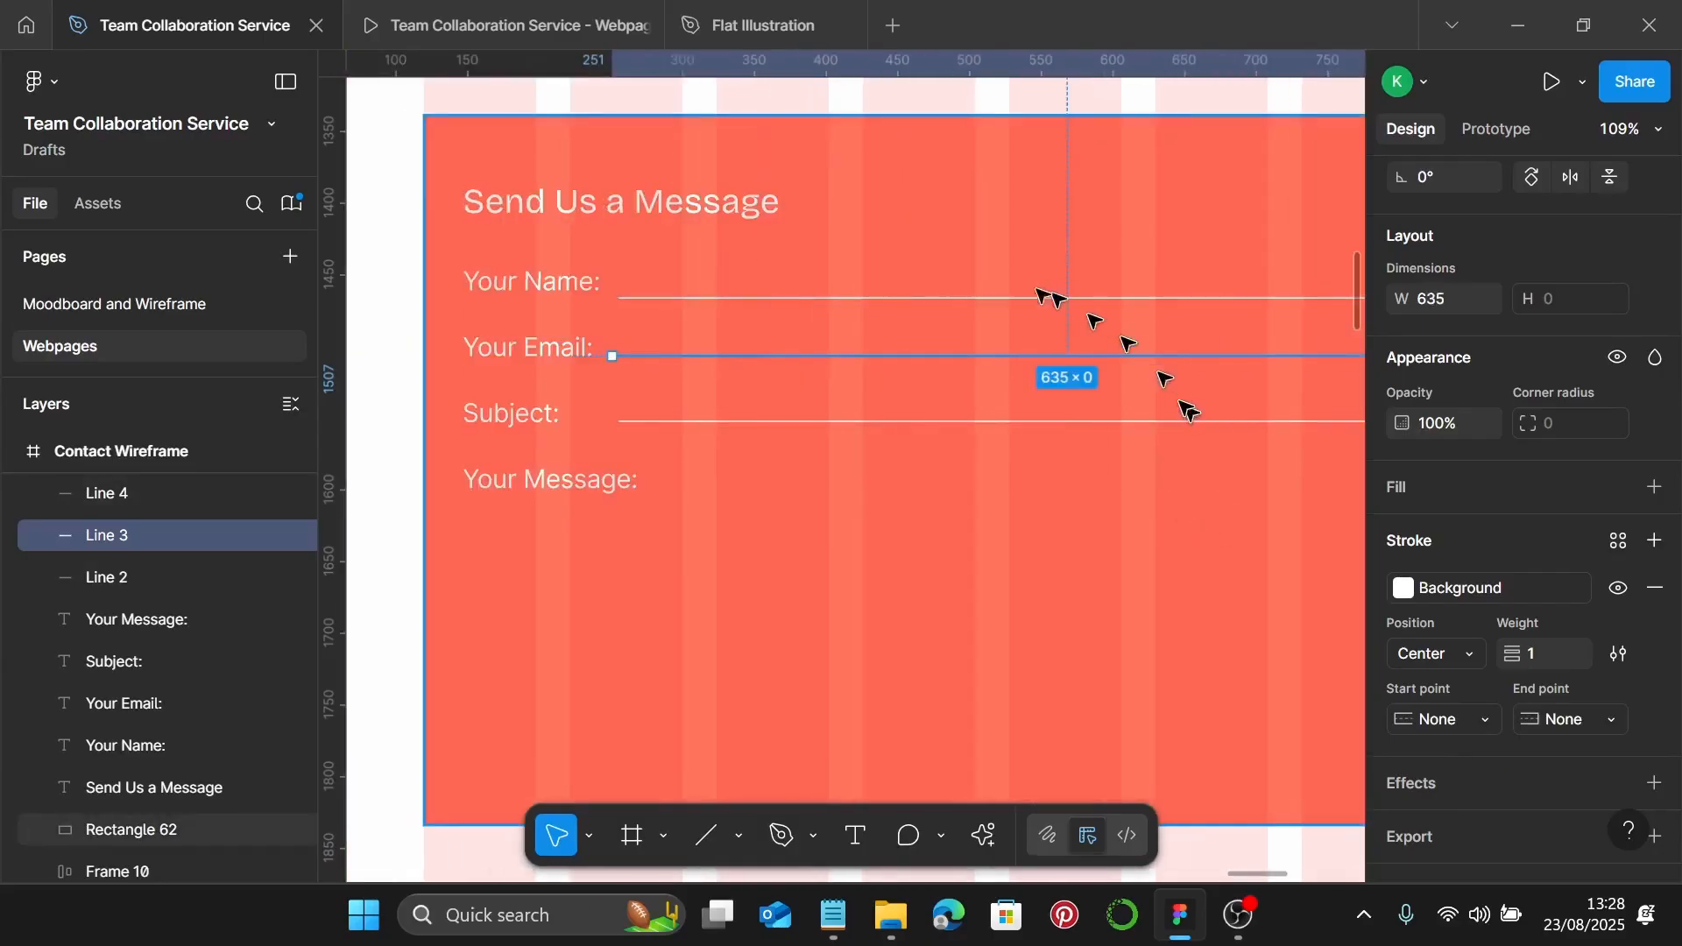
{"action": "left_click", "coordinate": [518, 419]}
{"action": "left_click", "coordinate": [661, 424]}
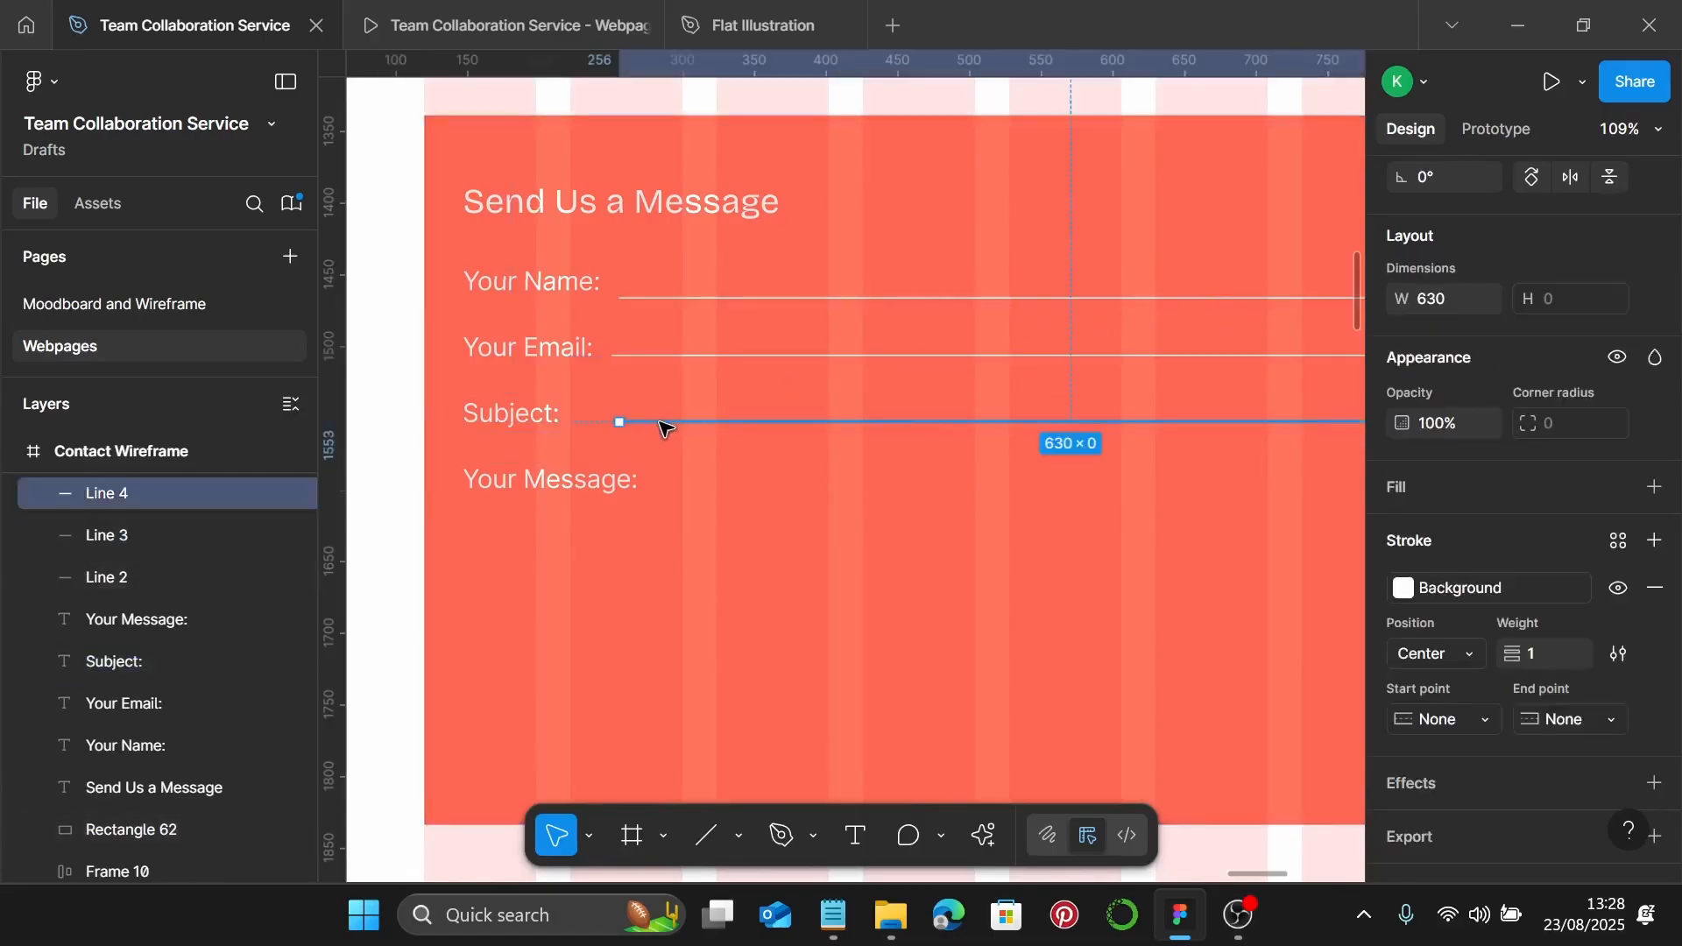
{"action": "left_click", "coordinate": [502, 420], "text": "shift"}
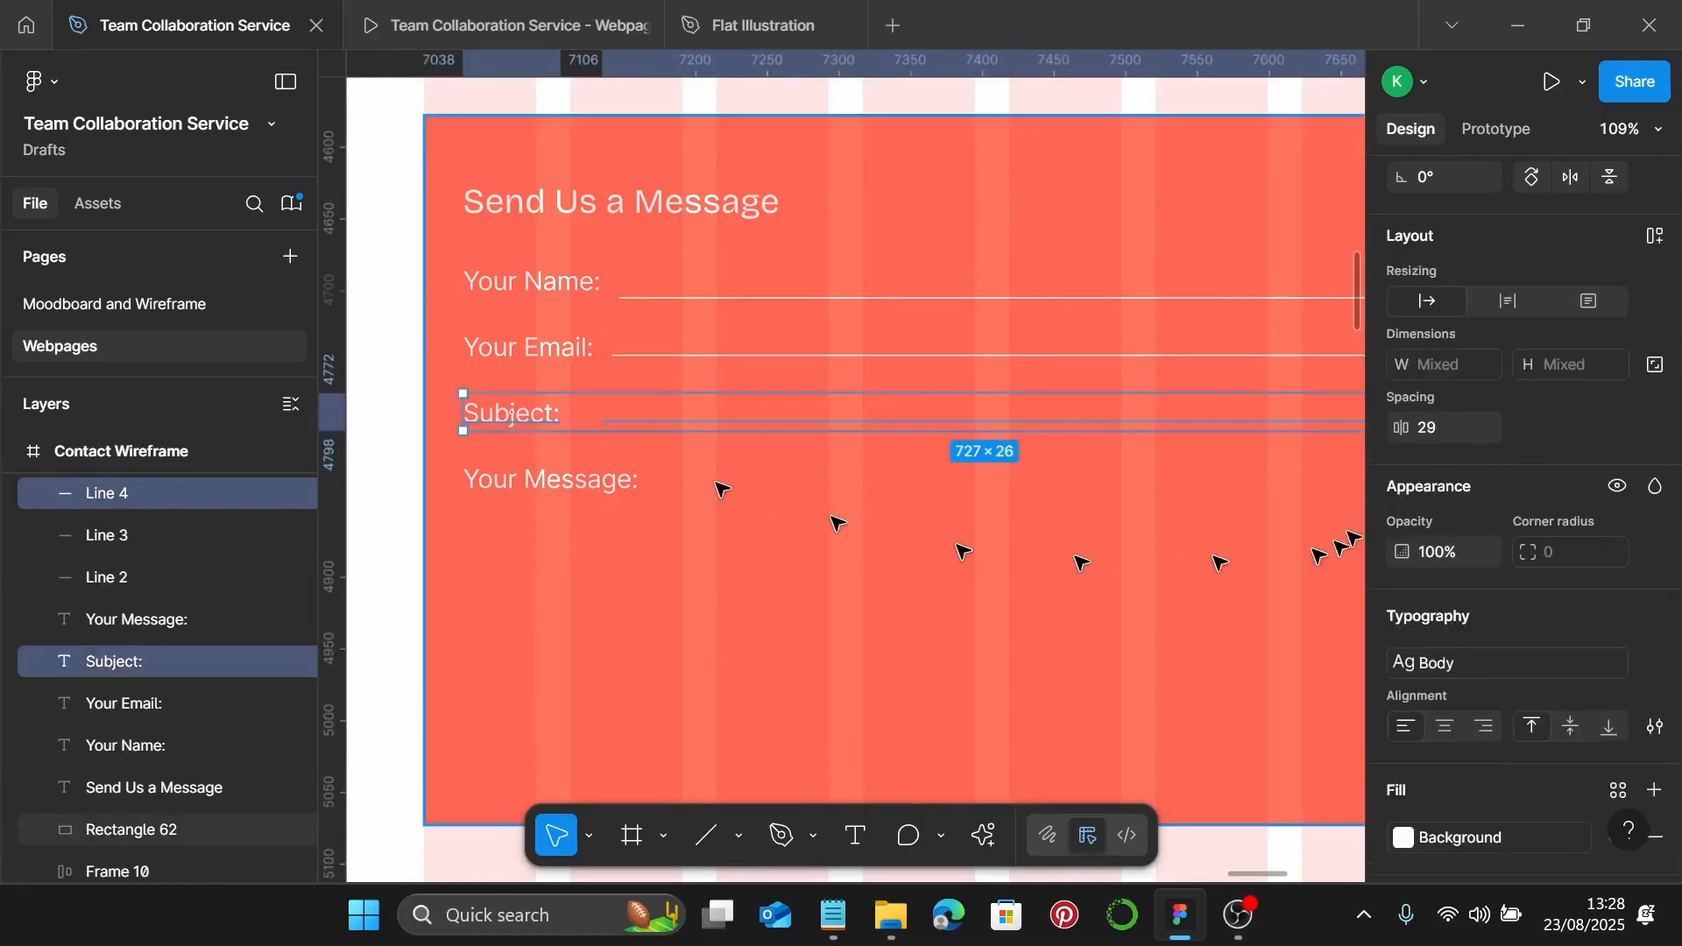
{"action": "left_click", "coordinate": [1459, 431]}
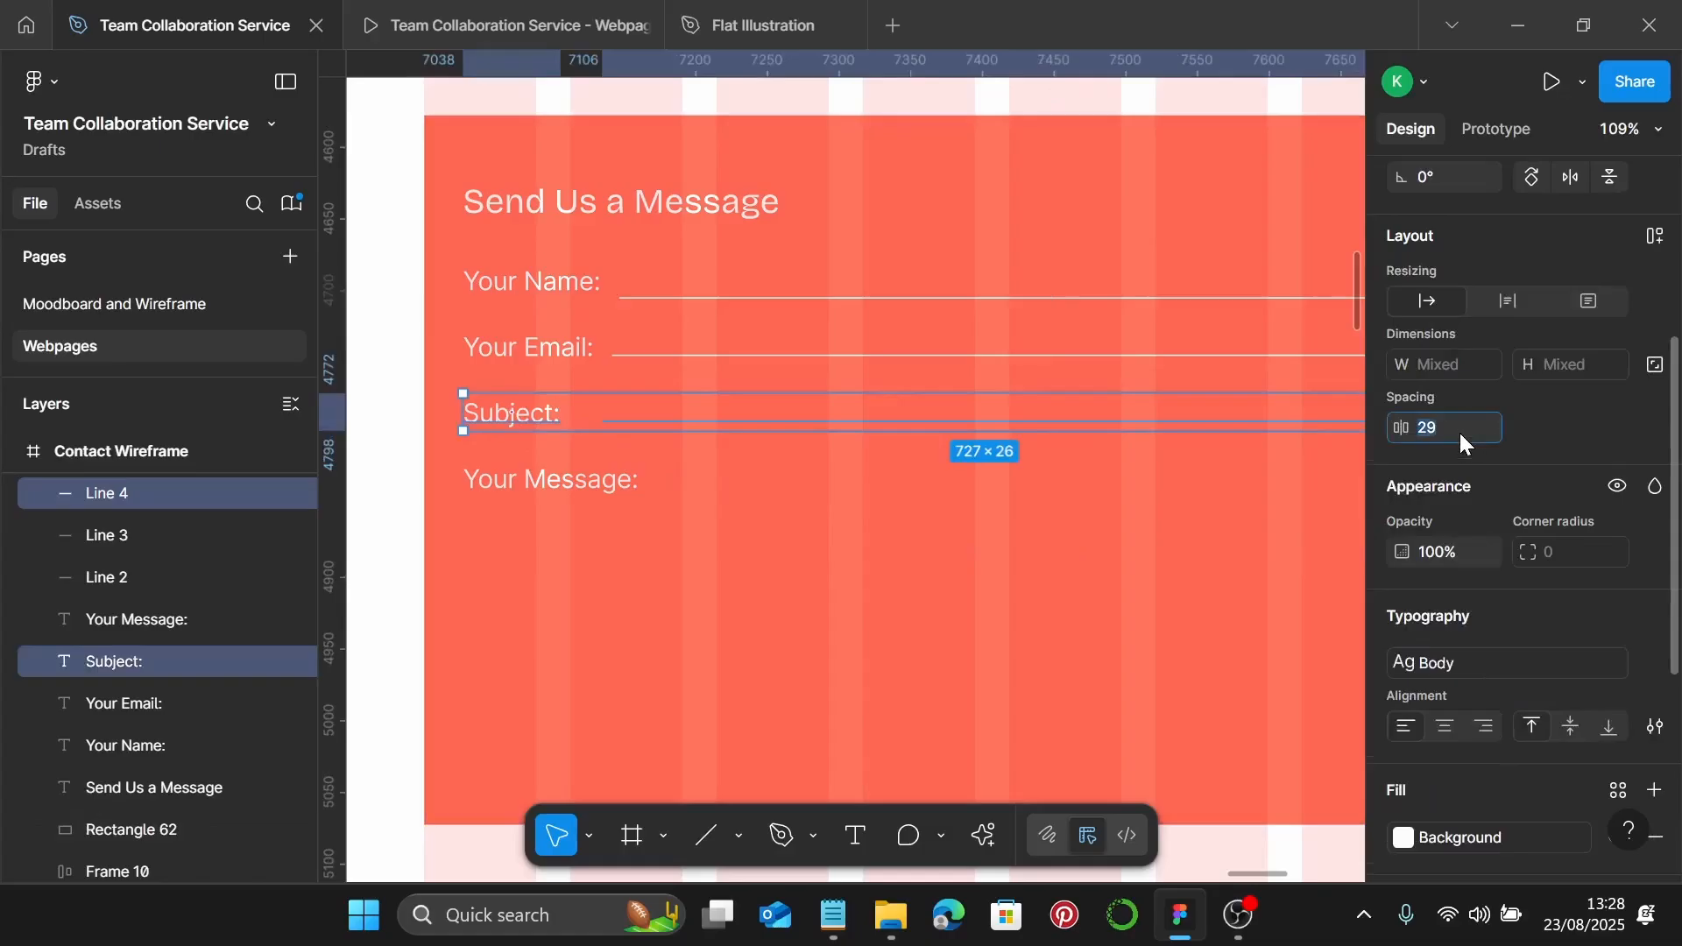
{"action": "type", "text": "12"}
{"action": "key", "text": "Return"}
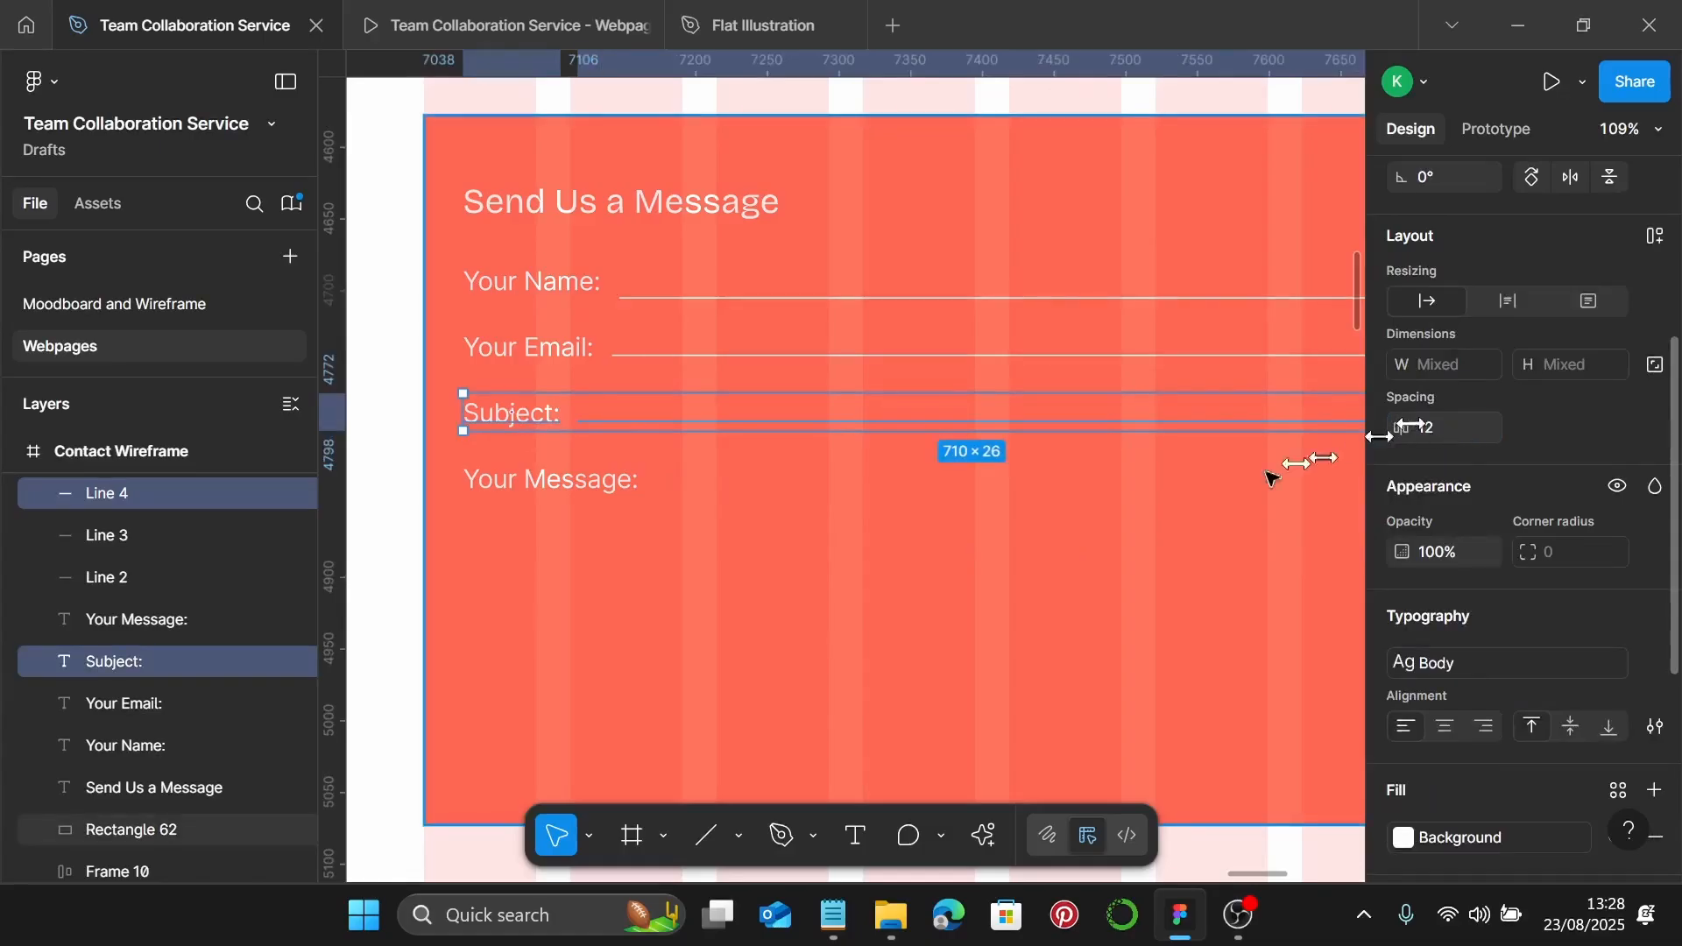
Extend the right end of the "Subject:" line to a width of 659, flush with the lines above
{"action": "scroll", "coordinate": [1268, 478], "scroll_direction": "right", "scroll_amount": 3}
{"action": "left_click", "coordinate": [952, 447]}
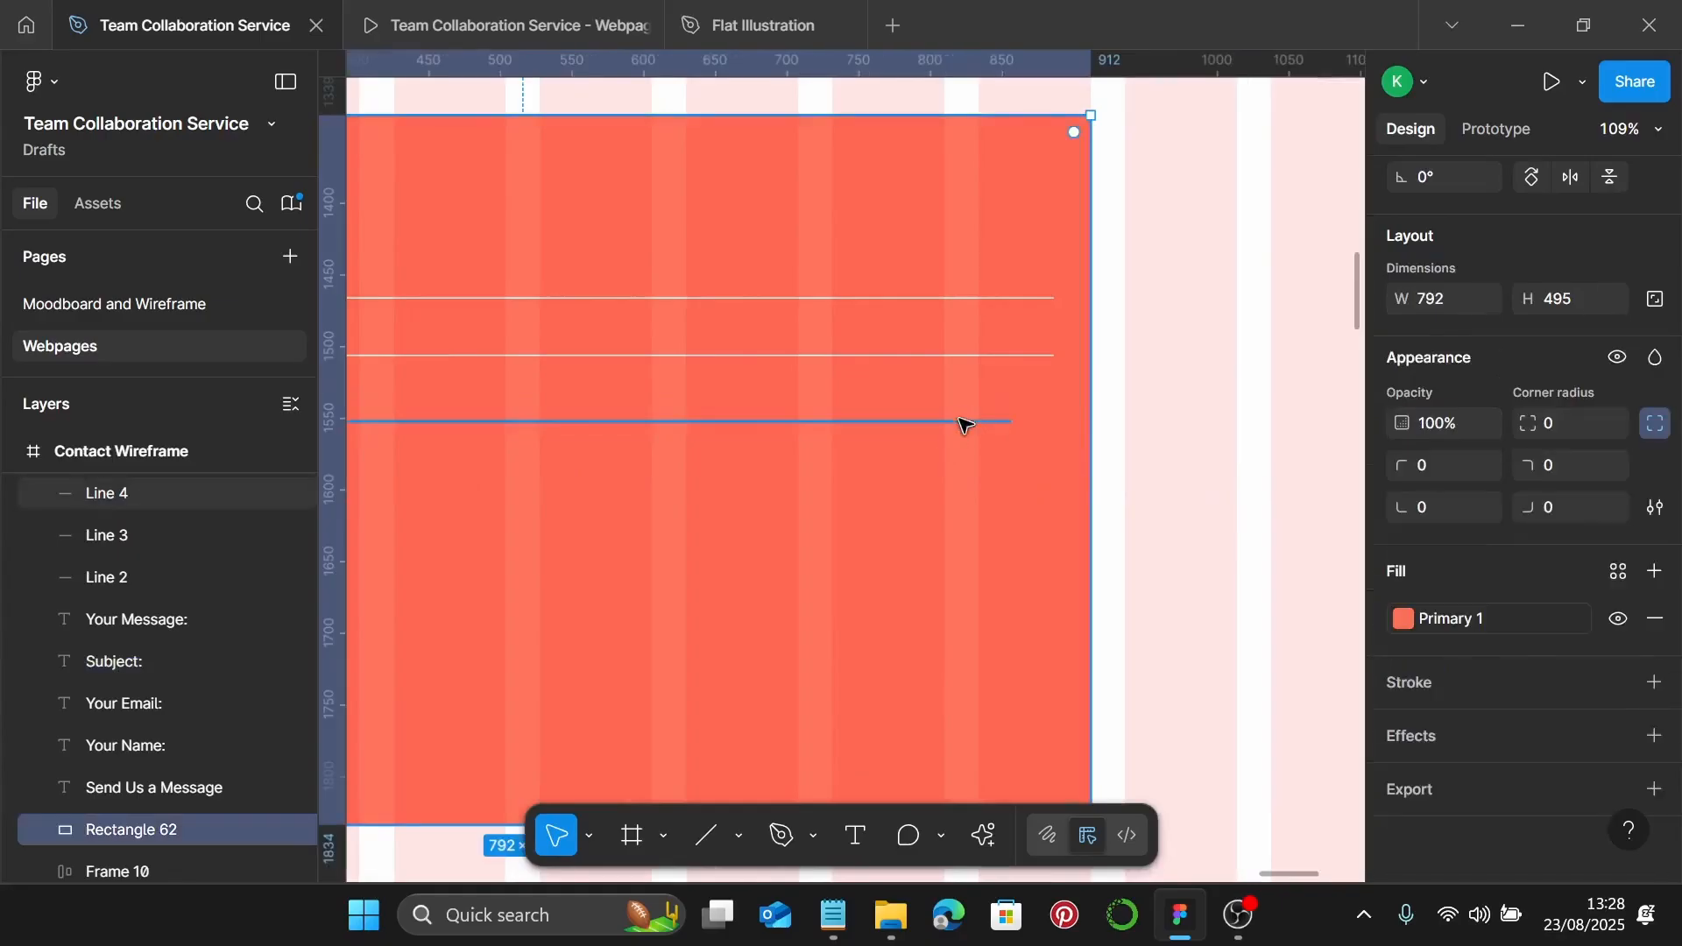
{"action": "left_click", "coordinate": [962, 422]}
{"action": "left_click_drag", "start_coordinate": [1014, 422], "coordinate": [1048, 424]}
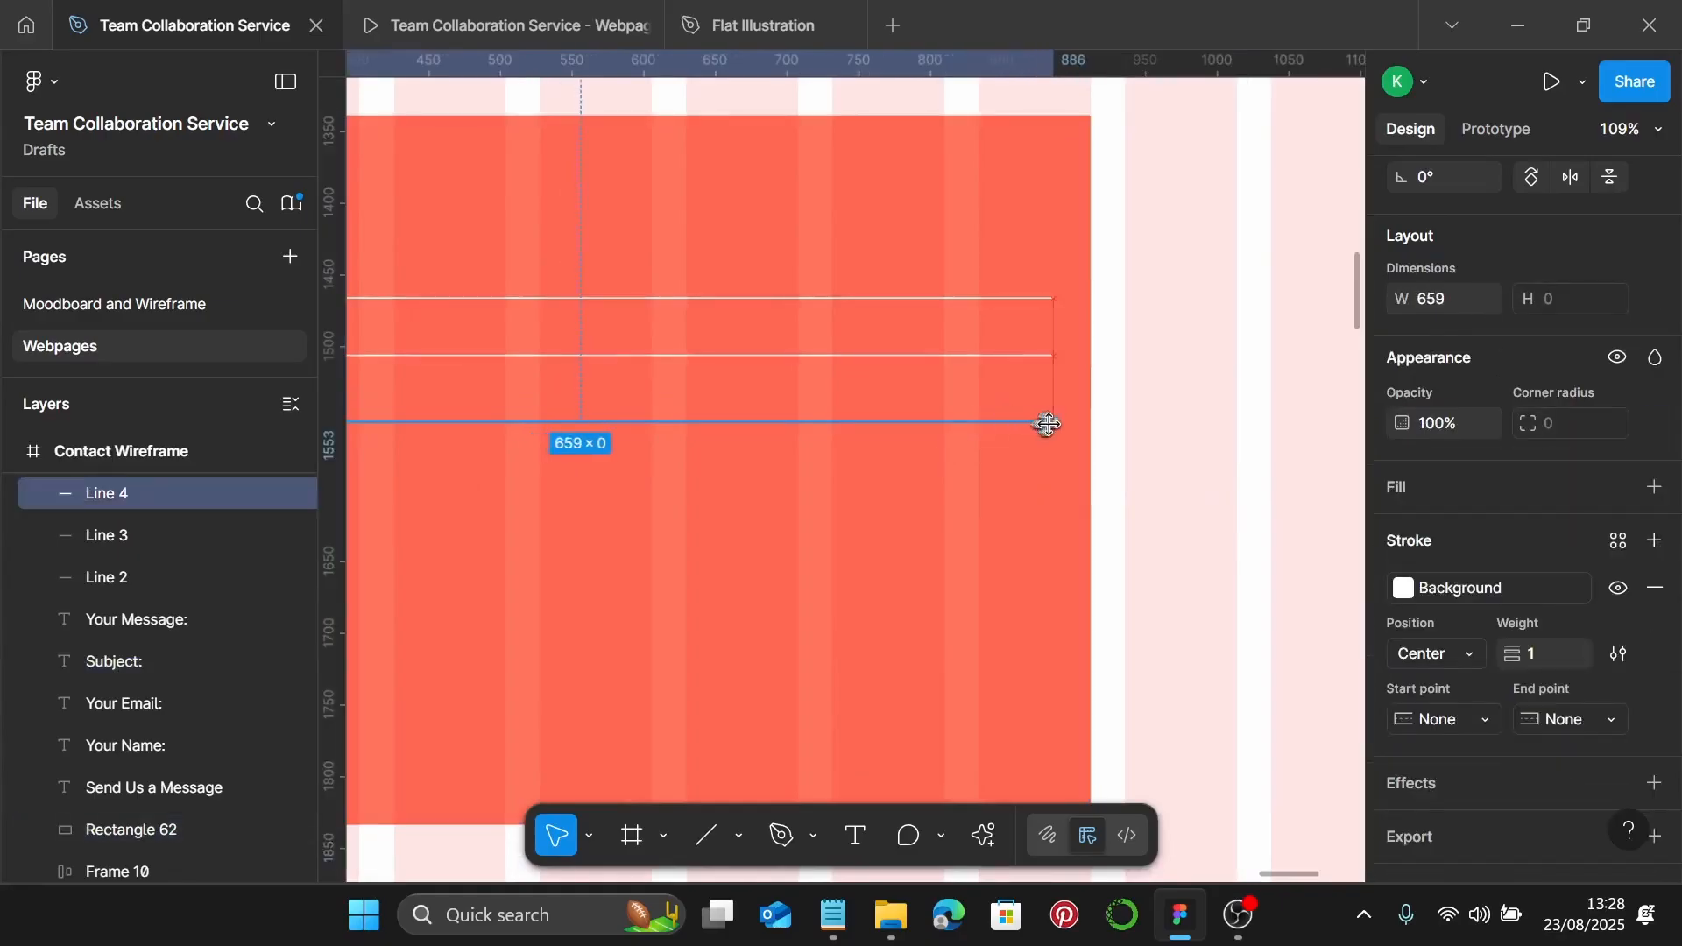
Draw a rectangle about 605 by 152 beside and below "Your Message:", ending flush with the field lines
{"action": "scroll", "coordinate": [1037, 458], "scroll_direction": "down", "scroll_amount": 4}
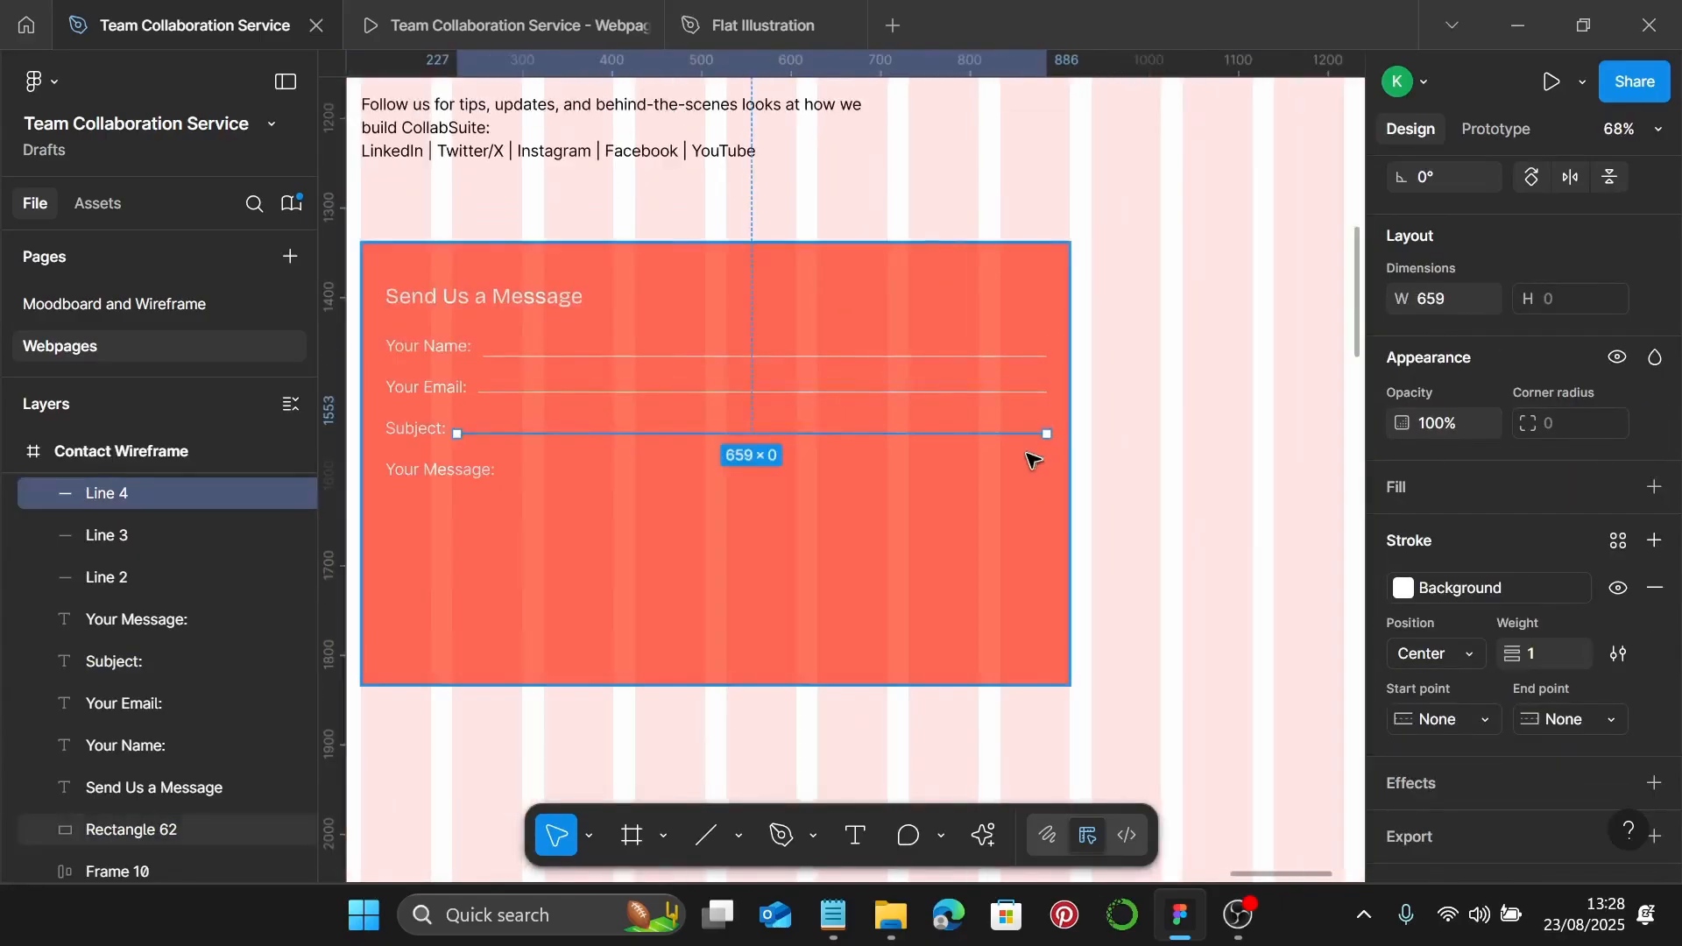
{"action": "scroll", "coordinate": [1037, 459], "scroll_direction": "left", "scroll_amount": 2}
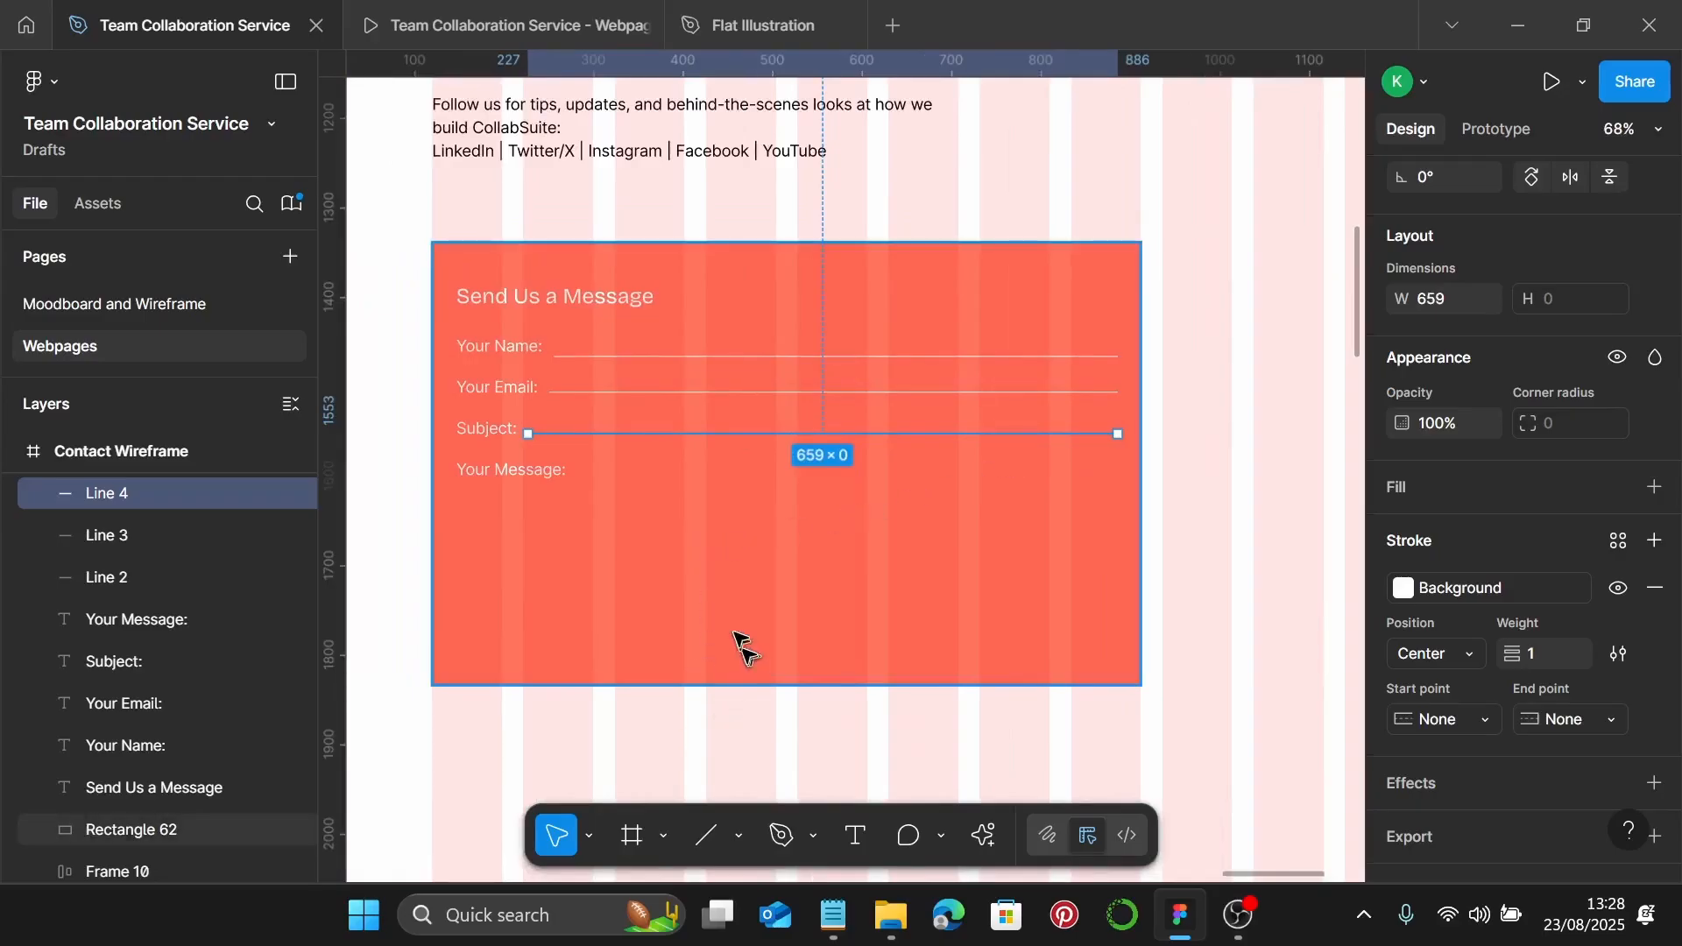
{"action": "left_click", "coordinate": [692, 515]}
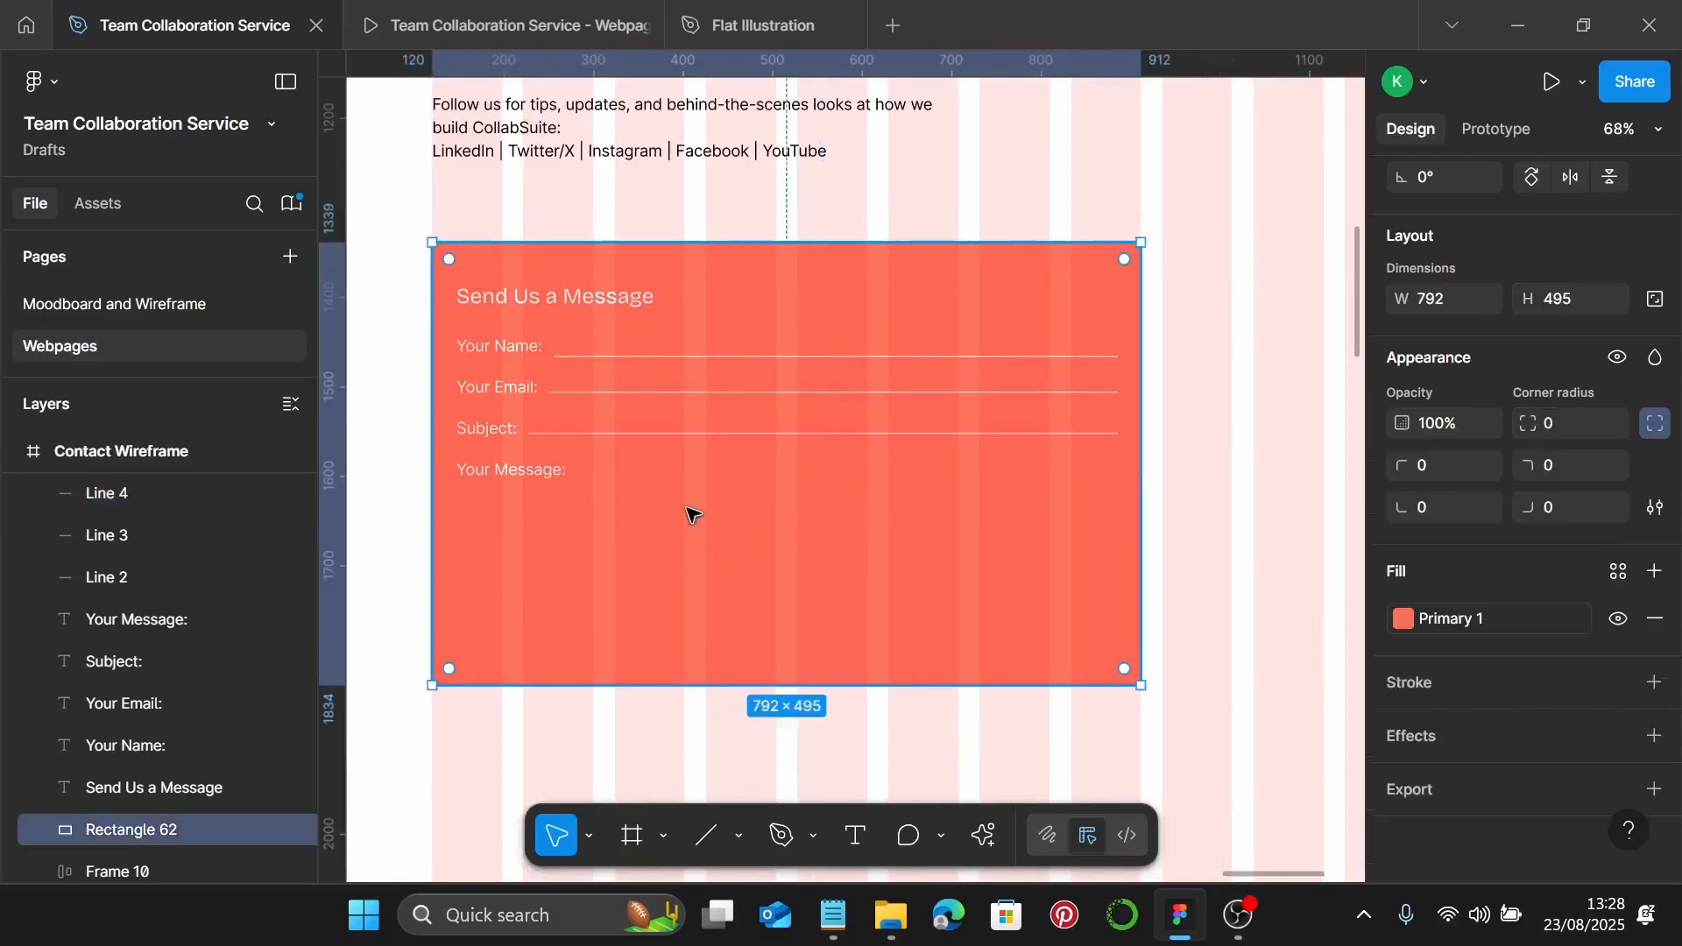
{"action": "key", "text": "r"}
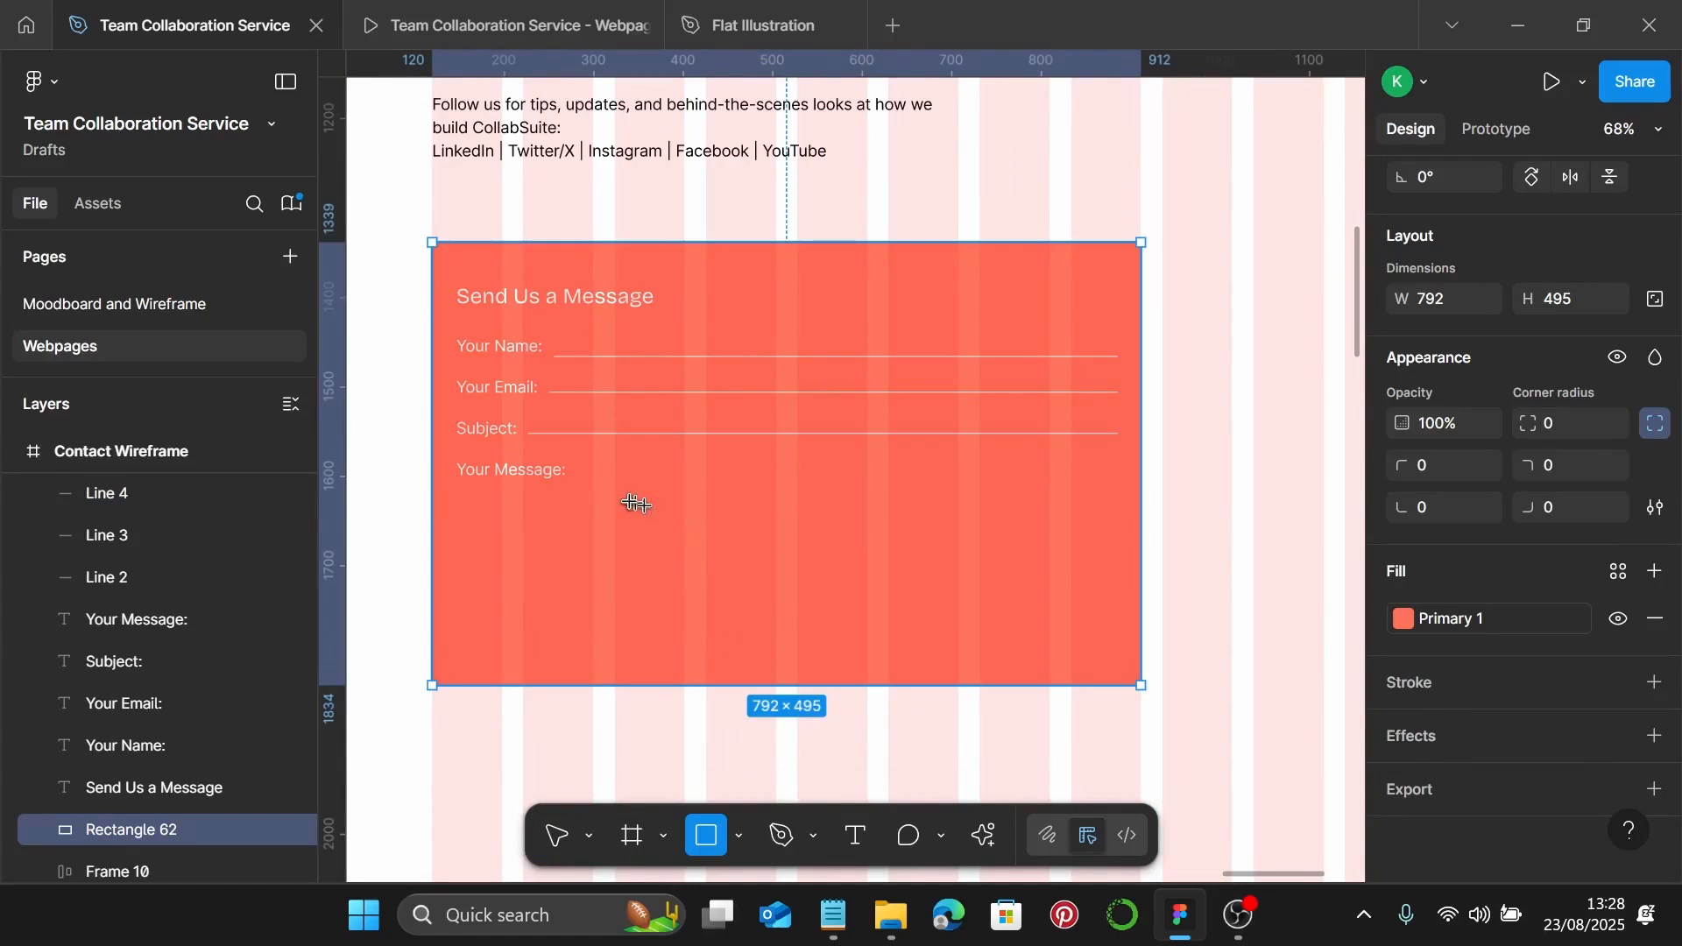
{"action": "scroll", "coordinate": [622, 504], "scroll_direction": "up", "scroll_amount": 2}
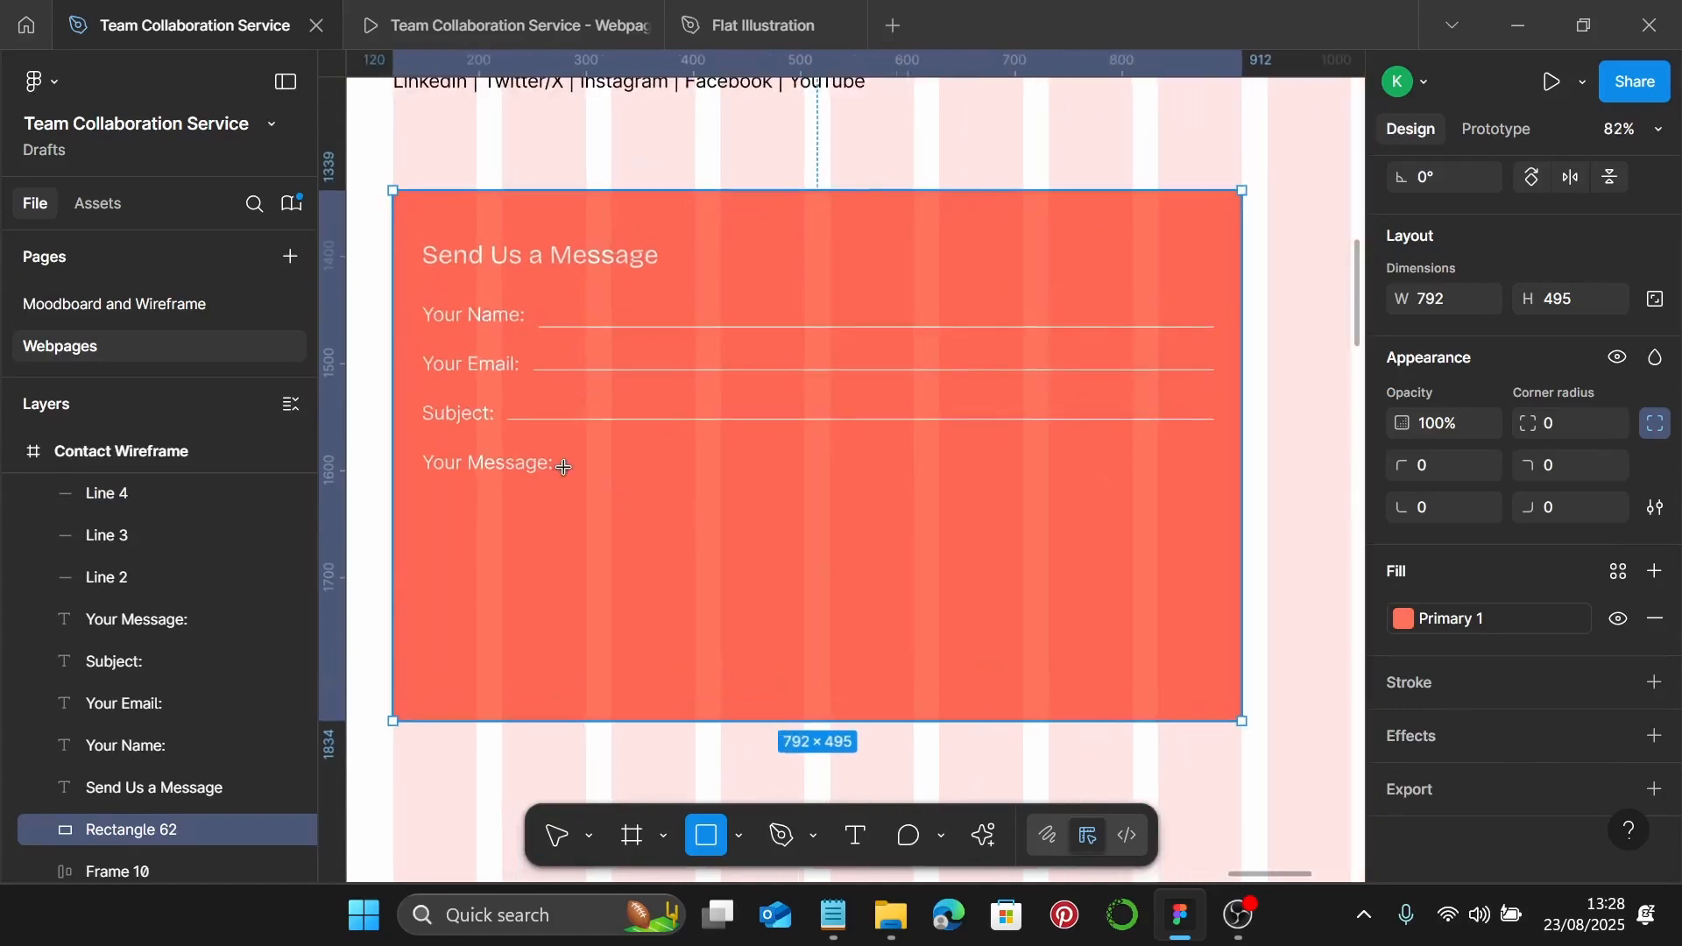
{"action": "left_click_drag", "start_coordinate": [565, 475], "coordinate": [1213, 639]}
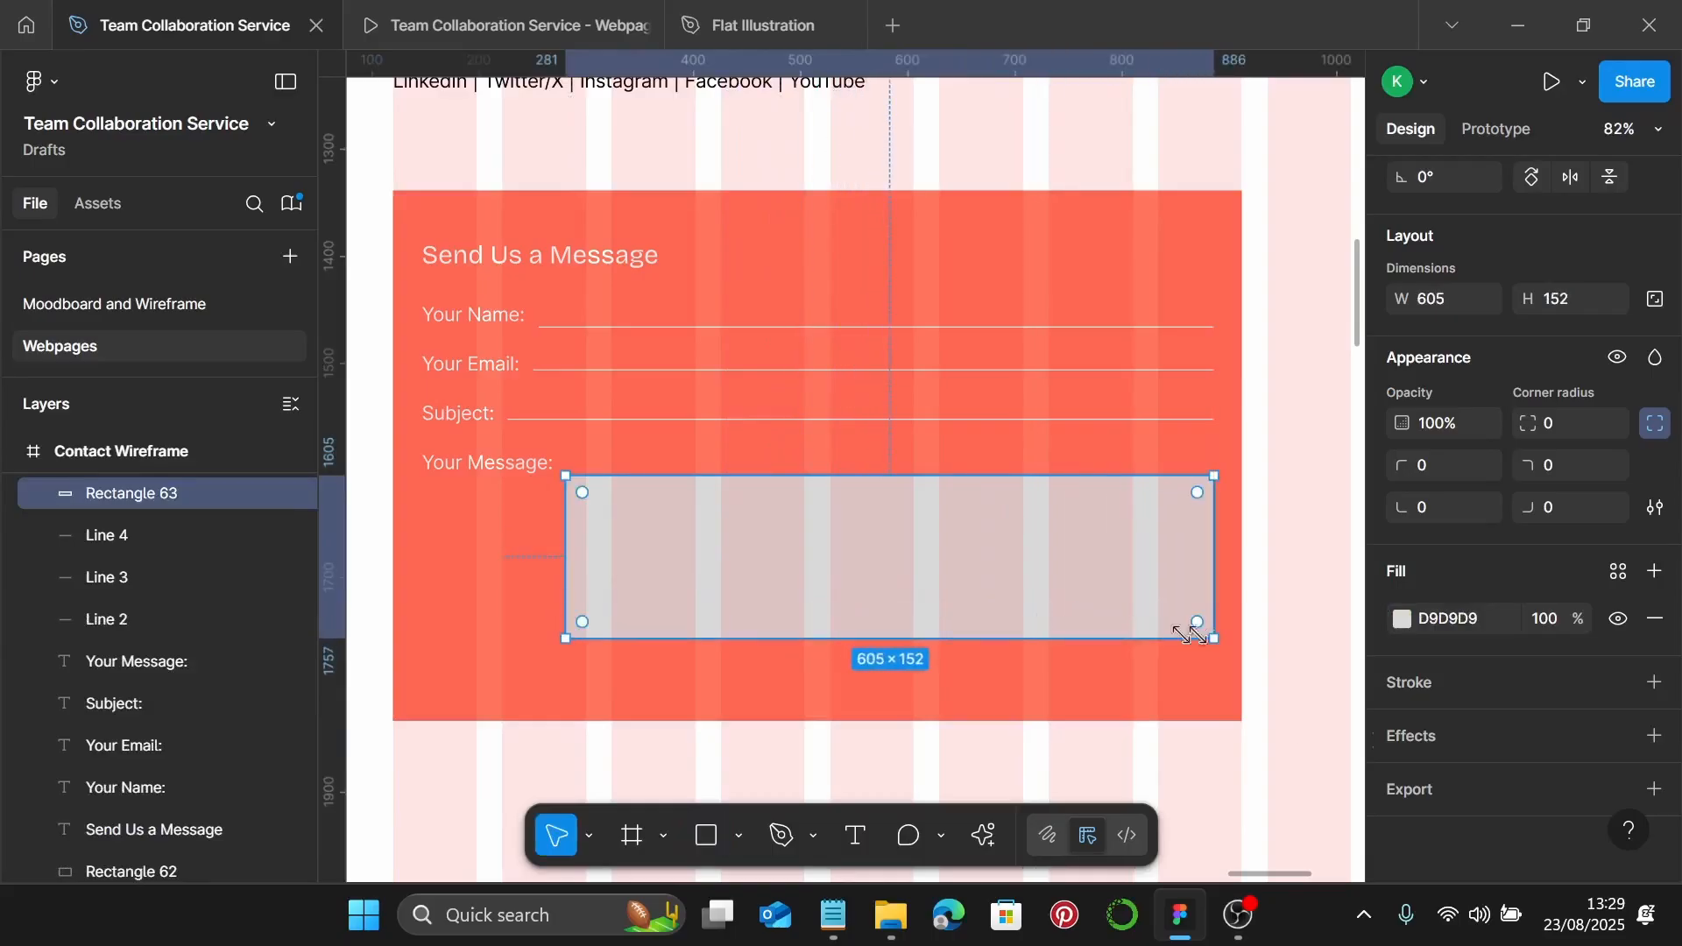
Check the rectangle's spacing from "Your Message:", nudge the rectangle right to start at X 282, and deselect it
{"action": "scroll", "coordinate": [504, 480], "scroll_direction": "up", "scroll_amount": 2}
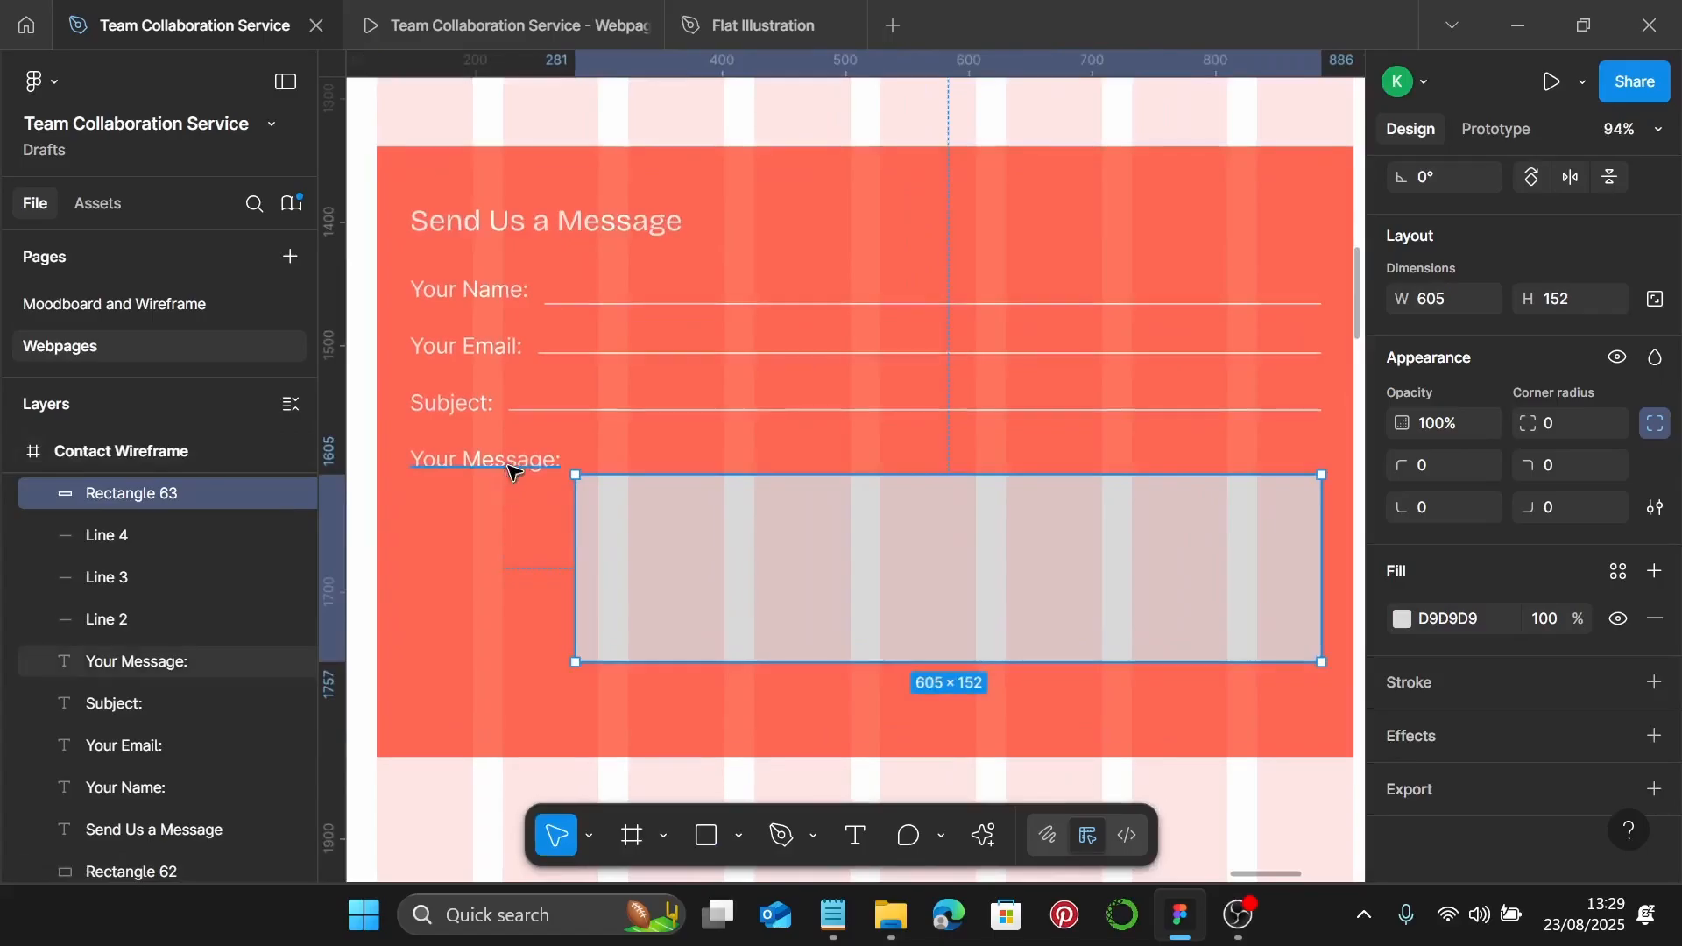
{"action": "left_click", "coordinate": [510, 465]}
{"action": "left_click", "coordinate": [624, 565], "text": "shift"}
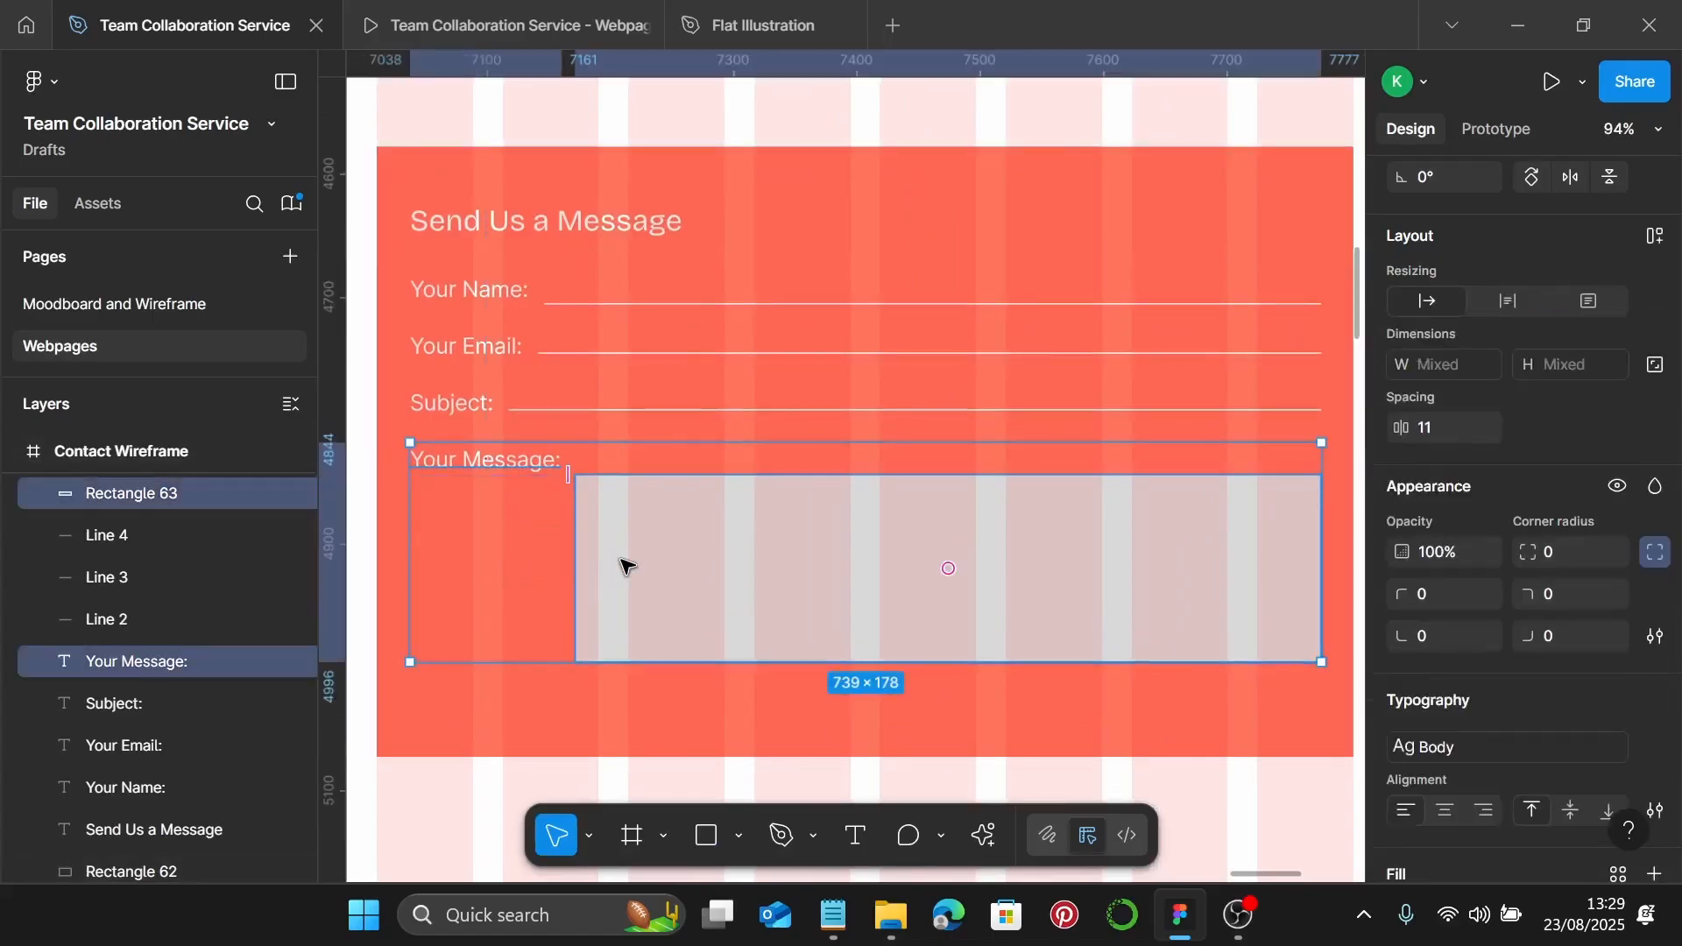
{"action": "left_click", "coordinate": [845, 533]}
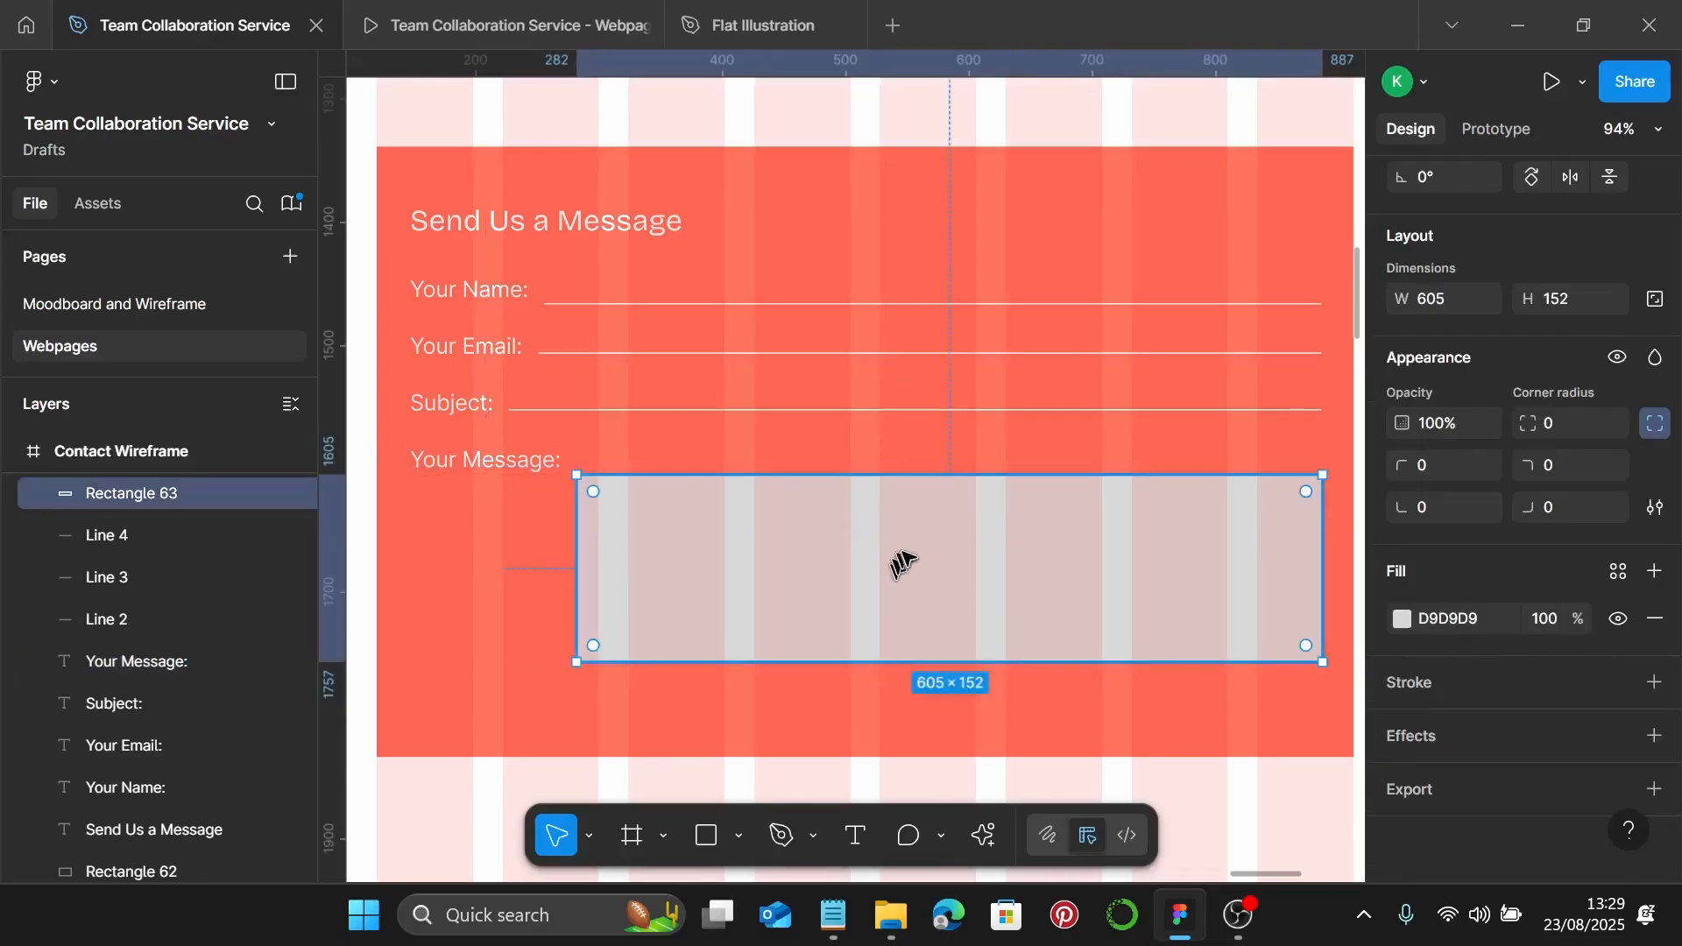
{"action": "key", "text": "Escape"}
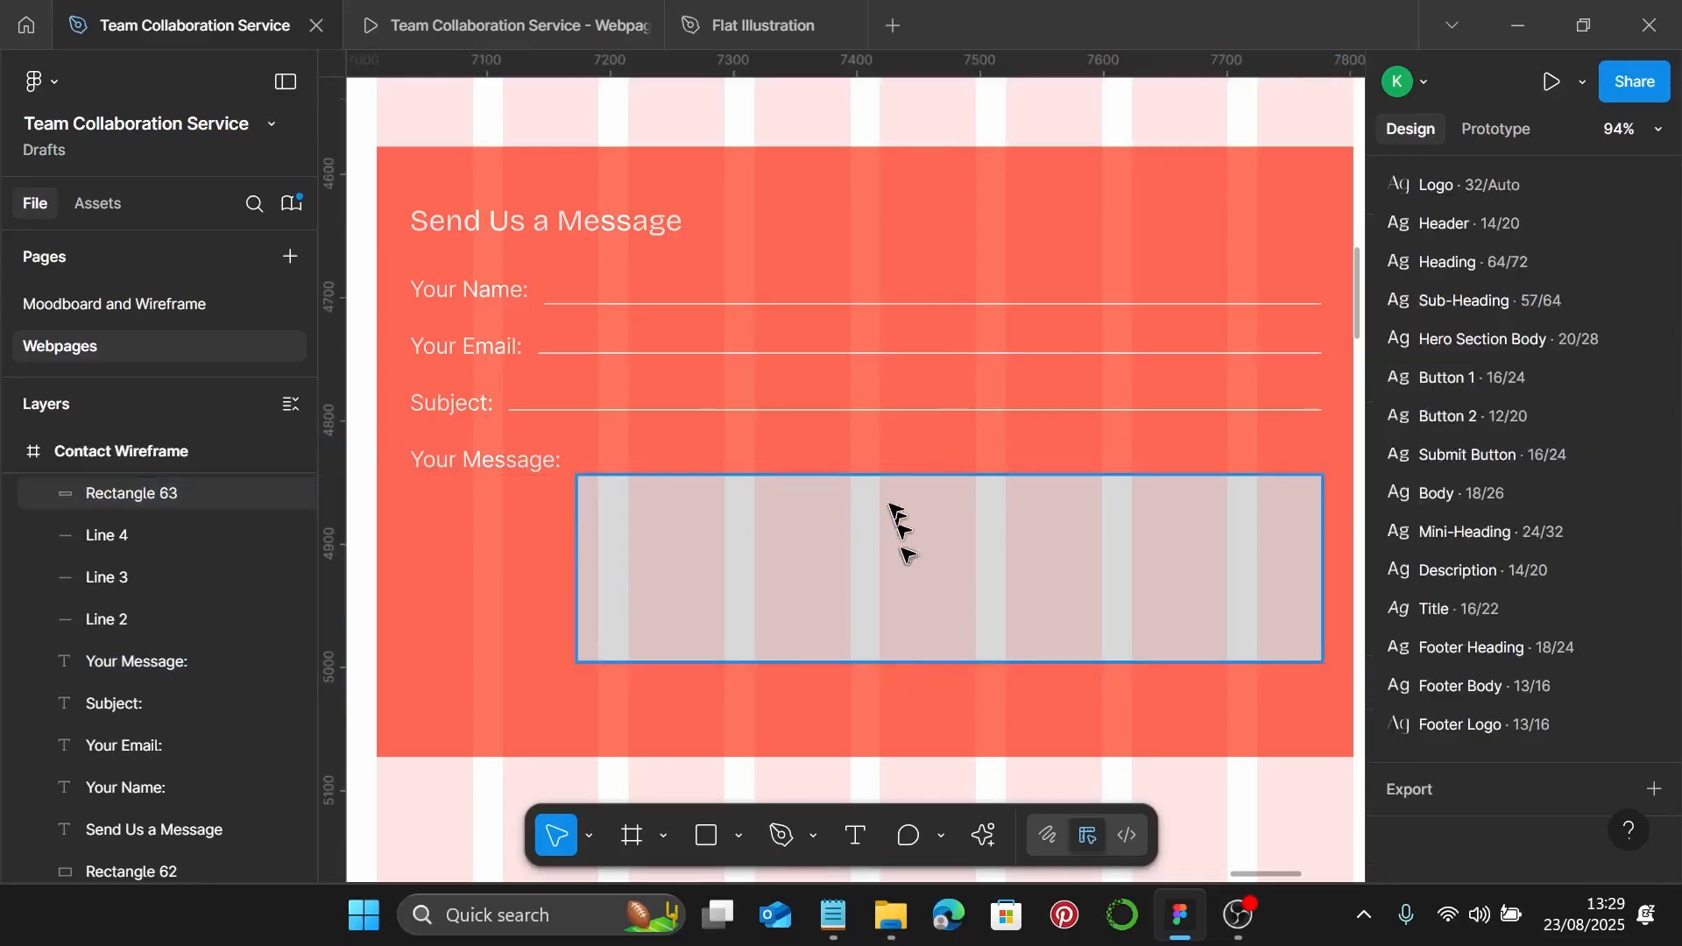
Set the height of the message rectangle beside "Your Message:" to 180
{"action": "left_click", "coordinate": [863, 536]}
{"action": "left_click", "coordinate": [1586, 384]}
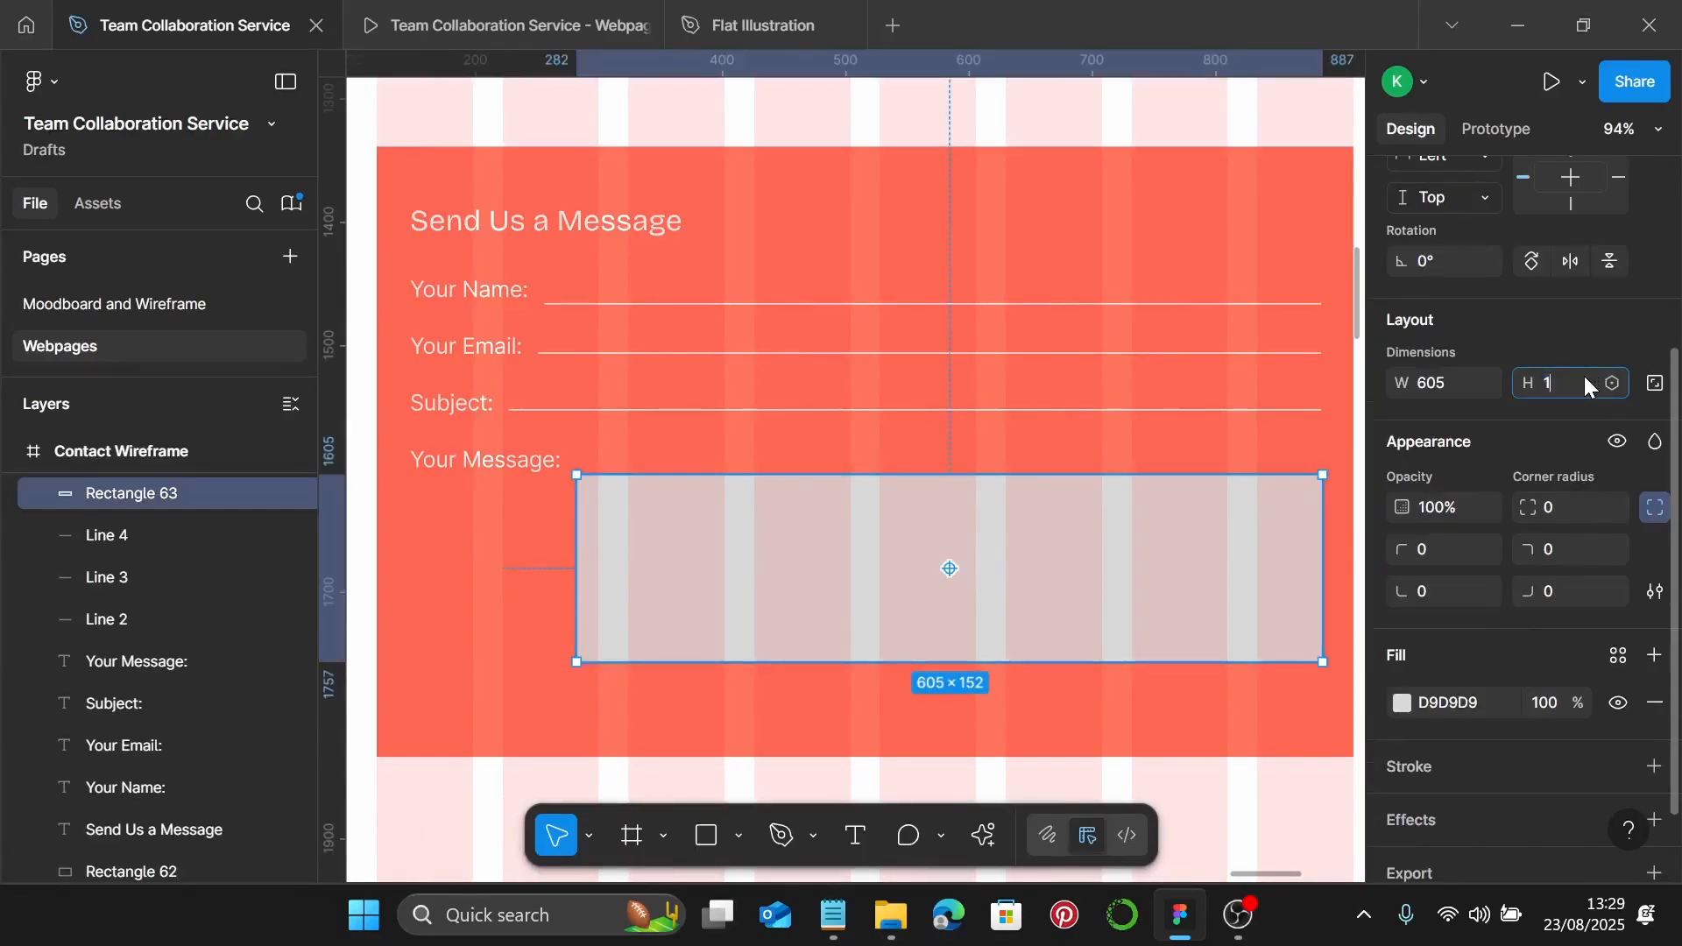
{"action": "type", "text": "180"}
{"action": "key", "text": "Return"}
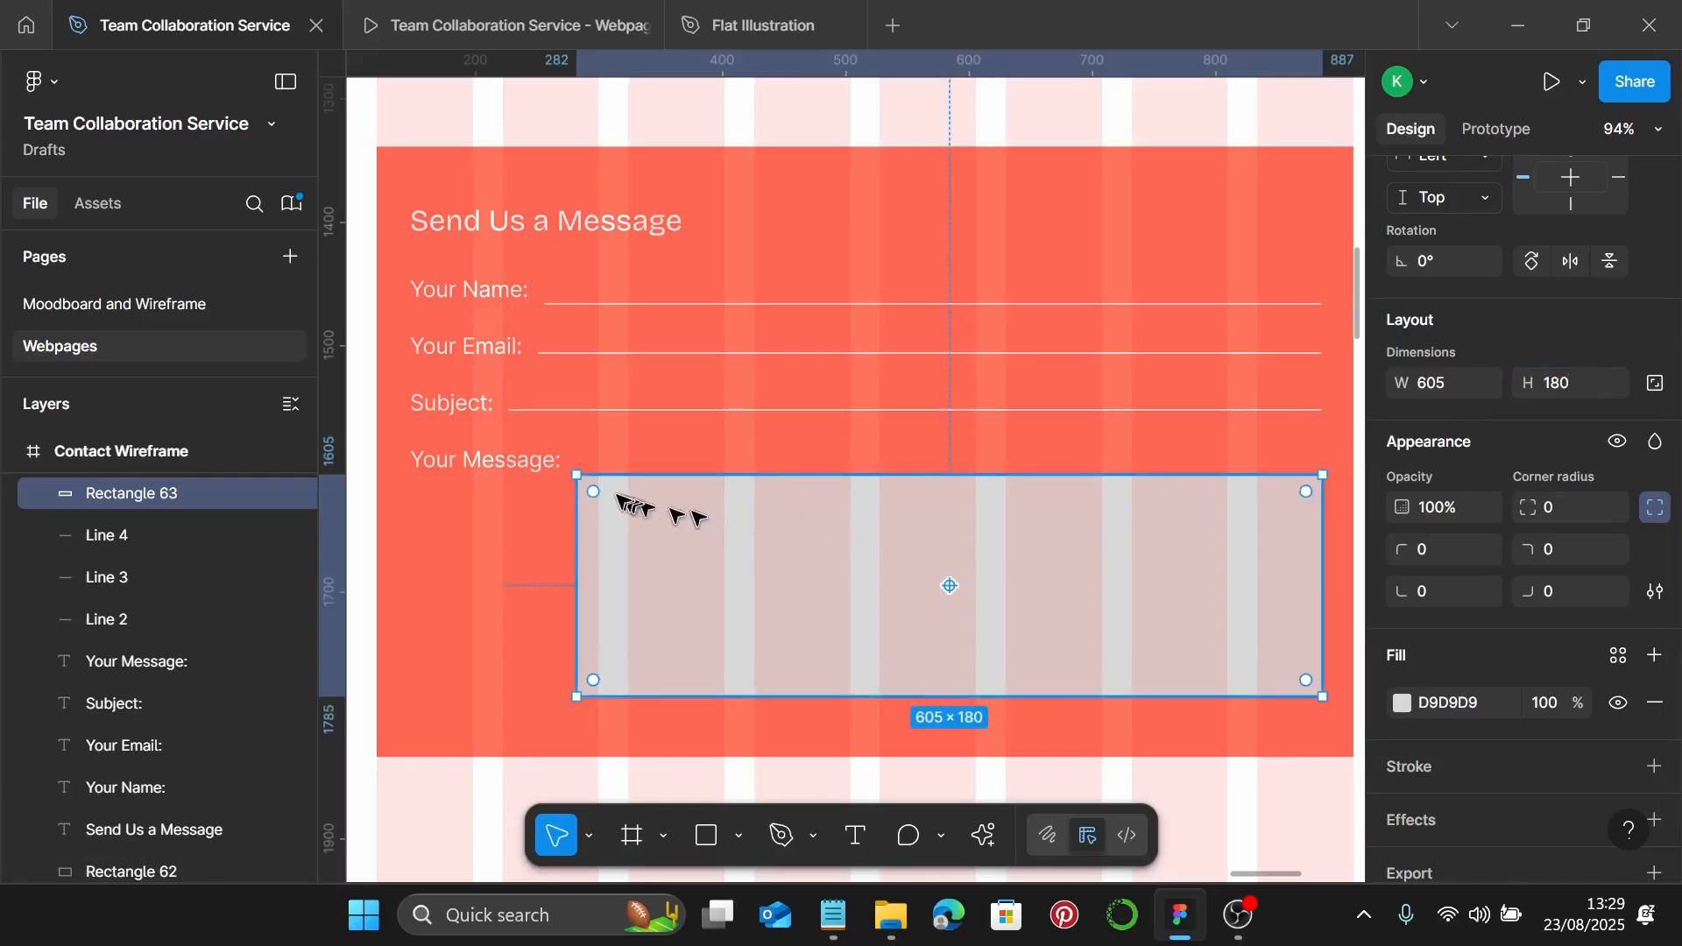
Pull in the right edge of the message rectangle to a width of 604, flush with the field lines
{"action": "scroll", "coordinate": [602, 494], "scroll_direction": "up", "scroll_amount": 5}
{"action": "left_click", "coordinate": [502, 460]}
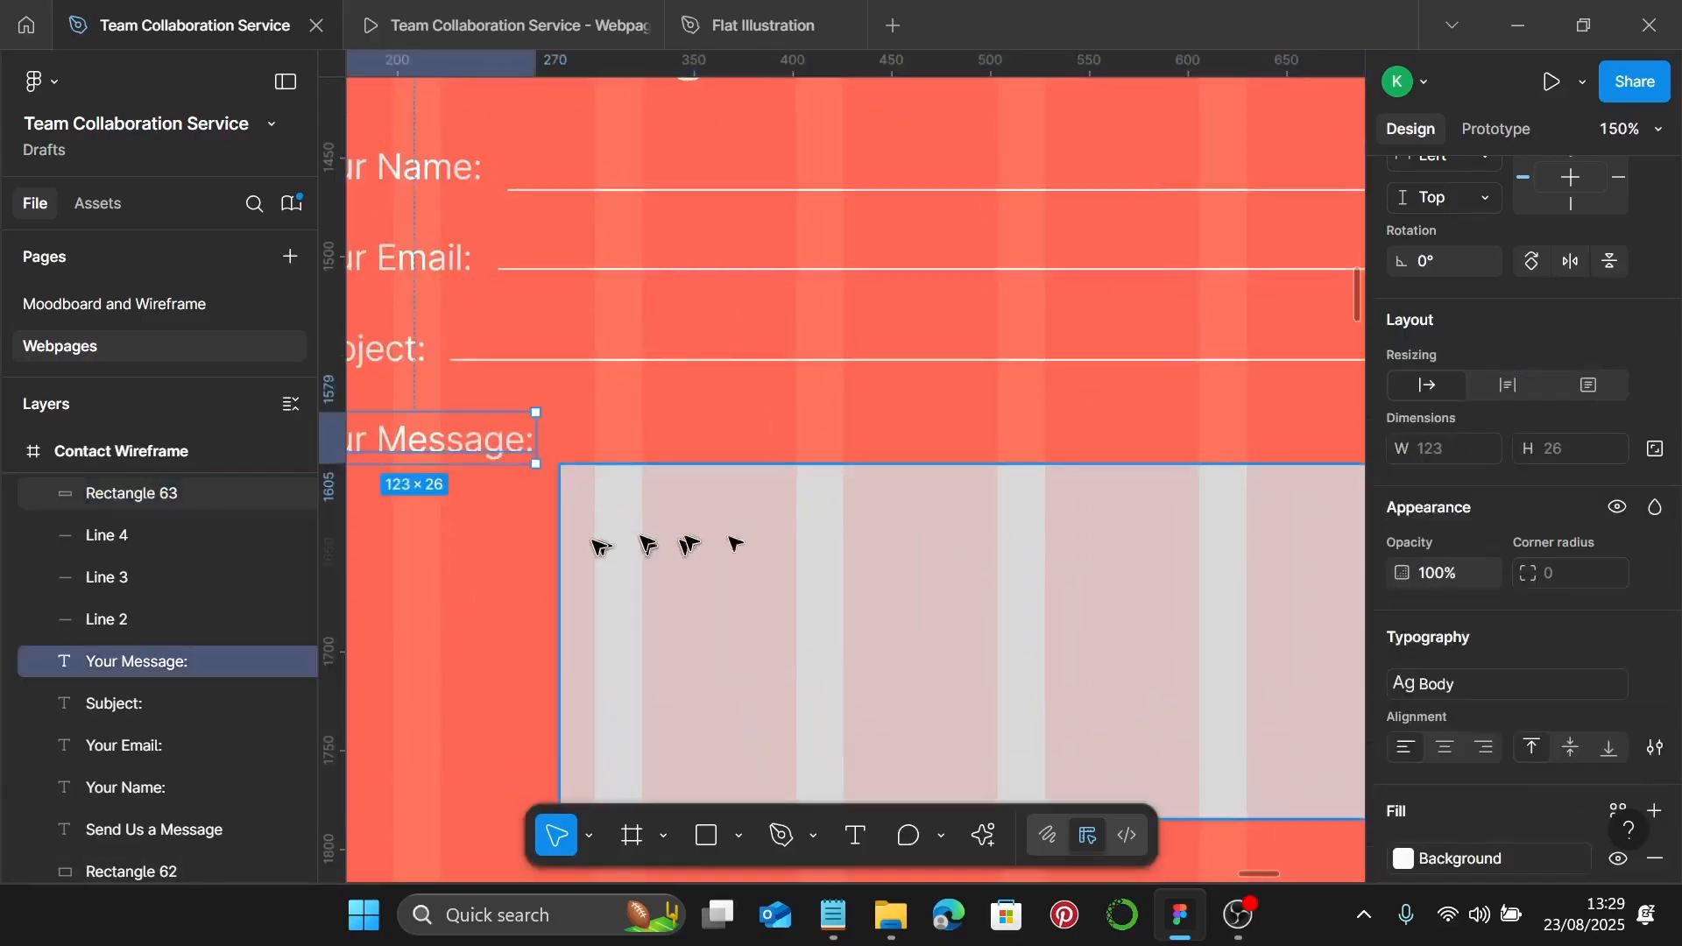
{"action": "scroll", "coordinate": [753, 551], "scroll_direction": "down", "scroll_amount": 5}
{"action": "left_click", "coordinate": [1220, 629]}
{"action": "scroll", "coordinate": [1192, 619], "scroll_direction": "right", "scroll_amount": 5}
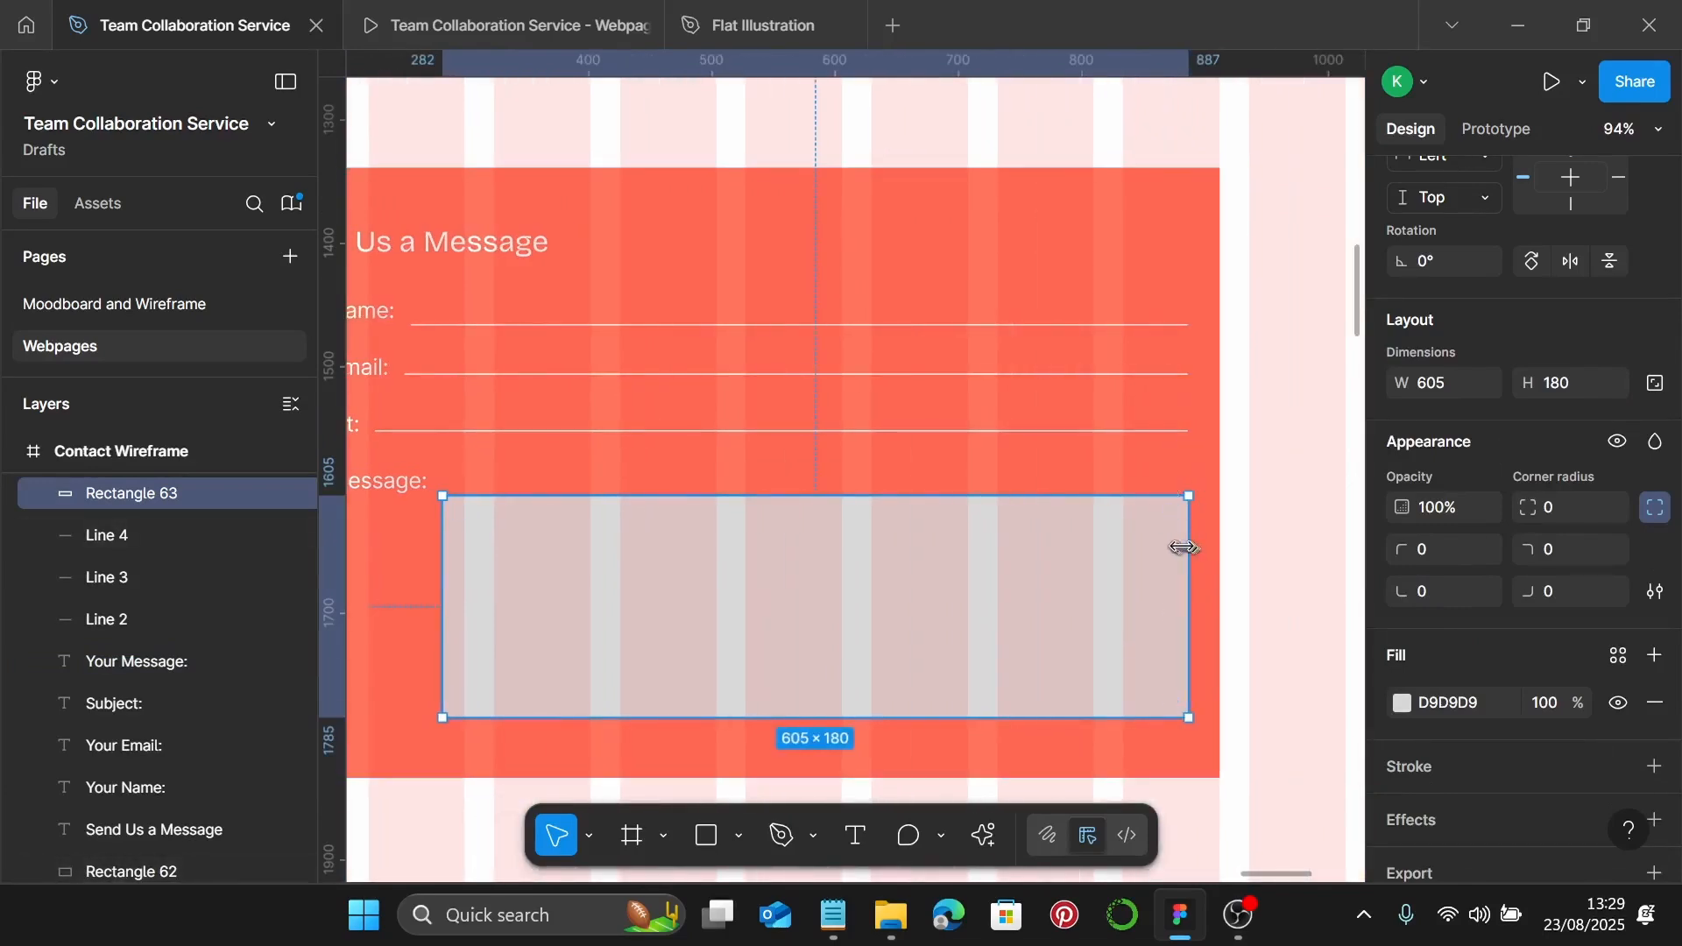
{"action": "left_click_drag", "start_coordinate": [1183, 549], "coordinate": [1183, 550]}
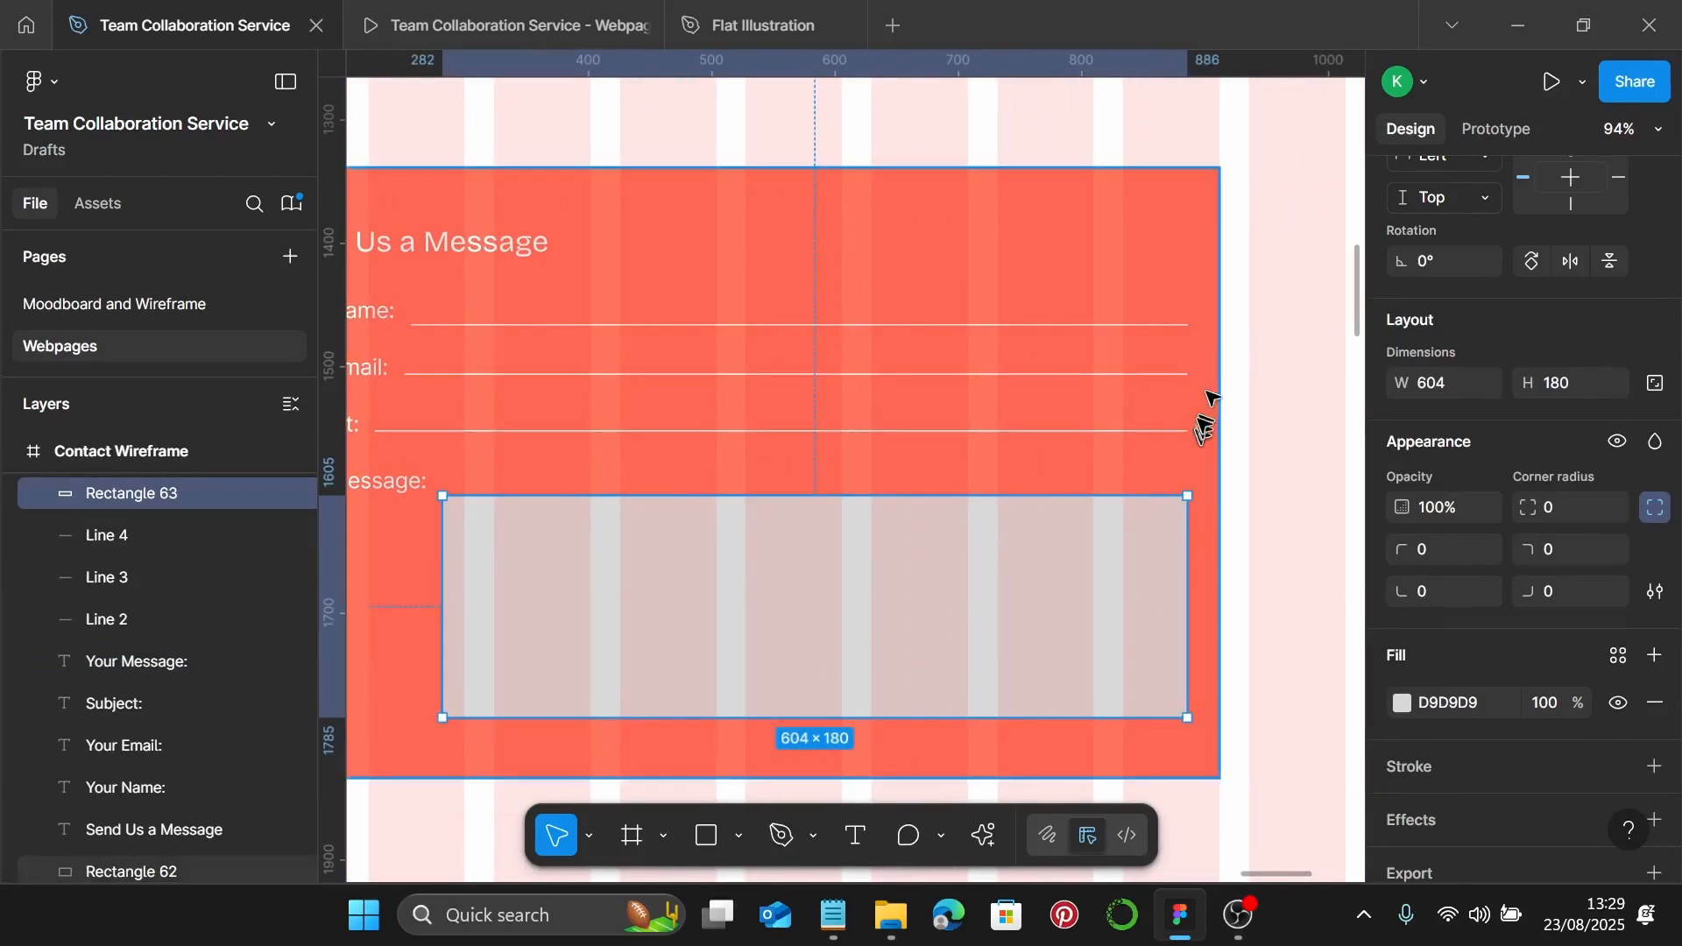
Remove the message rectangle's fill and outline it with a stroke in the white Background colour style
{"action": "scroll", "coordinate": [1139, 539], "scroll_direction": "left", "scroll_amount": 1}
{"action": "scroll", "coordinate": [1472, 576], "scroll_direction": "down", "scroll_amount": 2}
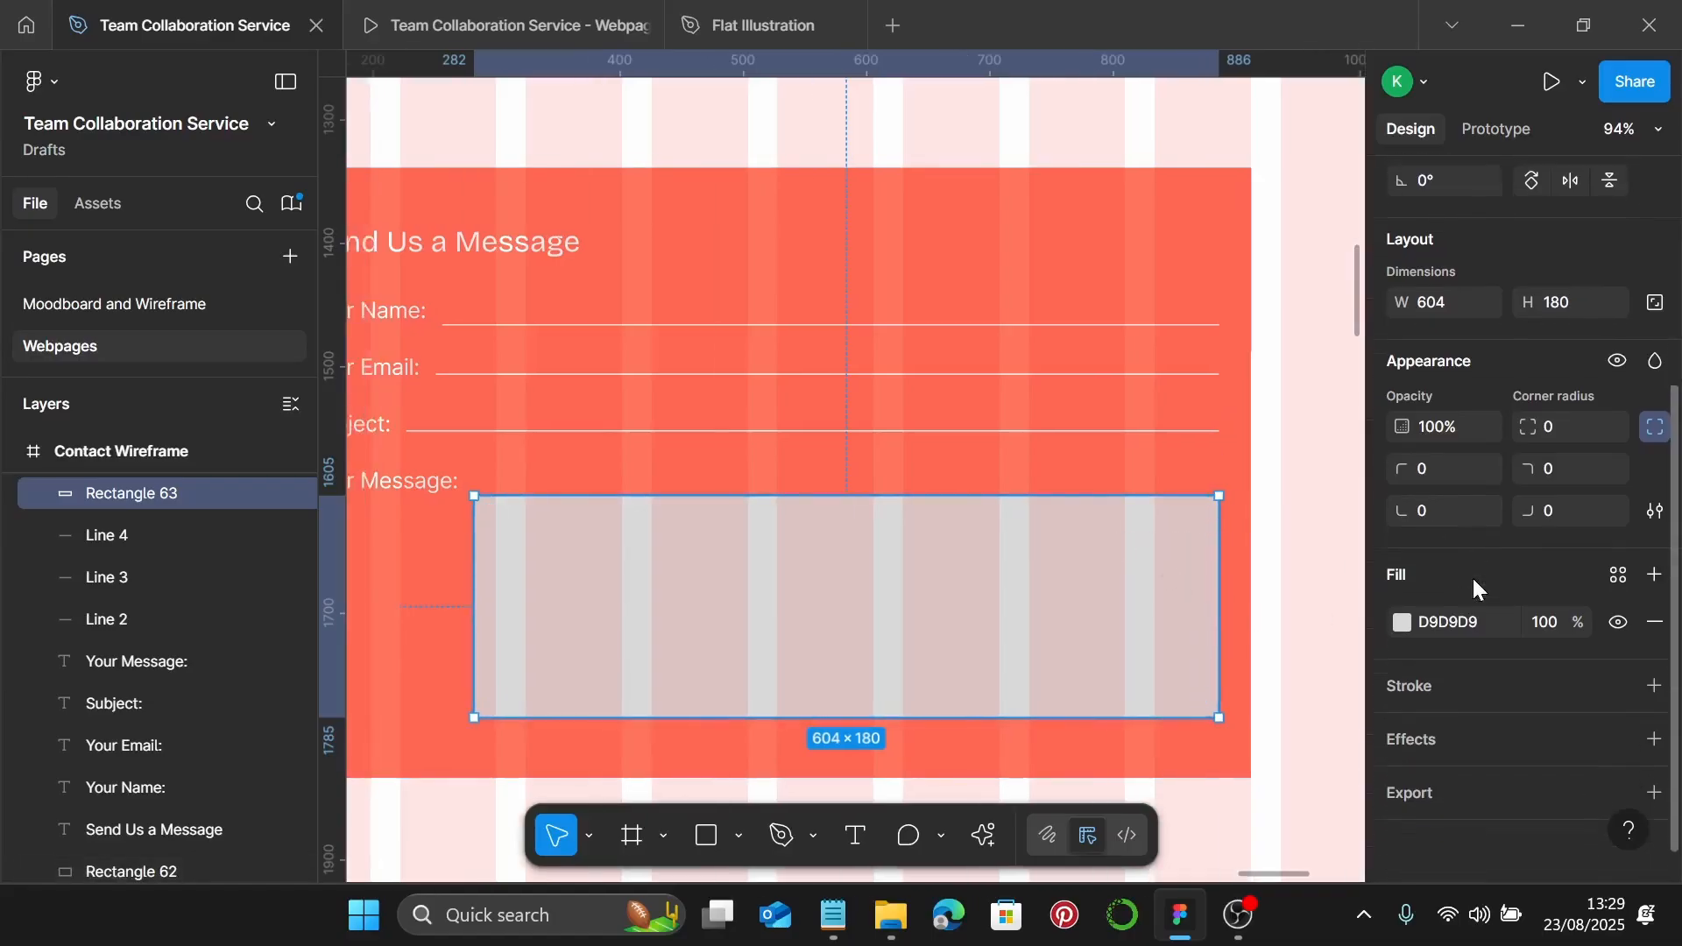
{"action": "left_click", "coordinate": [1654, 682]}
{"action": "left_click", "coordinate": [1655, 620]}
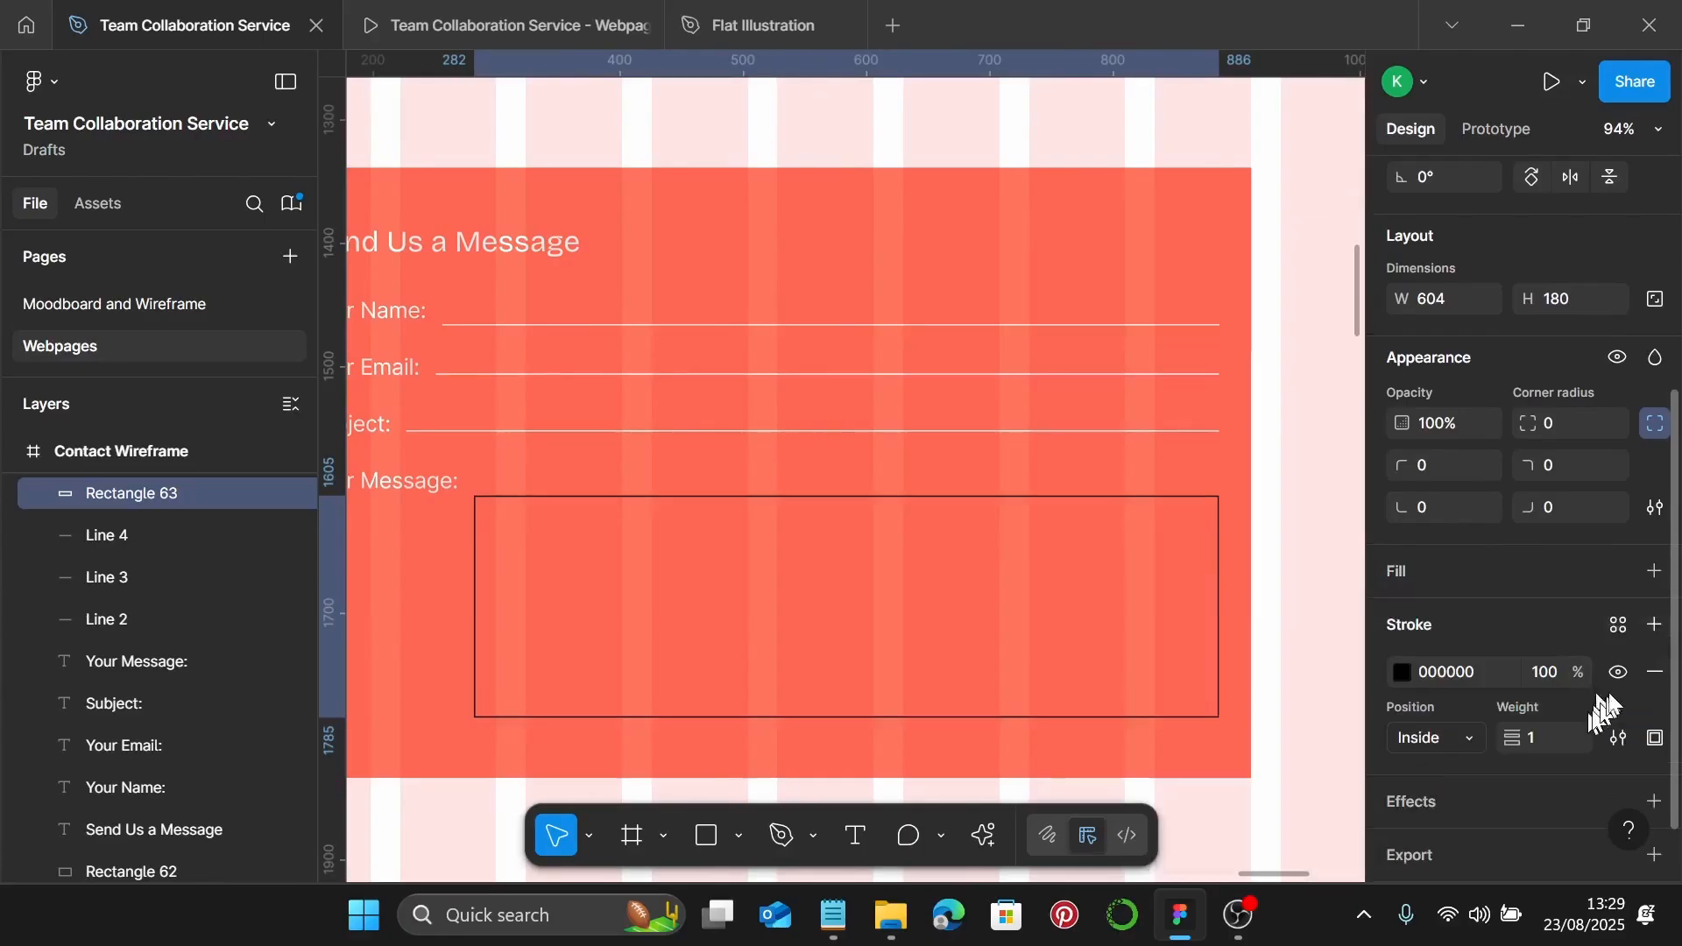
{"action": "left_click", "coordinate": [1617, 626]}
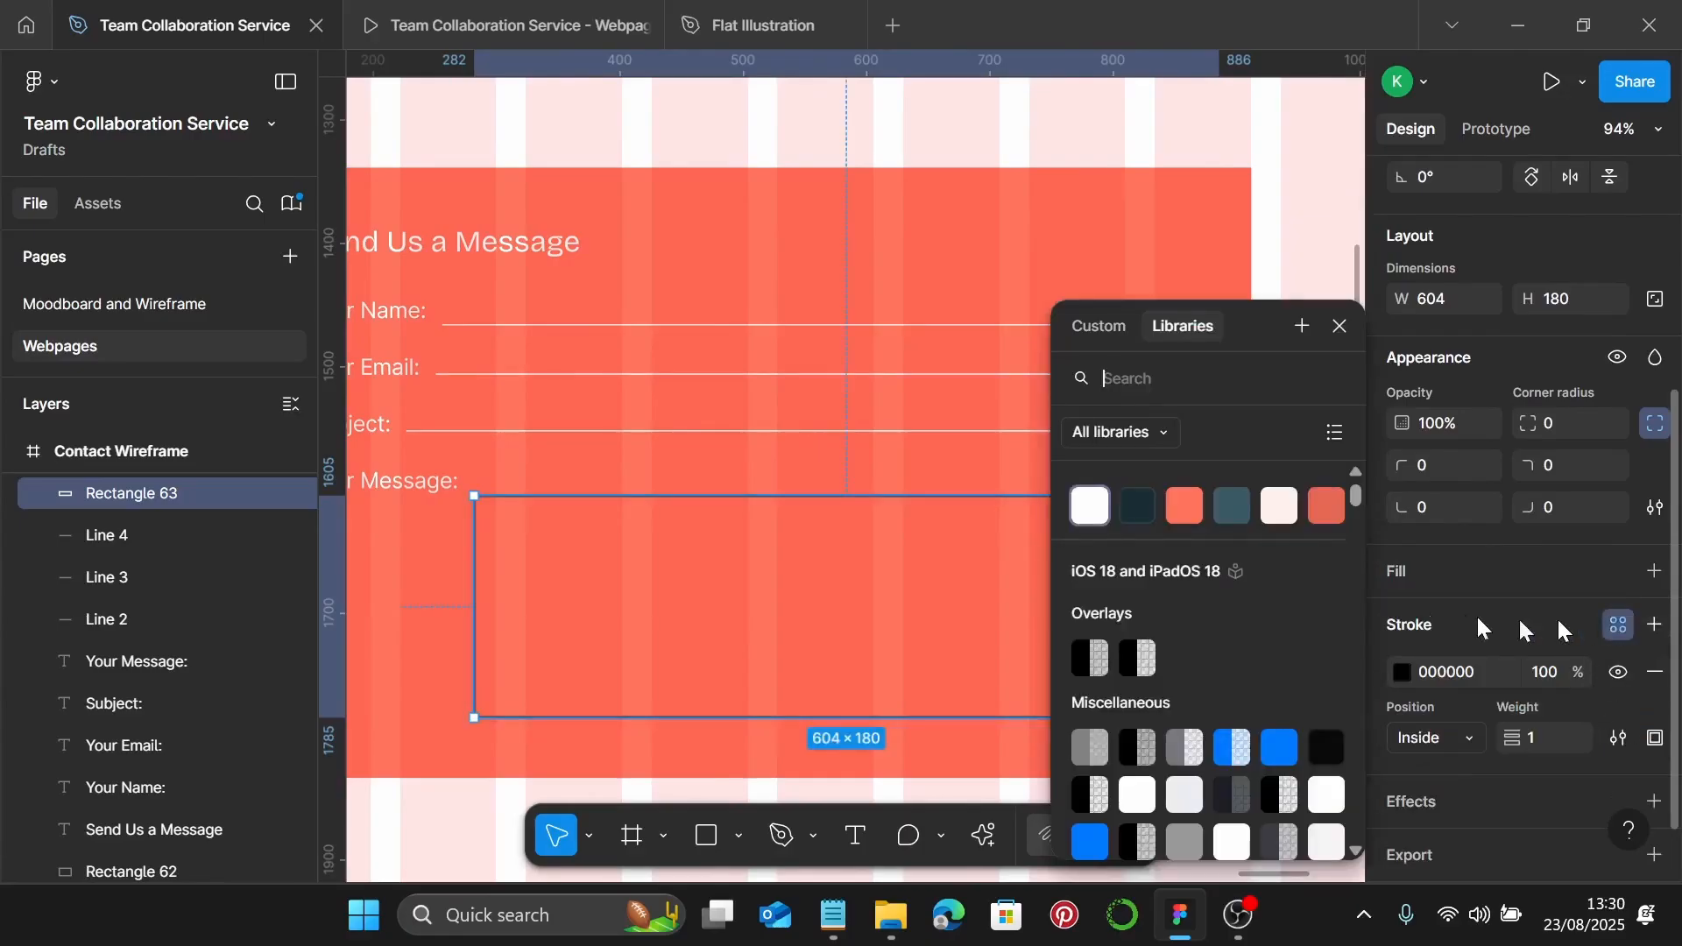
{"action": "left_click", "coordinate": [1090, 507]}
{"action": "scroll", "coordinate": [638, 477], "scroll_direction": "left", "scroll_amount": 2}
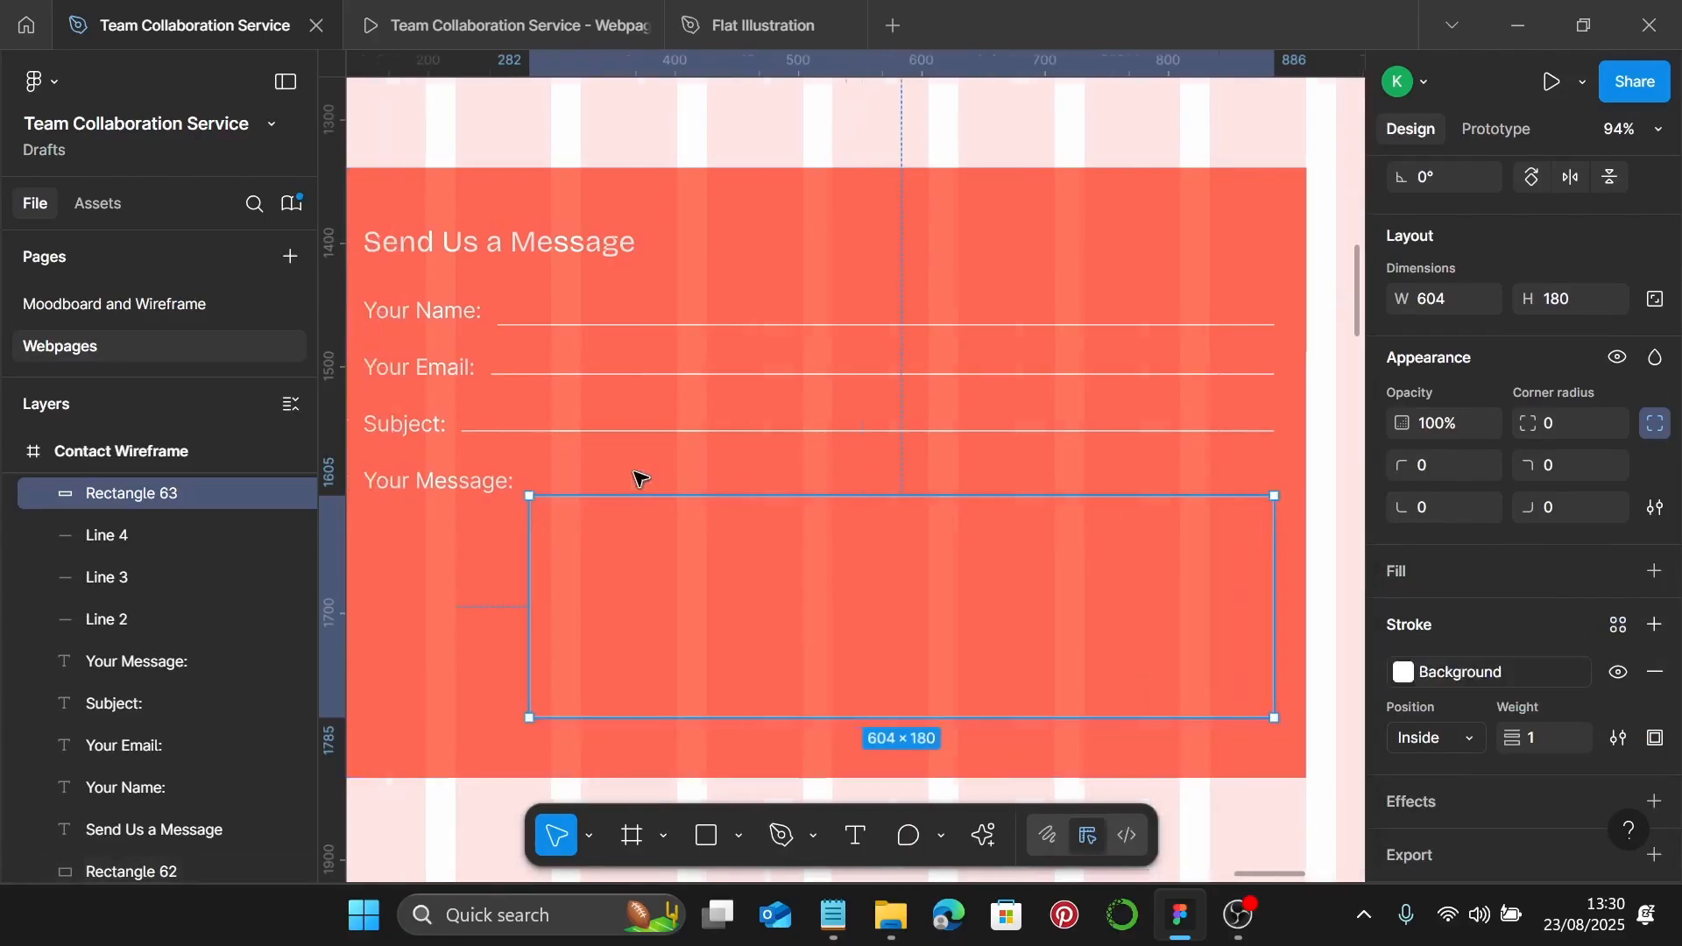
Nudge the message box up to Y 1601 and group it with the "Your Message:" label
{"action": "scroll", "coordinate": [637, 478], "scroll_direction": "left", "scroll_amount": 2}
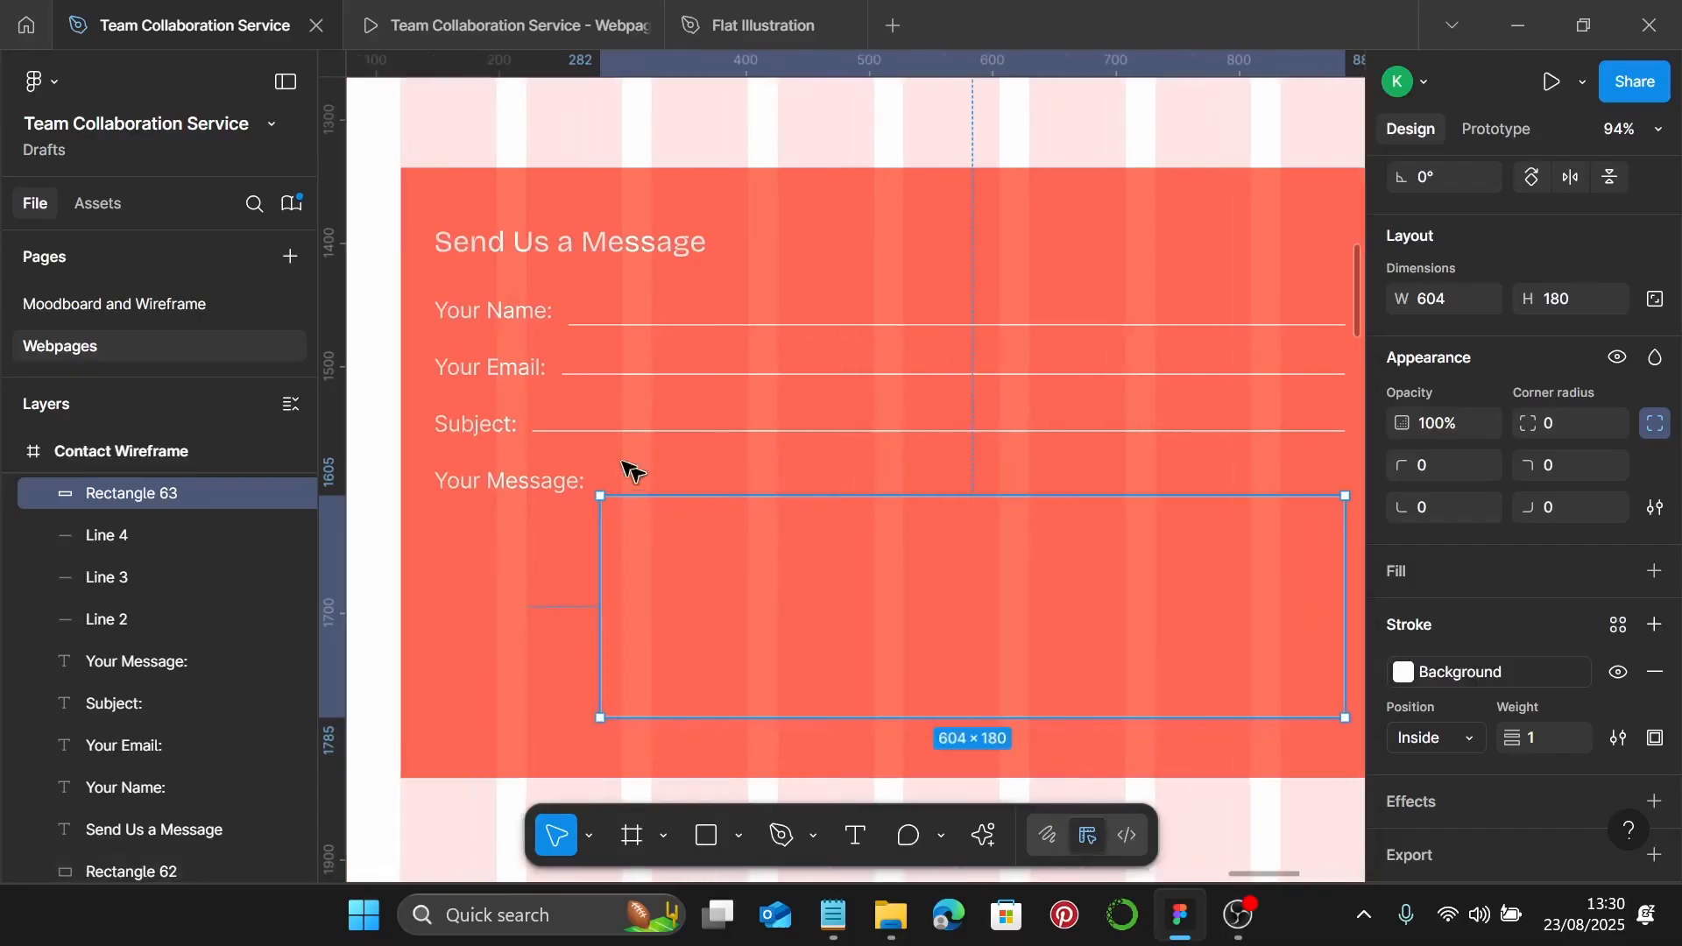
{"action": "left_click", "coordinate": [529, 484], "text": "shift"}
{"action": "scroll", "coordinate": [571, 522], "scroll_direction": "up", "scroll_amount": 4}
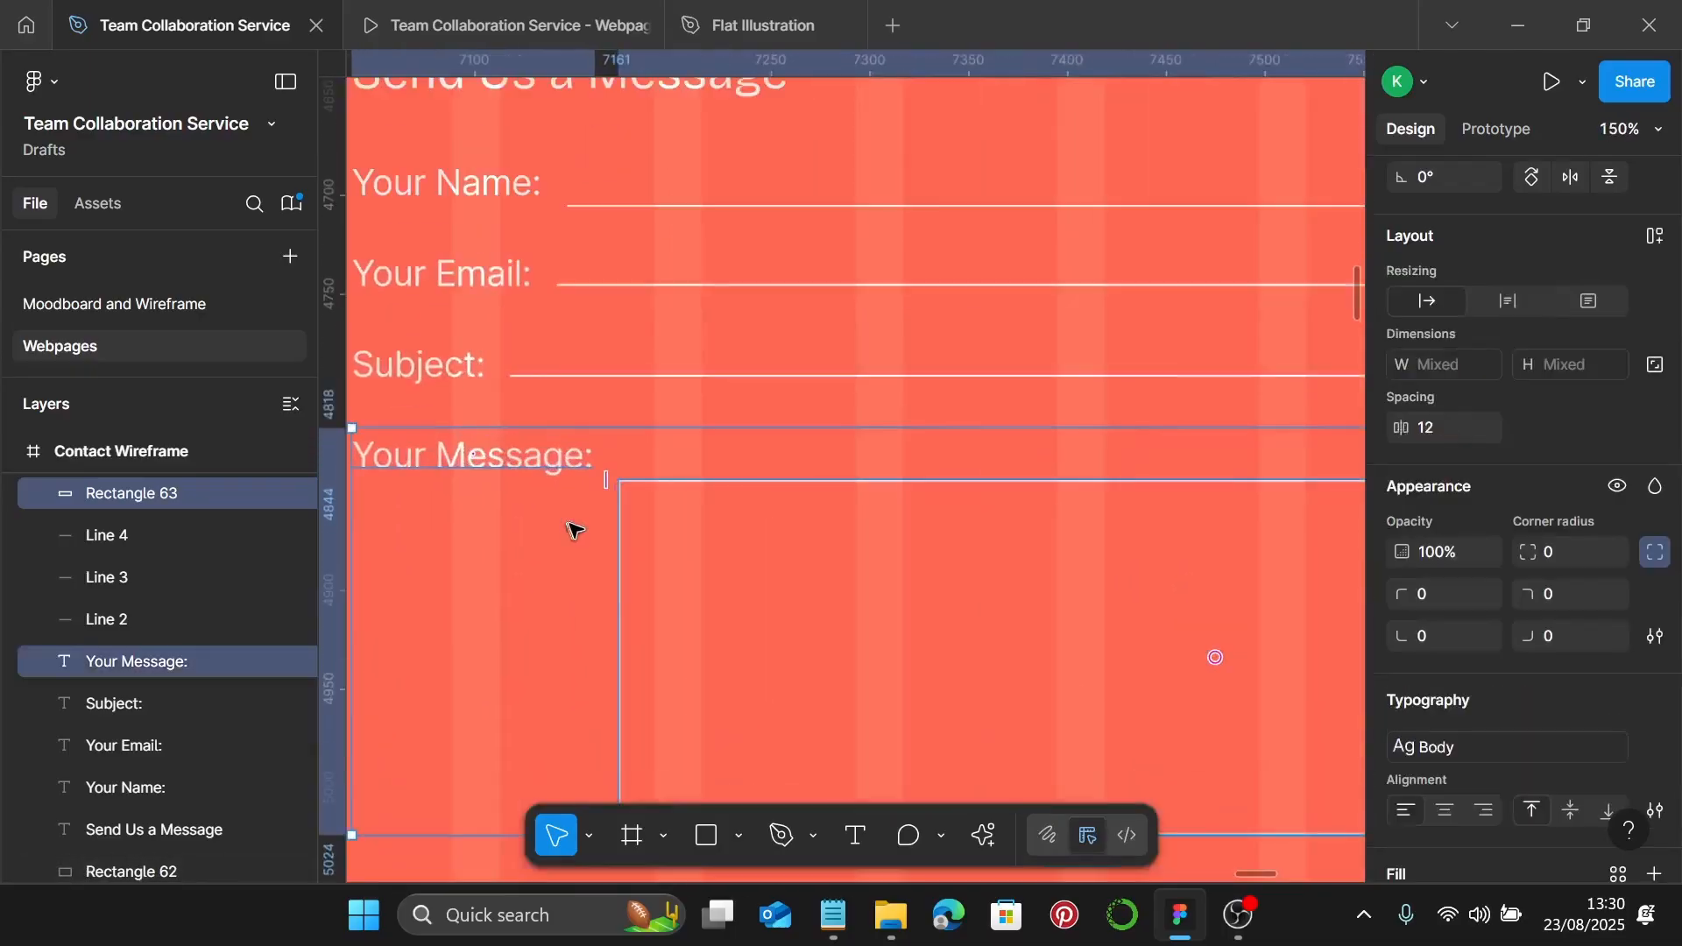
{"action": "left_click", "coordinate": [621, 540]}
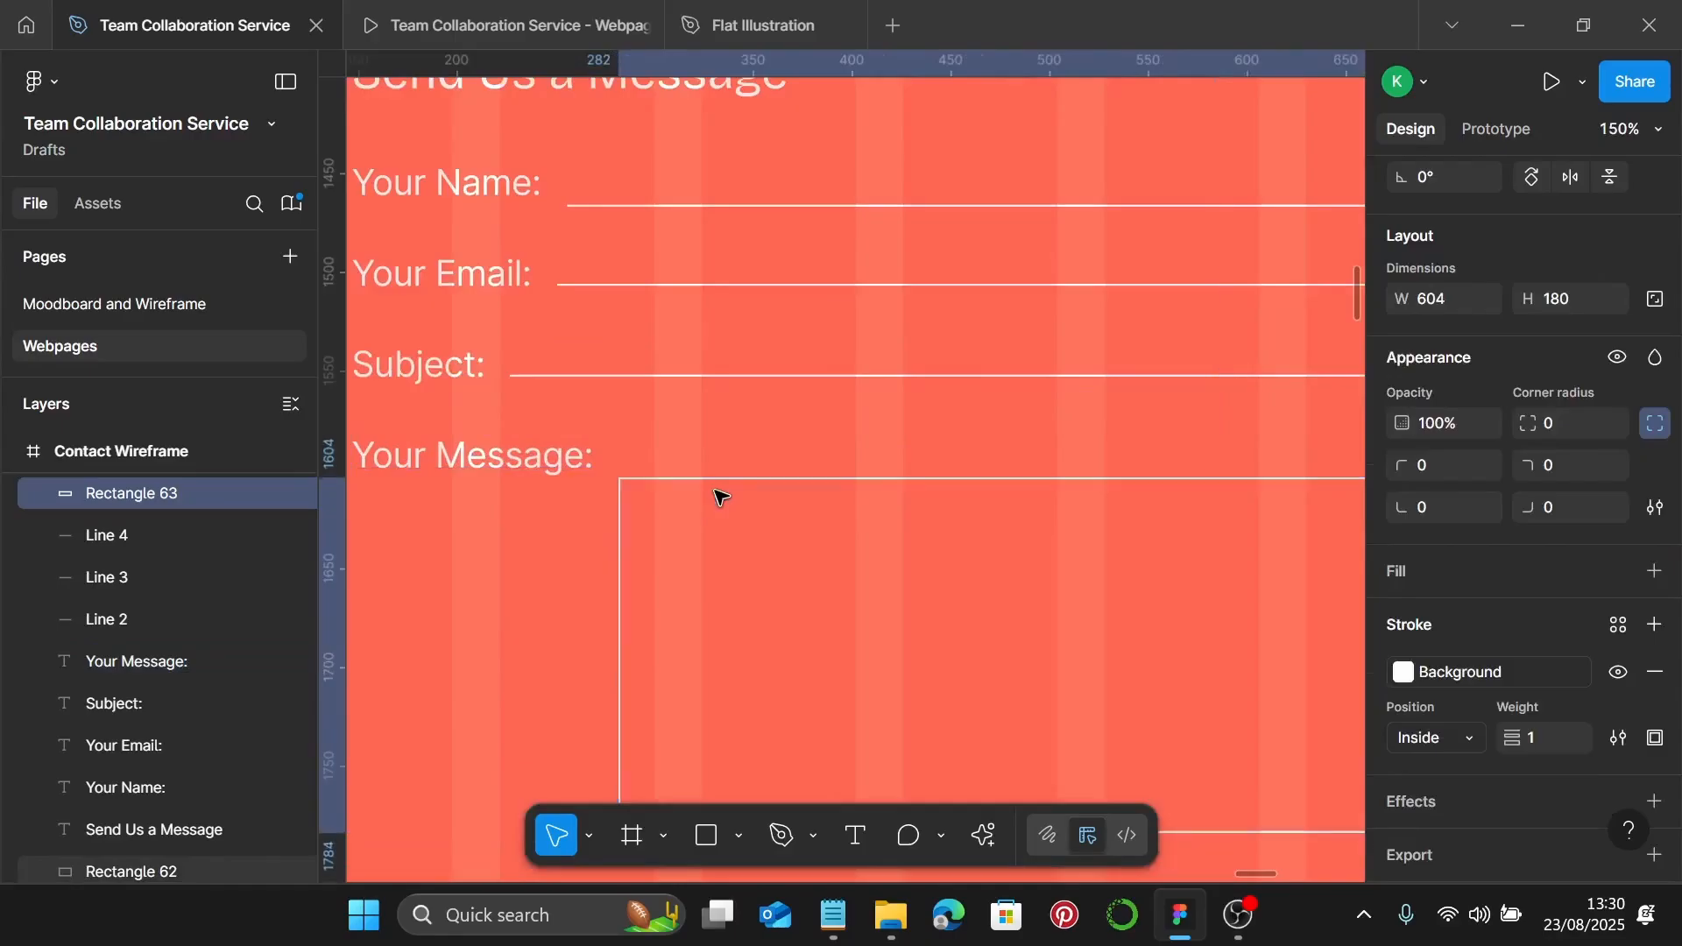
{"action": "key", "text": "Up"}
{"action": "key", "text": "Up"}
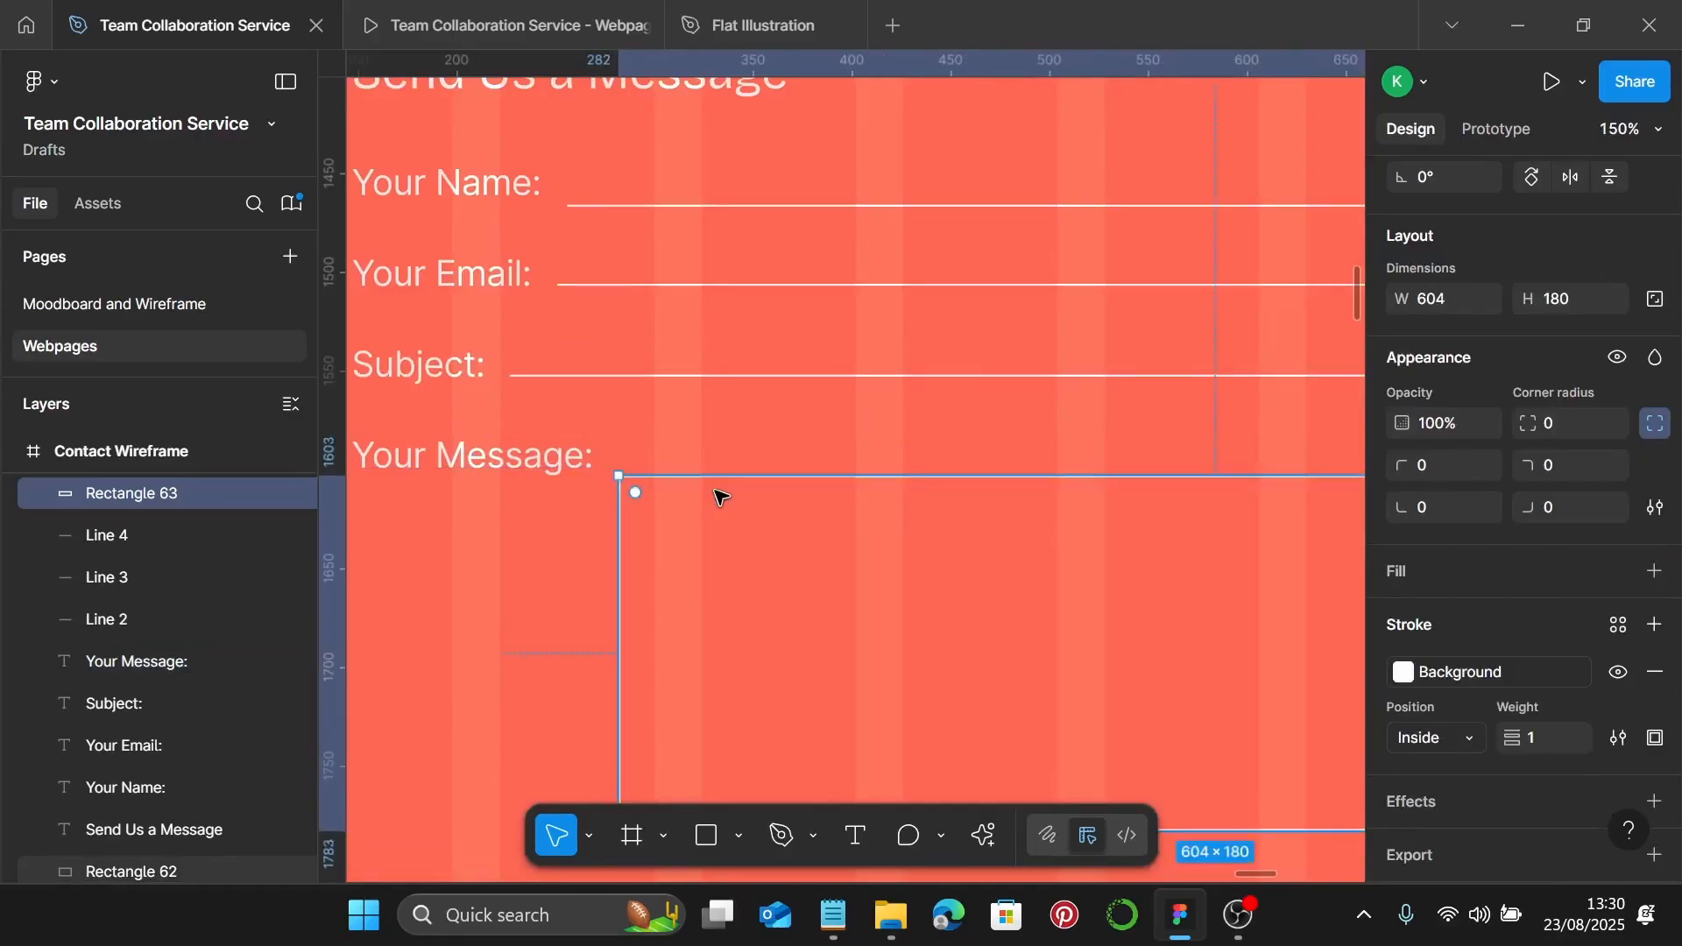
{"action": "left_click", "coordinate": [557, 458], "text": "shift"}
{"action": "left_click", "coordinate": [574, 469]}
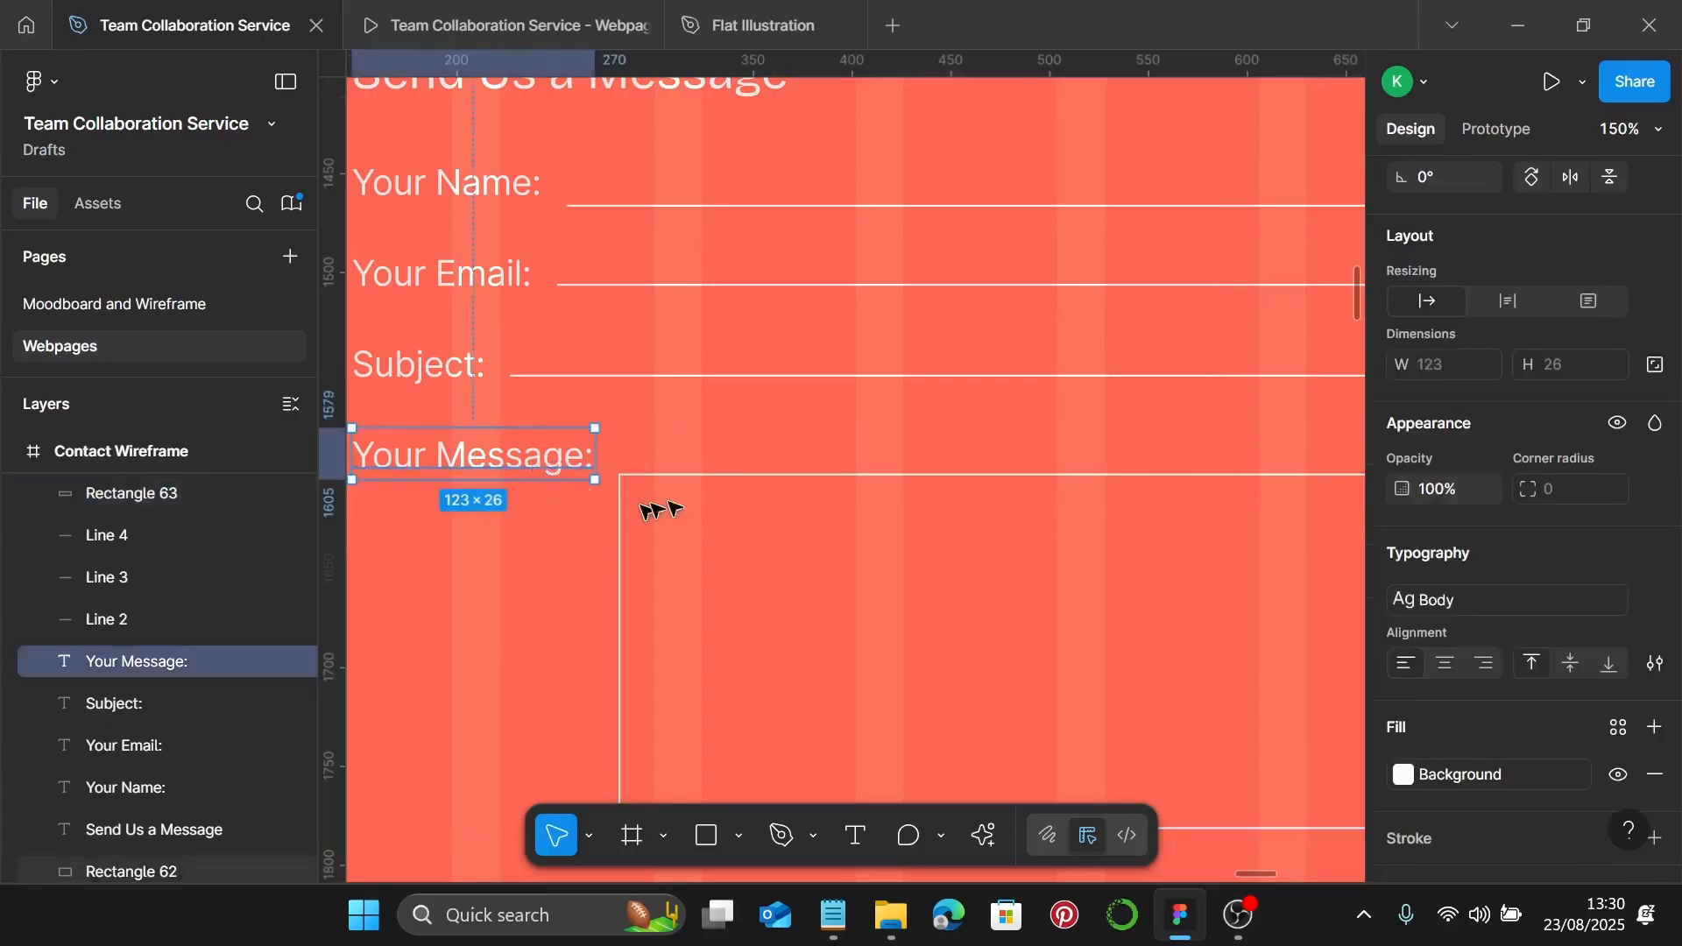
{"action": "left_click", "coordinate": [688, 482]}
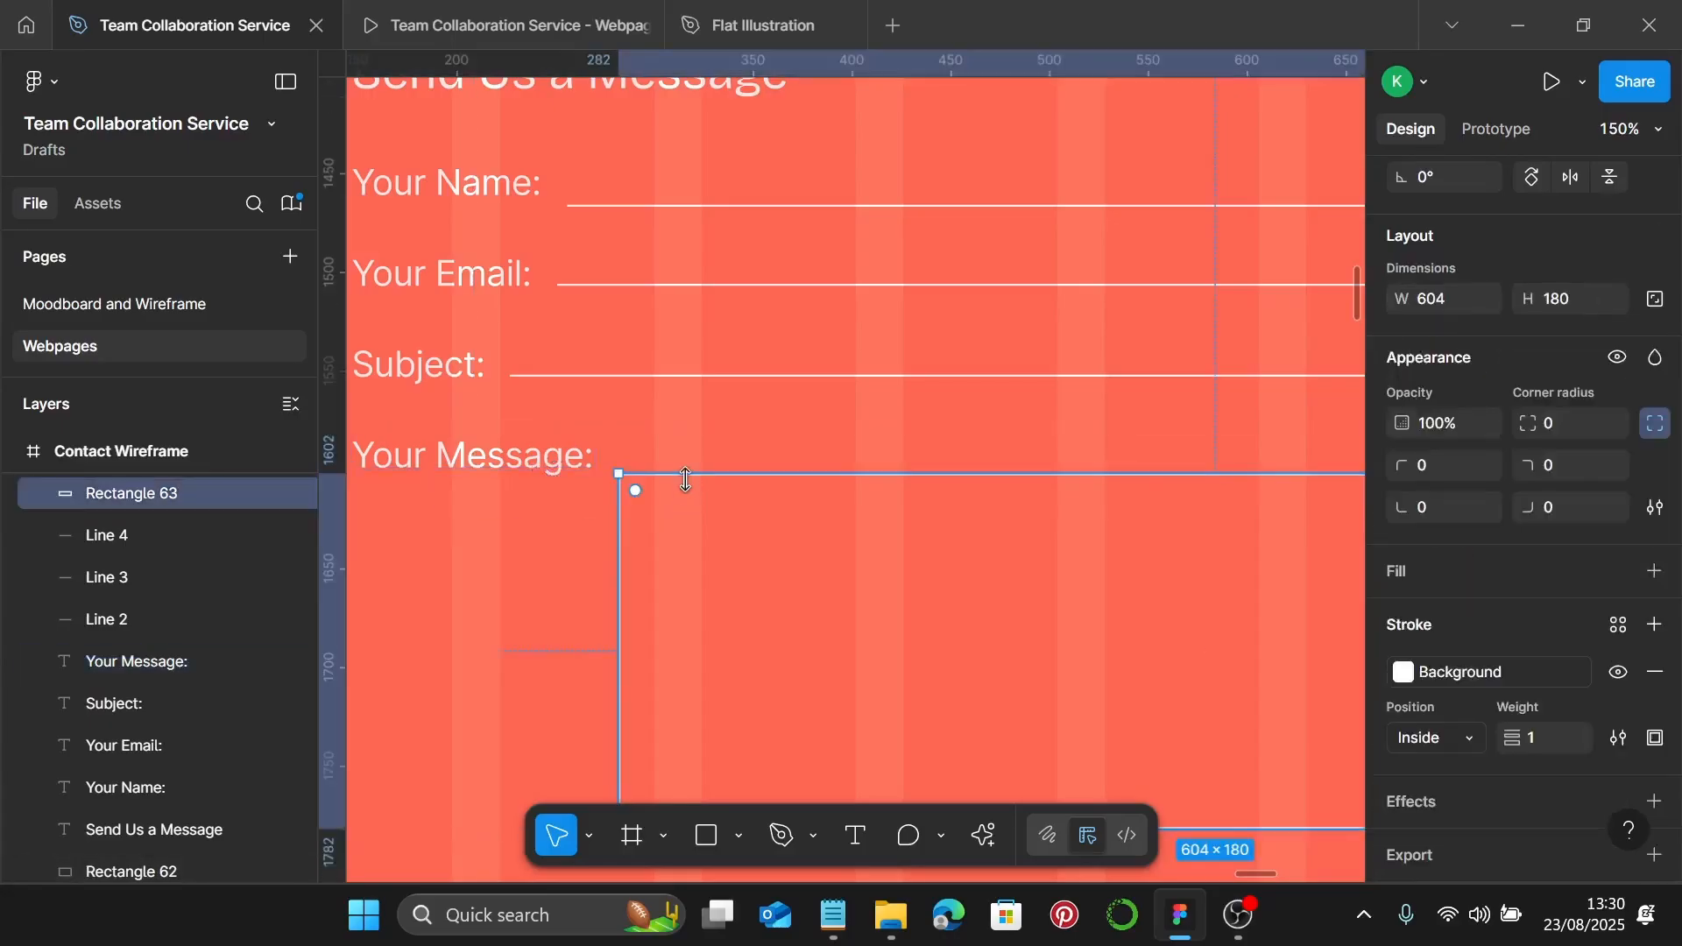
{"action": "key", "text": "Up"}
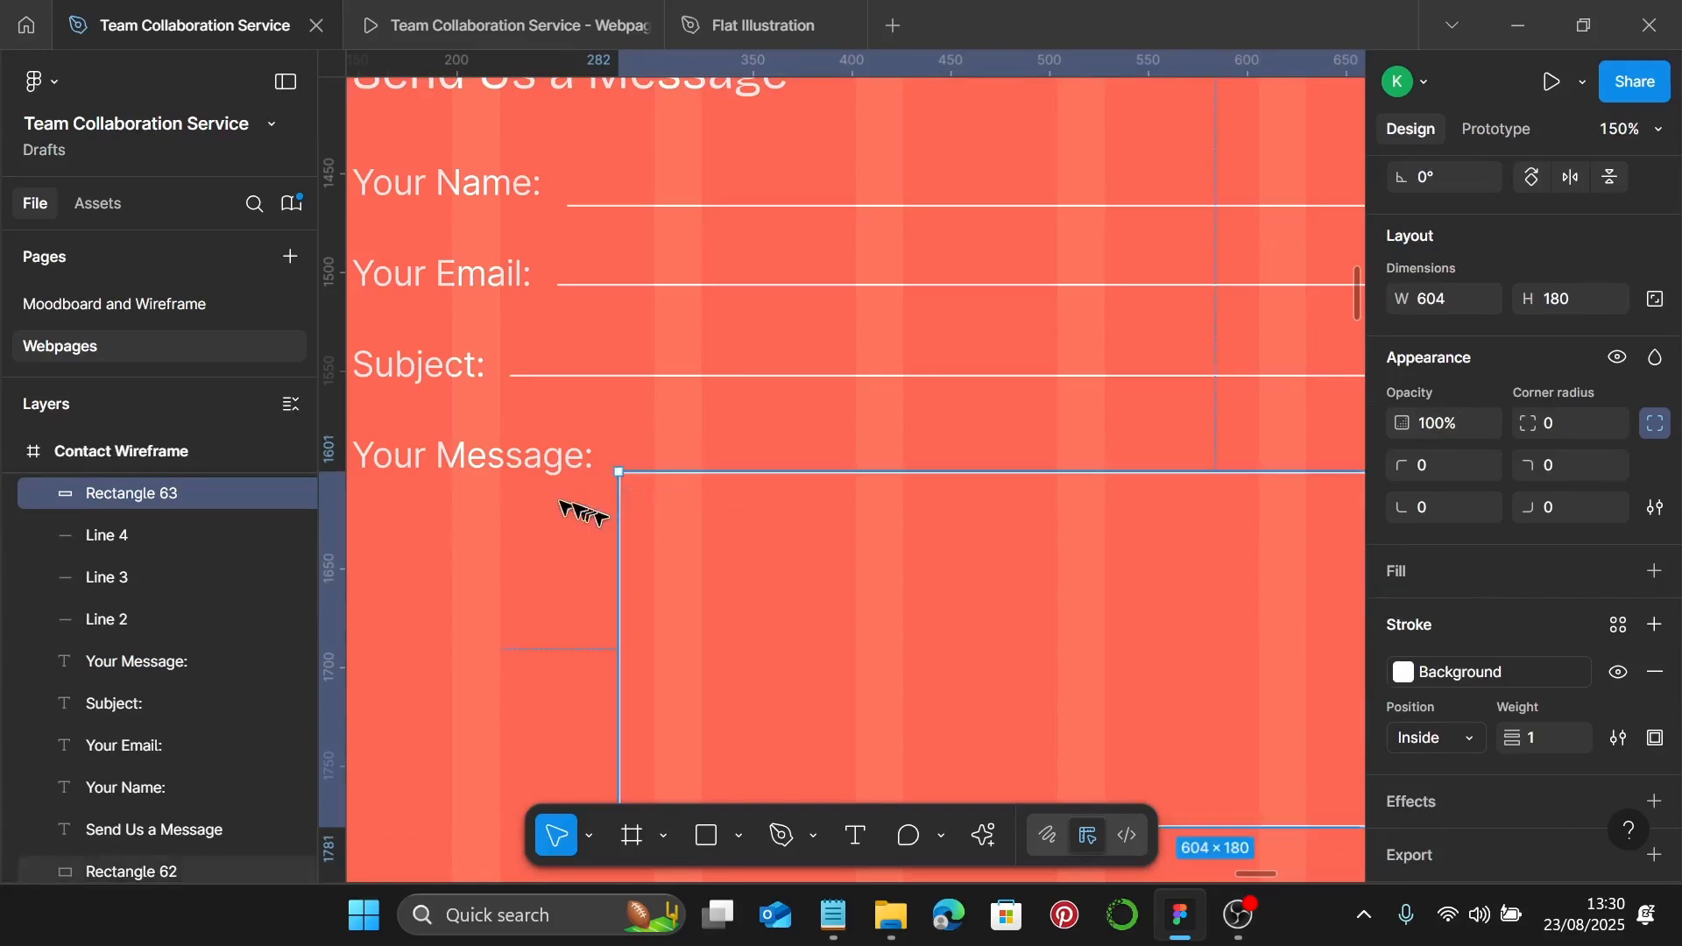
{"action": "left_click", "coordinate": [554, 466], "text": "shift"}
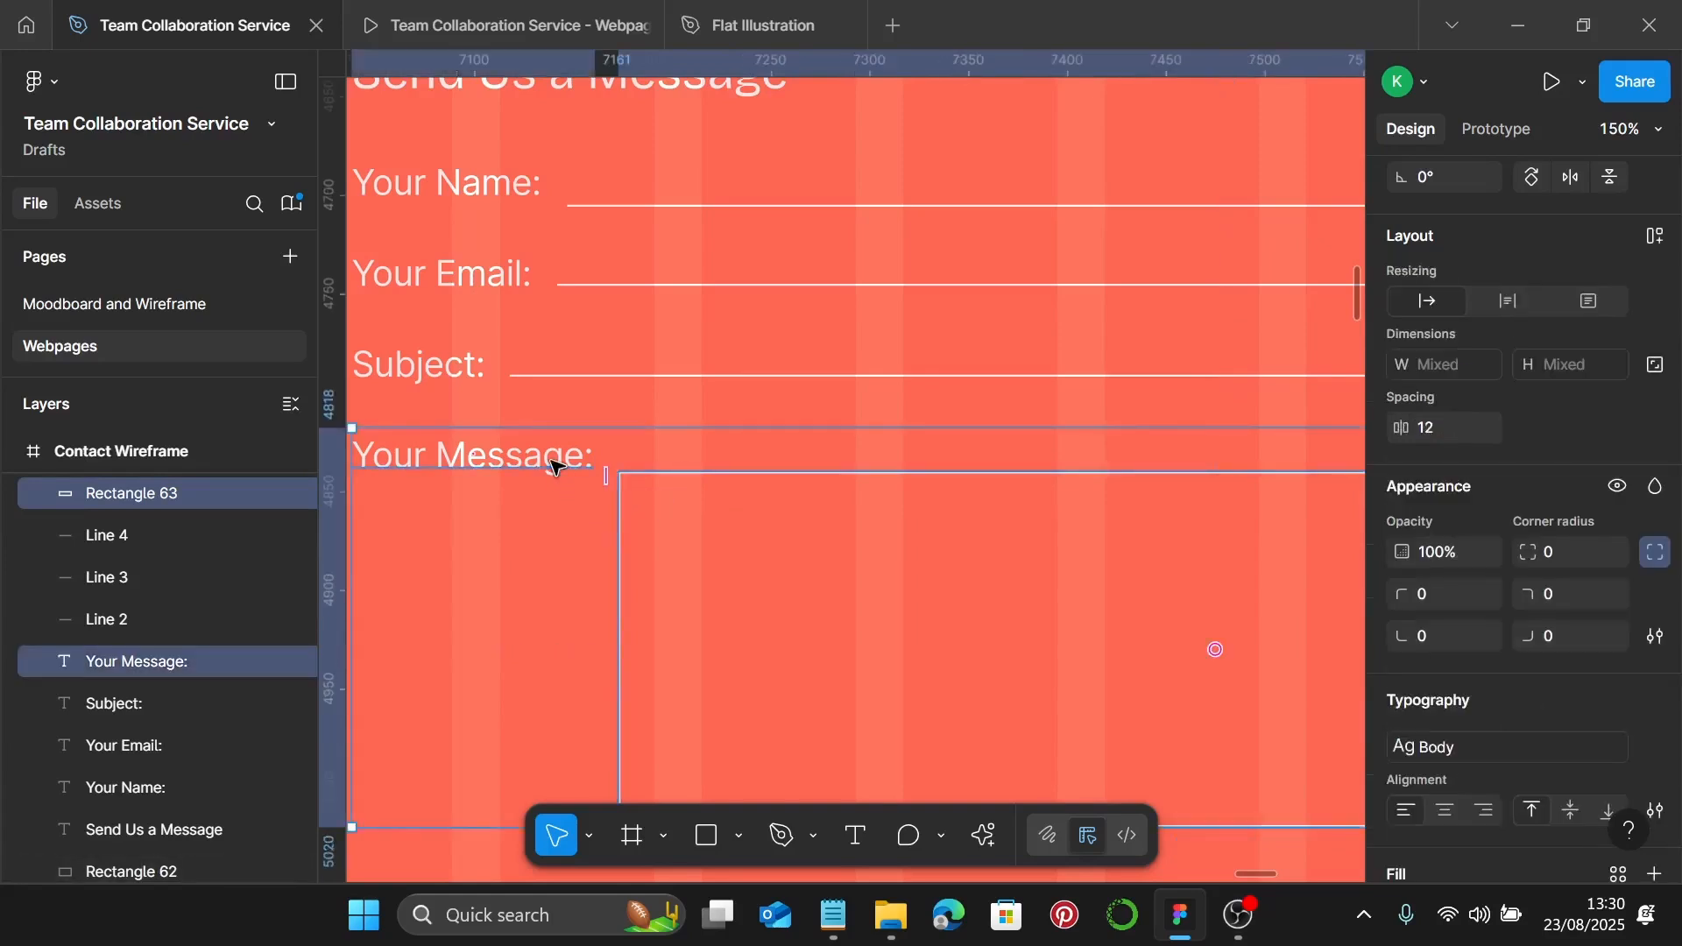
{"action": "key", "text": "ctrl+g"}
Combine the "Your Name:" label and its line into an auto layout frame
{"action": "scroll", "coordinate": [553, 456], "scroll_direction": "down", "scroll_amount": 3}
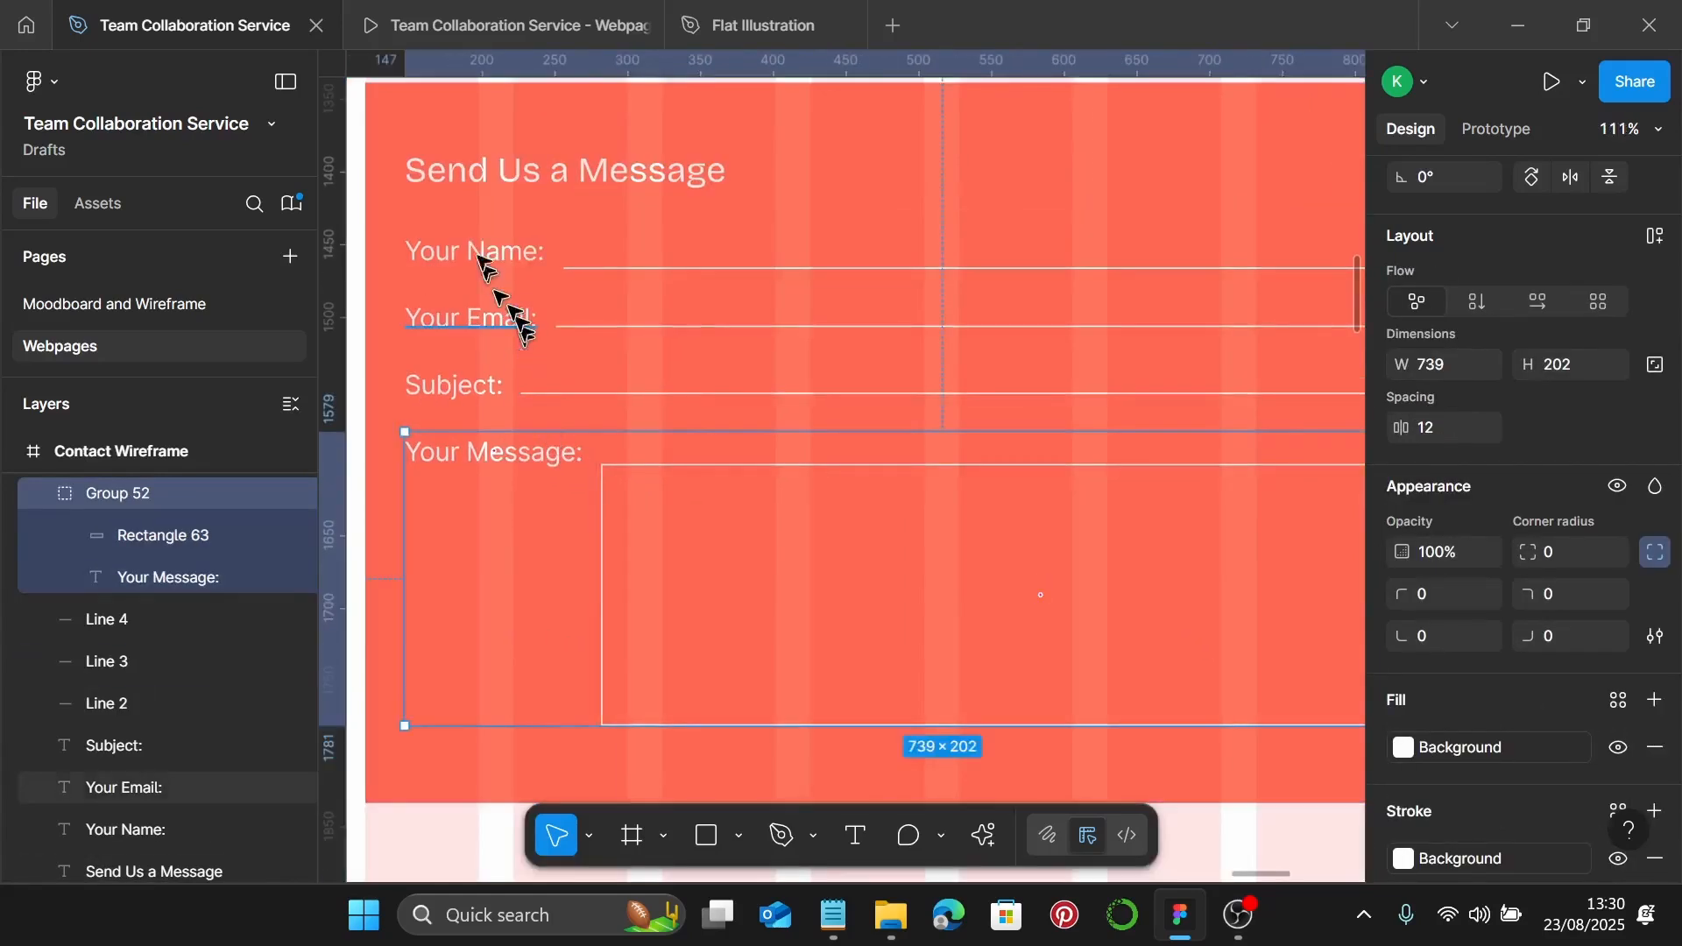
{"action": "left_click", "coordinate": [477, 250]}
{"action": "left_click", "coordinate": [648, 269], "text": "shift"}
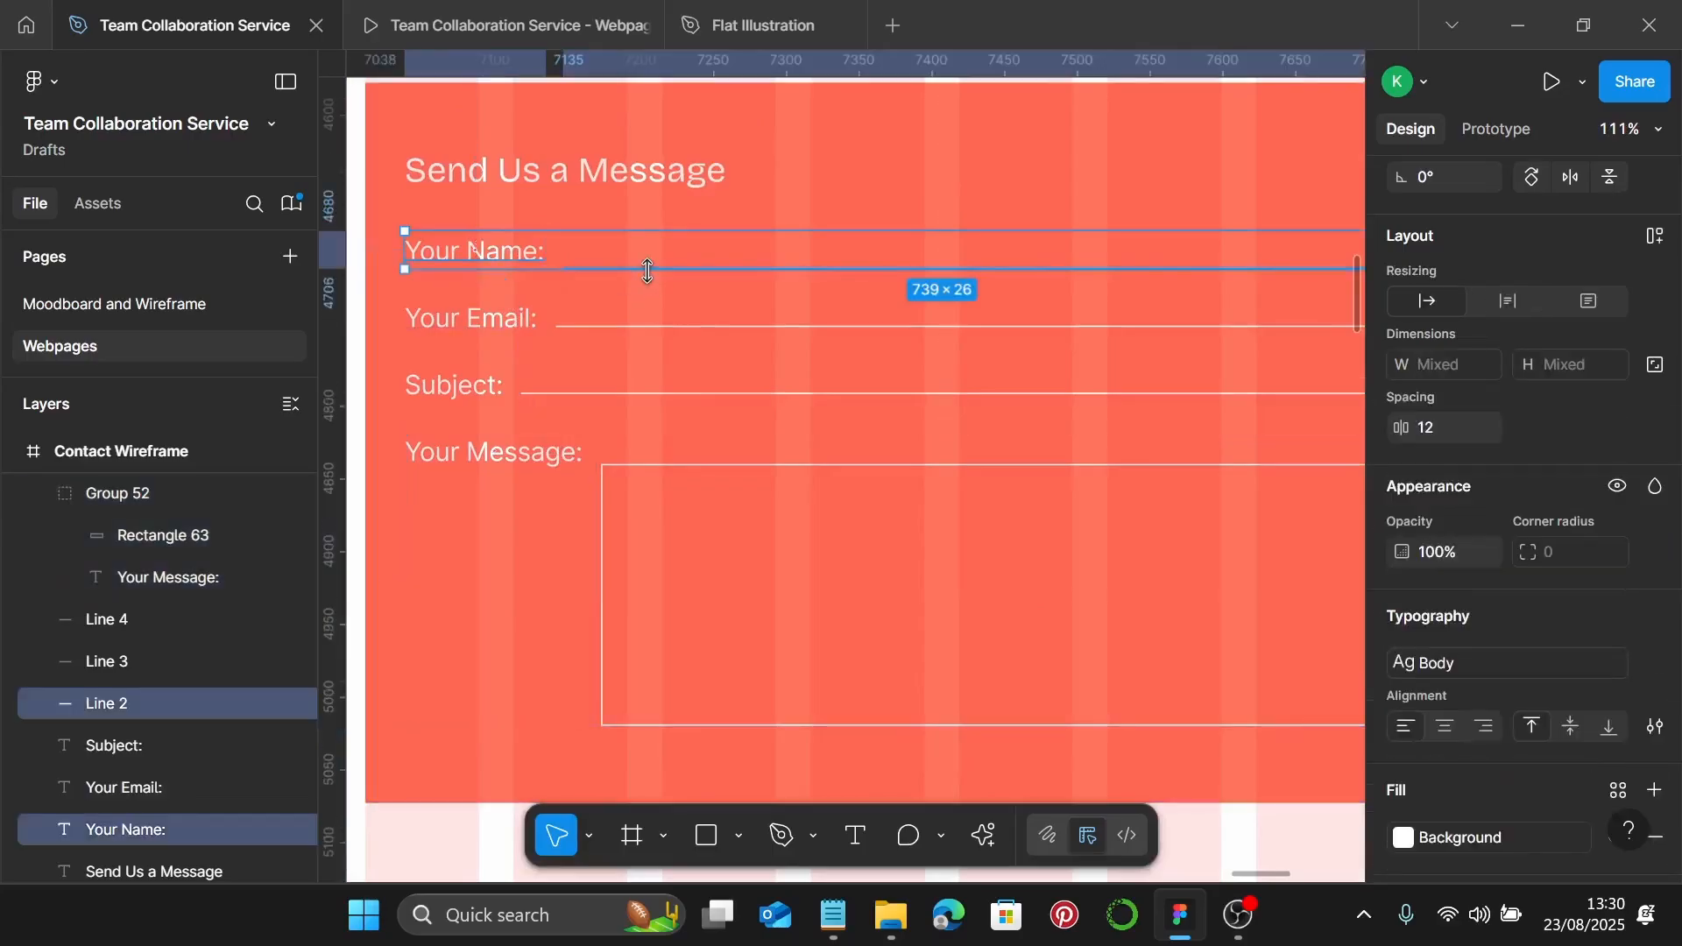
{"action": "key", "text": "shift+a"}
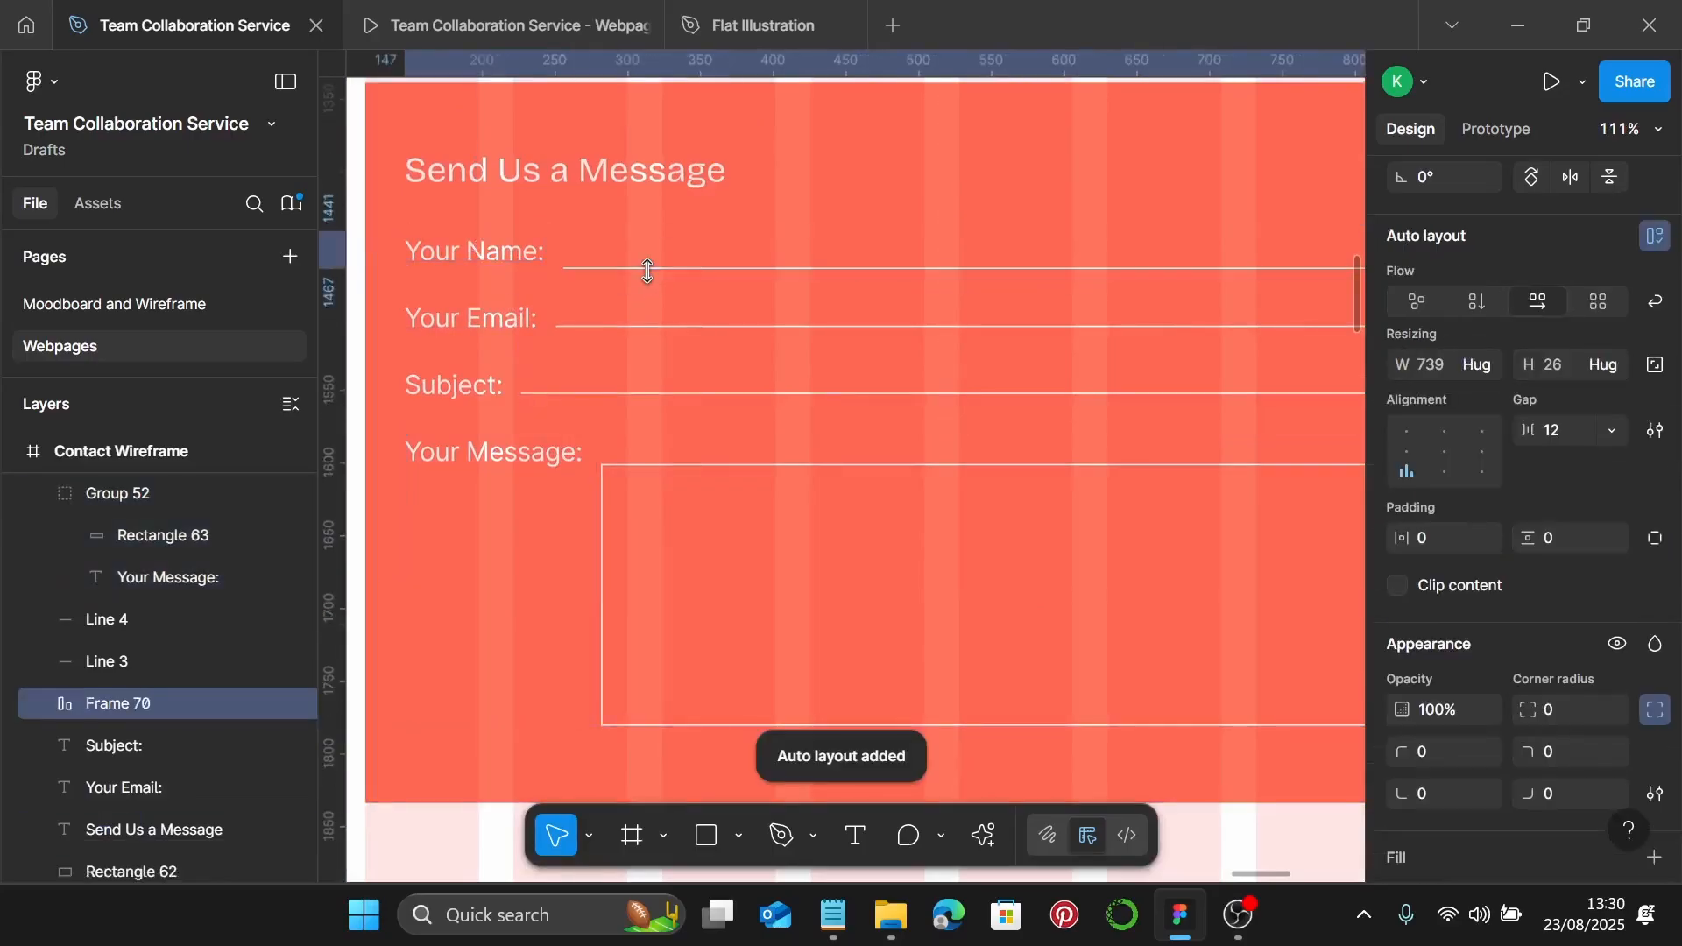
Combine the "Your Email:" label and its line into an auto layout frame
{"action": "left_click", "coordinate": [524, 315]}
{"action": "left_click", "coordinate": [574, 326], "text": "shift"}
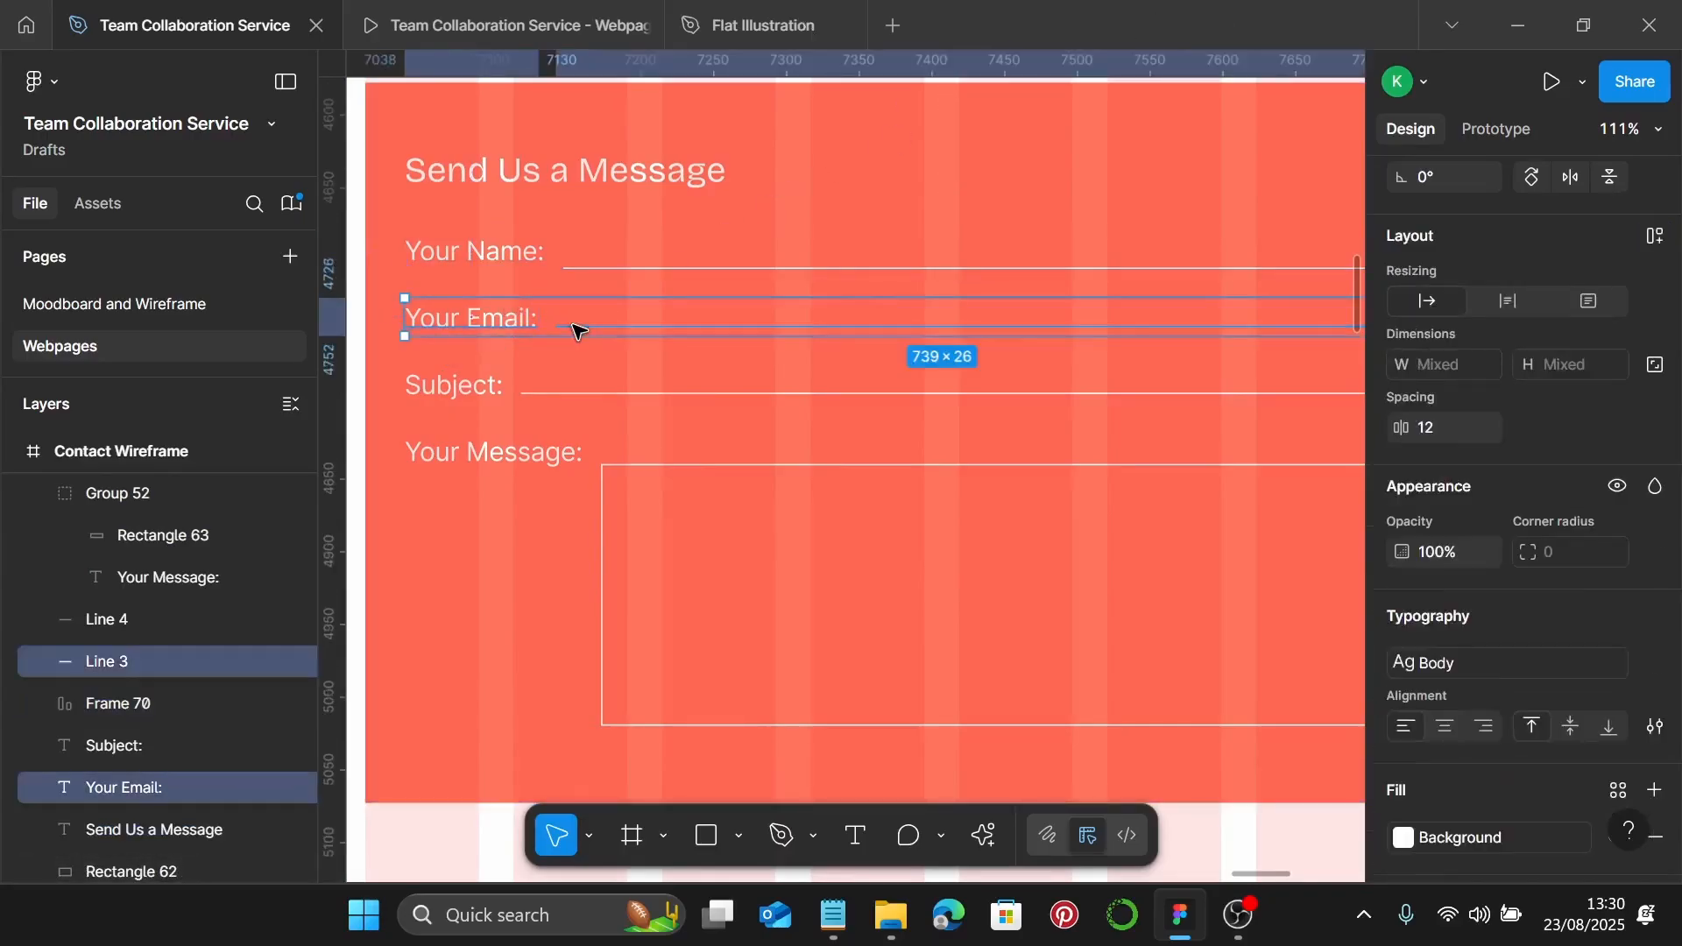
{"action": "key", "text": "f"}
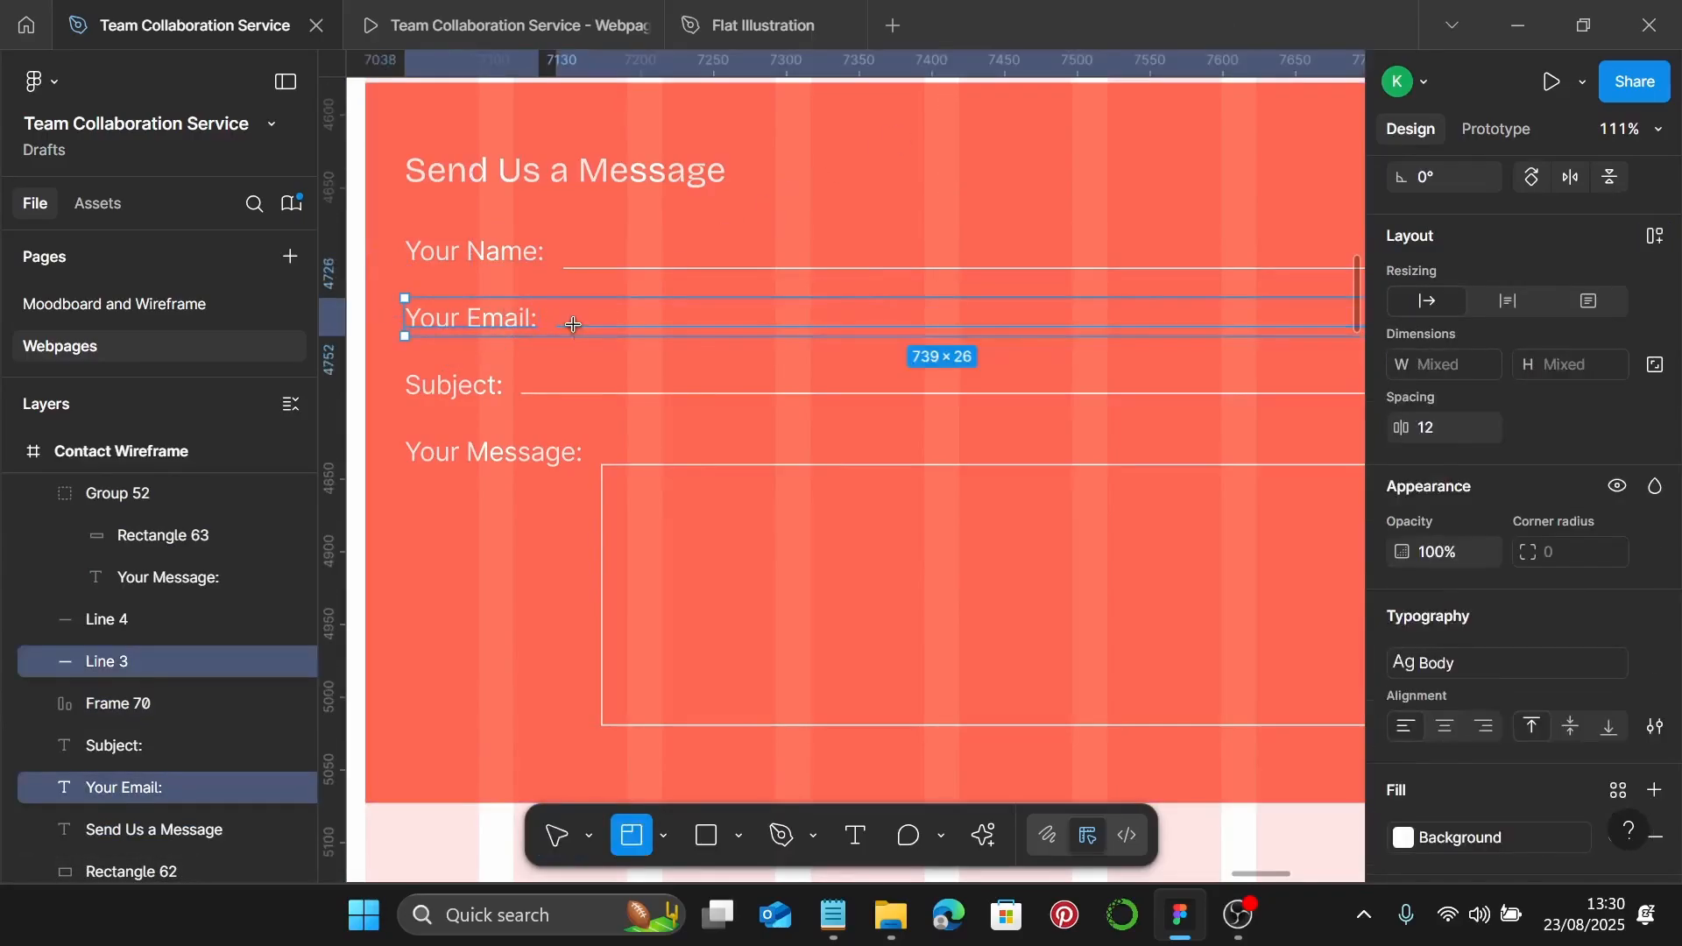
{"action": "key", "text": "Escape"}
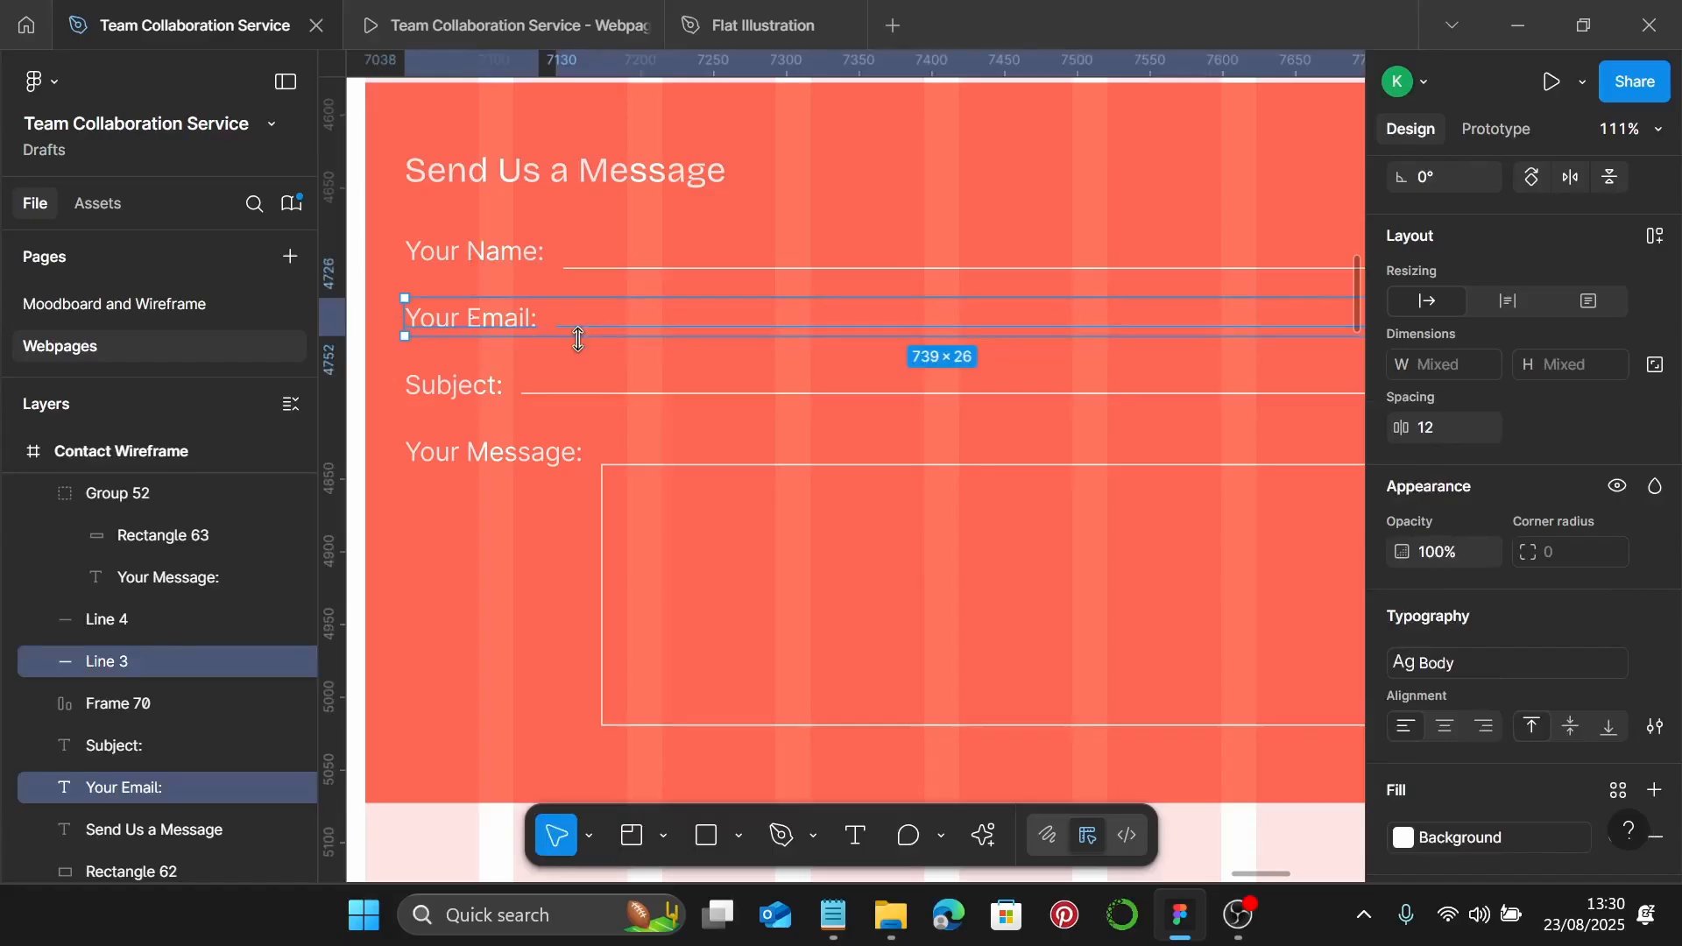
{"action": "key", "text": "shift+a"}
Combine the "Subject:" label and its line into an auto layout frame
{"action": "left_click", "coordinate": [451, 392]}
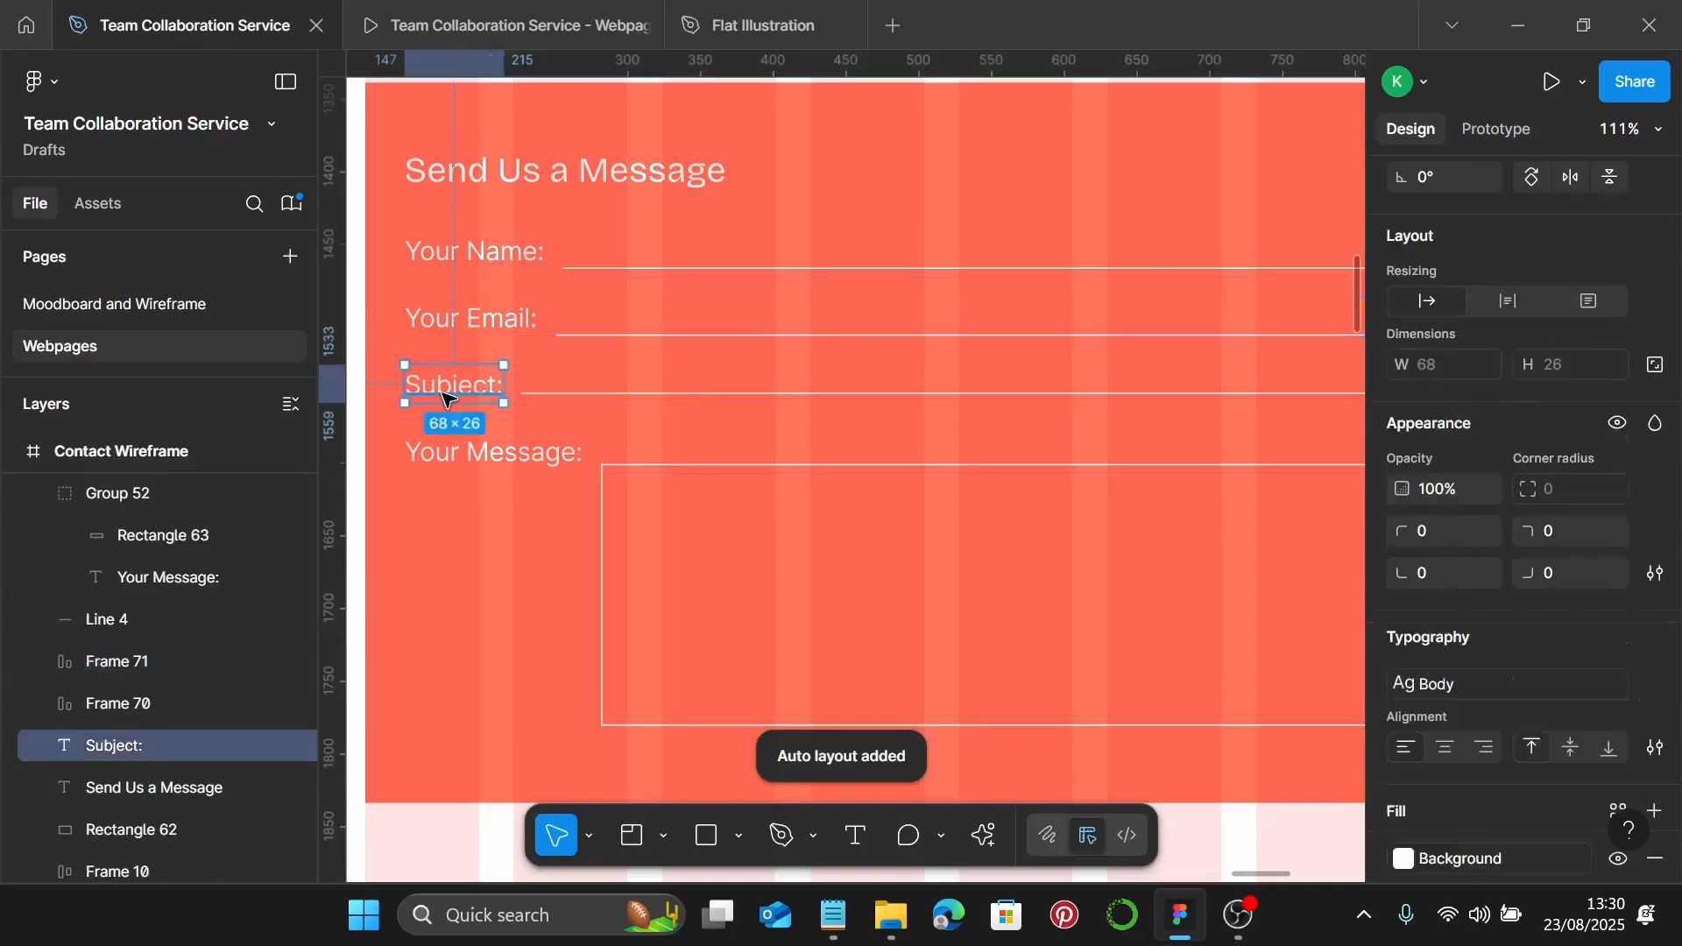
{"action": "left_click", "coordinate": [566, 396], "text": "shift"}
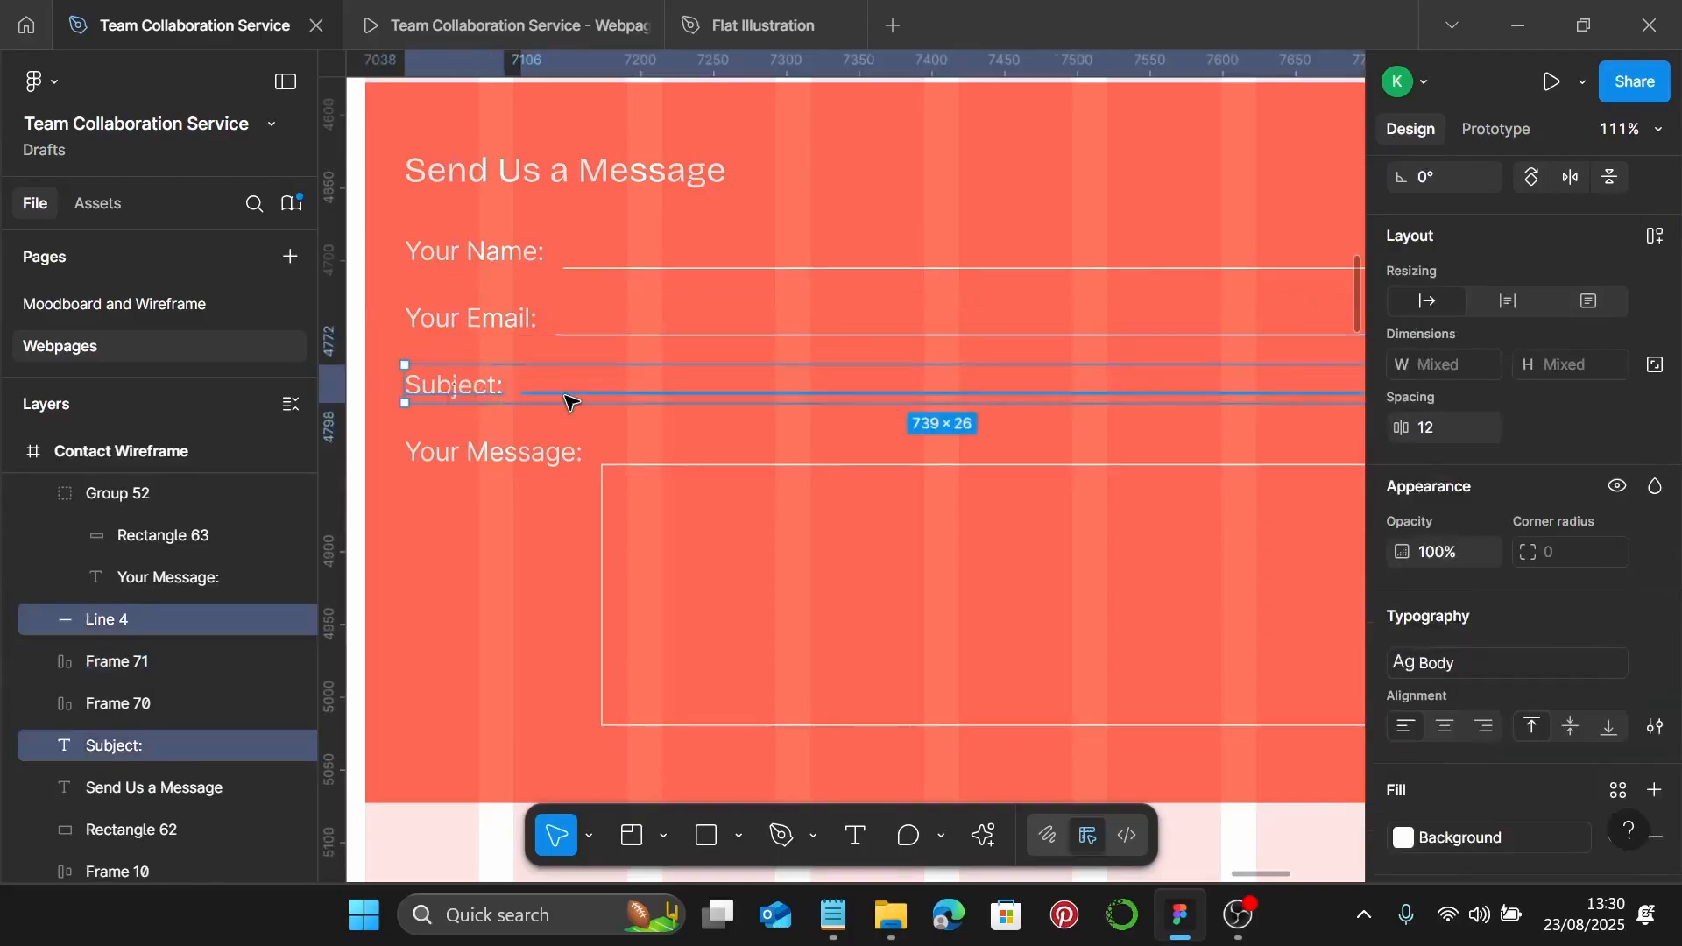
{"action": "key", "text": "shift+a"}
Set the vertical spacing between the four form rows, from name to message, to 10 and group them
{"action": "scroll", "coordinate": [568, 402], "scroll_direction": "down", "scroll_amount": 2, "text": "ctrl"}
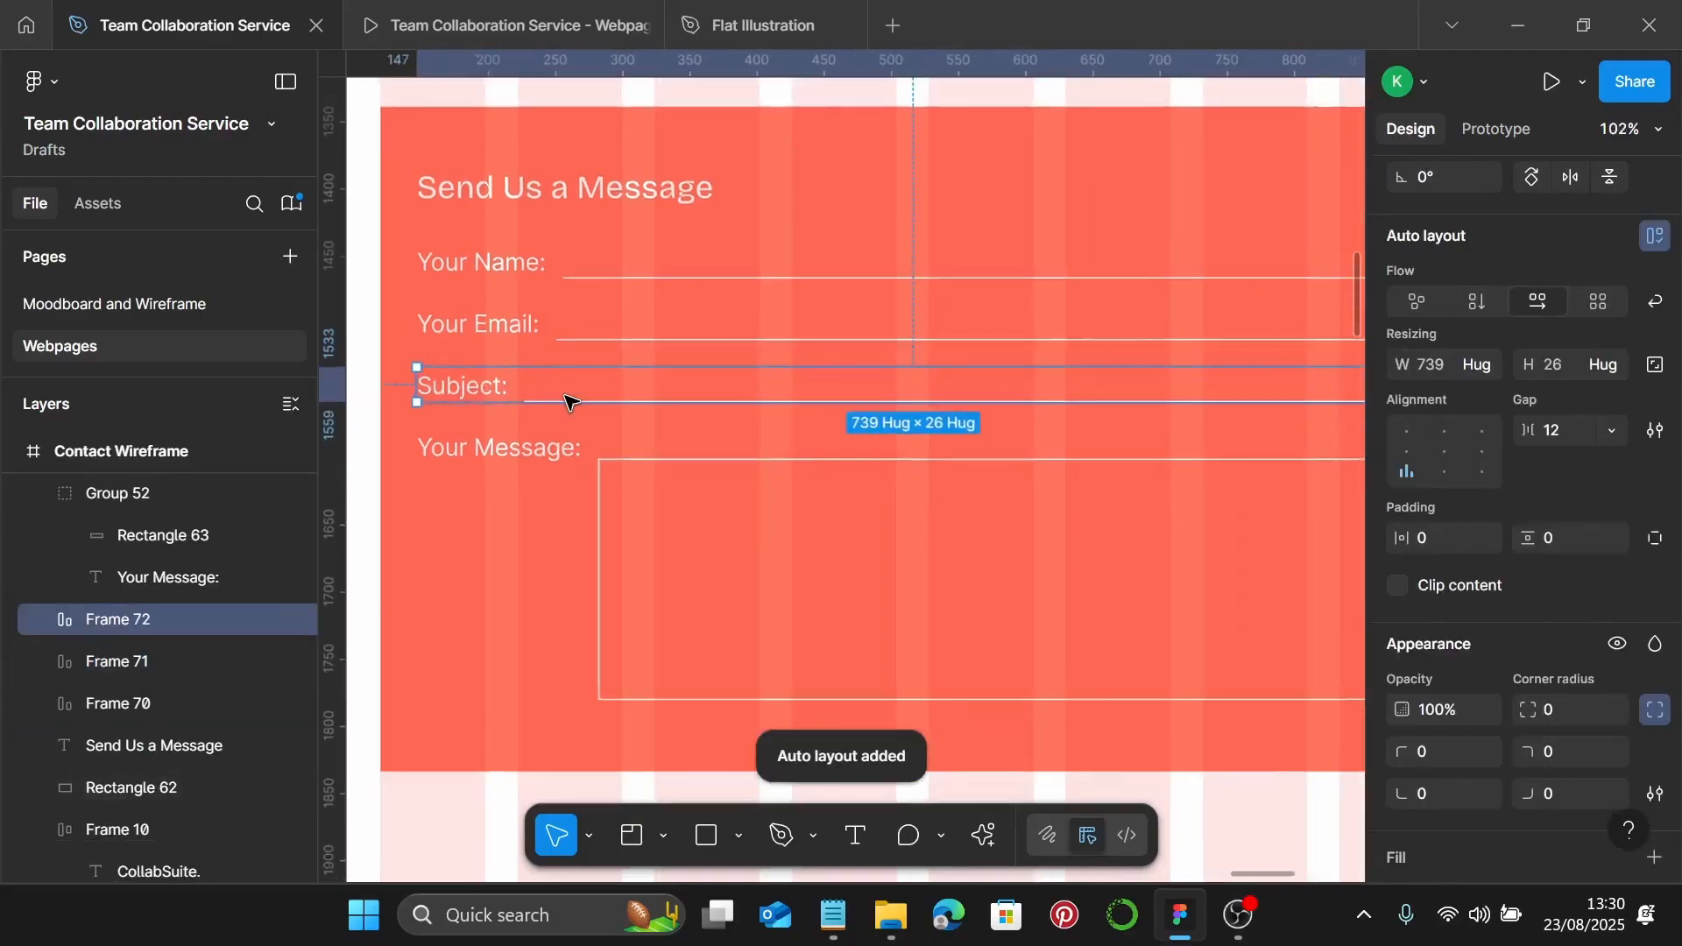
{"action": "left_click", "coordinate": [508, 454]}
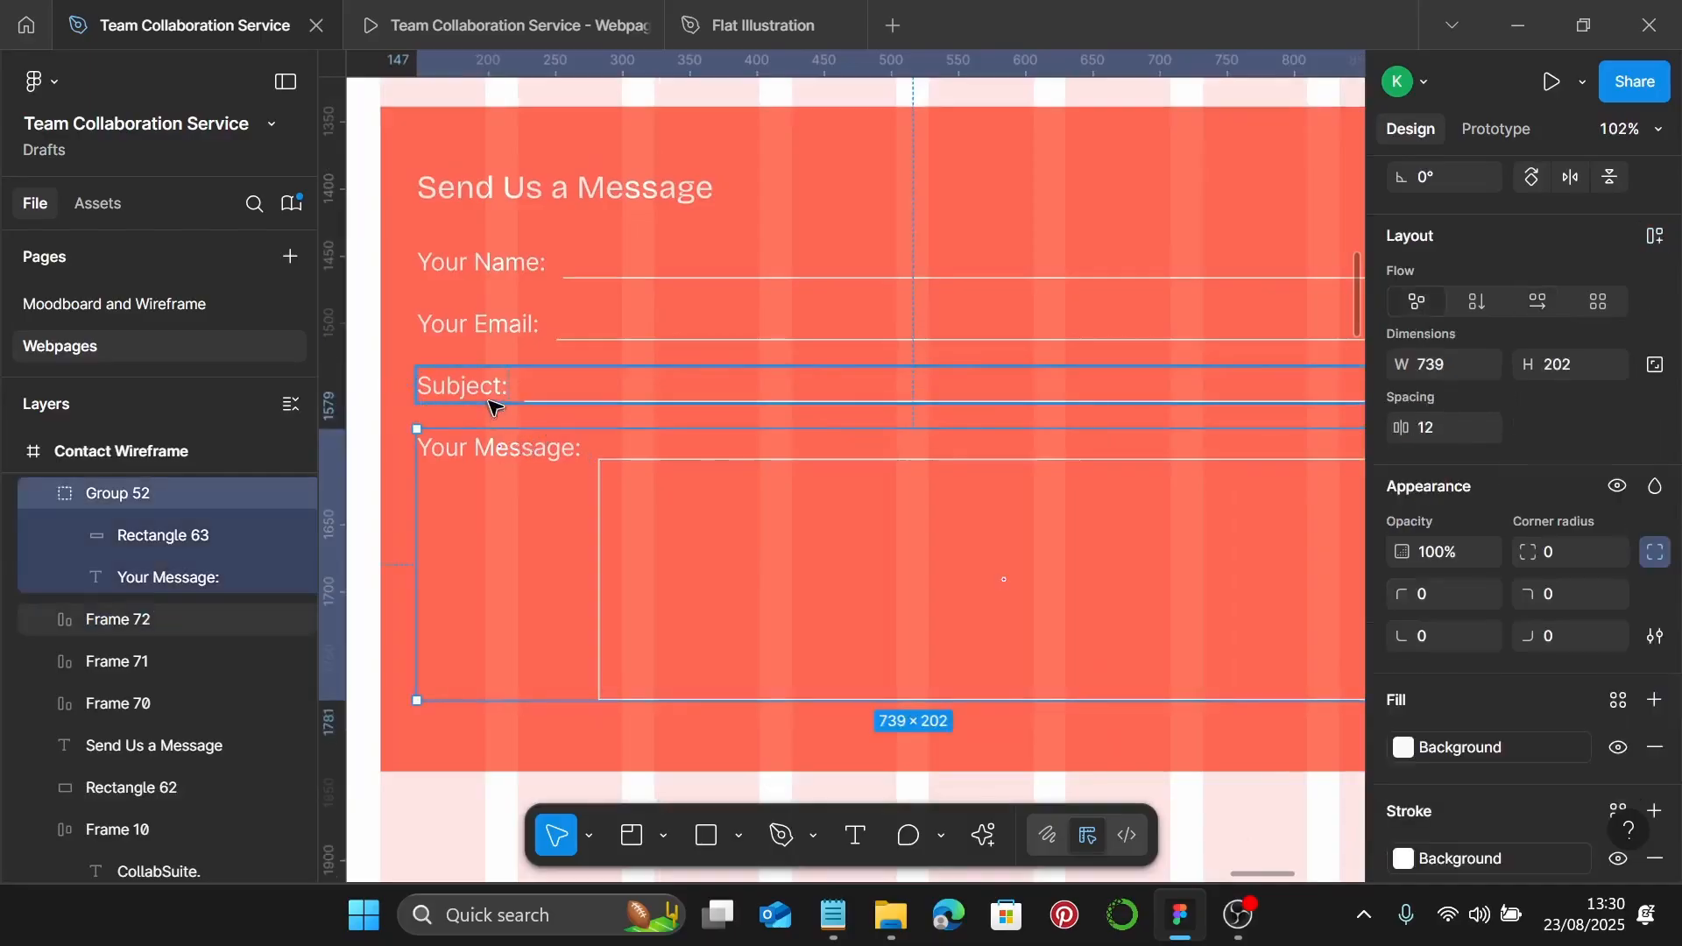
{"action": "left_click", "coordinate": [492, 396], "text": "shift"}
{"action": "left_click", "coordinate": [506, 326], "text": "shift"}
{"action": "left_click", "coordinate": [521, 268], "text": "shift"}
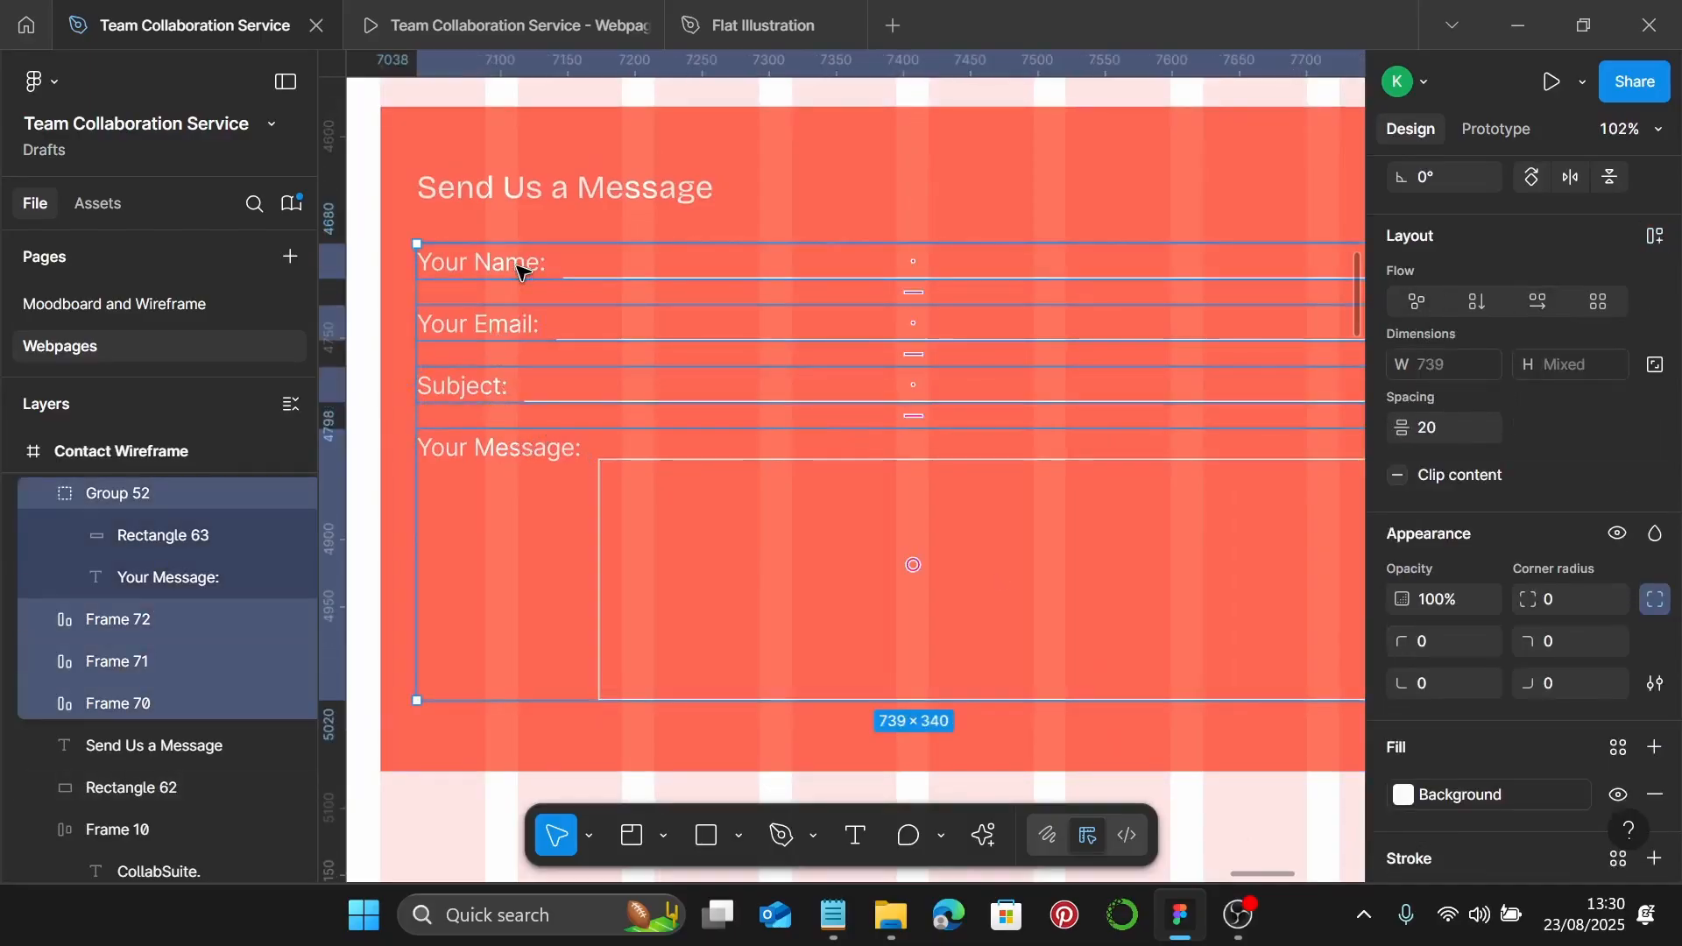
{"action": "left_click", "coordinate": [1459, 428]}
{"action": "type", "text": "10"}
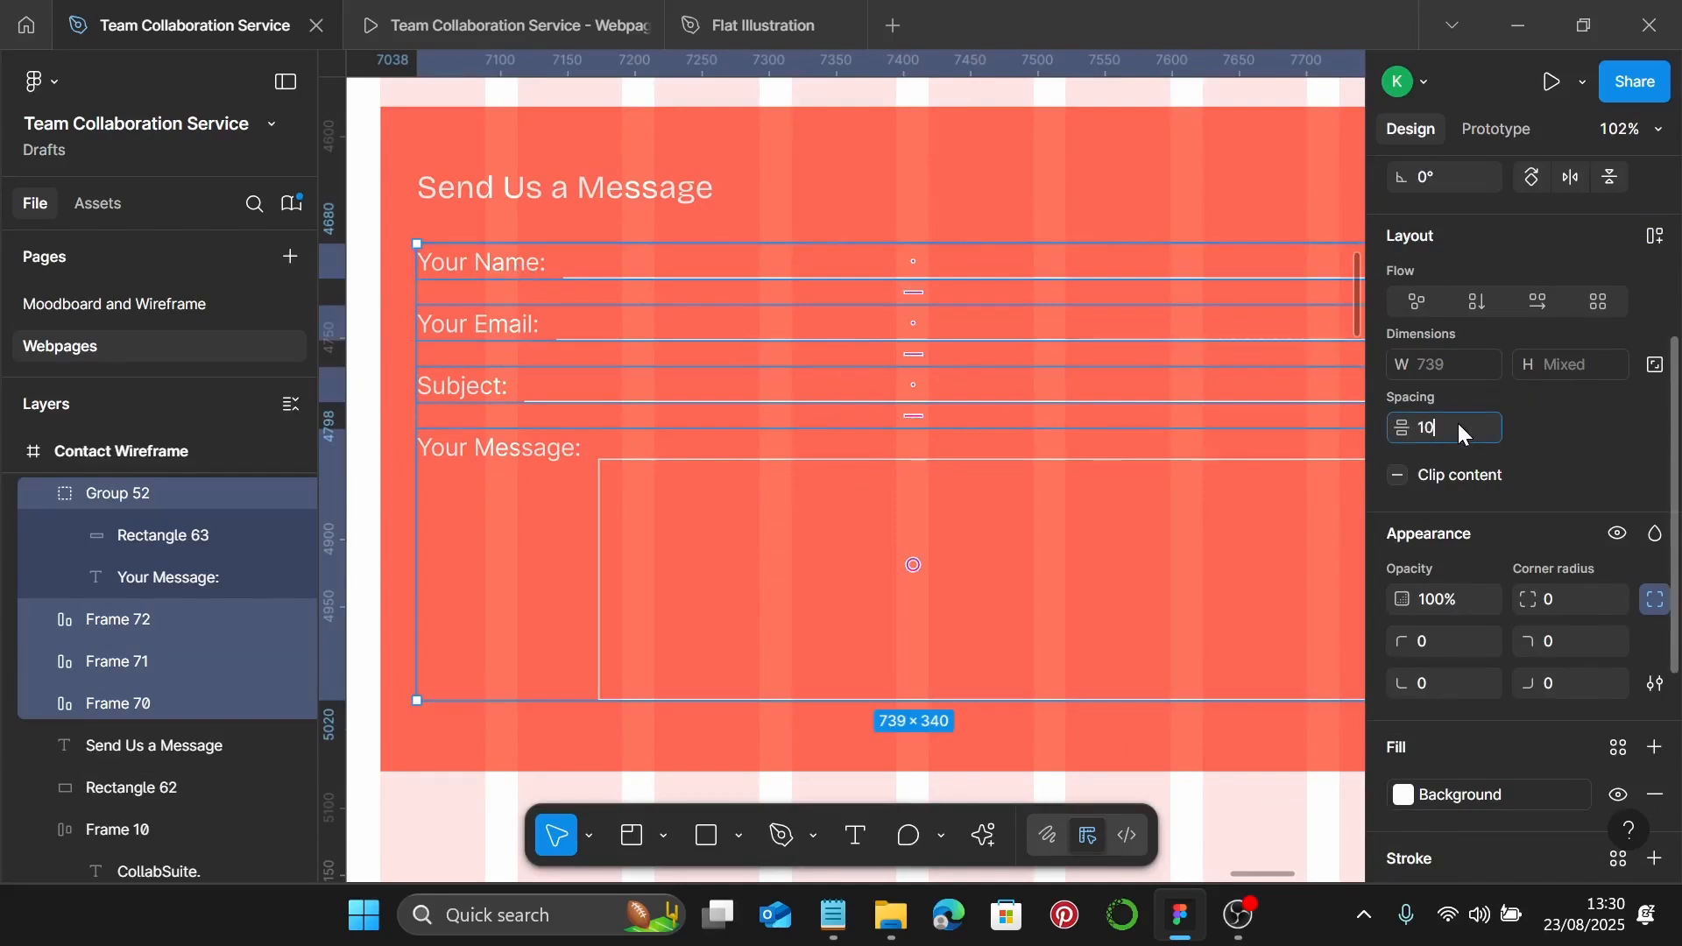
{"action": "key", "text": "Return"}
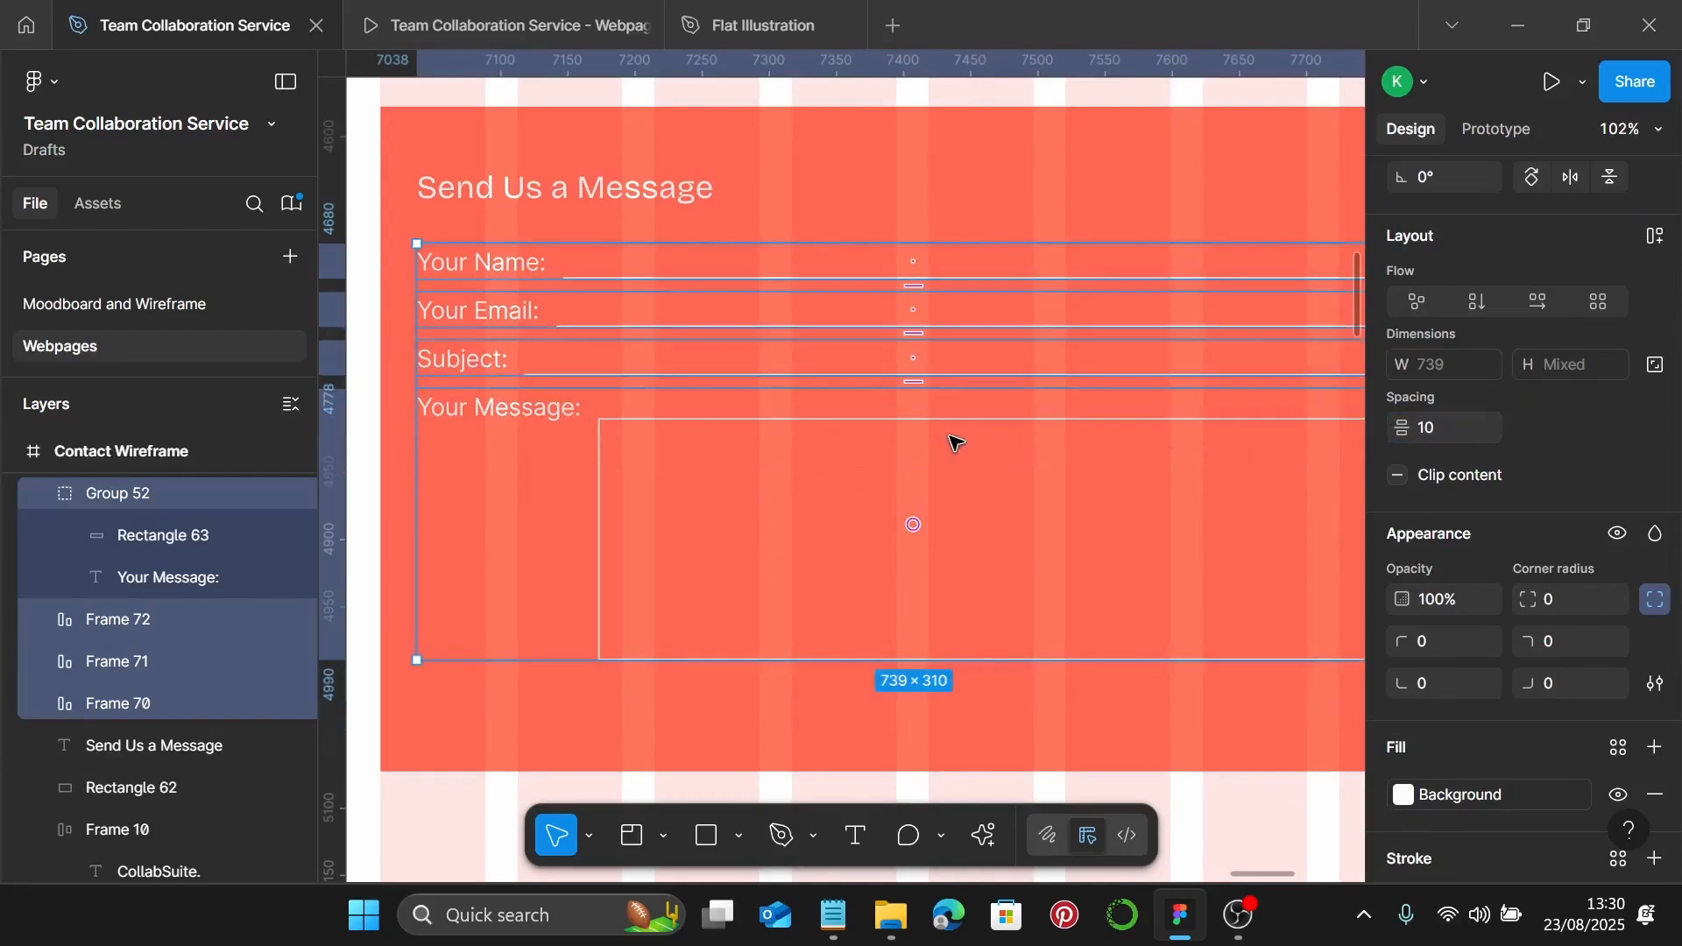
{"action": "key", "text": "ctrl+g"}
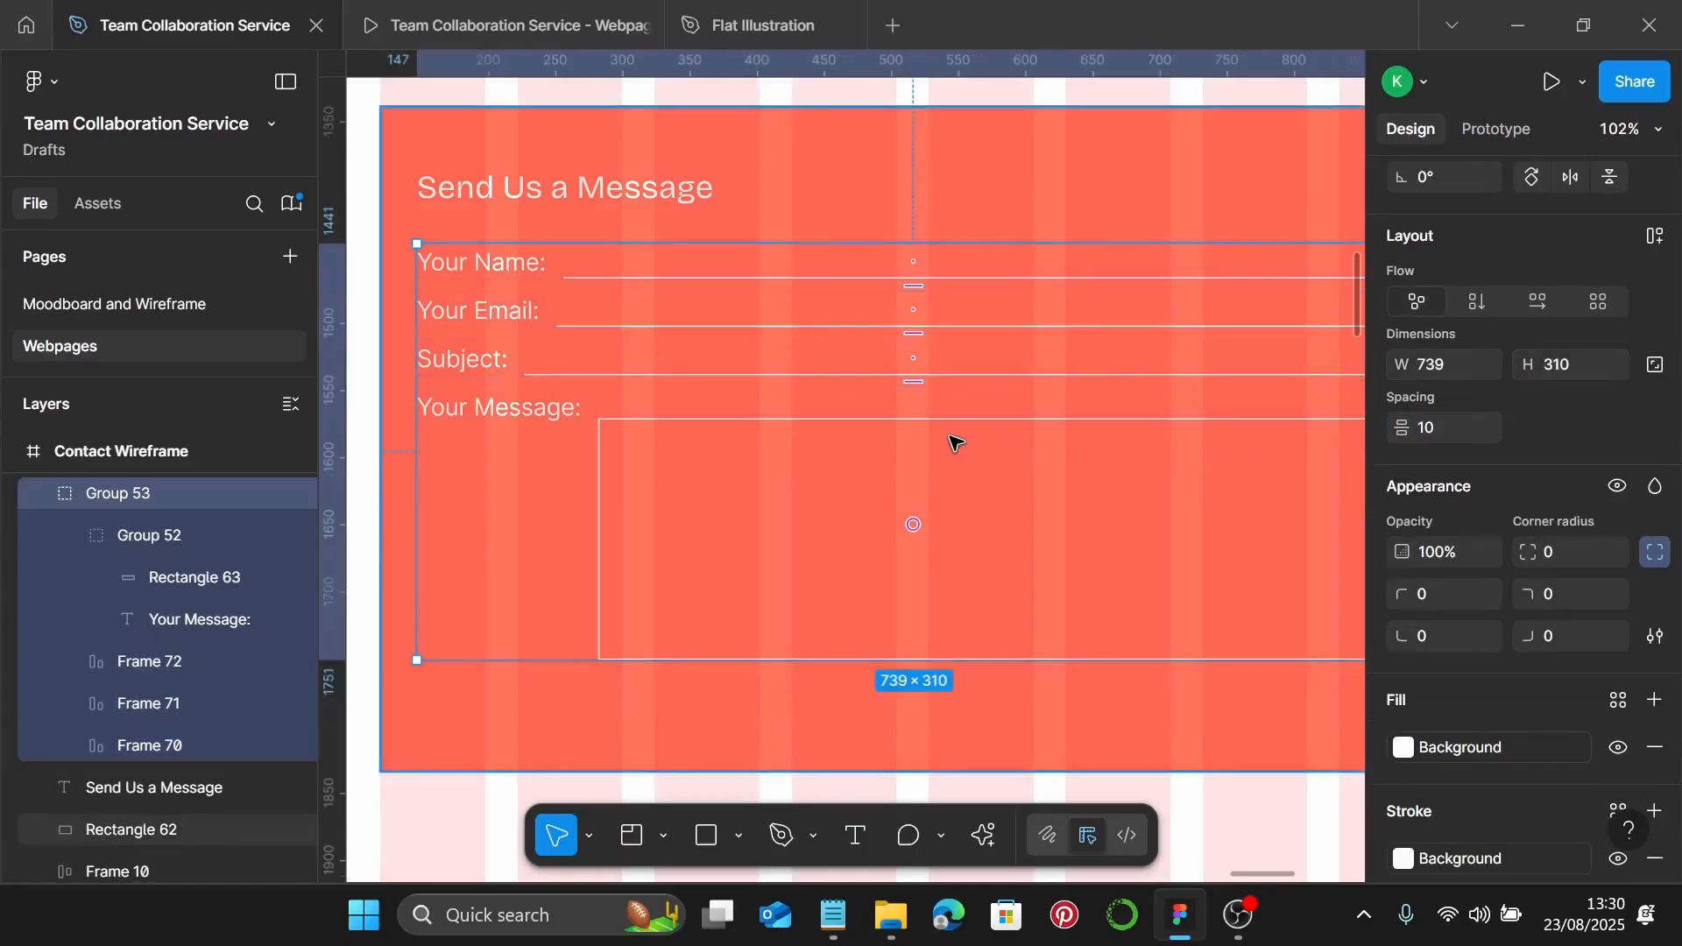
Add the text "Submit" below the message box, inside the coloured form panel
{"action": "scroll", "coordinate": [955, 442], "scroll_direction": "down", "scroll_amount": 1}
{"action": "scroll", "coordinate": [955, 442], "scroll_direction": "down", "scroll_amount": 1}
{"action": "key", "text": "Escape"}
{"action": "key", "text": "t"}
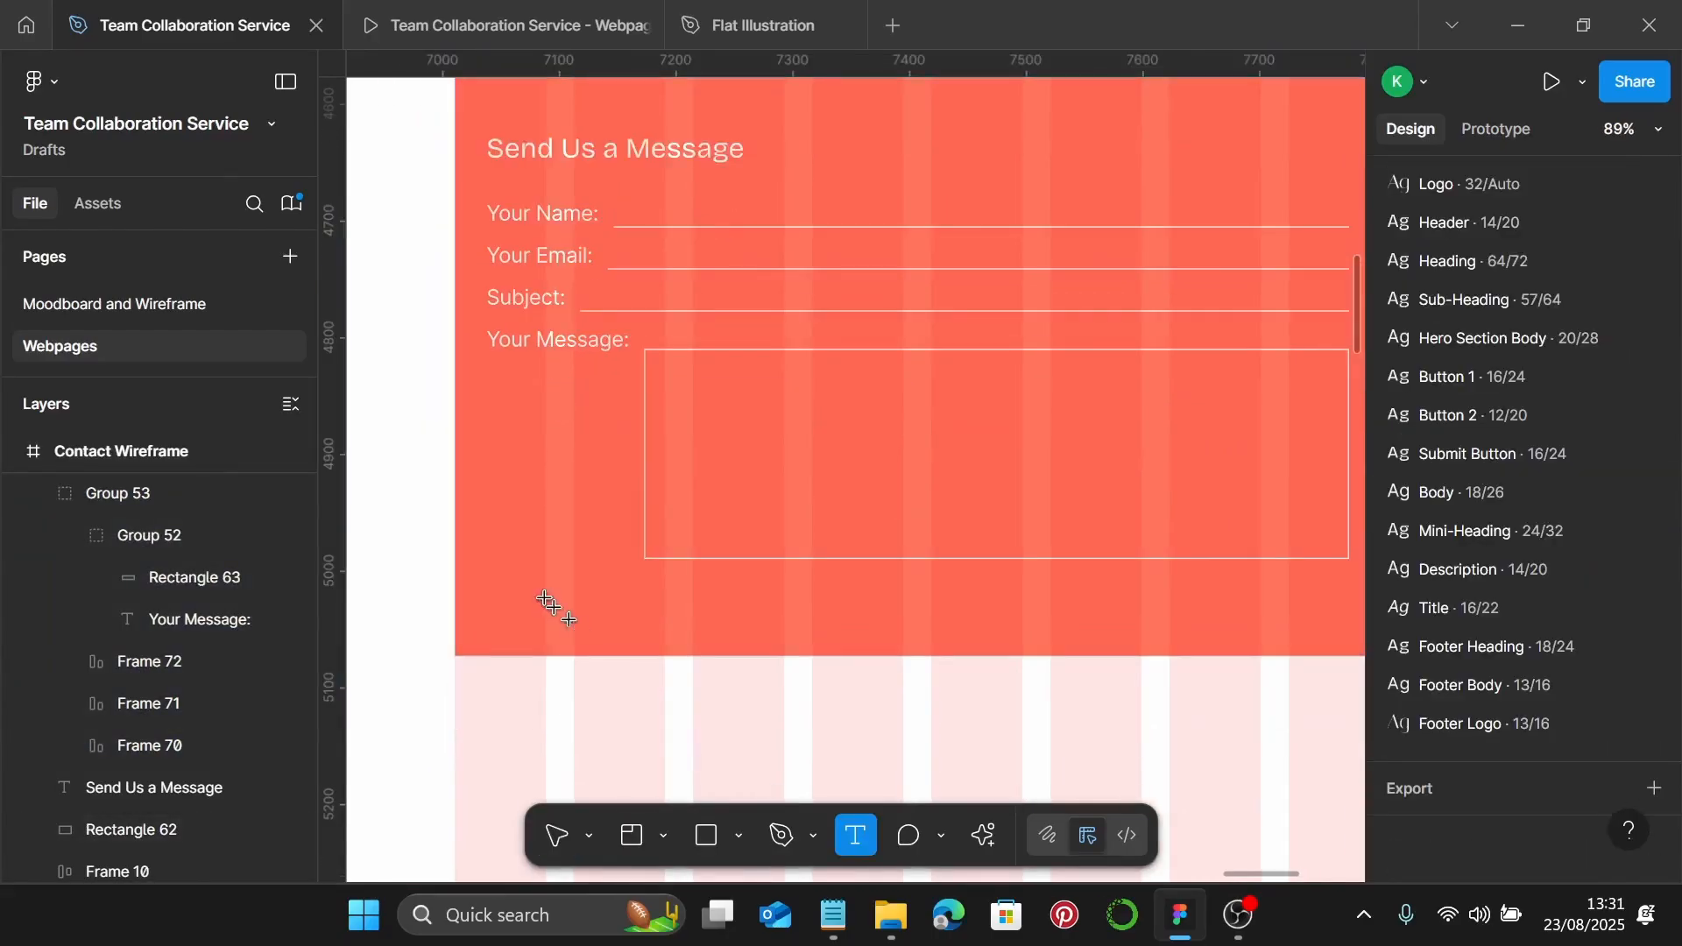
{"action": "scroll", "coordinate": [539, 591], "scroll_direction": "down", "scroll_amount": 1}
{"action": "scroll", "coordinate": [703, 616], "scroll_direction": "up", "scroll_amount": 1}
{"action": "scroll", "coordinate": [735, 598], "scroll_direction": "up", "scroll_amount": 4}
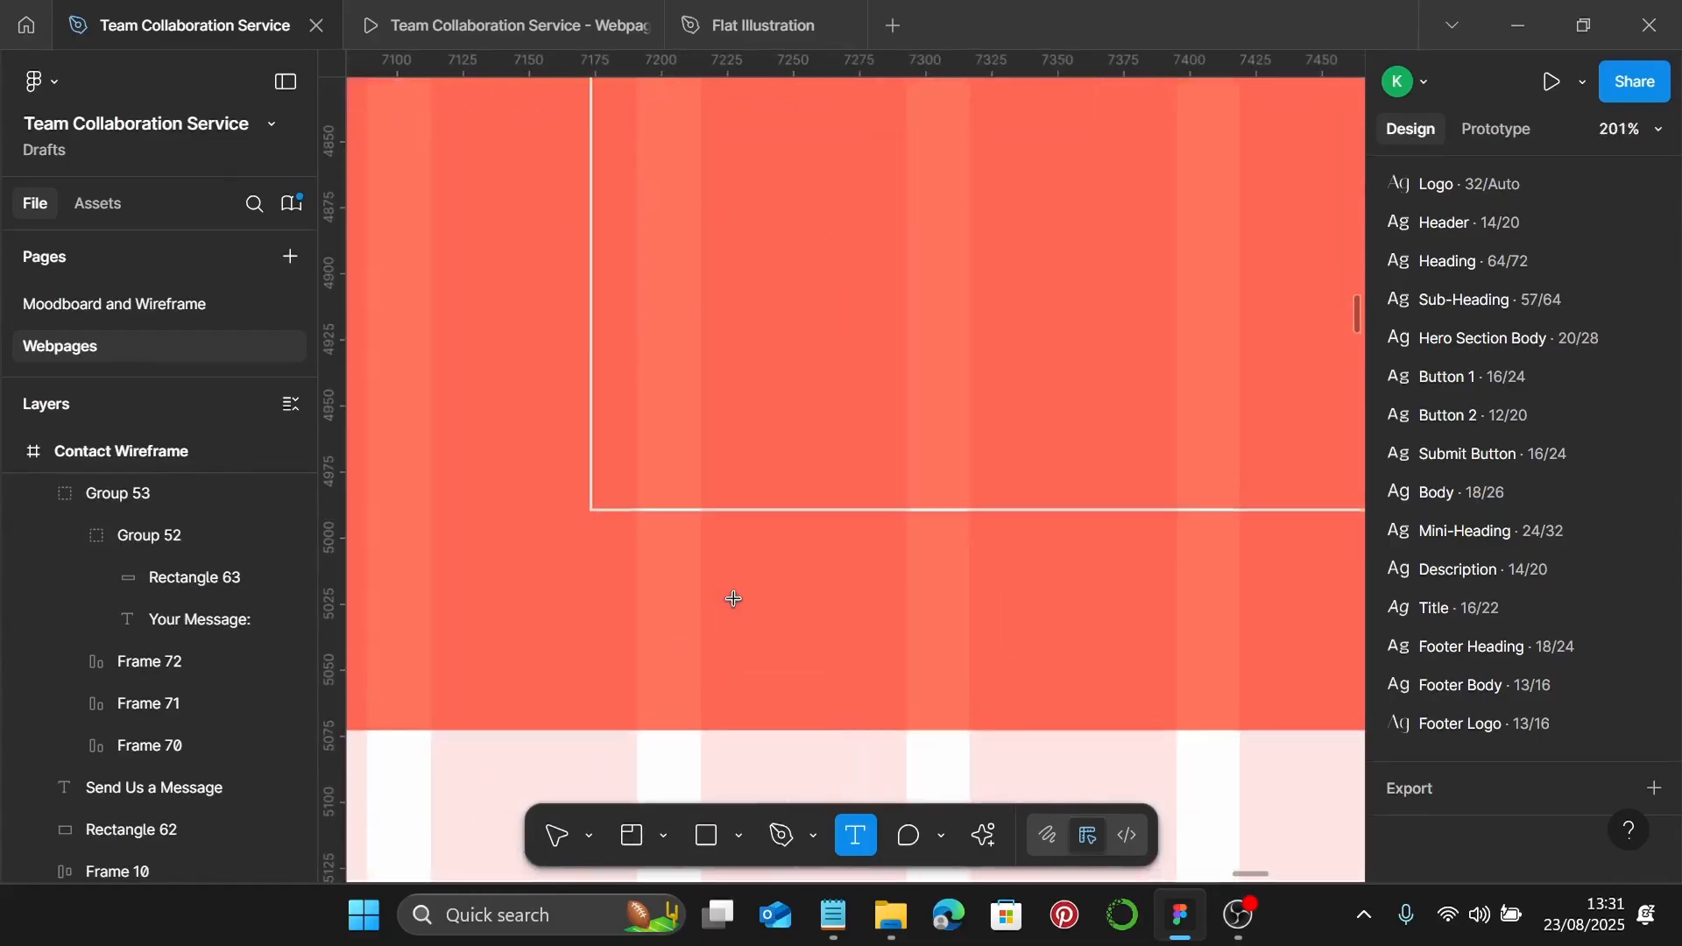
{"action": "left_click", "coordinate": [734, 599]}
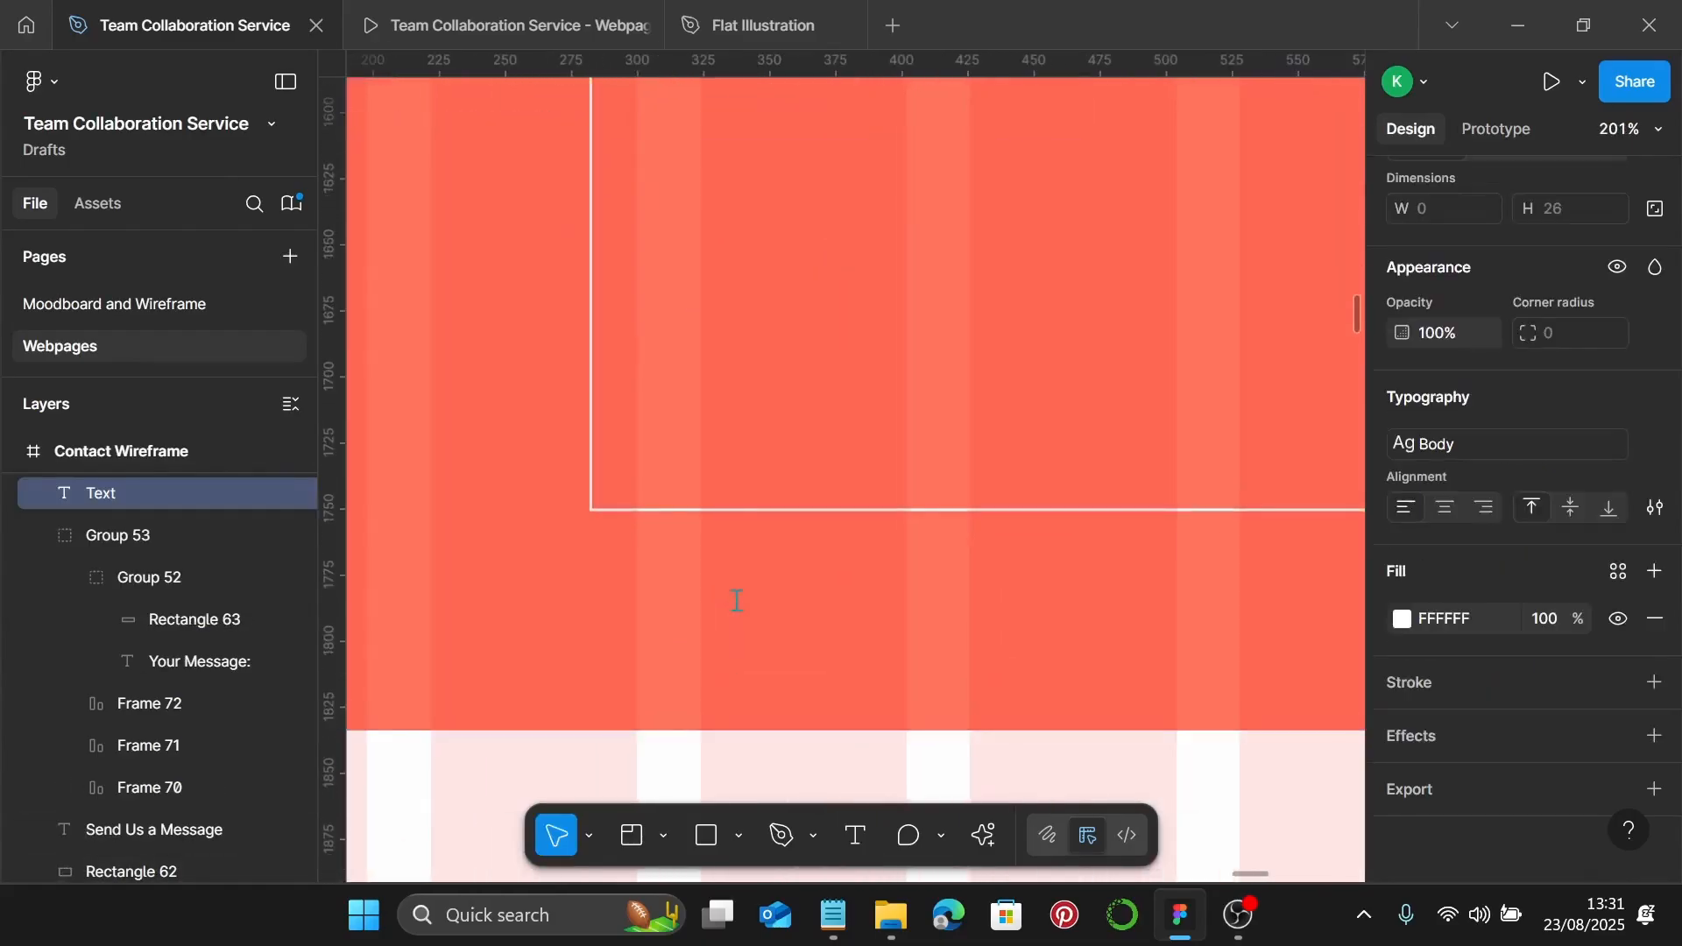
{"action": "type", "text": "Submit"}
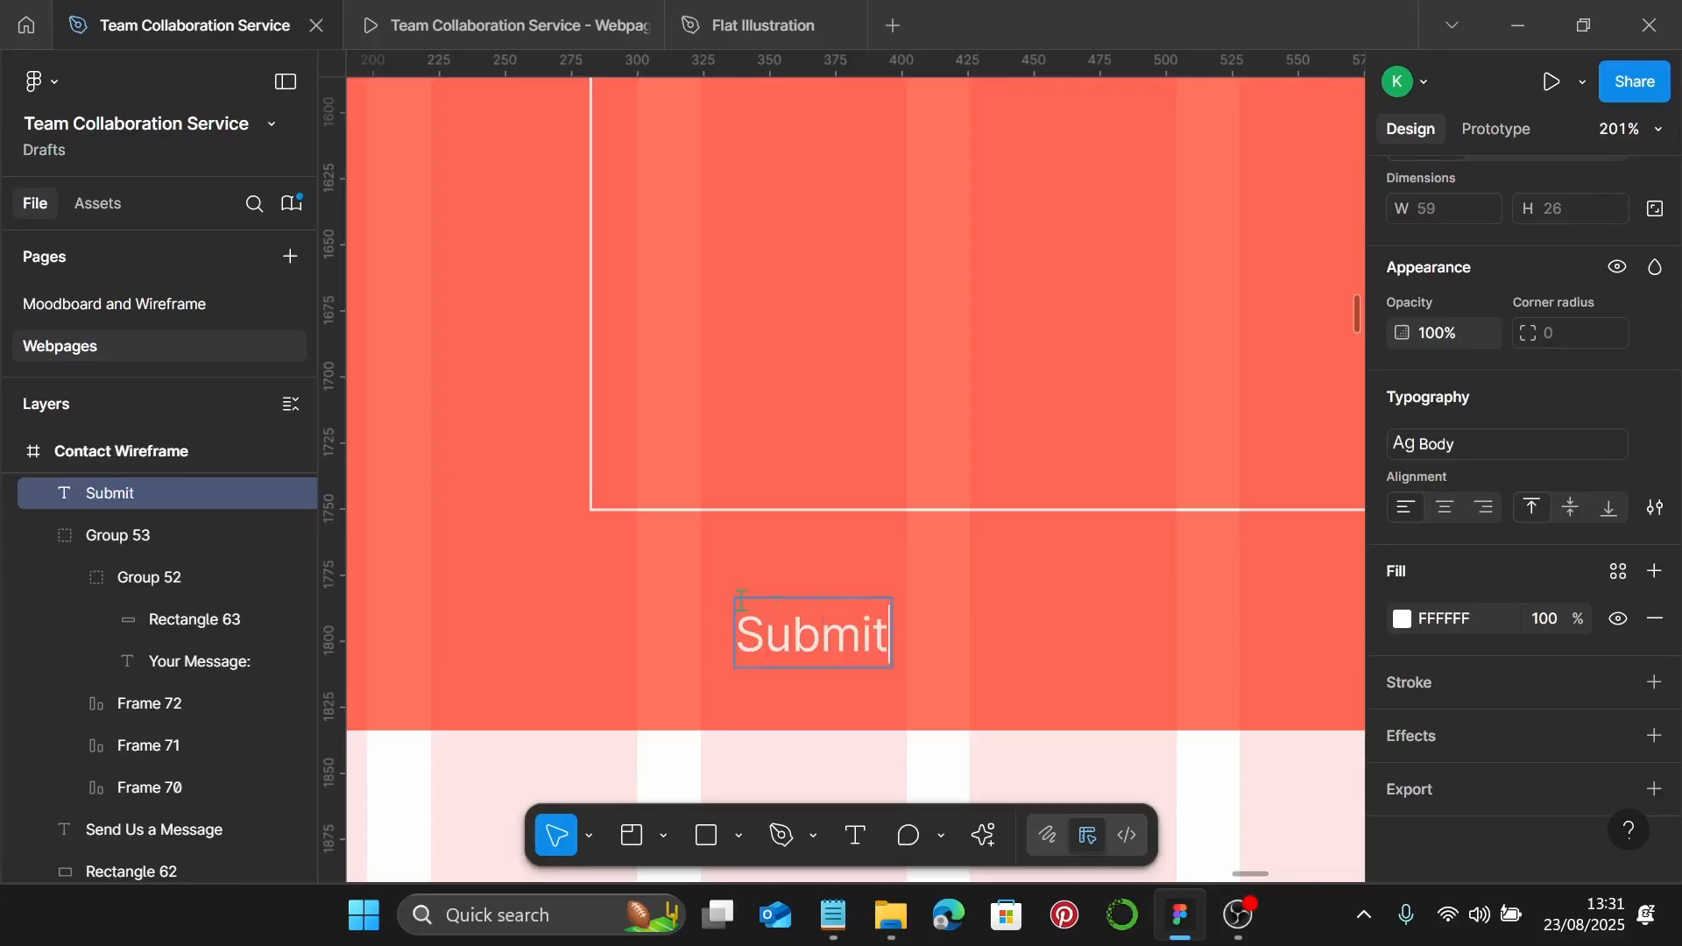
Apply the Button 2 text style to the "Submit" text below the message box
{"action": "key", "text": "Escape"}
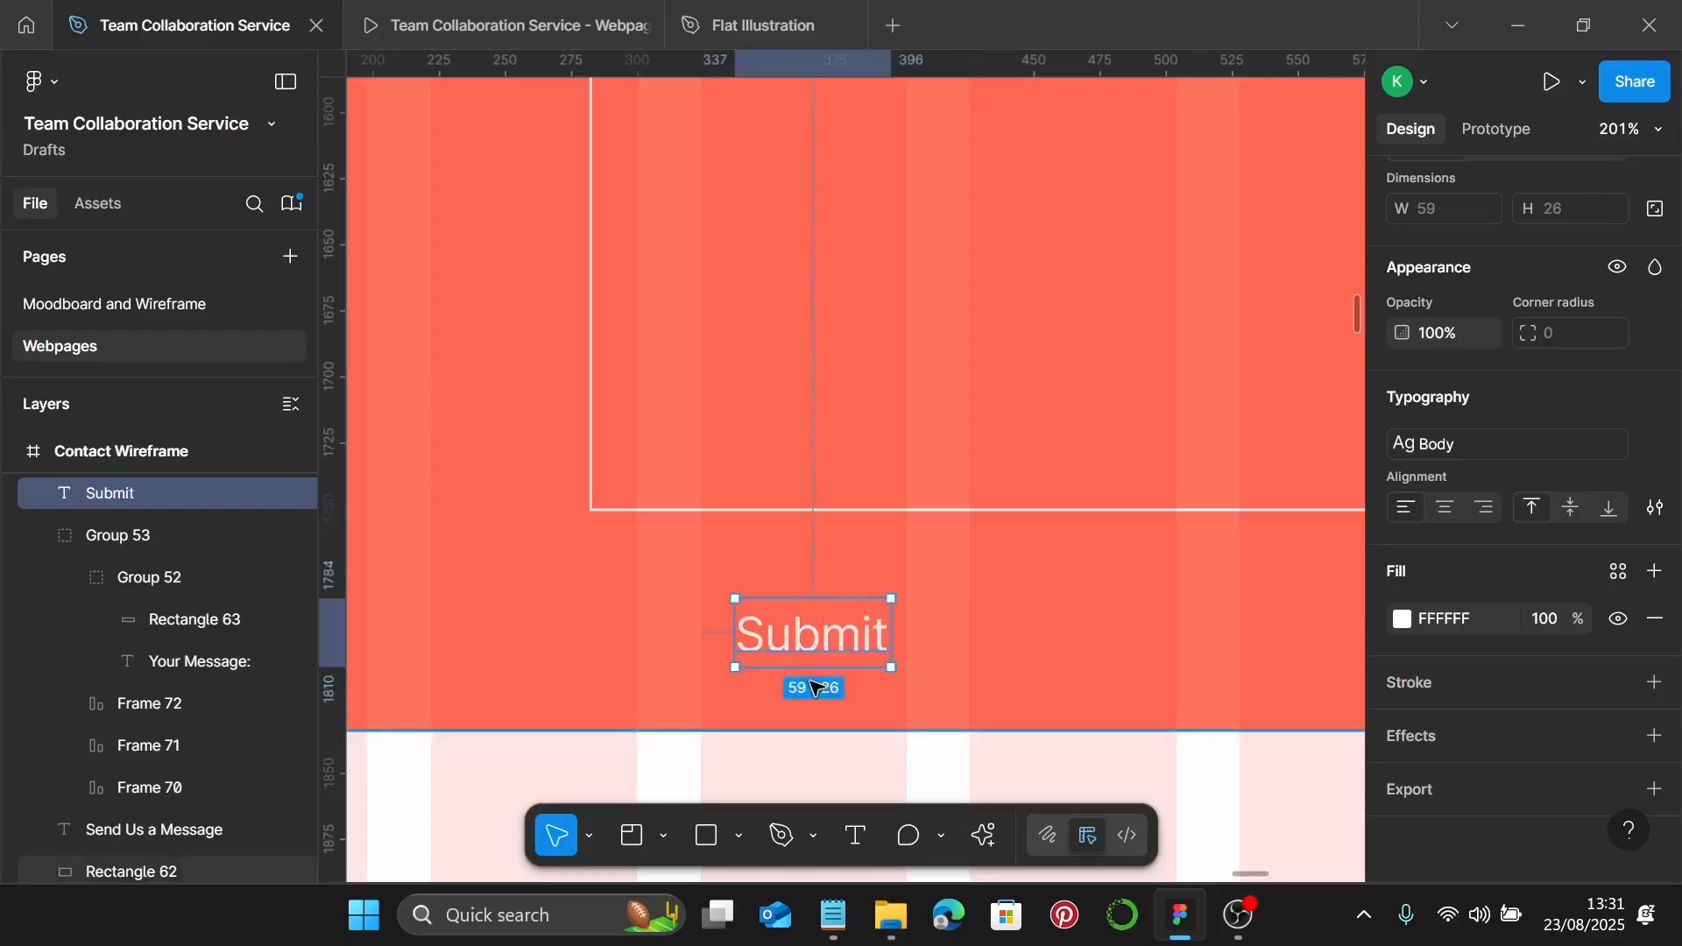
{"action": "left_click", "coordinate": [1526, 451]}
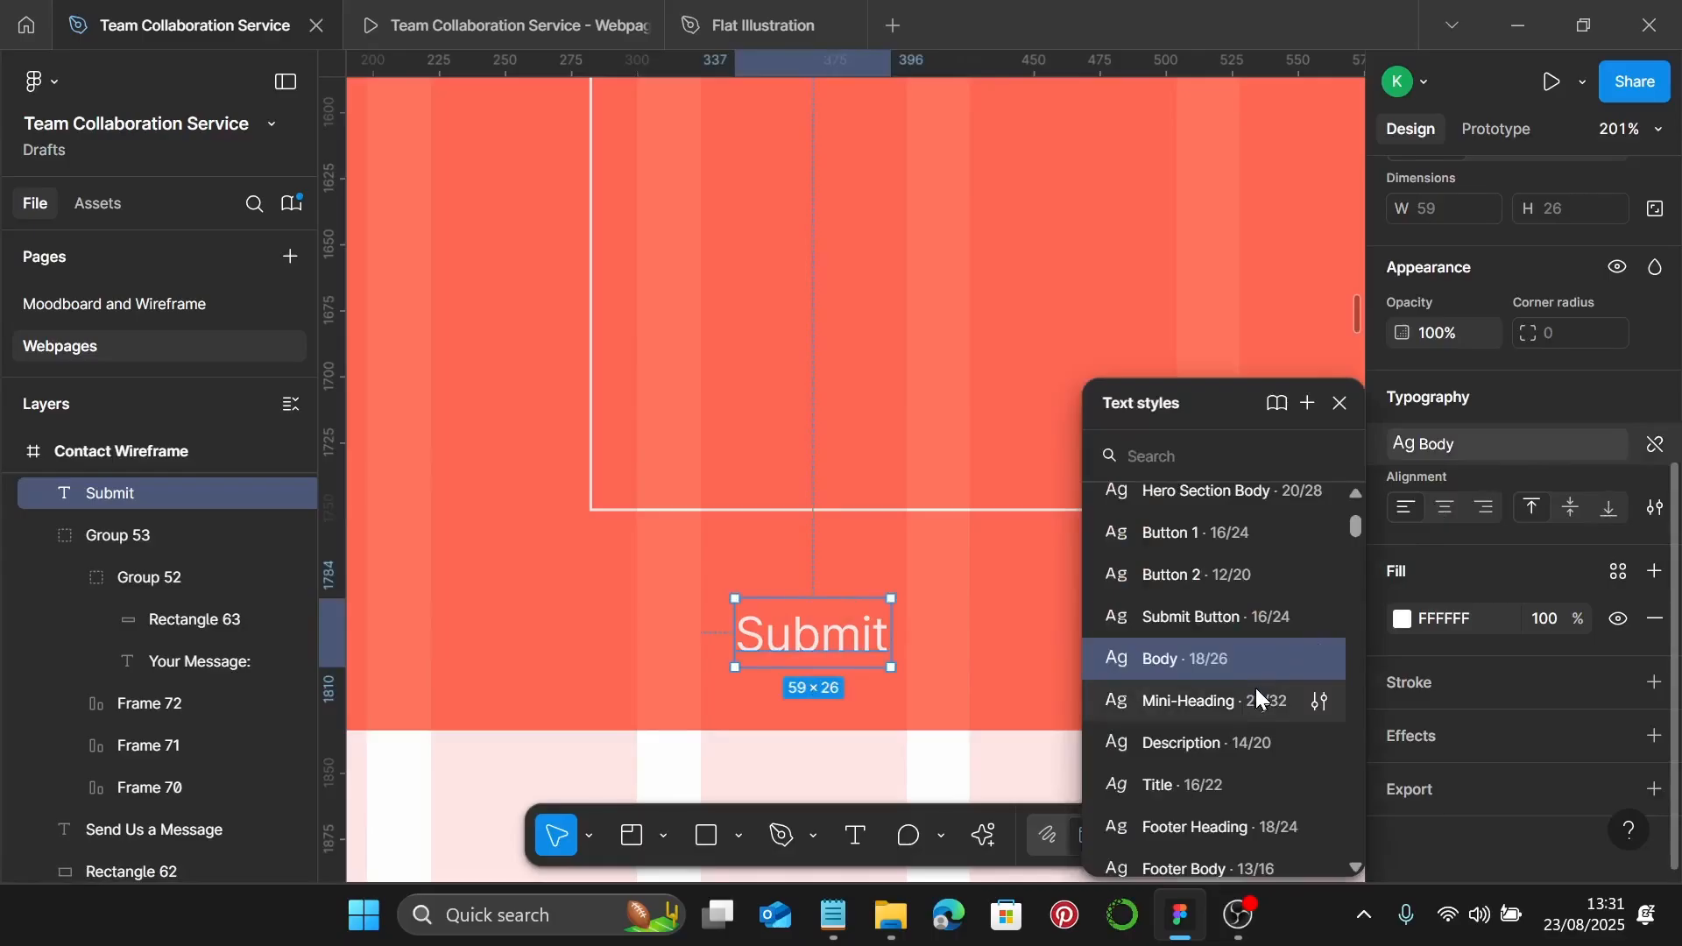
{"action": "left_click", "coordinate": [1267, 573]}
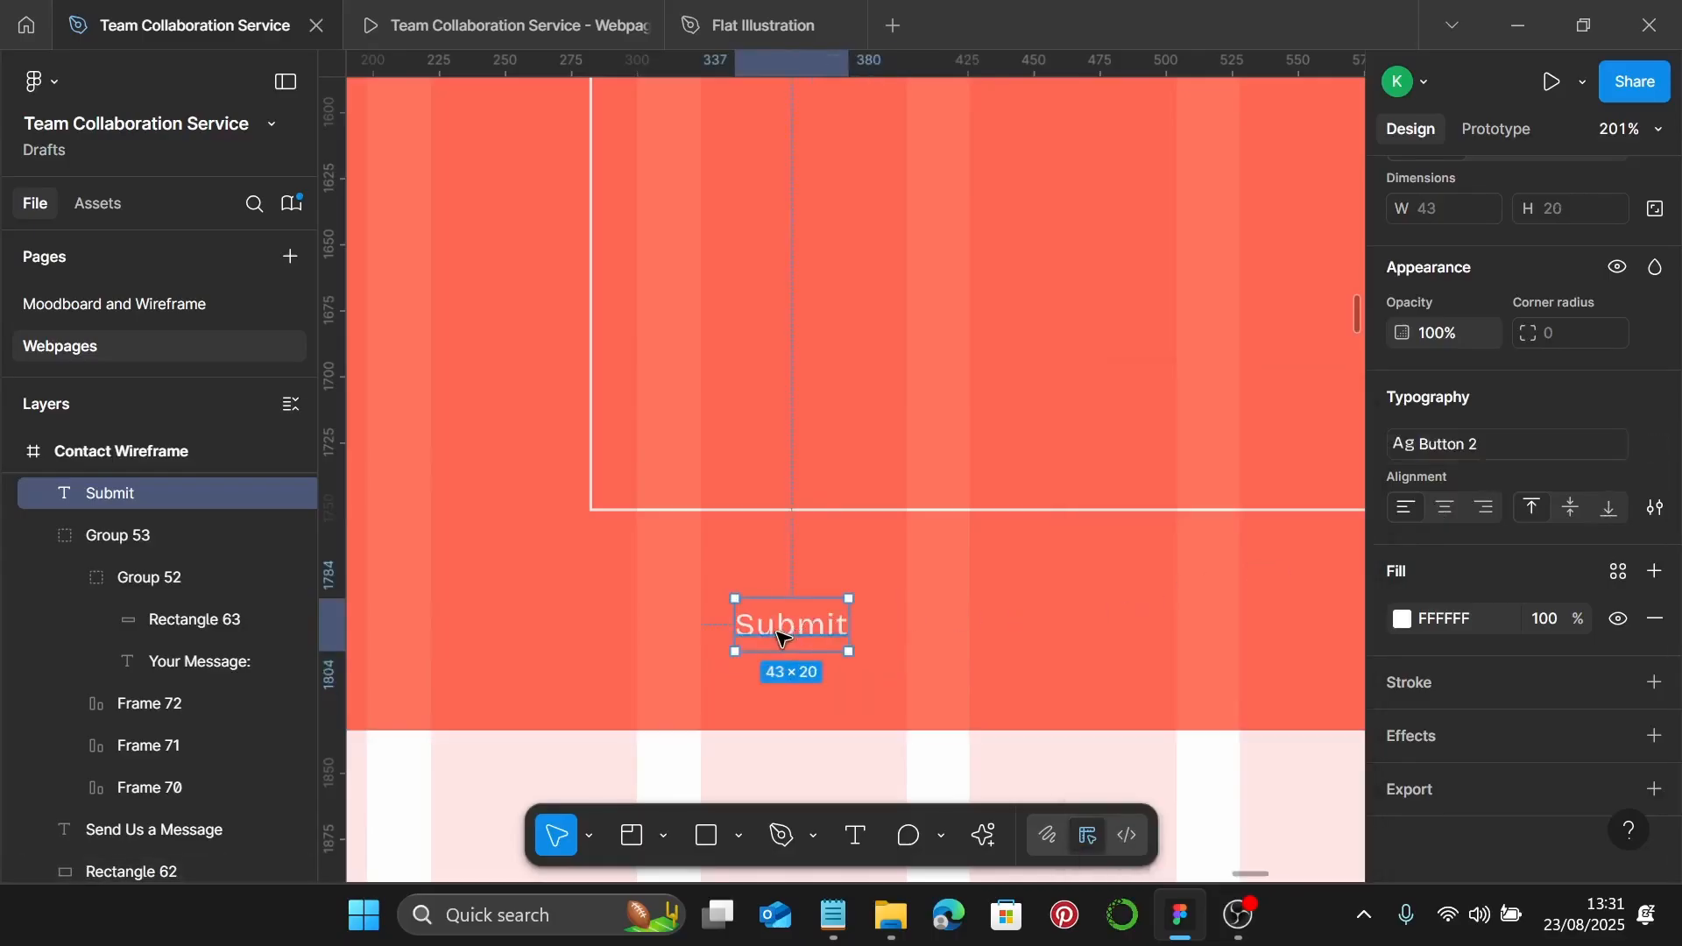
Wrap the "Submit" text in an auto layout frame with 20 horizontal padding and 8 vertical padding
{"action": "key", "text": "shift+a"}
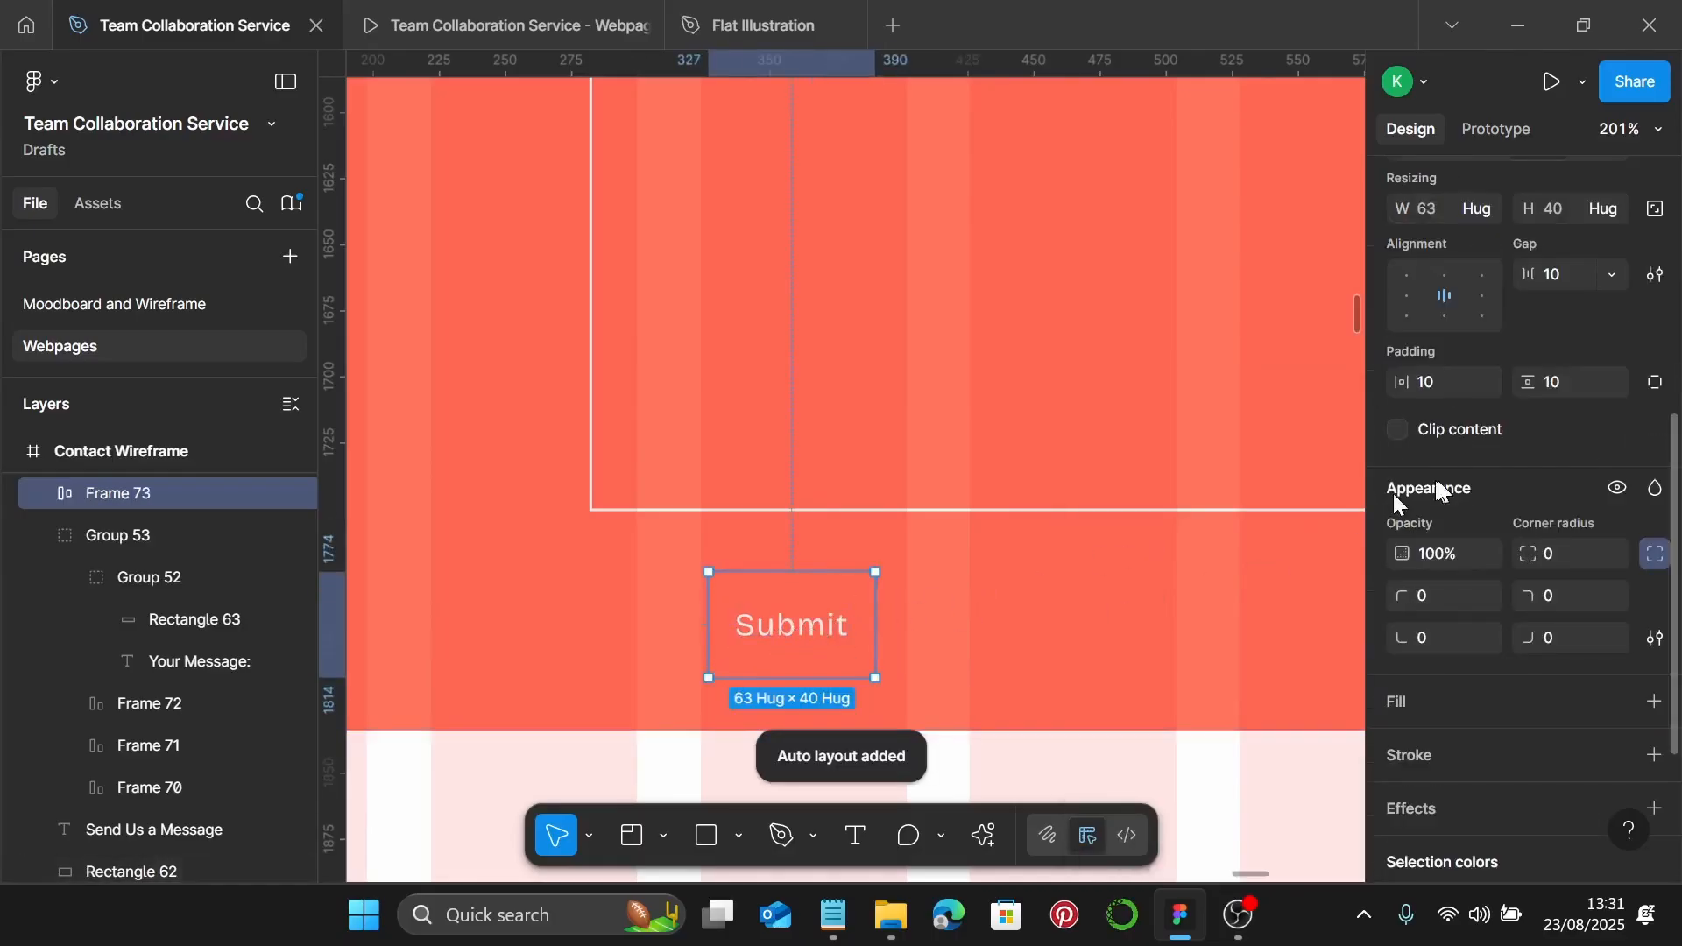
{"action": "left_click", "coordinate": [1444, 381]}
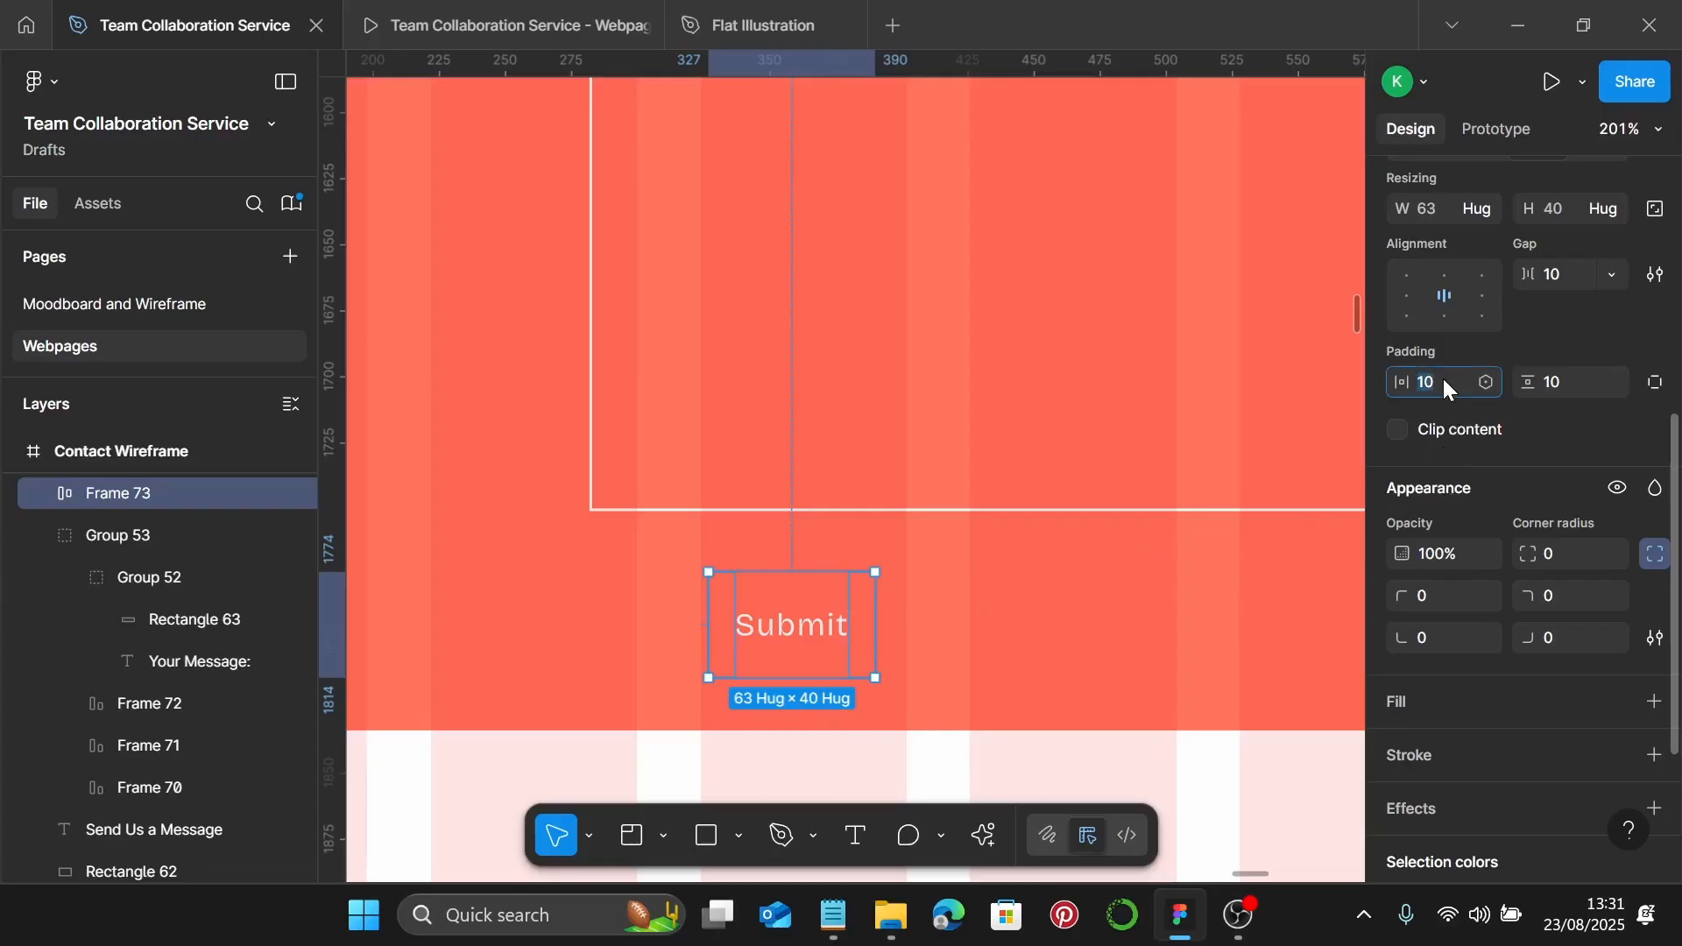
{"action": "type", "text": "20"}
{"action": "key", "text": "Return"}
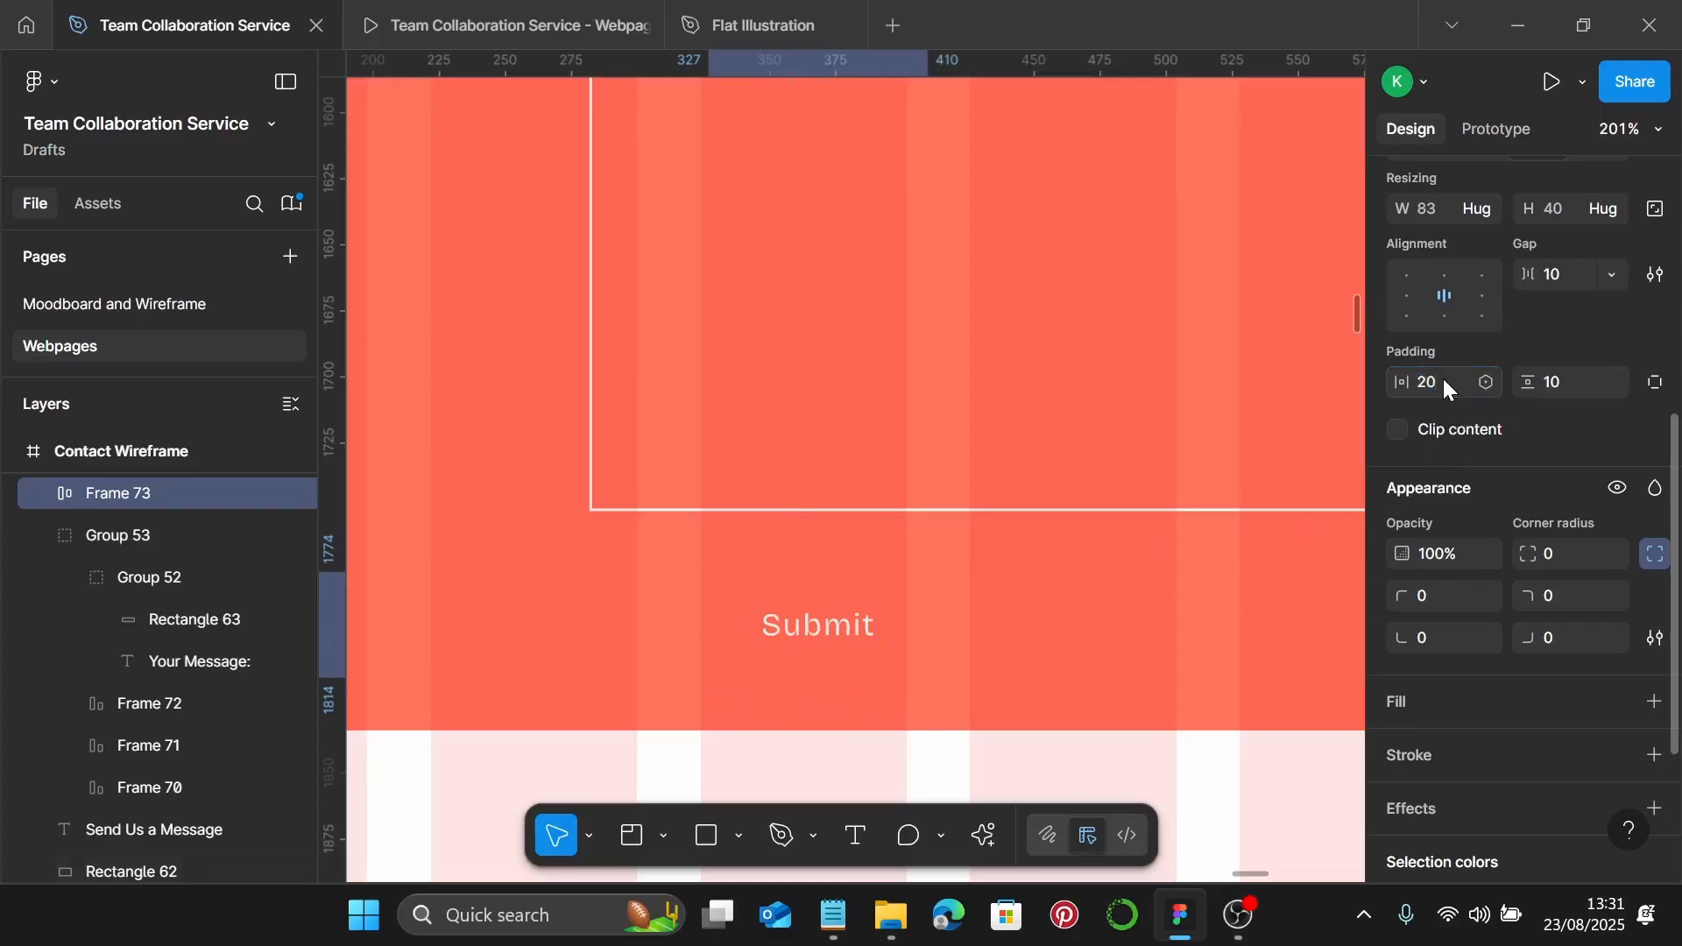
{"action": "left_click", "coordinate": [1571, 391]}
{"action": "type", "text": "8"}
{"action": "key", "text": "Return"}
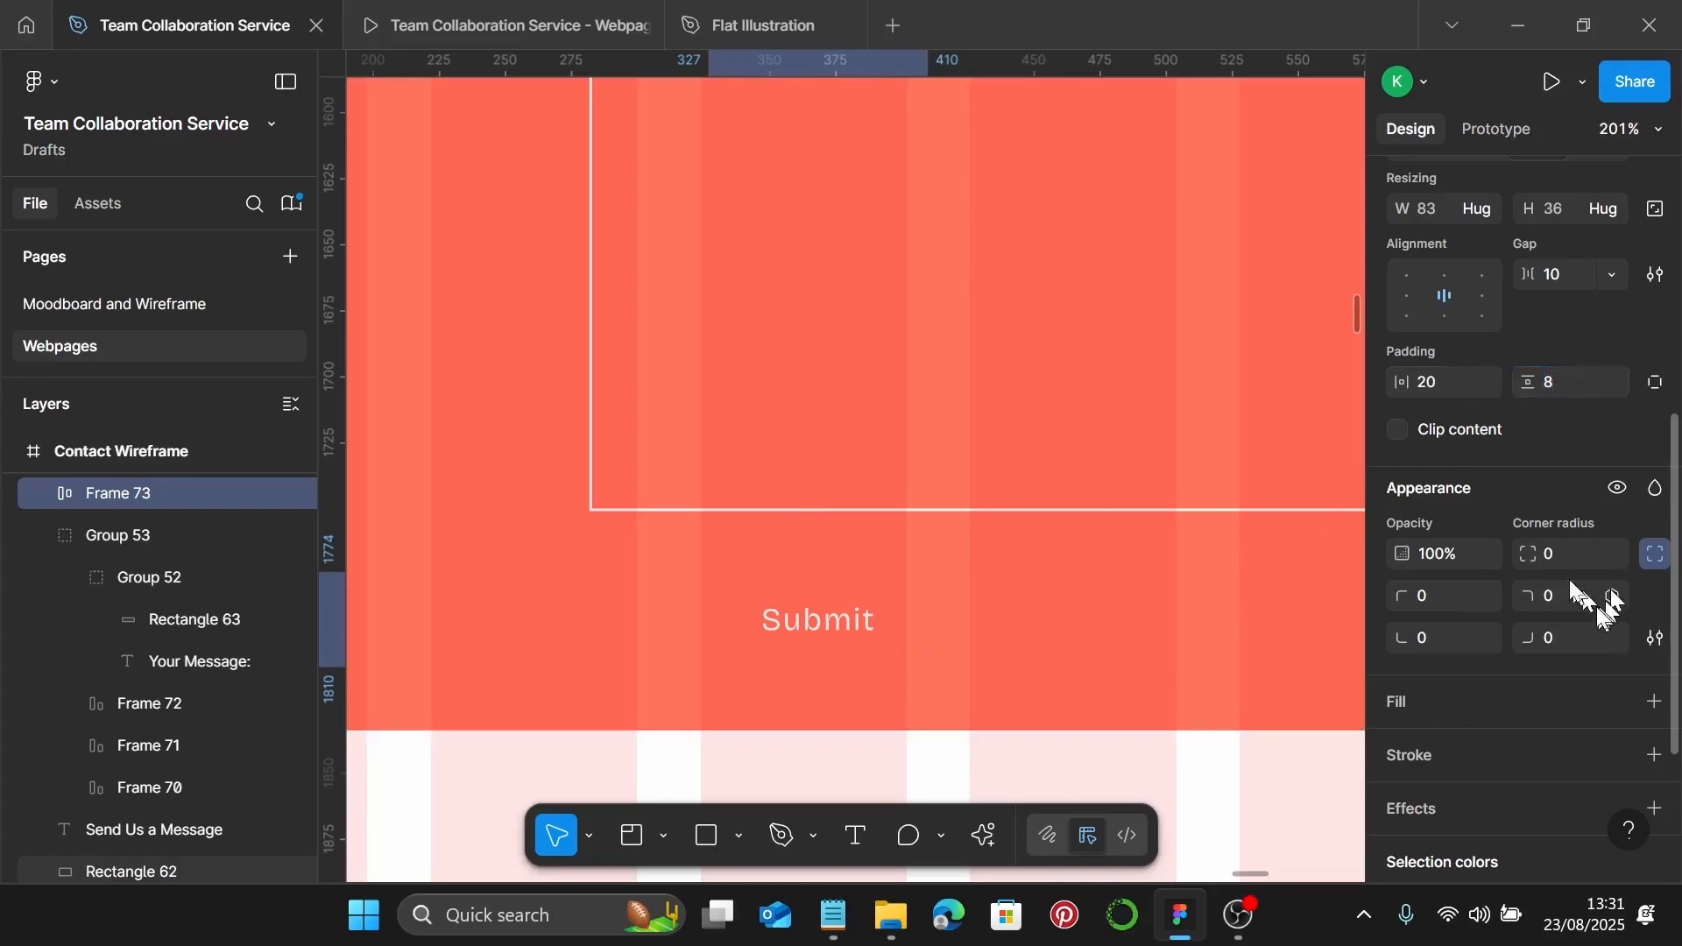
Give the Submit button frame a corner radius of 4 and fill it with the slate-teal library colour
{"action": "left_click", "coordinate": [1564, 555]}
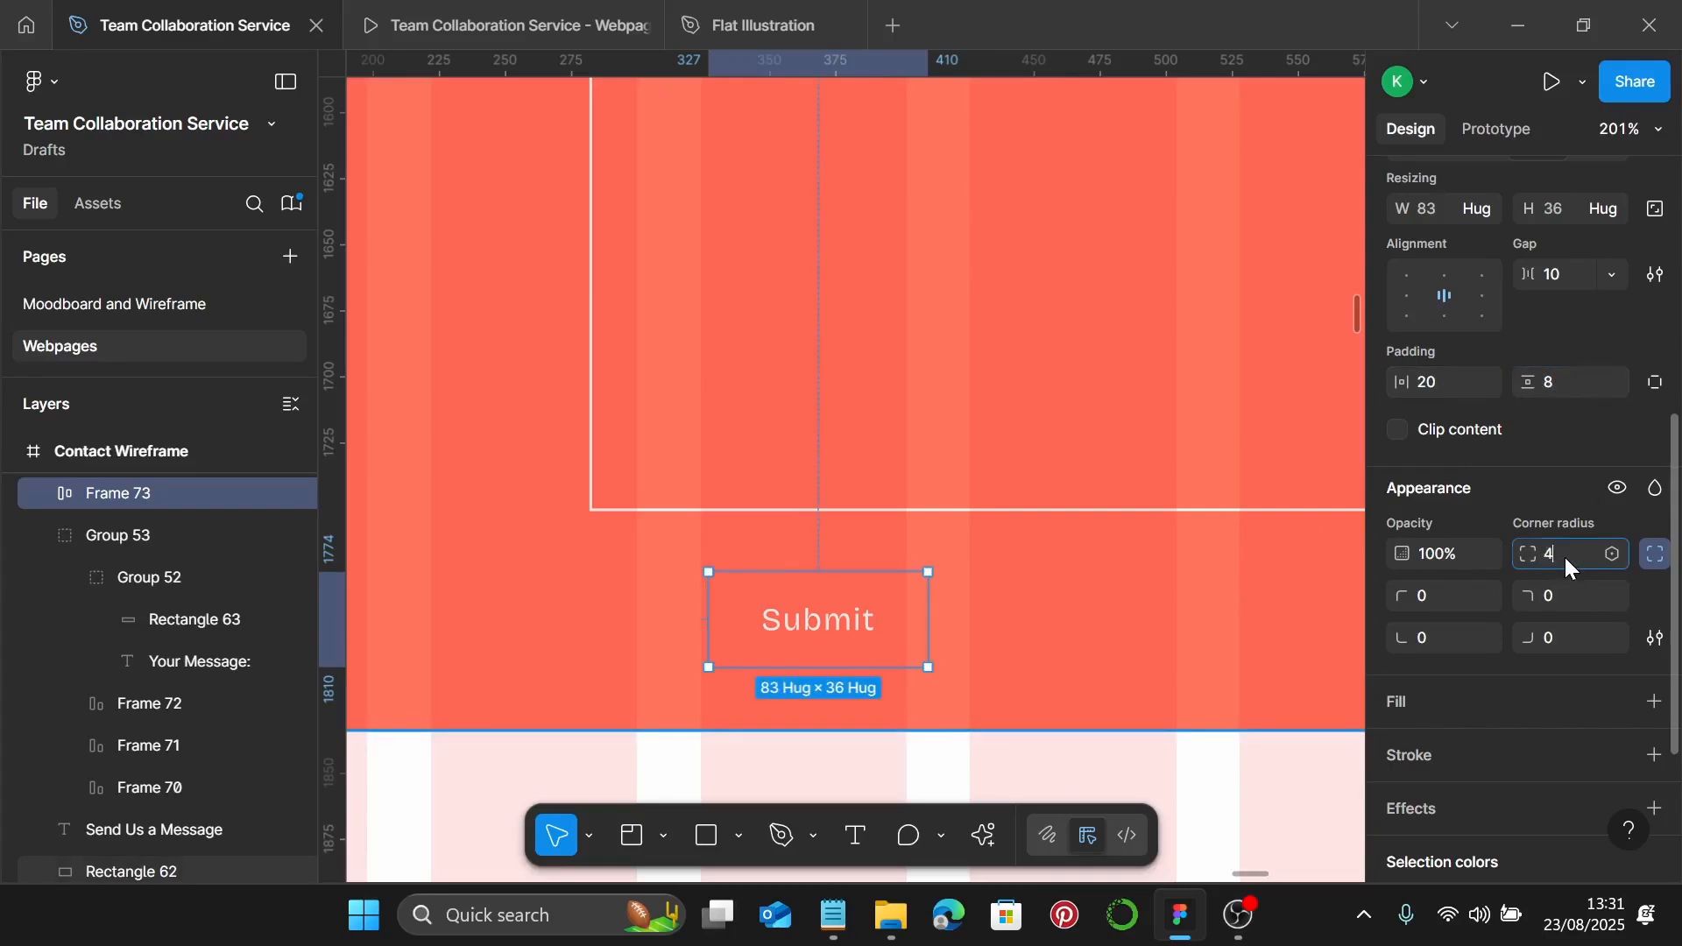
{"action": "type", "text": "4"}
{"action": "key", "text": "Return"}
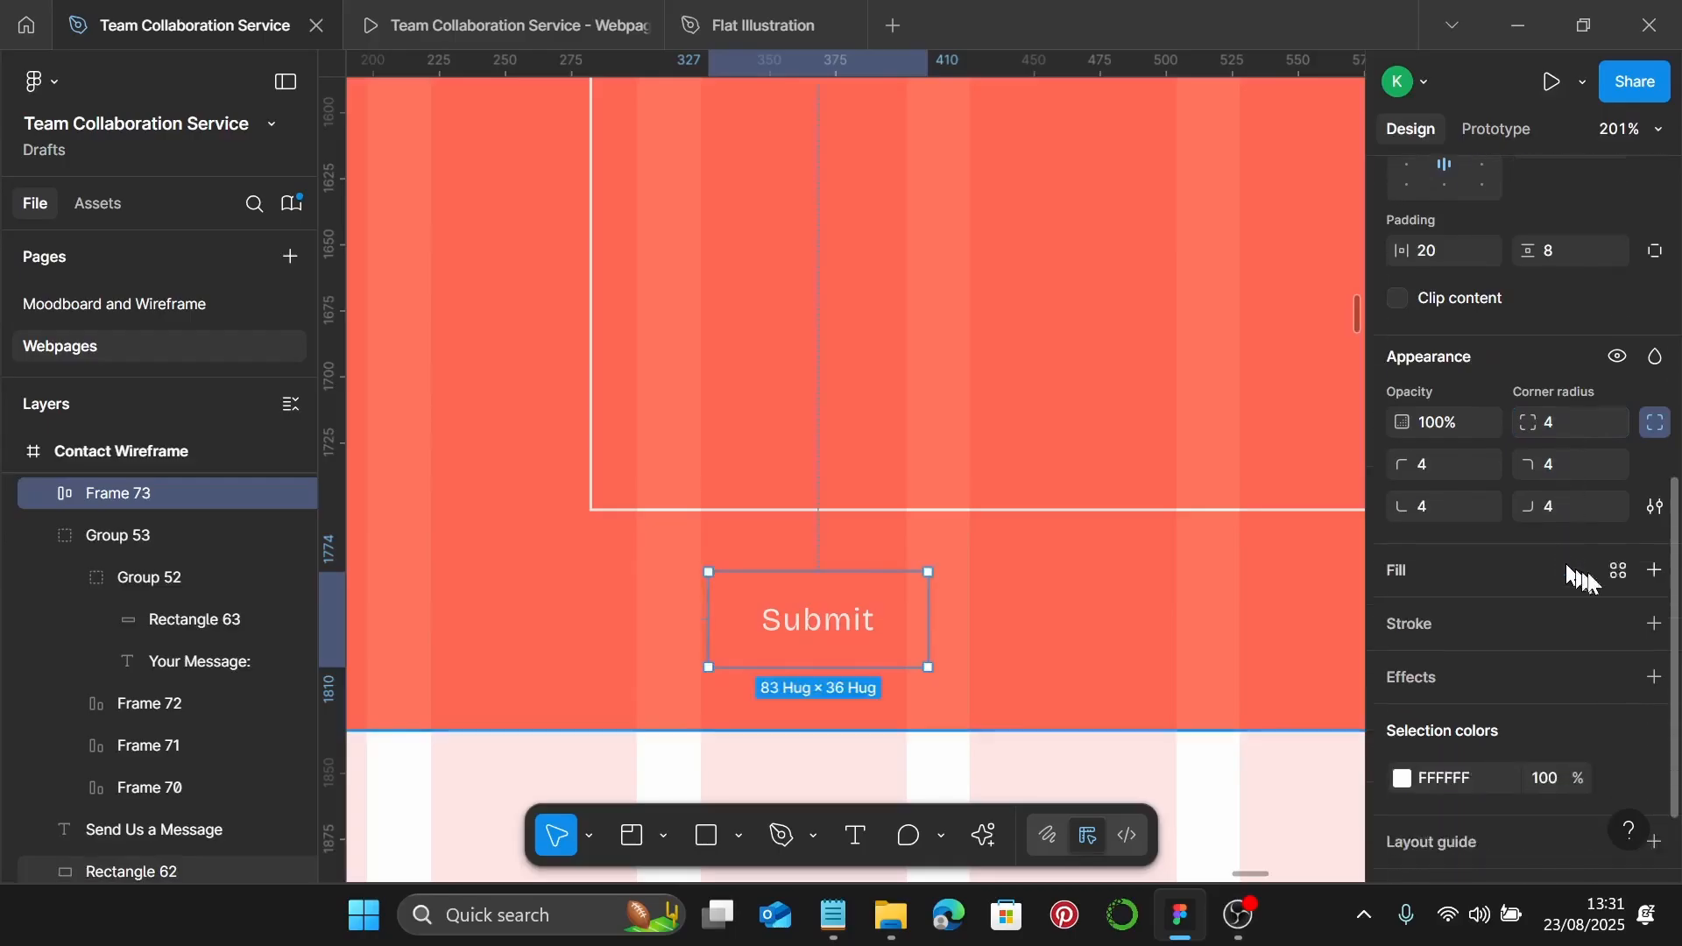
{"action": "left_click", "coordinate": [1652, 570]}
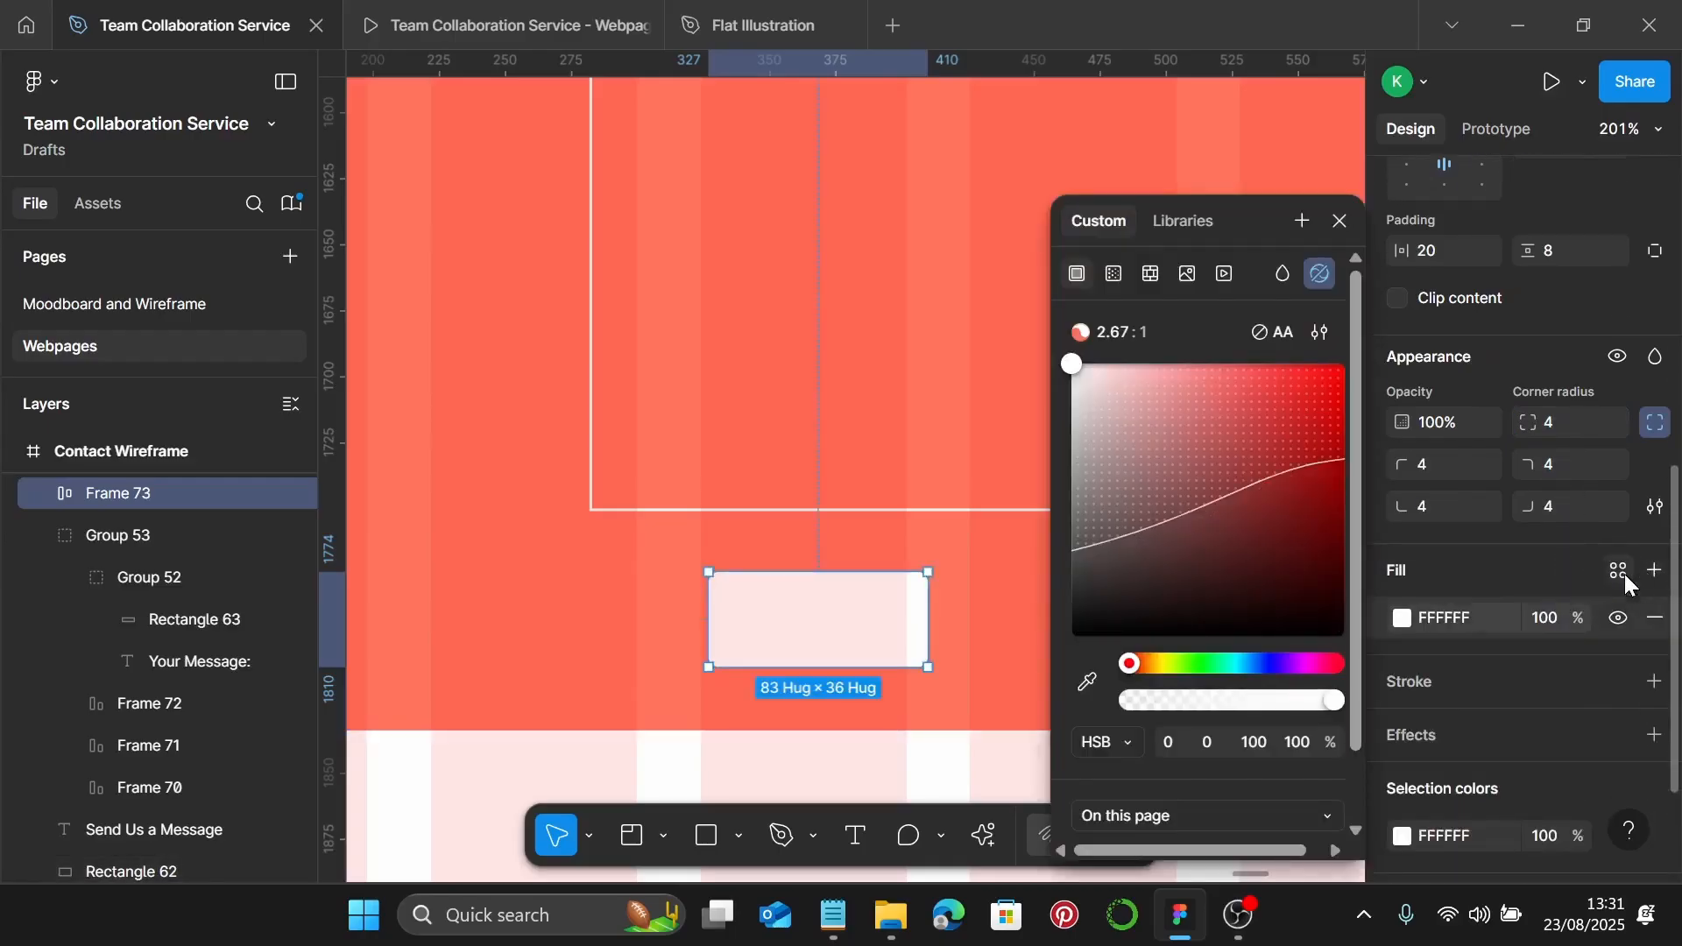
{"action": "left_click", "coordinate": [1619, 572]}
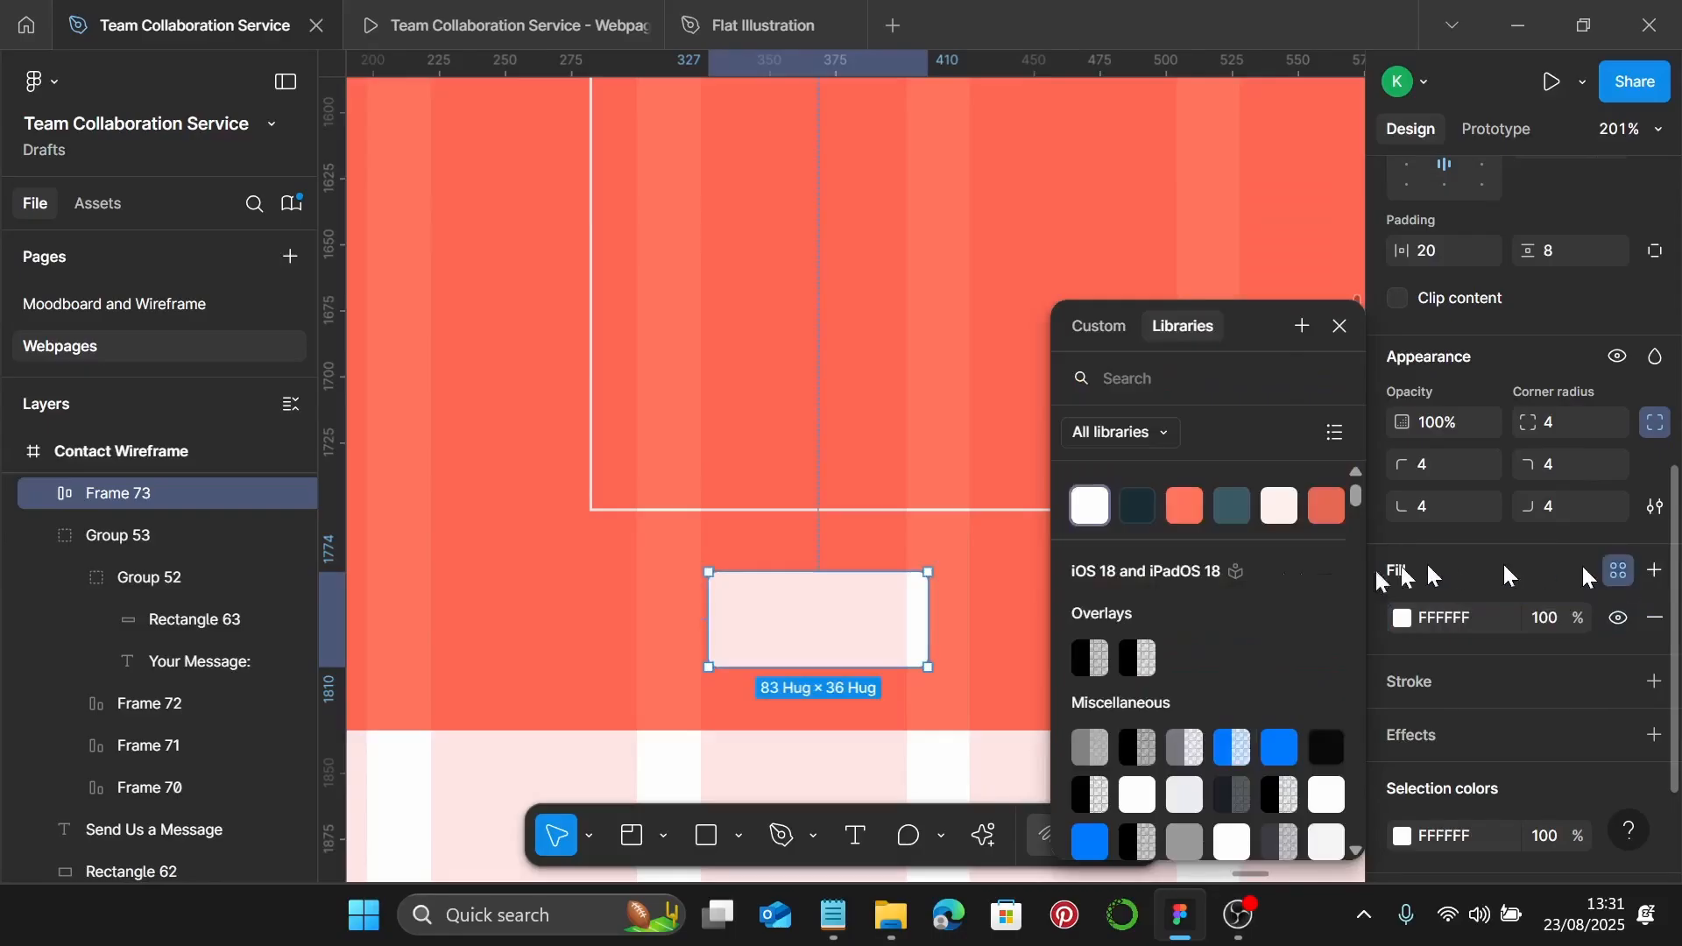
{"action": "left_click", "coordinate": [1132, 512]}
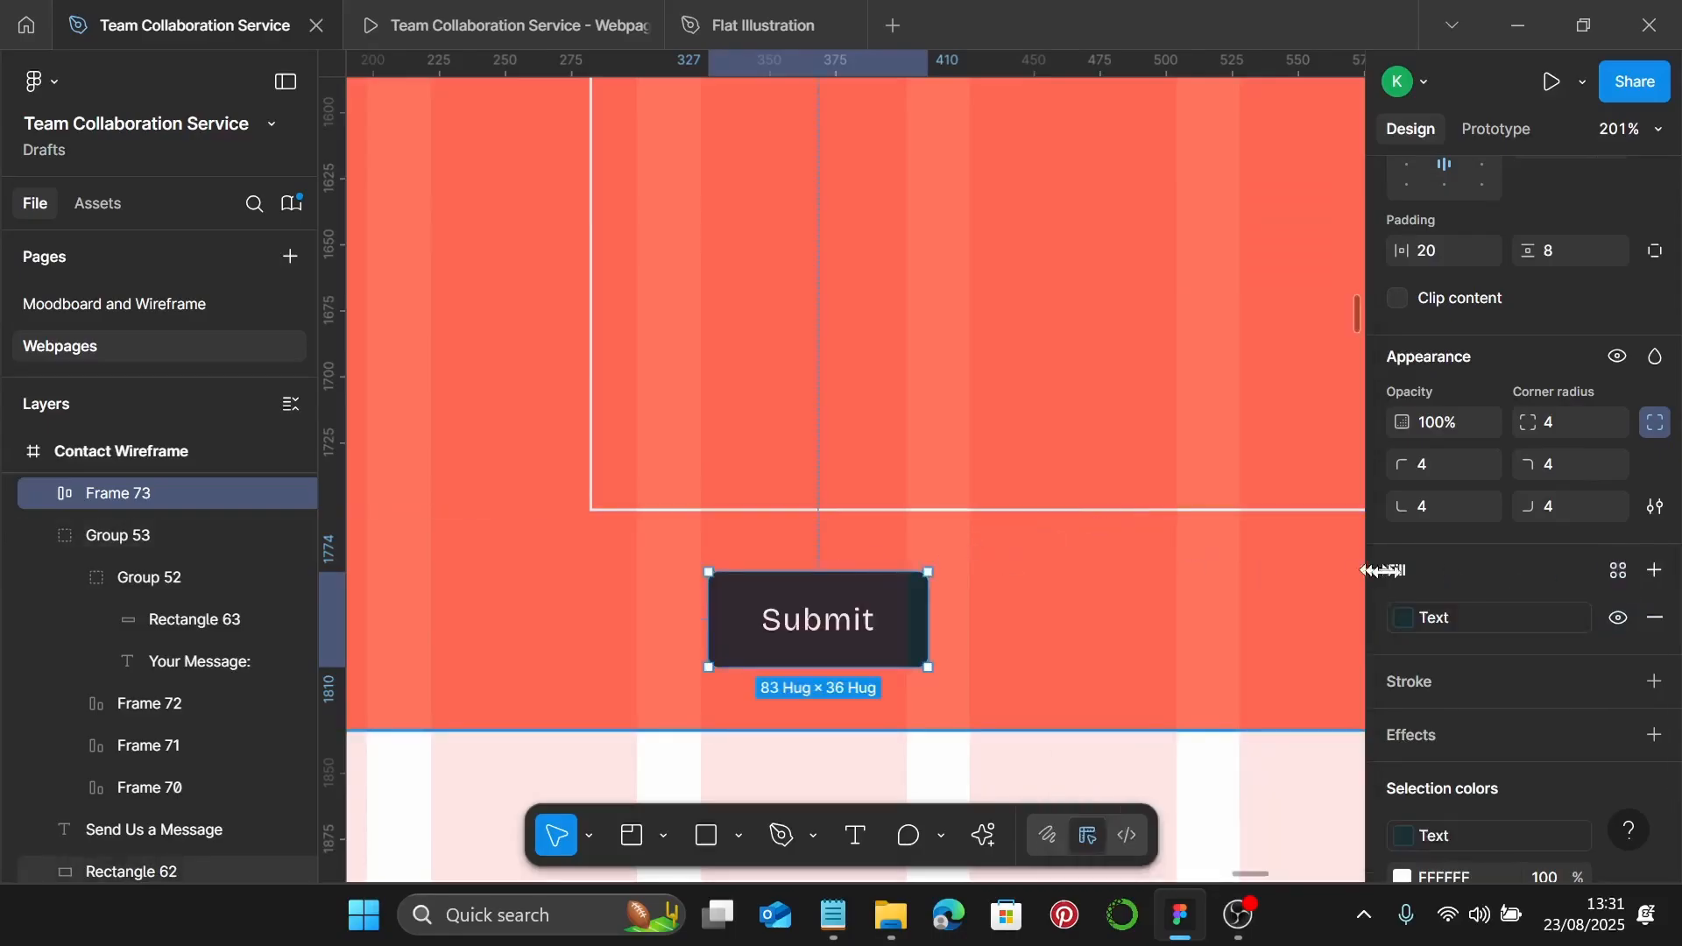
{"action": "left_click", "coordinate": [1612, 571]}
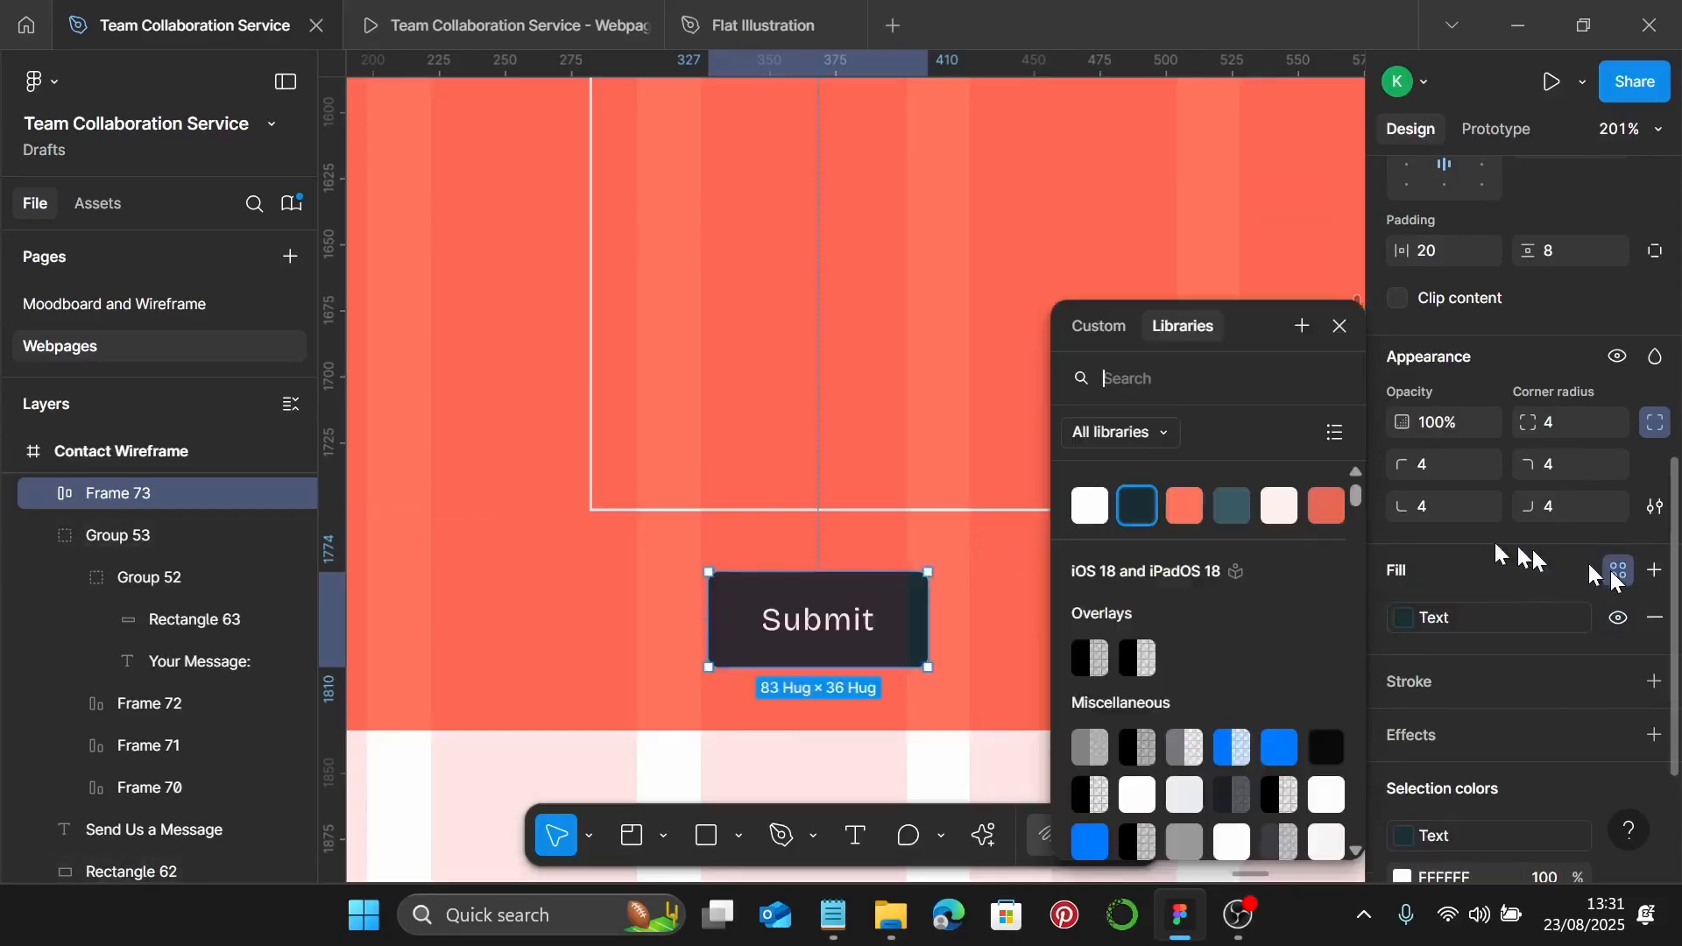
{"action": "left_click", "coordinate": [1239, 506]}
Apply the white Background colour style to the Submit button's text
{"action": "left_click", "coordinate": [839, 620]}
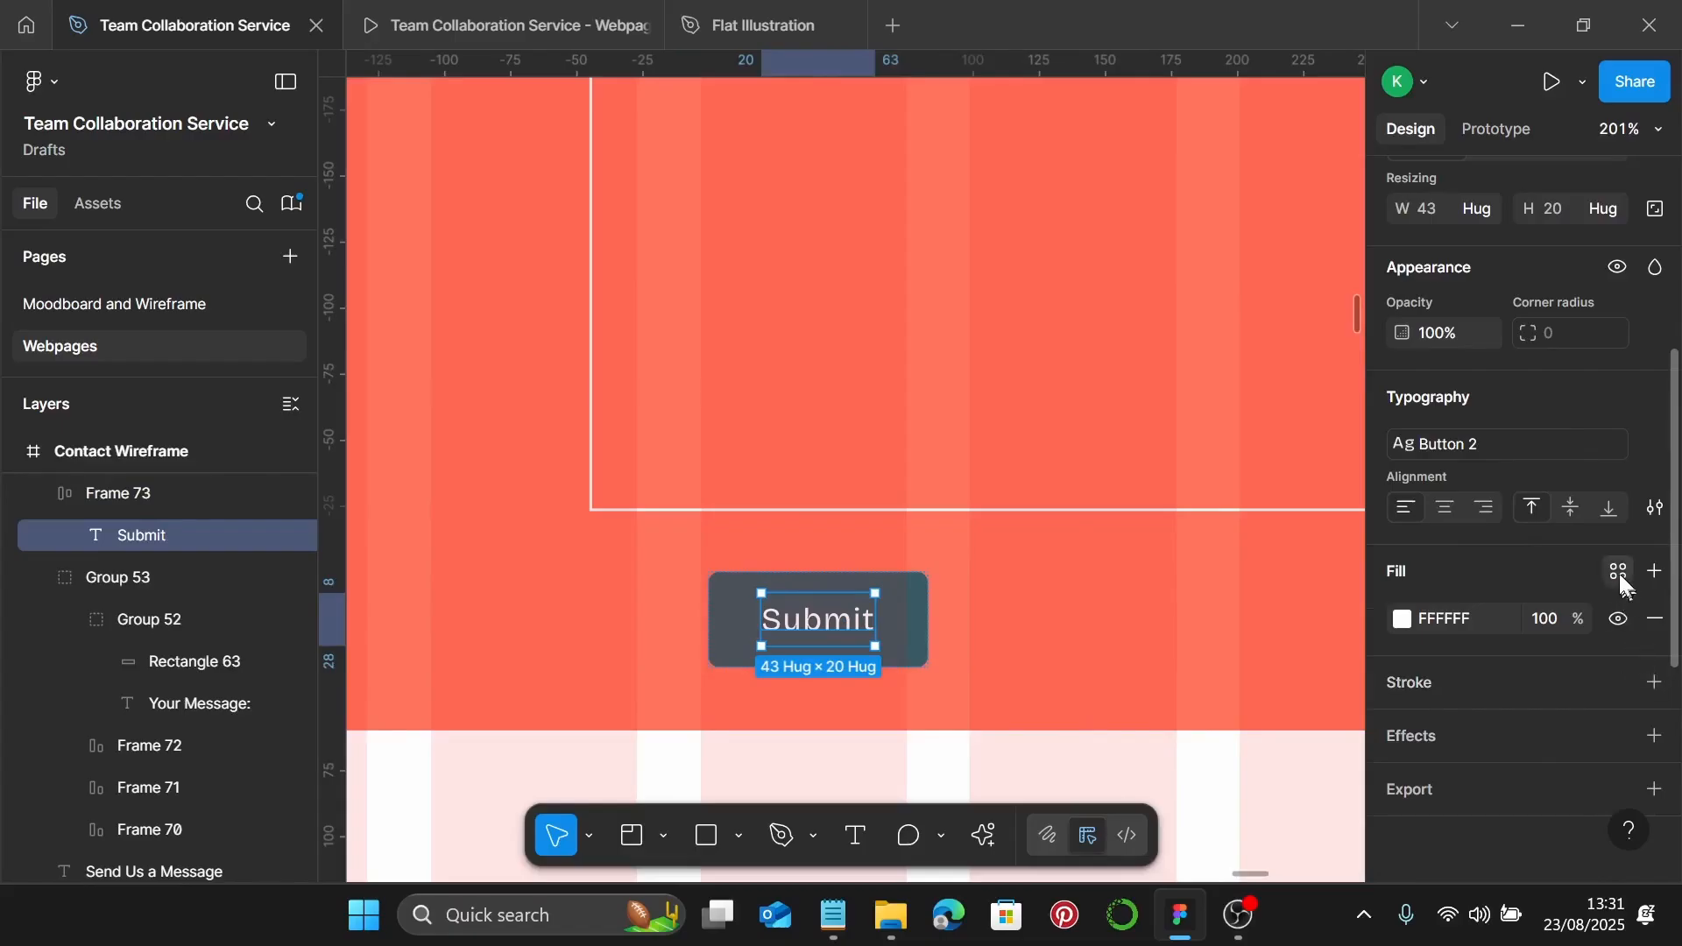
{"action": "left_click", "coordinate": [1619, 574]}
{"action": "left_click", "coordinate": [1086, 501]}
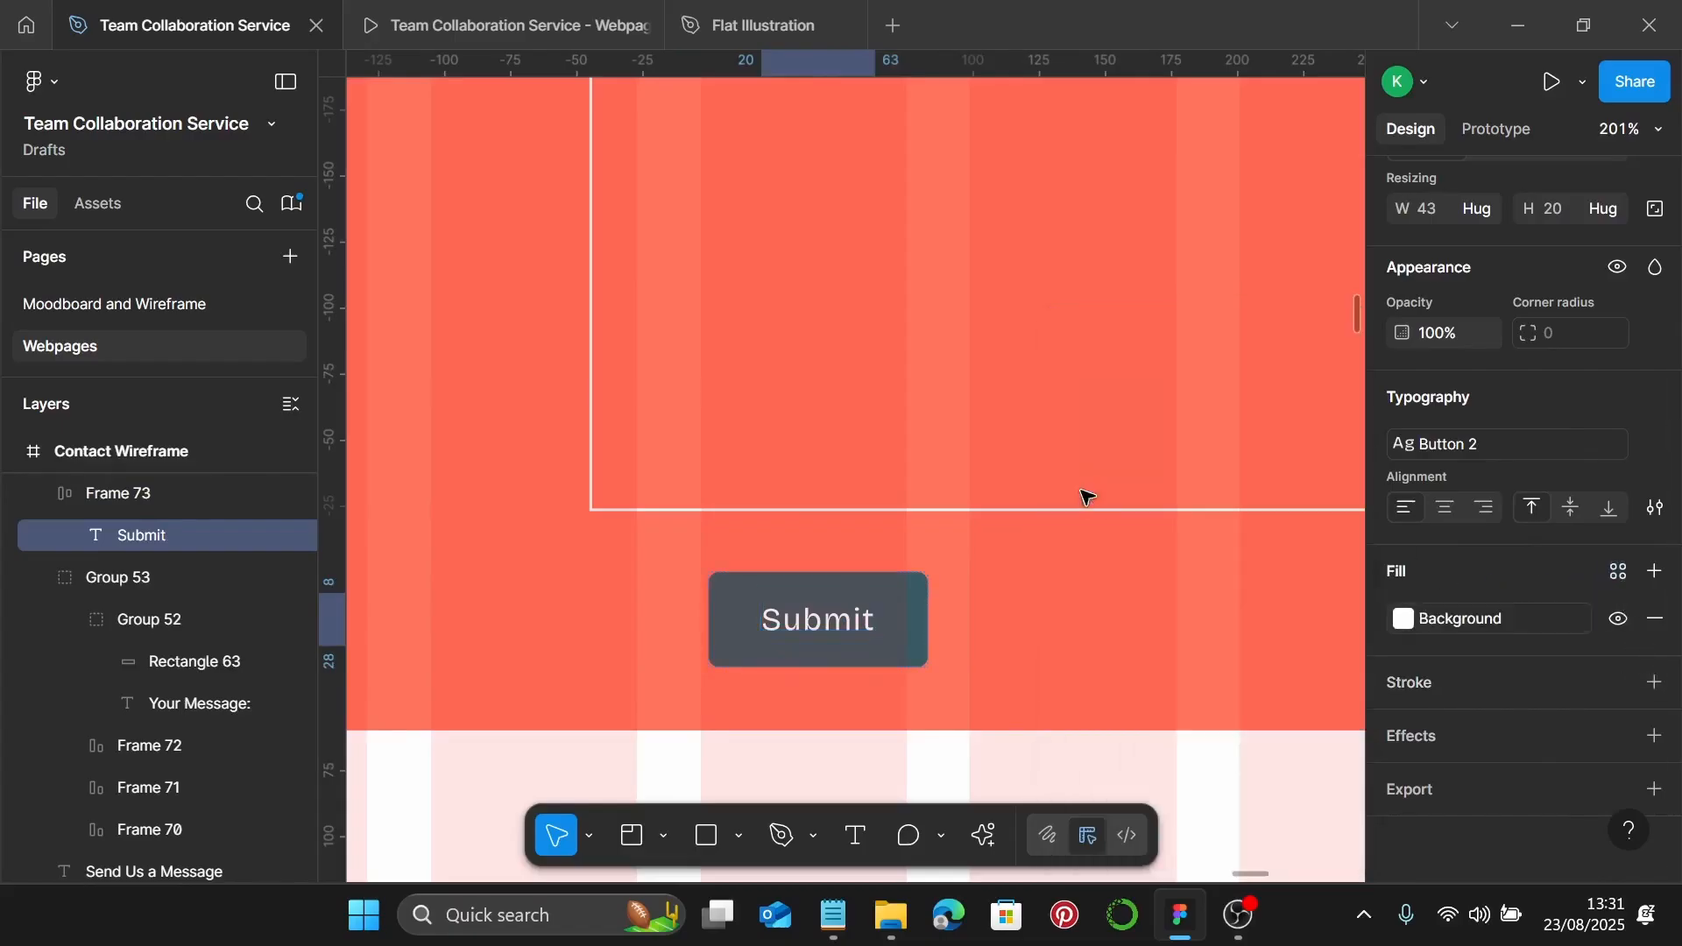
Move the Submit button so its left edge lines up with the left edge of the message box
{"action": "scroll", "coordinate": [1020, 648], "scroll_direction": "down", "scroll_amount": 2}
{"action": "left_click", "coordinate": [1037, 637]}
{"action": "scroll", "coordinate": [1036, 637], "scroll_direction": "down", "scroll_amount": 2}
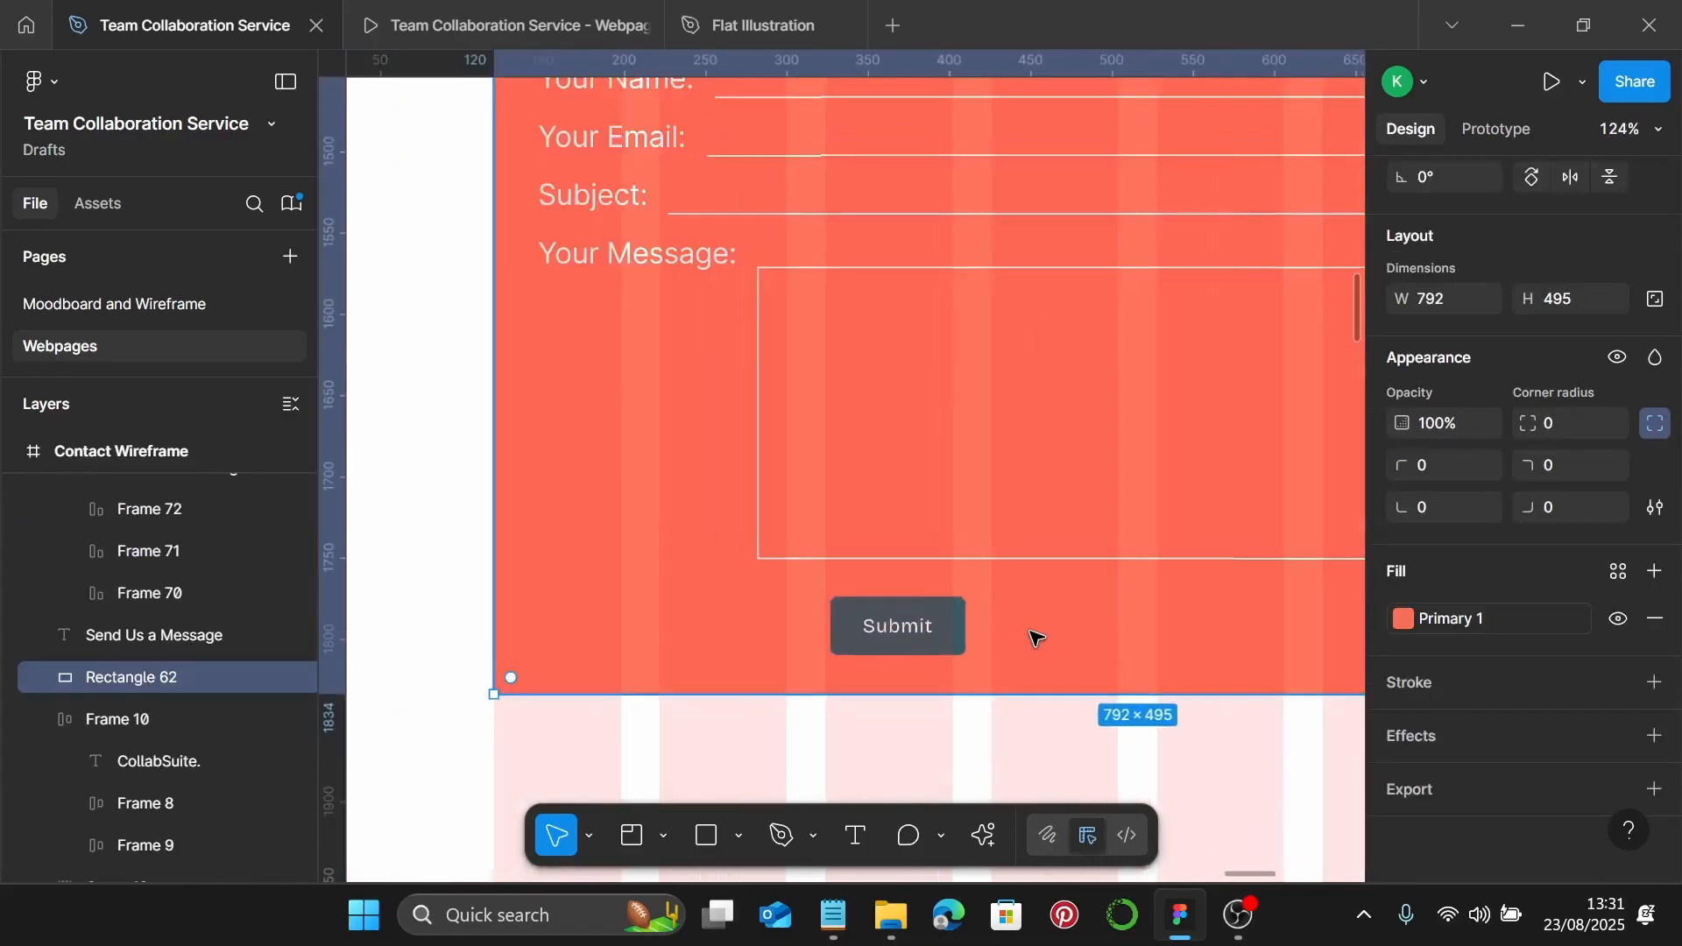
{"action": "left_click", "coordinate": [880, 620]}
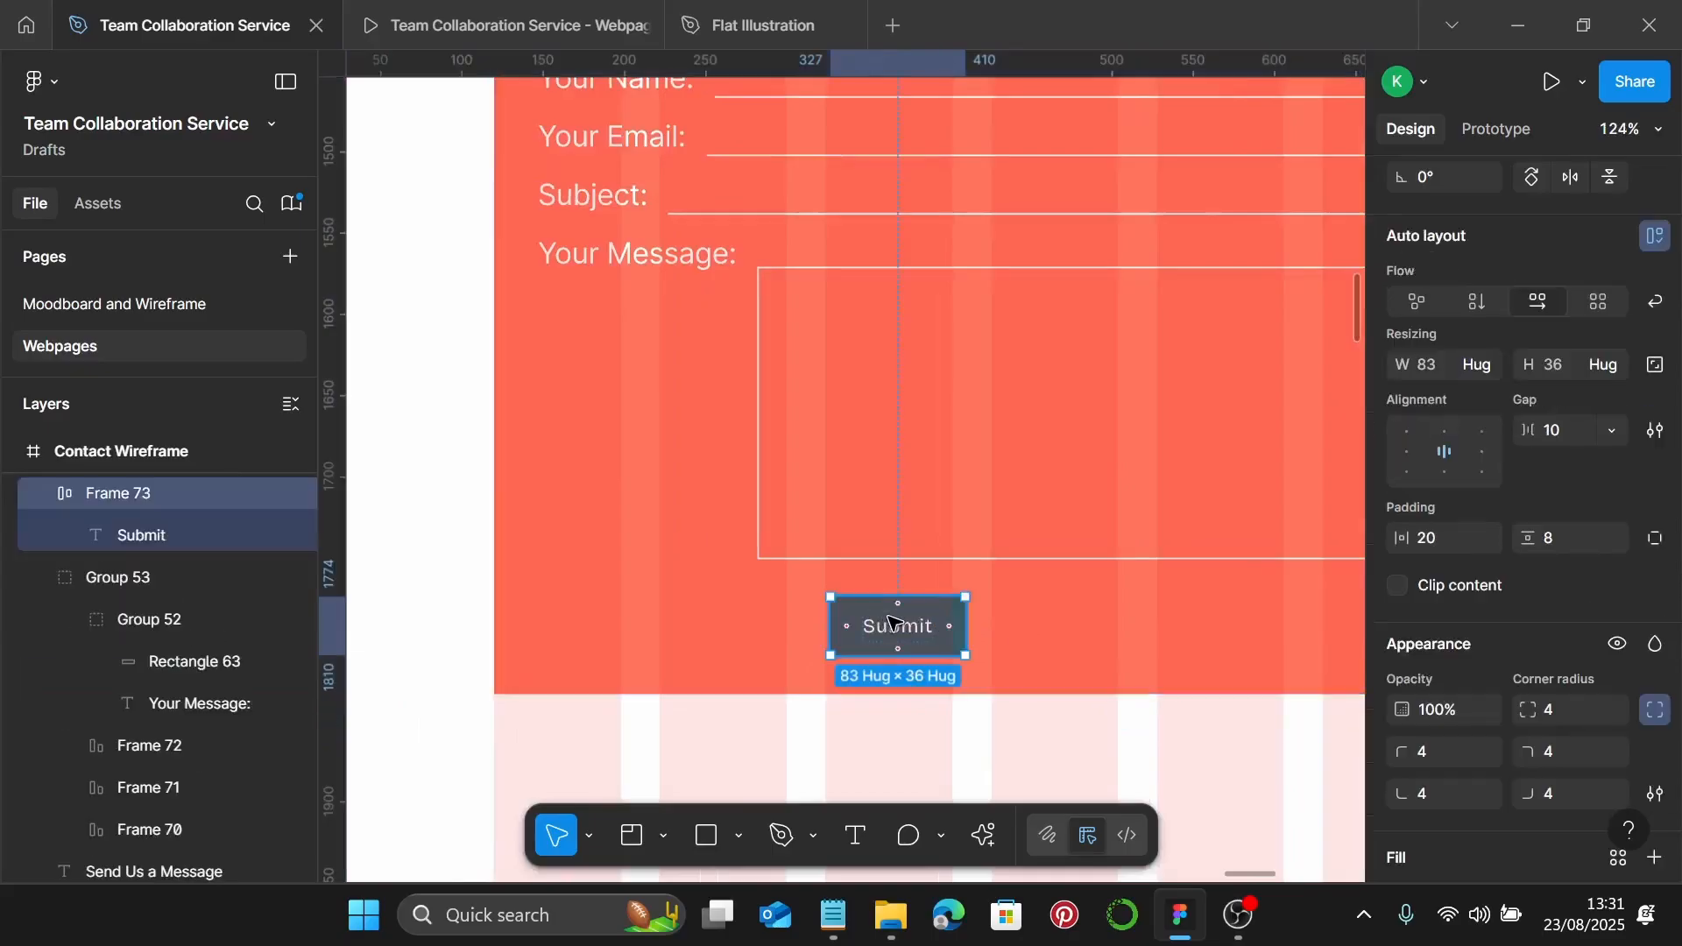
{"action": "left_click_drag", "start_coordinate": [894, 625], "coordinate": [823, 605]}
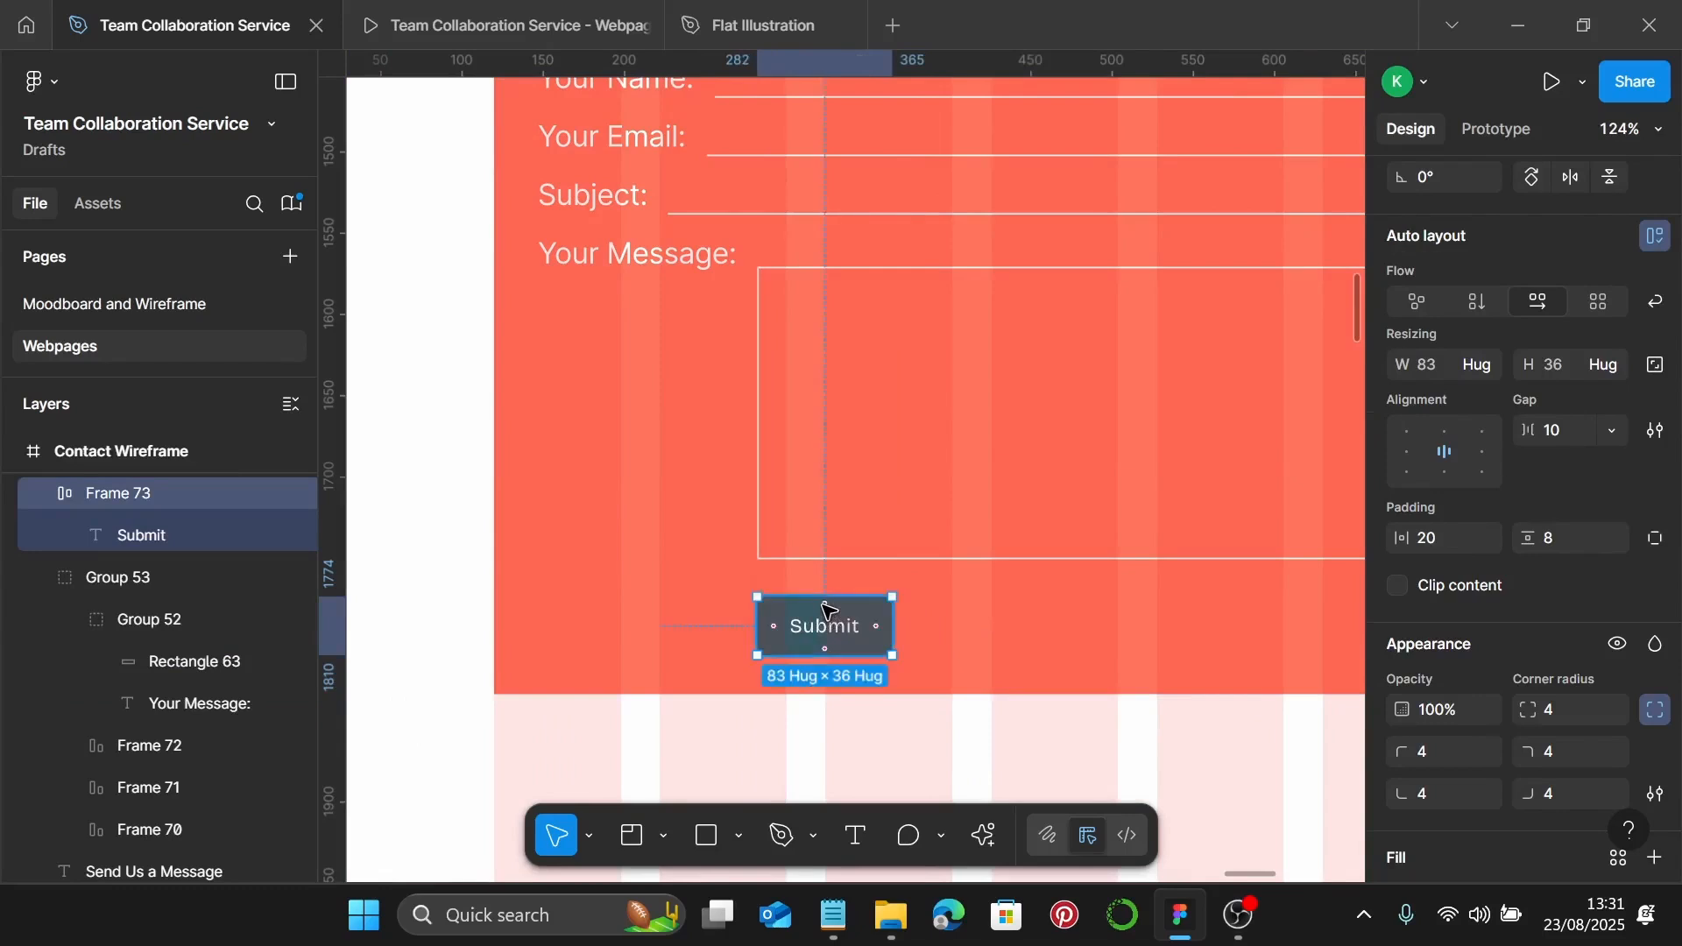
Set the vertical spacing between the "Send Us a Message" heading, the form fields and the Submit button to 20 and group them
{"action": "scroll", "coordinate": [823, 618], "scroll_direction": "down", "scroll_amount": 2}
{"action": "scroll", "coordinate": [823, 617], "scroll_direction": "up", "scroll_amount": 1}
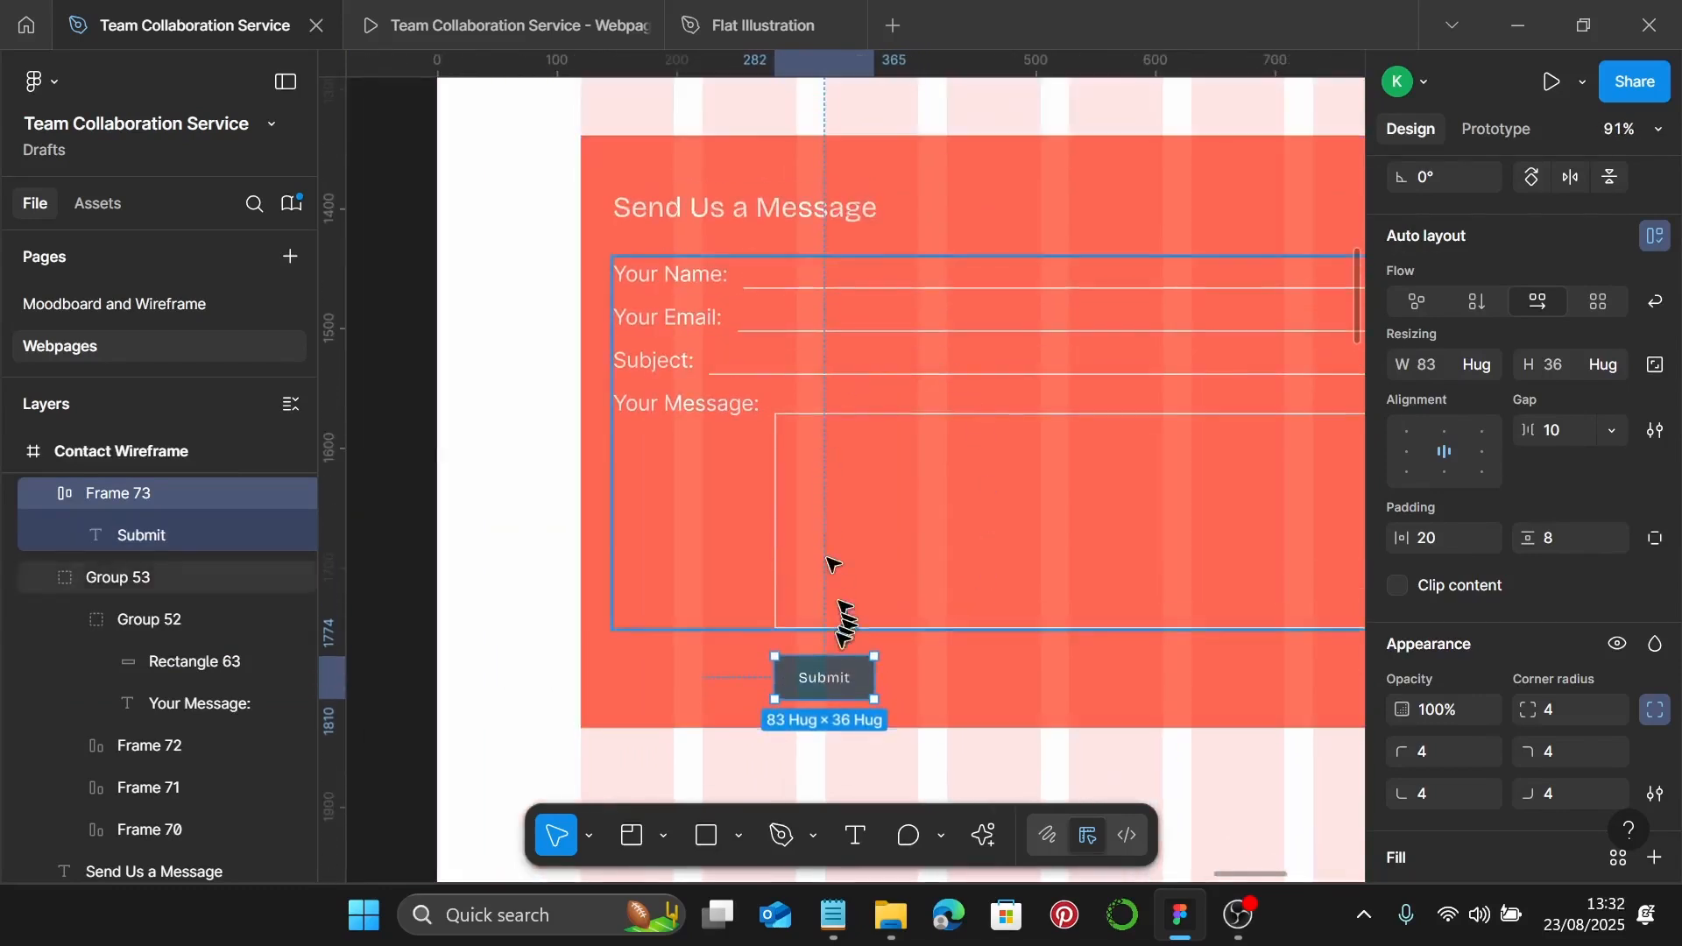
{"action": "left_click", "coordinate": [771, 219]}
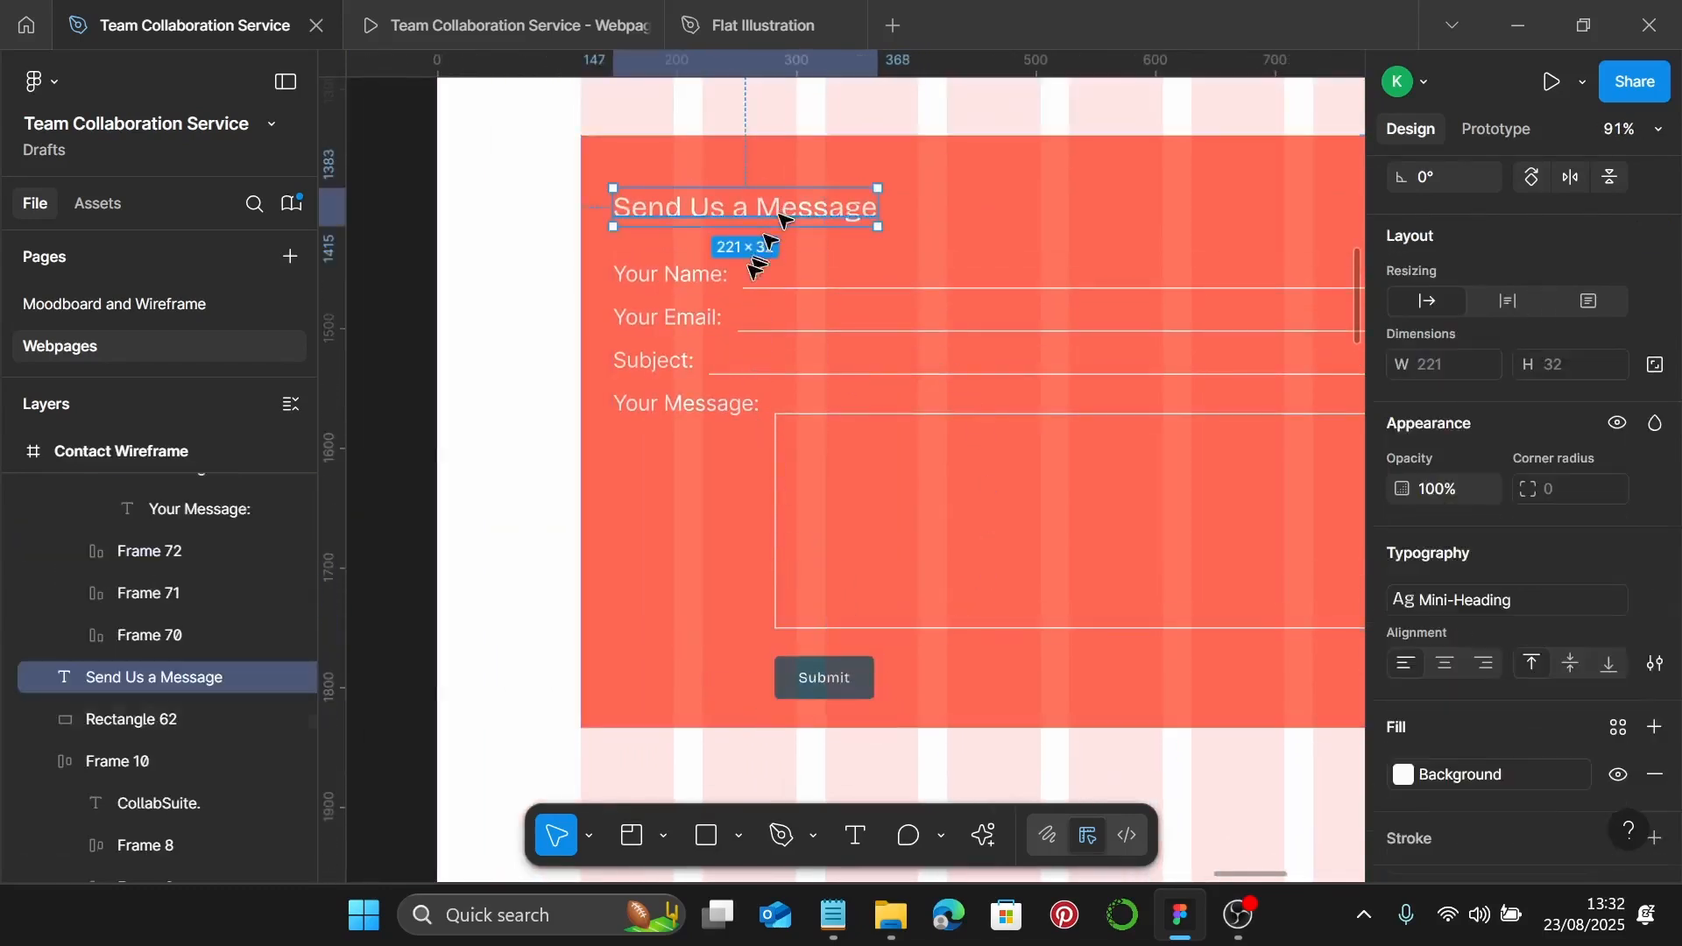
{"action": "left_click", "coordinate": [707, 315], "text": "shift"}
{"action": "left_click", "coordinate": [801, 675], "text": "shift"}
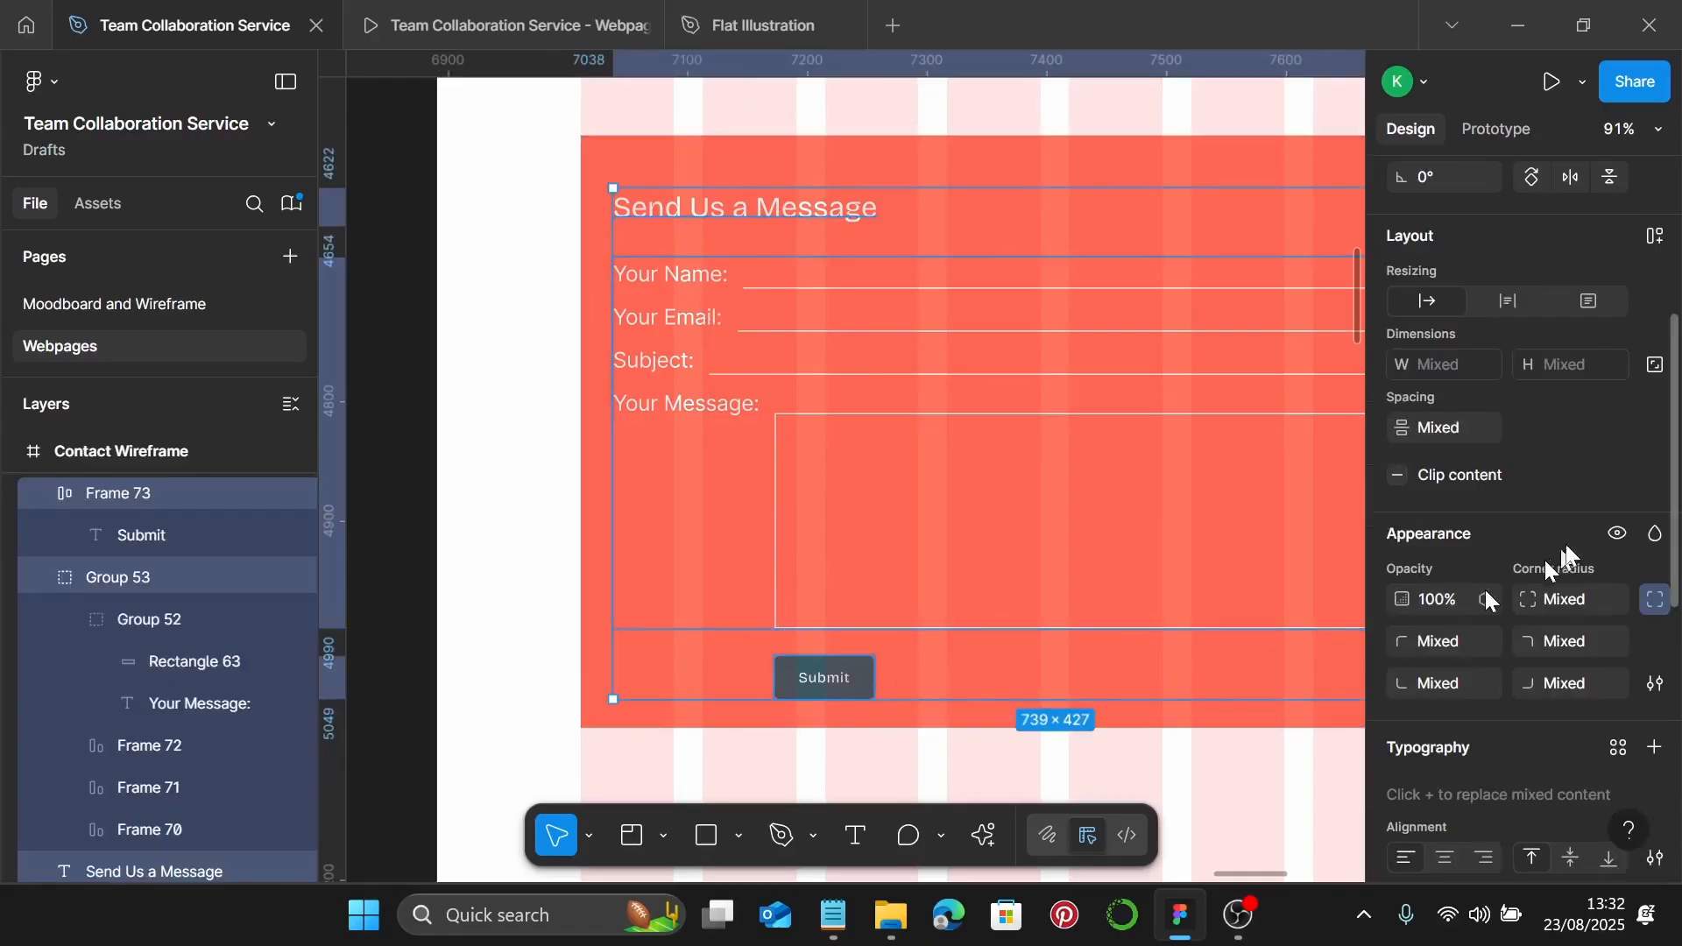
{"action": "left_click", "coordinate": [1449, 424]}
{"action": "type", "text": "20"}
{"action": "key", "text": "Return"}
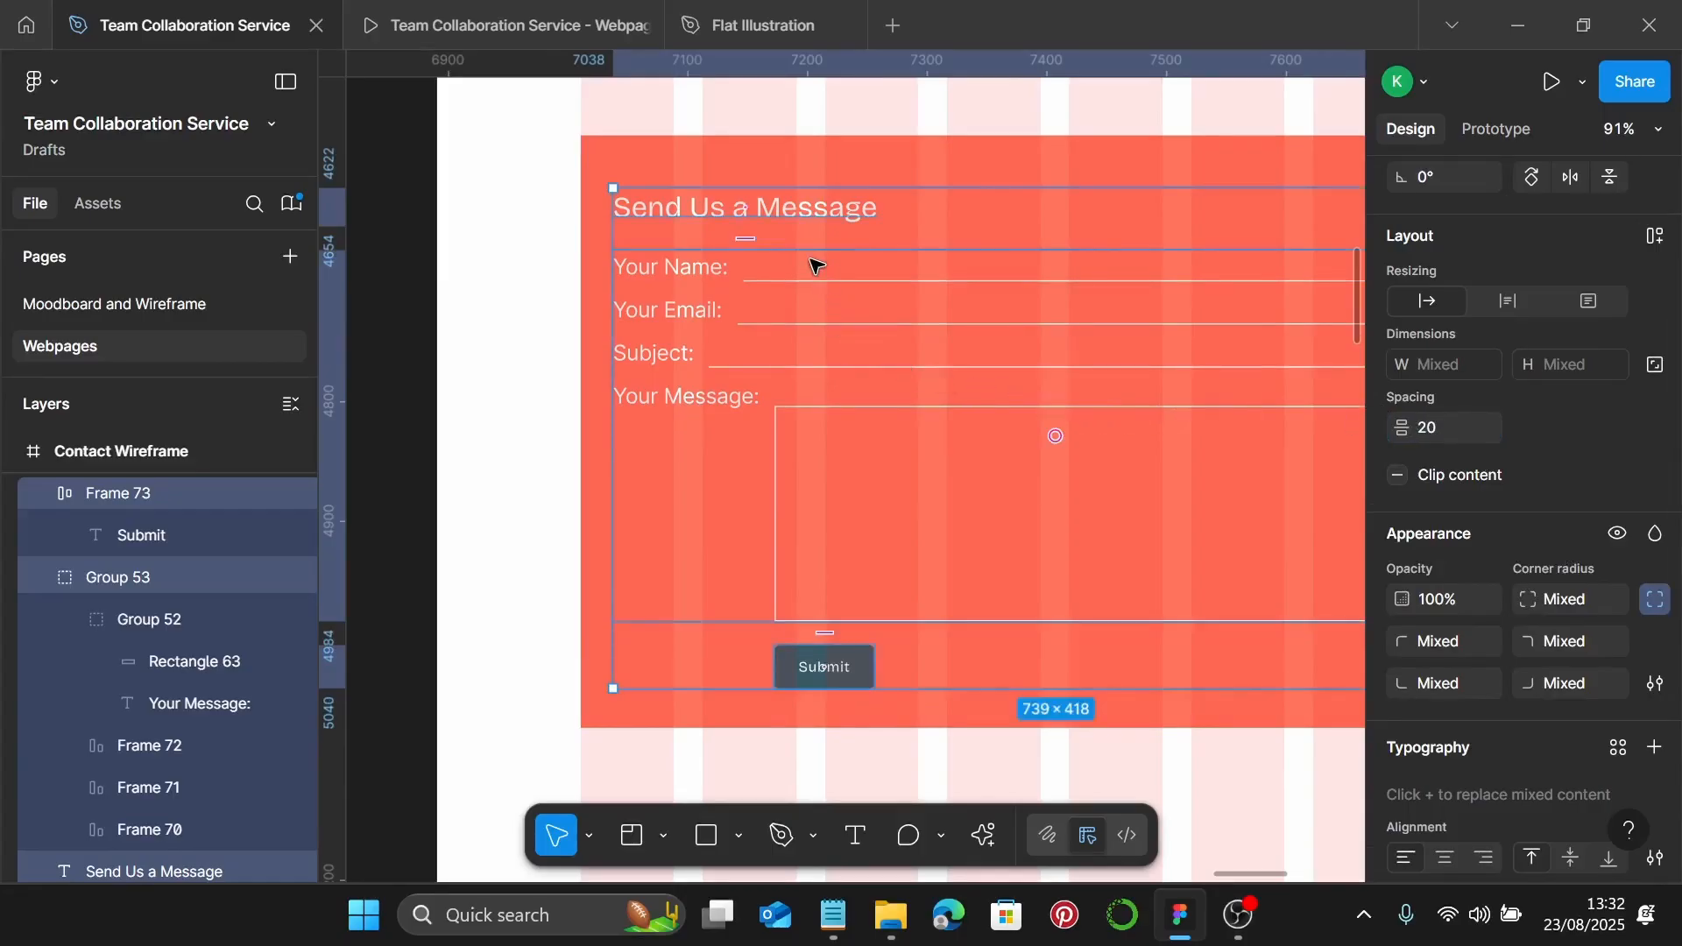
{"action": "key", "text": "ctrl+g"}
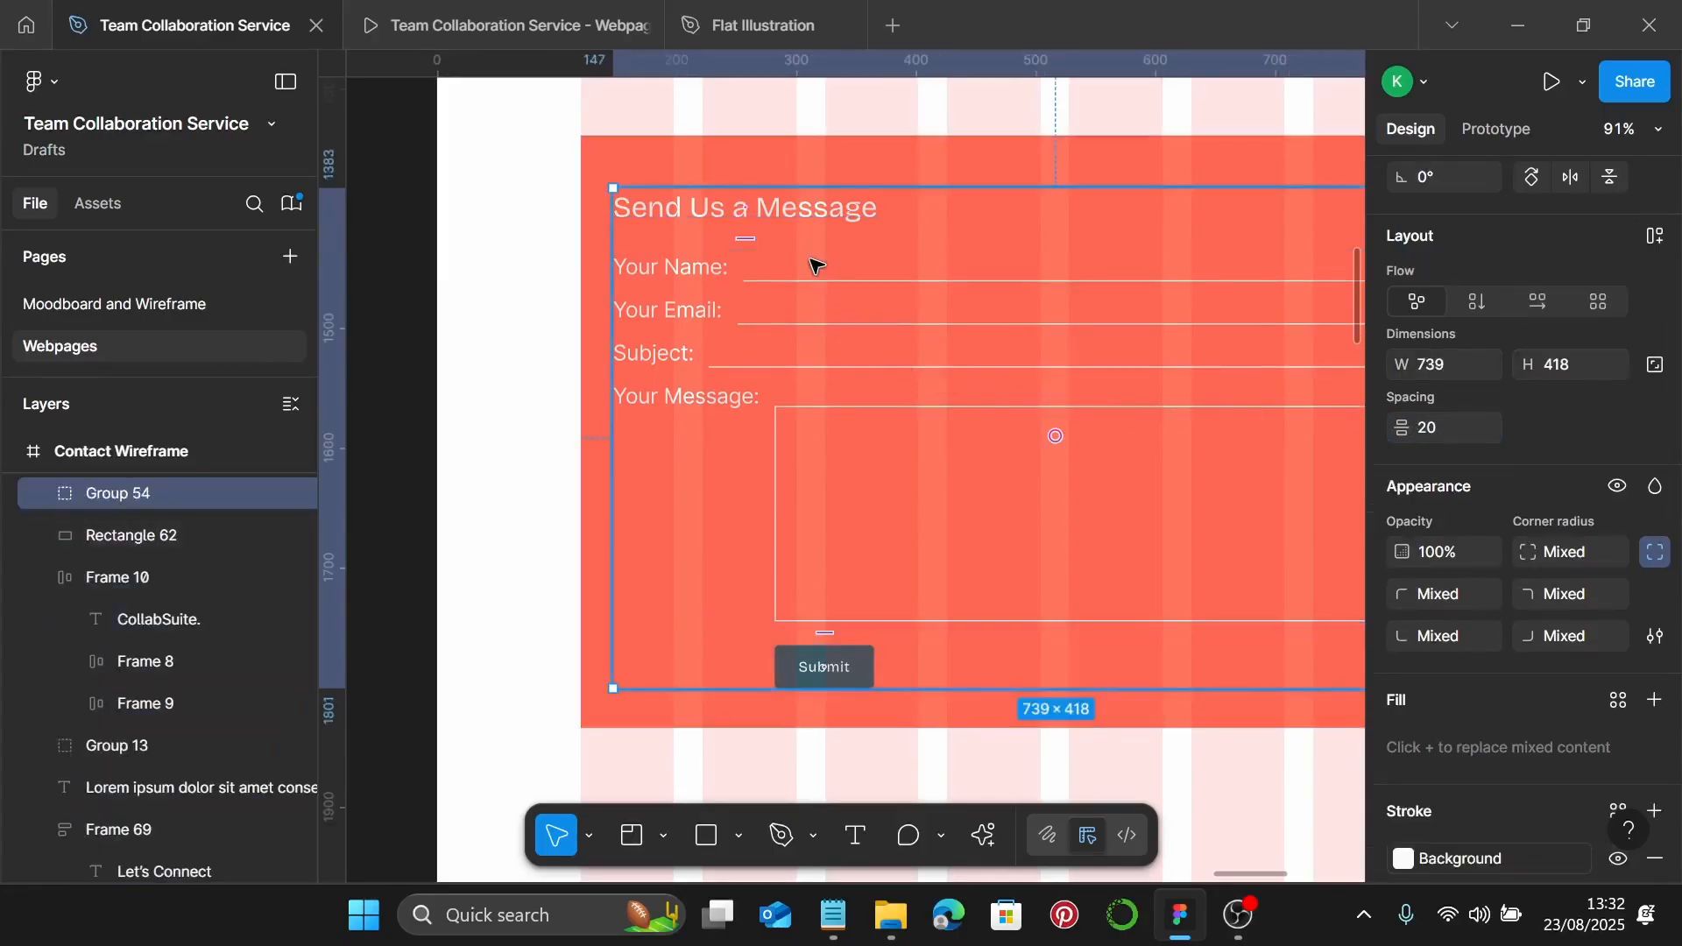
Centre the form content group vertically on the coloured panel rectangle and group the two together
{"action": "left_click", "coordinate": [862, 144], "text": "shift"}
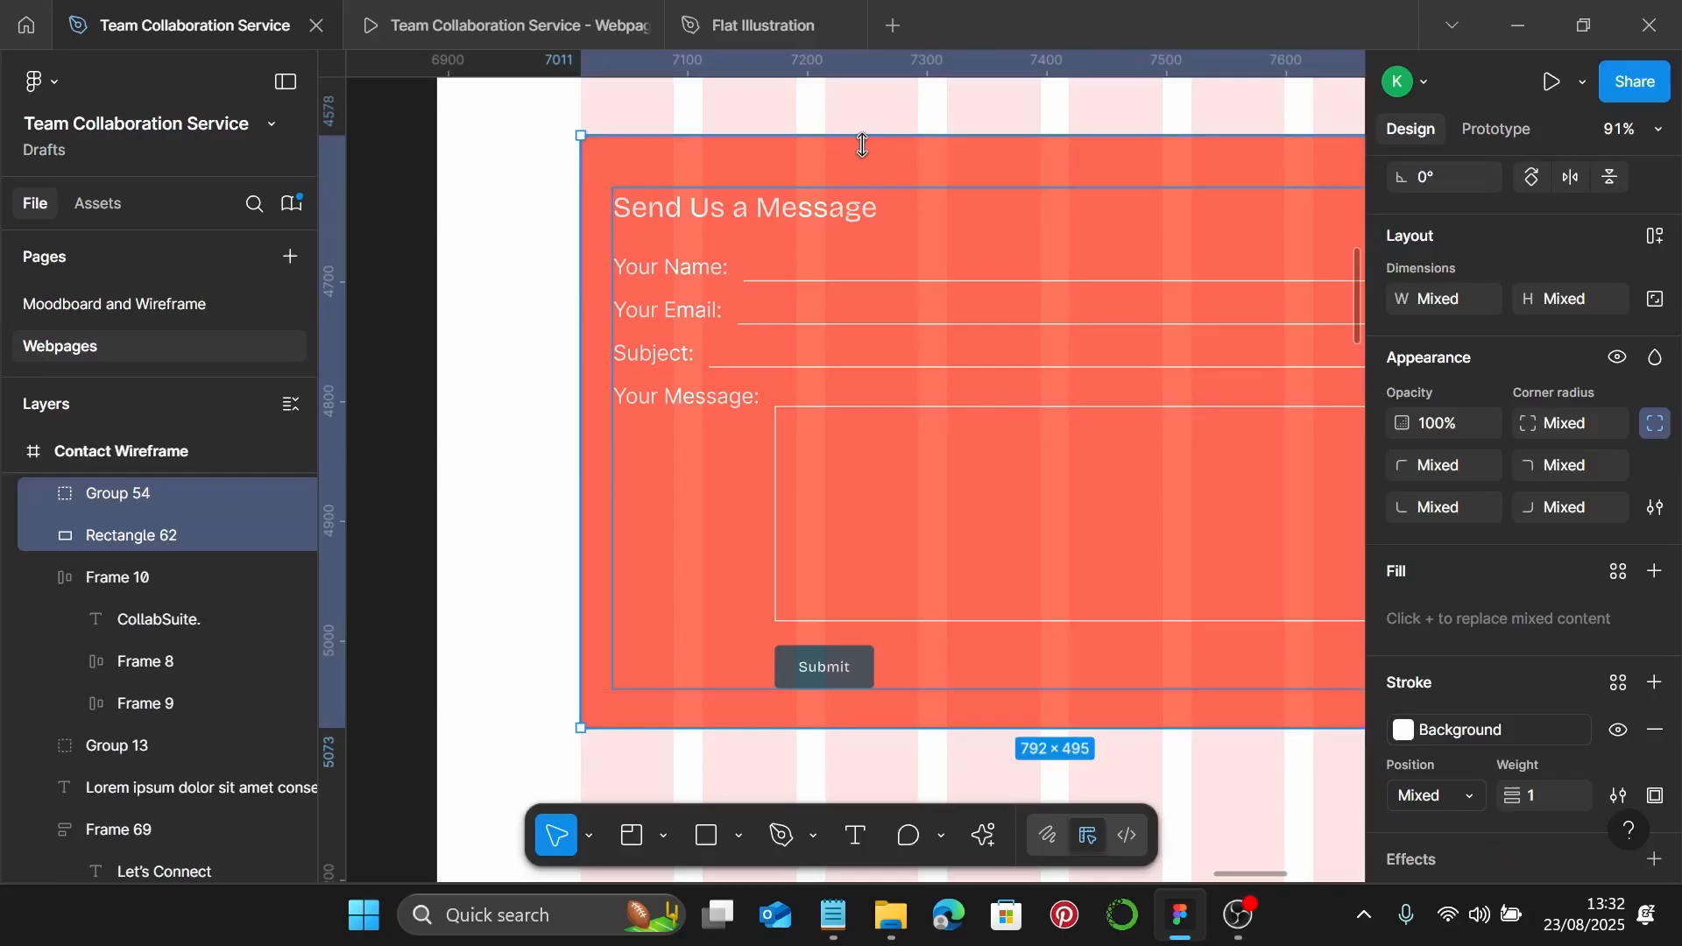
{"action": "key", "text": "alt+v"}
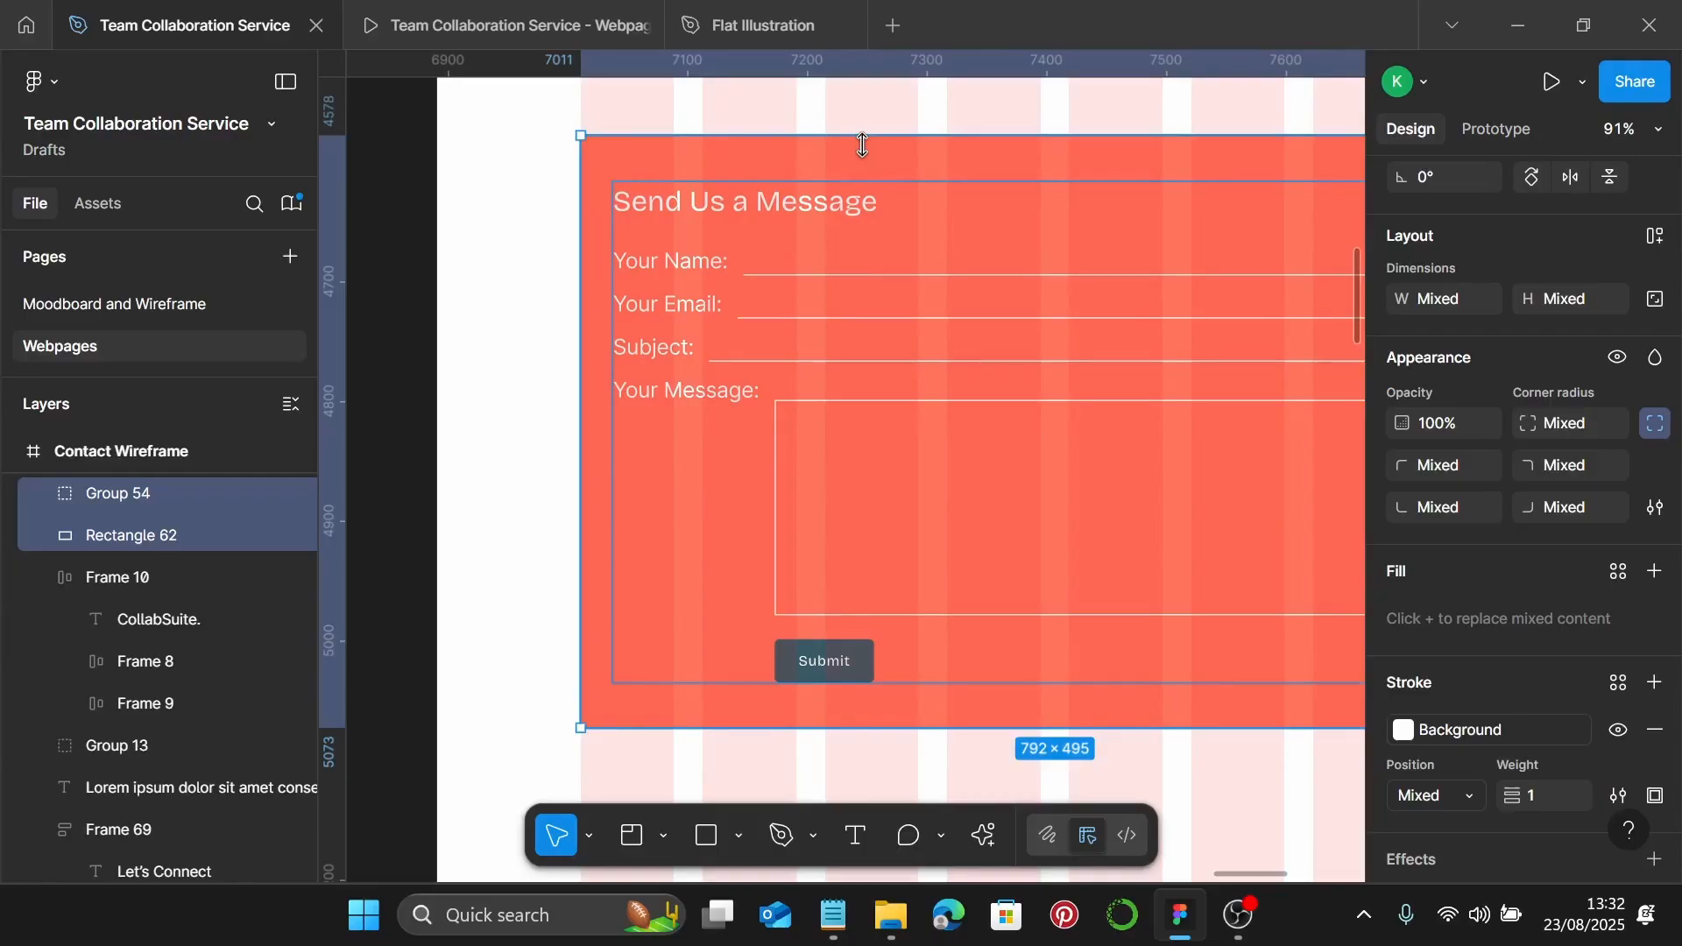
{"action": "key", "text": "ctrl+g"}
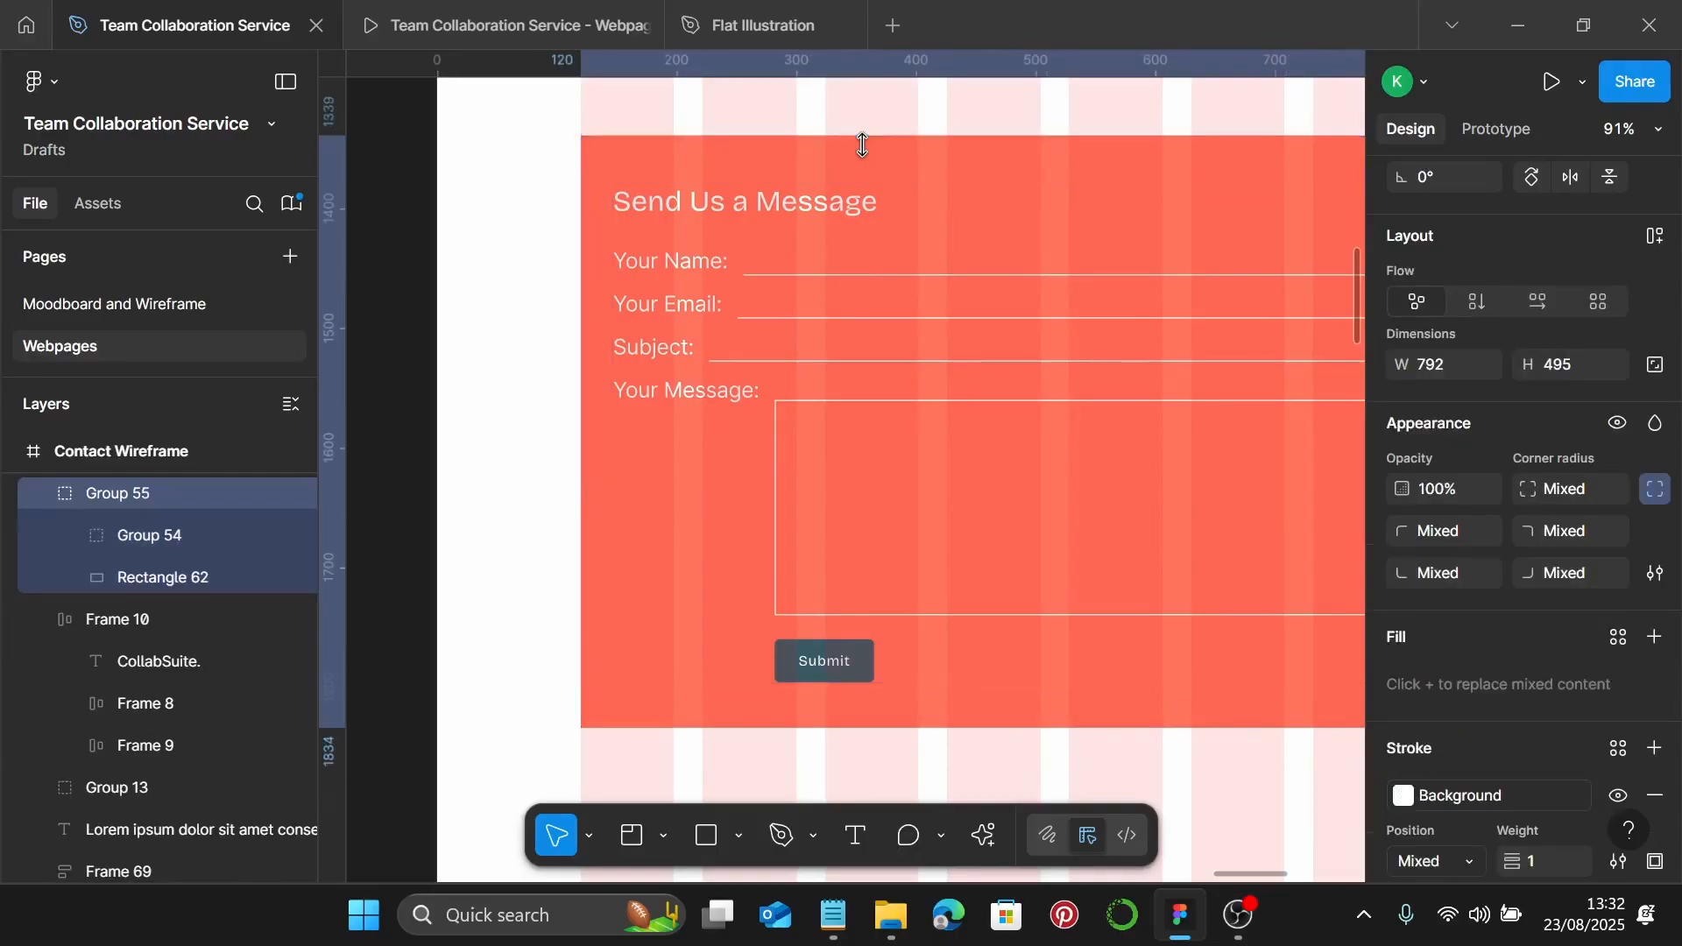
Move the upper Lorem ipsum paragraph straight up to just below the coloured form panel, keeping its left alignment
{"action": "scroll", "coordinate": [862, 145], "scroll_direction": "down", "scroll_amount": 5}
{"action": "left_click", "coordinate": [1282, 237]}
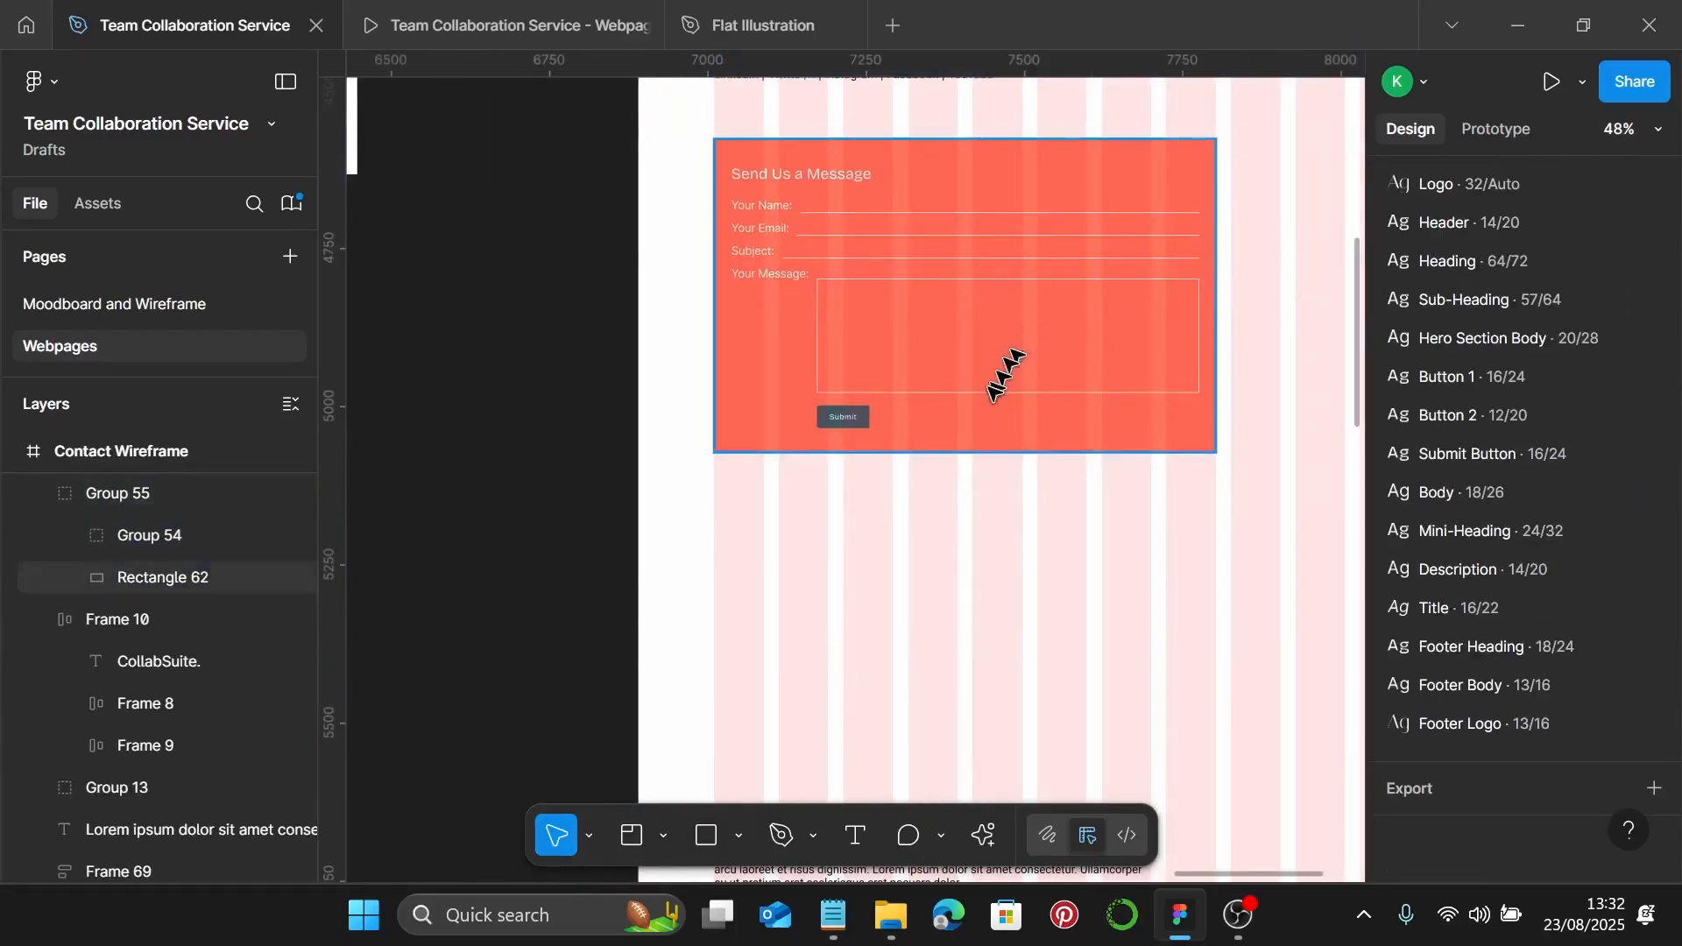
{"action": "scroll", "coordinate": [999, 377], "scroll_direction": "up", "scroll_amount": 1}
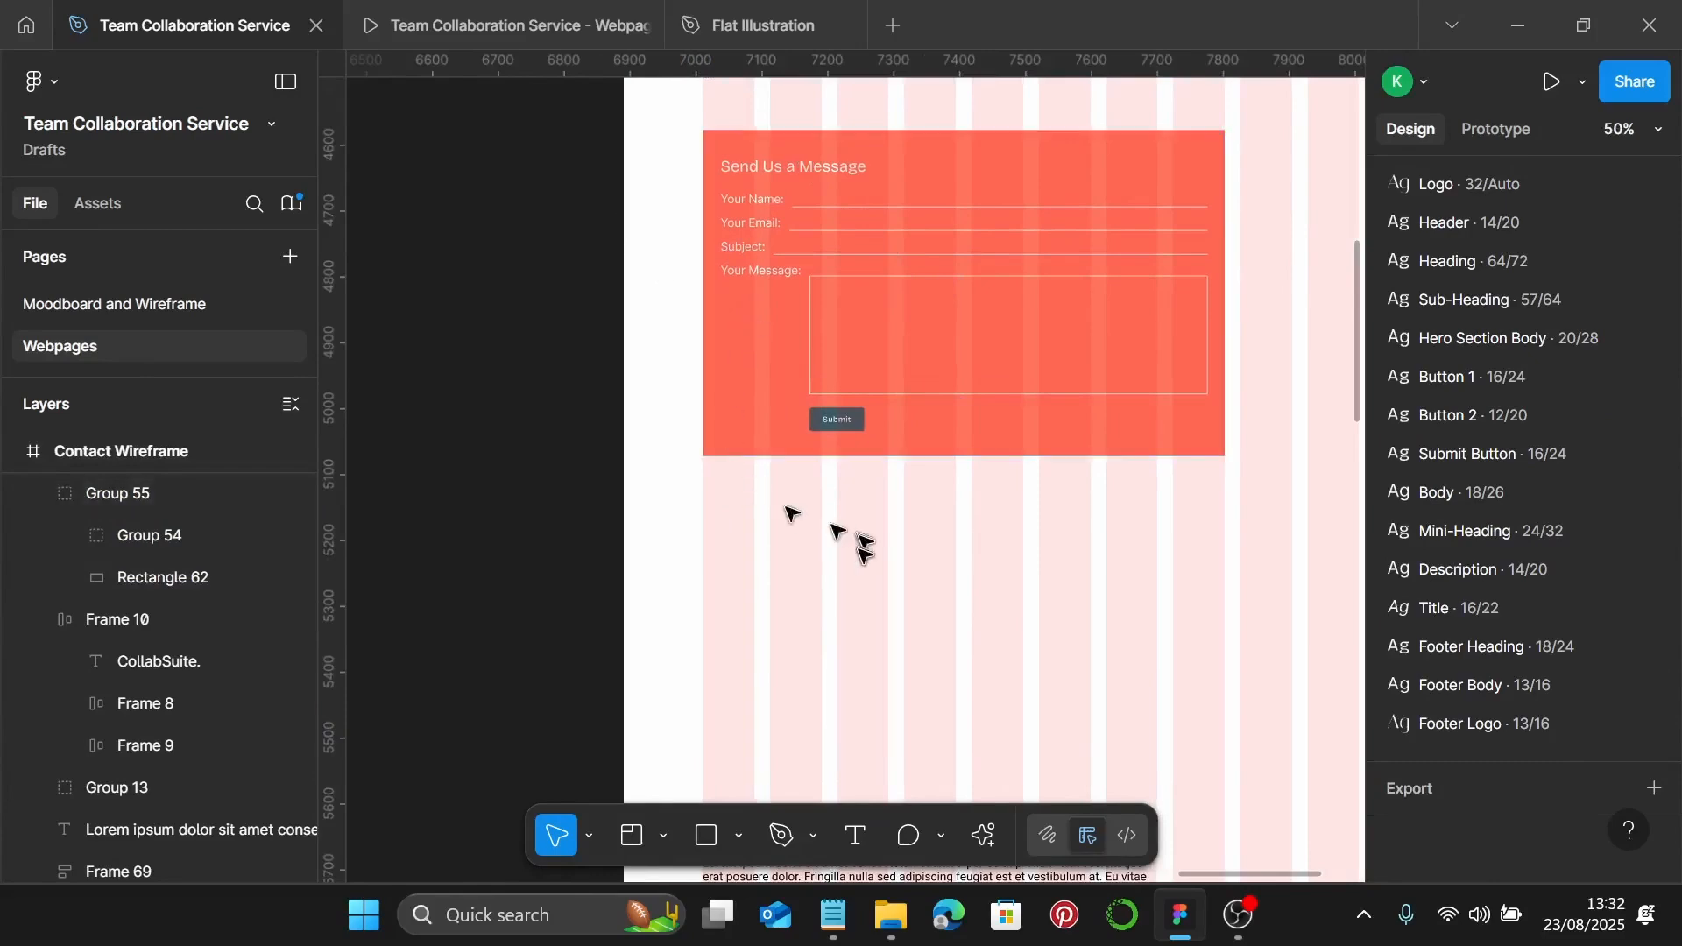
{"action": "scroll", "coordinate": [841, 525], "scroll_direction": "down", "scroll_amount": 2}
{"action": "scroll", "coordinate": [875, 537], "scroll_direction": "down", "scroll_amount": 1}
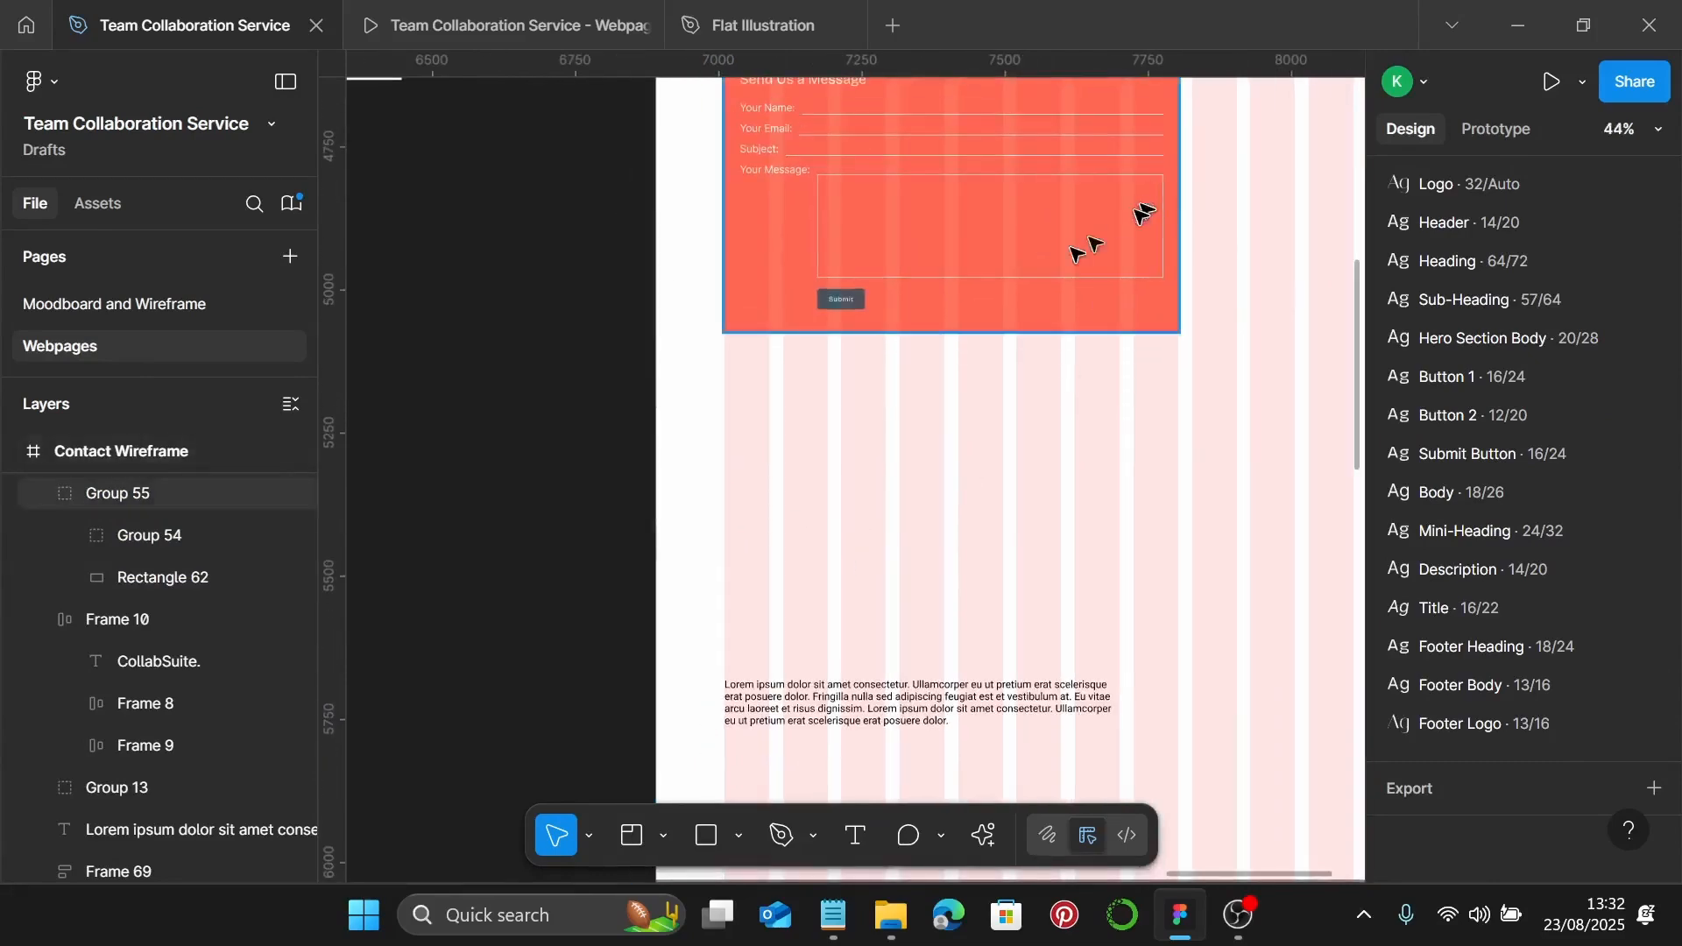
{"action": "left_click", "coordinate": [793, 705]}
{"action": "left_click_drag", "start_coordinate": [744, 700], "coordinate": [743, 366]}
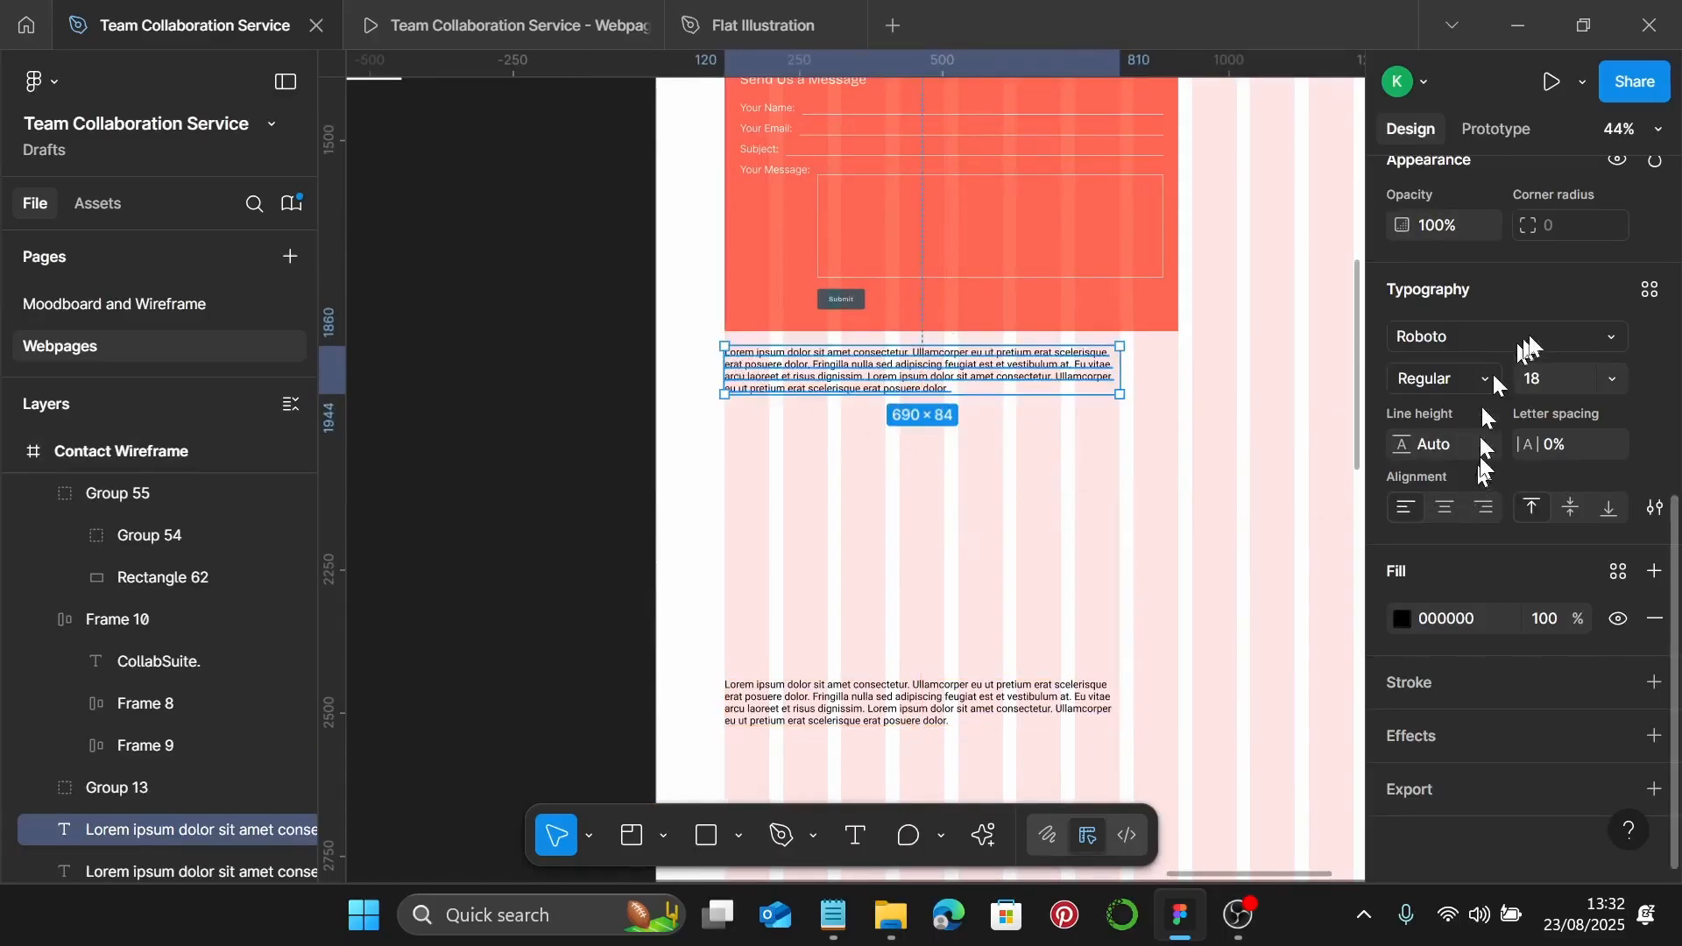
Apply the Body text style to the Lorem ipsum paragraph directly below the form panel
{"action": "left_click", "coordinate": [1650, 298]}
{"action": "scroll", "coordinate": [1200, 582], "scroll_direction": "down", "scroll_amount": 3}
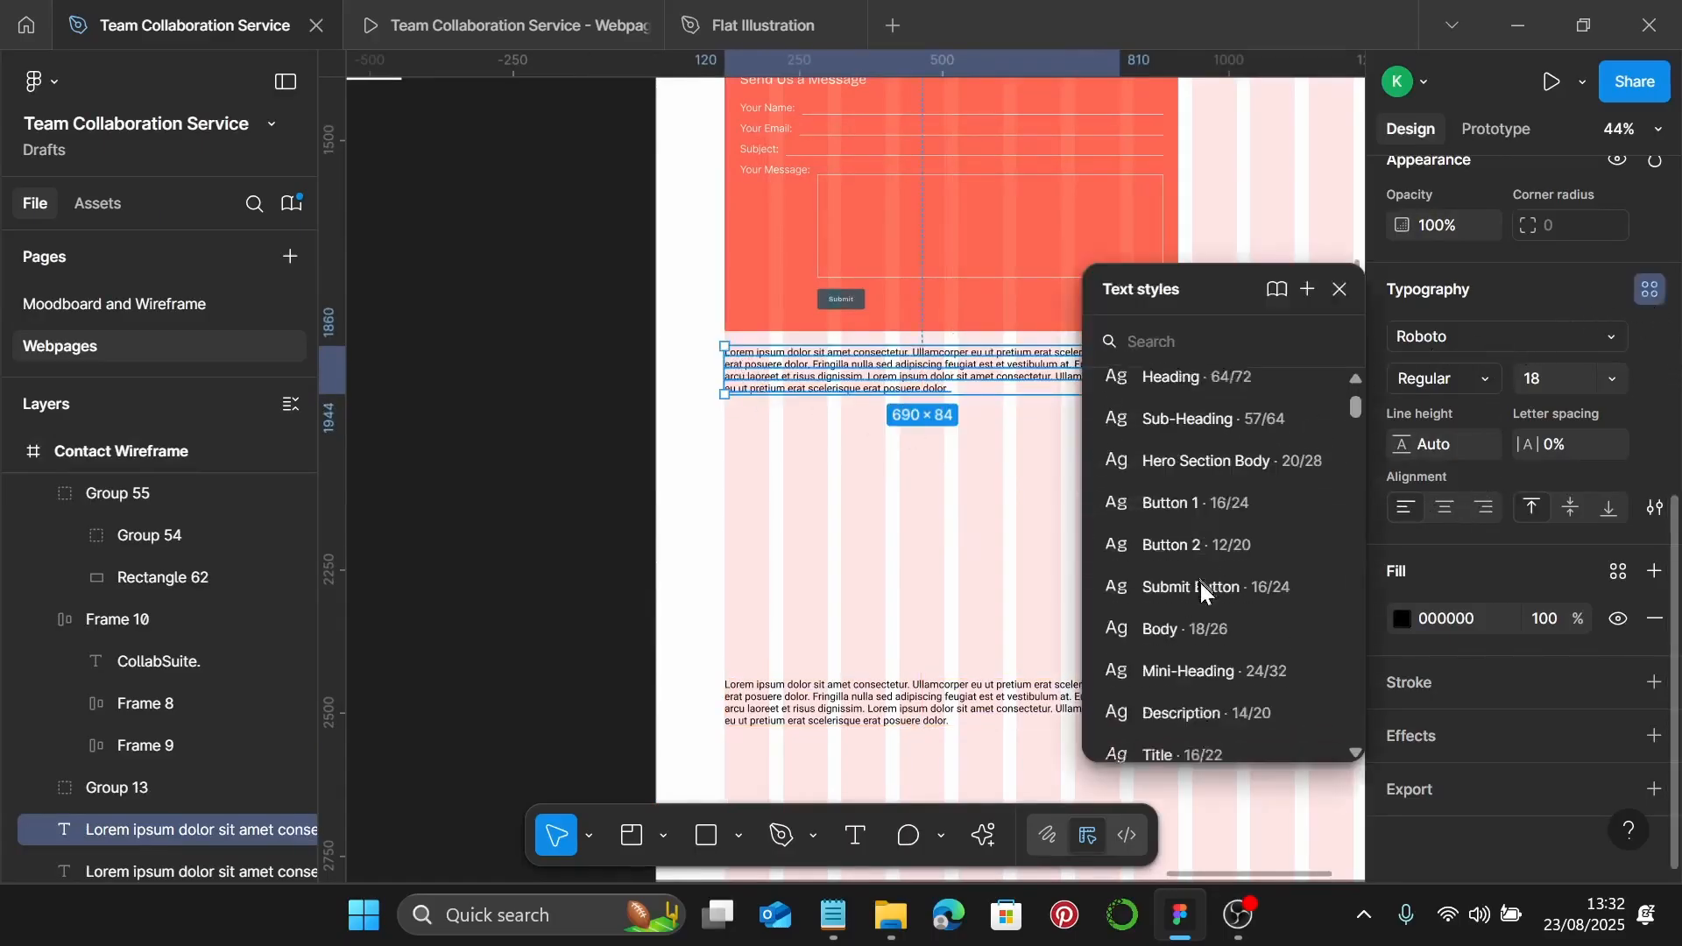
{"action": "left_click", "coordinate": [1196, 603]}
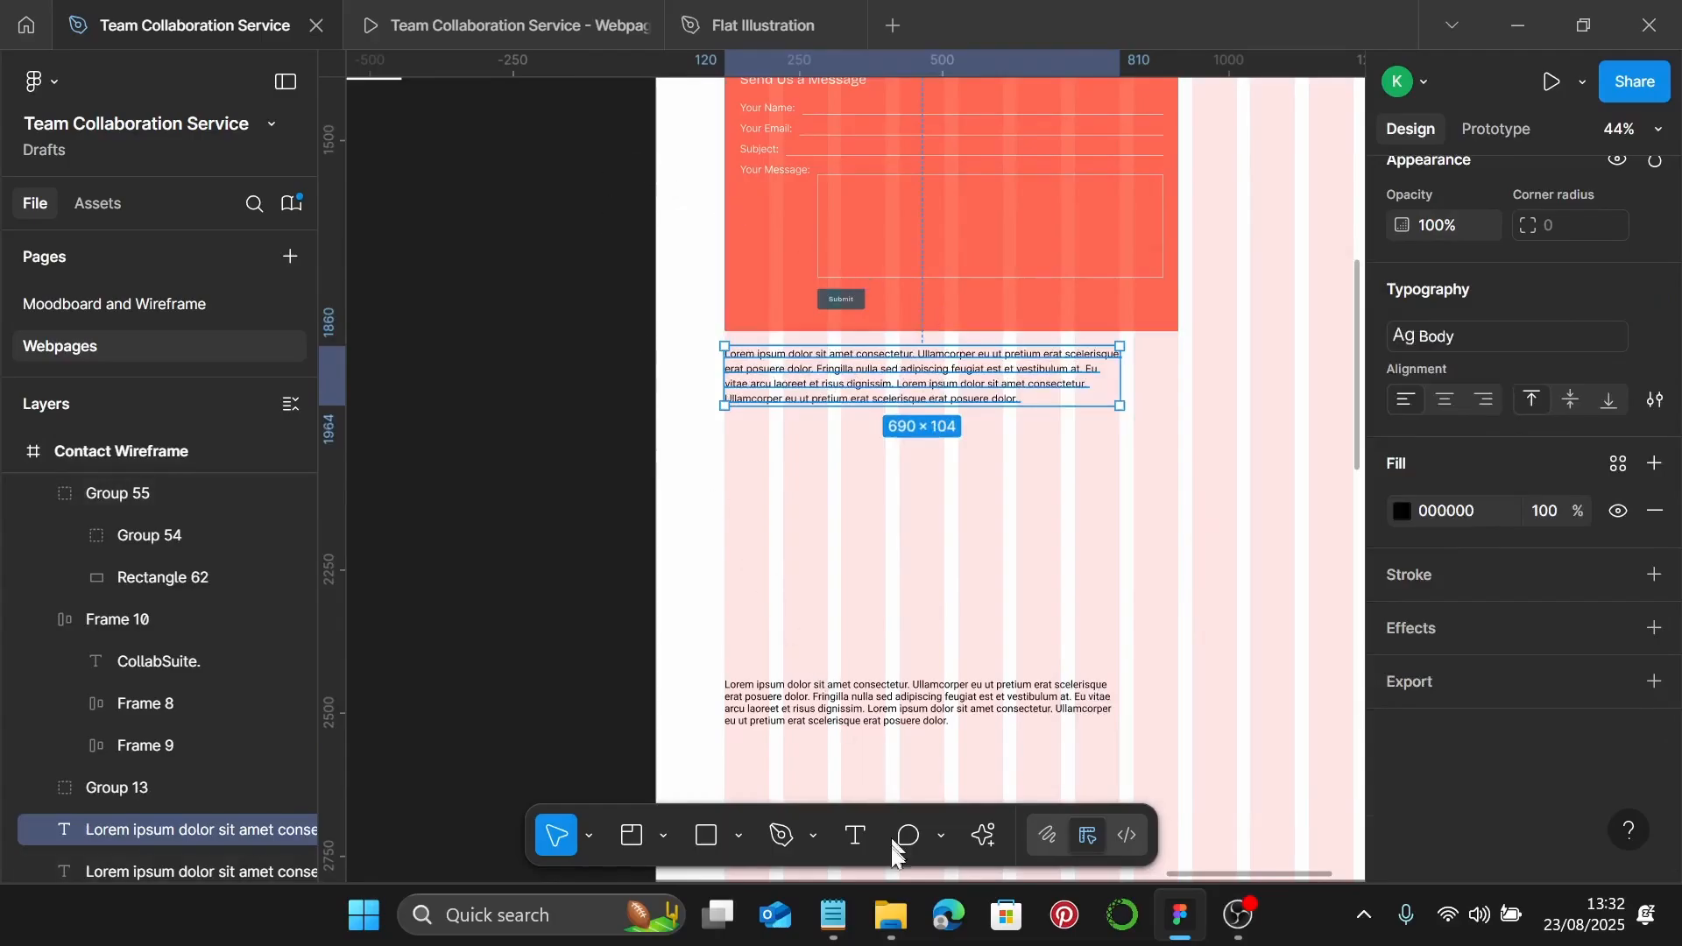
Replace the Lorem ipsum text below the form panel with the Notepad line "We usually respond within 24 hours during business days."
{"action": "left_click", "coordinate": [833, 915]}
{"action": "scroll", "coordinate": [1297, 538], "scroll_direction": "down", "scroll_amount": 2}
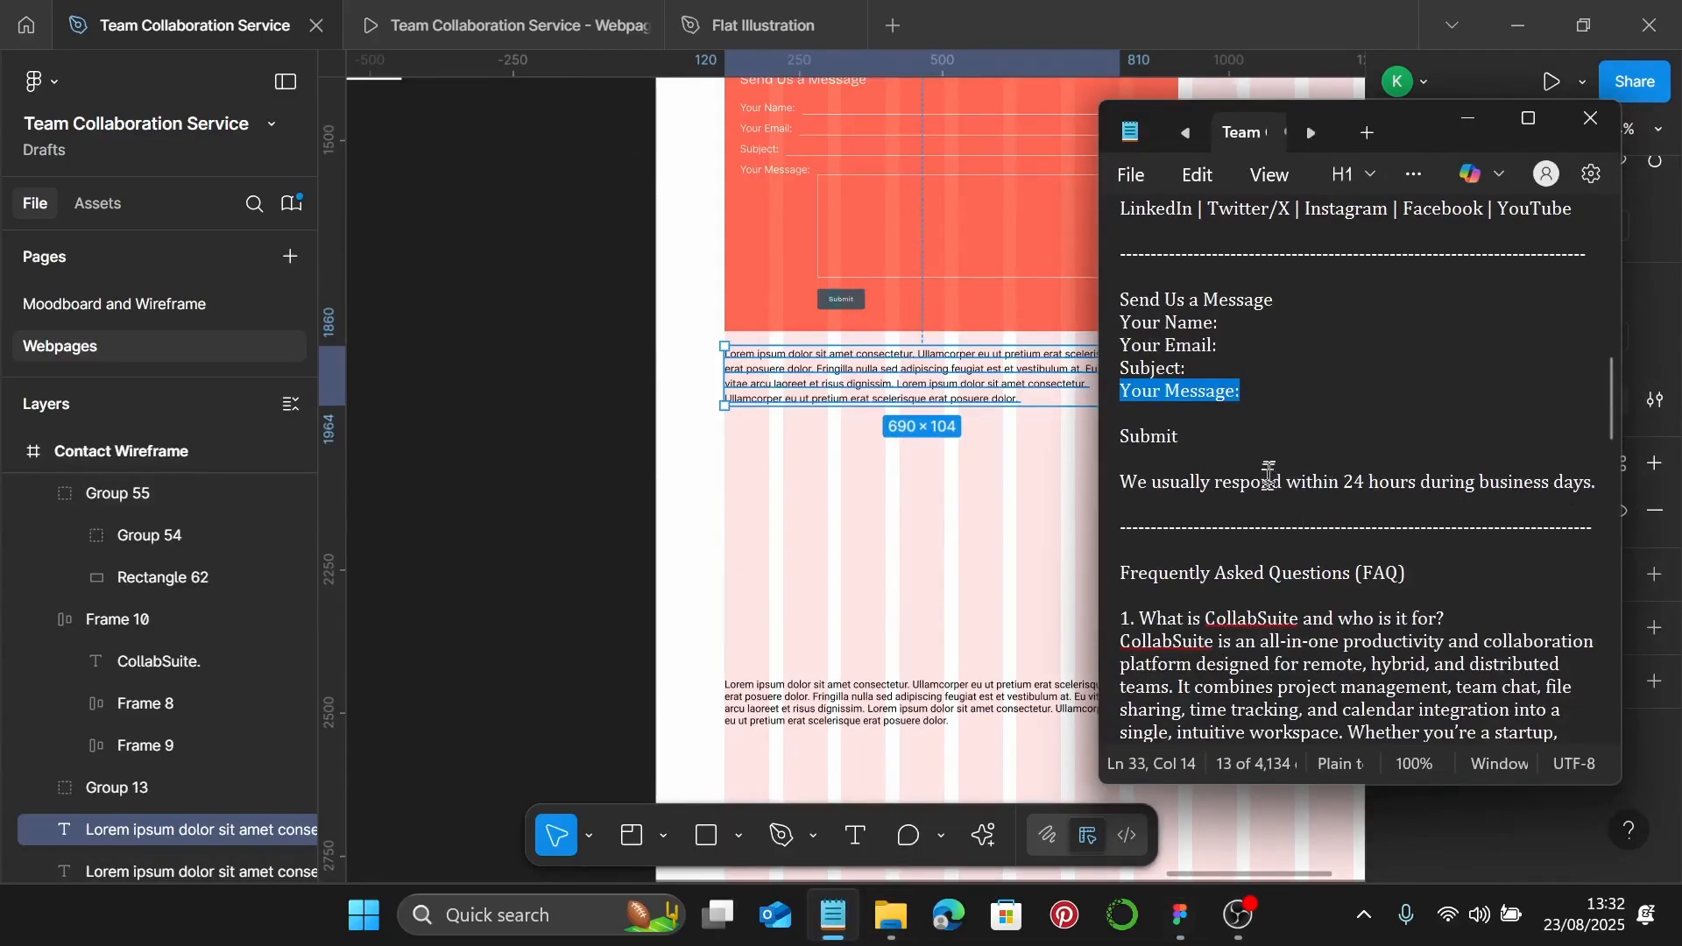
{"action": "left_click_drag", "start_coordinate": [1122, 482], "coordinate": [1616, 479]}
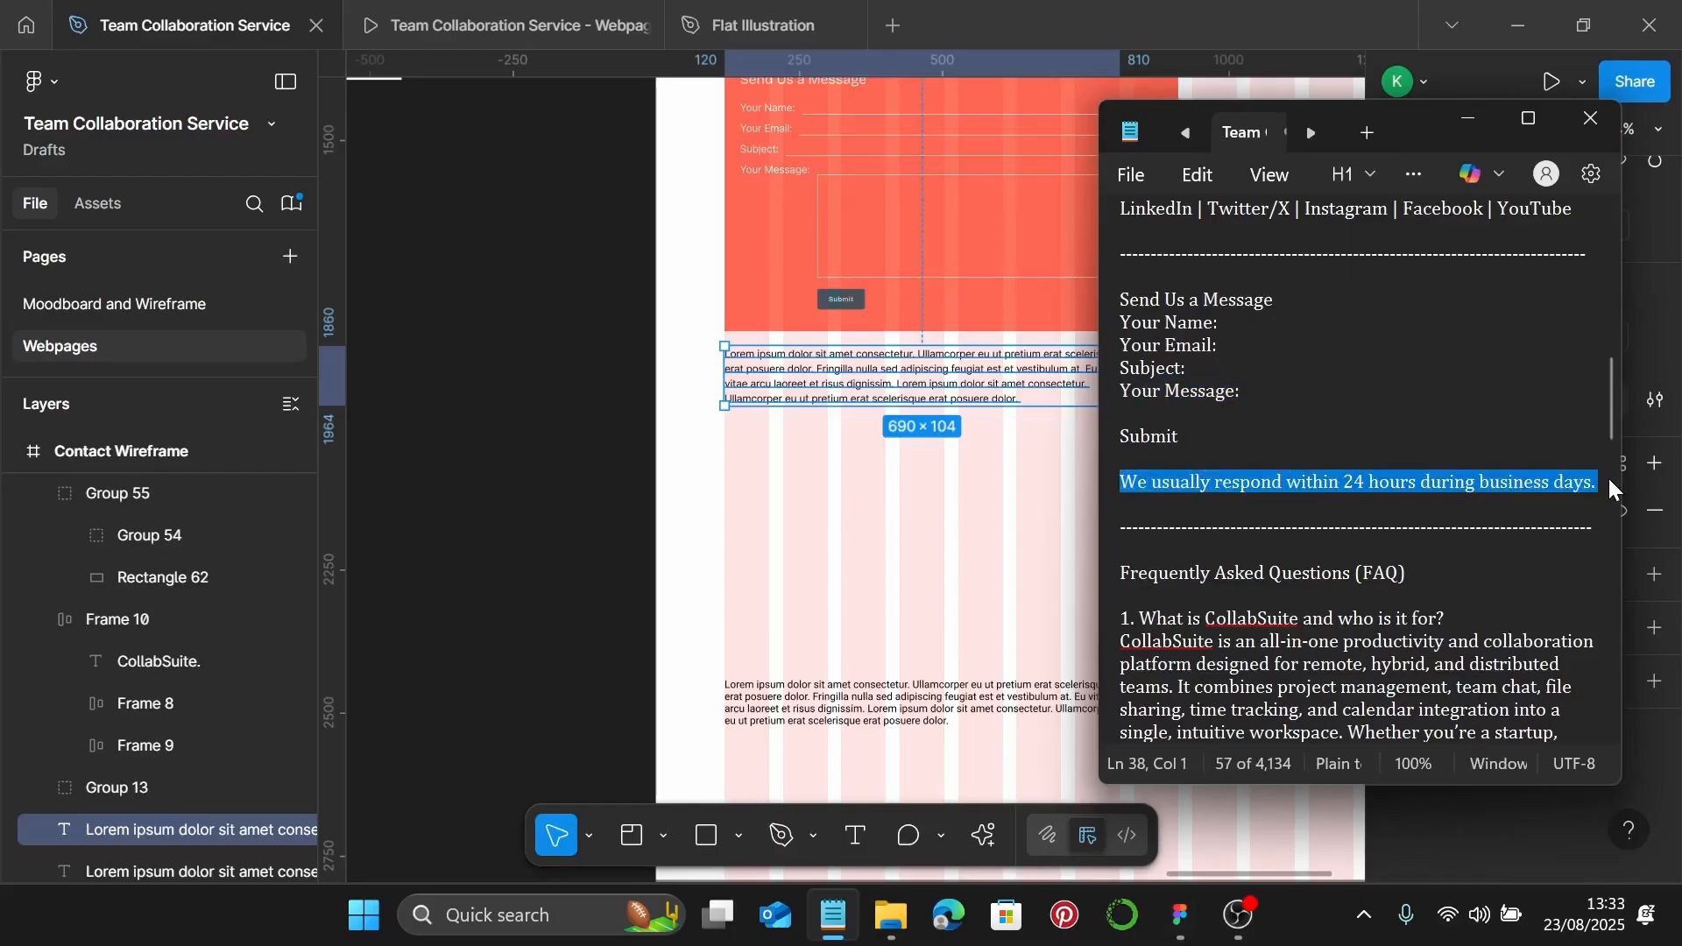
{"action": "double_click", "coordinate": [891, 377]}
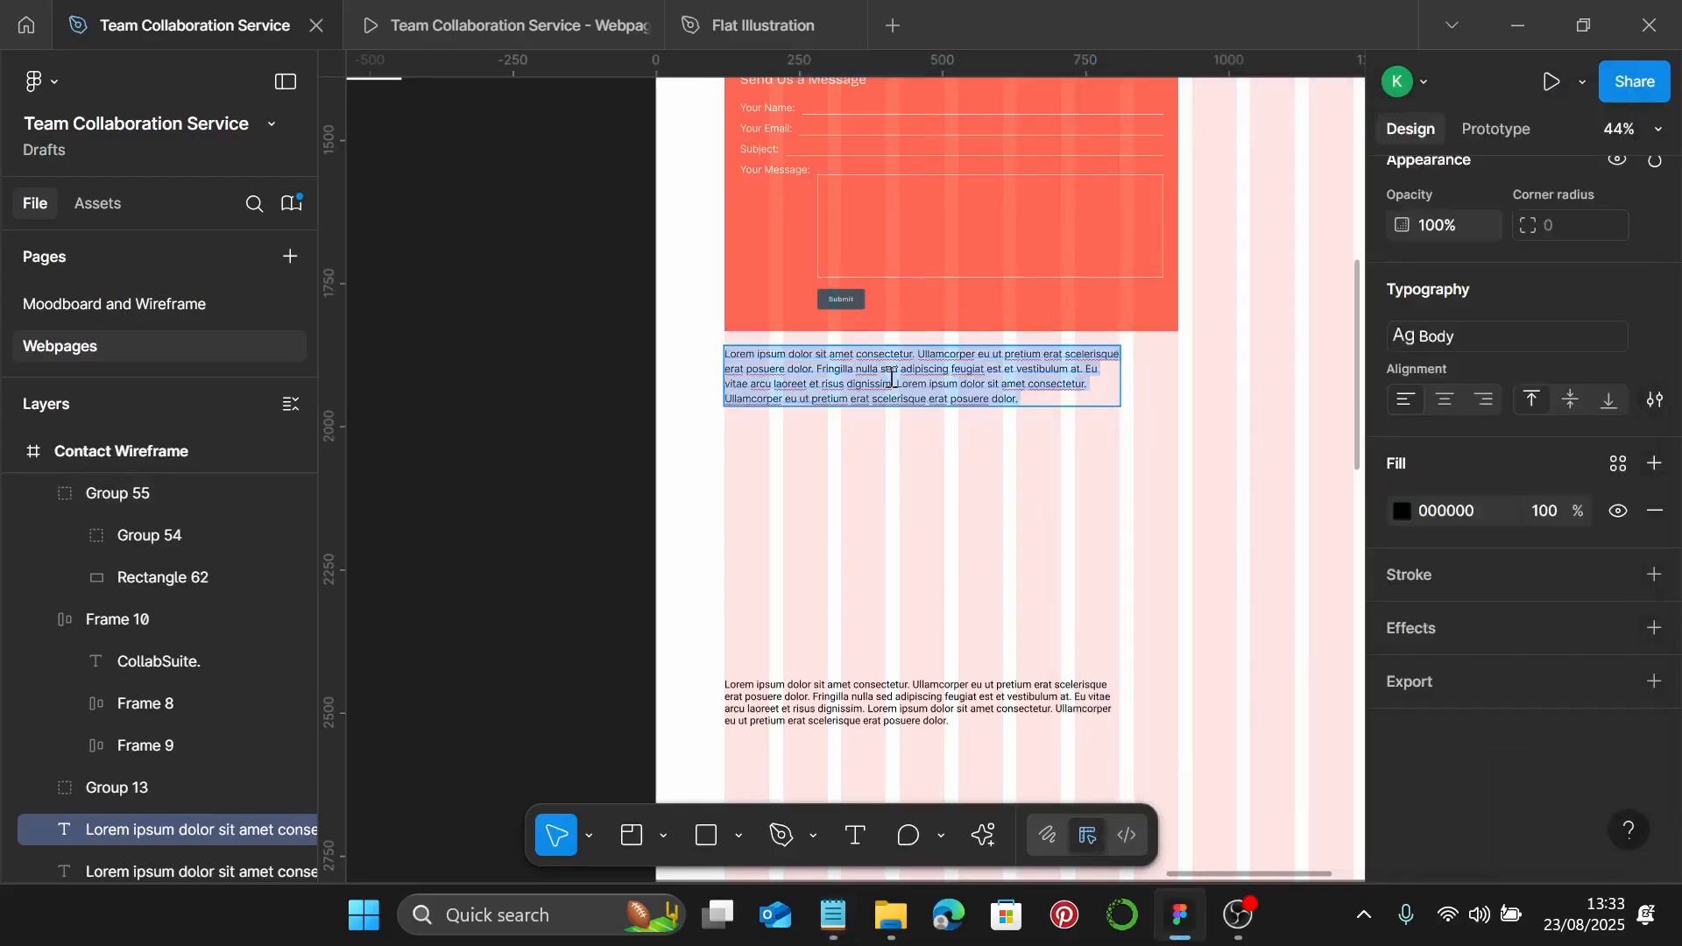
{"action": "type", "text": "We usually respond within 24 hours during business days."}
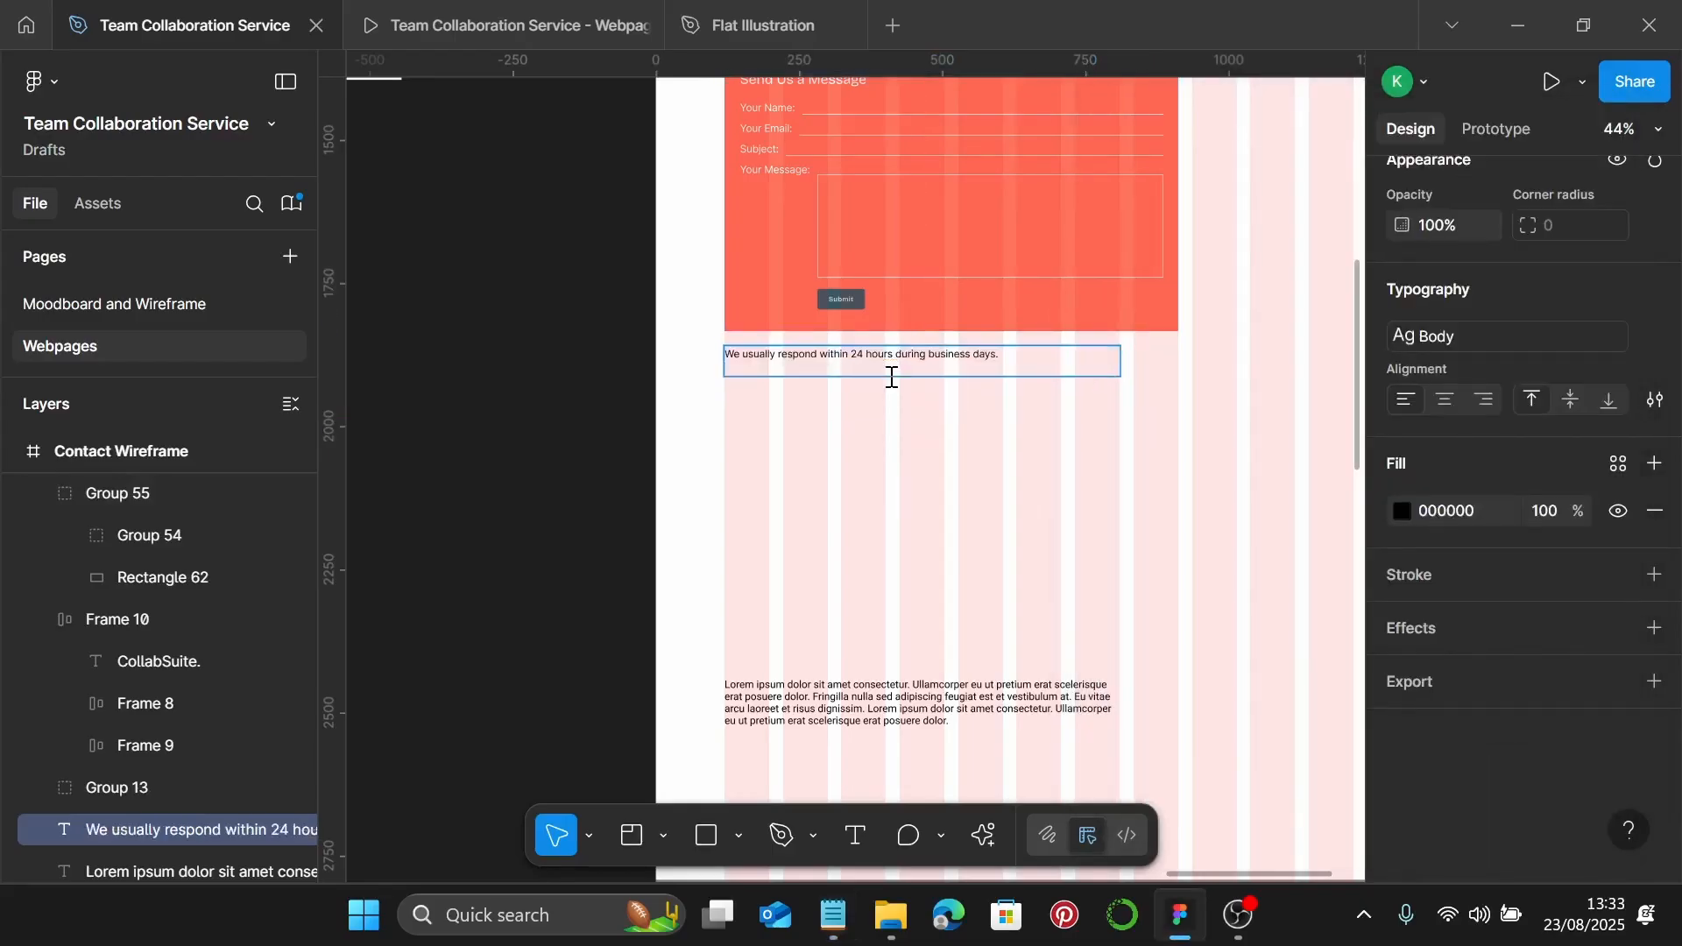
{"action": "key", "text": "BackSpace"}
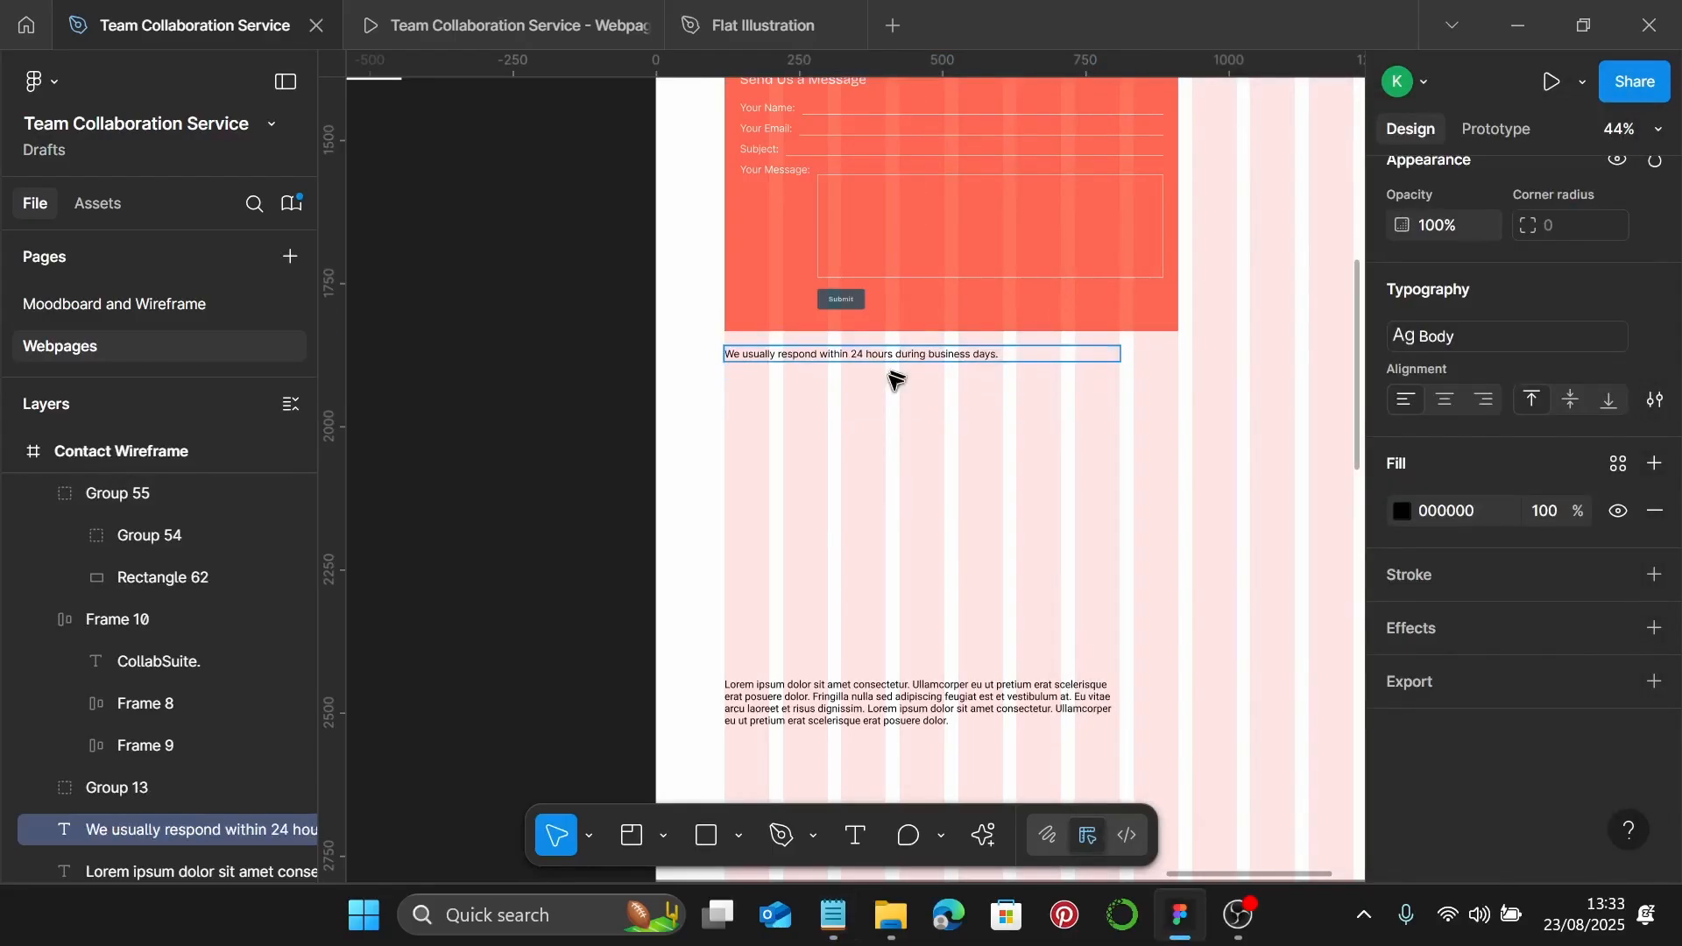
{"action": "scroll", "coordinate": [842, 375], "scroll_direction": "up", "scroll_amount": 5}
{"action": "key", "text": "Escape"}
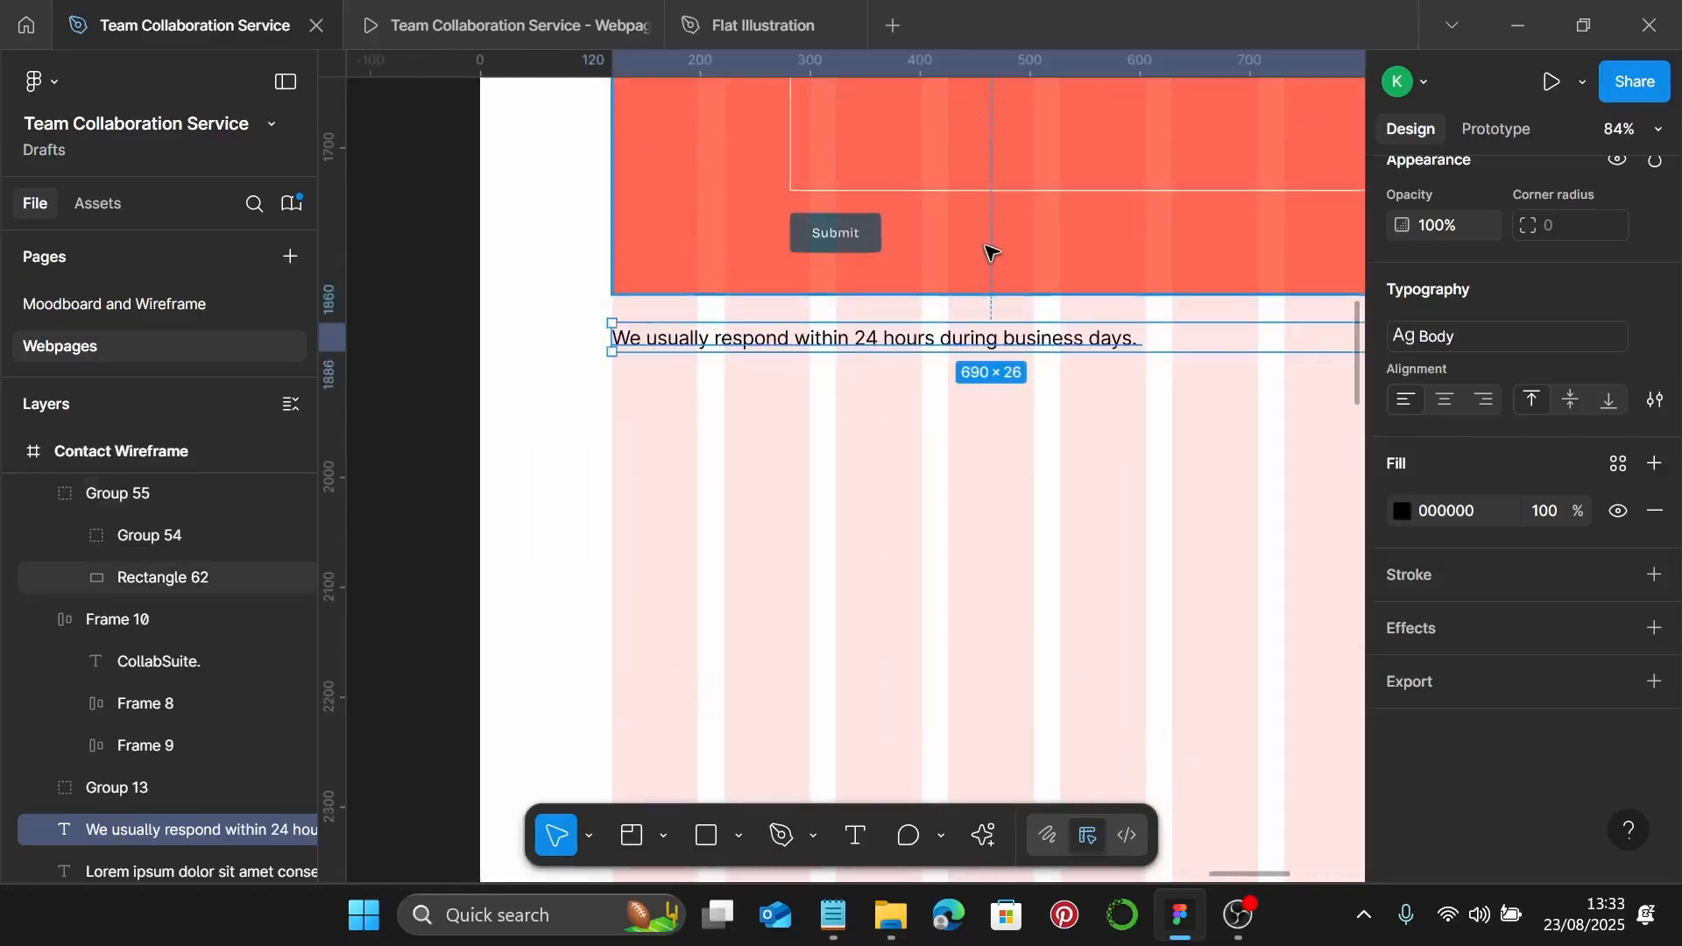
Ungroup the form panel from its content and place the response-time note about 20 px below the coloured rectangle
{"action": "left_click", "coordinate": [990, 253]}
{"action": "key", "text": "ctrl+shift+g"}
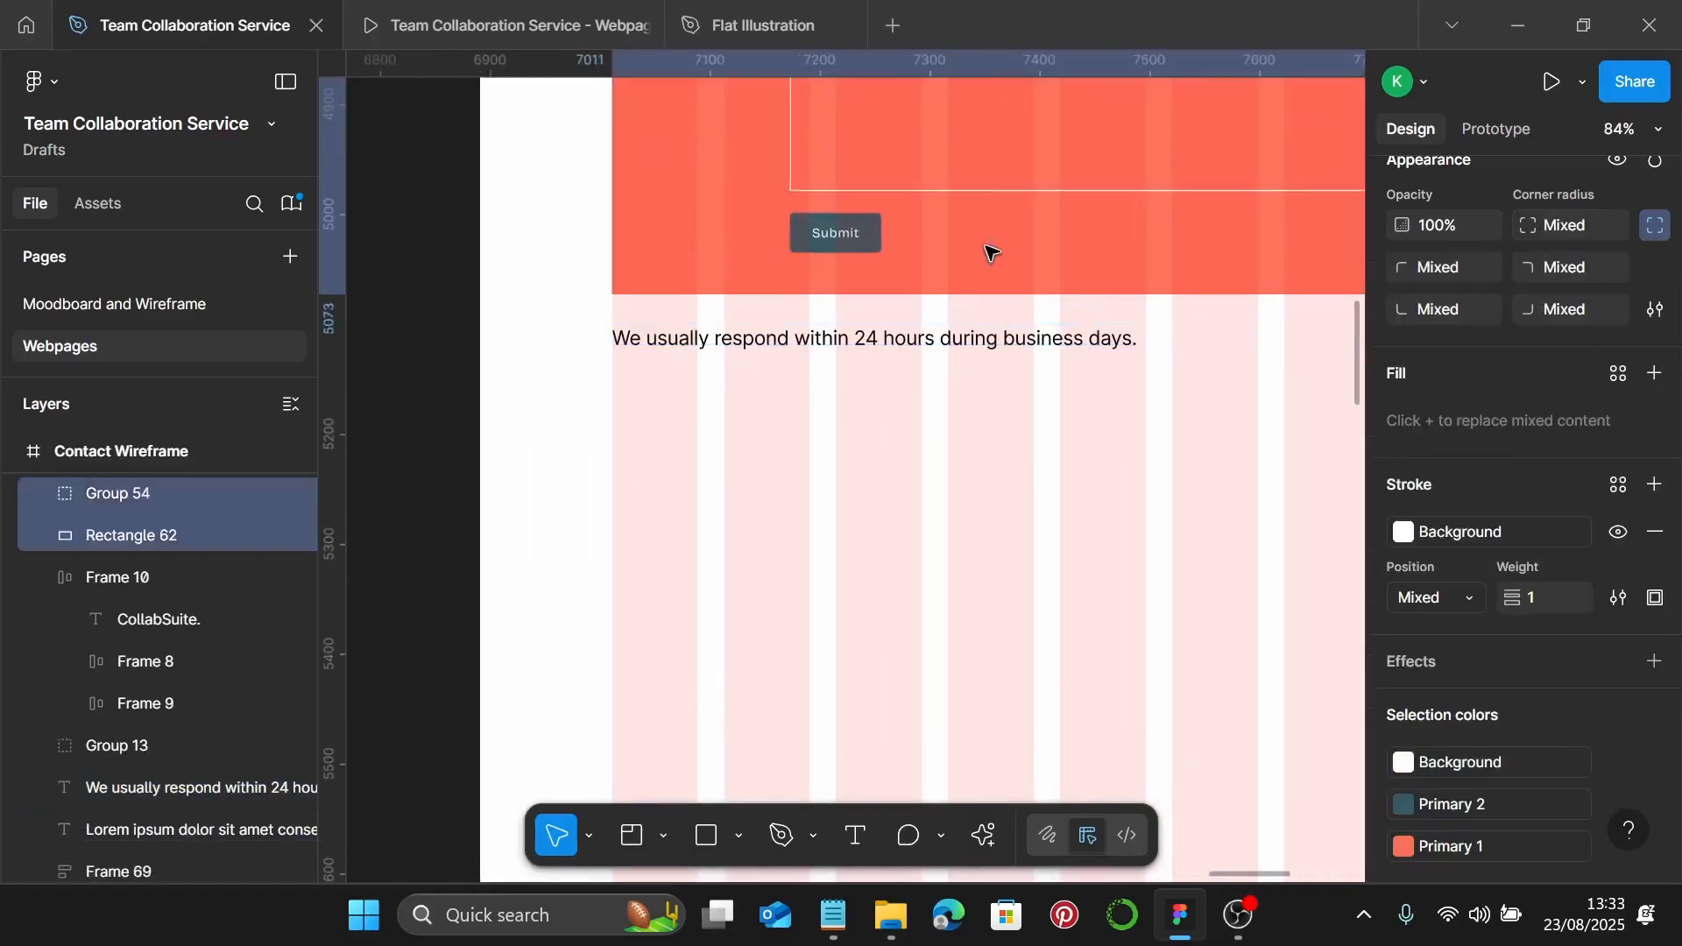
{"action": "scroll", "coordinate": [991, 253], "scroll_direction": "down", "scroll_amount": 2}
{"action": "left_click", "coordinate": [950, 324], "text": "shift"}
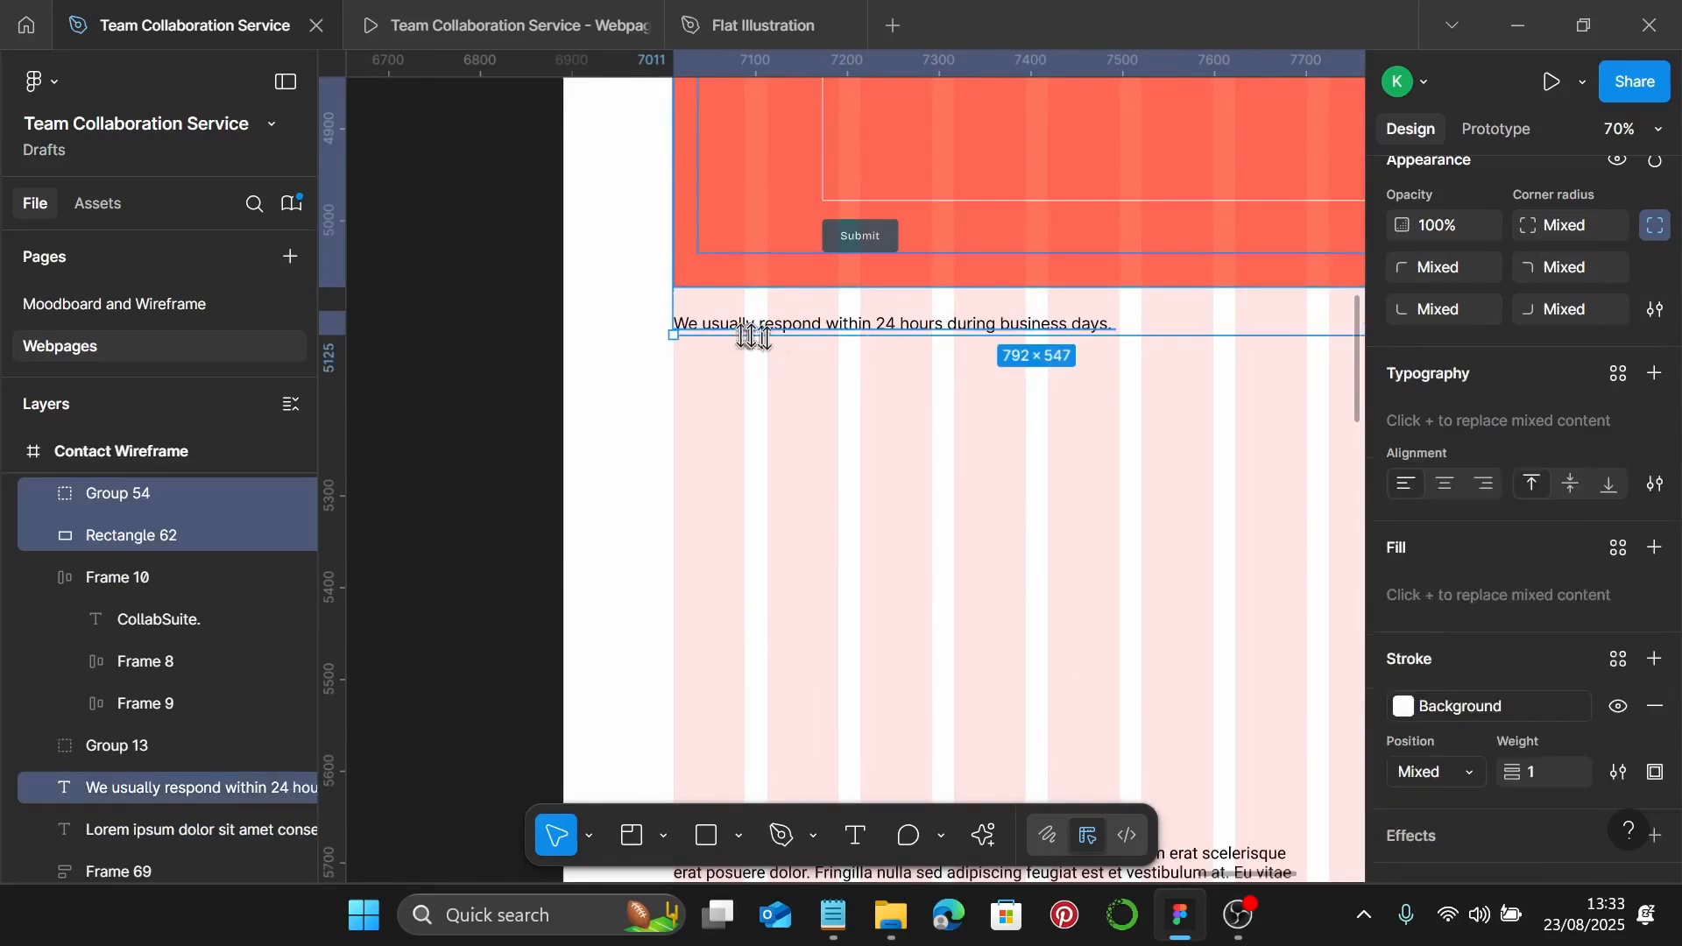
{"action": "left_click", "coordinate": [911, 324]}
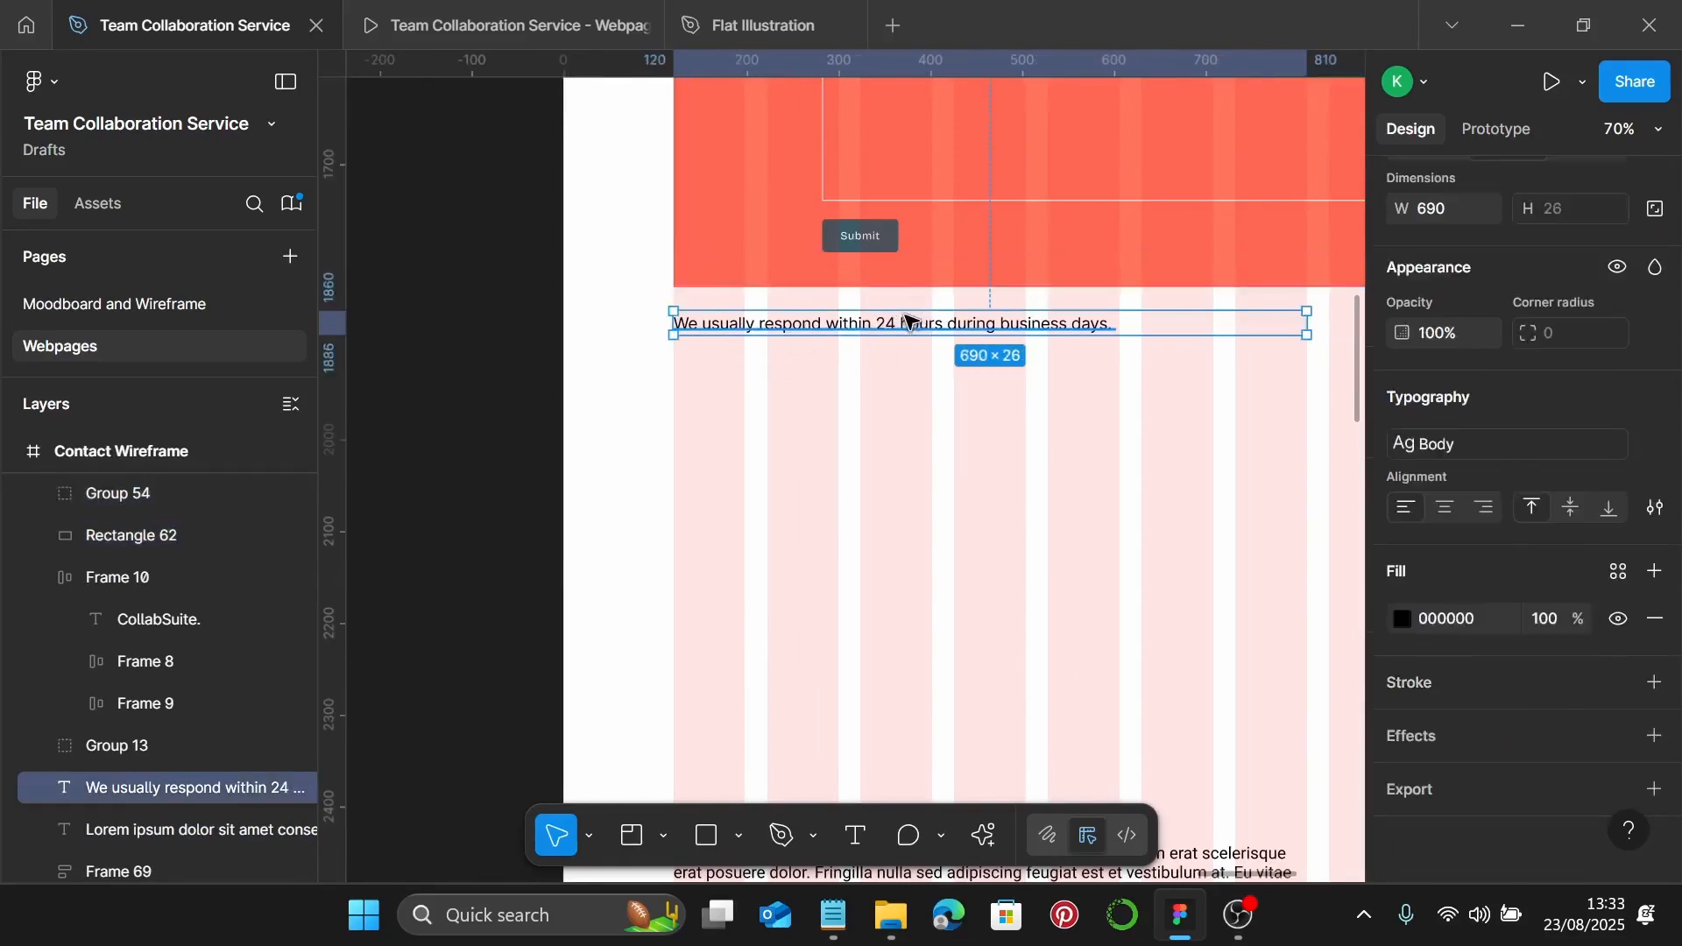
{"action": "left_click", "coordinate": [946, 271], "text": "shift"}
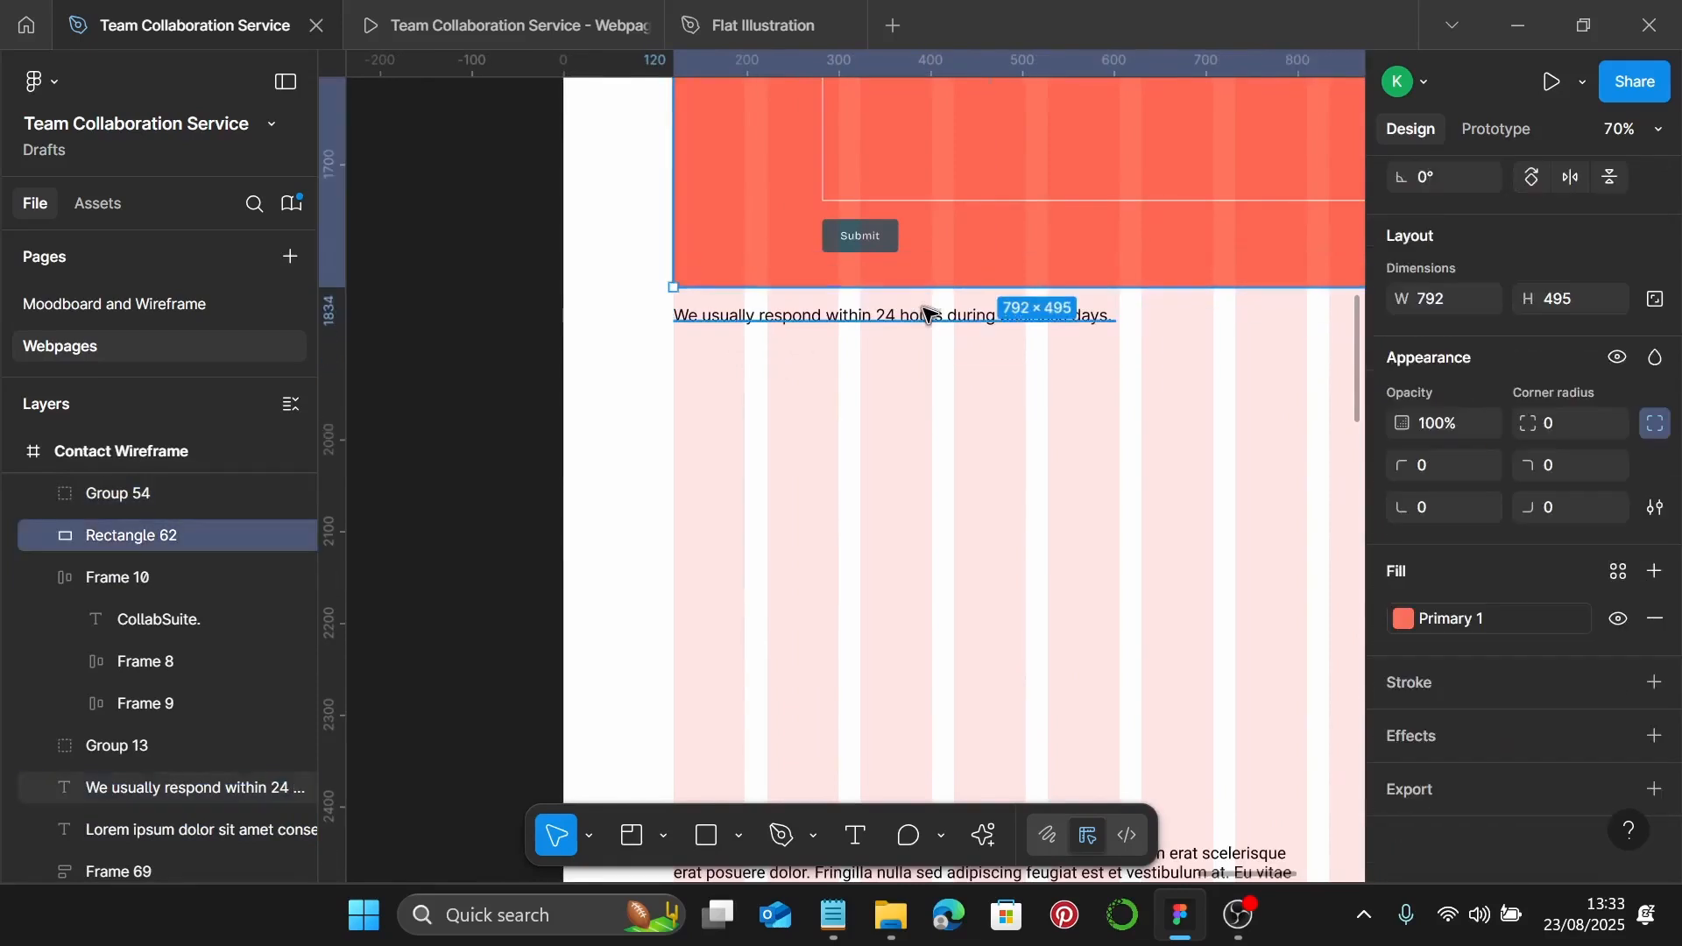
{"action": "left_click", "coordinate": [995, 318]}
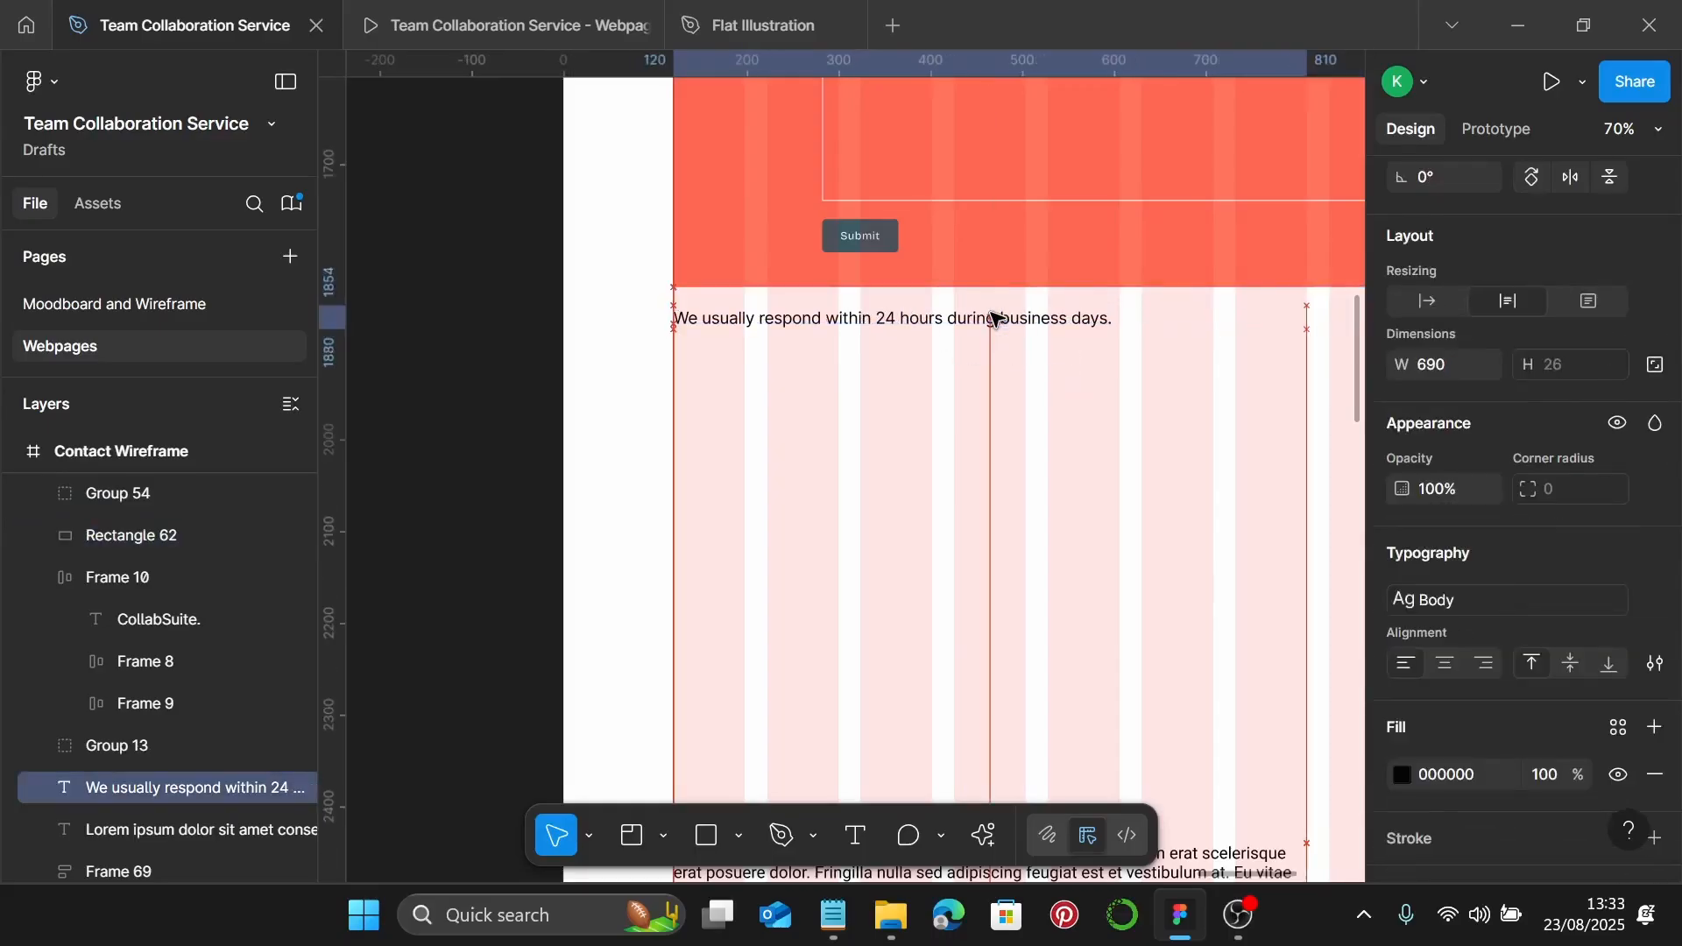
Group the form content, the coloured panel rectangle and the response-time note together
{"action": "scroll", "coordinate": [996, 318], "scroll_direction": "down", "scroll_amount": 5}
{"action": "scroll", "coordinate": [995, 314], "scroll_direction": "up", "scroll_amount": 1}
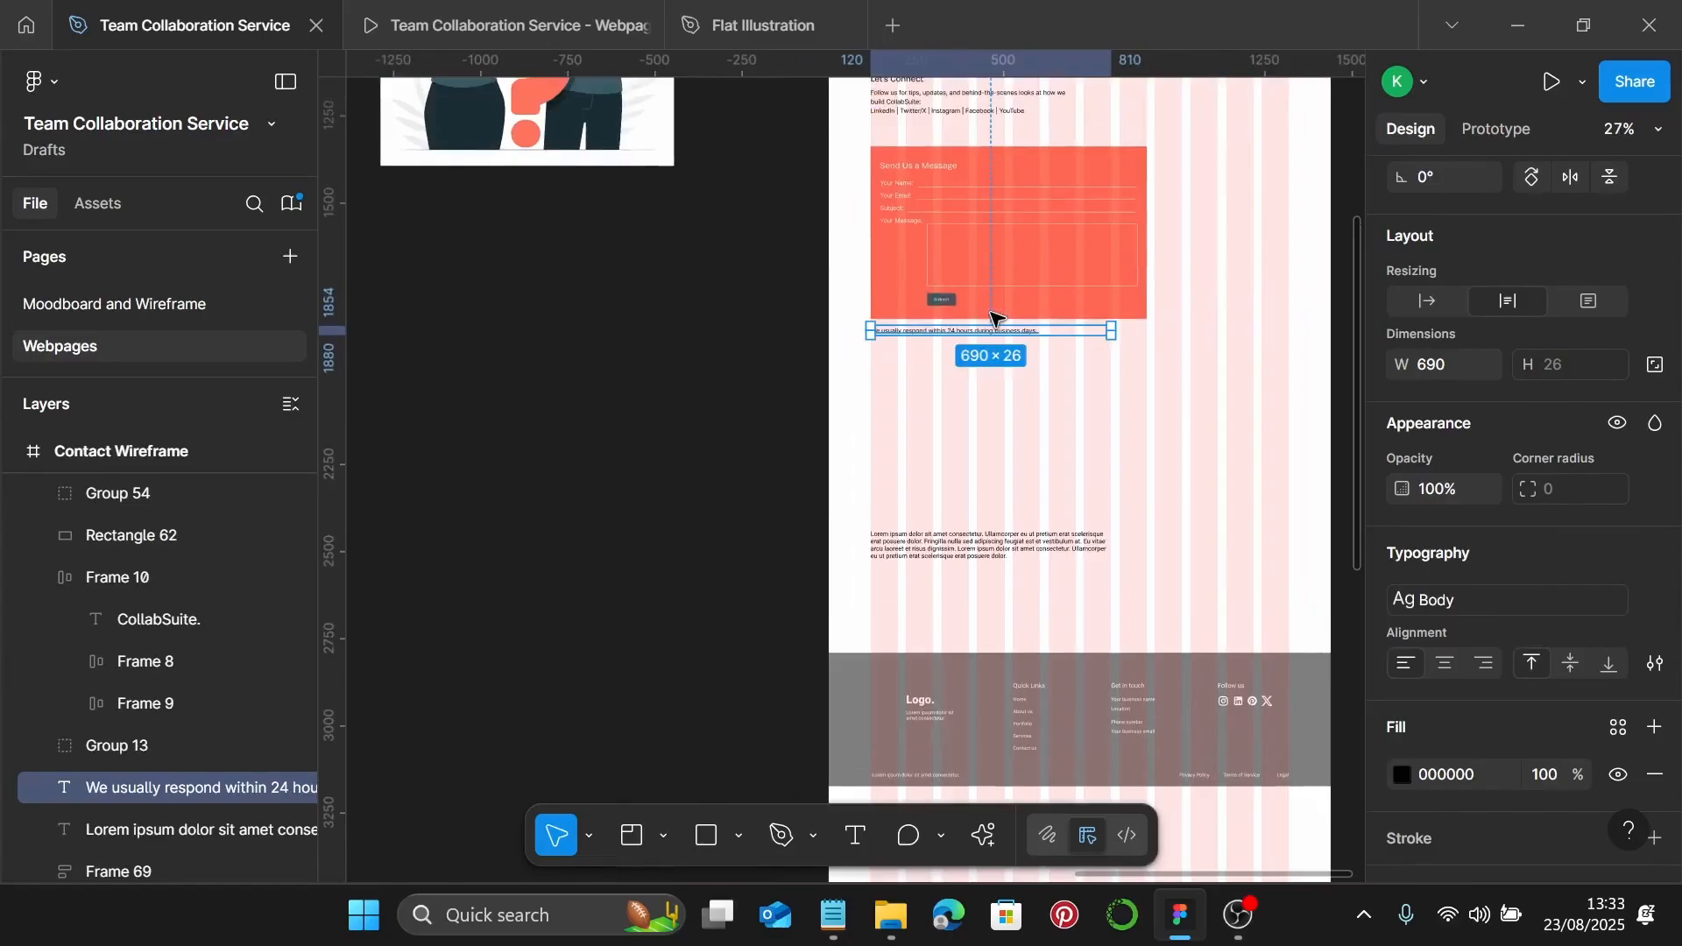
{"action": "left_click", "coordinate": [856, 158]}
{"action": "left_click_drag", "start_coordinate": [1021, 330], "coordinate": [1024, 356]}
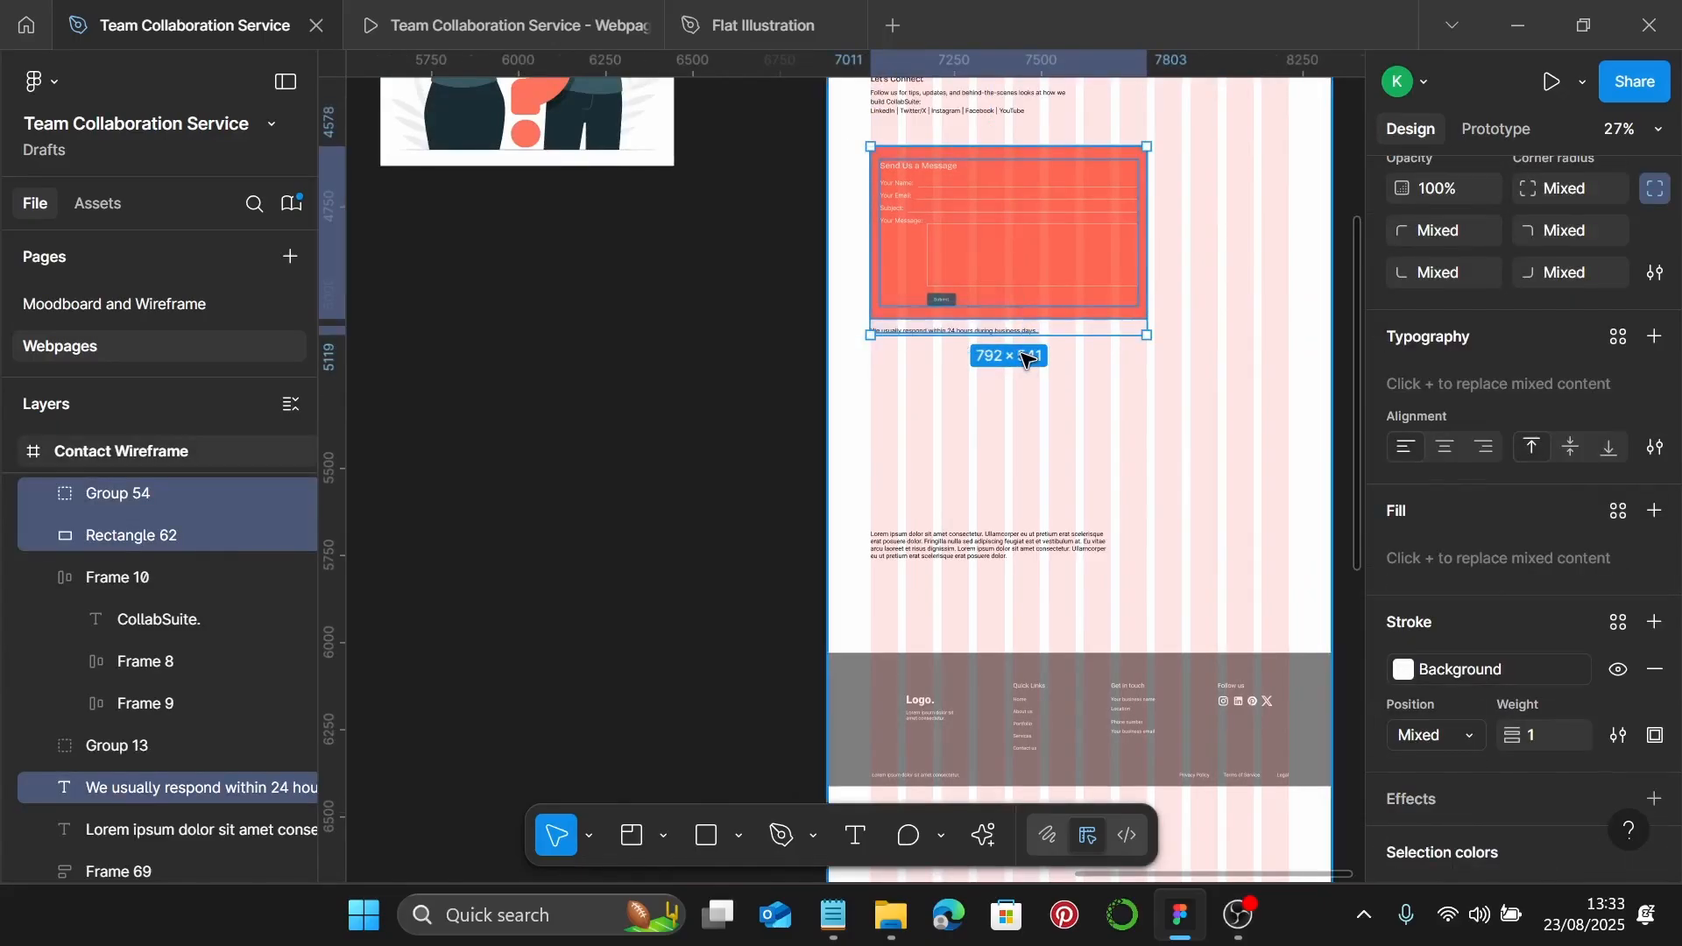
{"action": "key", "text": "ctrl+g"}
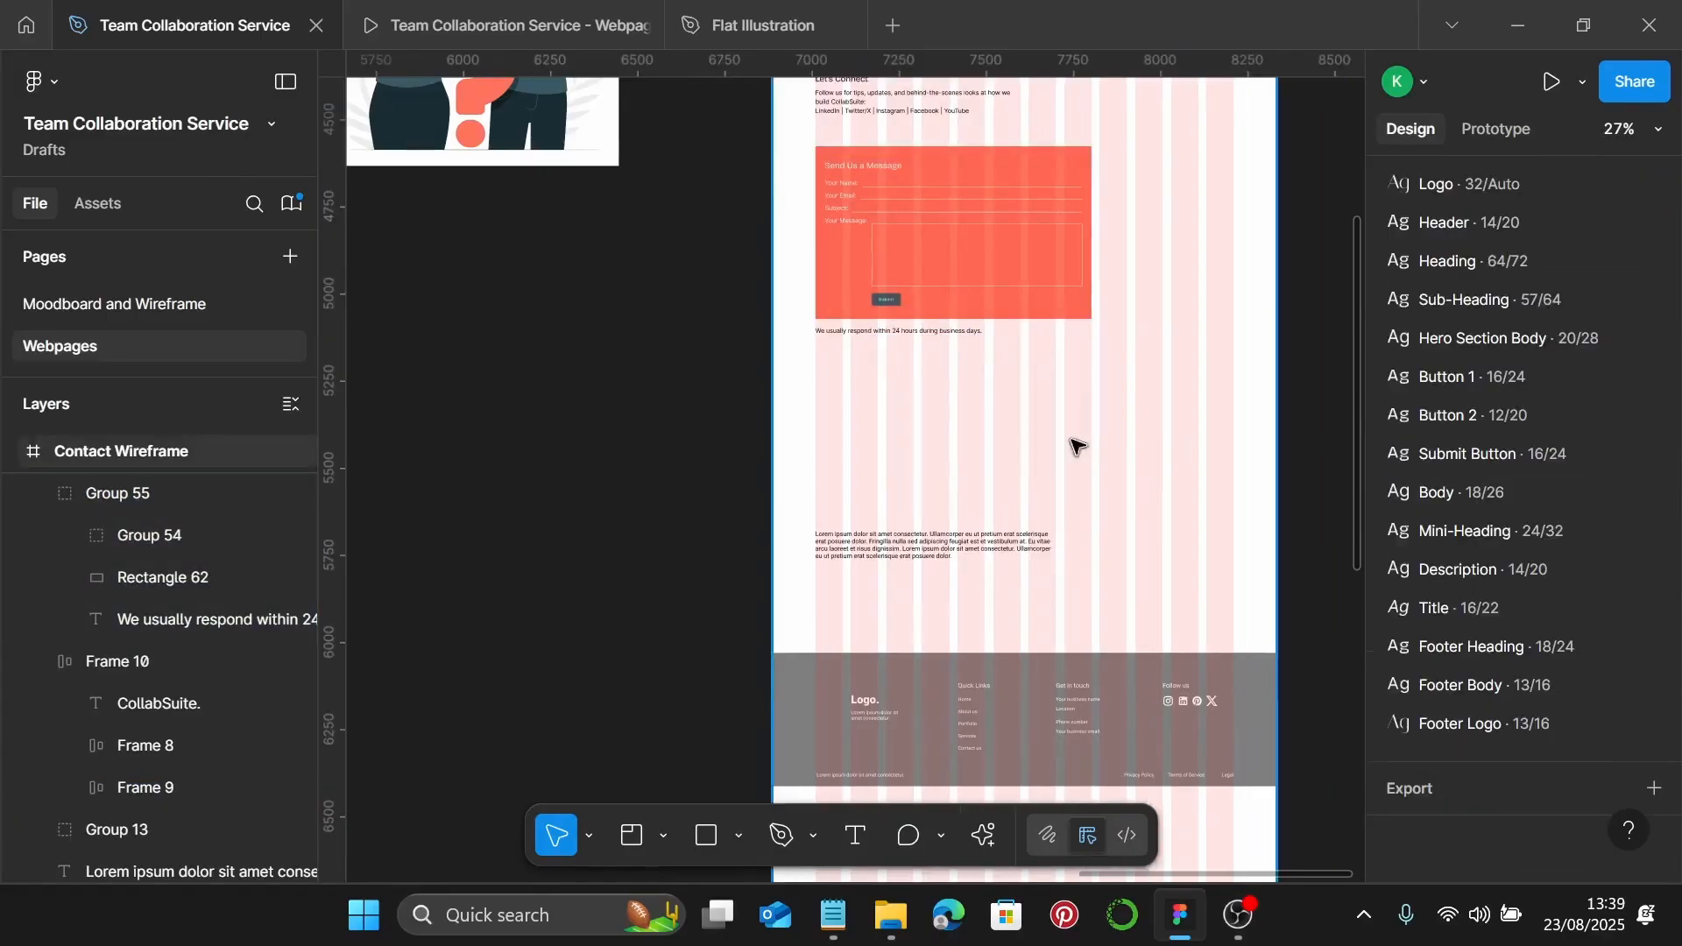
Move the remaining Lorem ipsum paragraph up below the response-time note and place a left-aligned copy of it further down
{"action": "scroll", "coordinate": [1051, 451], "scroll_direction": "up", "scroll_amount": 2}
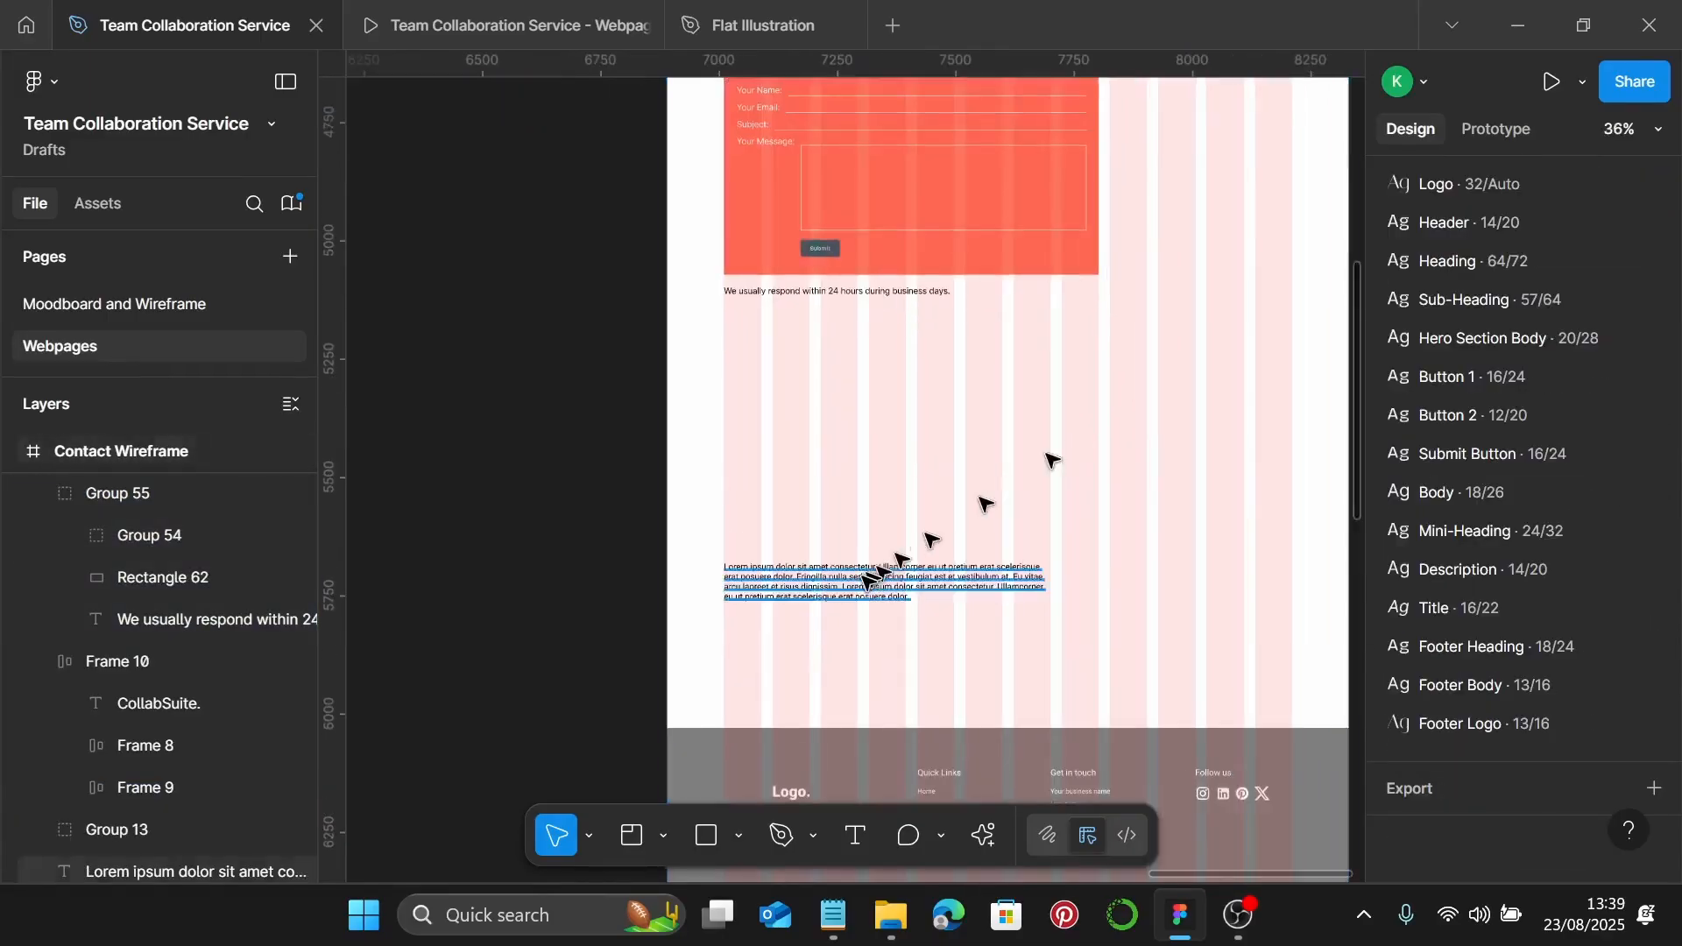
{"action": "left_click", "coordinate": [829, 589]}
{"action": "scroll", "coordinate": [830, 588], "scroll_direction": "up", "scroll_amount": 1}
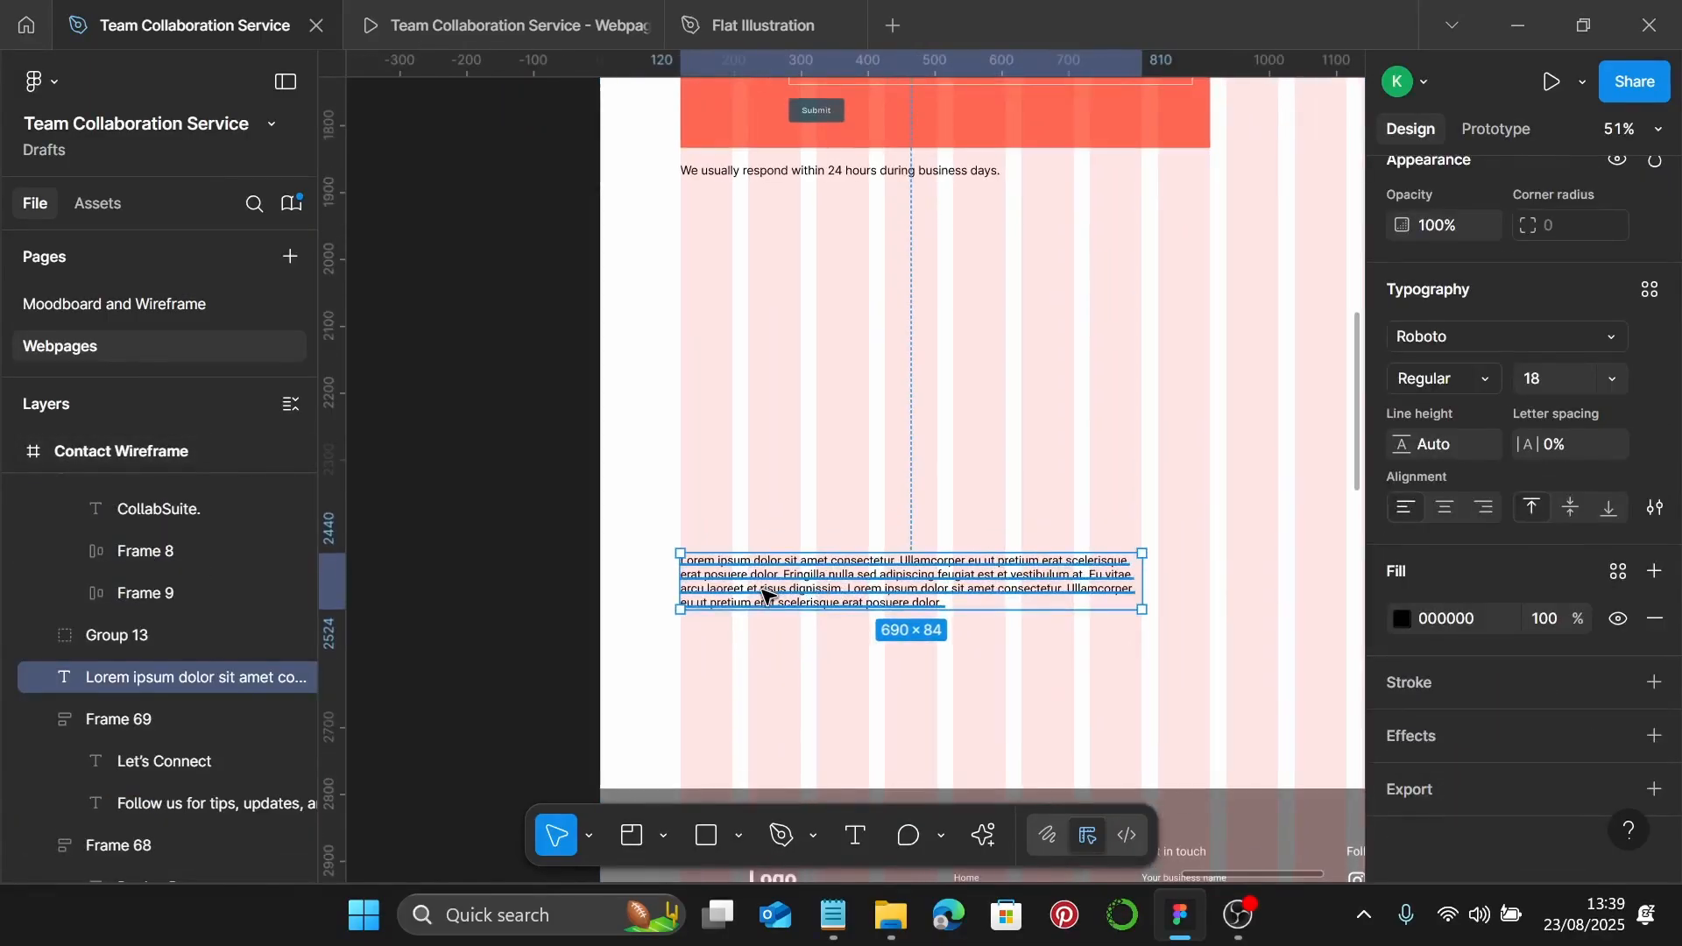
{"action": "left_click_drag", "start_coordinate": [765, 596], "coordinate": [776, 270]}
{"action": "scroll", "coordinate": [964, 263], "scroll_direction": "right", "scroll_amount": 3}
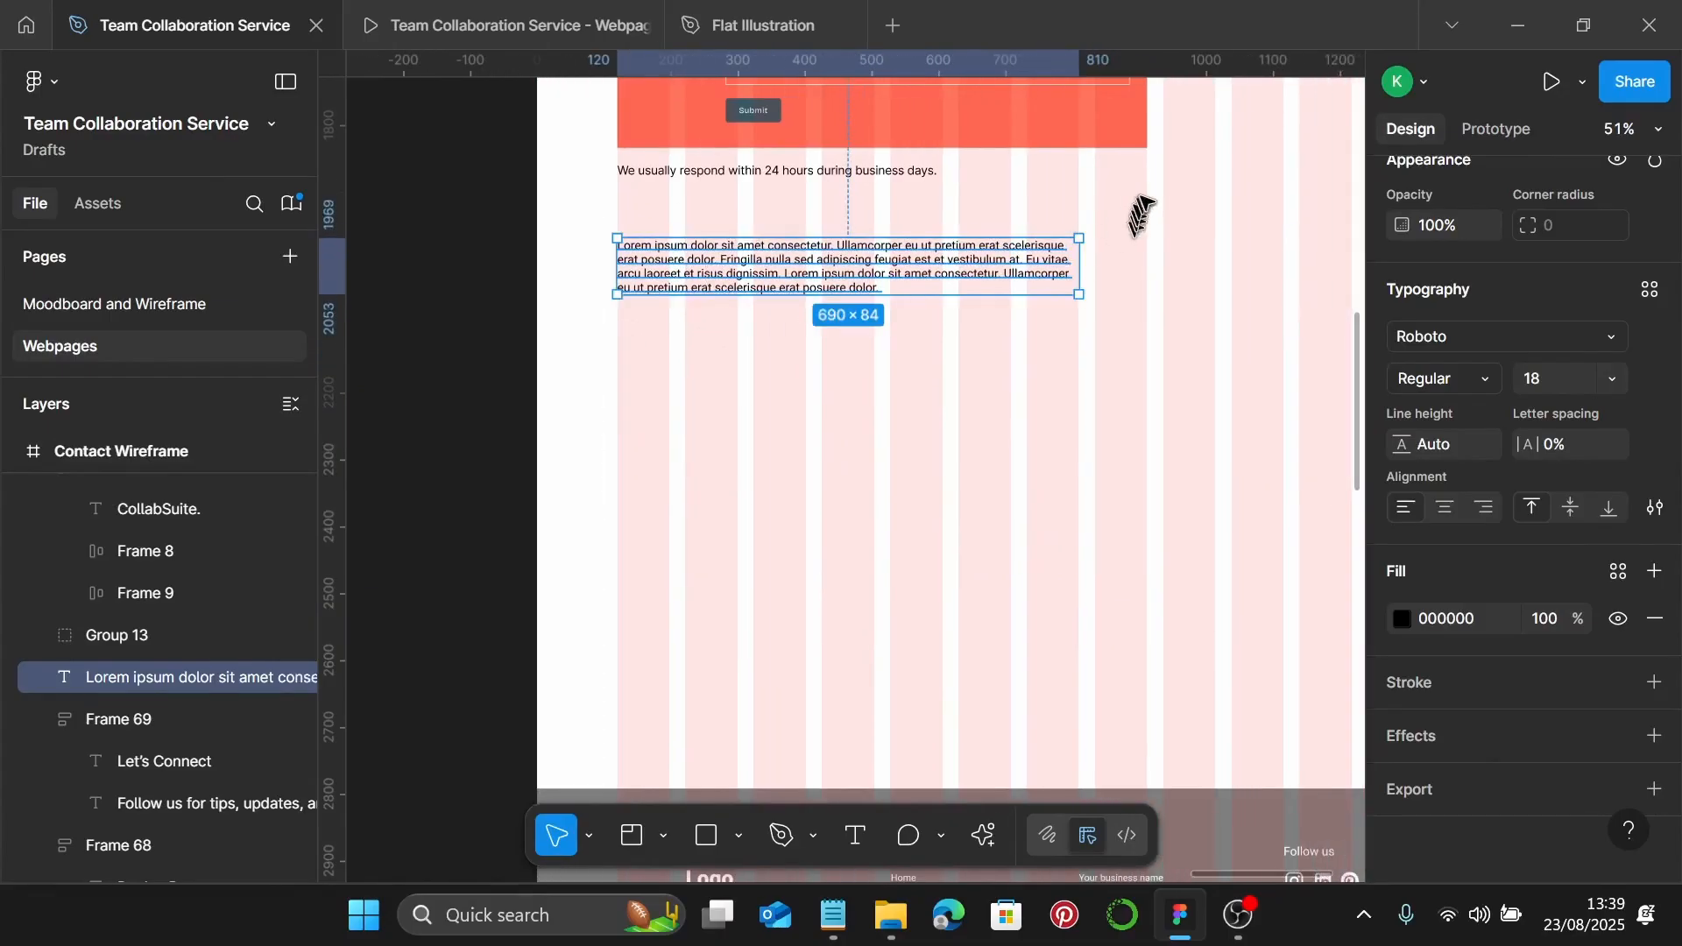
{"action": "left_click", "coordinate": [1196, 221]}
{"action": "left_click", "coordinate": [814, 281]}
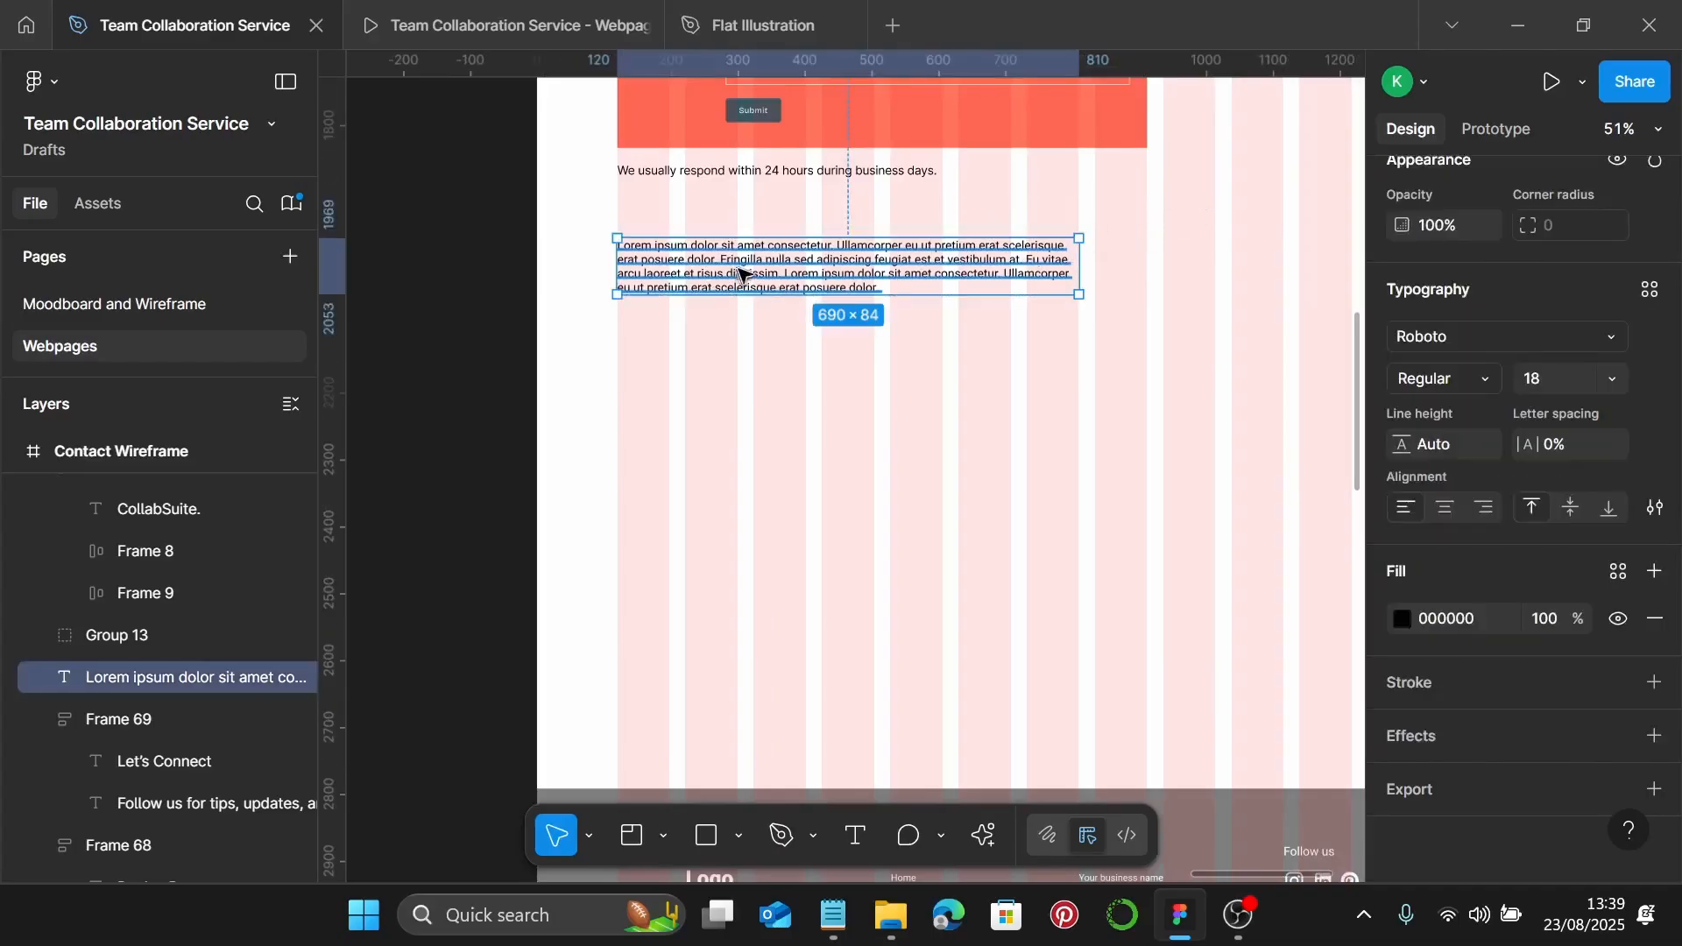
{"action": "left_click_drag", "start_coordinate": [746, 269], "coordinate": [751, 434]}
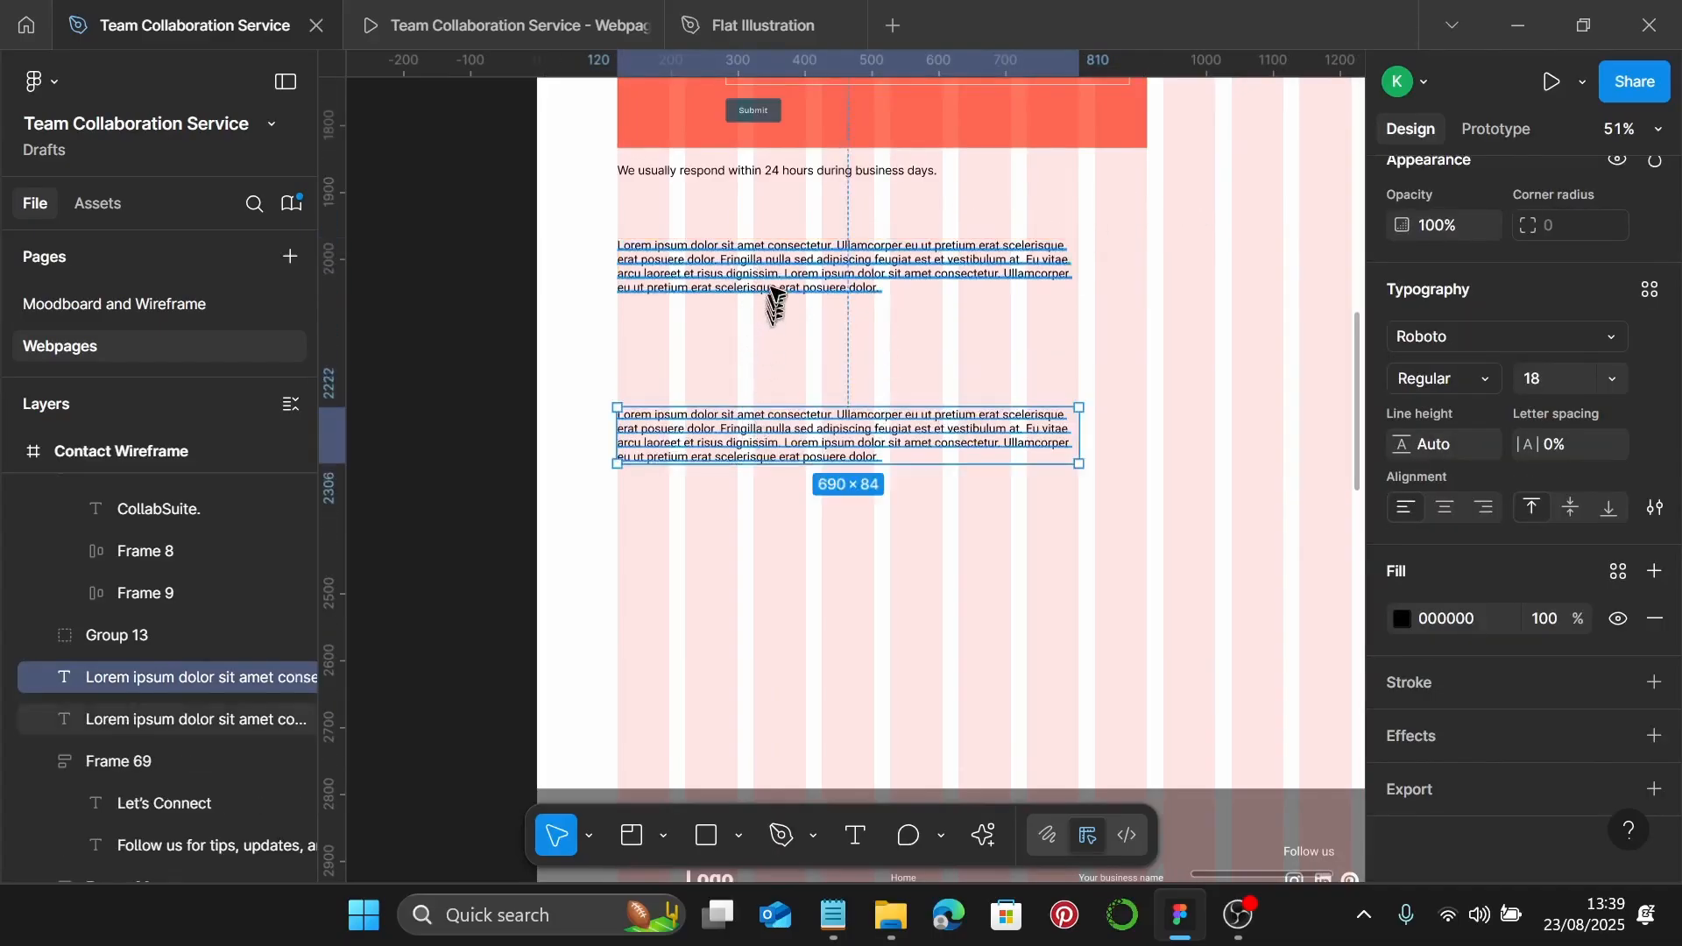
Replace the upper Lorem ipsum paragraph with the Notepad heading "Frequently Asked Questions (FAQ)"
{"action": "left_click", "coordinate": [832, 915]}
{"action": "scroll", "coordinate": [1314, 526], "scroll_direction": "down", "scroll_amount": 3}
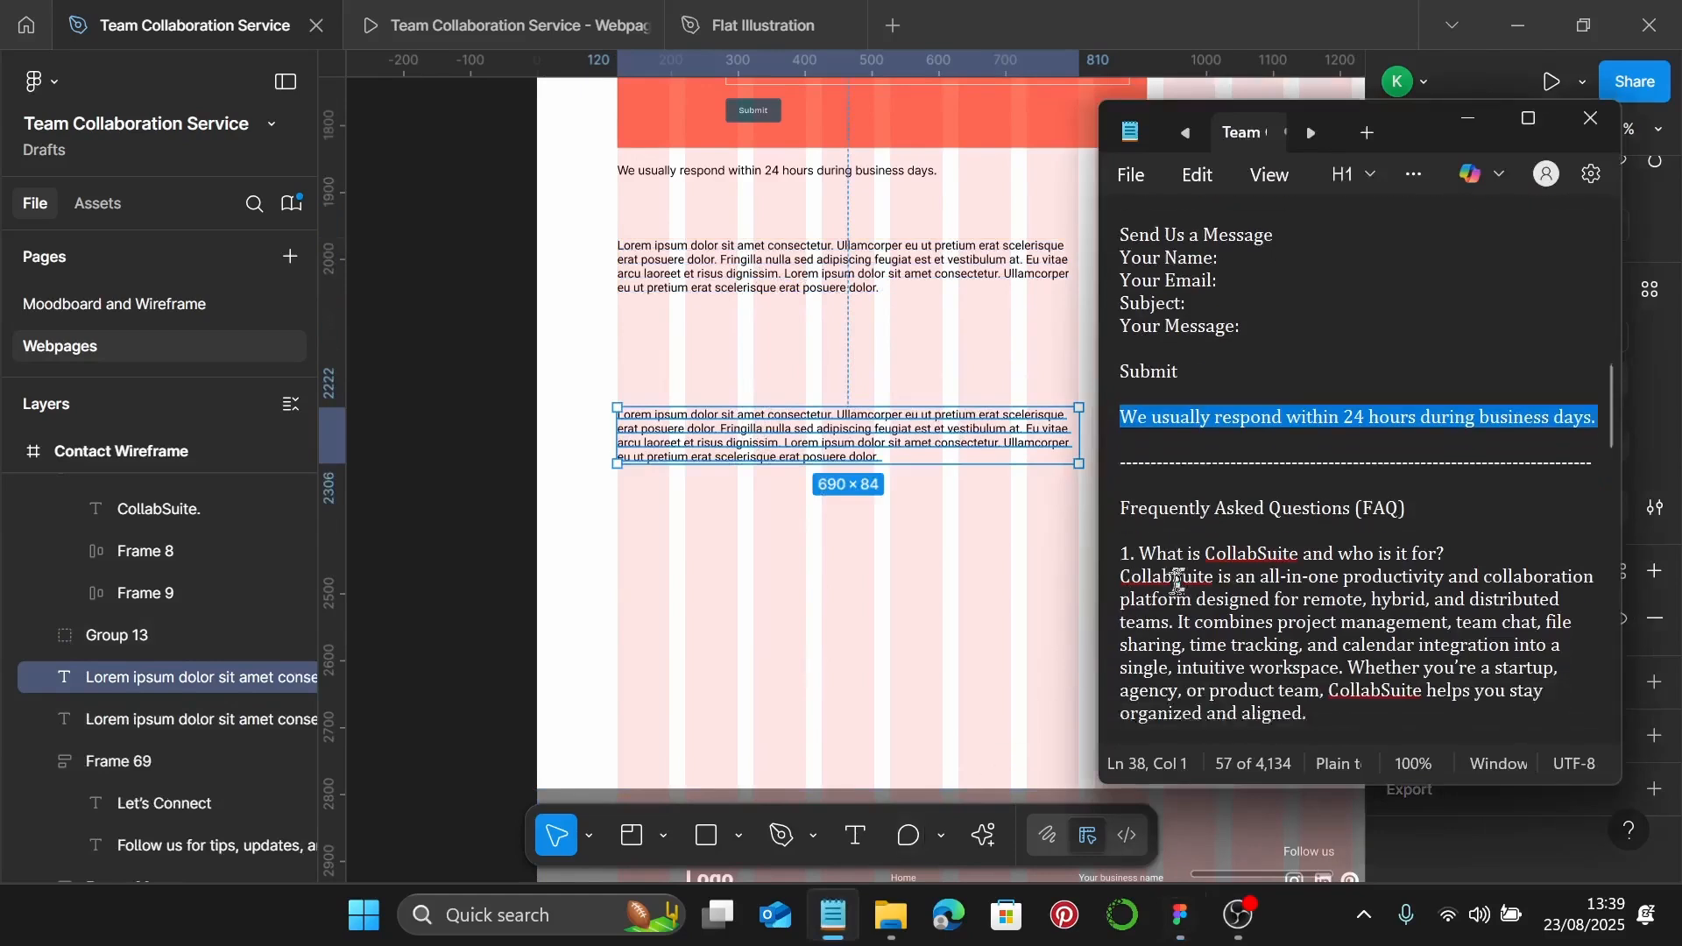
{"action": "left_click_drag", "start_coordinate": [1406, 438], "coordinate": [1141, 432]}
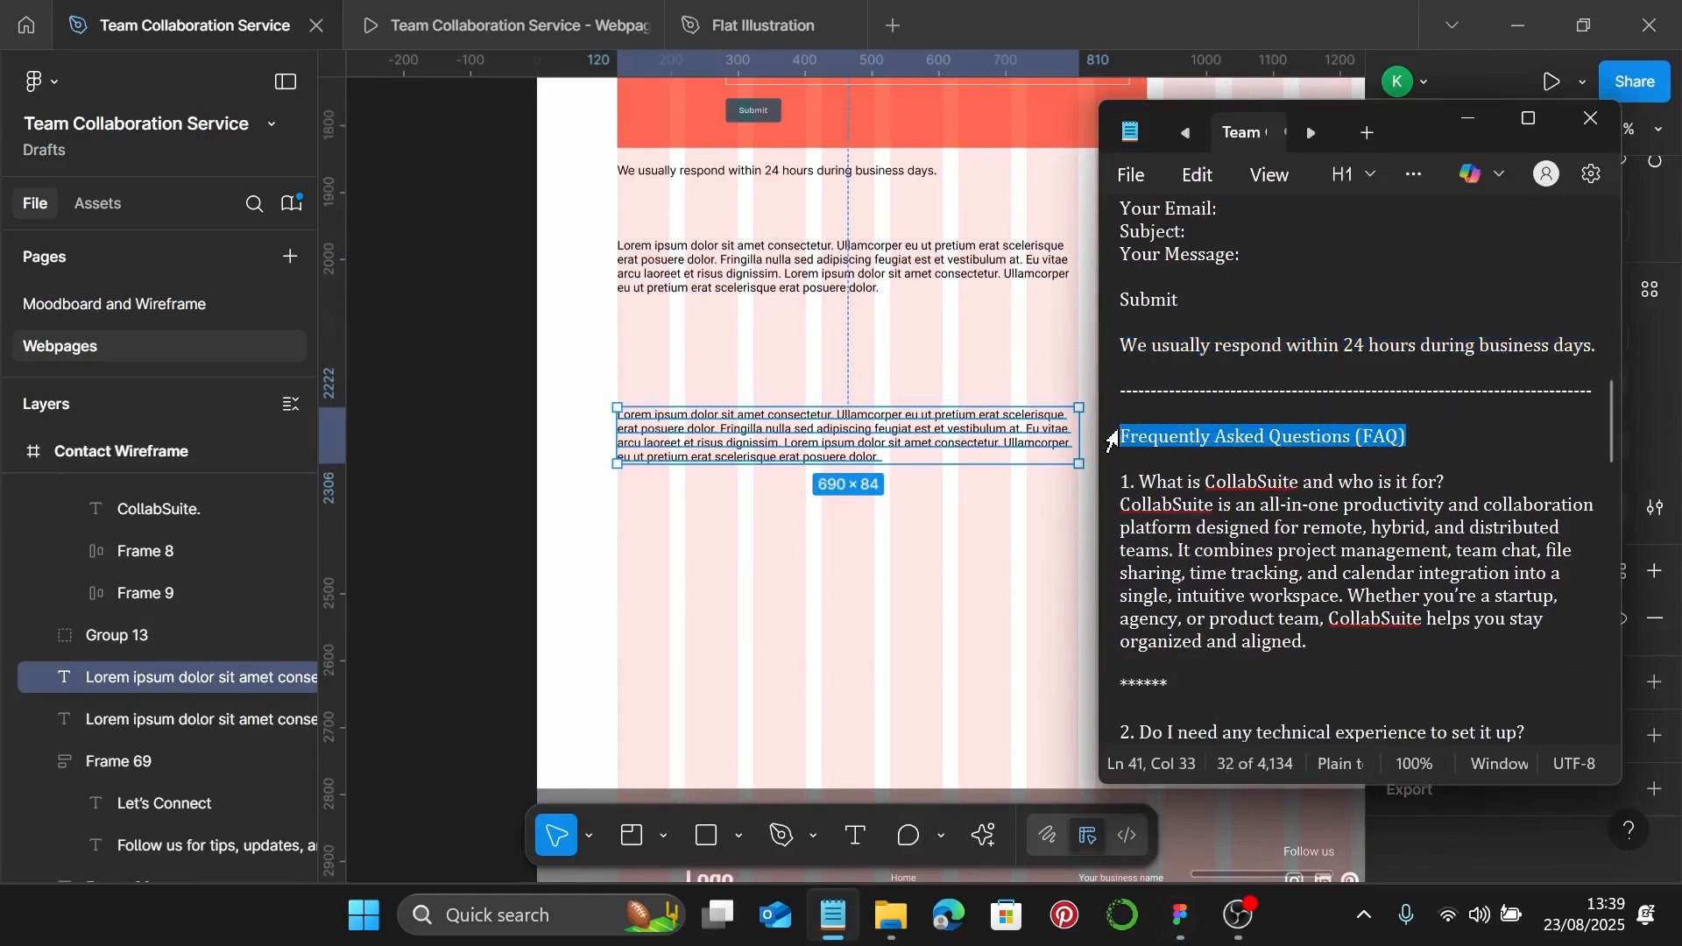
{"action": "double_click", "coordinate": [813, 258]}
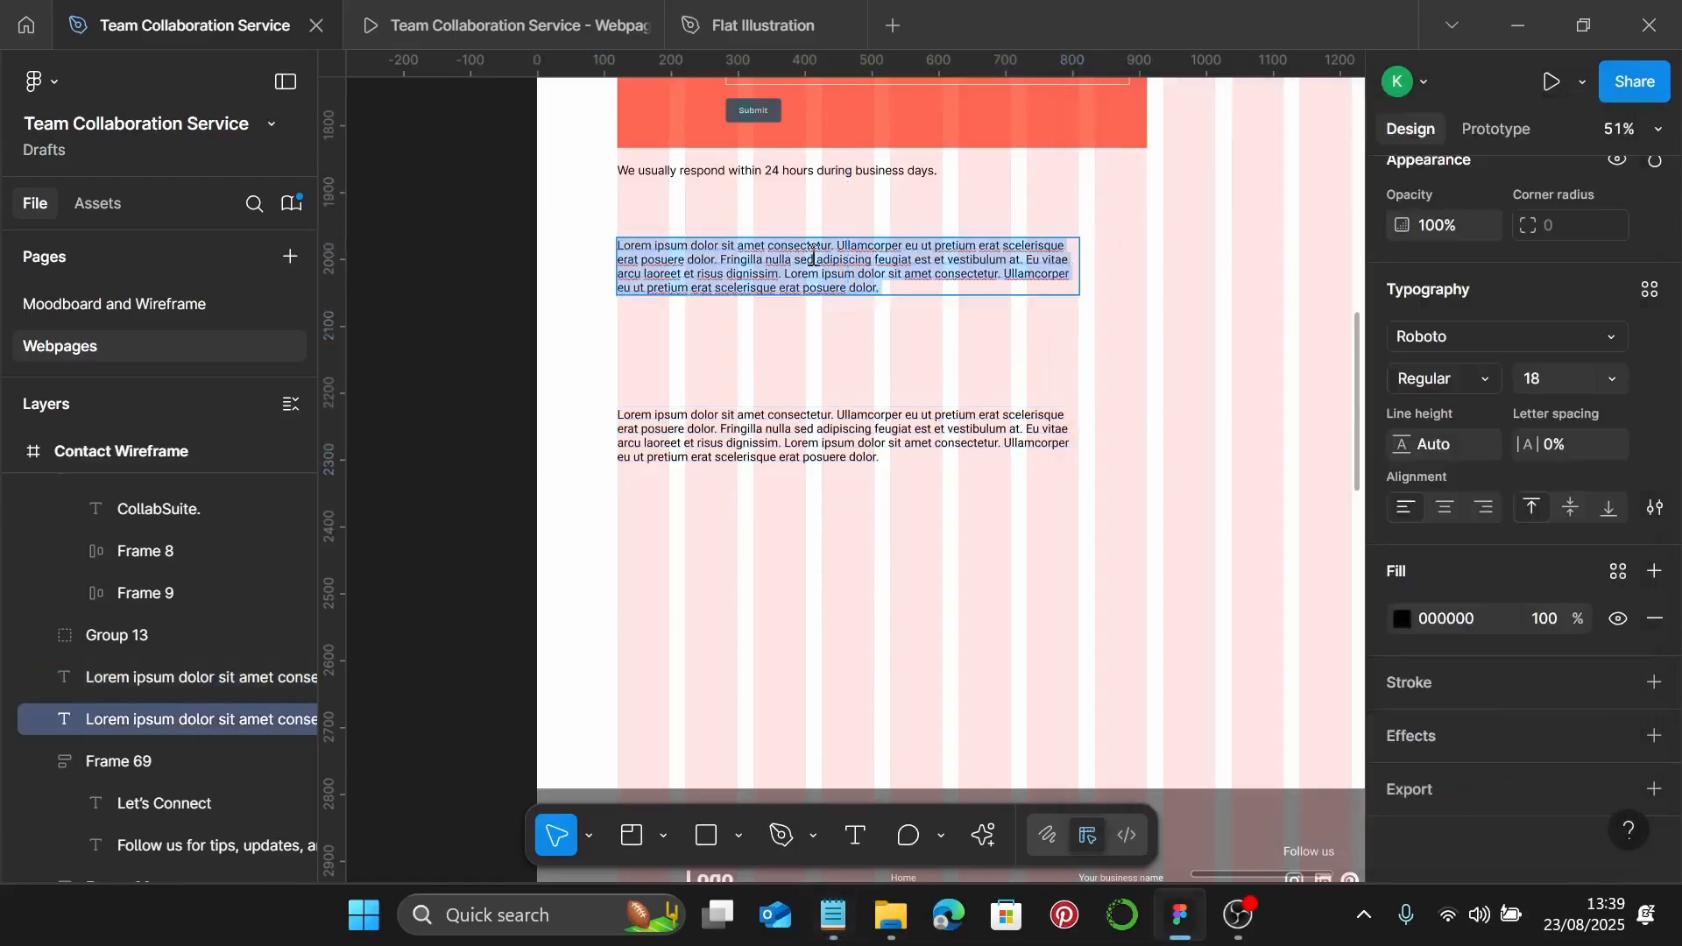
{"action": "type", "text": "Frequently Asked Questions (FAQ)"}
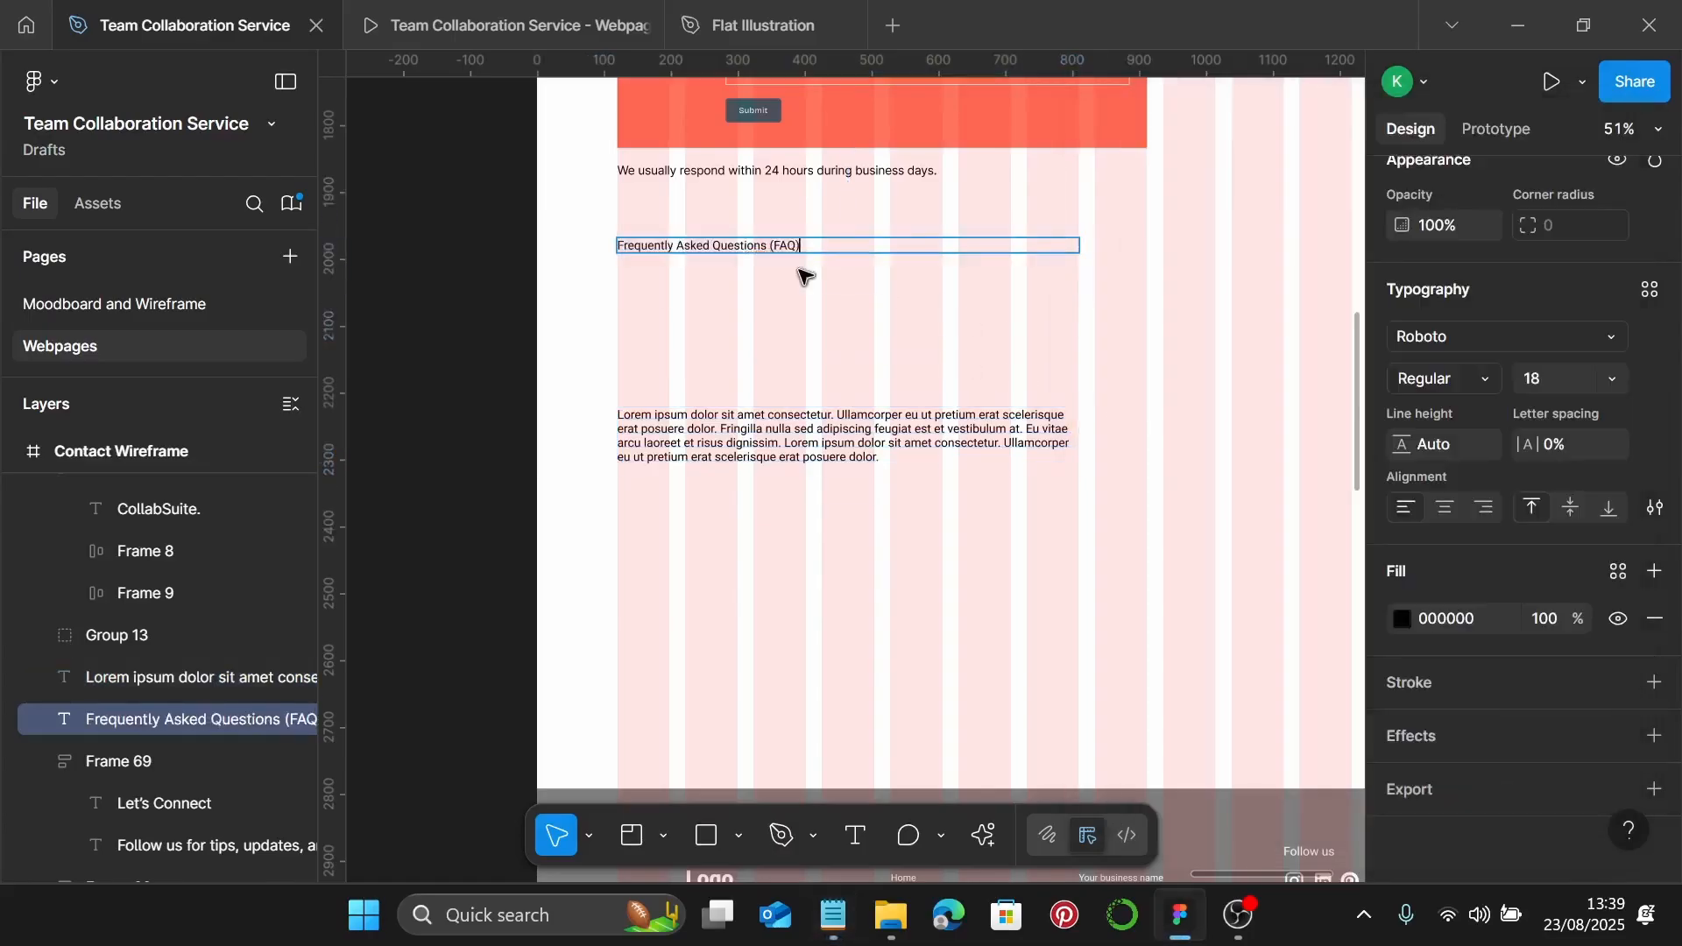
{"action": "key", "text": "Escape"}
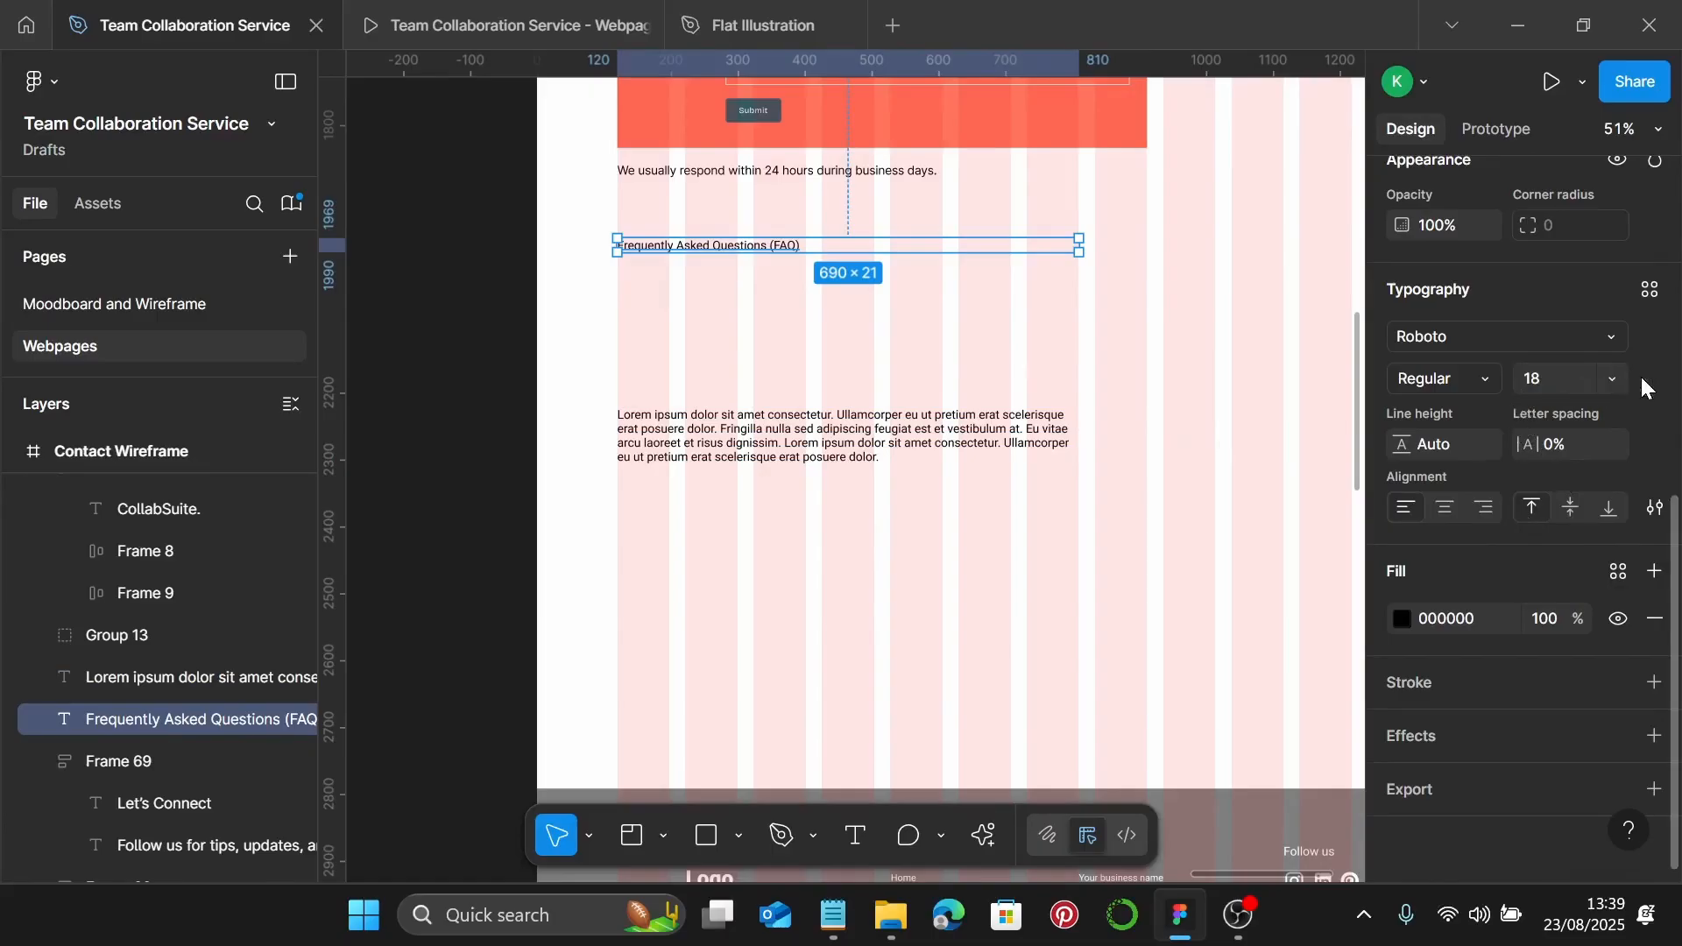
Apply the Sub-Heading text style to the FAQ heading and widen its text box to about 918 so it fits one line
{"action": "left_click", "coordinate": [1645, 296]}
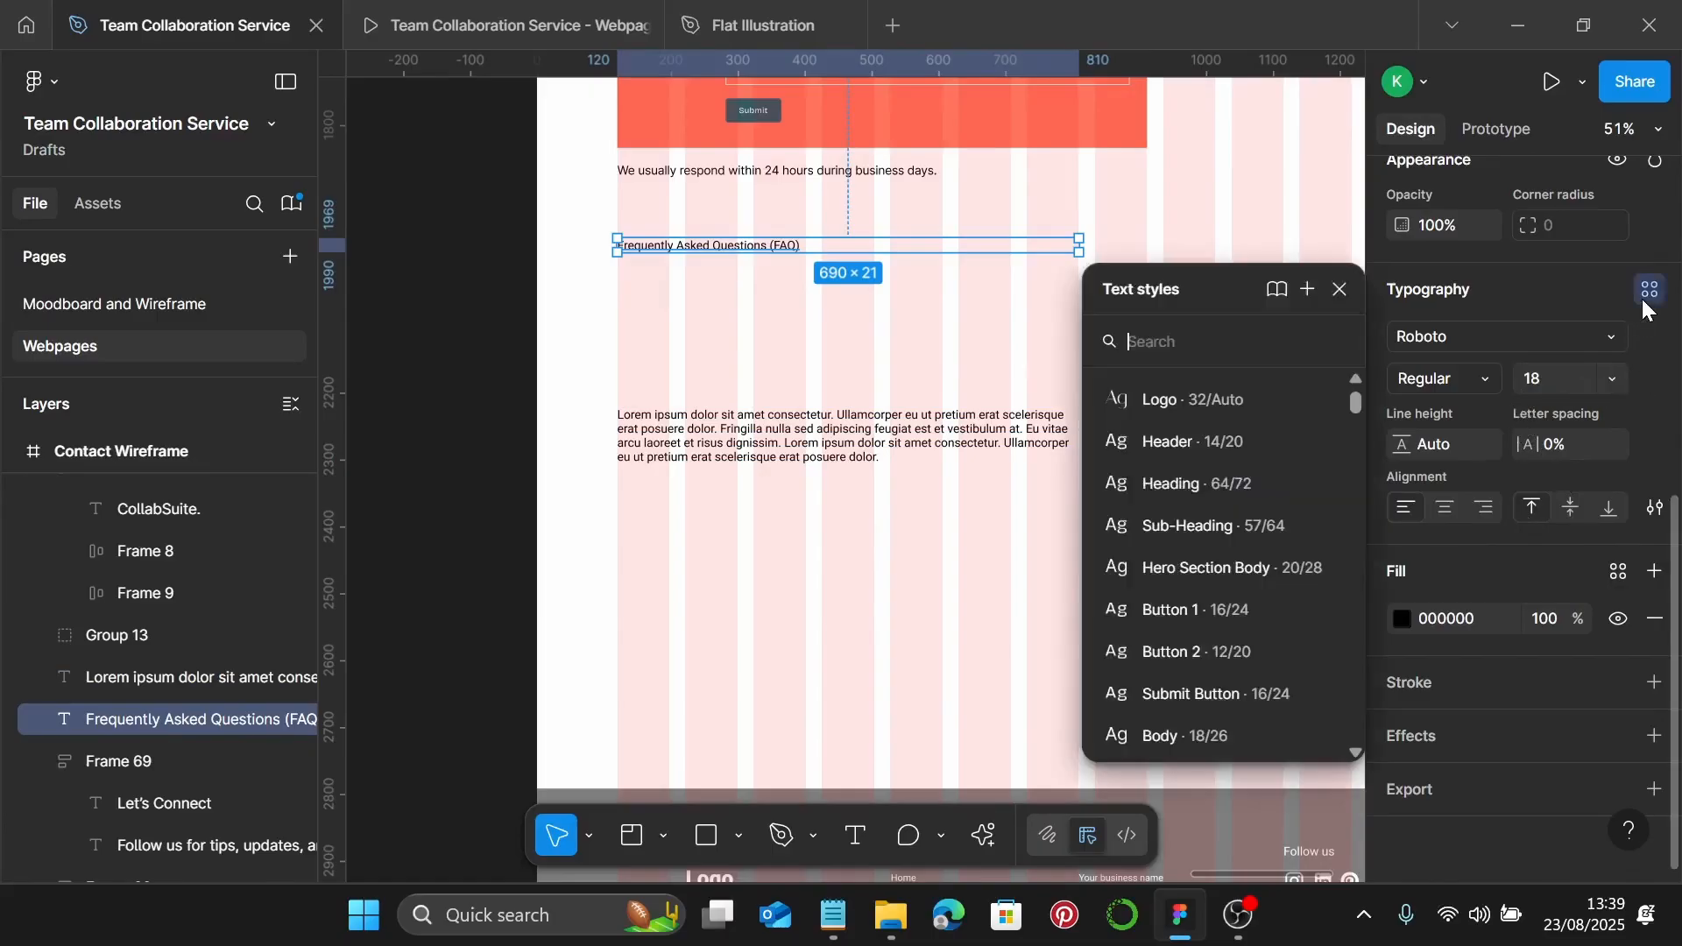
{"action": "left_click", "coordinate": [1218, 524]}
{"action": "left_click_drag", "start_coordinate": [1080, 261], "coordinate": [1229, 295]}
{"action": "scroll", "coordinate": [849, 432], "scroll_direction": "up", "scroll_amount": 1}
{"action": "scroll", "coordinate": [765, 426], "scroll_direction": "up", "scroll_amount": 1}
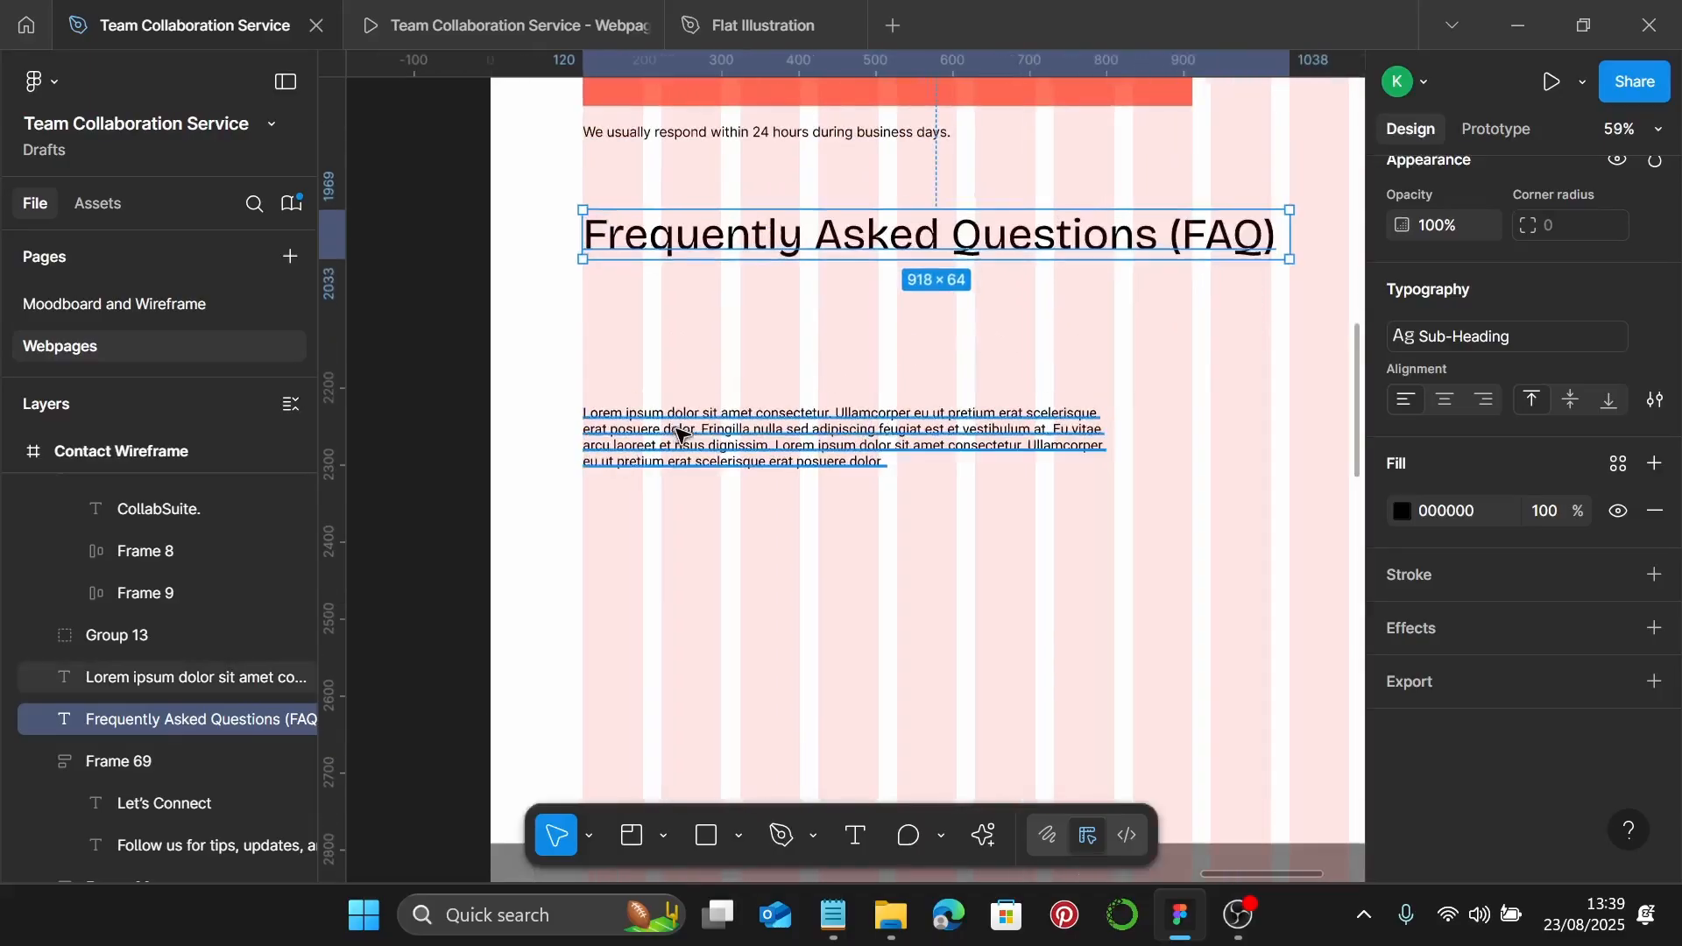
Move the Lorem ipsum paragraph up to just below the FAQ heading and duplicate it directly underneath, keeping the left alignment
{"action": "left_click", "coordinate": [664, 421]}
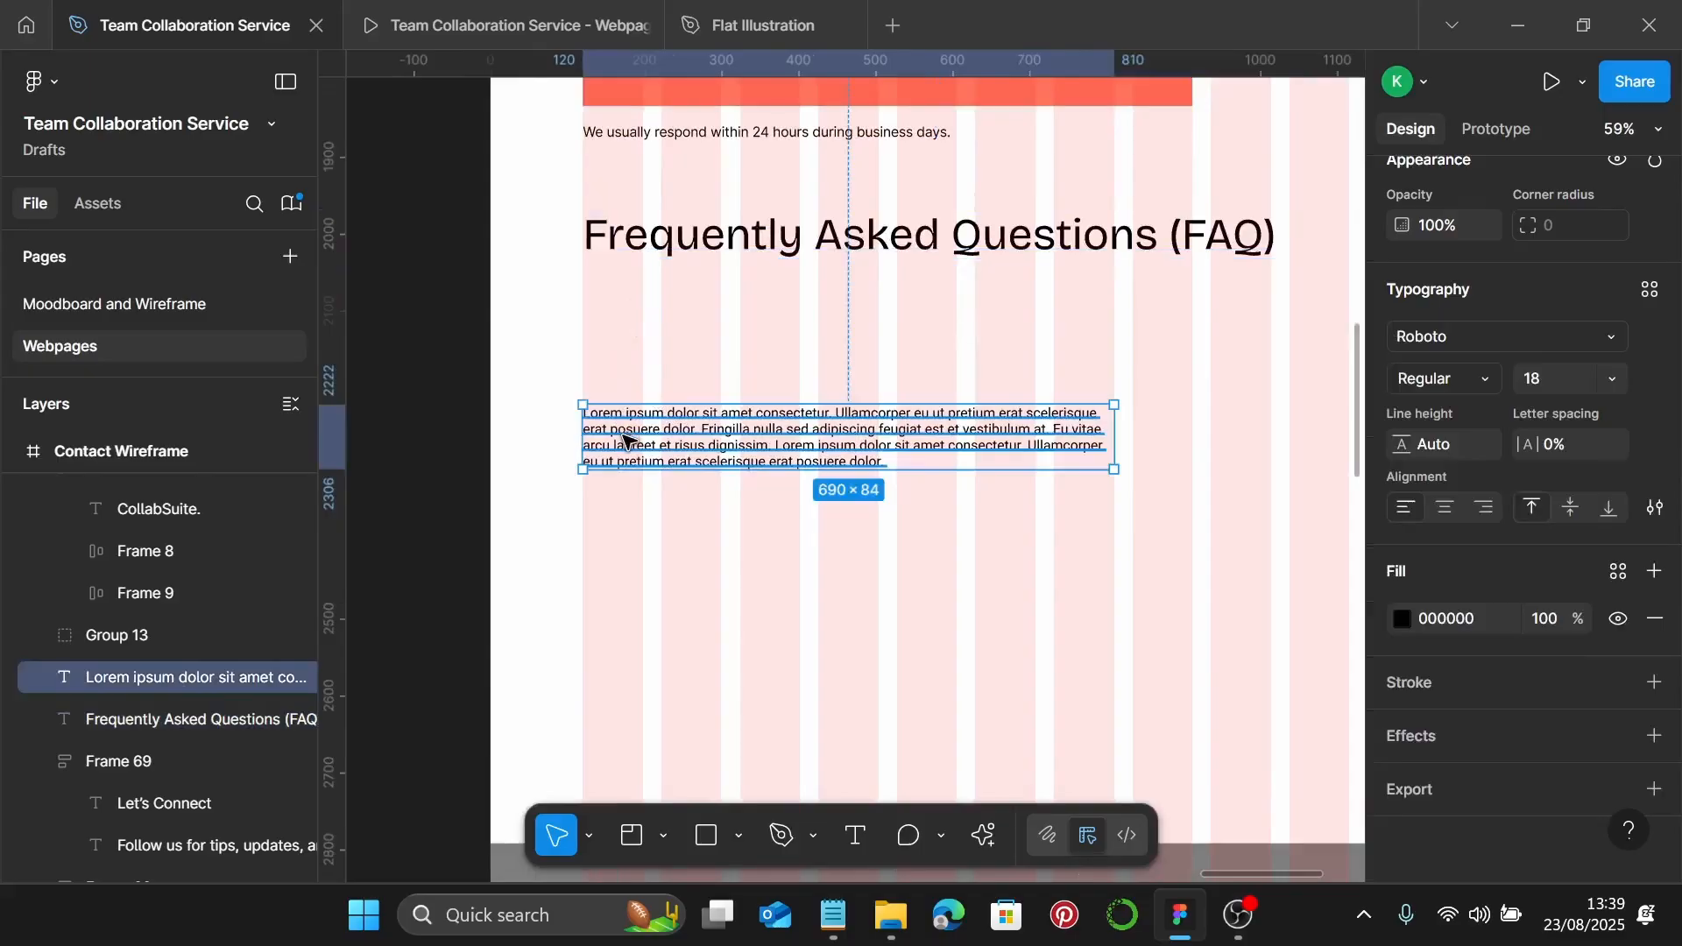
{"action": "left_click_drag", "start_coordinate": [624, 430], "coordinate": [619, 317]}
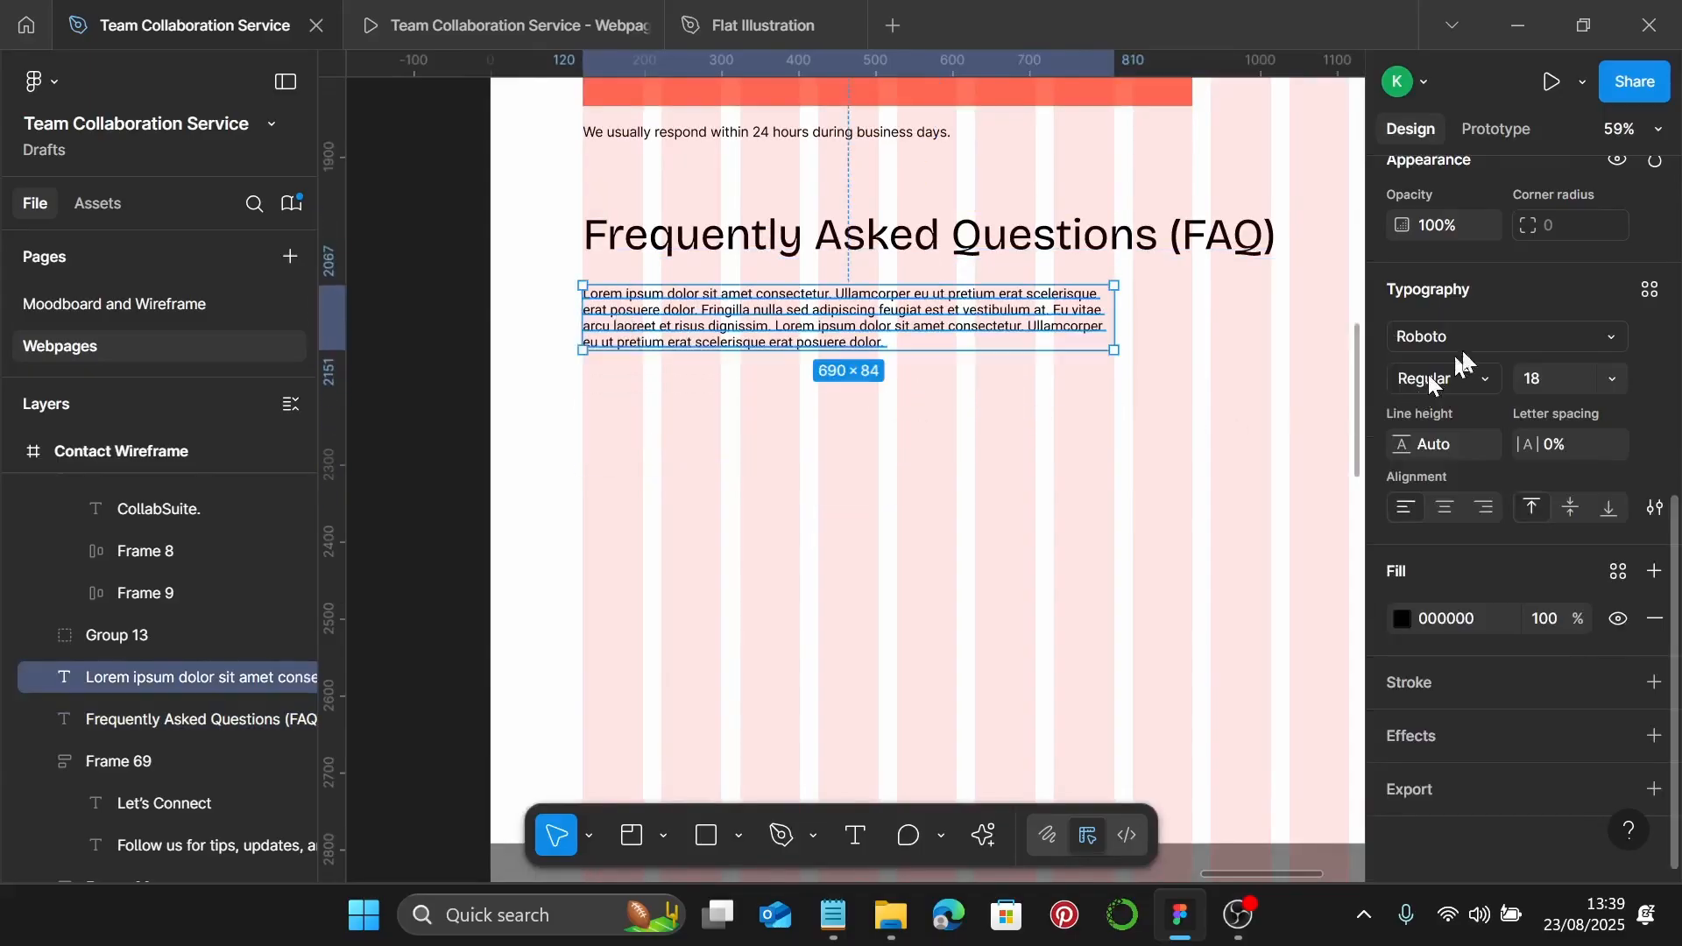
{"action": "left_click", "coordinate": [1649, 292]}
{"action": "left_click", "coordinate": [693, 372]}
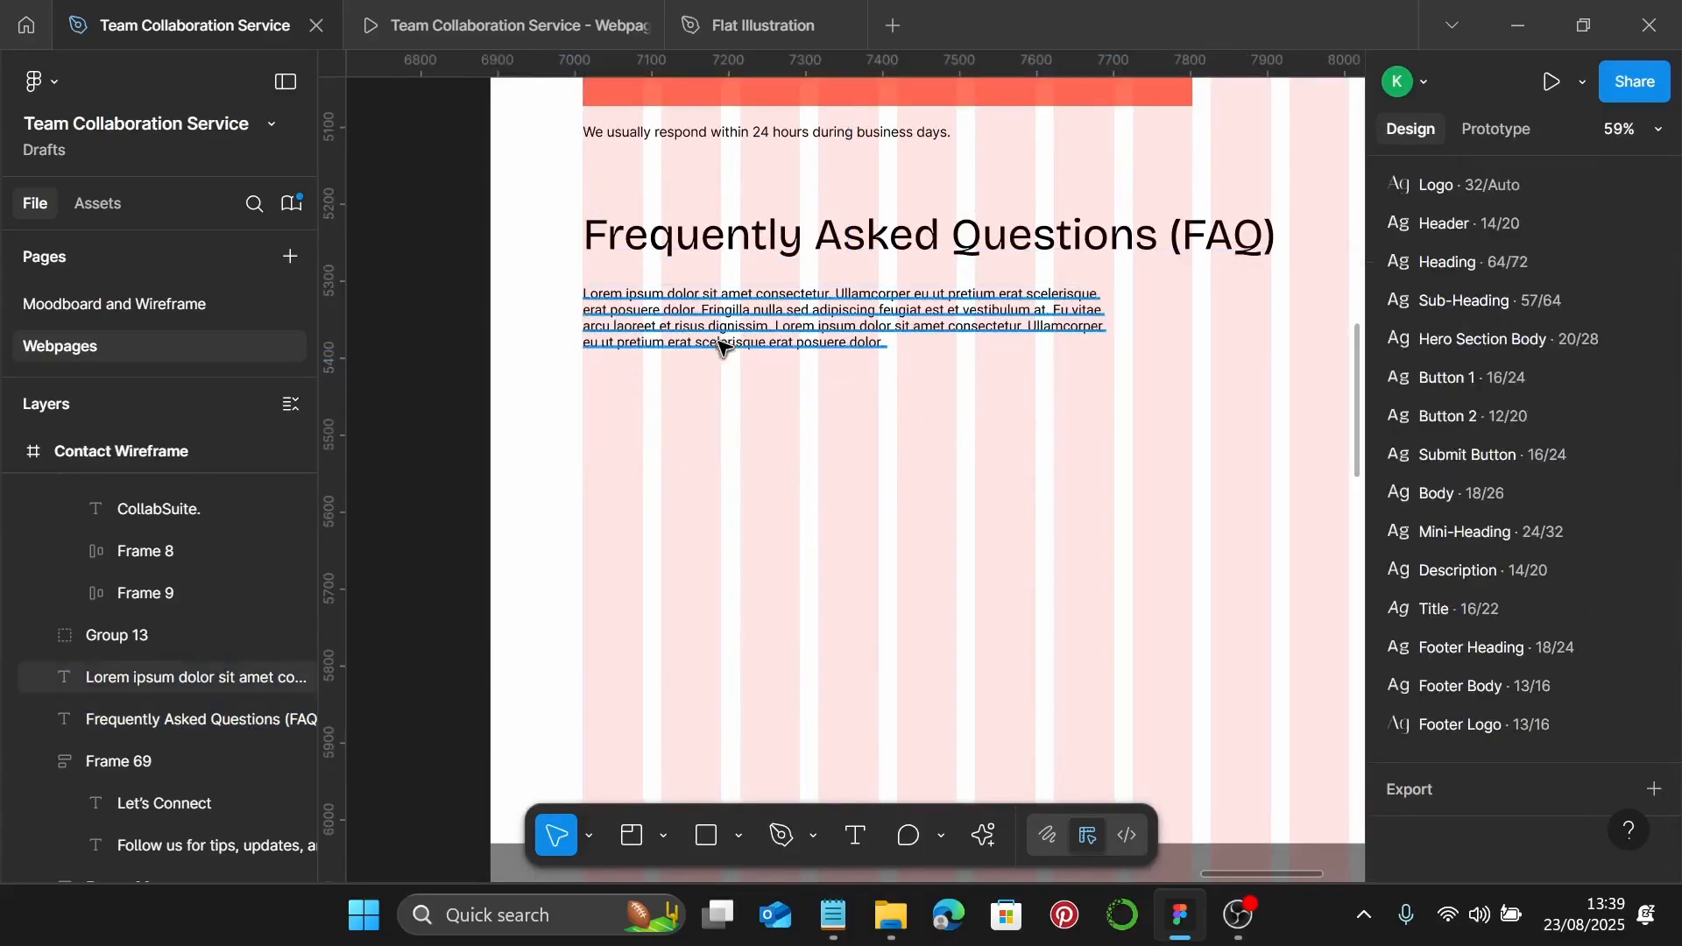
{"action": "left_click_drag", "start_coordinate": [734, 322], "coordinate": [743, 412], "text": "alt"}
Apply the Mini-Heading text style to the upper Lorem ipsum paragraph under the FAQ heading
{"action": "left_click", "coordinate": [765, 336]}
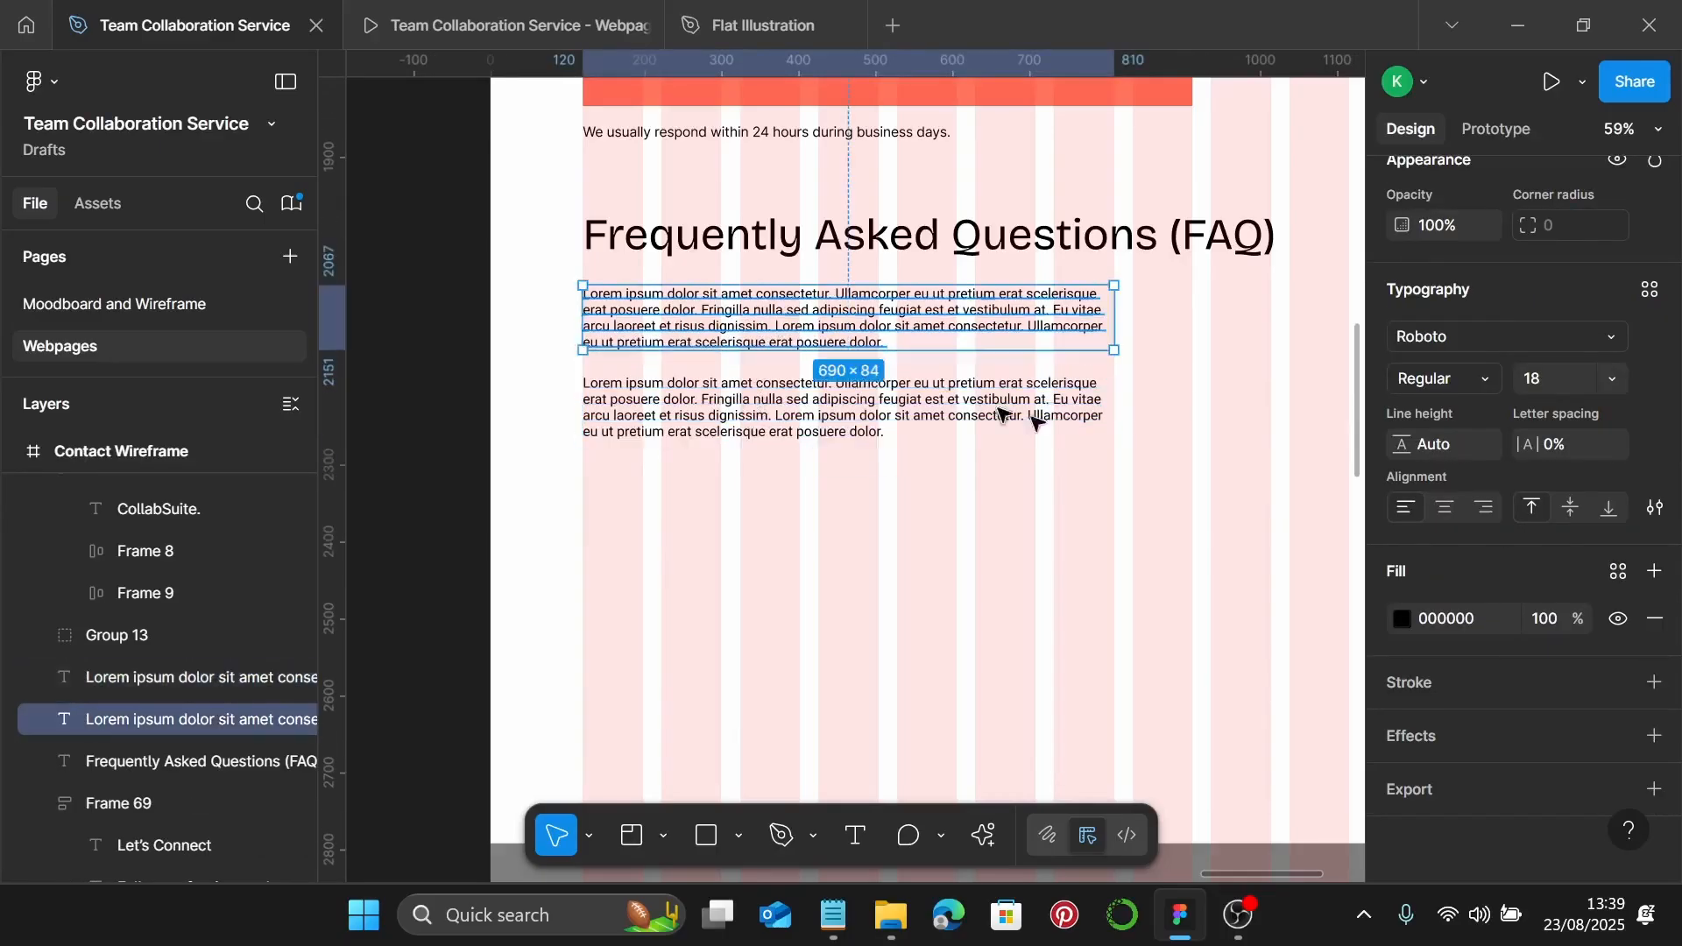
{"action": "left_click", "coordinate": [1655, 303]}
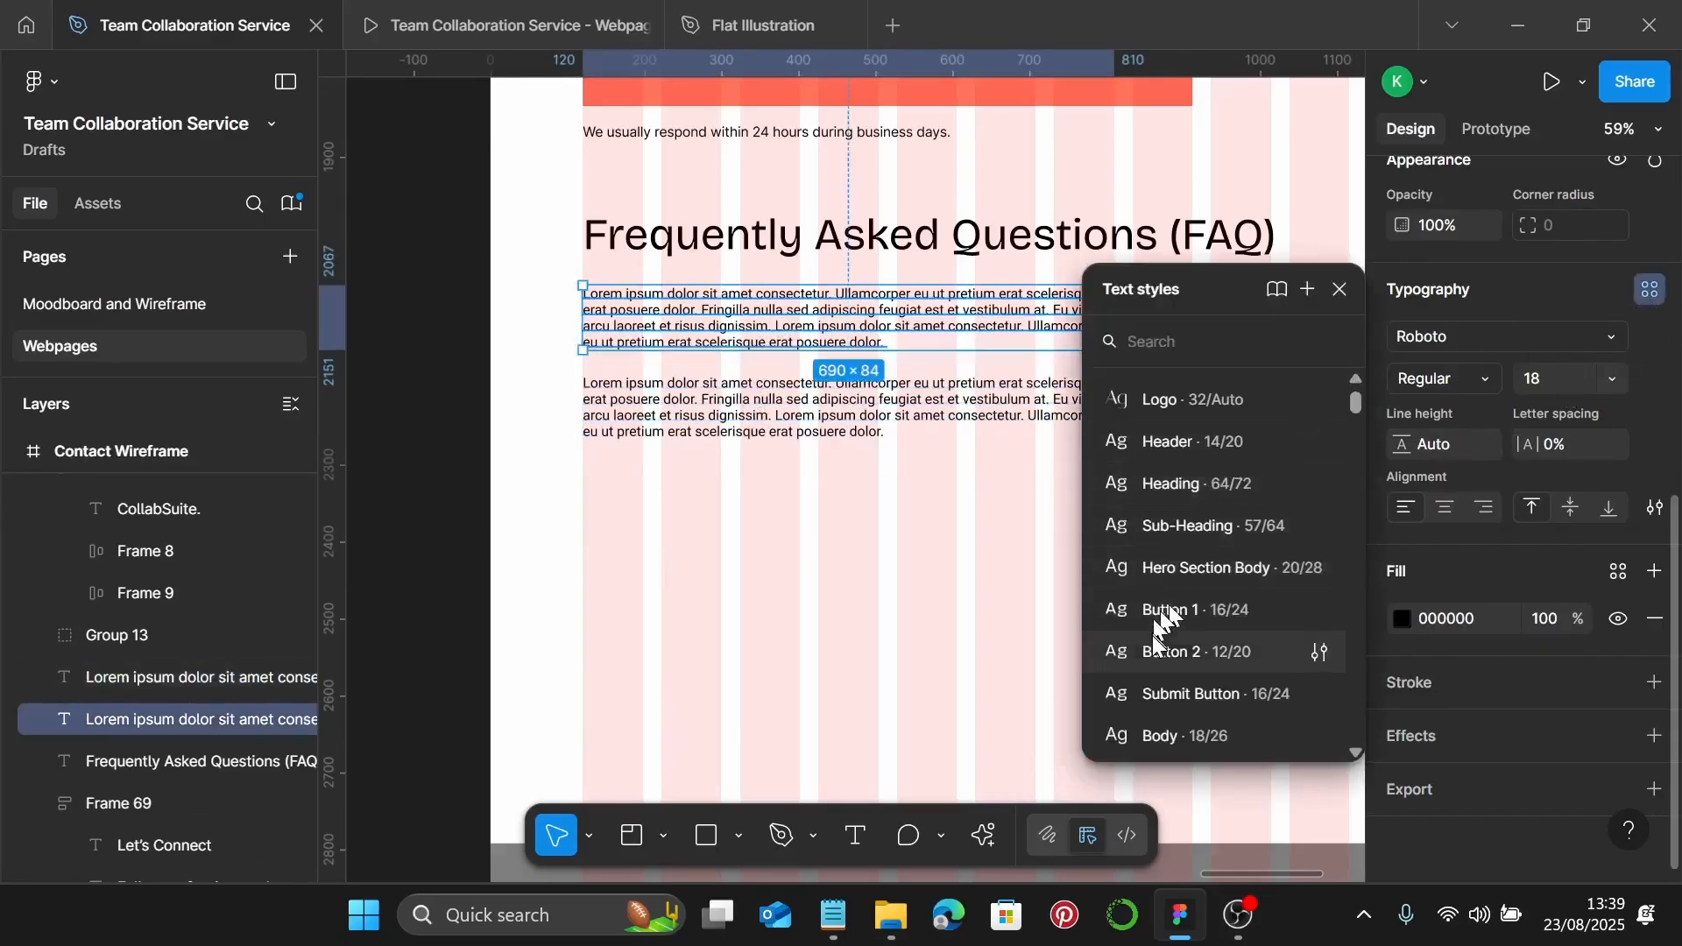
{"action": "scroll", "coordinate": [1158, 635], "scroll_direction": "down", "scroll_amount": 2}
{"action": "scroll", "coordinate": [1190, 667], "scroll_direction": "down", "scroll_amount": 3}
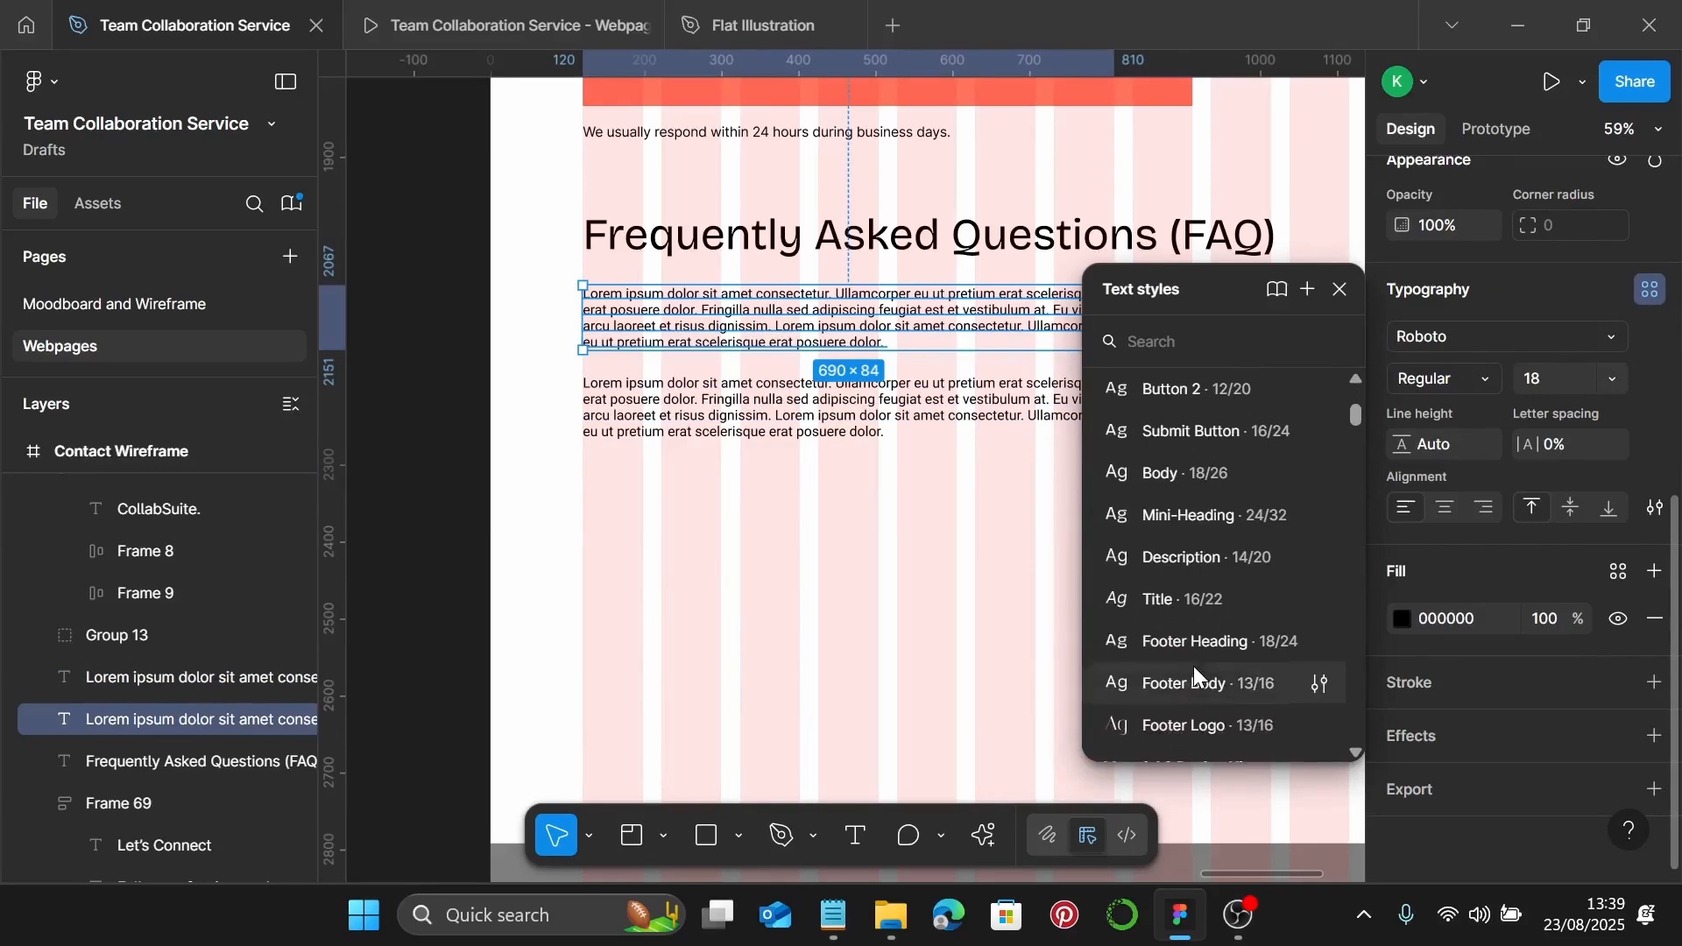
{"action": "scroll", "coordinate": [1193, 666], "scroll_direction": "down", "scroll_amount": 3}
{"action": "scroll", "coordinate": [1200, 644], "scroll_direction": "up", "scroll_amount": 6}
{"action": "left_click", "coordinate": [1205, 645]}
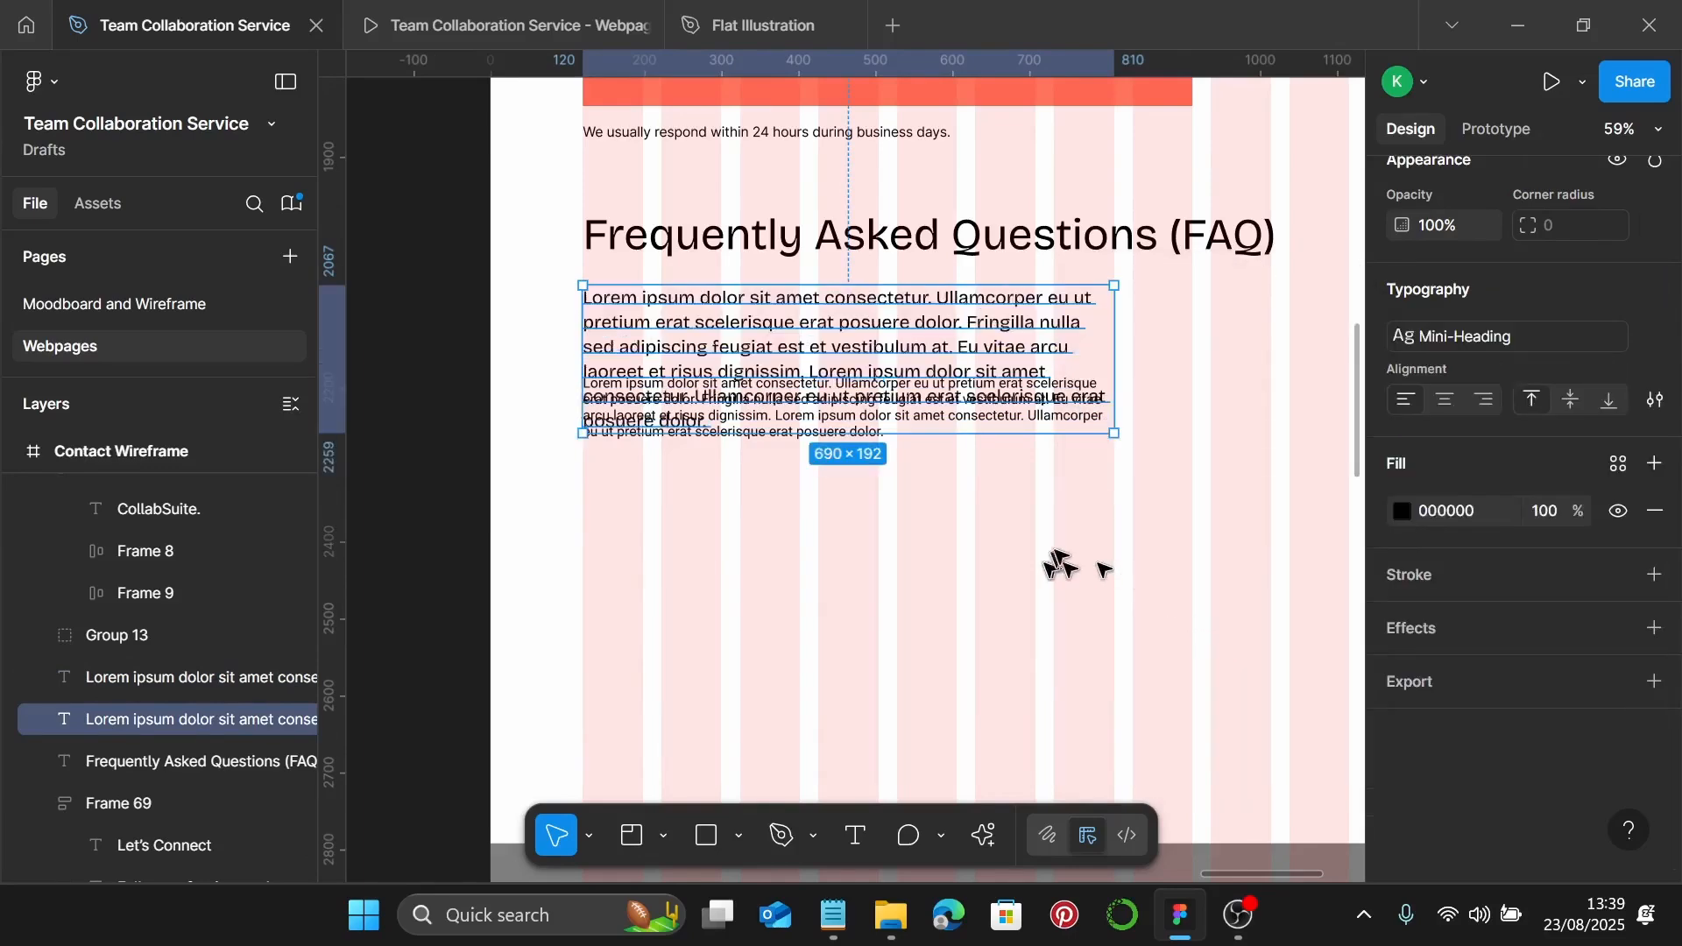
Replace the upper Lorem ipsum paragraph under the FAQ heading with the Notepad question "1. What is CollabSuite and who is it for?"
{"action": "scroll", "coordinate": [1115, 318], "scroll_direction": "up", "scroll_amount": 1}
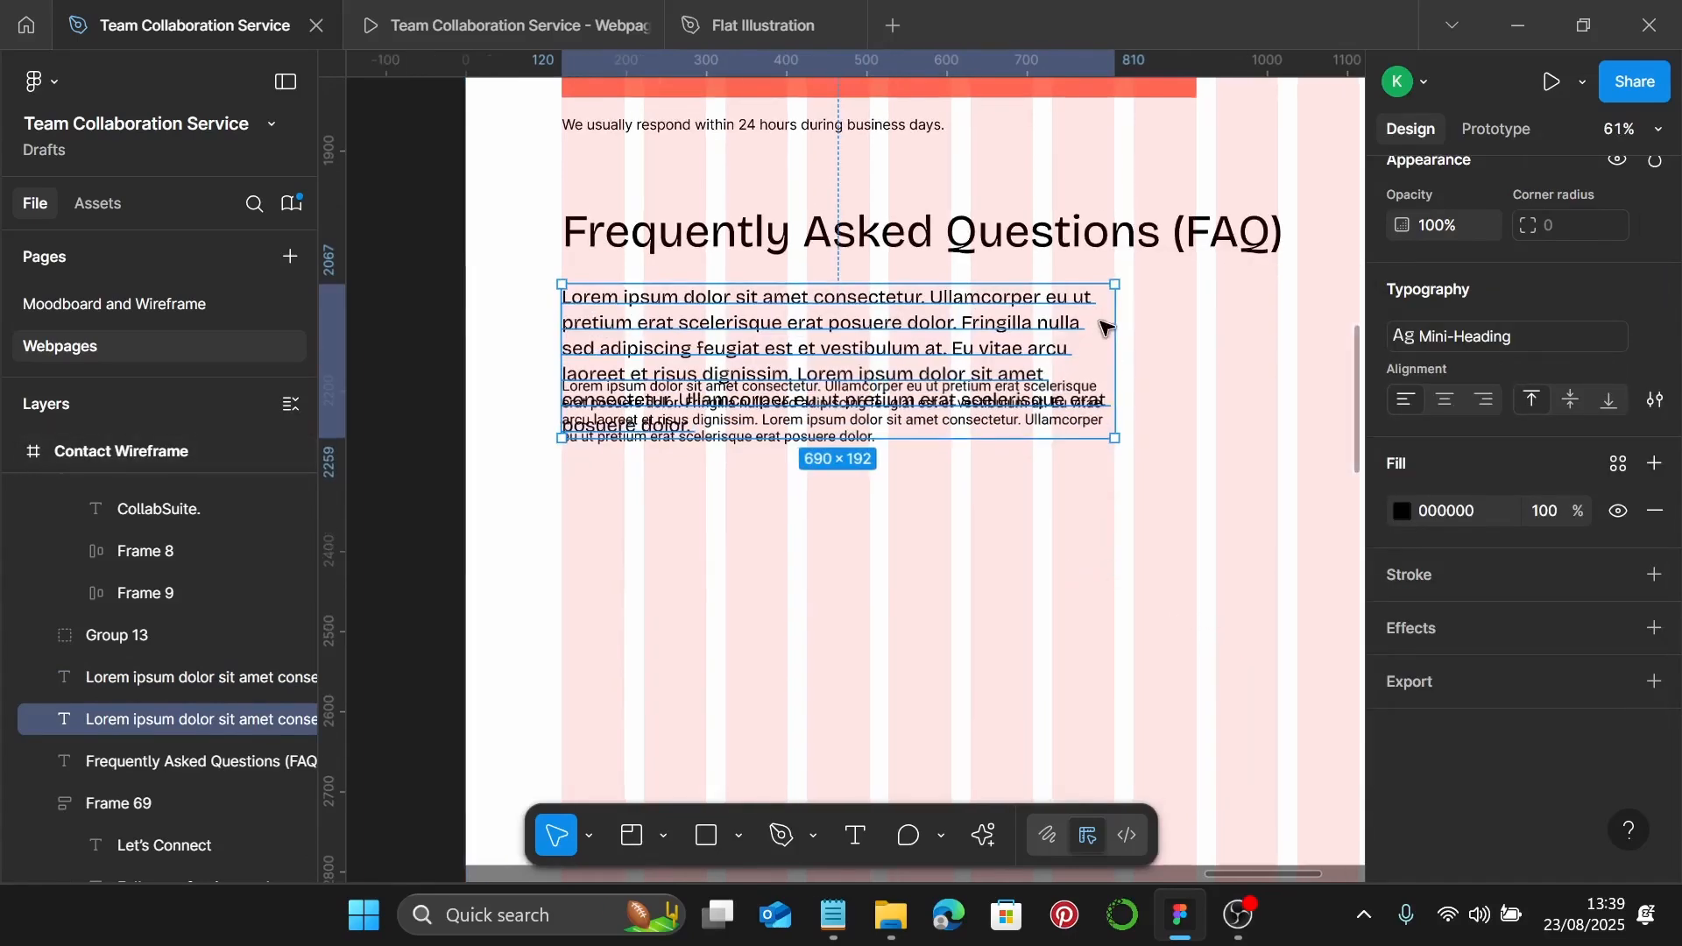
{"action": "left_click", "coordinate": [832, 911]}
{"action": "scroll", "coordinate": [1299, 417], "scroll_direction": "down", "scroll_amount": 1}
{"action": "left_click_drag", "start_coordinate": [1332, 410], "coordinate": [1111, 408]}
{"action": "key", "text": "ctrl+c"}
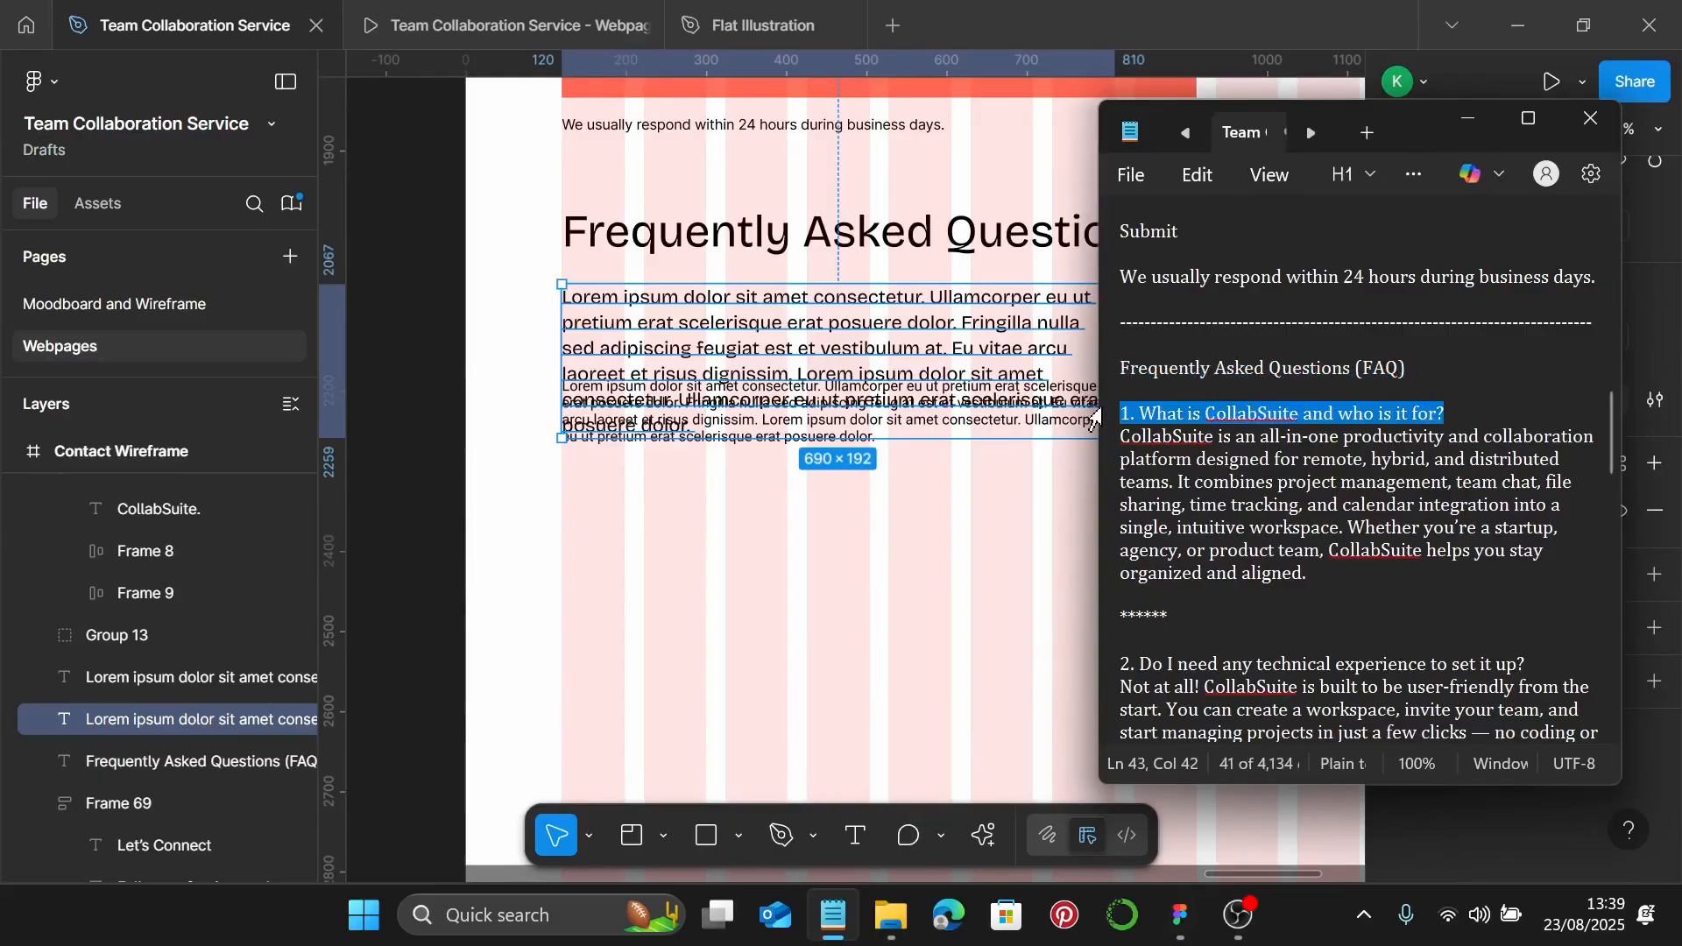
{"action": "double_click", "coordinate": [833, 316]}
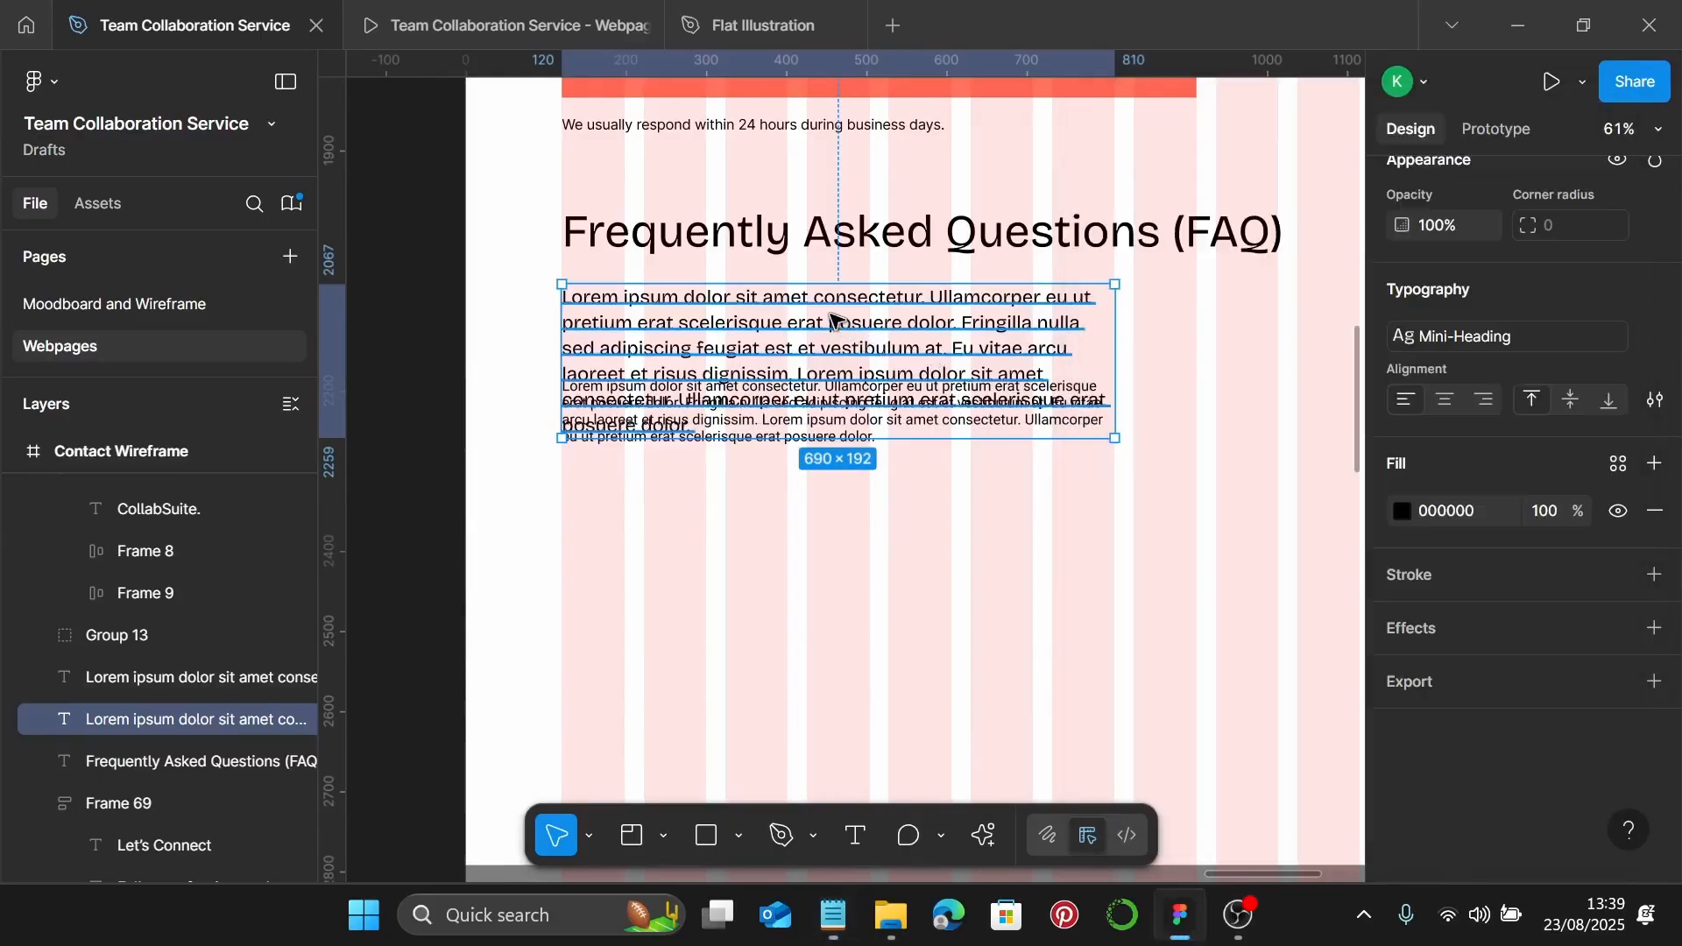
{"action": "key", "text": "ctrl+v"}
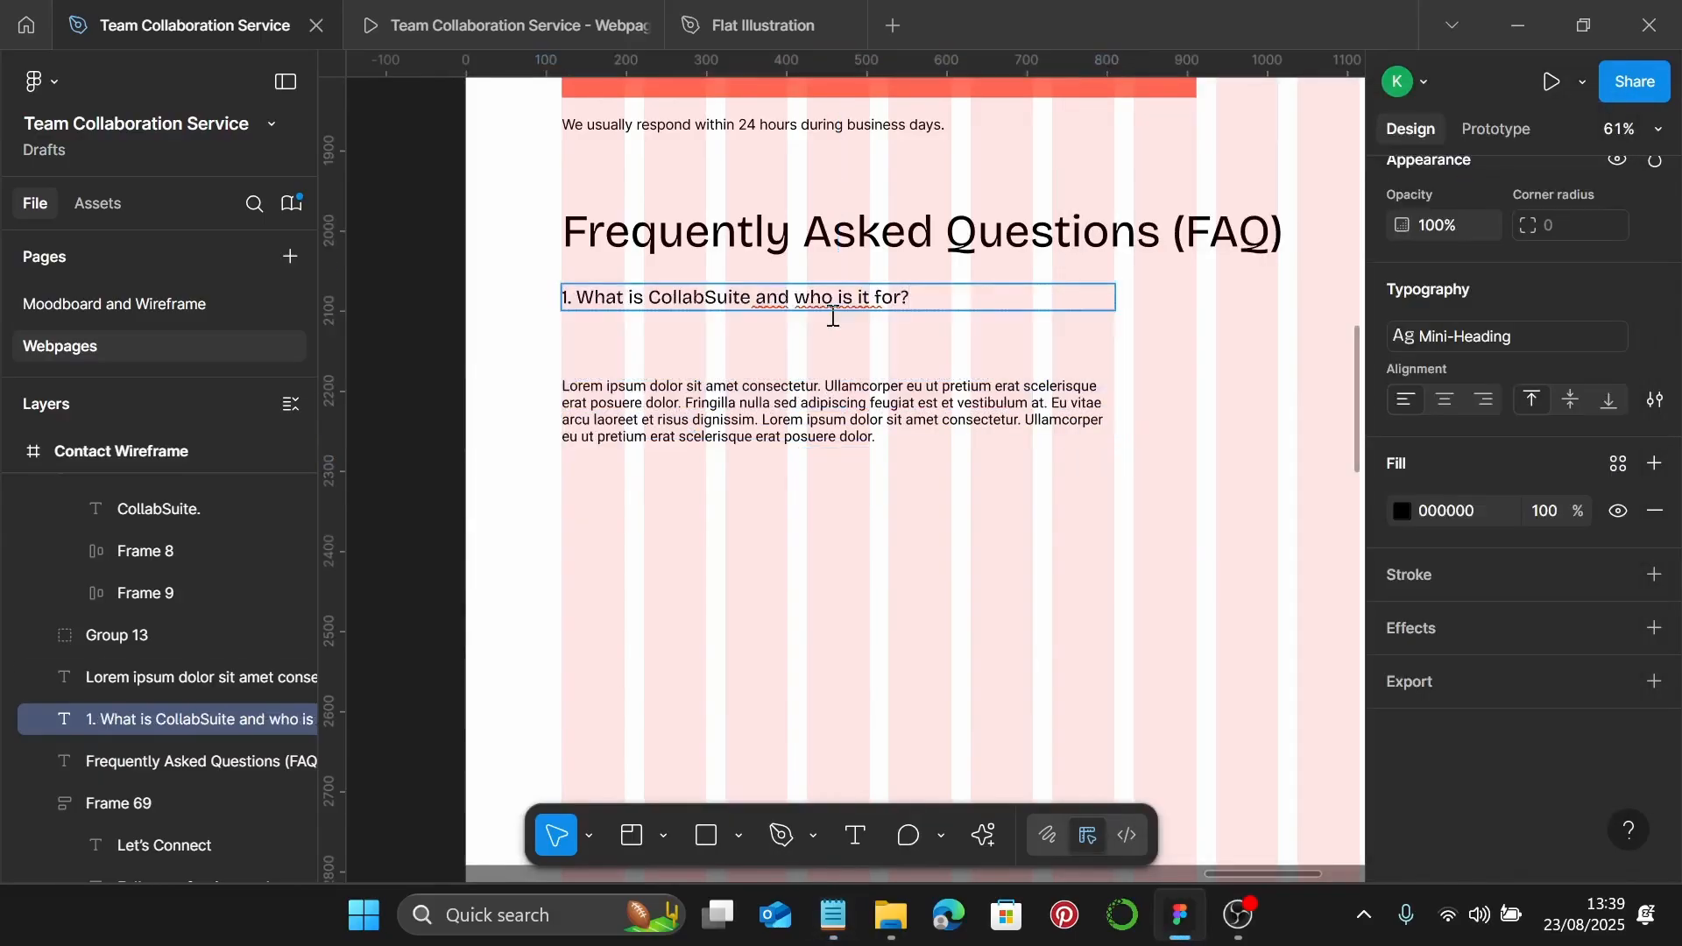
Apply the Body text style to the remaining Lorem ipsum paragraph below the first FAQ question
{"action": "left_click", "coordinate": [782, 433]}
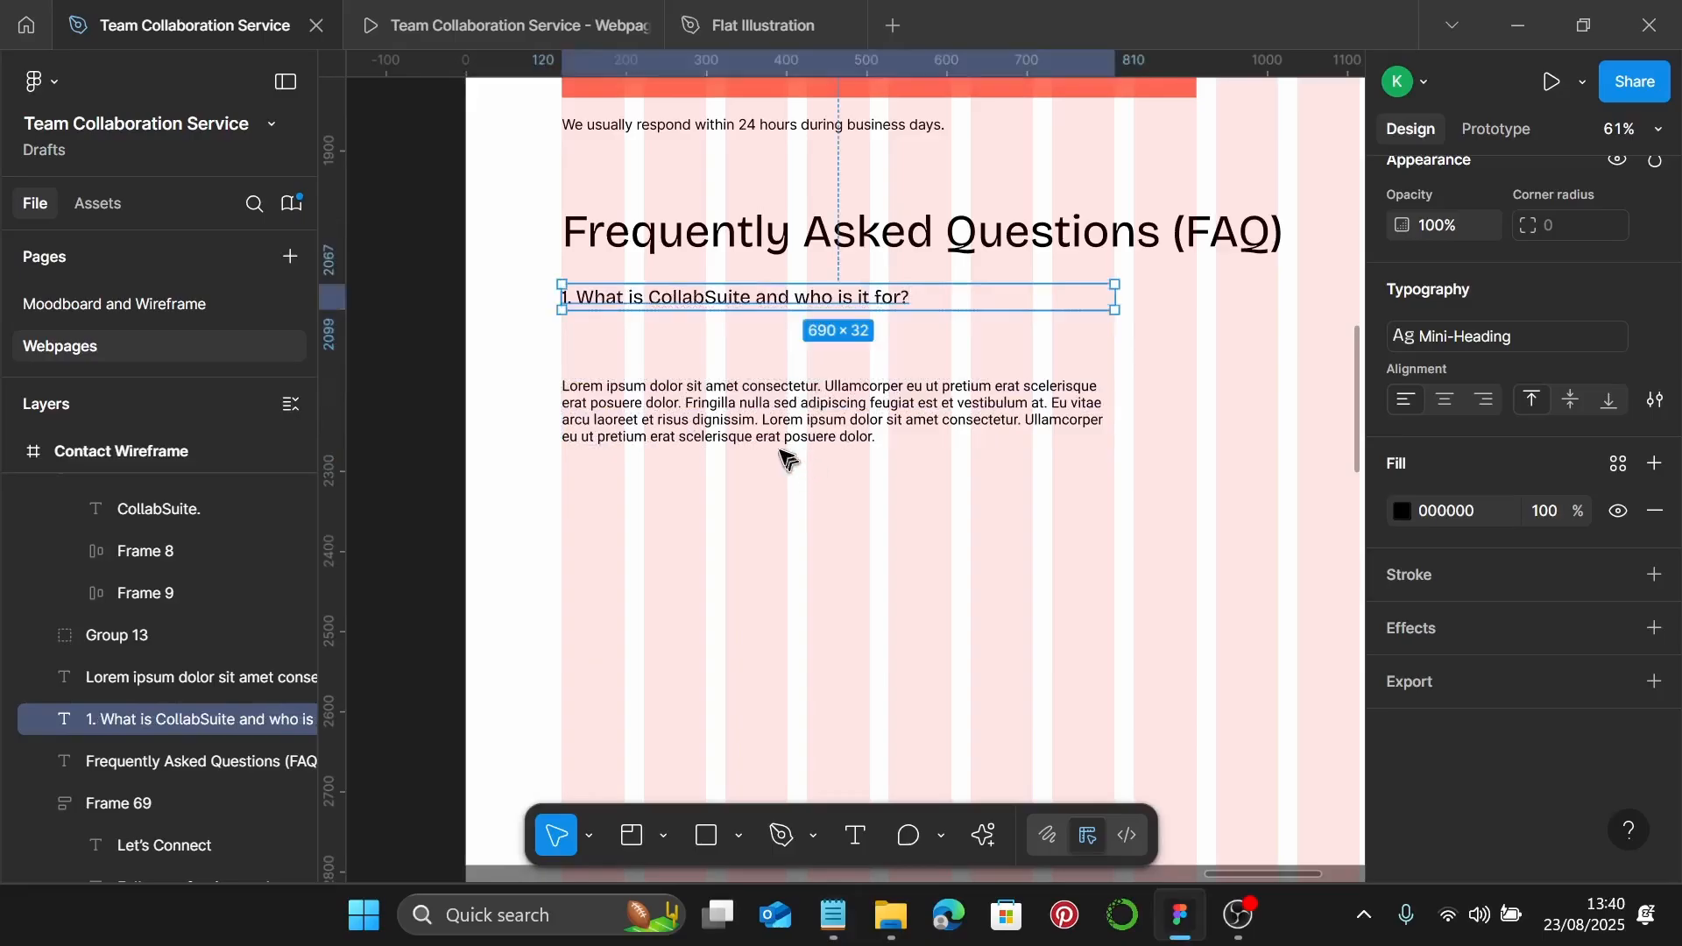
{"action": "left_click", "coordinate": [1649, 290]}
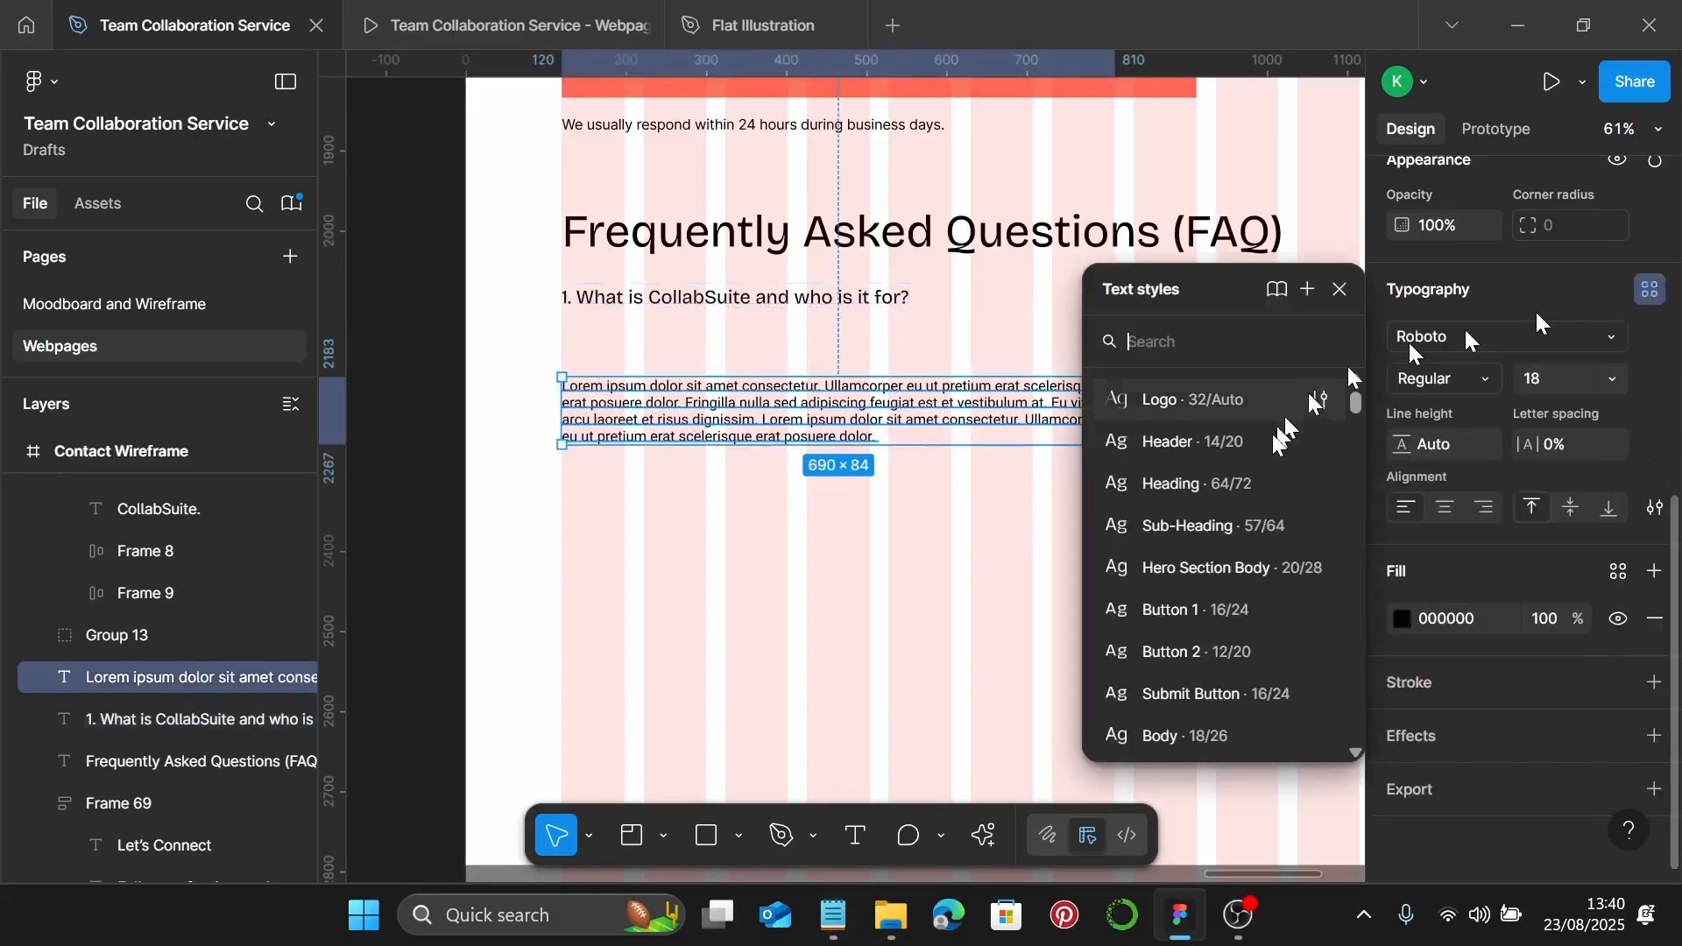
{"action": "scroll", "coordinate": [1239, 601], "scroll_direction": "down", "scroll_amount": 3}
{"action": "left_click", "coordinate": [1235, 599]}
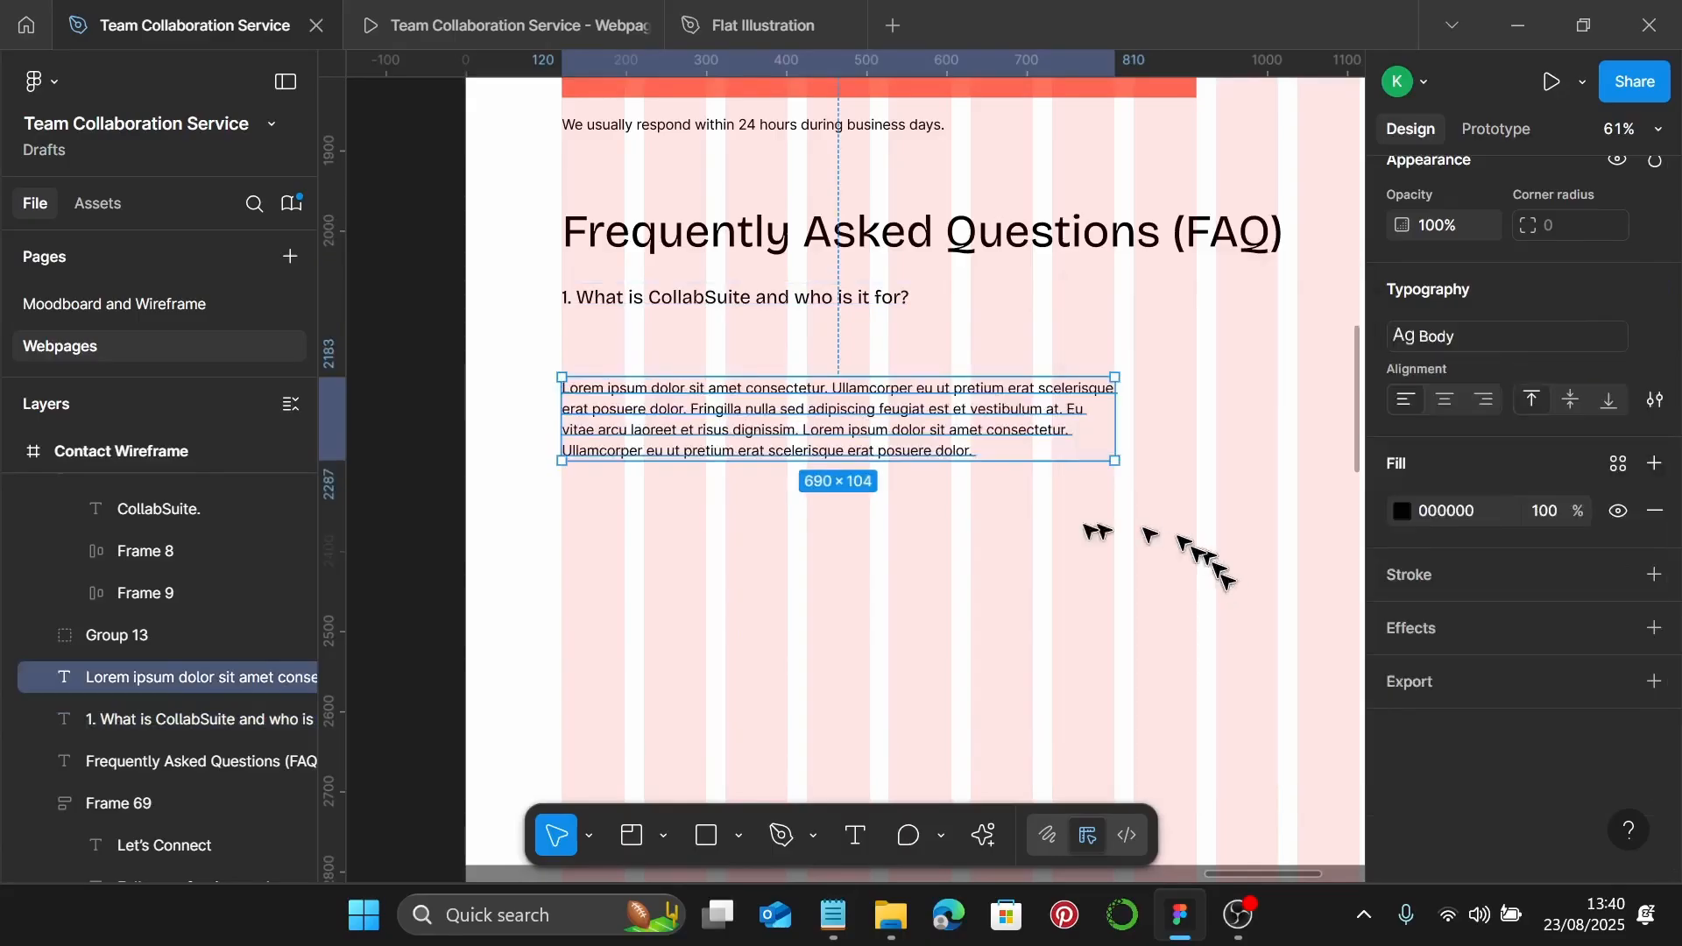
Replace the remaining Lorem ipsum paragraph with the Notepad answer beginning "CollabSuite is an all-in-one productivity and collaboration platform"
{"action": "left_click", "coordinate": [831, 915]}
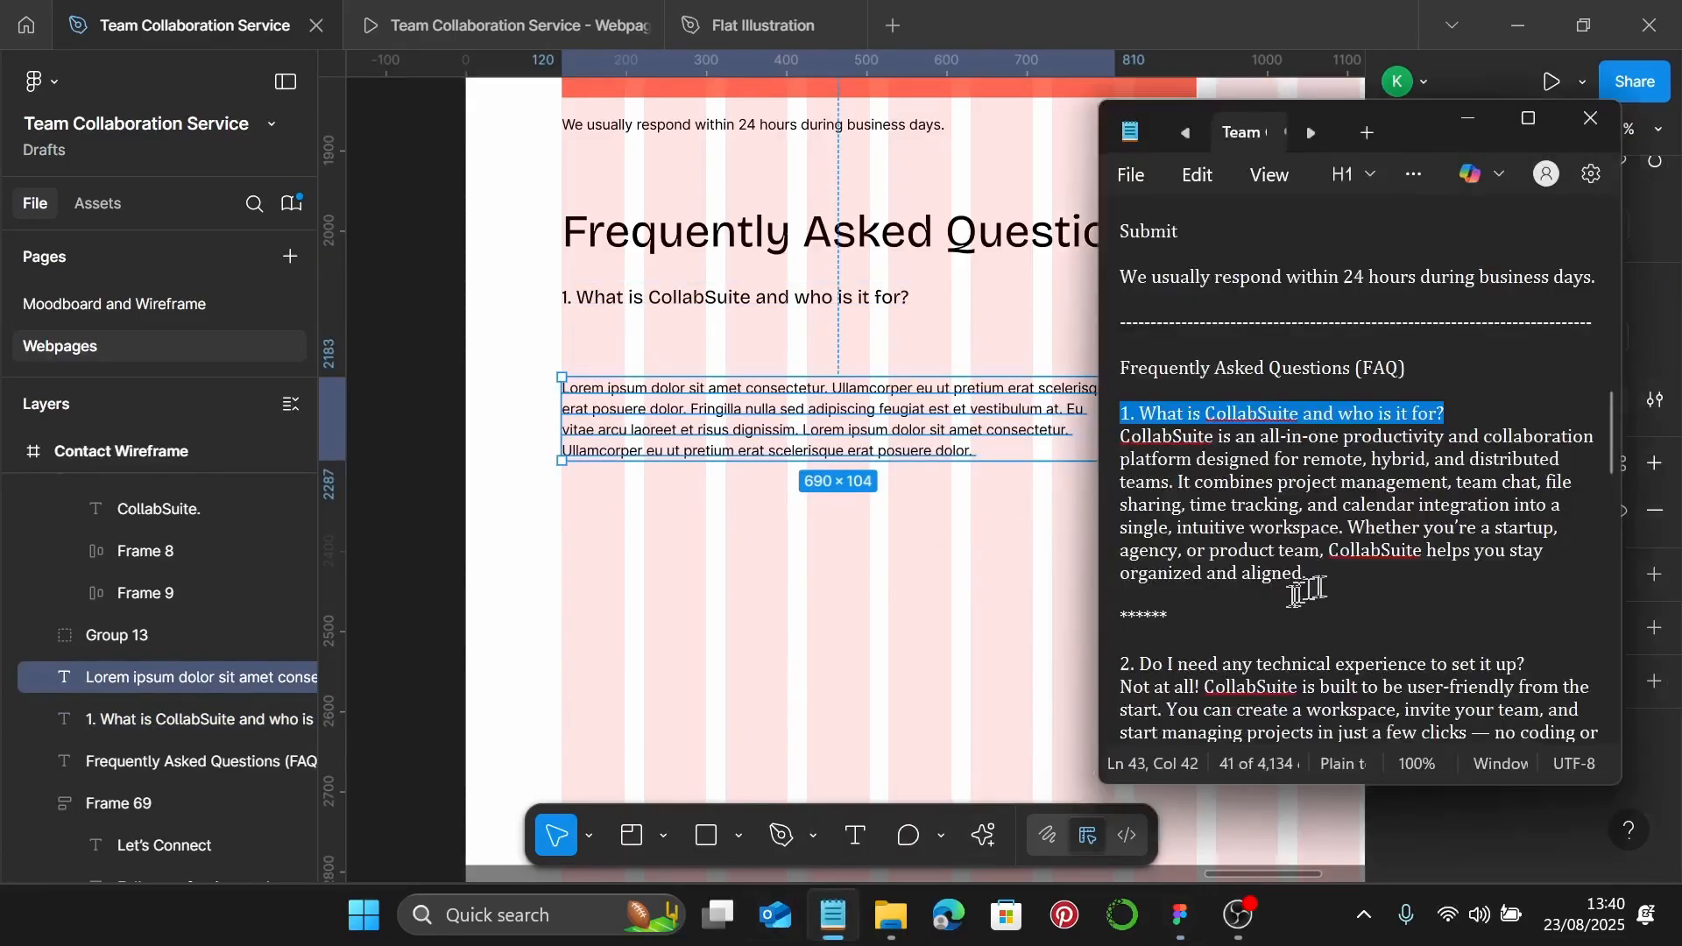
{"action": "left_click_drag", "start_coordinate": [1315, 578], "coordinate": [1116, 431]}
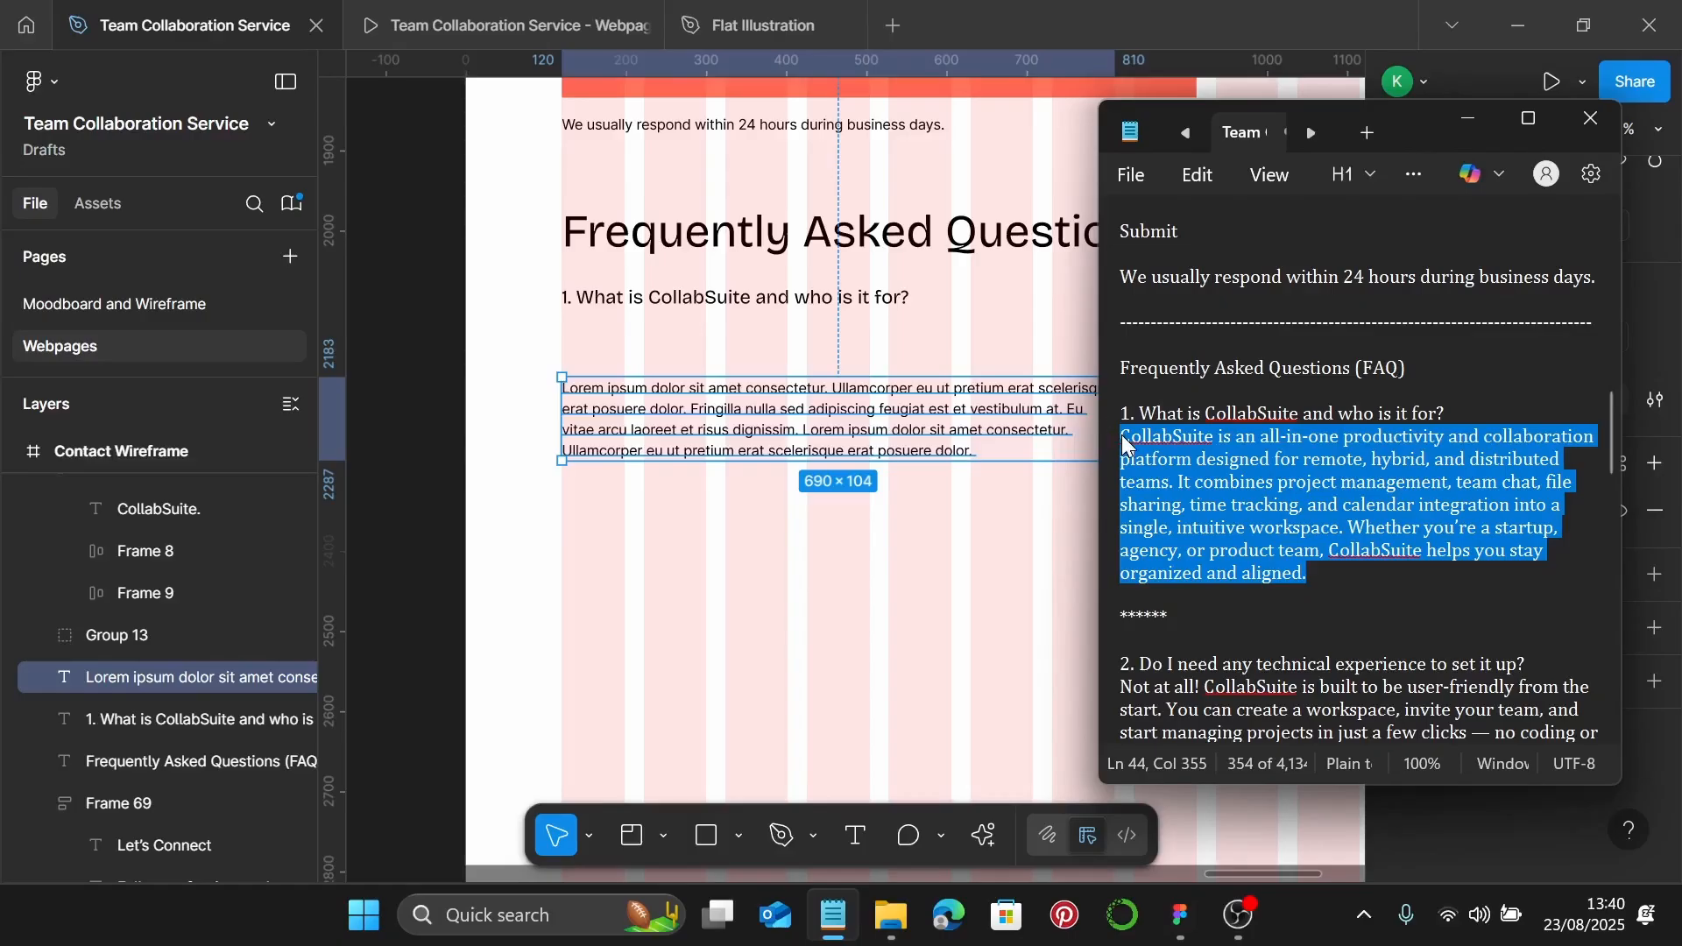
{"action": "double_click", "coordinate": [749, 433]}
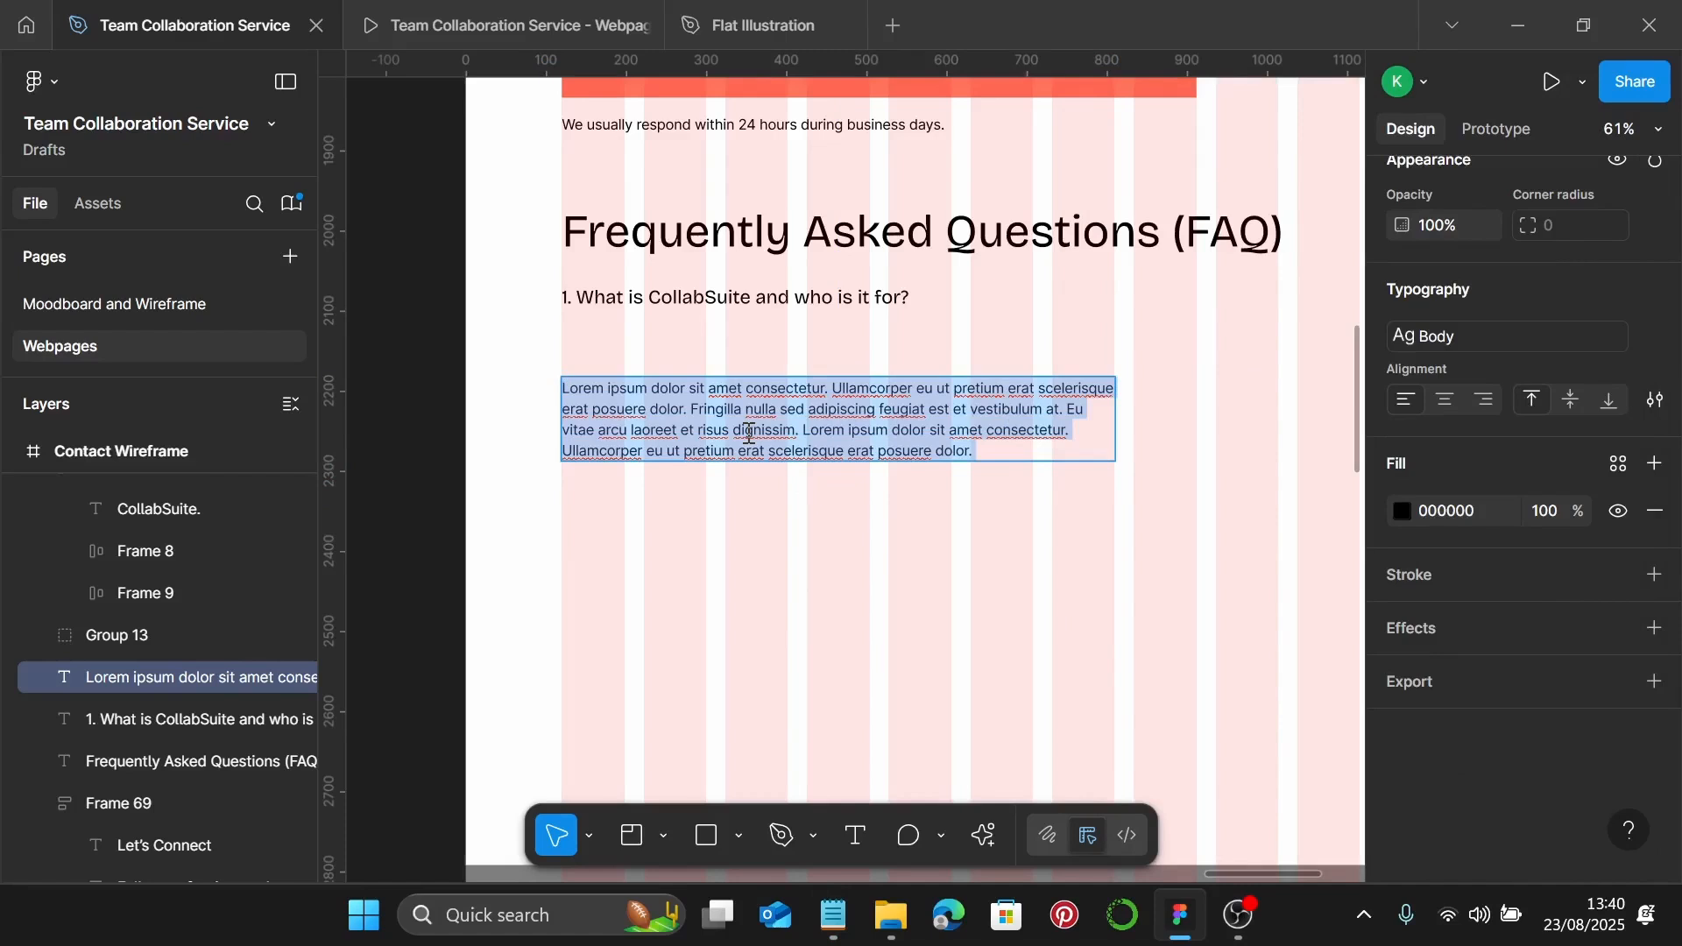
{"action": "type", "text": "CollabSuite is an all-in-one productivity and collaboration platform designed for remote, hybrid, and distributed teams. It combines project management, team chat, file sharing, time tracking, and calendar integration into a single, intuitive workspace. Whether you’re a startup, agency, or product team, CollabSuite helps you stay organized and aligned."}
{"action": "key", "text": "Escape"}
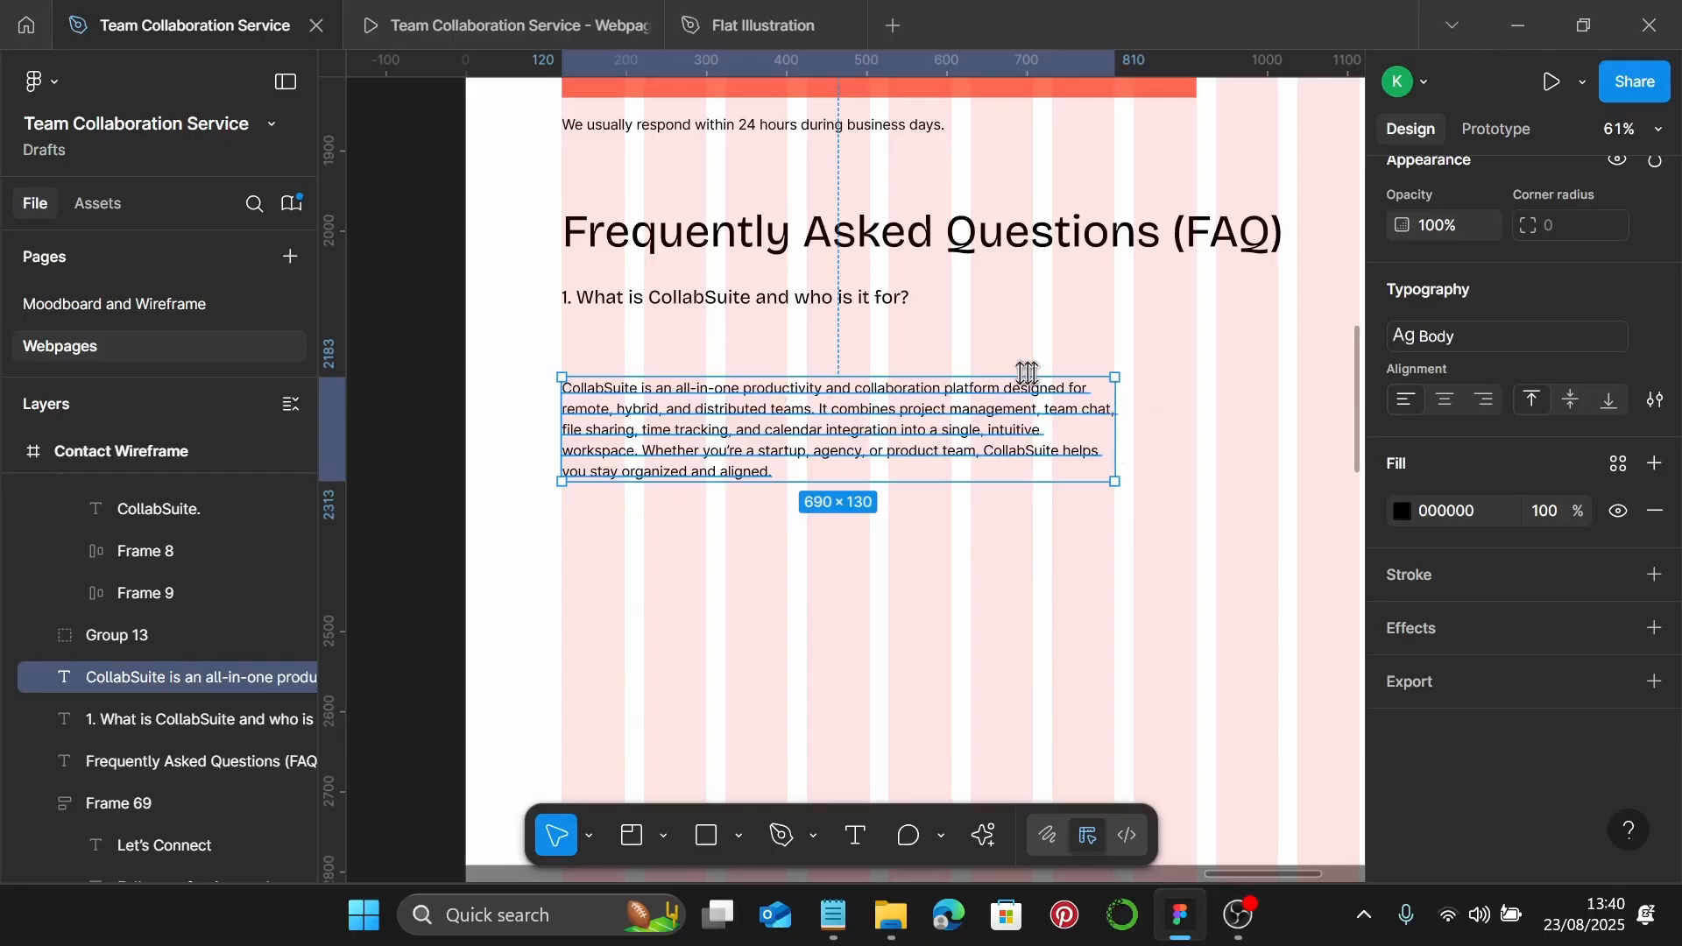
Move the answer up directly beneath the first FAQ question and wrap both texts in an auto layout frame
{"action": "scroll", "coordinate": [1002, 372], "scroll_direction": "up", "scroll_amount": 2}
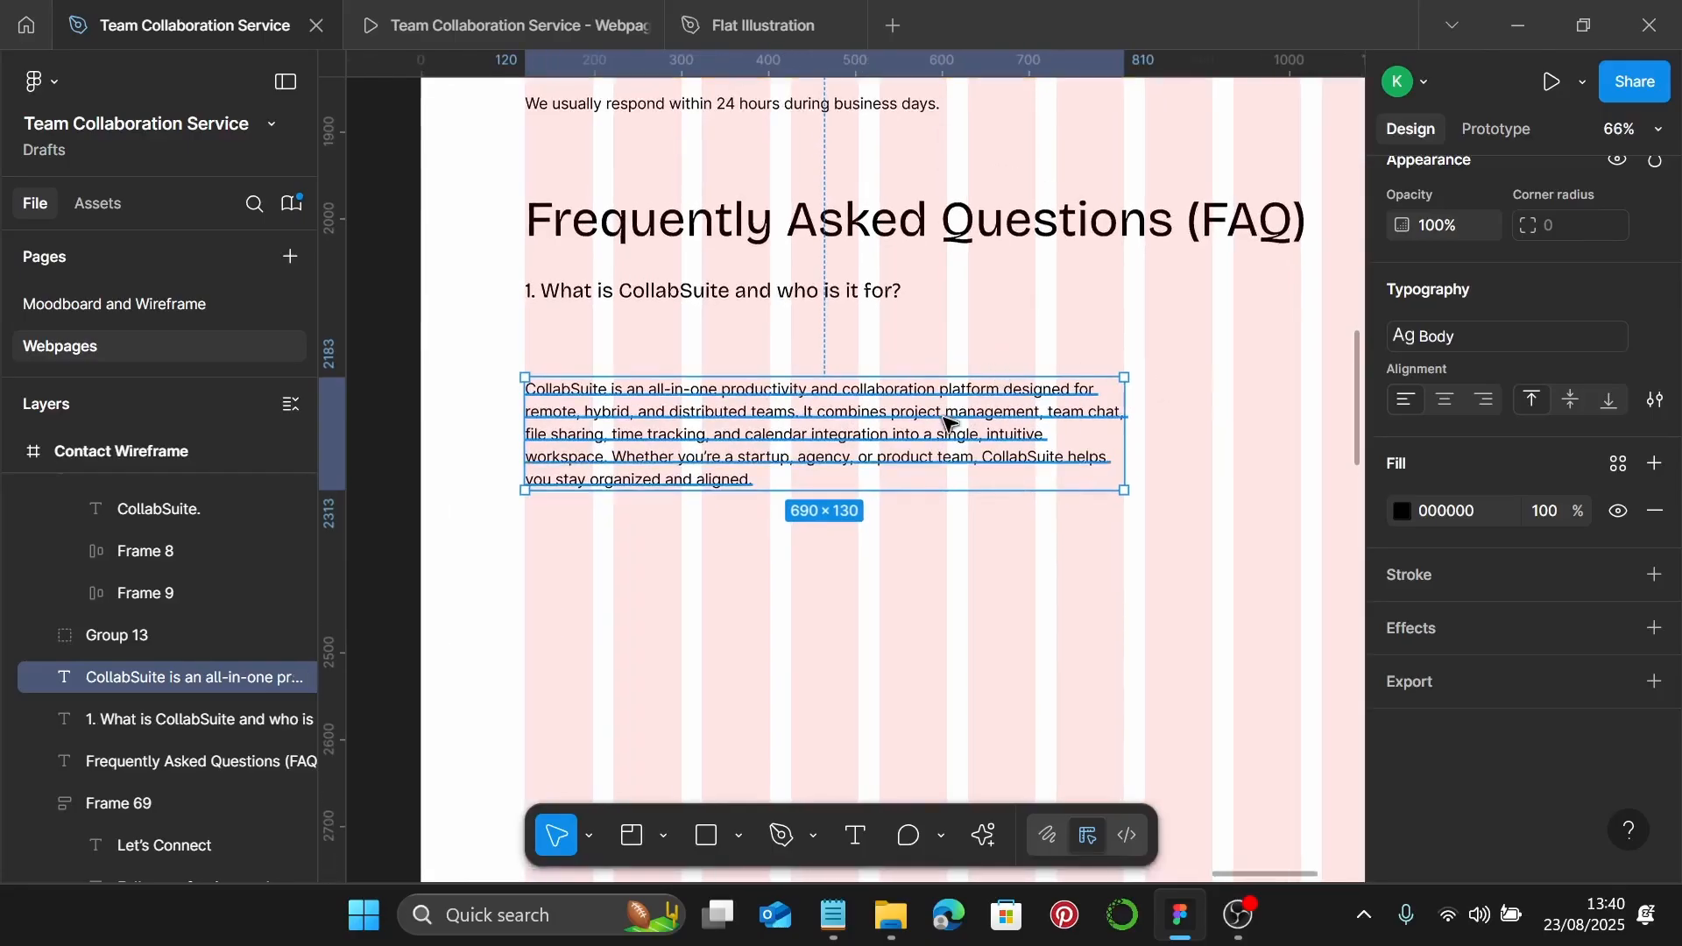
{"action": "left_click_drag", "start_coordinate": [868, 405], "coordinate": [873, 303]}
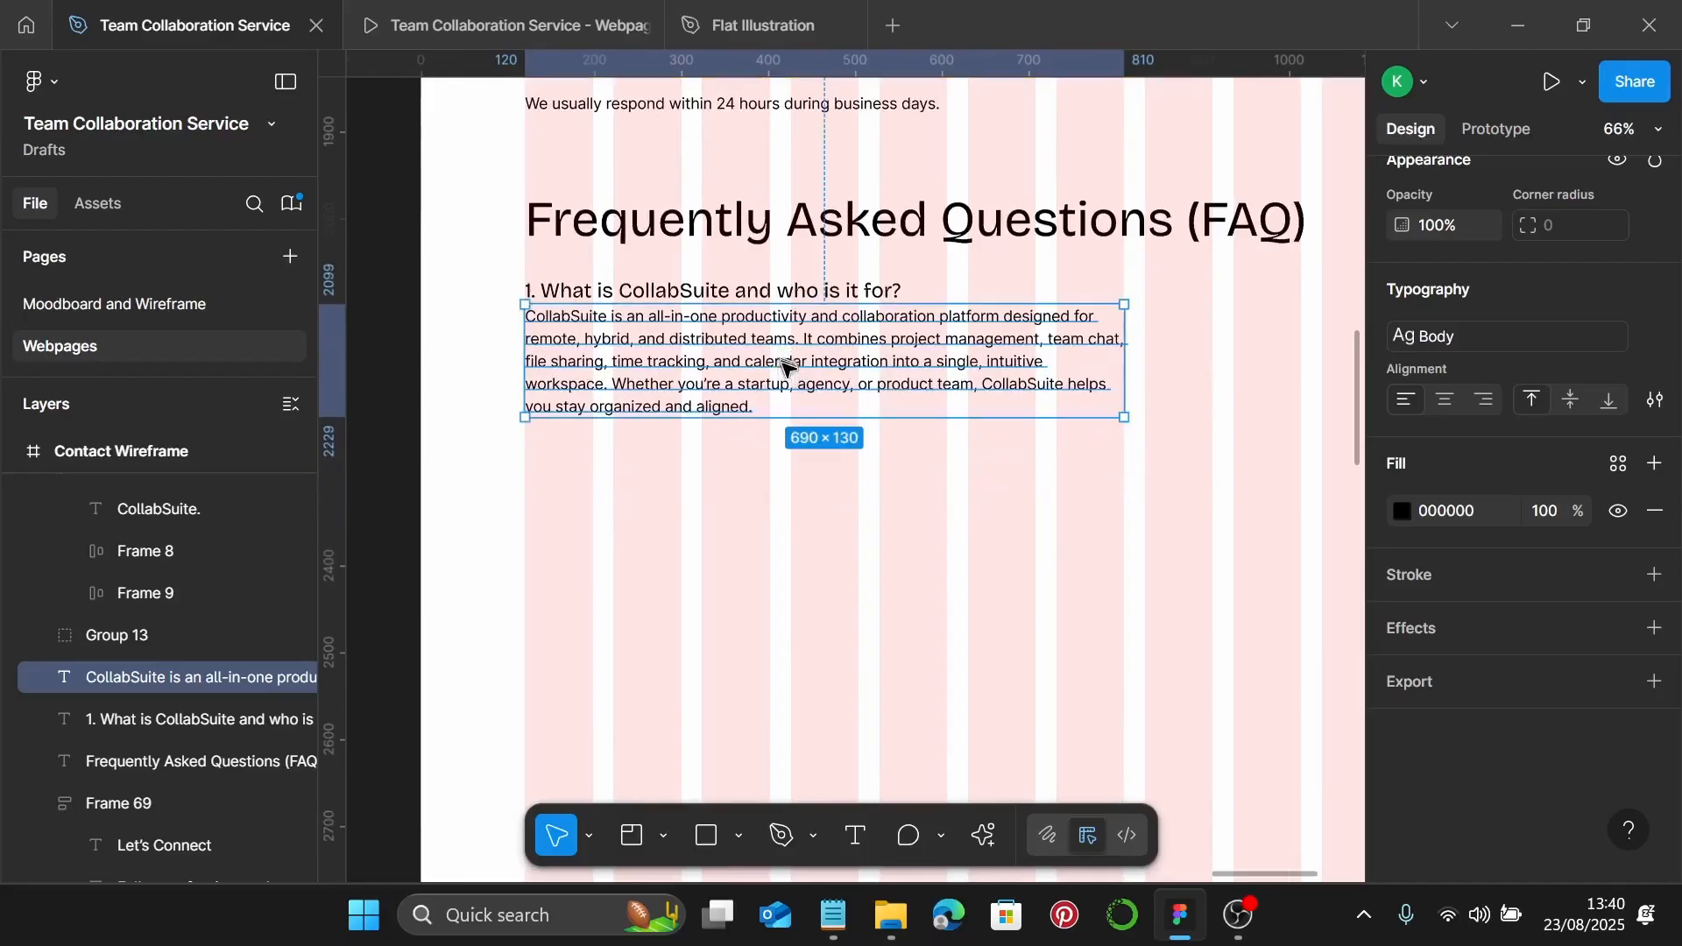
{"action": "left_click", "coordinate": [863, 287], "text": "shift"}
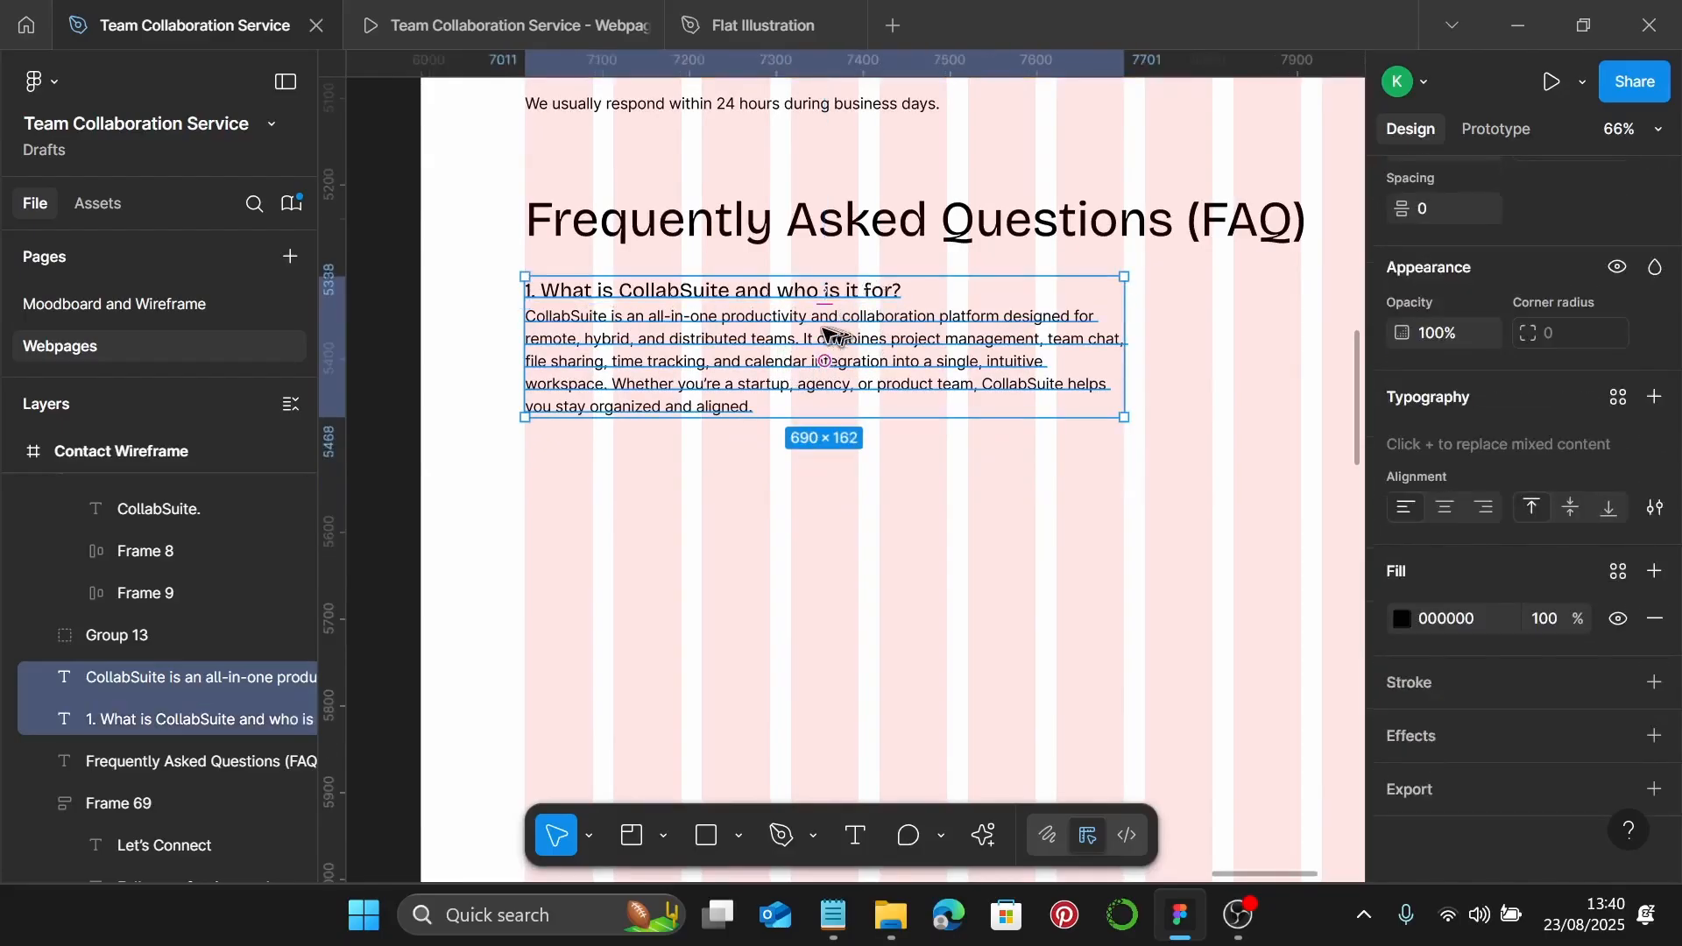
{"action": "key", "text": "shift+a"}
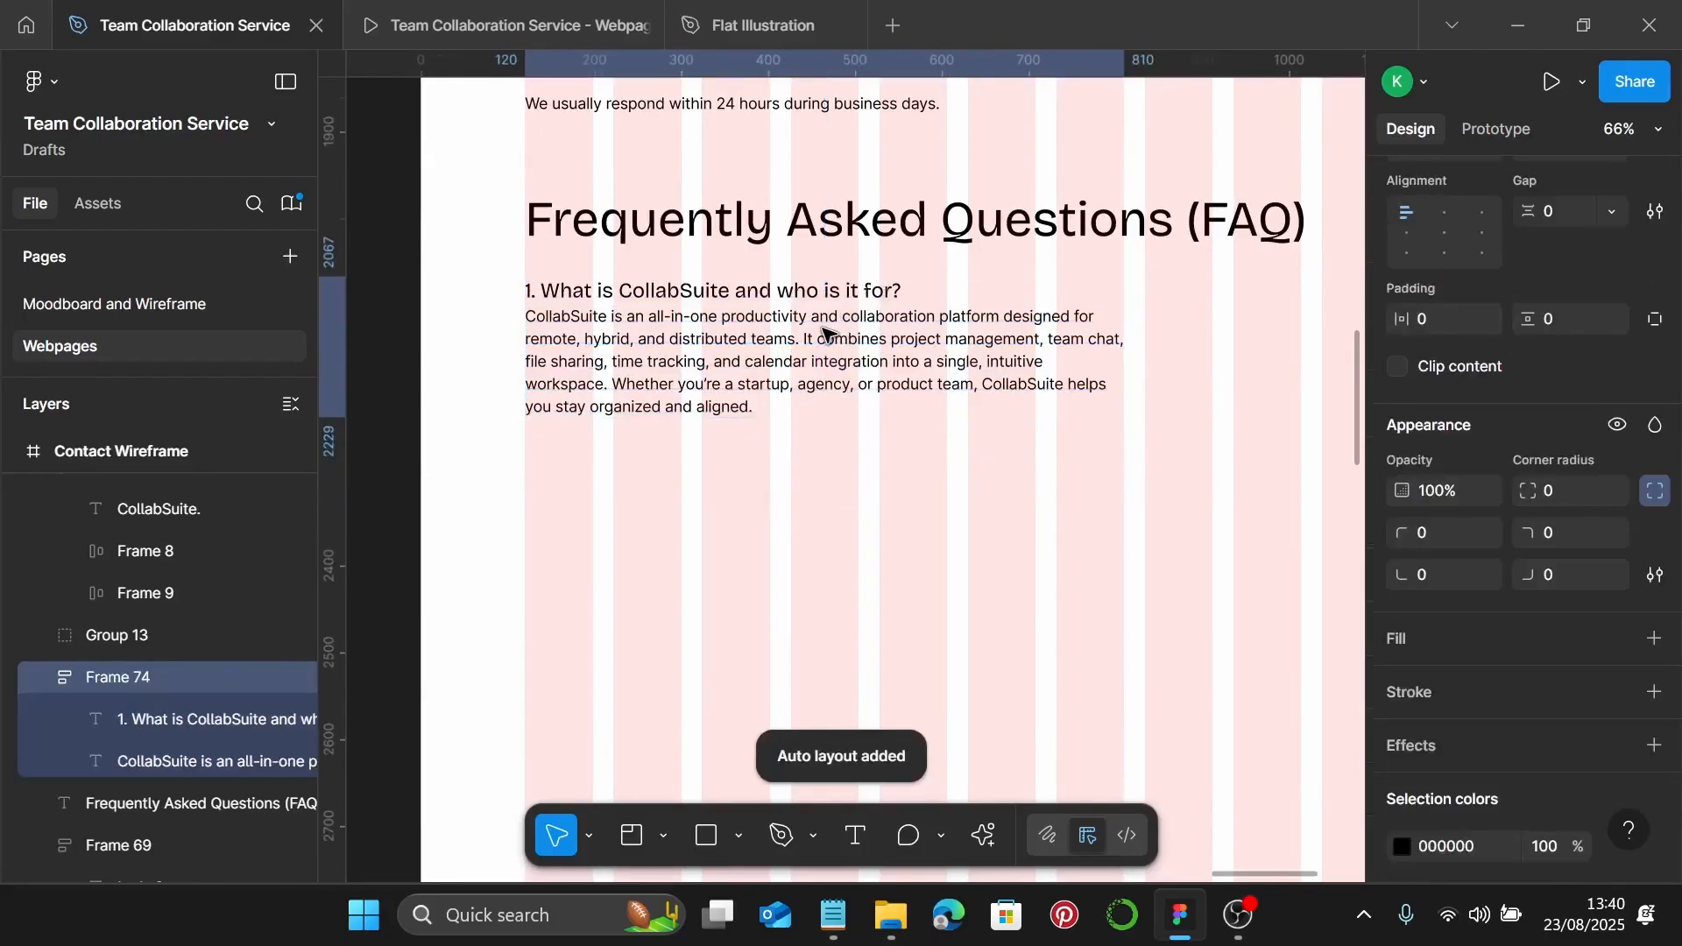
{"action": "scroll", "coordinate": [1554, 255], "scroll_direction": "up", "scroll_amount": 2}
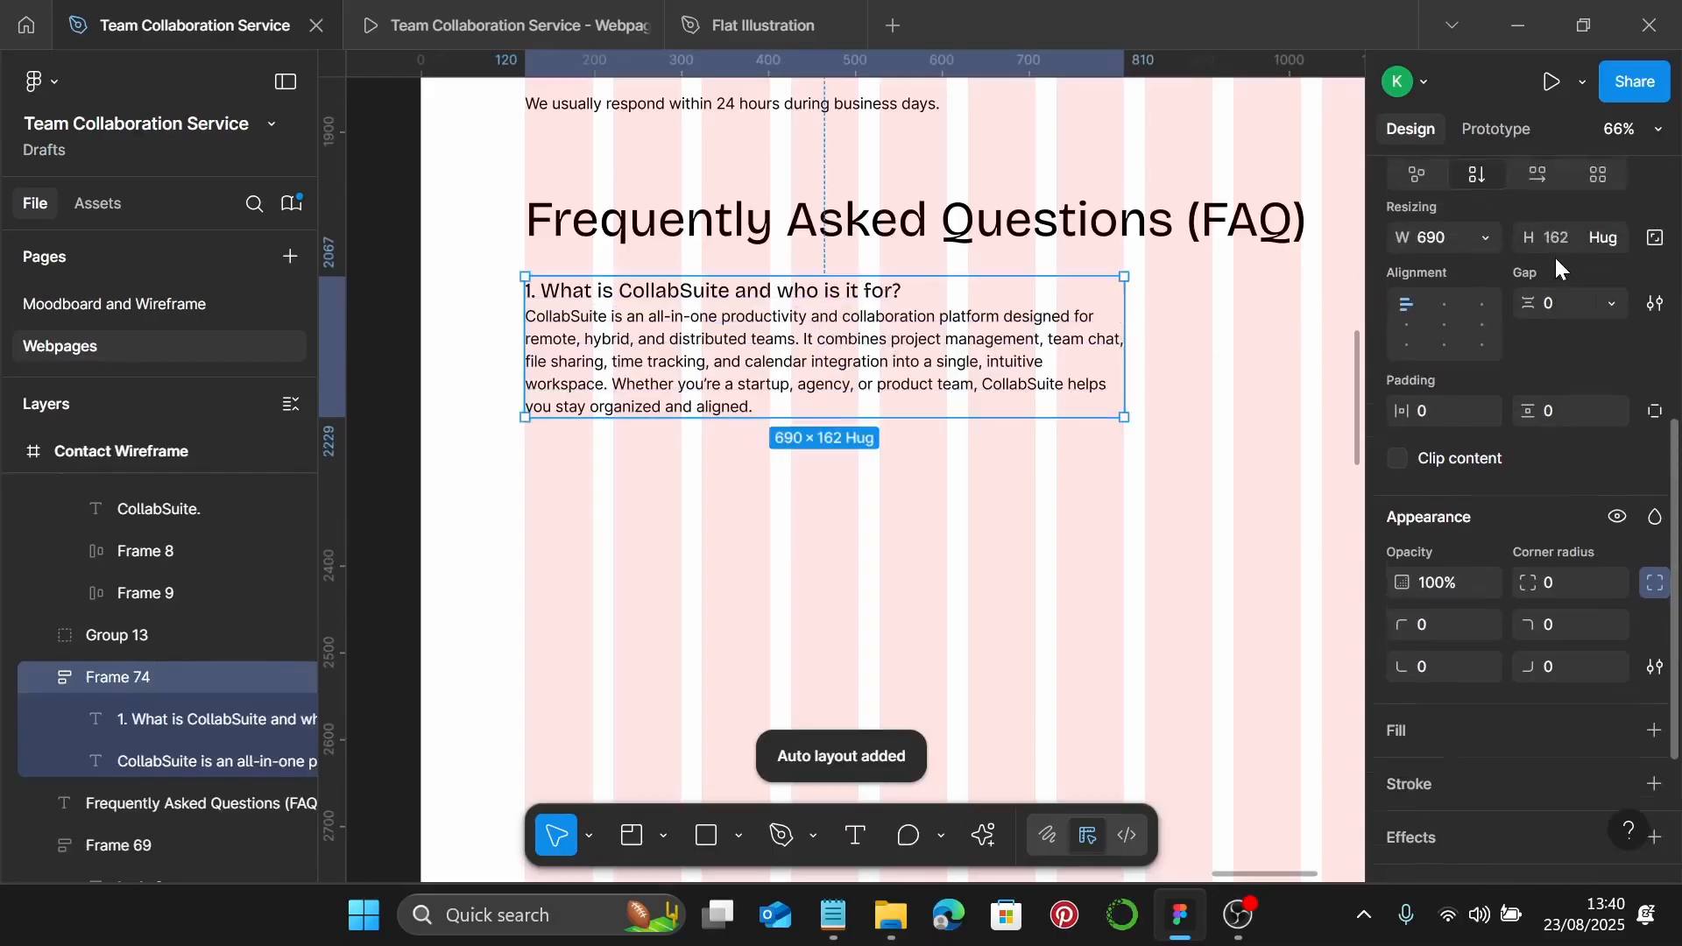
{"action": "left_click", "coordinate": [973, 489]}
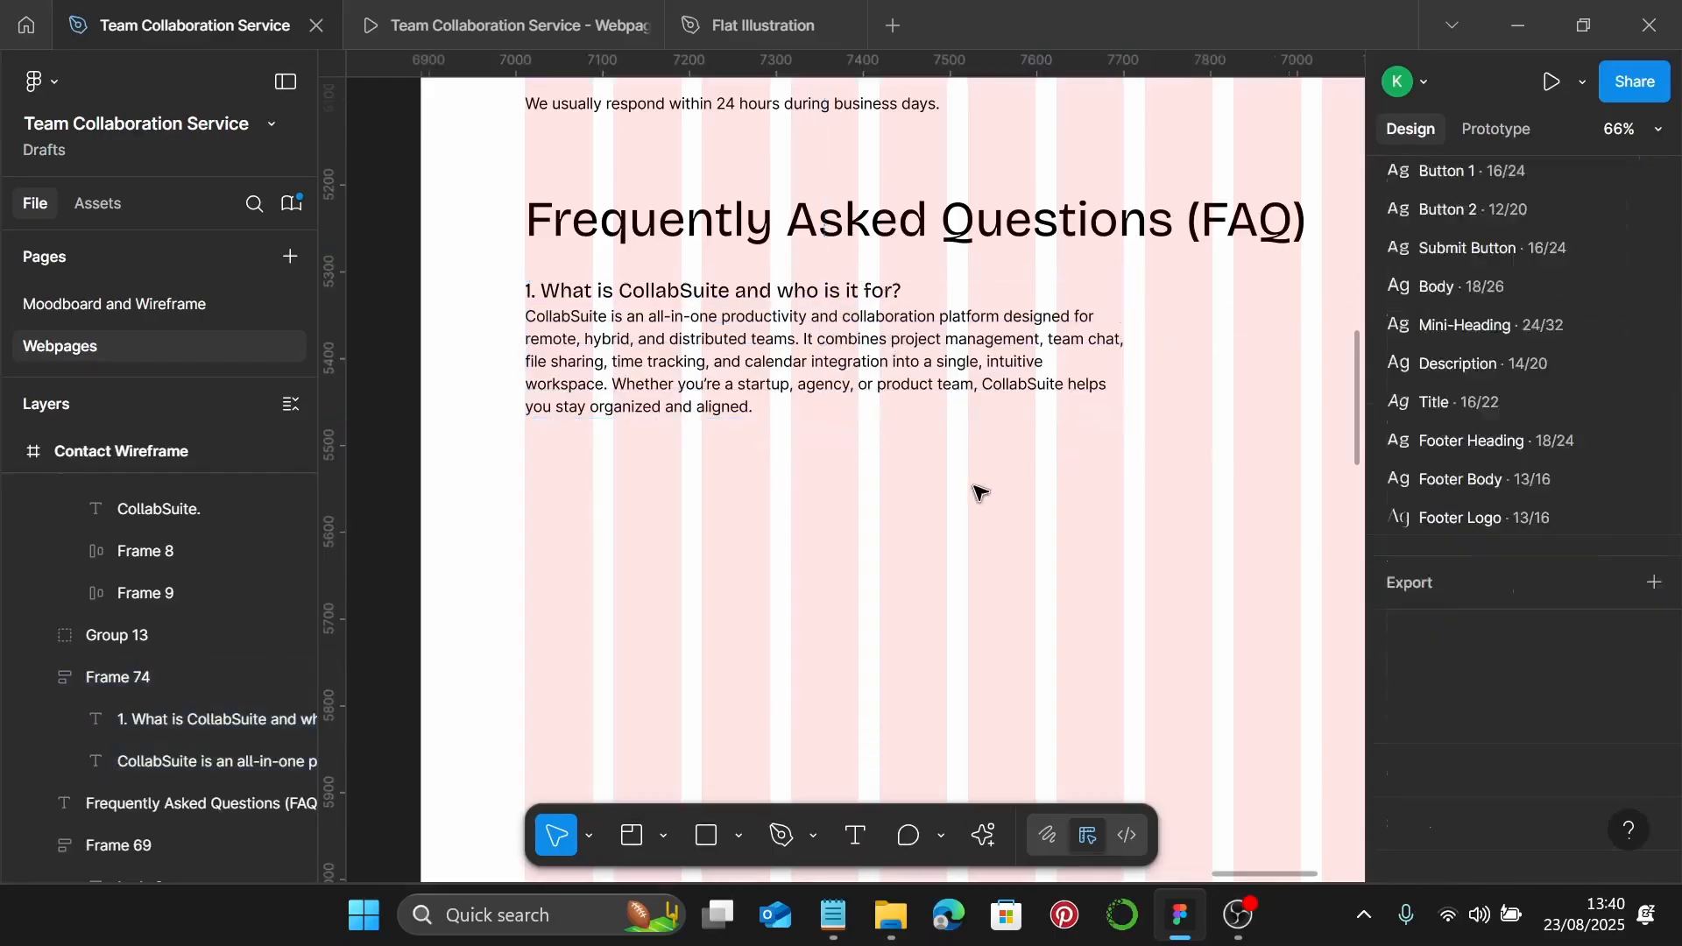
Move the grey footer group down to near the bottom of the Contact Wireframe frame
{"action": "scroll", "coordinate": [979, 492], "scroll_direction": "down", "scroll_amount": 1}
{"action": "scroll", "coordinate": [975, 480], "scroll_direction": "down", "scroll_amount": 5}
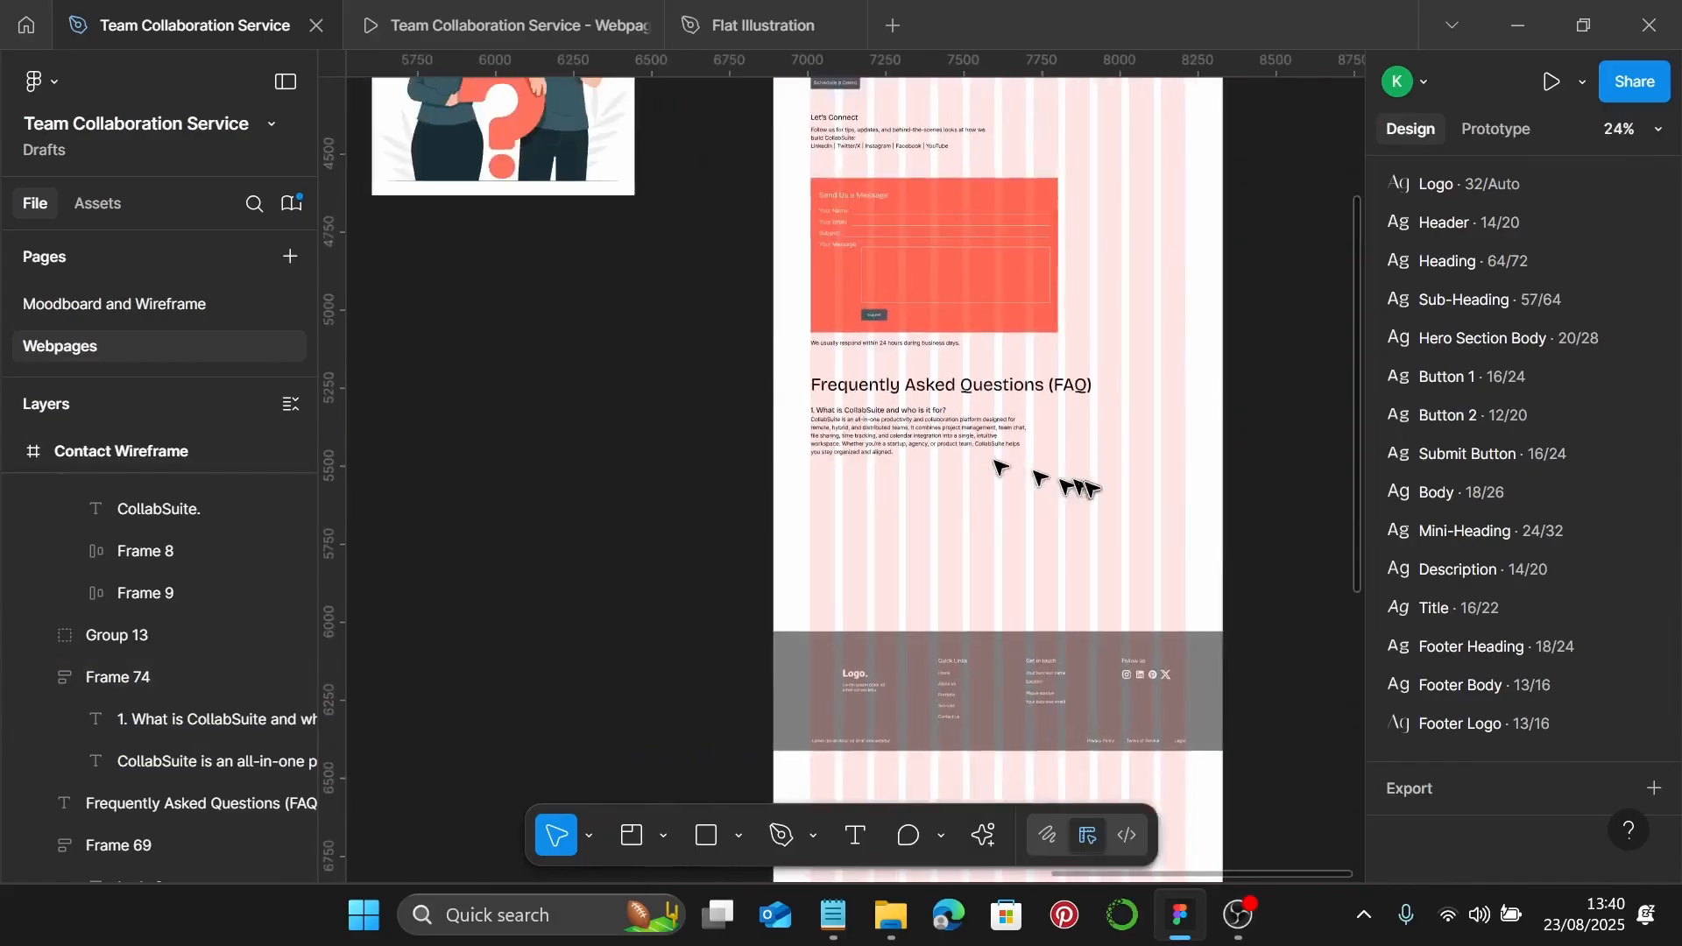
{"action": "scroll", "coordinate": [1034, 478], "scroll_direction": "down", "scroll_amount": 2}
{"action": "scroll", "coordinate": [1087, 488], "scroll_direction": "down", "scroll_amount": 2}
{"action": "left_click", "coordinate": [996, 376]}
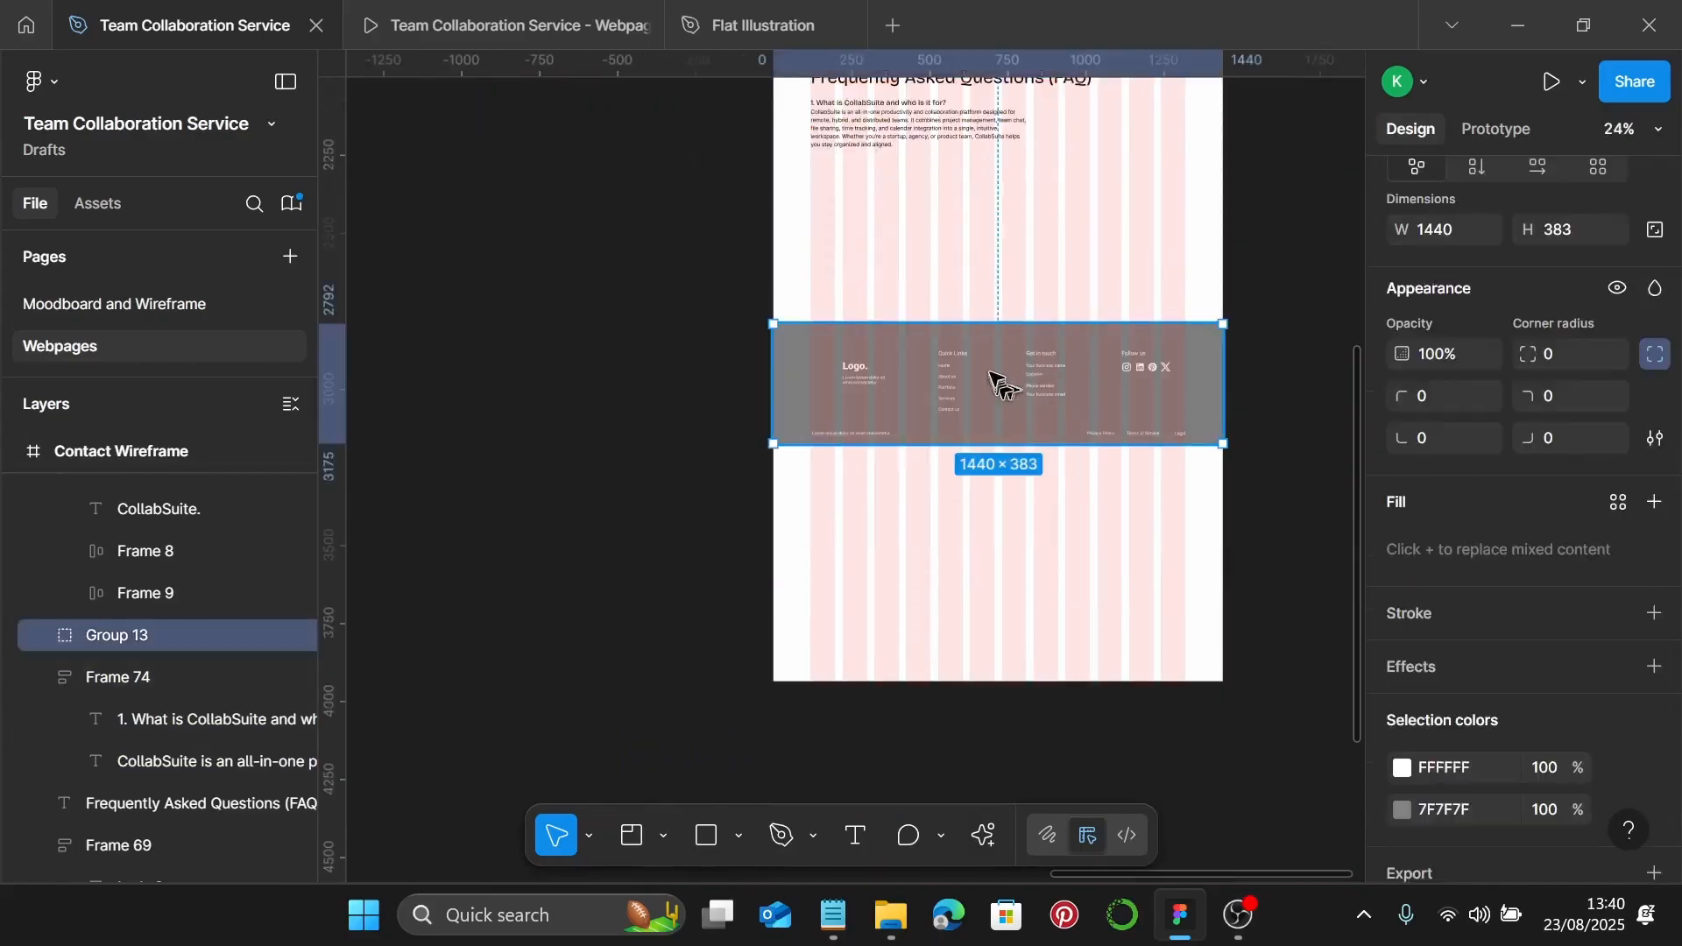
{"action": "left_click_drag", "start_coordinate": [996, 376], "coordinate": [1006, 592]}
{"action": "right_click", "coordinate": [1058, 450]}
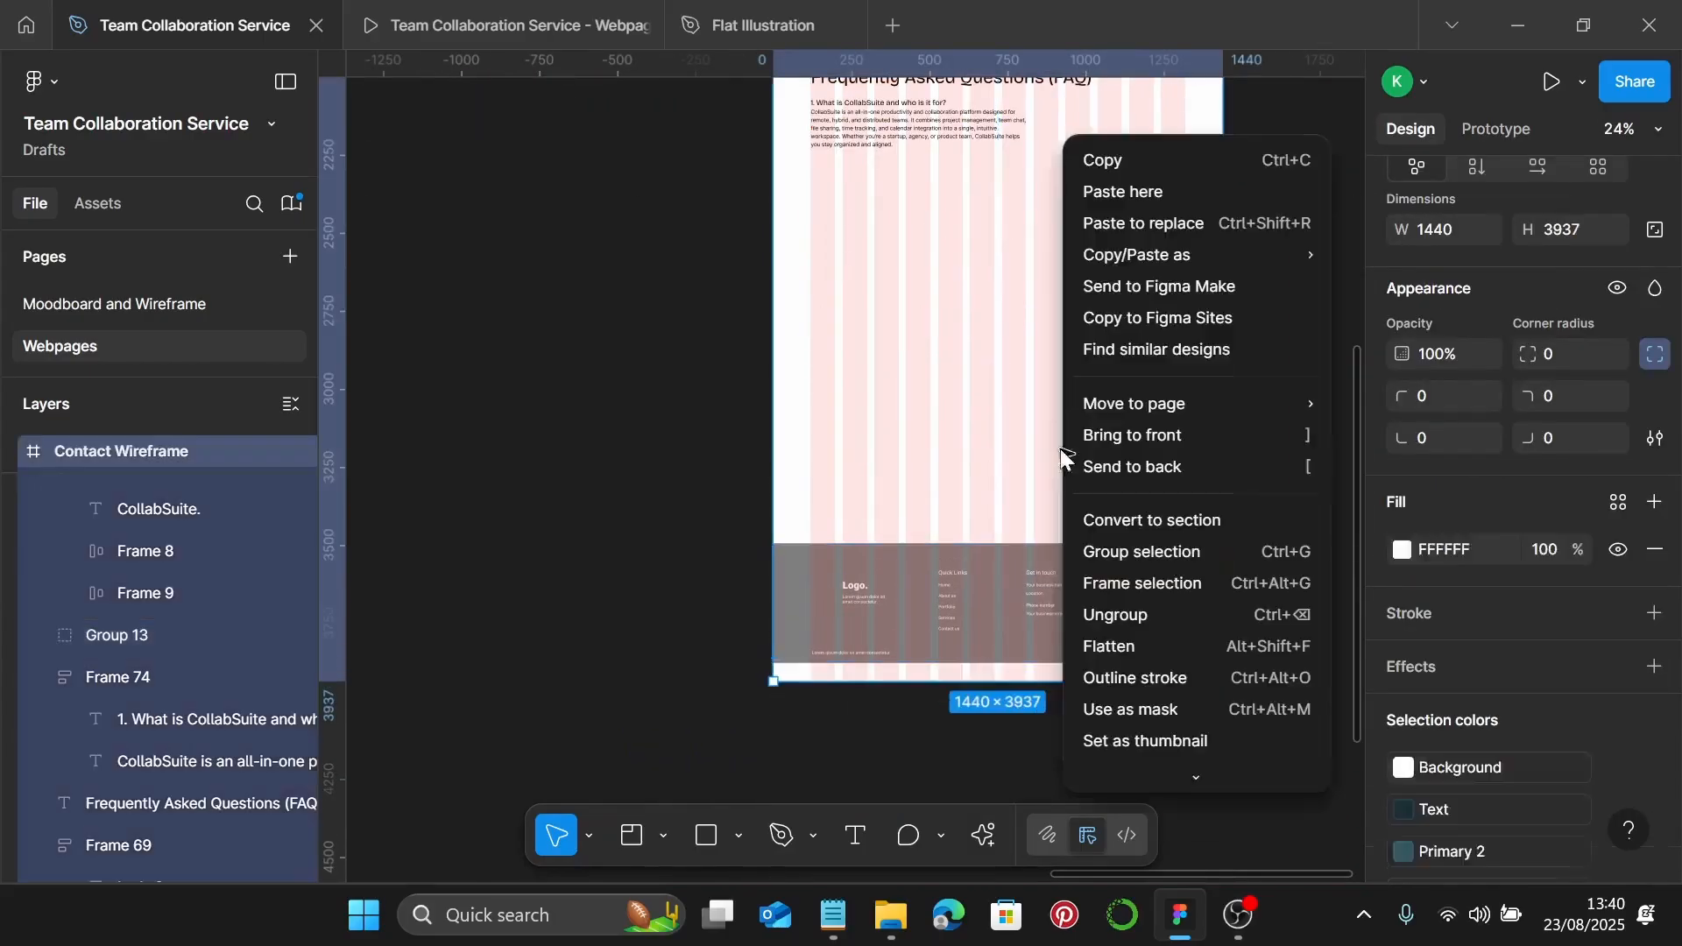
{"action": "left_click", "coordinate": [1030, 449]}
Extend the Contact Wireframe frame downward and move the footer group further down into the added space
{"action": "scroll", "coordinate": [1034, 449], "scroll_direction": "down", "scroll_amount": 5}
{"action": "left_click_drag", "start_coordinate": [1099, 215], "coordinate": [1086, 533]}
{"action": "left_click", "coordinate": [1085, 158]}
{"action": "left_click_drag", "start_coordinate": [1086, 140], "coordinate": [1081, 424]}
Duplicate the first FAQ question-and-answer block eight times down the page in a left-aligned column
{"action": "scroll", "coordinate": [1025, 289], "scroll_direction": "up", "scroll_amount": 5}
{"action": "scroll", "coordinate": [976, 292], "scroll_direction": "up", "scroll_amount": 2}
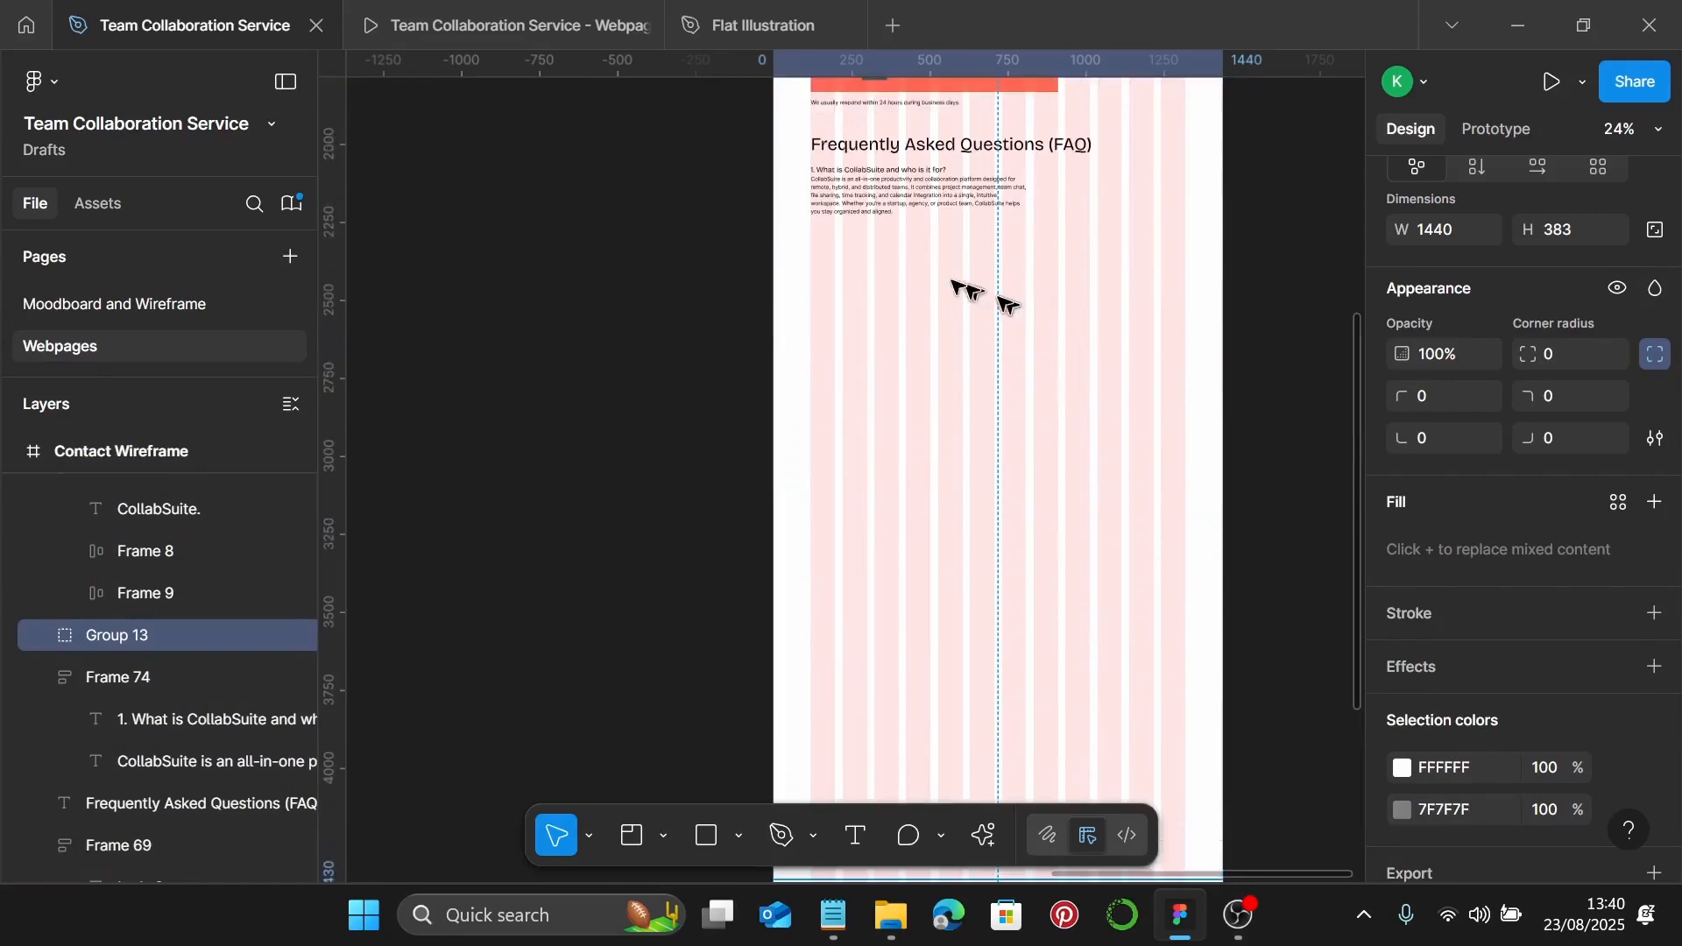
{"action": "scroll", "coordinate": [937, 279], "scroll_direction": "up", "scroll_amount": 3, "text": "ctrl"}
{"action": "left_click", "coordinate": [876, 155]}
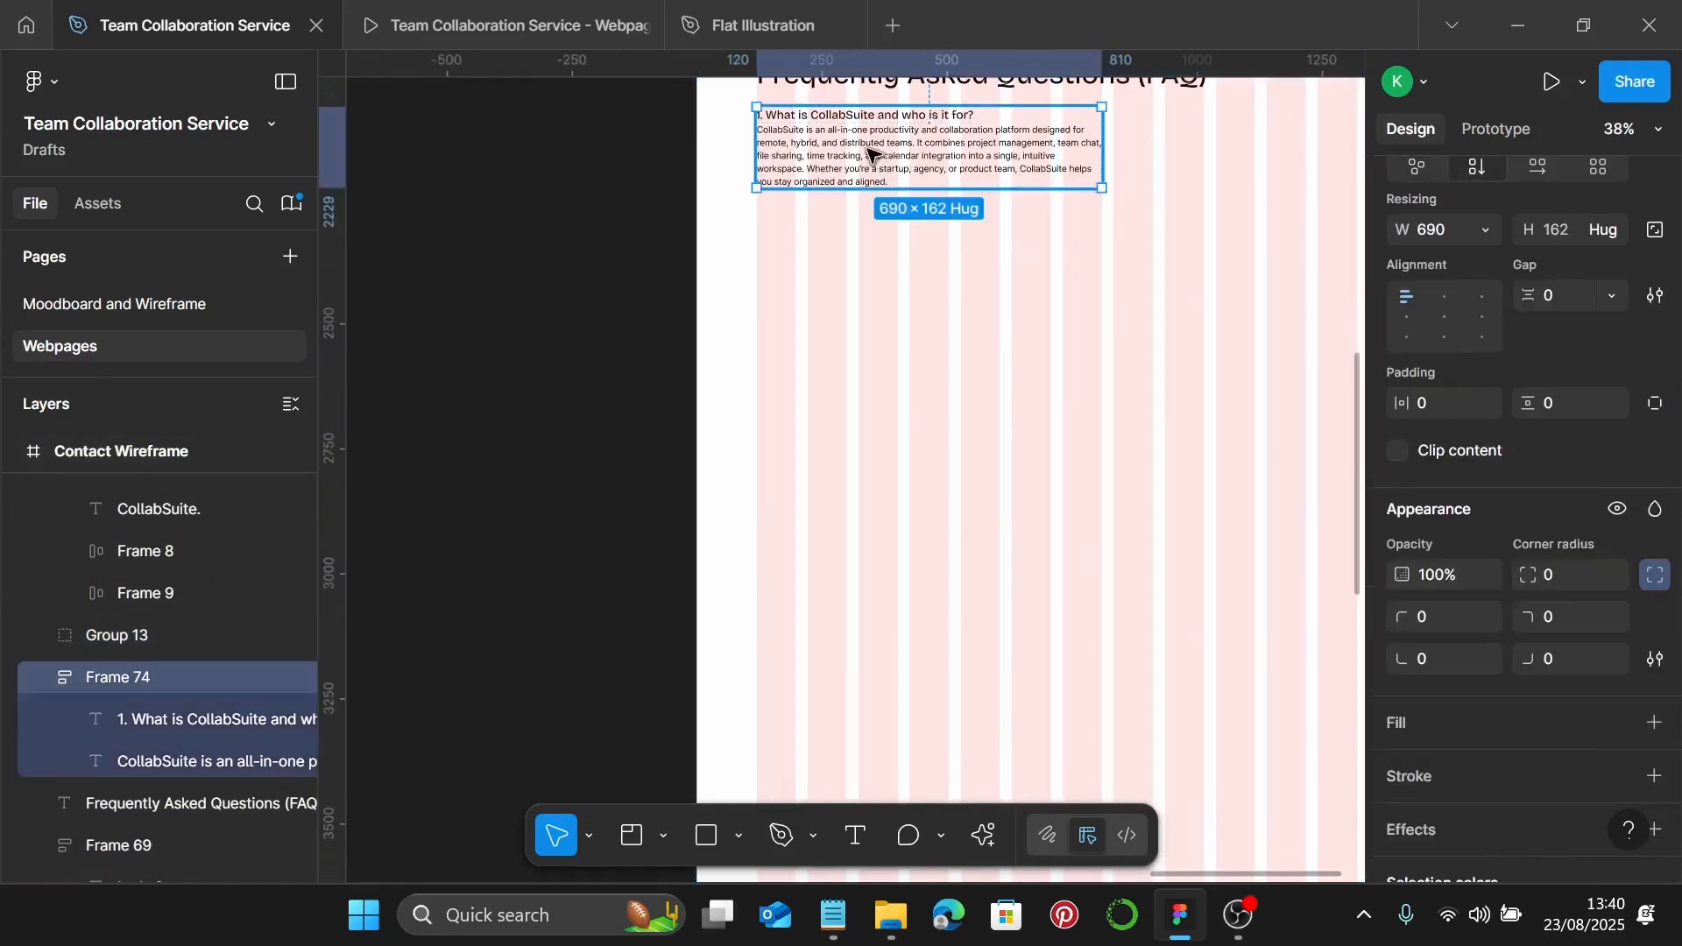
{"action": "left_click_drag", "start_coordinate": [876, 162], "coordinate": [862, 728]}
{"action": "scroll", "coordinate": [876, 345], "scroll_direction": "down", "scroll_amount": 2, "text": "ctrl"}
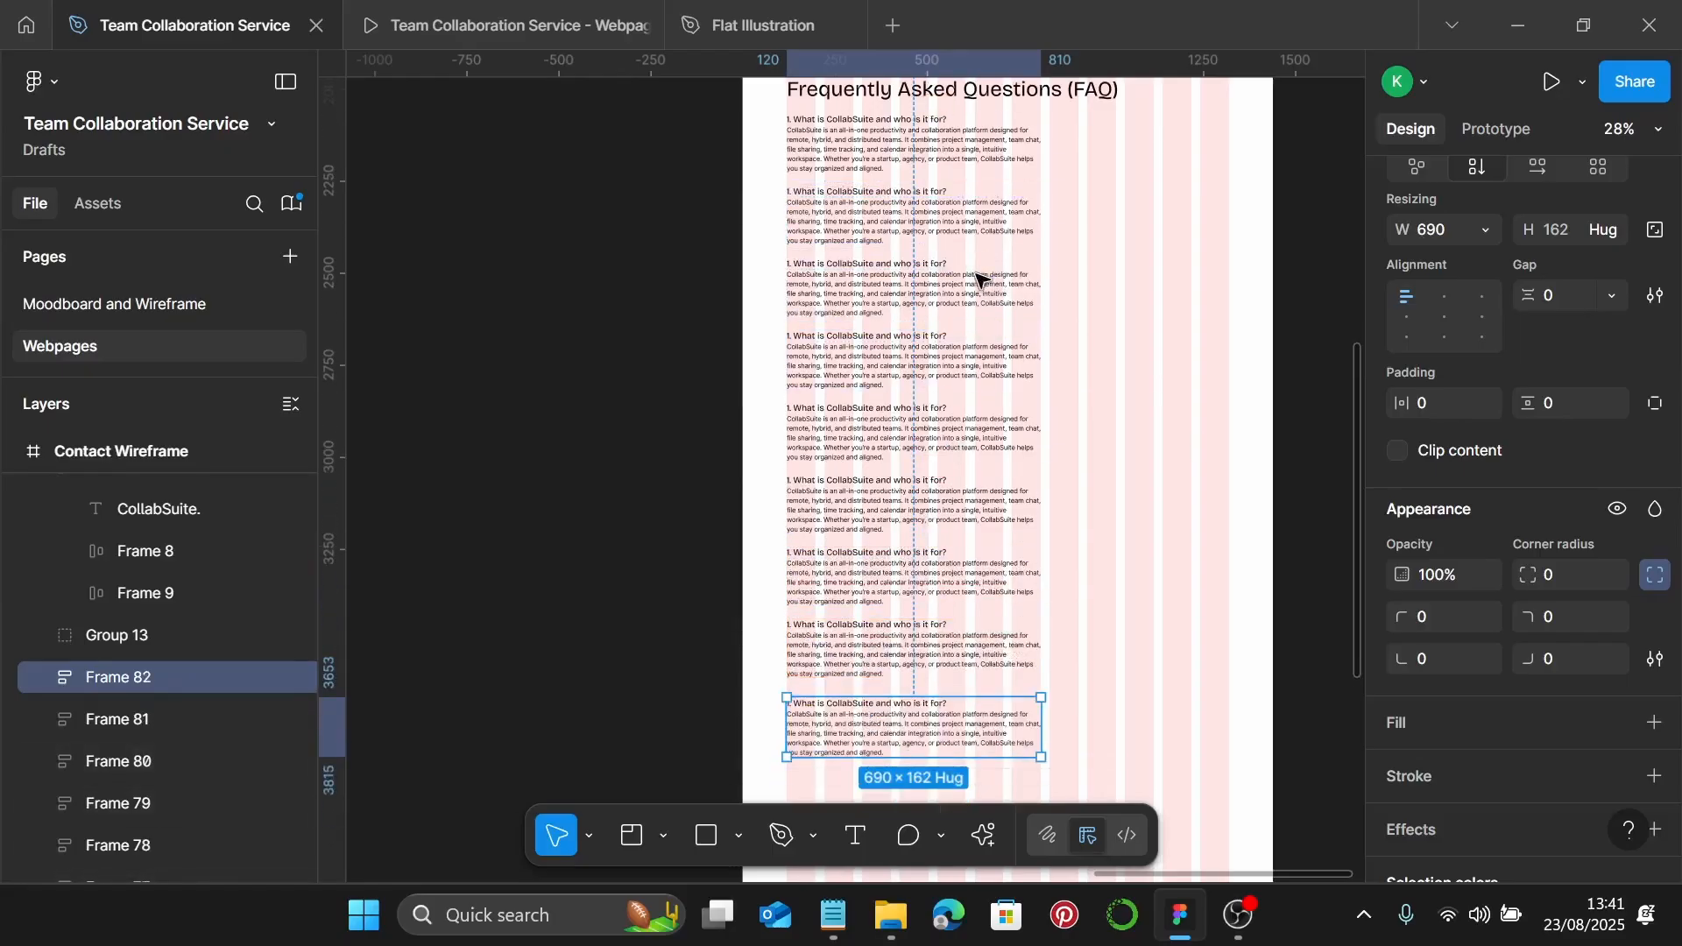
Replace the second FAQ block's question with the Notepad text "2. Do I need any technical experience to set it up?"
{"action": "scroll", "coordinate": [1007, 254], "scroll_direction": "up", "scroll_amount": 5}
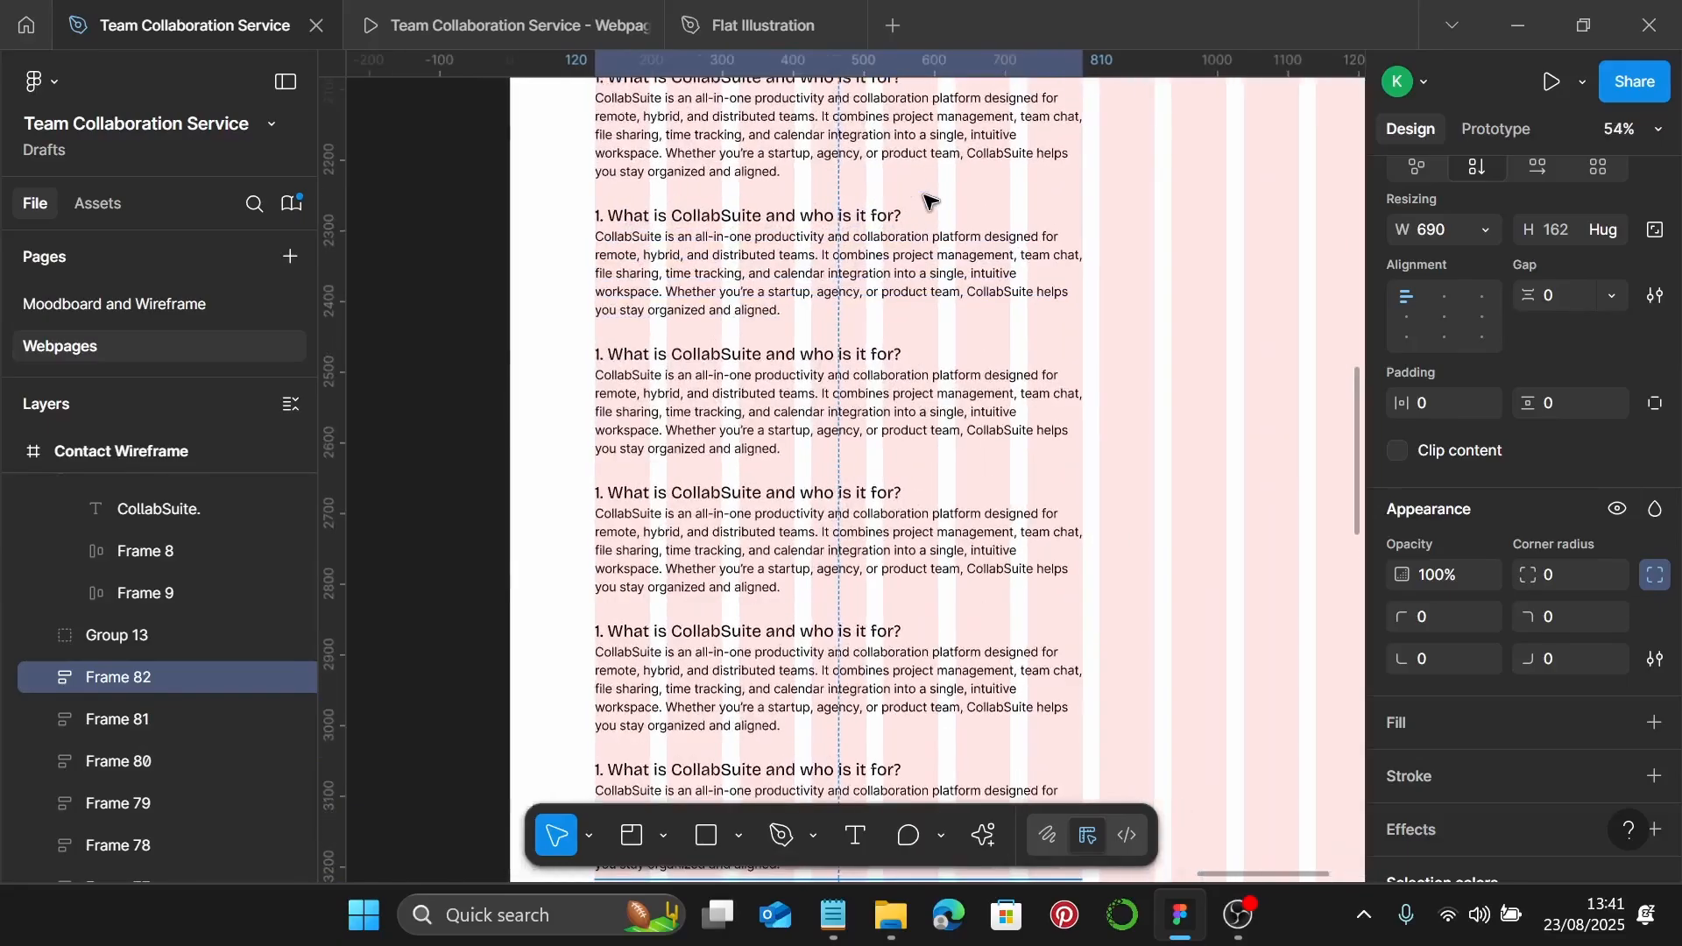
{"action": "scroll", "coordinate": [891, 181], "scroll_direction": "up", "scroll_amount": 3}
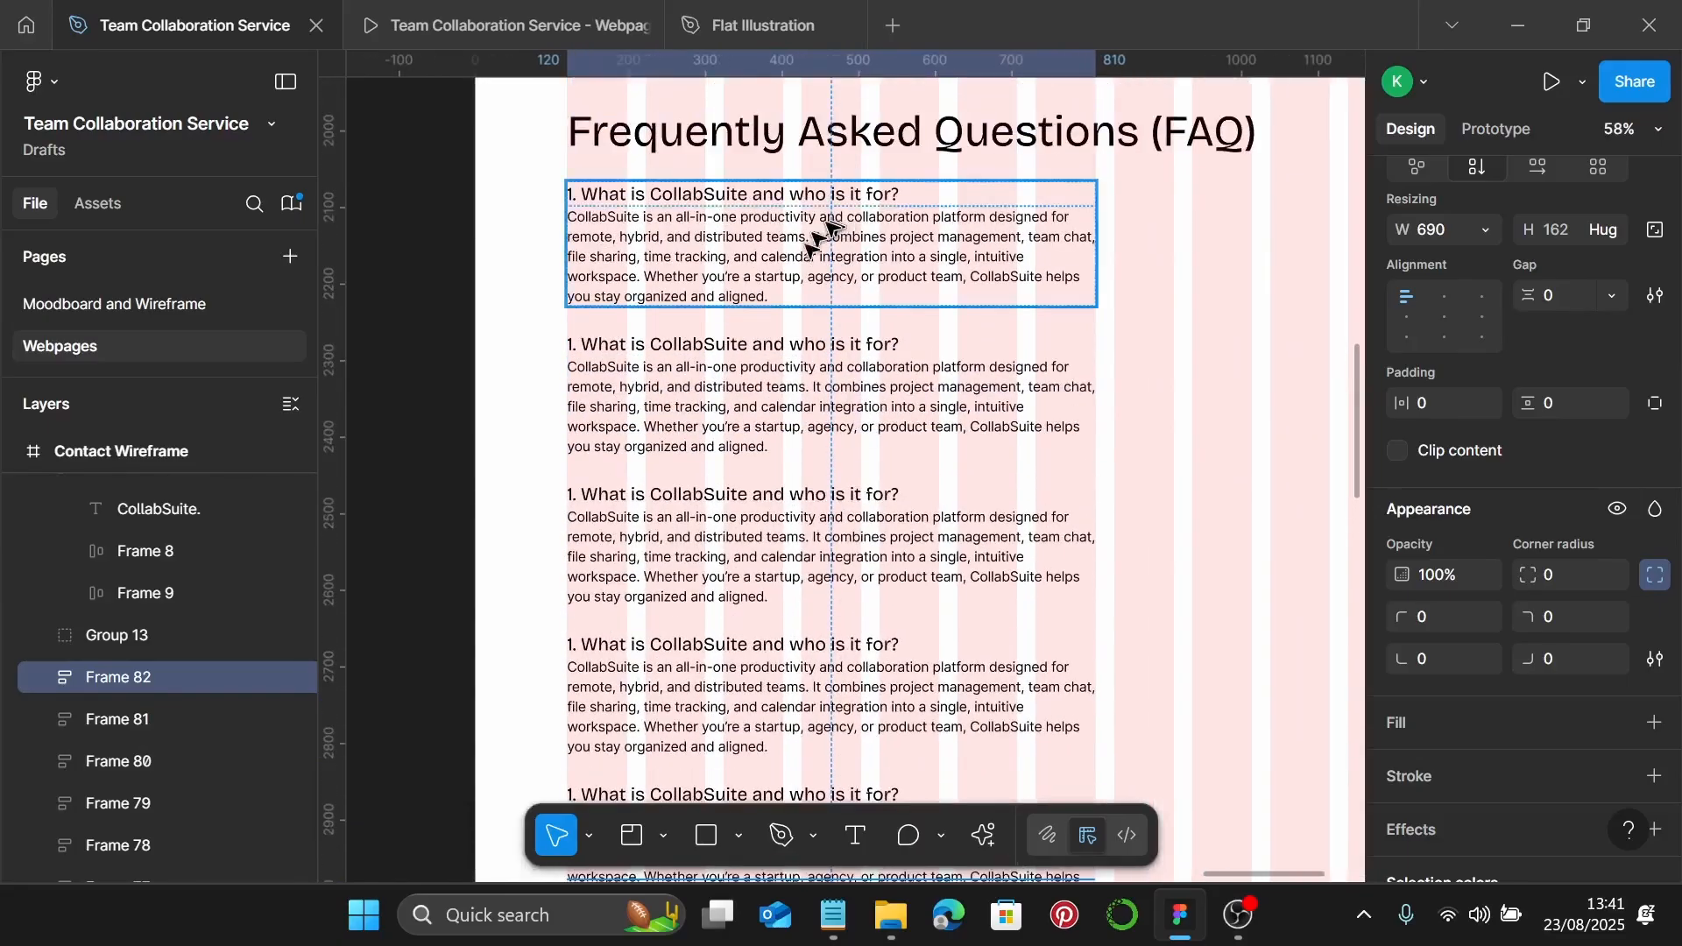
{"action": "left_click", "coordinate": [830, 911]}
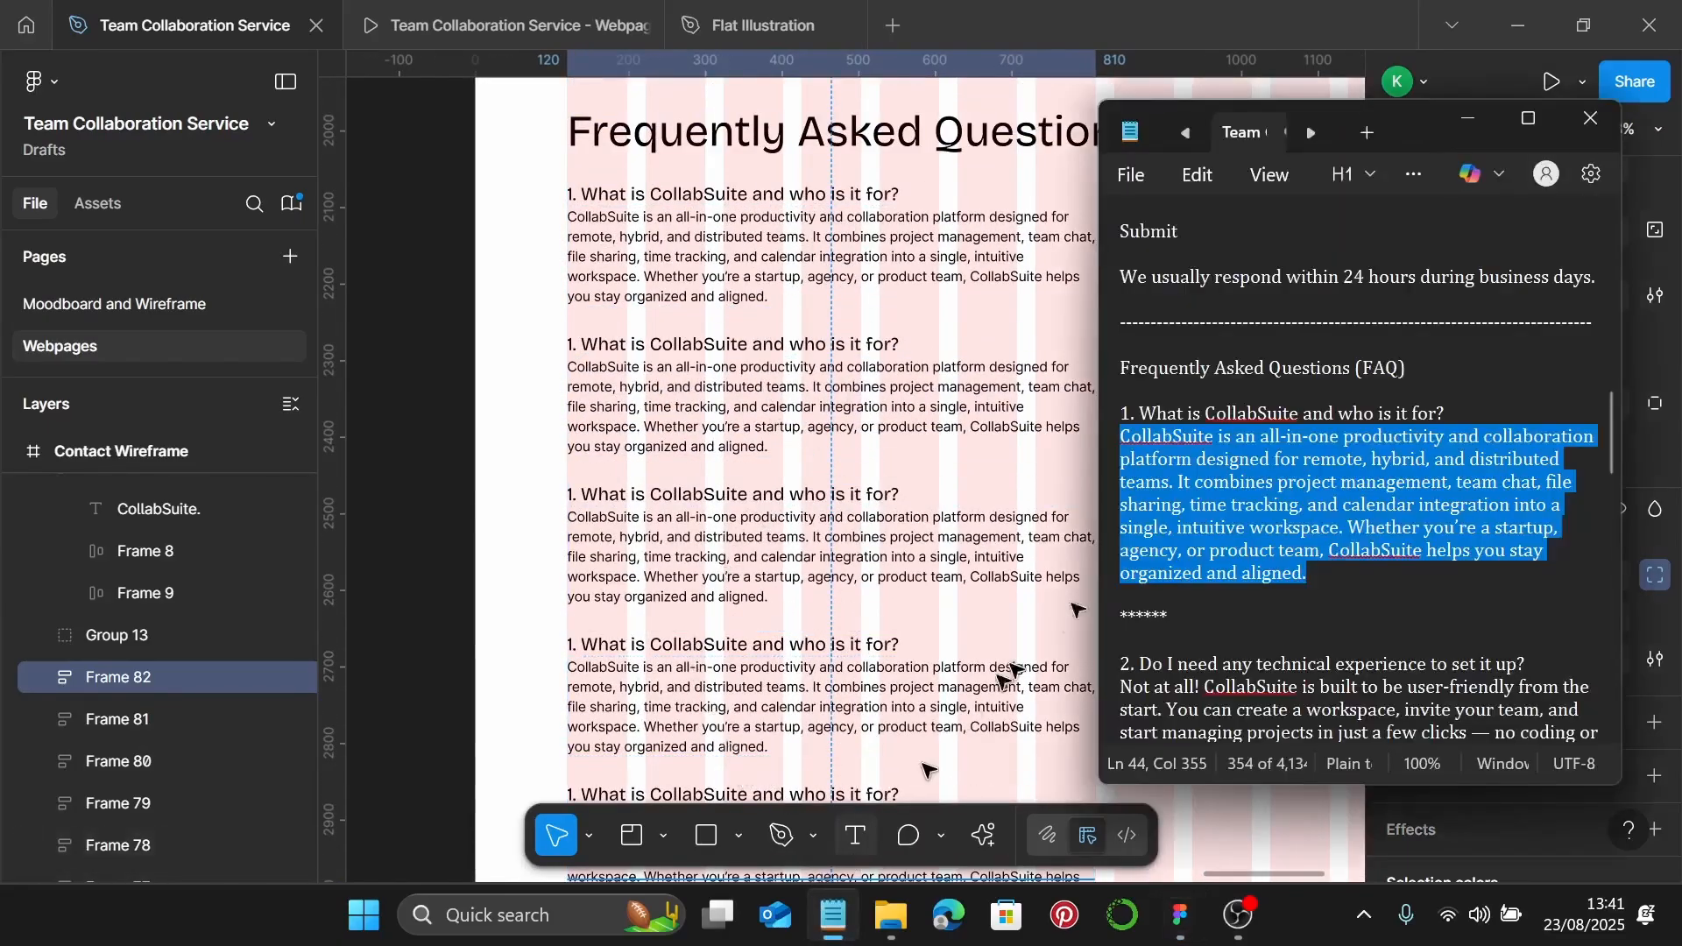
{"action": "scroll", "coordinate": [1305, 462], "scroll_direction": "down", "scroll_amount": 1}
{"action": "scroll", "coordinate": [1305, 461], "scroll_direction": "down", "scroll_amount": 2}
{"action": "left_click_drag", "start_coordinate": [1527, 459], "coordinate": [1127, 457]}
{"action": "key", "text": "ctrl+c"}
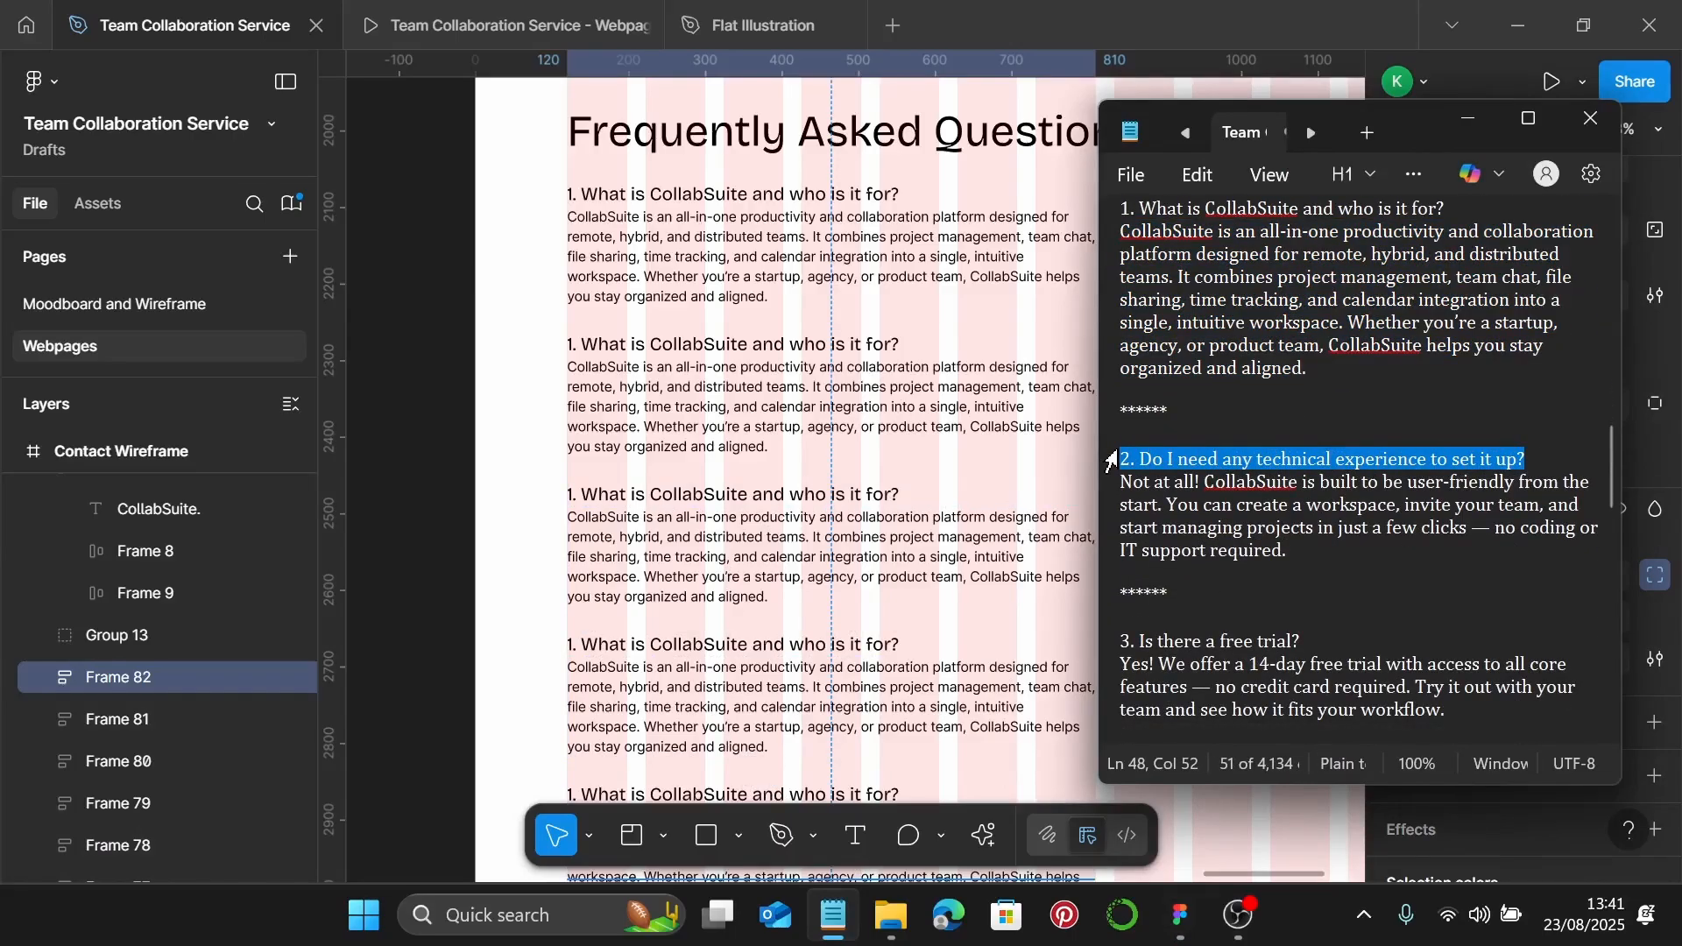
{"action": "left_click", "coordinate": [759, 386]}
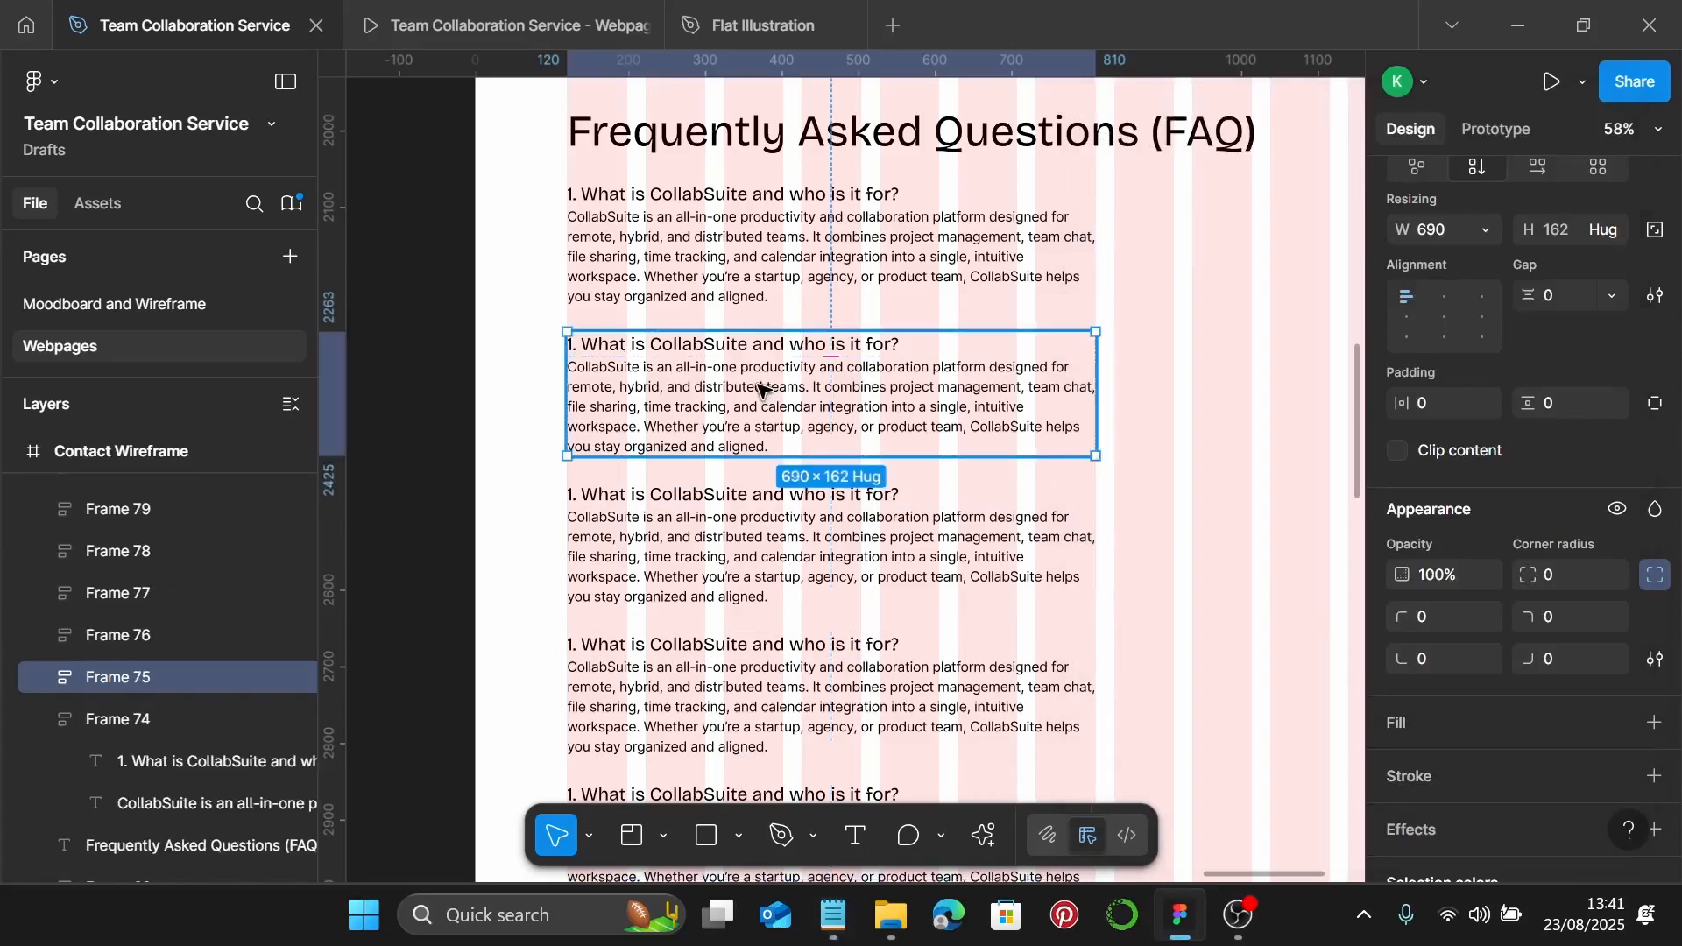
{"action": "key", "text": "Return"}
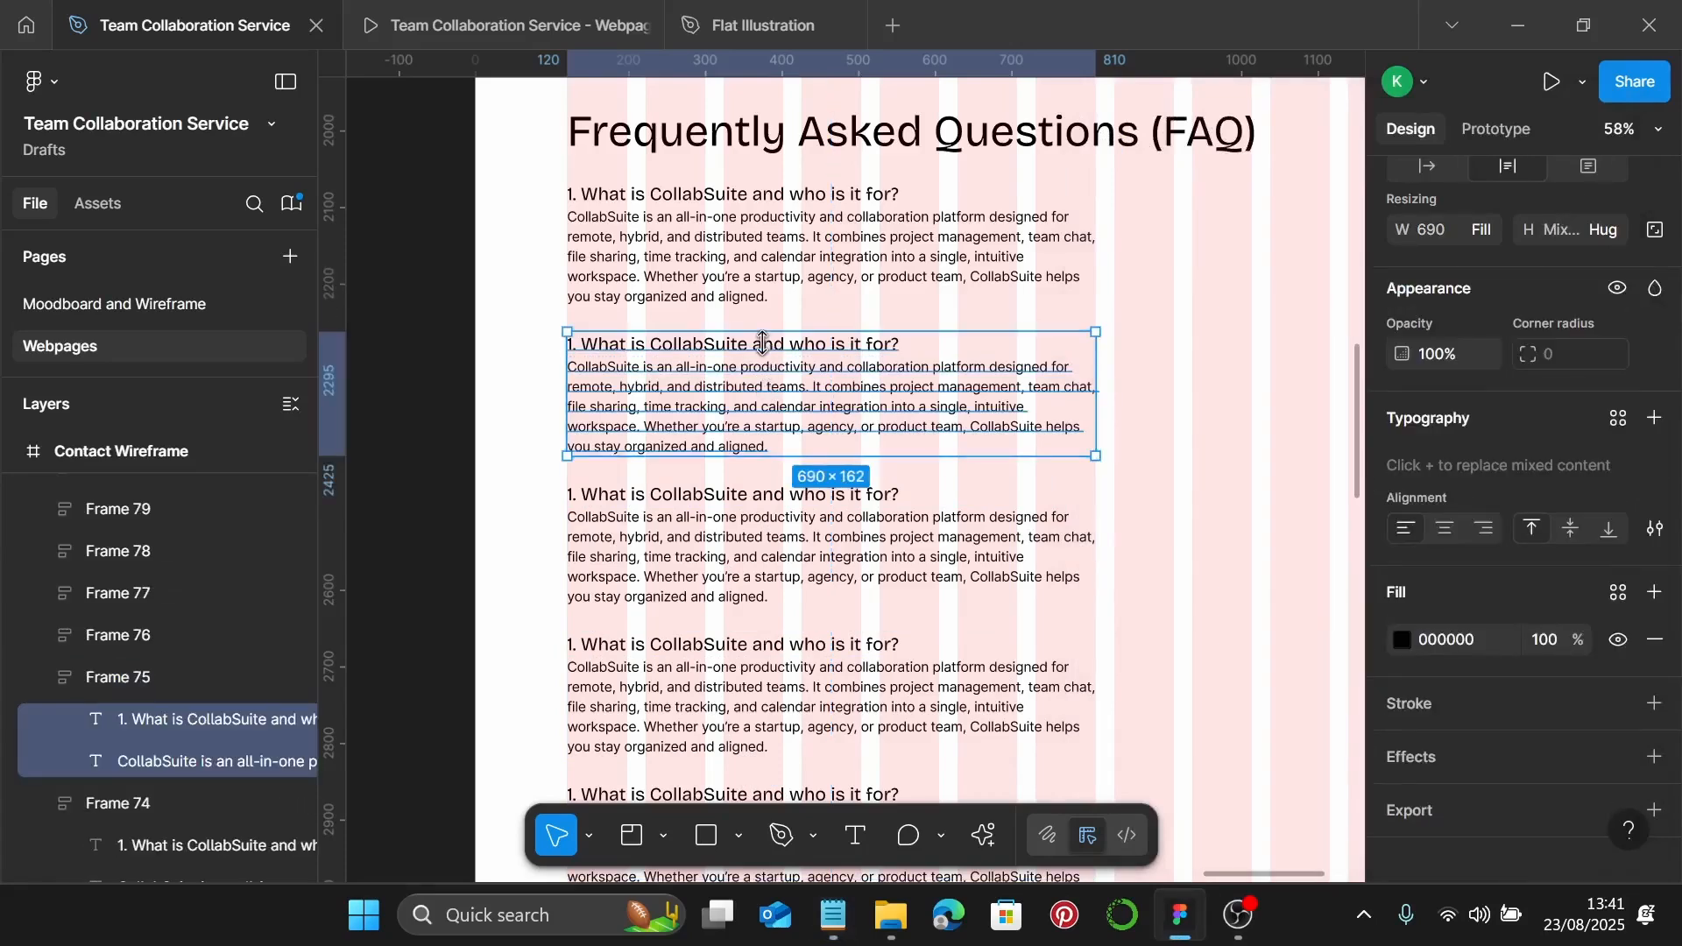
{"action": "left_click", "coordinate": [761, 351]}
{"action": "key", "text": "Return"}
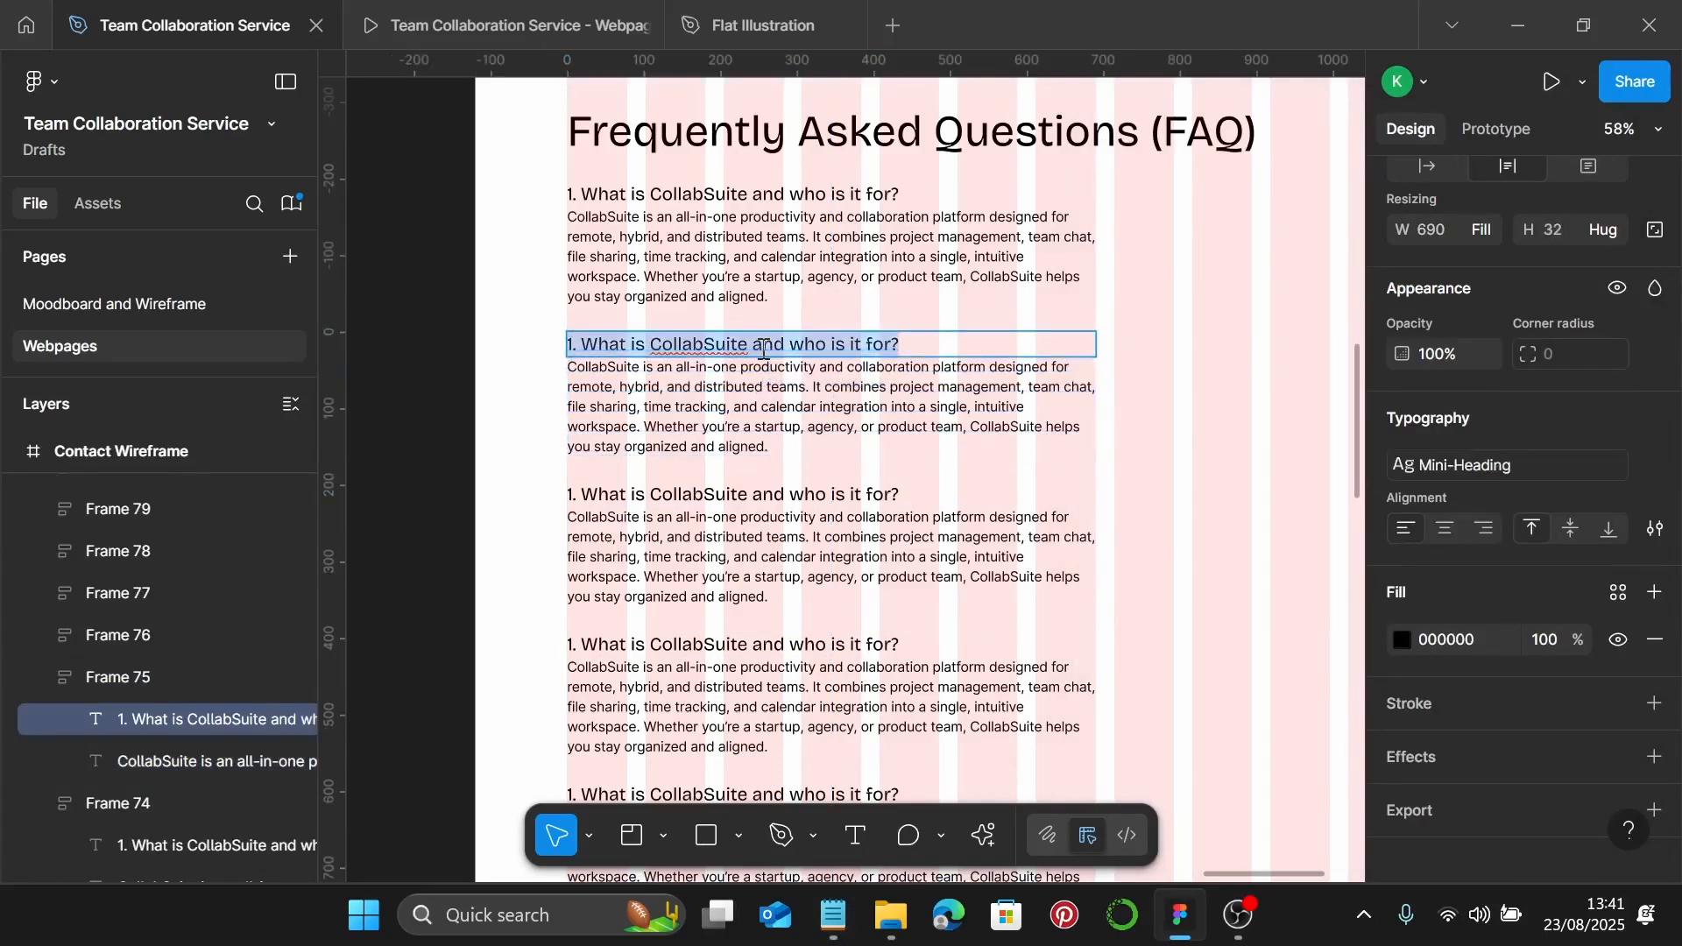
{"action": "key", "text": "ctrl+v"}
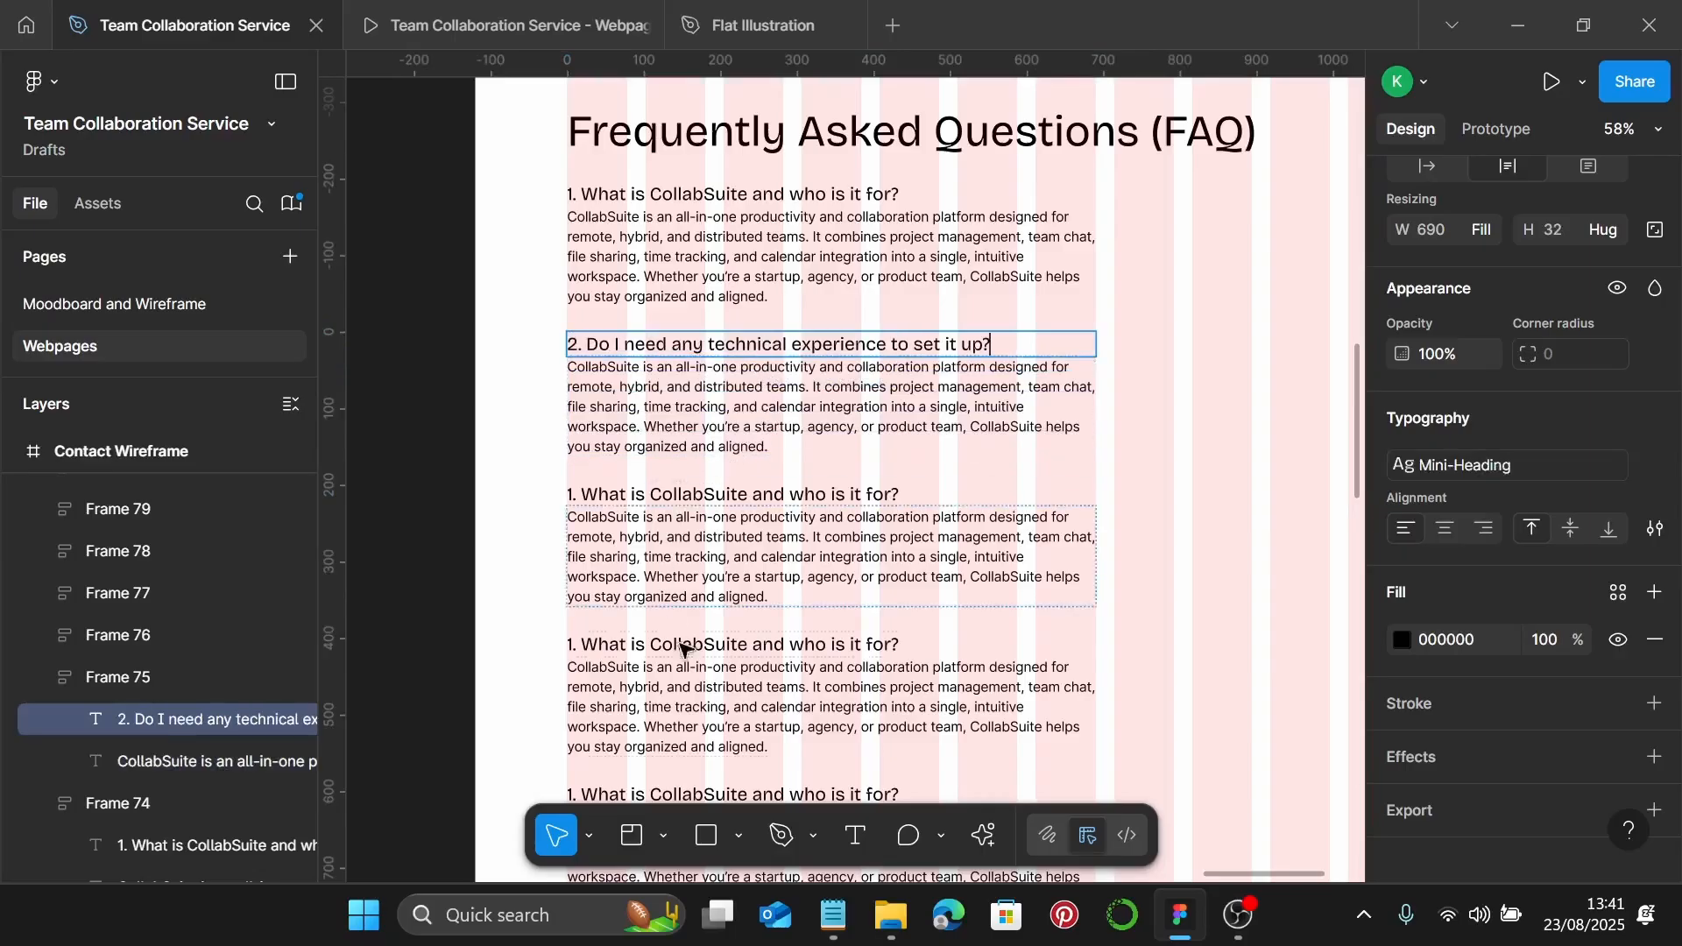
Replace the second FAQ block's answer with the Notepad text beginning "Not at all! CollabSuite is built to be user-friendly from the start."
{"action": "left_click", "coordinate": [837, 911]}
{"action": "left_click_drag", "start_coordinate": [1315, 561], "coordinate": [1144, 487]}
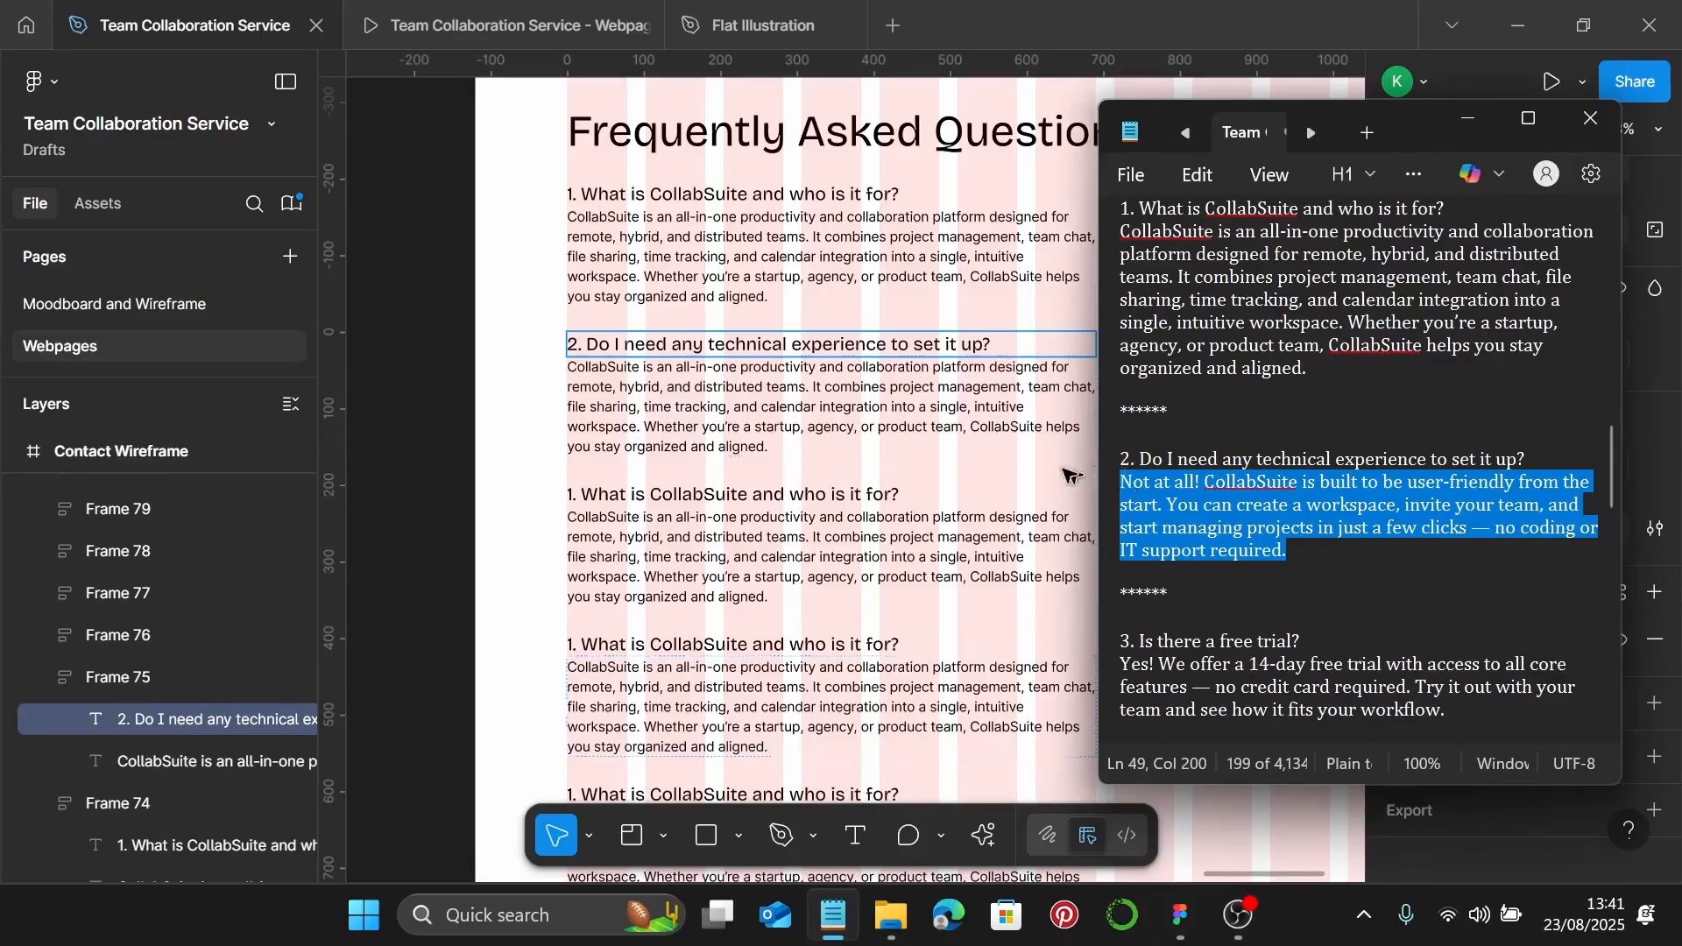
{"action": "left_click", "coordinate": [843, 411]}
{"action": "key", "text": "ctrl+a"}
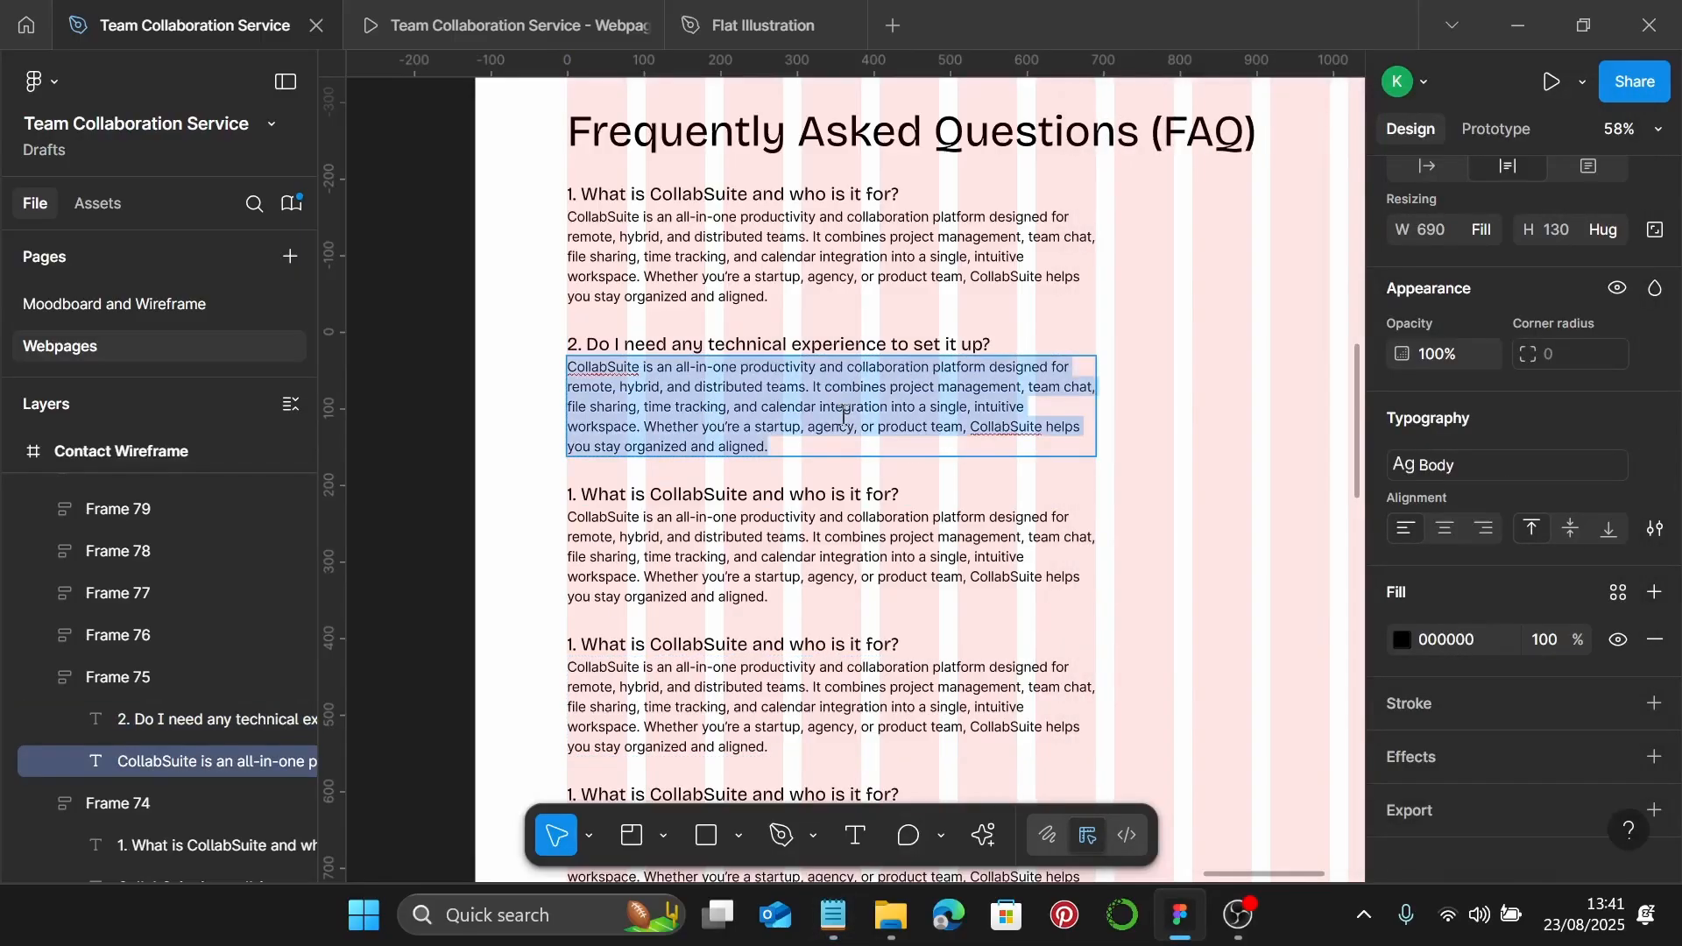
{"action": "type", "text": "Not at all! CollabSuite is built to be user-friendly from the start. You can create a workspace, invite your team, and start managing projects in just a few clicks — no coding or IT support required."}
{"action": "key", "text": "Escape"}
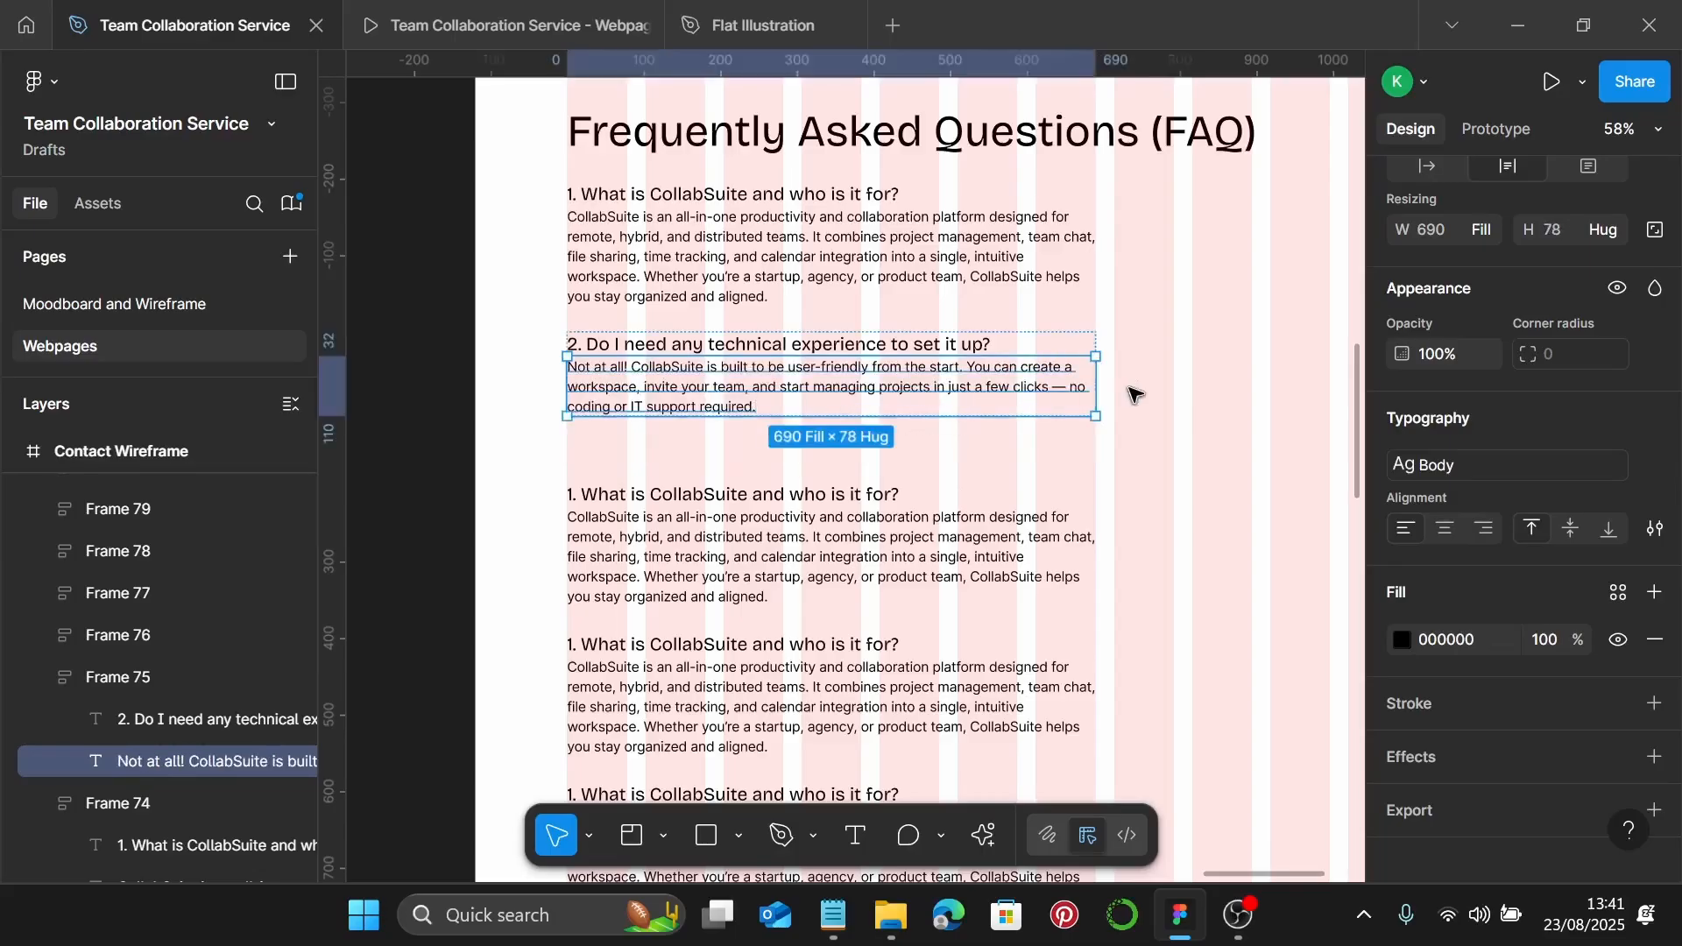
{"action": "left_click", "coordinate": [1130, 394]}
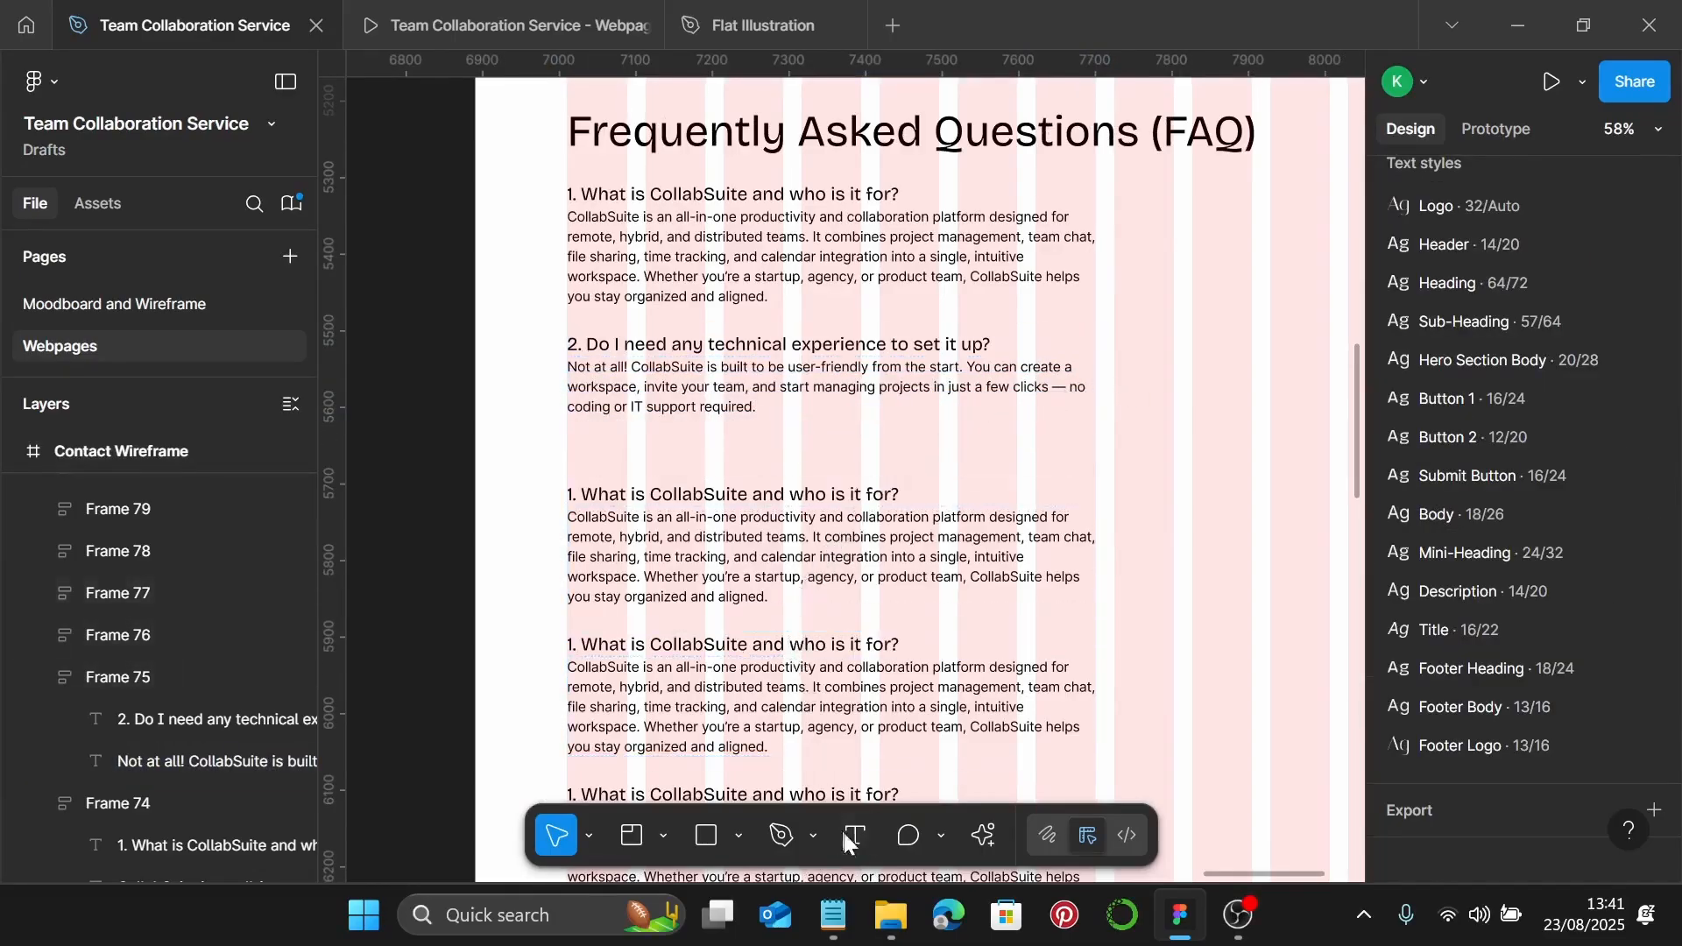
Replace the third FAQ block's question with the Notepad text "3. Is there a free trial?"
{"action": "left_click", "coordinate": [833, 916]}
{"action": "scroll", "coordinate": [1322, 502], "scroll_direction": "down", "scroll_amount": 2}
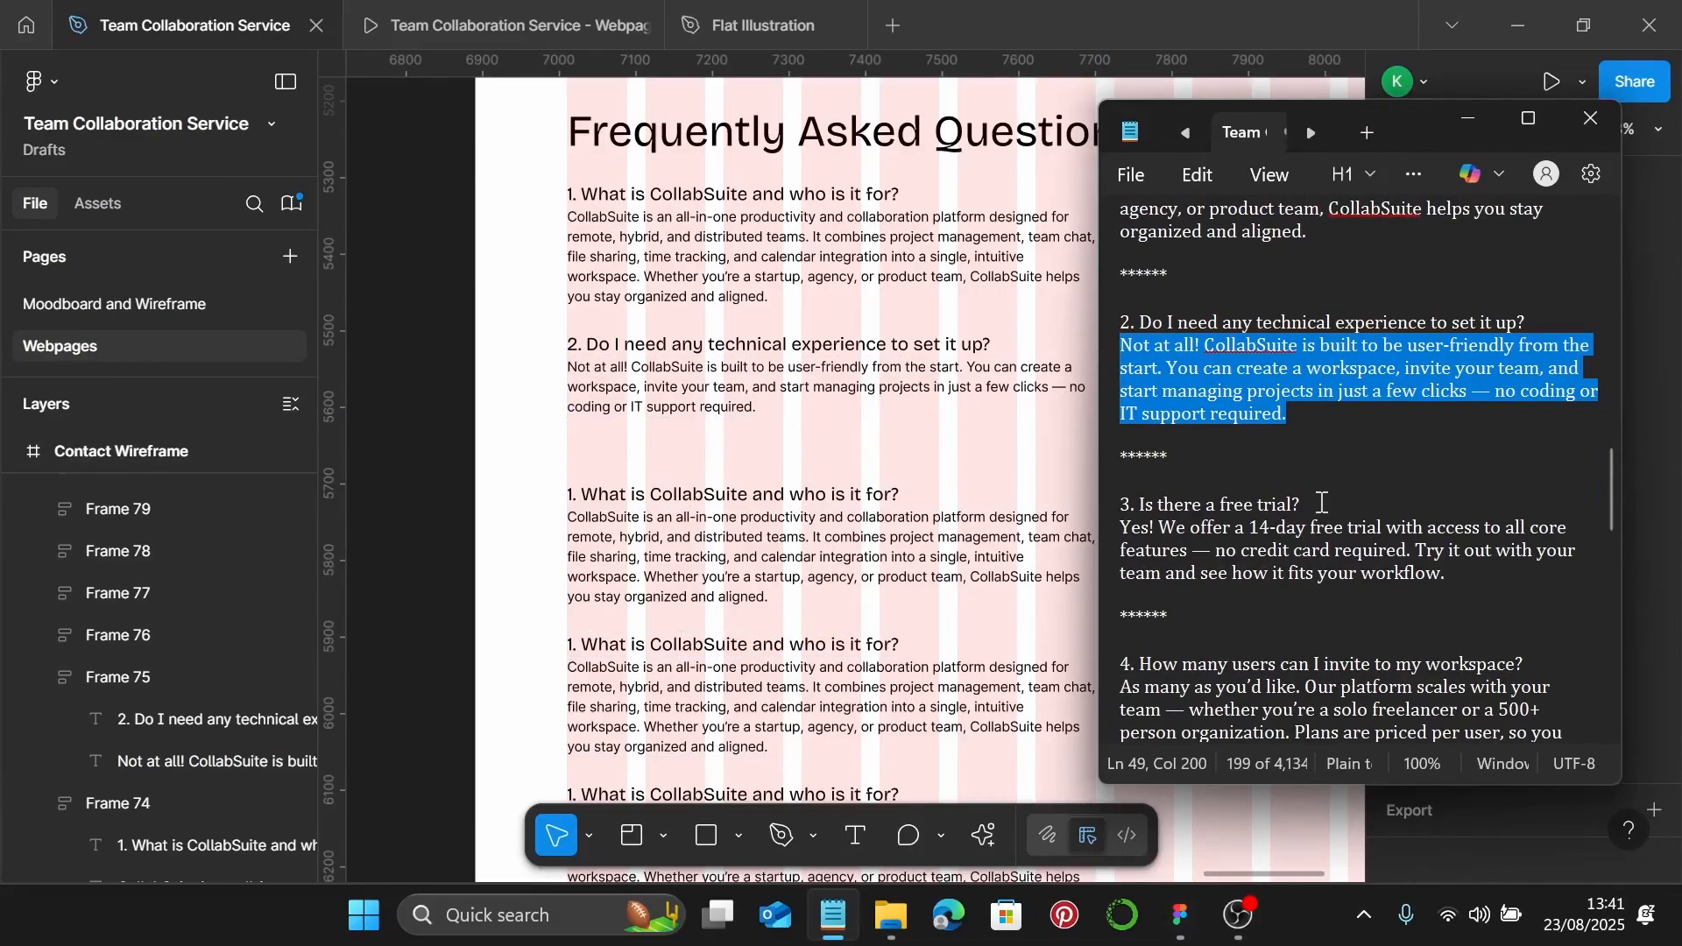
{"action": "left_click_drag", "start_coordinate": [1323, 503], "coordinate": [1127, 497]}
{"action": "key", "text": "ctrl+c"}
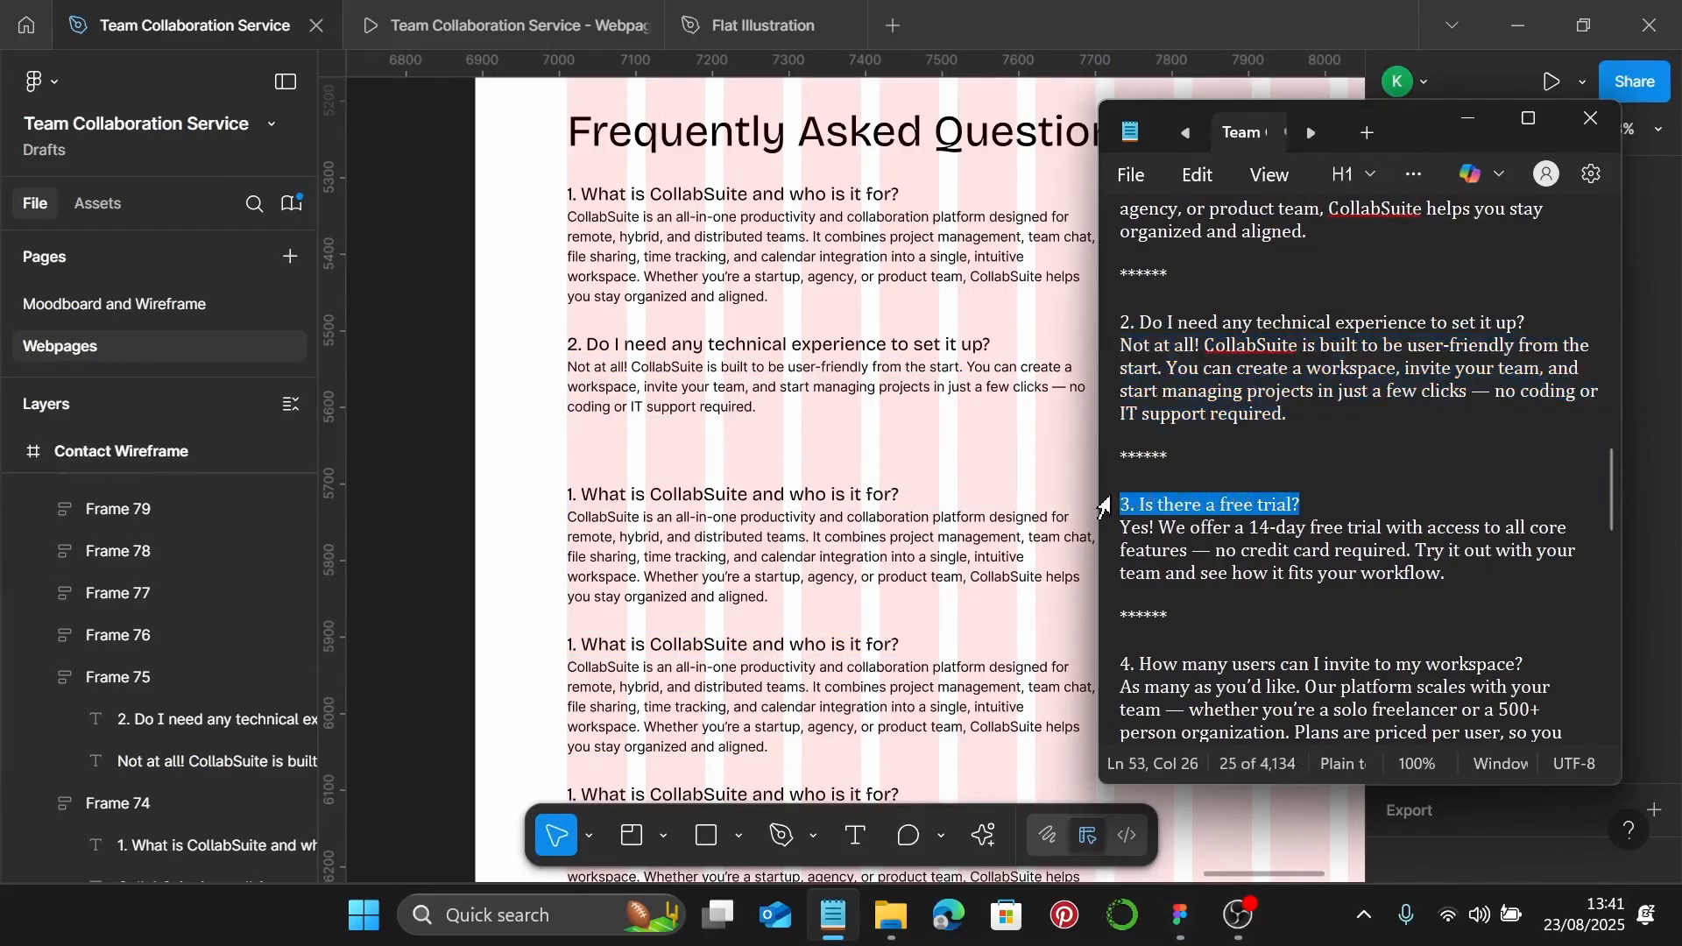
{"action": "left_click", "coordinate": [770, 496]}
{"action": "left_click", "coordinate": [770, 496]}
{"action": "key", "text": "Return"}
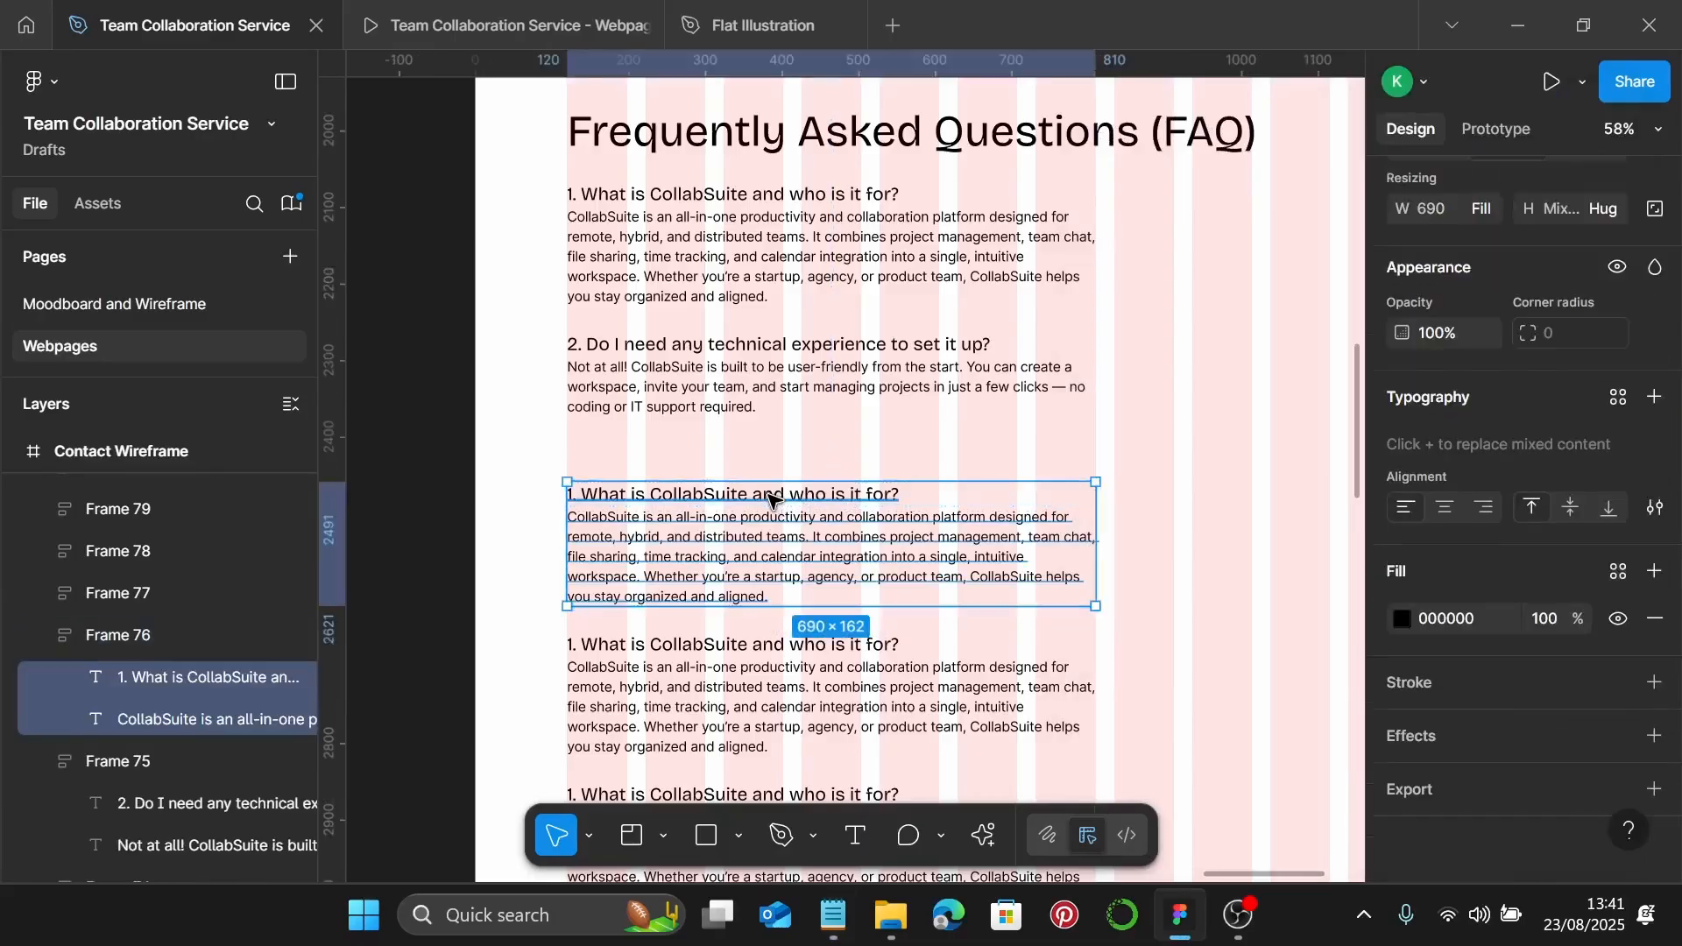
{"action": "double_click", "coordinate": [770, 495]}
{"action": "key", "text": "ctrl+v"}
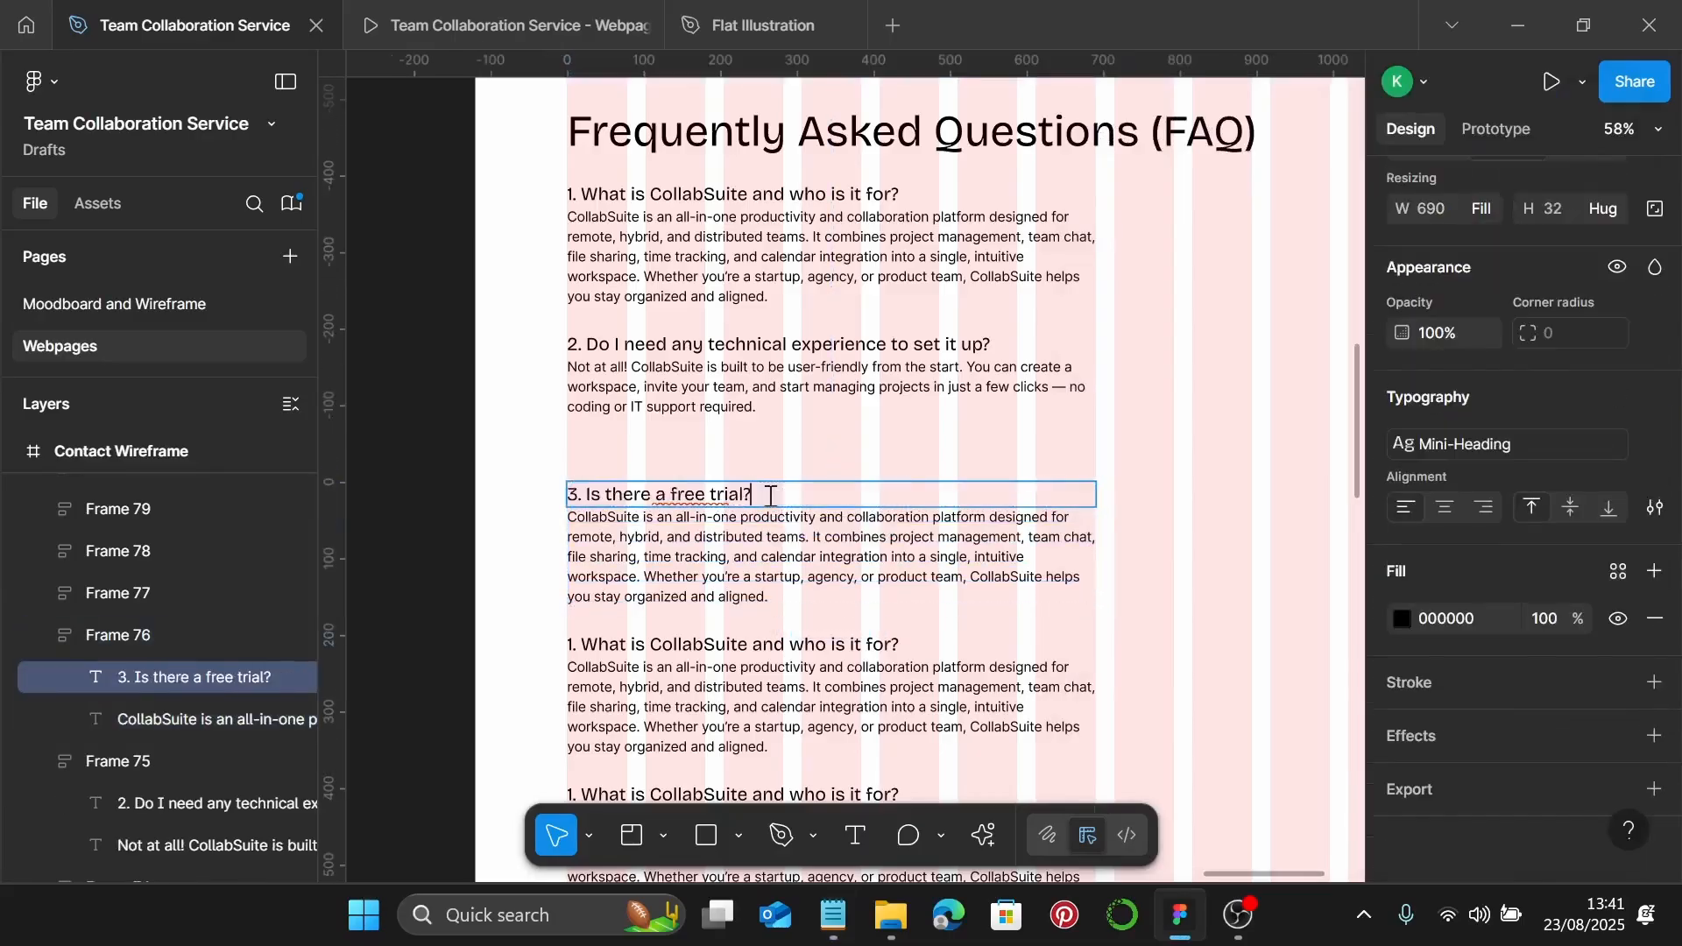
{"action": "key", "text": "Escape"}
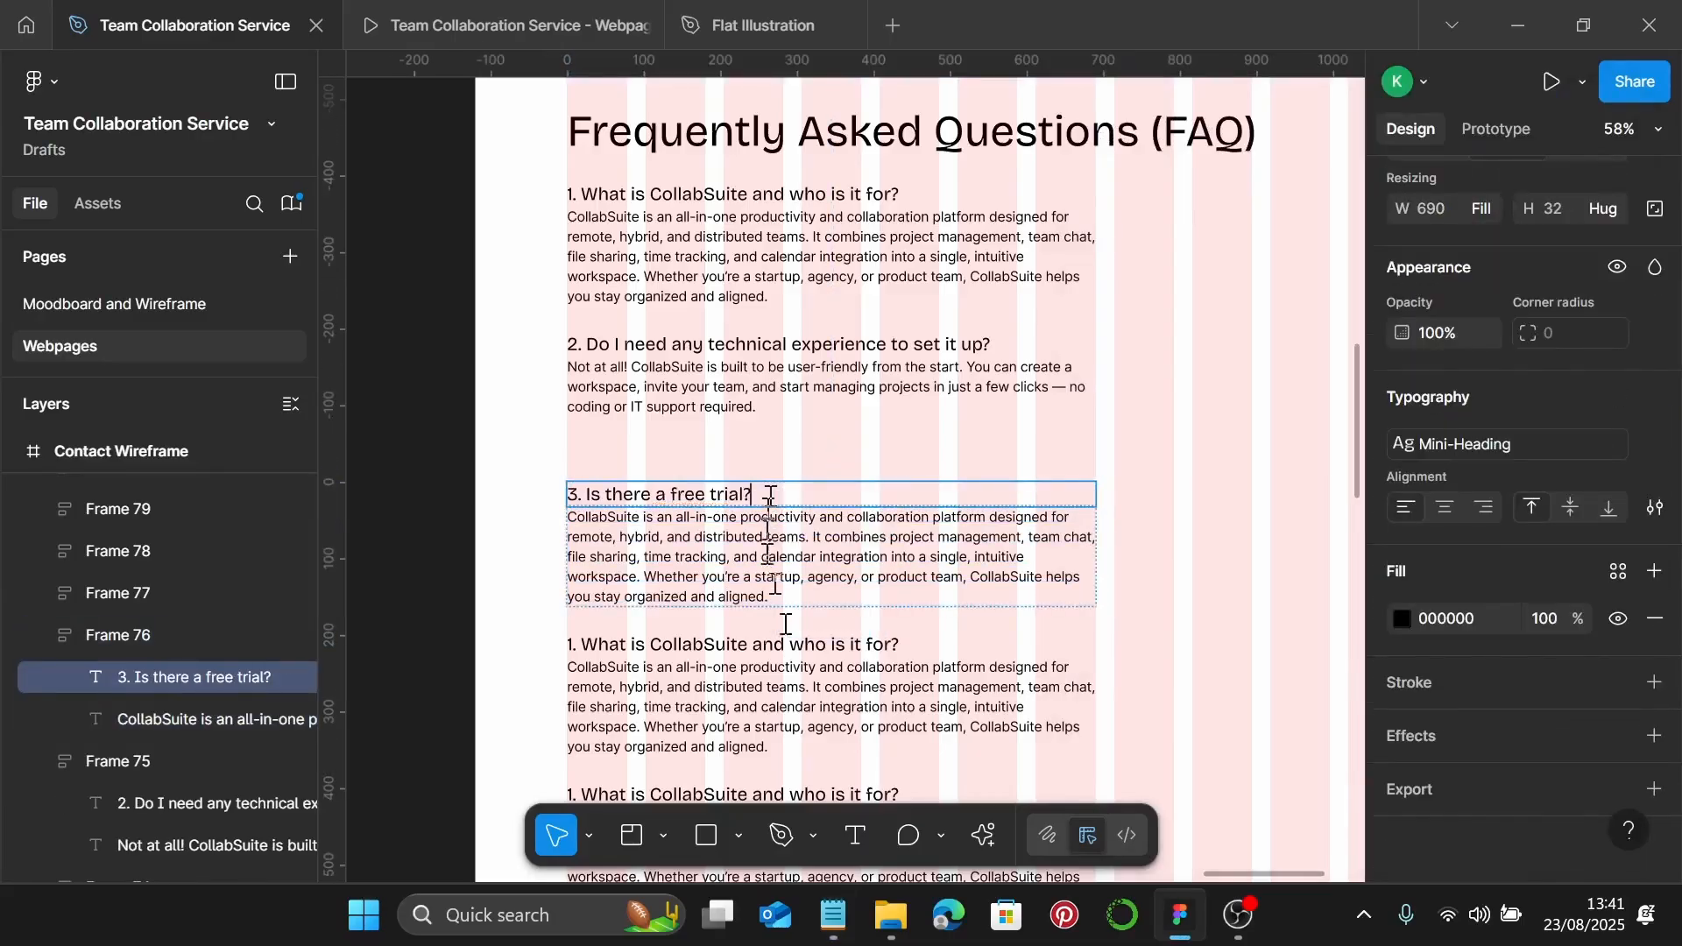
Replace the third FAQ block's answer with the Notepad text beginning "Yes! We offer a 14-day free trial with access to all core features"
{"action": "left_click", "coordinate": [830, 915]}
{"action": "left_click", "coordinate": [1457, 574]}
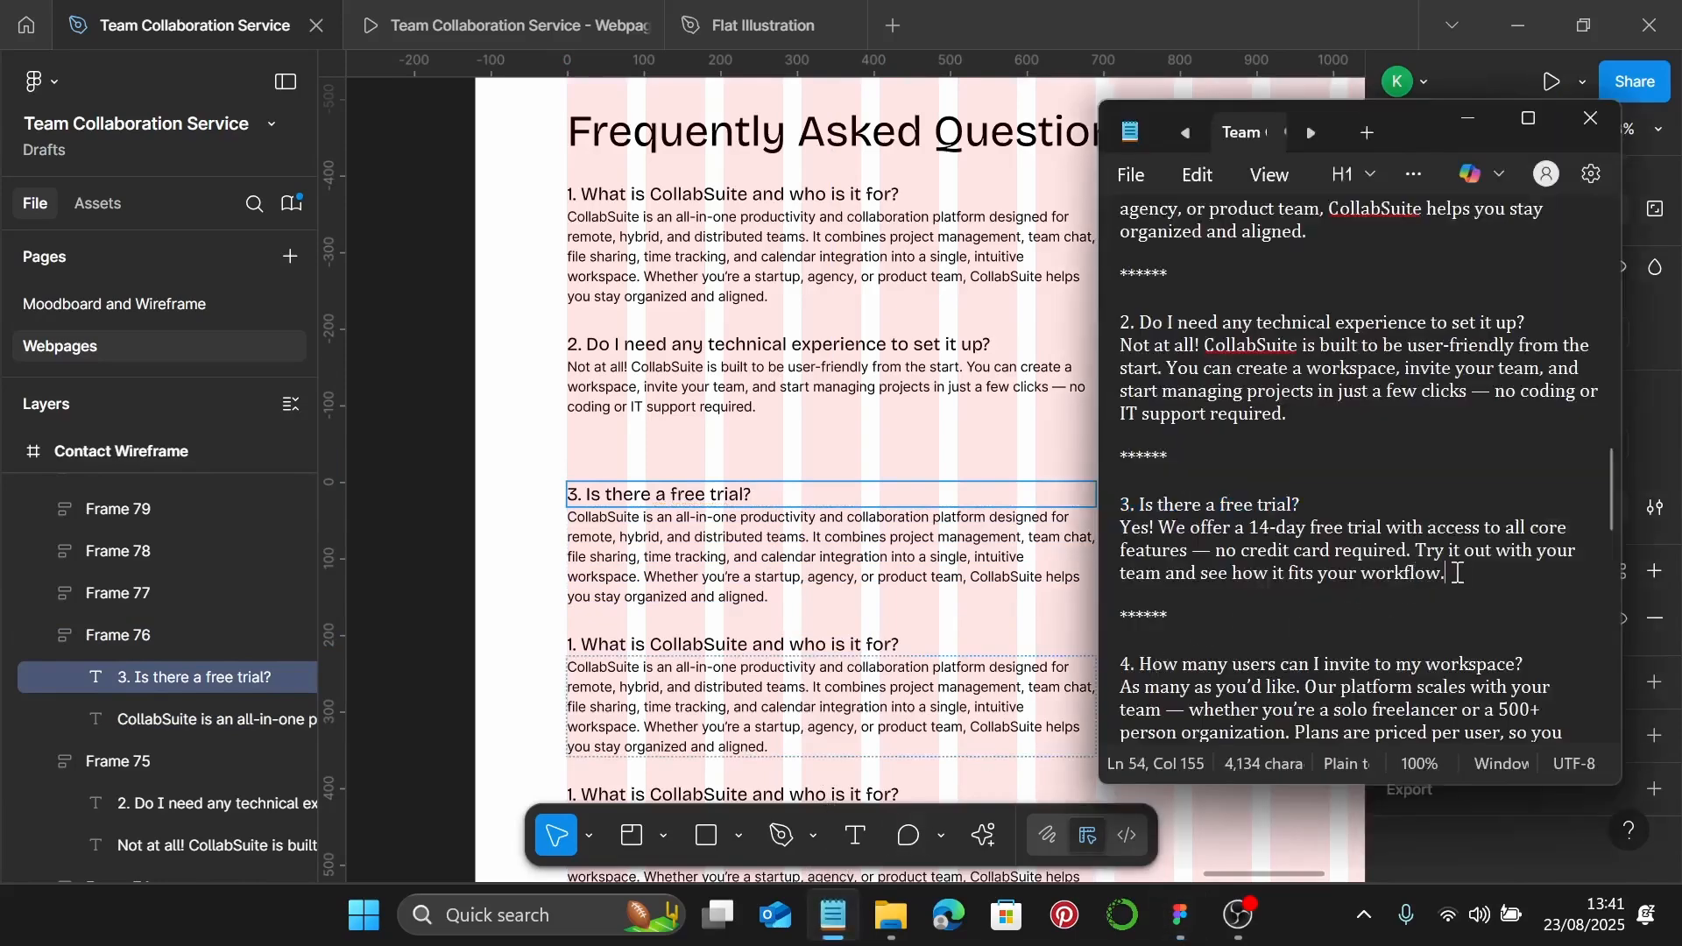
{"action": "left_click_drag", "start_coordinate": [1457, 574], "coordinate": [1111, 535]}
{"action": "key", "text": "ctrl+c"}
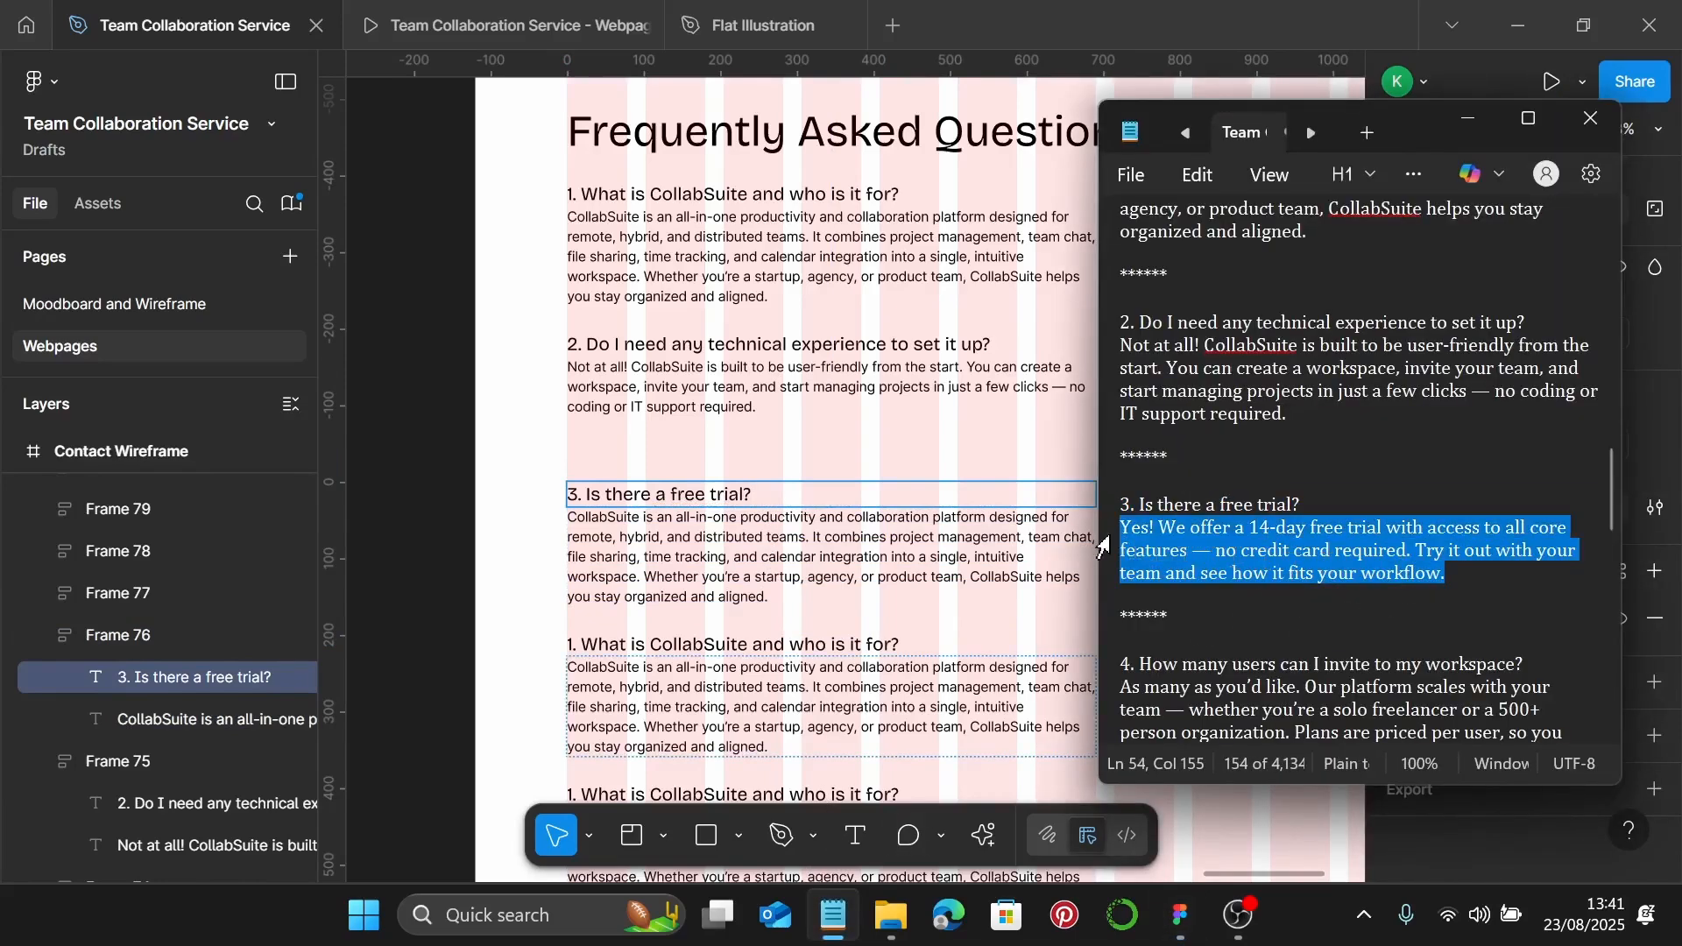
{"action": "left_click", "coordinate": [906, 573]}
{"action": "key", "text": "Return"}
{"action": "key", "text": "ctrl+v"}
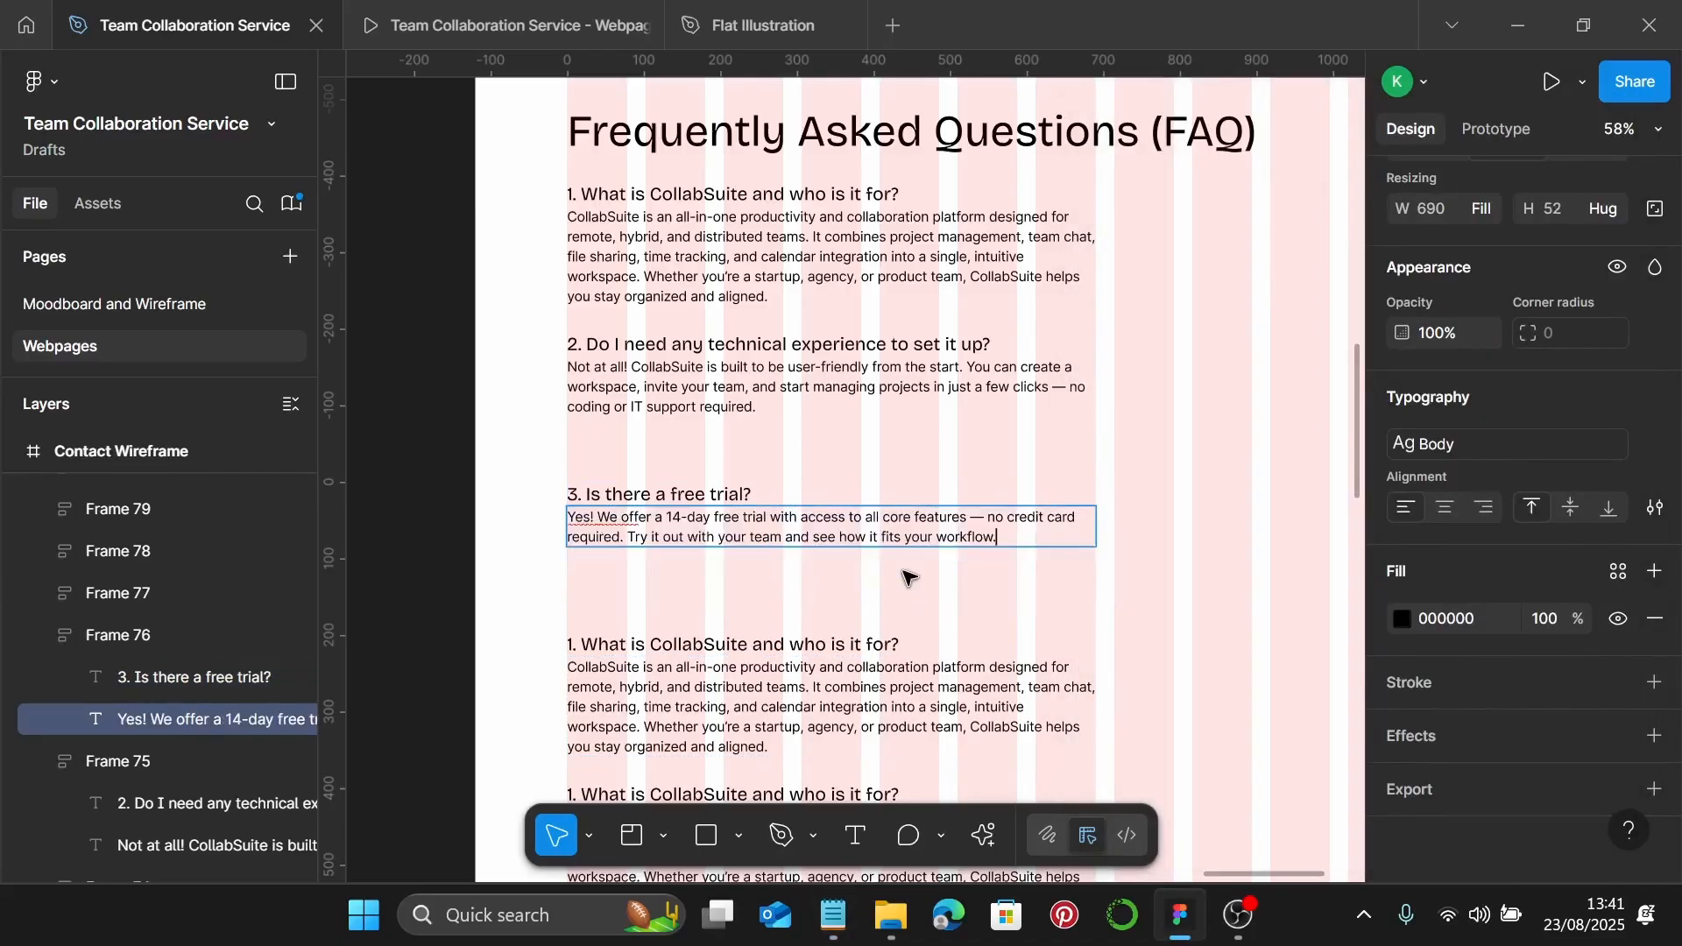
{"action": "left_click", "coordinate": [1165, 569]}
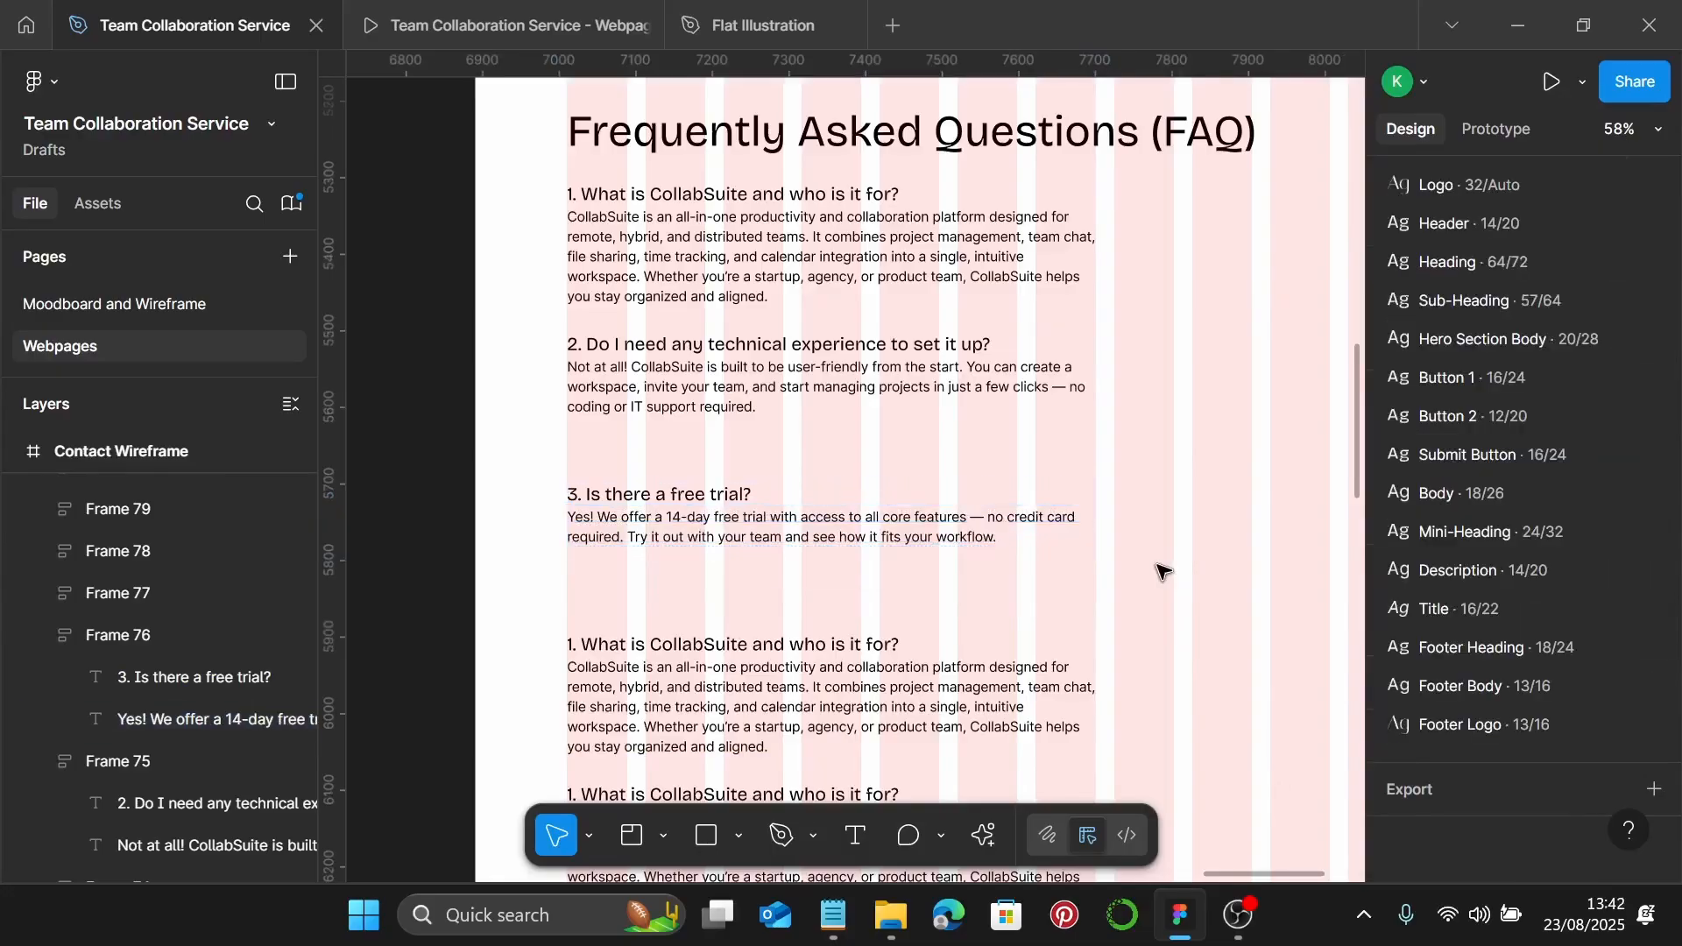
{"action": "scroll", "coordinate": [1165, 561], "scroll_direction": "down", "scroll_amount": 1}
{"action": "scroll", "coordinate": [1161, 543], "scroll_direction": "down", "scroll_amount": 5}
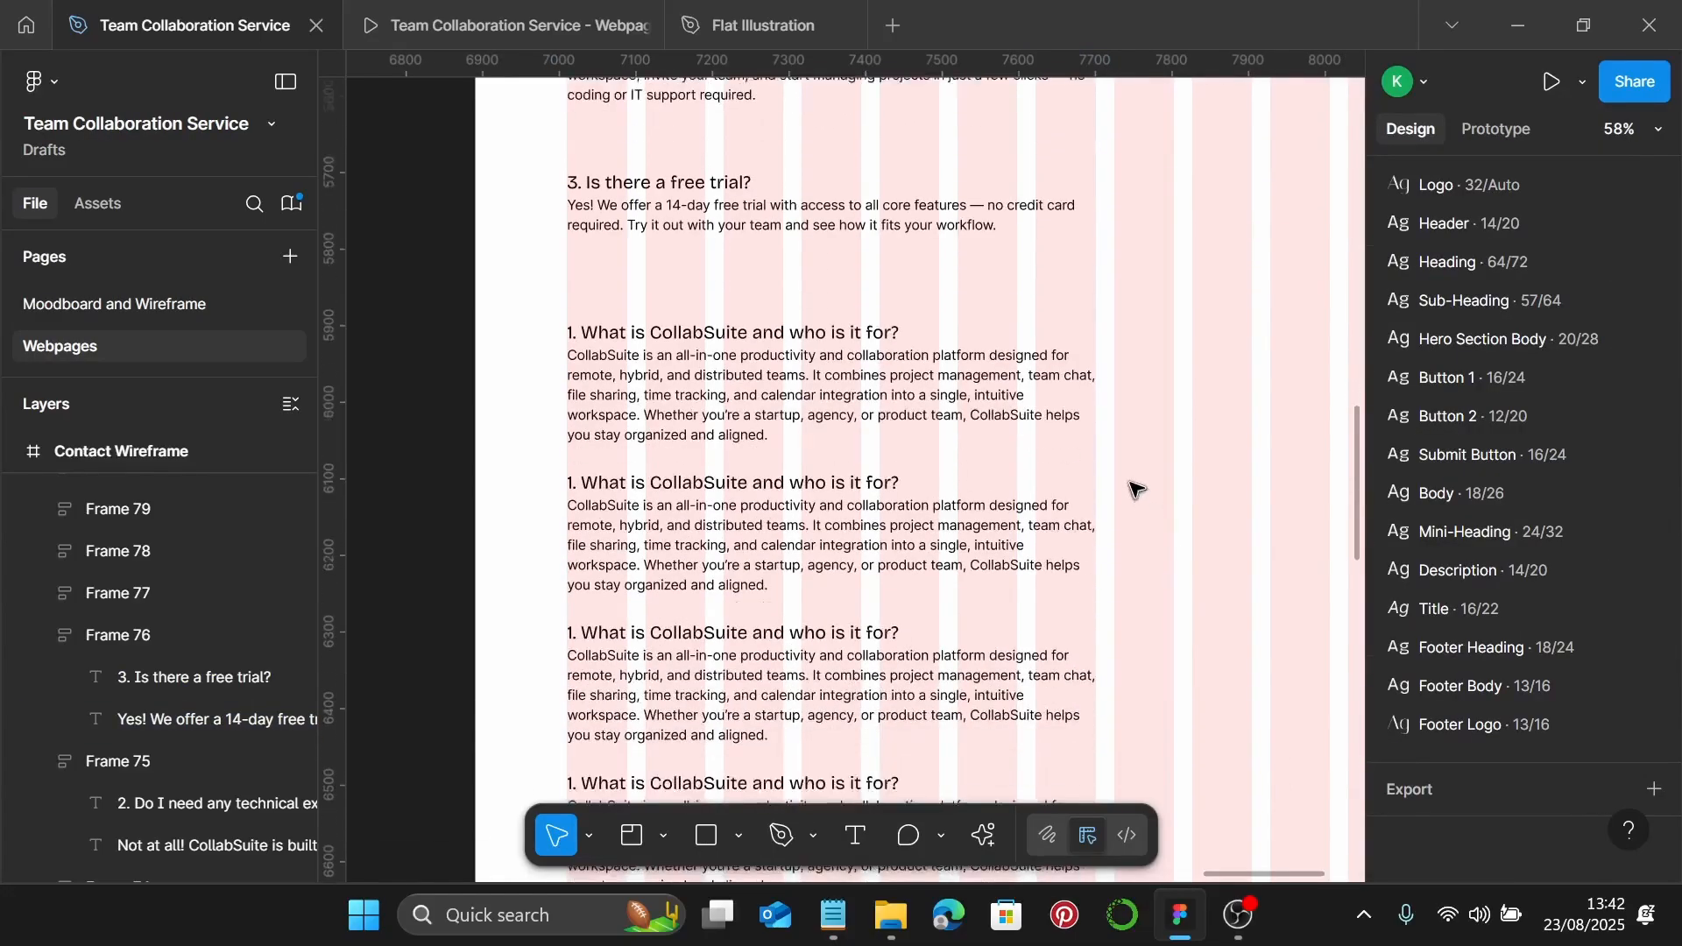
{"action": "scroll", "coordinate": [1136, 455], "scroll_direction": "down", "scroll_amount": 1}
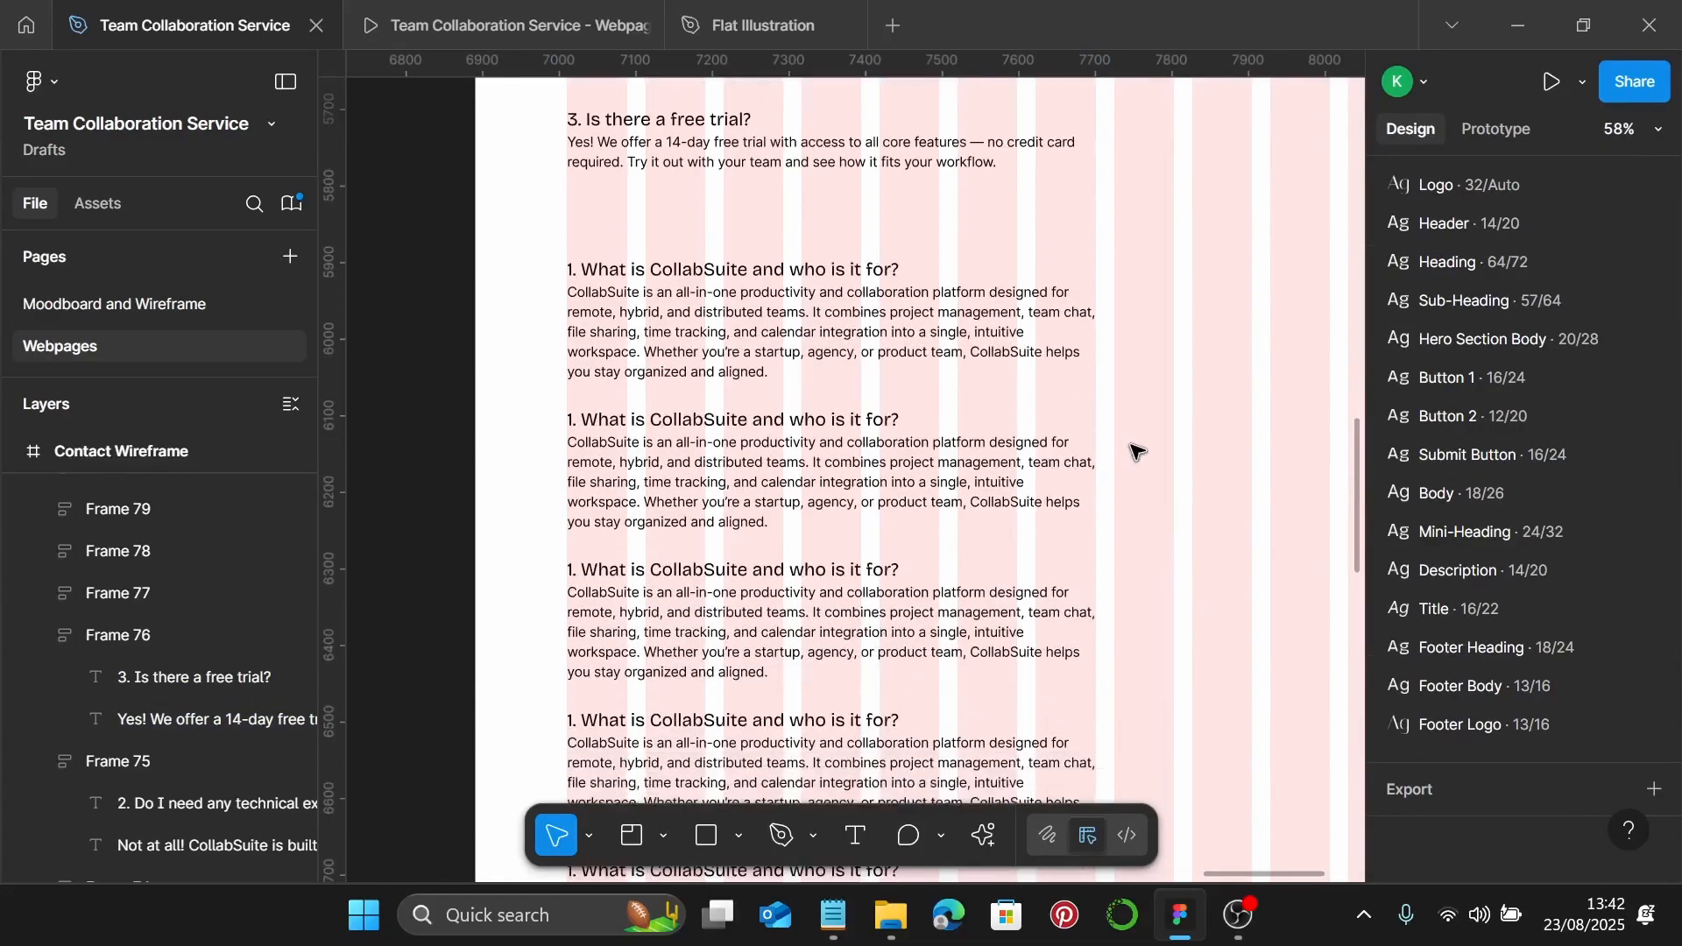
{"action": "left_click", "coordinate": [836, 891]}
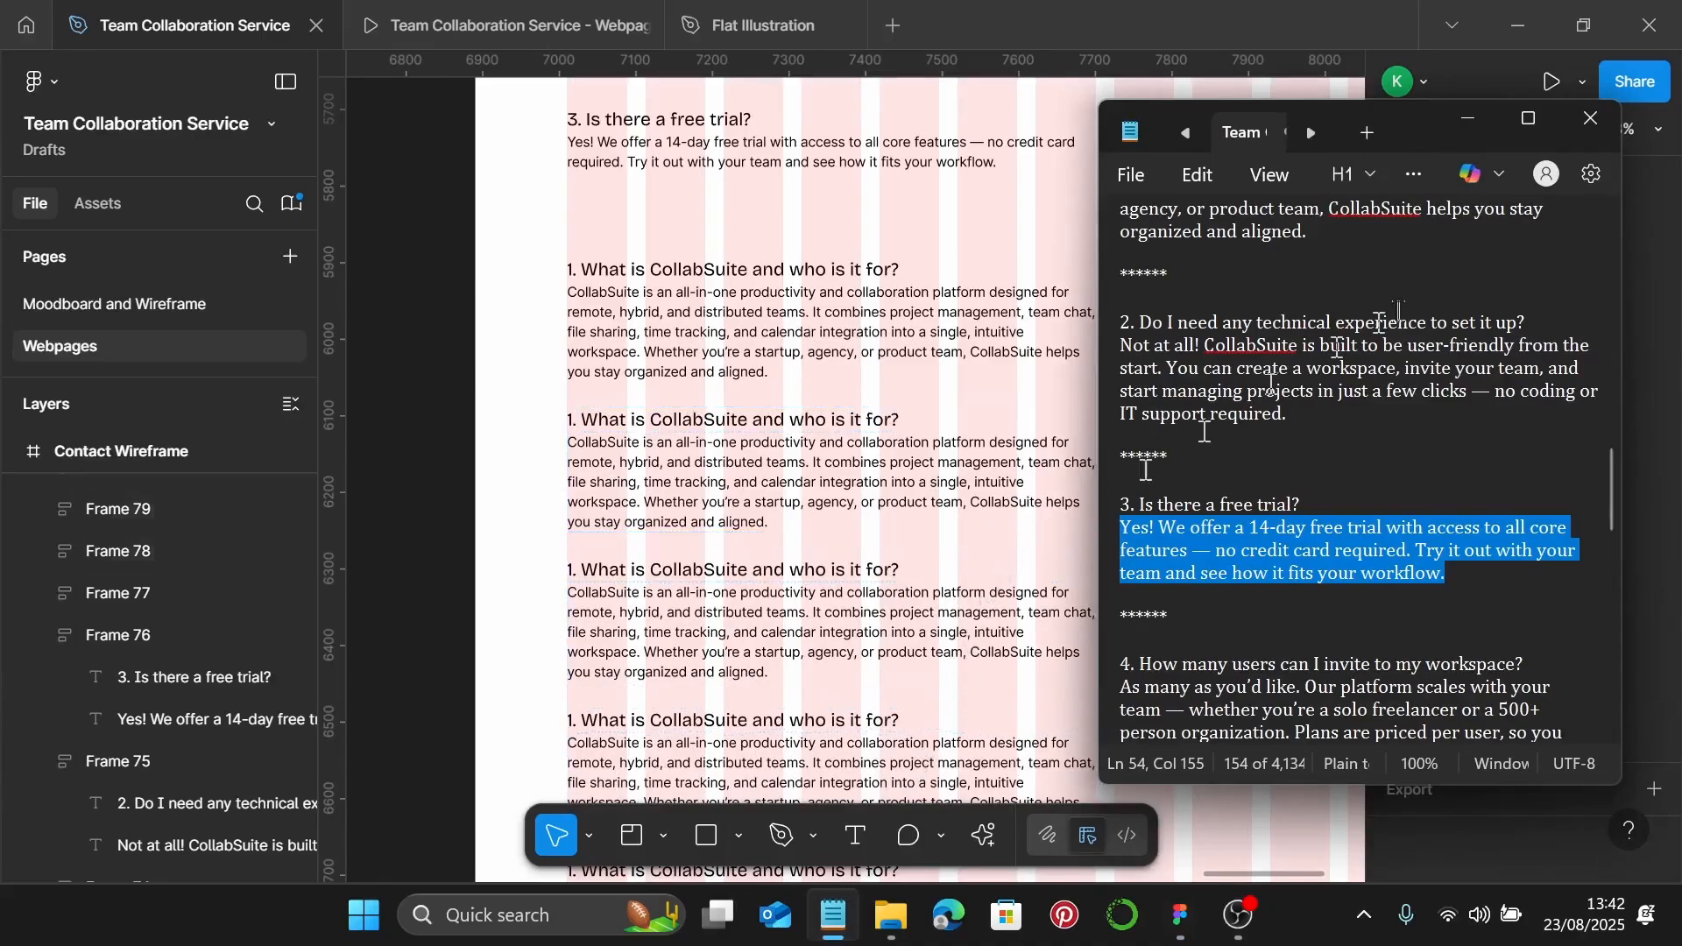
{"action": "left_click", "coordinate": [1469, 119]}
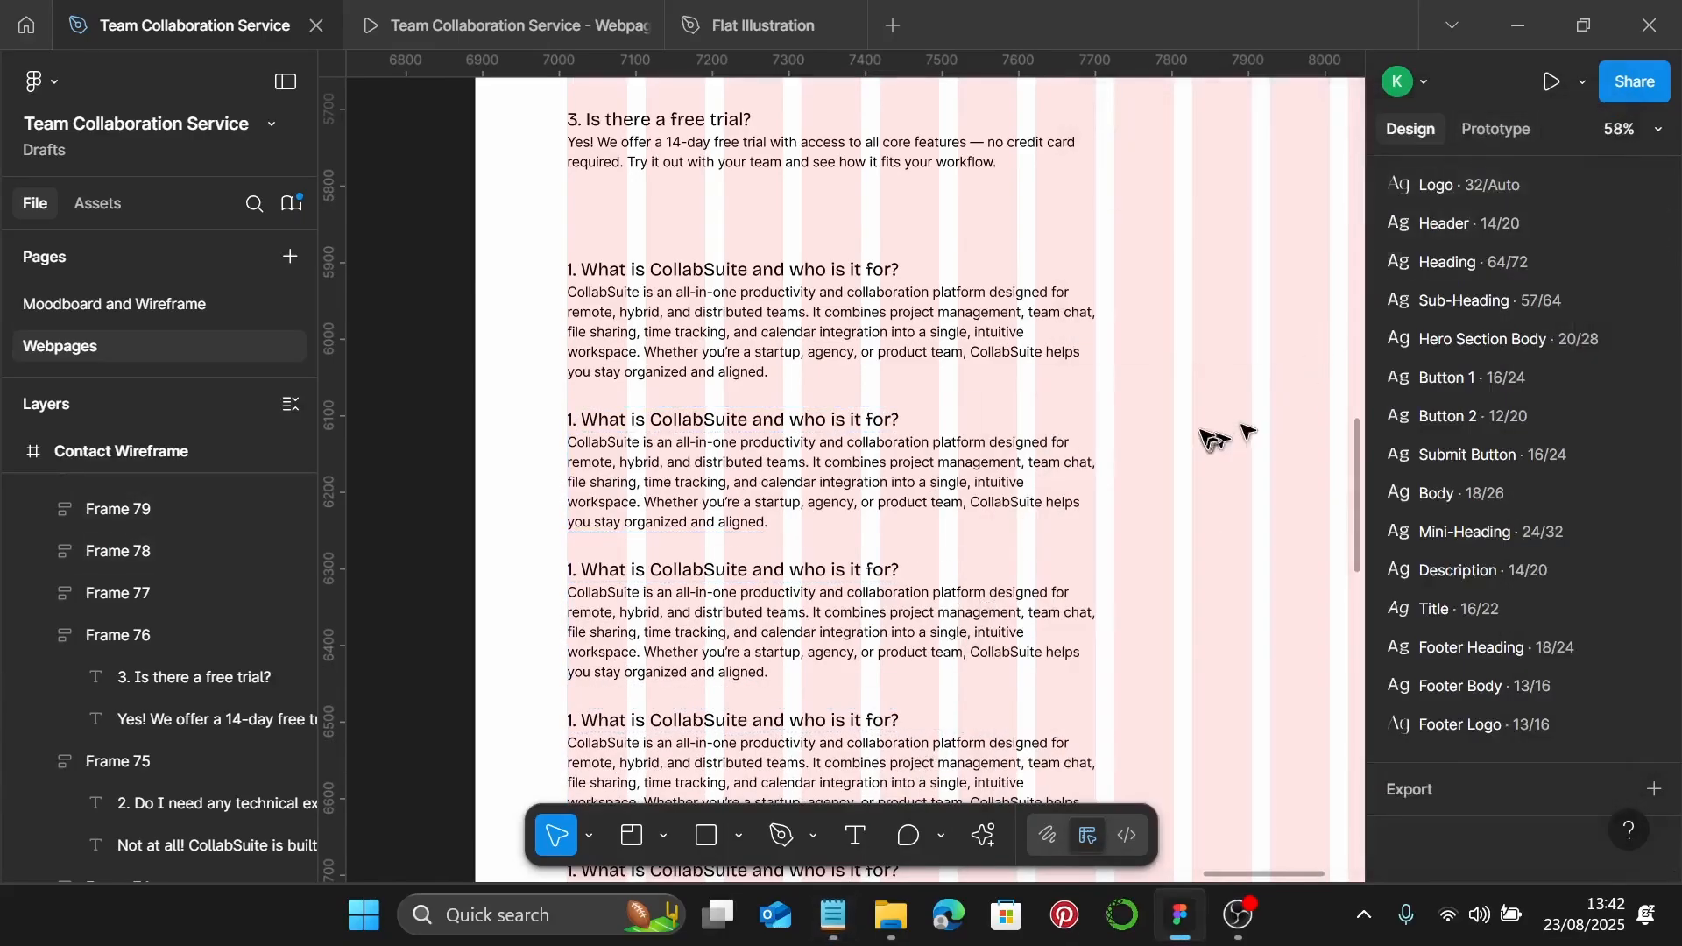
Review the text and spacing of the ten numbered FAQ blocks, from the last one back up to the section heading
{"action": "scroll", "coordinate": [1205, 435], "scroll_direction": "down", "scroll_amount": 1}
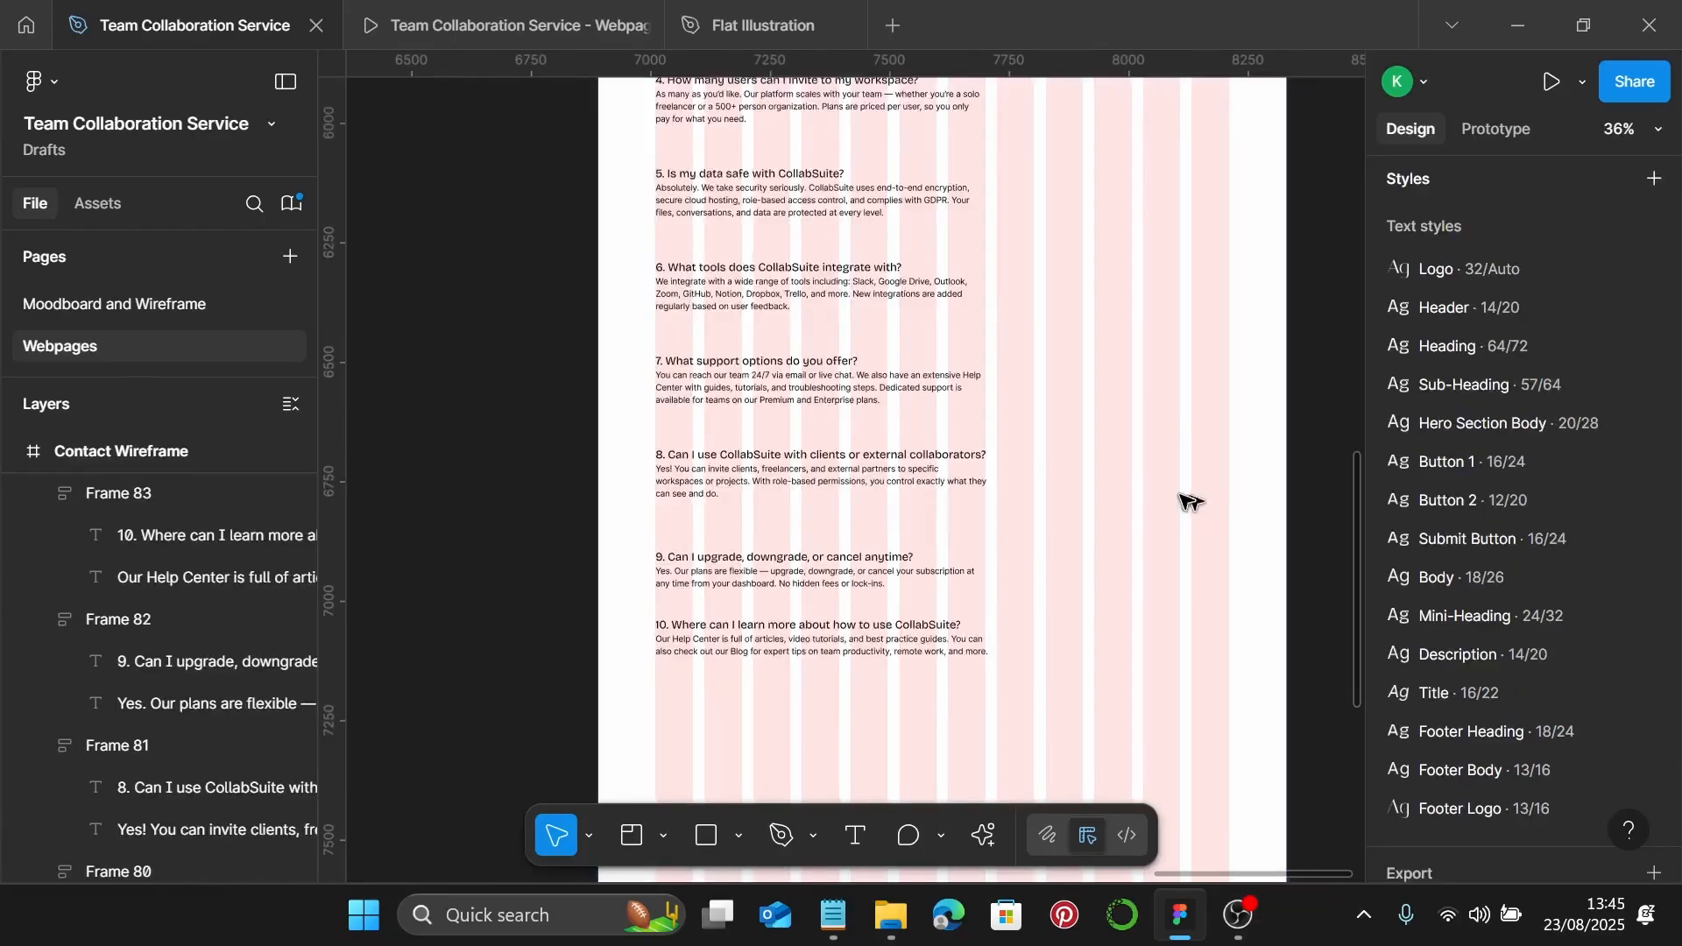
{"action": "scroll", "coordinate": [1178, 495], "scroll_direction": "up", "scroll_amount": 3}
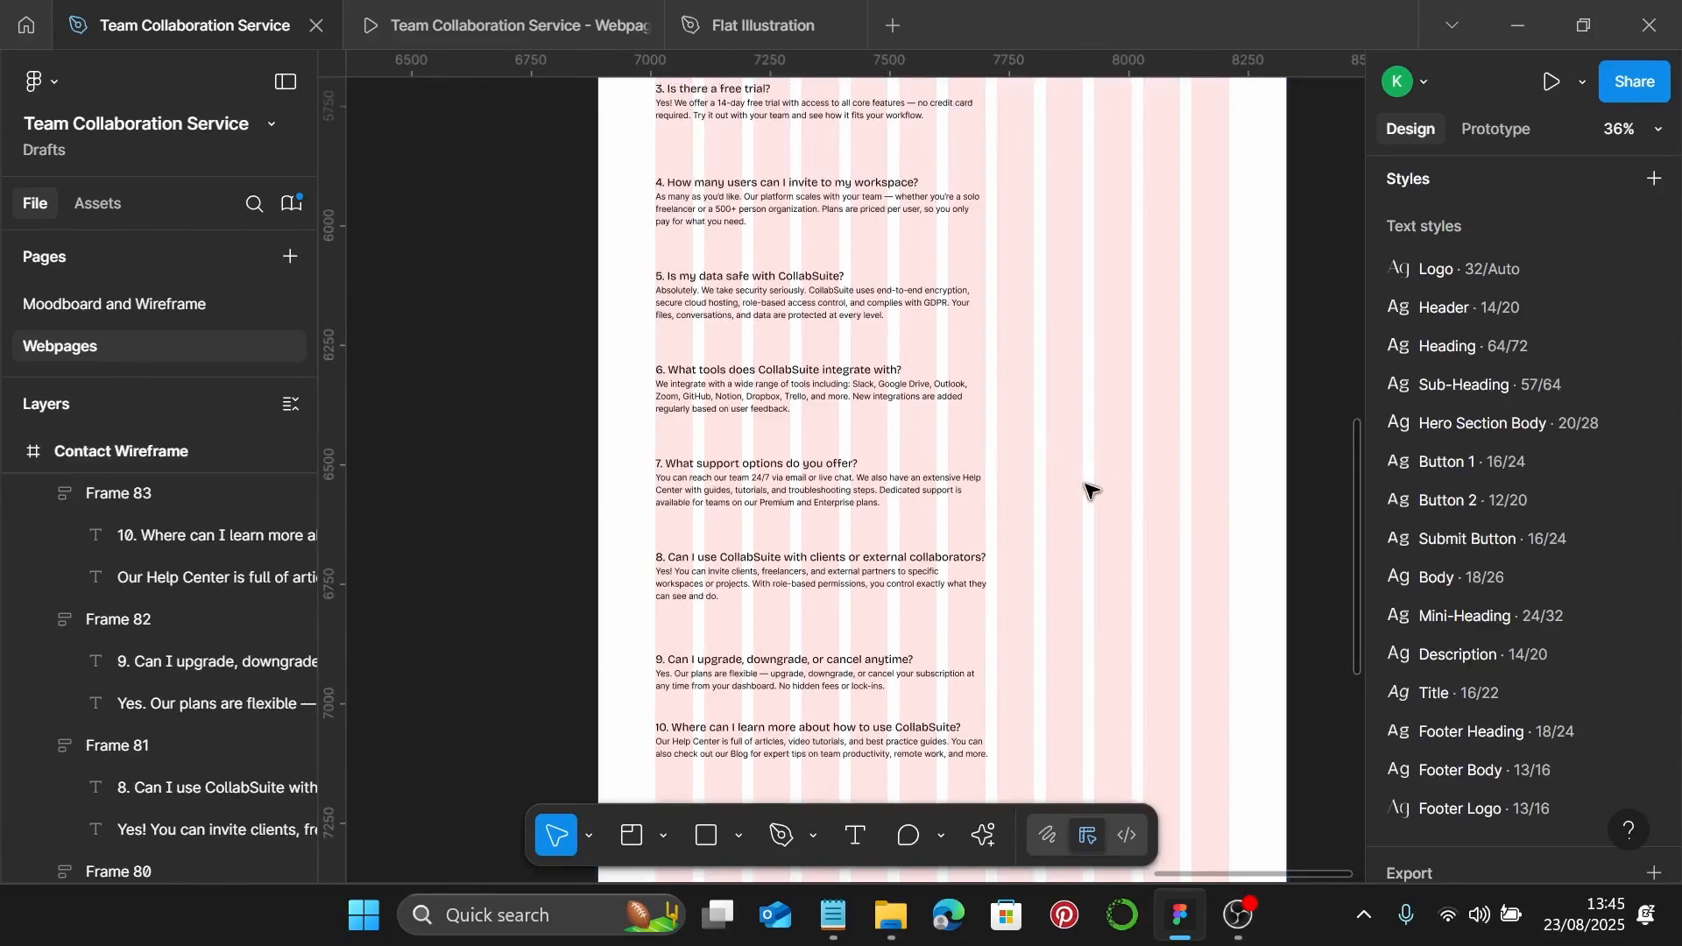
{"action": "scroll", "coordinate": [1089, 491], "scroll_direction": "down", "scroll_amount": 1}
{"action": "left_click", "coordinate": [927, 528]}
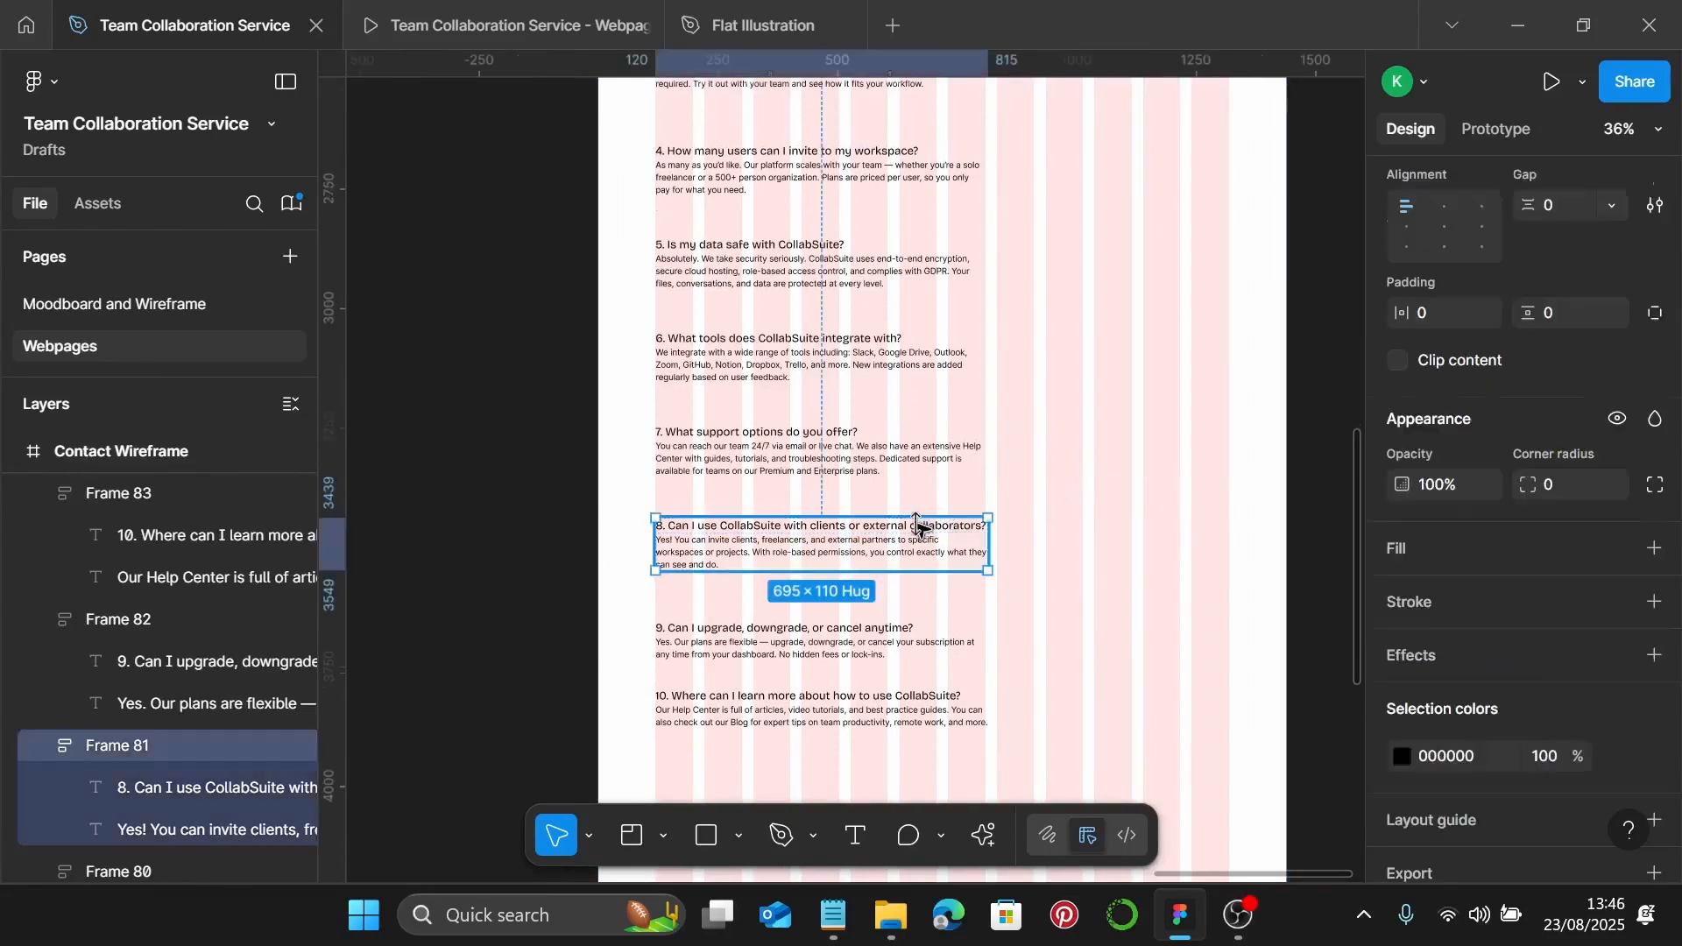
{"action": "scroll", "coordinate": [1052, 526], "scroll_direction": "down", "scroll_amount": 2}
{"action": "left_click", "coordinate": [736, 638]}
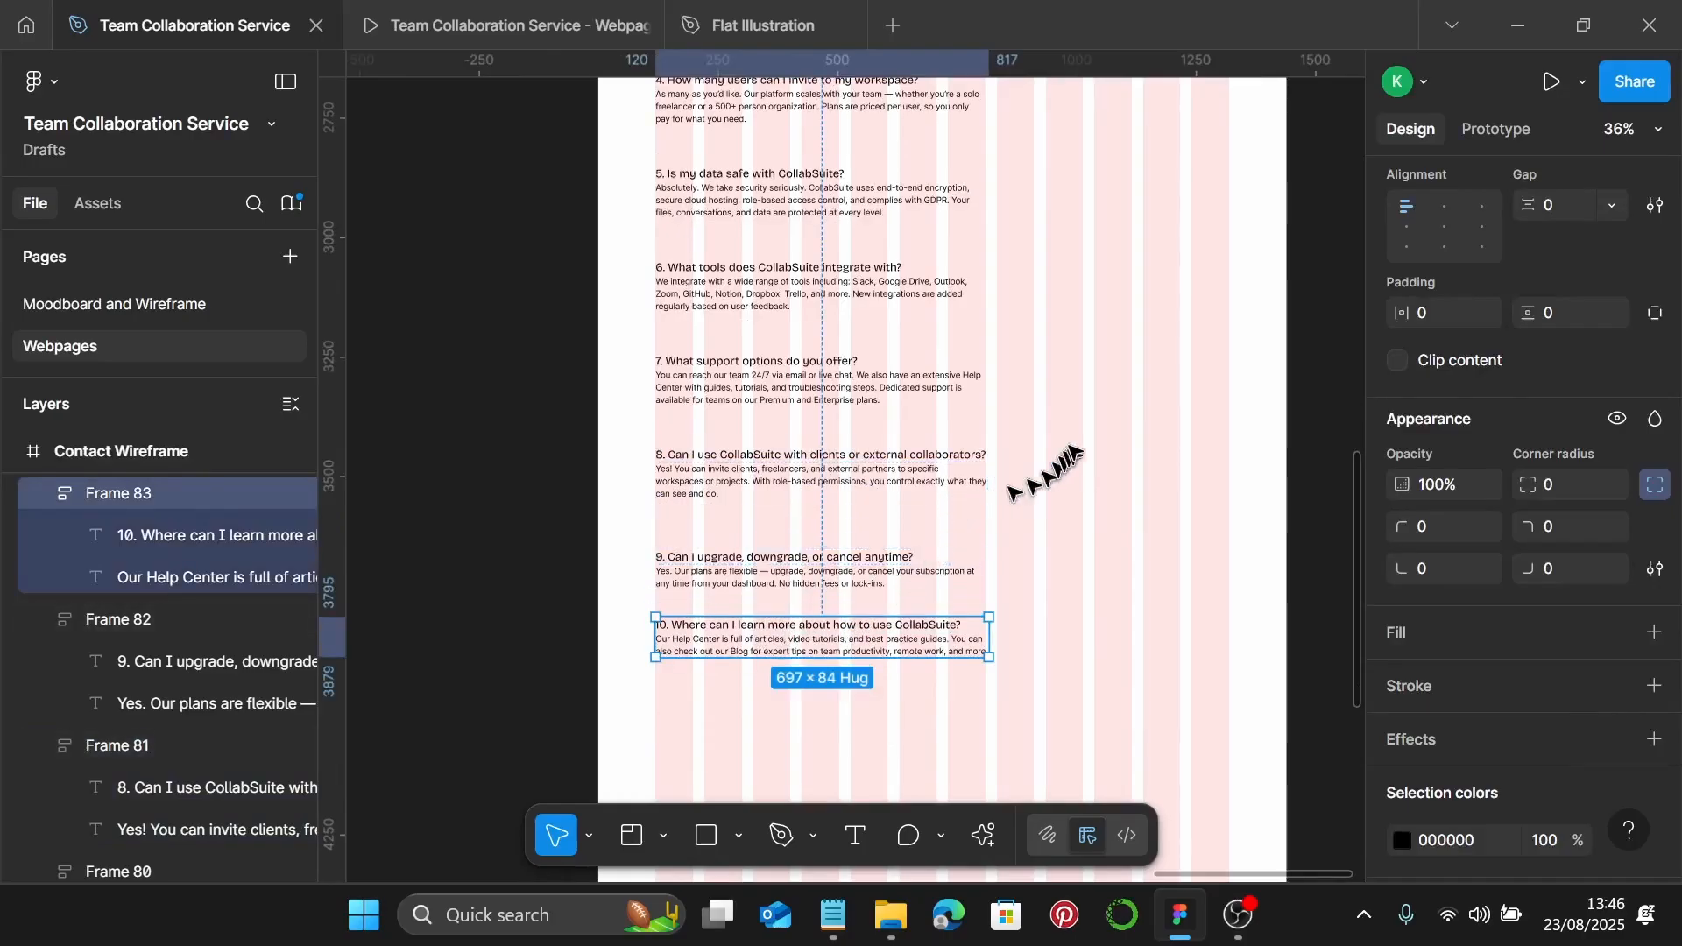
{"action": "scroll", "coordinate": [1080, 436], "scroll_direction": "up", "scroll_amount": 4}
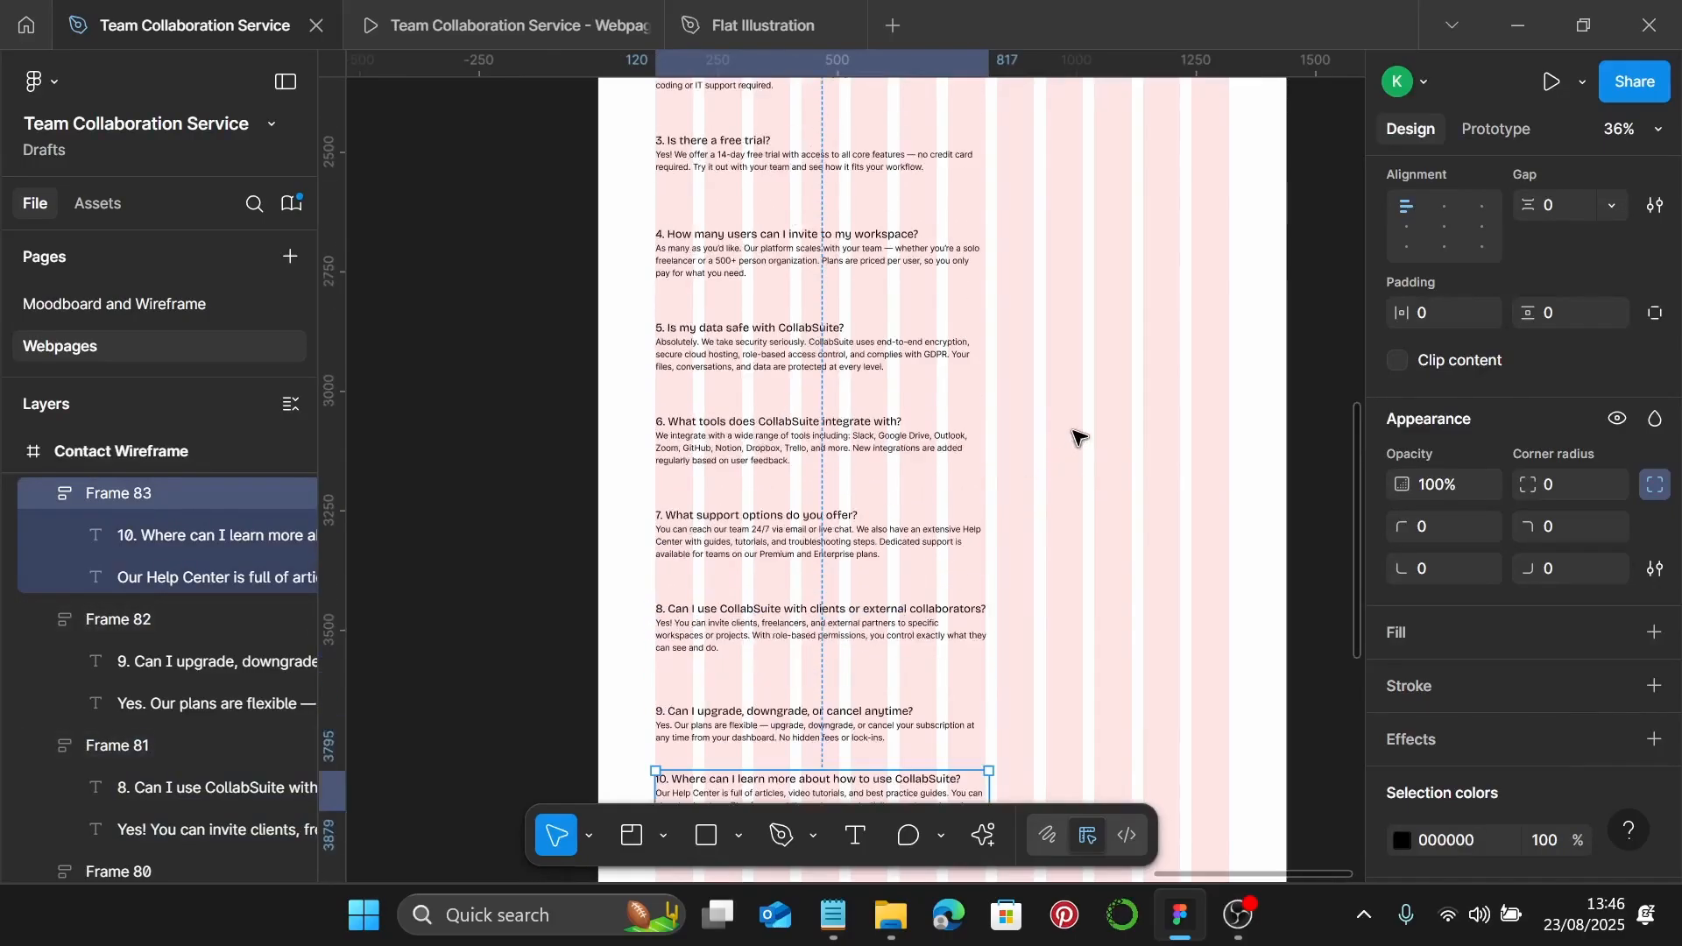
{"action": "scroll", "coordinate": [1076, 432], "scroll_direction": "up", "scroll_amount": 4}
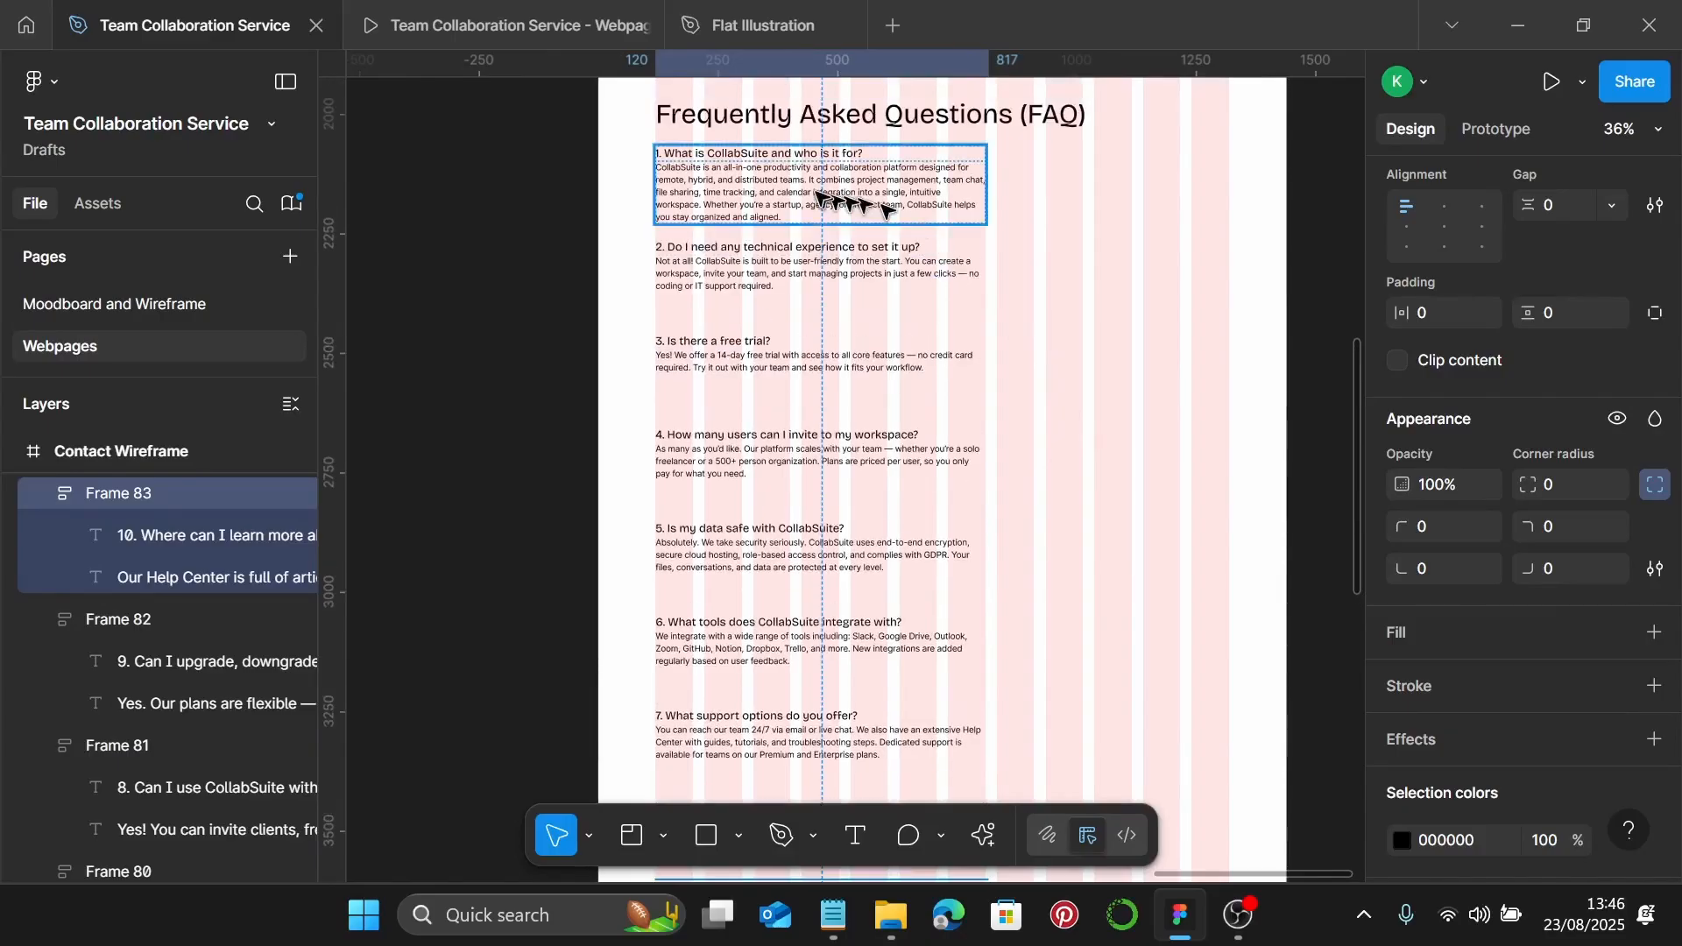
{"action": "scroll", "coordinate": [819, 195], "scroll_direction": "up", "scroll_amount": 1}
Move the second FAQ block down by about 26 px to widen the gap below the first block
{"action": "left_click", "coordinate": [730, 289]}
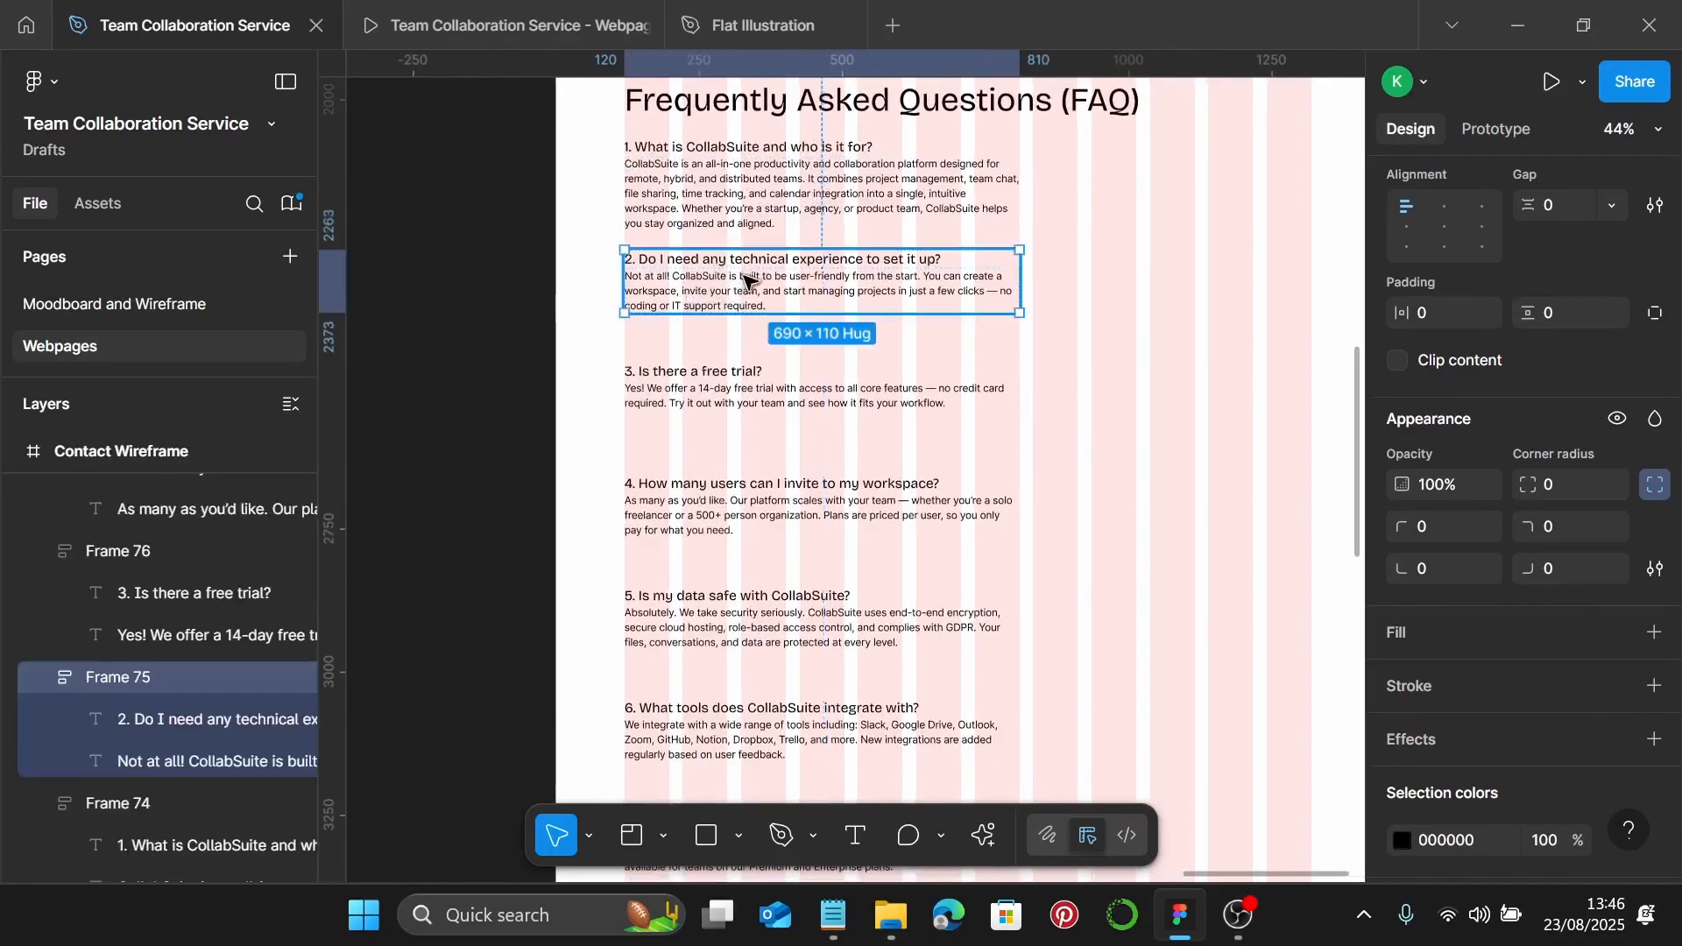
{"action": "left_click_drag", "start_coordinate": [744, 275], "coordinate": [747, 293]}
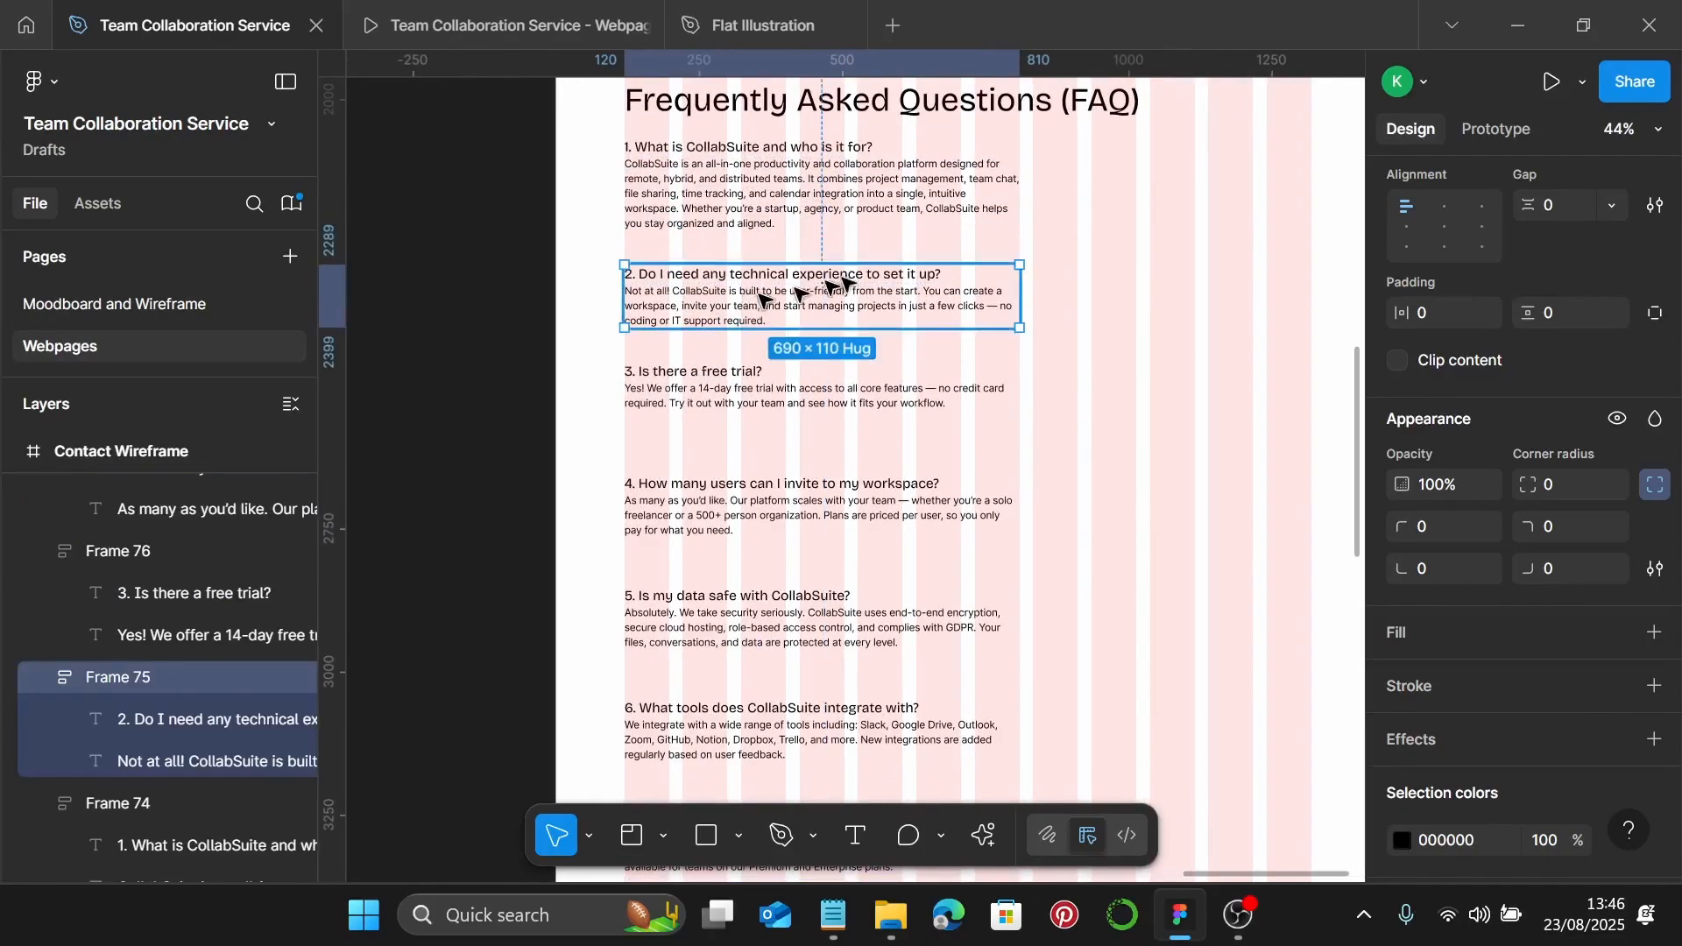
{"action": "left_click", "coordinate": [1141, 268]}
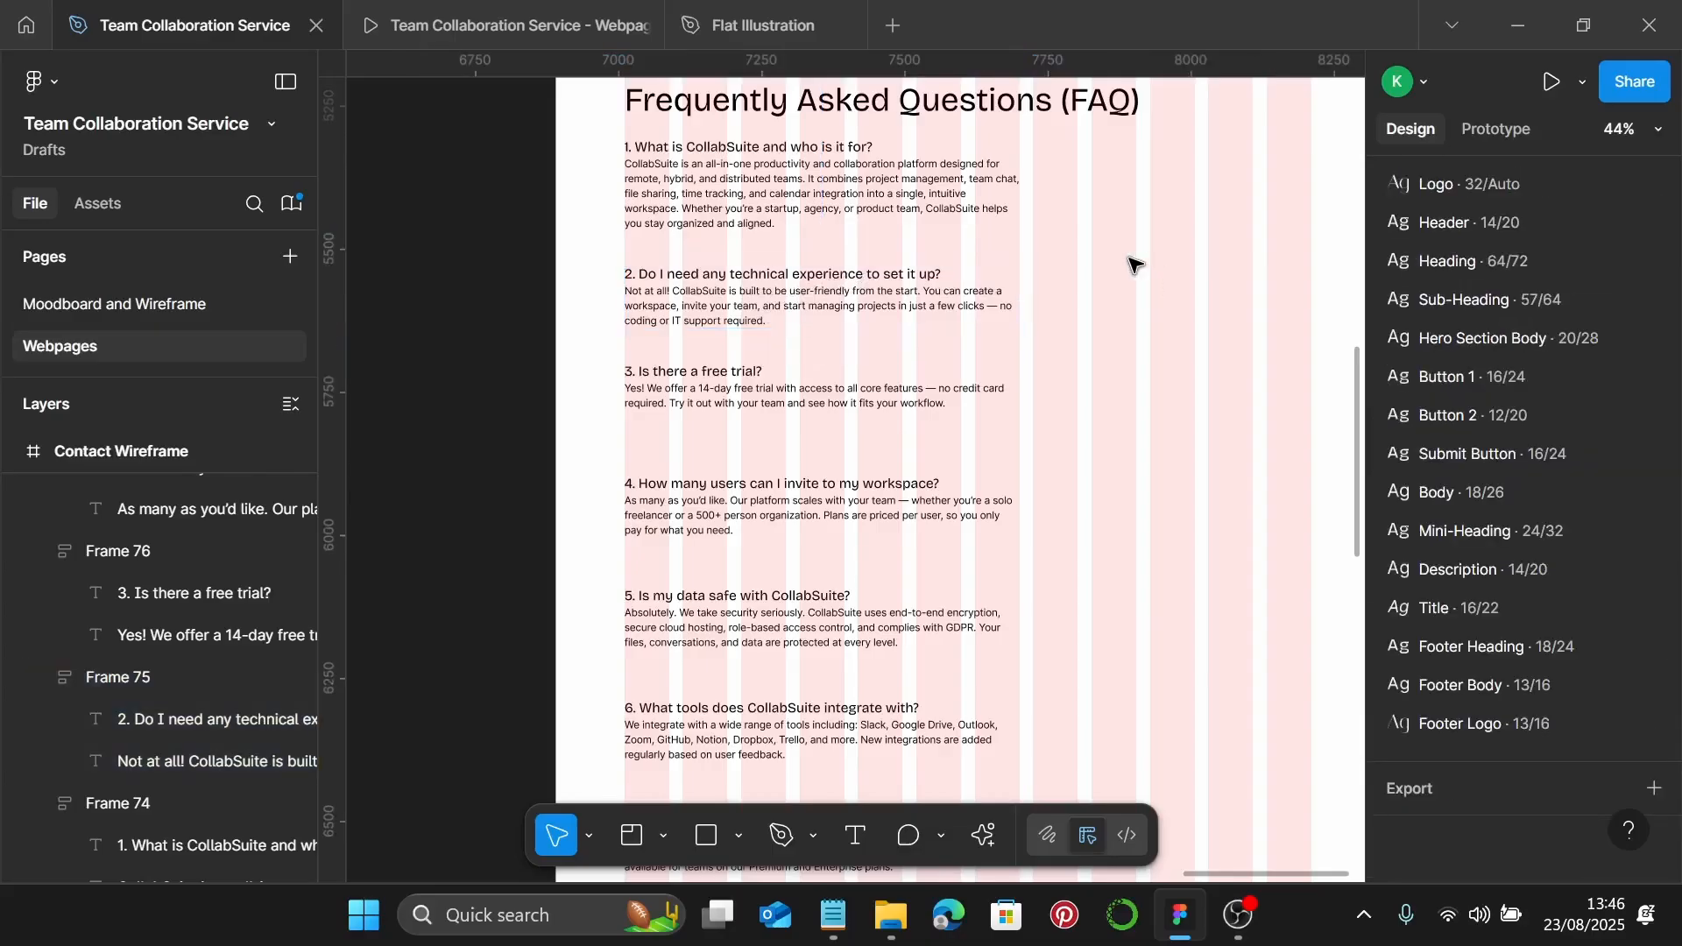
Draw a horizontal divider line between the first and second FAQ blocks and set its width to 655
{"action": "key", "text": "l"}
{"action": "scroll", "coordinate": [705, 262], "scroll_direction": "up", "scroll_amount": 3}
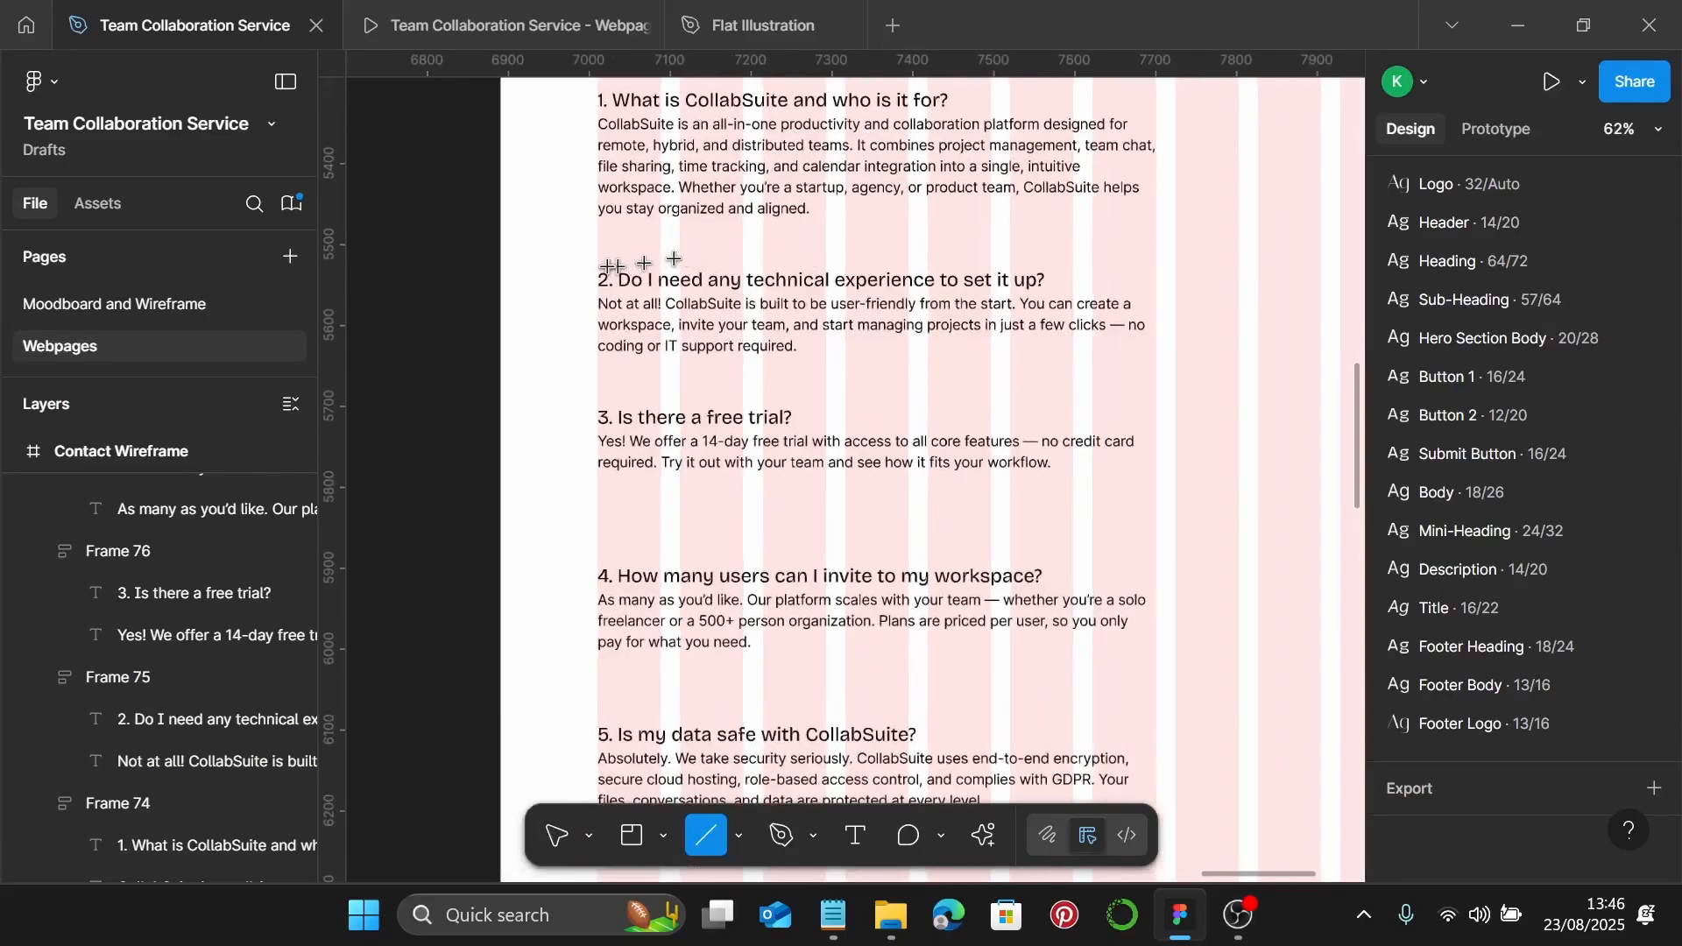
{"action": "left_click_drag", "start_coordinate": [612, 243], "coordinate": [1130, 281]}
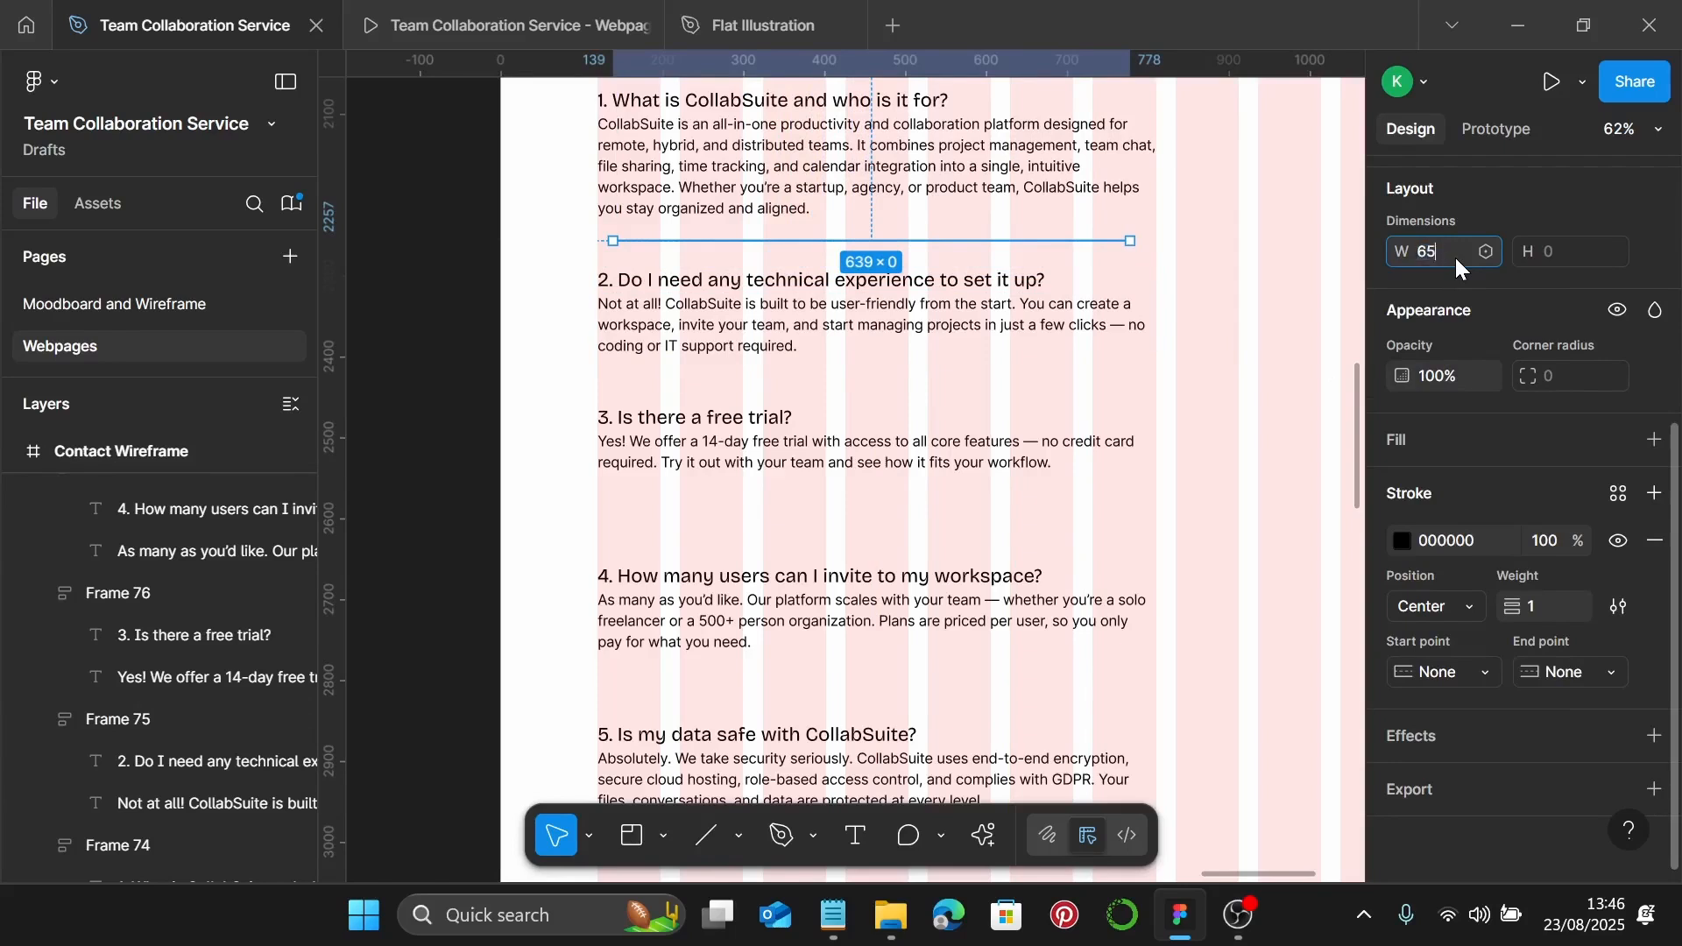
{"action": "key", "text": "Return"}
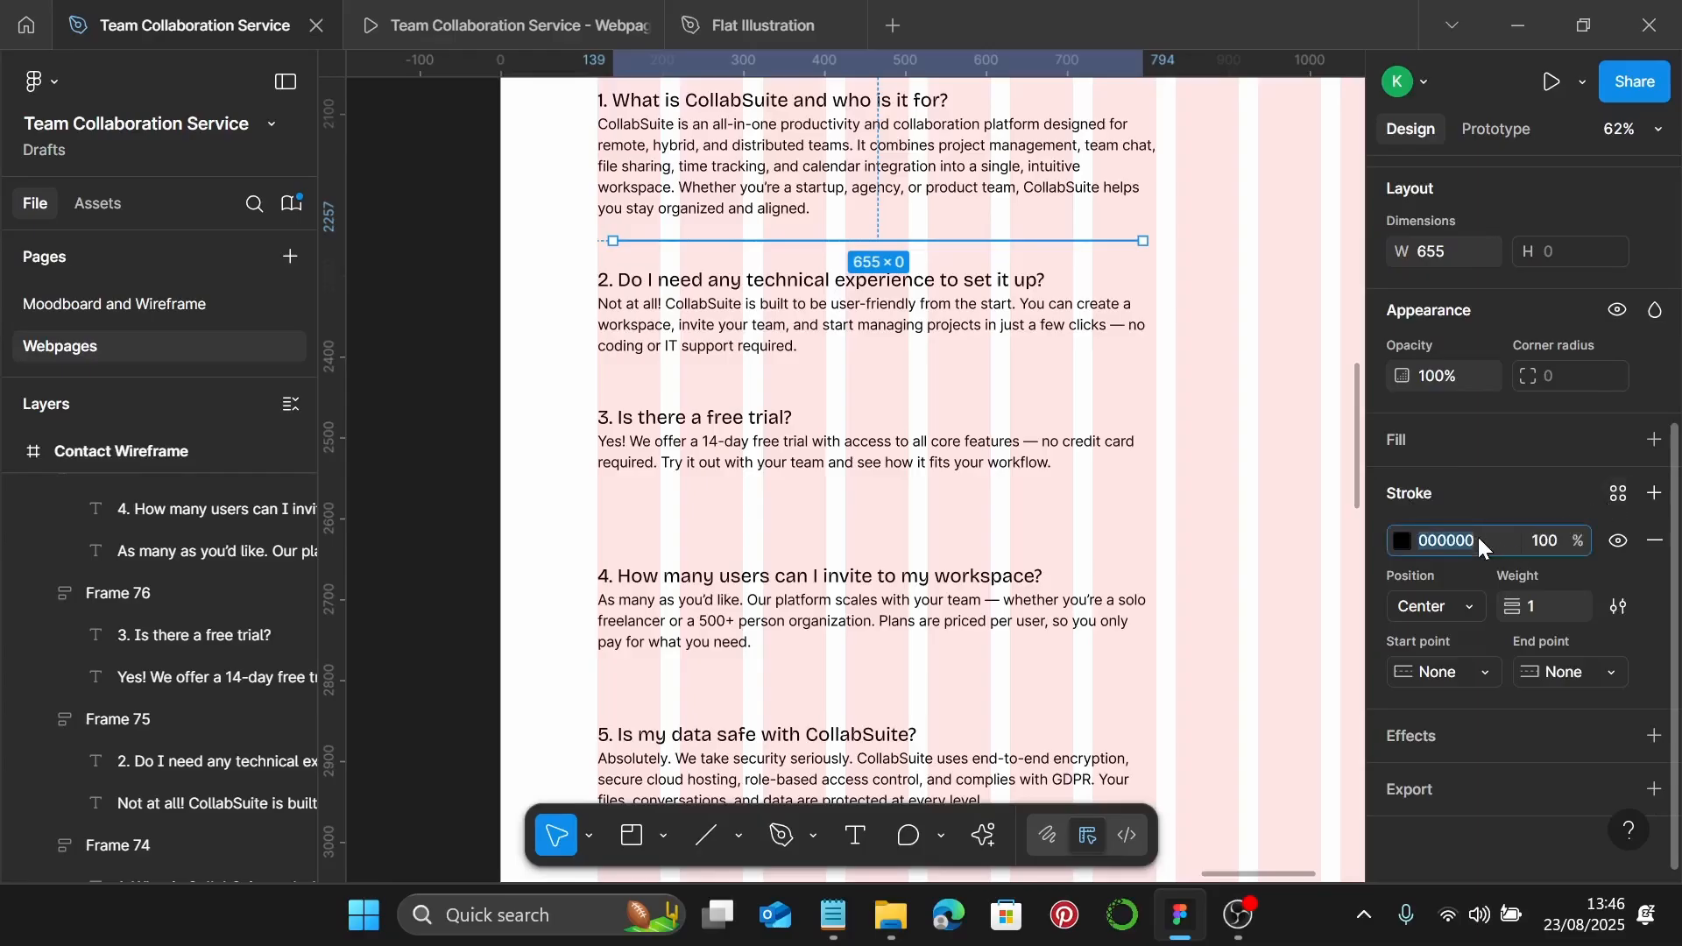
Set the divider line's stroke colour to E1E1E1 and shift the line slightly up within the gap
{"action": "type", "text": "e1e1e1"}
{"action": "key", "text": "Return"}
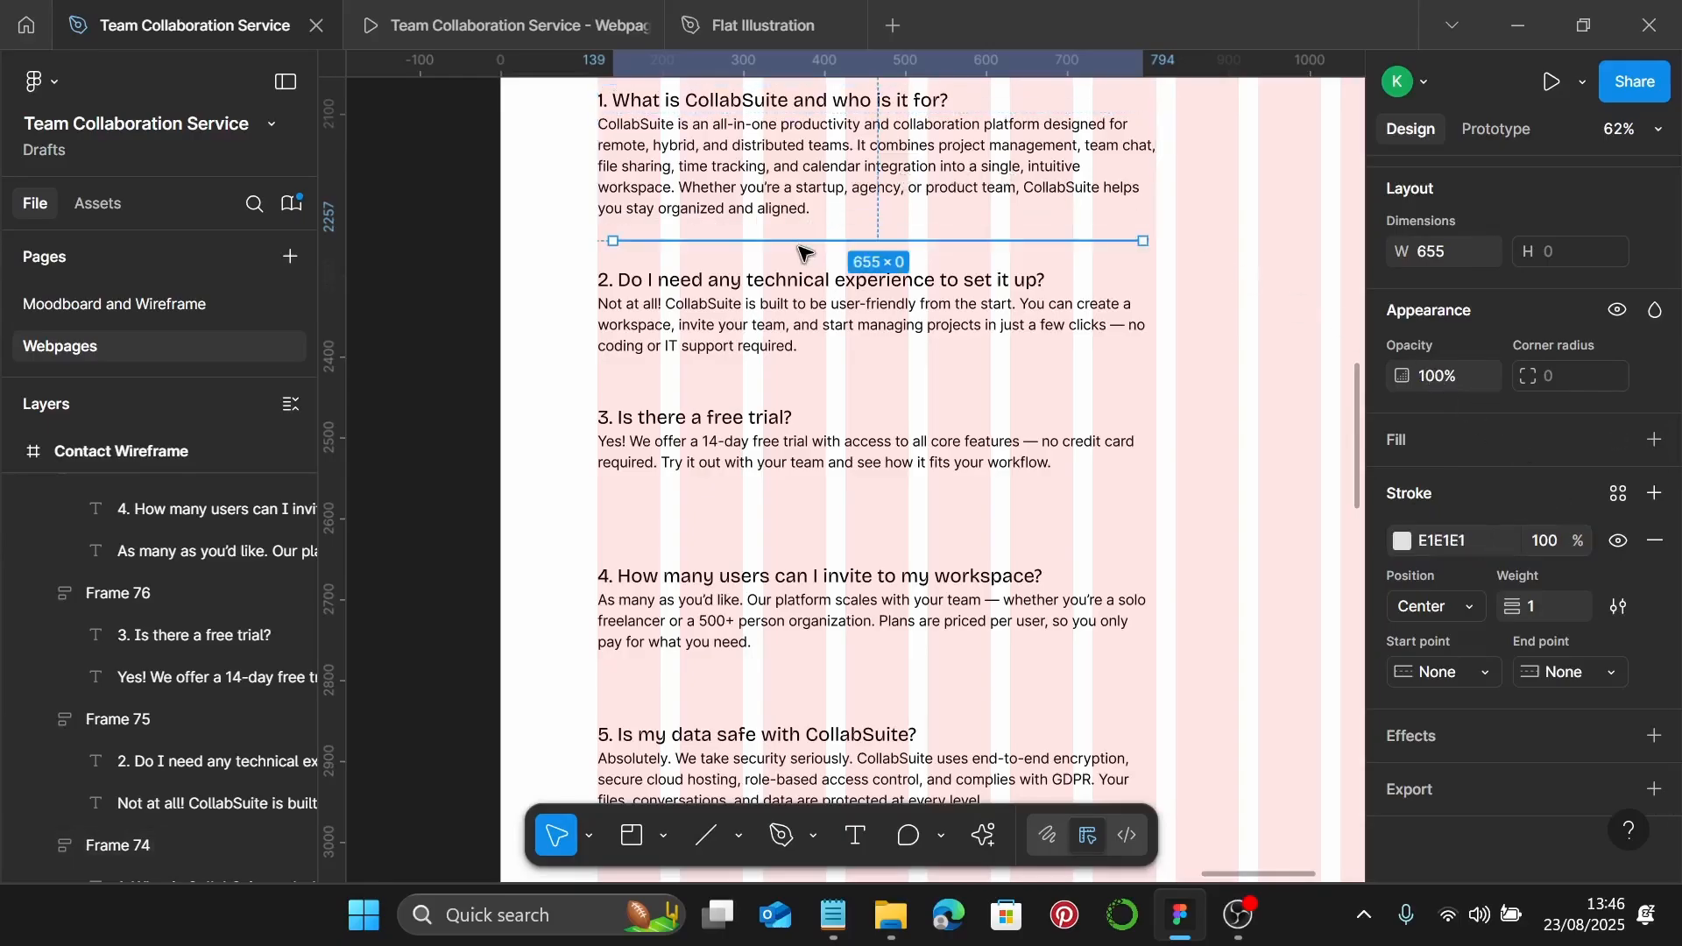
{"action": "left_click_drag", "start_coordinate": [798, 244], "coordinate": [797, 247]}
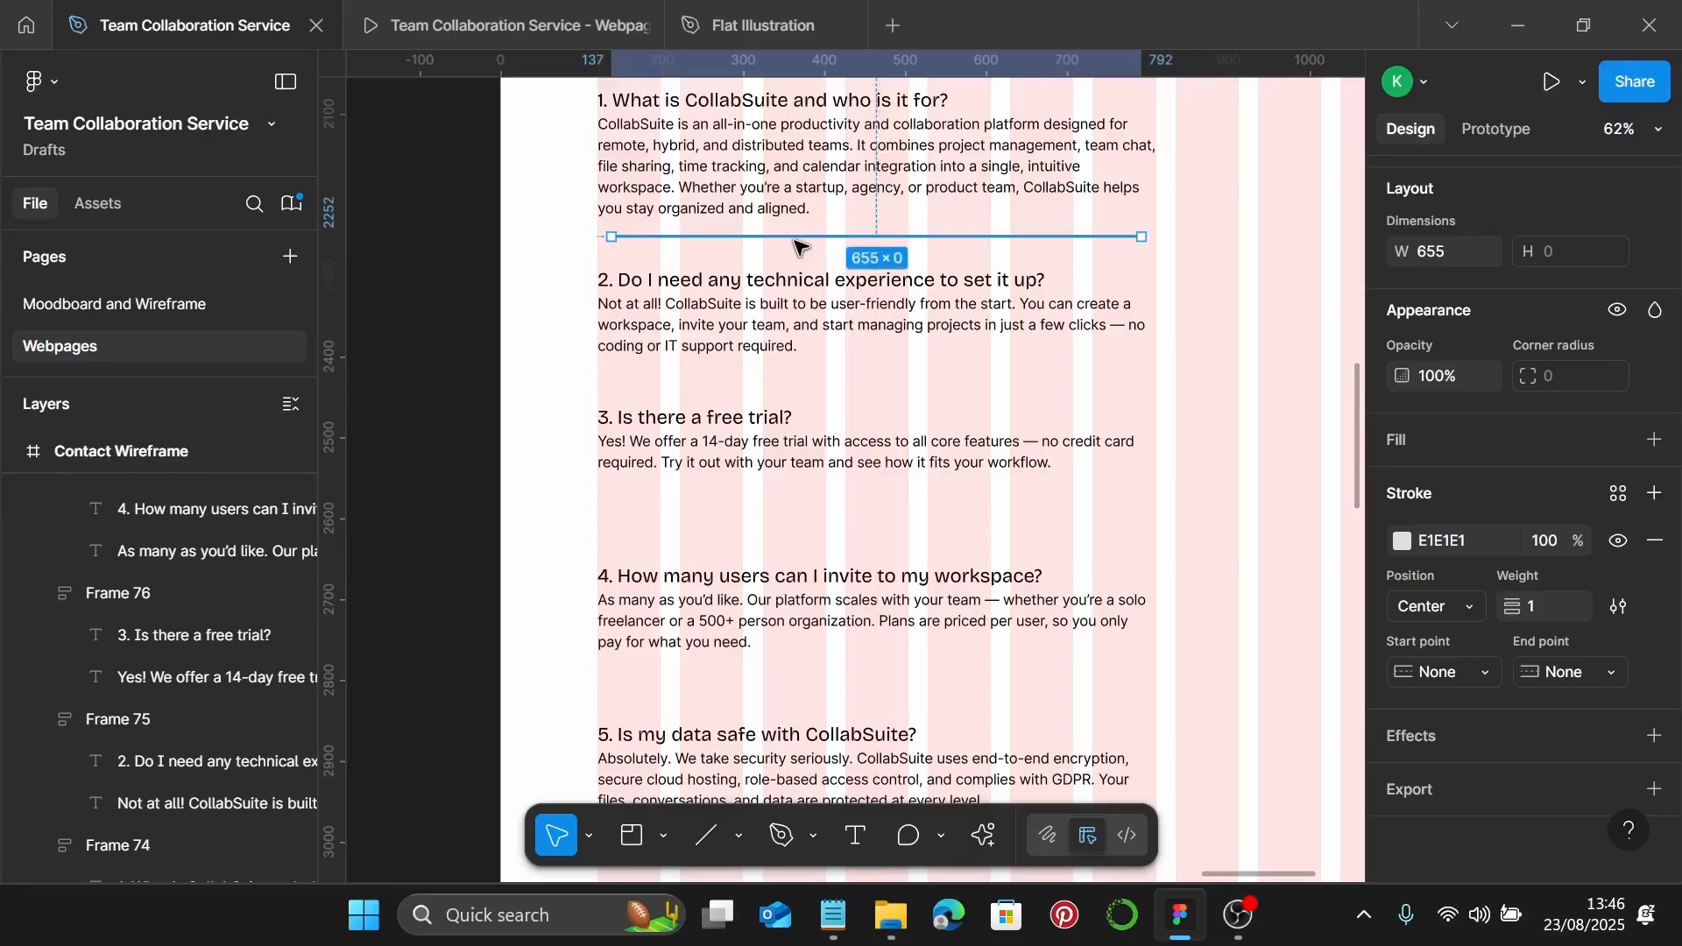
Place copies of the divider line below the second, third and fourth FAQ blocks, keeping them aligned with the original
{"action": "scroll", "coordinate": [798, 244], "scroll_direction": "down", "scroll_amount": 2}
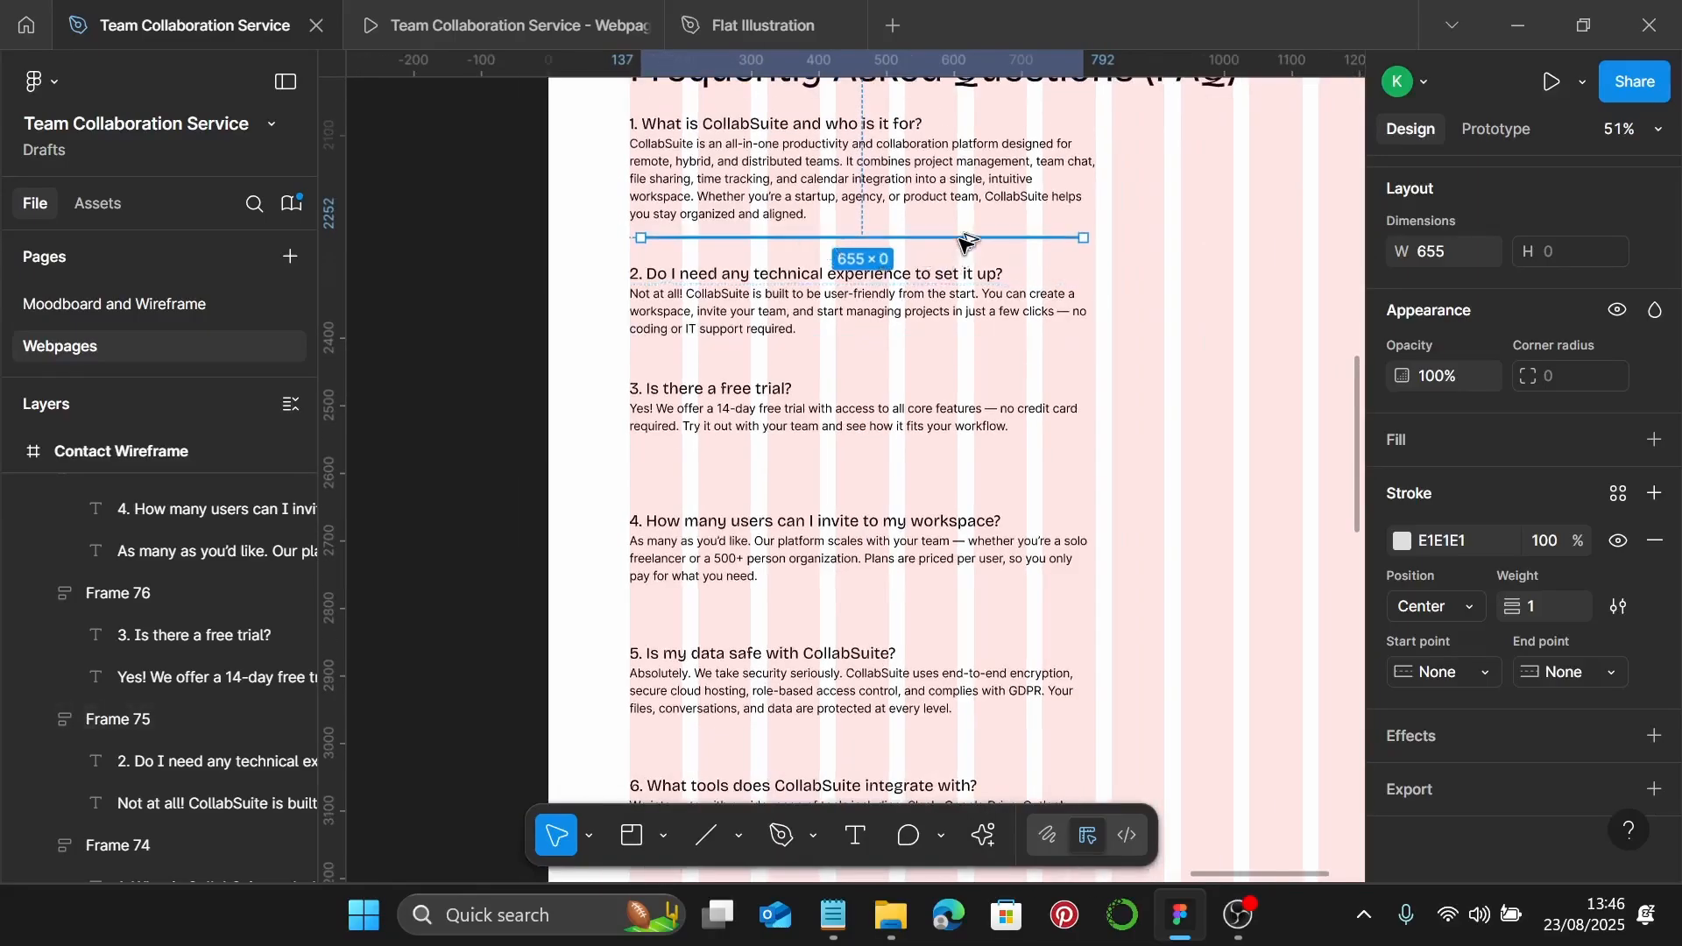
{"action": "left_click_drag", "start_coordinate": [967, 241], "coordinate": [966, 359]}
{"action": "scroll", "coordinate": [967, 354], "scroll_direction": "down", "scroll_amount": 2}
{"action": "left_click_drag", "start_coordinate": [967, 289], "coordinate": [975, 403]}
{"action": "scroll", "coordinate": [981, 368], "scroll_direction": "down", "scroll_amount": 4}
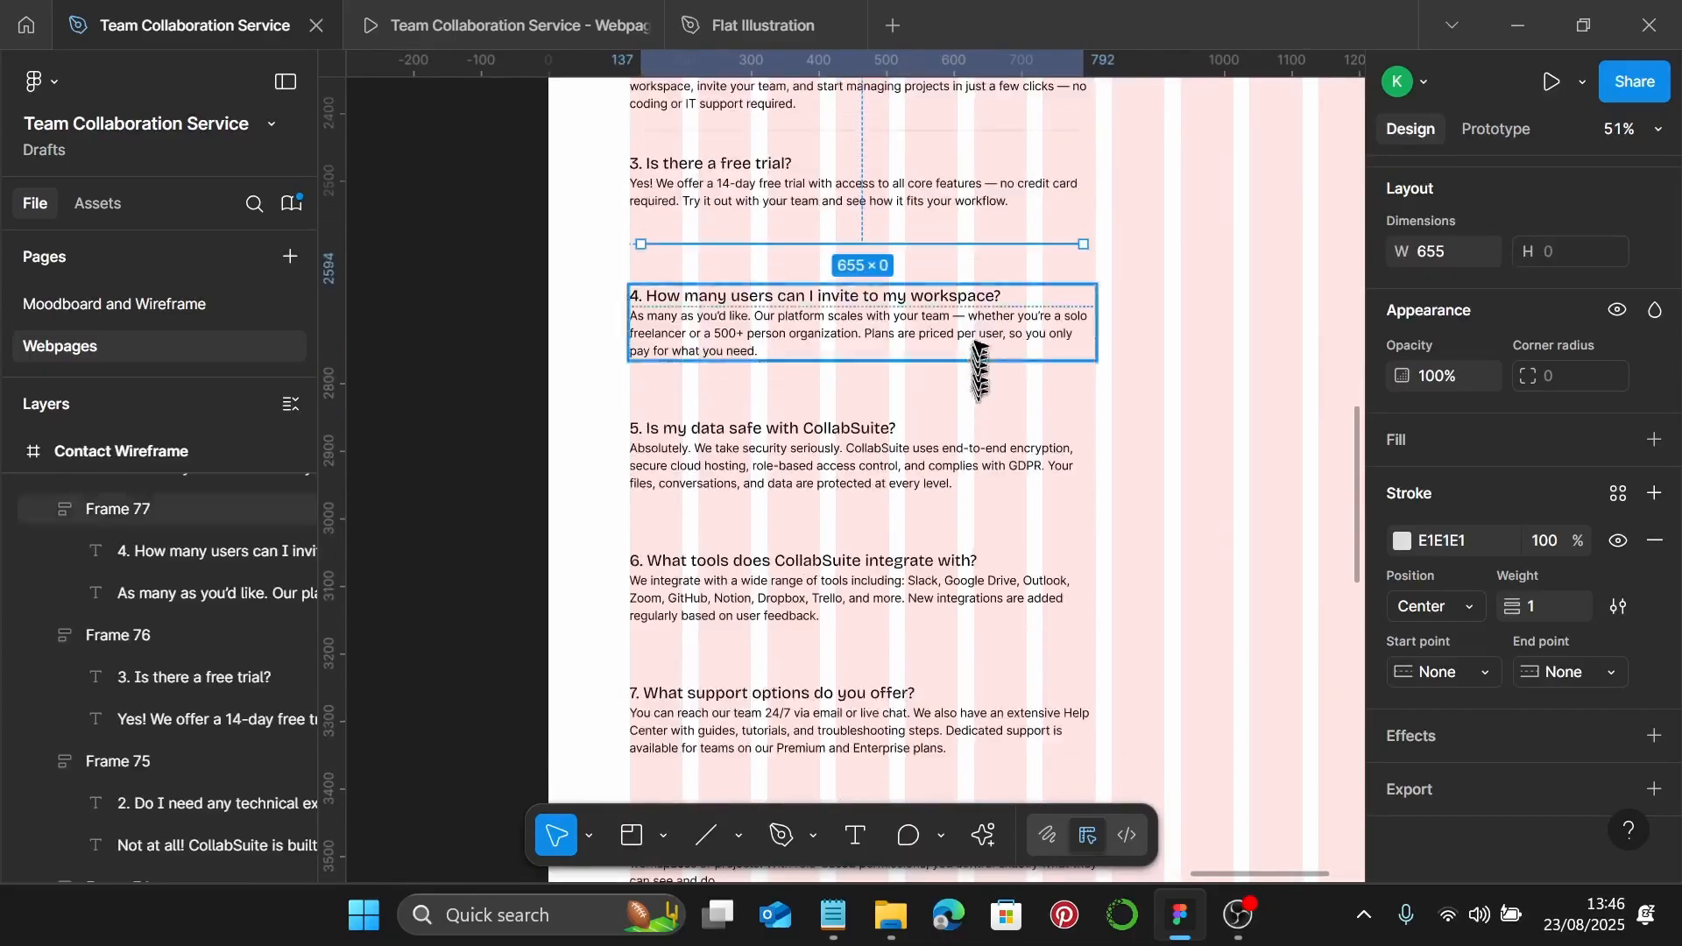
{"action": "left_click_drag", "start_coordinate": [990, 247], "coordinate": [988, 392]}
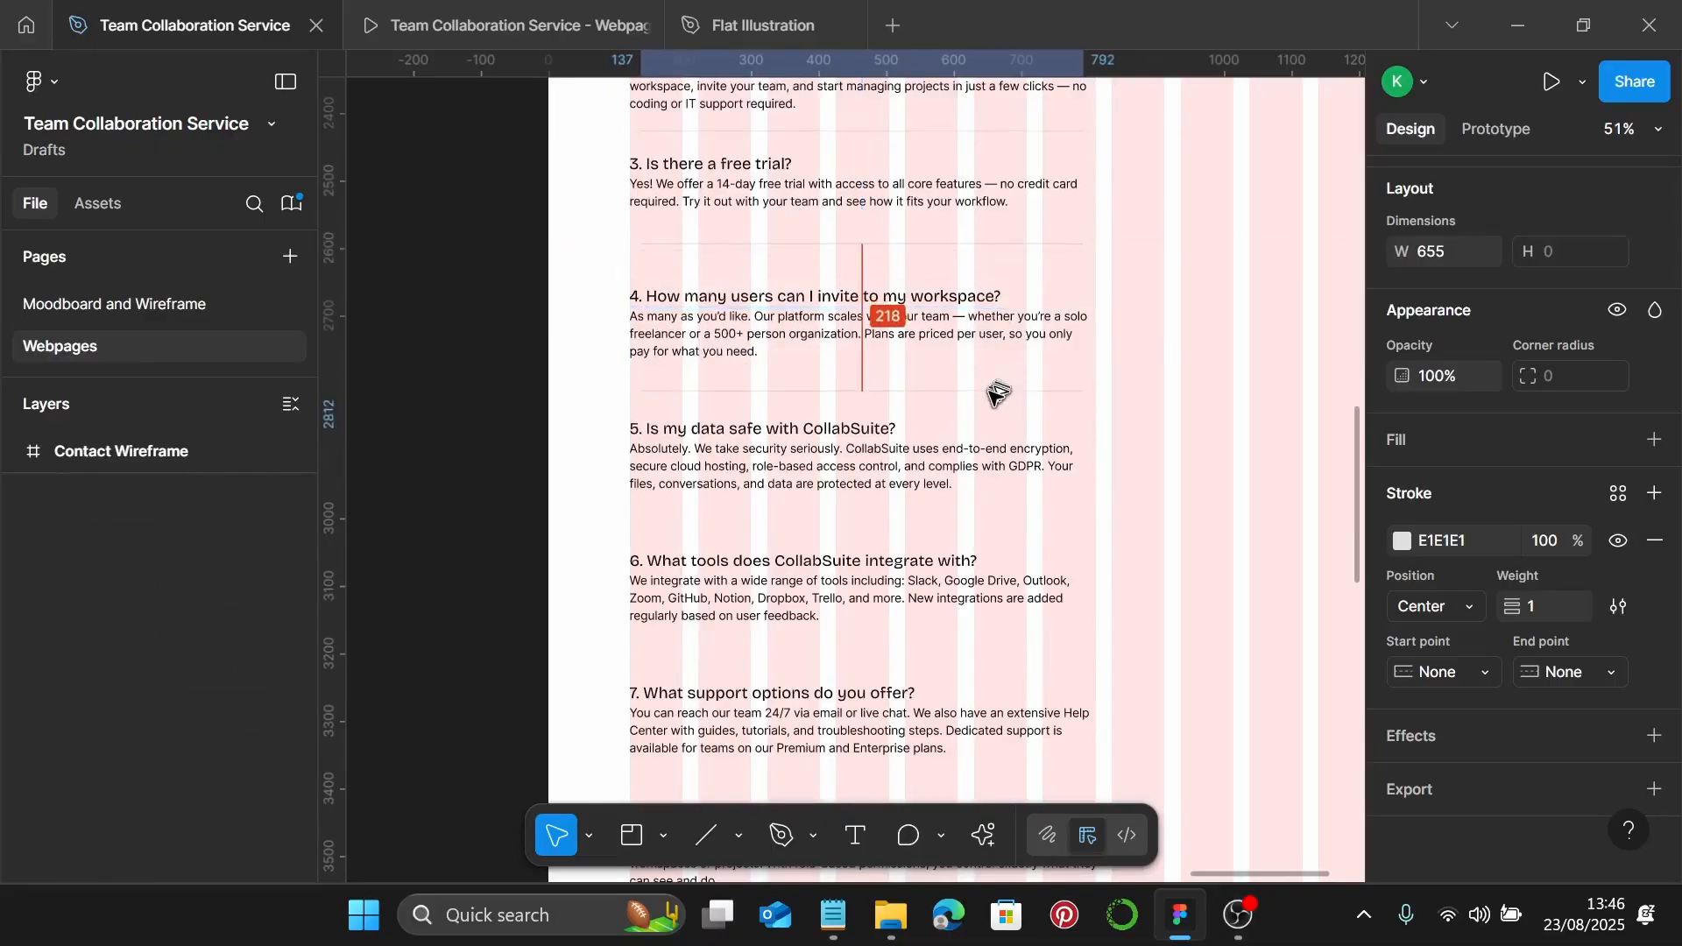
Place further aligned copies of the divider line below the fifth, sixth and seventh FAQ blocks
{"action": "scroll", "coordinate": [983, 333], "scroll_direction": "down", "scroll_amount": 2}
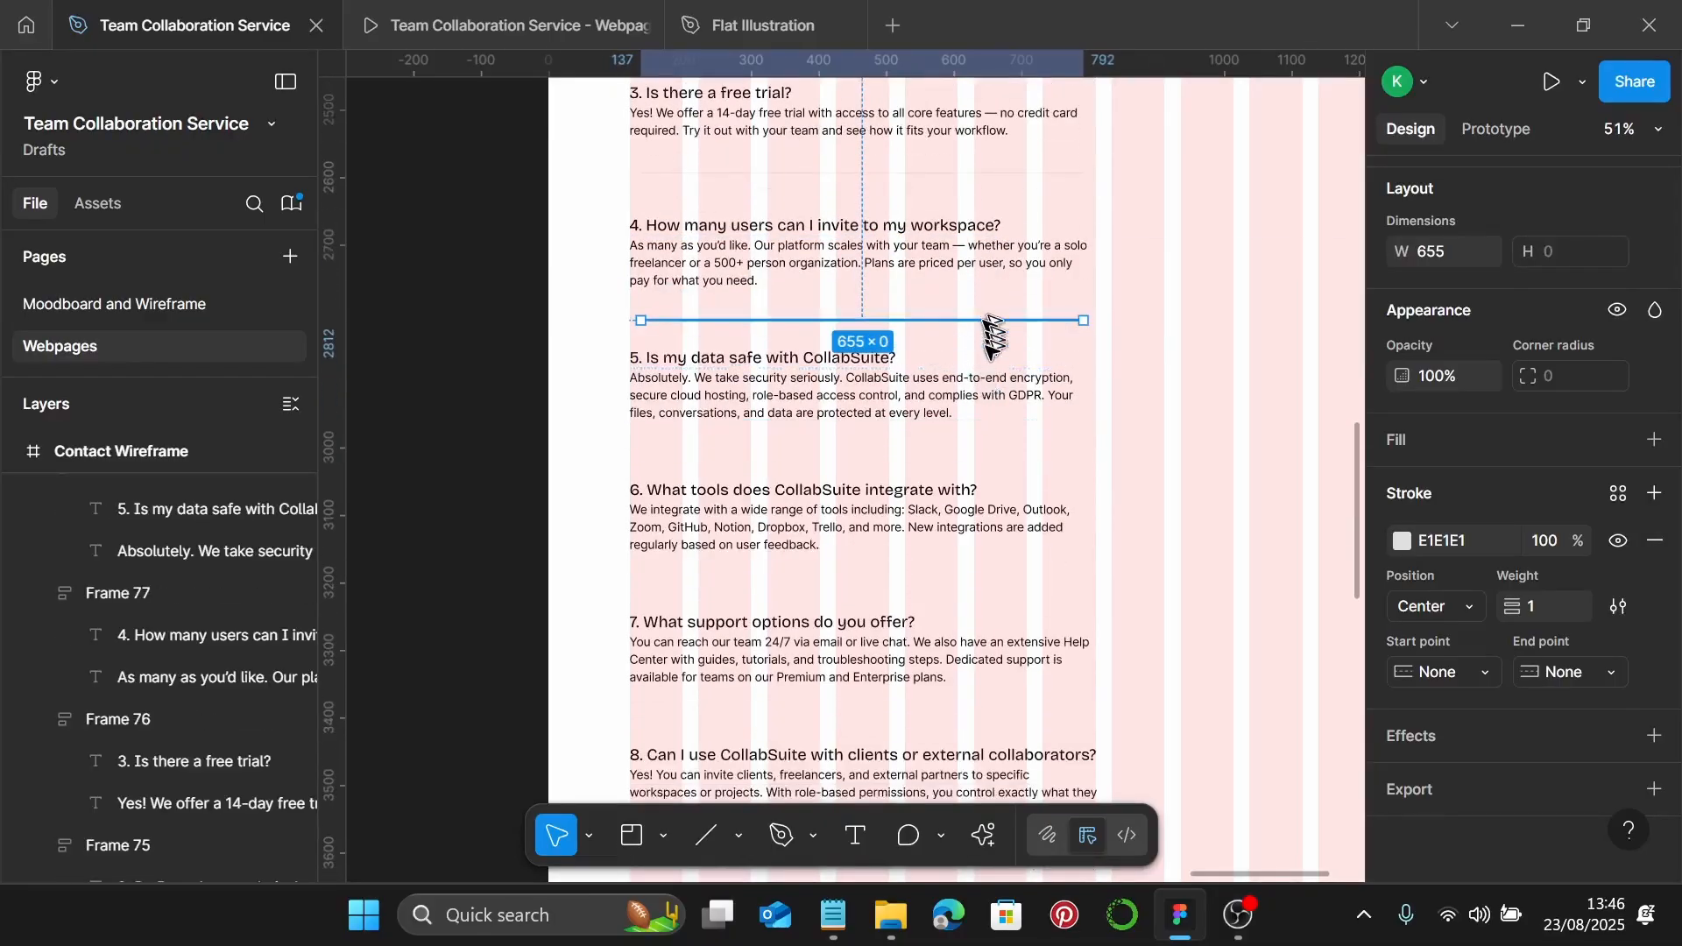
{"action": "left_click_drag", "start_coordinate": [982, 328], "coordinate": [992, 451]}
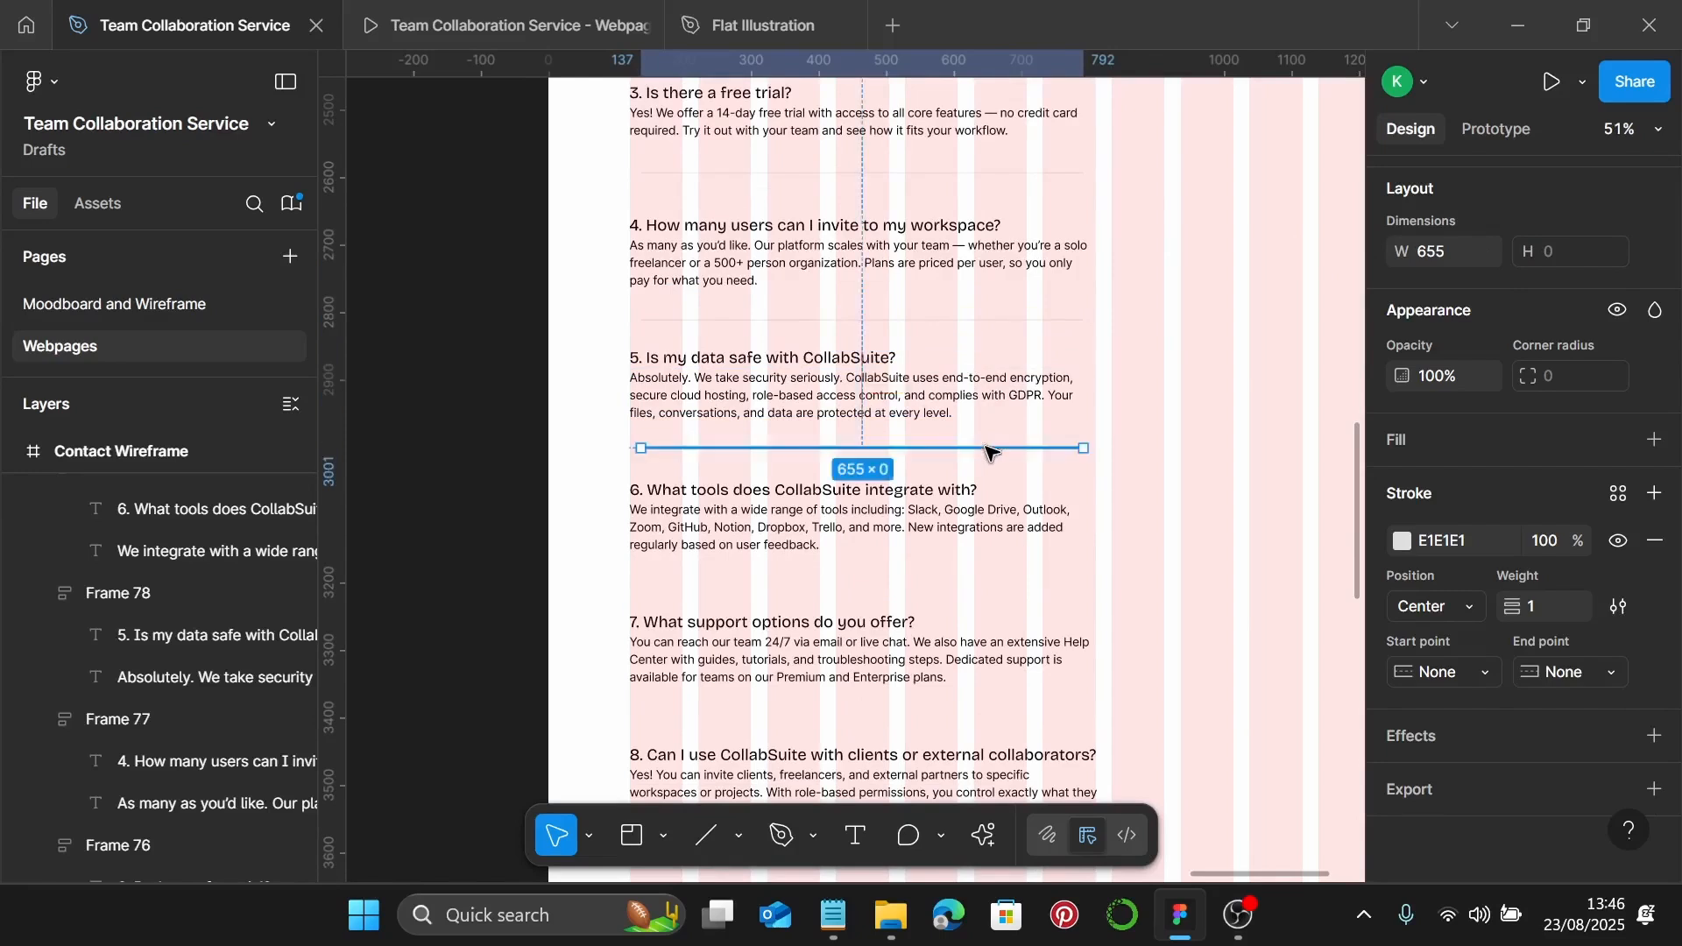
{"action": "scroll", "coordinate": [988, 442], "scroll_direction": "down", "scroll_amount": 3}
{"action": "scroll", "coordinate": [990, 425], "scroll_direction": "down", "scroll_amount": 1}
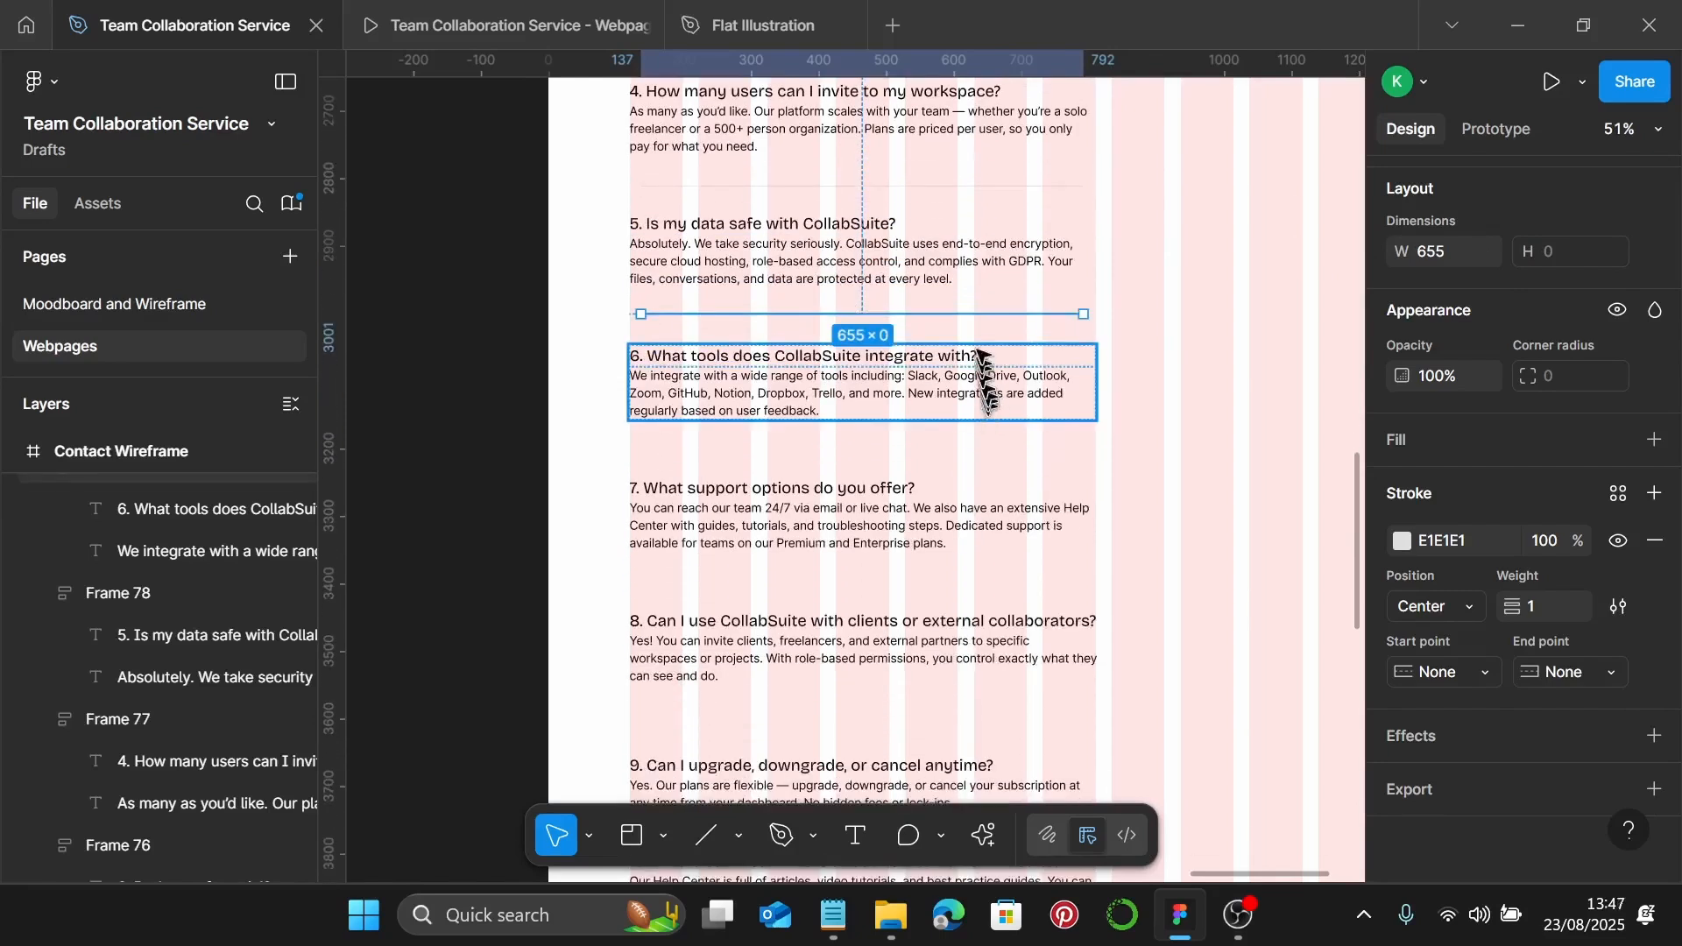
{"action": "left_click_drag", "start_coordinate": [993, 316], "coordinate": [995, 448]}
{"action": "scroll", "coordinate": [990, 429], "scroll_direction": "down", "scroll_amount": 5}
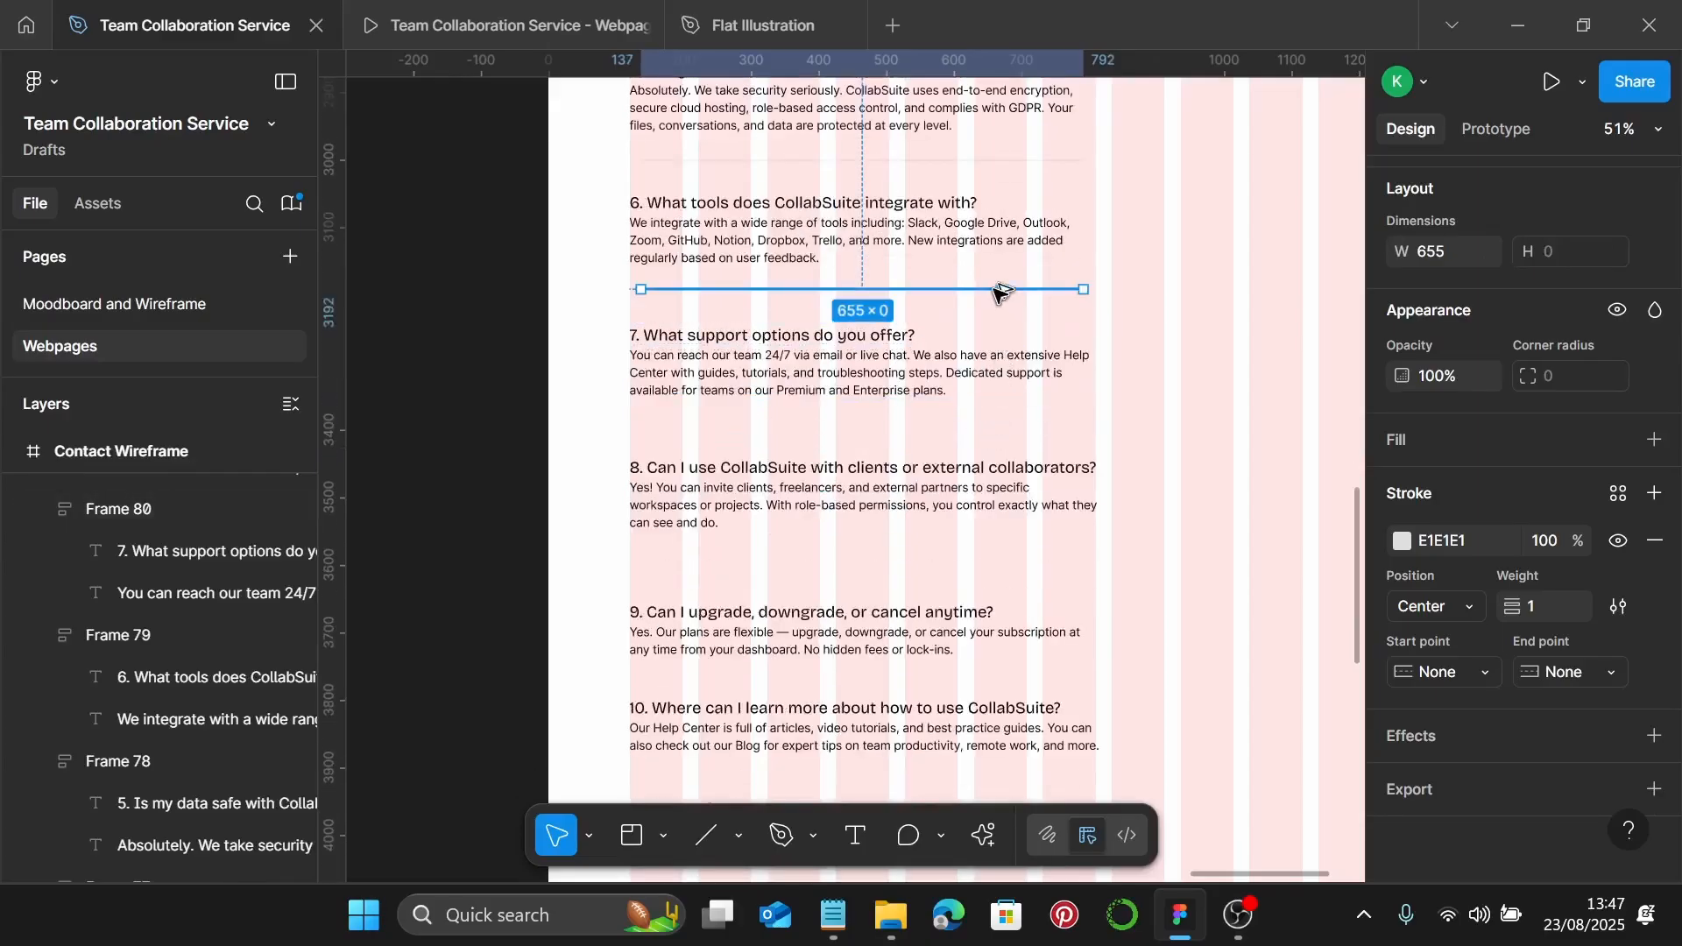
{"action": "left_click_drag", "start_coordinate": [999, 291], "coordinate": [997, 440]}
{"action": "scroll", "coordinate": [996, 438], "scroll_direction": "down", "scroll_amount": 5}
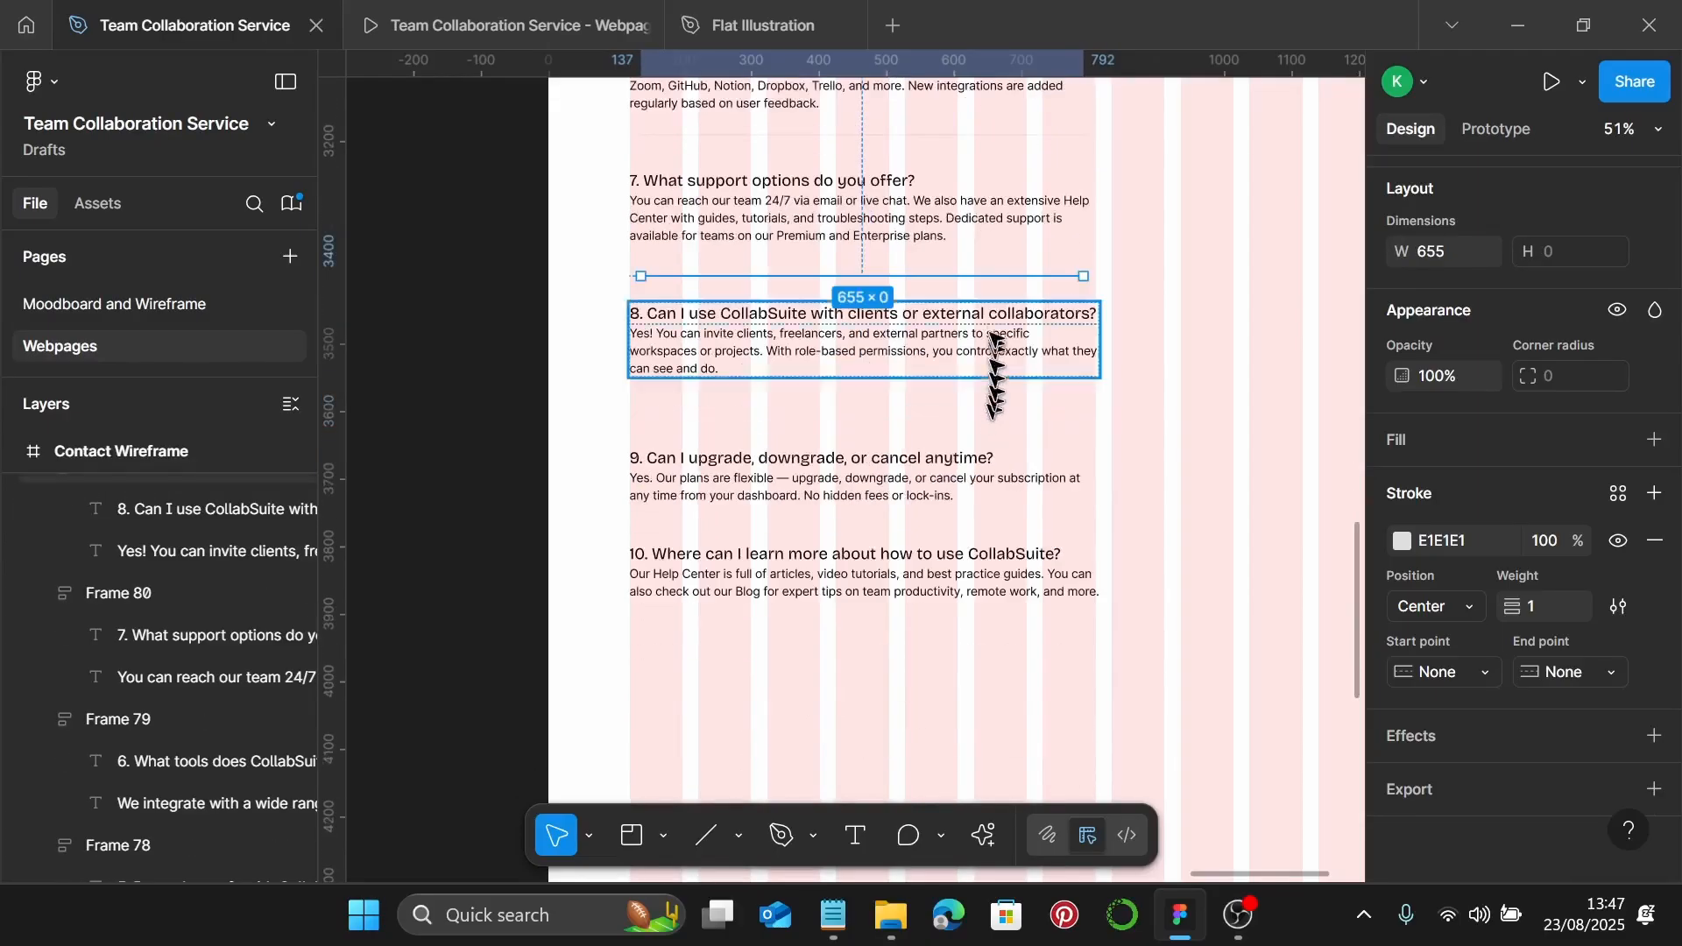
Place the remaining aligned copies of the divider line below the eighth and ninth FAQ blocks
{"action": "left_click_drag", "start_coordinate": [999, 275], "coordinate": [1019, 527]}
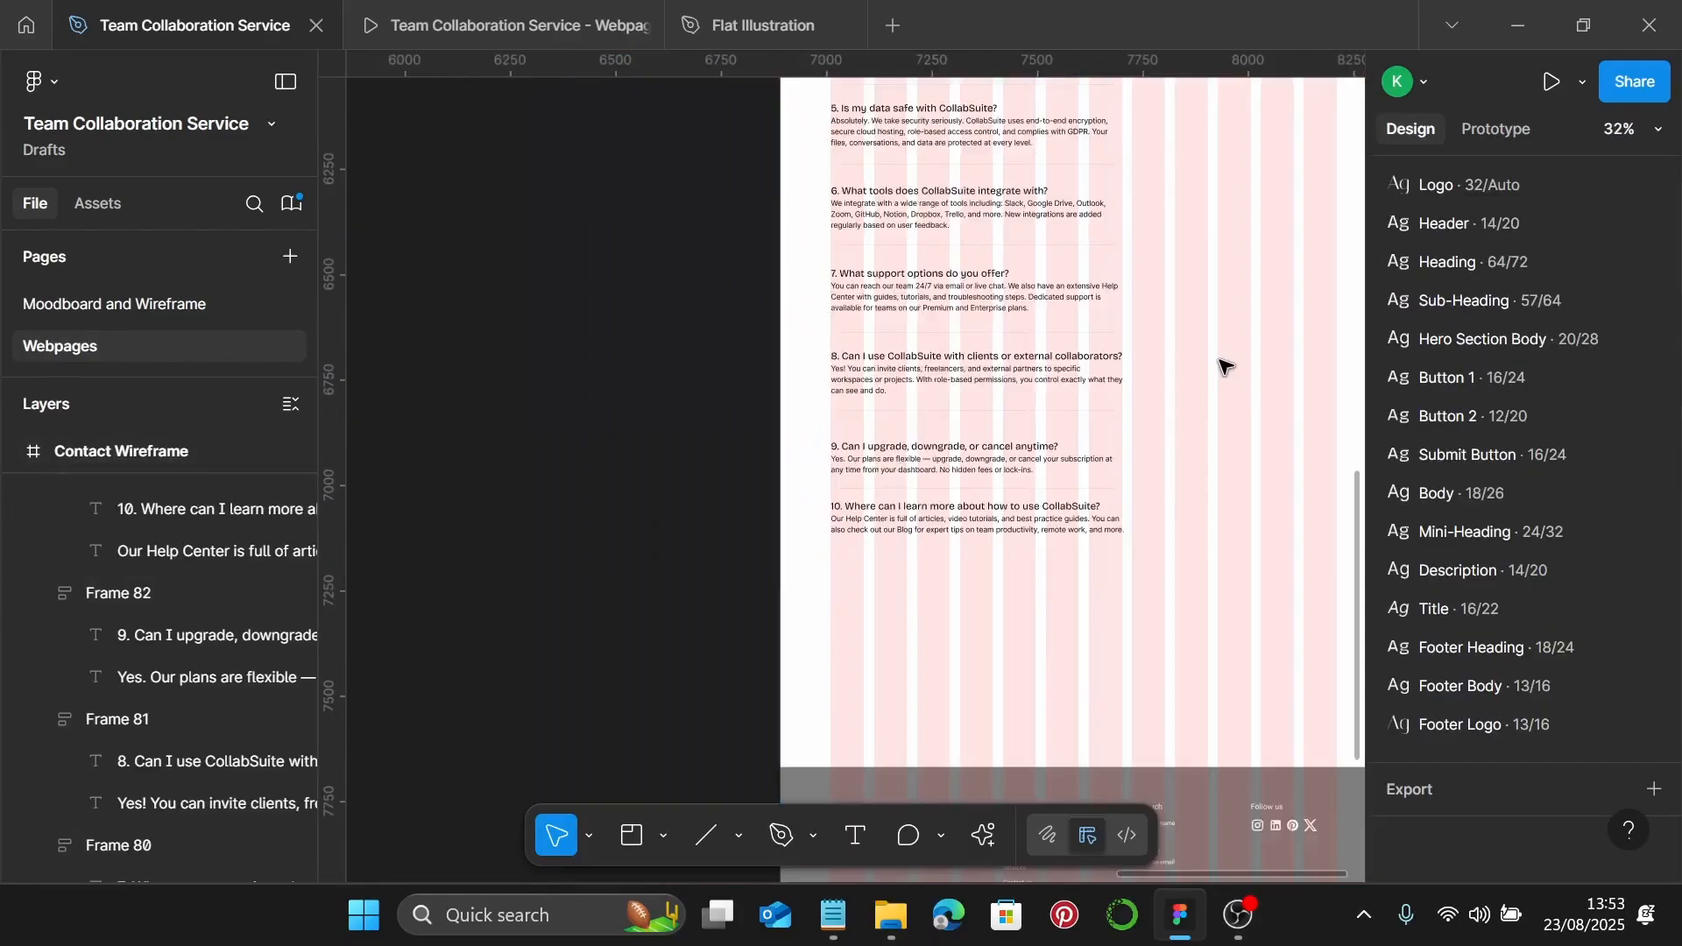
{"action": "scroll", "coordinate": [1222, 365], "scroll_direction": "down", "scroll_amount": 3}
{"action": "scroll", "coordinate": [1219, 359], "scroll_direction": "right", "scroll_amount": 2}
{"action": "scroll", "coordinate": [1153, 380], "scroll_direction": "down", "scroll_amount": 2}
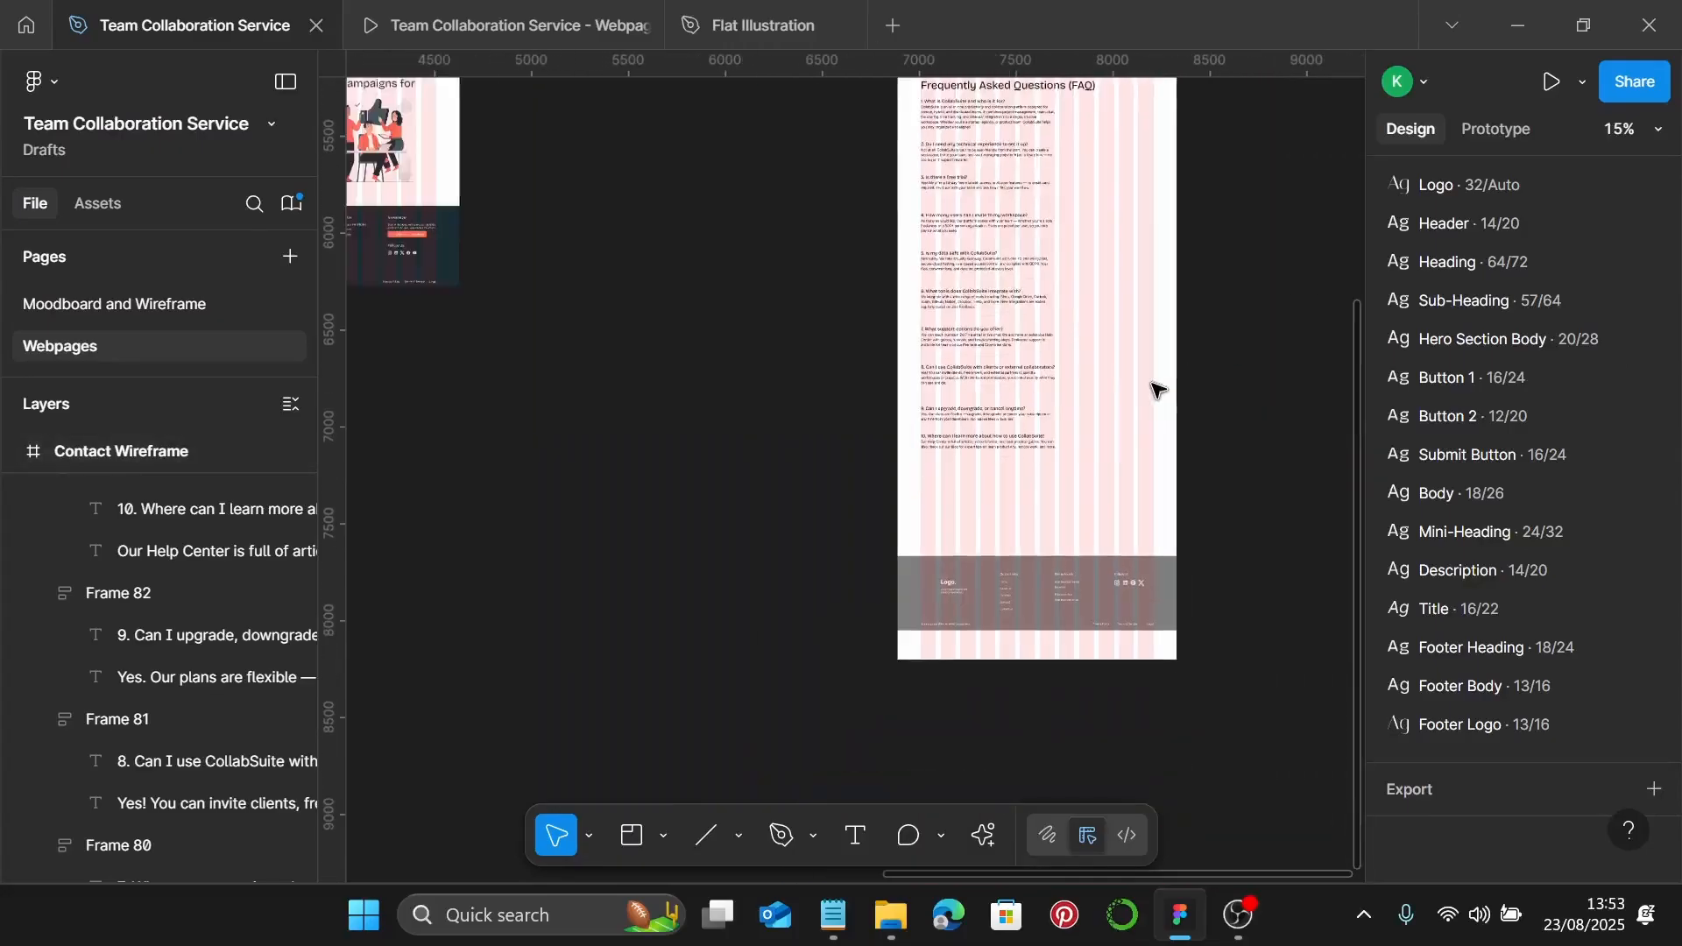
Copy the Get Free Trial button from the Contact page's header for reuse below the FAQ section
{"action": "scroll", "coordinate": [1153, 380], "scroll_direction": "up", "scroll_amount": 7}
{"action": "scroll", "coordinate": [1154, 366], "scroll_direction": "up", "scroll_amount": 5}
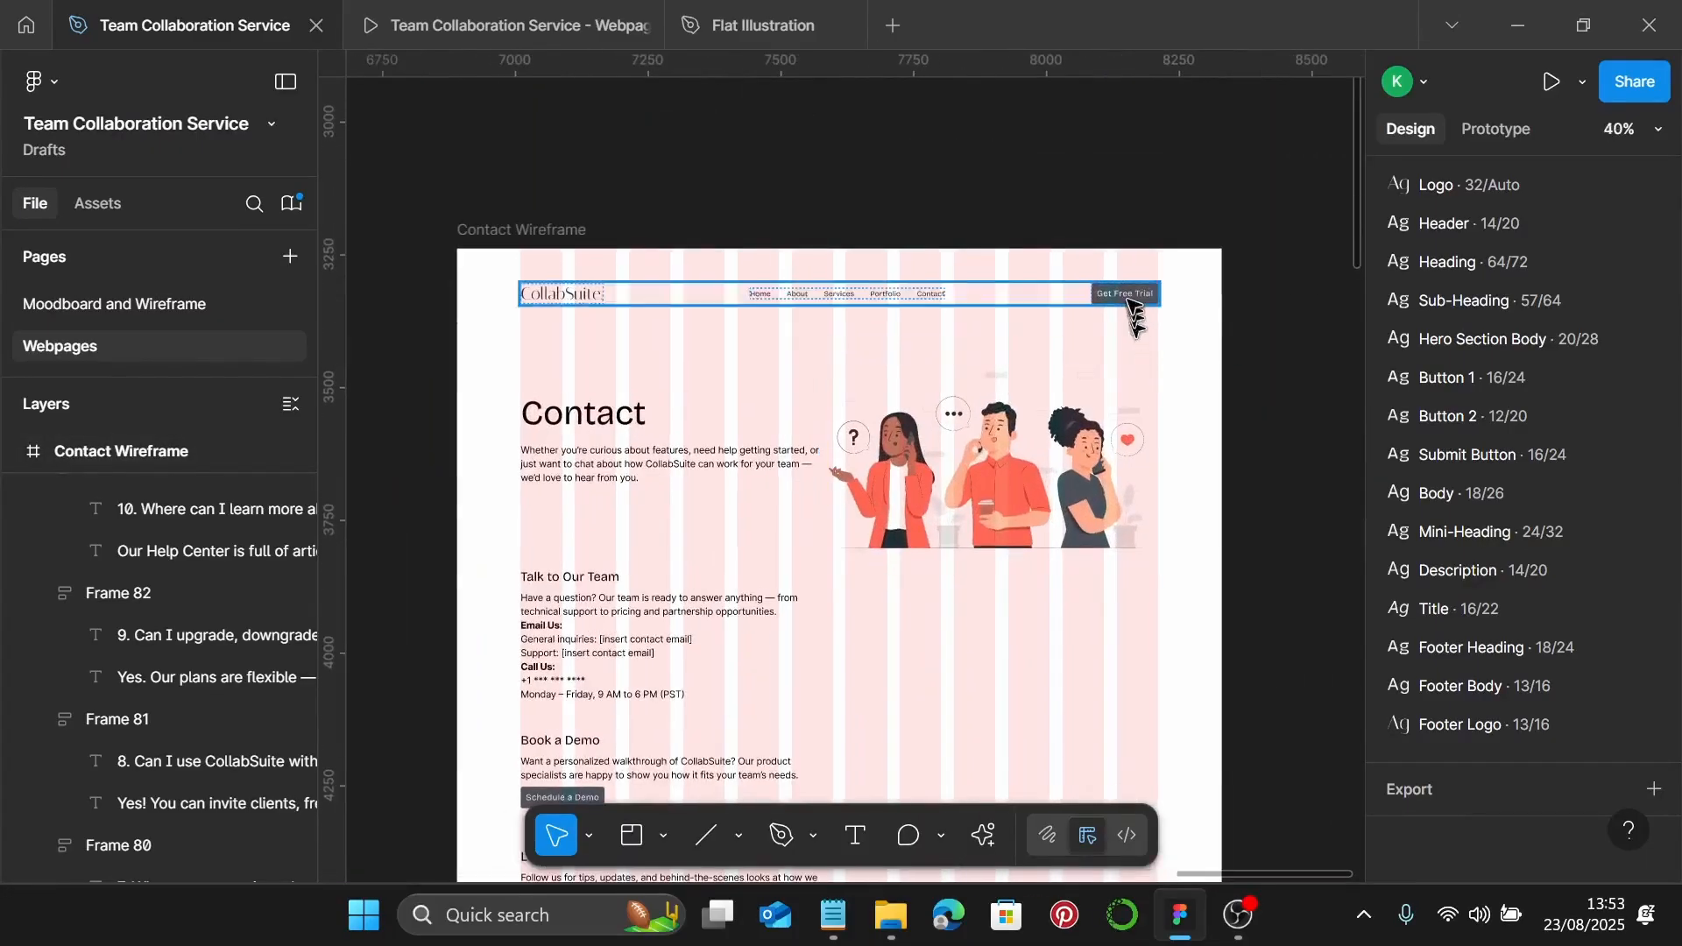
{"action": "double_click", "coordinate": [1128, 298]}
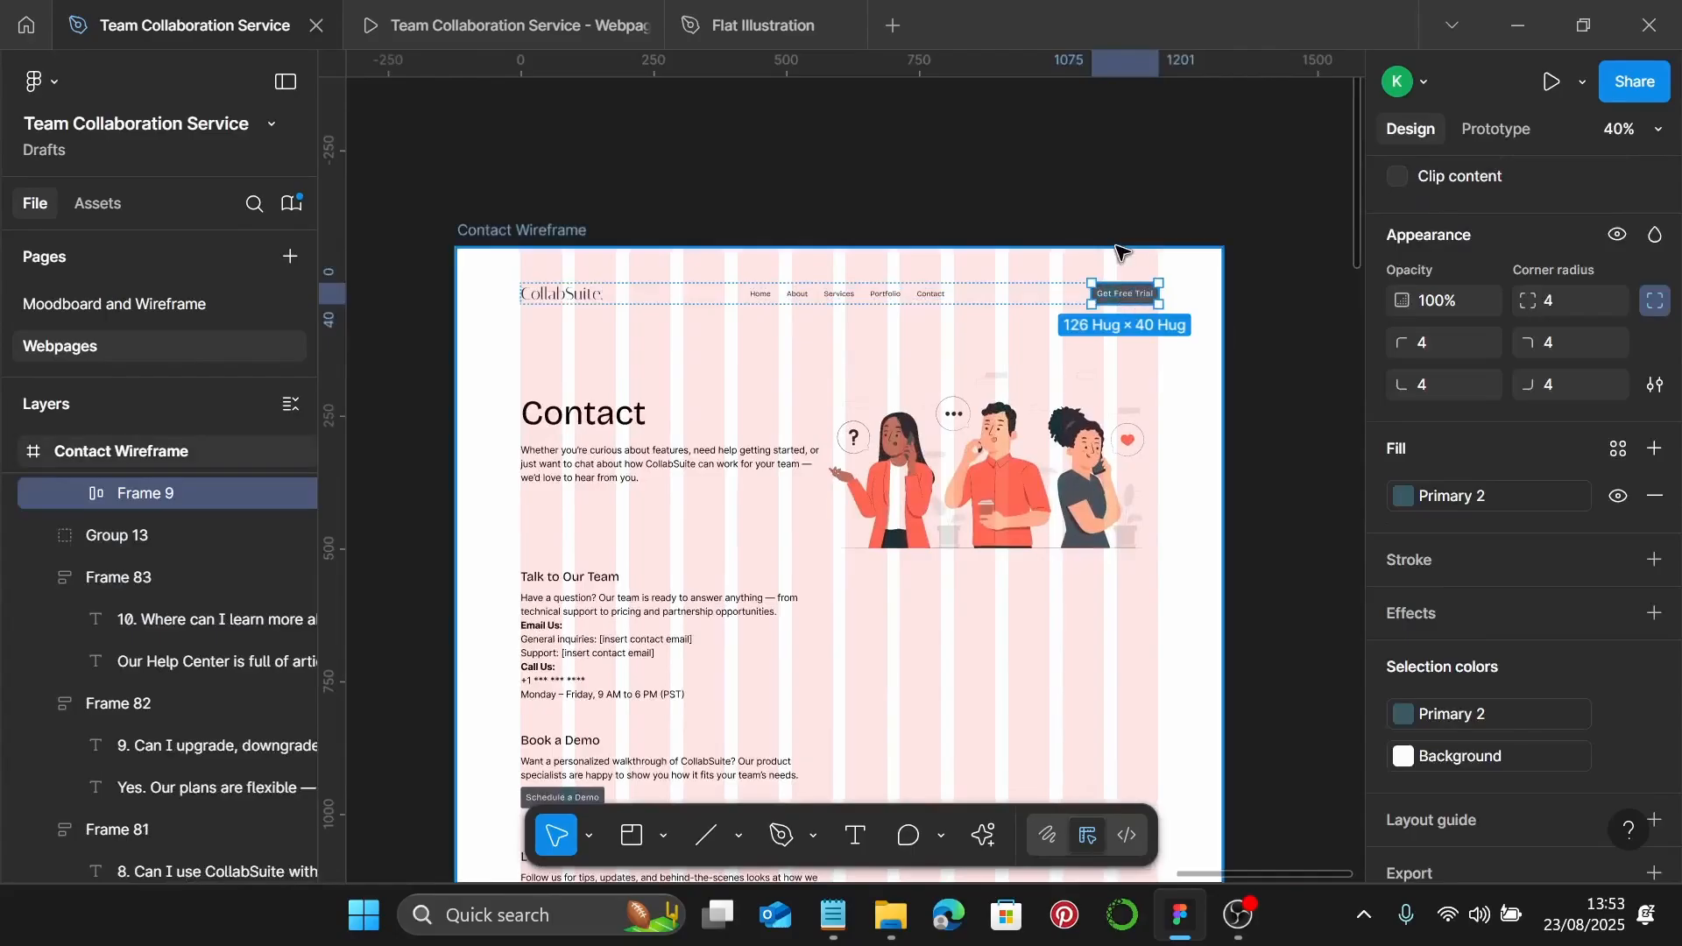
{"action": "scroll", "coordinate": [1022, 403], "scroll_direction": "down", "scroll_amount": 3}
{"action": "scroll", "coordinate": [1022, 403], "scroll_direction": "down", "scroll_amount": 10}
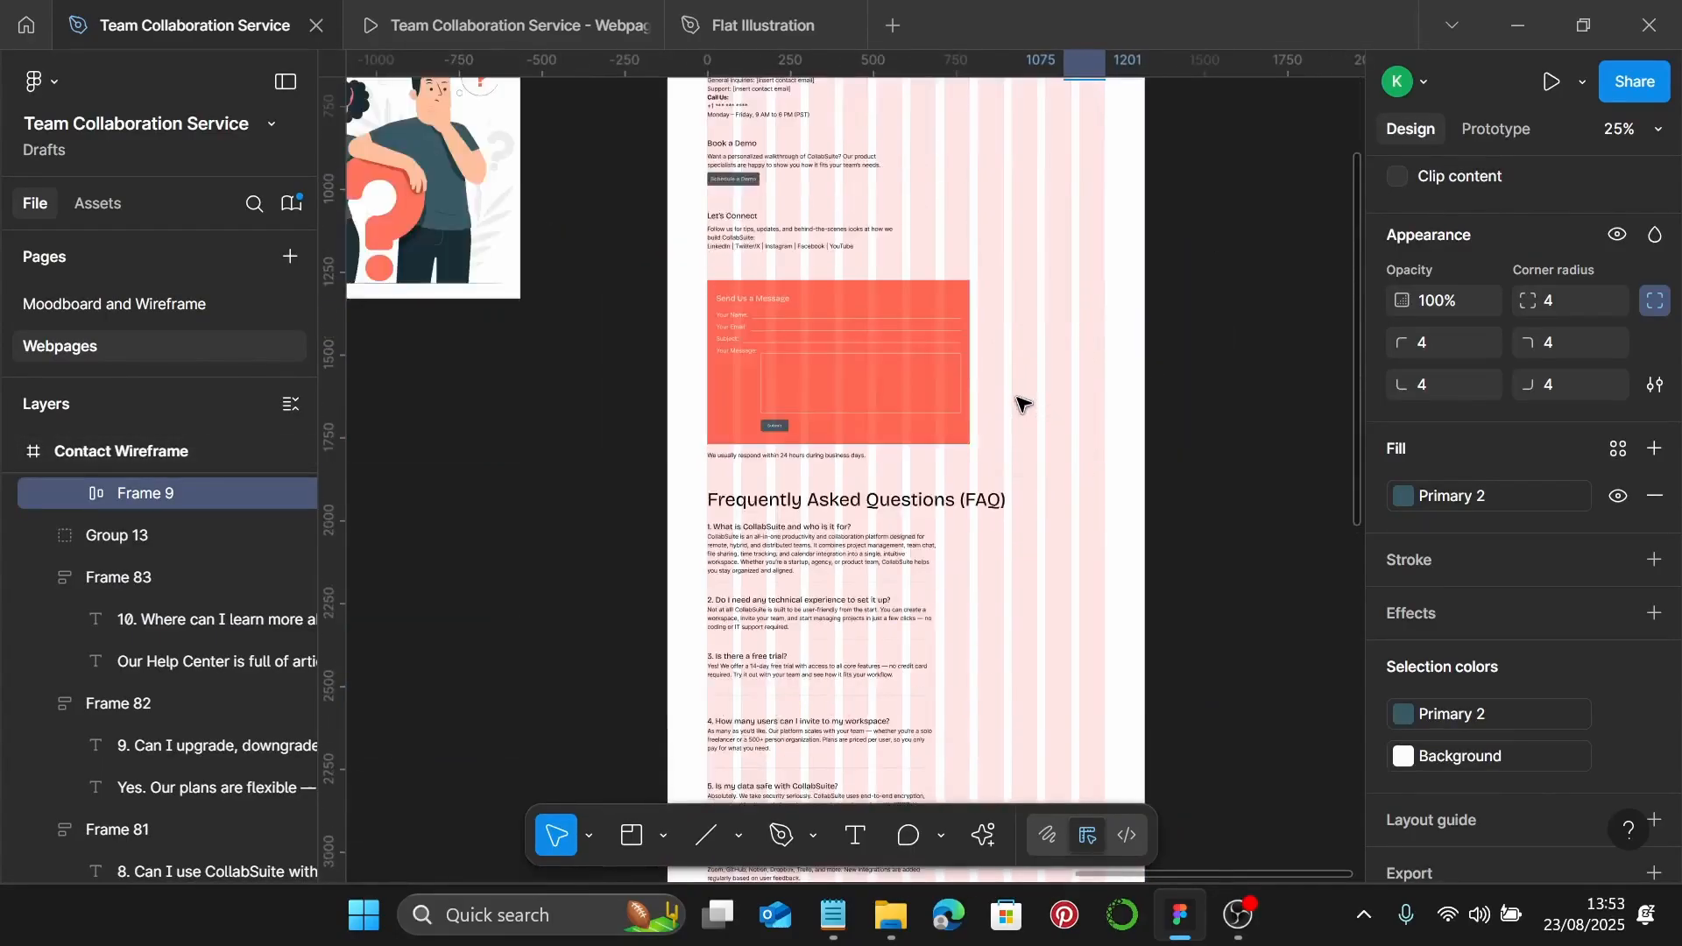
{"action": "scroll", "coordinate": [708, 576], "scroll_direction": "up", "scroll_amount": 3}
{"action": "scroll", "coordinate": [708, 576], "scroll_direction": "up", "scroll_amount": 3}
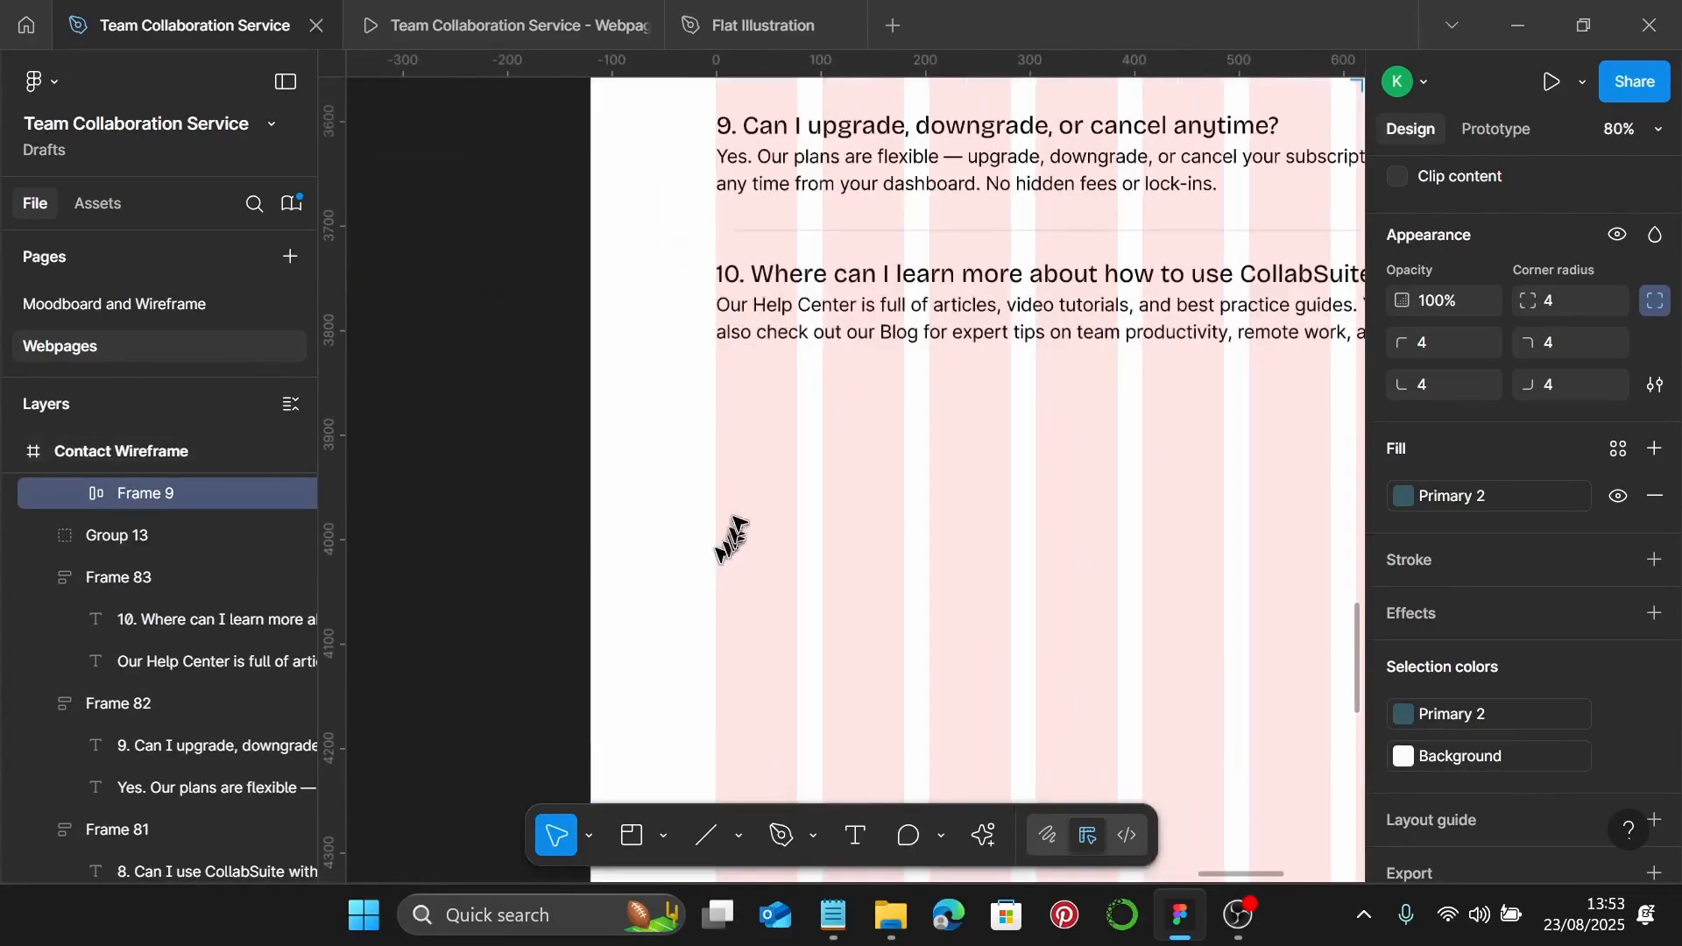
Paste the copied button into the Contact Wireframe below the tenth FAQ block, aligned with the left edge of the FAQ text
{"action": "right_click", "coordinate": [734, 515]}
{"action": "left_click", "coordinate": [1049, 543]}
{"action": "left_click", "coordinate": [1034, 563]}
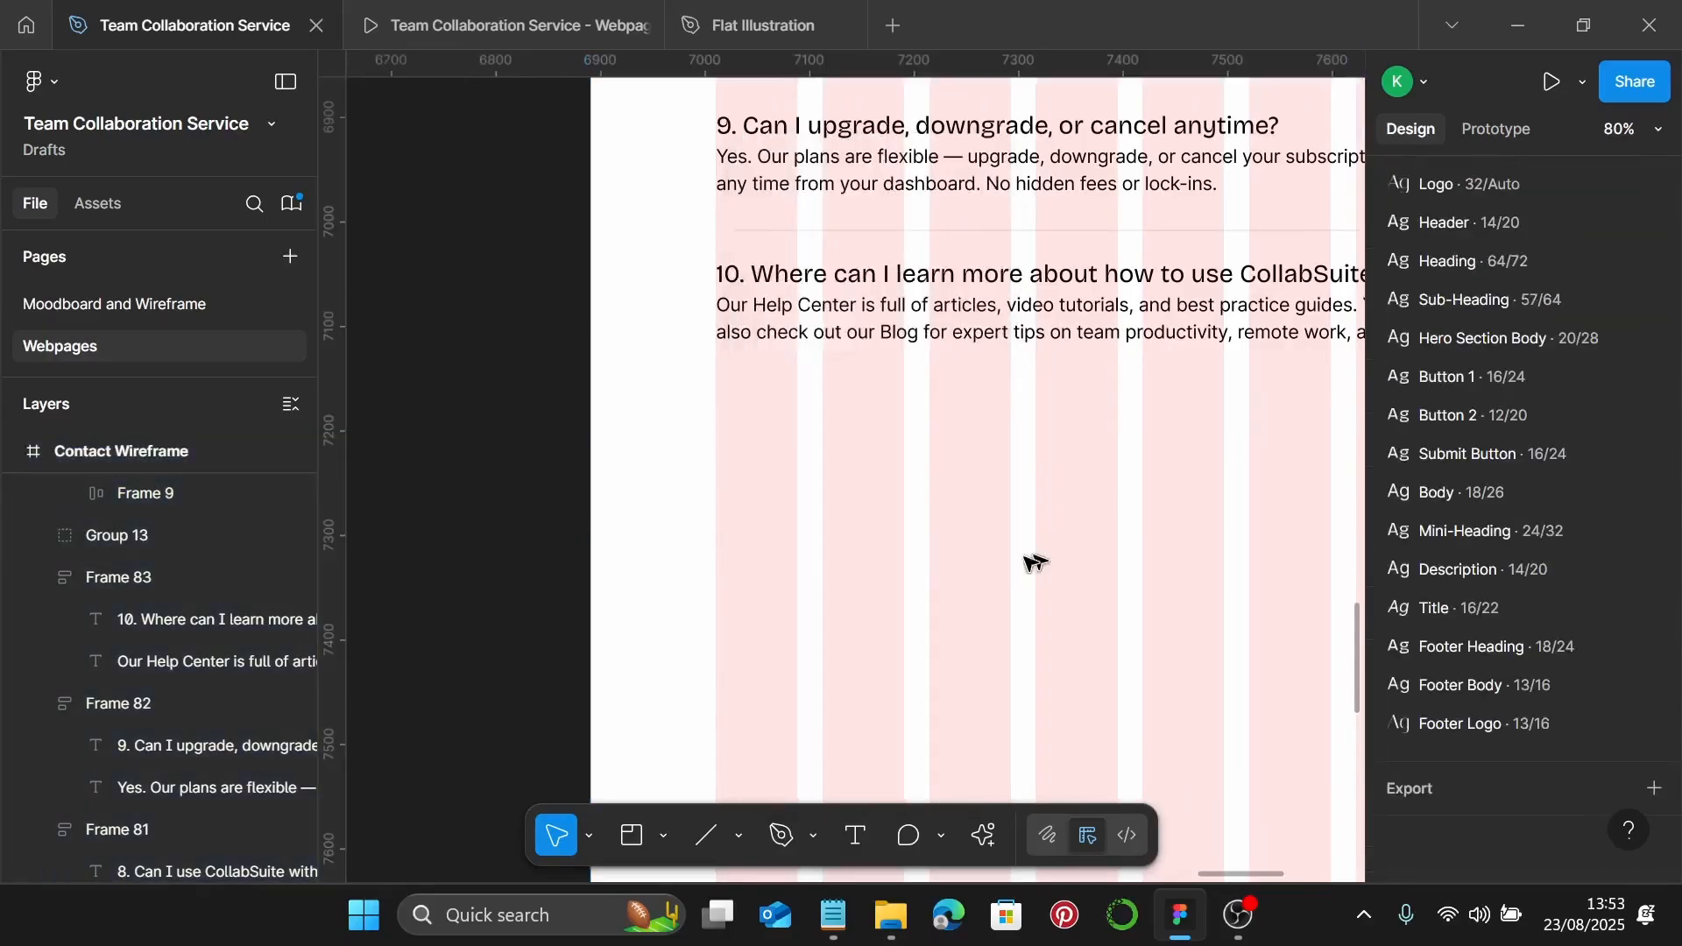
{"action": "right_click", "coordinate": [949, 560]}
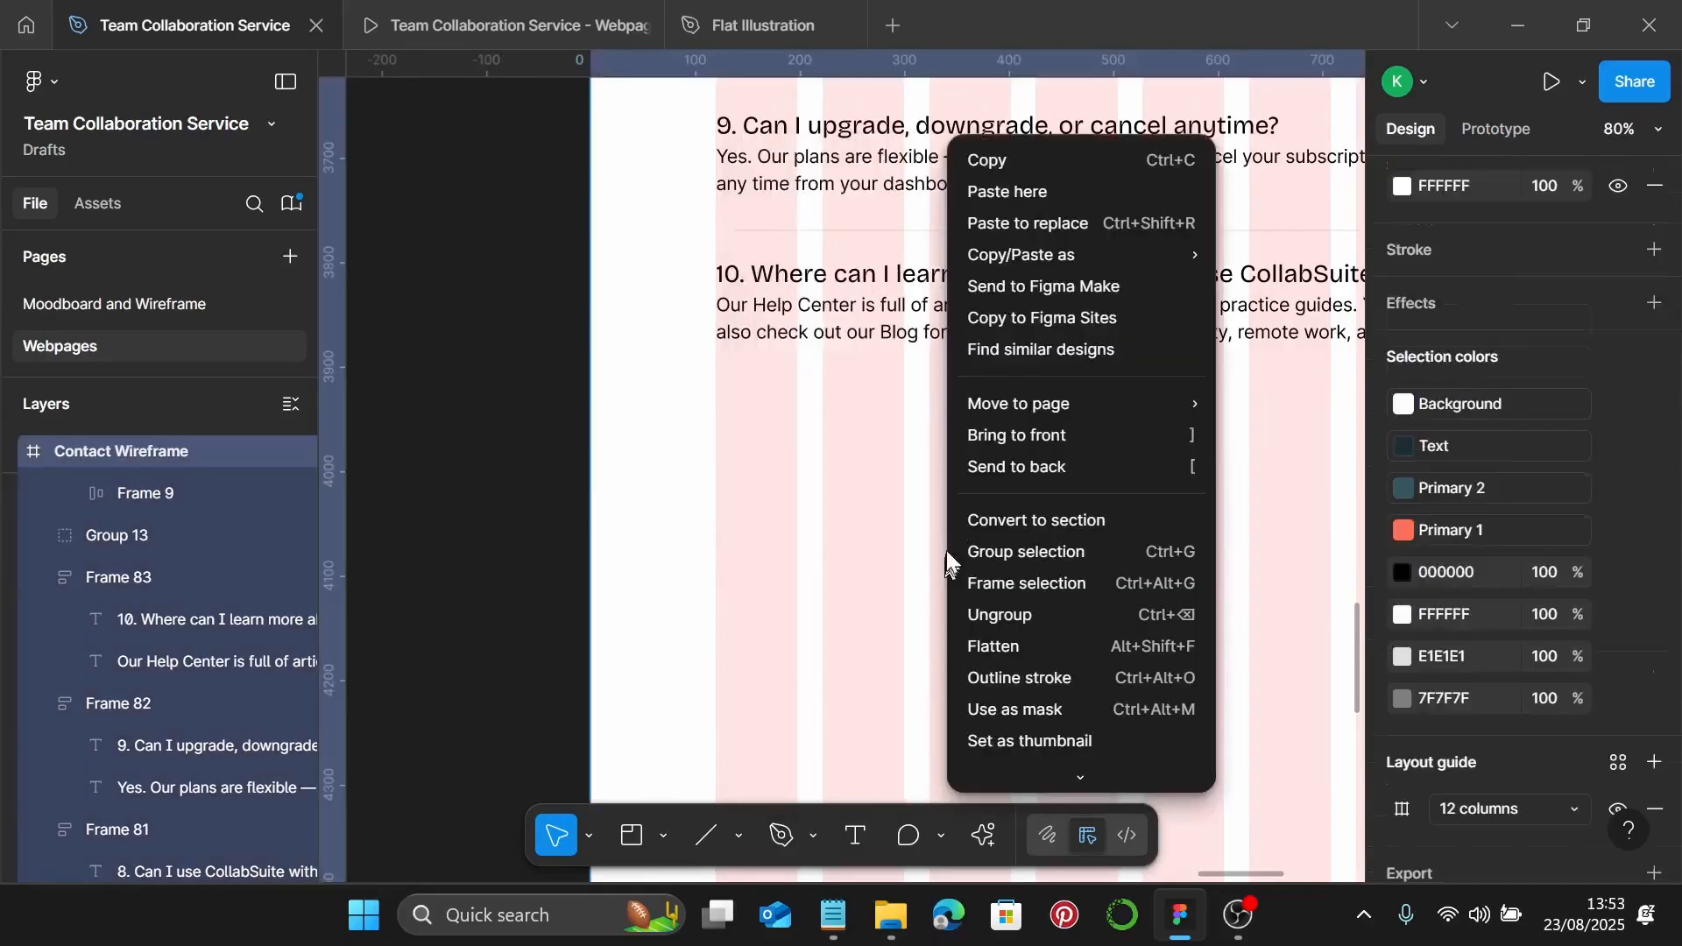
{"action": "left_click", "coordinate": [1028, 198]}
{"action": "left_click_drag", "start_coordinate": [979, 589], "coordinate": [752, 482]}
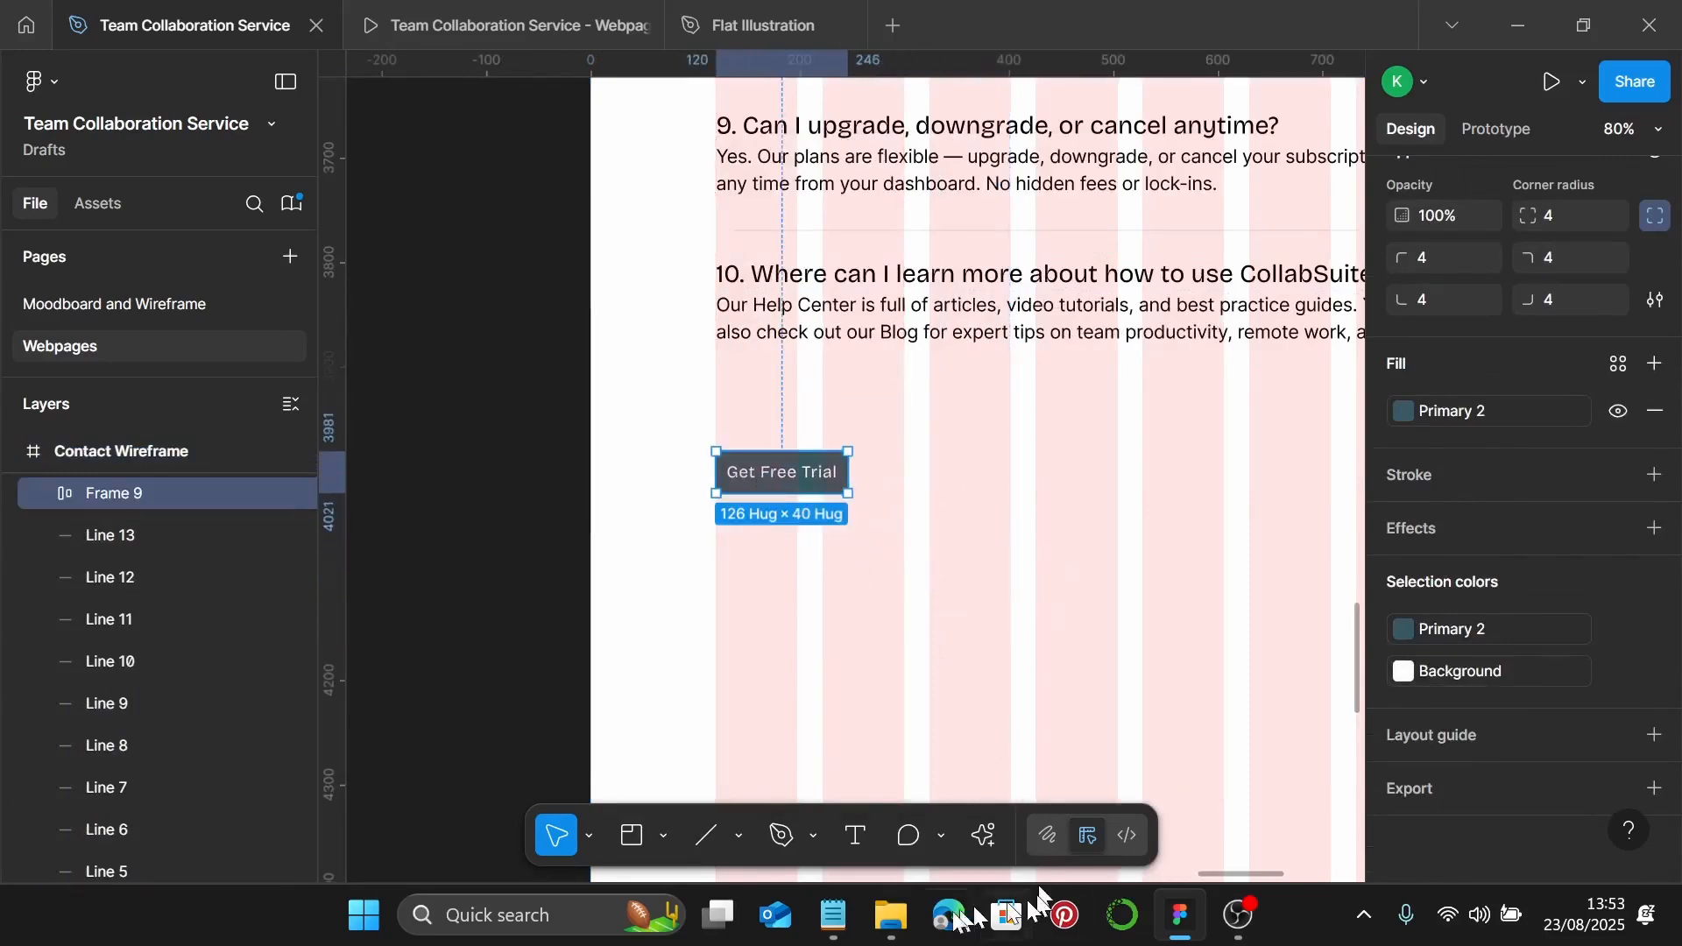
Copy the CTA text from the Notepad content notes and relabel the pasted button as "Start Your Project"
{"action": "left_click", "coordinate": [833, 915]}
{"action": "left_click_drag", "start_coordinate": [1373, 732], "coordinate": [1231, 733]}
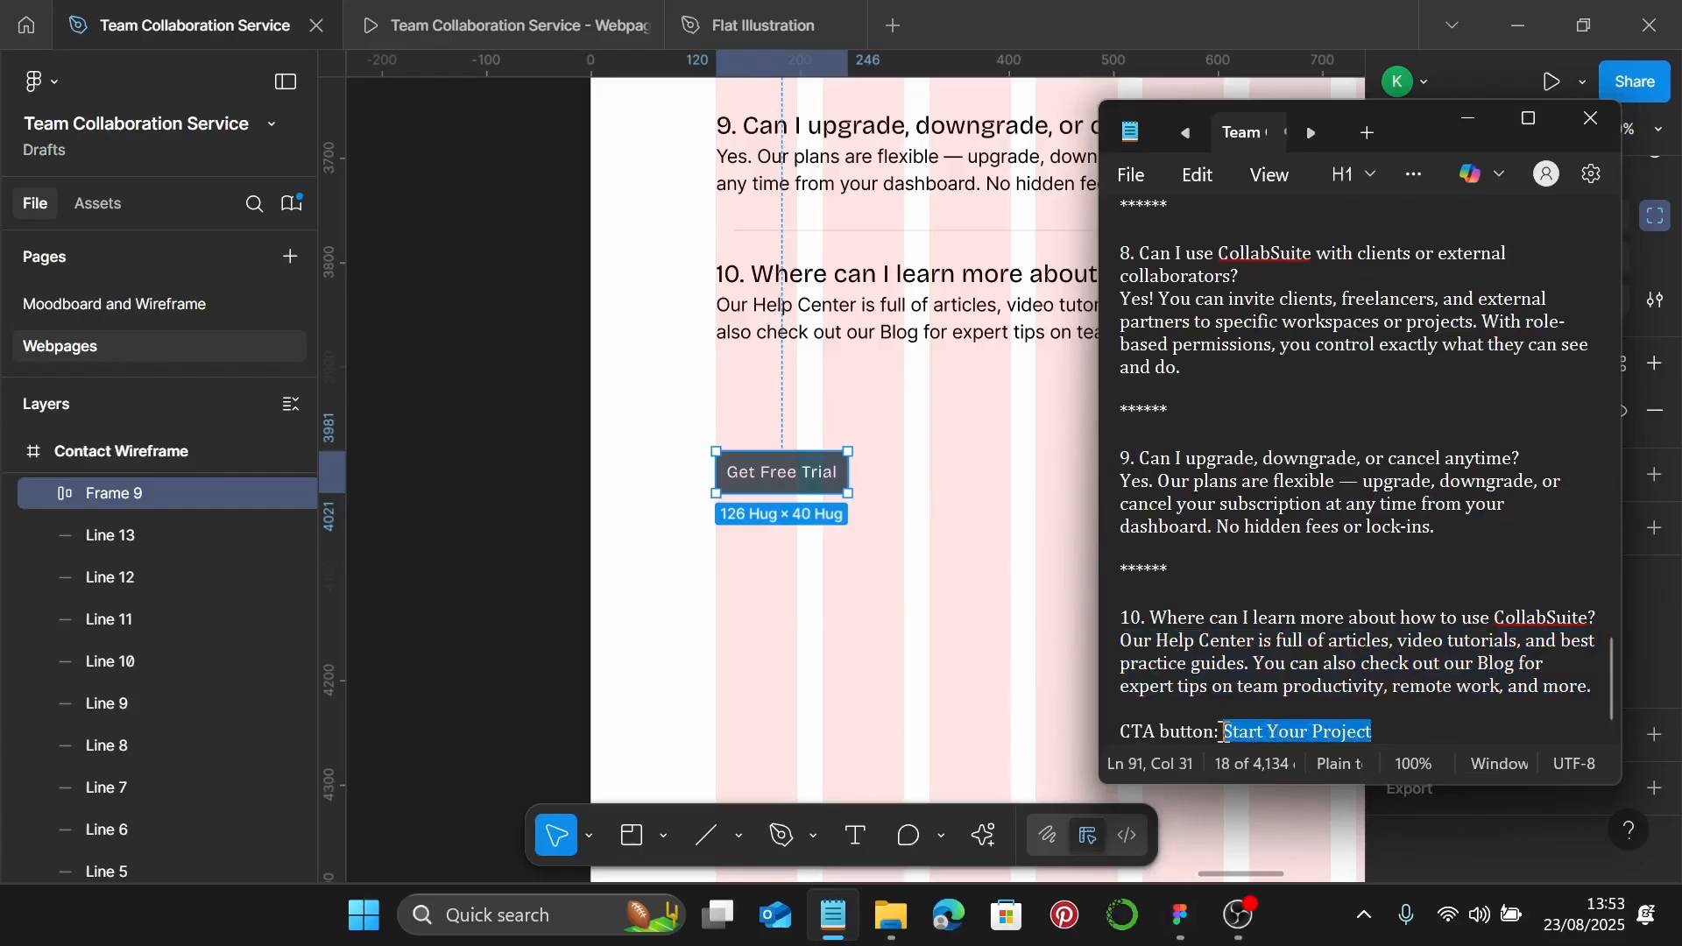
{"action": "double_click", "coordinate": [793, 478]}
{"action": "double_click", "coordinate": [793, 479]}
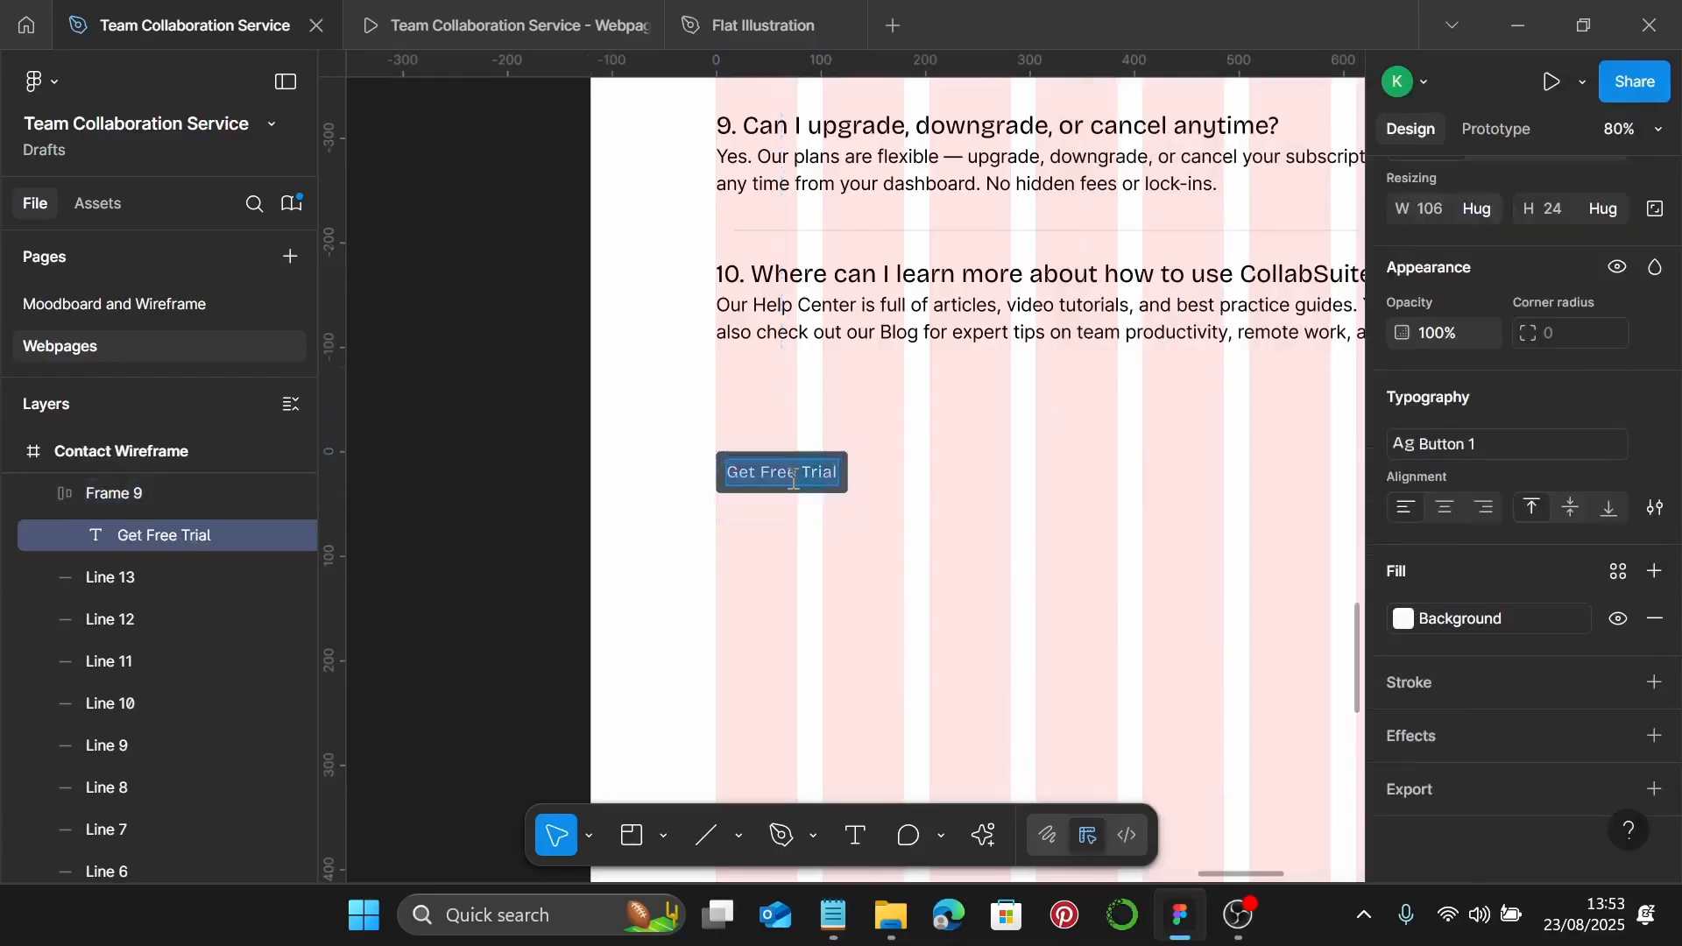
{"action": "type", "text": "Start Your Project"}
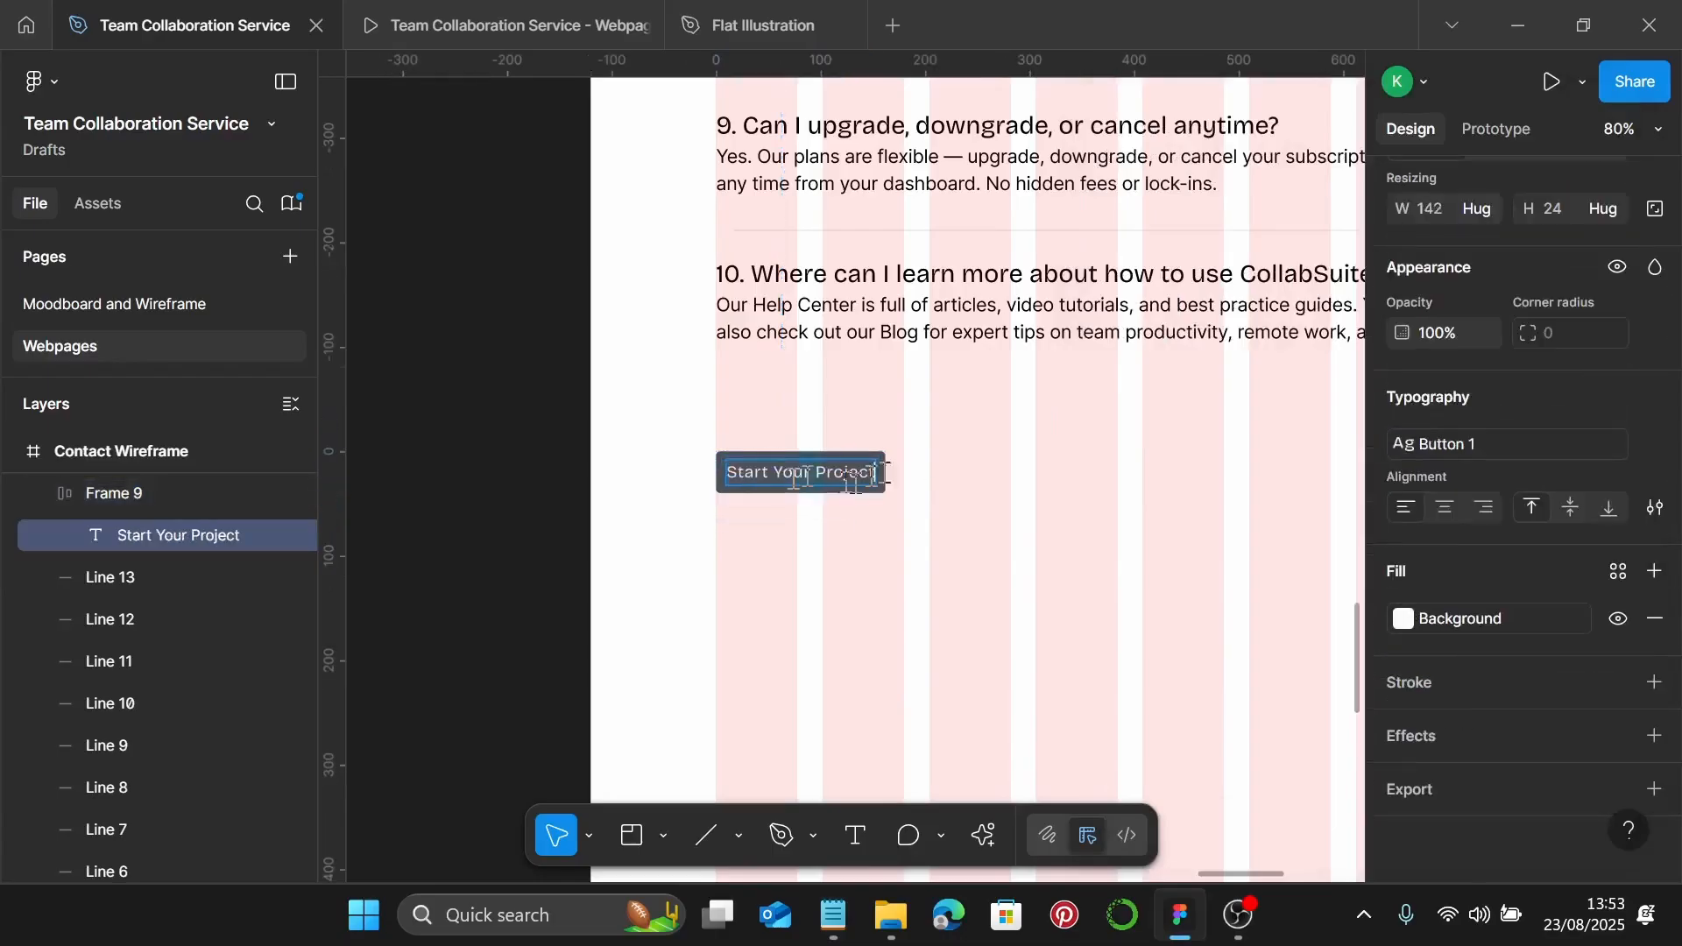
{"action": "key", "text": "Escape"}
{"action": "left_click", "coordinate": [995, 462]}
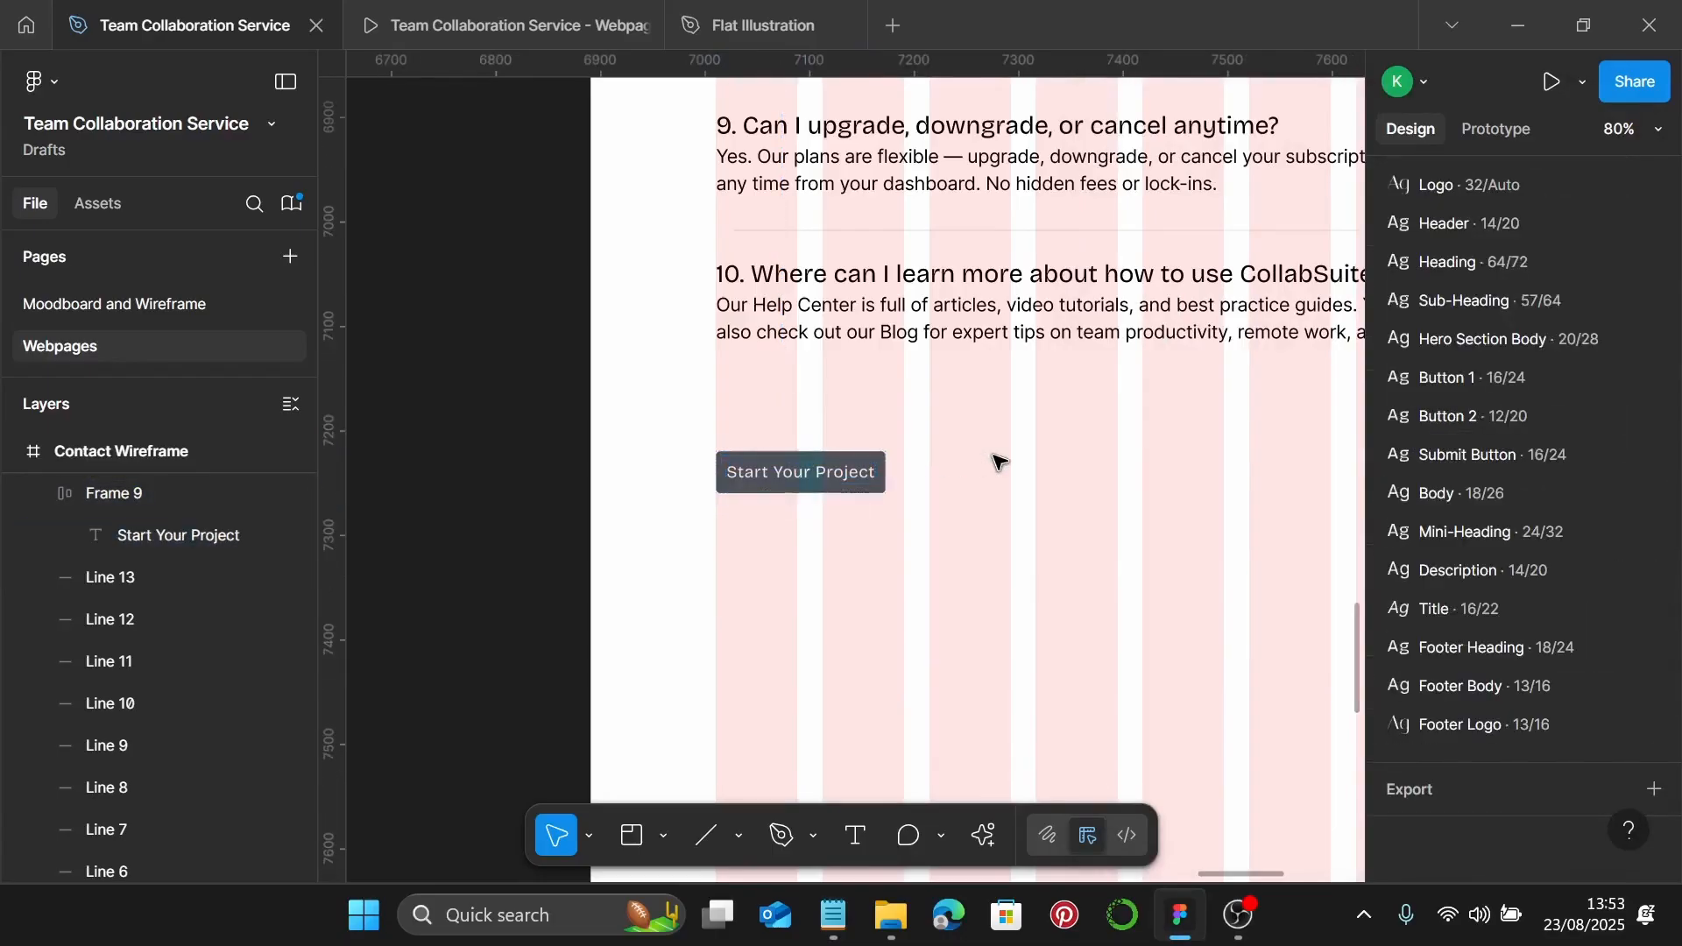
Set the vertical spacing between all FAQ blocks and divider lines to 30 and group them together
{"action": "scroll", "coordinate": [997, 460], "scroll_direction": "down", "scroll_amount": 5}
{"action": "scroll", "coordinate": [997, 460], "scroll_direction": "up", "scroll_amount": 8}
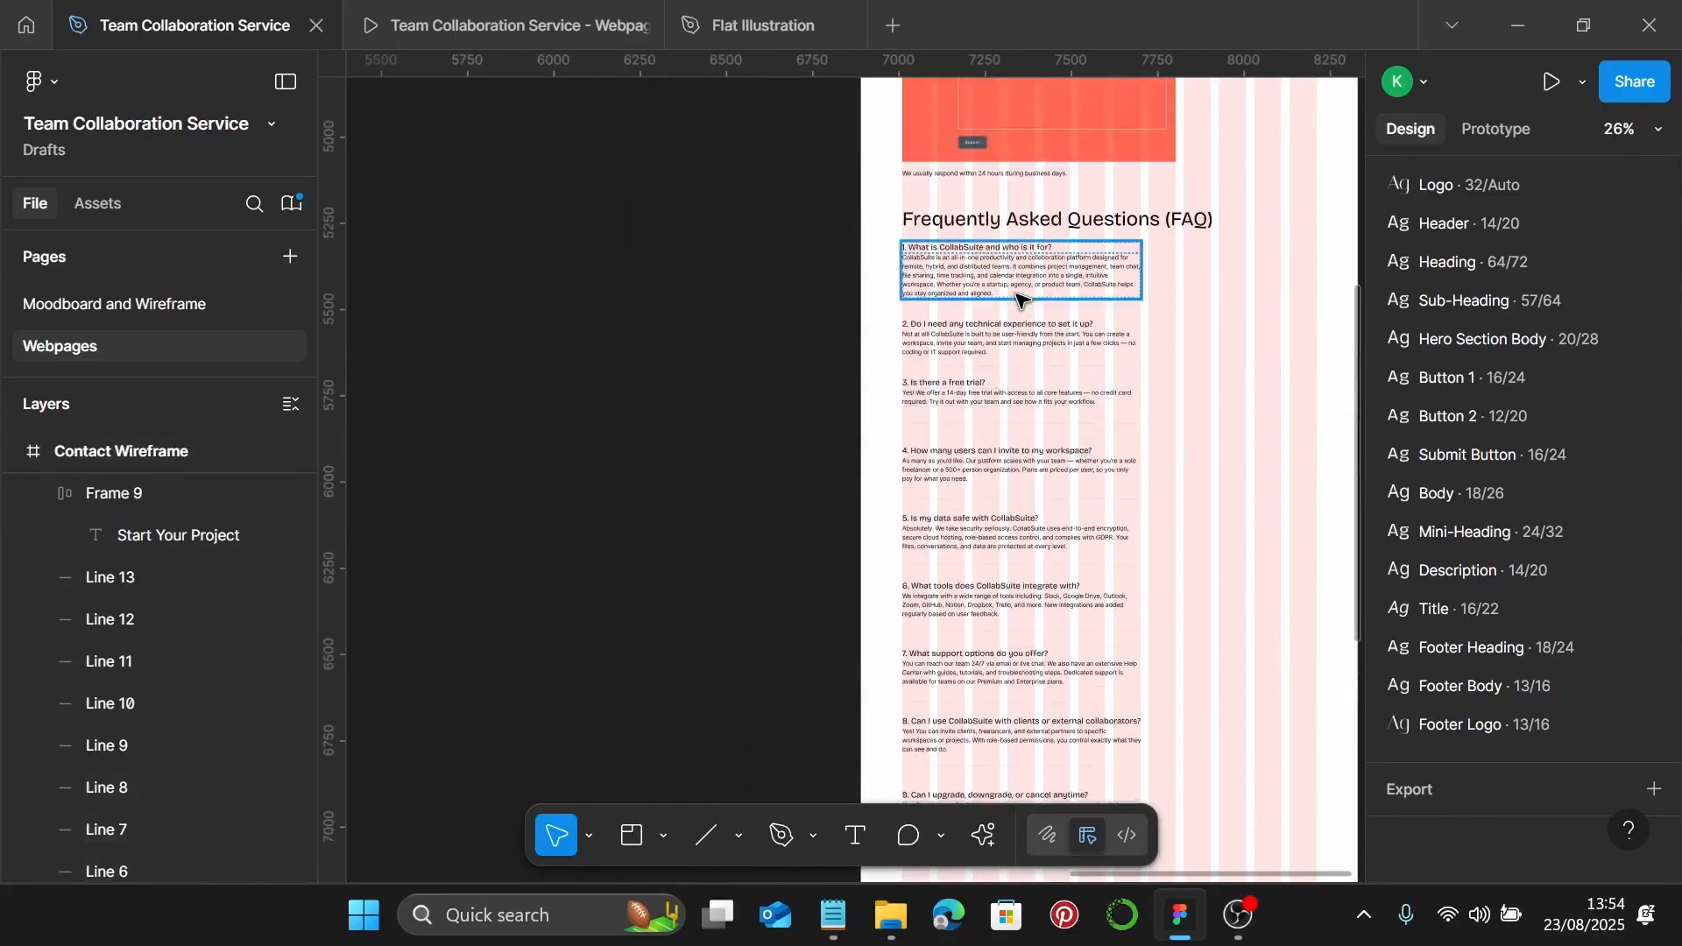
{"action": "mouse_move", "coordinate": [888, 267]}
{"action": "left_mouse_down"}
{"action": "mouse_move", "coordinate": [964, 326]}
{"action": "mouse_move", "coordinate": [1187, 699]}
{"action": "mouse_move", "coordinate": [1201, 868]}
{"action": "mouse_move", "coordinate": [1205, 736]}
{"action": "left_mouse_up"}
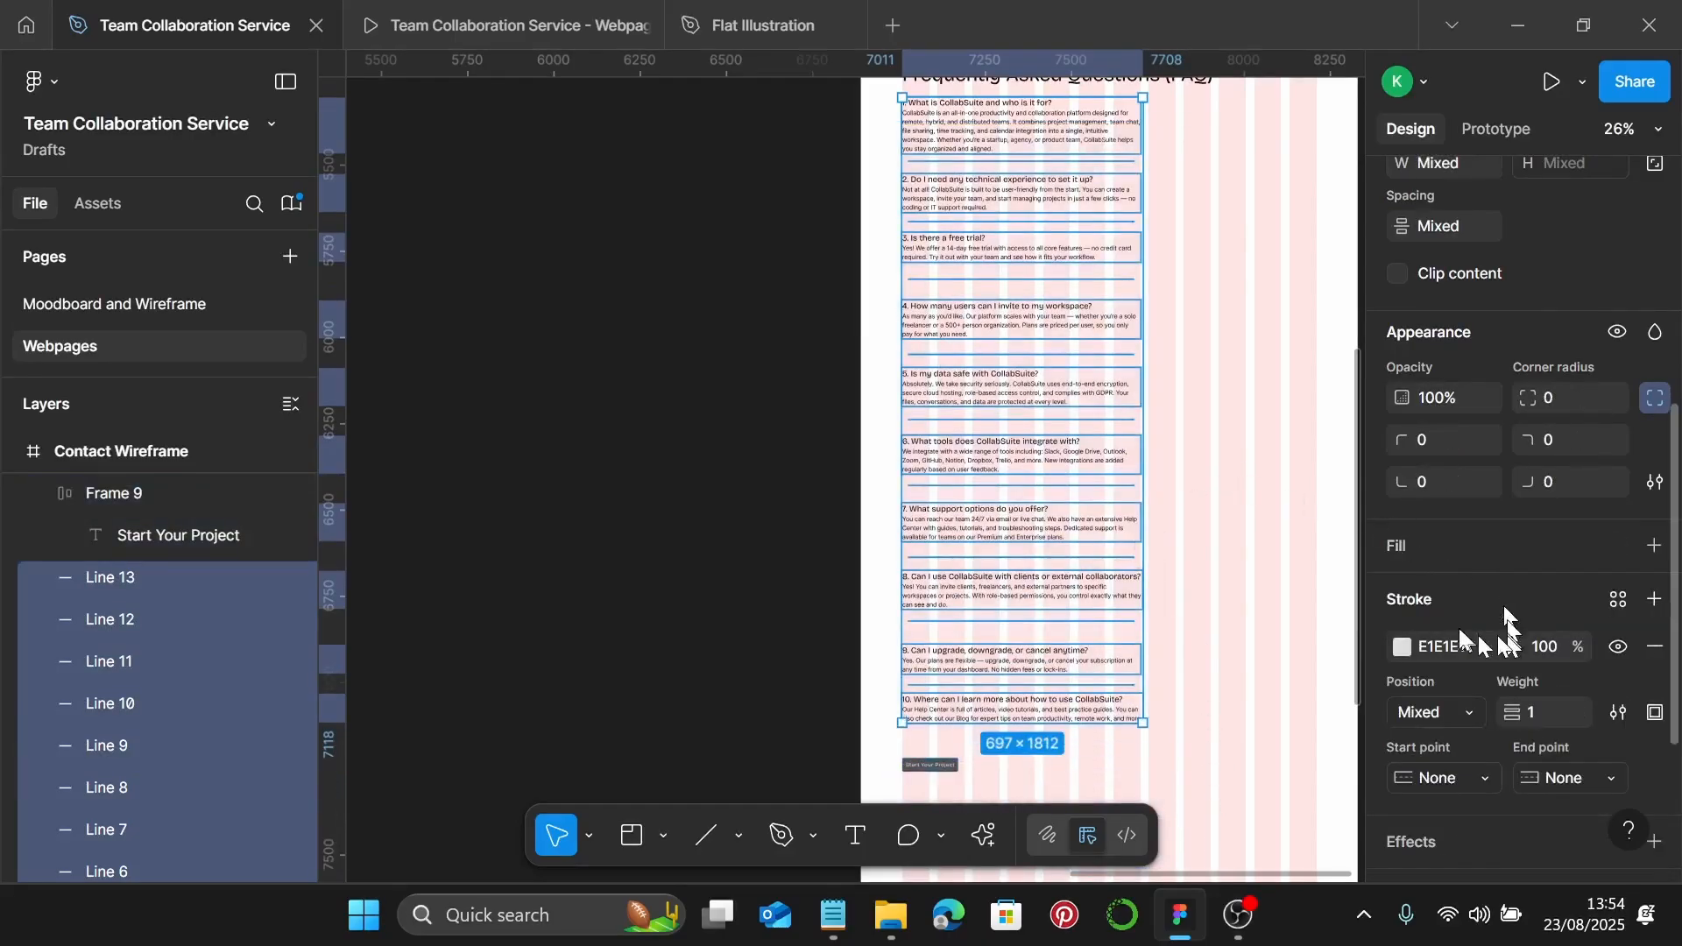
{"action": "left_click", "coordinate": [1465, 217]}
{"action": "type", "text": "30"}
{"action": "key", "text": "Return"}
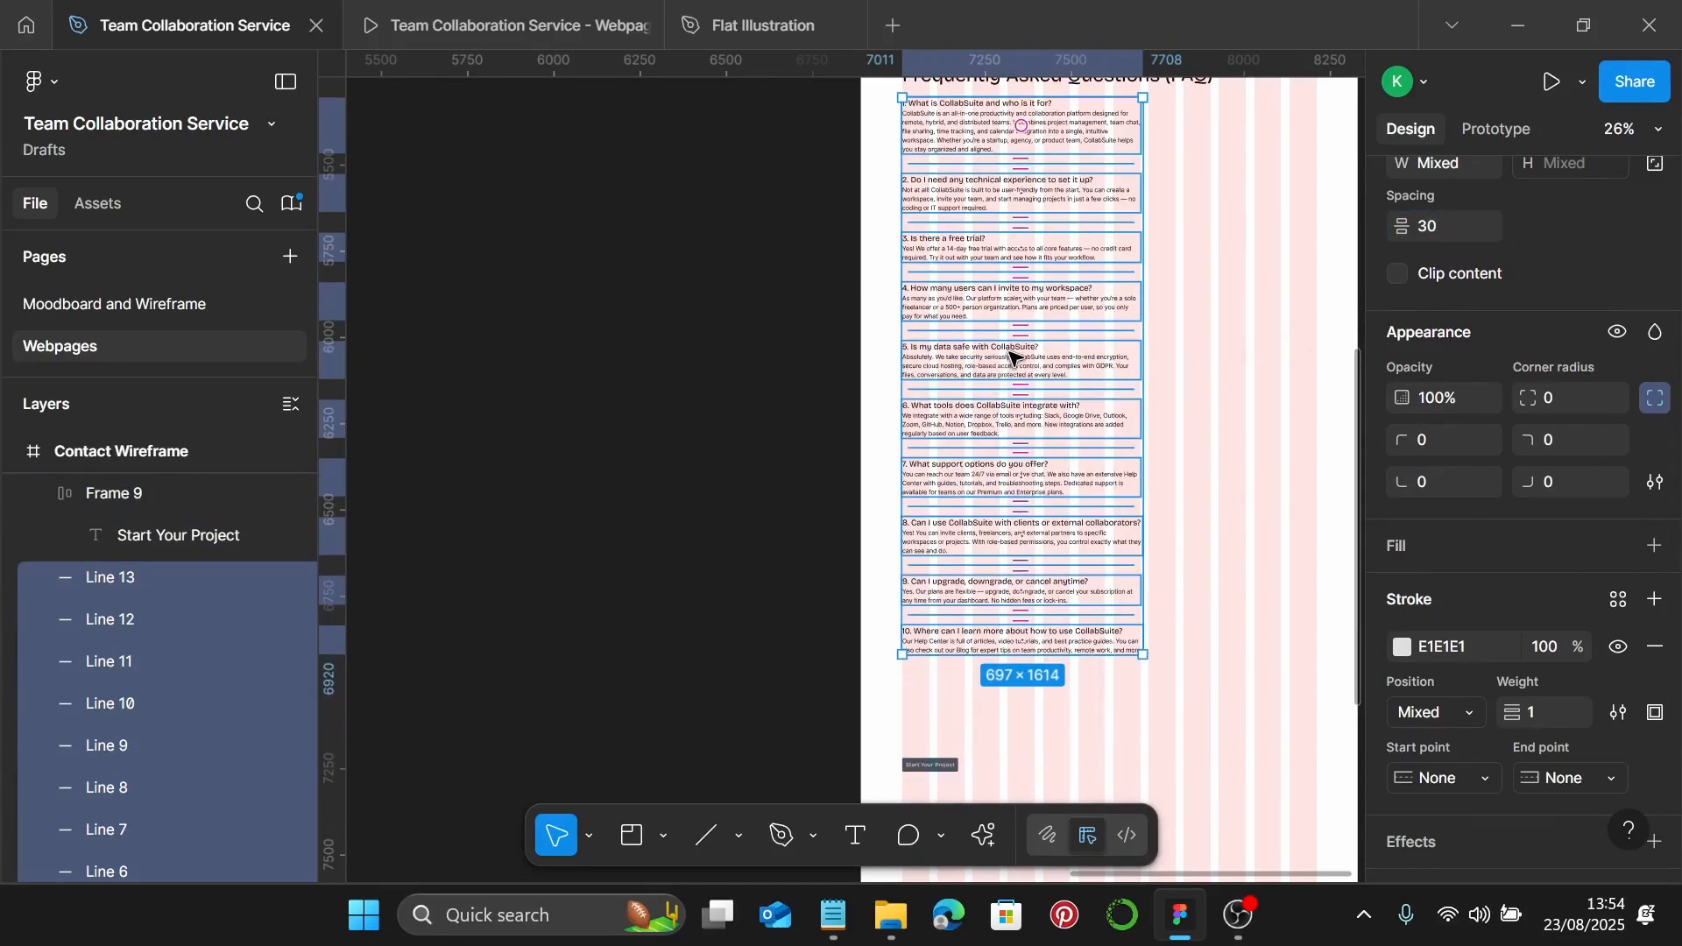
{"action": "key", "text": "ctrl+g"}
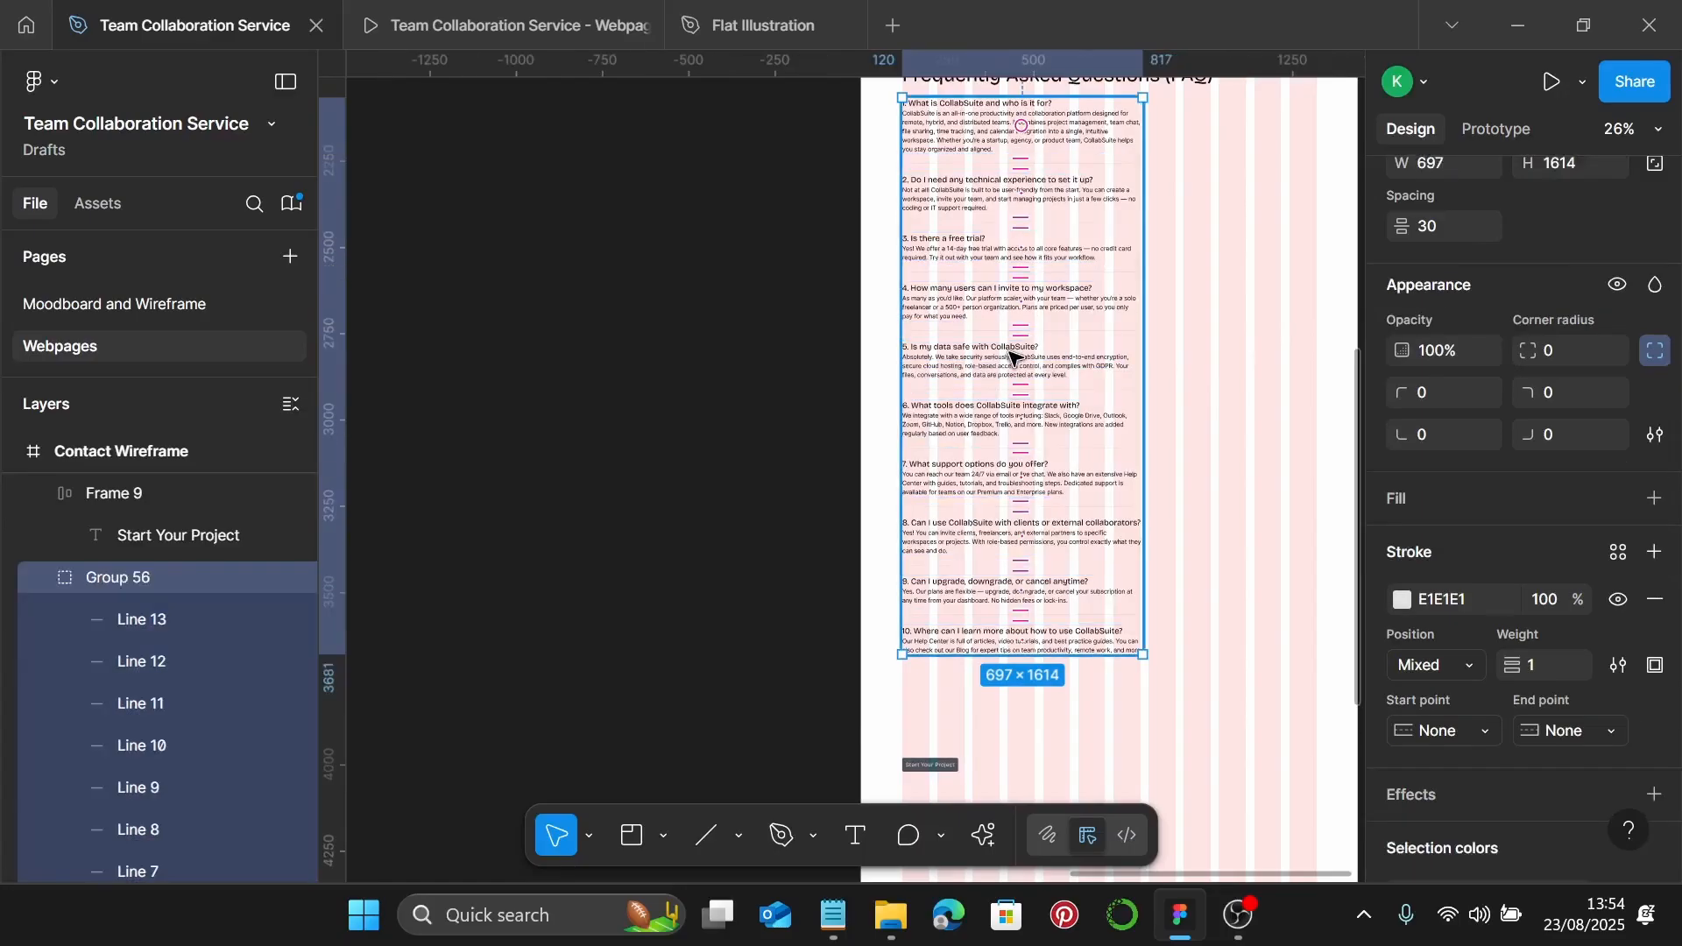
Set the vertical spacing between the FAQ heading, the grouped questions and the Start Your Project button to 20
{"action": "scroll", "coordinate": [1015, 355], "scroll_direction": "up", "scroll_amount": 2}
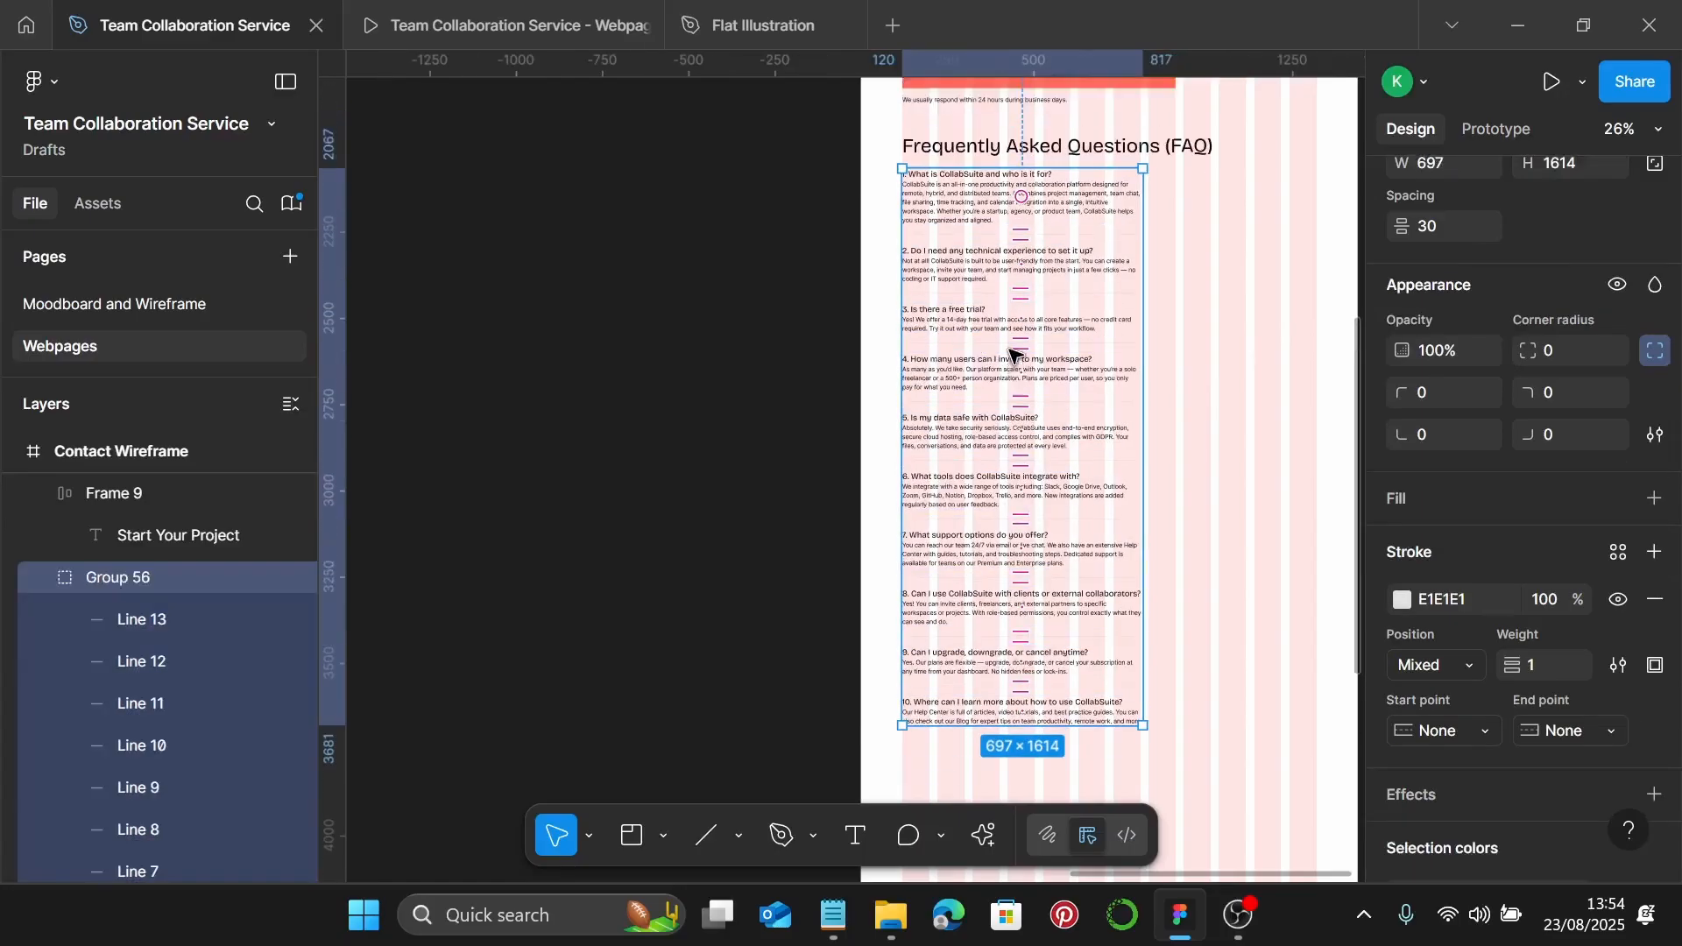
{"action": "left_click", "coordinate": [999, 160]}
{"action": "left_click", "coordinate": [973, 249], "text": "shift"}
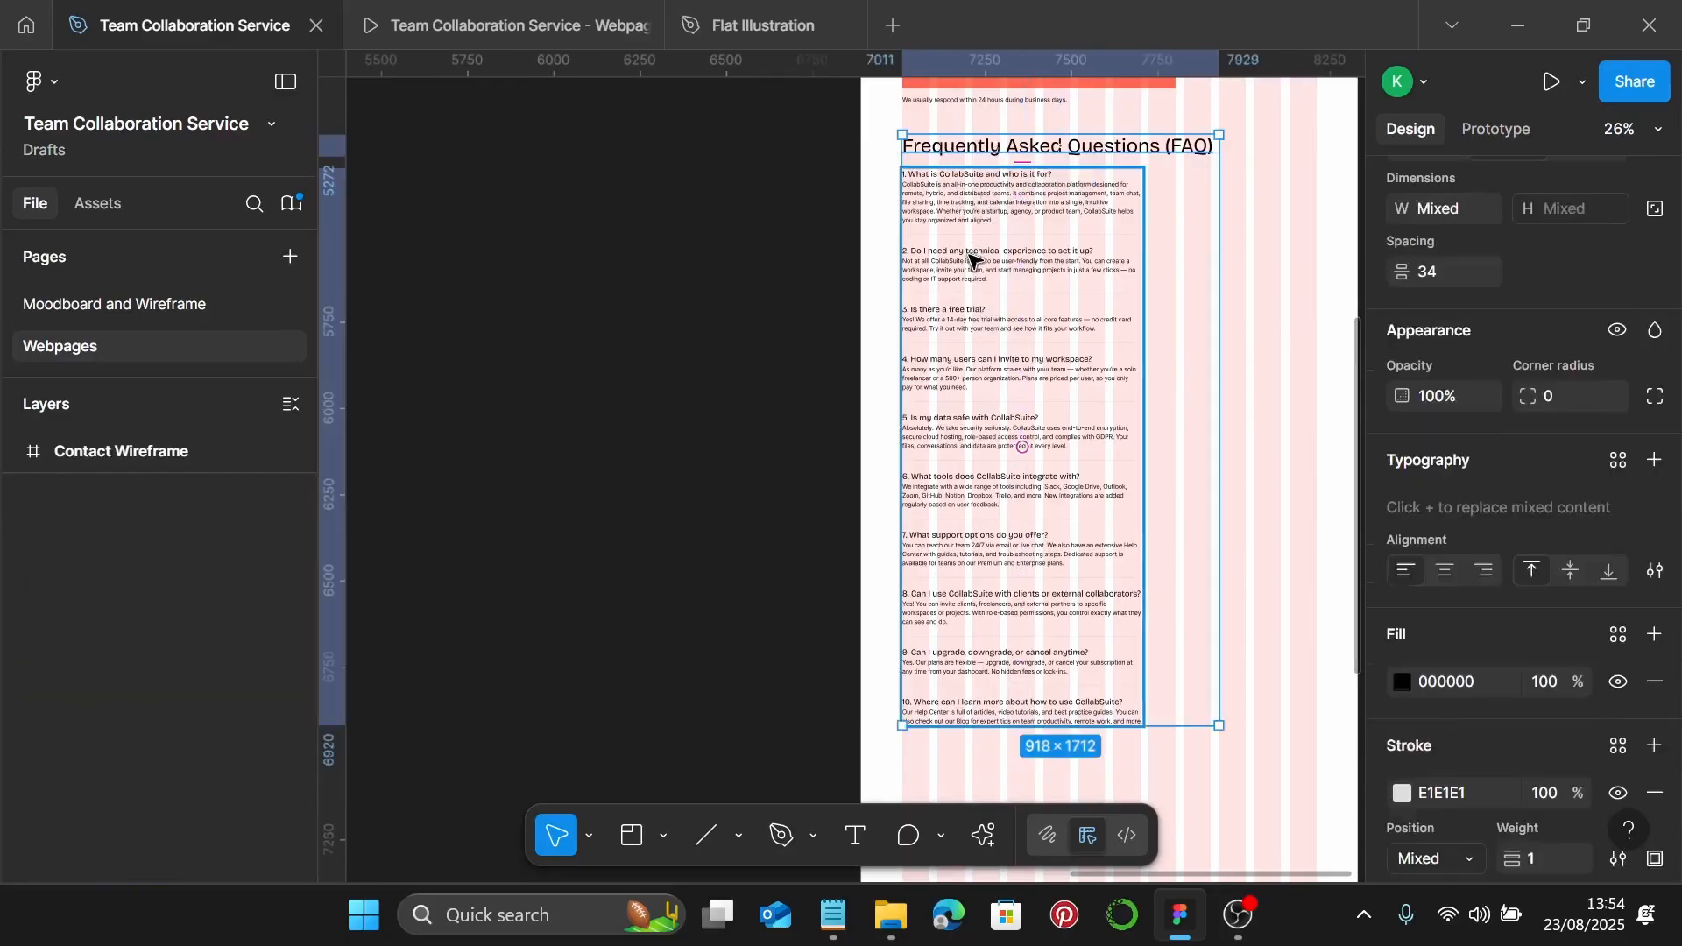
{"action": "scroll", "coordinate": [1011, 343], "scroll_direction": "down", "scroll_amount": 2}
{"action": "left_click", "coordinate": [944, 765], "text": "shift"}
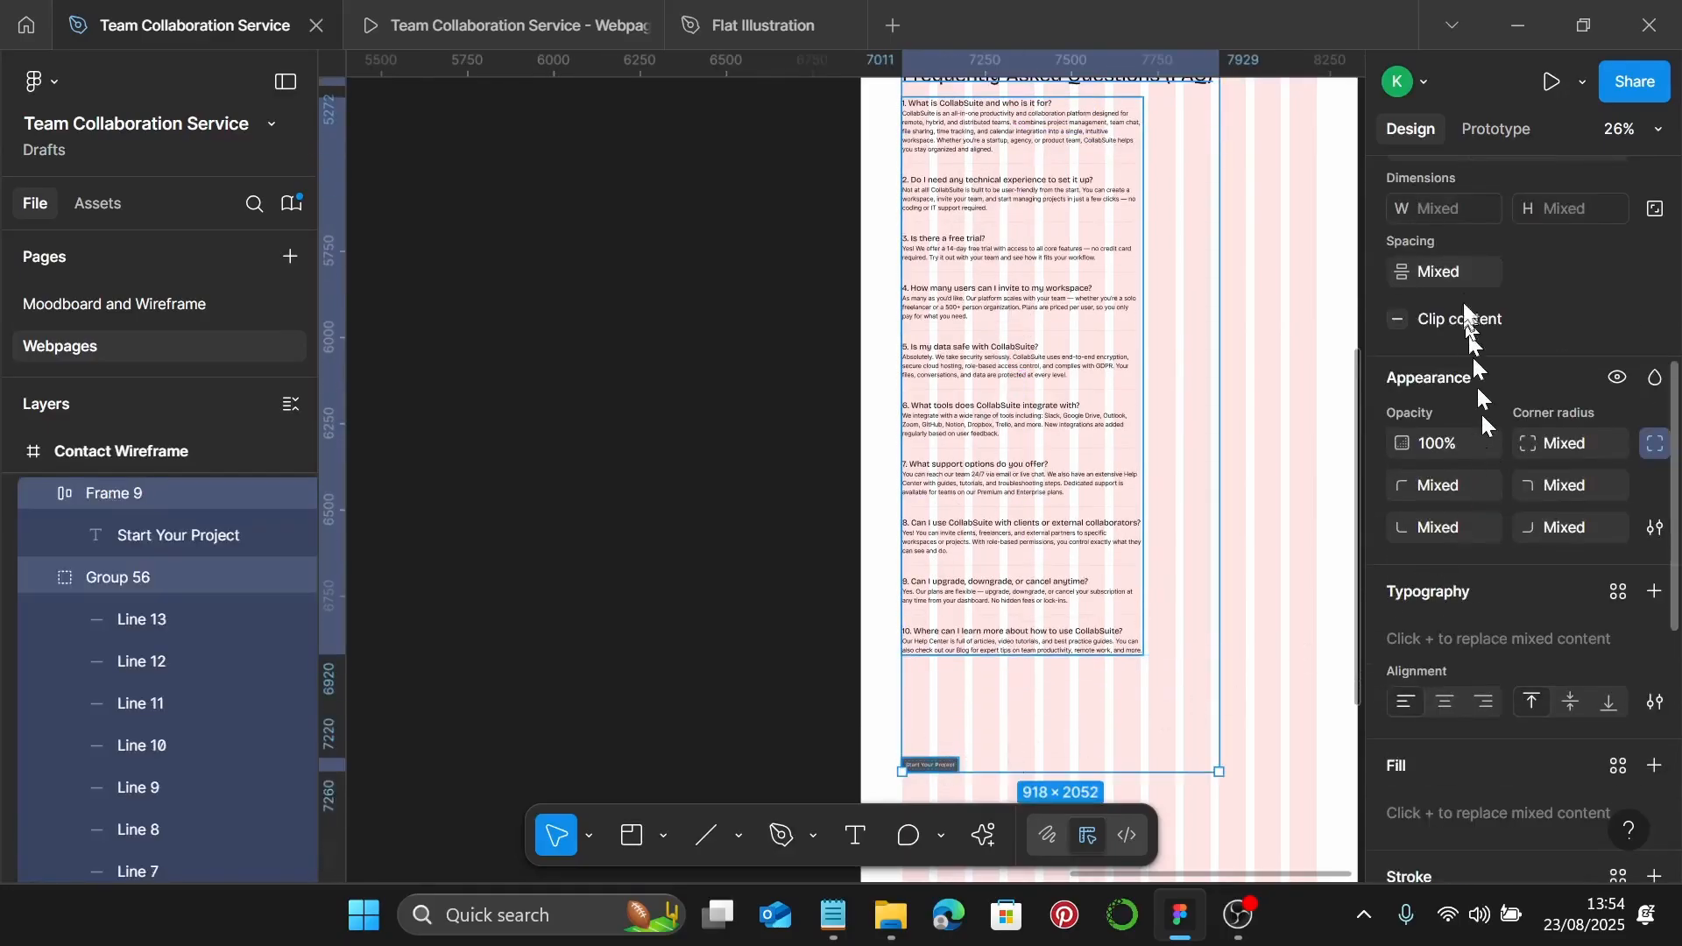
{"action": "left_click", "coordinate": [1463, 275]}
{"action": "type", "text": "2"}
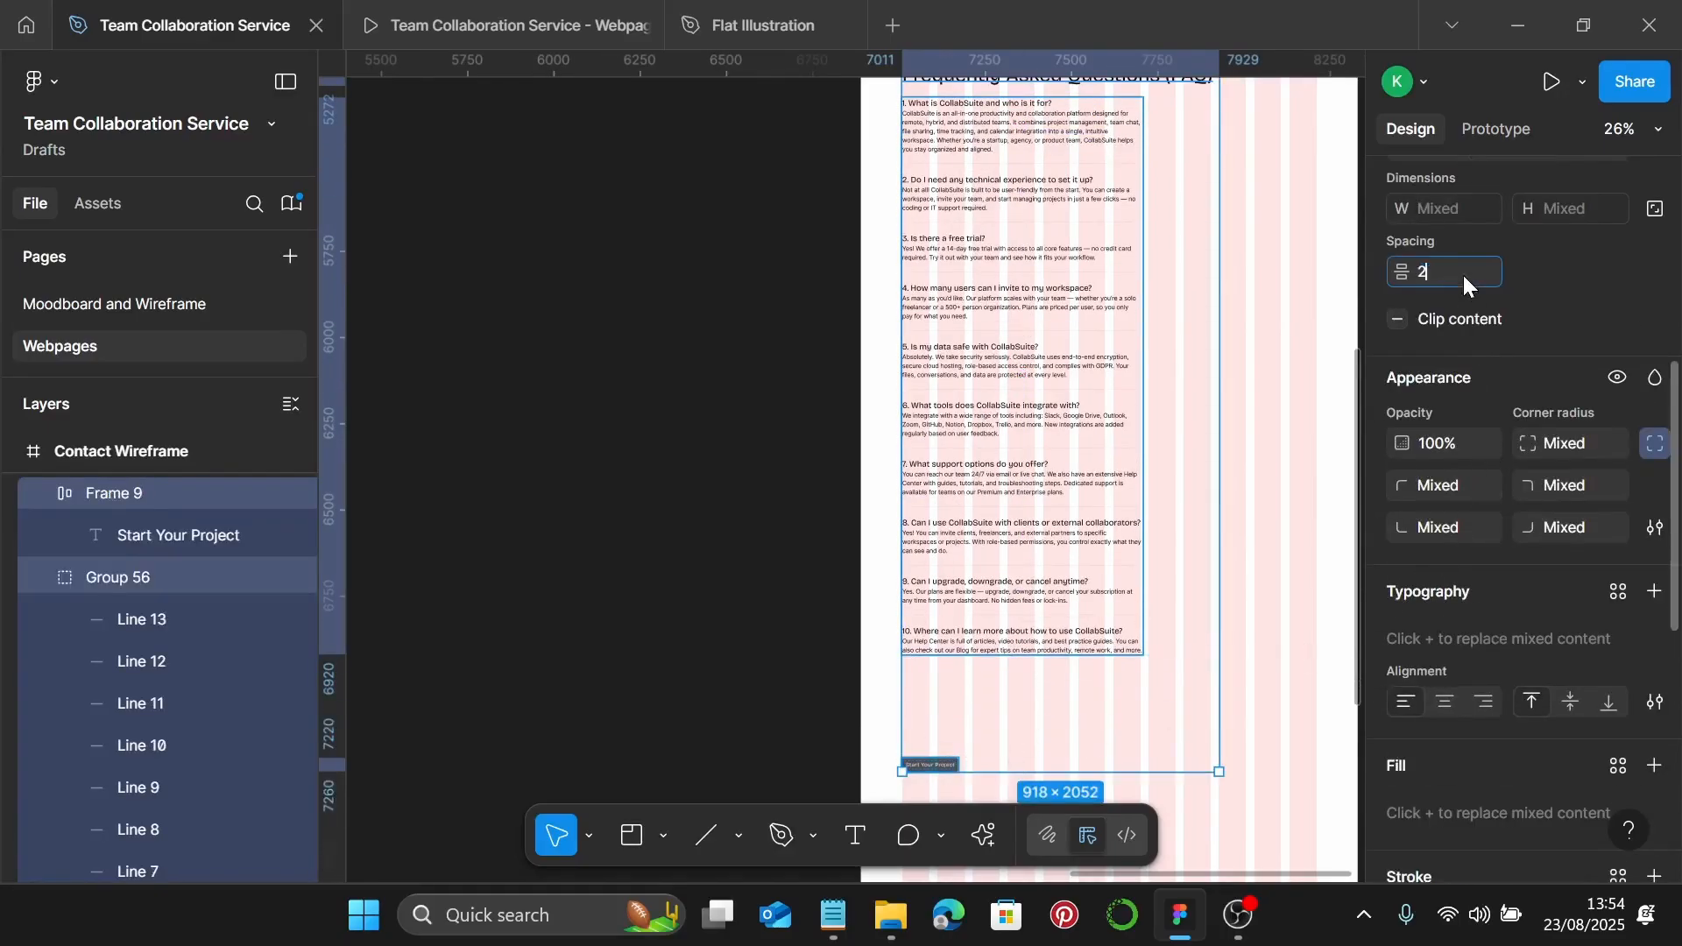
{"action": "type", "text": "0"}
{"action": "key", "text": "Return"}
{"action": "scroll", "coordinate": [1120, 389], "scroll_direction": "up", "scroll_amount": 1}
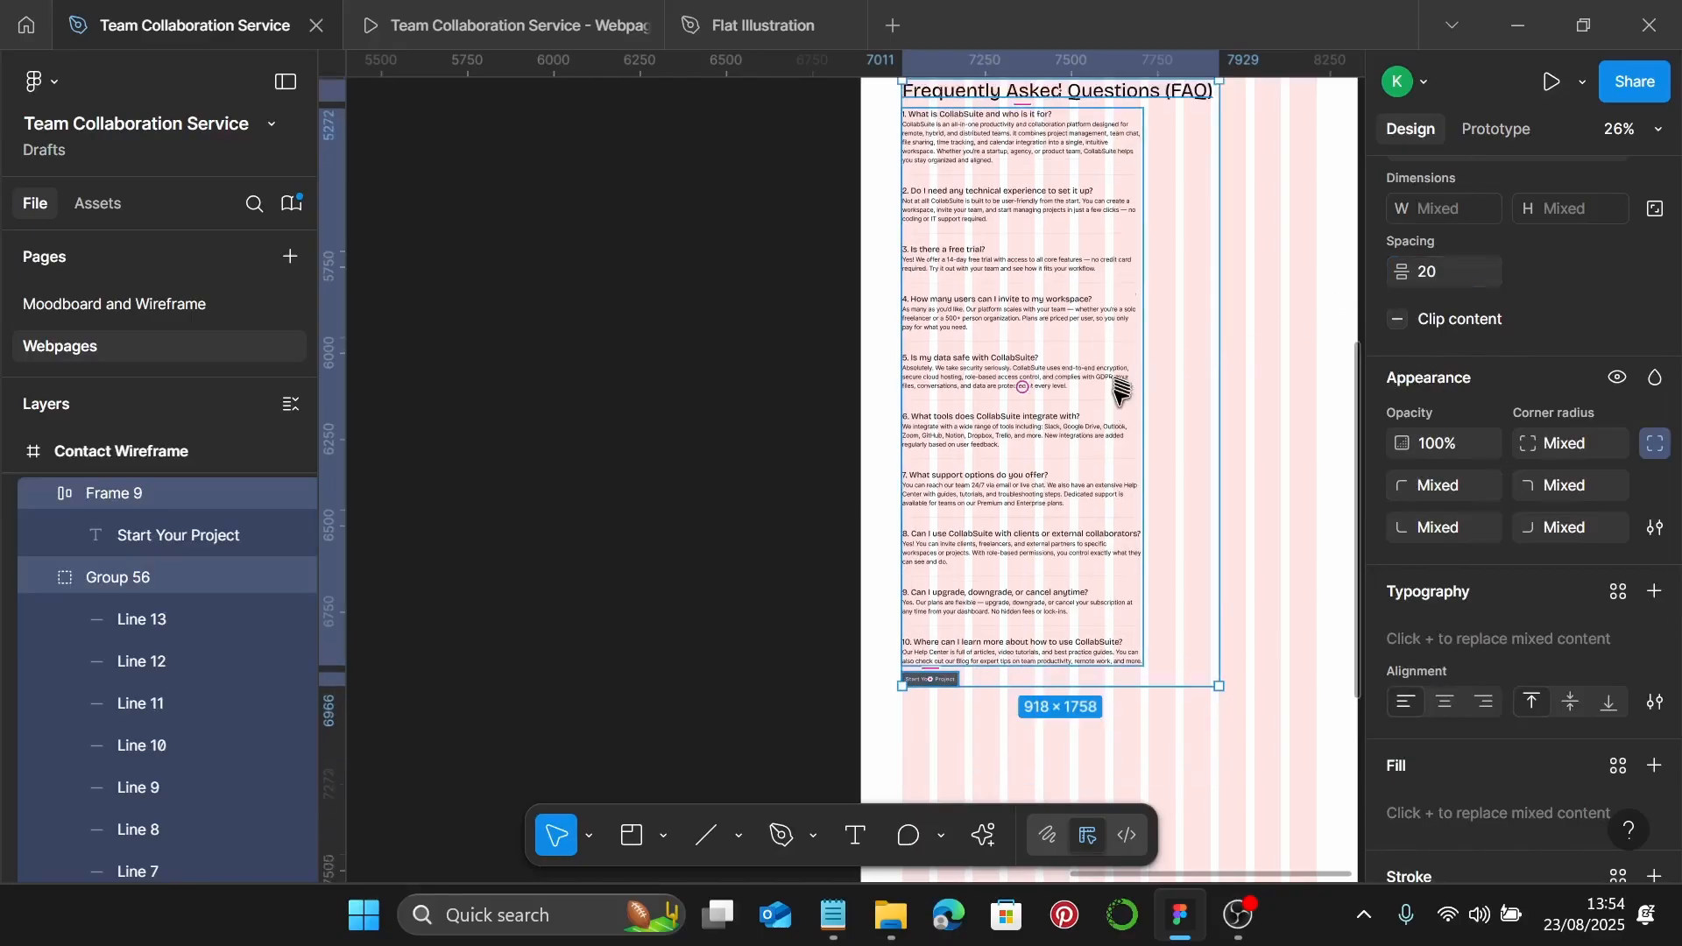
{"action": "scroll", "coordinate": [1120, 390], "scroll_direction": "up", "scroll_amount": 1}
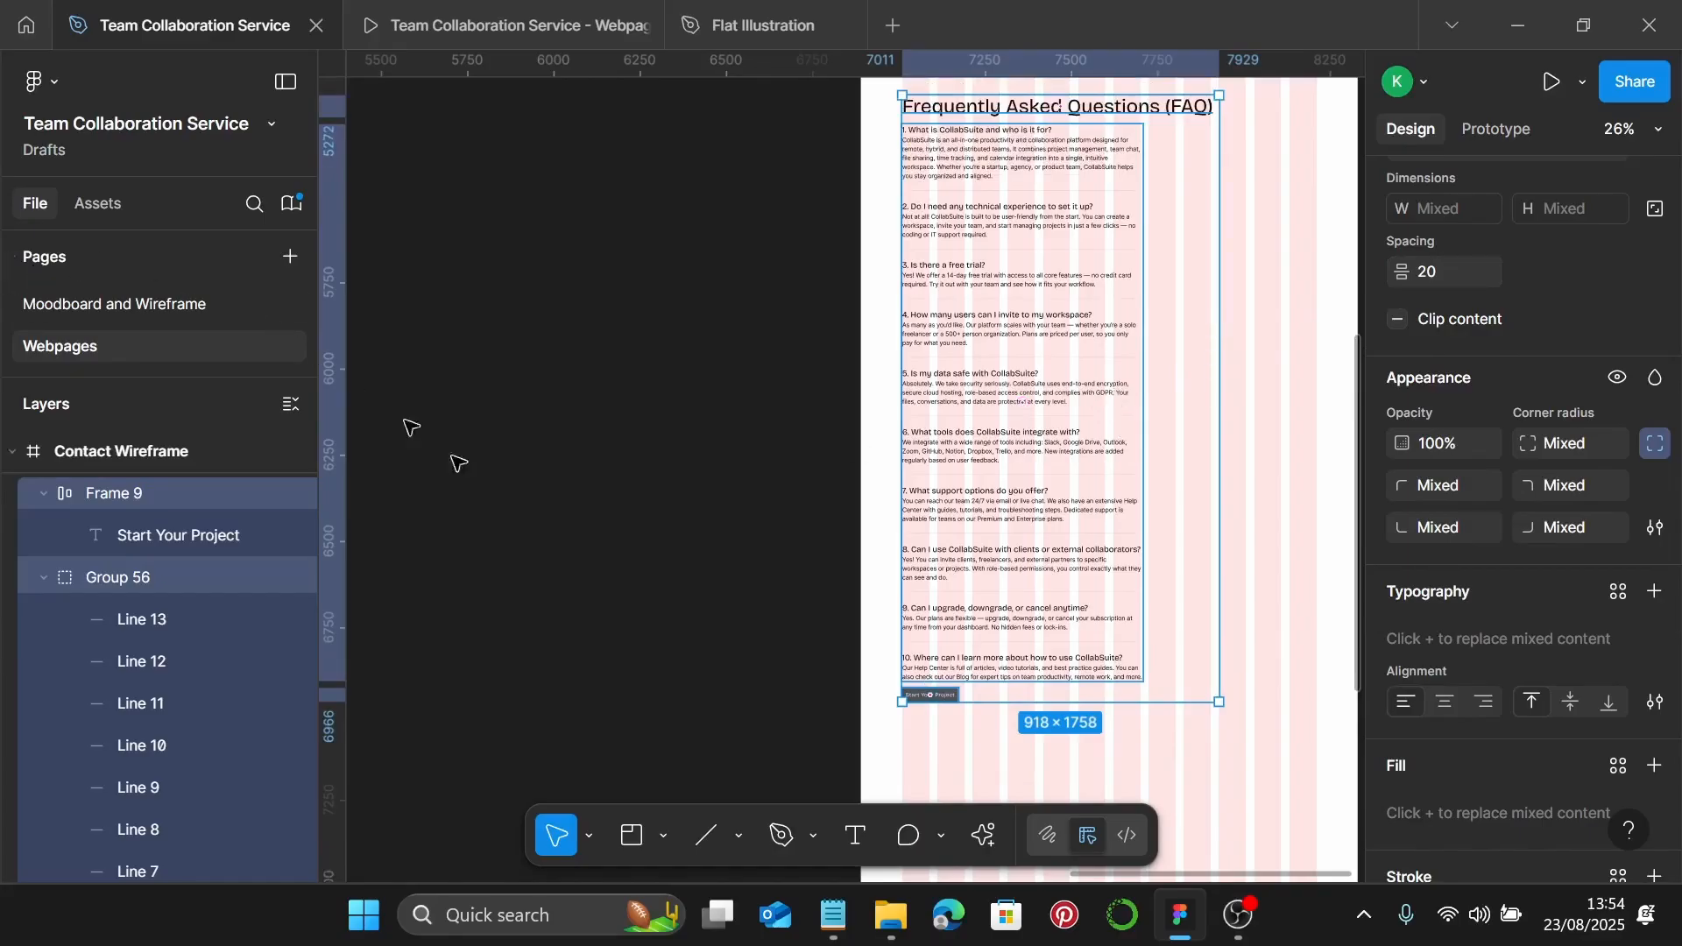
{"action": "left_click", "coordinate": [1277, 327]}
Move the illustration of two people with a question mark from the canvas into the Contact page's FAQ section
{"action": "scroll", "coordinate": [1186, 339], "scroll_direction": "down", "scroll_amount": 3}
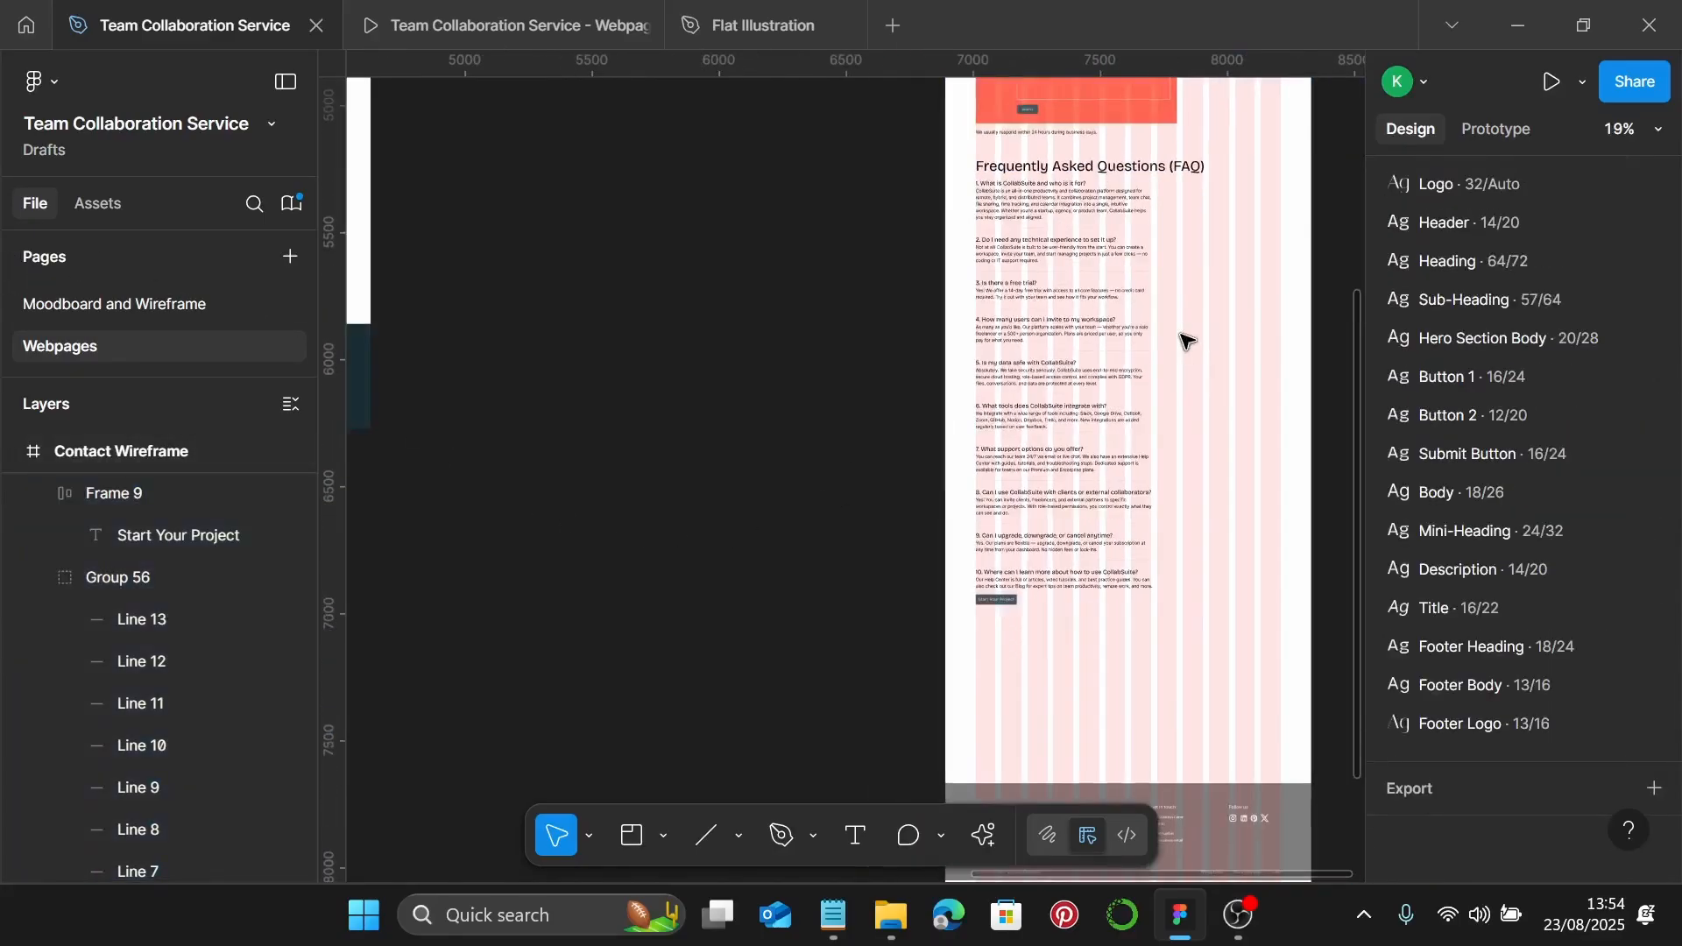
{"action": "scroll", "coordinate": [1186, 340], "scroll_direction": "down", "scroll_amount": 5}
{"action": "left_click", "coordinate": [951, 181]}
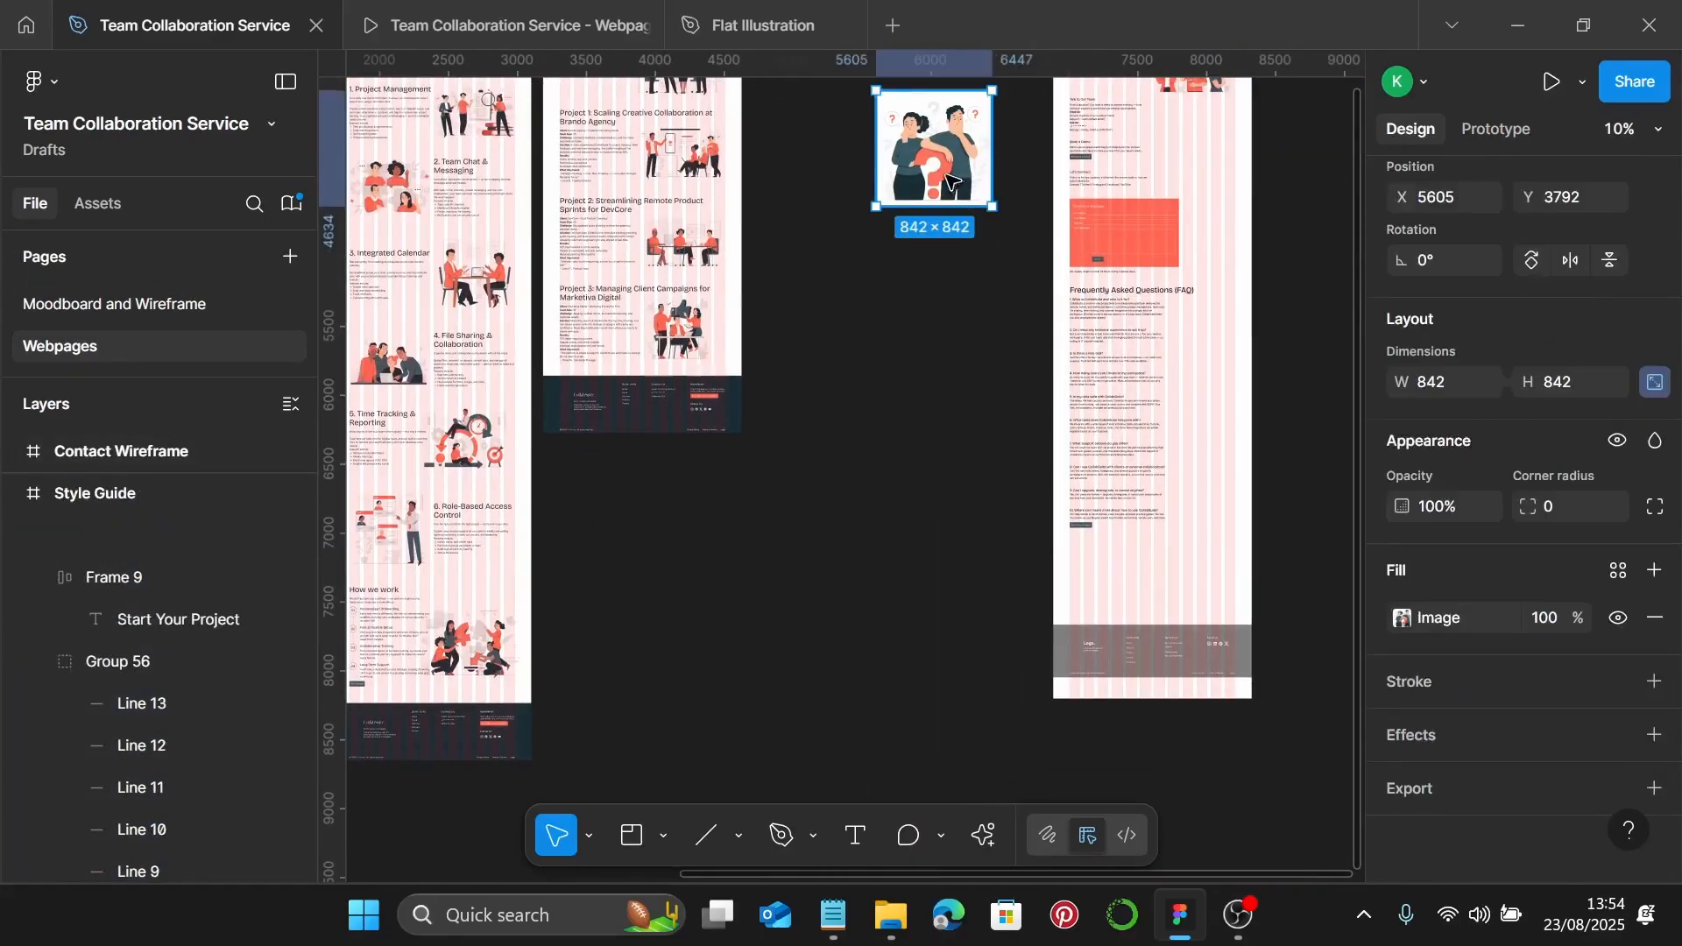
{"action": "left_click_drag", "start_coordinate": [951, 181], "coordinate": [1187, 344]}
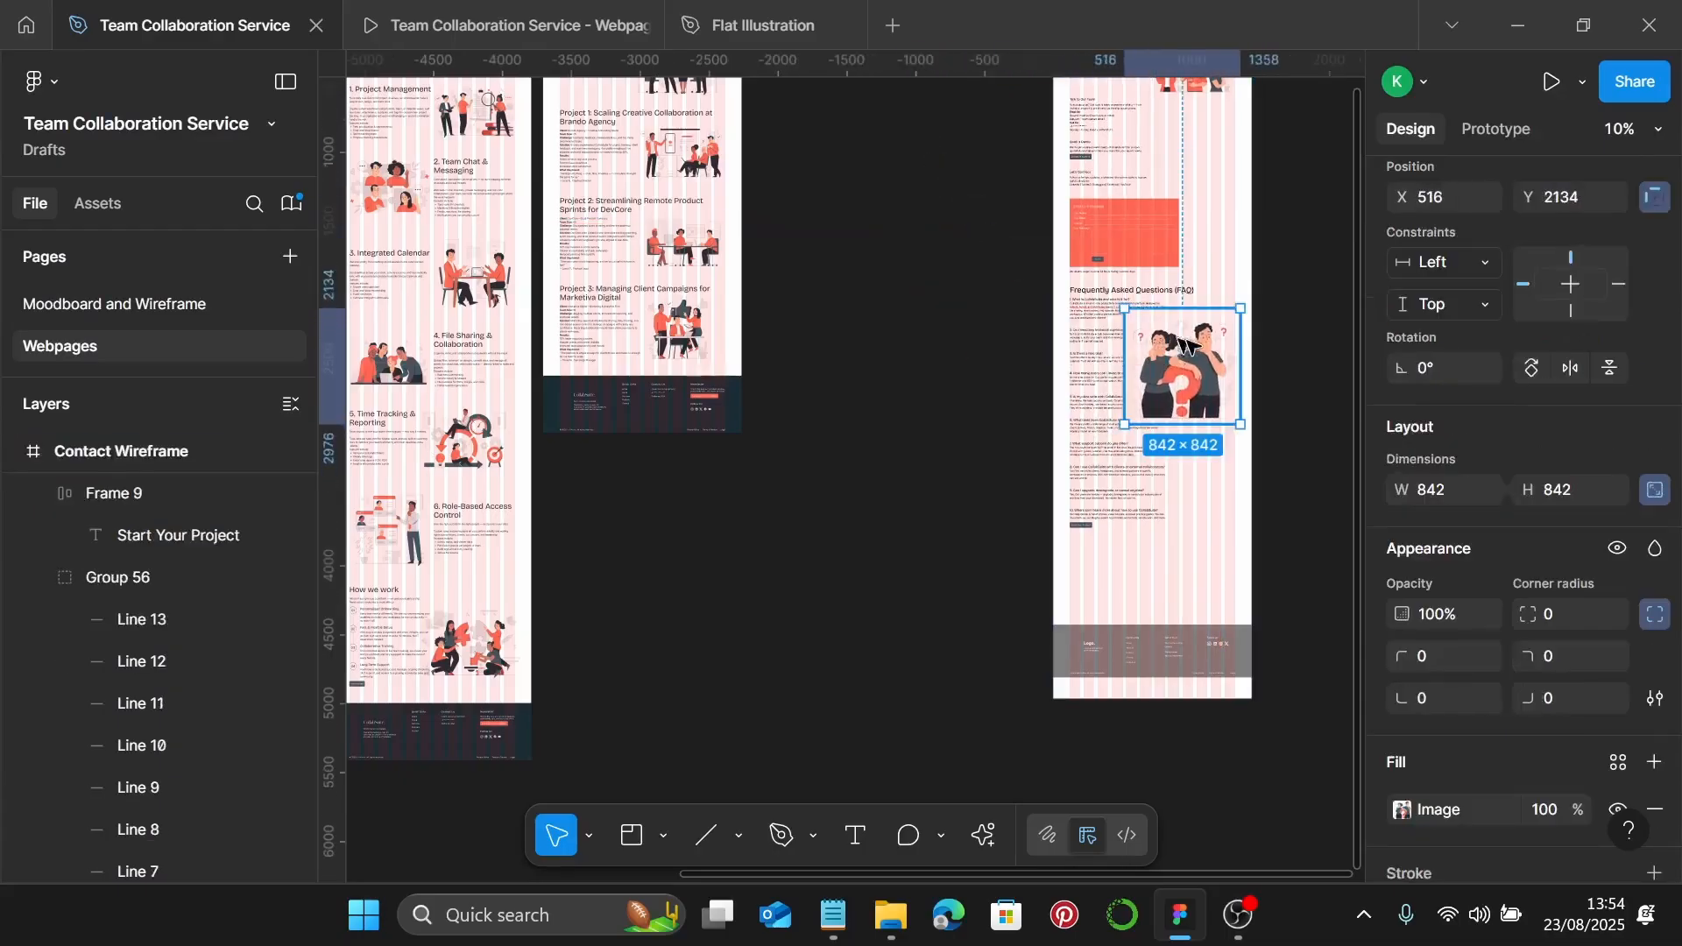
{"action": "scroll", "coordinate": [1193, 351], "scroll_direction": "up", "scroll_amount": 5}
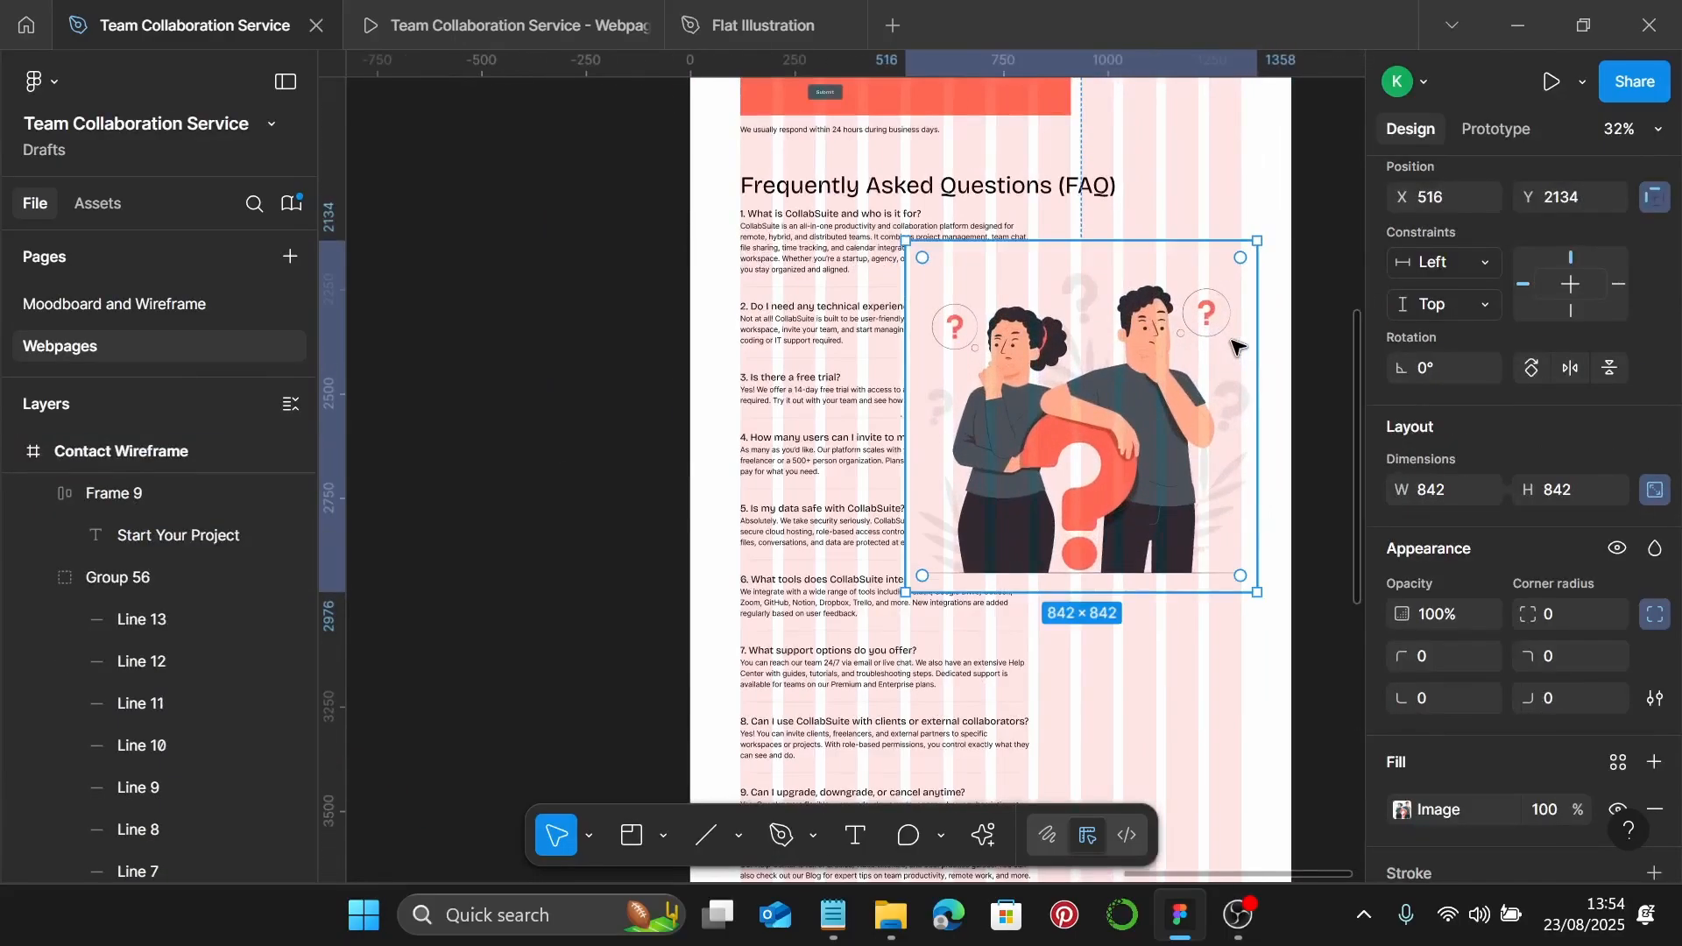
Resize the question-mark illustration proportionally to a width of 530
{"action": "left_click", "coordinate": [1465, 493]}
{"action": "type", "text": "530"}
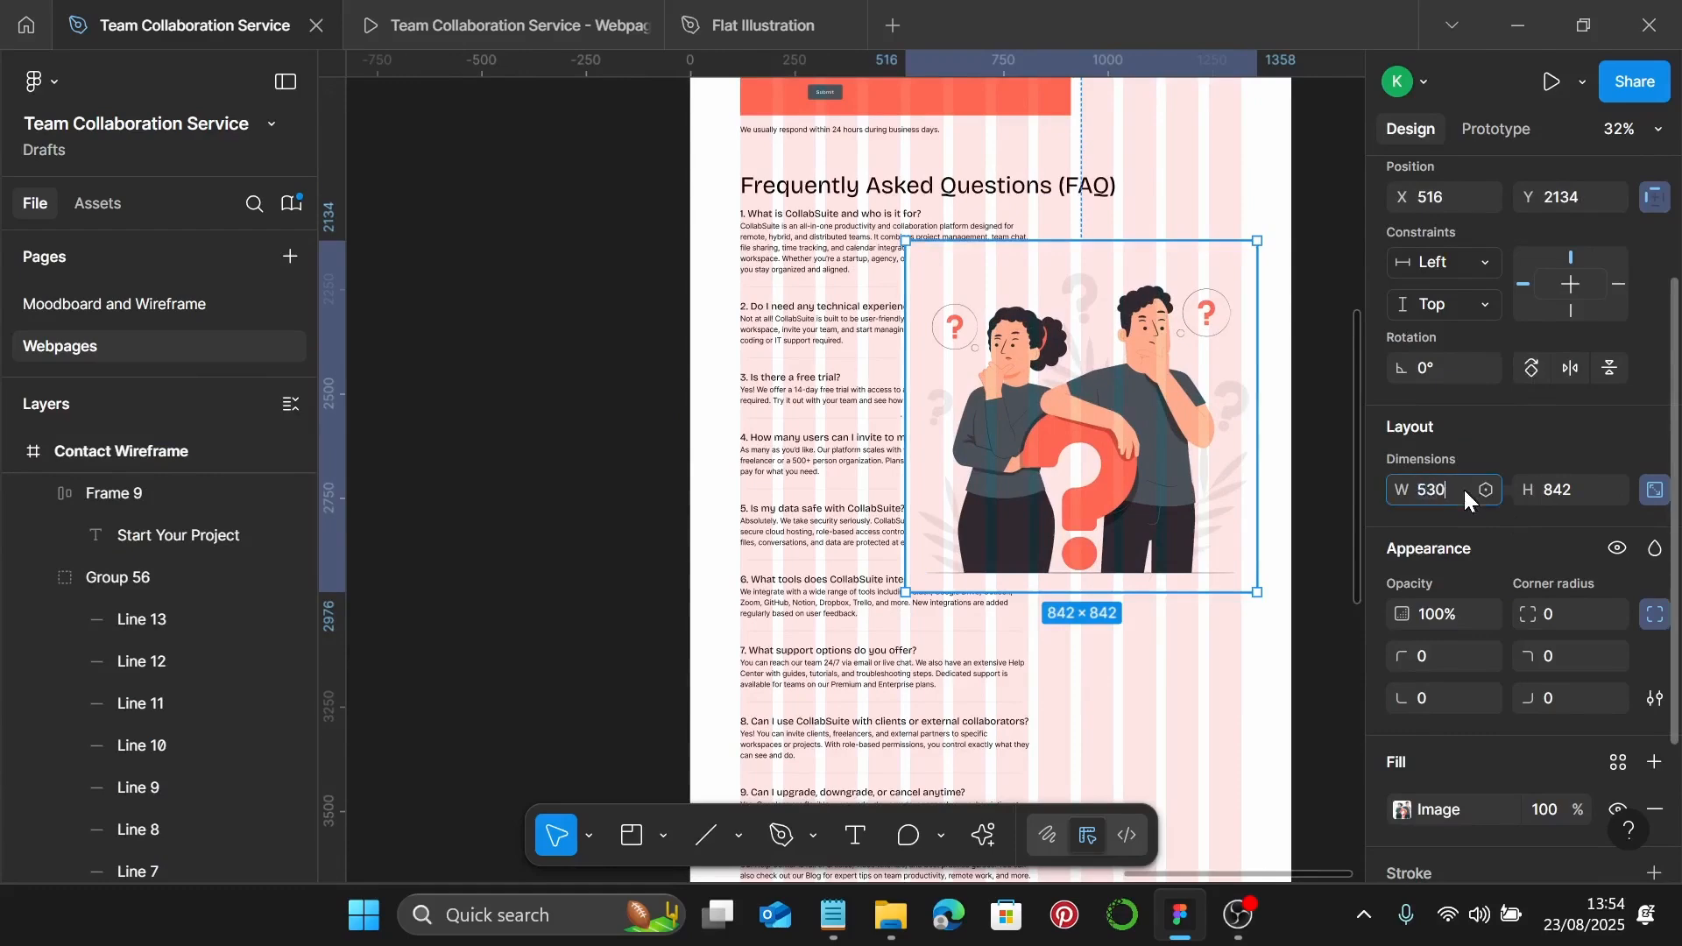
{"action": "key", "text": "Return"}
{"action": "scroll", "coordinate": [1126, 379], "scroll_direction": "up", "scroll_amount": 2}
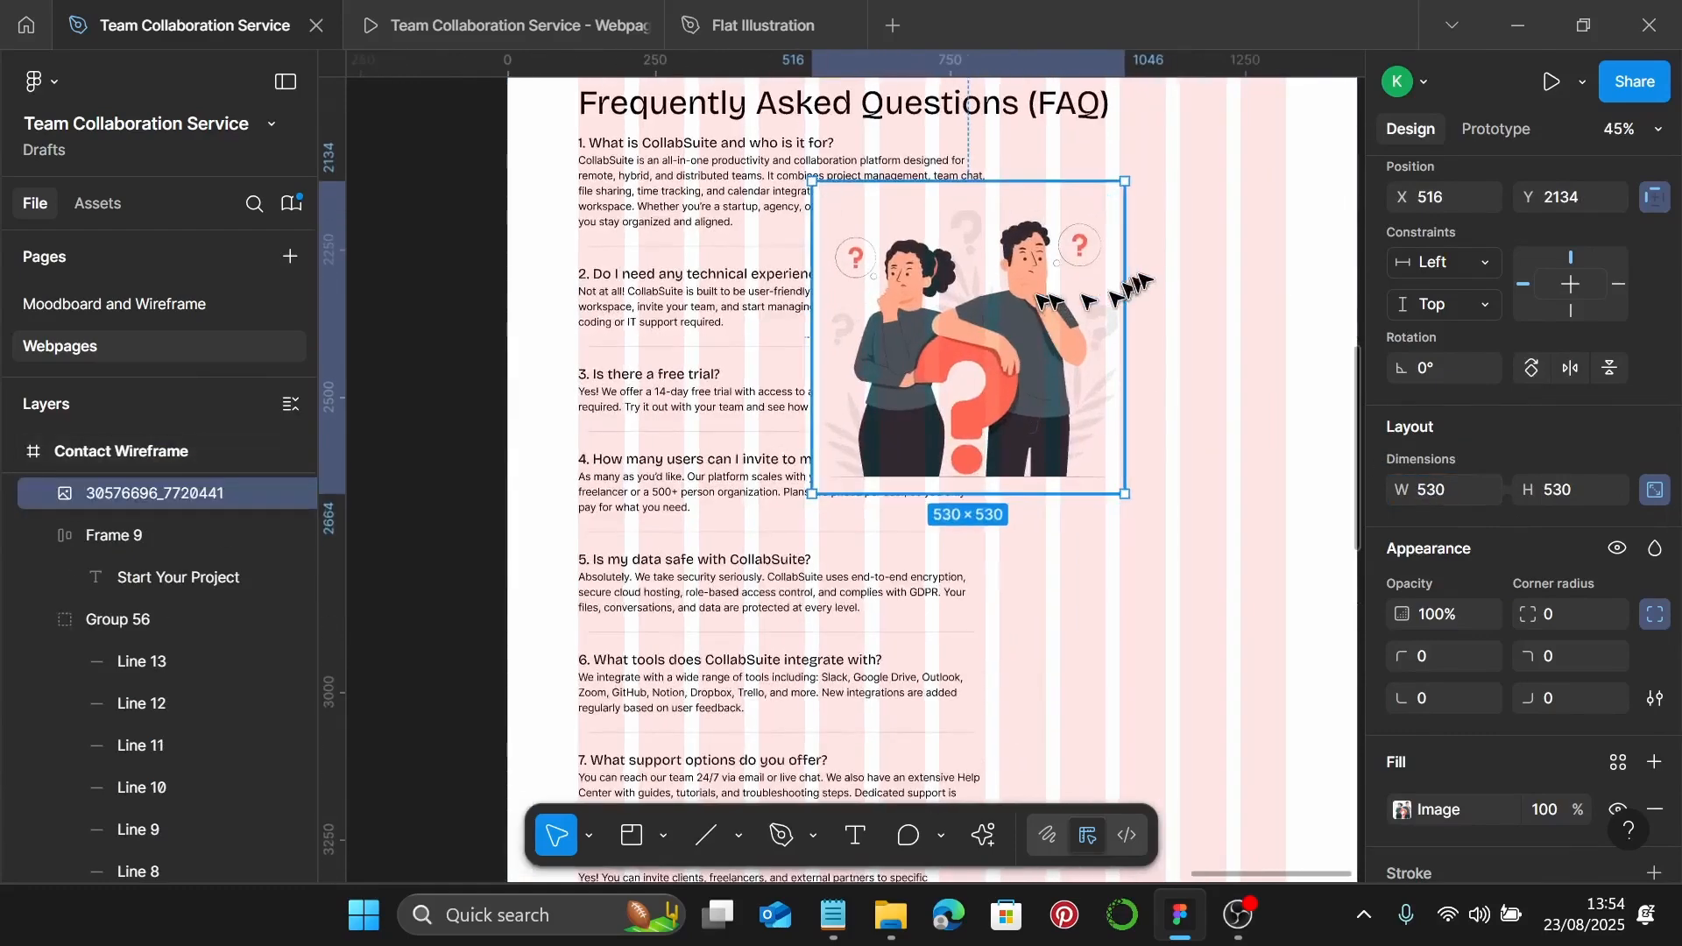
Position the illustration beside the first FAQ blocks at X 790, with its right edge flush with the last grid column
{"action": "left_click_drag", "start_coordinate": [1044, 298], "coordinate": [1206, 238]}
{"action": "scroll", "coordinate": [1206, 239], "scroll_direction": "right", "scroll_amount": 2}
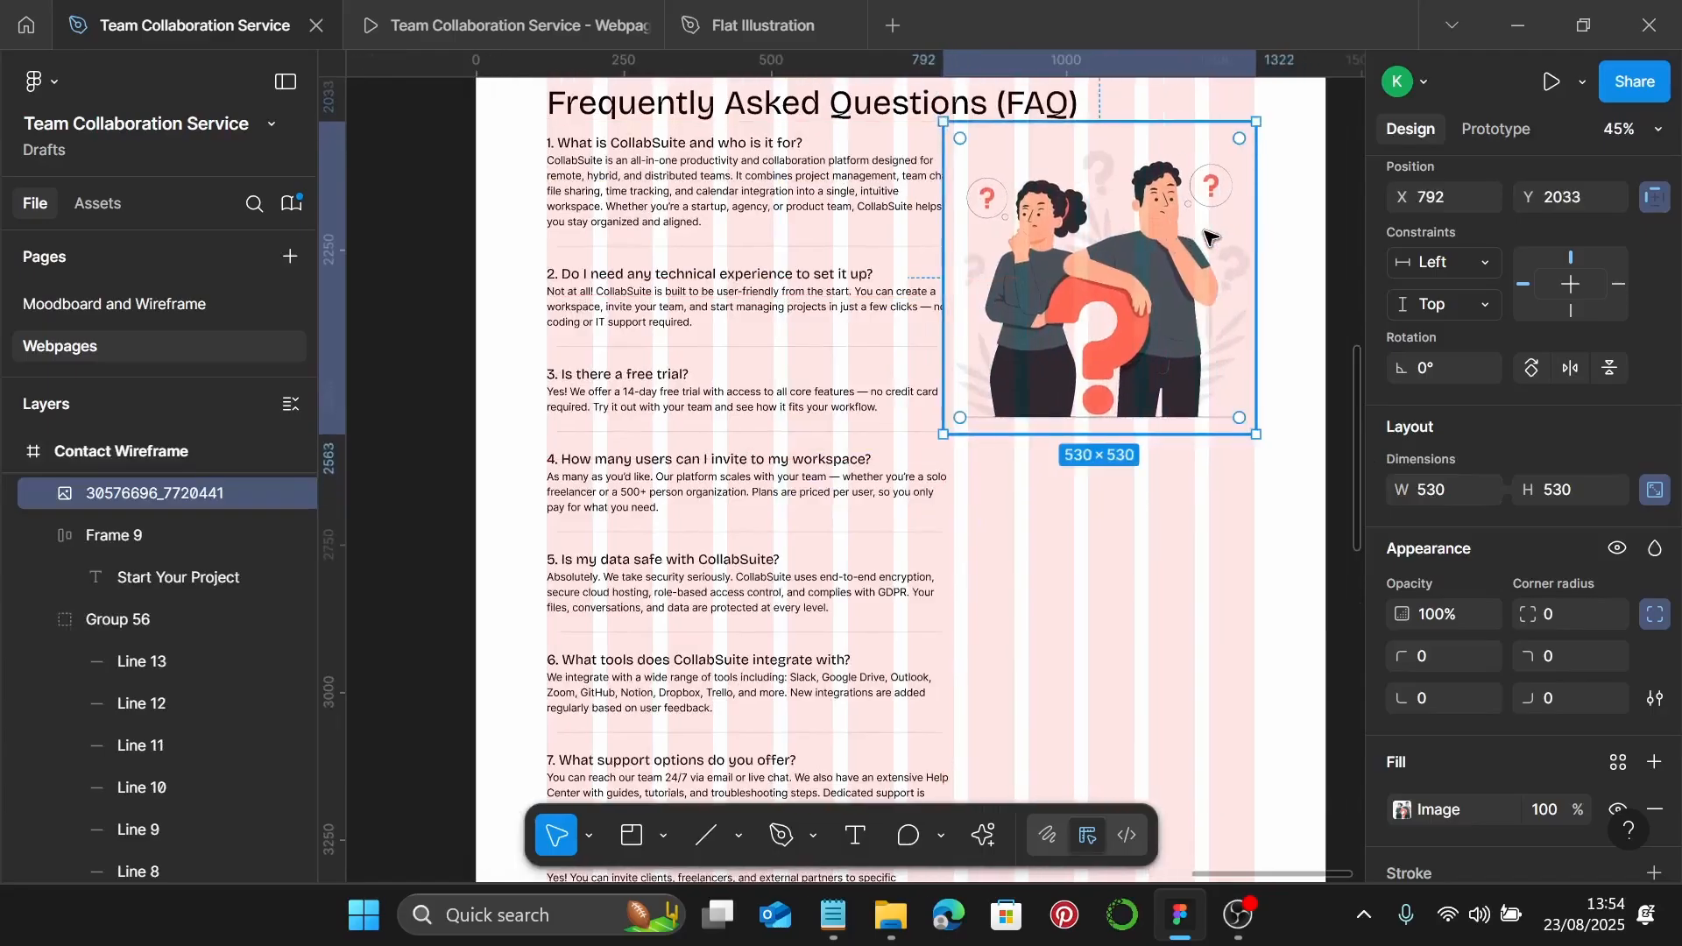
{"action": "scroll", "coordinate": [1240, 404], "scroll_direction": "up", "scroll_amount": 5}
{"action": "scroll", "coordinate": [1234, 453], "scroll_direction": "up", "scroll_amount": 5}
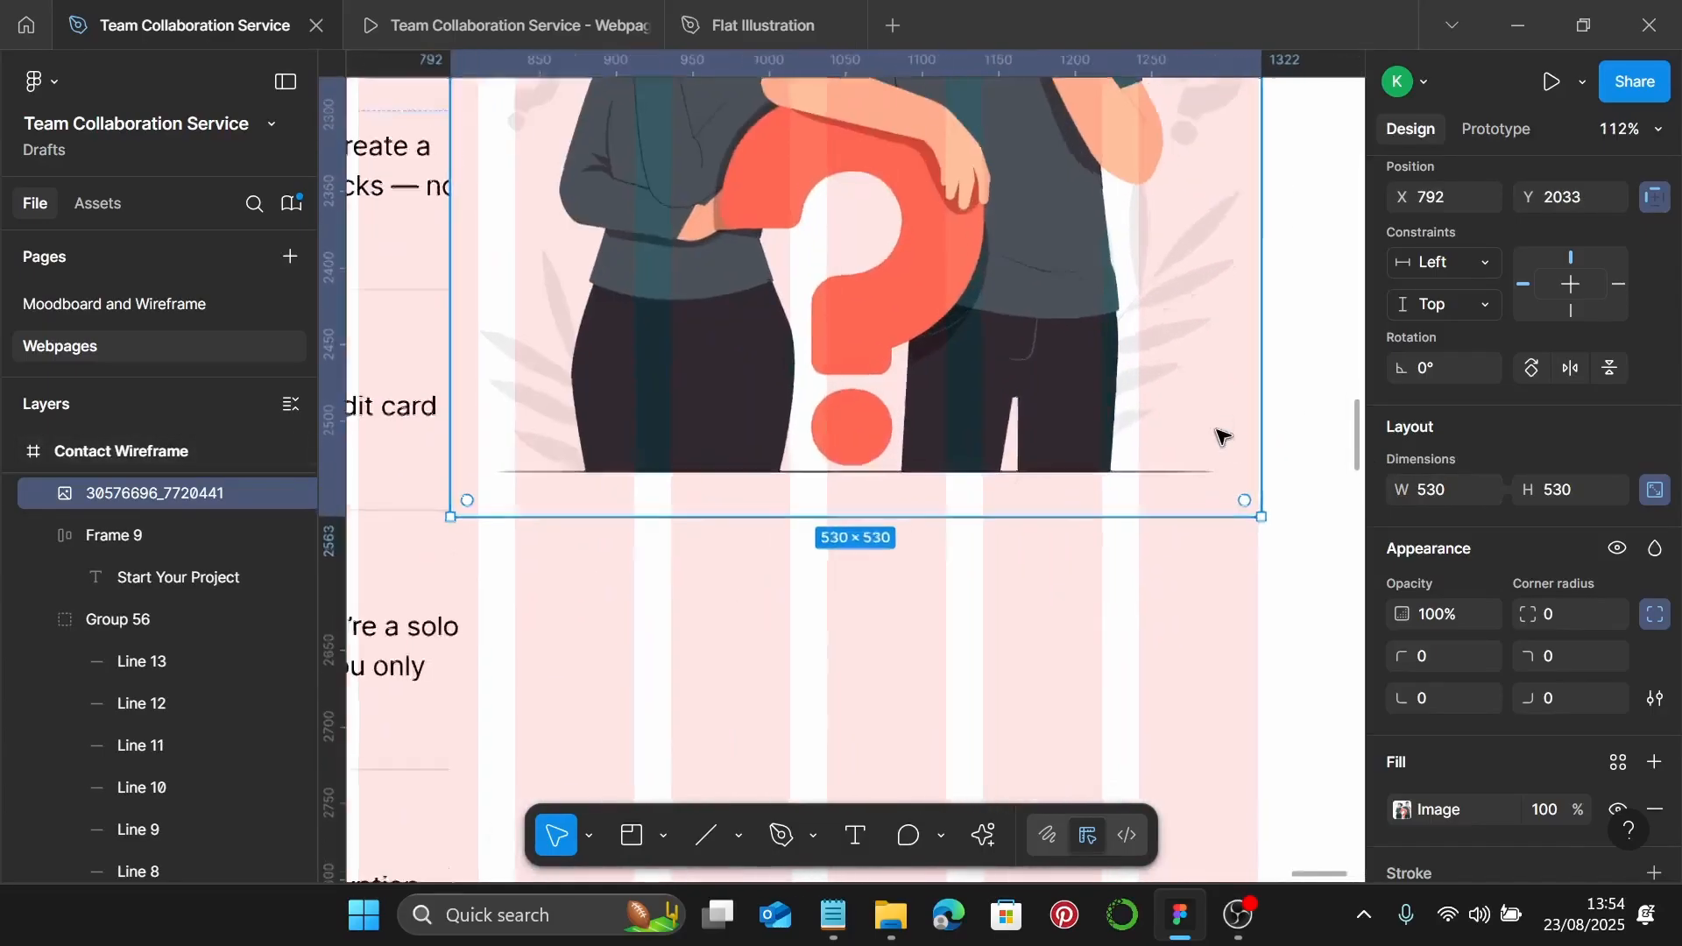
{"action": "left_click_drag", "start_coordinate": [1232, 364], "coordinate": [1217, 349]}
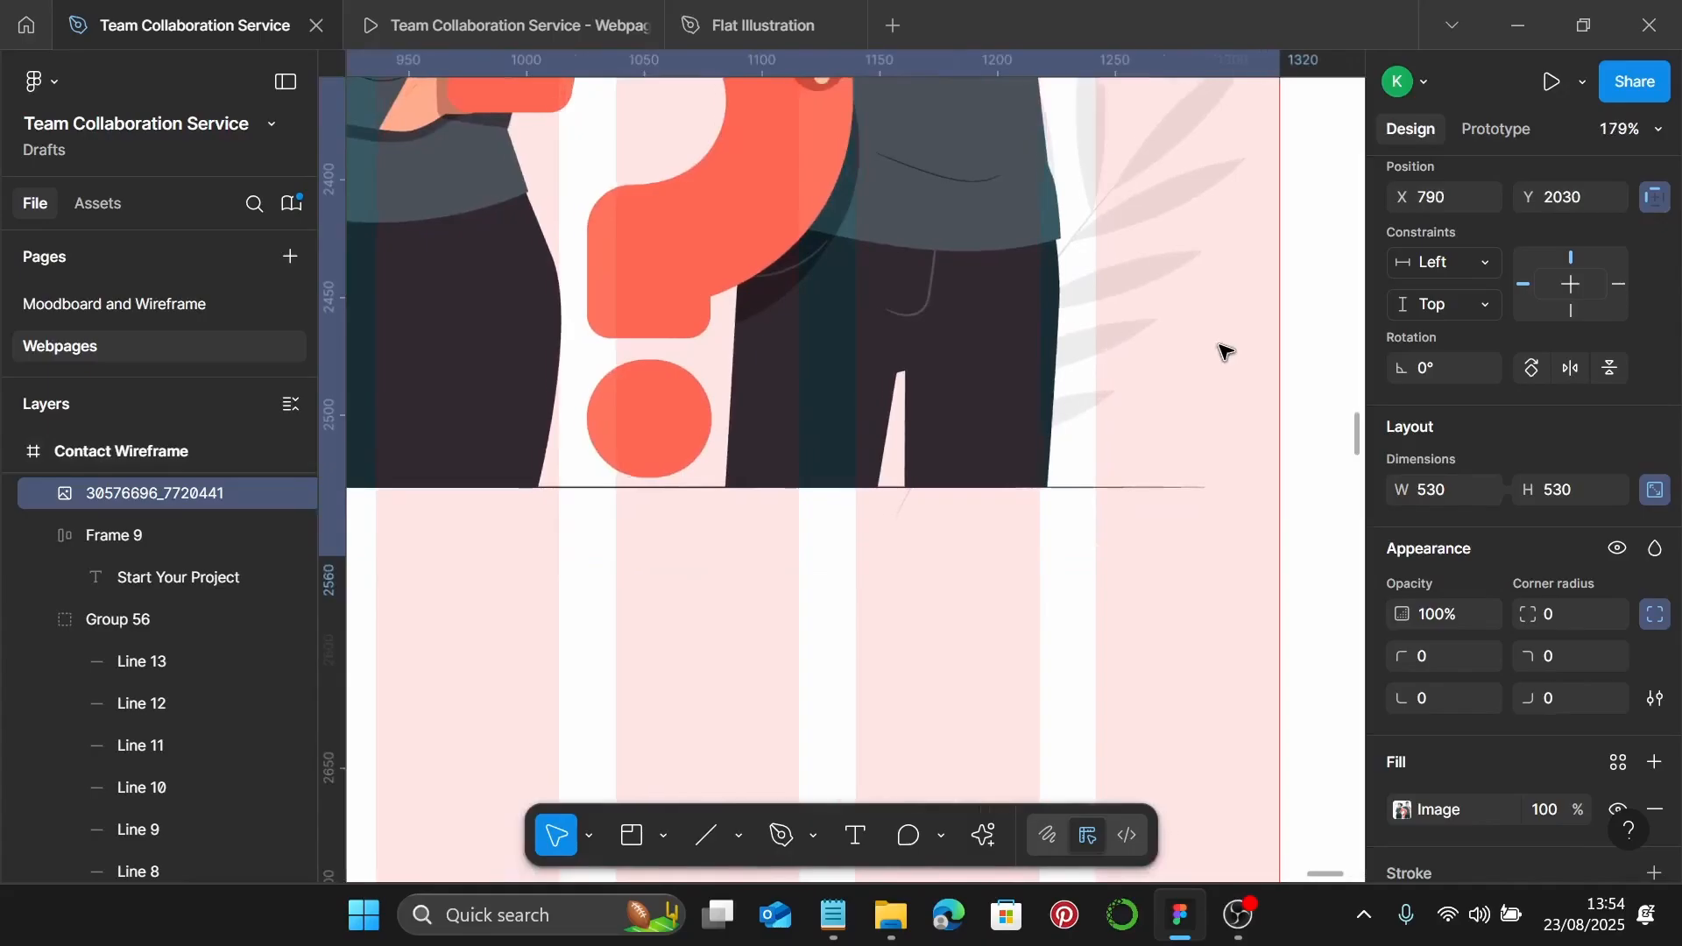
Raise the illustration to Y 1973 beside the FAQ heading and send it behind the text
{"action": "scroll", "coordinate": [1220, 350], "scroll_direction": "down", "scroll_amount": 8}
{"action": "scroll", "coordinate": [1148, 320], "scroll_direction": "up", "scroll_amount": 2}
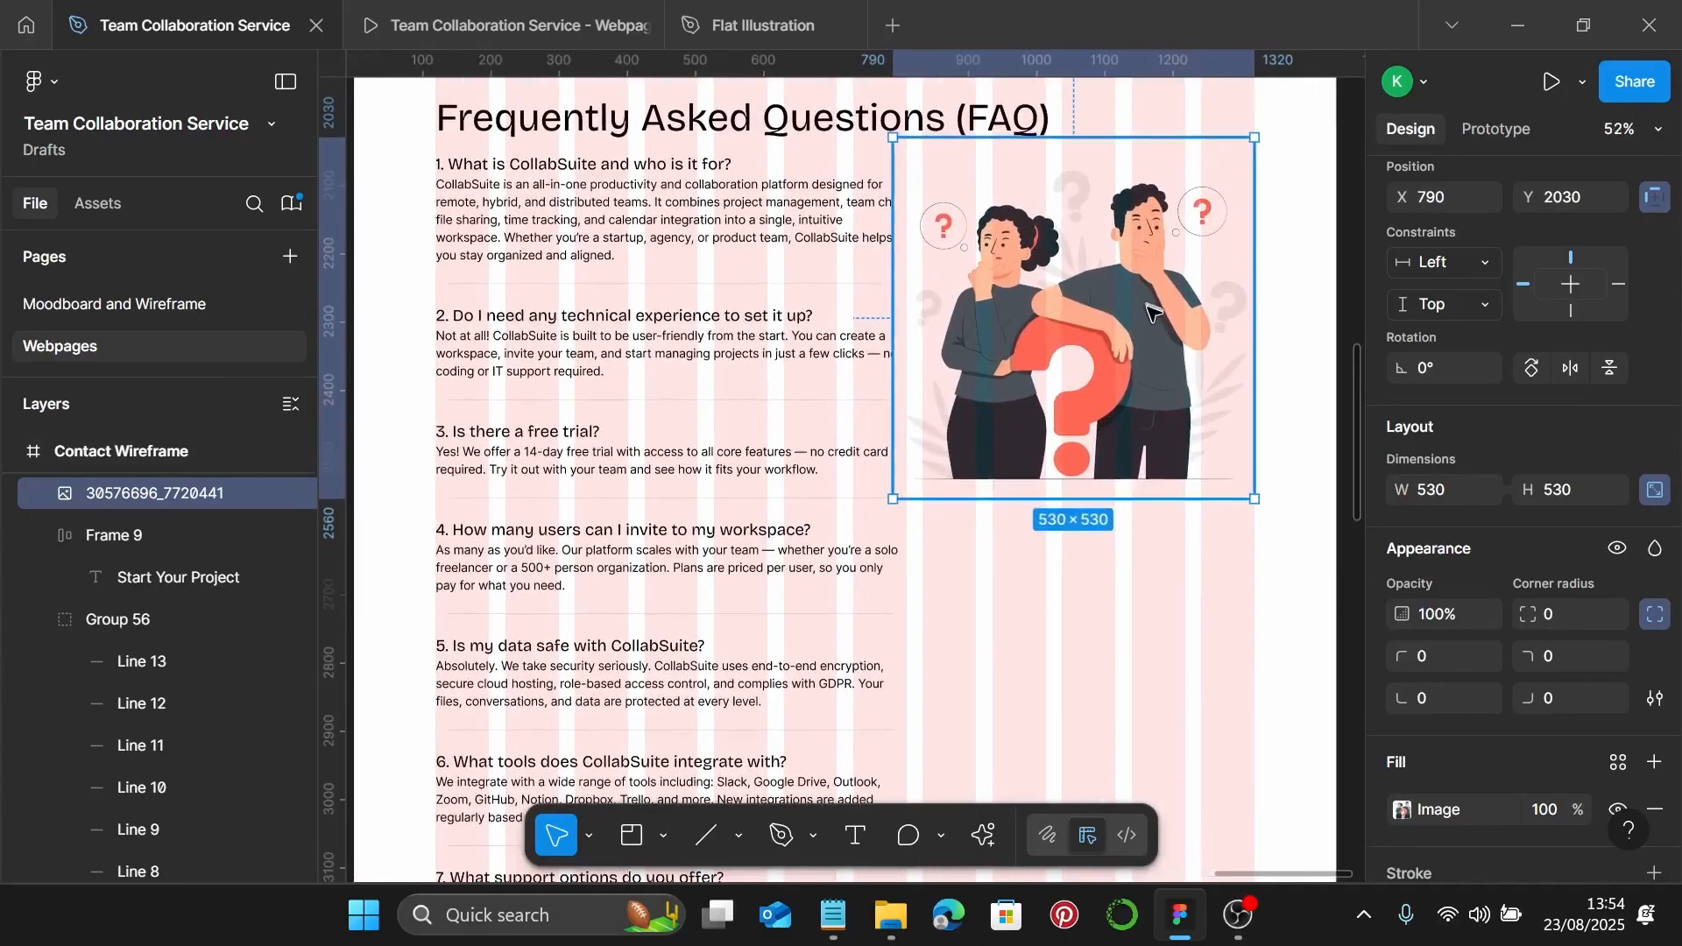
{"action": "mouse_move", "coordinate": [1149, 309]}
{"action": "left_mouse_down"}
{"action": "mouse_move", "coordinate": [1140, 335]}
{"action": "mouse_move", "coordinate": [1131, 323]}
{"action": "left_mouse_up"}
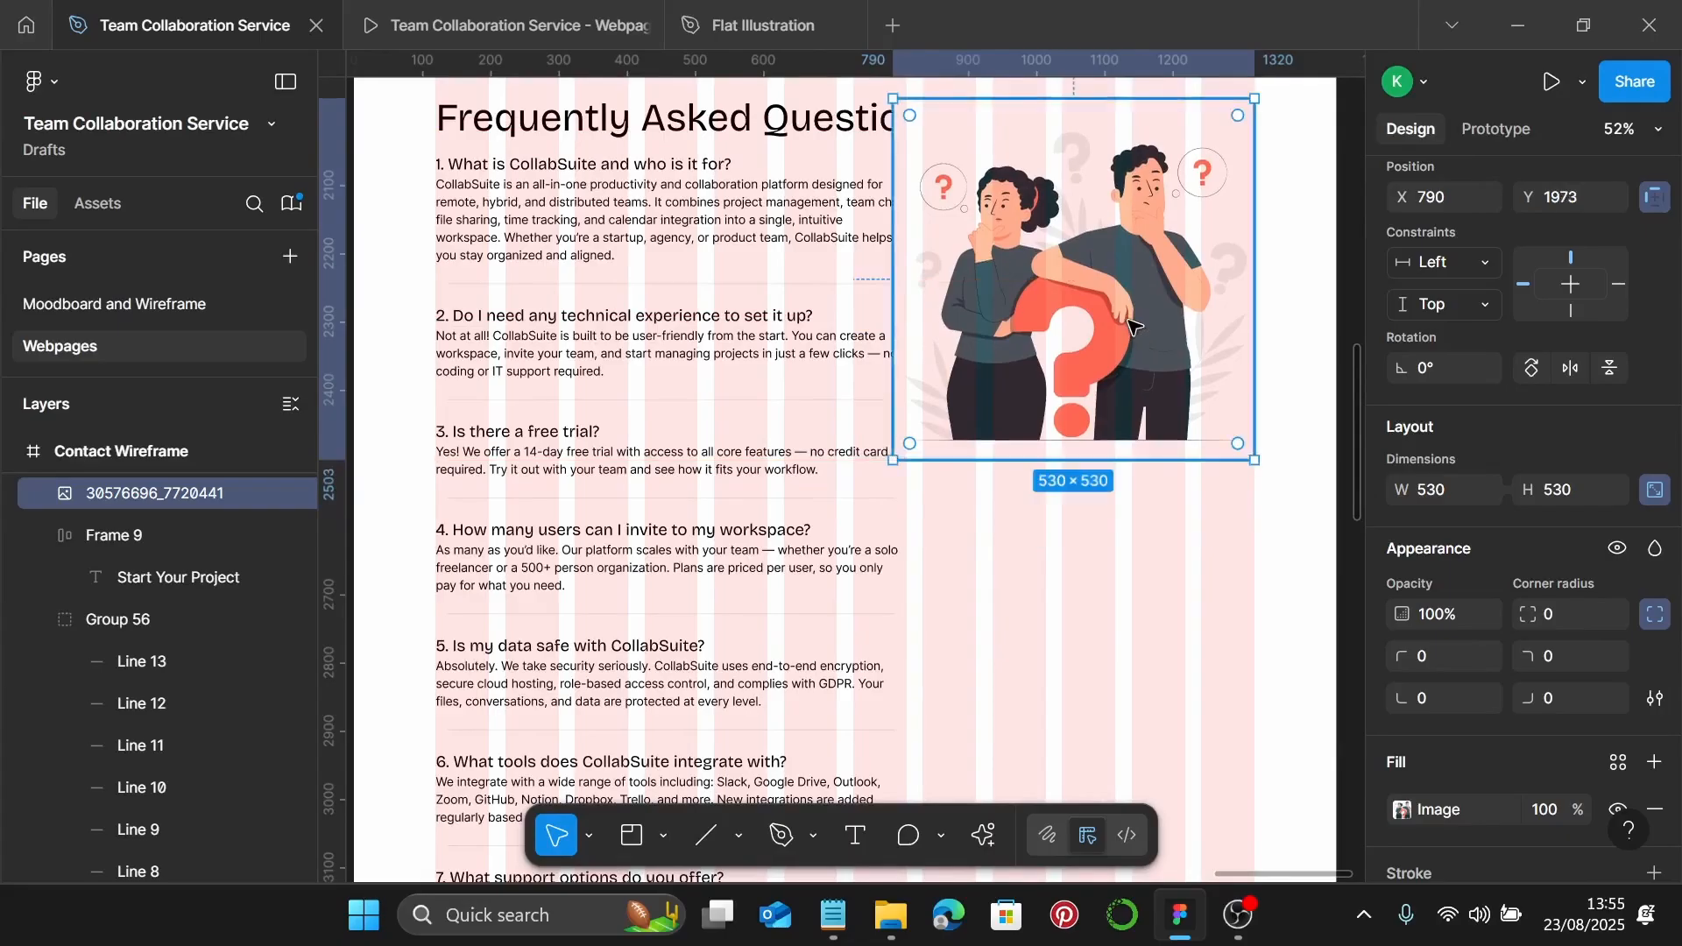
{"action": "key", "text": "ctrl+shift+bracketleft"}
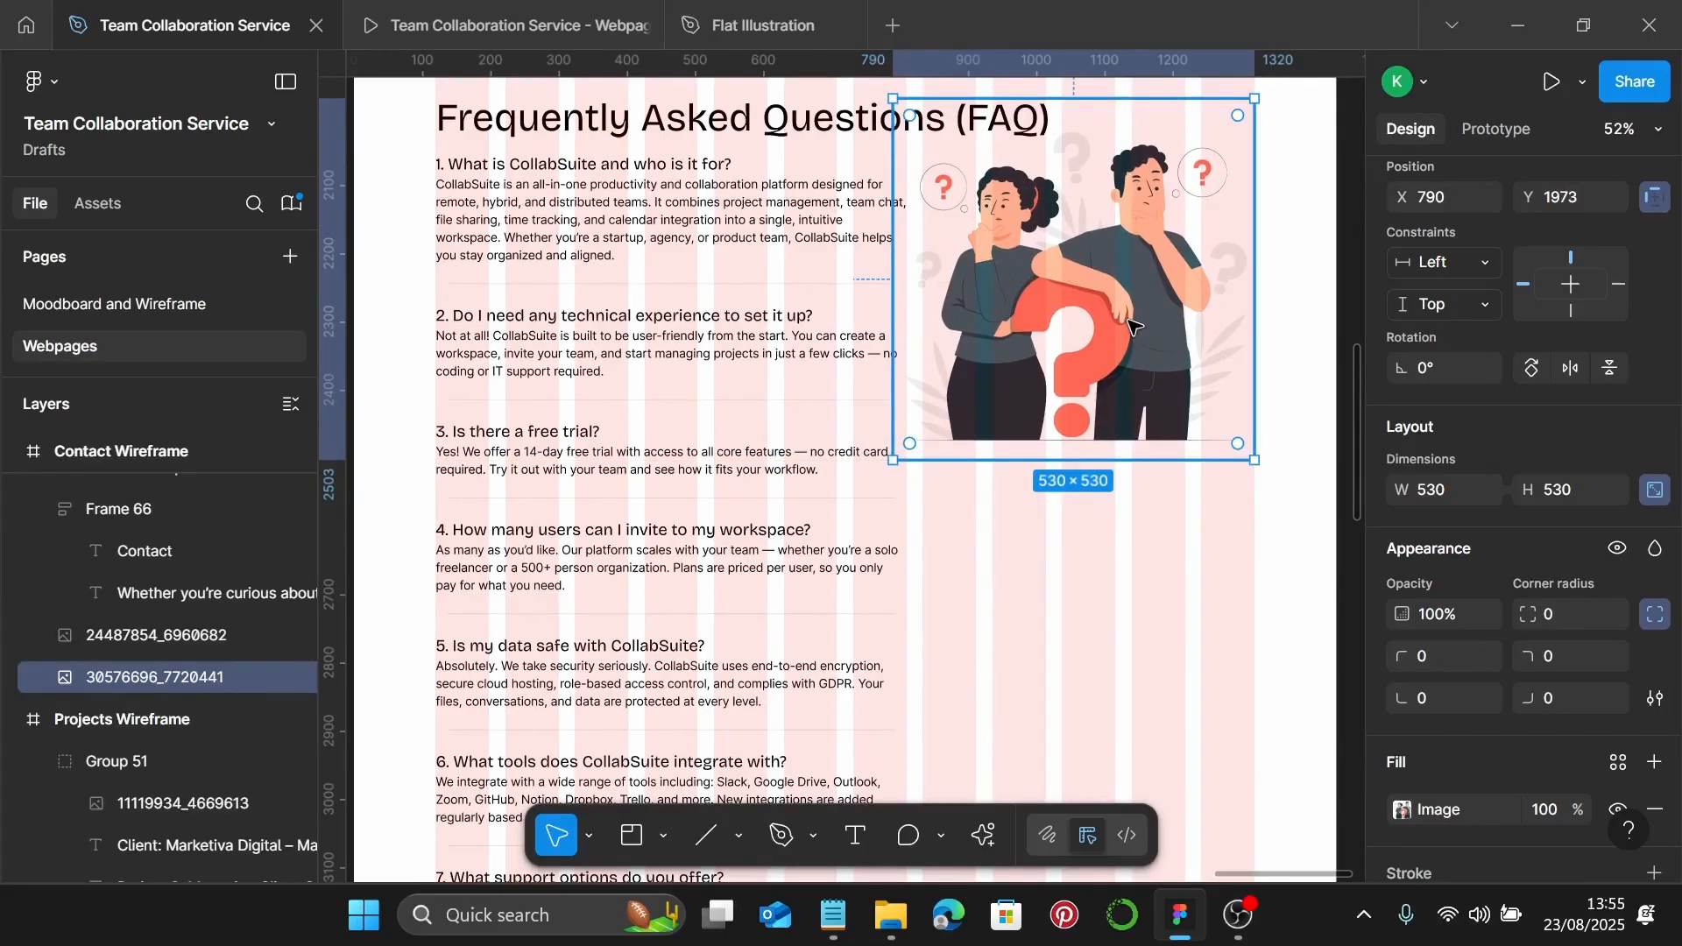
Group the whole FAQ section: heading, ten questions, dividers, Start Your Project button and question-mark illustration
{"action": "scroll", "coordinate": [1095, 490], "scroll_direction": "down", "scroll_amount": 5}
{"action": "left_click", "coordinate": [693, 331]}
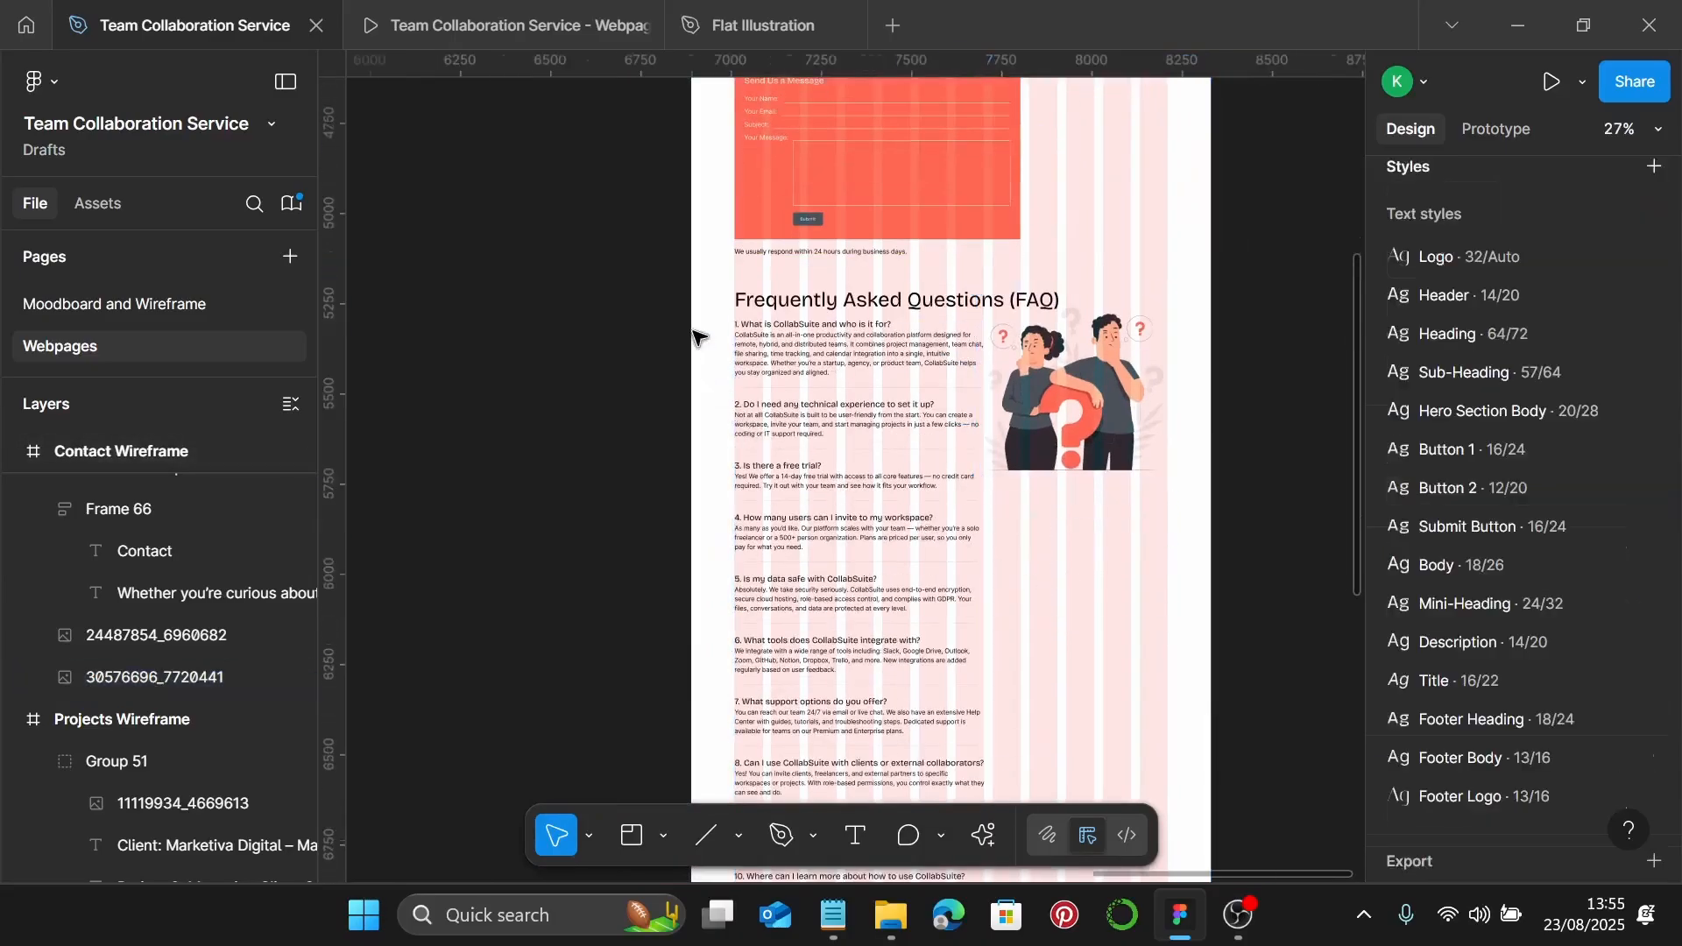
{"action": "scroll", "coordinate": [693, 333], "scroll_direction": "down", "scroll_amount": 1}
{"action": "left_click_drag", "start_coordinate": [704, 296], "coordinate": [1051, 670]}
{"action": "scroll", "coordinate": [1054, 674], "scroll_direction": "up", "scroll_amount": 1}
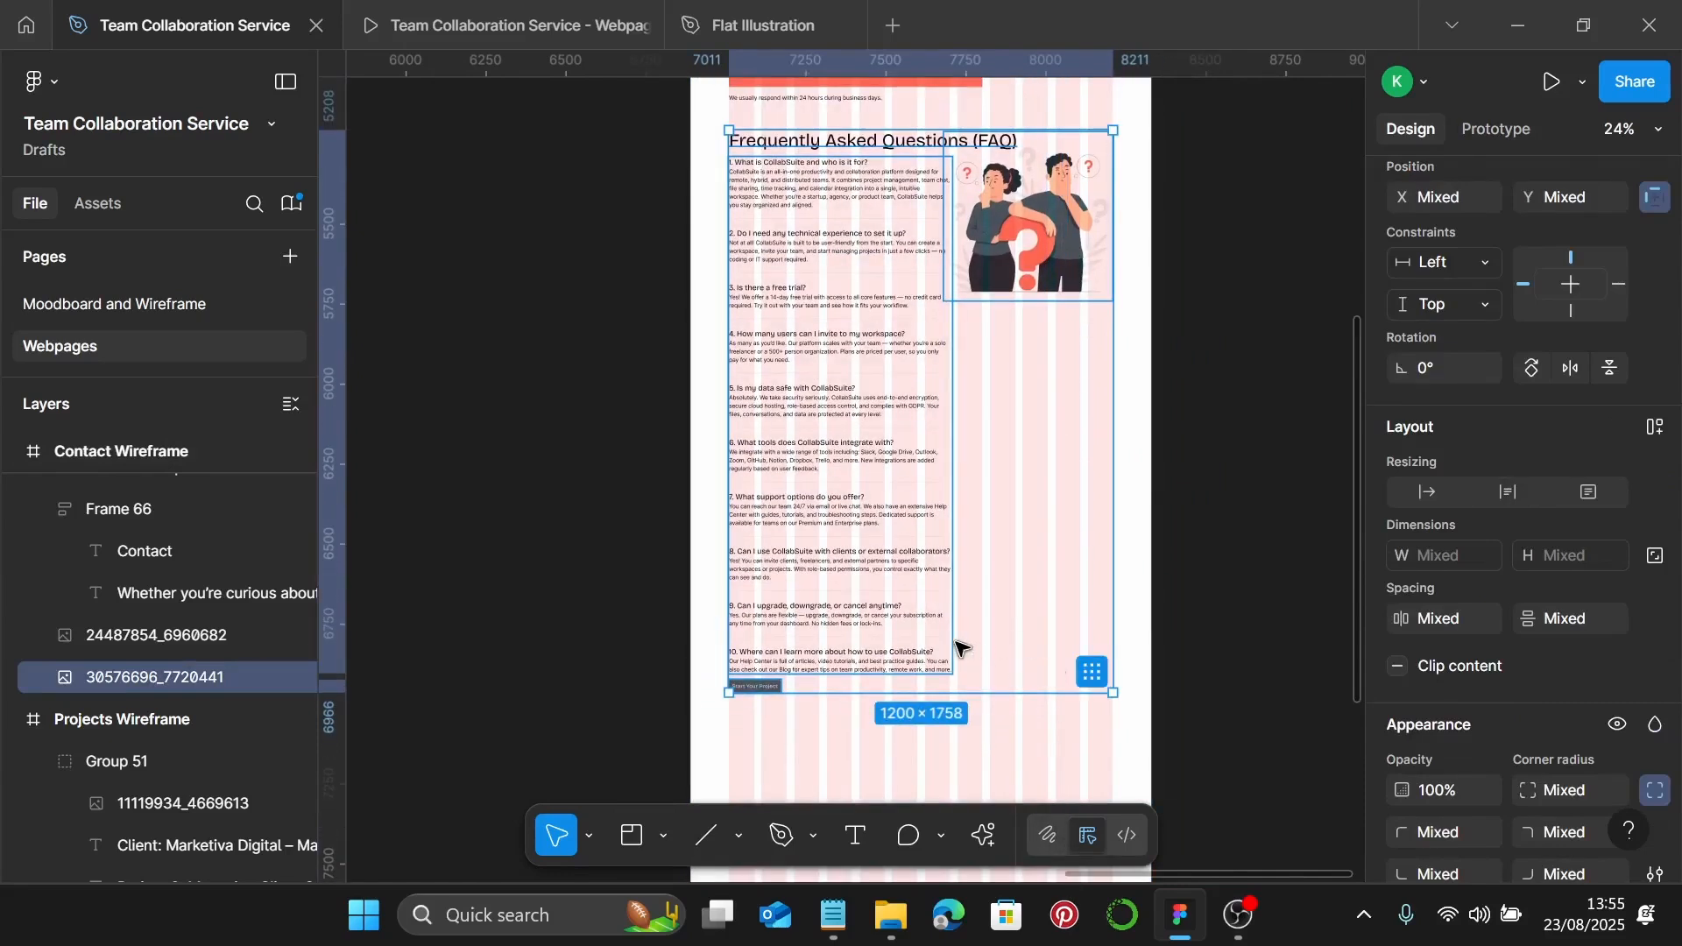
{"action": "key", "text": "ctrl+g"}
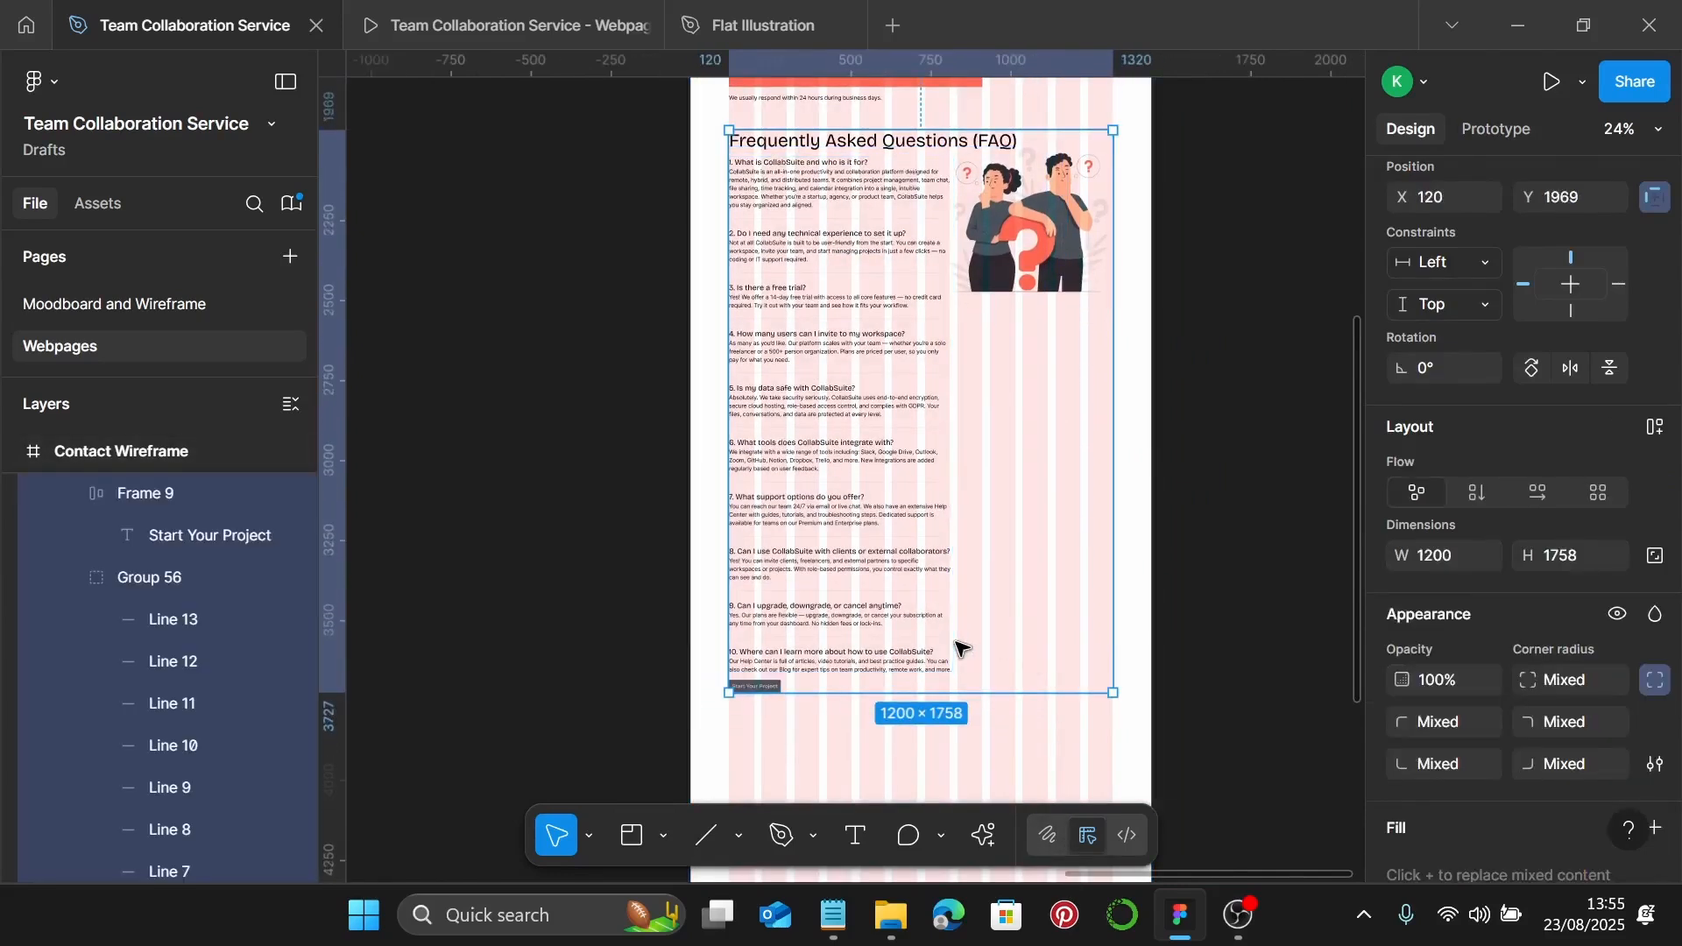
{"action": "scroll", "coordinate": [955, 642], "scroll_direction": "down", "scroll_amount": 1}
{"action": "left_click", "coordinate": [1091, 692]}
{"action": "scroll", "coordinate": [1091, 692], "scroll_direction": "down", "scroll_amount": 6}
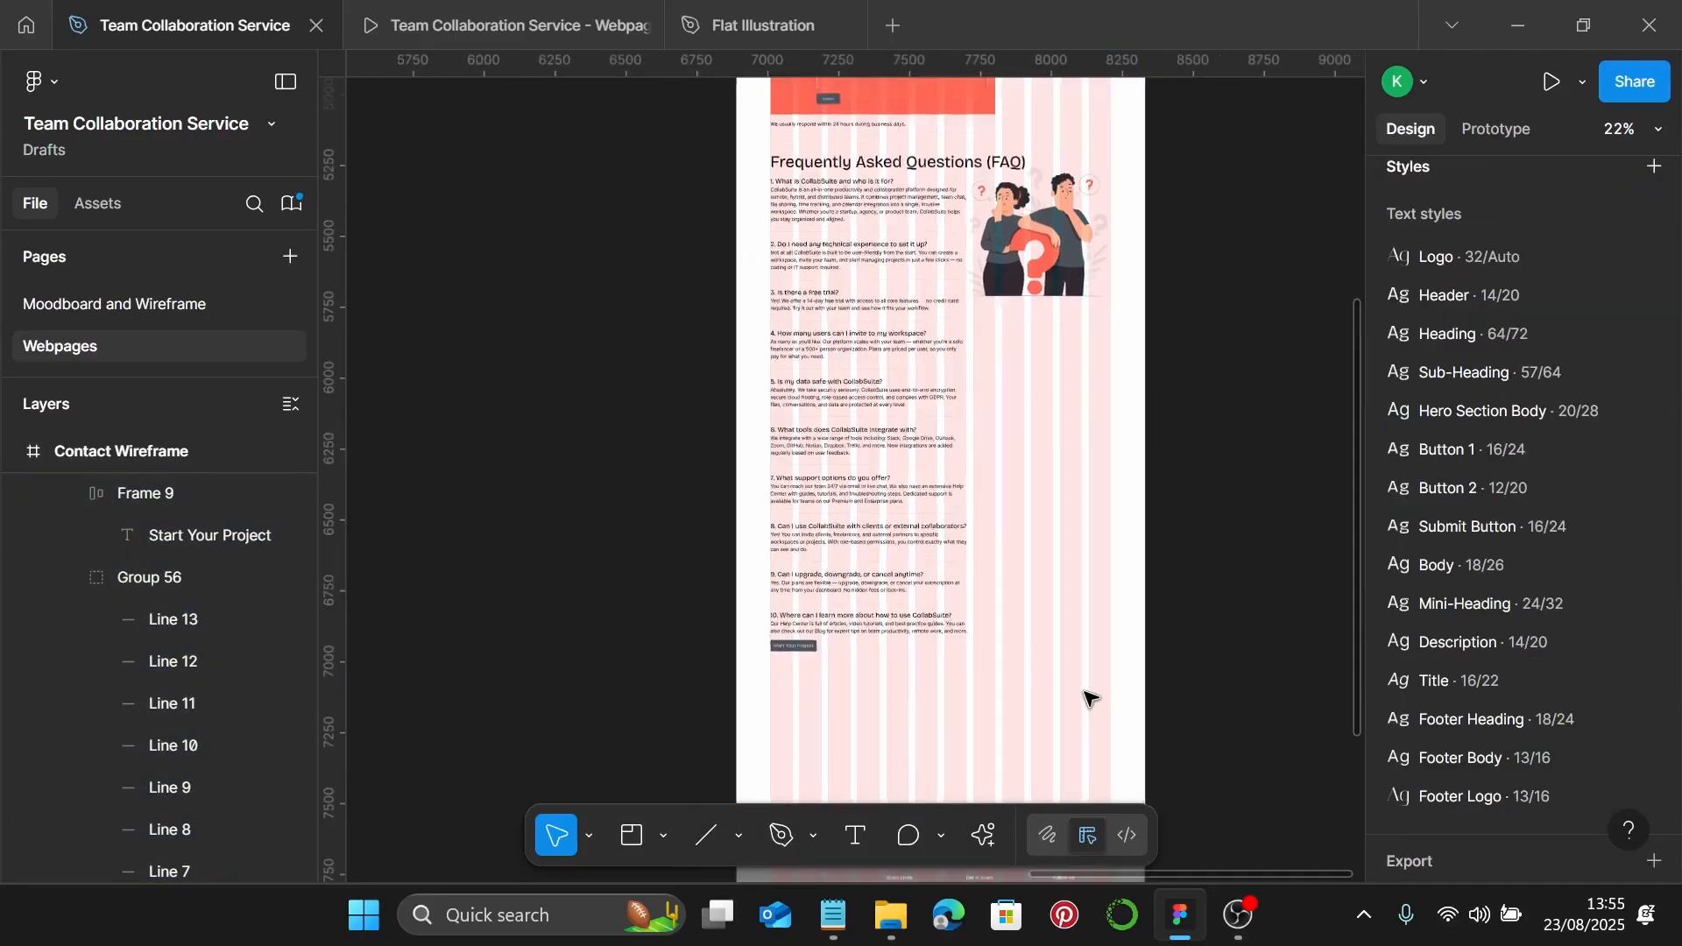
{"action": "left_click", "coordinate": [429, 536]}
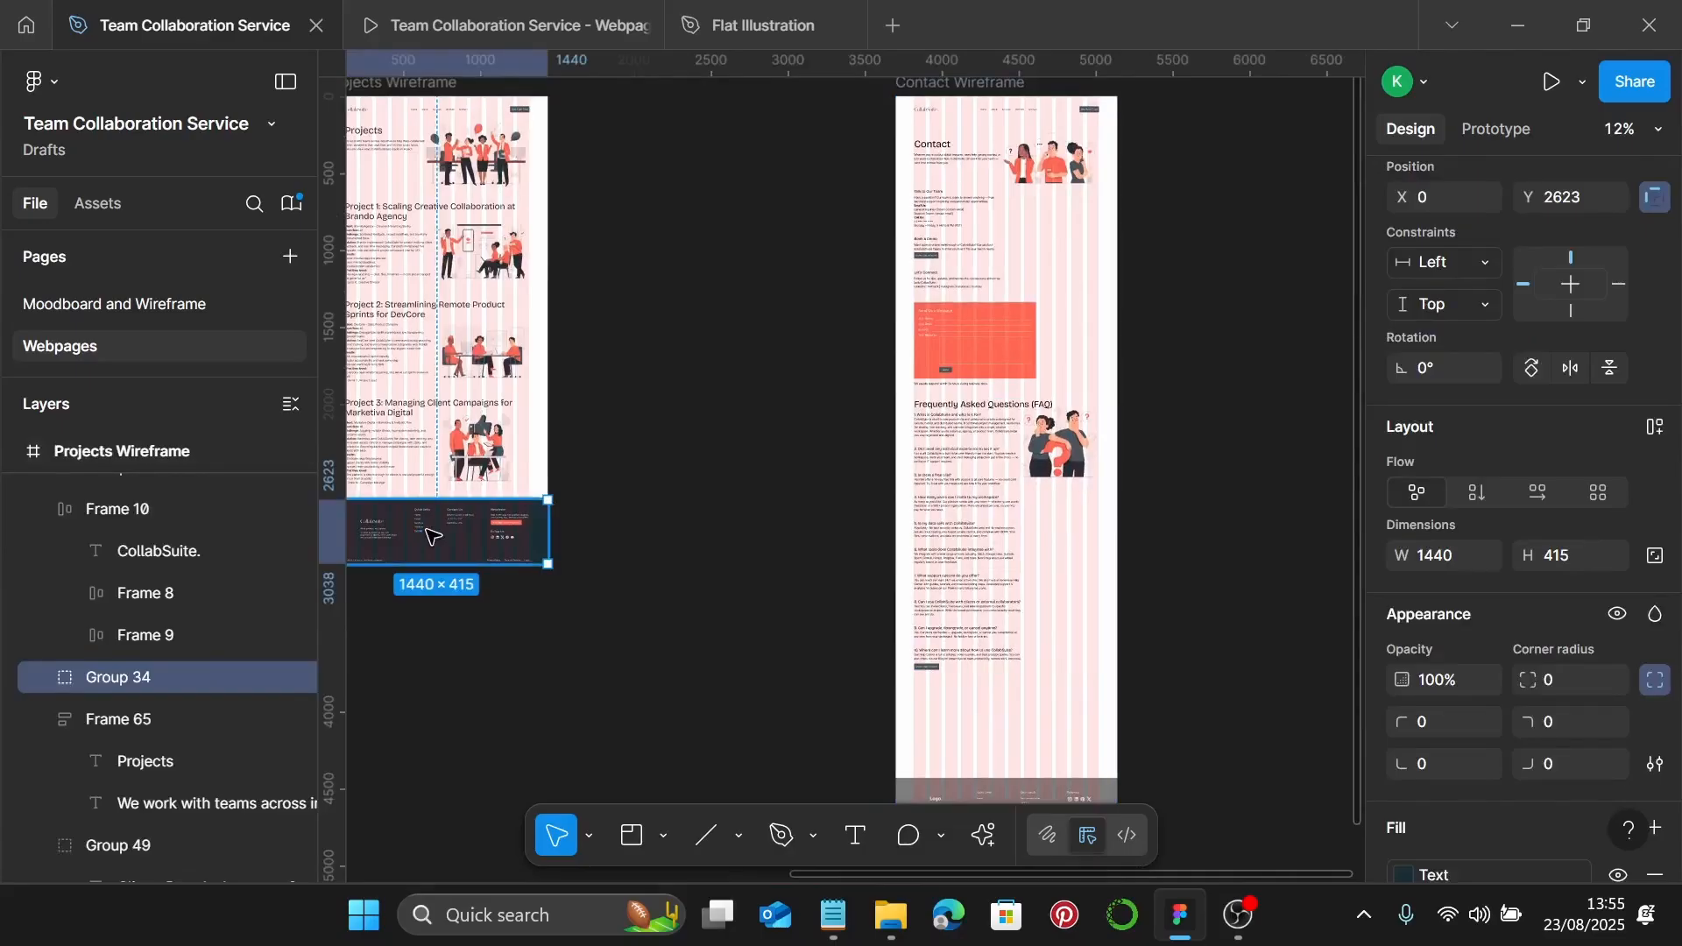
{"action": "scroll", "coordinate": [972, 526], "scroll_direction": "down", "scroll_amount": 4}
{"action": "left_click", "coordinate": [991, 484]}
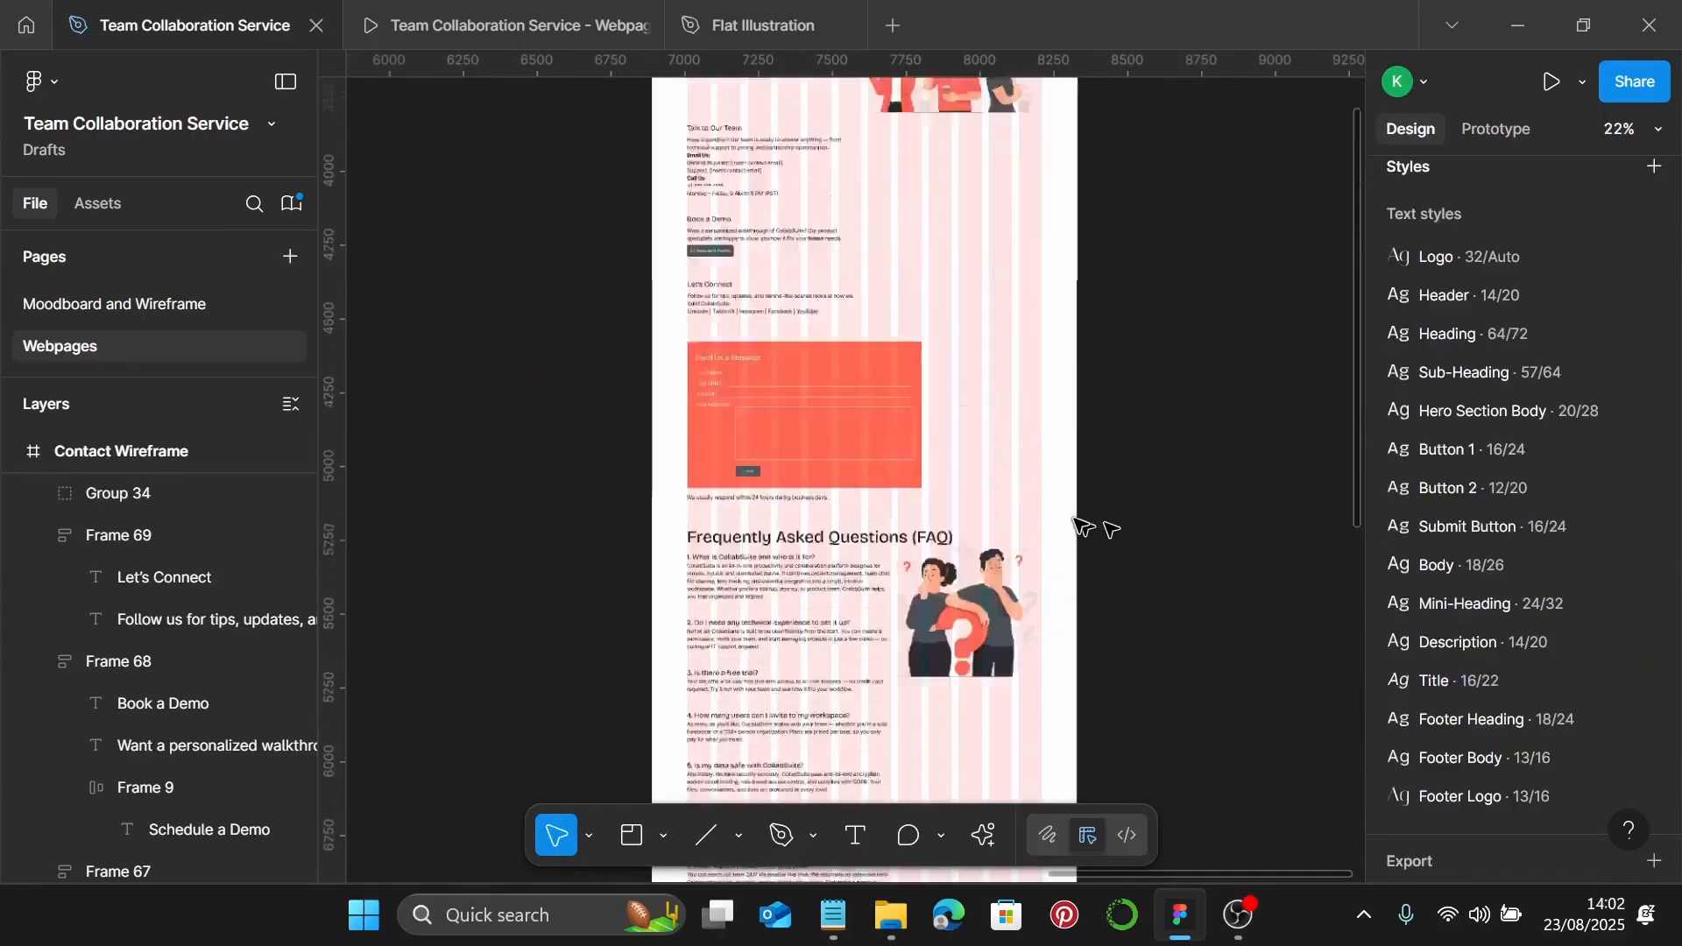
{"action": "scroll", "coordinate": [1095, 524], "scroll_direction": "up", "scroll_amount": 5}
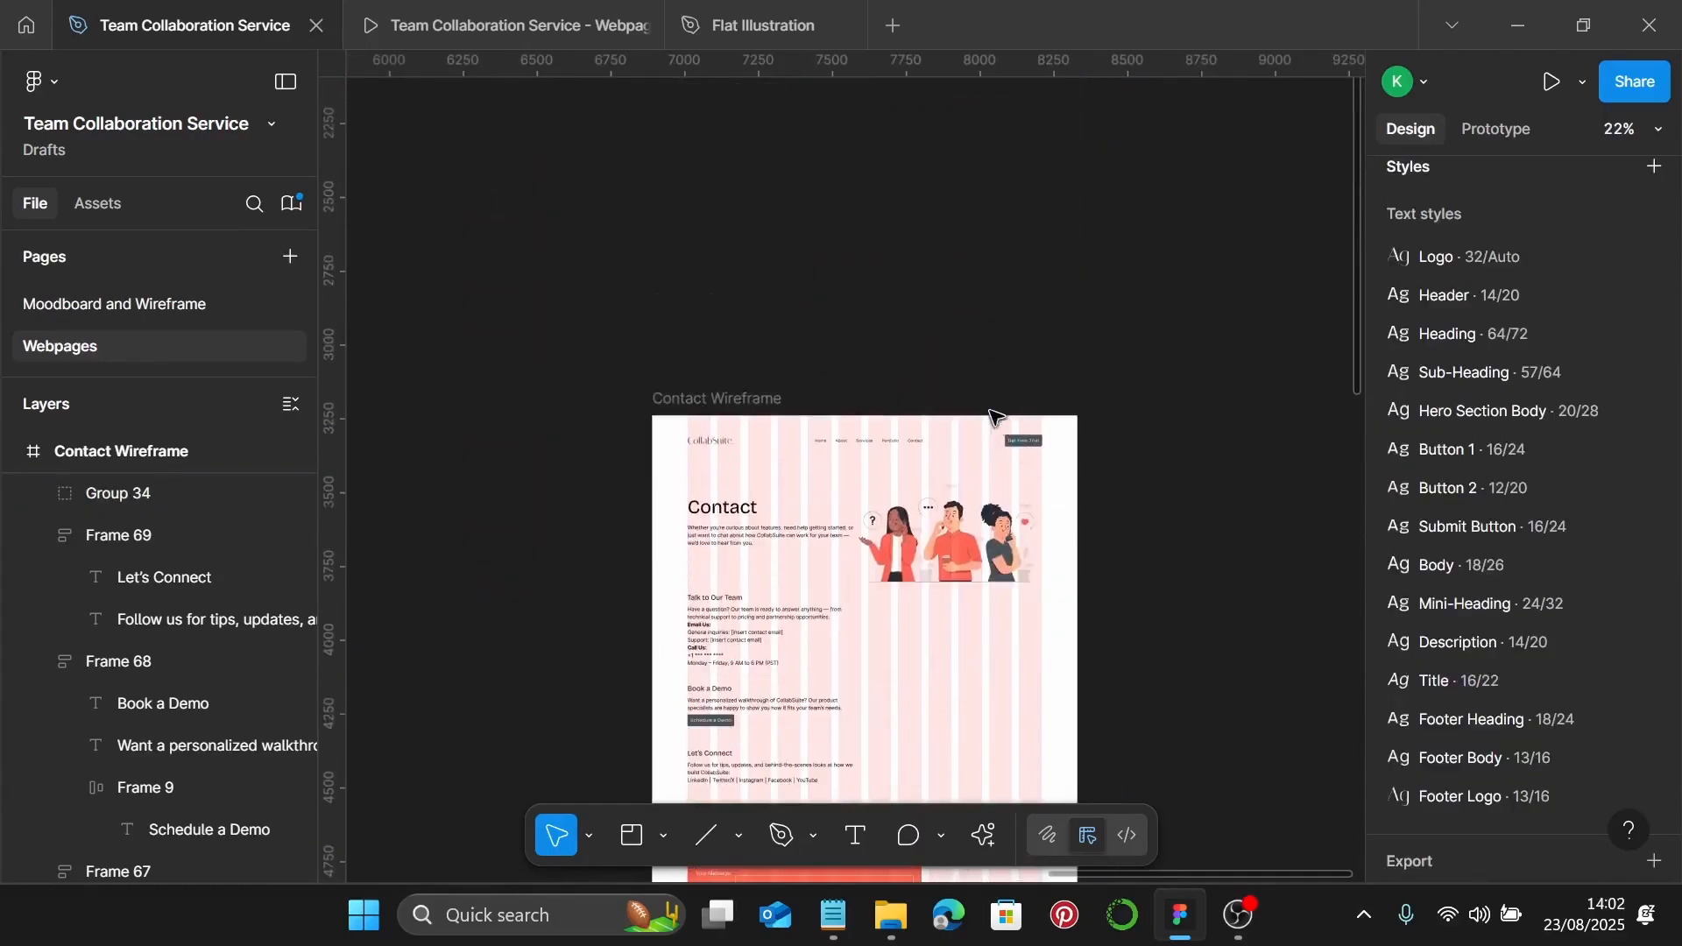
Set the vertical spacing between the Contact page's navigation header and its Contact heading block to 80
{"action": "scroll", "coordinate": [876, 438], "scroll_direction": "up", "scroll_amount": 3, "text": "ctrl"}
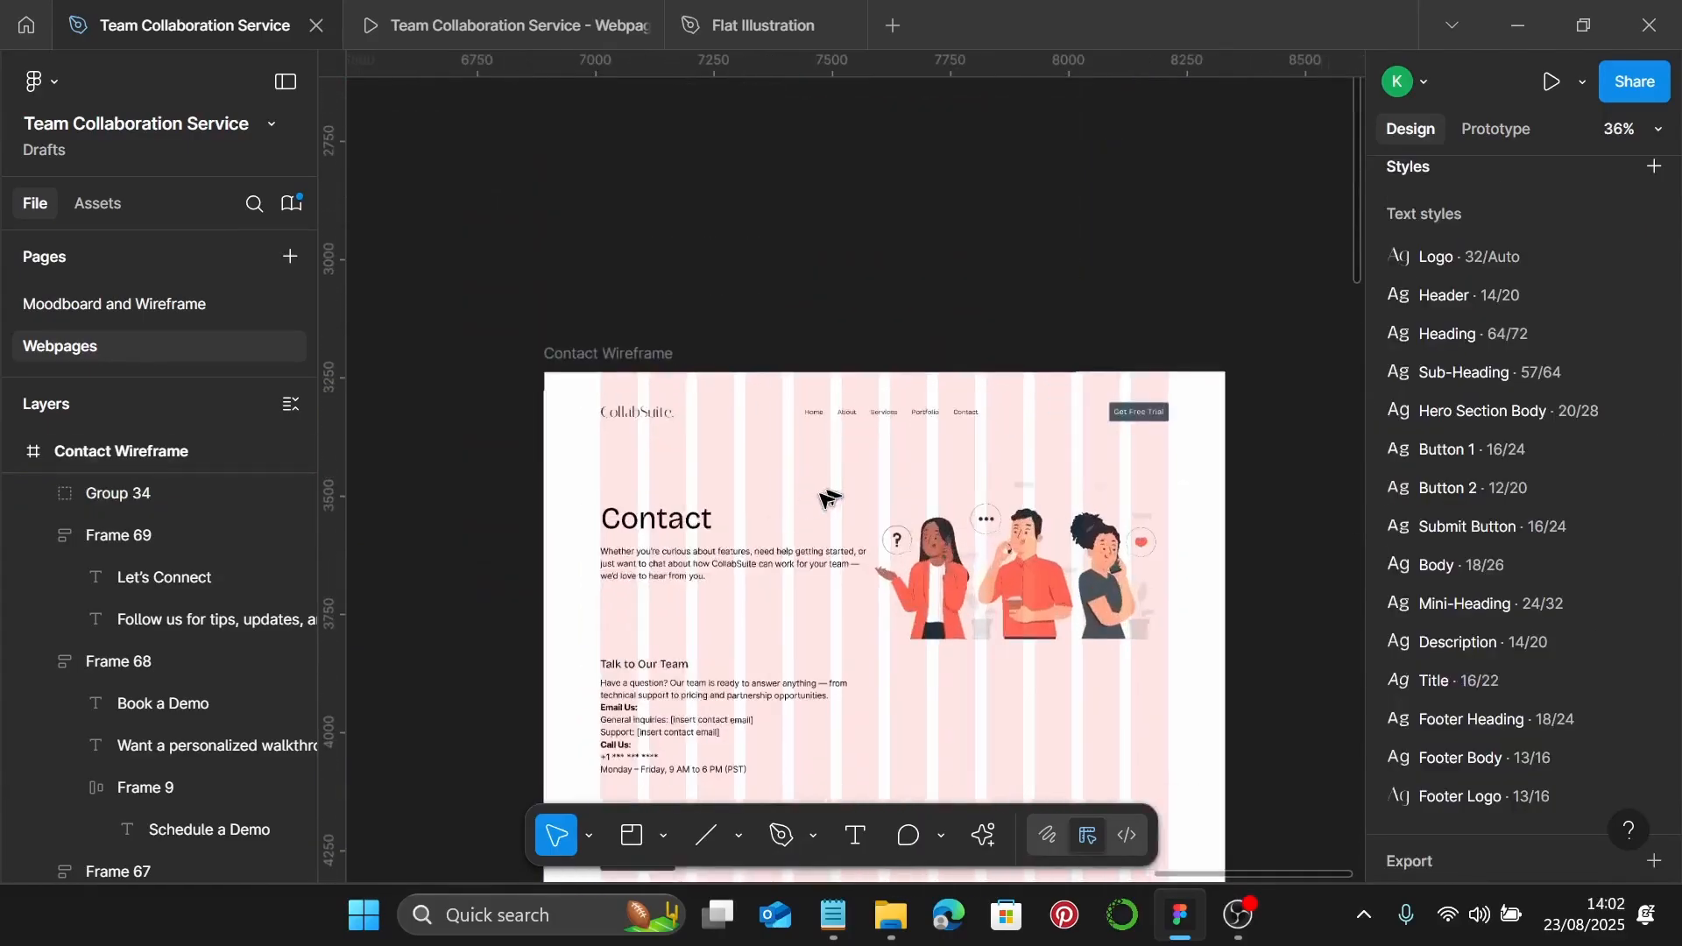
{"action": "left_click", "coordinate": [663, 413]}
{"action": "scroll", "coordinate": [671, 464], "scroll_direction": "down", "scroll_amount": 1}
{"action": "left_click", "coordinate": [675, 497], "text": "shift"}
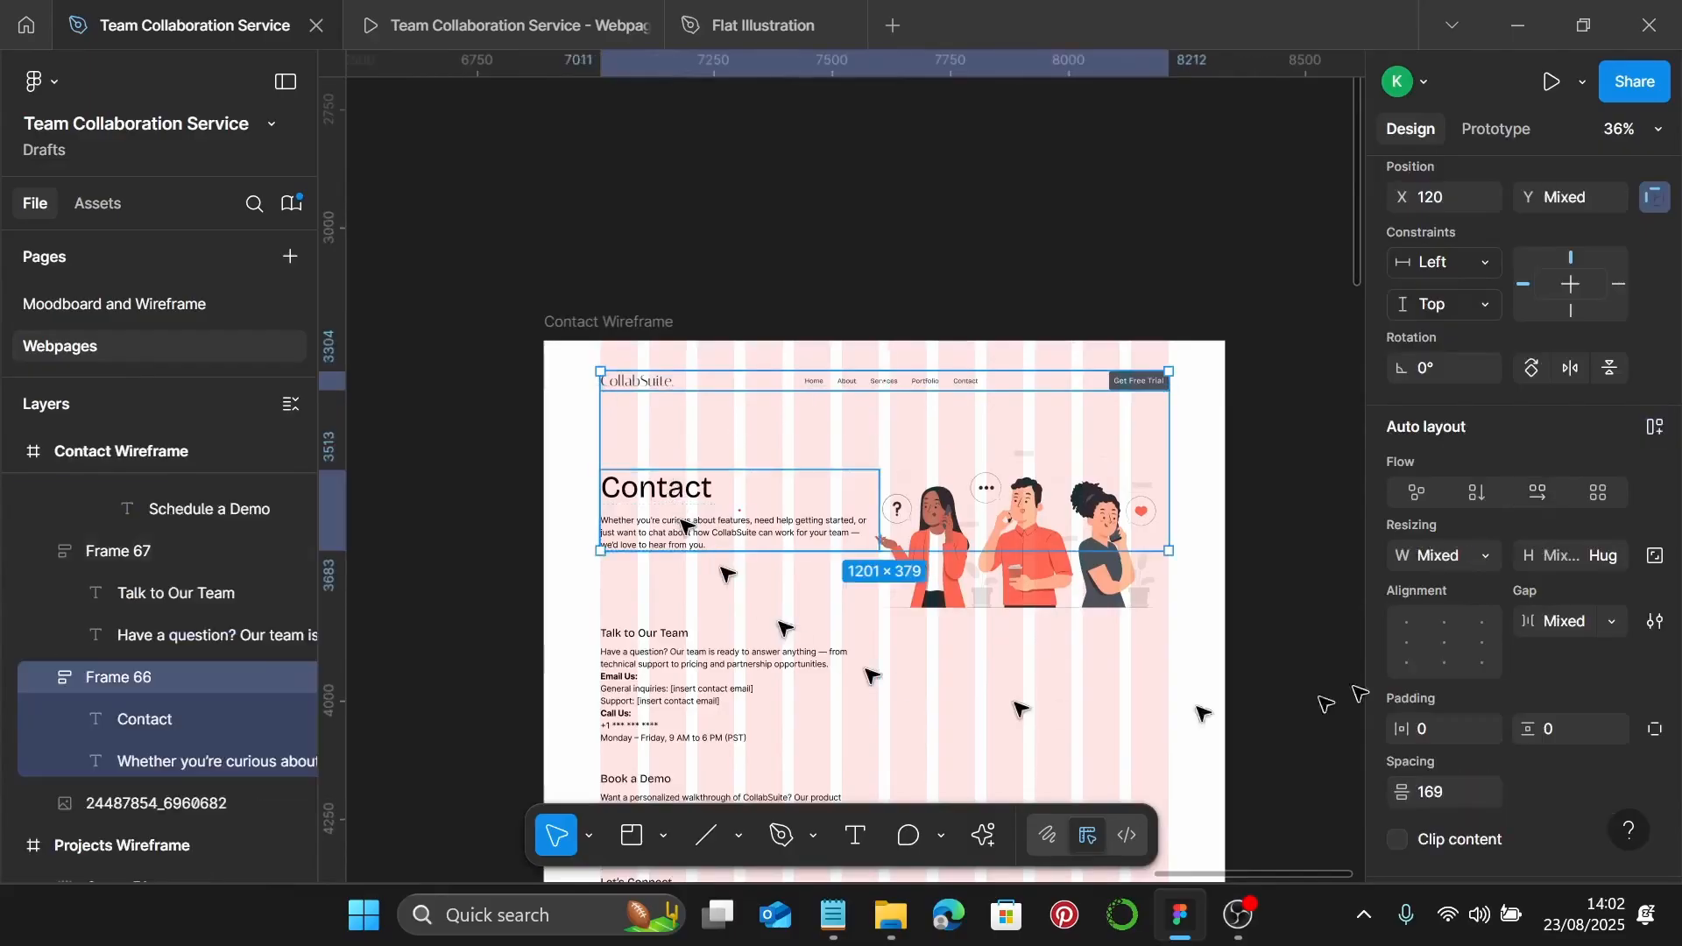
{"action": "scroll", "coordinate": [1524, 526], "scroll_direction": "down", "scroll_amount": 2}
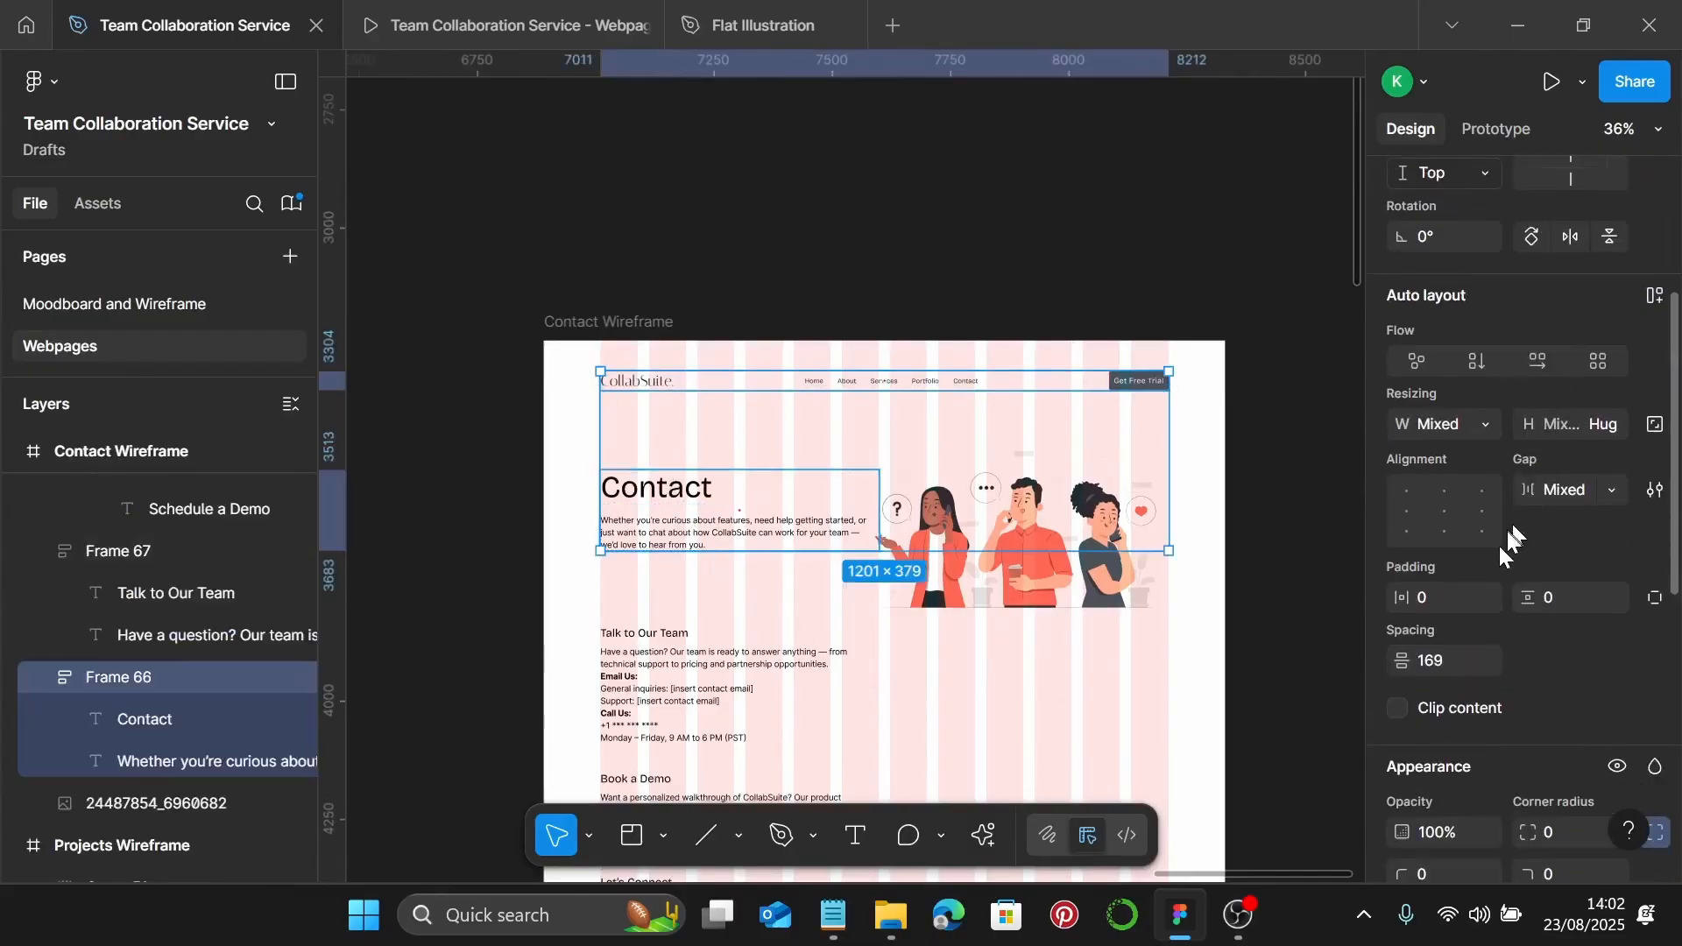
{"action": "left_click", "coordinate": [1449, 664]}
{"action": "type", "text": "80"}
{"action": "key", "text": "Return"}
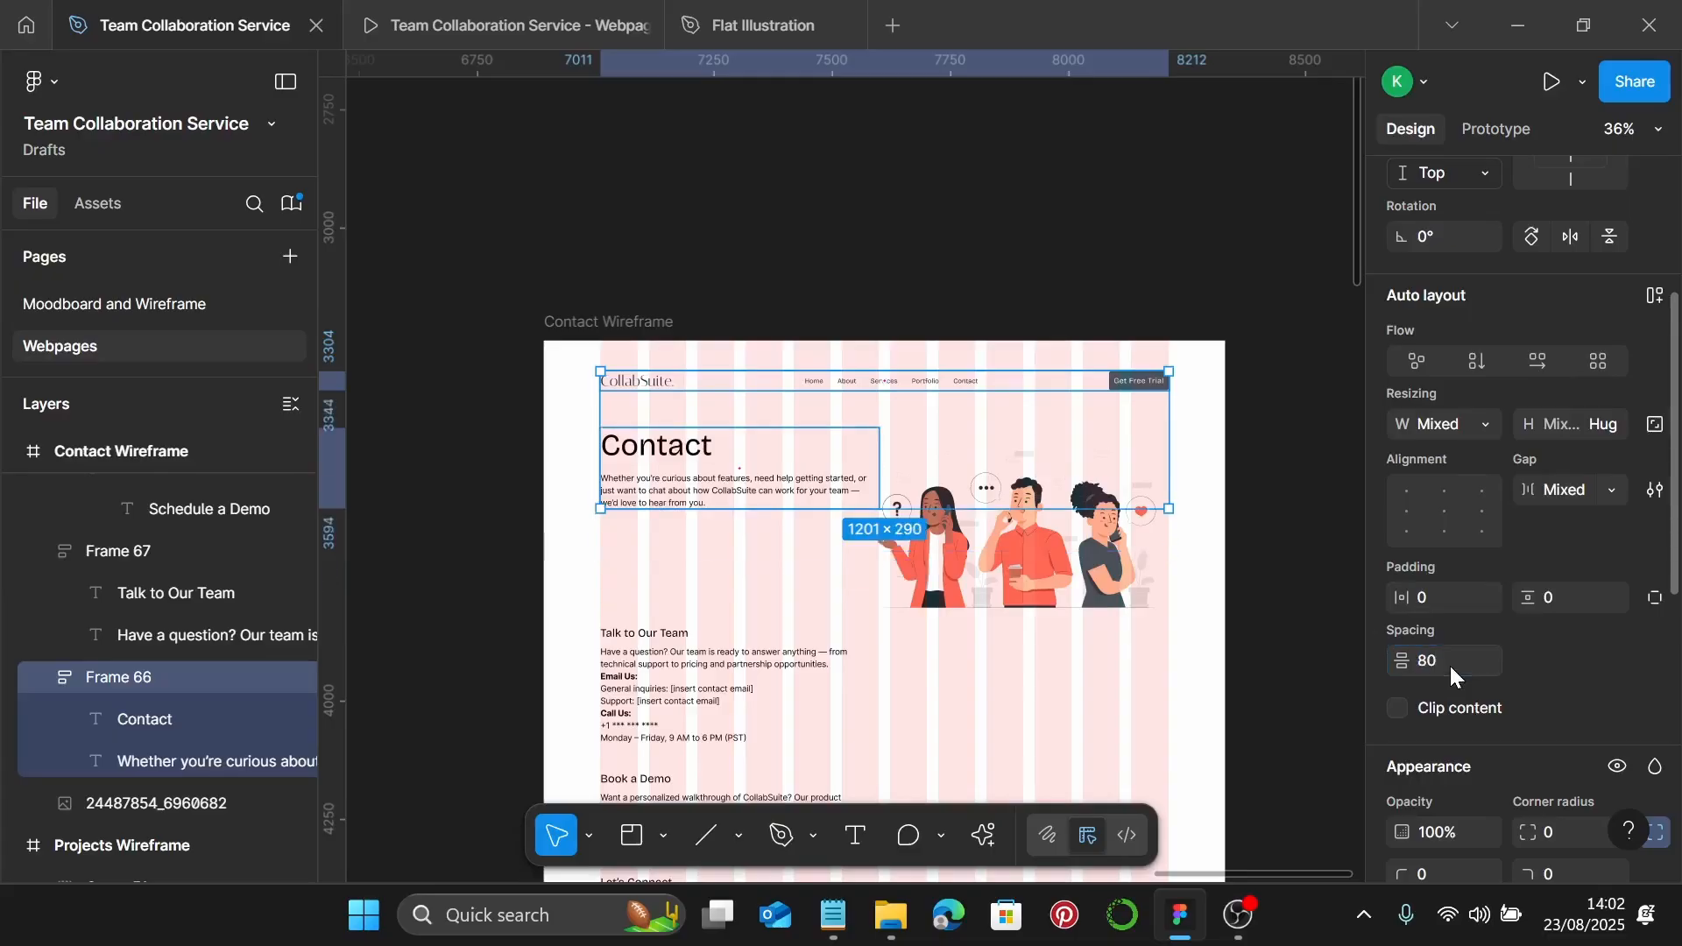
Set the vertical spacing between the navigation header and the illustration of three people on the phone to 45
{"action": "left_click", "coordinate": [1095, 585]}
{"action": "left_click", "coordinate": [1142, 393], "text": "shift"}
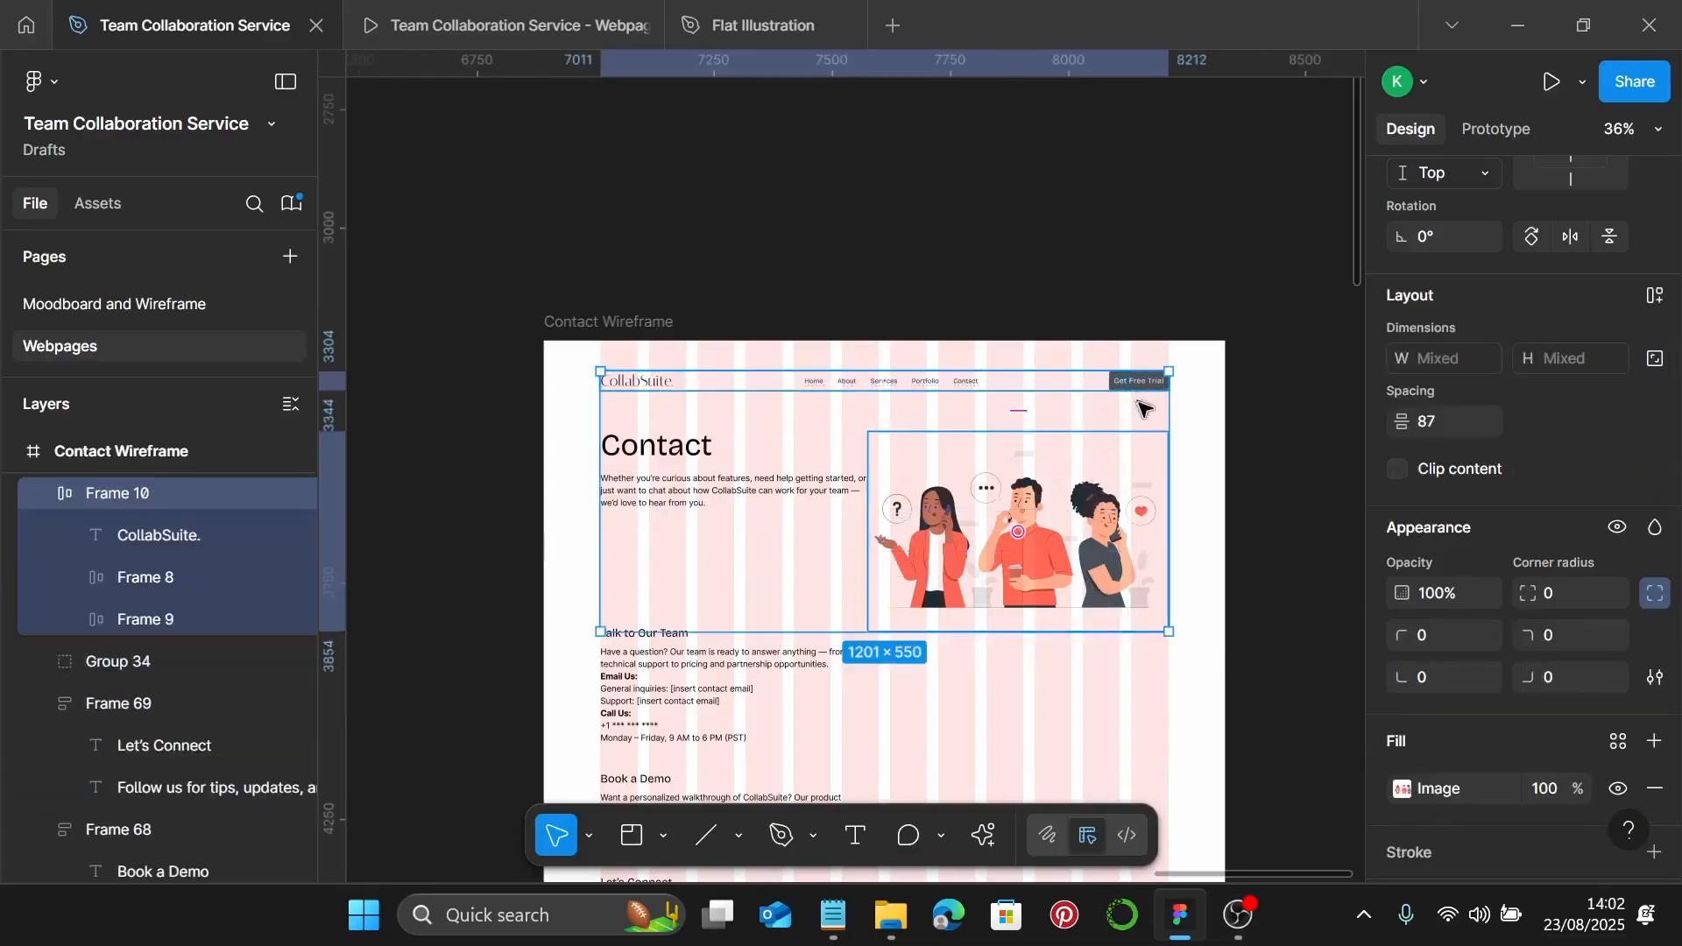
{"action": "left_click", "coordinate": [1451, 424]}
{"action": "type", "text": "45"}
{"action": "key", "text": "Return"}
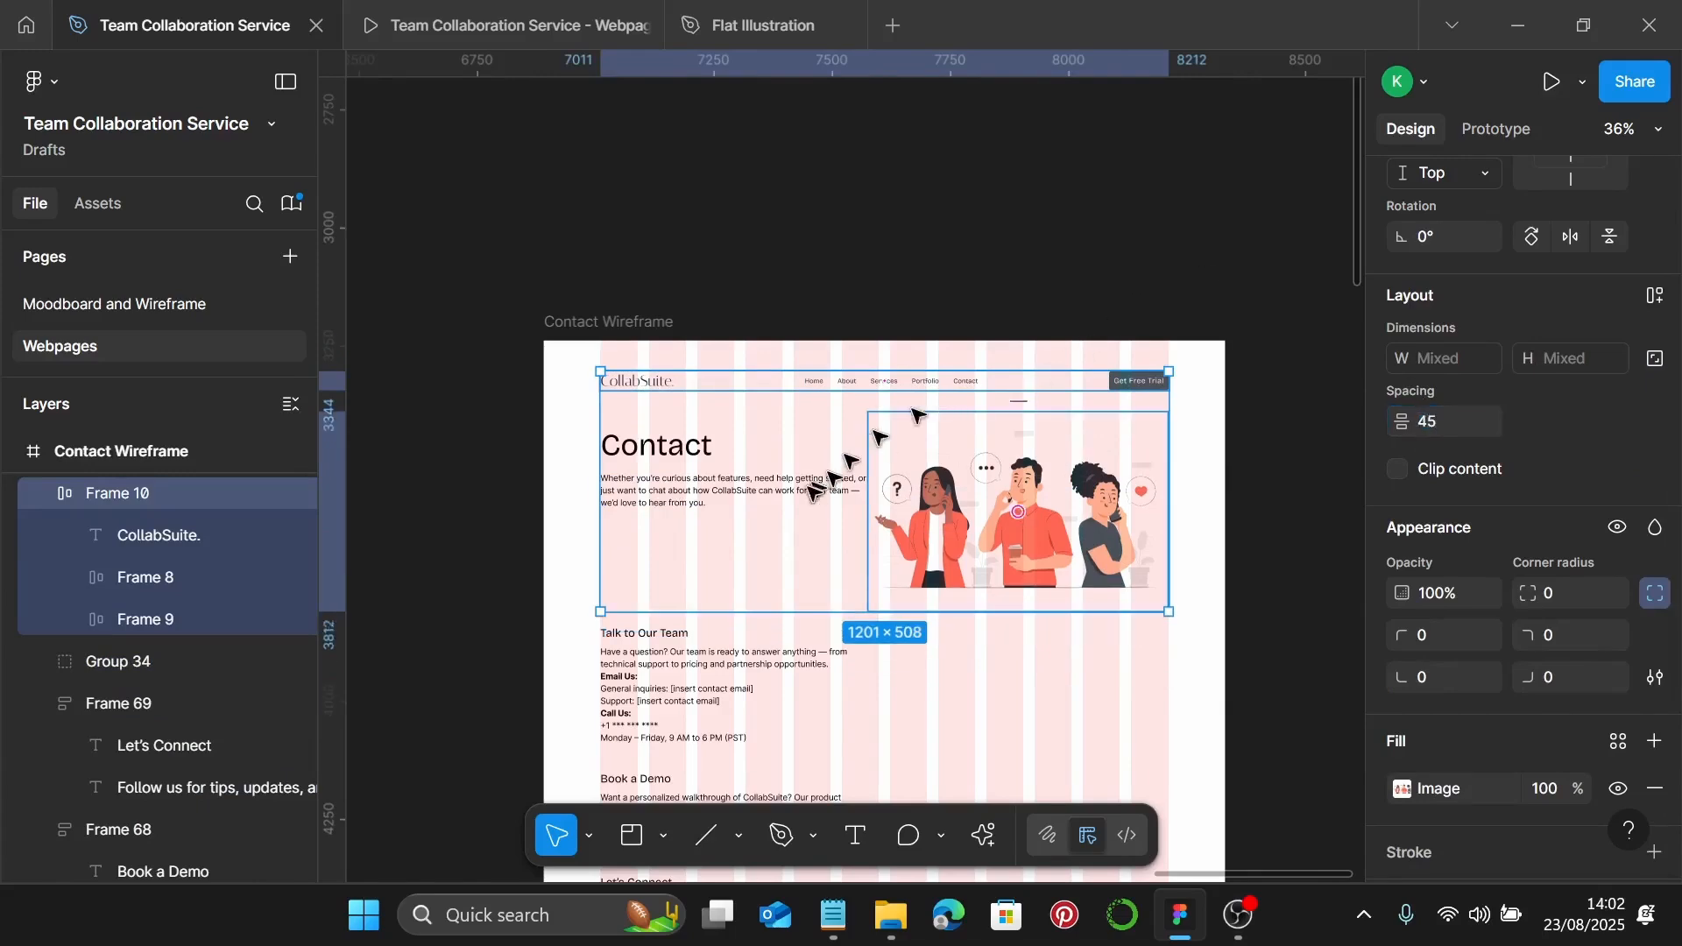
Space the Contact intro, Talk to Our Team, Book a Demo, Let's Connect and message form blocks 50 apart vertically
{"action": "scroll", "coordinate": [814, 492], "scroll_direction": "down", "scroll_amount": 5}
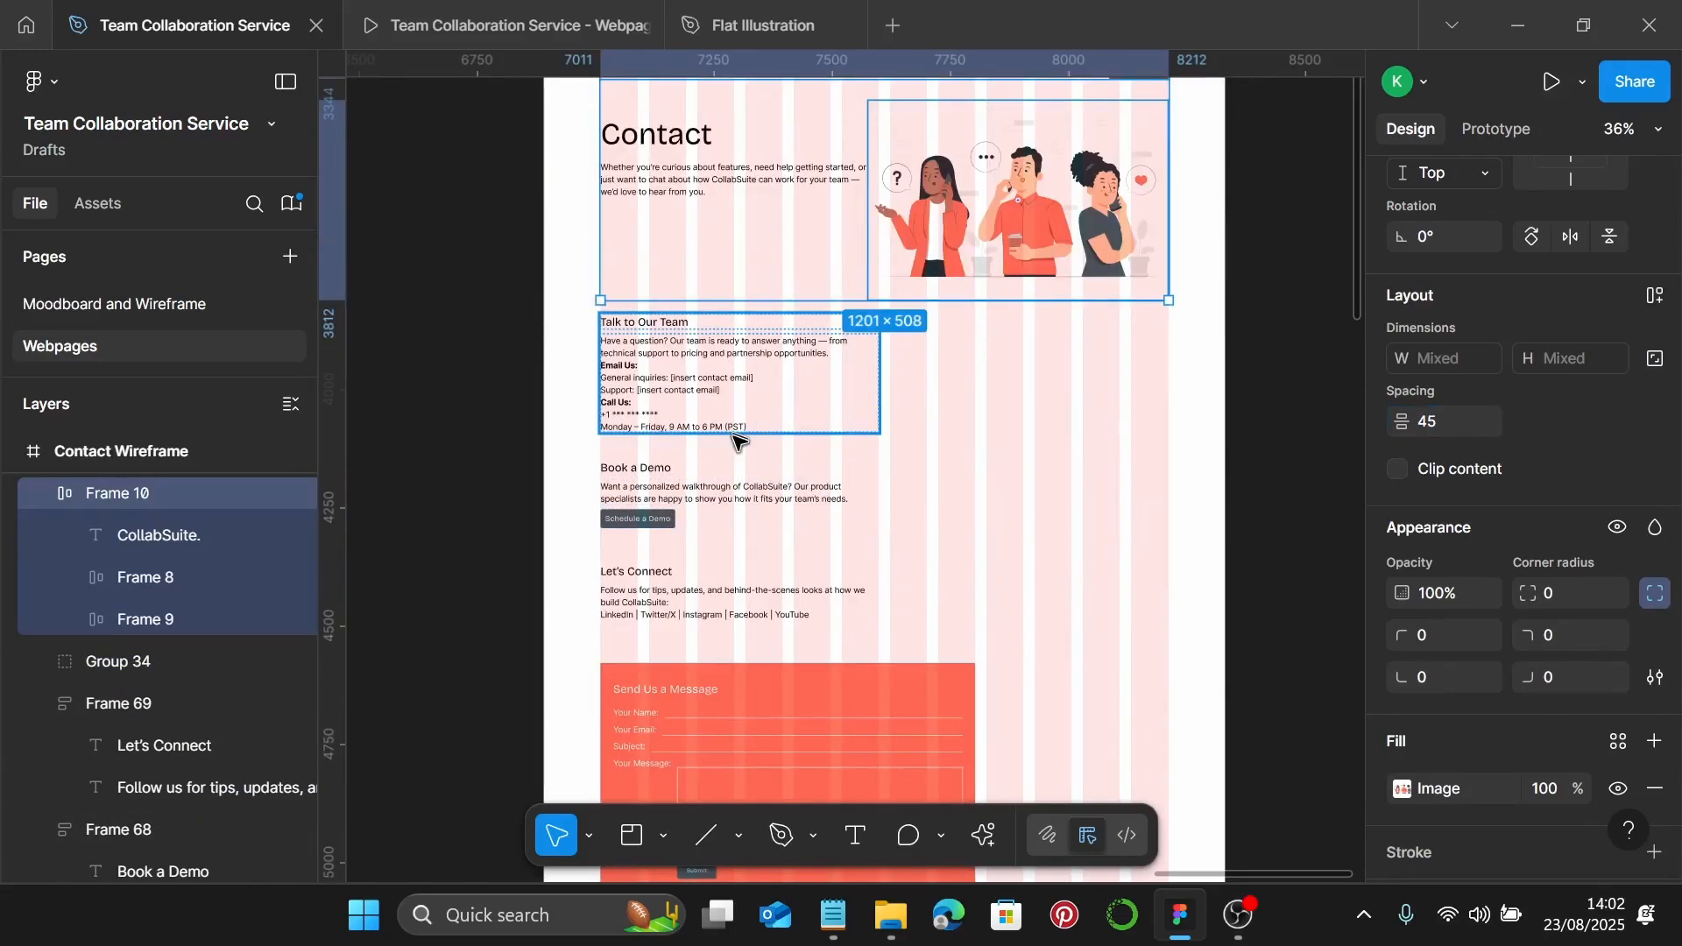
{"action": "left_click", "coordinate": [720, 181]}
{"action": "left_click", "coordinate": [676, 349], "text": "shift"}
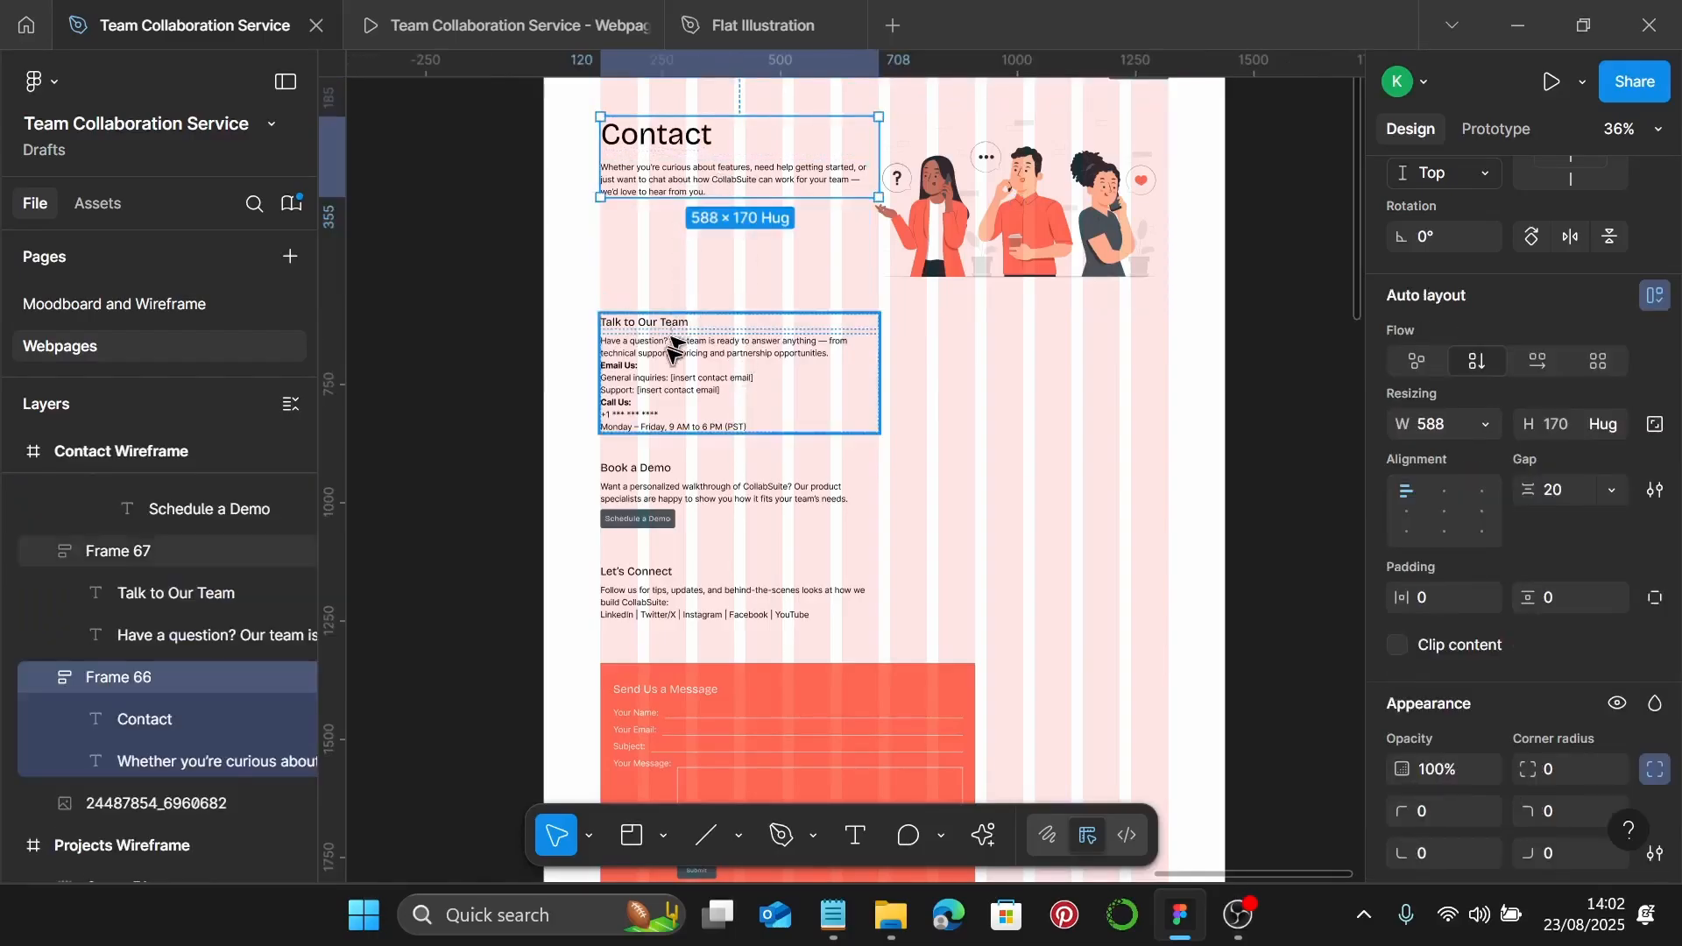
{"action": "left_click", "coordinate": [685, 484], "text": "shift"}
{"action": "left_click", "coordinate": [647, 578], "text": "shift"}
{"action": "scroll", "coordinate": [662, 586], "scroll_direction": "down", "scroll_amount": 3}
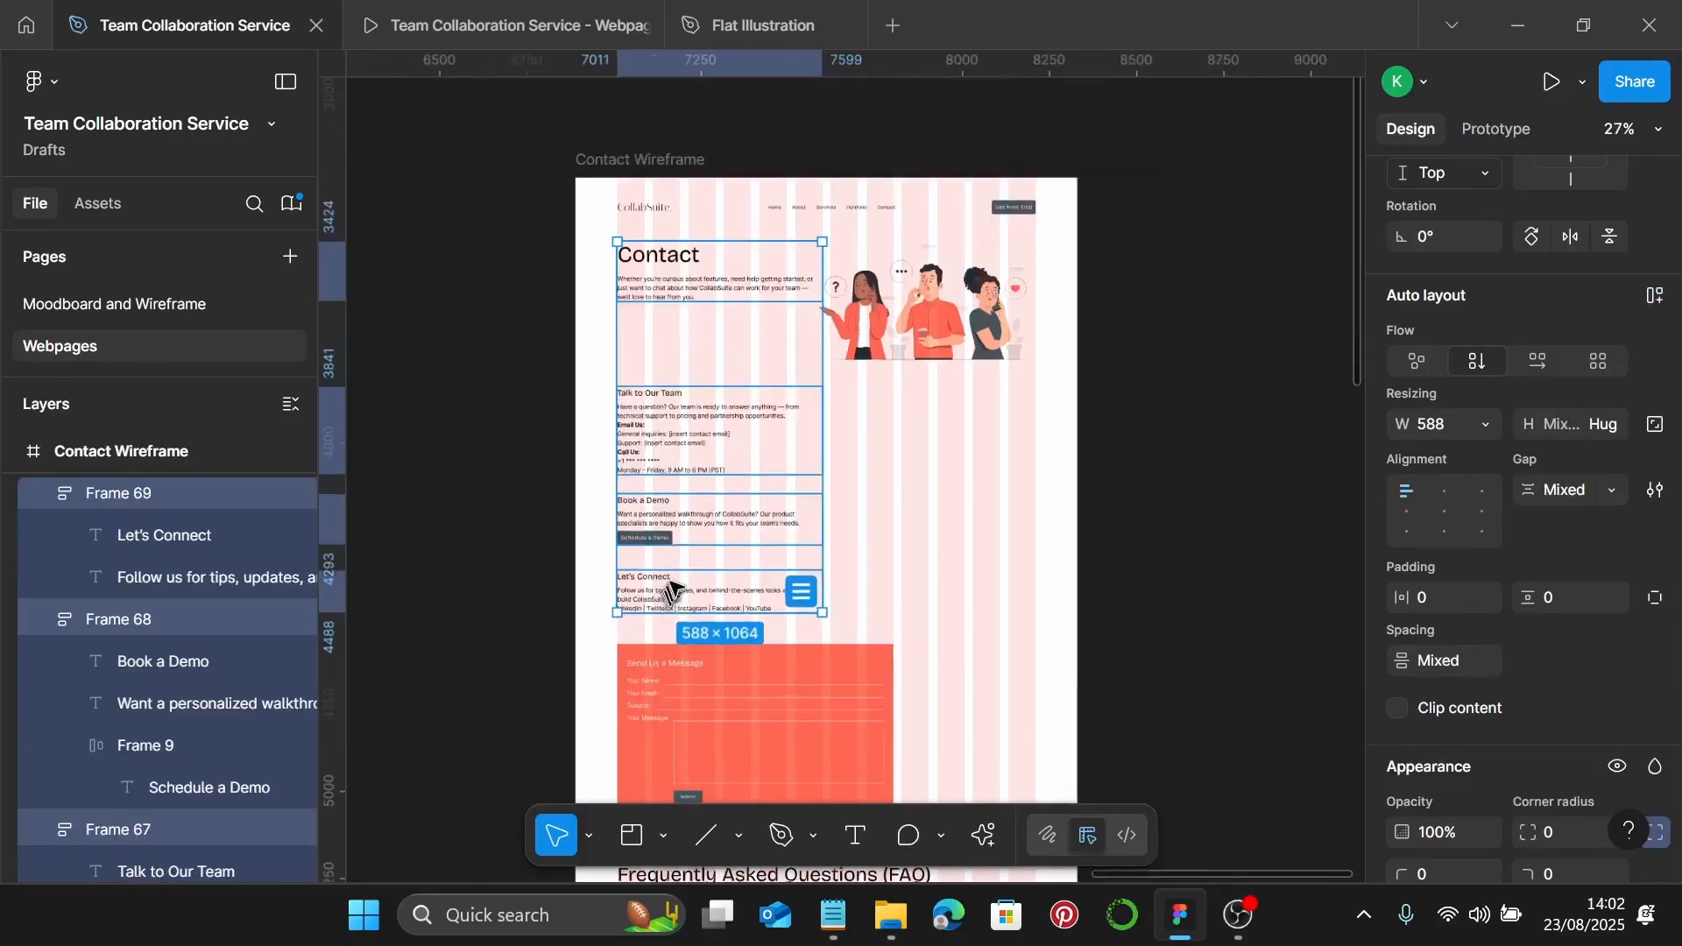
{"action": "scroll", "coordinate": [697, 561], "scroll_direction": "down", "scroll_amount": 2}
{"action": "left_click", "coordinate": [701, 583], "text": "shift"}
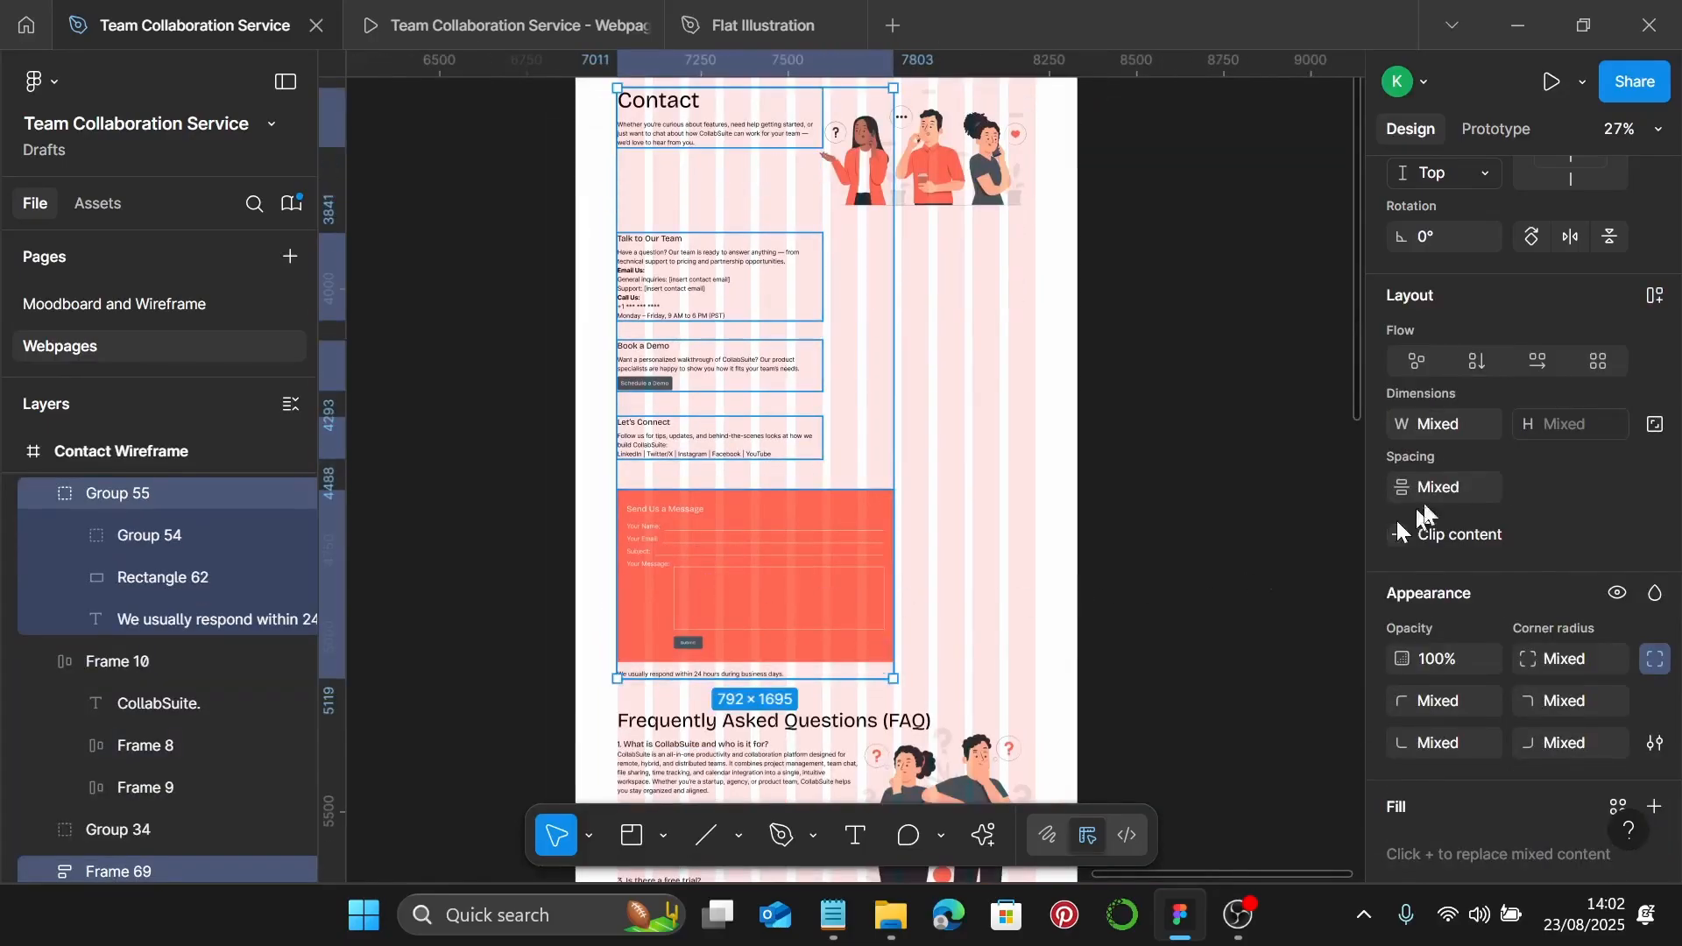
{"action": "left_click", "coordinate": [1475, 495]}
{"action": "type", "text": "5"}
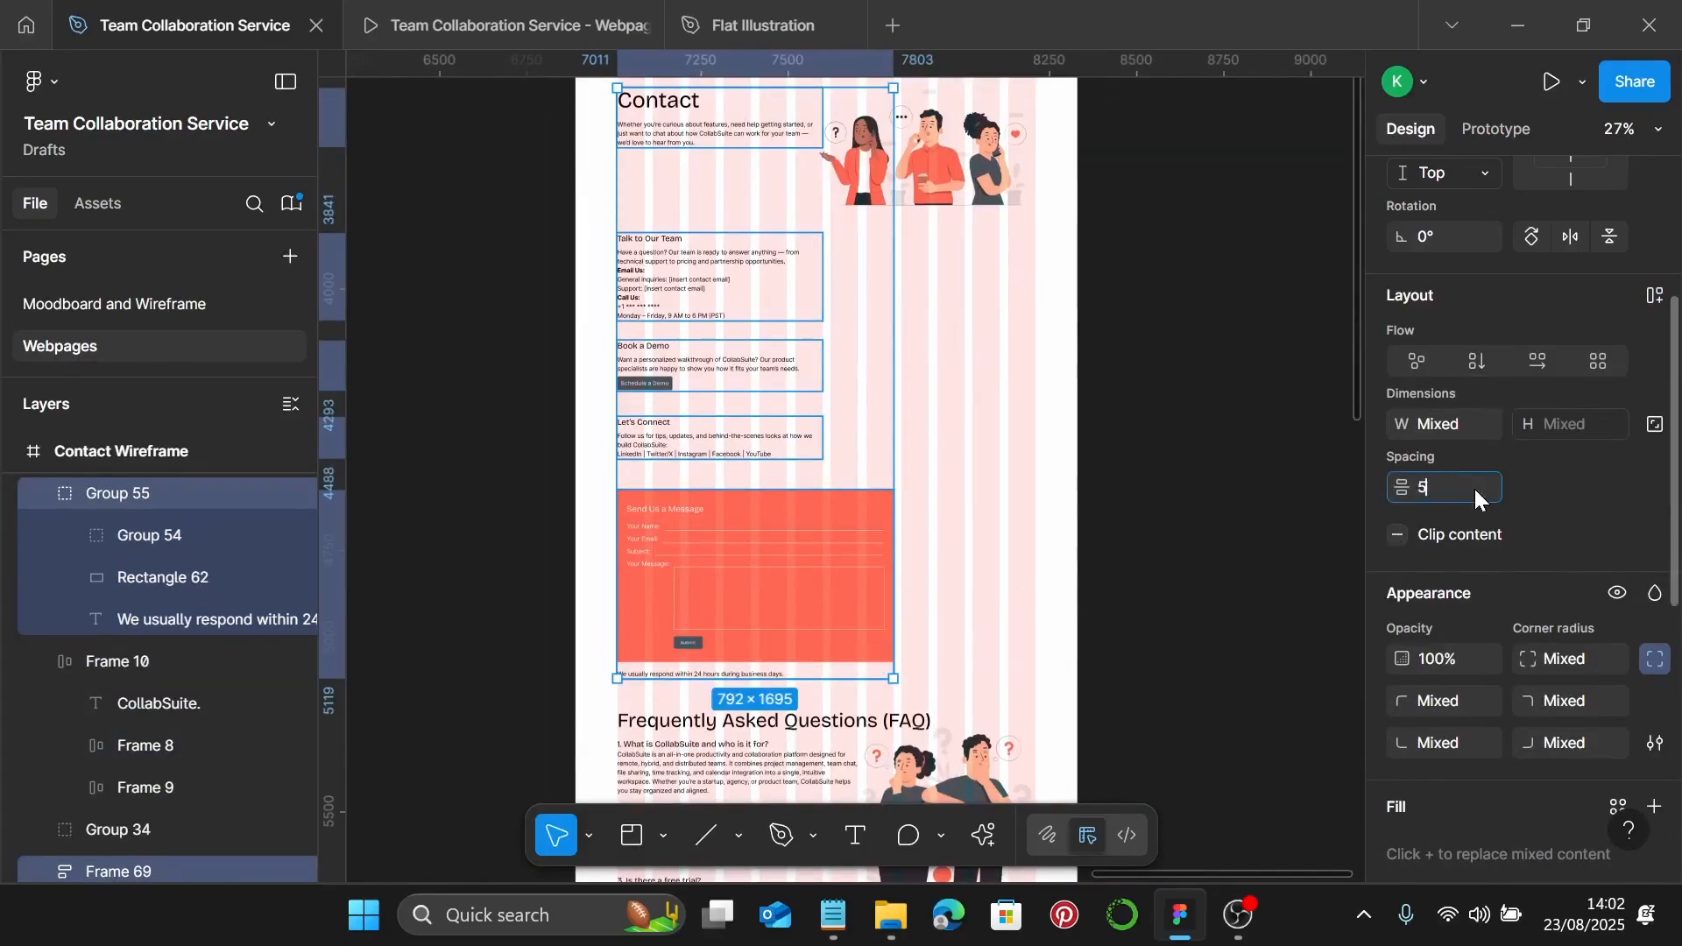
{"action": "type", "text": "0"}
{"action": "key", "text": "Return"}
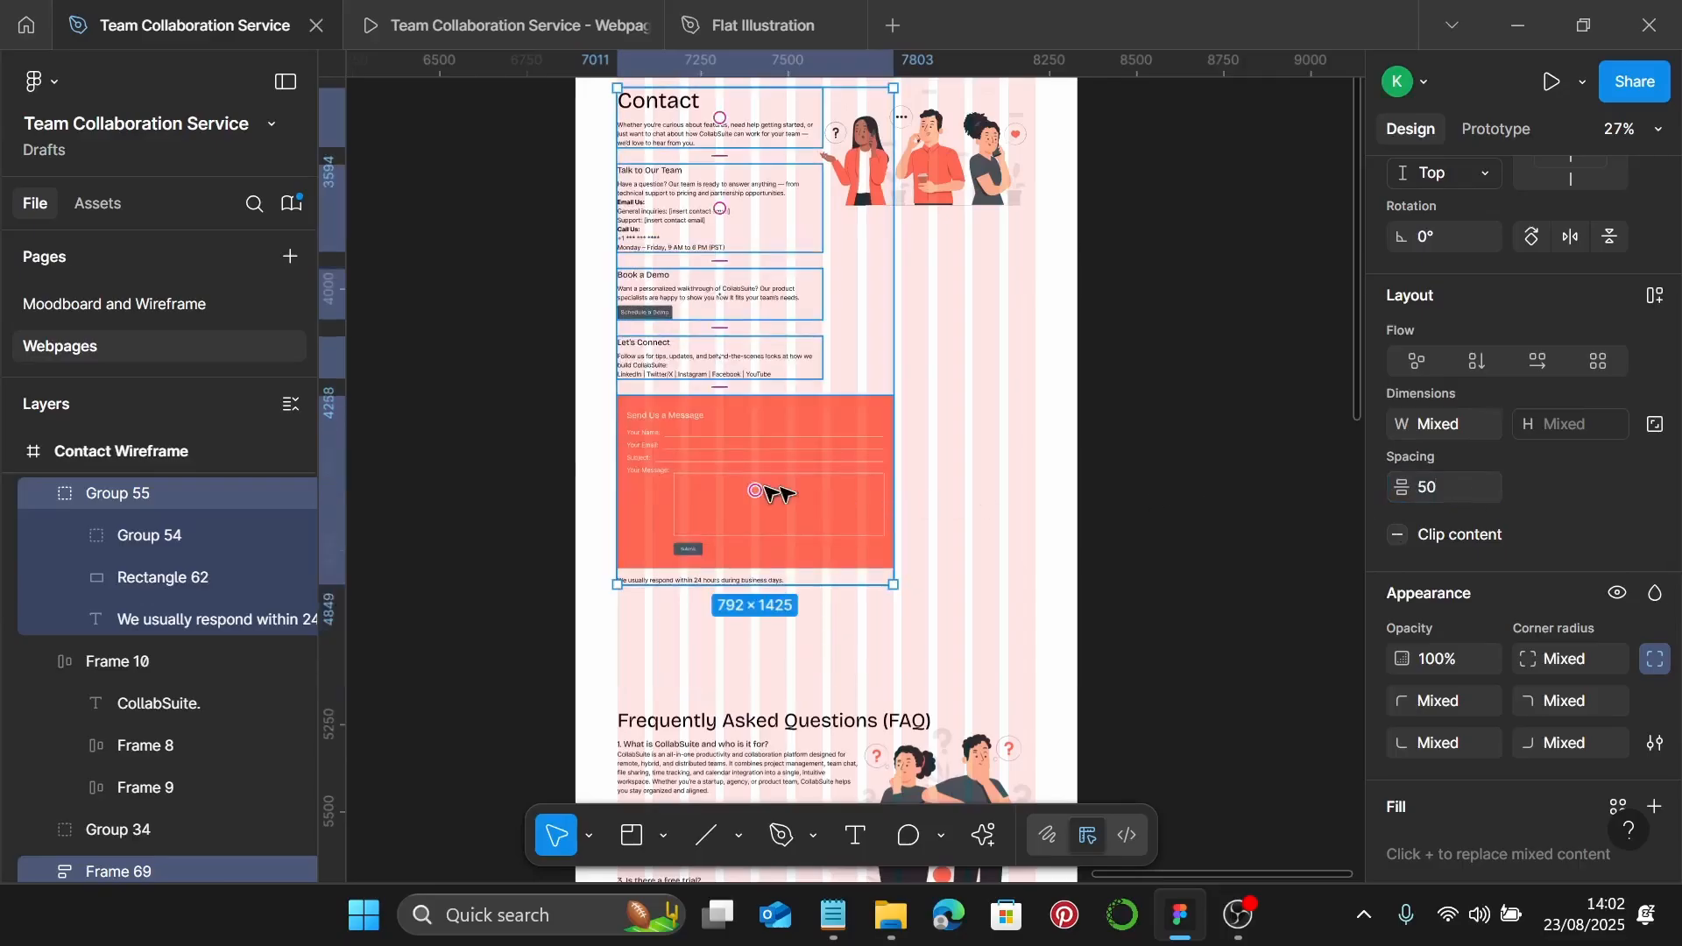
Set the vertical spacing between the message form, the FAQ group and the footer to 150
{"action": "scroll", "coordinate": [754, 473], "scroll_direction": "down", "scroll_amount": 2}
{"action": "left_click", "coordinate": [760, 430]}
{"action": "scroll", "coordinate": [770, 442], "scroll_direction": "down", "scroll_amount": 3}
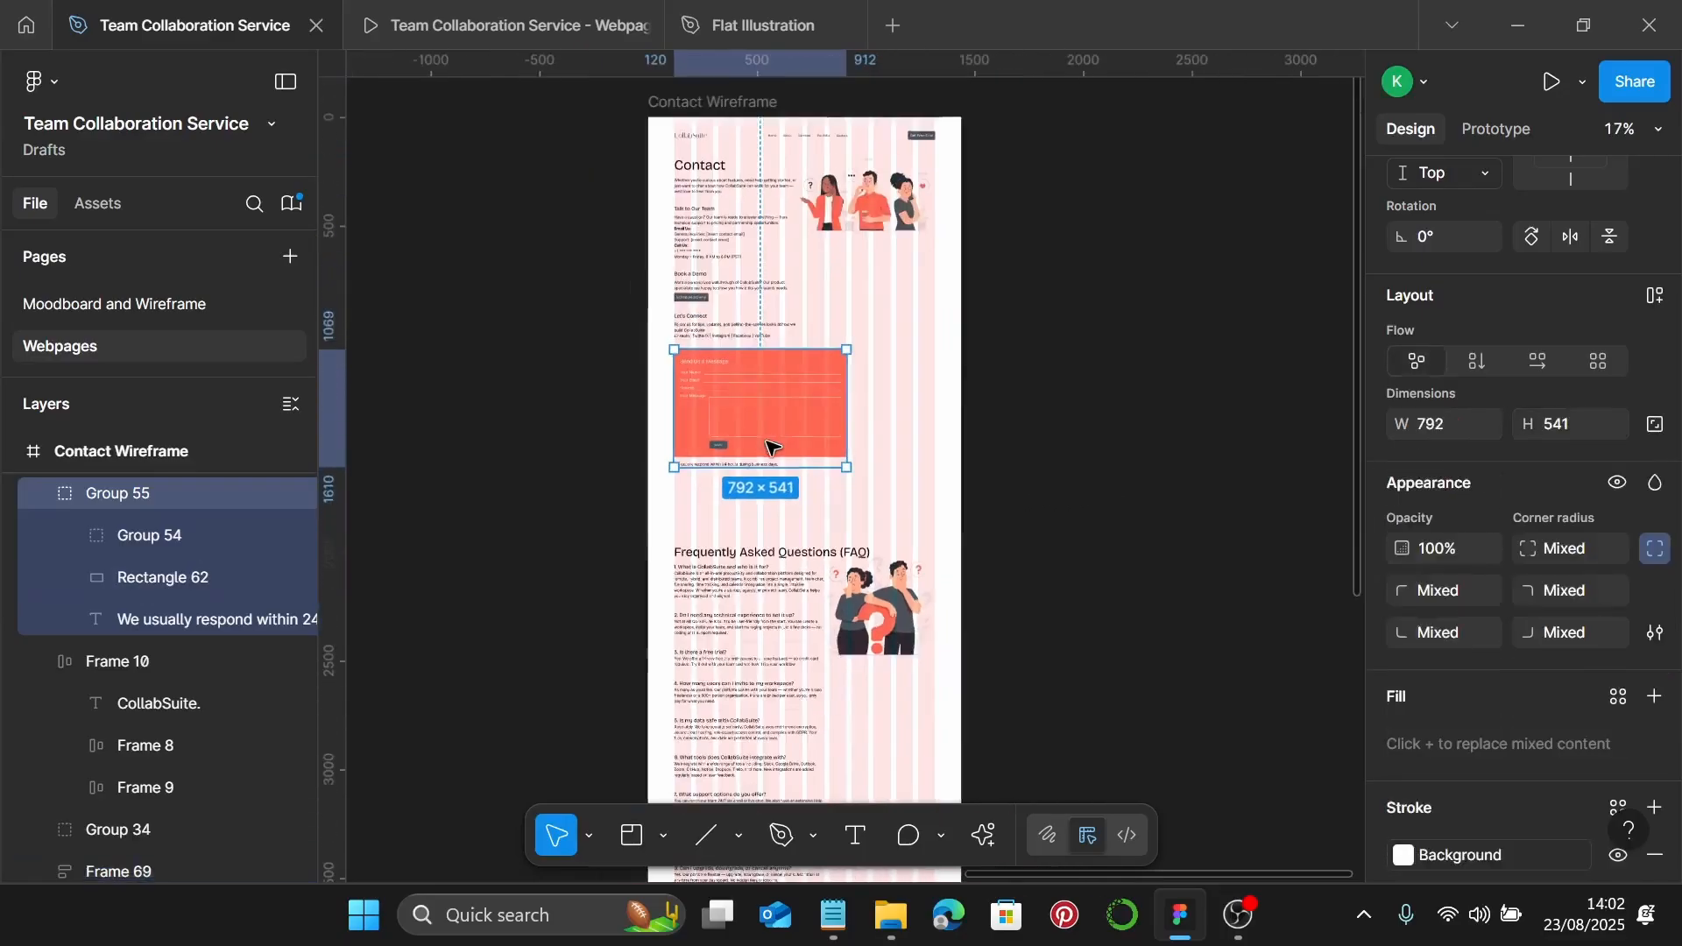
{"action": "scroll", "coordinate": [777, 449], "scroll_direction": "down", "scroll_amount": 1}
{"action": "left_click", "coordinate": [777, 538], "text": "shift"}
{"action": "scroll", "coordinate": [776, 540], "scroll_direction": "down", "scroll_amount": 3}
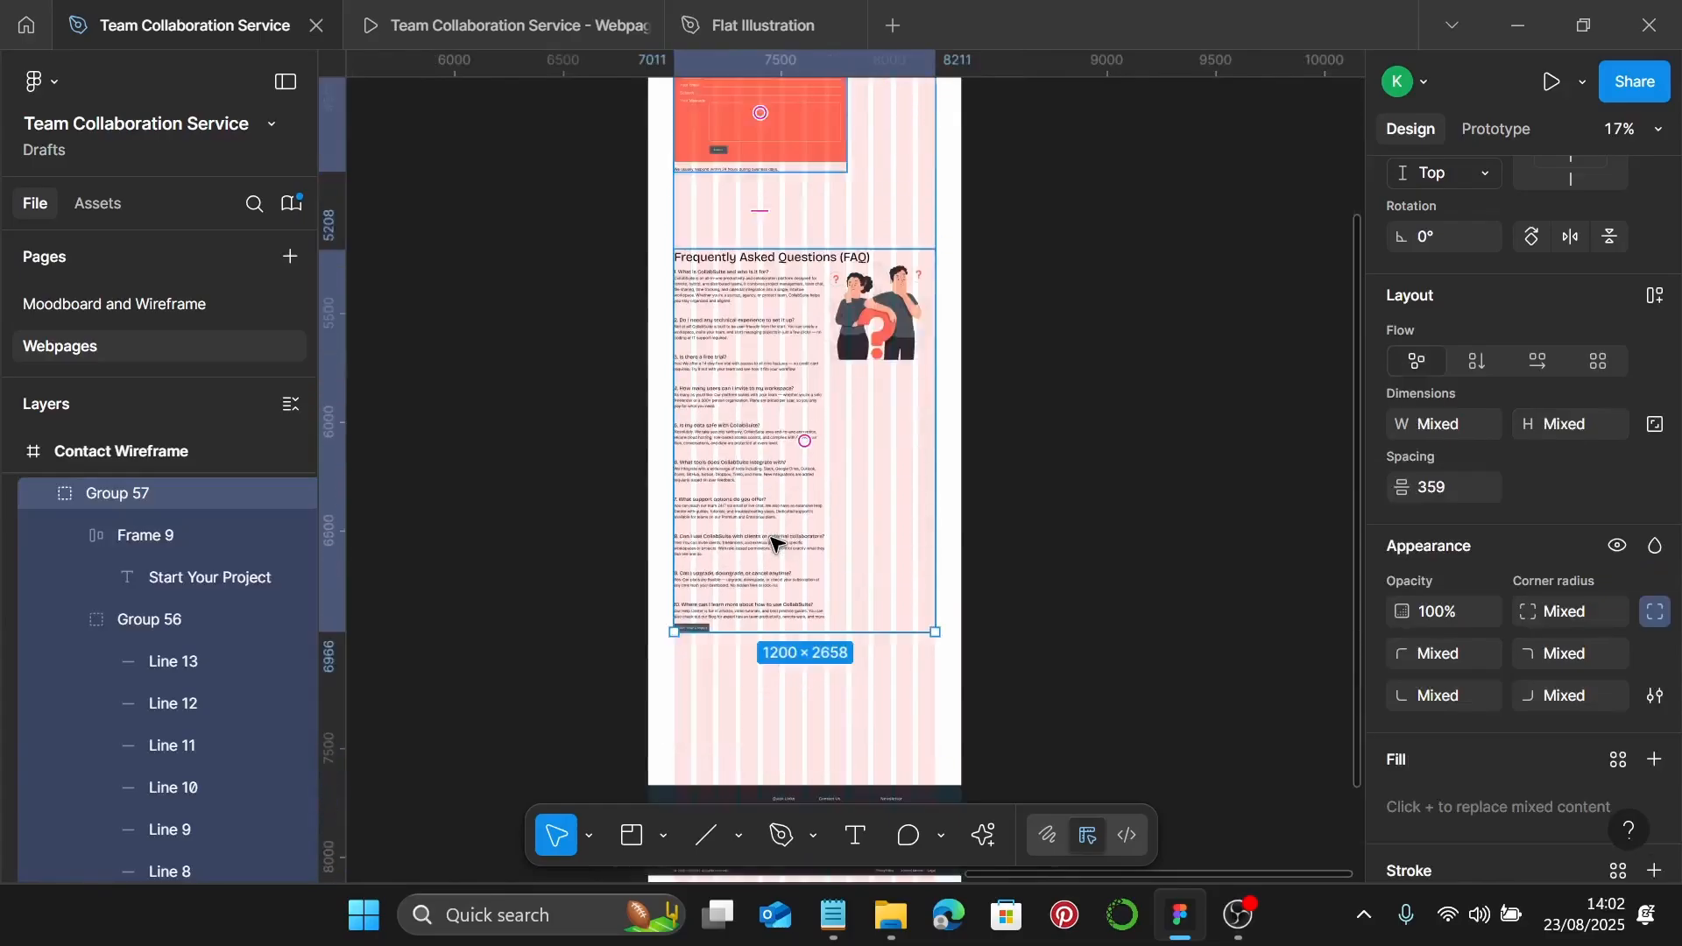
{"action": "scroll", "coordinate": [776, 543], "scroll_direction": "down", "scroll_amount": 3}
{"action": "left_click", "coordinate": [818, 648], "text": "shift"}
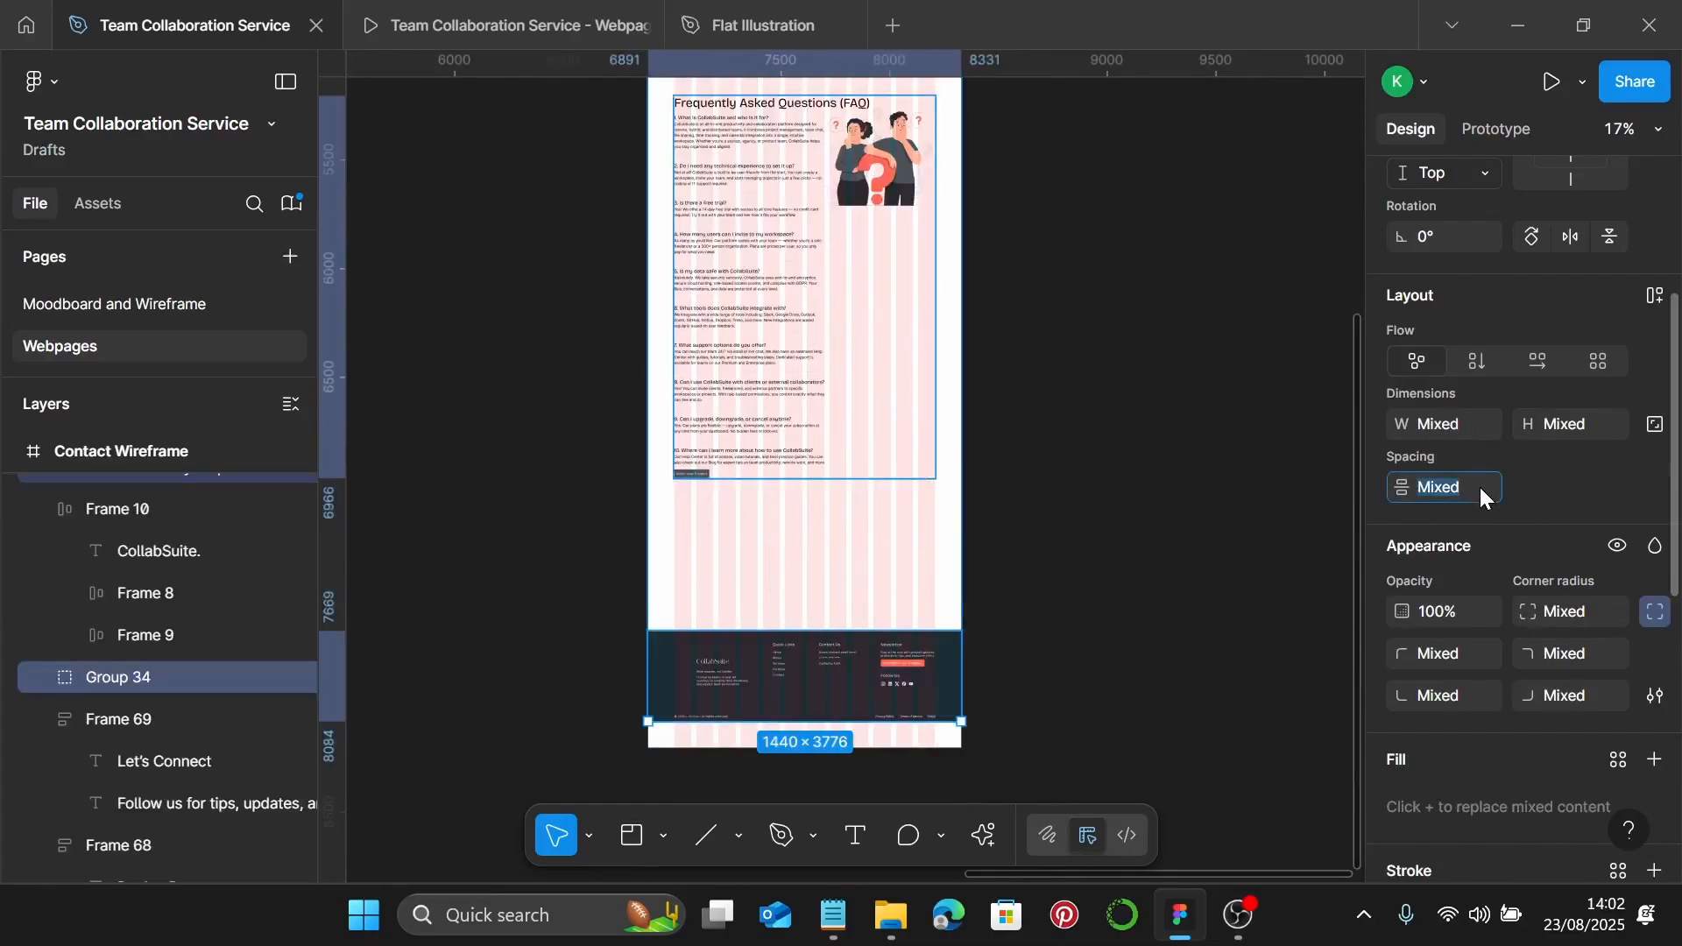
{"action": "type", "text": "150"}
{"action": "key", "text": "Return"}
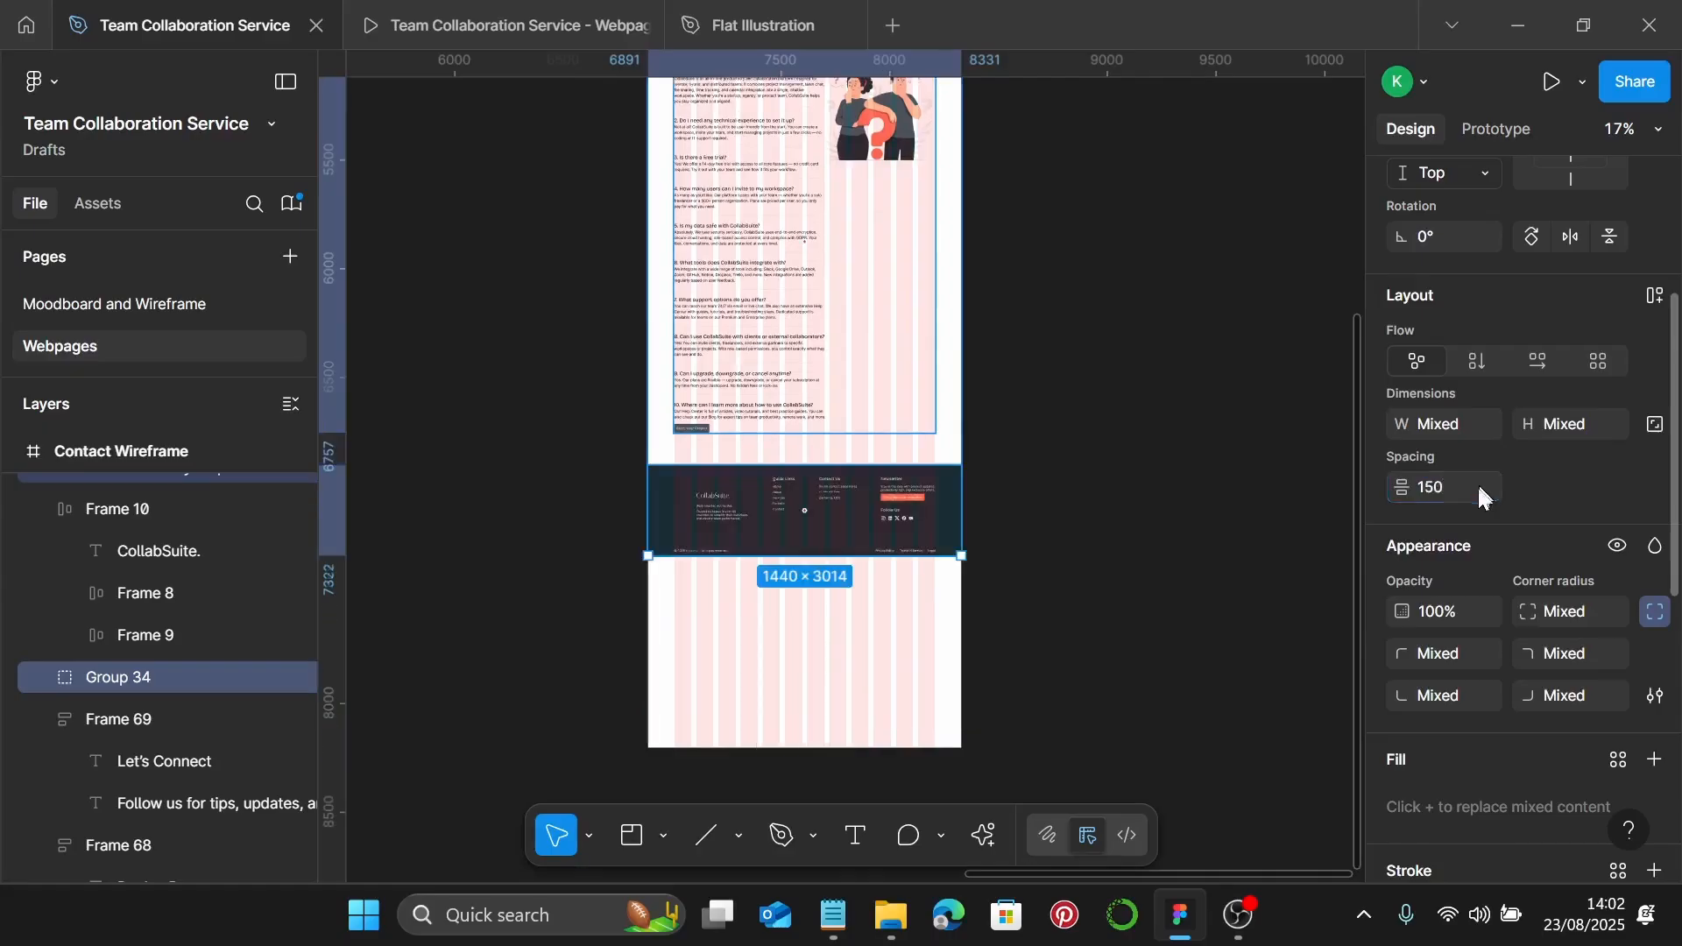
Shorten the Contact Wireframe frame to a height of 4083 so it ends at the footer's lower edge
{"action": "right_click", "coordinate": [951, 705]}
{"action": "left_click", "coordinate": [931, 710]}
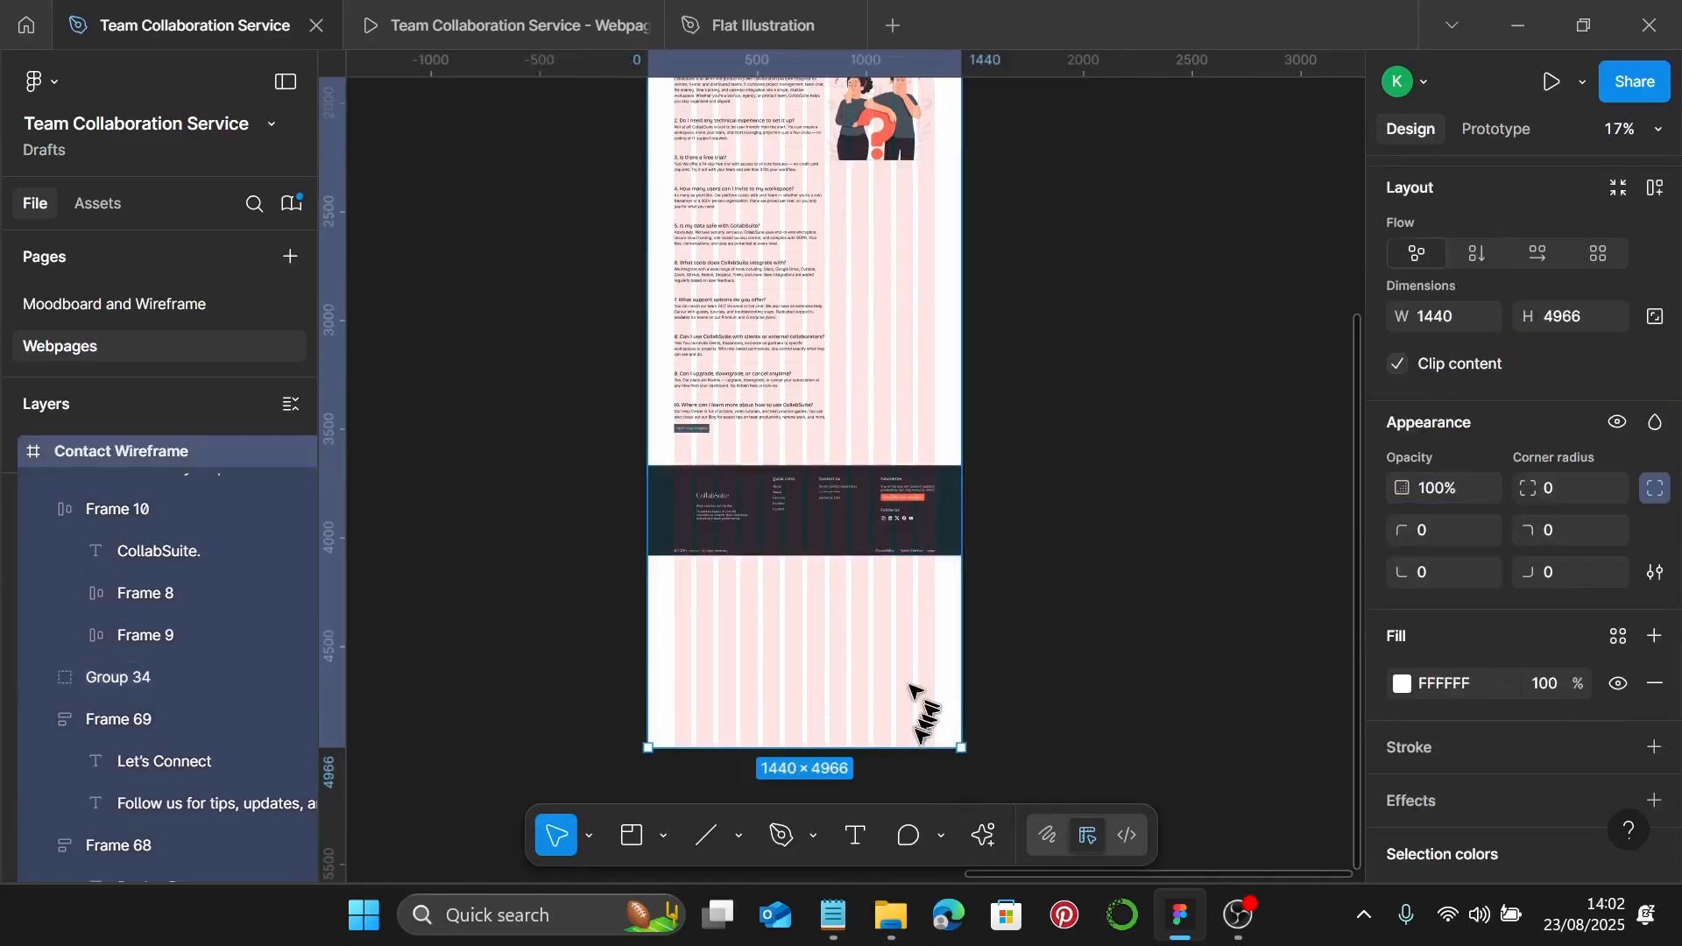
{"action": "left_click_drag", "start_coordinate": [912, 749], "coordinate": [926, 408]}
{"action": "scroll", "coordinate": [859, 564], "scroll_direction": "up", "scroll_amount": 10}
{"action": "scroll", "coordinate": [905, 435], "scroll_direction": "up", "scroll_amount": 8}
{"action": "scroll", "coordinate": [925, 404], "scroll_direction": "down", "scroll_amount": 15}
{"action": "scroll", "coordinate": [926, 406], "scroll_direction": "down", "scroll_amount": 3}
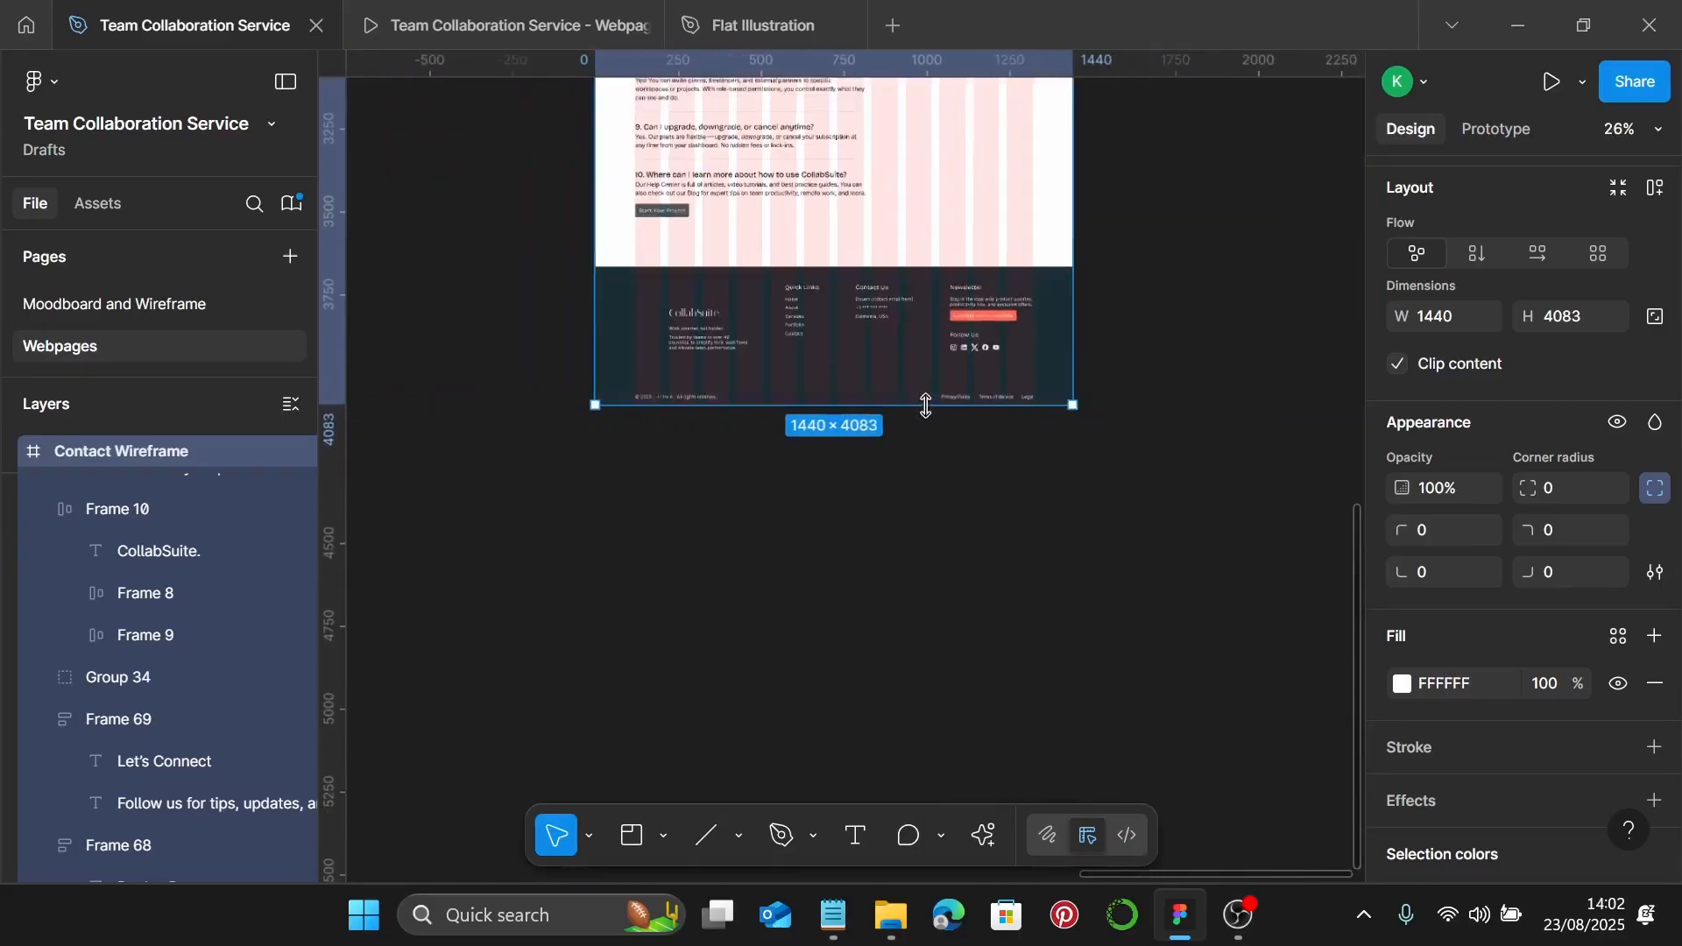
Apply the Background color style to the Contact frame's fill and replace its 000000 selection color with the Text style
{"action": "scroll", "coordinate": [1507, 487], "scroll_direction": "down", "scroll_amount": 5}
{"action": "scroll", "coordinate": [1510, 482], "scroll_direction": "up", "scroll_amount": 2}
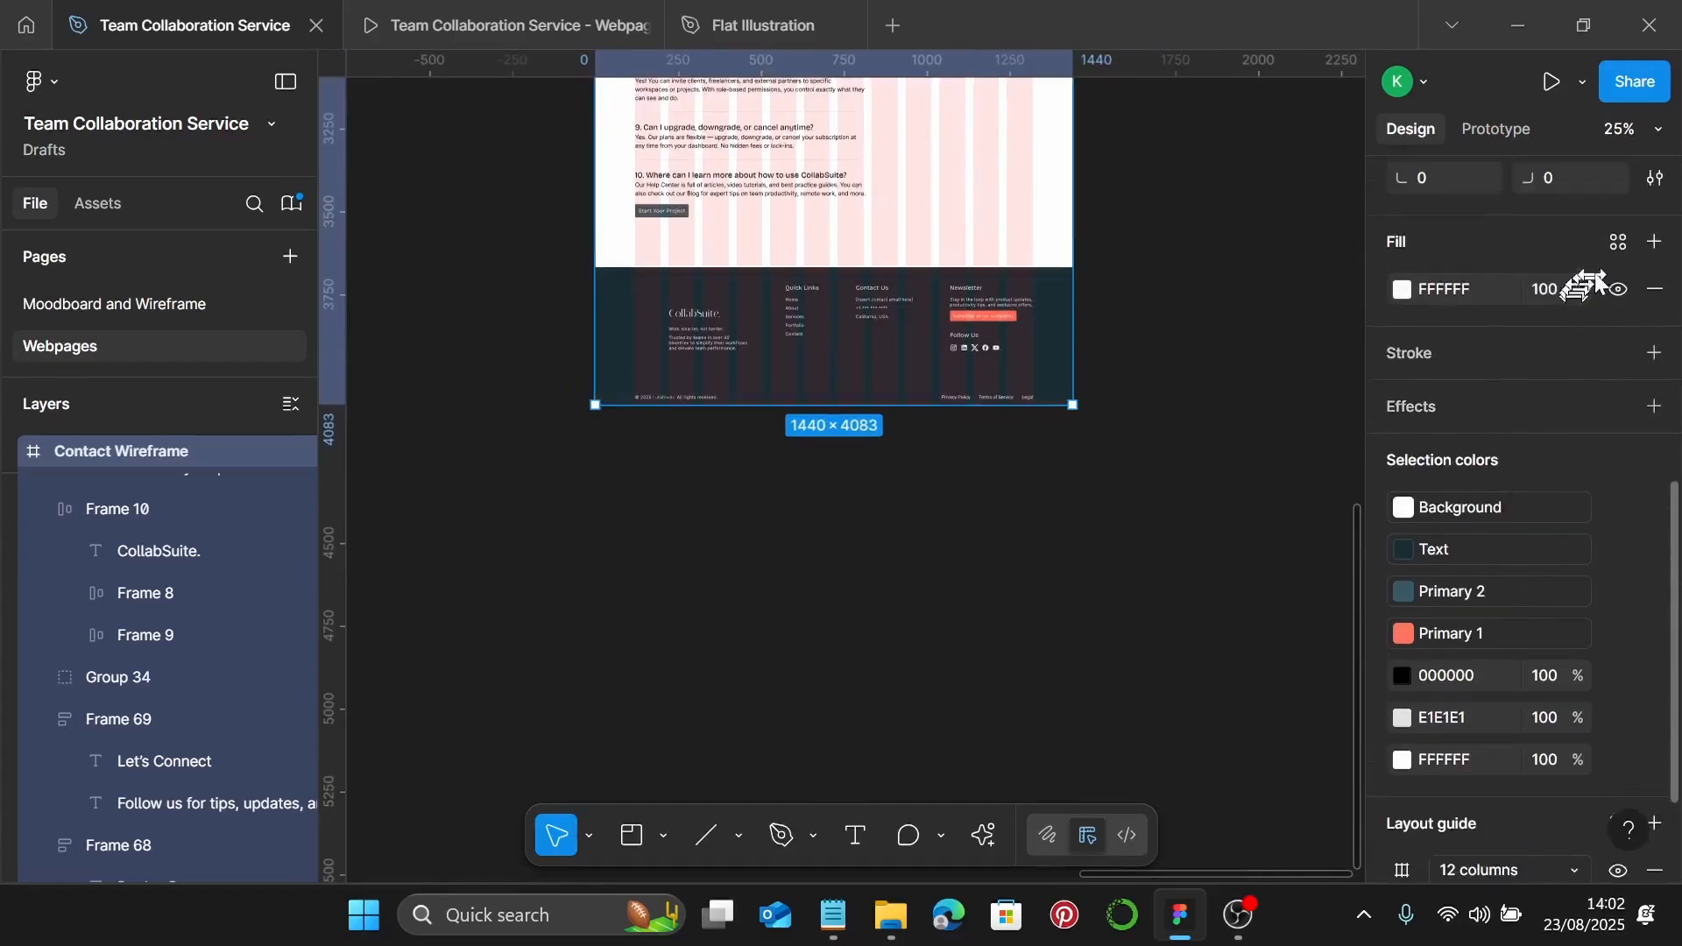
{"action": "left_click", "coordinate": [1618, 242]}
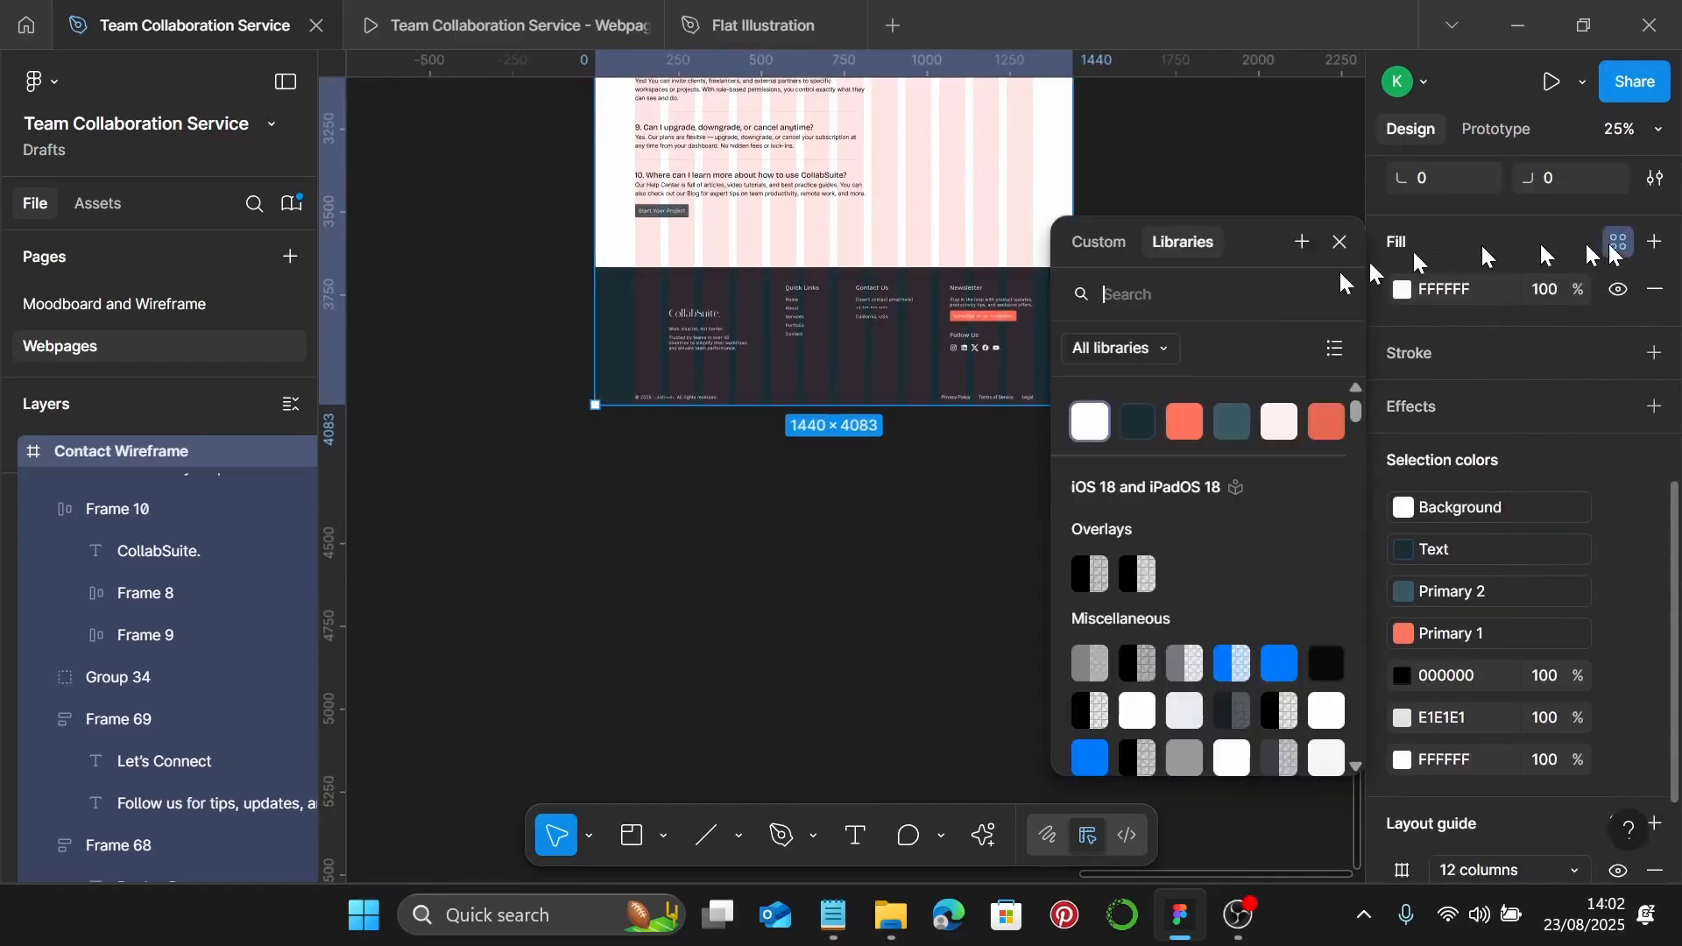
{"action": "left_click", "coordinate": [1090, 421]}
{"action": "left_click", "coordinate": [1617, 678]}
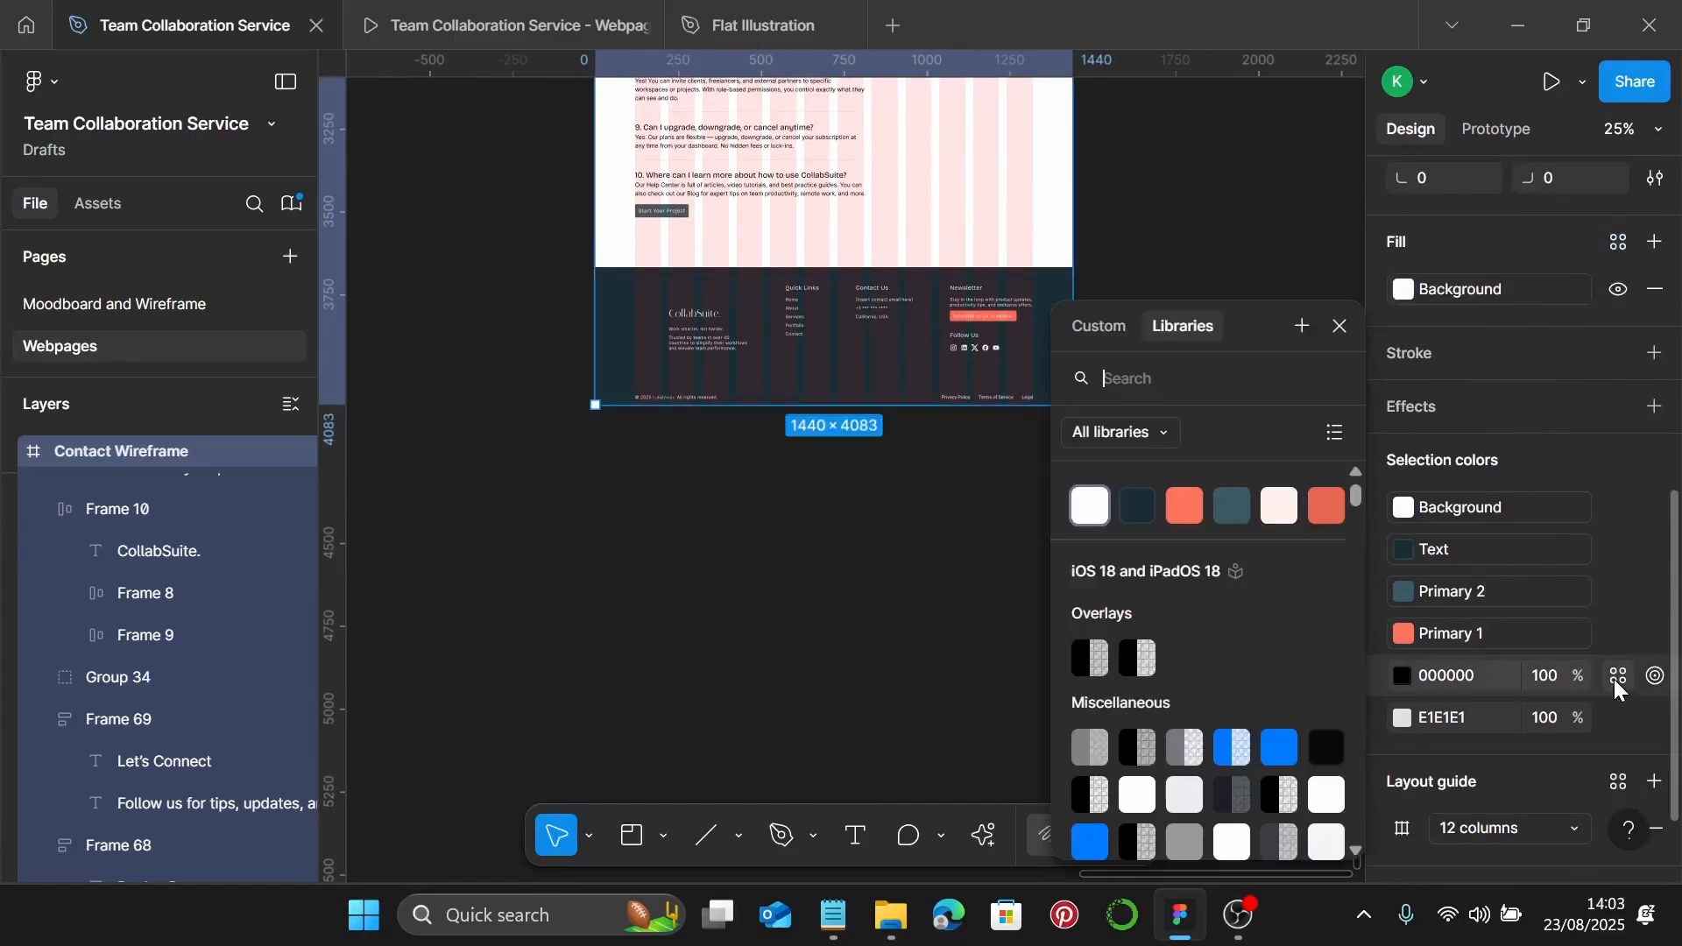
{"action": "left_click", "coordinate": [1130, 508]}
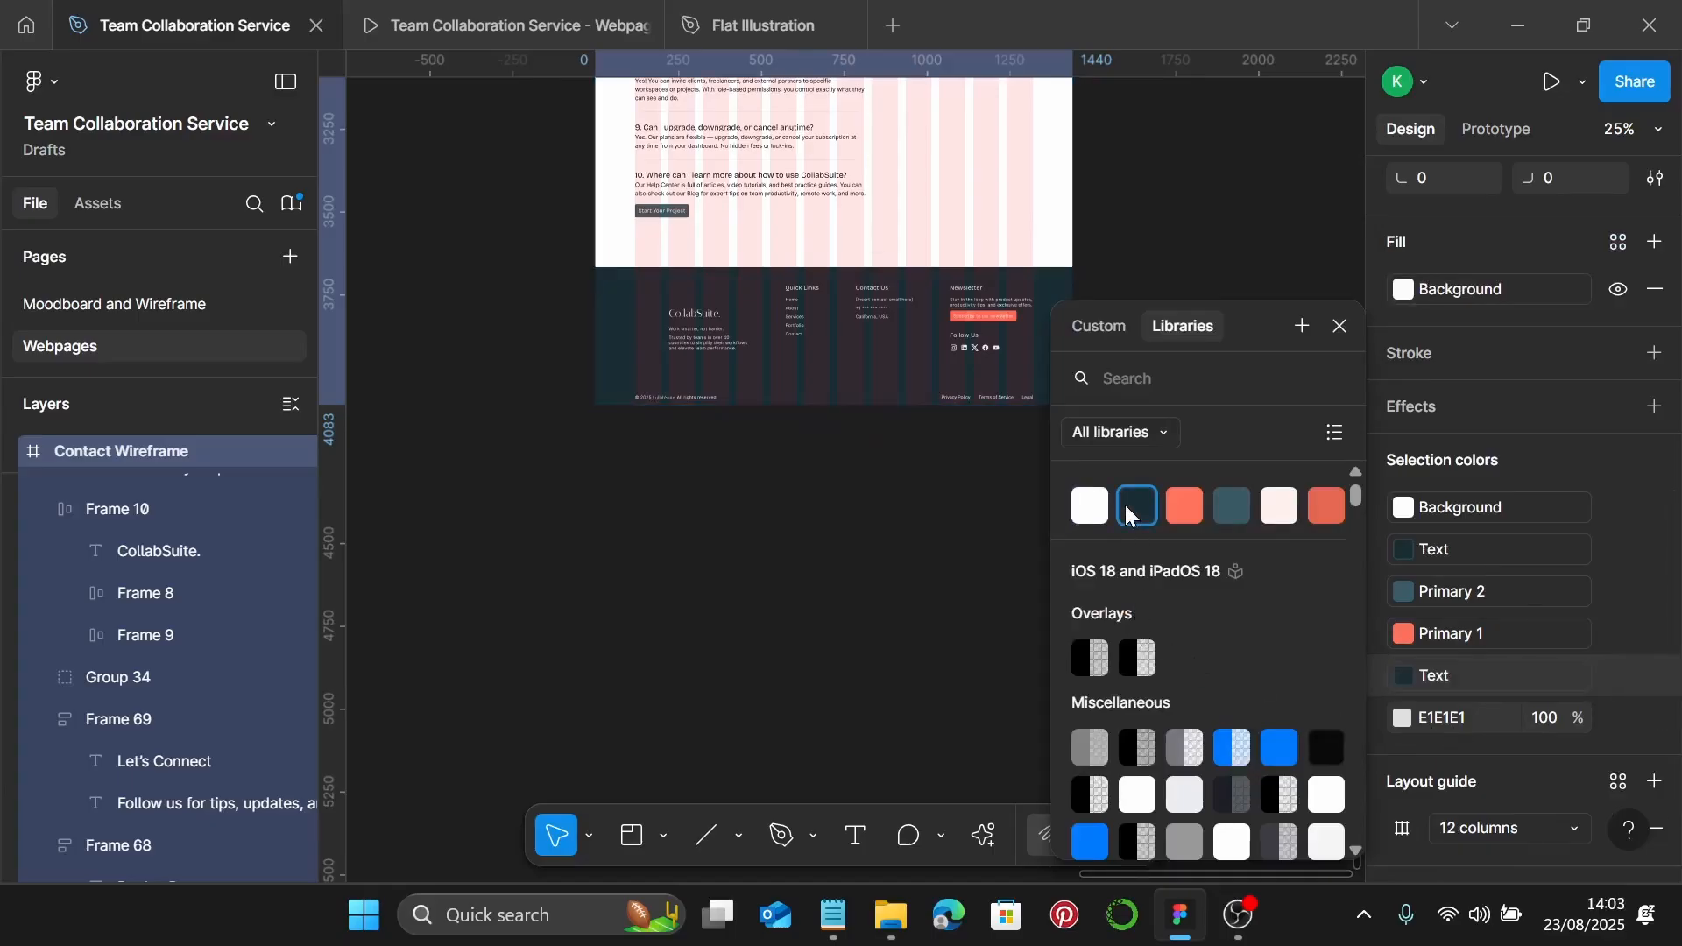
{"action": "left_click", "coordinate": [920, 526]}
{"action": "scroll", "coordinate": [917, 517], "scroll_direction": "up", "scroll_amount": 8}
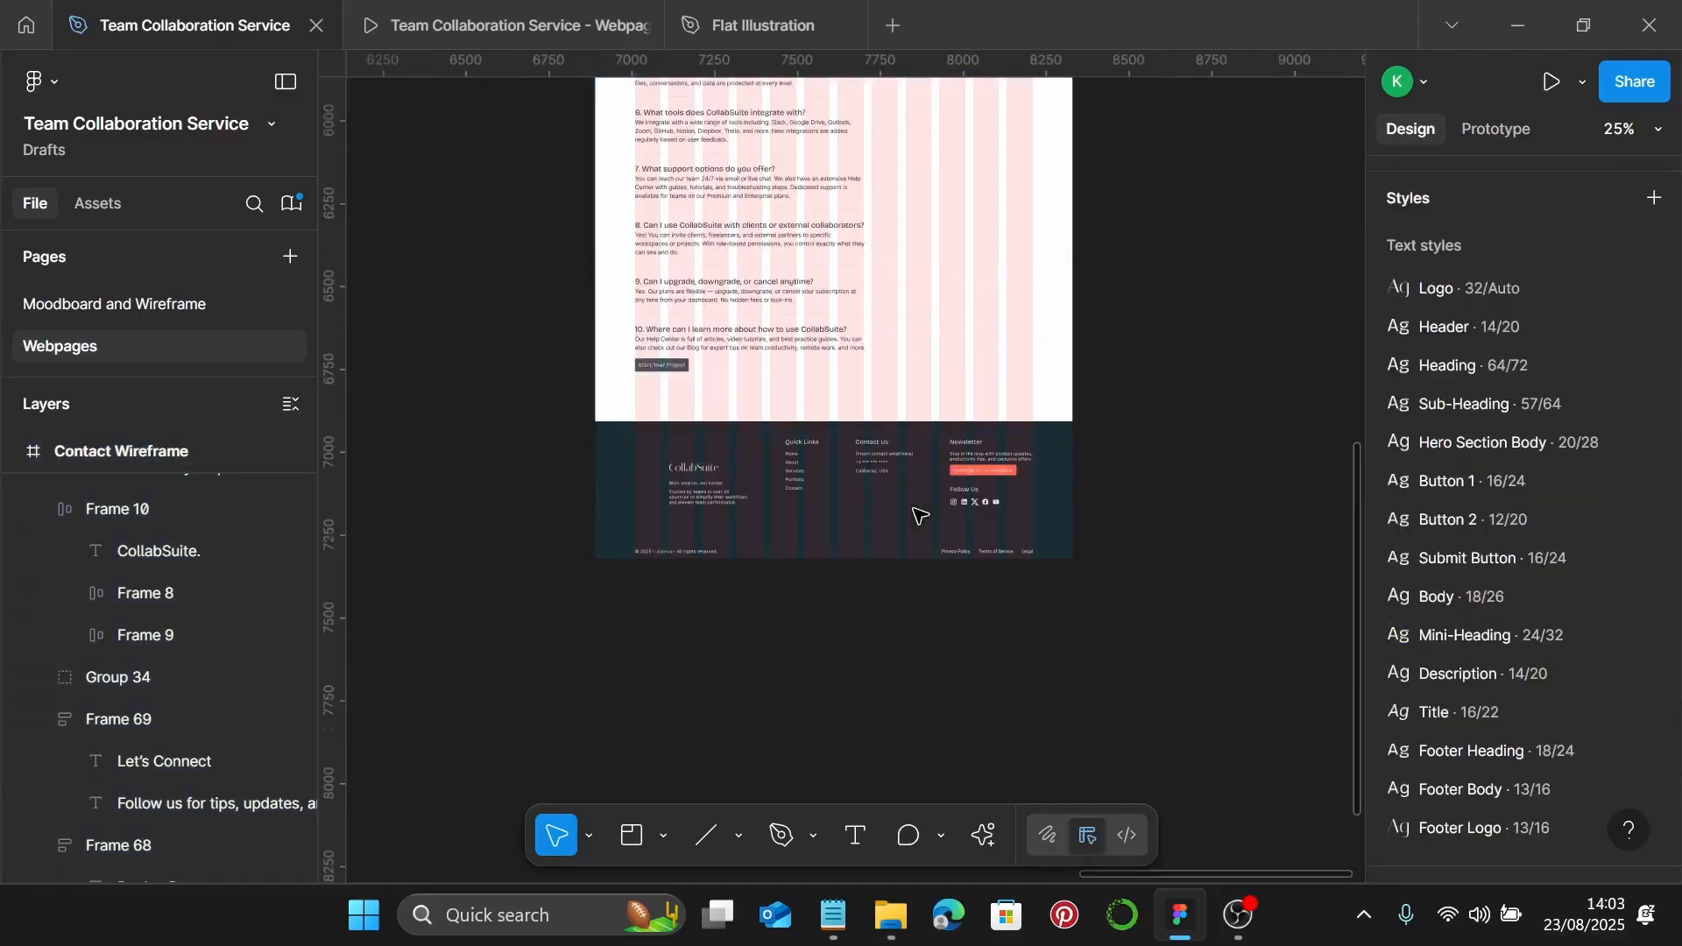
Review the Contact page in the prototype preview from its header through the message form and FAQ to the footer
{"action": "left_click", "coordinate": [491, 23]}
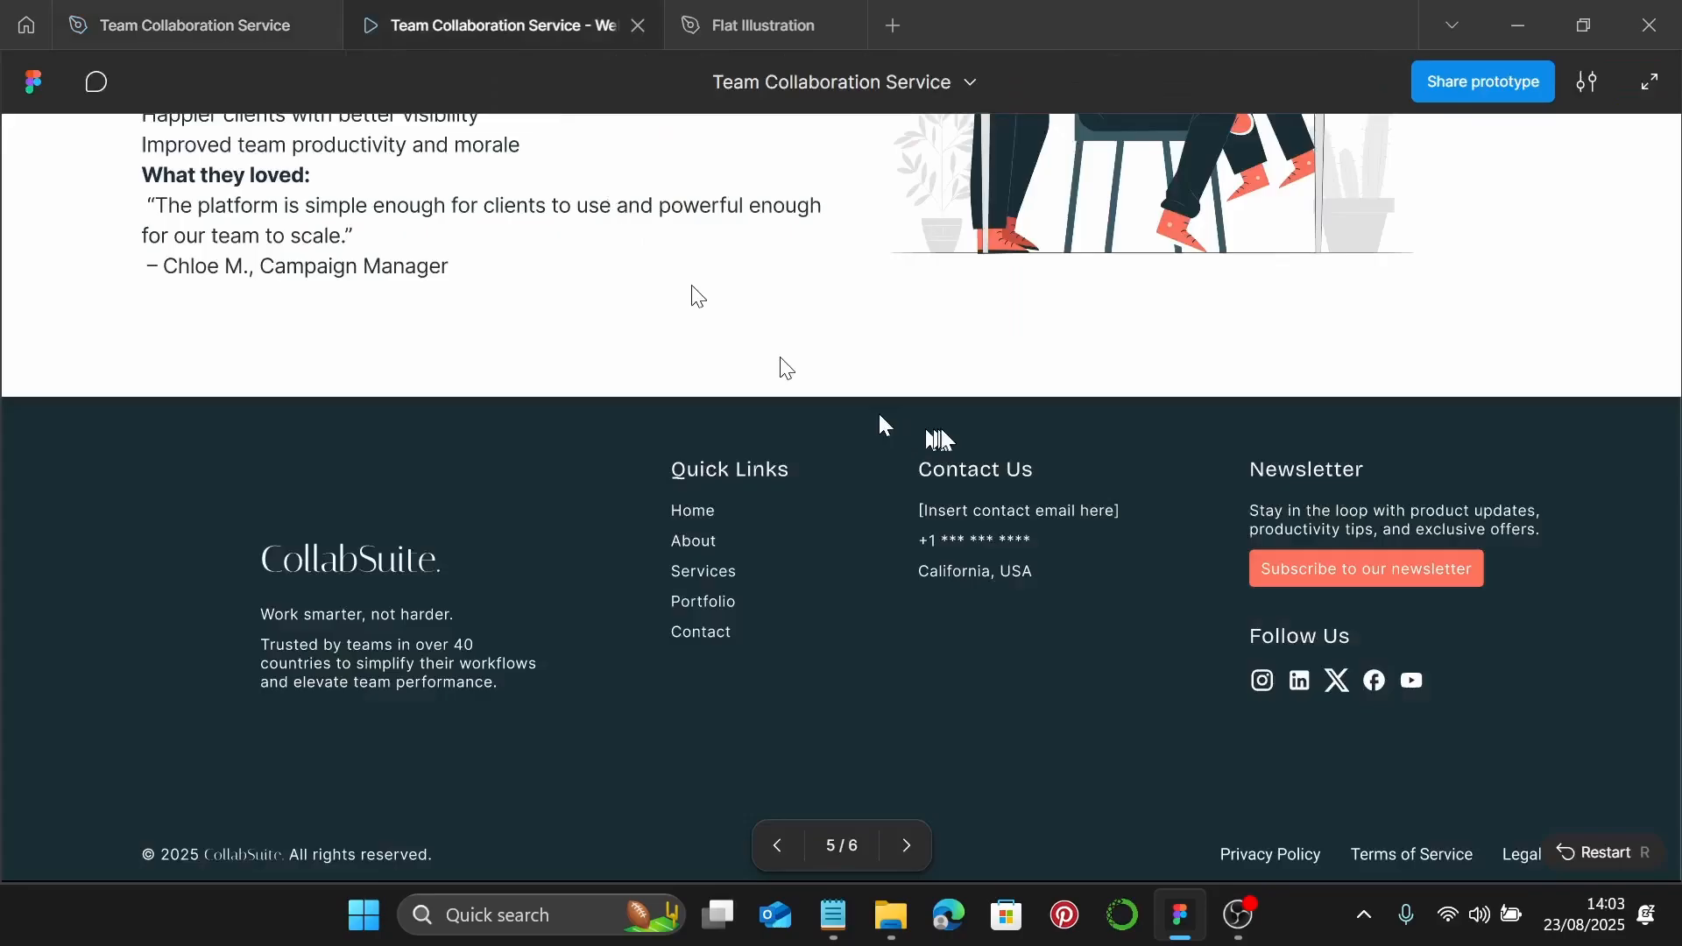
{"action": "key", "text": "Right"}
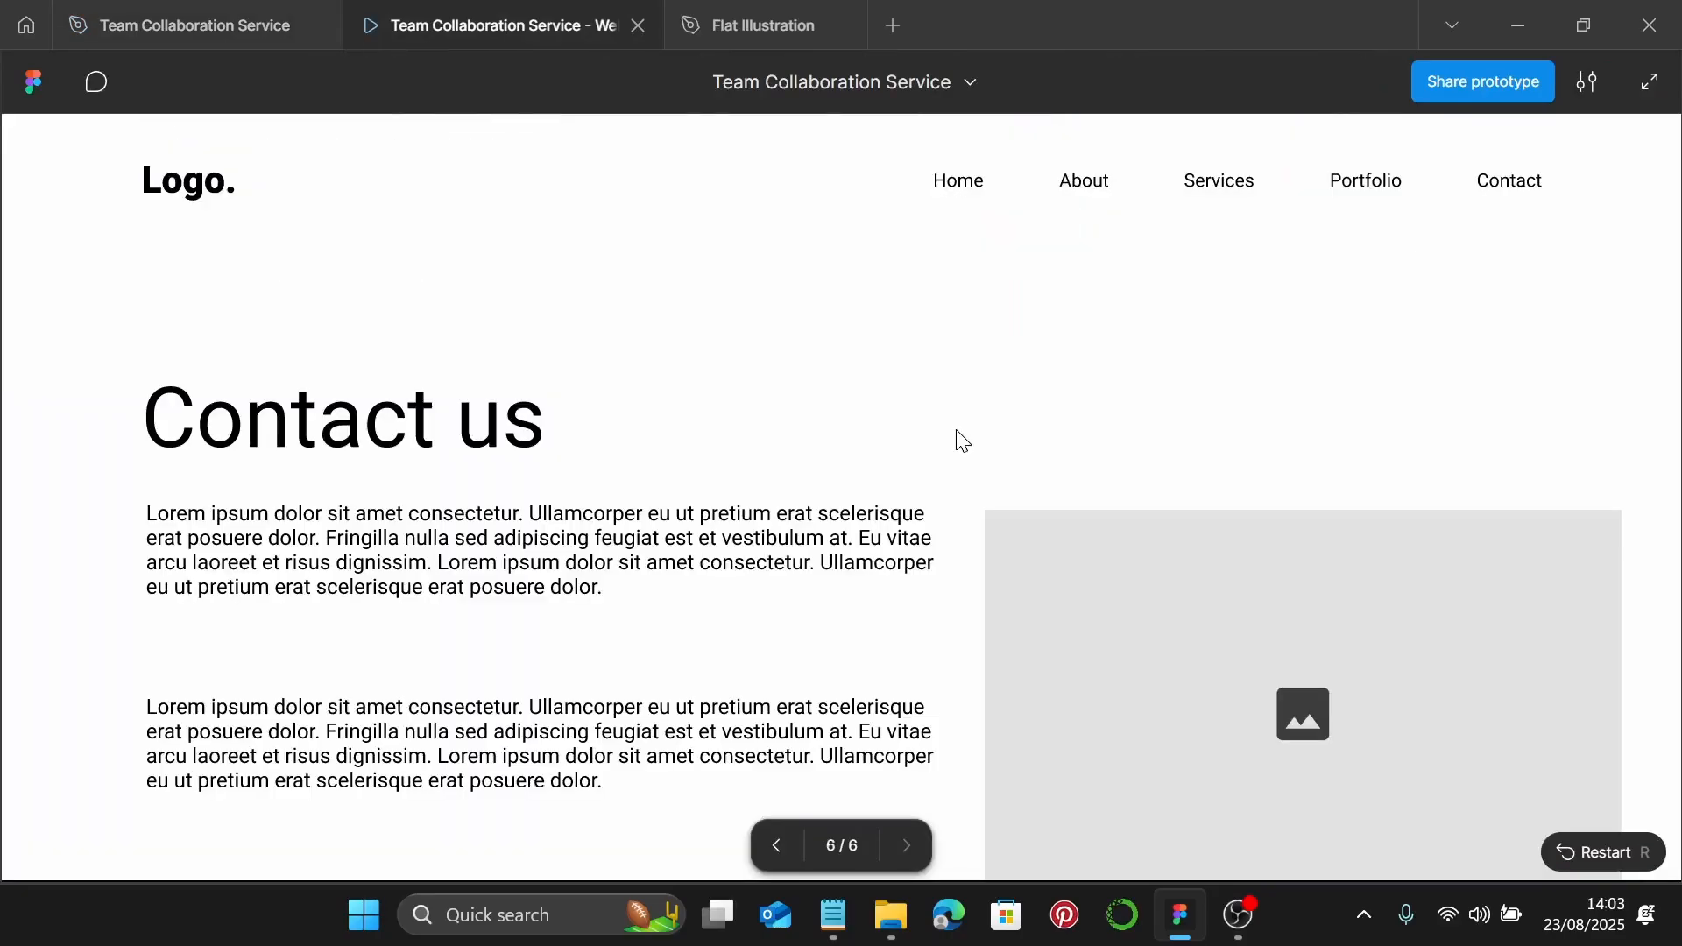
{"action": "scroll", "coordinate": [962, 441], "scroll_direction": "down", "scroll_amount": 7}
{"action": "scroll", "coordinate": [961, 440], "scroll_direction": "up", "scroll_amount": 4}
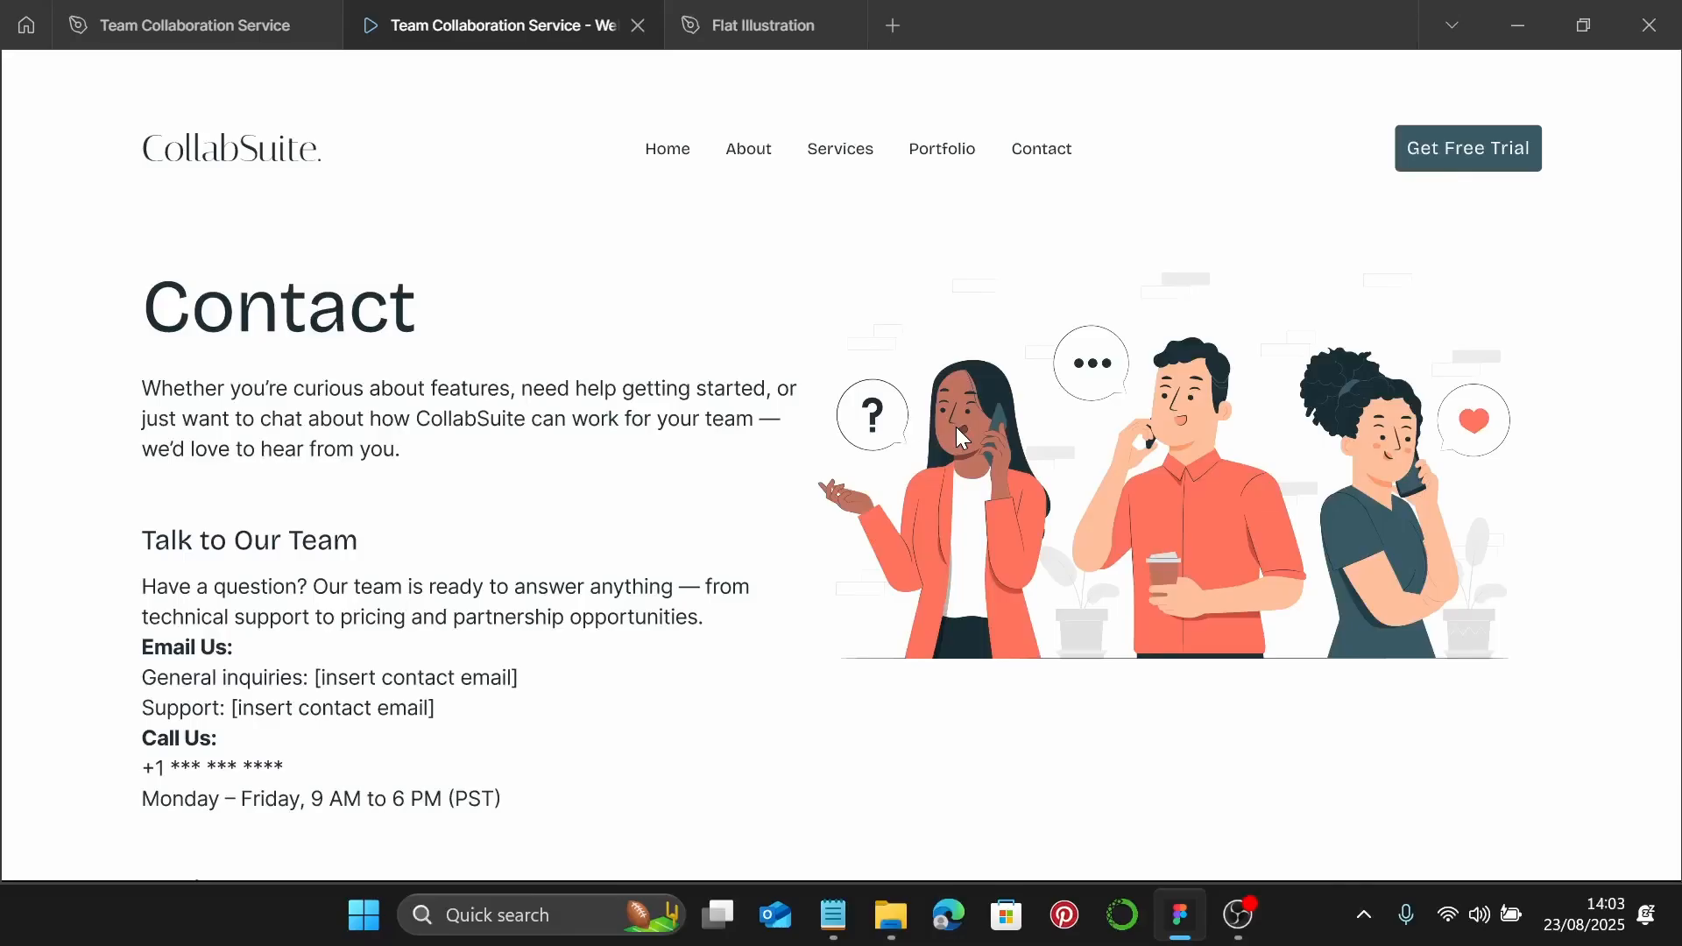
{"action": "scroll", "coordinate": [961, 436], "scroll_direction": "up", "scroll_amount": 2}
{"action": "scroll", "coordinate": [962, 435], "scroll_direction": "down", "scroll_amount": 10}
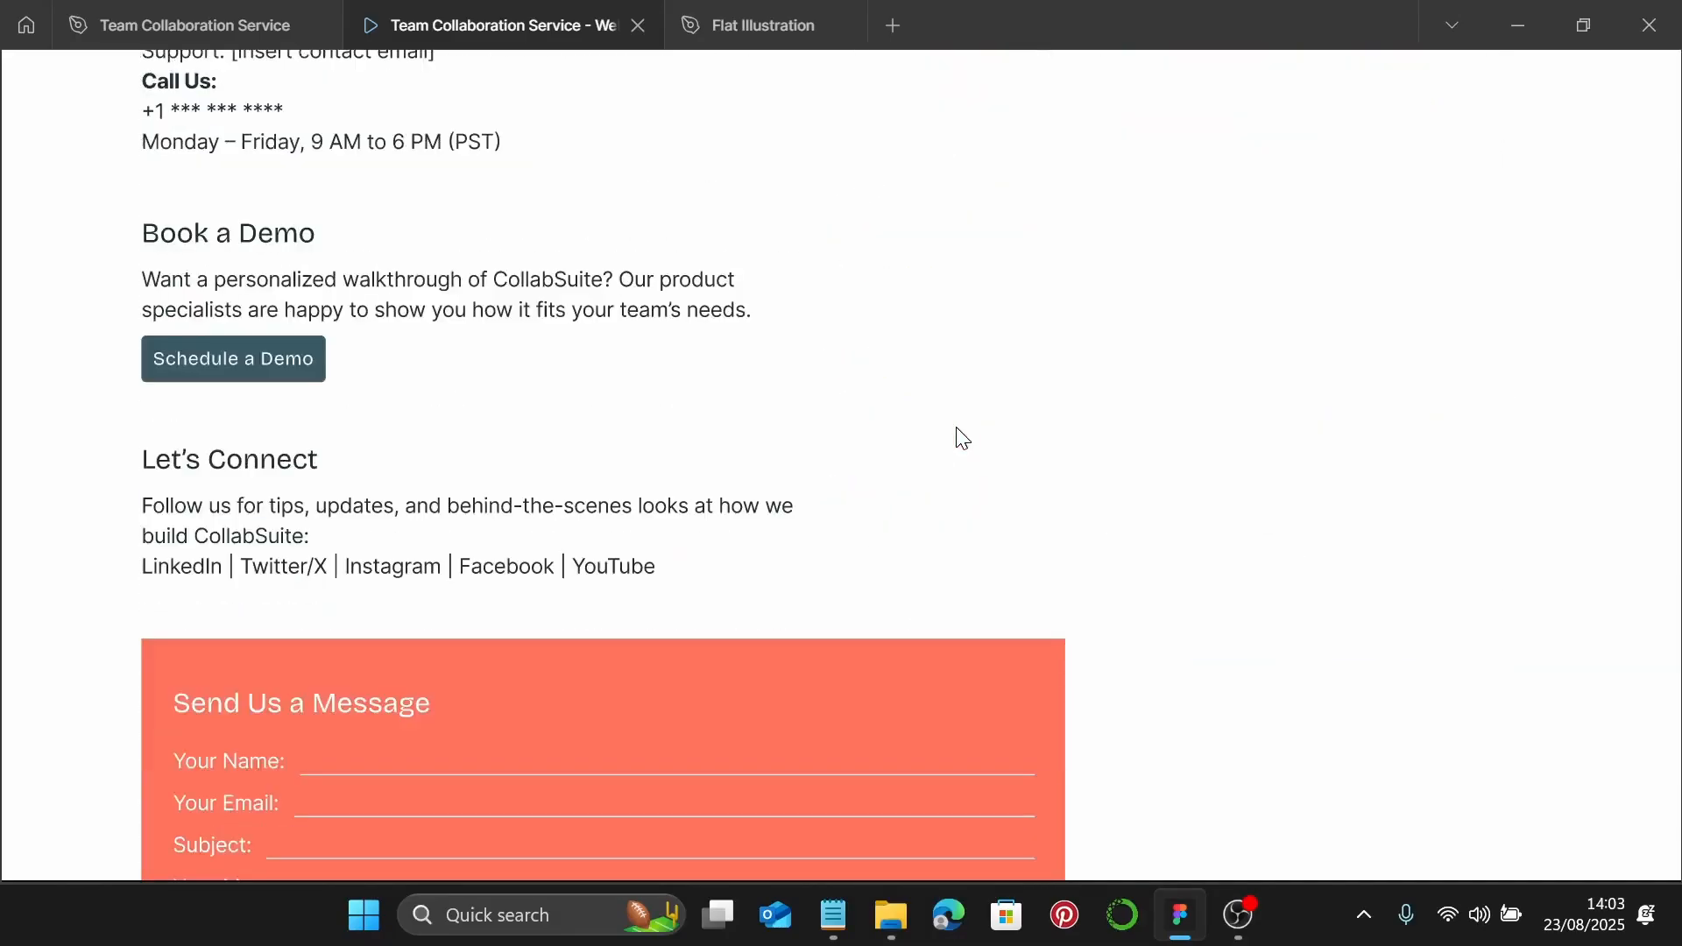
{"action": "scroll", "coordinate": [962, 438], "scroll_direction": "down", "scroll_amount": 20}
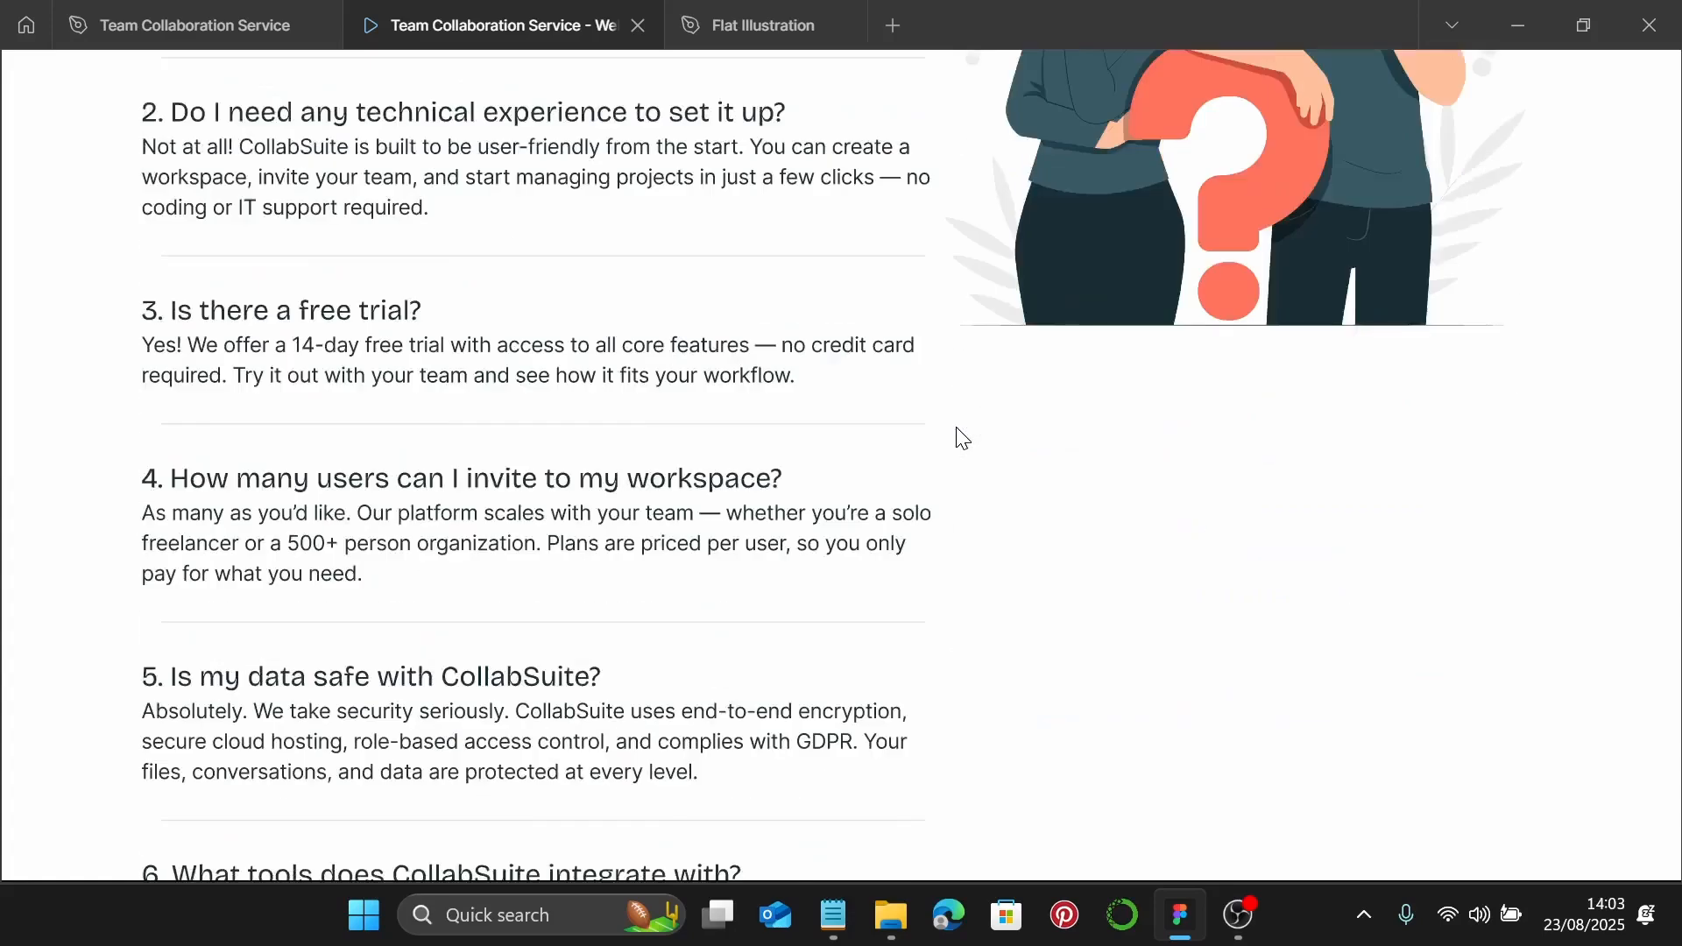
{"action": "scroll", "coordinate": [959, 440], "scroll_direction": "down", "scroll_amount": 10}
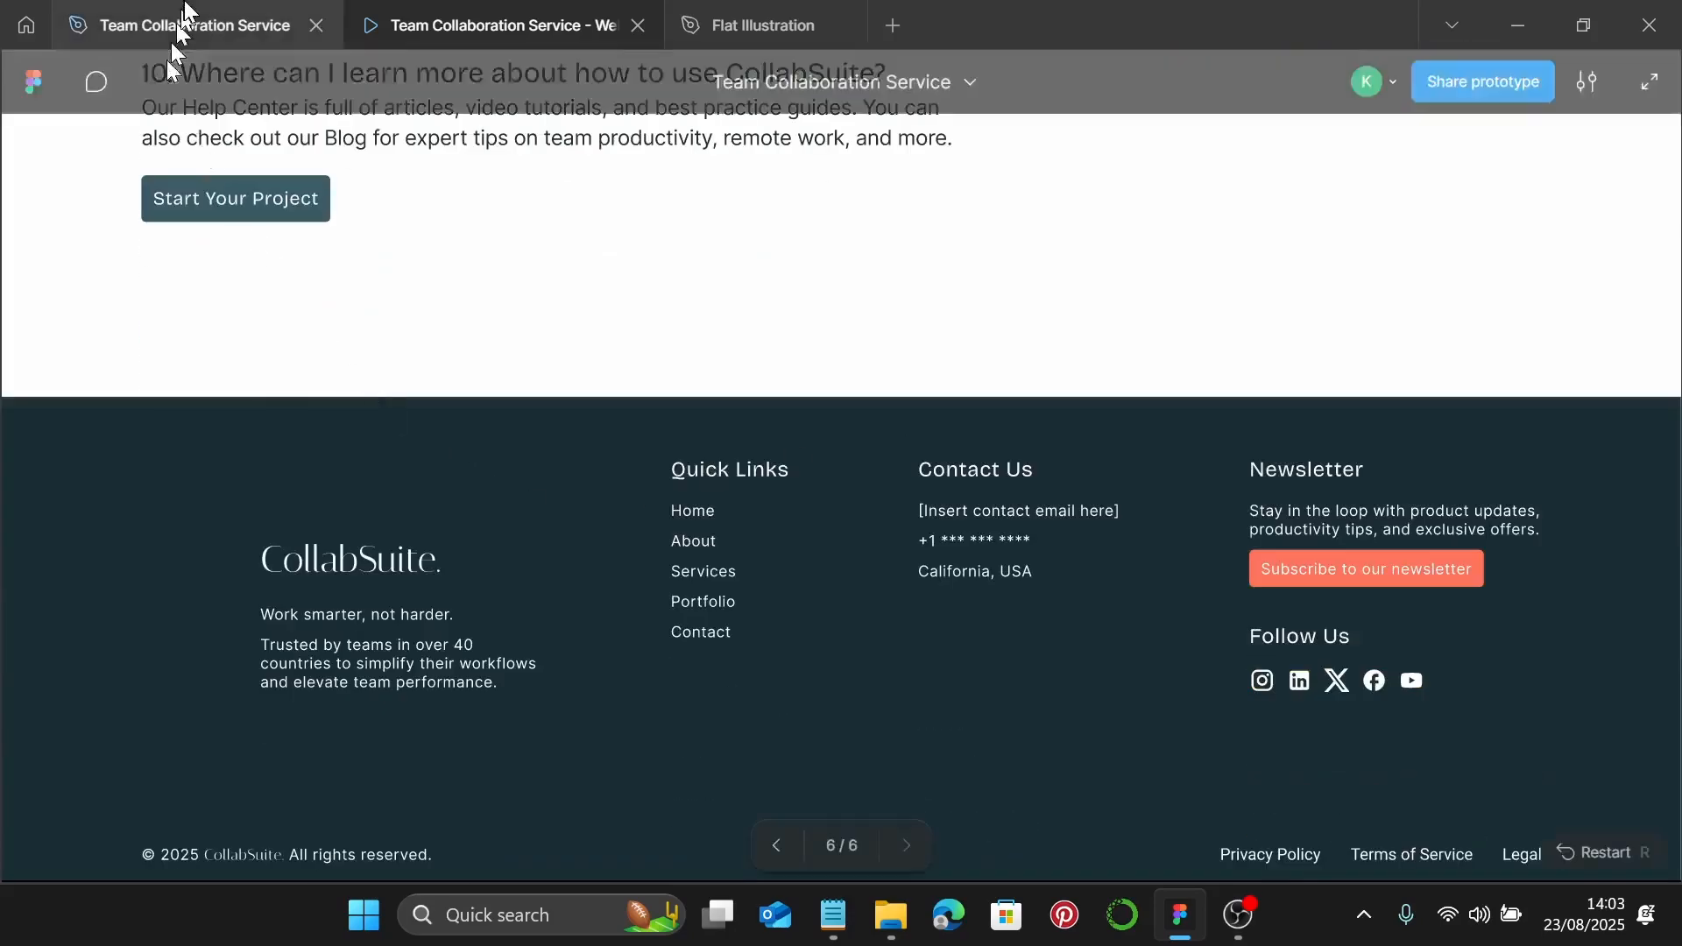
Return to the design file and move the Contact Wireframe frame beside the Projects Wireframe frame, in line with the other pages
{"action": "left_click", "coordinate": [176, 26]}
{"action": "scroll", "coordinate": [754, 372], "scroll_direction": "down", "scroll_amount": 8}
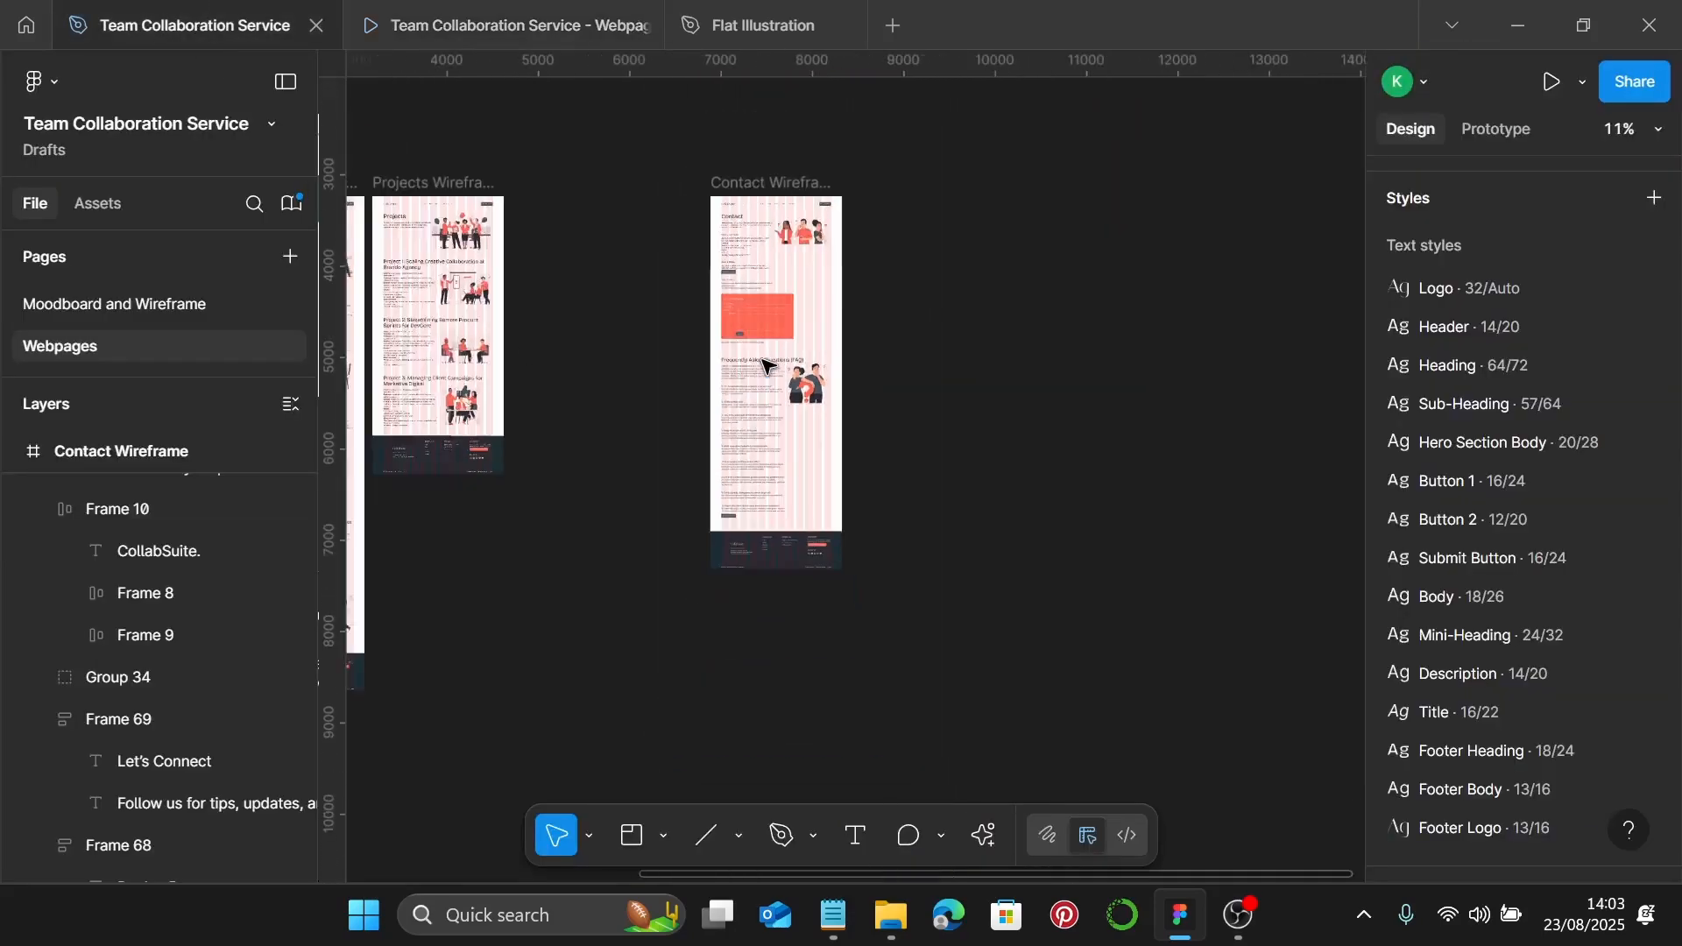
{"action": "scroll", "coordinate": [767, 366], "scroll_direction": "left", "scroll_amount": 5}
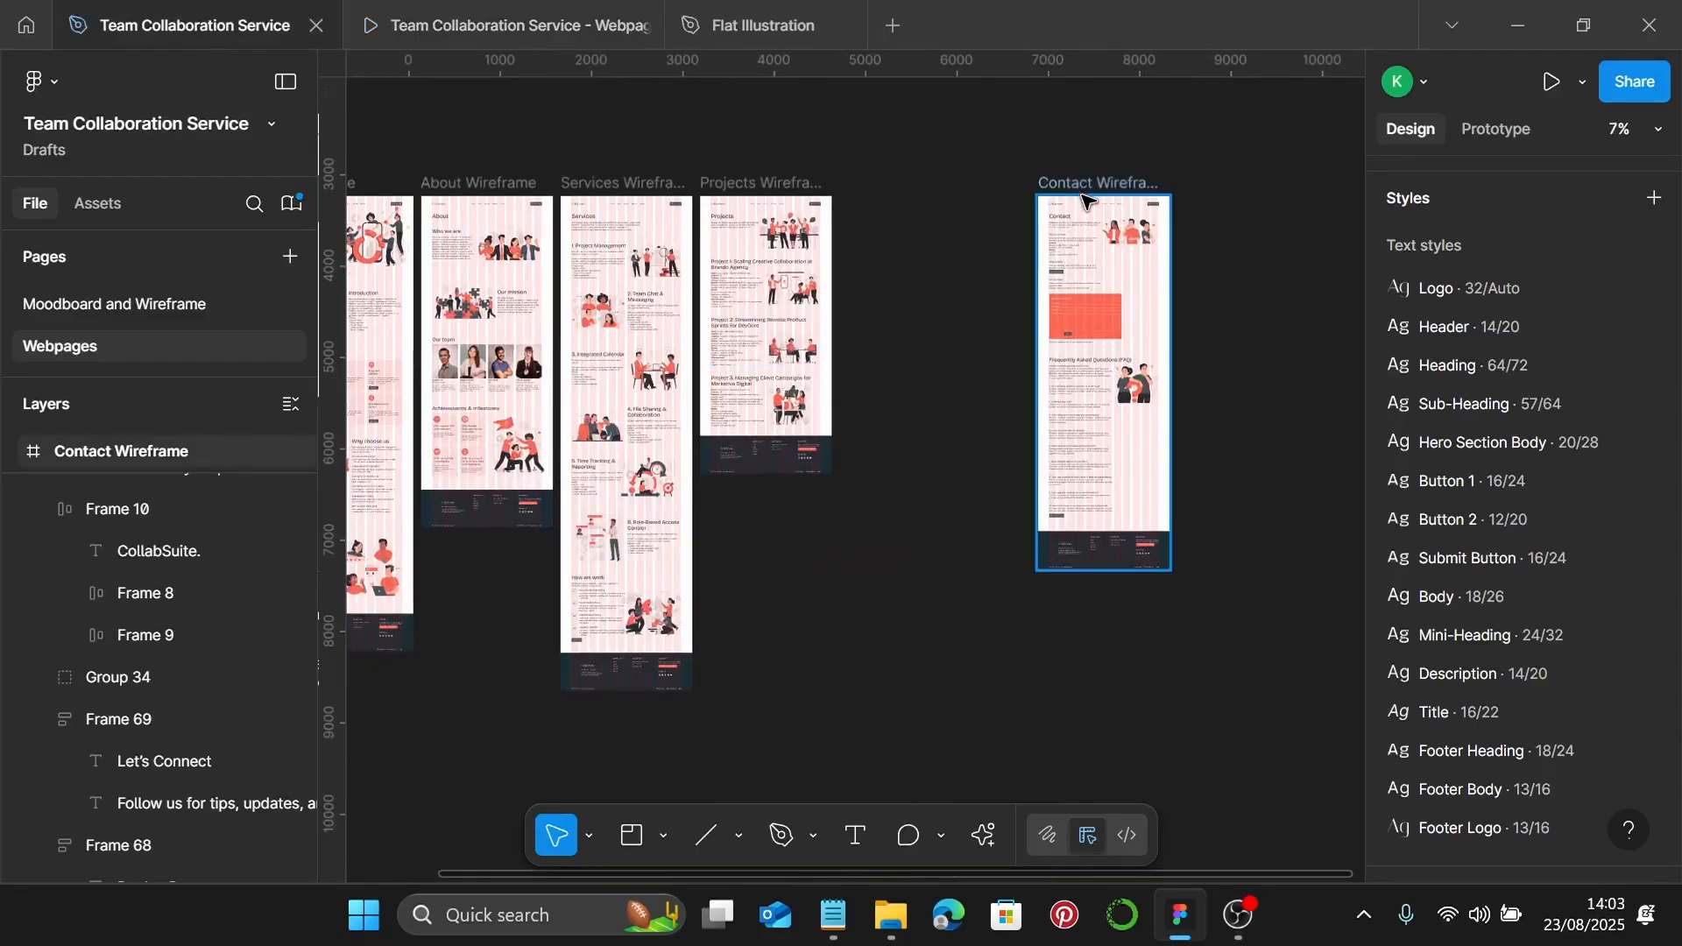
{"action": "left_click_drag", "start_coordinate": [1087, 199], "coordinate": [890, 185]}
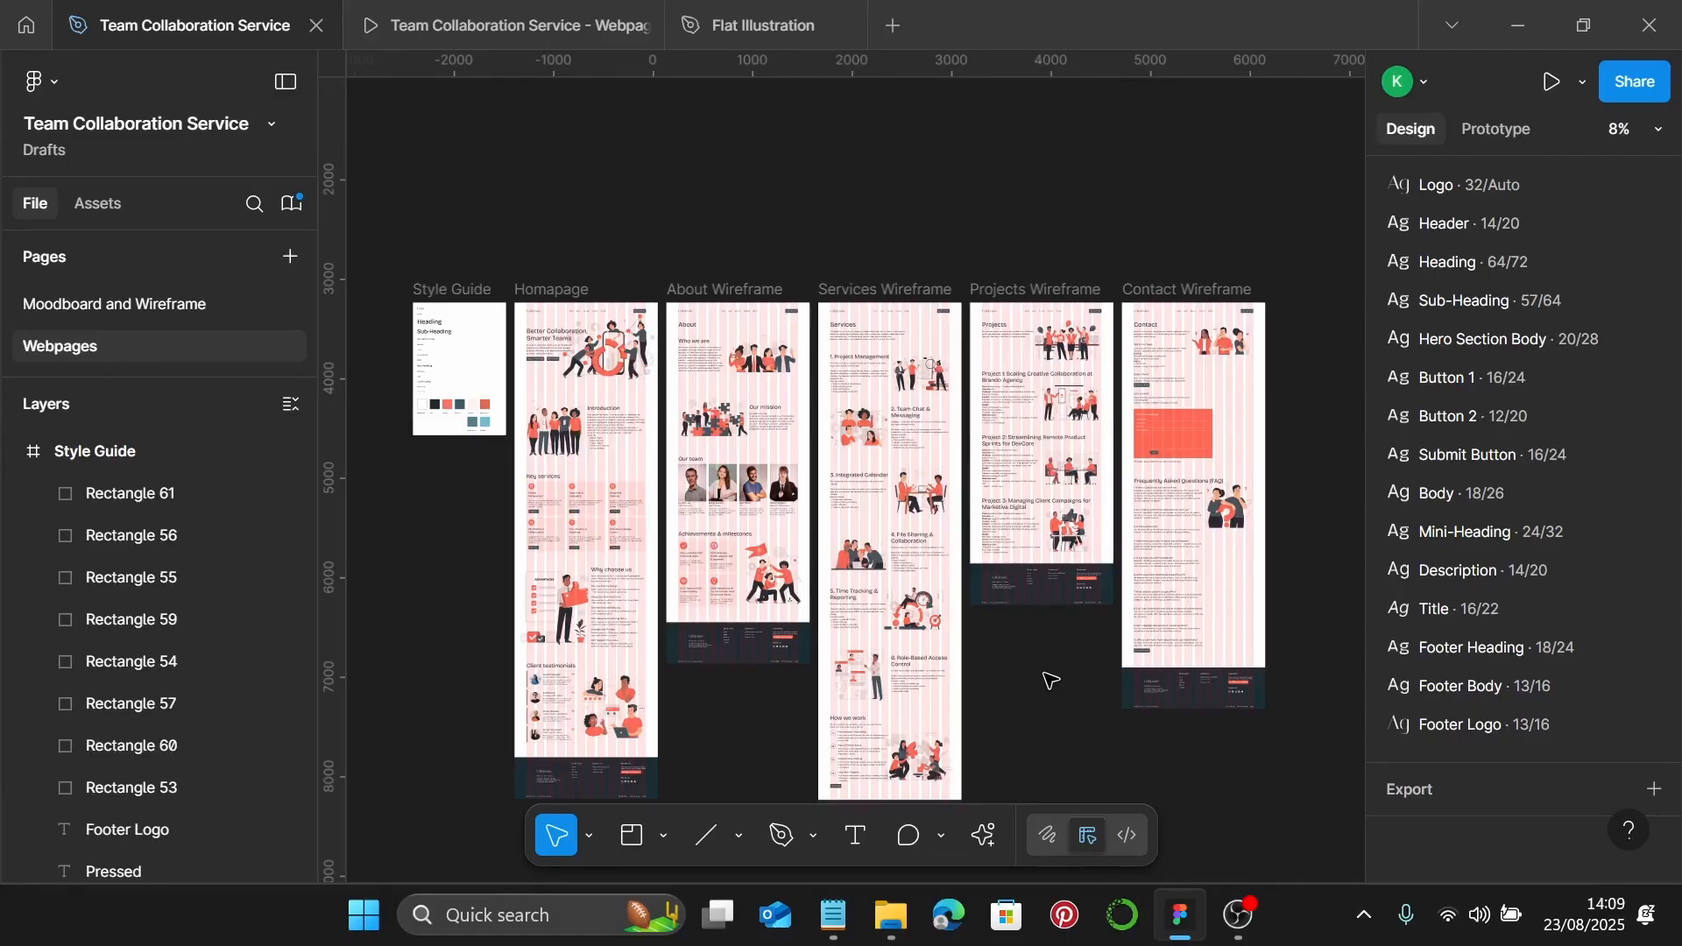
Rename the About Wireframe frame to About
{"action": "scroll", "coordinate": [621, 381], "scroll_direction": "up", "scroll_amount": 3}
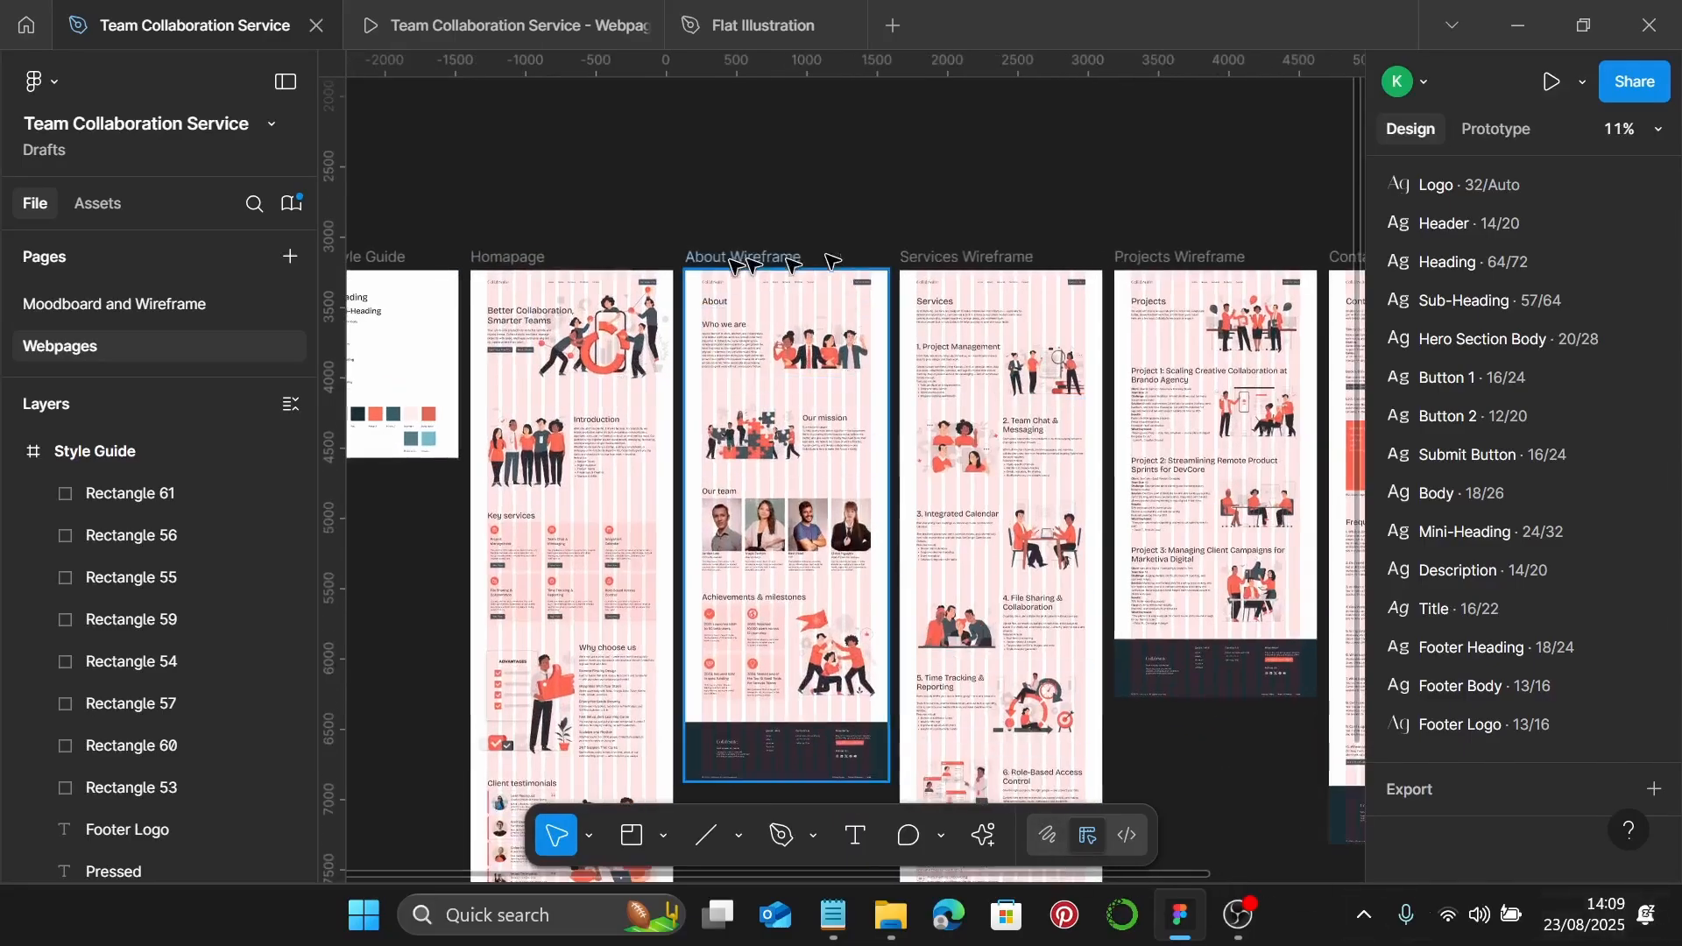
{"action": "left_click", "coordinate": [733, 257]}
{"action": "key", "text": "Right"}
{"action": "key", "text": "BackSpace"}
{"action": "key", "text": "BackSpace"}
{"action": "key", "text": "BackSpace"}
{"action": "key", "text": "BackSpace"}
{"action": "key", "text": "BackSpace"}
{"action": "key", "text": "BackSpace"}
{"action": "key", "text": "BackSpace"}
{"action": "key", "text": "BackSpace"}
{"action": "key", "text": "BackSpace"}
{"action": "key", "text": "BackSpace"}
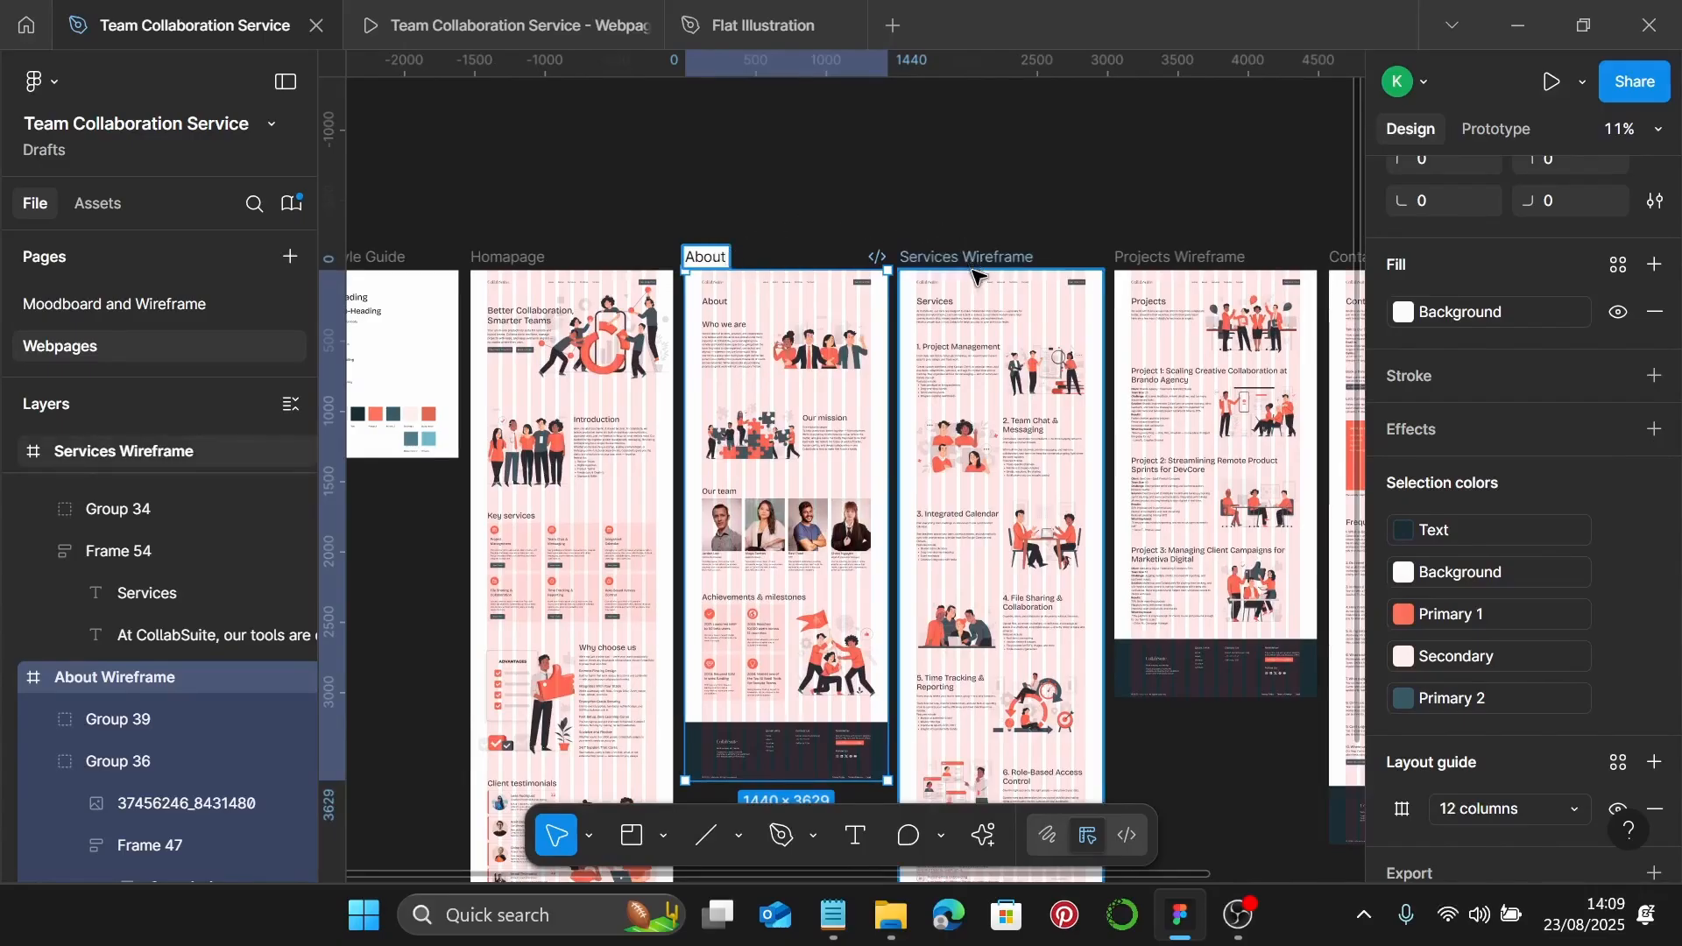
Rename the Services Wireframe frame to Services
{"action": "left_click", "coordinate": [977, 258]}
{"action": "double_click", "coordinate": [977, 257]}
{"action": "key", "text": "Right"}
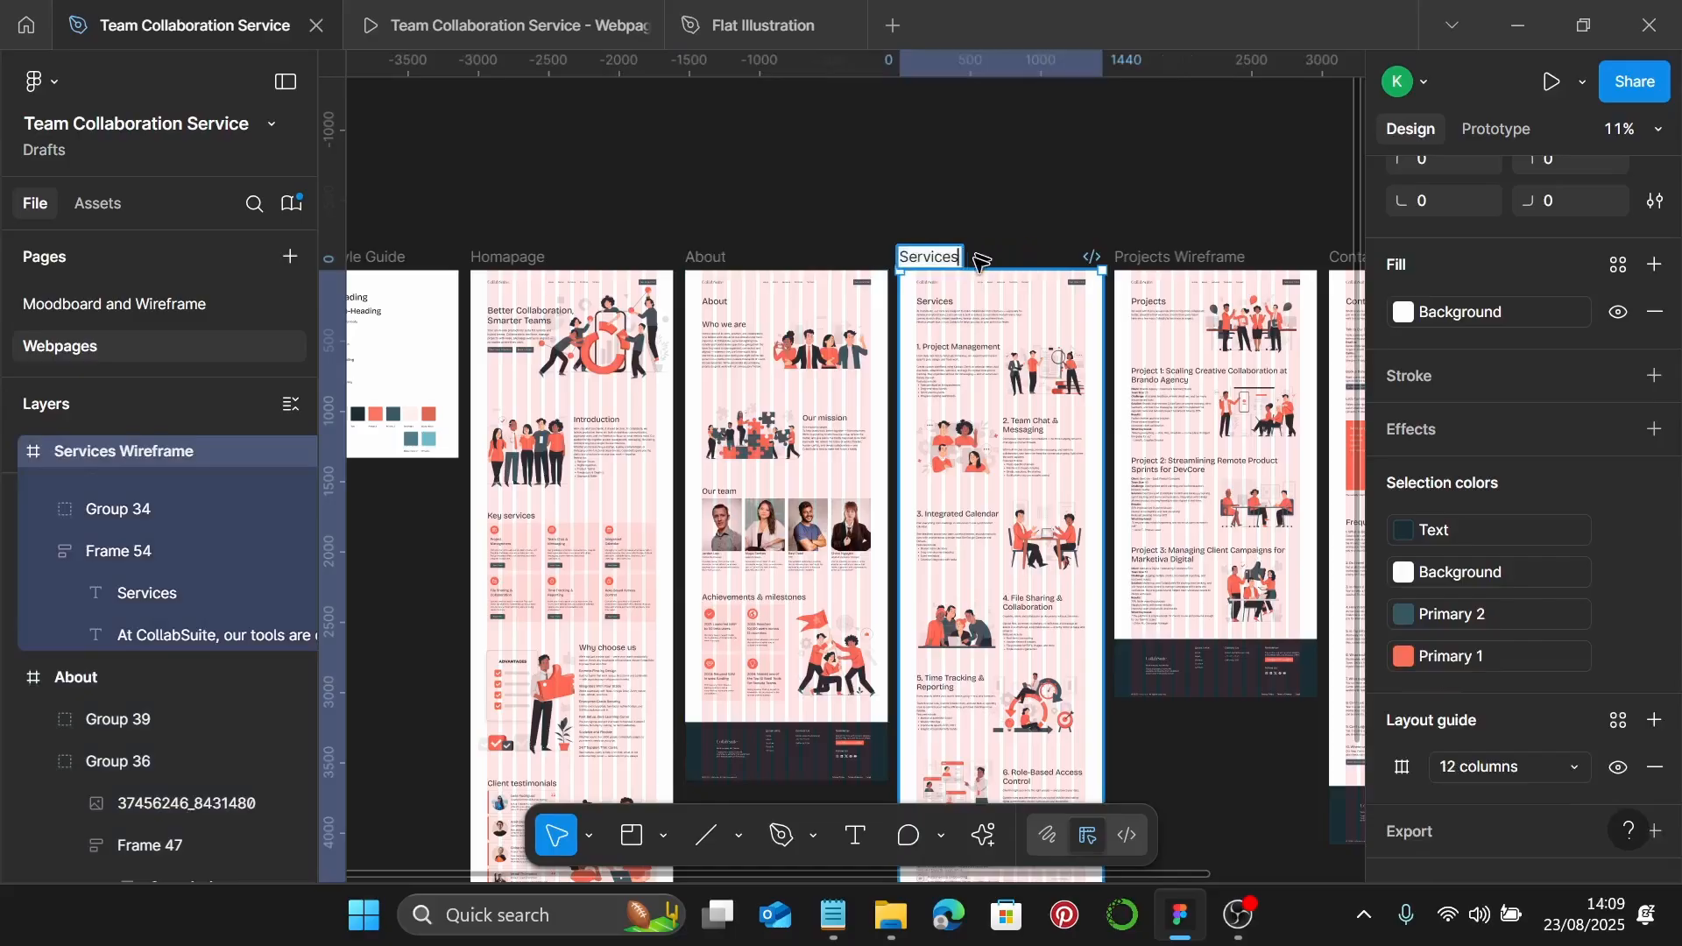
Rename the Projects Wireframe frame to Projects
{"action": "left_click", "coordinate": [1219, 256]}
{"action": "double_click", "coordinate": [1229, 256]}
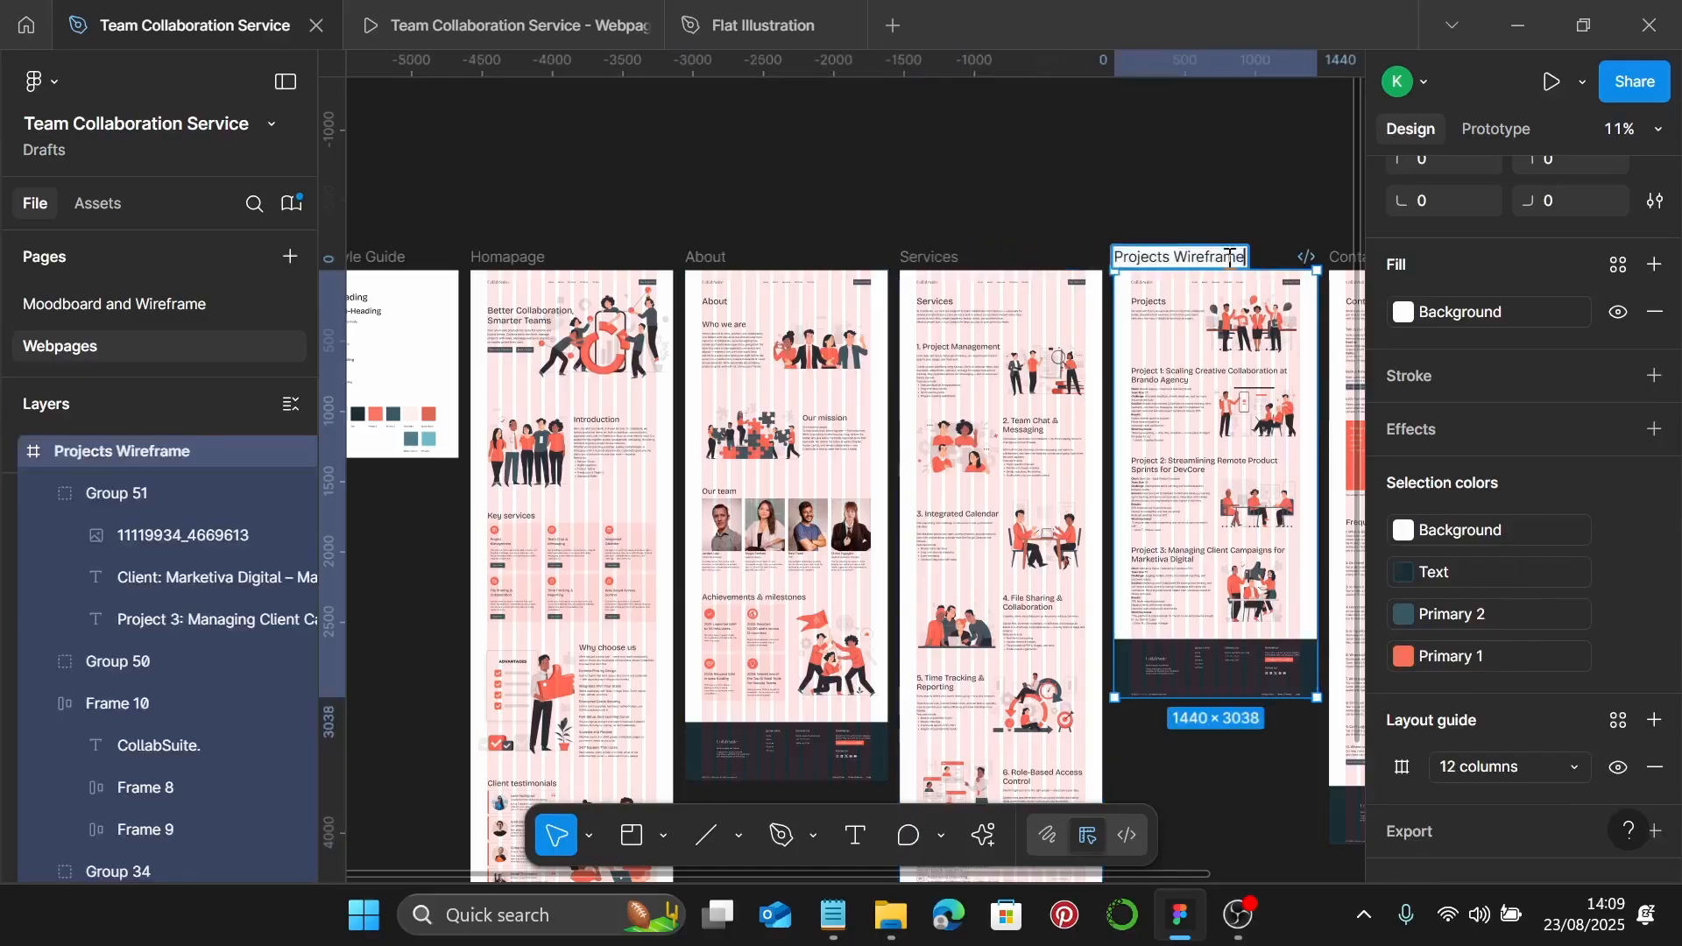
{"action": "key", "text": "BackSpace"}
{"action": "key", "text": "BackSpace"}
{"action": "key", "text": "BackSpace"}
{"action": "key", "text": "BackSpace"}
{"action": "key", "text": "BackSpace"}
{"action": "key", "text": "BackSpace"}
{"action": "key", "text": "BackSpace"}
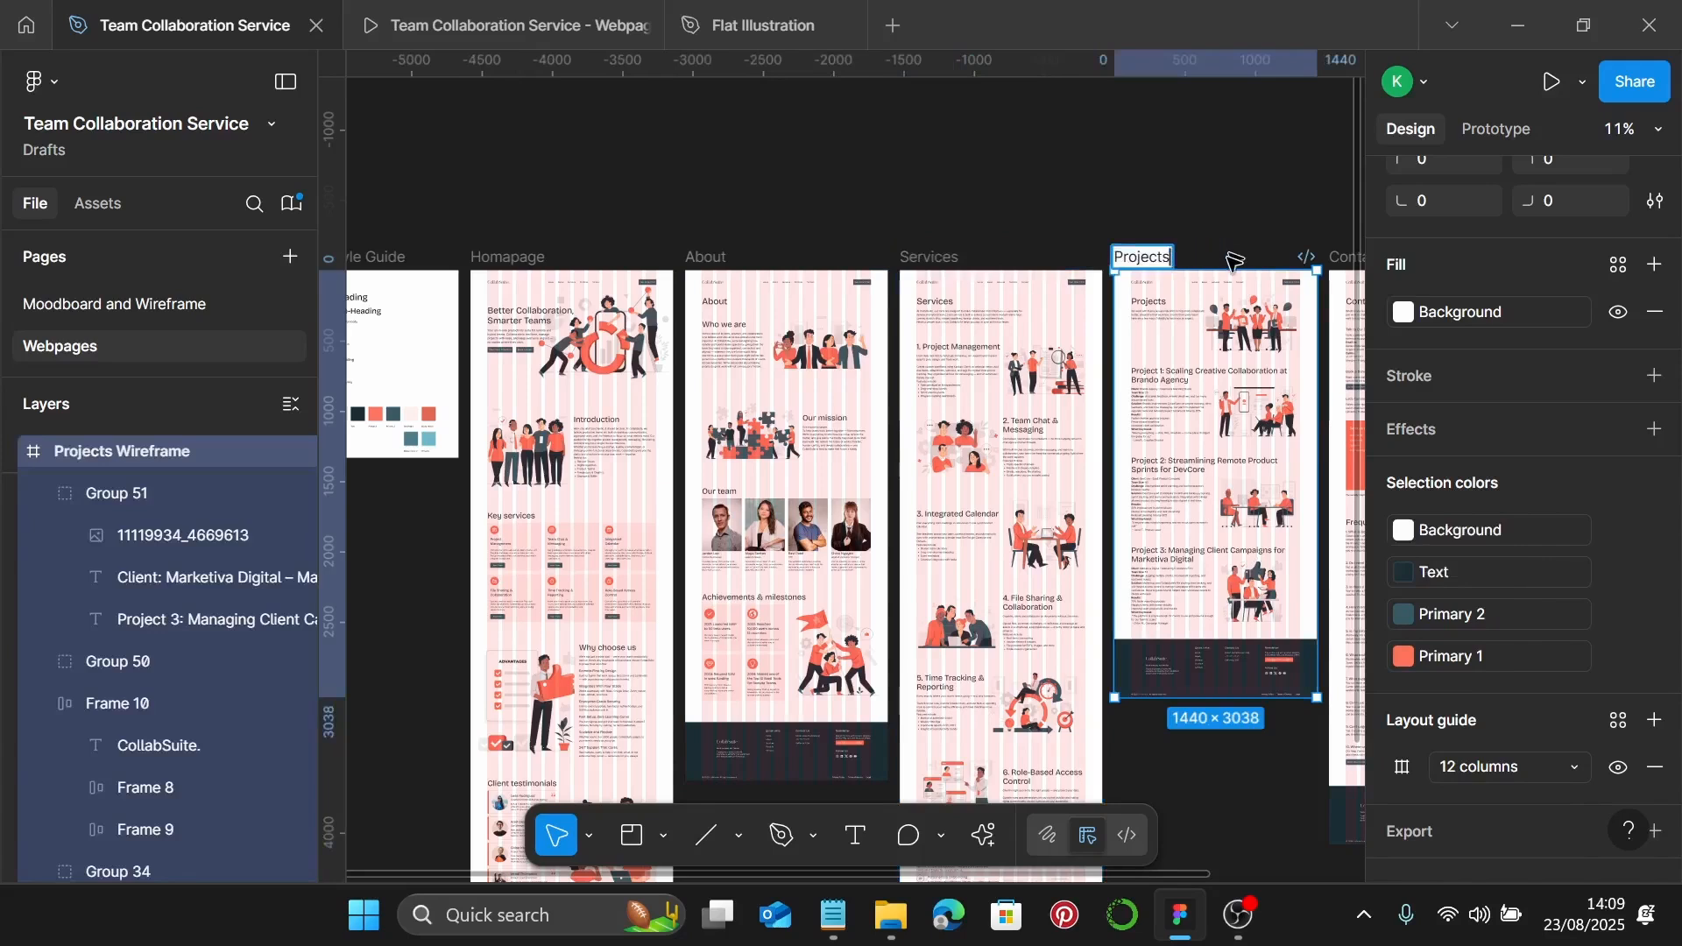
Rename the "Contact Wireframe" frame to "Contact"
{"action": "scroll", "coordinate": [1130, 298], "scroll_direction": "right", "scroll_amount": 2}
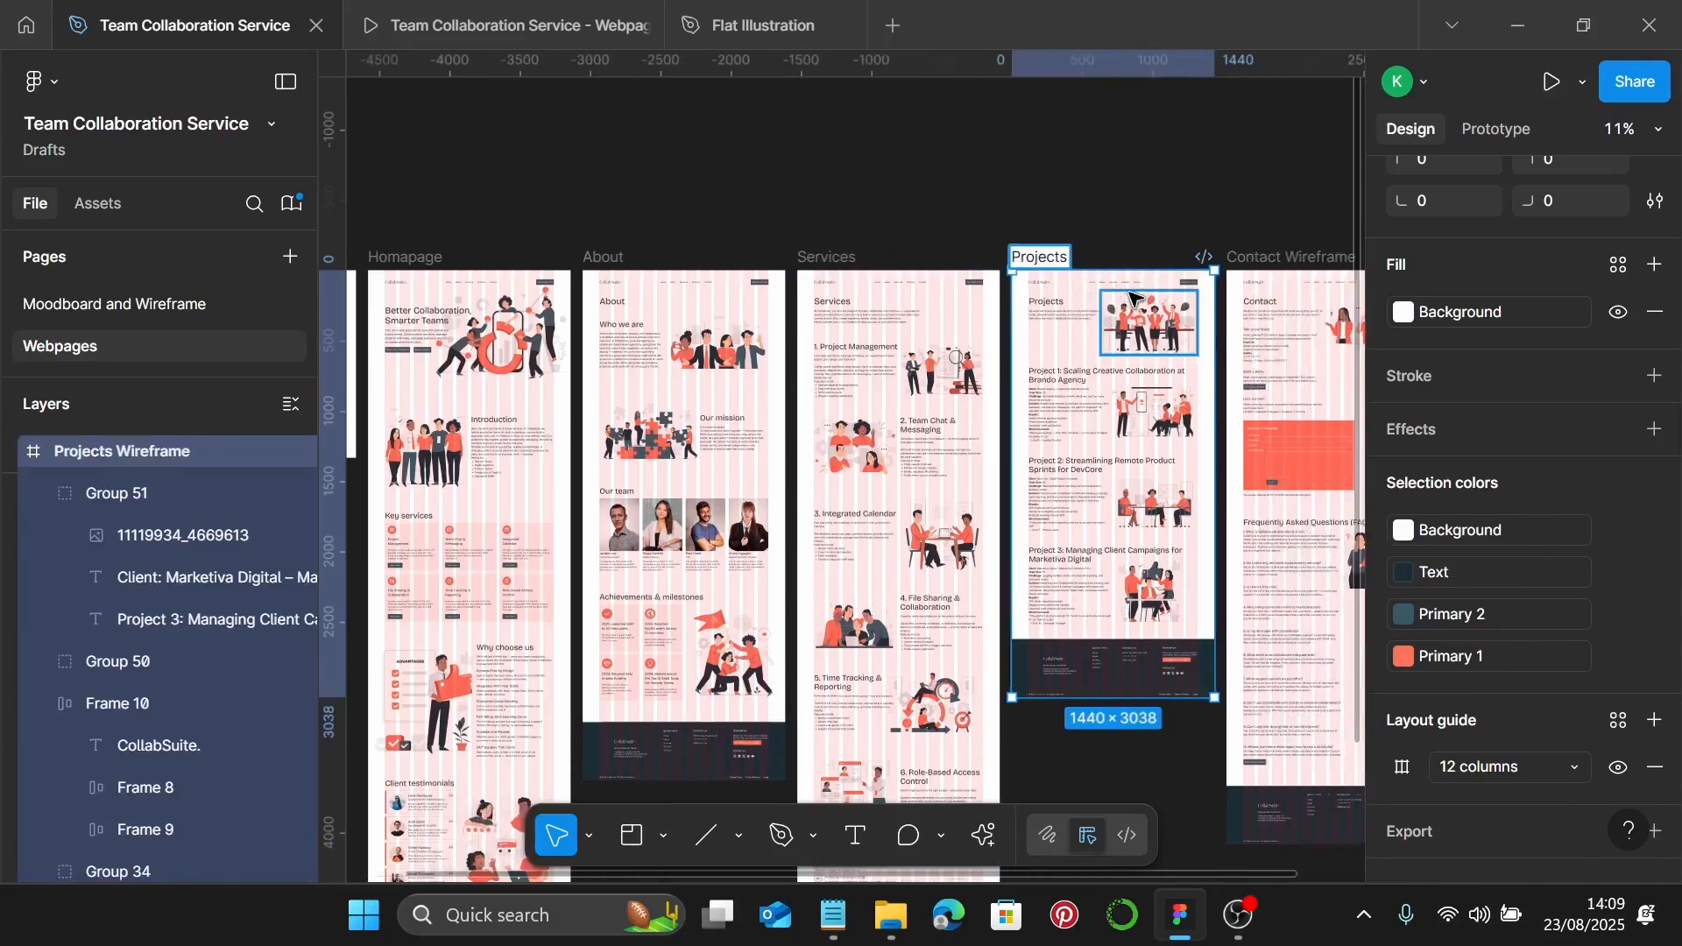
{"action": "scroll", "coordinate": [1131, 298], "scroll_direction": "right", "scroll_amount": 3}
{"action": "left_click", "coordinate": [1153, 256]}
{"action": "double_click", "coordinate": [1153, 256]}
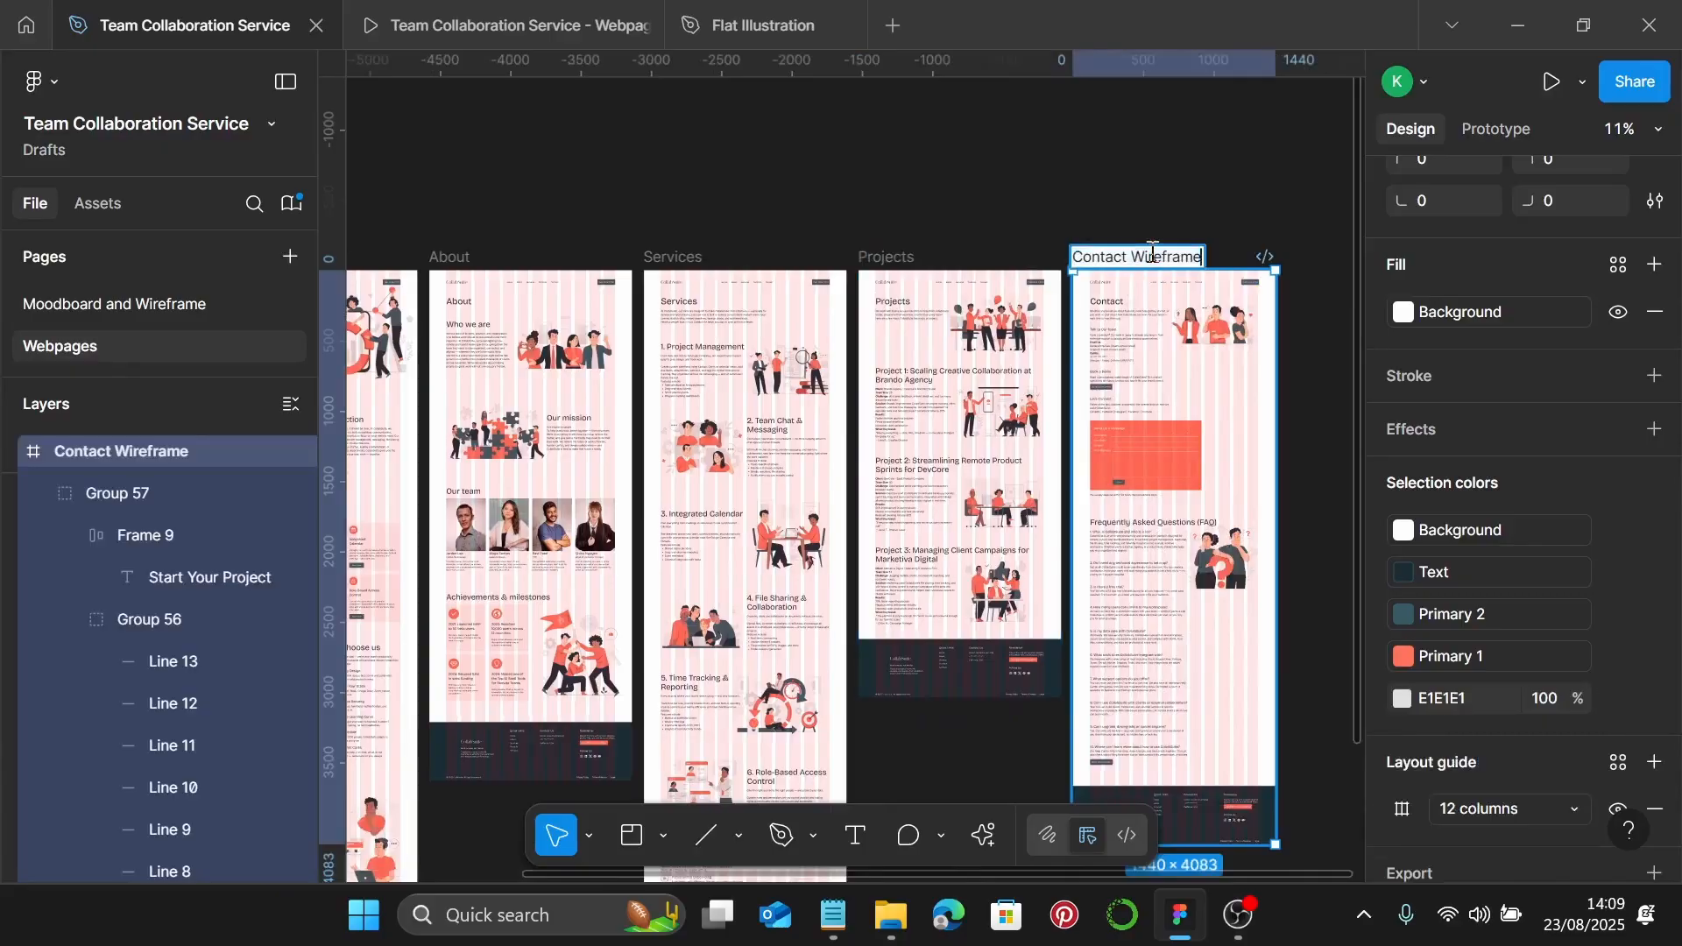
{"action": "key", "text": "BackSpace"}
{"action": "key", "text": "BackSpace"}
{"action": "key", "text": "BackSpace"}
{"action": "key", "text": "BackSpace"}
{"action": "key", "text": "BackSpace"}
{"action": "key", "text": "BackSpace"}
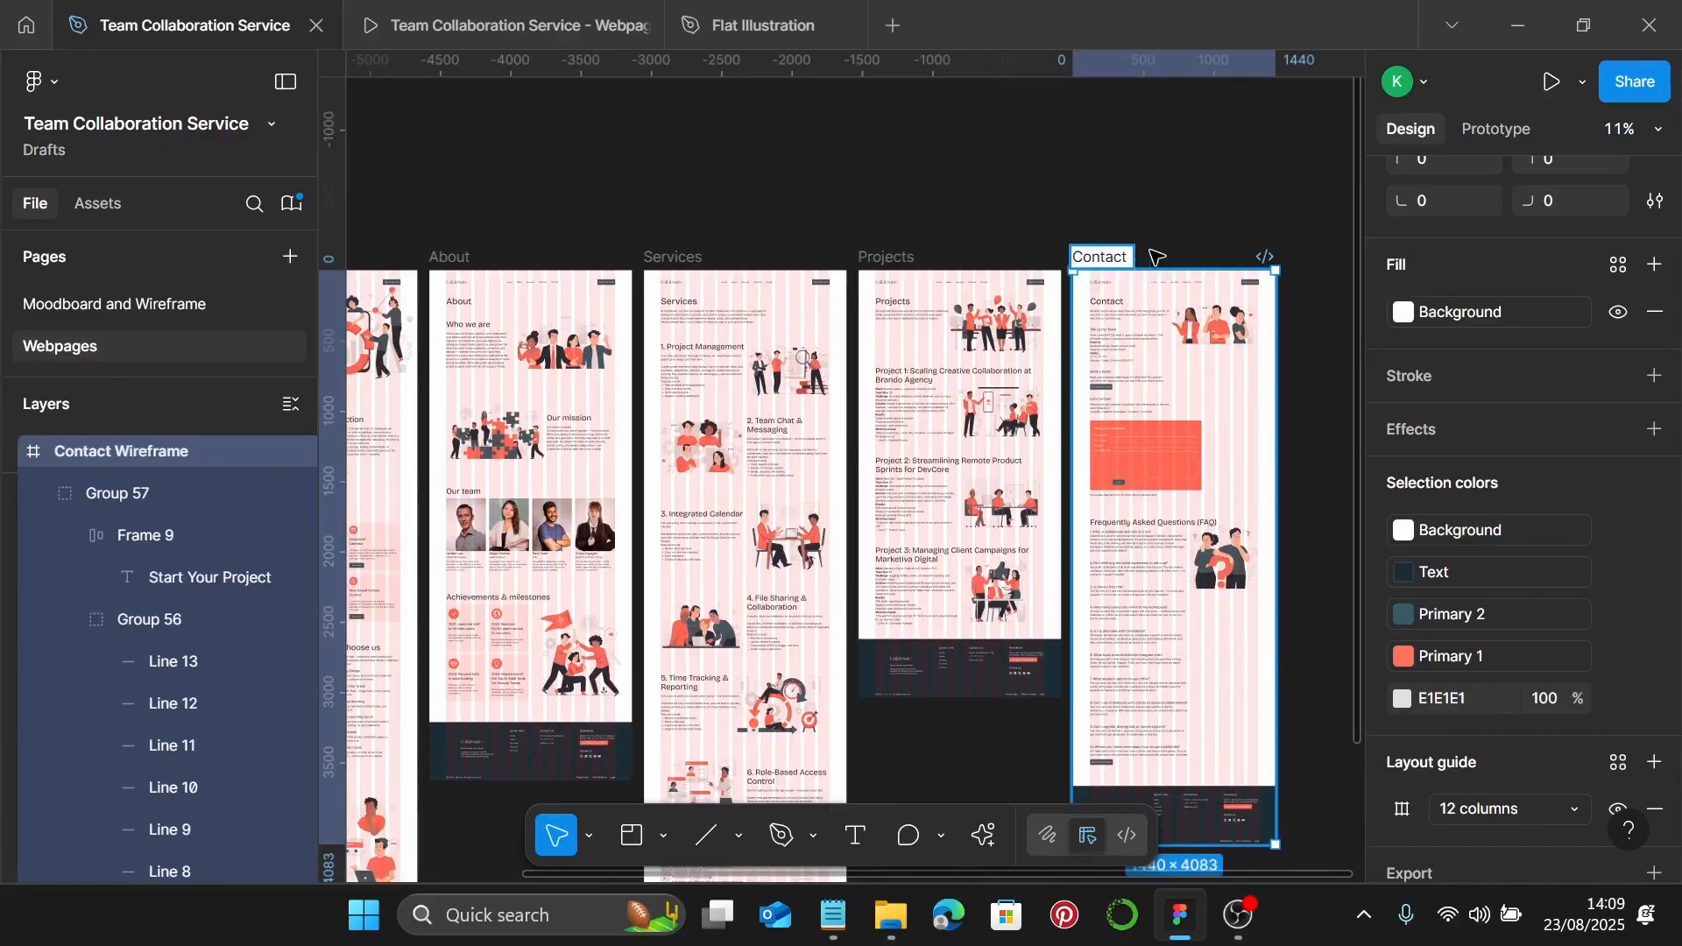
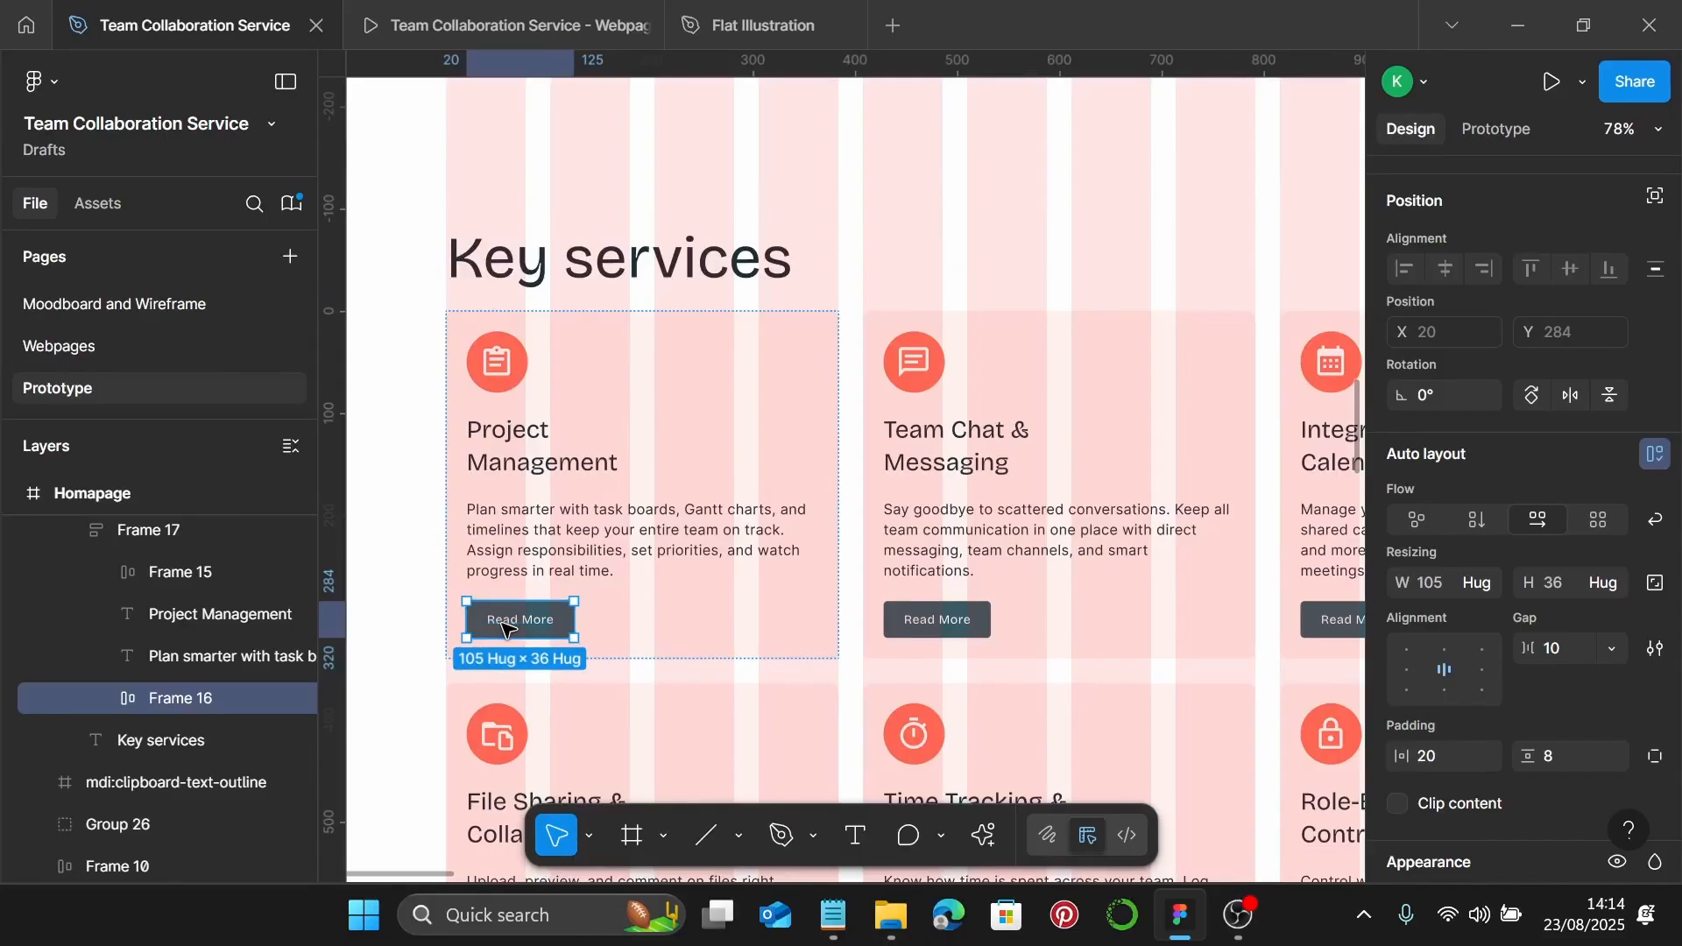
Widen Frame 84 above the Homapage frame to 2233 px
{"action": "scroll", "coordinate": [539, 459], "scroll_direction": "down", "scroll_amount": 5}
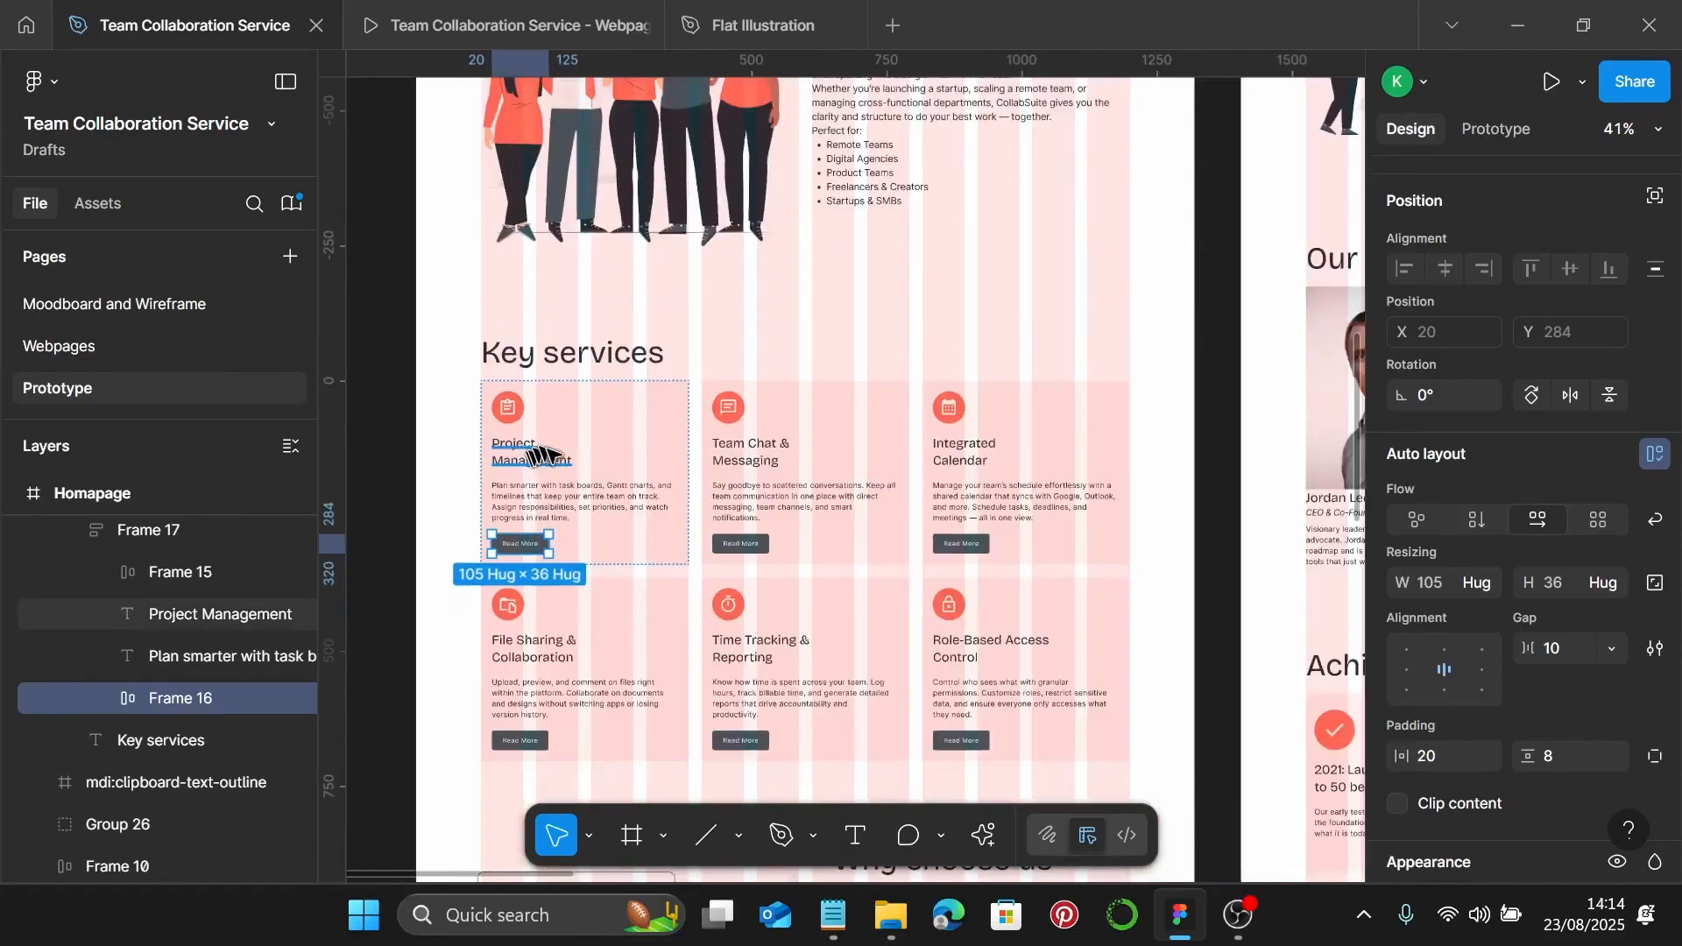
{"action": "scroll", "coordinate": [560, 462], "scroll_direction": "up", "scroll_amount": 3}
{"action": "scroll", "coordinate": [554, 462], "scroll_direction": "down", "scroll_amount": 5}
{"action": "scroll", "coordinate": [676, 424], "scroll_direction": "up", "scroll_amount": 3}
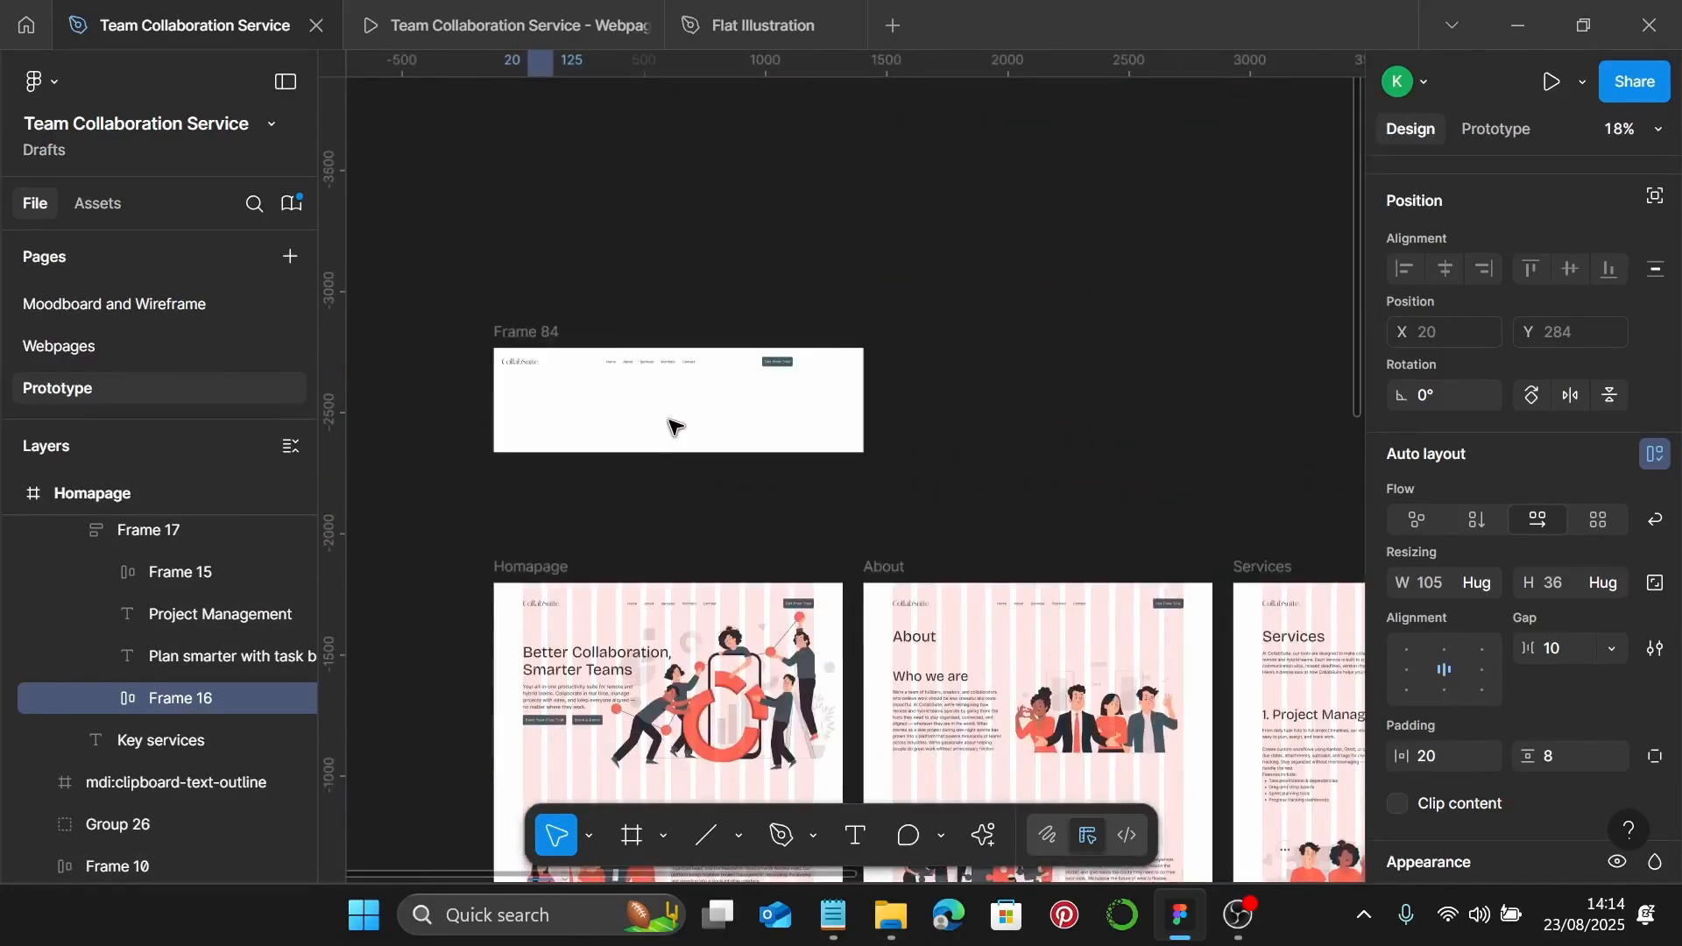
{"action": "scroll", "coordinate": [676, 429], "scroll_direction": "up", "scroll_amount": 3}
{"action": "left_click", "coordinate": [435, 286]}
{"action": "left_click_drag", "start_coordinate": [990, 376], "coordinate": [1278, 400]}
Paste the copied Read More button and place it inside Frame 84, beside the Get Free Trial button
{"action": "right_click", "coordinate": [912, 316]}
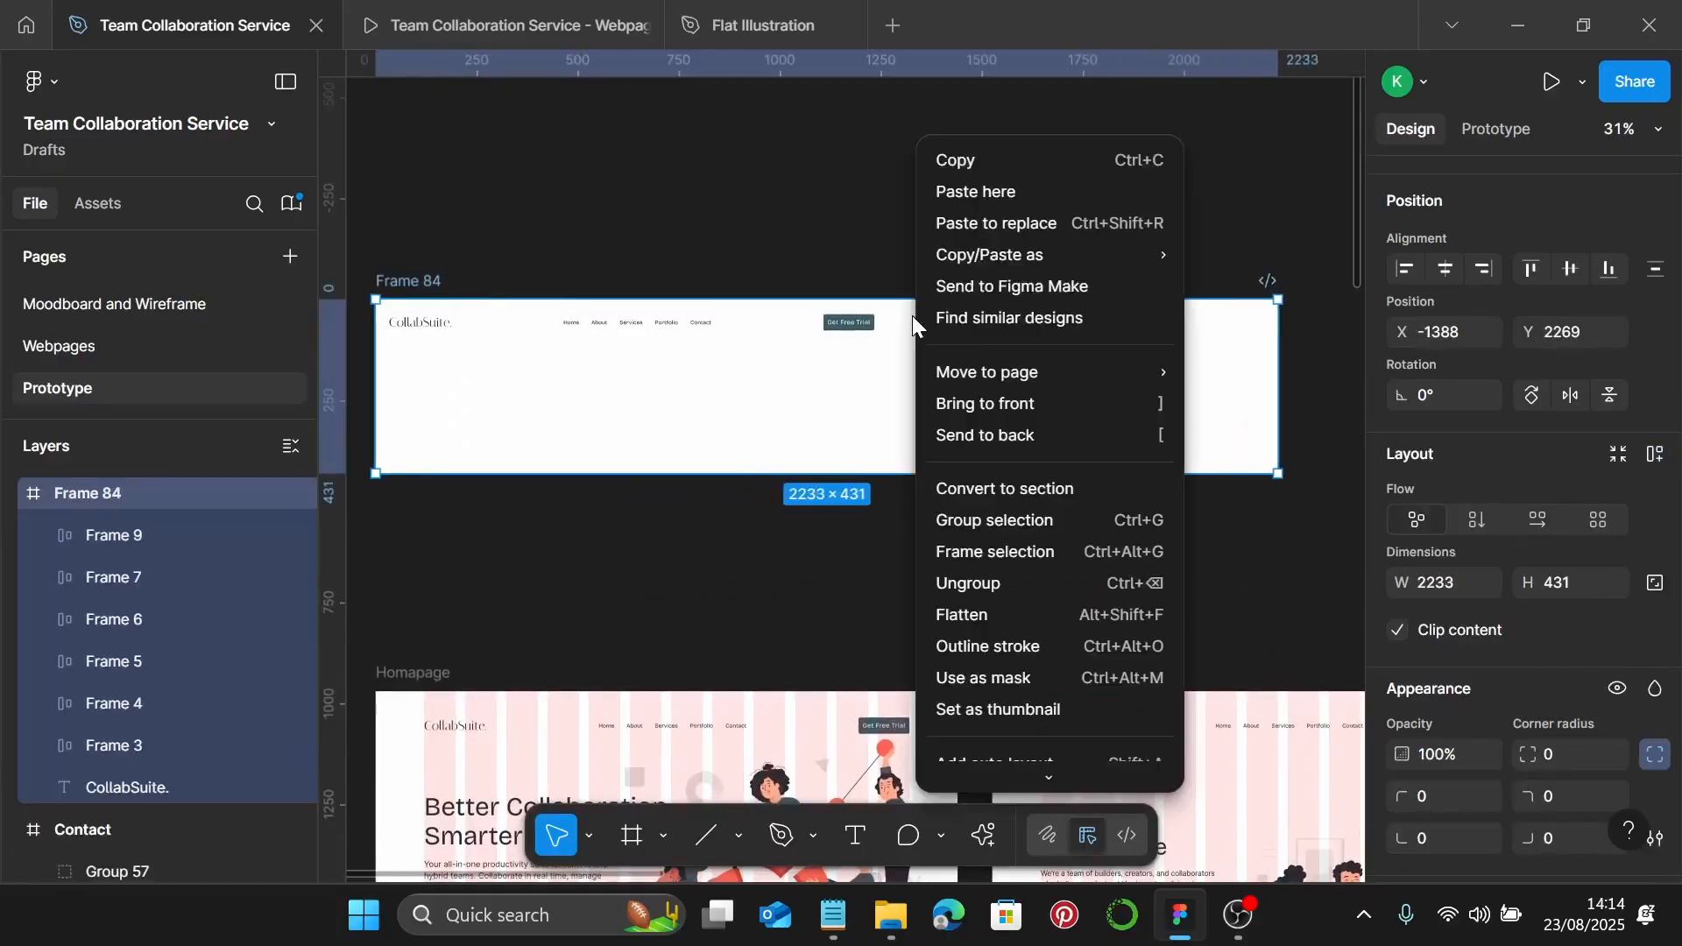
{"action": "left_click", "coordinate": [1027, 192]}
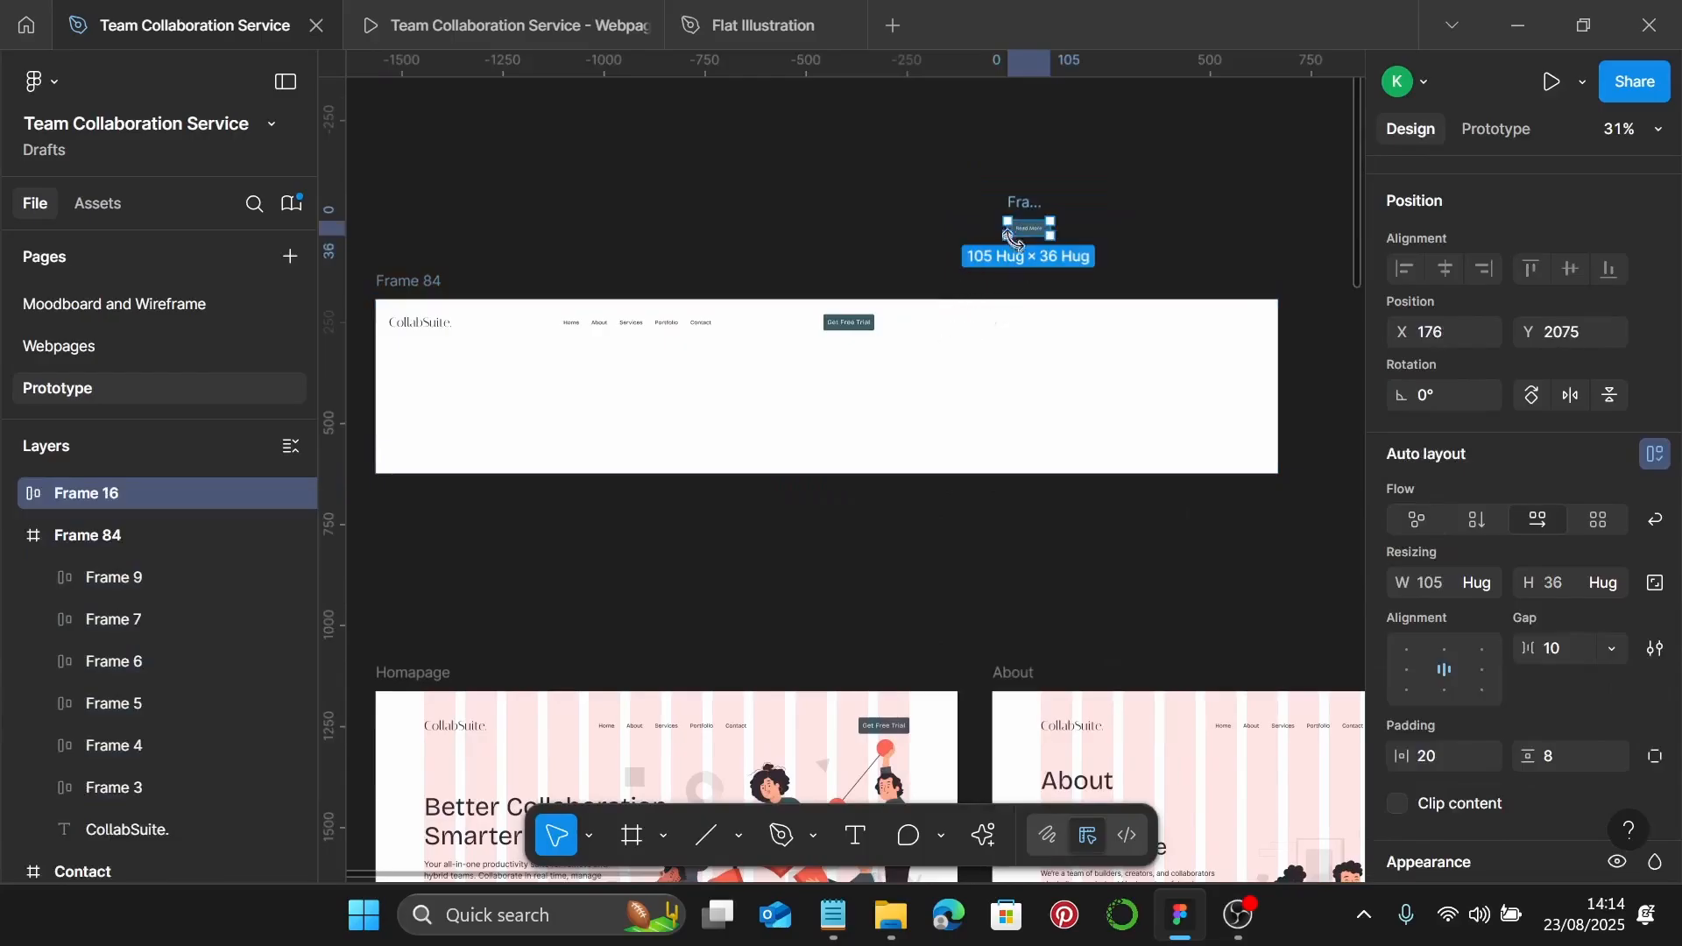
{"action": "left_click_drag", "start_coordinate": [1029, 202], "coordinate": [939, 309]}
Copy the "Subscribe to our newsletter" button from the Homapage footer's Newsletter block
{"action": "scroll", "coordinate": [844, 556], "scroll_direction": "down", "scroll_amount": 5, "text": "ctrl"}
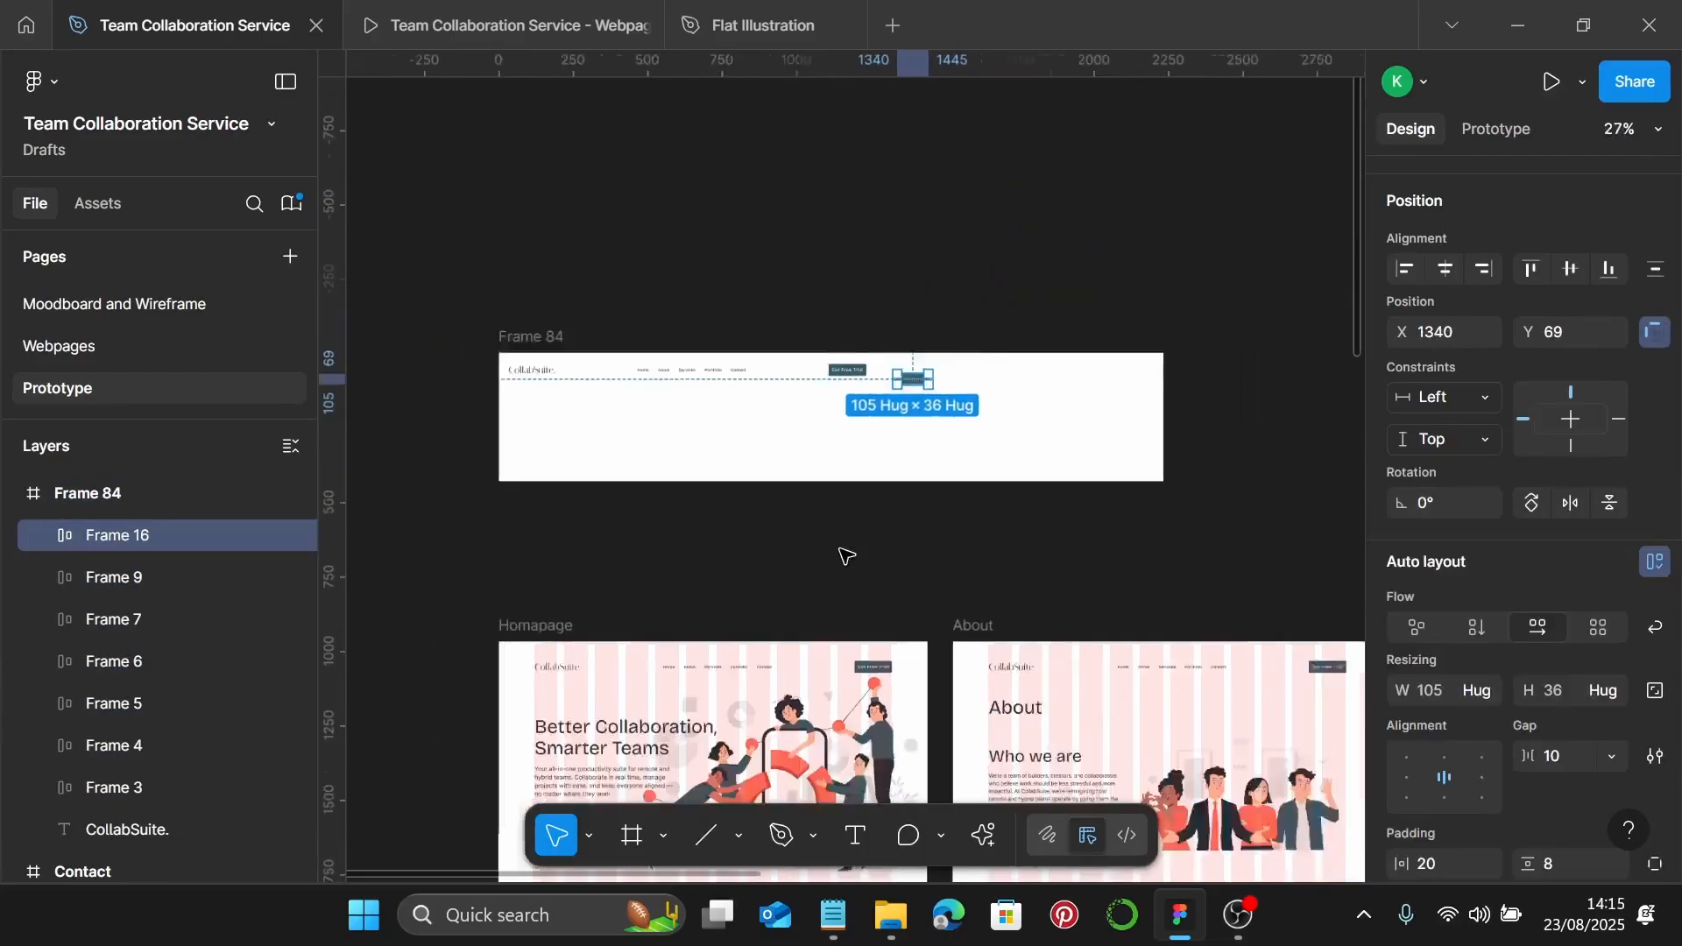
{"action": "scroll", "coordinate": [844, 554], "scroll_direction": "down", "scroll_amount": 5}
{"action": "scroll", "coordinate": [844, 556], "scroll_direction": "down", "scroll_amount": 10}
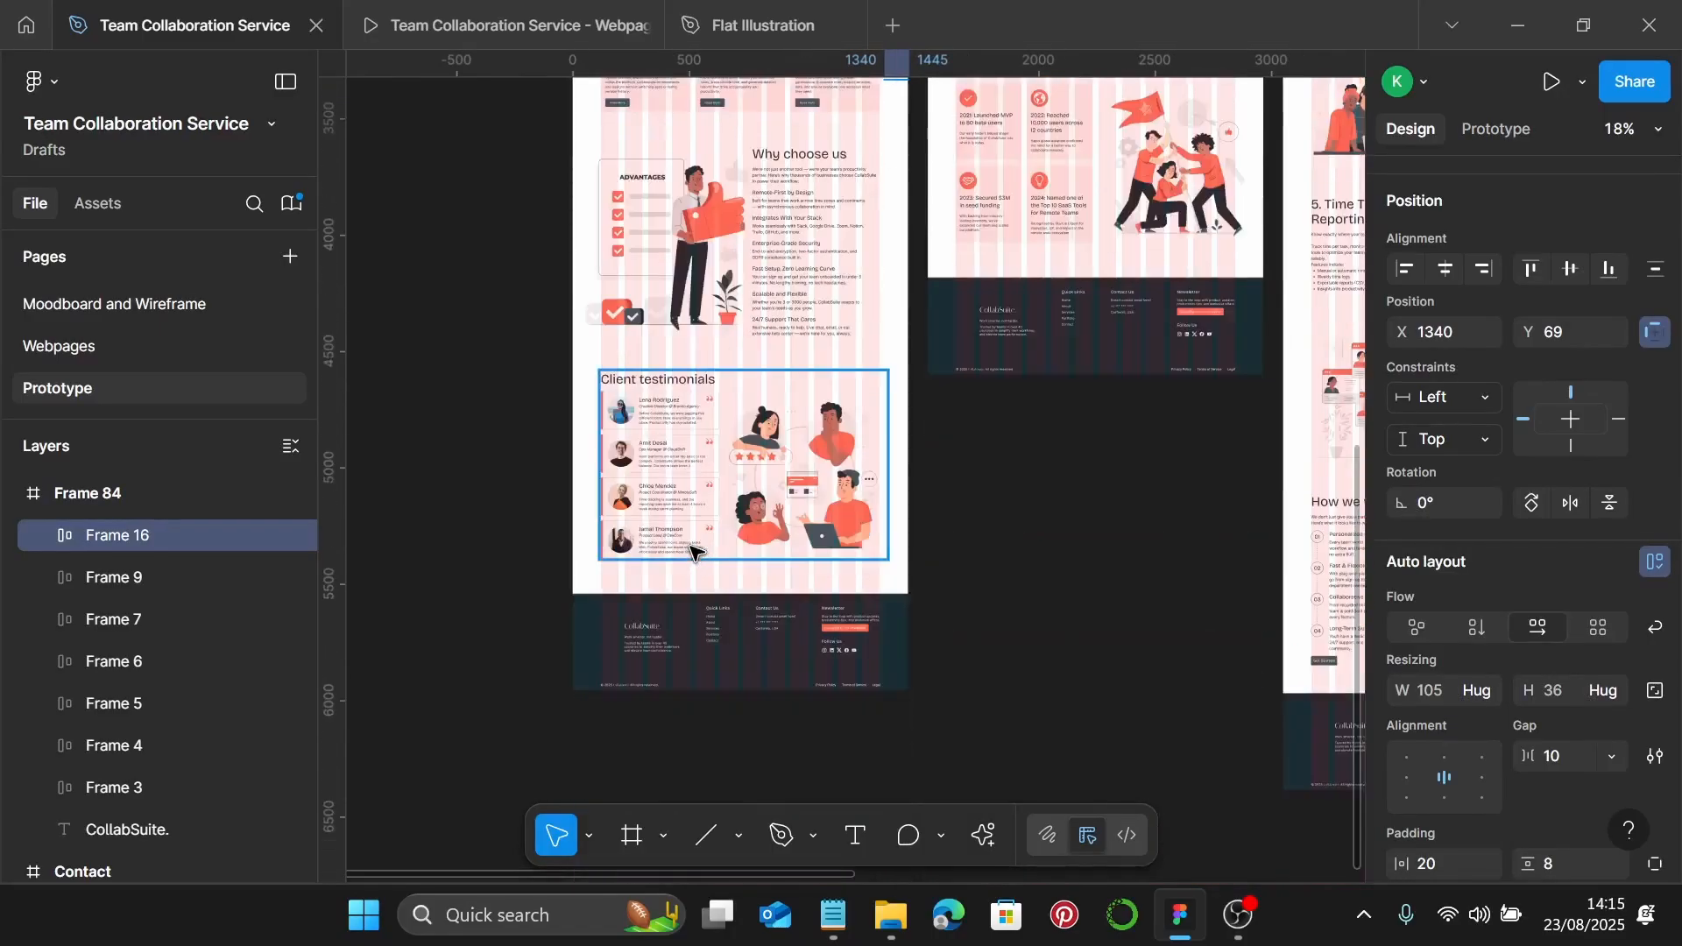
{"action": "scroll", "coordinate": [745, 613], "scroll_direction": "up", "scroll_amount": 3, "text": "ctrl"}
{"action": "scroll", "coordinate": [837, 644], "scroll_direction": "up", "scroll_amount": 5, "text": "ctrl"}
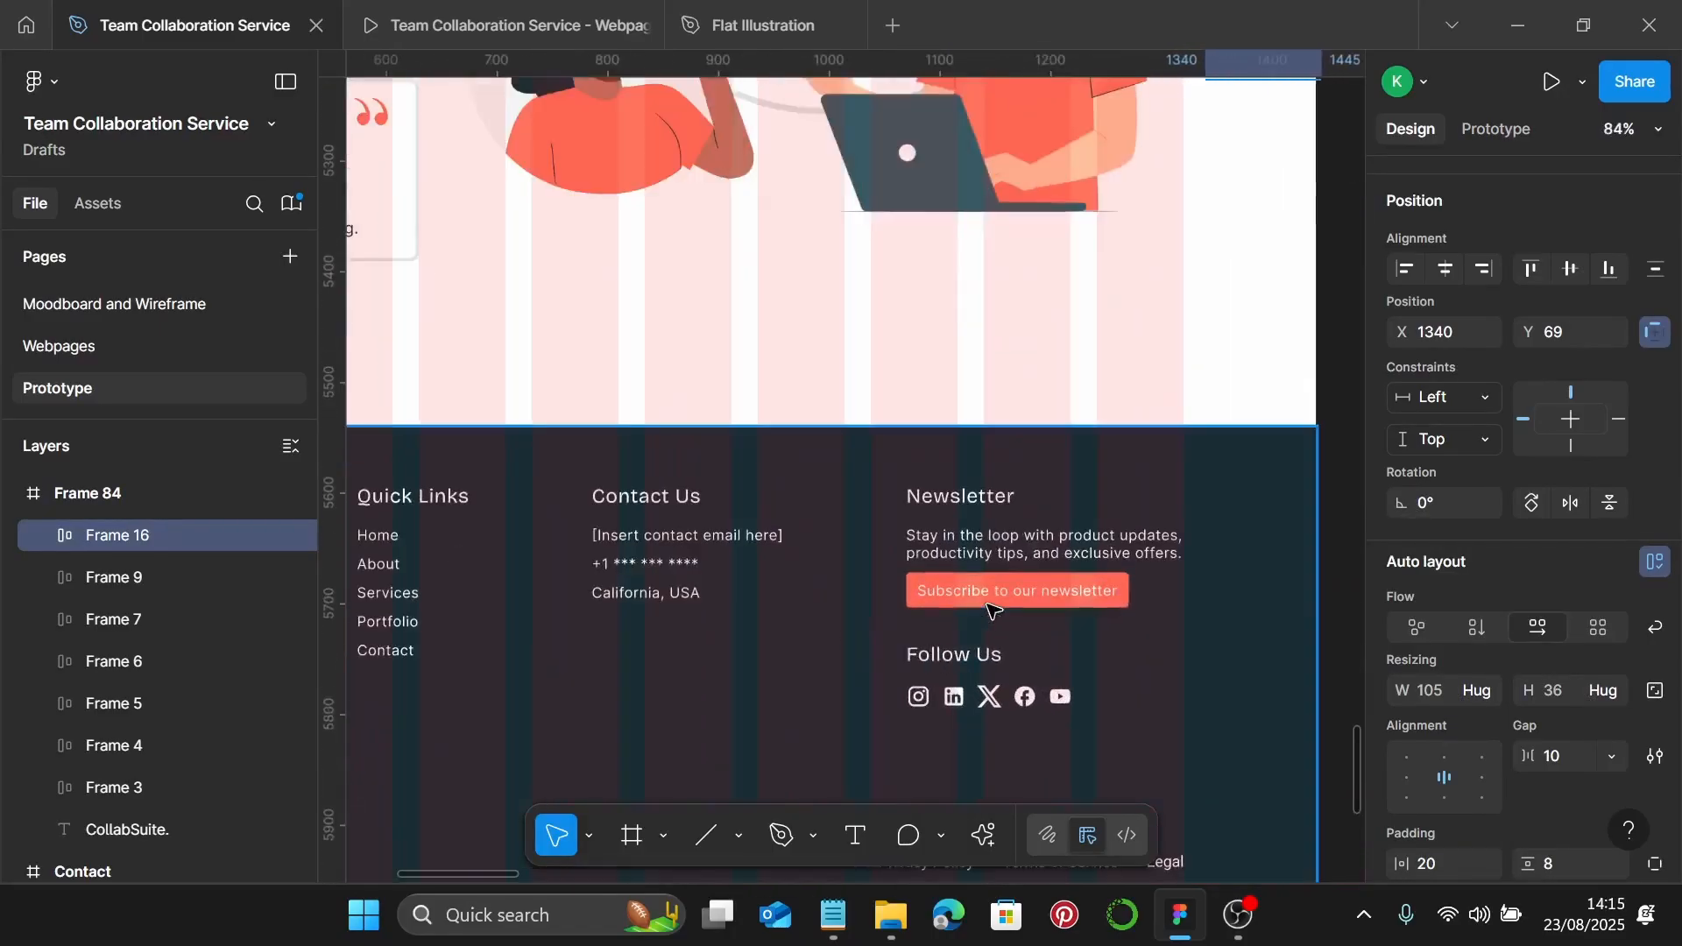
{"action": "left_click", "coordinate": [959, 580]}
{"action": "double_click", "coordinate": [990, 600]}
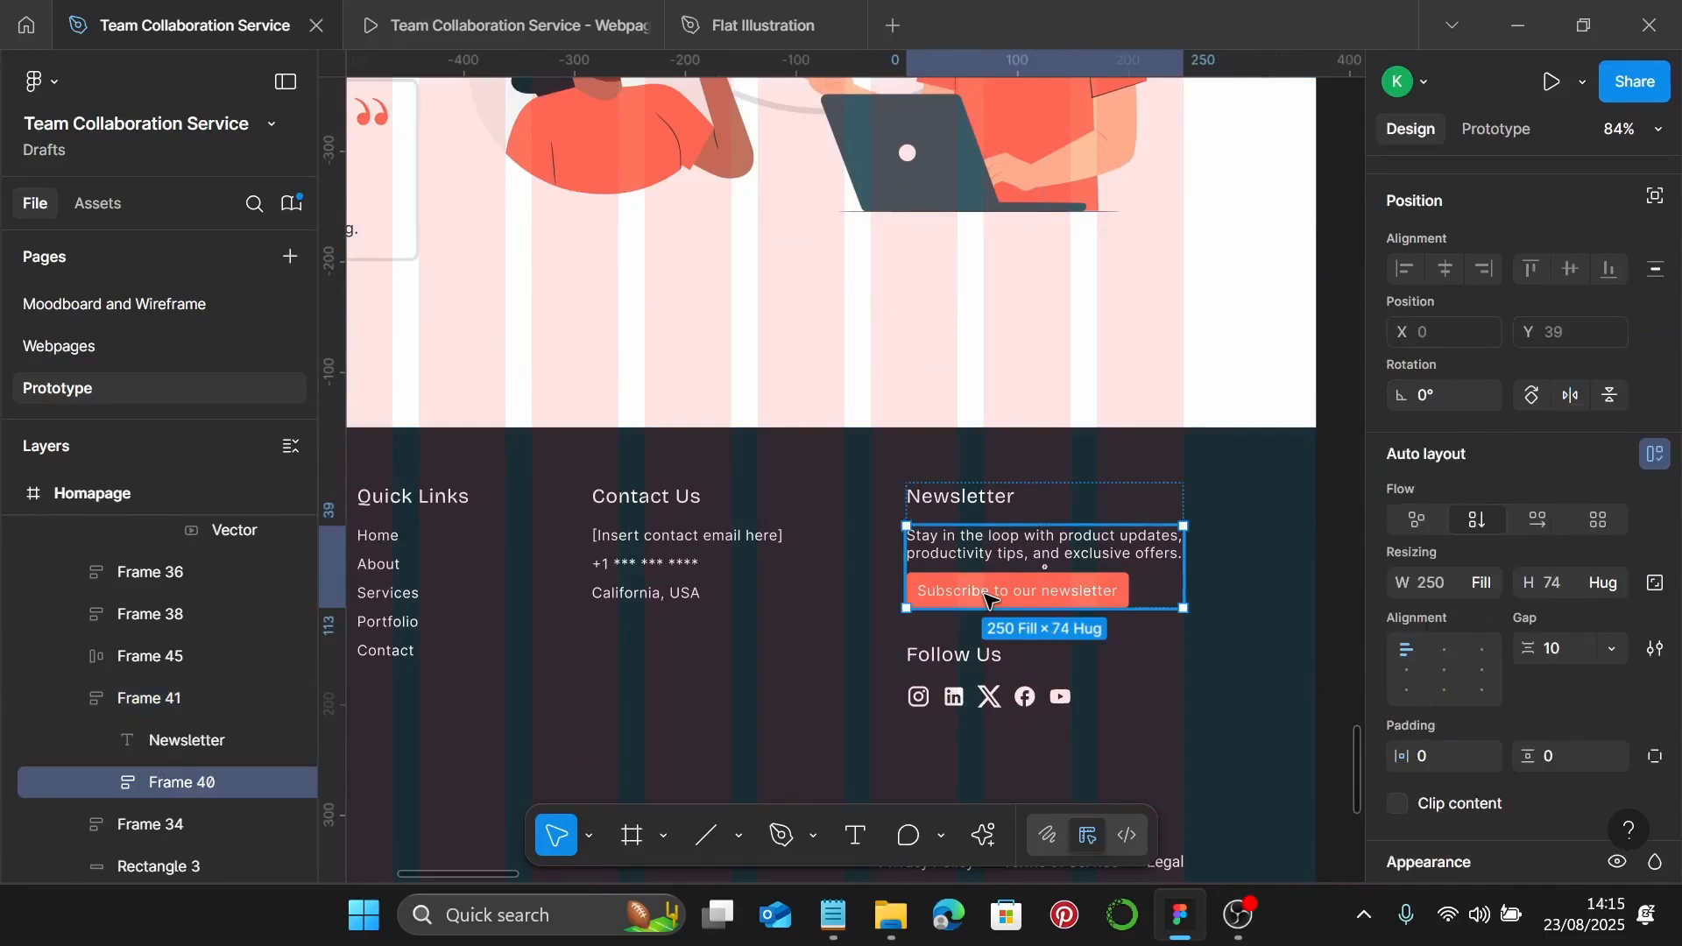
{"action": "double_click", "coordinate": [990, 600]}
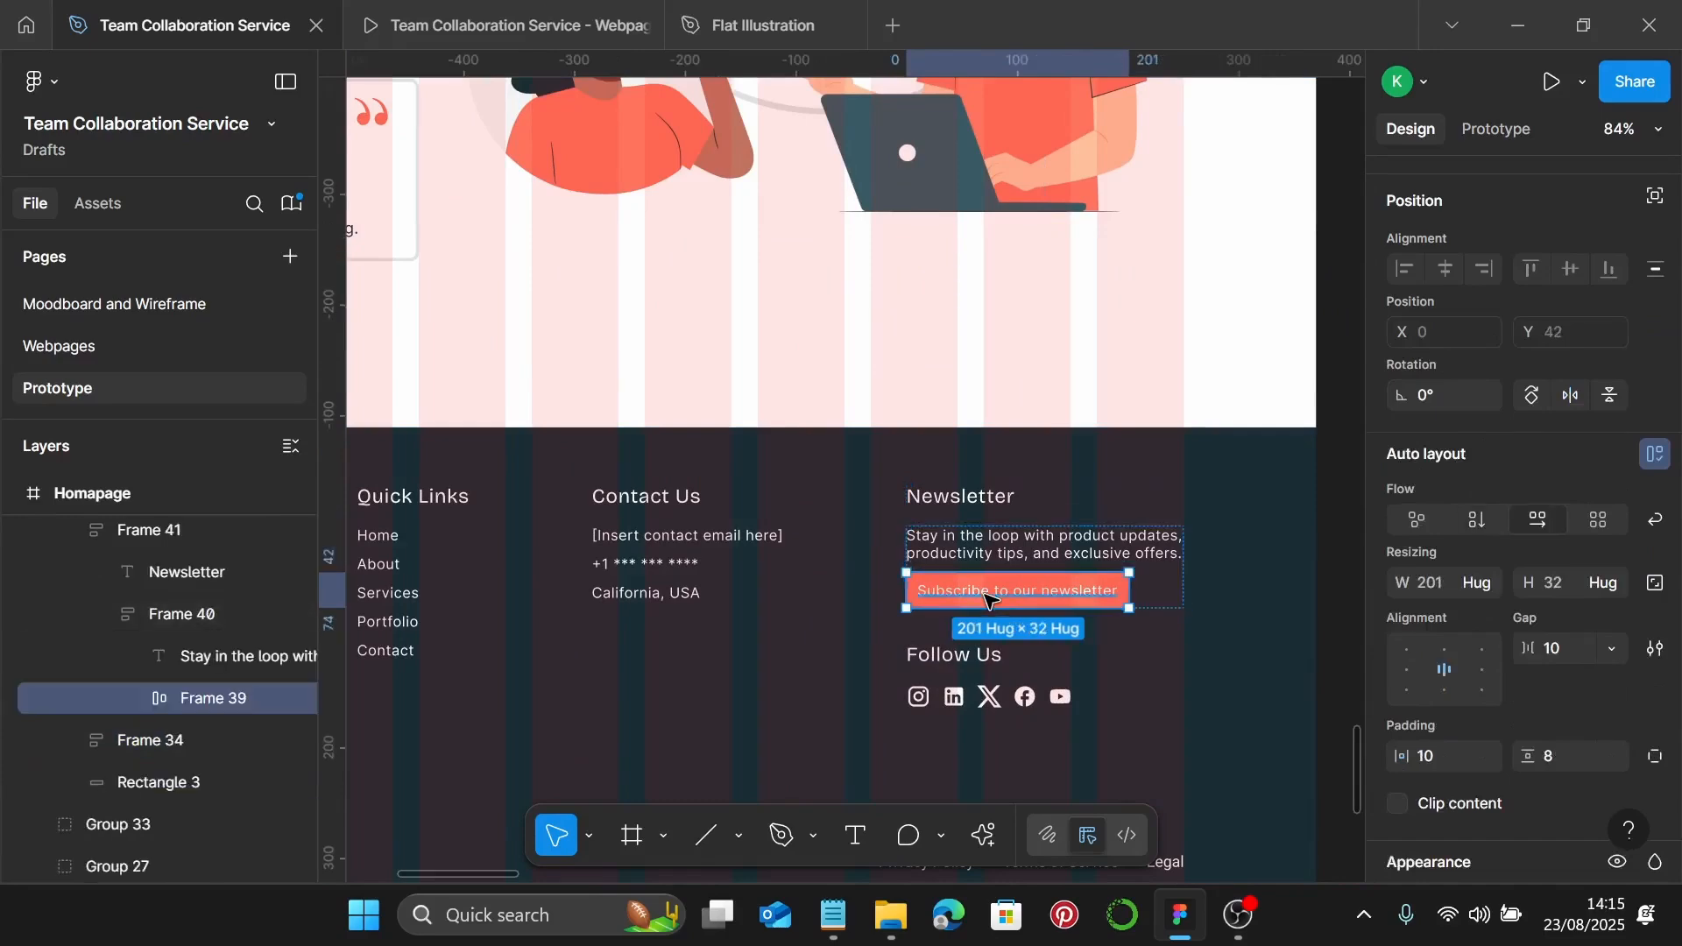
Paste the newsletter button into Frame 84, in the empty area beyond the Read More button
{"action": "scroll", "coordinate": [990, 600], "scroll_direction": "down", "scroll_amount": 10}
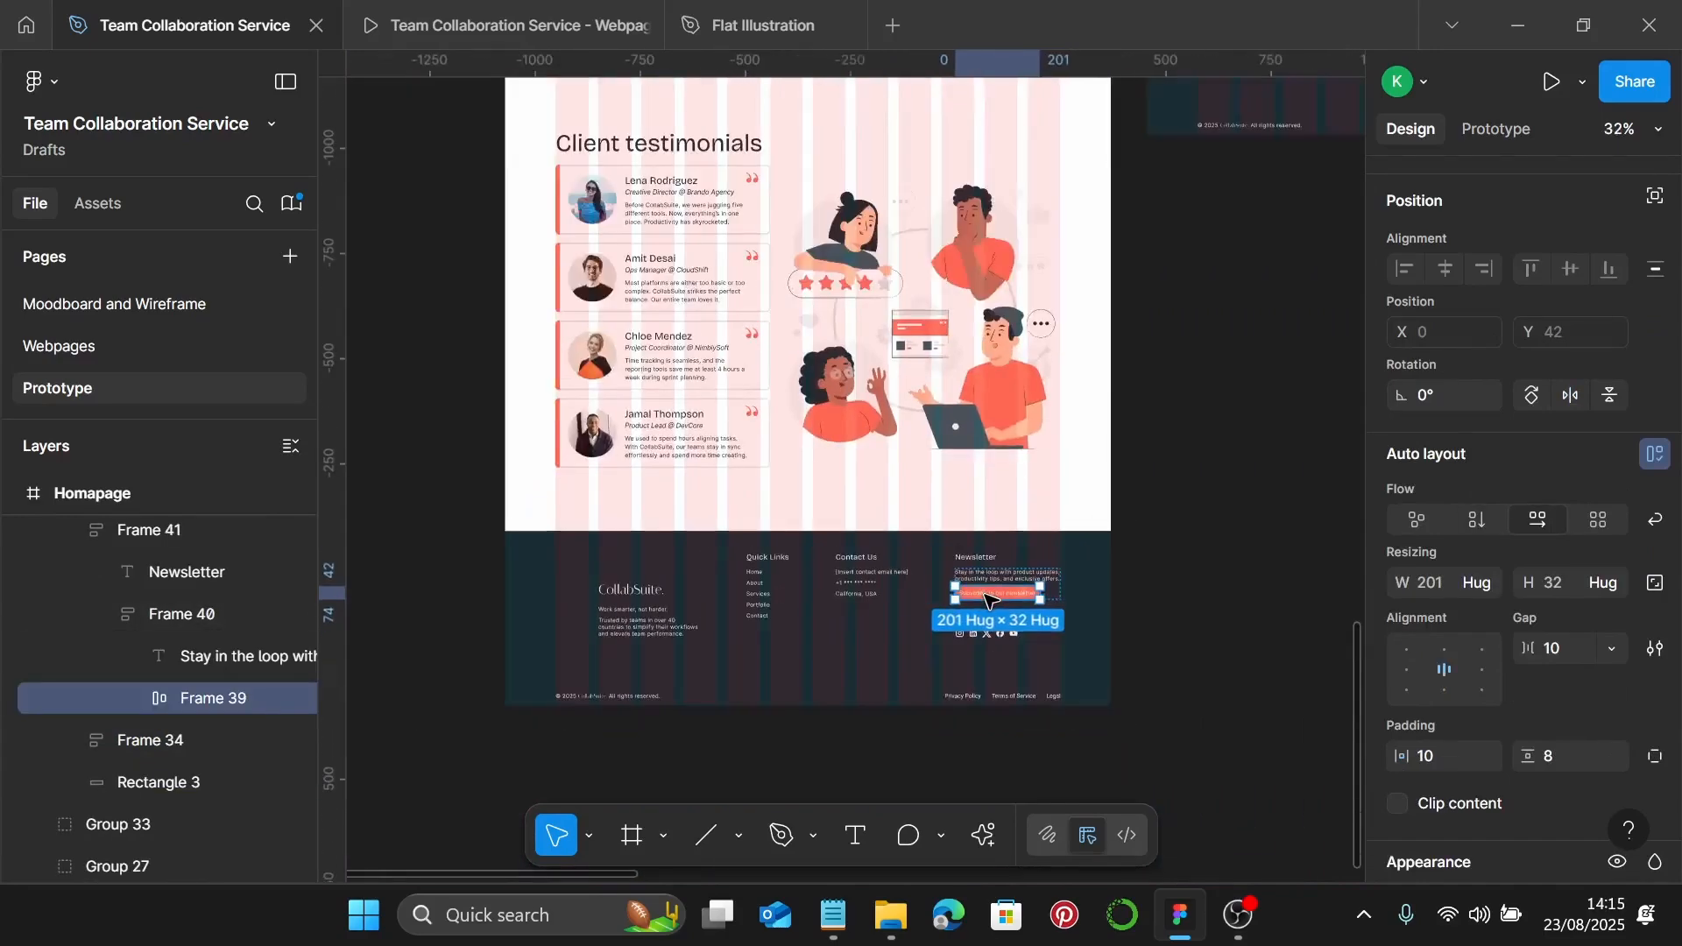
{"action": "scroll", "coordinate": [1047, 531], "scroll_direction": "up", "scroll_amount": 5}
{"action": "scroll", "coordinate": [1119, 424], "scroll_direction": "up", "scroll_amount": 5}
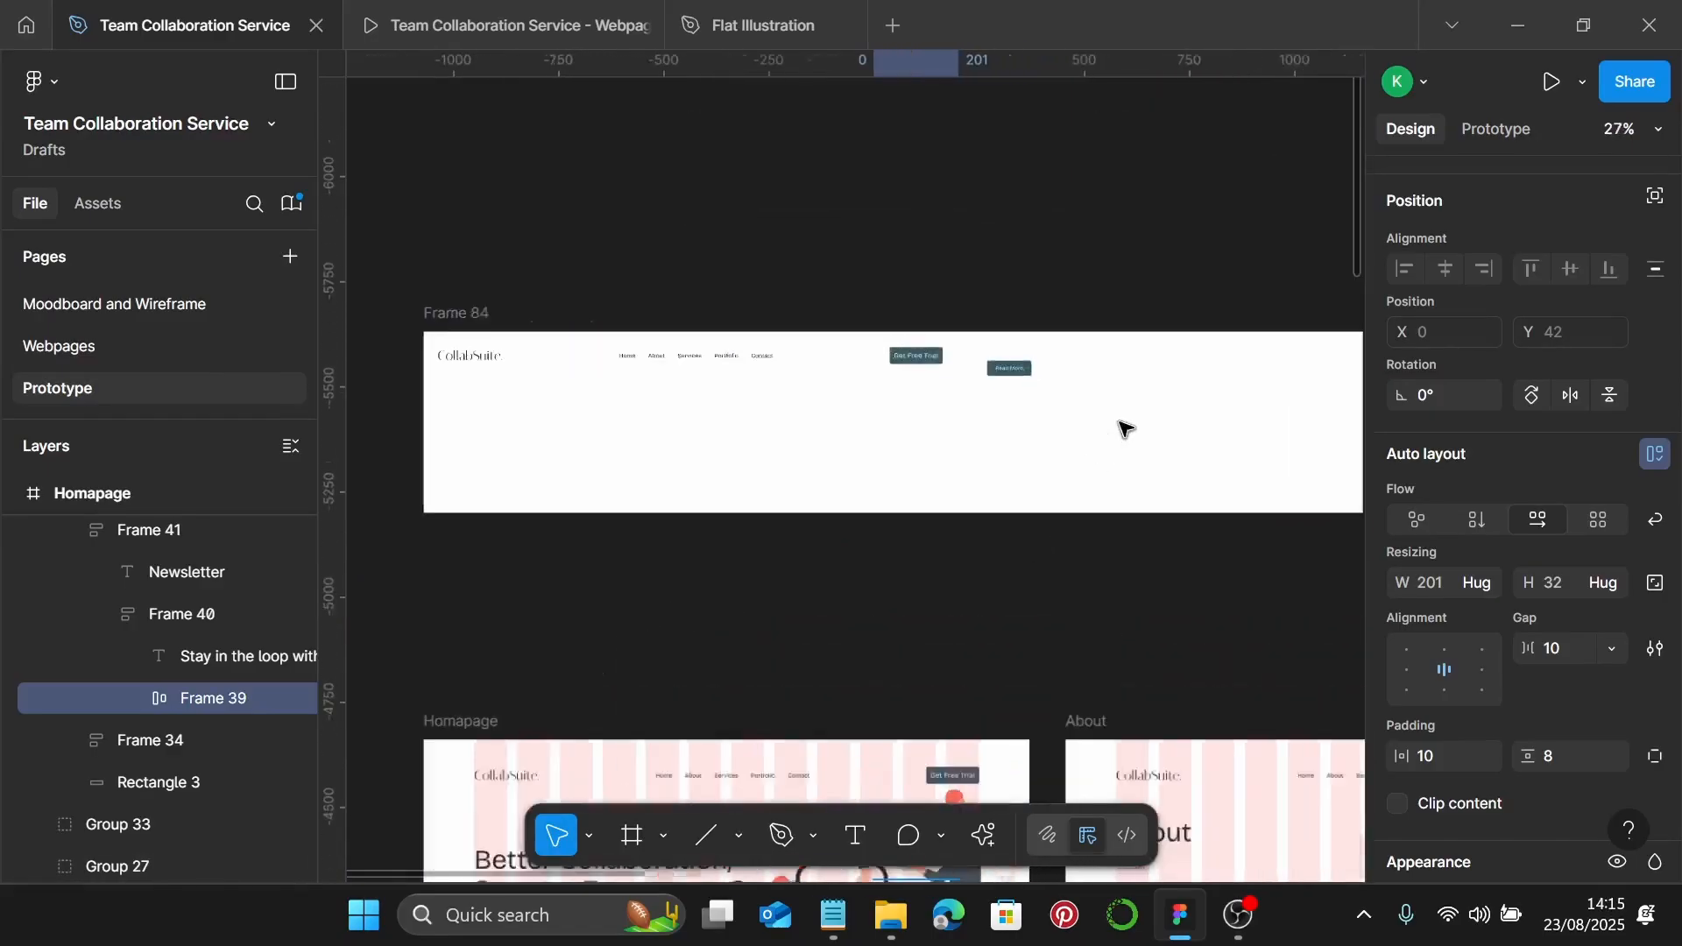
{"action": "right_click", "coordinate": [1081, 372]}
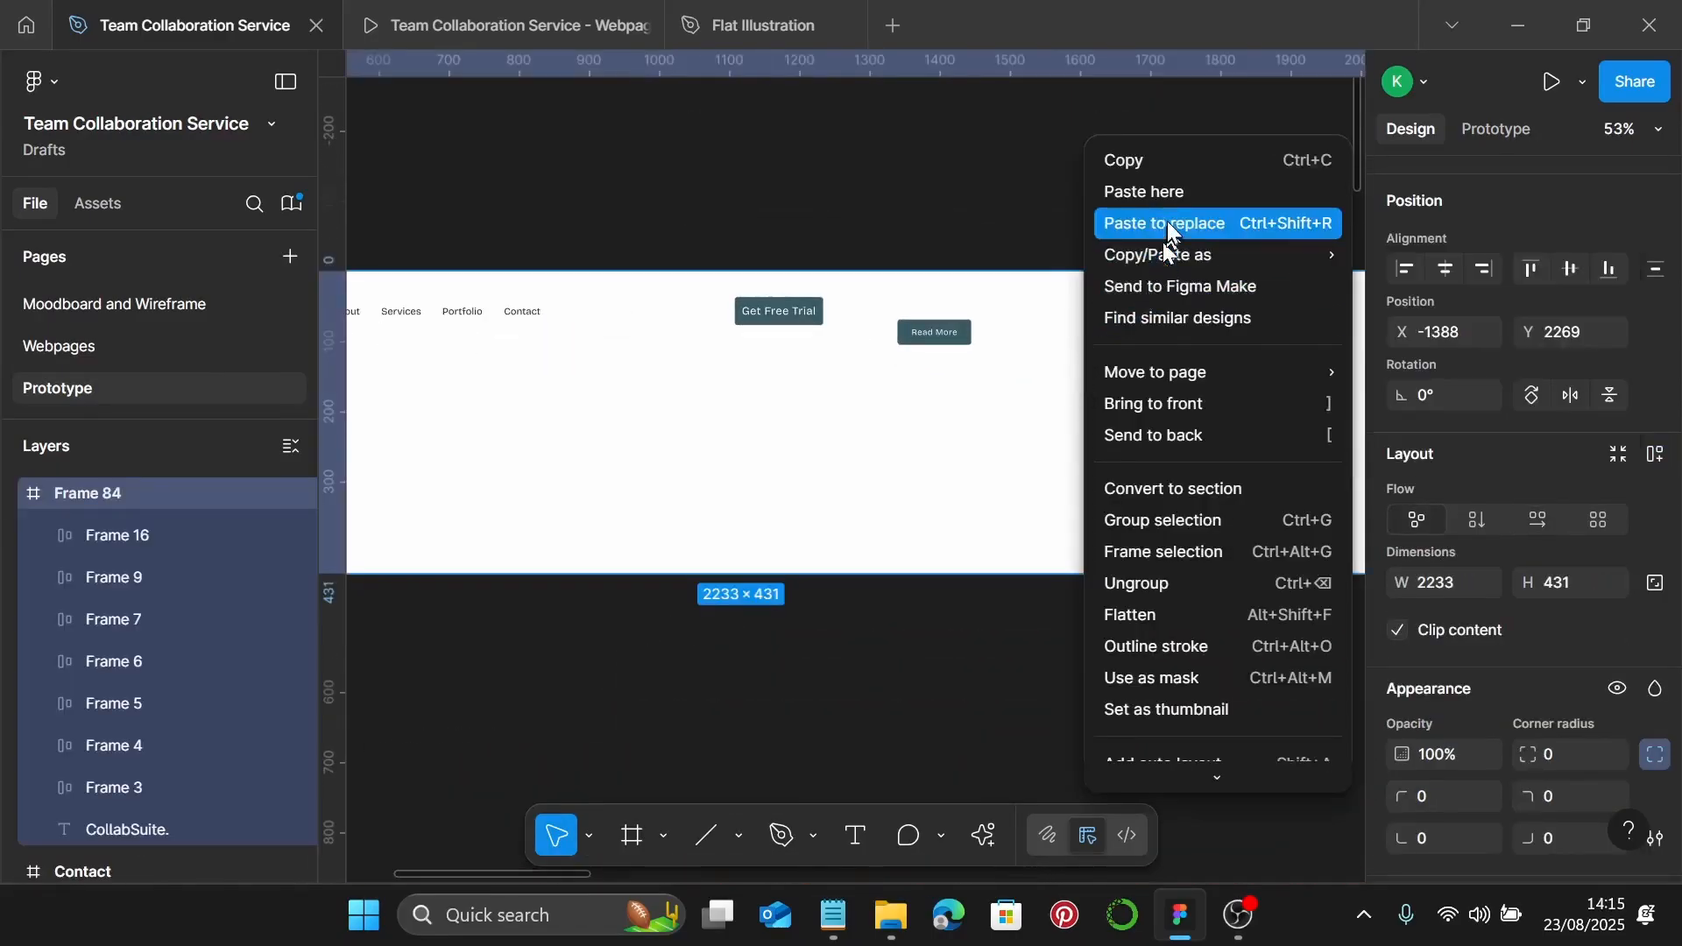
{"action": "left_click", "coordinate": [1174, 200]}
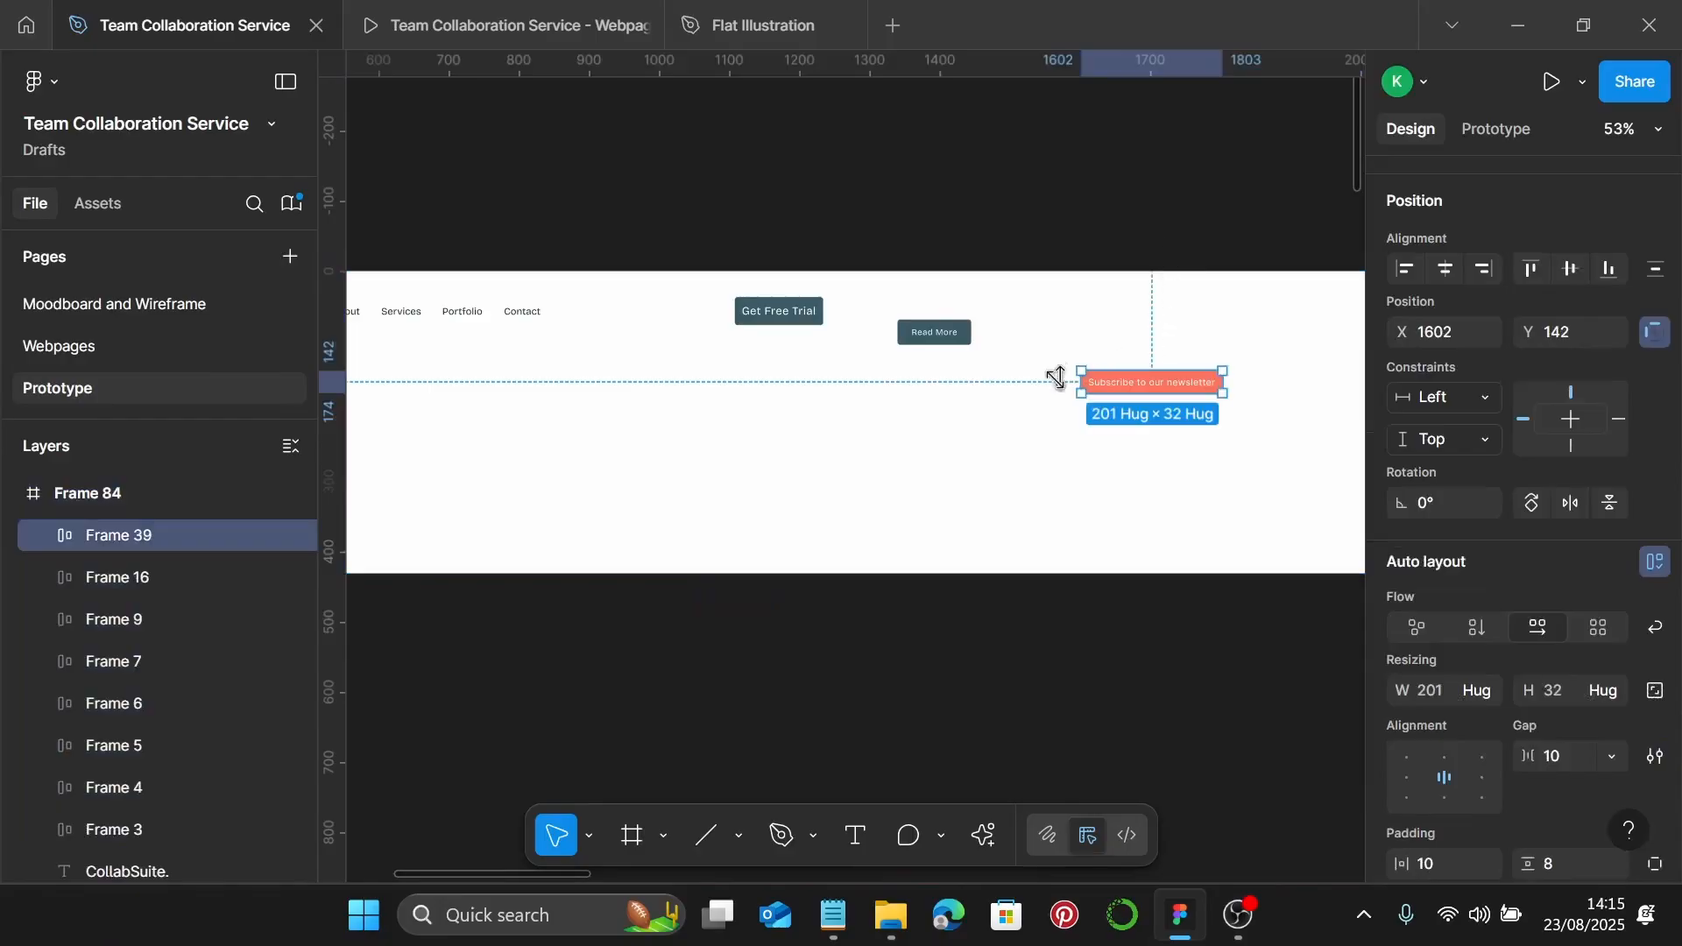
Examine the About, Services, Projects and Contact pages for other button designs to collect
{"action": "scroll", "coordinate": [1029, 408], "scroll_direction": "down", "scroll_amount": 4}
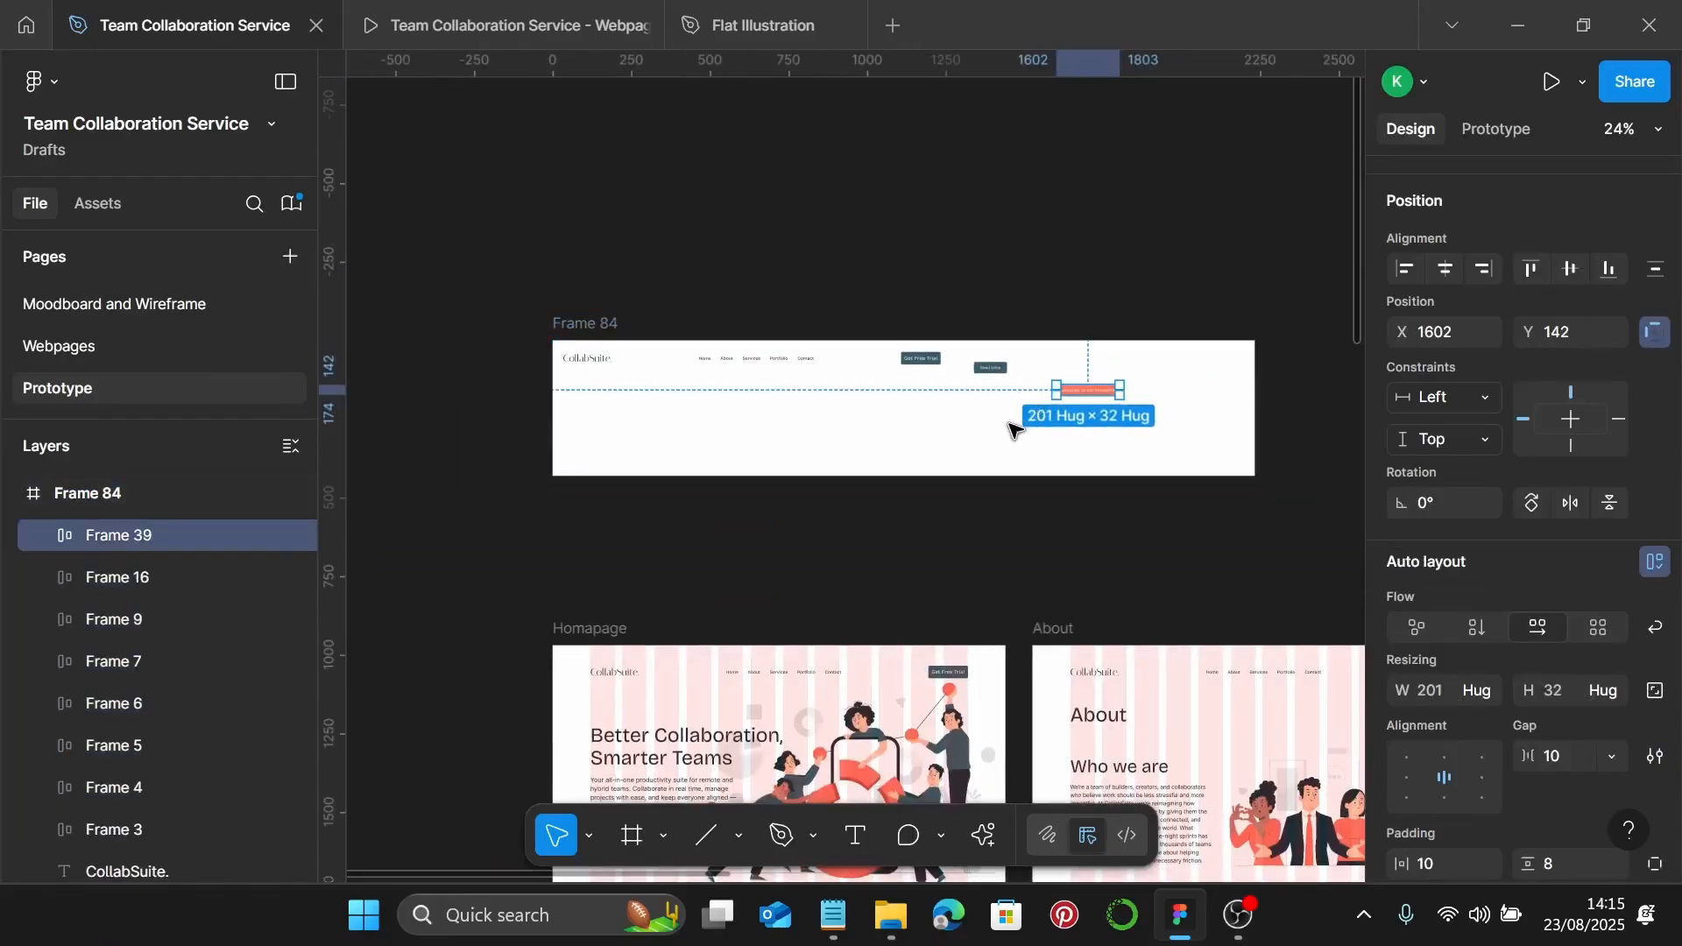
{"action": "scroll", "coordinate": [1050, 534], "scroll_direction": "down", "scroll_amount": 3}
{"action": "scroll", "coordinate": [1043, 527], "scroll_direction": "down", "scroll_amount": 5}
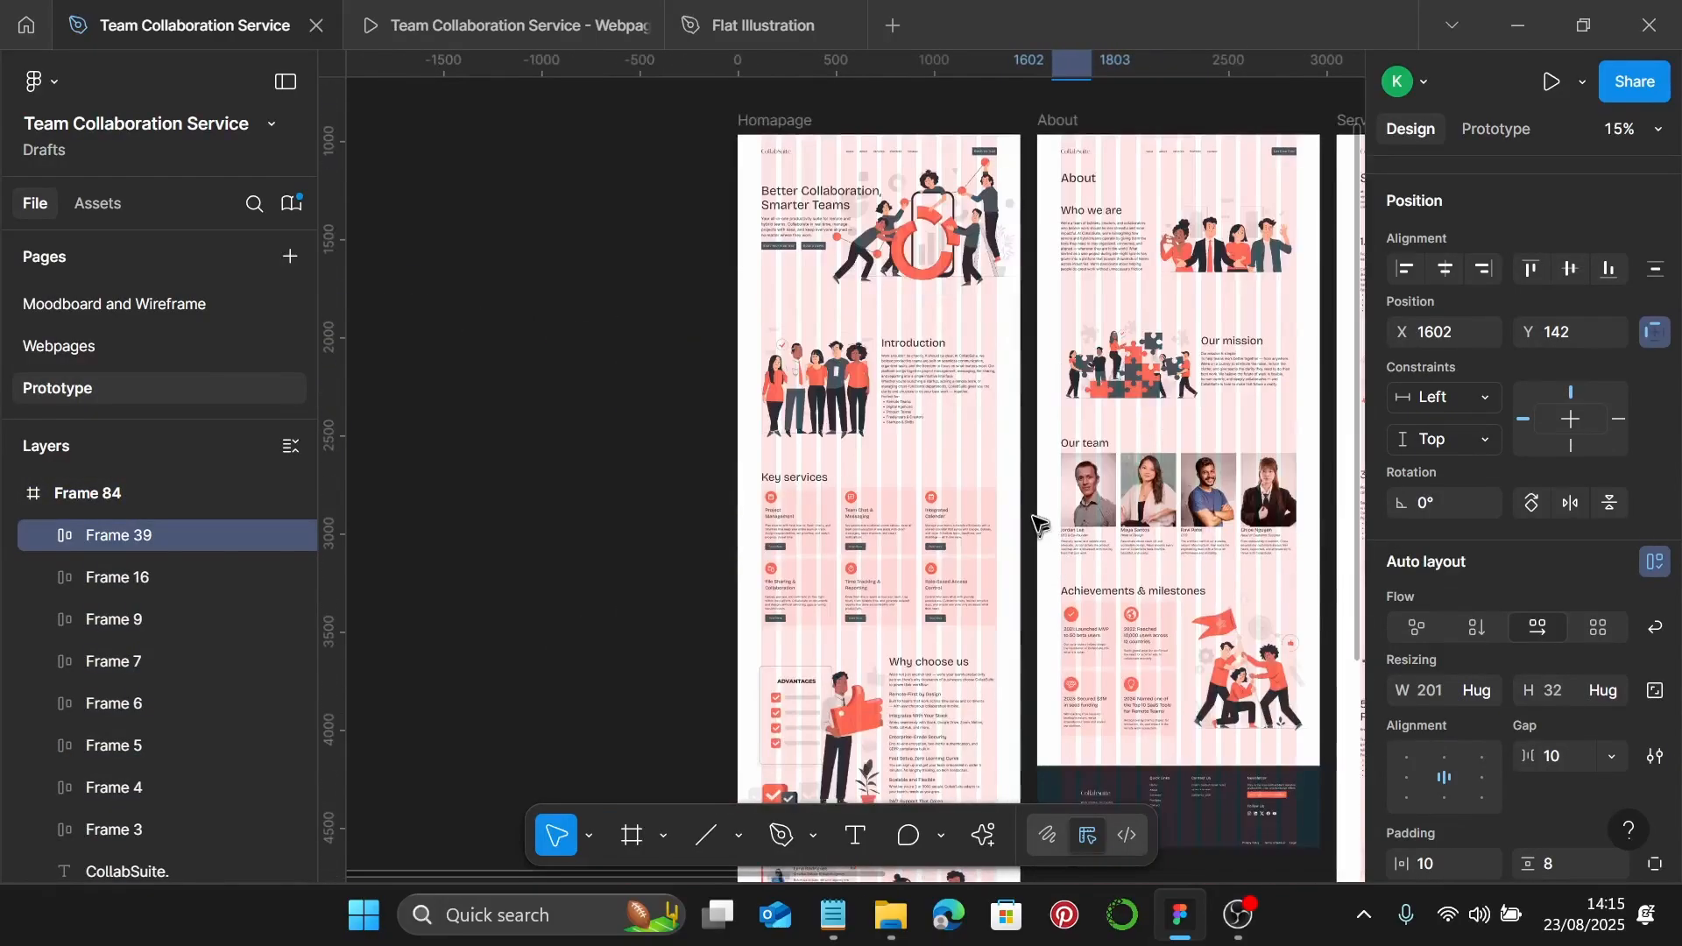
{"action": "scroll", "coordinate": [1039, 523], "scroll_direction": "right", "scroll_amount": 2}
{"action": "scroll", "coordinate": [1037, 523], "scroll_direction": "right", "scroll_amount": 4}
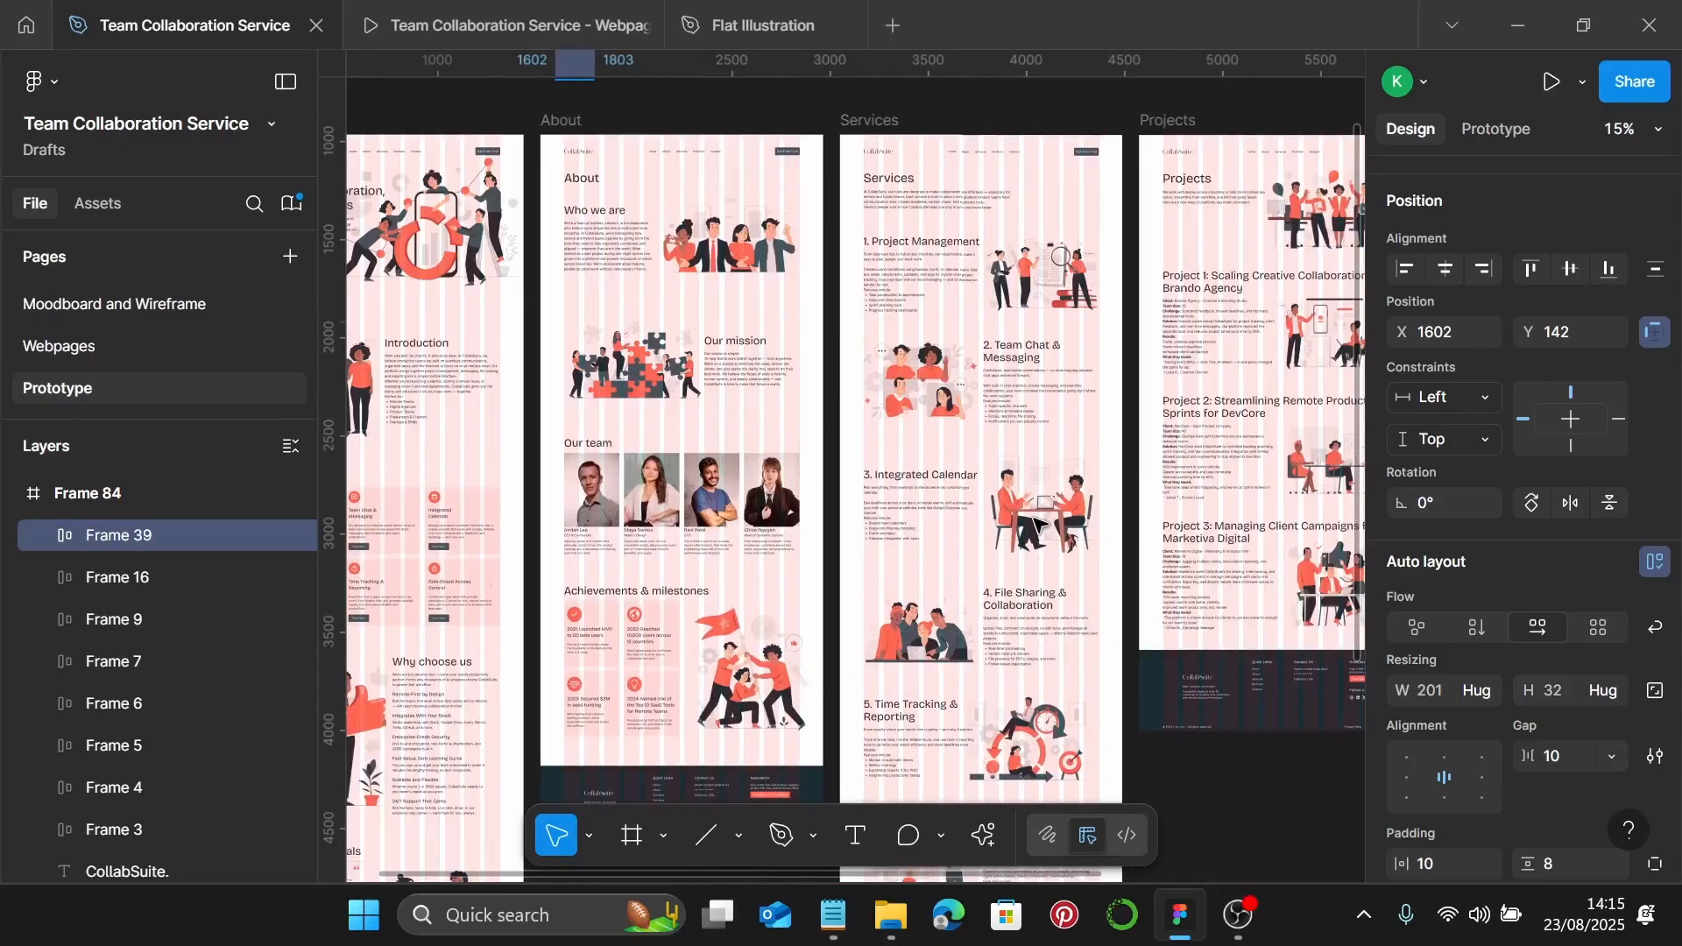
{"action": "scroll", "coordinate": [1036, 523], "scroll_direction": "down", "scroll_amount": 2}
{"action": "scroll", "coordinate": [1036, 523], "scroll_direction": "right", "scroll_amount": 4}
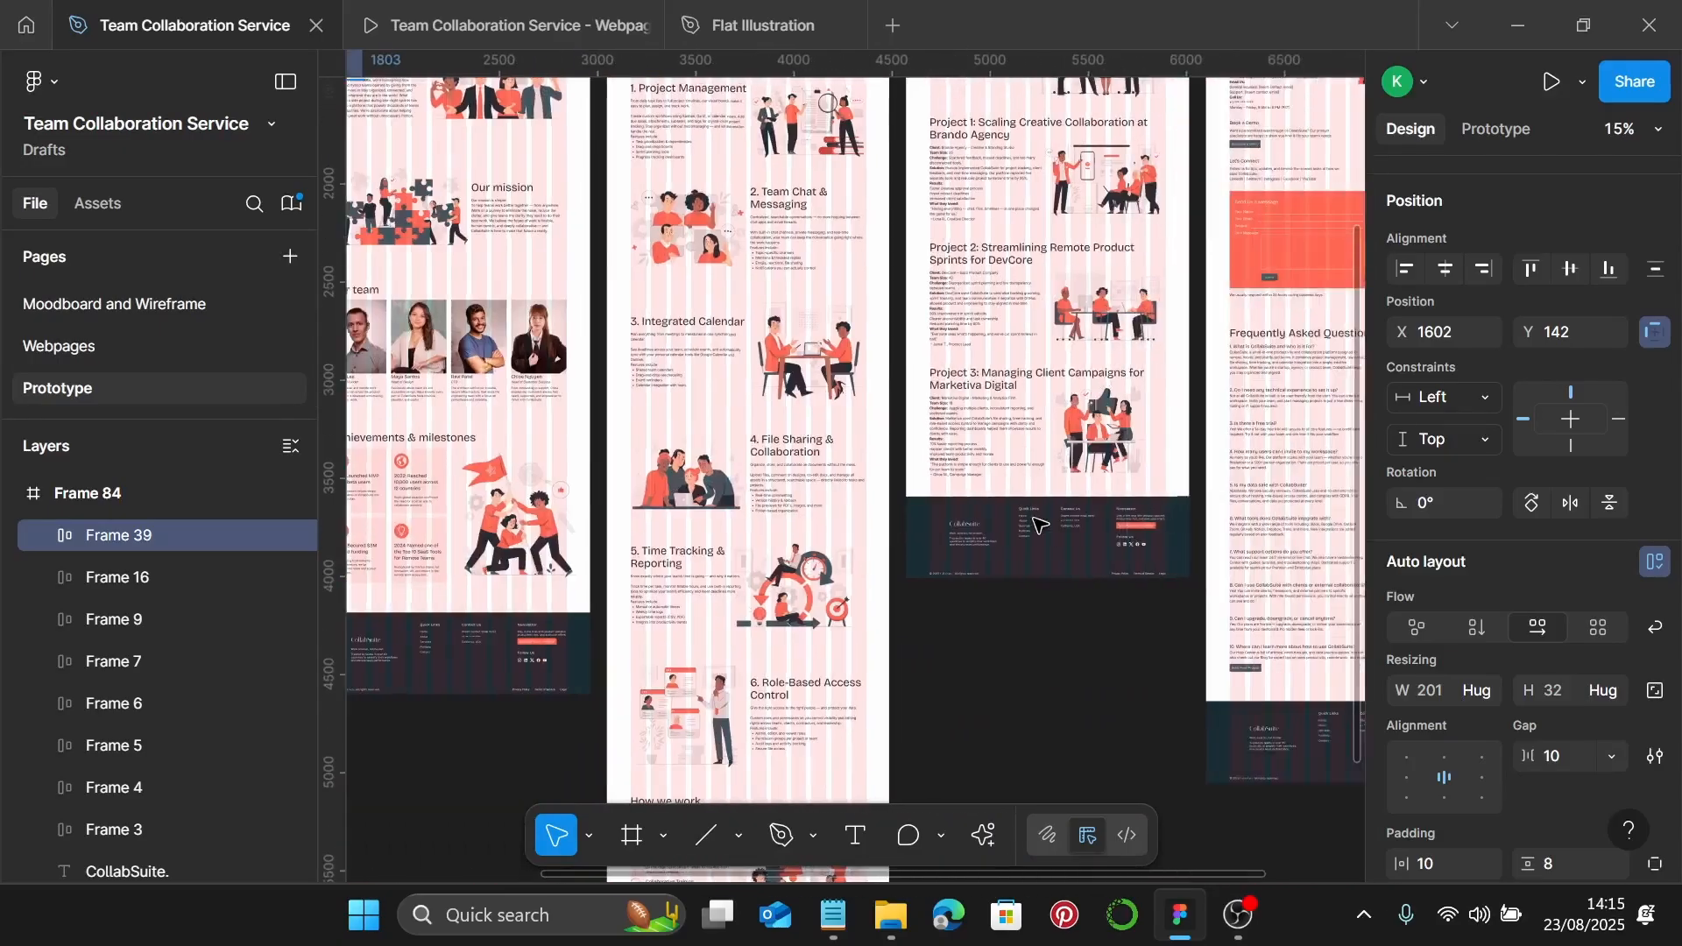
{"action": "scroll", "coordinate": [1037, 523], "scroll_direction": "right", "scroll_amount": 1}
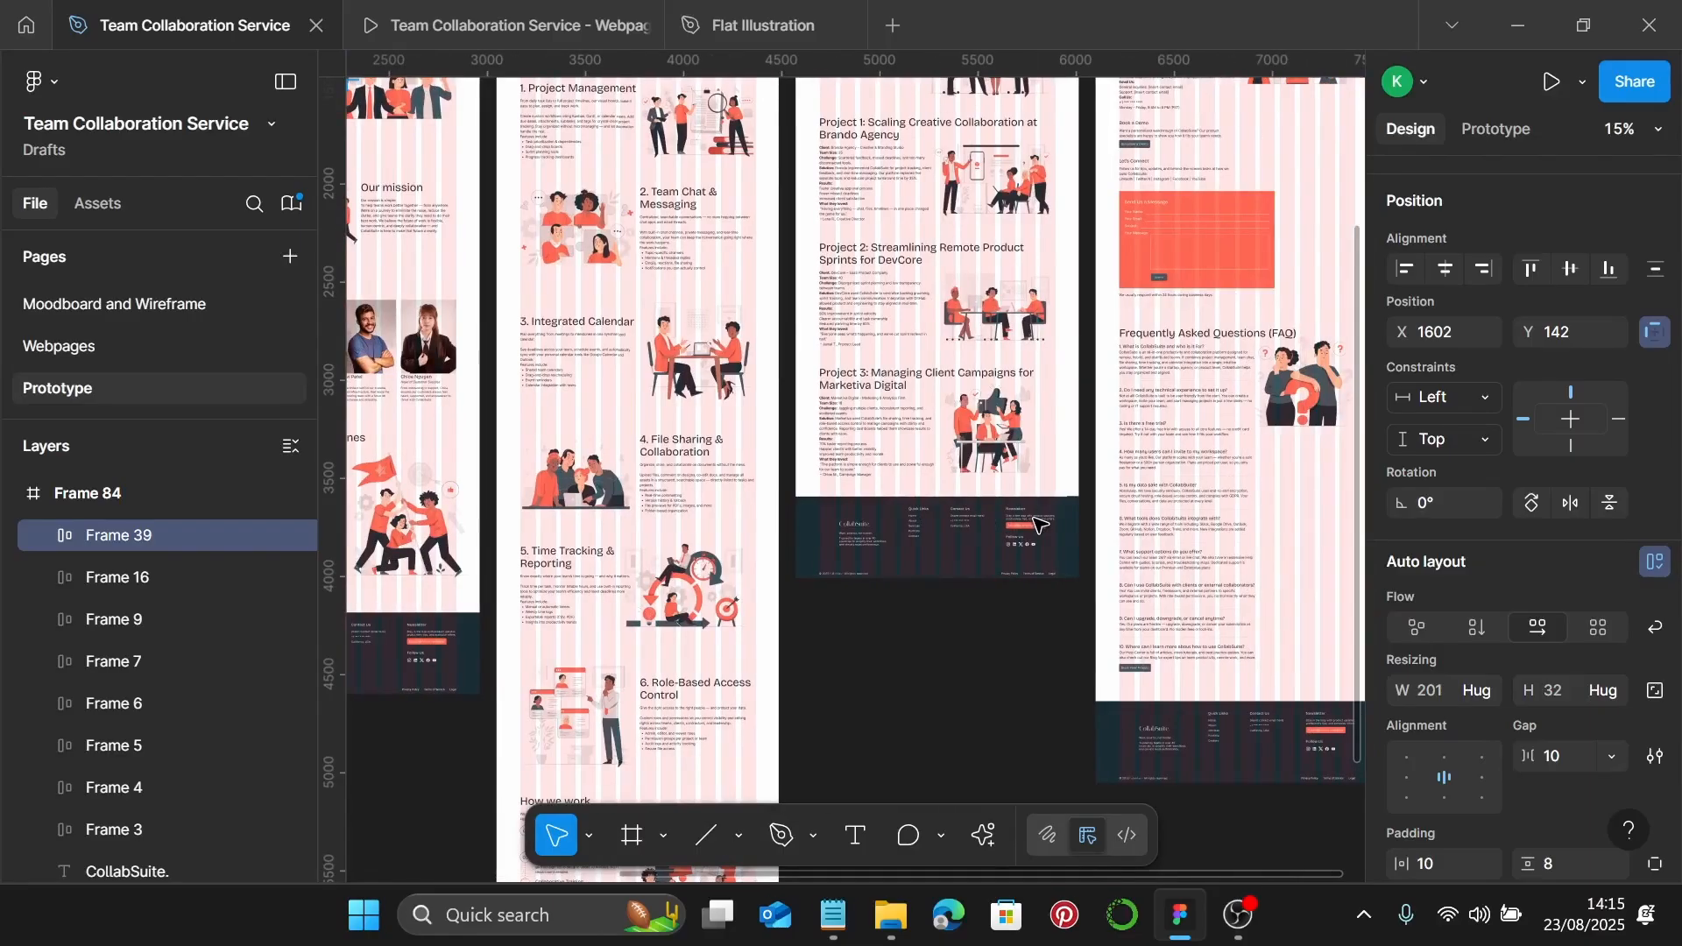
{"action": "scroll", "coordinate": [1036, 526], "scroll_direction": "down", "scroll_amount": 4}
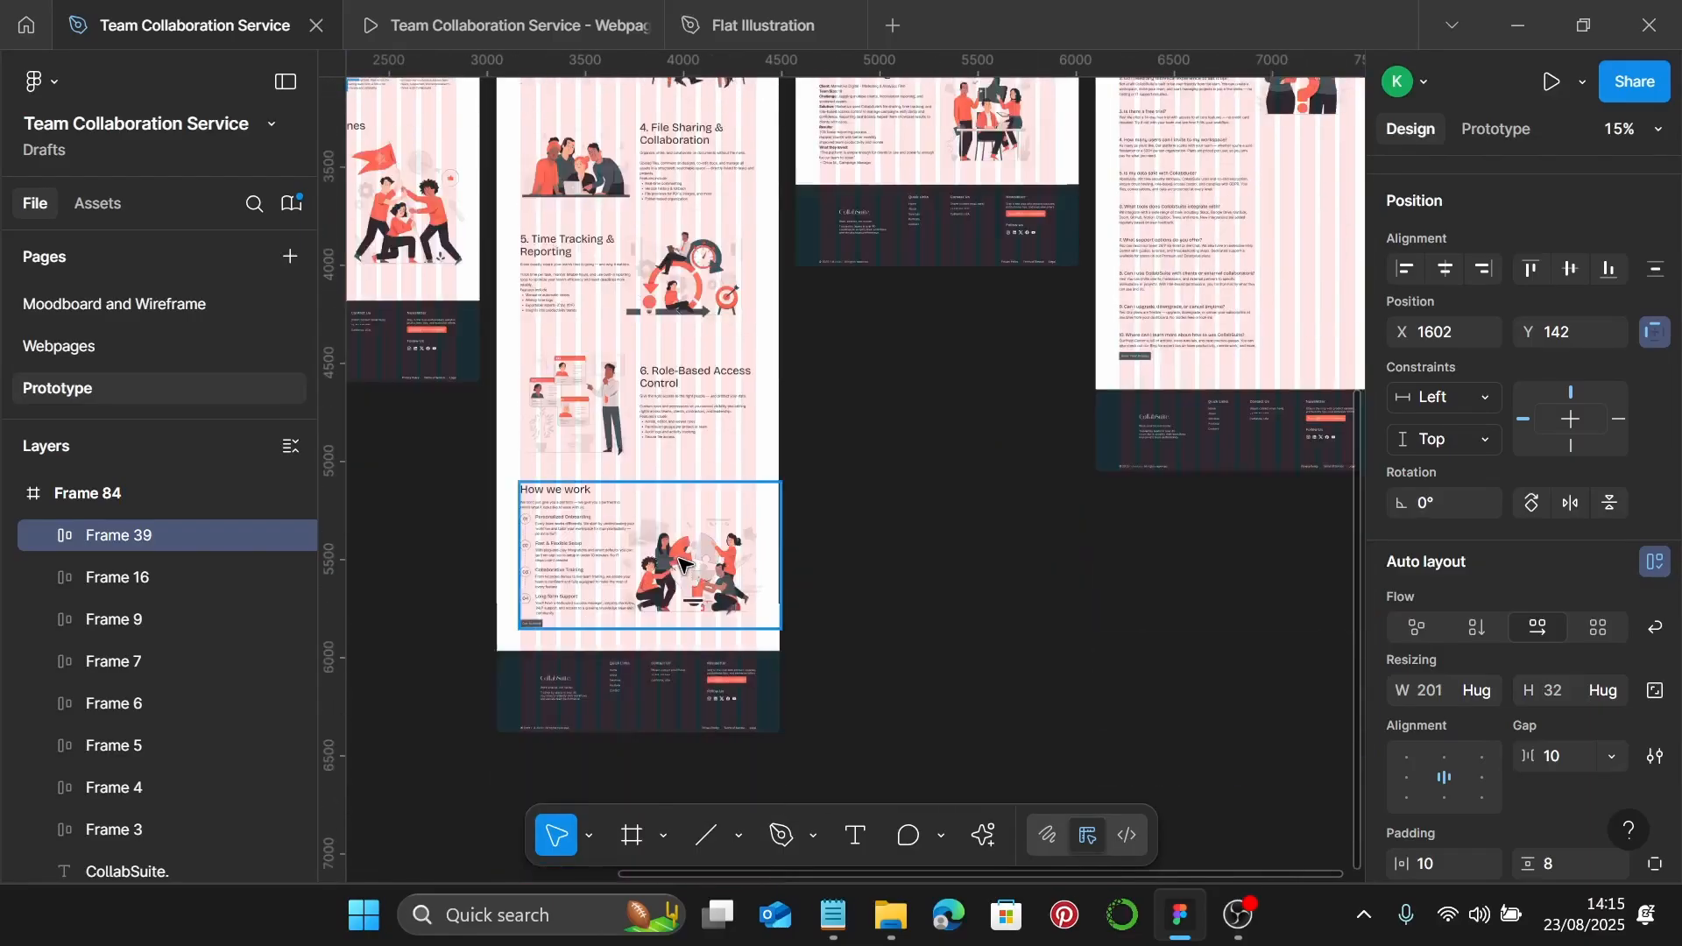
{"action": "scroll", "coordinate": [679, 561], "scroll_direction": "up", "scroll_amount": 6}
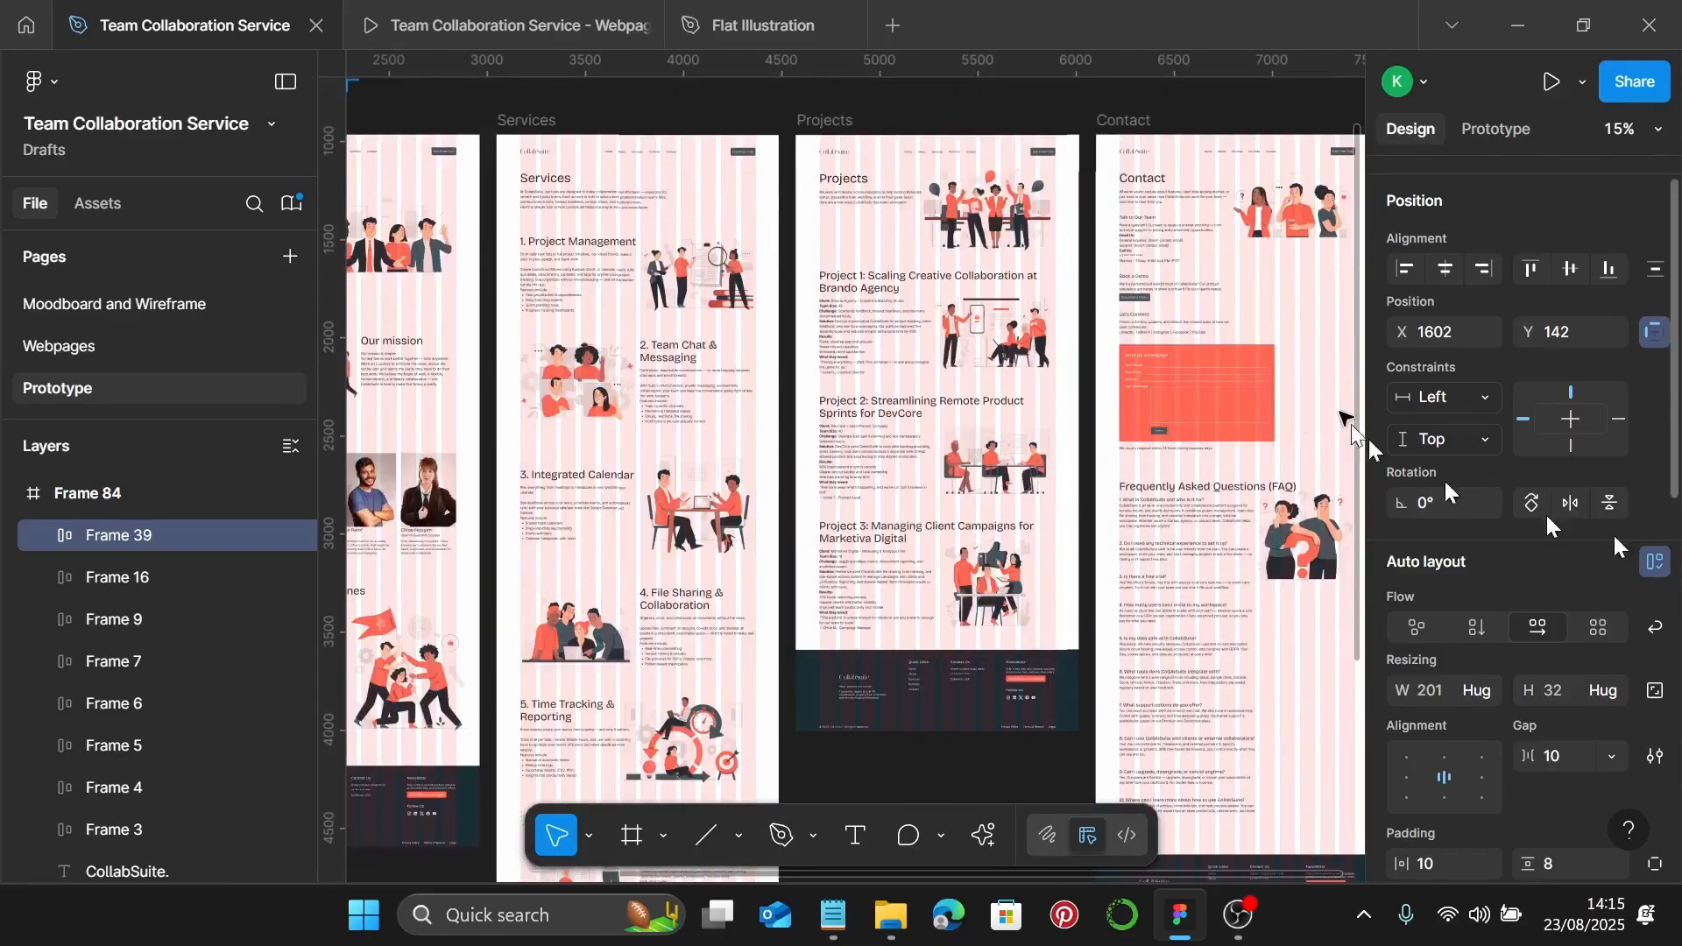
Copy the "Schedule a Demo" button from the Contact page's "Book a Demo" section
{"action": "scroll", "coordinate": [1212, 277], "scroll_direction": "right", "scroll_amount": 2}
{"action": "scroll", "coordinate": [759, 279], "scroll_direction": "up", "scroll_amount": 10}
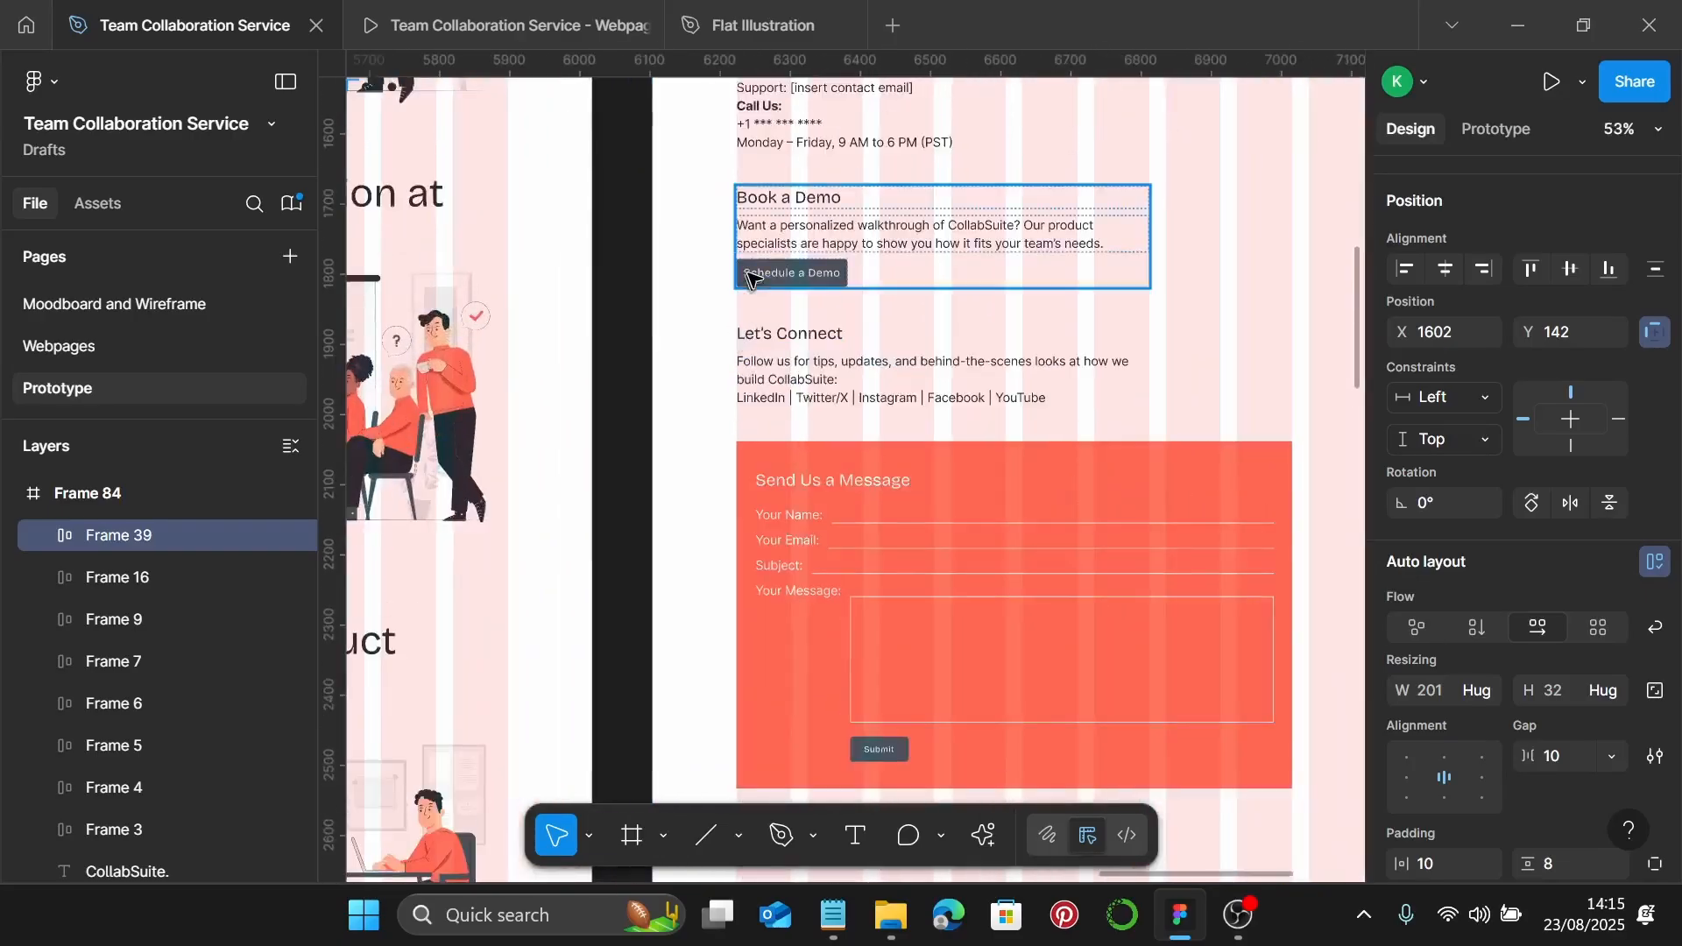
{"action": "left_click", "coordinate": [759, 279]}
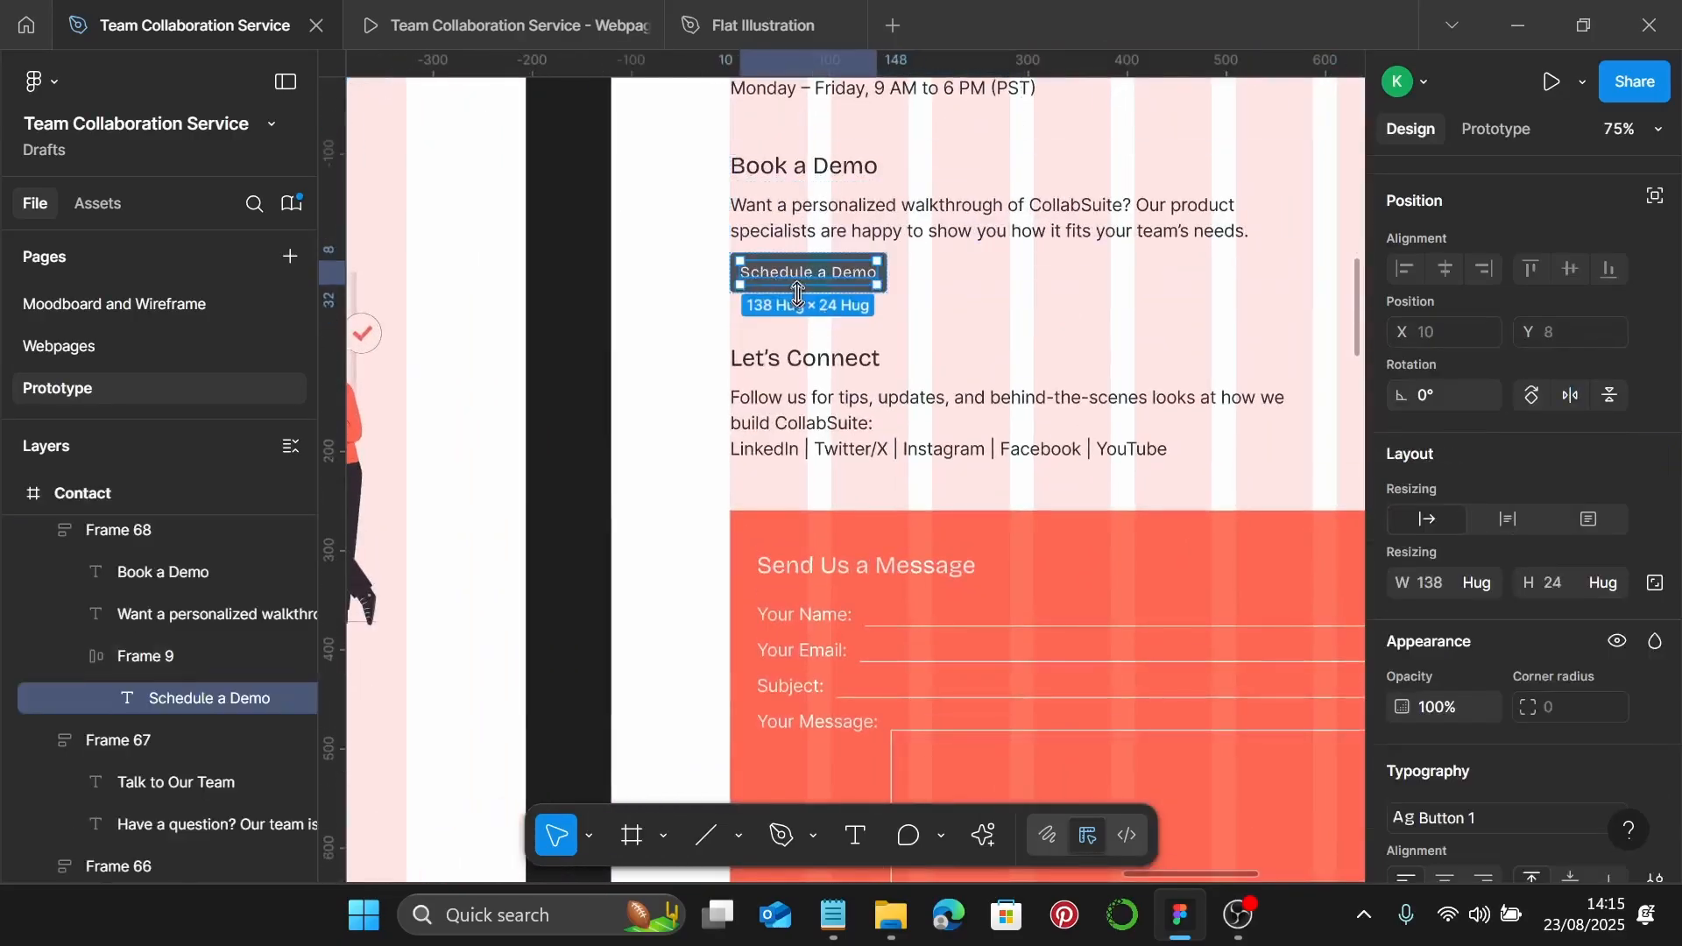
{"action": "left_click", "coordinate": [896, 279]}
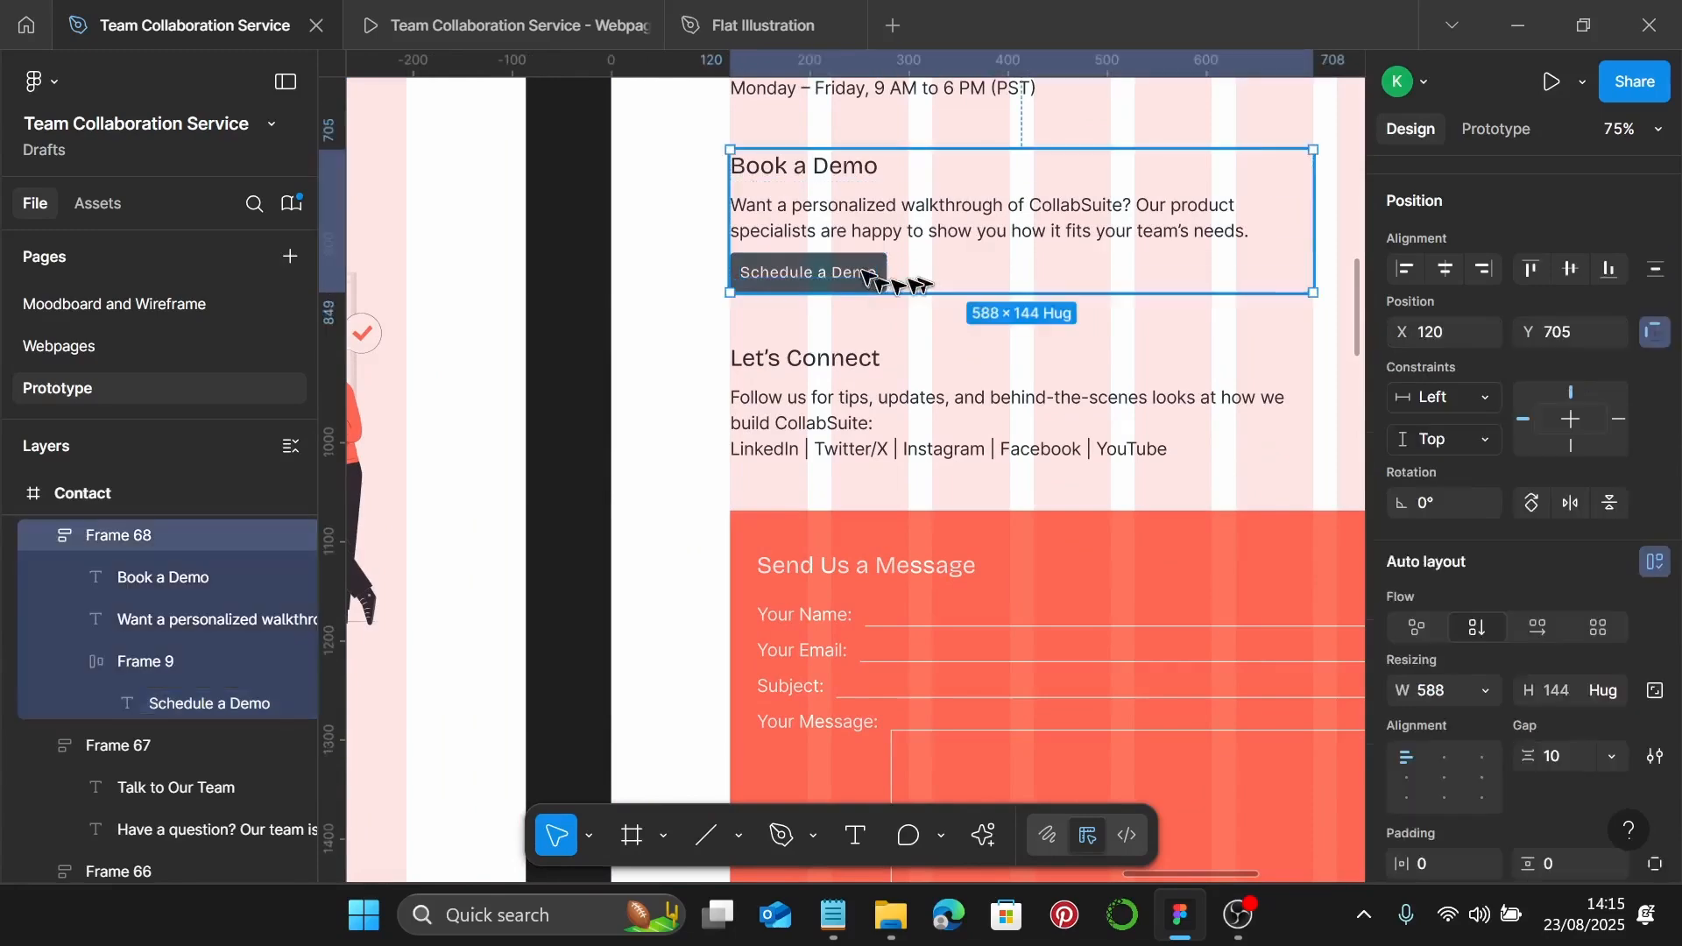
{"action": "left_click", "coordinate": [865, 277]}
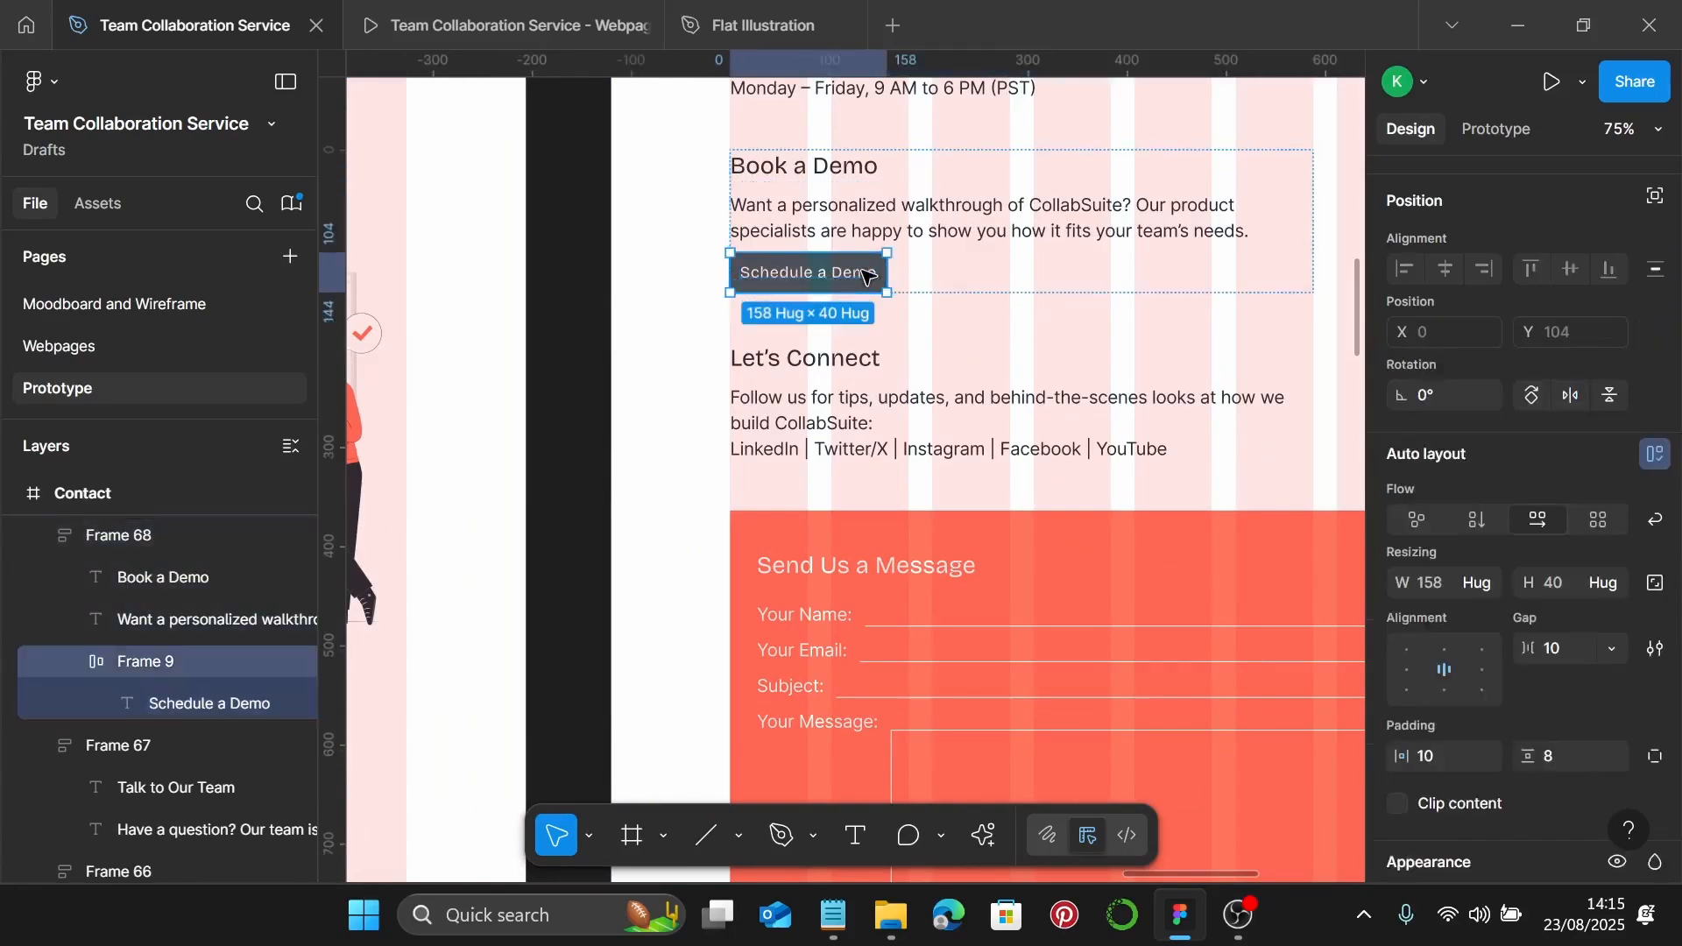
Paste the "Schedule a Demo" button into Frame 84, beyond the newsletter button
{"action": "scroll", "coordinate": [863, 274], "scroll_direction": "down", "scroll_amount": 10}
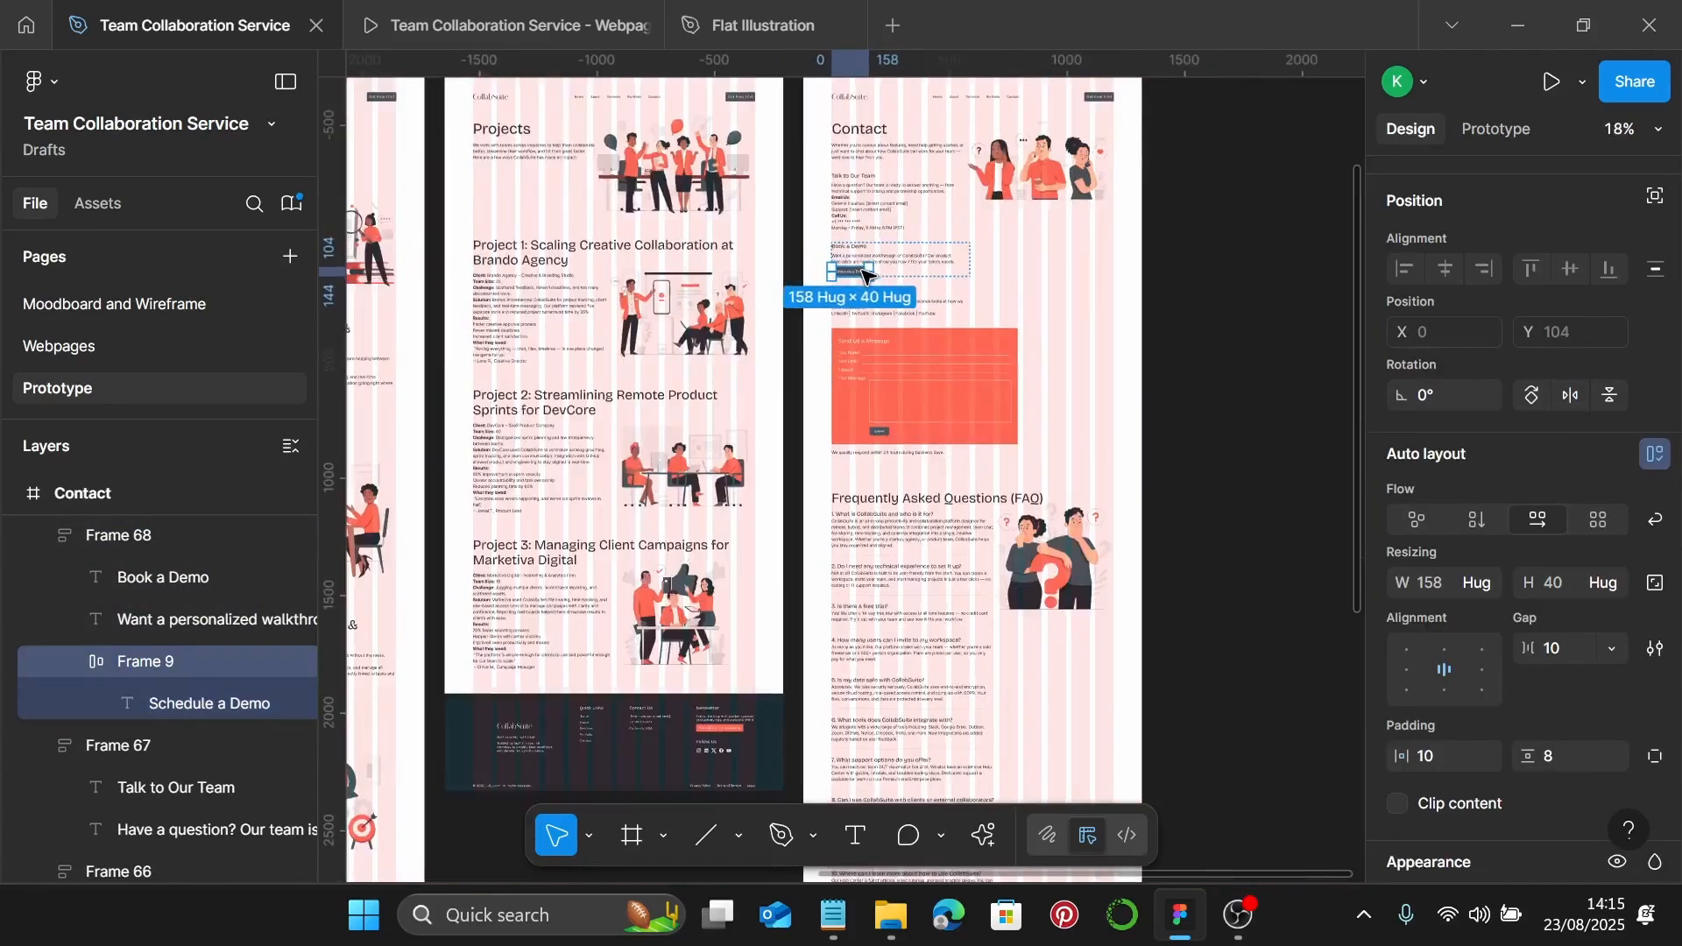
{"action": "scroll", "coordinate": [854, 272], "scroll_direction": "left", "scroll_amount": 10}
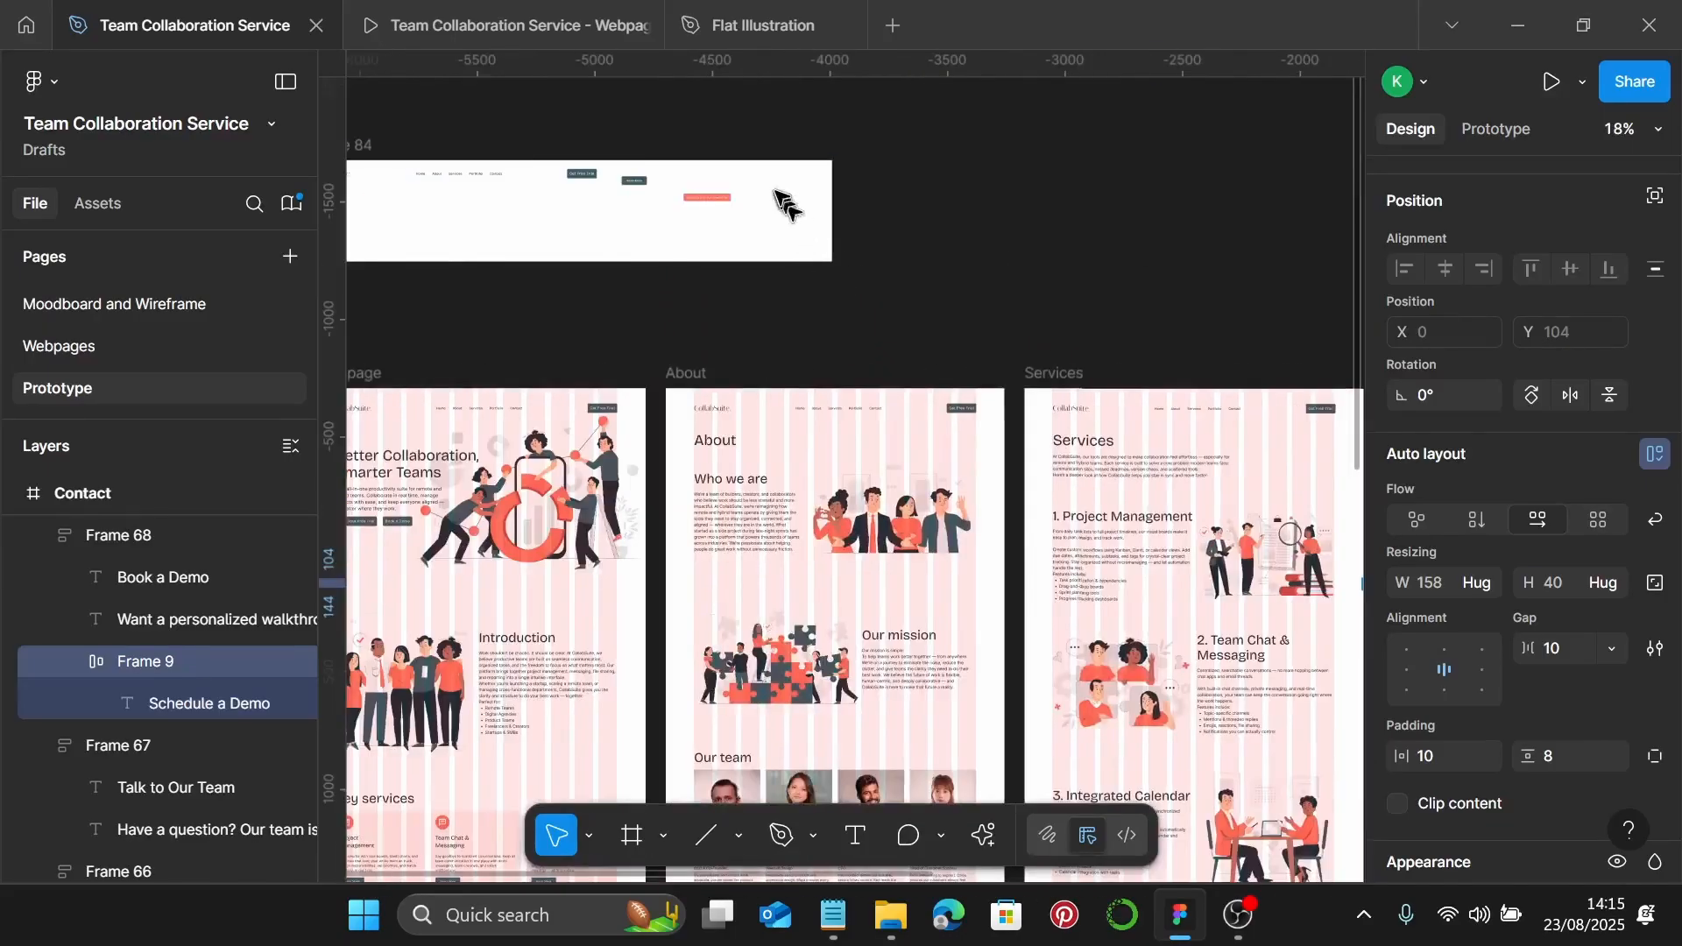
{"action": "scroll", "coordinate": [784, 200], "scroll_direction": "up", "scroll_amount": 5}
{"action": "right_click", "coordinate": [740, 199]}
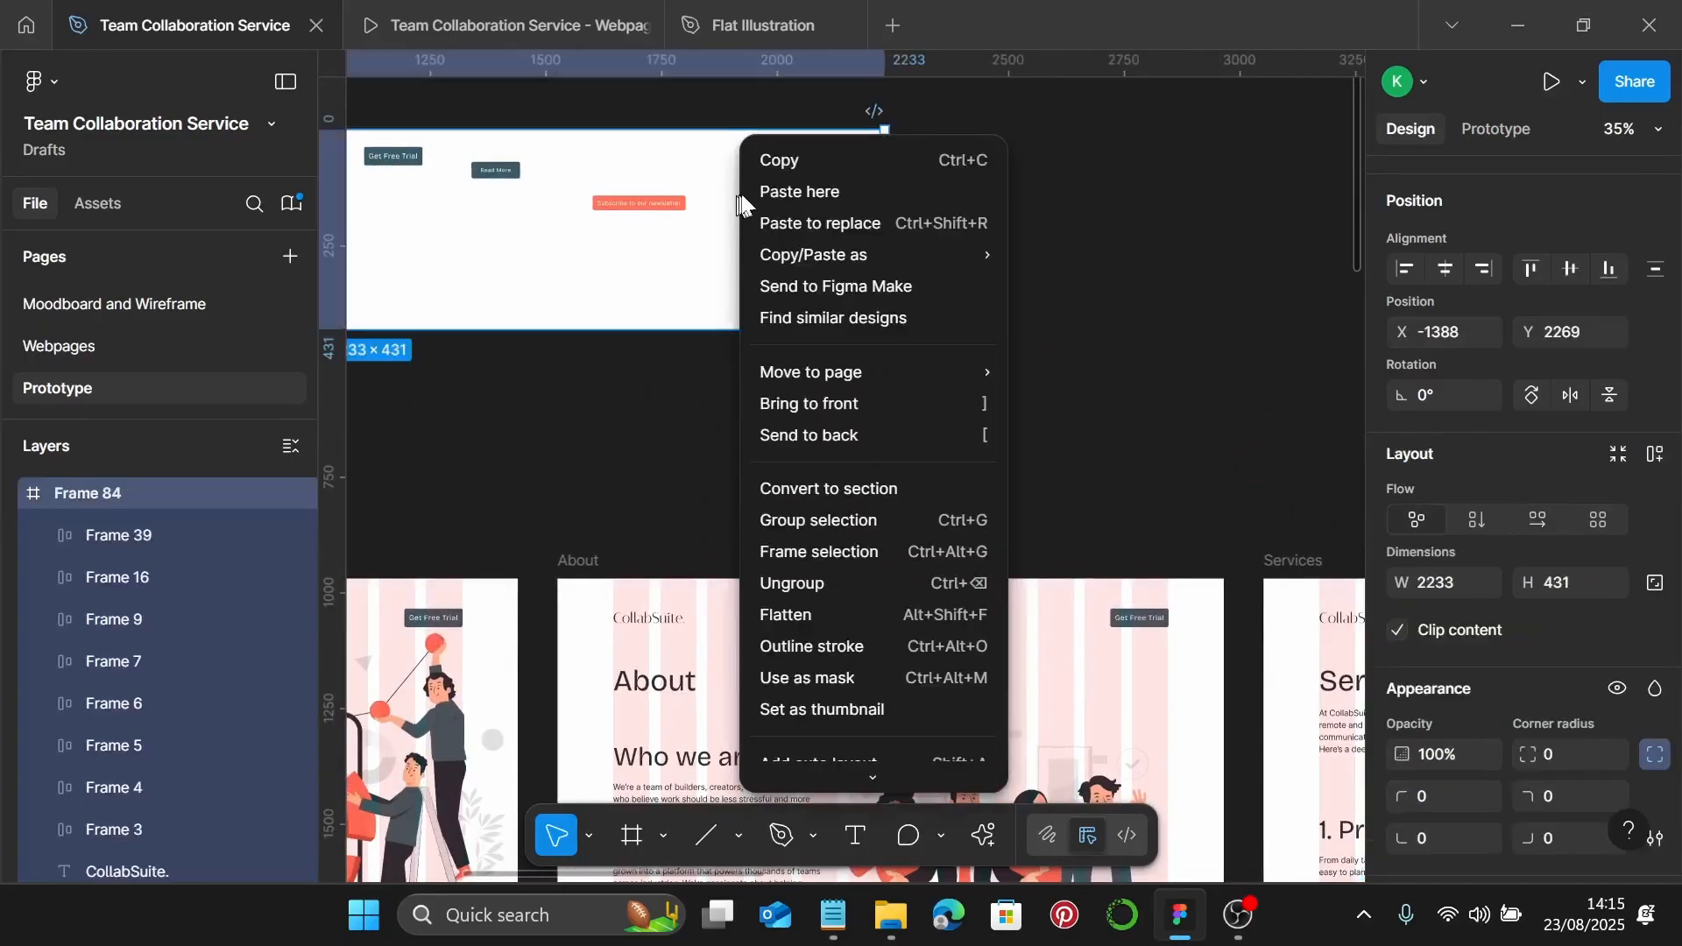
{"action": "left_click", "coordinate": [785, 187]}
Copy the Submit button from the "Send Us a Message" form on the Contact page
{"action": "scroll", "coordinate": [871, 270], "scroll_direction": "down", "scroll_amount": 3}
{"action": "scroll", "coordinate": [772, 263], "scroll_direction": "down", "scroll_amount": 4}
{"action": "scroll", "coordinate": [901, 477], "scroll_direction": "right", "scroll_amount": 8}
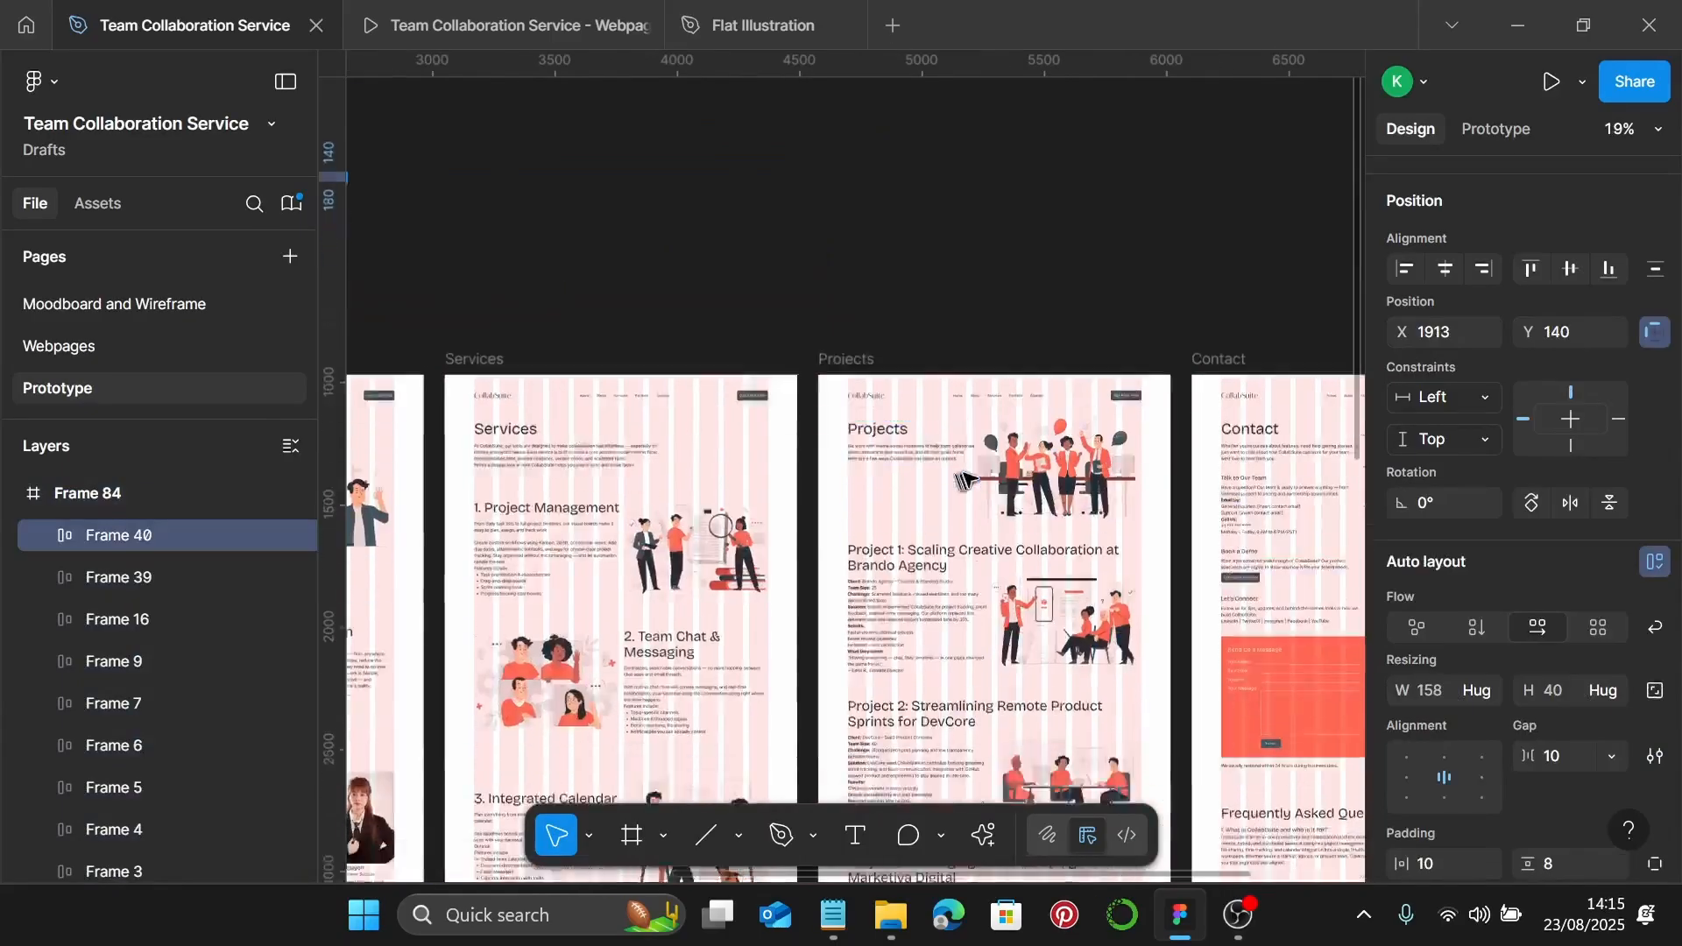
{"action": "scroll", "coordinate": [964, 478], "scroll_direction": "right", "scroll_amount": 5}
{"action": "scroll", "coordinate": [962, 482], "scroll_direction": "up", "scroll_amount": 6}
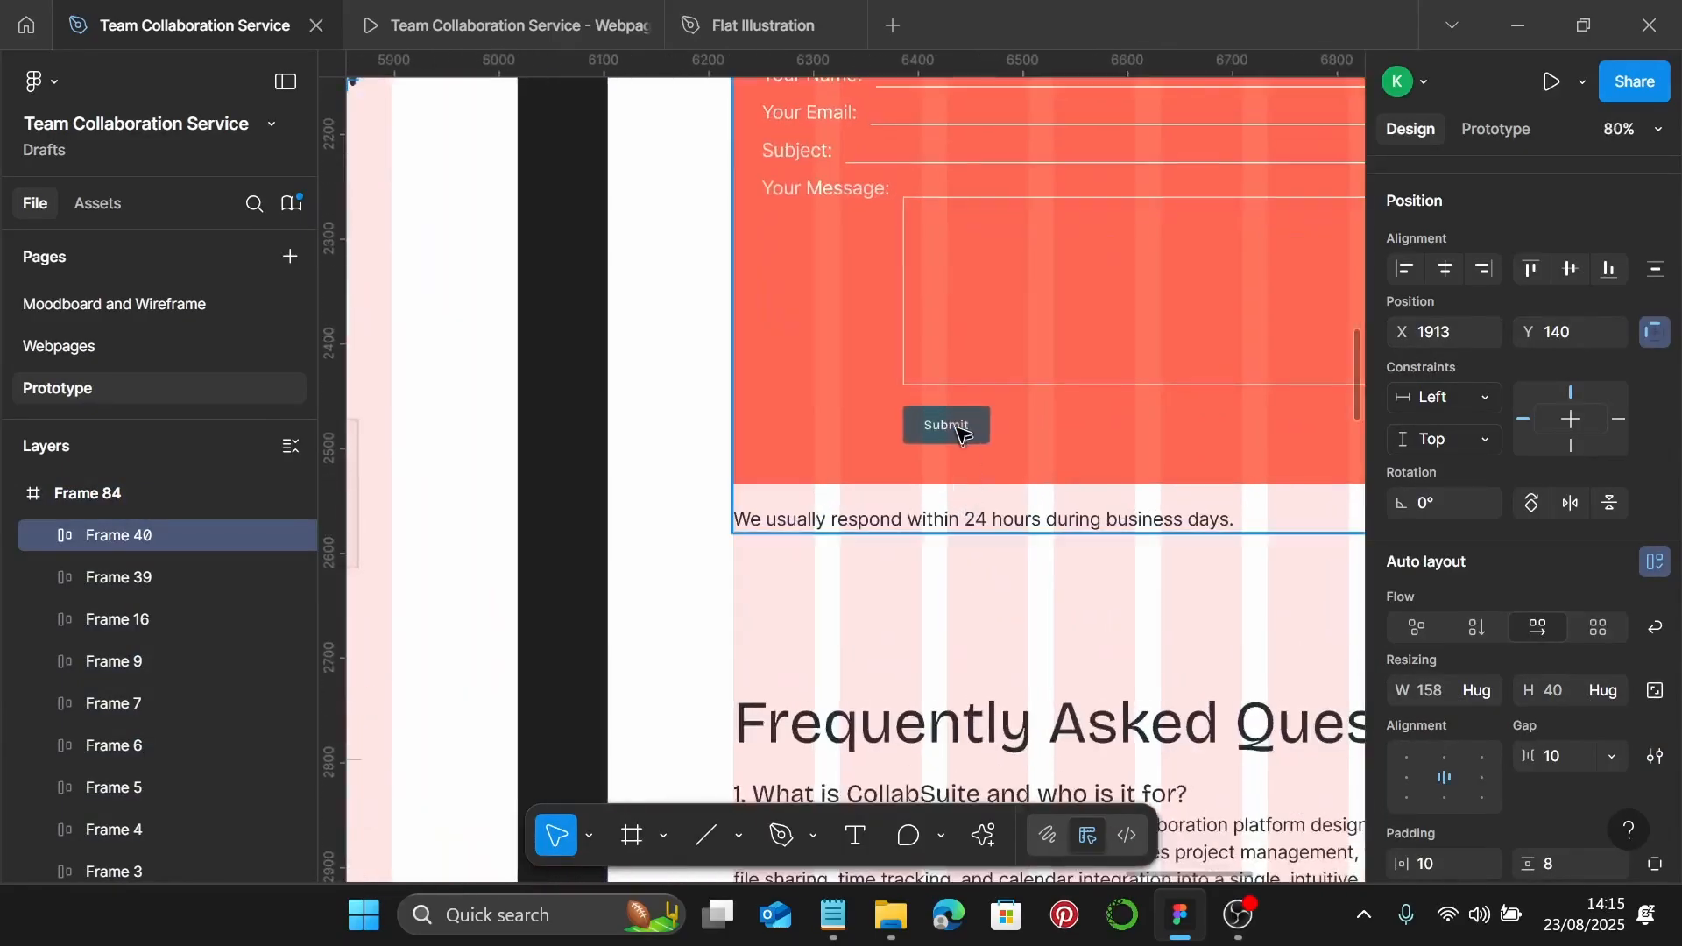
{"action": "double_click", "coordinate": [958, 431]}
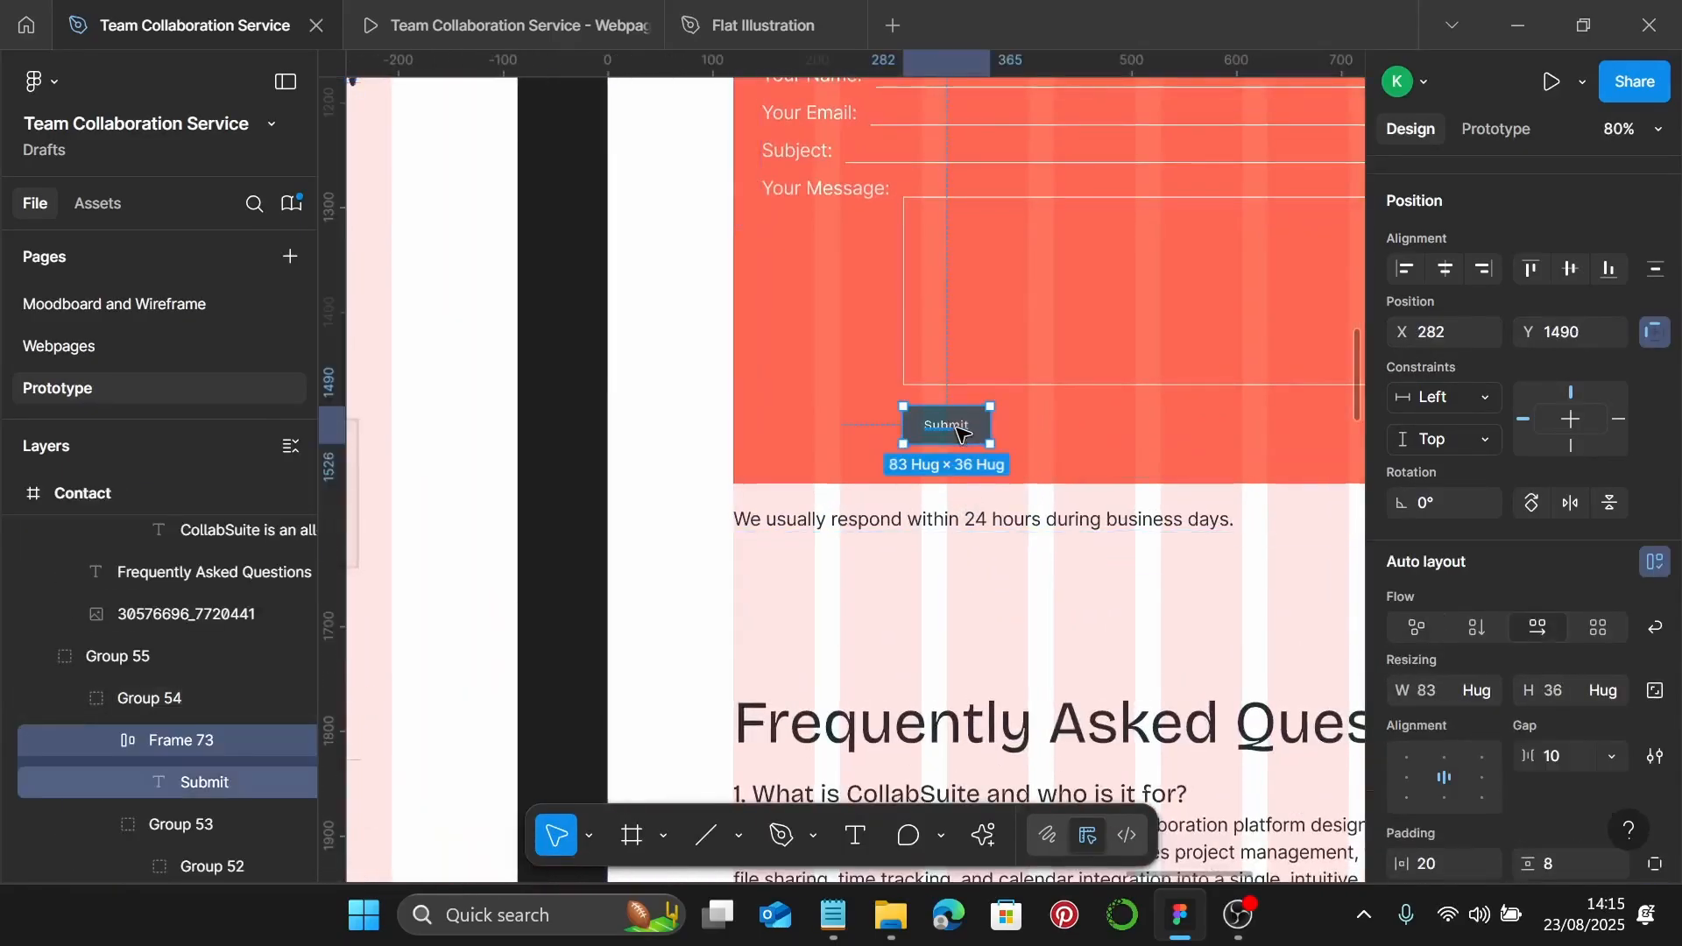
{"action": "scroll", "coordinate": [958, 431], "scroll_direction": "down", "scroll_amount": 5}
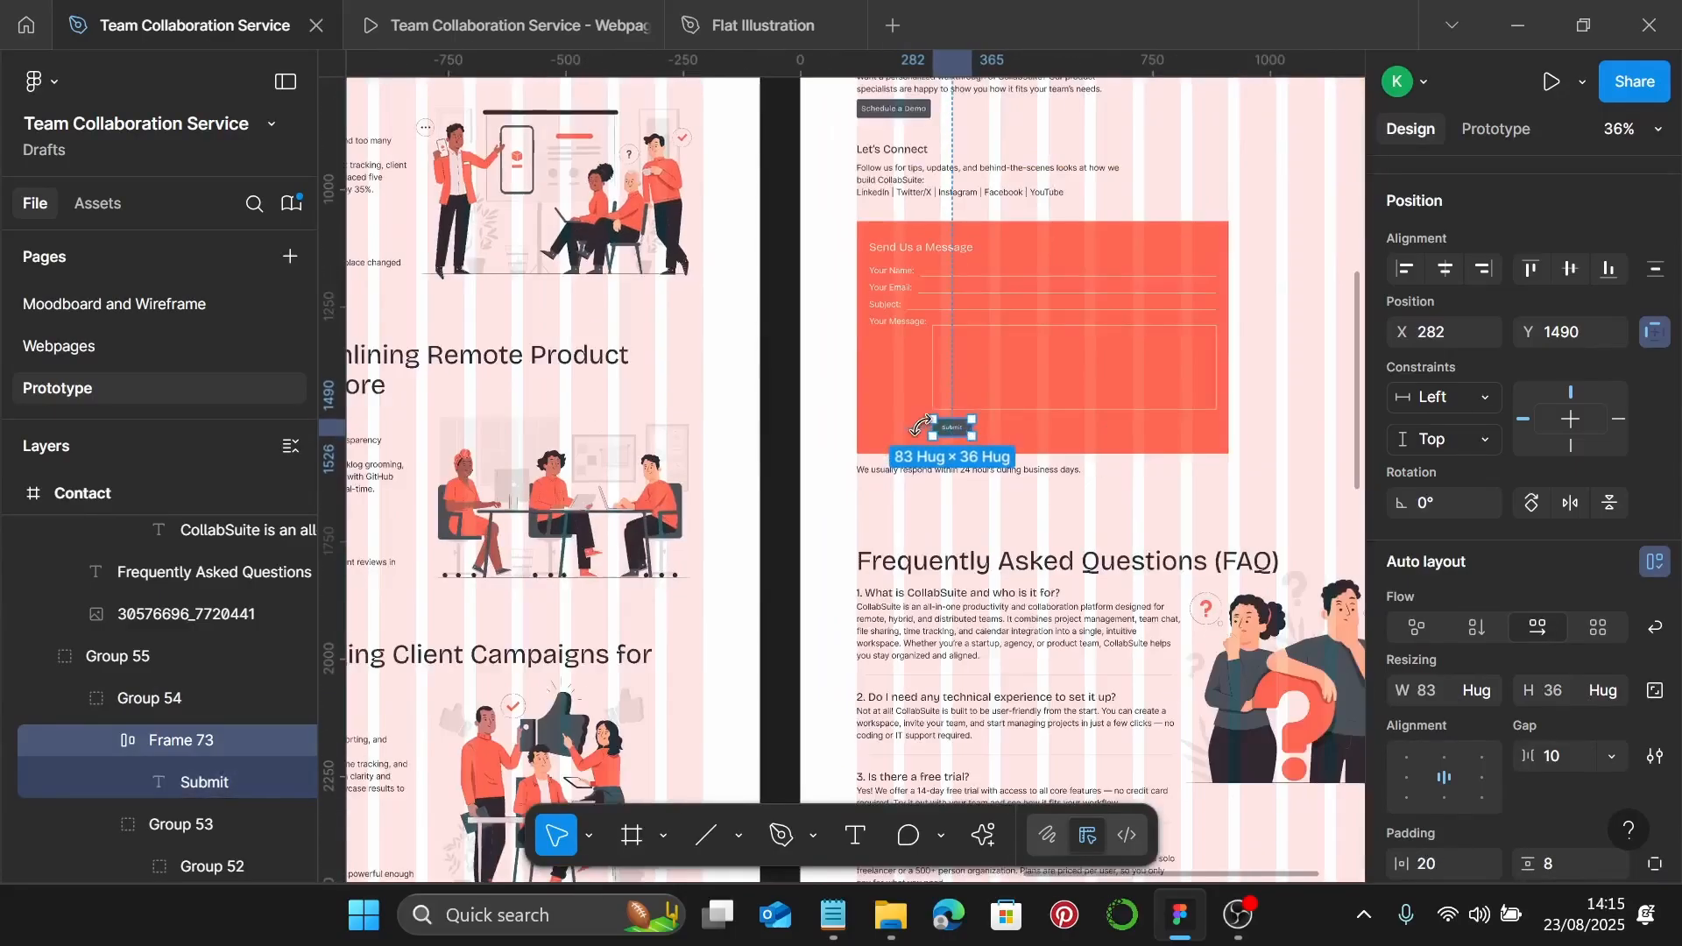
Paste the Submit button into Frame 84 and place it just beyond the "Schedule a Demo" button, at about X 2113, Y 148
{"action": "scroll", "coordinate": [920, 431], "scroll_direction": "up", "scroll_amount": 8}
{"action": "scroll", "coordinate": [879, 431], "scroll_direction": "left", "scroll_amount": 5}
{"action": "scroll", "coordinate": [879, 431], "scroll_direction": "left", "scroll_amount": 15}
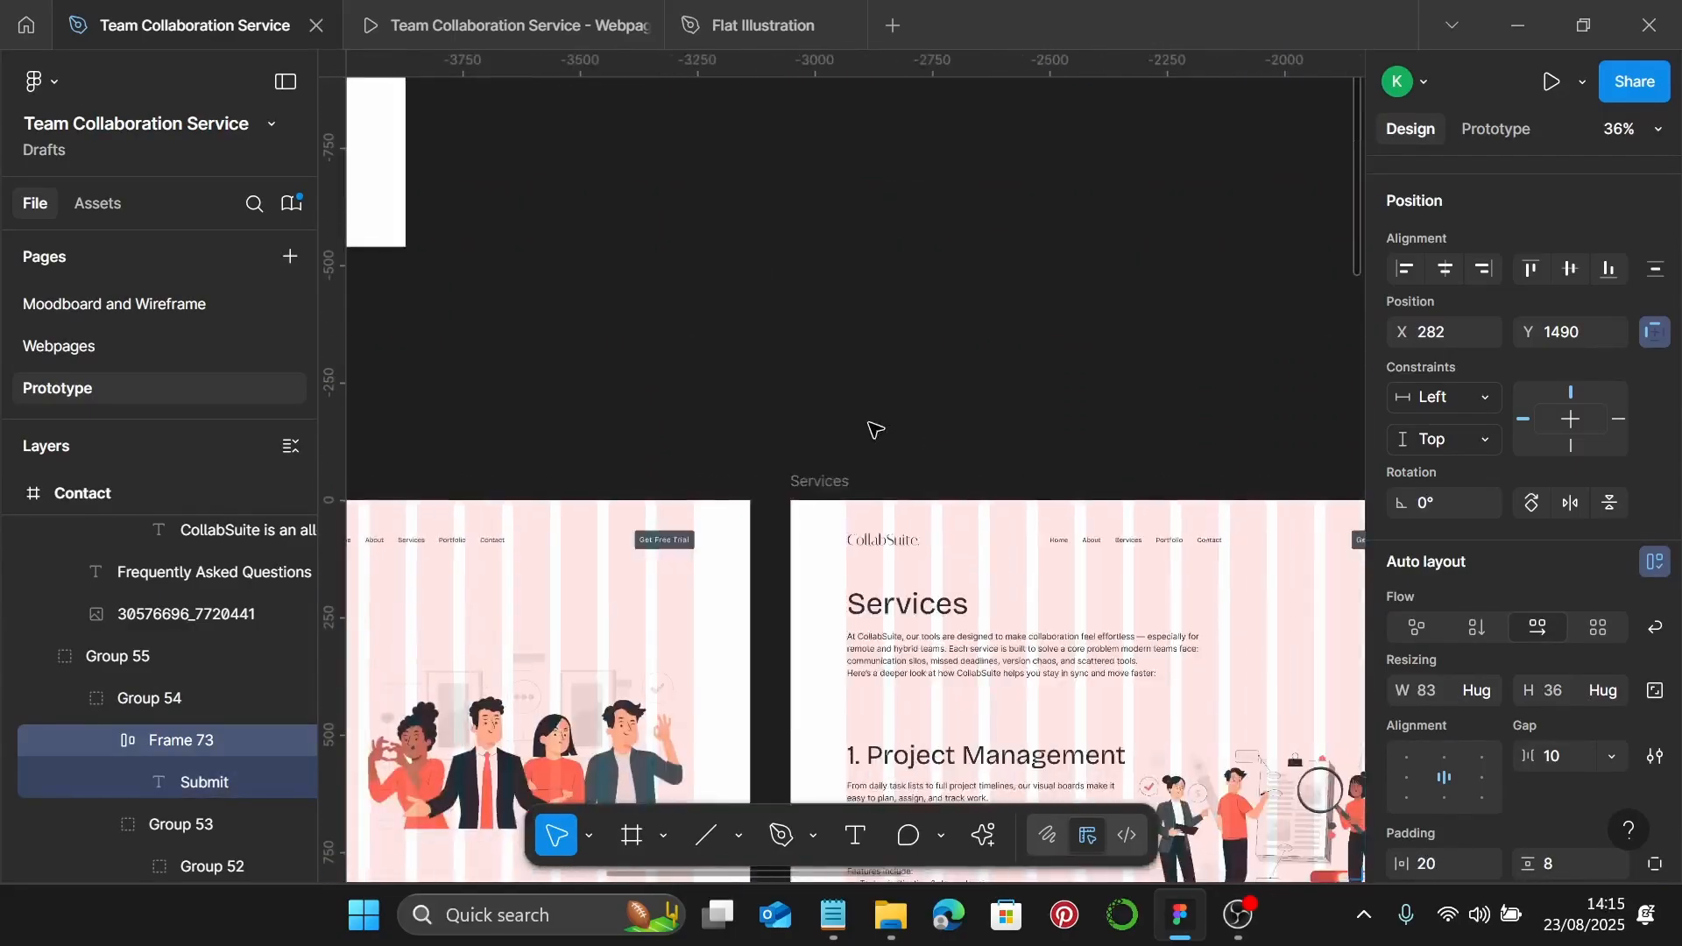
{"action": "scroll", "coordinate": [875, 425], "scroll_direction": "up", "scroll_amount": 3}
{"action": "scroll", "coordinate": [867, 412], "scroll_direction": "left", "scroll_amount": 10}
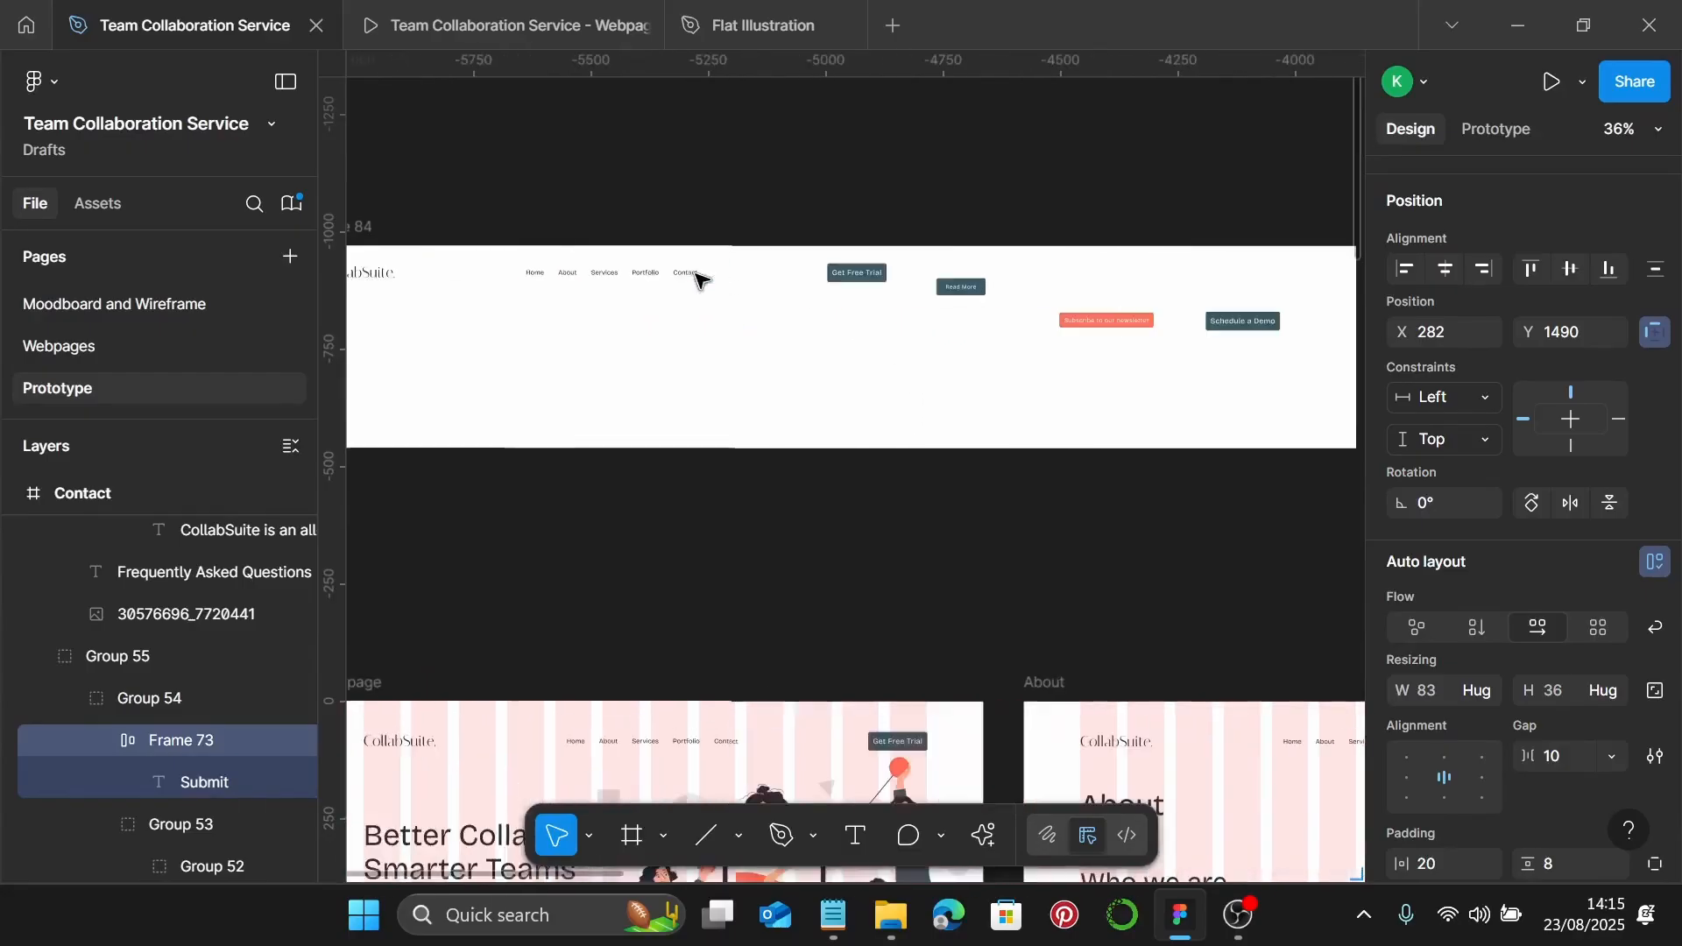
{"action": "scroll", "coordinate": [596, 258], "scroll_direction": "right", "scroll_amount": 12}
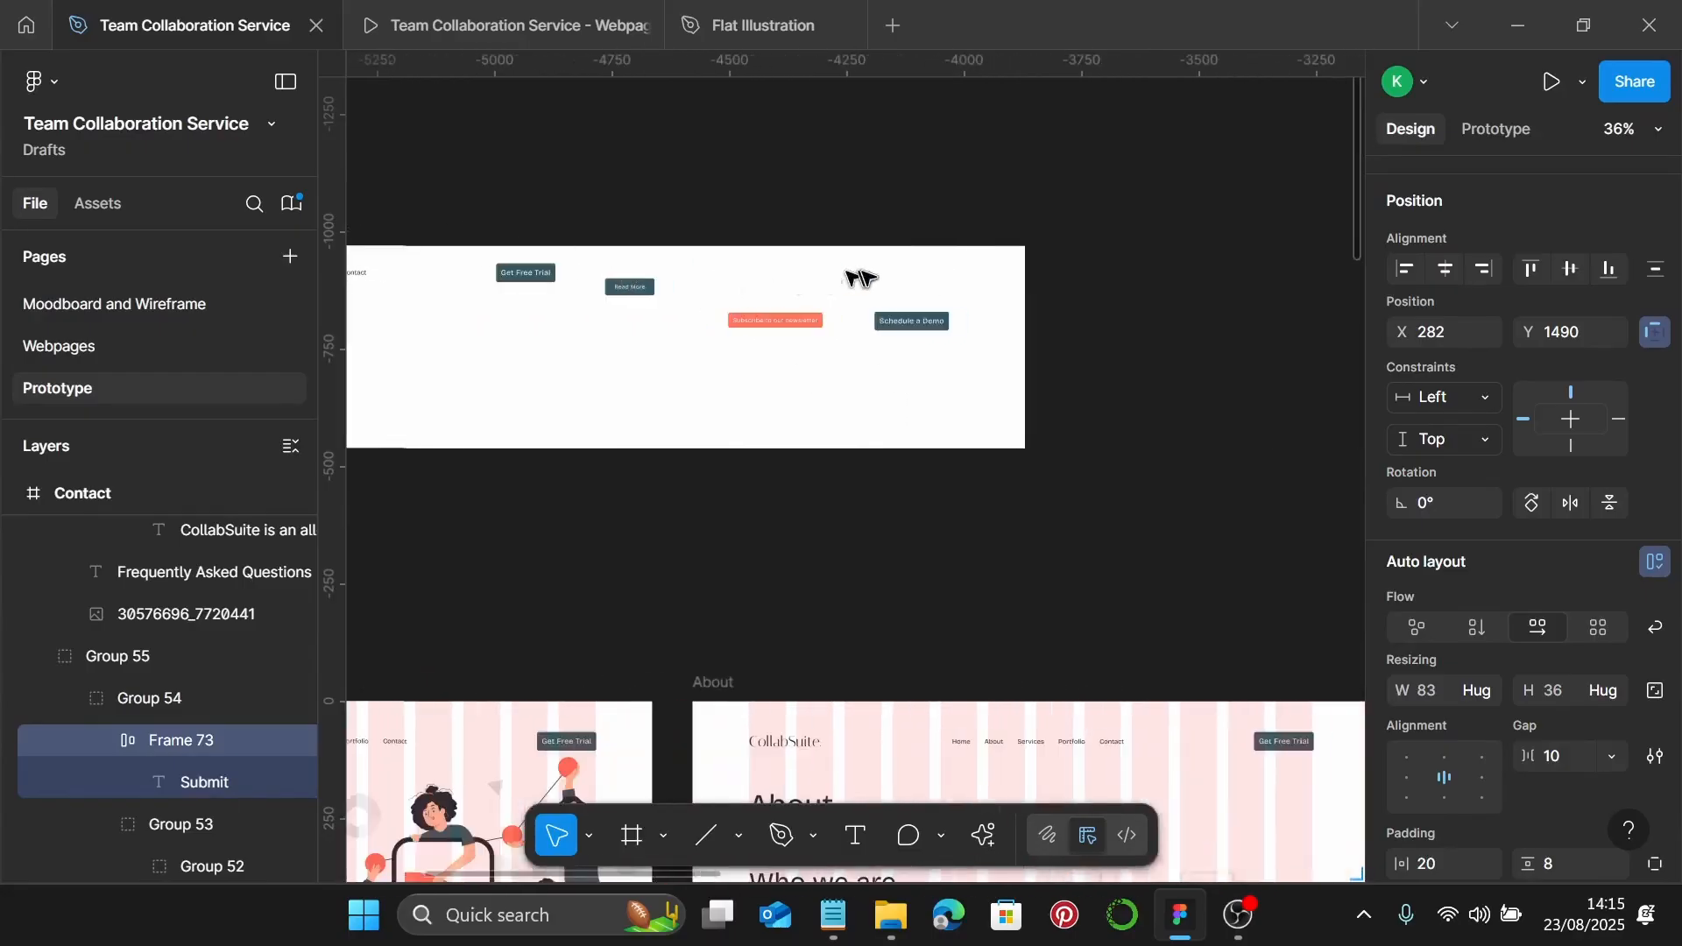
{"action": "right_click", "coordinate": [988, 340]}
{"action": "left_click", "coordinate": [1069, 190]}
{"action": "scroll", "coordinate": [1001, 279], "scroll_direction": "up", "scroll_amount": 5}
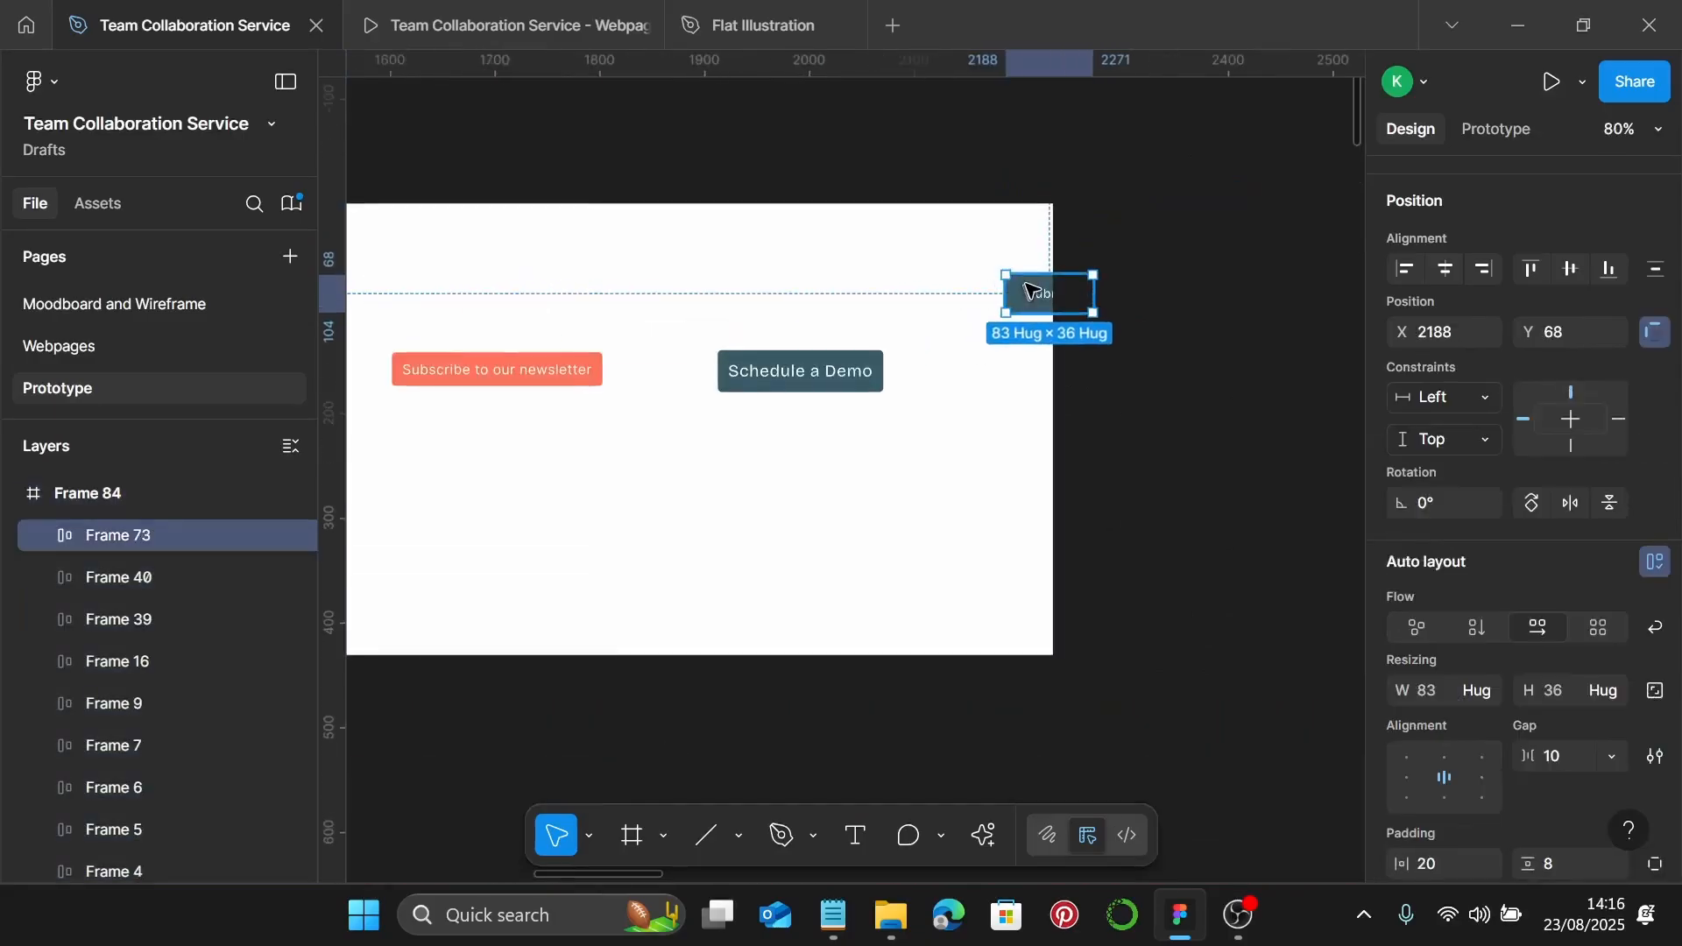
{"action": "left_click_drag", "start_coordinate": [1031, 292], "coordinate": [951, 375]}
{"action": "scroll", "coordinate": [951, 376], "scroll_direction": "down", "scroll_amount": 3}
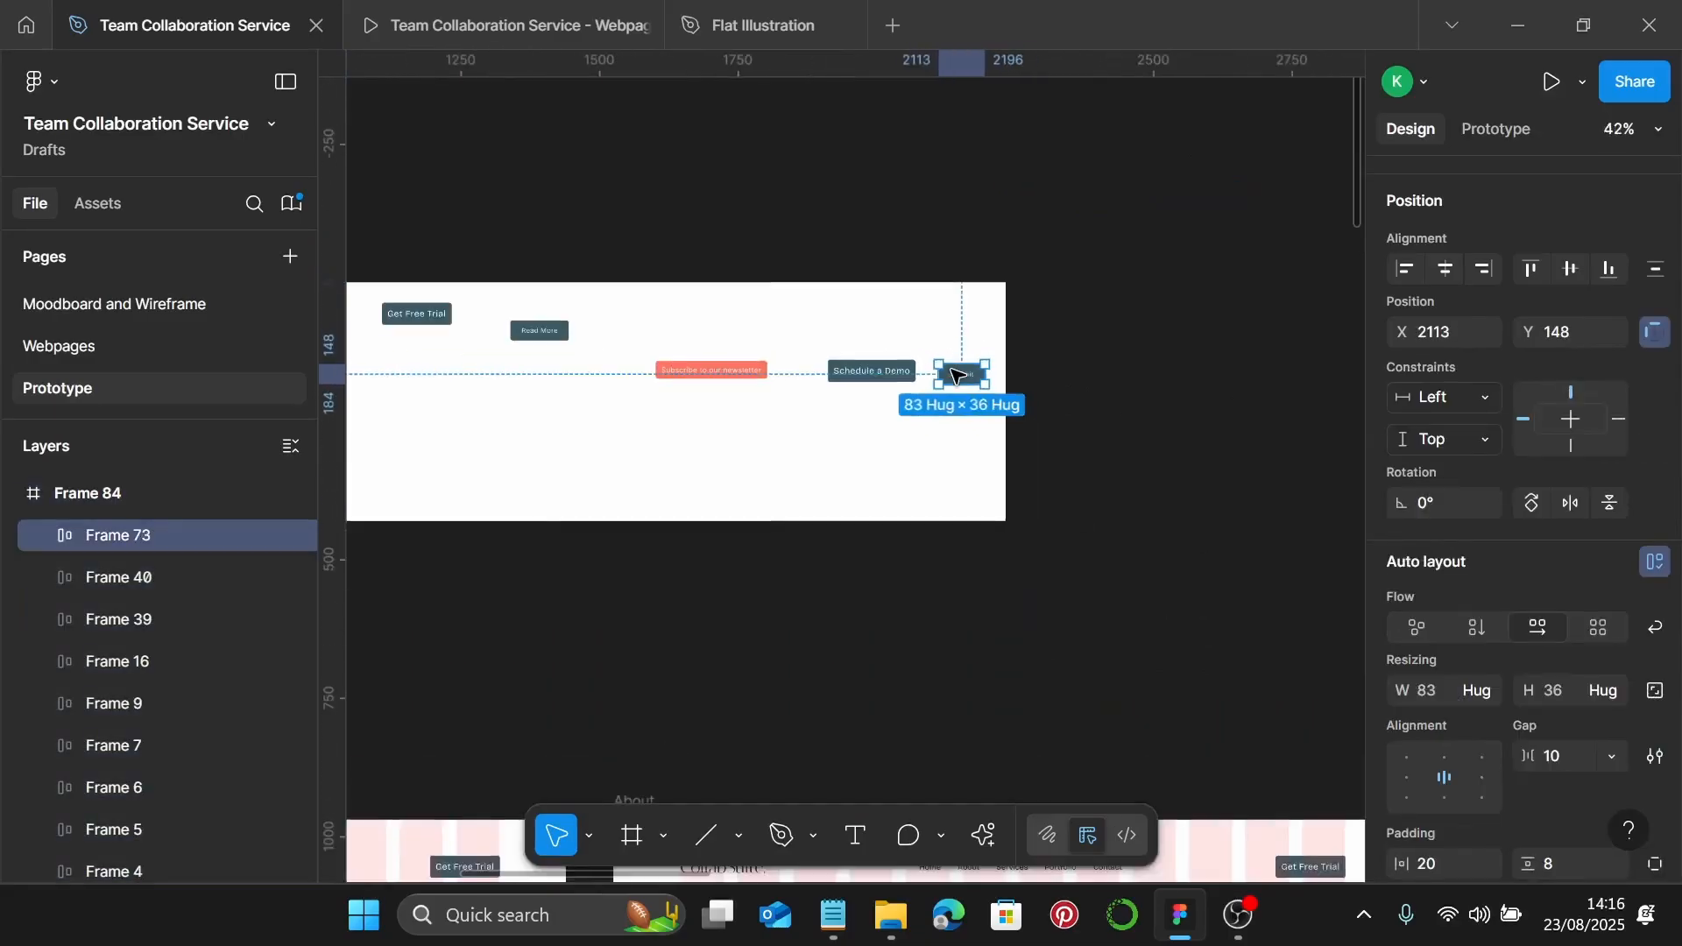
Check the collected logo, navigation items and buttons in Frame 84 against the webpage designs they were taken from
{"action": "scroll", "coordinate": [768, 335], "scroll_direction": "left", "scroll_amount": 5}
{"action": "scroll", "coordinate": [768, 335], "scroll_direction": "left", "scroll_amount": 5}
{"action": "left_click", "coordinate": [633, 328]}
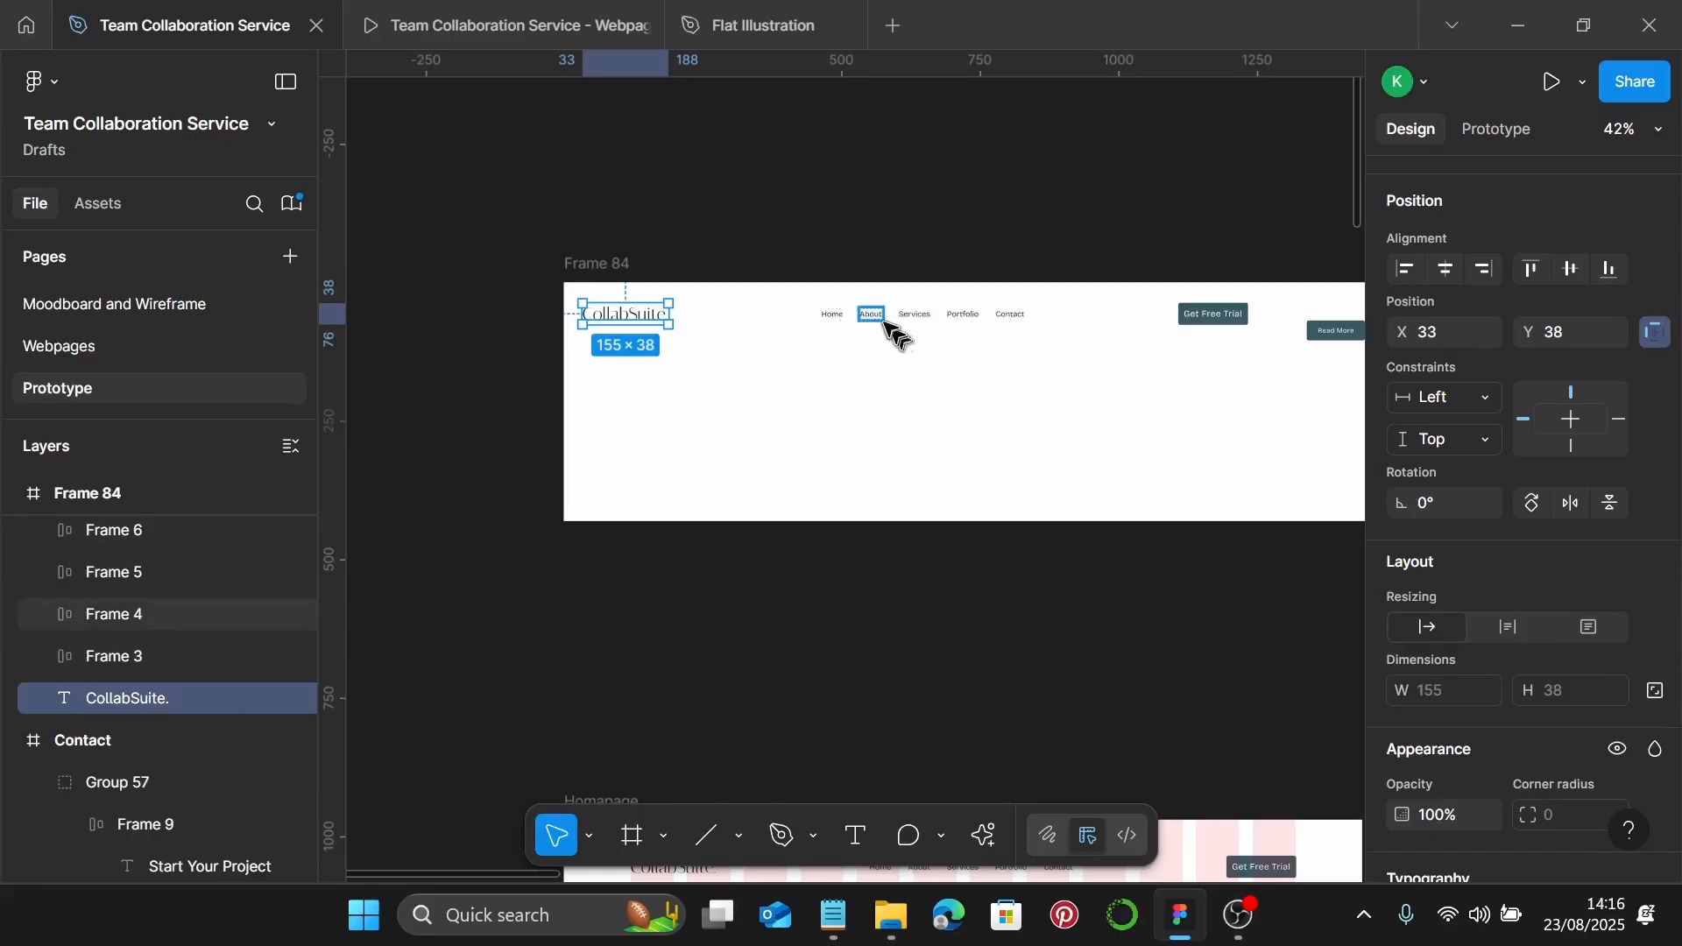
{"action": "scroll", "coordinate": [990, 351], "scroll_direction": "right", "scroll_amount": 3}
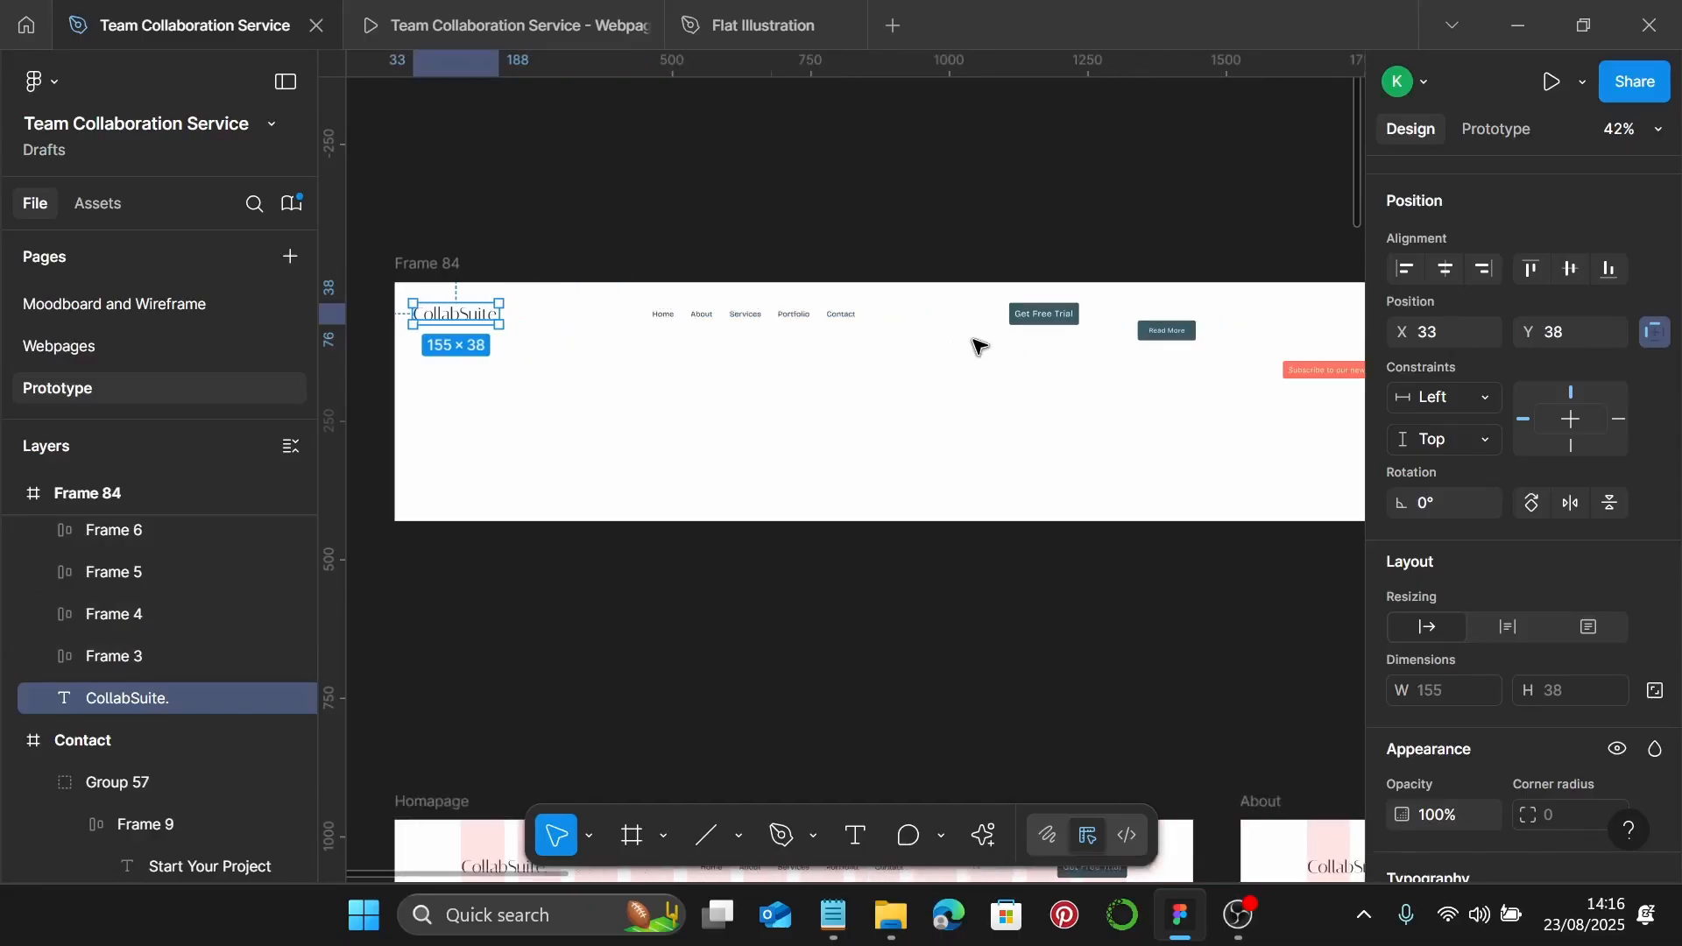
{"action": "scroll", "coordinate": [1019, 317], "scroll_direction": "right", "scroll_amount": 1}
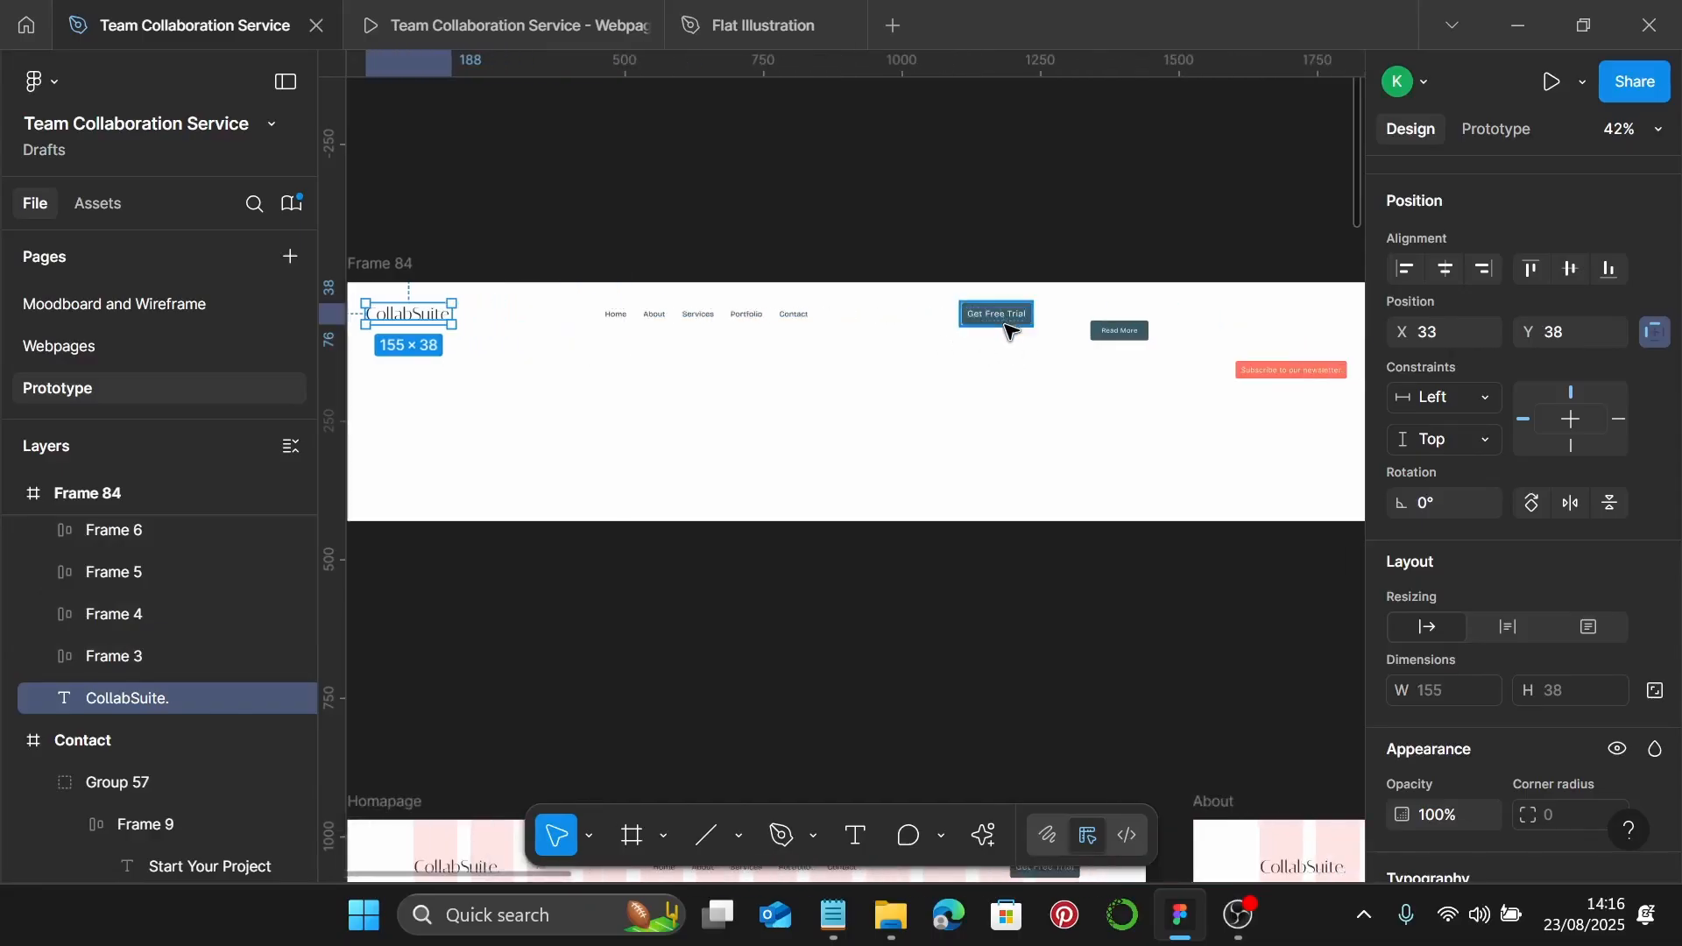
{"action": "left_click", "coordinate": [1008, 313]}
{"action": "scroll", "coordinate": [1006, 368], "scroll_direction": "down", "scroll_amount": 4}
{"action": "scroll", "coordinate": [1052, 412], "scroll_direction": "up", "scroll_amount": 4}
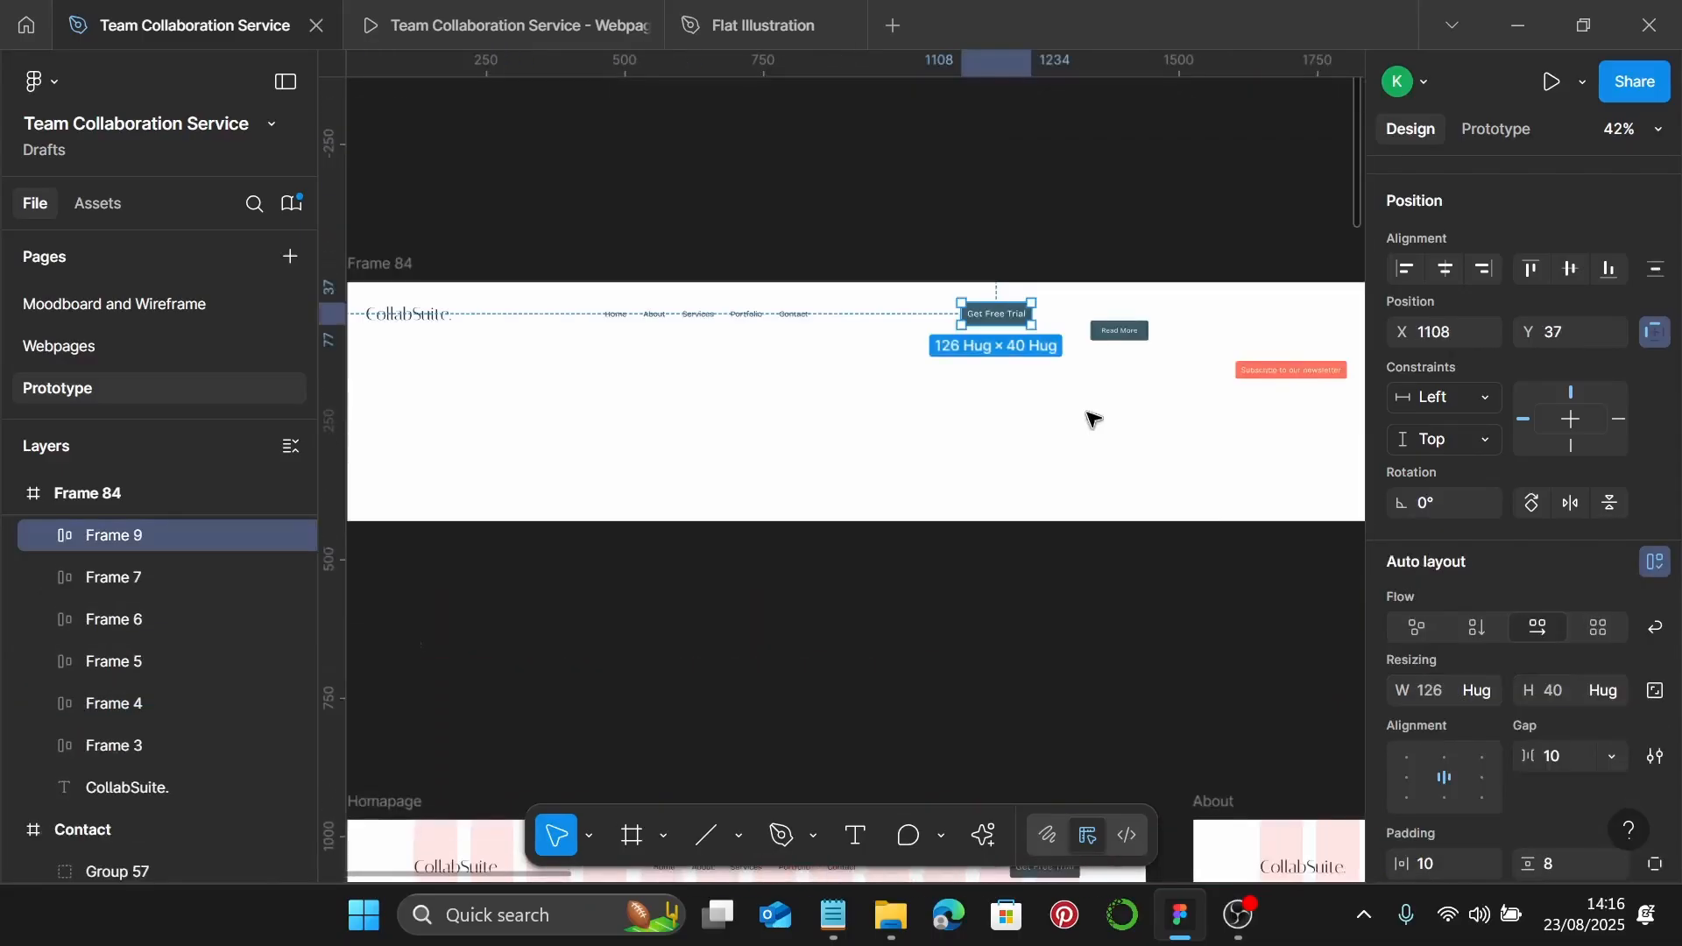
{"action": "scroll", "coordinate": [1031, 412], "scroll_direction": "right", "scroll_amount": 1}
{"action": "left_click", "coordinate": [1069, 331]}
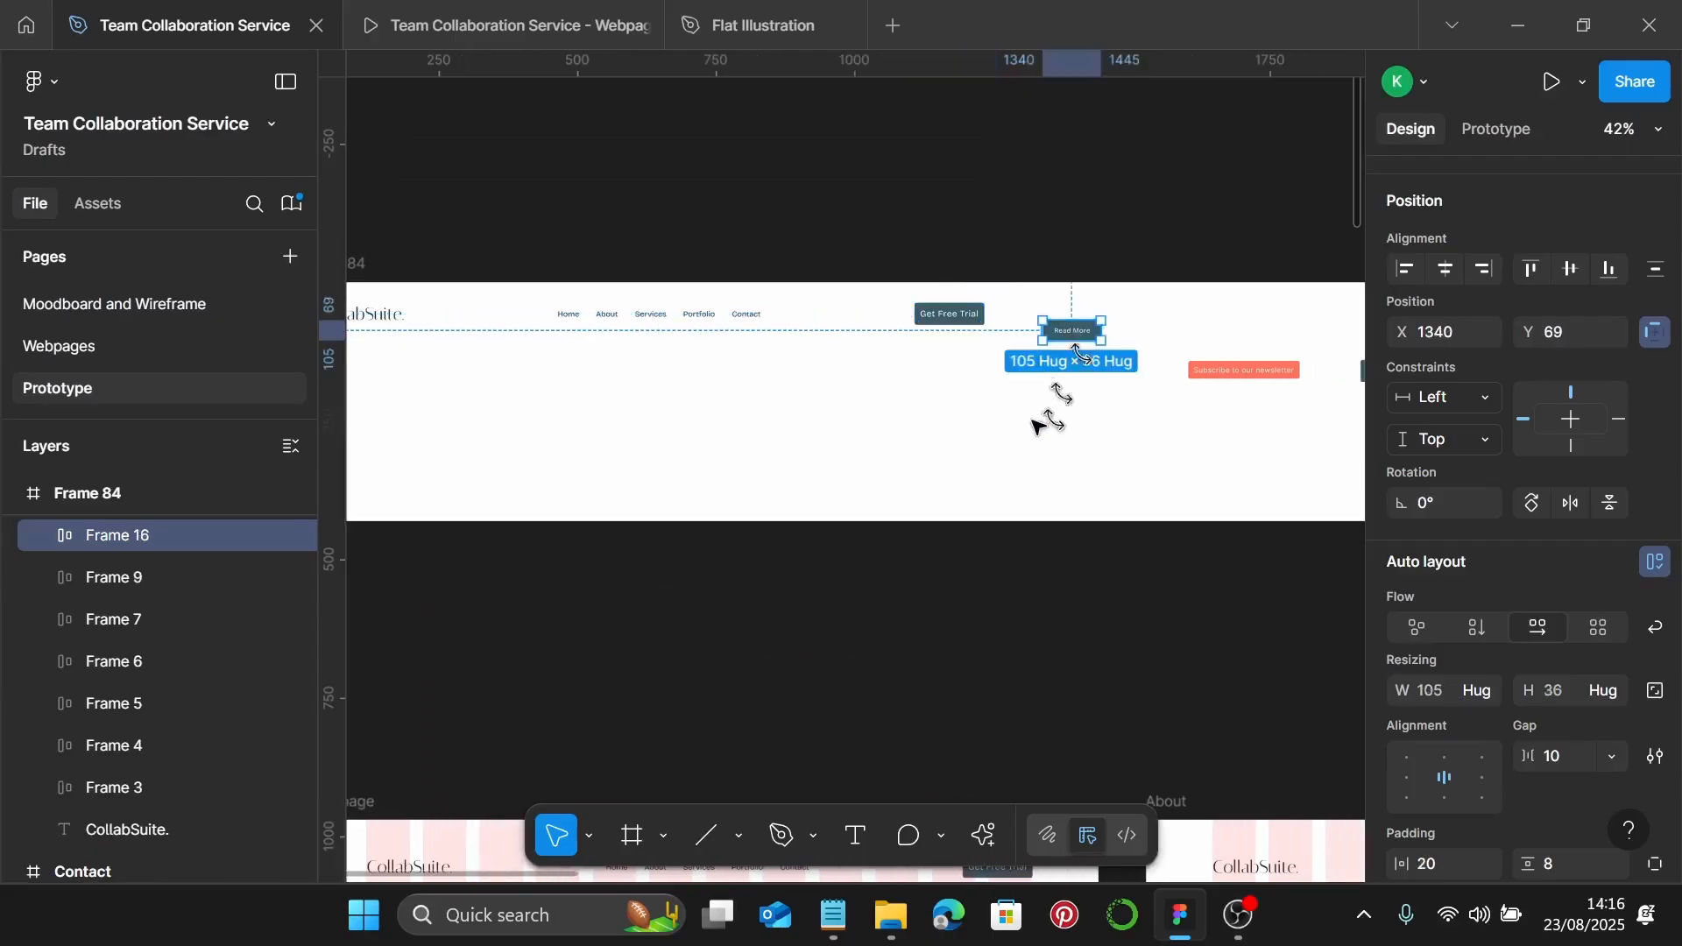
{"action": "scroll", "coordinate": [1034, 420], "scroll_direction": "down", "scroll_amount": 4, "text": "ctrl"}
{"action": "scroll", "coordinate": [1016, 453], "scroll_direction": "down", "scroll_amount": 6}
{"action": "scroll", "coordinate": [1043, 447], "scroll_direction": "up", "scroll_amount": 5}
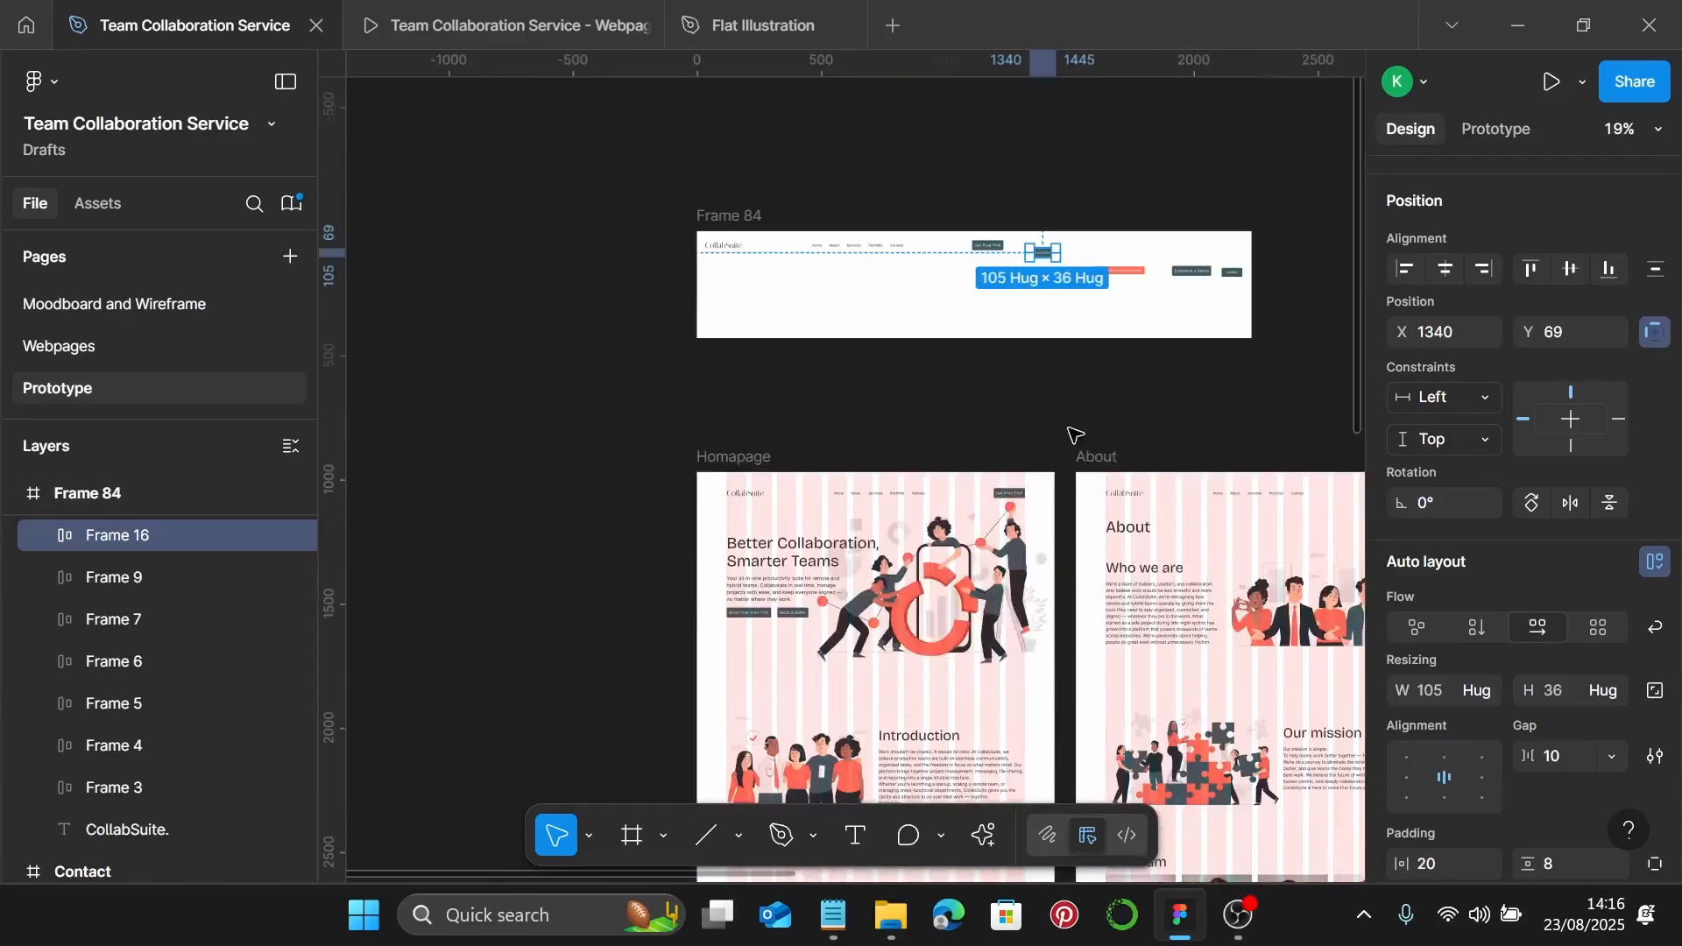
{"action": "left_click", "coordinate": [1128, 273]}
{"action": "scroll", "coordinate": [1305, 557], "scroll_direction": "down", "scroll_amount": 3}
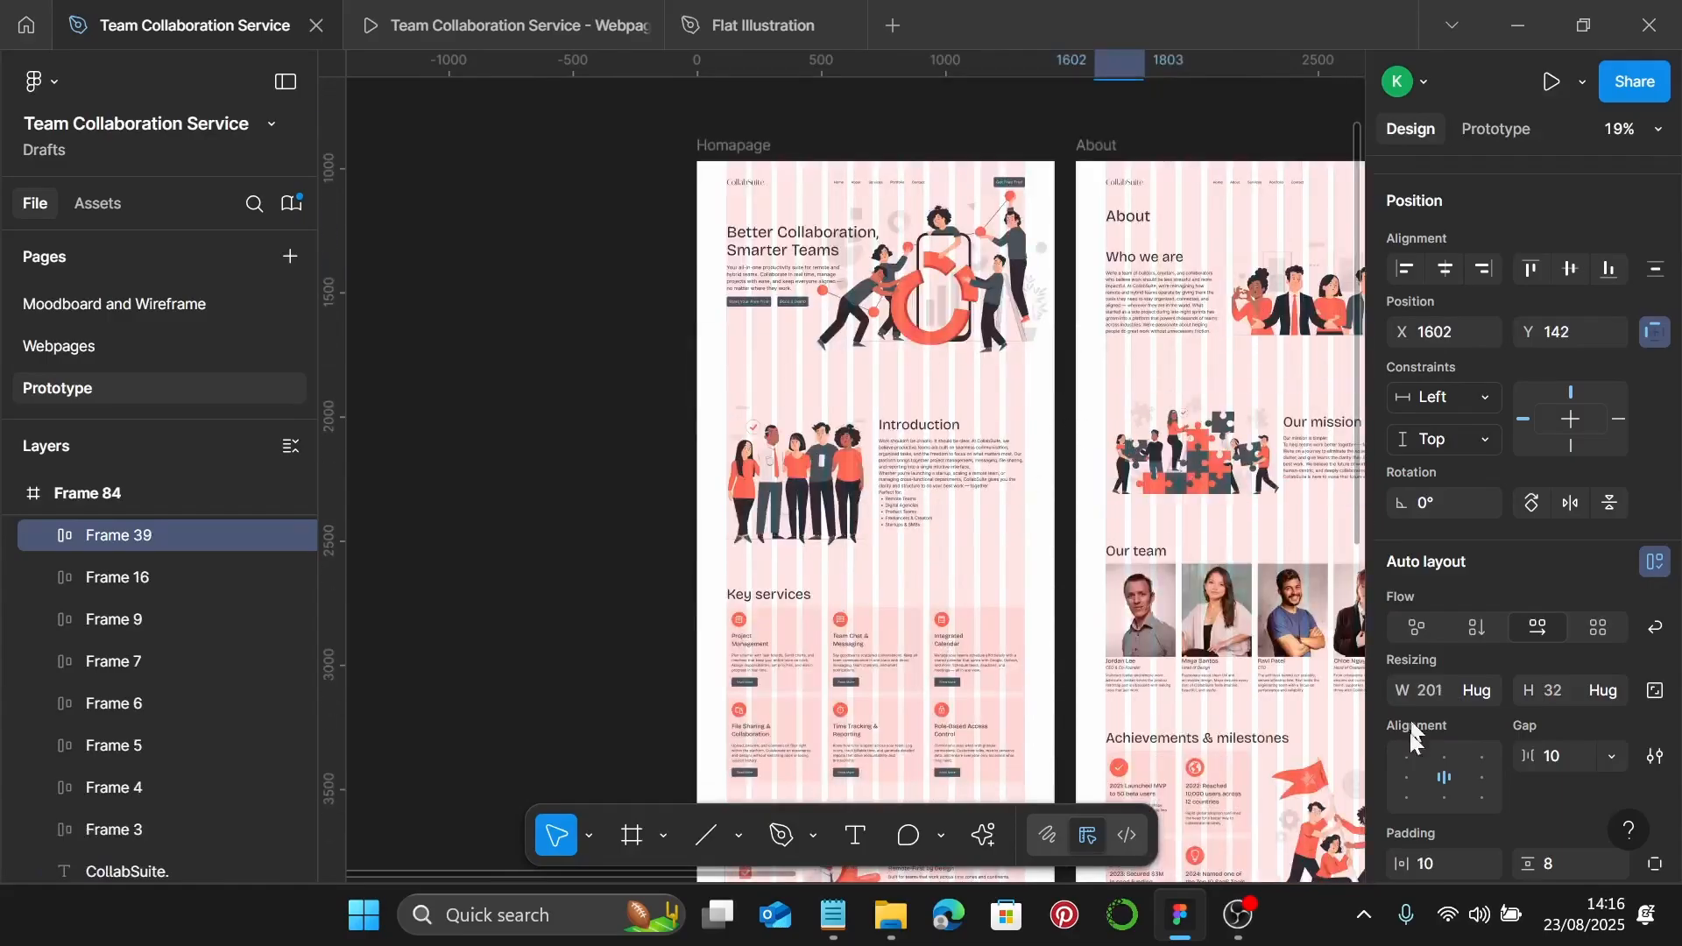
{"action": "scroll", "coordinate": [1252, 481], "scroll_direction": "up", "scroll_amount": 5}
{"action": "scroll", "coordinate": [1200, 438], "scroll_direction": "up", "scroll_amount": 5, "text": "ctrl"}
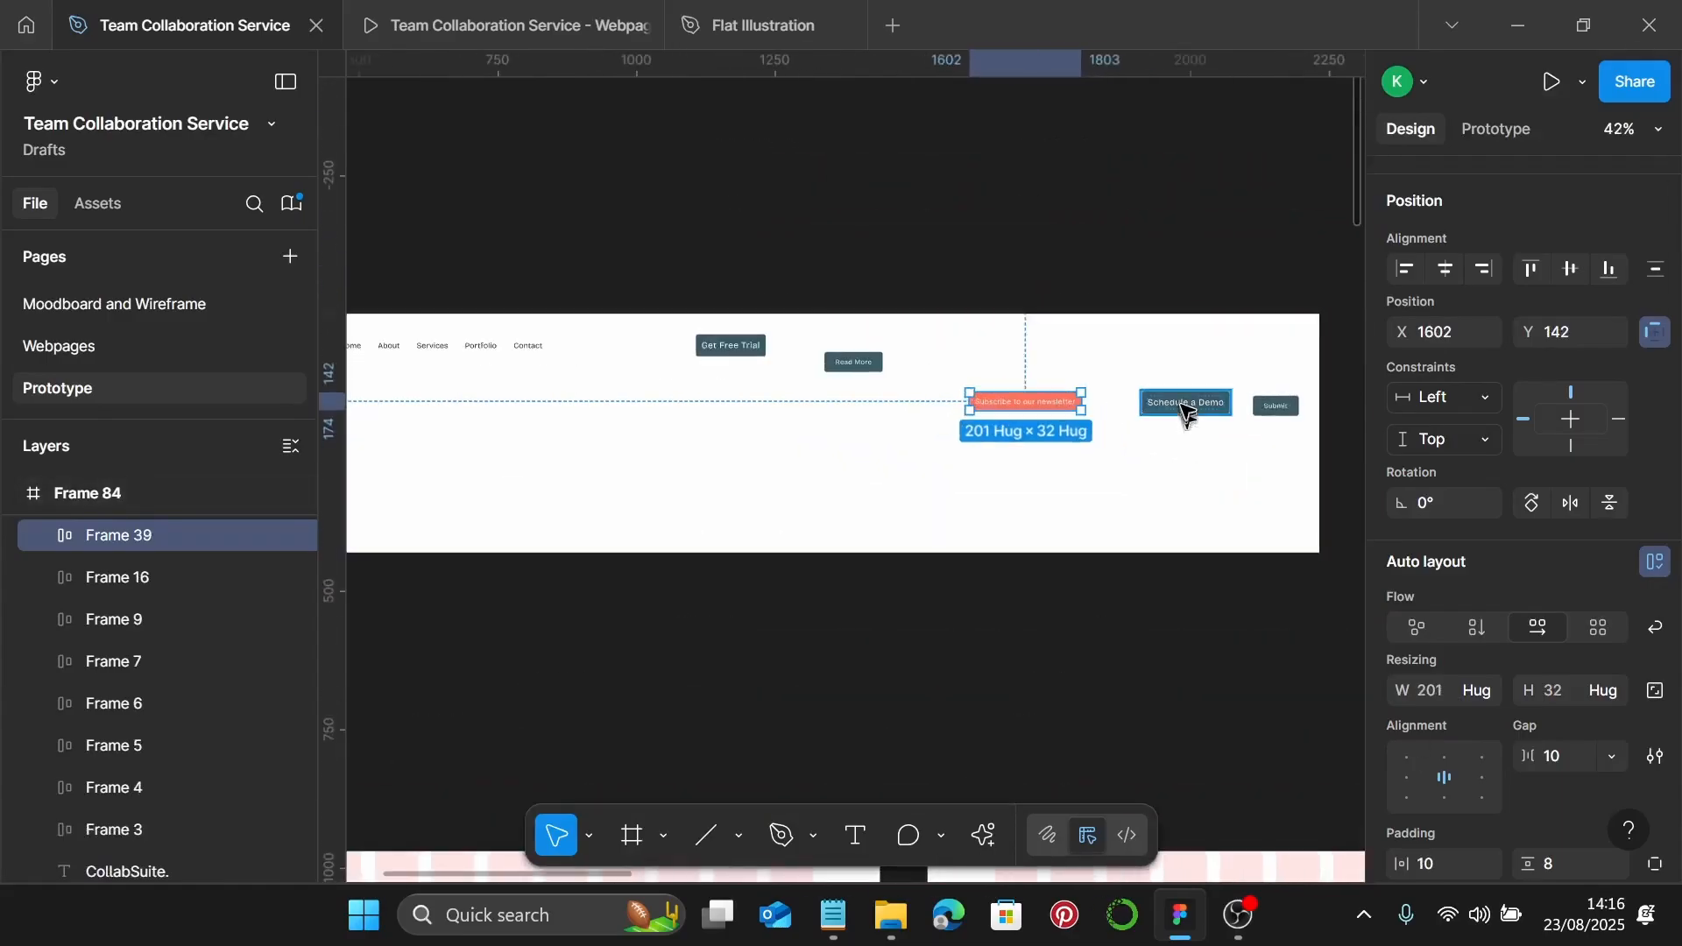
{"action": "left_click", "coordinate": [1185, 409]}
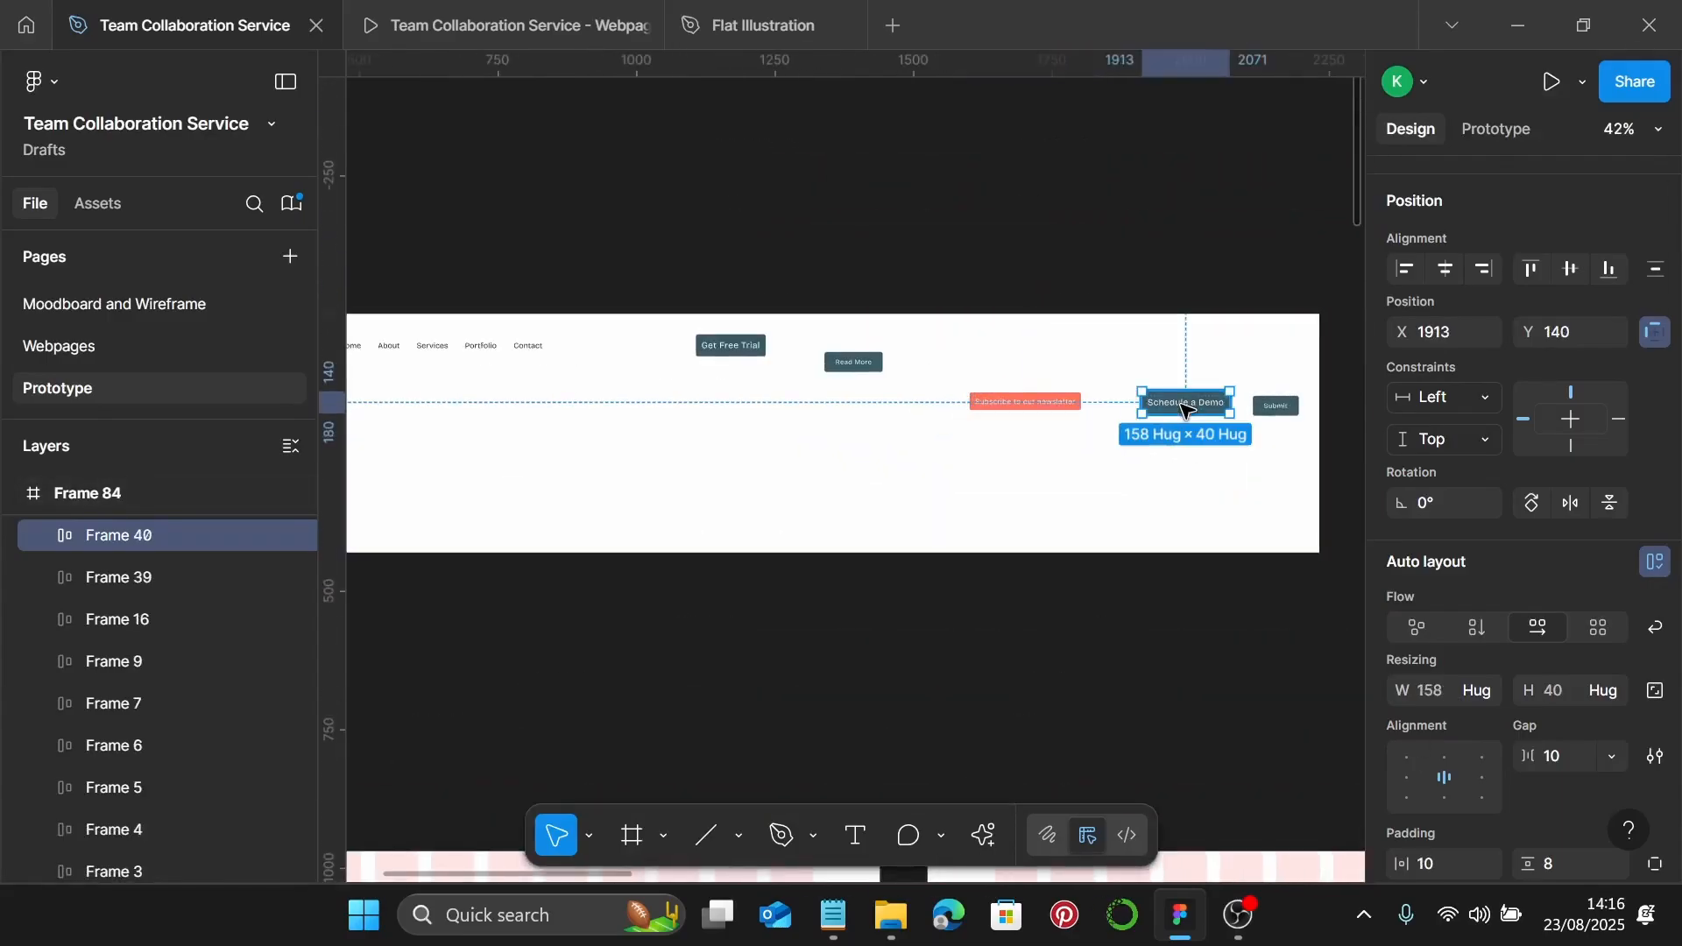
Align all items in Frame 84 on their vertical centres and set the horizontal spacing between them to 100
{"action": "scroll", "coordinate": [958, 440], "scroll_direction": "down", "scroll_amount": 3, "text": "ctrl"}
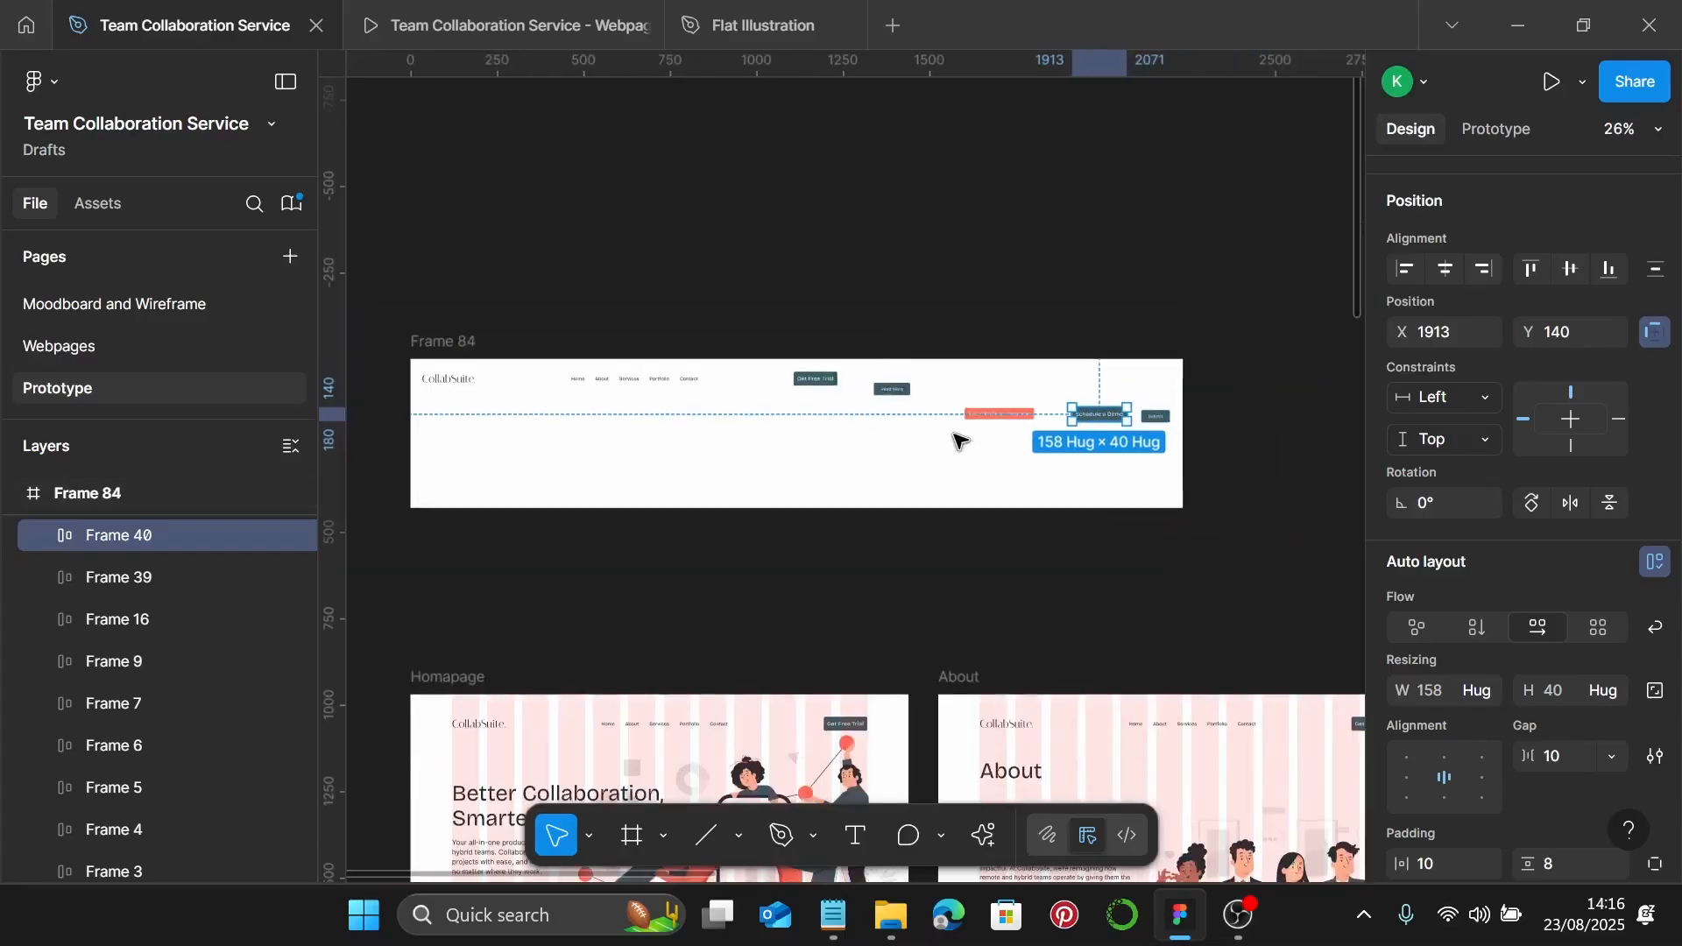
{"action": "key", "text": "ctrl+a"}
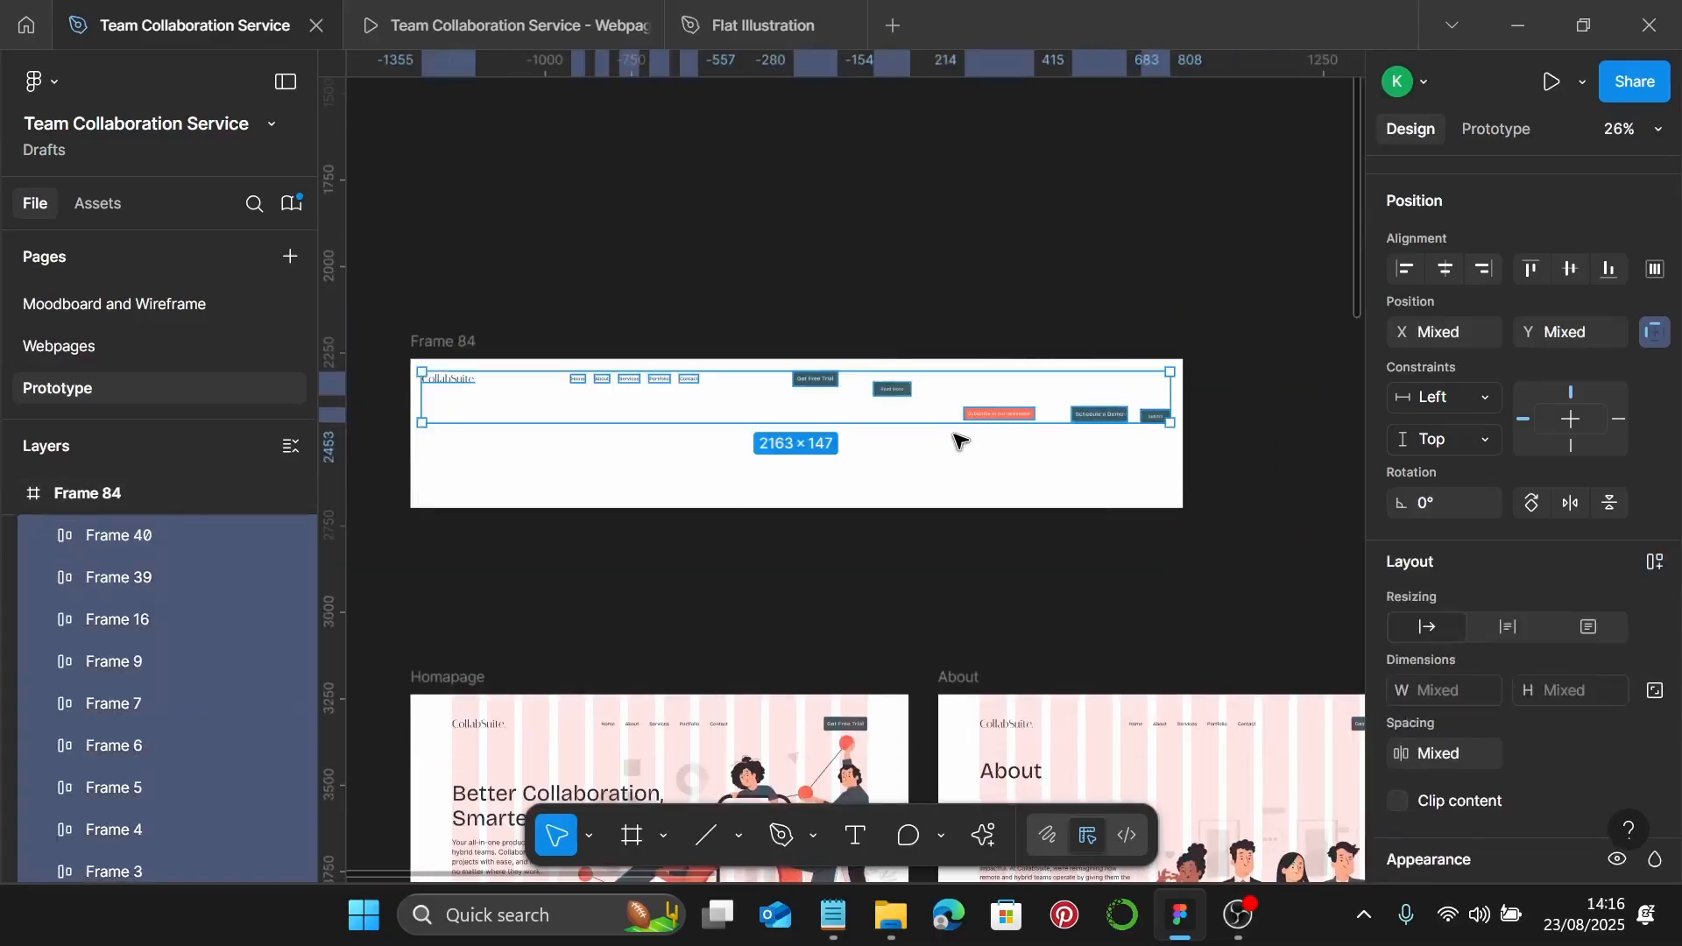
{"action": "left_click", "coordinate": [1568, 272]}
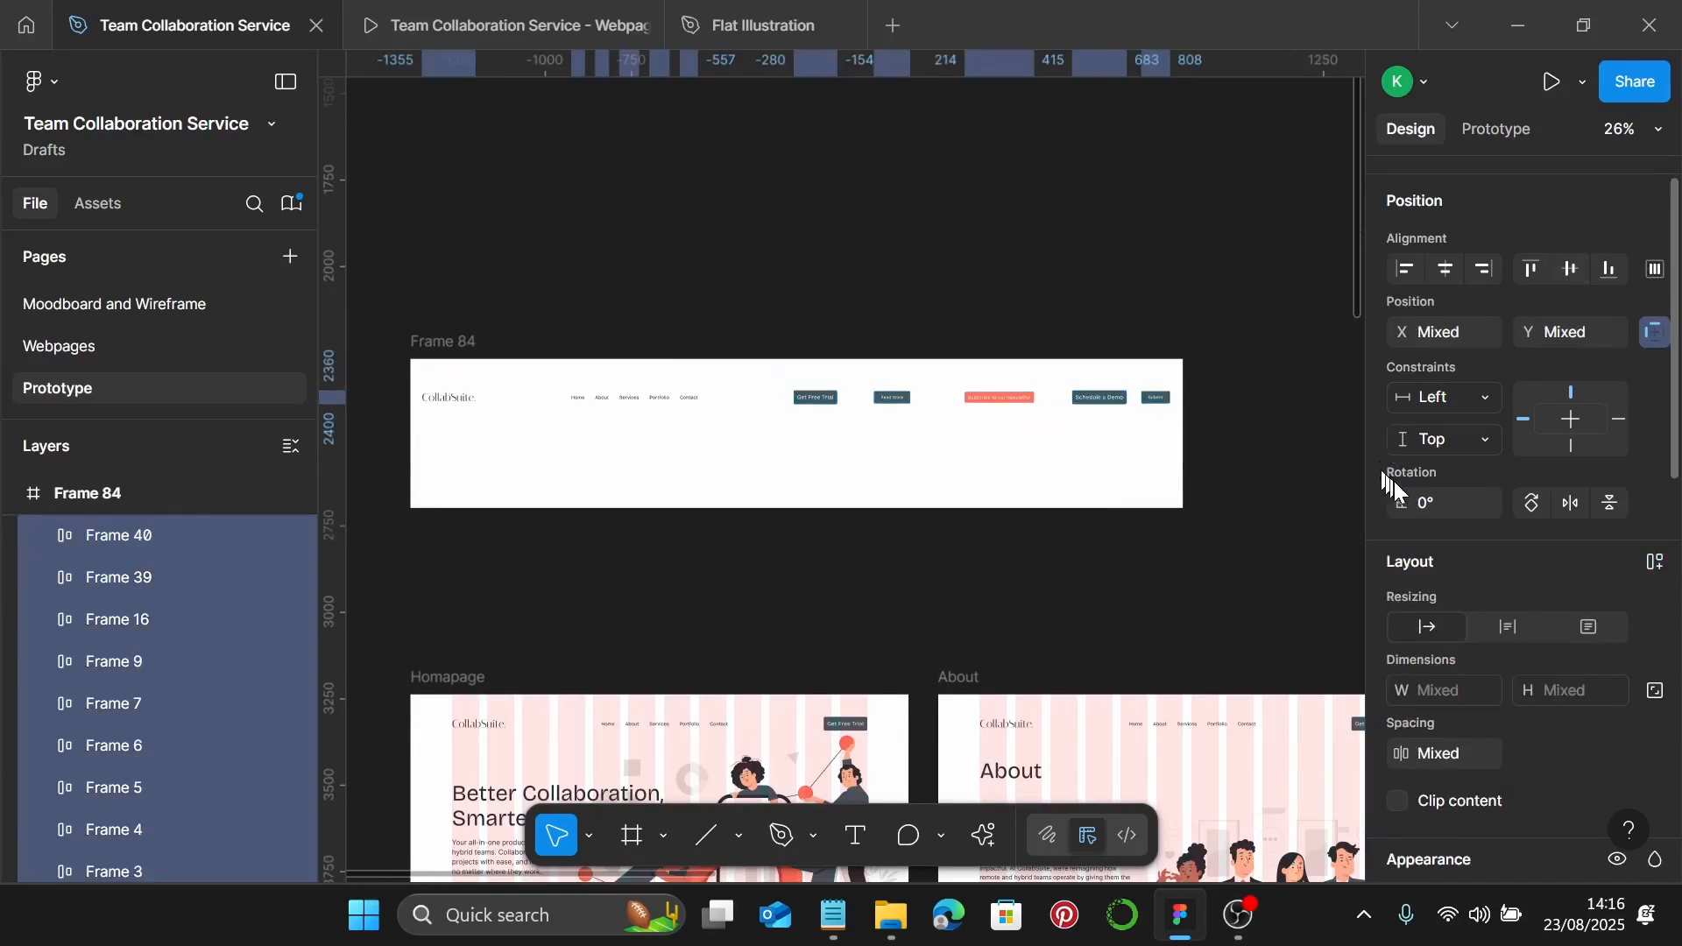
{"action": "left_click", "coordinate": [1490, 761]}
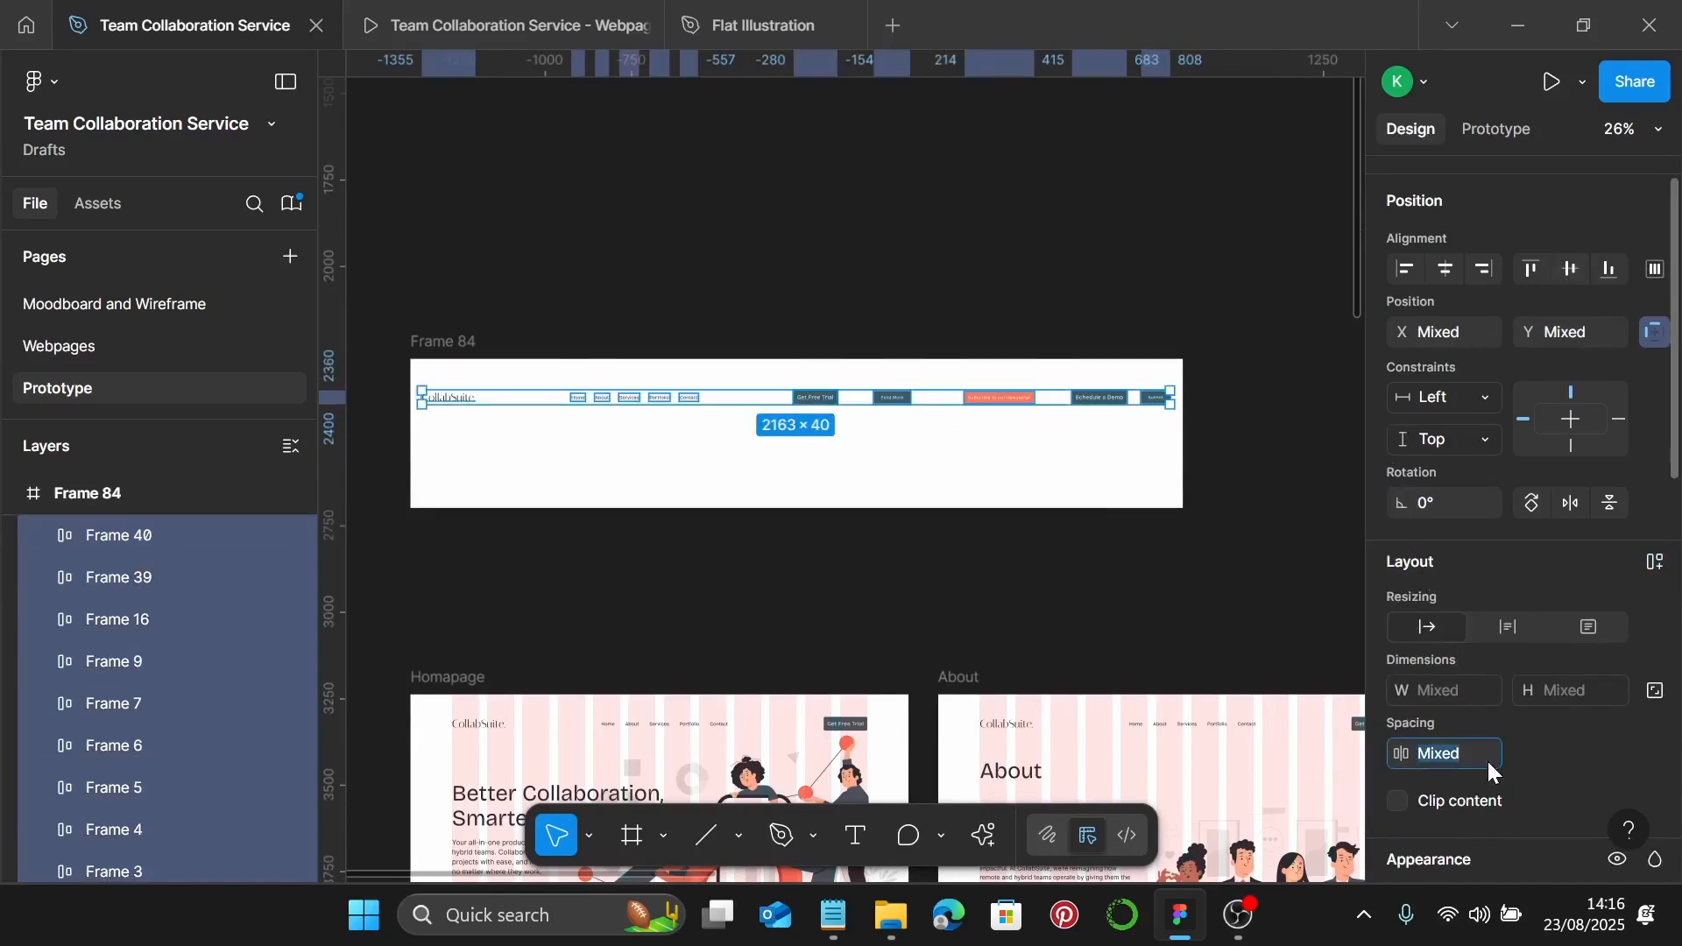
{"action": "type", "text": "100"}
{"action": "key", "text": "Return"}
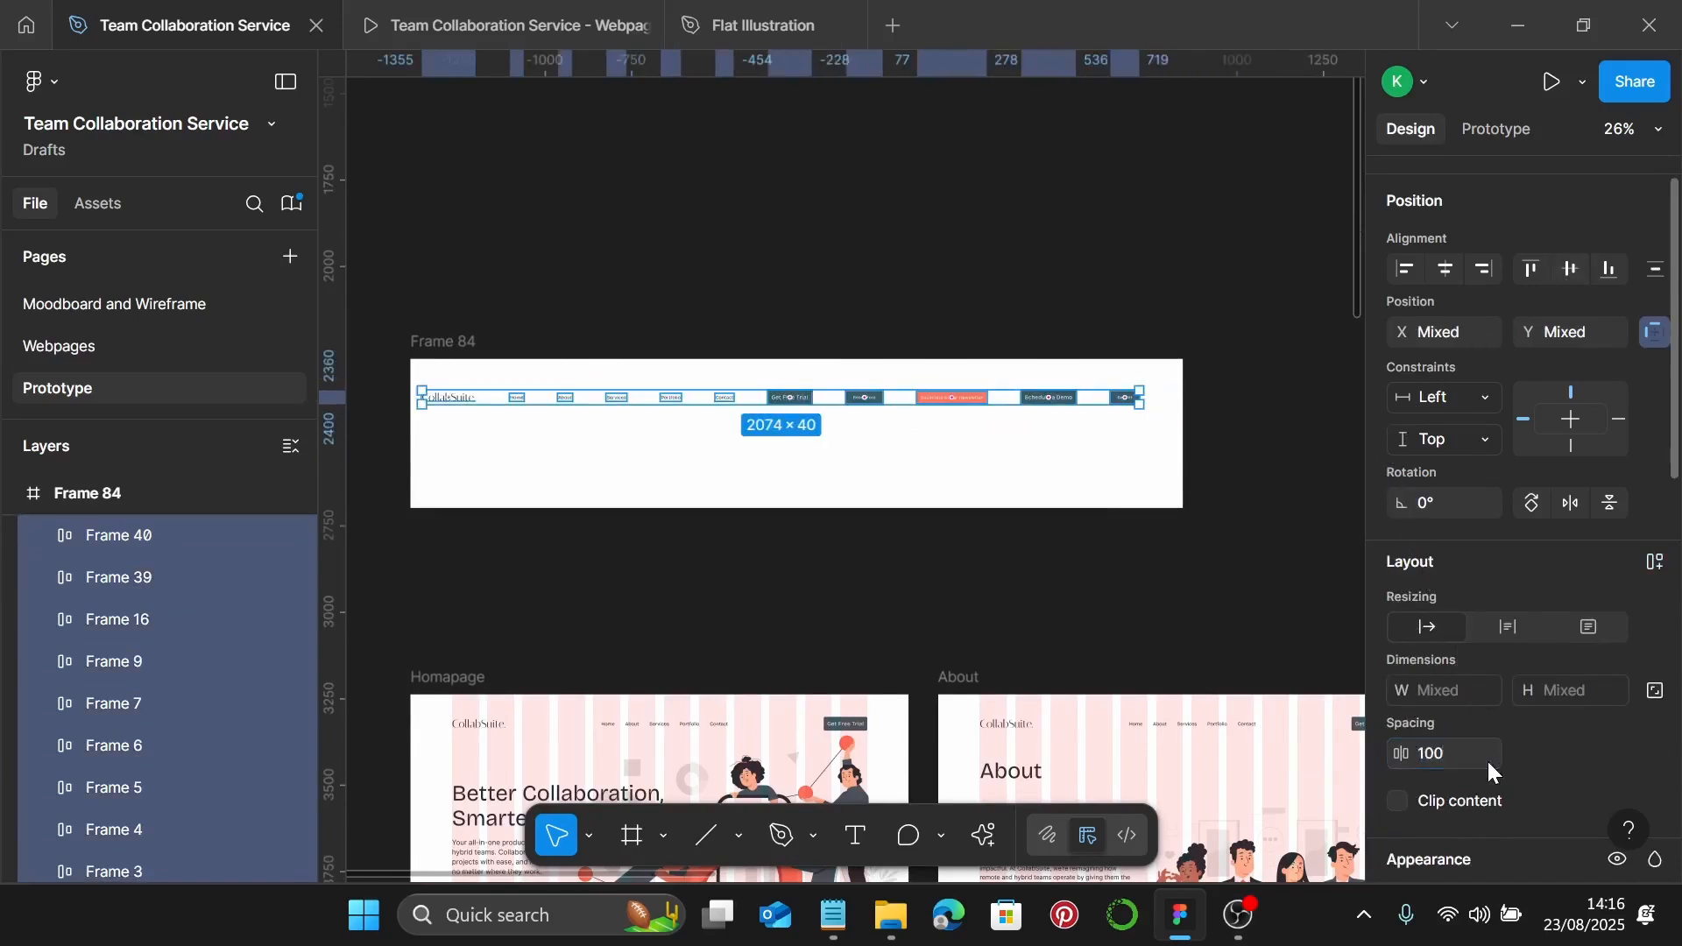
Review the arranged row in Frame 84 from the CollabSuite logo through to the Submit button
{"action": "scroll", "coordinate": [601, 529], "scroll_direction": "left", "scroll_amount": 1}
{"action": "scroll", "coordinate": [543, 461], "scroll_direction": "up", "scroll_amount": 5}
{"action": "scroll", "coordinate": [537, 455], "scroll_direction": "up", "scroll_amount": 1}
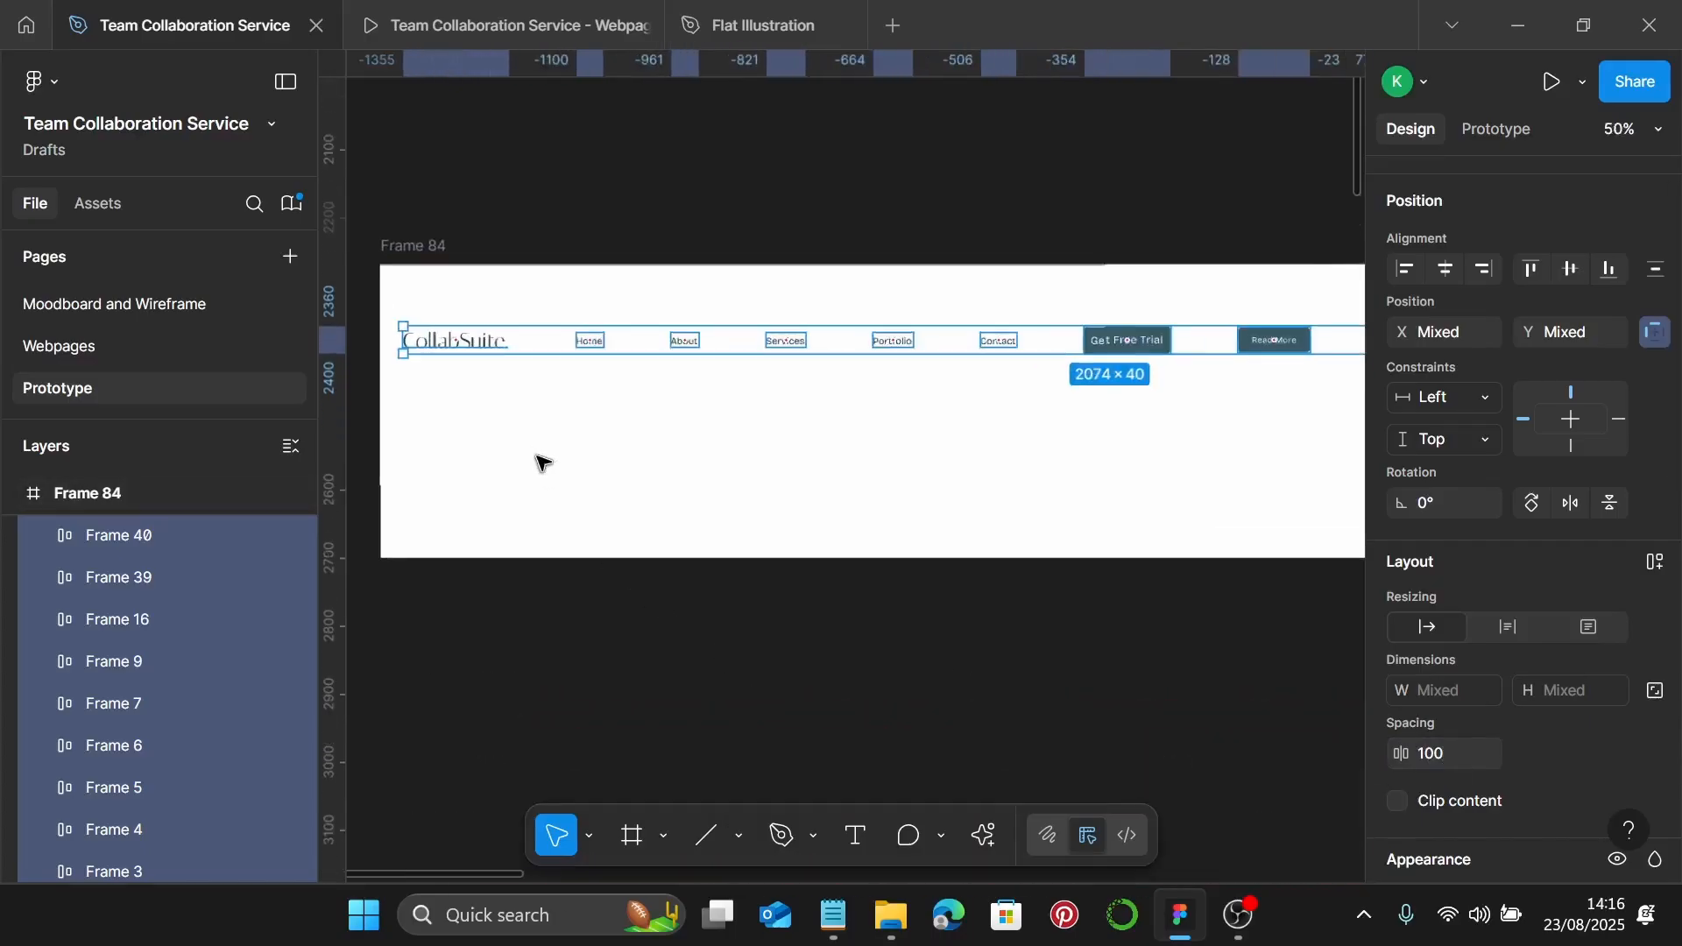
{"action": "left_click", "coordinate": [827, 430]}
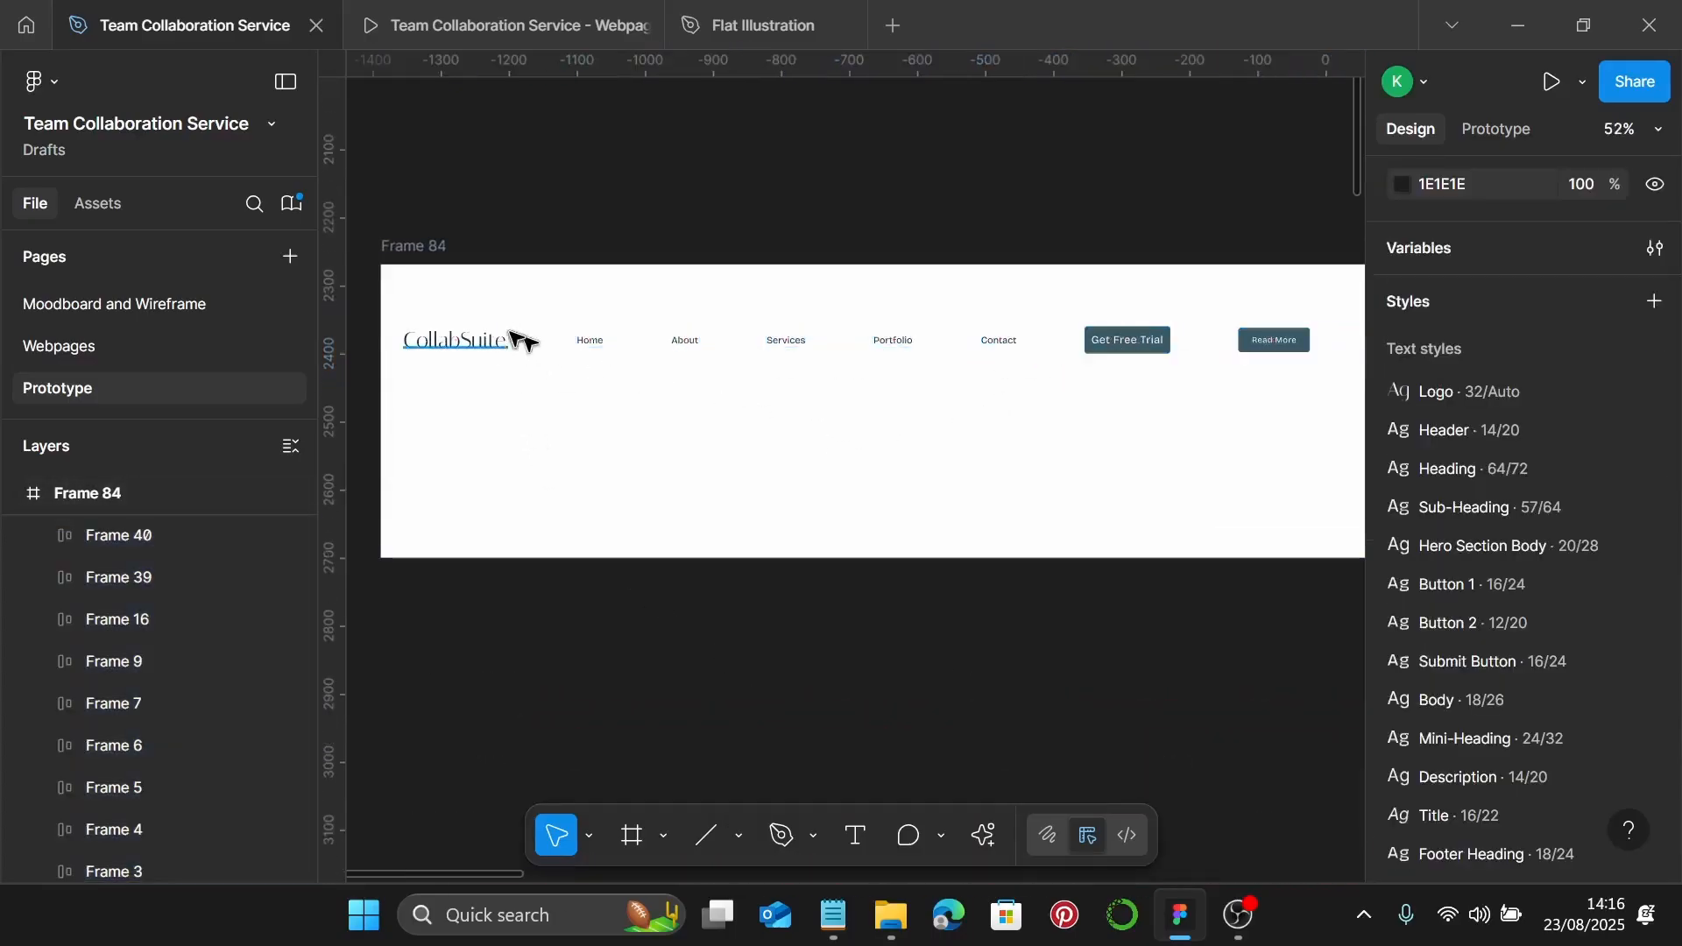
{"action": "scroll", "coordinate": [1261, 346], "scroll_direction": "down", "scroll_amount": 2}
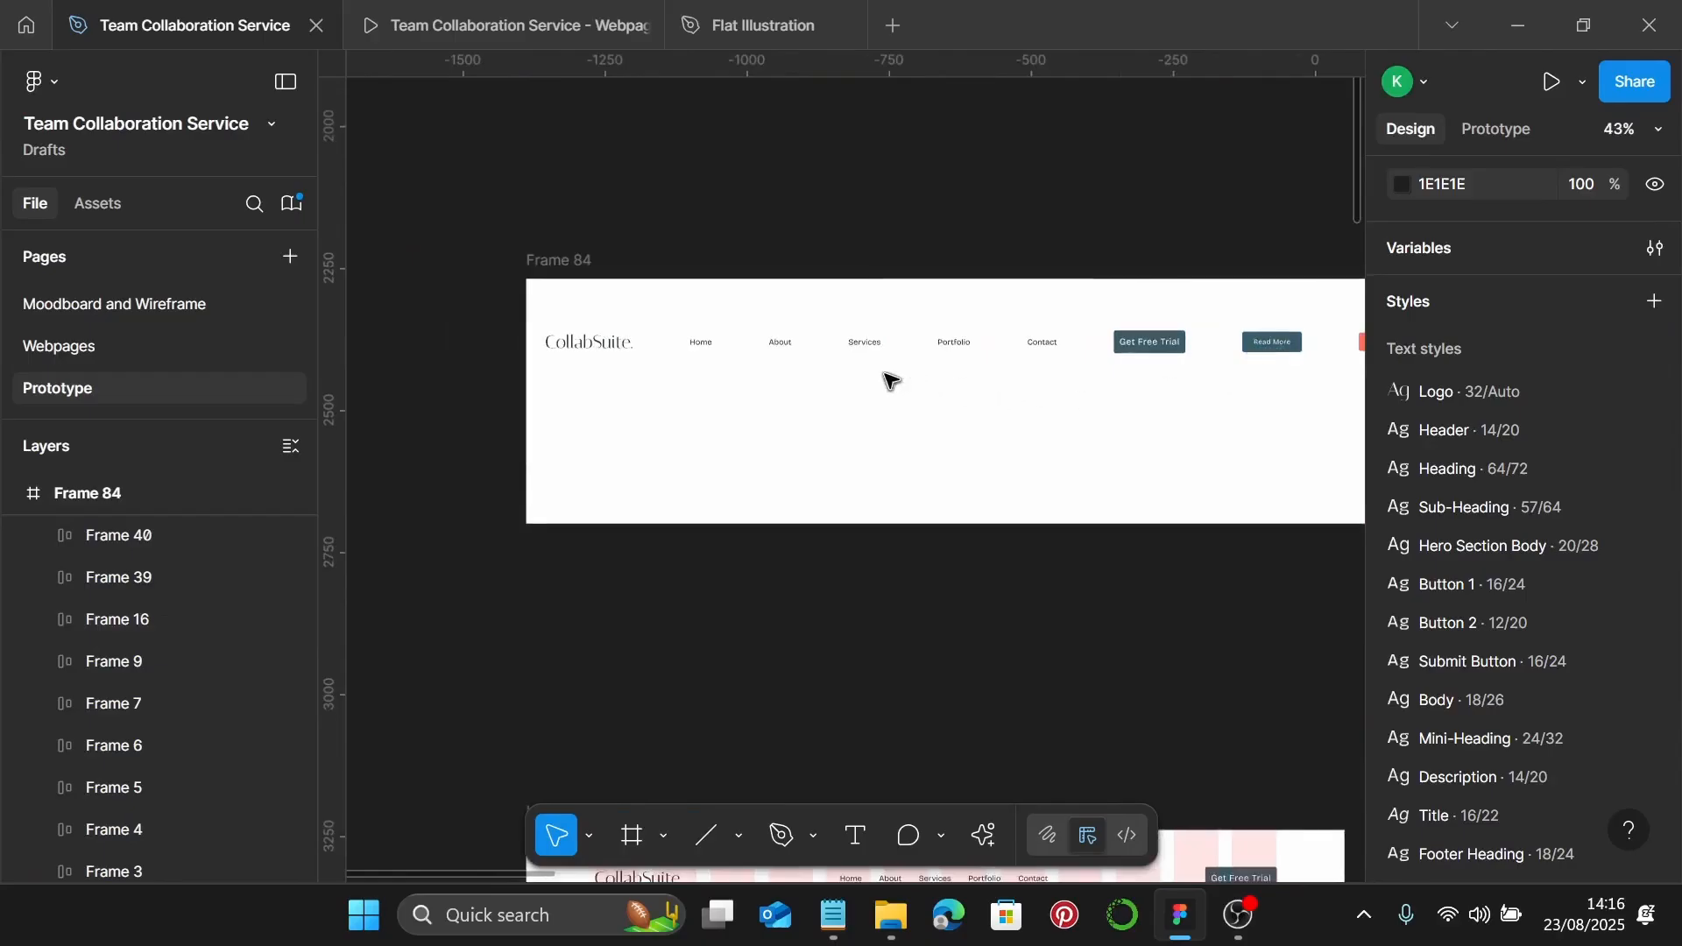
{"action": "scroll", "coordinate": [891, 381], "scroll_direction": "right", "scroll_amount": 6}
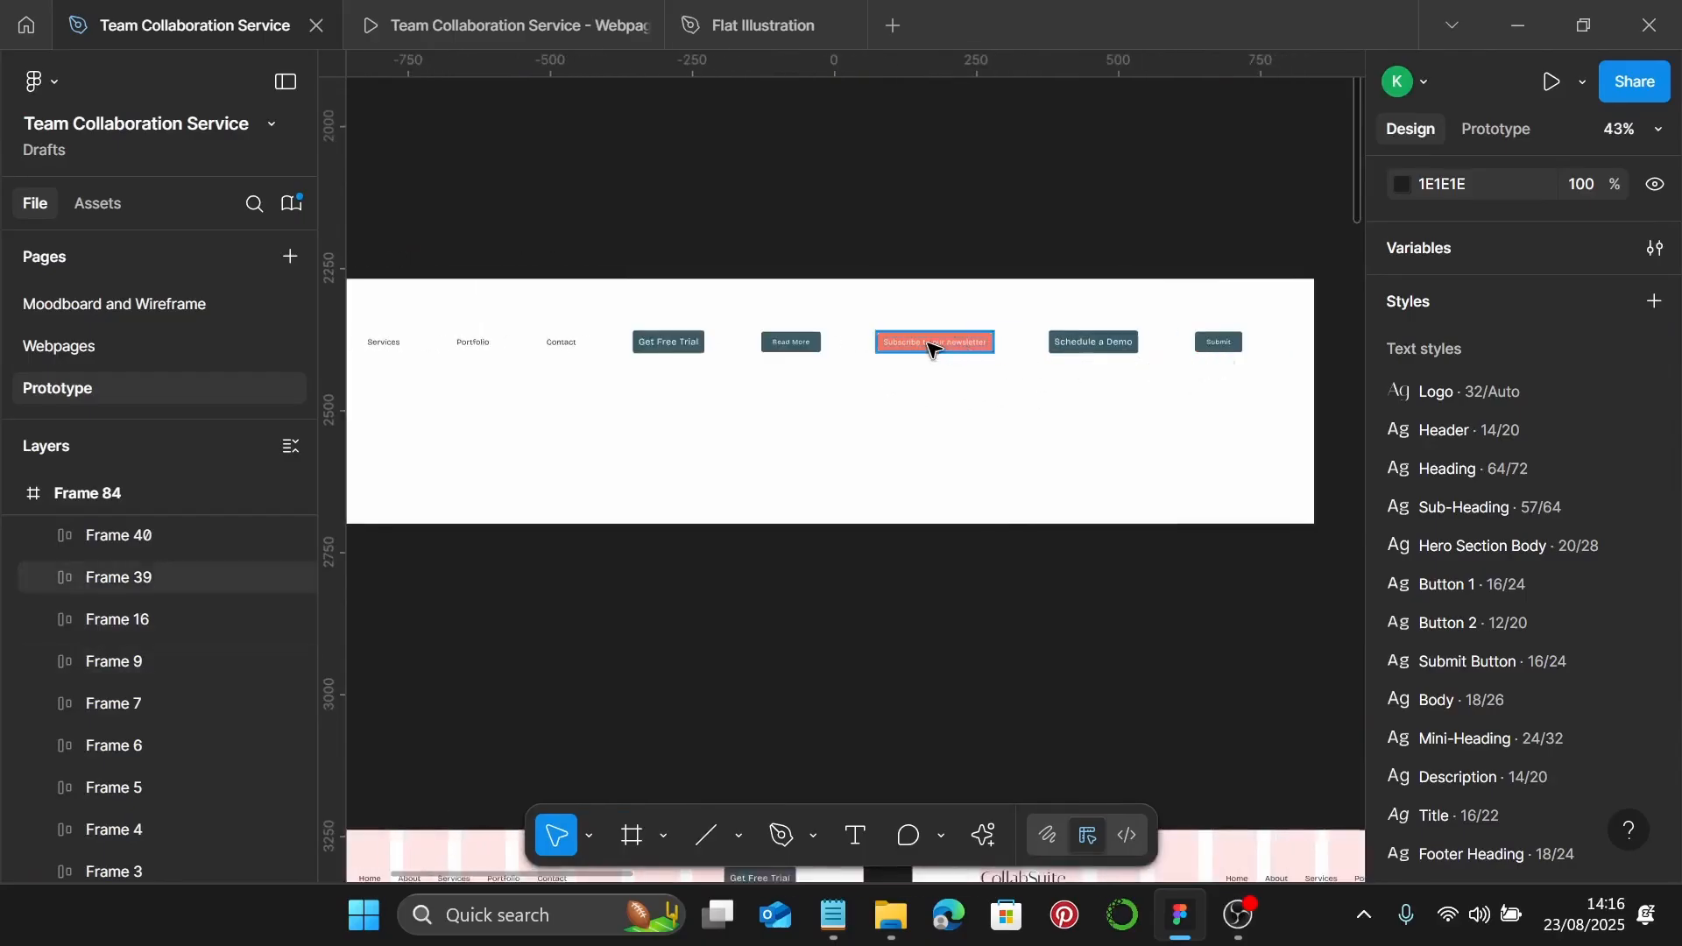
{"action": "scroll", "coordinate": [657, 350], "scroll_direction": "left", "scroll_amount": 3}
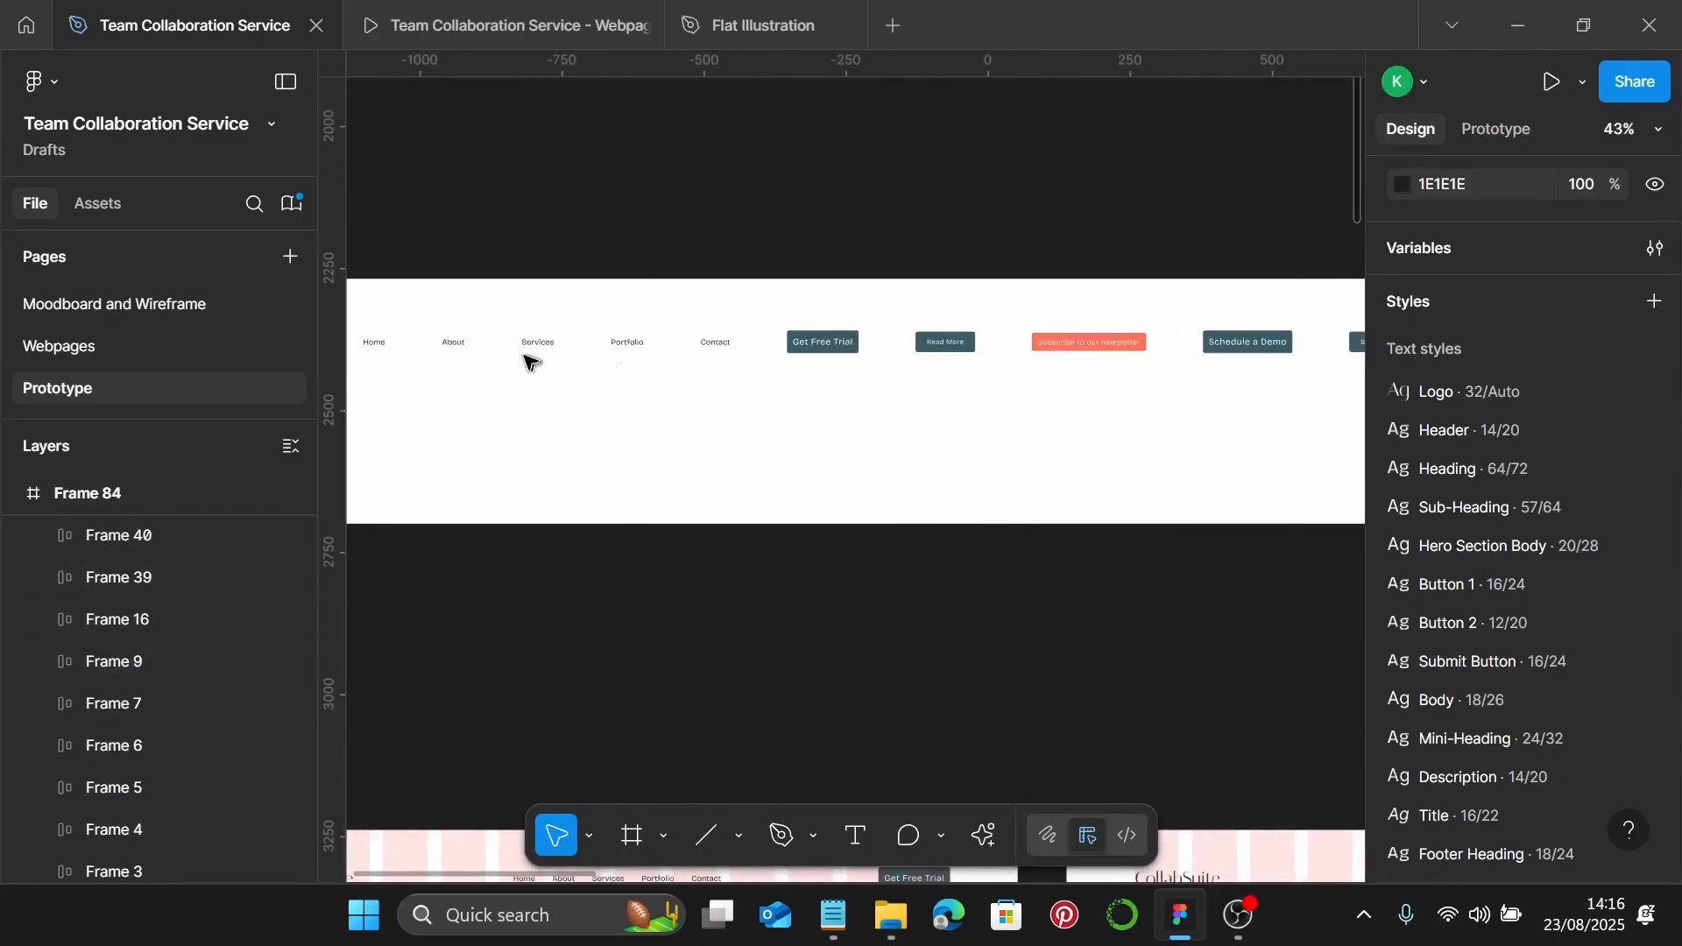
{"action": "scroll", "coordinate": [490, 349], "scroll_direction": "left", "scroll_amount": 2}
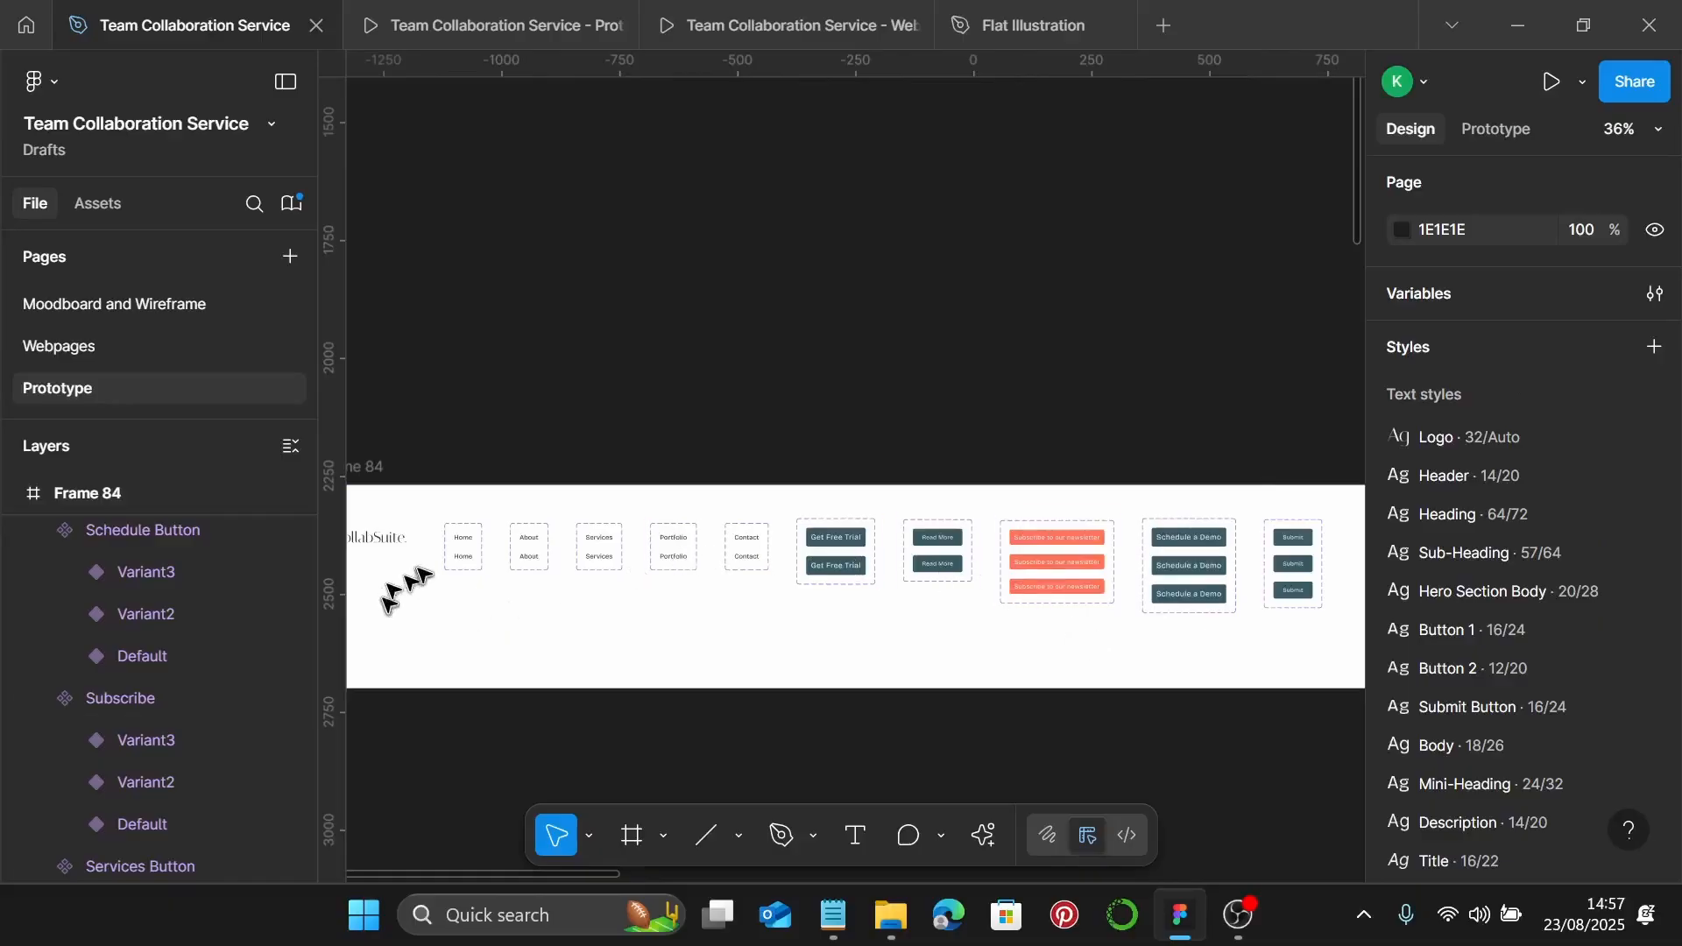
Inspect the Logo component and the variants of the Home, About, Services, Portfolio and Contact component sets in Frame 84
{"action": "scroll", "coordinate": [385, 561], "scroll_direction": "up", "scroll_amount": 3}
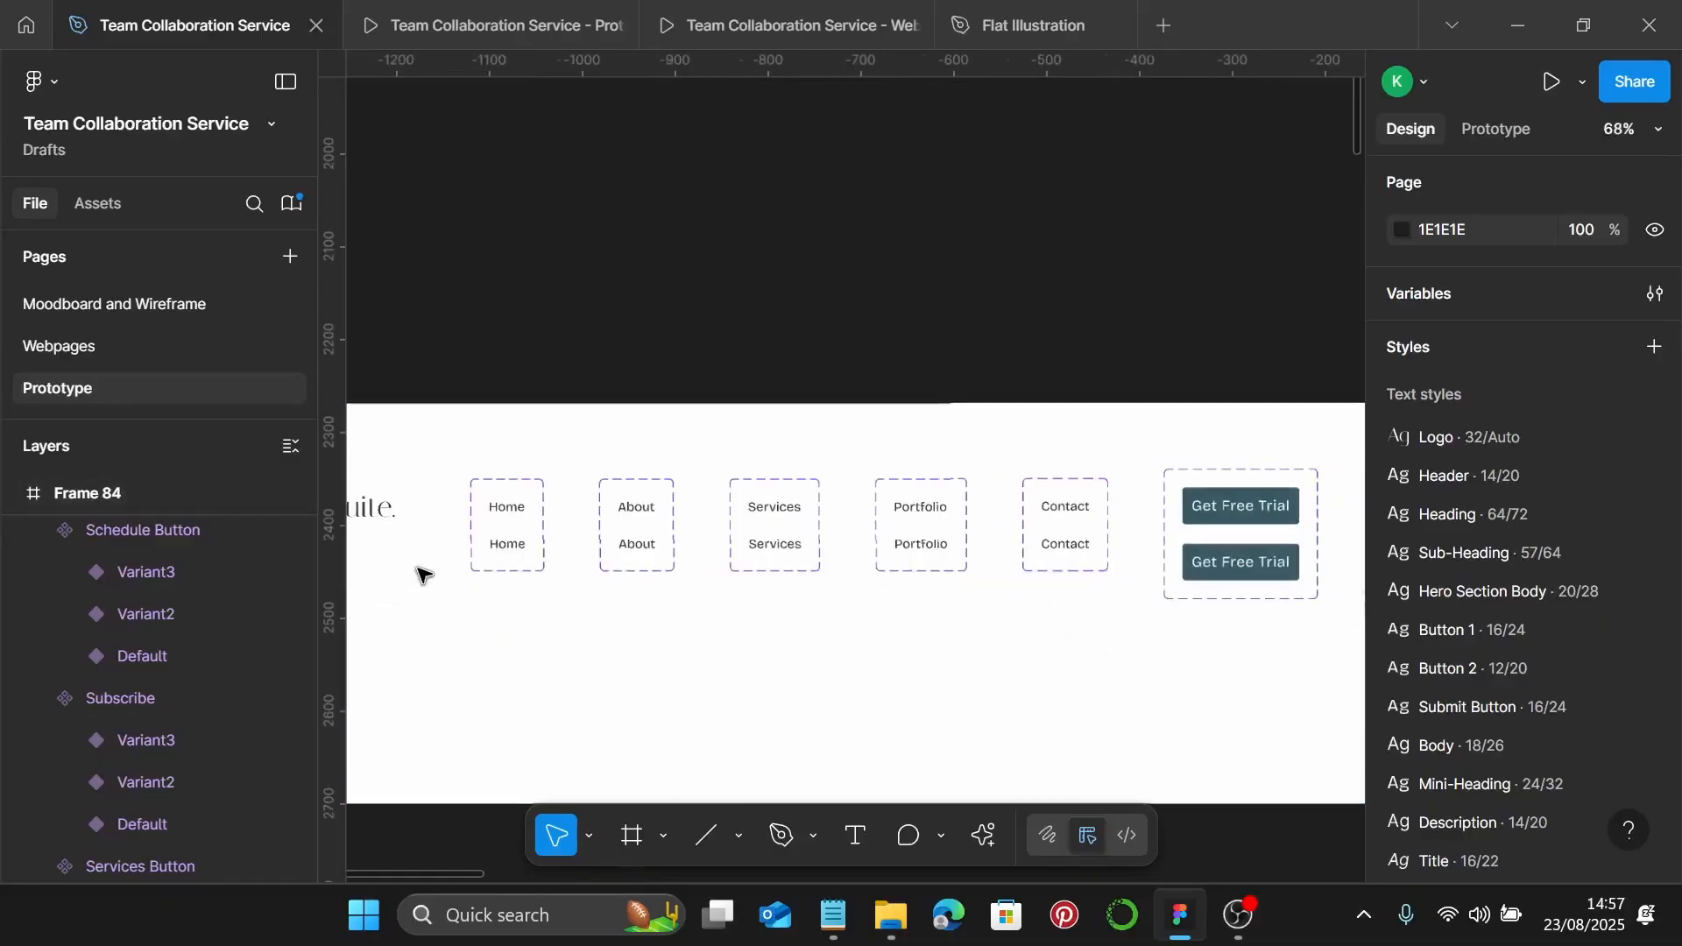
{"action": "scroll", "coordinate": [457, 550], "scroll_direction": "left", "scroll_amount": 5}
{"action": "left_click", "coordinate": [599, 525]}
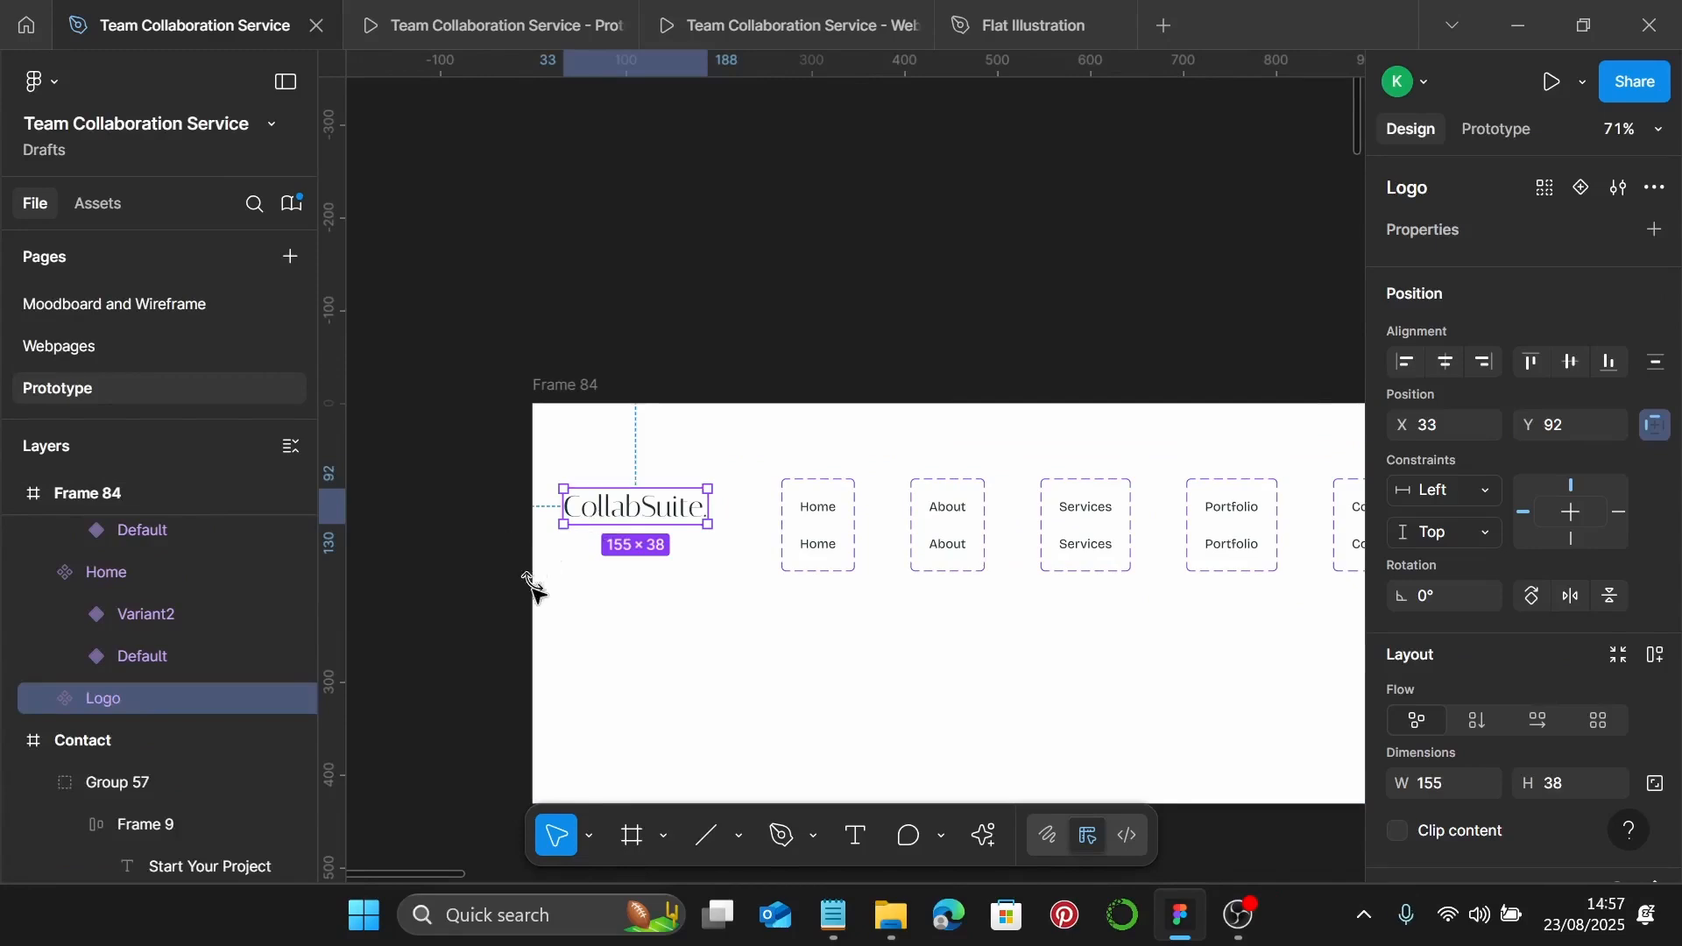
{"action": "left_click", "coordinate": [842, 552]}
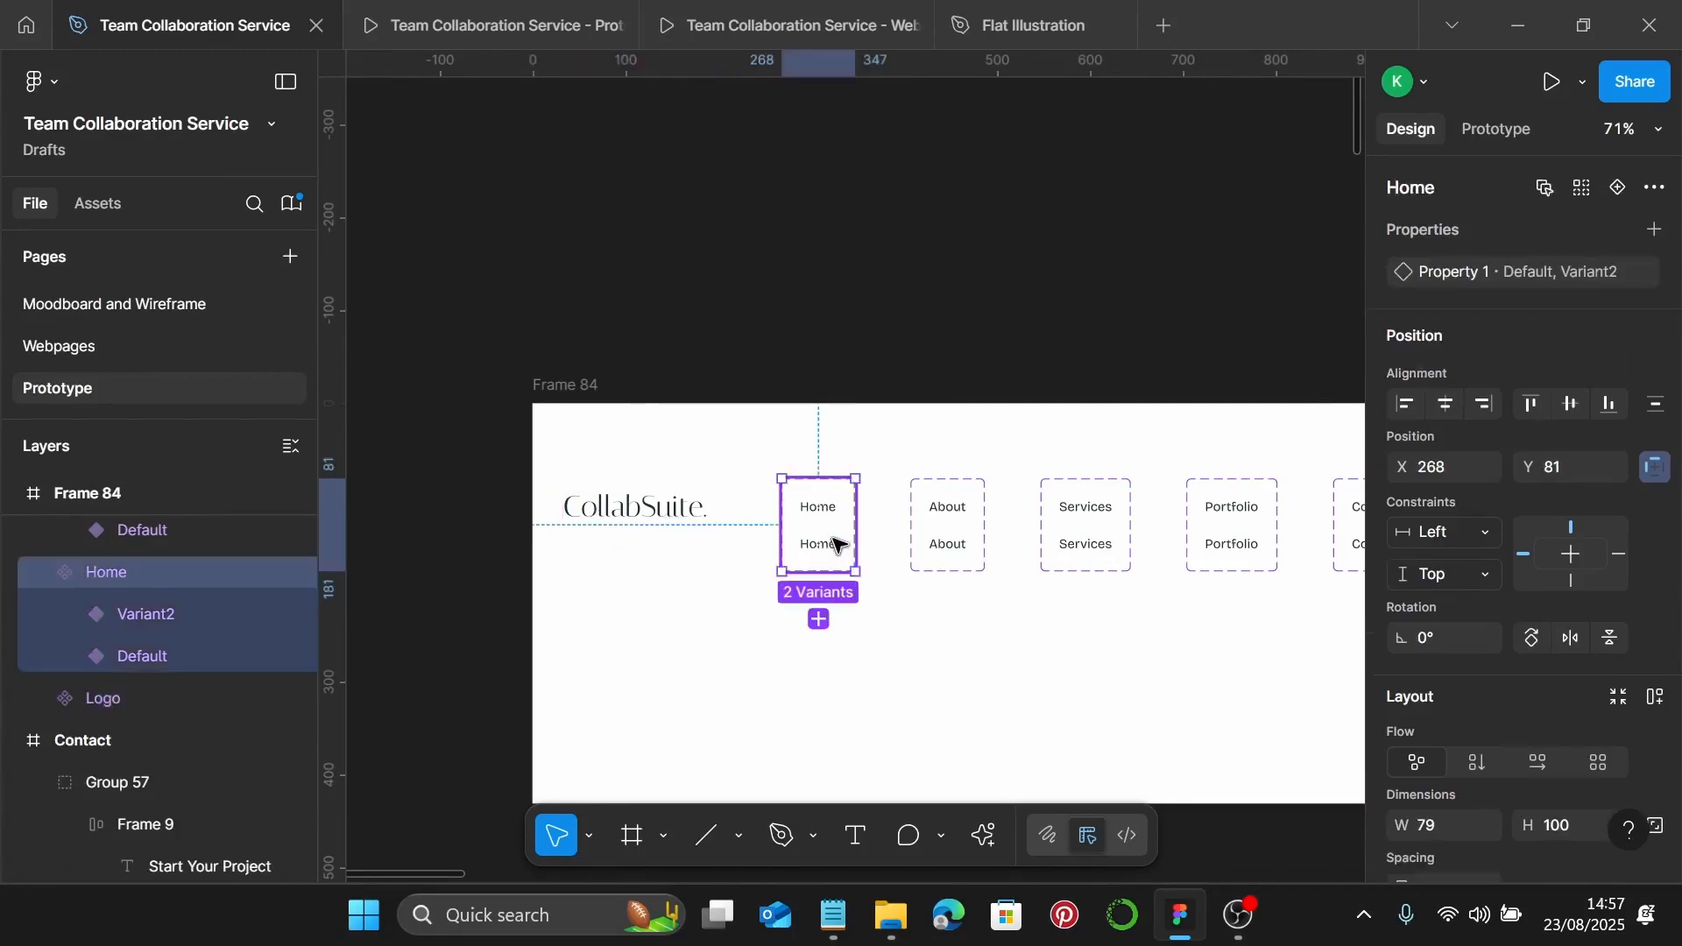
{"action": "left_click", "coordinate": [938, 561]}
{"action": "left_click", "coordinate": [1064, 534]}
{"action": "scroll", "coordinate": [1006, 539], "scroll_direction": "right", "scroll_amount": 5}
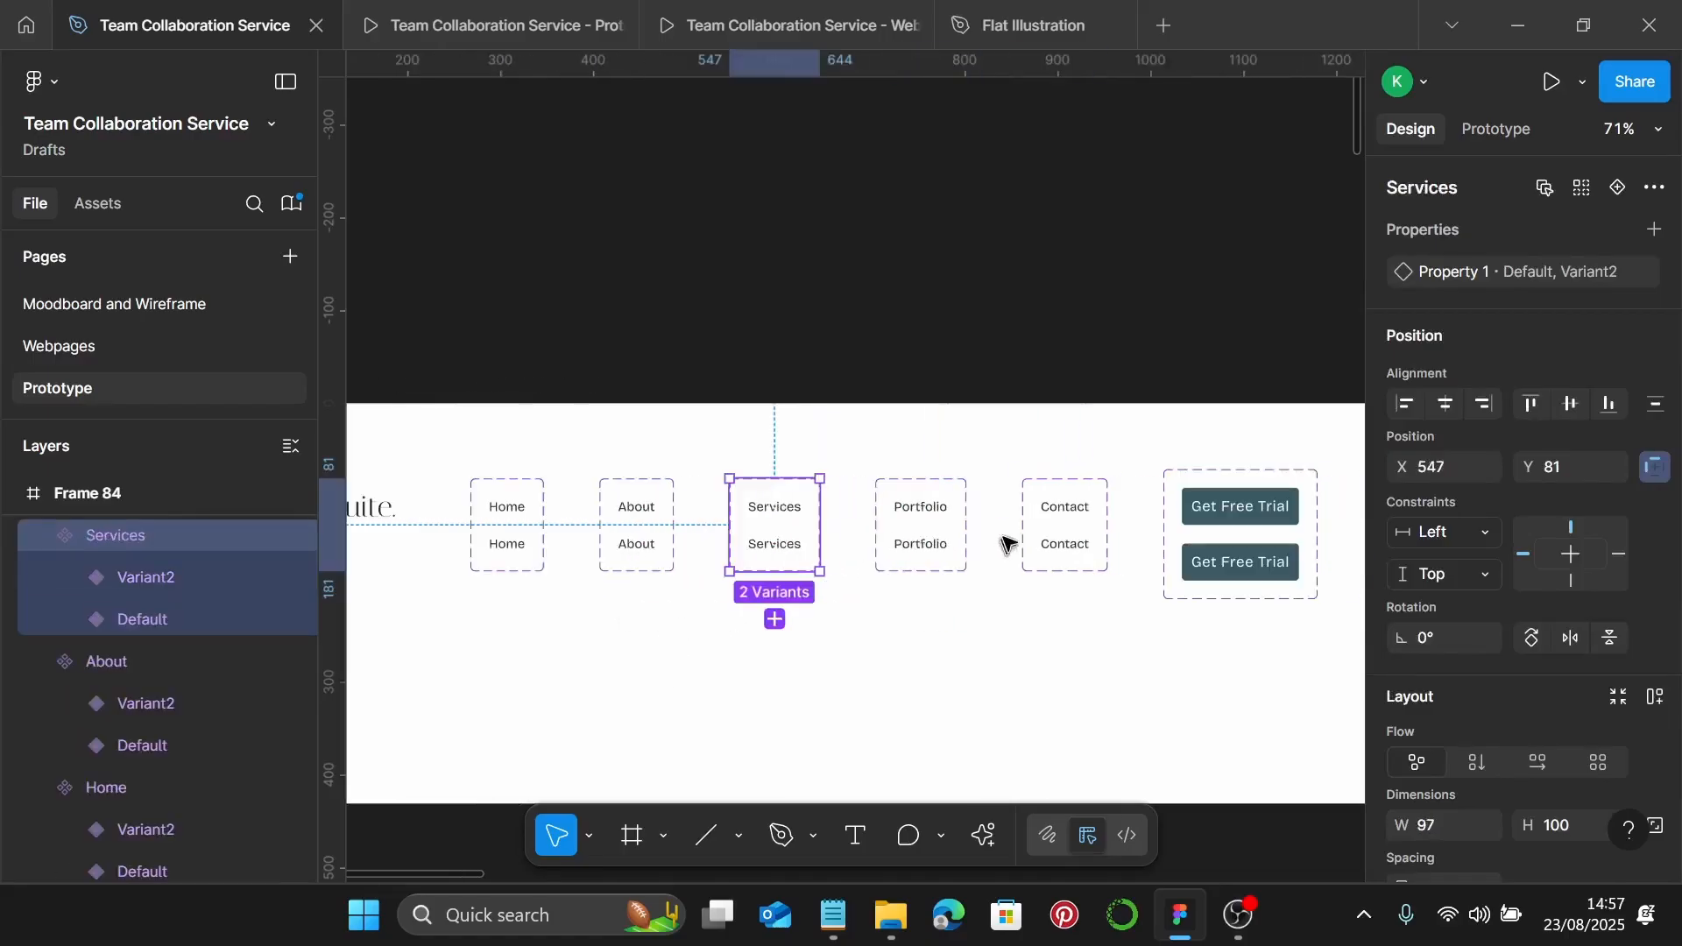
{"action": "left_click", "coordinate": [931, 537]}
{"action": "left_click", "coordinate": [1069, 545]}
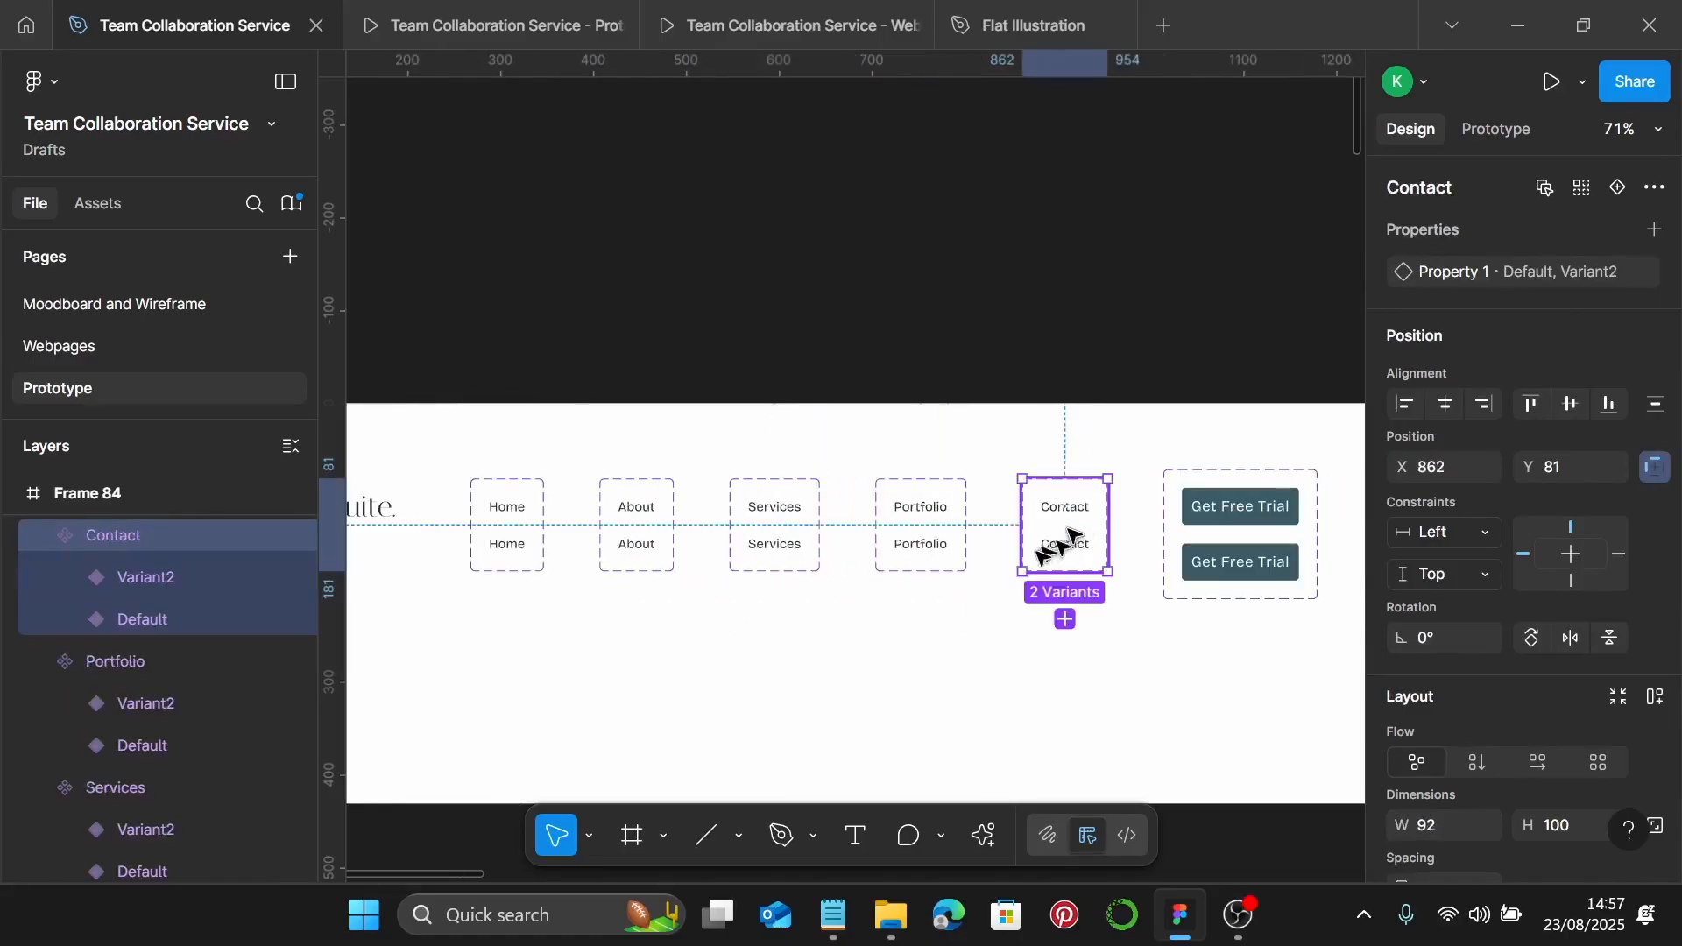
Inspect the variants of the Trial Button, Services Button, Subscribe and Schedule Button component sets
{"action": "left_click", "coordinate": [1249, 522]}
{"action": "scroll", "coordinate": [1226, 525], "scroll_direction": "right", "scroll_amount": 5}
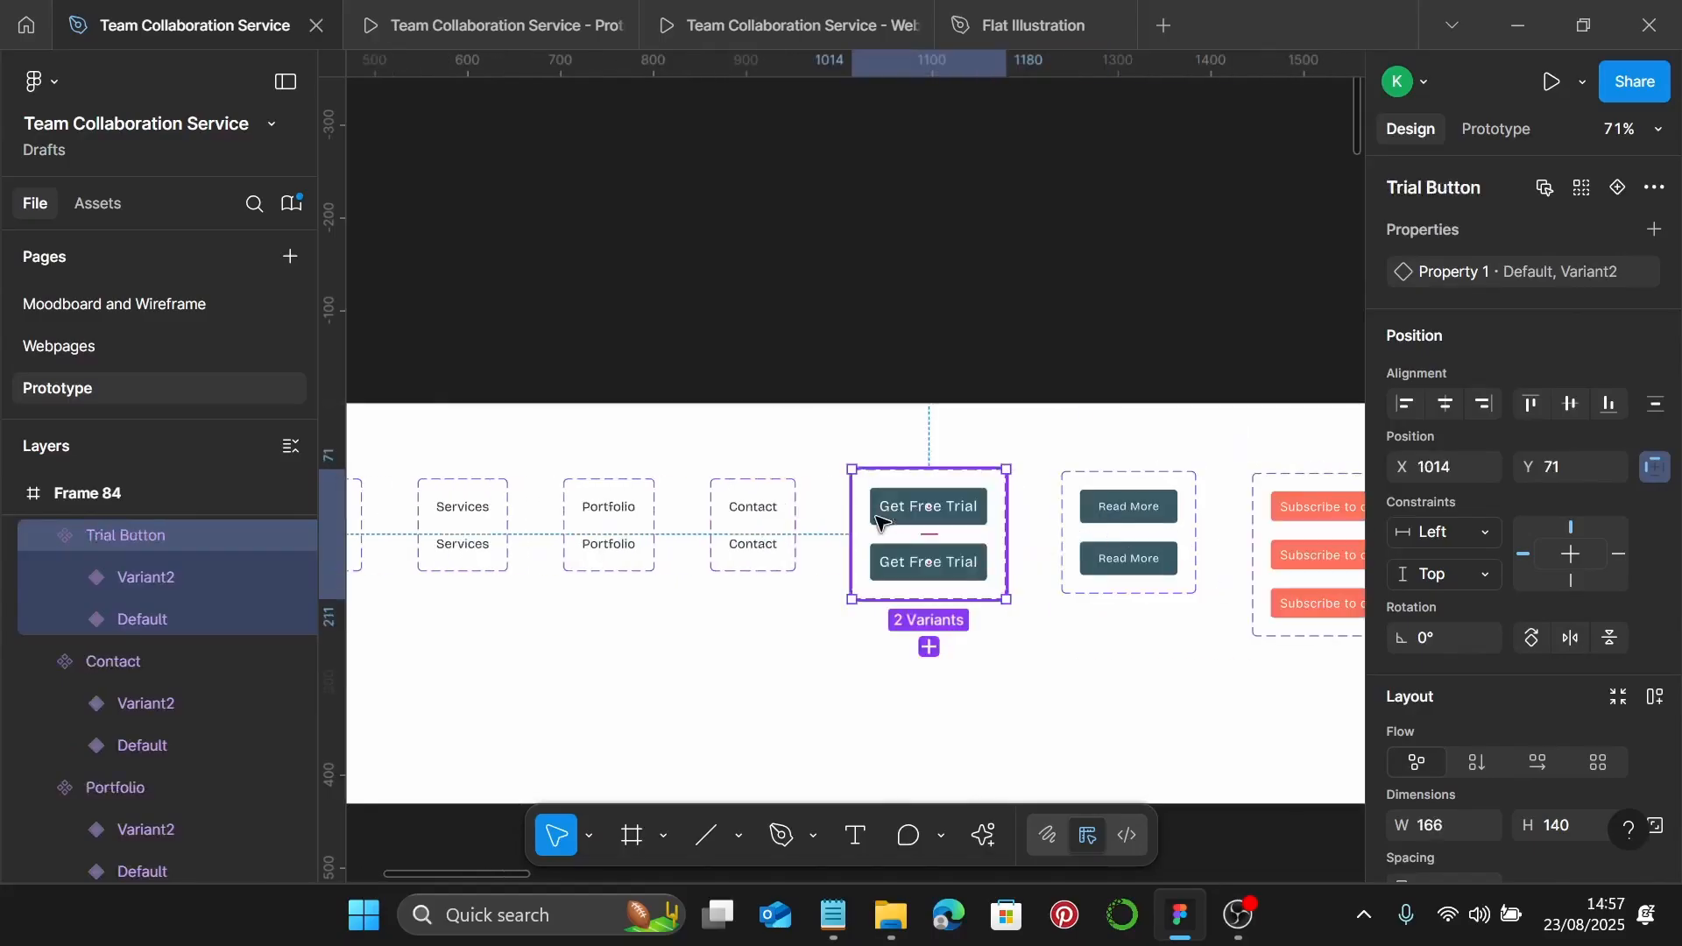
{"action": "left_click", "coordinate": [1130, 532]}
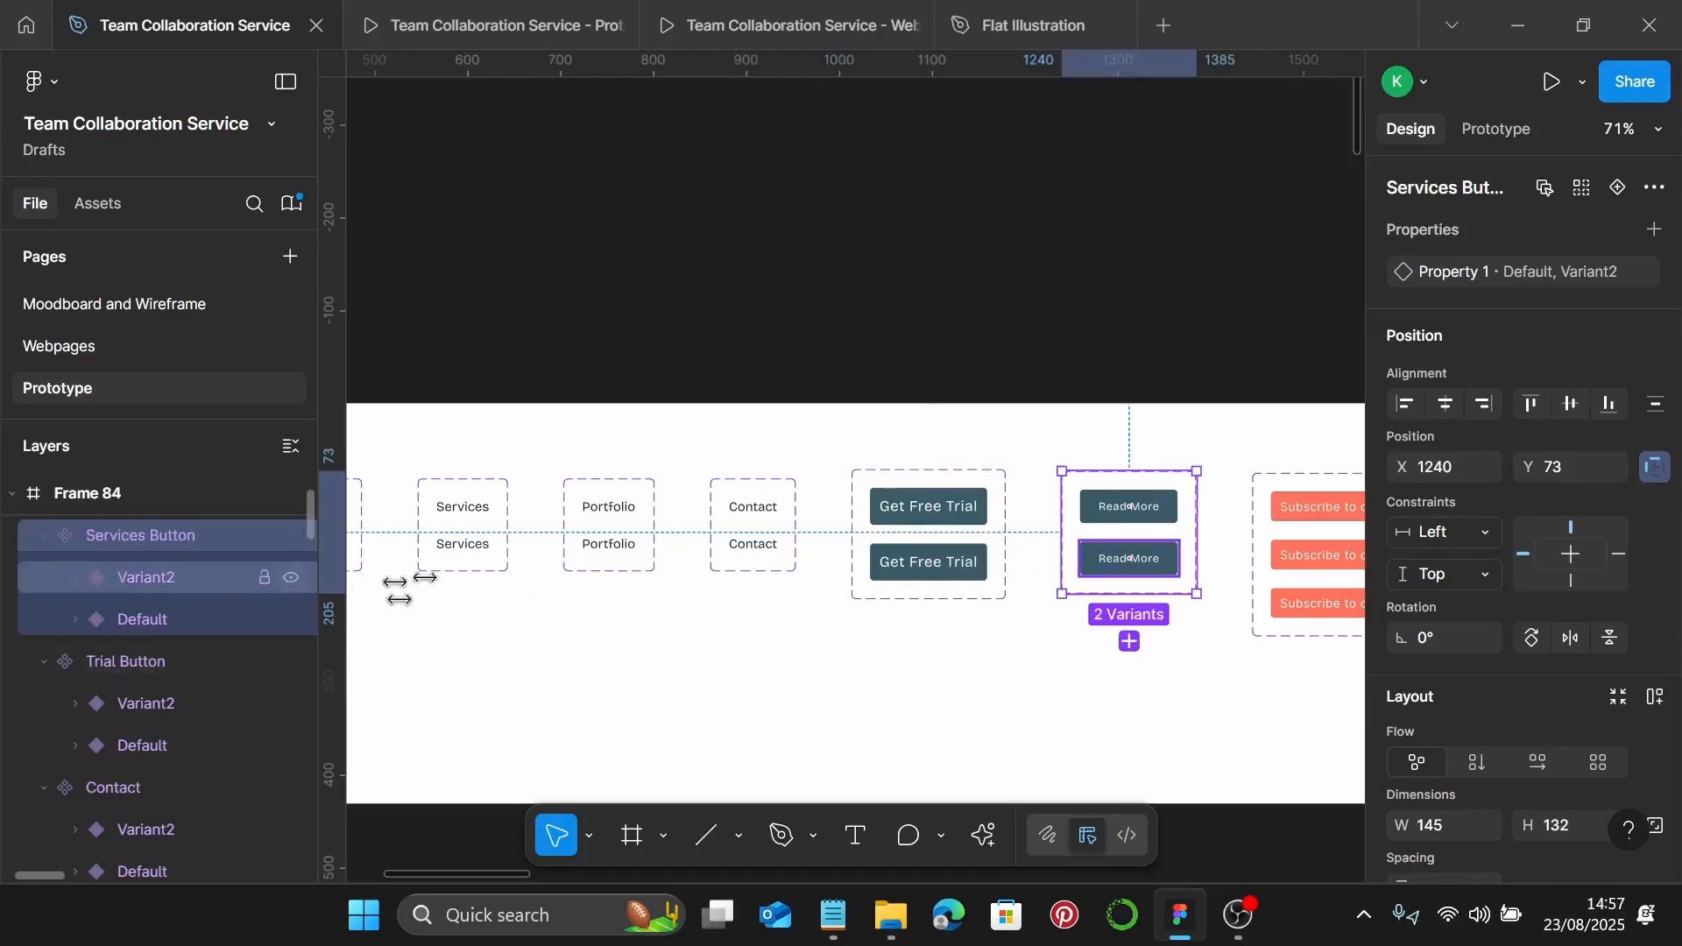
{"action": "scroll", "coordinate": [1108, 518], "scroll_direction": "right", "scroll_amount": 5}
{"action": "left_click", "coordinate": [1089, 525]}
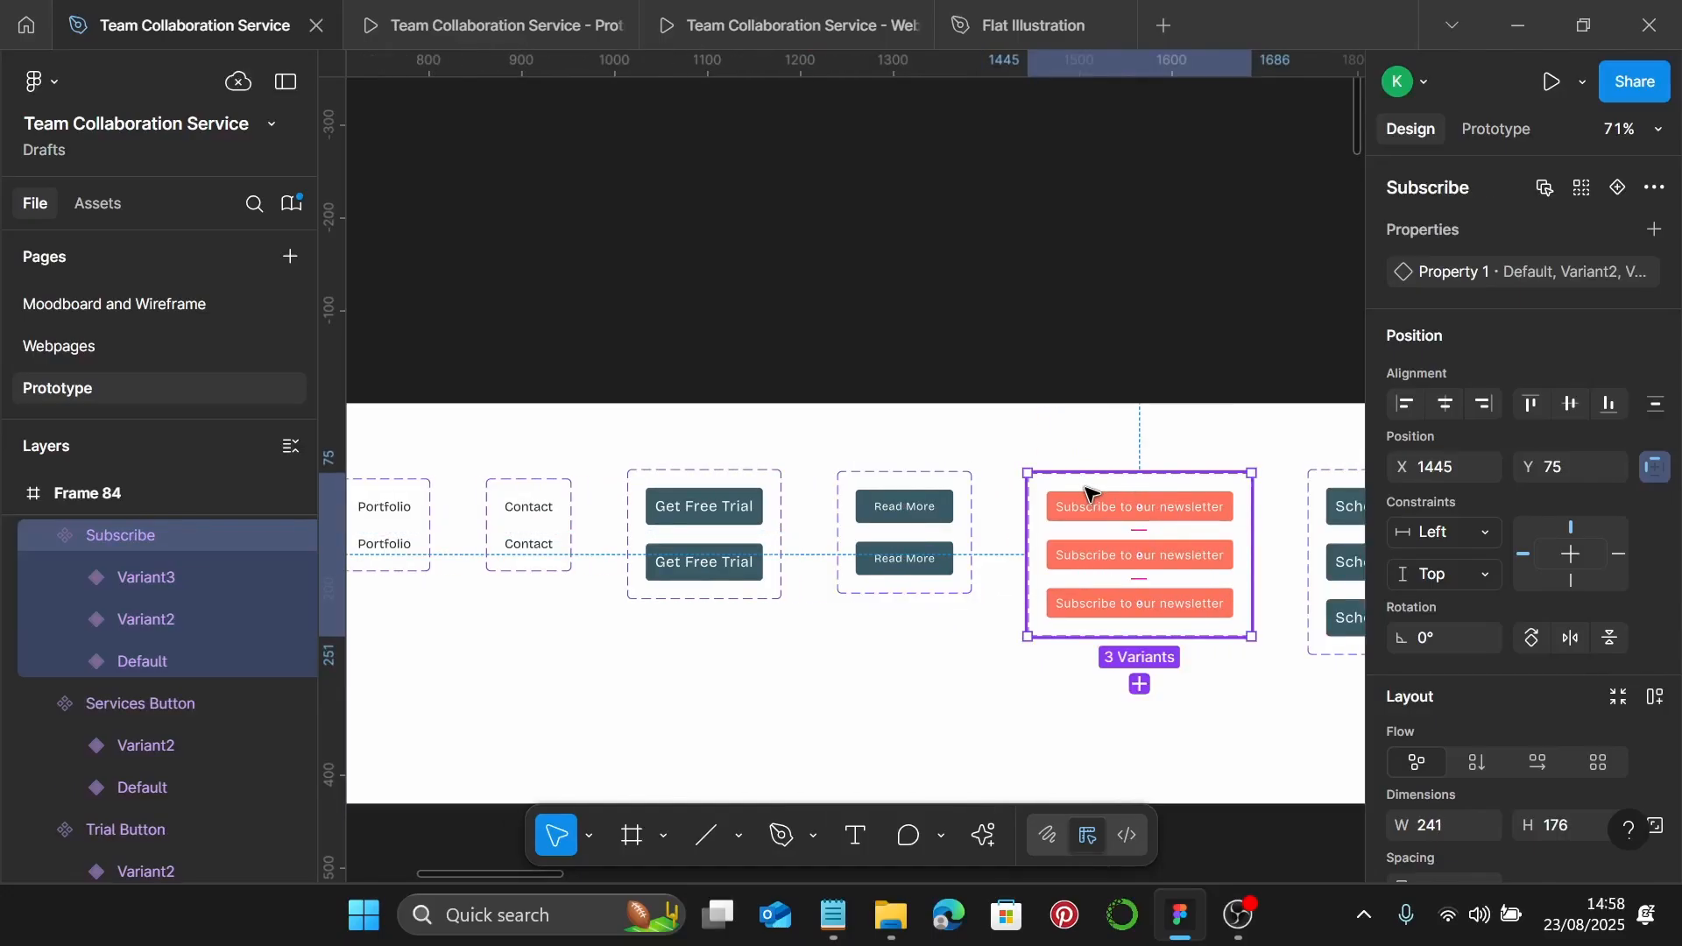
{"action": "scroll", "coordinate": [1089, 495], "scroll_direction": "right", "scroll_amount": 4}
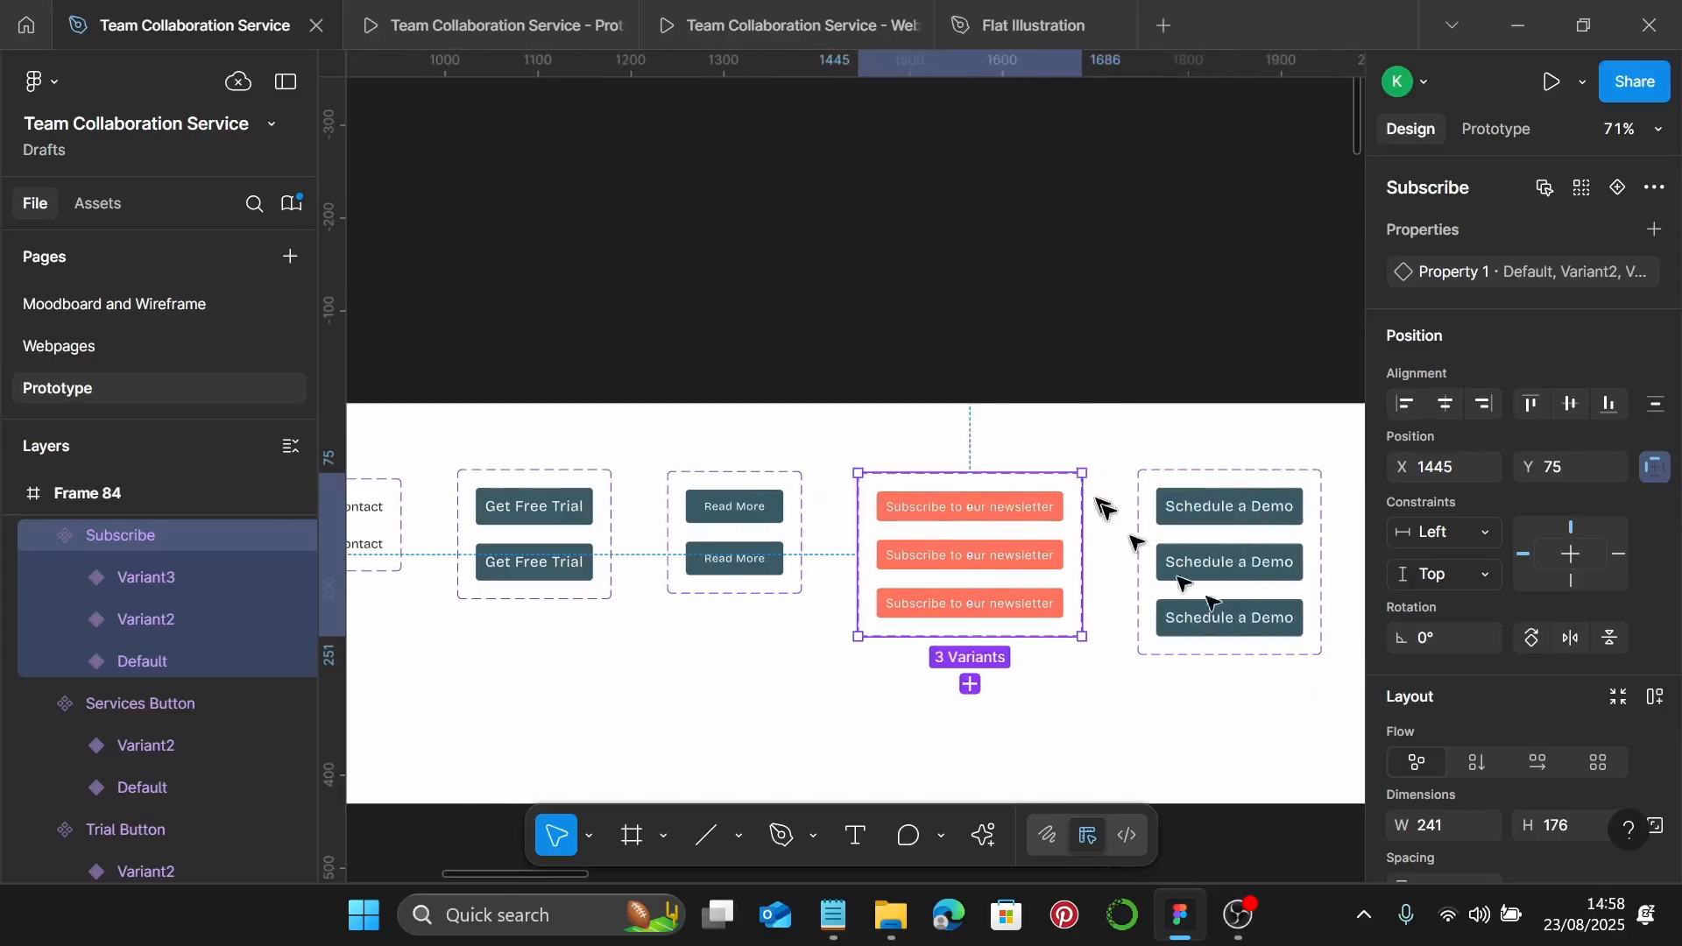
{"action": "left_click", "coordinate": [1139, 537]}
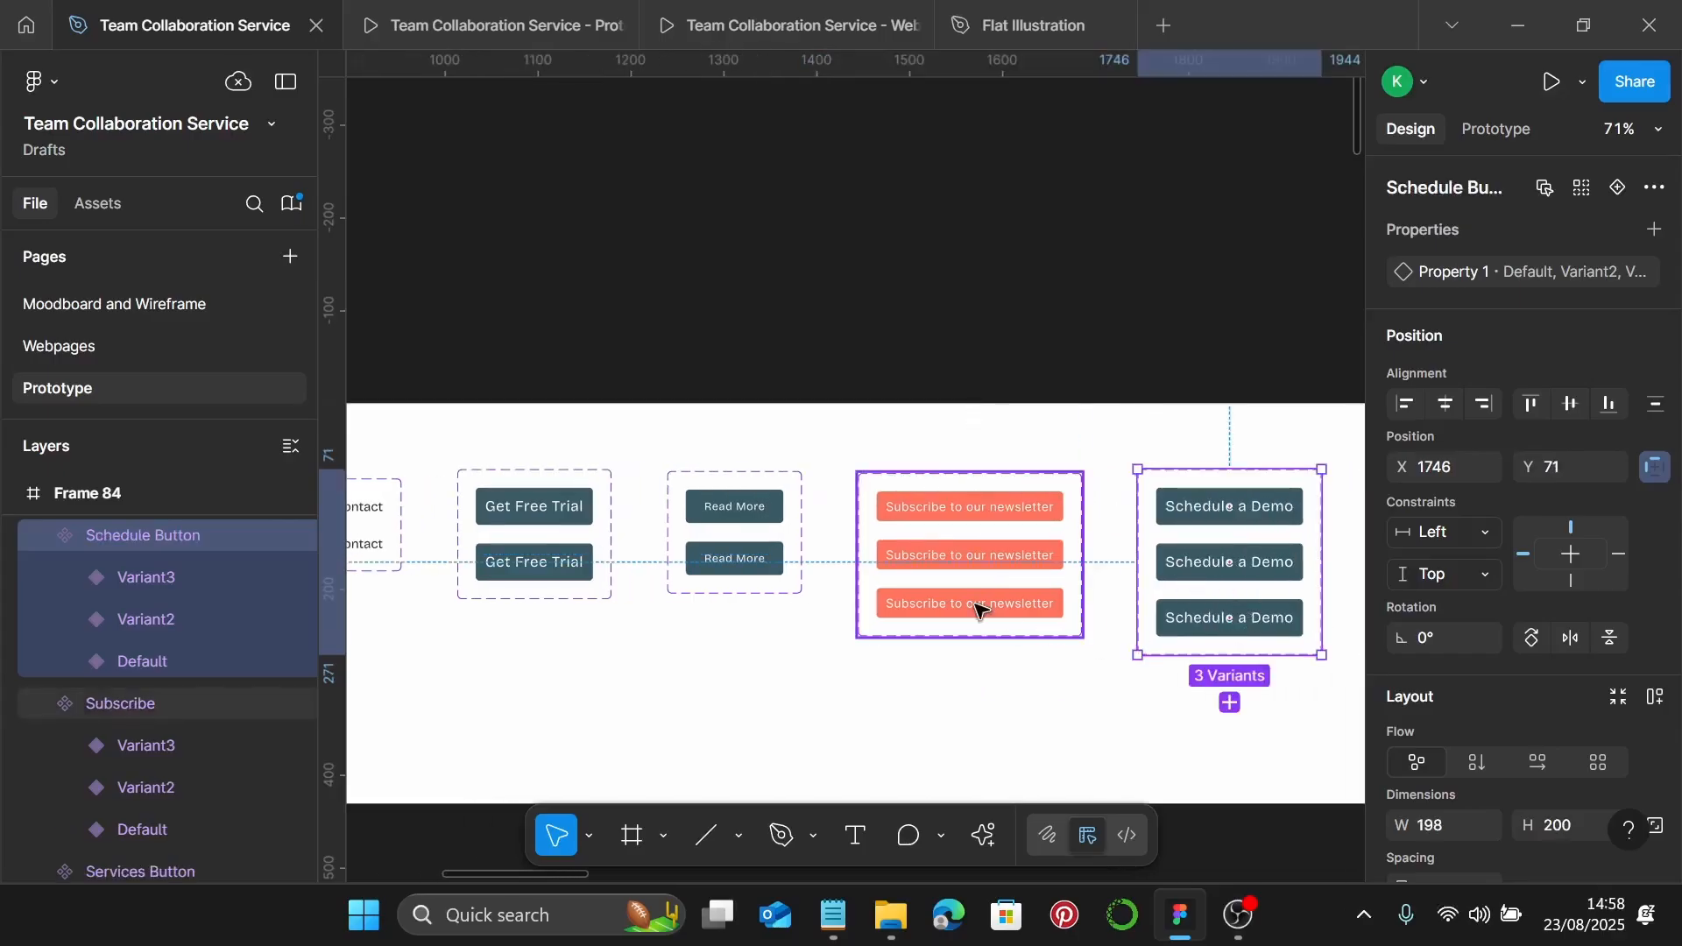
Inspect the variants of the Submit component set at the end of the row
{"action": "scroll", "coordinate": [981, 609], "scroll_direction": "right", "scroll_amount": 7}
{"action": "left_click", "coordinate": [1143, 568]}
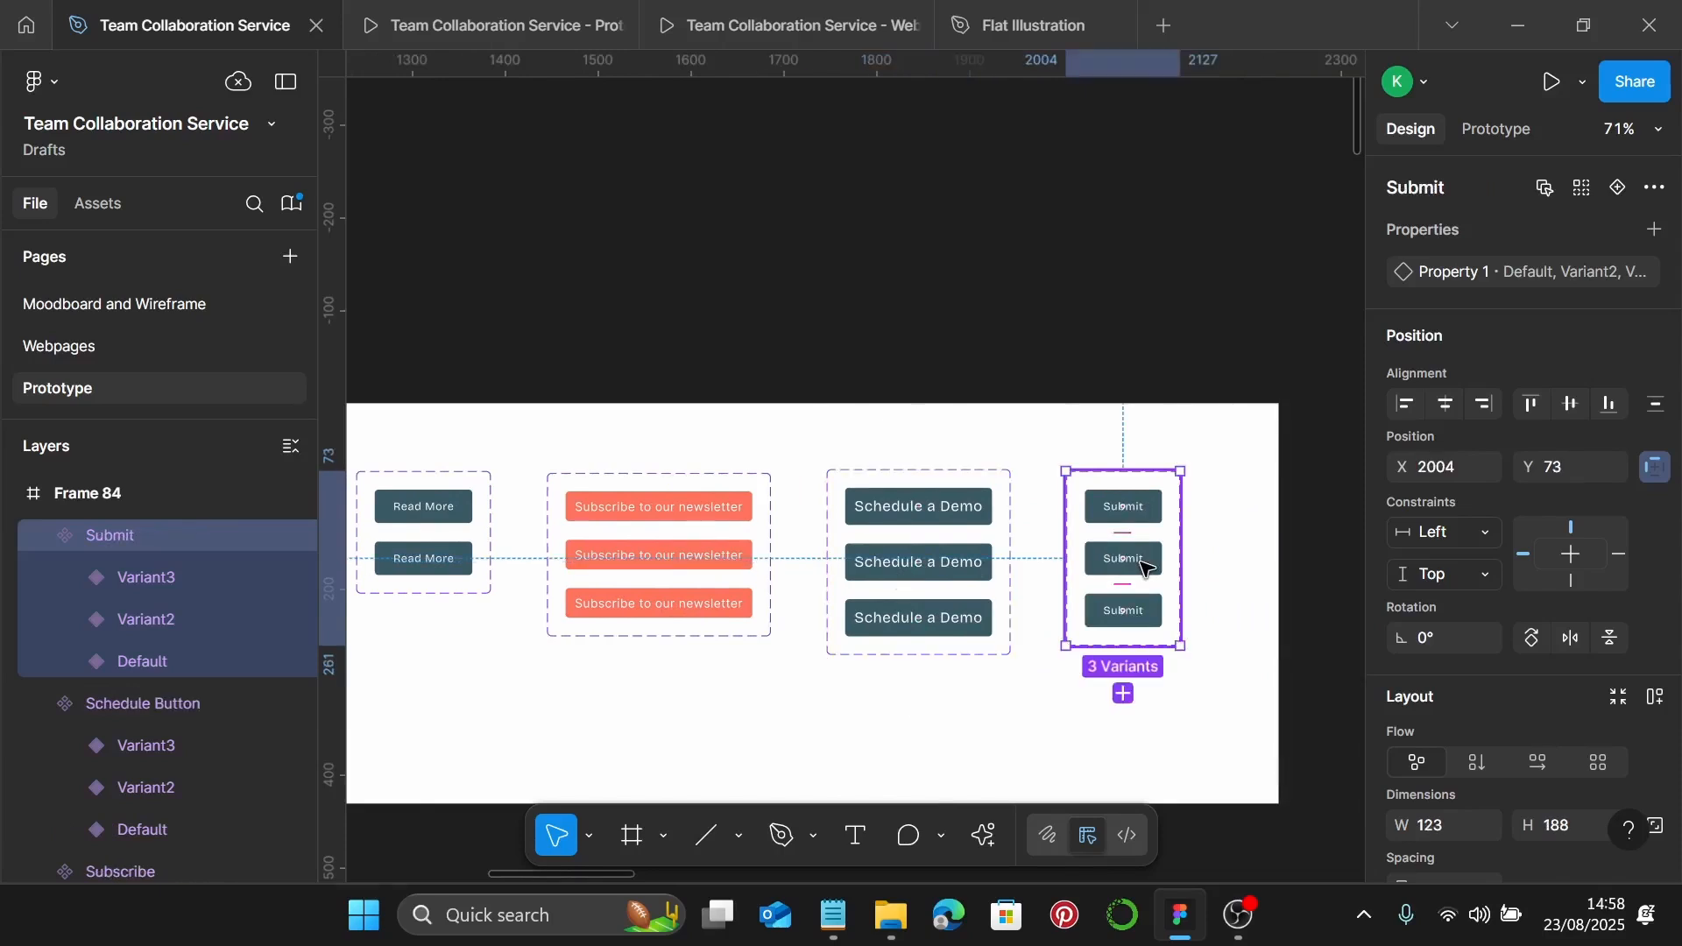
Underline the Home label in Variant2 of the Home component set
{"action": "scroll", "coordinate": [1143, 567], "scroll_direction": "left", "scroll_amount": 15}
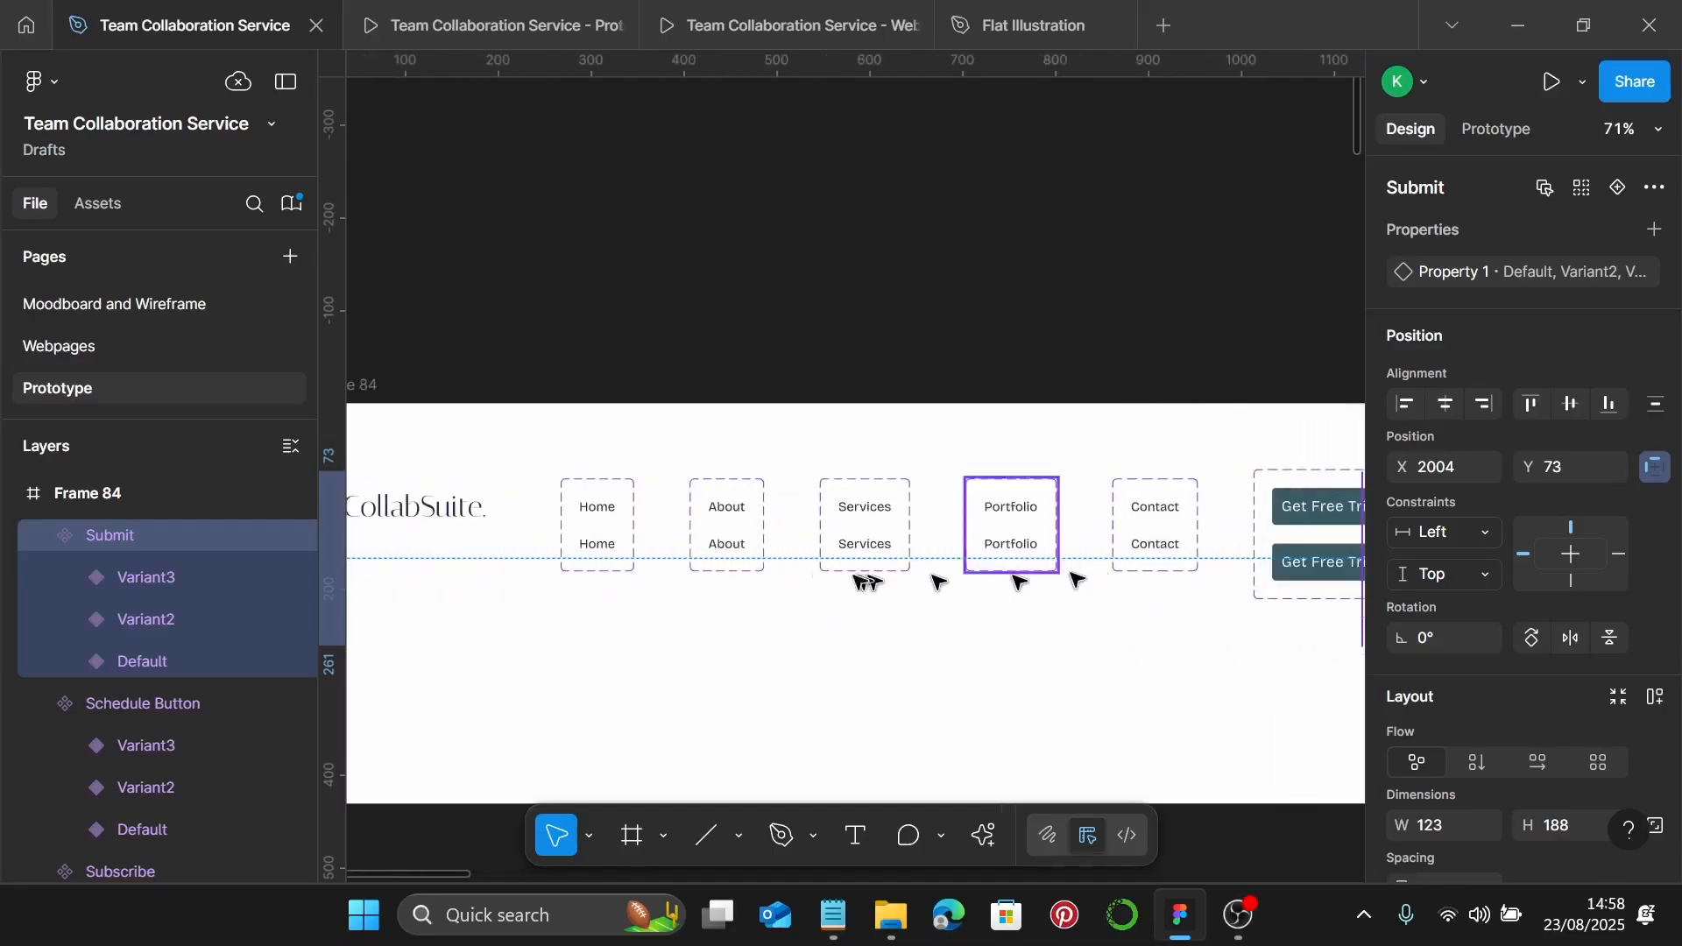
{"action": "scroll", "coordinate": [747, 574], "scroll_direction": "up", "scroll_amount": 5}
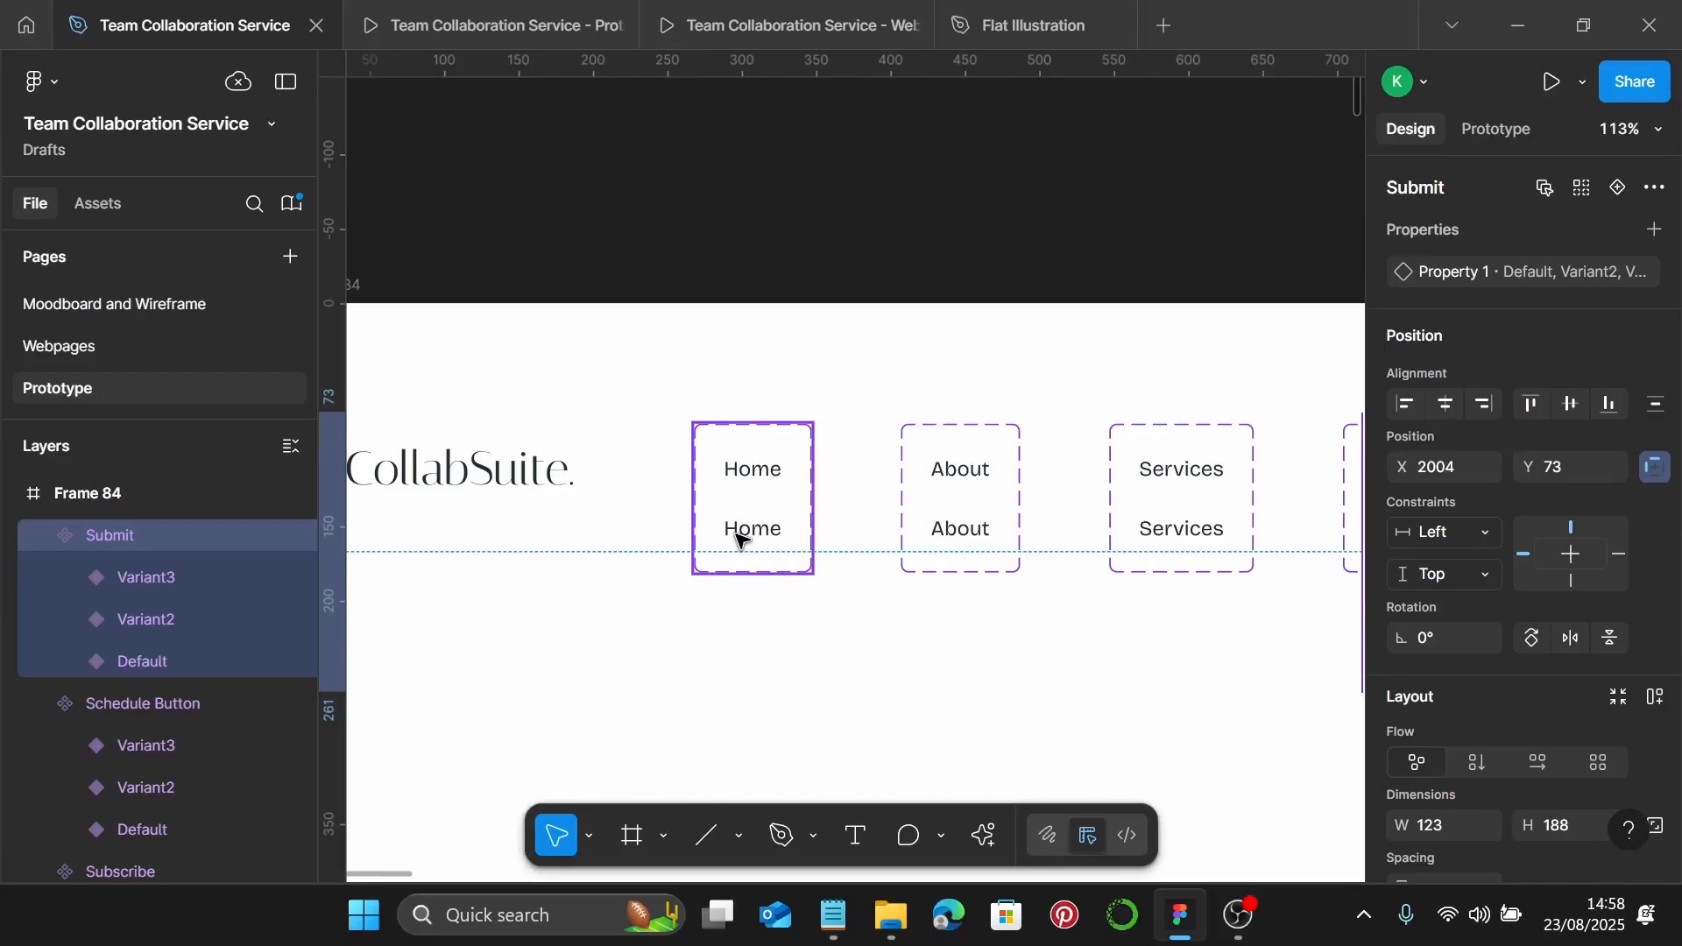
{"action": "scroll", "coordinate": [740, 536], "scroll_direction": "up", "scroll_amount": 2}
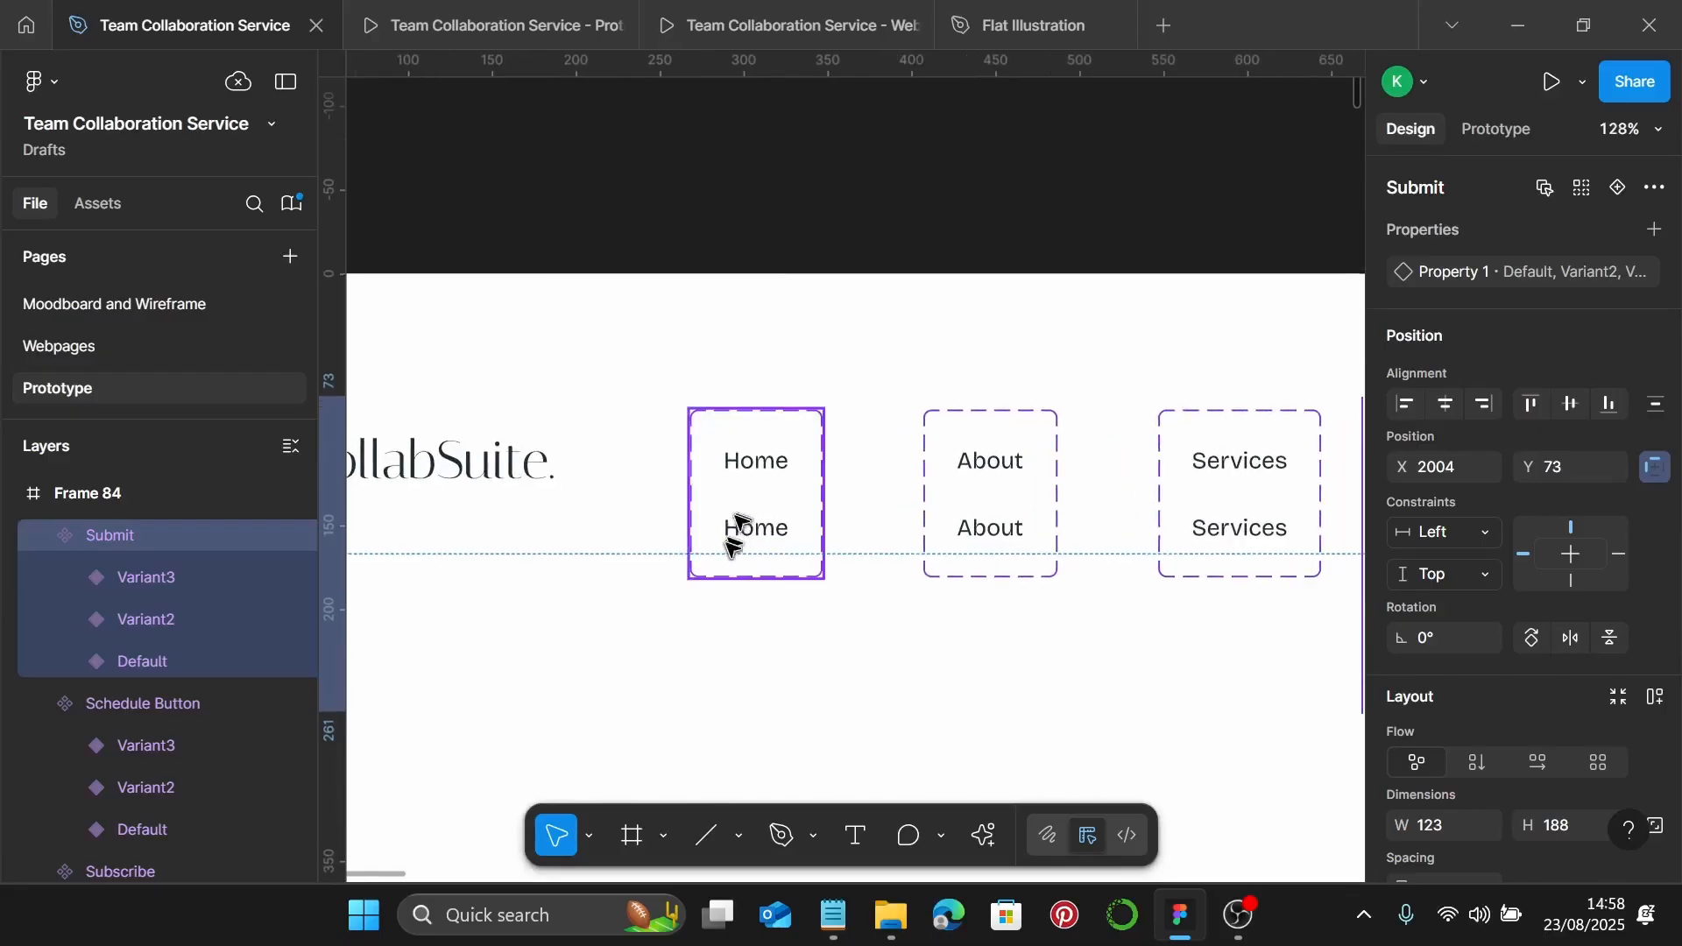
{"action": "double_click", "coordinate": [735, 541]}
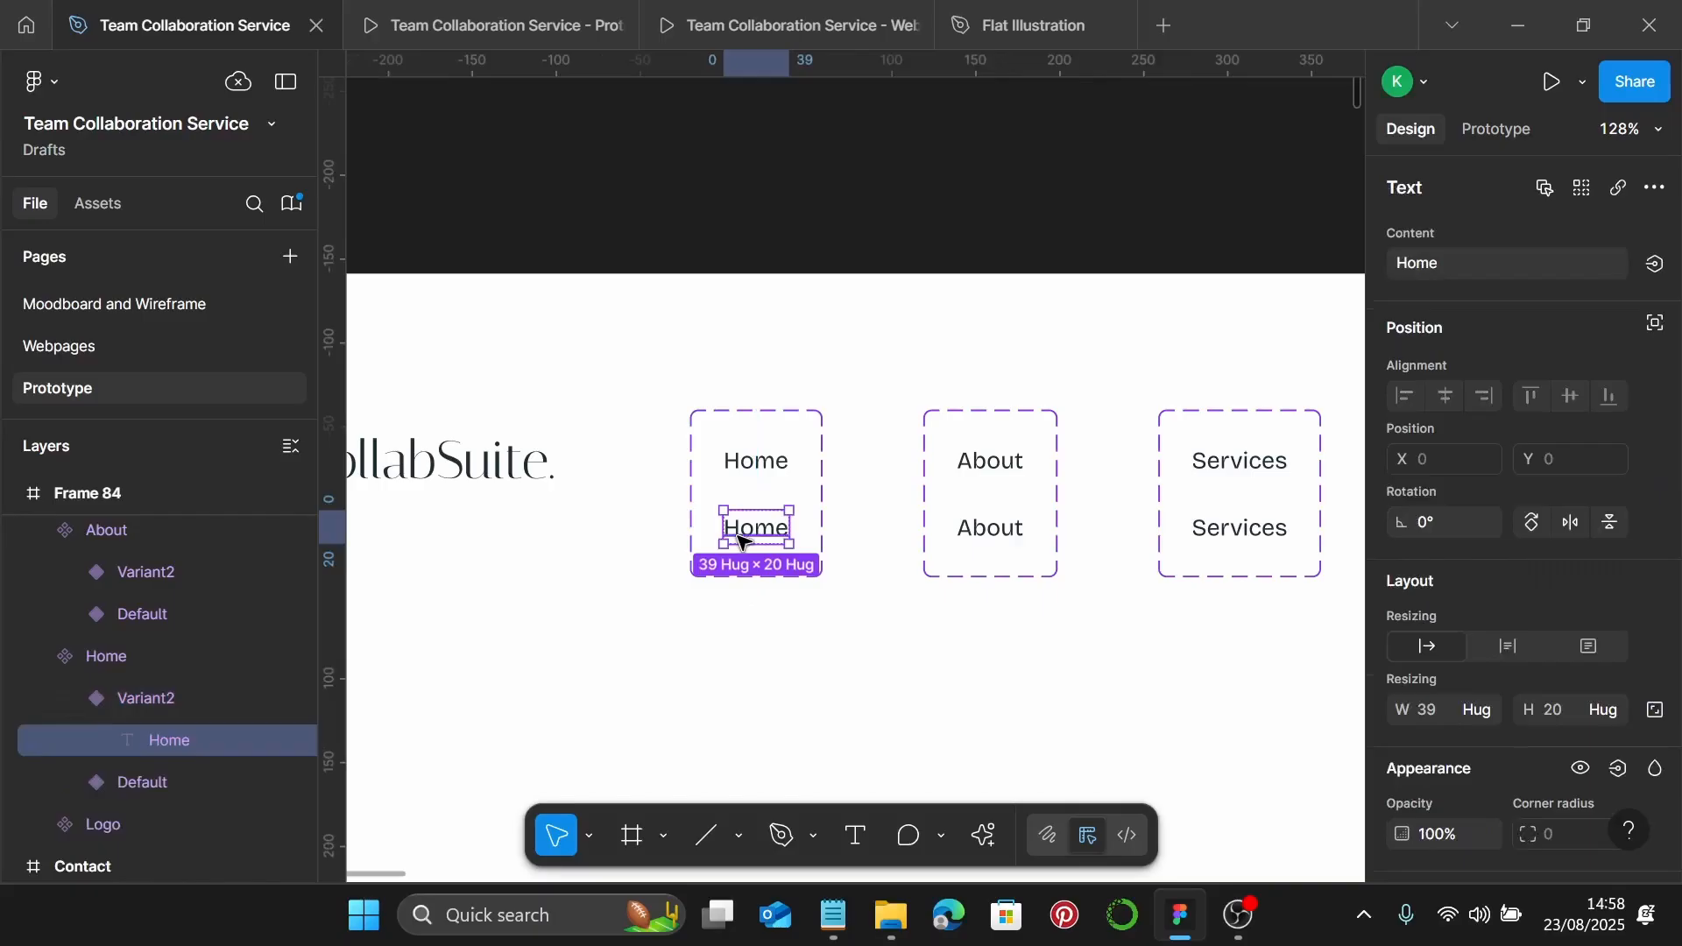
{"action": "double_click", "coordinate": [742, 540]}
{"action": "key", "text": "Escape"}
Underline the labels in Variant2 of the About and Services navigation component sets
{"action": "left_click", "coordinate": [975, 526]}
{"action": "double_click", "coordinate": [975, 525]}
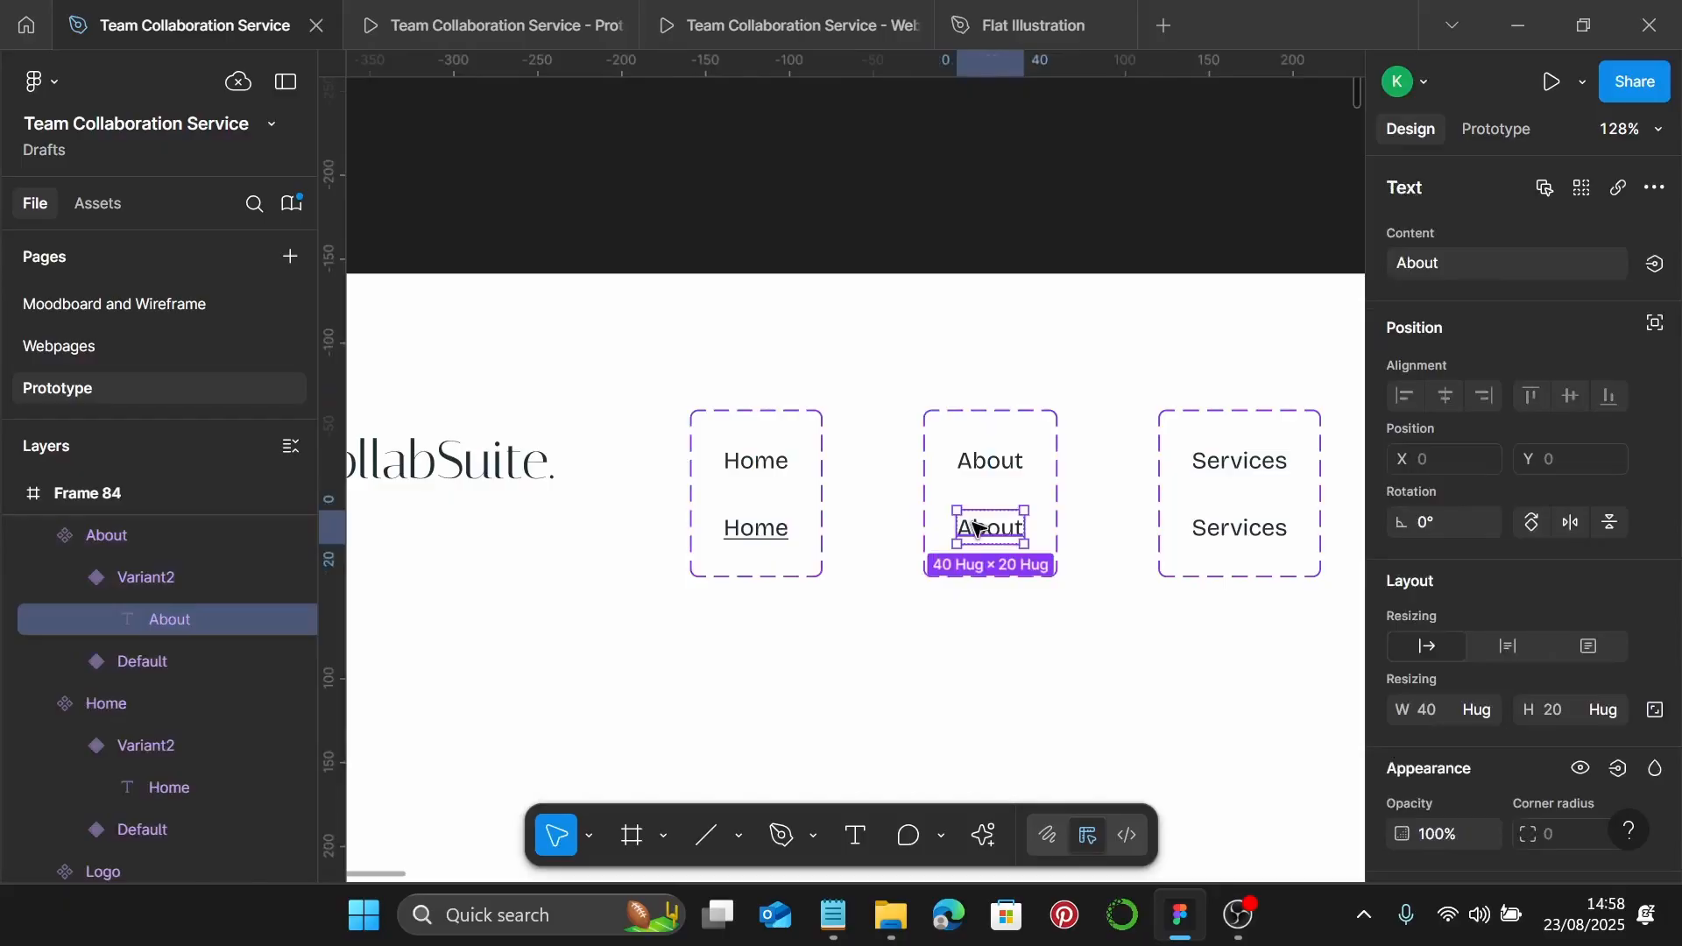
{"action": "key", "text": "ctrl+u"}
{"action": "scroll", "coordinate": [1060, 608], "scroll_direction": "right", "scroll_amount": 3}
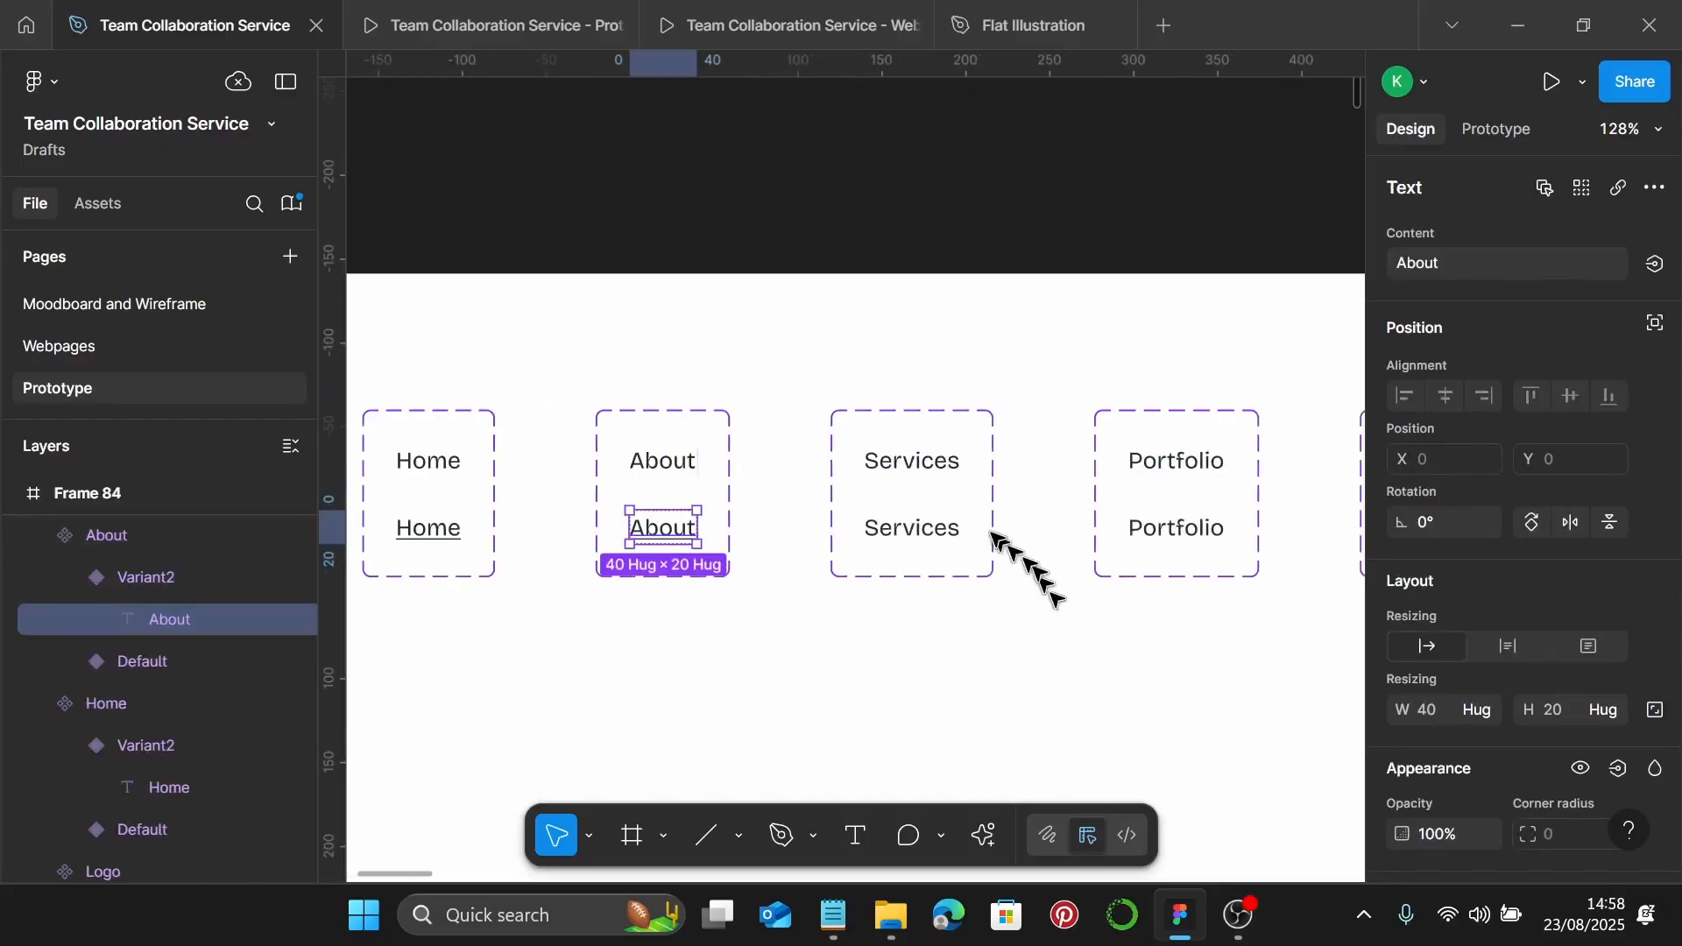
{"action": "left_click", "coordinate": [917, 532]}
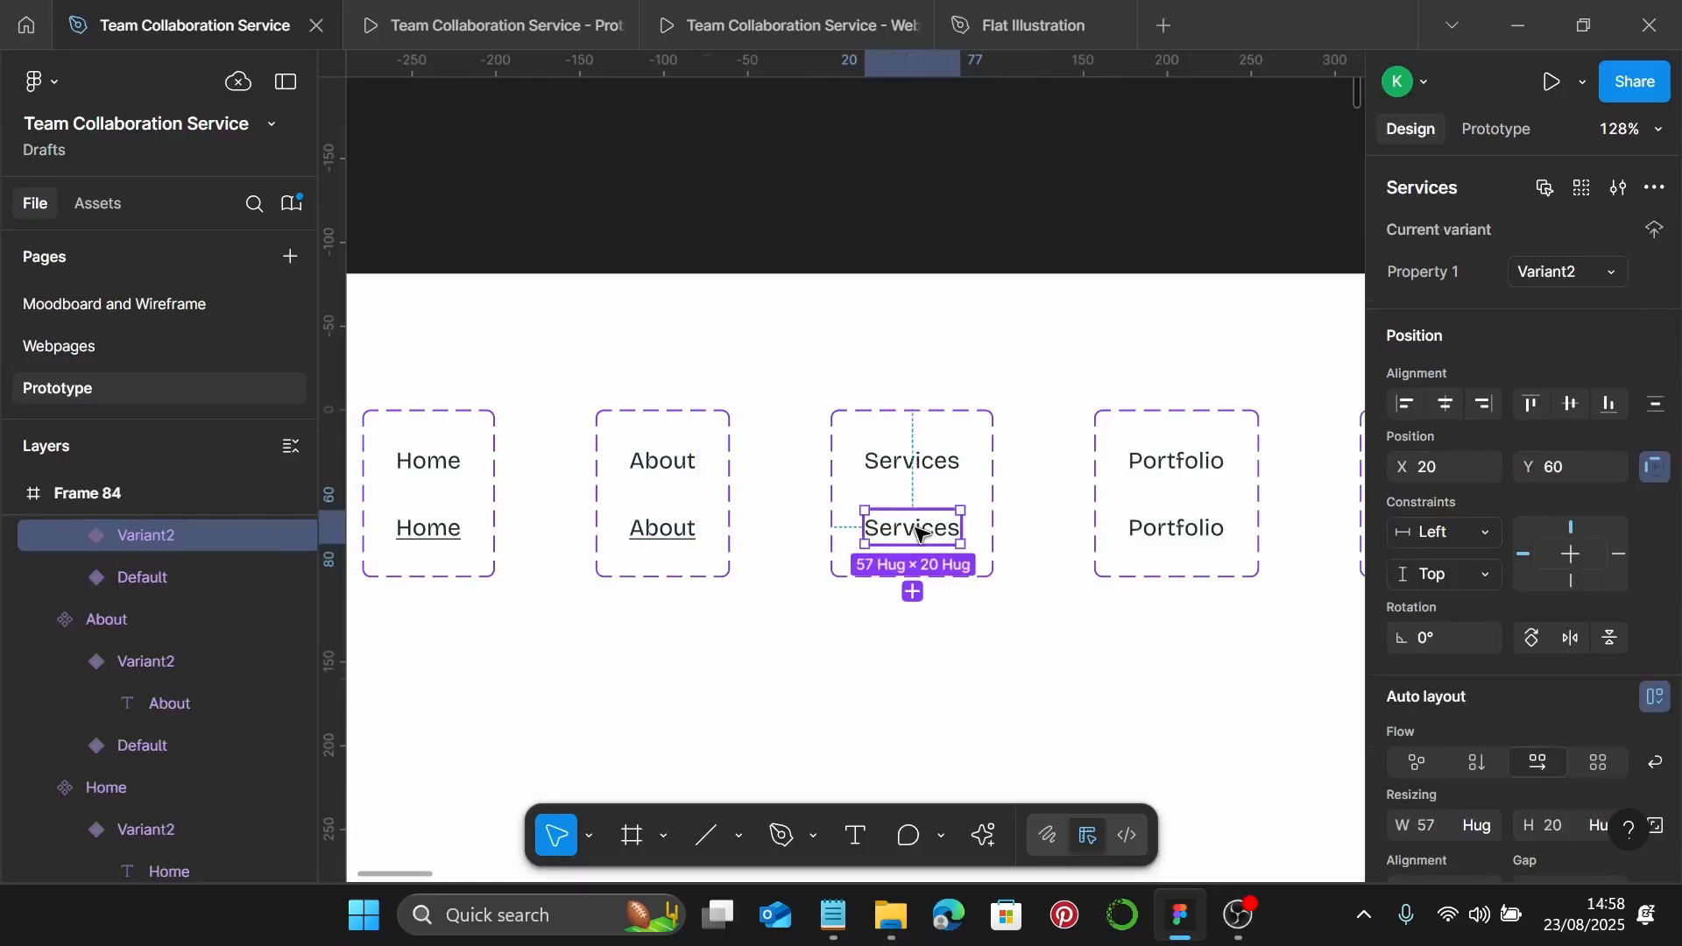
{"action": "double_click", "coordinate": [917, 532]}
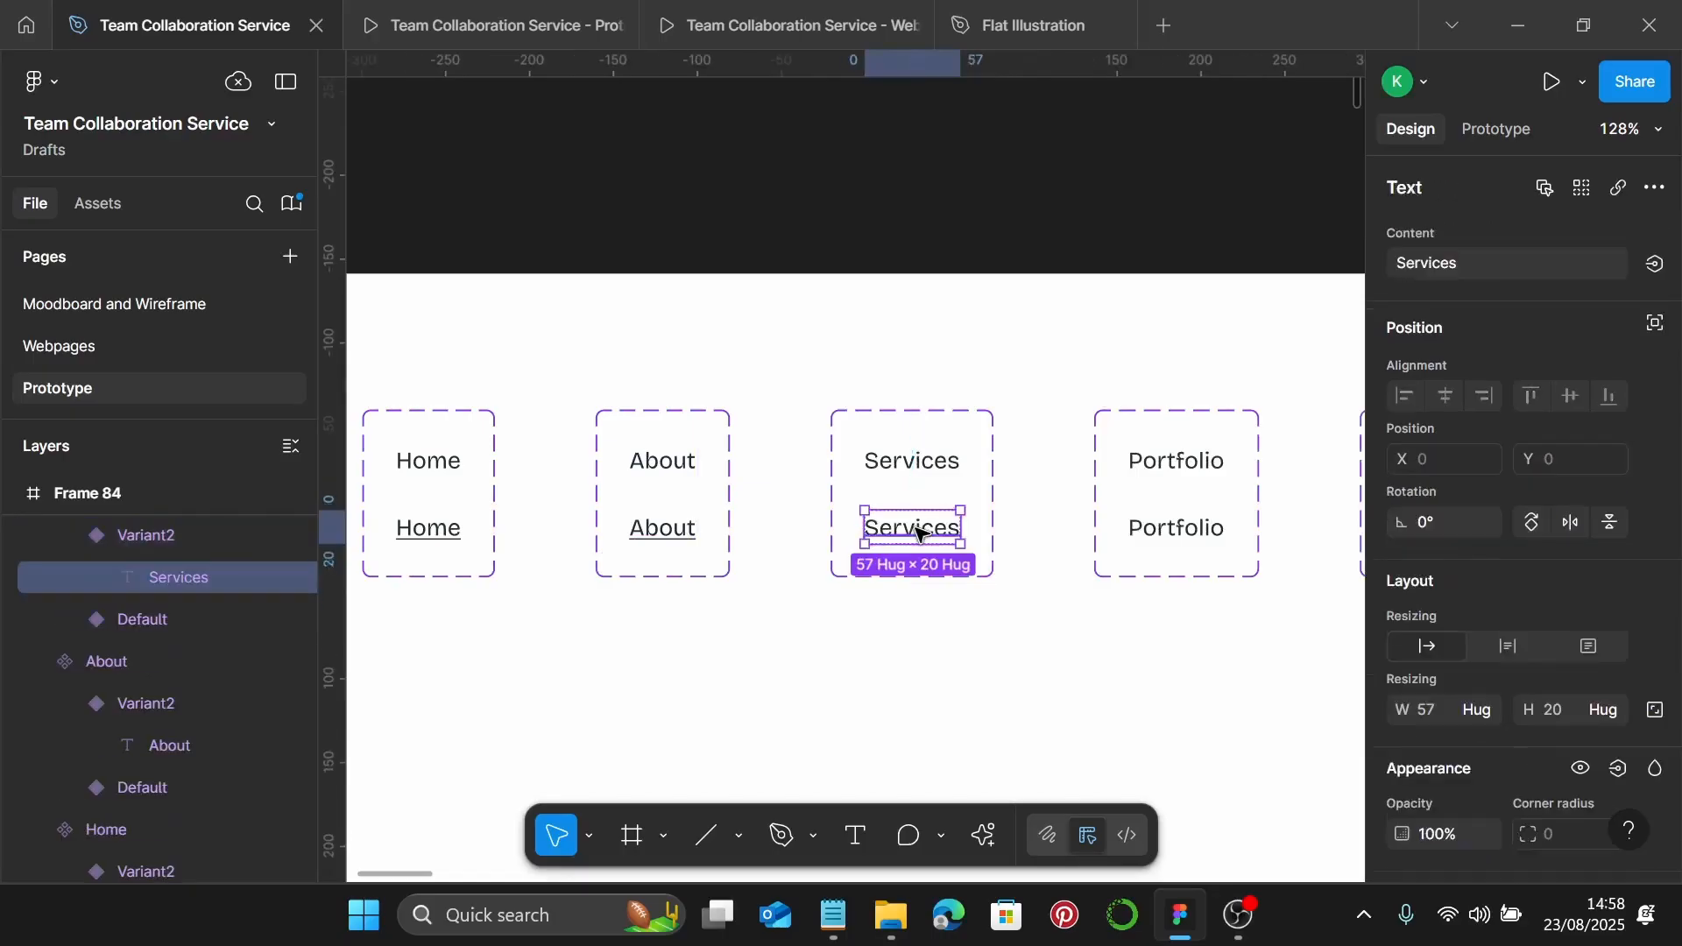
{"action": "key", "text": "ctrl+u"}
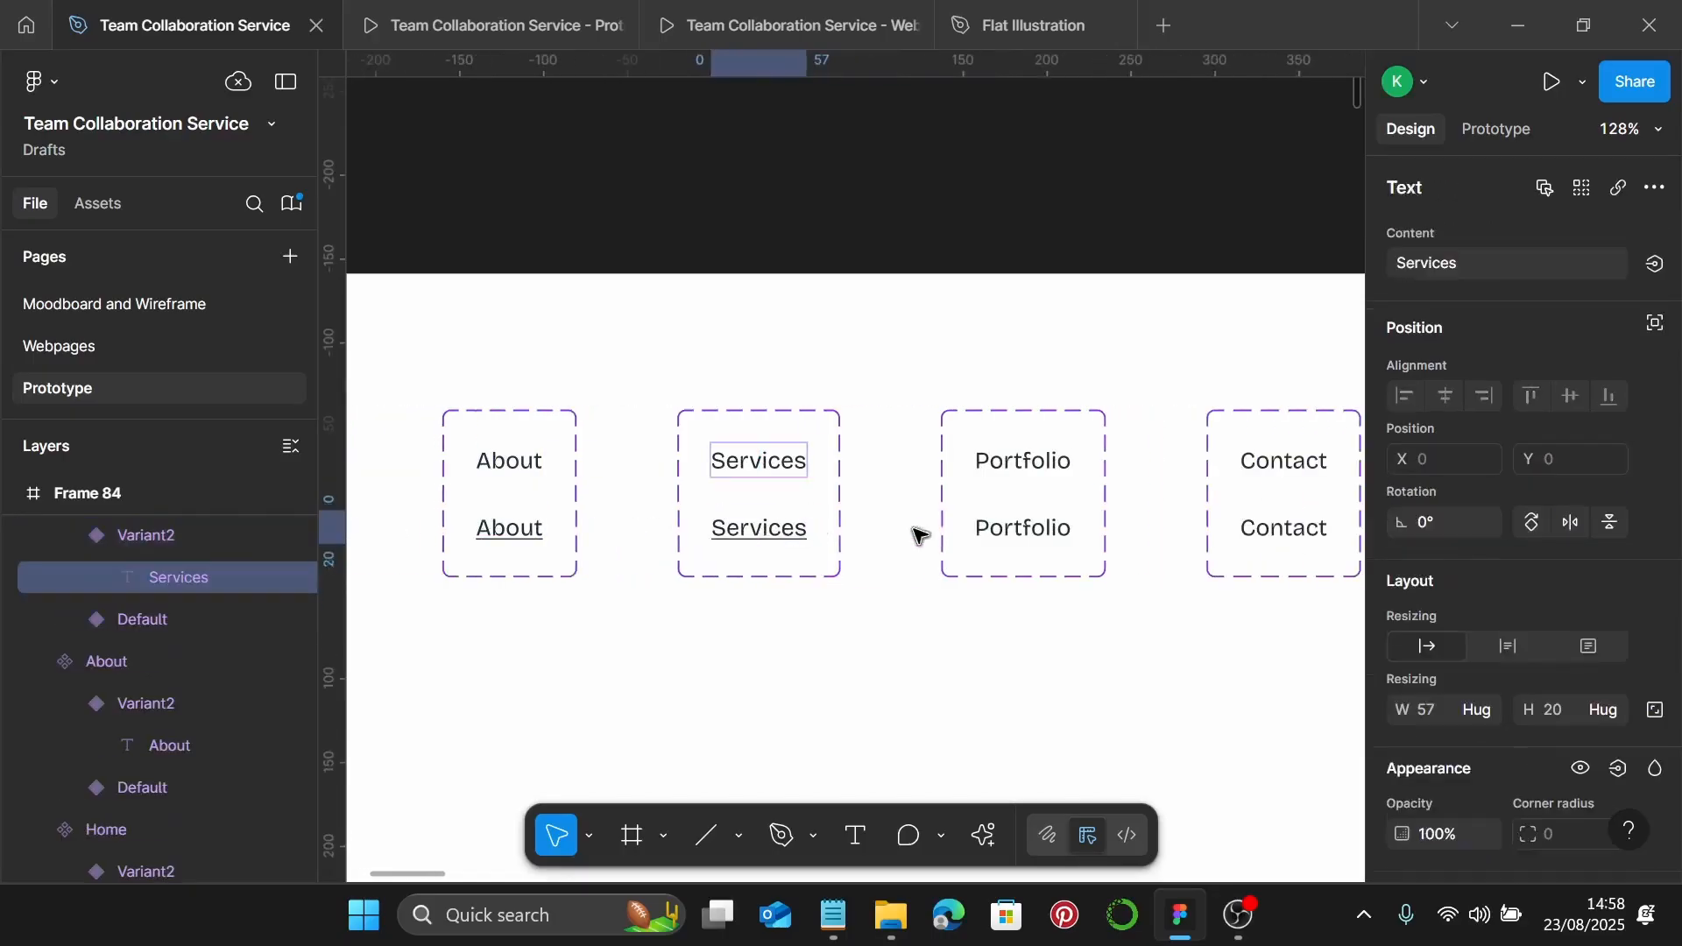
Underline the labels in Variant2 of the Portfolio and Contact navigation component sets
{"action": "left_click", "coordinate": [1055, 534]}
{"action": "left_click", "coordinate": [1055, 539]}
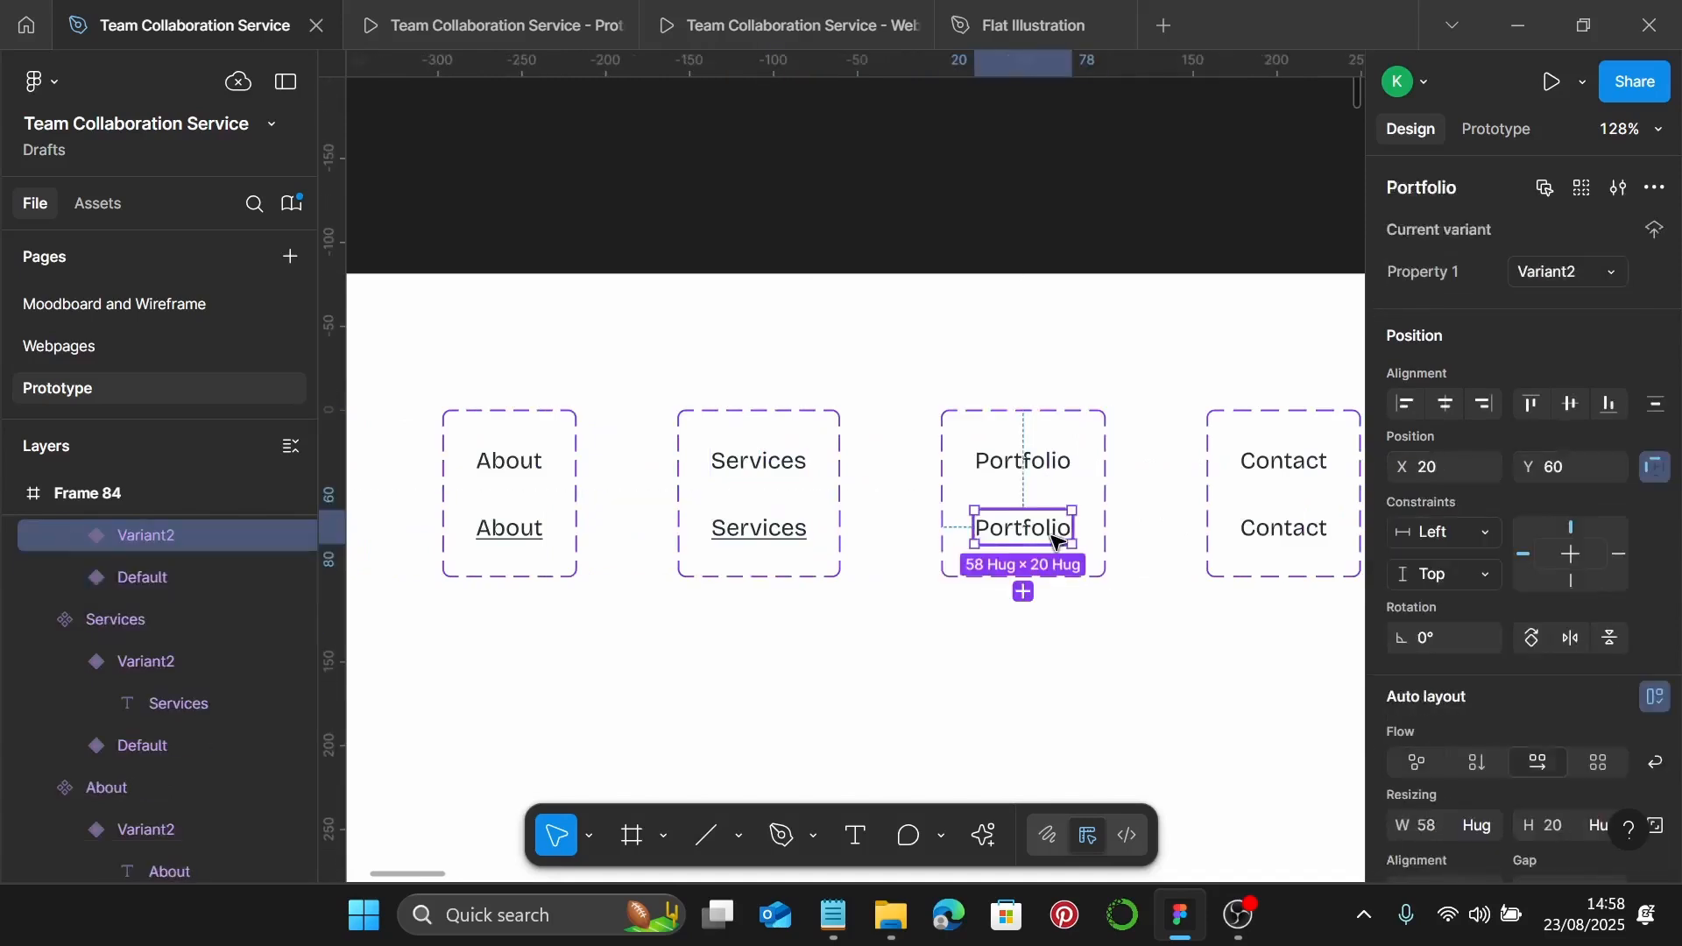
{"action": "left_click", "coordinate": [1054, 539]}
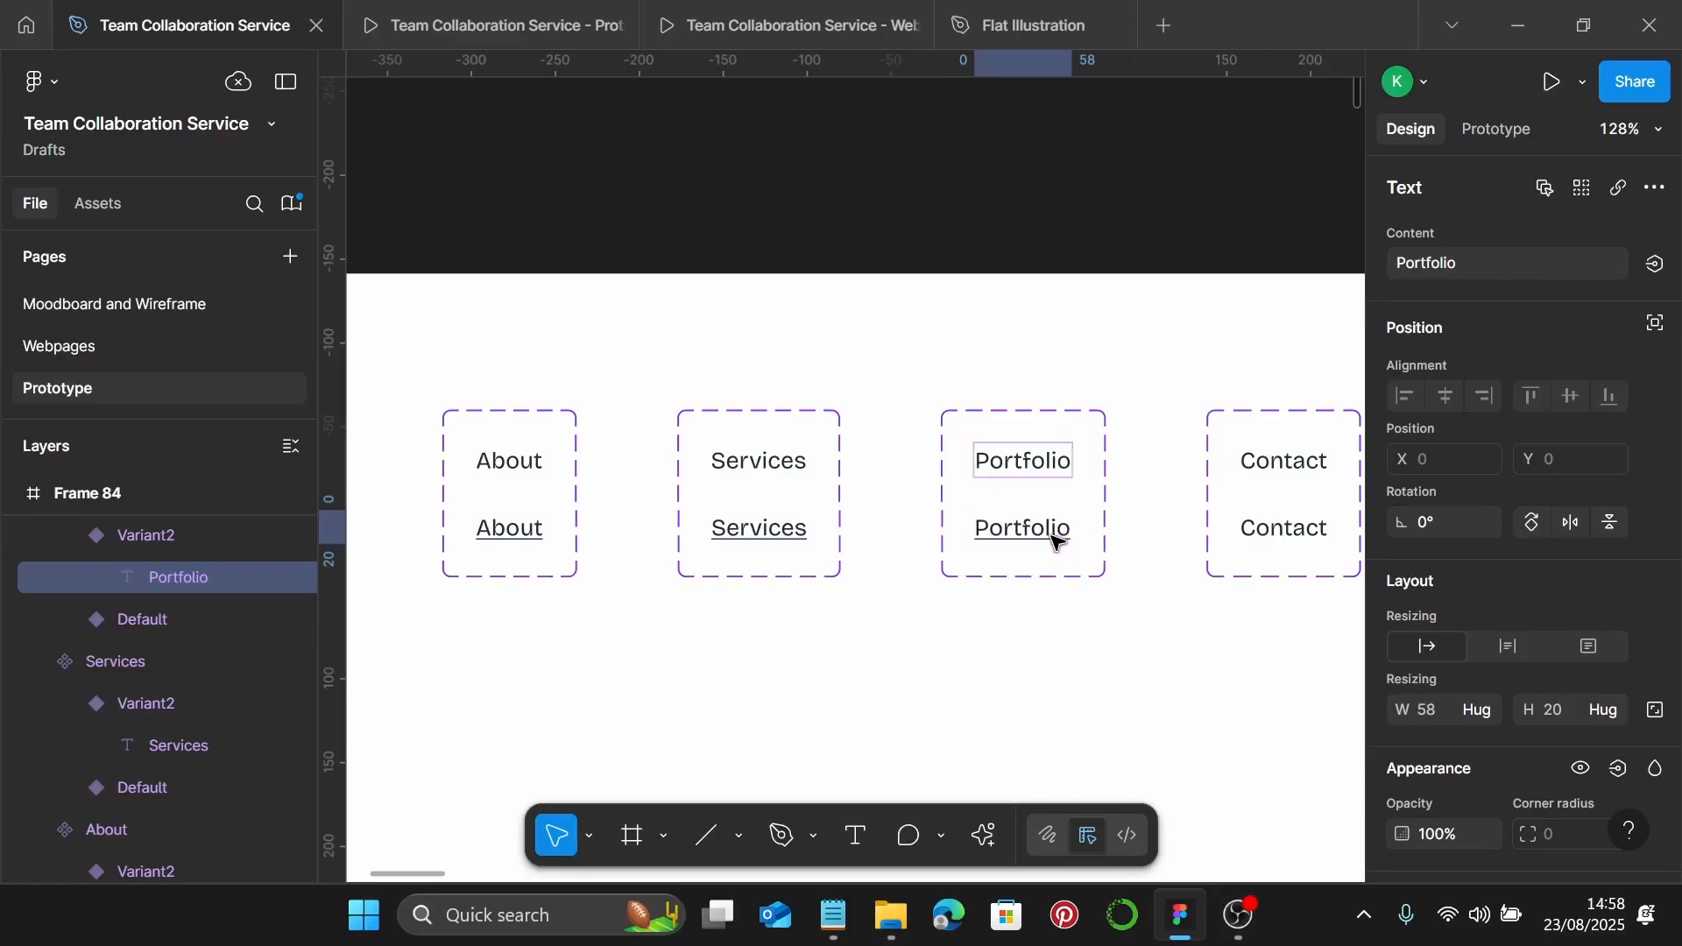
{"action": "scroll", "coordinate": [1007, 492], "scroll_direction": "right", "scroll_amount": 5}
{"action": "left_click", "coordinate": [815, 519]}
{"action": "left_click", "coordinate": [814, 524]}
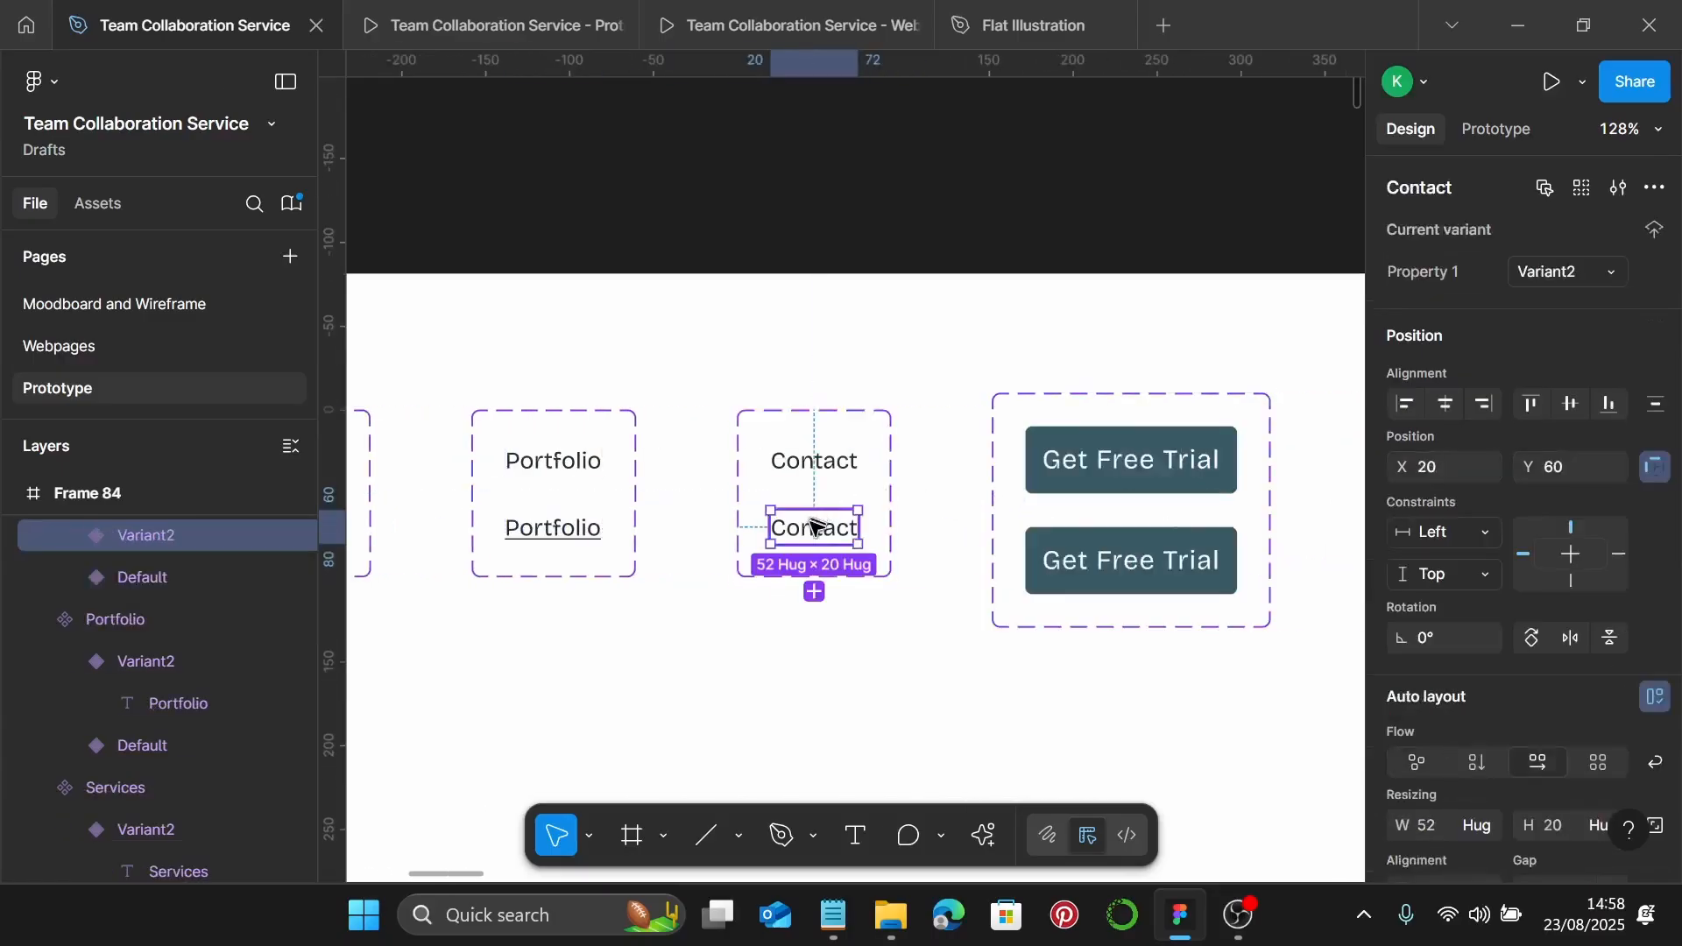
{"action": "left_click", "coordinate": [814, 524]}
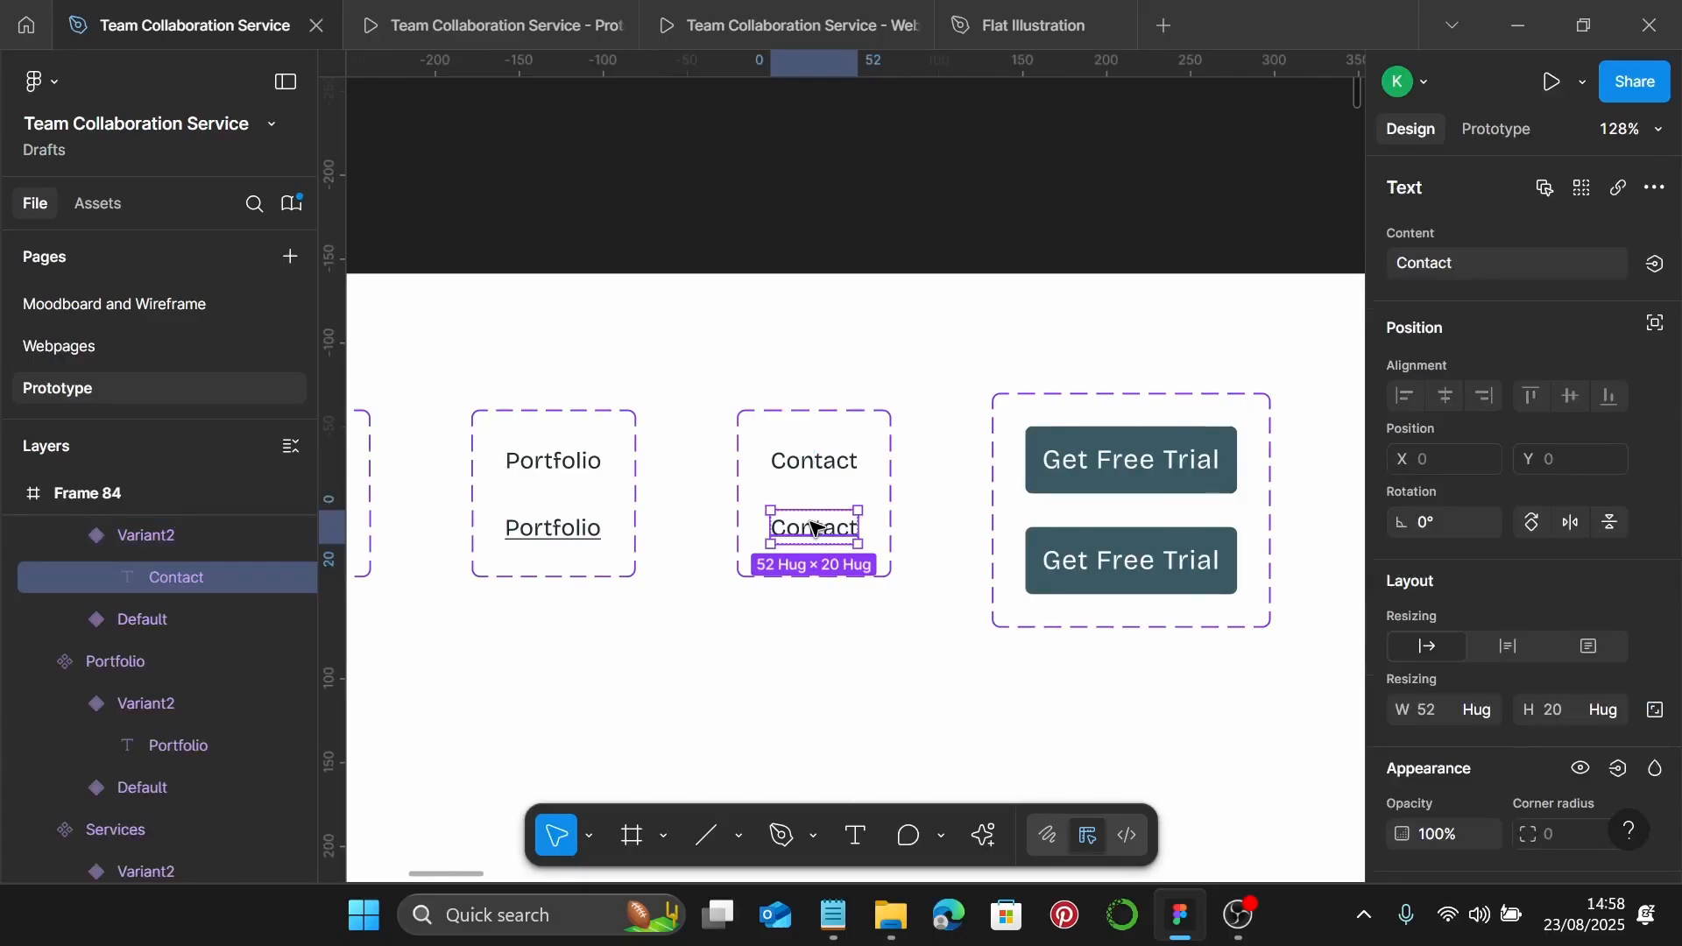
{"action": "key", "text": "ctrl+u"}
Set the fill of the Trial Button's Variant2 to the Button Hover colour style
{"action": "scroll", "coordinate": [814, 526], "scroll_direction": "right", "scroll_amount": 2}
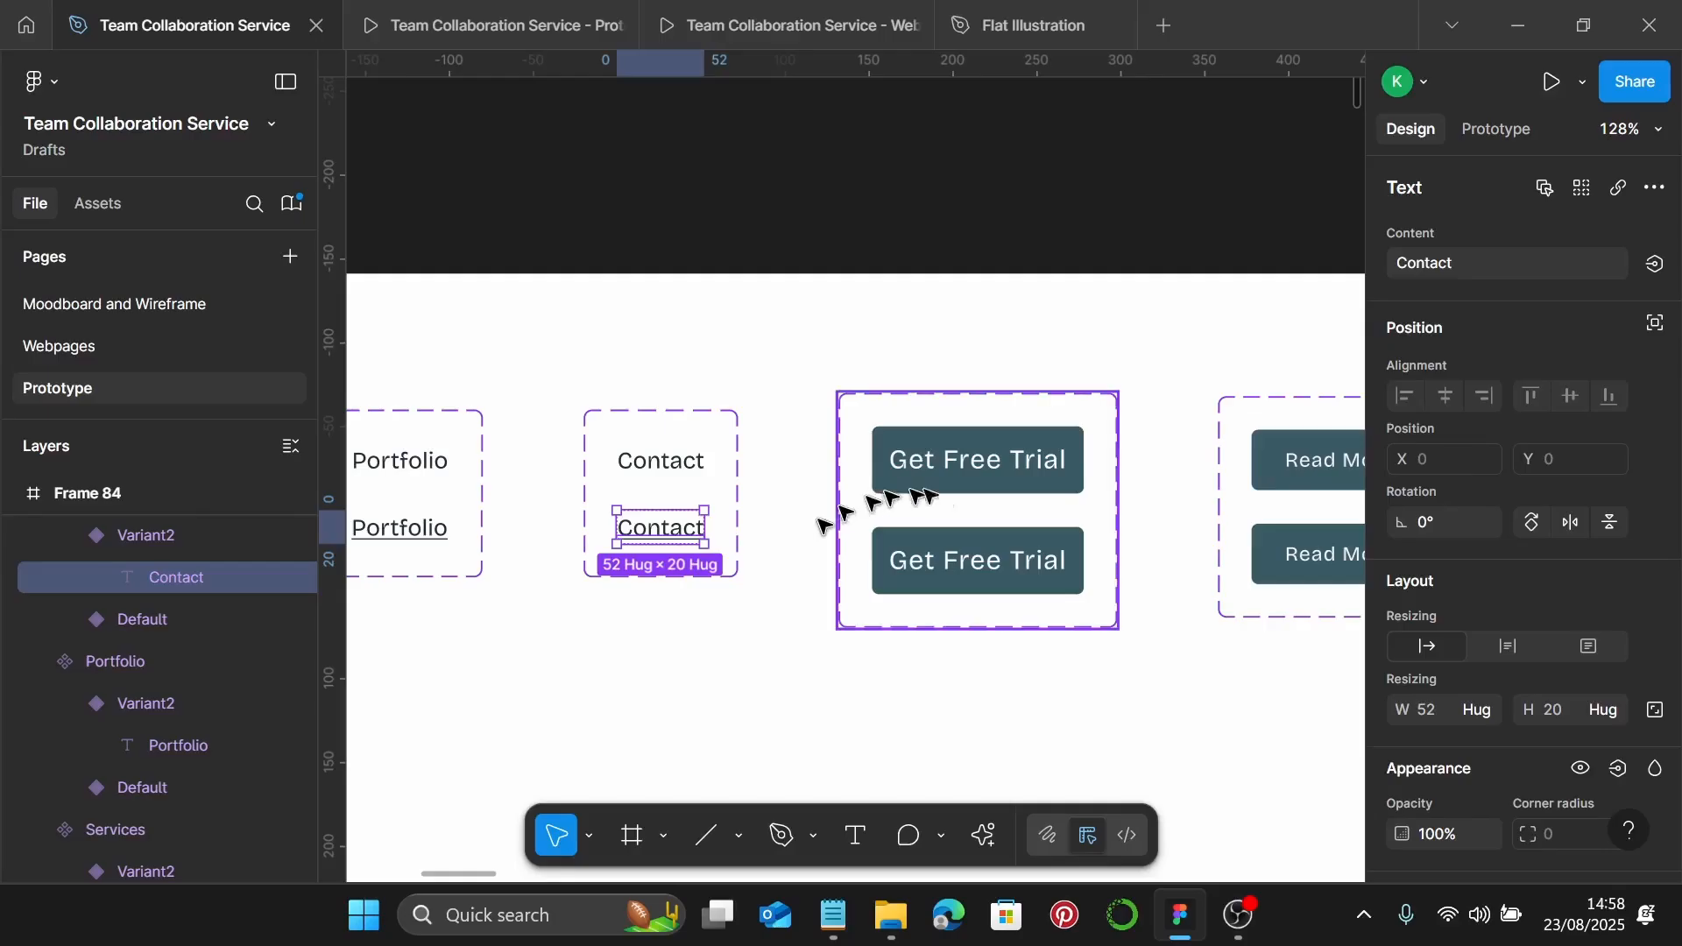
{"action": "left_click", "coordinate": [1033, 589]}
{"action": "left_click", "coordinate": [1038, 585]}
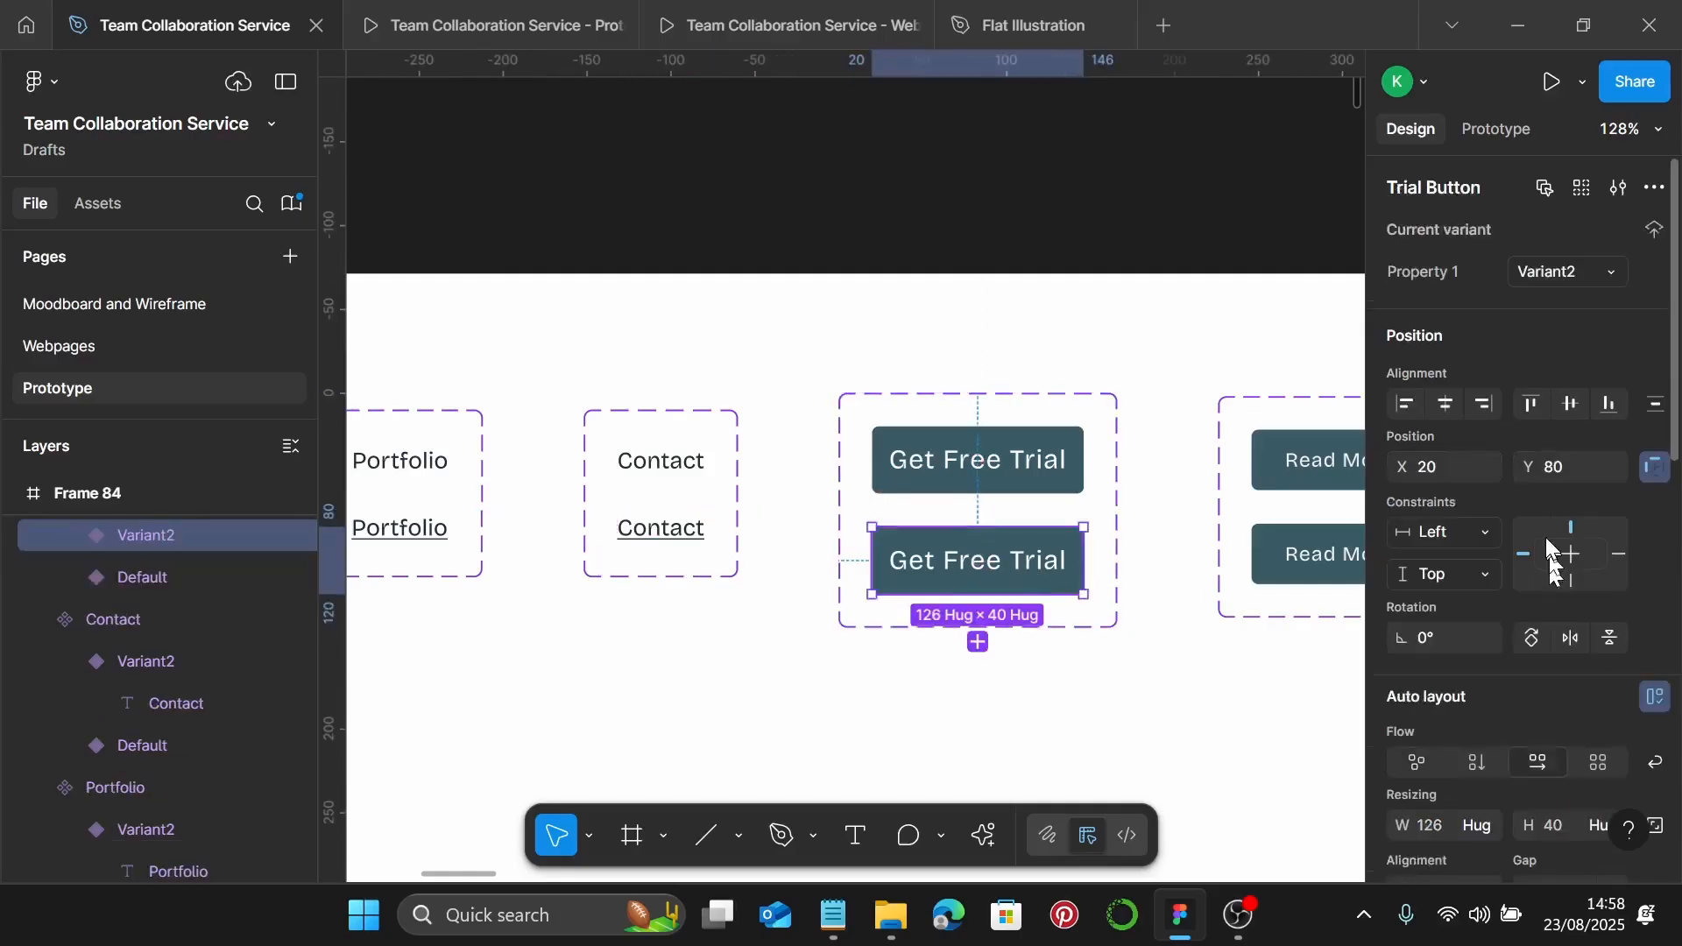
{"action": "scroll", "coordinate": [1544, 532], "scroll_direction": "down", "scroll_amount": 10}
{"action": "scroll", "coordinate": [1529, 477], "scroll_direction": "down", "scroll_amount": 3}
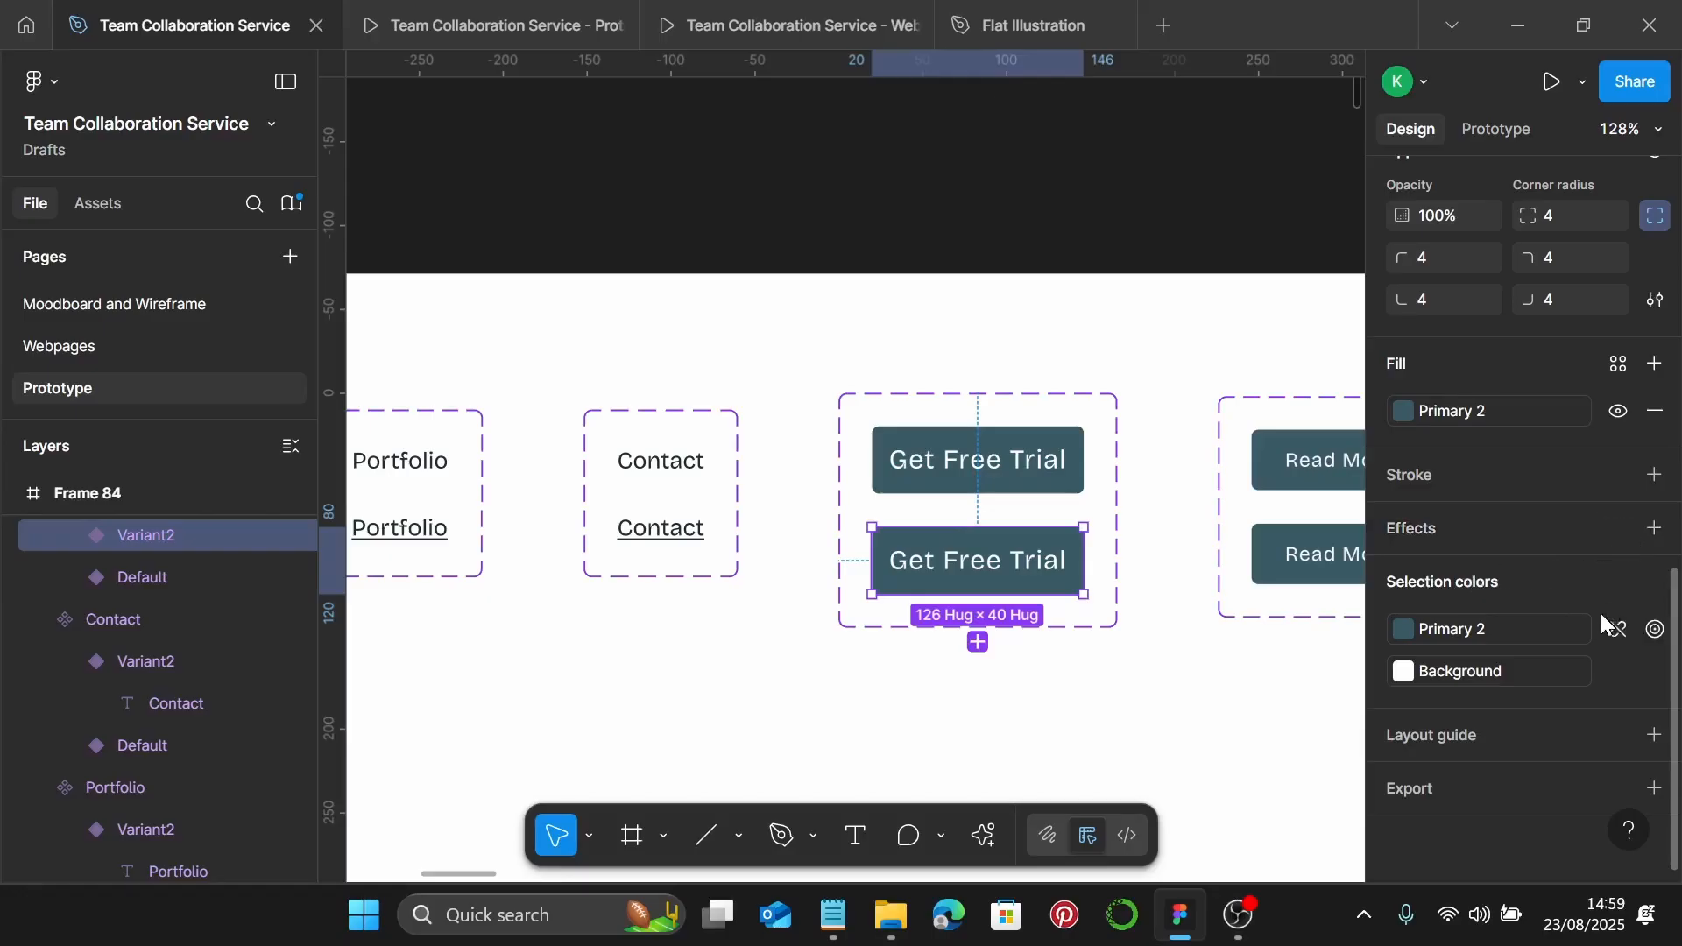
{"action": "left_click", "coordinate": [1614, 364]}
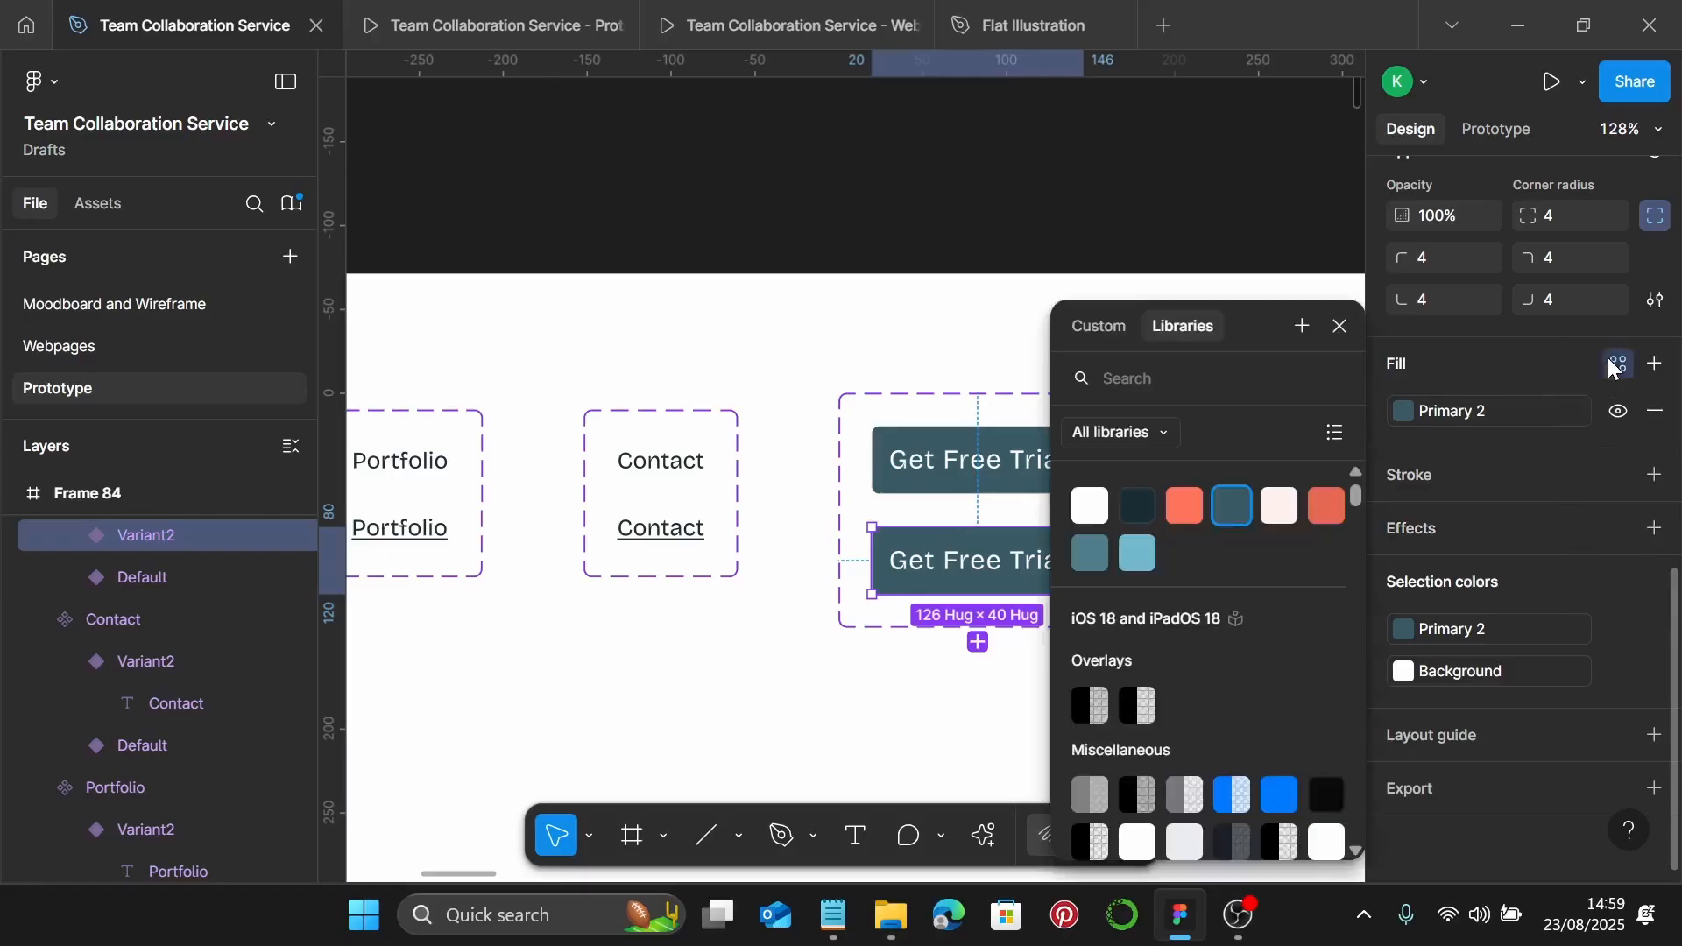
{"action": "left_click", "coordinate": [1329, 501]}
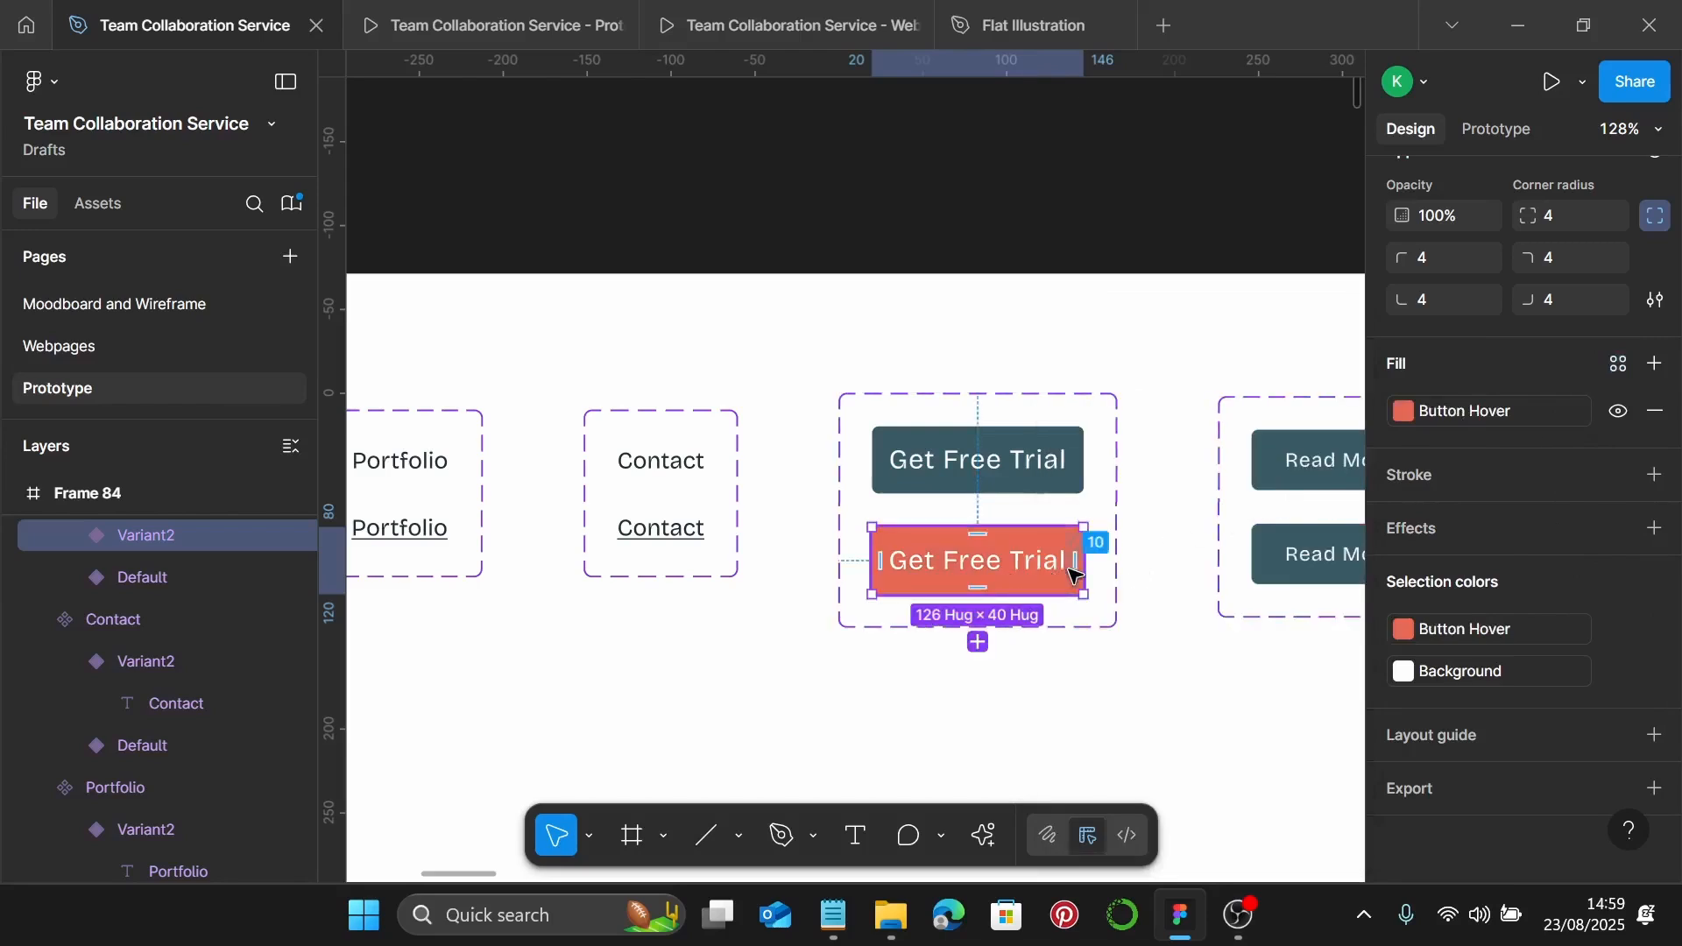
Set the Services Button's Variant2 fill to the Secondary colour style and its Read More label to the Text colour style
{"action": "scroll", "coordinate": [1113, 587], "scroll_direction": "right", "scroll_amount": 5}
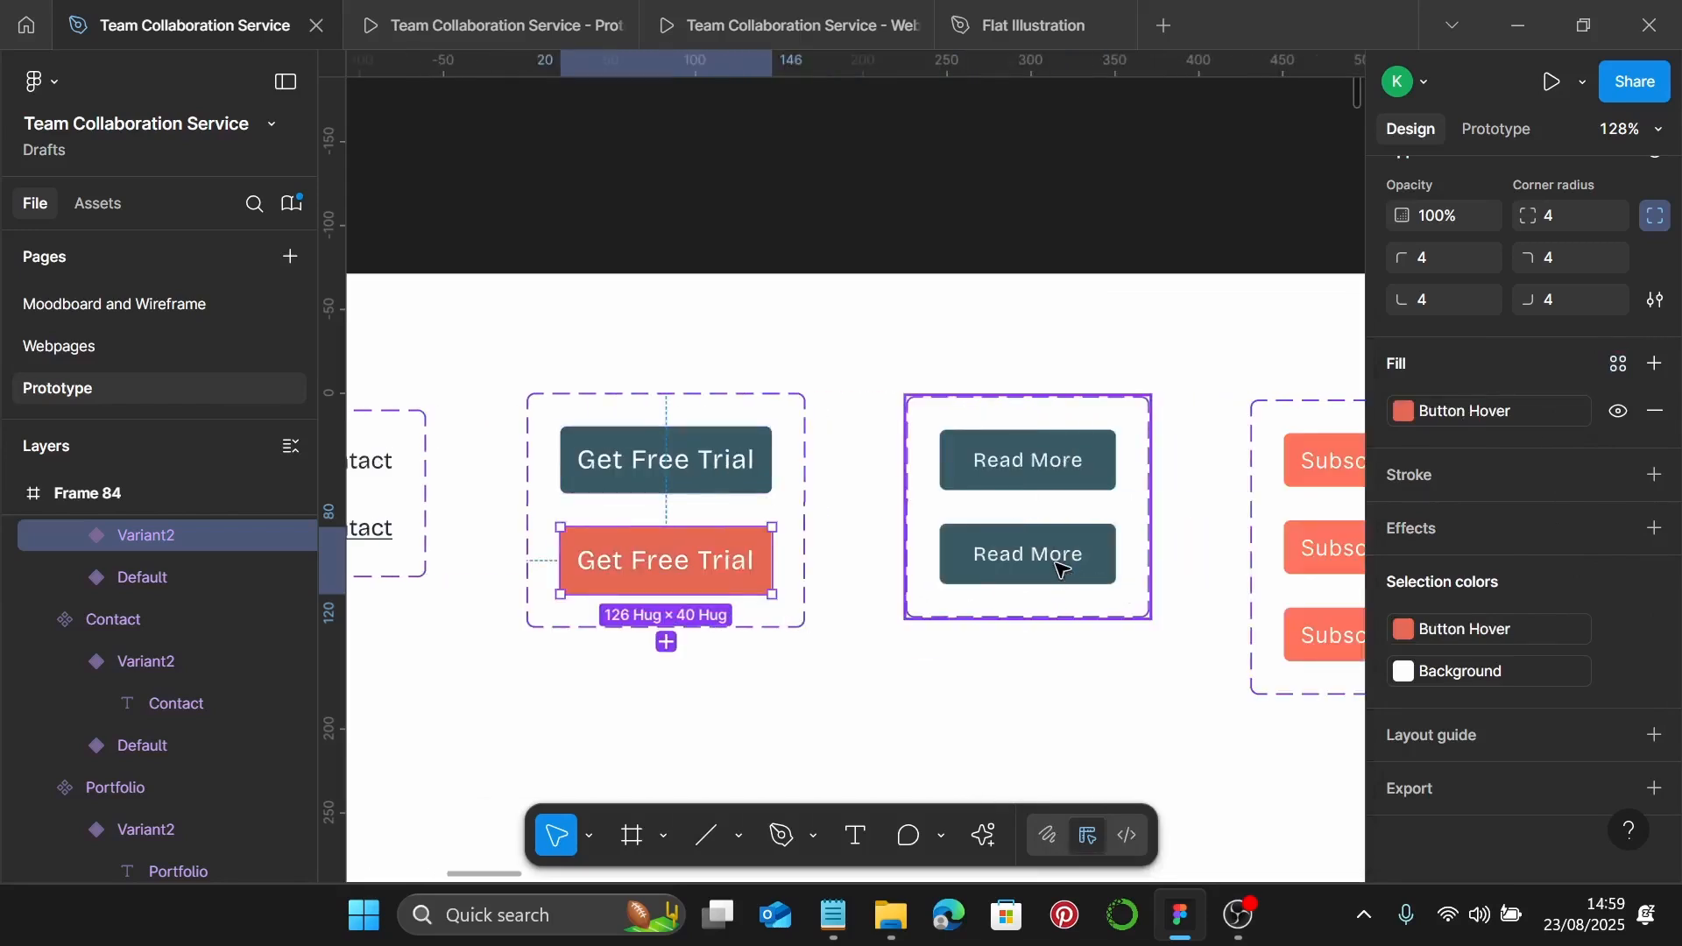
{"action": "left_click", "coordinate": [1062, 568]}
{"action": "left_click", "coordinate": [1062, 565]}
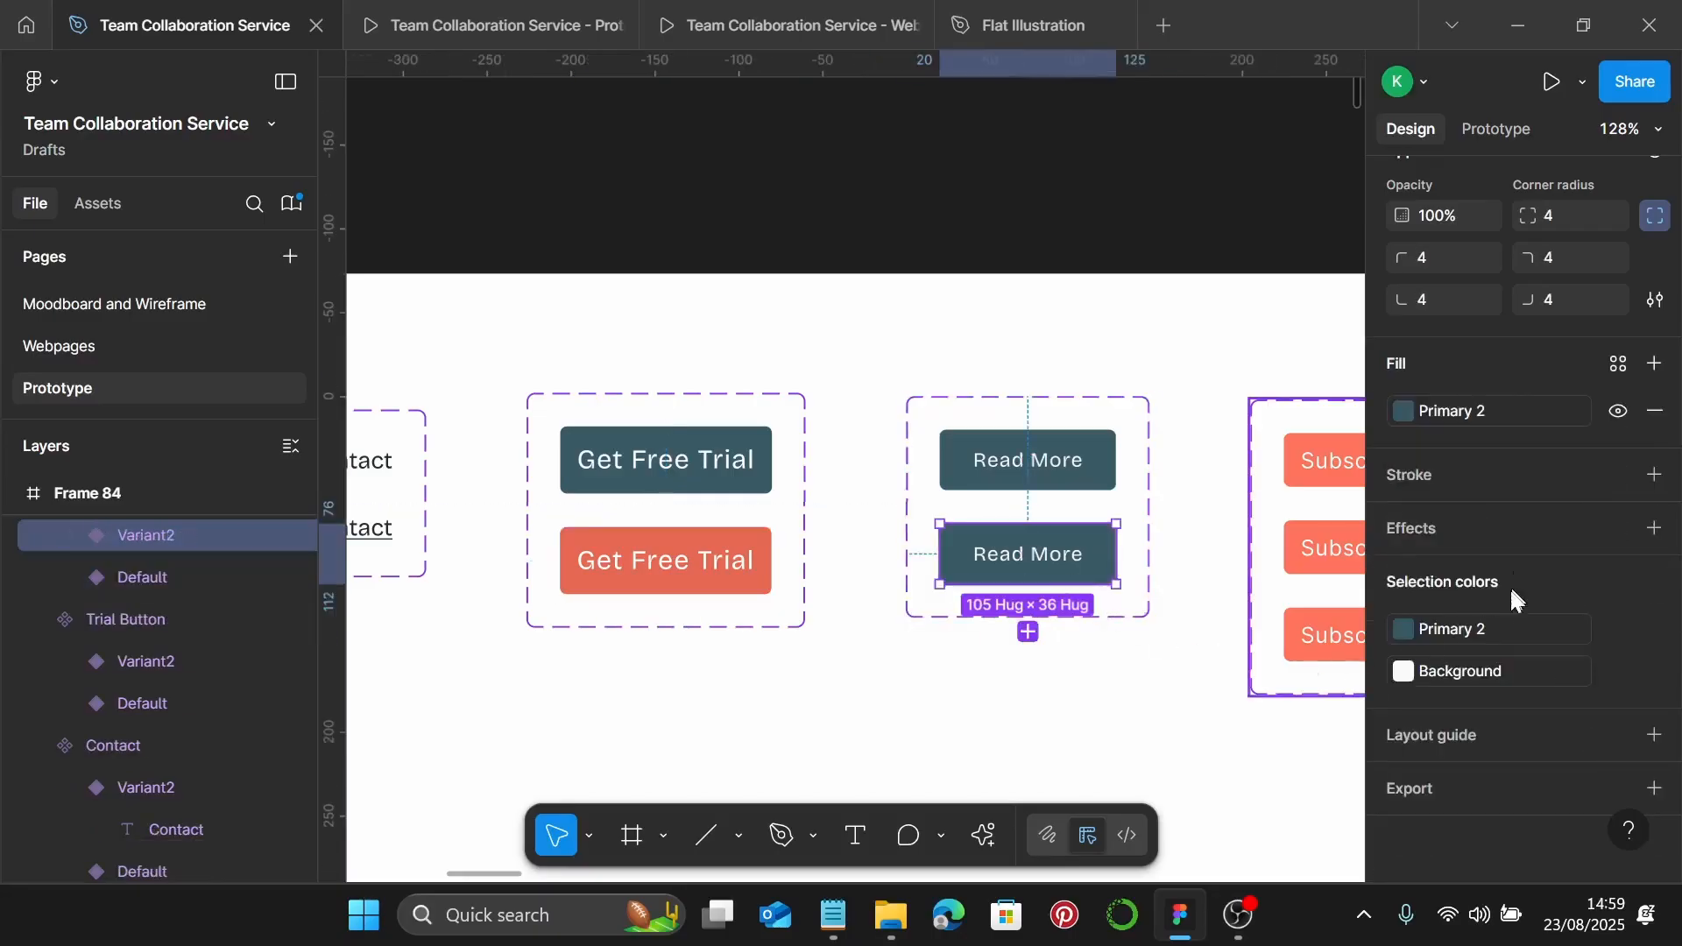
{"action": "left_click", "coordinate": [1612, 371]}
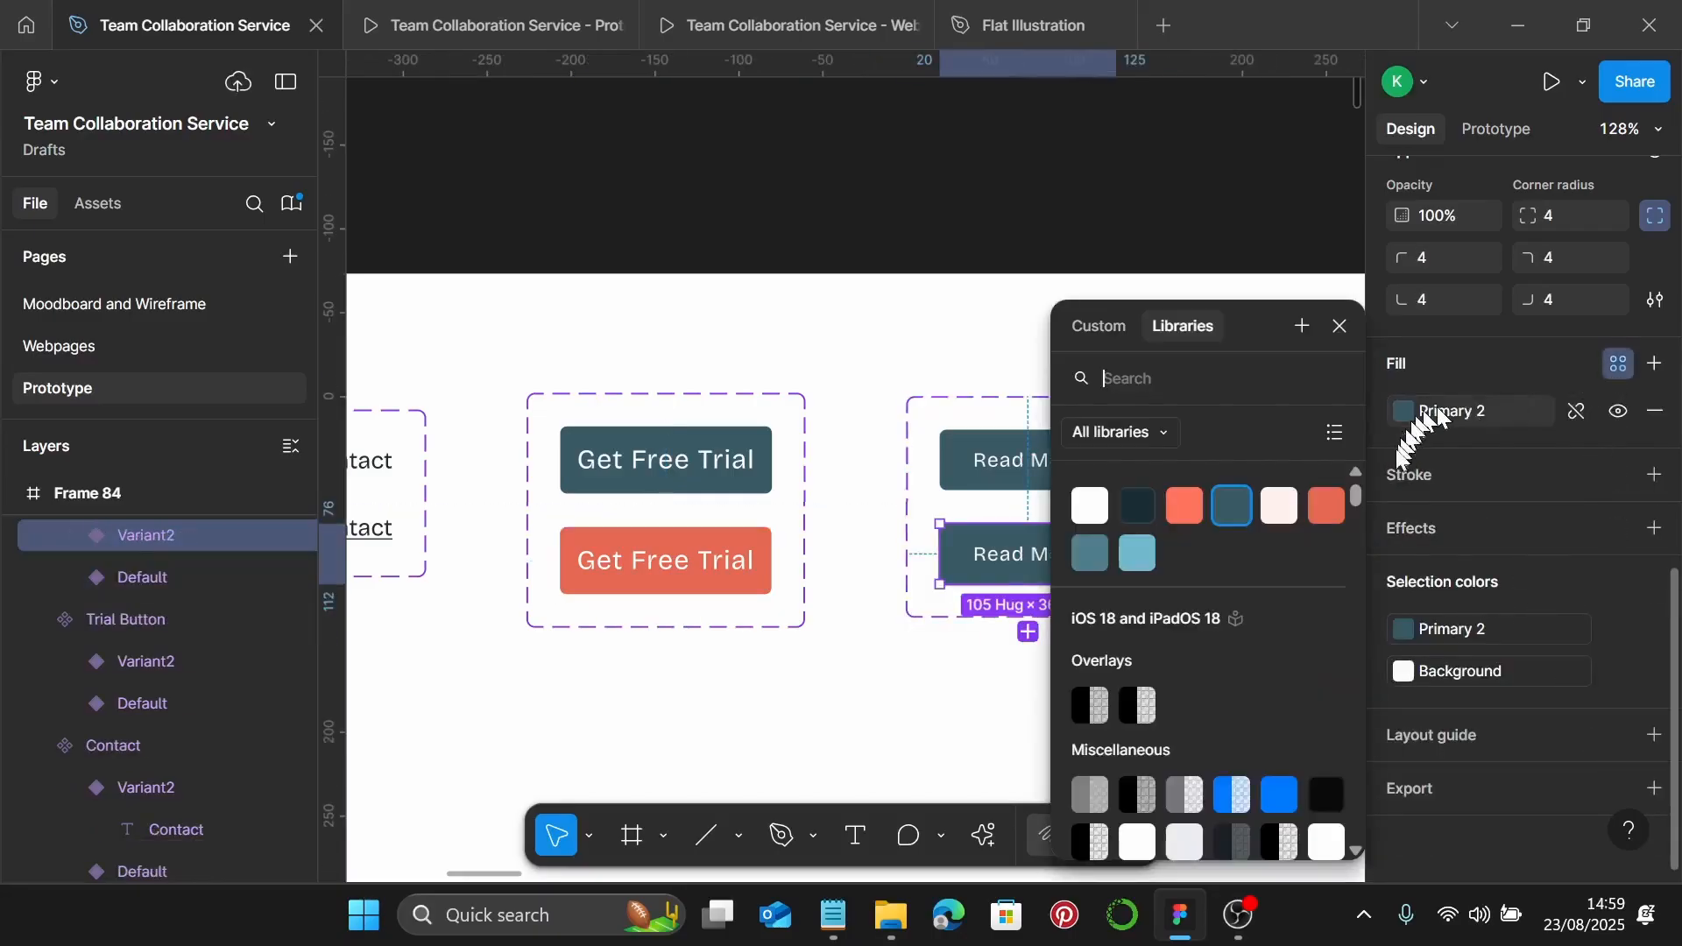
{"action": "left_click", "coordinate": [1276, 518]}
{"action": "double_click", "coordinate": [1019, 552]}
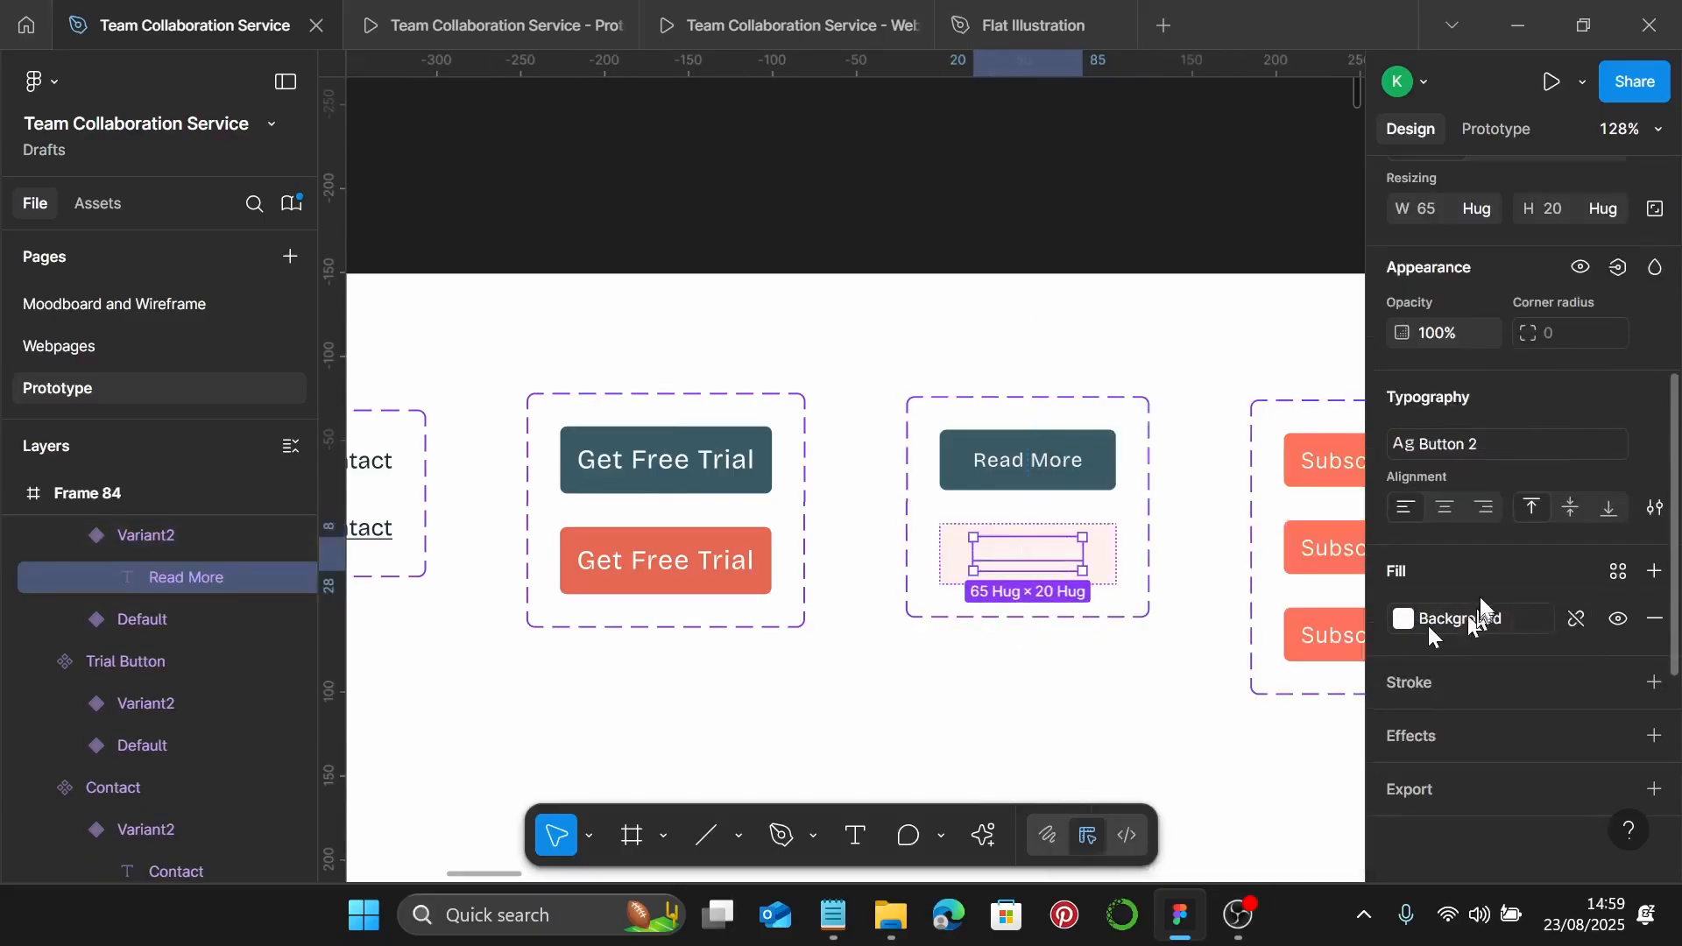
{"action": "left_click", "coordinate": [1617, 569]}
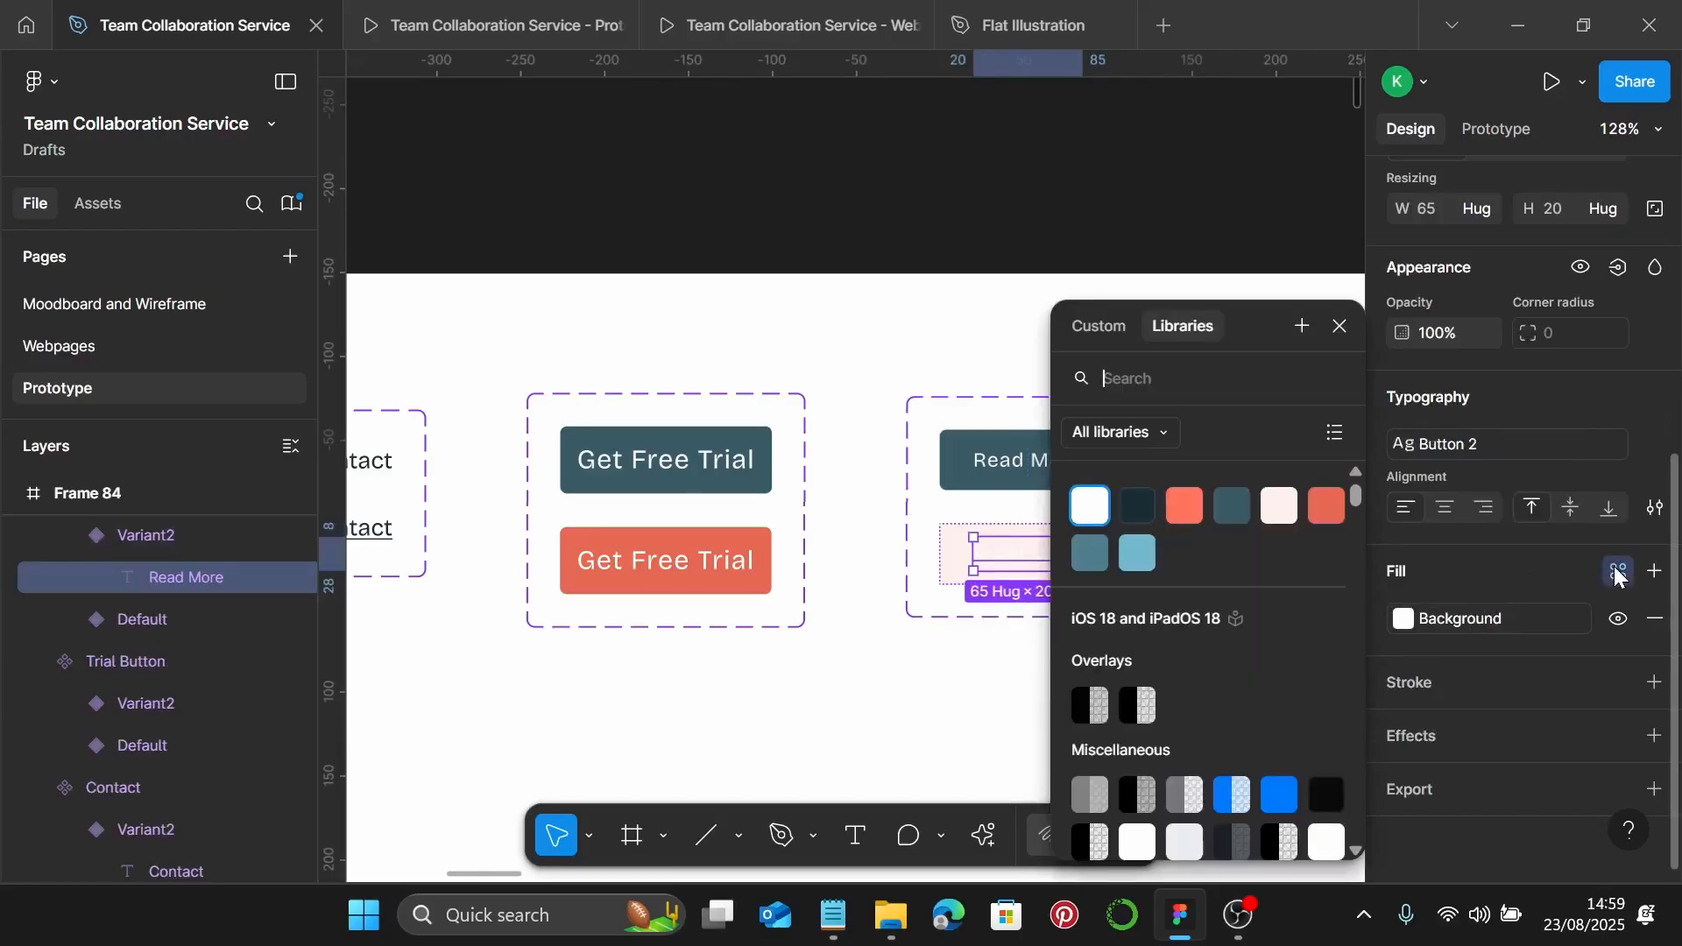
{"action": "left_click", "coordinate": [1139, 506]}
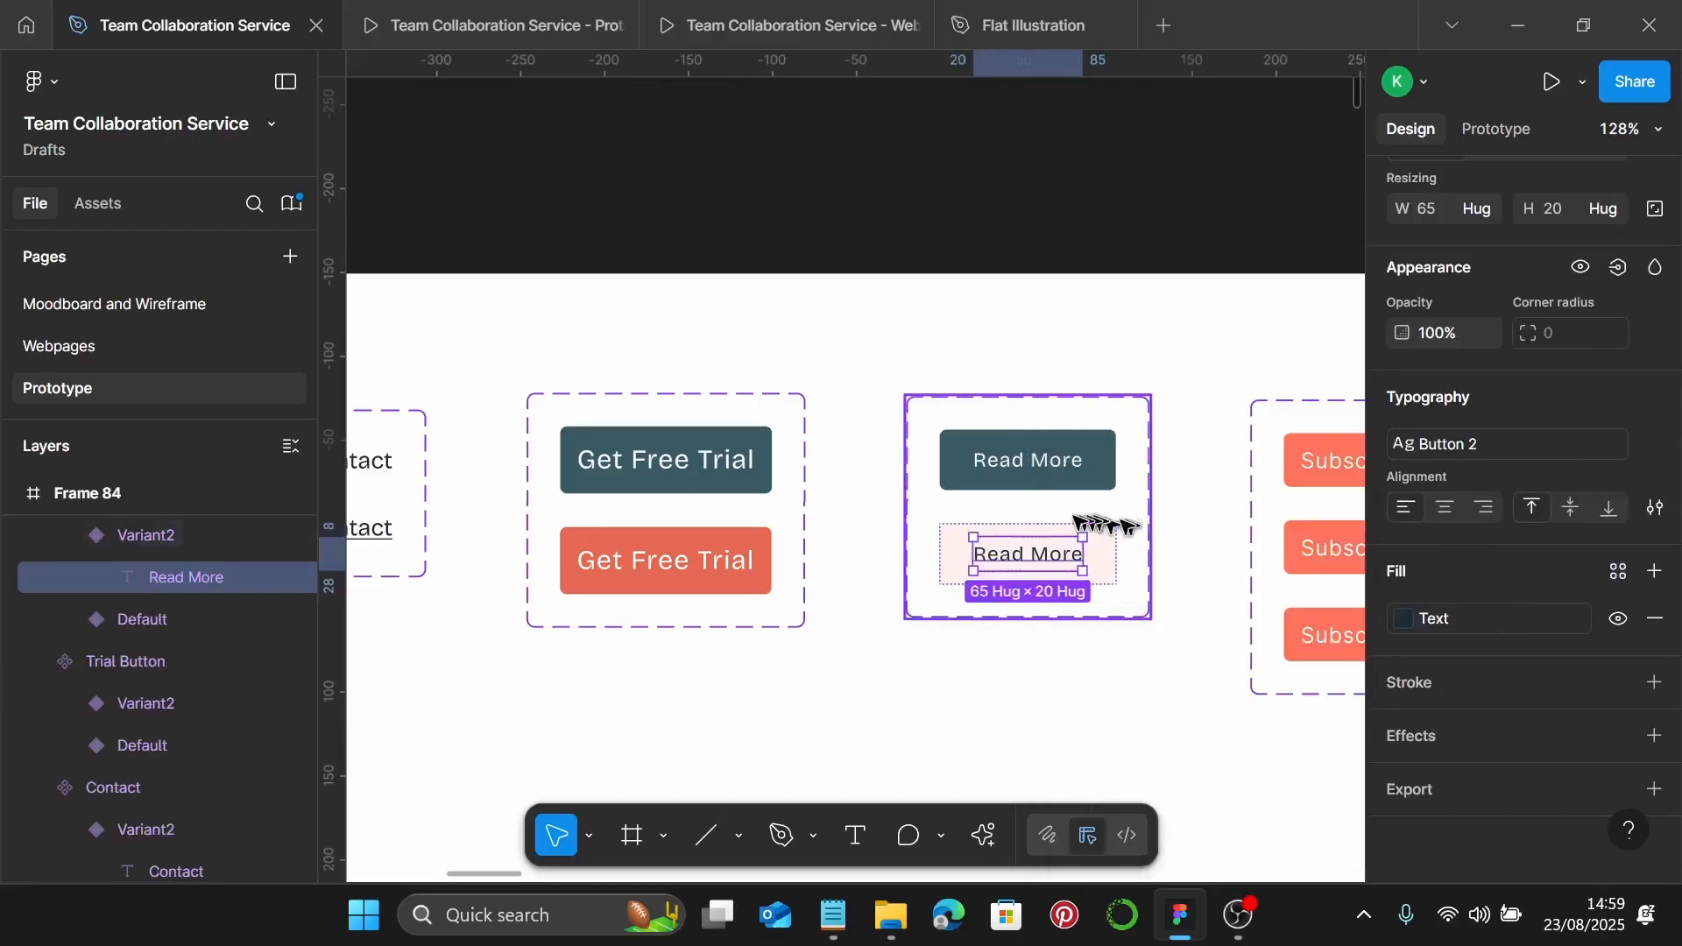
Set the fill of Variant2 in the Subscribe component set to the Button Hover colour style
{"action": "scroll", "coordinate": [1139, 526], "scroll_direction": "right", "scroll_amount": 5}
{"action": "scroll", "coordinate": [998, 524], "scroll_direction": "right", "scroll_amount": 3}
{"action": "left_click", "coordinate": [969, 558]}
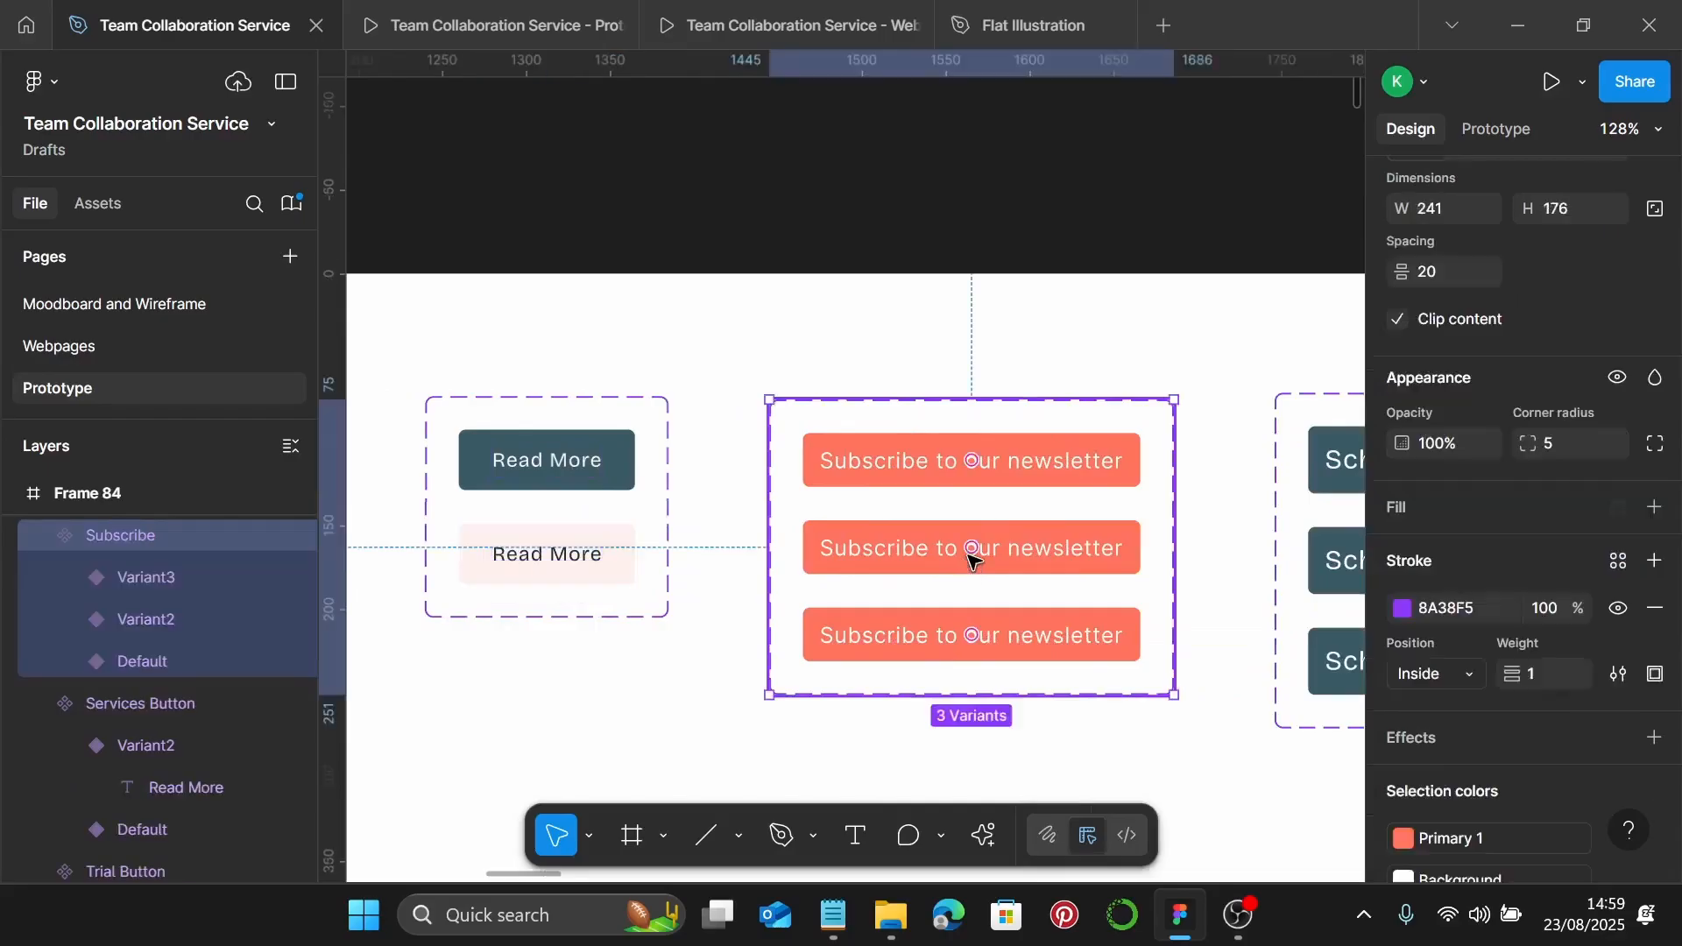
{"action": "left_click", "coordinate": [969, 550]}
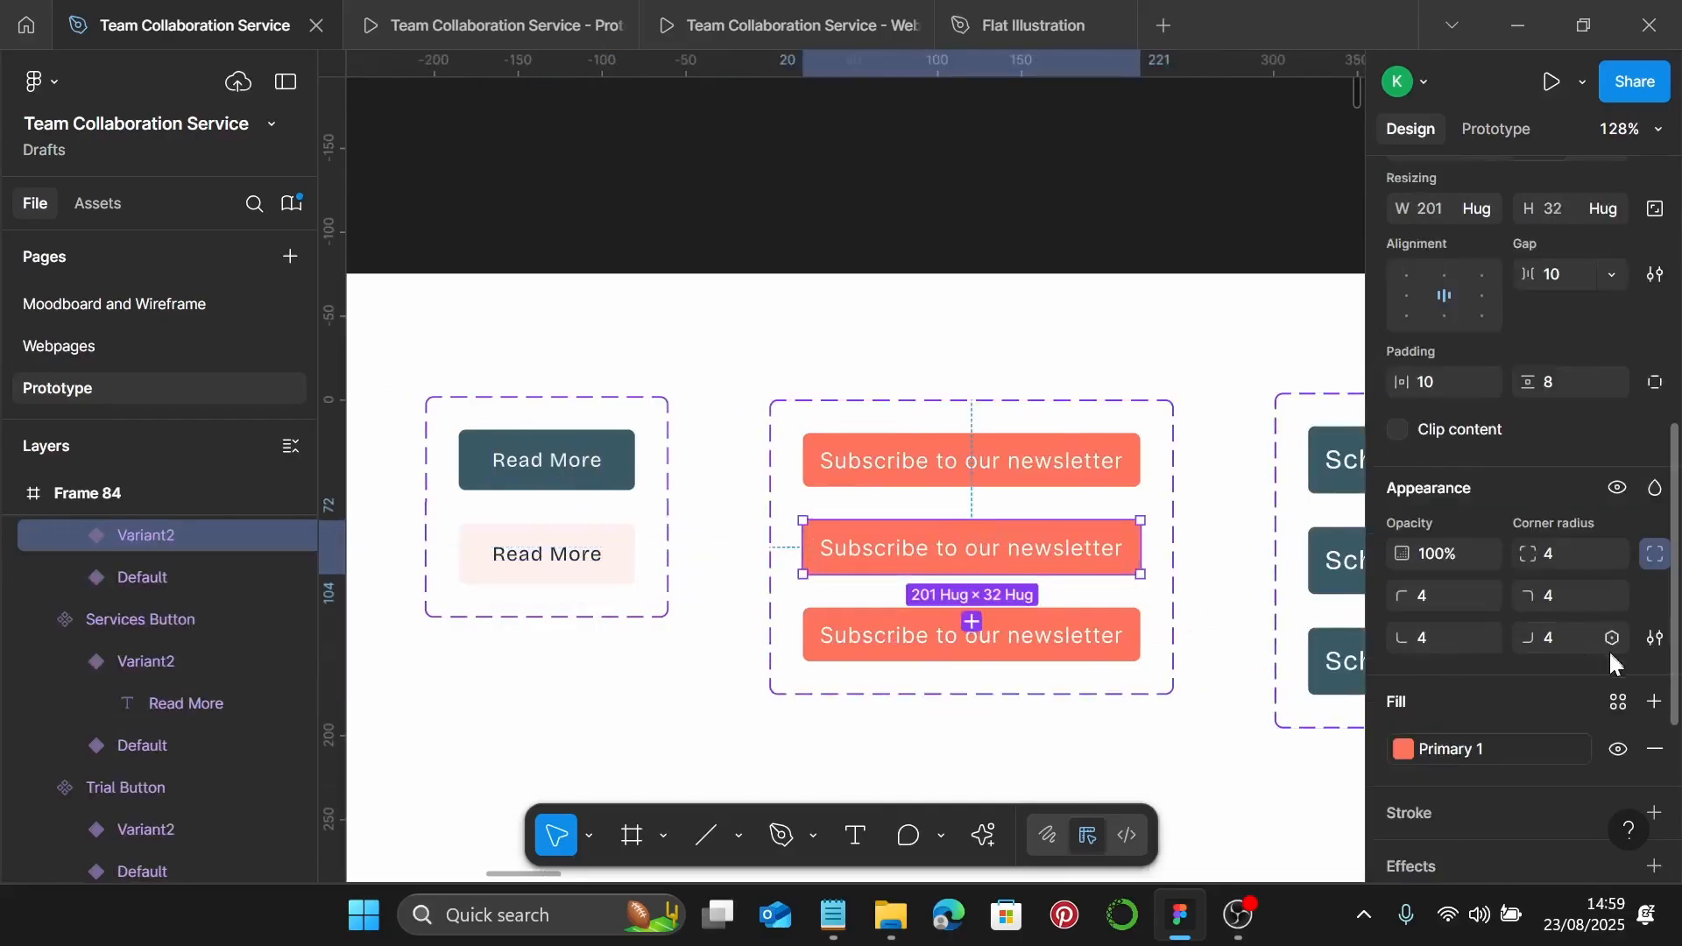
{"action": "left_click", "coordinate": [1608, 708]}
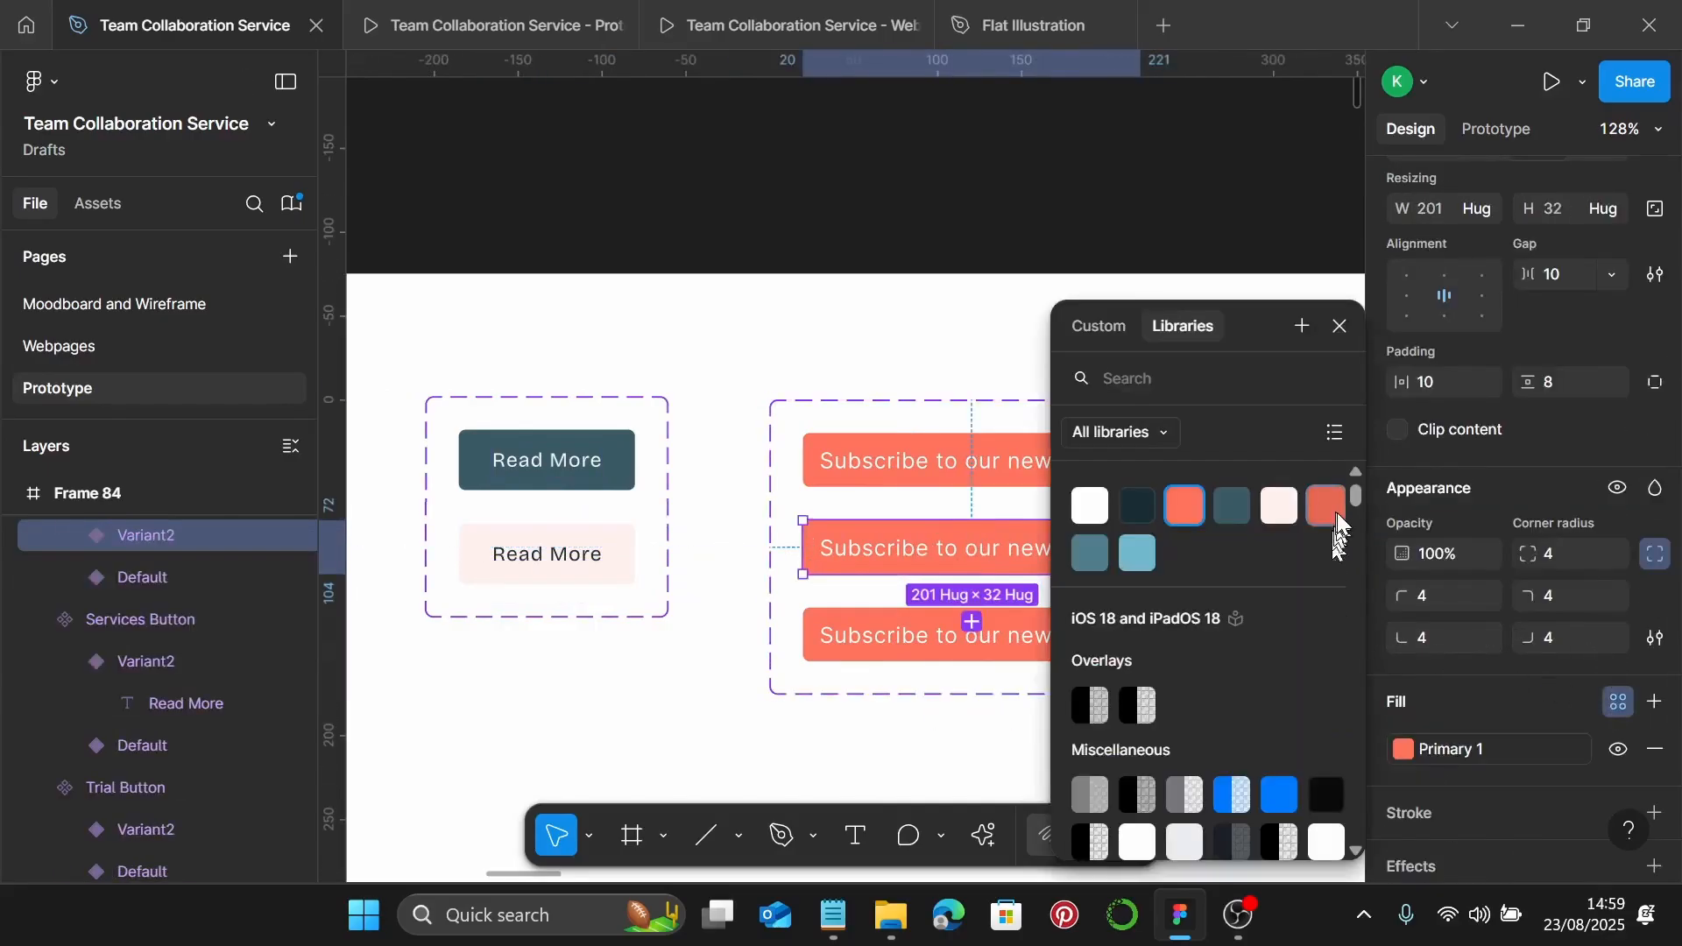
{"action": "left_click", "coordinate": [1327, 508]}
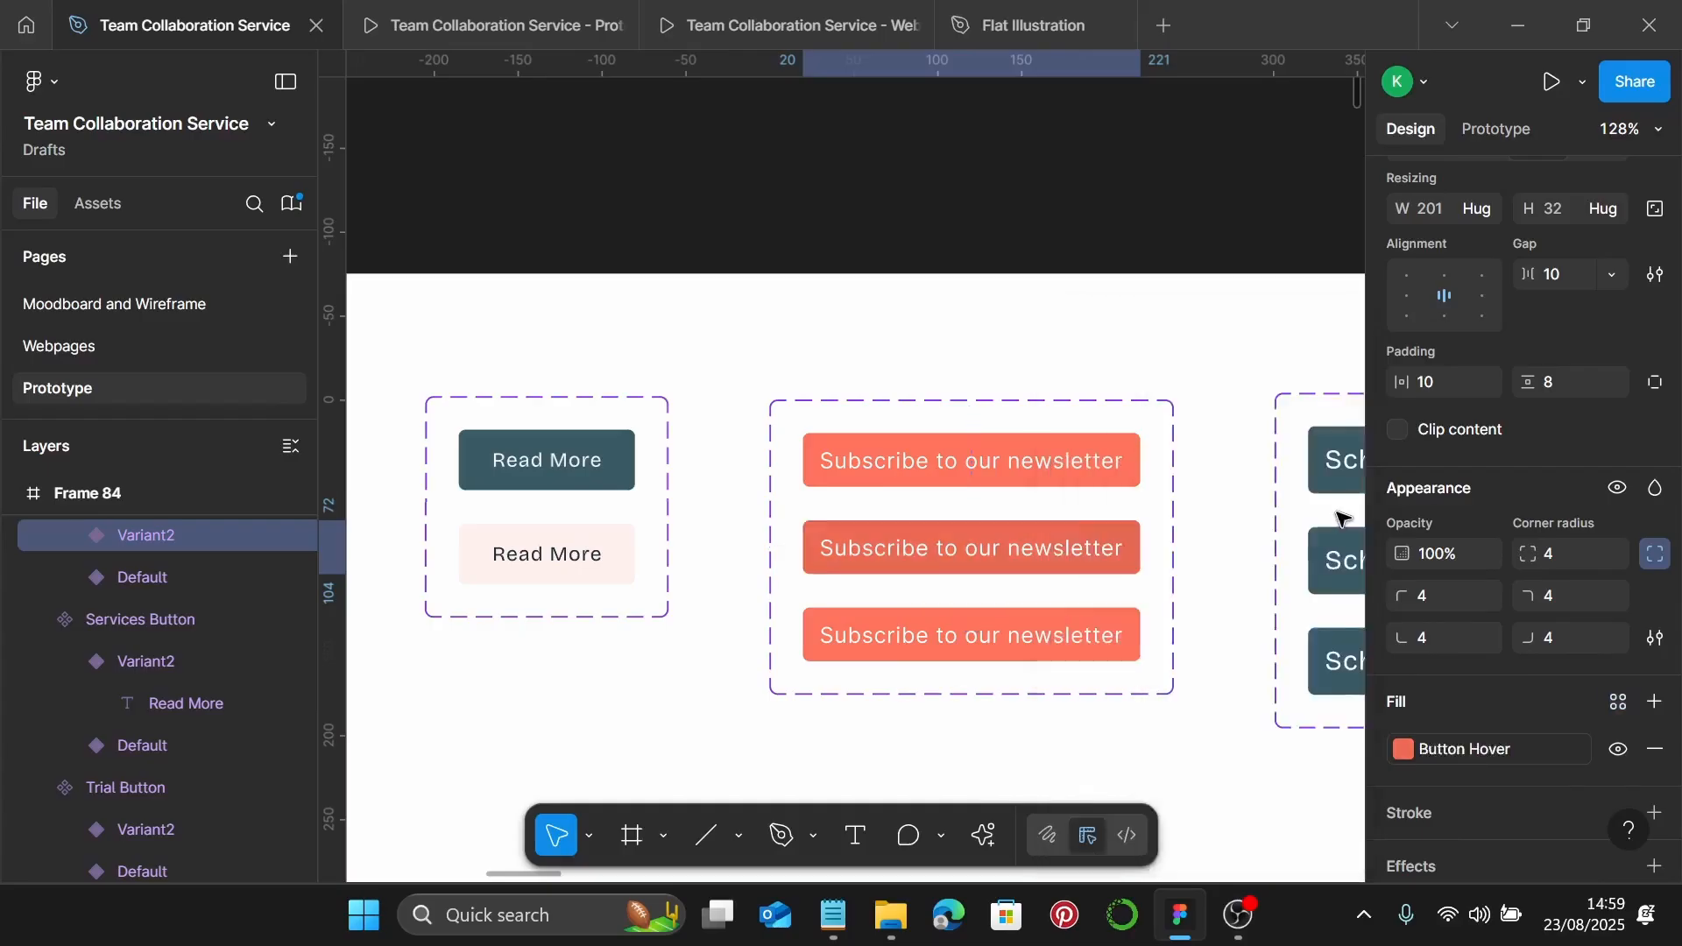
Set the fill of Variant3 in the Subscribe component set to the Secondary colour style
{"action": "left_click", "coordinate": [1032, 657]}
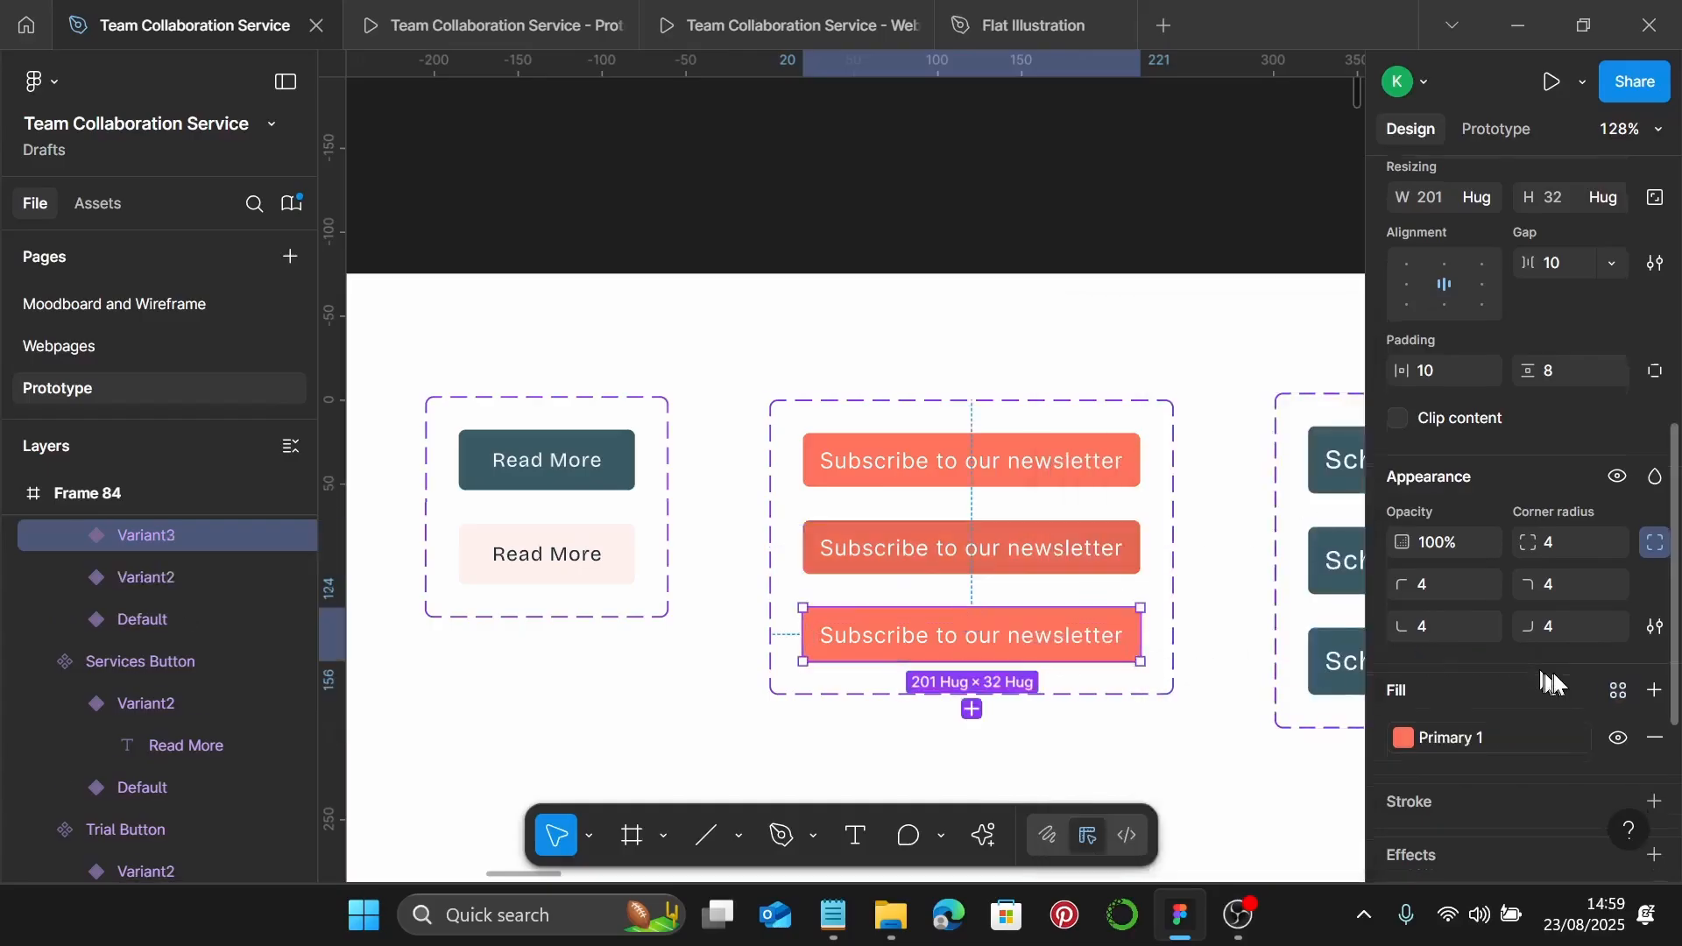
{"action": "scroll", "coordinate": [1553, 673], "scroll_direction": "down", "scroll_amount": 3}
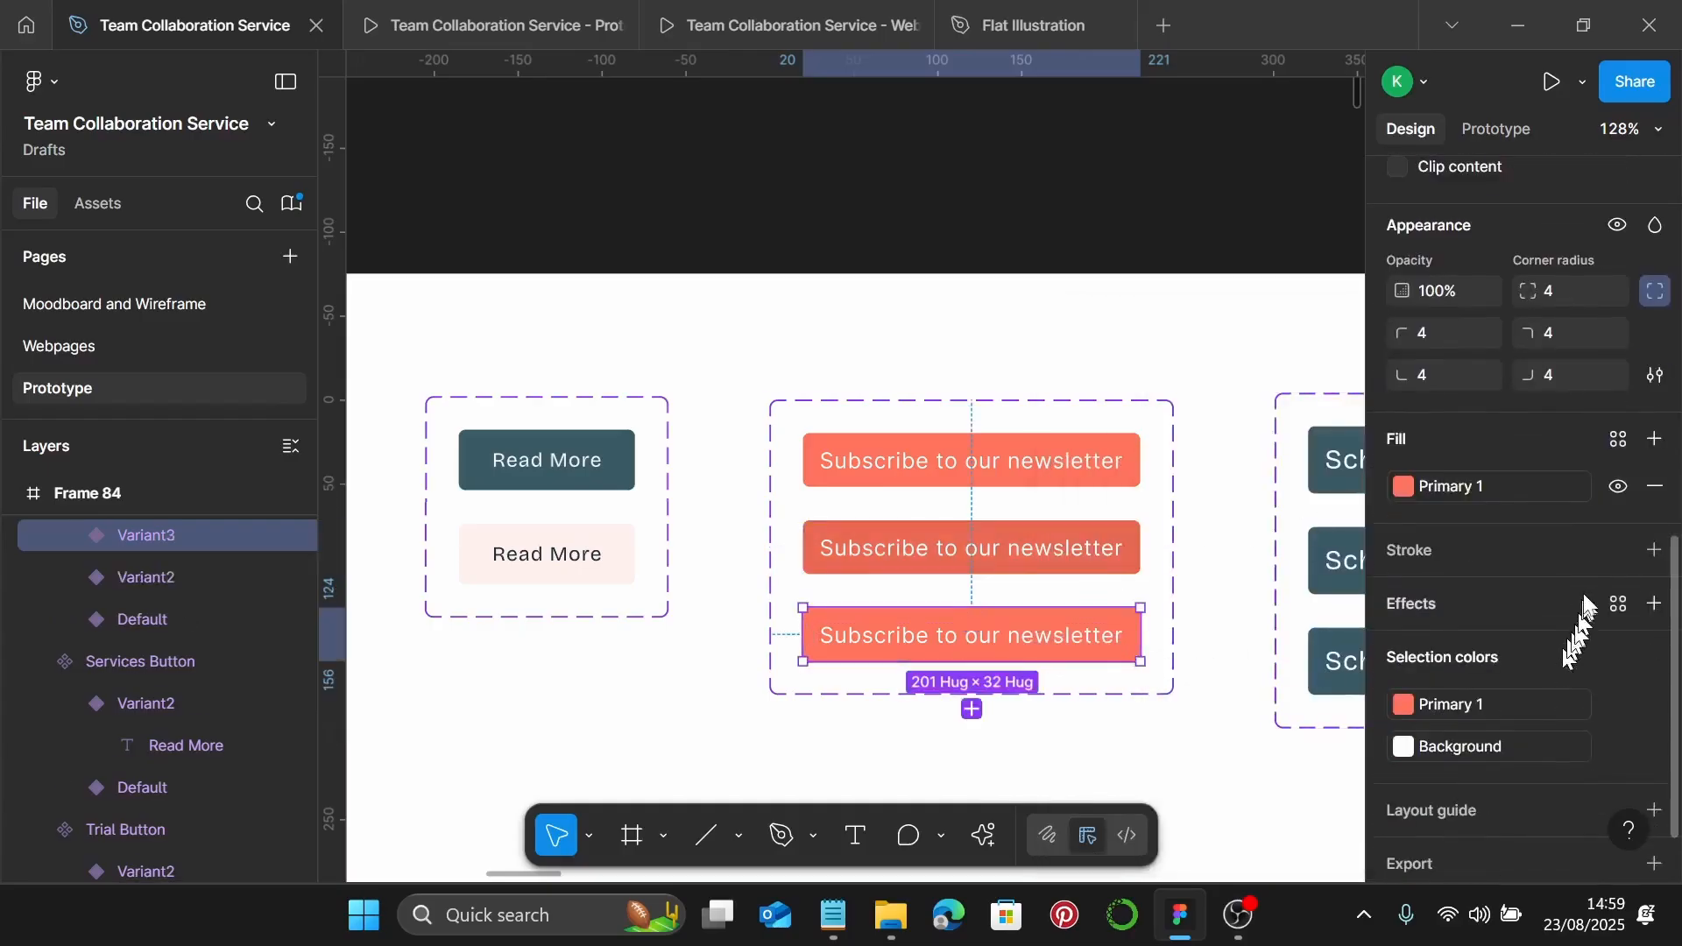
{"action": "left_click", "coordinate": [1616, 438]}
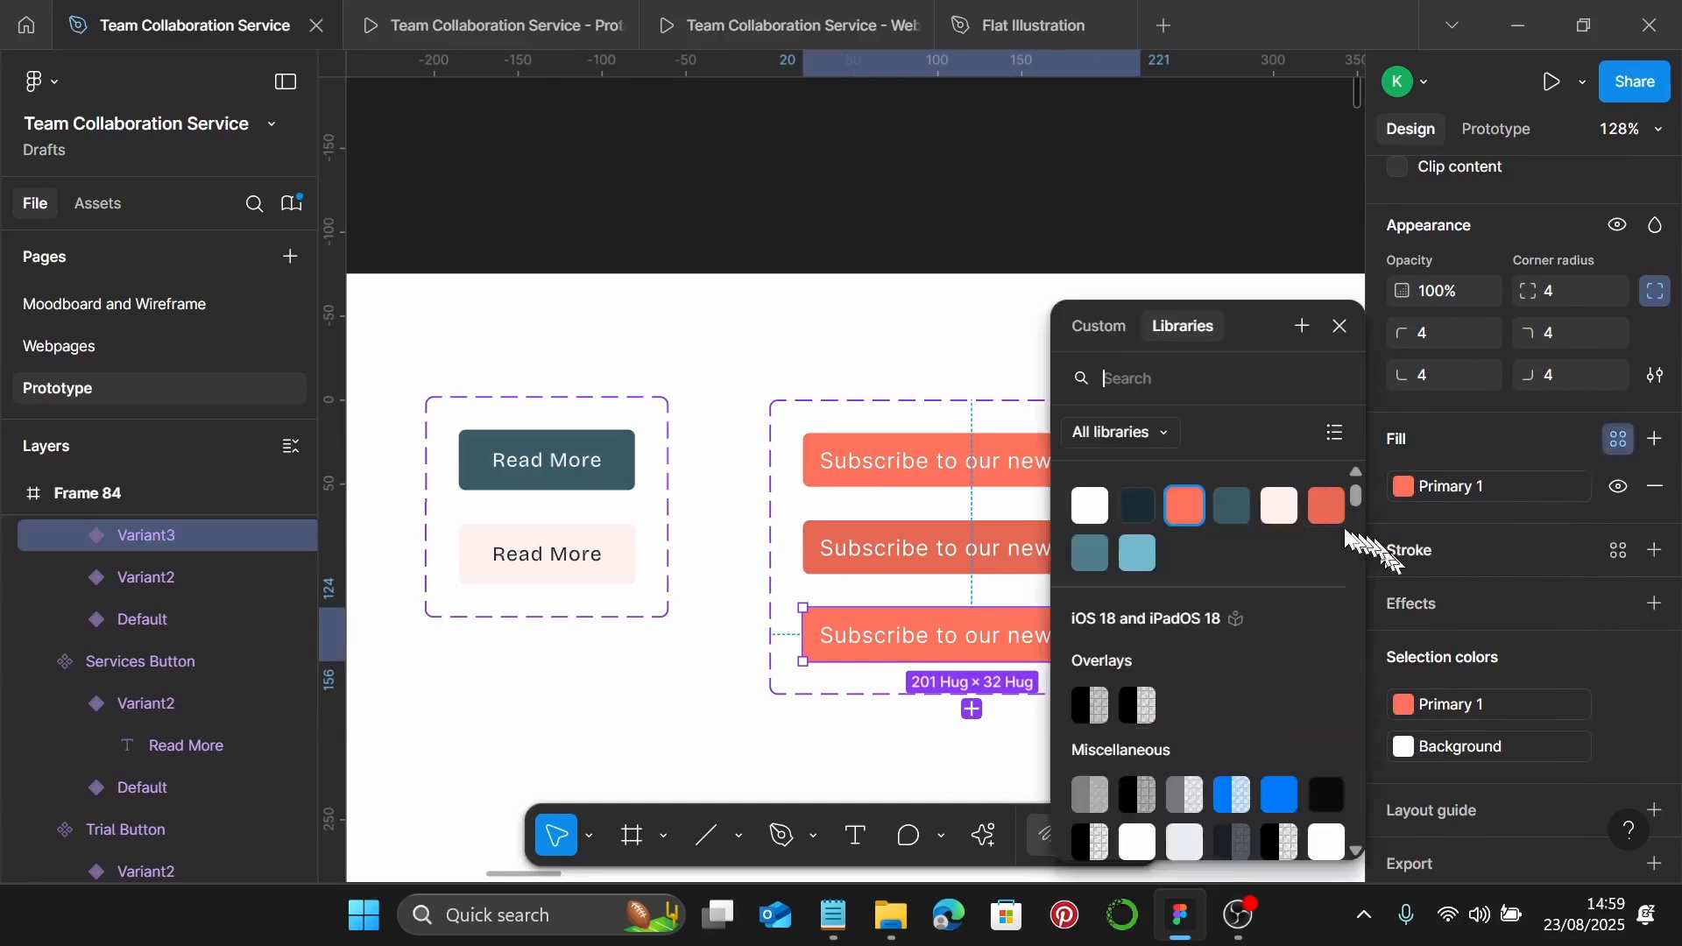
{"action": "left_click", "coordinate": [1280, 510]}
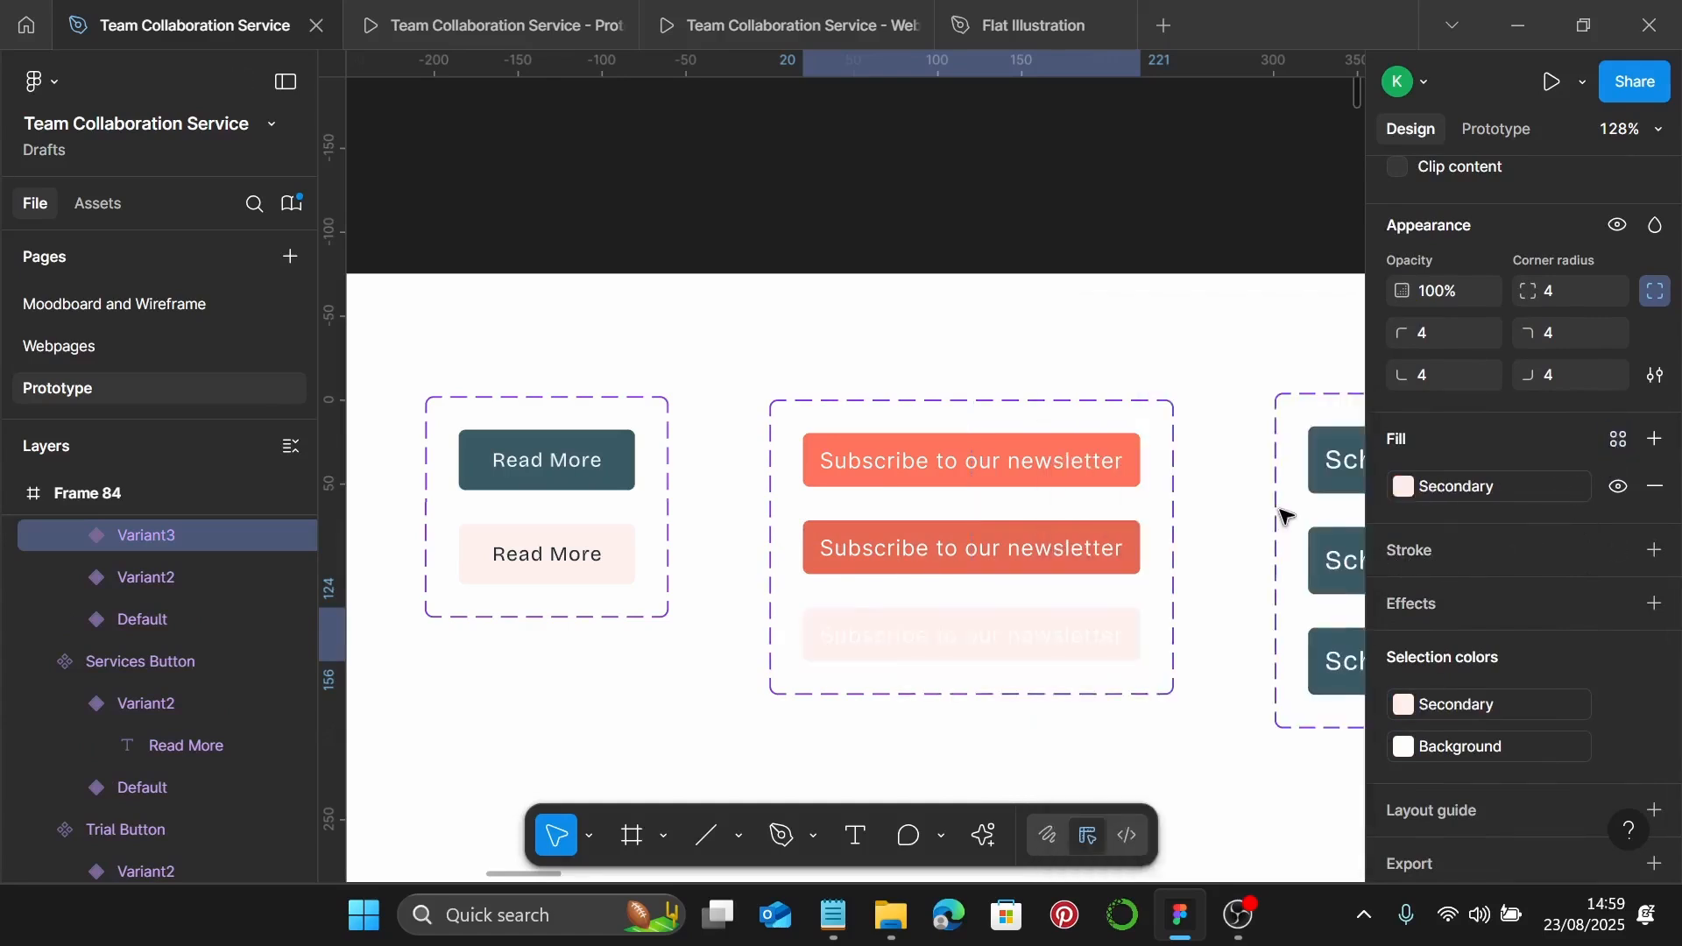
Set the label colour of Variant3 in the Subscribe component set to the Text colour style
{"action": "double_click", "coordinate": [1036, 637]}
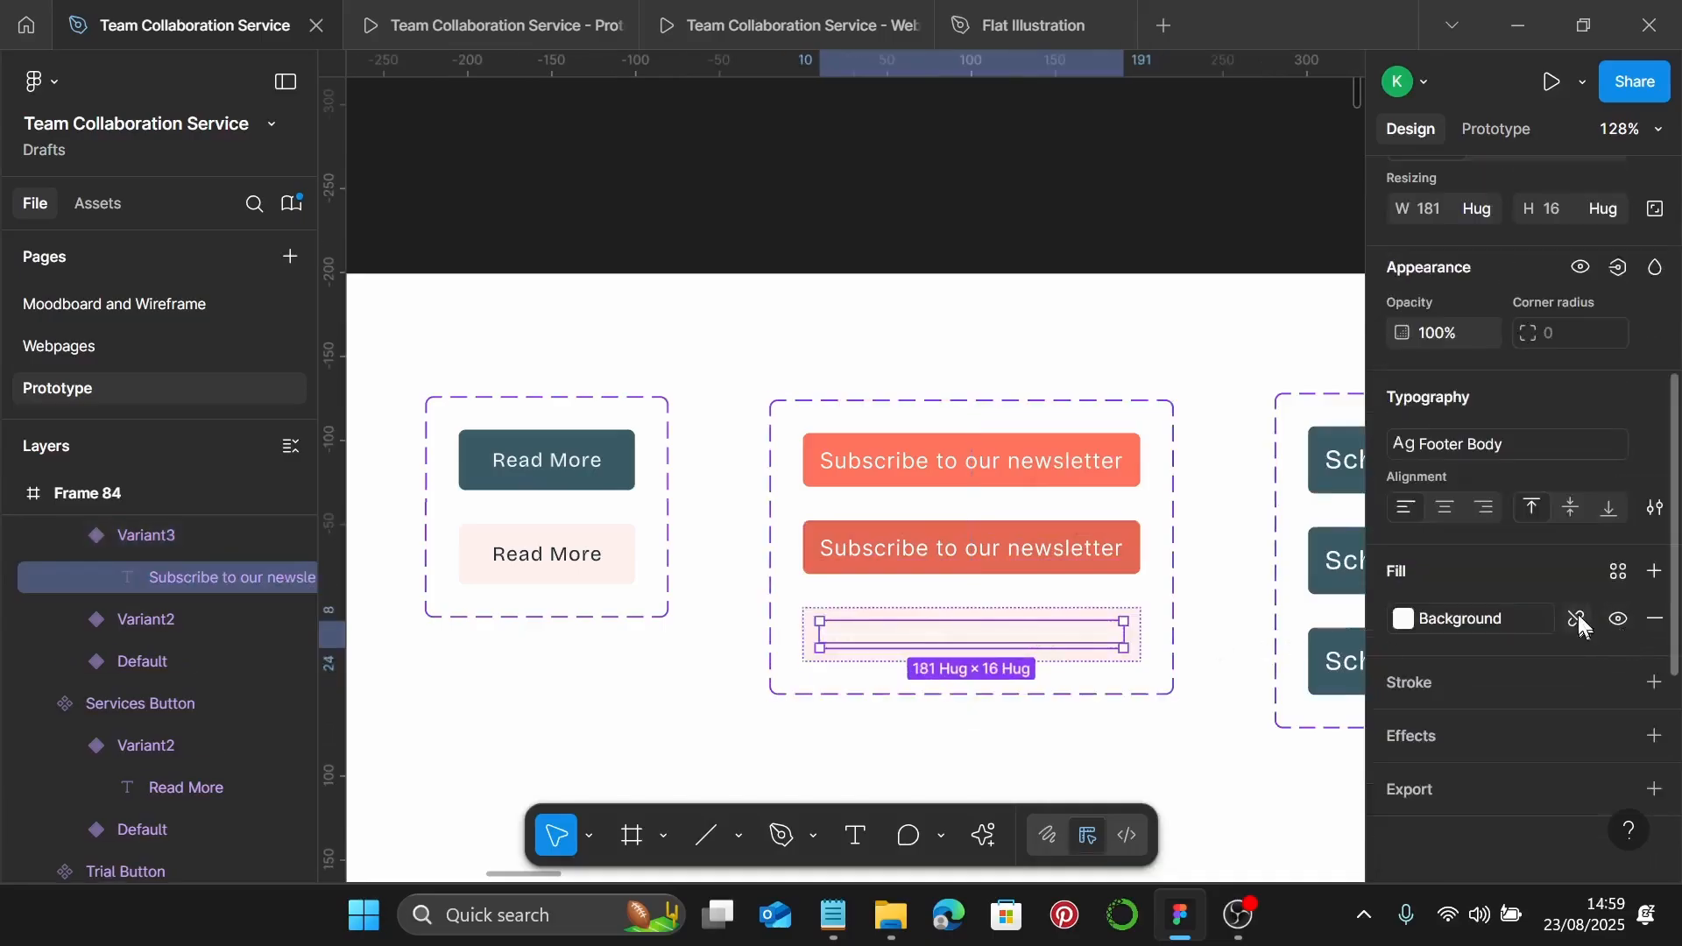
{"action": "left_click", "coordinate": [1619, 575]}
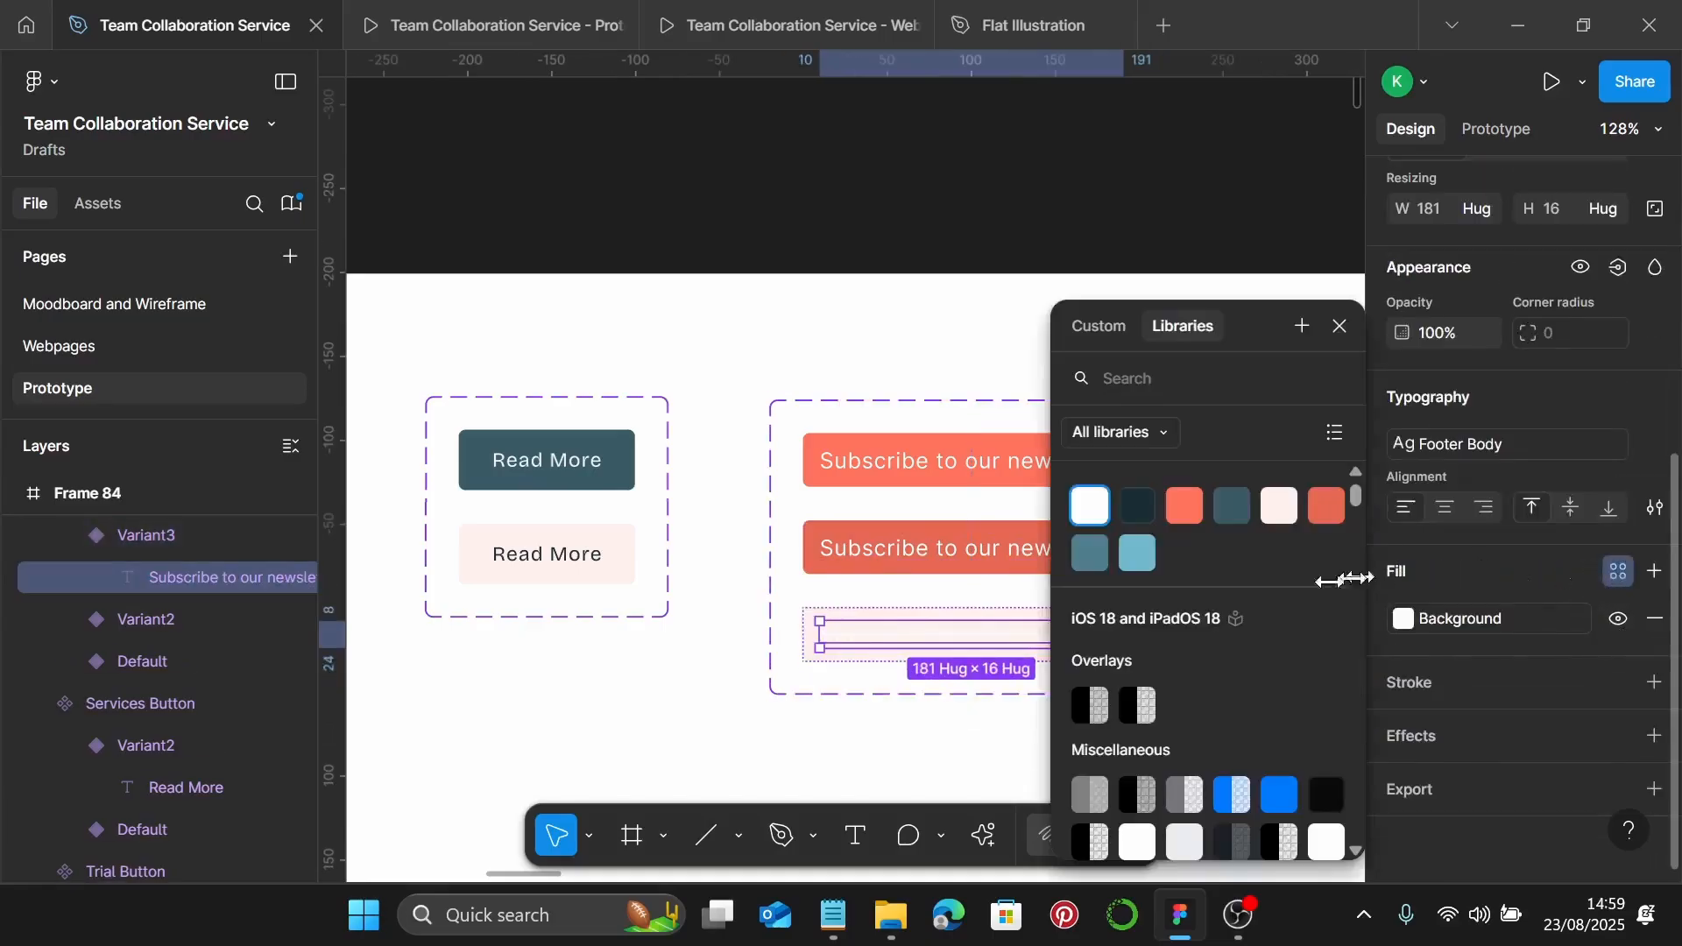
{"action": "left_click", "coordinate": [1134, 508]}
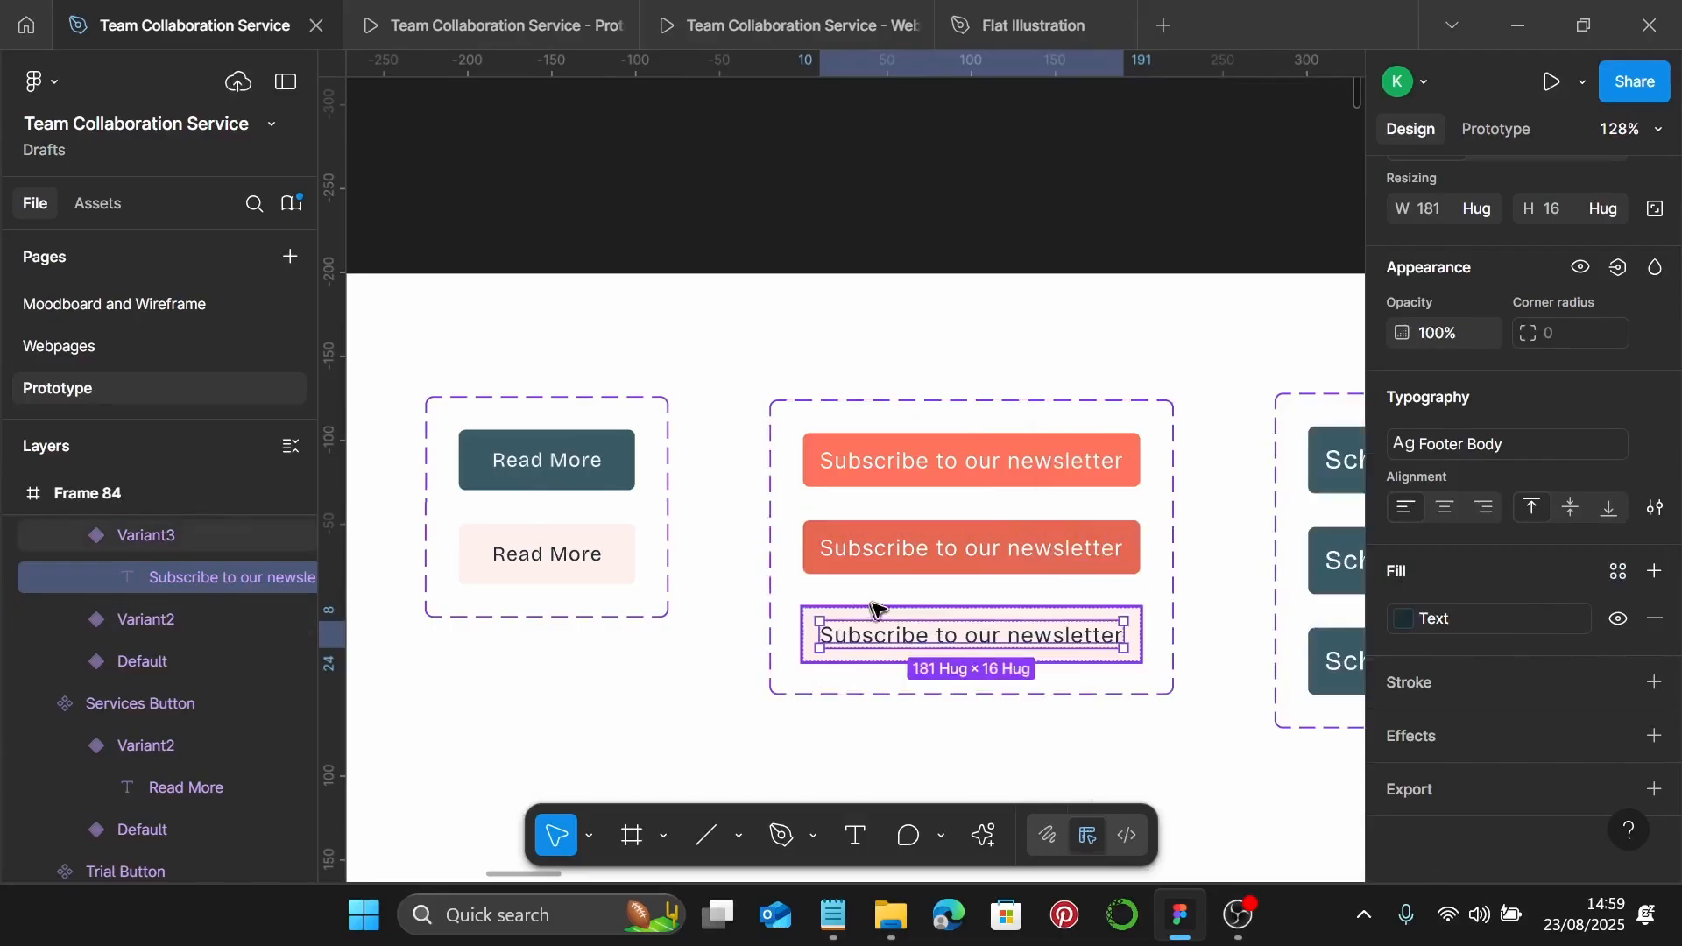
Set the fill of Variant2 in the Schedule Button component set to the Button Hover colour style
{"action": "scroll", "coordinate": [839, 624], "scroll_direction": "right", "scroll_amount": 4}
{"action": "scroll", "coordinate": [839, 624], "scroll_direction": "right", "scroll_amount": 2}
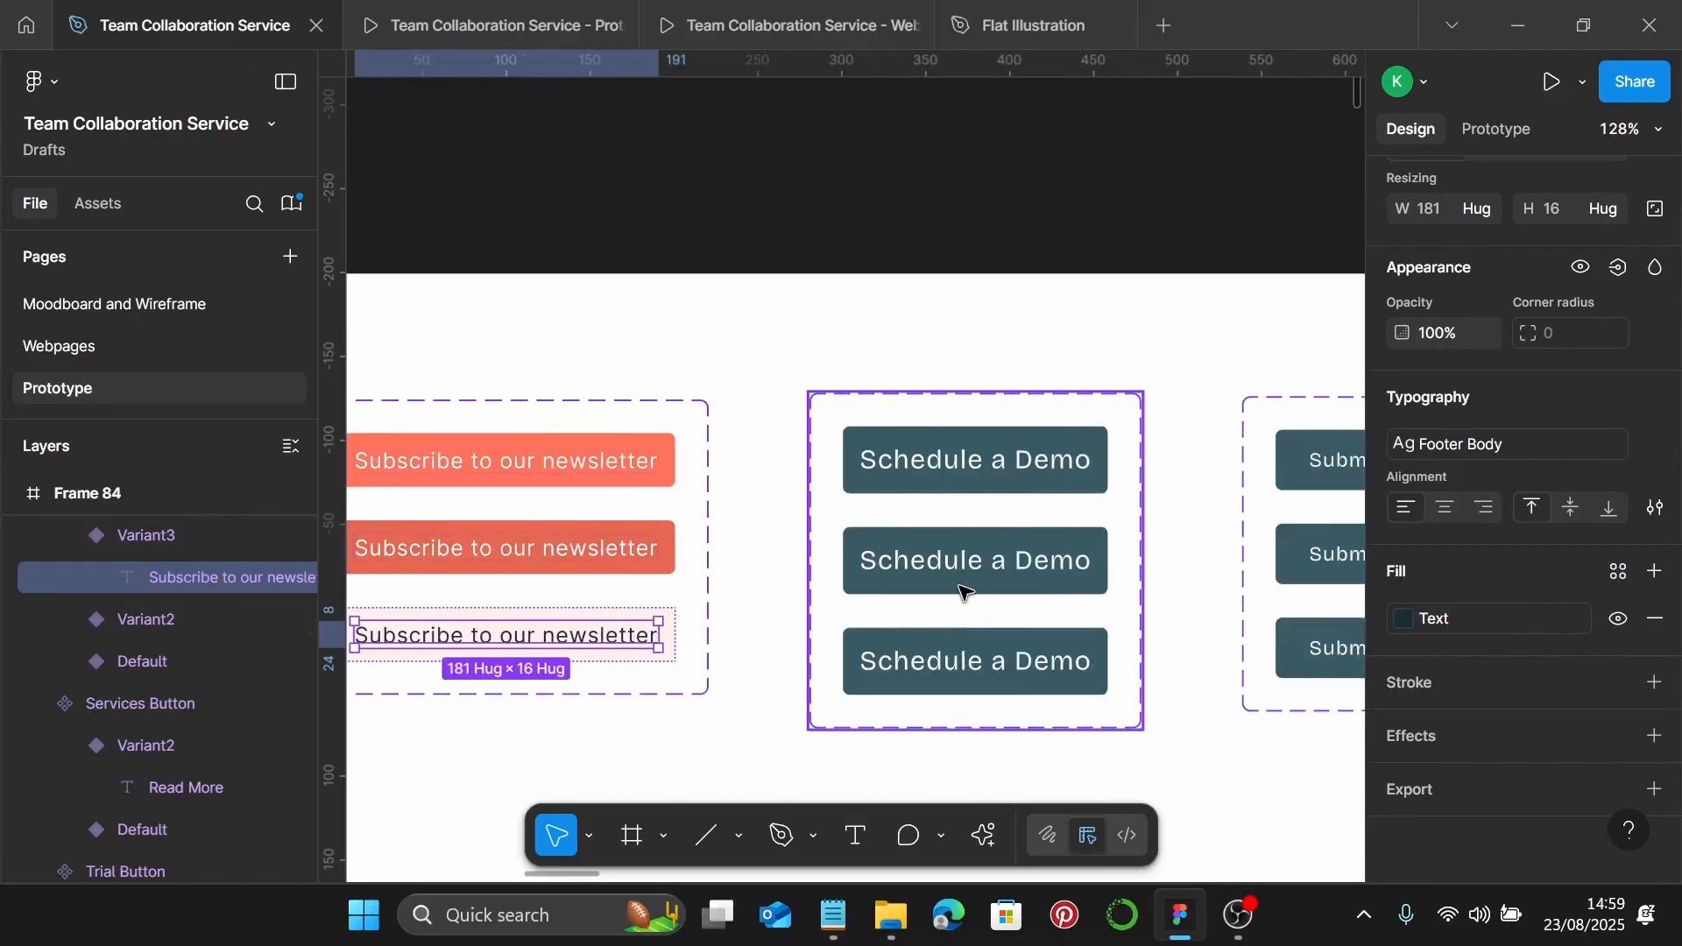
{"action": "left_click", "coordinate": [1005, 578]}
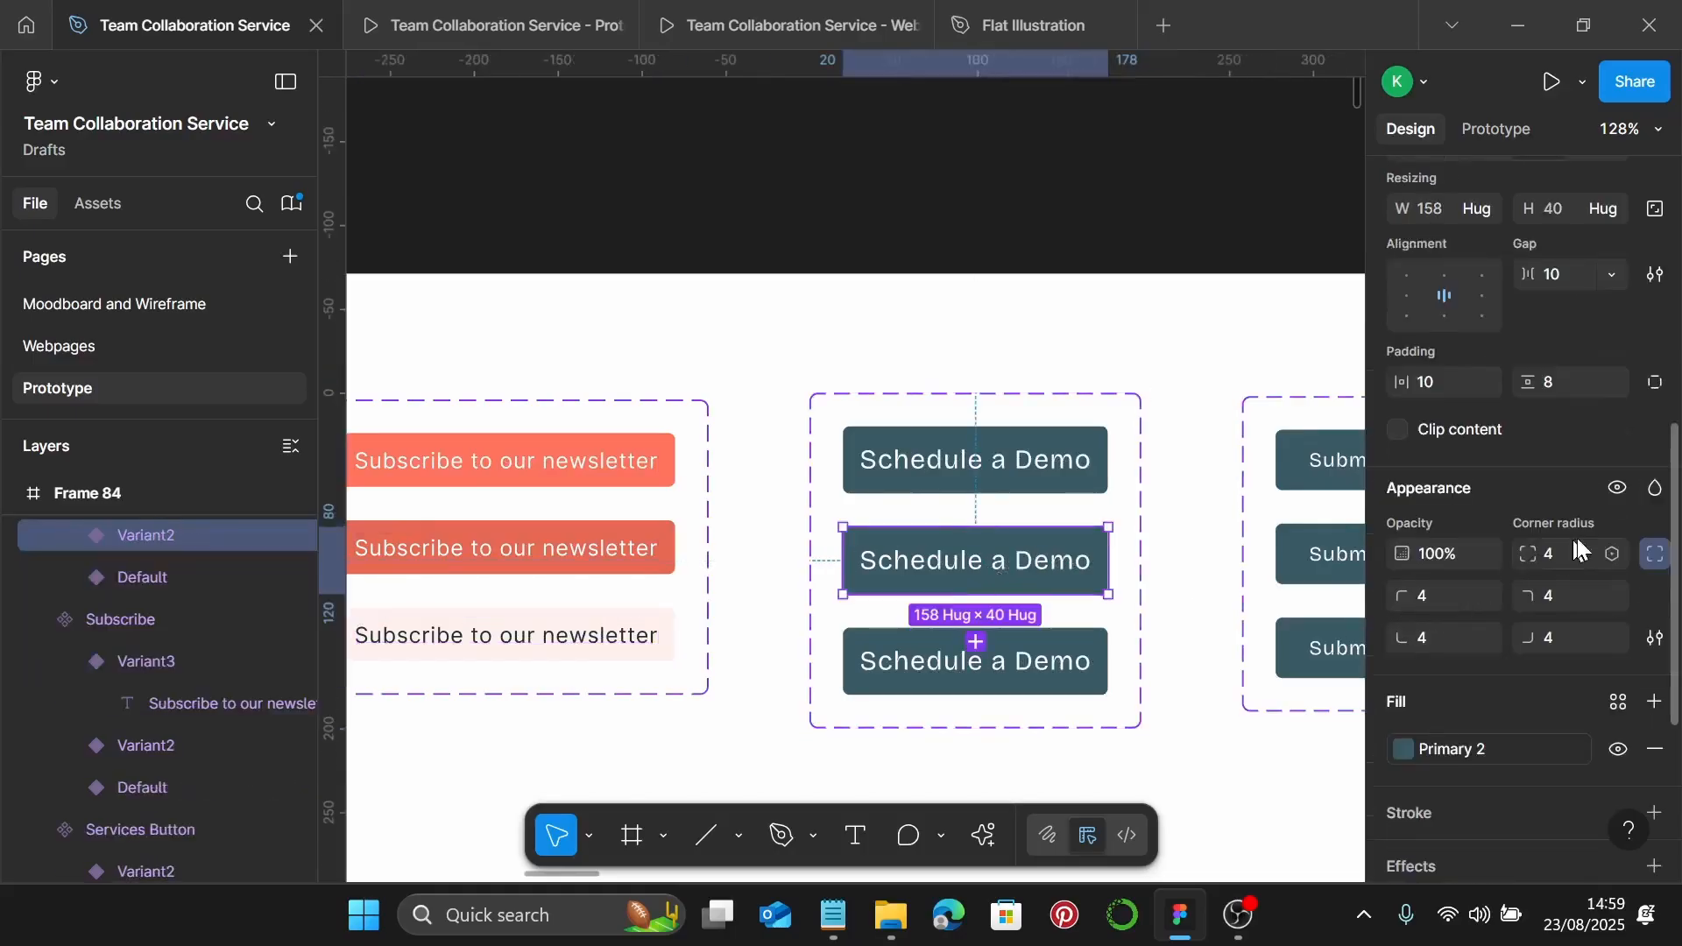
{"action": "scroll", "coordinate": [1577, 543], "scroll_direction": "down", "scroll_amount": 4}
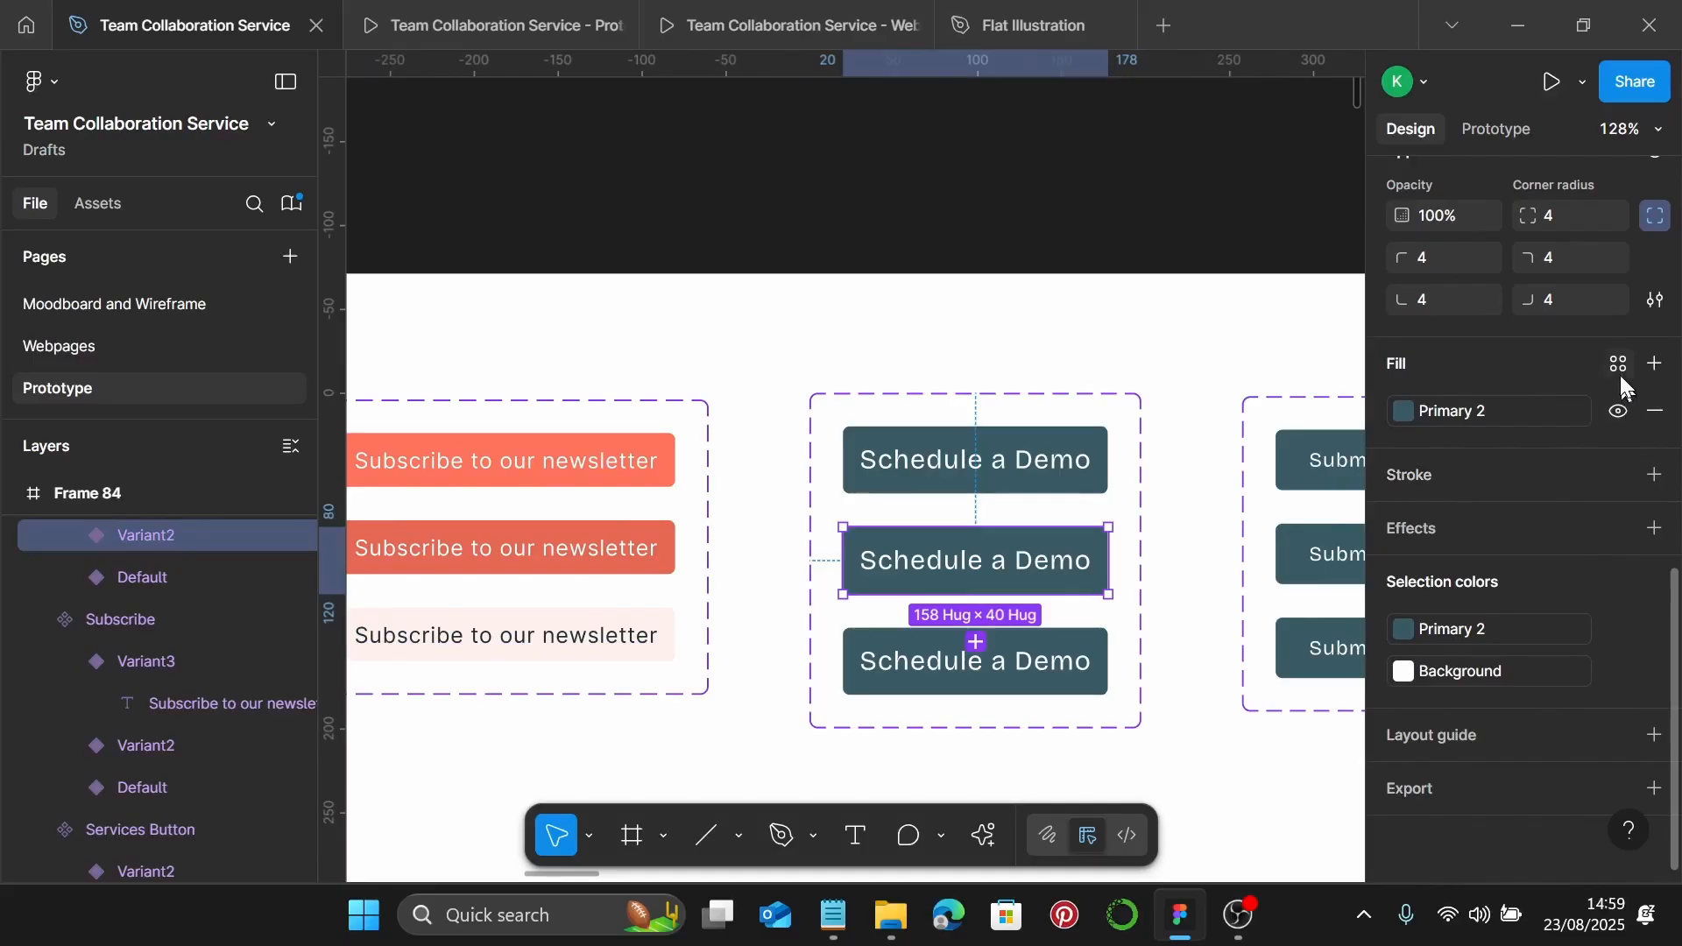
{"action": "left_click", "coordinate": [1619, 368]}
{"action": "left_click", "coordinate": [1320, 501]}
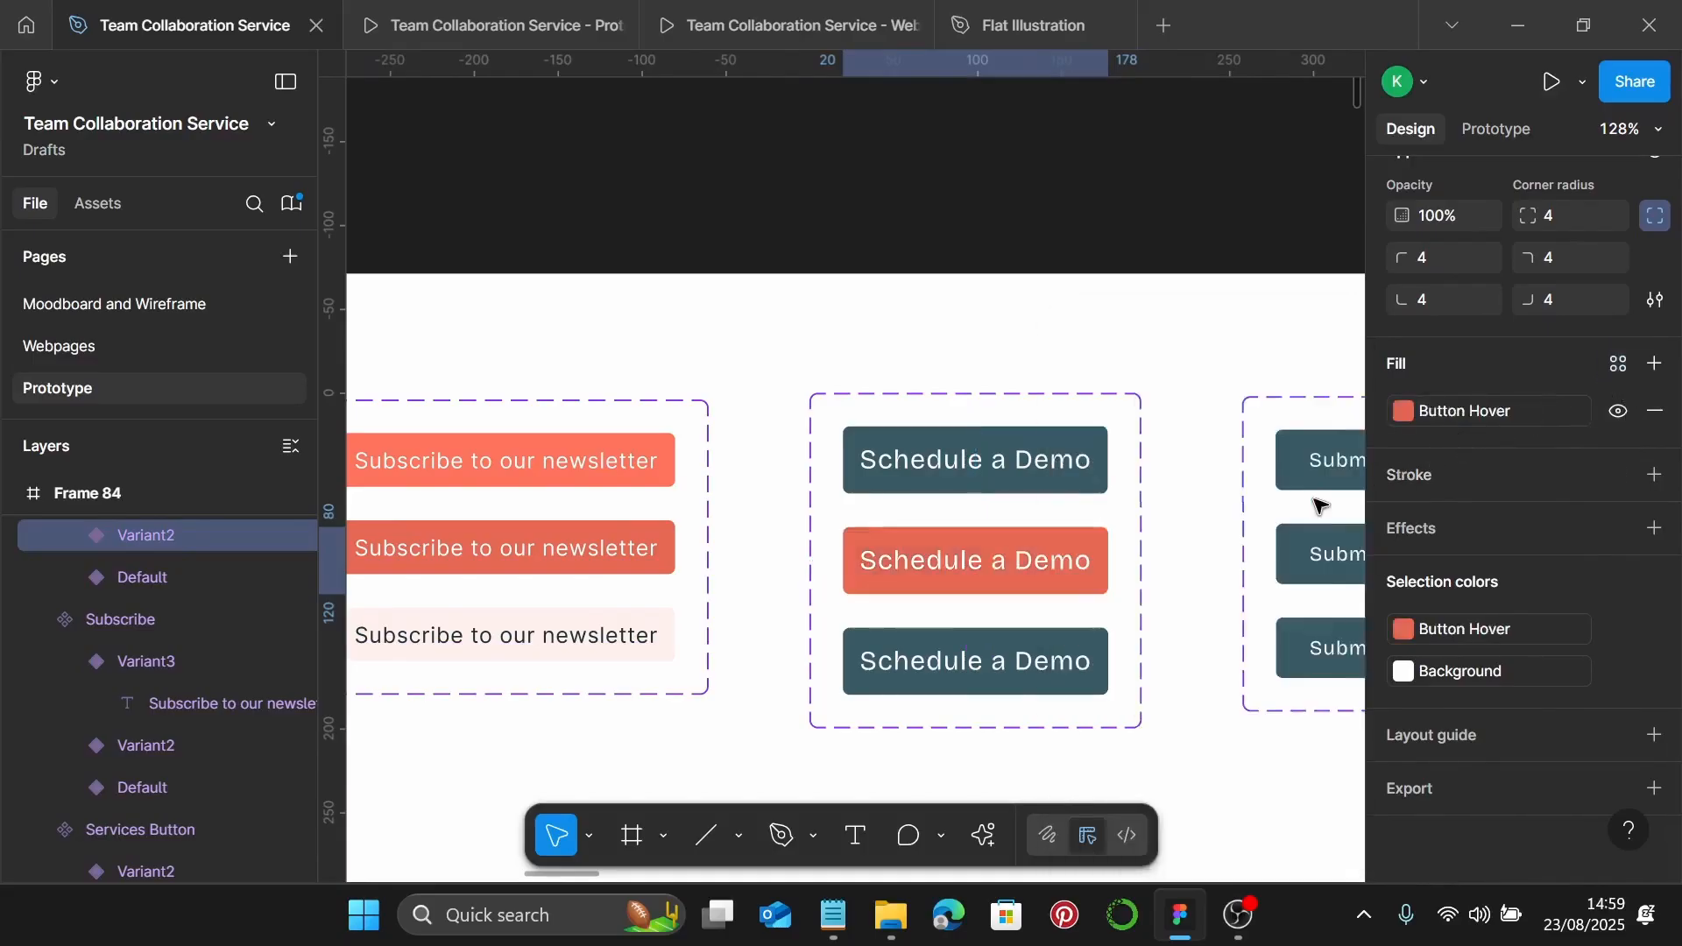
Set the Schedule Button's Variant3 fill to the Secondary colour style and its Schedule a Demo label to the Text colour style
{"action": "left_click", "coordinate": [956, 690]}
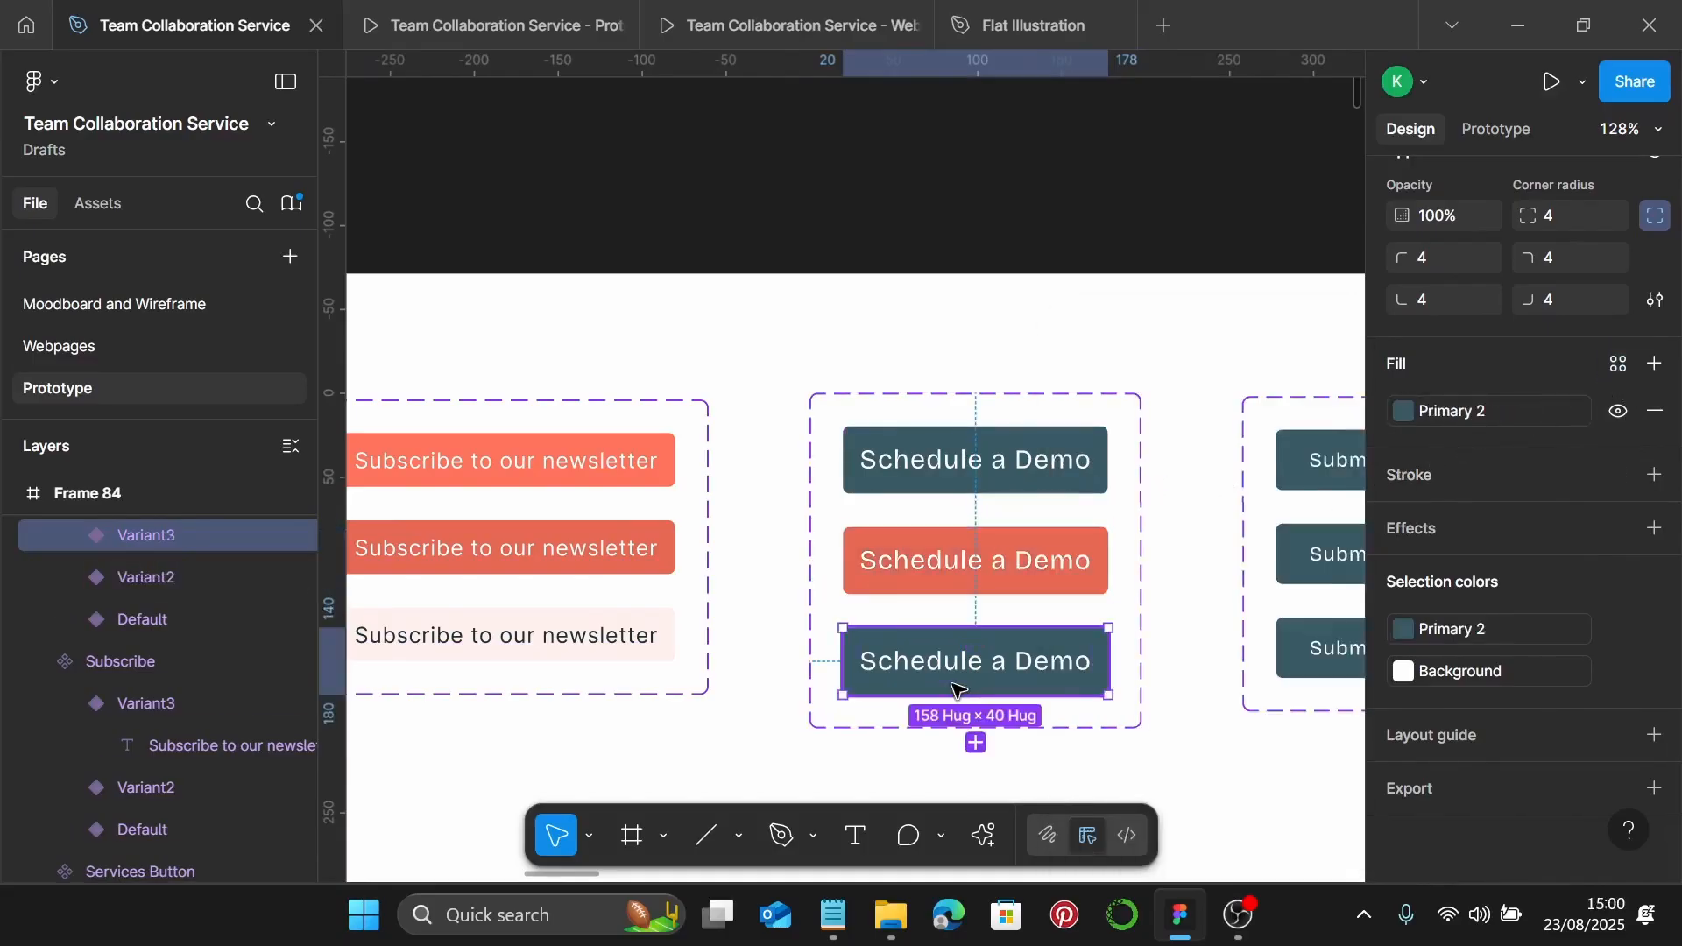
{"action": "left_click", "coordinate": [1620, 366]}
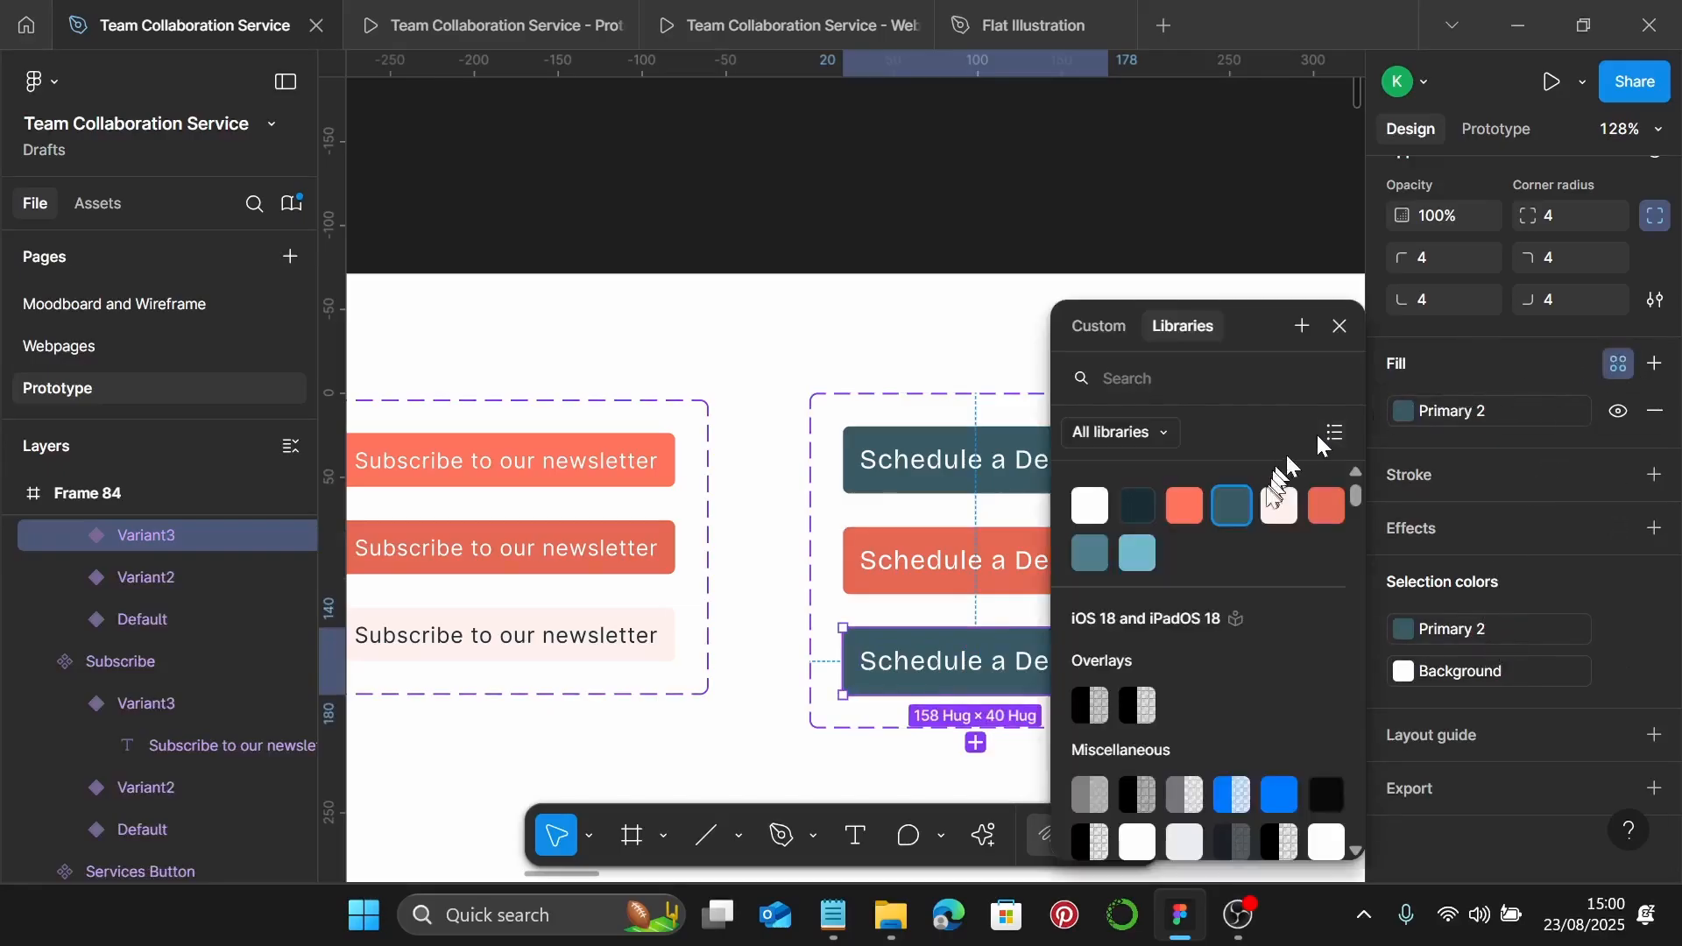
{"action": "left_click", "coordinate": [1277, 508]}
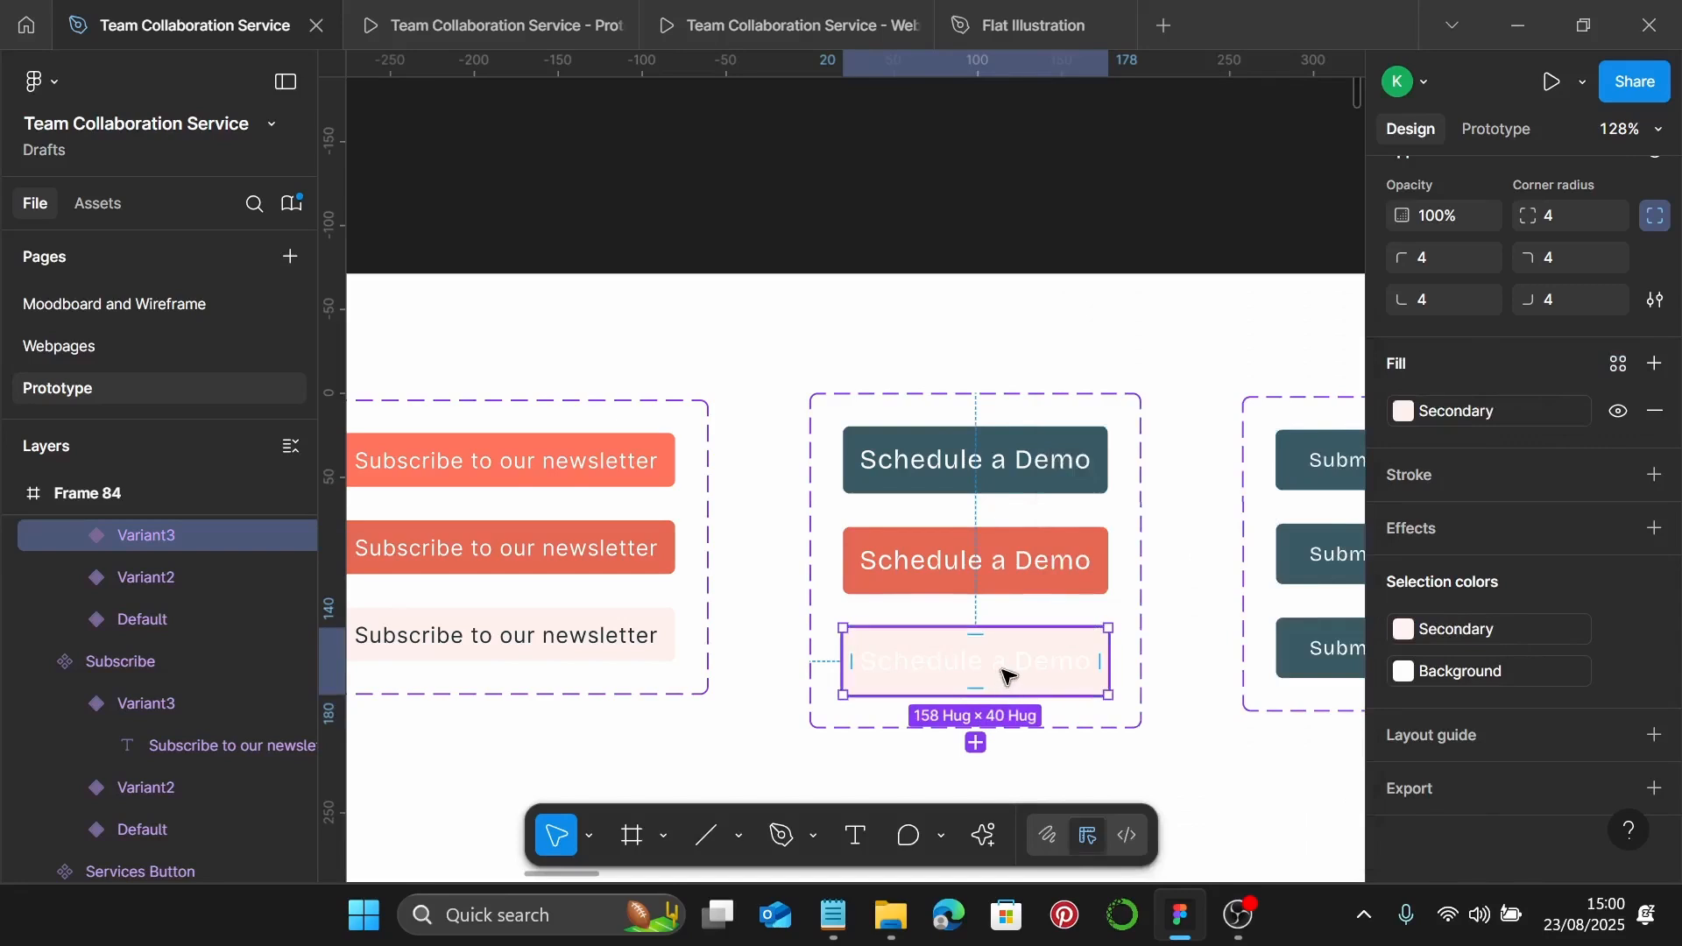
{"action": "double_click", "coordinate": [1006, 675]}
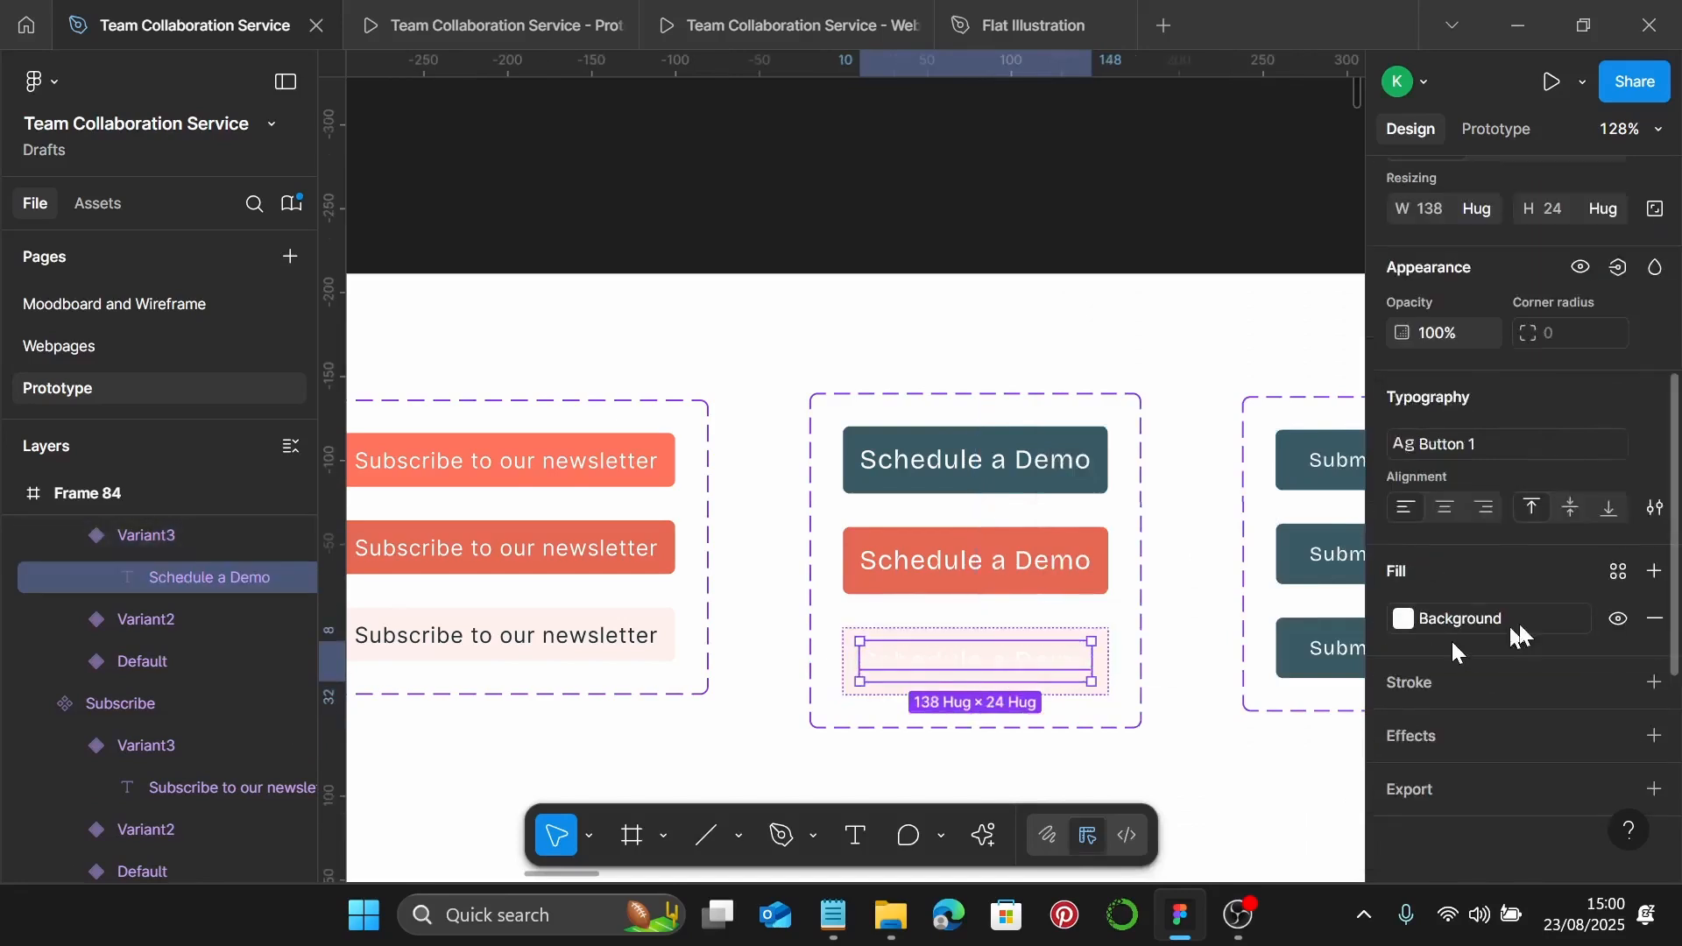
{"action": "left_click", "coordinate": [1618, 572]}
{"action": "left_click", "coordinate": [1137, 508]}
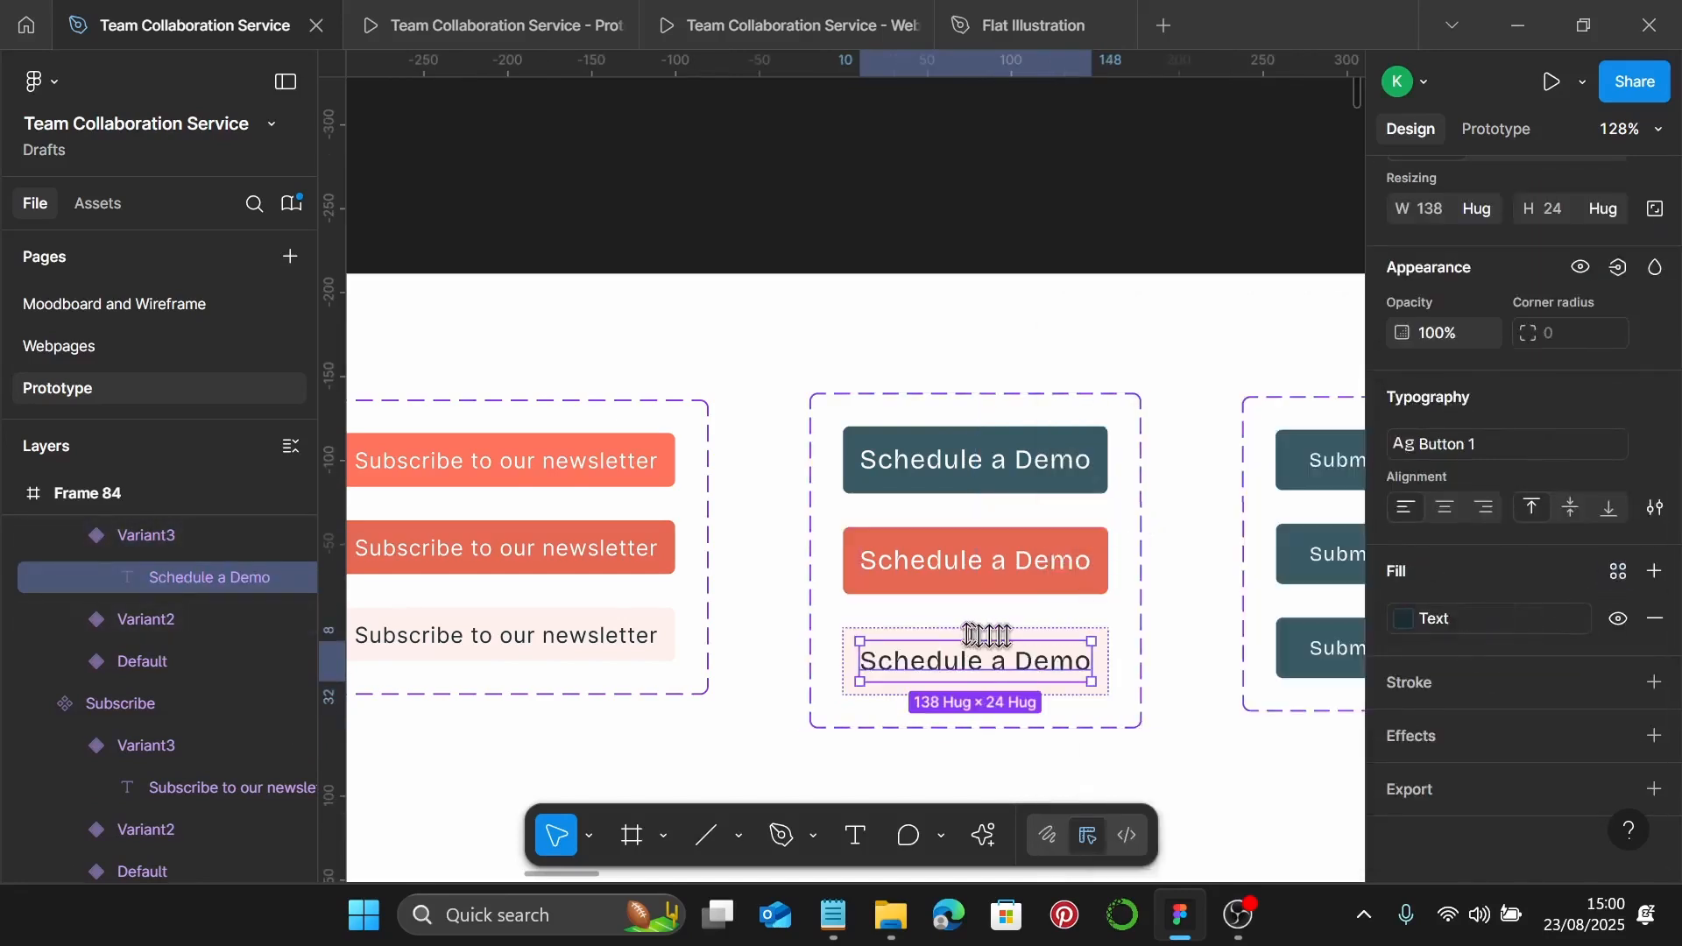
Set the fill of Variant2 in the Submit component set to the medium teal colour style from the library
{"action": "scroll", "coordinate": [990, 635], "scroll_direction": "right", "scroll_amount": 5}
{"action": "left_click", "coordinate": [1070, 550]}
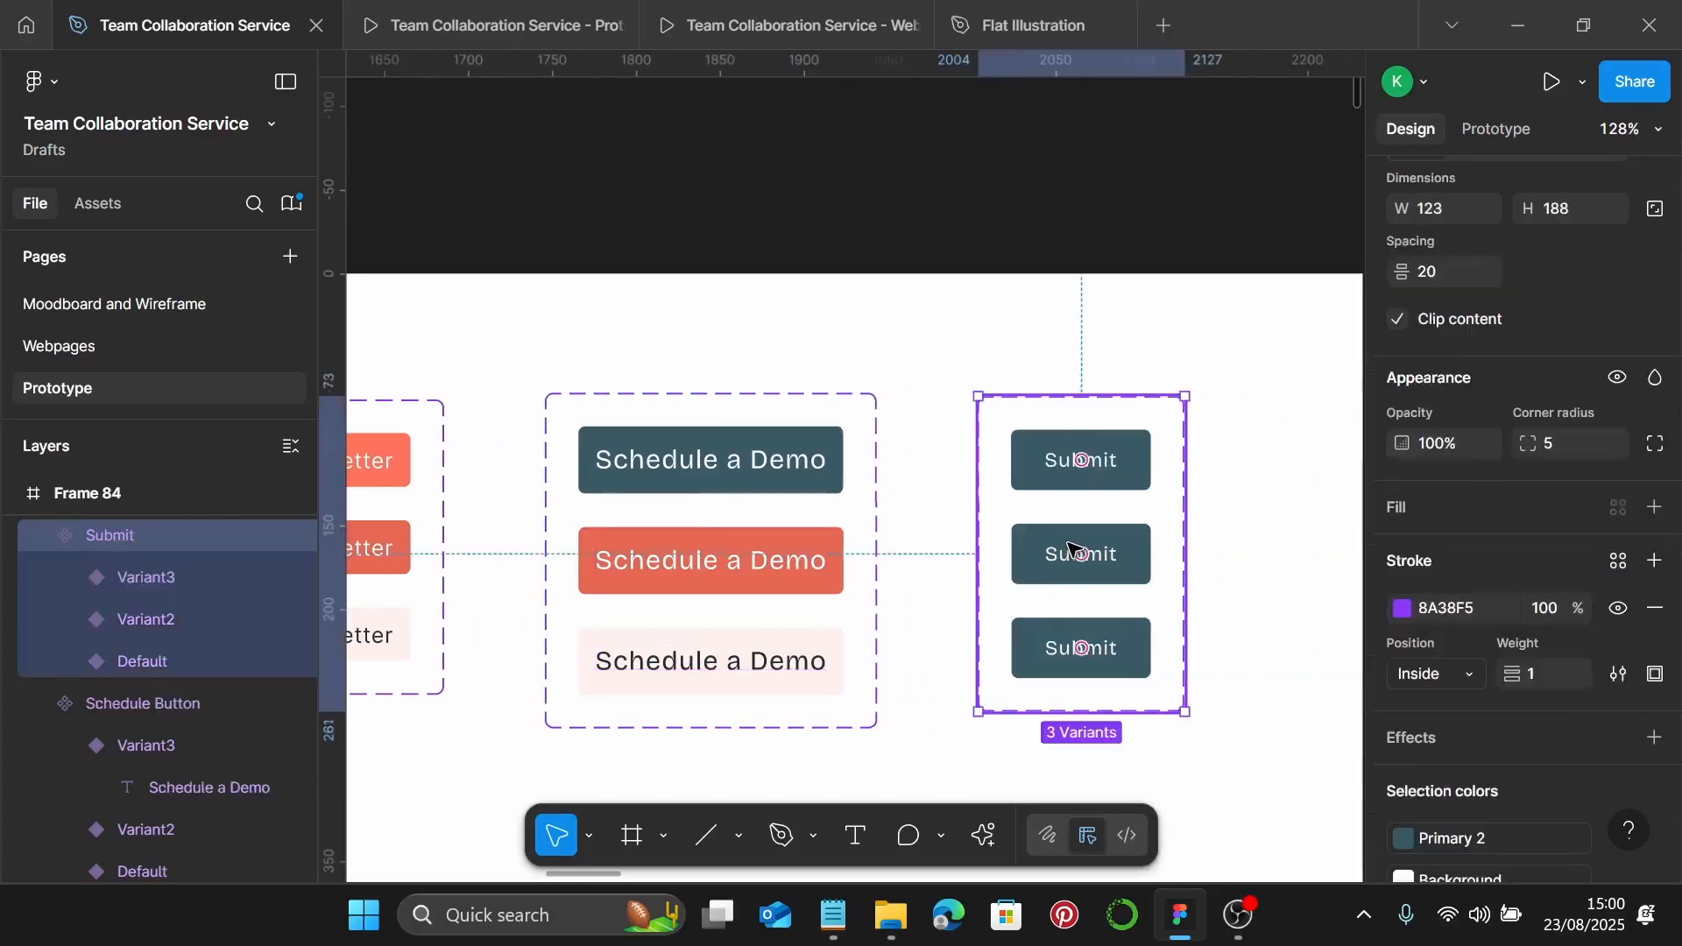
{"action": "left_click", "coordinate": [1070, 550]}
{"action": "scroll", "coordinate": [1612, 607], "scroll_direction": "down", "scroll_amount": 5}
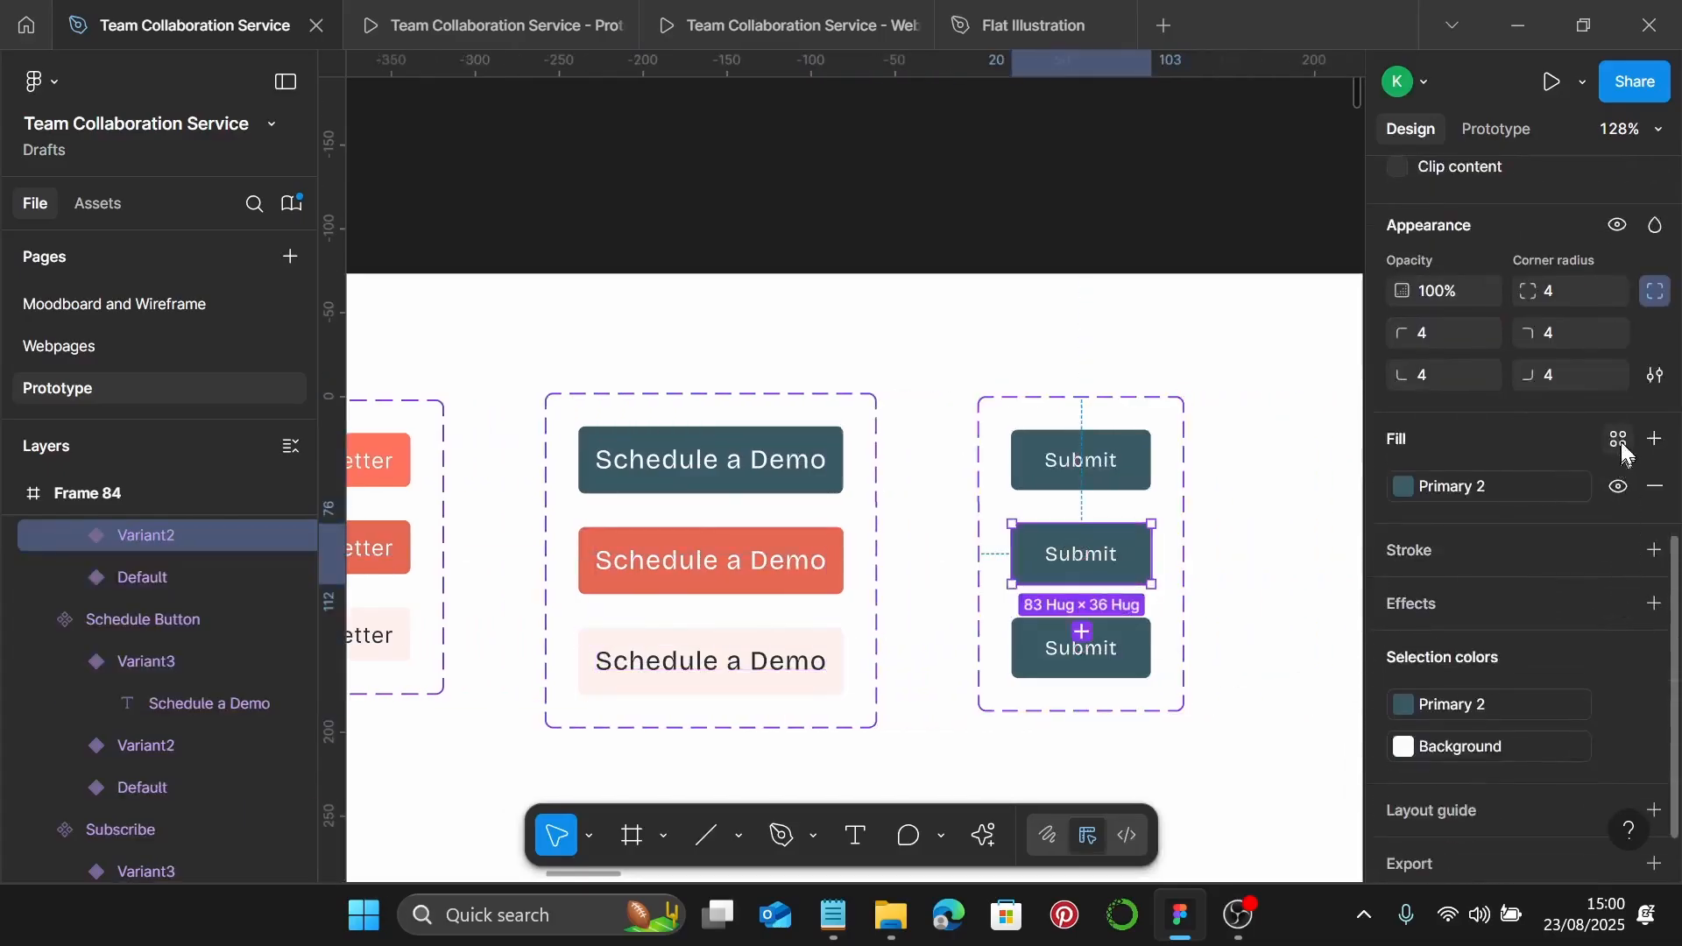
{"action": "left_click", "coordinate": [1619, 441]}
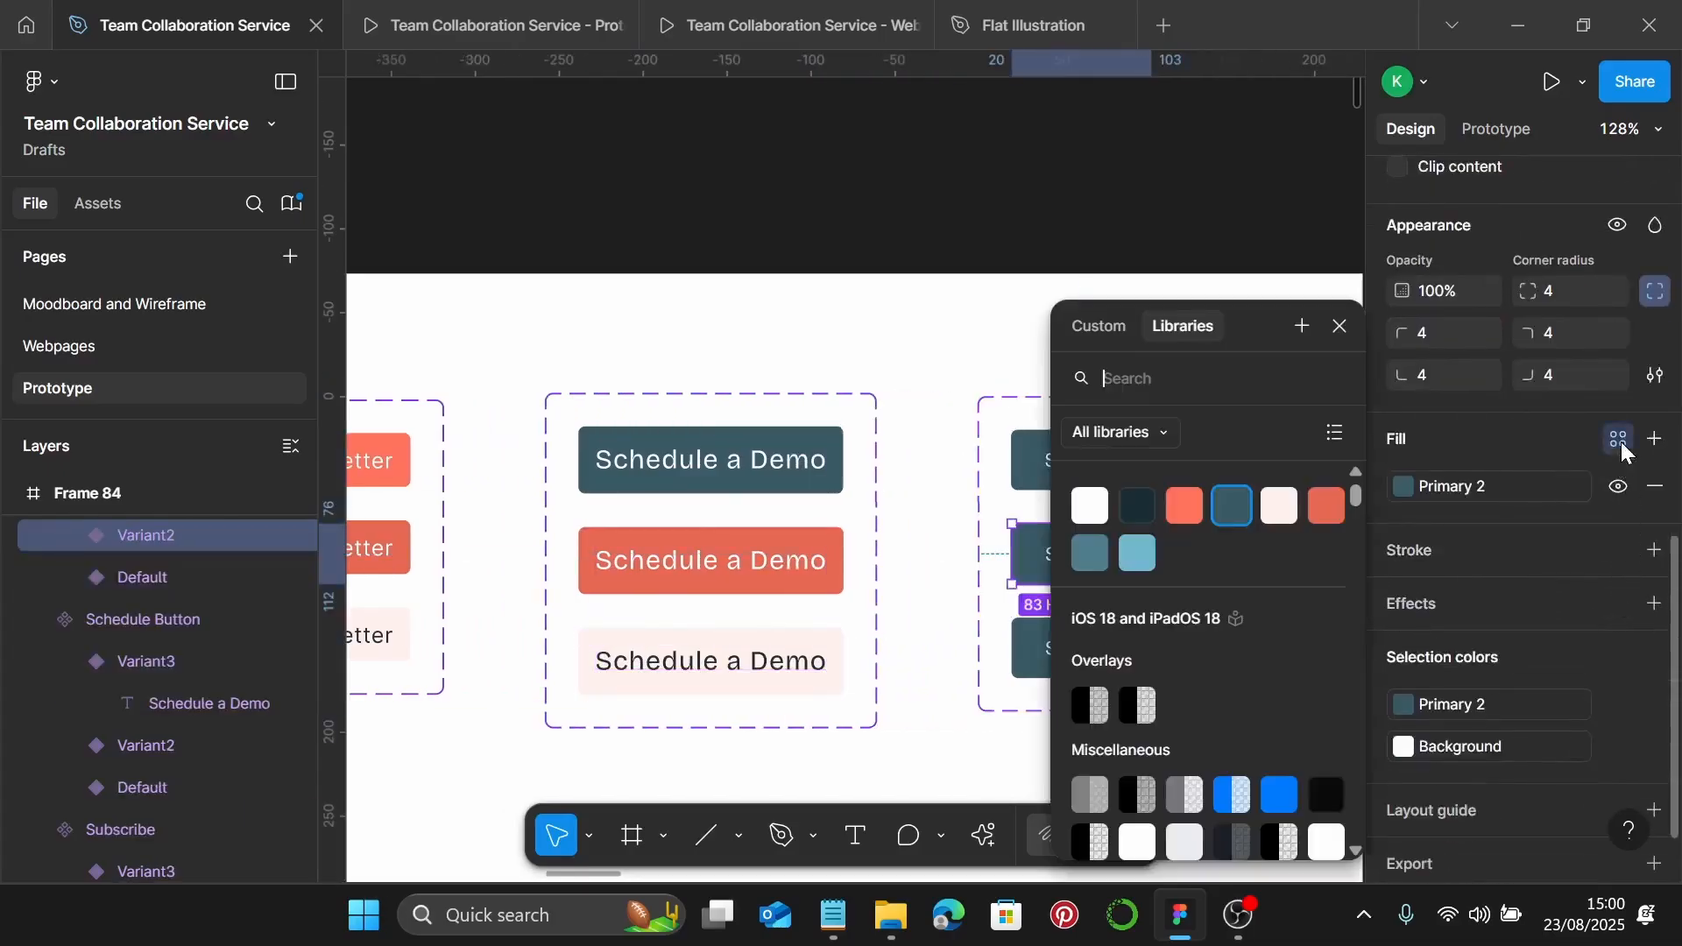
{"action": "left_click", "coordinate": [1091, 555]}
Set the fill of Variant3 in the Submit component set to the Pressed colour style
{"action": "double_click", "coordinate": [1119, 650]}
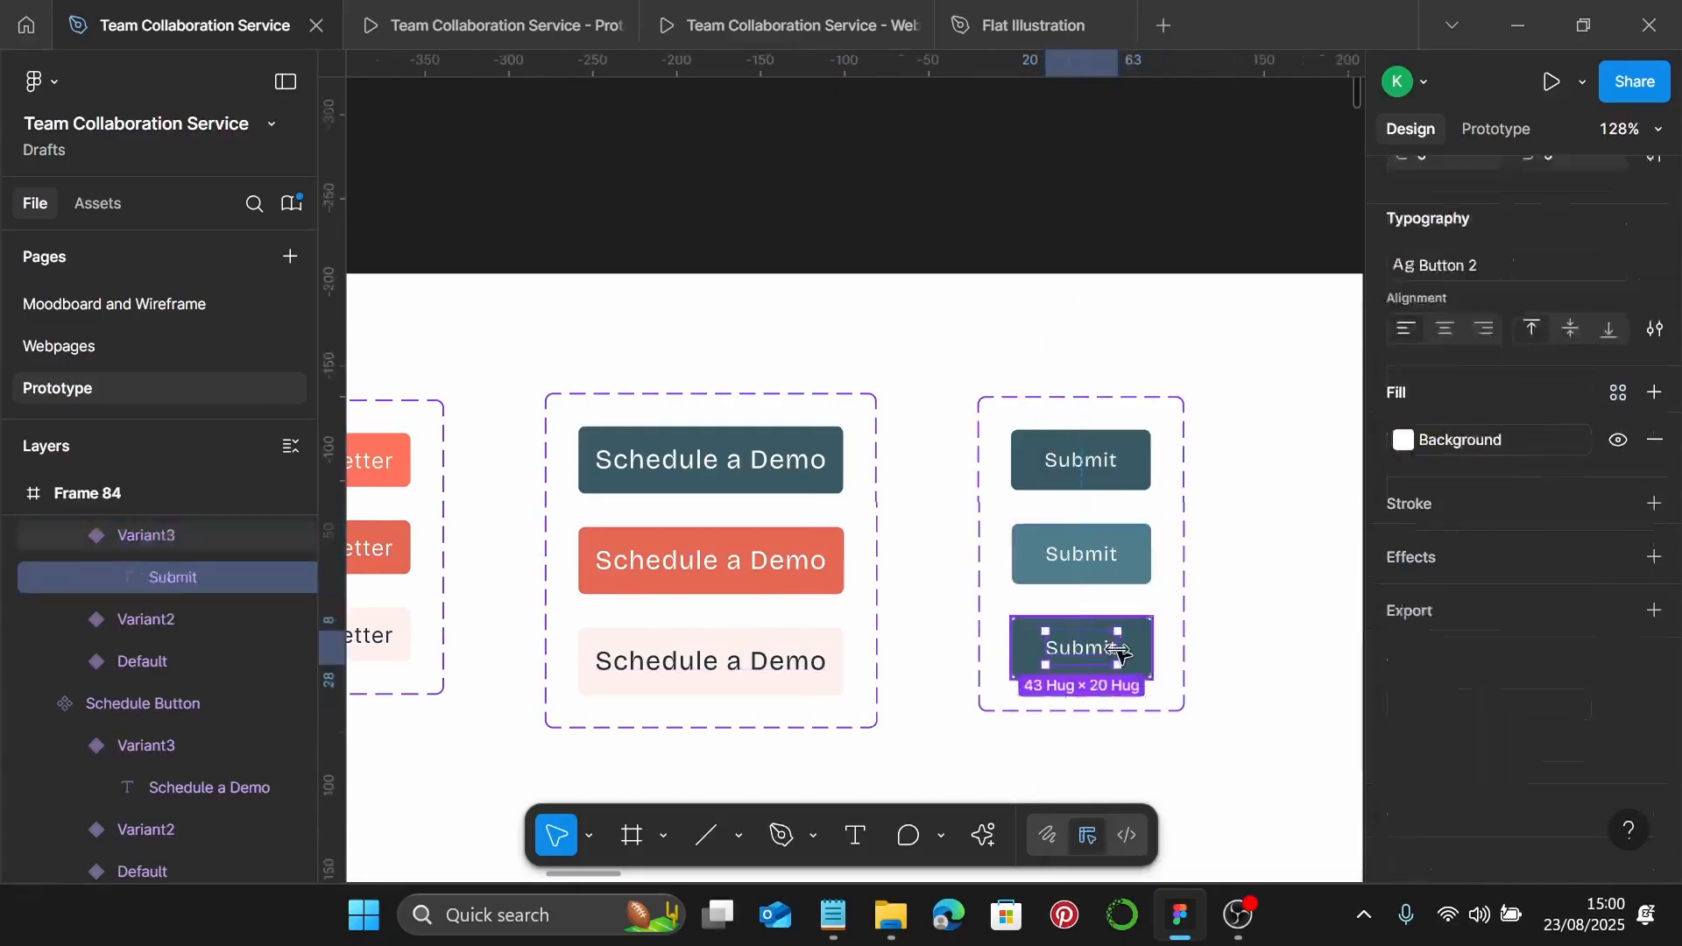
{"action": "left_click", "coordinate": [1143, 655]}
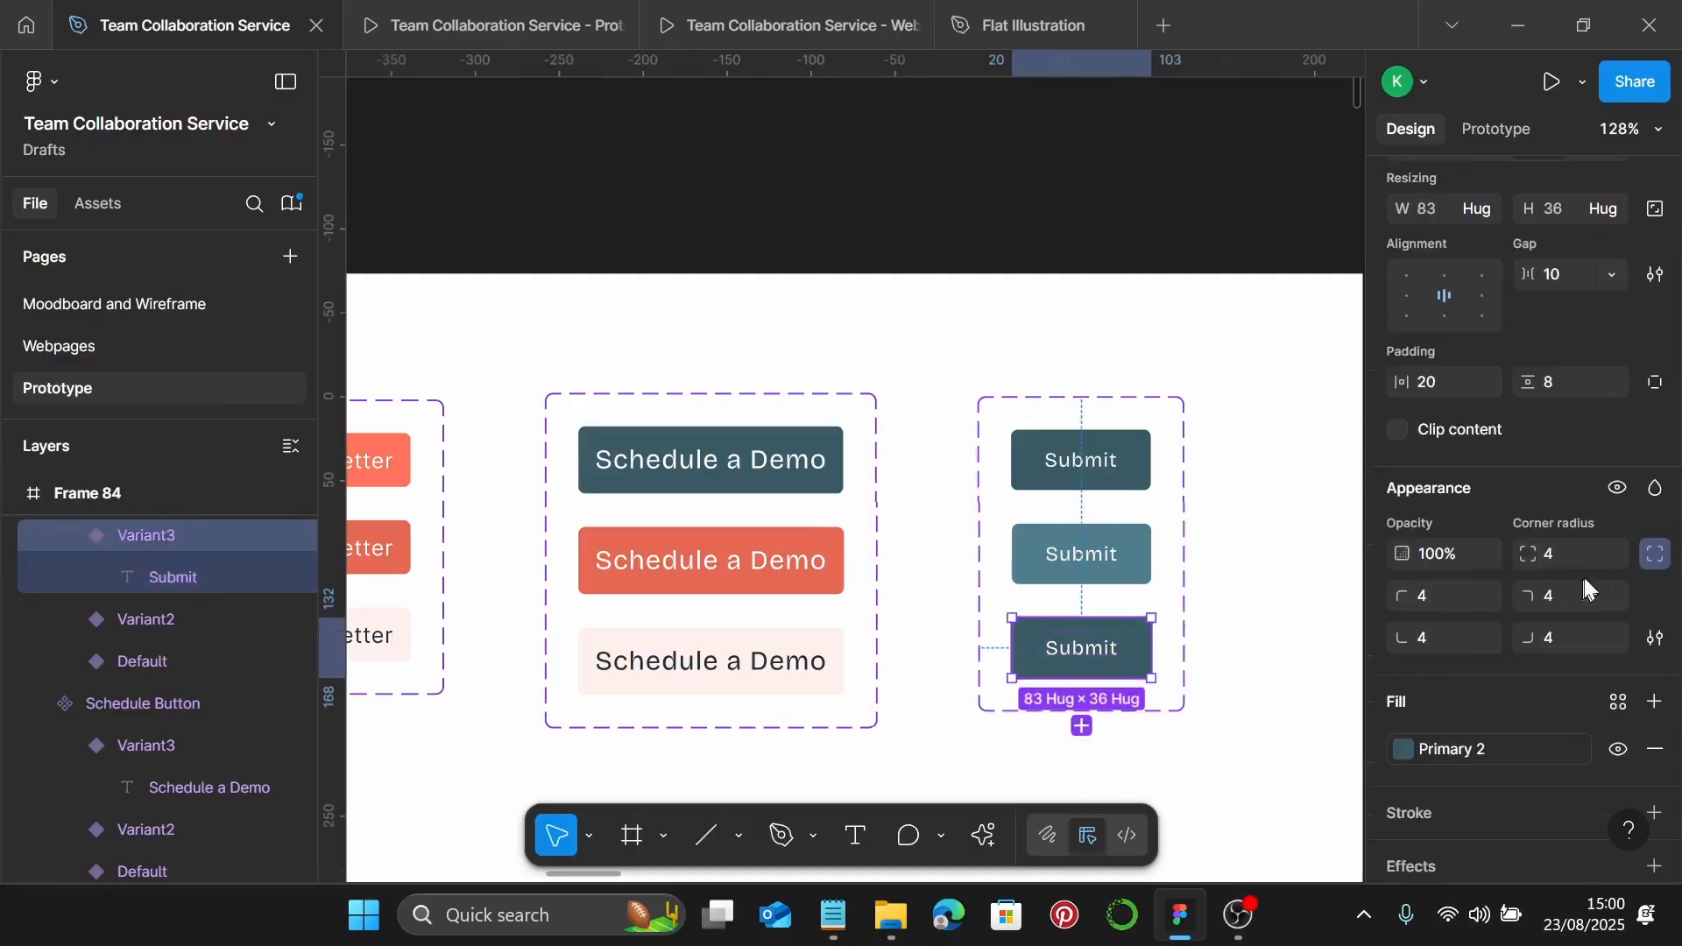
{"action": "scroll", "coordinate": [1621, 578], "scroll_direction": "down", "scroll_amount": 3}
{"action": "left_click", "coordinate": [1614, 570]}
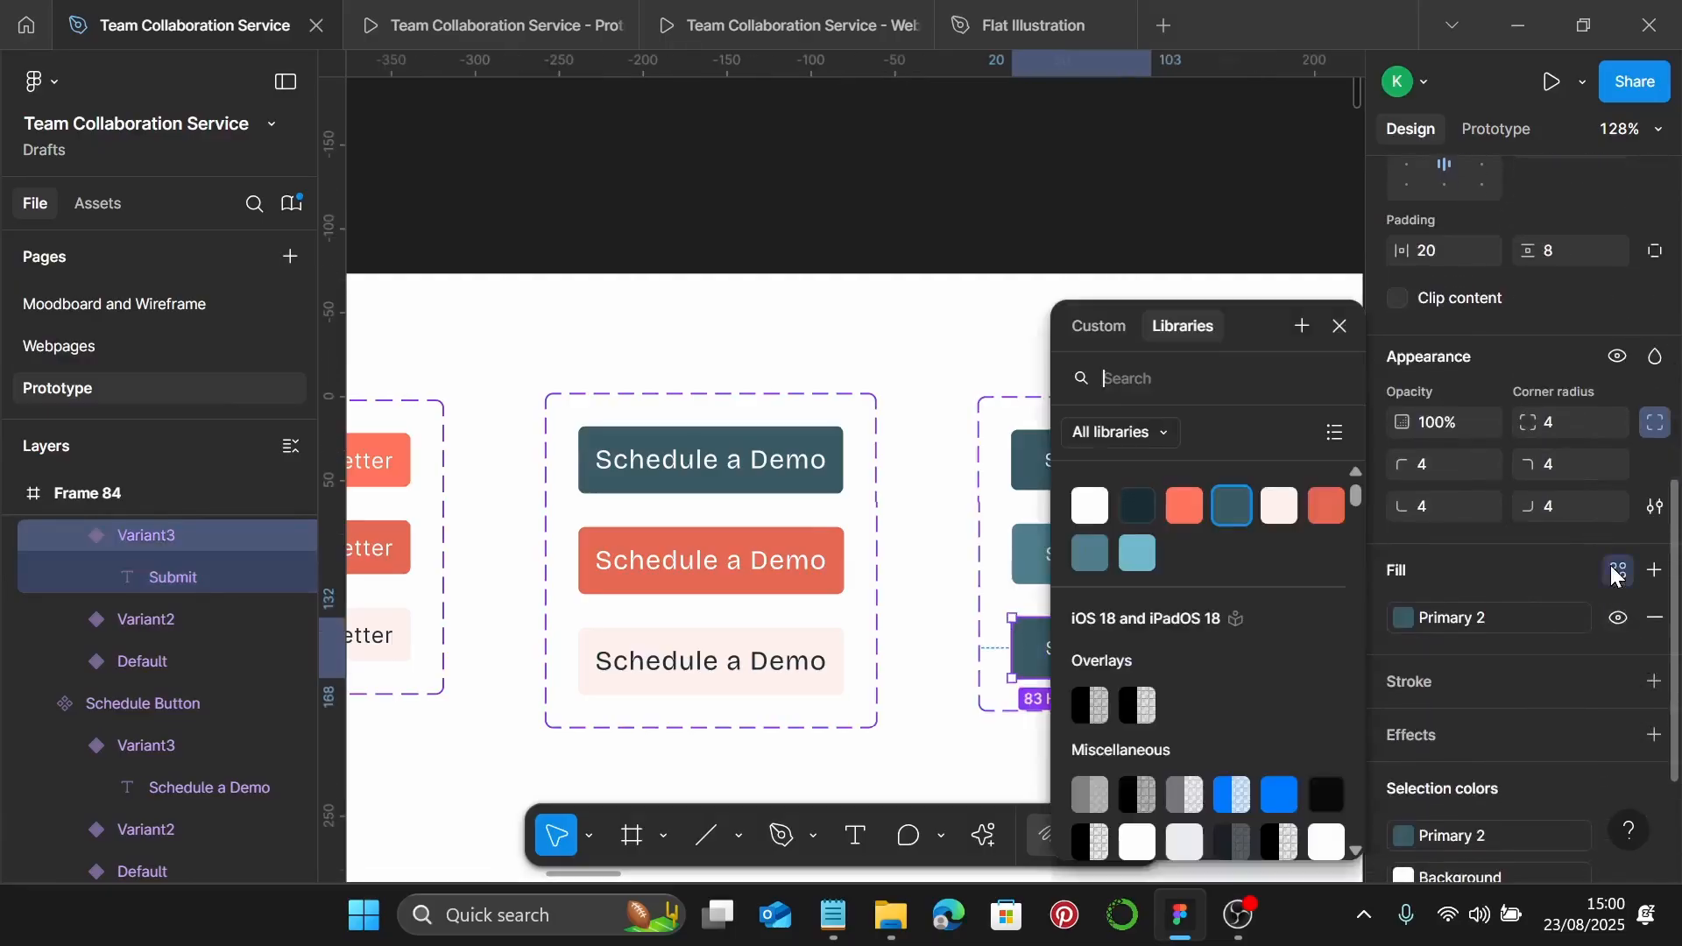
{"action": "left_click", "coordinate": [1135, 555]}
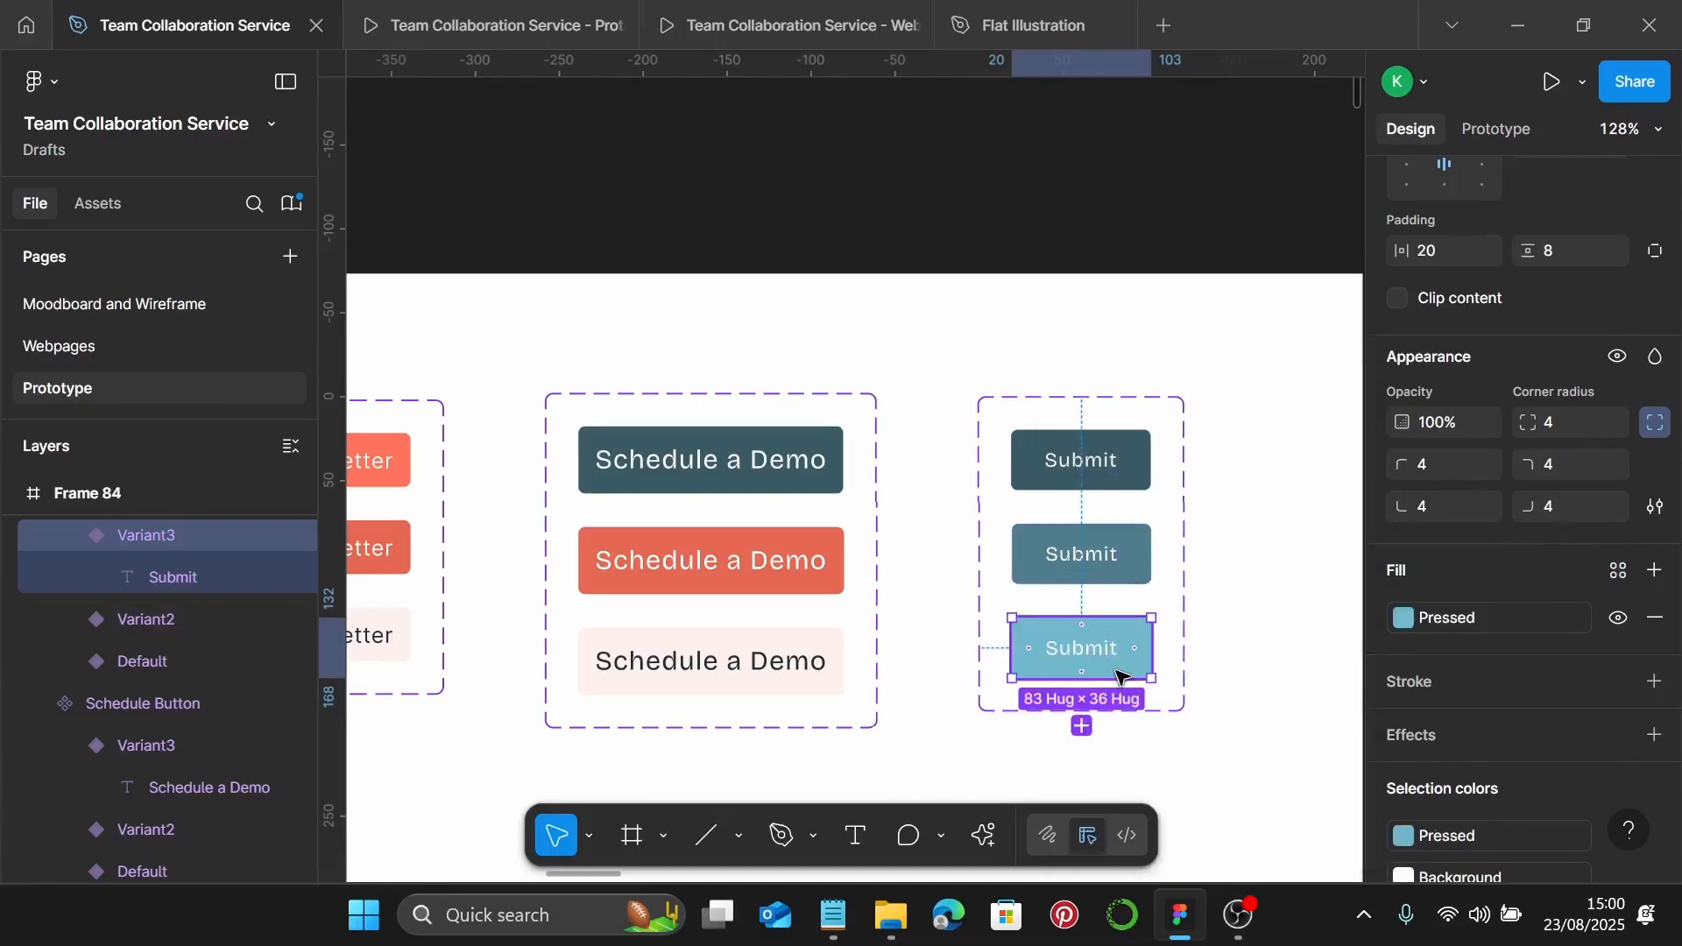
Review the variants of the navigation and button component sets across Frame 84
{"action": "scroll", "coordinate": [1205, 666], "scroll_direction": "down", "scroll_amount": 5}
{"action": "left_click", "coordinate": [1213, 657]}
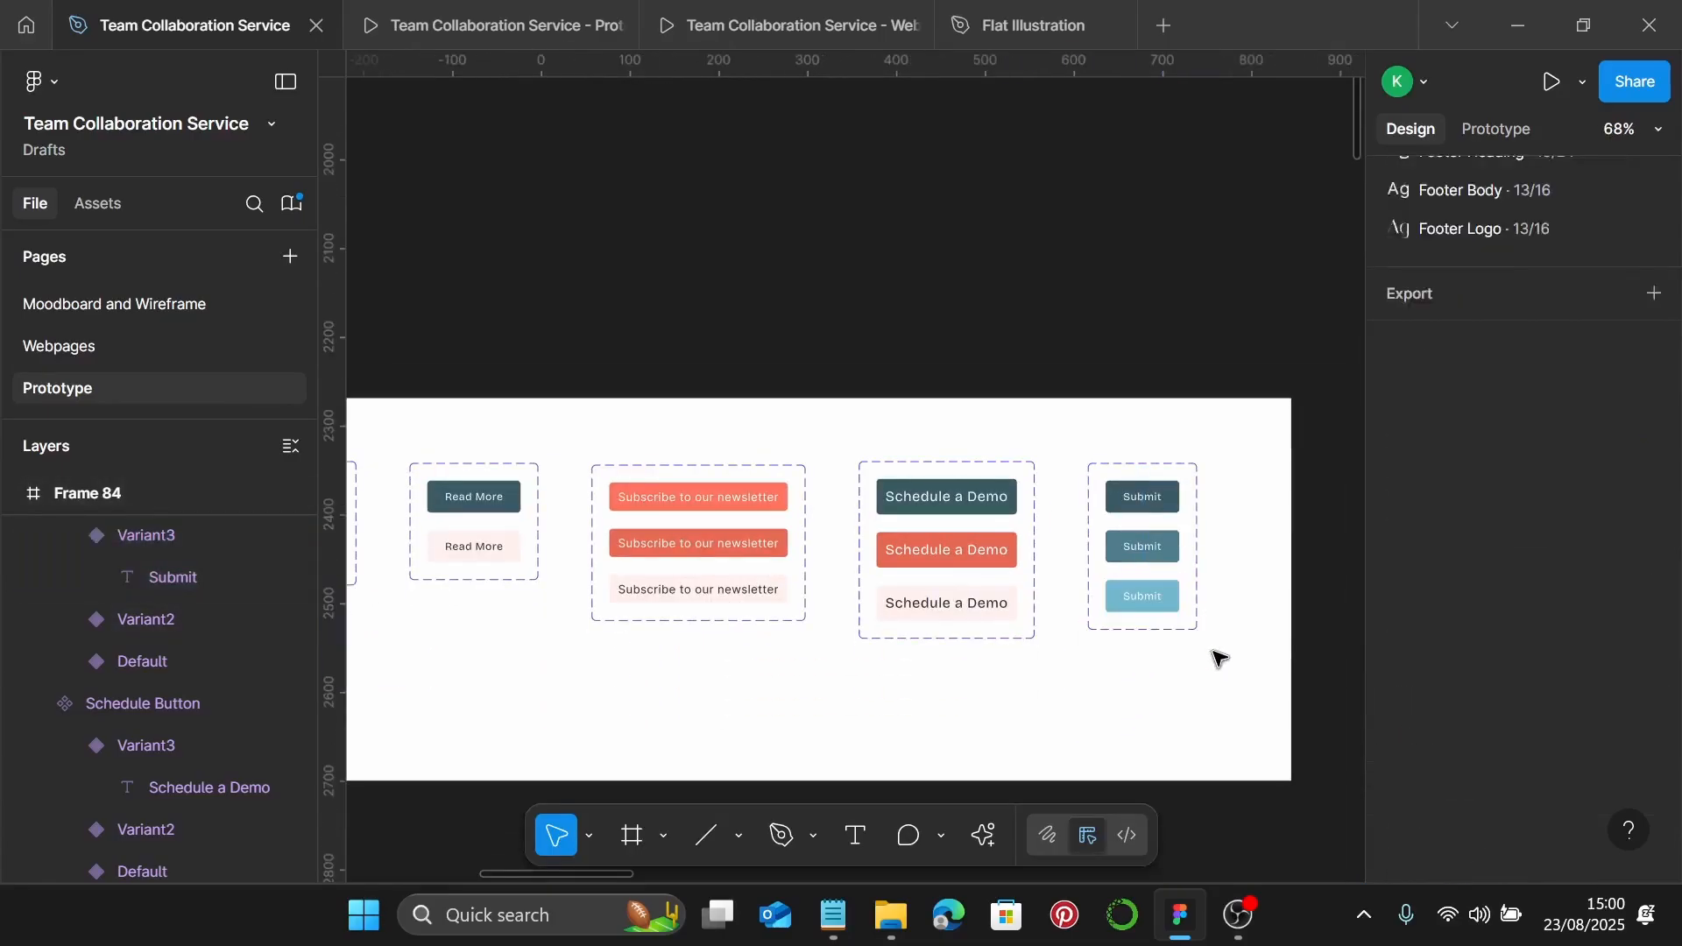
{"action": "scroll", "coordinate": [1213, 657], "scroll_direction": "down", "scroll_amount": 2}
{"action": "scroll", "coordinate": [1148, 583], "scroll_direction": "down", "scroll_amount": 1}
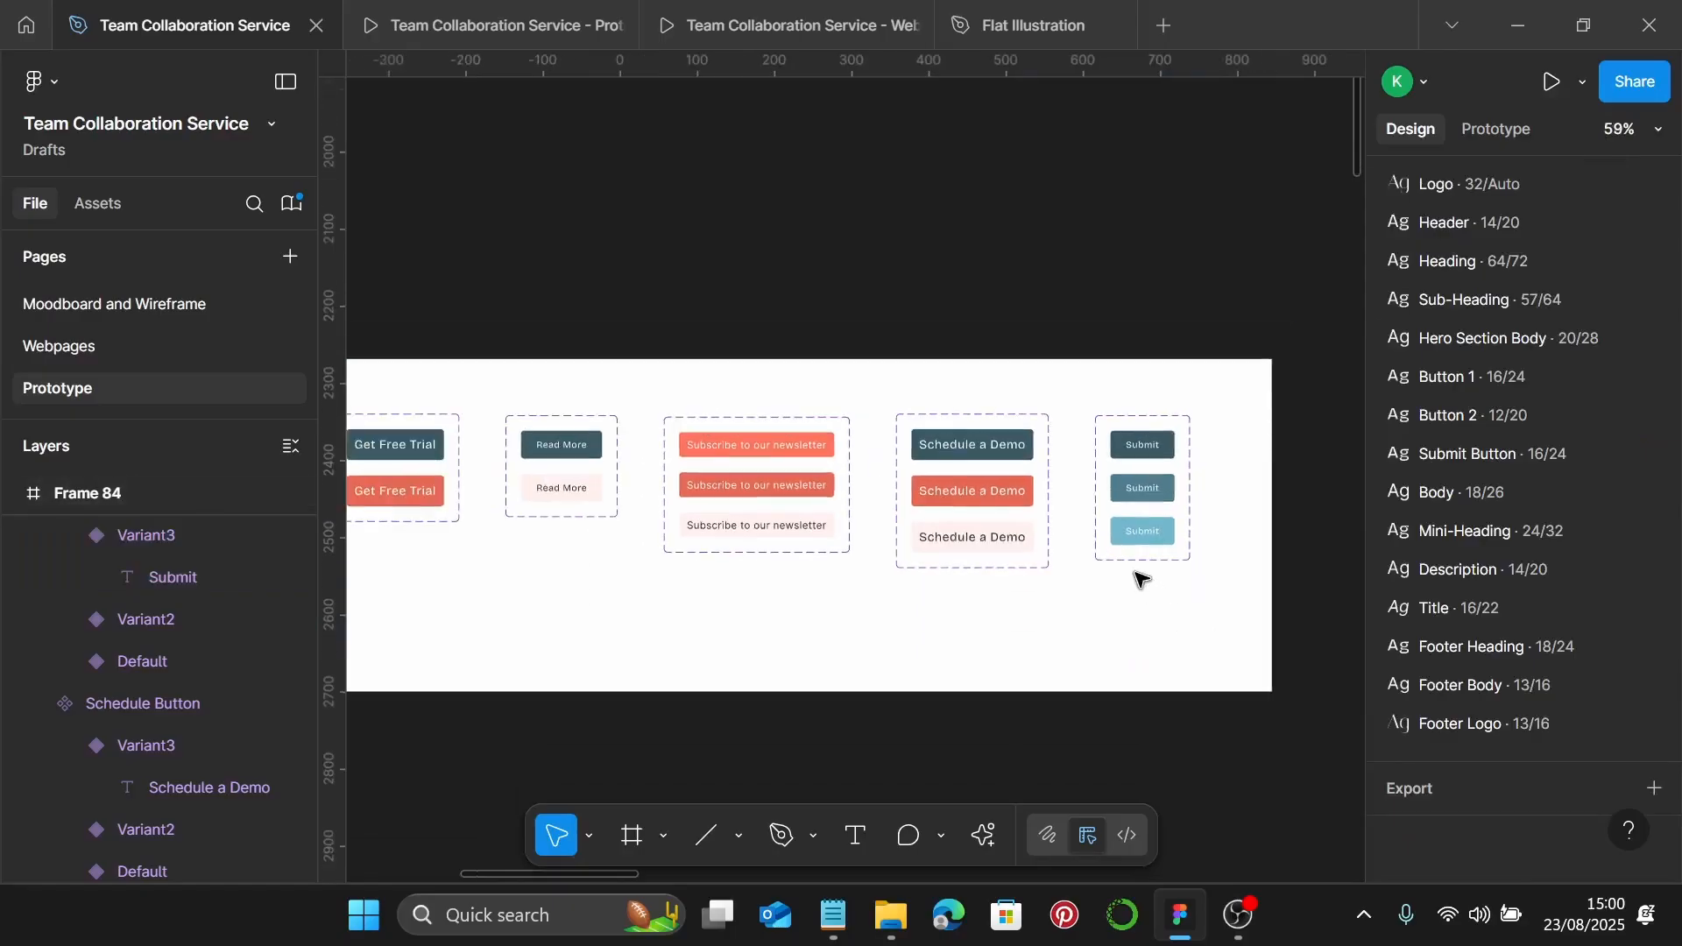
{"action": "scroll", "coordinate": [1139, 580], "scroll_direction": "left", "scroll_amount": 10}
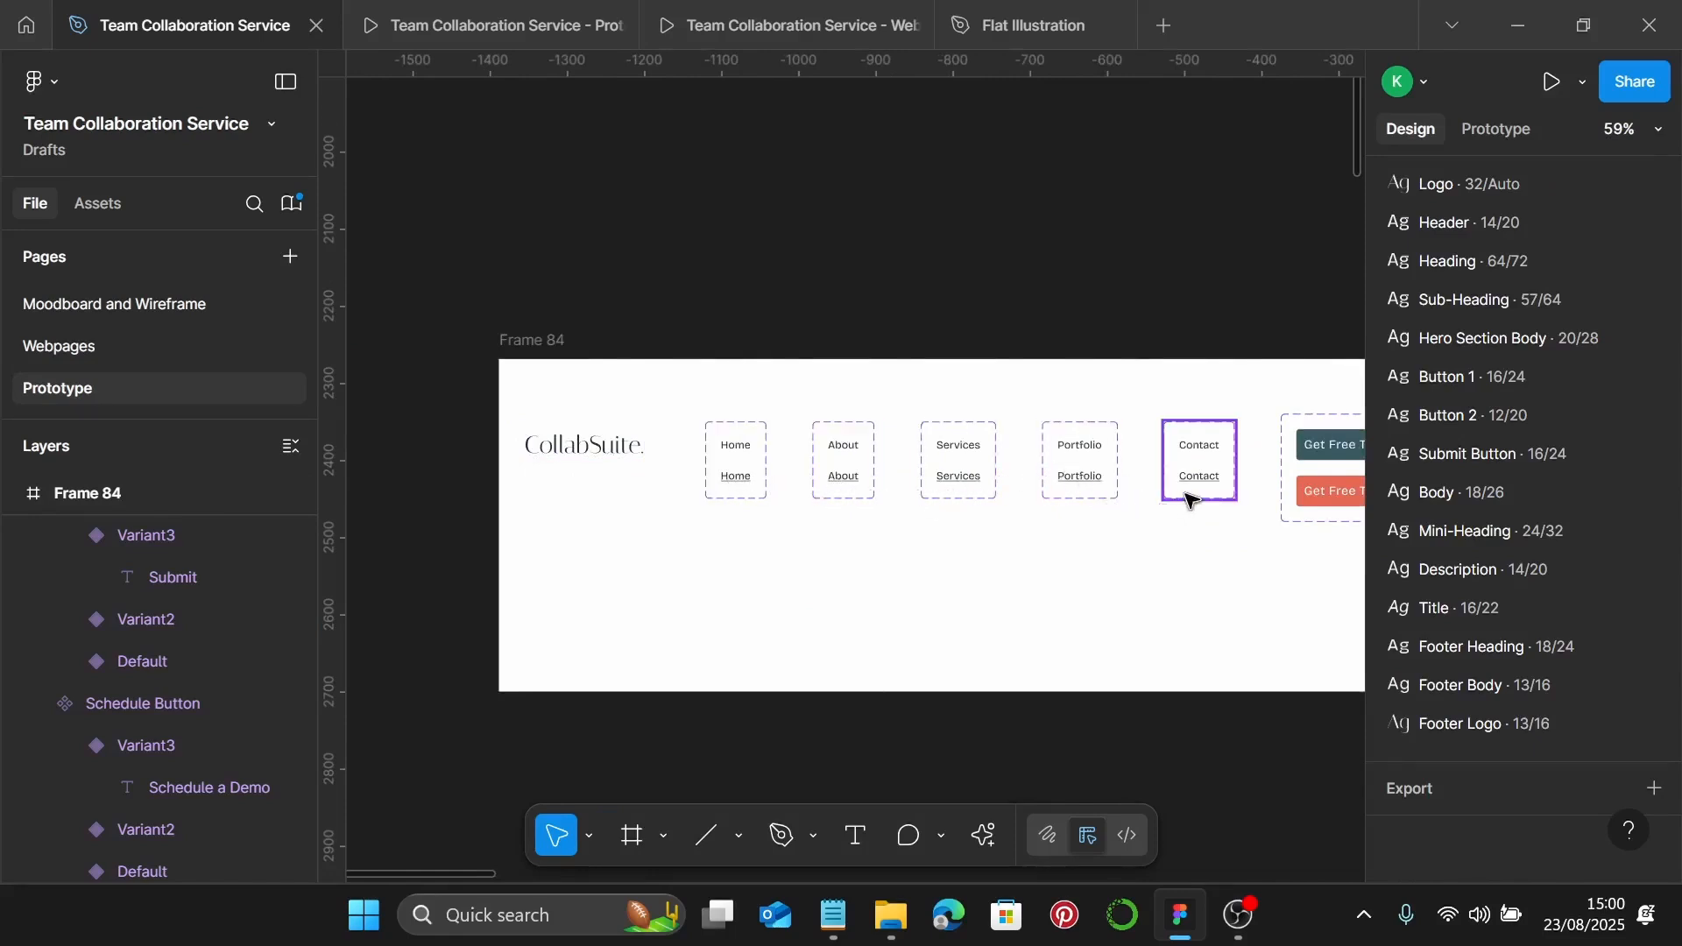
{"action": "scroll", "coordinate": [1188, 499], "scroll_direction": "right", "scroll_amount": 5}
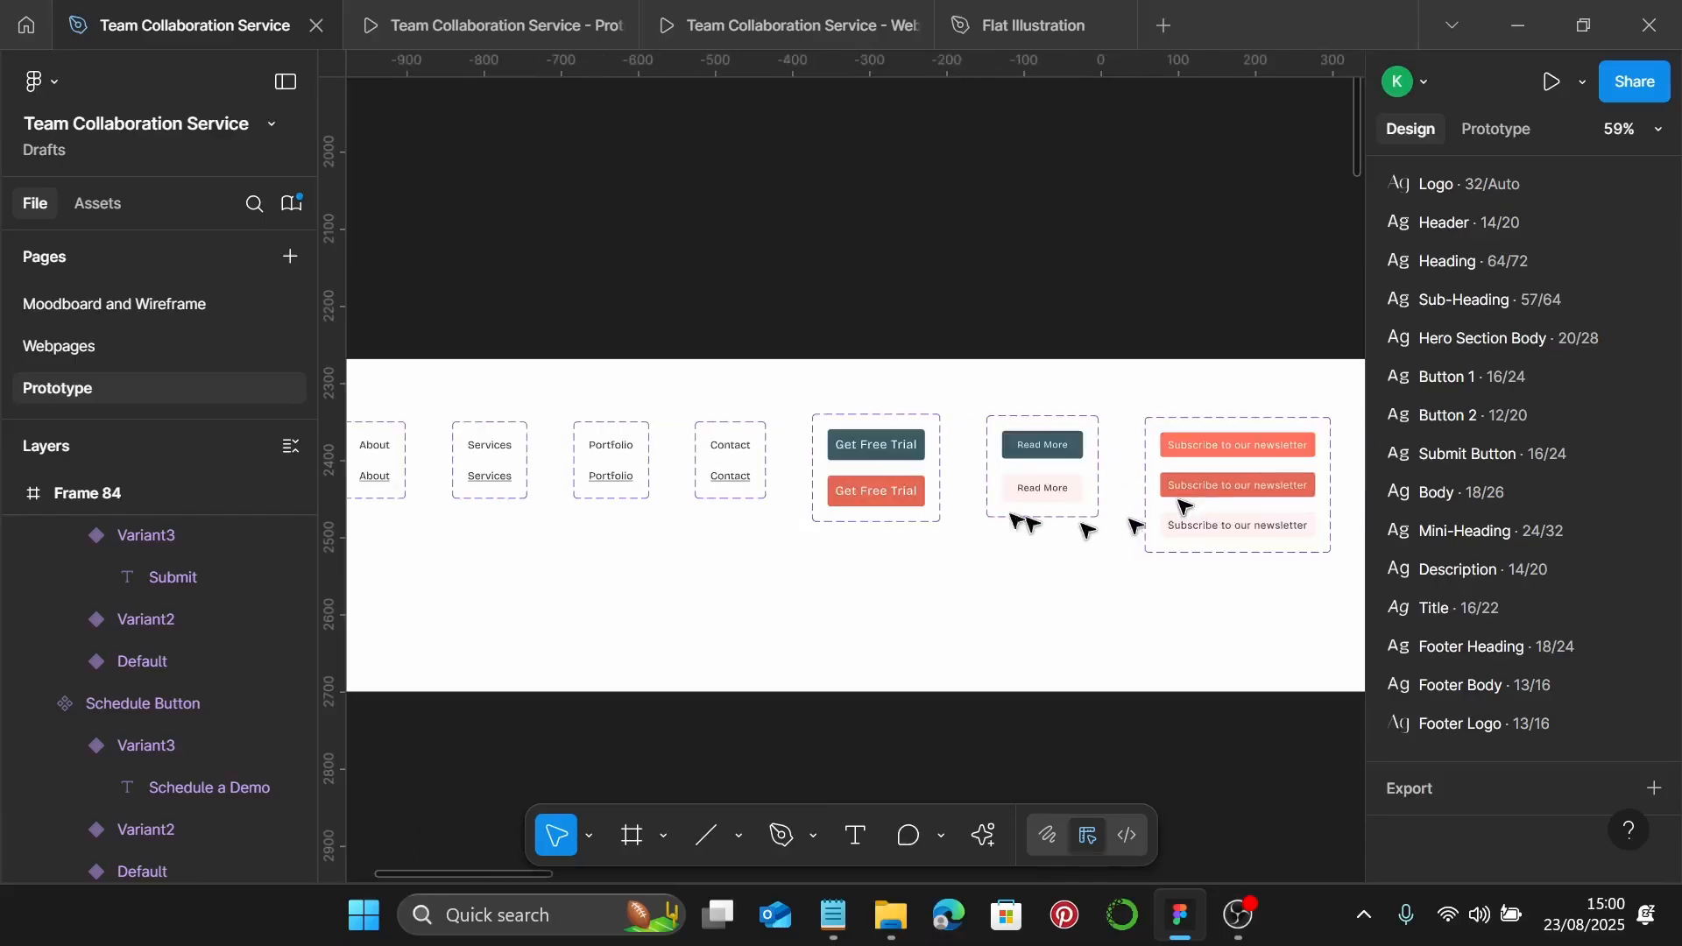
{"action": "left_click", "coordinate": [867, 490]}
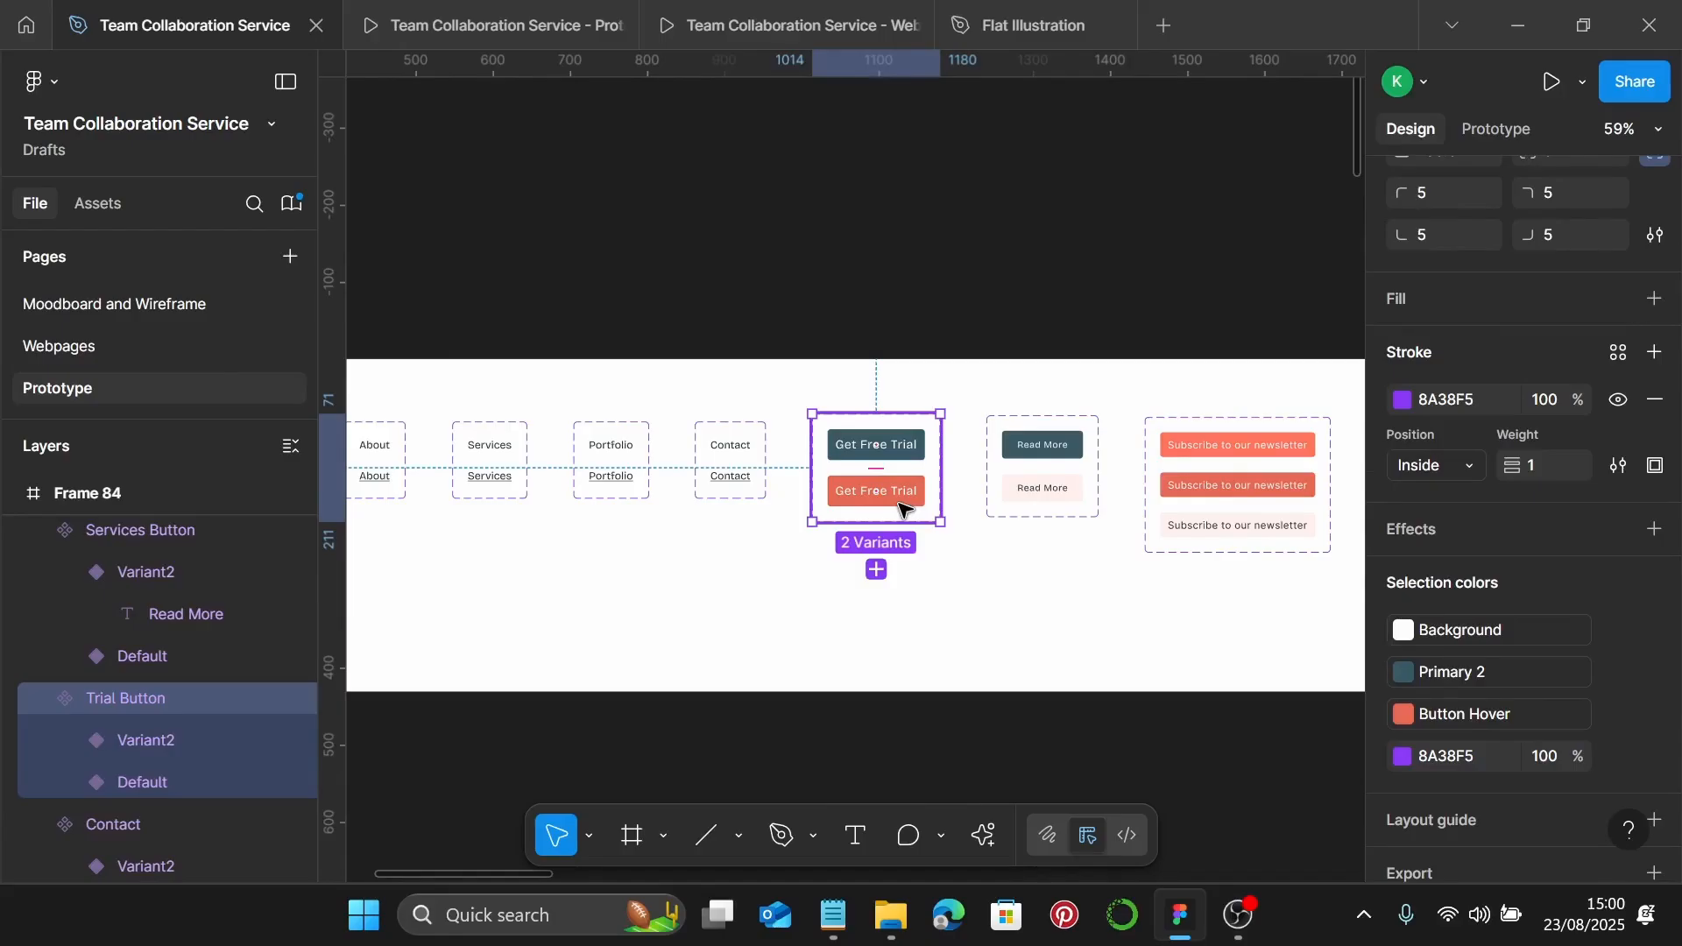
{"action": "scroll", "coordinate": [898, 504], "scroll_direction": "right", "scroll_amount": 3}
{"action": "left_click", "coordinate": [930, 492]}
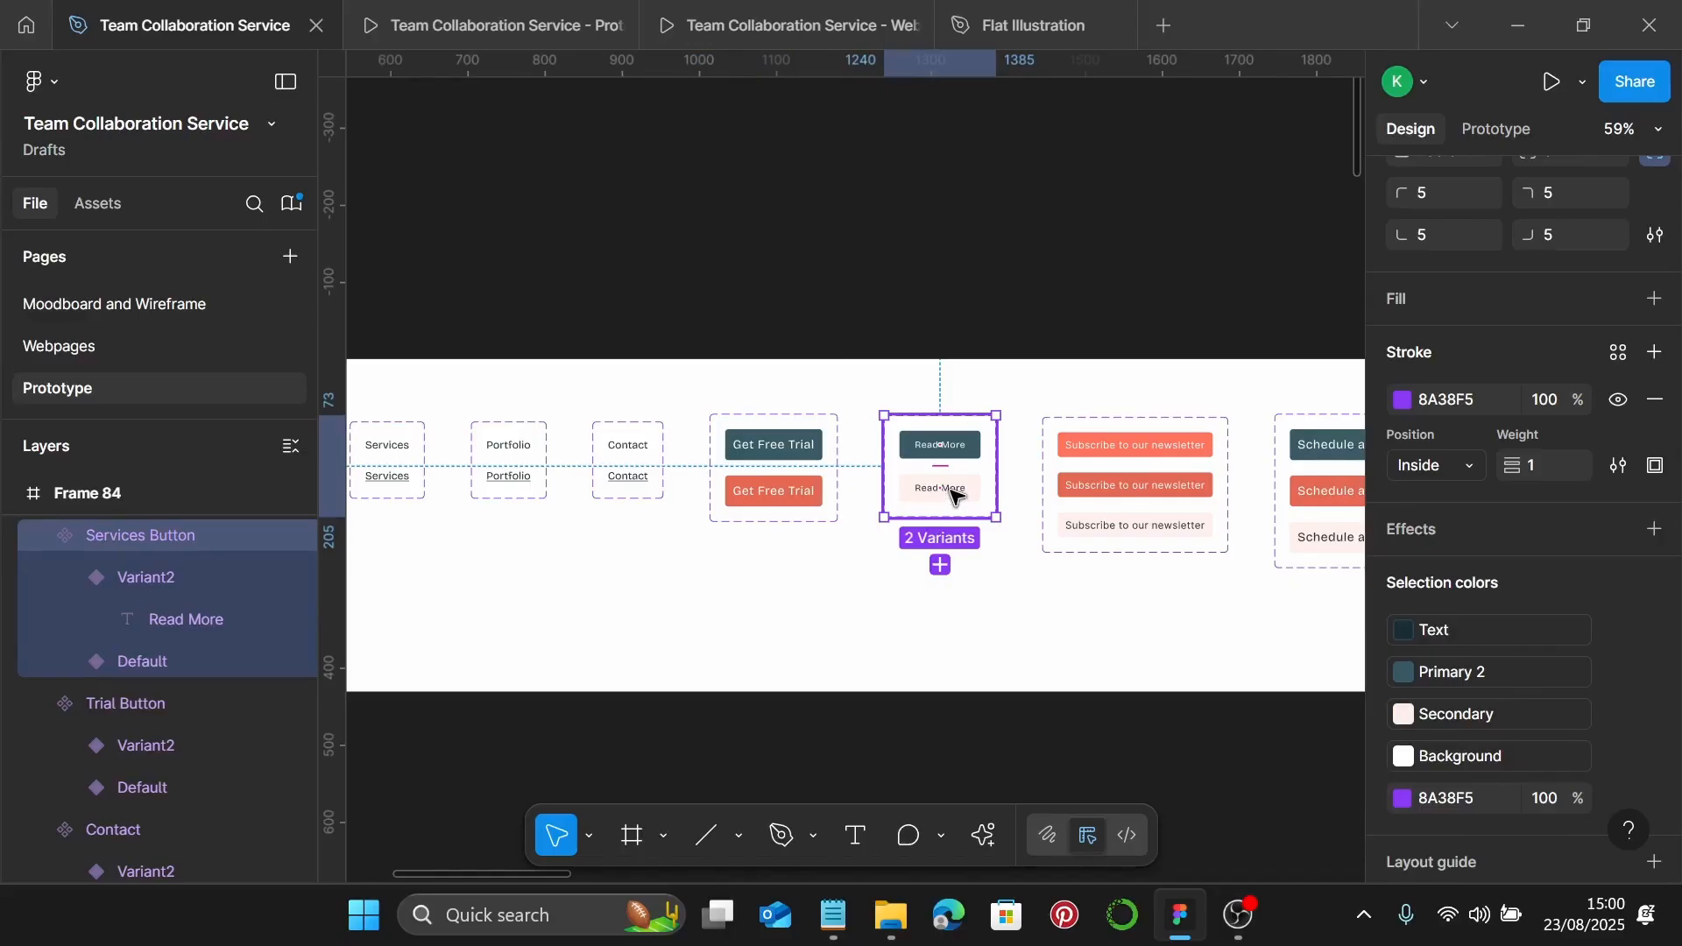
{"action": "left_click", "coordinate": [1174, 529]}
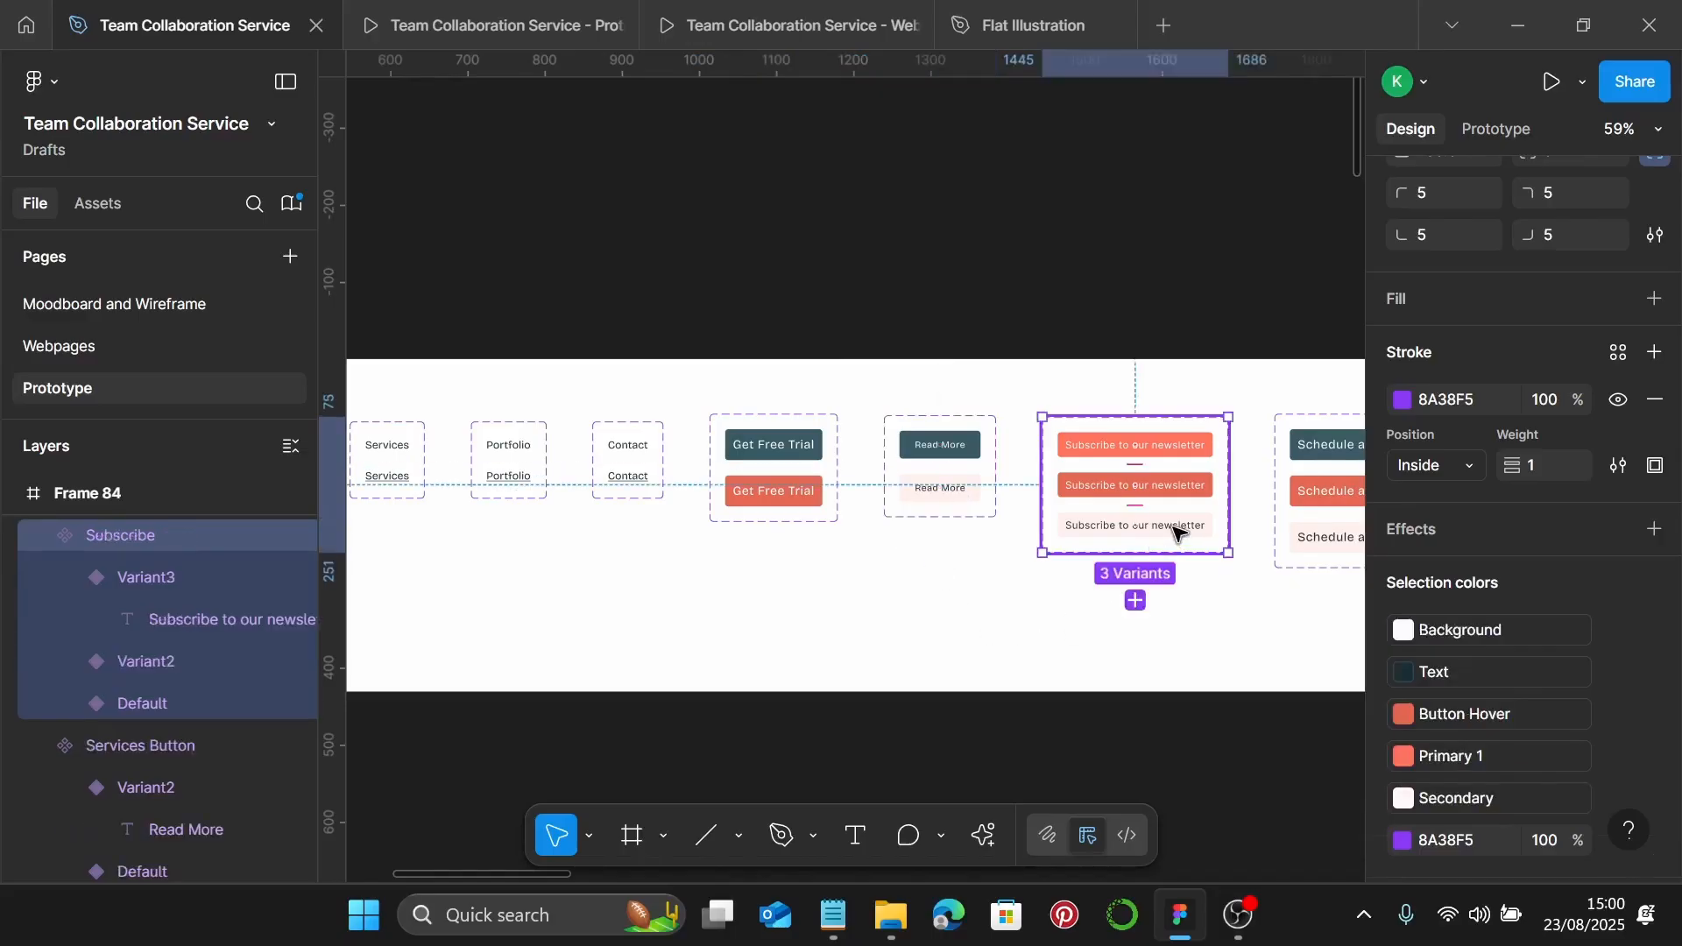
{"action": "scroll", "coordinate": [1052, 563], "scroll_direction": "down", "scroll_amount": 3}
{"action": "scroll", "coordinate": [1051, 564], "scroll_direction": "right", "scroll_amount": 2}
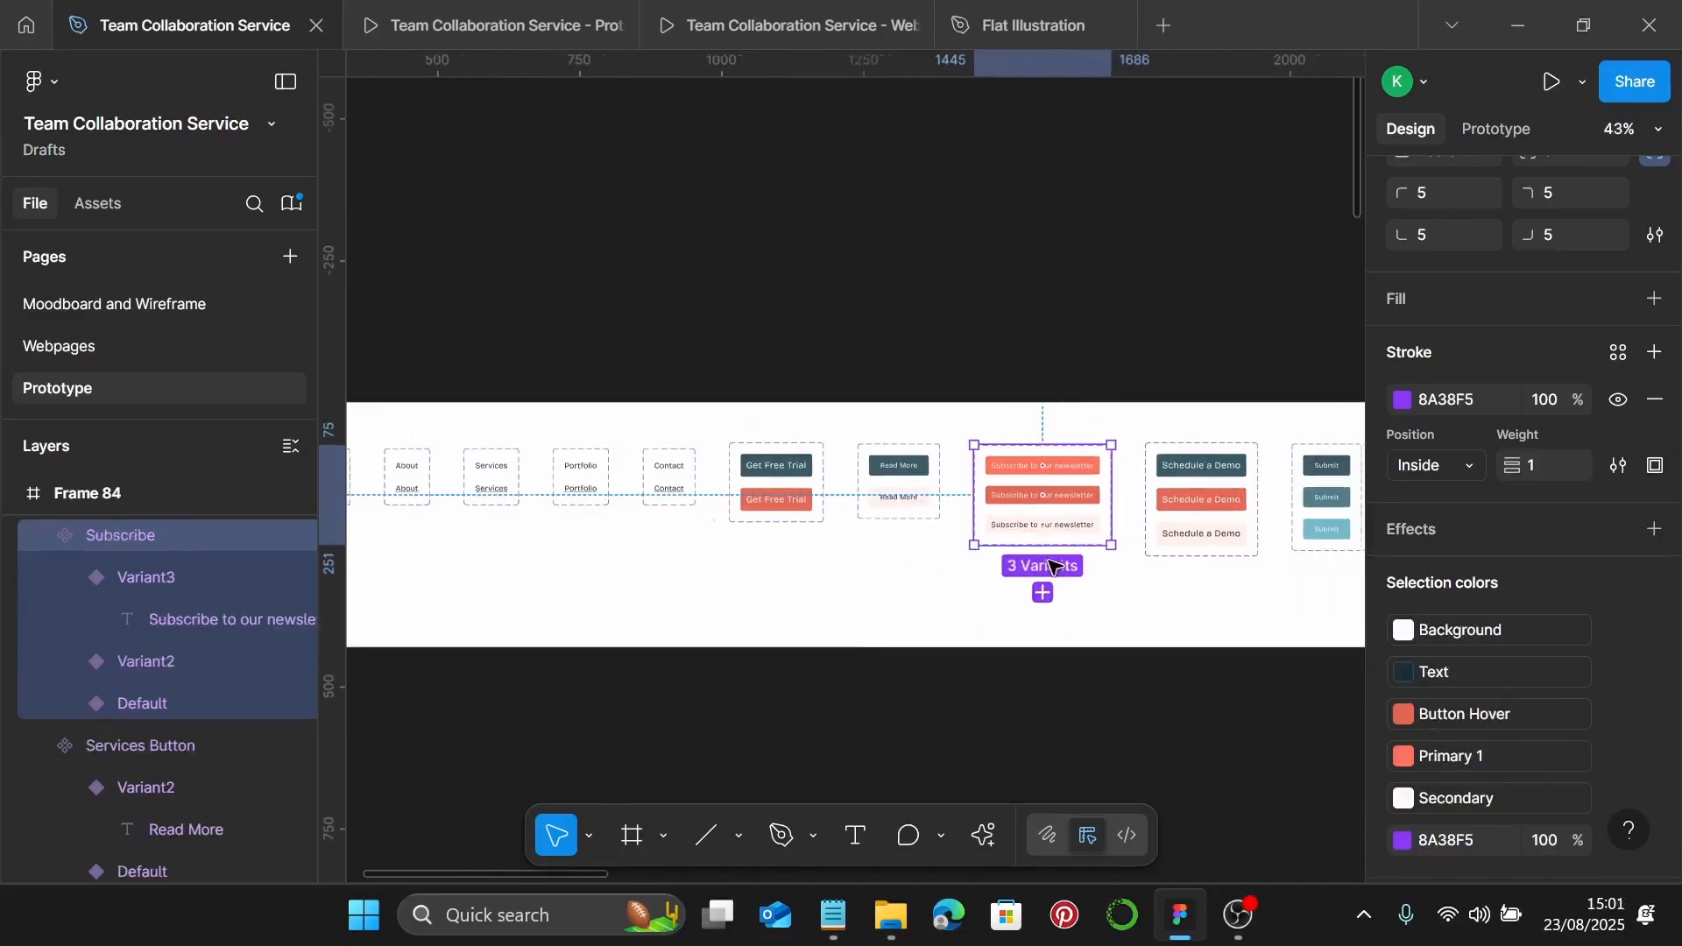
{"action": "scroll", "coordinate": [1226, 595], "scroll_direction": "up", "scroll_amount": 1}
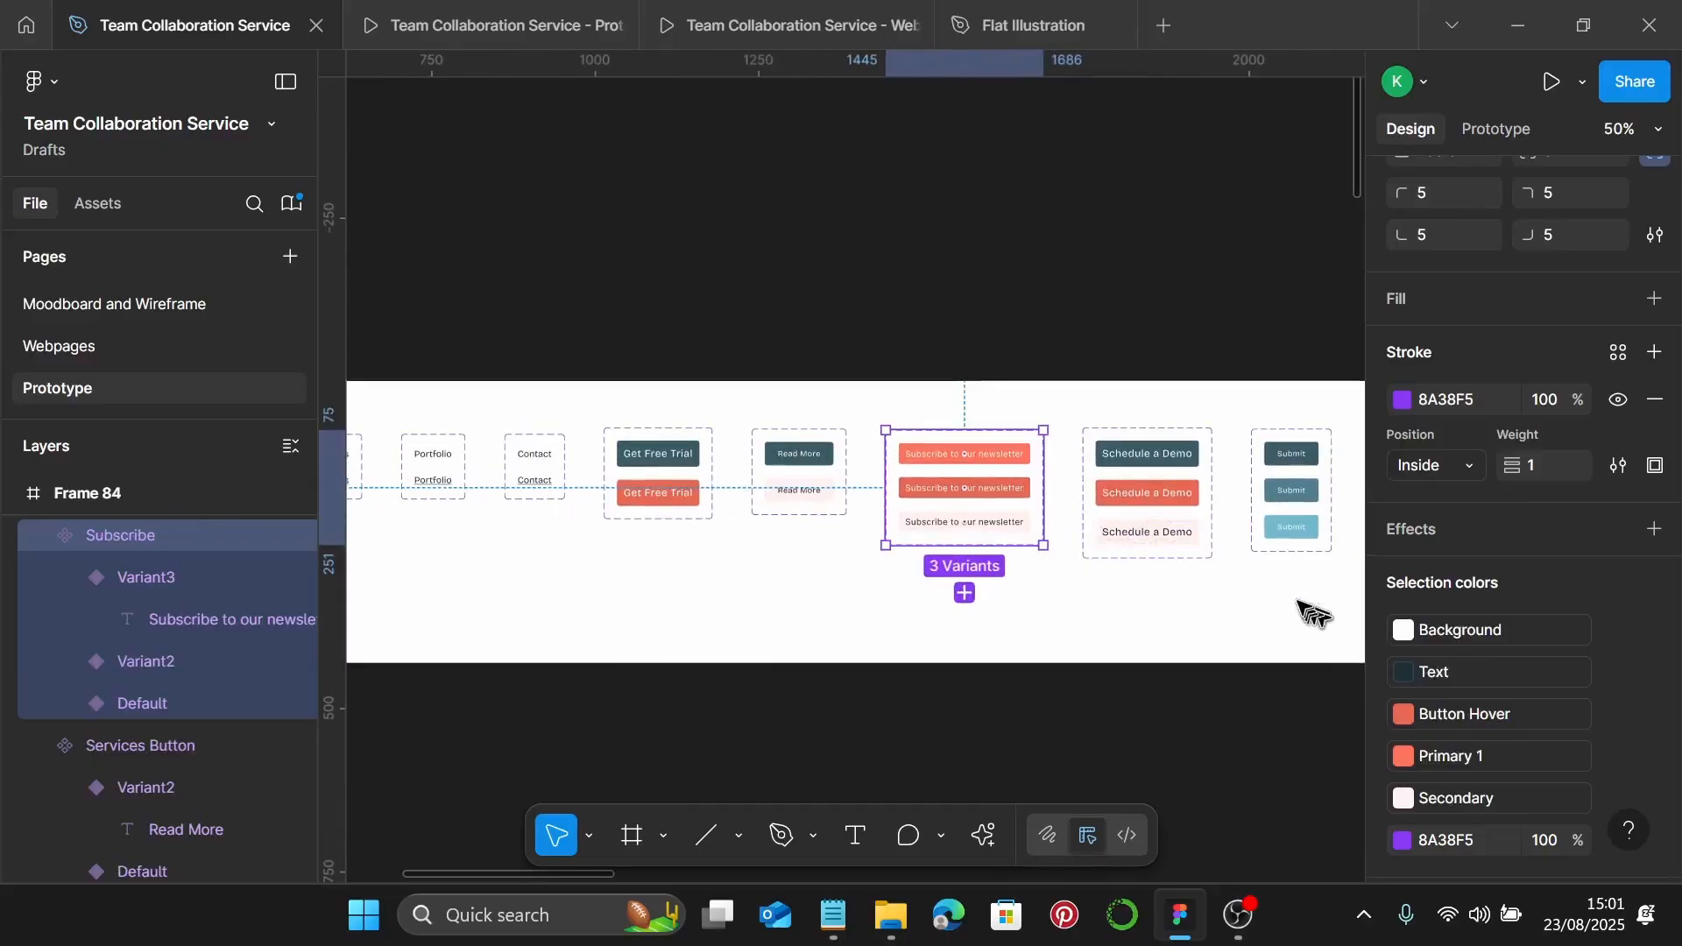
{"action": "left_click", "coordinate": [1303, 608]}
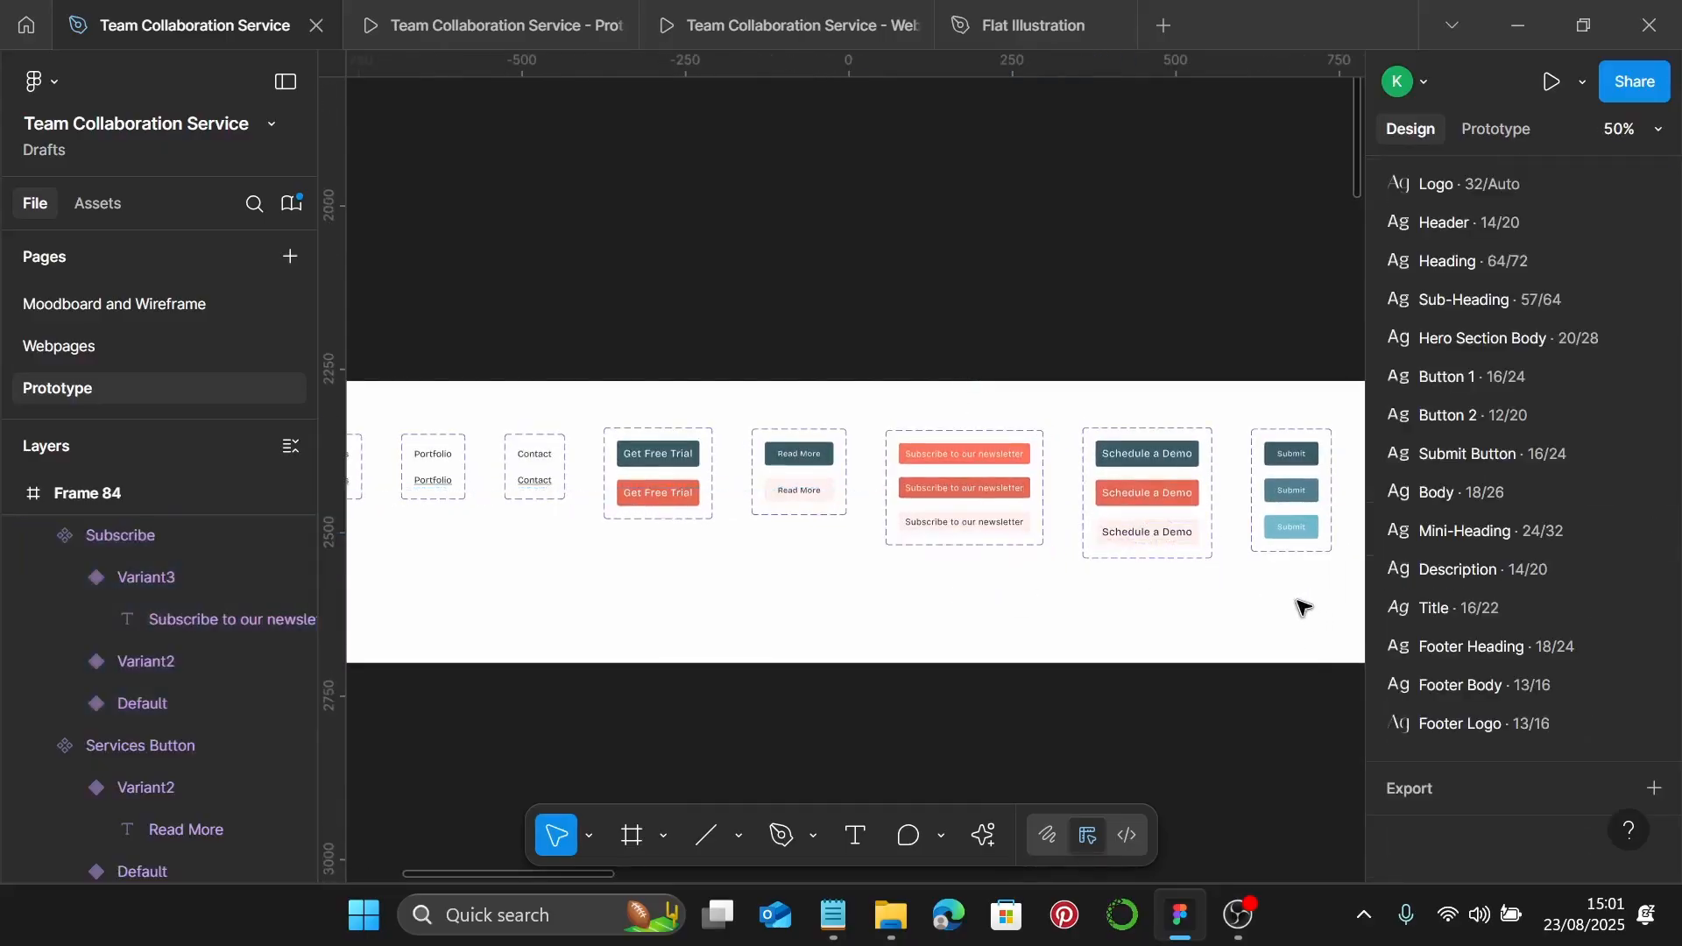
Link the Home component's Default variant to its underlined Variant2 with a While hovering, Change to interaction
{"action": "scroll", "coordinate": [863, 289], "scroll_direction": "down", "scroll_amount": 6}
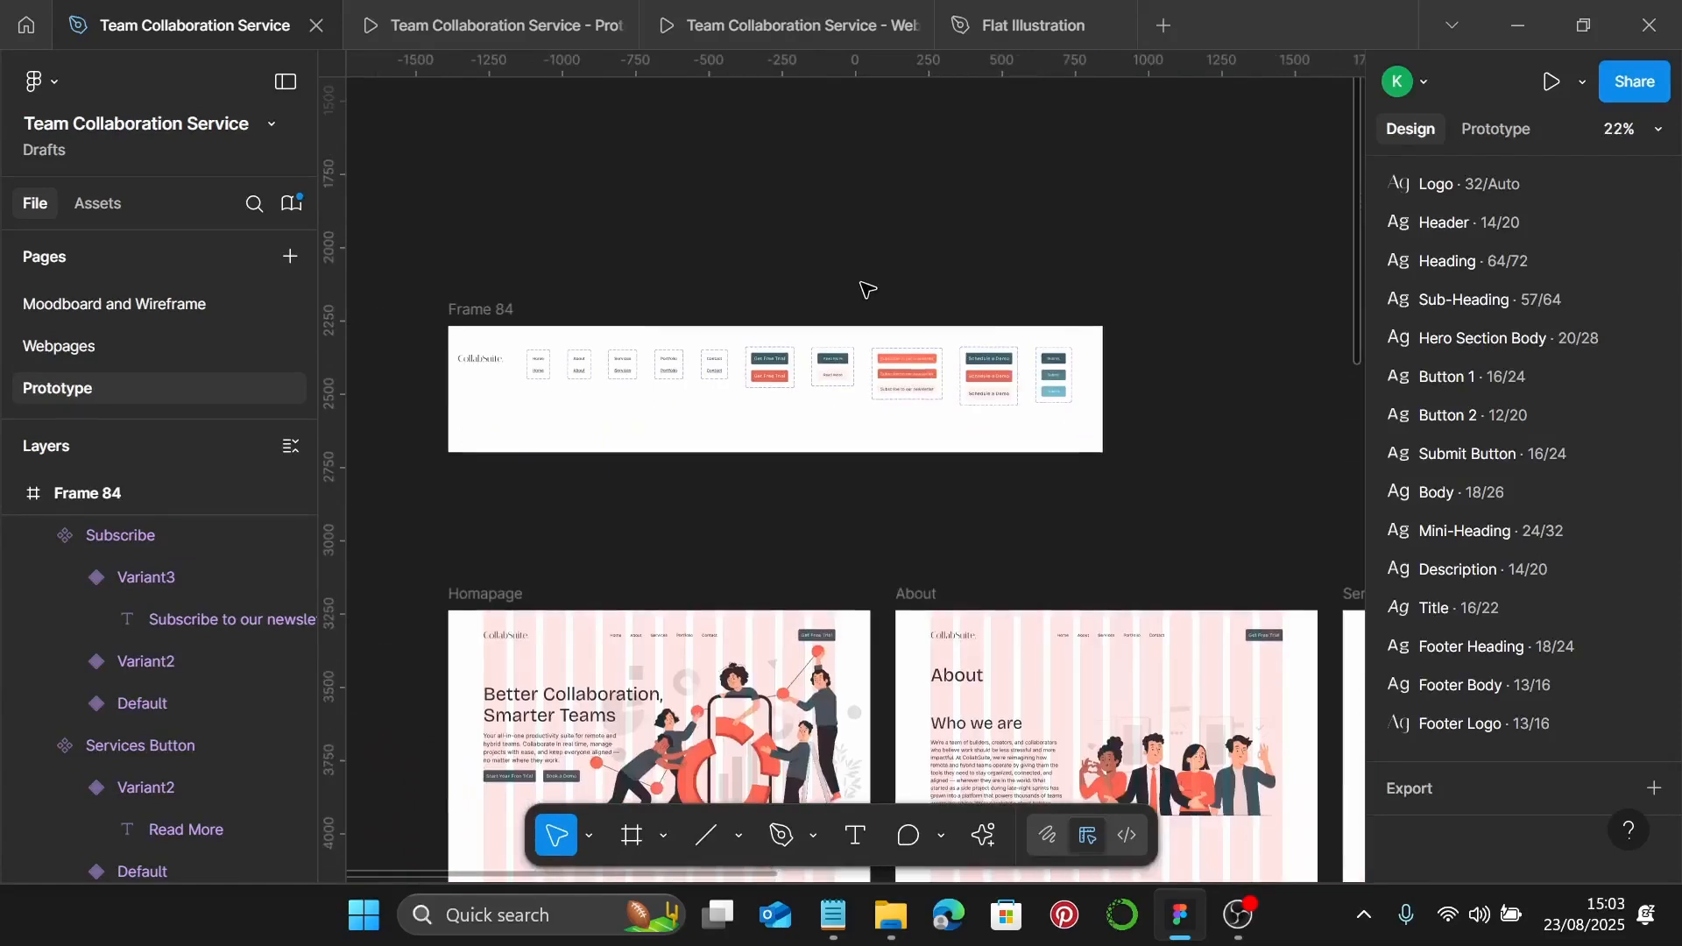
{"action": "scroll", "coordinate": [863, 289], "scroll_direction": "left", "scroll_amount": 1}
{"action": "scroll", "coordinate": [718, 336], "scroll_direction": "up", "scroll_amount": 2}
{"action": "scroll", "coordinate": [719, 336], "scroll_direction": "up", "scroll_amount": 2}
{"action": "scroll", "coordinate": [743, 344], "scroll_direction": "left", "scroll_amount": 2}
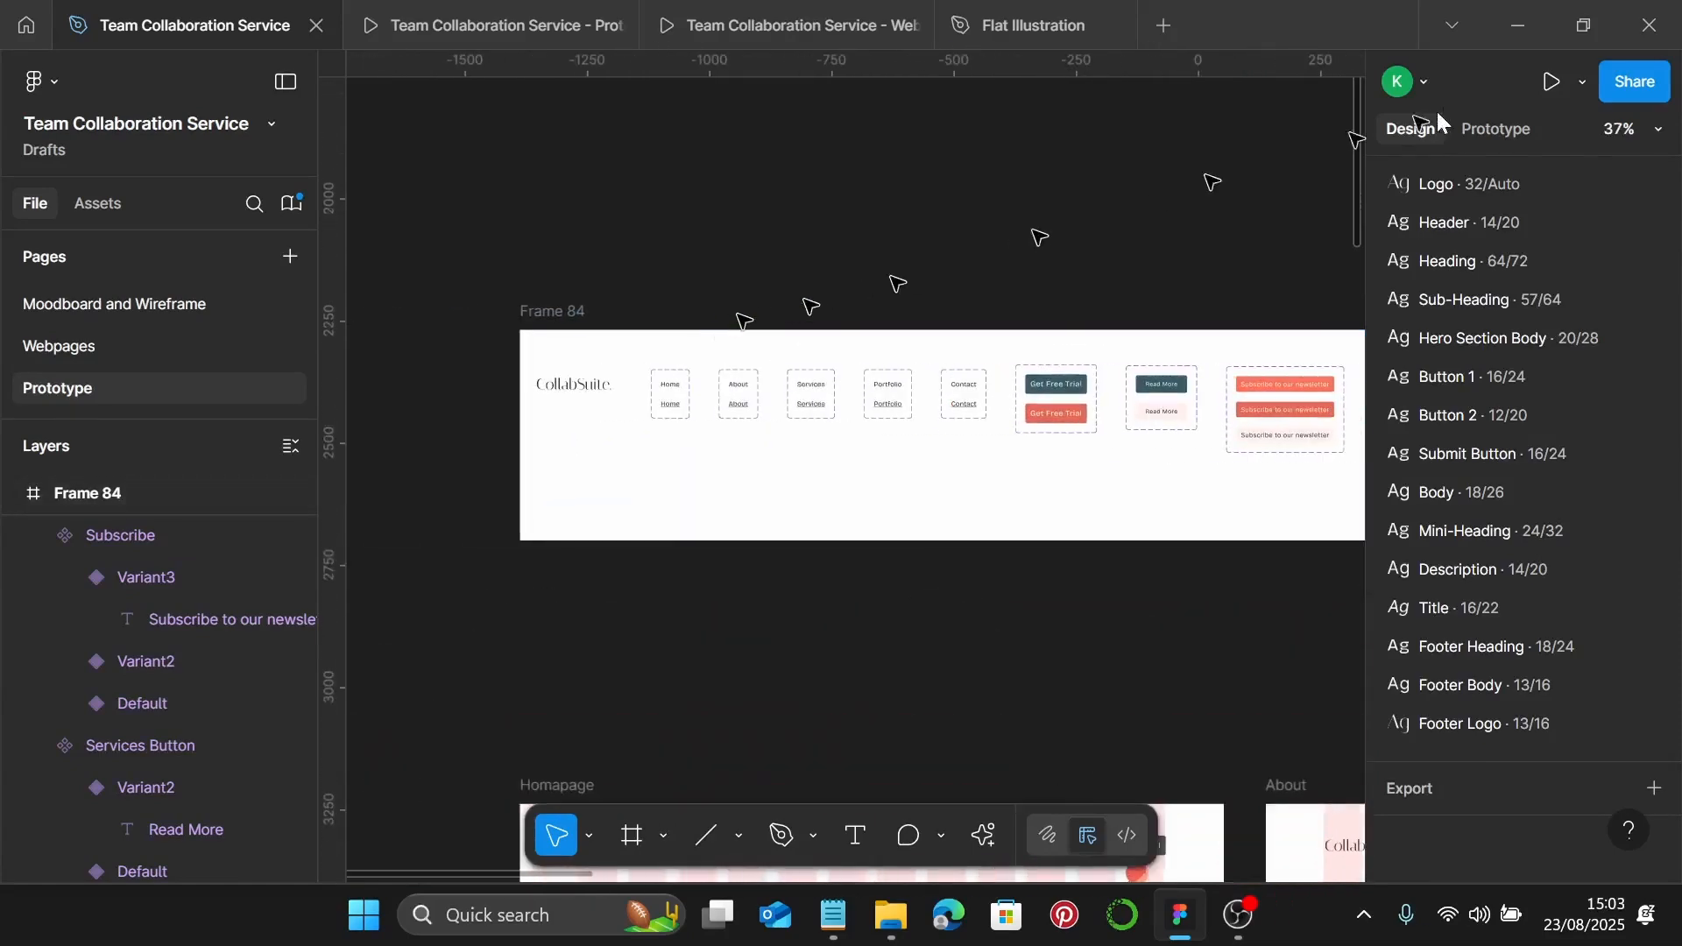
{"action": "left_click", "coordinate": [1493, 134]}
{"action": "scroll", "coordinate": [738, 436], "scroll_direction": "up", "scroll_amount": 3}
{"action": "scroll", "coordinate": [551, 391], "scroll_direction": "up", "scroll_amount": 3}
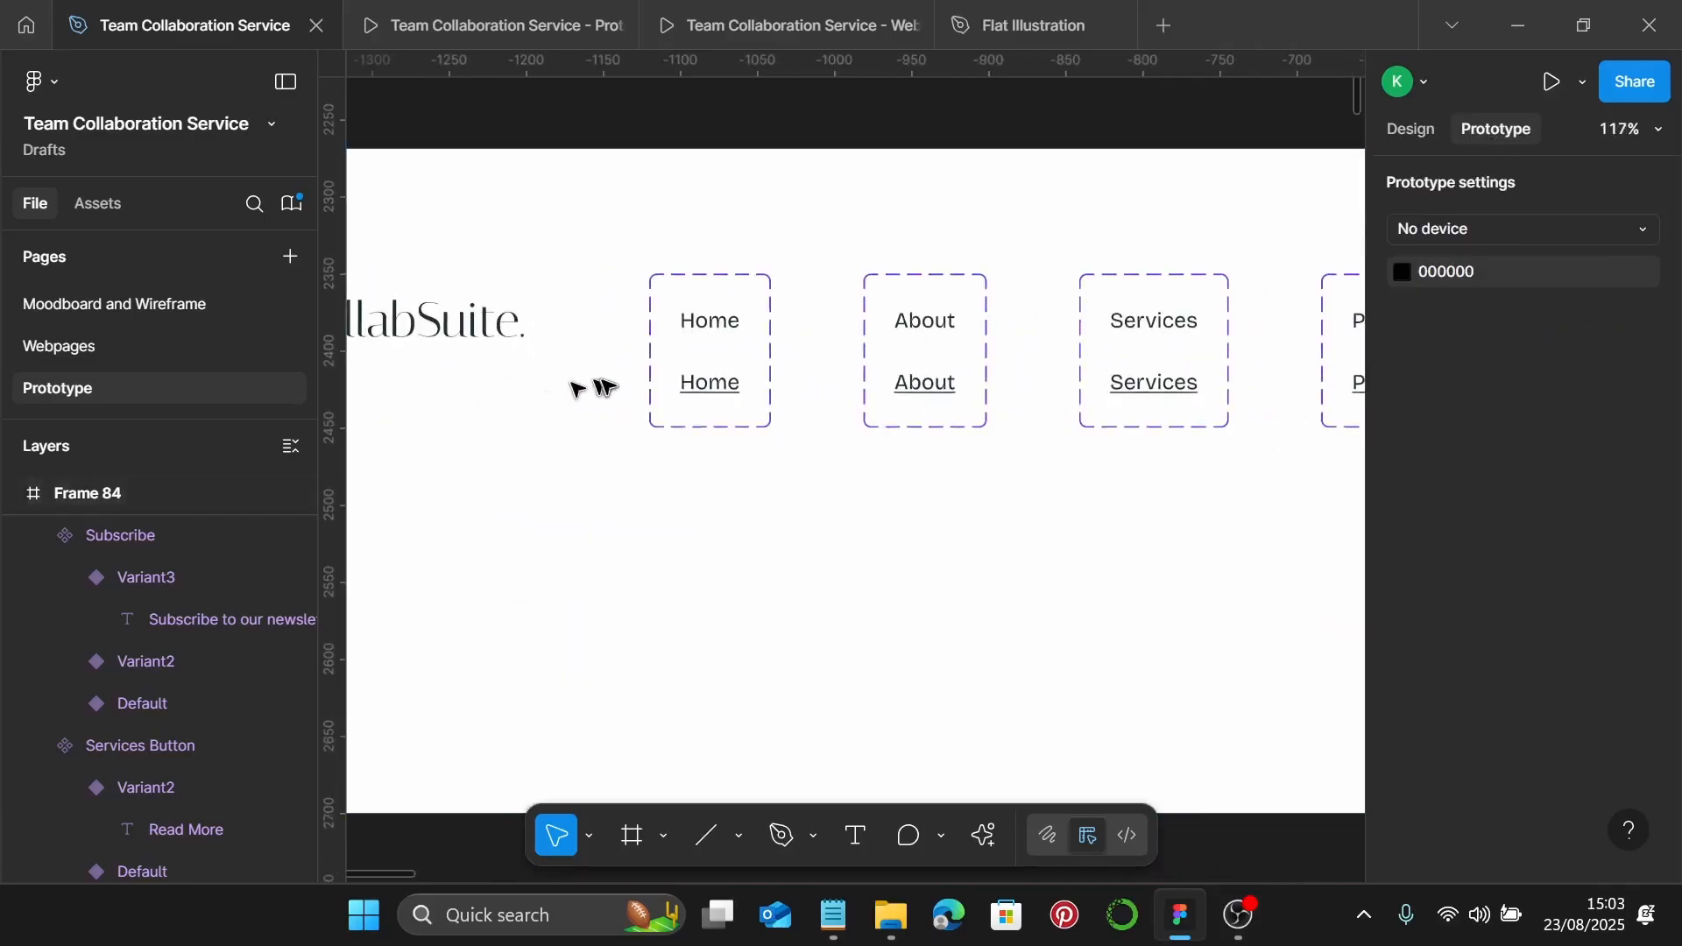
{"action": "double_click", "coordinate": [731, 326]}
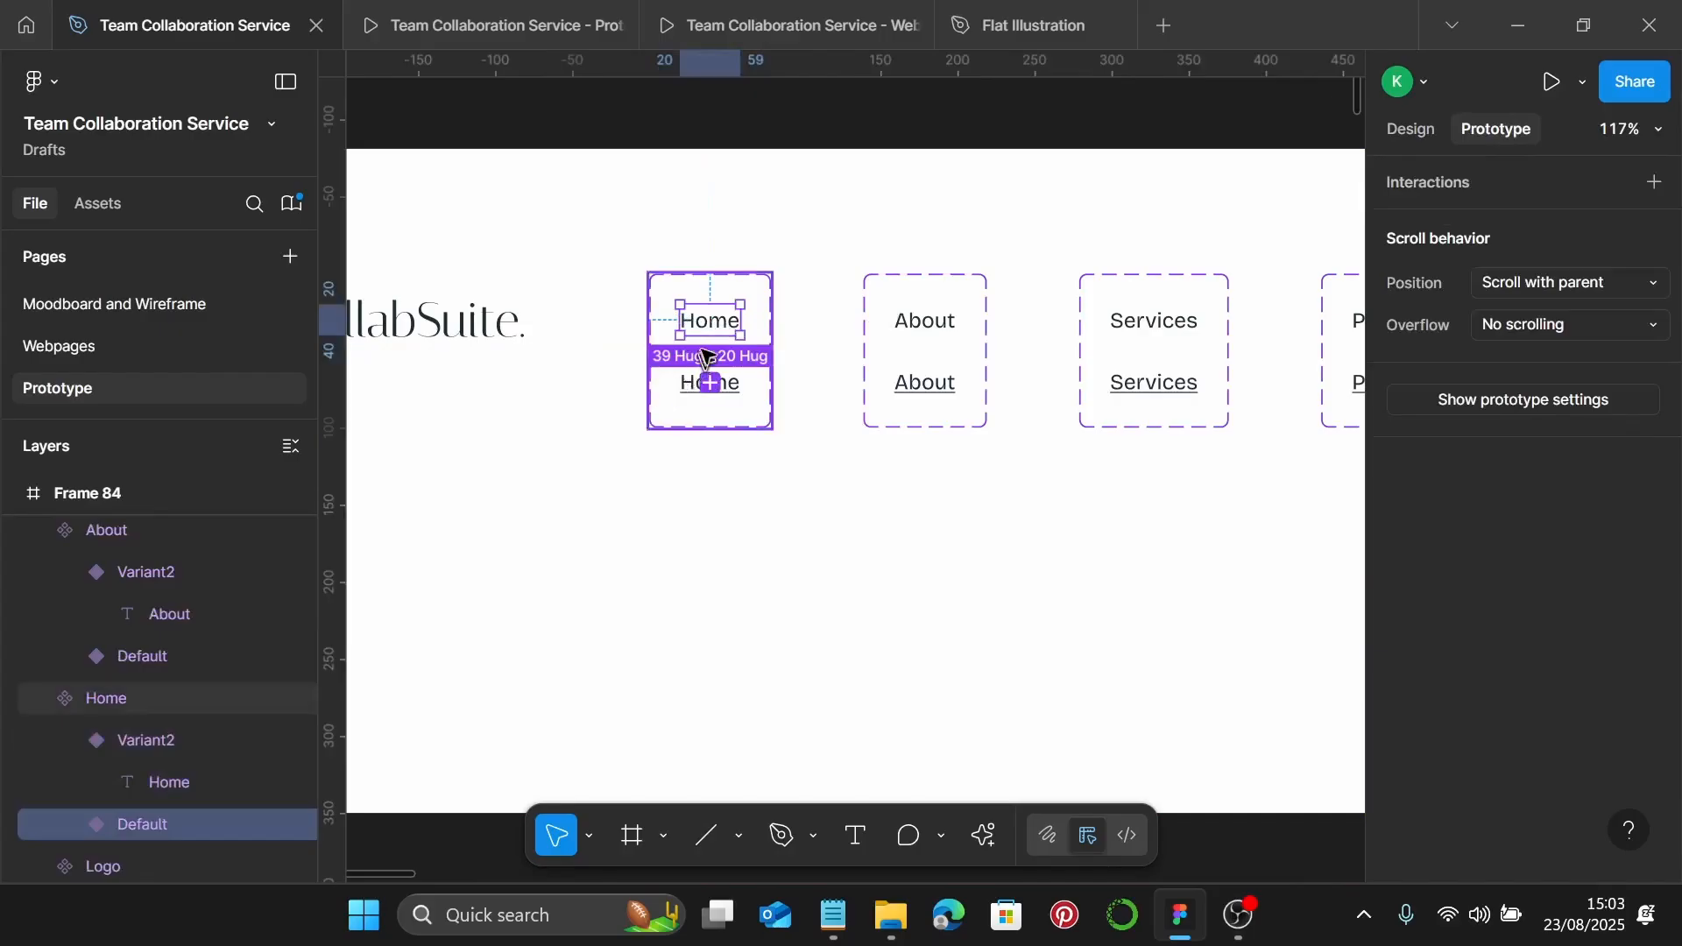
{"action": "left_click_drag", "start_coordinate": [716, 386], "coordinate": [714, 384]}
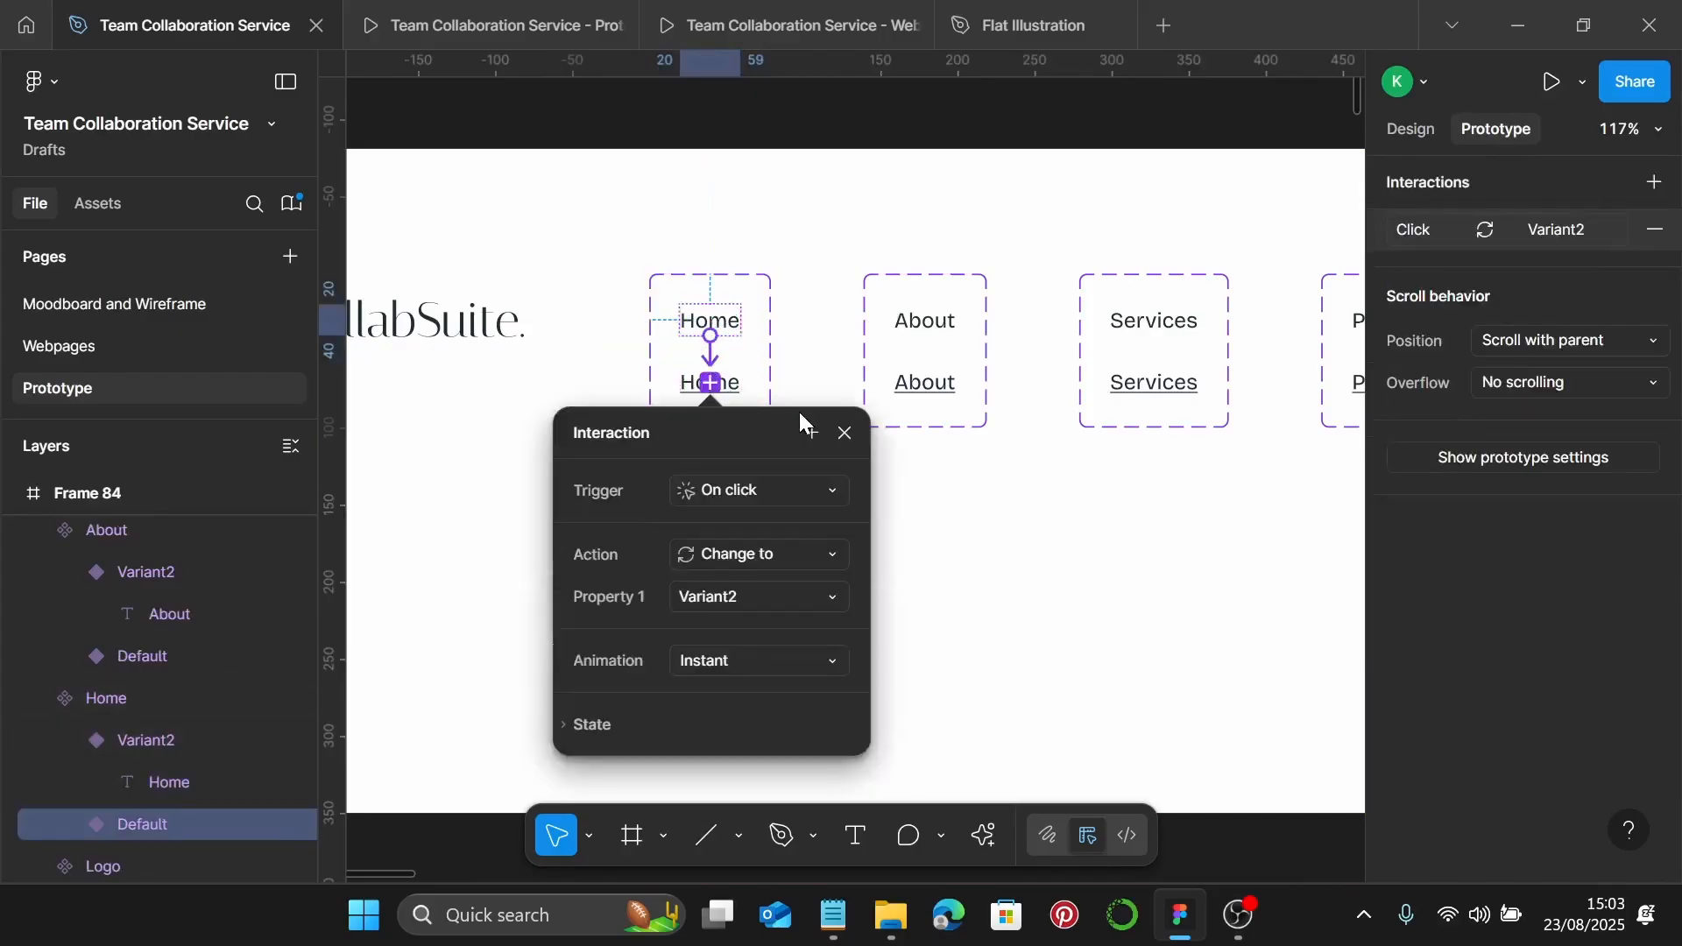
{"action": "left_click", "coordinate": [820, 337]}
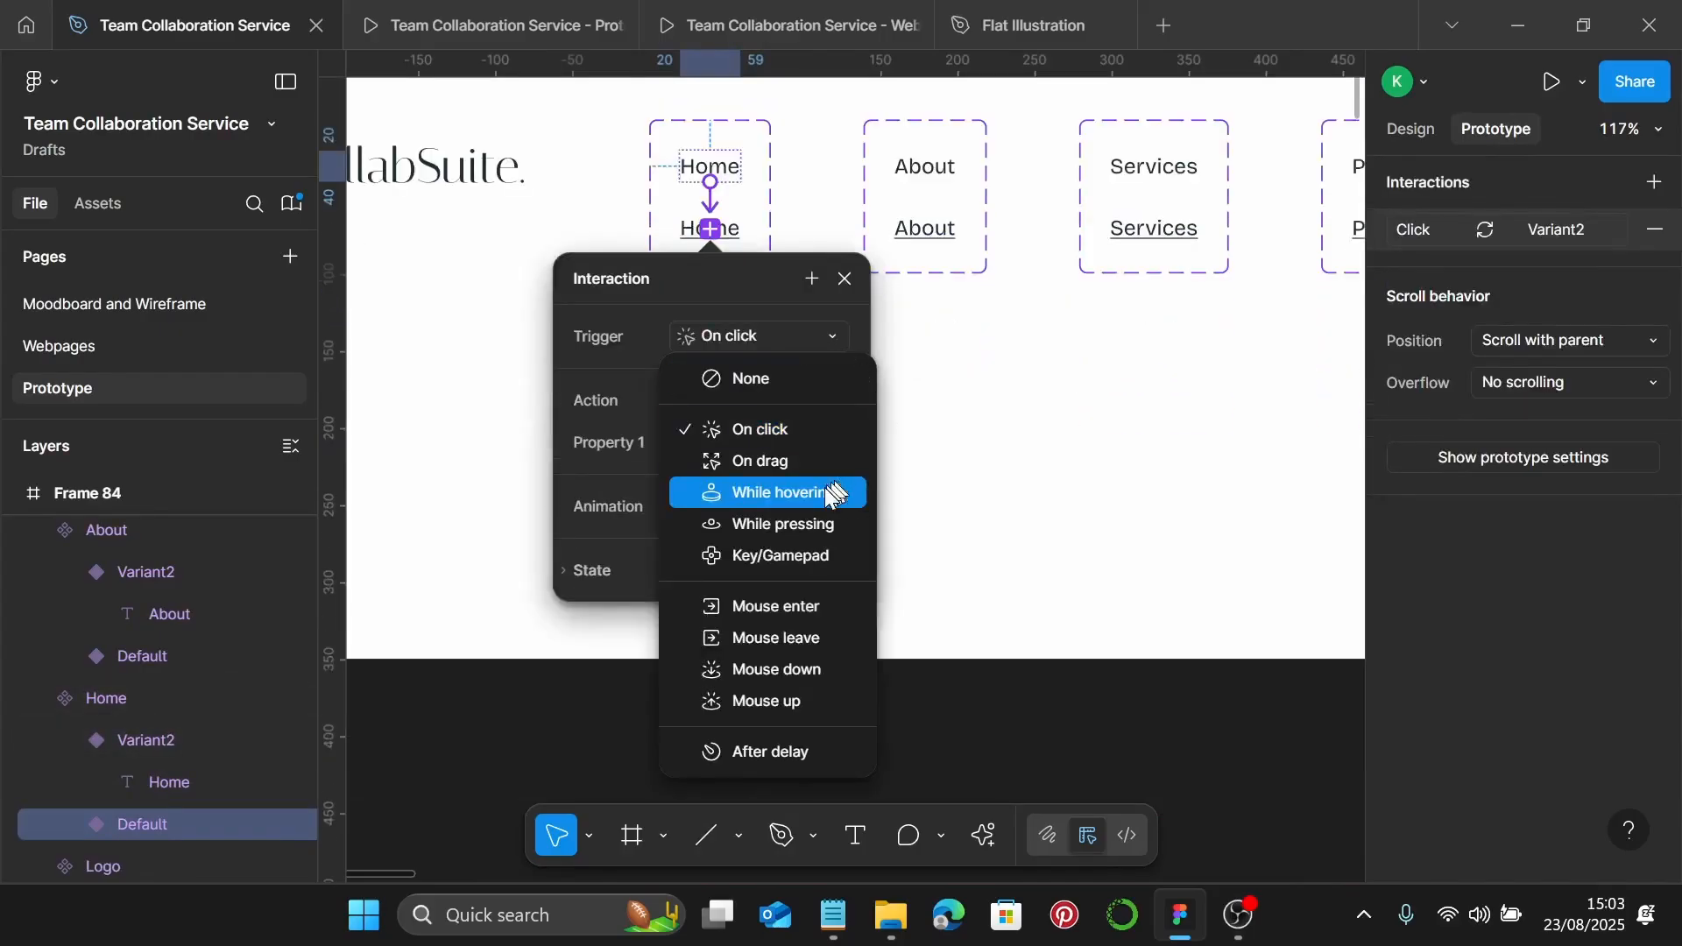
{"action": "left_click", "coordinate": [828, 493]}
Set the Home hover interaction's animation to Smart animate with an Ease in and out curve and a duration of 200 ms
{"action": "left_click", "coordinate": [752, 505]}
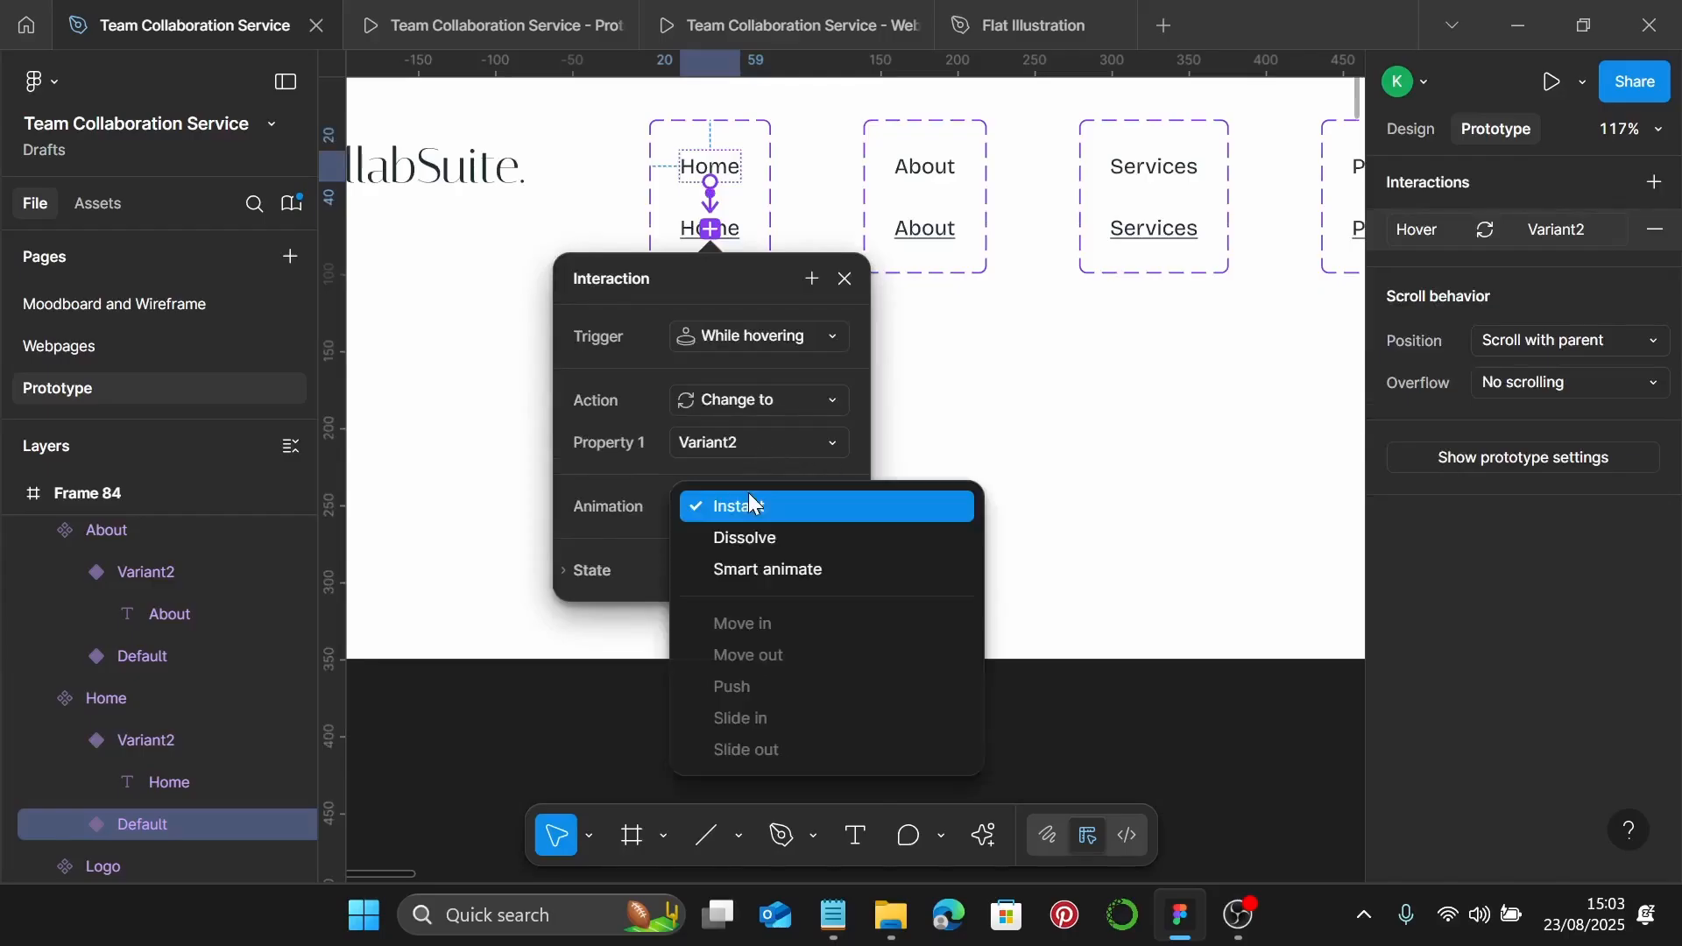
{"action": "left_click", "coordinate": [832, 572]}
{"action": "left_click", "coordinate": [802, 549]}
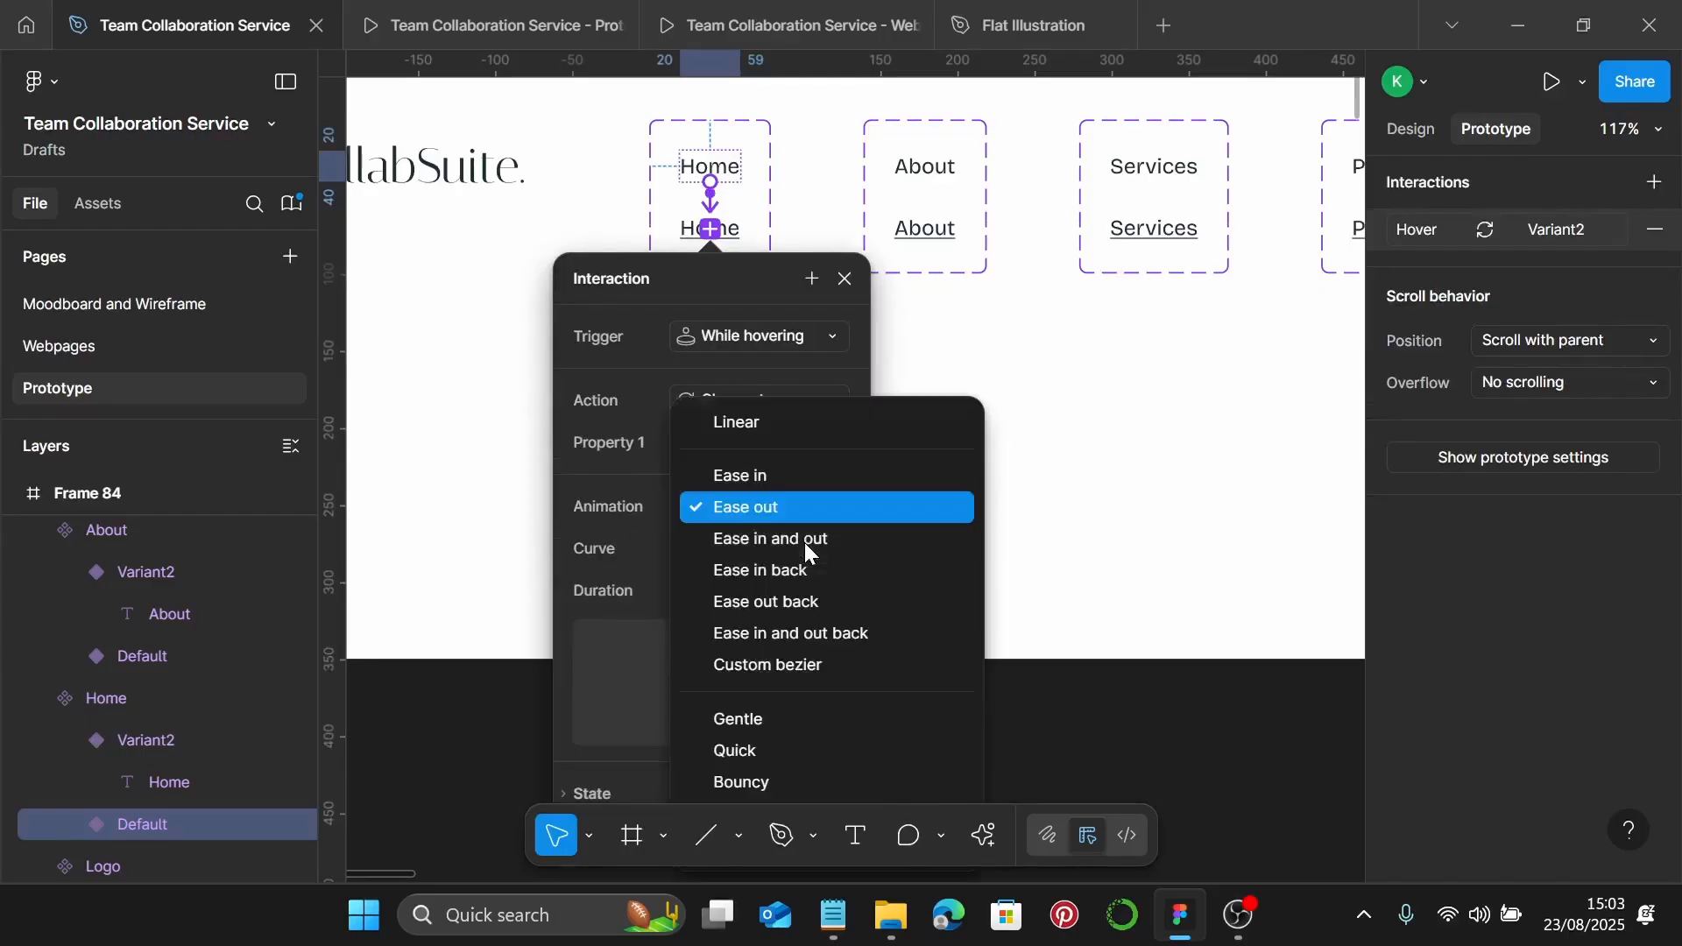
{"action": "left_click", "coordinate": [832, 536]}
{"action": "left_click", "coordinate": [783, 594]}
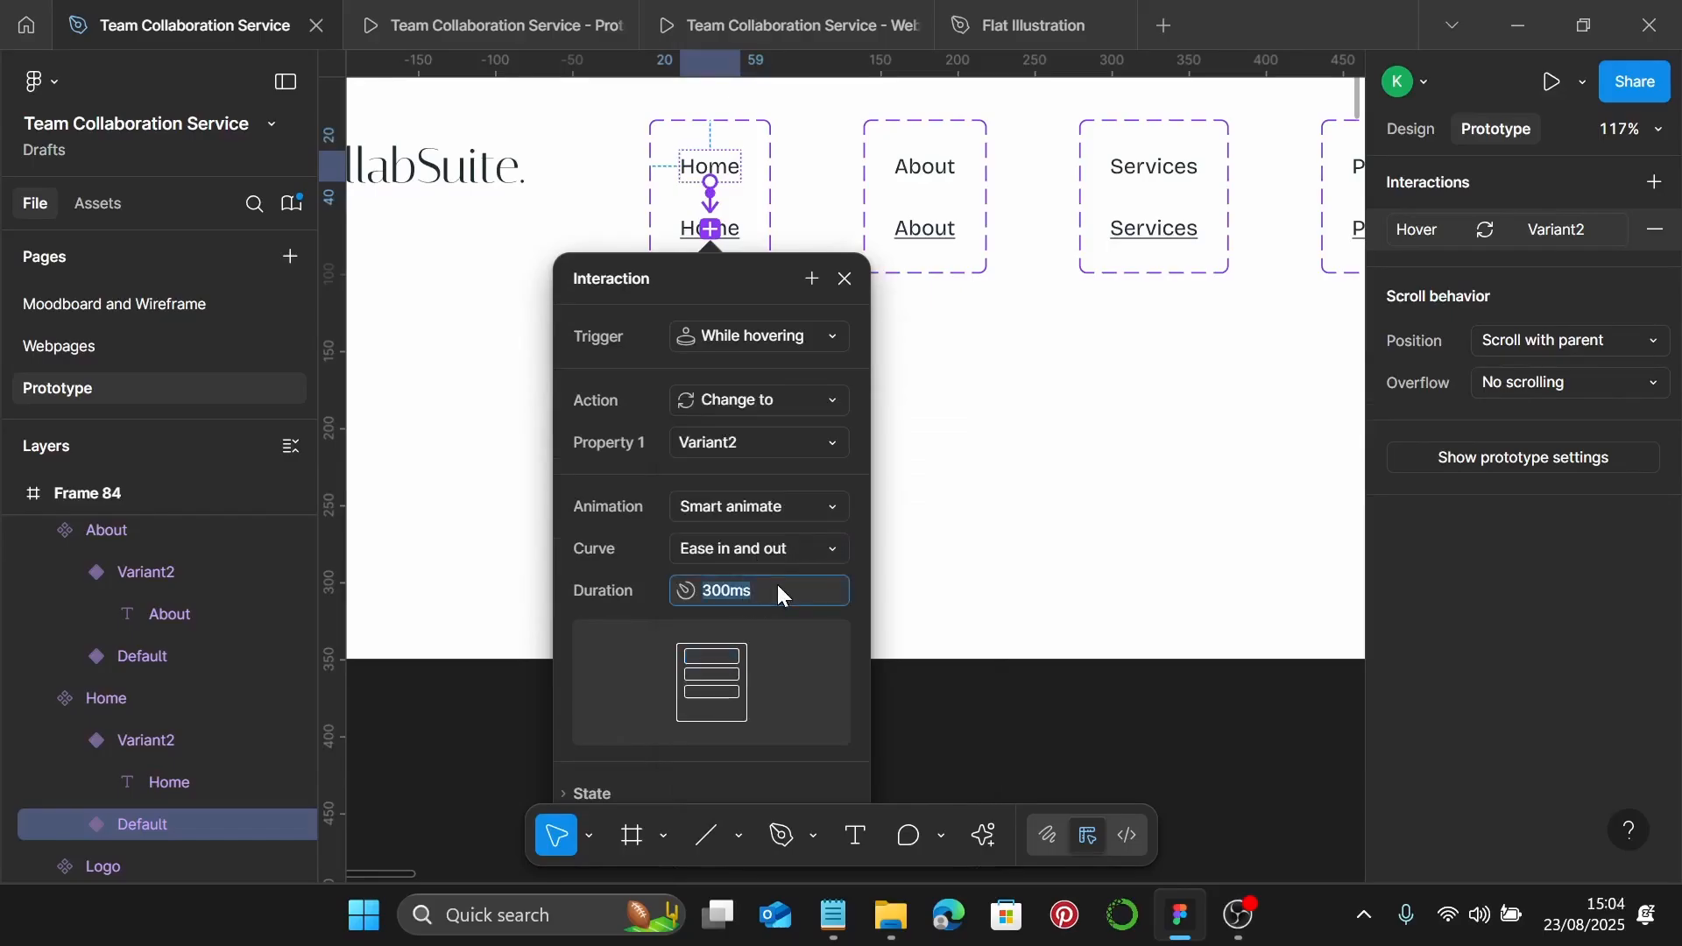
{"action": "type", "text": "200"}
{"action": "key", "text": "Return"}
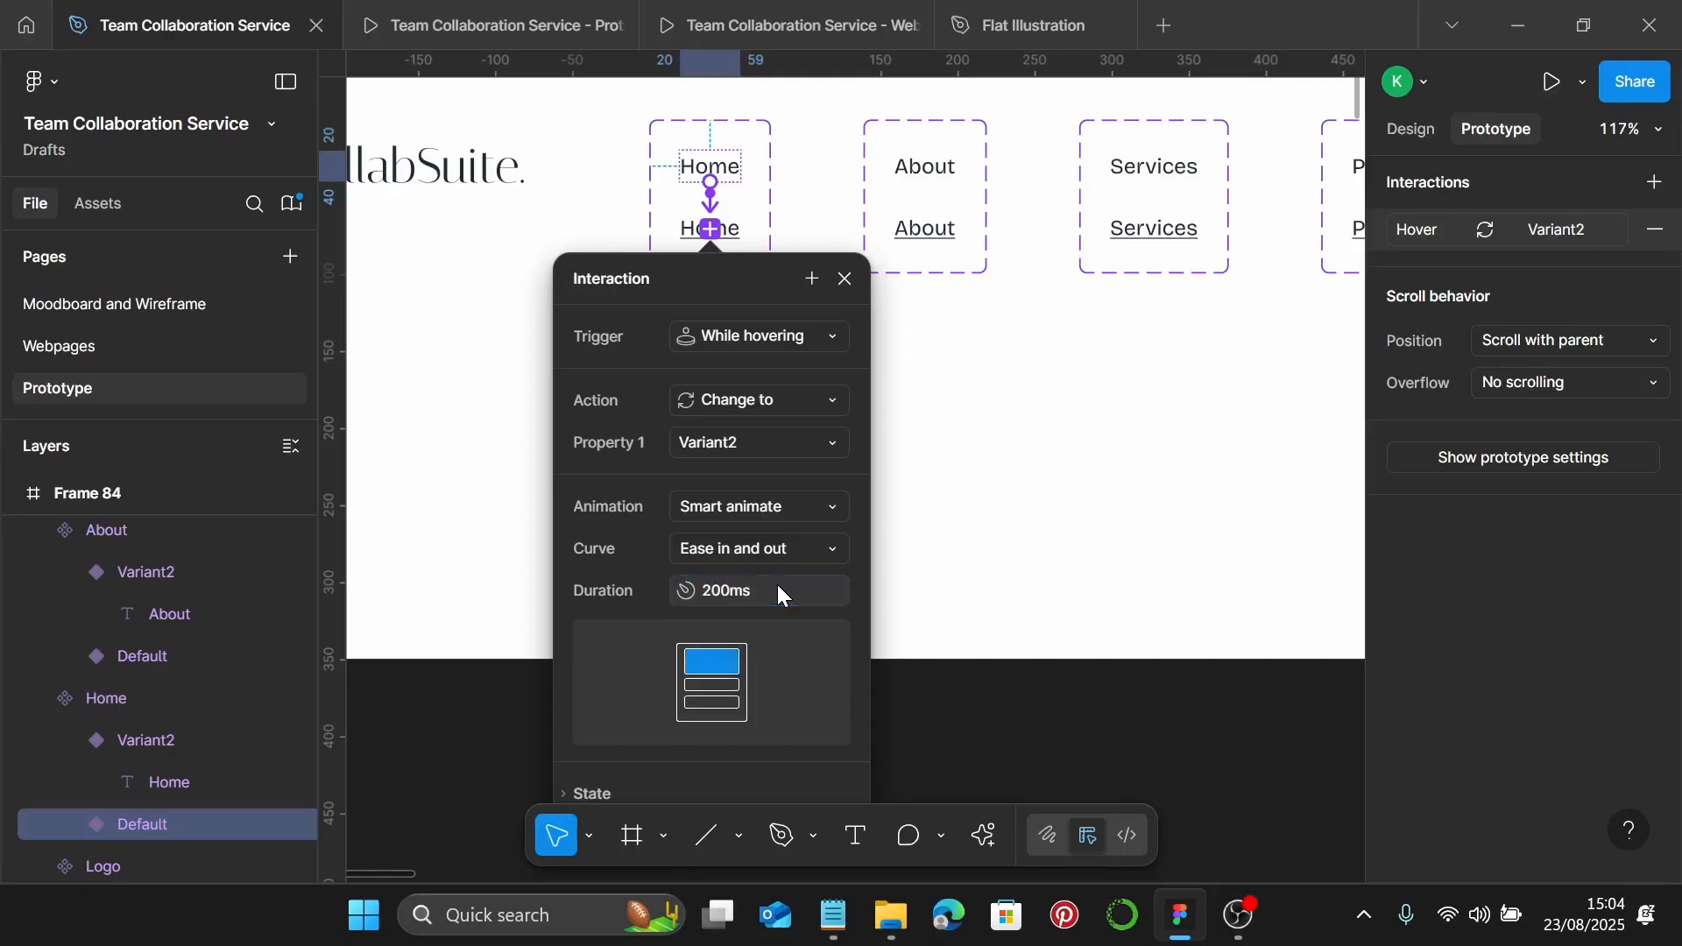
{"action": "left_click", "coordinate": [954, 394]}
Link the About component's Default variant to its Variant2 with a While hovering trigger
{"action": "scroll", "coordinate": [883, 230], "scroll_direction": "right", "scroll_amount": 3}
{"action": "left_click", "coordinate": [611, 168]}
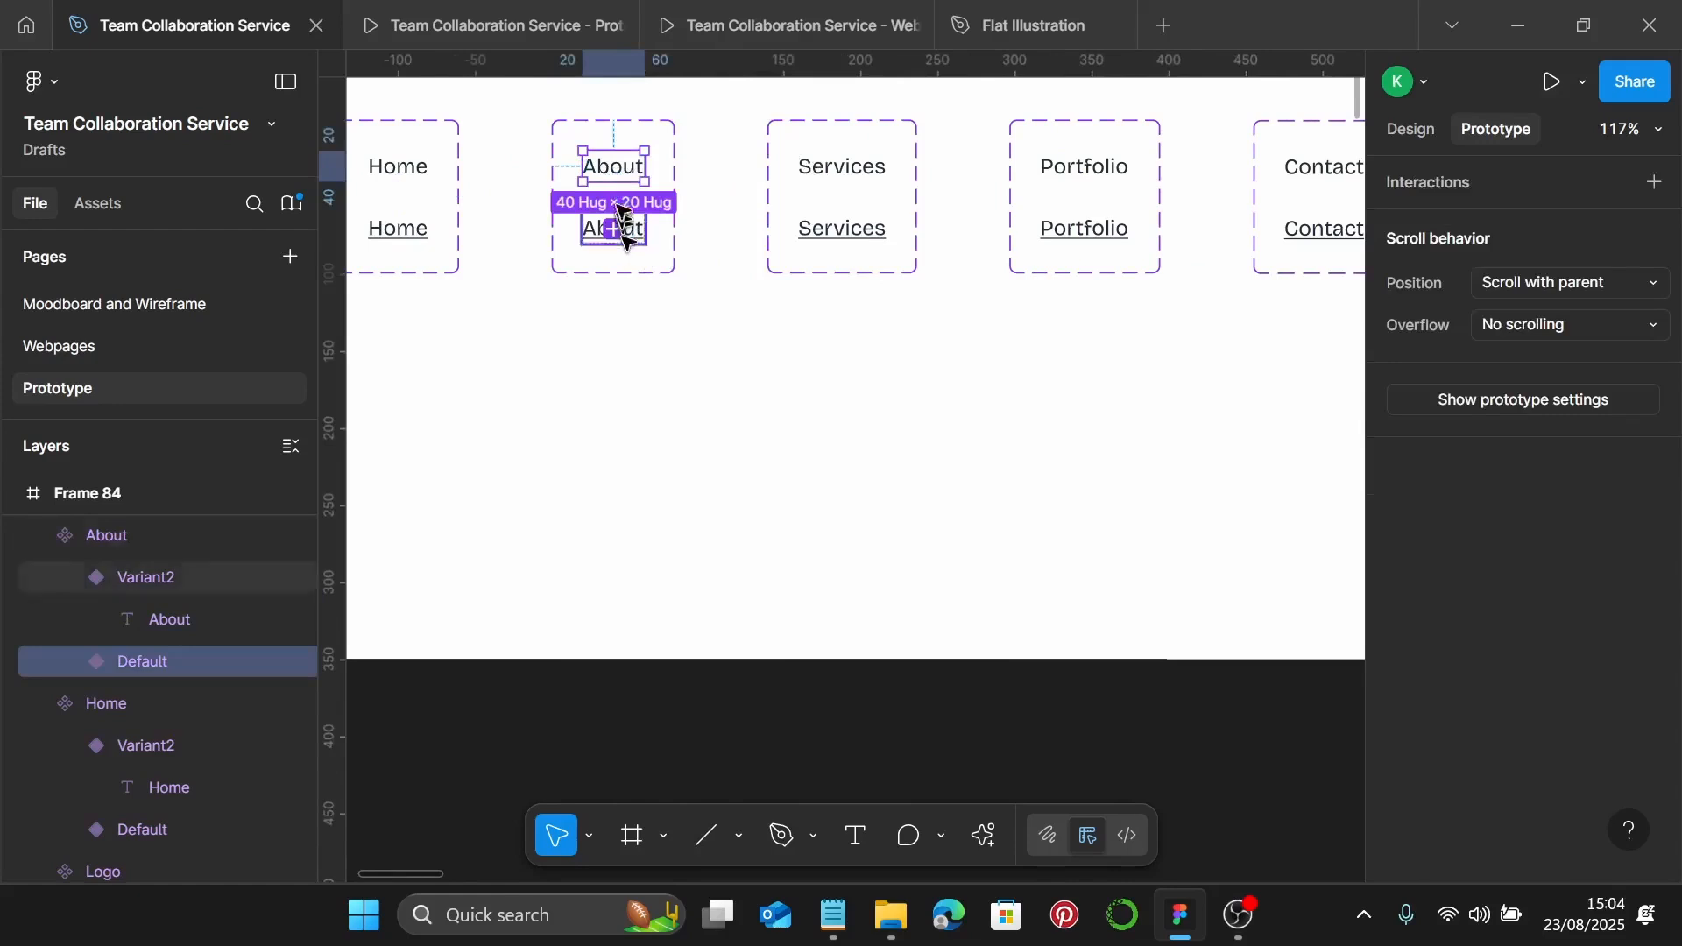
{"action": "left_click_drag", "start_coordinate": [614, 182], "coordinate": [614, 230]}
{"action": "left_click", "coordinate": [648, 335]}
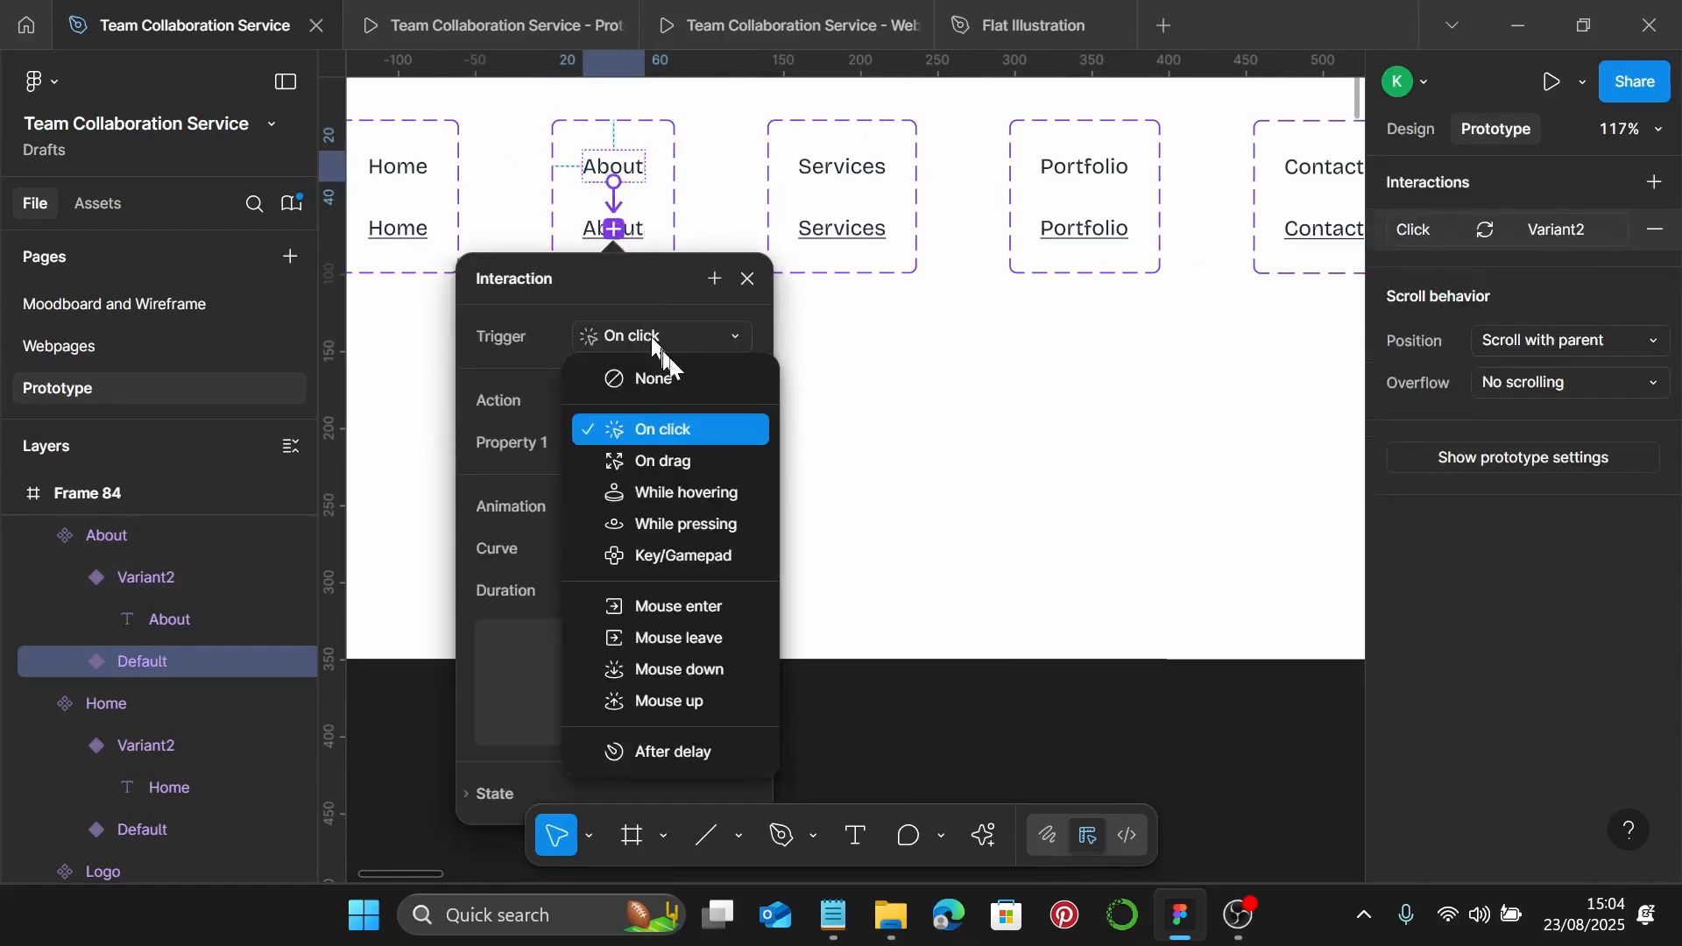
{"action": "left_click", "coordinate": [722, 487]}
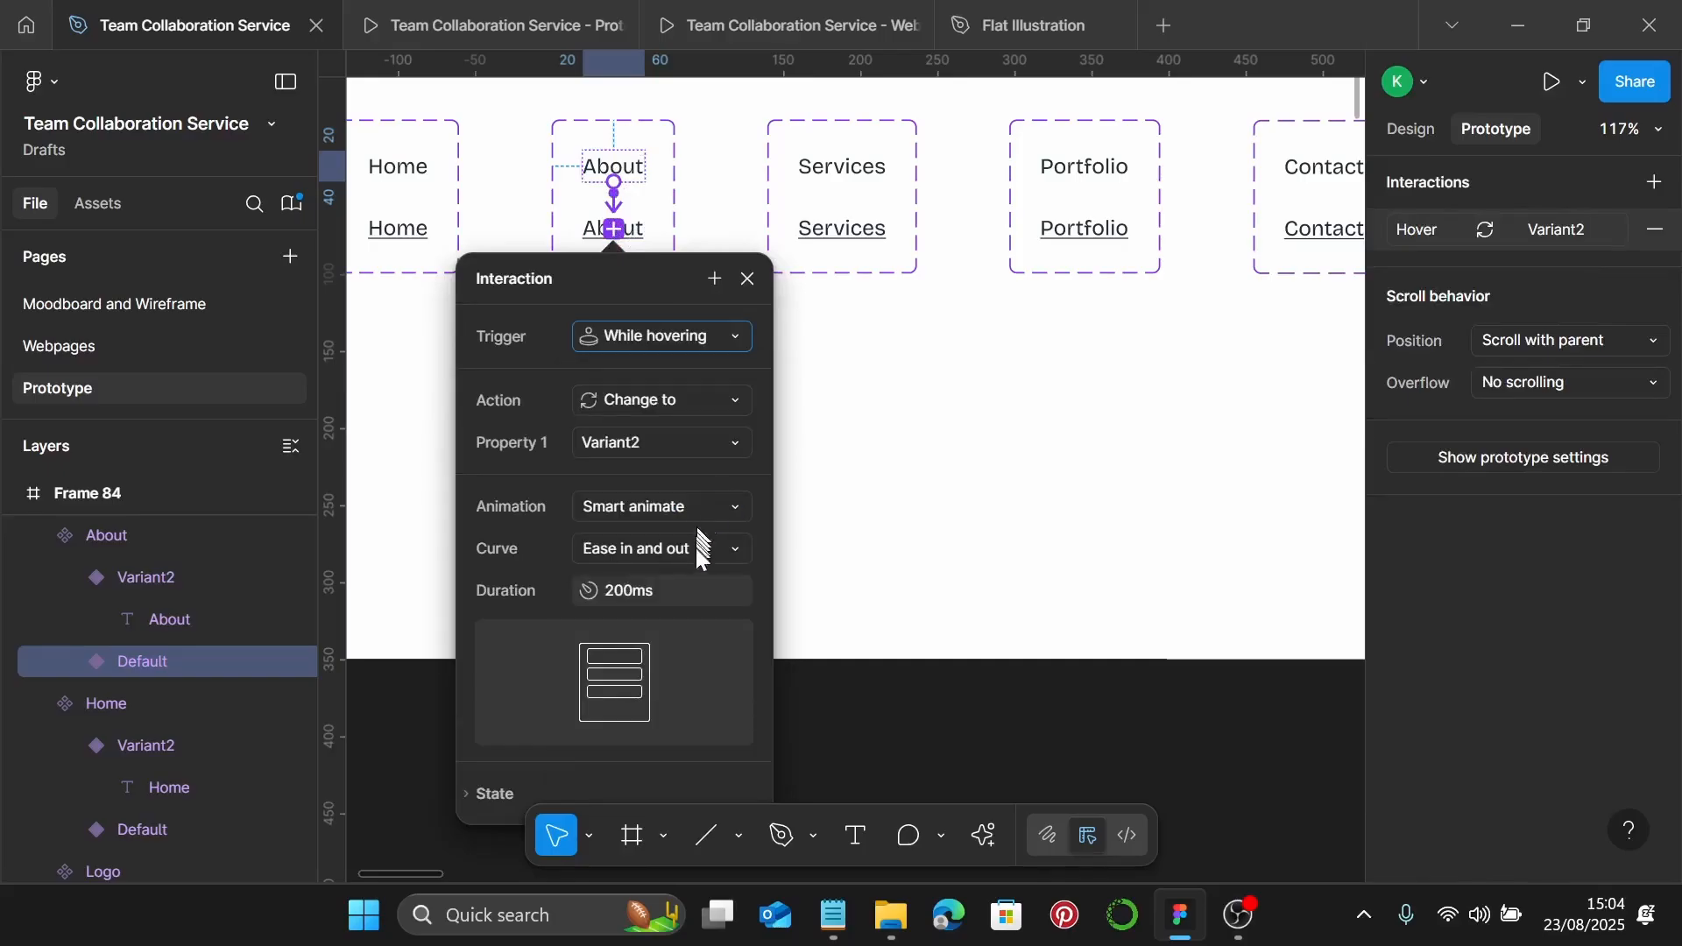
Link the Services navigation item's Default variant to its Variant2 with a While hovering trigger
{"action": "left_click", "coordinate": [856, 179]}
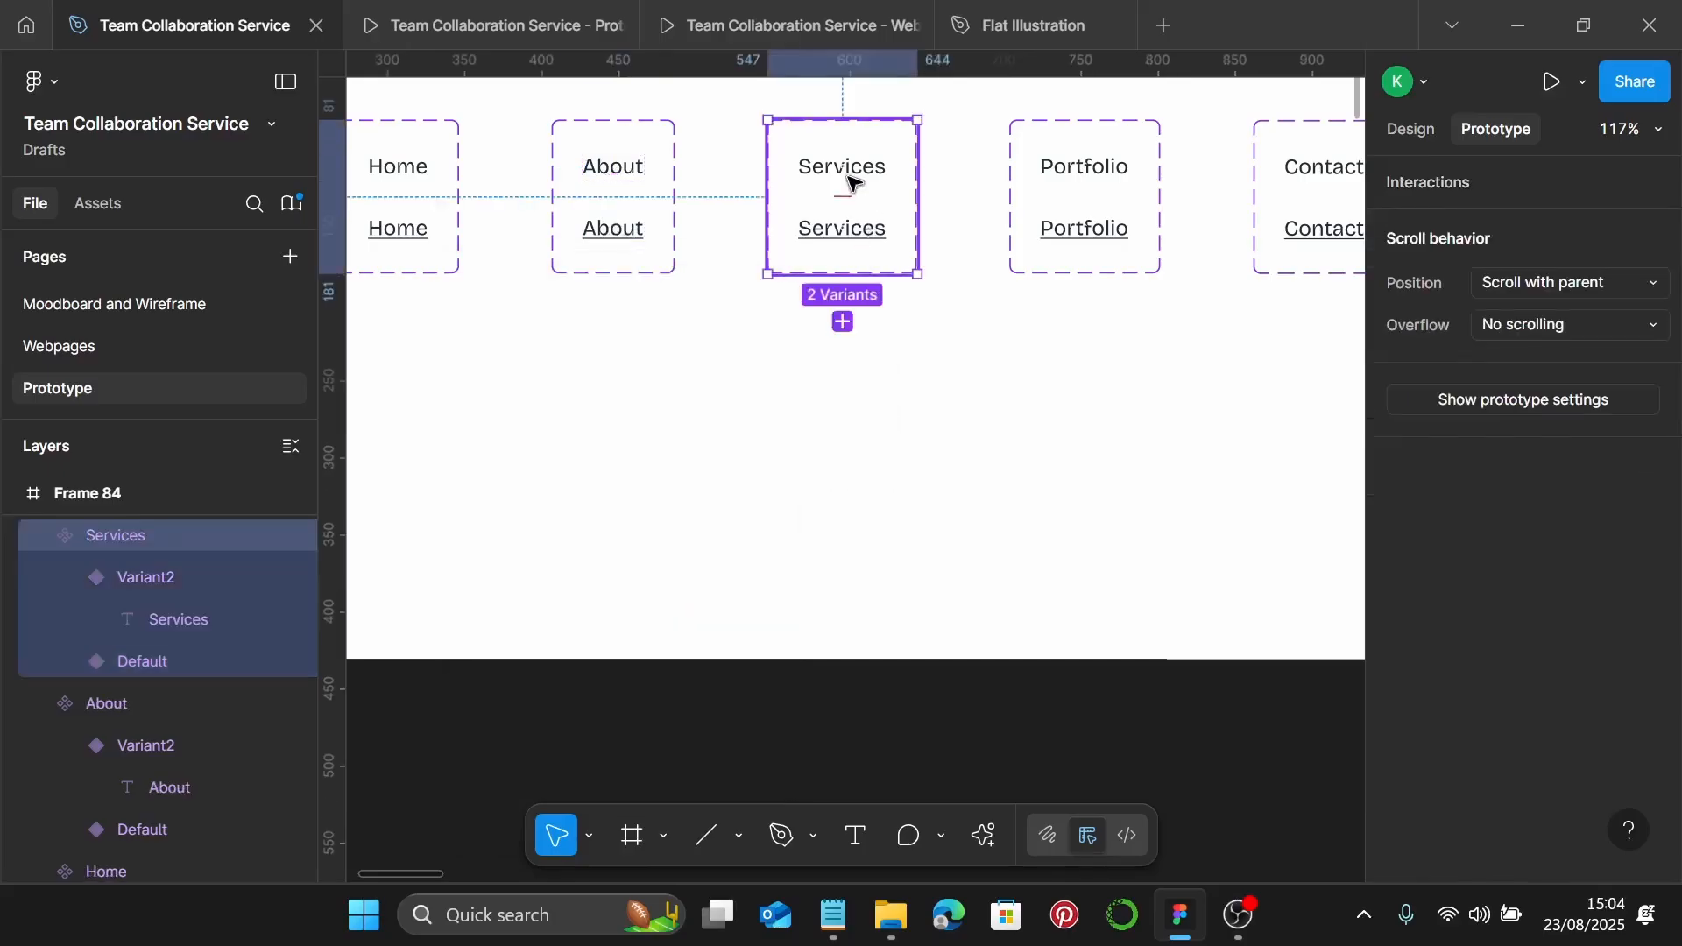
{"action": "left_click_drag", "start_coordinate": [844, 182], "coordinate": [847, 230]}
{"action": "left_click", "coordinate": [903, 334]}
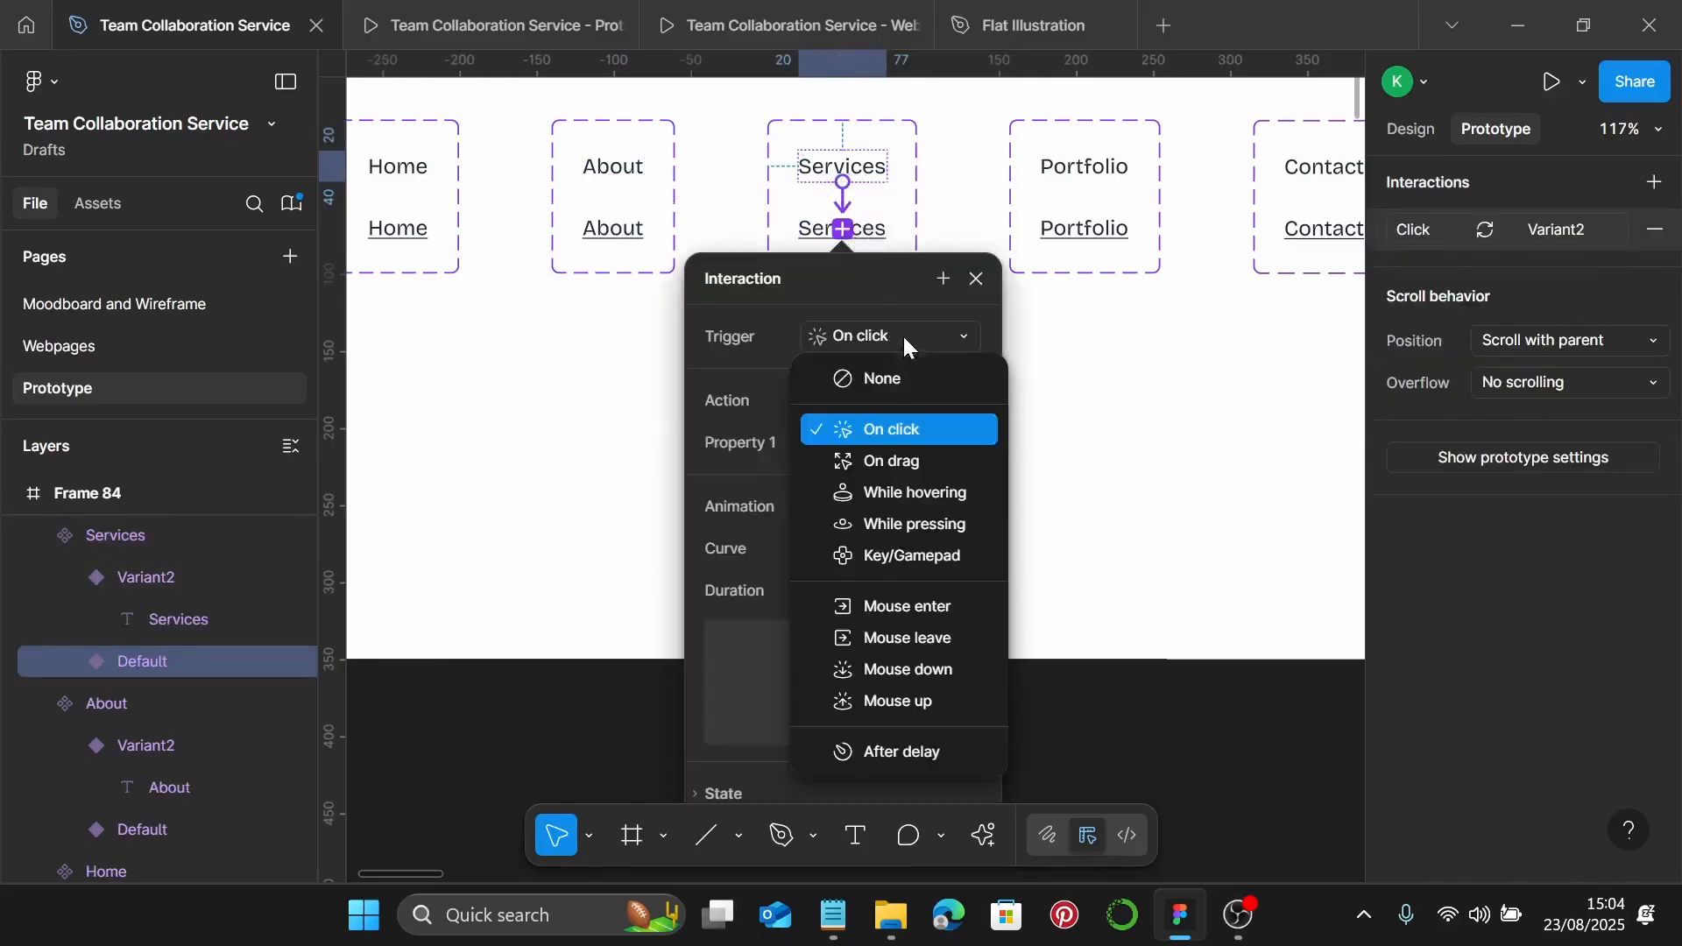
{"action": "left_click", "coordinate": [932, 492]}
Link the Portfolio component's Default variant to its Variant2 with a While hovering trigger
{"action": "scroll", "coordinate": [1021, 274], "scroll_direction": "right", "scroll_amount": 5}
{"action": "left_click", "coordinate": [804, 161]}
{"action": "left_click", "coordinate": [799, 164]}
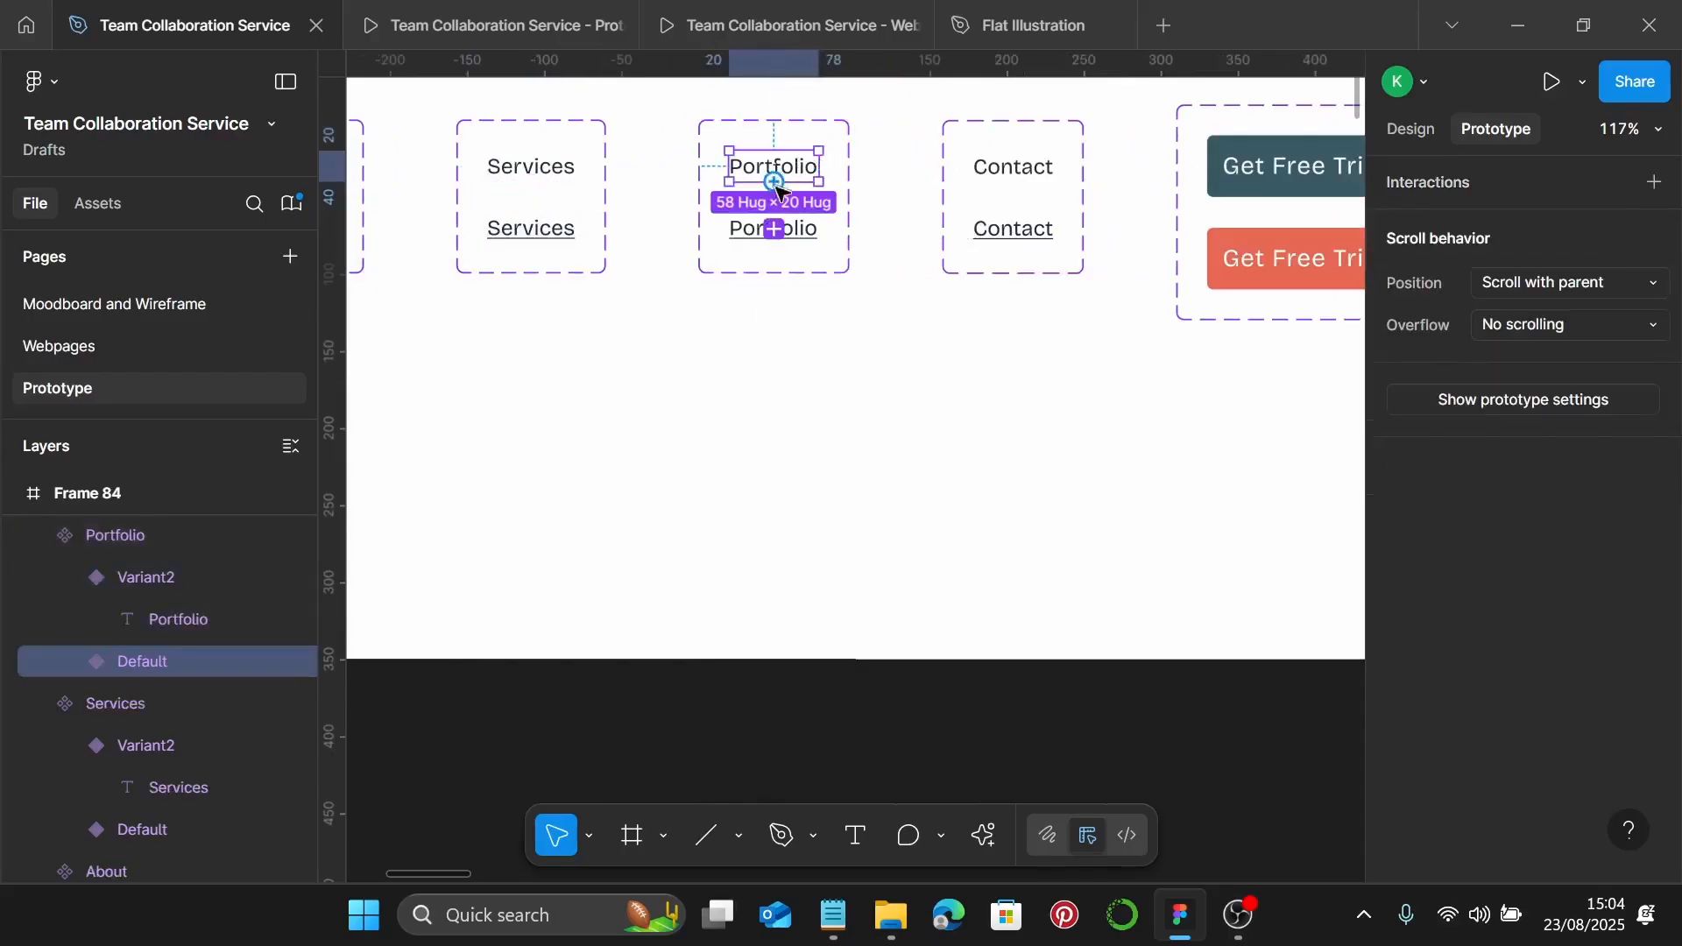
{"action": "left_click_drag", "start_coordinate": [787, 227], "coordinate": [786, 229]}
{"action": "left_click", "coordinate": [839, 336]}
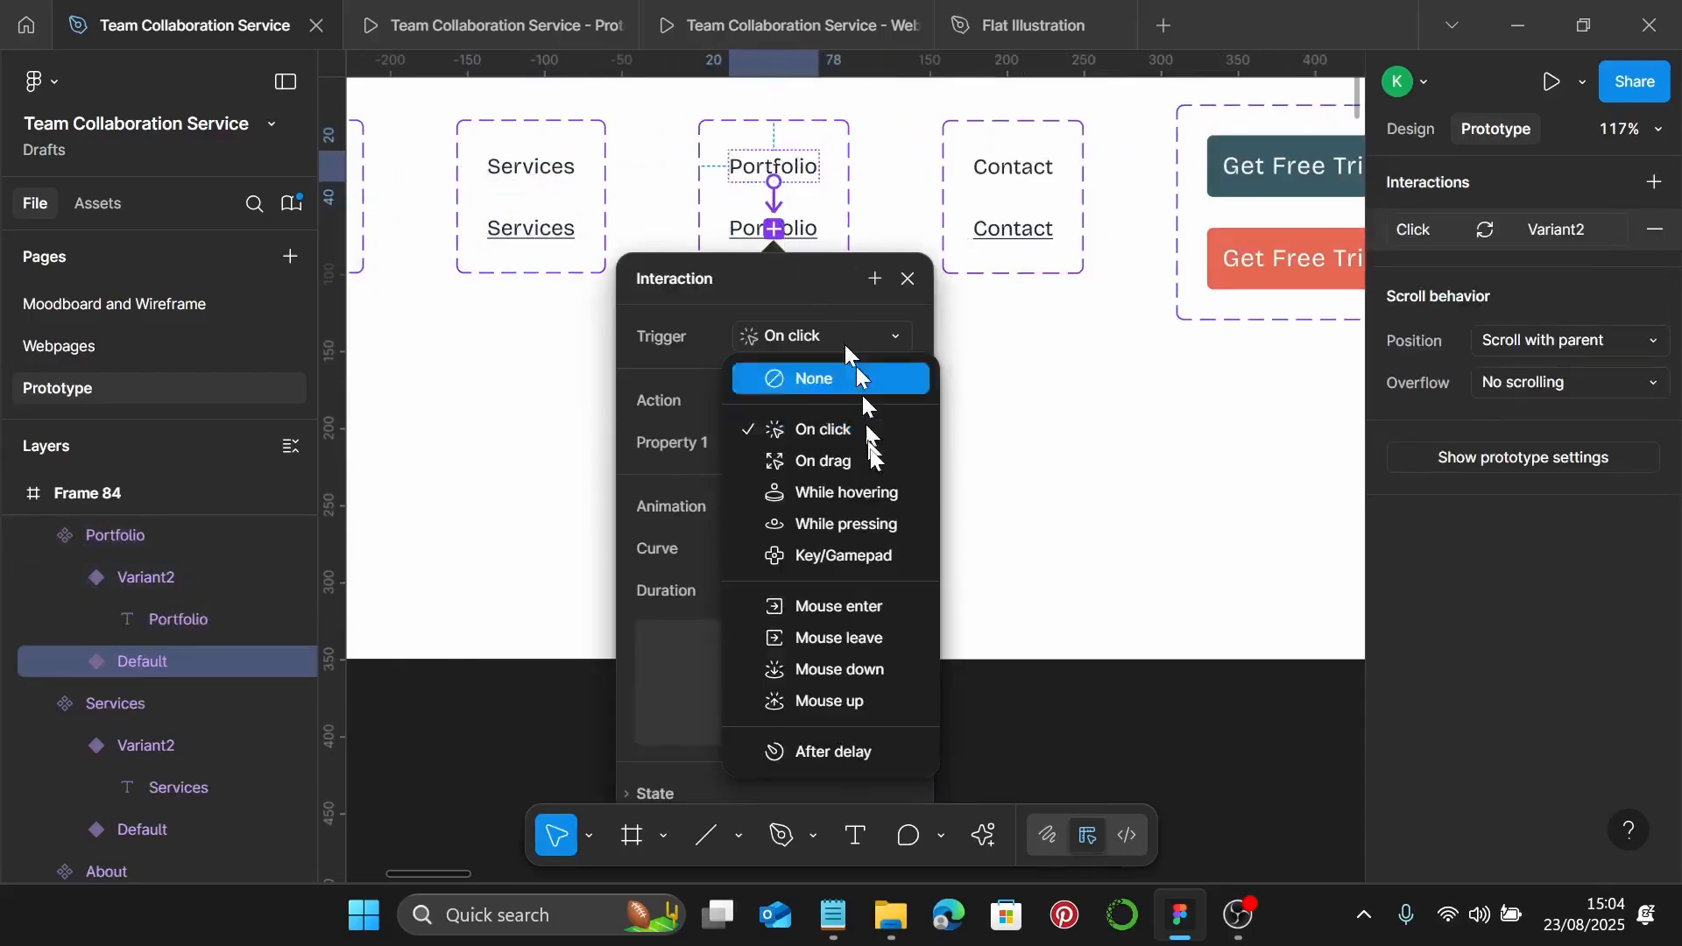
{"action": "left_click", "coordinate": [879, 493]}
Link the Contact component's Default variant to its Variant2 with a While hovering trigger
{"action": "left_click", "coordinate": [992, 190]}
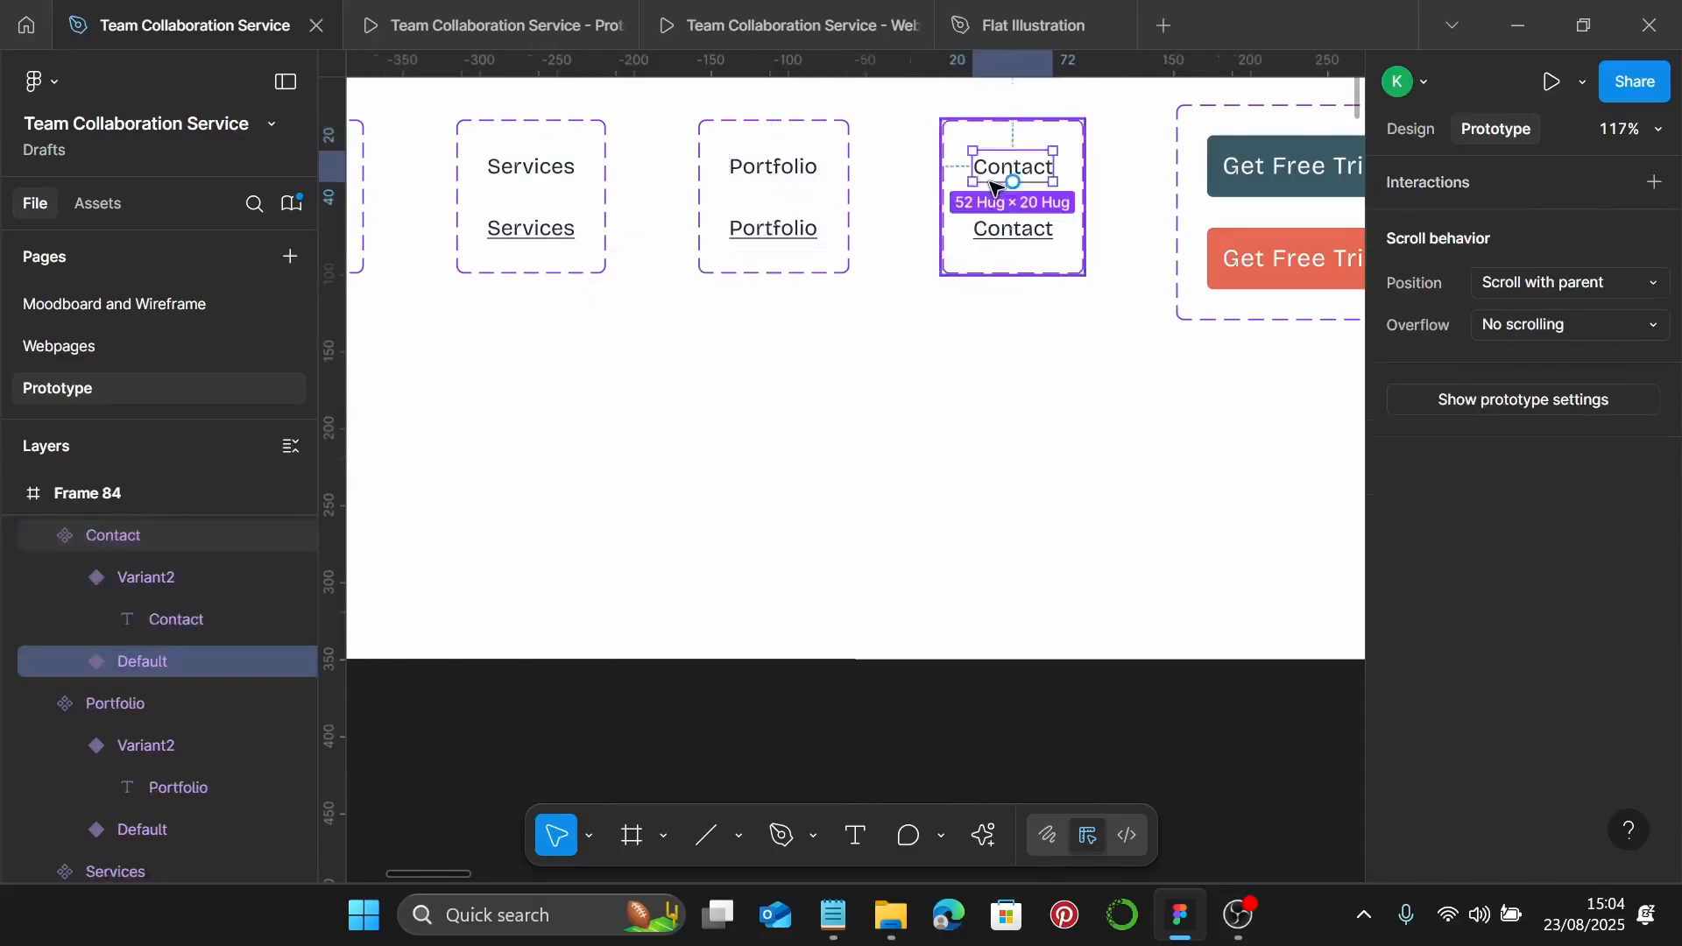
{"action": "left_click_drag", "start_coordinate": [1021, 209], "coordinate": [1016, 229]}
{"action": "left_click", "coordinate": [1044, 335]}
{"action": "left_click", "coordinate": [1086, 492]}
Link the Get Free Trial button's Default variant to its coral Variant2 with a While hovering trigger
{"action": "scroll", "coordinate": [1127, 187], "scroll_direction": "right", "scroll_amount": 3}
{"action": "left_click", "coordinate": [999, 175]}
{"action": "left_click", "coordinate": [998, 177]}
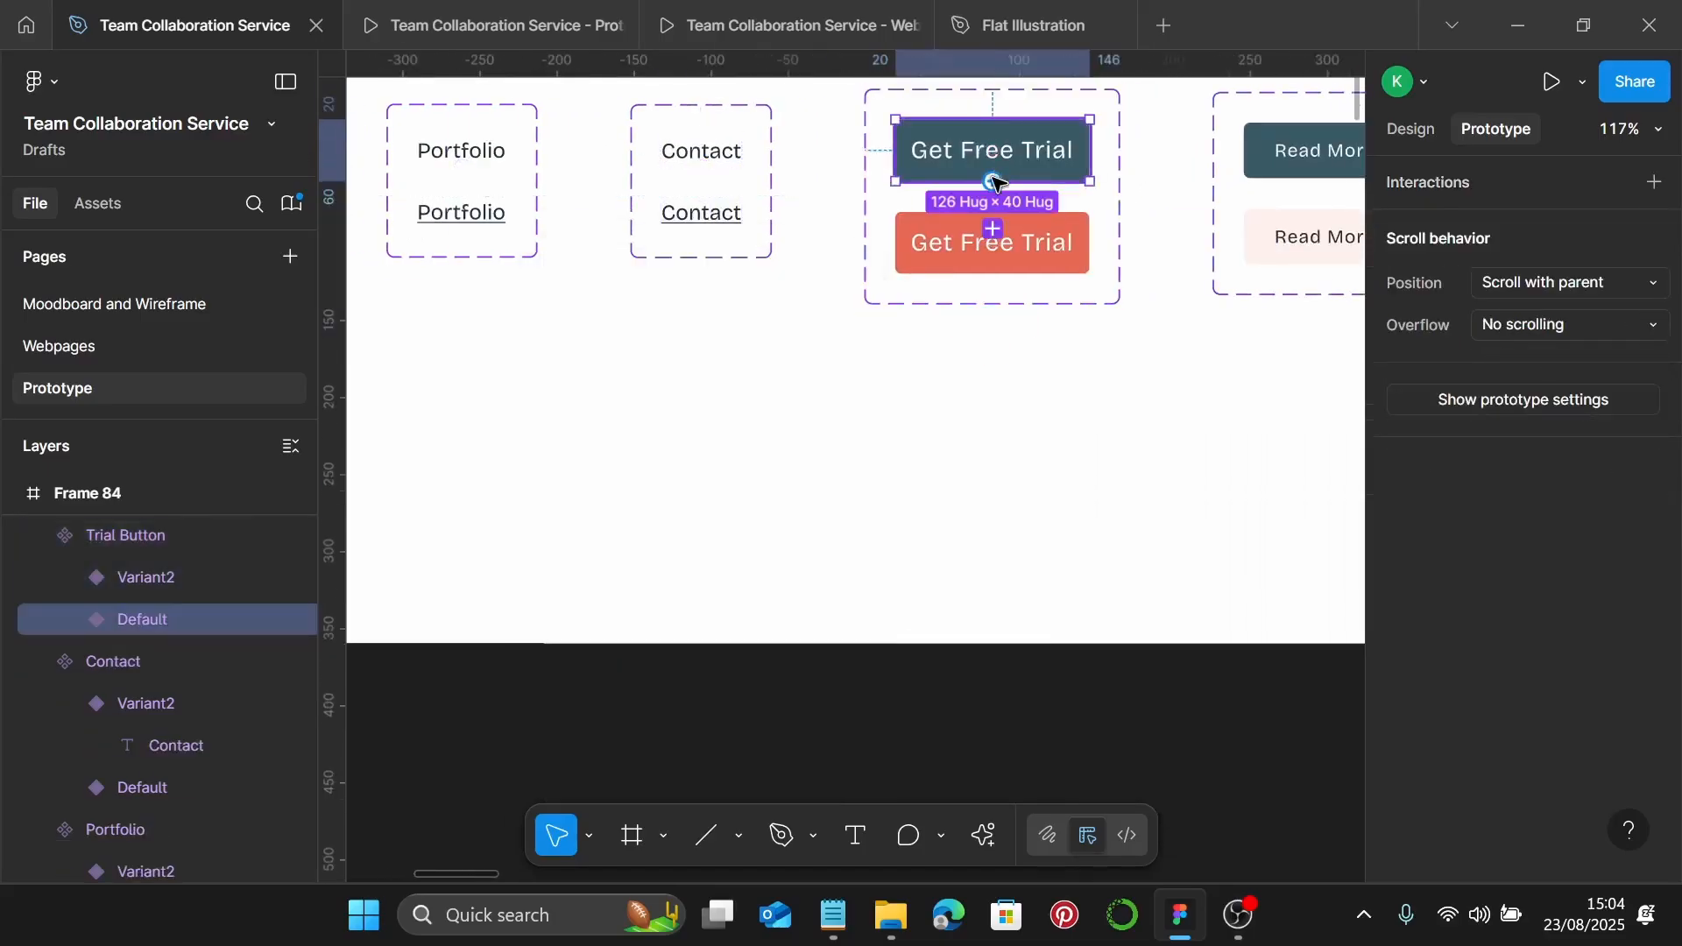
{"action": "left_click_drag", "start_coordinate": [991, 197], "coordinate": [993, 236]}
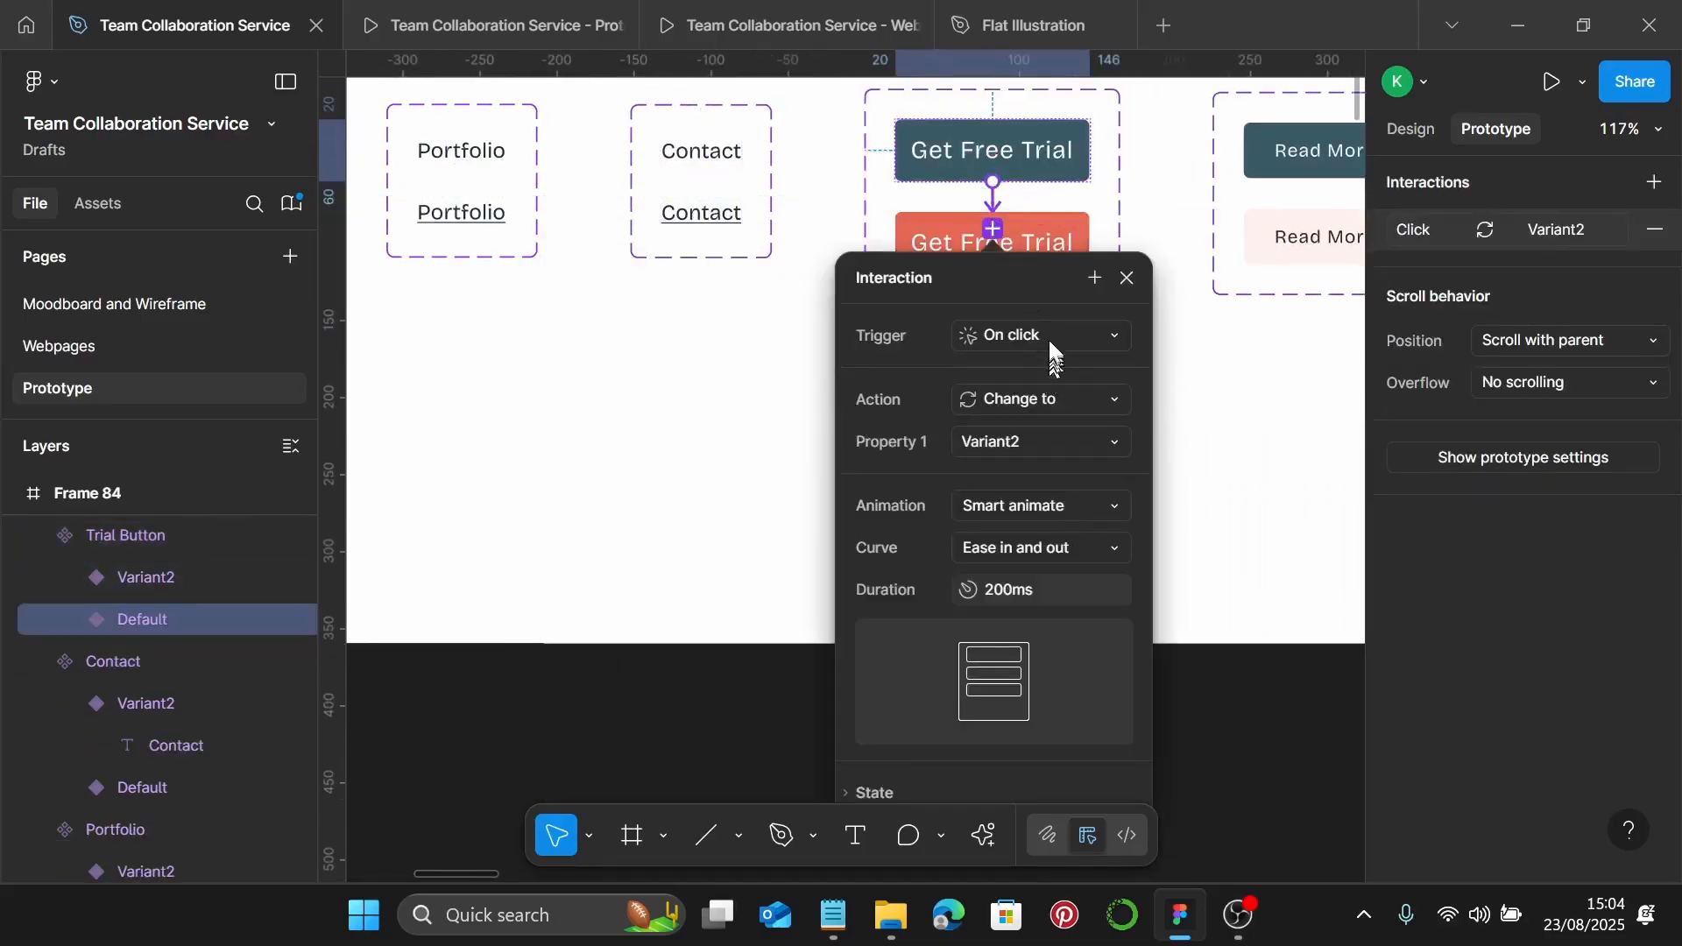
{"action": "left_click", "coordinate": [1051, 344]}
{"action": "left_click", "coordinate": [1100, 493]}
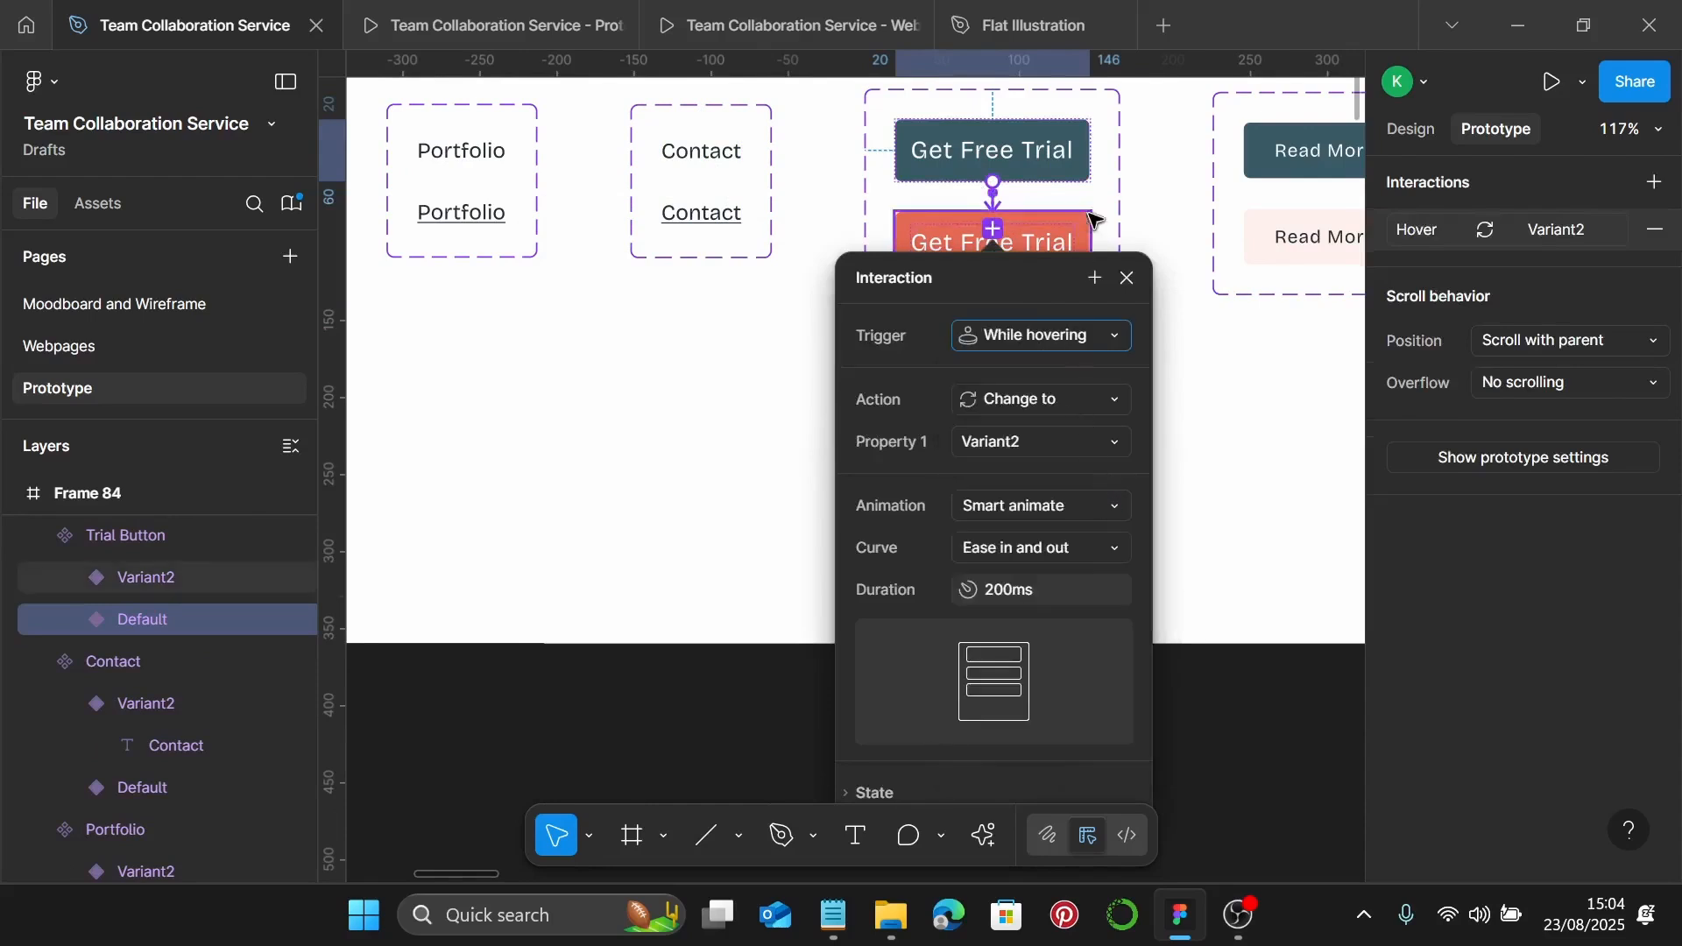
Link the Read More button's Default variant to its pale Variant2 with a While hovering trigger
{"action": "scroll", "coordinate": [1092, 219], "scroll_direction": "right", "scroll_amount": 5}
{"action": "left_click", "coordinate": [1025, 173]}
{"action": "left_click_drag", "start_coordinate": [997, 179], "coordinate": [1021, 248]}
{"action": "left_click", "coordinate": [1071, 331]}
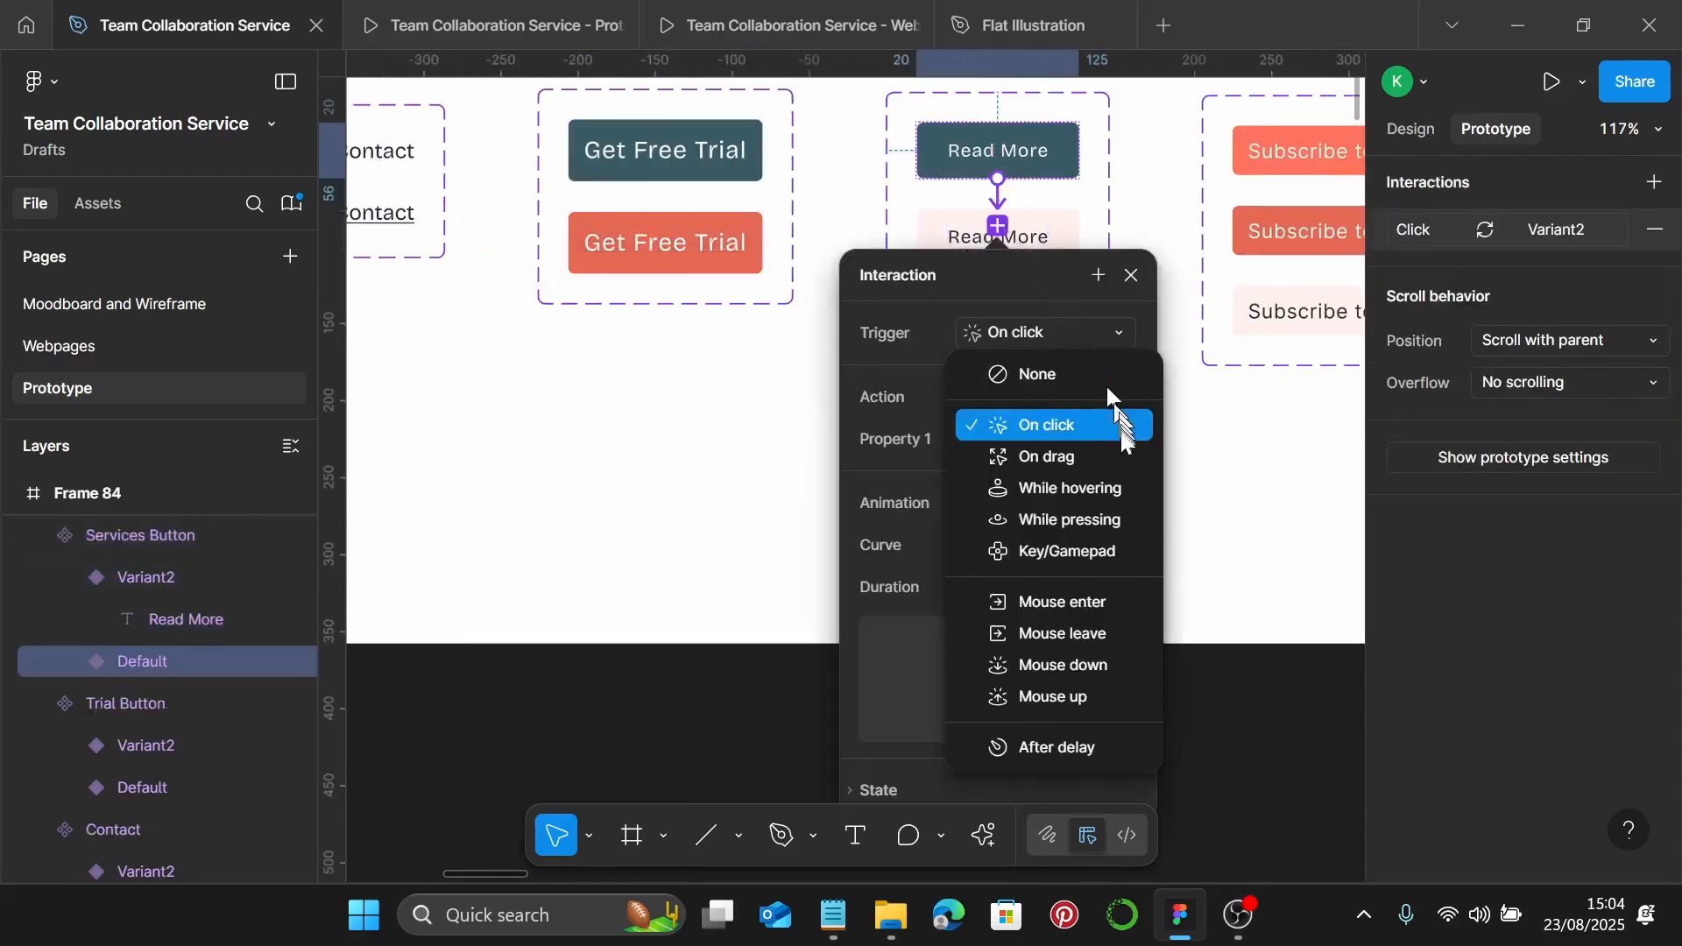
{"action": "left_click", "coordinate": [1100, 488]}
Link the Subscribe button's Default variant to its Variant2 with a While hovering trigger
{"action": "scroll", "coordinate": [1153, 186], "scroll_direction": "right", "scroll_amount": 5}
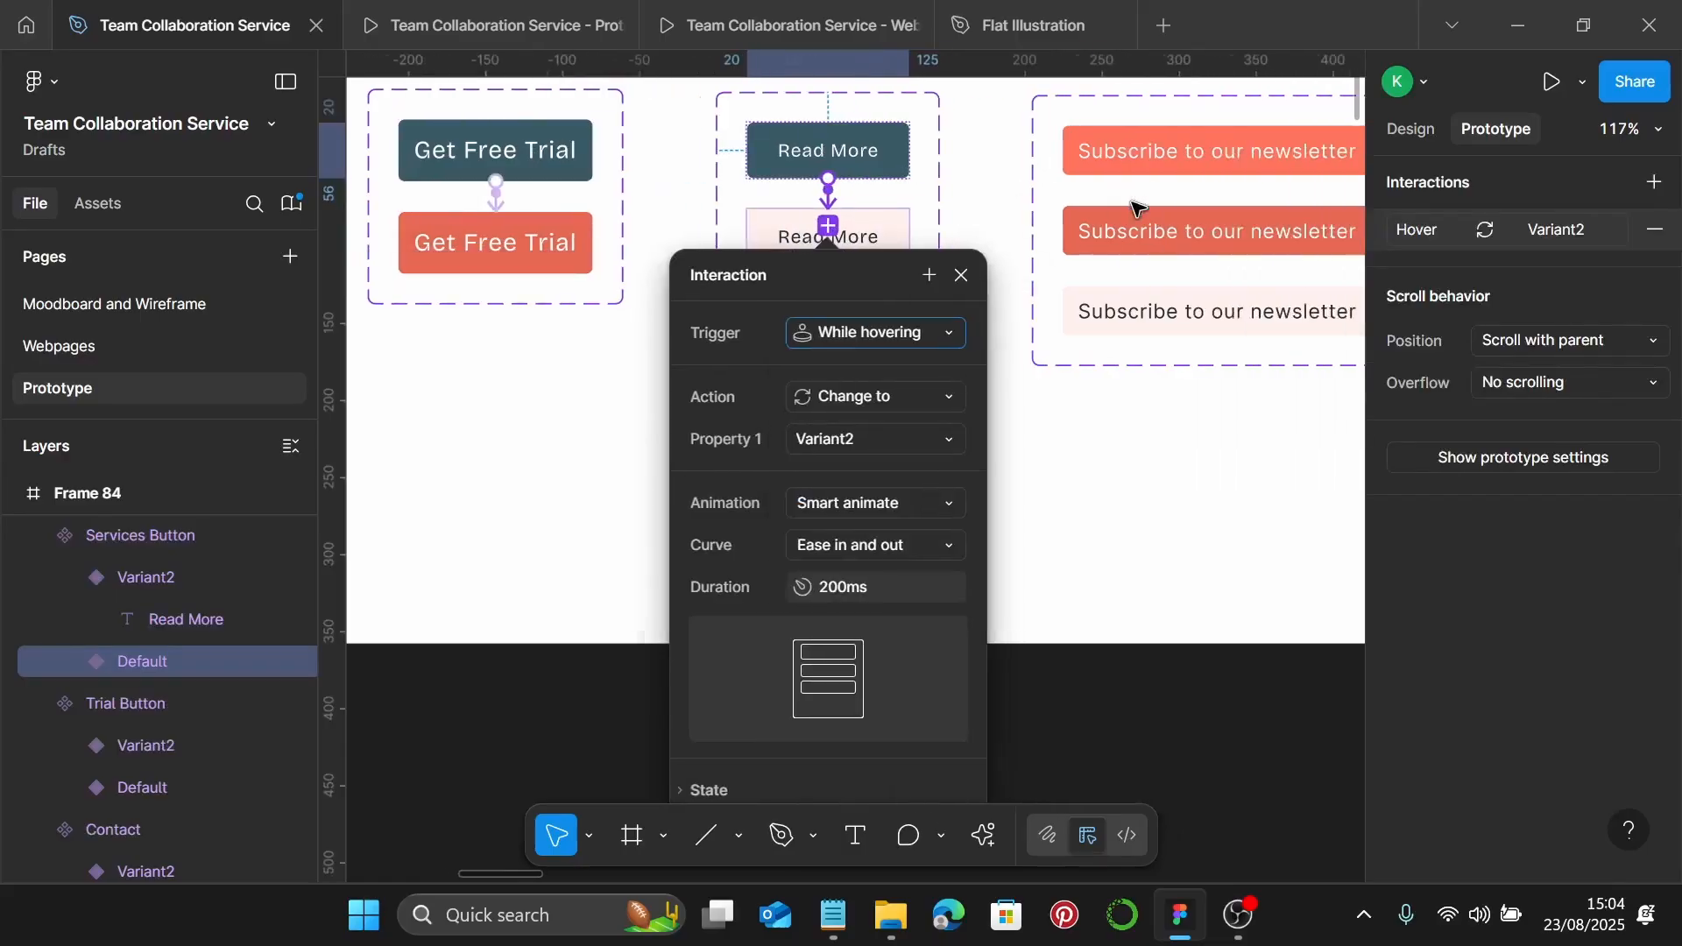
{"action": "left_click", "coordinate": [955, 156]}
{"action": "left_click_drag", "start_coordinate": [908, 175], "coordinate": [904, 223]}
{"action": "left_click", "coordinate": [964, 324]}
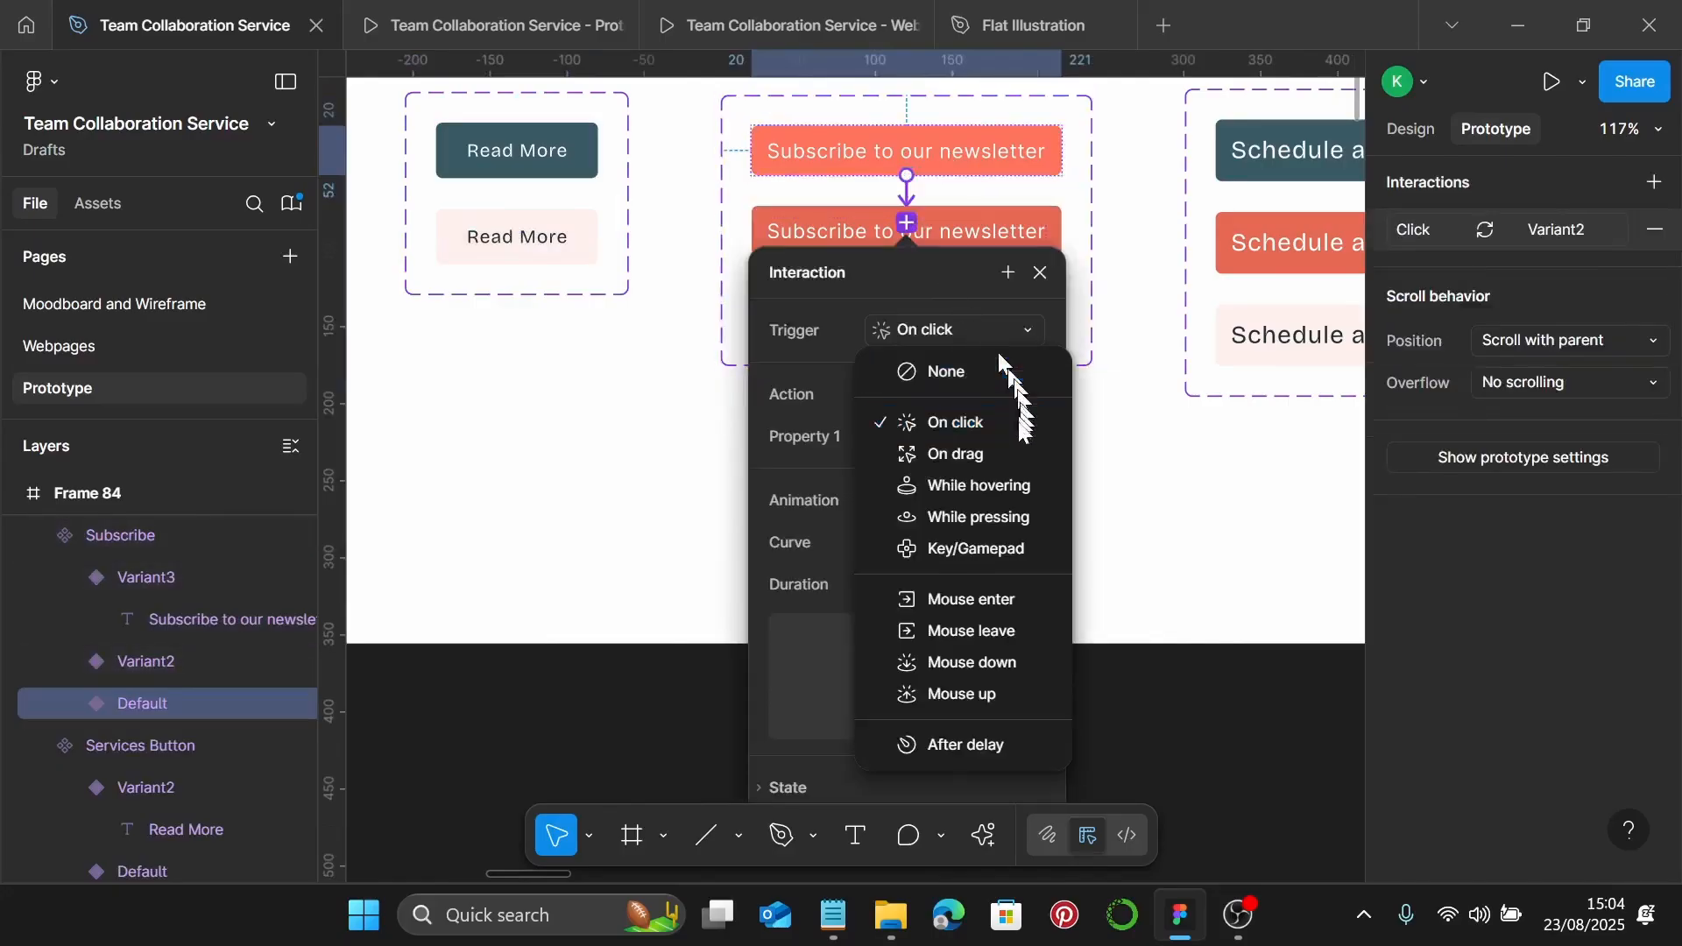
{"action": "left_click", "coordinate": [1013, 486]}
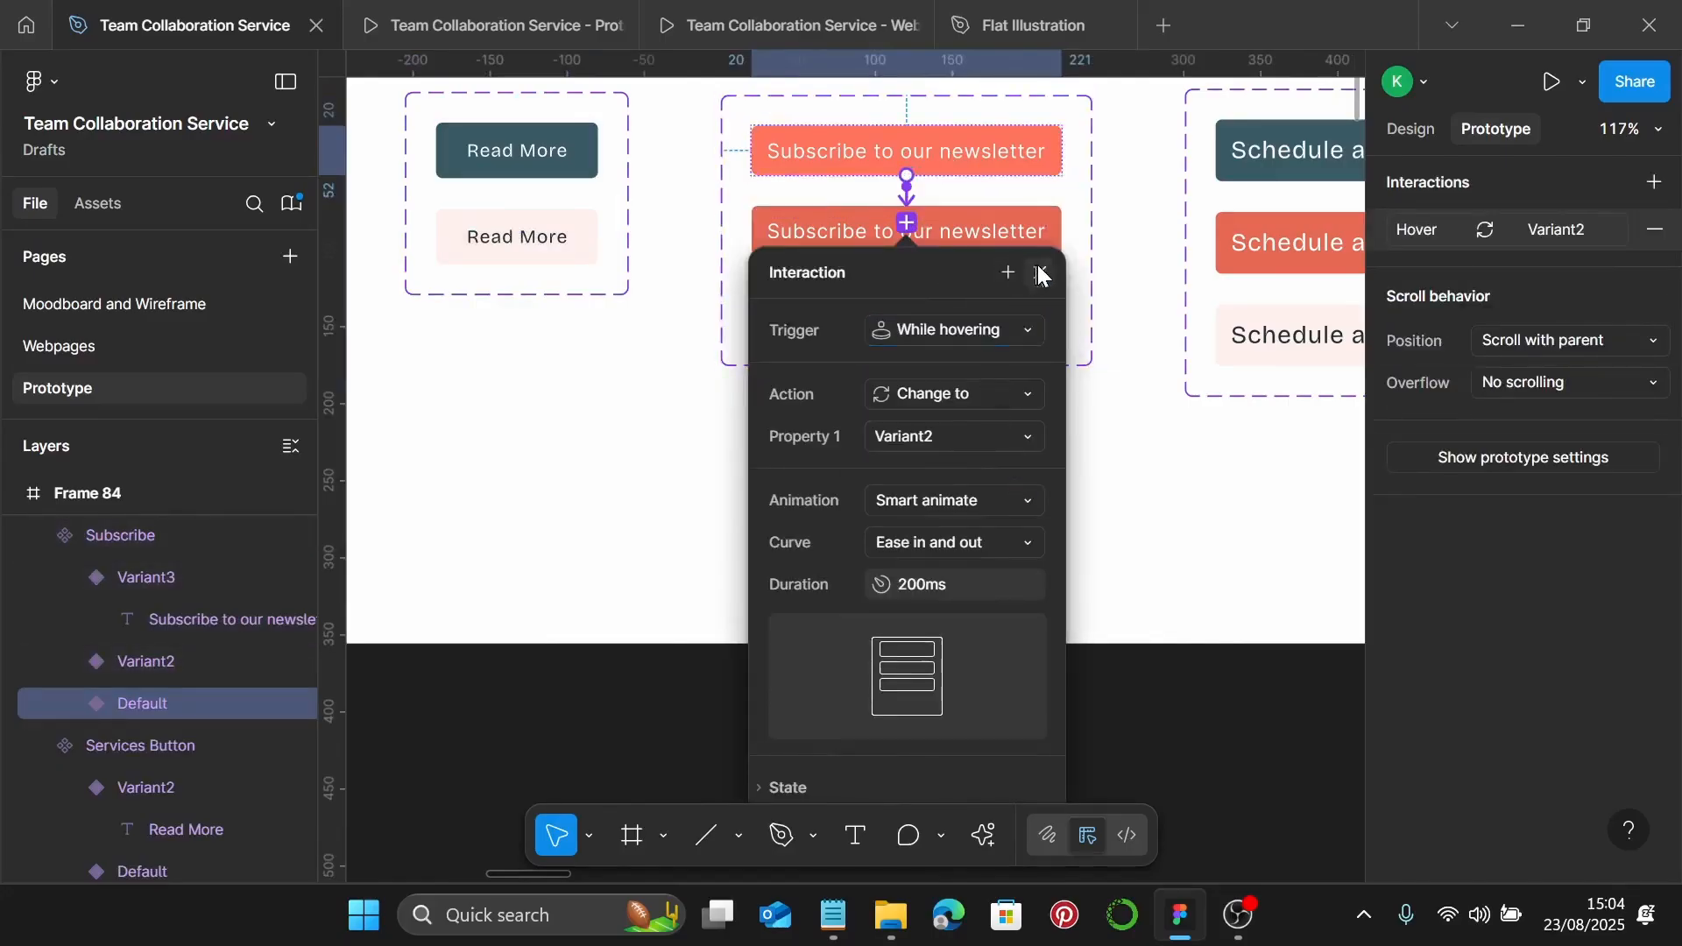
{"action": "left_click", "coordinate": [1039, 275]}
Link the Subscribe button's Variant2 to its Variant3 with a While pressing trigger
{"action": "left_click", "coordinate": [938, 232]}
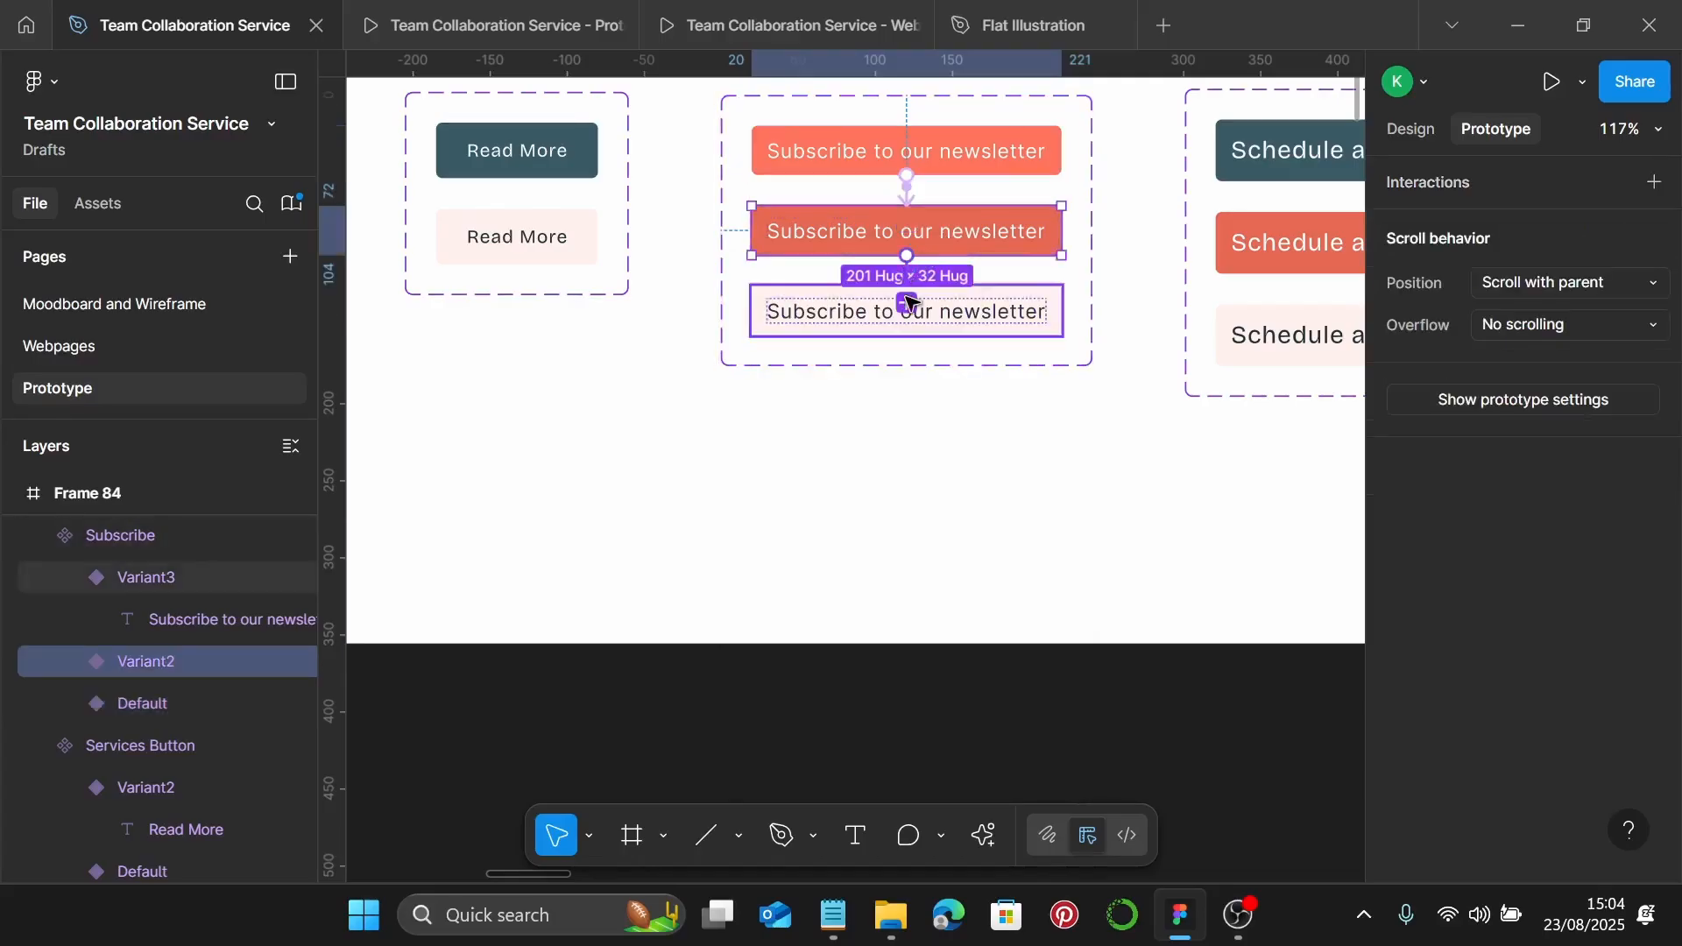
{"action": "left_click_drag", "start_coordinate": [911, 303], "coordinate": [909, 307]}
{"action": "left_click", "coordinate": [968, 401]}
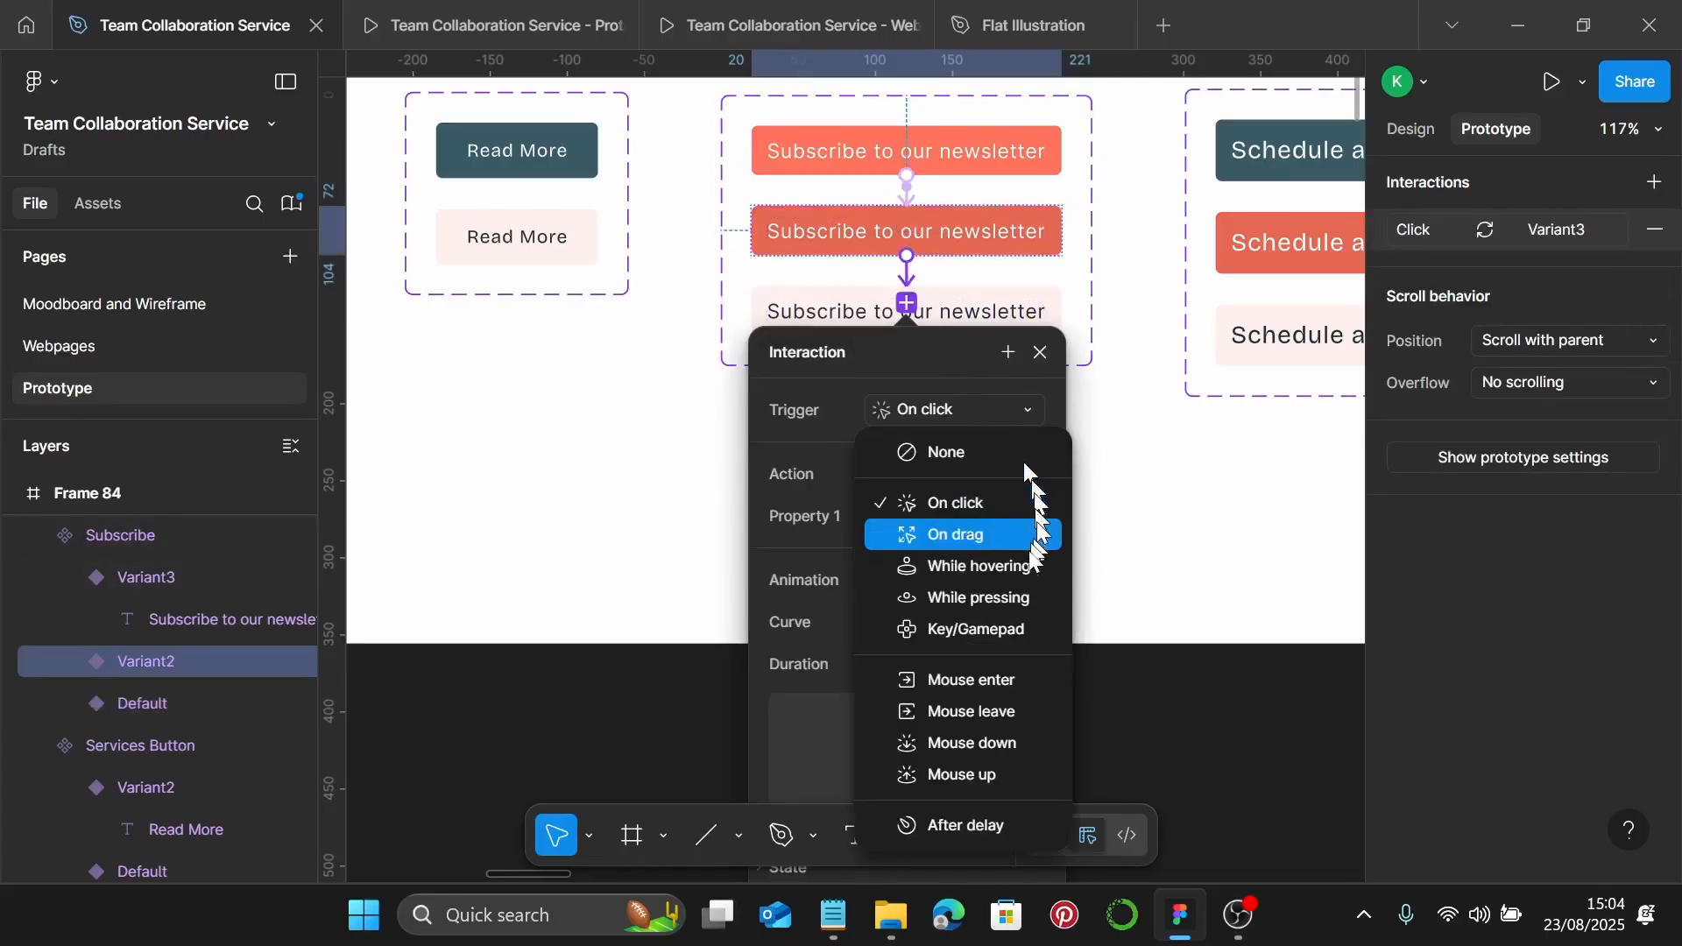
{"action": "left_click", "coordinate": [1016, 591]}
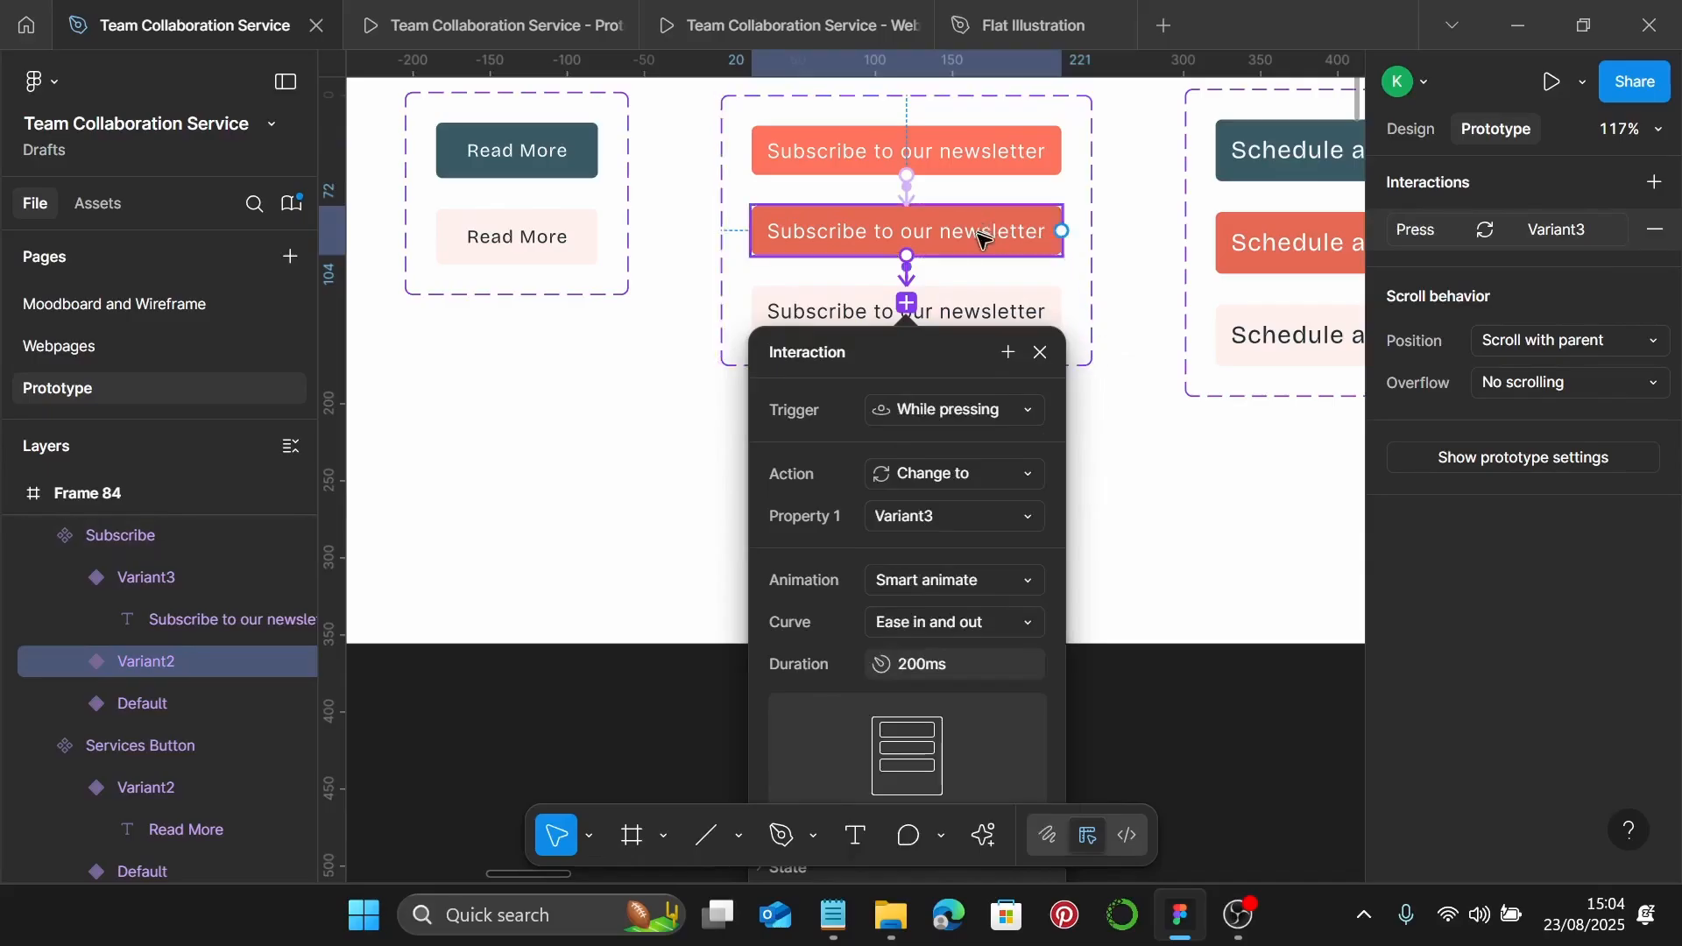
Link the Schedule a Demo button's Default variant to its Variant2 with a While hovering trigger
{"action": "scroll", "coordinate": [983, 235], "scroll_direction": "right", "scroll_amount": 5}
{"action": "left_click", "coordinate": [1006, 195]}
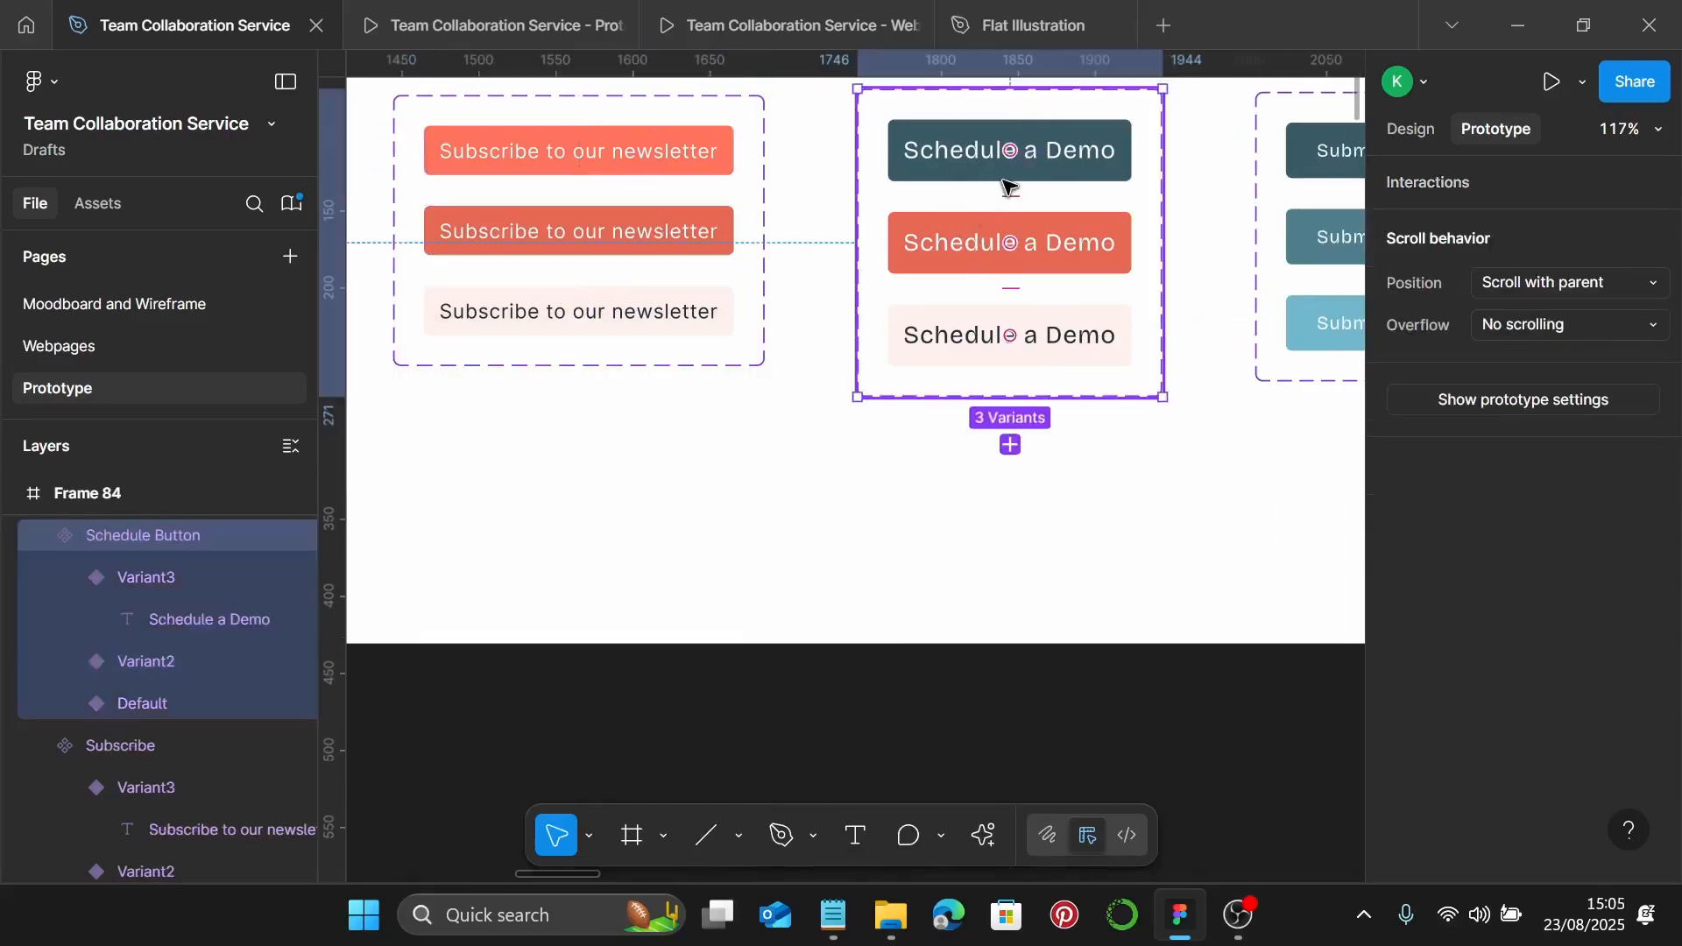
{"action": "left_click", "coordinate": [1009, 181]}
{"action": "left_click_drag", "start_coordinate": [1010, 189], "coordinate": [1010, 229]}
{"action": "left_click", "coordinate": [1088, 333]}
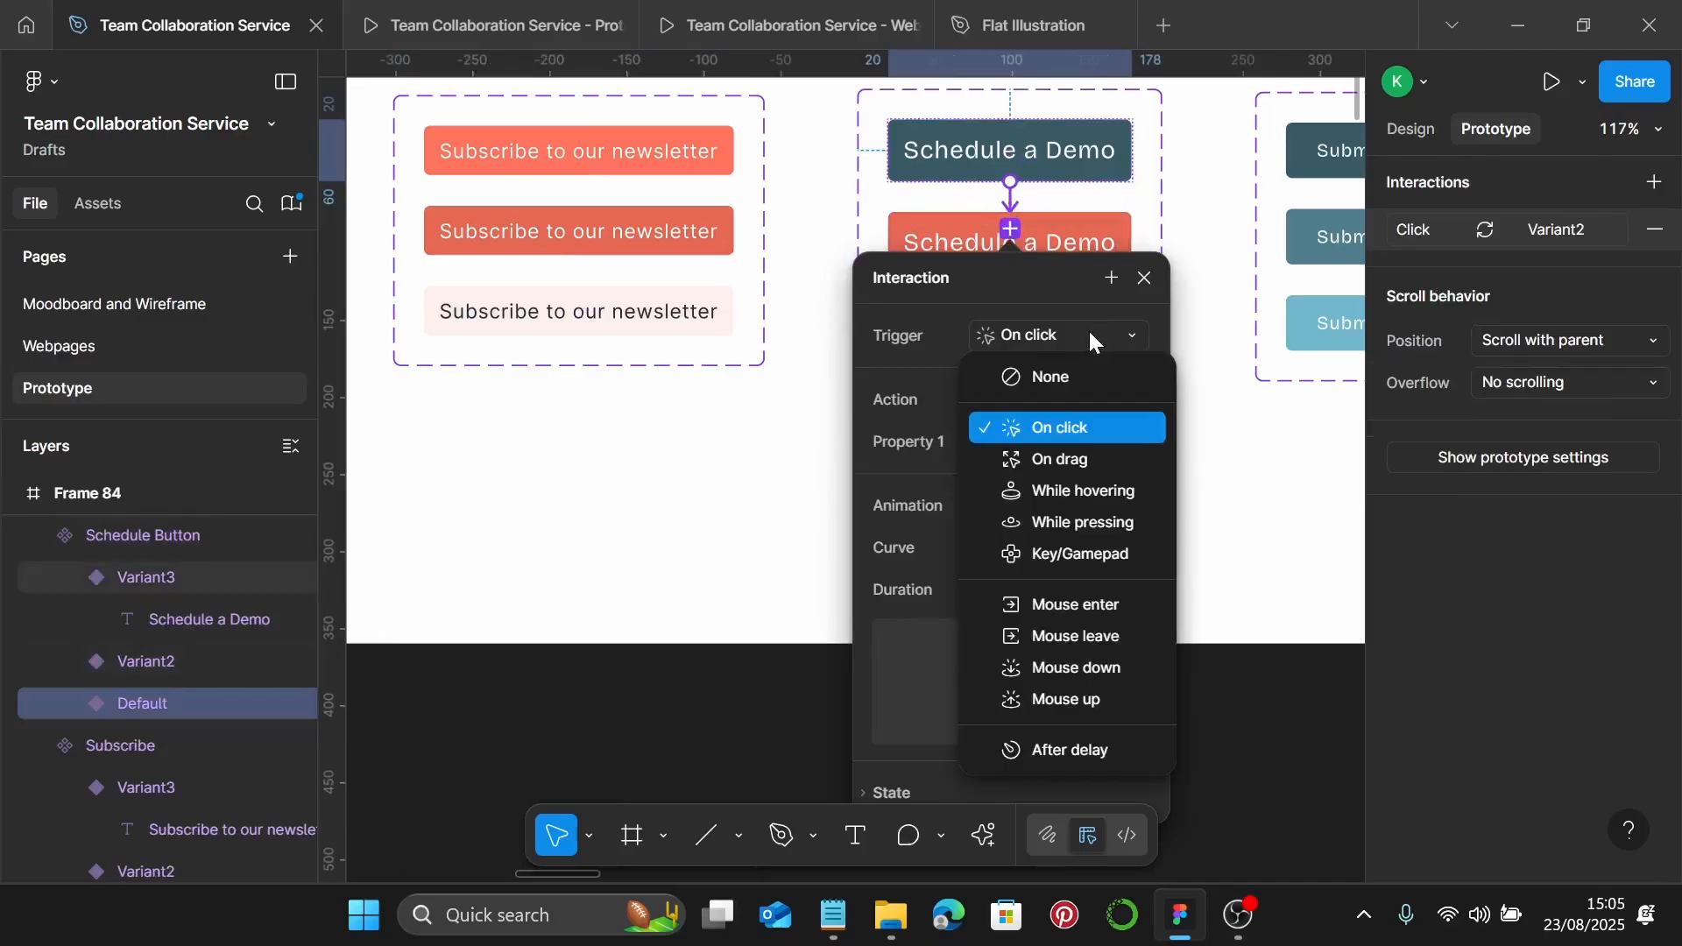
{"action": "left_click", "coordinate": [1110, 491]}
{"action": "left_click", "coordinate": [1144, 279]}
Link the Schedule a Demo button's Variant2 to its Variant3 with a While pressing trigger
{"action": "left_click", "coordinate": [1014, 254]}
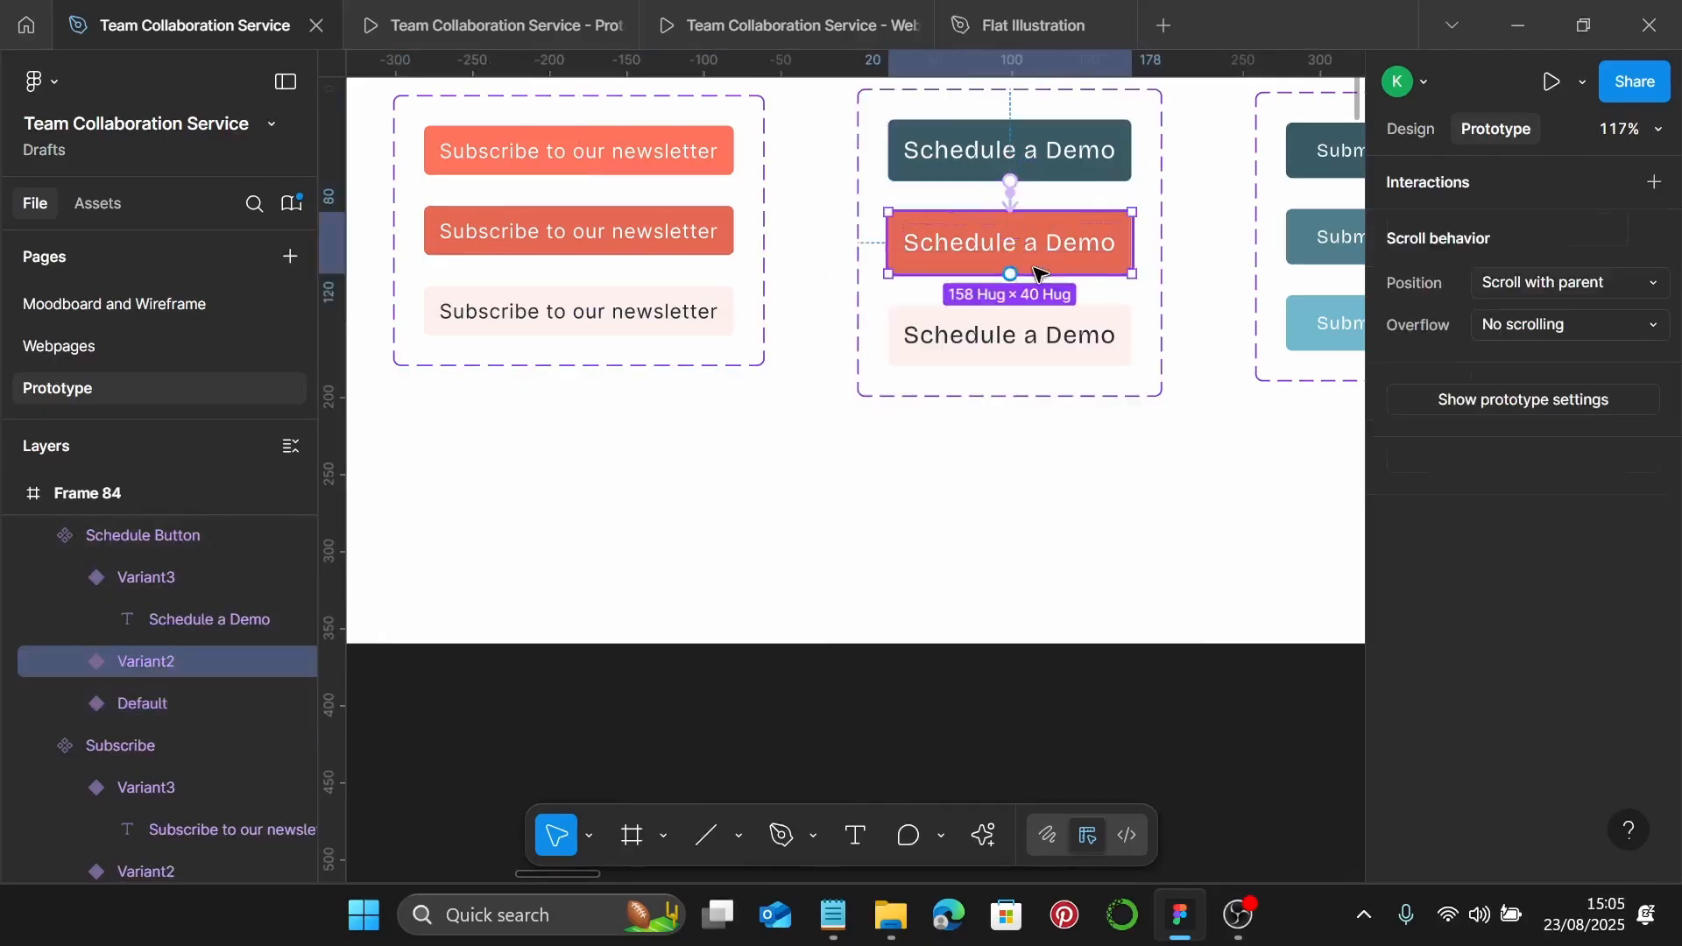
{"action": "left_click_drag", "start_coordinate": [1013, 306], "coordinate": [1010, 334]}
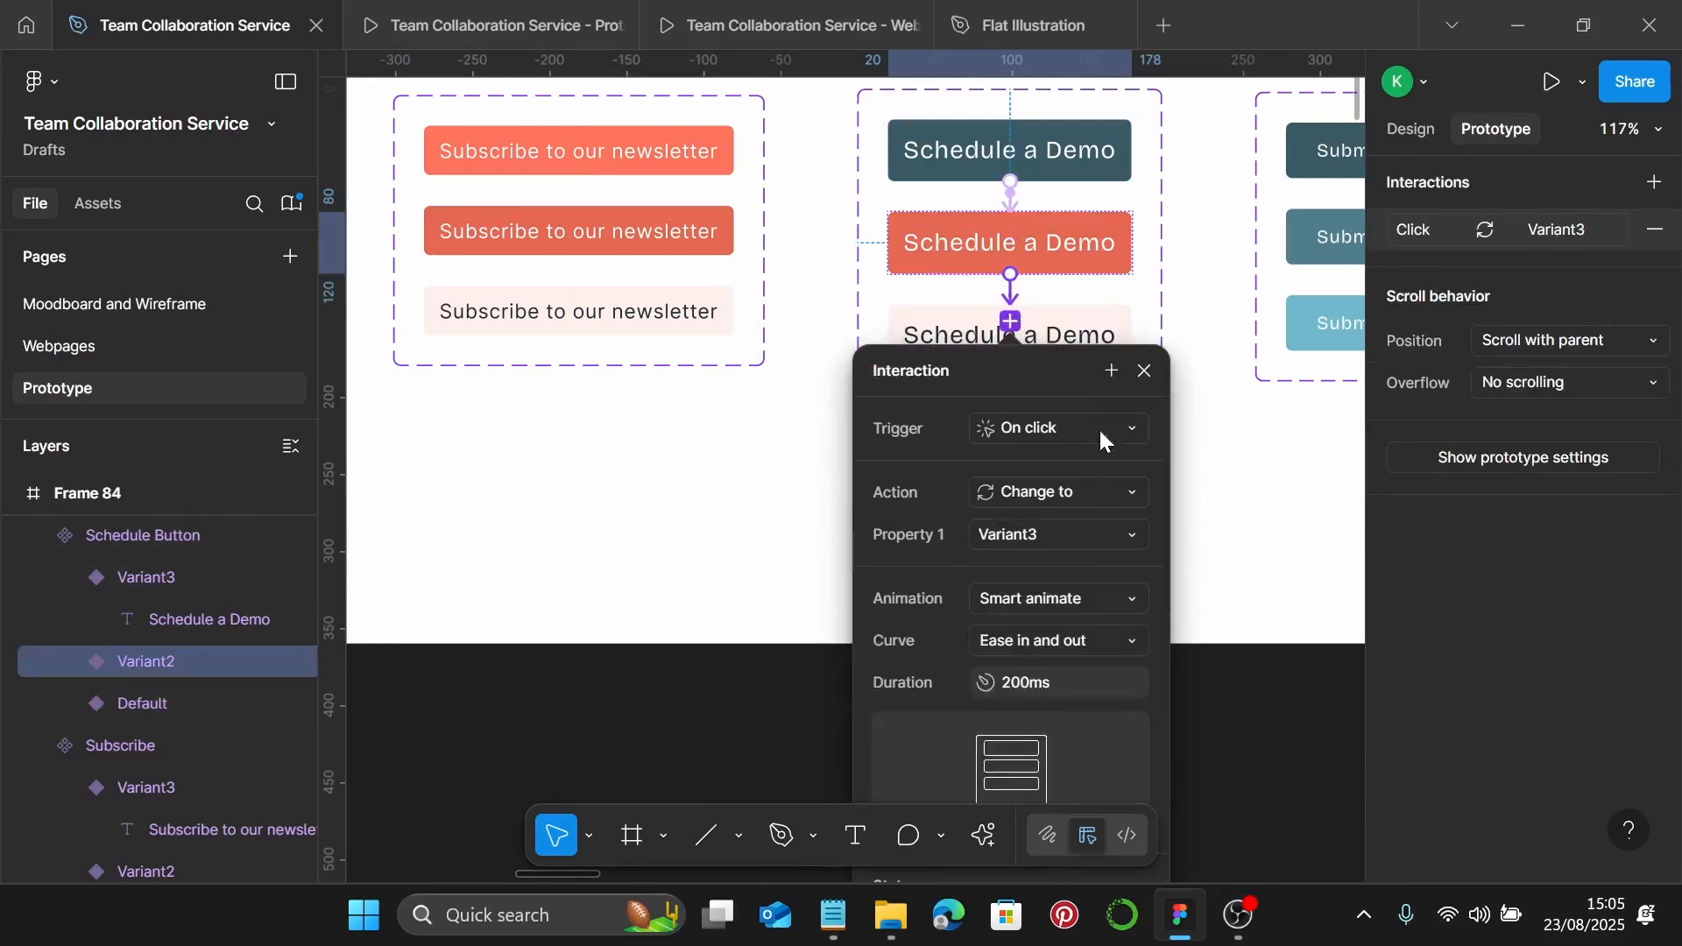
{"action": "left_click", "coordinate": [1101, 429]}
{"action": "left_click", "coordinate": [1090, 615]}
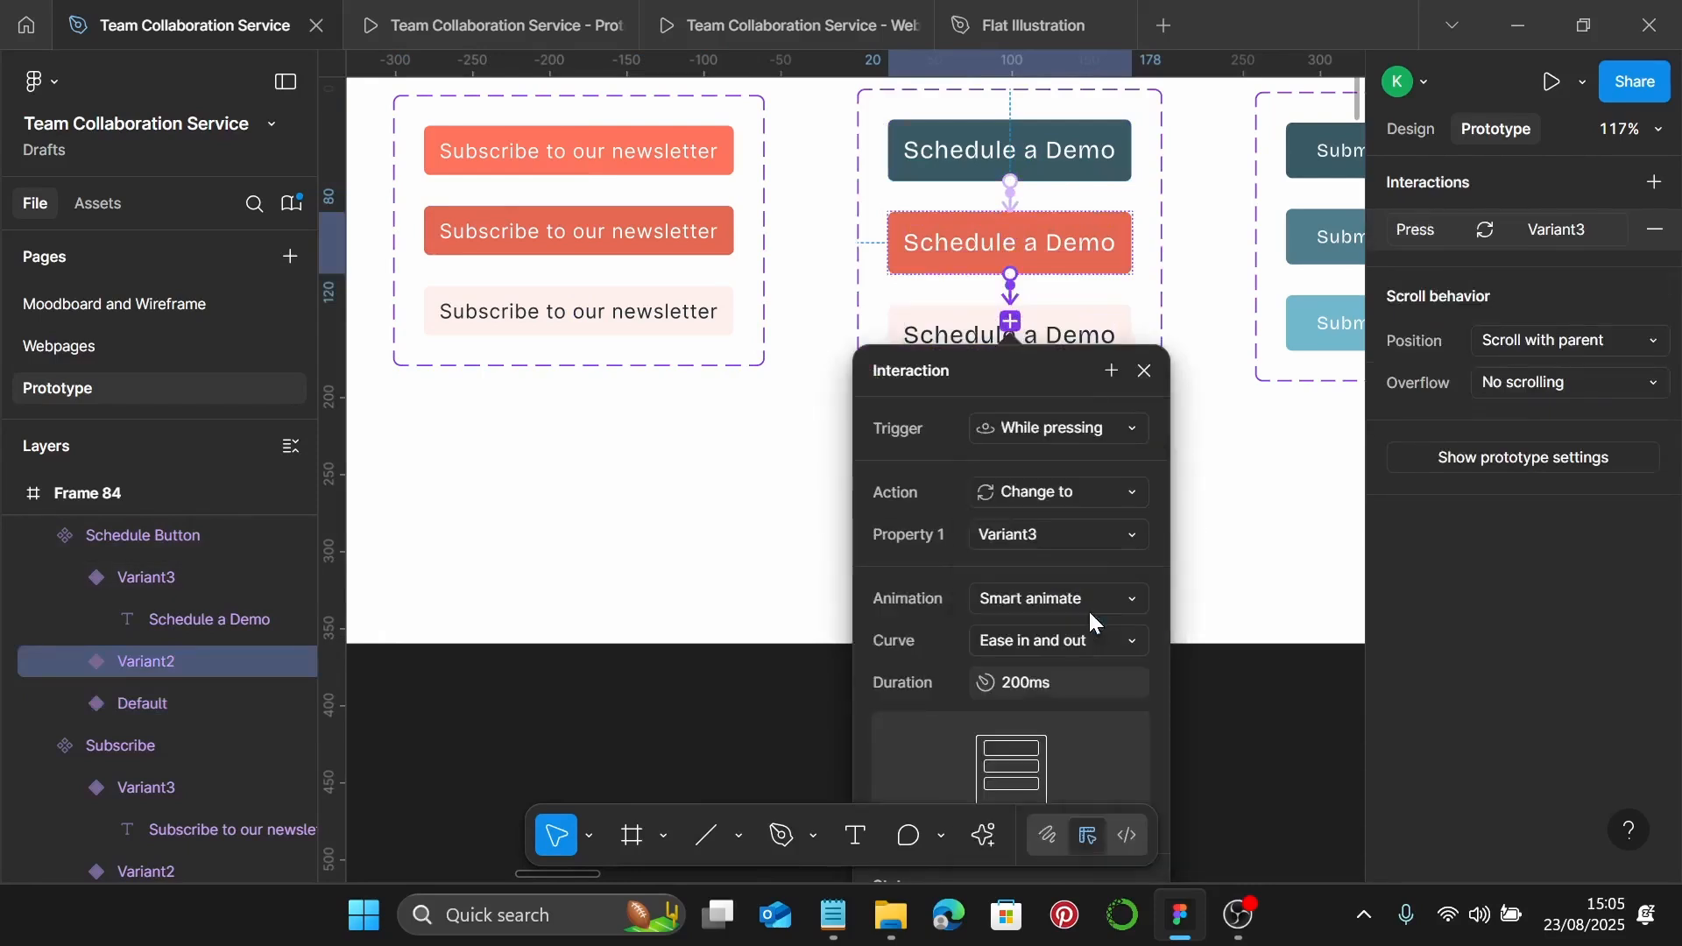
Link the Submit button's Default variant to its Variant2 with a While hovering trigger
{"action": "scroll", "coordinate": [1038, 268], "scroll_direction": "right", "scroll_amount": 3}
{"action": "left_click", "coordinate": [1040, 175]}
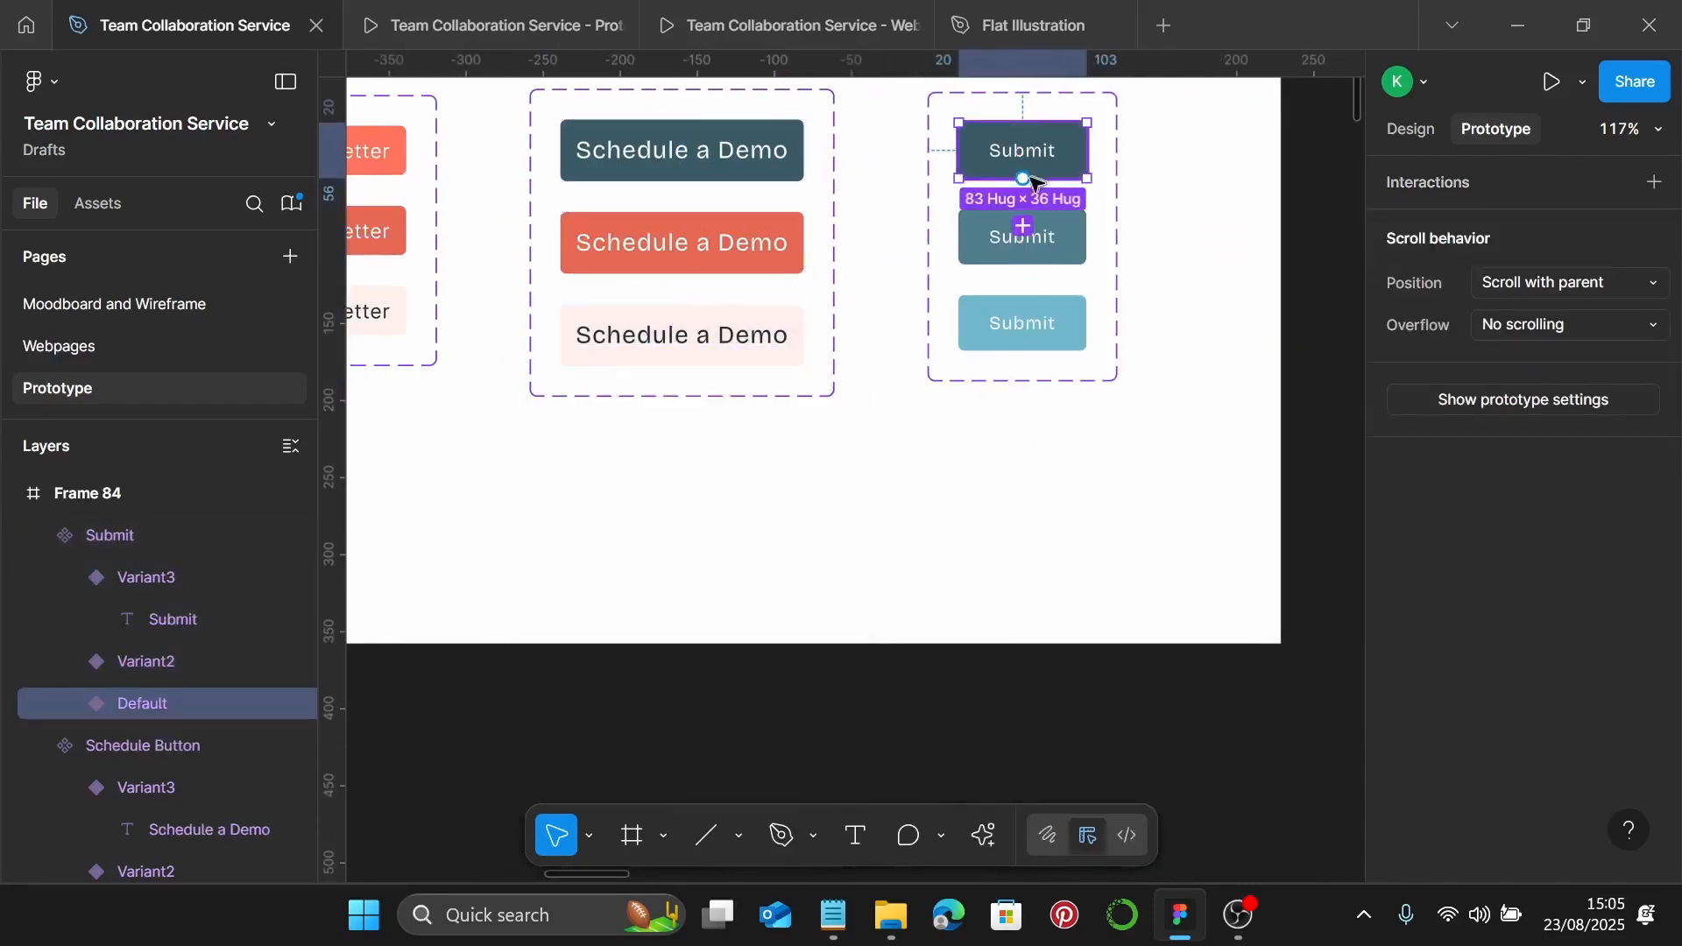
{"action": "left_click_drag", "start_coordinate": [1032, 208], "coordinate": [1023, 230]}
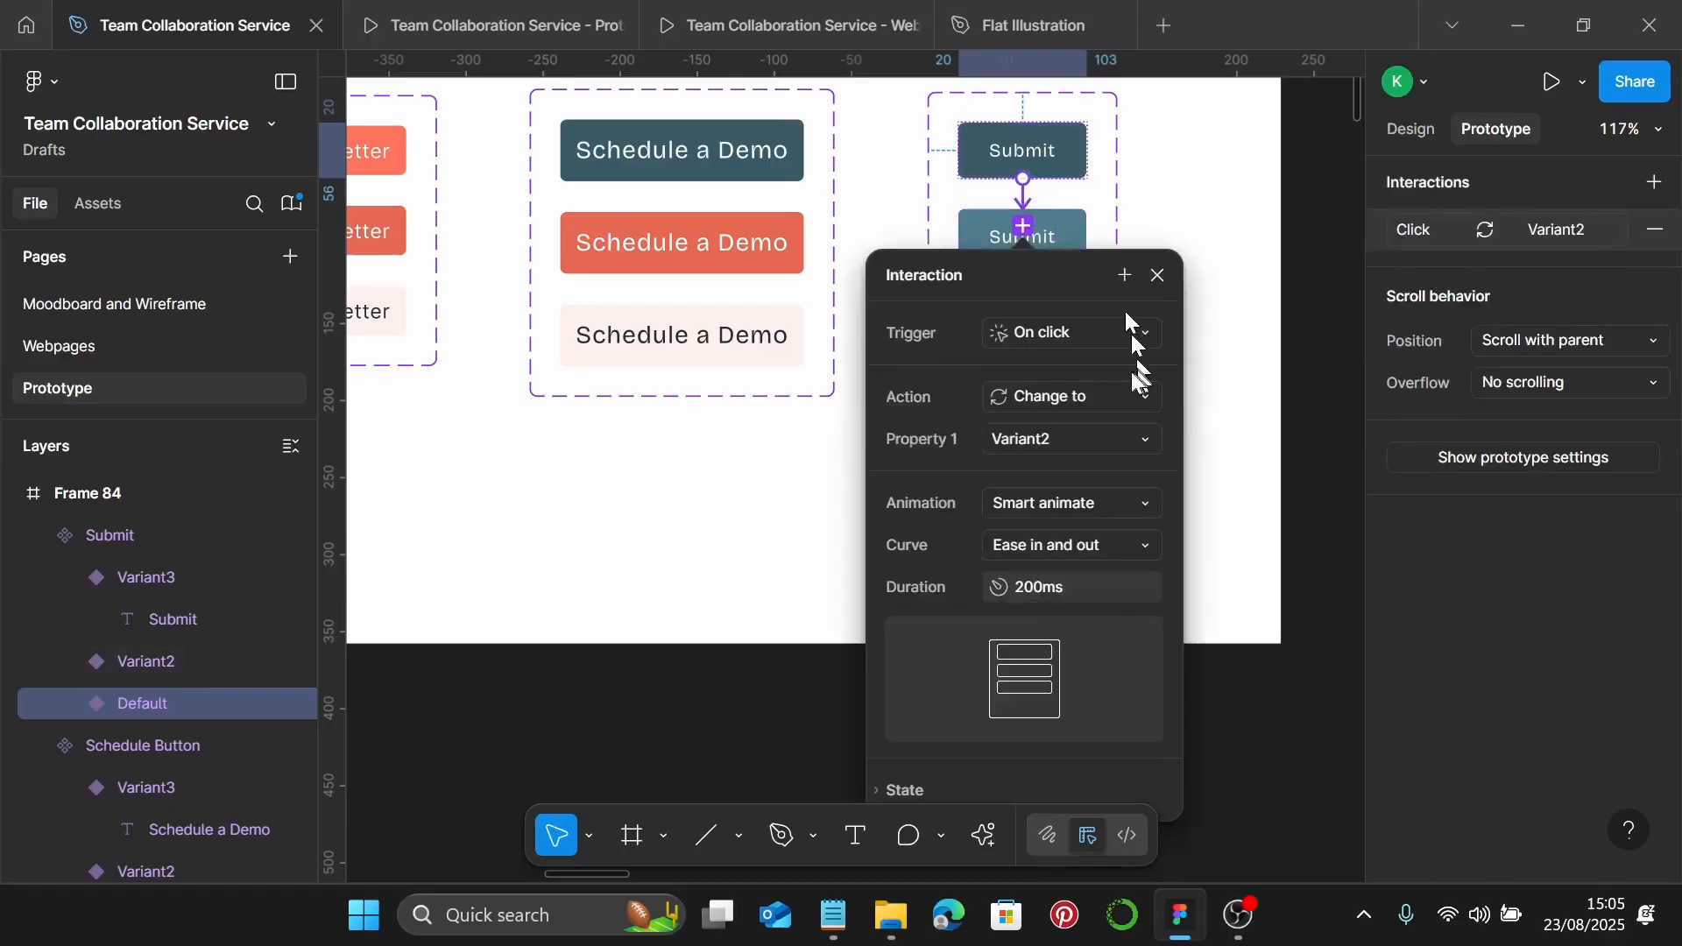
{"action": "left_click", "coordinate": [1111, 336]}
{"action": "left_click", "coordinate": [1104, 487]}
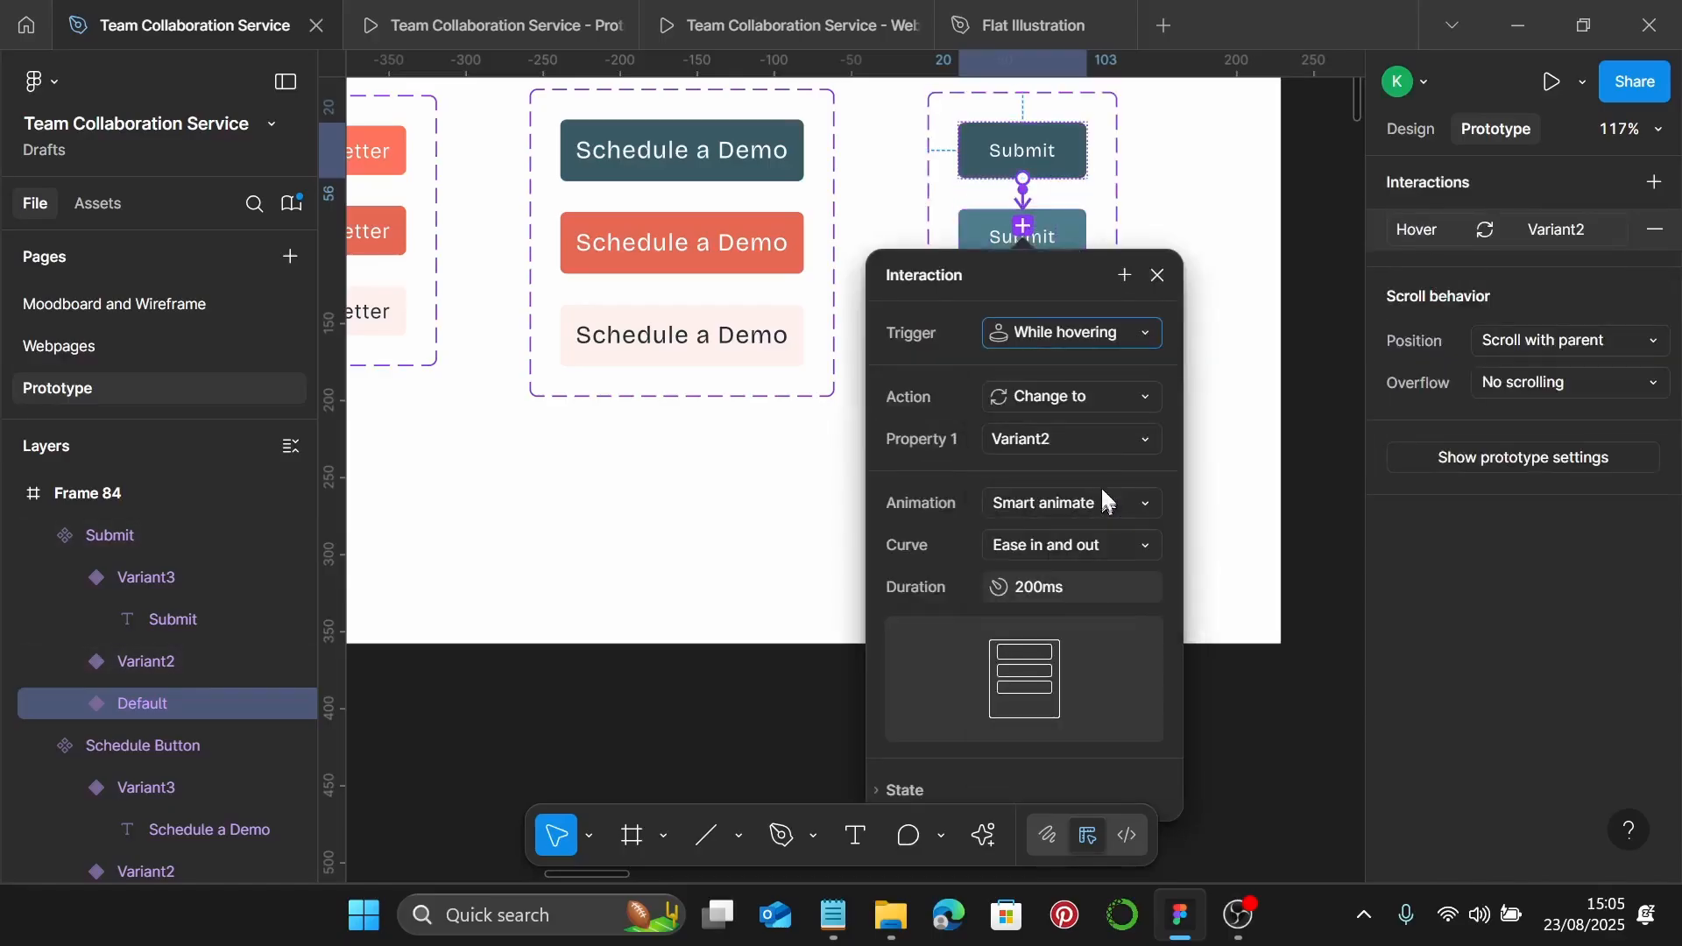
{"action": "left_click", "coordinate": [1157, 275]}
Link the Submit button's Variant2 to its Variant3 with a While pressing trigger
{"action": "left_click", "coordinate": [1017, 232]}
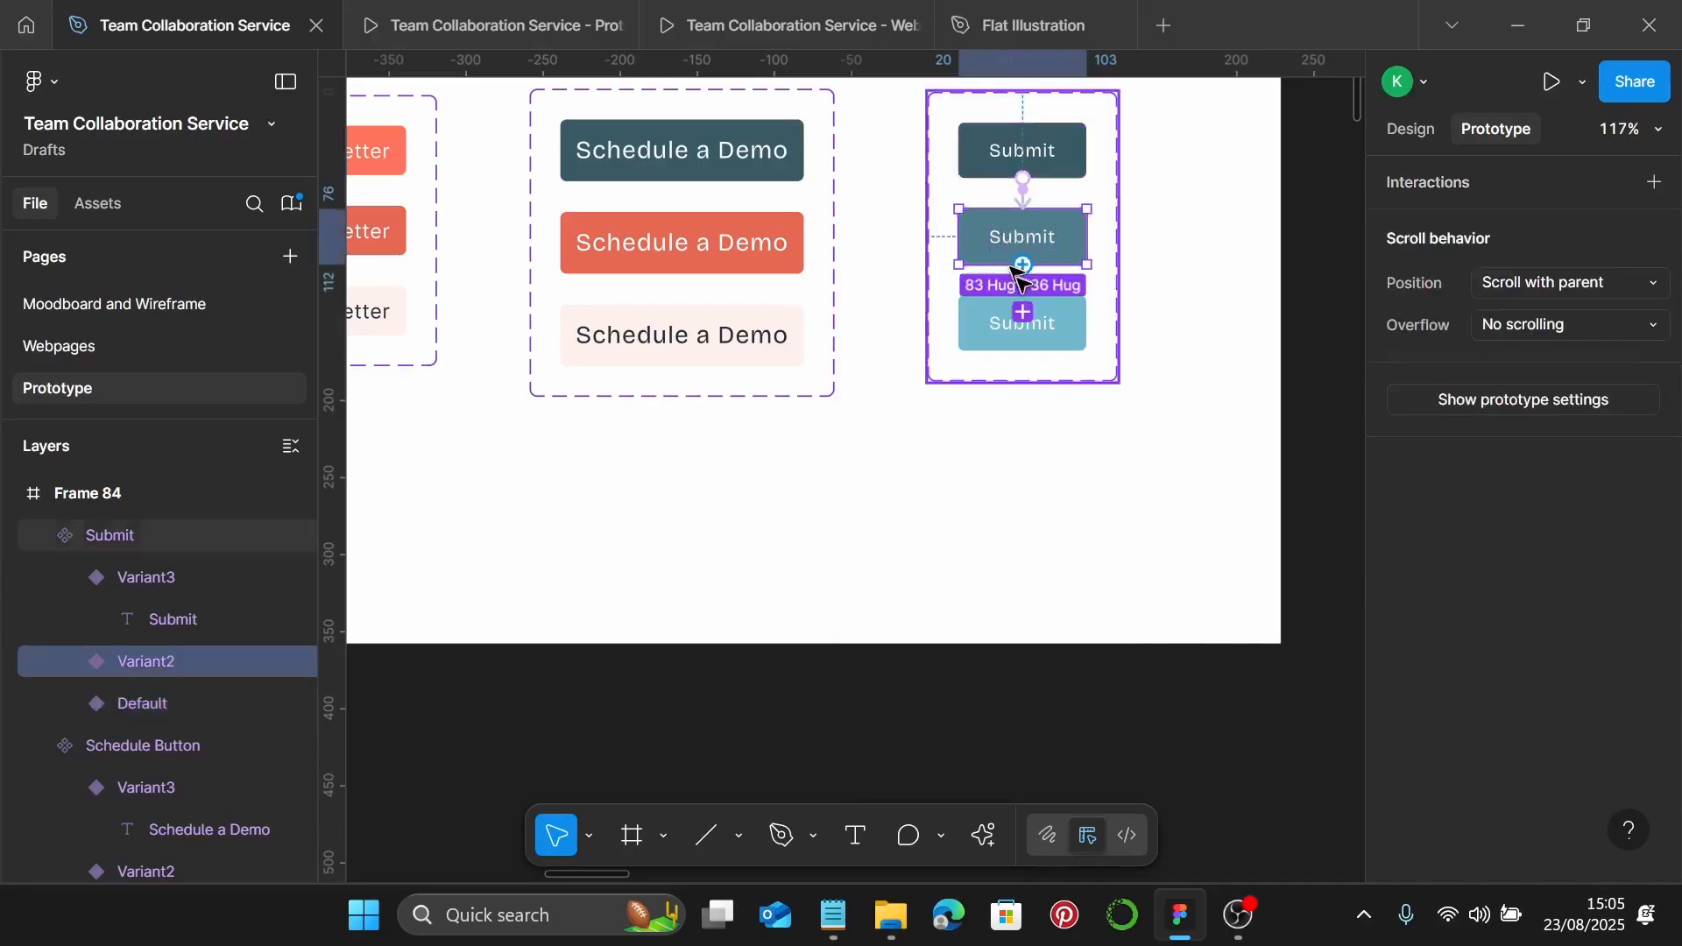
{"action": "left_click_drag", "start_coordinate": [1023, 266], "coordinate": [1023, 323]}
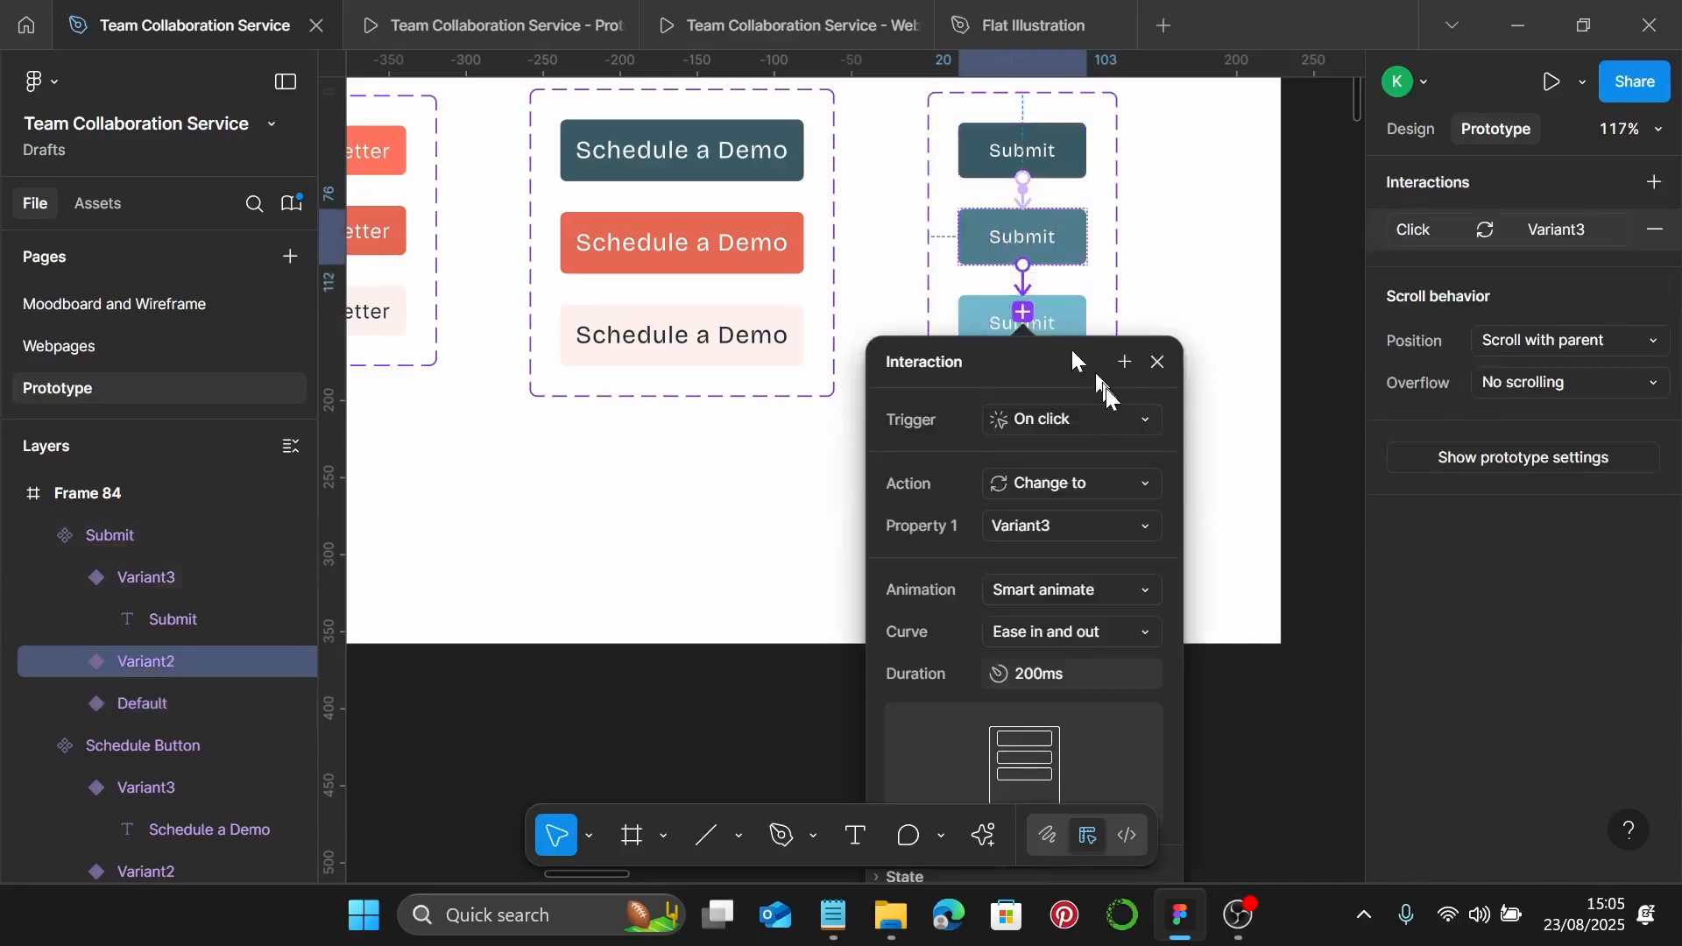
{"action": "left_click", "coordinate": [1116, 423]}
{"action": "left_click", "coordinate": [1151, 601]}
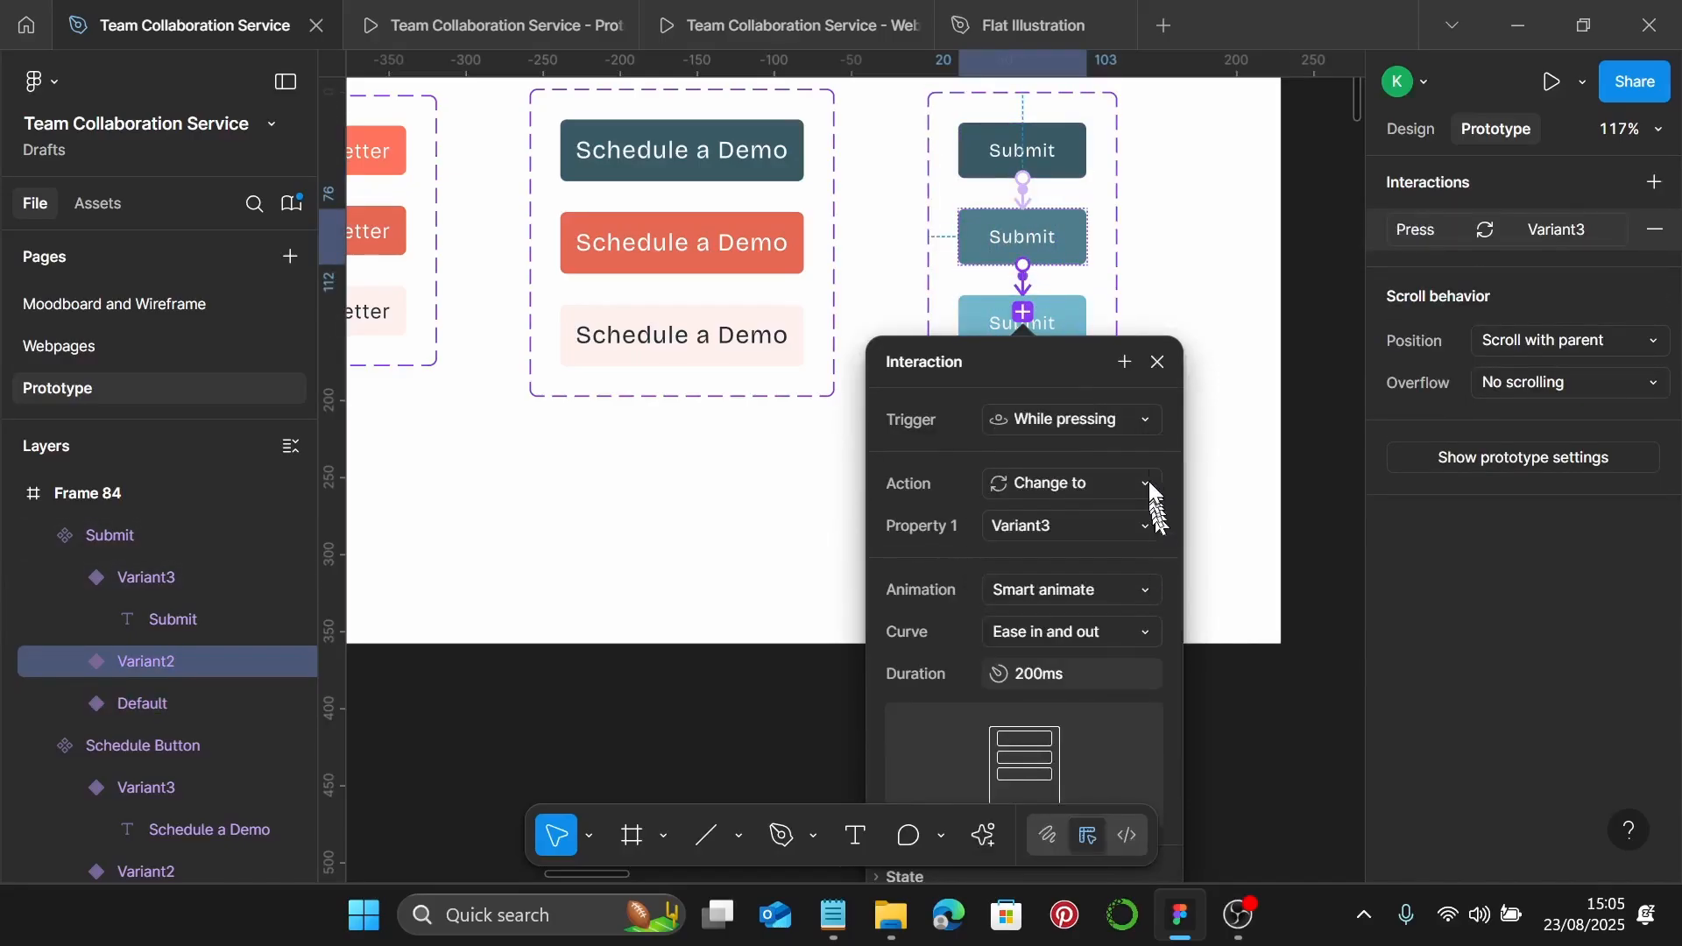
{"action": "left_click", "coordinate": [1160, 367]}
Link the Logo component in Frame 84 to the Homepage frame with an On click, Navigate to interaction
{"action": "scroll", "coordinate": [1112, 386], "scroll_direction": "down", "scroll_amount": 5}
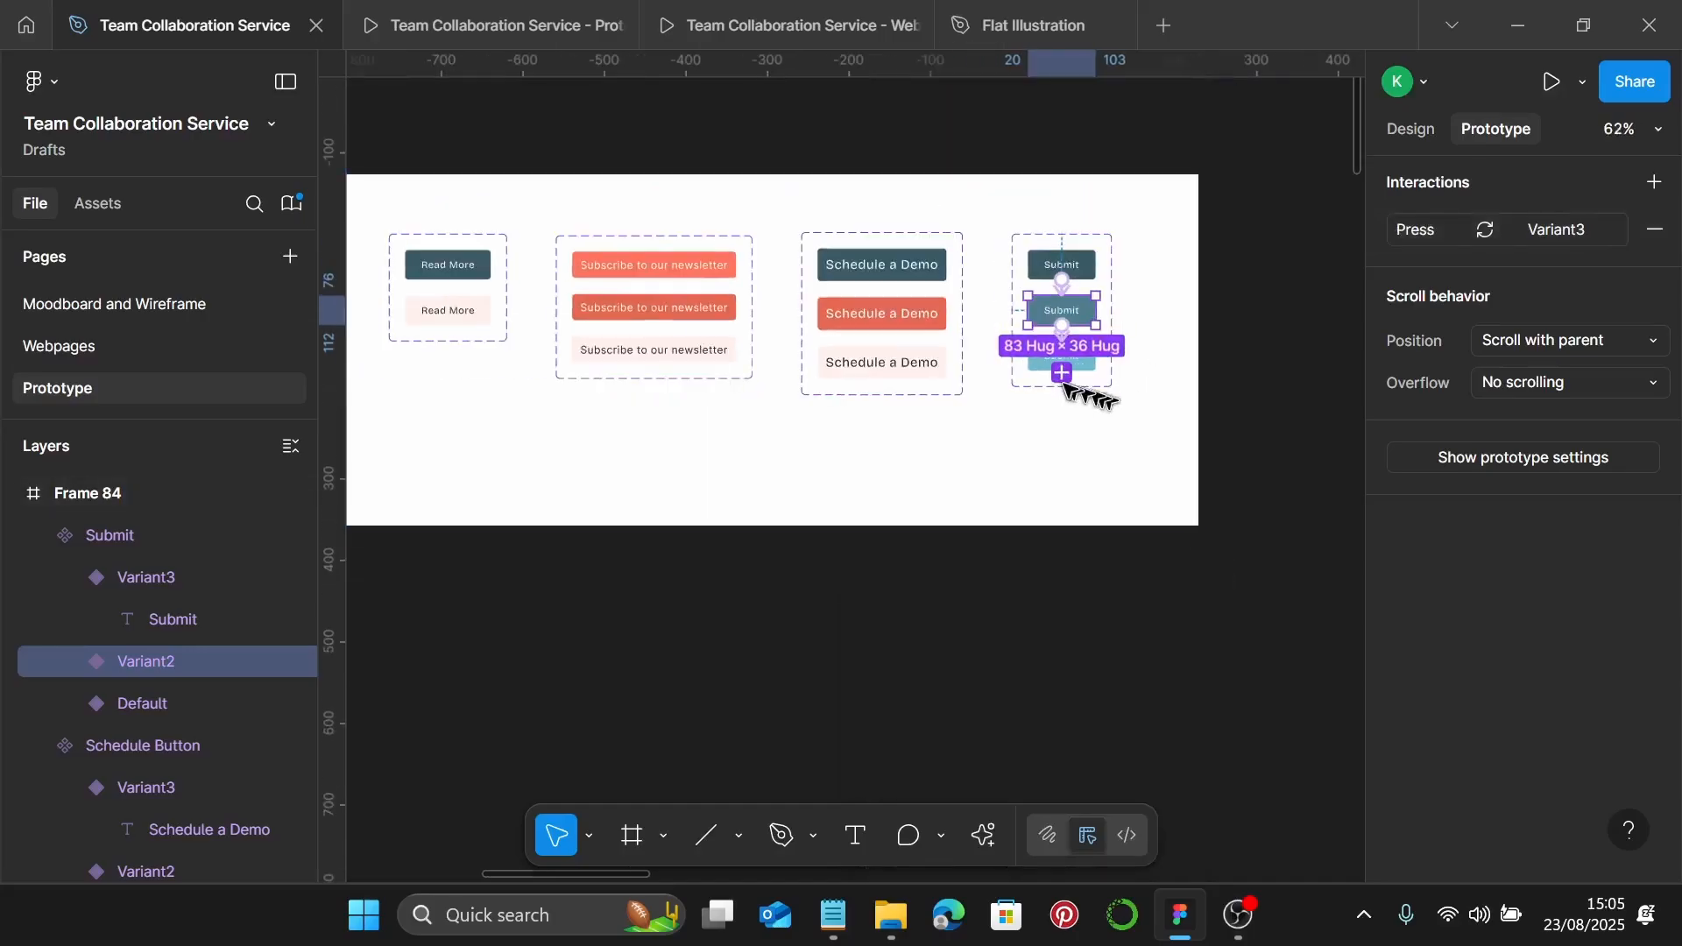
{"action": "scroll", "coordinate": [1063, 383], "scroll_direction": "left", "scroll_amount": 5}
{"action": "scroll", "coordinate": [1069, 390], "scroll_direction": "down", "scroll_amount": 3}
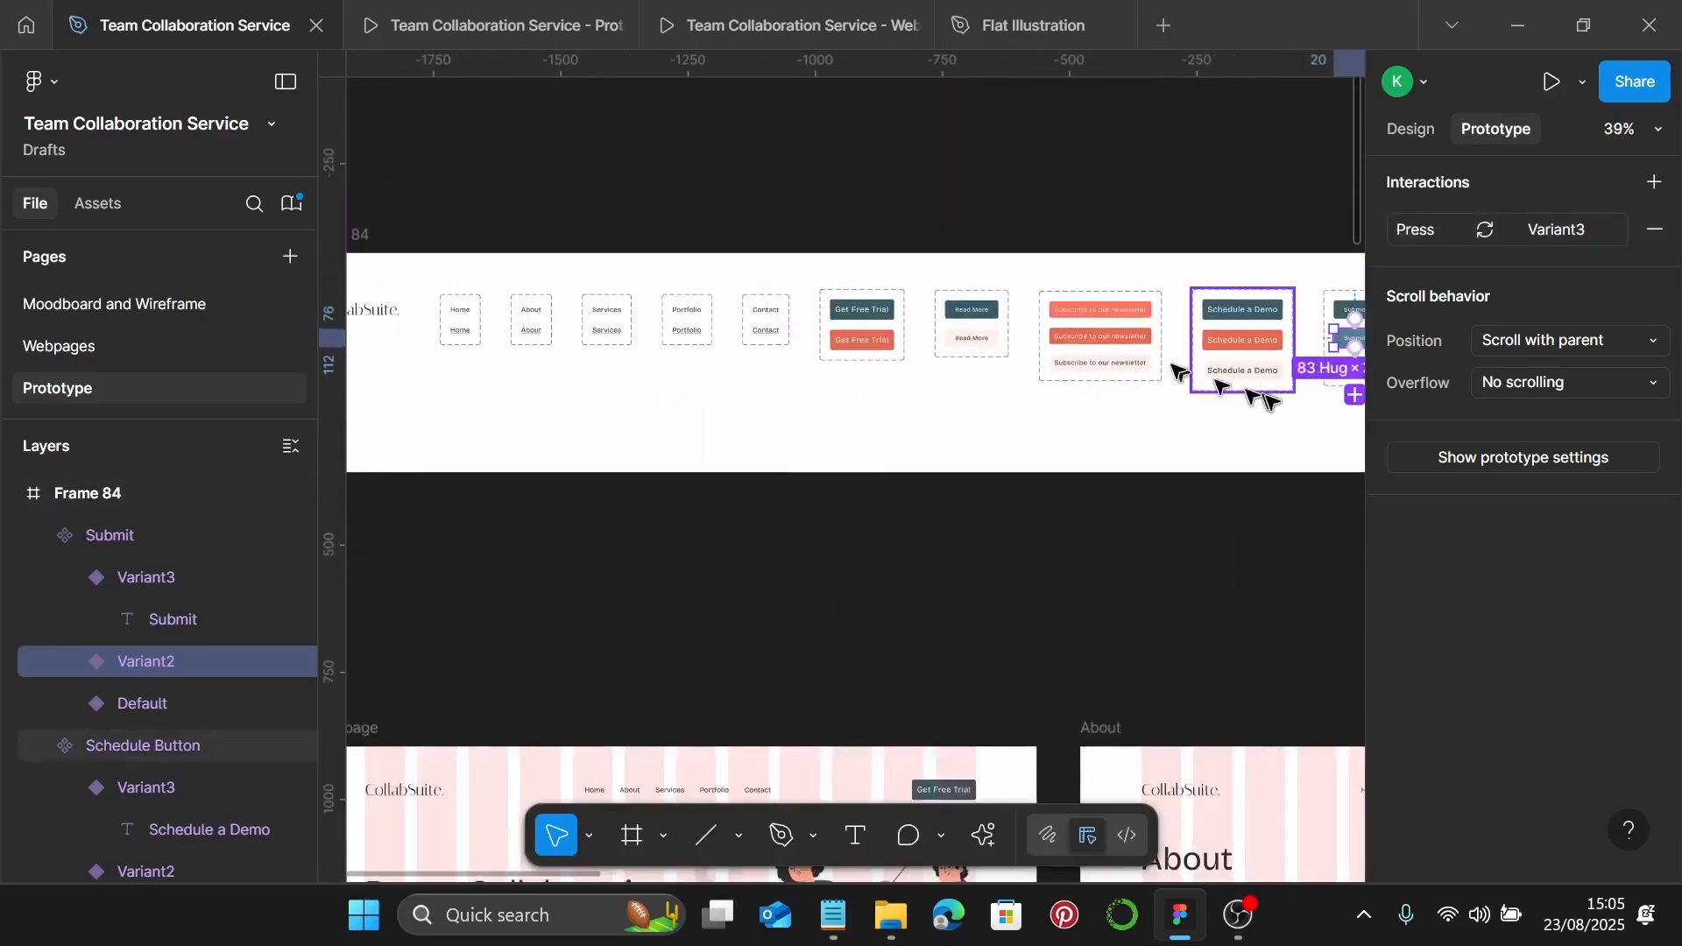
{"action": "scroll", "coordinate": [1129, 357], "scroll_direction": "left", "scroll_amount": 2}
{"action": "scroll", "coordinate": [1113, 368], "scroll_direction": "left", "scroll_amount": 2}
{"action": "left_click", "coordinate": [931, 395]}
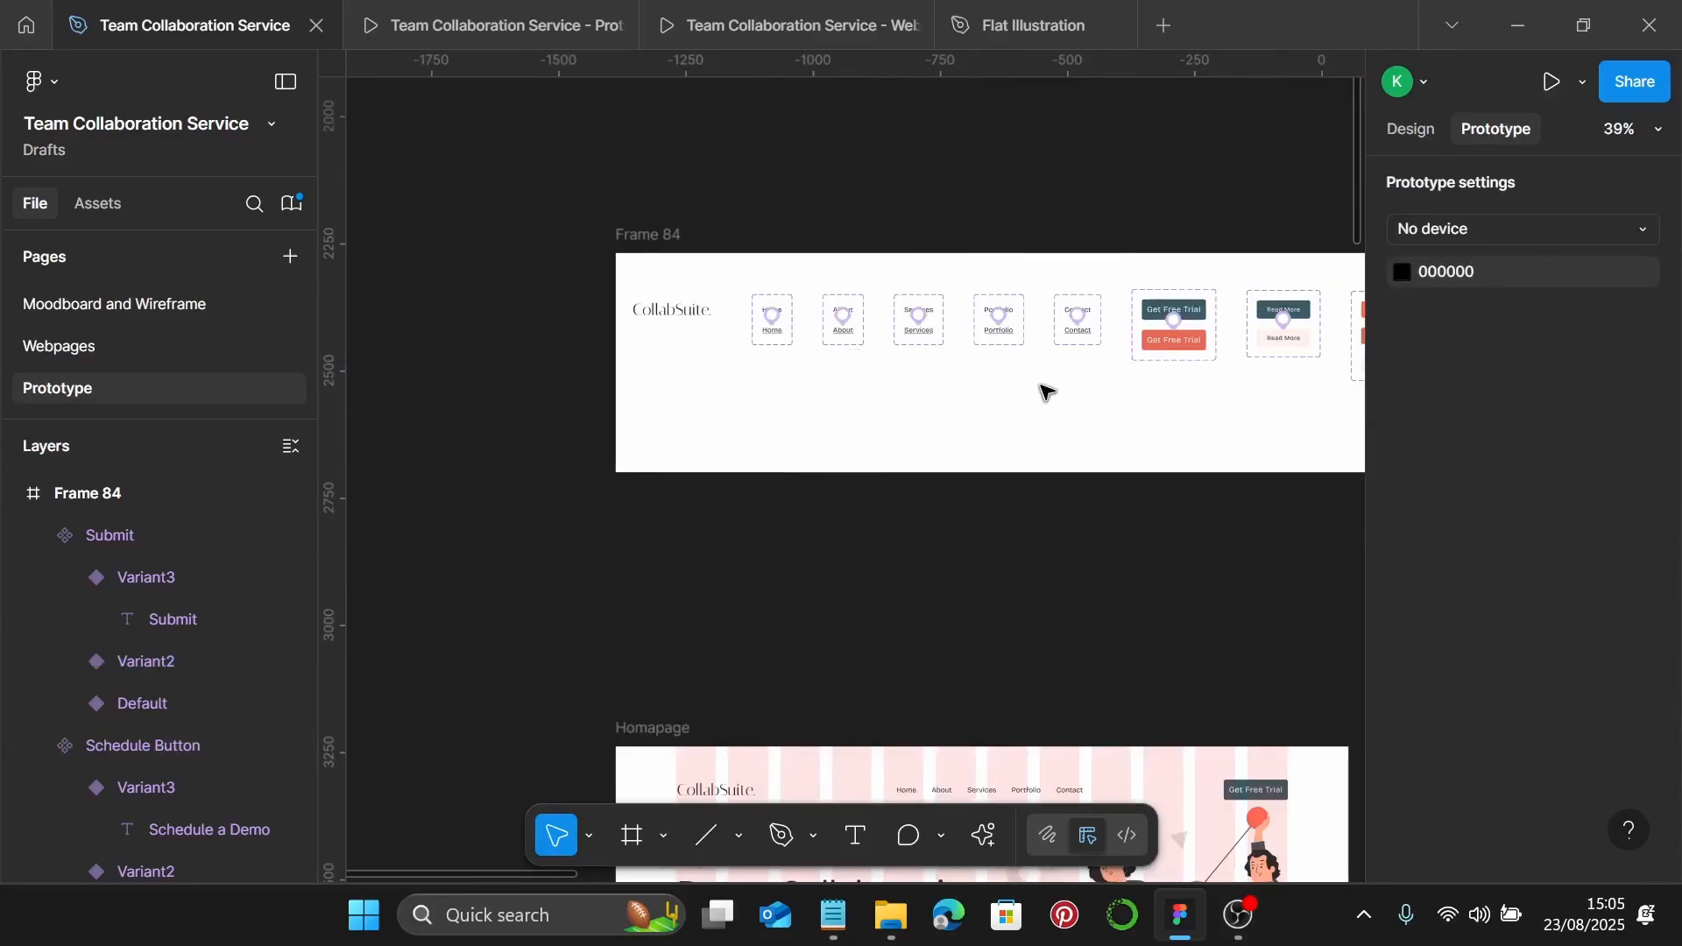
{"action": "left_click", "coordinate": [668, 320]}
{"action": "scroll", "coordinate": [683, 307], "scroll_direction": "down", "scroll_amount": 3}
{"action": "left_click_drag", "start_coordinate": [711, 156], "coordinate": [984, 601]}
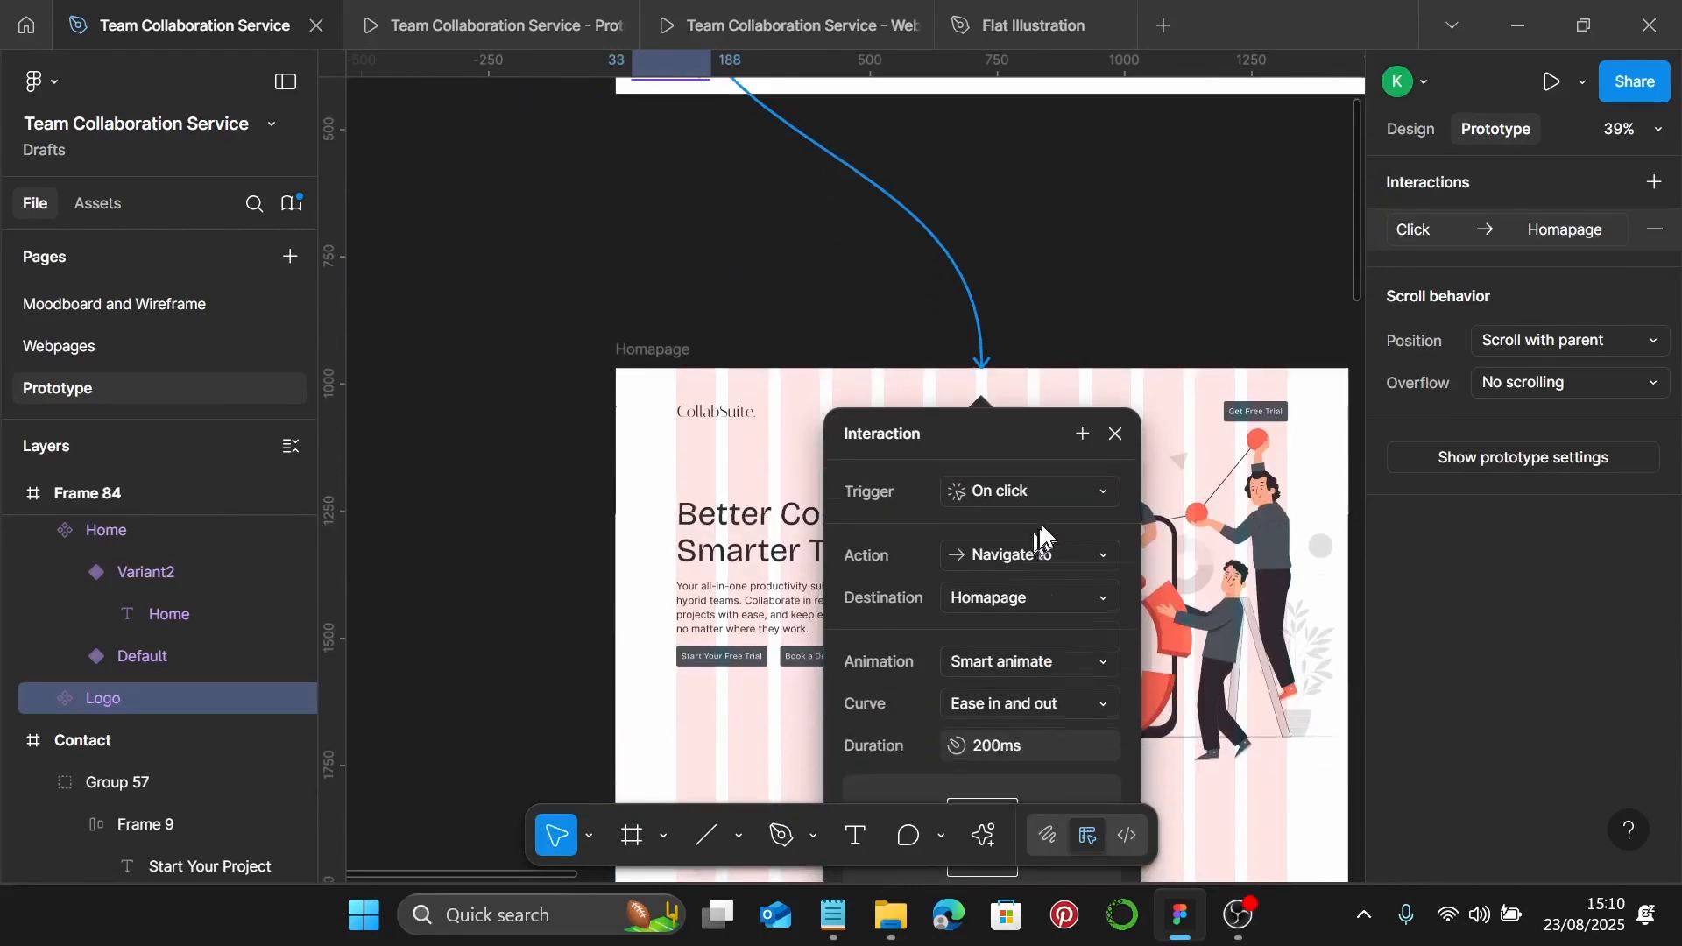
Keep the logo link's trigger at On click and set its animation to Instant
{"action": "left_click", "coordinate": [1056, 512]}
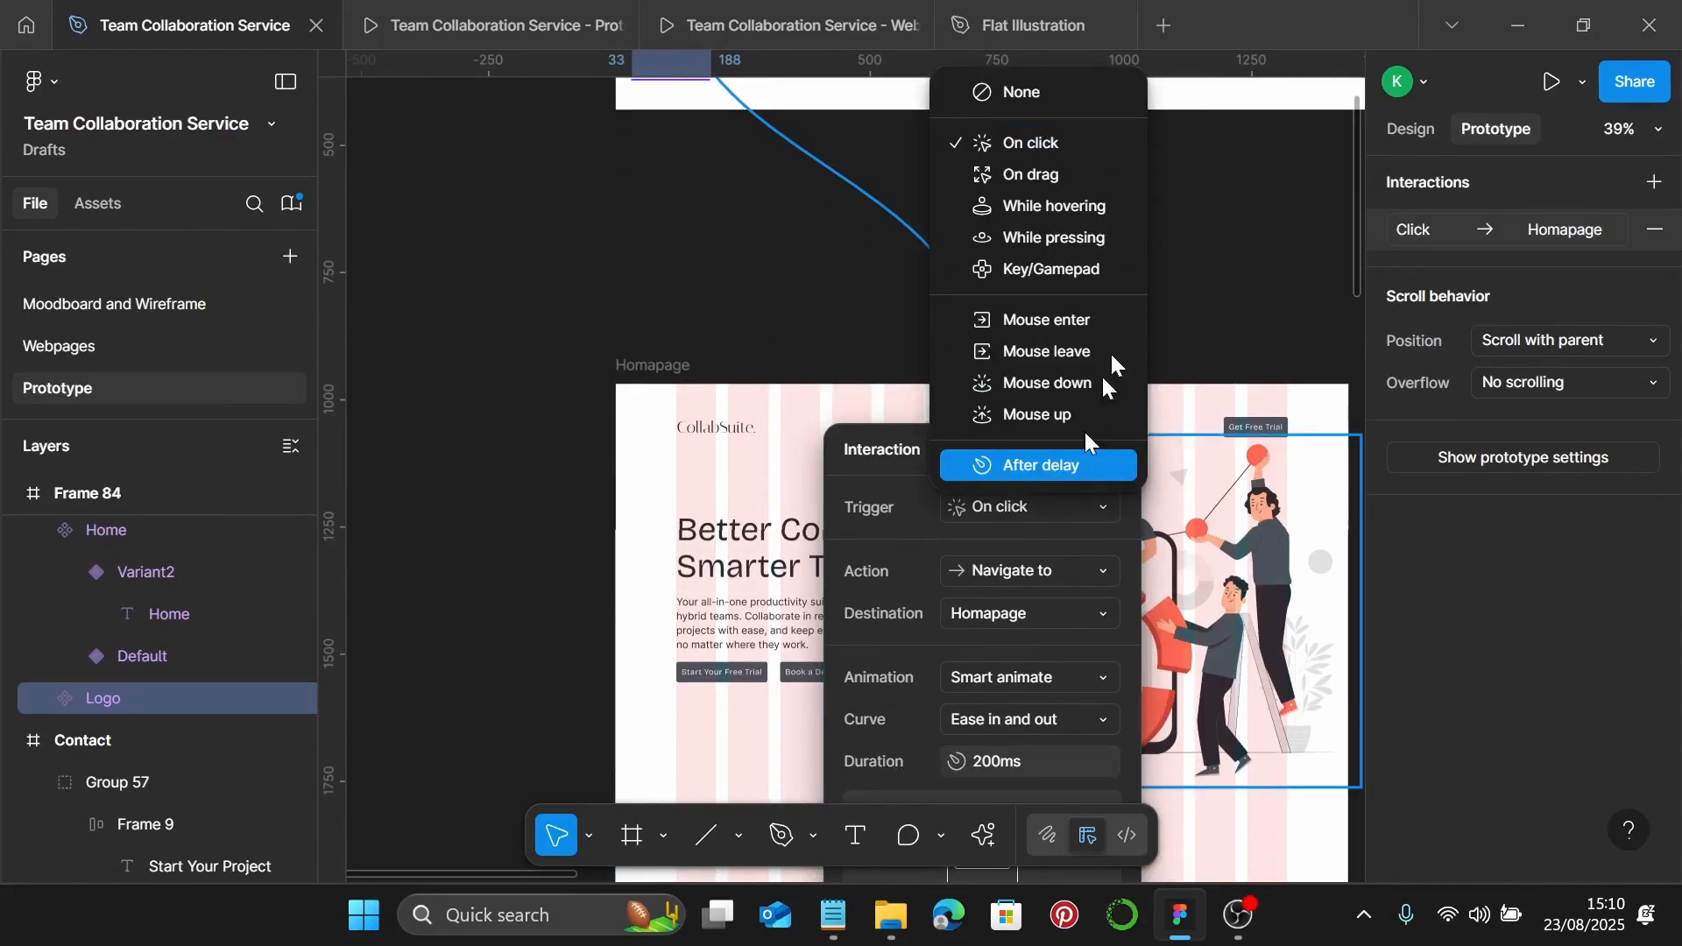
{"action": "left_click", "coordinate": [1161, 199]}
{"action": "scroll", "coordinate": [1010, 675], "scroll_direction": "down", "scroll_amount": 1}
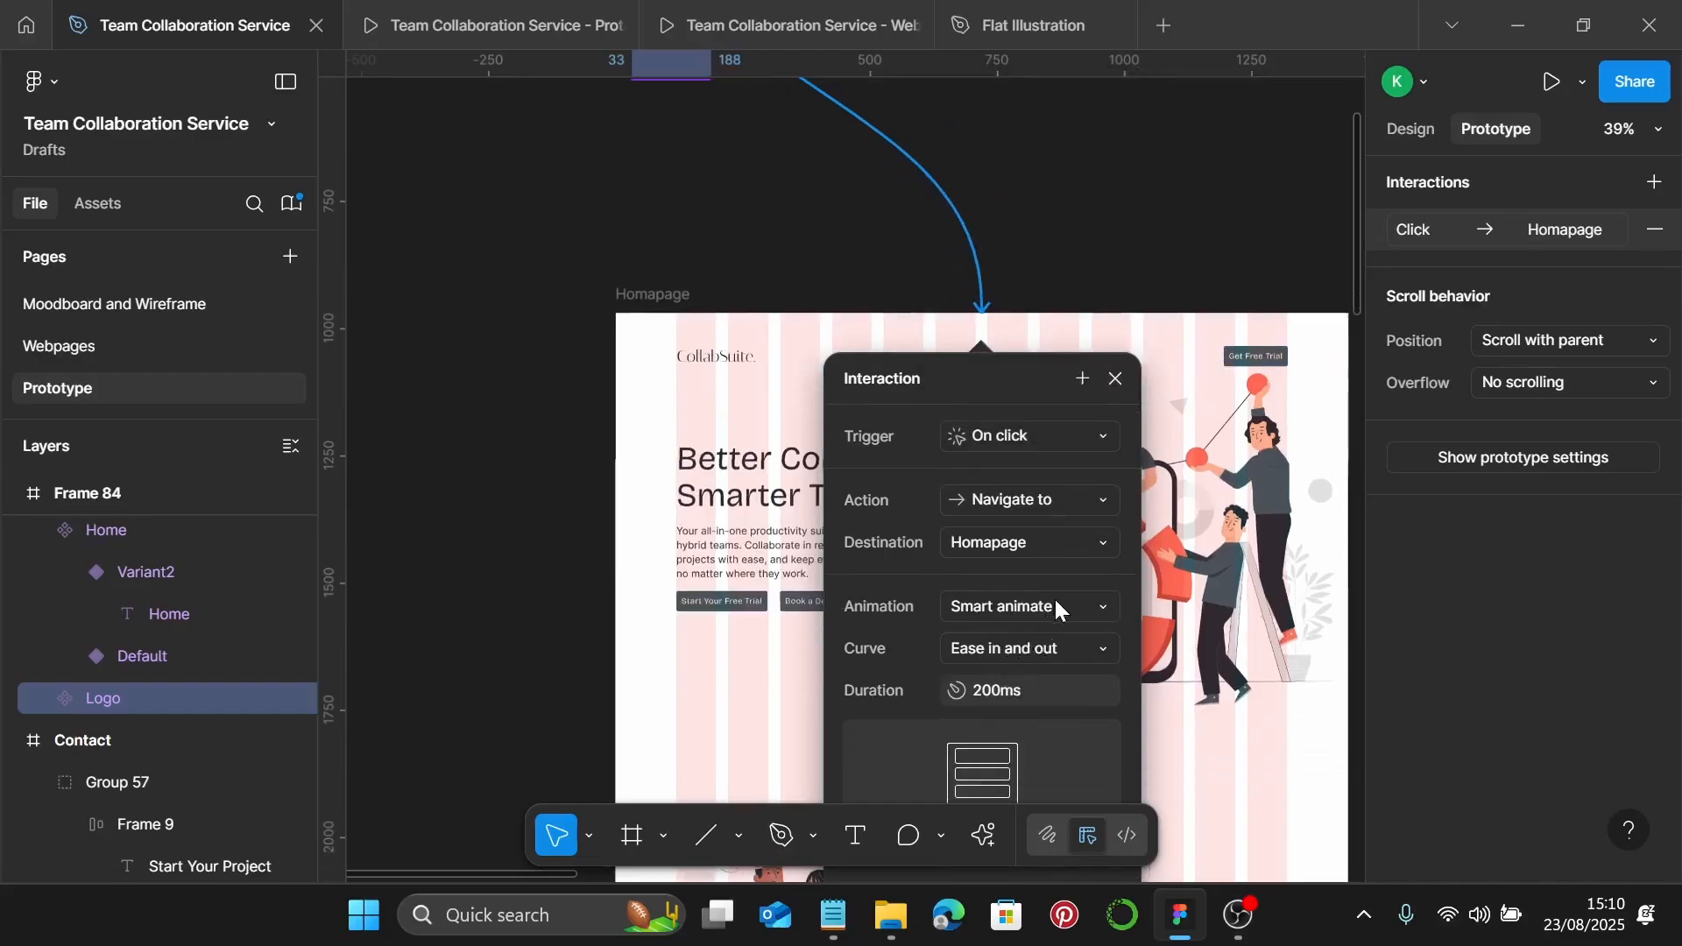
{"action": "left_click", "coordinate": [1057, 606]}
{"action": "left_click", "coordinate": [1054, 537]}
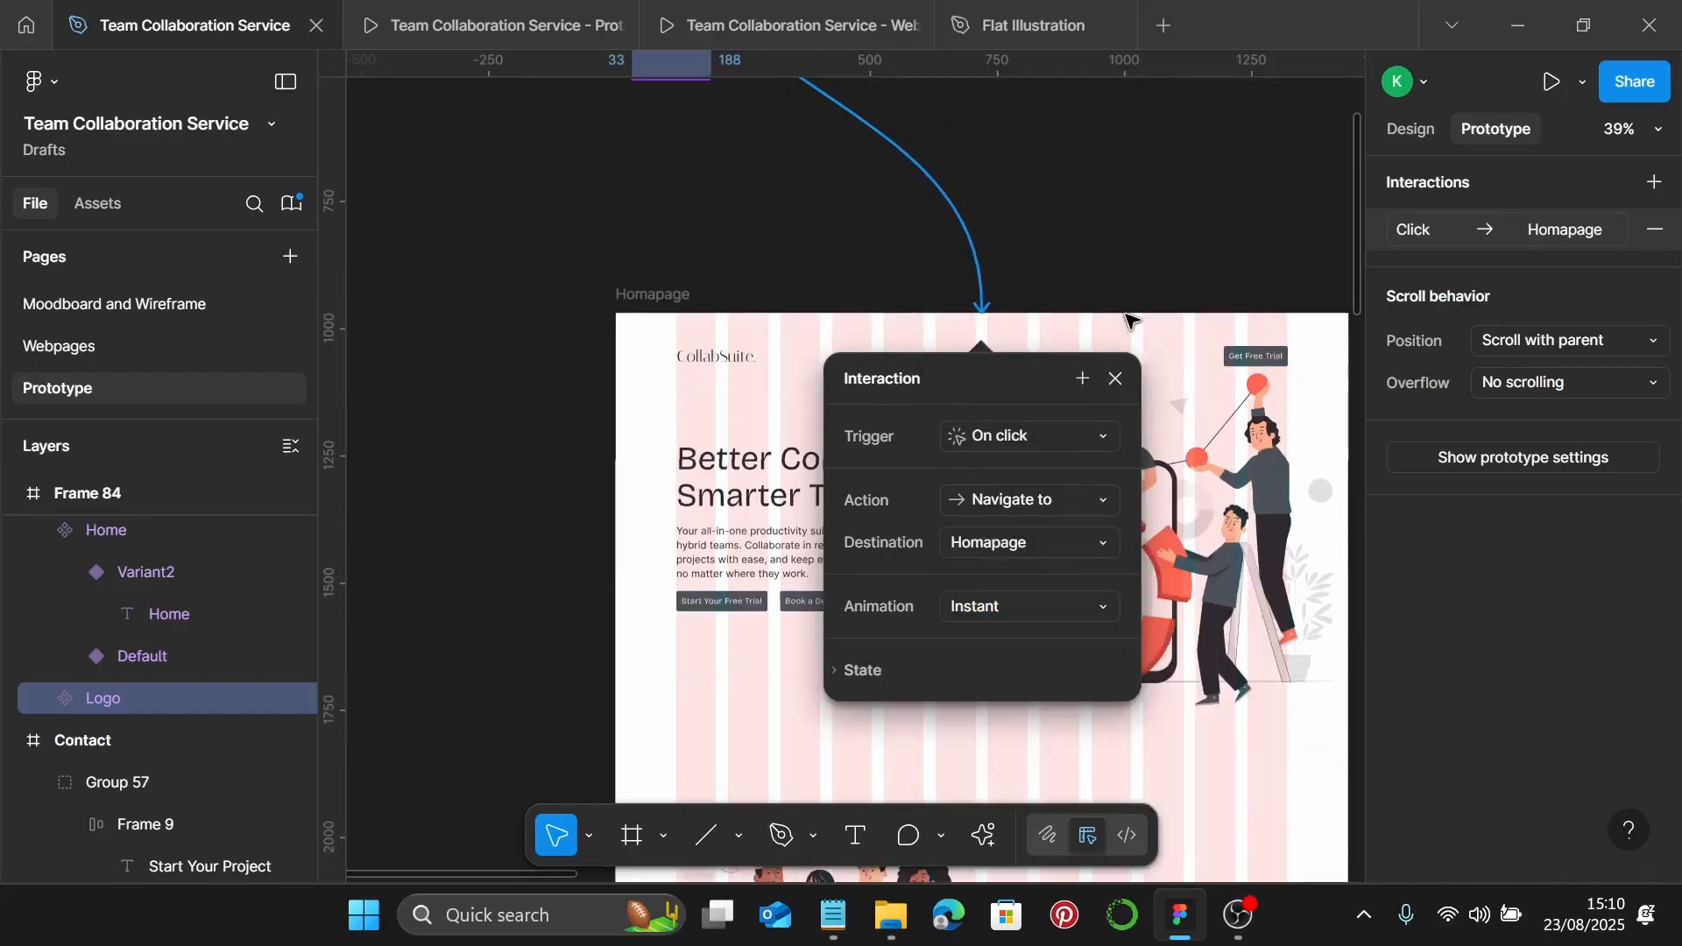
{"action": "left_click", "coordinate": [1116, 378]}
Link Variant2 of the Home navigation component to the Homepage frame with an On click, Navigate to interaction
{"action": "scroll", "coordinate": [968, 422], "scroll_direction": "up", "scroll_amount": 1}
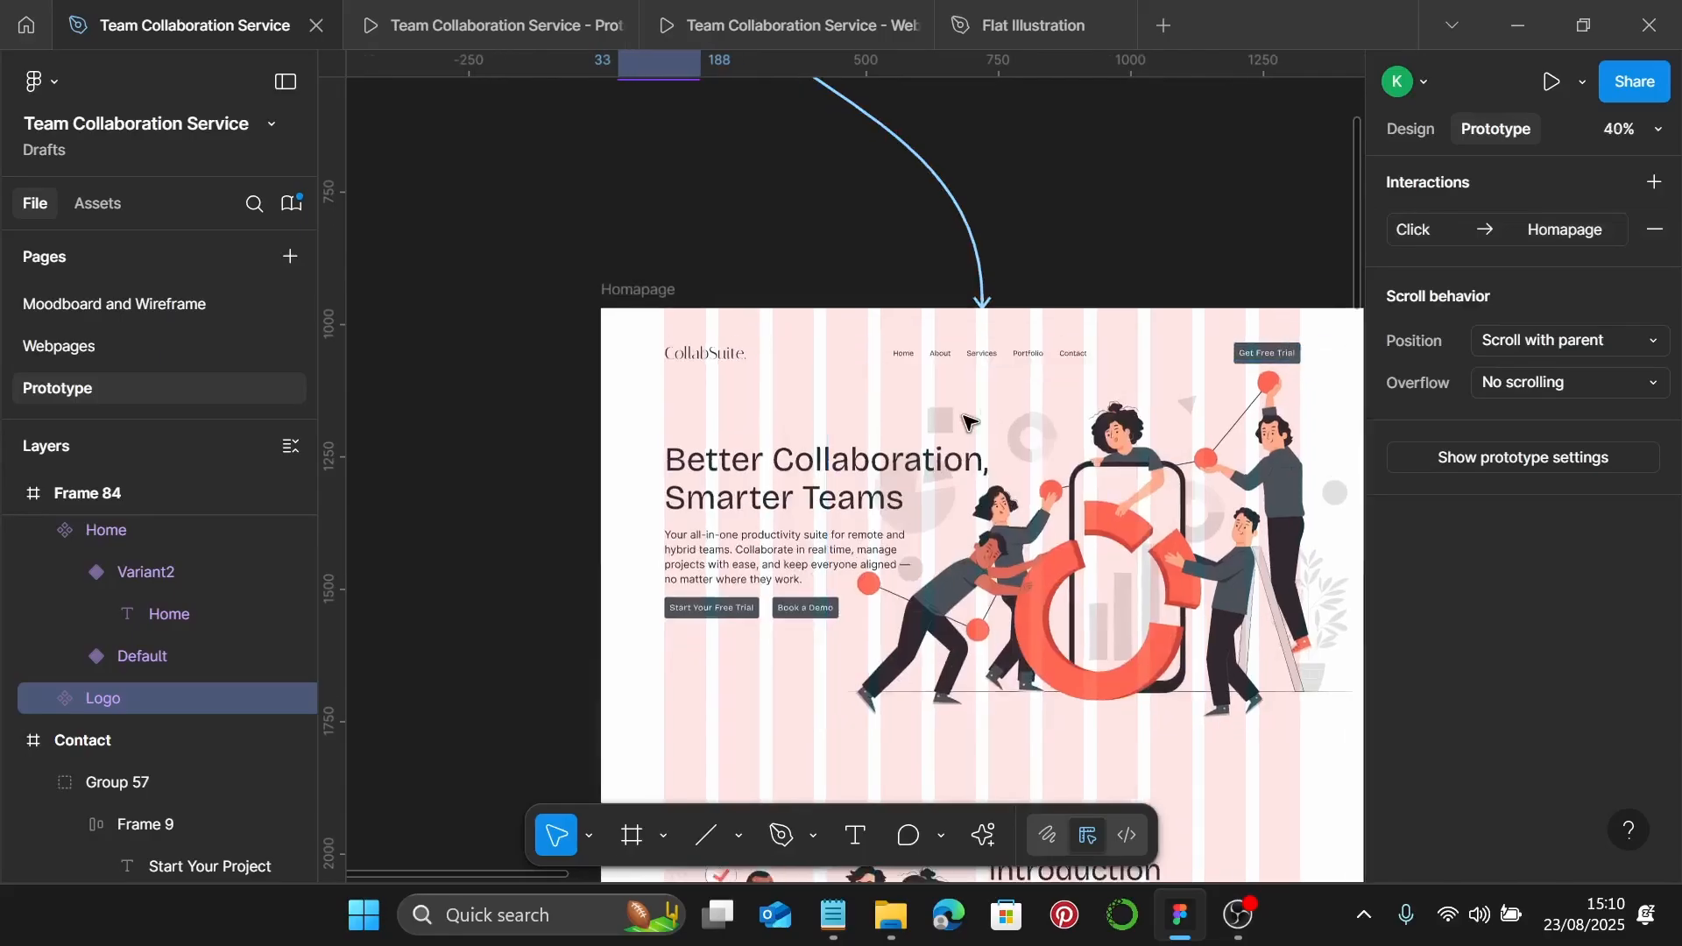
{"action": "scroll", "coordinate": [968, 423], "scroll_direction": "down", "scroll_amount": 3}
{"action": "scroll", "coordinate": [814, 307], "scroll_direction": "up", "scroll_amount": 3}
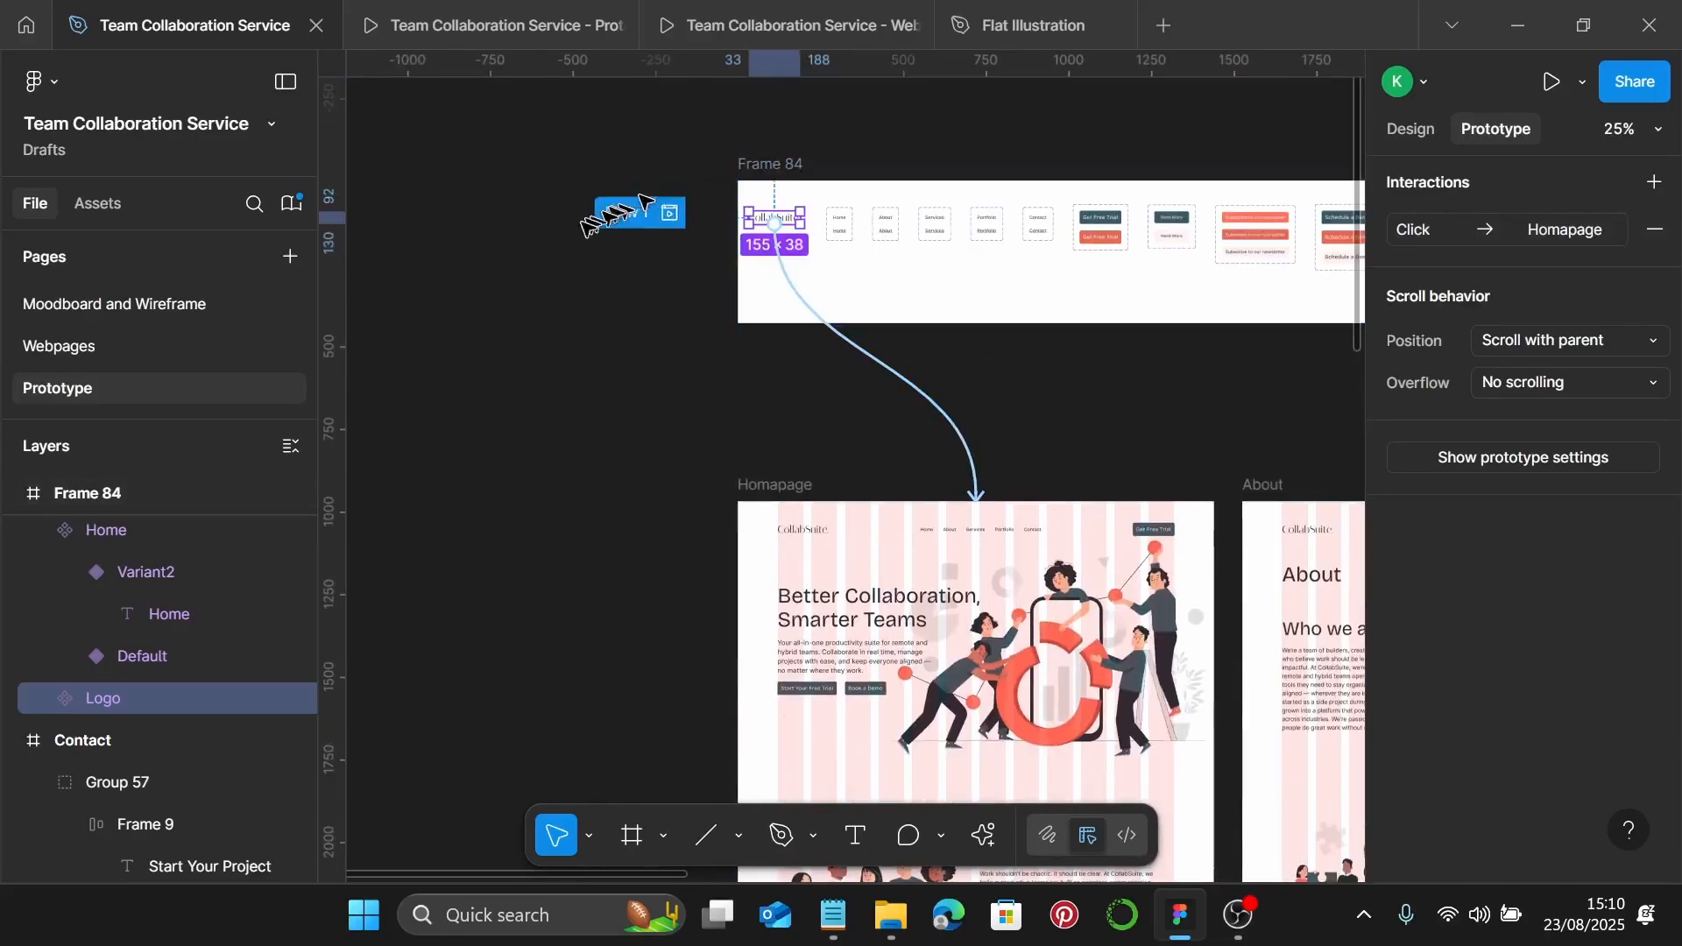
{"action": "scroll", "coordinate": [920, 351], "scroll_direction": "right", "scroll_amount": 5}
{"action": "scroll", "coordinate": [660, 248], "scroll_direction": "up", "scroll_amount": 5}
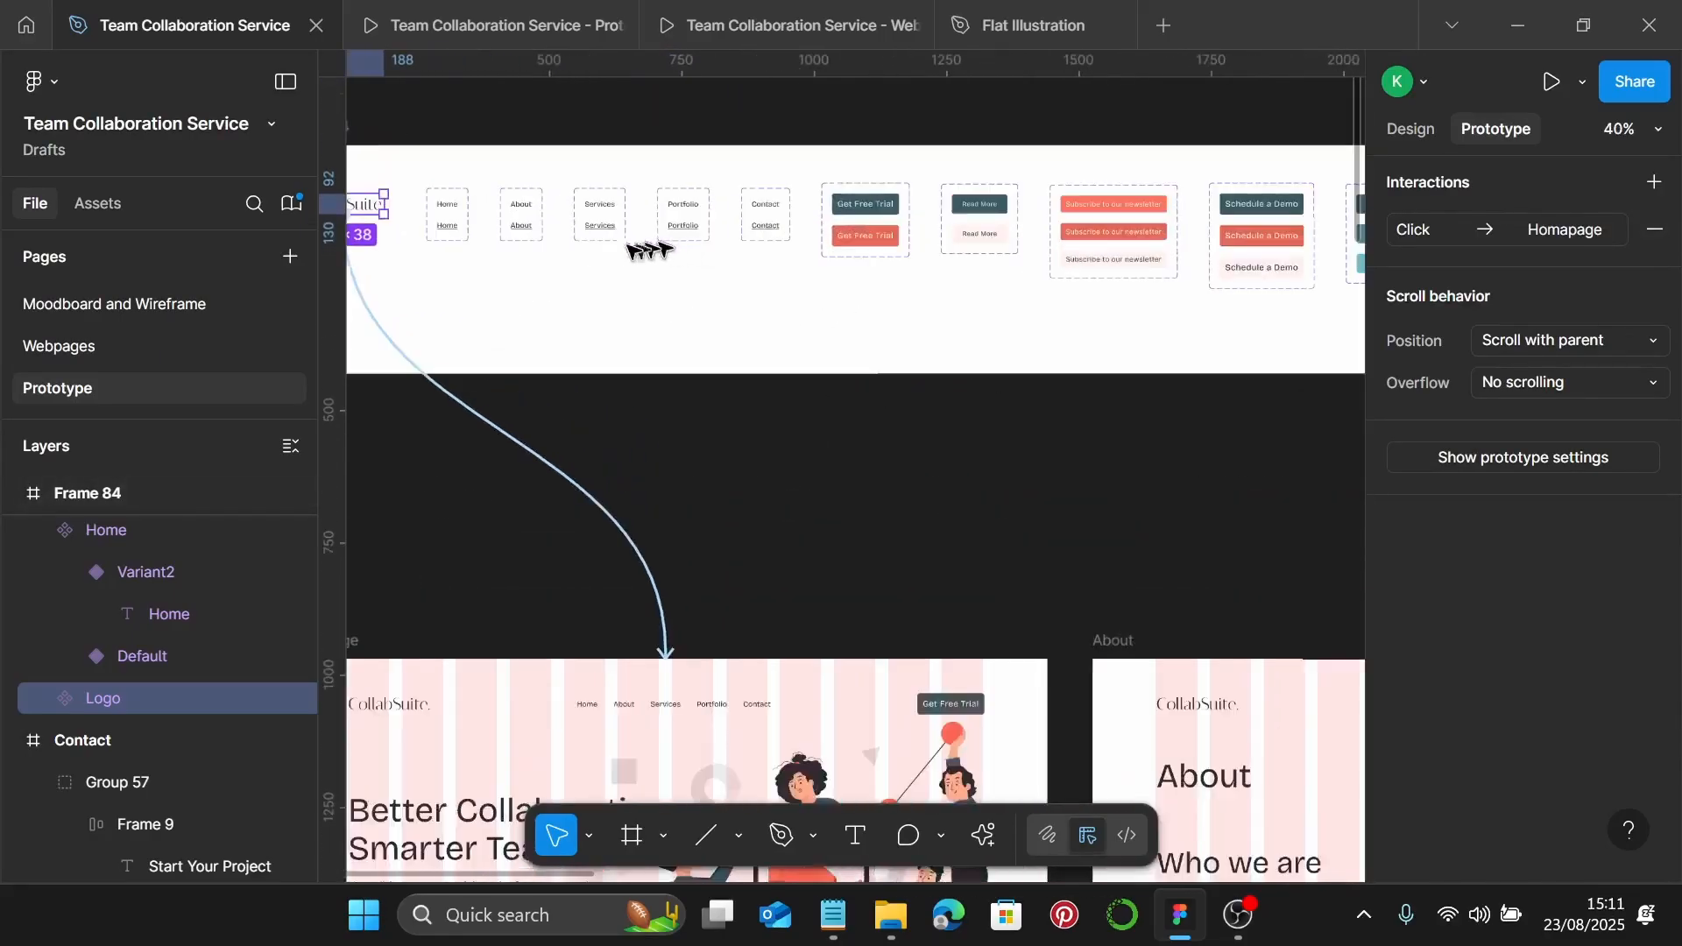
{"action": "left_click", "coordinate": [418, 225]}
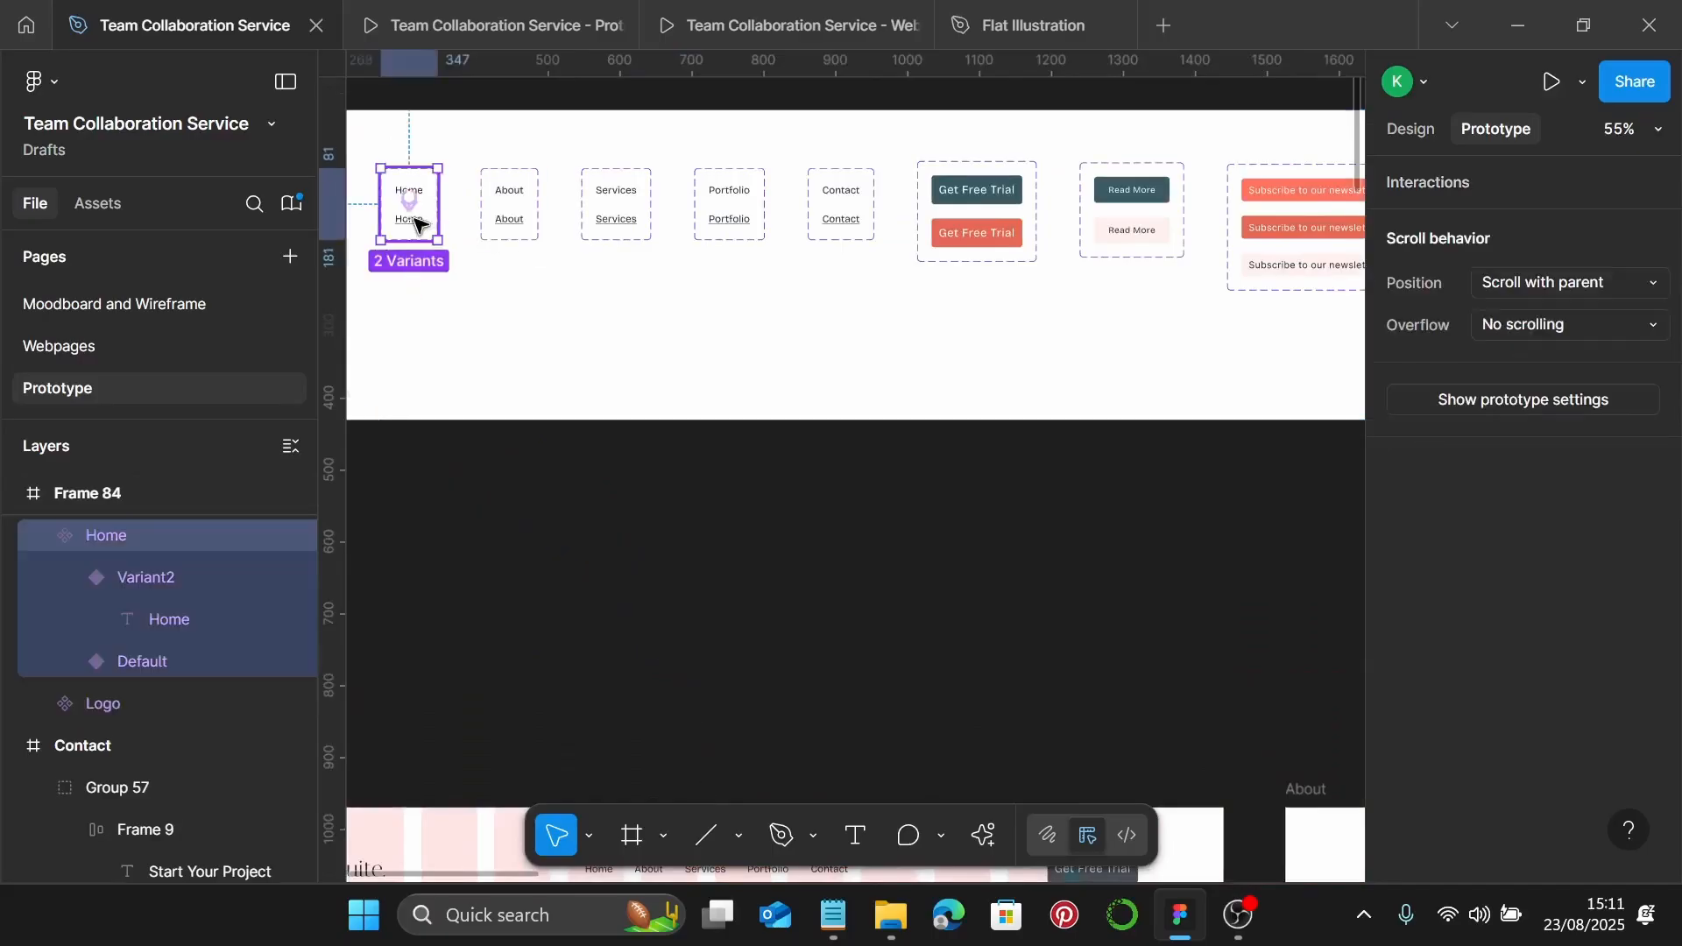
{"action": "scroll", "coordinate": [417, 221], "scroll_direction": "up", "scroll_amount": 3}
{"action": "left_click", "coordinate": [432, 219]}
{"action": "scroll", "coordinate": [435, 233], "scroll_direction": "down", "scroll_amount": 5}
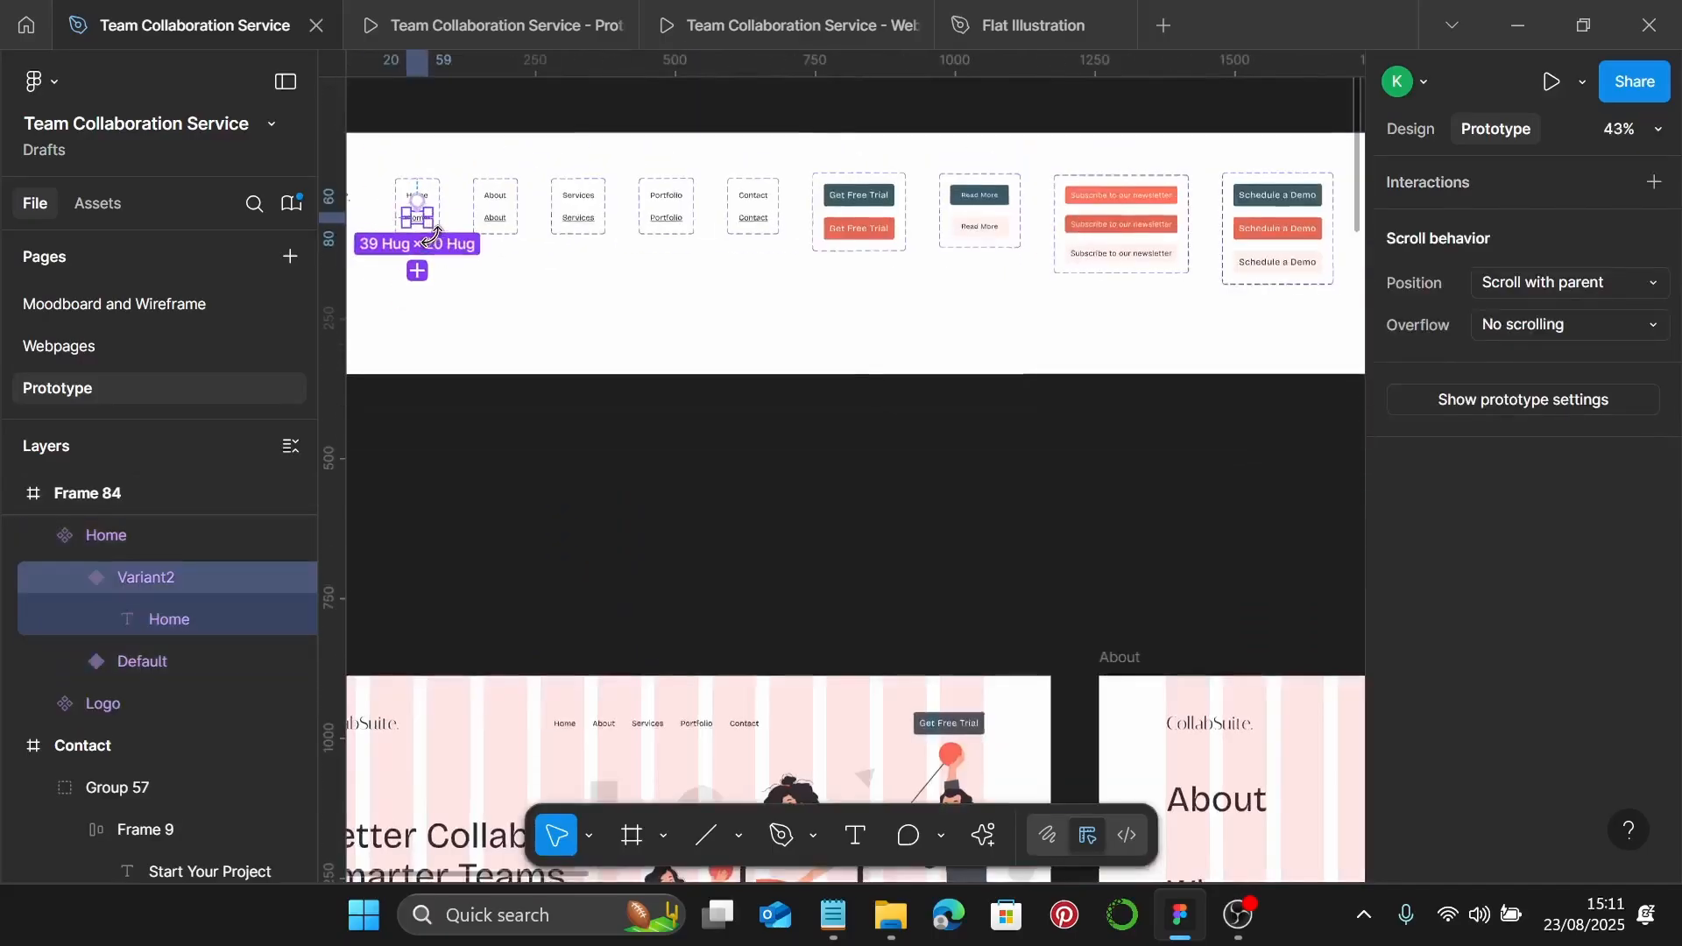
{"action": "left_click_drag", "start_coordinate": [428, 218], "coordinate": [616, 687]}
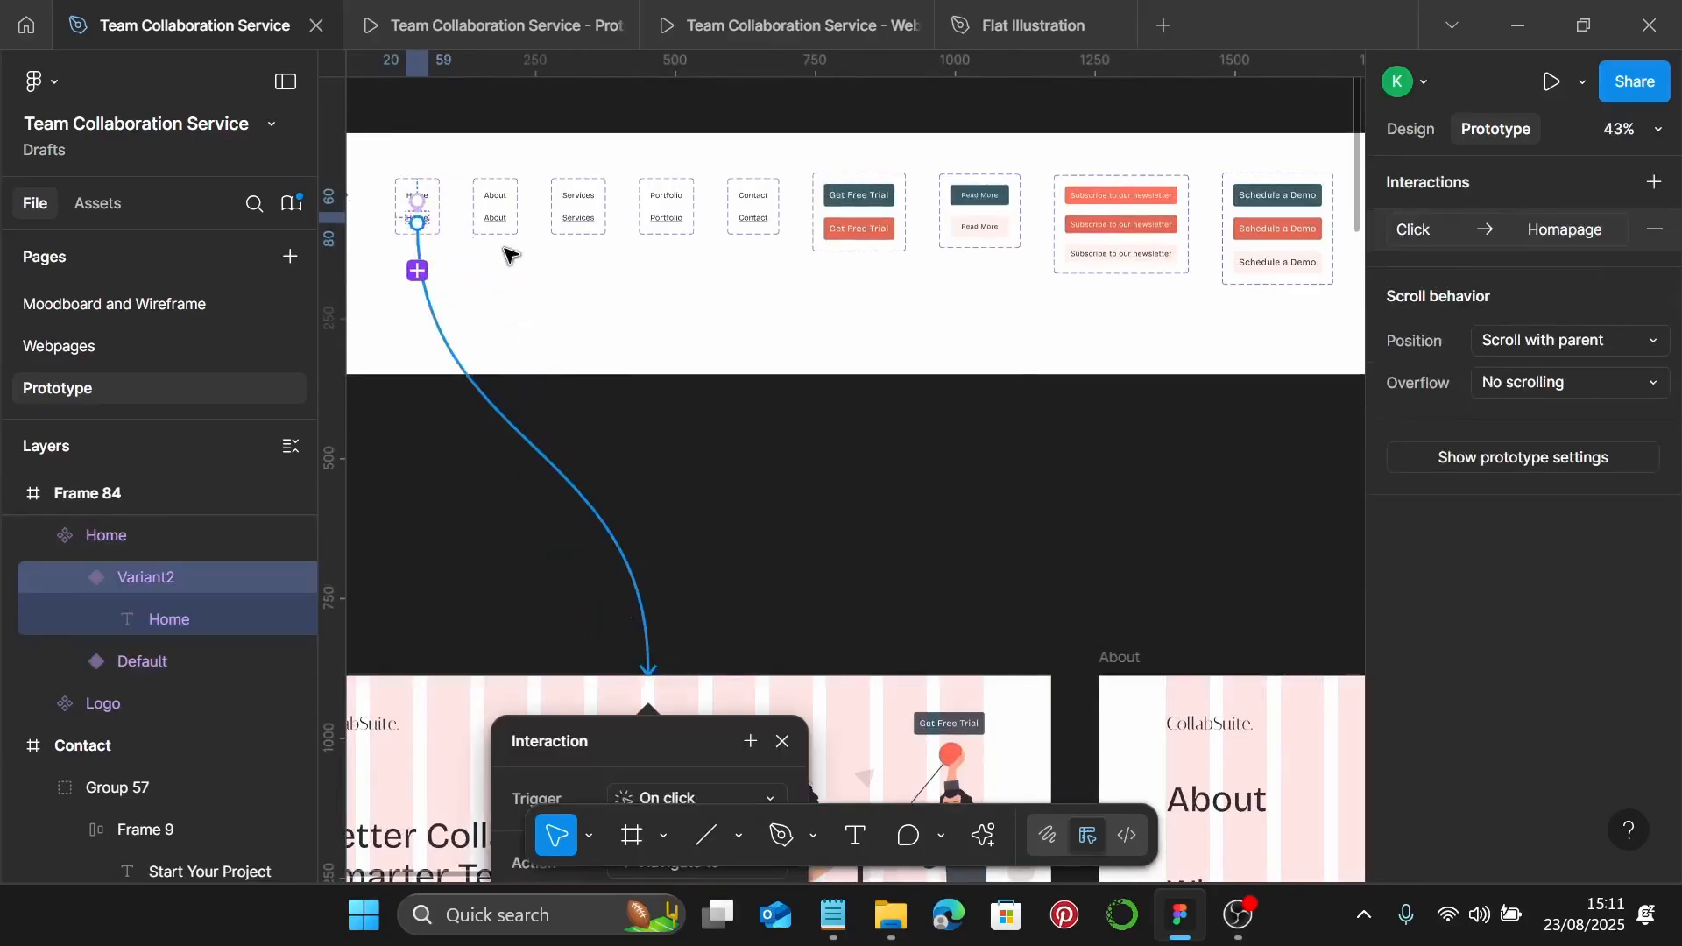
Link Variant2 of the About navigation component to the About page with an On click interaction
{"action": "left_click", "coordinate": [496, 219]}
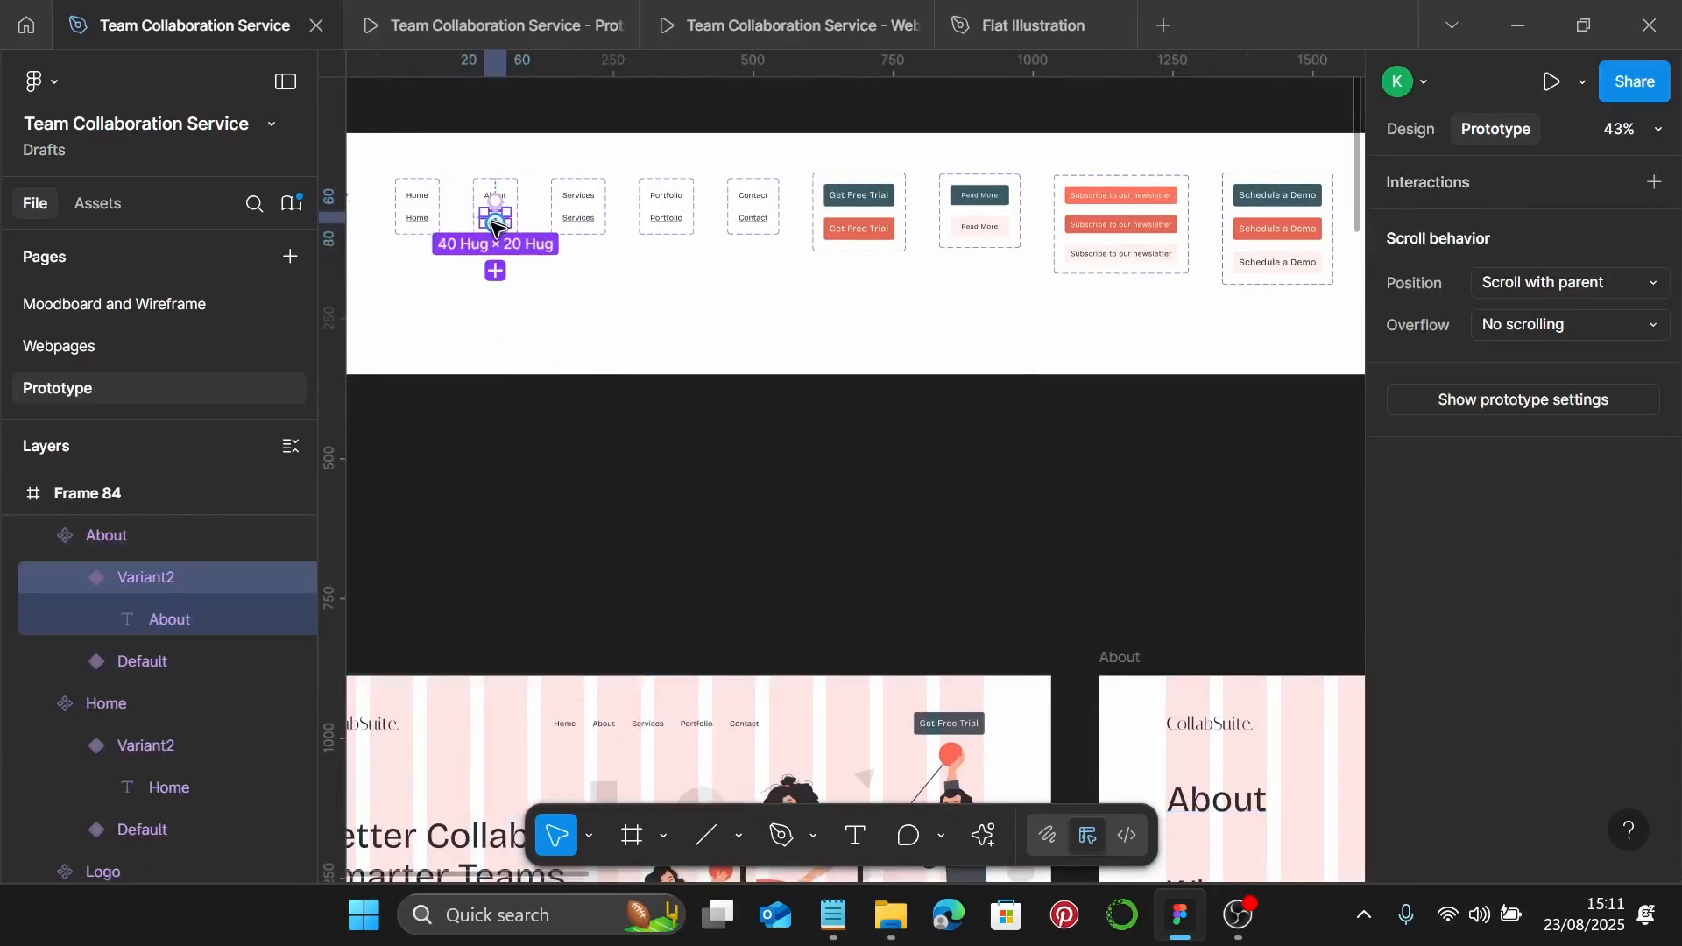
{"action": "left_click_drag", "start_coordinate": [507, 219], "coordinate": [1270, 736]}
{"action": "scroll", "coordinate": [984, 619], "scroll_direction": "down", "scroll_amount": 5}
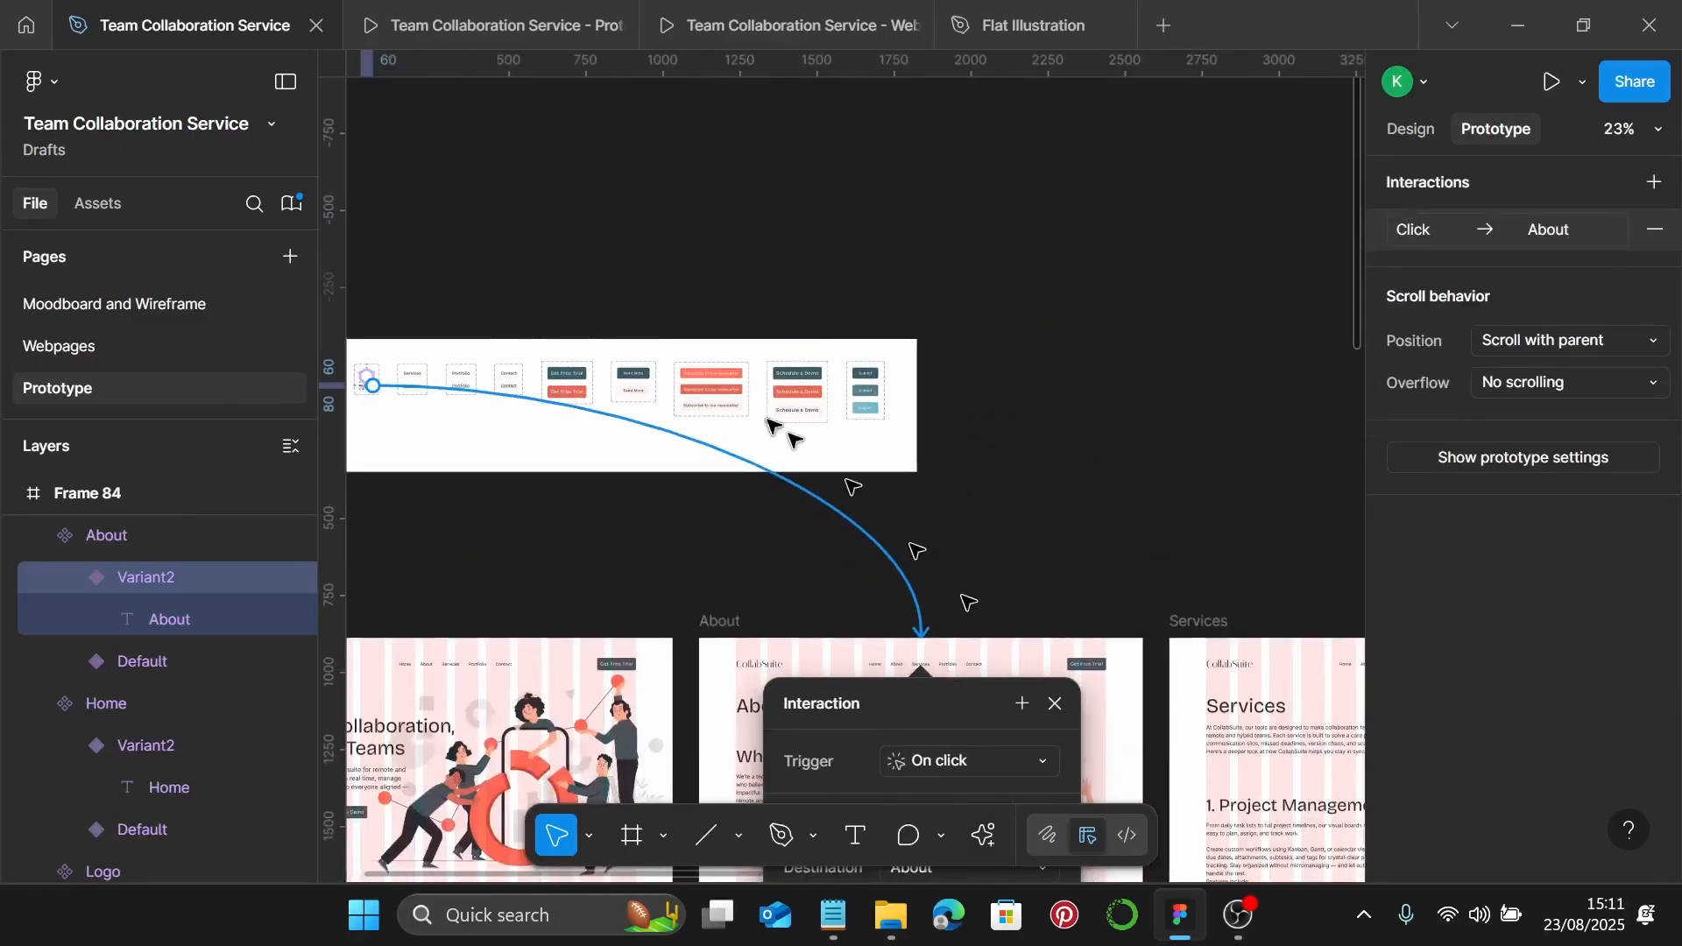
Move Frame 84 to the right along the canvas so it sits above the Services and Projects pages
{"action": "scroll", "coordinate": [601, 346], "scroll_direction": "left", "scroll_amount": 5}
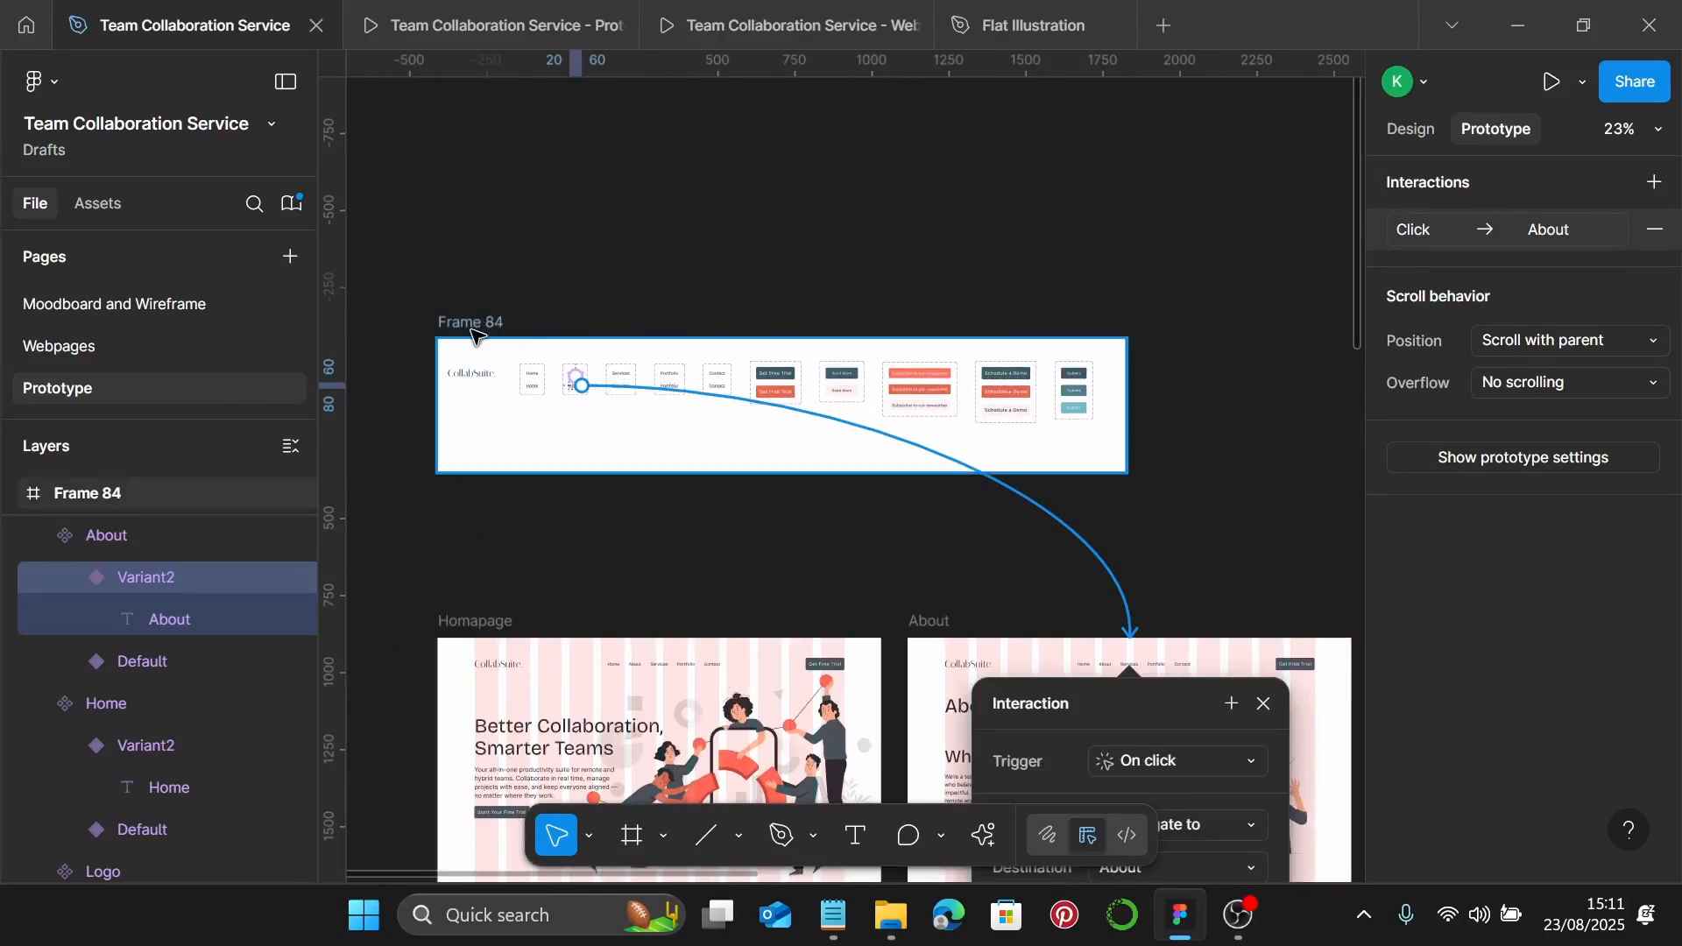
{"action": "left_click_drag", "start_coordinate": [471, 329], "coordinate": [1128, 332]}
{"action": "scroll", "coordinate": [1149, 458], "scroll_direction": "right", "scroll_amount": 8}
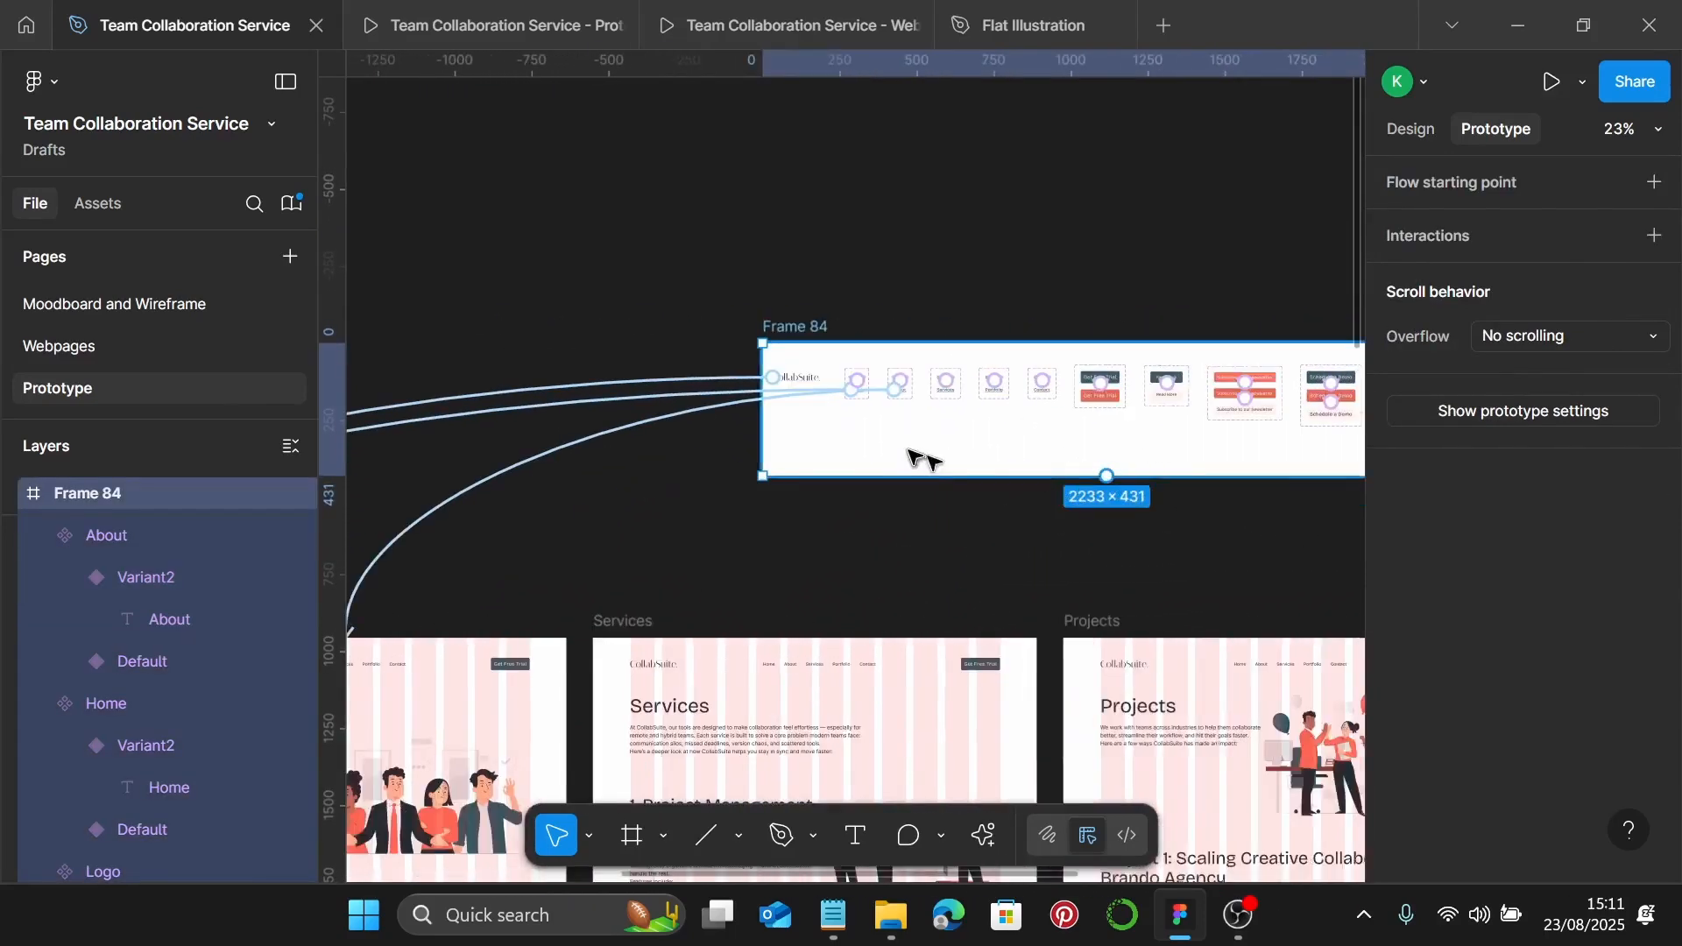
Link Variant2 of the Services navigation component to the Services page with an On click, Navigate to interaction
{"action": "scroll", "coordinate": [920, 456], "scroll_direction": "up", "scroll_amount": 5}
{"action": "scroll", "coordinate": [946, 368], "scroll_direction": "down", "scroll_amount": 3}
{"action": "scroll", "coordinate": [969, 254], "scroll_direction": "up", "scroll_amount": 2}
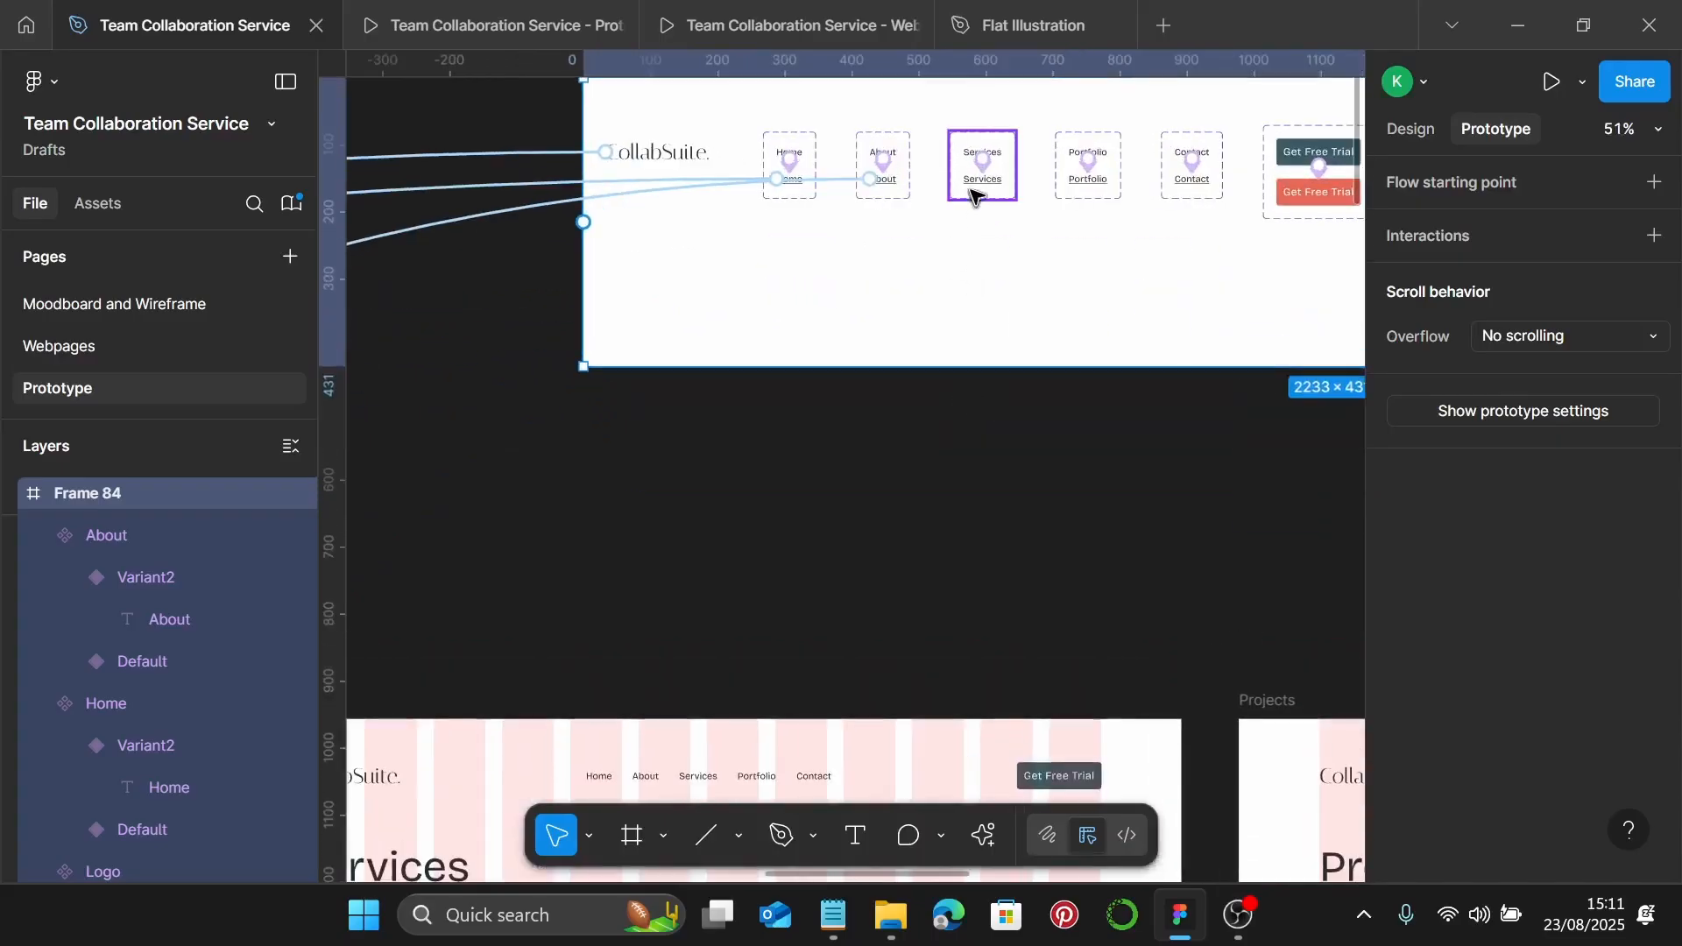
{"action": "left_click", "coordinate": [973, 189], "text": "ctrl"}
{"action": "left_click_drag", "start_coordinate": [956, 348], "coordinate": [856, 739]}
{"action": "scroll", "coordinate": [987, 706], "scroll_direction": "down", "scroll_amount": 5}
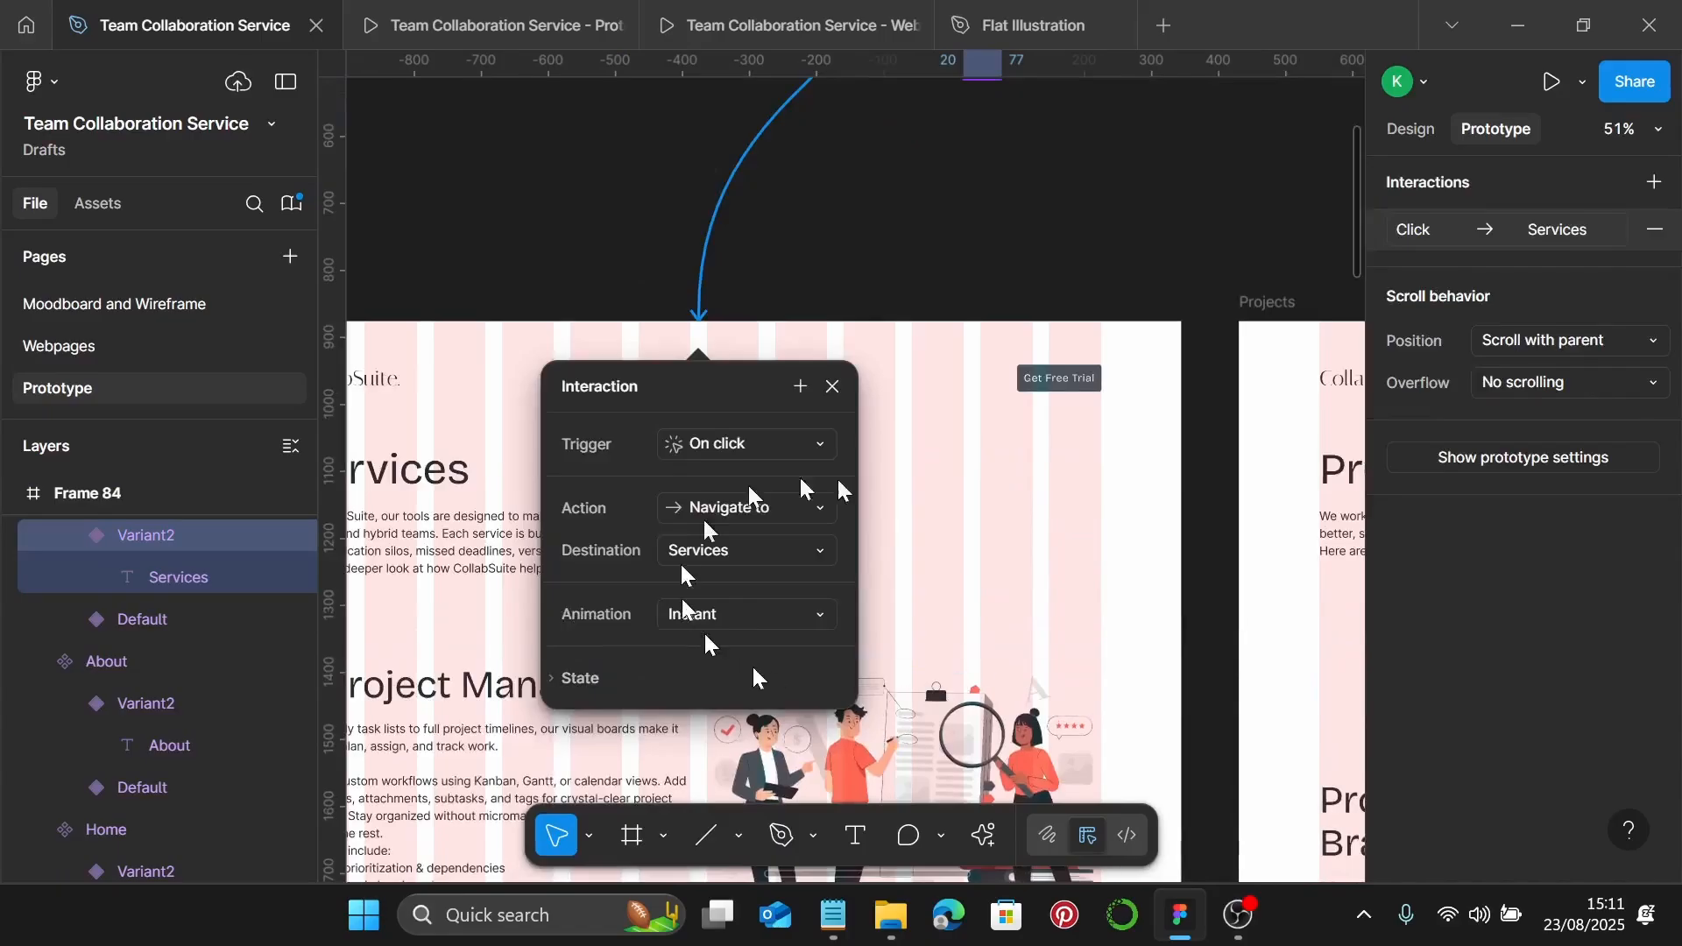
Link Variant2 of the Portfolio navigation component to the Projects page with an On click, Navigate to interaction
{"action": "scroll", "coordinate": [920, 508], "scroll_direction": "up", "scroll_amount": 5}
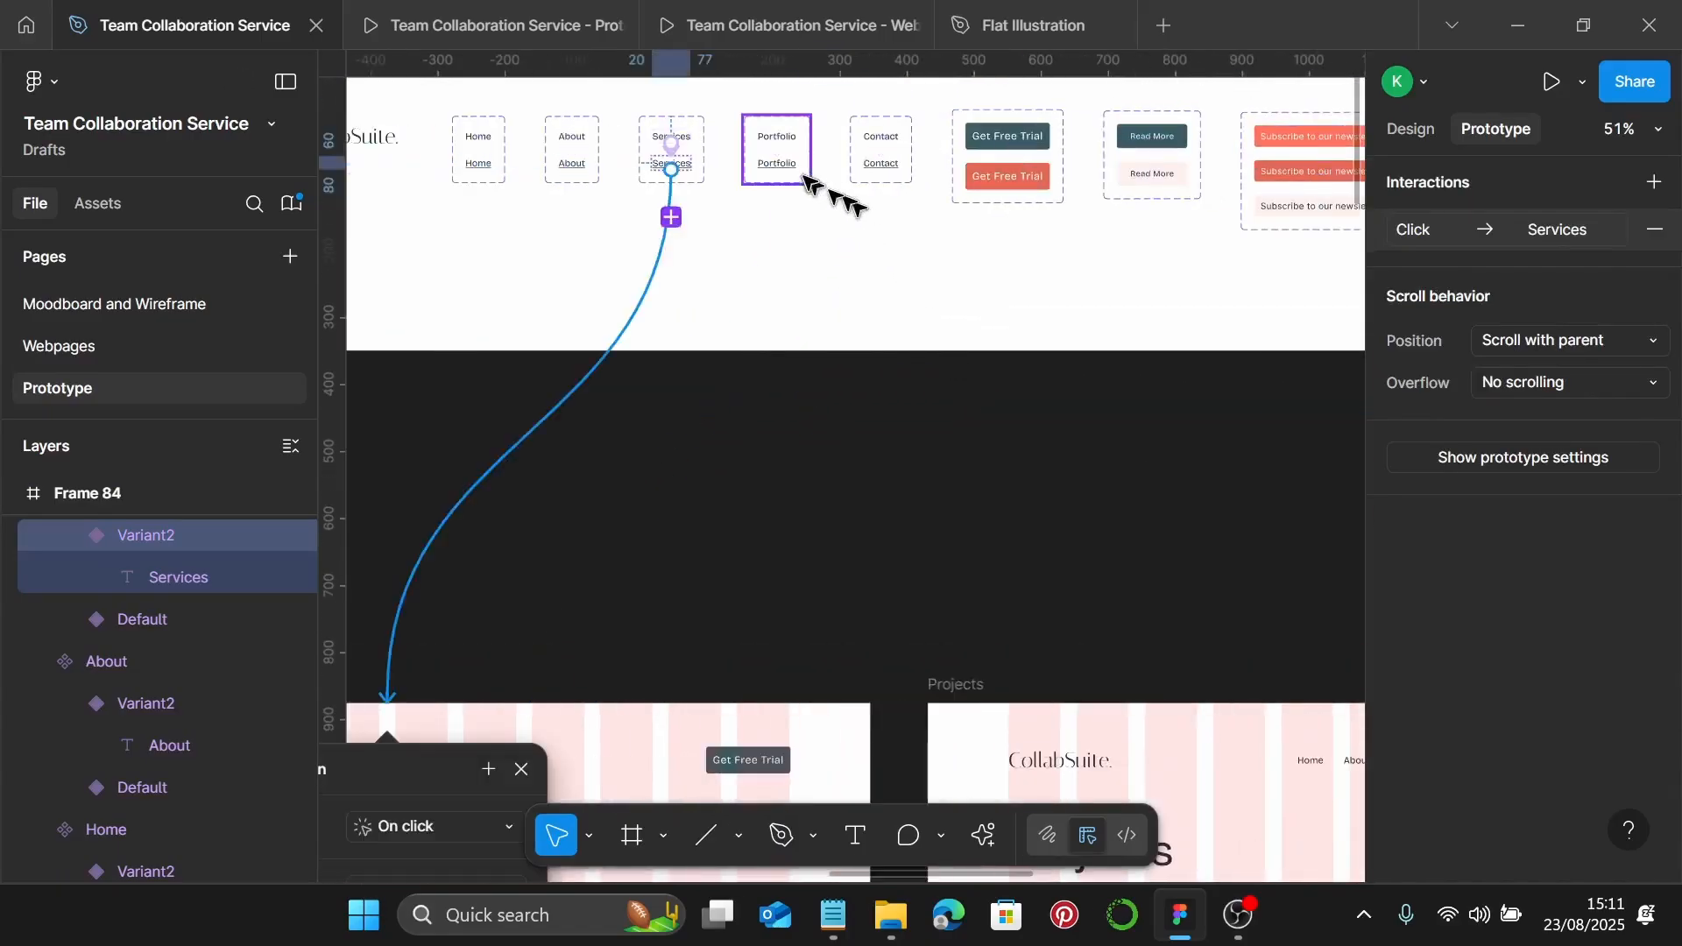
{"action": "left_click", "coordinate": [793, 169]}
{"action": "left_click_drag", "start_coordinate": [778, 175], "coordinate": [1223, 741]}
{"action": "key", "text": "Escape"}
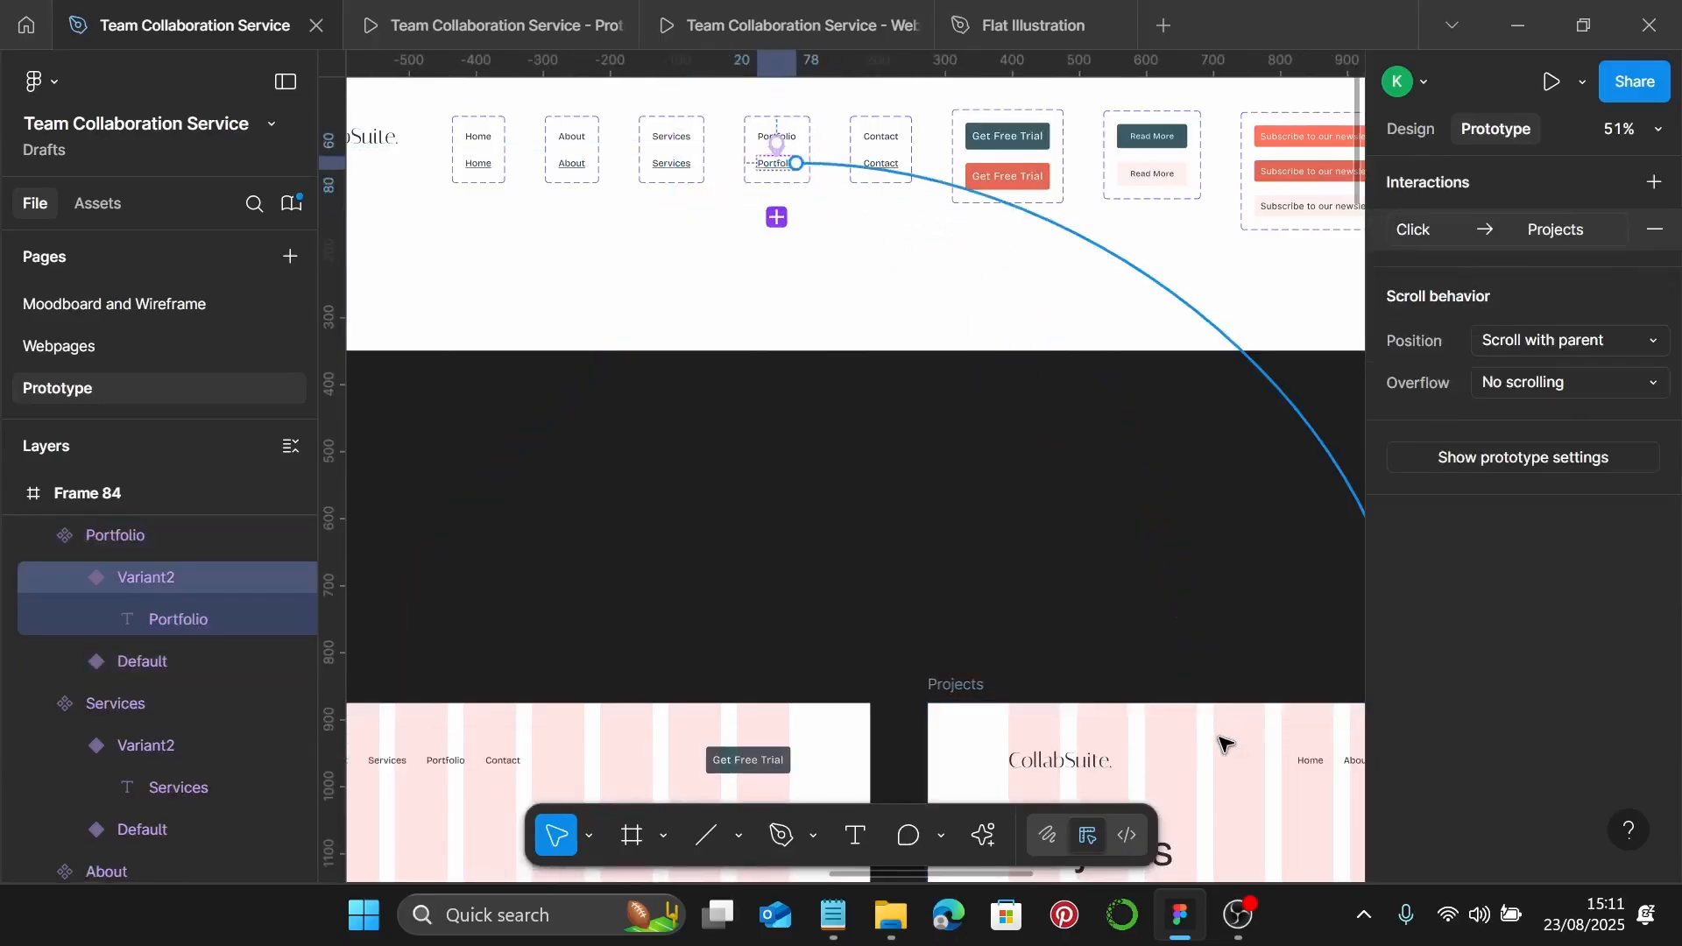
{"action": "scroll", "coordinate": [1219, 736], "scroll_direction": "right", "scroll_amount": 2}
{"action": "scroll", "coordinate": [1201, 718], "scroll_direction": "down", "scroll_amount": 3}
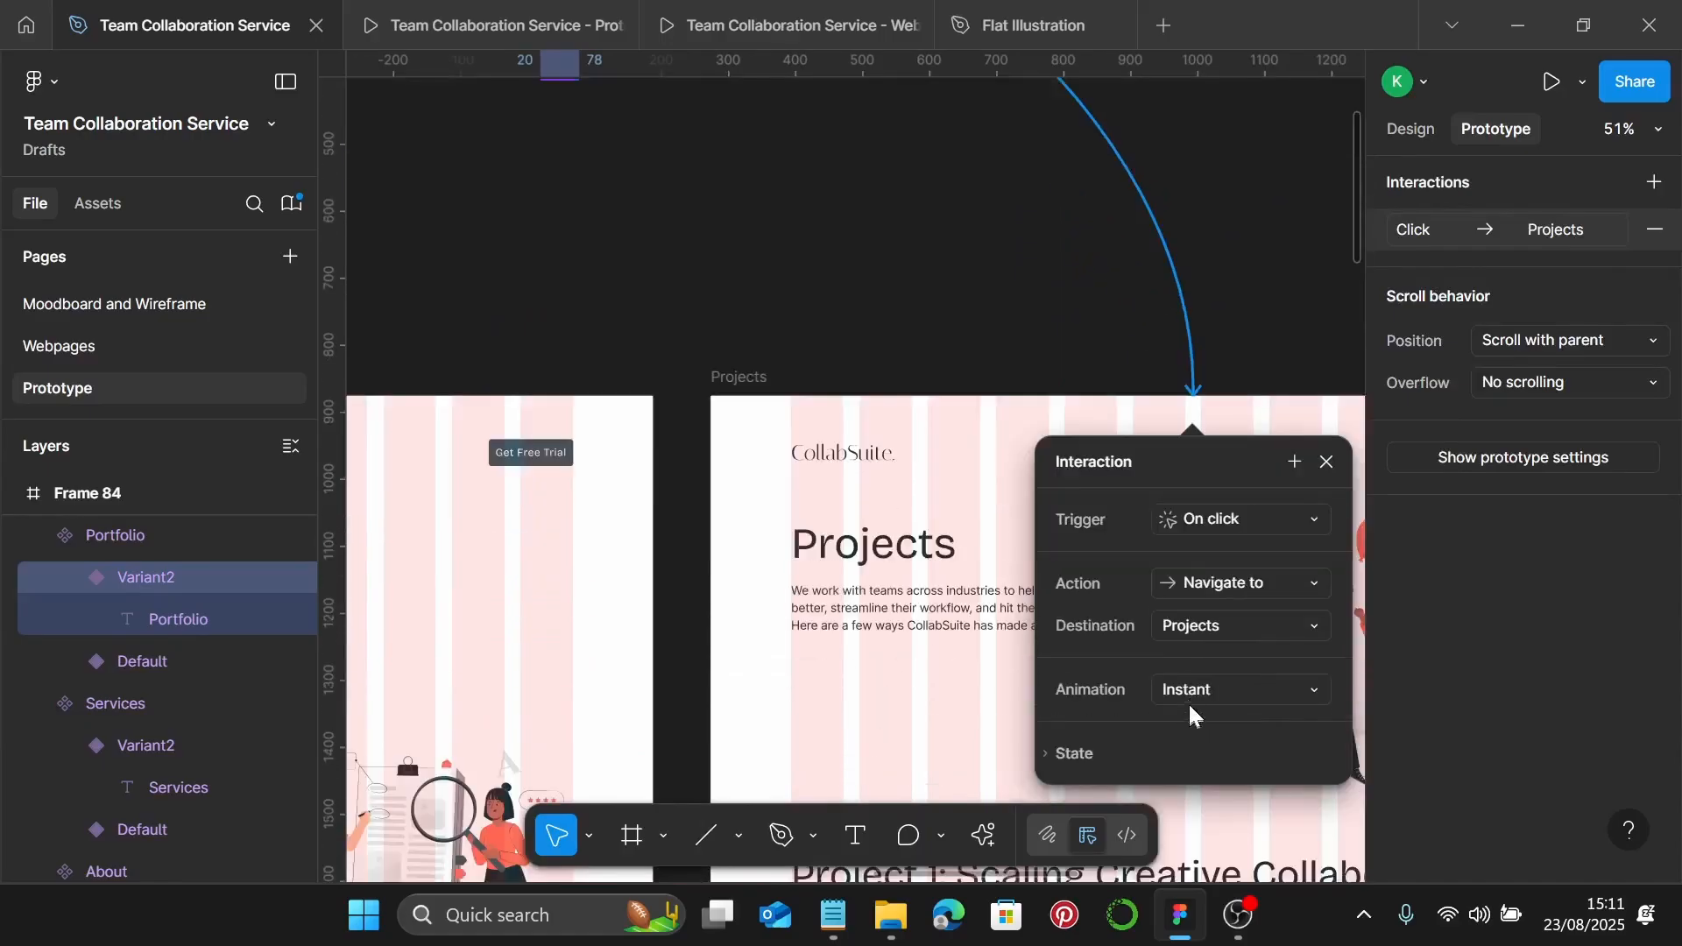
{"action": "left_click", "coordinate": [1327, 461]}
Move Frame 84 further right along the canvas so it sits above the Contact page
{"action": "scroll", "coordinate": [890, 254], "scroll_direction": "down", "scroll_amount": 3}
{"action": "scroll", "coordinate": [889, 254], "scroll_direction": "right", "scroll_amount": 2}
{"action": "scroll", "coordinate": [890, 254], "scroll_direction": "right", "scroll_amount": 2}
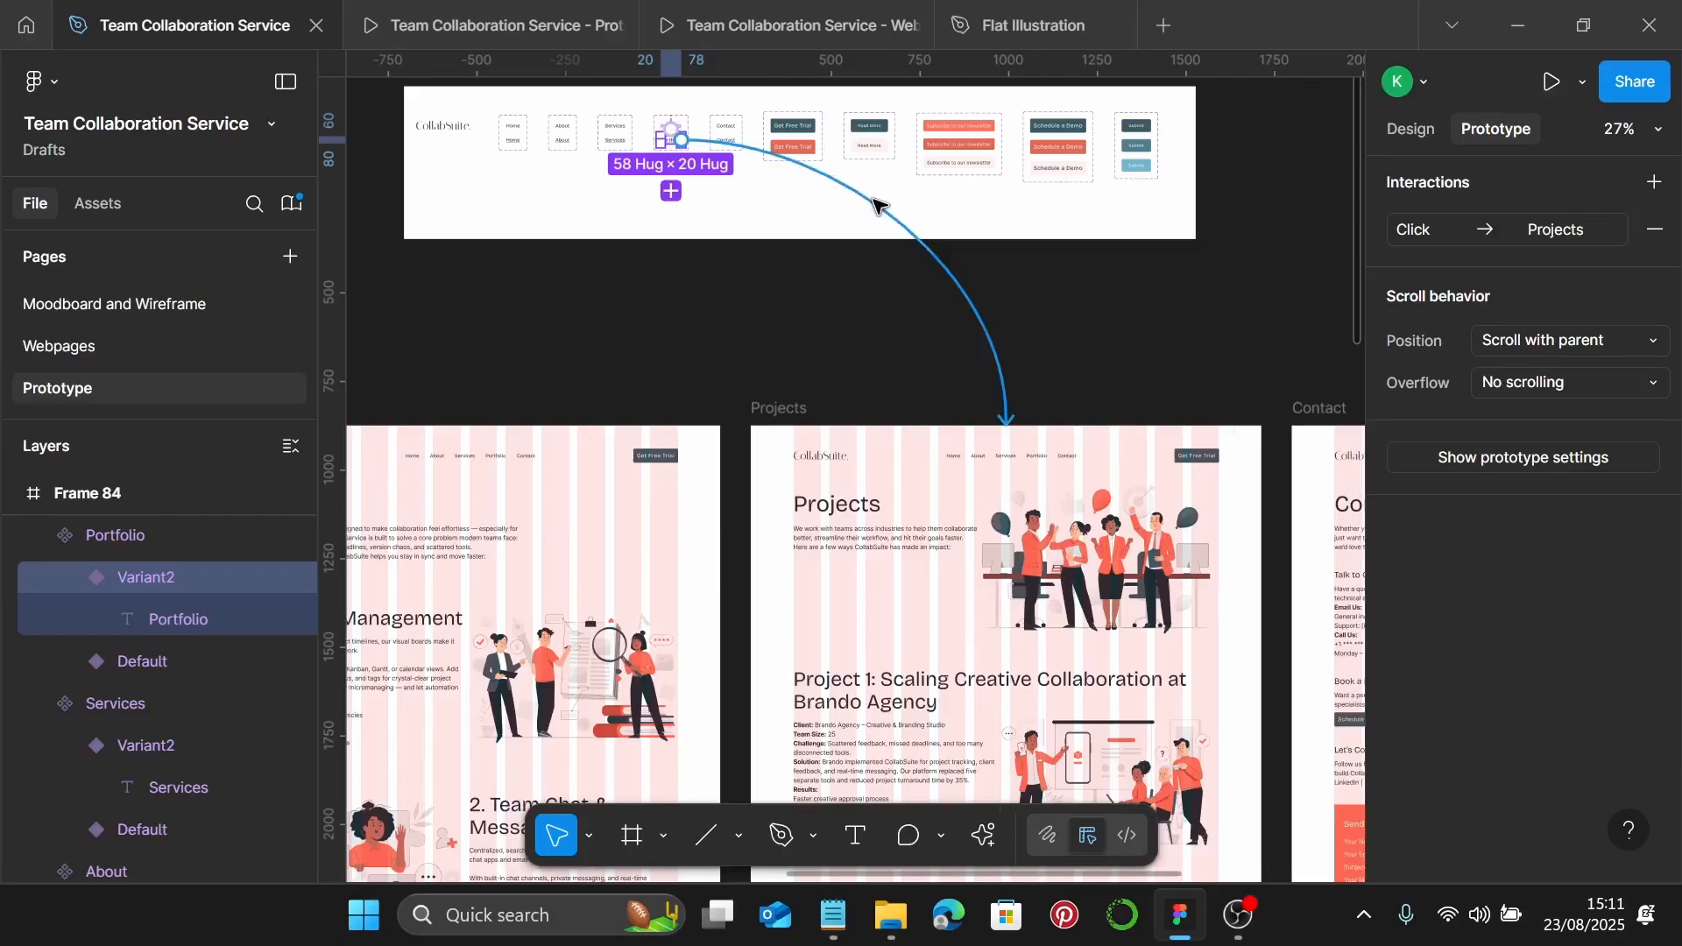
{"action": "scroll", "coordinate": [749, 110], "scroll_direction": "up", "scroll_amount": 1}
{"action": "left_click_drag", "start_coordinate": [455, 129], "coordinate": [1229, 158]}
{"action": "scroll", "coordinate": [1178, 219], "scroll_direction": "right", "scroll_amount": 2}
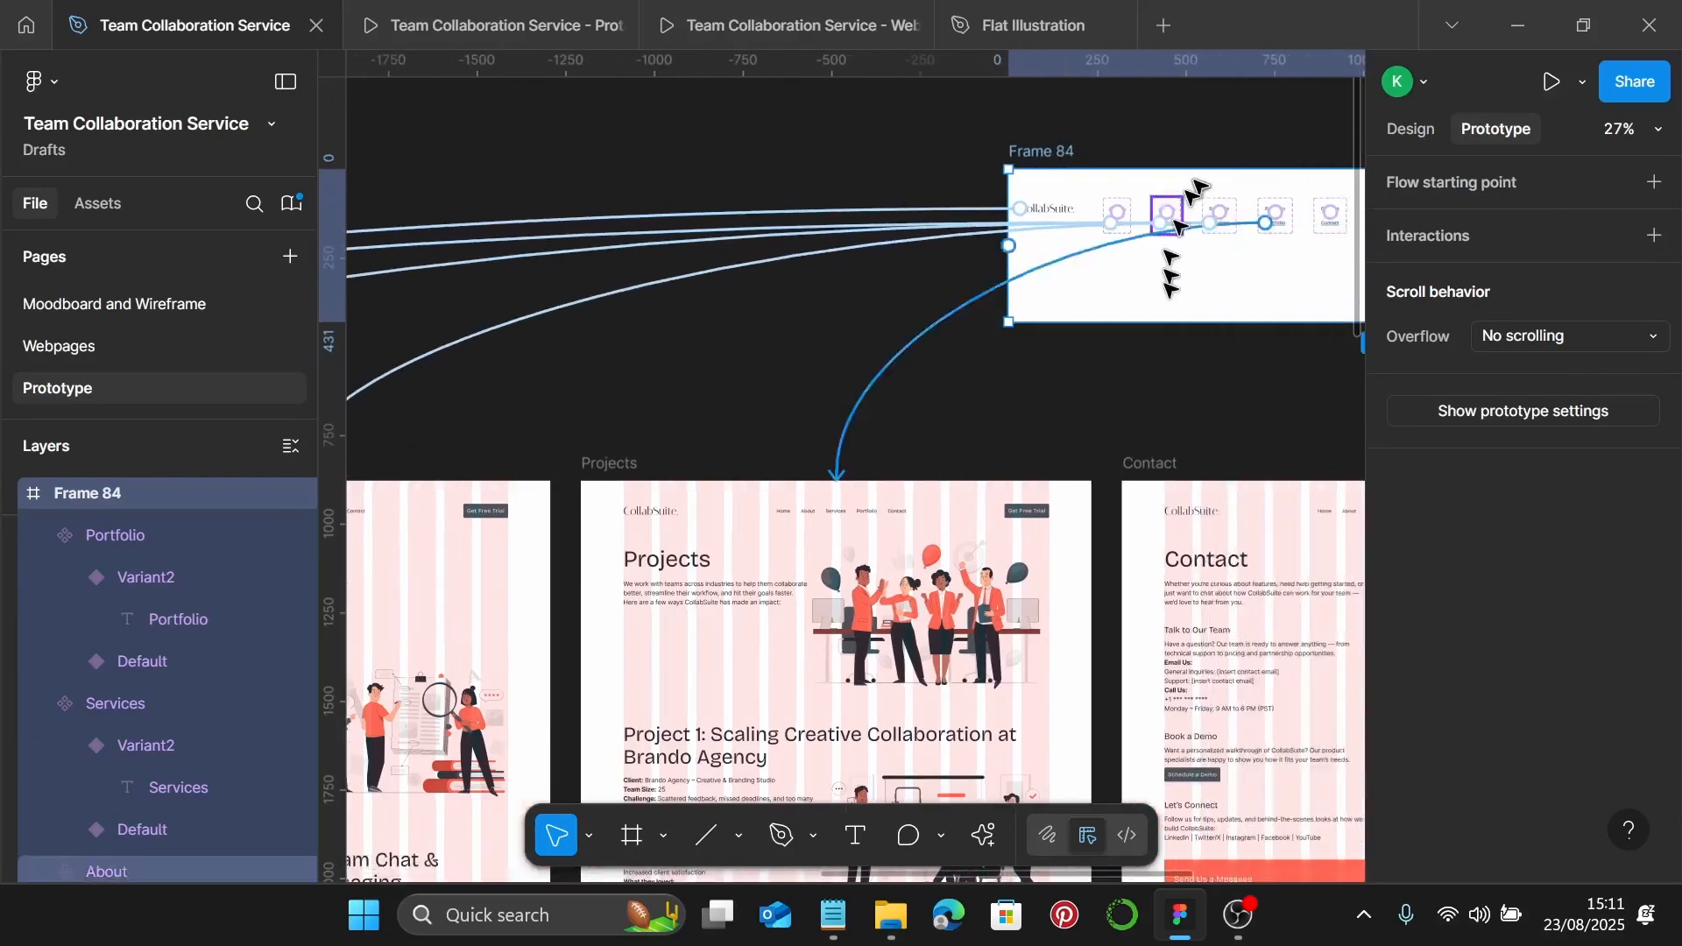
Link Variant2 of both the Contact navigation component and the Get Free Trial button to the Contact page with On click interactions
{"action": "scroll", "coordinate": [1153, 289], "scroll_direction": "right", "scroll_amount": 3}
{"action": "scroll", "coordinate": [1148, 283], "scroll_direction": "up", "scroll_amount": 3}
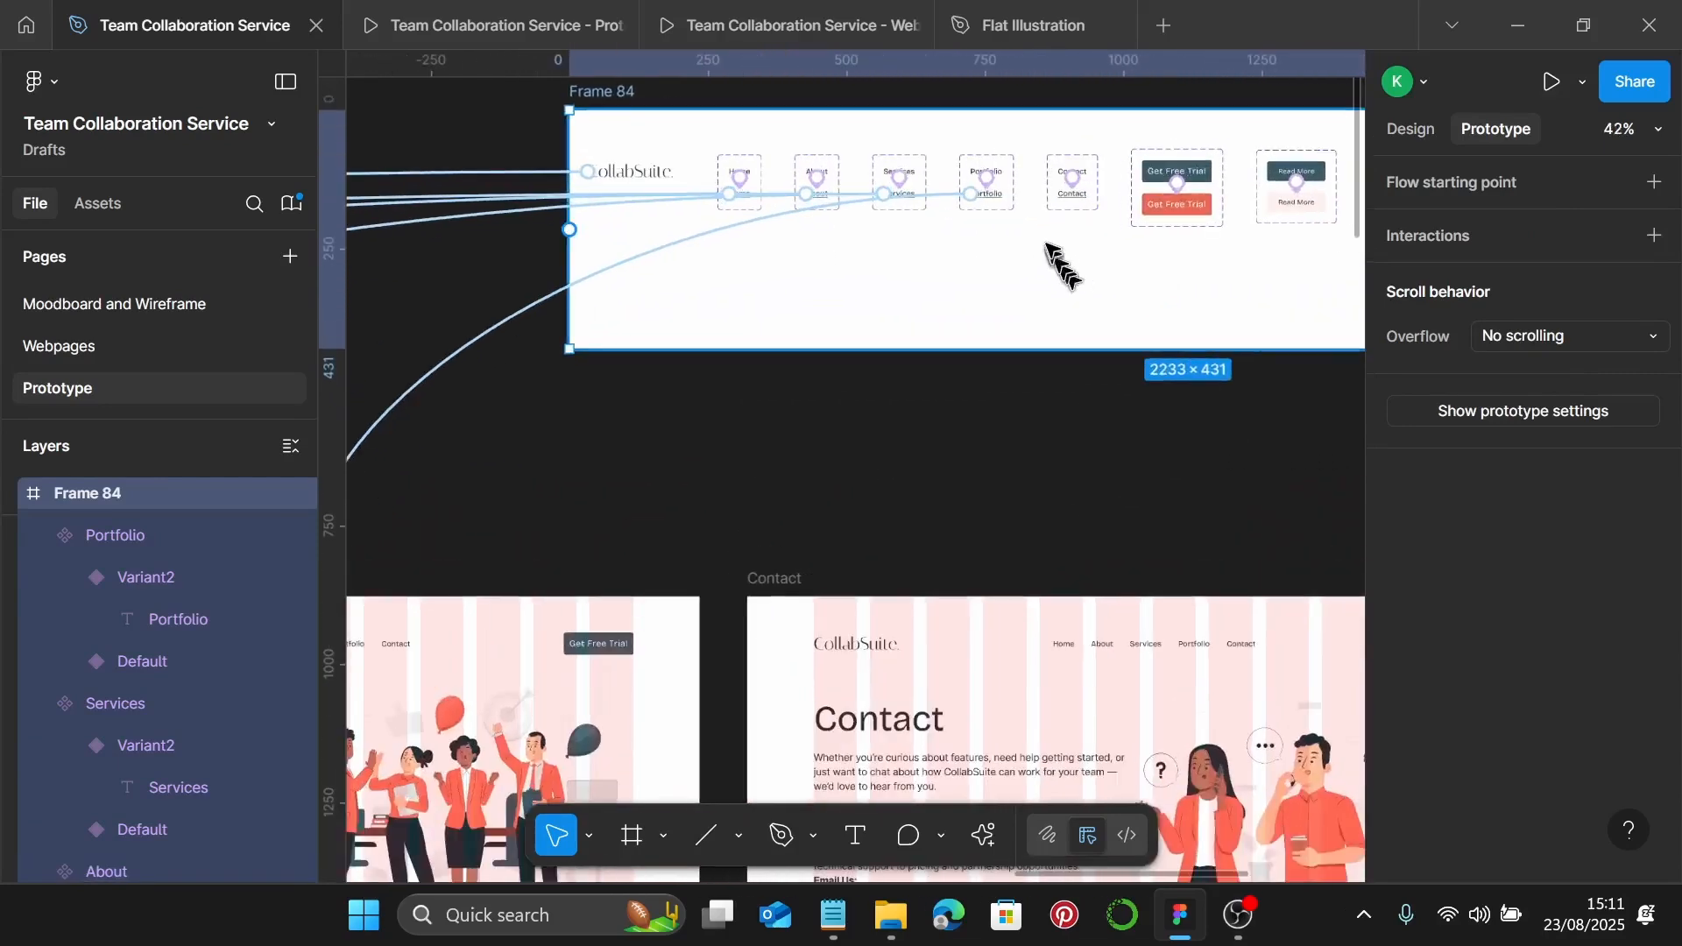
{"action": "left_click", "coordinate": [1058, 194]}
{"action": "left_click_drag", "start_coordinate": [1074, 201], "coordinate": [1066, 617]}
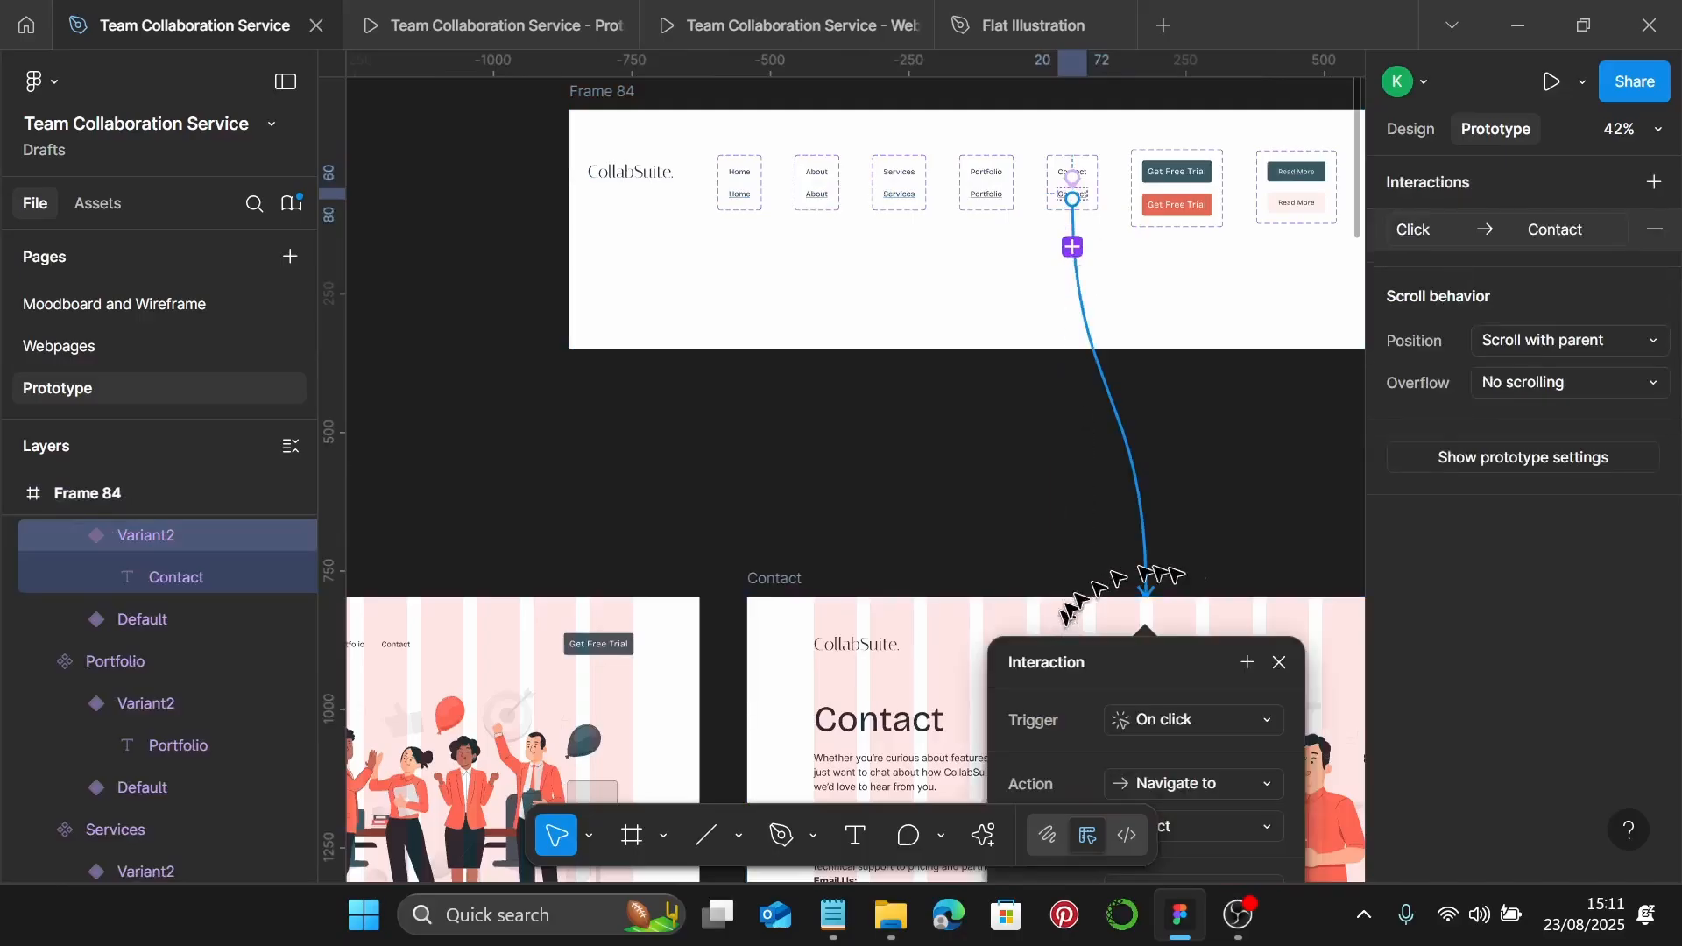
{"action": "left_click", "coordinate": [1177, 215]}
{"action": "left_click_drag", "start_coordinate": [1177, 217], "coordinate": [1071, 624]}
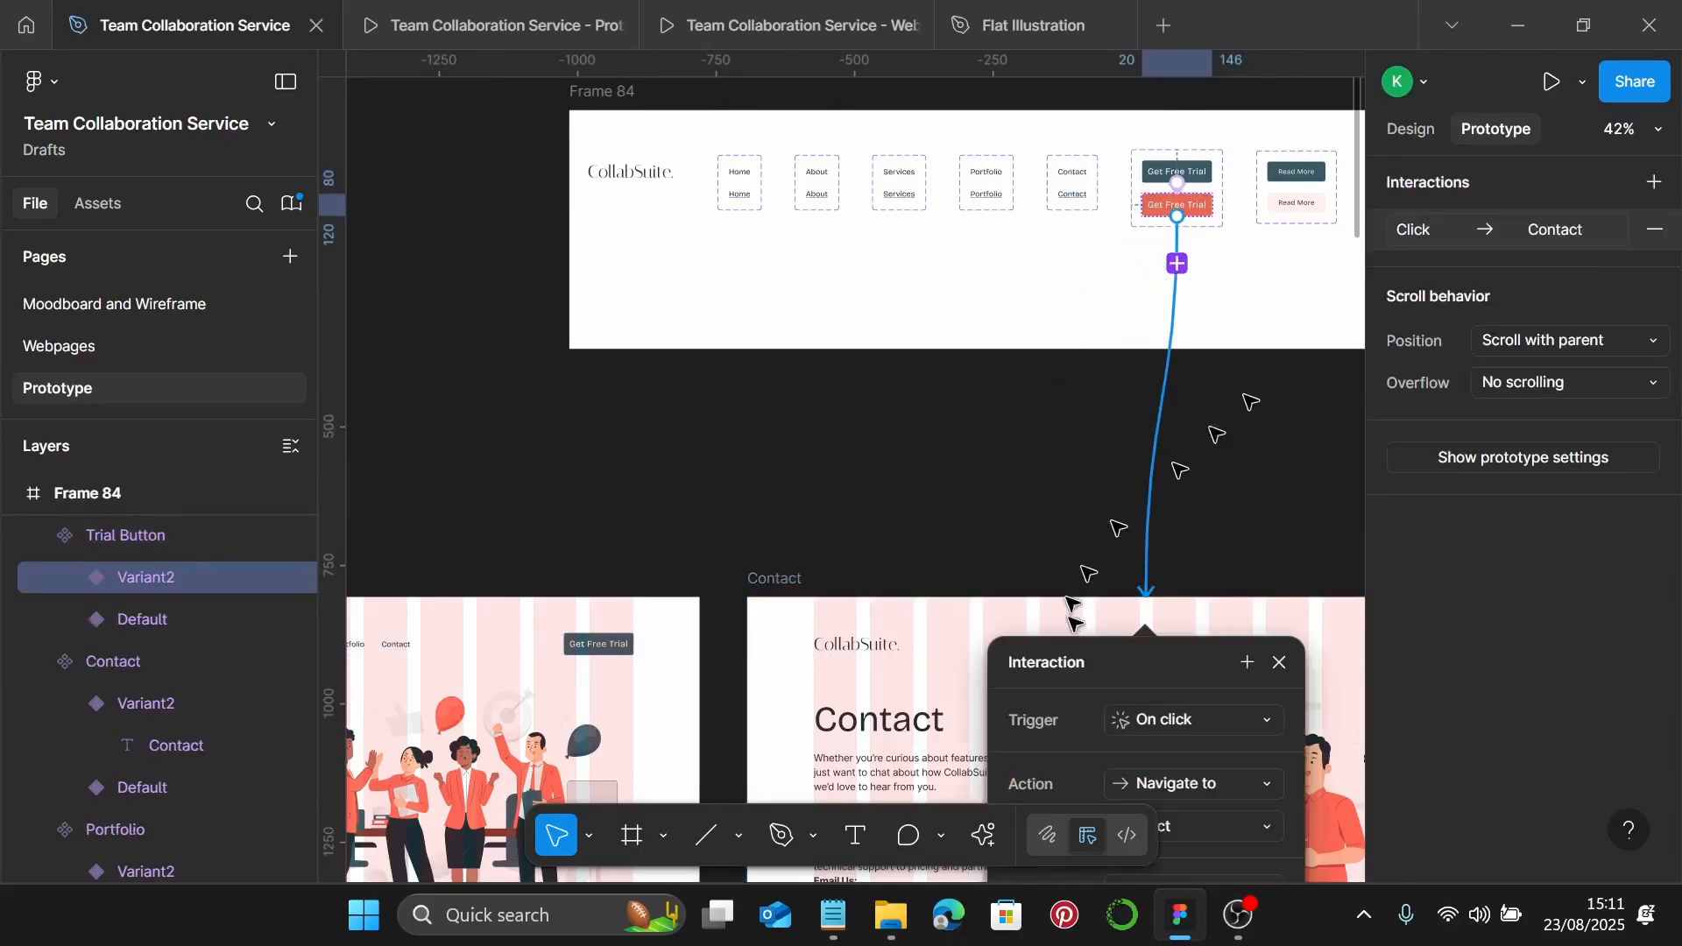
Move Frame 84 back to the left so it sits above the Services and Projects pages
{"action": "scroll", "coordinate": [1282, 206], "scroll_direction": "down", "scroll_amount": 5}
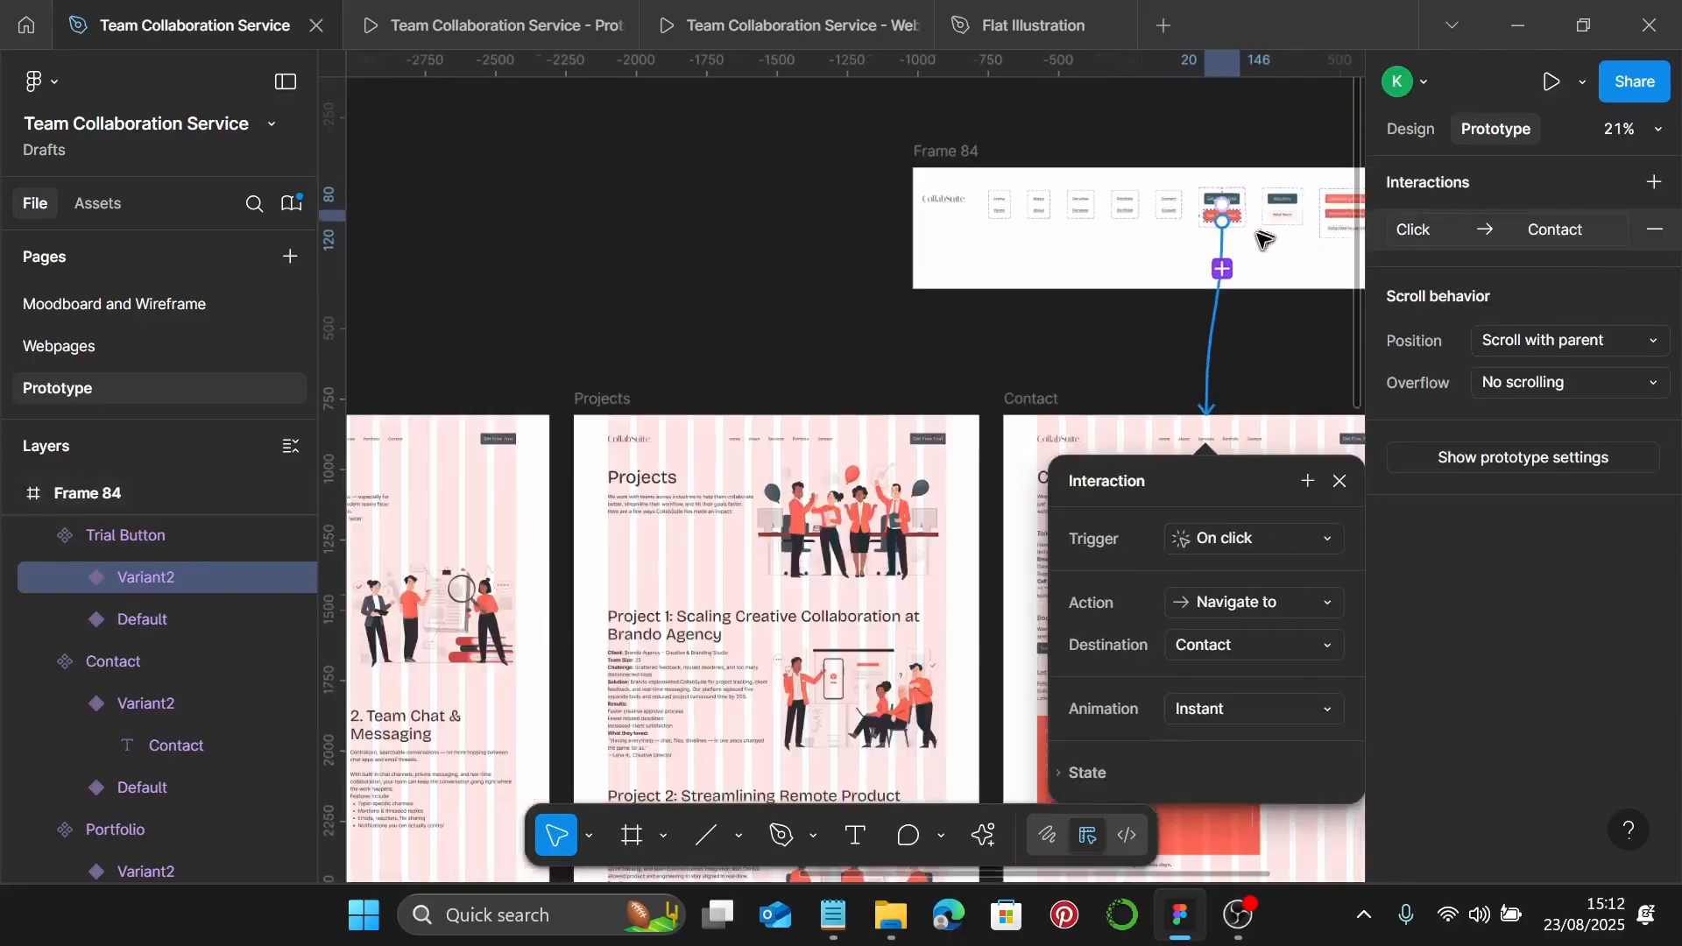
{"action": "left_click_drag", "start_coordinate": [1143, 171], "coordinate": [496, 148]}
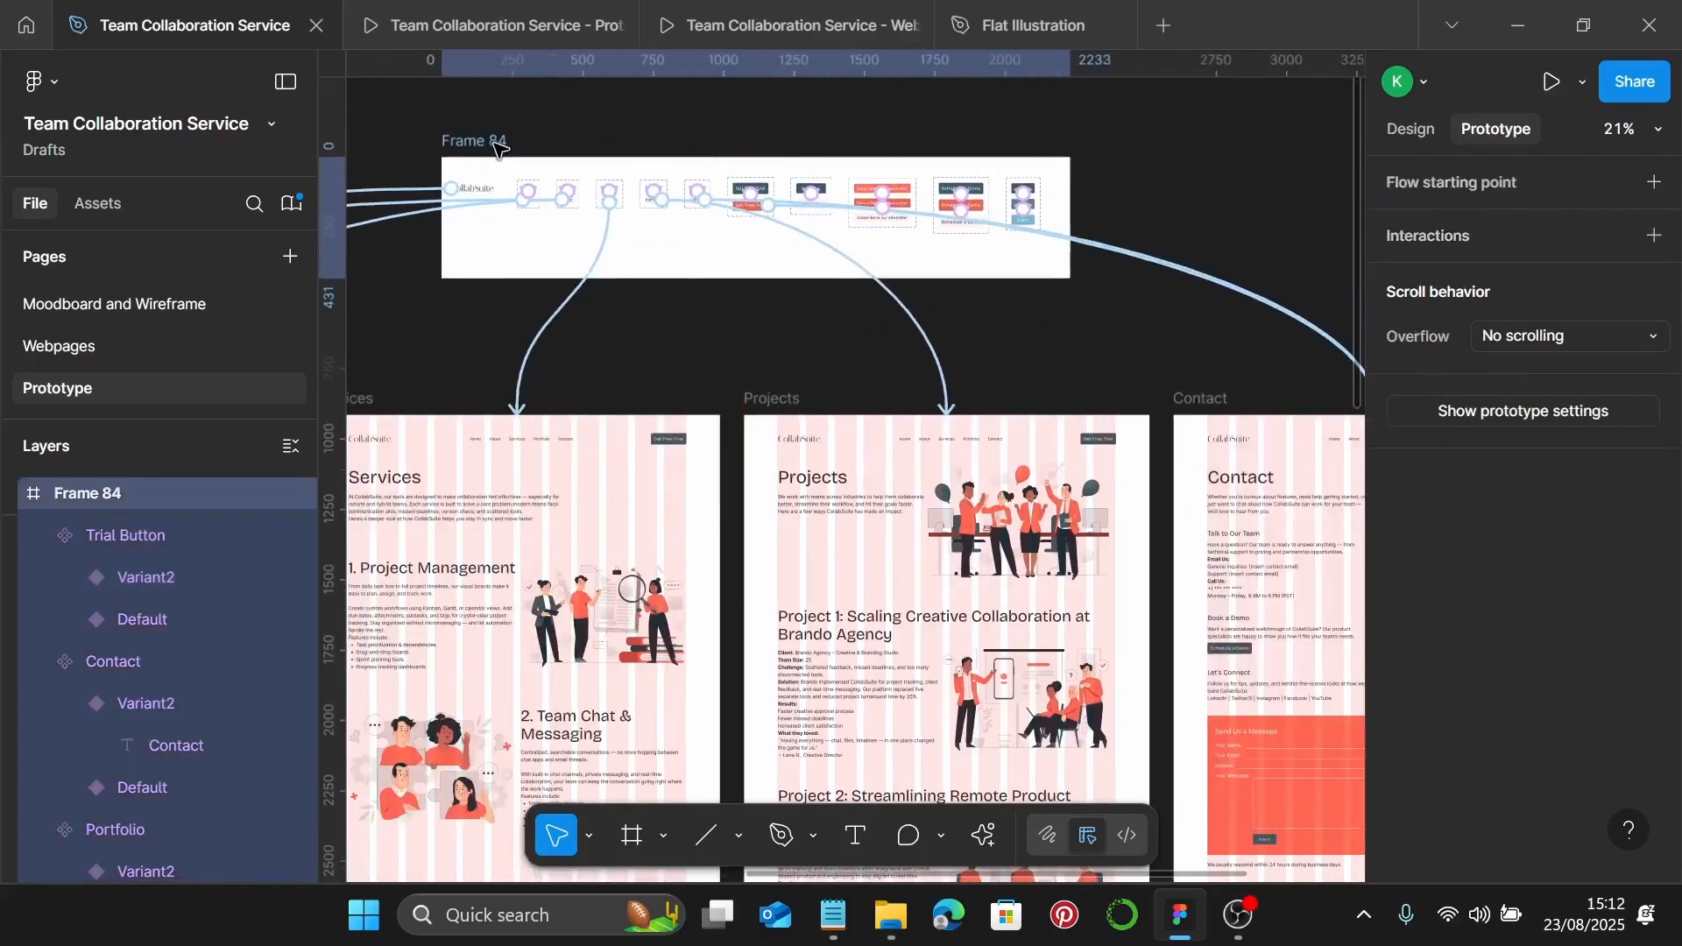
Link Variant2 of the Services Button component (Read More) to the Services page with an On click, Navigate to interaction
{"action": "scroll", "coordinate": [911, 270], "scroll_direction": "up", "scroll_amount": 5}
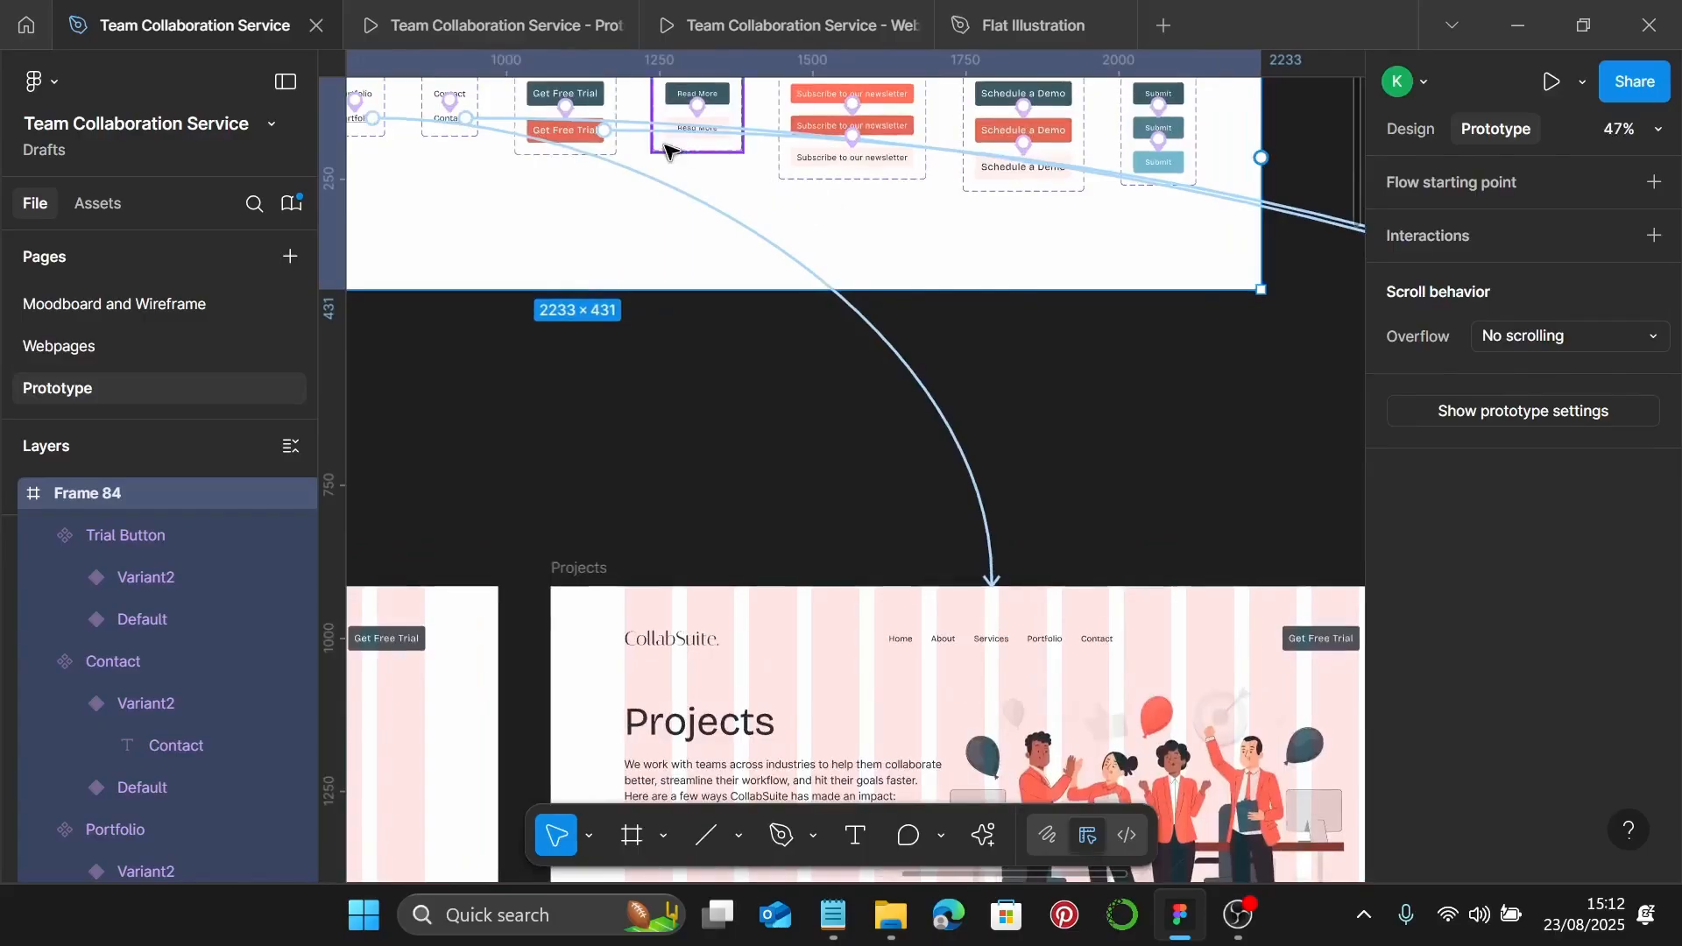
{"action": "left_click", "coordinate": [671, 152]}
{"action": "scroll", "coordinate": [671, 149], "scroll_direction": "up", "scroll_amount": 2}
{"action": "double_click", "coordinate": [725, 134]}
{"action": "scroll", "coordinate": [726, 133], "scroll_direction": "down", "scroll_amount": 3}
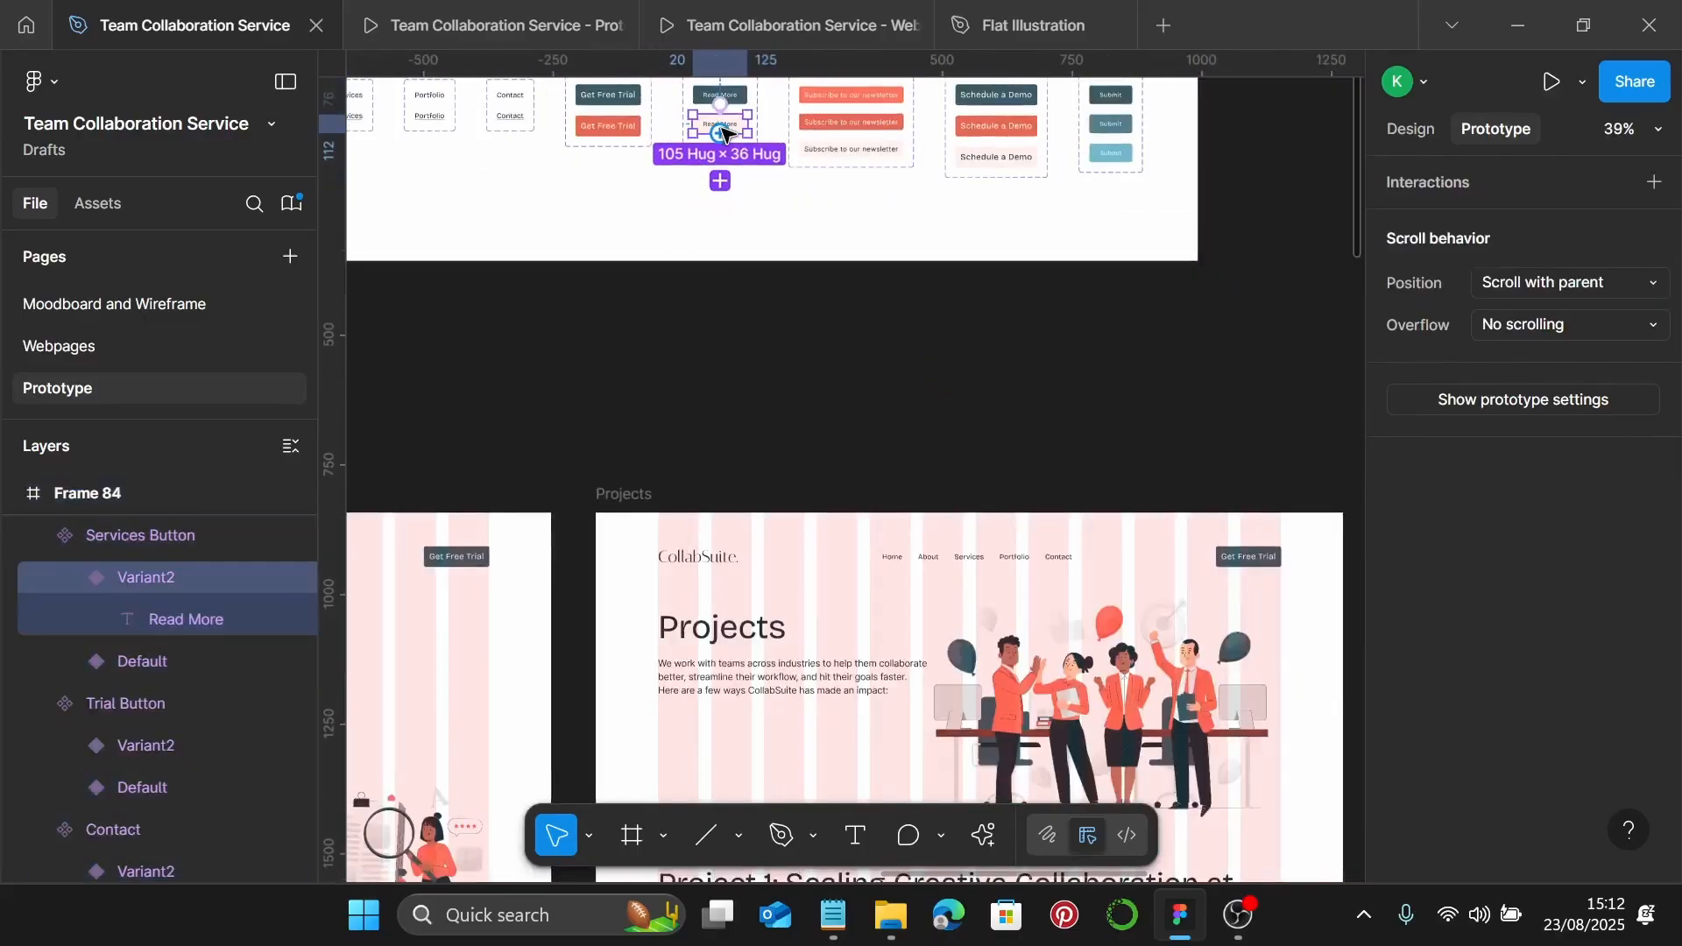
{"action": "scroll", "coordinate": [723, 133], "scroll_direction": "left", "scroll_amount": 5}
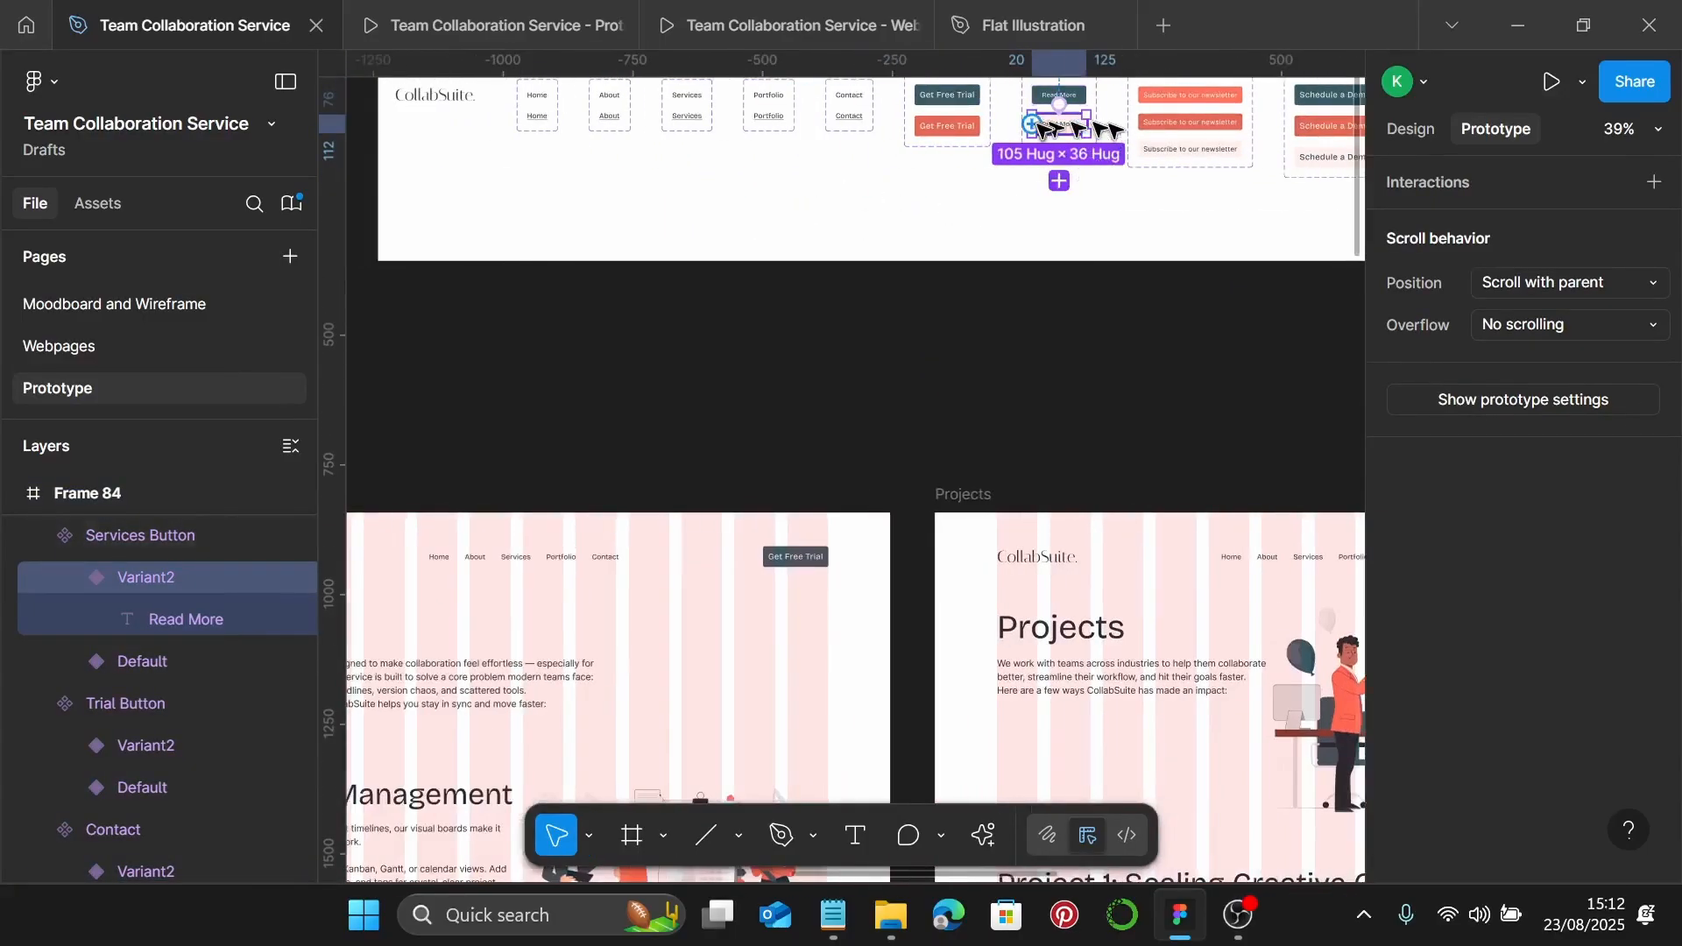
{"action": "left_click_drag", "start_coordinate": [1063, 134], "coordinate": [587, 530]}
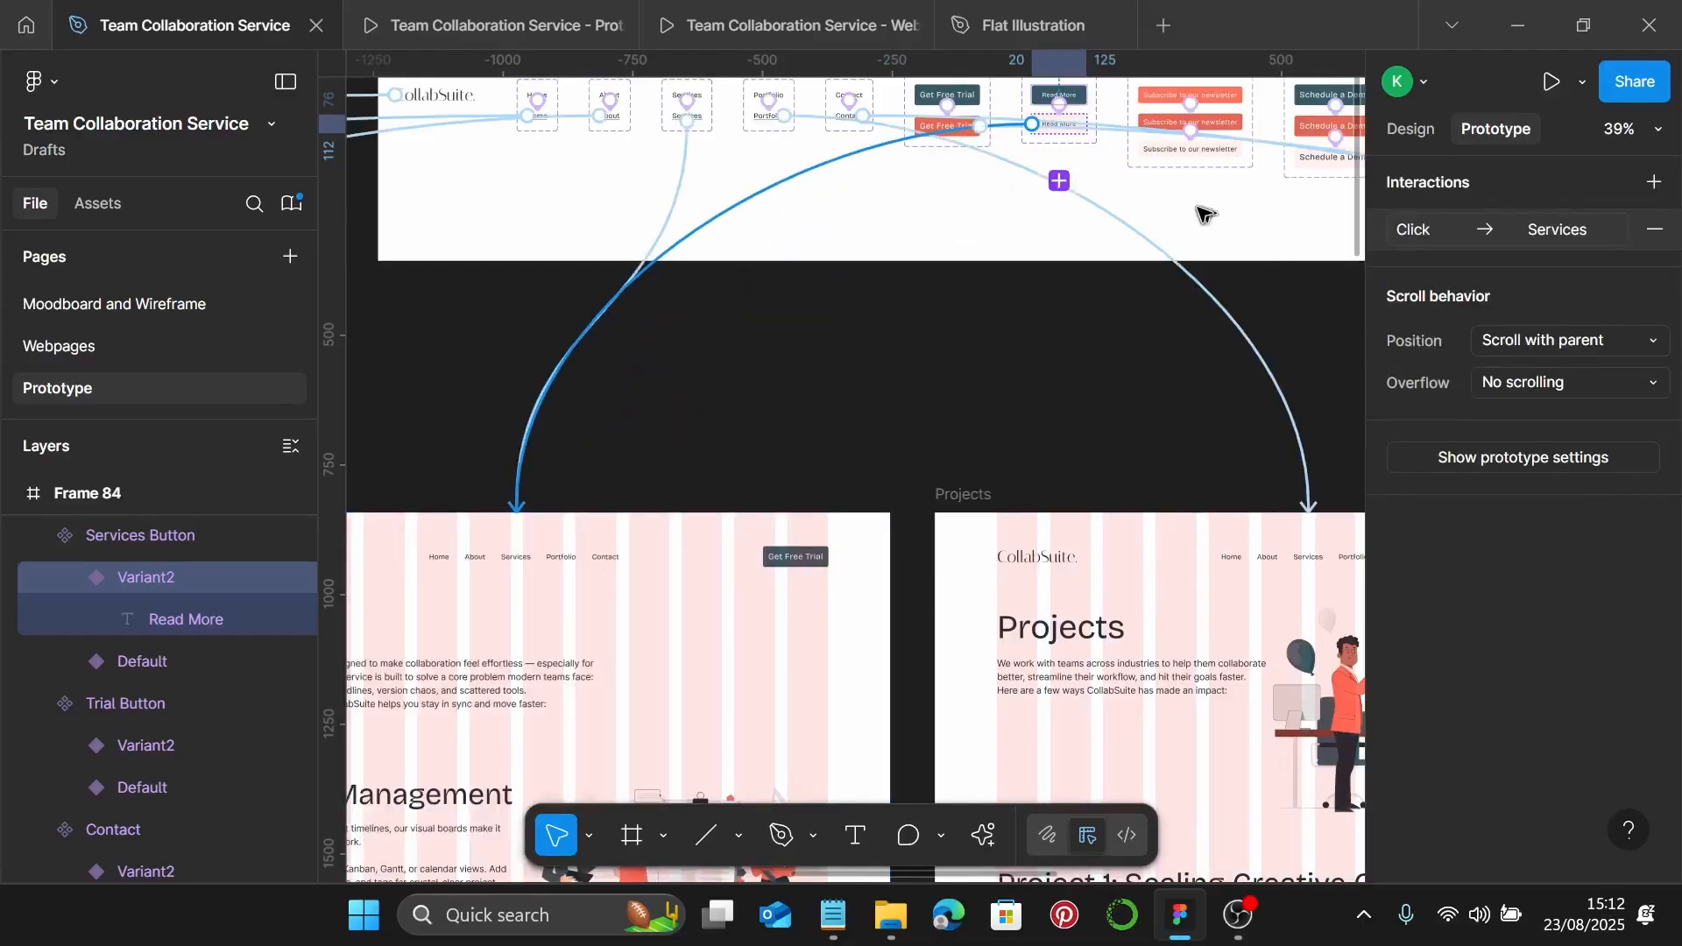
{"action": "scroll", "coordinate": [1204, 210], "scroll_direction": "right", "scroll_amount": 5}
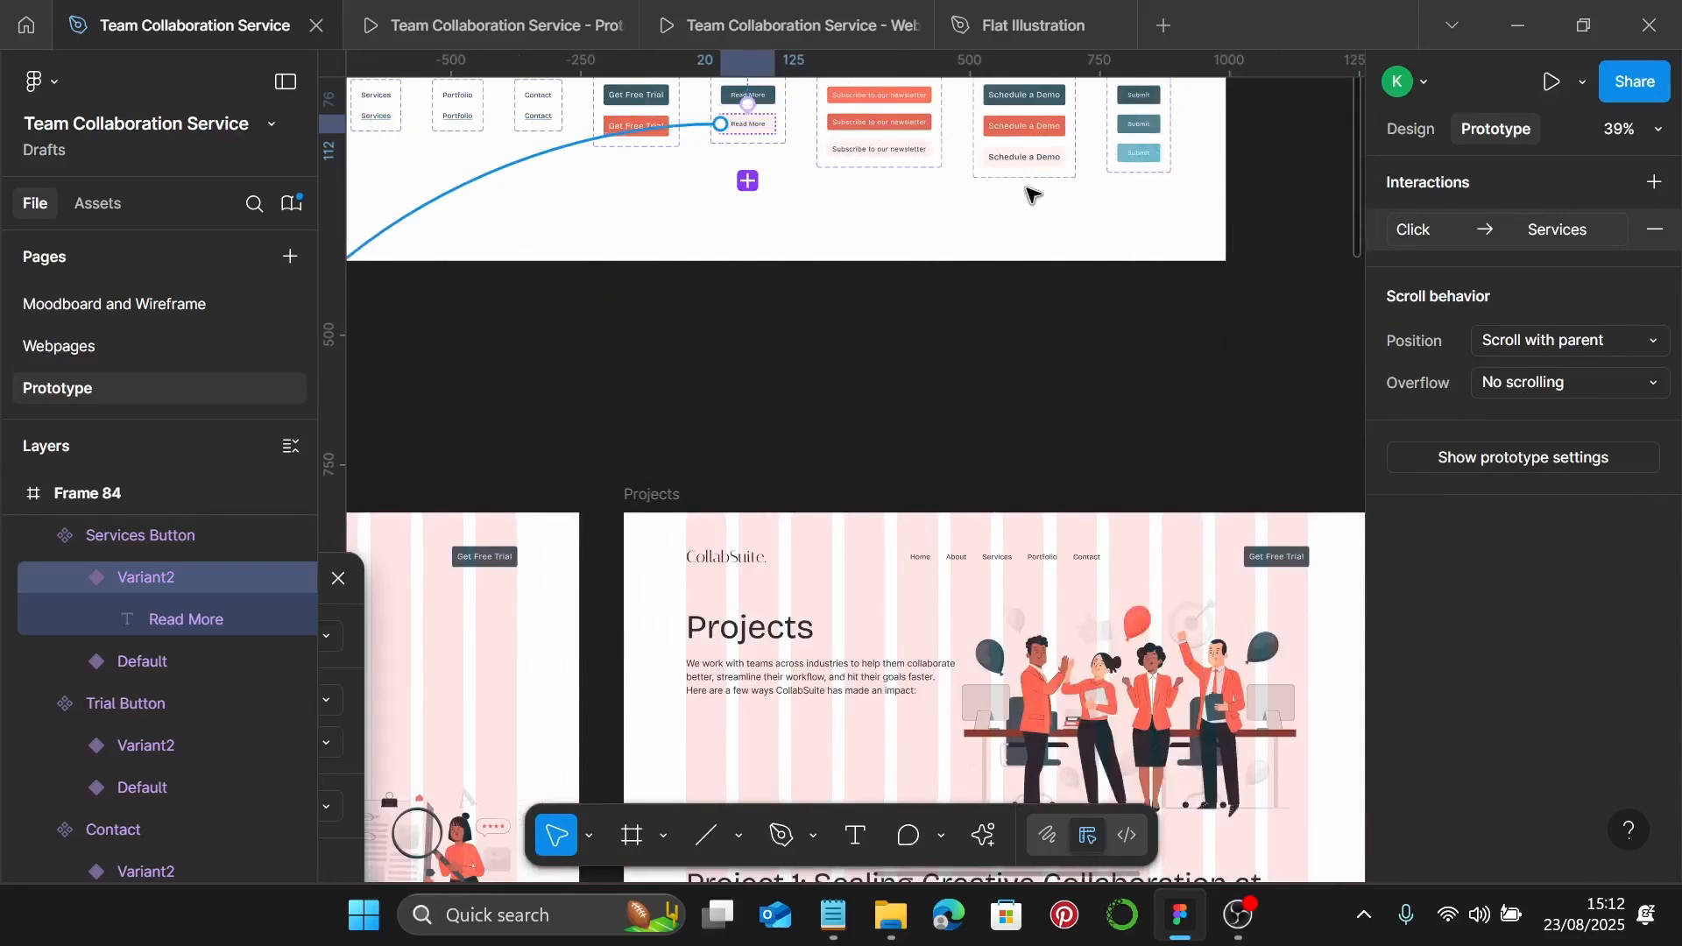
{"action": "scroll", "coordinate": [1032, 194], "scroll_direction": "left", "scroll_amount": 9}
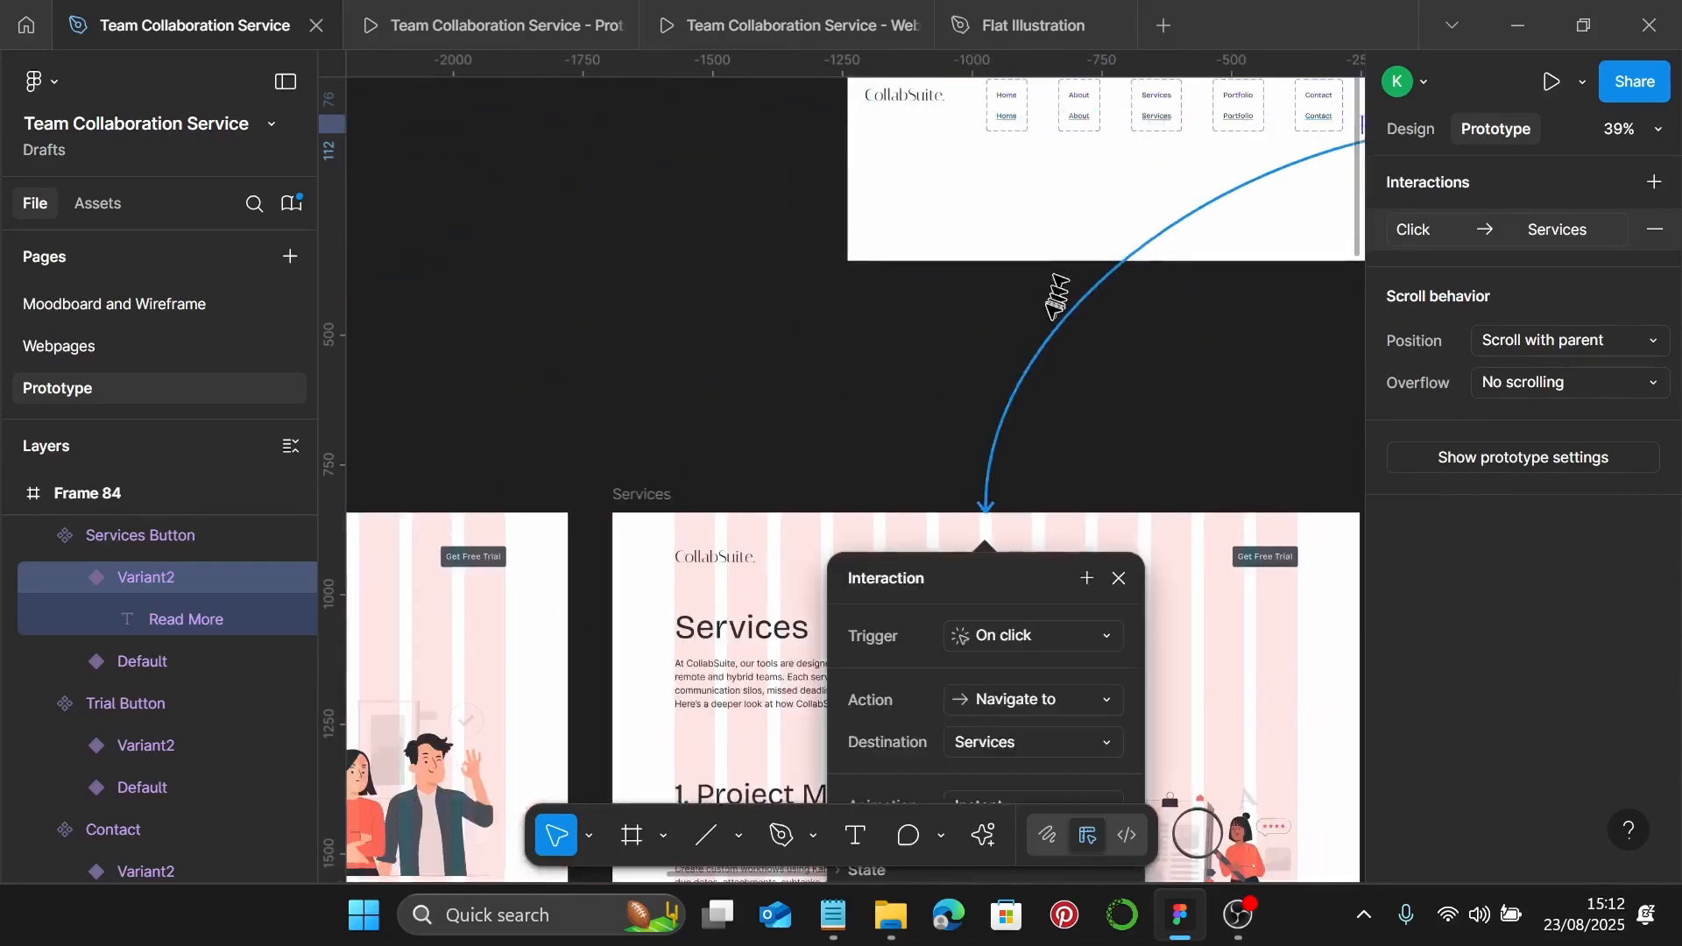
{"action": "scroll", "coordinate": [1048, 311], "scroll_direction": "down", "scroll_amount": 1}
Switch from prototype editing to design editing and go to the top of the Homepage frame
{"action": "left_click", "coordinate": [1411, 129]}
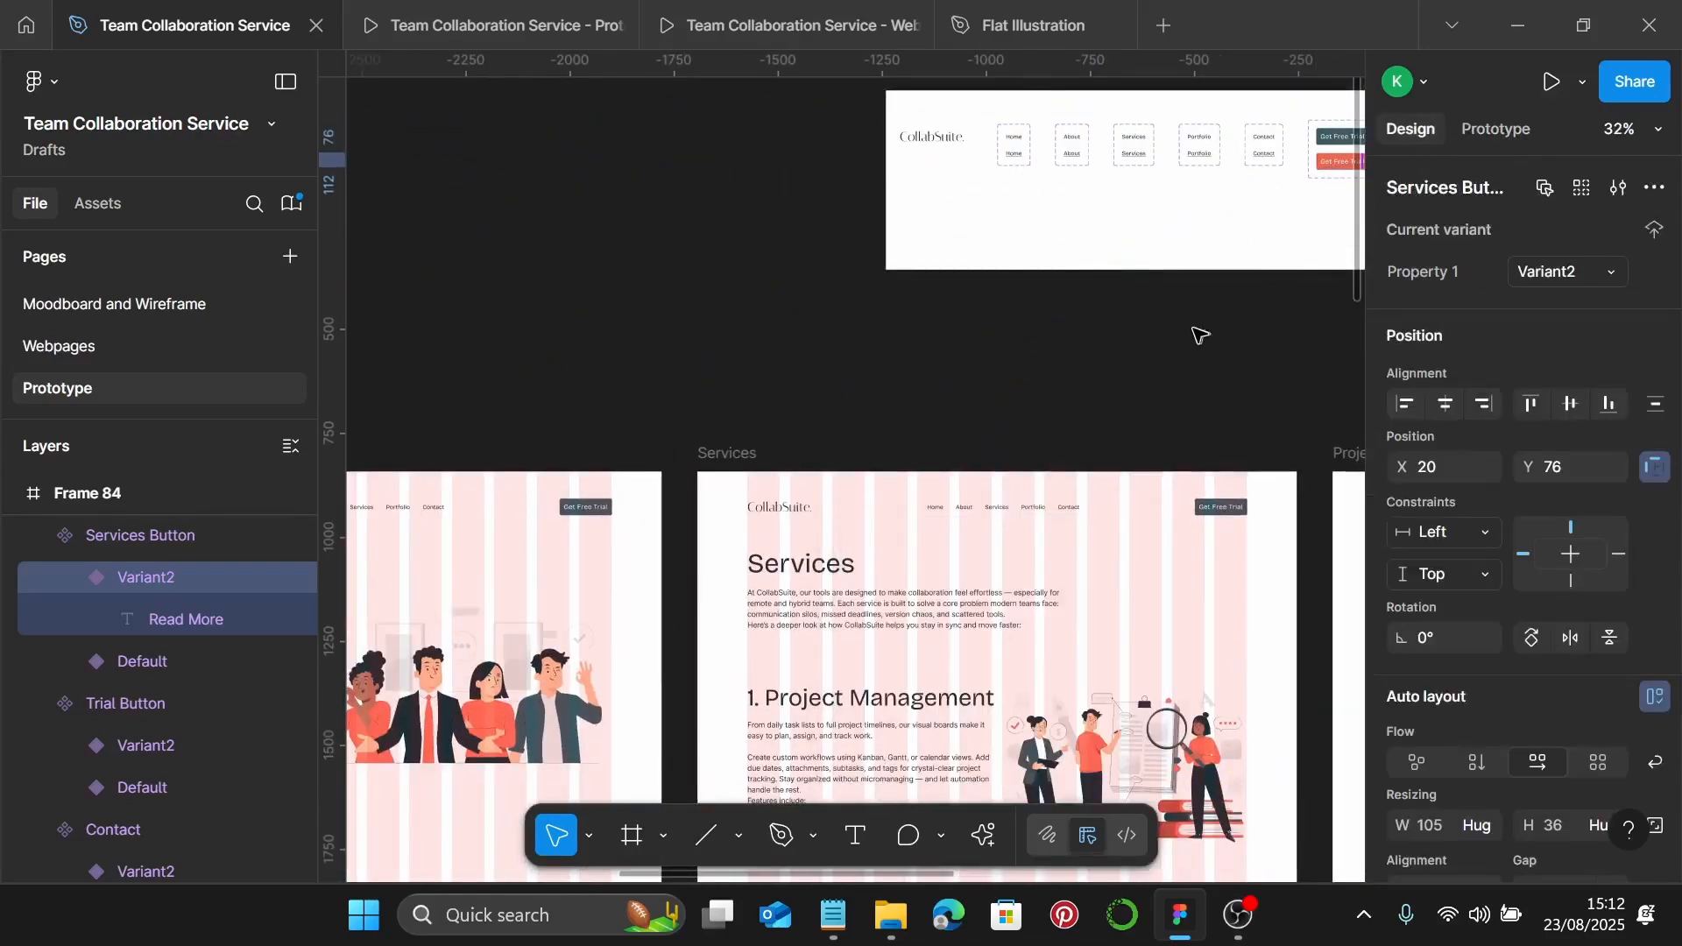
{"action": "scroll", "coordinate": [953, 516], "scroll_direction": "left", "scroll_amount": 2}
{"action": "scroll", "coordinate": [953, 515], "scroll_direction": "left", "scroll_amount": 9}
{"action": "scroll", "coordinate": [876, 526], "scroll_direction": "down", "scroll_amount": 1}
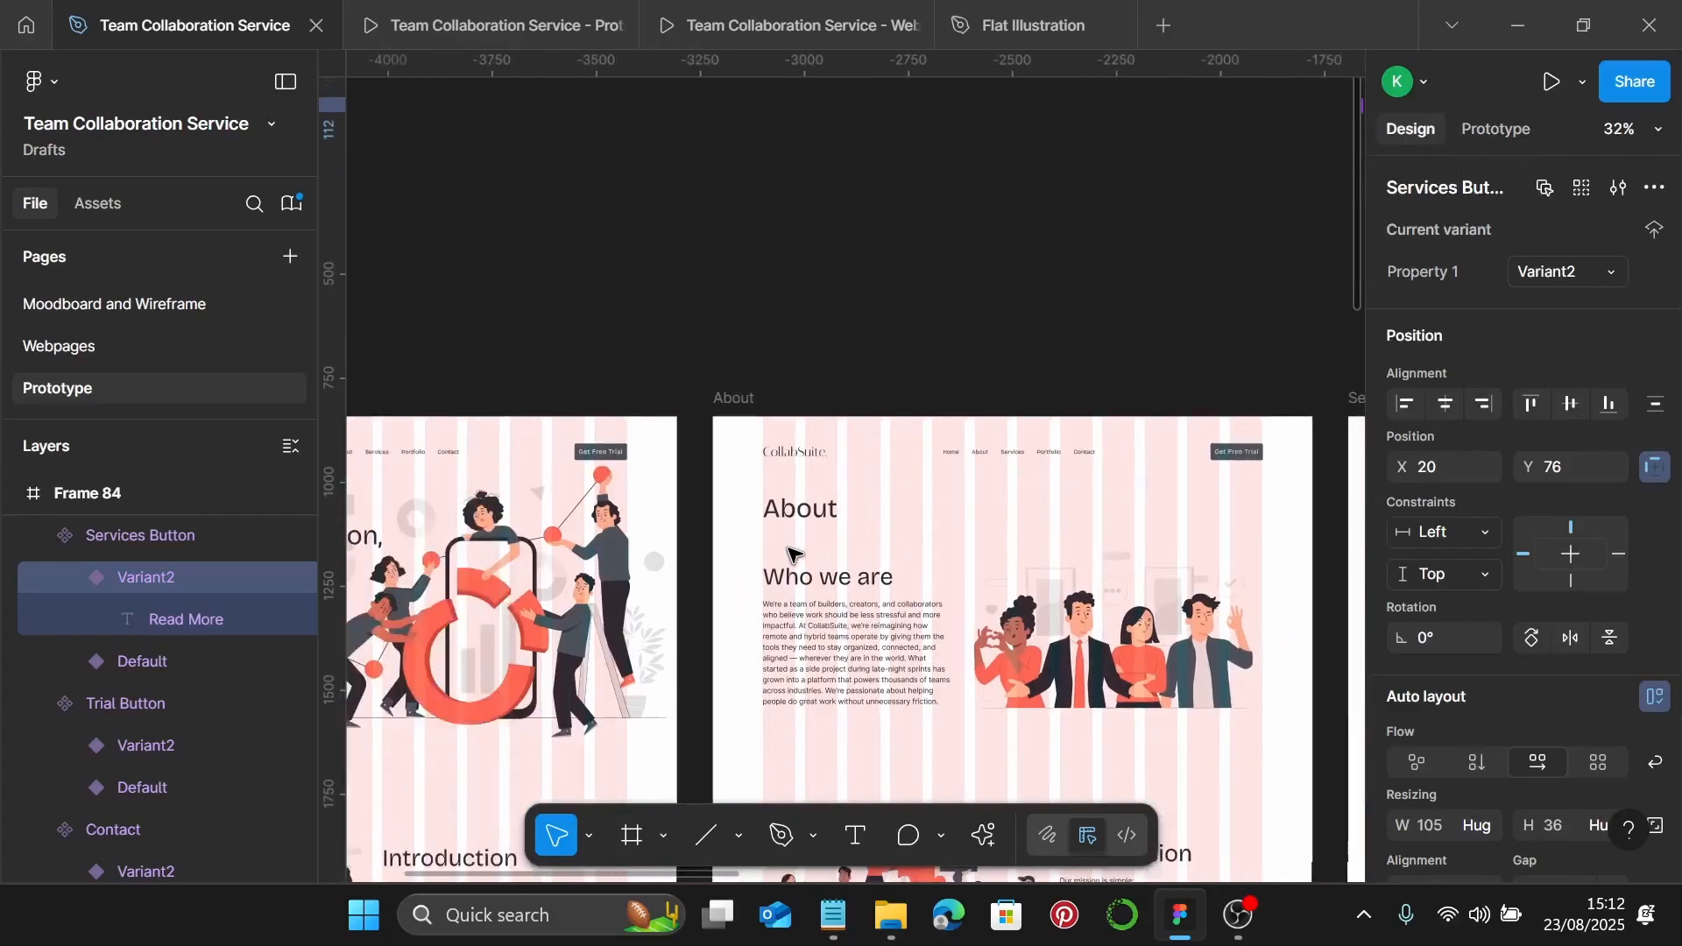
{"action": "scroll", "coordinate": [771, 539], "scroll_direction": "up", "scroll_amount": 3}
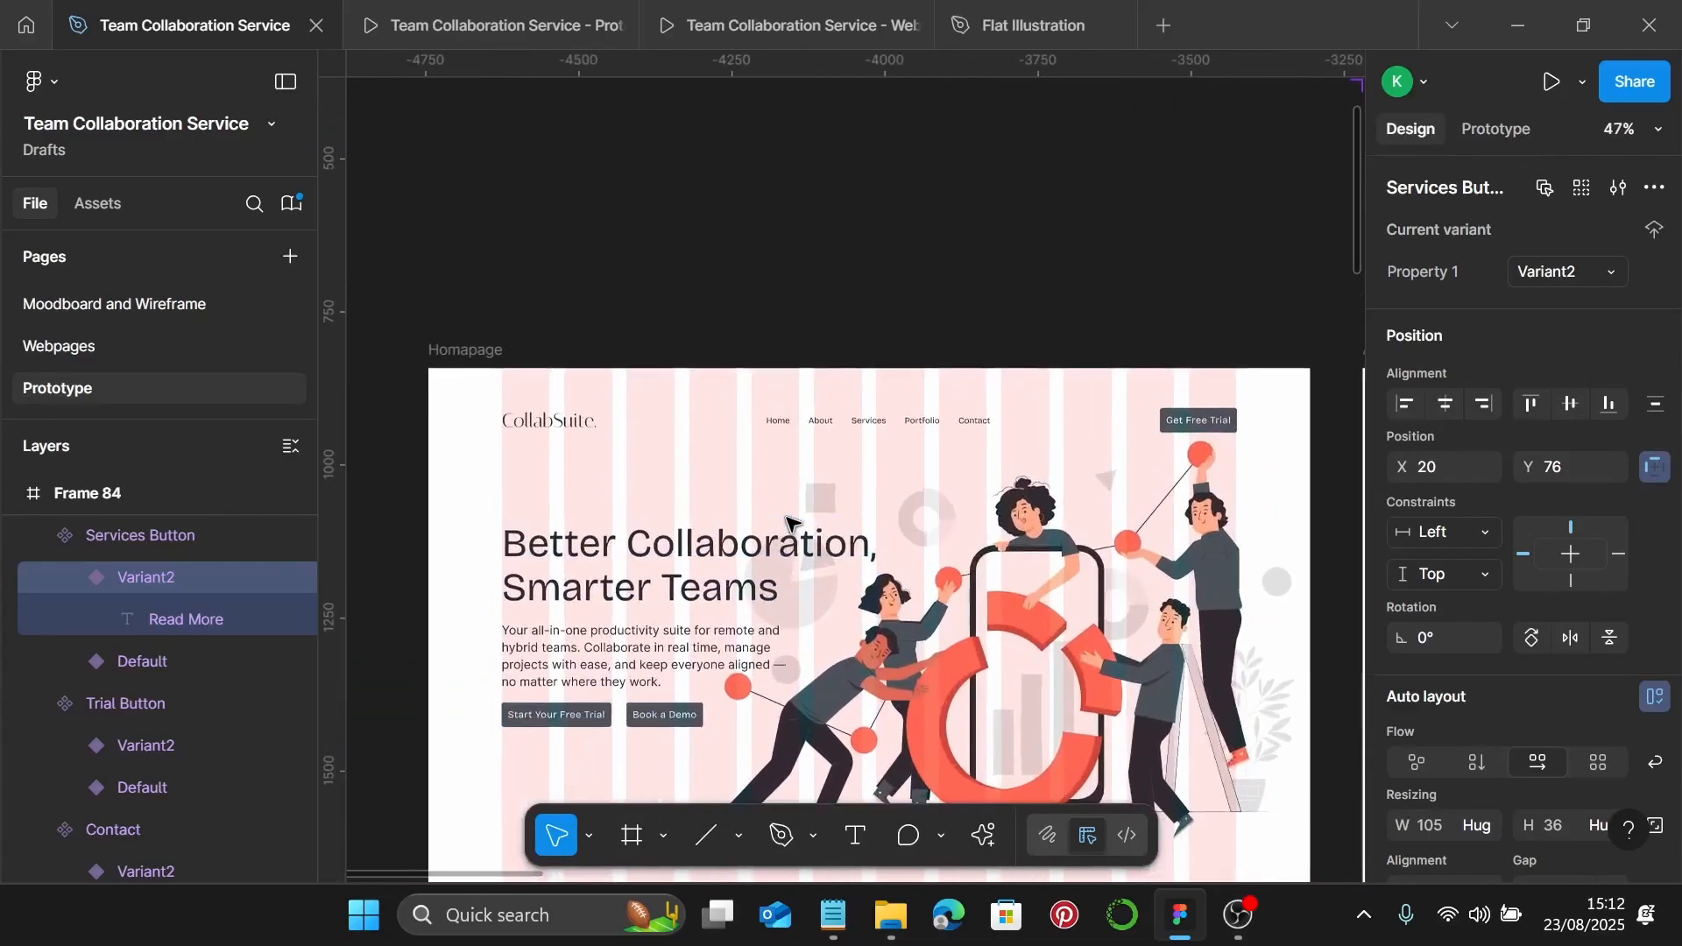
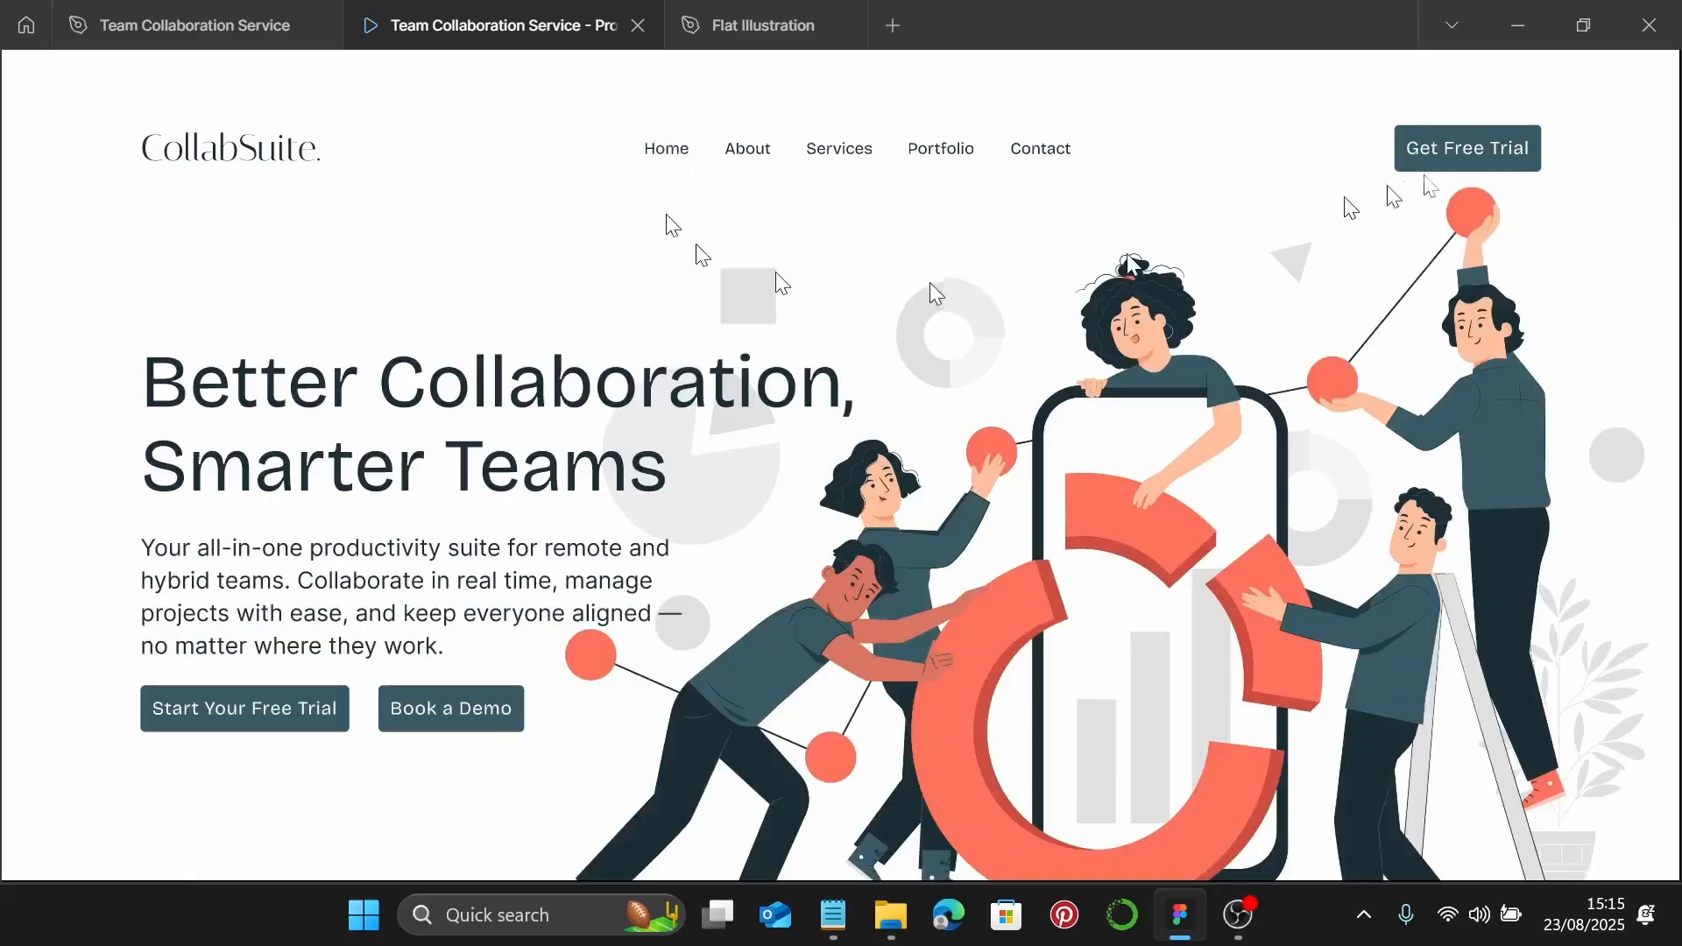
Test the prototype's Get Free Trial button, CollabSuite logo and Portfolio link in the running preview
{"action": "left_click", "coordinate": [1470, 163]}
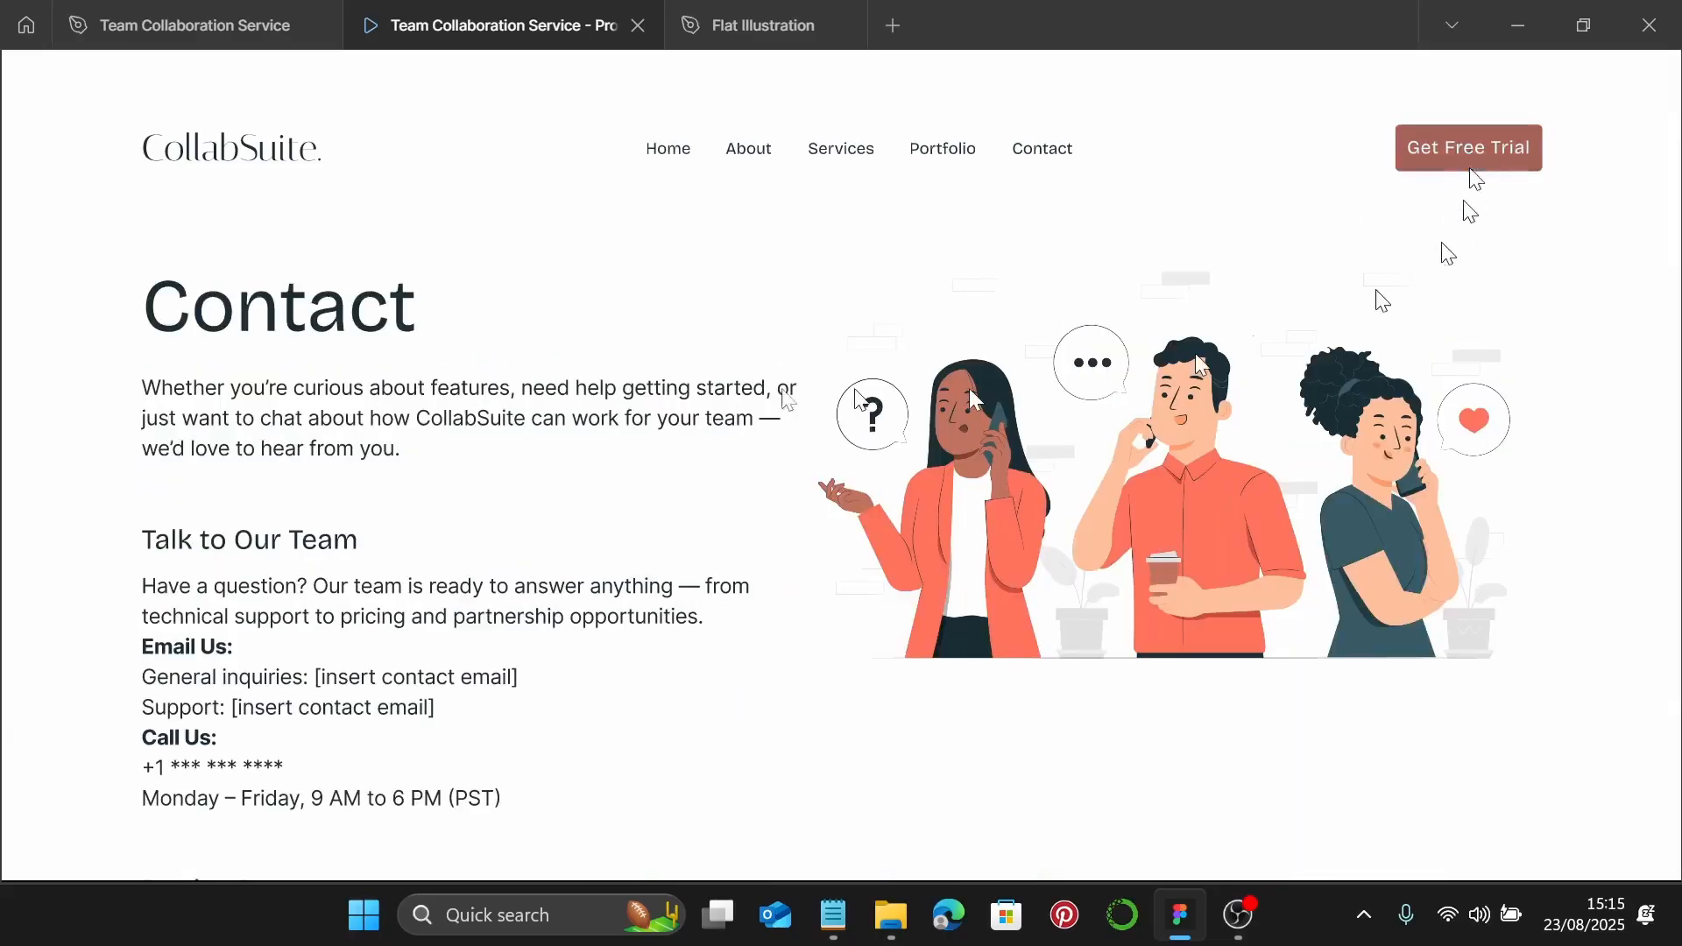
{"action": "left_click", "coordinate": [248, 145]}
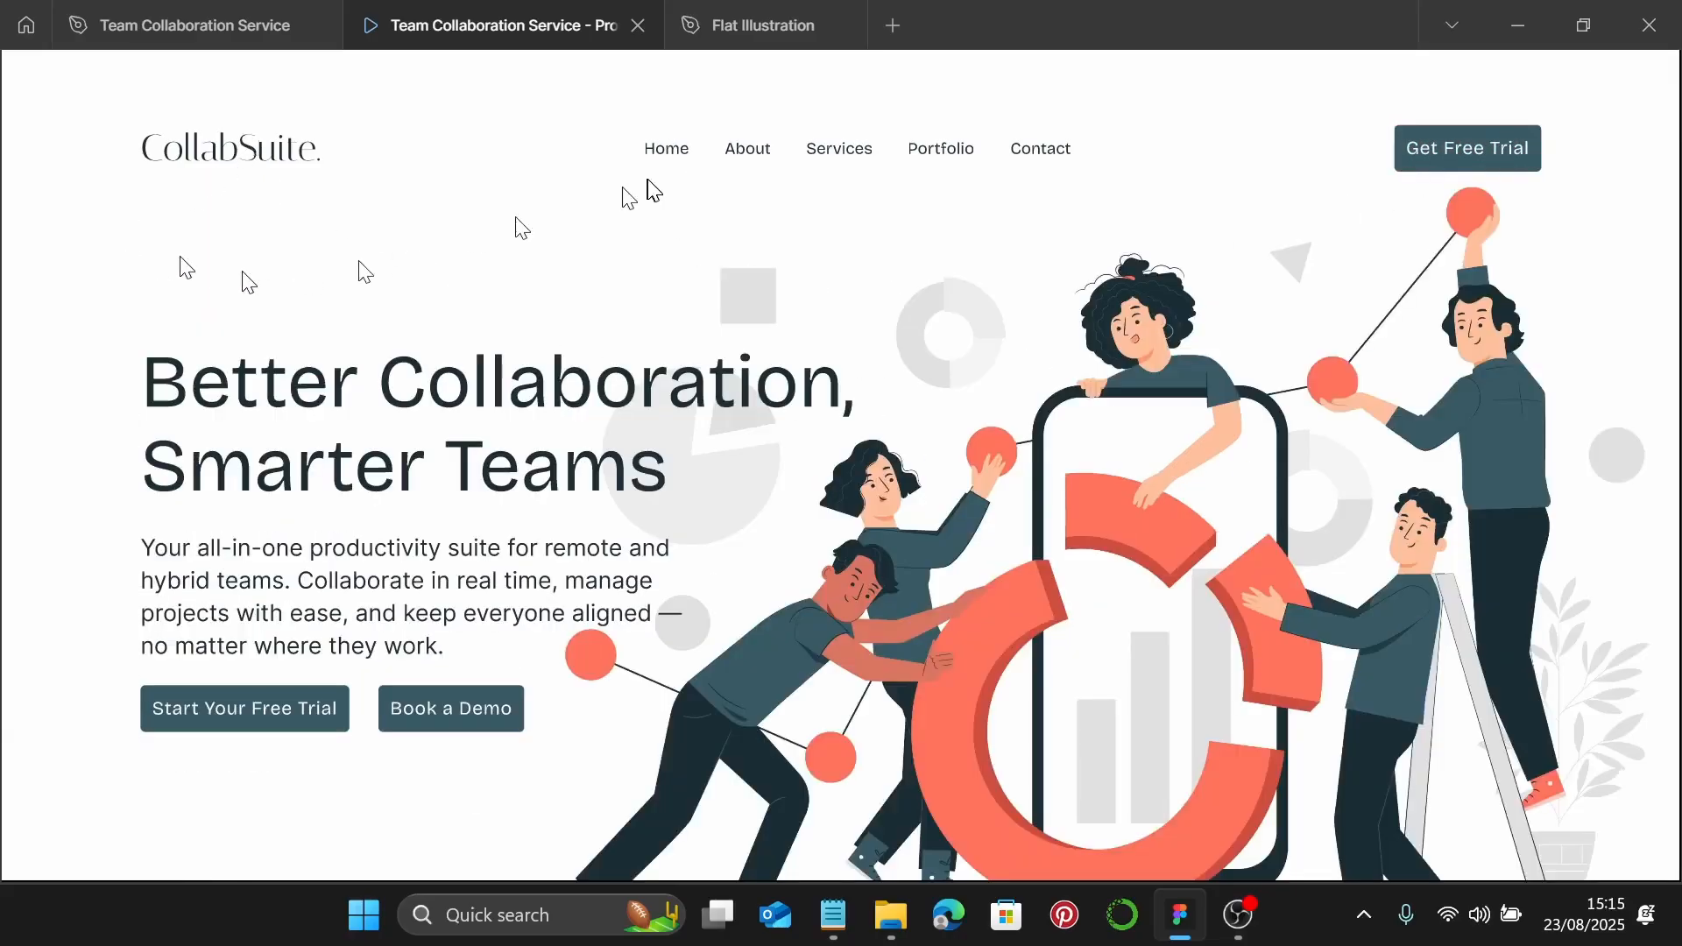
{"action": "left_click", "coordinate": [937, 162]}
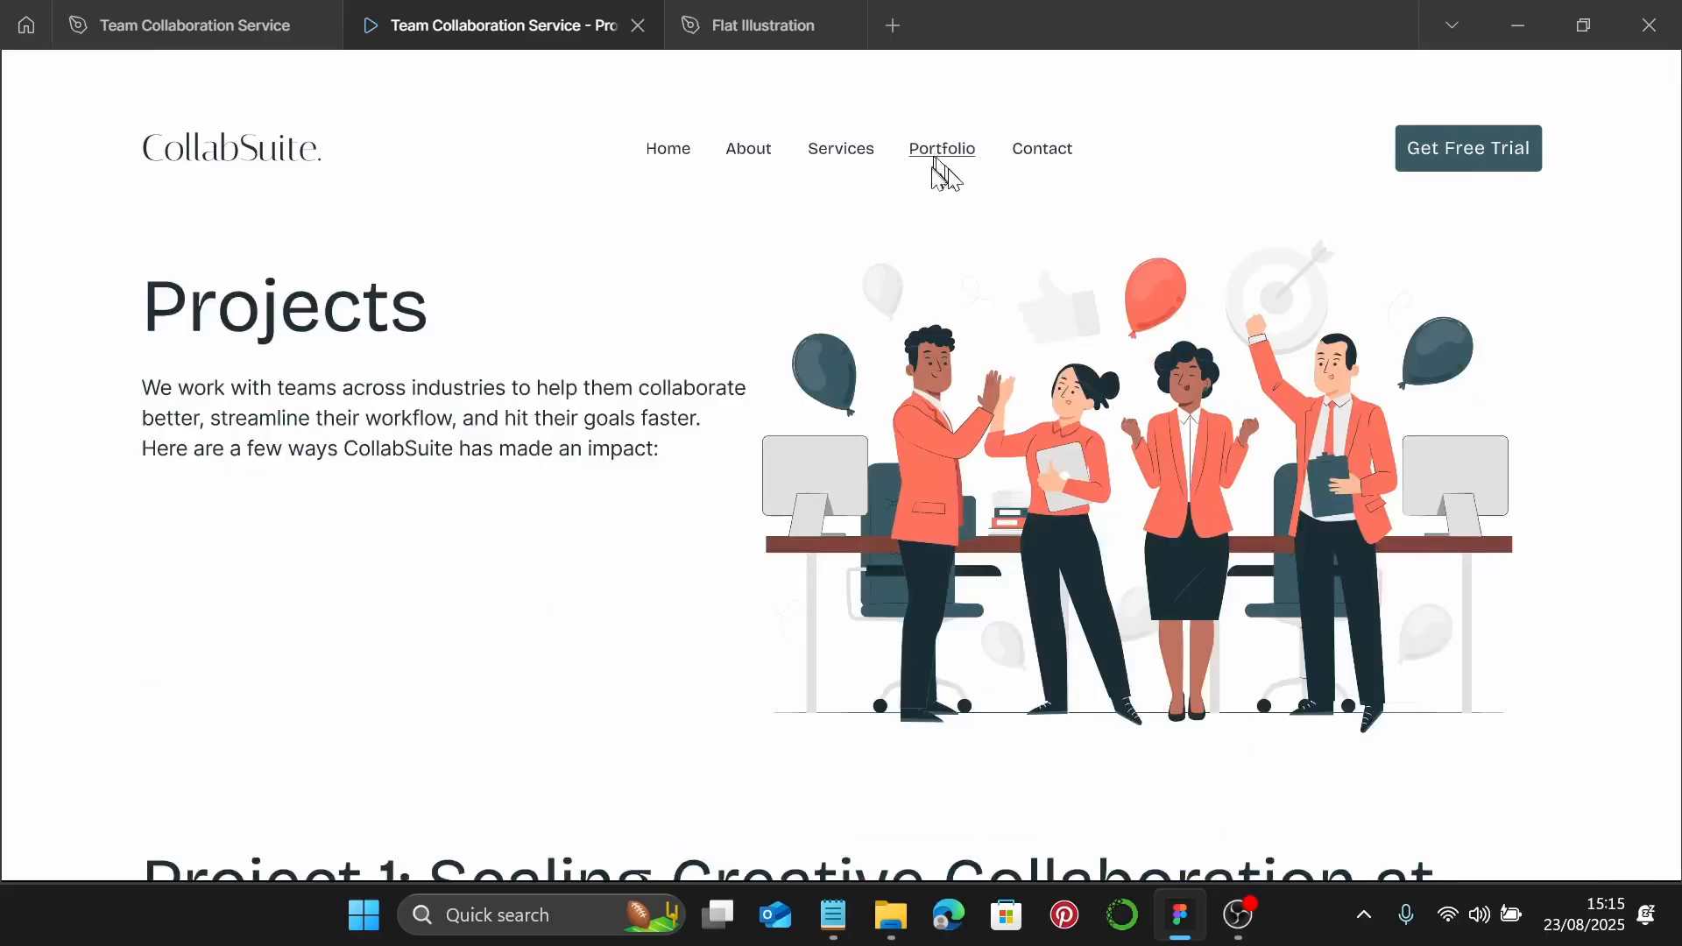
Back in the design file, place a Services Button instance beside the Homepage's Key services cards and cut it for reuse
{"action": "left_click", "coordinate": [289, 26]}
{"action": "scroll", "coordinate": [890, 419], "scroll_direction": "down", "scroll_amount": 3}
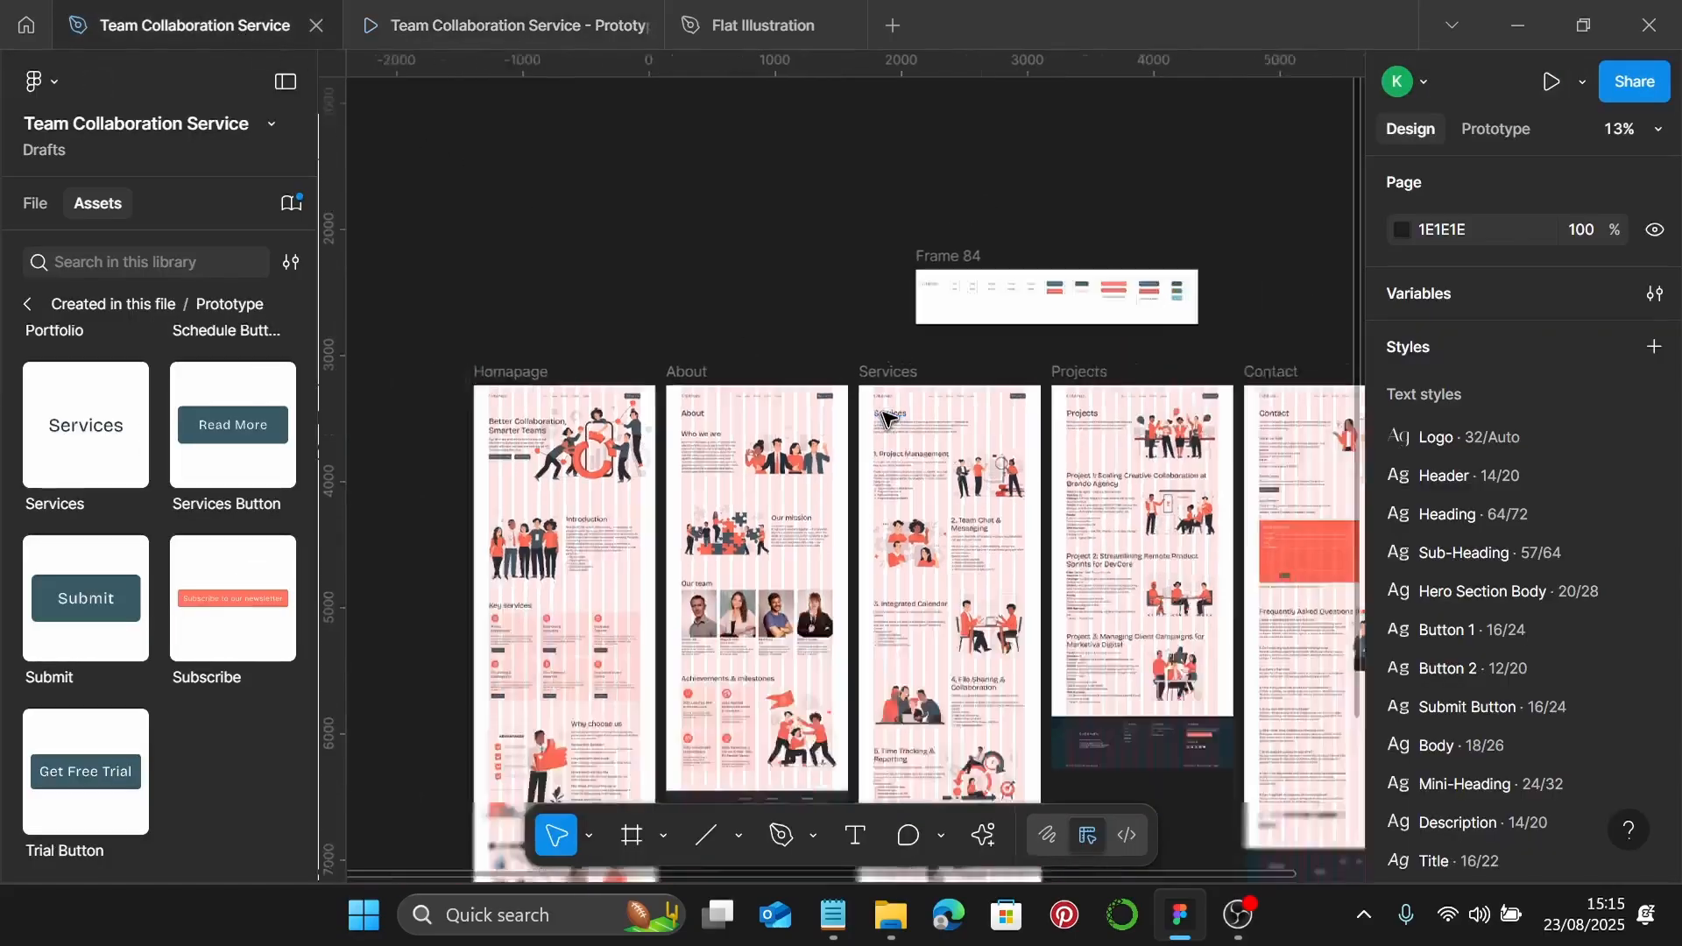
{"action": "scroll", "coordinate": [712, 499], "scroll_direction": "up", "scroll_amount": 5}
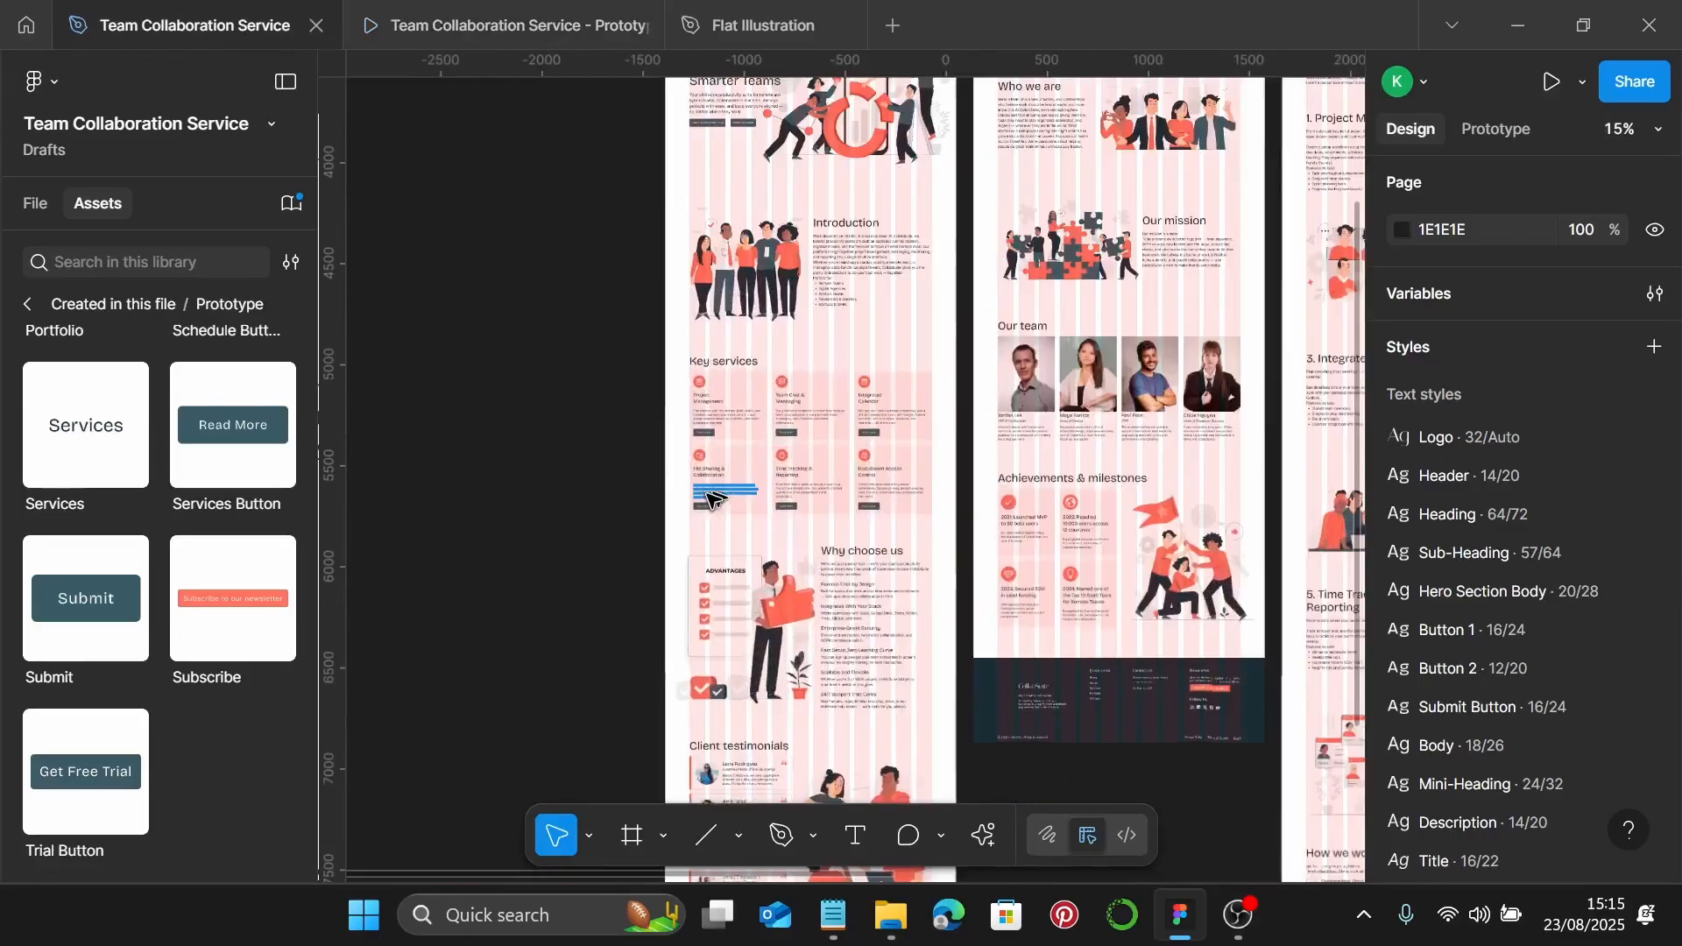
{"action": "scroll", "coordinate": [711, 499], "scroll_direction": "up", "scroll_amount": 2}
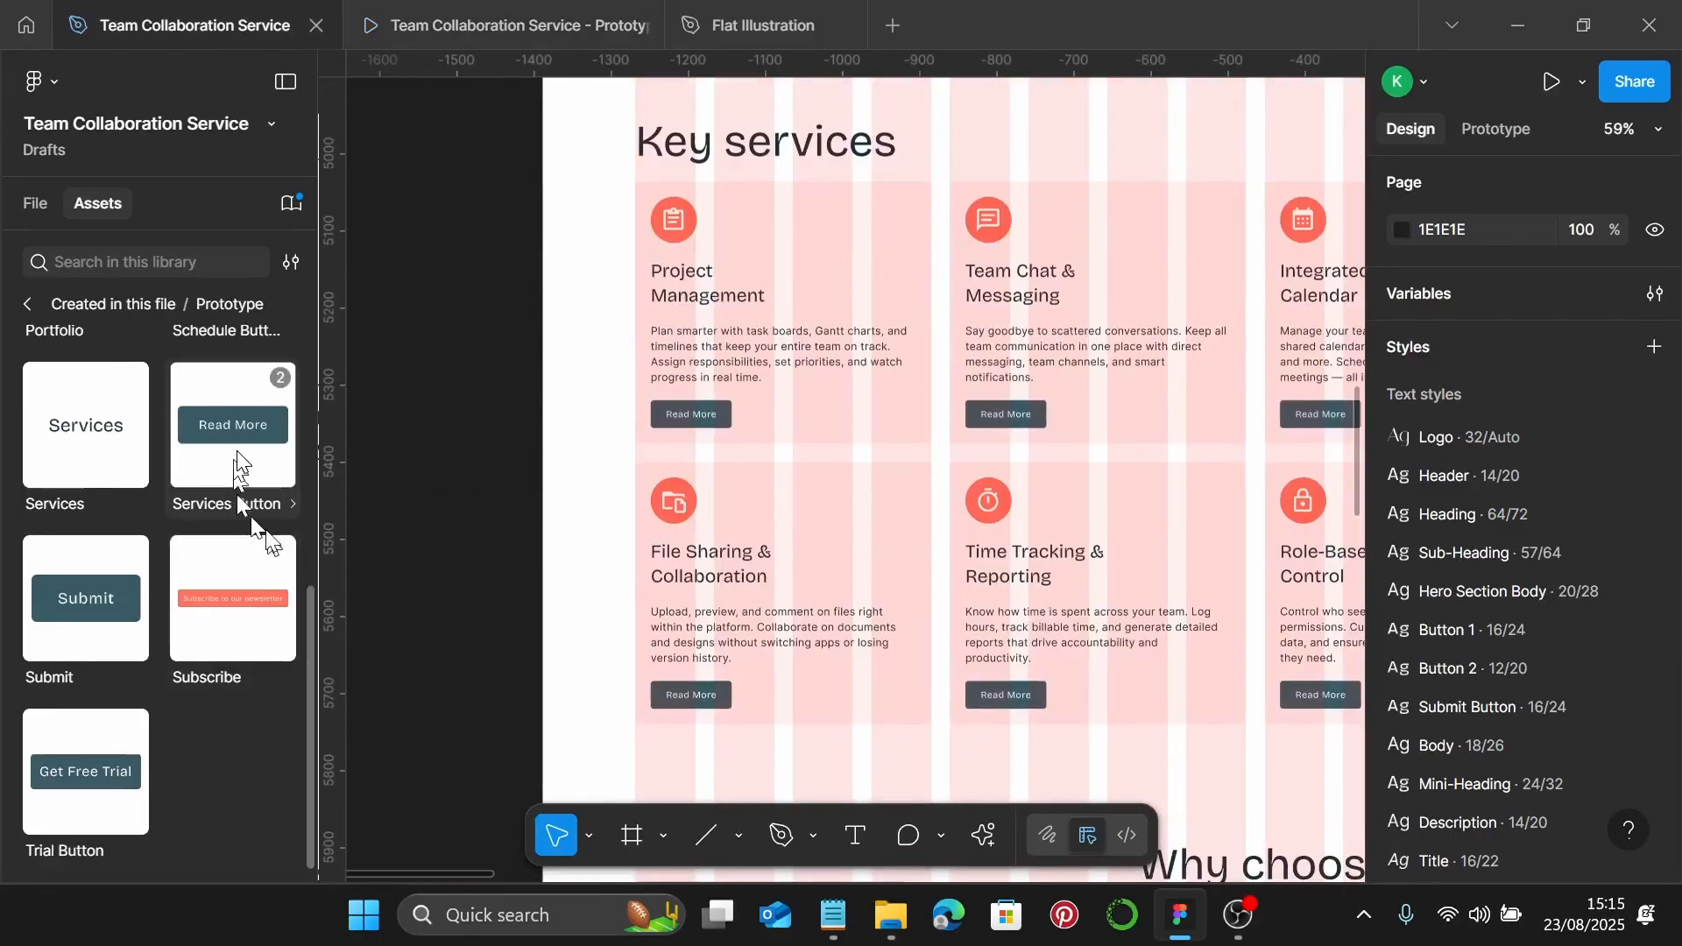
{"action": "left_click", "coordinate": [243, 462]}
{"action": "left_click_drag", "start_coordinate": [263, 488], "coordinate": [594, 647]}
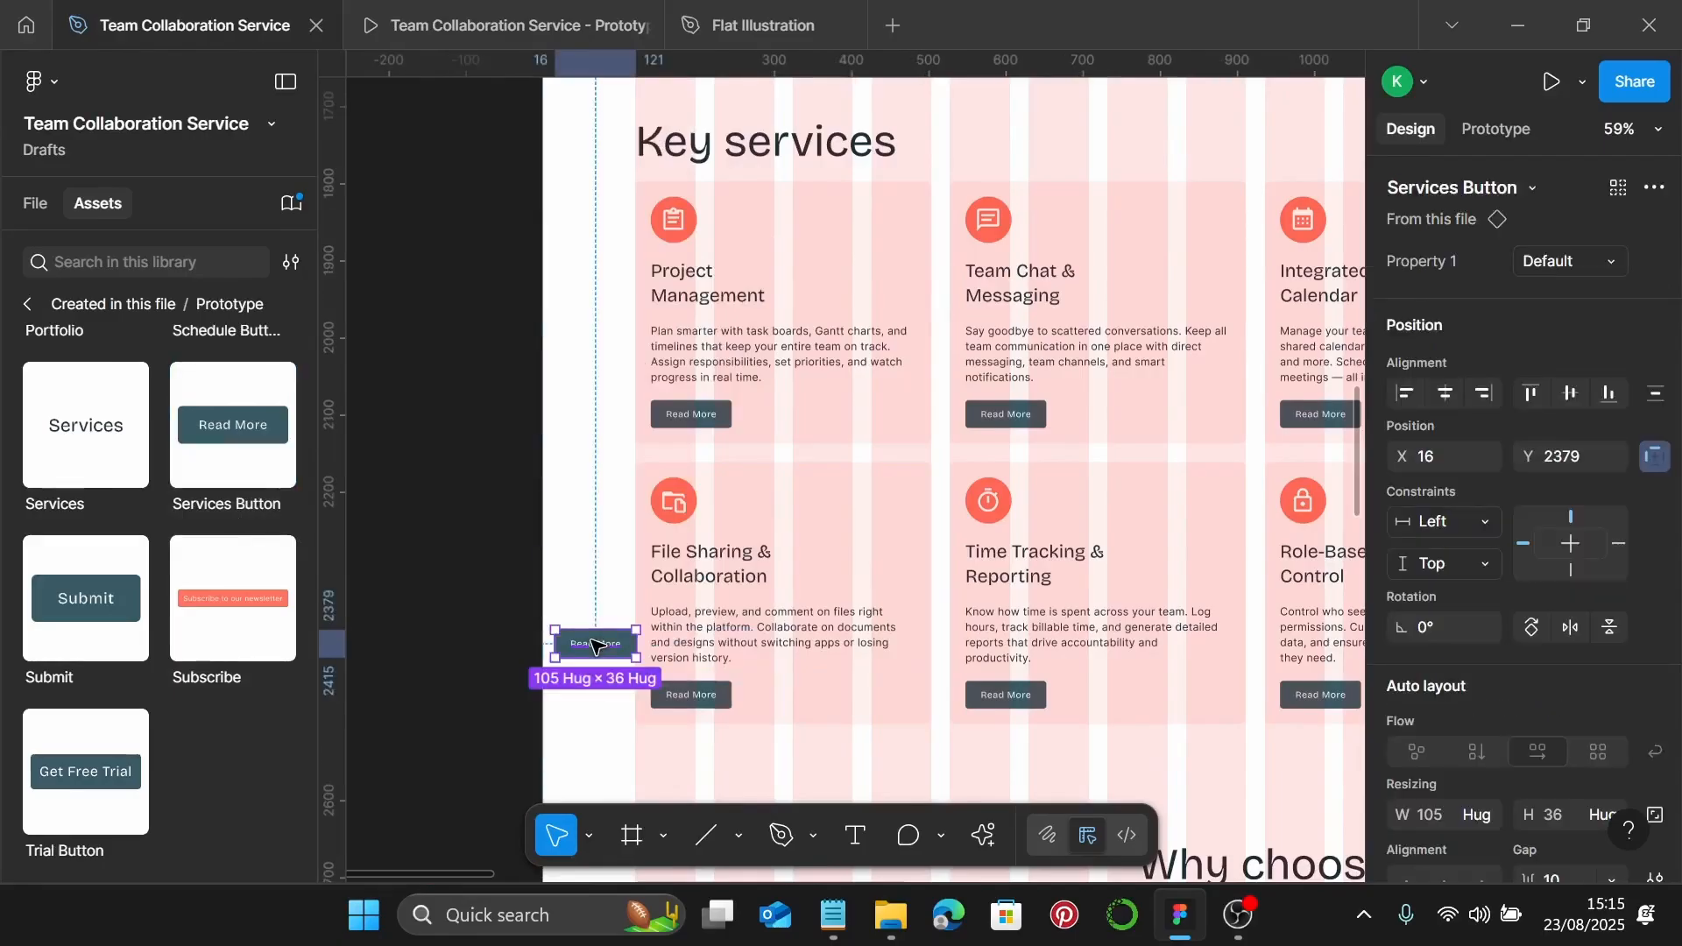
{"action": "key", "text": "Delete"}
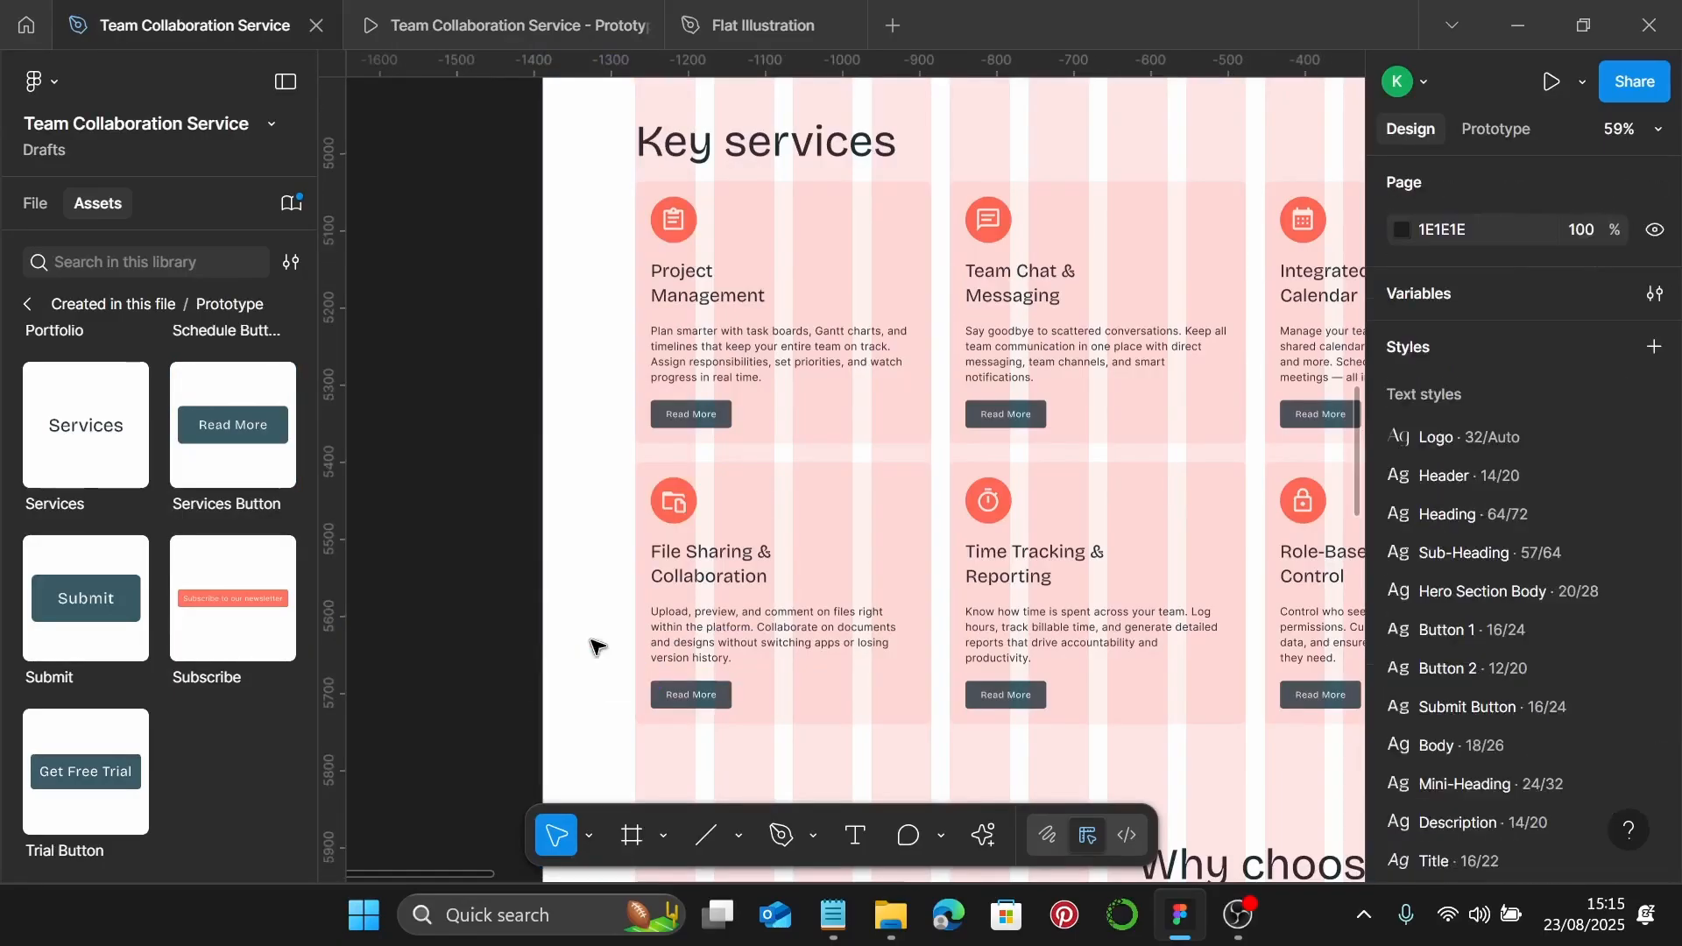
Replace the Read More buttons of the Project Management, Team Chat & Messaging and Integrated Calendar cards with Services Button instances
{"action": "left_click", "coordinate": [709, 412]}
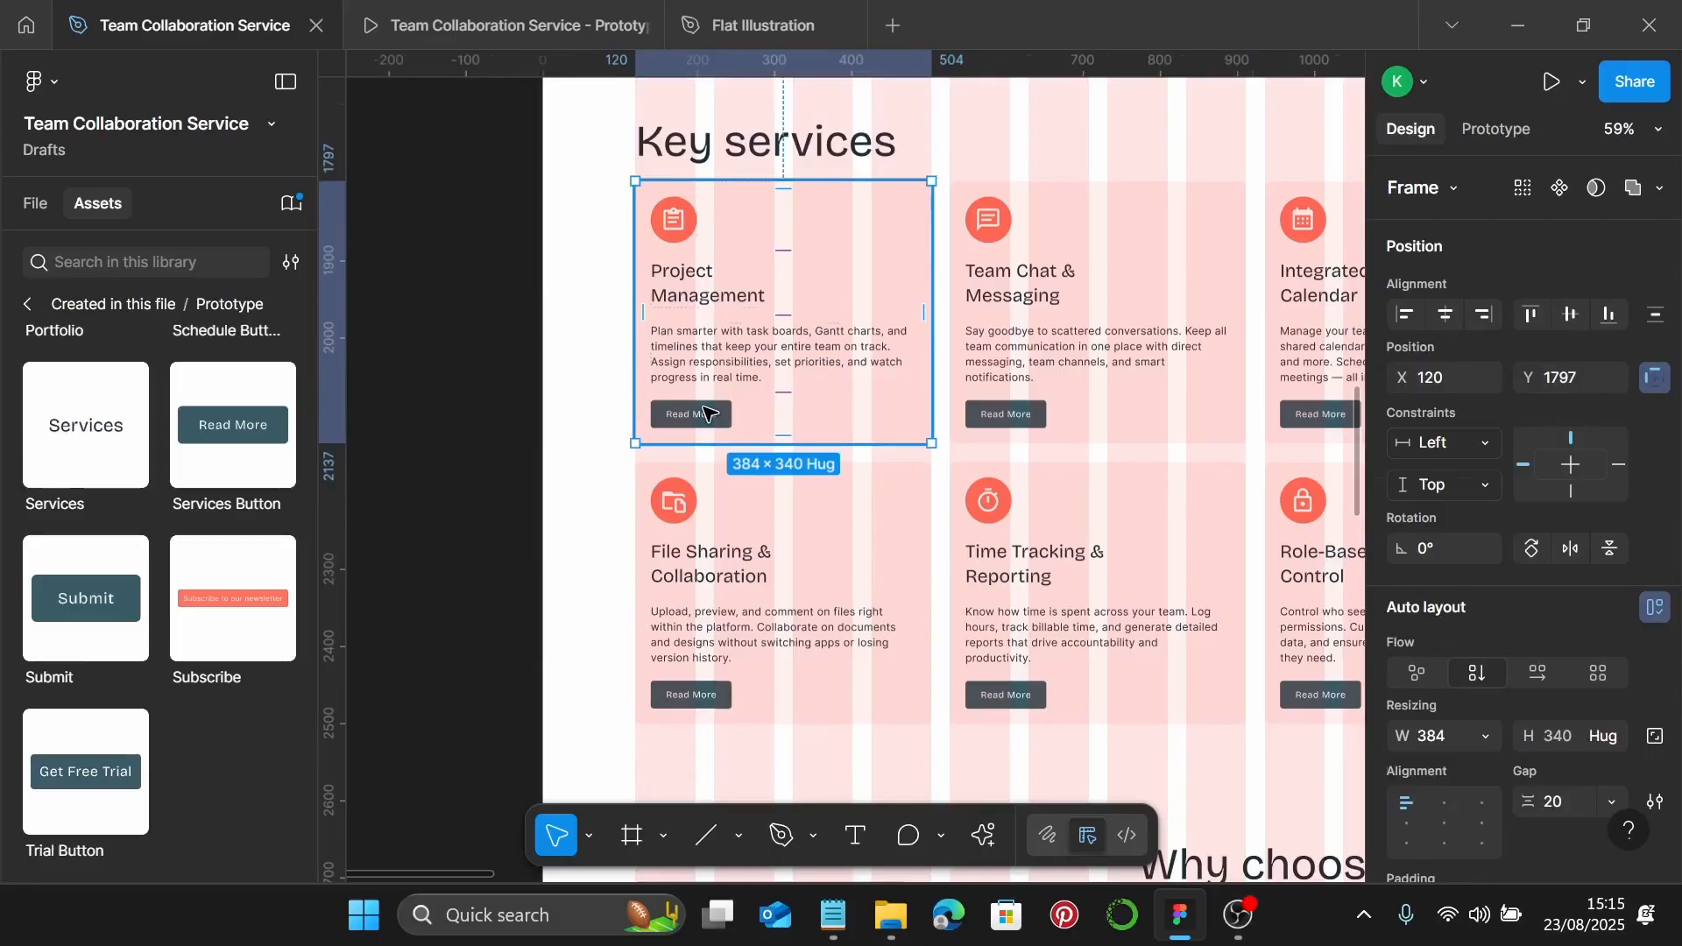
{"action": "left_click", "coordinate": [710, 411]}
{"action": "key", "text": "ctrl+shift+r"}
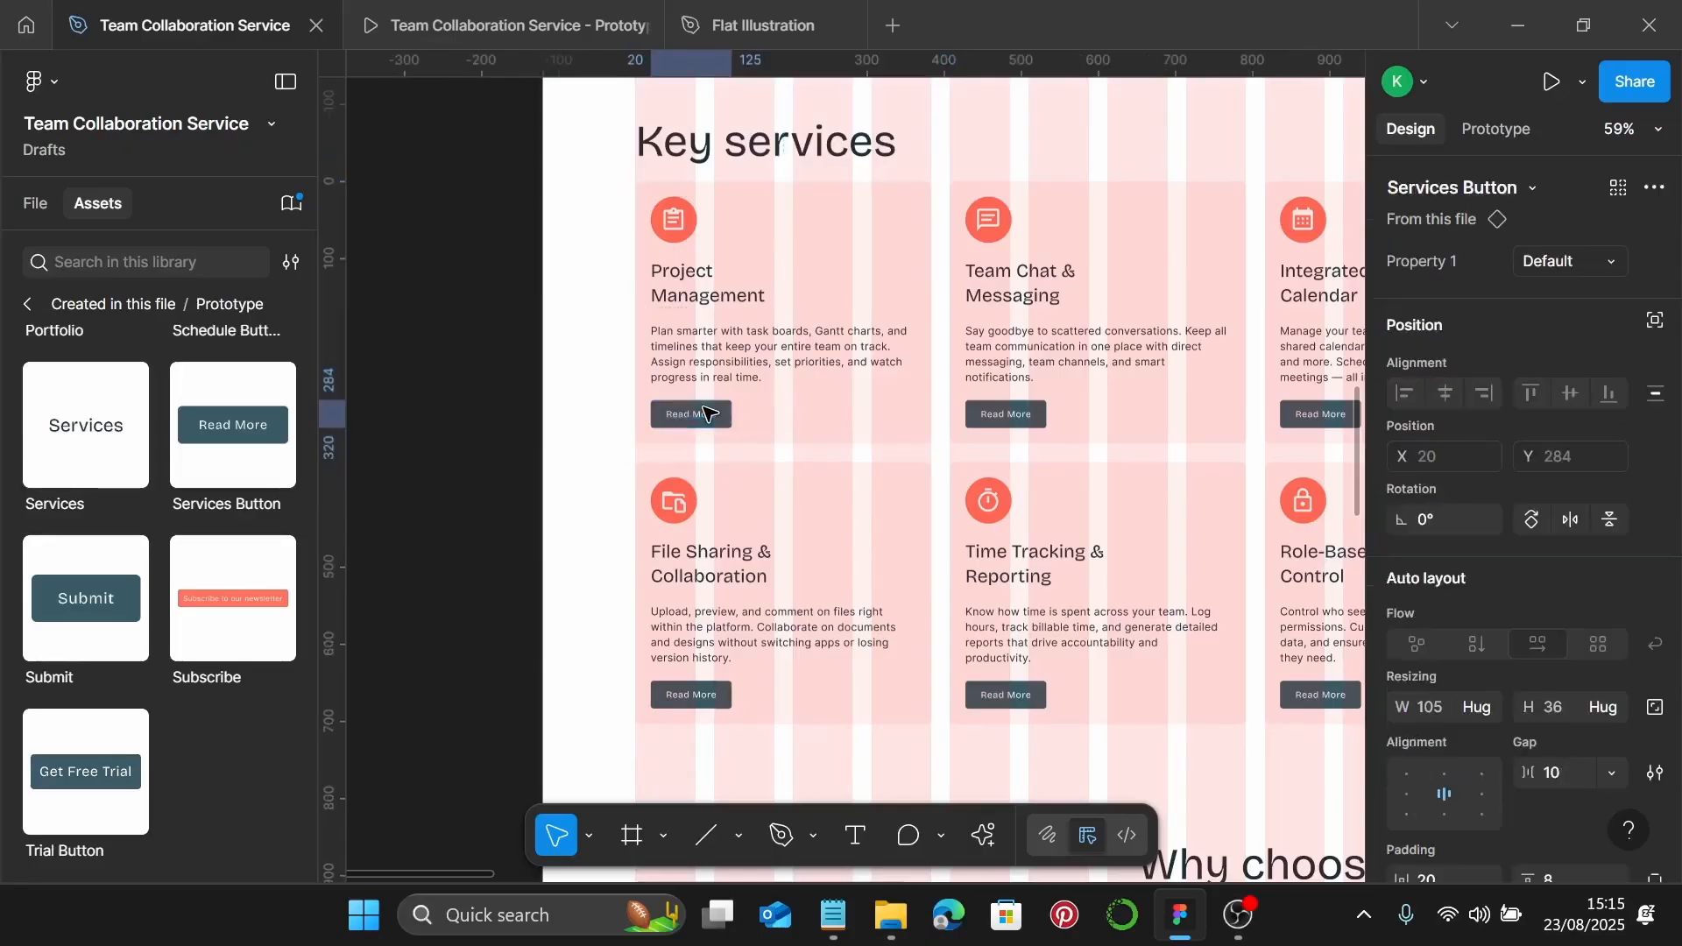
{"action": "left_click", "coordinate": [996, 422]}
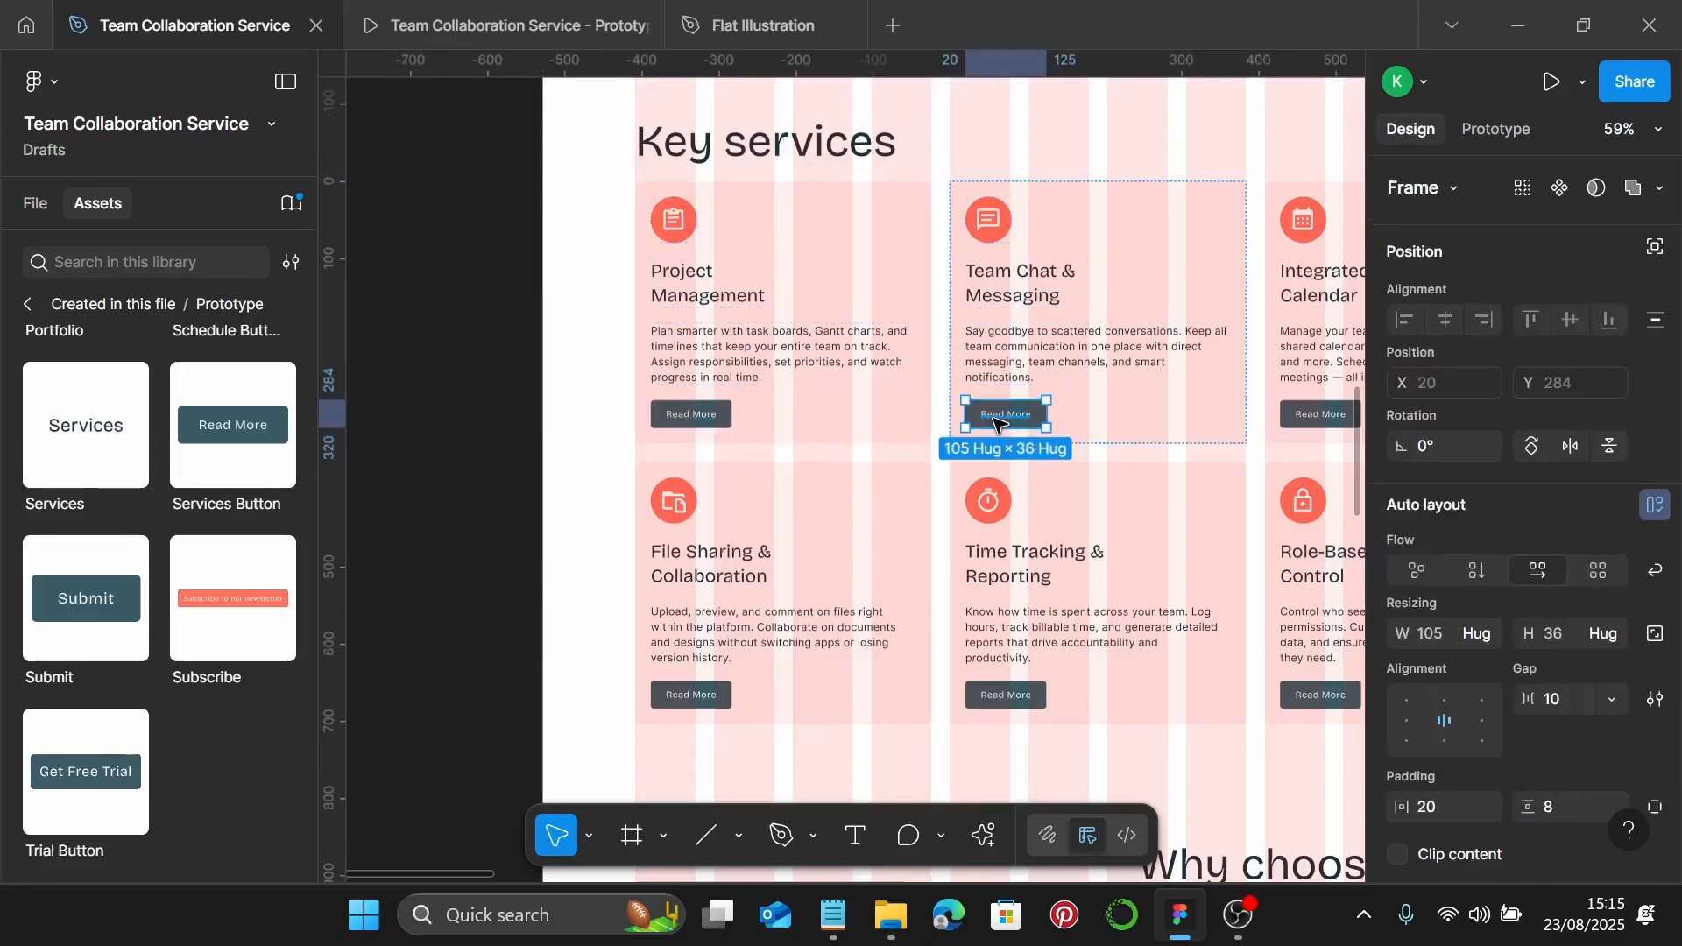
{"action": "key", "text": "ctrl+shift+r"}
{"action": "scroll", "coordinate": [996, 422], "scroll_direction": "right", "scroll_amount": 2}
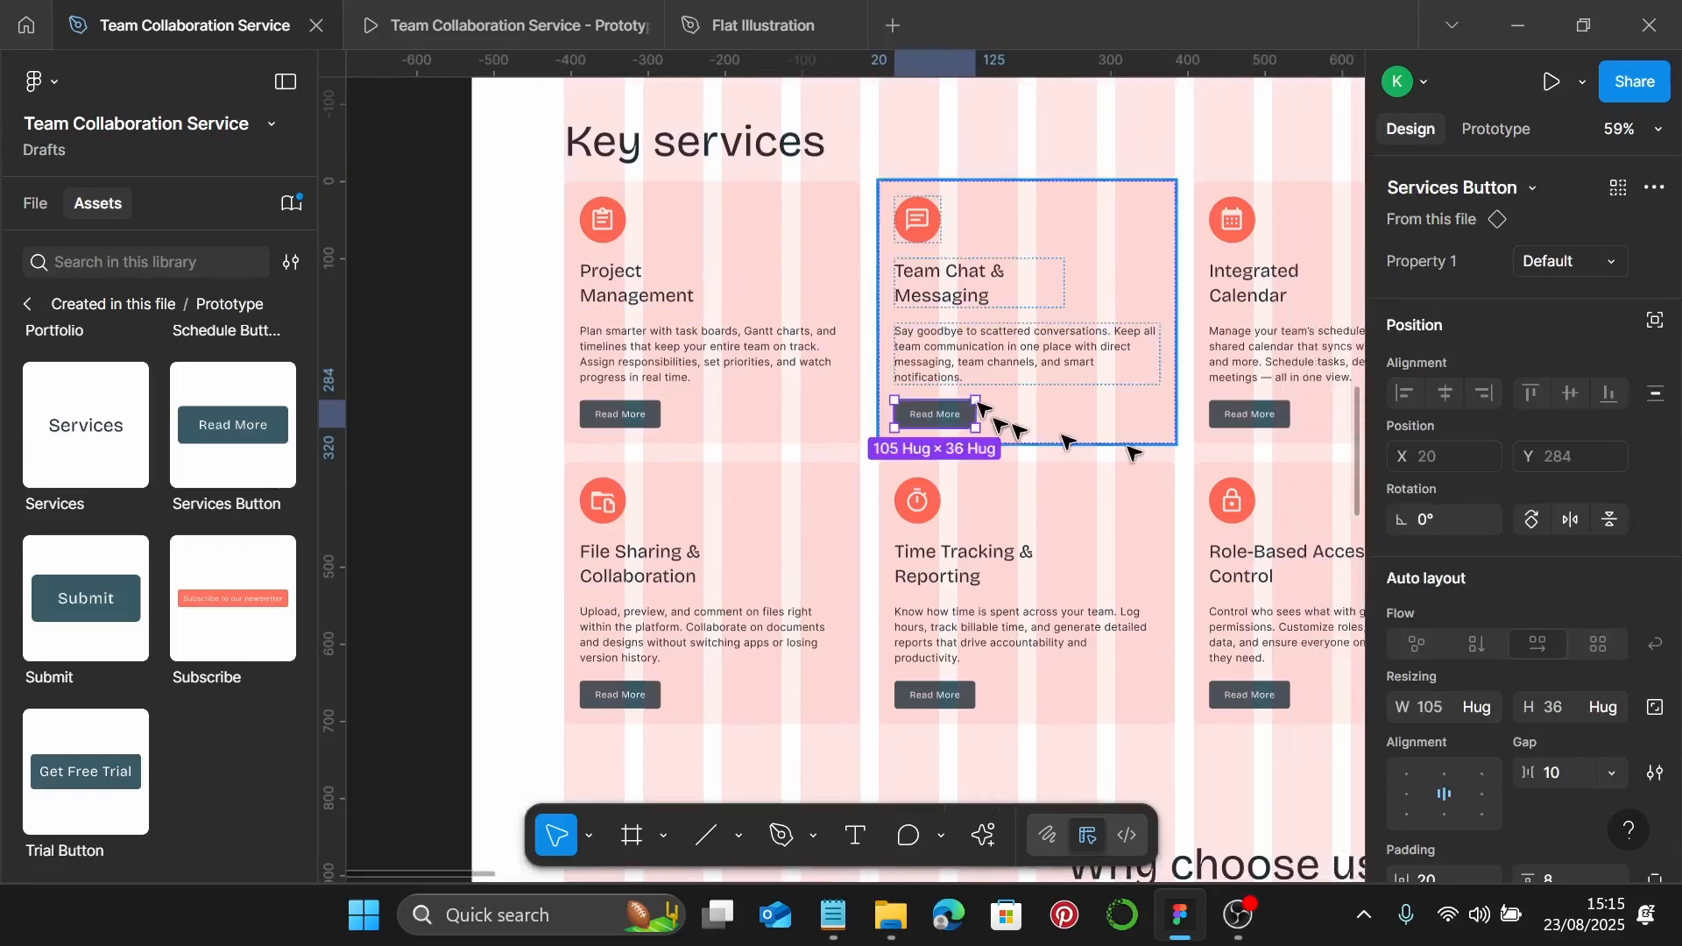
{"action": "left_click", "coordinate": [1268, 410]}
{"action": "left_click", "coordinate": [1267, 410]}
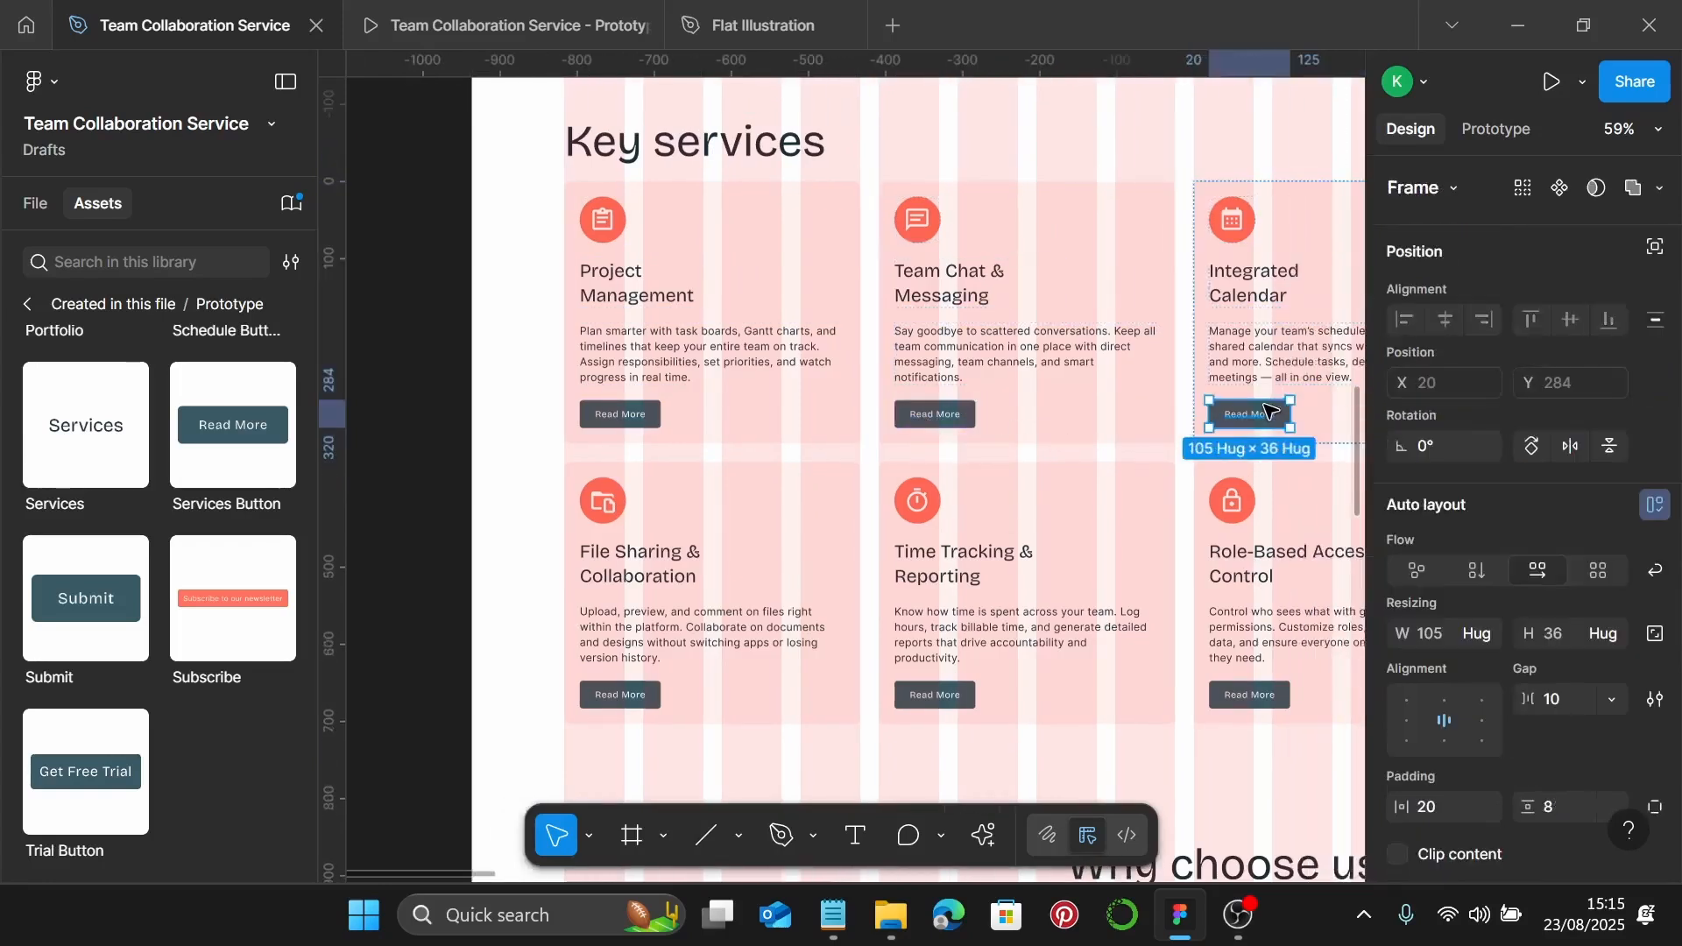
{"action": "key", "text": "ctrl+shift+r"}
Replace the Read More buttons of the File Sharing, Time Tracking and Role-Based Access Control cards with Services Button instances
{"action": "scroll", "coordinate": [1268, 410], "scroll_direction": "down", "scroll_amount": 2}
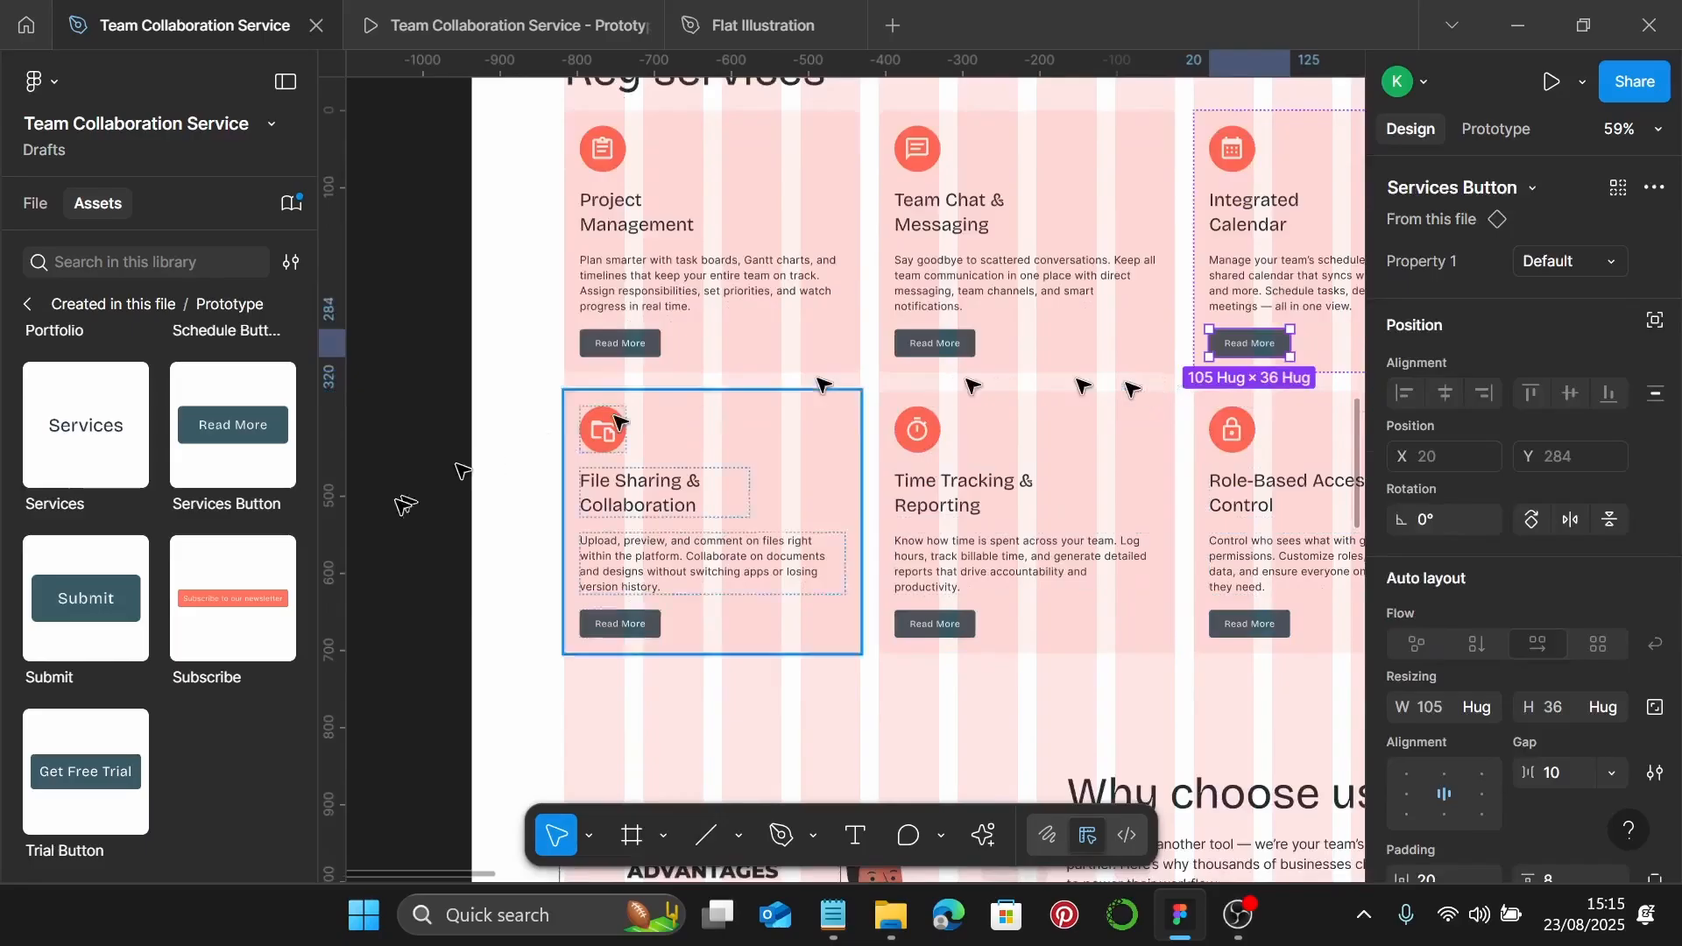
{"action": "left_click", "coordinate": [633, 628]}
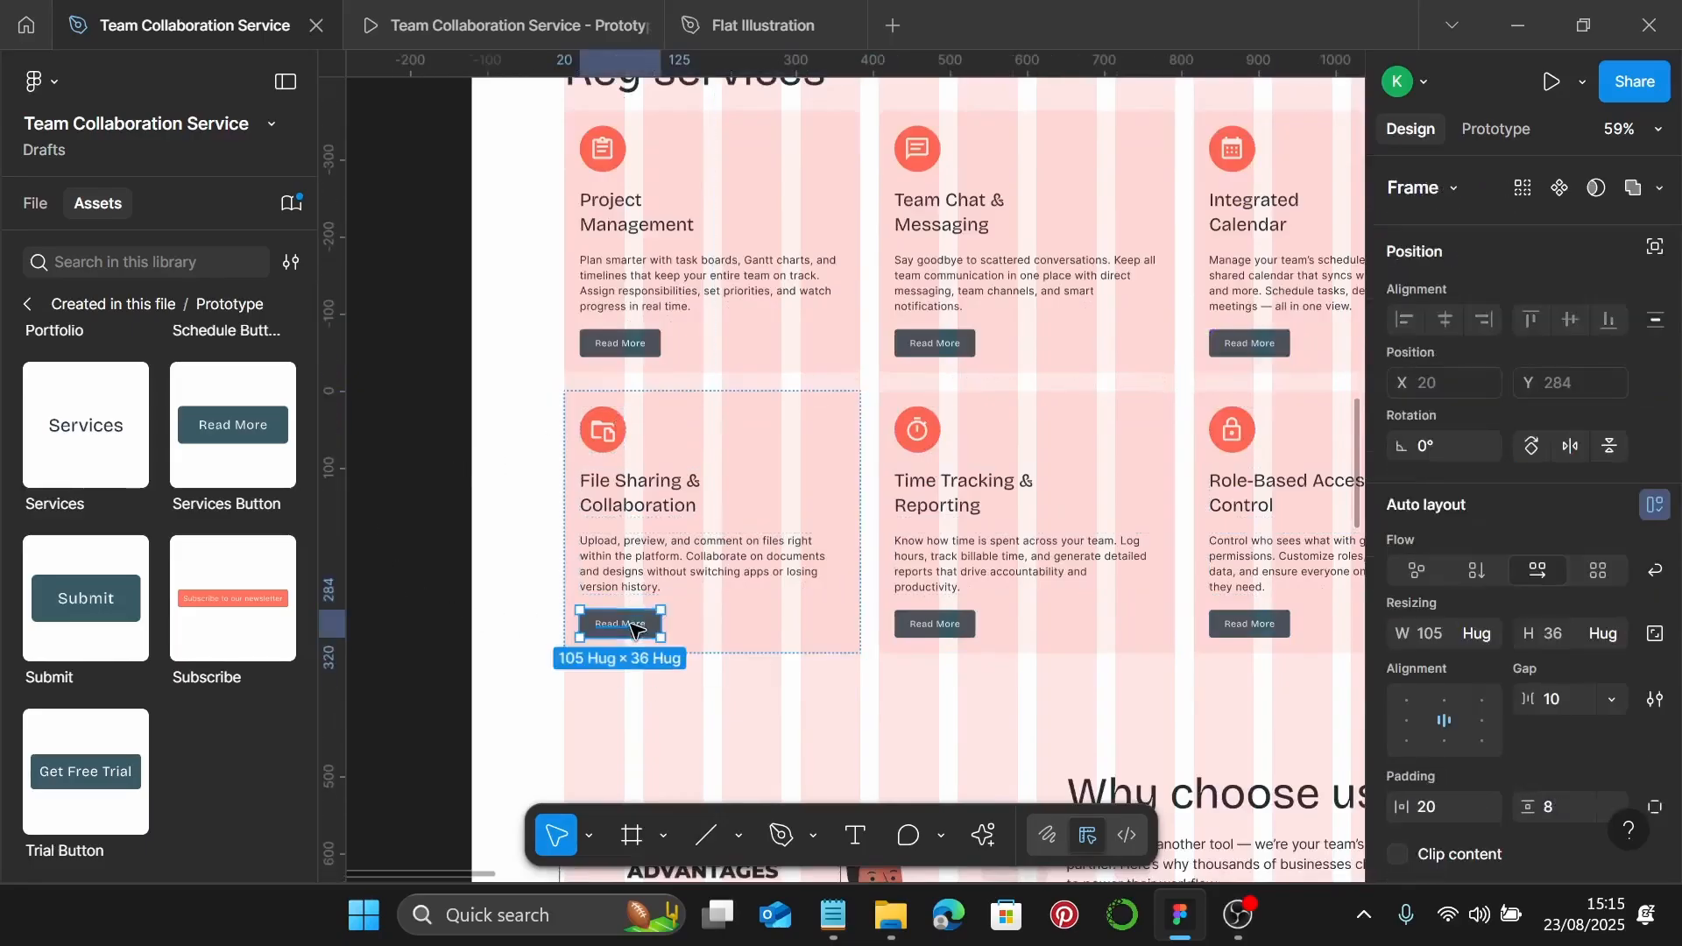
{"action": "key", "text": "ctrl+shift+r"}
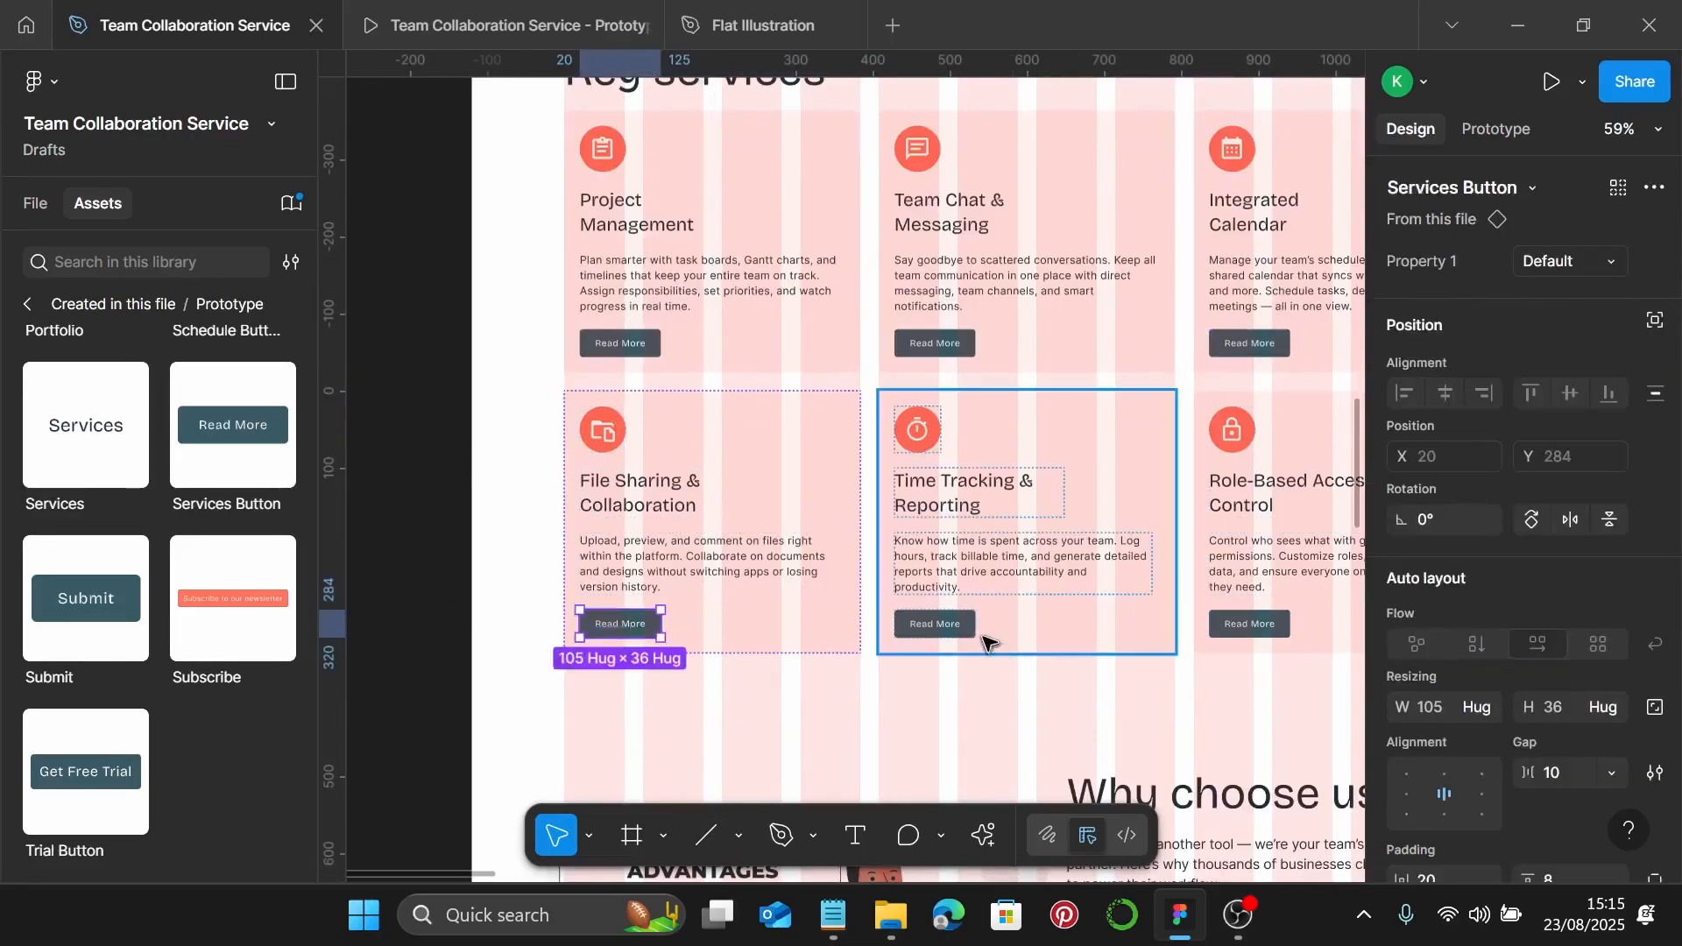
{"action": "left_click", "coordinate": [949, 628]}
{"action": "key", "text": "ctrl+shift+r"}
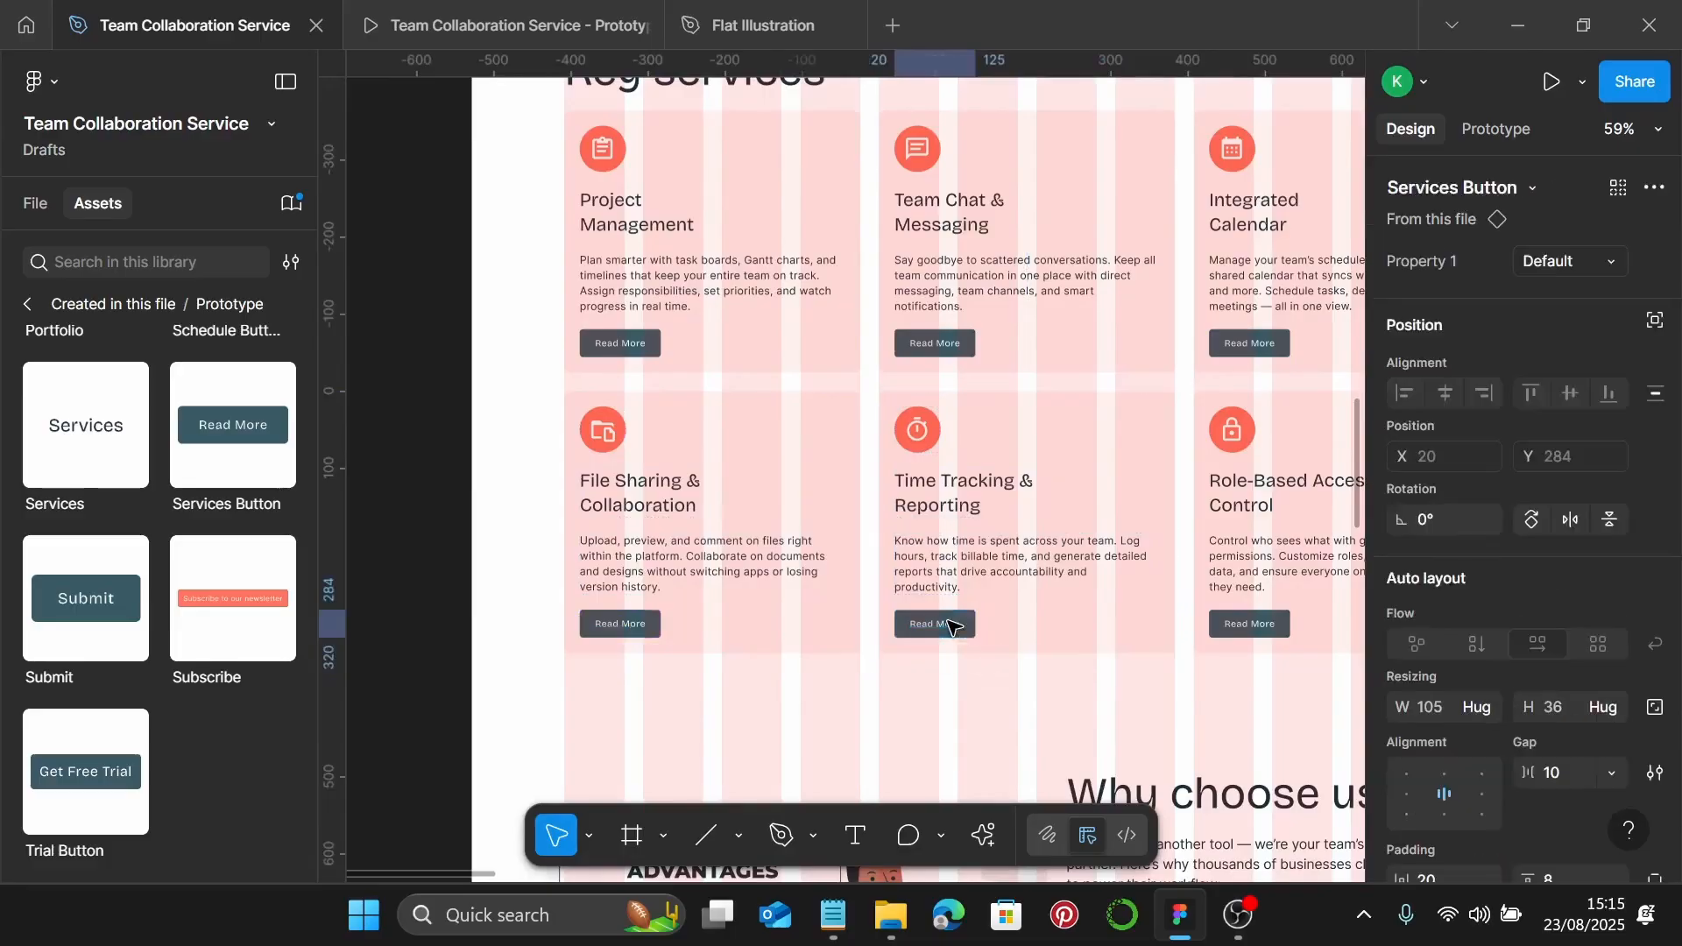
{"action": "left_click", "coordinate": [1240, 628]}
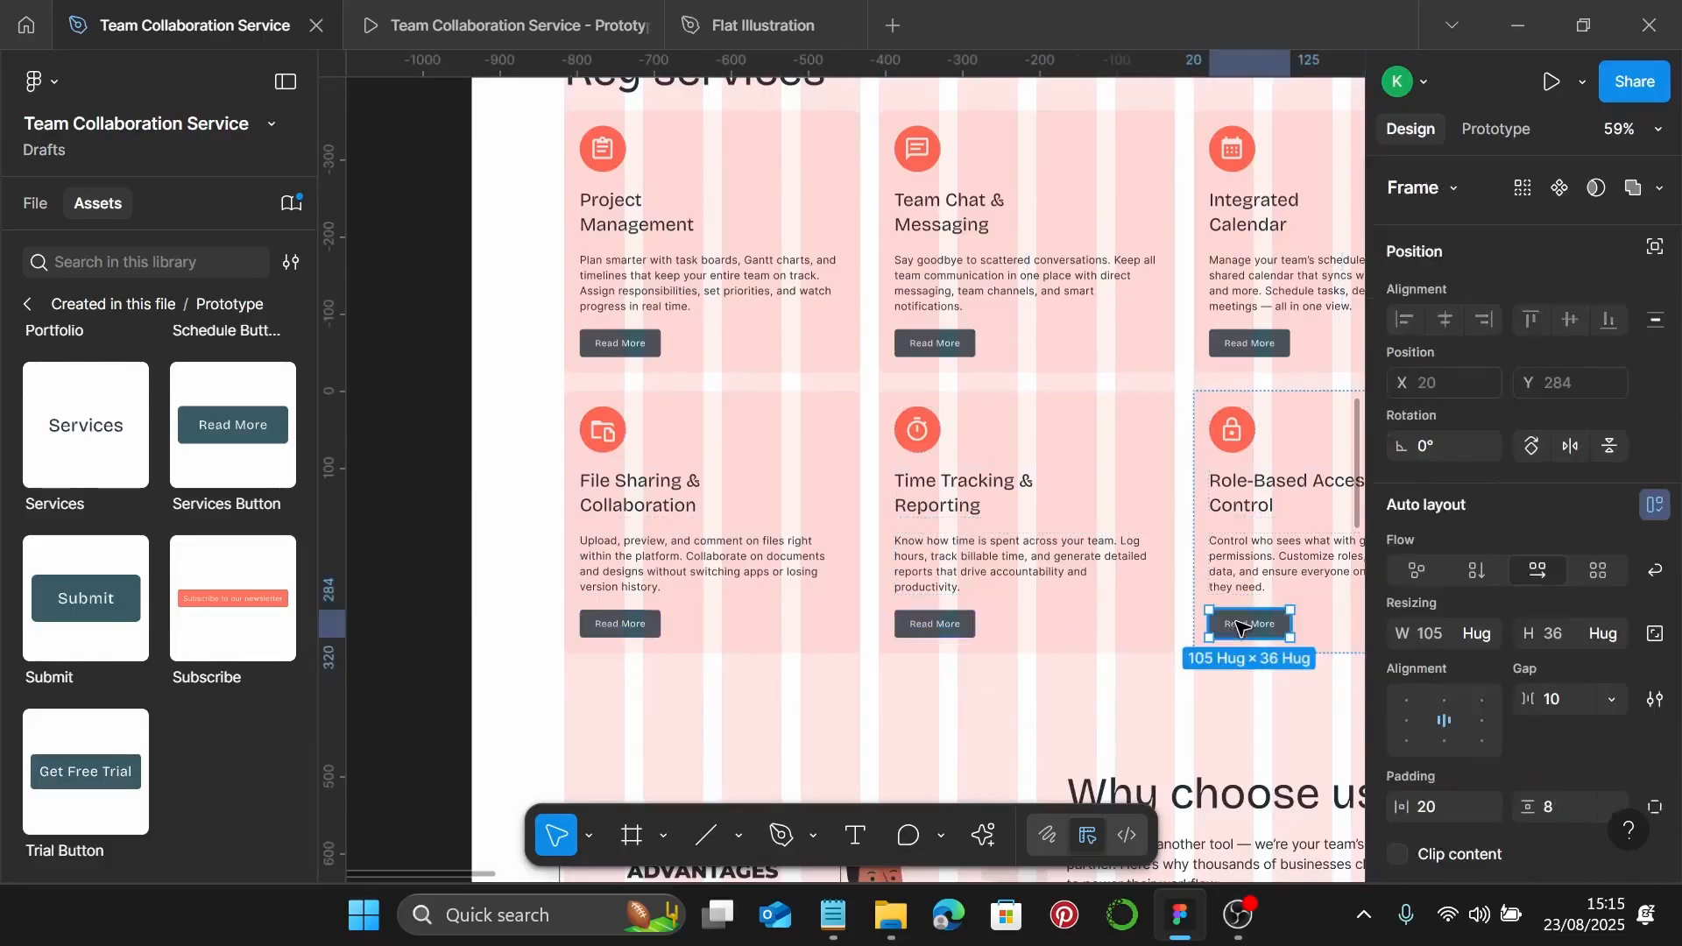
{"action": "key", "text": "ctrl+shift+r"}
Select the layers nested in the Key services group to check the replaced buttons, and clear the selection
{"action": "scroll", "coordinate": [1240, 627], "scroll_direction": "down", "scroll_amount": 5}
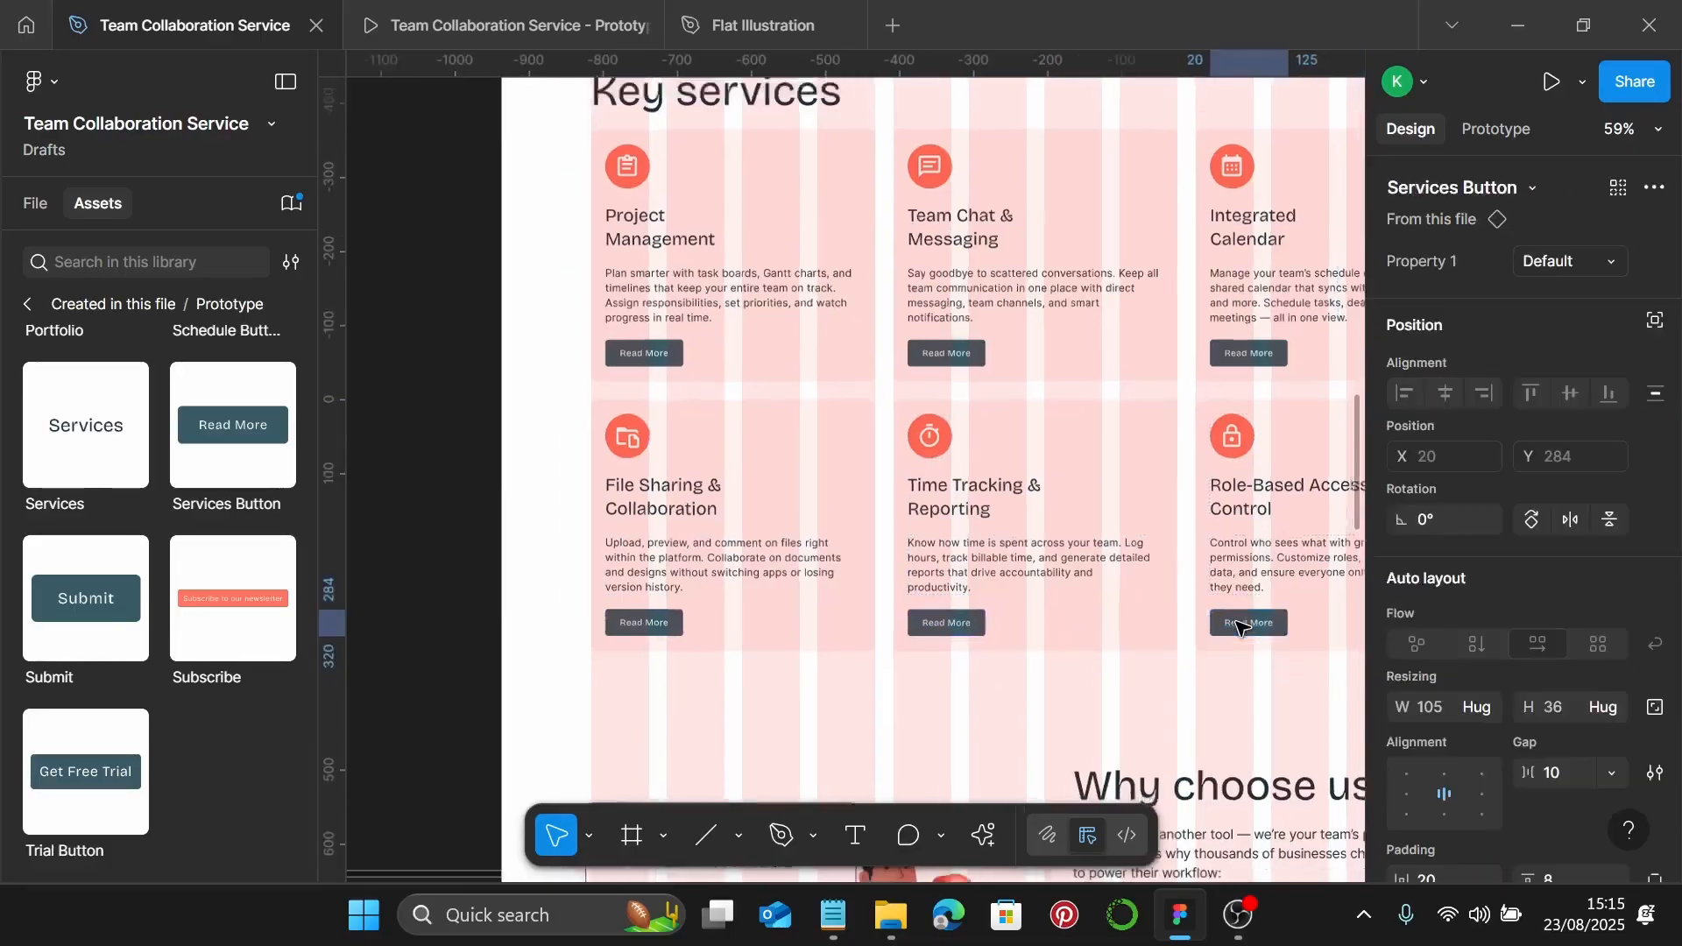
{"action": "key", "text": "Escape"}
{"action": "left_click", "coordinate": [1136, 571]}
{"action": "scroll", "coordinate": [1137, 571], "scroll_direction": "right", "scroll_amount": 2}
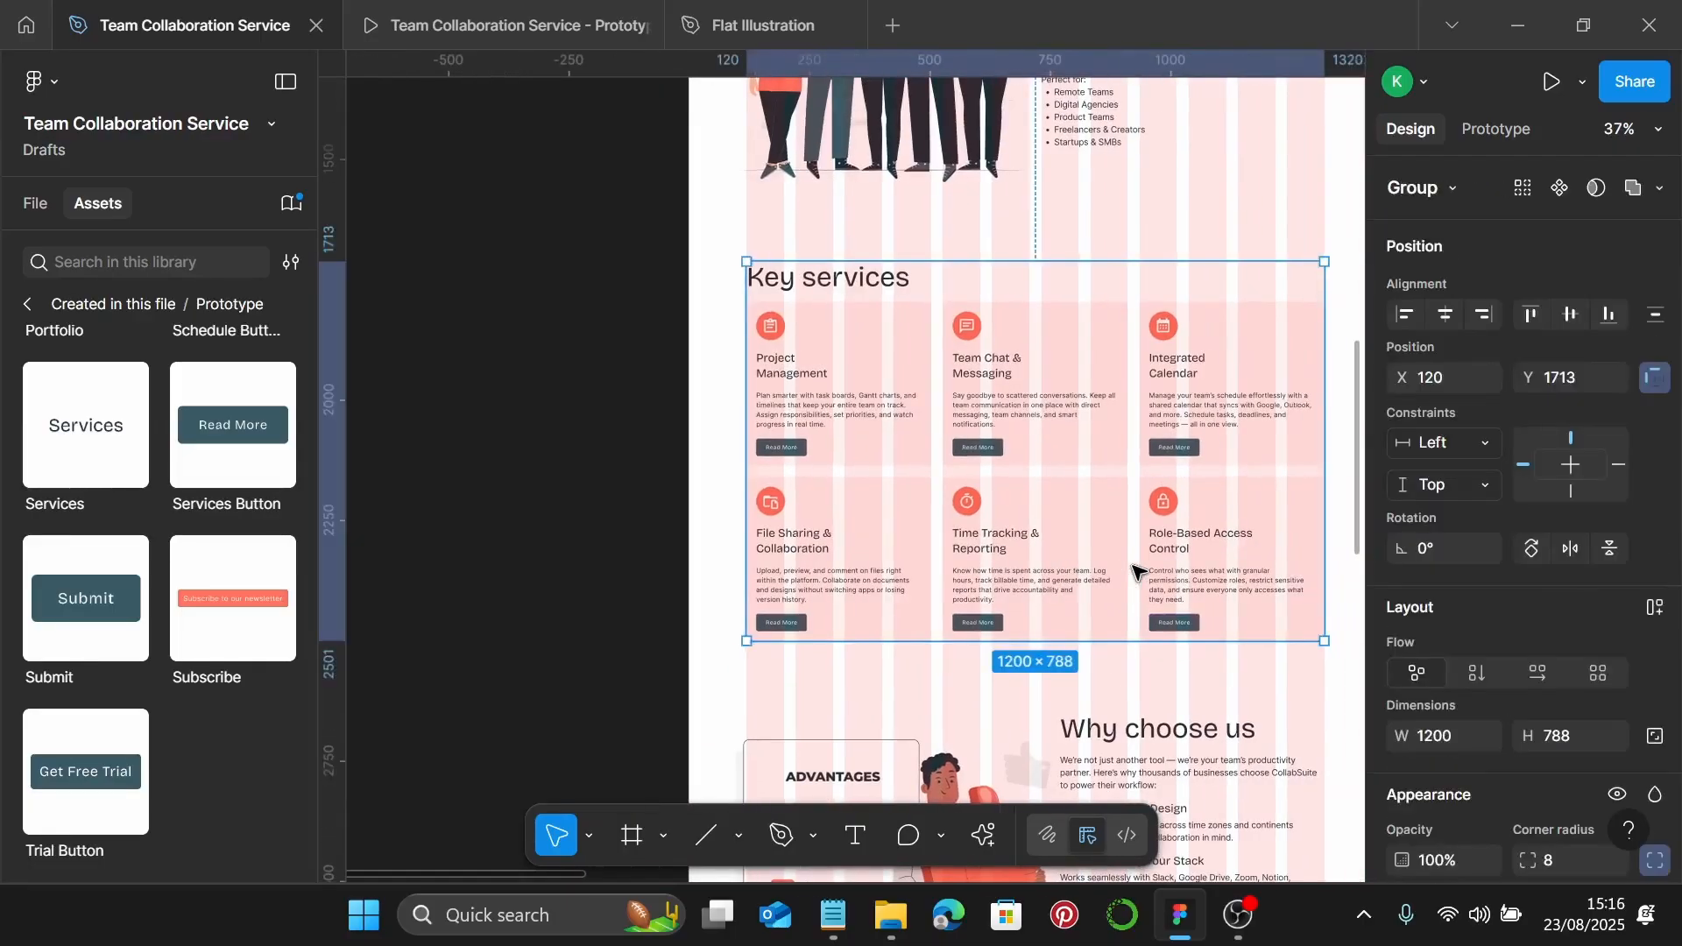
{"action": "key", "text": "Return"}
{"action": "key", "text": "Return"}
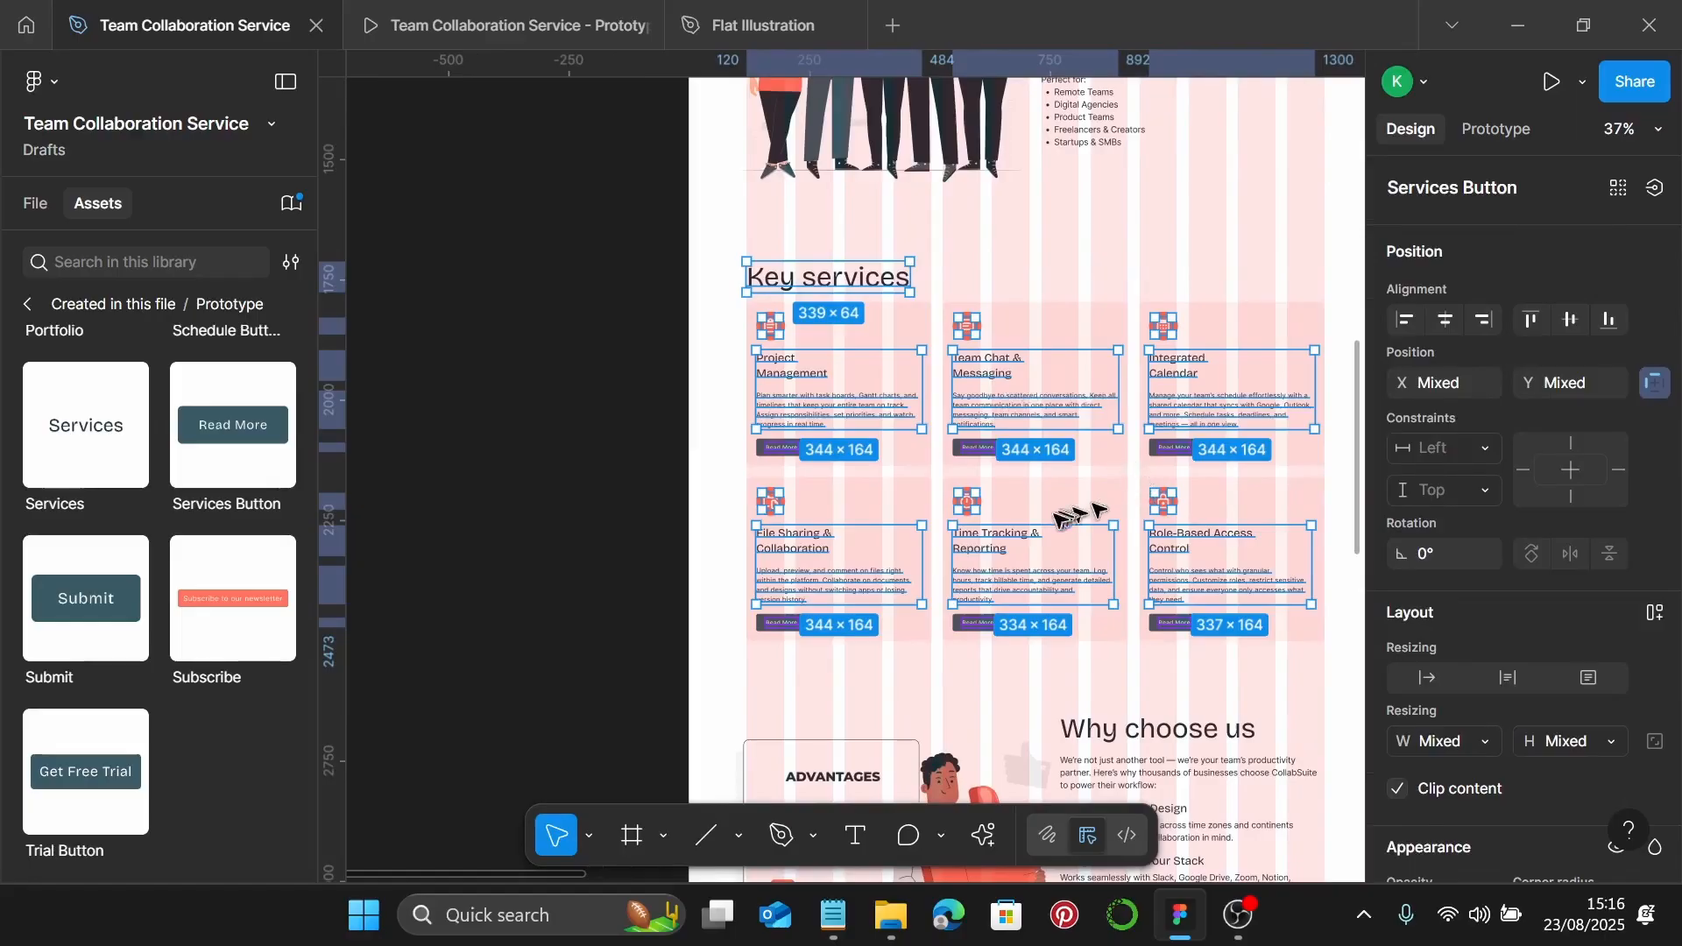
{"action": "key", "text": "shift+Return"}
{"action": "scroll", "coordinate": [1043, 552], "scroll_direction": "down", "scroll_amount": 3}
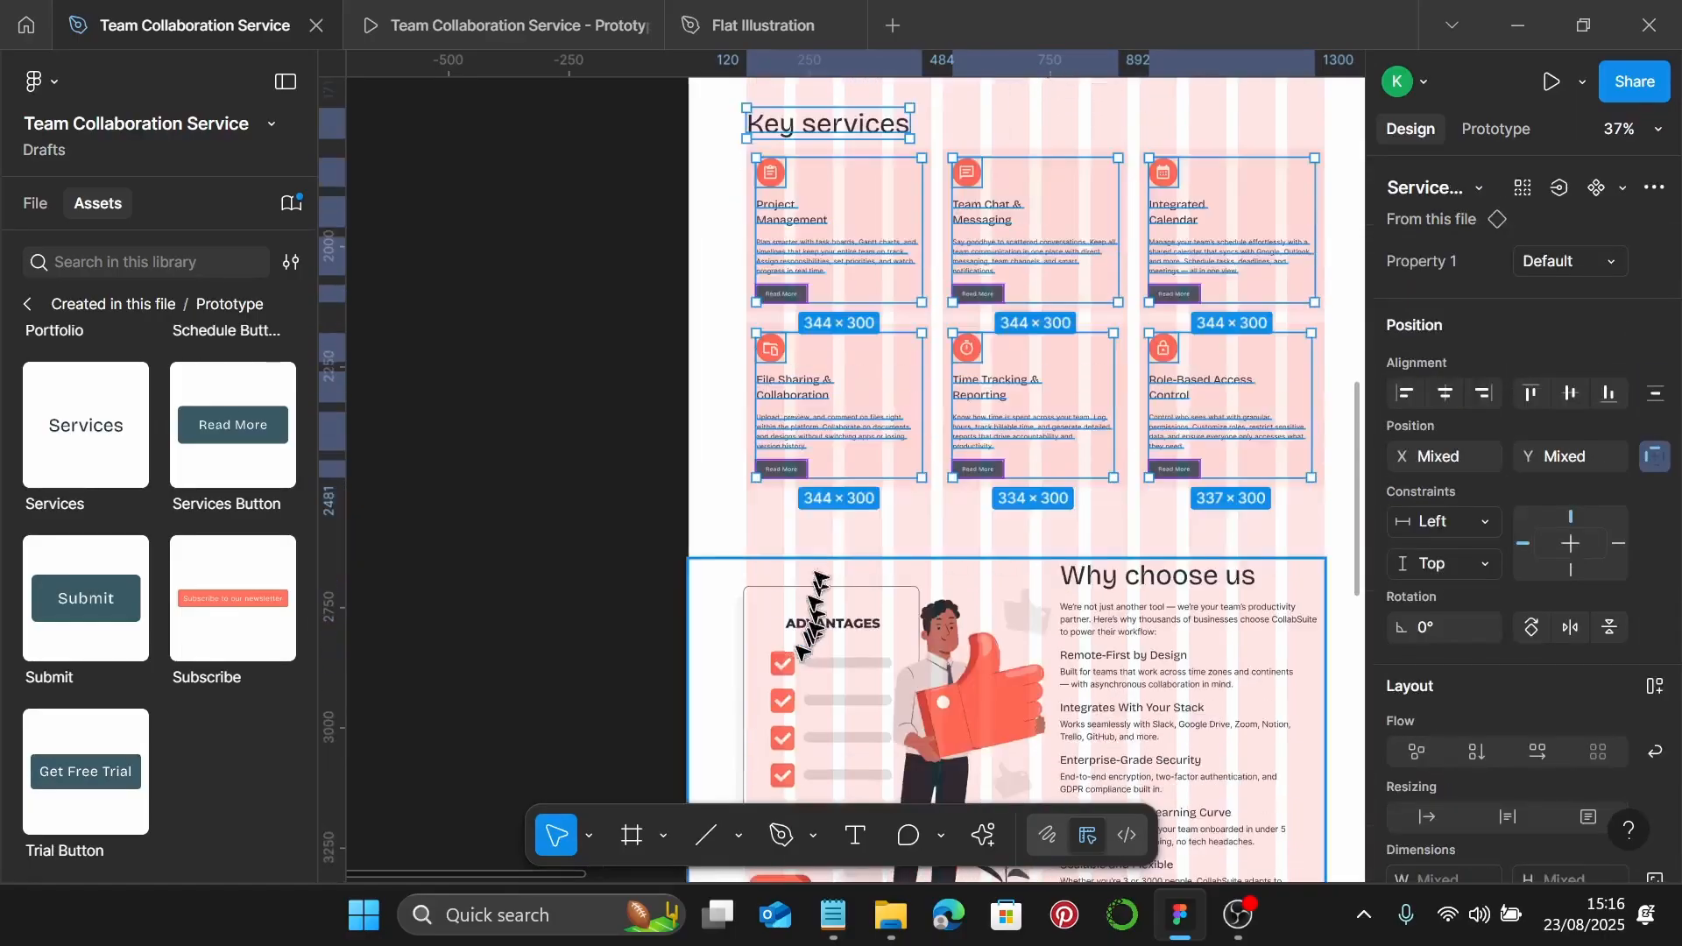
{"action": "left_click", "coordinate": [1182, 529]}
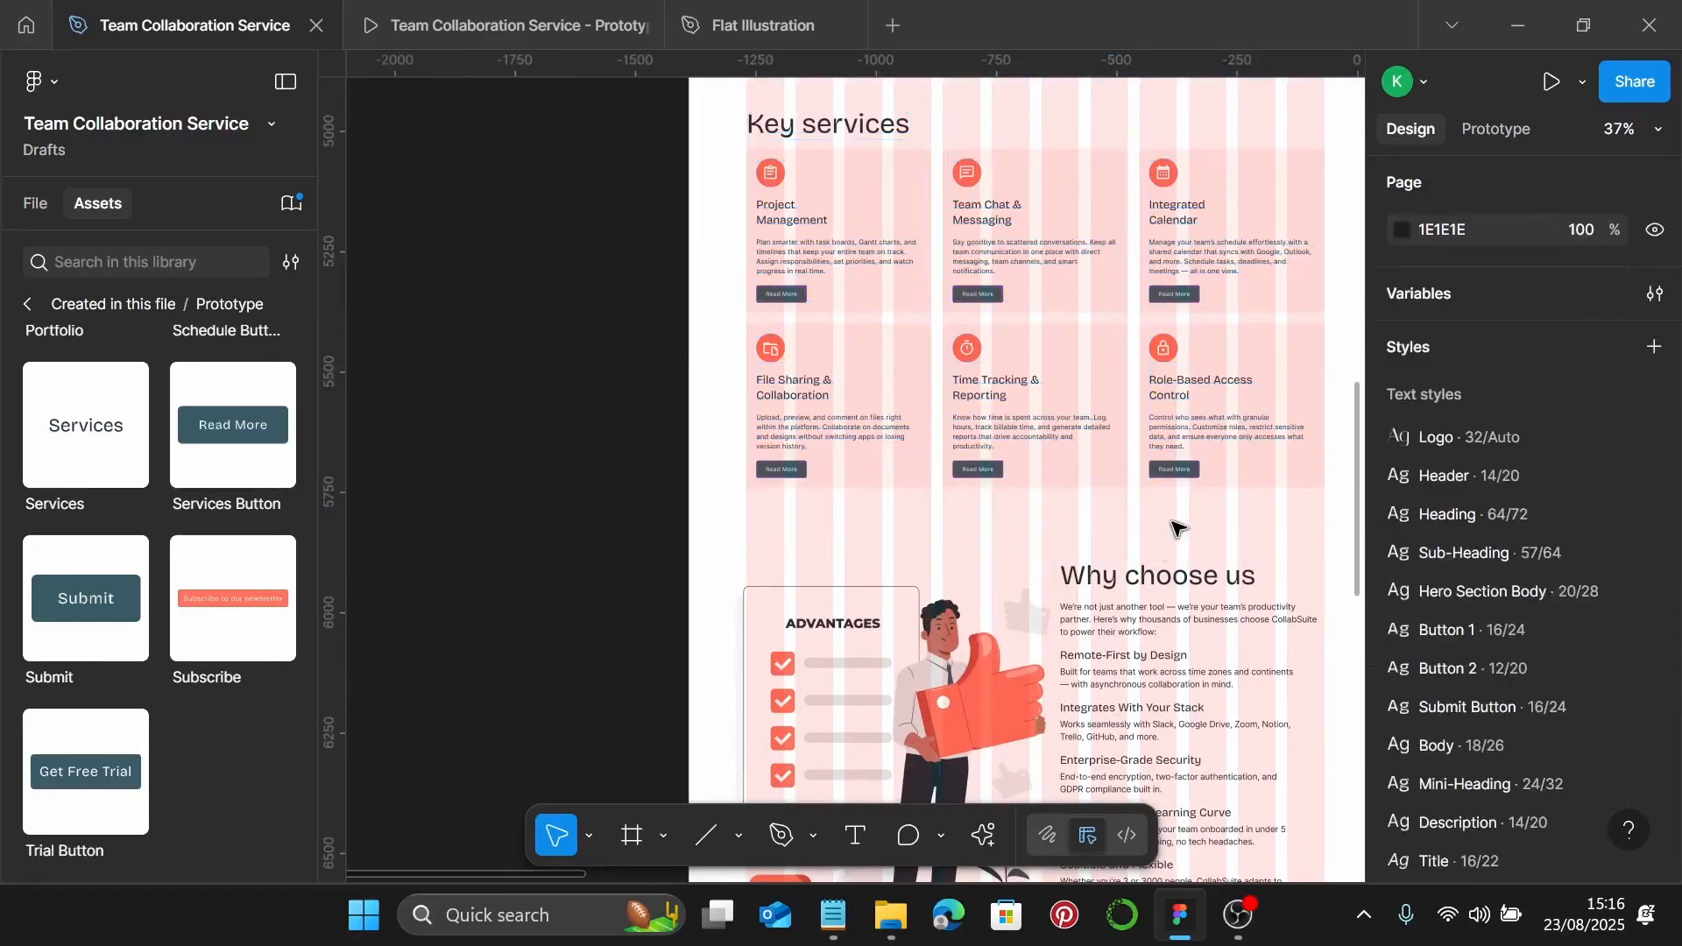
Switch to the prototype preview, go to the Home page and view its hero section
{"action": "left_click", "coordinate": [479, 24]}
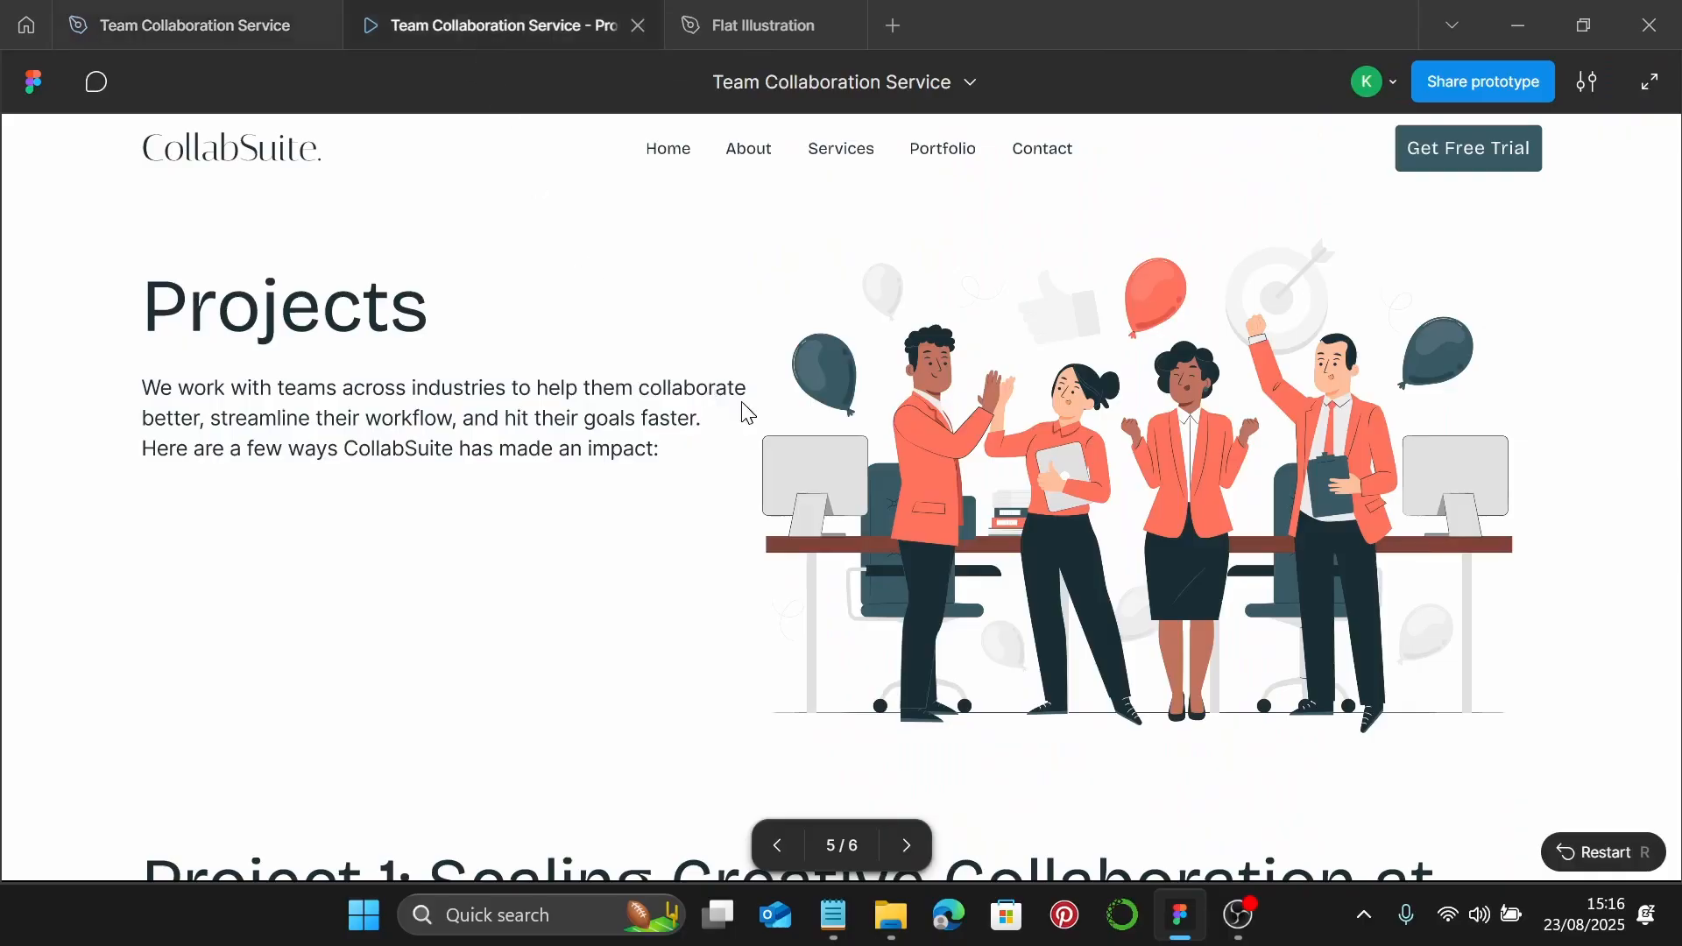
{"action": "left_click", "coordinate": [671, 157]}
{"action": "scroll", "coordinate": [684, 350], "scroll_direction": "down", "scroll_amount": 5}
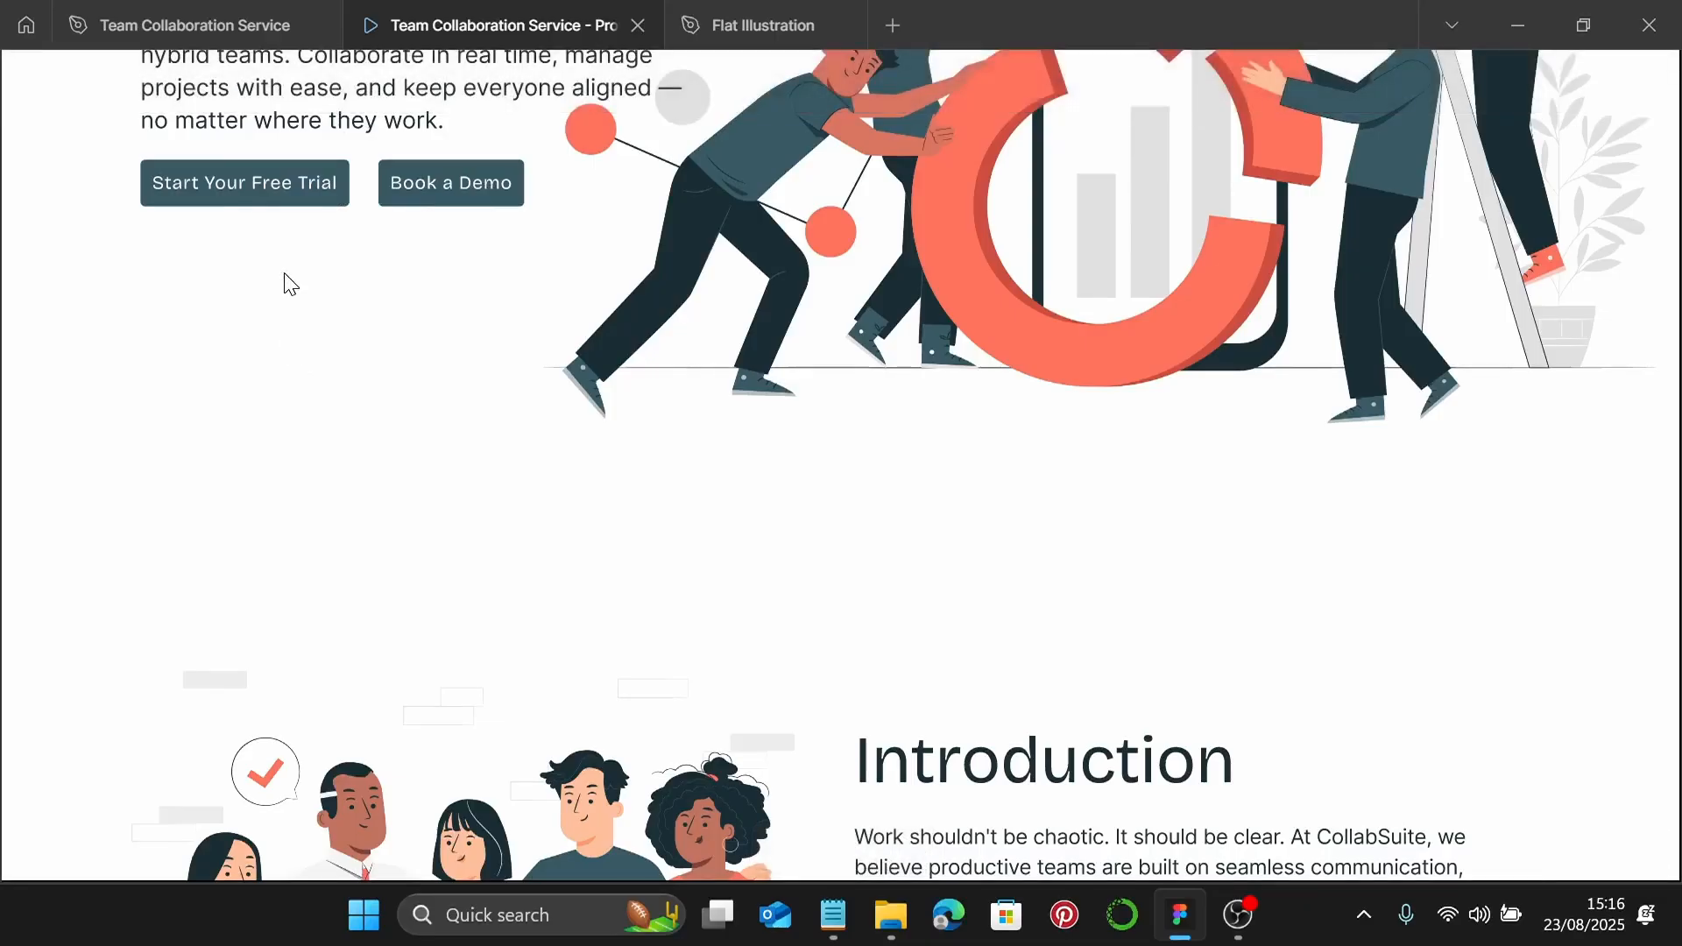
Return to the design file and review the components frame and the Homepage from its hero section to the Key services cards
{"action": "left_click", "coordinate": [233, 37]}
{"action": "scroll", "coordinate": [929, 277], "scroll_direction": "up", "scroll_amount": 10}
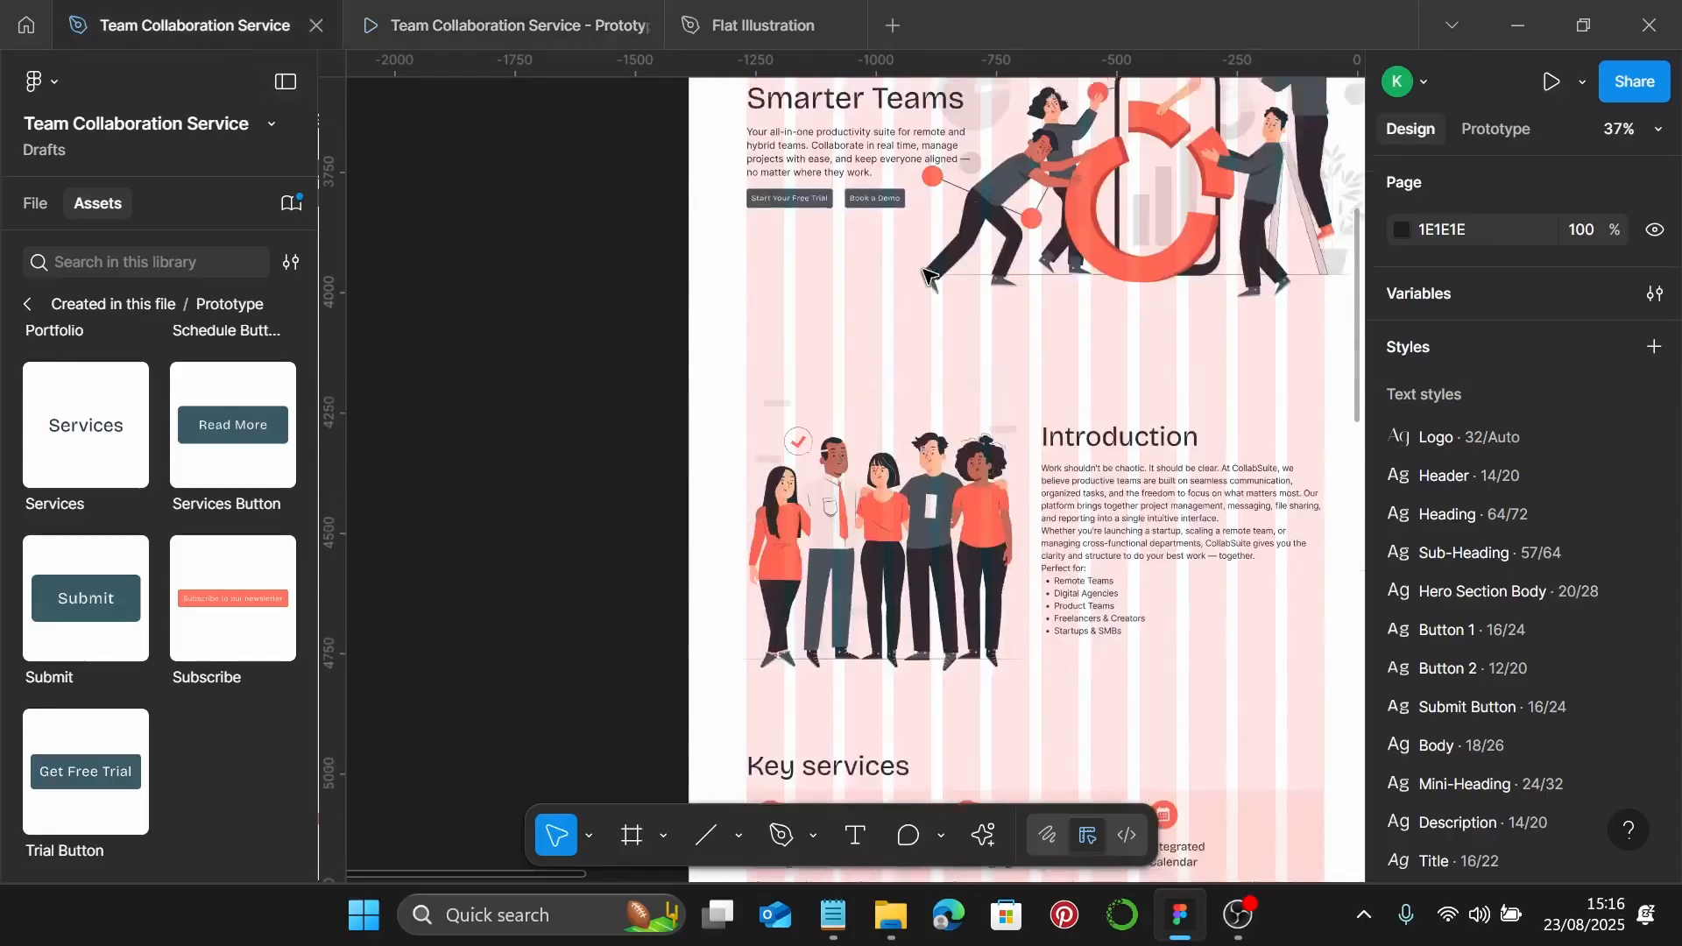
{"action": "scroll", "coordinate": [929, 277], "scroll_direction": "right", "scroll_amount": 15}
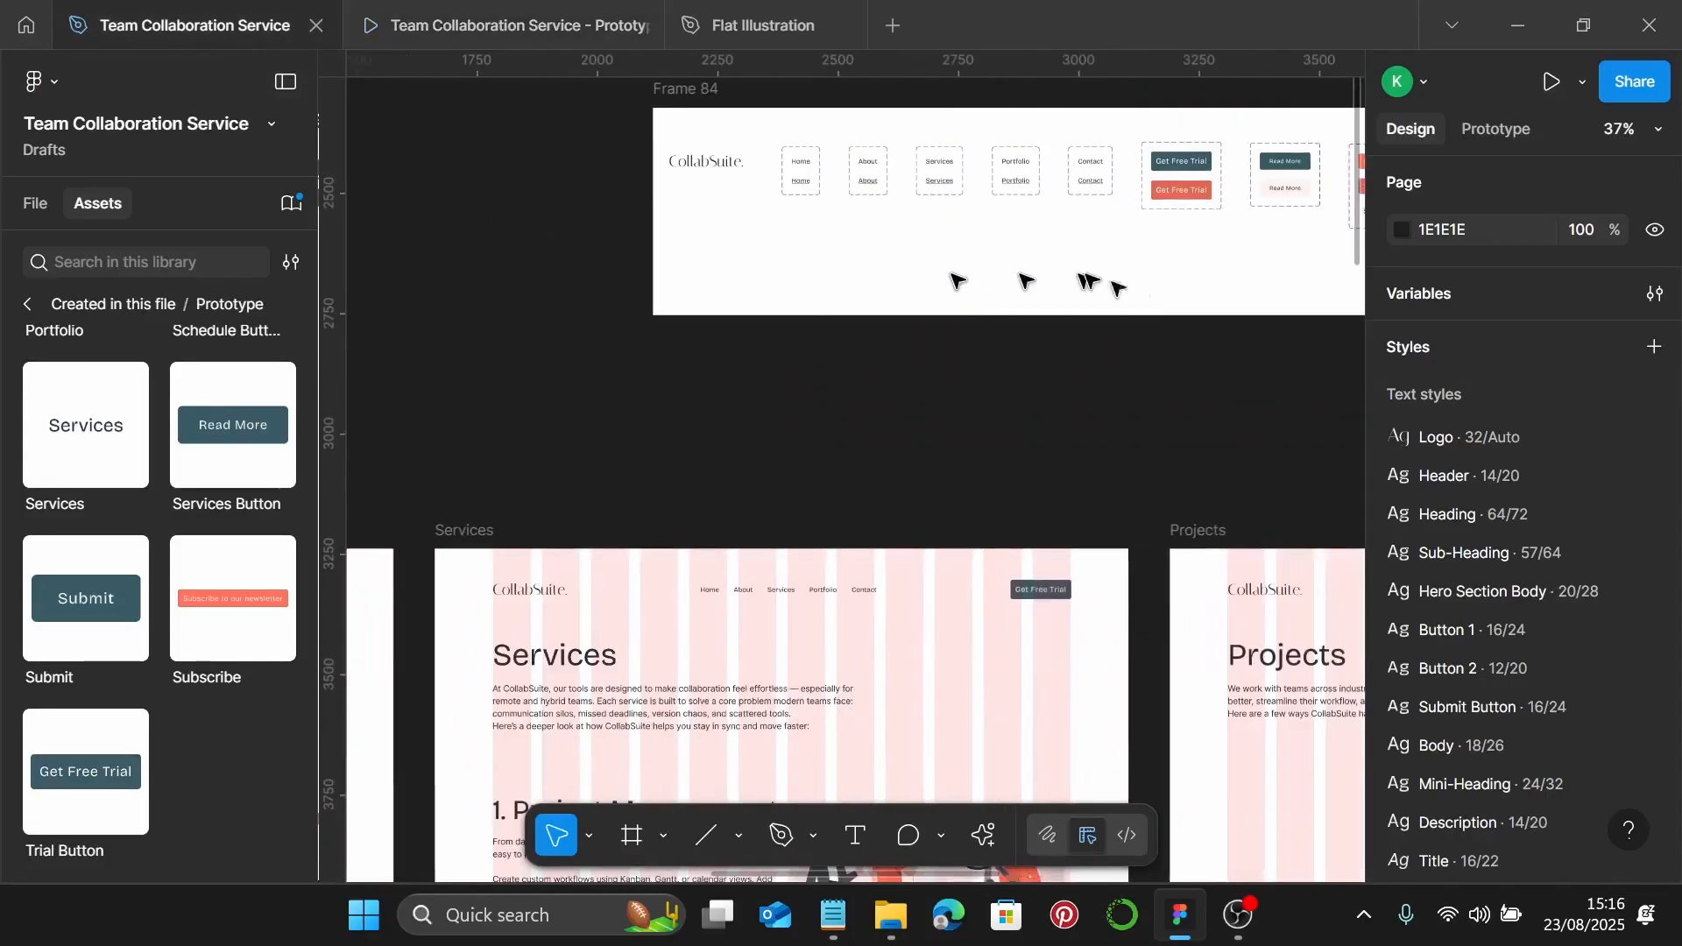
{"action": "scroll", "coordinate": [751, 244], "scroll_direction": "left", "scroll_amount": 12}
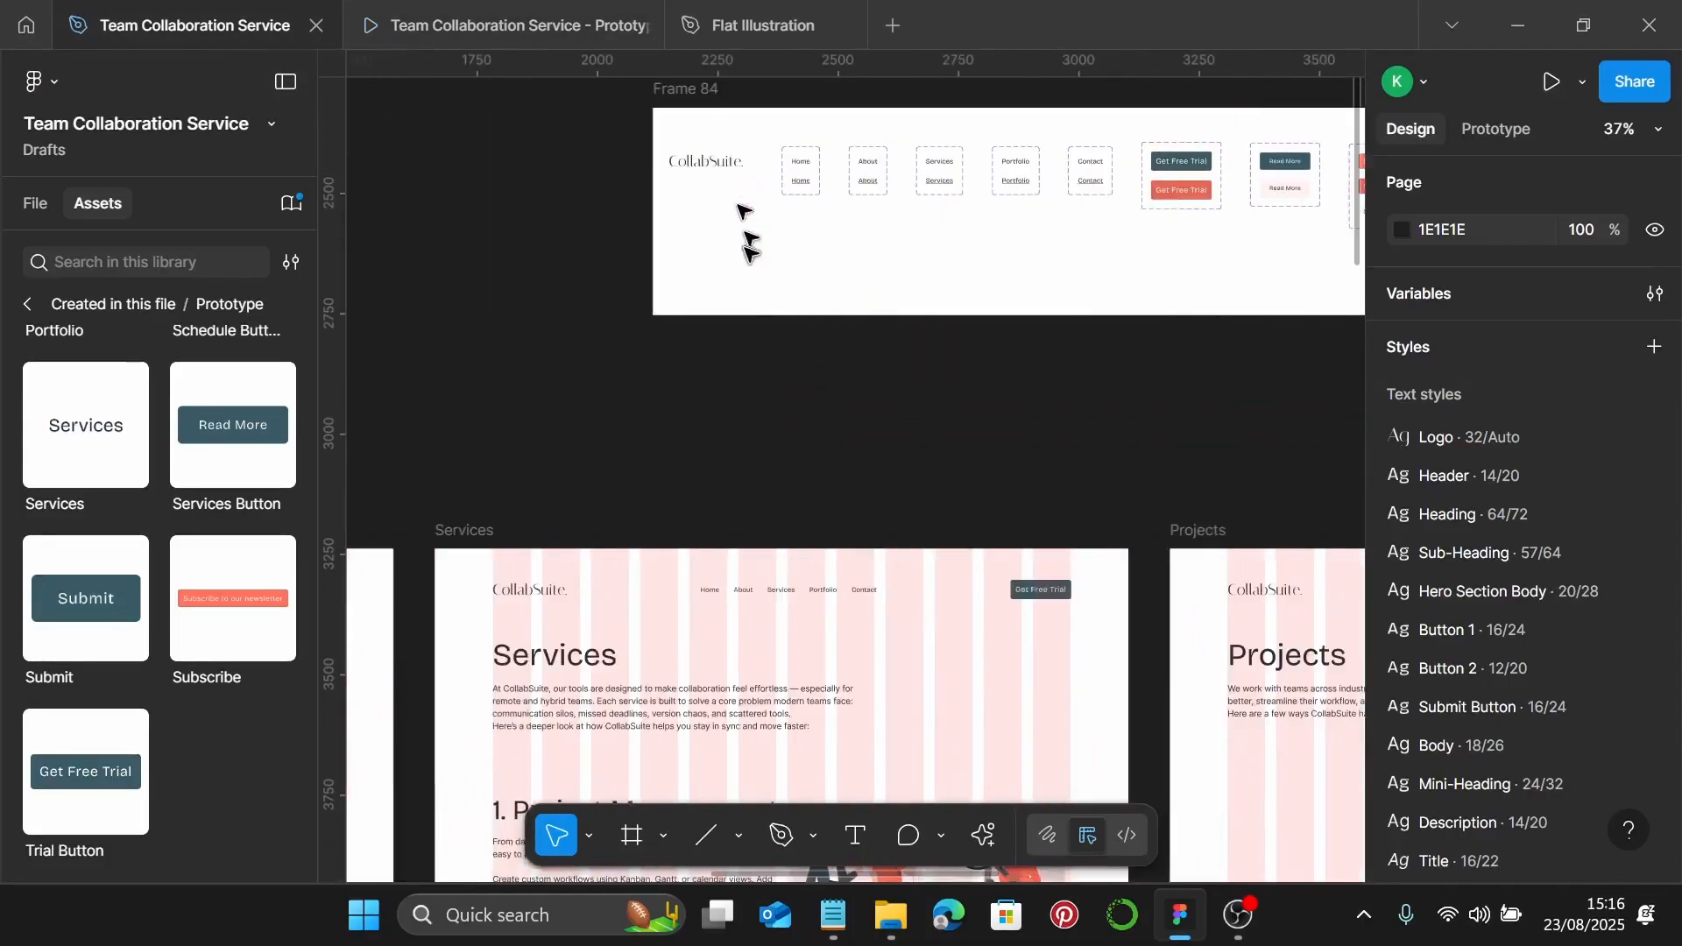
{"action": "scroll", "coordinate": [714, 510], "scroll_direction": "down", "scroll_amount": 3}
{"action": "scroll", "coordinate": [719, 506], "scroll_direction": "left", "scroll_amount": 9}
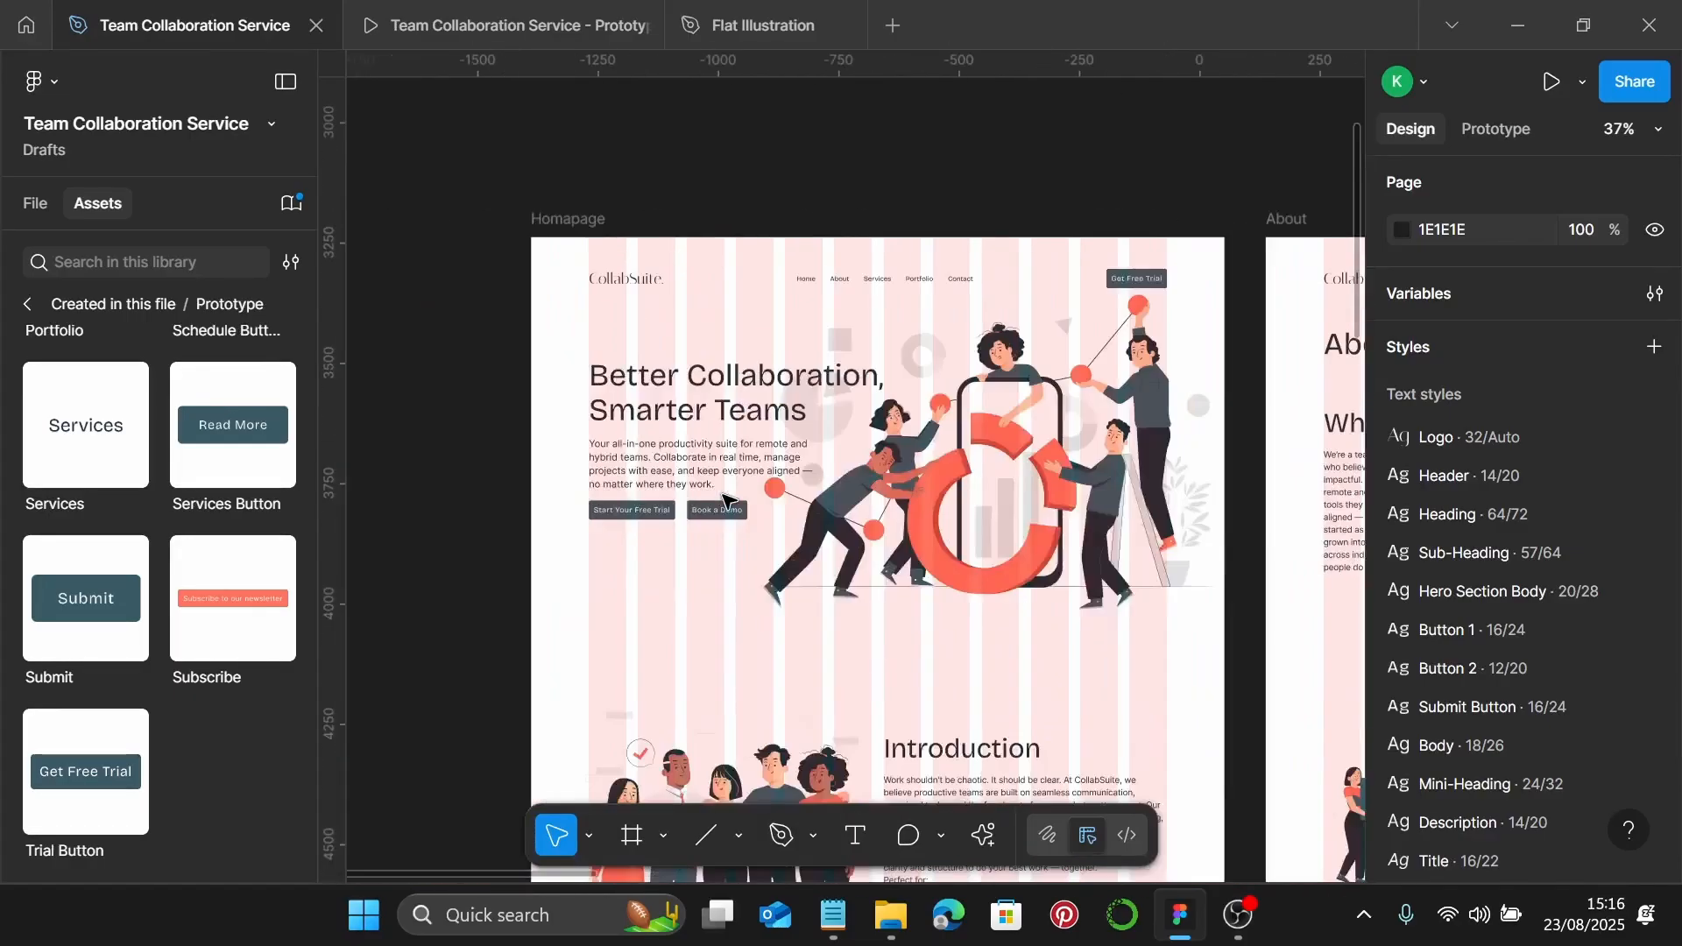
{"action": "scroll", "coordinate": [726, 501], "scroll_direction": "down", "scroll_amount": 3}
{"action": "scroll", "coordinate": [724, 501], "scroll_direction": "down", "scroll_amount": 5}
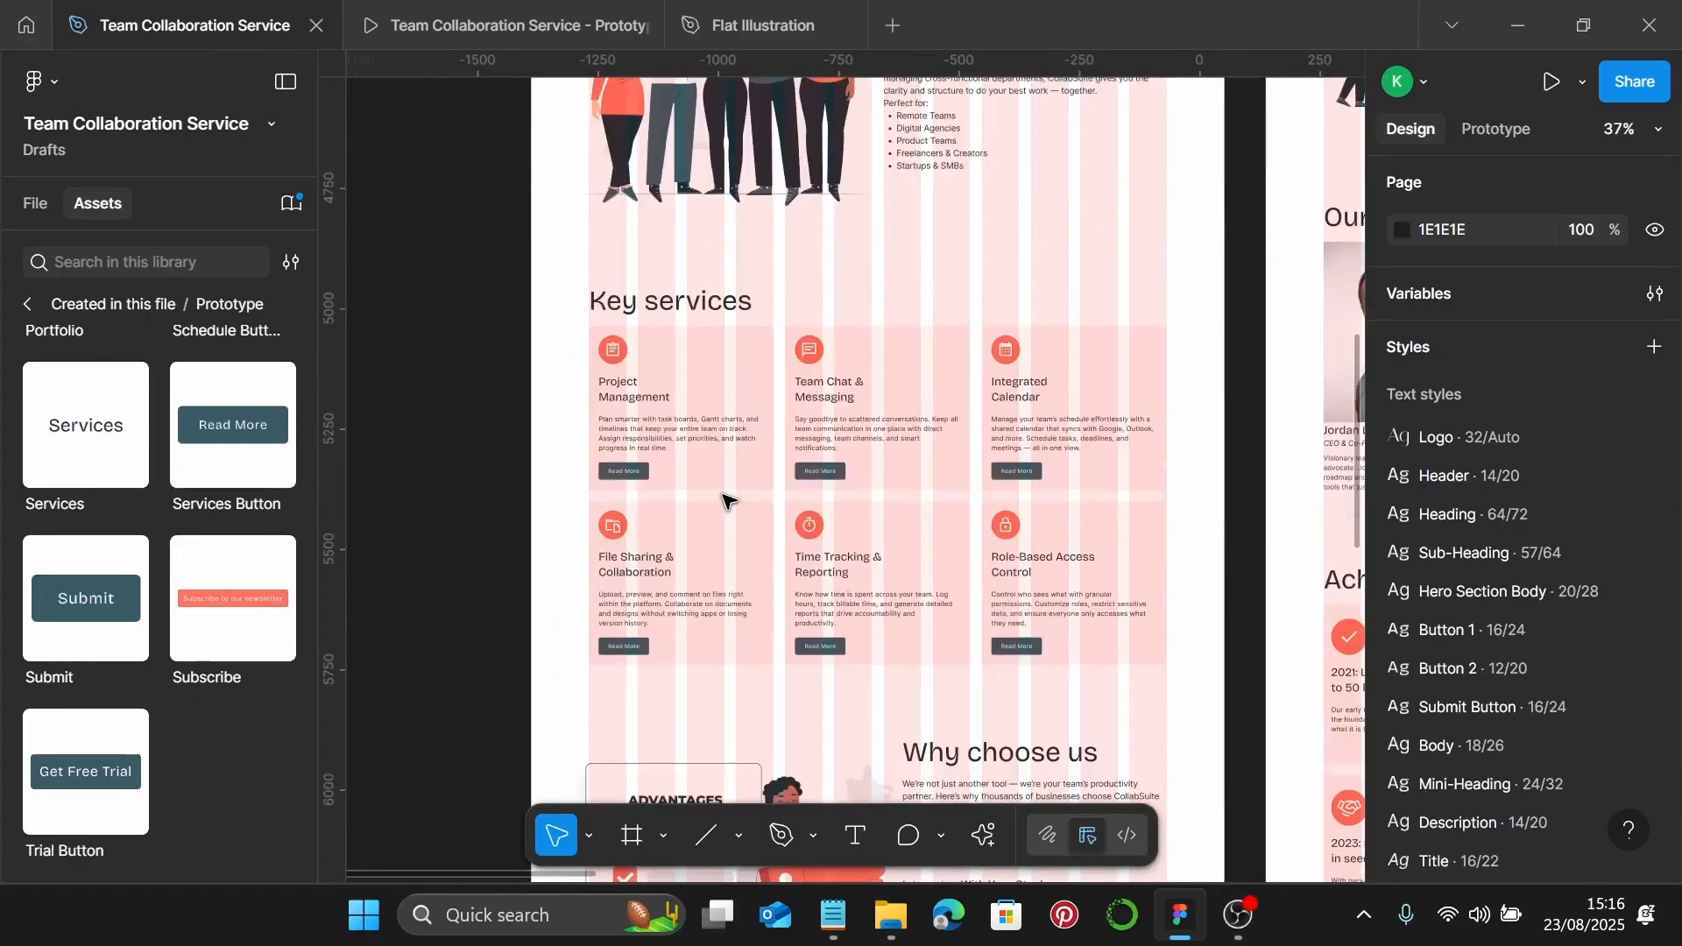
{"action": "scroll", "coordinate": [723, 500], "scroll_direction": "up", "scroll_amount": 7}
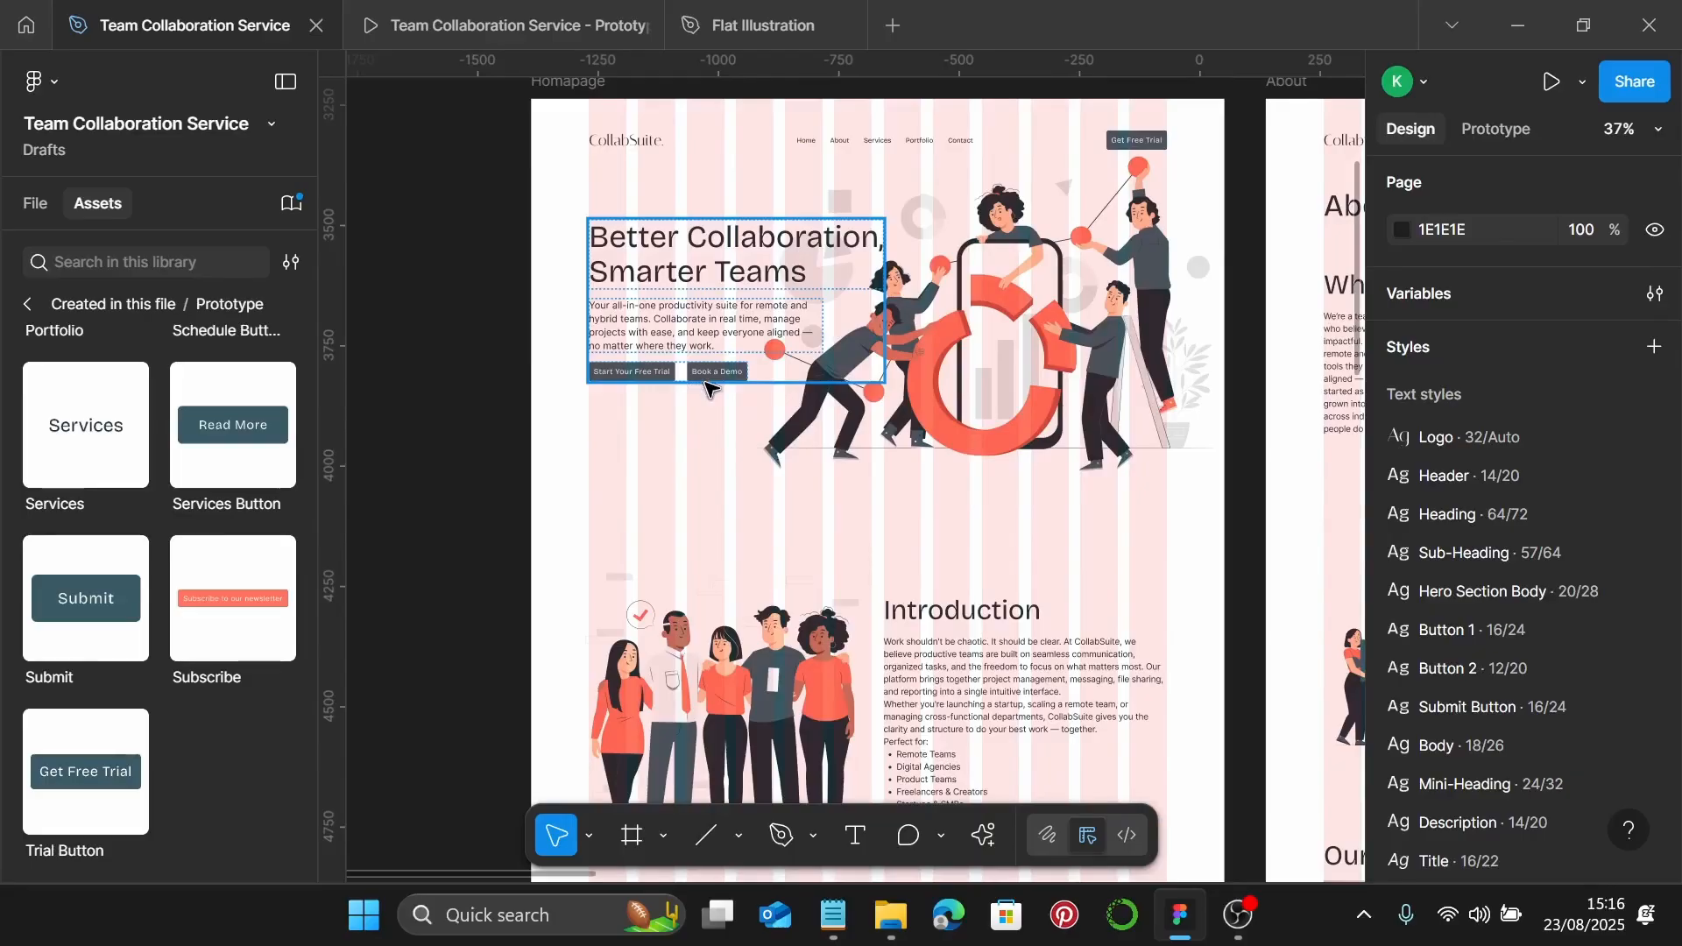
{"action": "scroll", "coordinate": [710, 389], "scroll_direction": "down", "scroll_amount": 1}
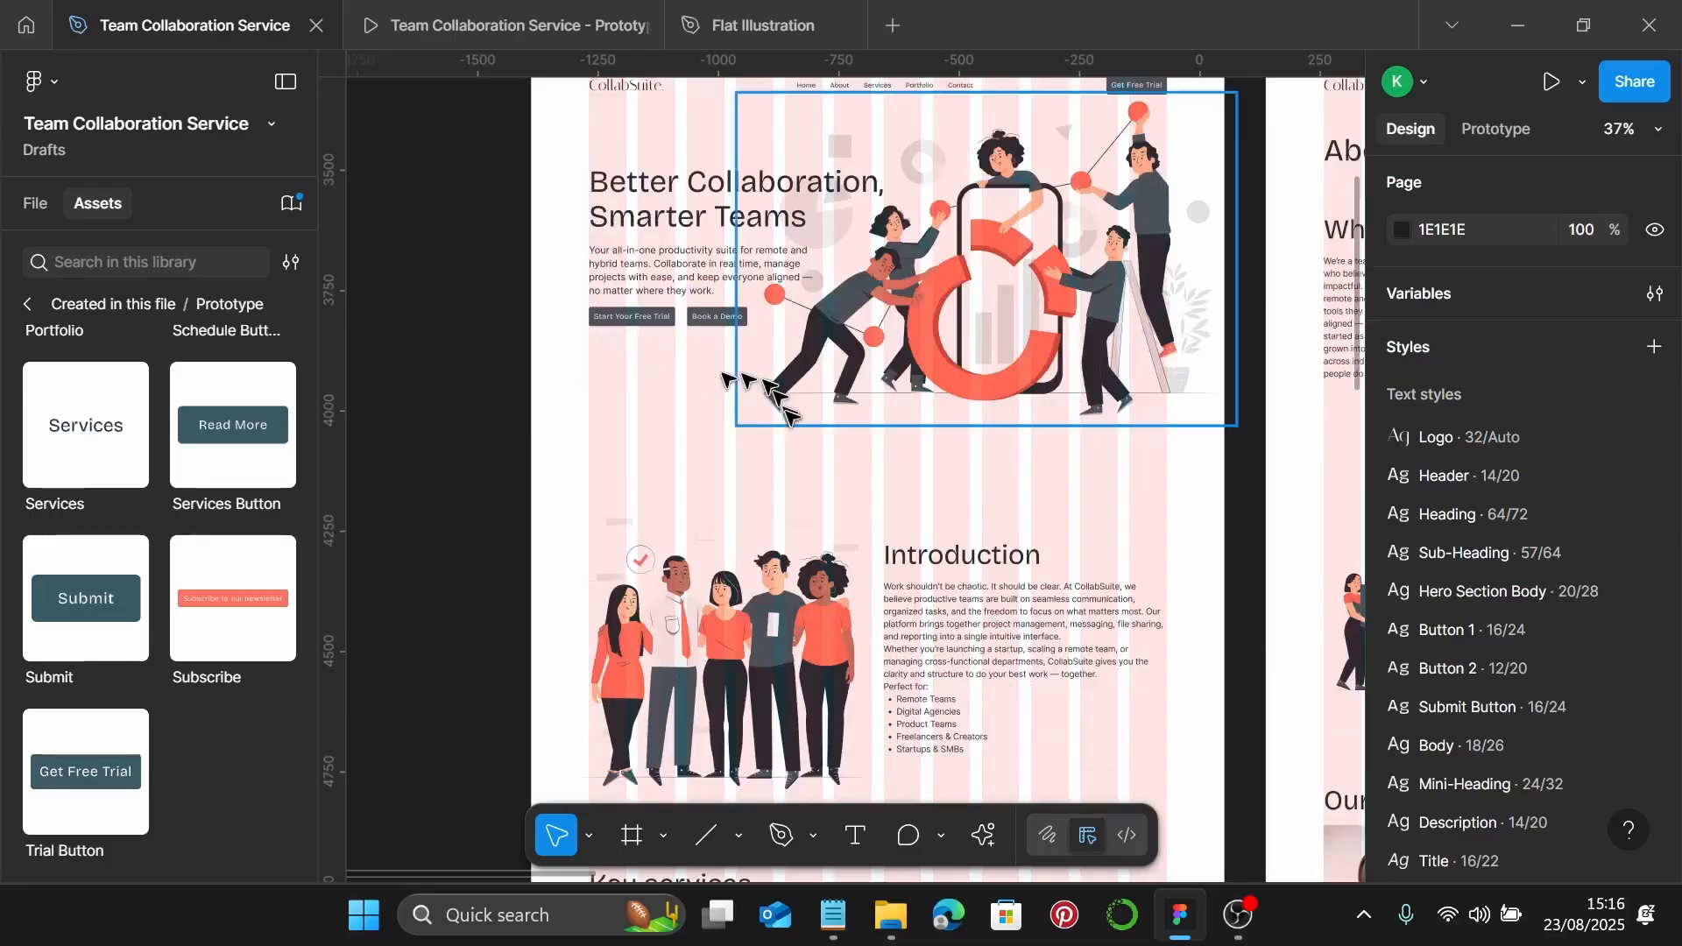
{"action": "scroll", "coordinate": [736, 386], "scroll_direction": "down", "scroll_amount": 14}
{"action": "scroll", "coordinate": [859, 429], "scroll_direction": "up", "scroll_amount": 1}
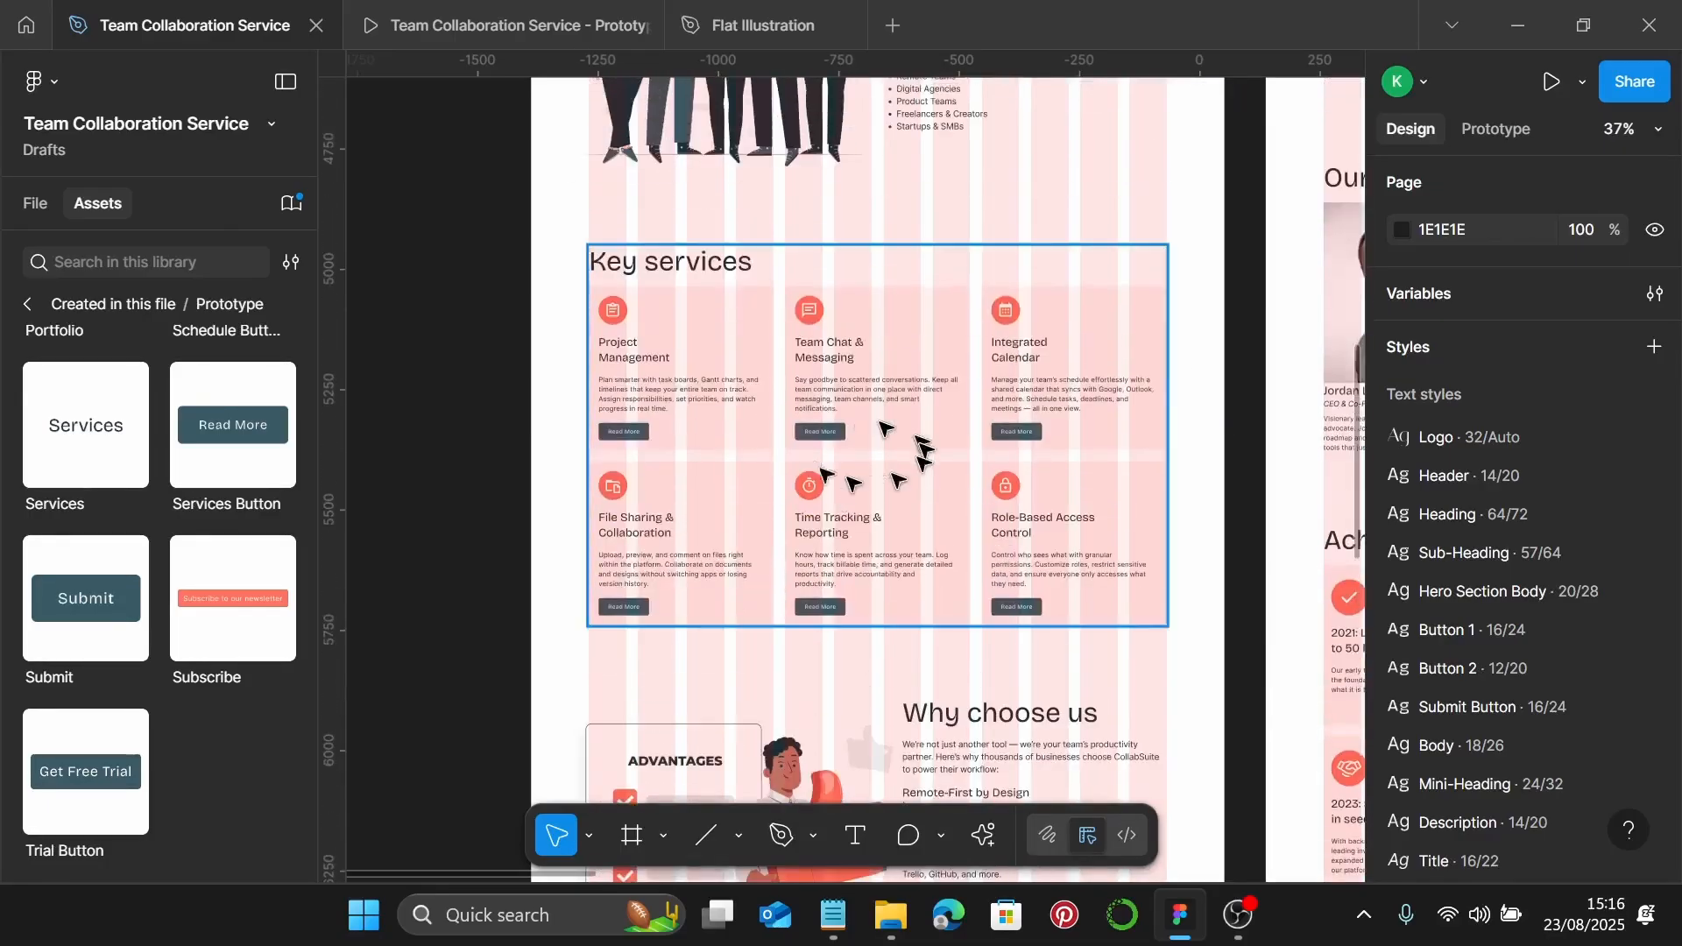
In the preview, test the Key services Read More buttons, follow the Integrated Calendar one to Services, and return to the Home page
{"action": "left_click", "coordinate": [526, 16]}
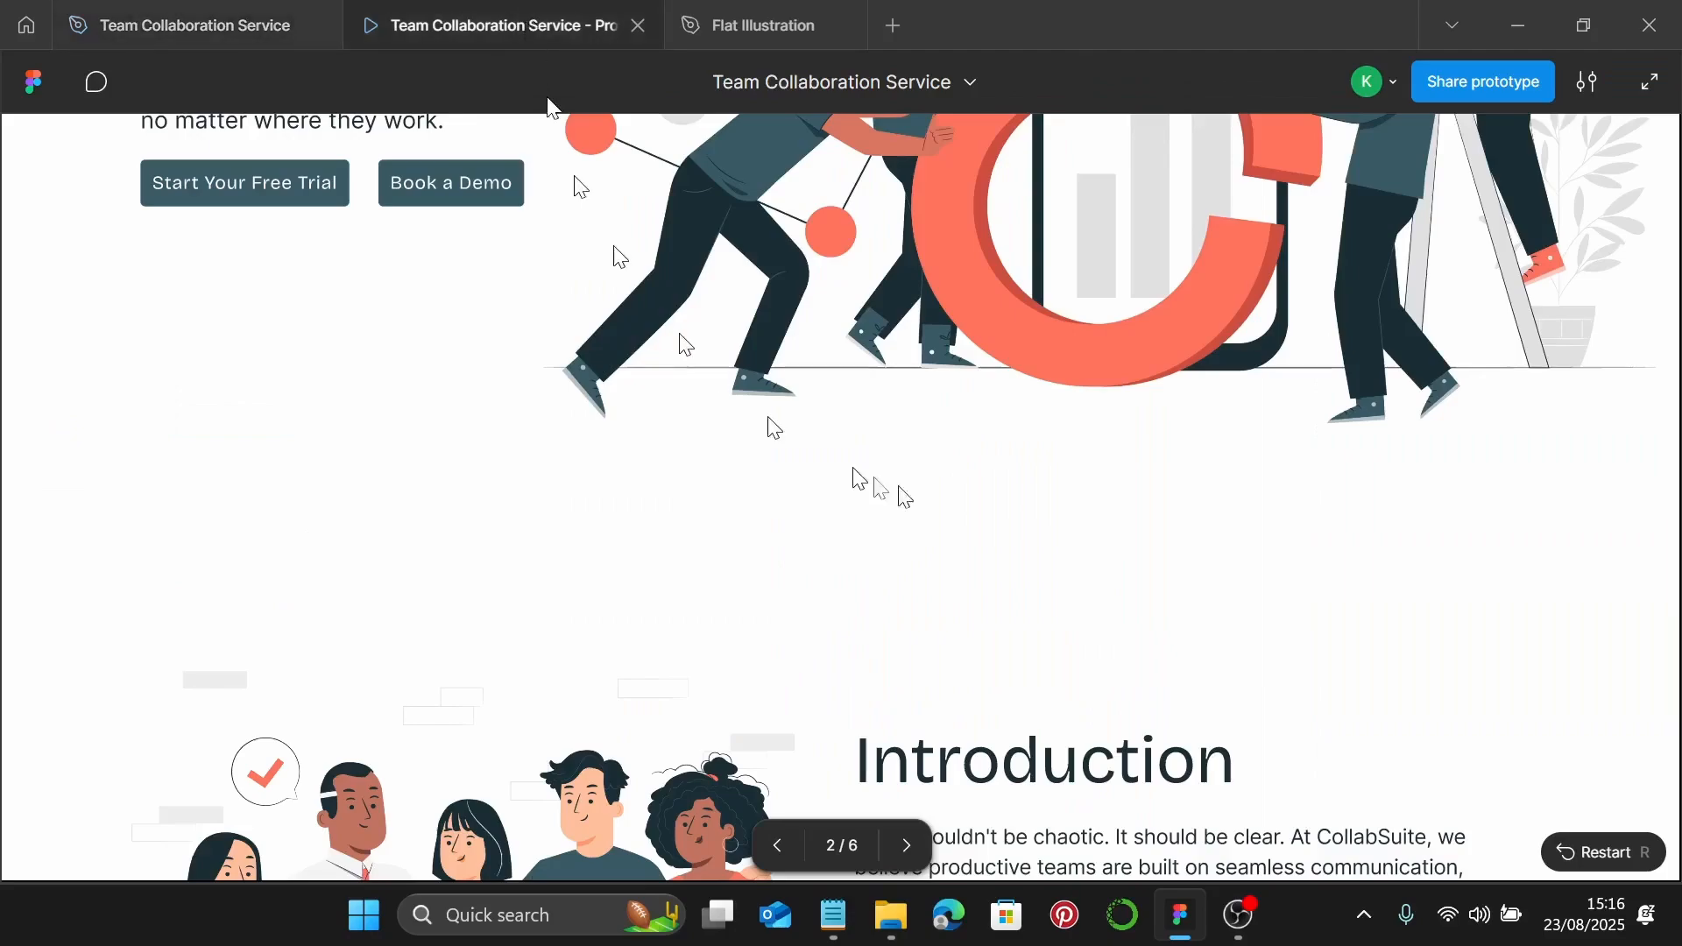
{"action": "scroll", "coordinate": [953, 492], "scroll_direction": "down", "scroll_amount": 4}
{"action": "scroll", "coordinate": [956, 487], "scroll_direction": "up", "scroll_amount": 3}
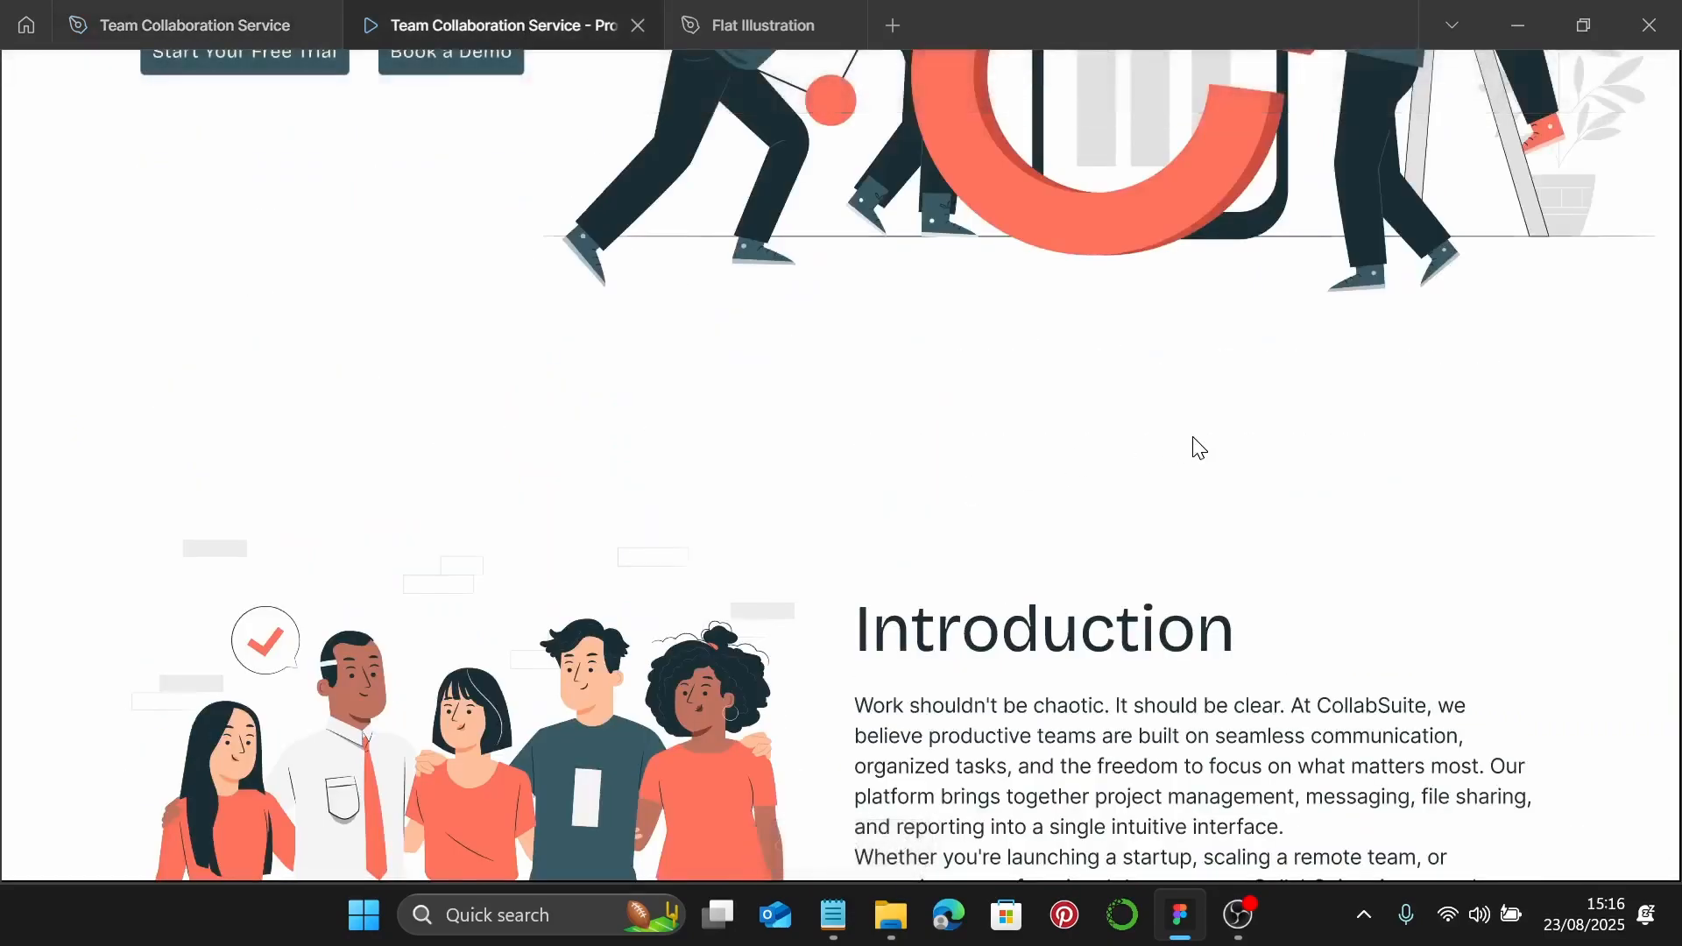
{"action": "scroll", "coordinate": [1197, 448], "scroll_direction": "down", "scroll_amount": 10}
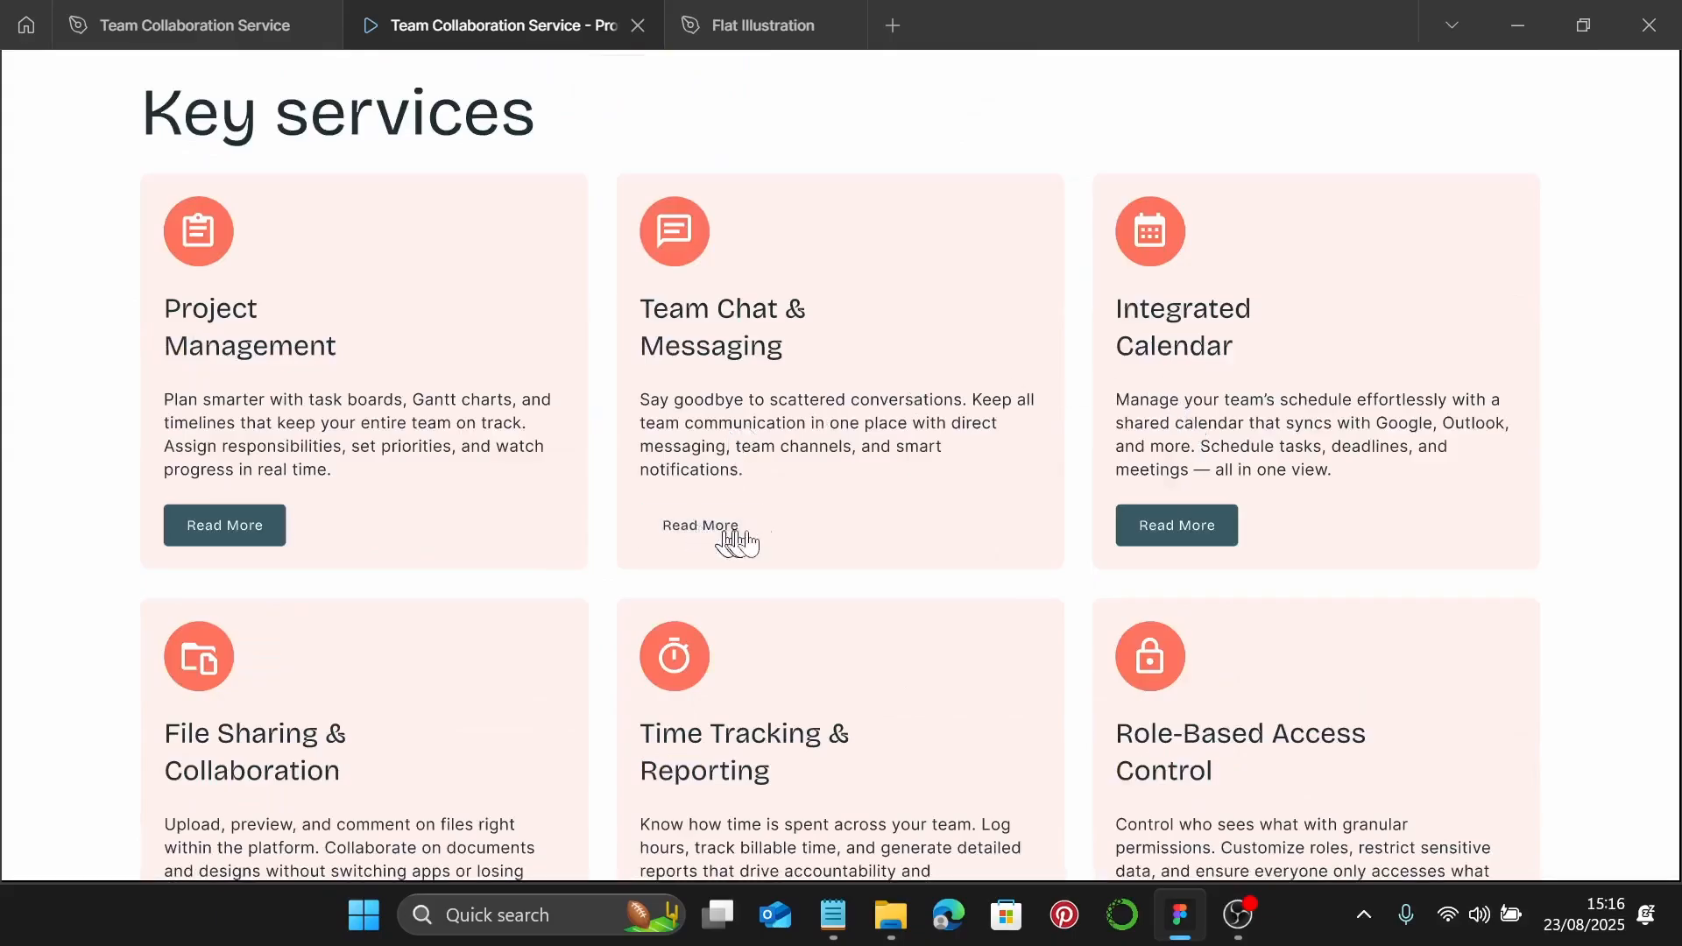
{"action": "left_click", "coordinate": [1210, 536]}
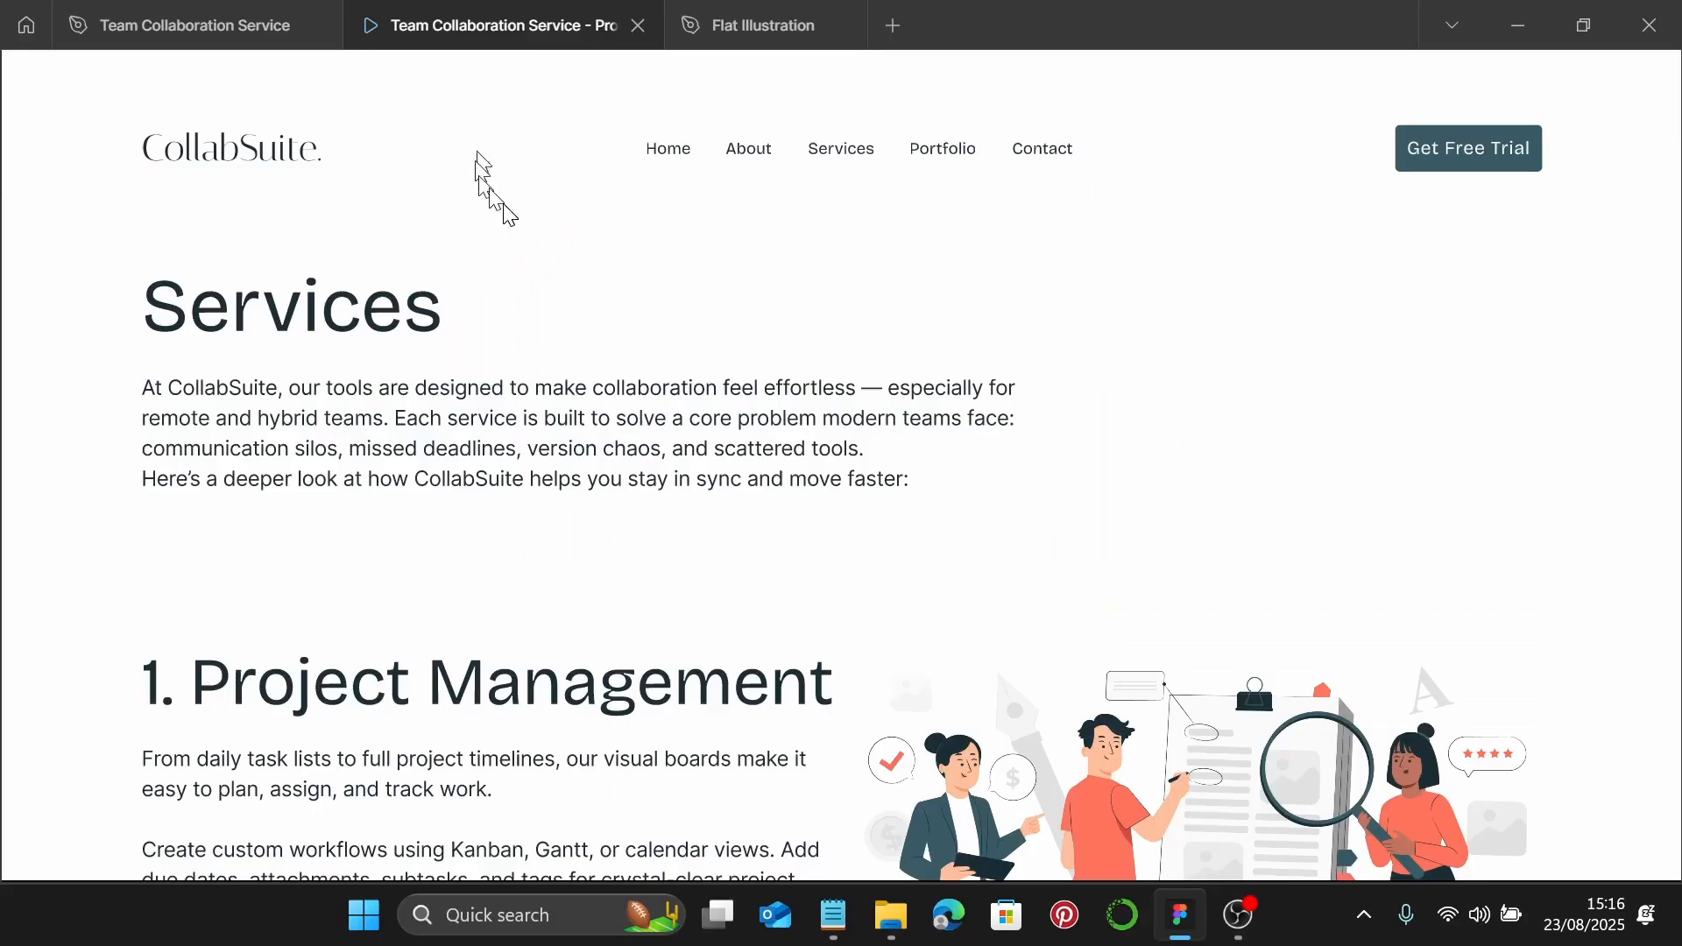
{"action": "left_click", "coordinate": [681, 145]}
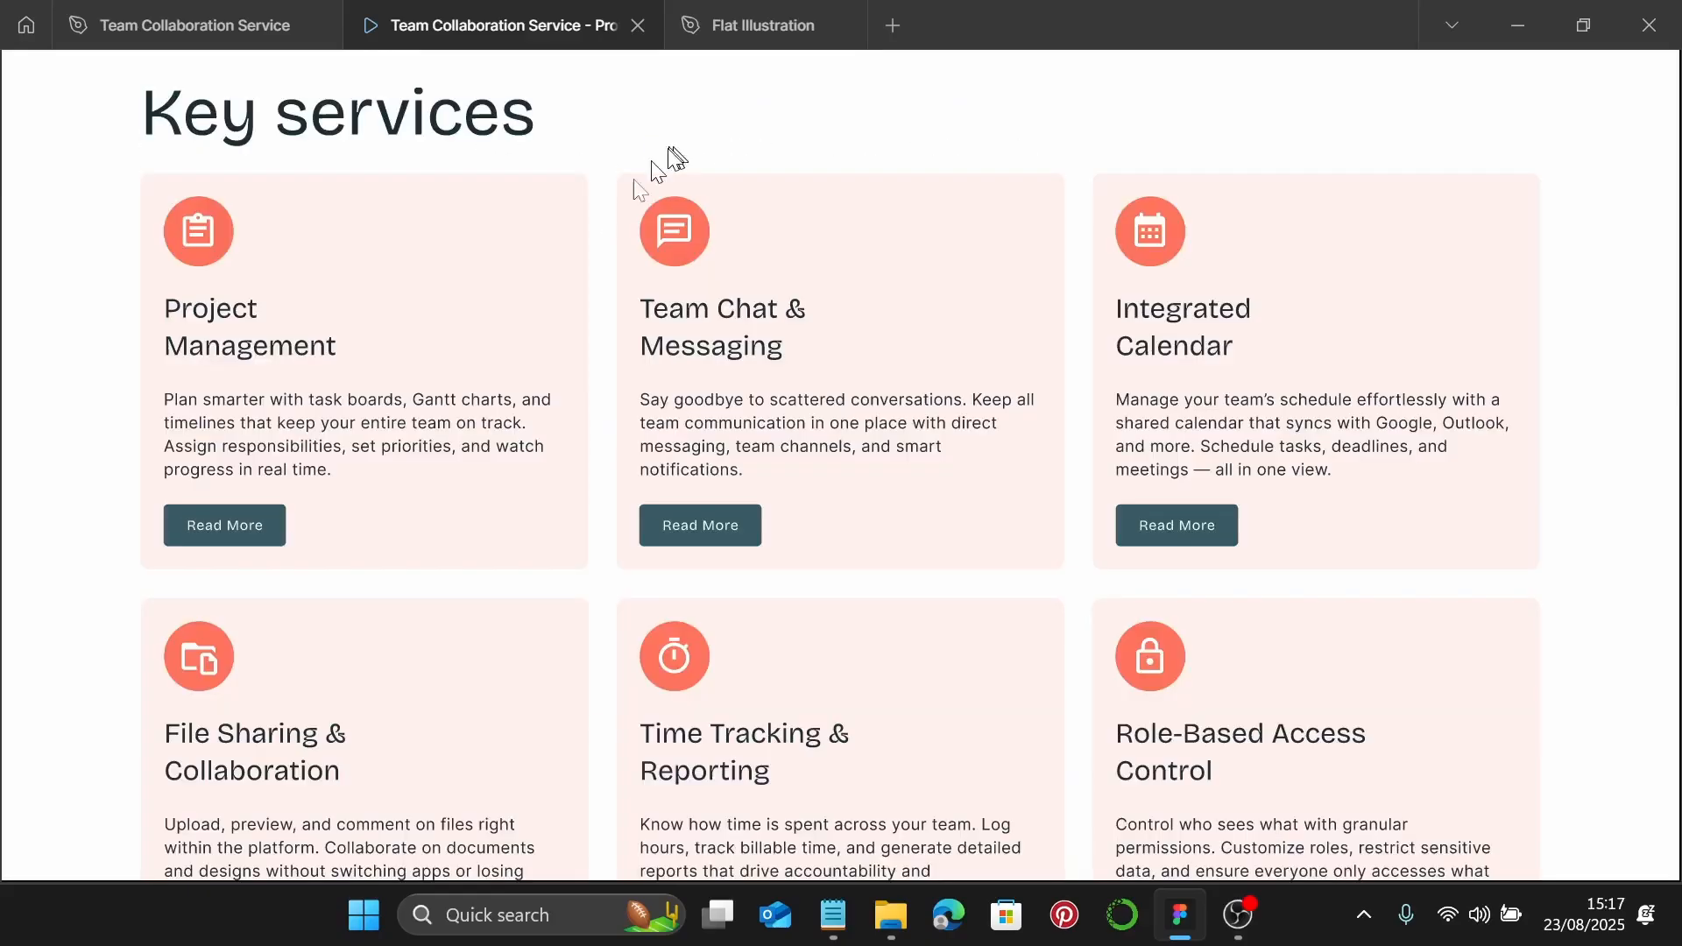
{"action": "scroll", "coordinate": [230, 499], "scroll_direction": "down", "scroll_amount": 5}
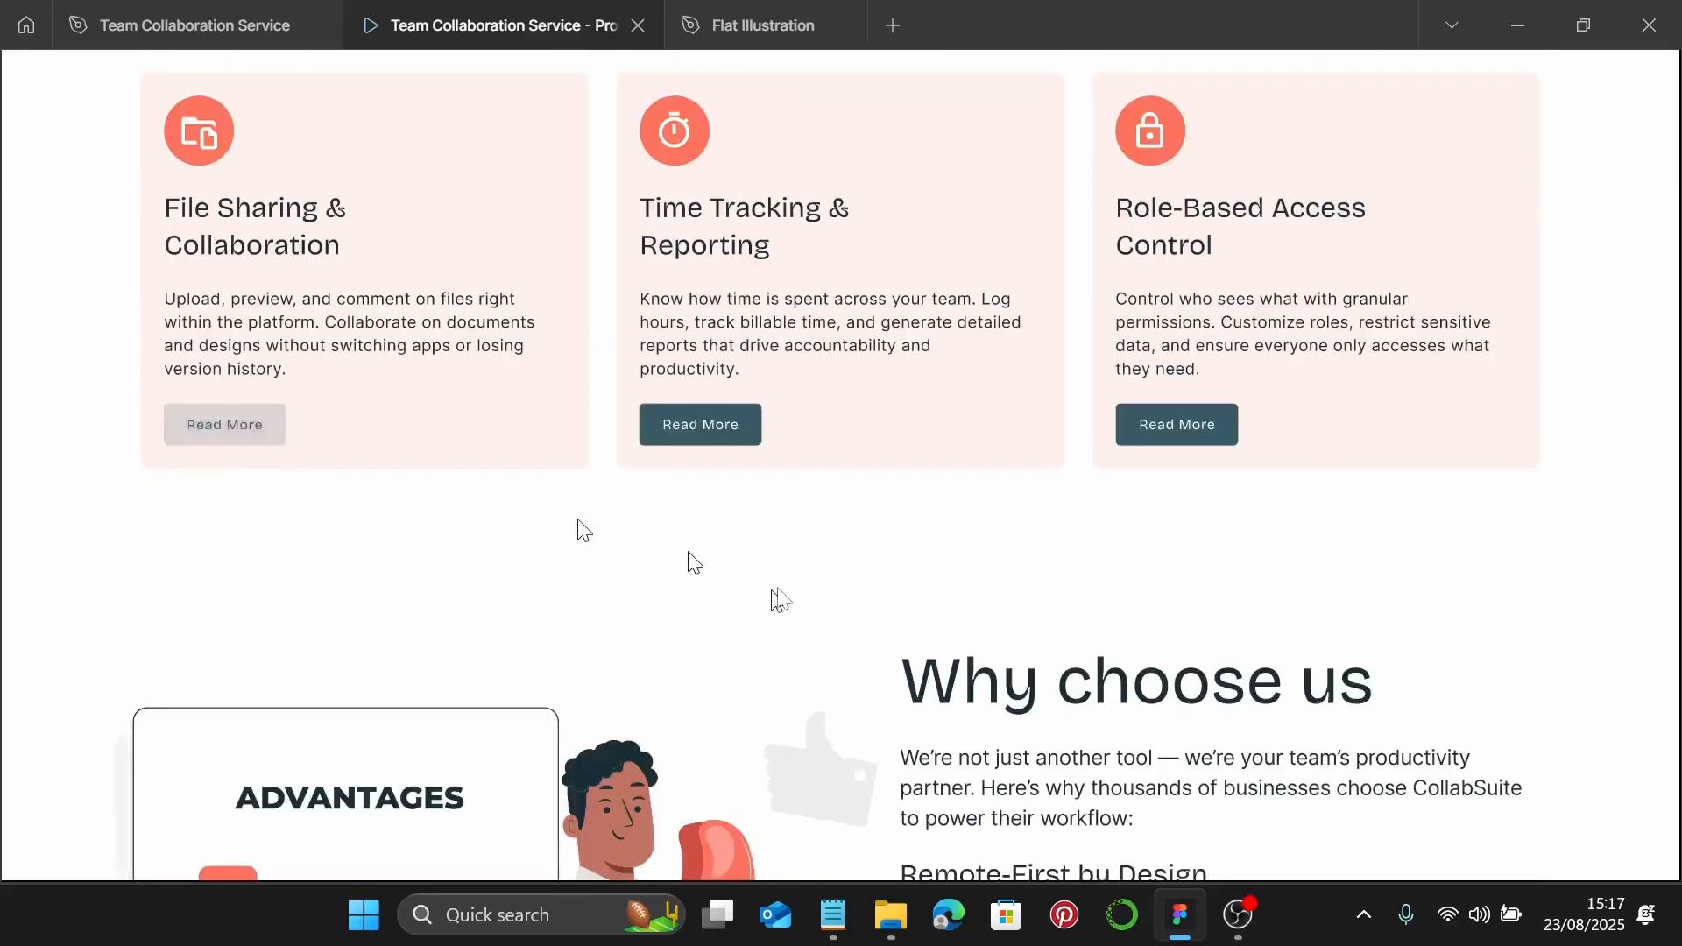
Back in the design file, place a Subscribe instance in the Homepage footer below the social icons and cut it for reuse
{"action": "left_click", "coordinate": [124, 13]}
{"action": "scroll", "coordinate": [823, 351], "scroll_direction": "up", "scroll_amount": 5}
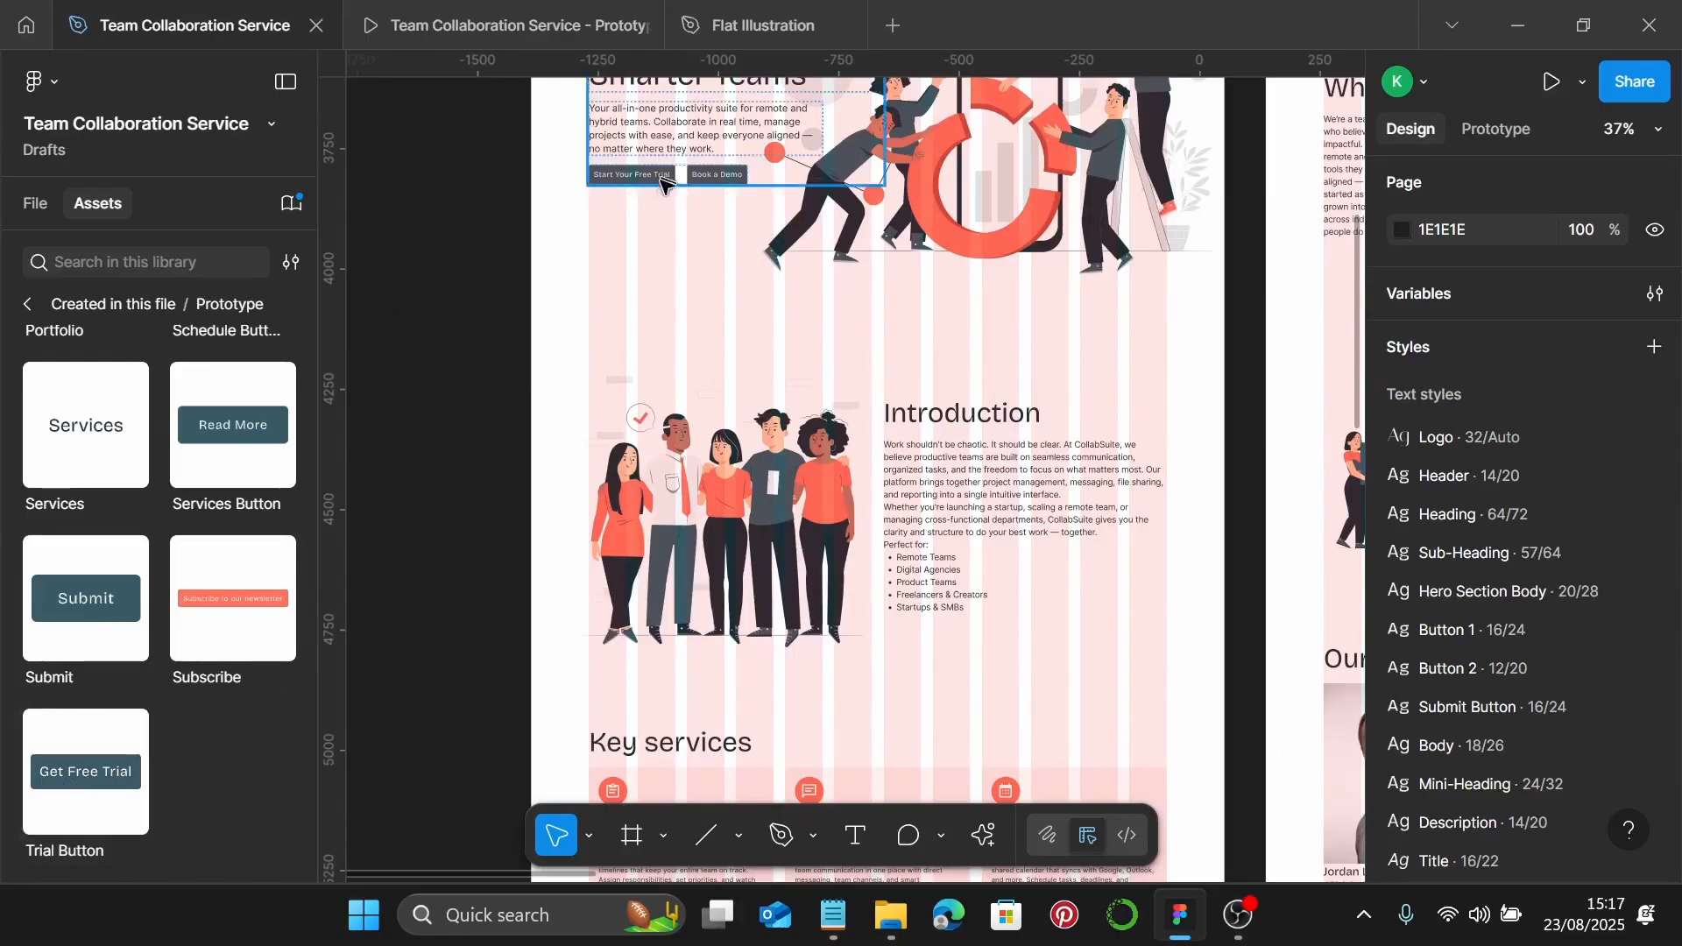
{"action": "scroll", "coordinate": [868, 361], "scroll_direction": "down", "scroll_amount": 6}
{"action": "scroll", "coordinate": [873, 362], "scroll_direction": "down", "scroll_amount": 10}
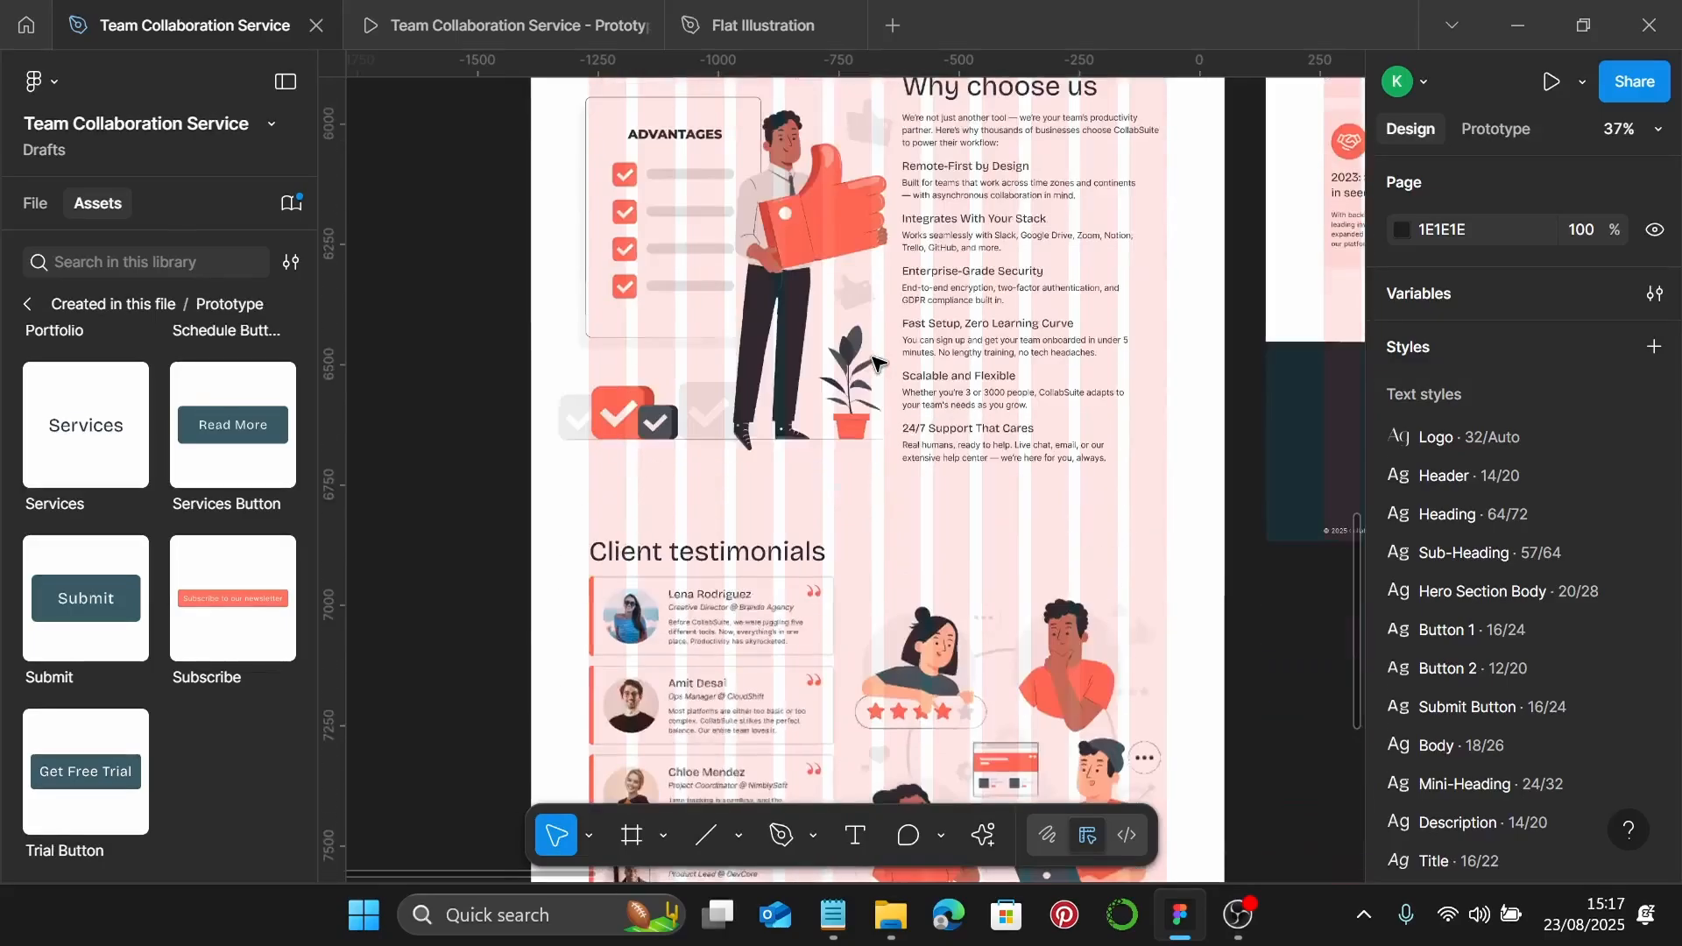
{"action": "scroll", "coordinate": [874, 362], "scroll_direction": "down", "scroll_amount": 3}
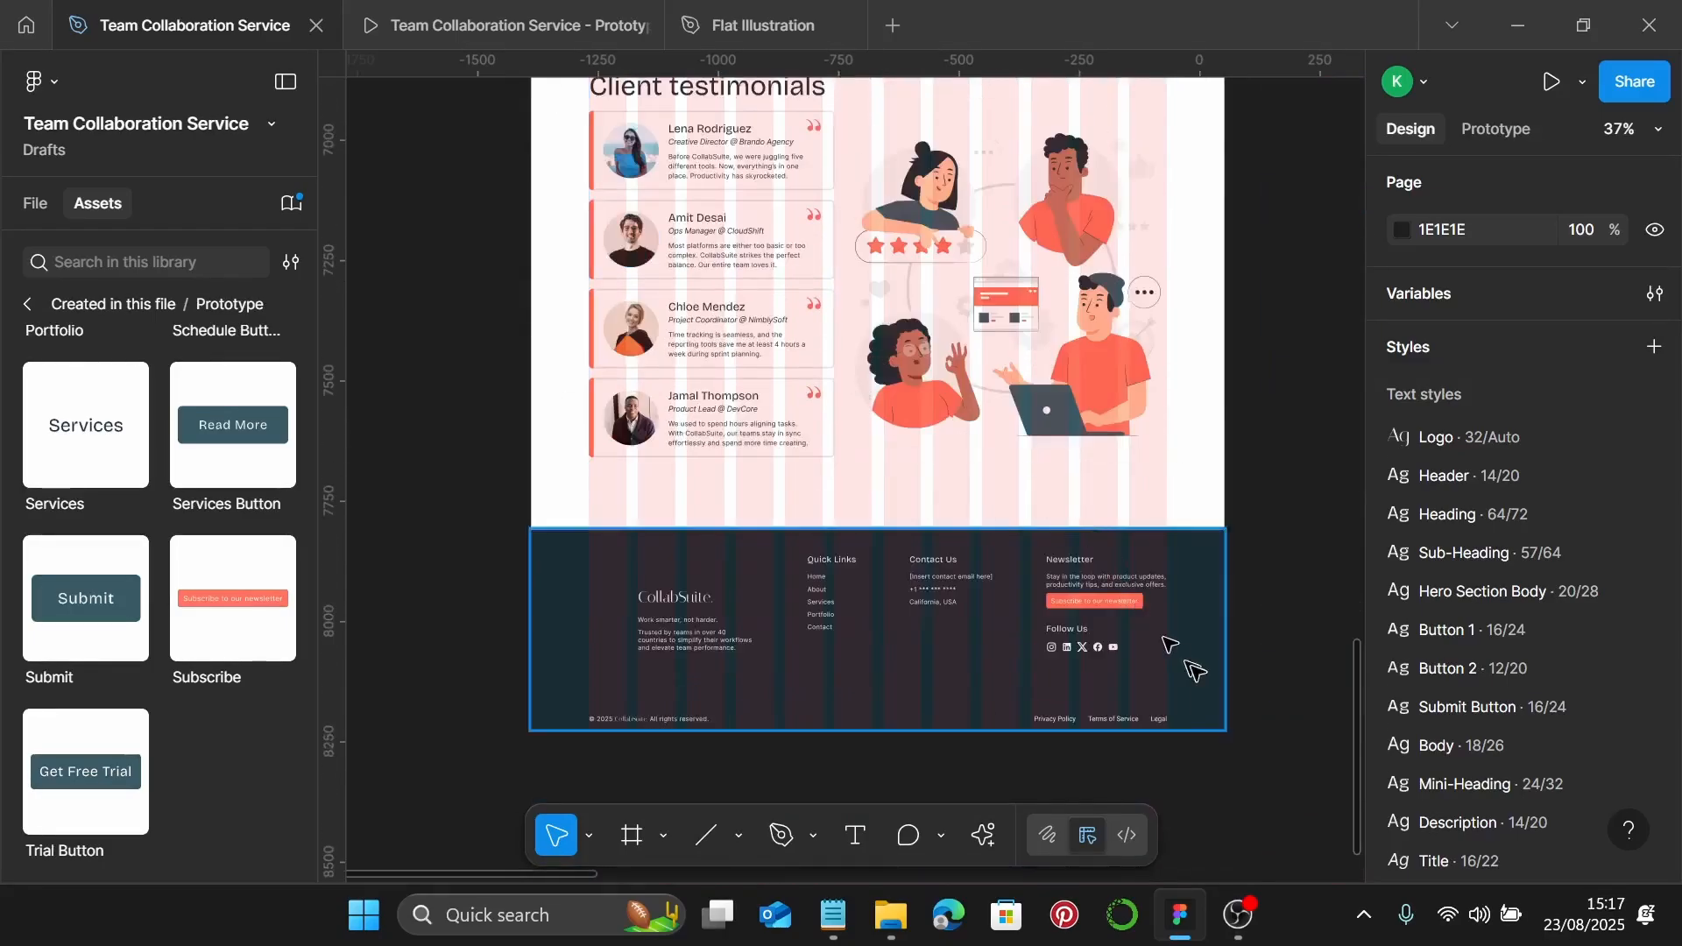
{"action": "scroll", "coordinate": [1175, 668], "scroll_direction": "up", "scroll_amount": 5}
{"action": "left_click_drag", "start_coordinate": [218, 593], "coordinate": [942, 689]}
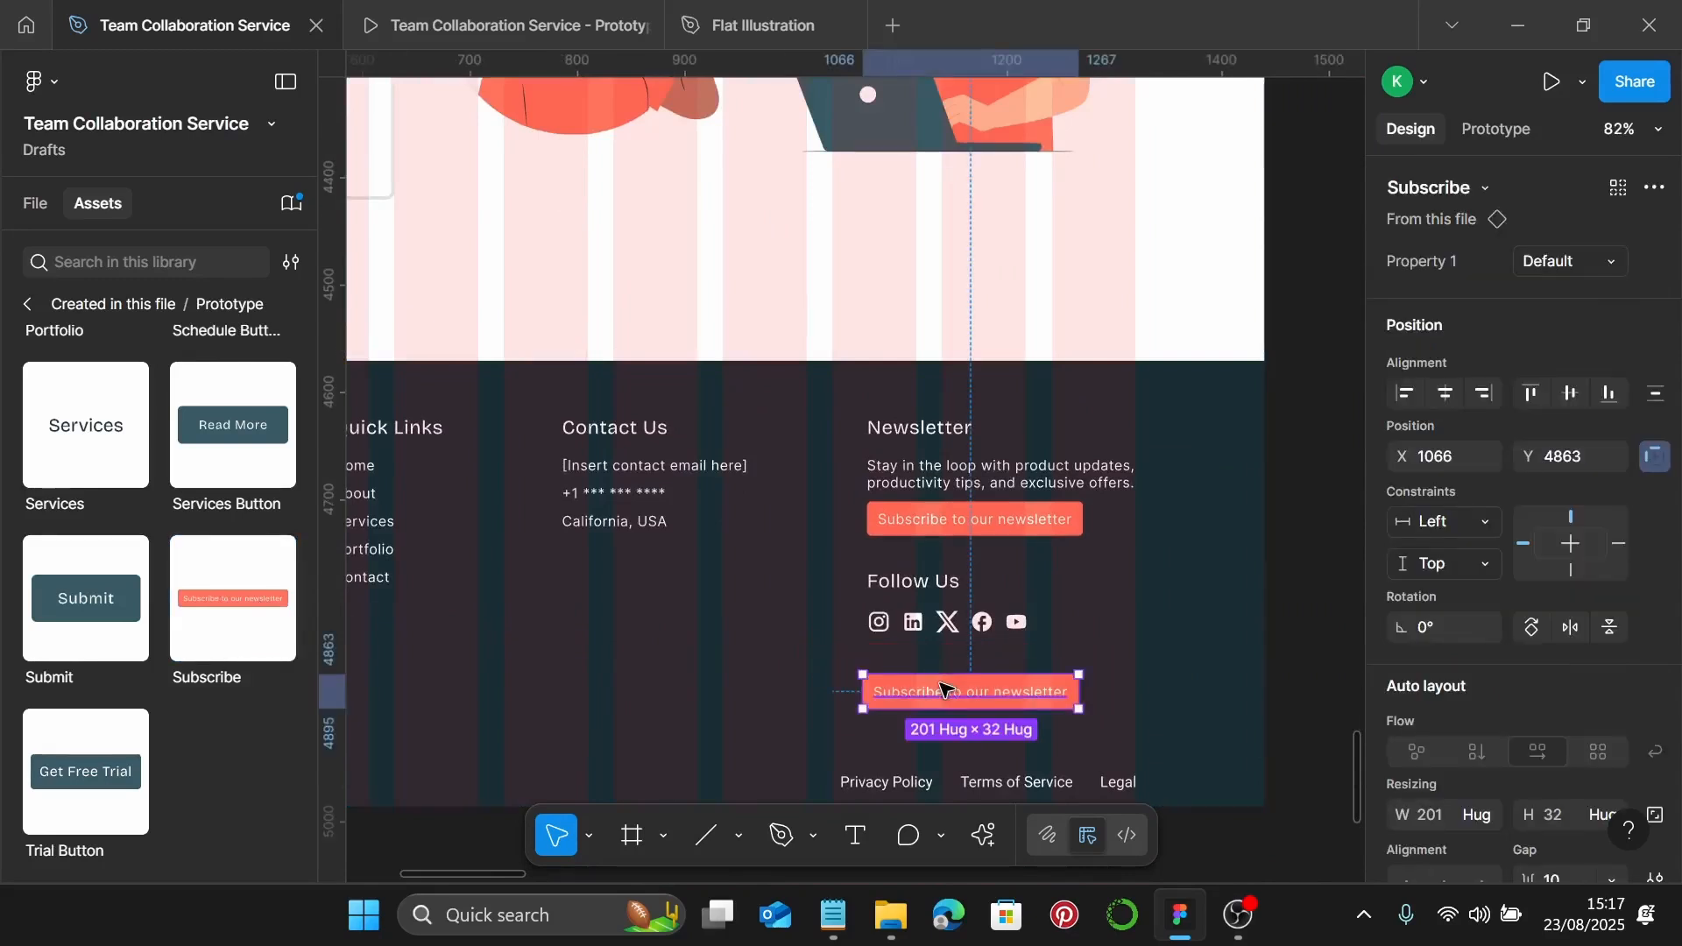
{"action": "key", "text": "Delete"}
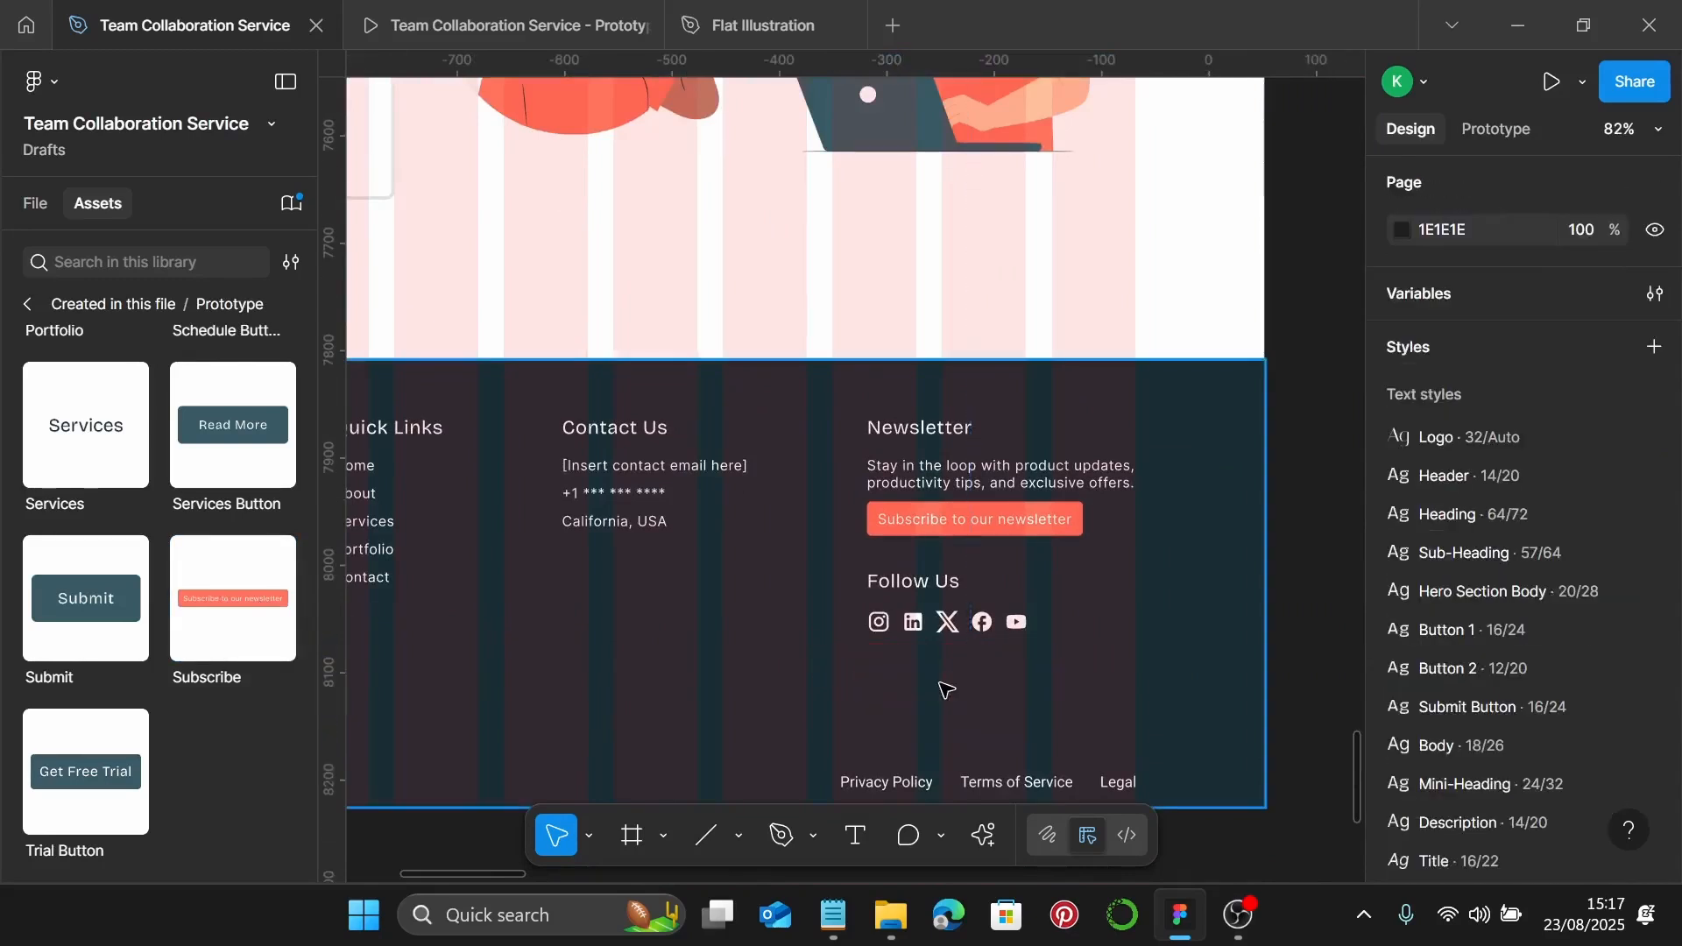
Replace the static subscribe button under the footer's Newsletter text with the Subscribe instance
{"action": "left_click", "coordinate": [1014, 534]}
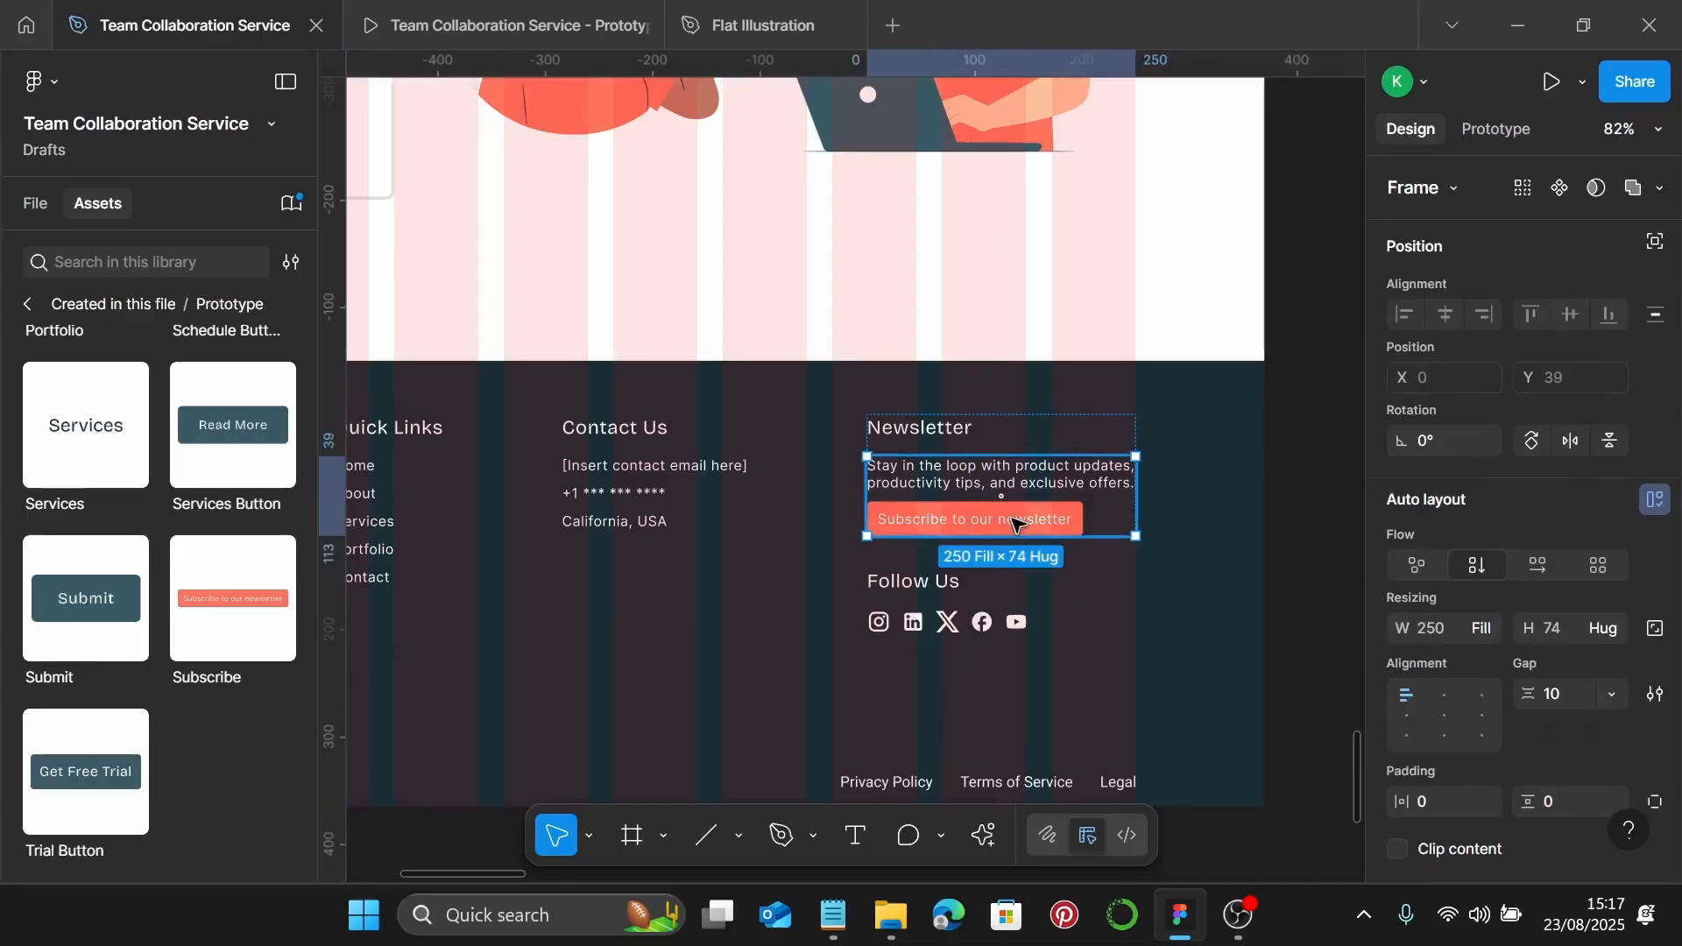
{"action": "left_click", "coordinate": [1015, 524]}
{"action": "key", "text": "ctrl+shift+r"}
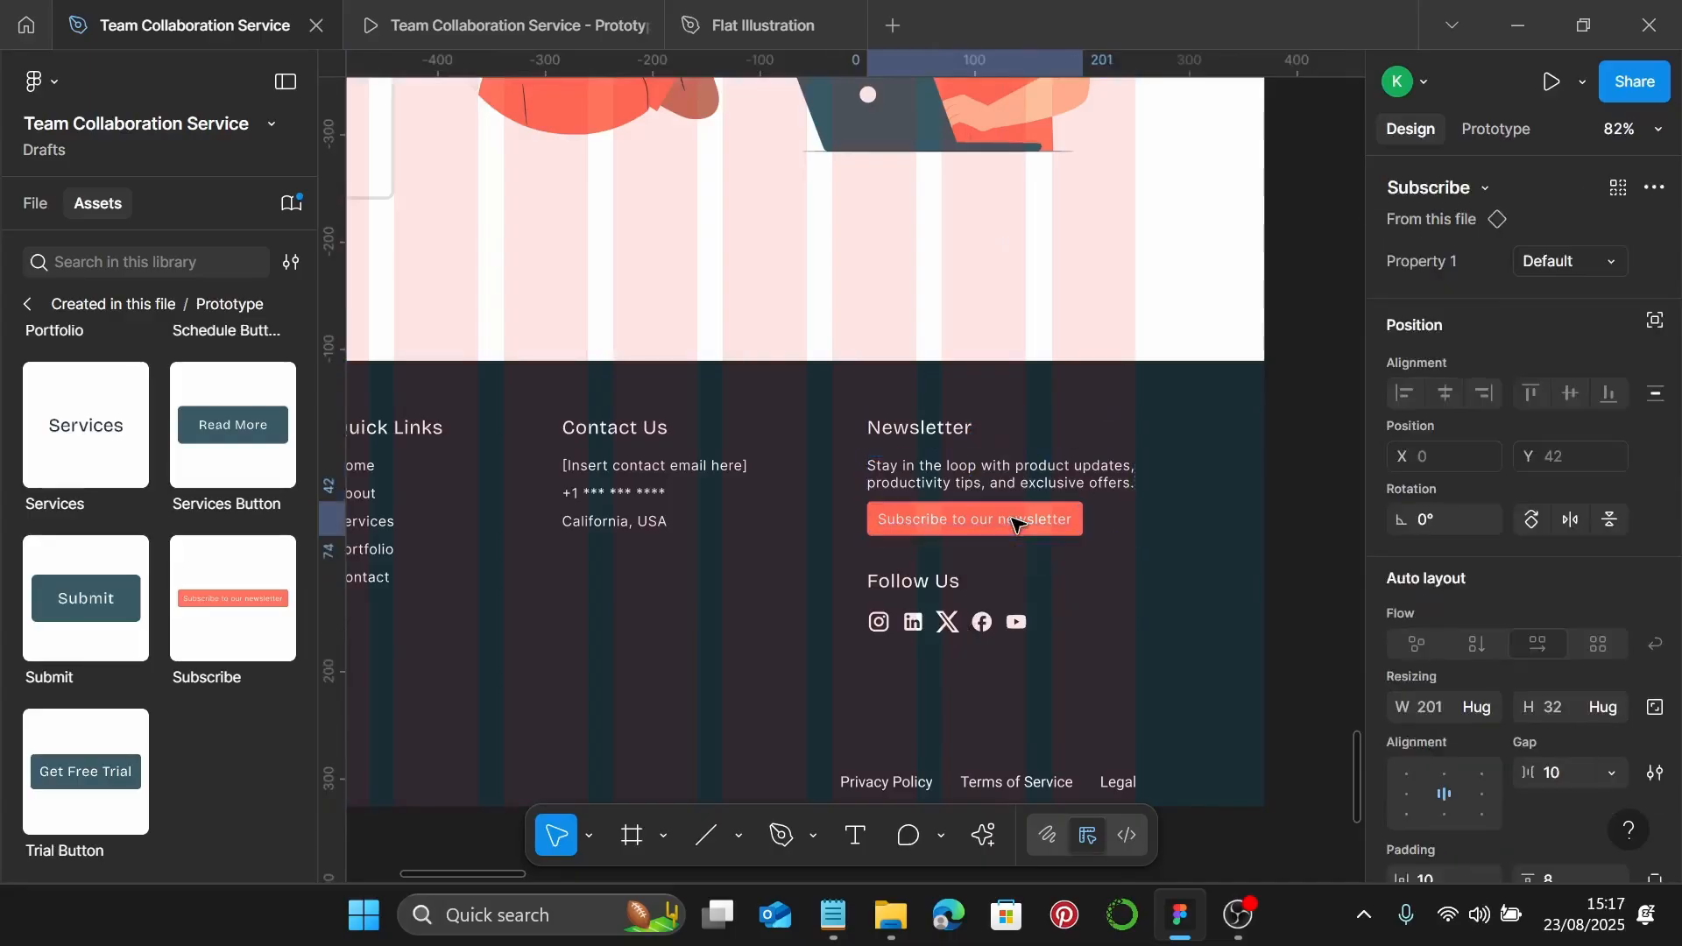
Place a Logo instance in the footer above the copyright line, recolor it with the white Background style, and cut it for reuse
{"action": "scroll", "coordinate": [898, 557], "scroll_direction": "left", "scroll_amount": 10}
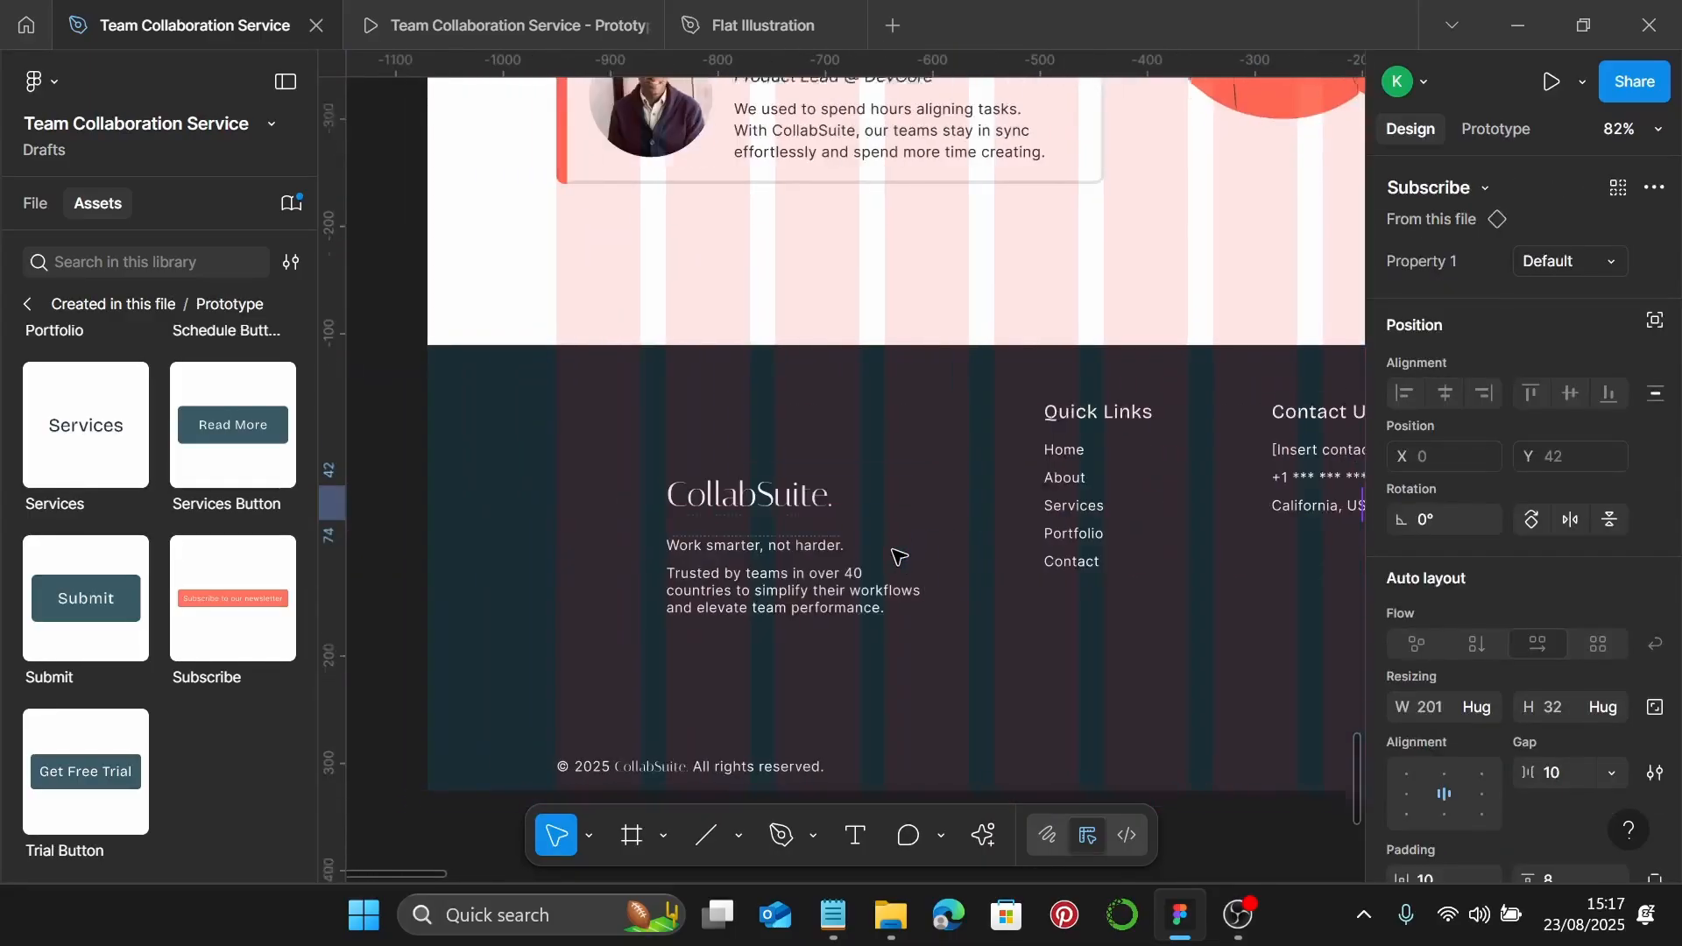
{"action": "scroll", "coordinate": [898, 556], "scroll_direction": "down", "scroll_amount": 2}
{"action": "scroll", "coordinate": [219, 596], "scroll_direction": "up", "scroll_amount": 5}
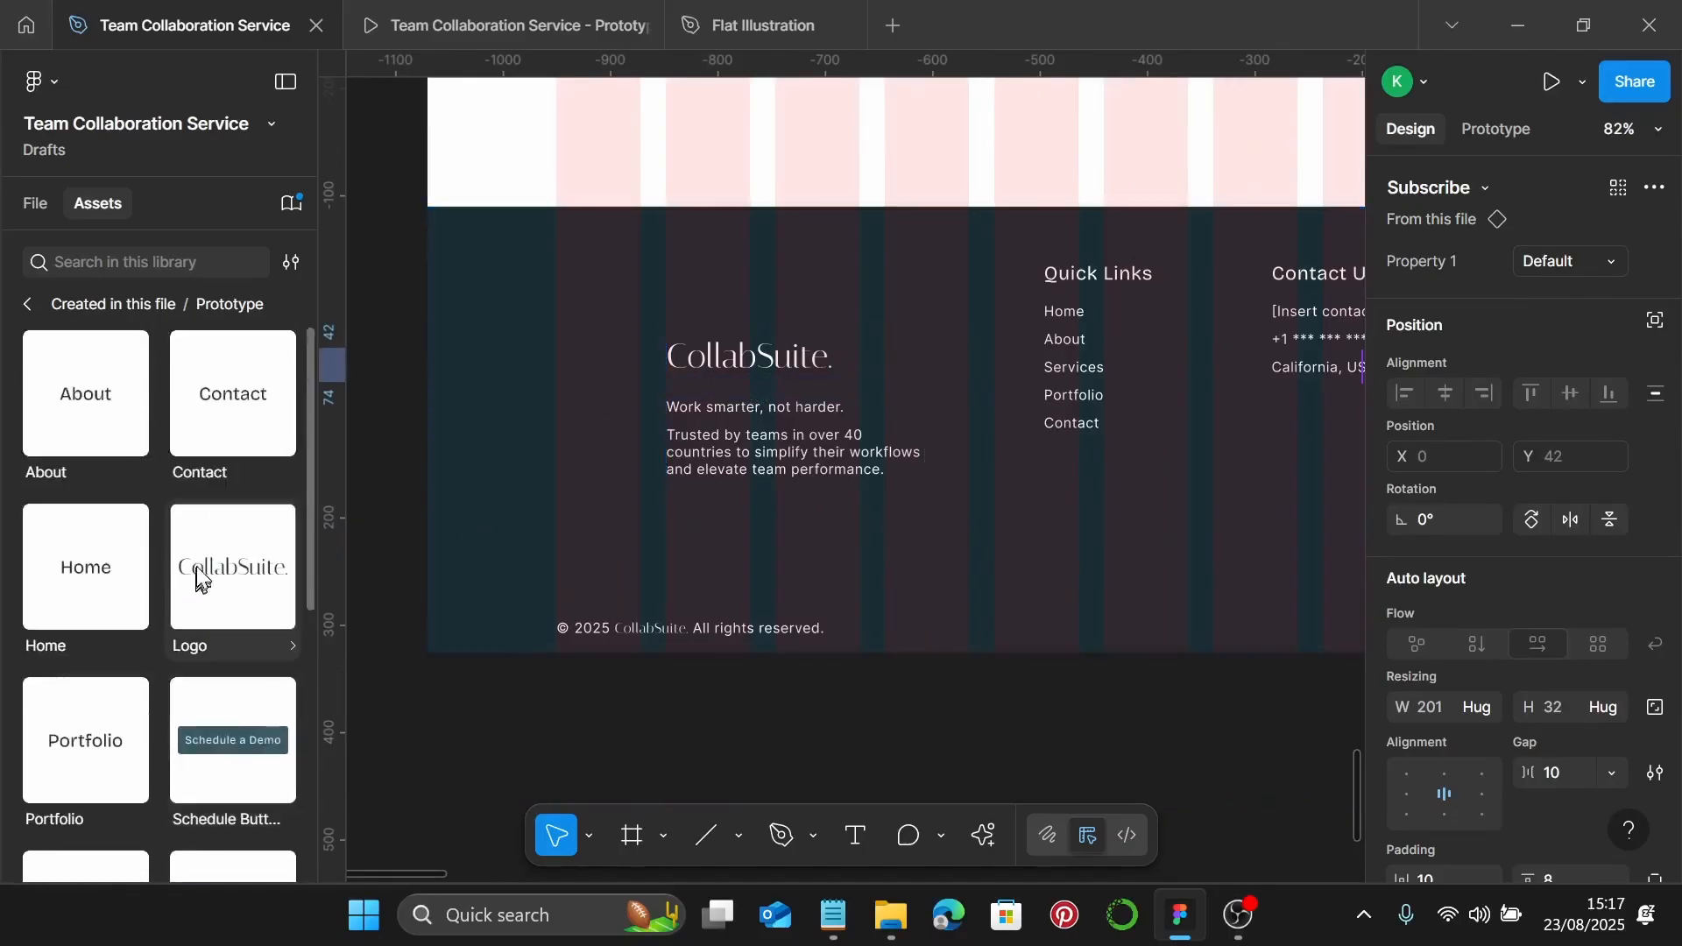
{"action": "left_click_drag", "start_coordinate": [200, 578], "coordinate": [738, 553]}
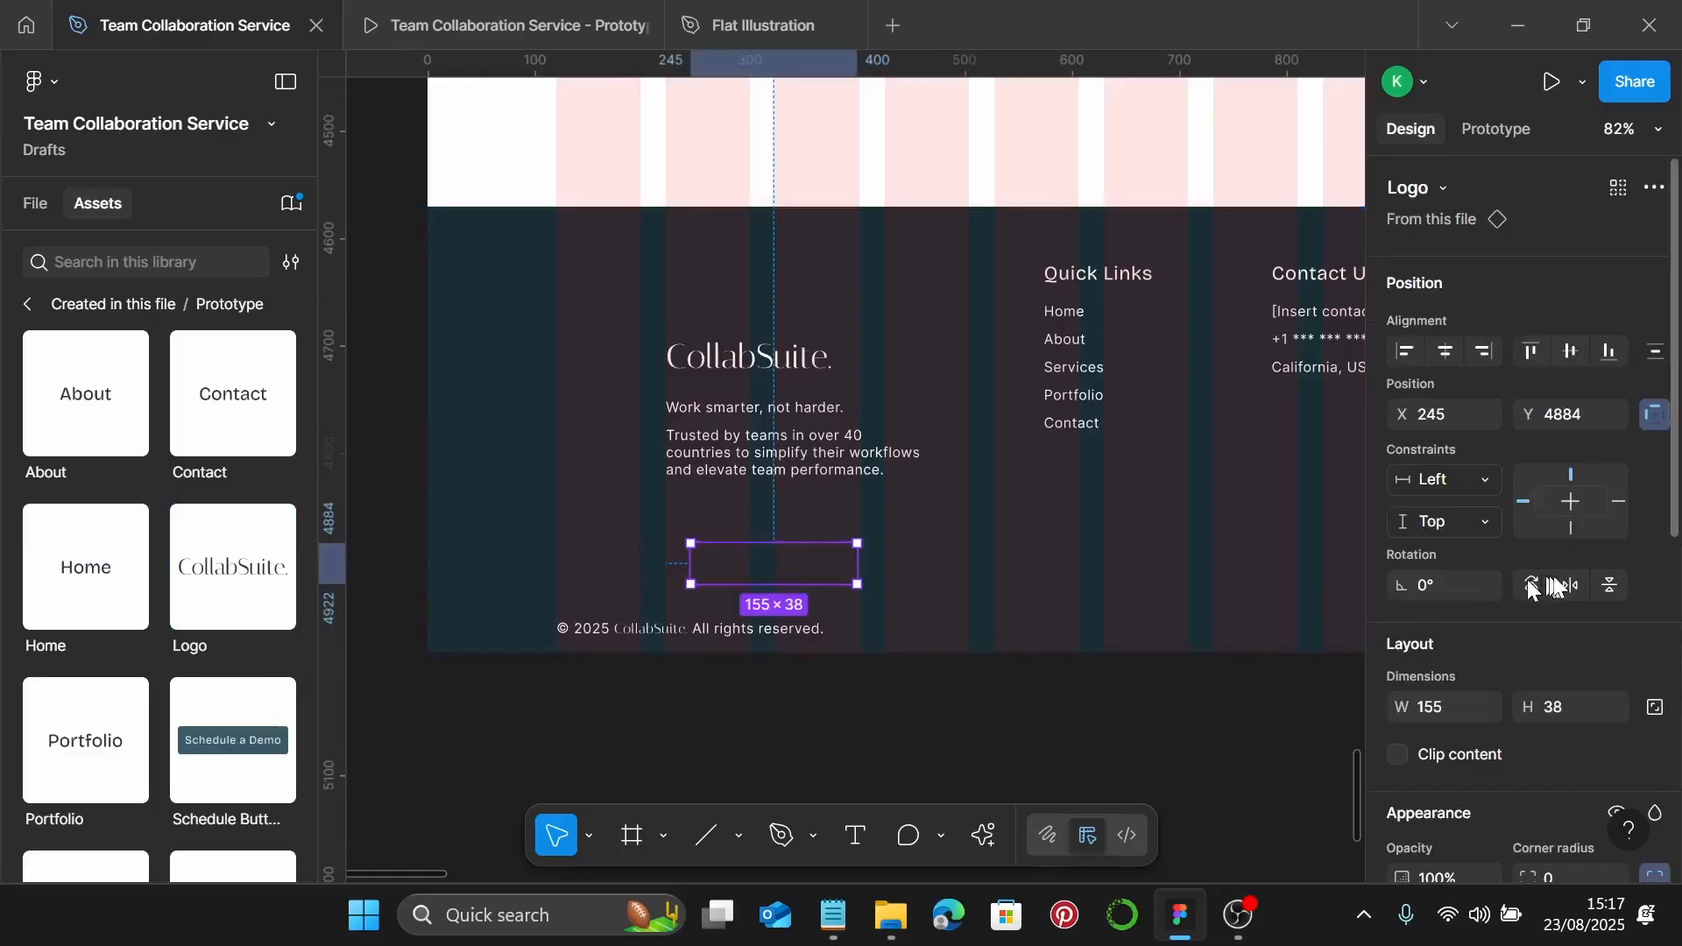
{"action": "scroll", "coordinate": [1568, 583], "scroll_direction": "down", "scroll_amount": 5}
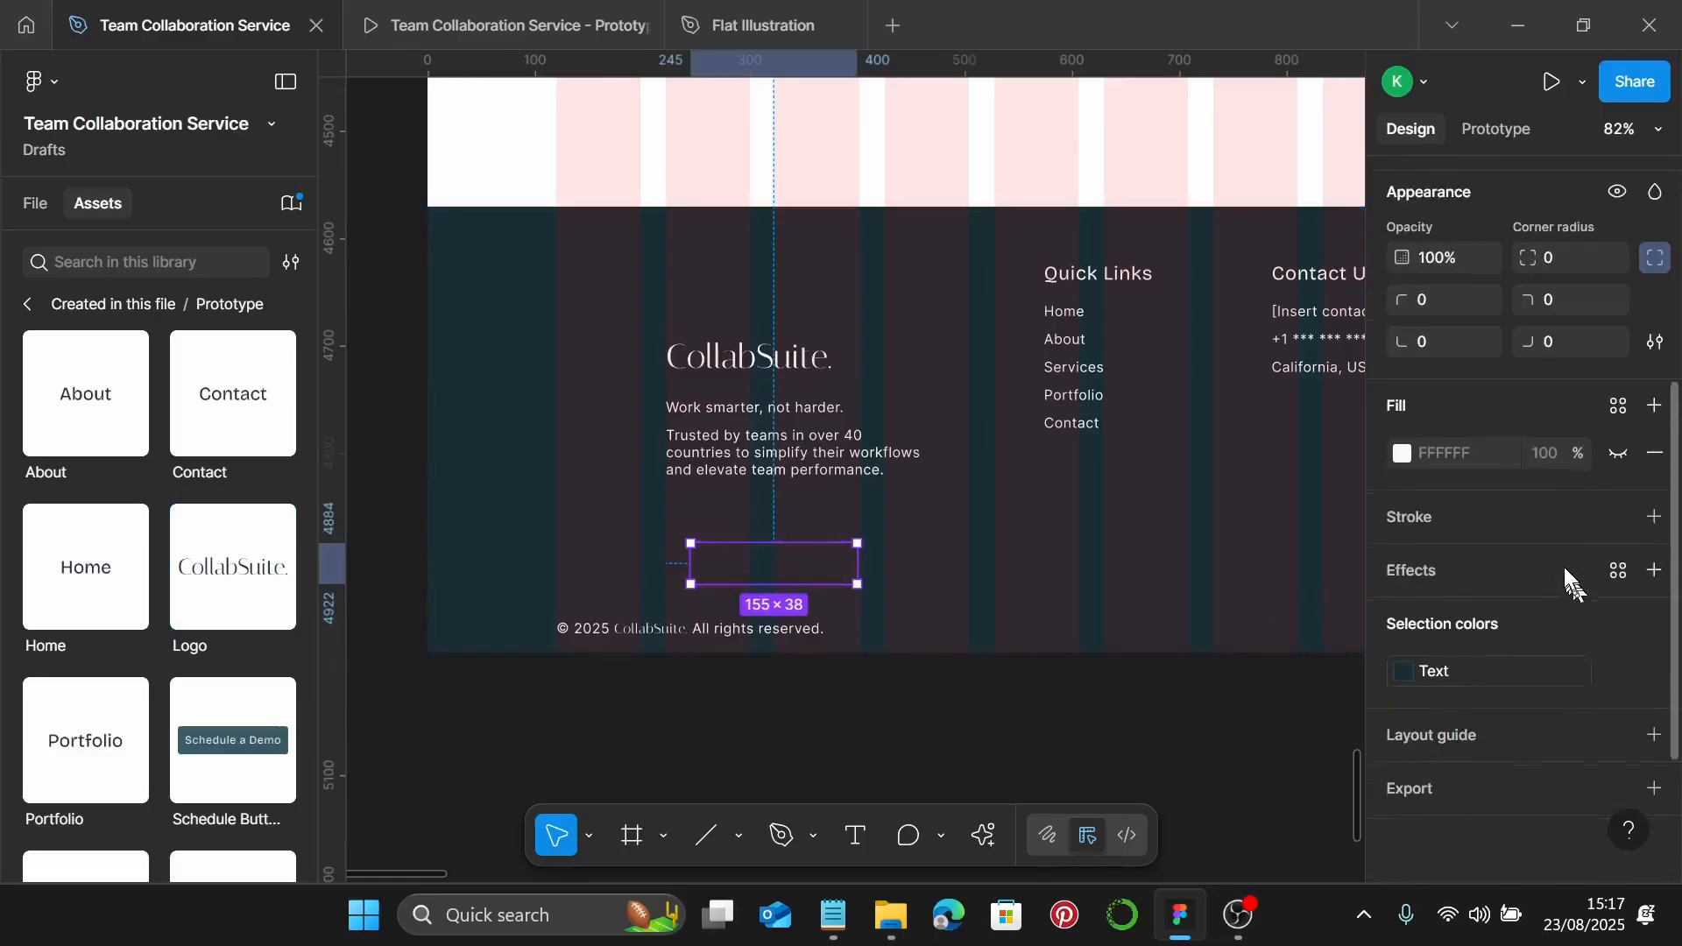
{"action": "left_click", "coordinate": [1522, 692]}
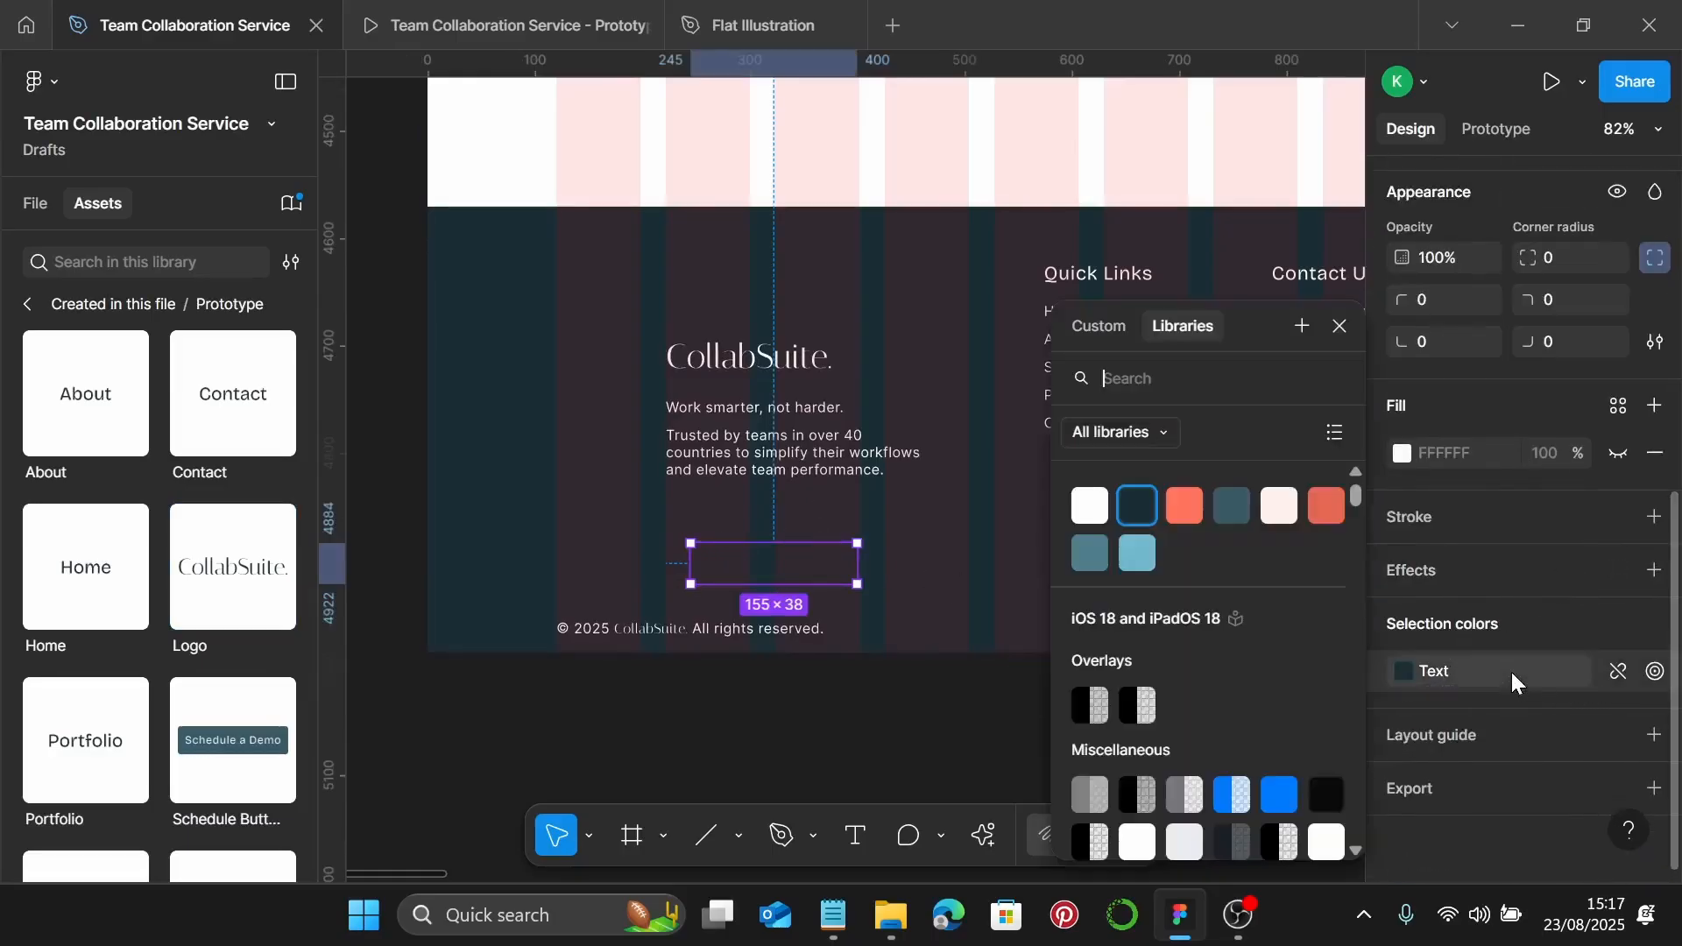
{"action": "left_click", "coordinate": [1089, 508]}
{"action": "left_click", "coordinate": [904, 522]}
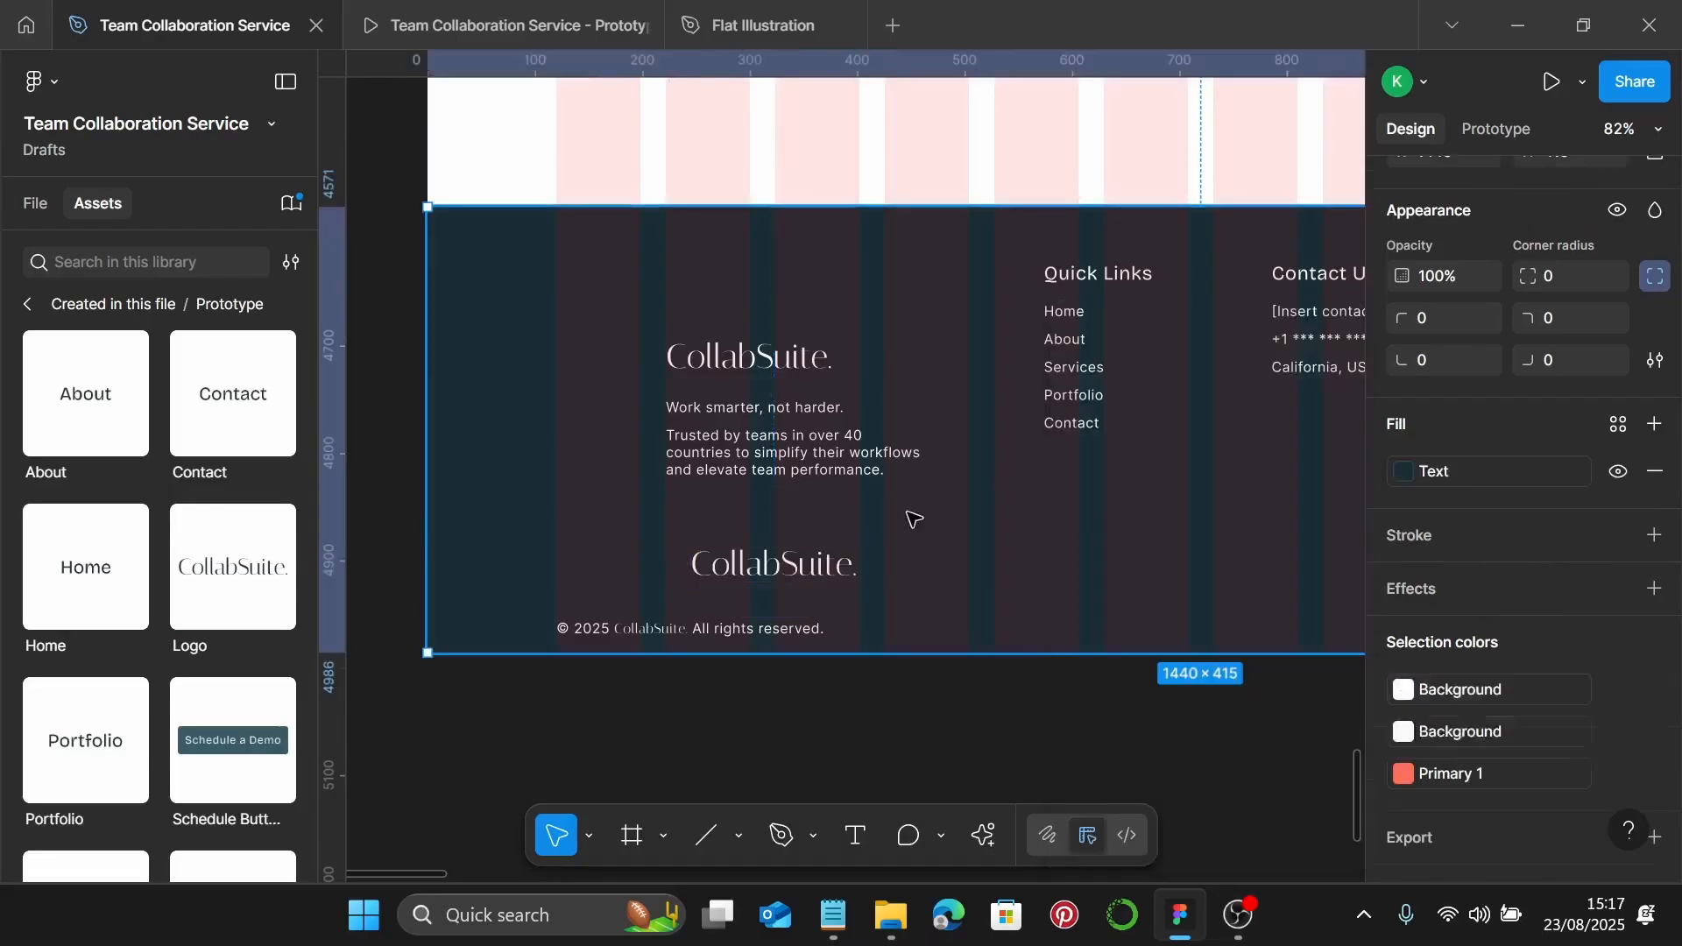
{"action": "left_click", "coordinate": [783, 571]}
{"action": "key", "text": "Delete"}
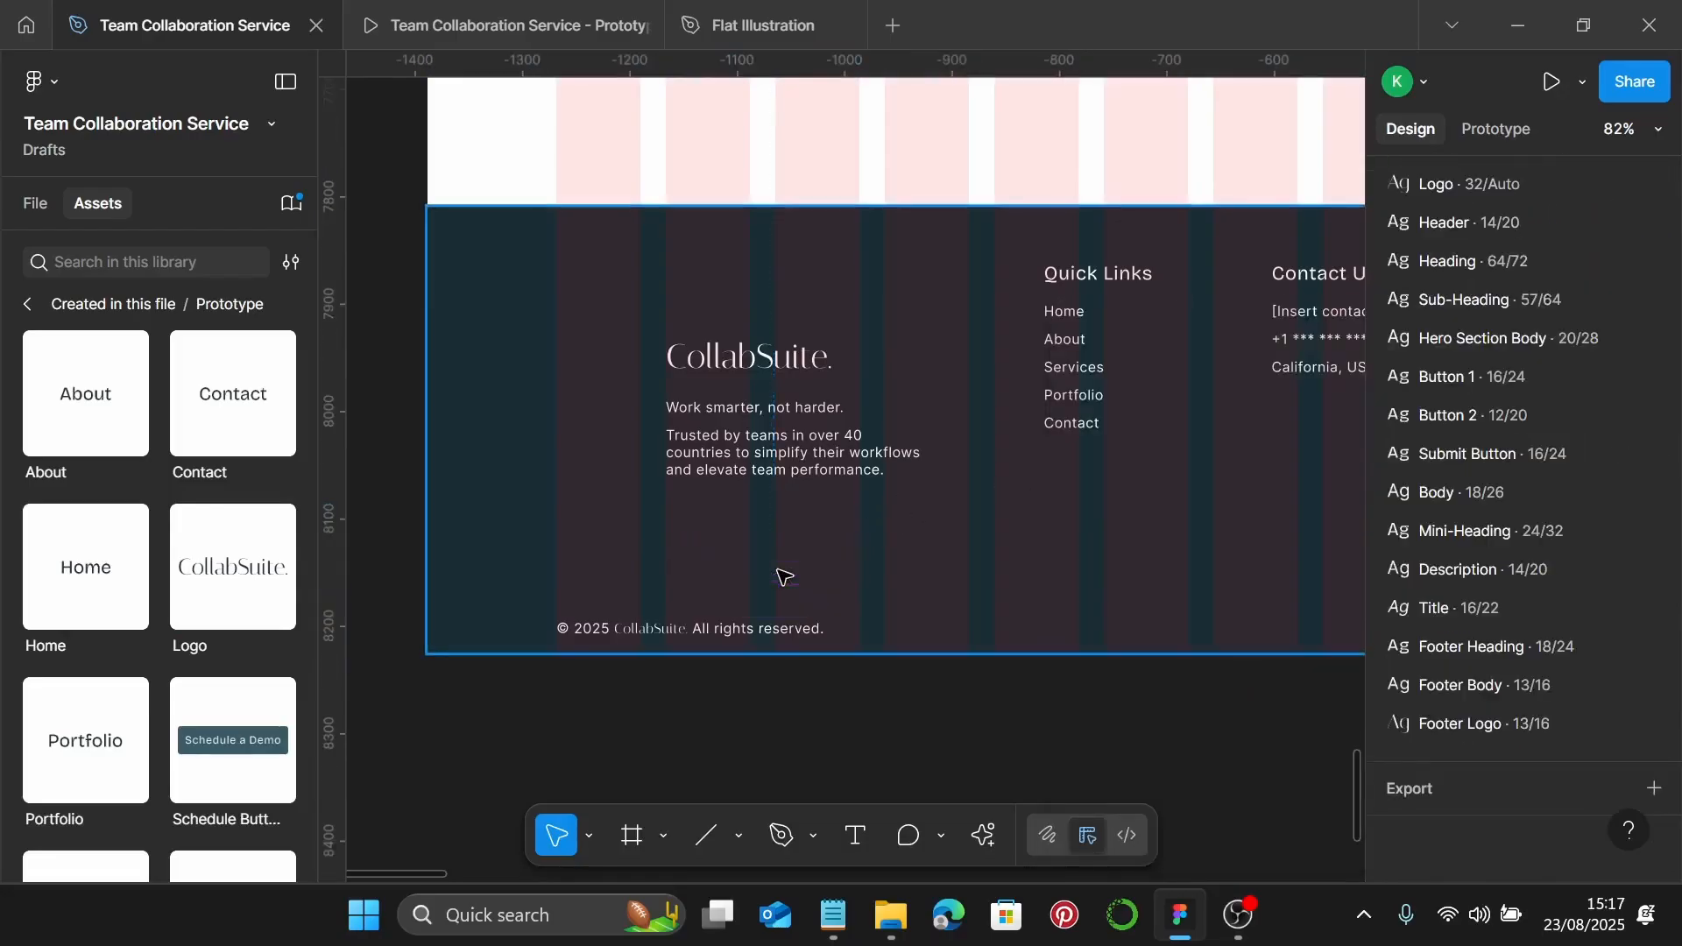
Replace the static CollabSuite logo above the footer tagline with the recolored Logo instance
{"action": "left_click", "coordinate": [769, 385]}
{"action": "left_click", "coordinate": [767, 366]}
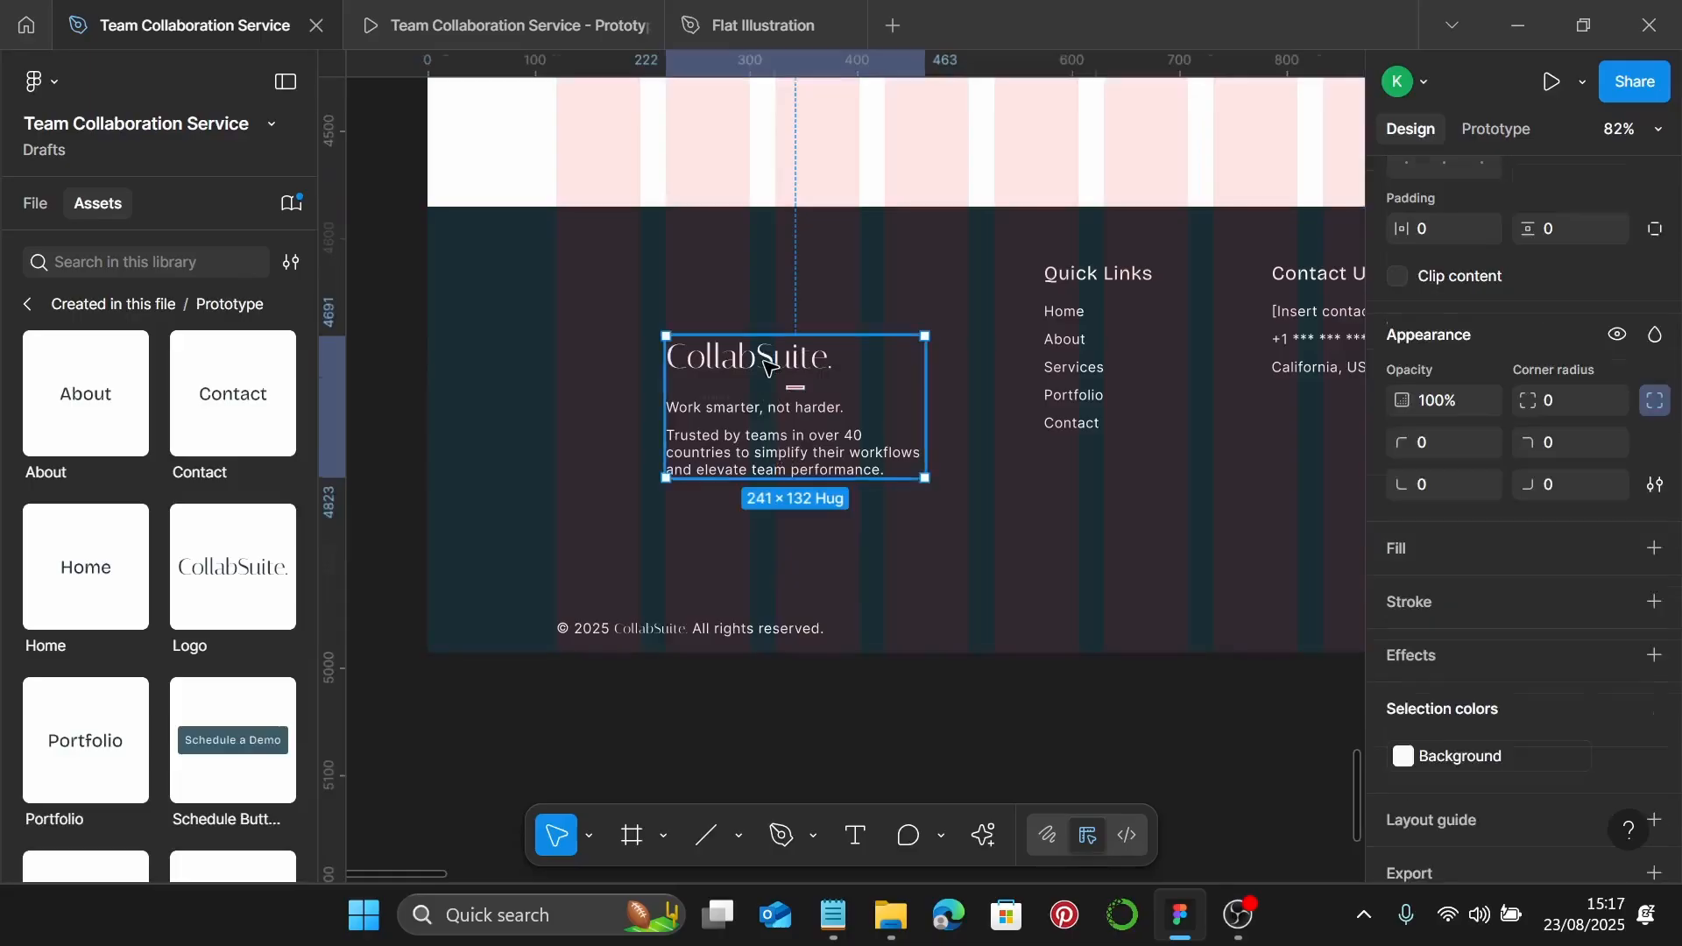
{"action": "left_click", "coordinate": [768, 366]}
{"action": "left_click", "coordinate": [768, 366]}
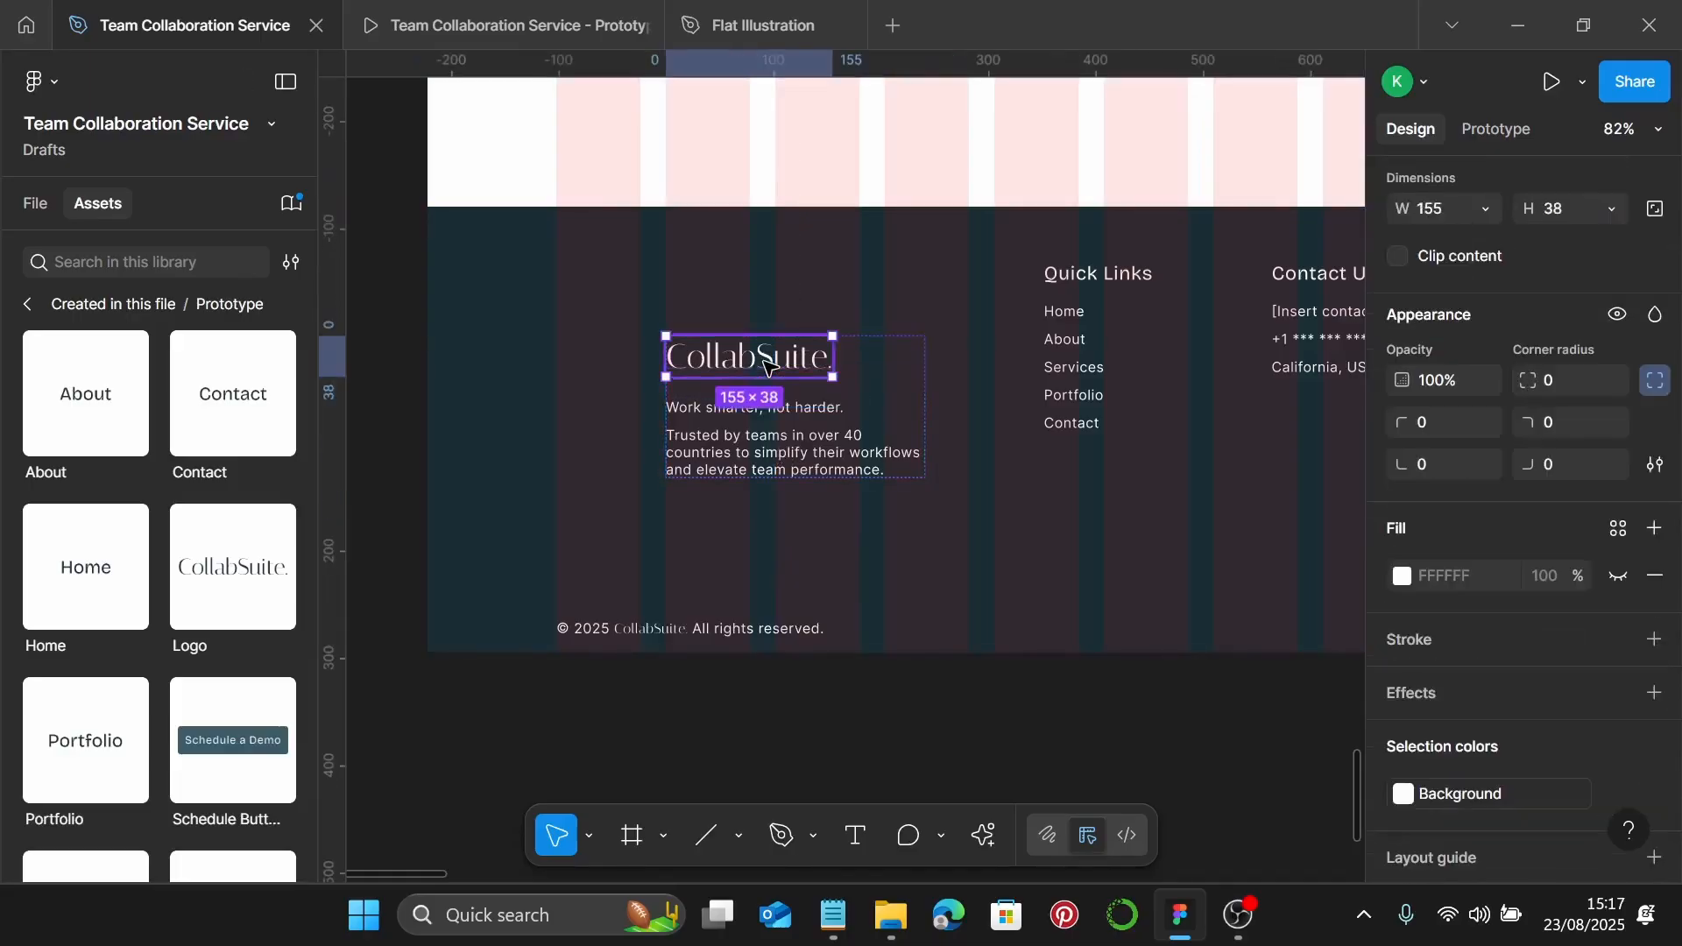
Place a Home instance in the footer below the Quick Links list and recolor it with the white Background style
{"action": "scroll", "coordinate": [903, 418], "scroll_direction": "right", "scroll_amount": 5}
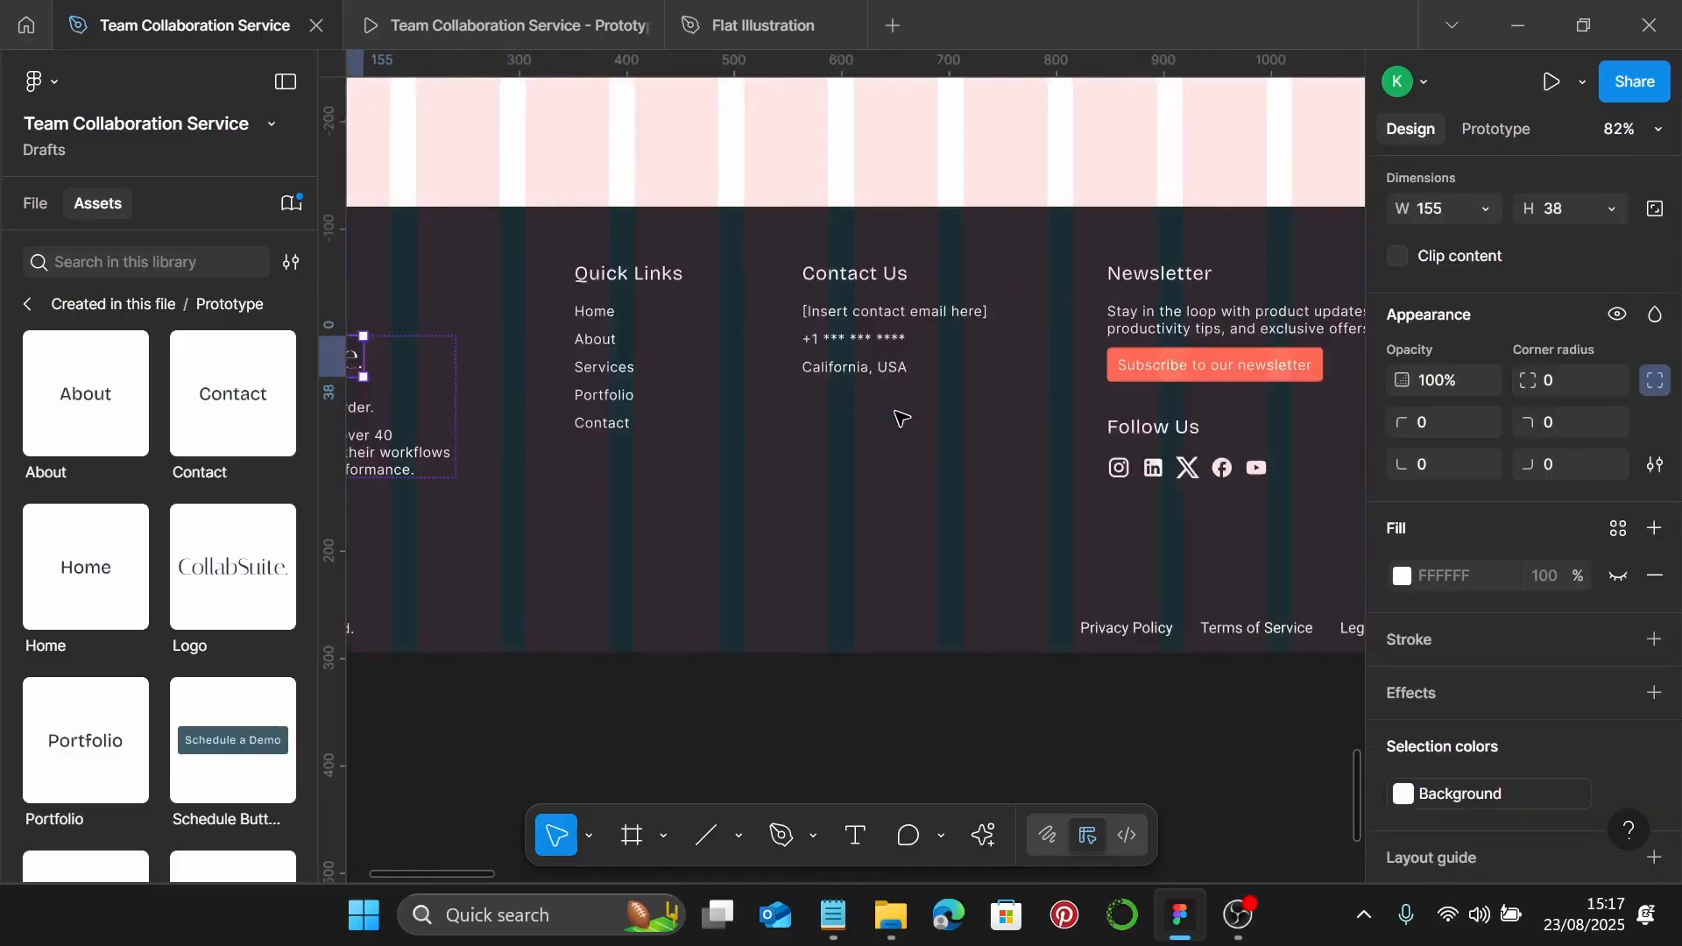
{"action": "scroll", "coordinate": [601, 345], "scroll_direction": "up", "scroll_amount": 5}
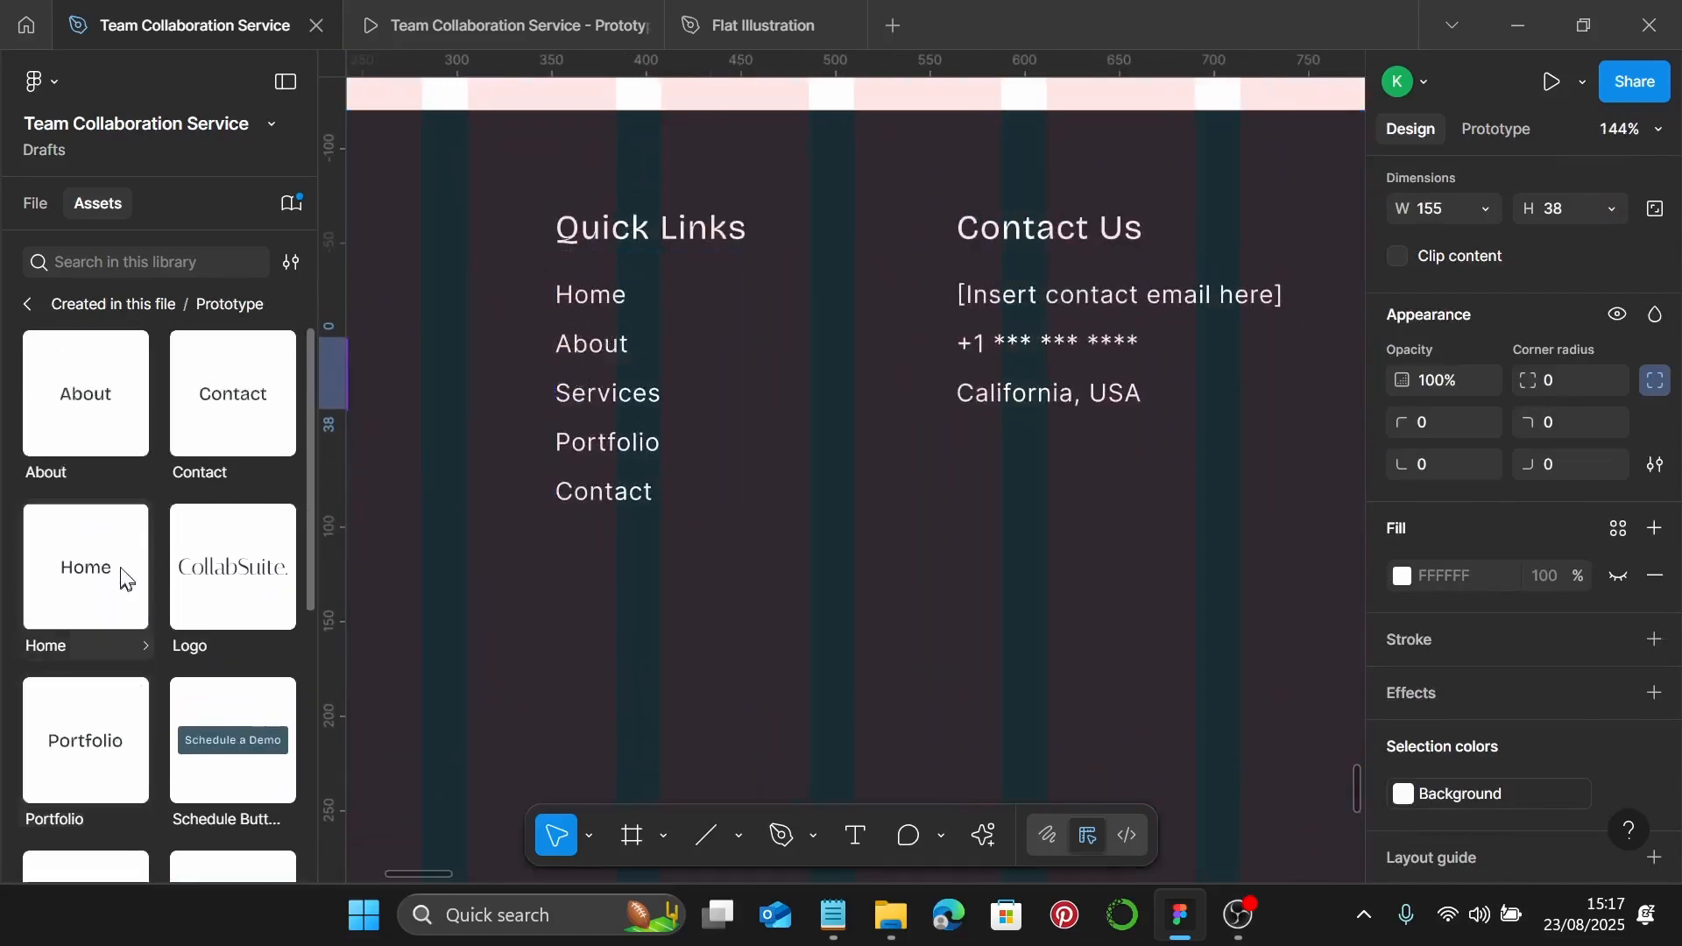
{"action": "left_click_drag", "start_coordinate": [58, 561], "coordinate": [640, 623]}
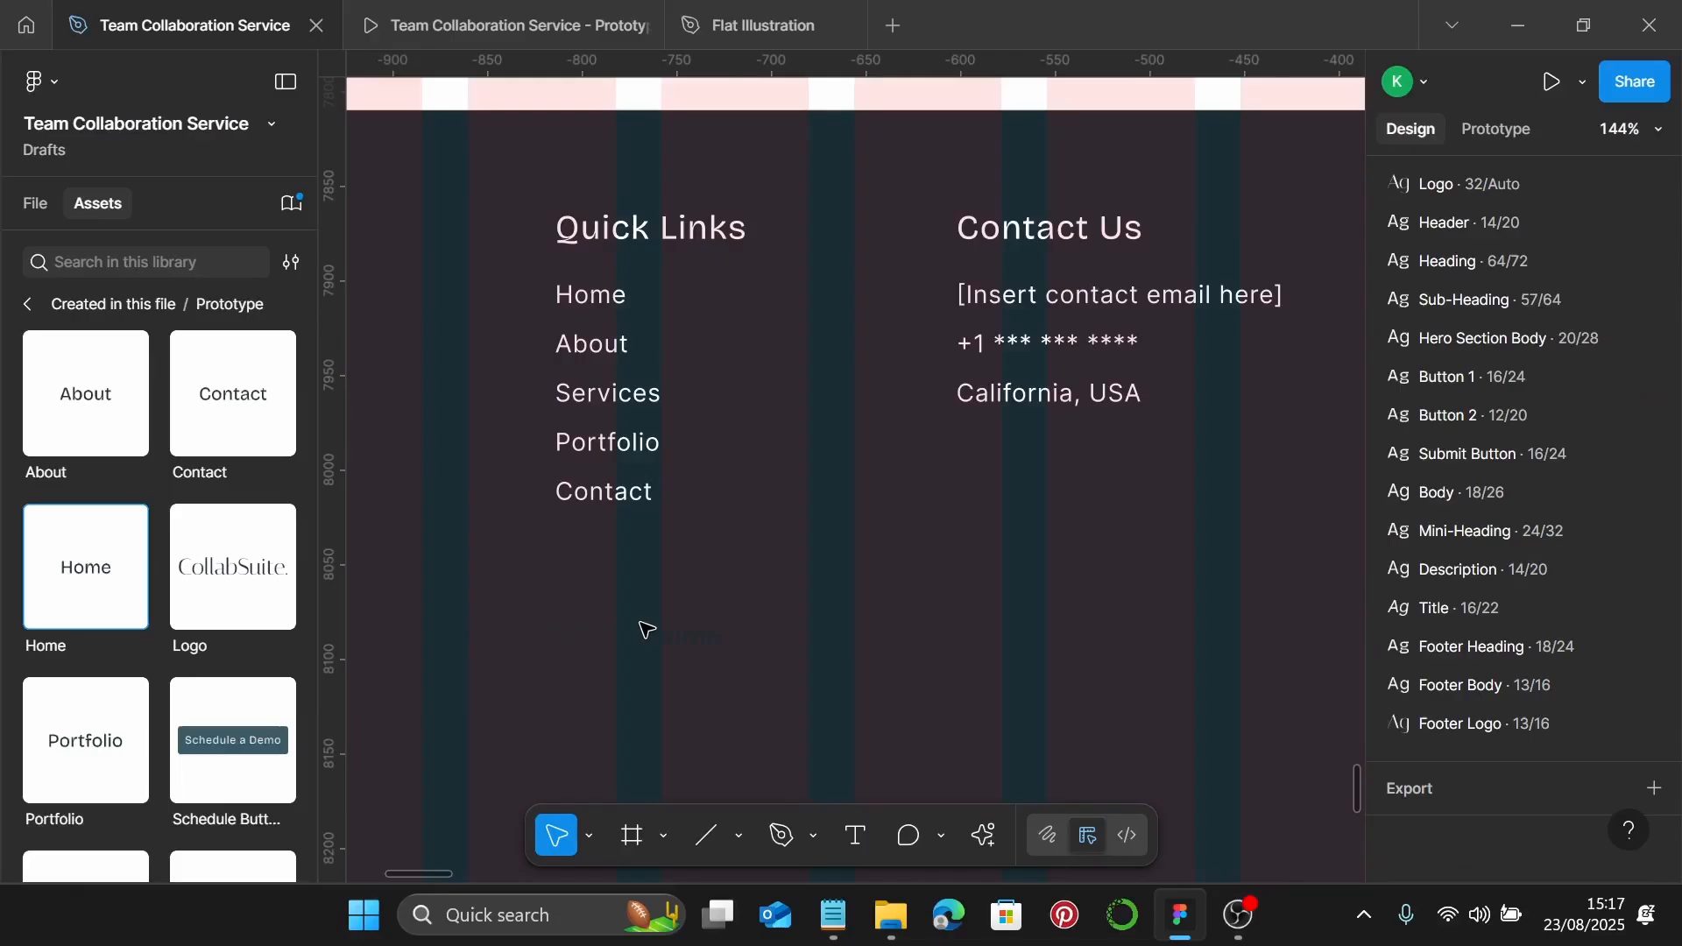
{"action": "scroll", "coordinate": [1563, 605], "scroll_direction": "down", "scroll_amount": 2}
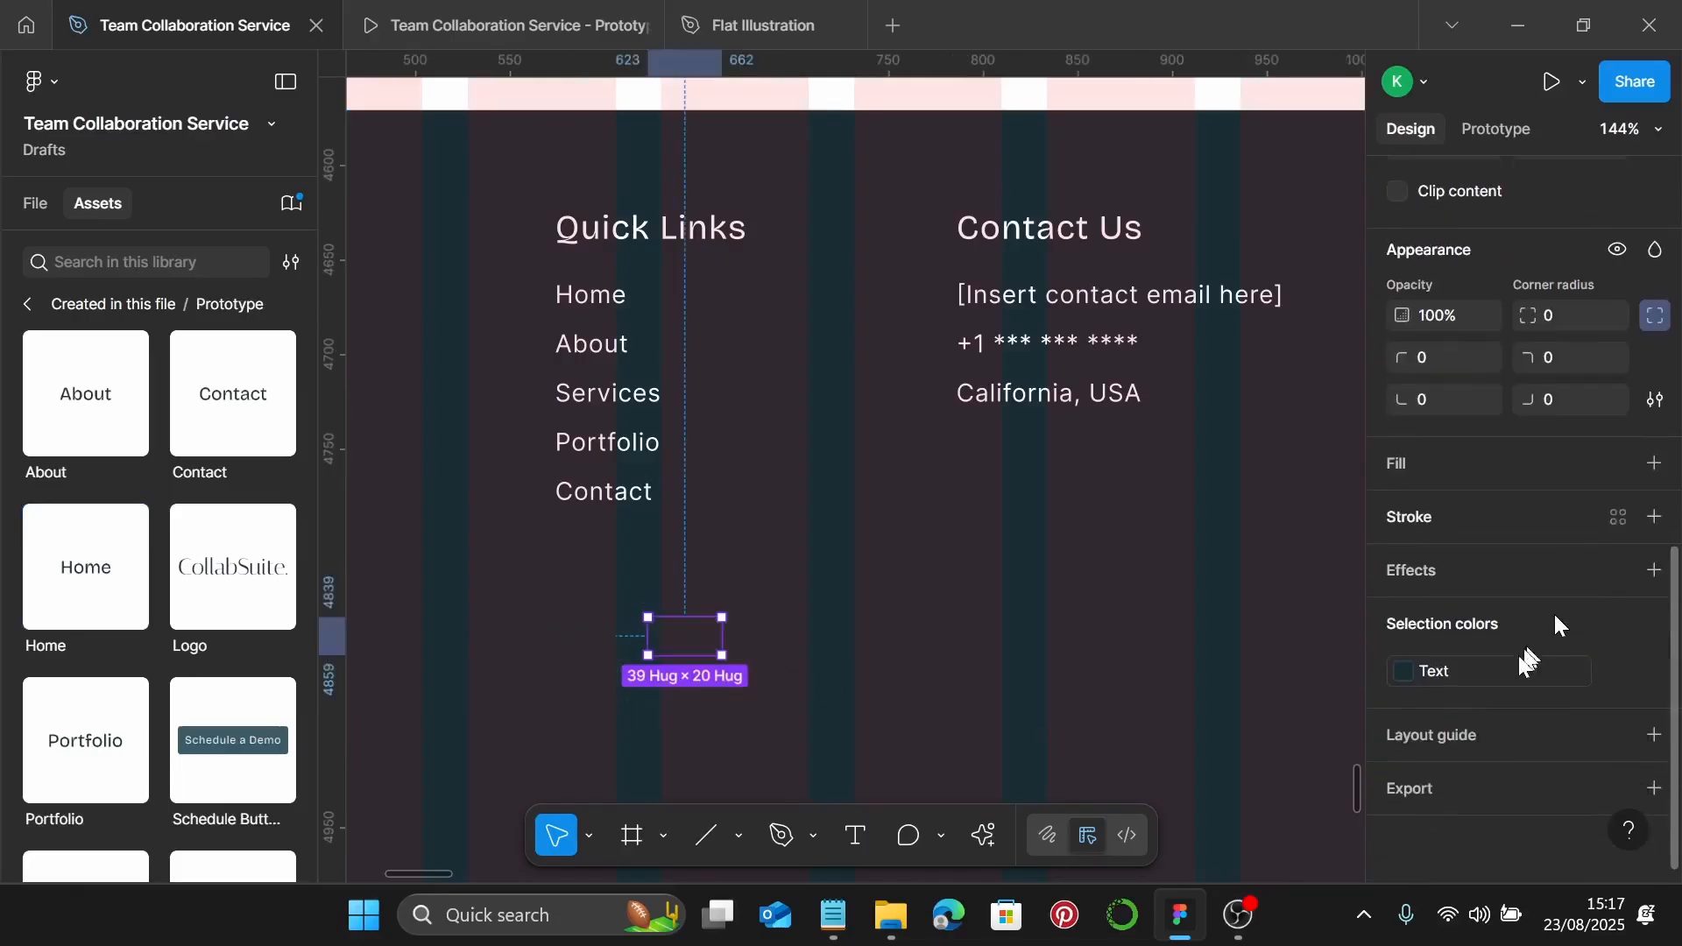
{"action": "left_click", "coordinate": [1510, 671]}
{"action": "left_click", "coordinate": [1078, 512]}
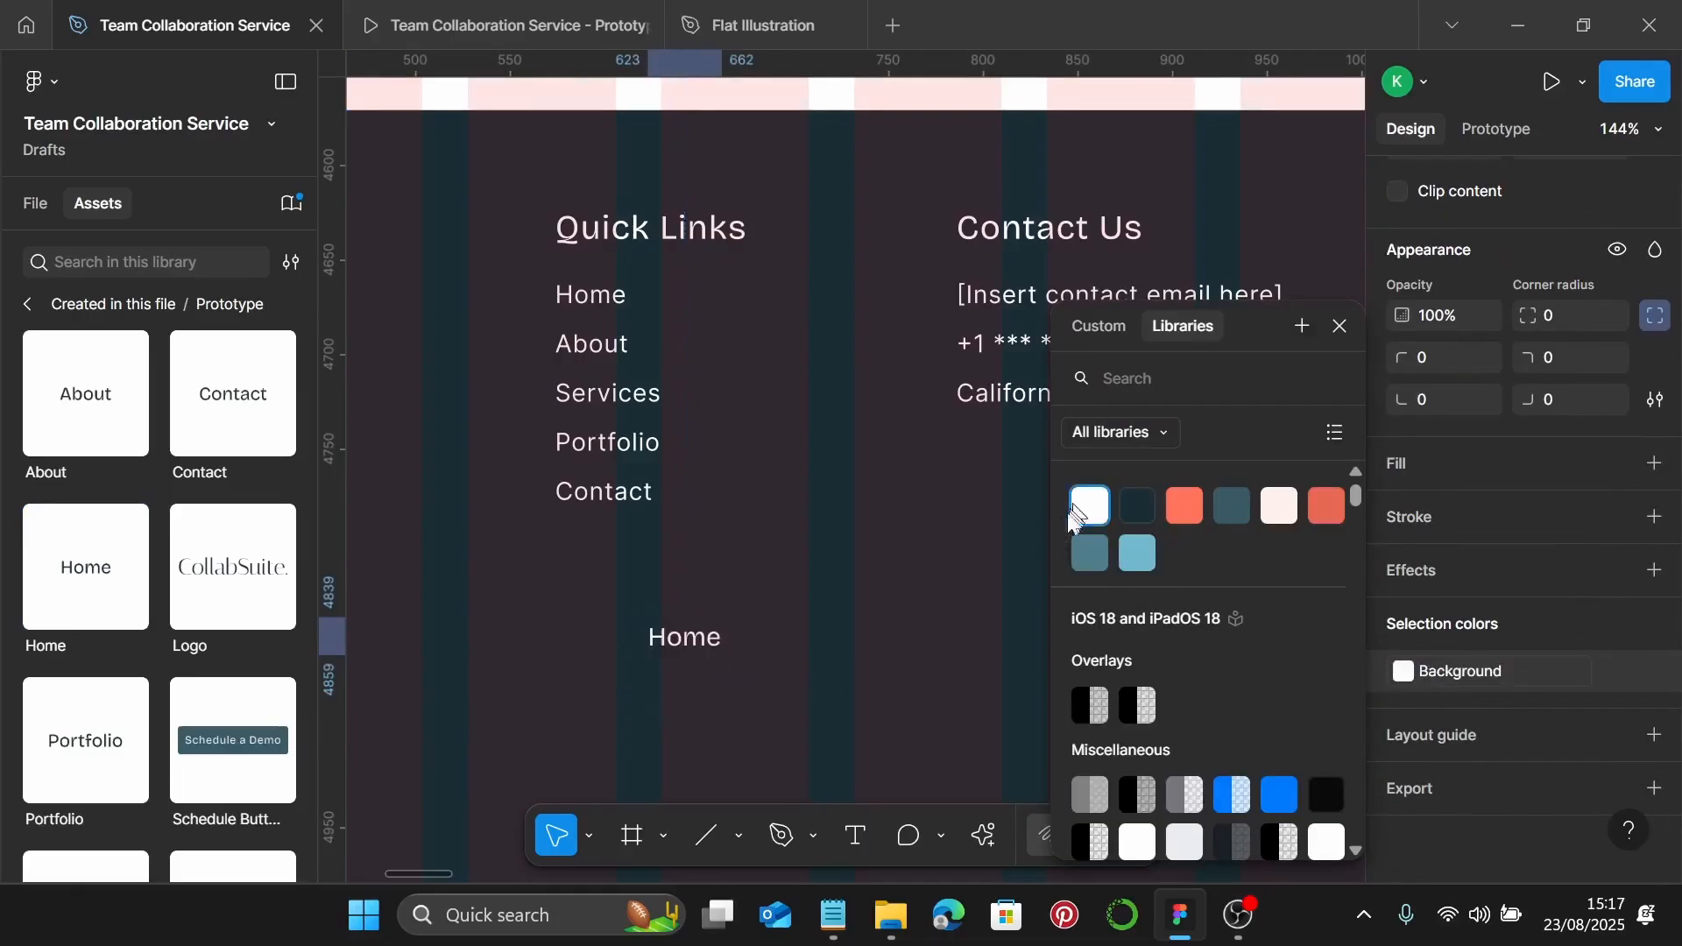
Place an About instance beside the new Home instance in the footer and apply the white Background color style
{"action": "left_click", "coordinate": [89, 432]}
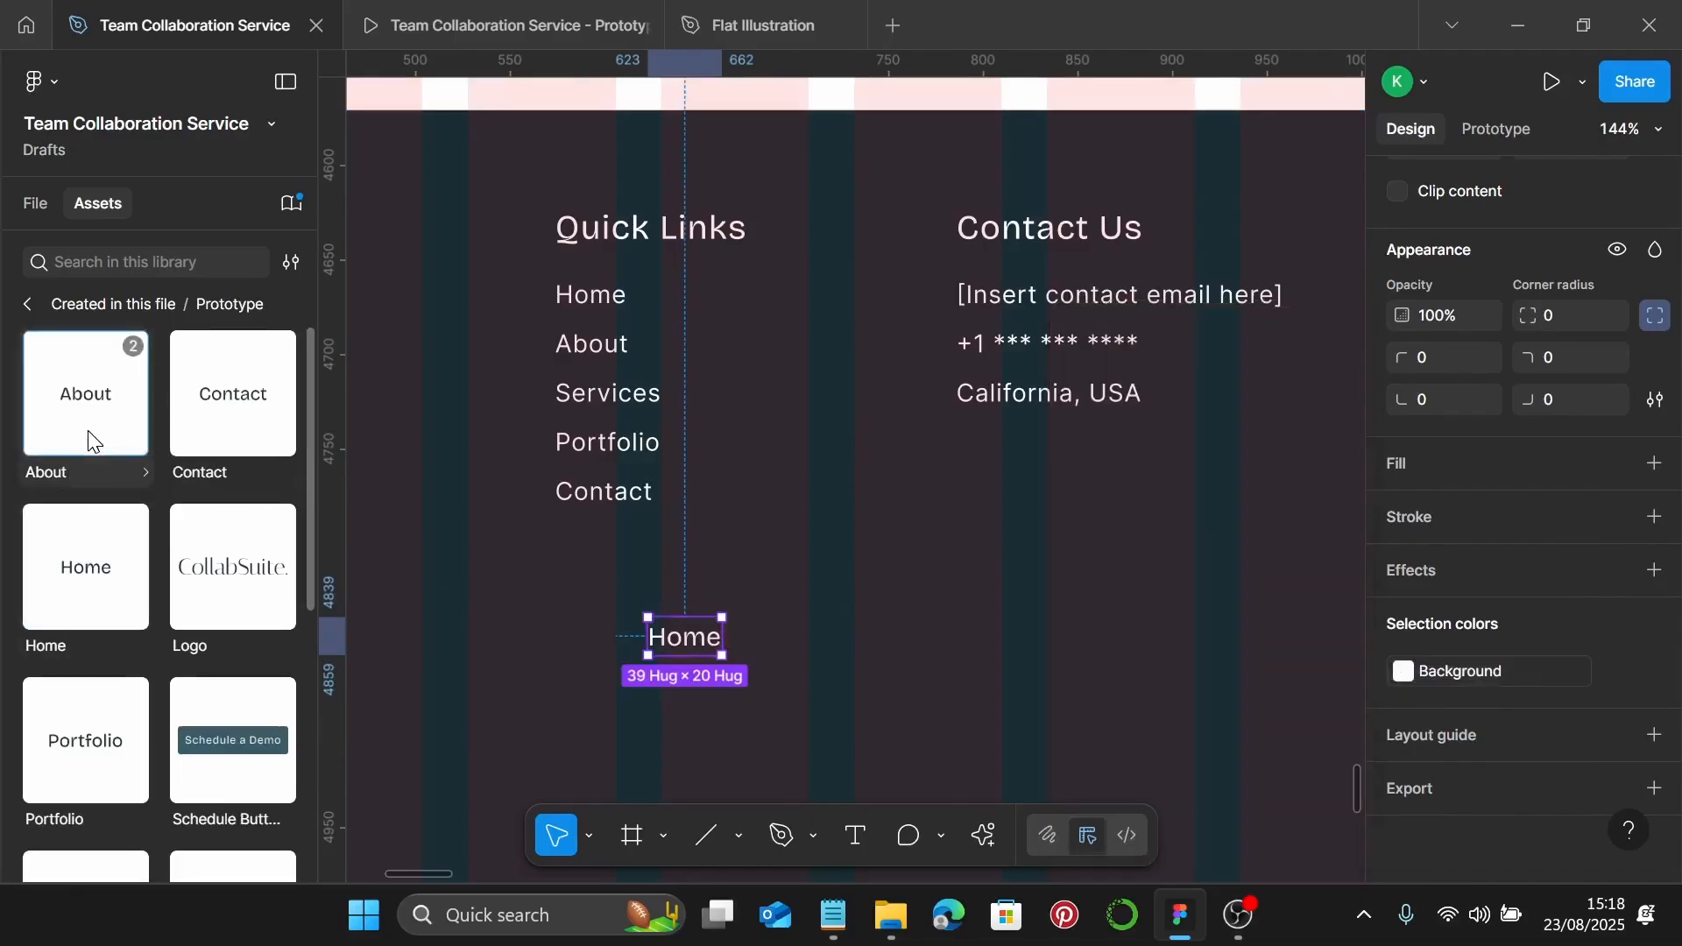
{"action": "left_click_drag", "start_coordinate": [72, 384], "coordinate": [788, 623]}
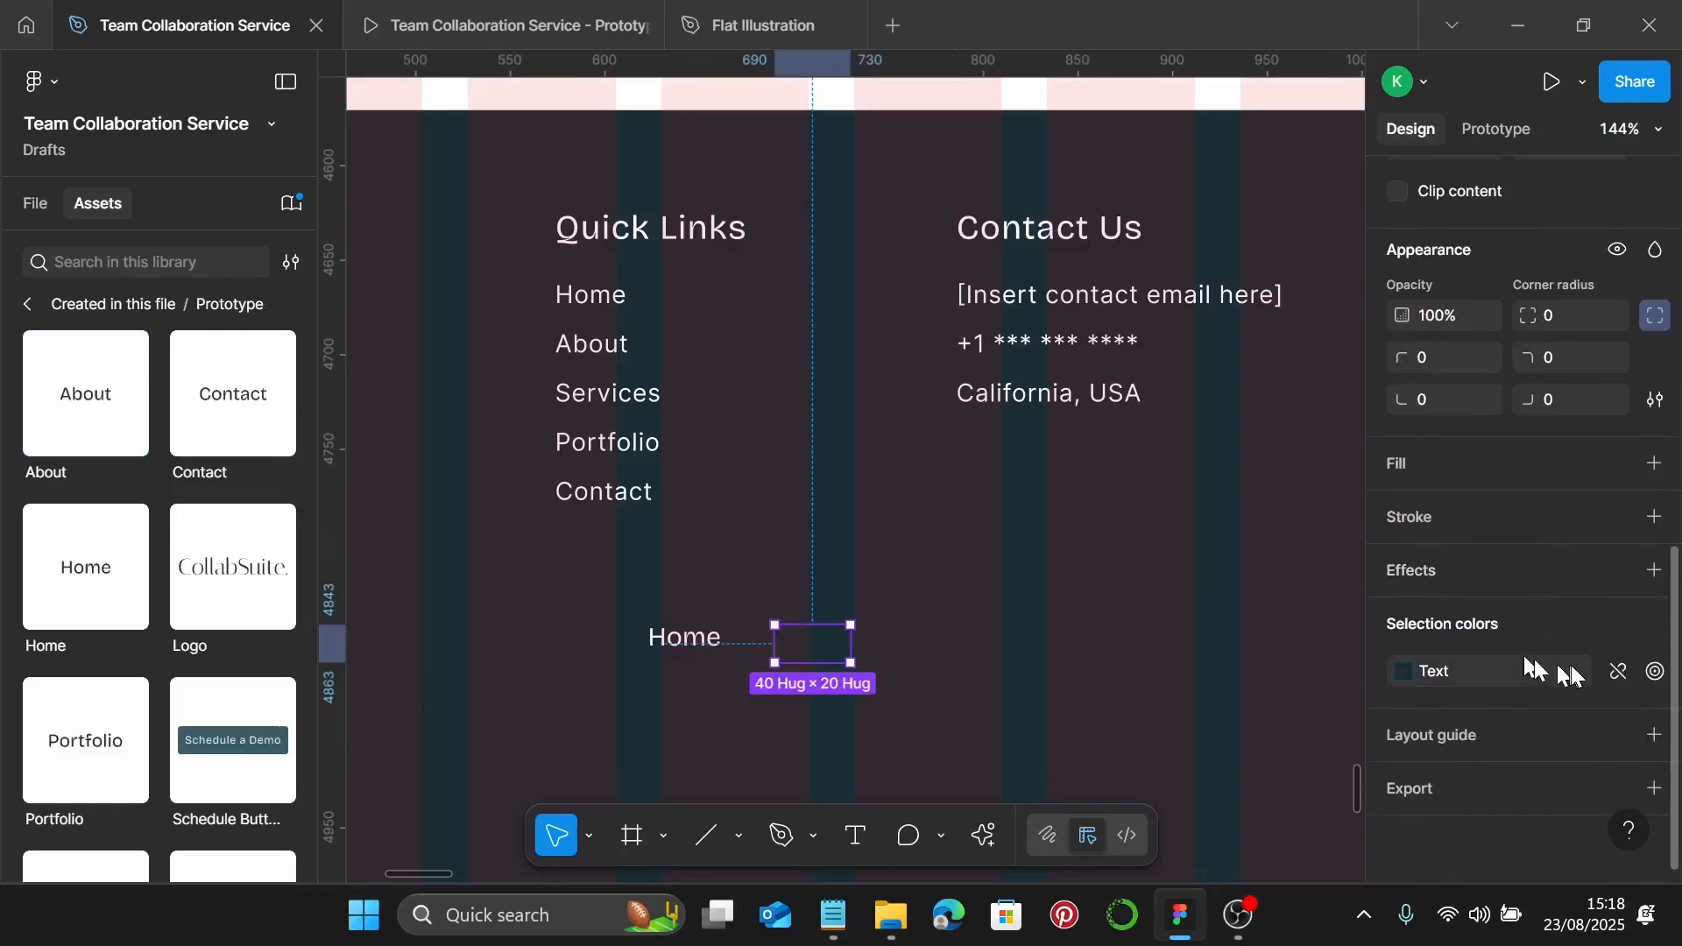
{"action": "left_click", "coordinate": [1535, 671]}
{"action": "left_click", "coordinate": [1090, 506]}
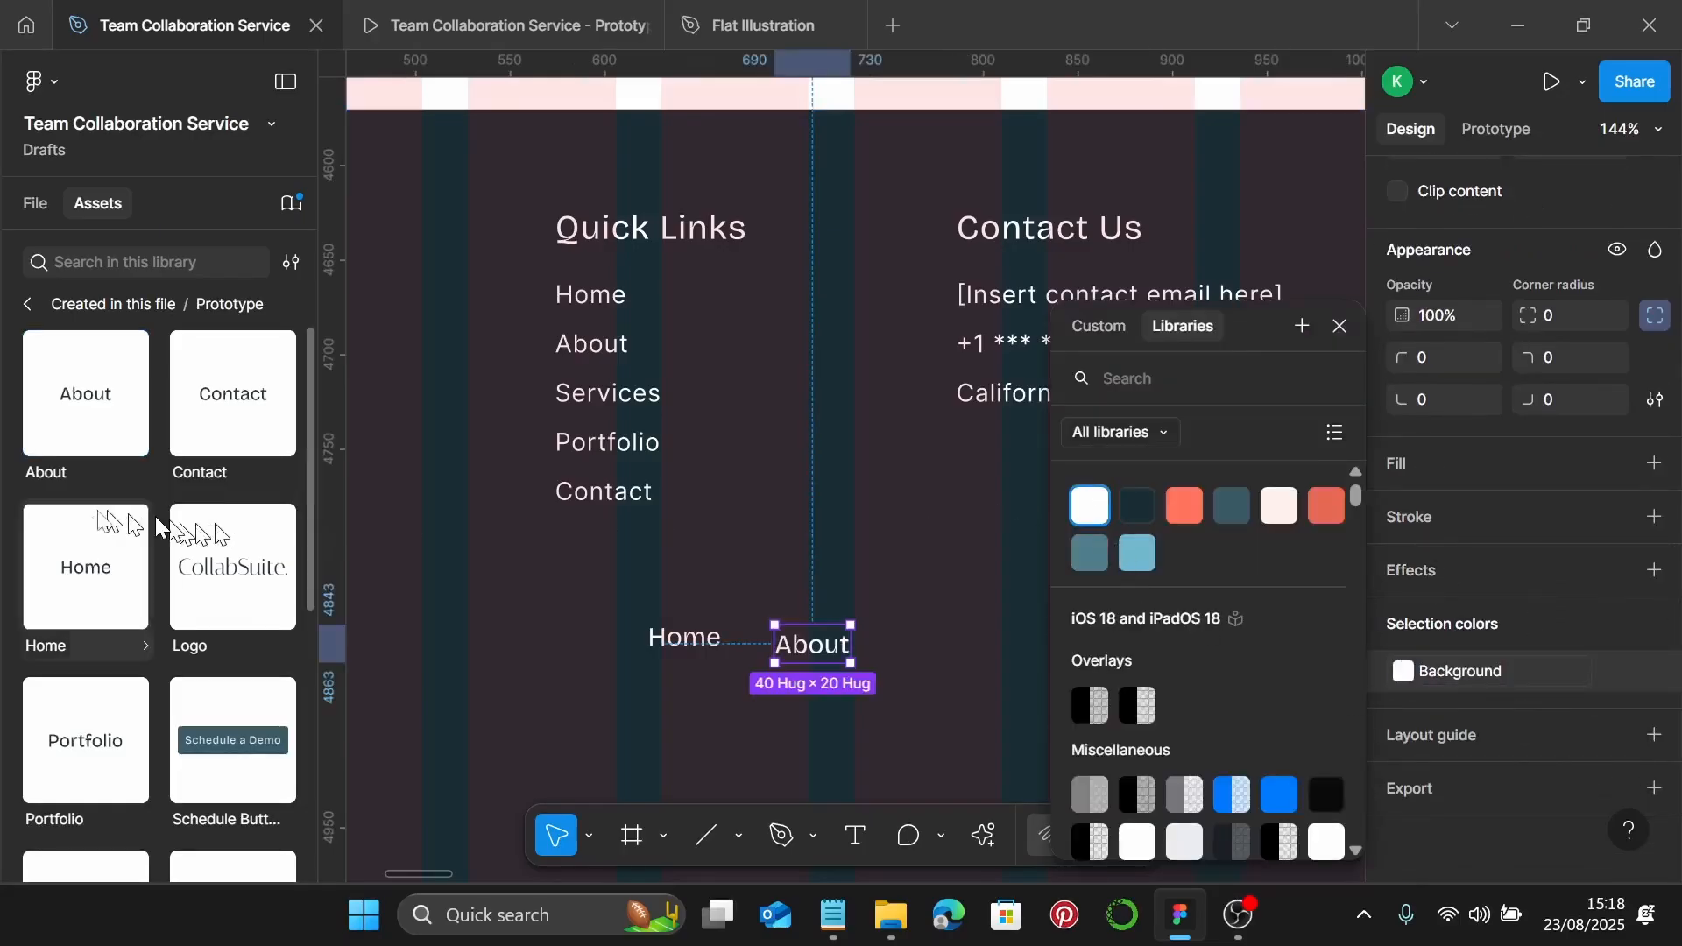
Add a Services instance beside the new About instance in the footer and recolor it with the Background style
{"action": "scroll", "coordinate": [96, 511], "scroll_direction": "down", "scroll_amount": 3}
{"action": "scroll", "coordinate": [96, 511], "scroll_direction": "up", "scroll_amount": 3}
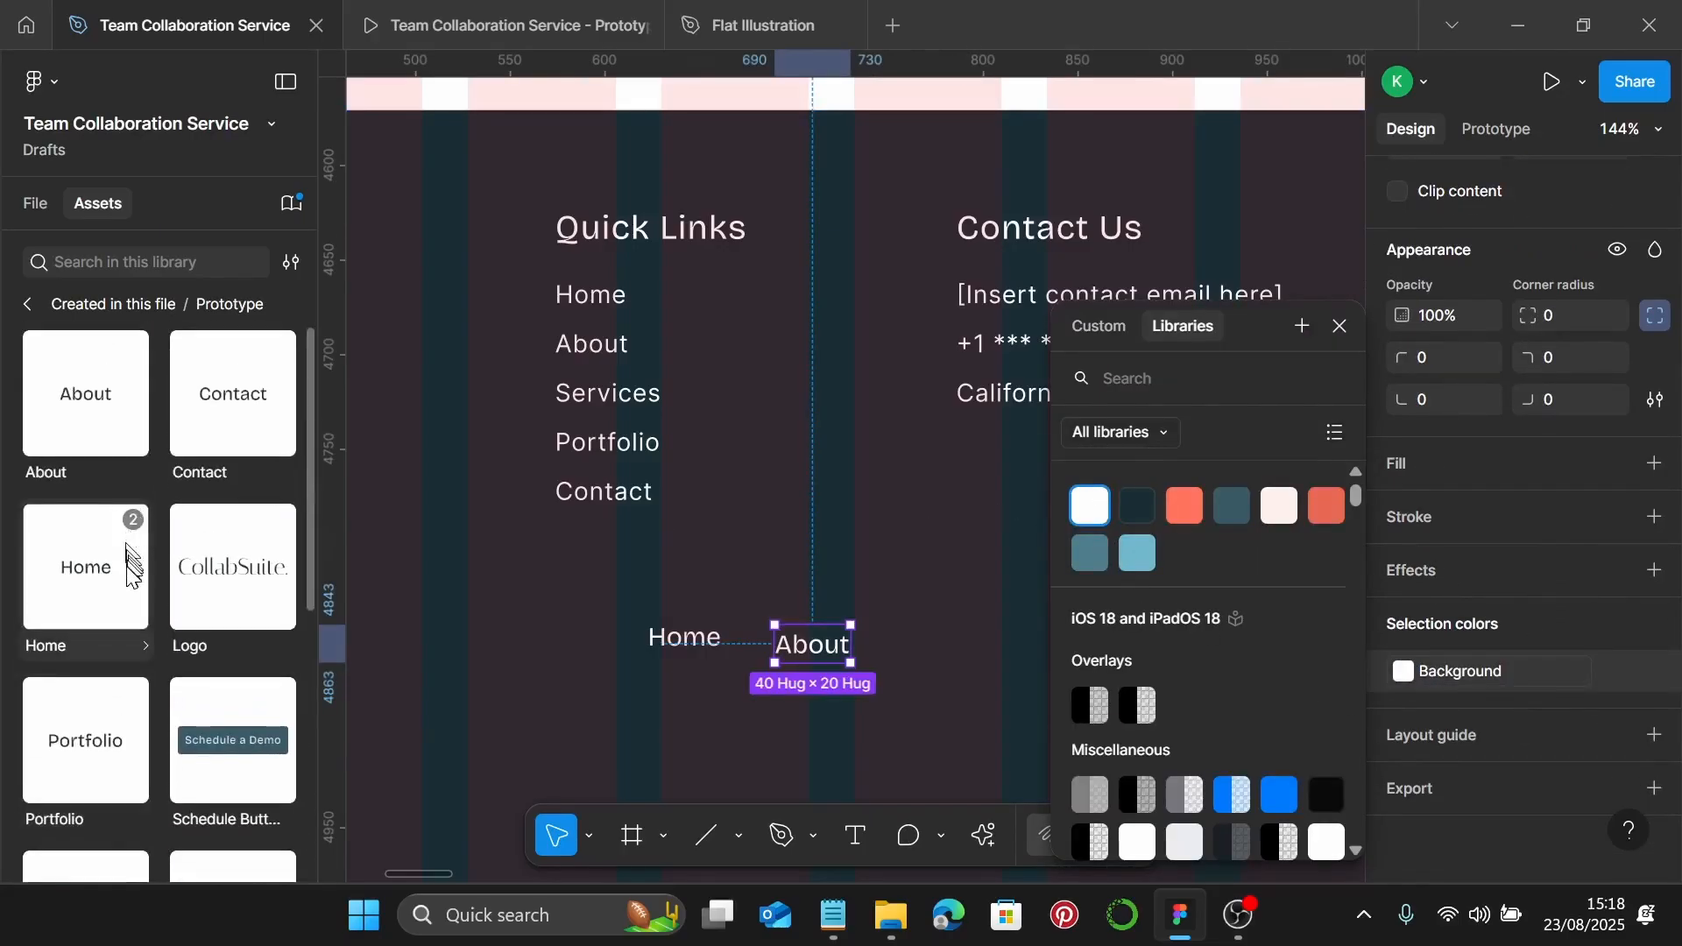
{"action": "scroll", "coordinate": [105, 561], "scroll_direction": "down", "scroll_amount": 2}
{"action": "scroll", "coordinate": [82, 614], "scroll_direction": "down", "scroll_amount": 2}
{"action": "left_click_drag", "start_coordinate": [51, 666], "coordinate": [969, 633]}
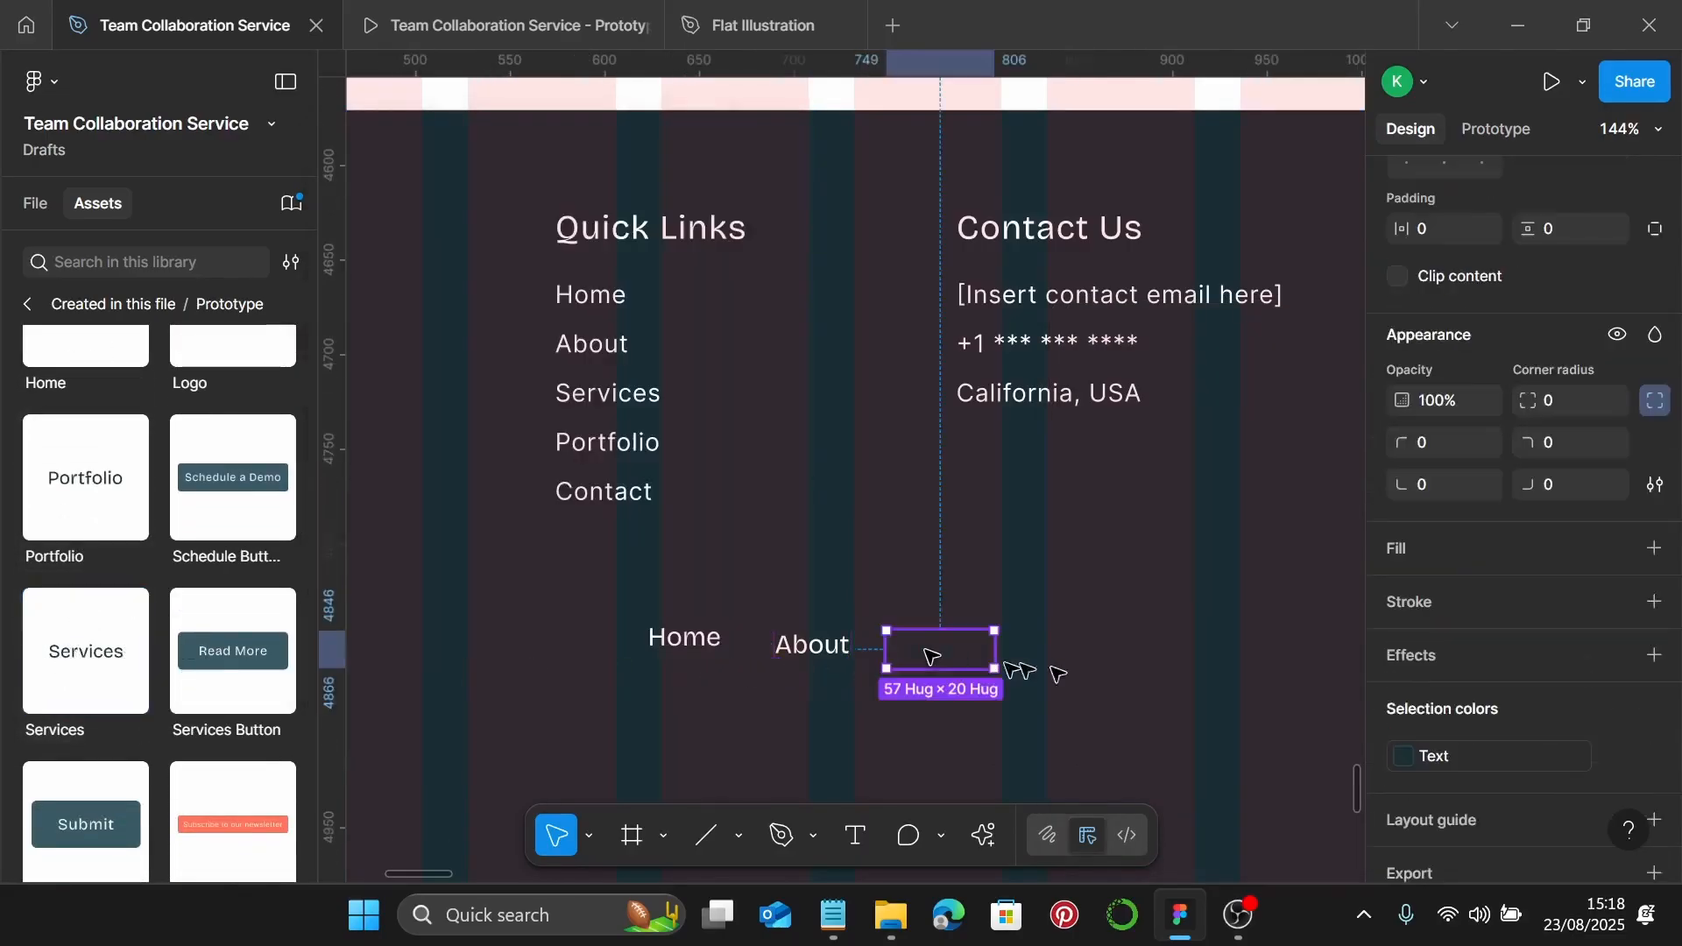
{"action": "scroll", "coordinate": [1493, 617], "scroll_direction": "down", "scroll_amount": 4}
{"action": "left_click", "coordinate": [1494, 683]}
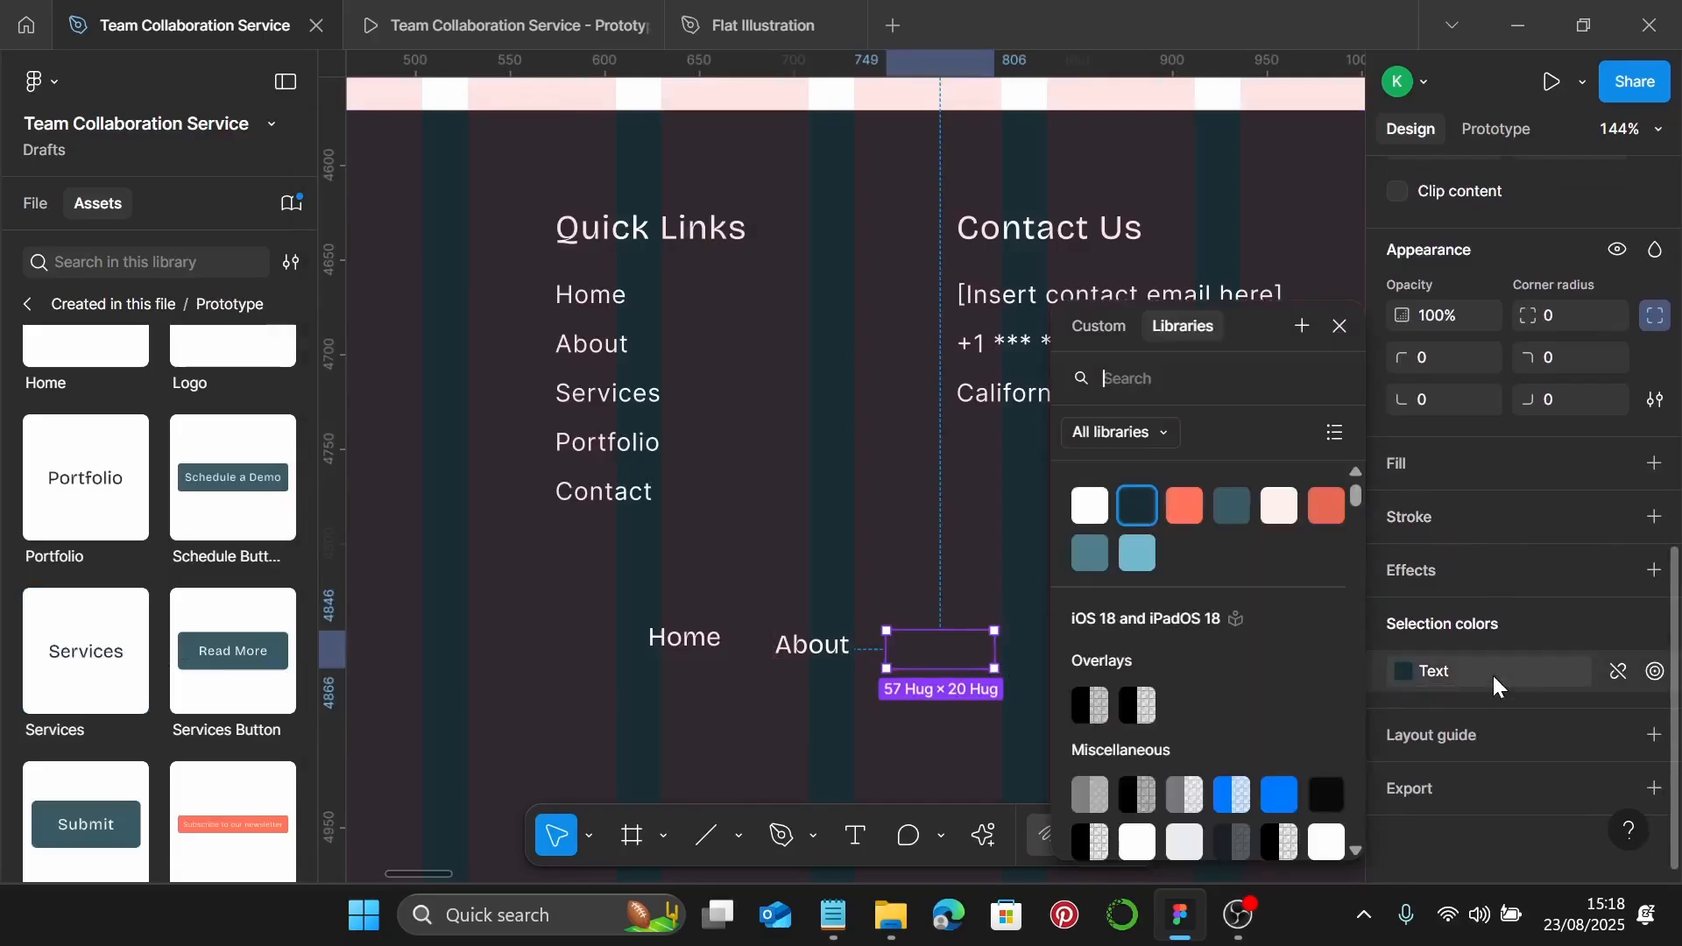
{"action": "left_click", "coordinate": [1092, 507]}
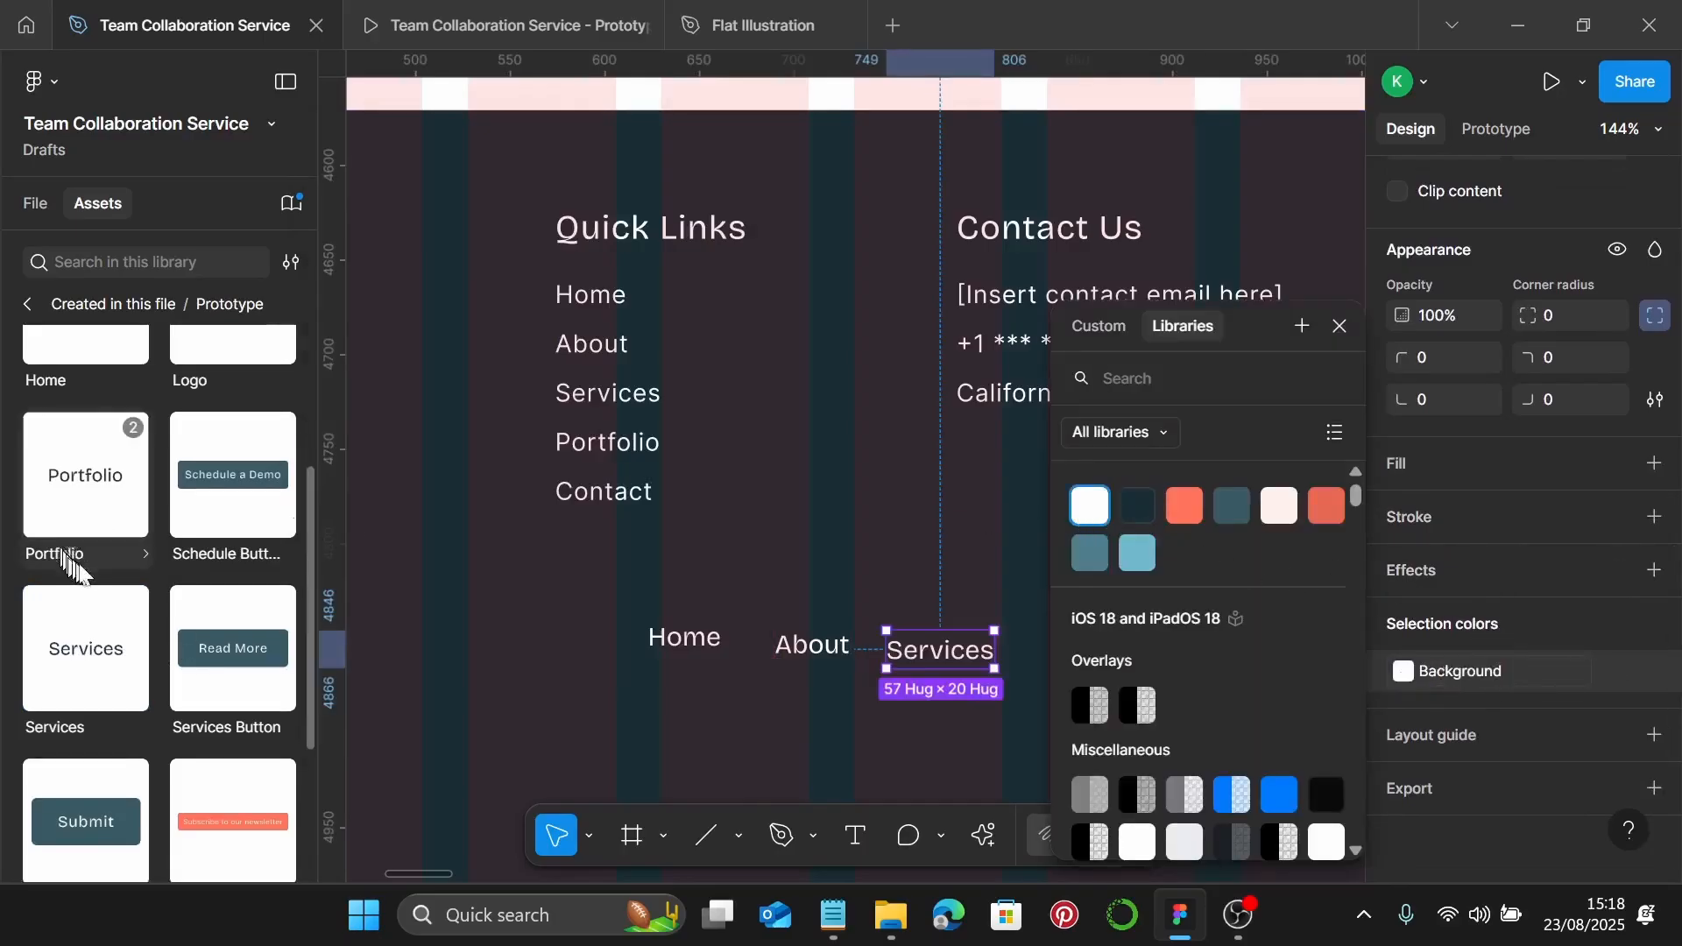
Place a Portfolio instance in the empty footer area below the Quick Links column and recolor it with the Background style
{"action": "scroll", "coordinate": [86, 561], "scroll_direction": "down", "scroll_amount": 3}
{"action": "scroll", "coordinate": [86, 561], "scroll_direction": "up", "scroll_amount": 5}
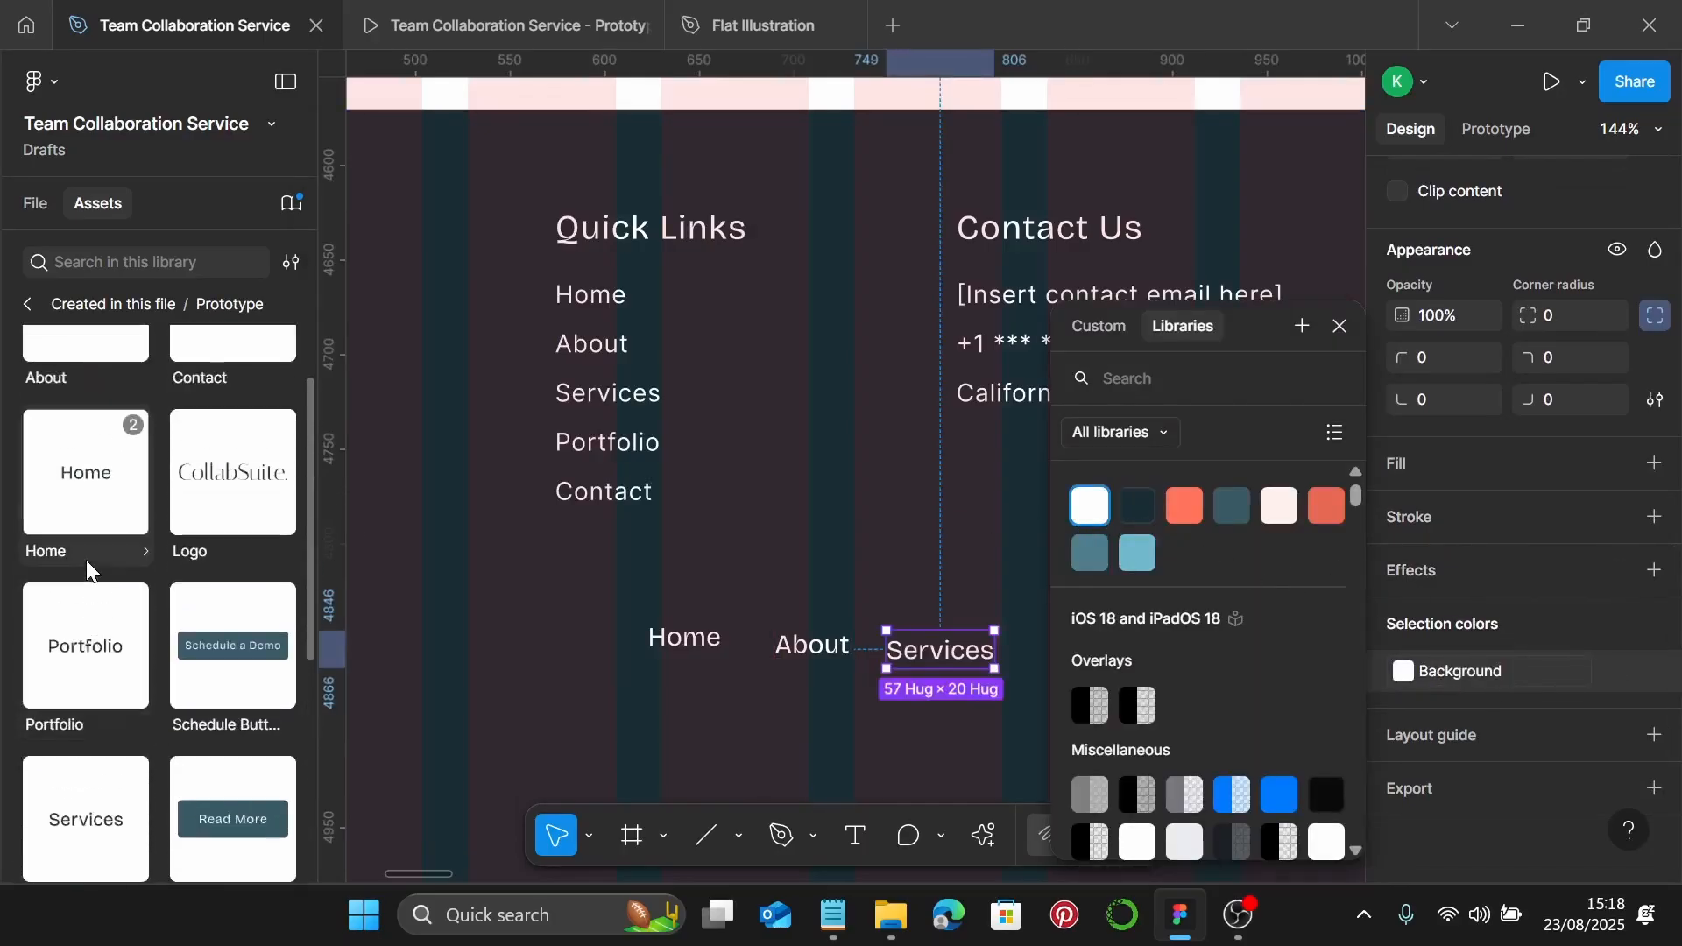
{"action": "left_click", "coordinate": [84, 630]}
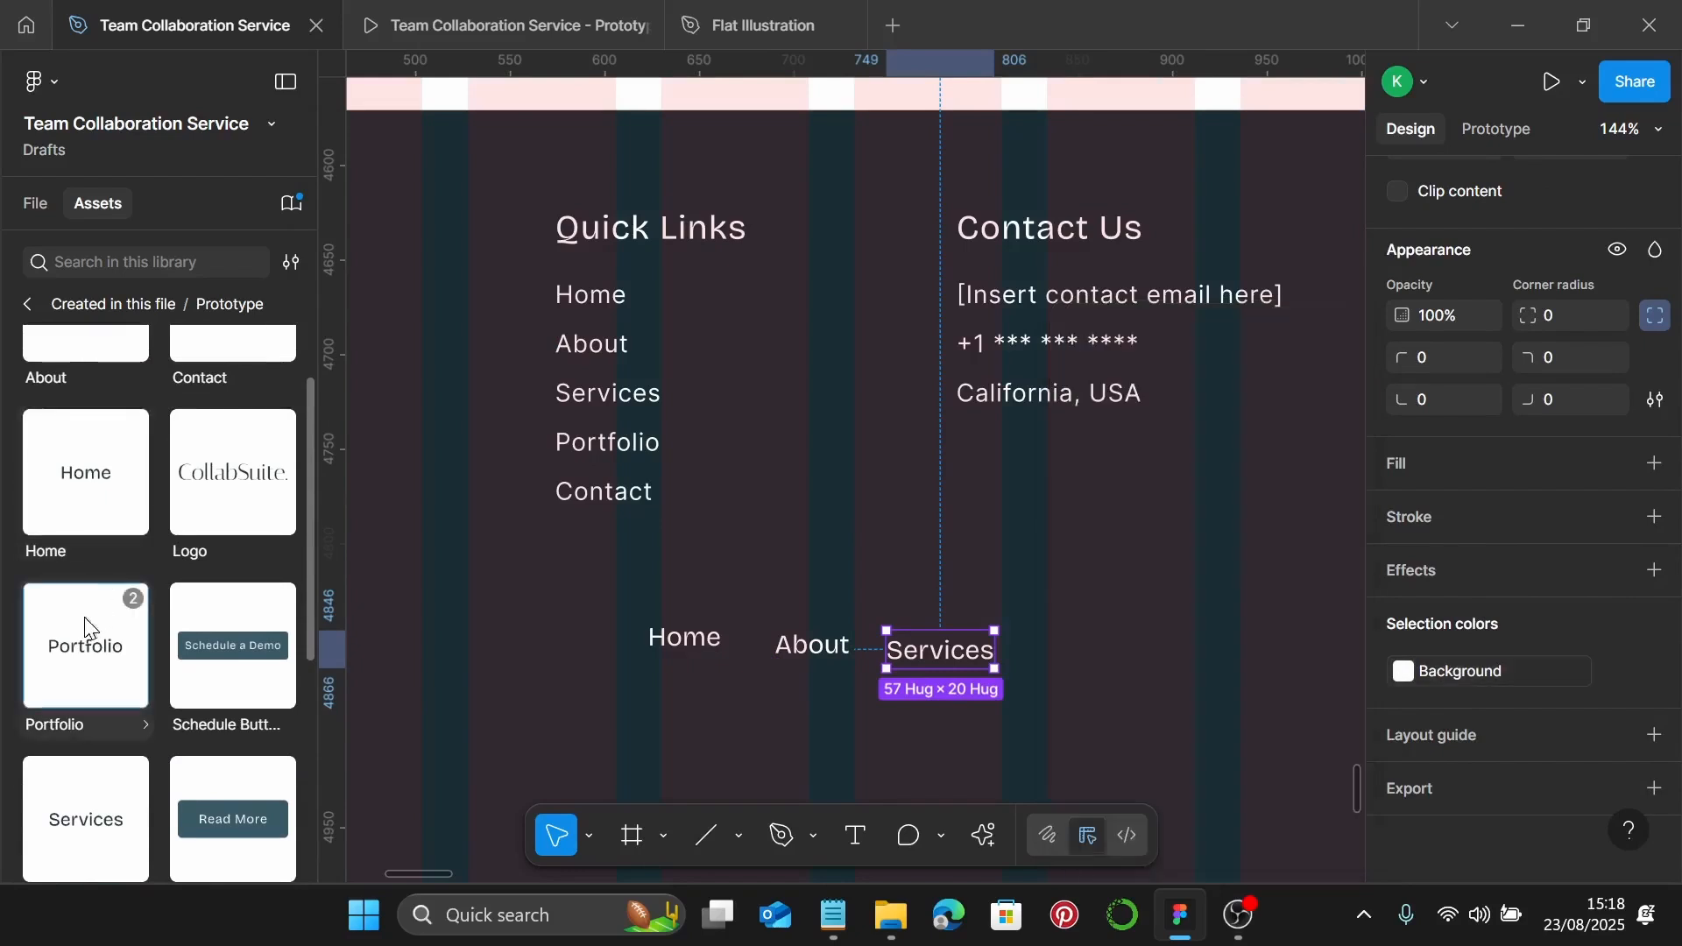
{"action": "left_click", "coordinate": [513, 717]}
{"action": "left_click", "coordinate": [513, 749]}
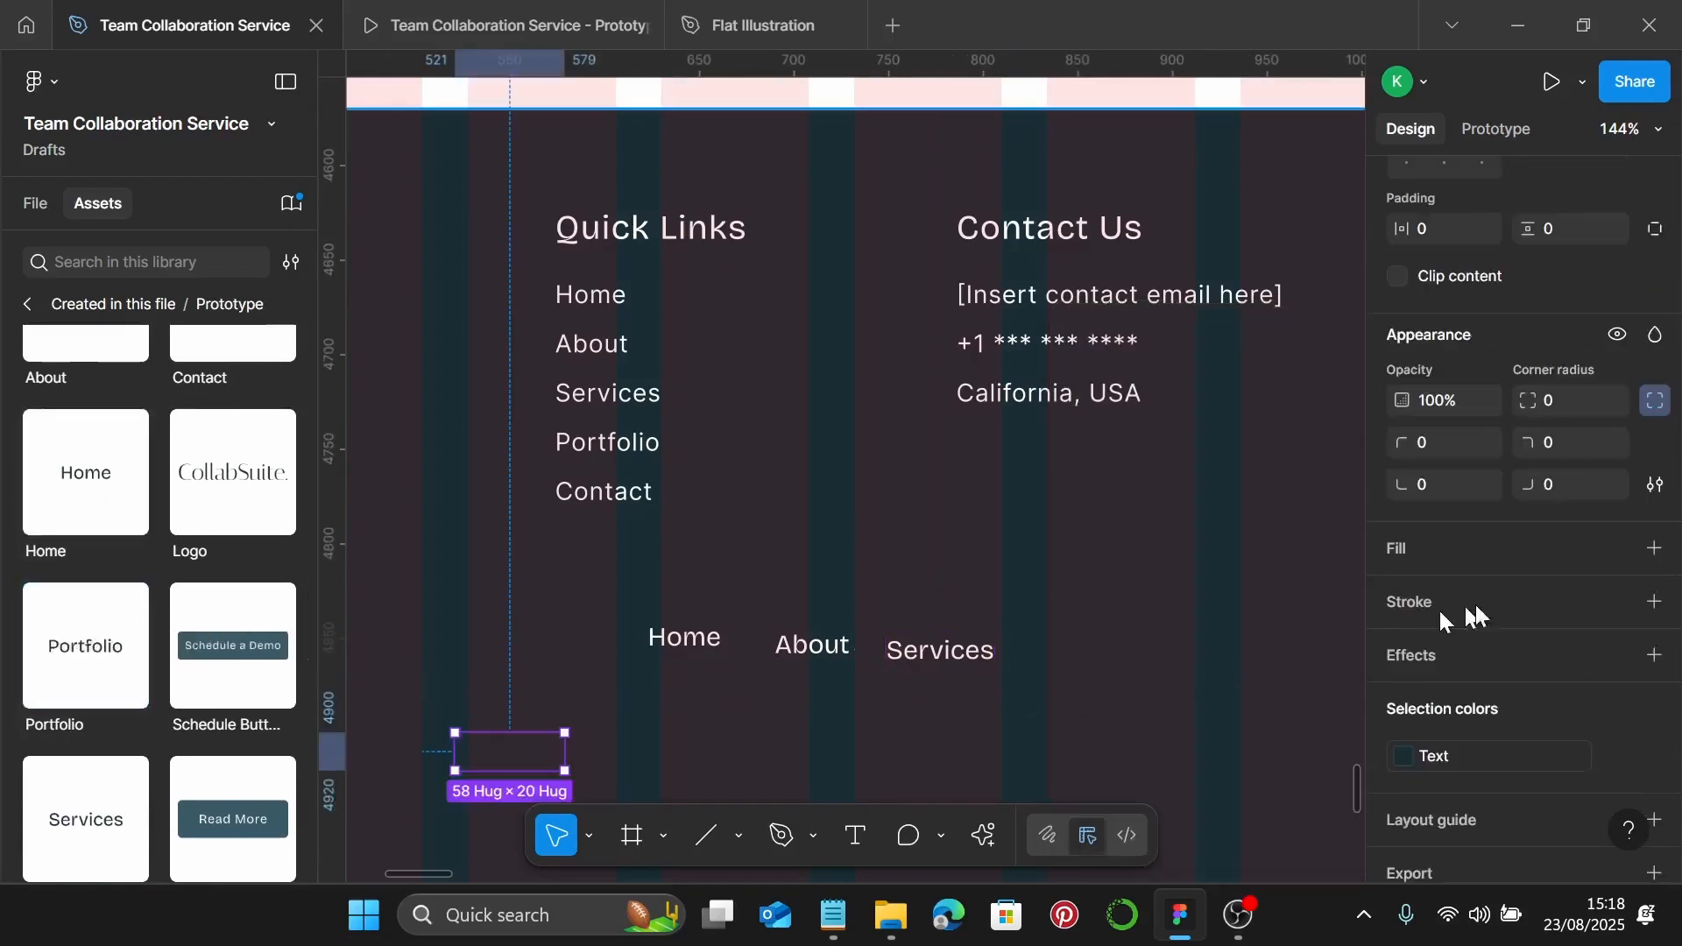
{"action": "left_click", "coordinate": [1495, 671]}
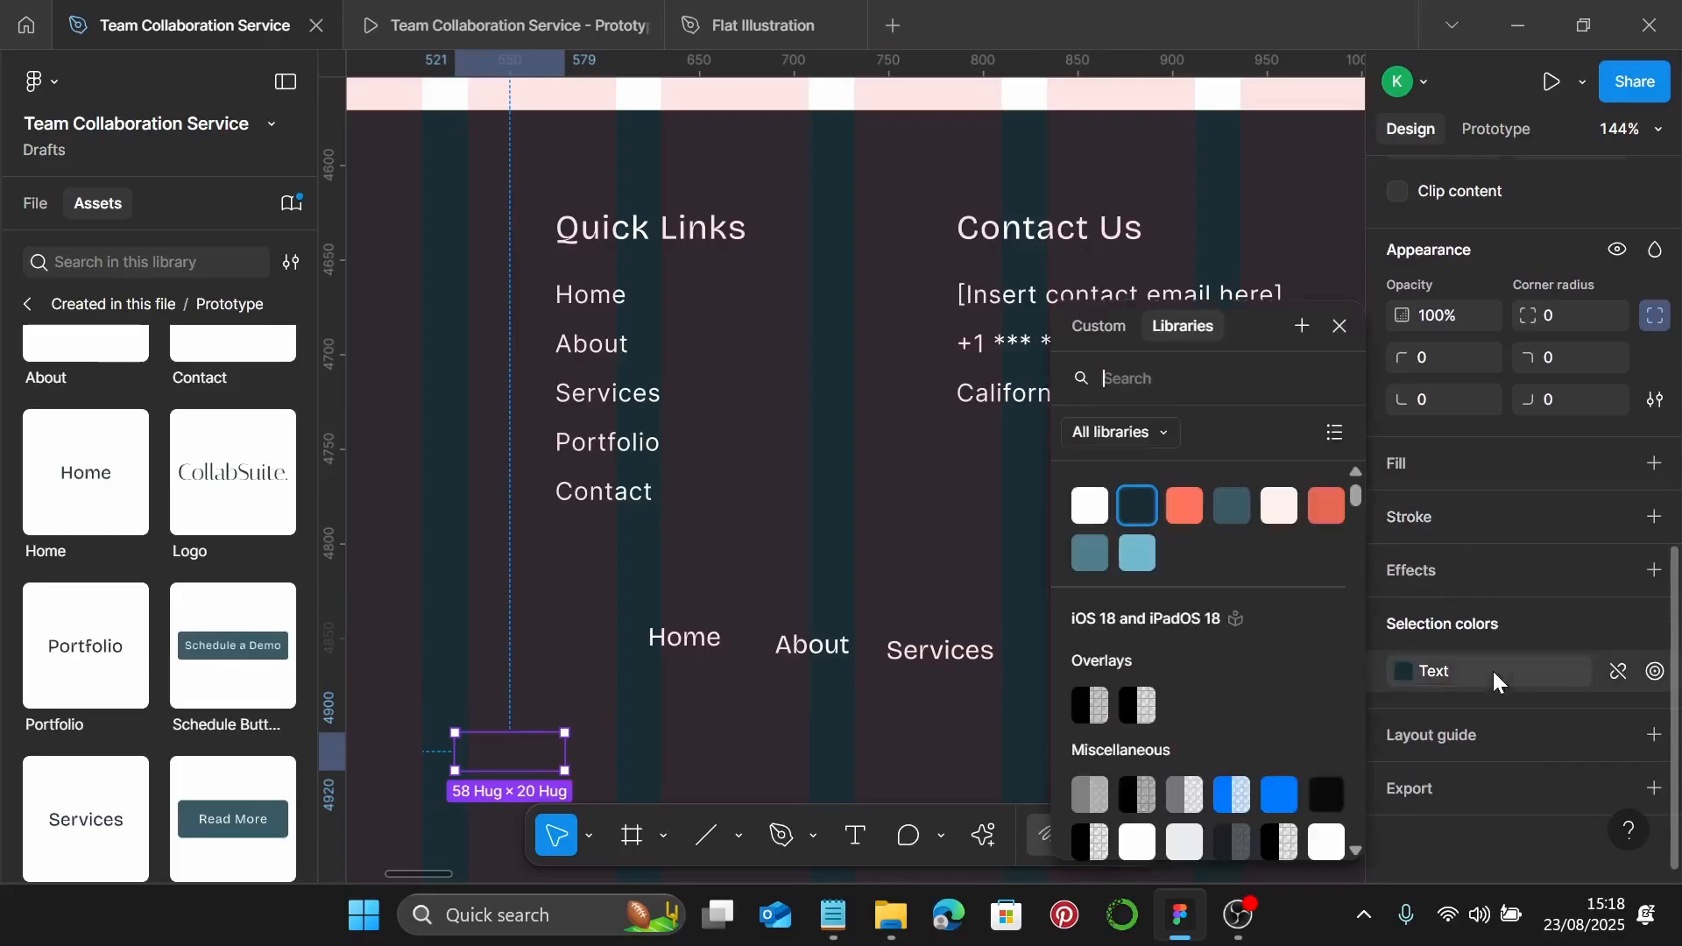
{"action": "left_click", "coordinate": [1101, 508]}
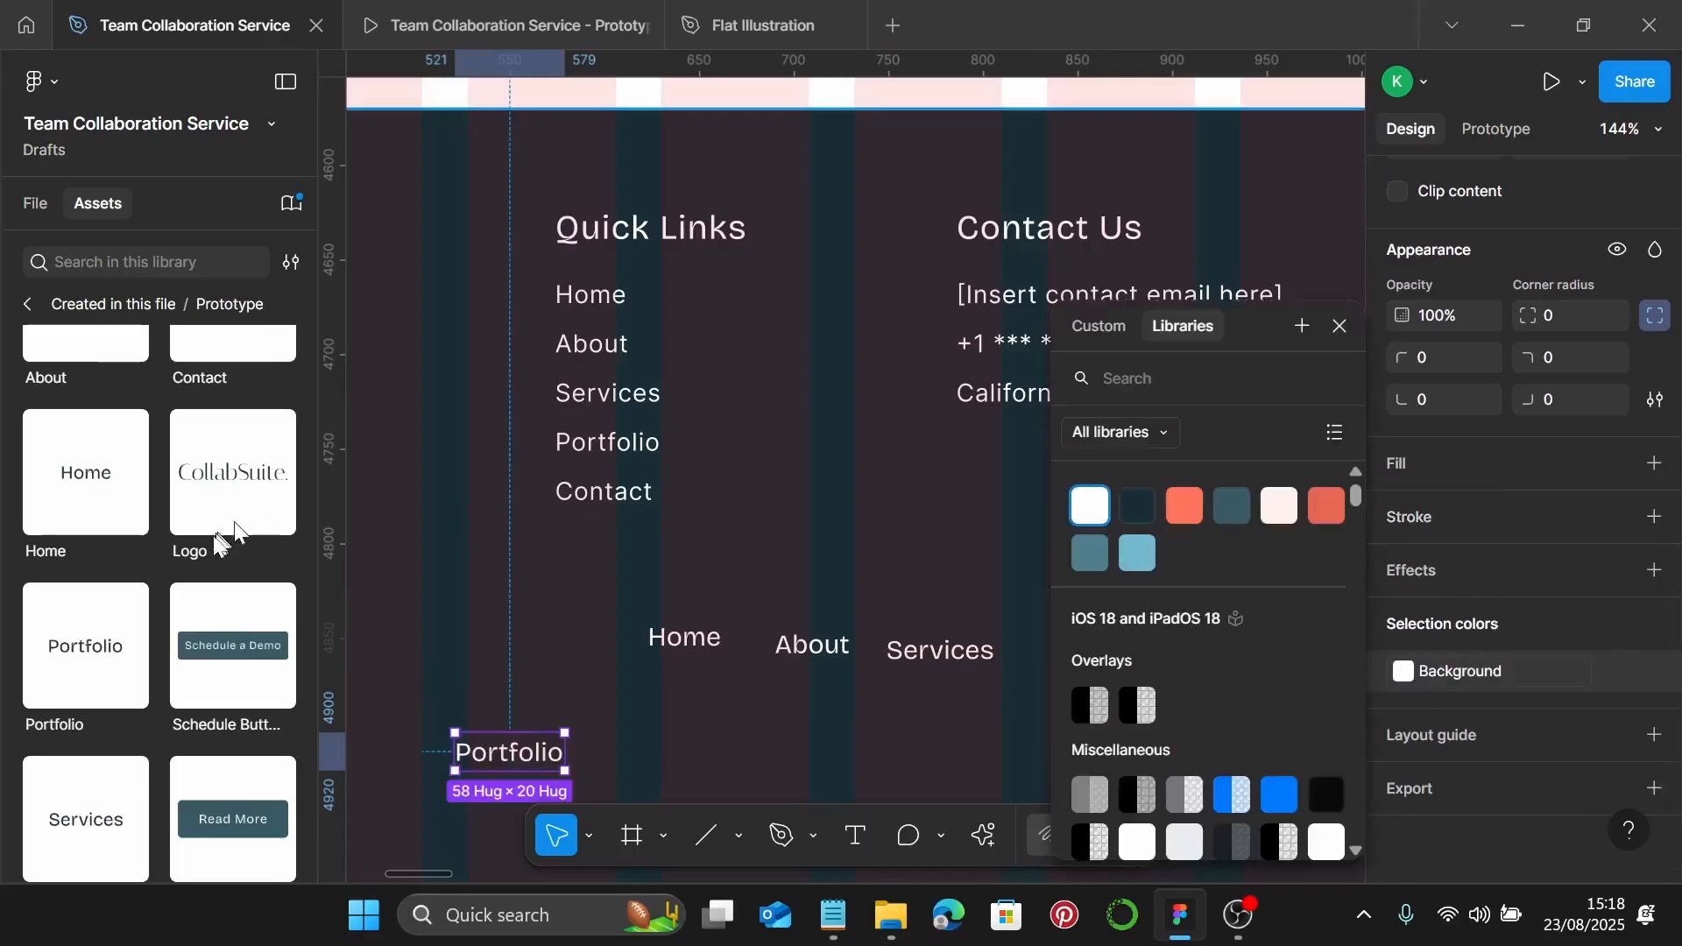
Place a Contact instance in the footer below the new About instance and recolor it with the Background style
{"action": "scroll", "coordinate": [155, 579], "scroll_direction": "up", "scroll_amount": 1}
{"action": "left_click", "coordinate": [230, 395]}
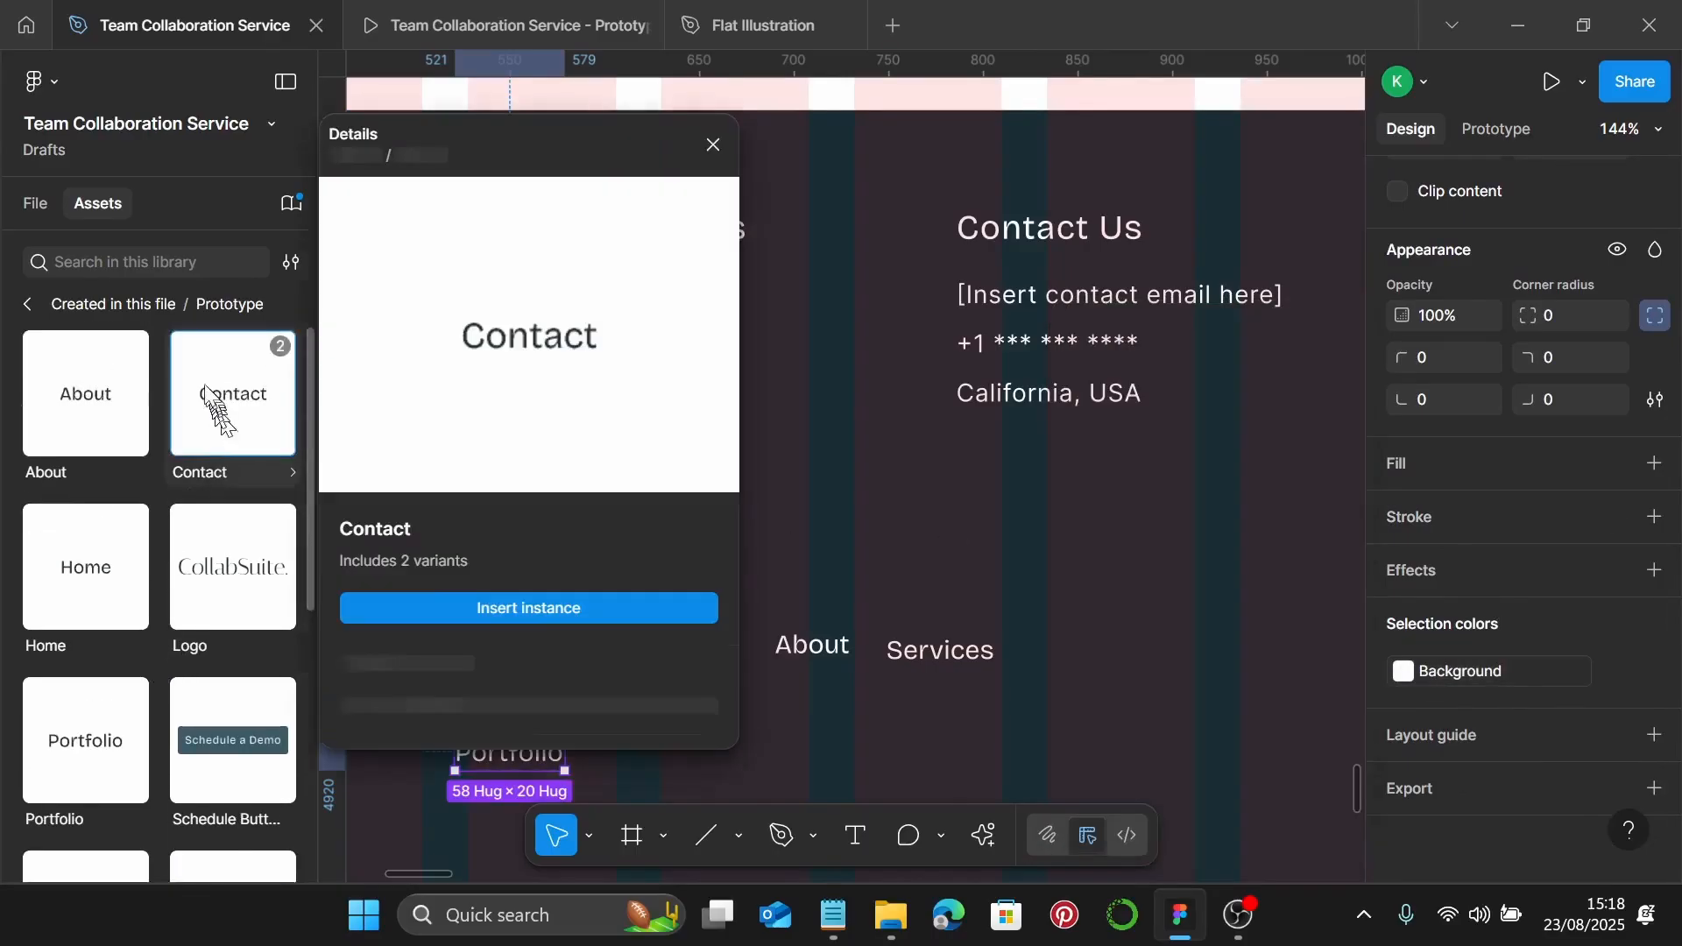
{"action": "left_click", "coordinate": [818, 797]}
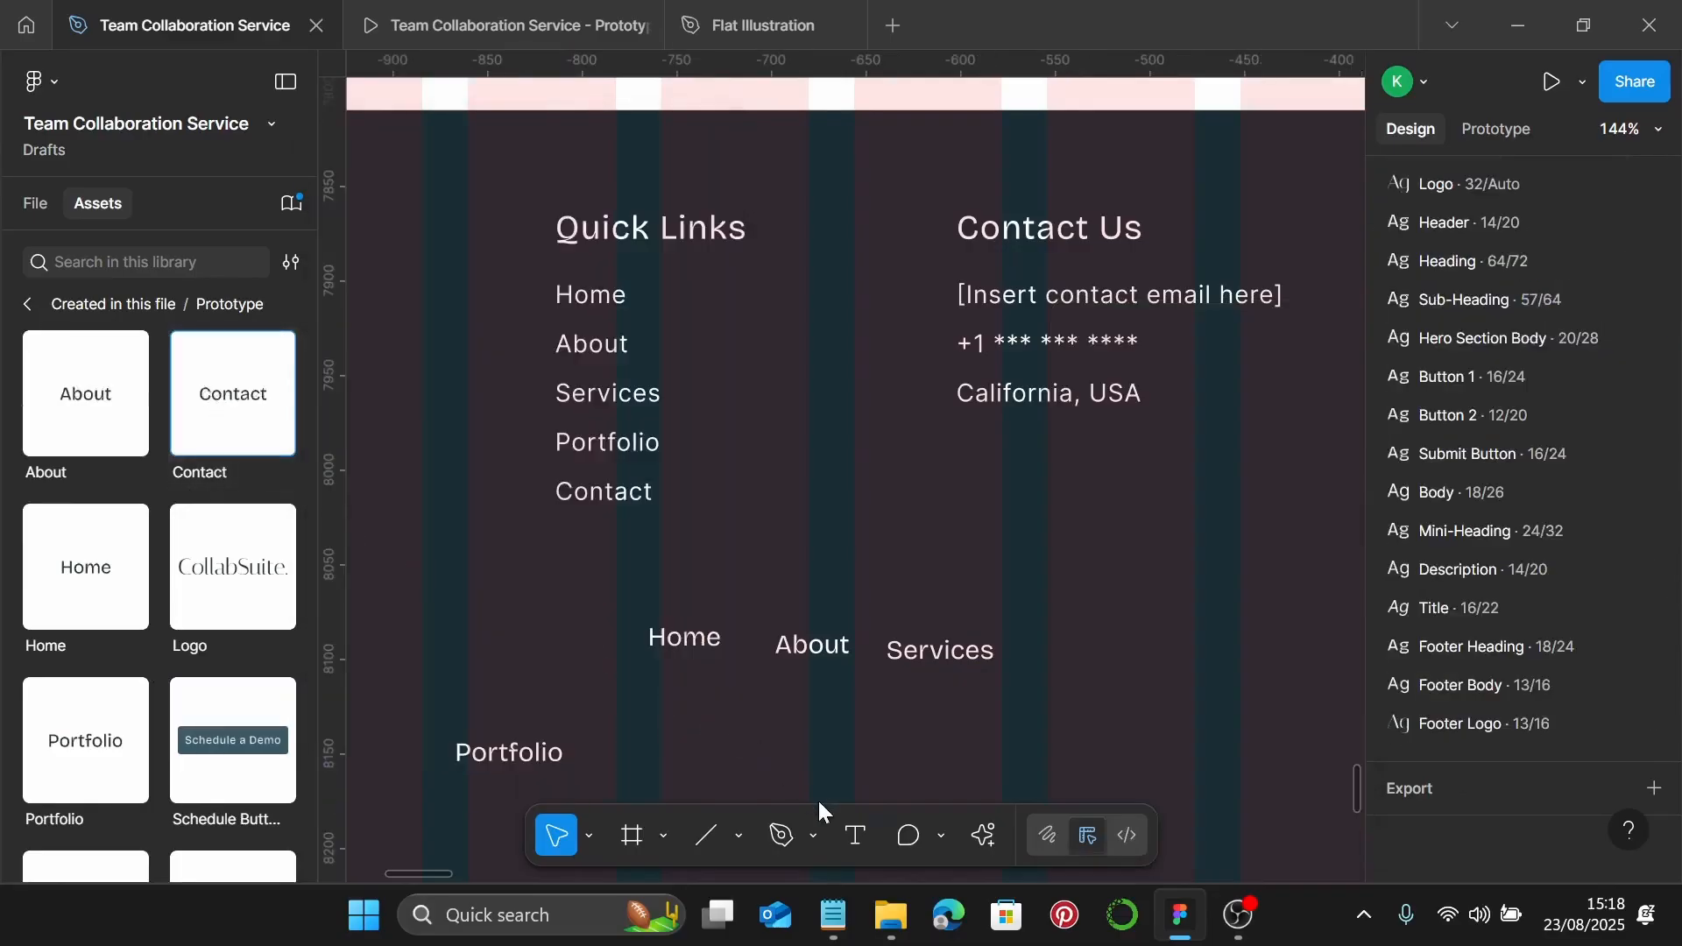
{"action": "left_click", "coordinate": [785, 748]}
{"action": "scroll", "coordinate": [1475, 644], "scroll_direction": "down", "scroll_amount": 3}
{"action": "left_click", "coordinate": [1482, 671]}
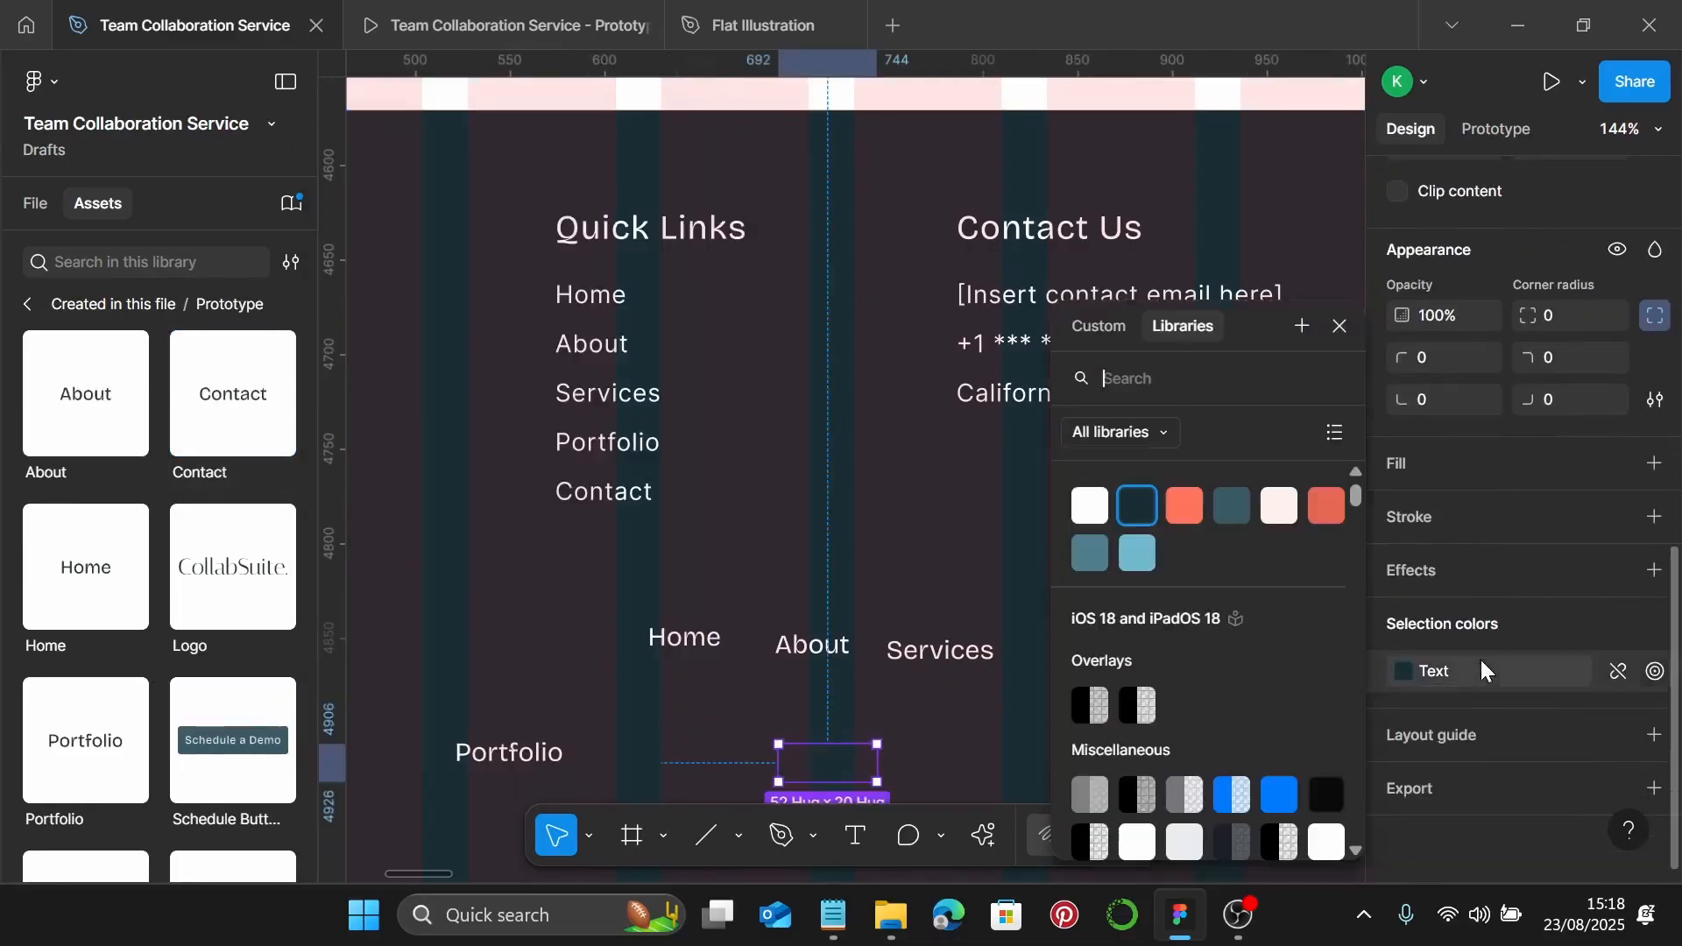
{"action": "left_click", "coordinate": [1089, 505]}
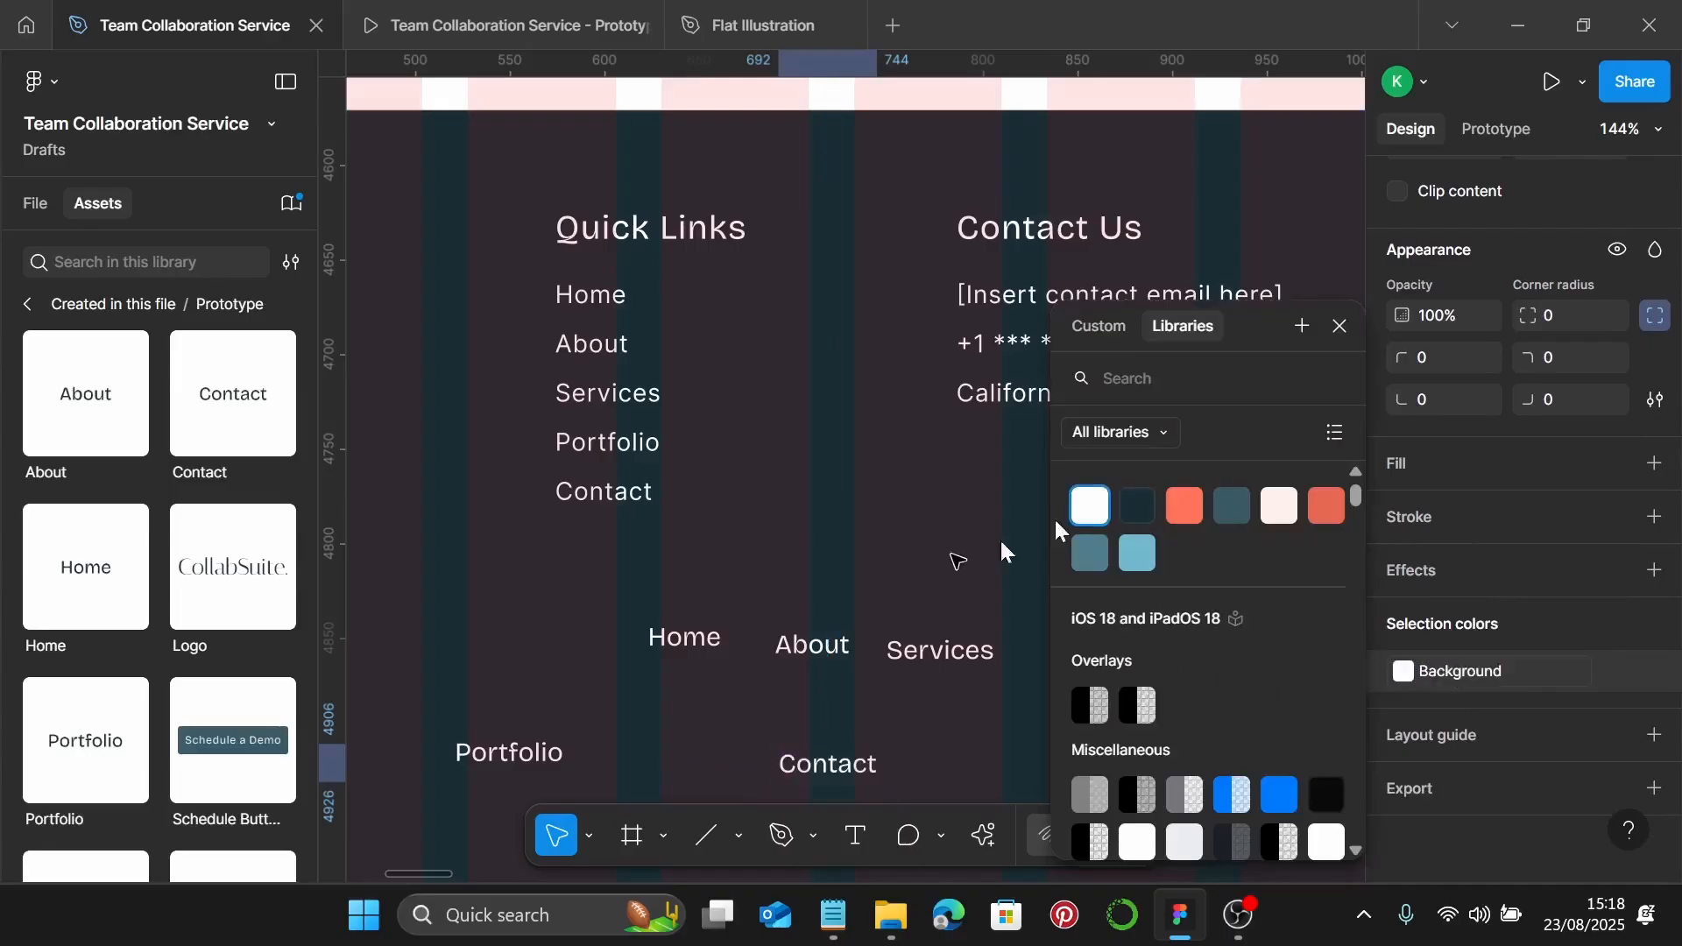
Apply the Footer Body text style to the text inside the new Home instance in the footer
{"action": "left_click", "coordinate": [701, 637]}
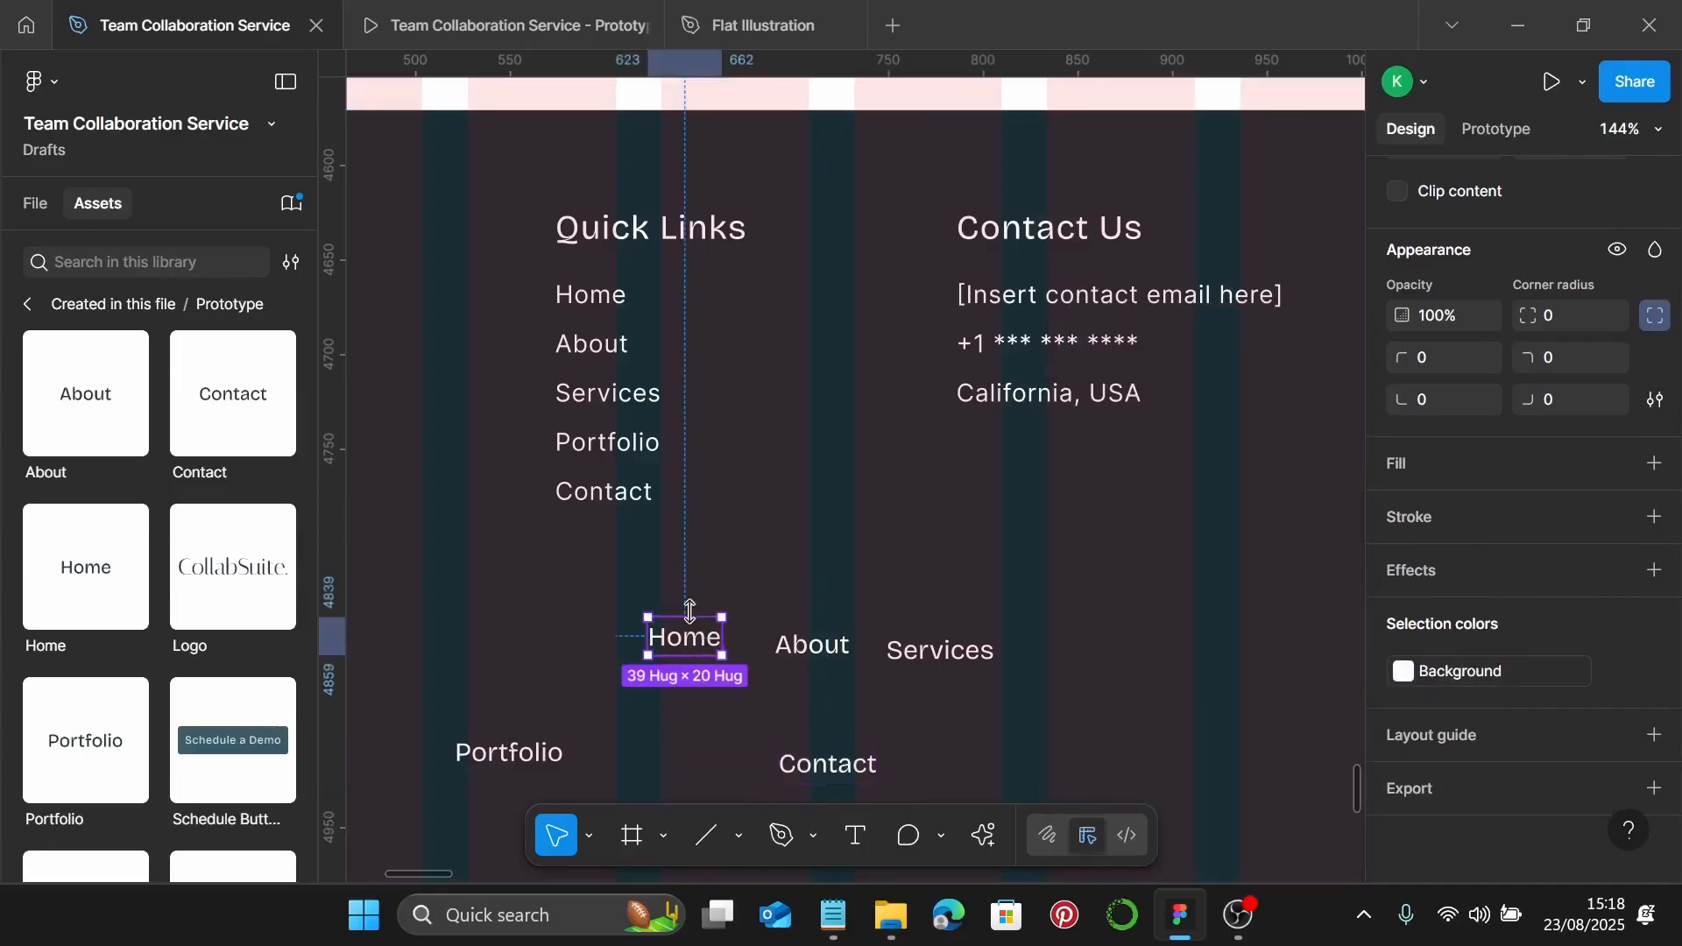
{"action": "left_click", "coordinate": [50, 210]}
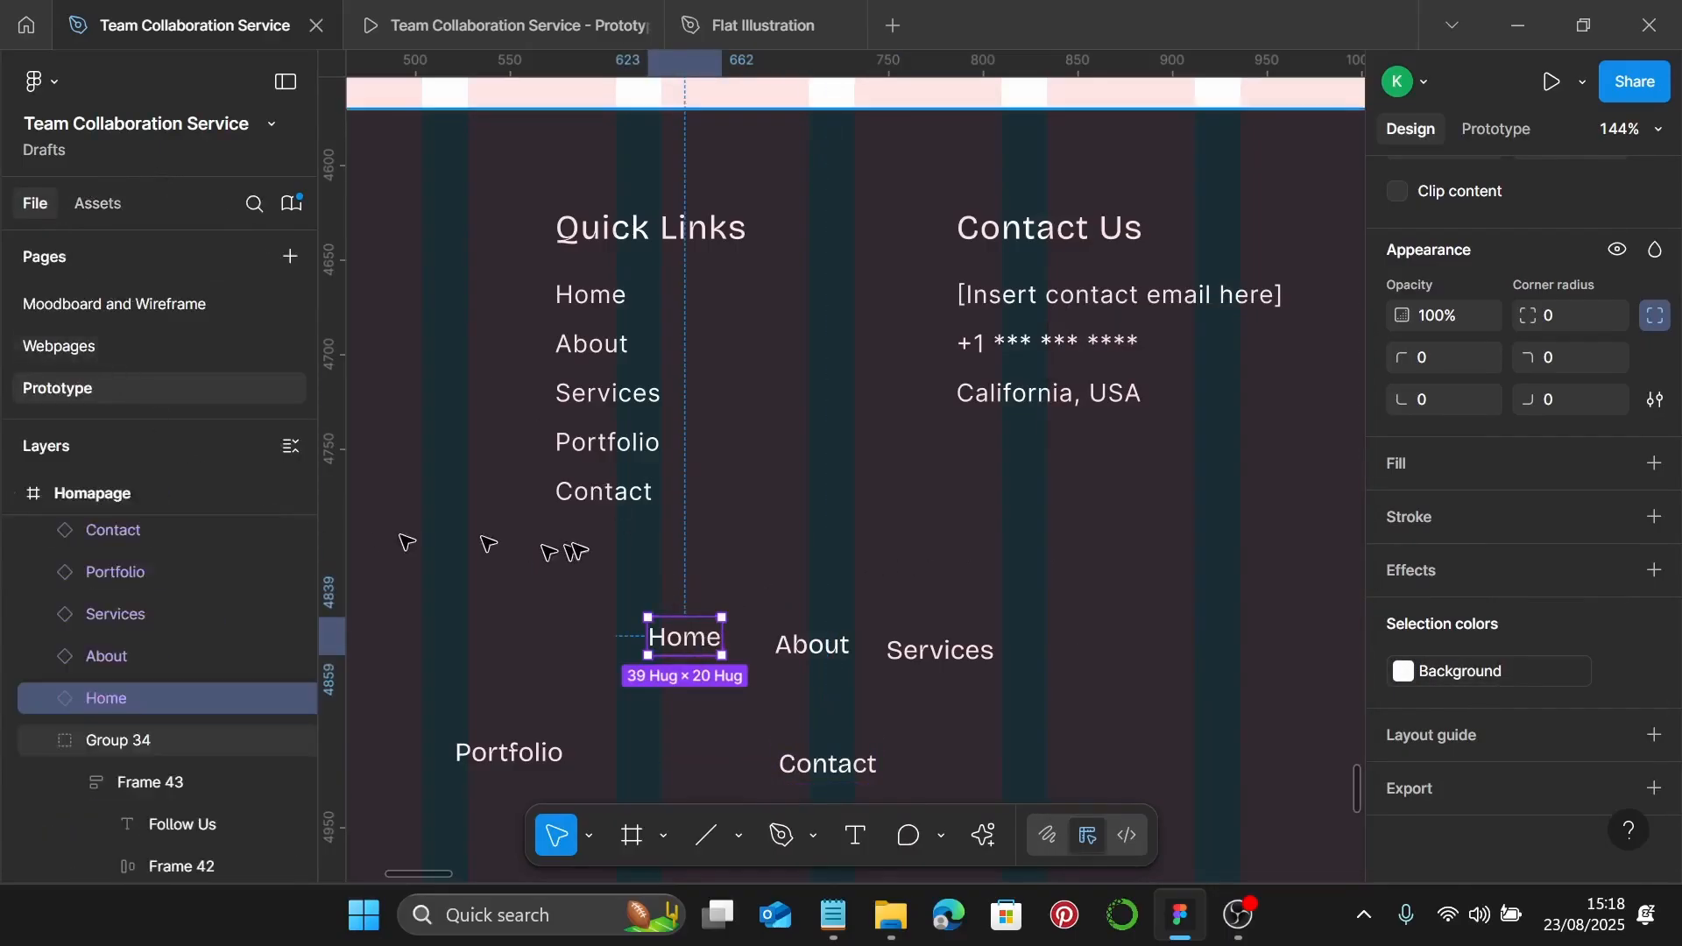
{"action": "double_click", "coordinate": [683, 640]}
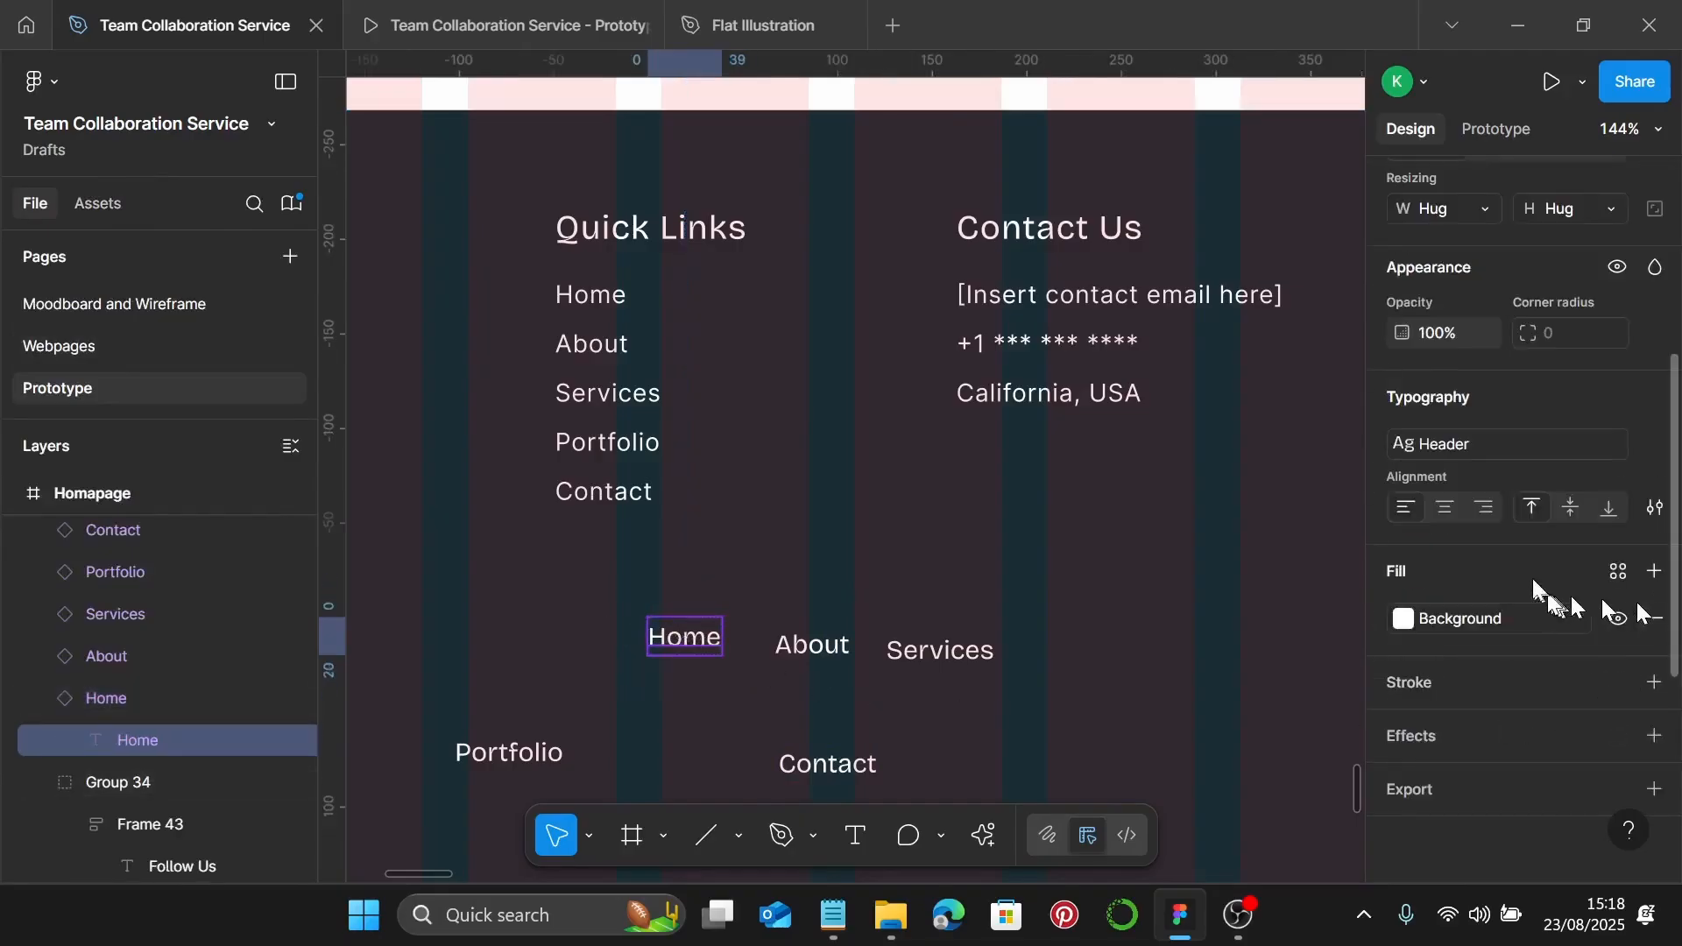
{"action": "left_click", "coordinate": [1506, 443]}
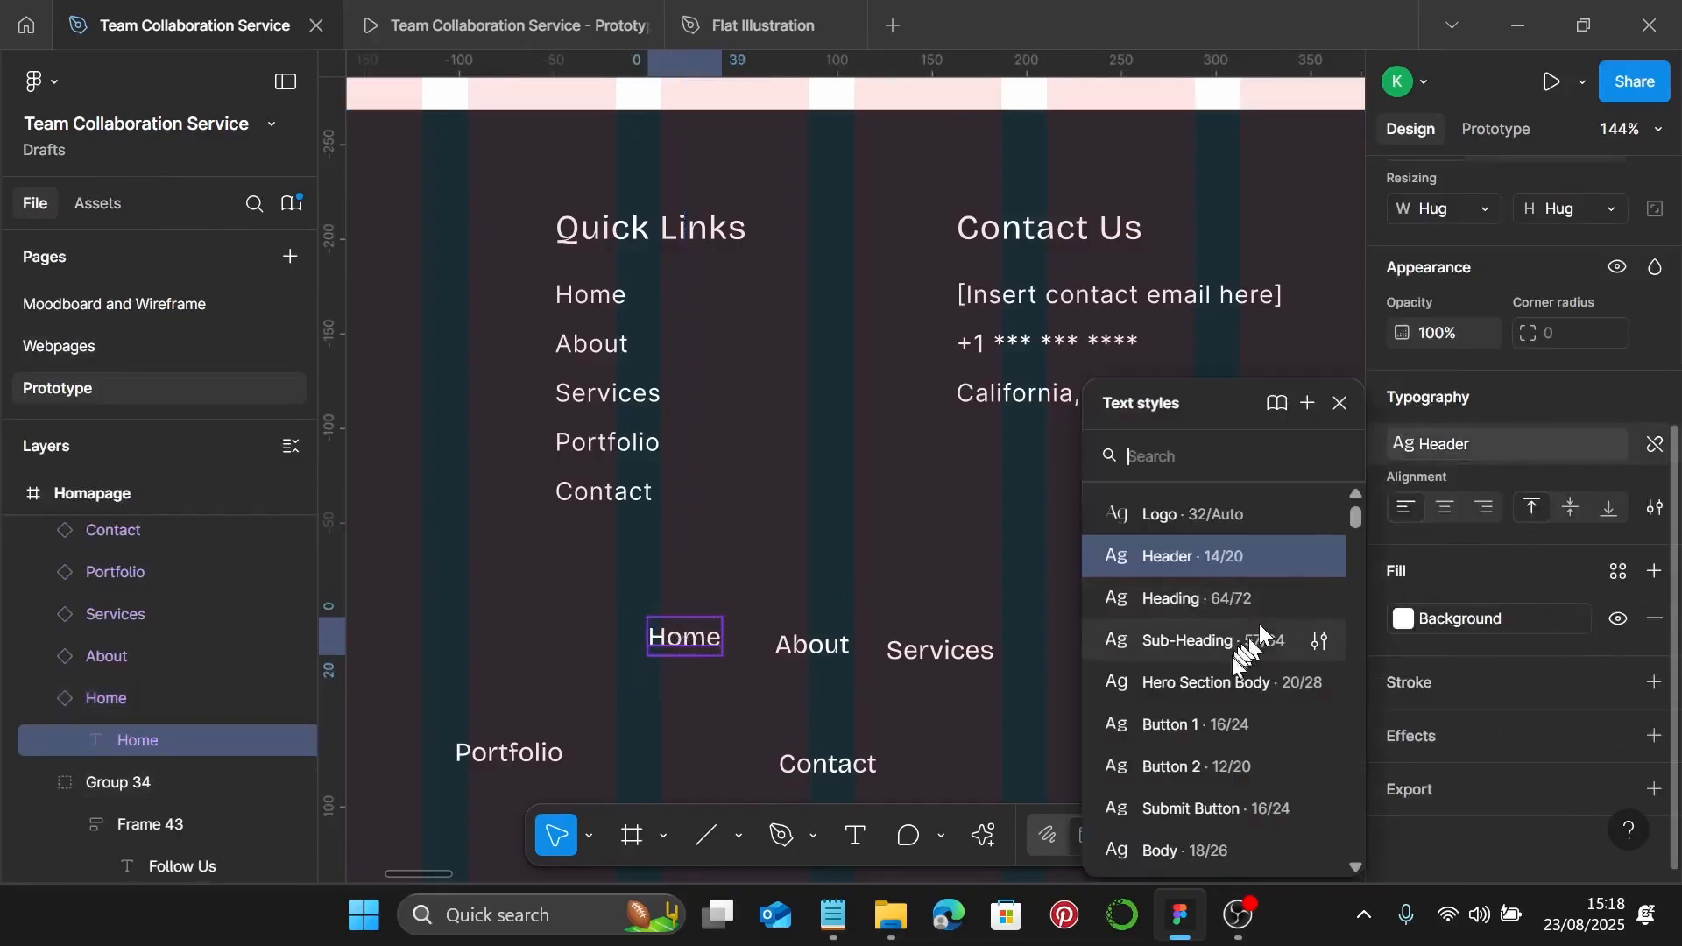
{"action": "scroll", "coordinate": [1215, 690], "scroll_direction": "down", "scroll_amount": 3}
{"action": "scroll", "coordinate": [1235, 683], "scroll_direction": "down", "scroll_amount": 3}
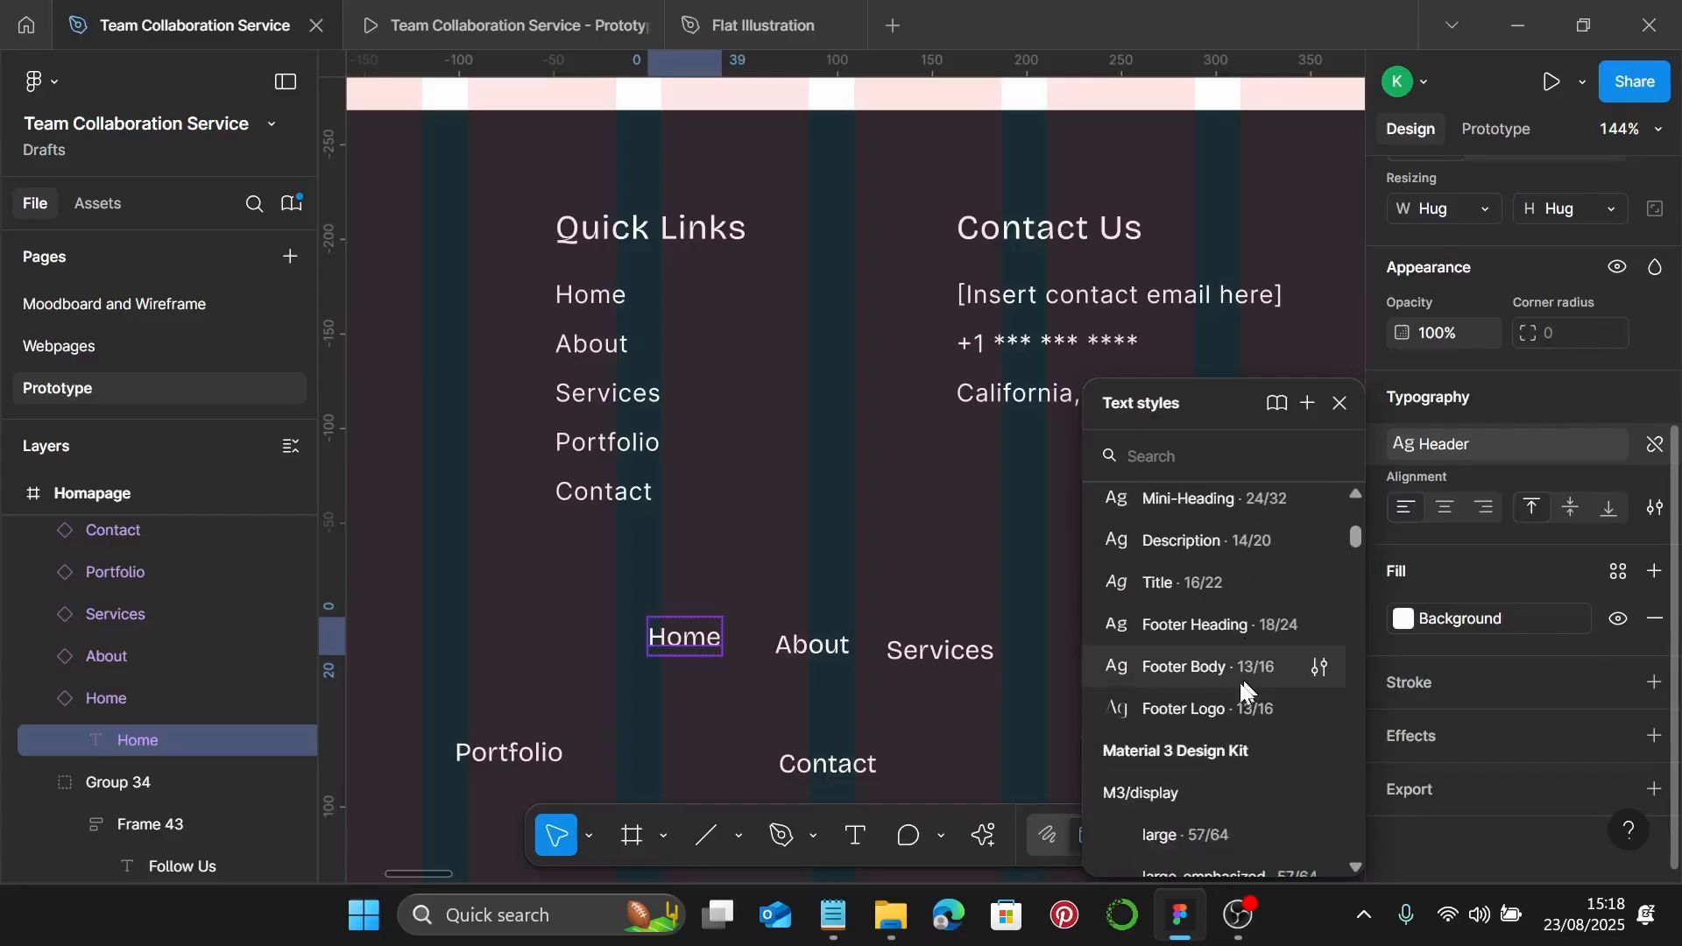
{"action": "left_click", "coordinate": [1209, 671]}
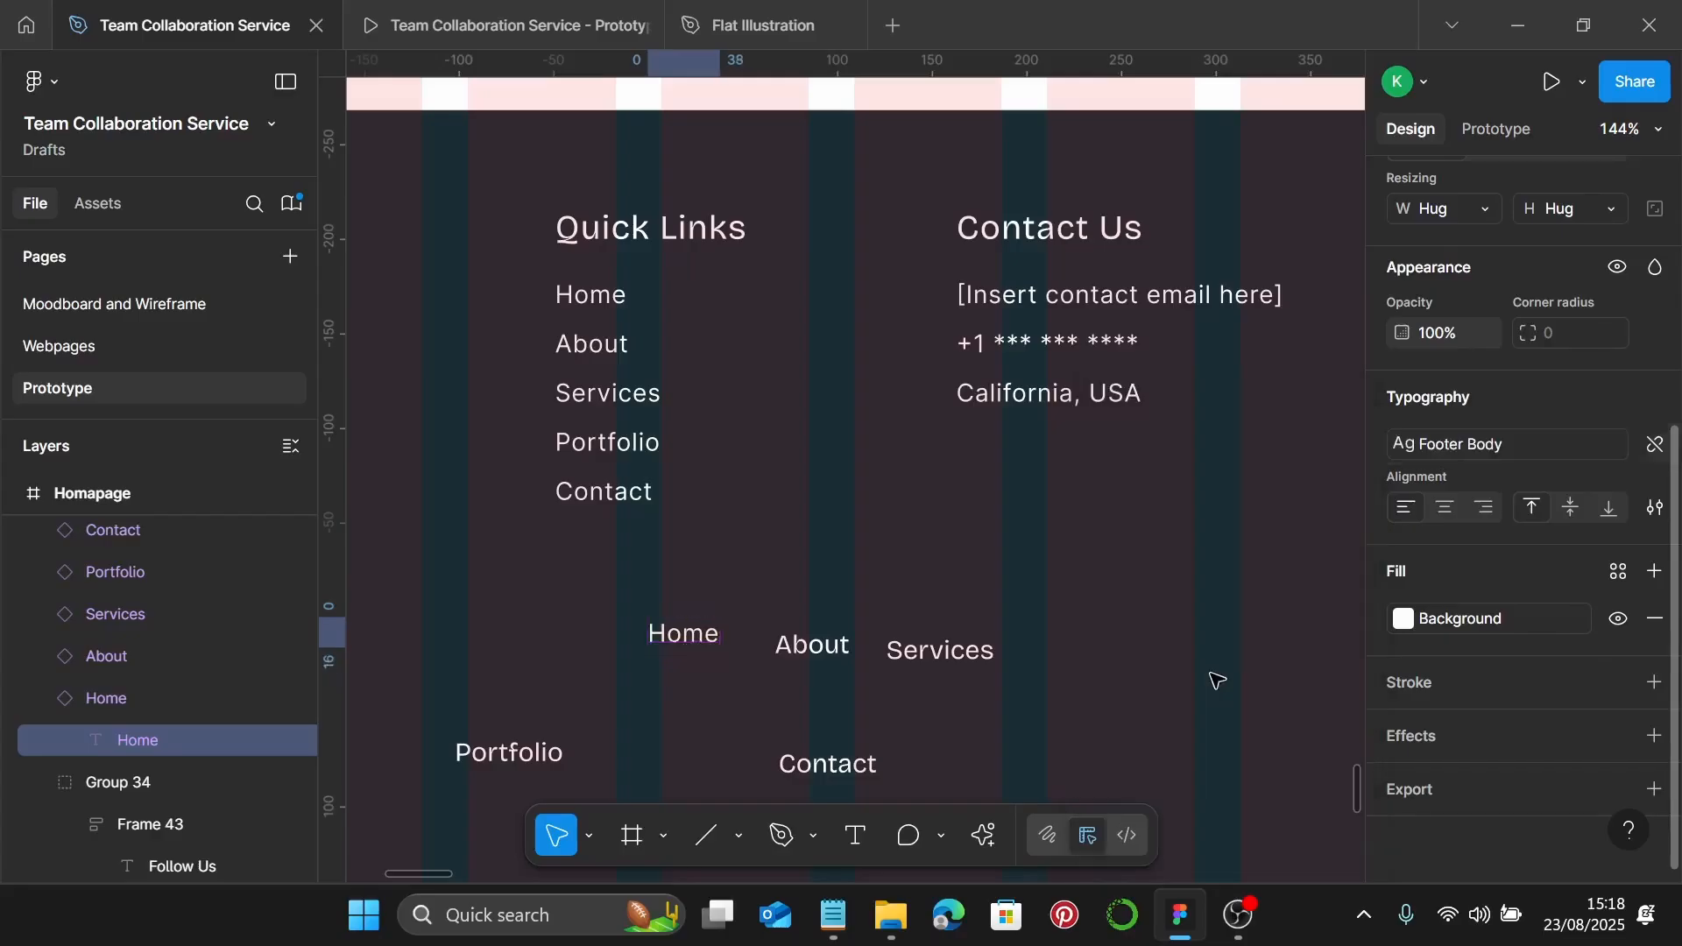
Change the text style of the new About instance's label to Footer Body
{"action": "left_click", "coordinate": [800, 648]}
{"action": "double_click", "coordinate": [800, 648]}
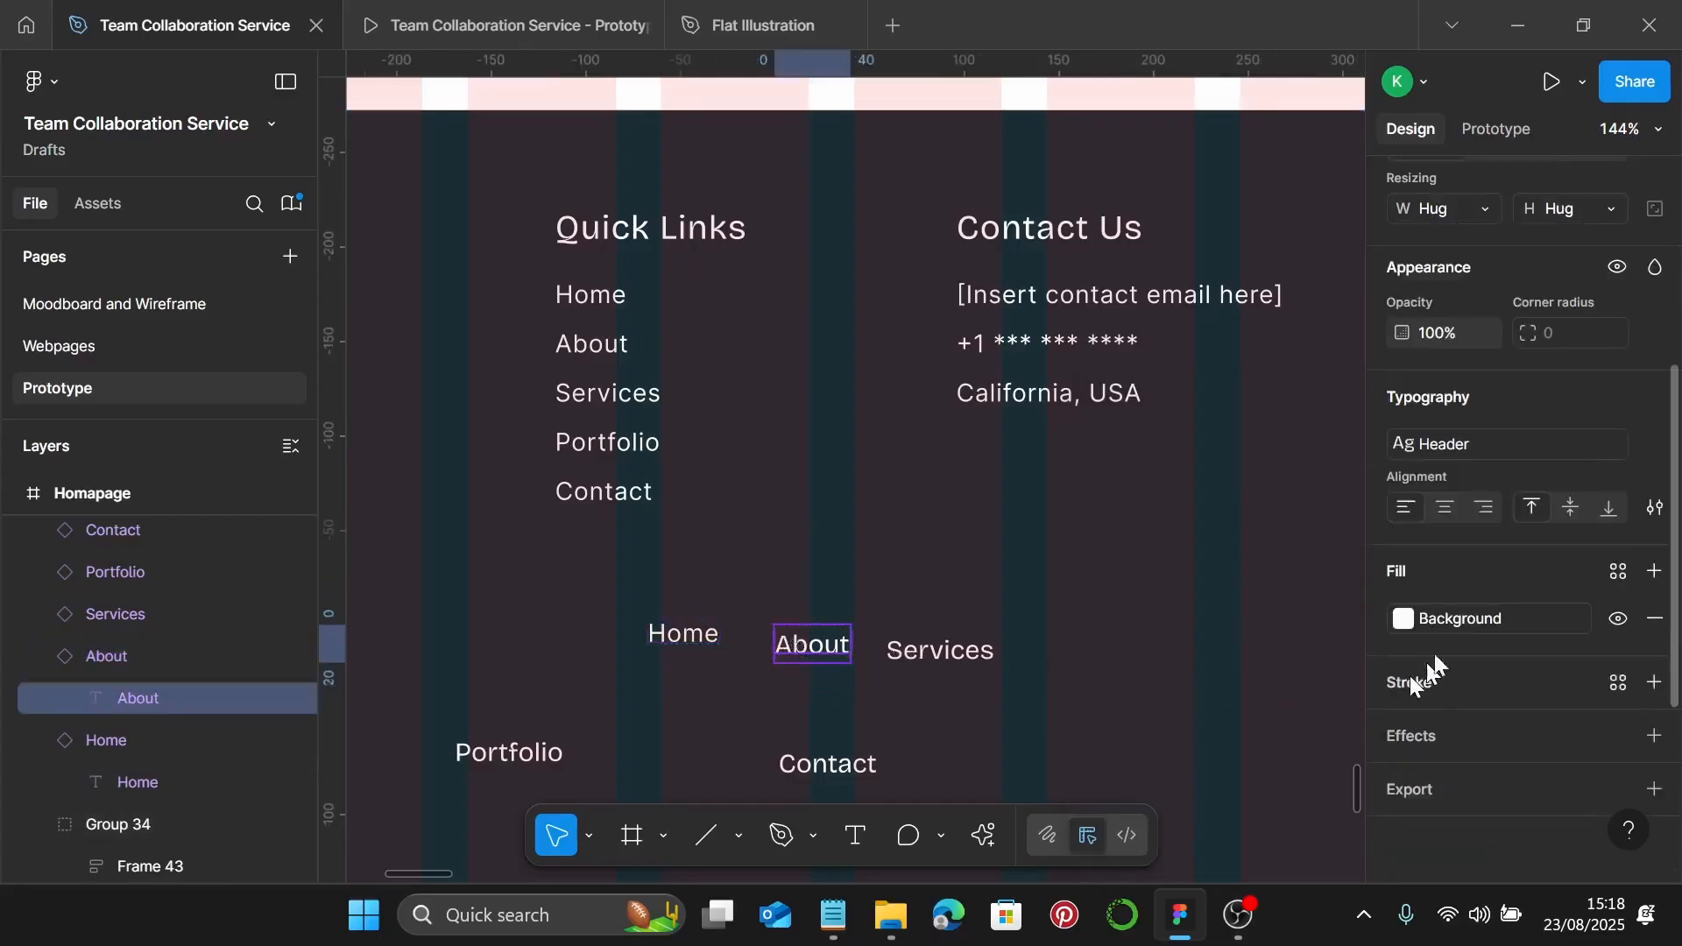
{"action": "left_click", "coordinate": [1500, 450]}
{"action": "scroll", "coordinate": [1165, 753], "scroll_direction": "down", "scroll_amount": 3}
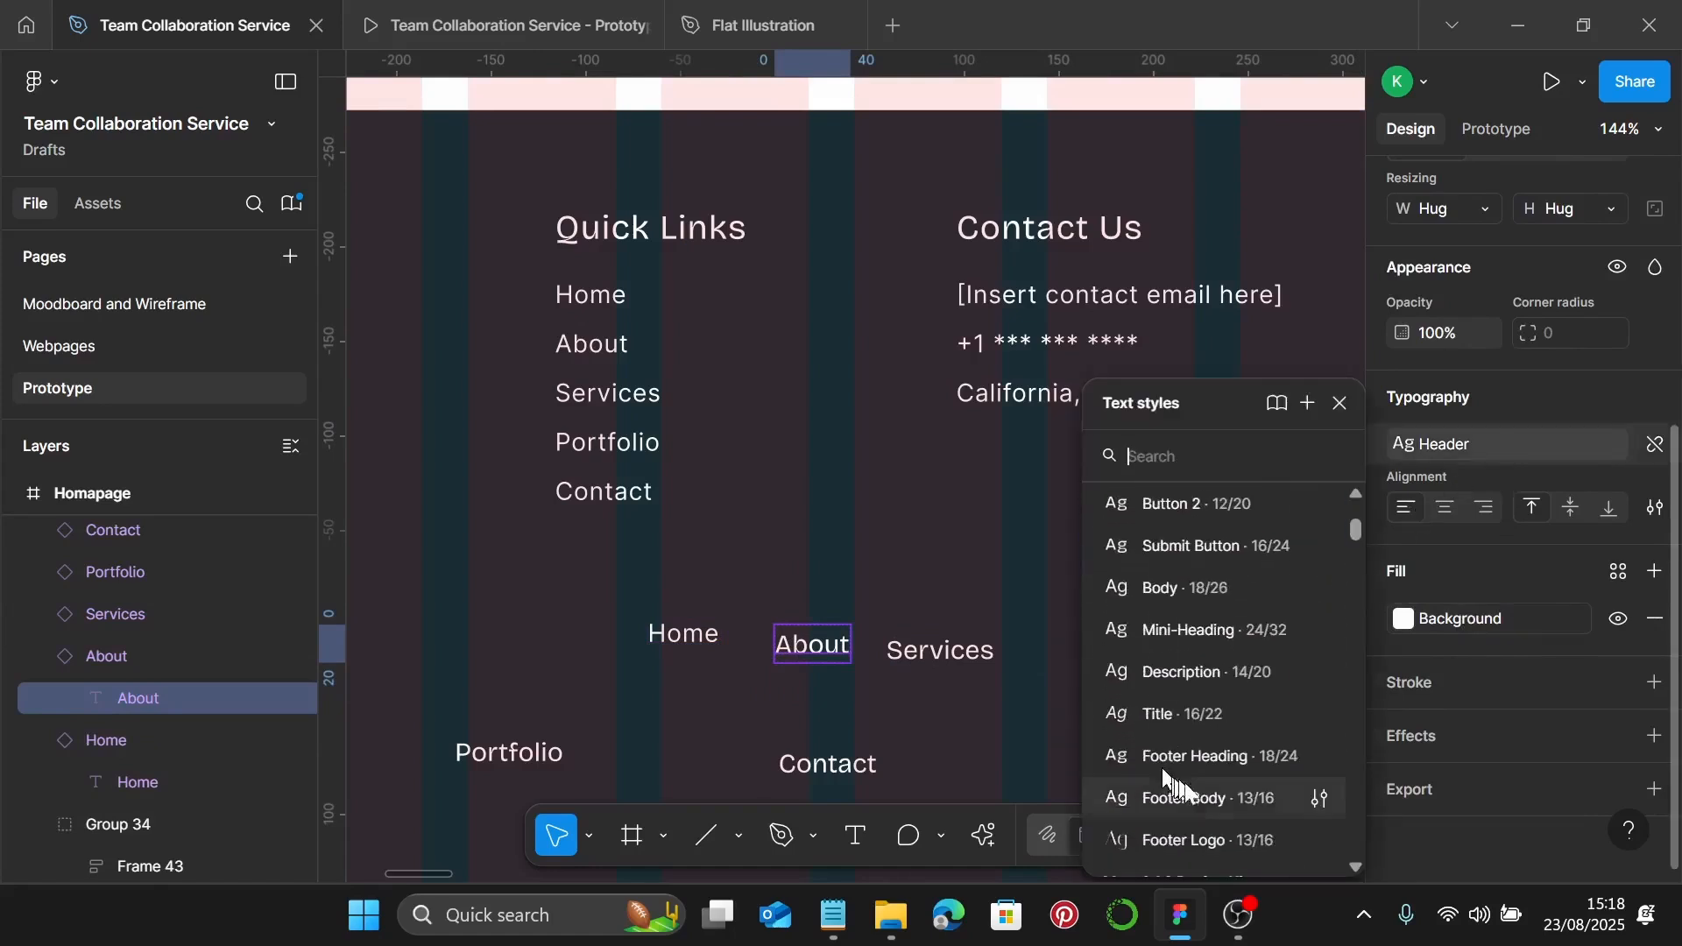
{"action": "left_click", "coordinate": [1200, 799]}
Set the text layer inside the new Services instance to the Footer Body text style
{"action": "left_click", "coordinate": [931, 649]}
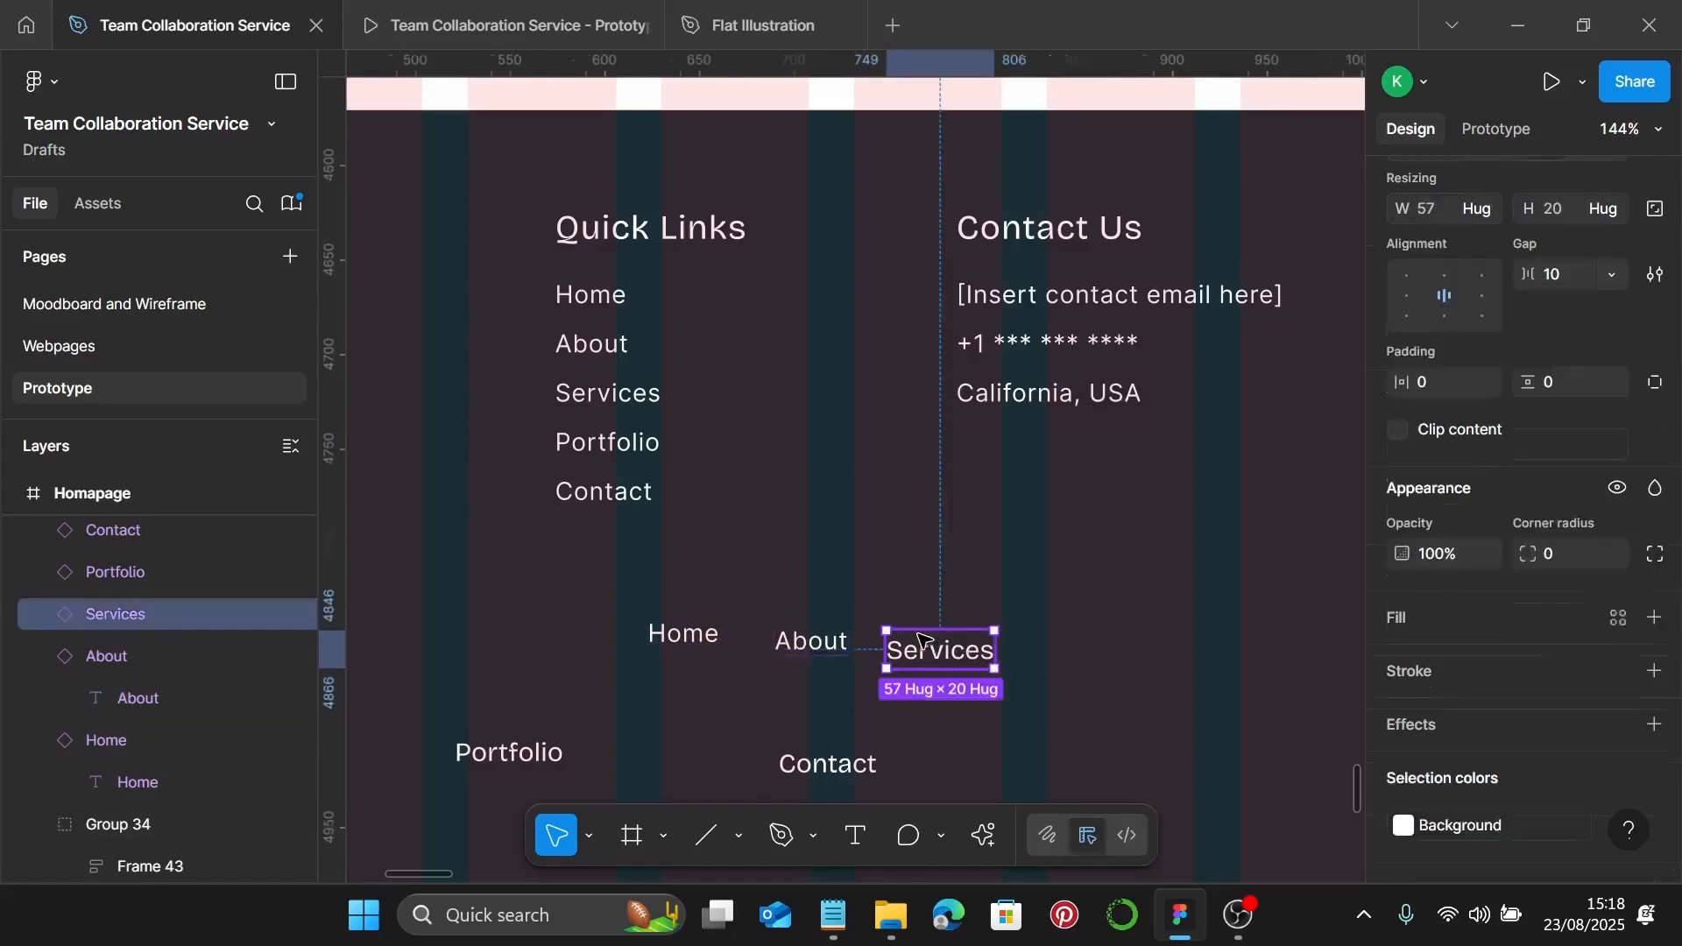
{"action": "double_click", "coordinate": [931, 649]}
{"action": "left_click", "coordinate": [1521, 444]}
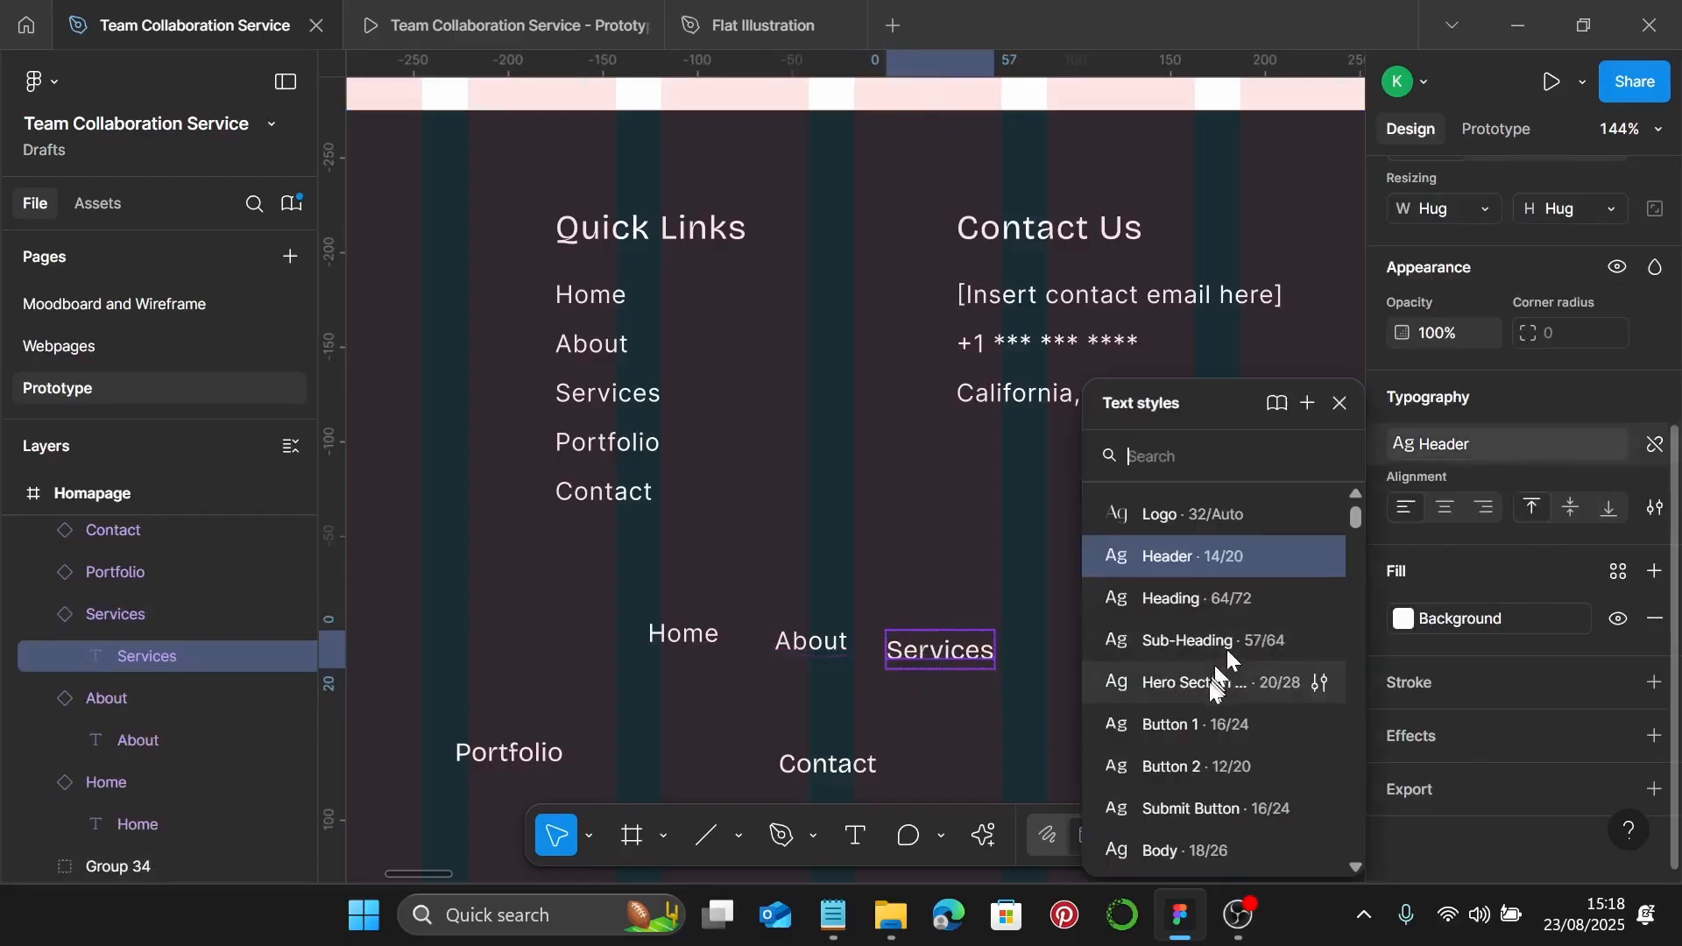
{"action": "scroll", "coordinate": [1218, 683], "scroll_direction": "down", "scroll_amount": 3}
{"action": "scroll", "coordinate": [1165, 727], "scroll_direction": "down", "scroll_amount": 3}
{"action": "left_click", "coordinate": [1214, 673]}
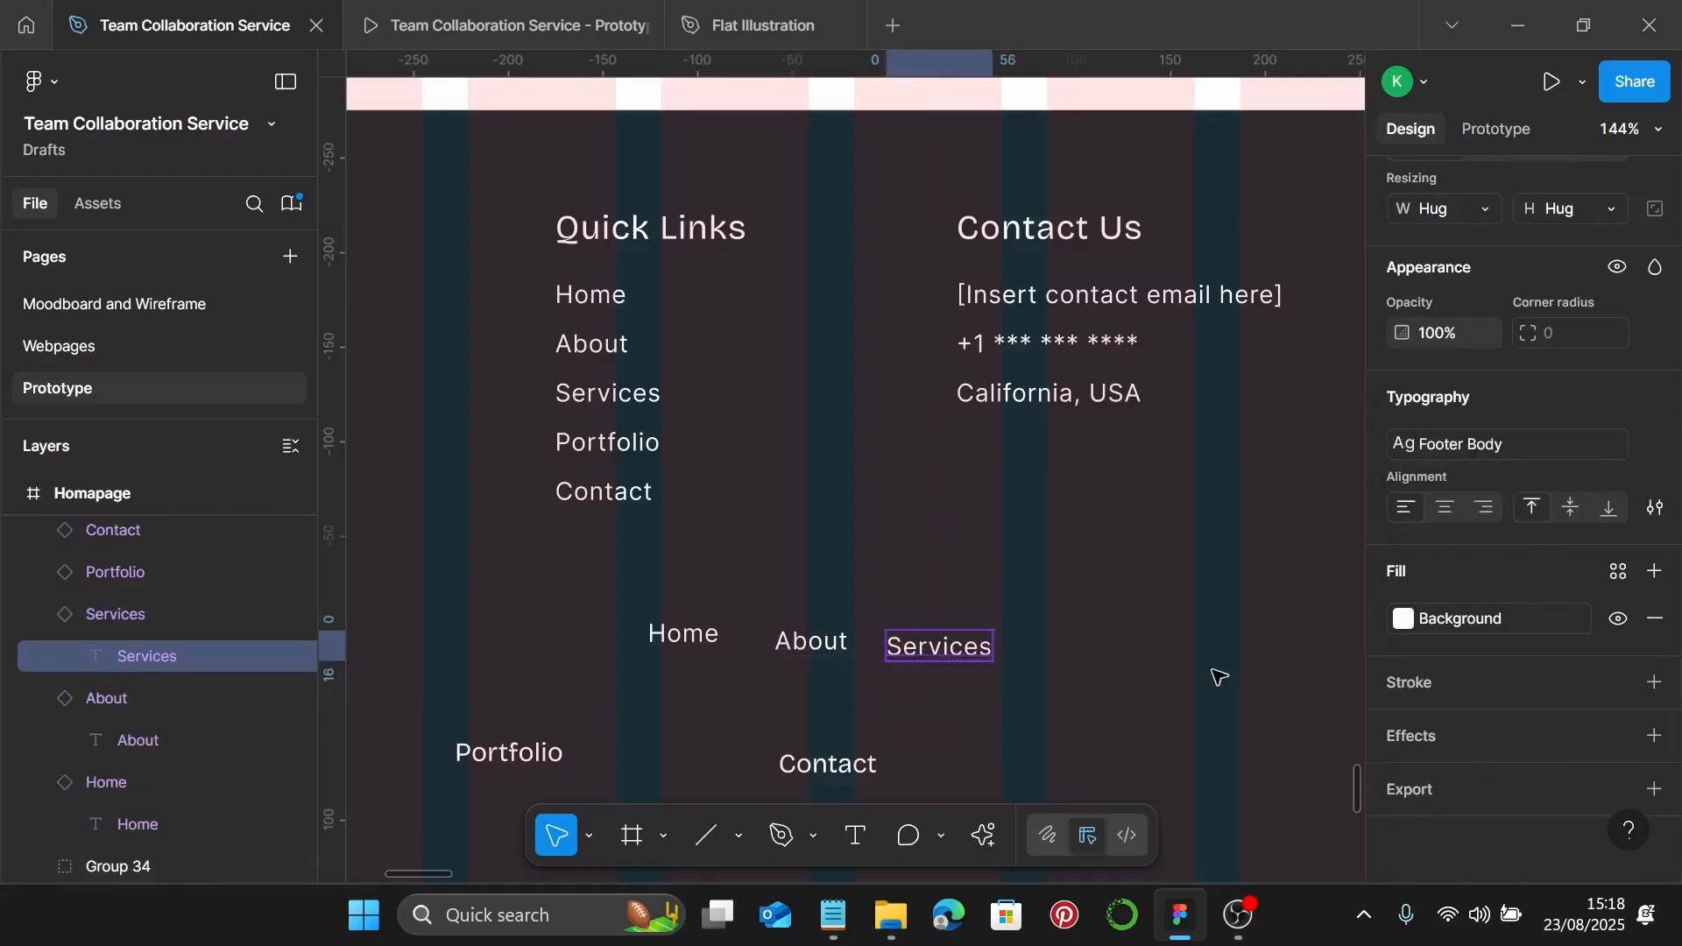
Give the new Portfolio instance's text the Footer Body text style
{"action": "left_click", "coordinate": [528, 747]}
{"action": "double_click", "coordinate": [527, 747]}
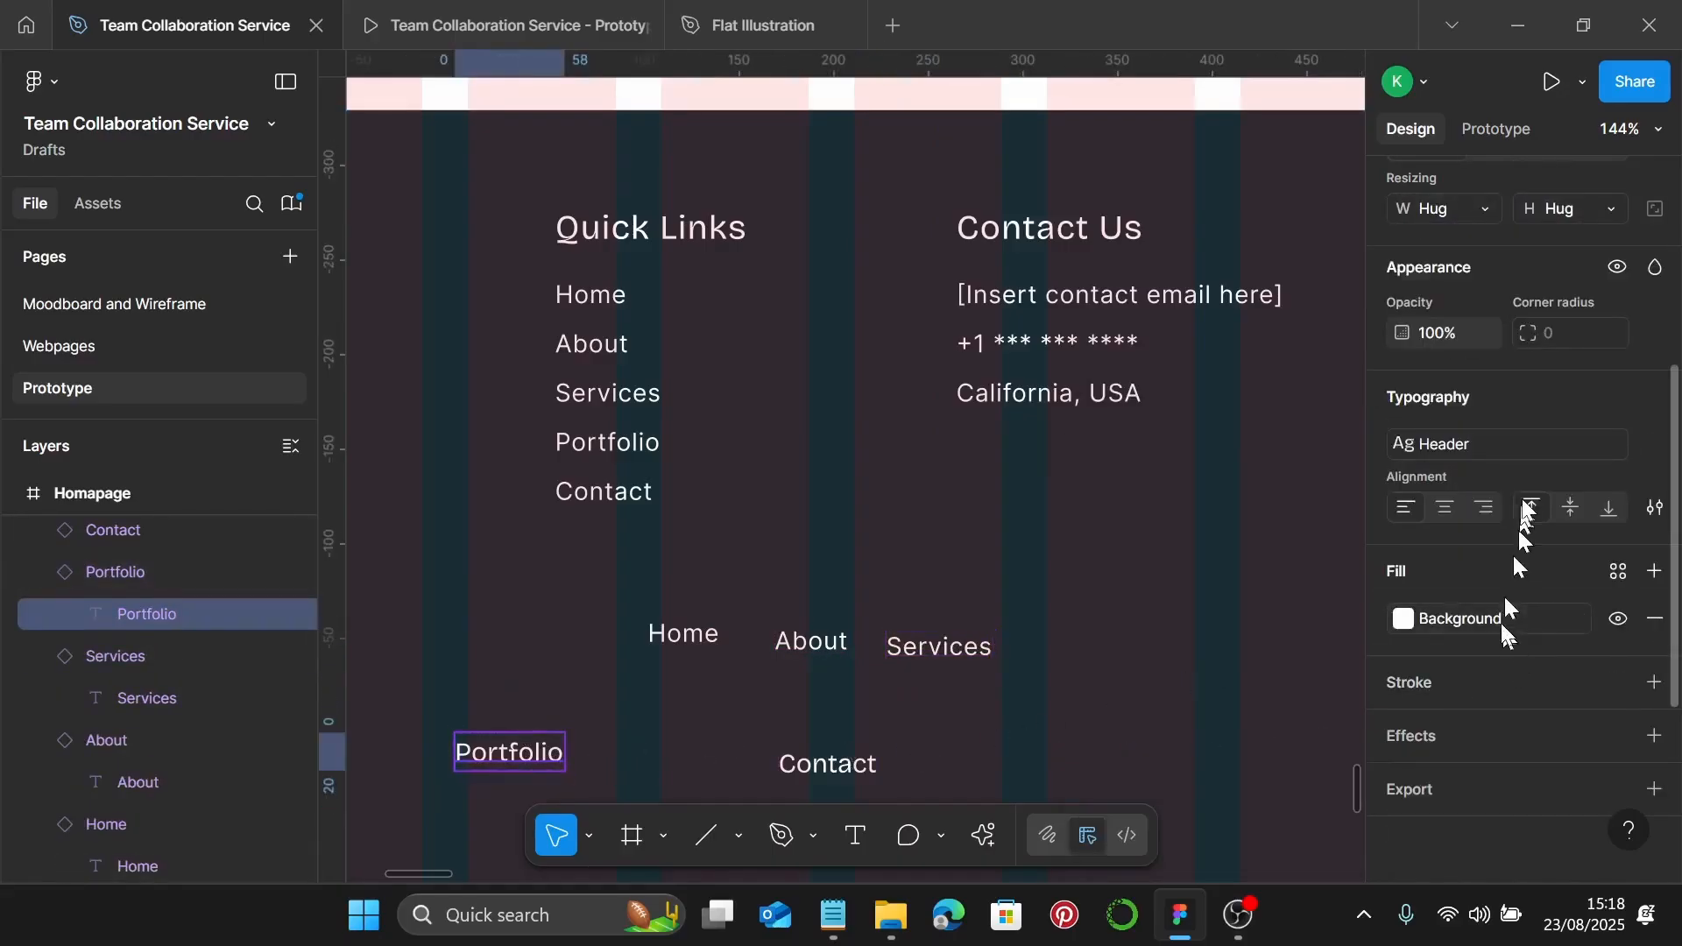
{"action": "left_click", "coordinate": [1529, 445]}
{"action": "scroll", "coordinate": [1213, 701], "scroll_direction": "down", "scroll_amount": 5}
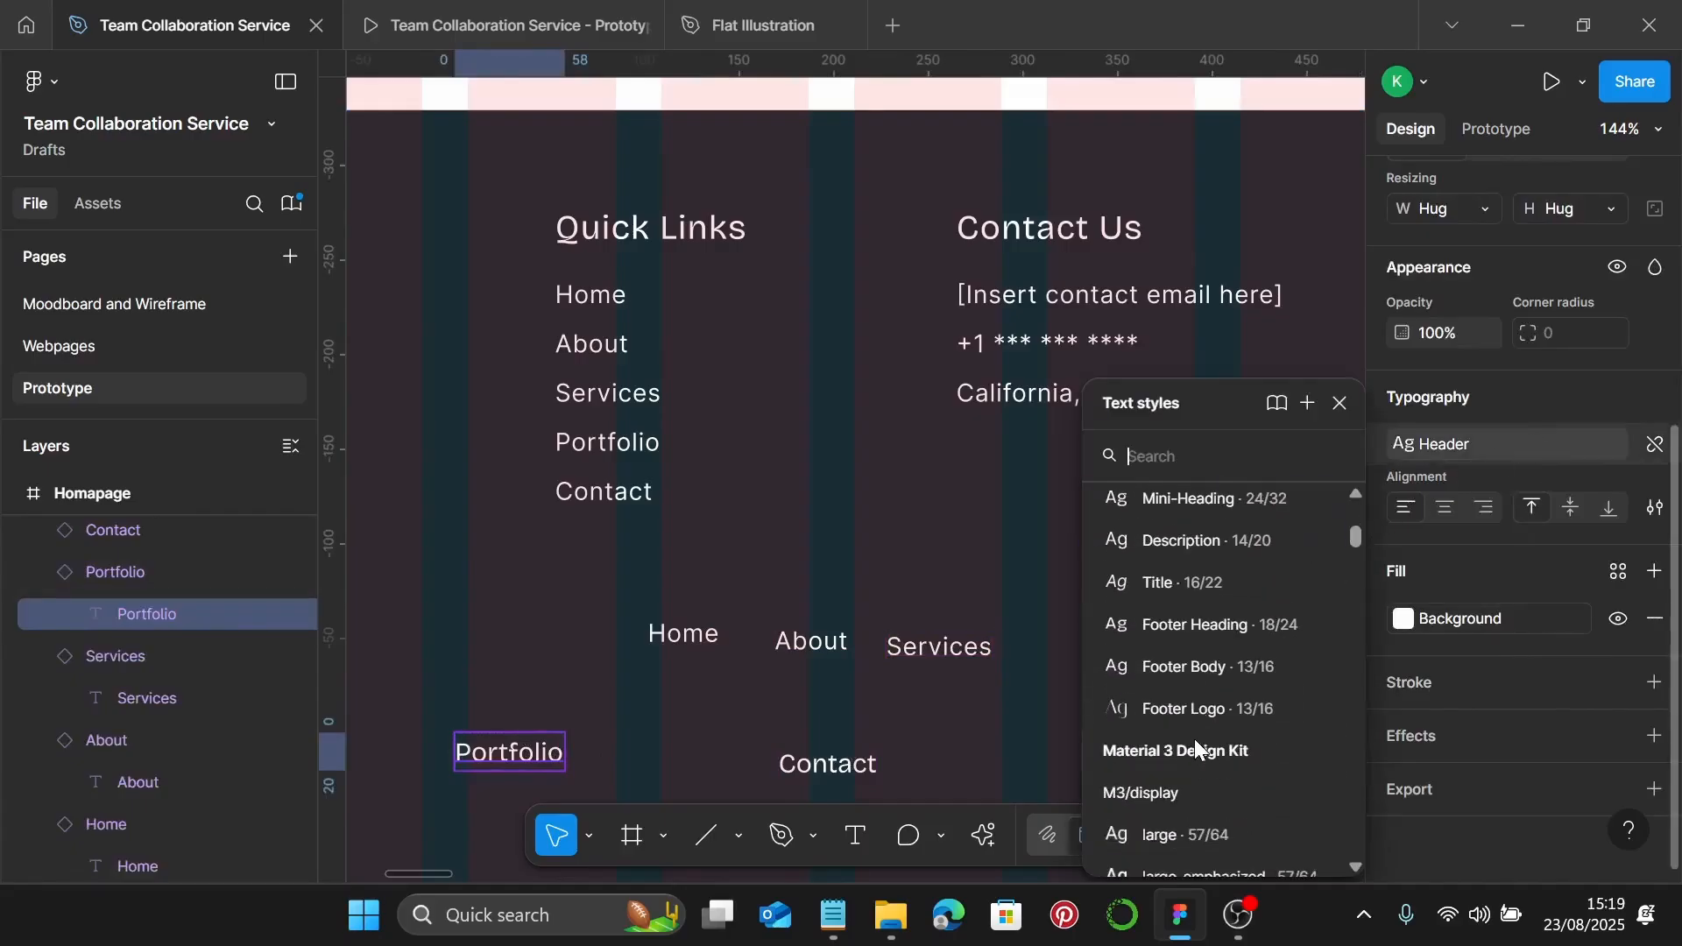
{"action": "left_click", "coordinate": [1218, 668]}
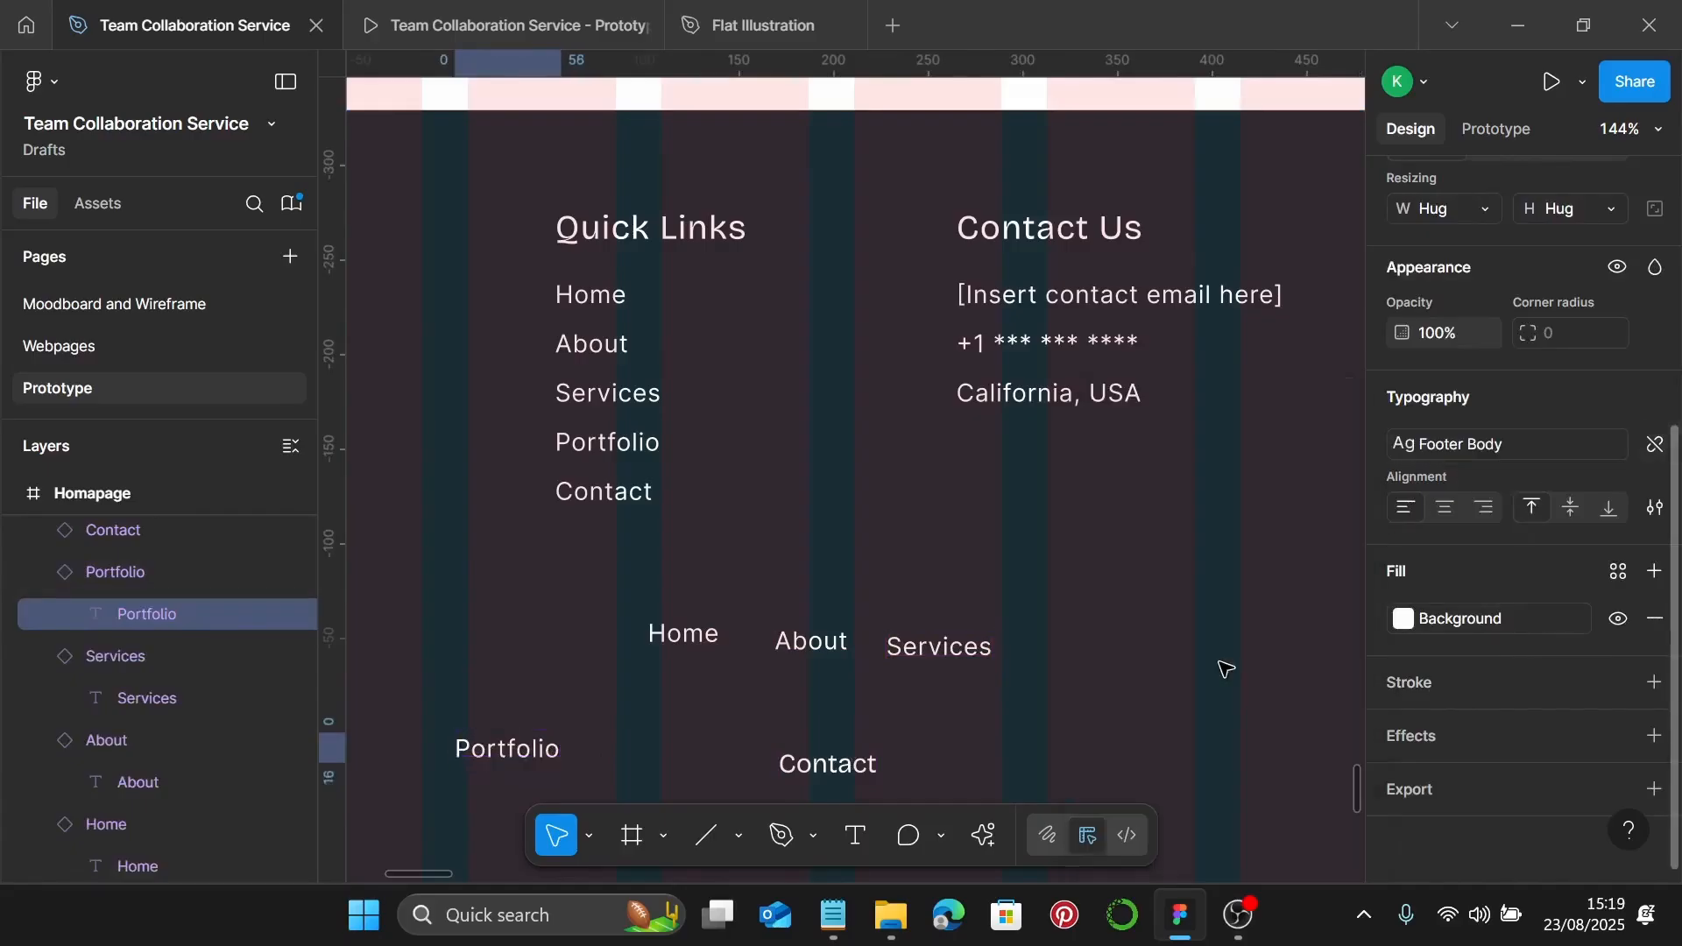
Apply the Footer Body text style to the text inside the new Contact instance in the footer
{"action": "double_click", "coordinate": [797, 771]}
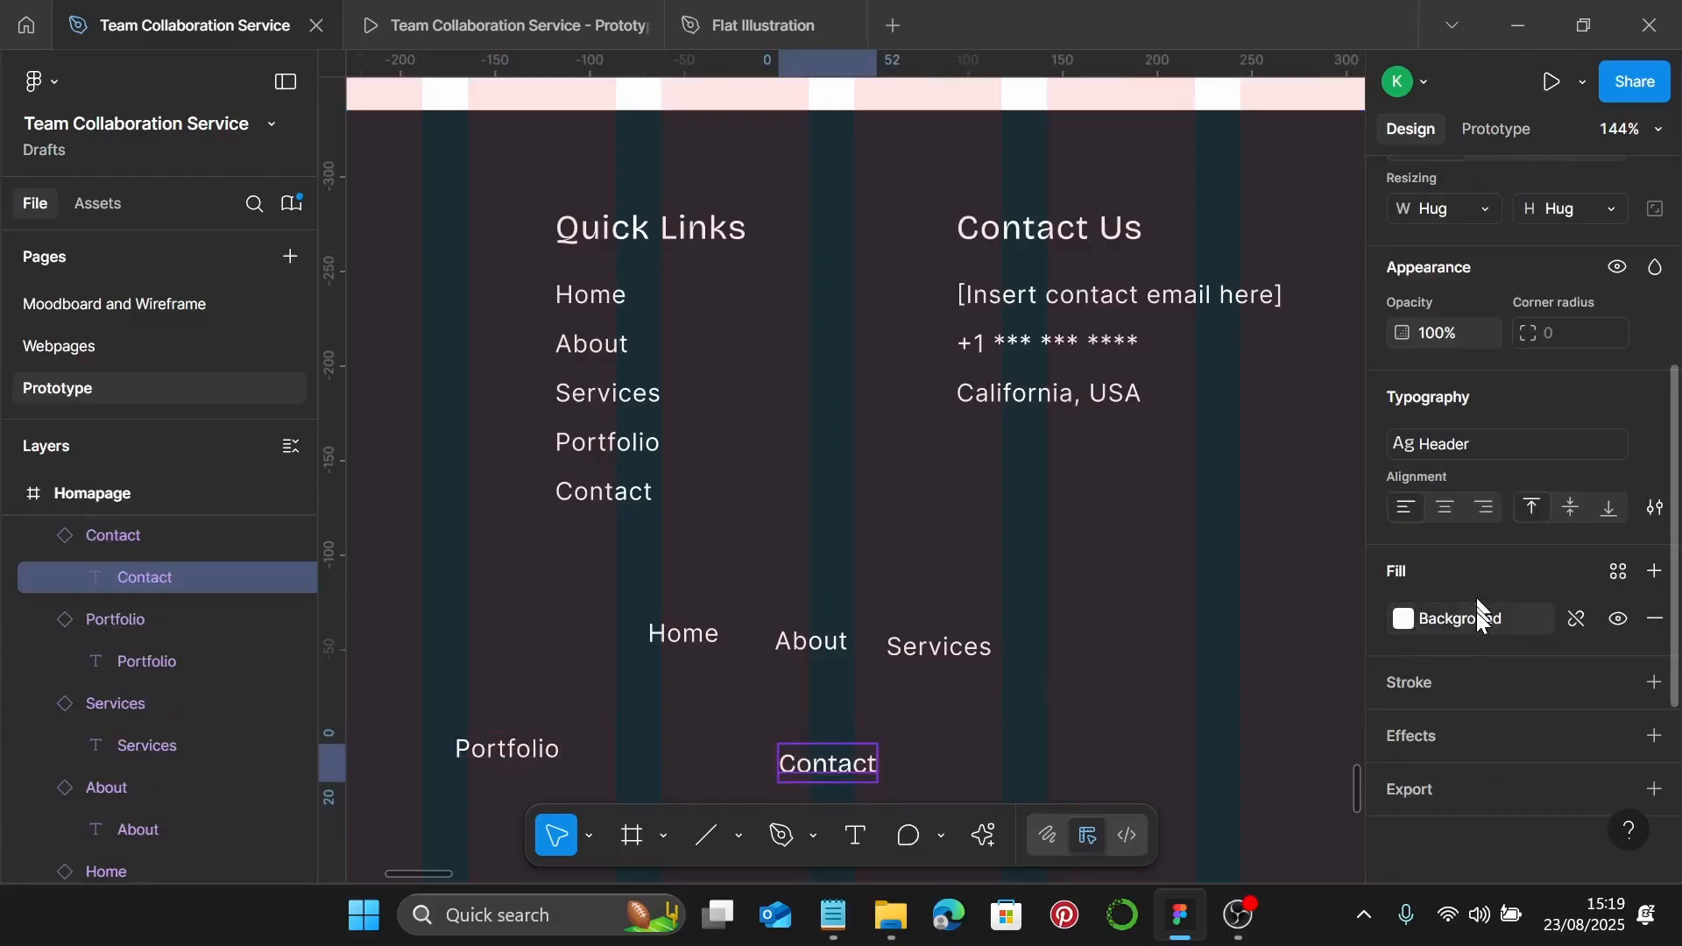
{"action": "left_click", "coordinate": [1524, 444]}
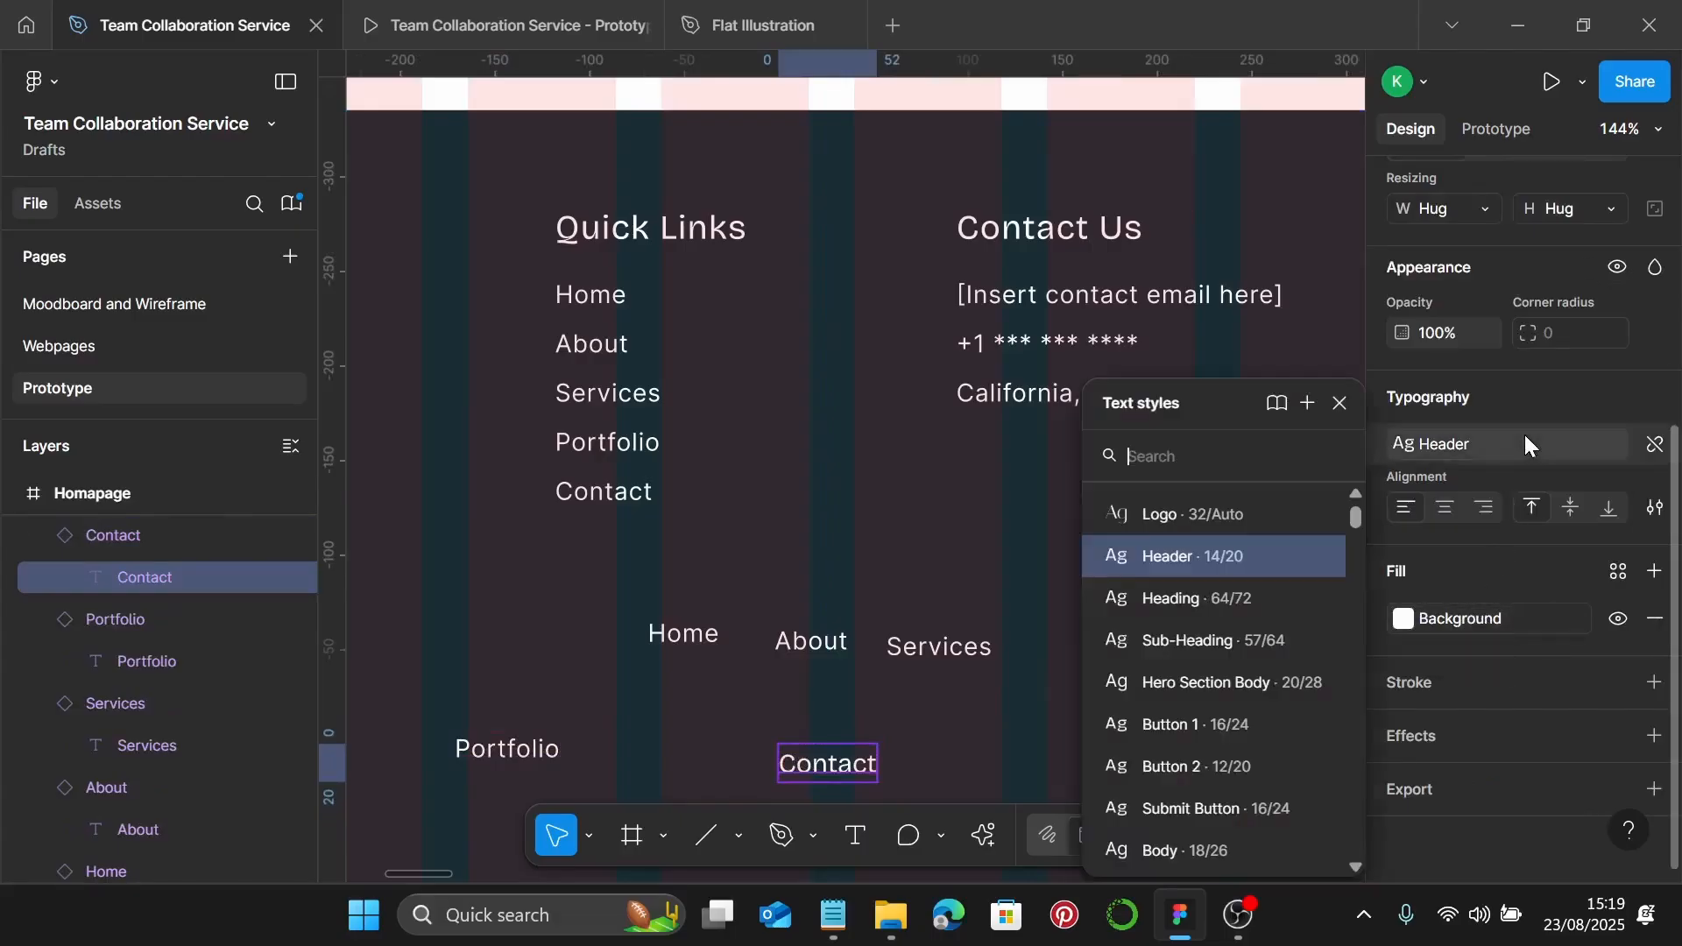
{"action": "scroll", "coordinate": [1235, 776], "scroll_direction": "down", "scroll_amount": 3}
{"action": "scroll", "coordinate": [1236, 776], "scroll_direction": "down", "scroll_amount": 3}
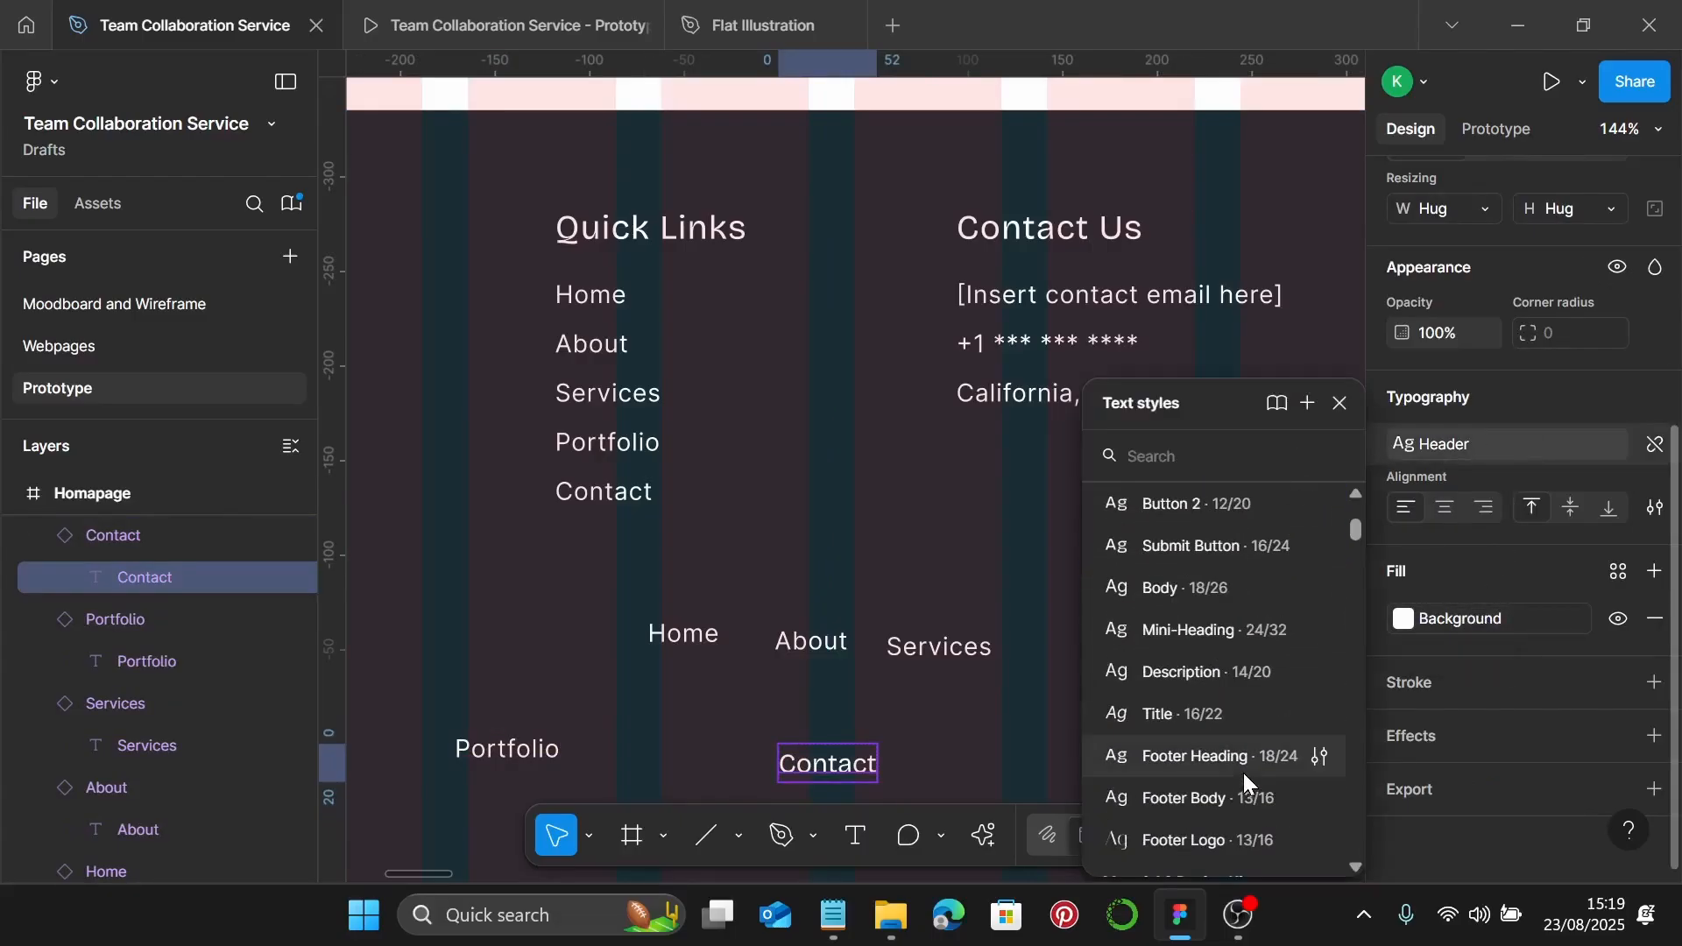
{"action": "left_click", "coordinate": [1233, 793]}
{"action": "left_click", "coordinate": [1229, 753]}
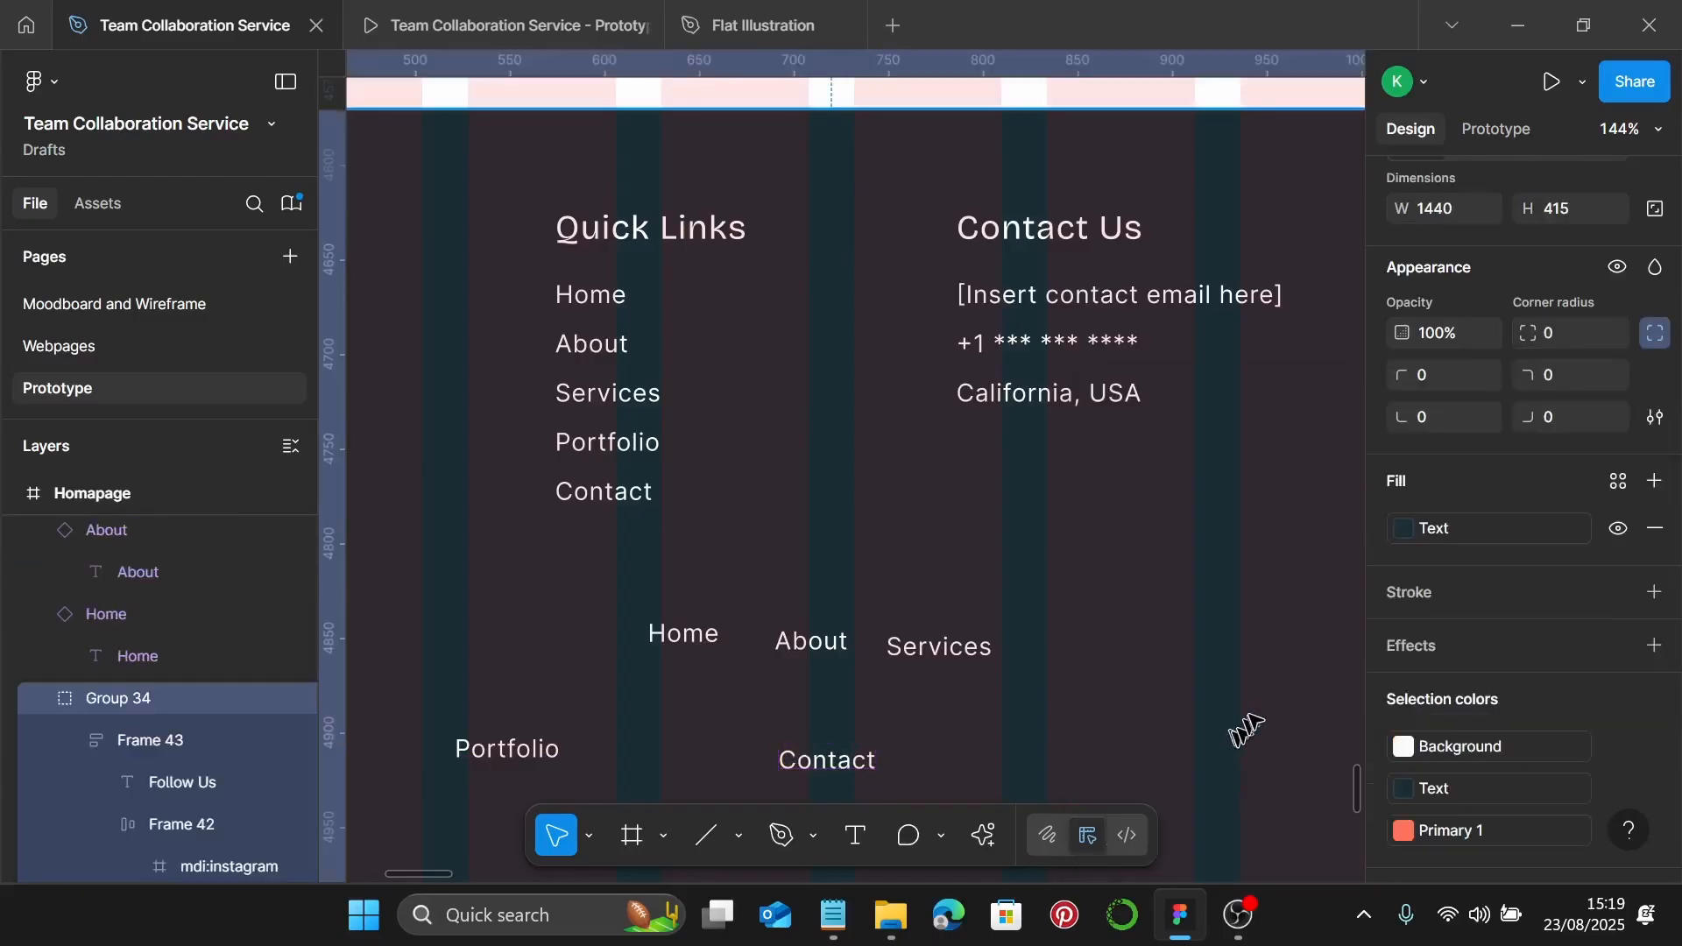
Replace the static Home text under Quick Links with the restyled Home instance, moving it from its loose spot in the footer
{"action": "left_click", "coordinate": [701, 640]}
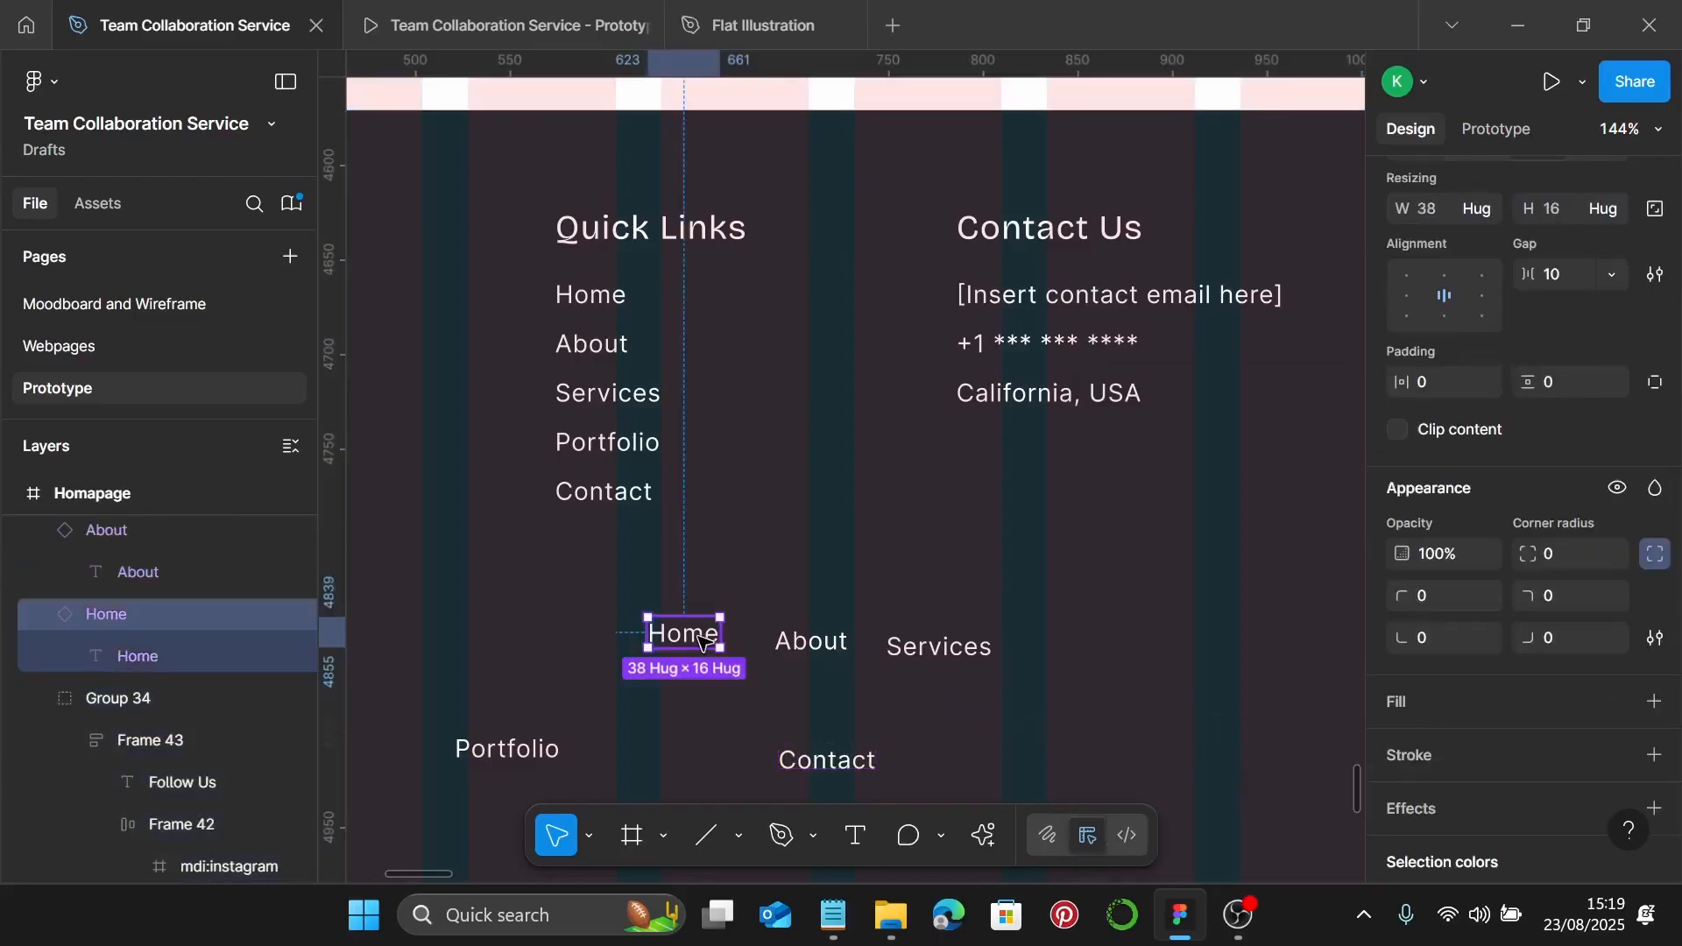
{"action": "key", "text": "Delete"}
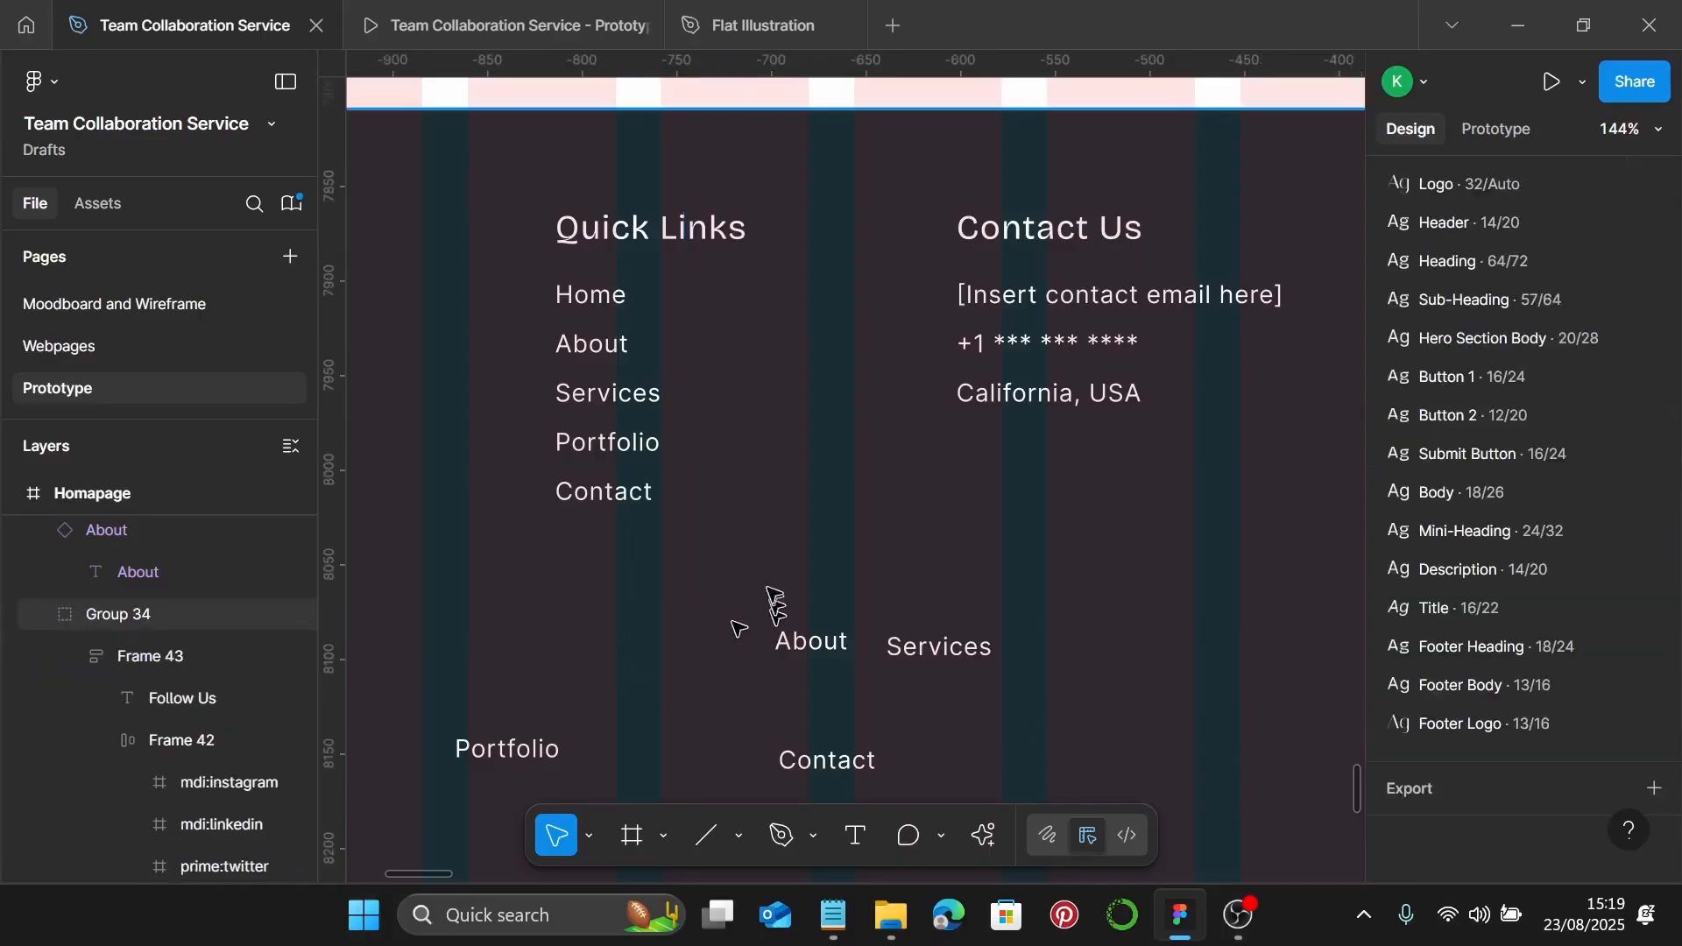
{"action": "left_click", "coordinate": [617, 301]}
{"action": "left_click", "coordinate": [618, 300]}
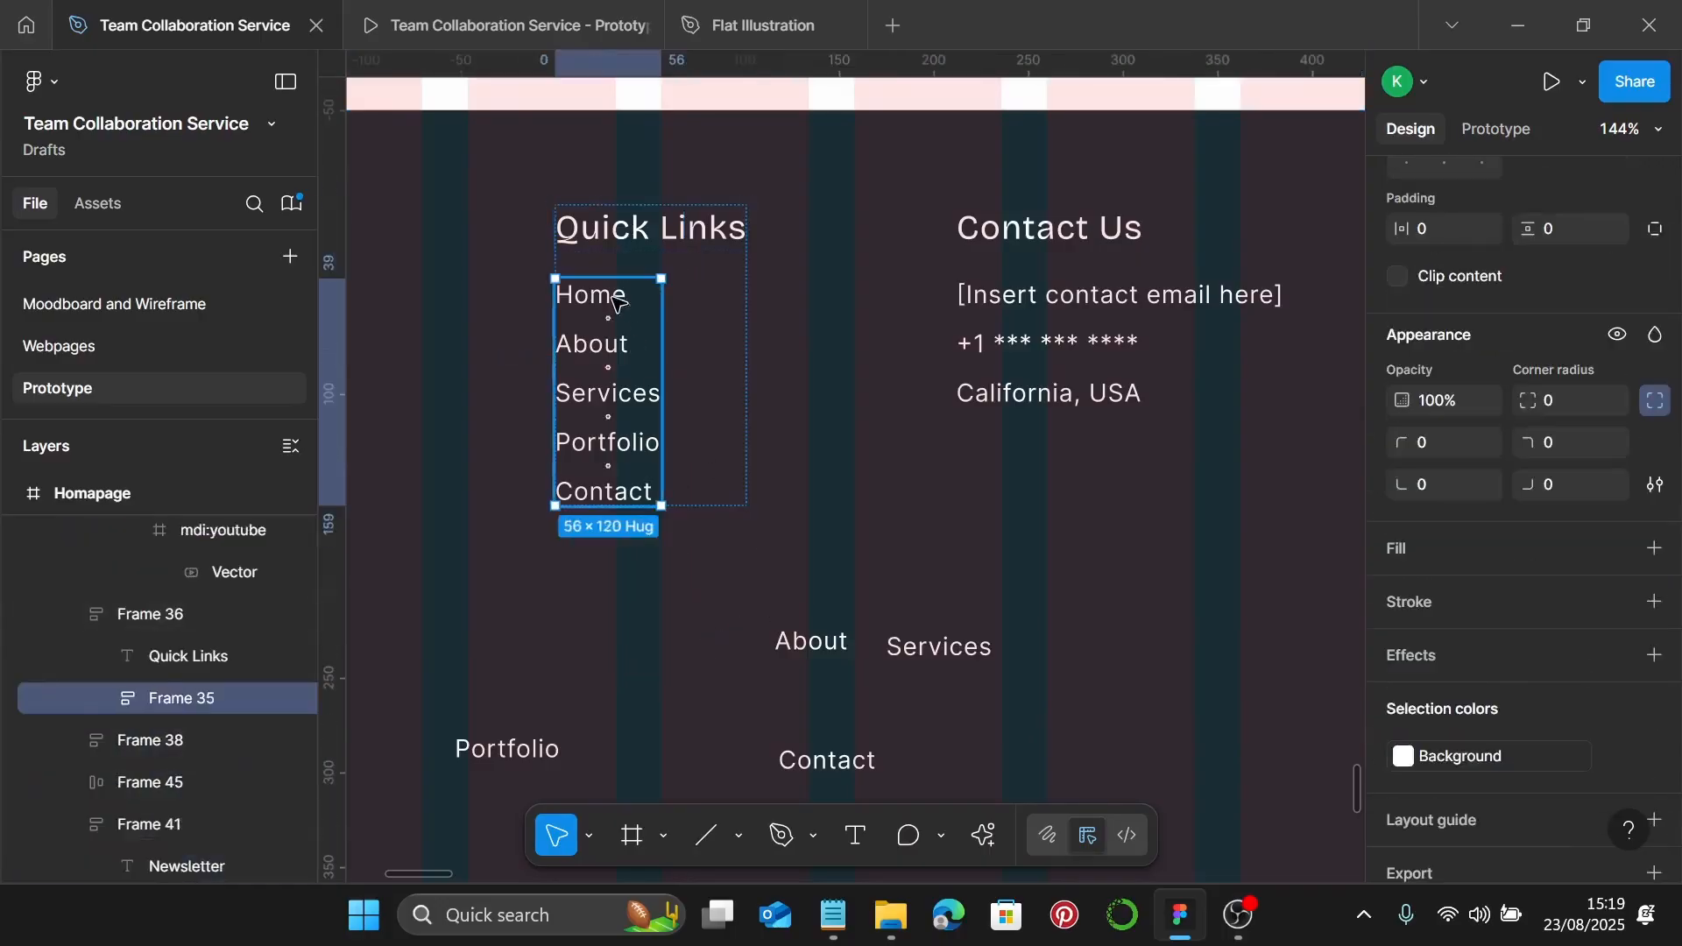
{"action": "left_click", "coordinate": [618, 300]}
{"action": "key", "text": "ctrl+alt+k"}
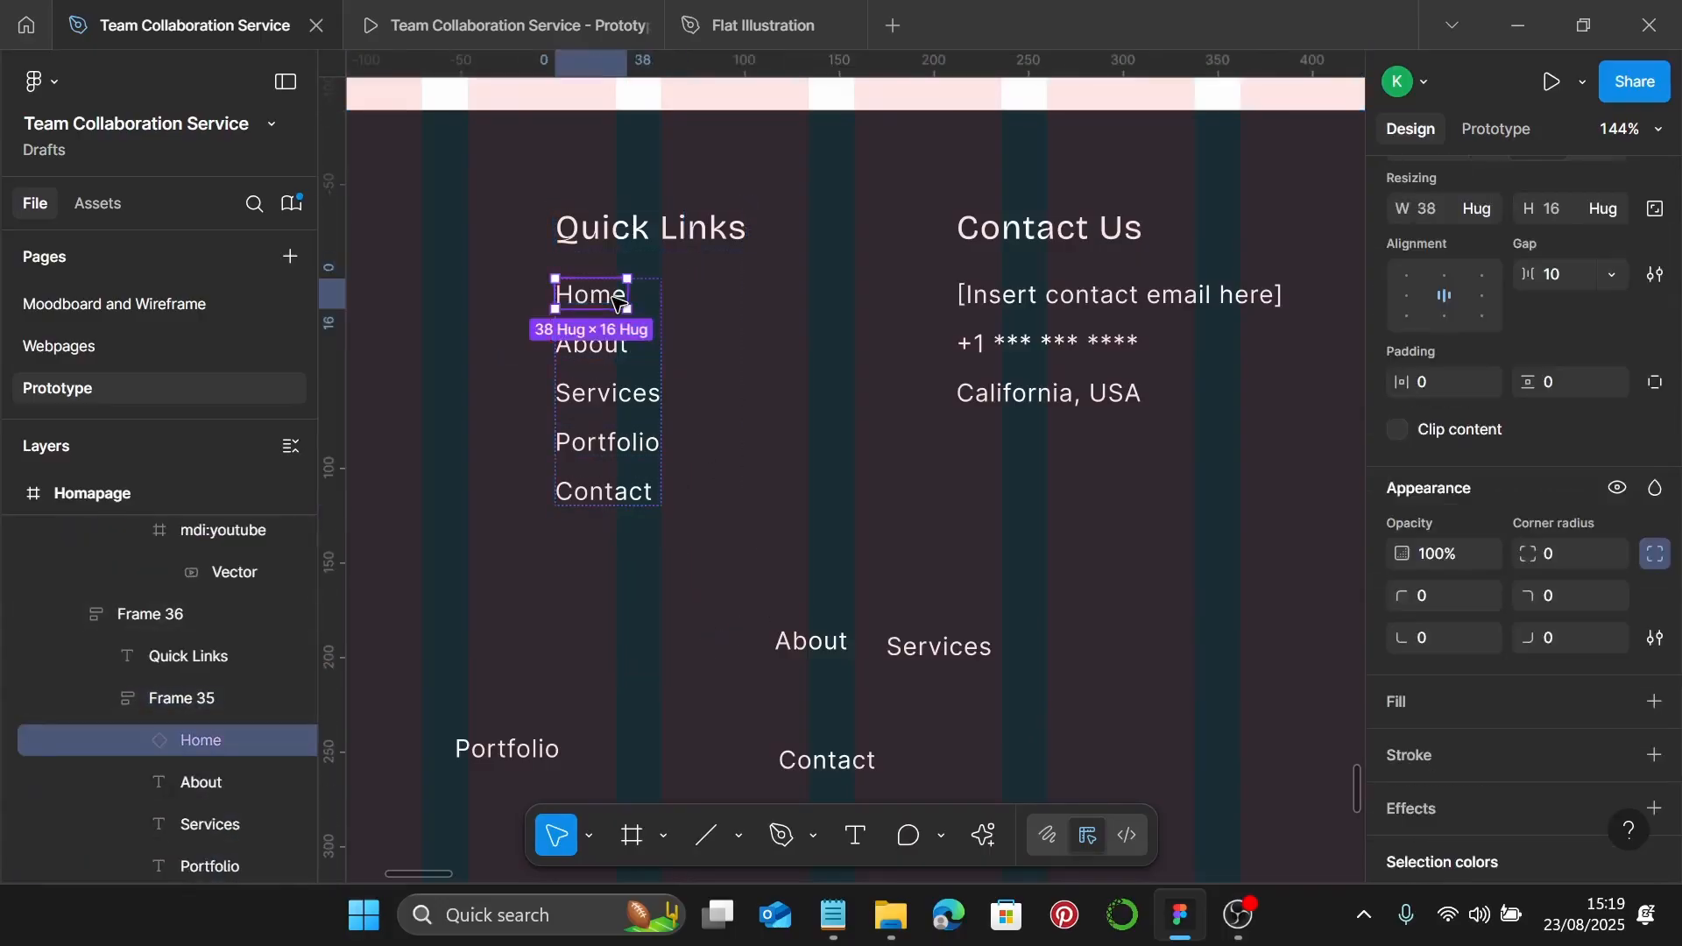
Swap the static About text in the Quick Links list for the loose restyled About instance
{"action": "left_click", "coordinate": [803, 629]}
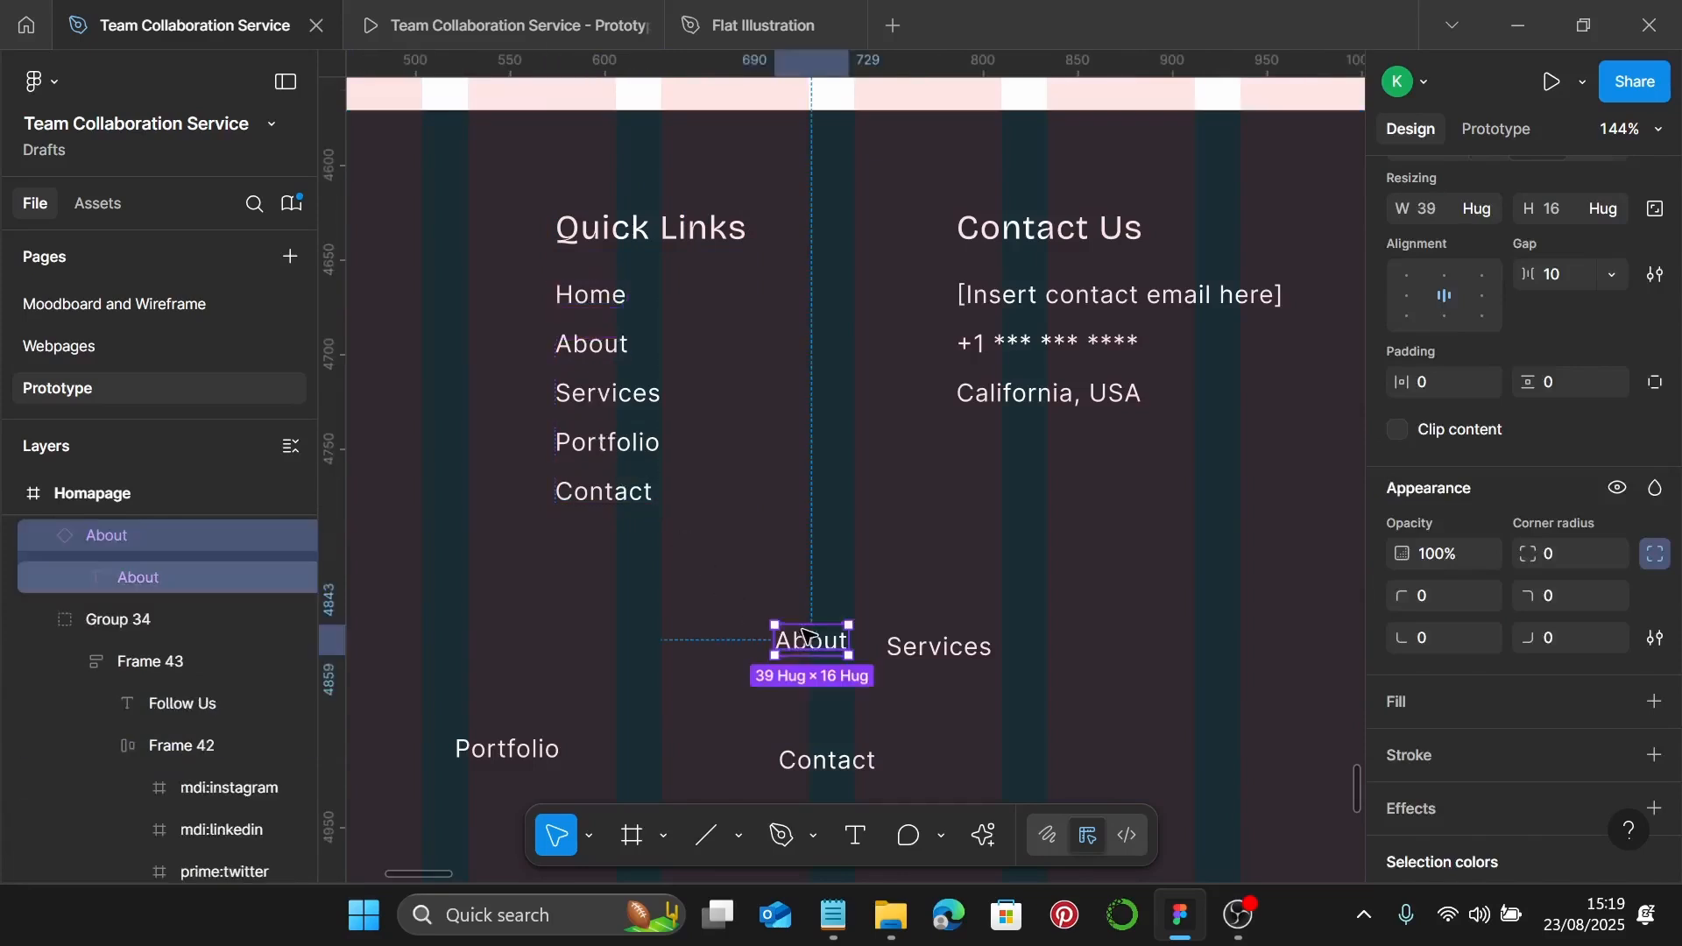
{"action": "key", "text": "Delete"}
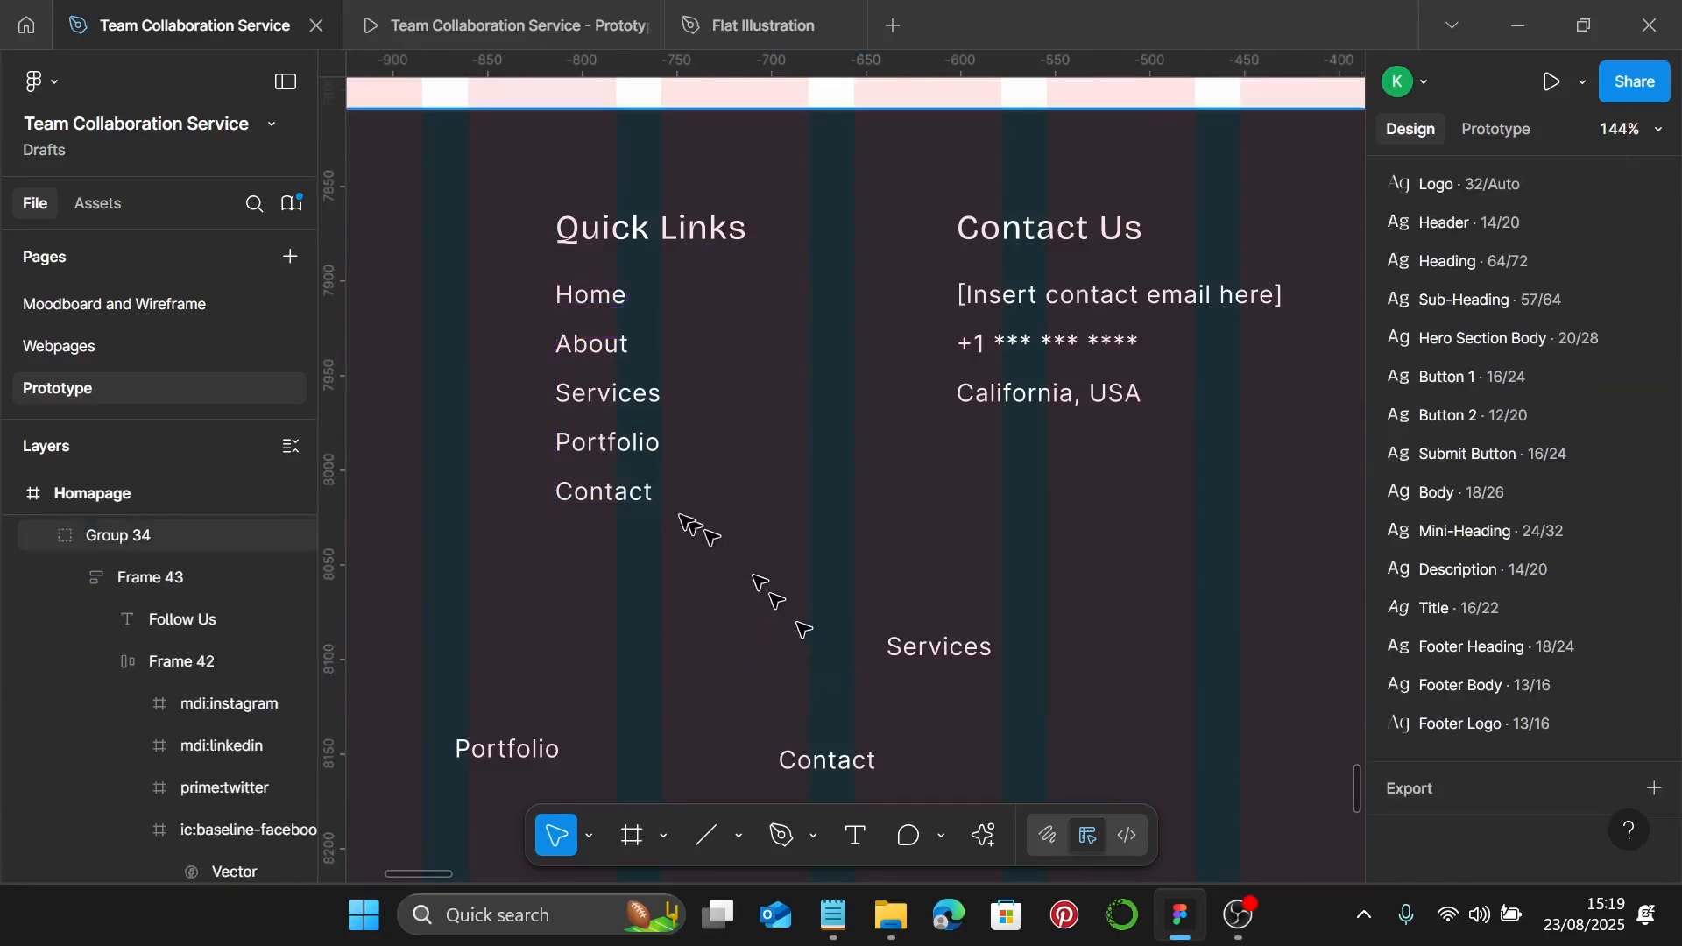
{"action": "left_click", "coordinate": [611, 347]}
{"action": "double_click", "coordinate": [614, 346]}
{"action": "double_click", "coordinate": [614, 346]}
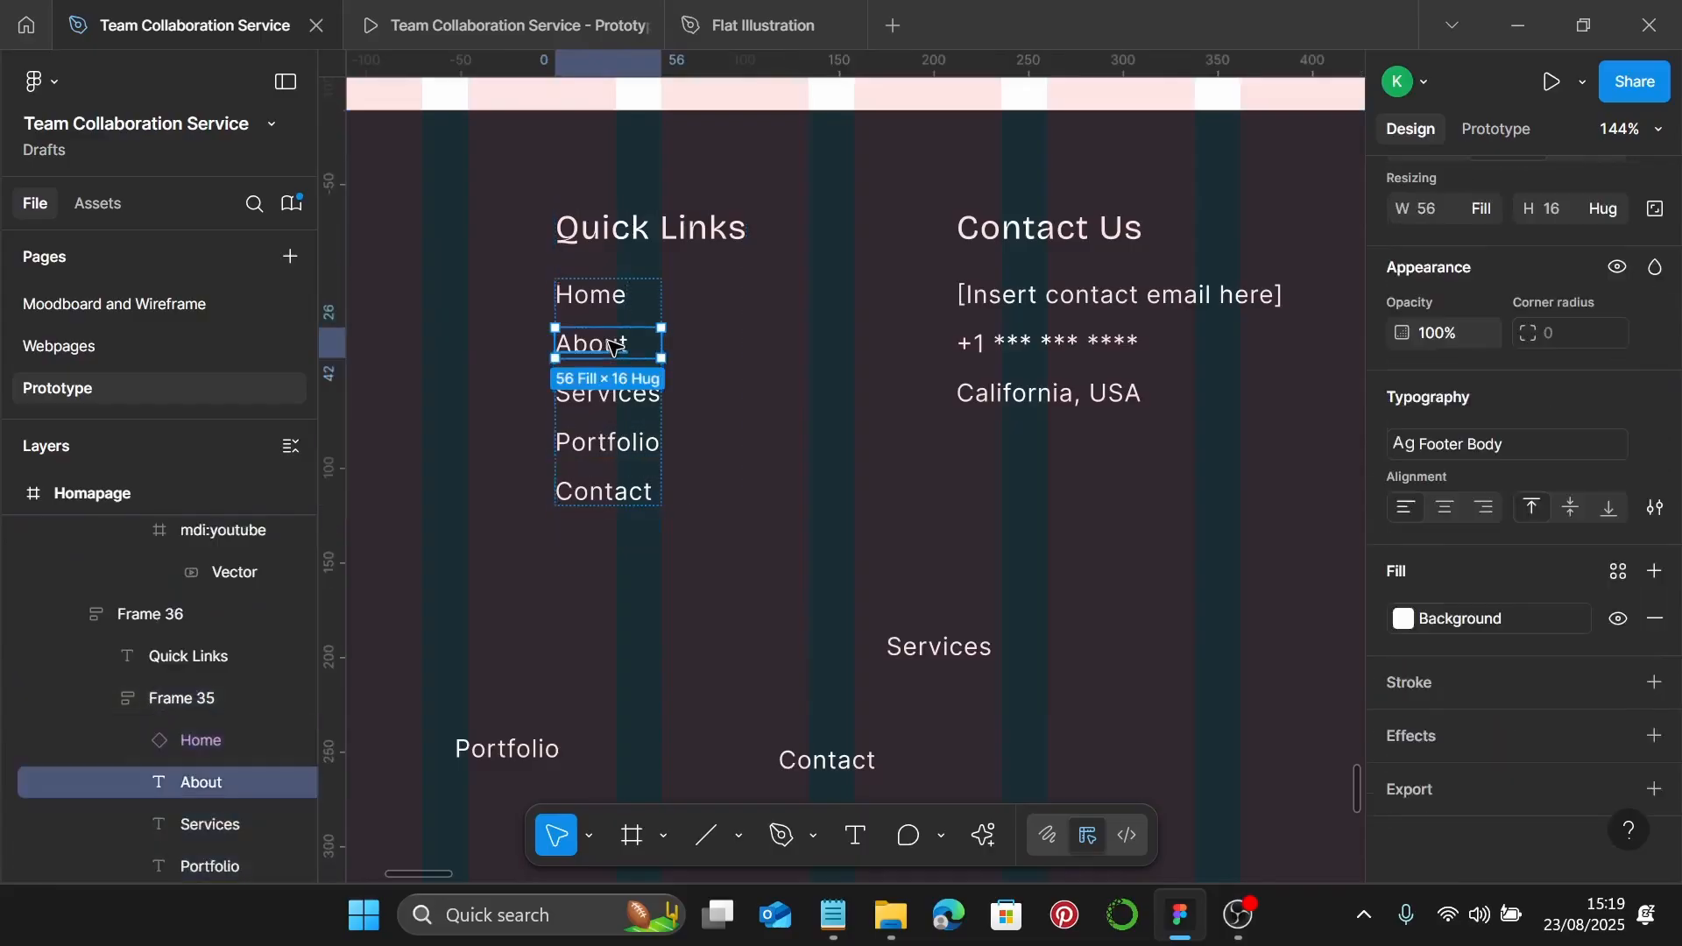
{"action": "key", "text": "ctrl+alt+k"}
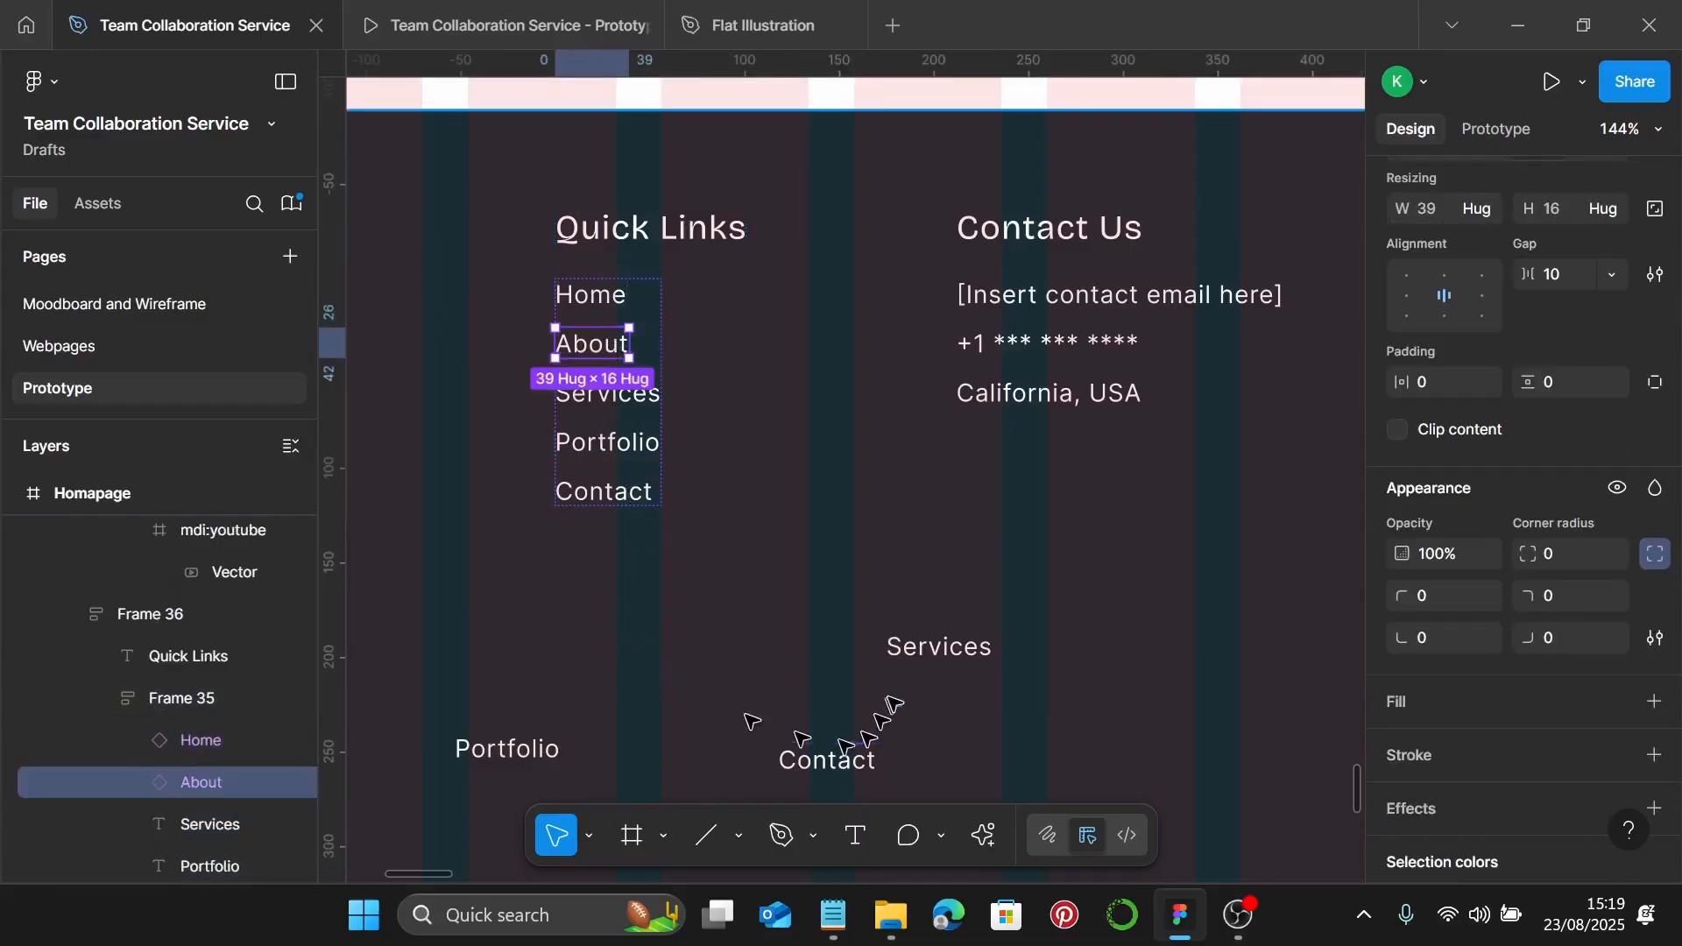
Cut the loose Services instance and use it to replace the plain Services text in the Quick Links list
{"action": "left_click", "coordinate": [917, 663]}
{"action": "key", "text": "Delete"}
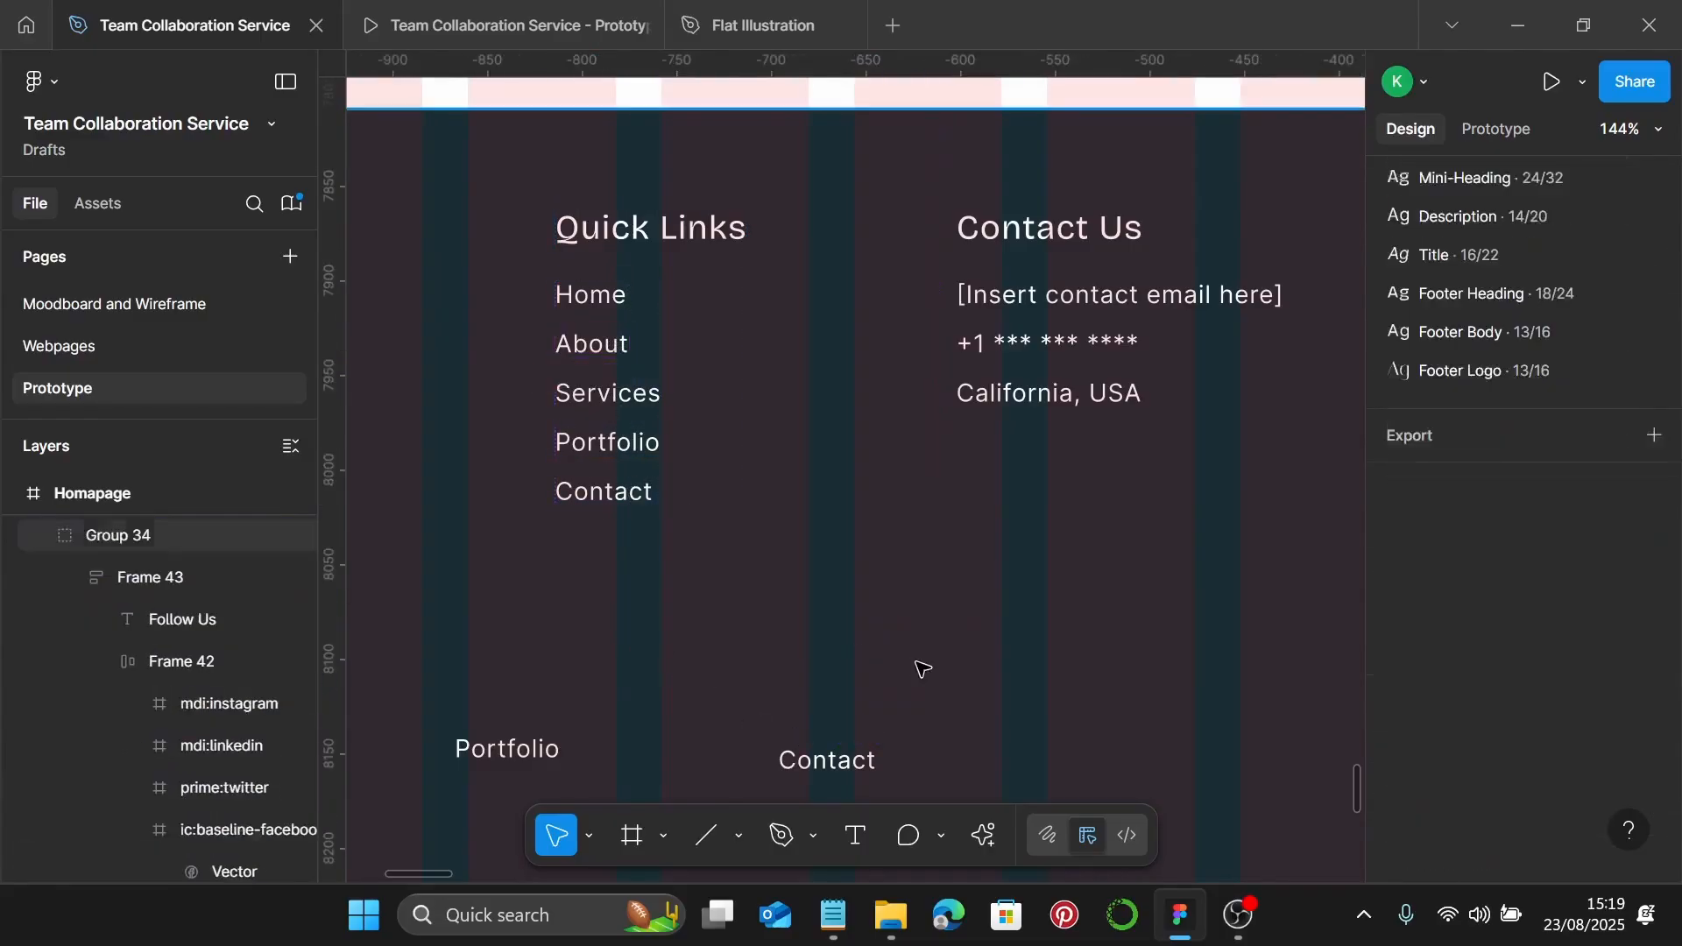
{"action": "left_click", "coordinate": [630, 410]}
{"action": "double_click", "coordinate": [629, 405]}
{"action": "double_click", "coordinate": [628, 401]}
{"action": "double_click", "coordinate": [628, 399]}
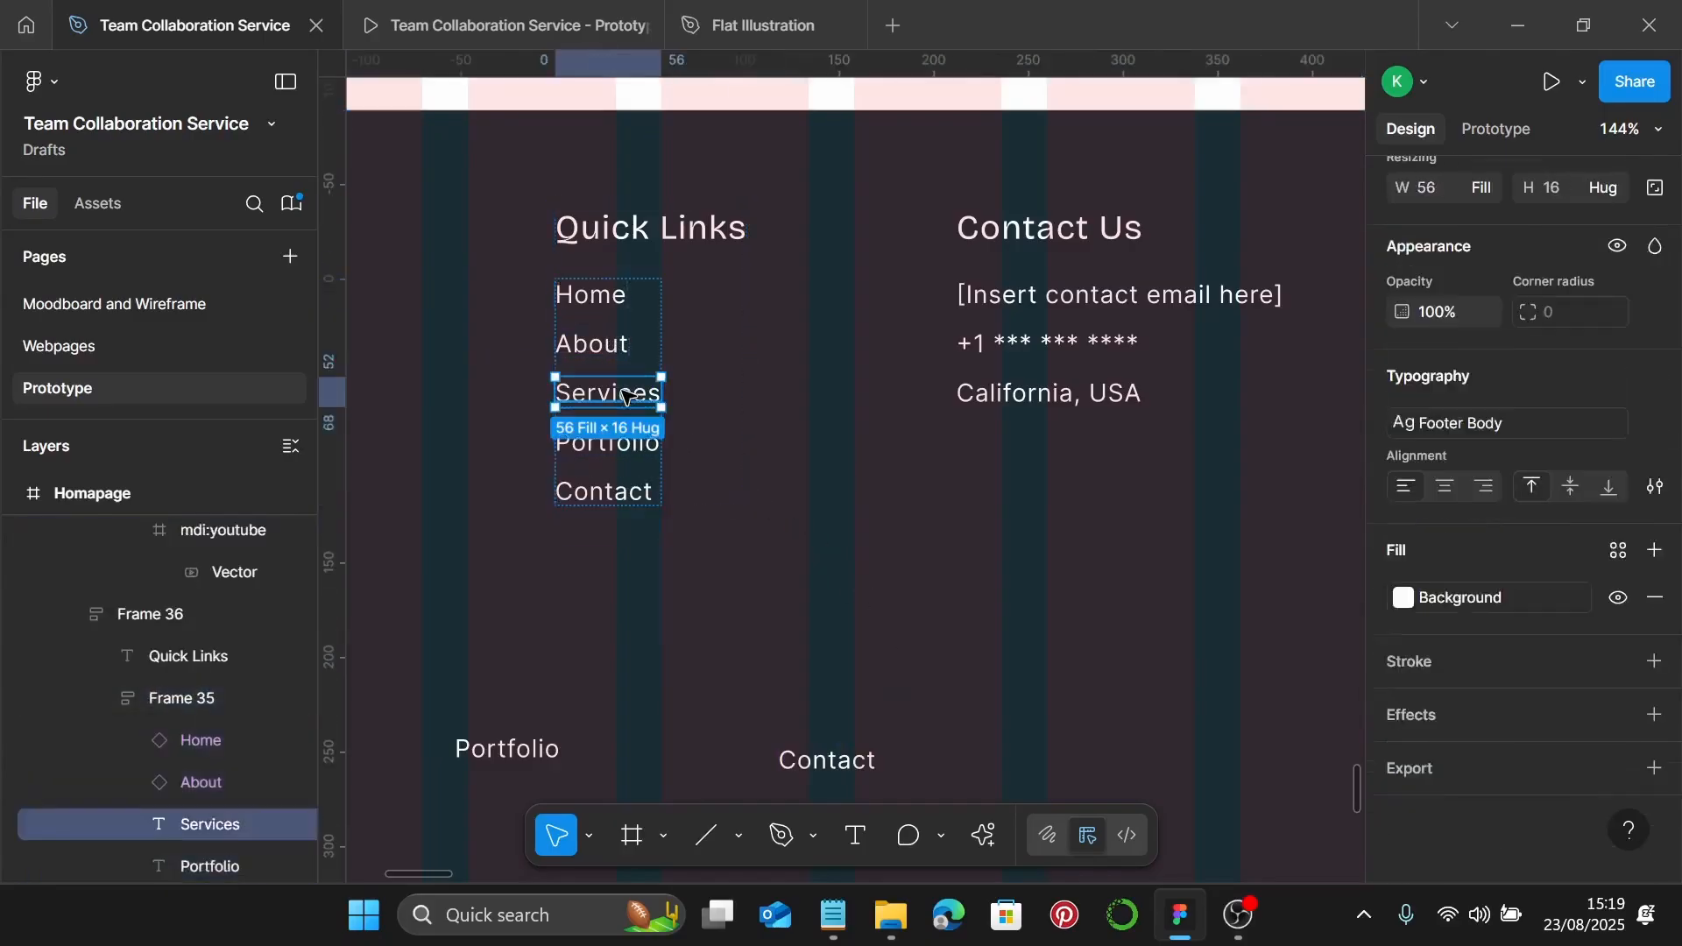
{"action": "key", "text": "ctrl+alt+k"}
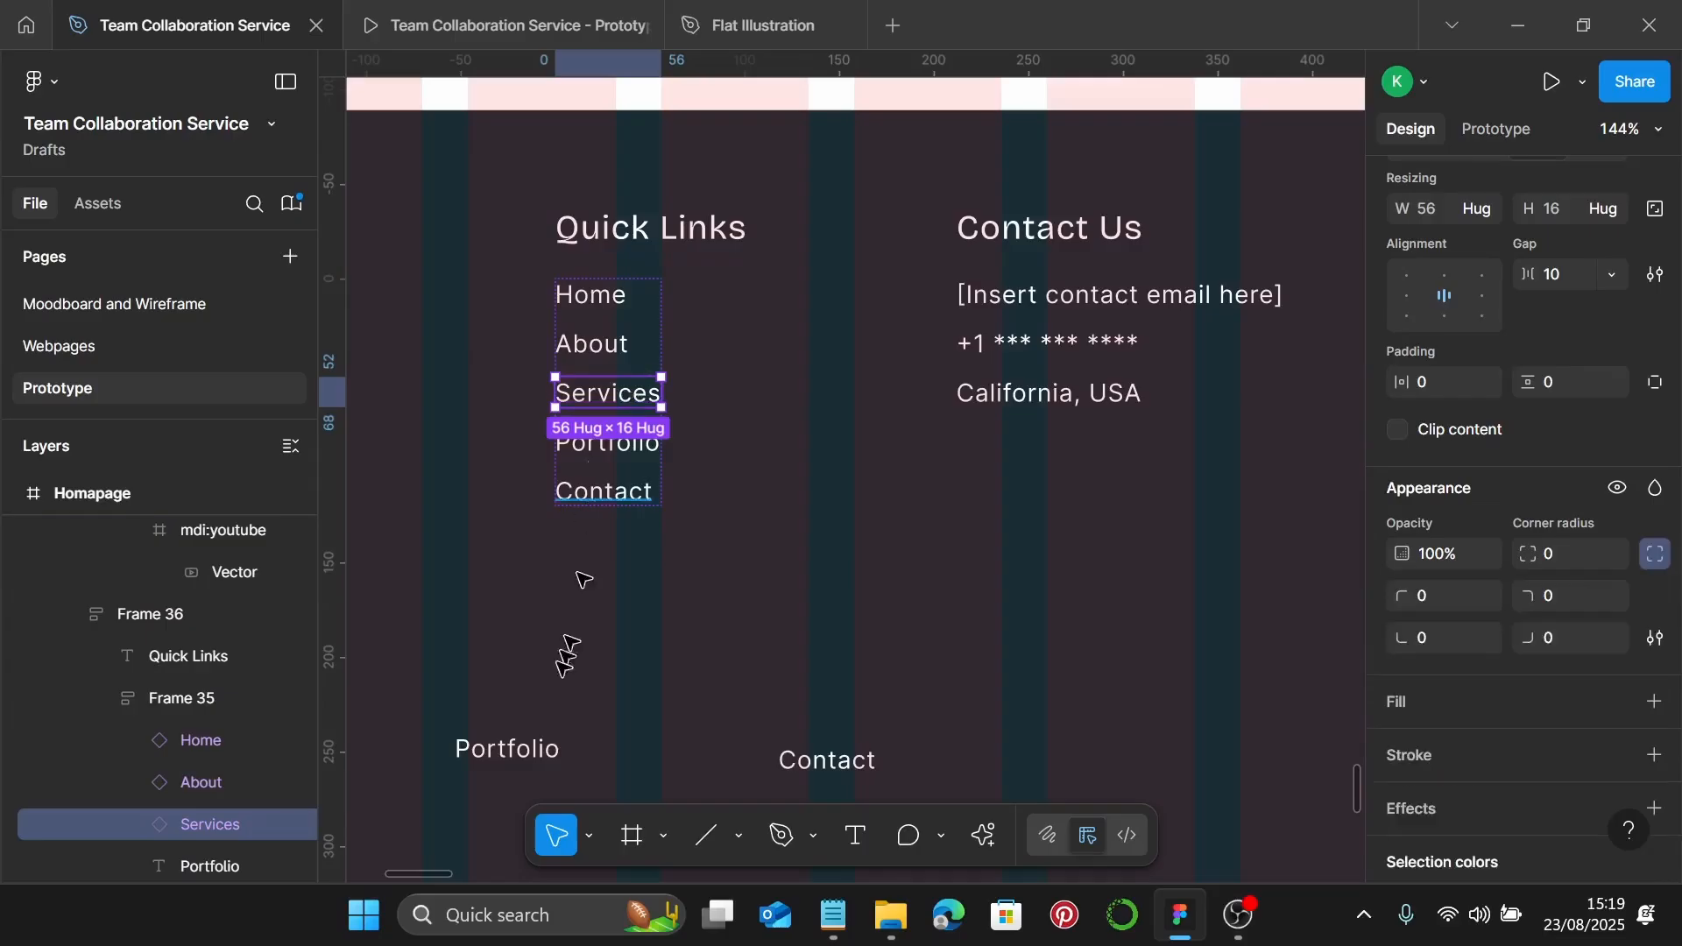
Move the loose Portfolio instance into the Quick Links list in place of the static Portfolio text
{"action": "left_click", "coordinate": [530, 754]}
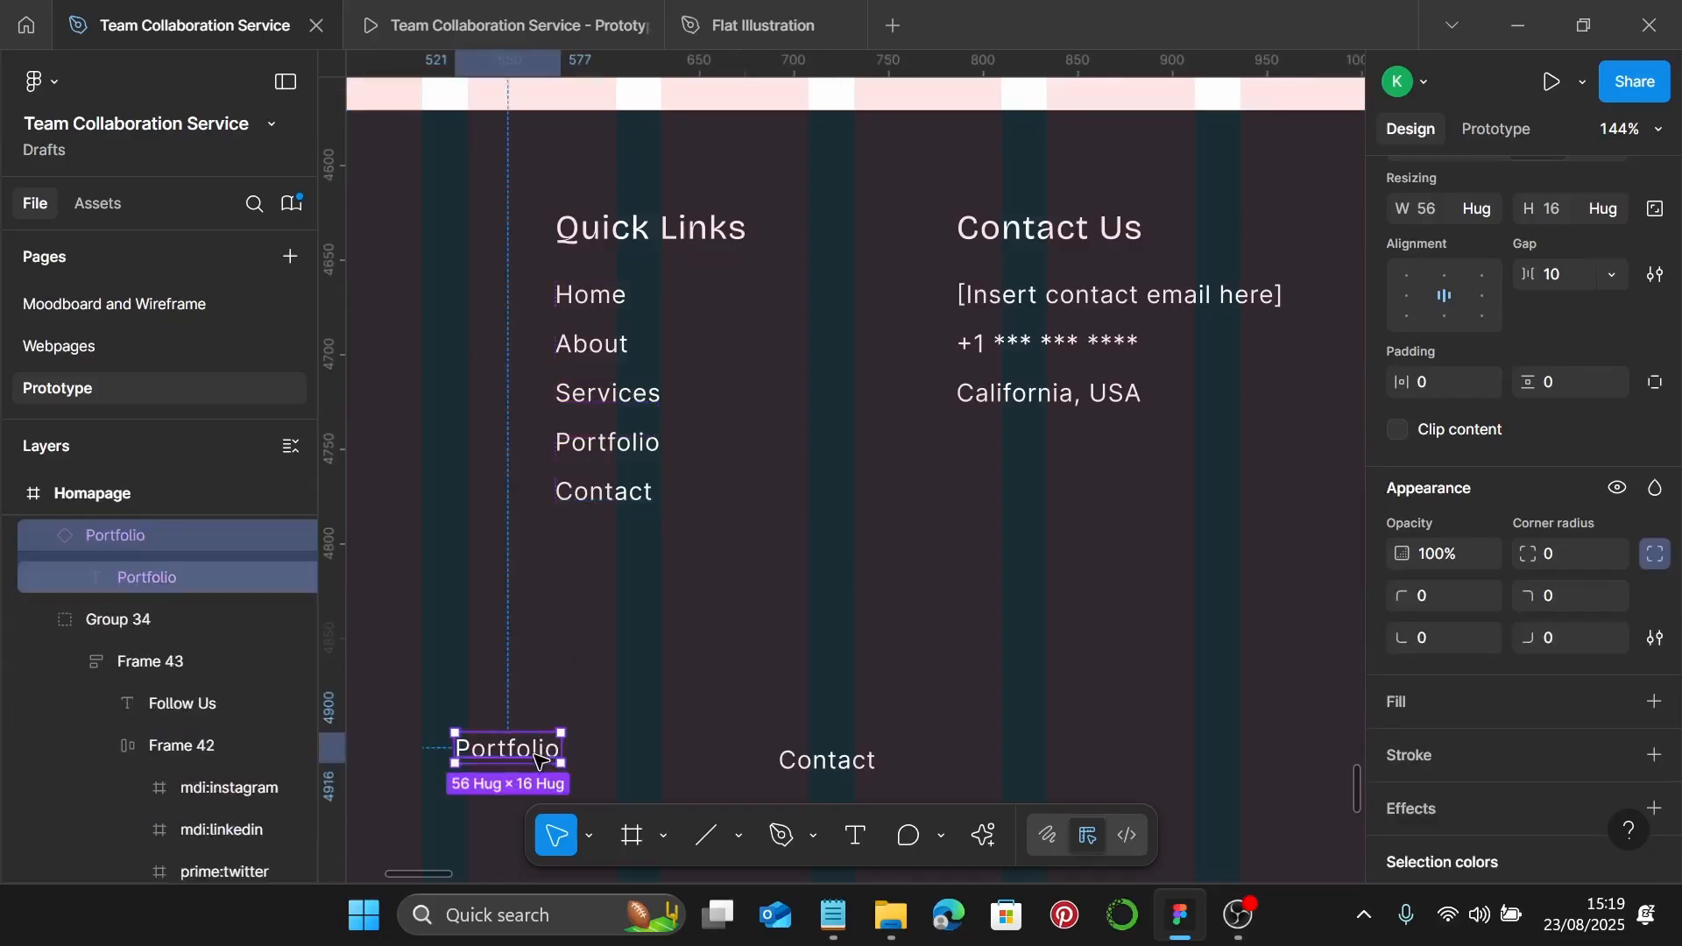
{"action": "key", "text": "Delete"}
{"action": "left_click", "coordinate": [633, 451]}
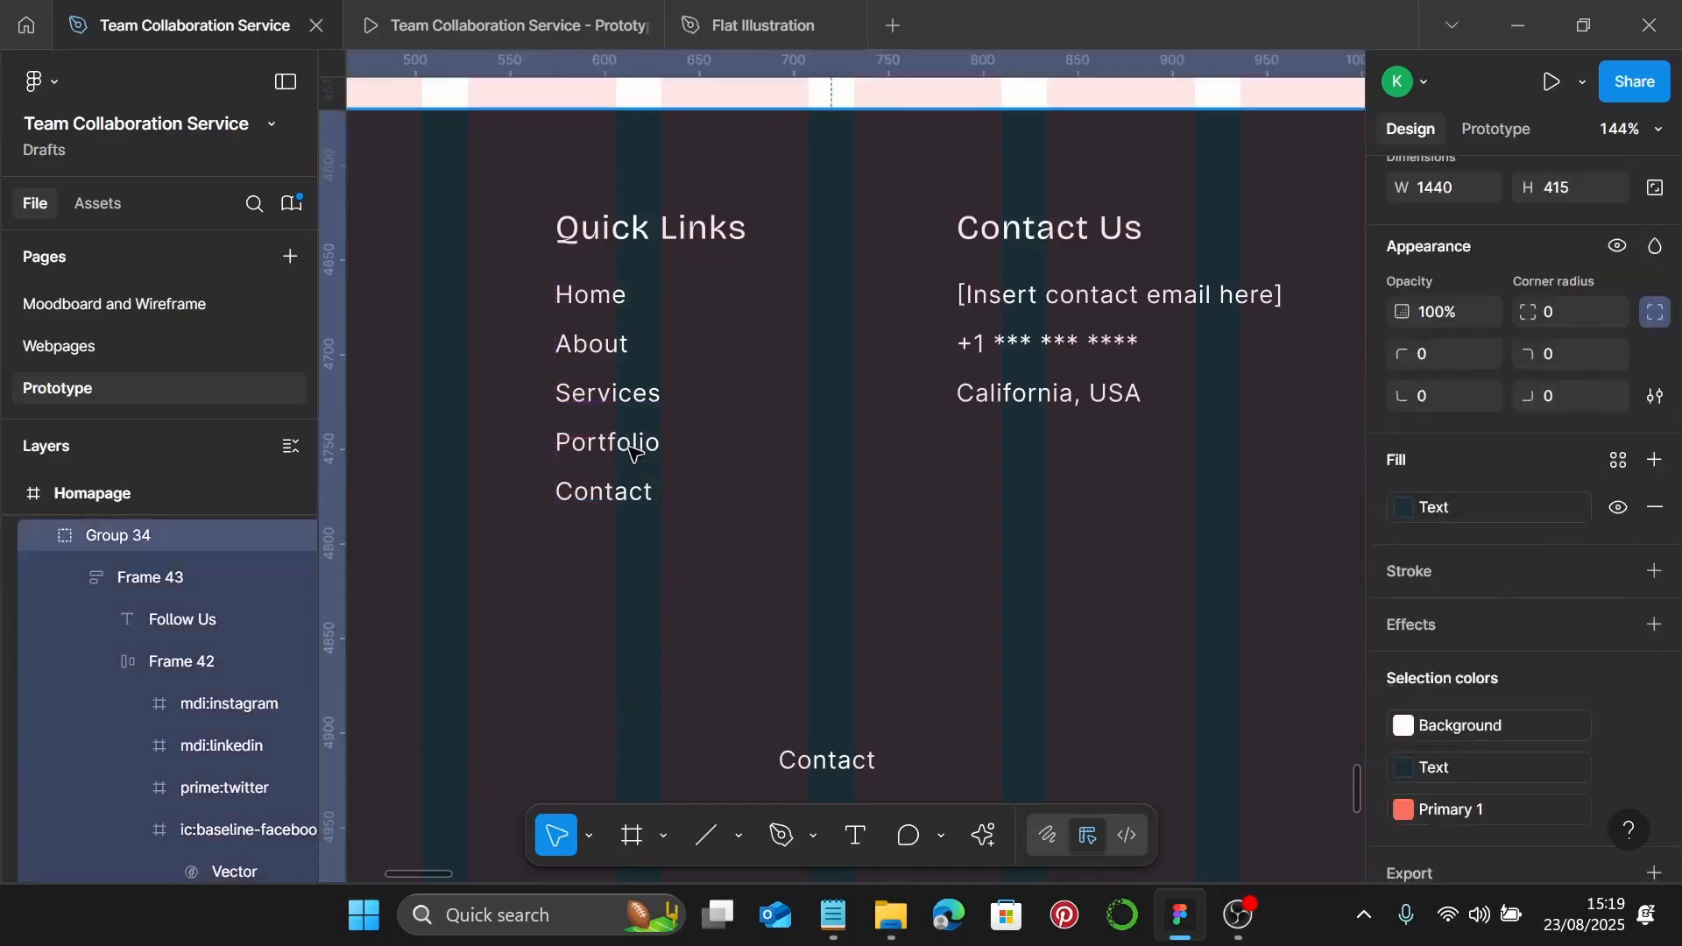
{"action": "double_click", "coordinate": [633, 451]}
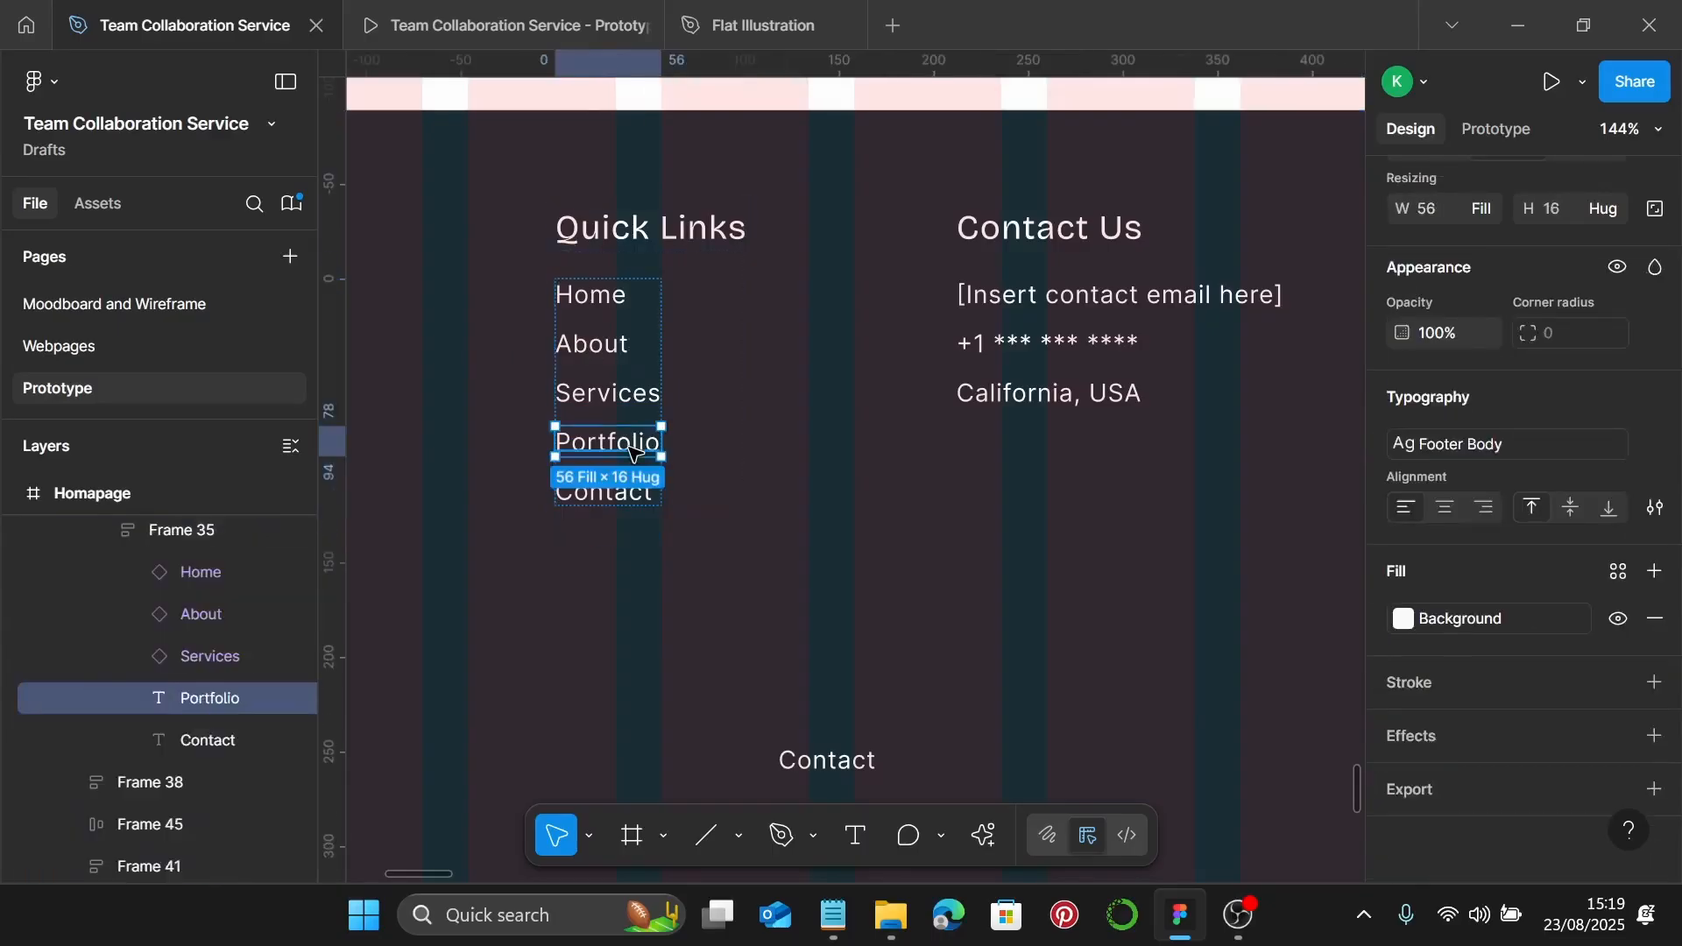
{"action": "key", "text": "ctrl+alt+k"}
Replace the static Contact text at the end of the Quick Links list with the loose Contact instance
{"action": "left_click", "coordinate": [831, 753]}
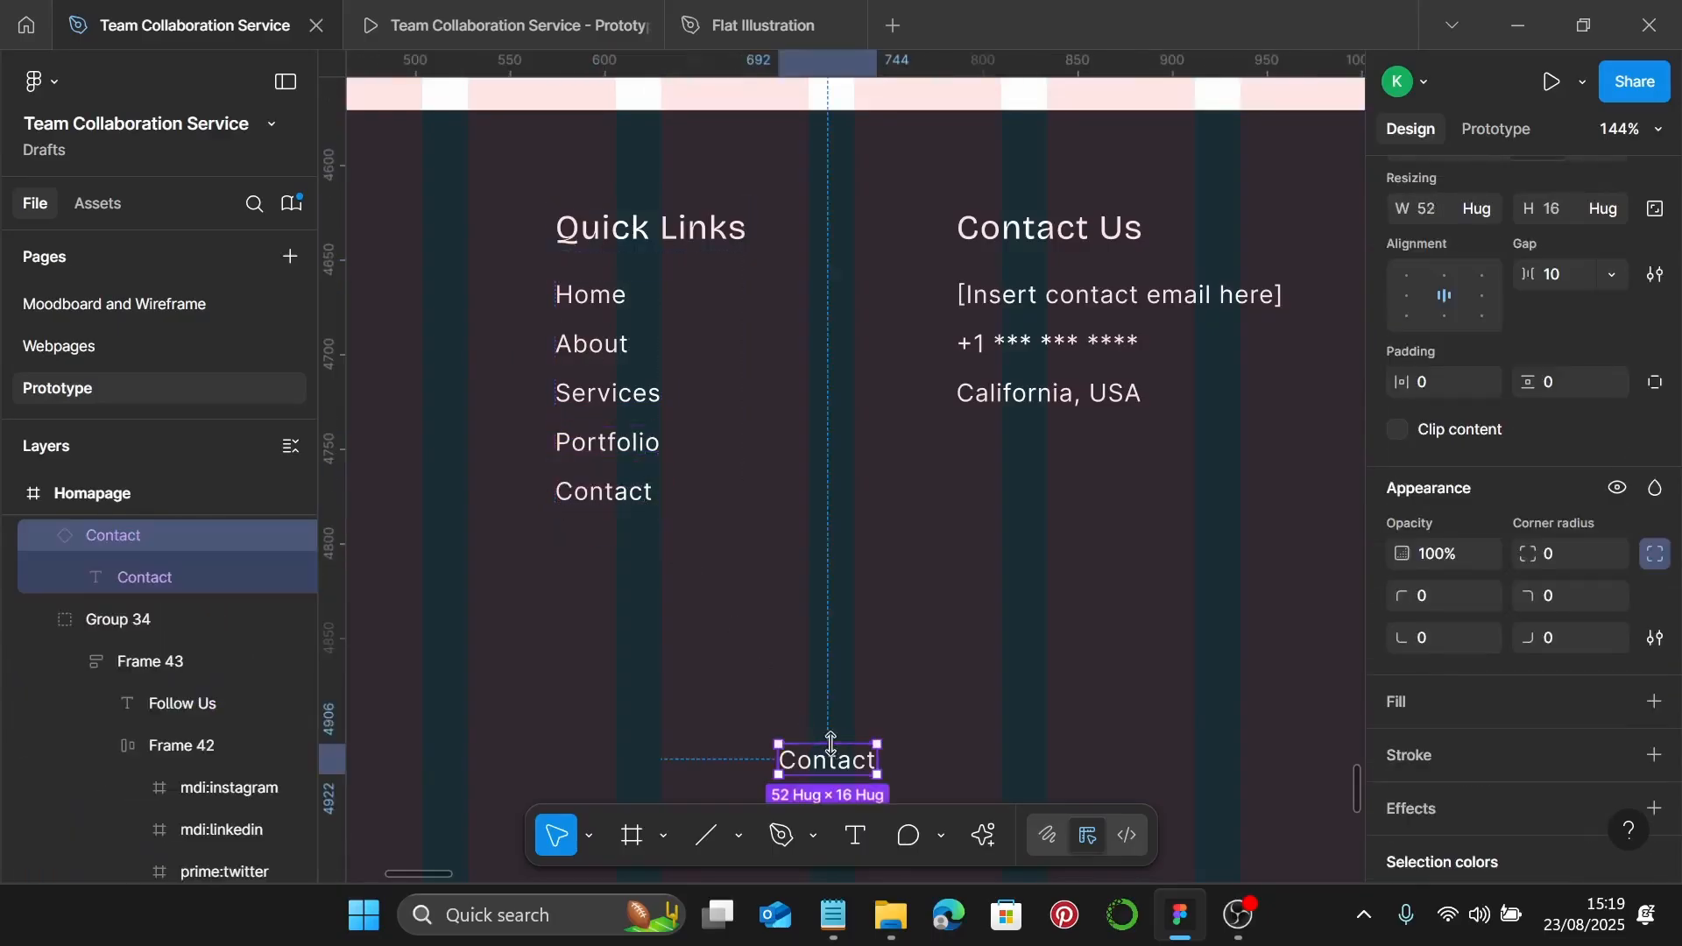
{"action": "key", "text": "Delete"}
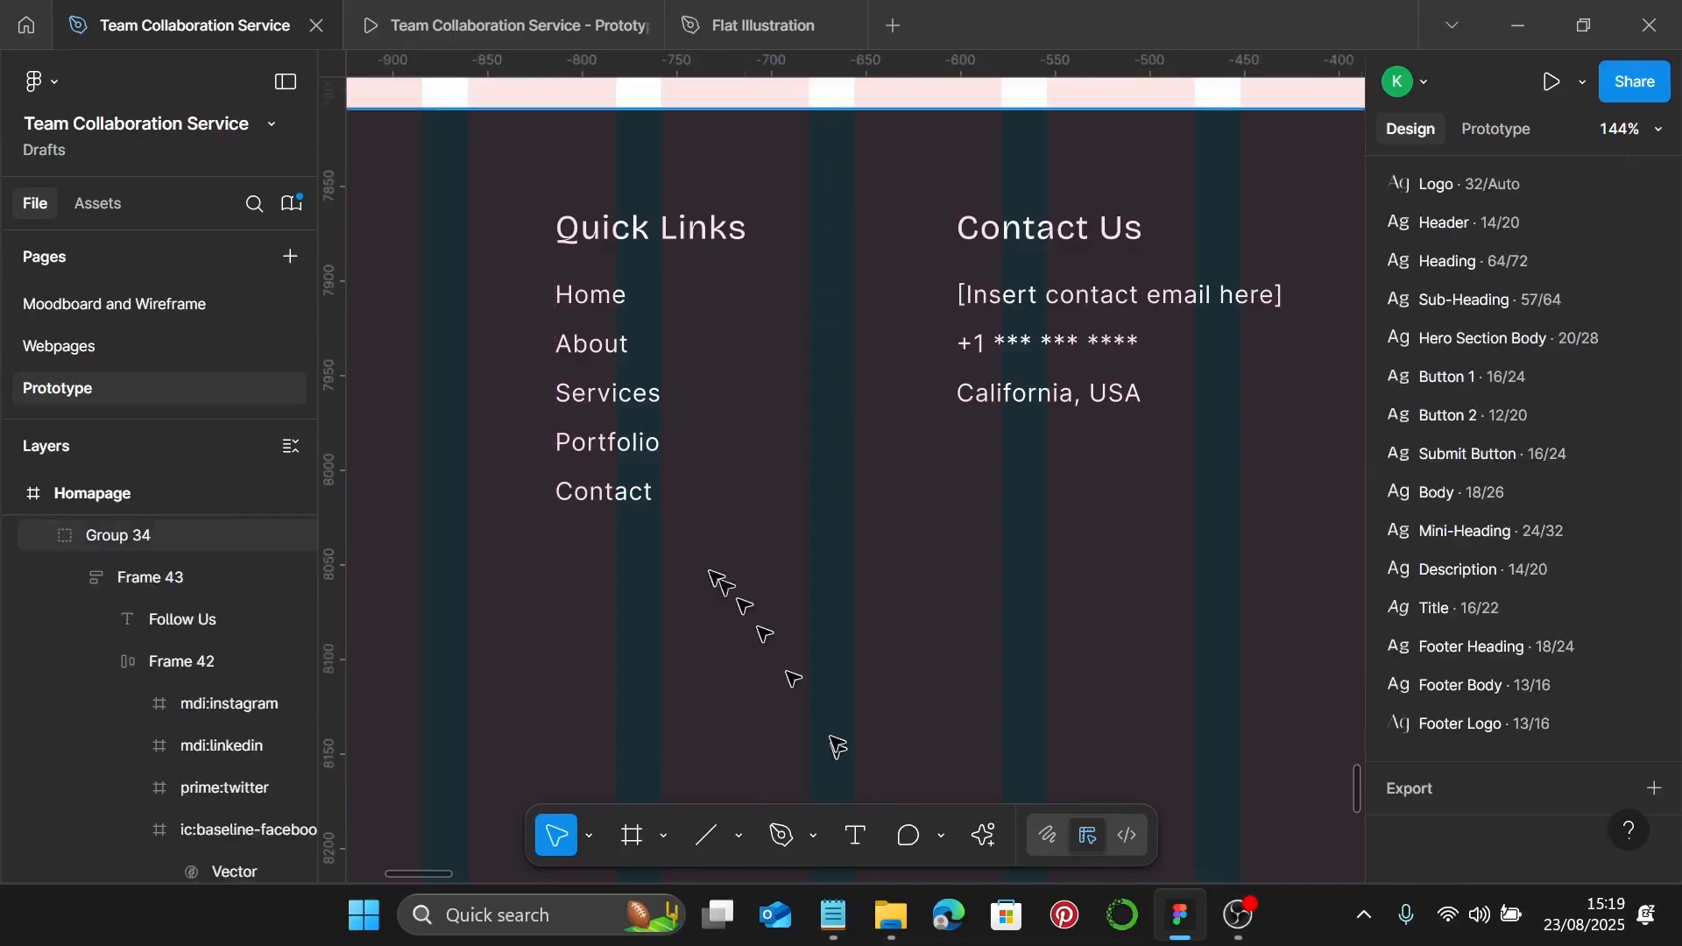
{"action": "double_click", "coordinate": [596, 495]}
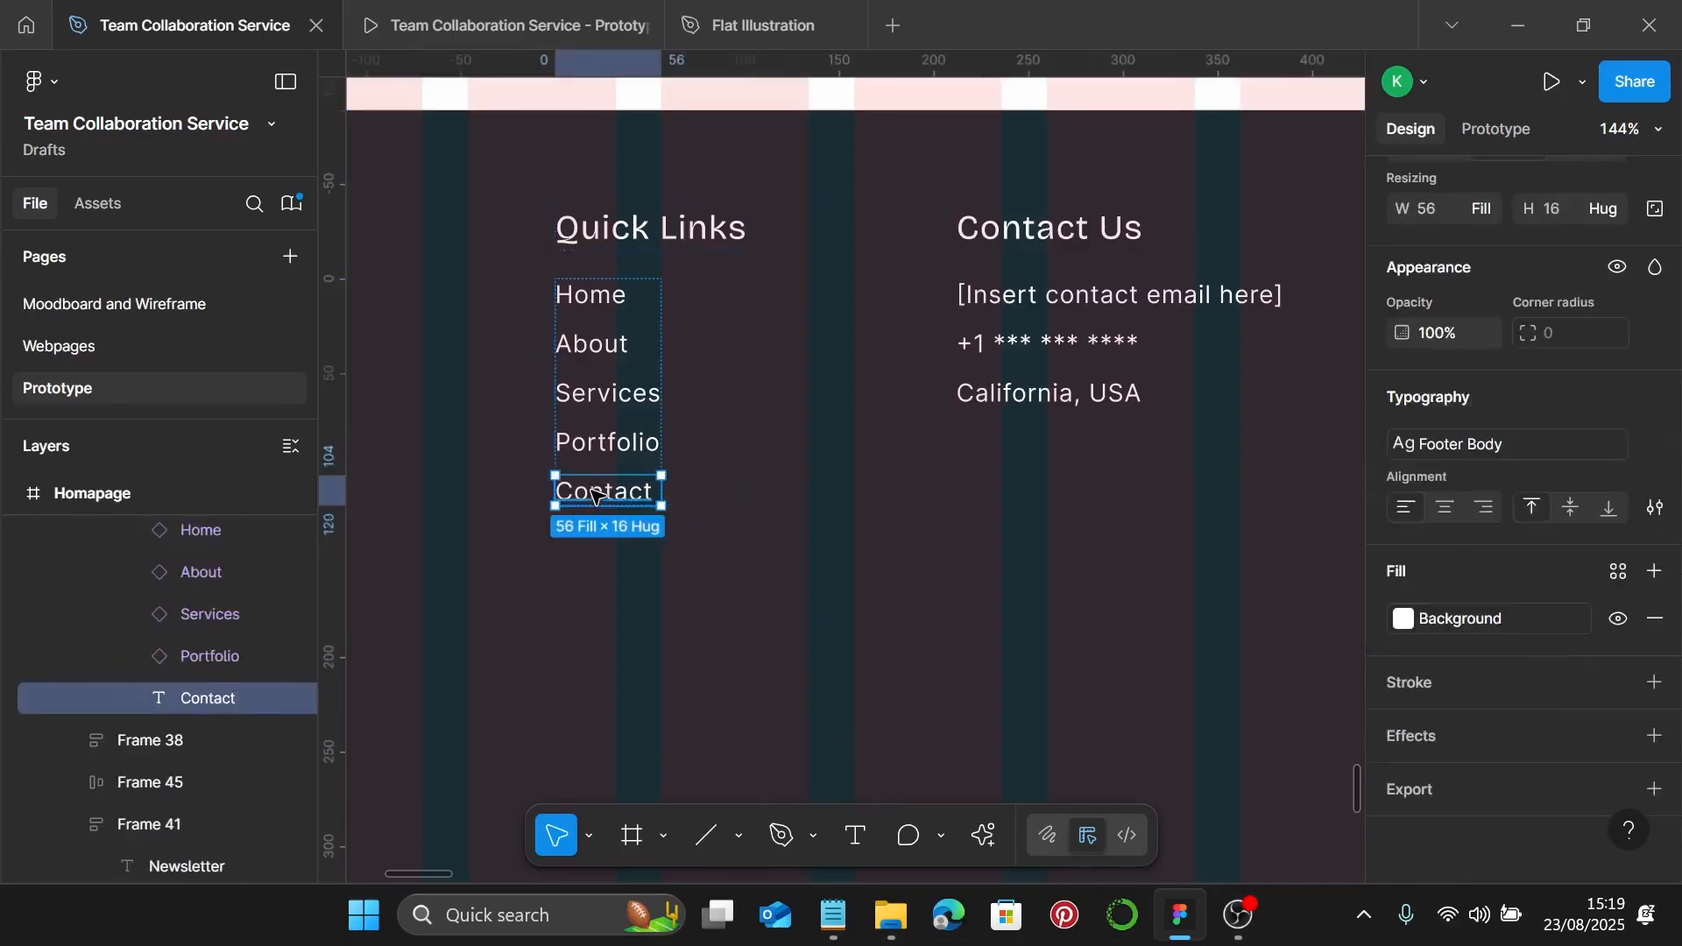
{"action": "key", "text": "ctrl+alt+k"}
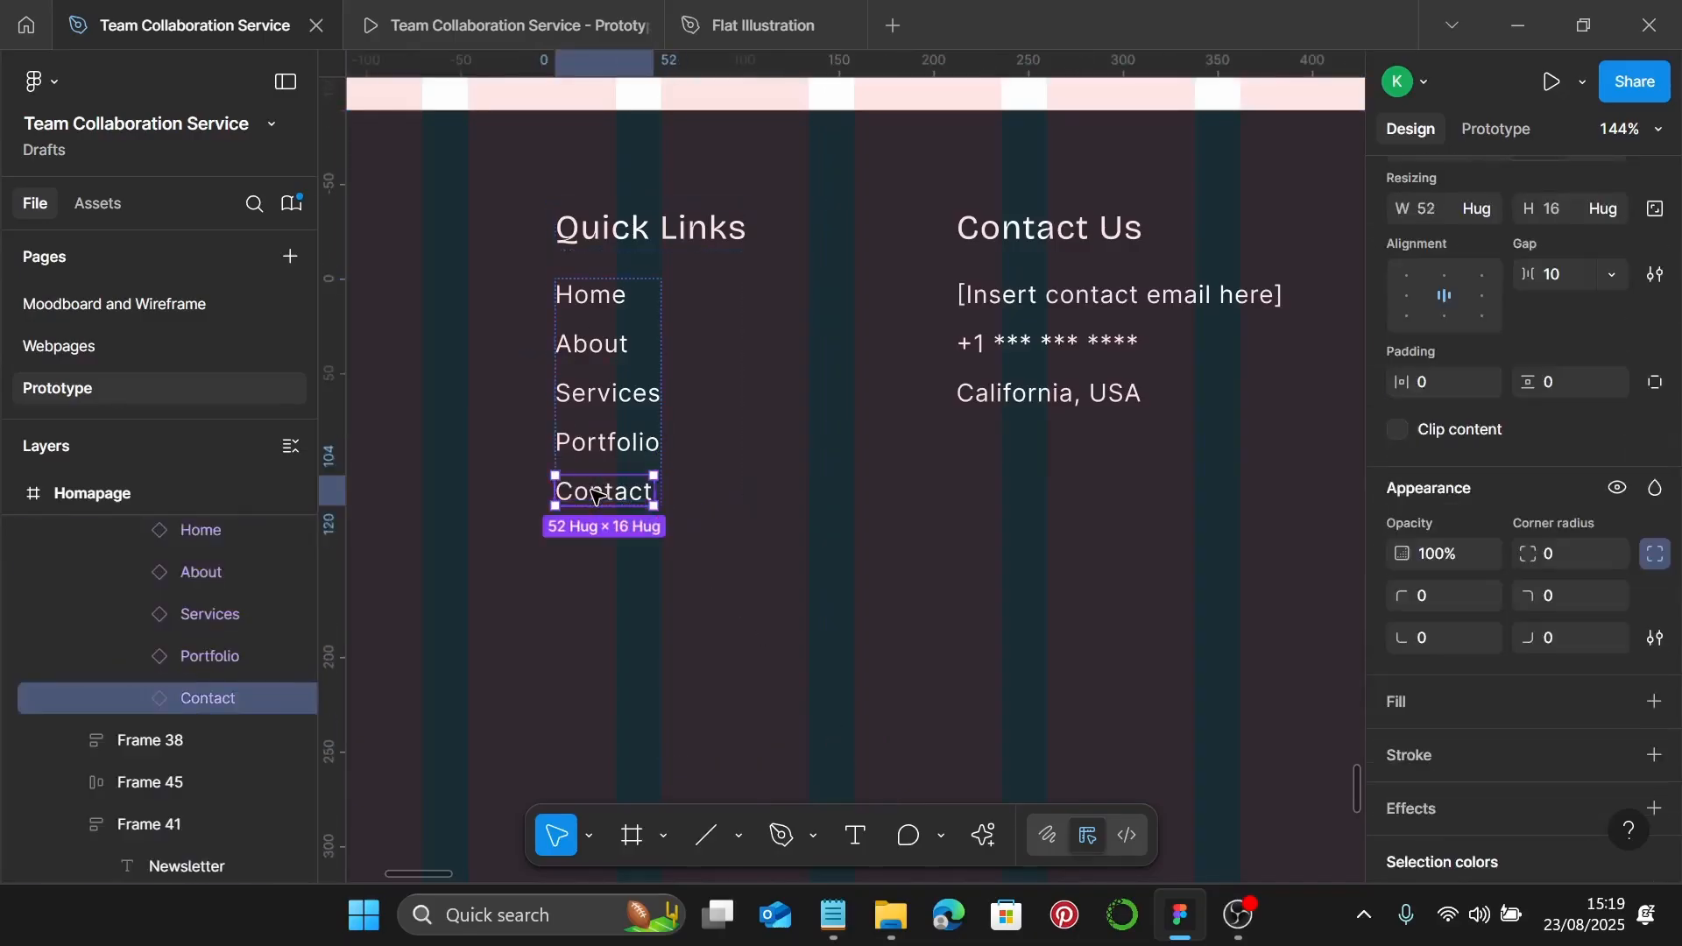
{"action": "left_click", "coordinate": [846, 492]}
Copy the updated homepage footer group and replace the footers of the other four page frames with it
{"action": "scroll", "coordinate": [847, 492], "scroll_direction": "down", "scroll_amount": 3}
{"action": "left_click", "coordinate": [826, 527]}
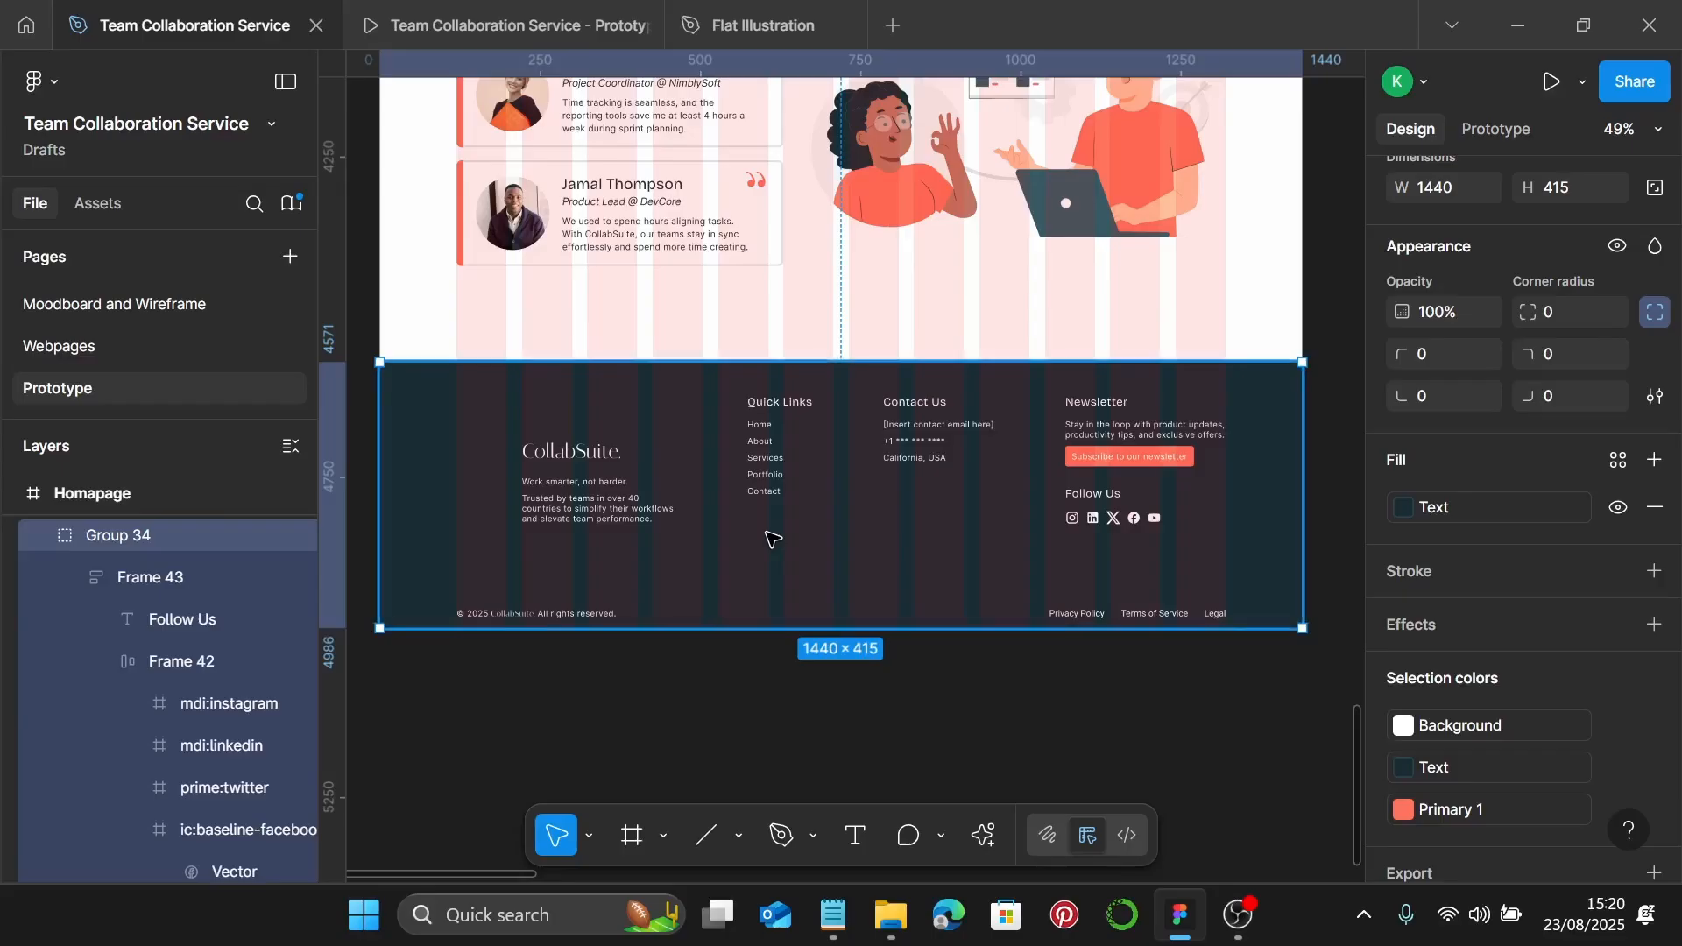
{"action": "scroll", "coordinate": [771, 538], "scroll_direction": "down", "scroll_amount": 6}
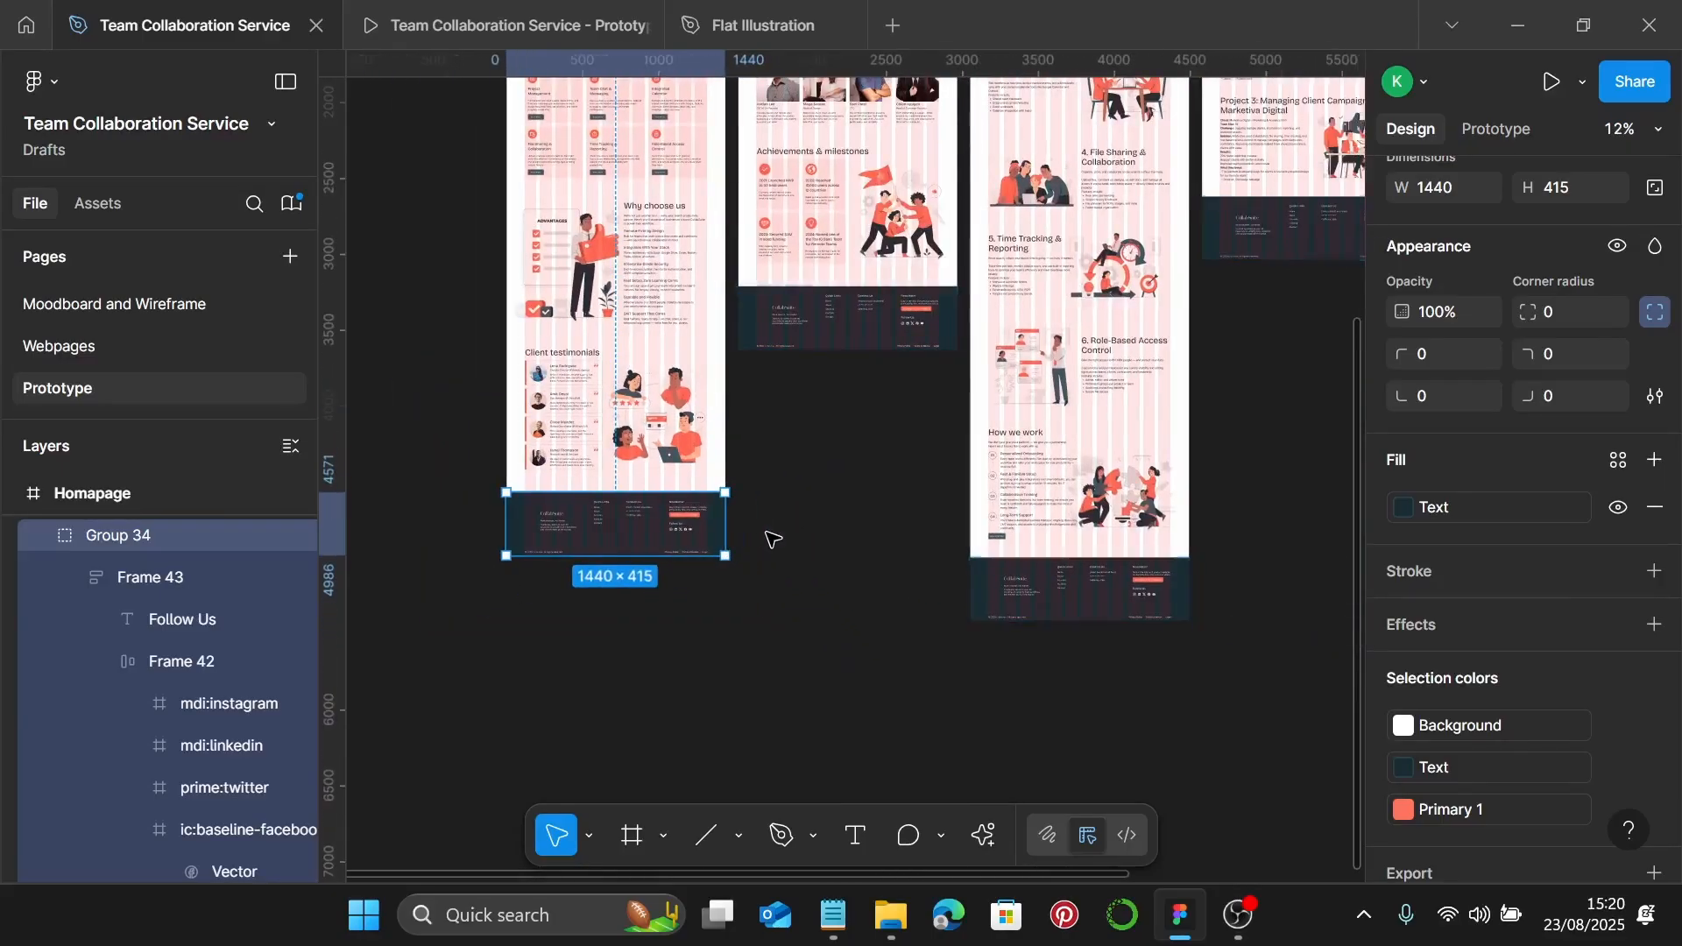
{"action": "left_click", "coordinate": [850, 310]}
{"action": "left_click", "coordinate": [1046, 612], "text": "shift"}
{"action": "scroll", "coordinate": [963, 555], "scroll_direction": "right", "scroll_amount": 2}
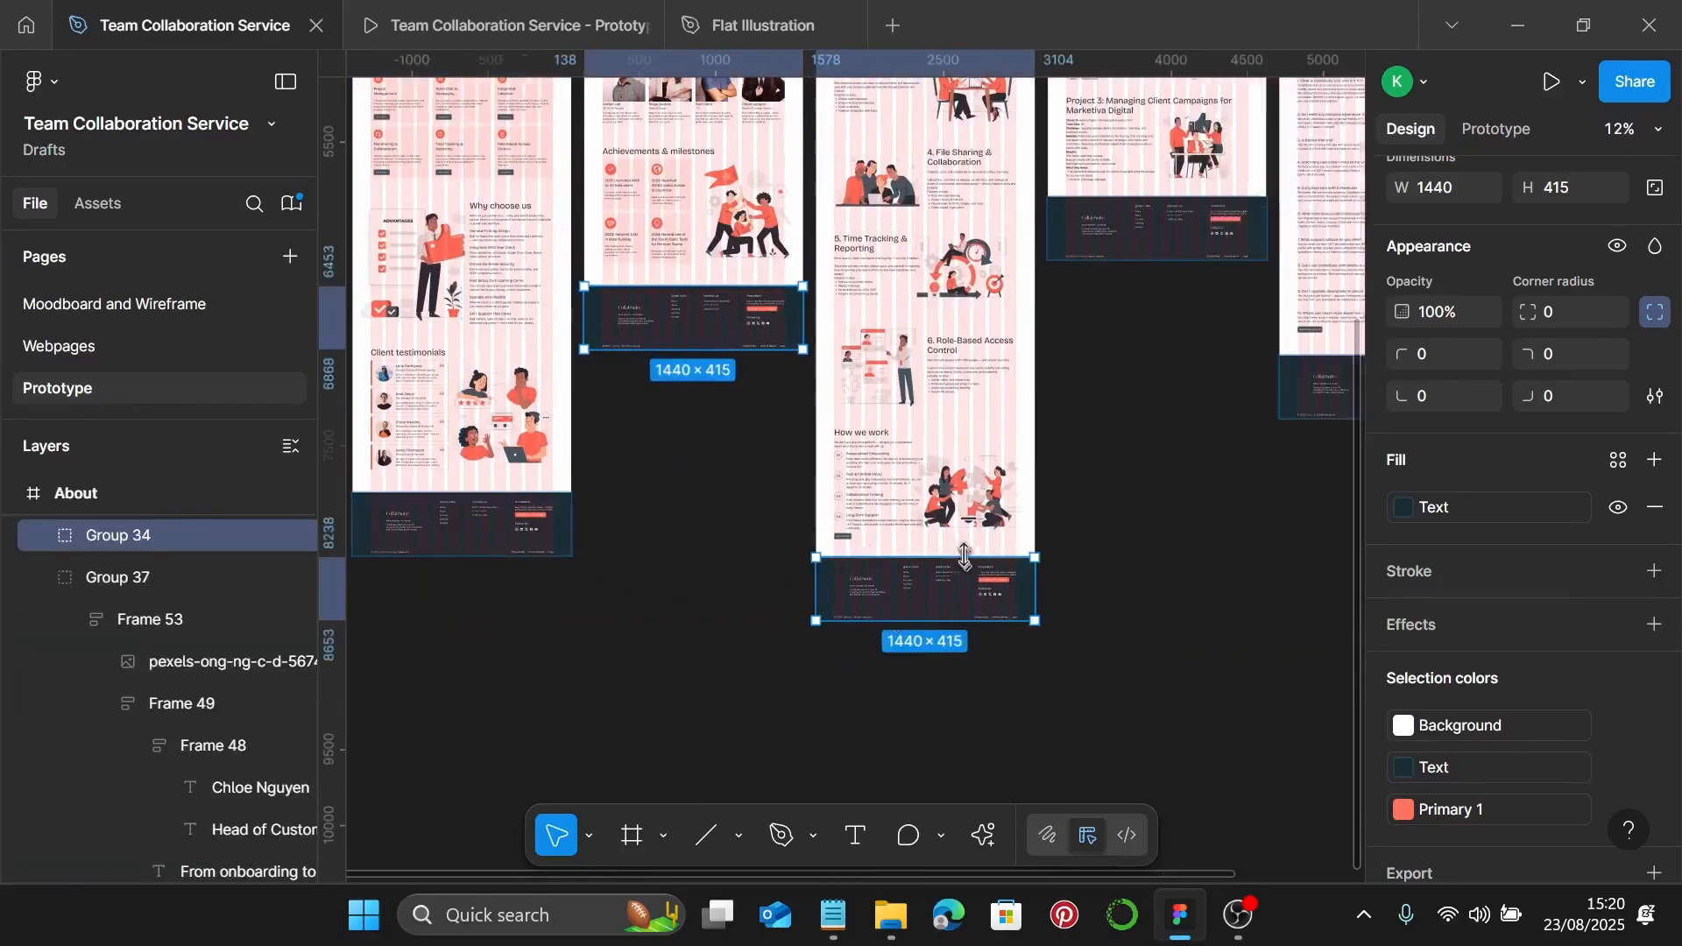
{"action": "scroll", "coordinate": [963, 556], "scroll_direction": "right", "scroll_amount": 2}
{"action": "left_click", "coordinate": [1095, 255], "text": "shift"}
{"action": "left_click", "coordinate": [1198, 409], "text": "shift"}
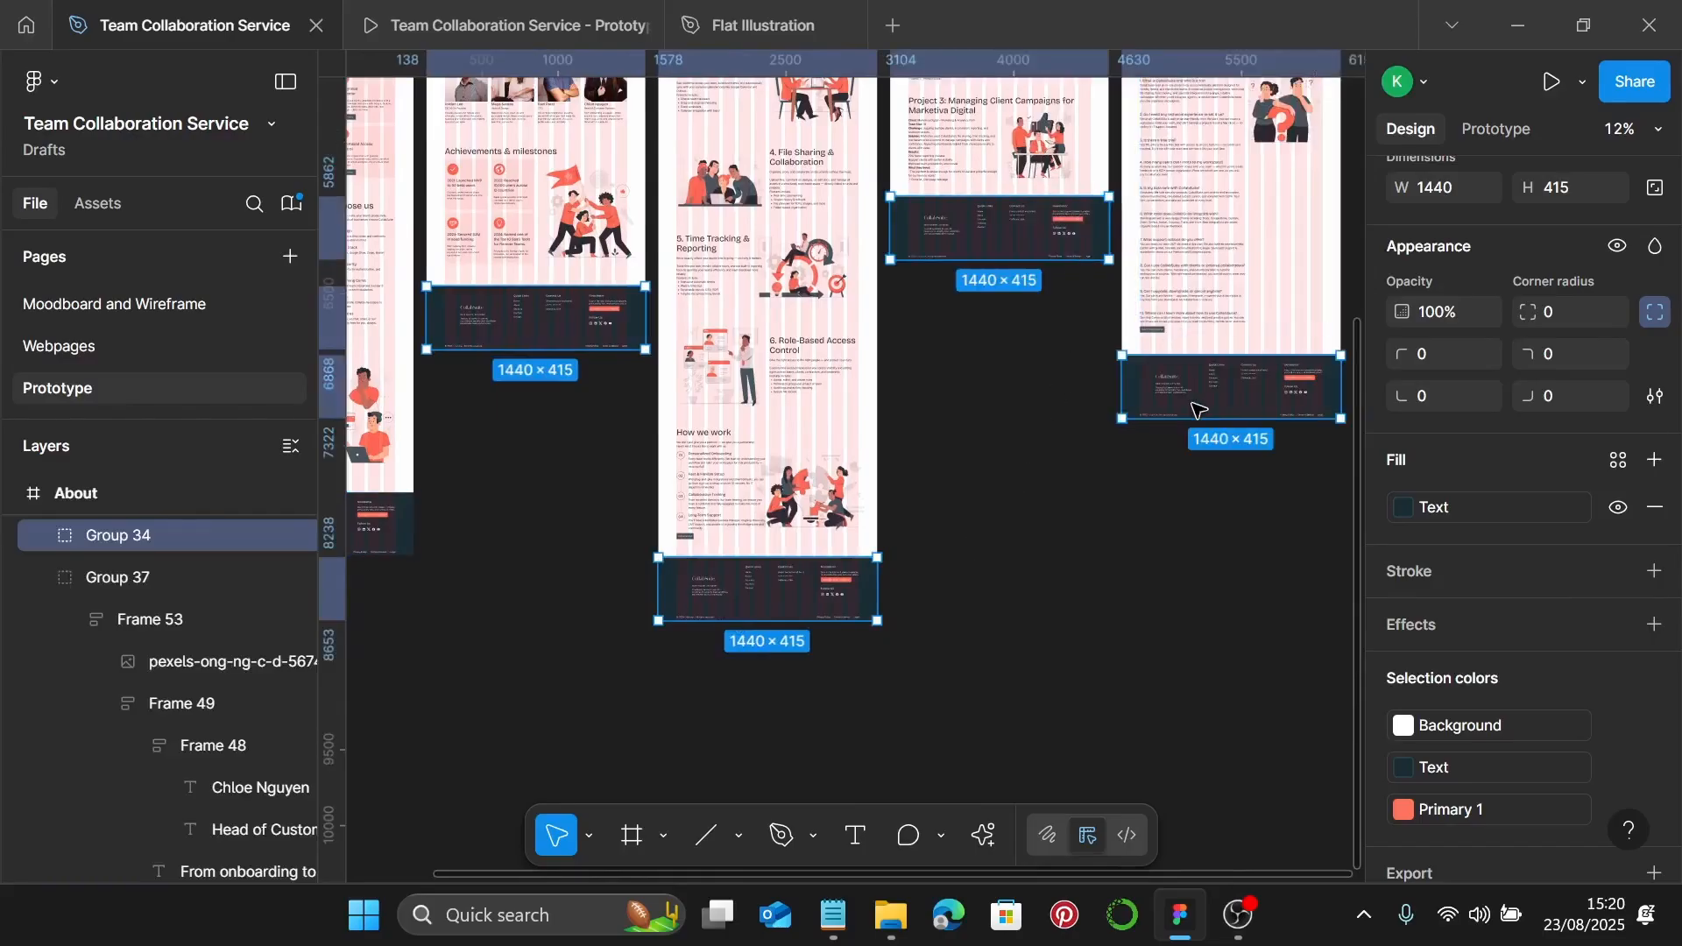
{"action": "key", "text": "ctrl+shift+r"}
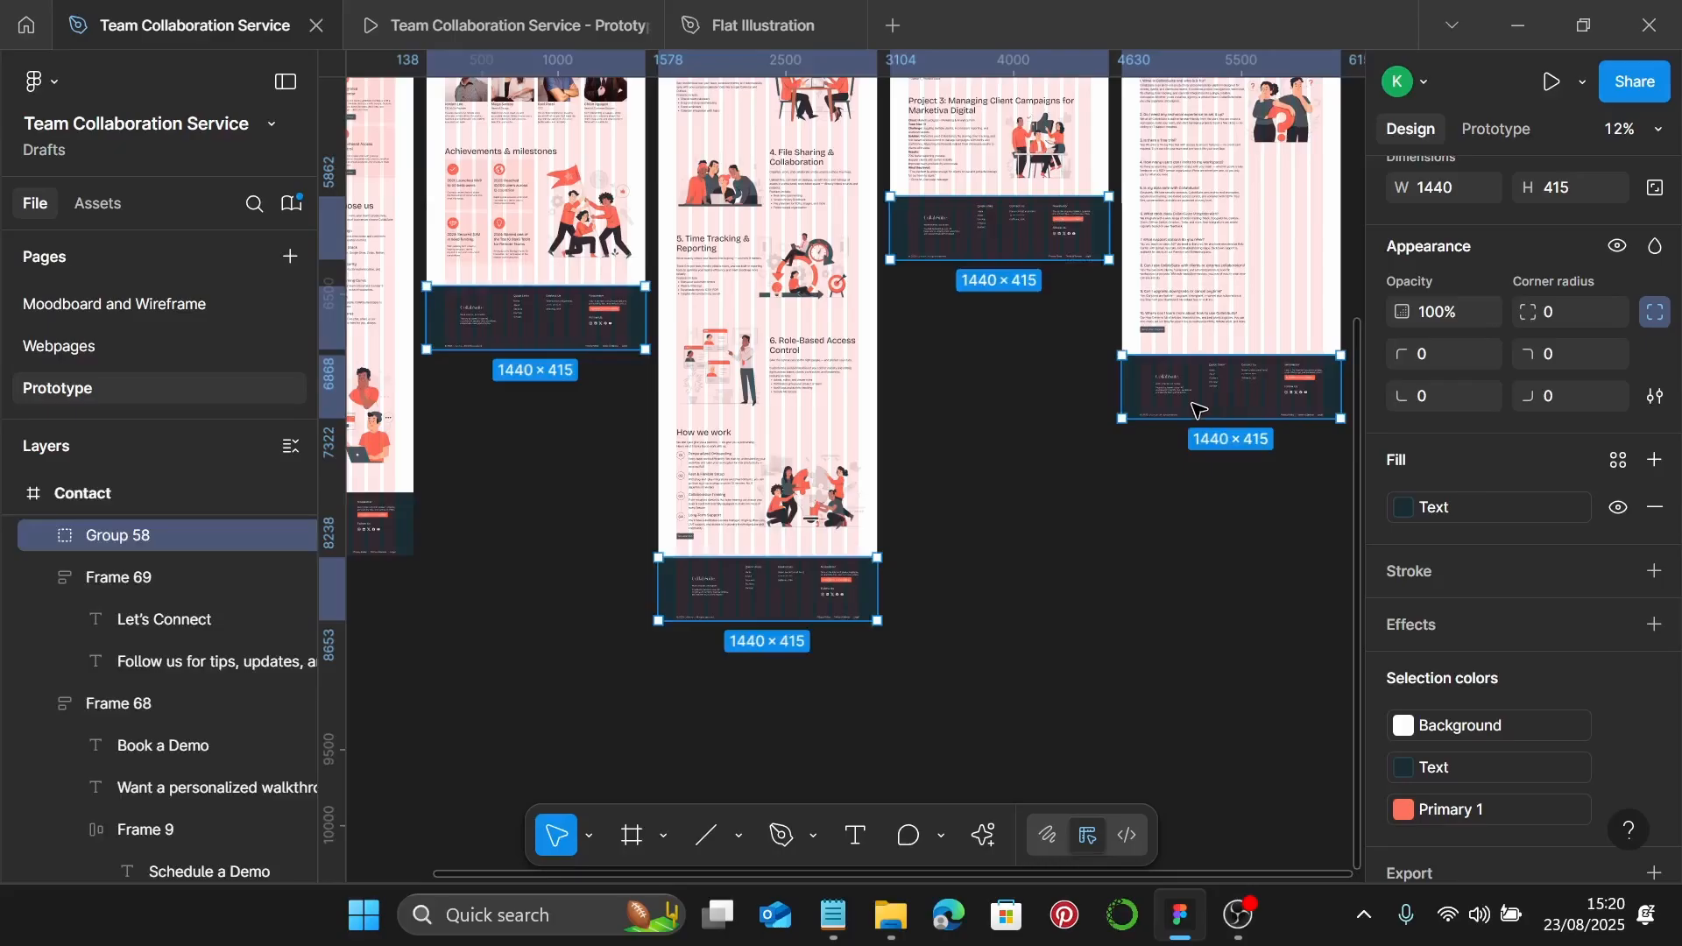
Select the nested layers of the replaced footers and examine their logos and Quick Links across the pages for component instances
{"action": "key", "text": "Return"}
{"action": "key", "text": "Return"}
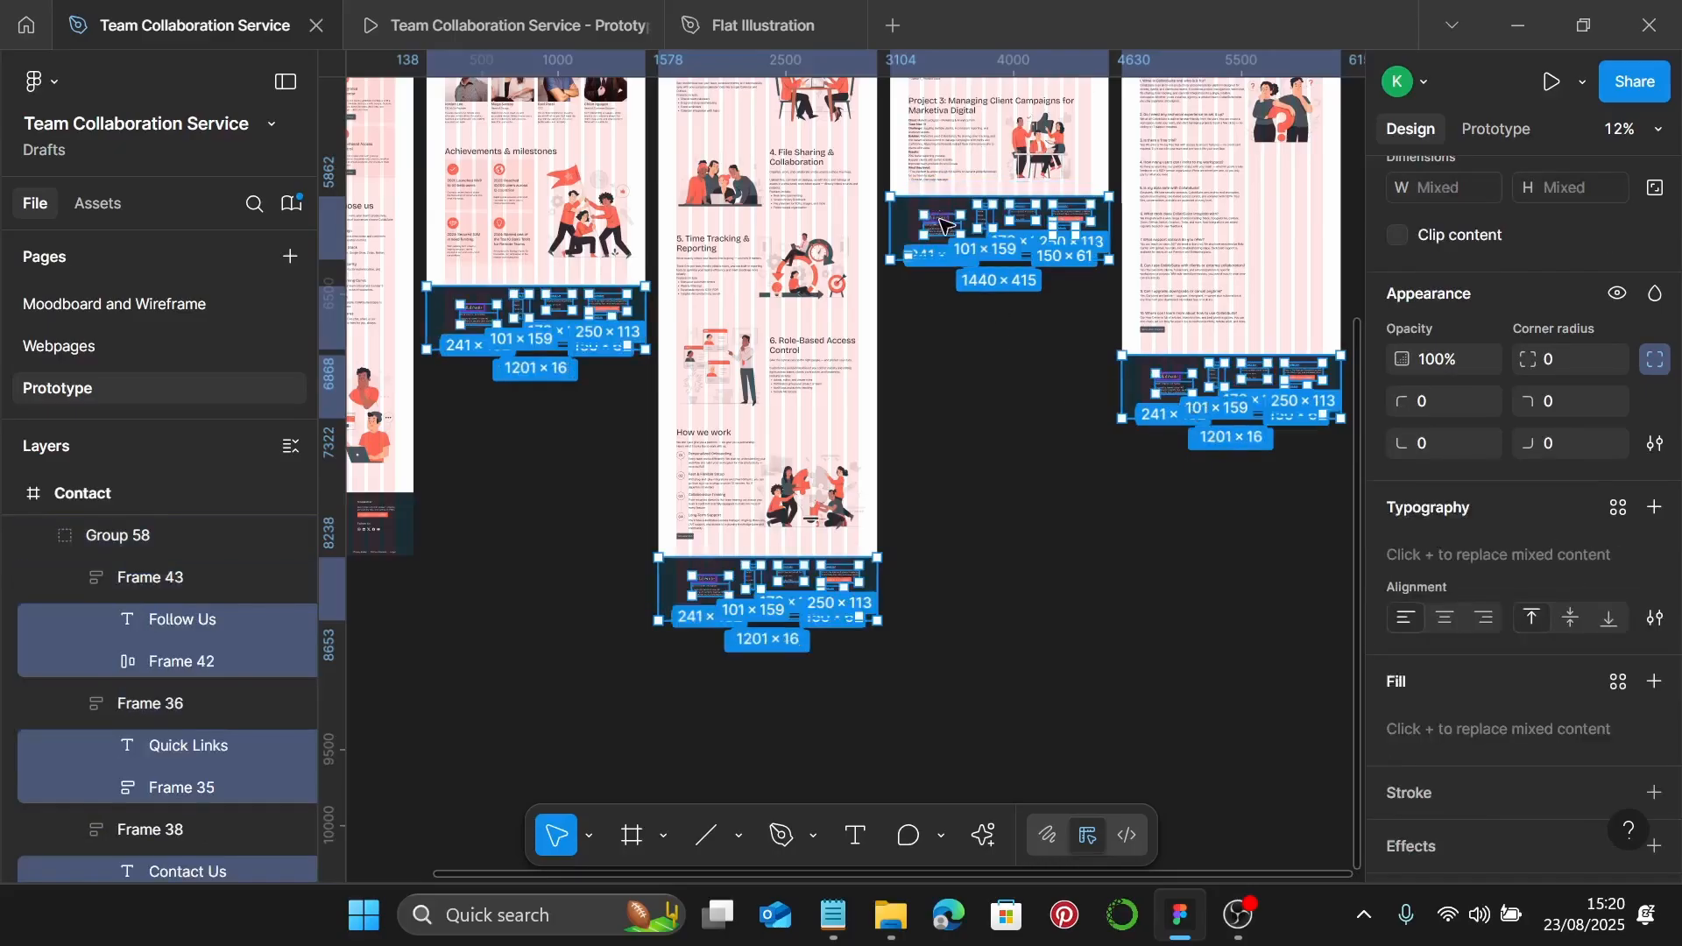
{"action": "scroll", "coordinate": [942, 225], "scroll_direction": "up", "scroll_amount": 5}
{"action": "scroll", "coordinate": [942, 226], "scroll_direction": "right", "scroll_amount": 2}
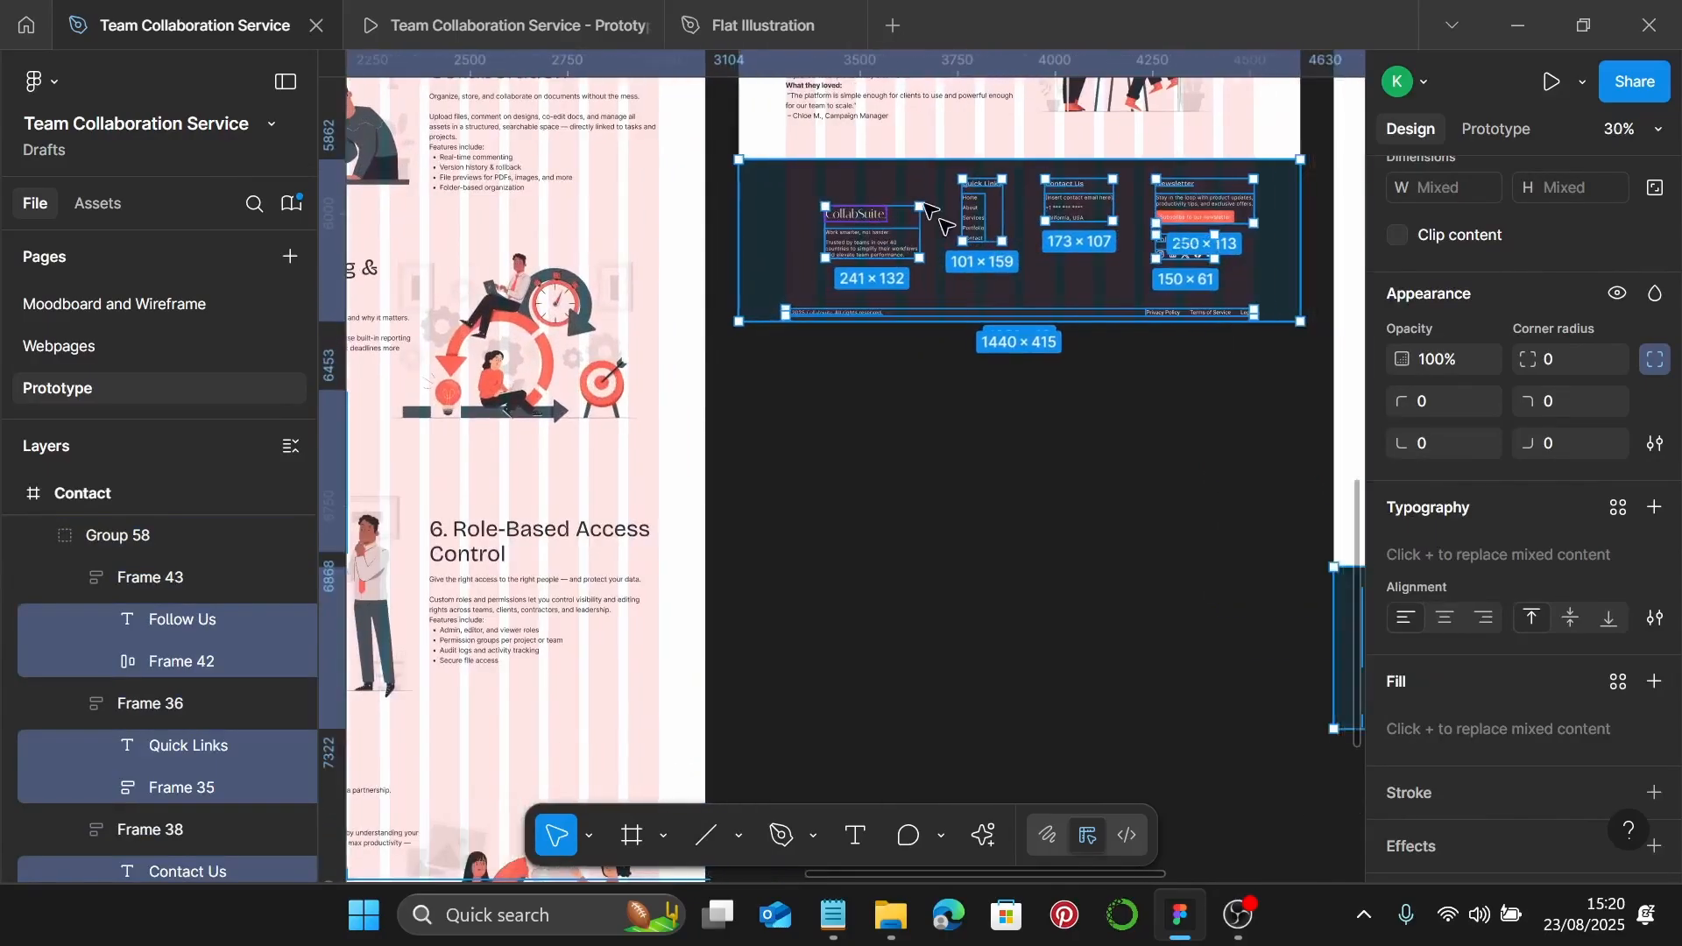
{"action": "key", "text": "Return"}
{"action": "scroll", "coordinate": [995, 263], "scroll_direction": "down", "scroll_amount": 5}
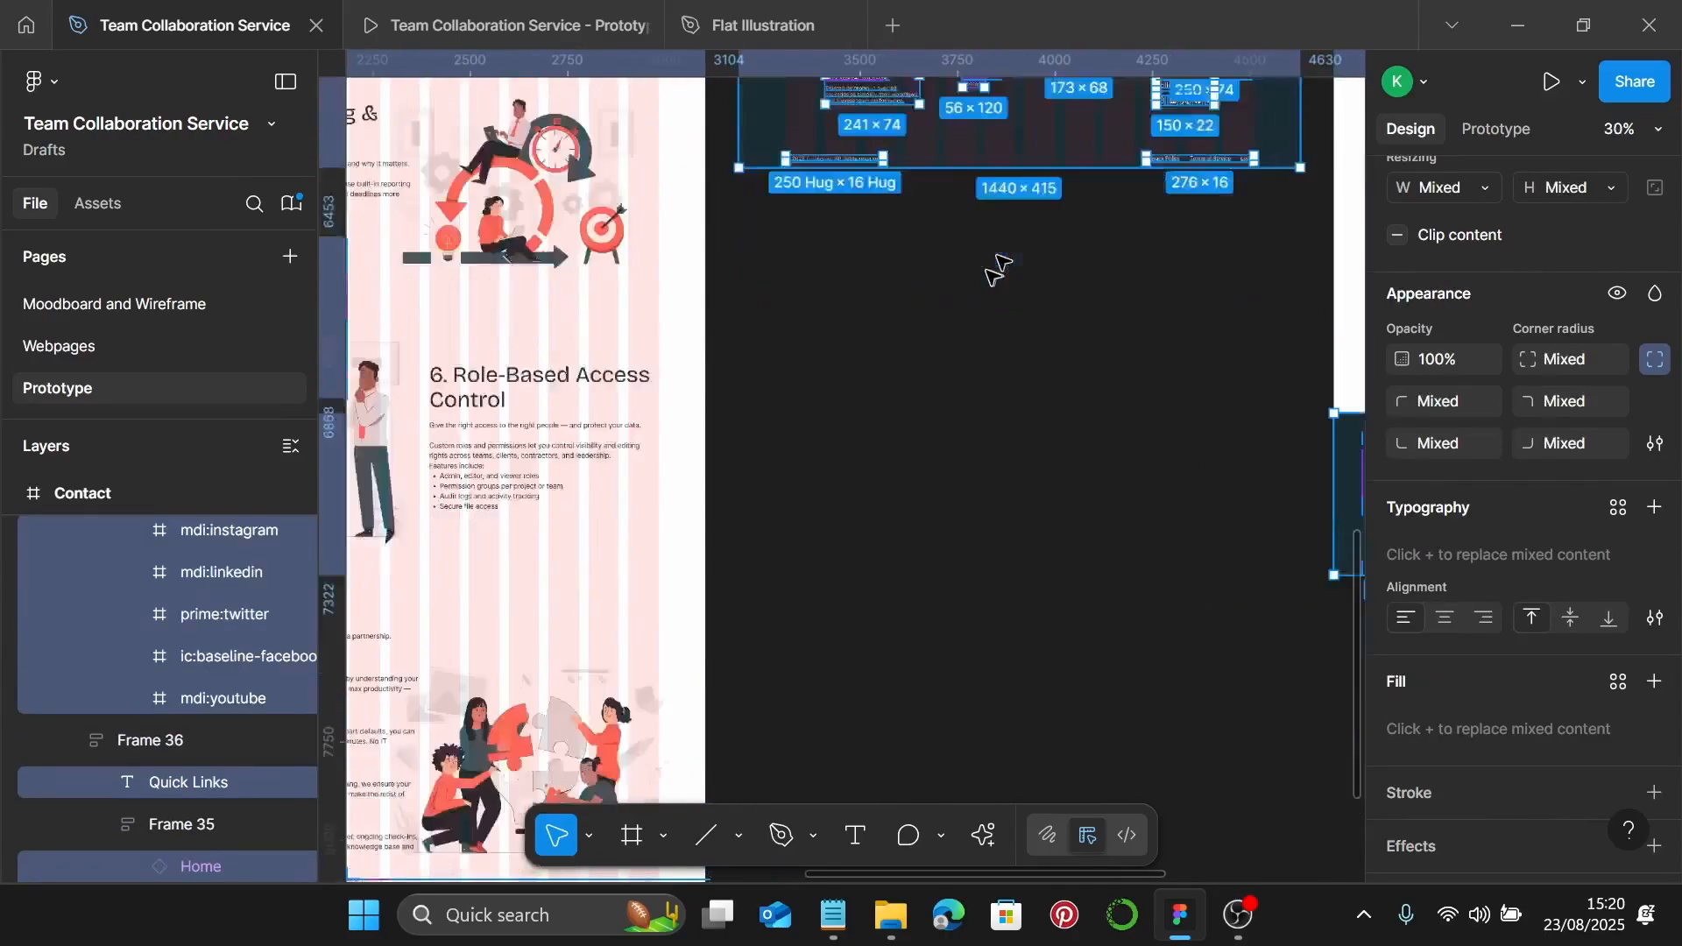
{"action": "scroll", "coordinate": [970, 306], "scroll_direction": "right", "scroll_amount": 10}
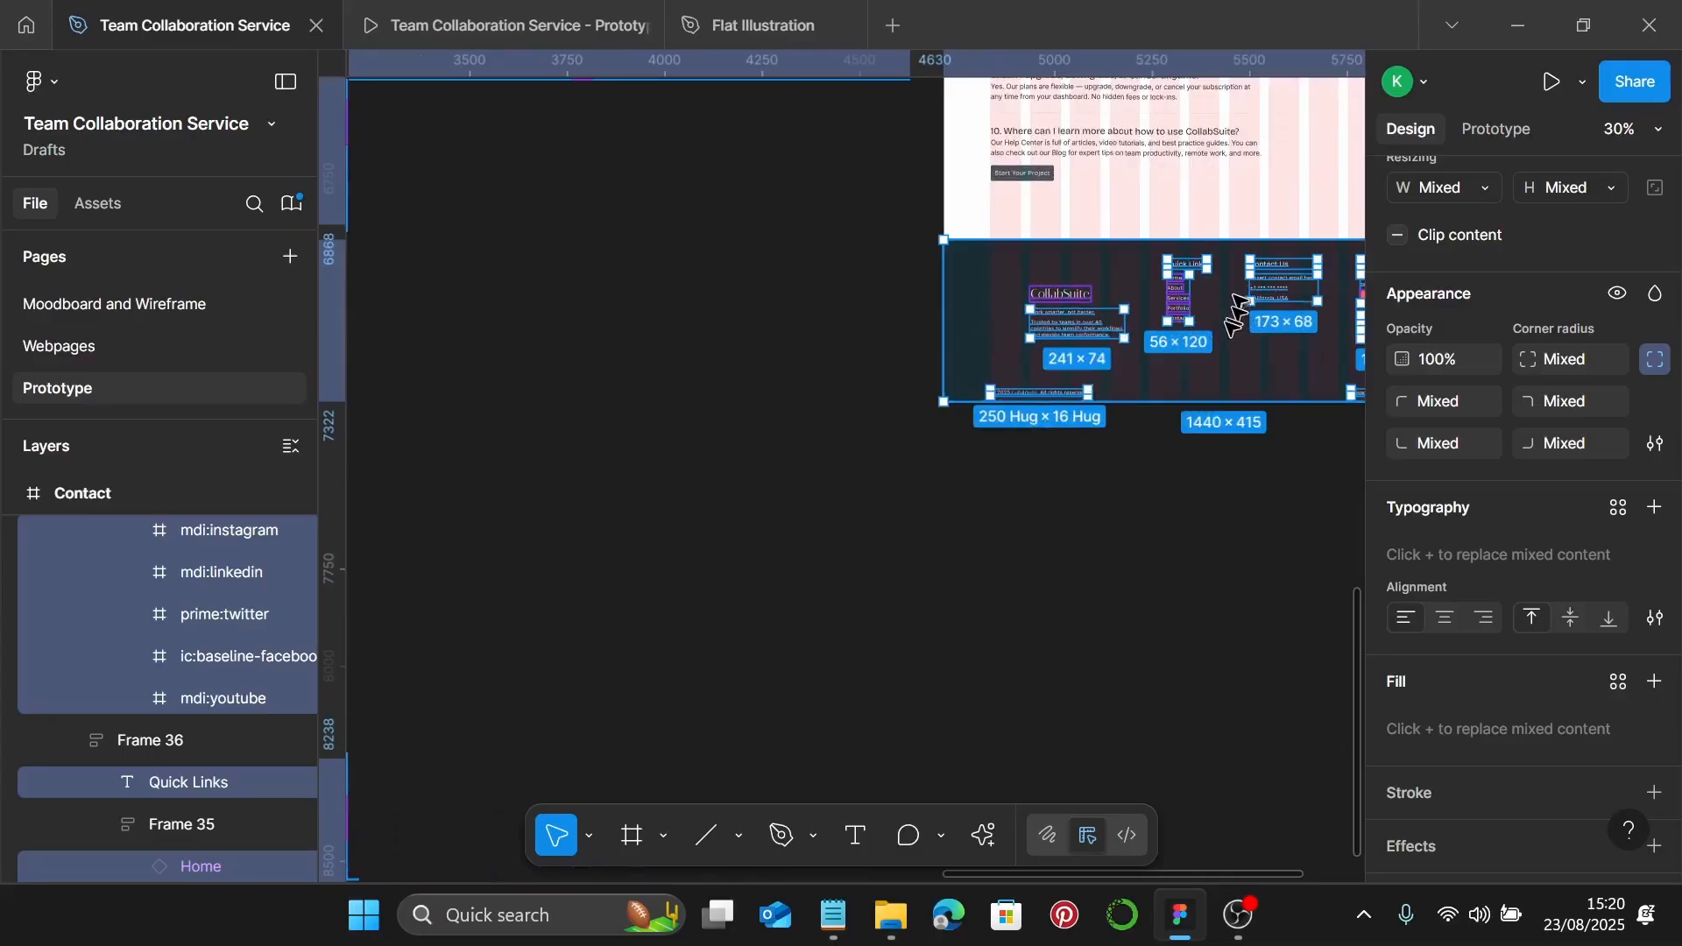
{"action": "scroll", "coordinate": [933, 305], "scroll_direction": "down", "scroll_amount": 3}
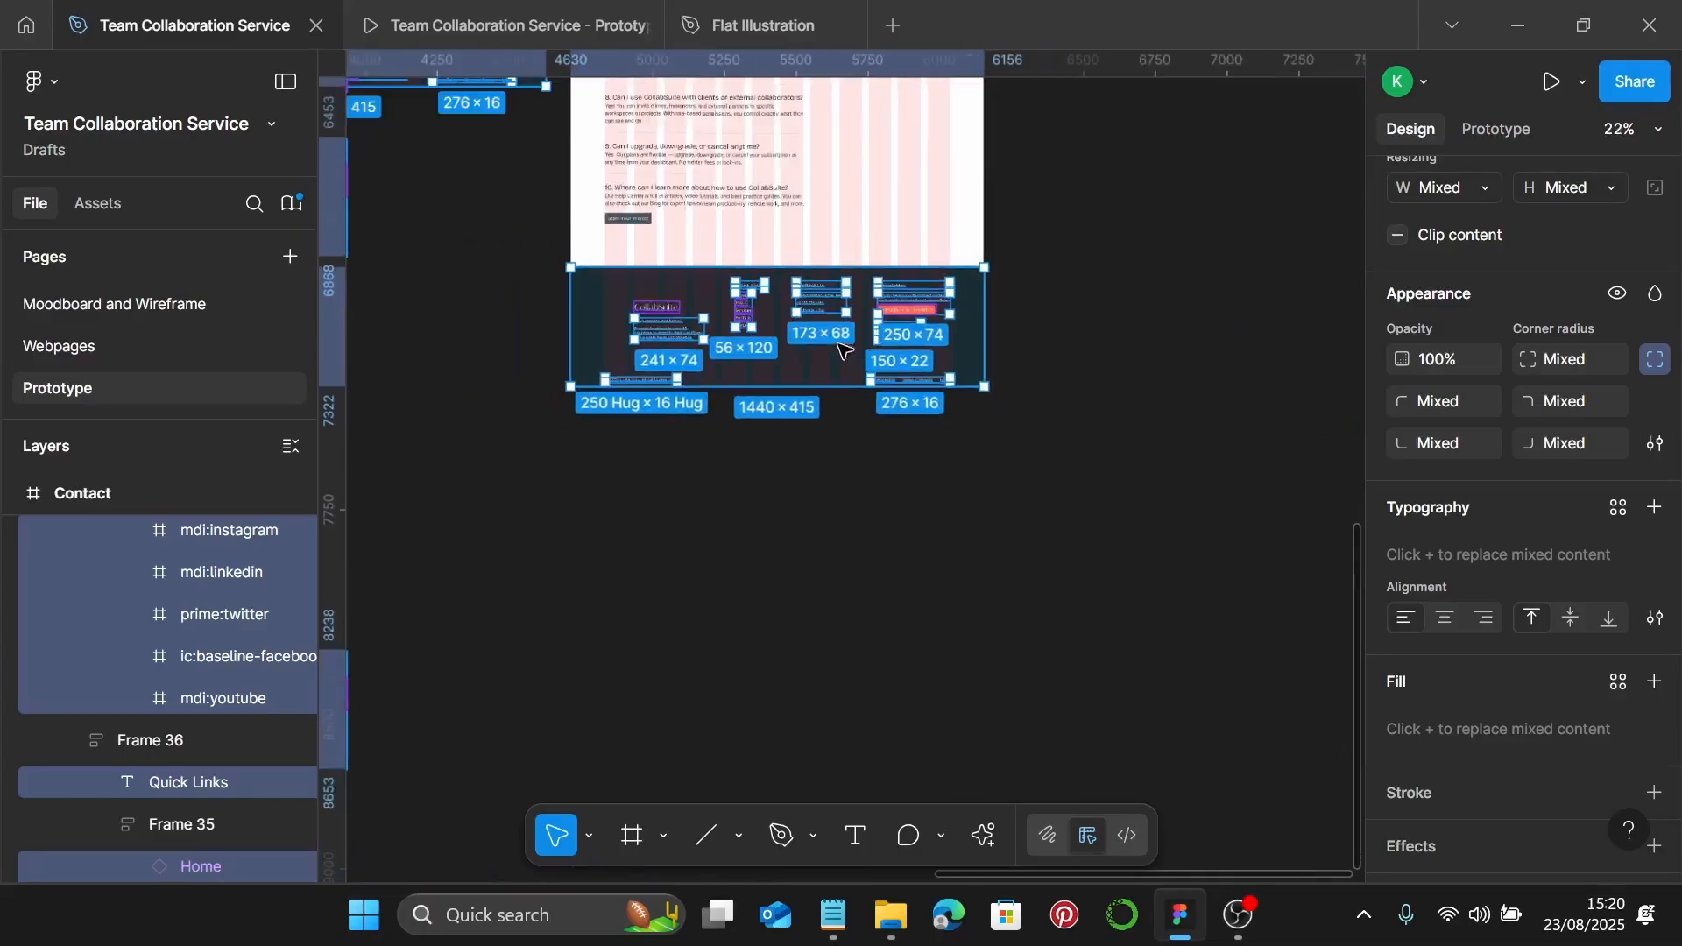
{"action": "scroll", "coordinate": [762, 320], "scroll_direction": "left", "scroll_amount": 6}
{"action": "scroll", "coordinate": [819, 407], "scroll_direction": "down", "scroll_amount": 3}
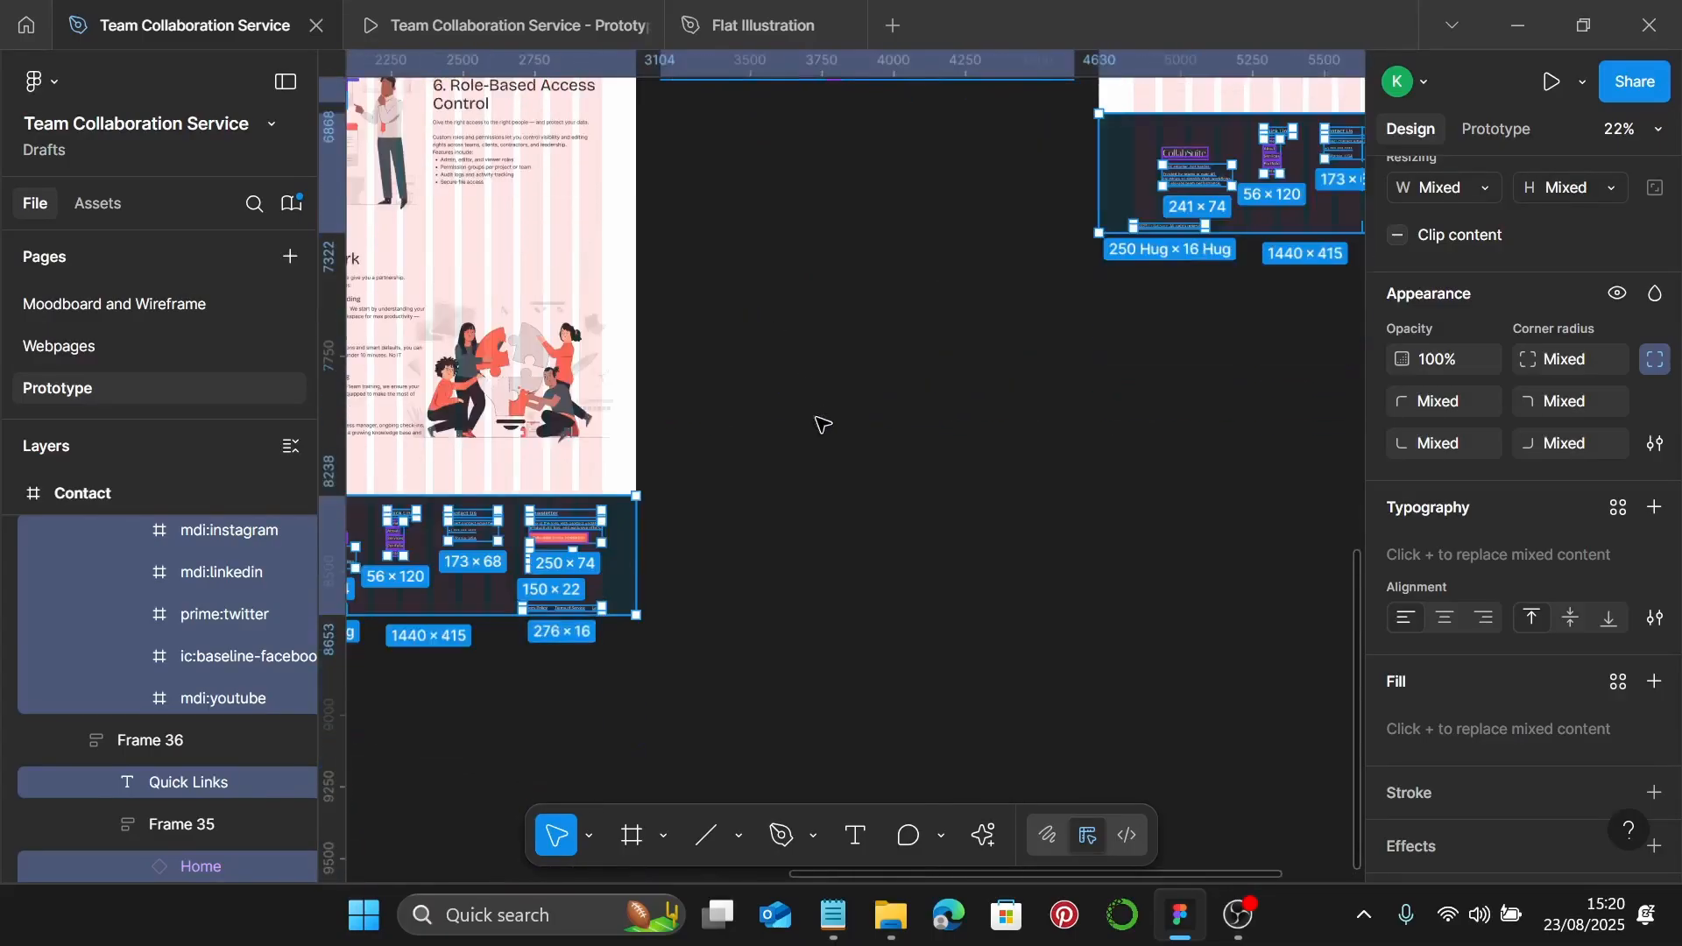
{"action": "left_click", "coordinate": [822, 425]}
Test the homepage footer's Contact link, the header's Services link and the Services page footer's Home link in the prototype preview
{"action": "left_click", "coordinate": [466, 31]}
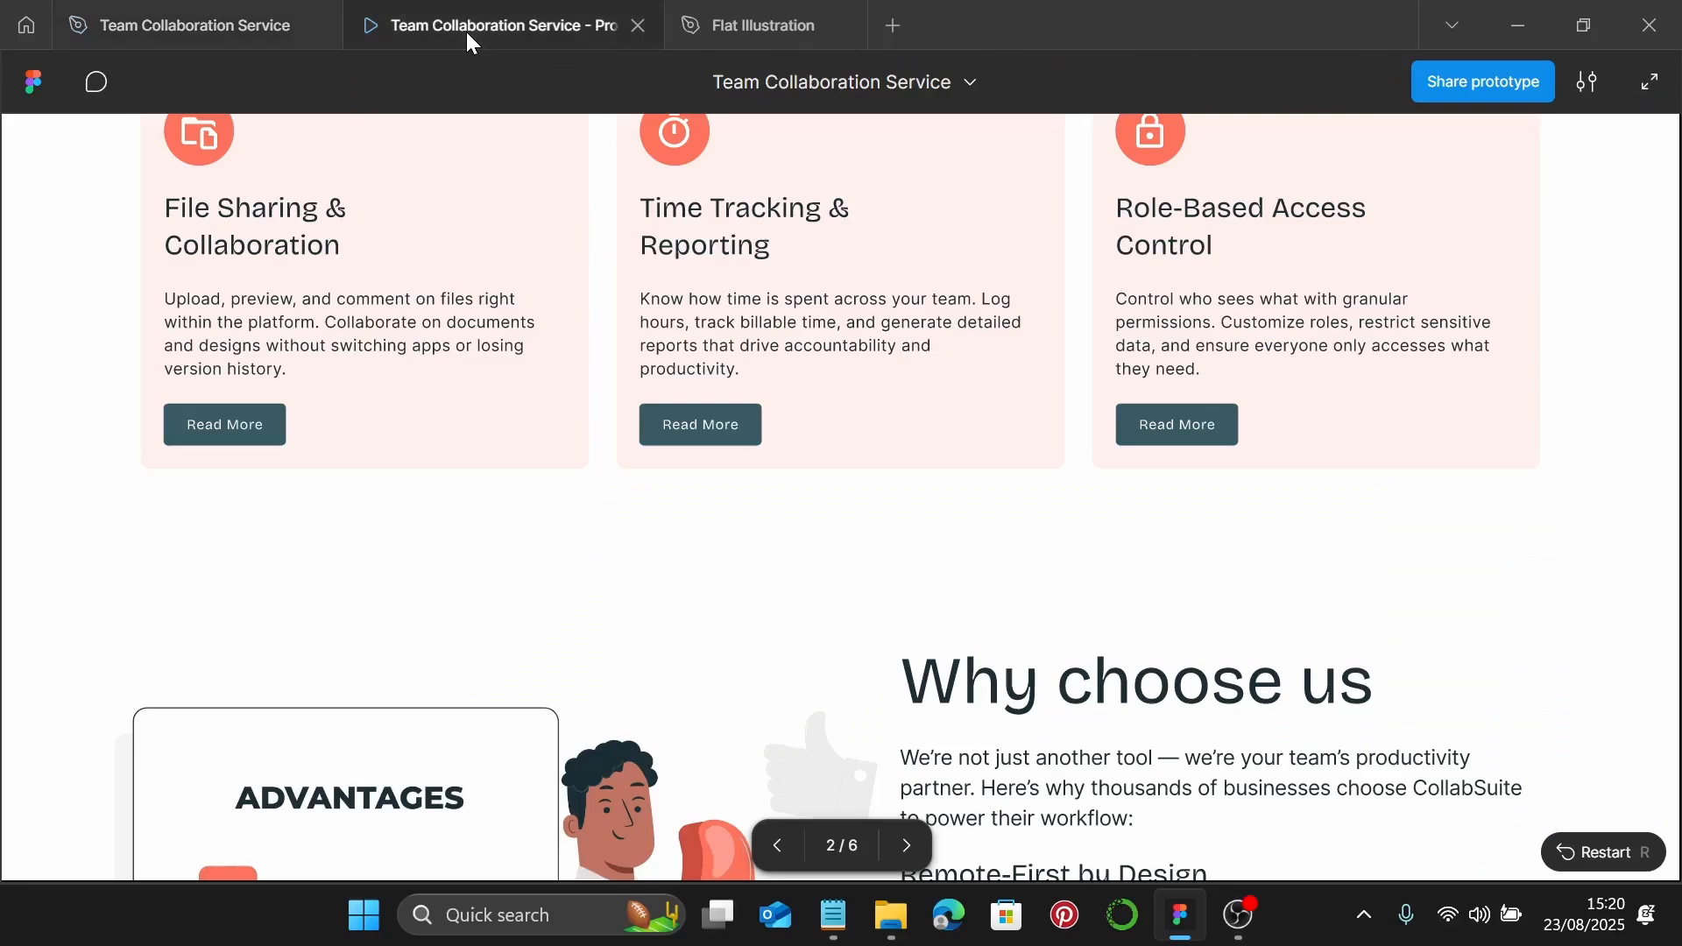
{"action": "scroll", "coordinate": [689, 488], "scroll_direction": "down", "scroll_amount": 15}
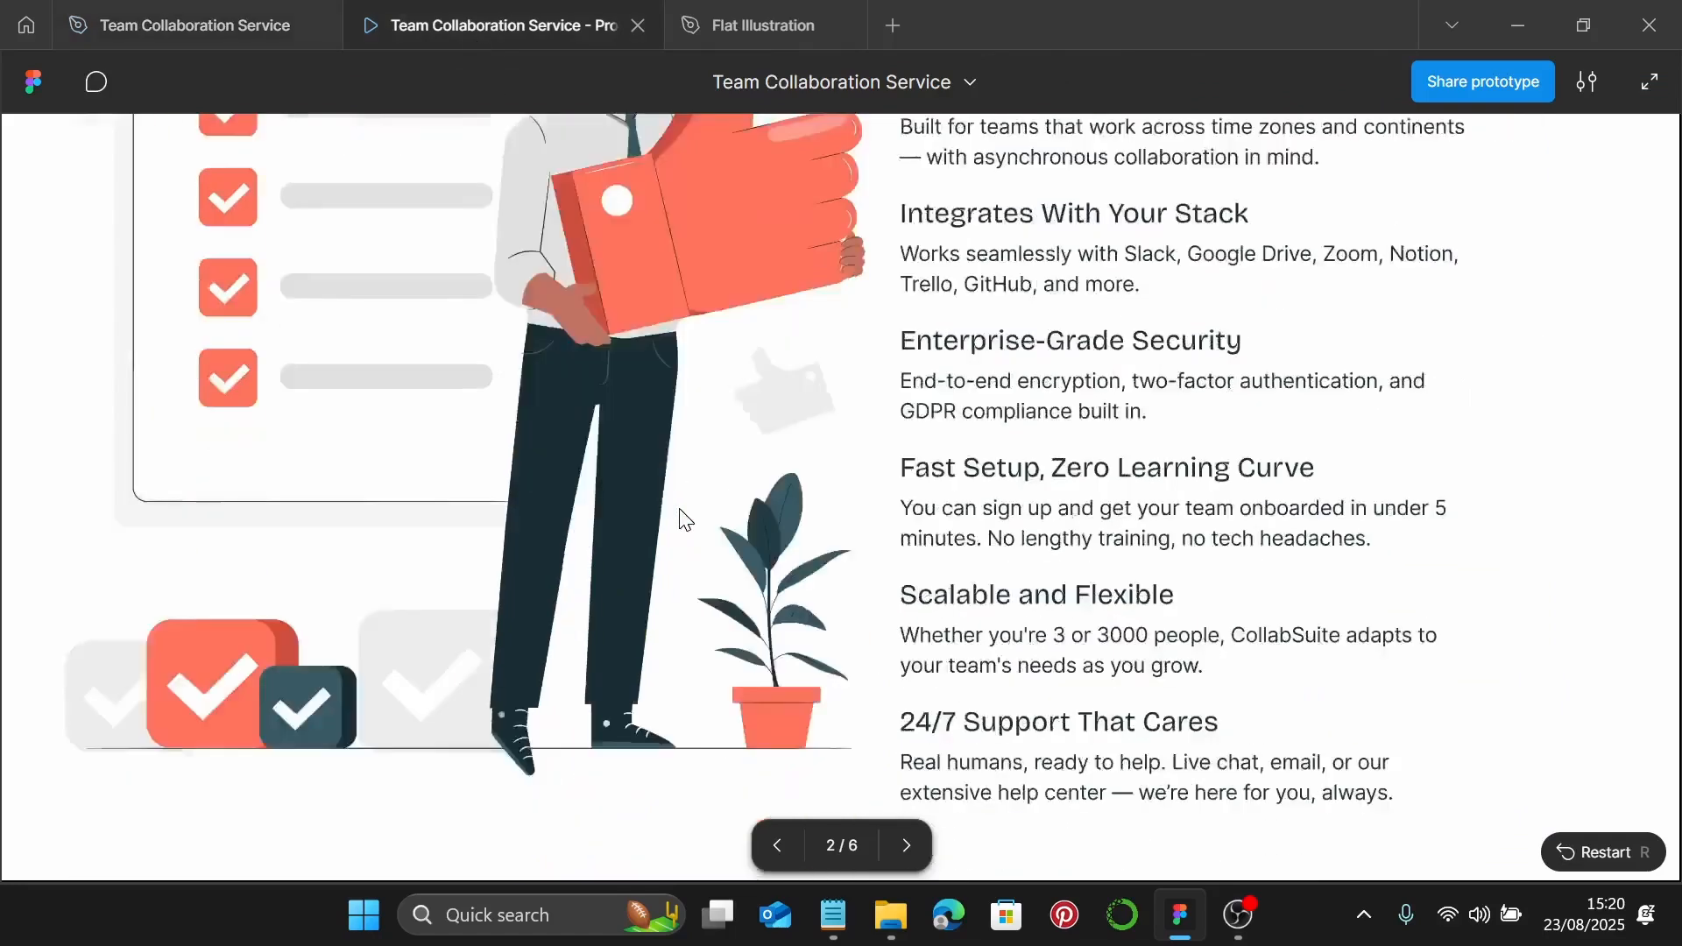
{"action": "scroll", "coordinate": [686, 519], "scroll_direction": "down", "scroll_amount": 10}
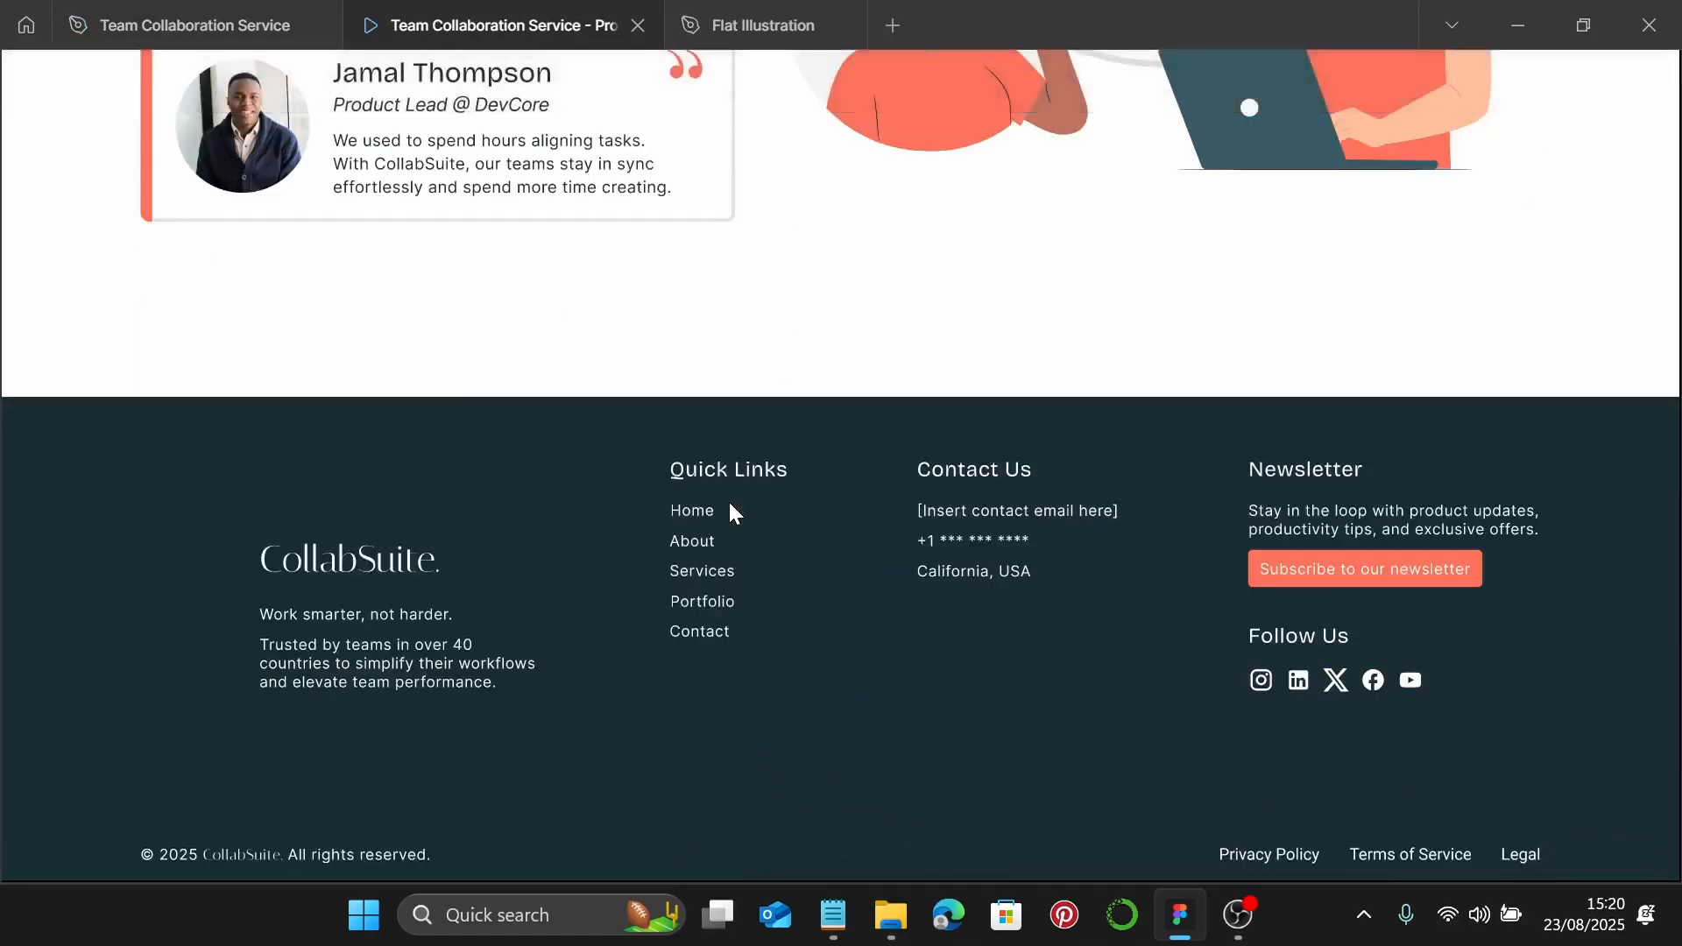
{"action": "left_click", "coordinate": [701, 634]}
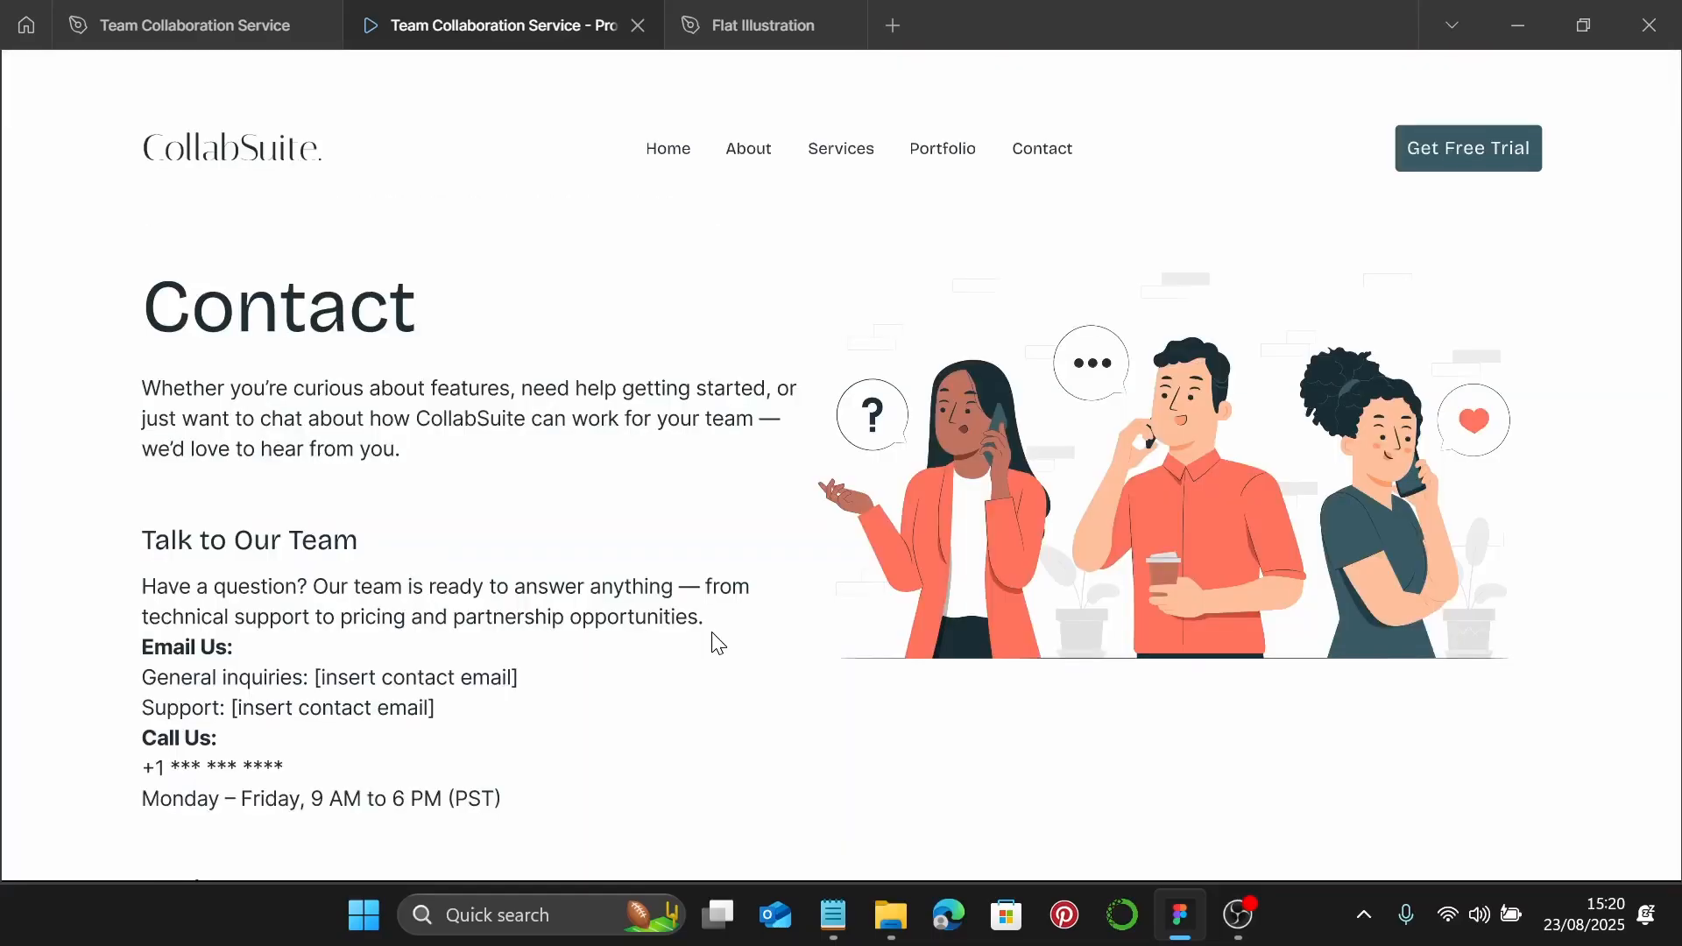
{"action": "left_click", "coordinate": [846, 169]}
{"action": "scroll", "coordinate": [796, 571], "scroll_direction": "down", "scroll_amount": 20}
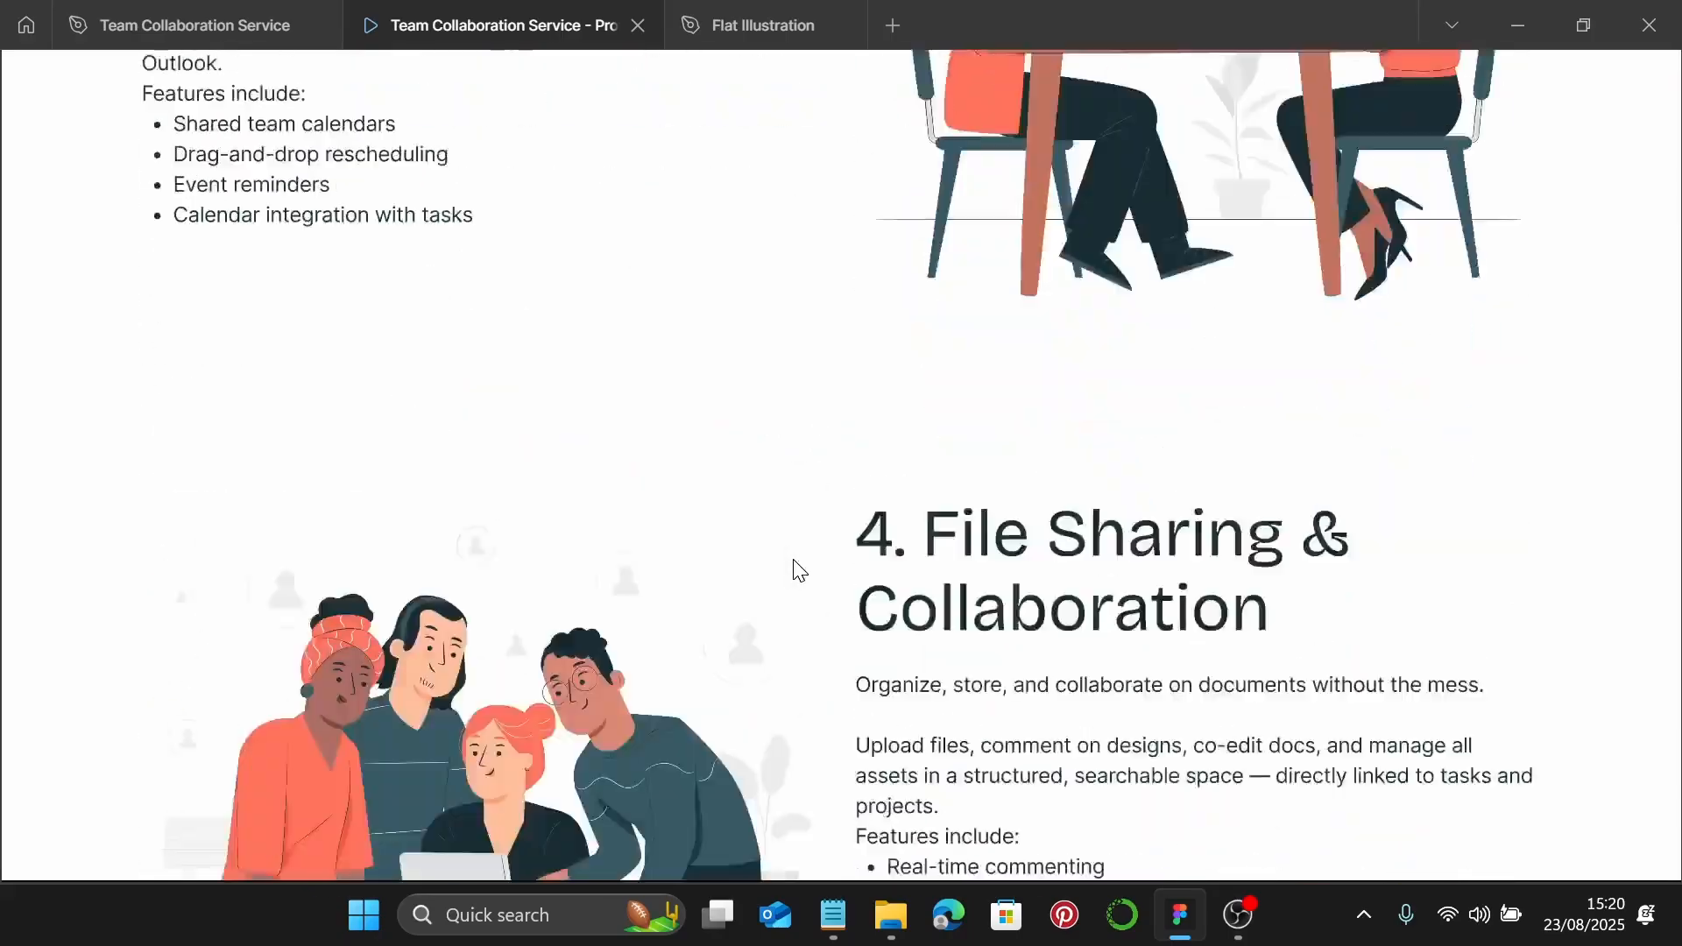
{"action": "scroll", "coordinate": [800, 570], "scroll_direction": "down", "scroll_amount": 10}
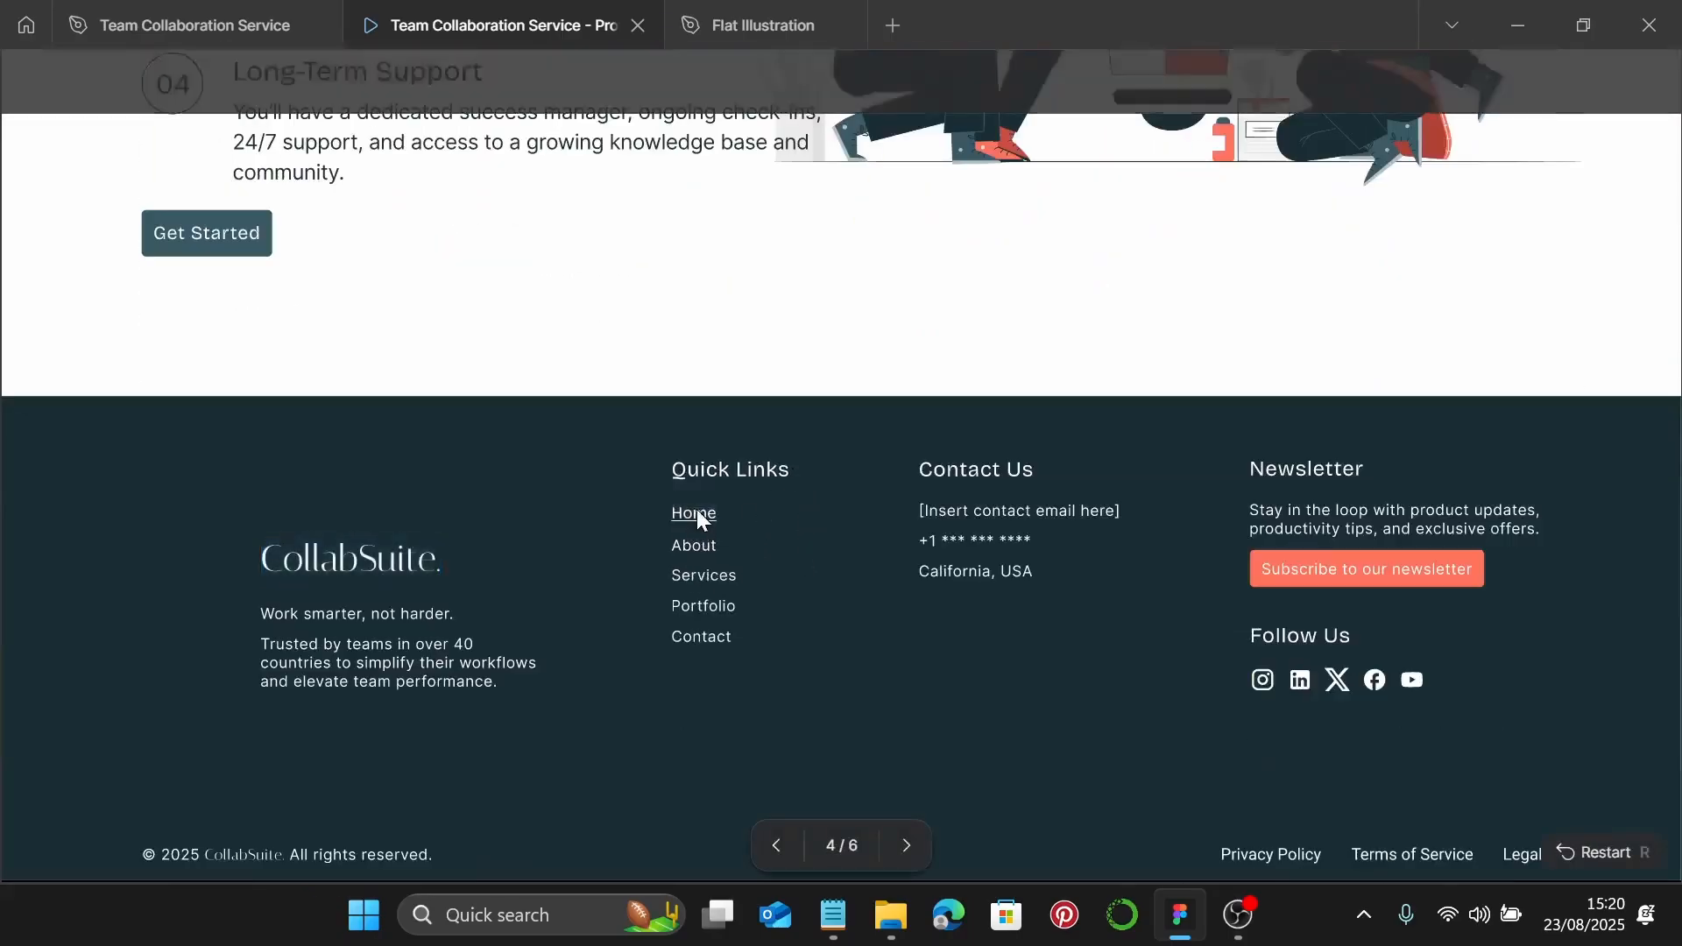
{"action": "left_click", "coordinate": [698, 512]}
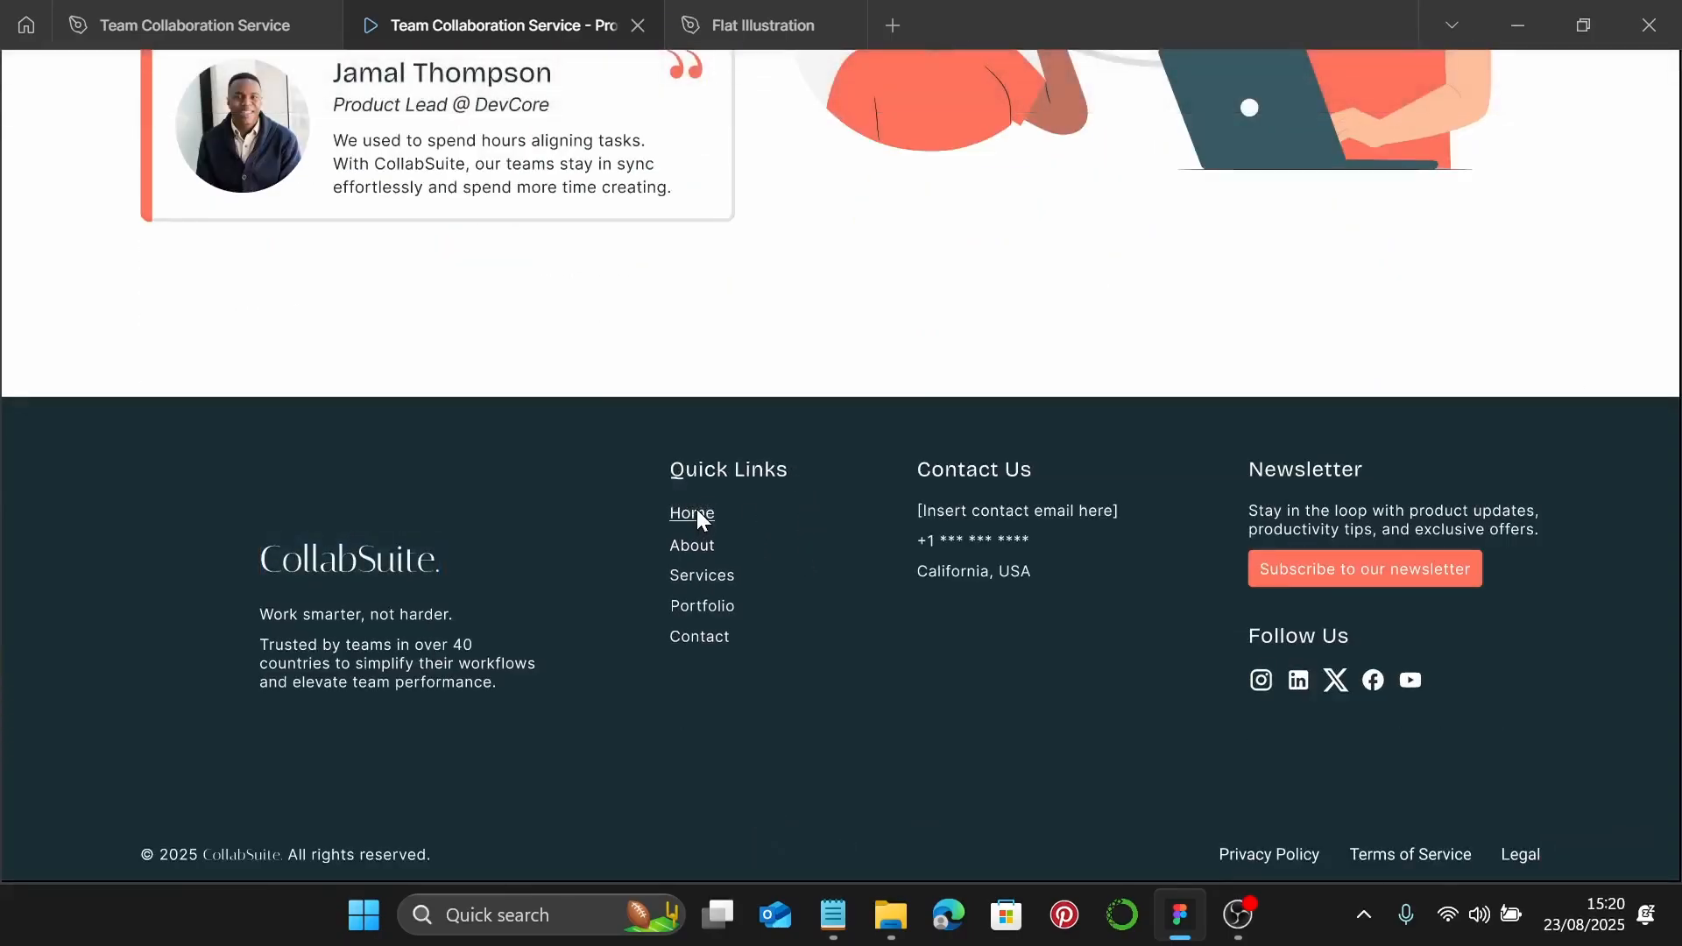
Test the homepage footer's Portfolio link in the preview and check the footer of the Projects page
{"action": "left_click", "coordinate": [710, 611]}
{"action": "scroll", "coordinate": [717, 619], "scroll_direction": "down", "scroll_amount": 5}
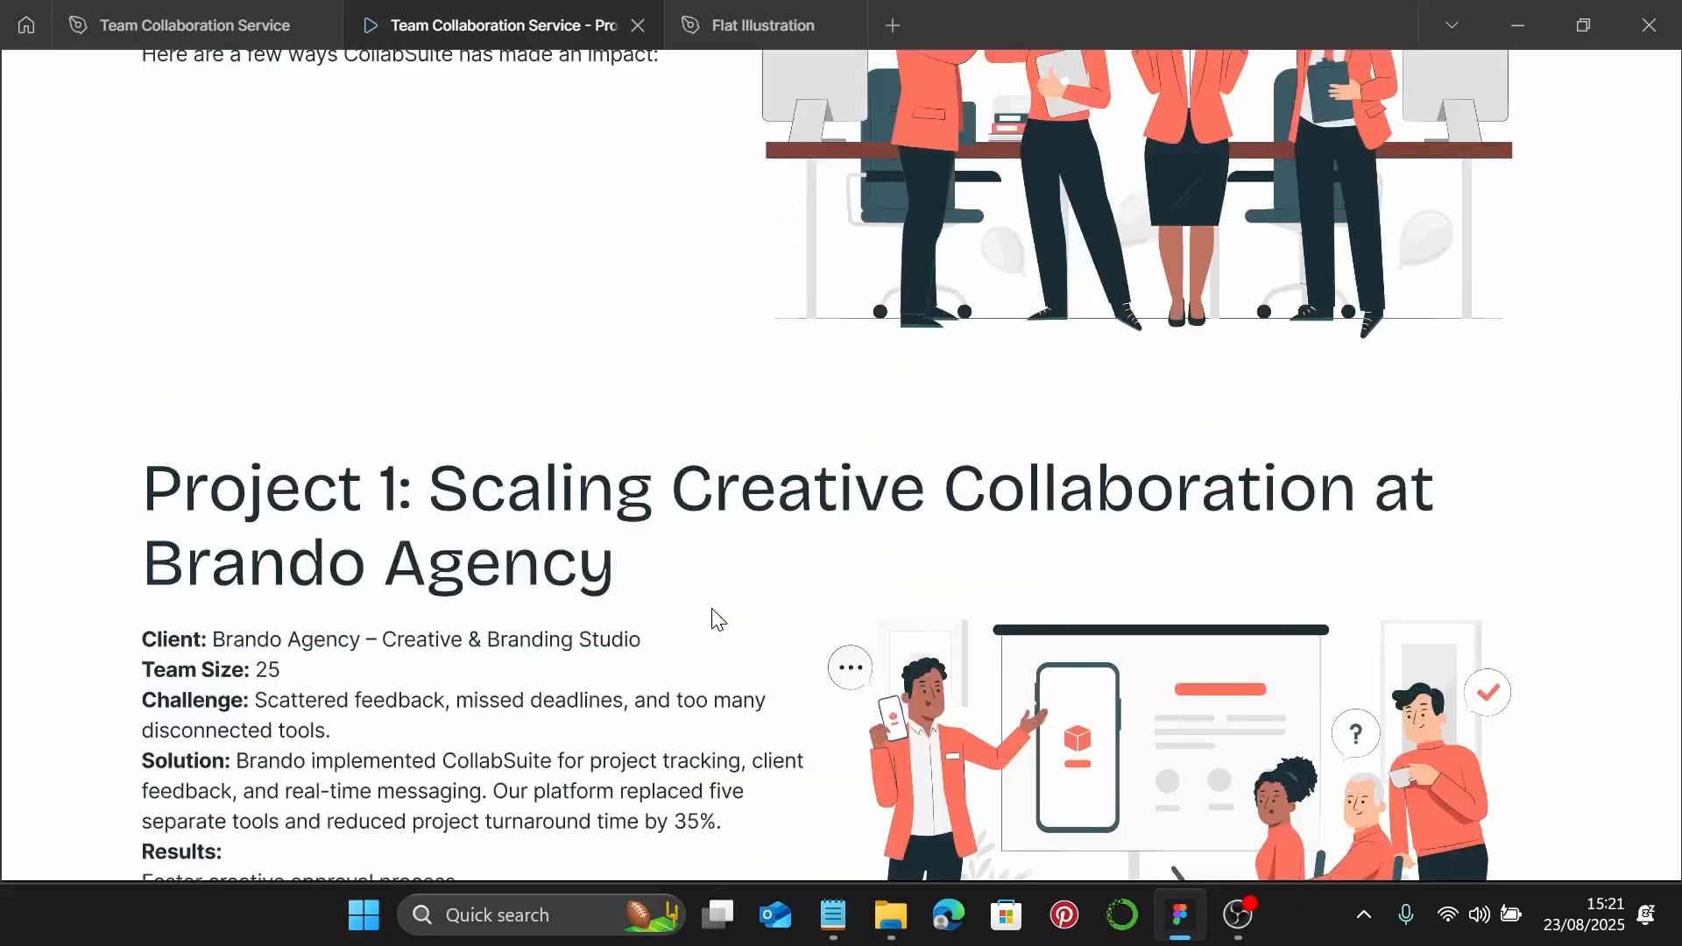
{"action": "scroll", "coordinate": [712, 612], "scroll_direction": "down", "scroll_amount": 20}
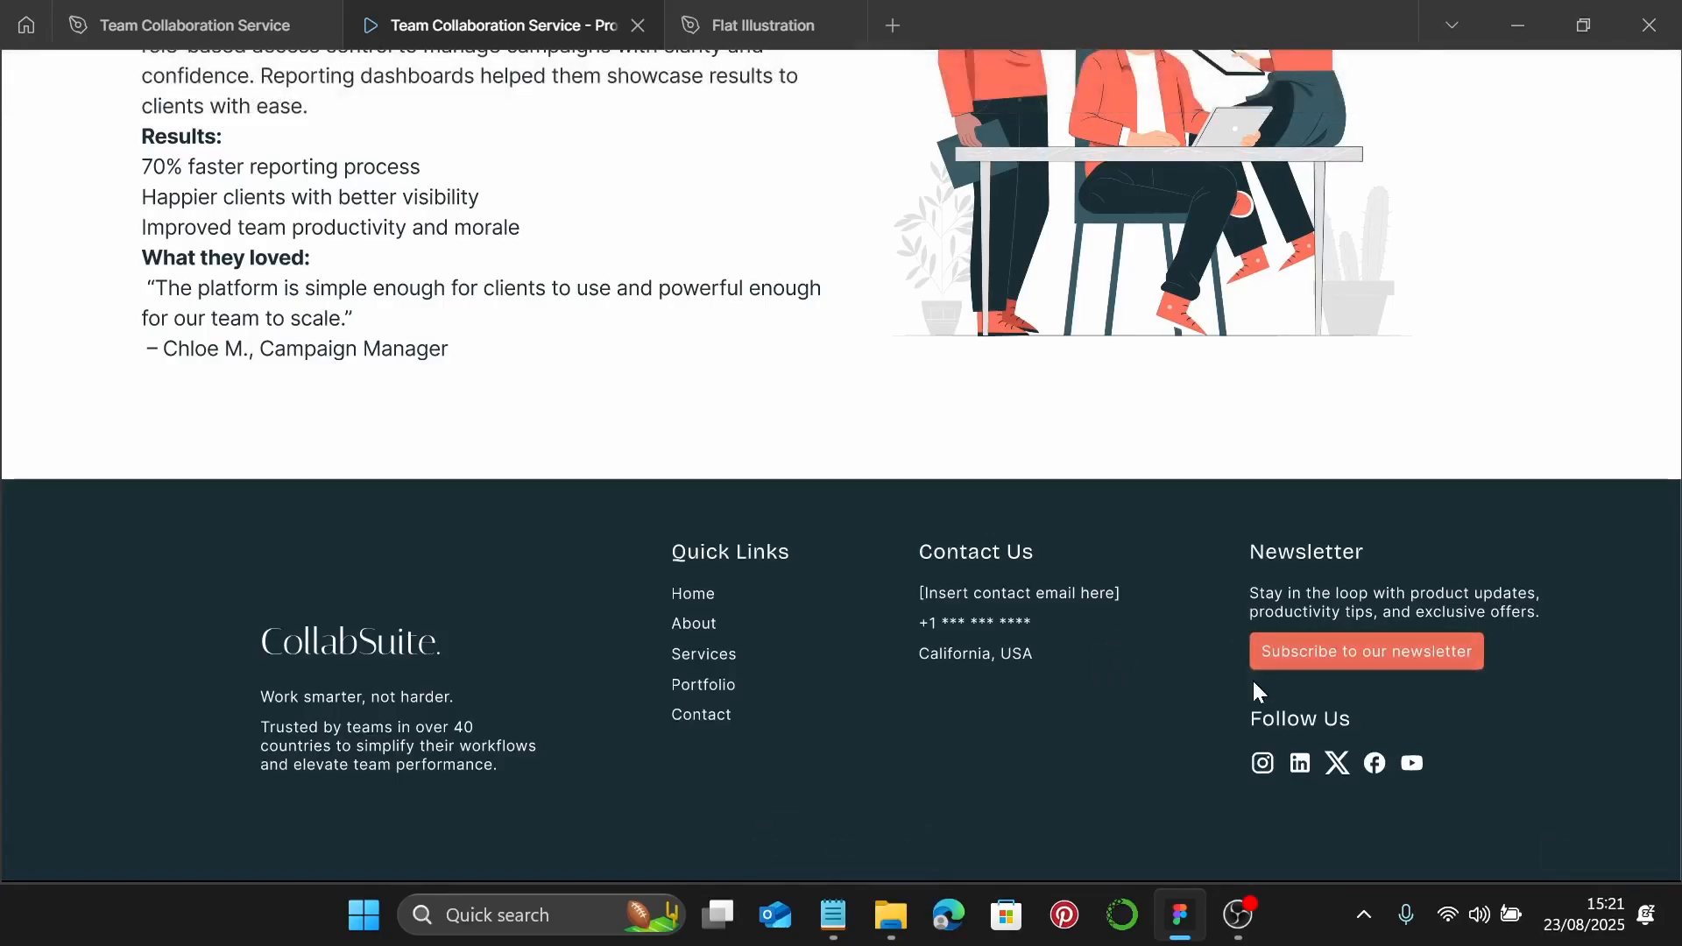
{"action": "scroll", "coordinate": [313, 666], "scroll_direction": "down", "scroll_amount": 1}
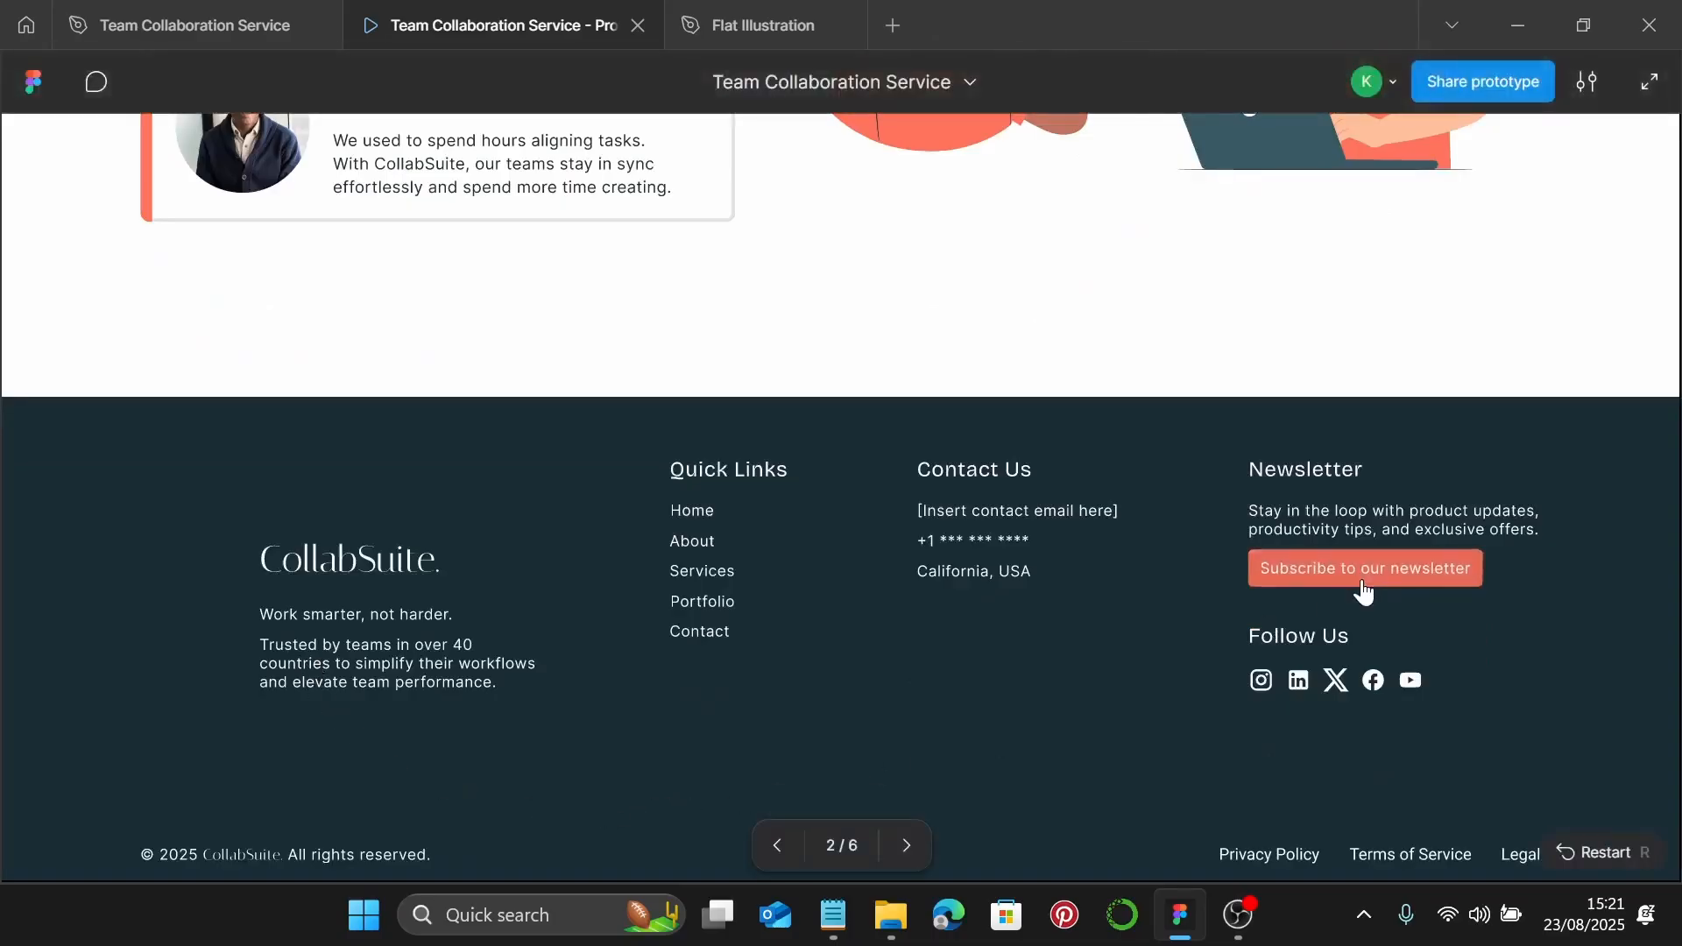
Return to the design file and examine the button components in Frame 84, the Services page's Get Started button and the Prototype component assets
{"action": "left_click", "coordinate": [254, 40]}
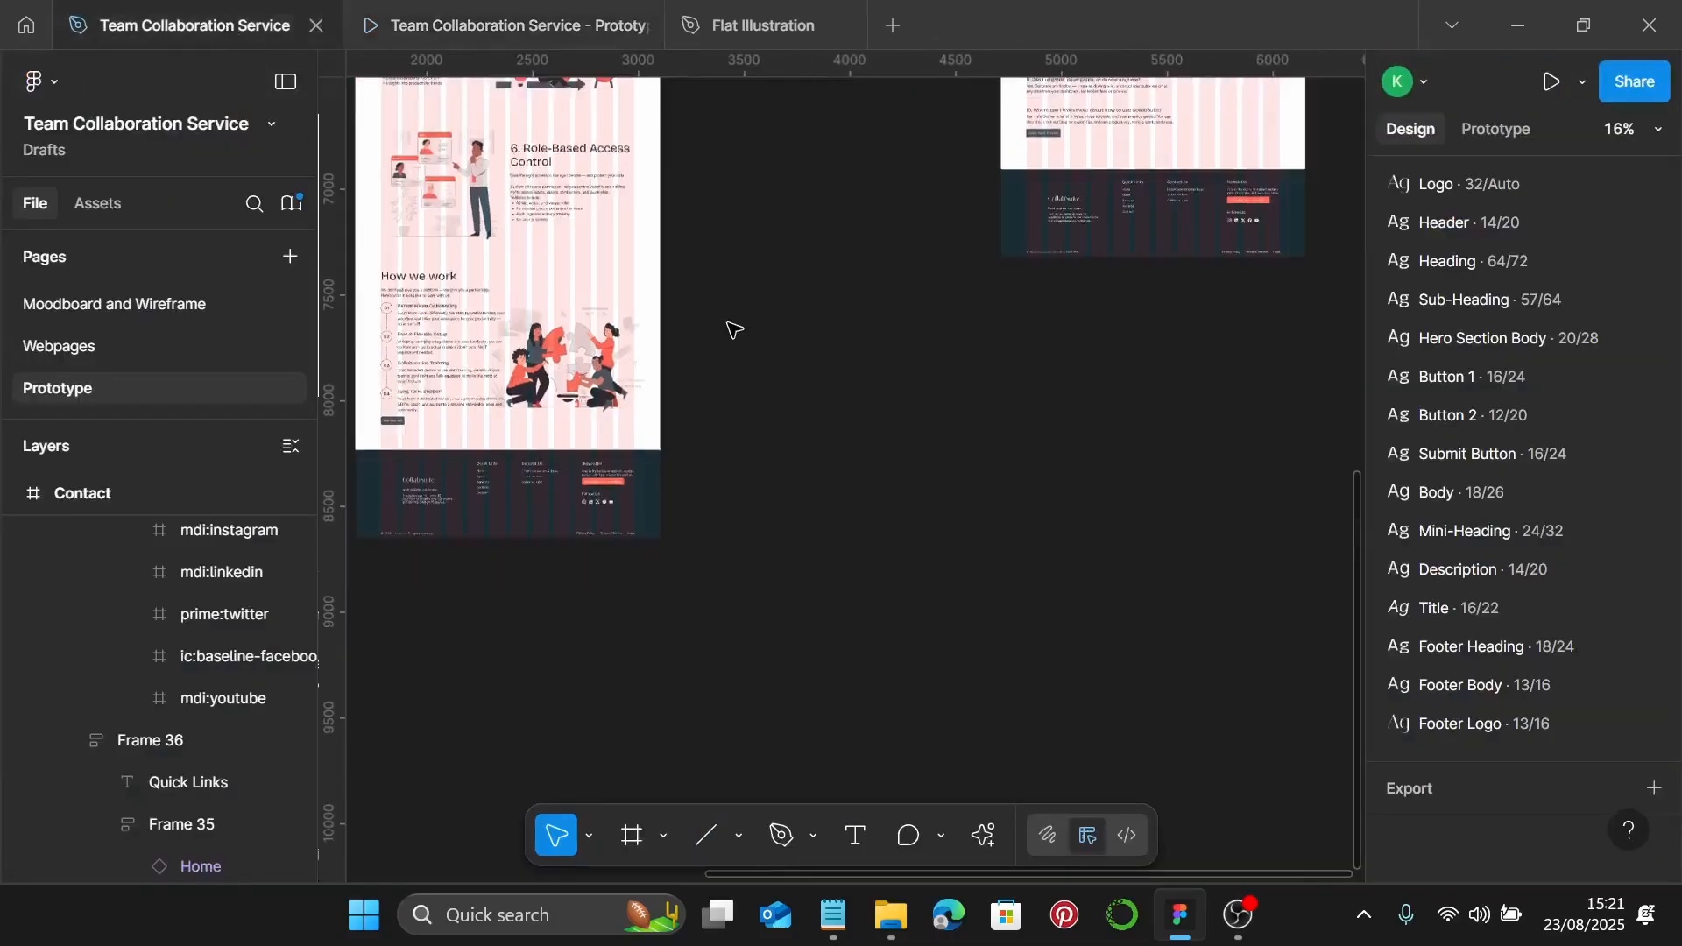
{"action": "scroll", "coordinate": [734, 330], "scroll_direction": "up", "scroll_amount": 10}
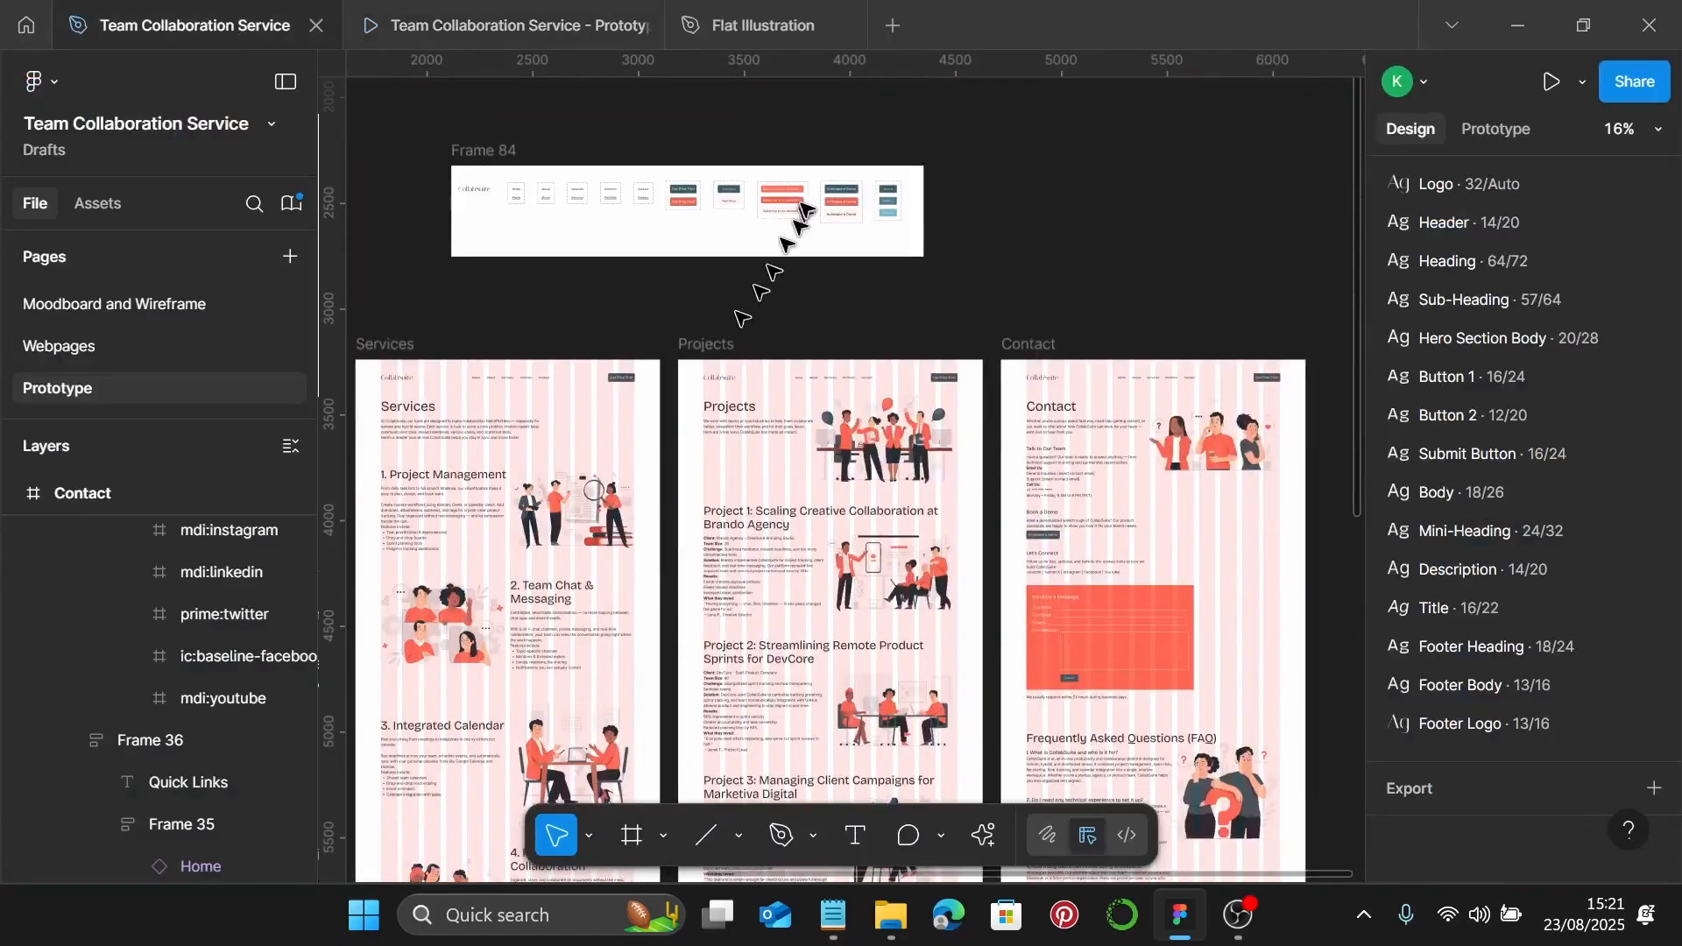
{"action": "scroll", "coordinate": [800, 209], "scroll_direction": "up", "scroll_amount": 5}
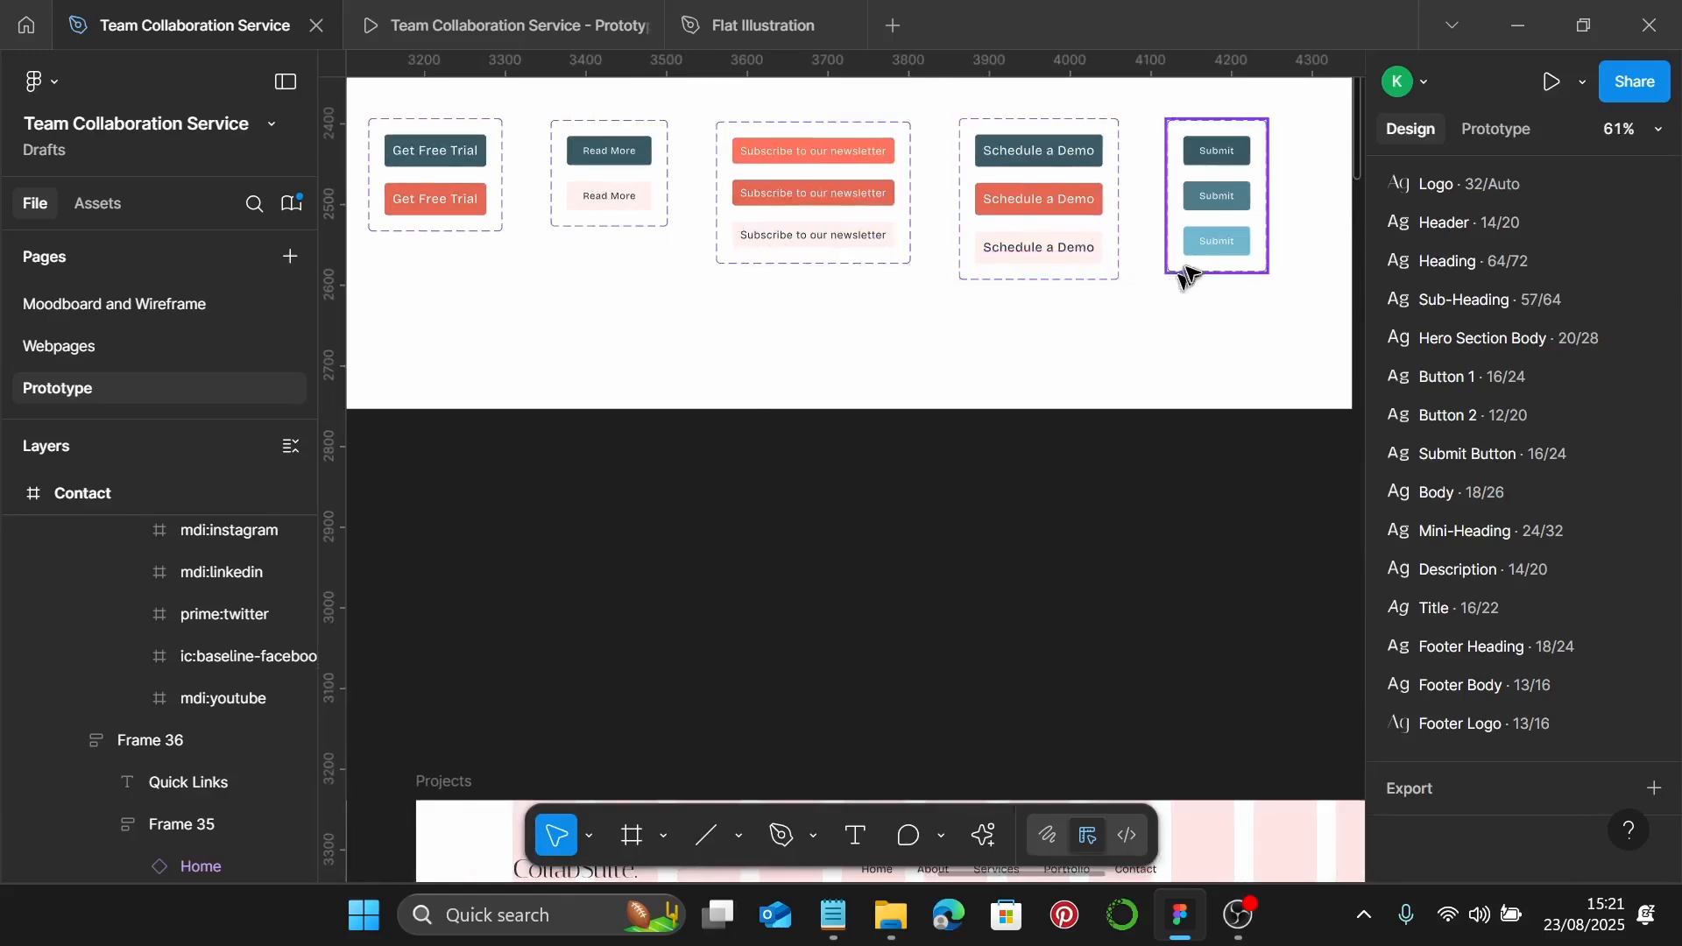
{"action": "scroll", "coordinate": [1183, 273], "scroll_direction": "down", "scroll_amount": 4}
{"action": "scroll", "coordinate": [1175, 368], "scroll_direction": "down", "scroll_amount": 3}
{"action": "scroll", "coordinate": [1165, 396], "scroll_direction": "down", "scroll_amount": 6}
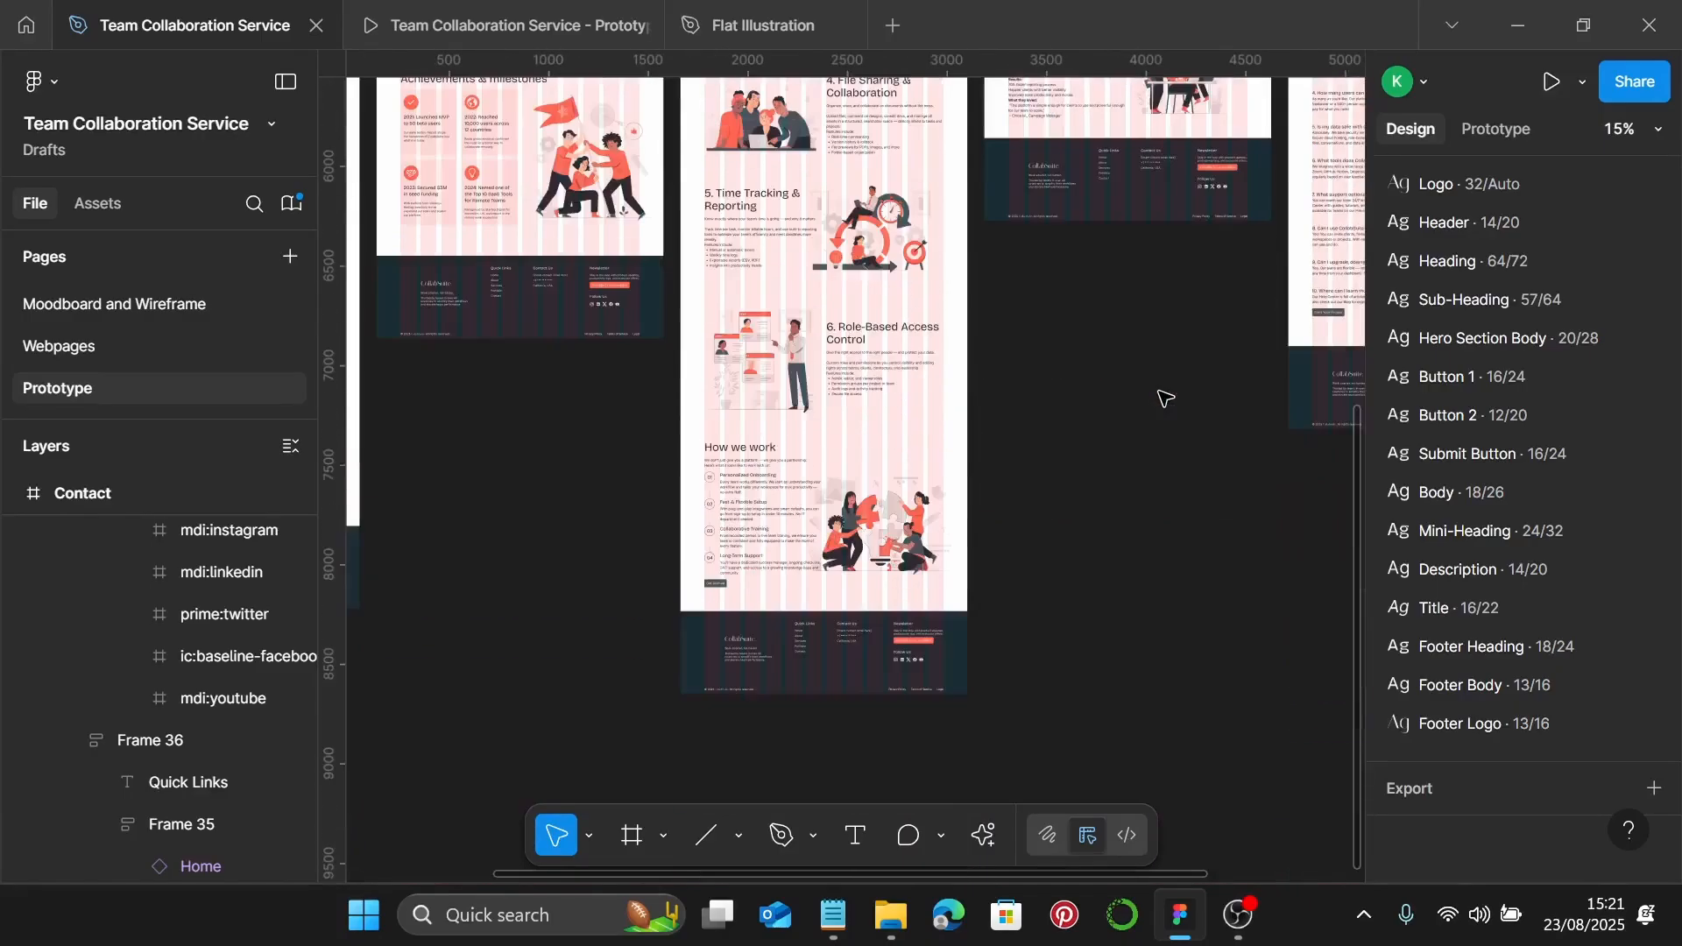
{"action": "scroll", "coordinate": [727, 585], "scroll_direction": "up", "scroll_amount": 9}
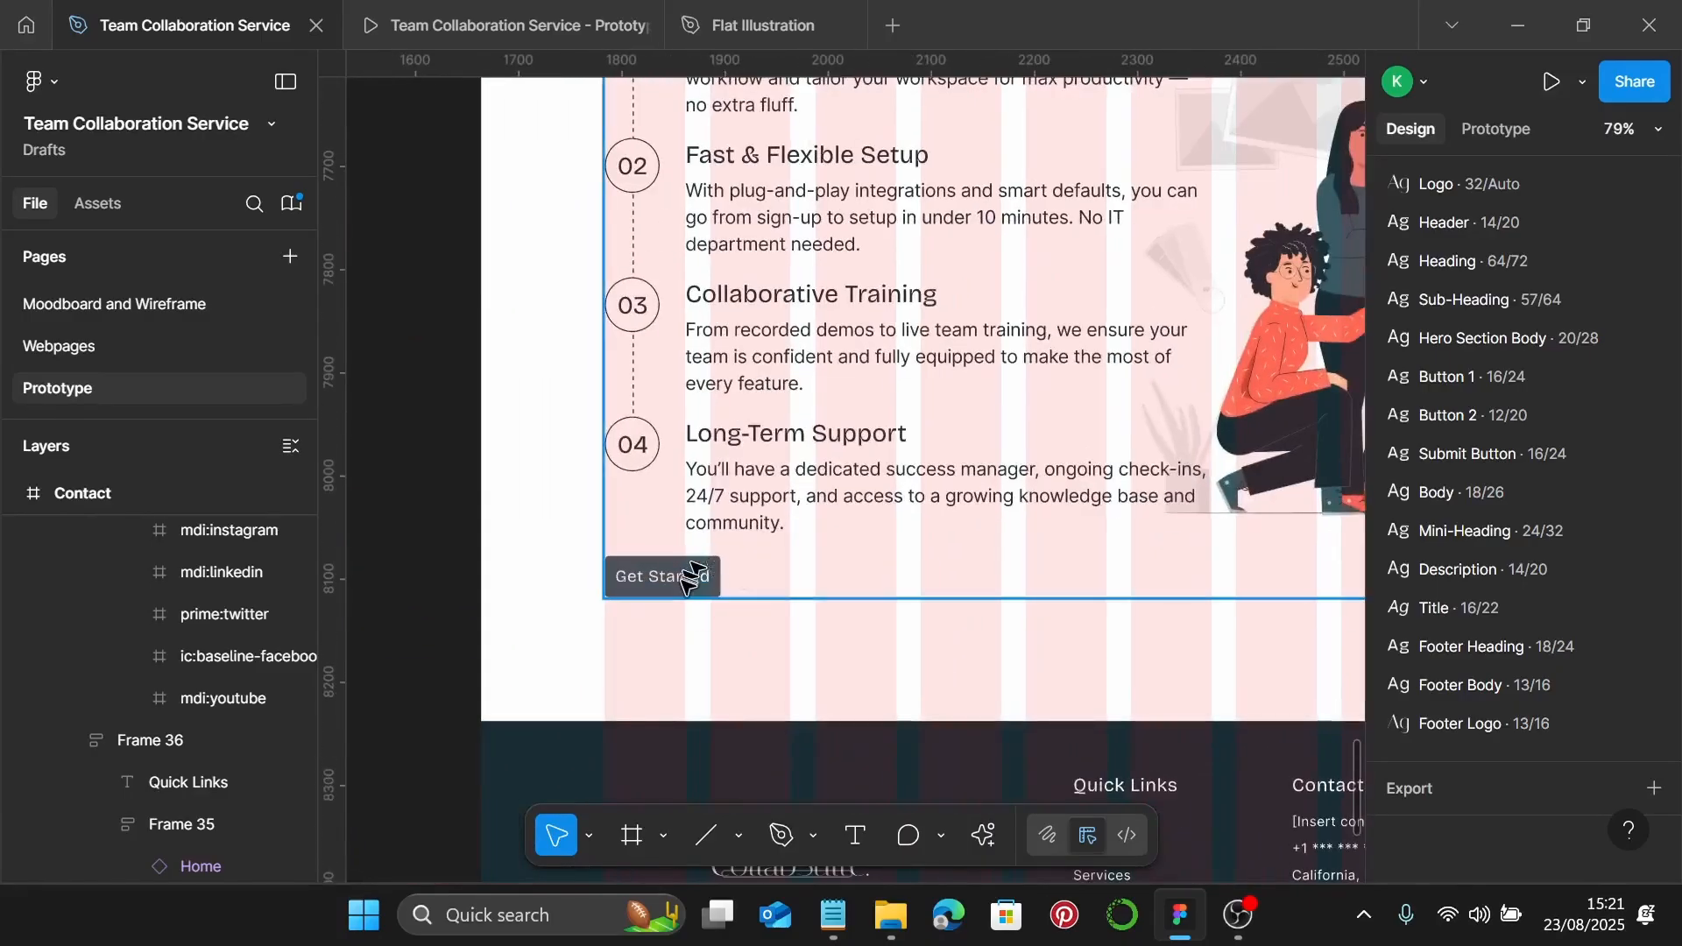
{"action": "left_click", "coordinate": [100, 207]}
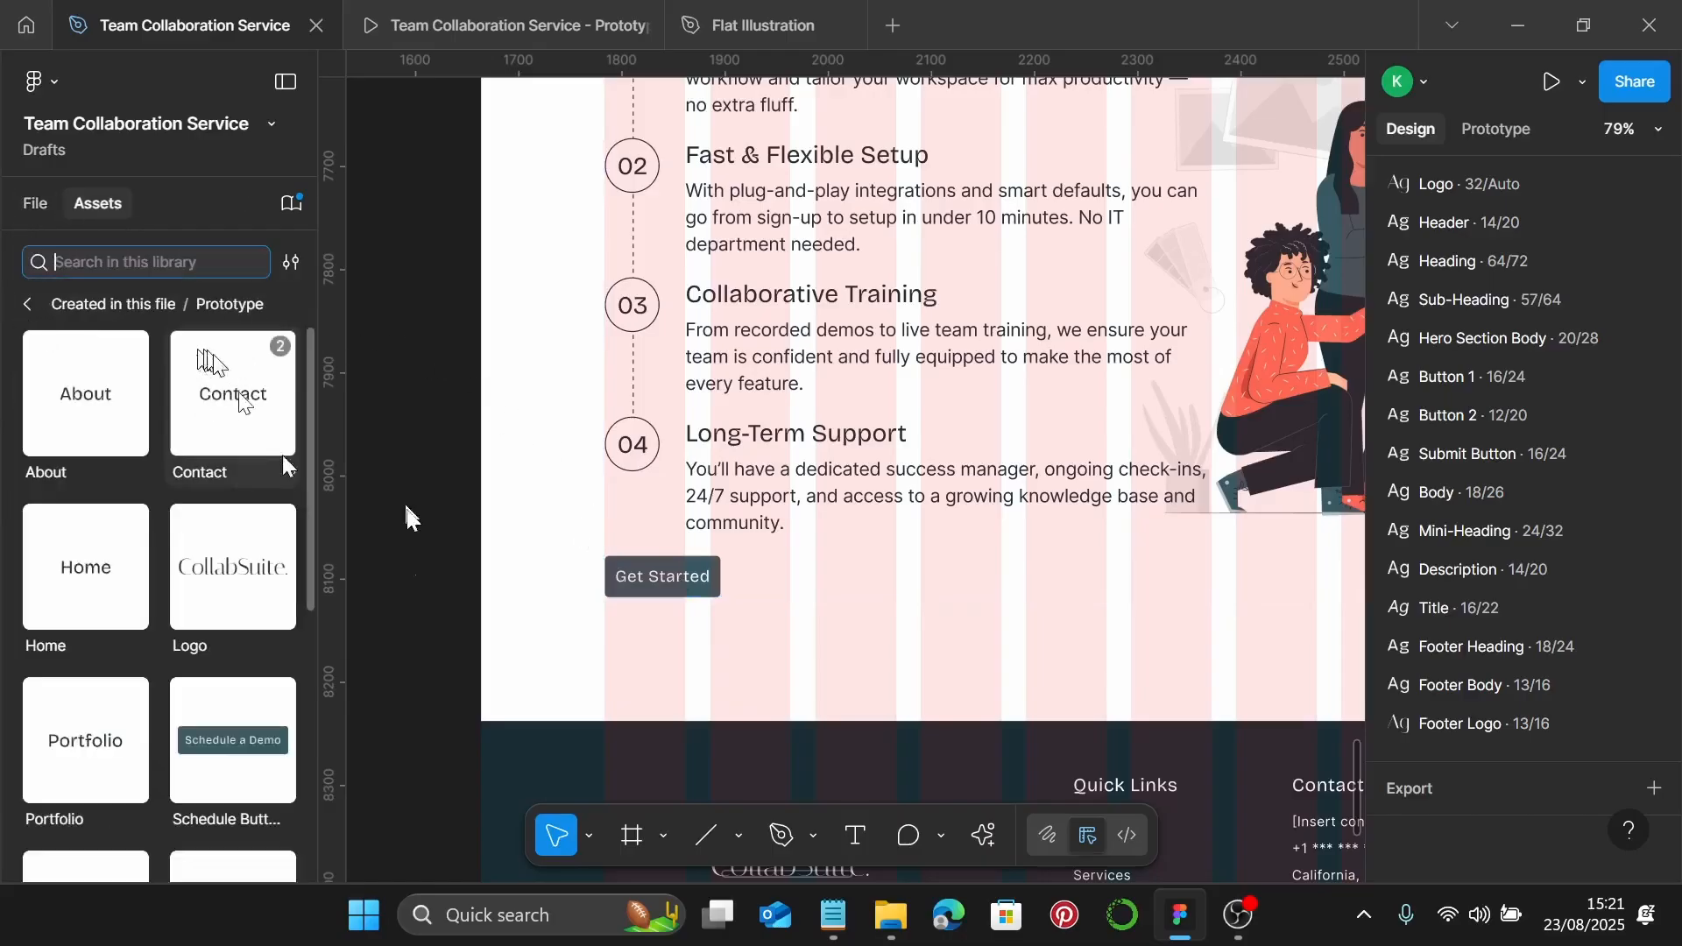
{"action": "scroll", "coordinate": [386, 543], "scroll_direction": "down", "scroll_amount": 2}
{"action": "scroll", "coordinate": [215, 523], "scroll_direction": "down", "scroll_amount": 5}
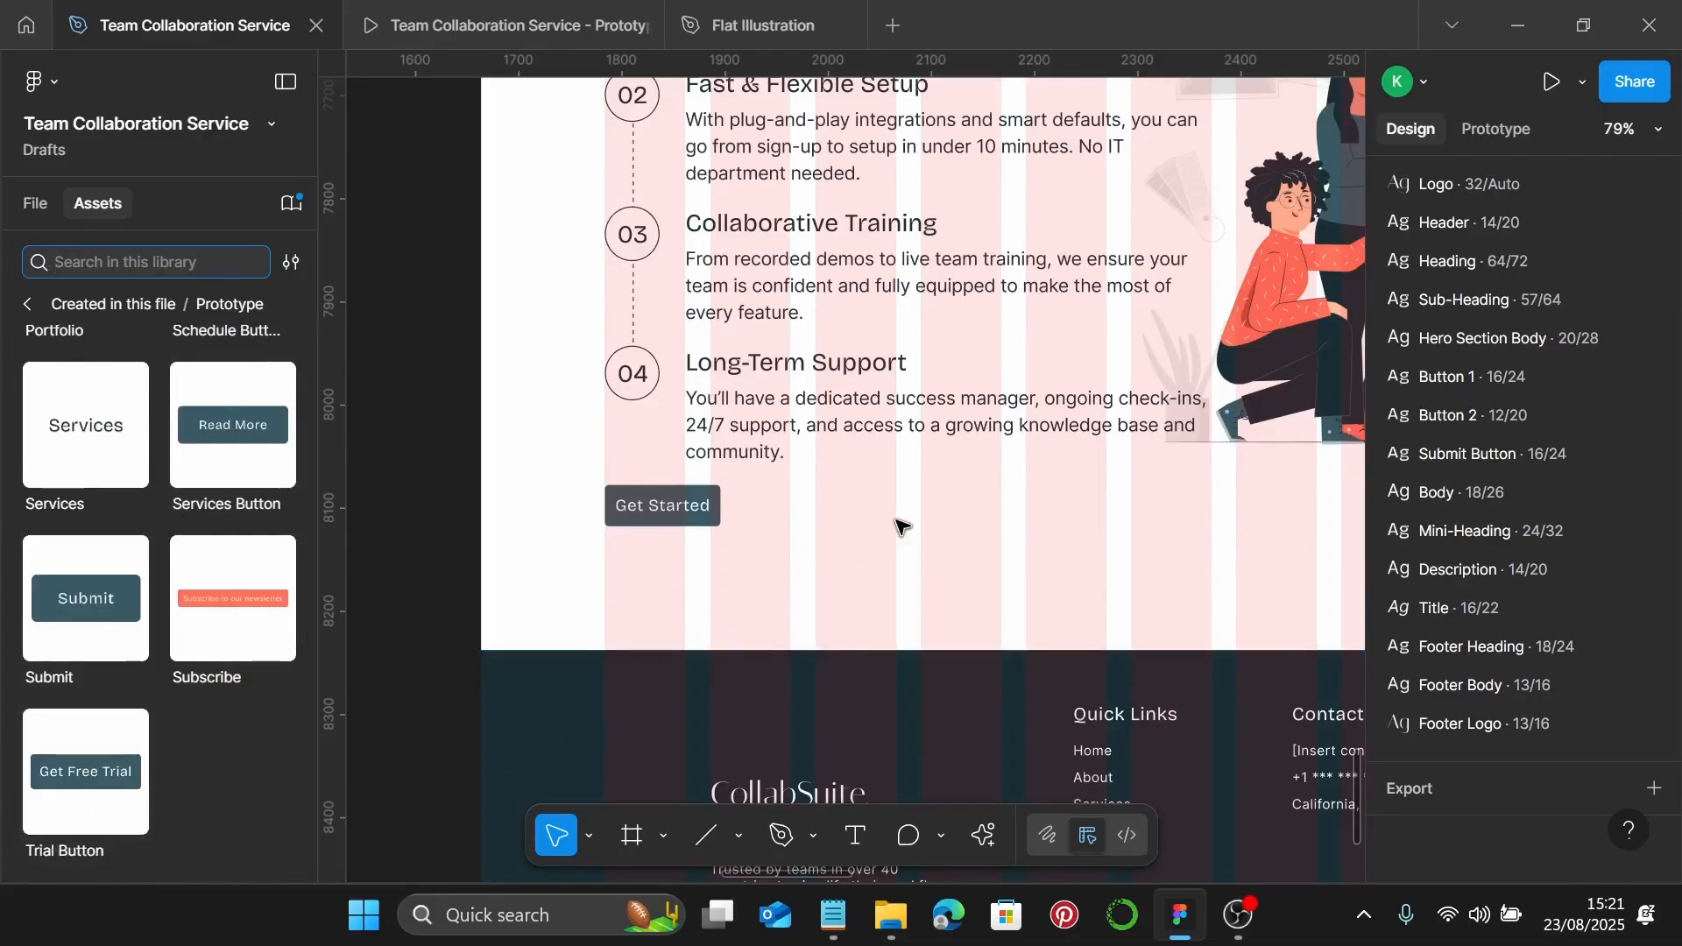
{"action": "scroll", "coordinate": [900, 526], "scroll_direction": "down", "scroll_amount": 5}
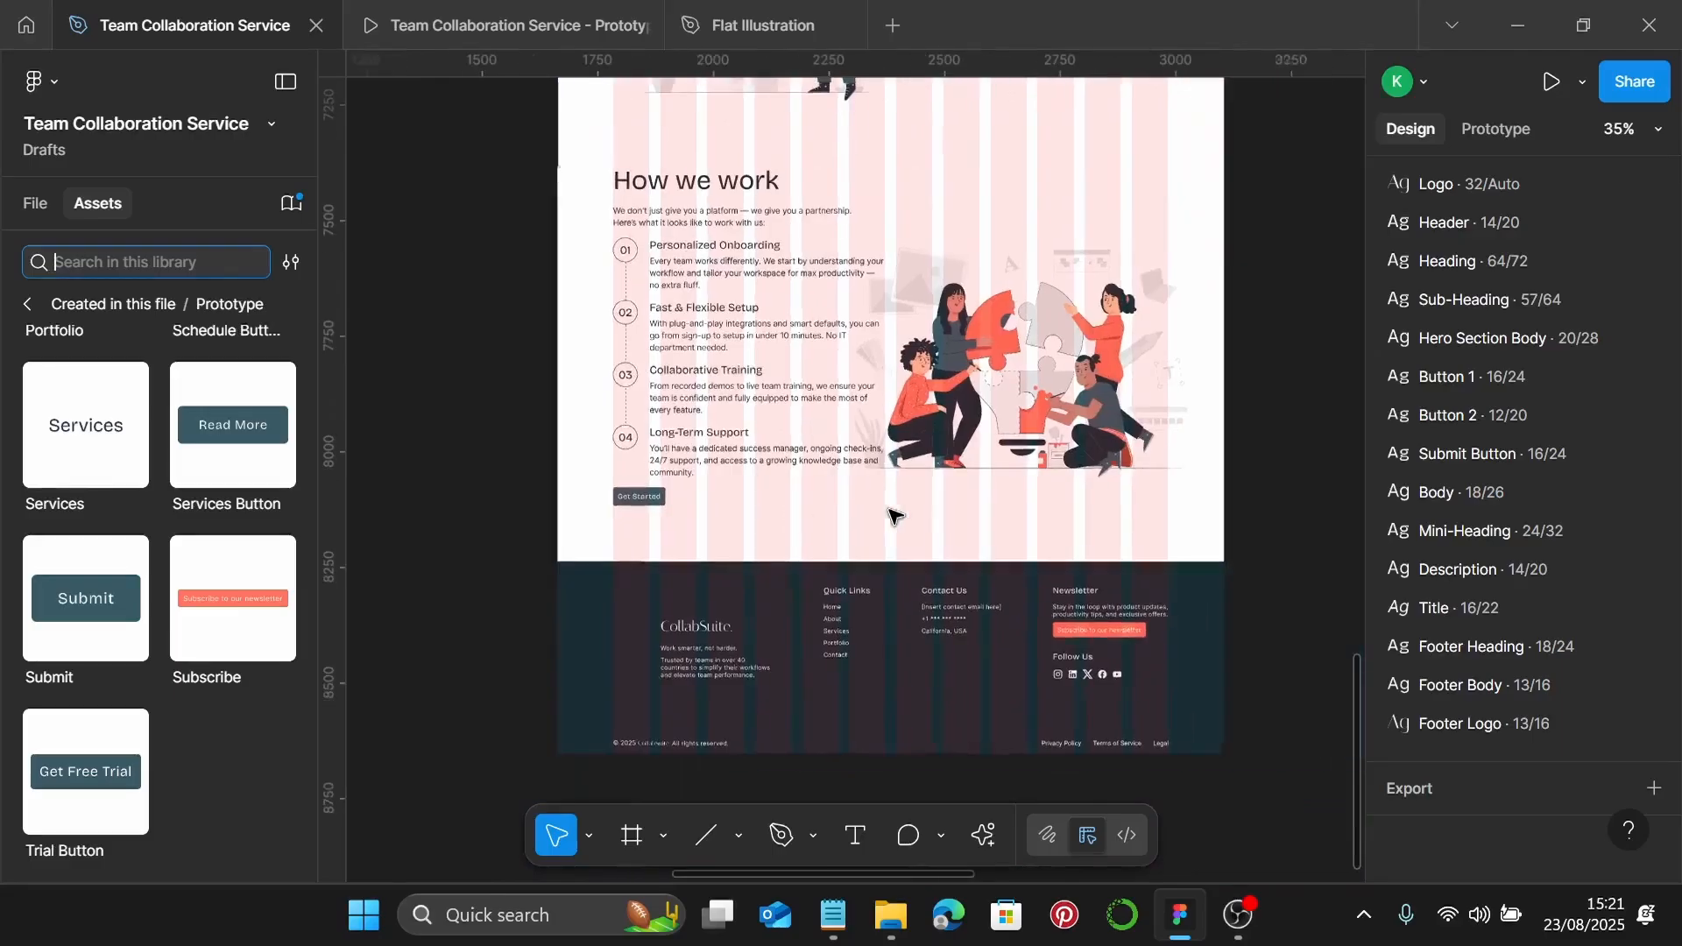
Replace the static Schedule a Demo button in the Contact page's Book a Demo section with an instance of the schedule button component
{"action": "scroll", "coordinate": [892, 515], "scroll_direction": "up", "scroll_amount": 10}
{"action": "scroll", "coordinate": [855, 488], "scroll_direction": "right", "scroll_amount": 6}
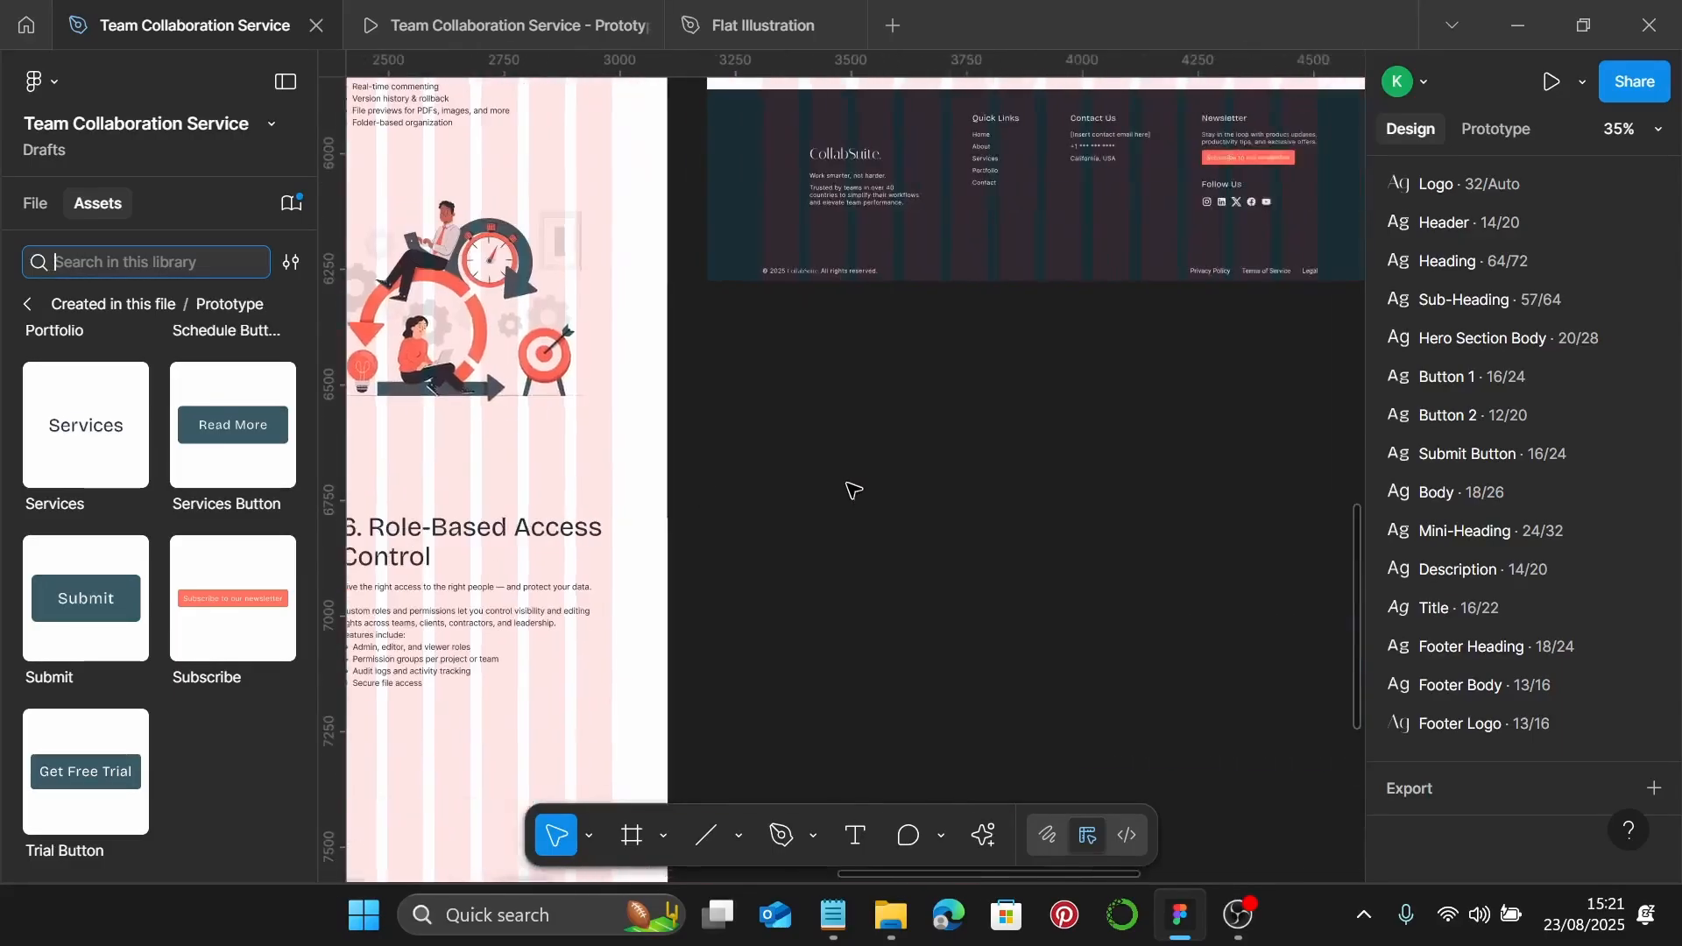
{"action": "scroll", "coordinate": [819, 453], "scroll_direction": "up", "scroll_amount": 10}
{"action": "scroll", "coordinate": [824, 460], "scroll_direction": "right", "scroll_amount": 6}
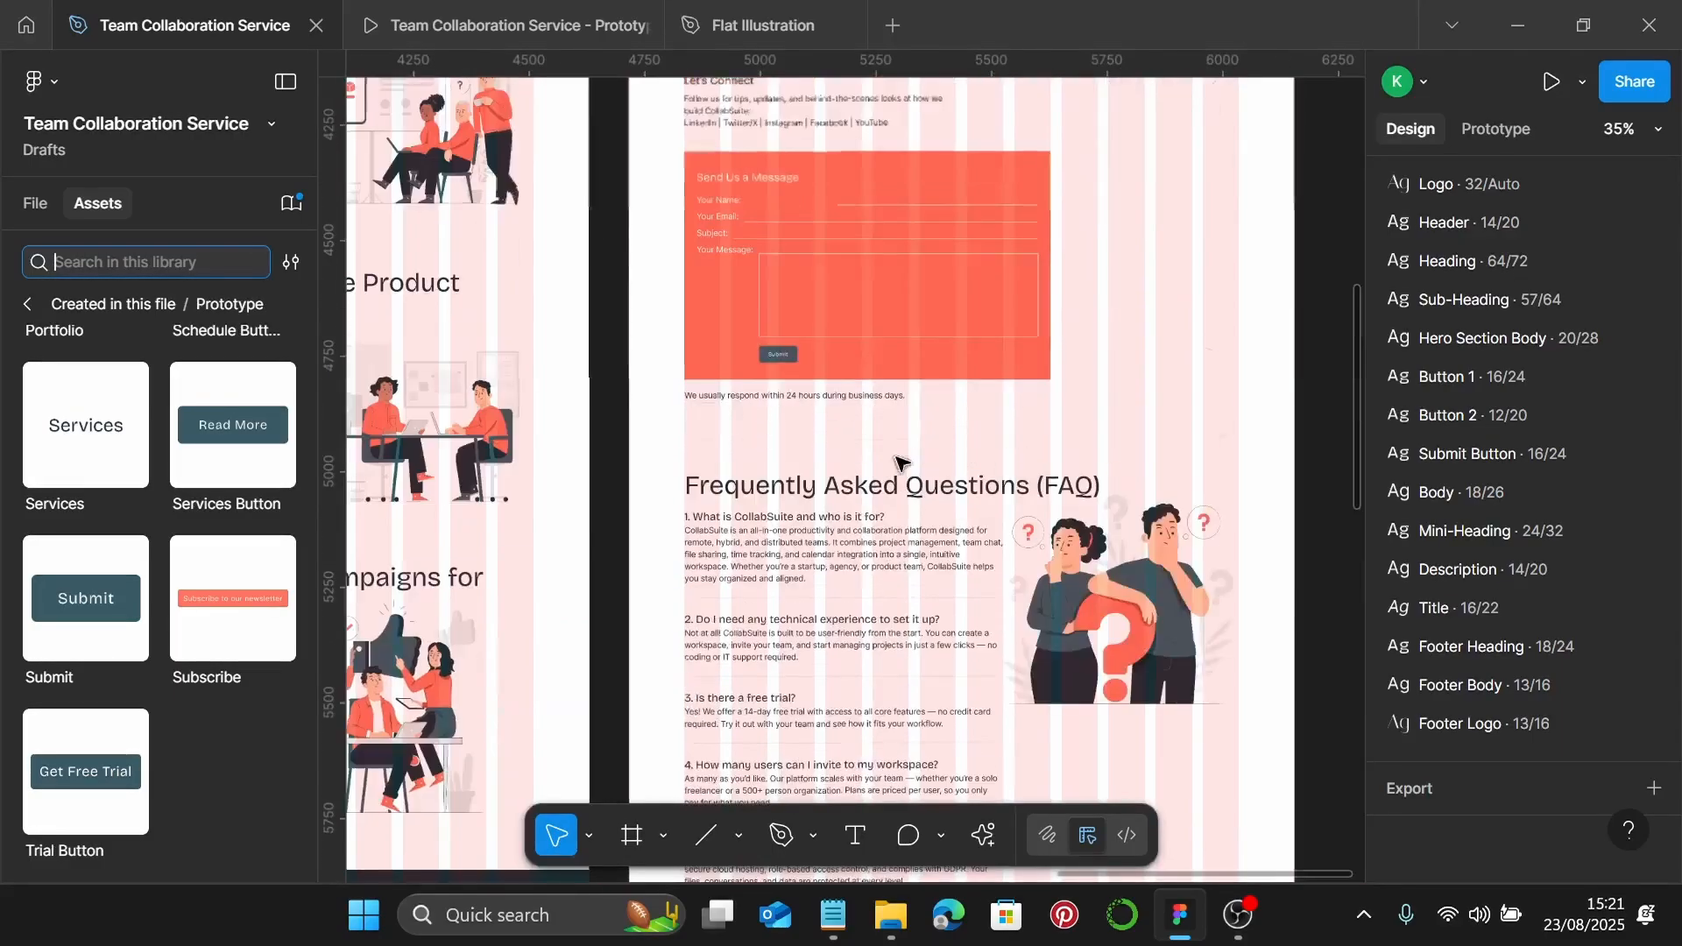
{"action": "scroll", "coordinate": [815, 375], "scroll_direction": "up", "scroll_amount": 8}
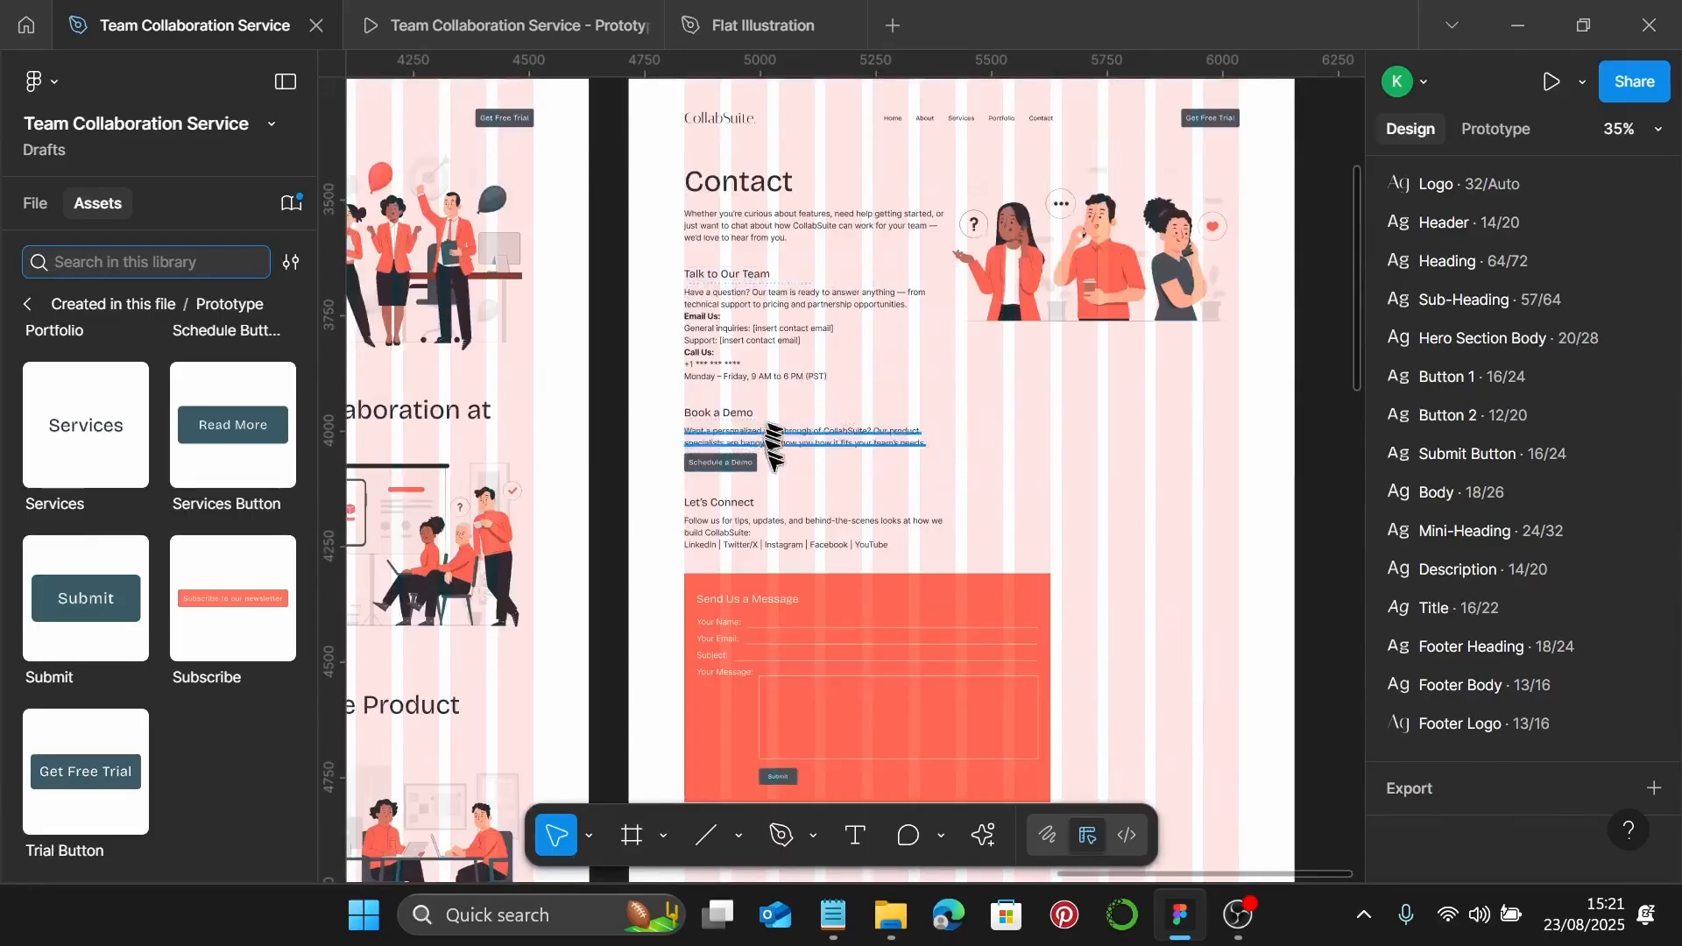
{"action": "scroll", "coordinate": [808, 368], "scroll_direction": "up", "scroll_amount": 10}
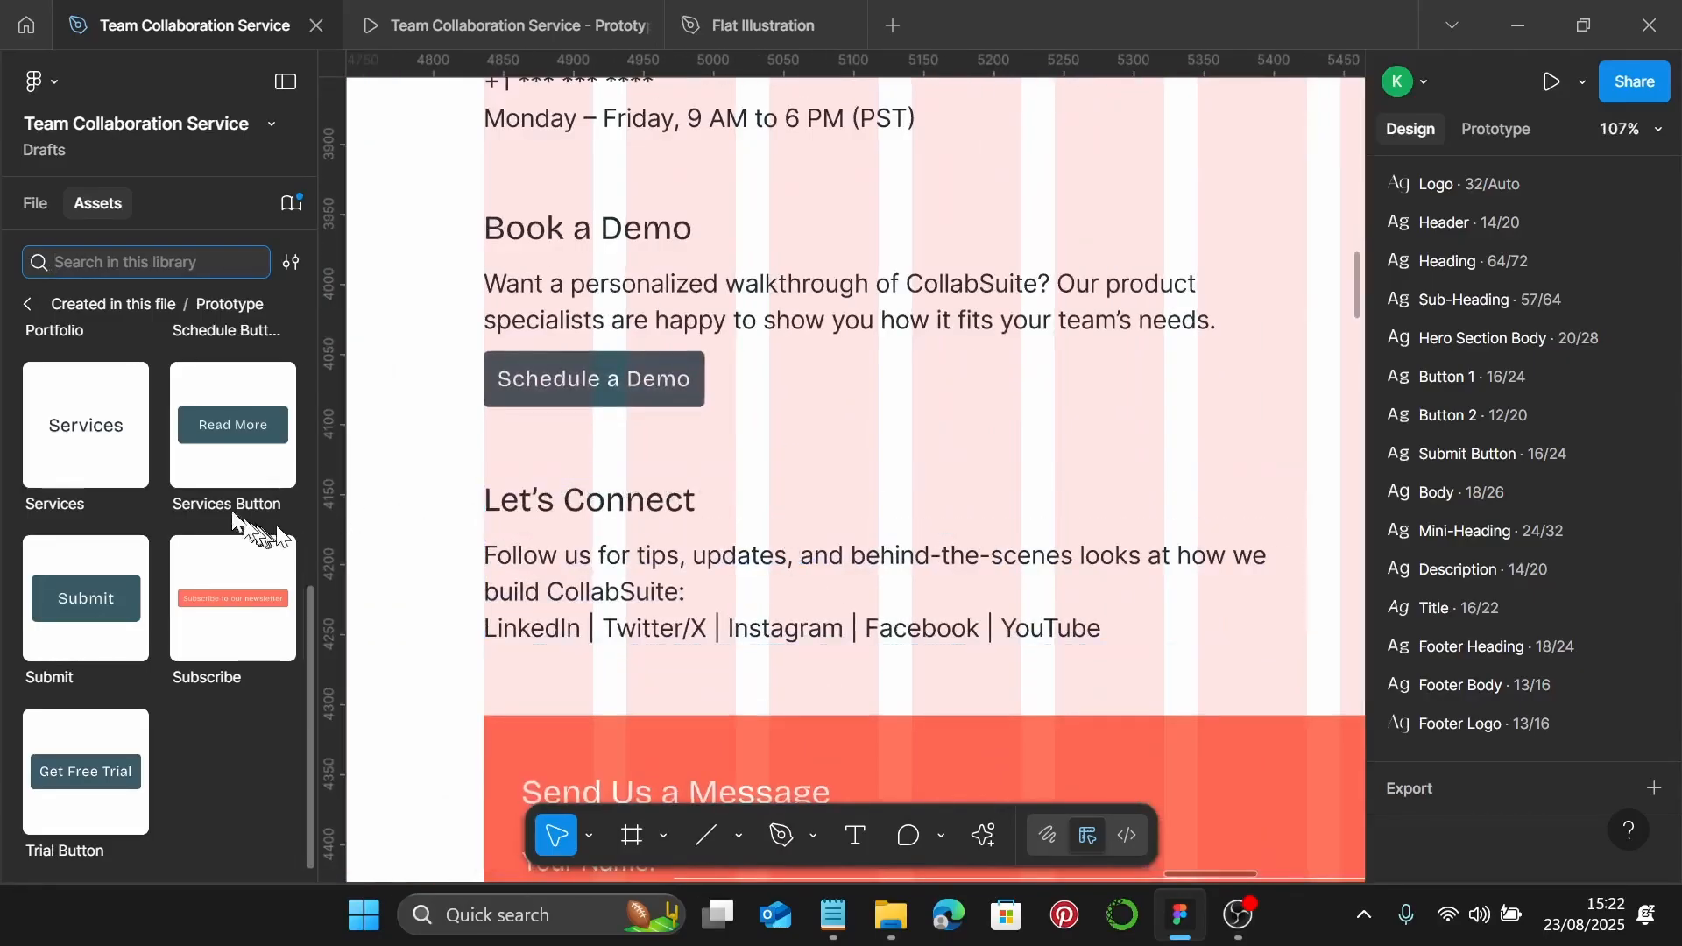
{"action": "scroll", "coordinate": [186, 466], "scroll_direction": "up", "scroll_amount": 3}
{"action": "scroll", "coordinate": [186, 466], "scroll_direction": "up", "scroll_amount": 3}
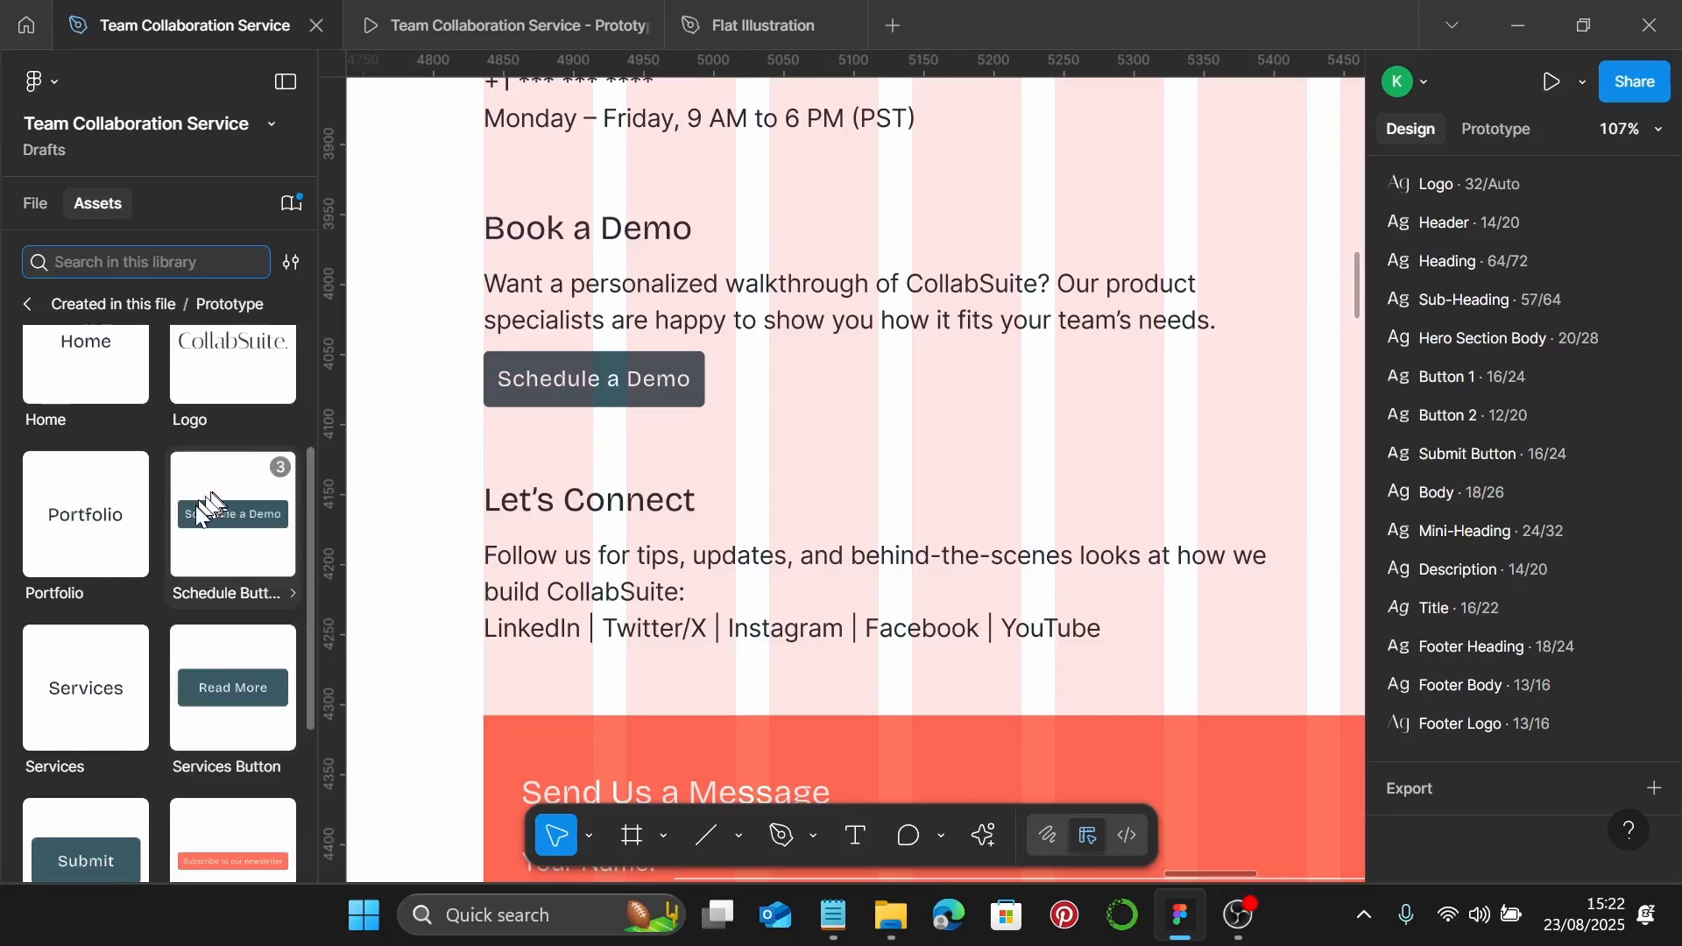
{"action": "left_click_drag", "start_coordinate": [186, 477], "coordinate": [933, 421]}
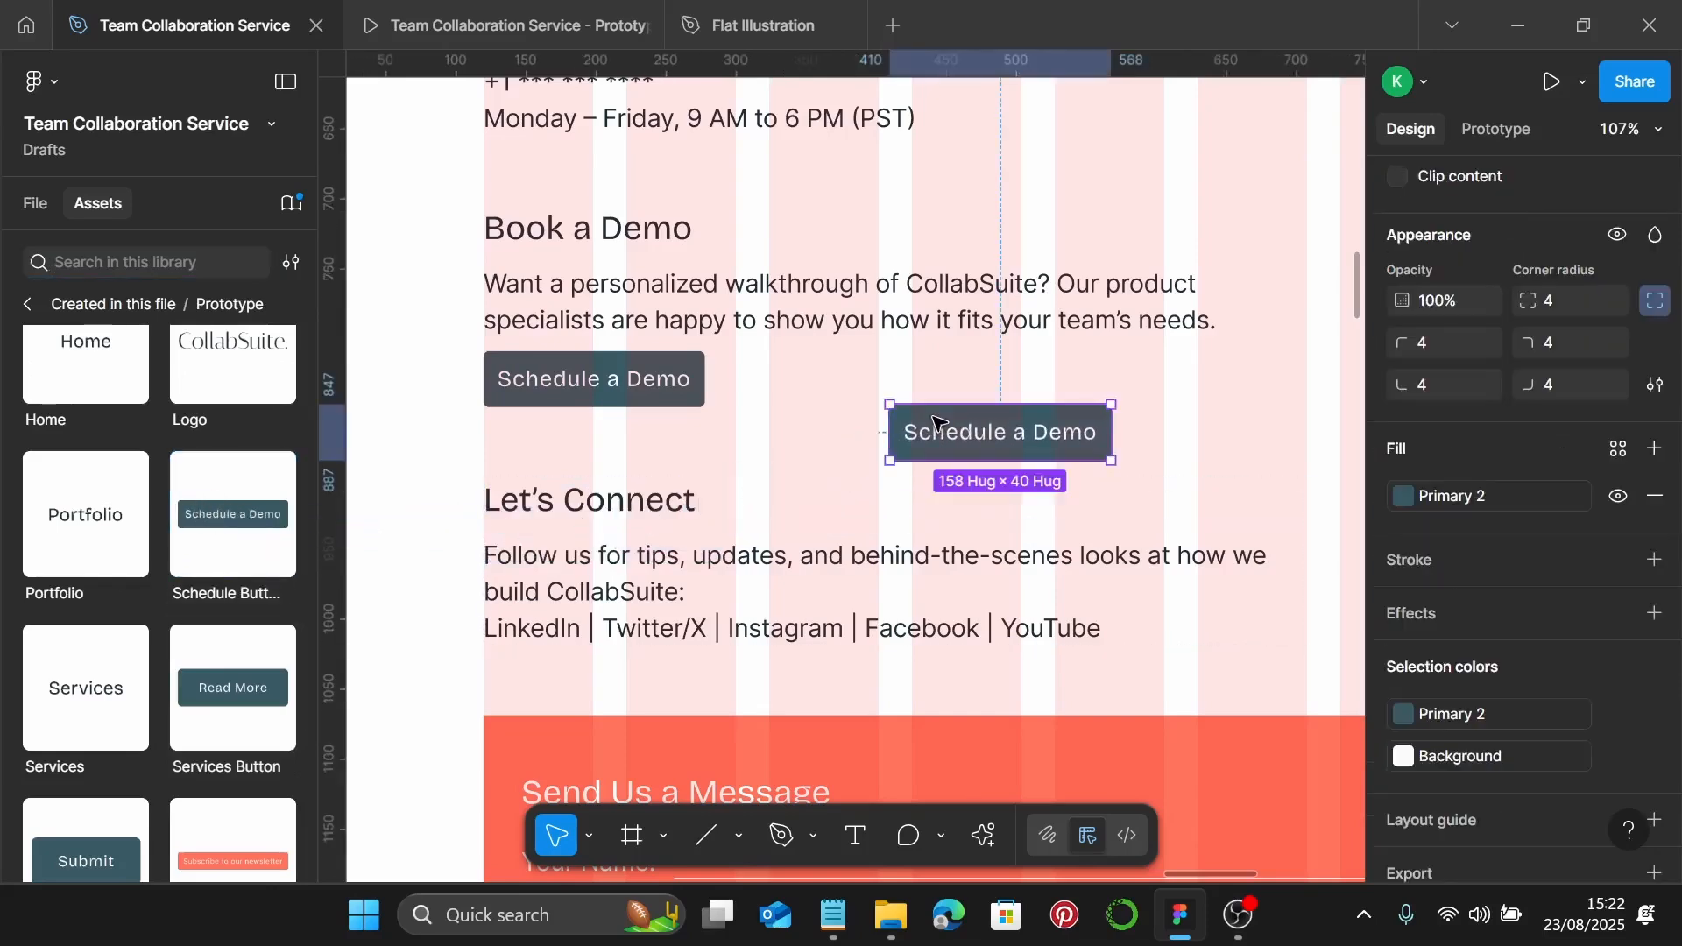
{"action": "key", "text": "Delete"}
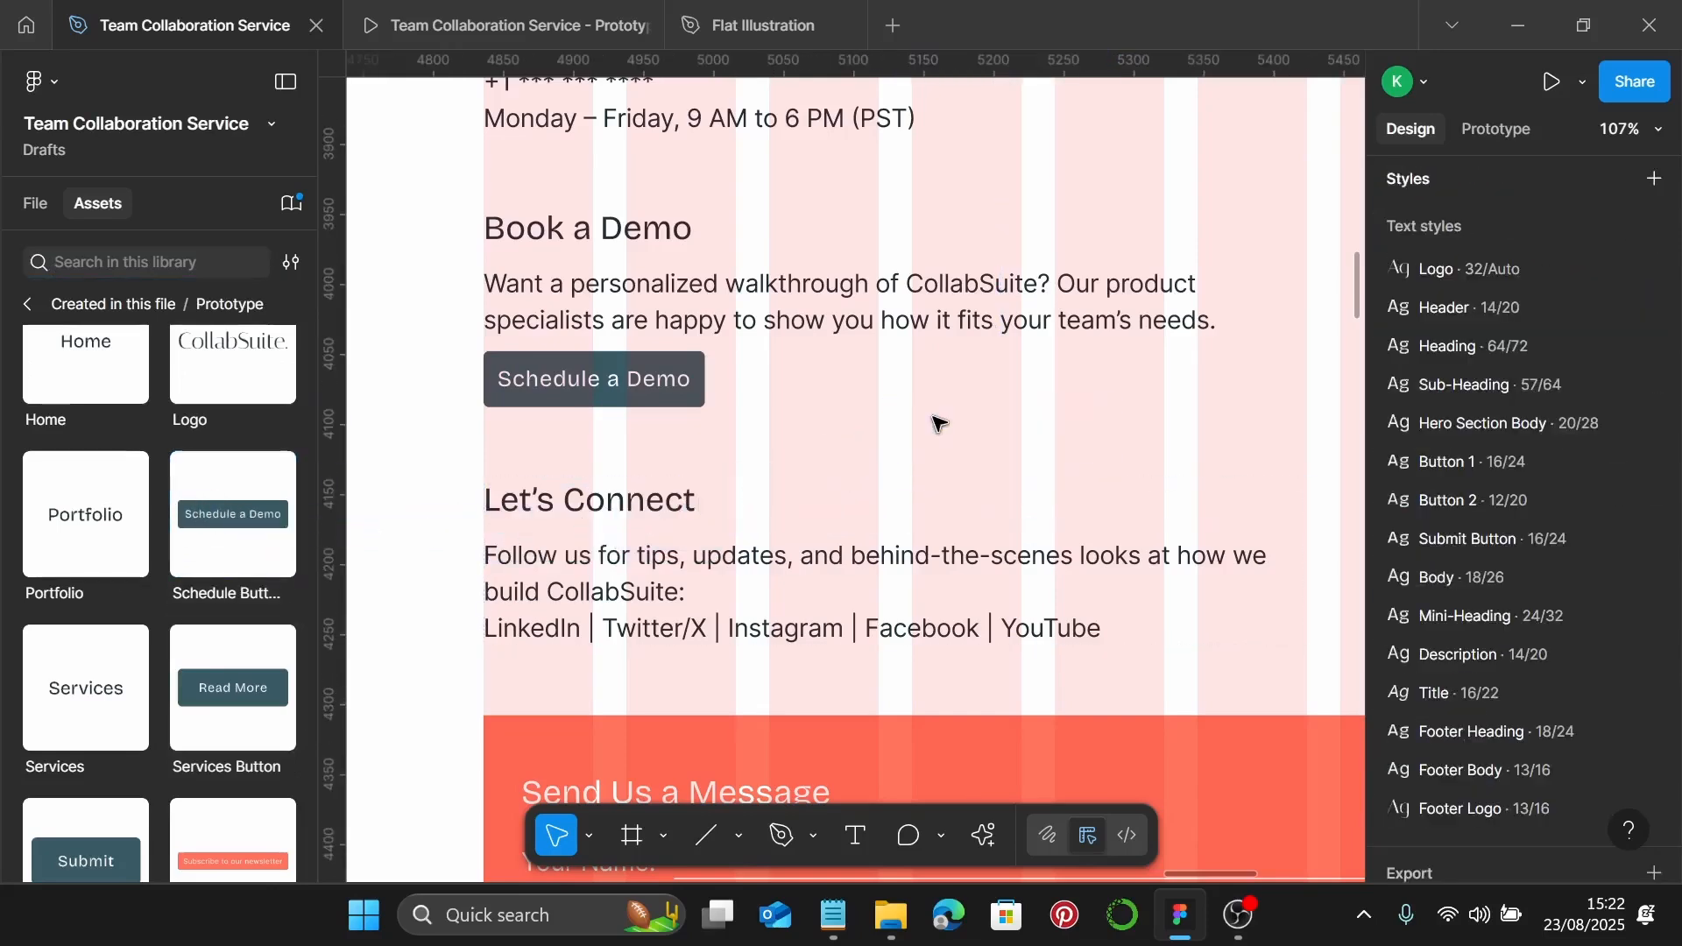
{"action": "left_click", "coordinate": [646, 391]}
{"action": "left_click", "coordinate": [645, 396]}
{"action": "key", "text": "Delete"}
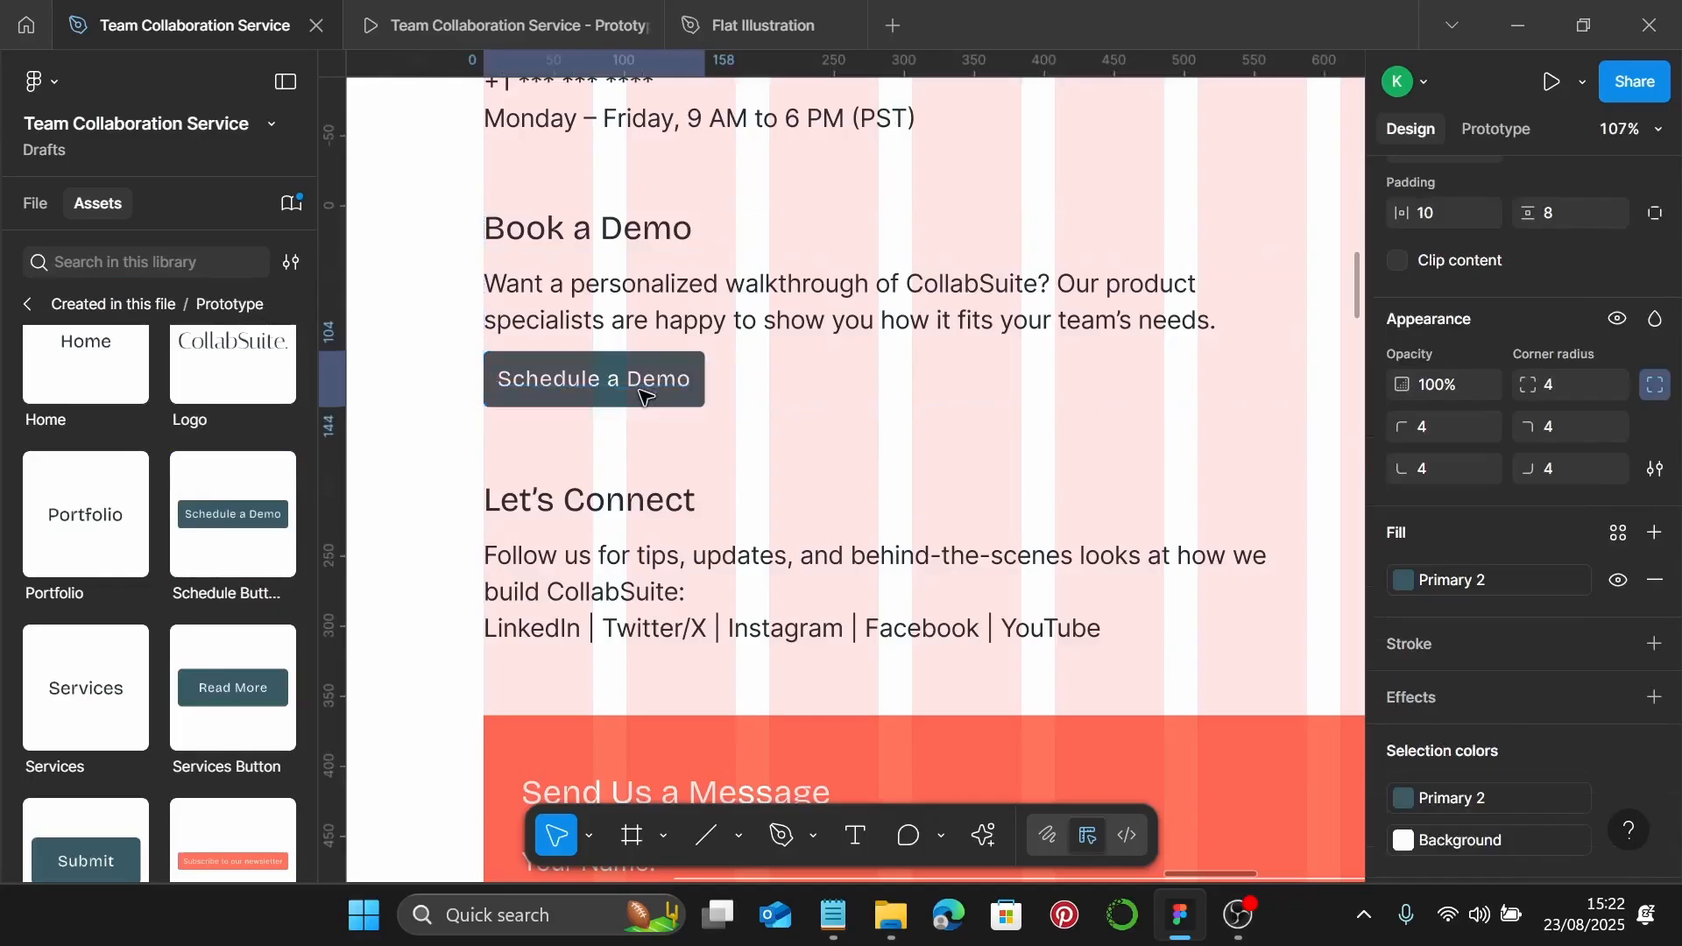
Replace the static Submit button in the Contact page's Send Us a Message form with an instance of the Submit component
{"action": "scroll", "coordinate": [646, 396], "scroll_direction": "down", "scroll_amount": 10}
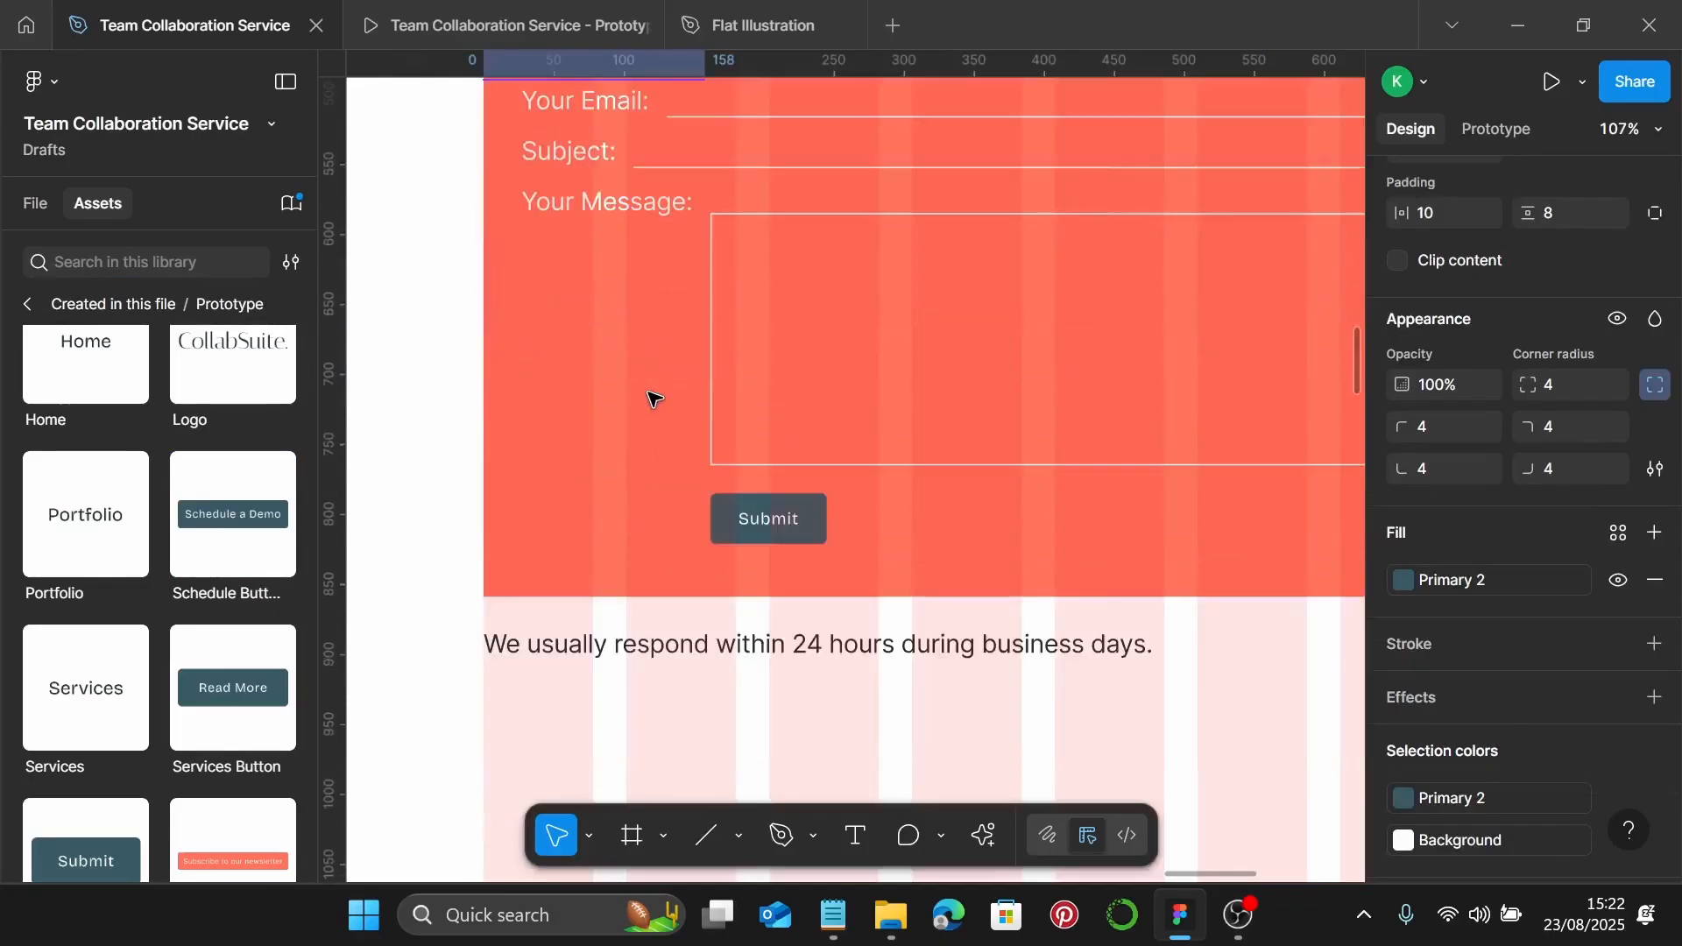
{"action": "scroll", "coordinate": [150, 618], "scroll_direction": "down", "scroll_amount": 3}
{"action": "left_click_drag", "start_coordinate": [150, 619], "coordinate": [822, 714]}
{"action": "left_click", "coordinate": [818, 714]}
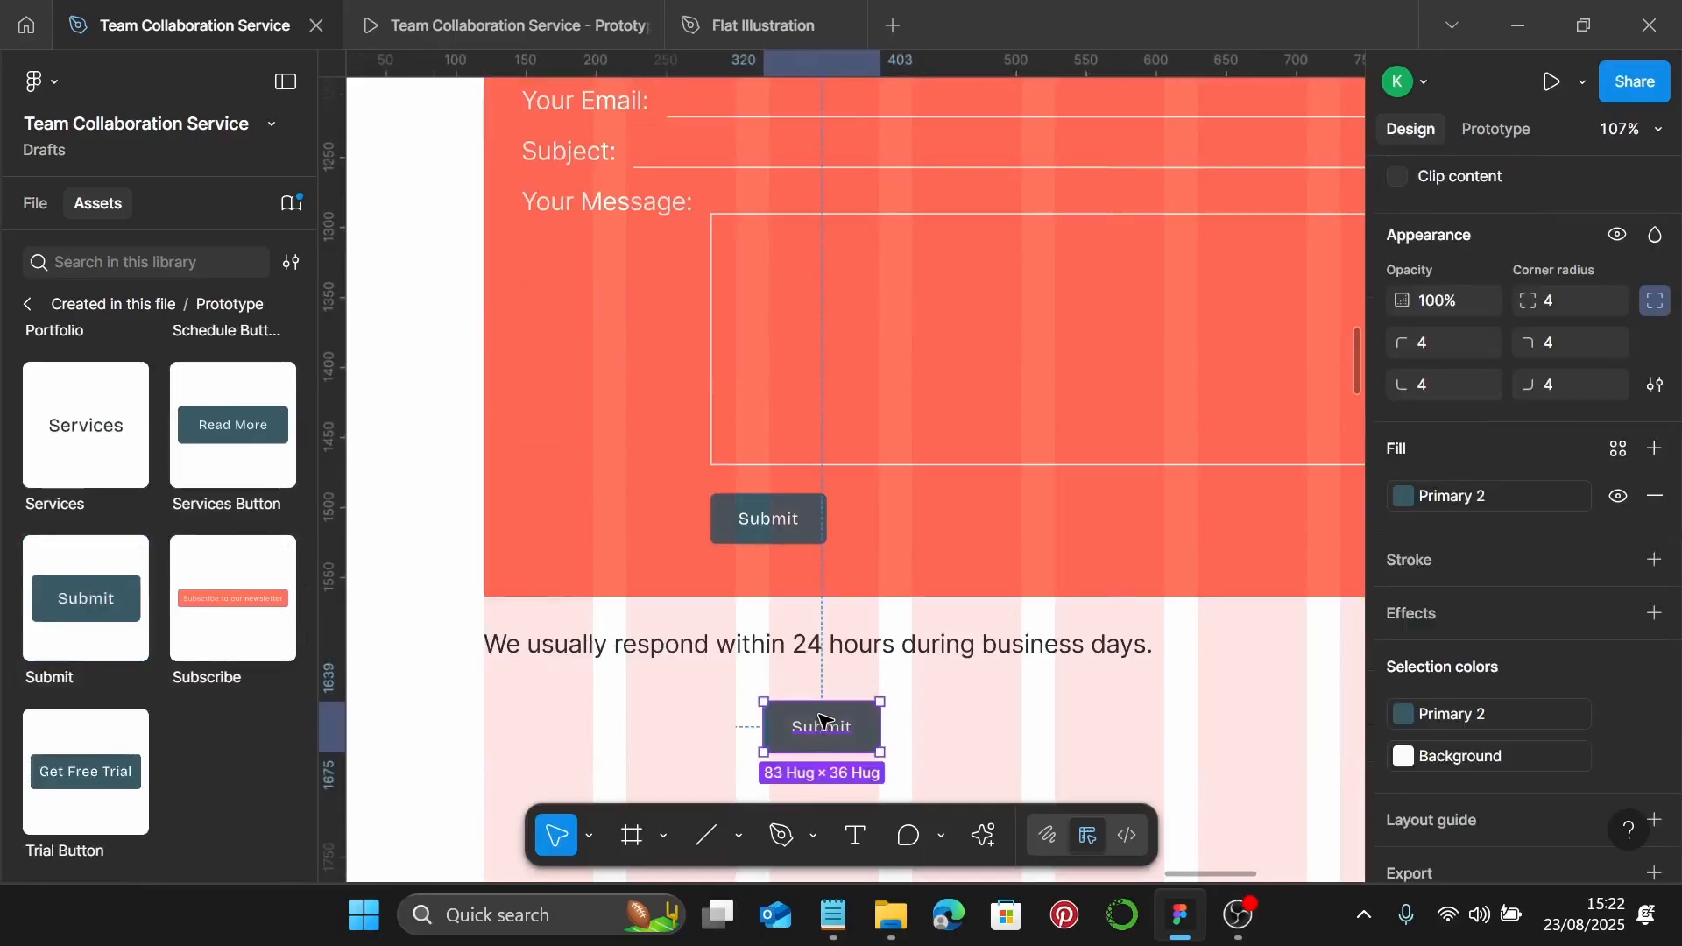
{"action": "key", "text": "Delete"}
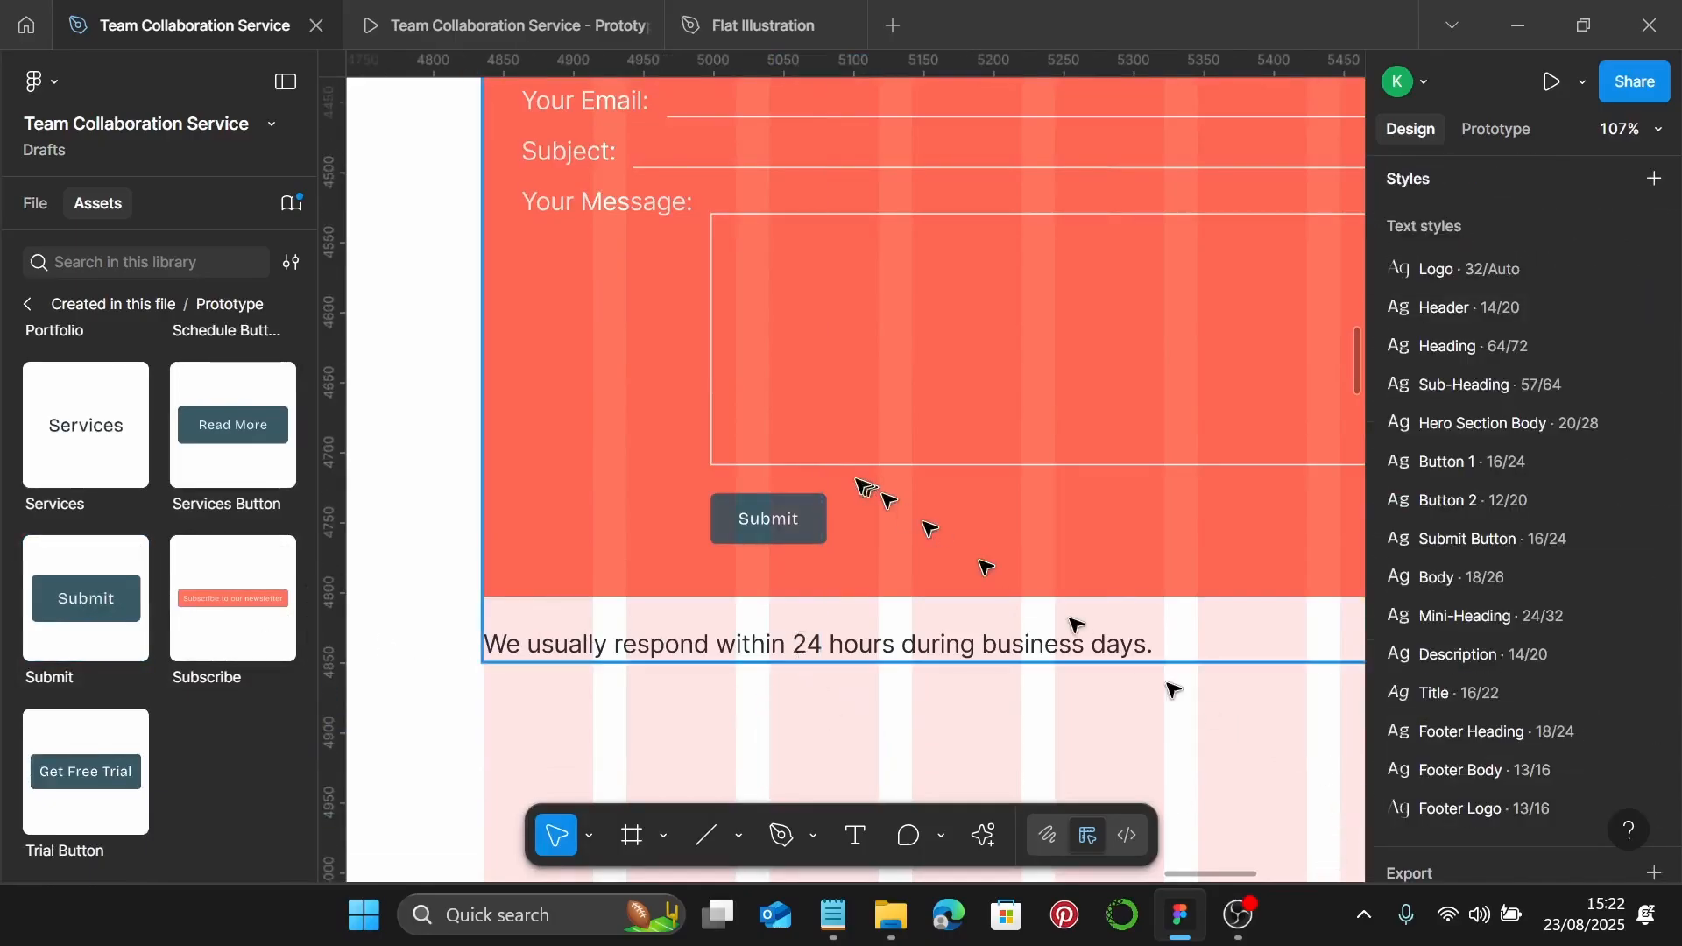
{"action": "left_click", "coordinate": [747, 507]}
{"action": "left_click", "coordinate": [747, 507]}
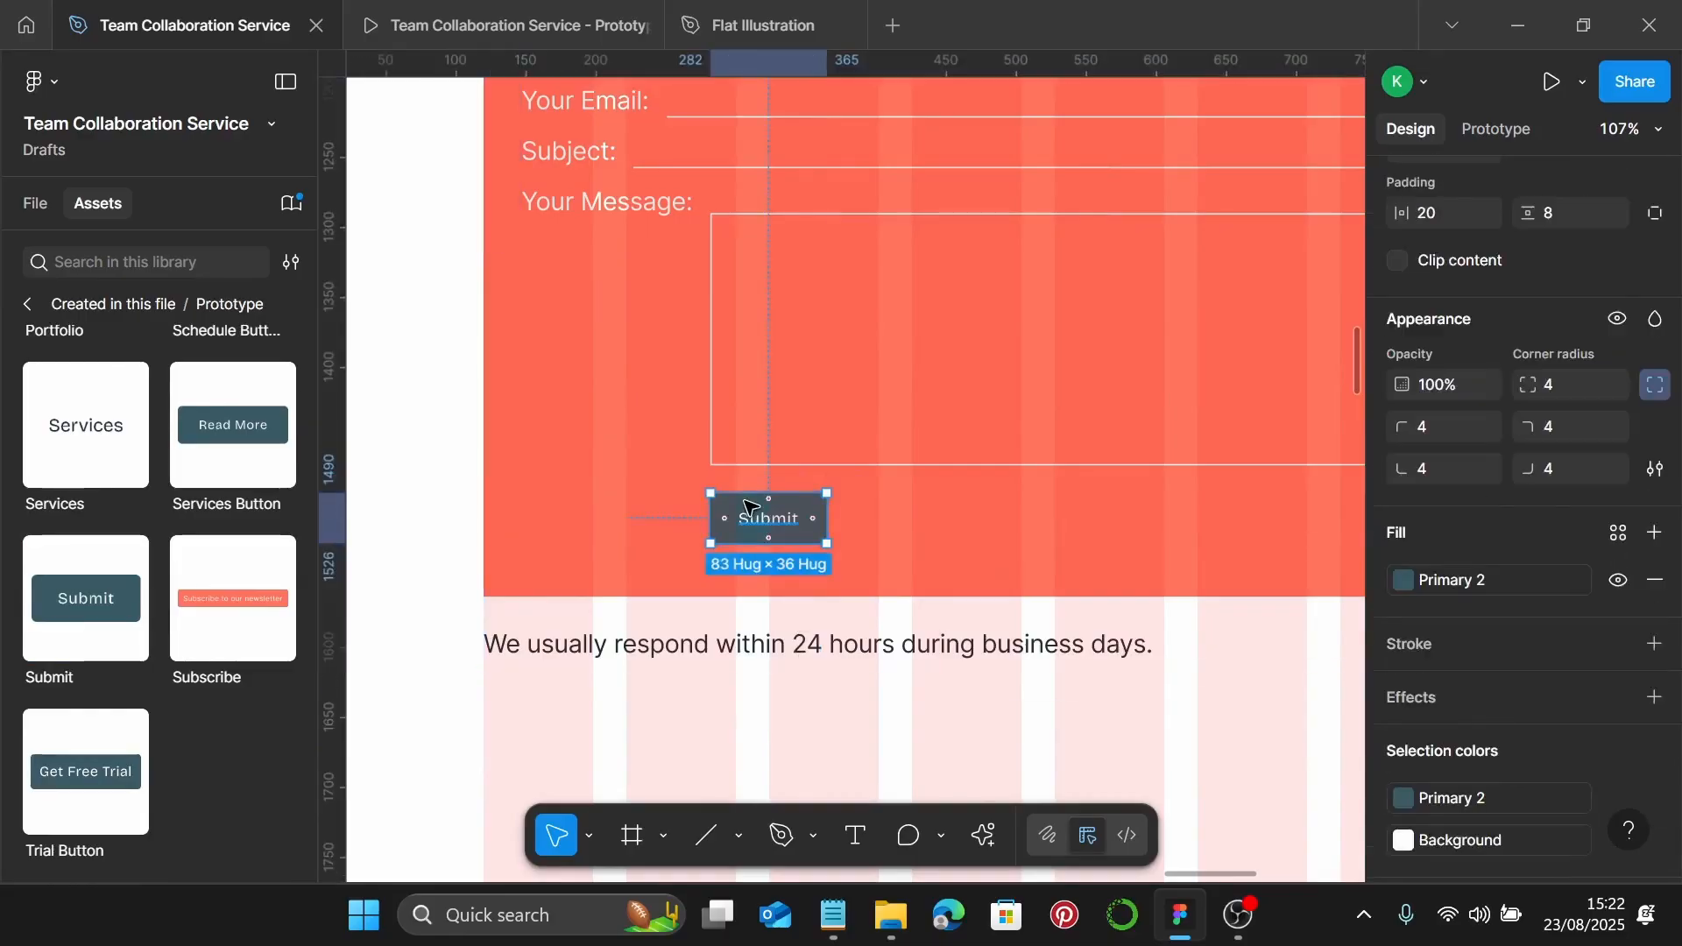
Open the Contact page from the footer link in the preview and test its Schedule a Demo and Submit buttons
{"action": "left_click", "coordinate": [424, 21]}
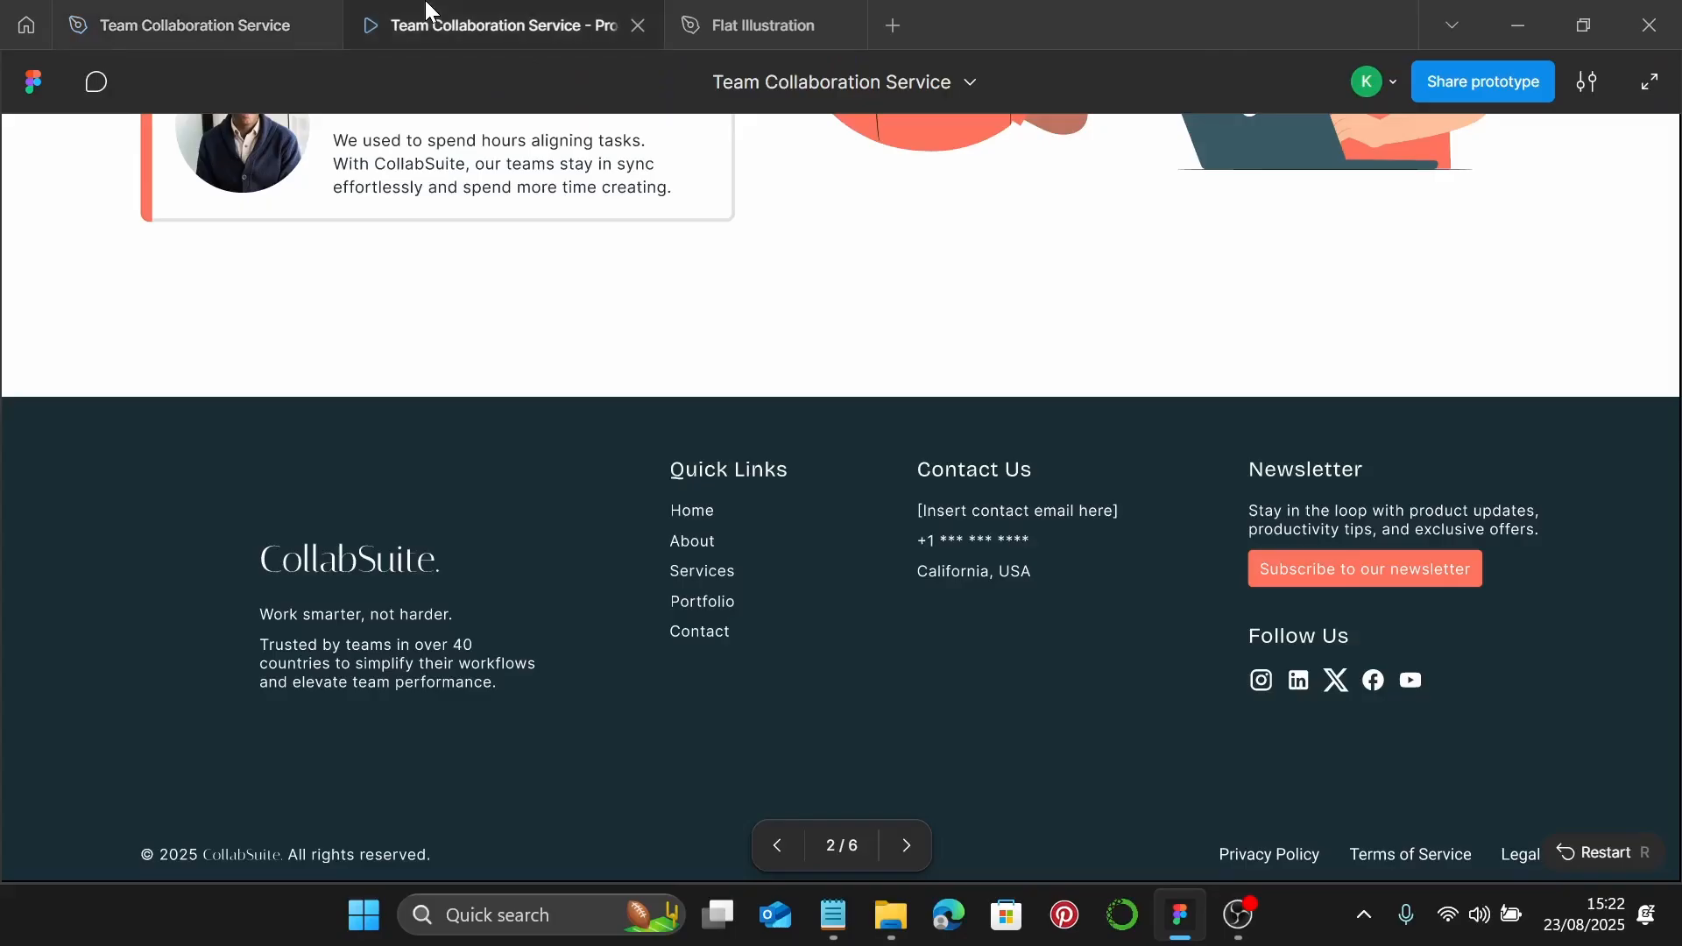
{"action": "left_click", "coordinate": [699, 631]}
{"action": "scroll", "coordinate": [1226, 624], "scroll_direction": "down", "scroll_amount": 3}
{"action": "scroll", "coordinate": [1226, 623], "scroll_direction": "down", "scroll_amount": 3}
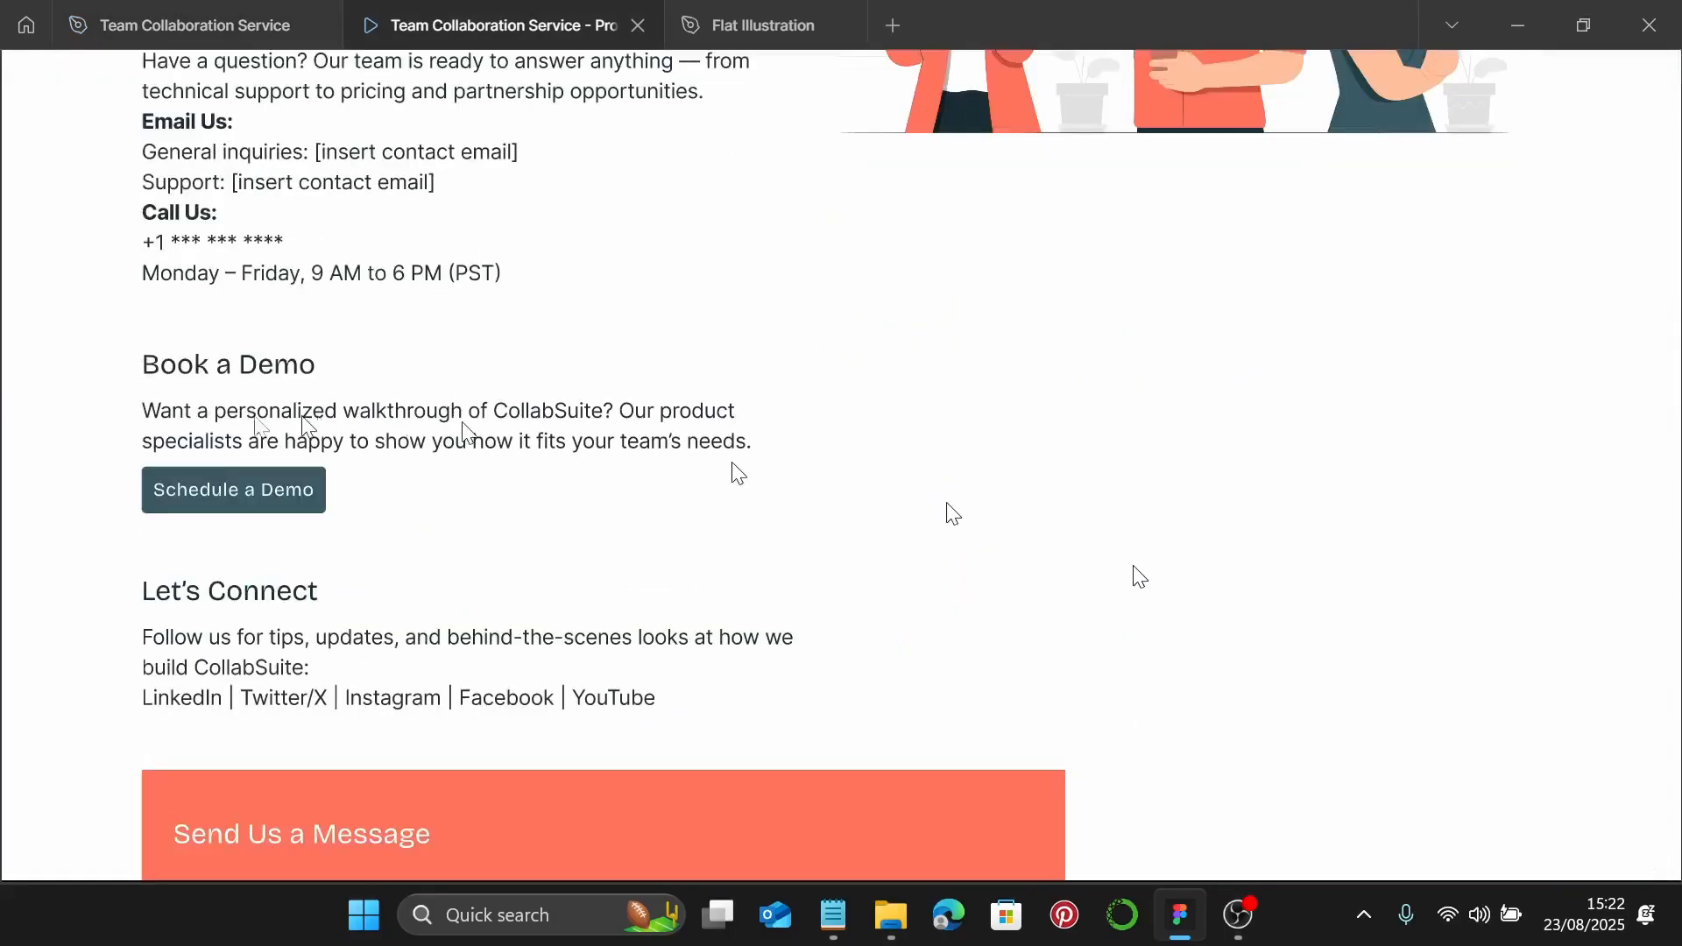
{"action": "left_click", "coordinate": [227, 516]}
{"action": "left_click", "coordinate": [227, 516]}
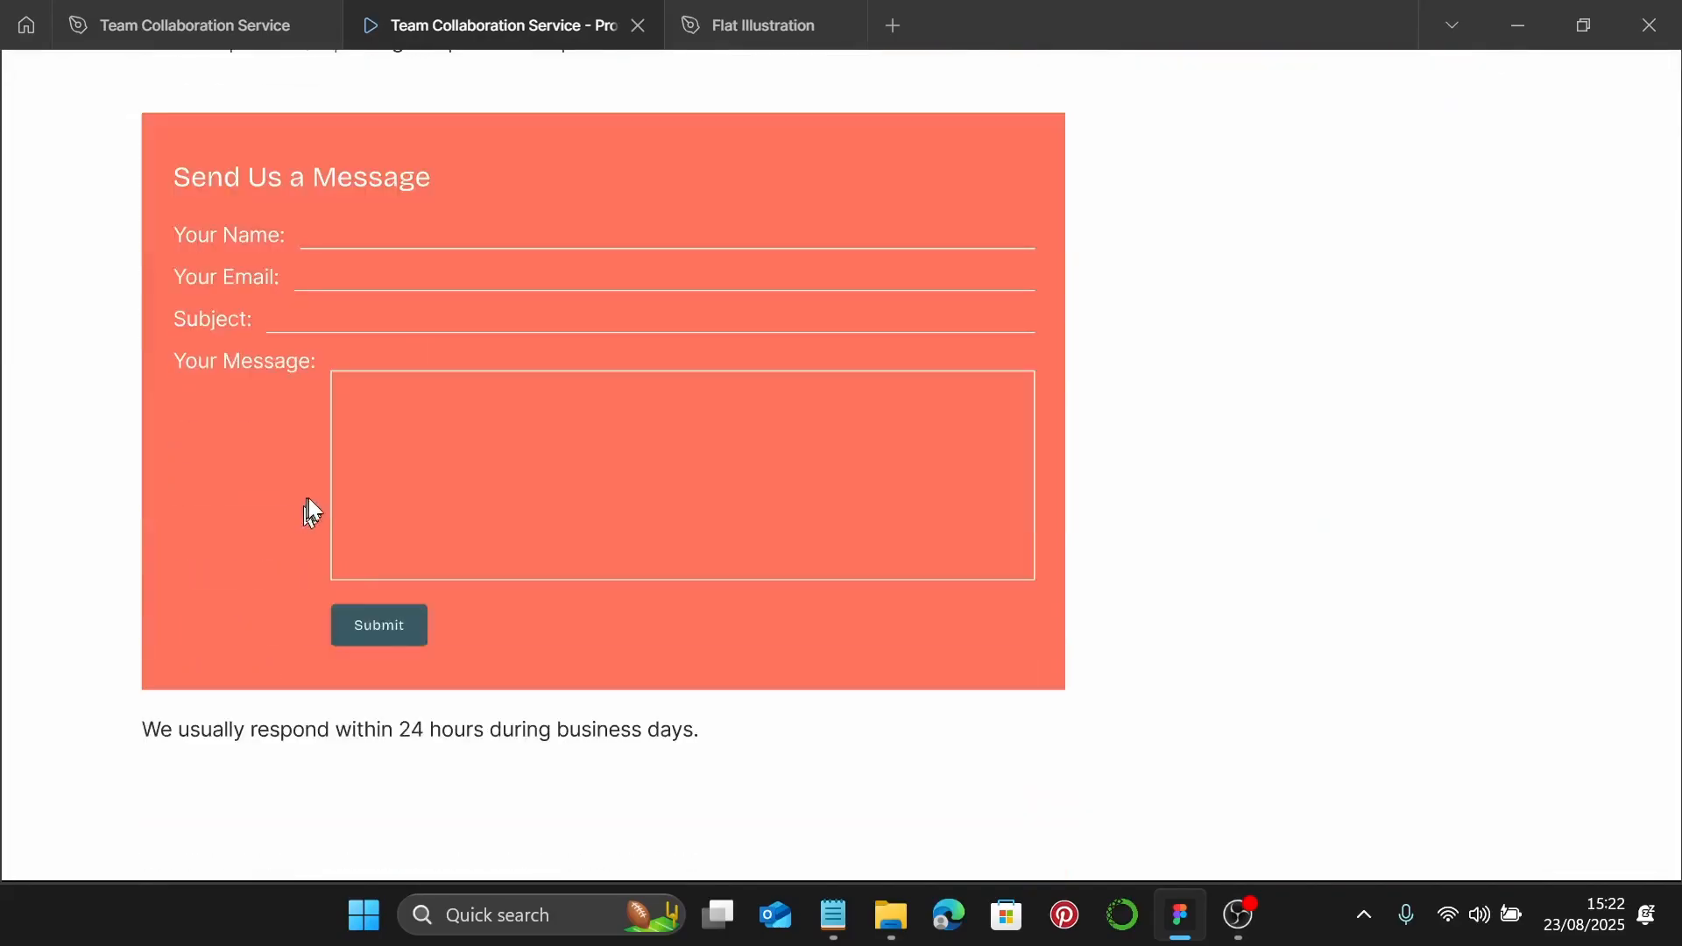
{"action": "left_click", "coordinate": [410, 630]}
{"action": "scroll", "coordinate": [1238, 624], "scroll_direction": "down", "scroll_amount": 5}
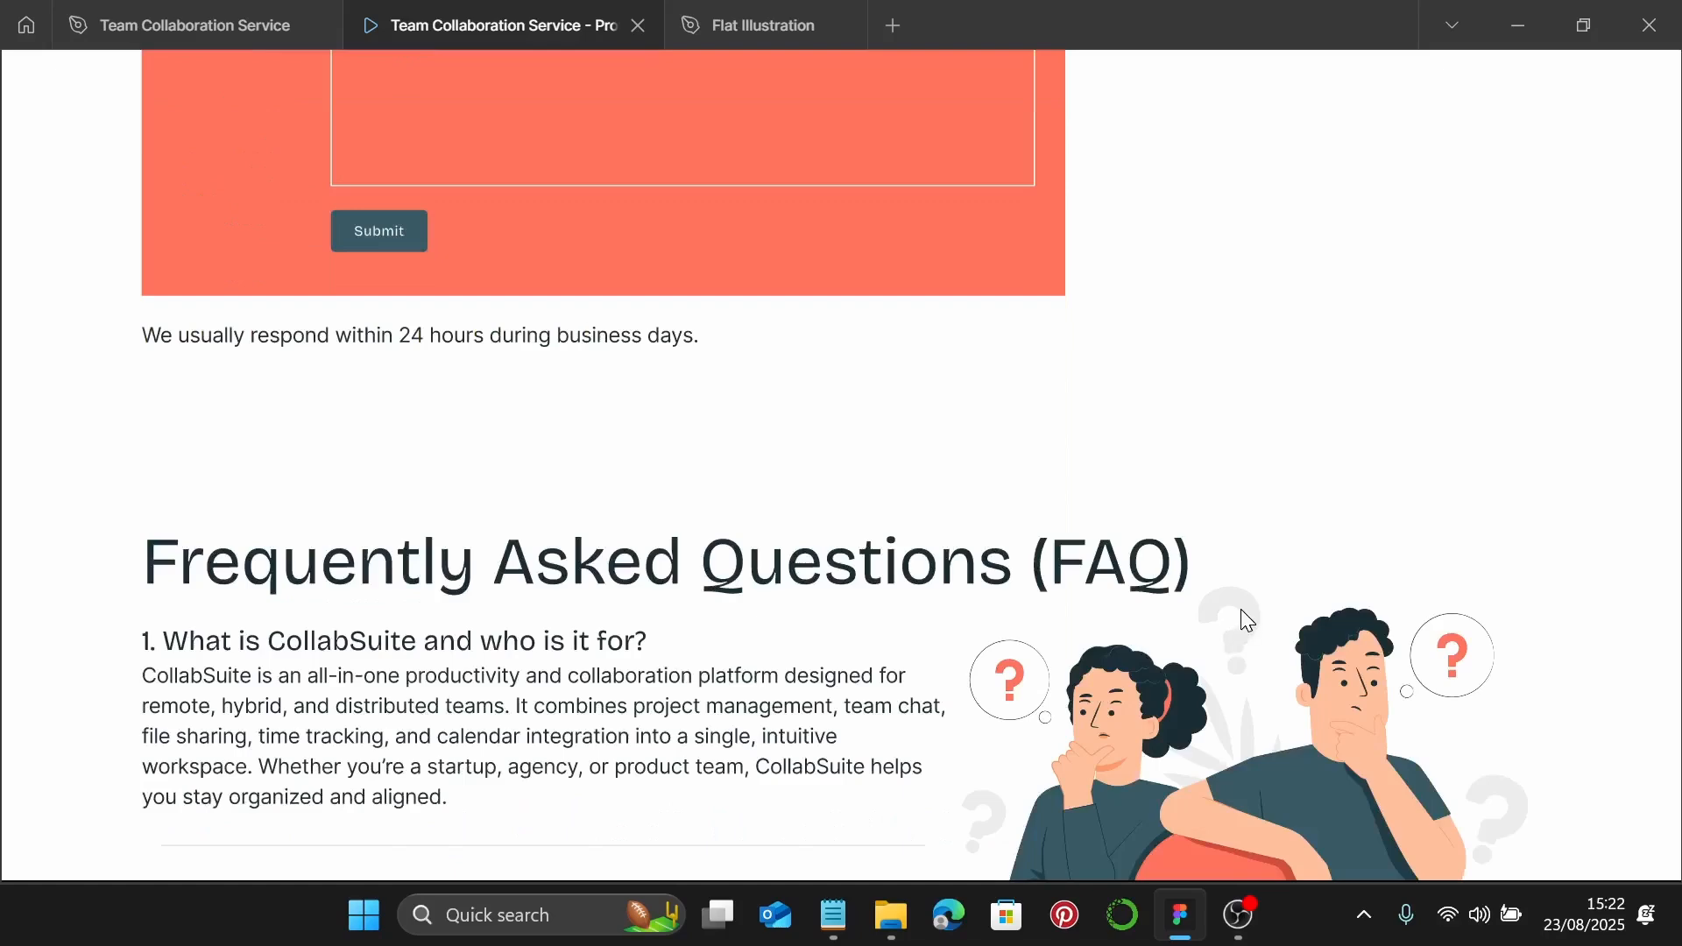
{"action": "scroll", "coordinate": [1241, 608], "scroll_direction": "up", "scroll_amount": 10}
{"action": "scroll", "coordinate": [1244, 613], "scroll_direction": "up", "scroll_amount": 8}
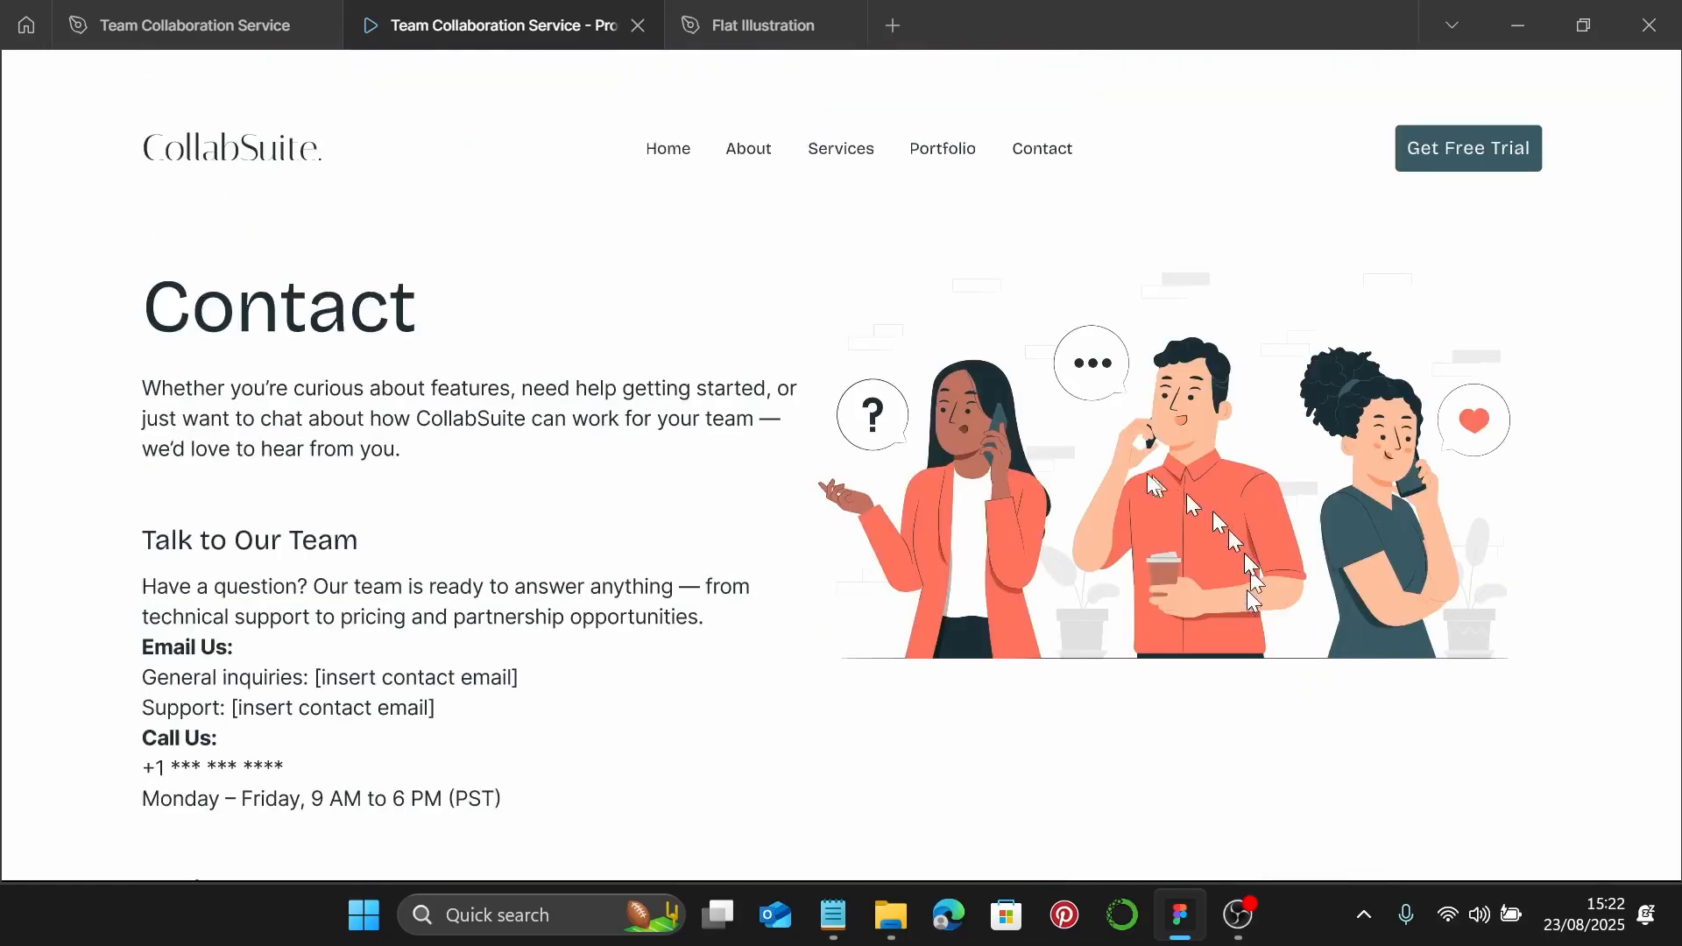
Review the Homepage, Services and Projects pages in the preview, opening Projects from the footer's Portfolio link
{"action": "scroll", "coordinate": [237, 175], "scroll_direction": "down", "scroll_amount": 15}
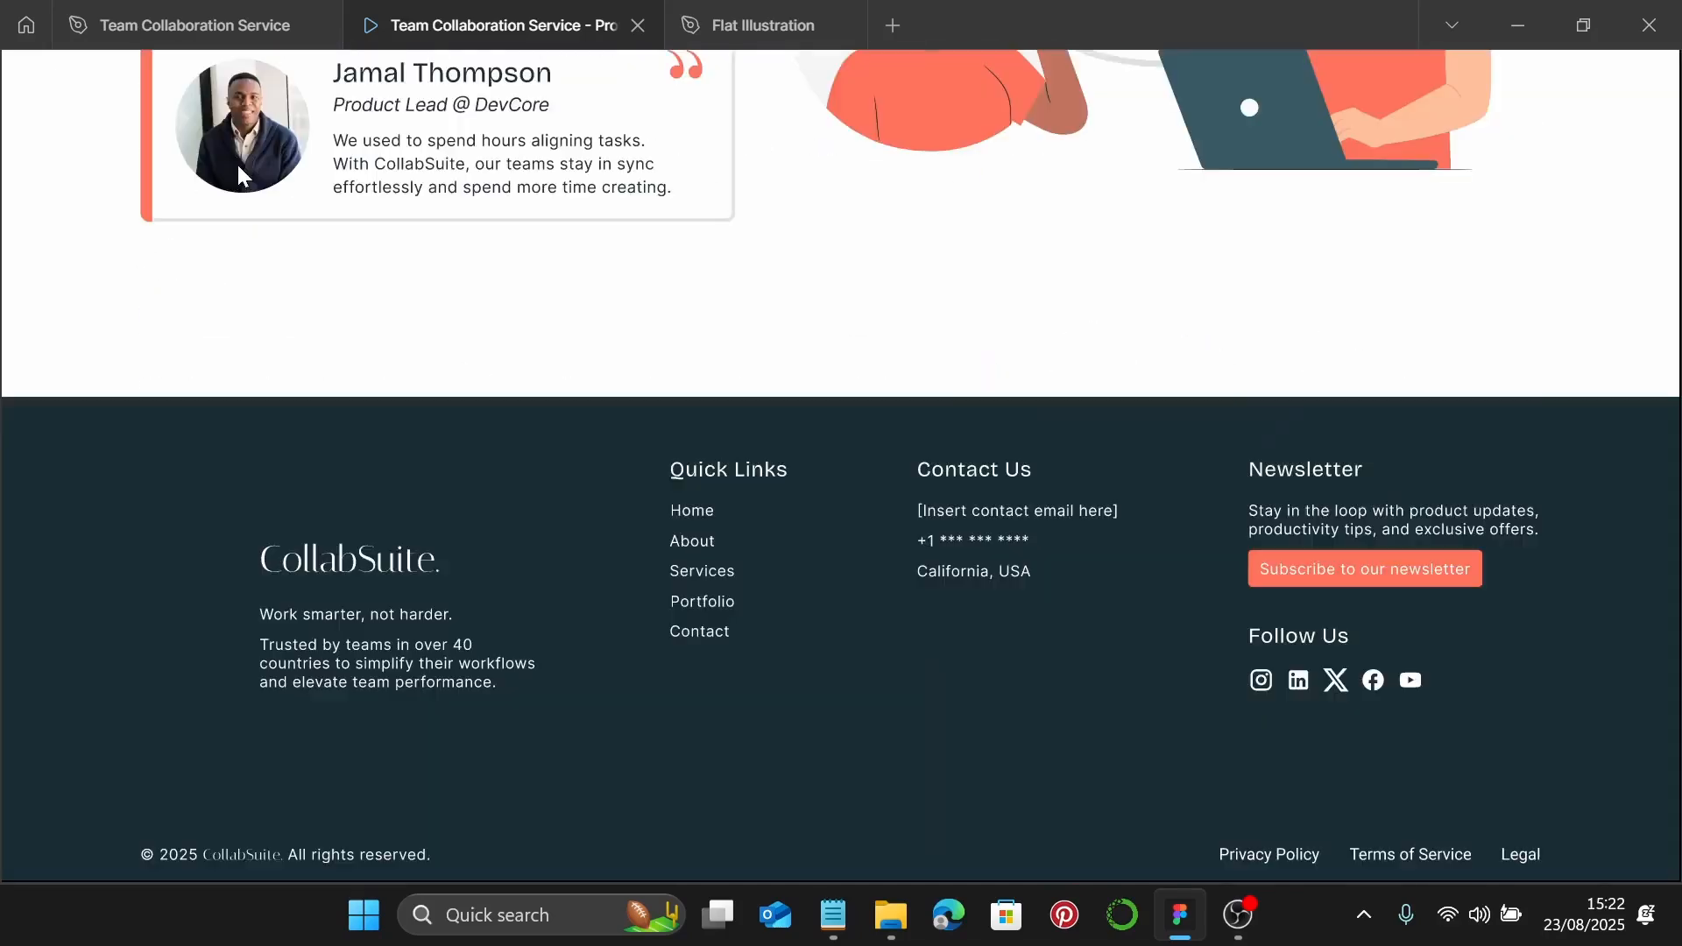
{"action": "scroll", "coordinate": [1079, 587], "scroll_direction": "up", "scroll_amount": 10}
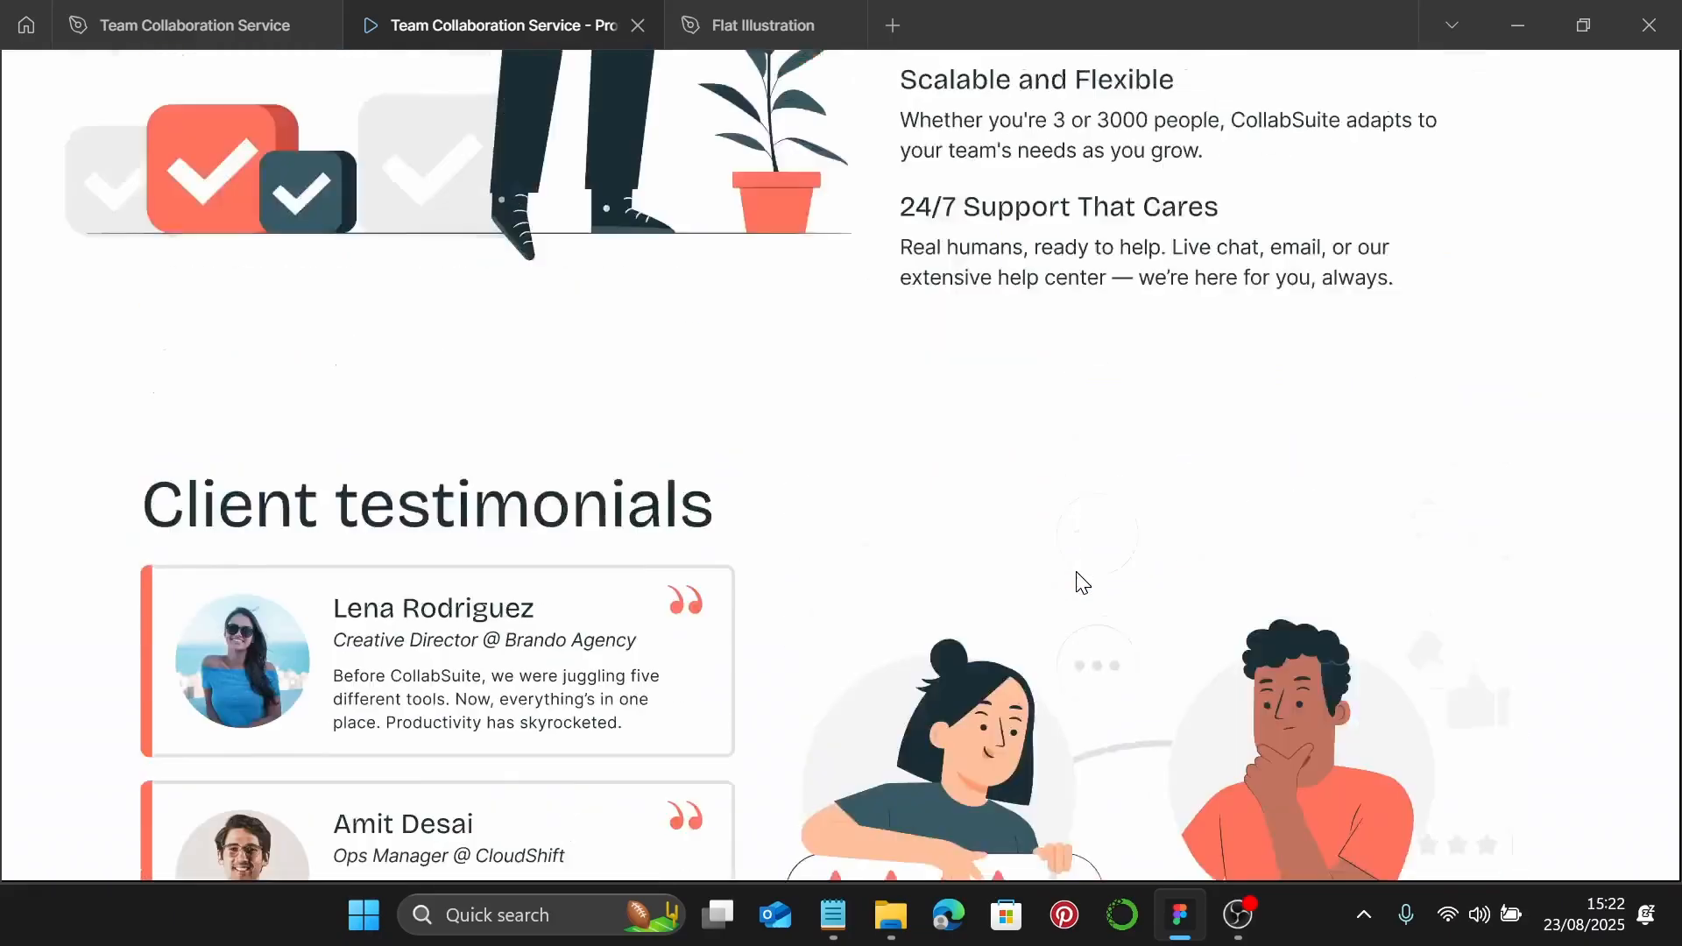
{"action": "scroll", "coordinate": [1076, 571], "scroll_direction": "up", "scroll_amount": 9}
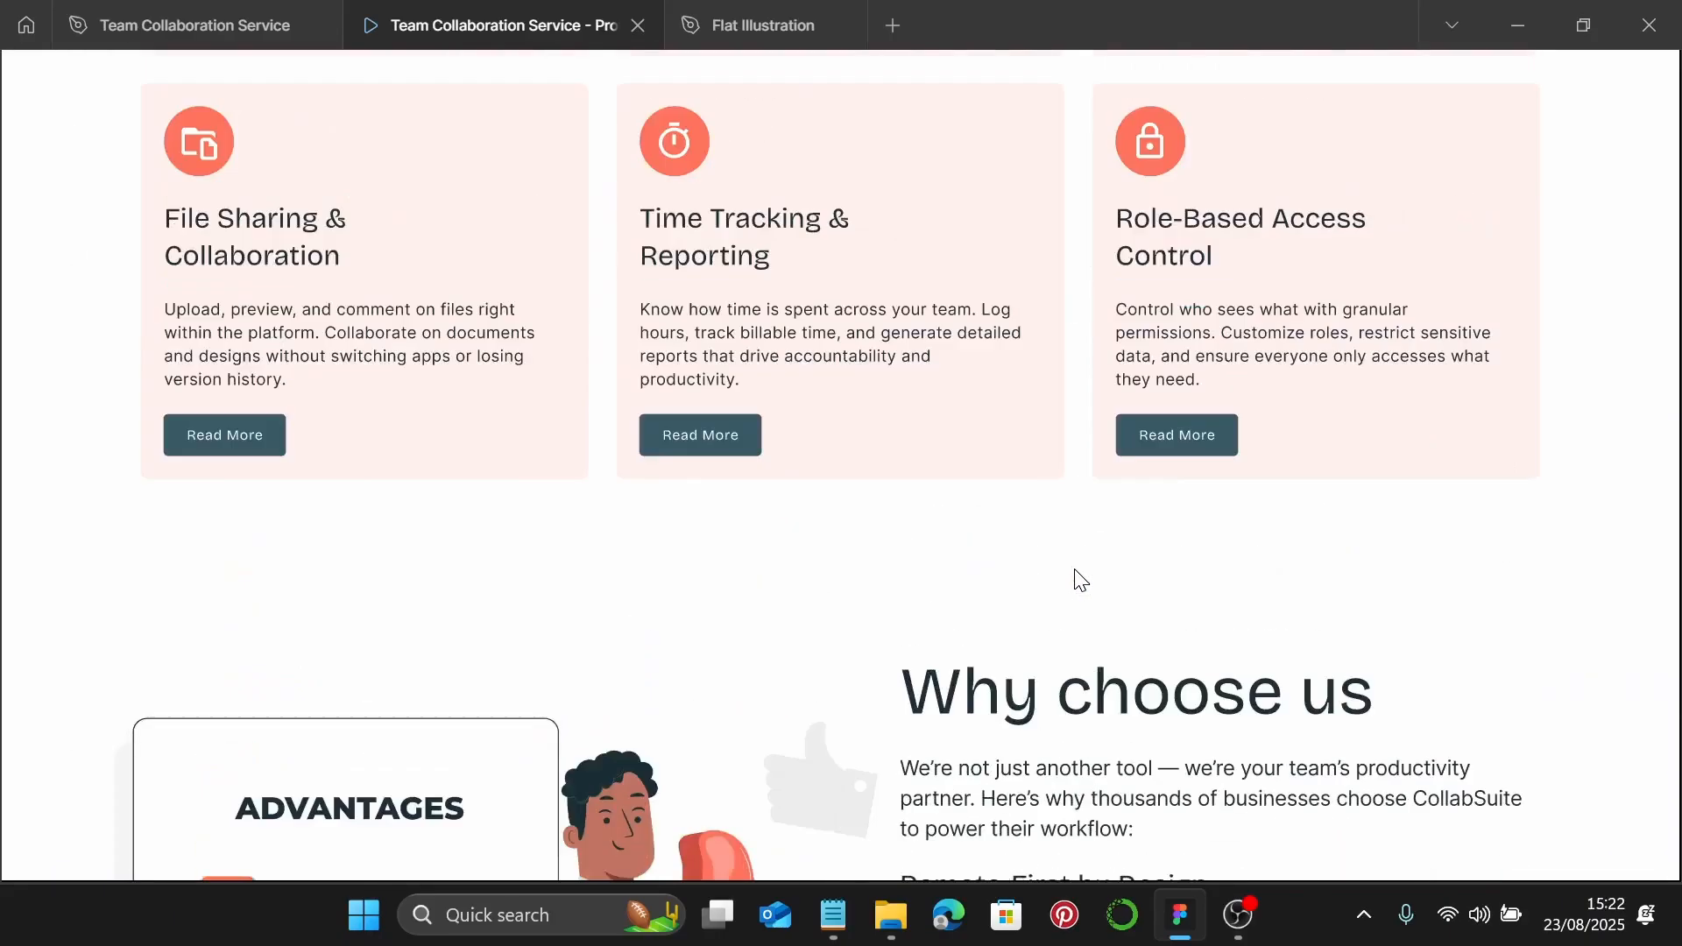
{"action": "left_click", "coordinate": [1167, 467]}
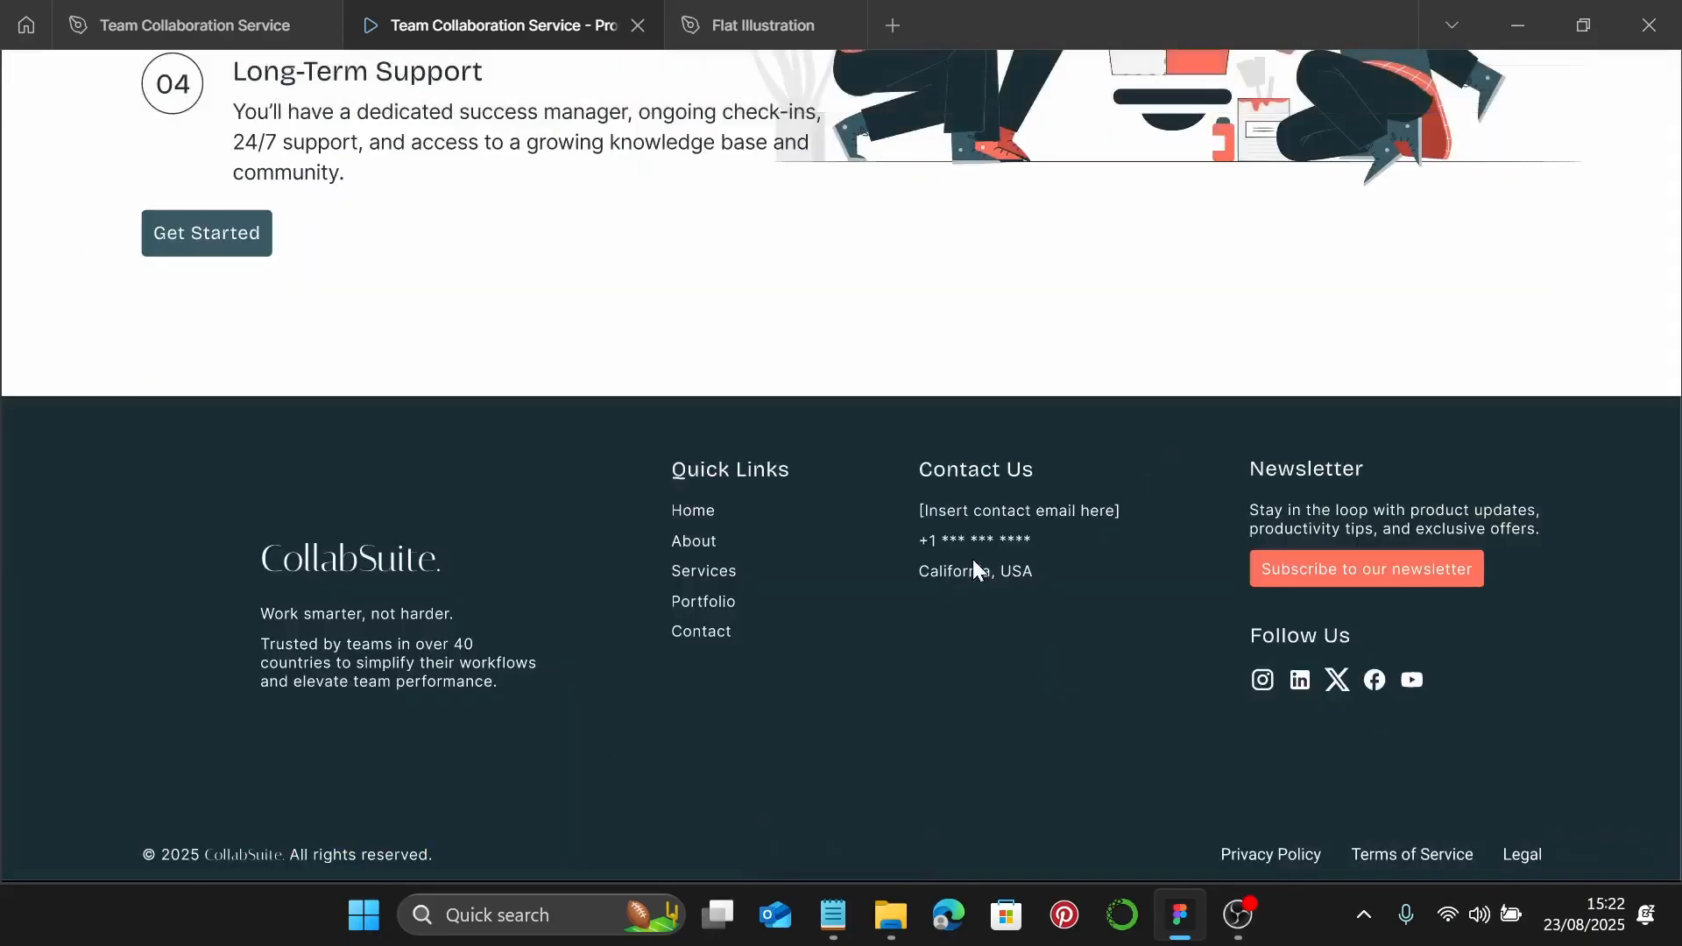
{"action": "left_click", "coordinate": [714, 604]}
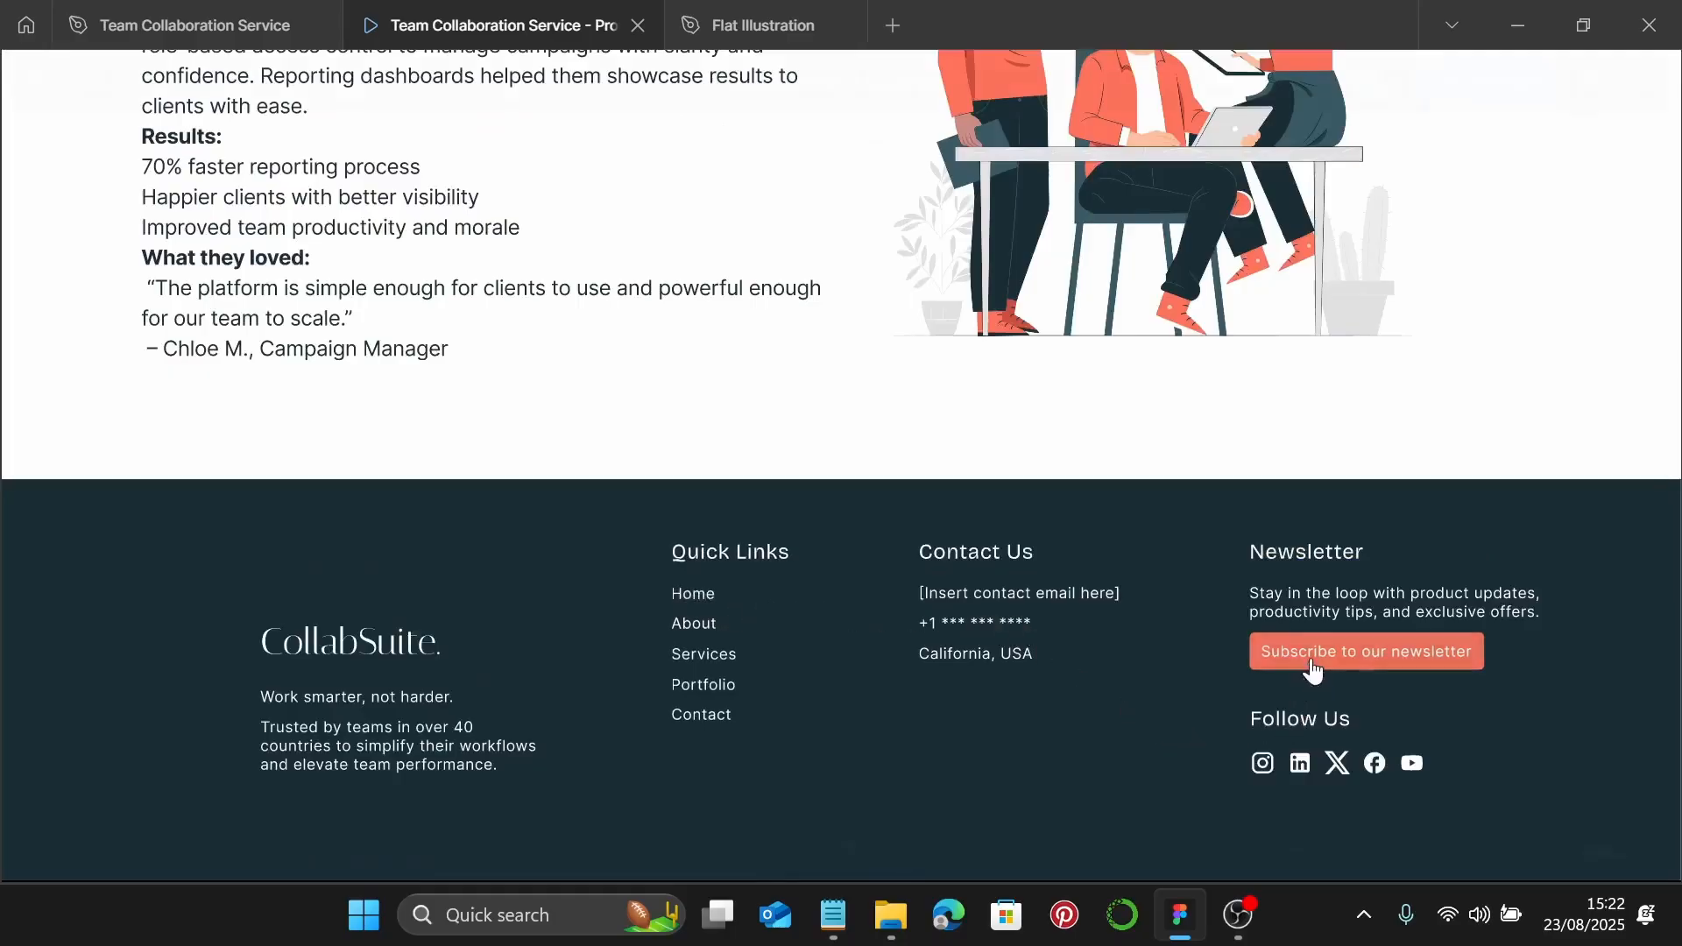
{"action": "scroll", "coordinate": [990, 591], "scroll_direction": "up", "scroll_amount": 8}
{"action": "scroll", "coordinate": [990, 592], "scroll_direction": "up", "scroll_amount": 10}
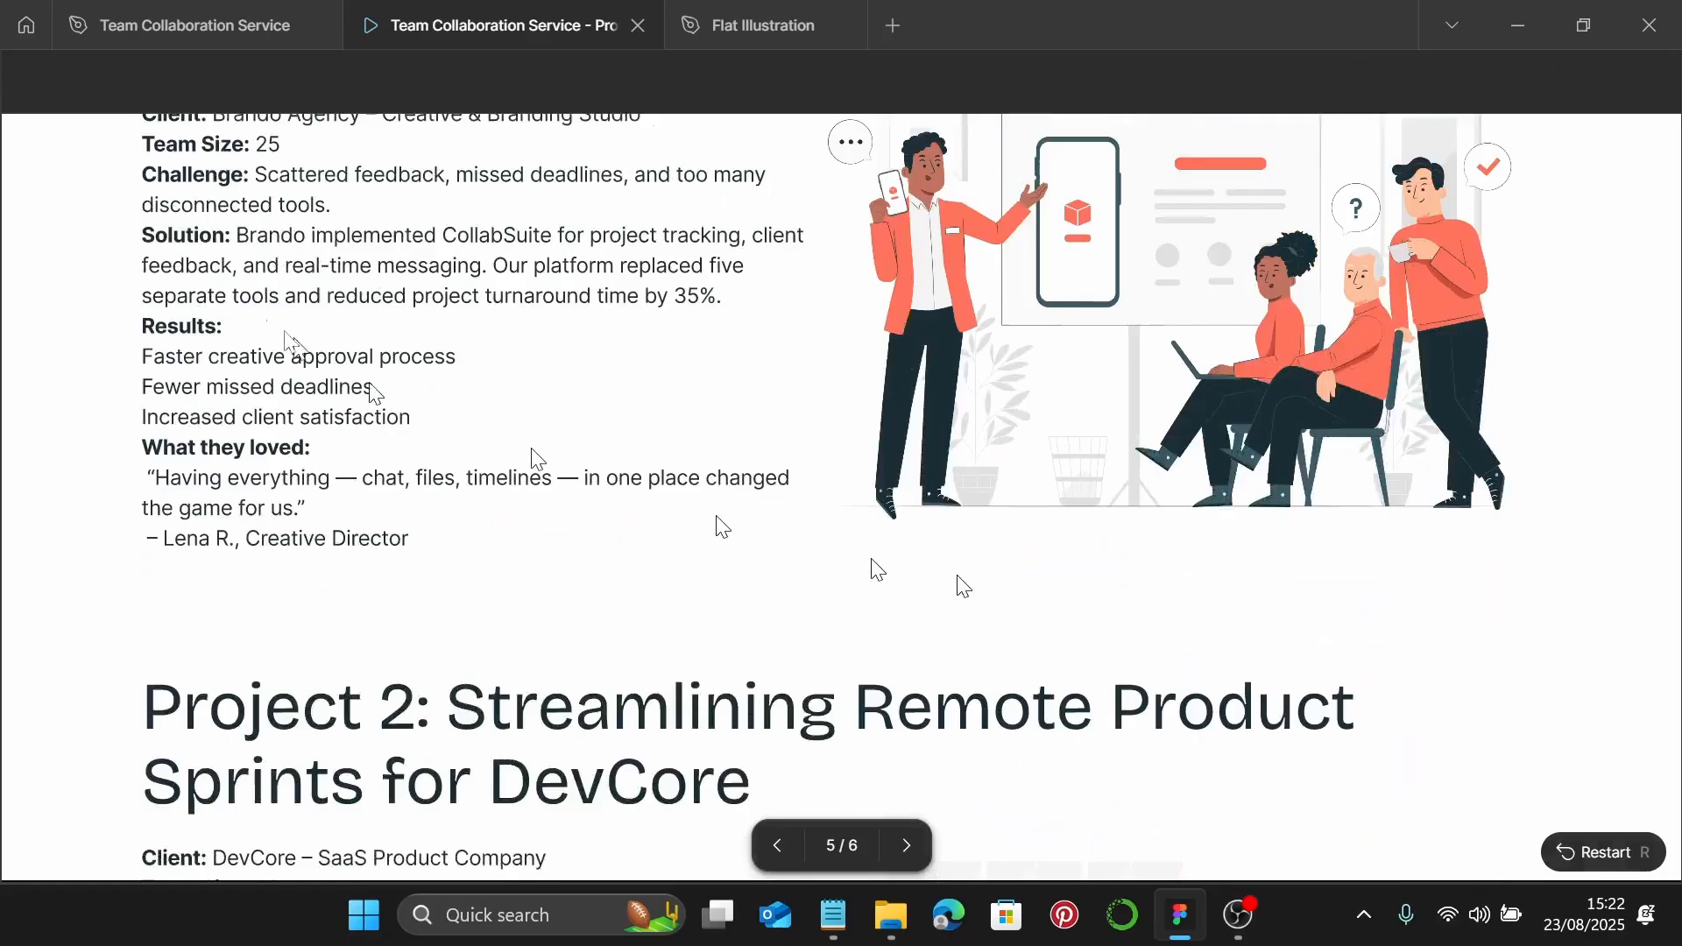
Return to the design file and examine the Contact page's Schedule a Demo, Submit and Start Your Project buttons
{"action": "left_click", "coordinate": [175, 25]}
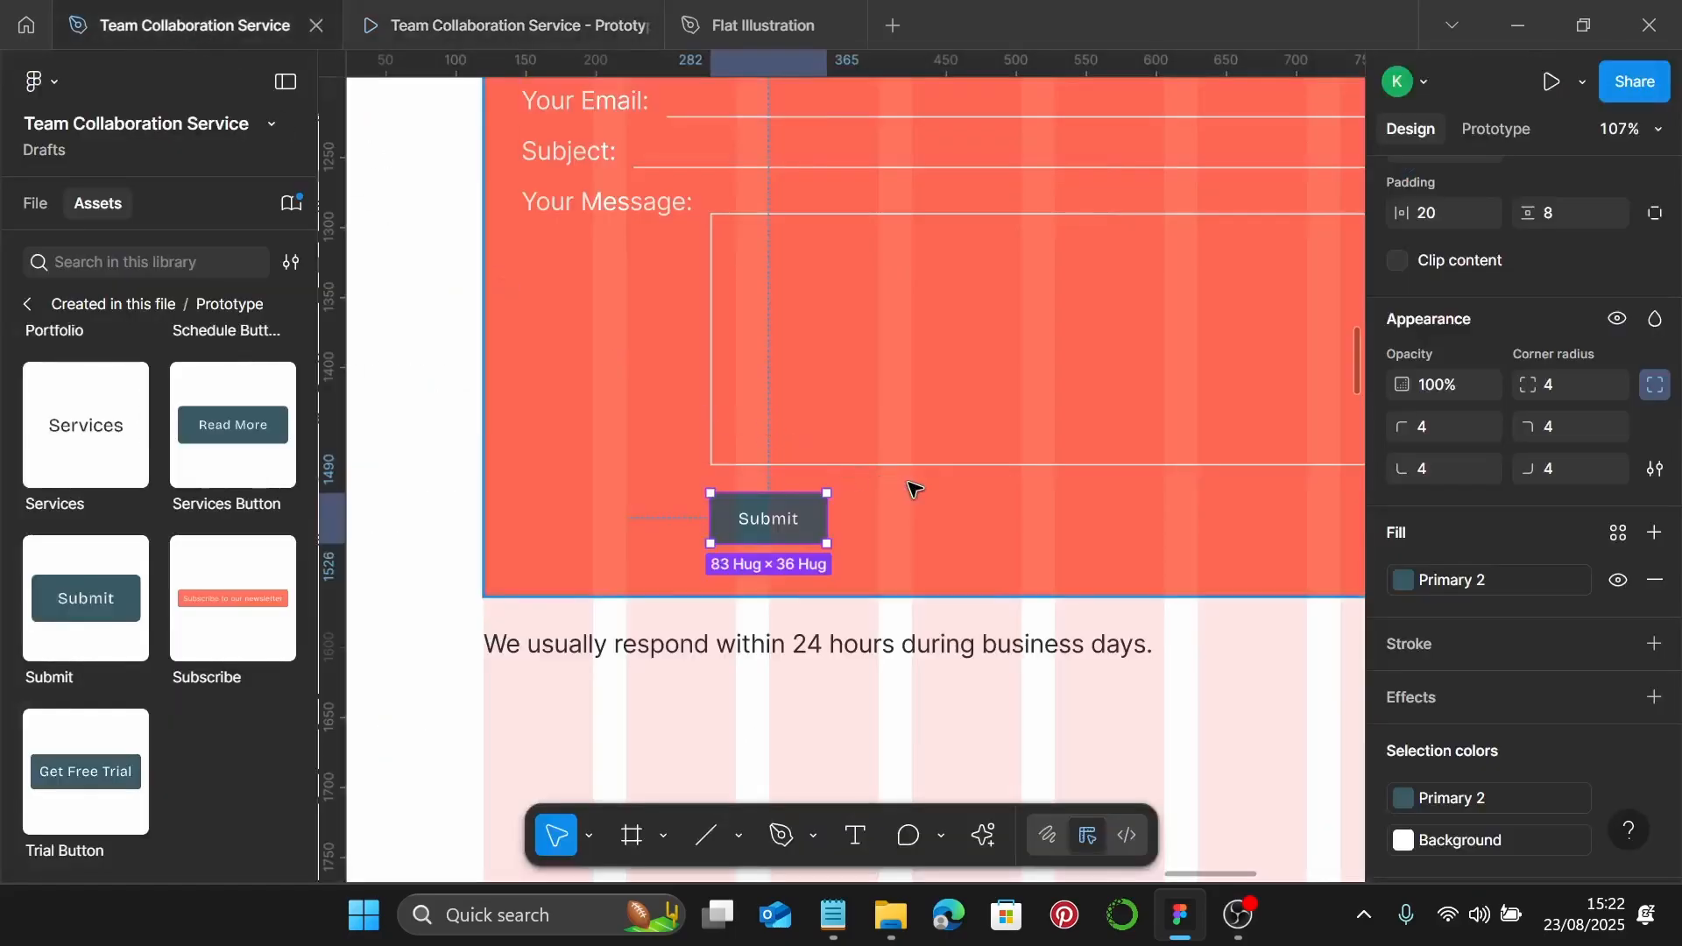
{"action": "scroll", "coordinate": [911, 489], "scroll_direction": "down", "scroll_amount": 5}
{"action": "scroll", "coordinate": [914, 487], "scroll_direction": "down", "scroll_amount": 8}
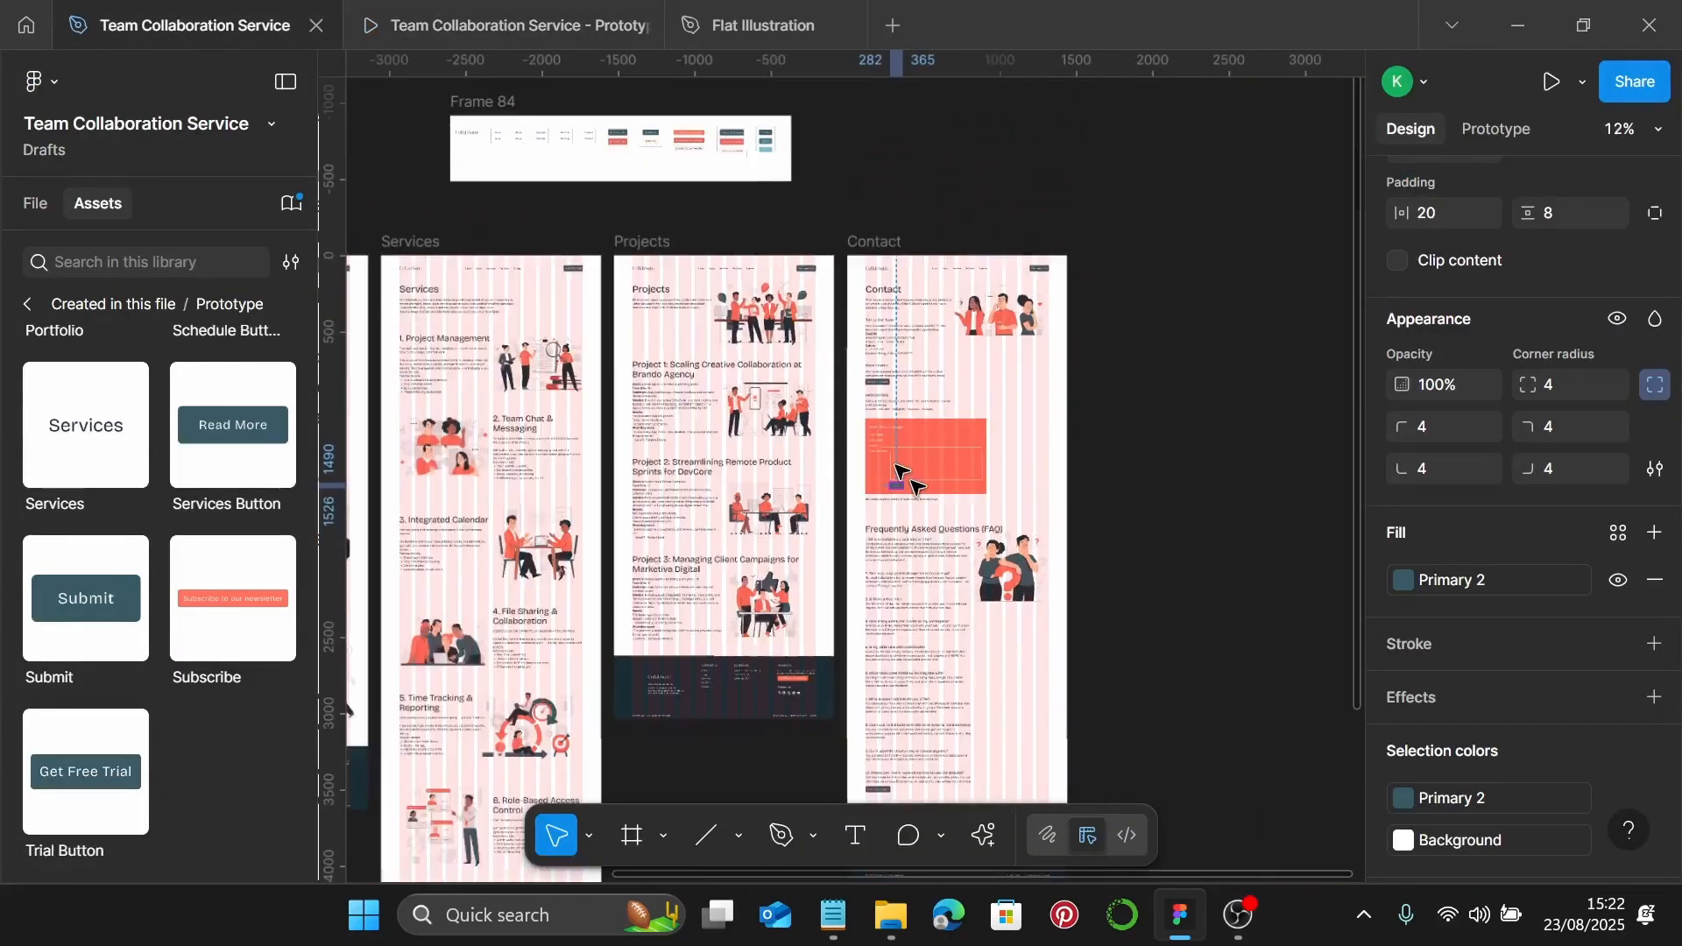
{"action": "left_click", "coordinate": [1120, 412]}
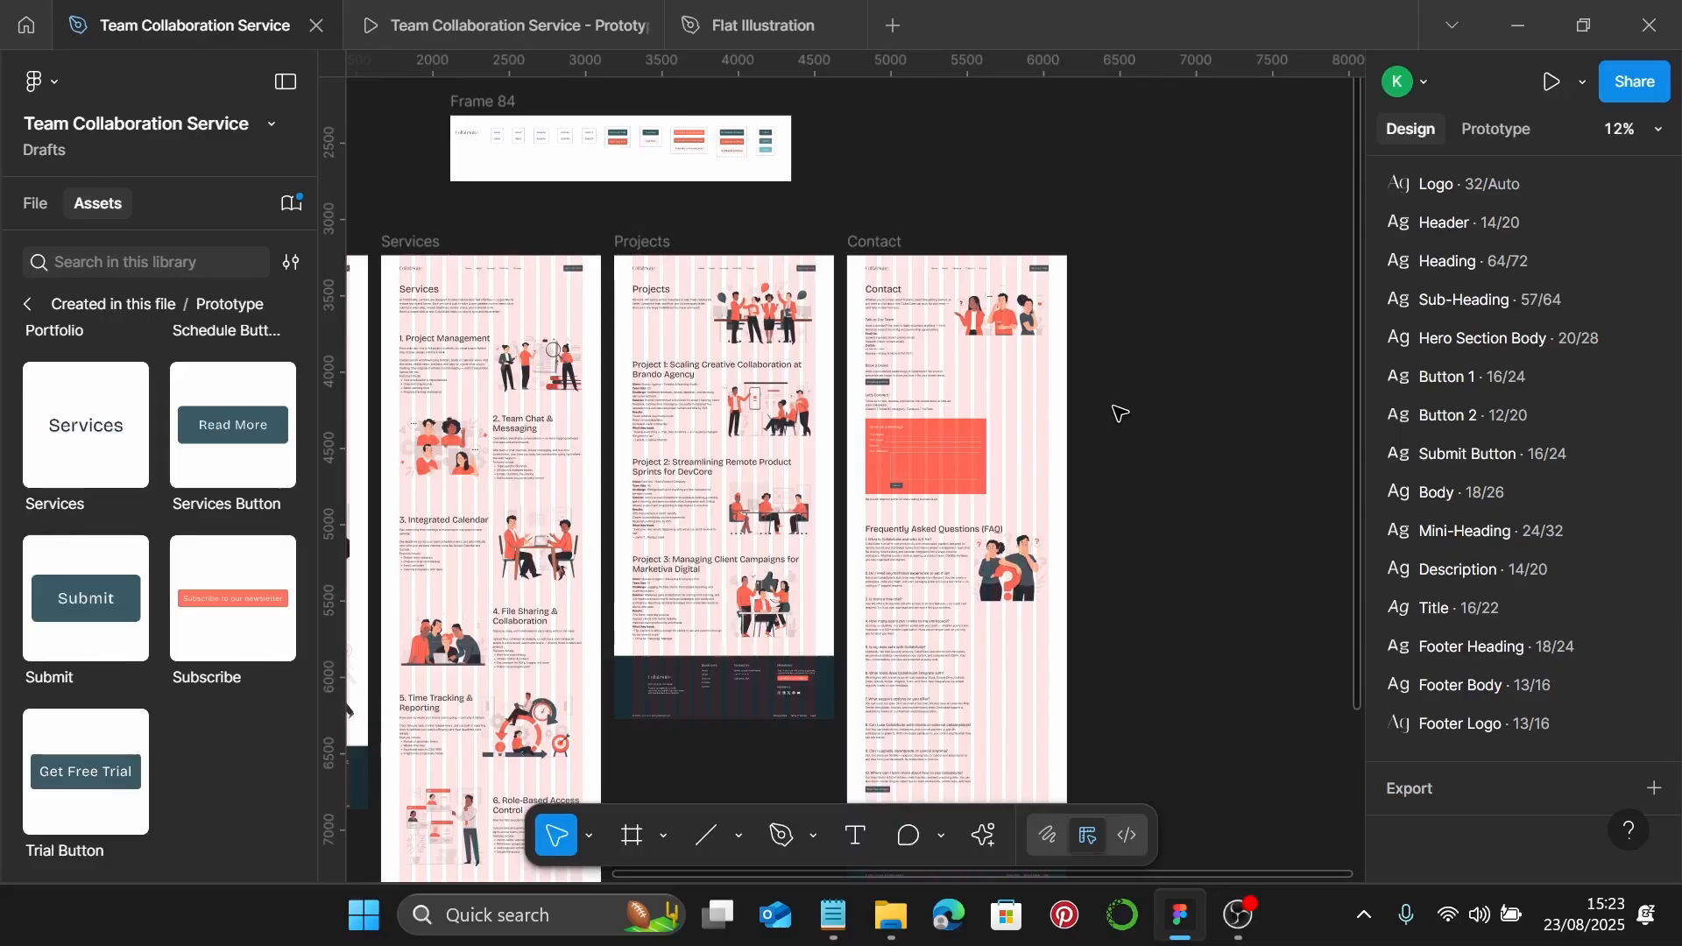
{"action": "scroll", "coordinate": [1096, 450], "scroll_direction": "down", "scroll_amount": 5}
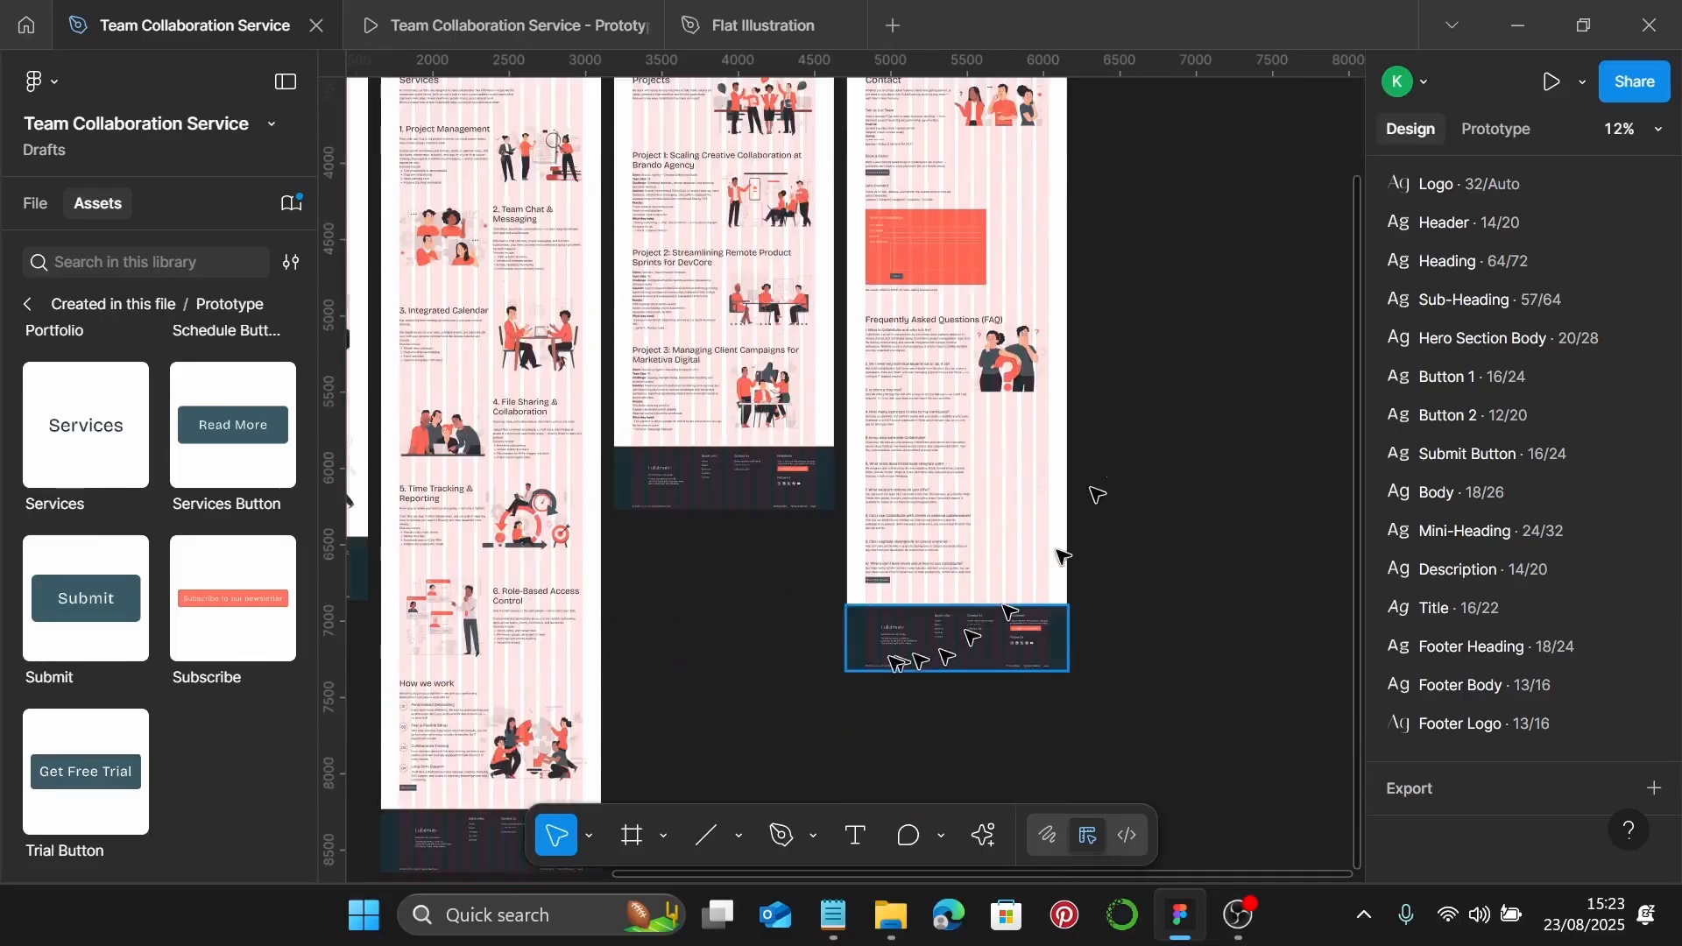
{"action": "scroll", "coordinate": [1095, 490], "scroll_direction": "up", "scroll_amount": 8}
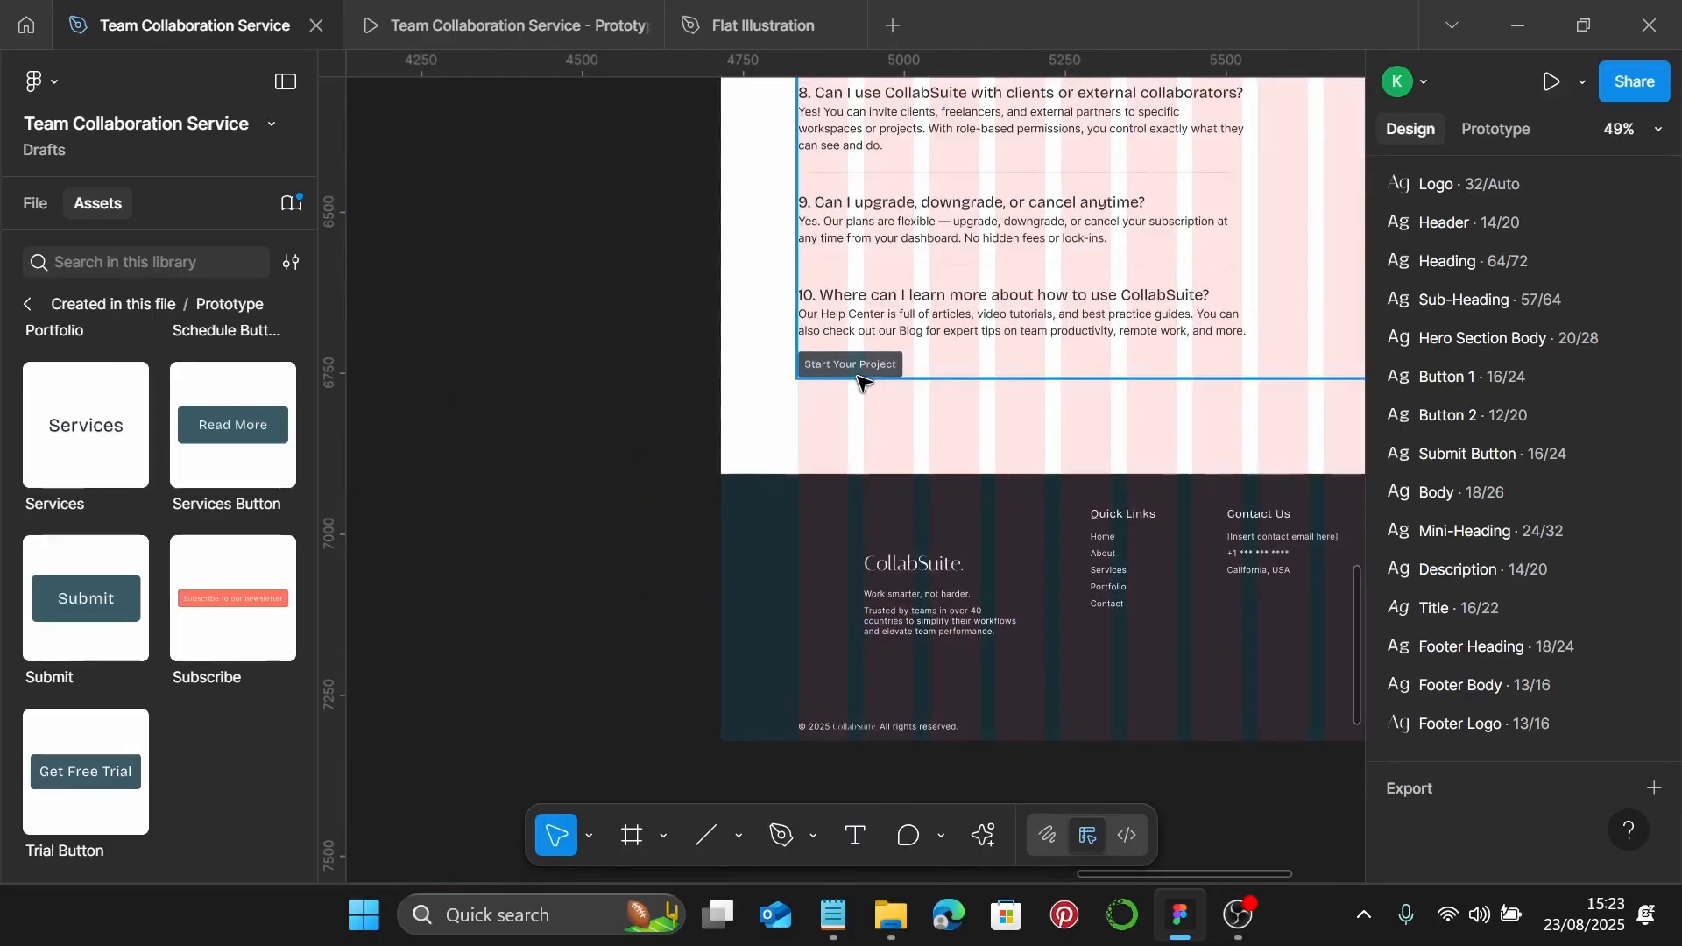
{"action": "scroll", "coordinate": [863, 380], "scroll_direction": "down", "scroll_amount": 5}
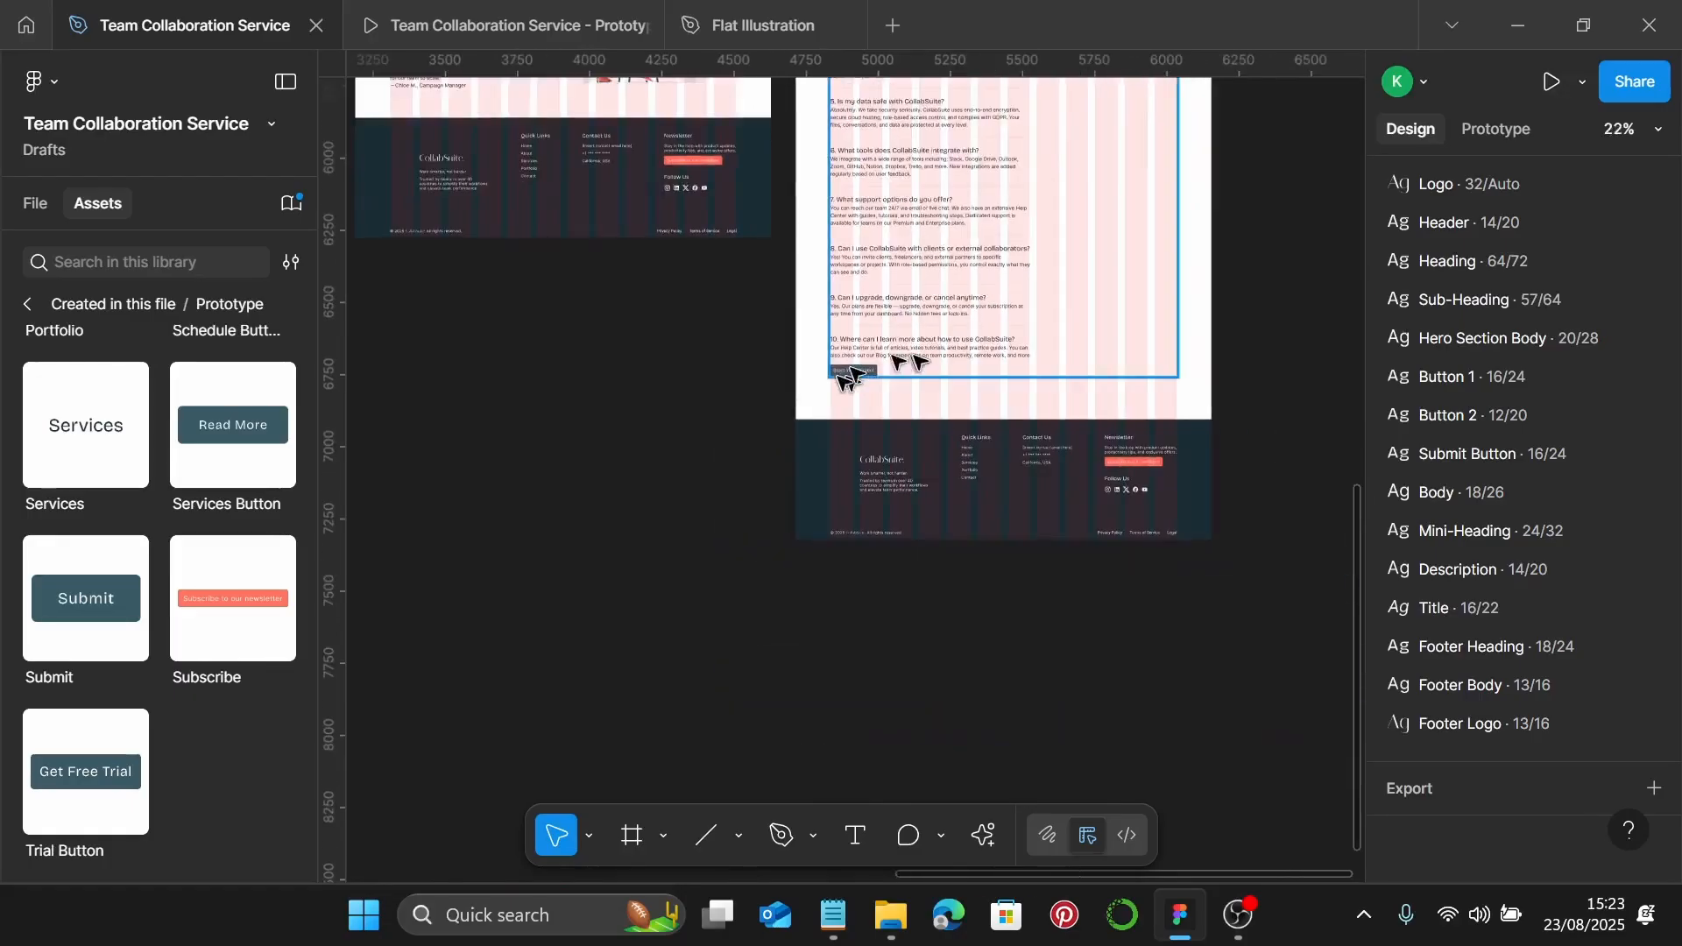
{"action": "scroll", "coordinate": [863, 372], "scroll_direction": "up", "scroll_amount": 10}
{"action": "scroll", "coordinate": [841, 543], "scroll_direction": "up", "scroll_amount": 8}
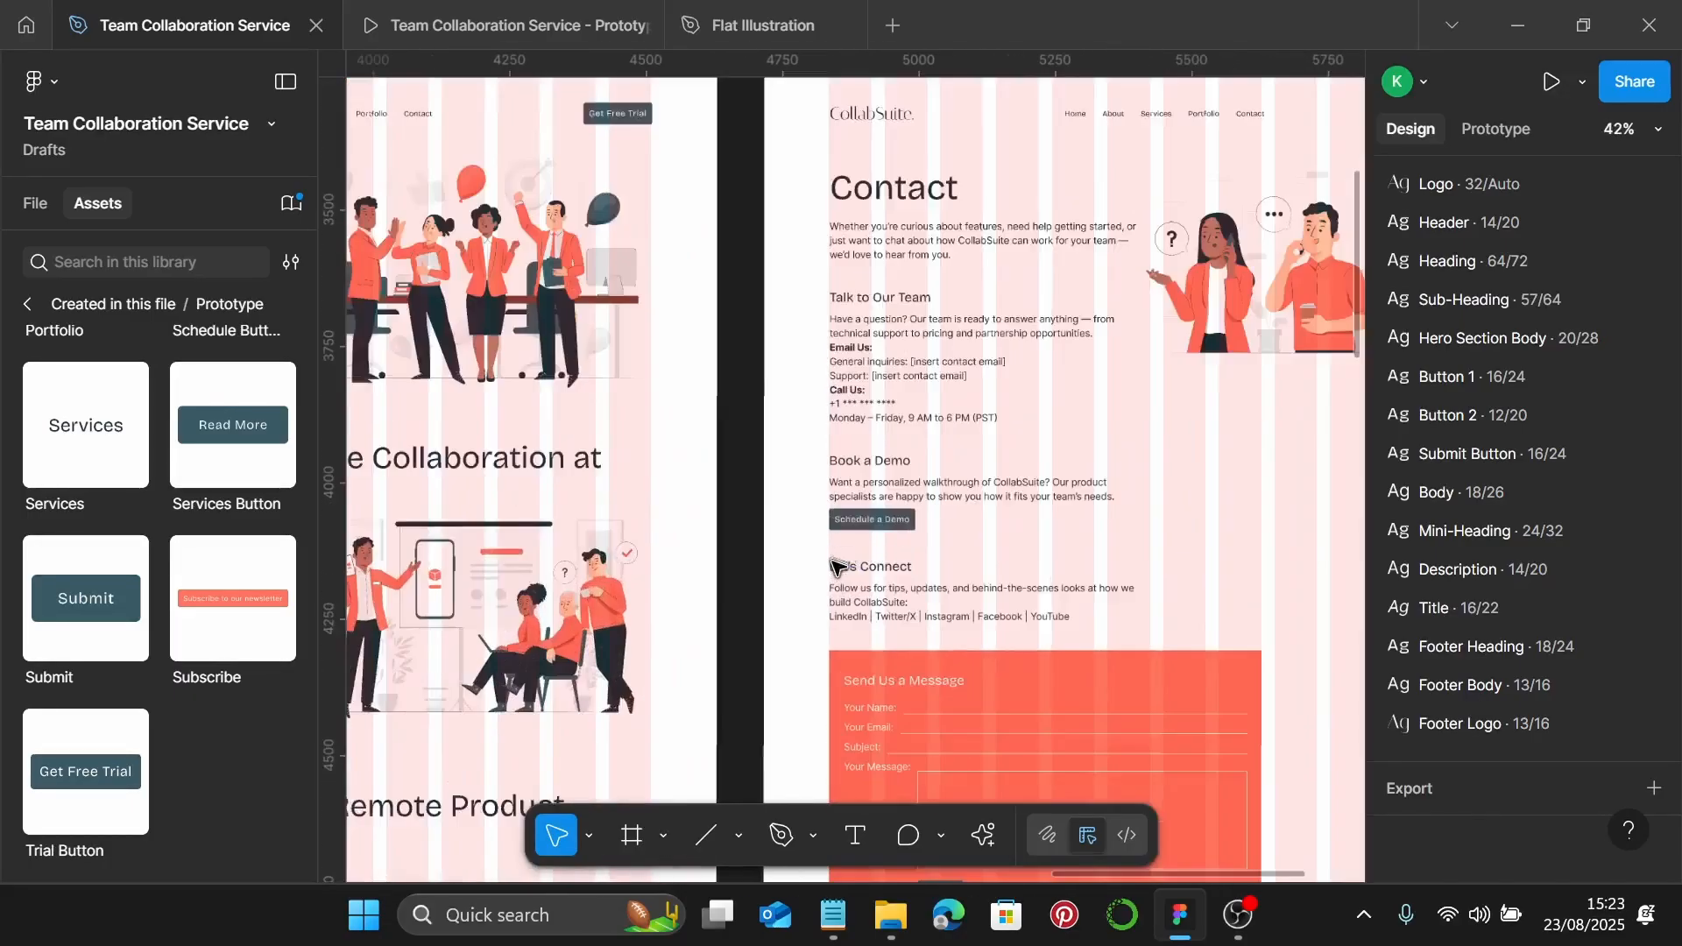
{"action": "scroll", "coordinate": [879, 507], "scroll_direction": "up", "scroll_amount": 1}
{"action": "scroll", "coordinate": [878, 507], "scroll_direction": "down", "scroll_amount": 6}
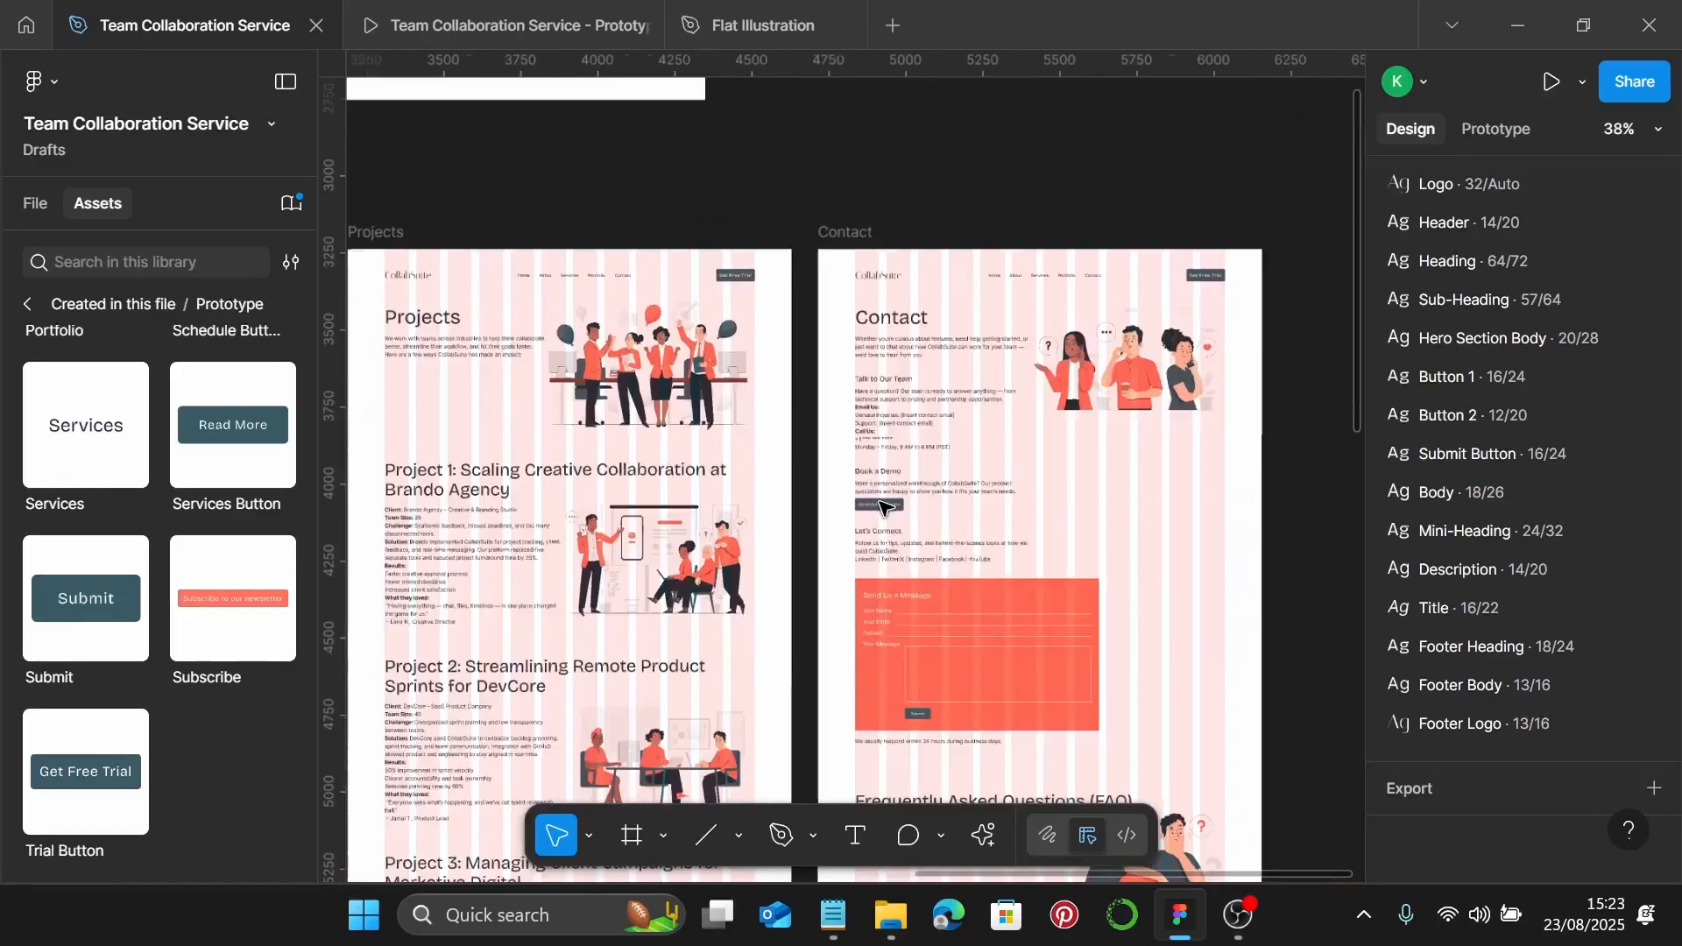
{"action": "scroll", "coordinate": [884, 504], "scroll_direction": "down", "scroll_amount": 8}
{"action": "scroll", "coordinate": [970, 499], "scroll_direction": "down", "scroll_amount": 2}
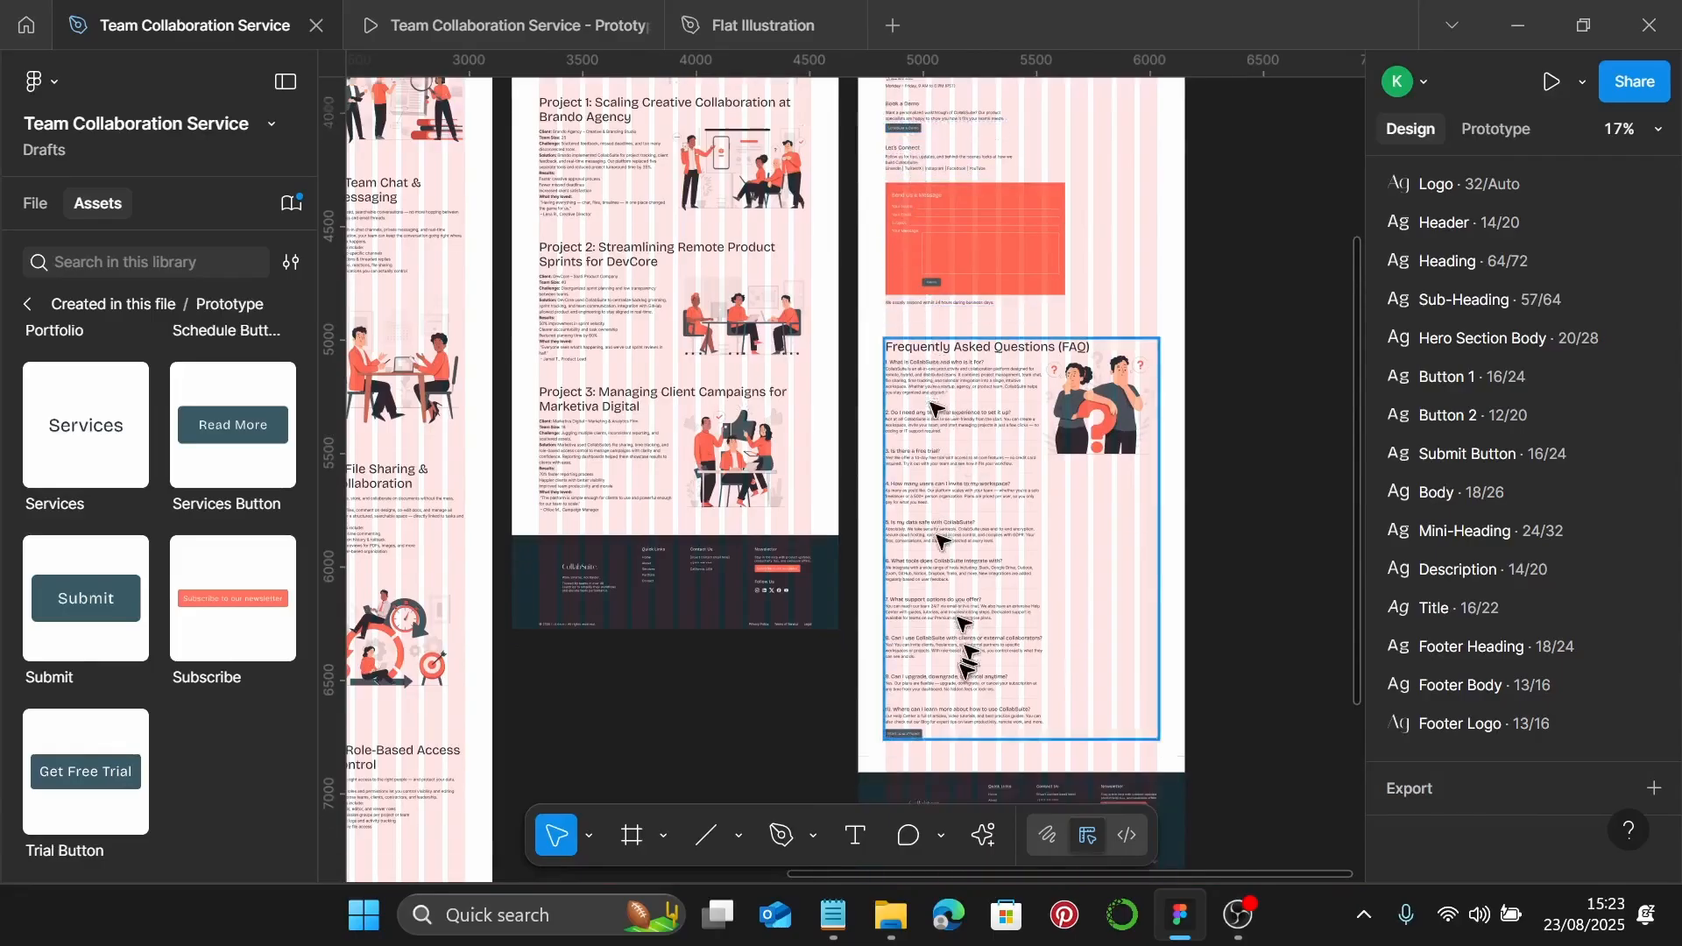
{"action": "scroll", "coordinate": [915, 666], "scroll_direction": "down", "scroll_amount": 1}
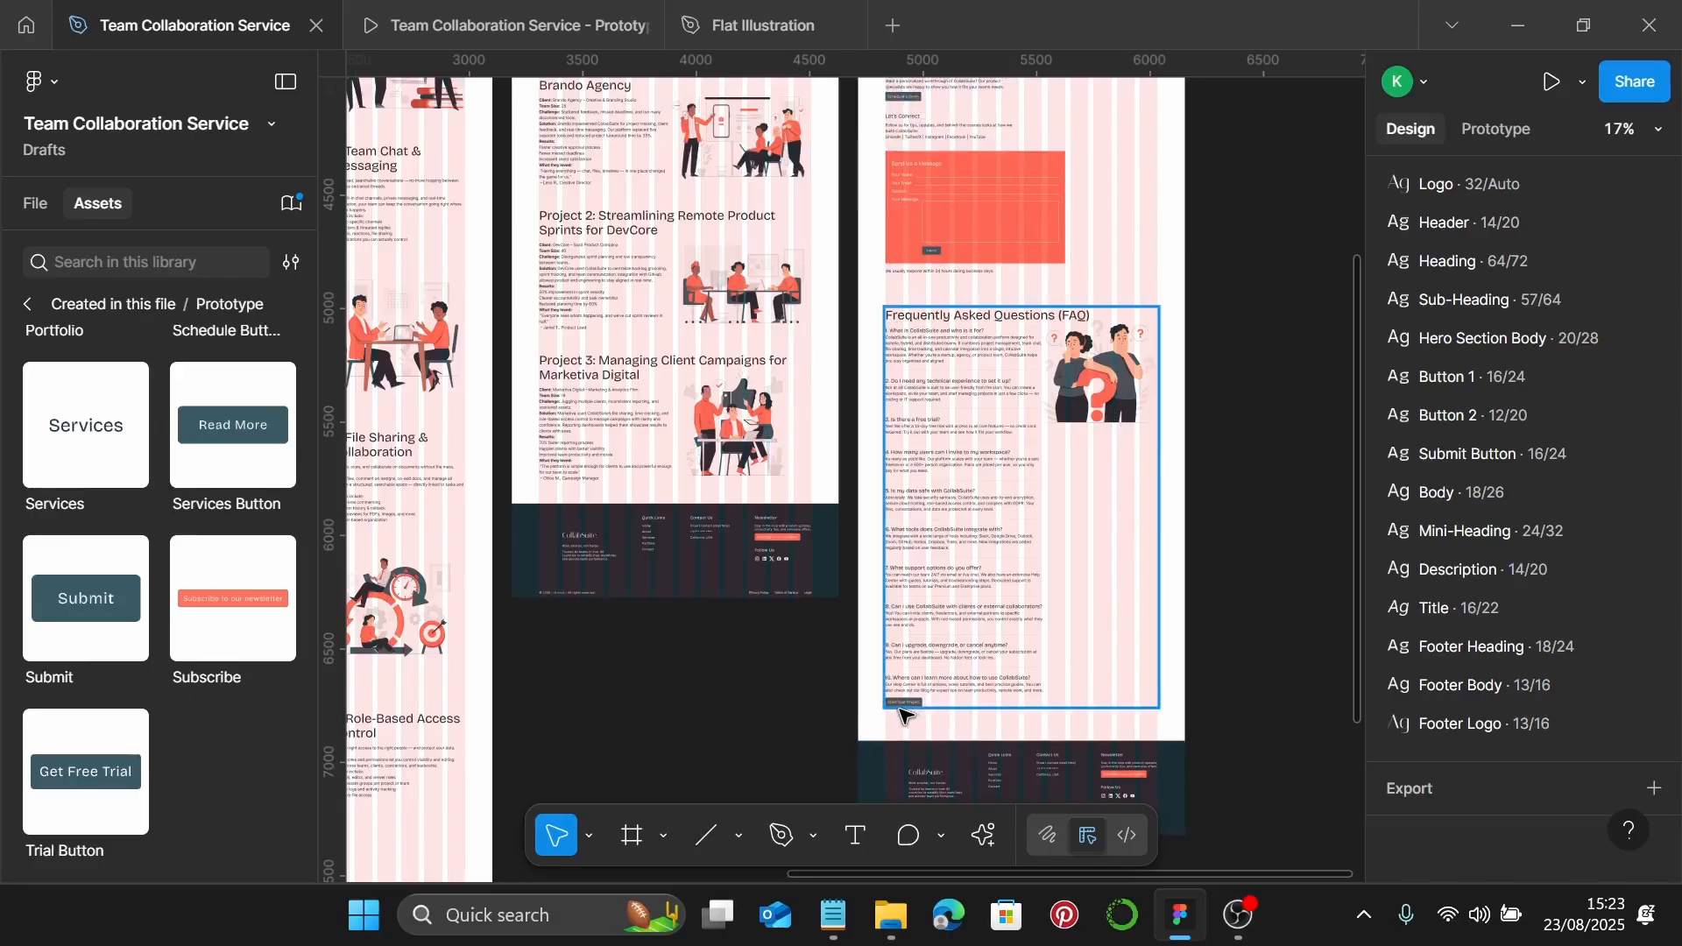
Examine the page frames across the canvas and the Homepage's Start Your Free Trial, Book a Demo and Get Free Trial buttons
{"action": "scroll", "coordinate": [905, 714], "scroll_direction": "down", "scroll_amount": 5}
{"action": "scroll", "coordinate": [761, 631], "scroll_direction": "down", "scroll_amount": 5}
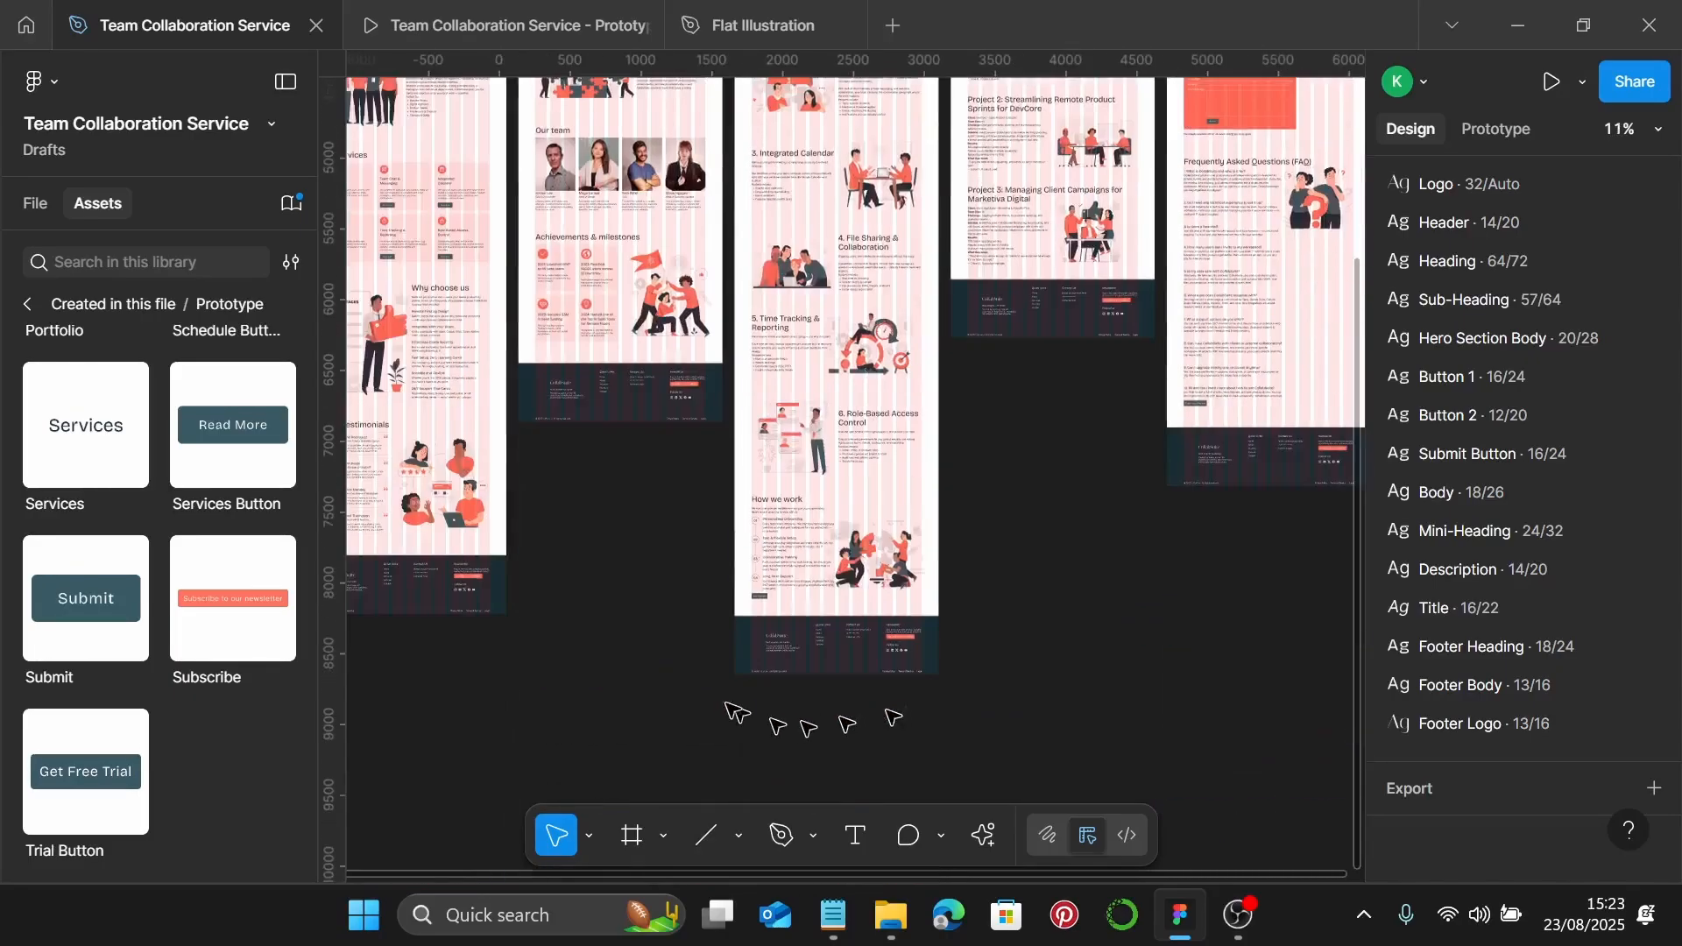
{"action": "scroll", "coordinate": [760, 630], "scroll_direction": "up", "scroll_amount": 5}
{"action": "scroll", "coordinate": [564, 481], "scroll_direction": "left", "scroll_amount": 5}
{"action": "scroll", "coordinate": [751, 262], "scroll_direction": "up", "scroll_amount": 5}
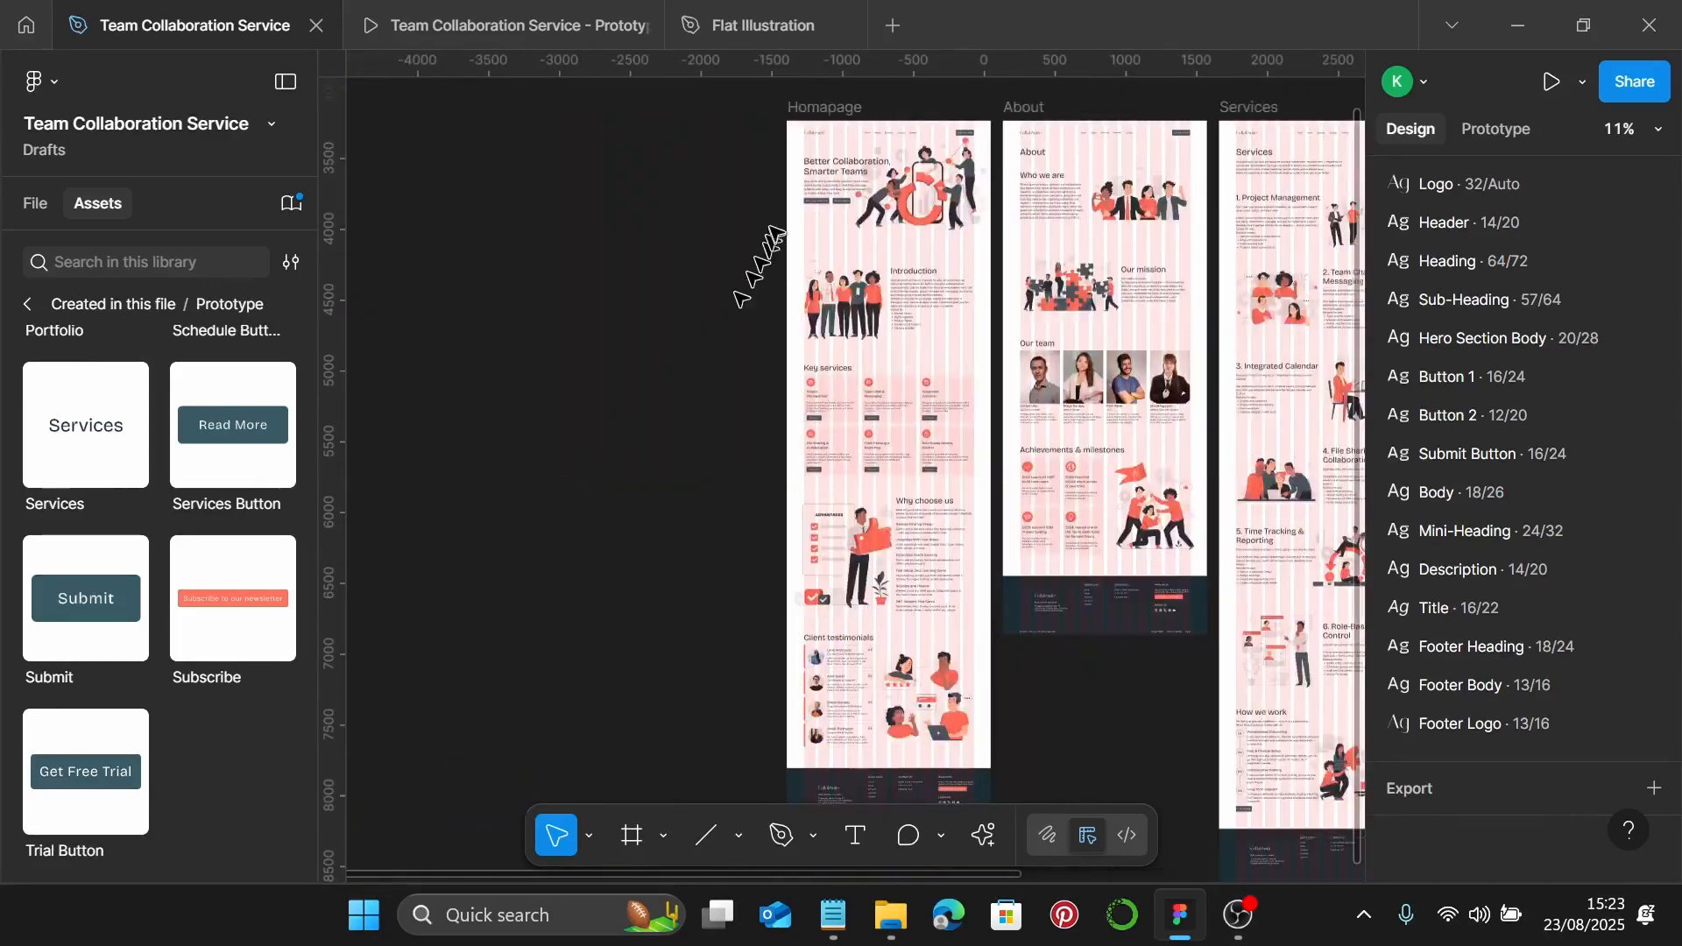
{"action": "scroll", "coordinate": [839, 179], "scroll_direction": "up", "scroll_amount": 5}
{"action": "scroll", "coordinate": [872, 286], "scroll_direction": "down", "scroll_amount": 3}
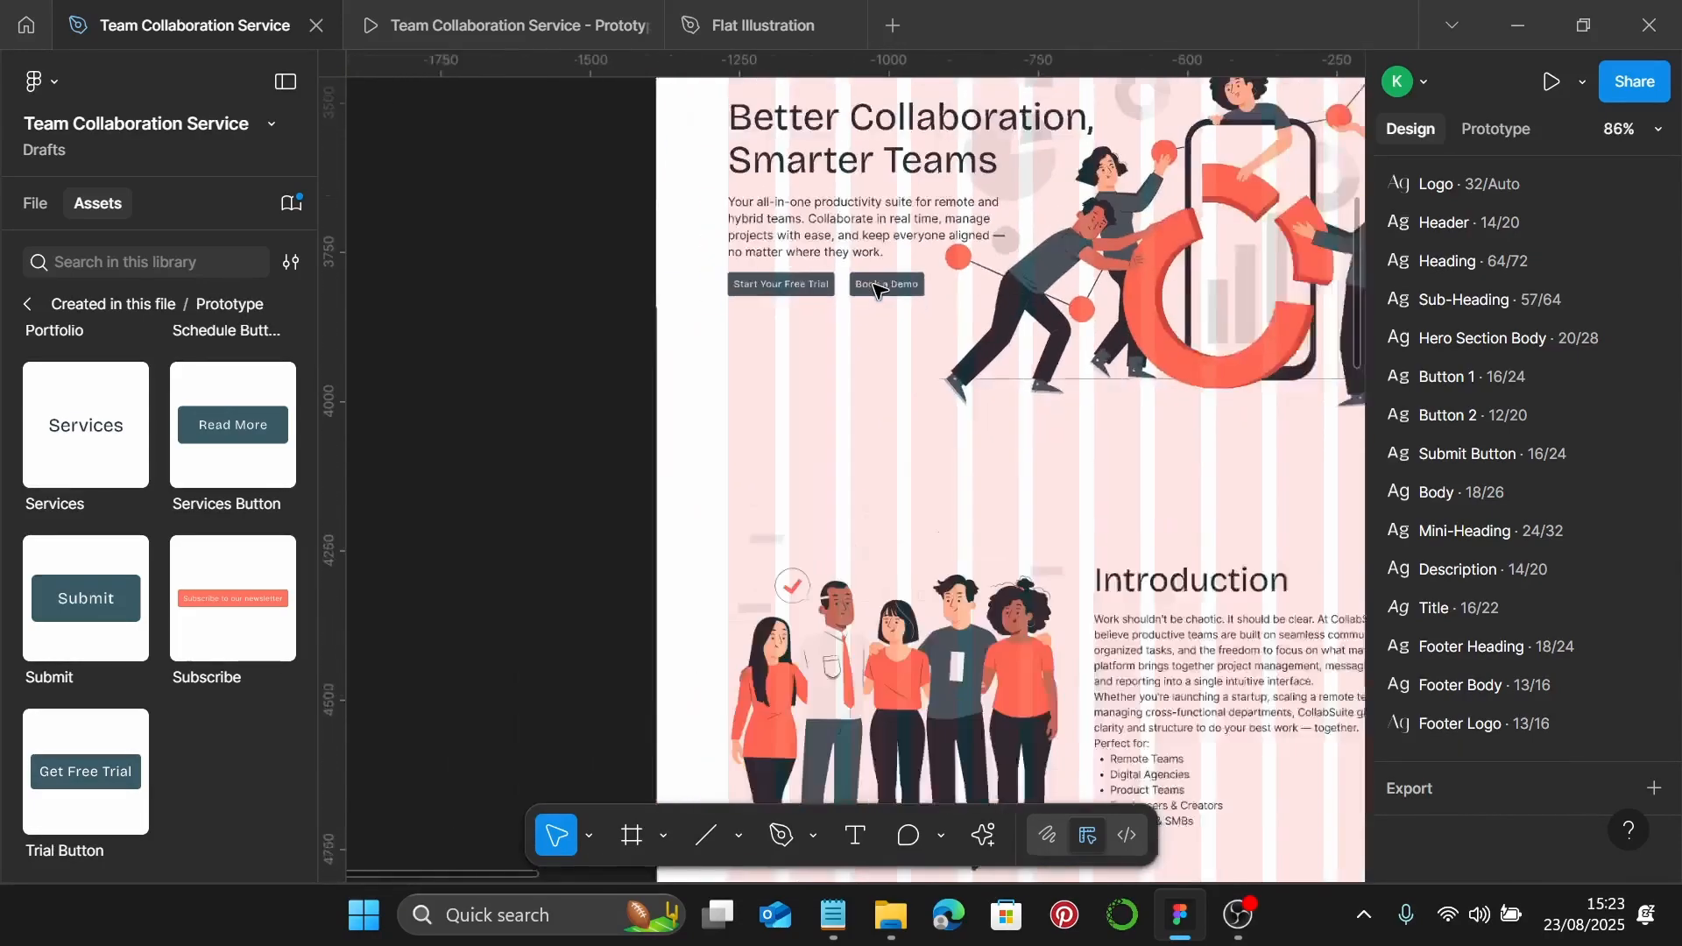
{"action": "scroll", "coordinate": [868, 293], "scroll_direction": "left", "scroll_amount": 3}
{"action": "scroll", "coordinate": [964, 280], "scroll_direction": "up", "scroll_amount": 3}
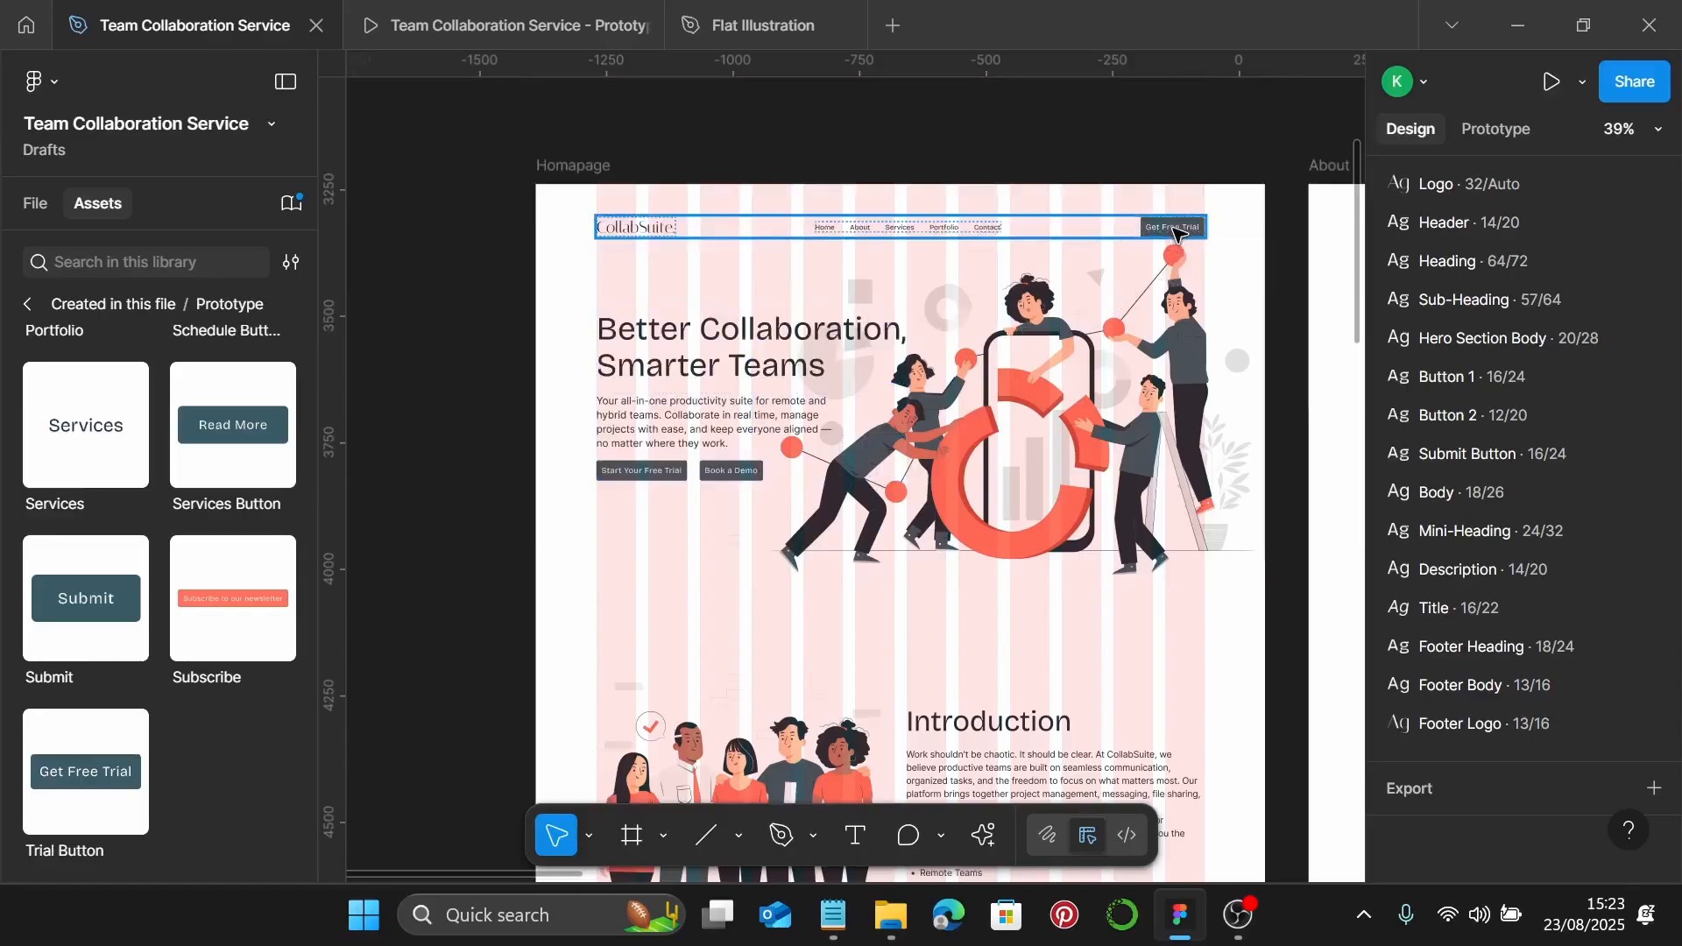
{"action": "scroll", "coordinate": [1021, 465], "scroll_direction": "down", "scroll_amount": 2}
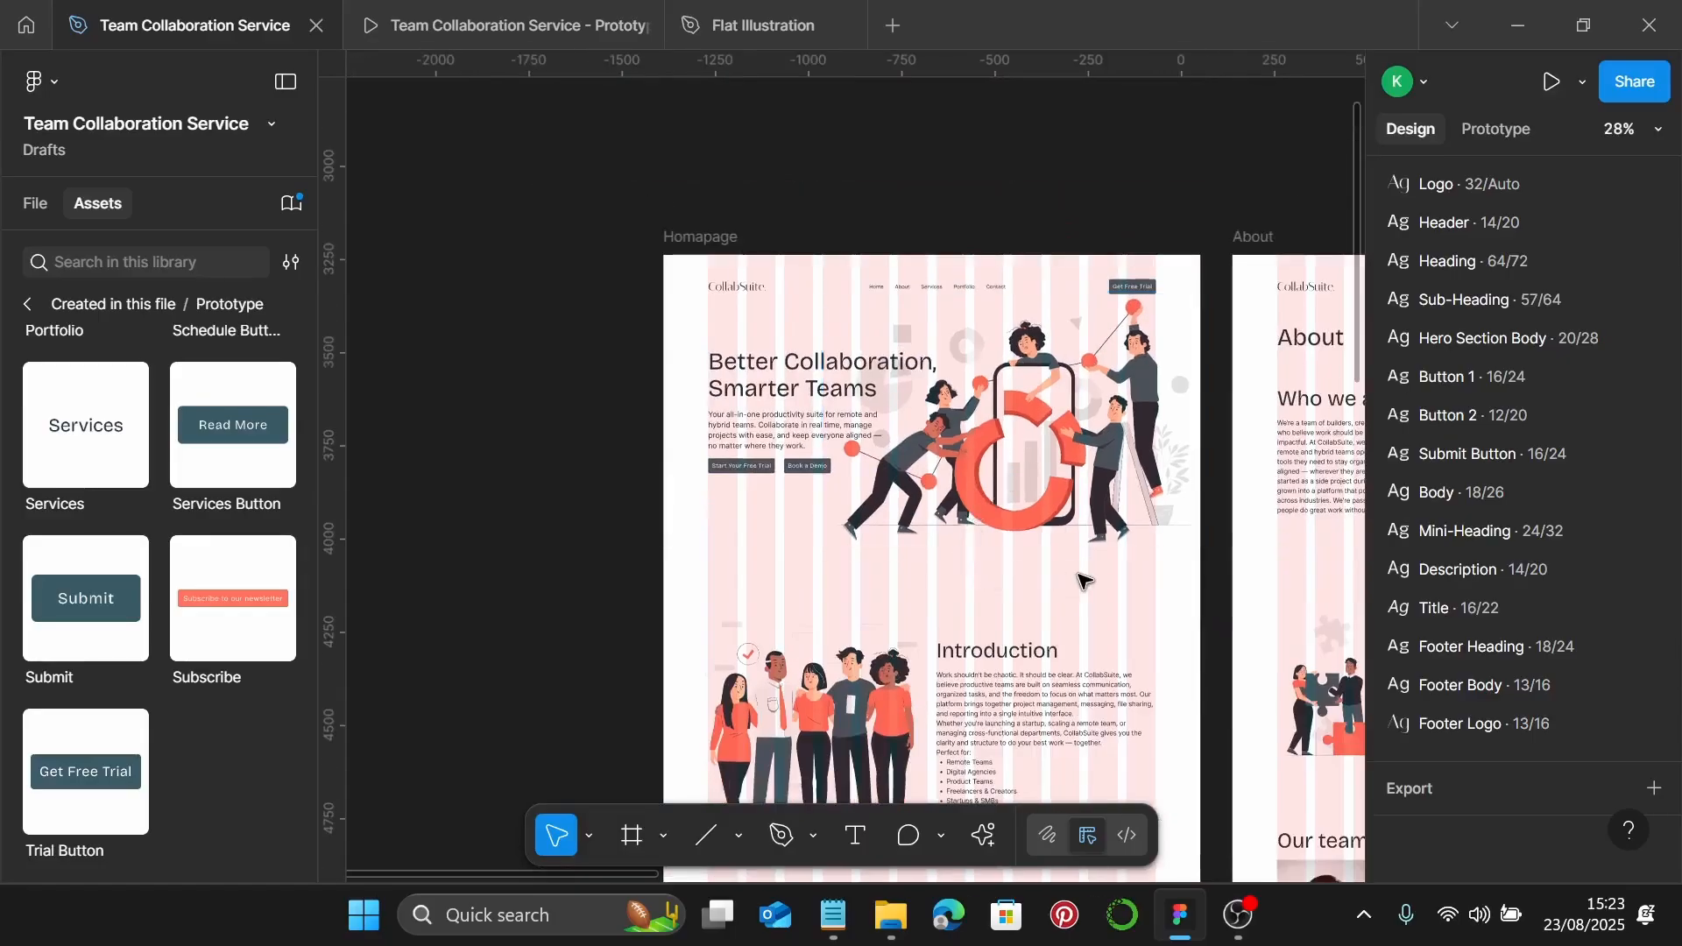